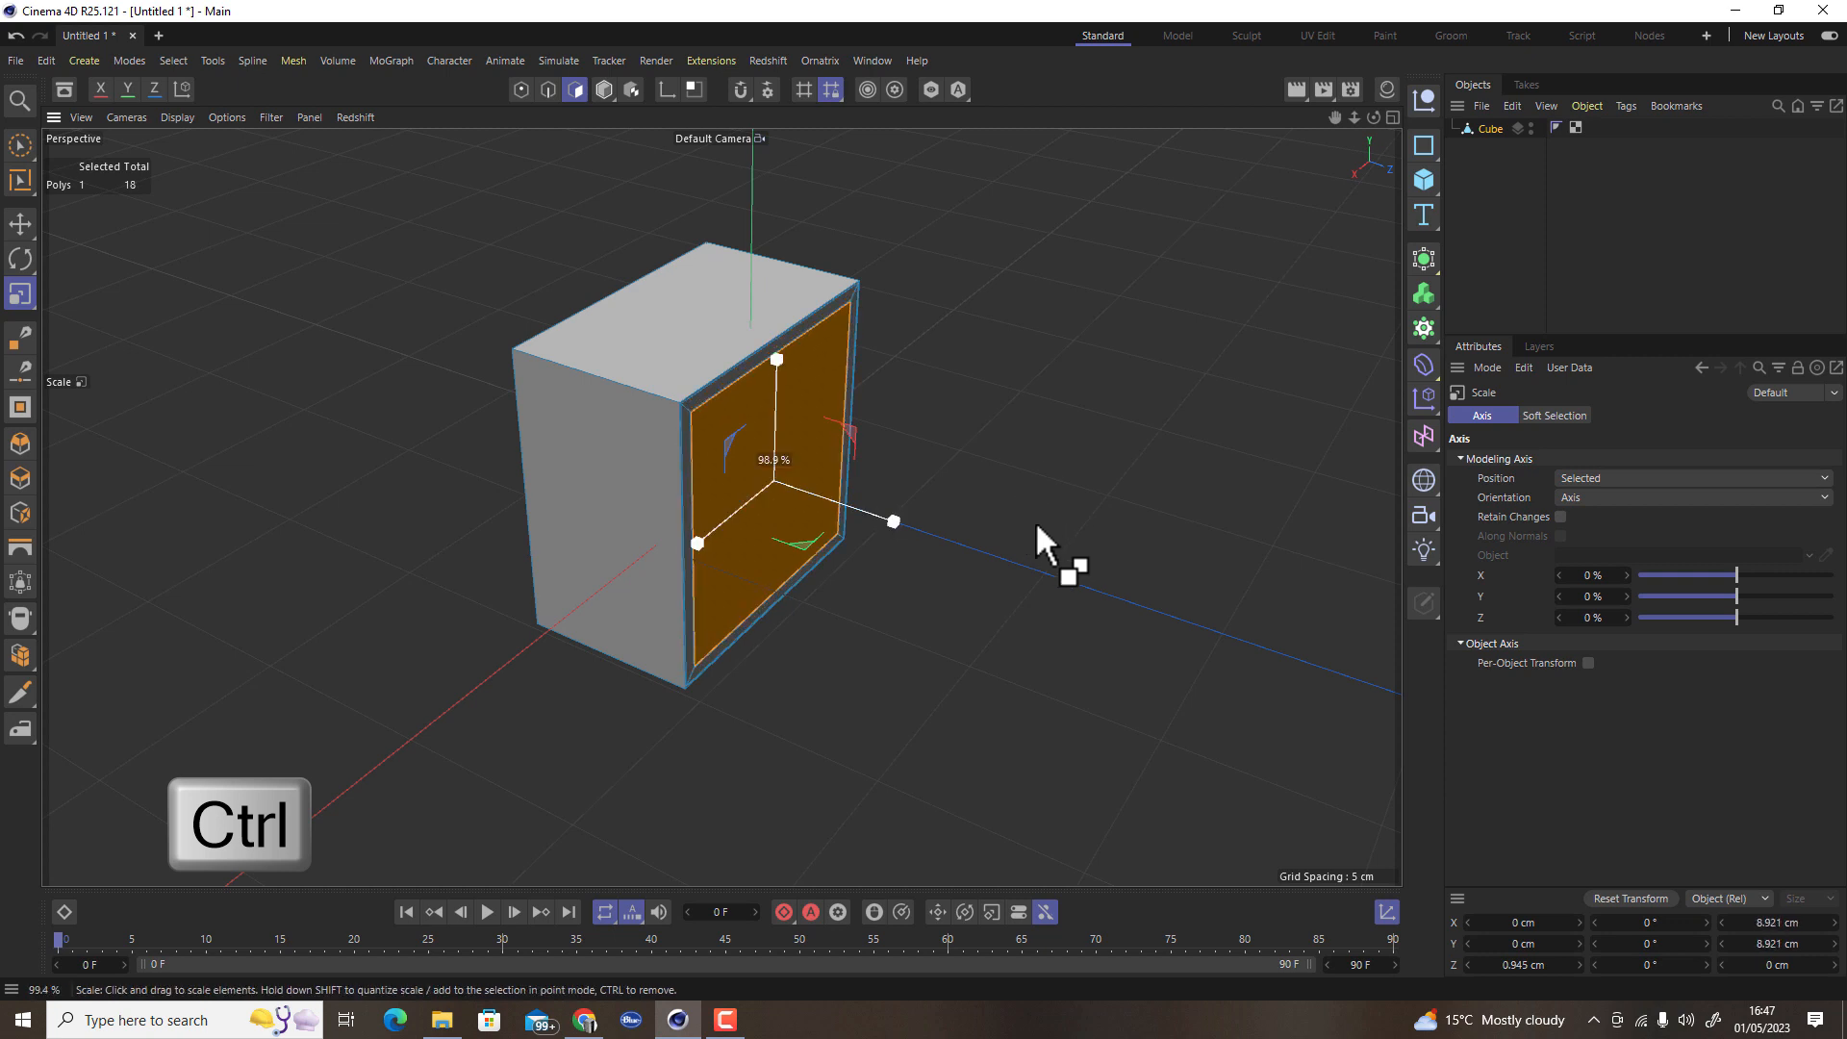
Extrude the inset front face inward to about -2.4 cm on Z to hollow the cube, and clear the selection
{"action": "key", "text": "e"}
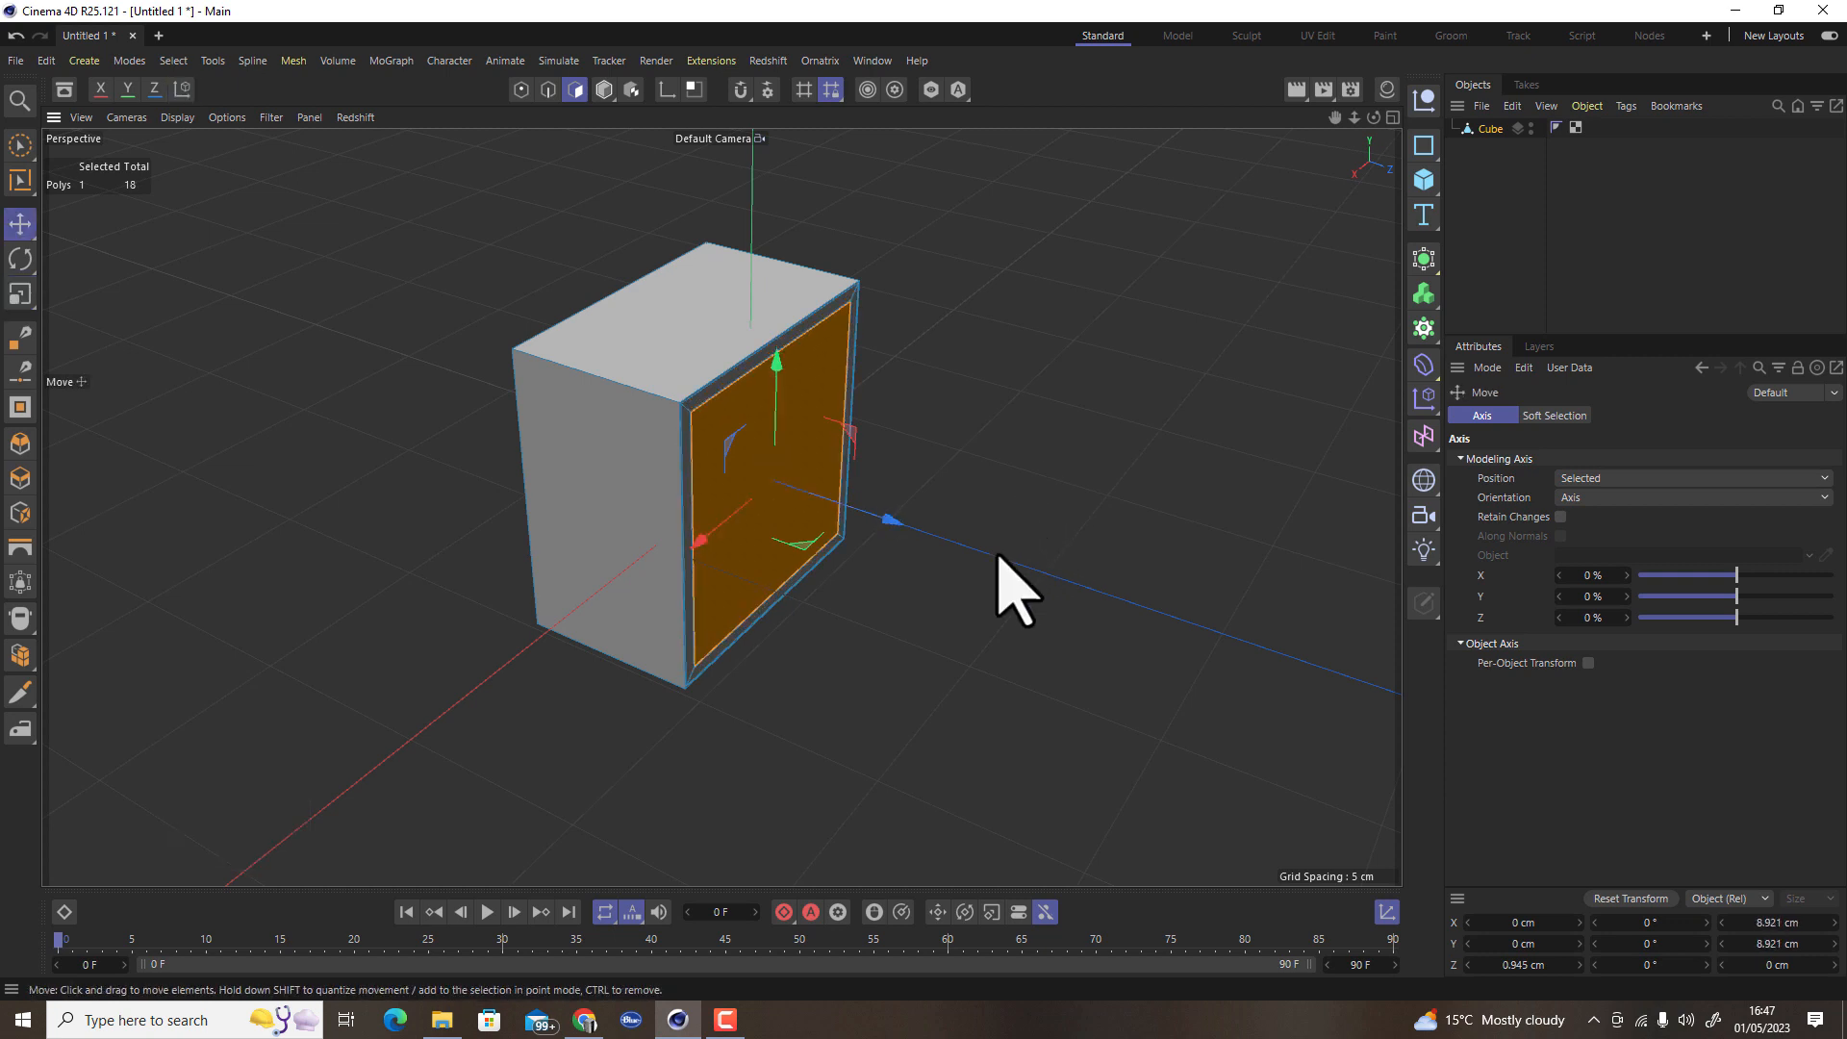
{"action": "left_click_drag", "start_coordinate": [892, 521], "coordinate": [794, 521], "text": "ctrl"}
{"action": "mouse_move", "coordinate": [1084, 639]}
{"action": "left_mouse_down", "text": "alt"}
{"action": "mouse_move", "coordinate": [1167, 610]}
{"action": "mouse_move", "coordinate": [1097, 610]}
{"action": "mouse_move", "coordinate": [1089, 655]}
{"action": "left_mouse_up", "text": "alt"}
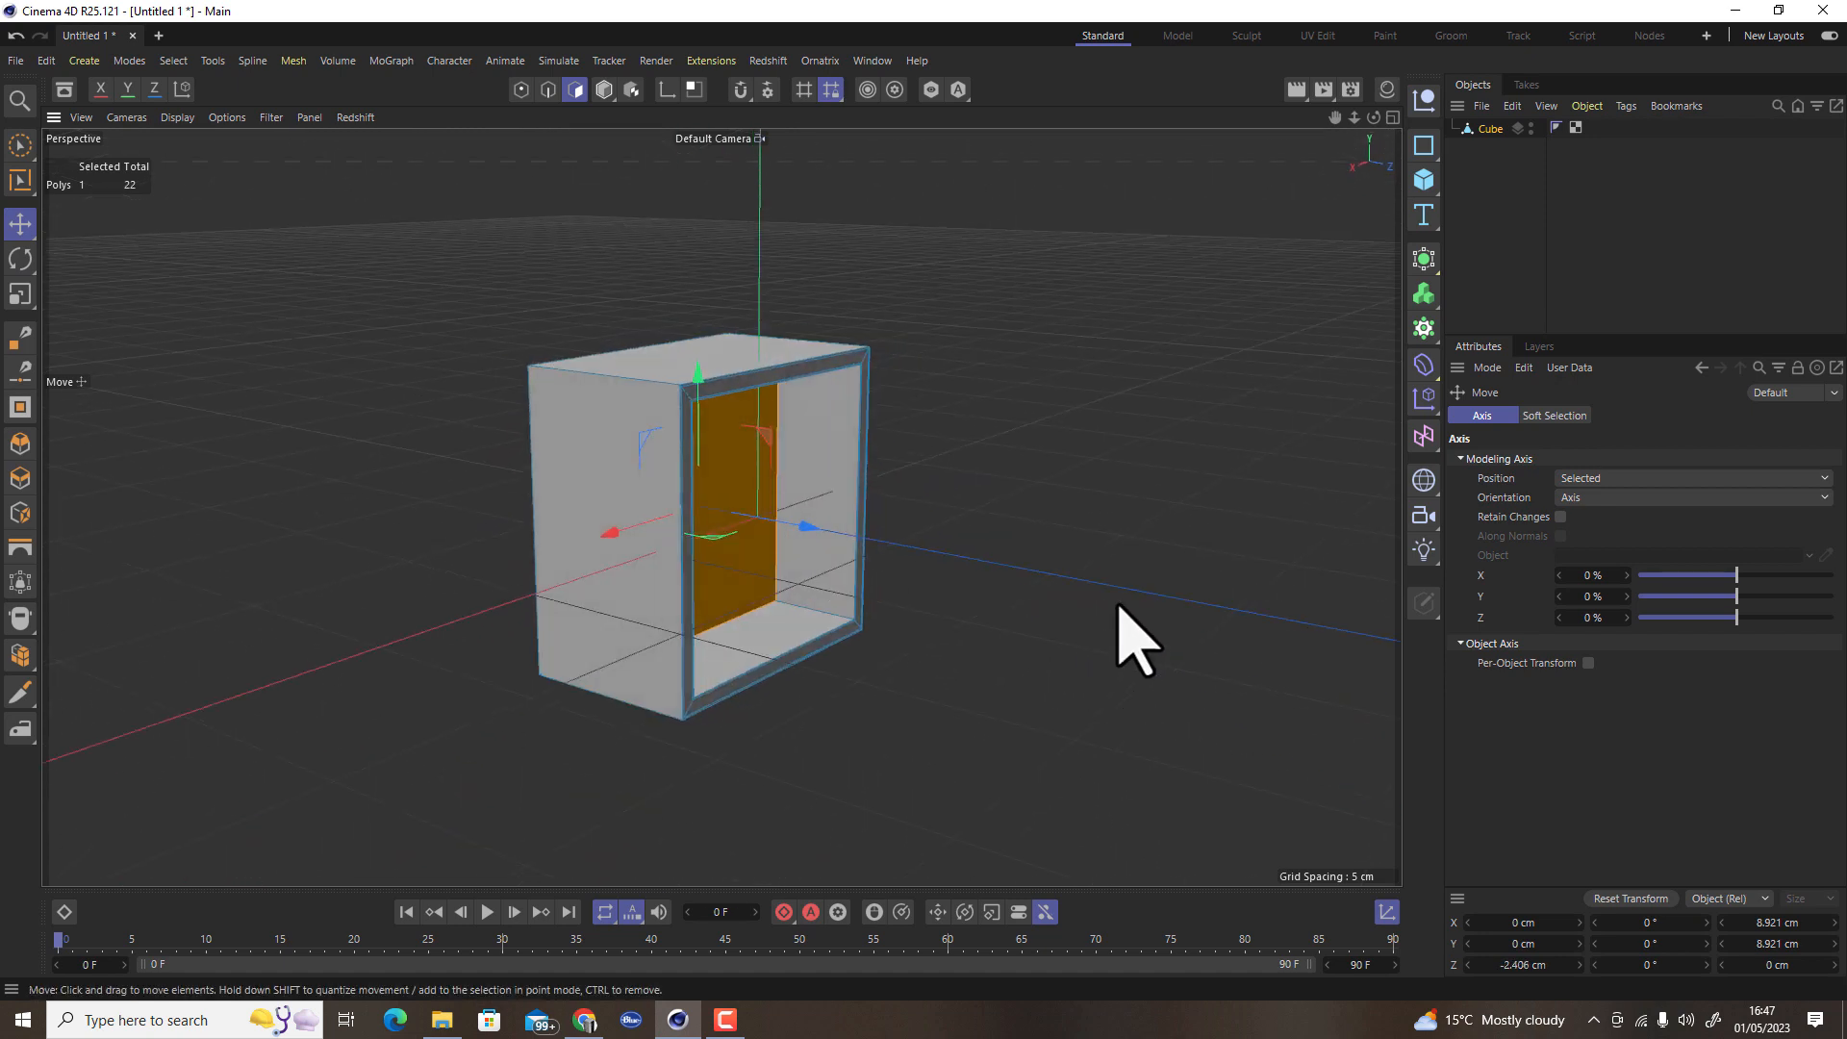
{"action": "left_click", "coordinate": [1020, 375]}
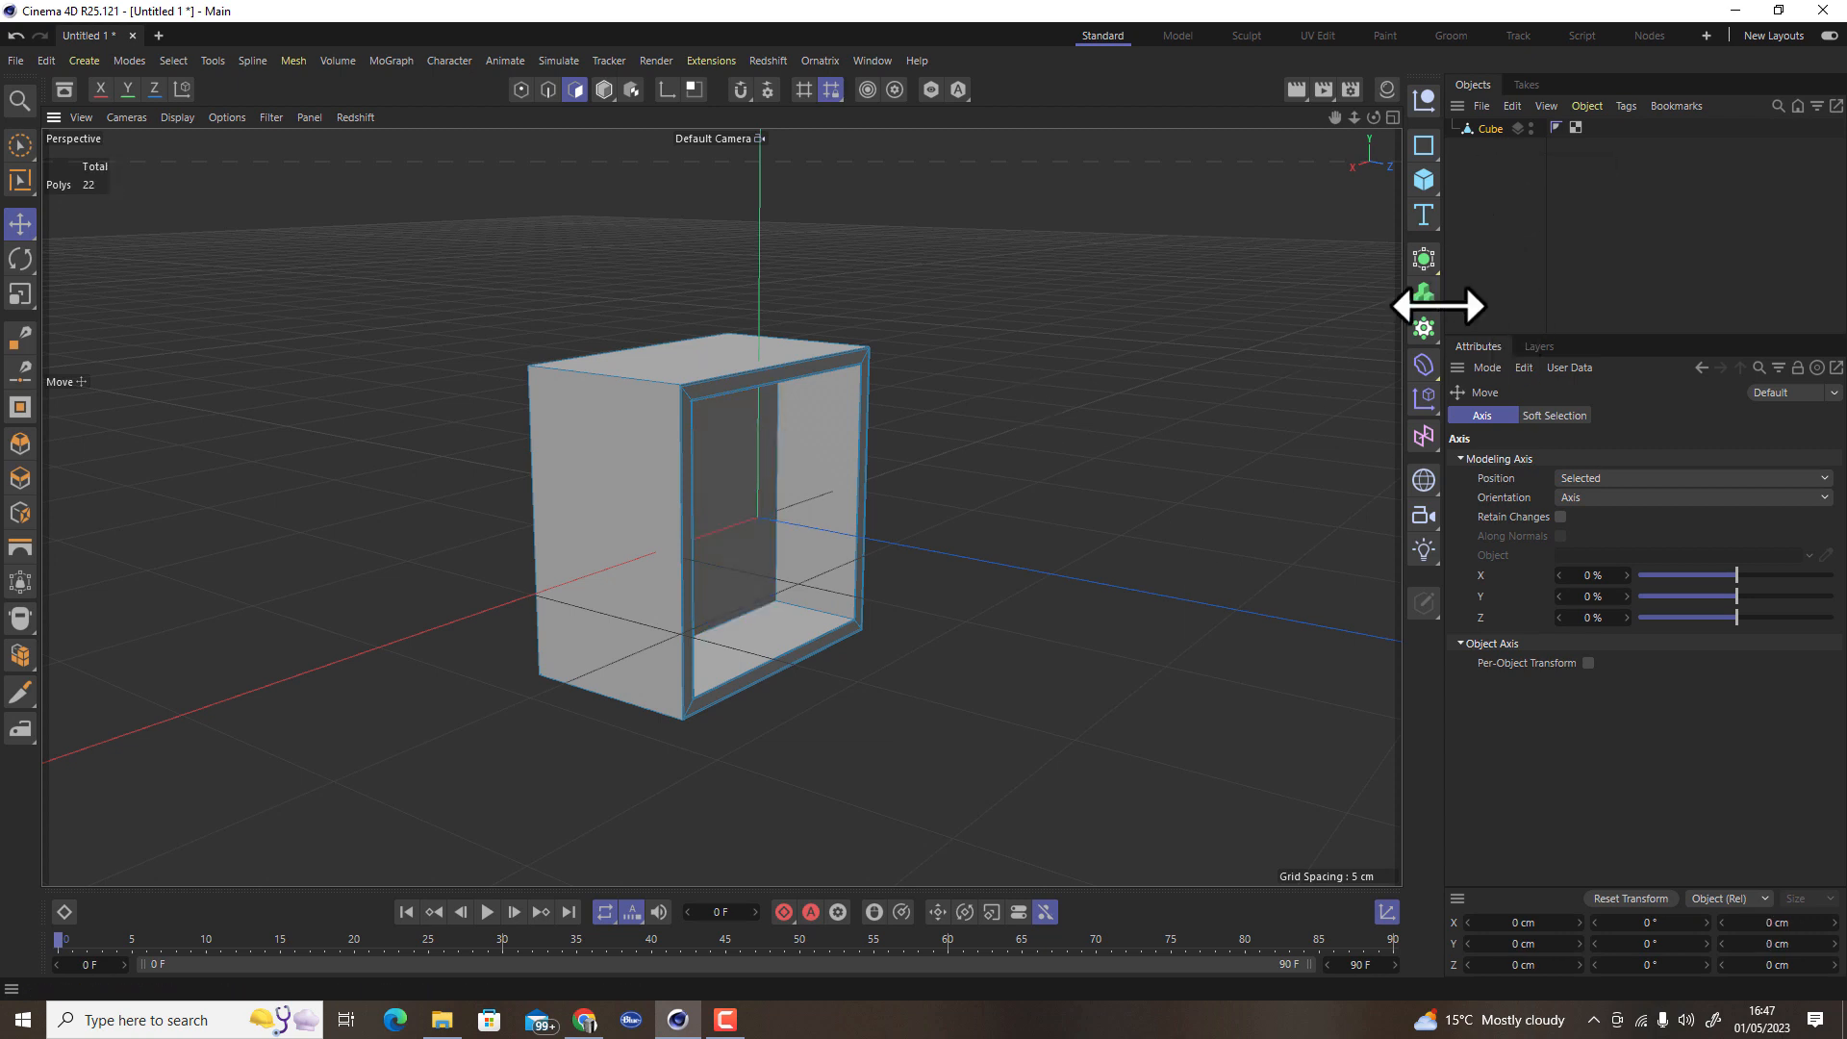
Add a Cloner with the cube as its child and set its mode to Linear
{"action": "left_click", "coordinate": [1424, 328]}
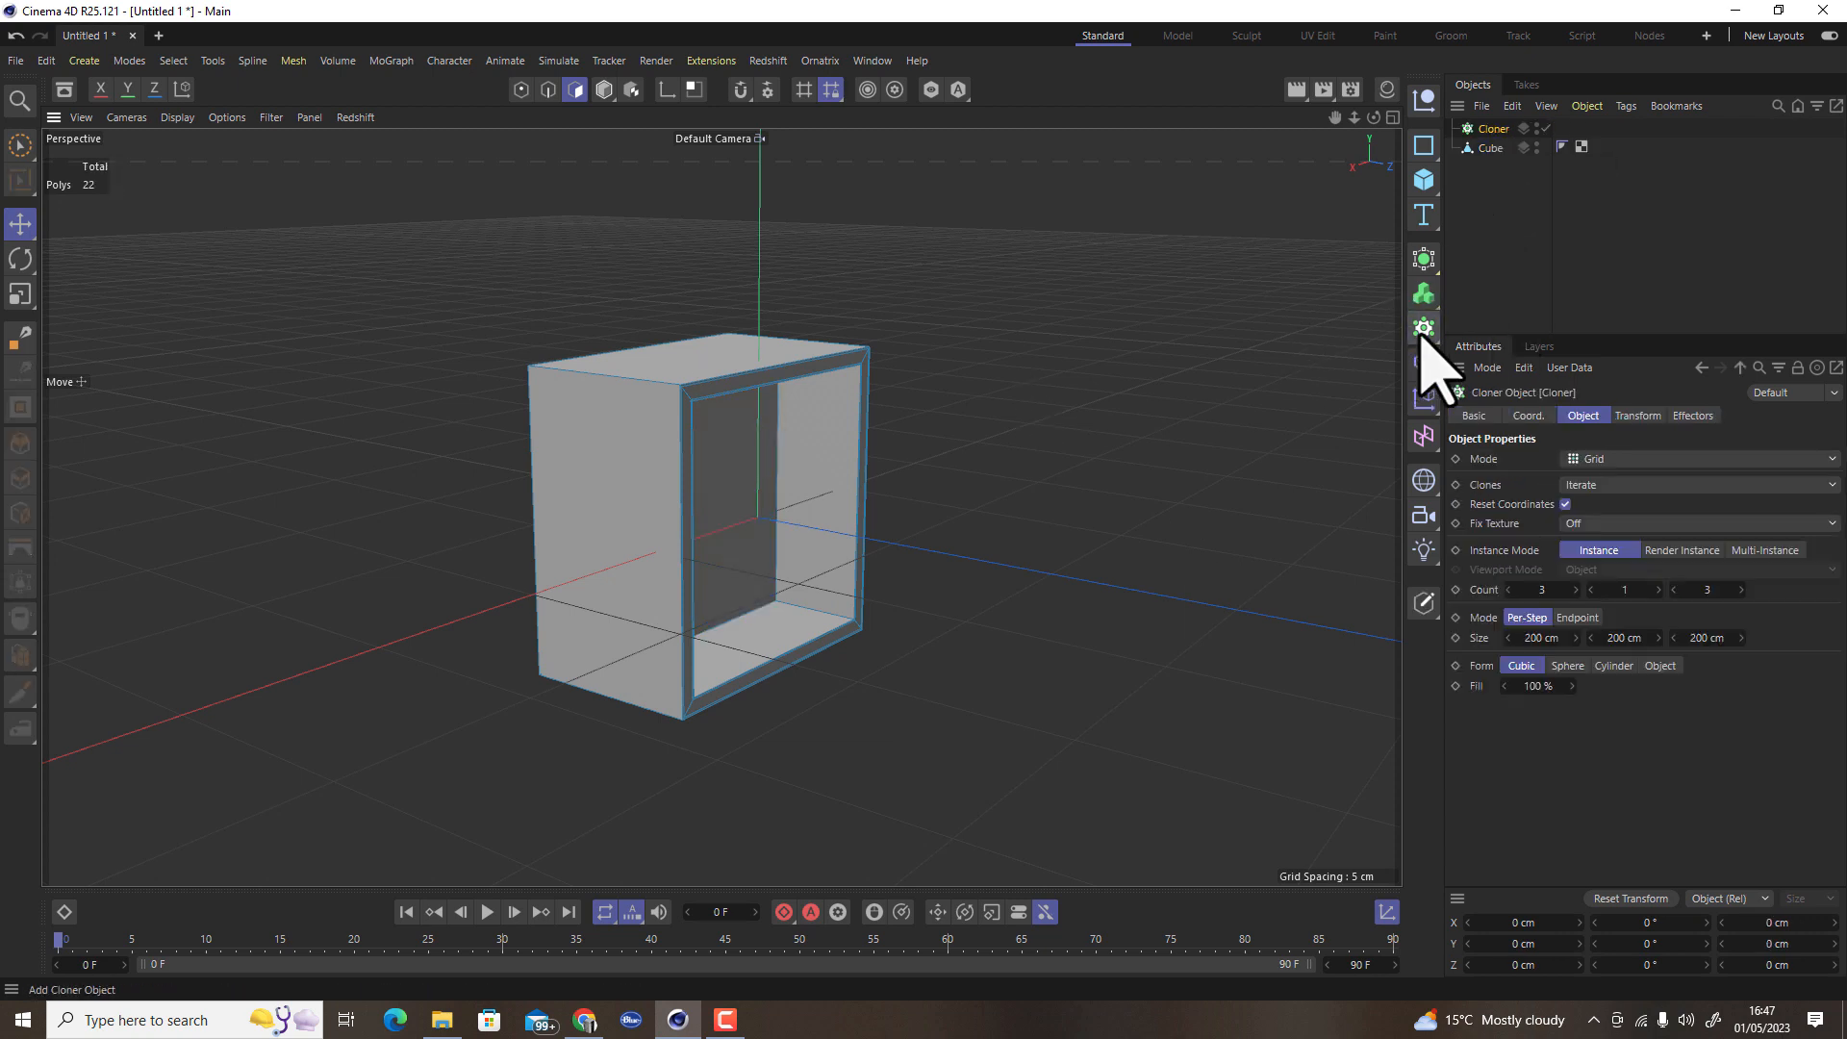
{"action": "left_click_drag", "start_coordinate": [1497, 150], "coordinate": [1488, 126]}
{"action": "left_click", "coordinate": [1494, 128]}
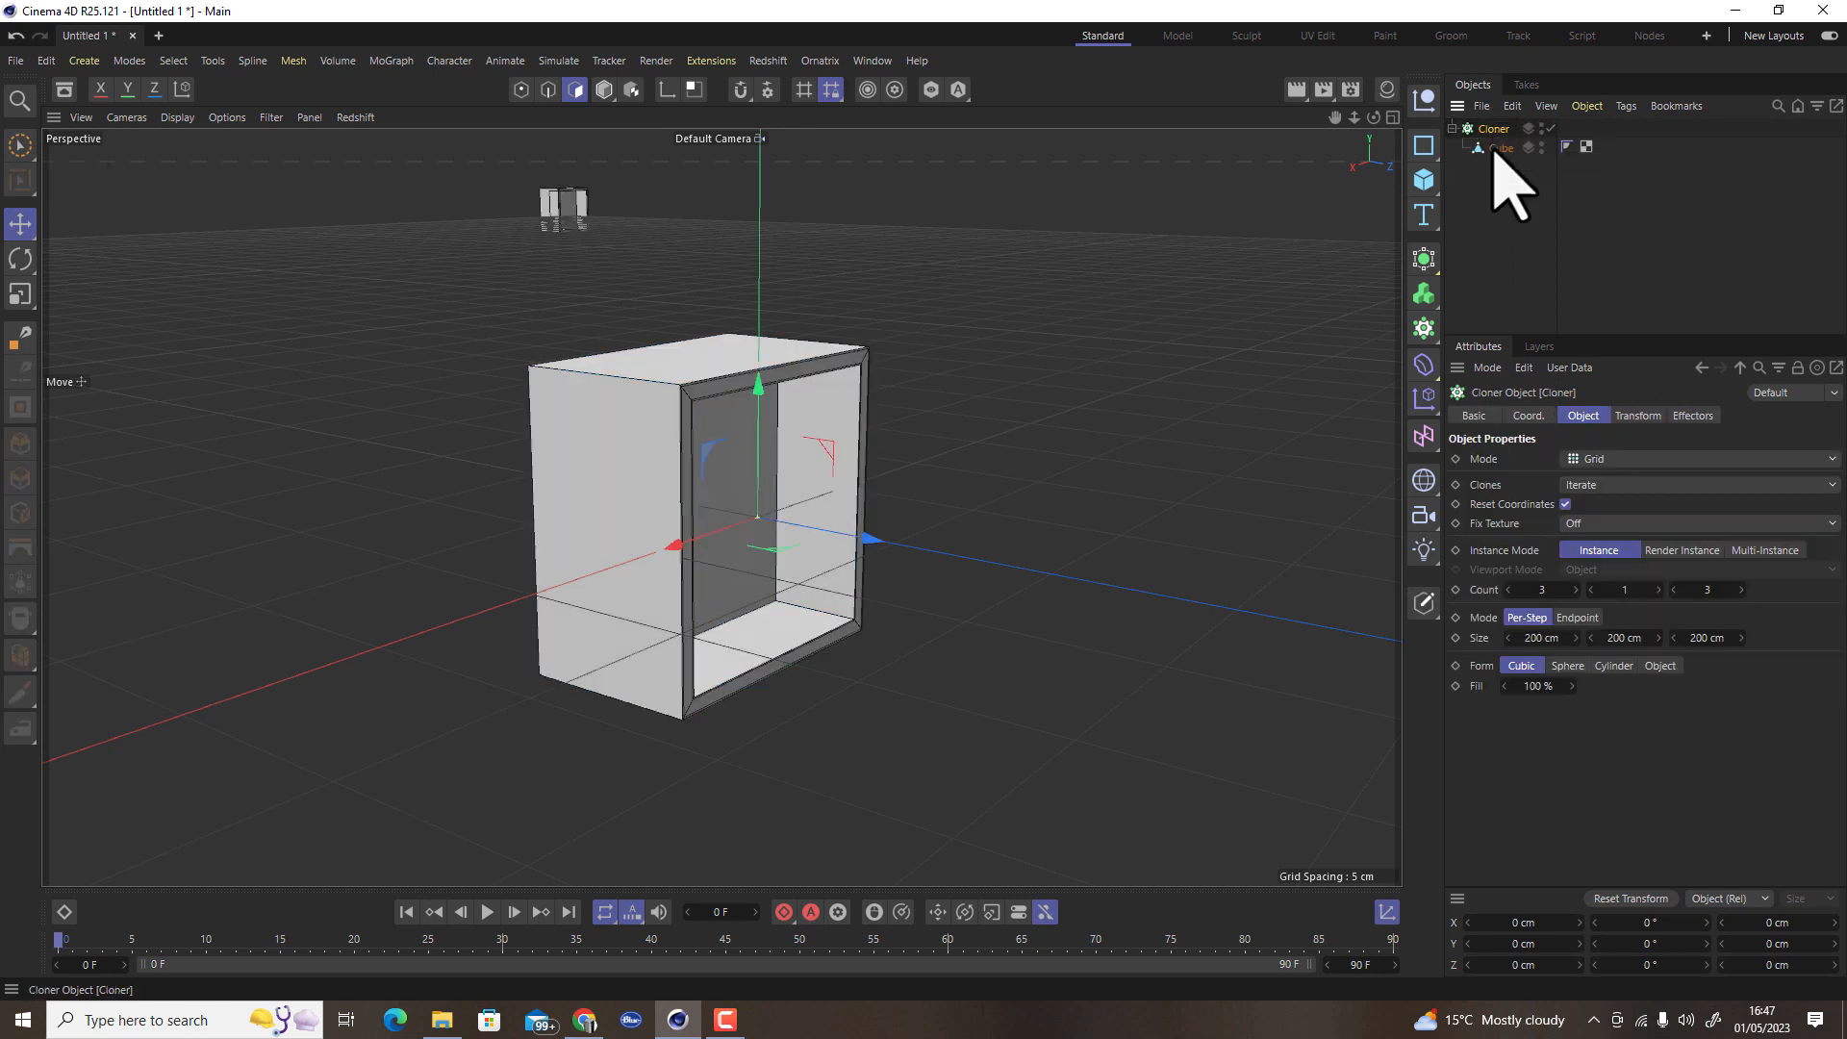
{"action": "left_click", "coordinate": [1597, 459]}
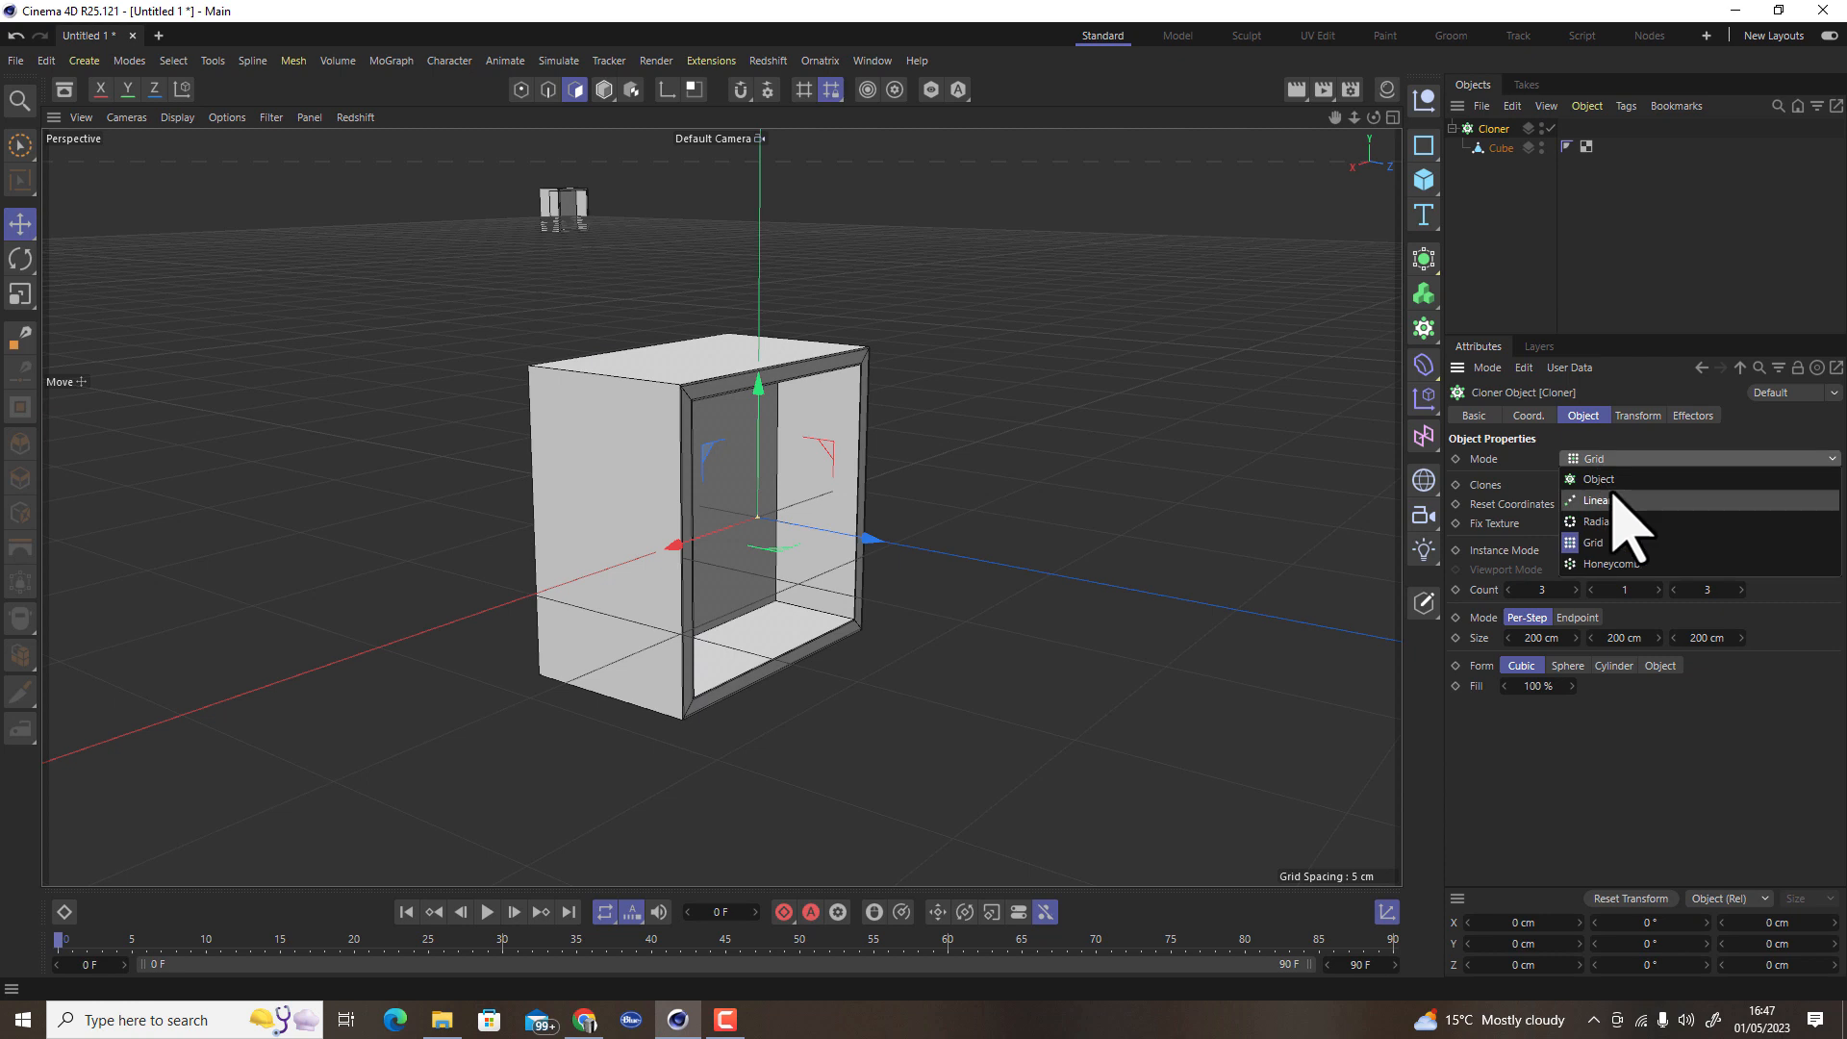
{"action": "left_click", "coordinate": [1597, 501]}
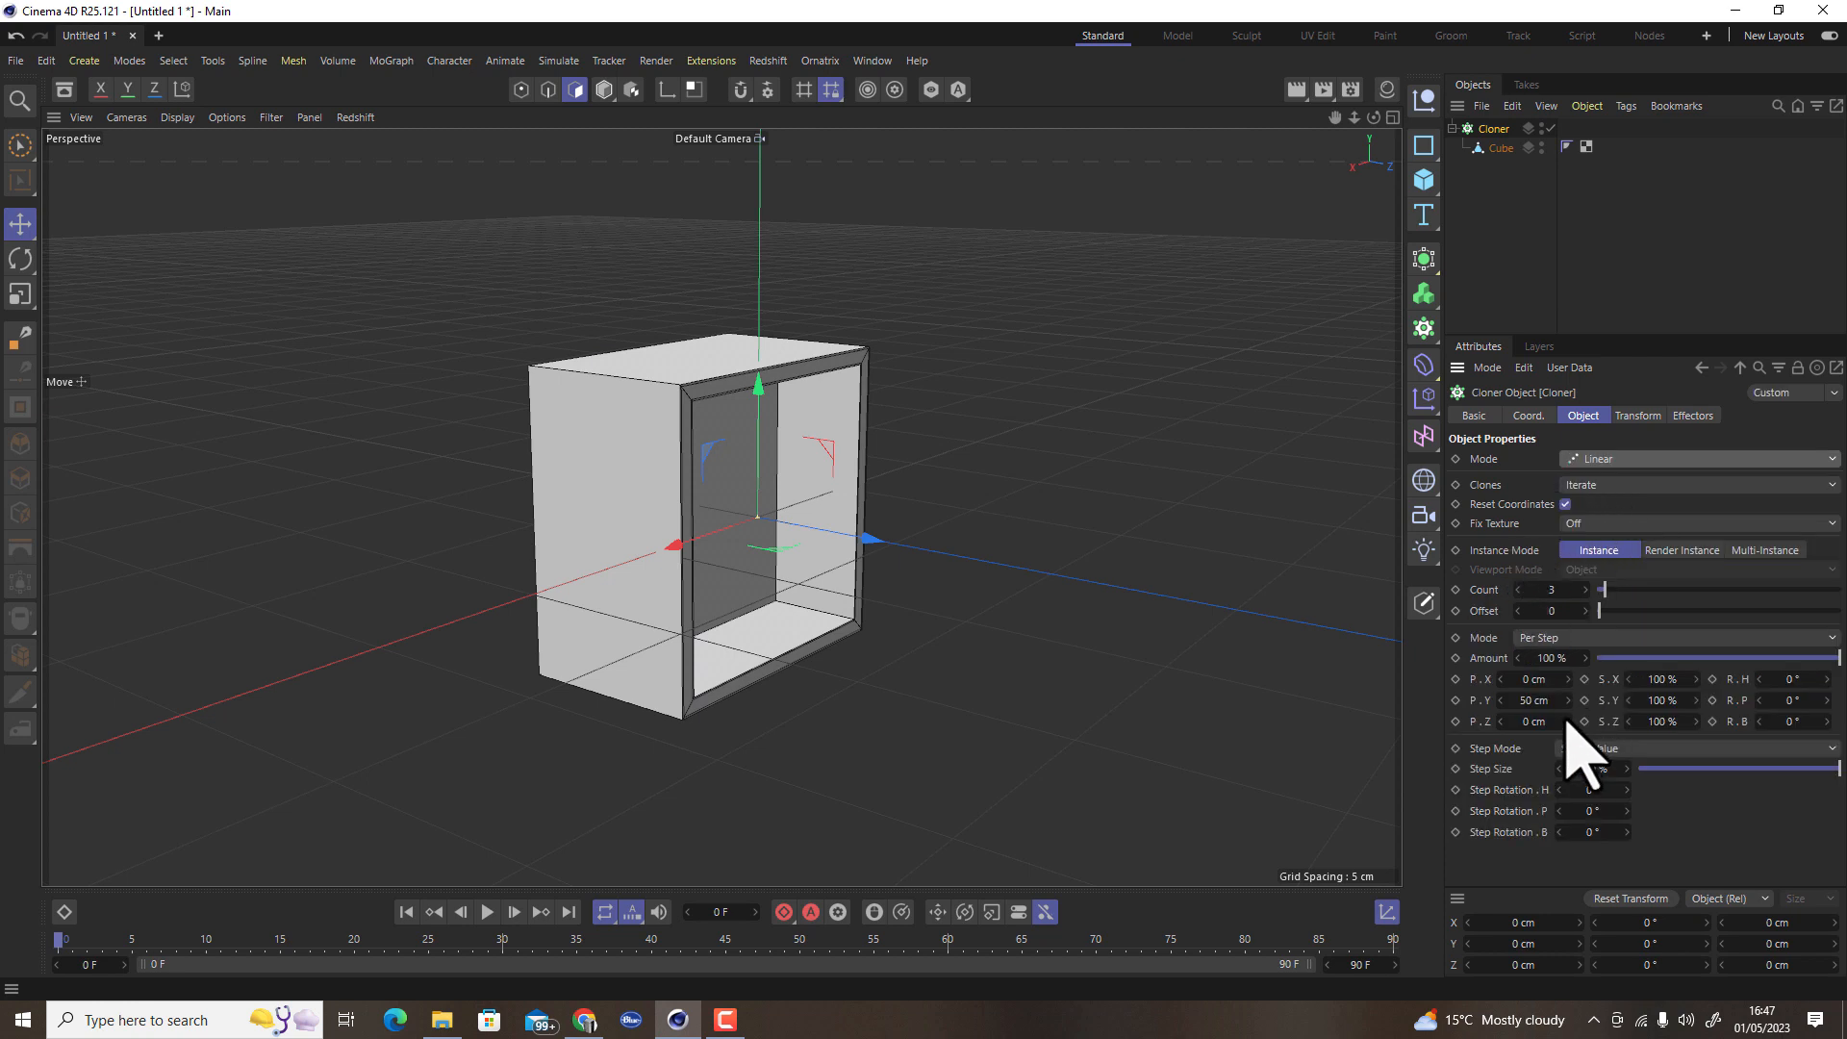
Set the cloner's step position to 0 cm in Y and 7 cm in Z, with a count of 6
{"action": "left_click_drag", "start_coordinate": [1579, 700], "coordinate": [1501, 700]}
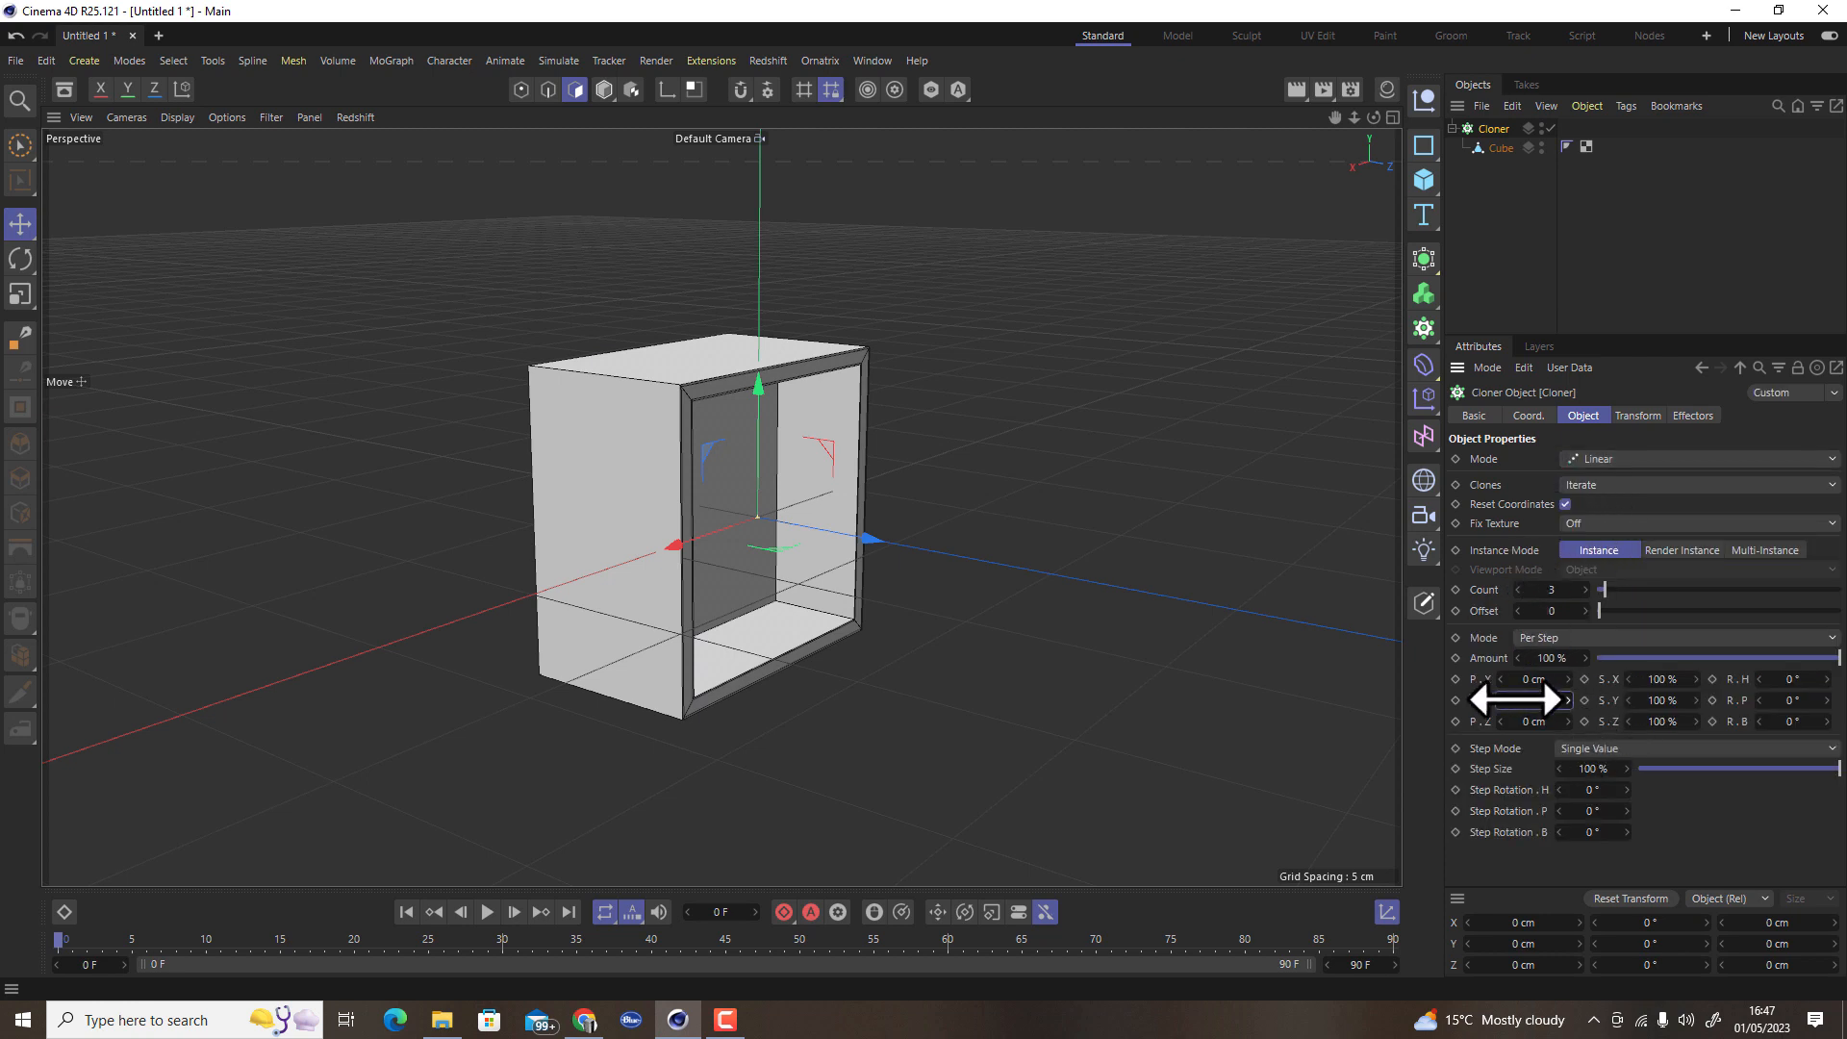
{"action": "left_click", "coordinate": [1531, 701]}
{"action": "type", "text": "0"}
{"action": "key", "text": "Return"}
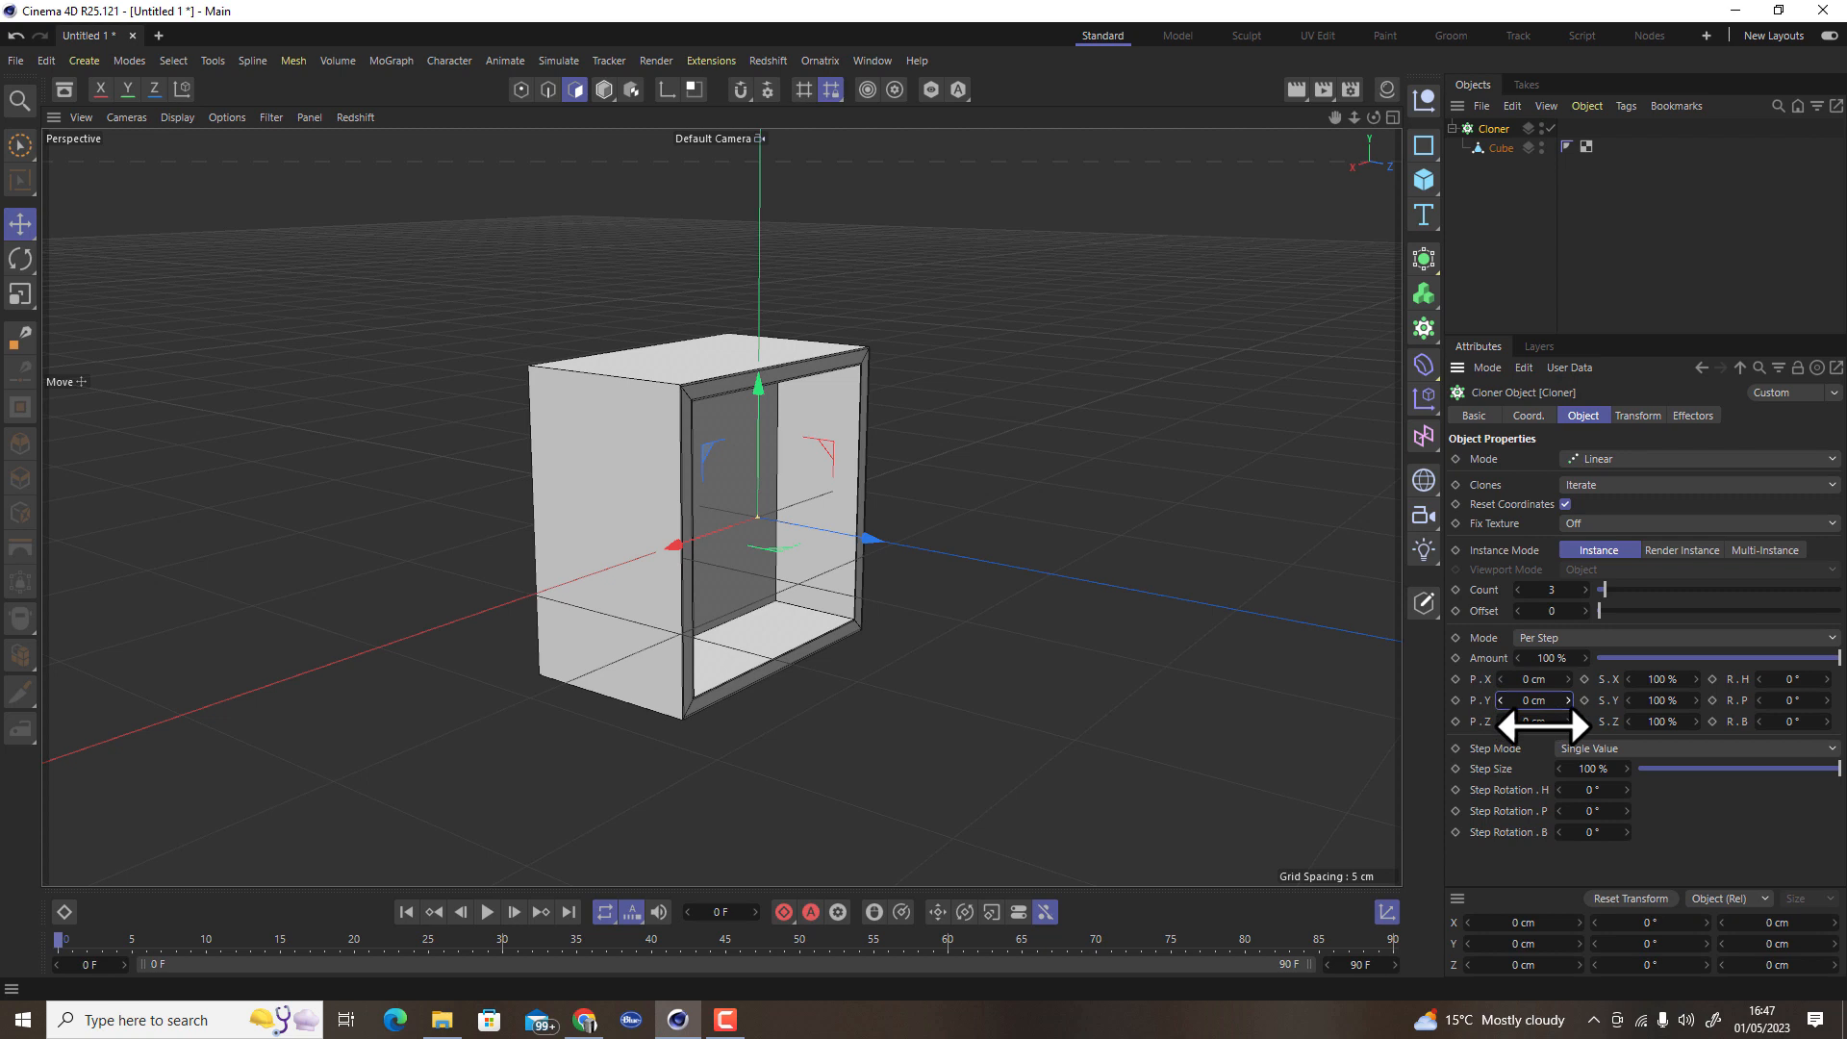
{"action": "left_click_drag", "start_coordinate": [1537, 728], "coordinate": [1578, 728]}
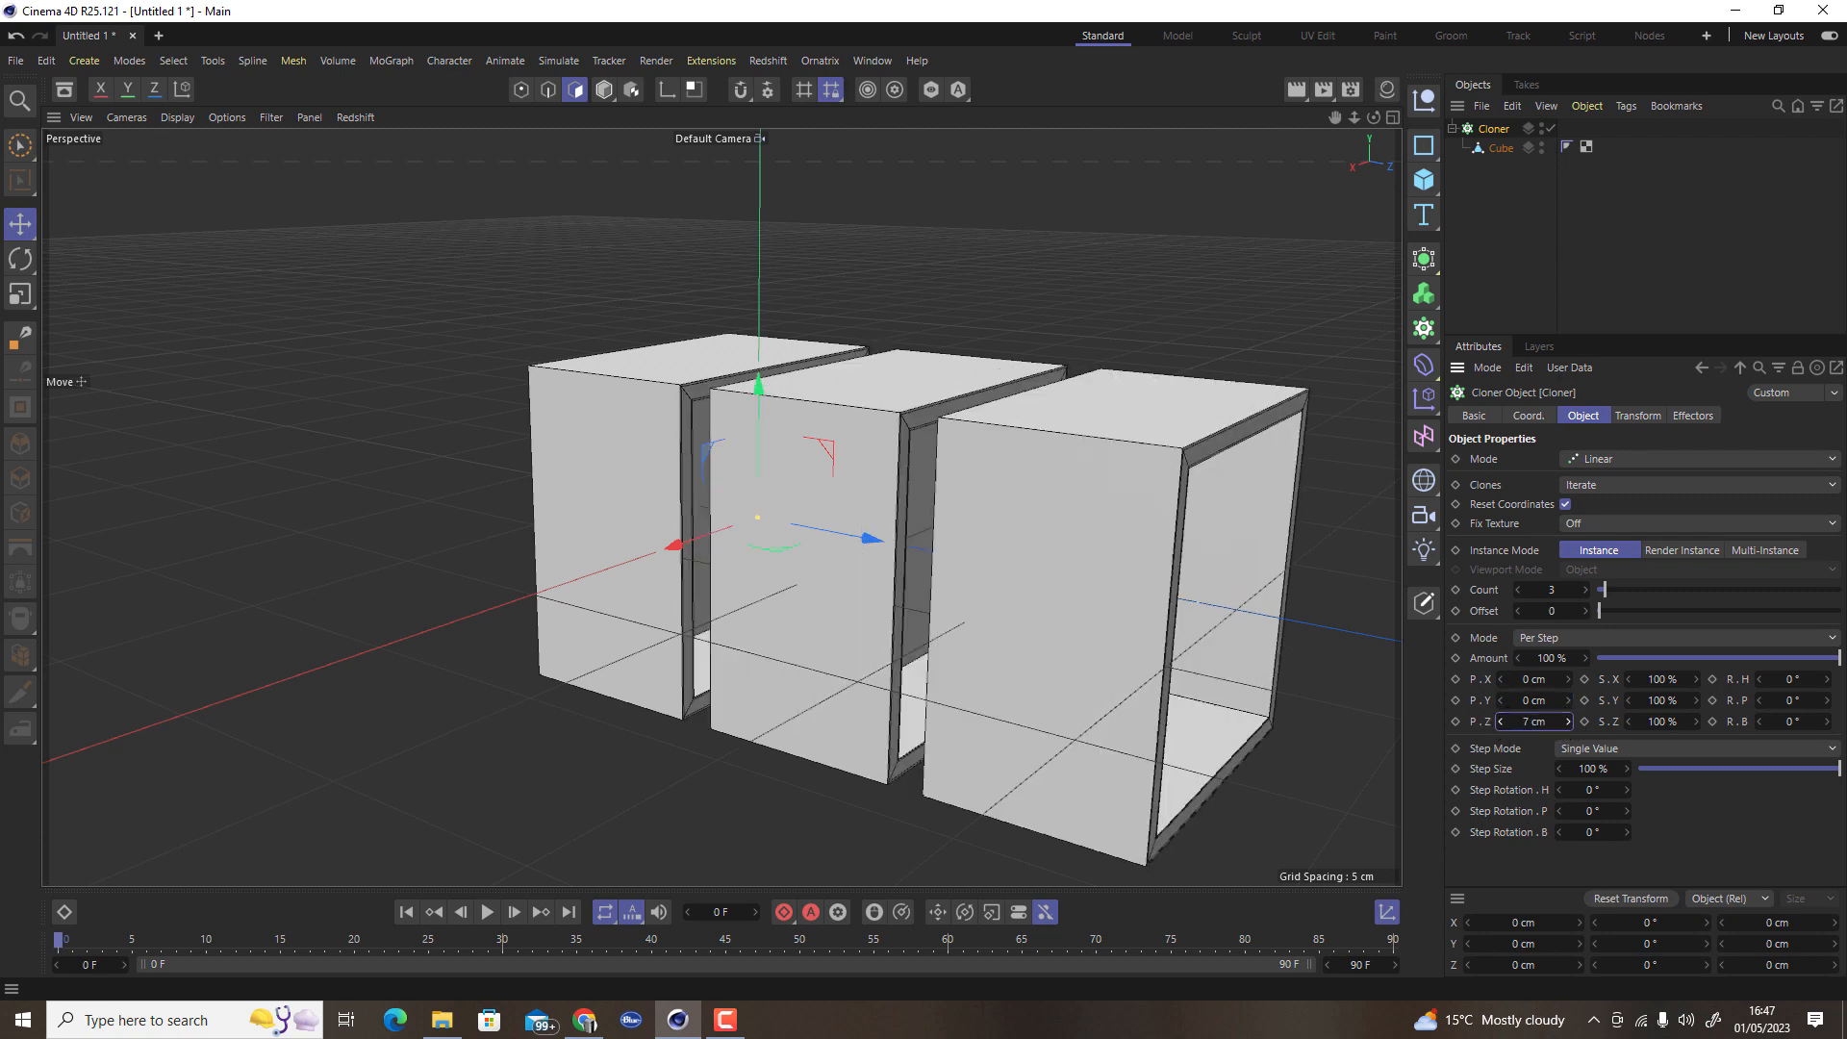
{"action": "left_click", "coordinate": [1586, 590]}
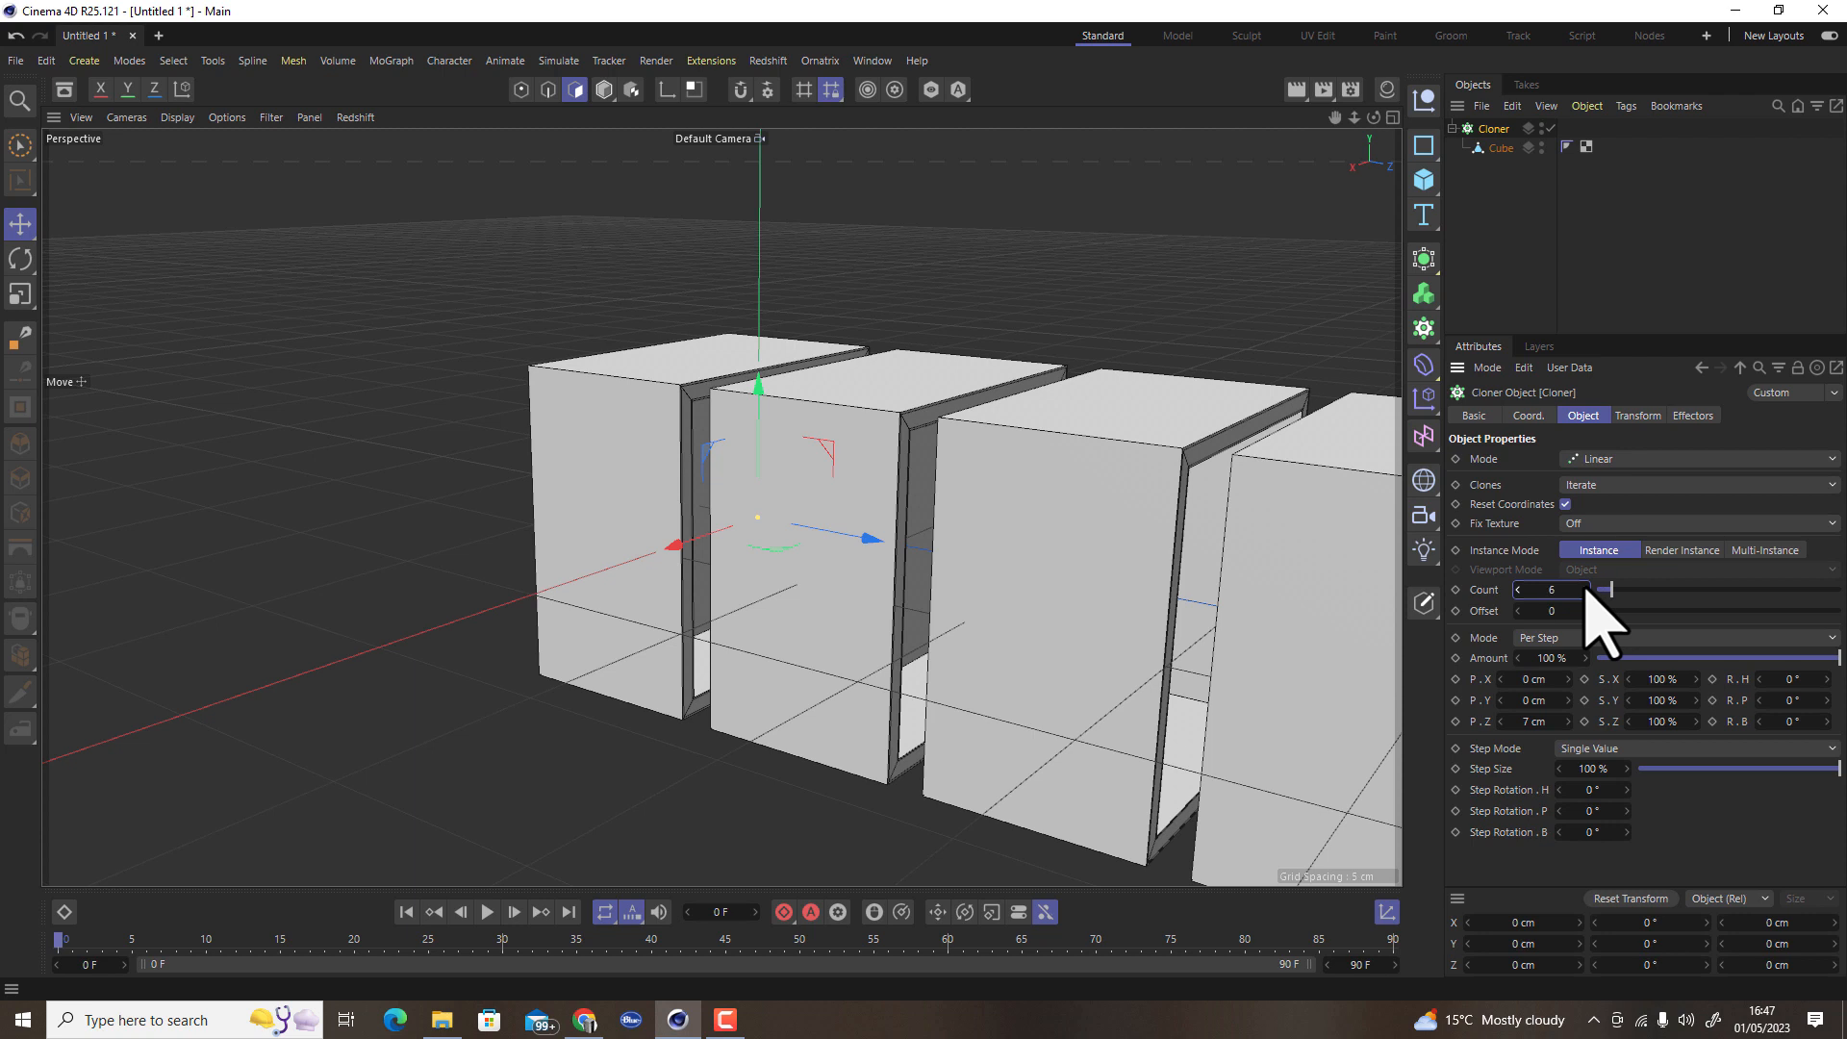
Set the cloner's per-step scale to 97% on X, Y and Z
{"action": "right_click_drag", "start_coordinate": [1017, 517], "coordinate": [869, 581], "text": "alt"}
{"action": "left_click_drag", "start_coordinate": [990, 668], "coordinate": [1122, 619], "text": "alt"}
{"action": "right_click_drag", "start_coordinate": [1174, 540], "coordinate": [1234, 467], "text": "alt"}
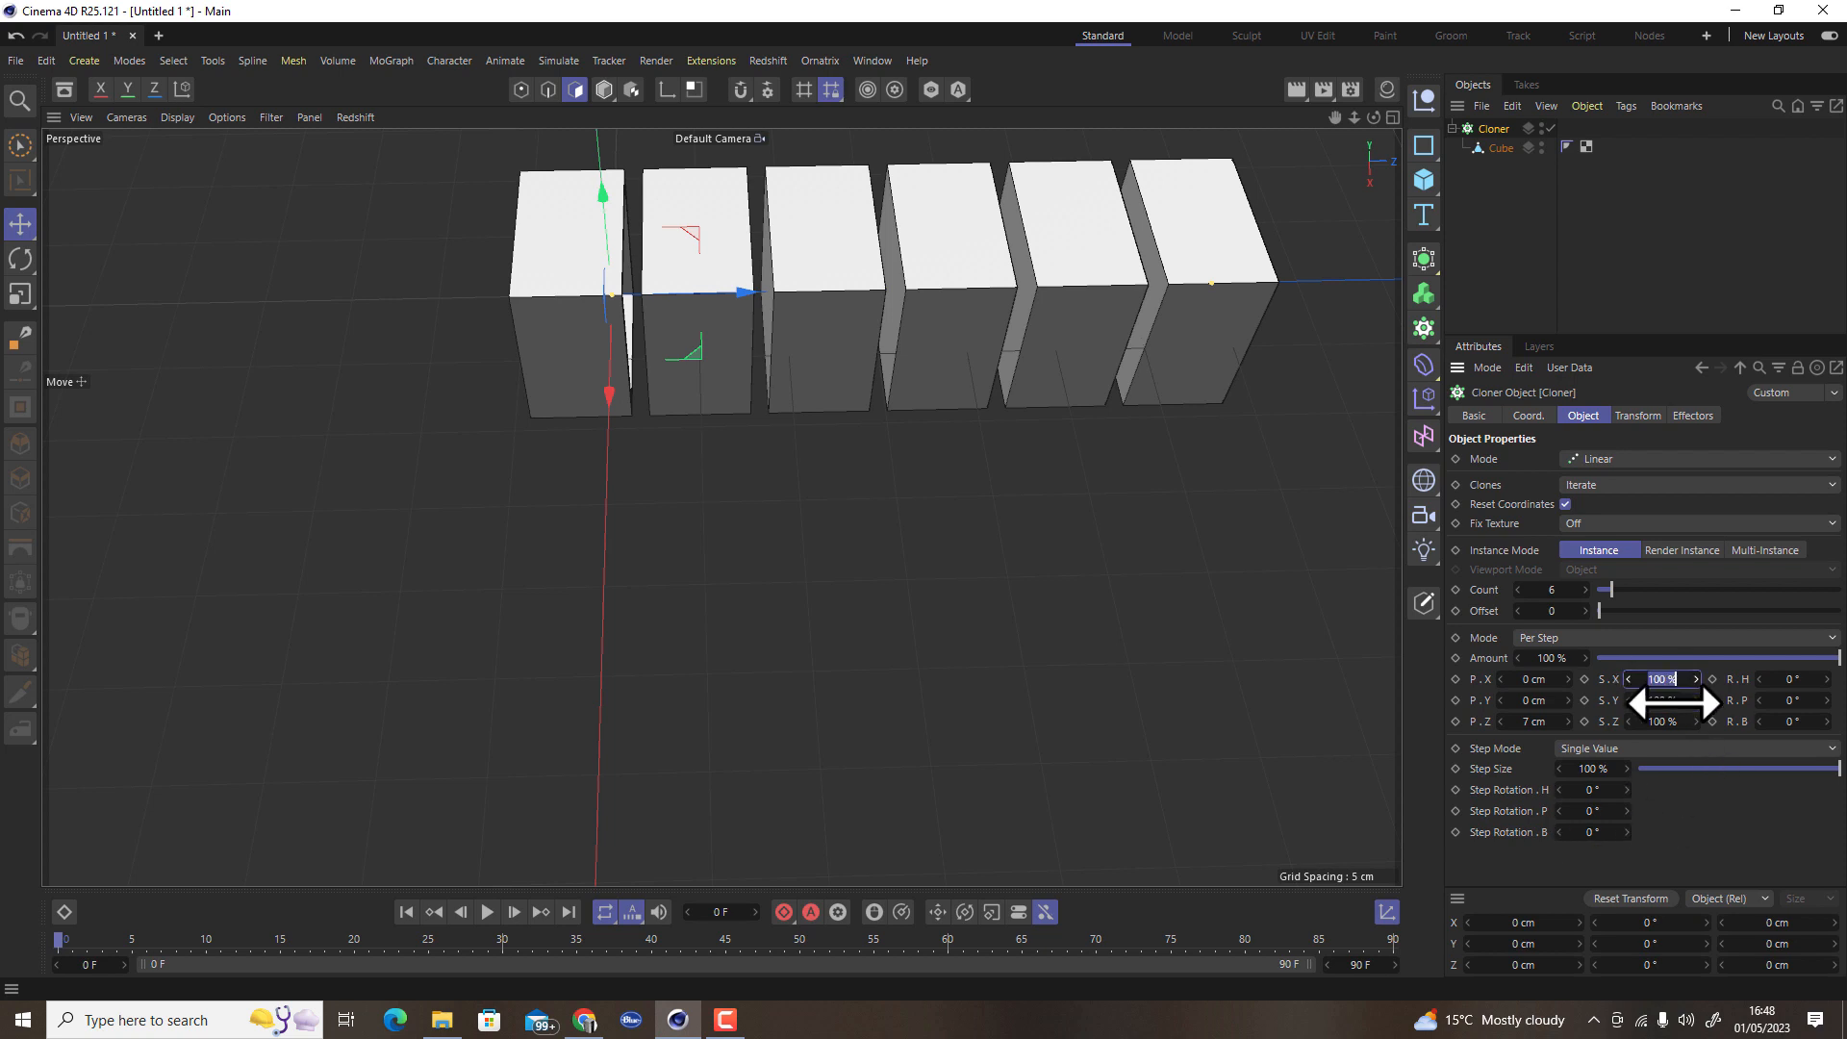
{"action": "left_click", "coordinate": [1662, 679]}
{"action": "type", "text": "97"}
{"action": "left_click", "coordinate": [1670, 702]}
{"action": "type", "text": "97"}
{"action": "left_click", "coordinate": [1662, 722]}
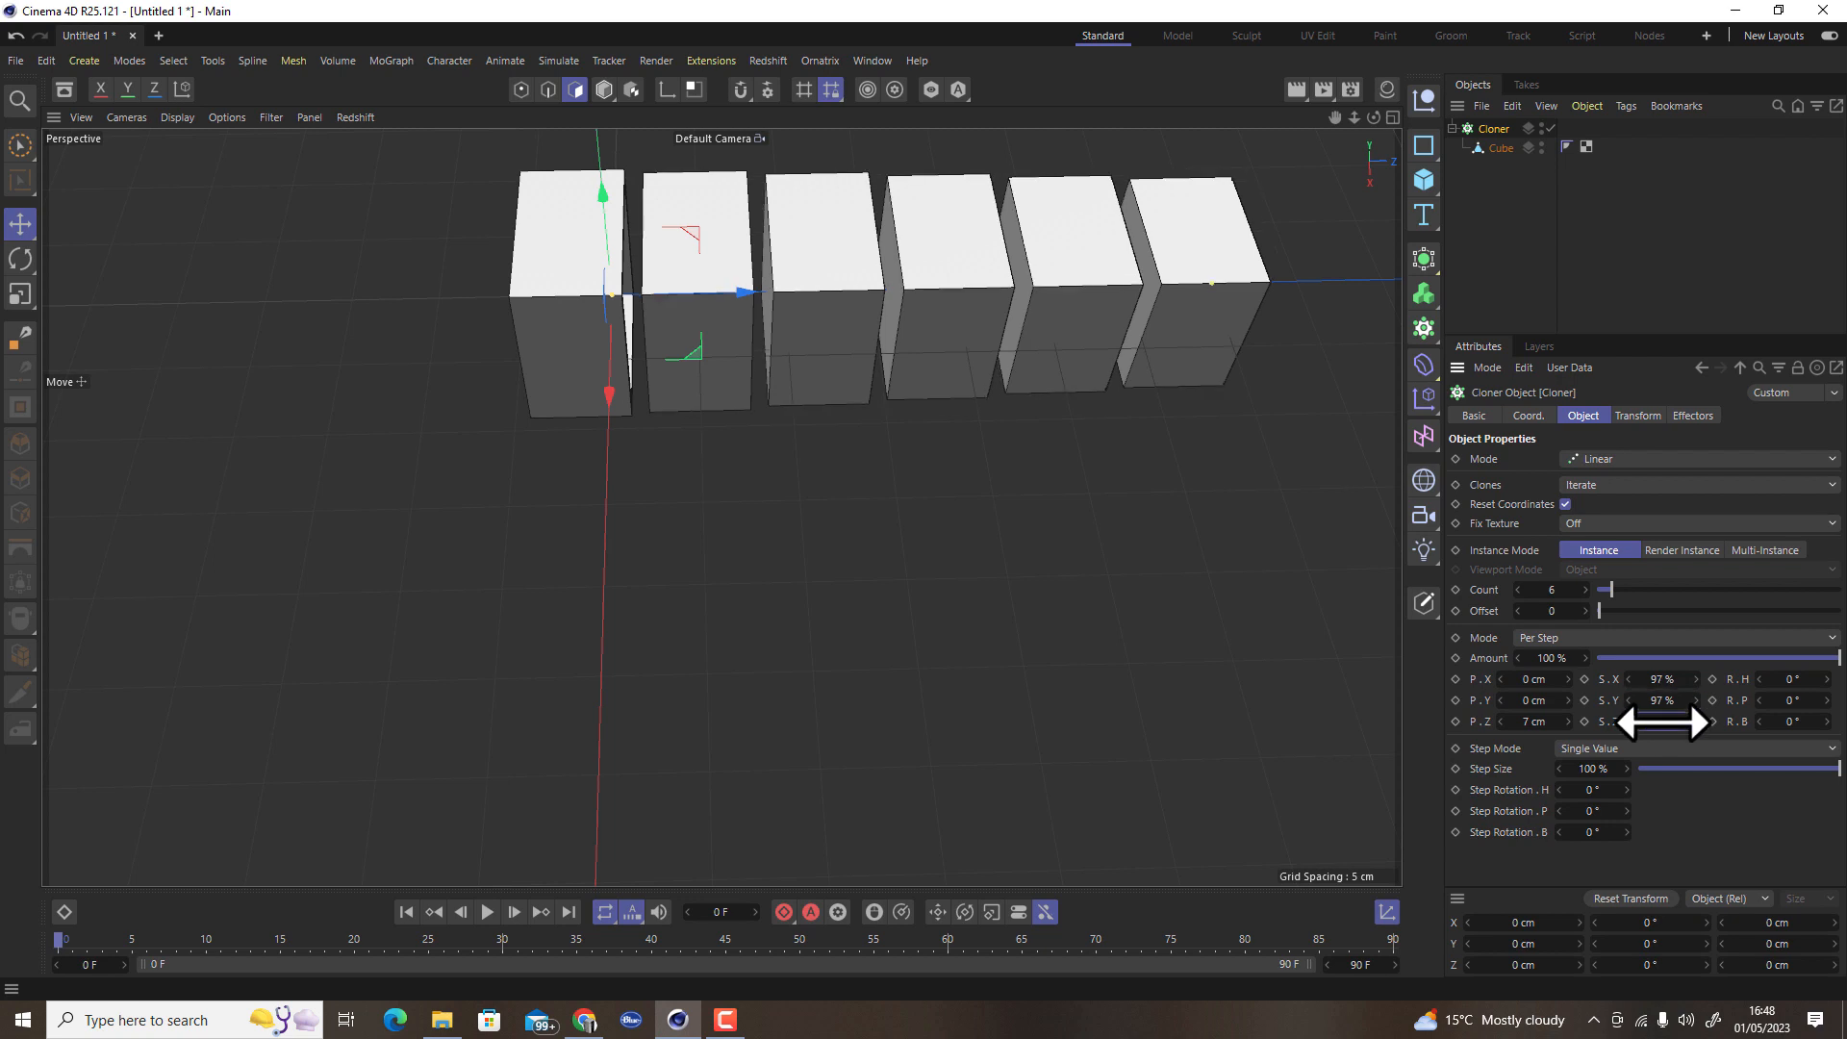
{"action": "type", "text": "97"}
{"action": "key", "text": "Return"}
{"action": "mouse_move", "coordinate": [1017, 316]}
{"action": "left_mouse_down", "text": "alt"}
{"action": "mouse_move", "coordinate": [1142, 227]}
{"action": "mouse_move", "coordinate": [1097, 401]}
{"action": "mouse_move", "coordinate": [1117, 408]}
{"action": "mouse_move", "coordinate": [857, 379]}
{"action": "mouse_move", "coordinate": [895, 429]}
{"action": "mouse_move", "coordinate": [935, 431]}
{"action": "left_mouse_up", "text": "alt"}
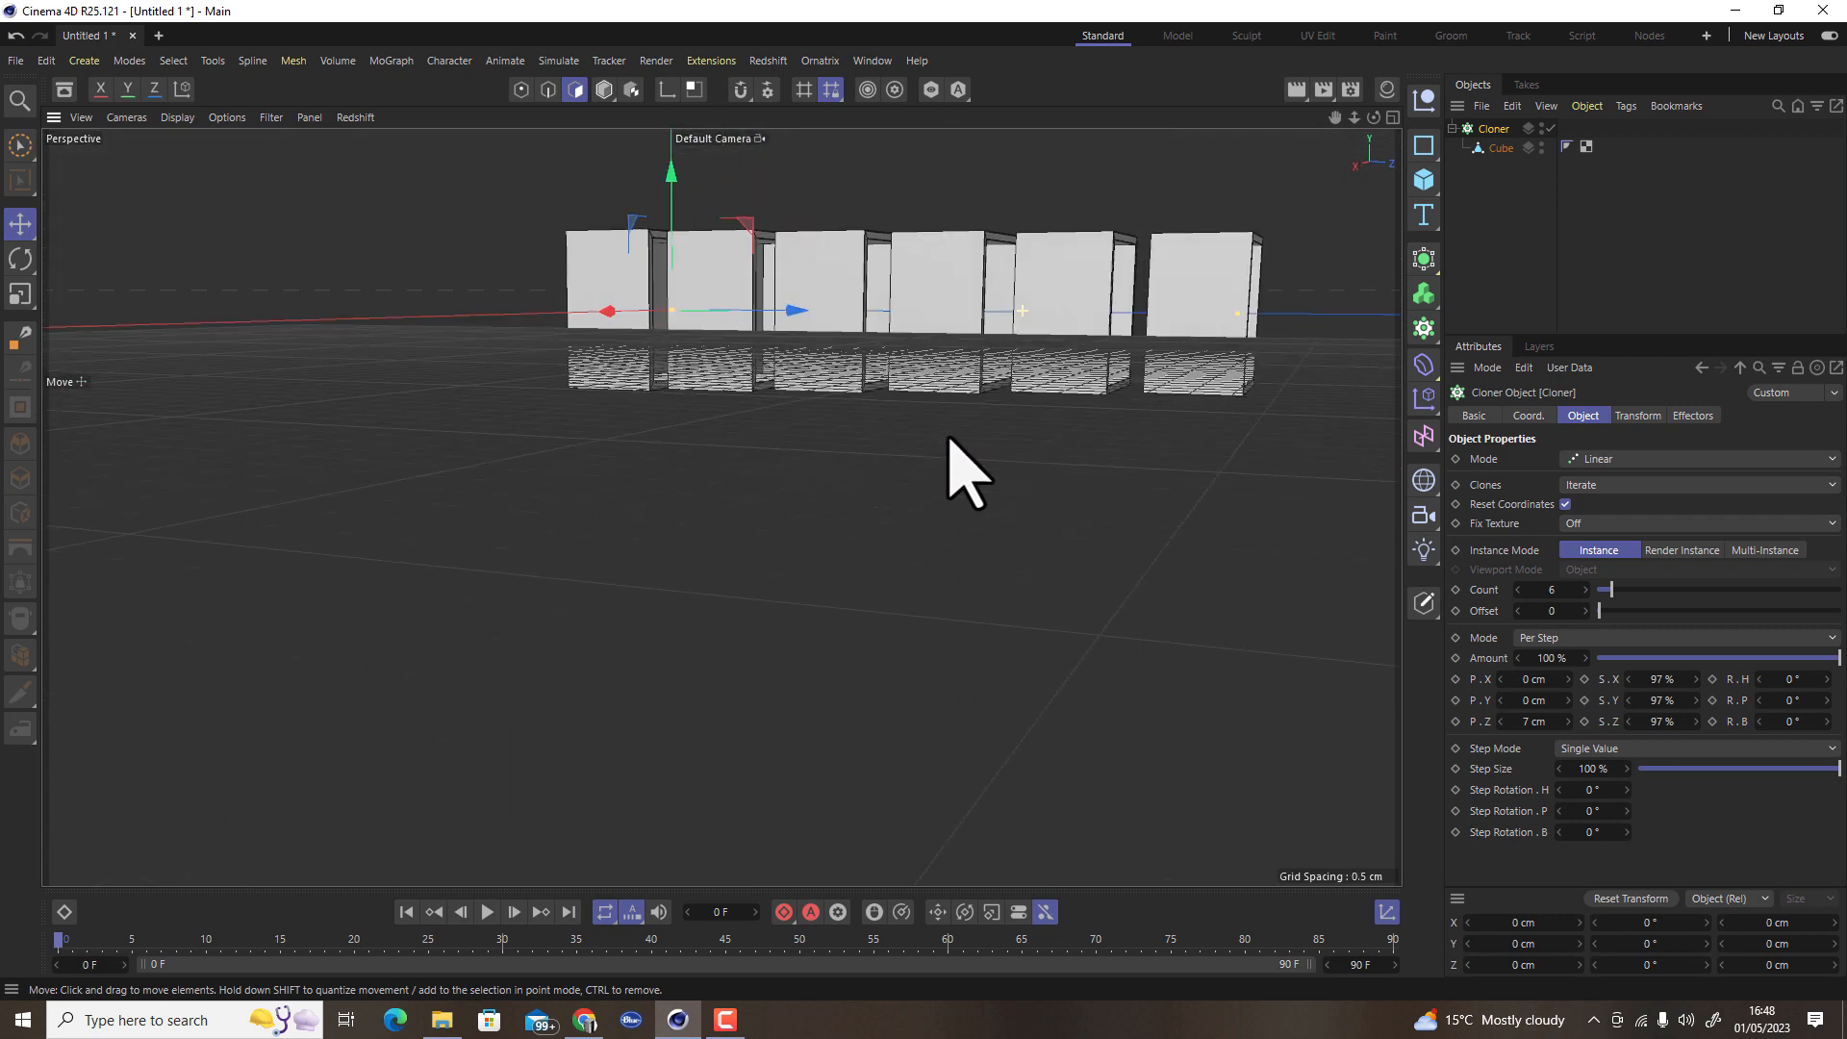
Reduce the cloner's Z step position to 5 cm
{"action": "left_click", "coordinate": [1660, 679]}
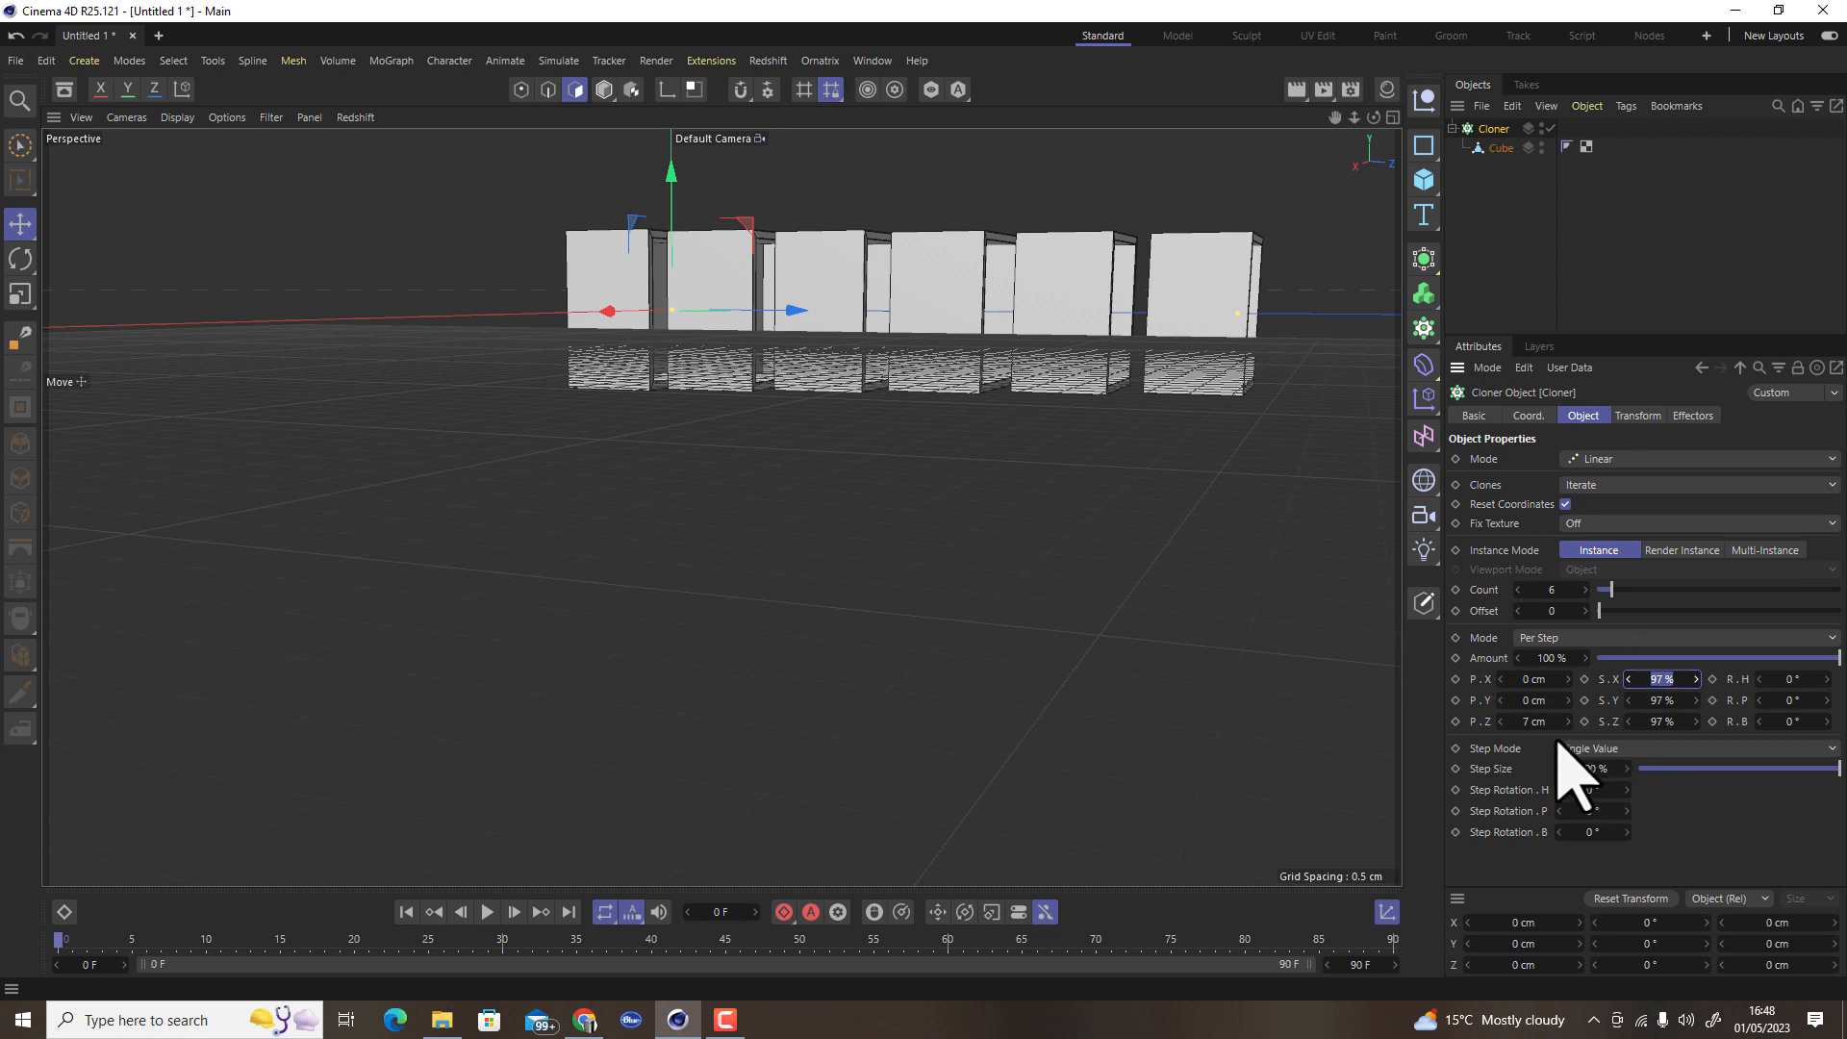
{"action": "left_click_drag", "start_coordinate": [1543, 723], "coordinate": [1527, 724]}
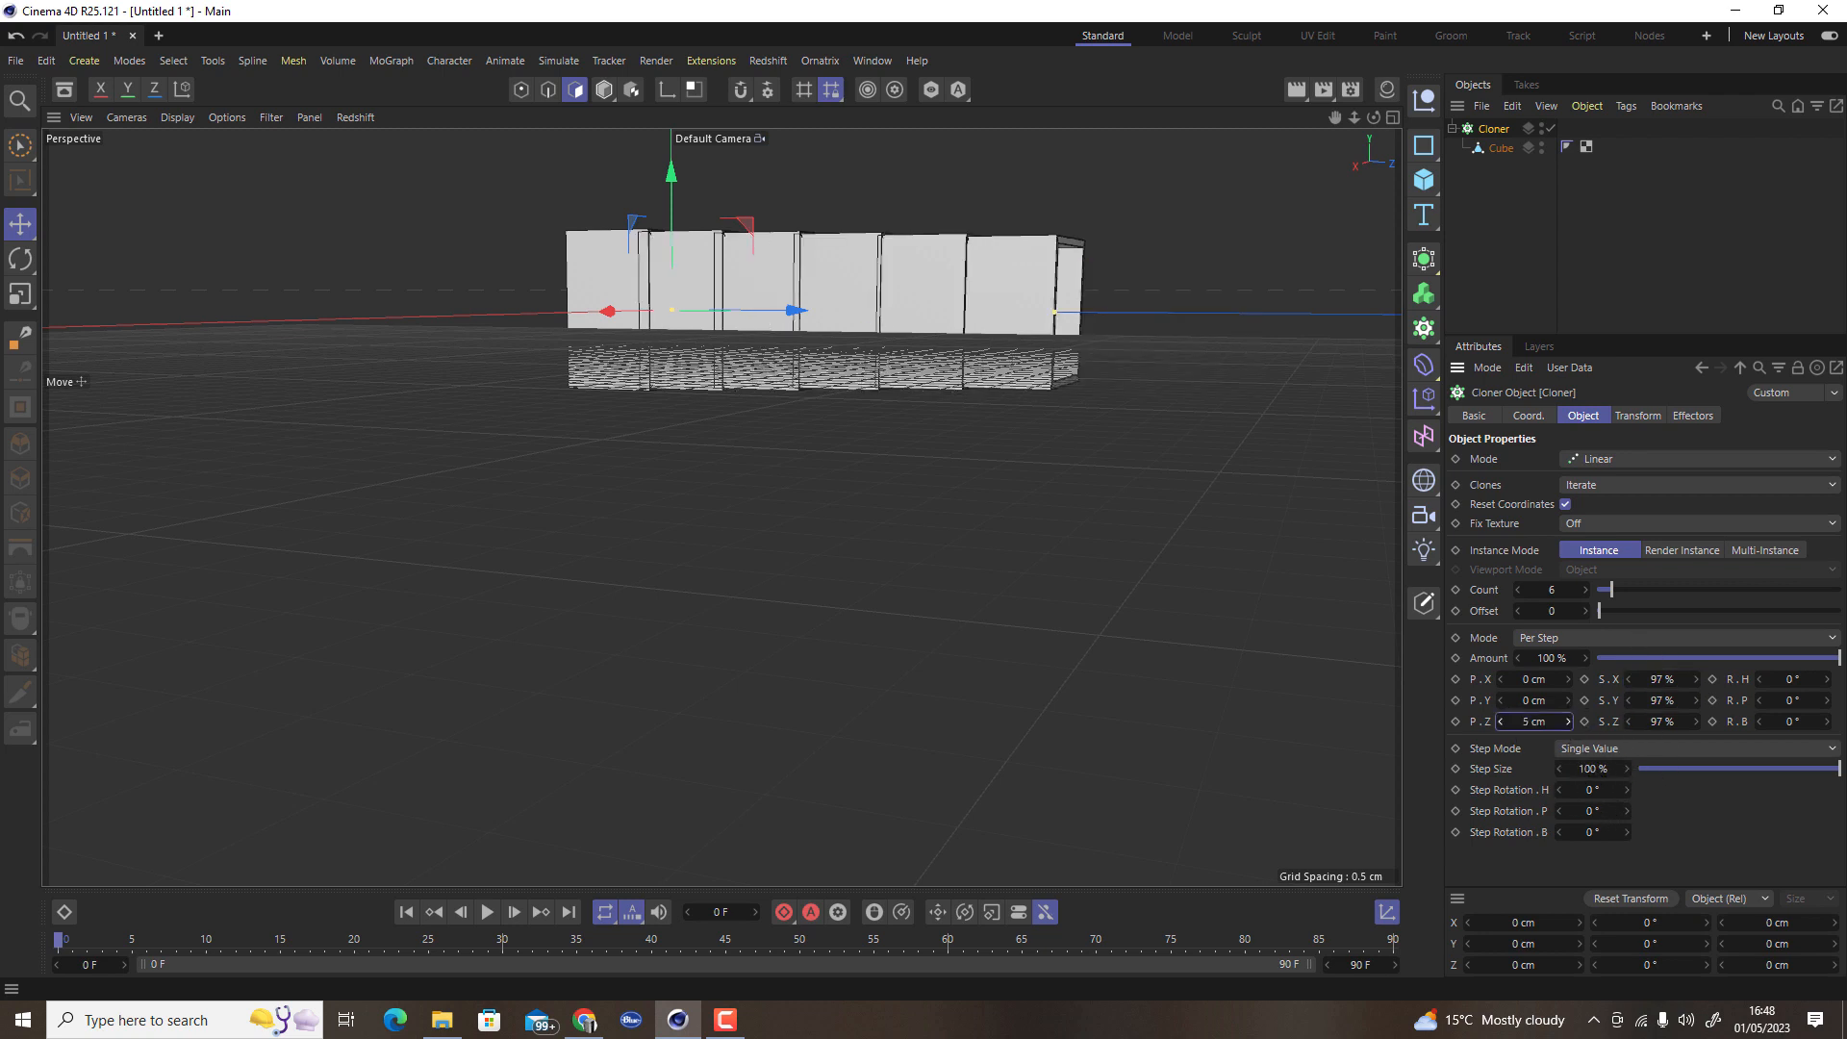
{"action": "mouse_move", "coordinate": [1022, 314]}
{"action": "left_mouse_down", "text": "alt"}
{"action": "mouse_move", "coordinate": [961, 269]}
{"action": "mouse_move", "coordinate": [915, 309]}
{"action": "mouse_move", "coordinate": [932, 144]}
{"action": "mouse_move", "coordinate": [1113, 313]}
{"action": "left_mouse_up", "text": "alt"}
{"action": "right_click_drag", "start_coordinate": [1113, 312], "coordinate": [1213, 329], "text": "alt"}
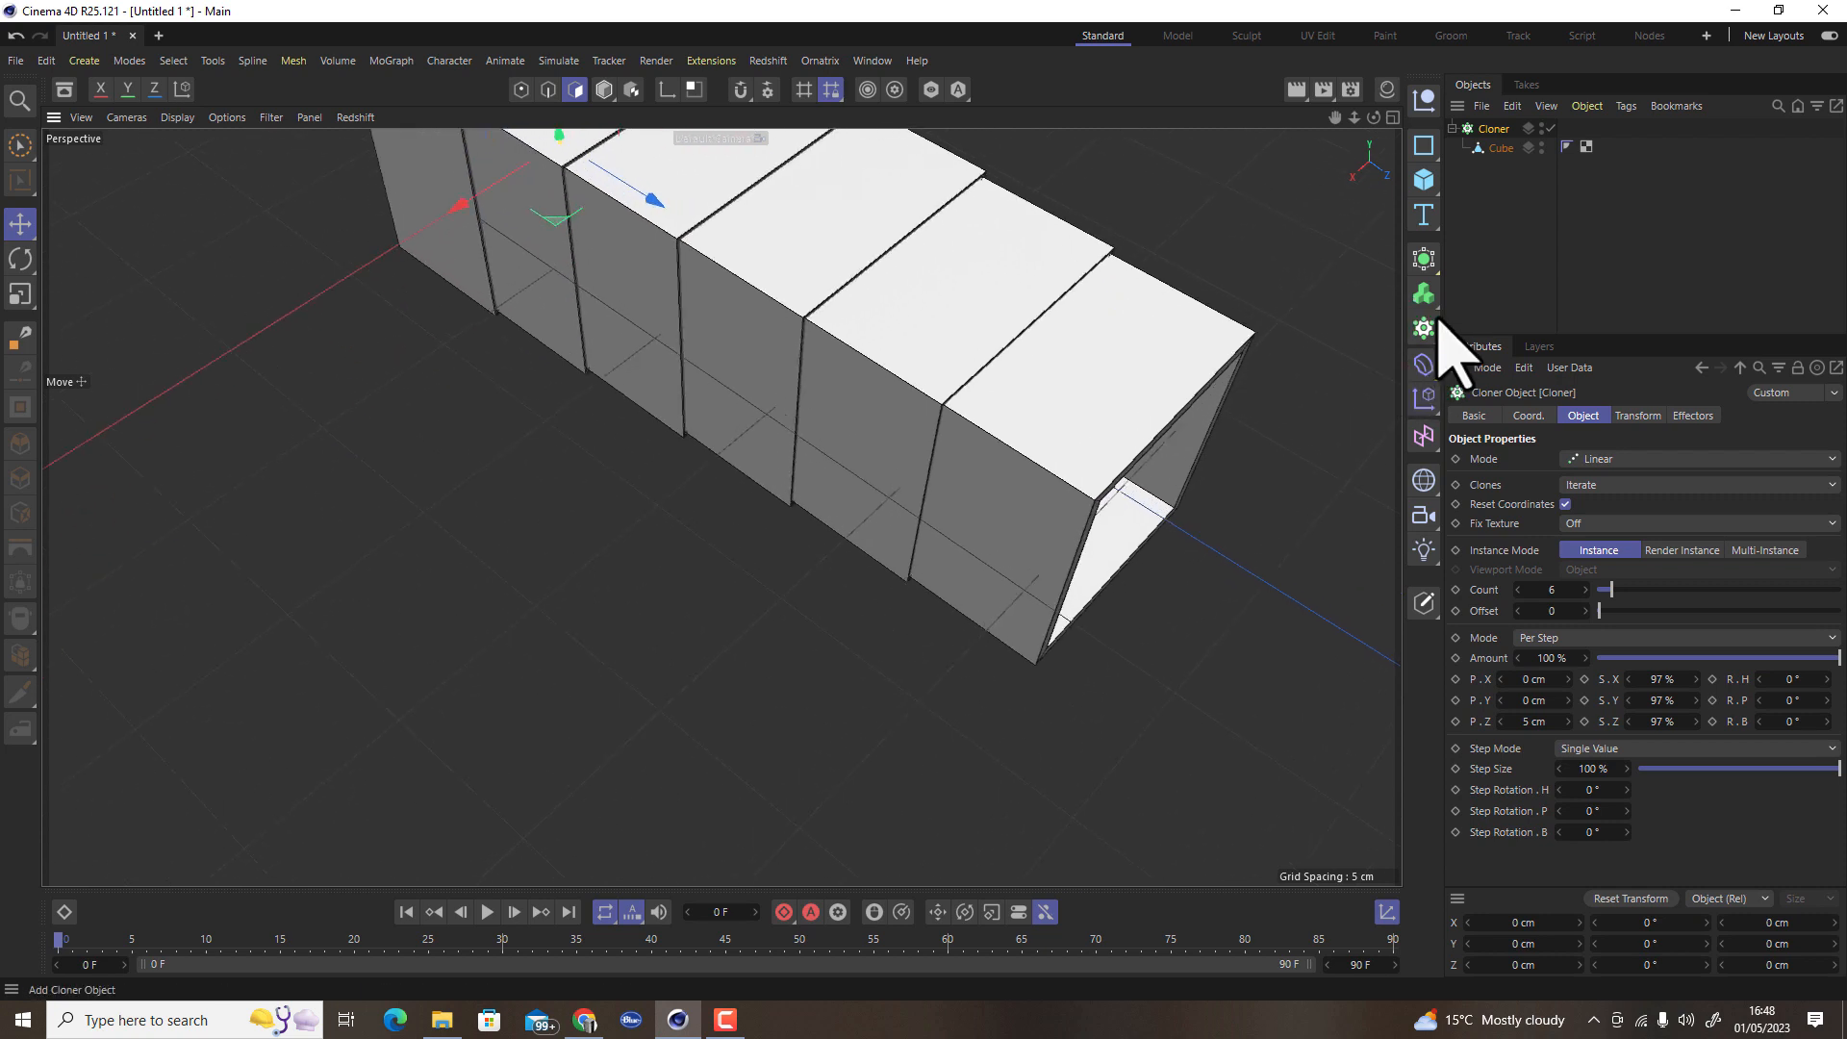
Add a Subdivision Surface and make the cloner its child
{"action": "left_click", "coordinate": [1425, 257]}
{"action": "left_click_drag", "start_coordinate": [1491, 147], "coordinate": [1497, 125]}
{"action": "left_click_drag", "start_coordinate": [1102, 527], "coordinate": [1142, 606], "text": "alt"}
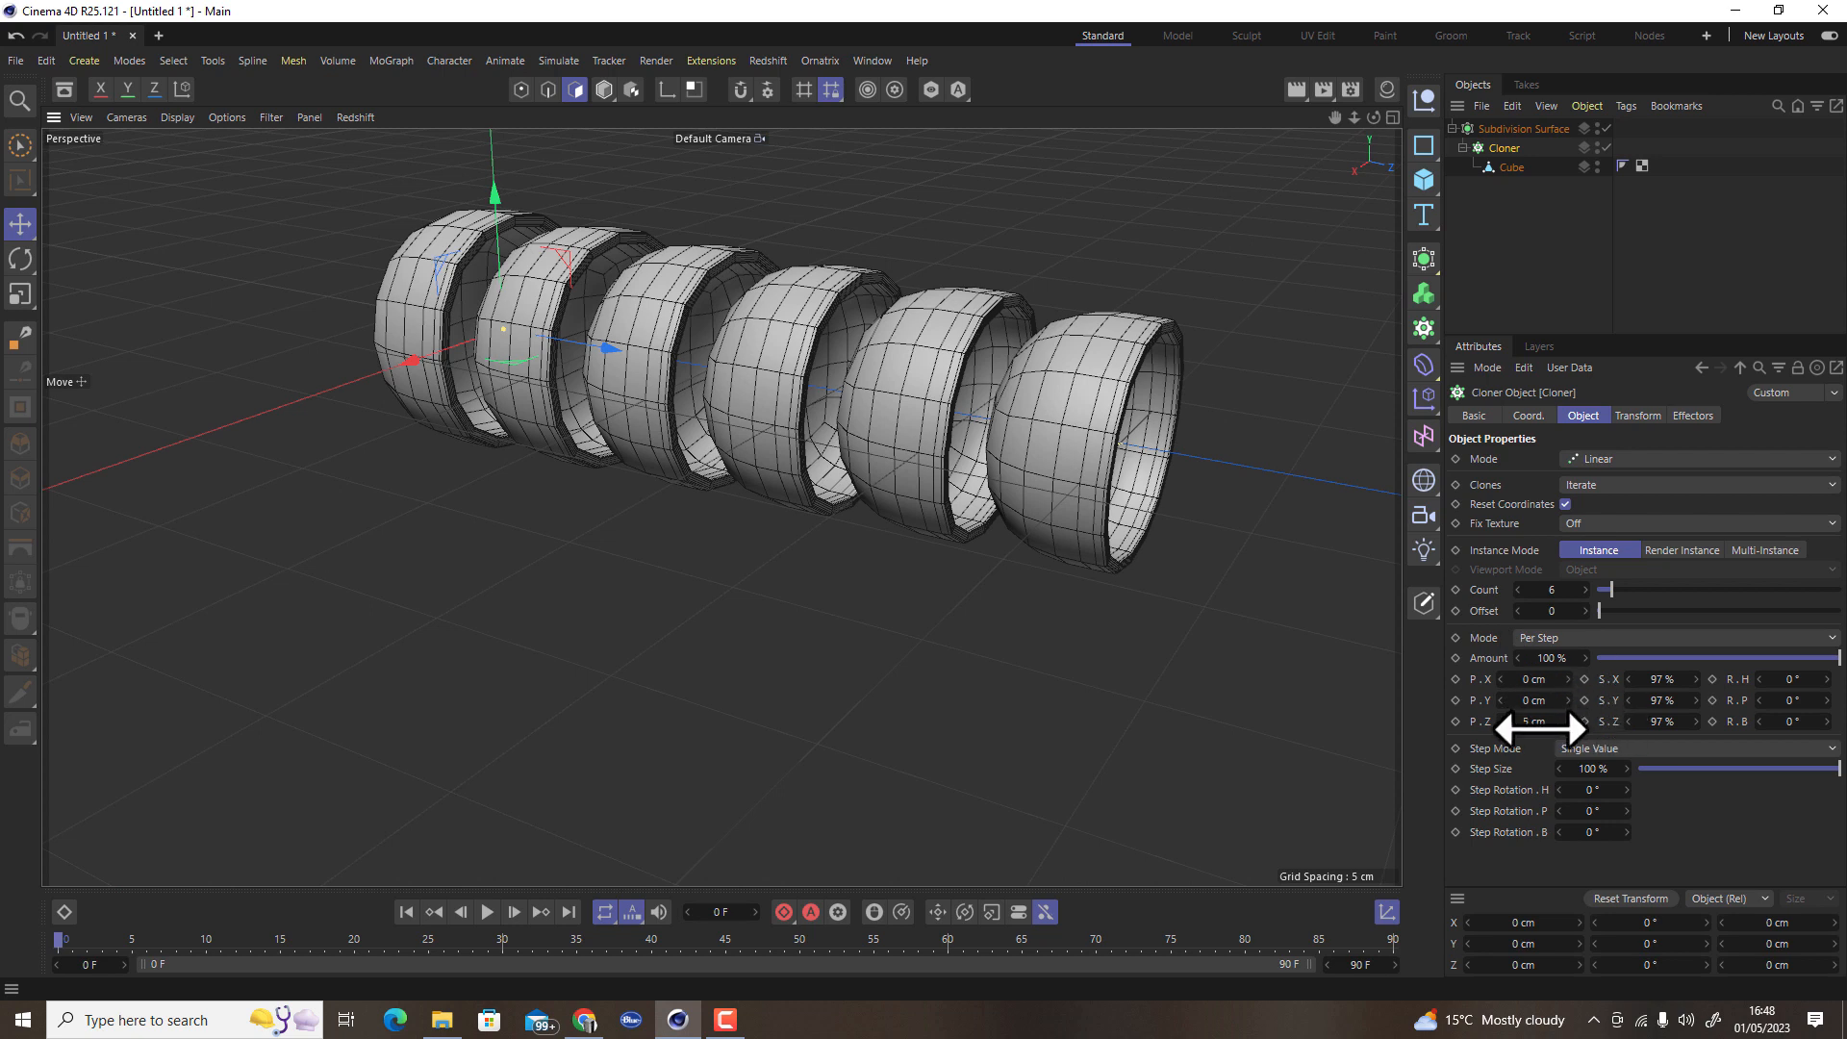
Adjust the cloner's Z step position to 3 cm so the smoothed segments nest closely together
{"action": "left_click_drag", "start_coordinate": [1533, 722], "coordinate": [1529, 721]}
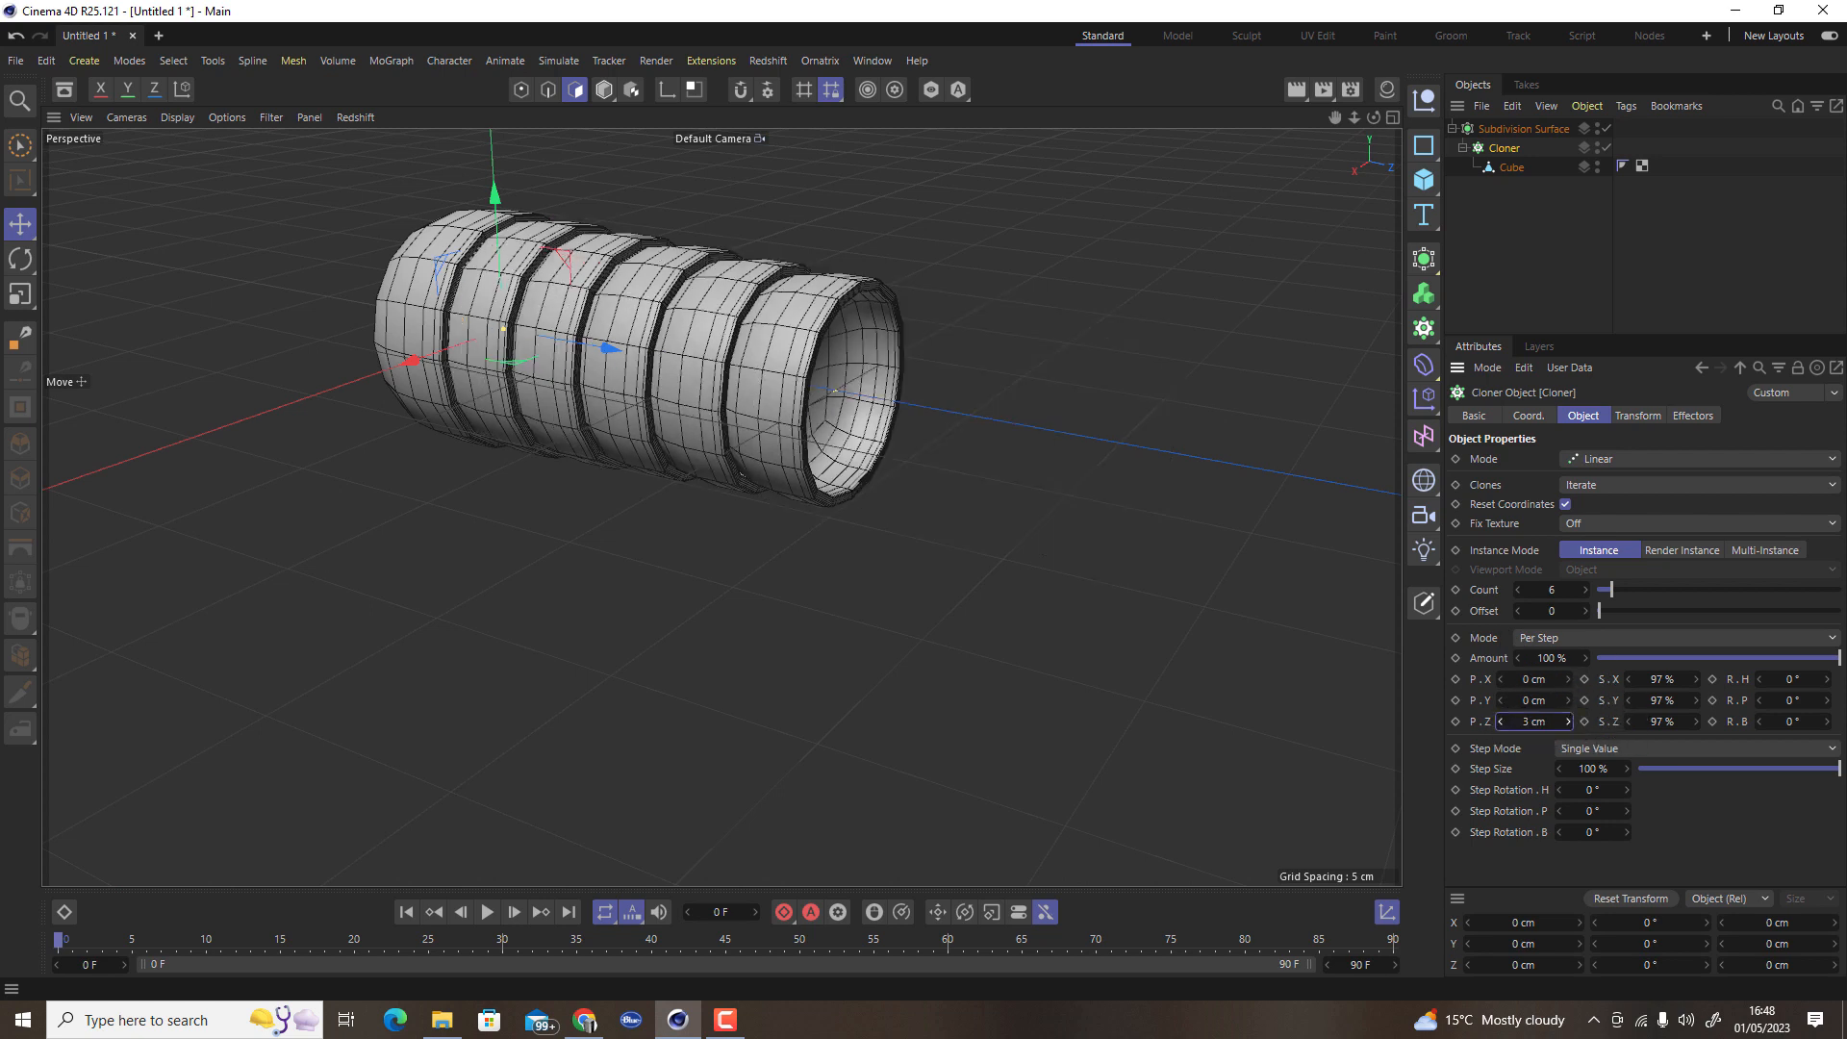
{"action": "left_click", "coordinate": [1570, 722]}
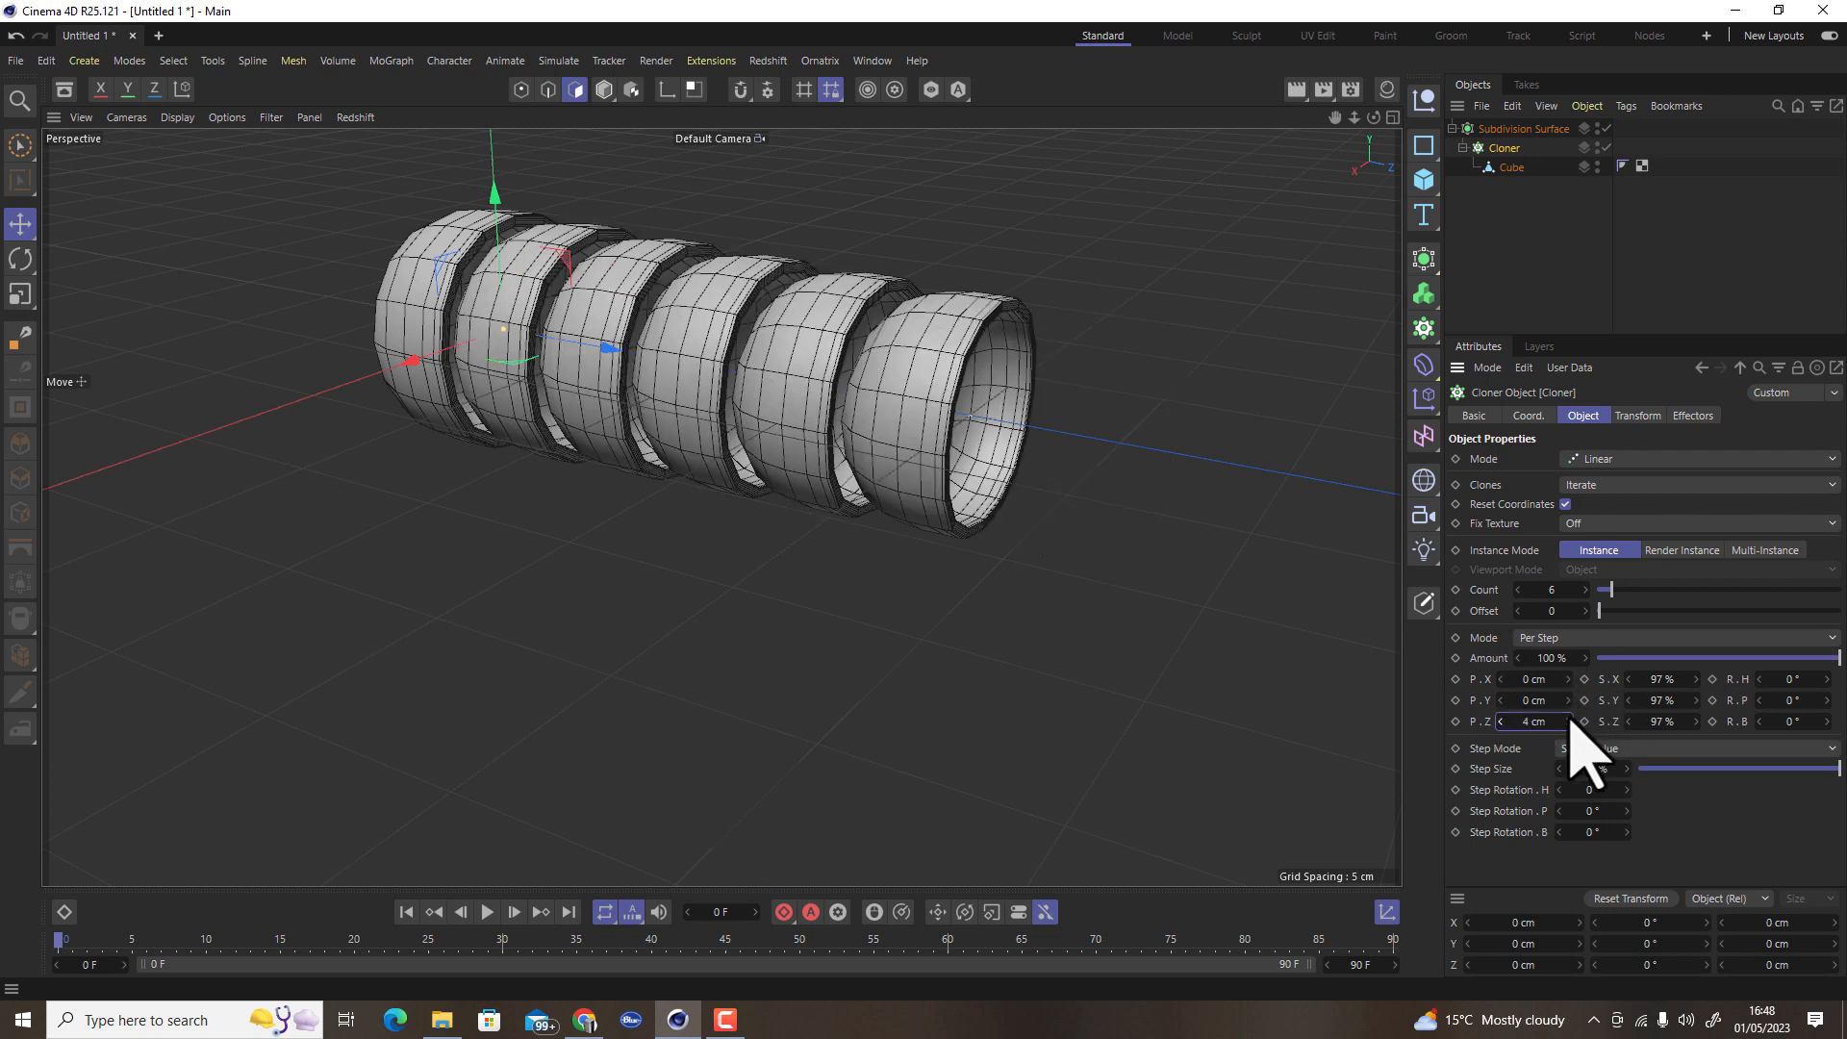
{"action": "left_click", "coordinate": [1501, 722]}
{"action": "scroll", "coordinate": [856, 347], "scroll_direction": "up", "scroll_amount": 5}
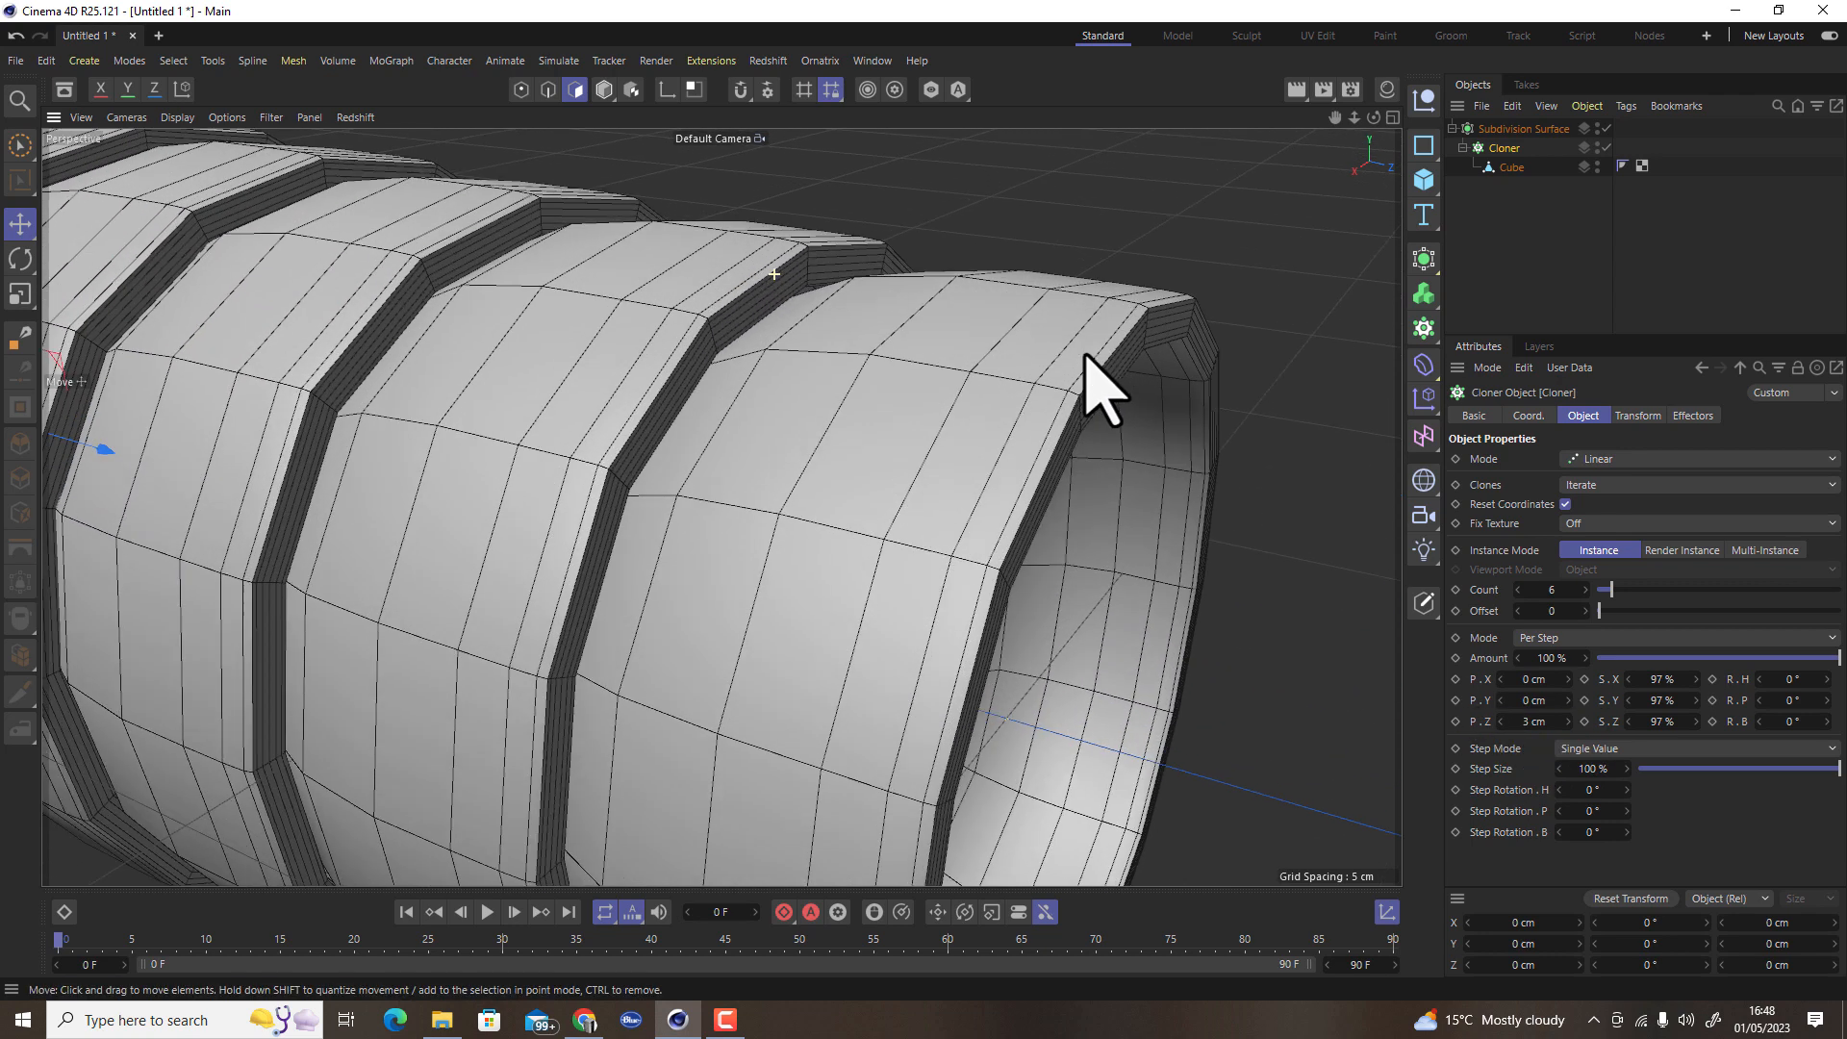
{"action": "left_click_drag", "start_coordinate": [858, 545], "coordinate": [859, 627], "text": "alt"}
{"action": "scroll", "coordinate": [859, 627], "scroll_direction": "down", "scroll_amount": 8}
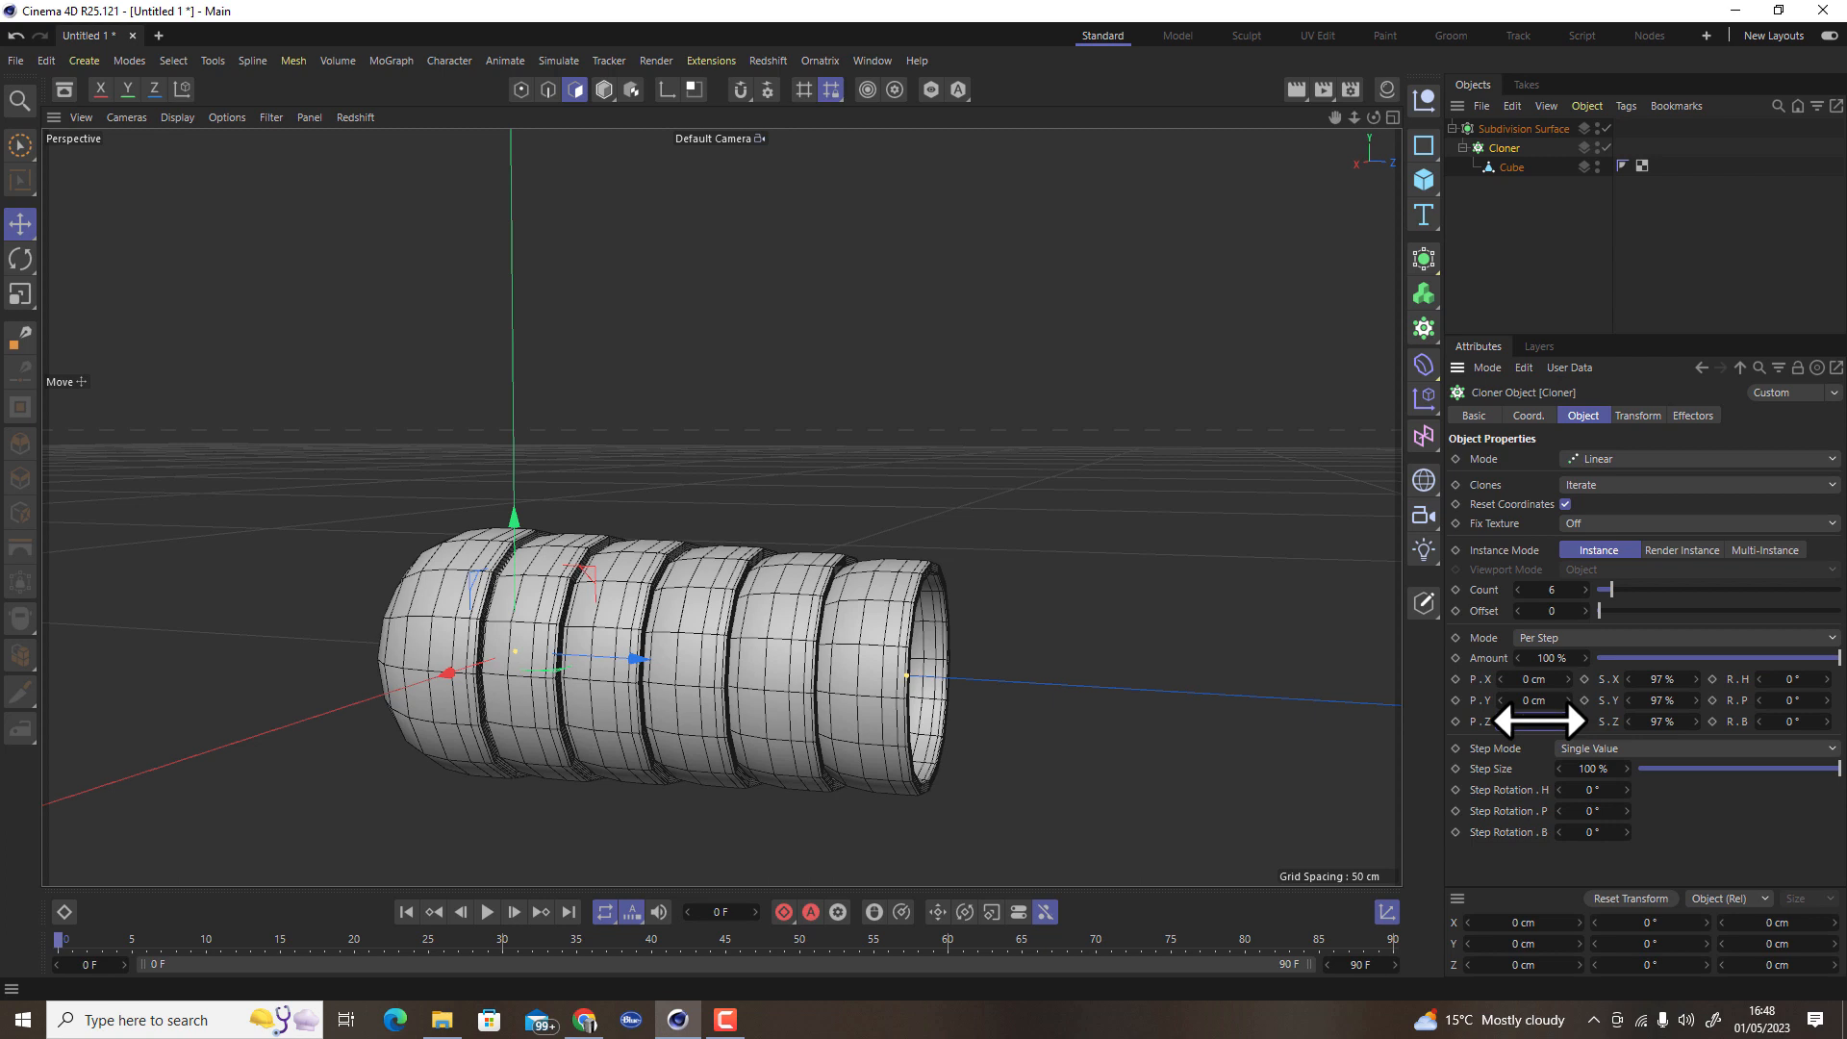
{"action": "left_click", "coordinate": [1539, 720]}
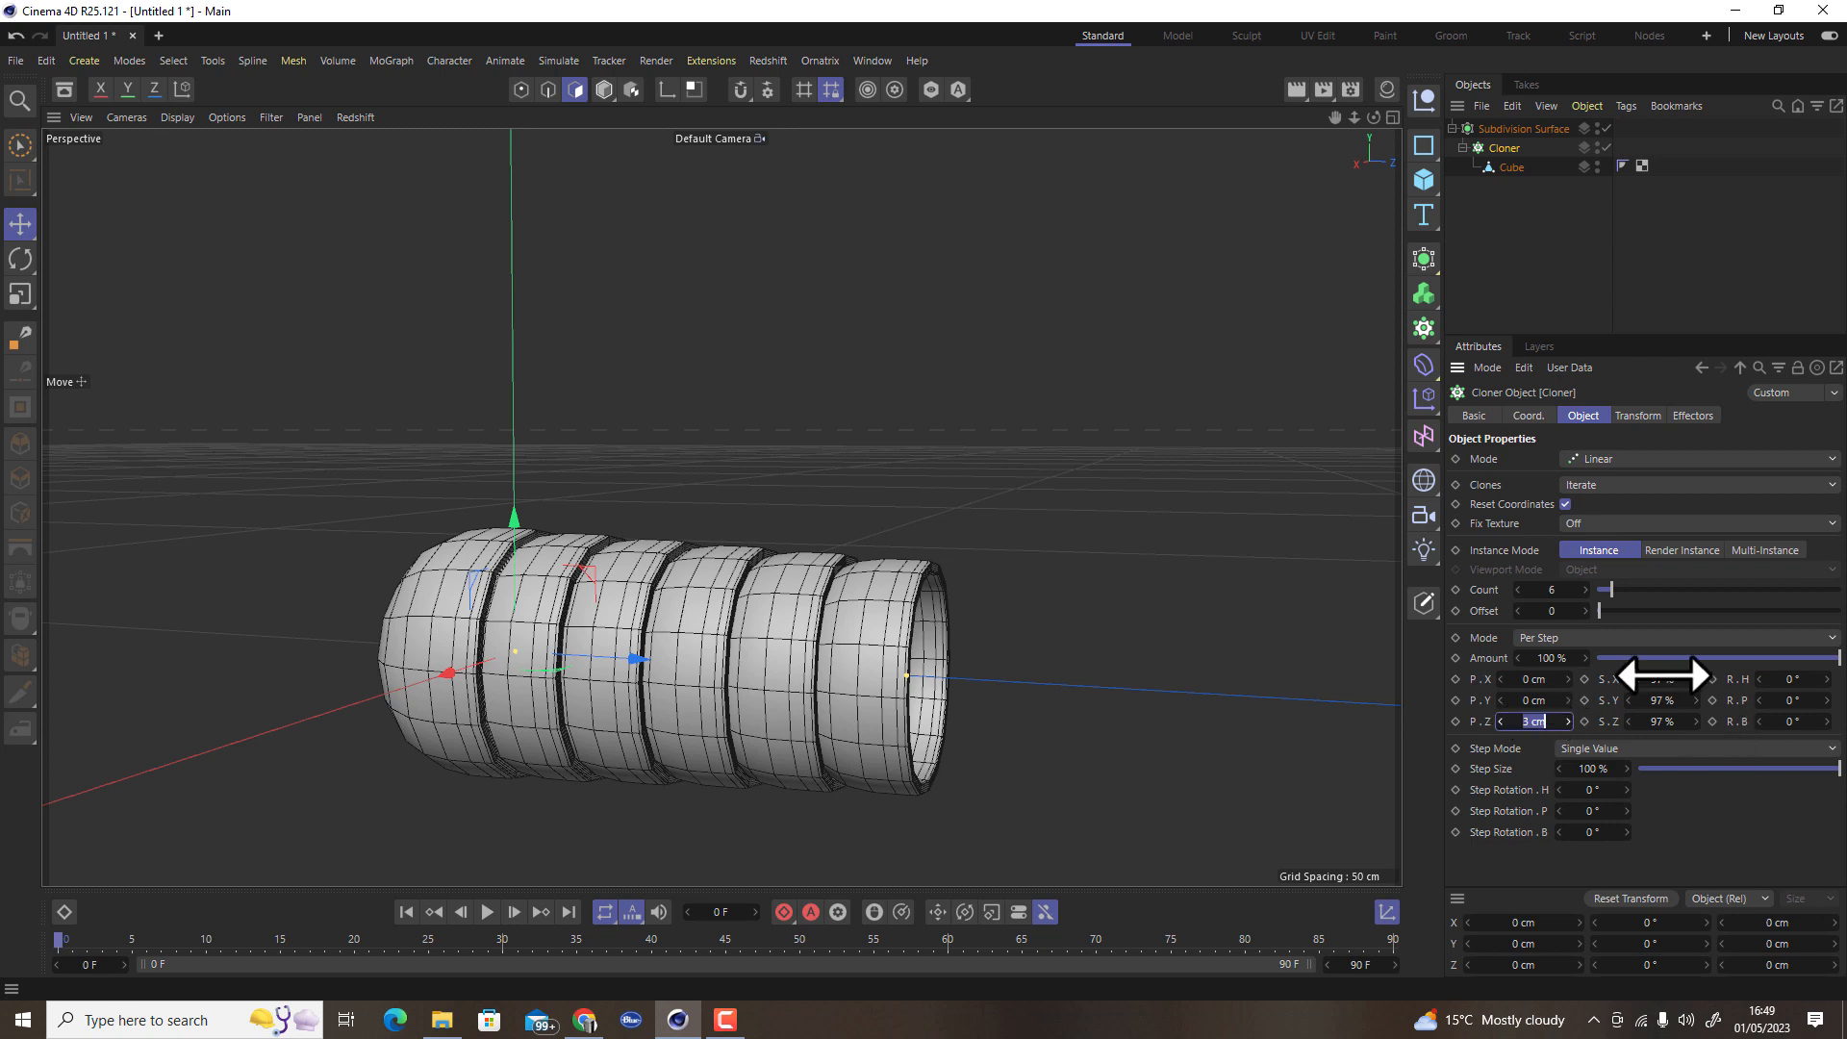
Make the Subdivision Surface editable, move its six cubes out of the resulting null, and delete the null
{"action": "left_click", "coordinate": [1524, 132]}
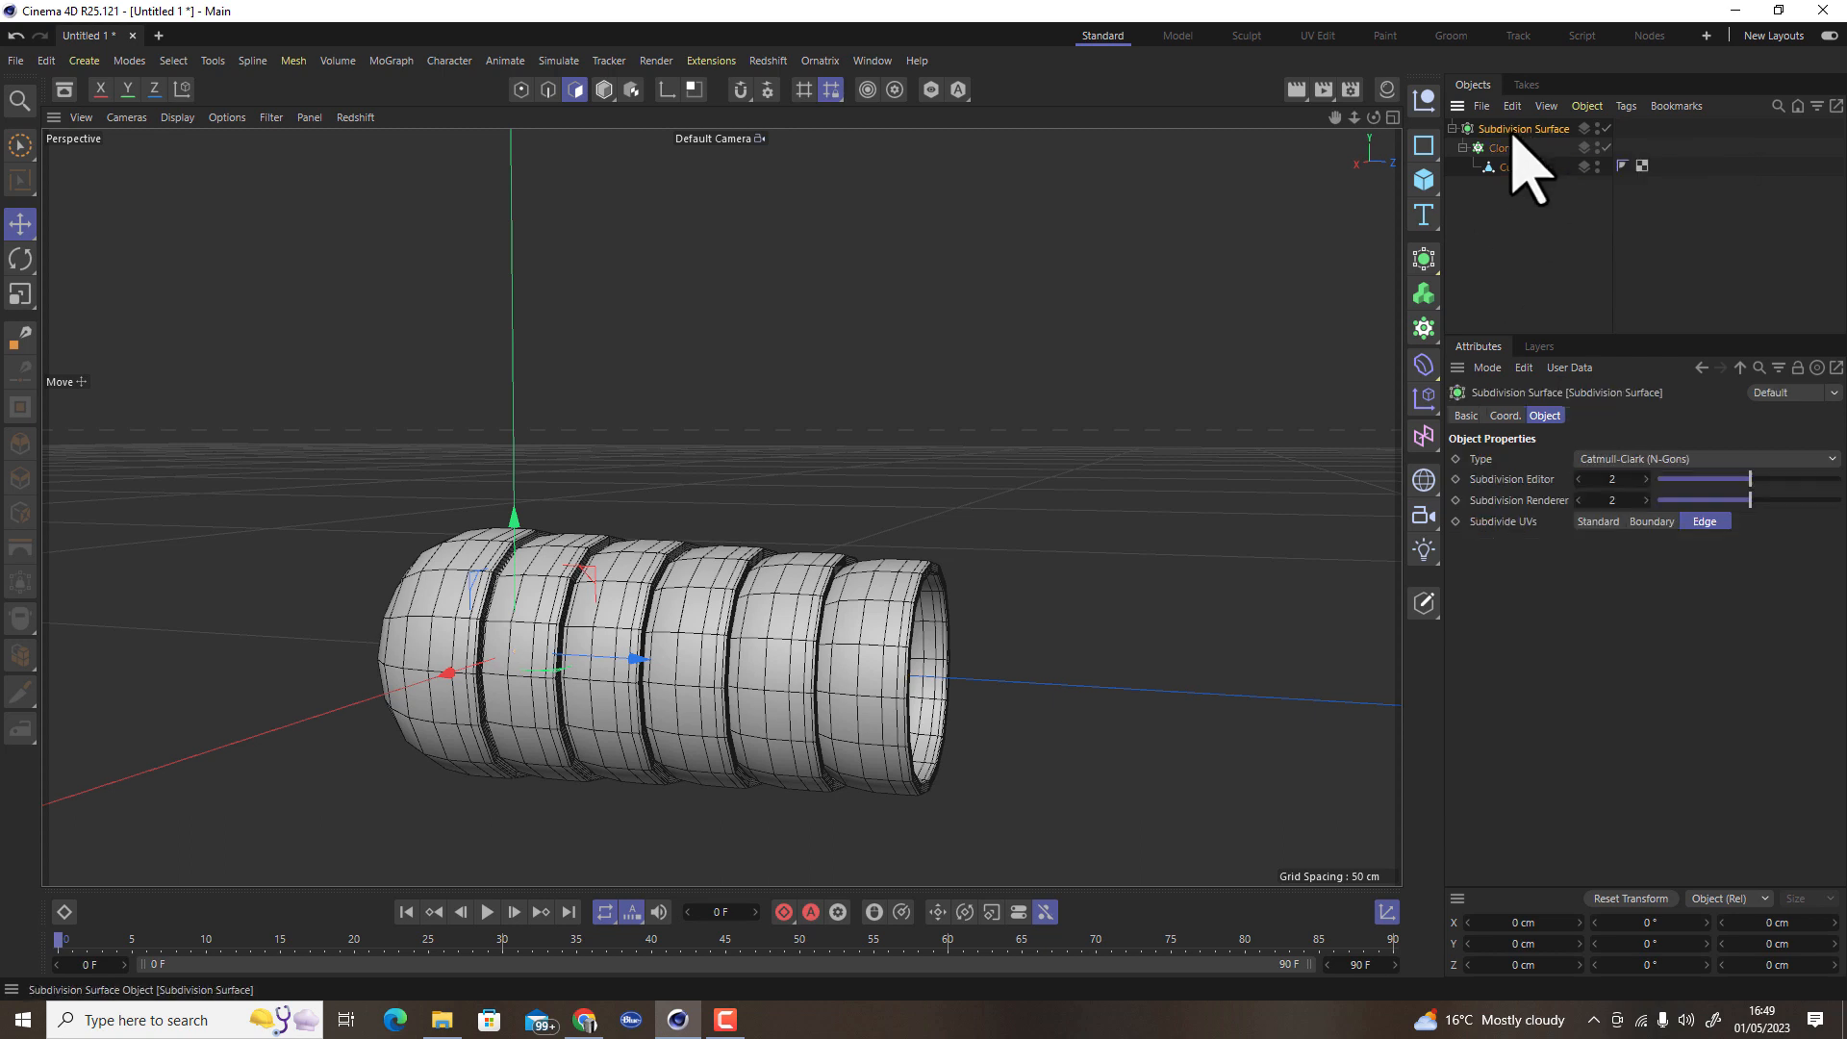
{"action": "left_click", "coordinate": [1424, 606]}
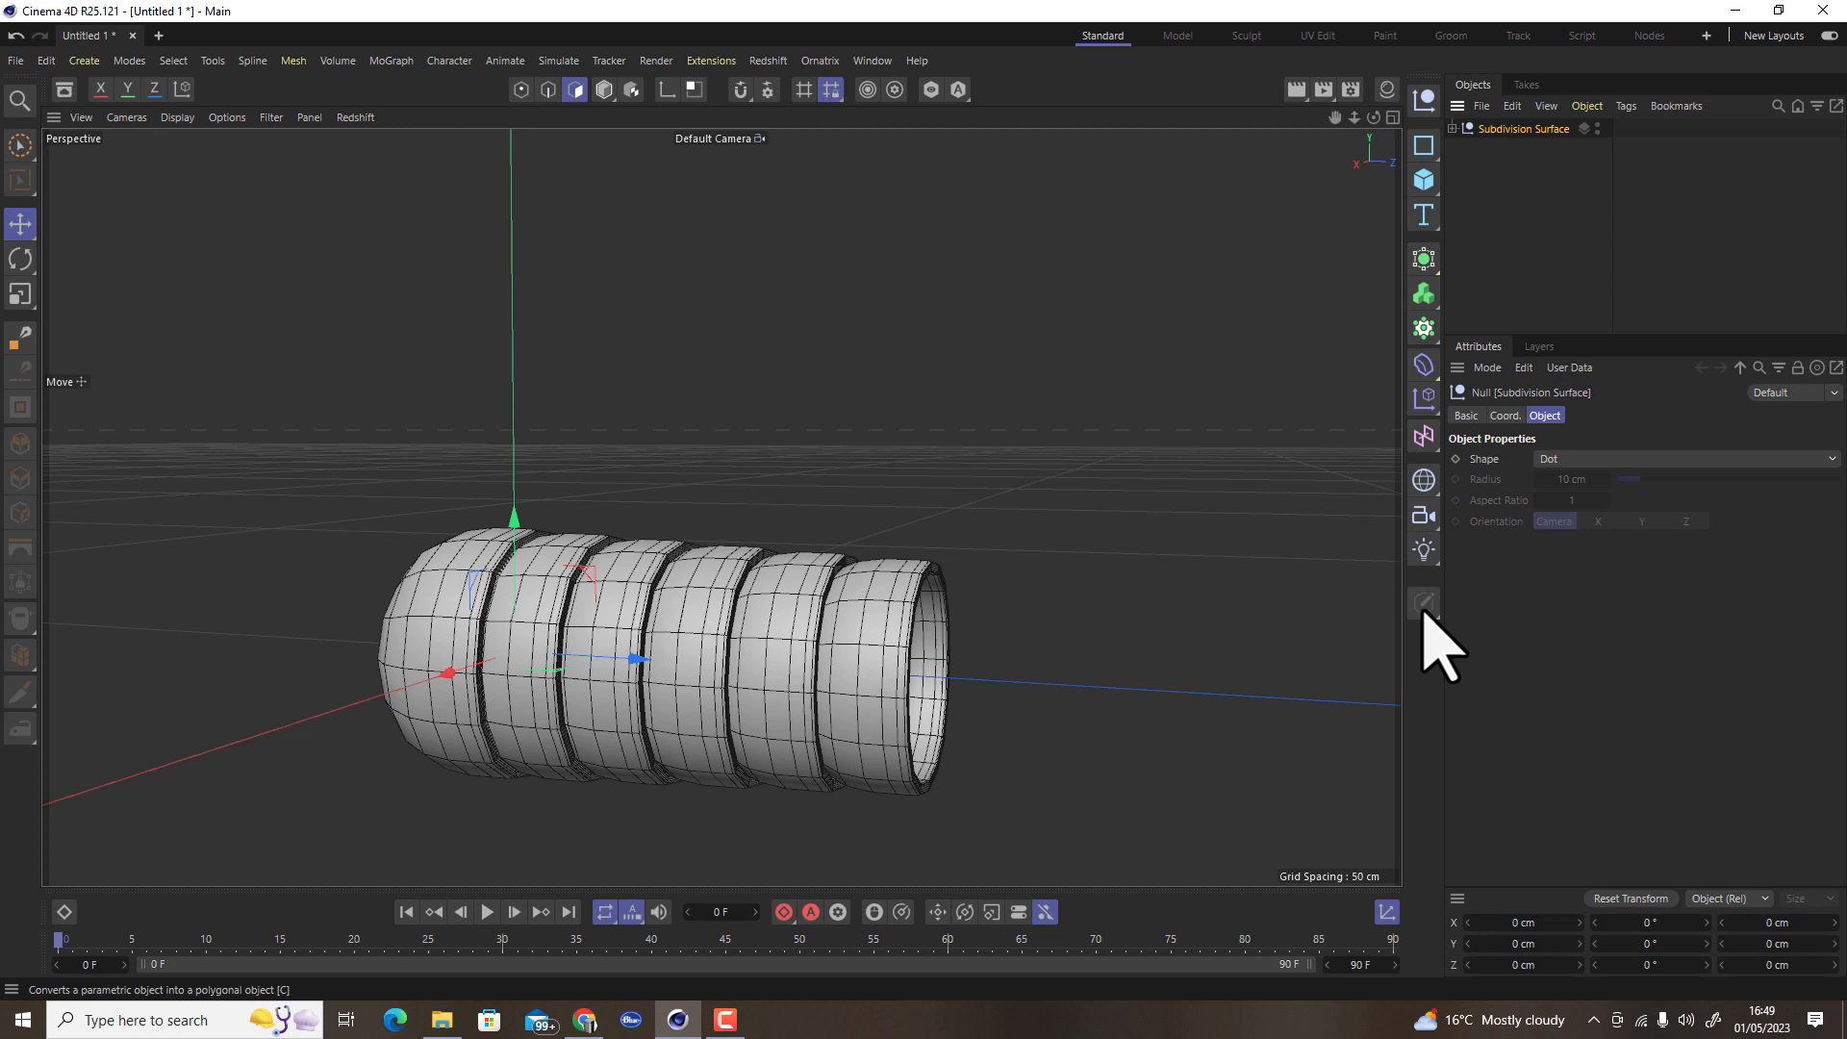
{"action": "left_click", "coordinate": [1481, 149]}
{"action": "left_click", "coordinate": [1525, 244], "text": "shift"}
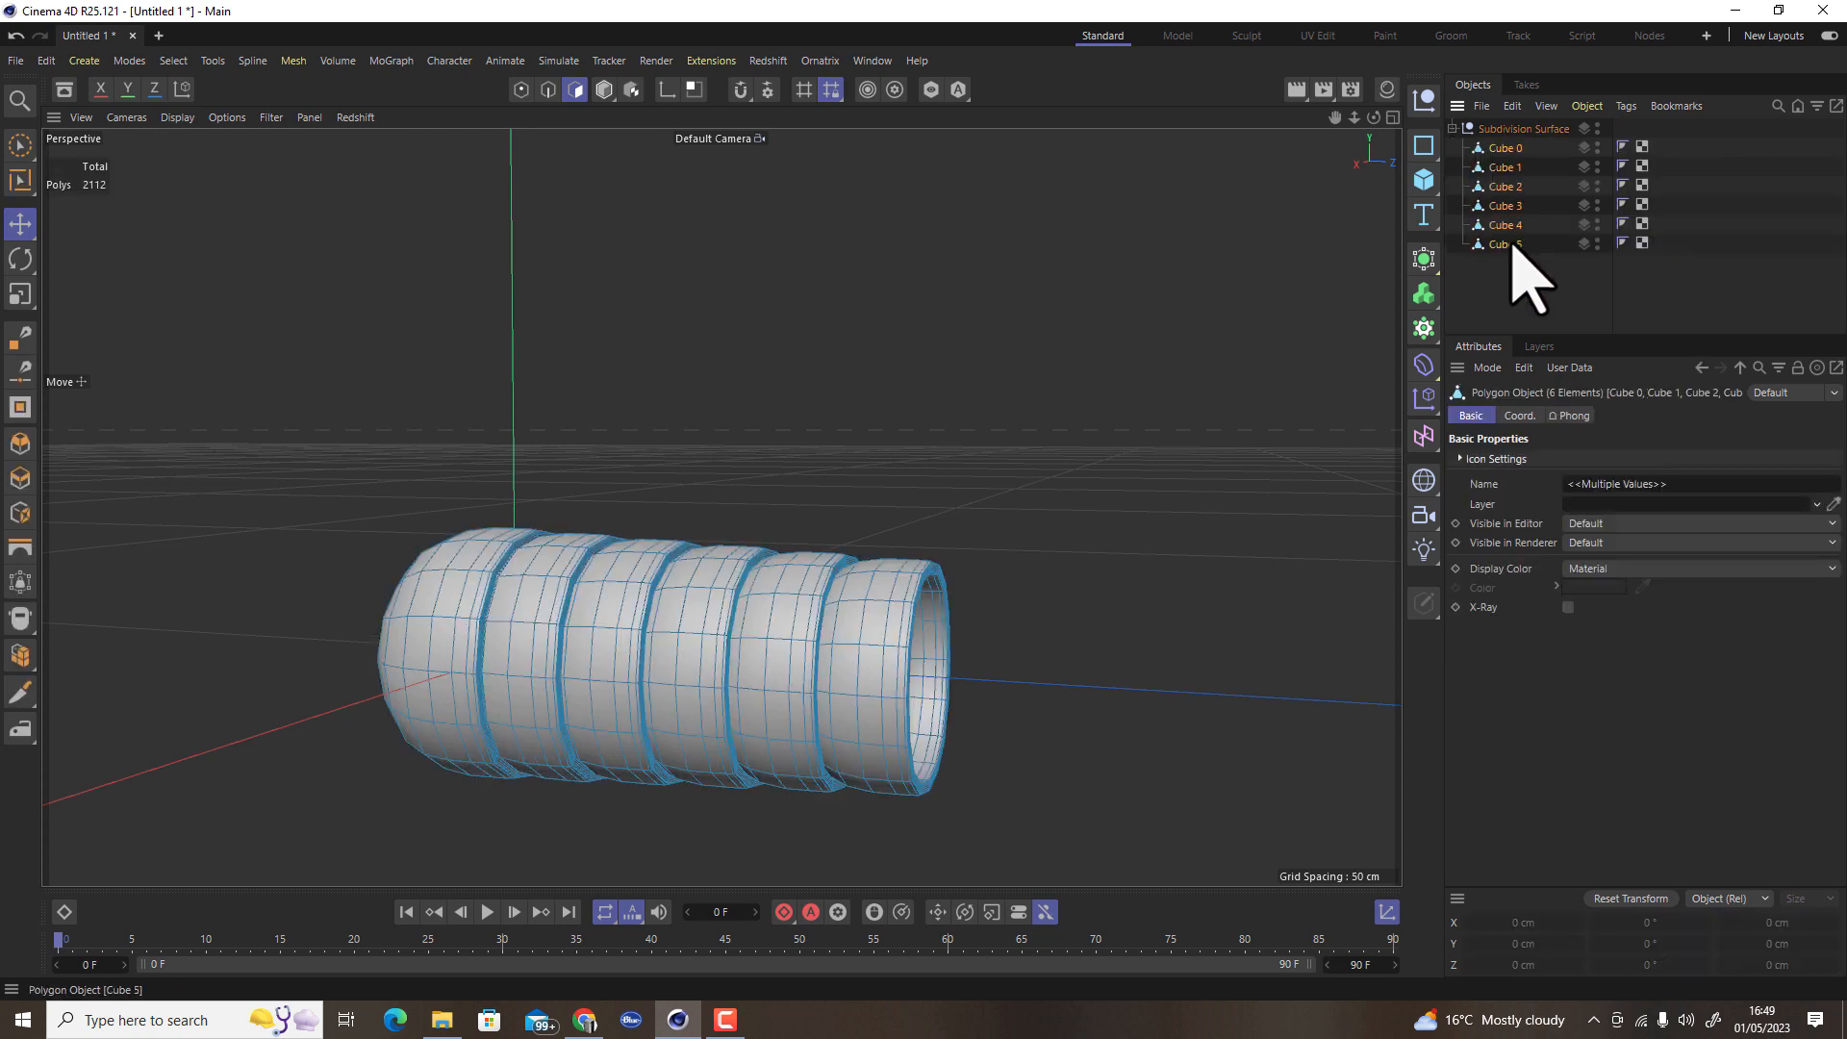
{"action": "left_click", "coordinate": [1527, 132]}
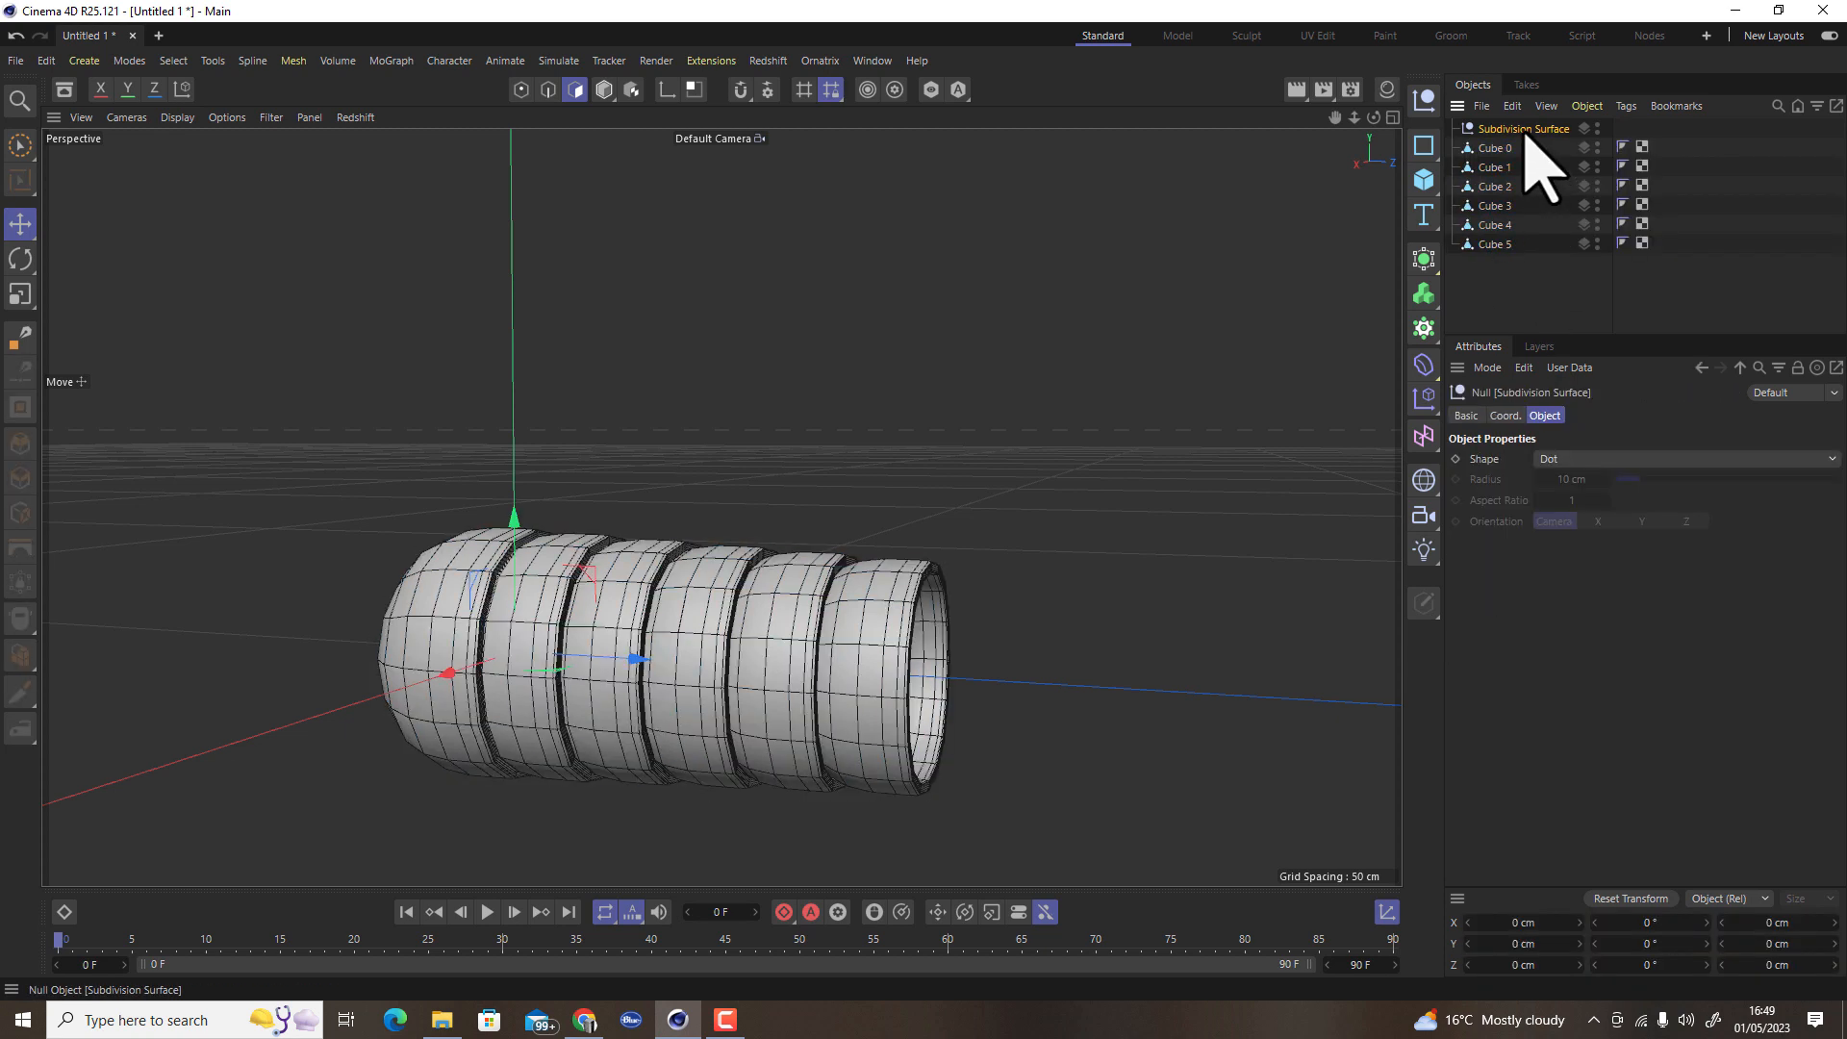
{"action": "key", "text": "Delete"}
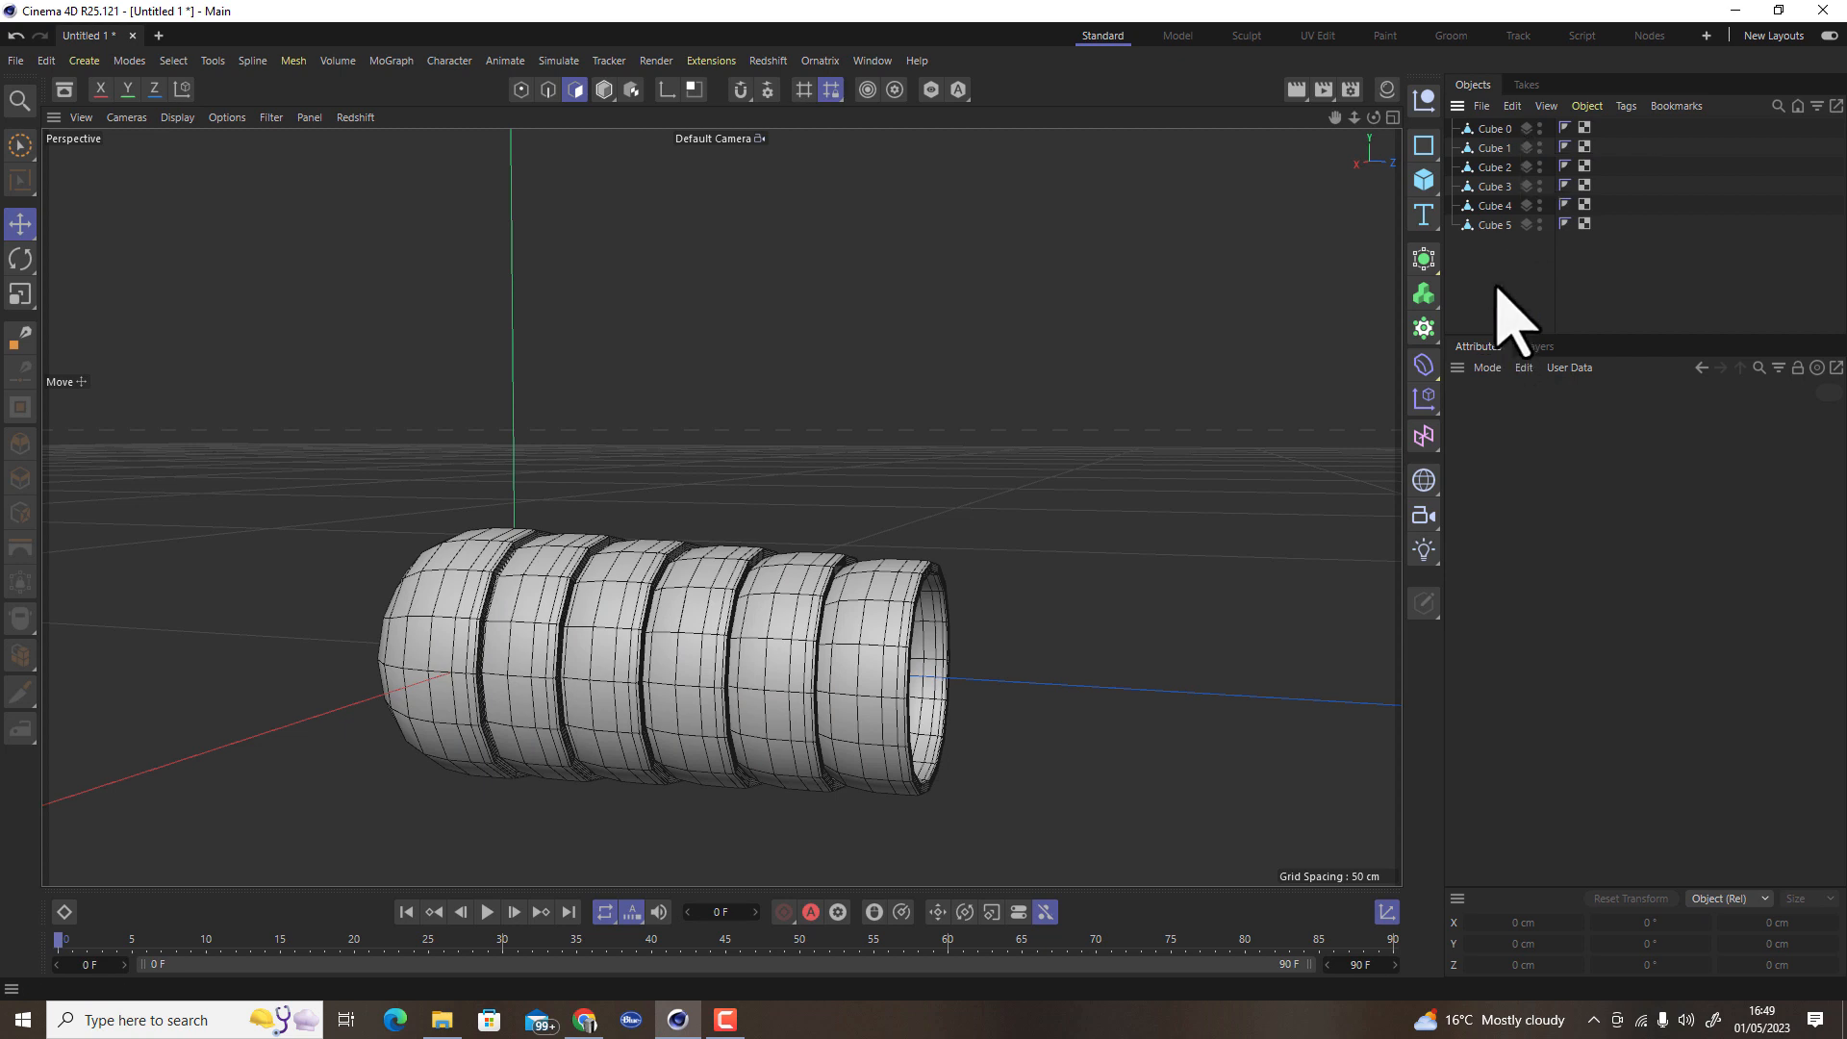
Add an FFD deformer and a Connect object, and nest the FFD and all six cubes under Connect
{"action": "left_click", "coordinate": [1425, 368]}
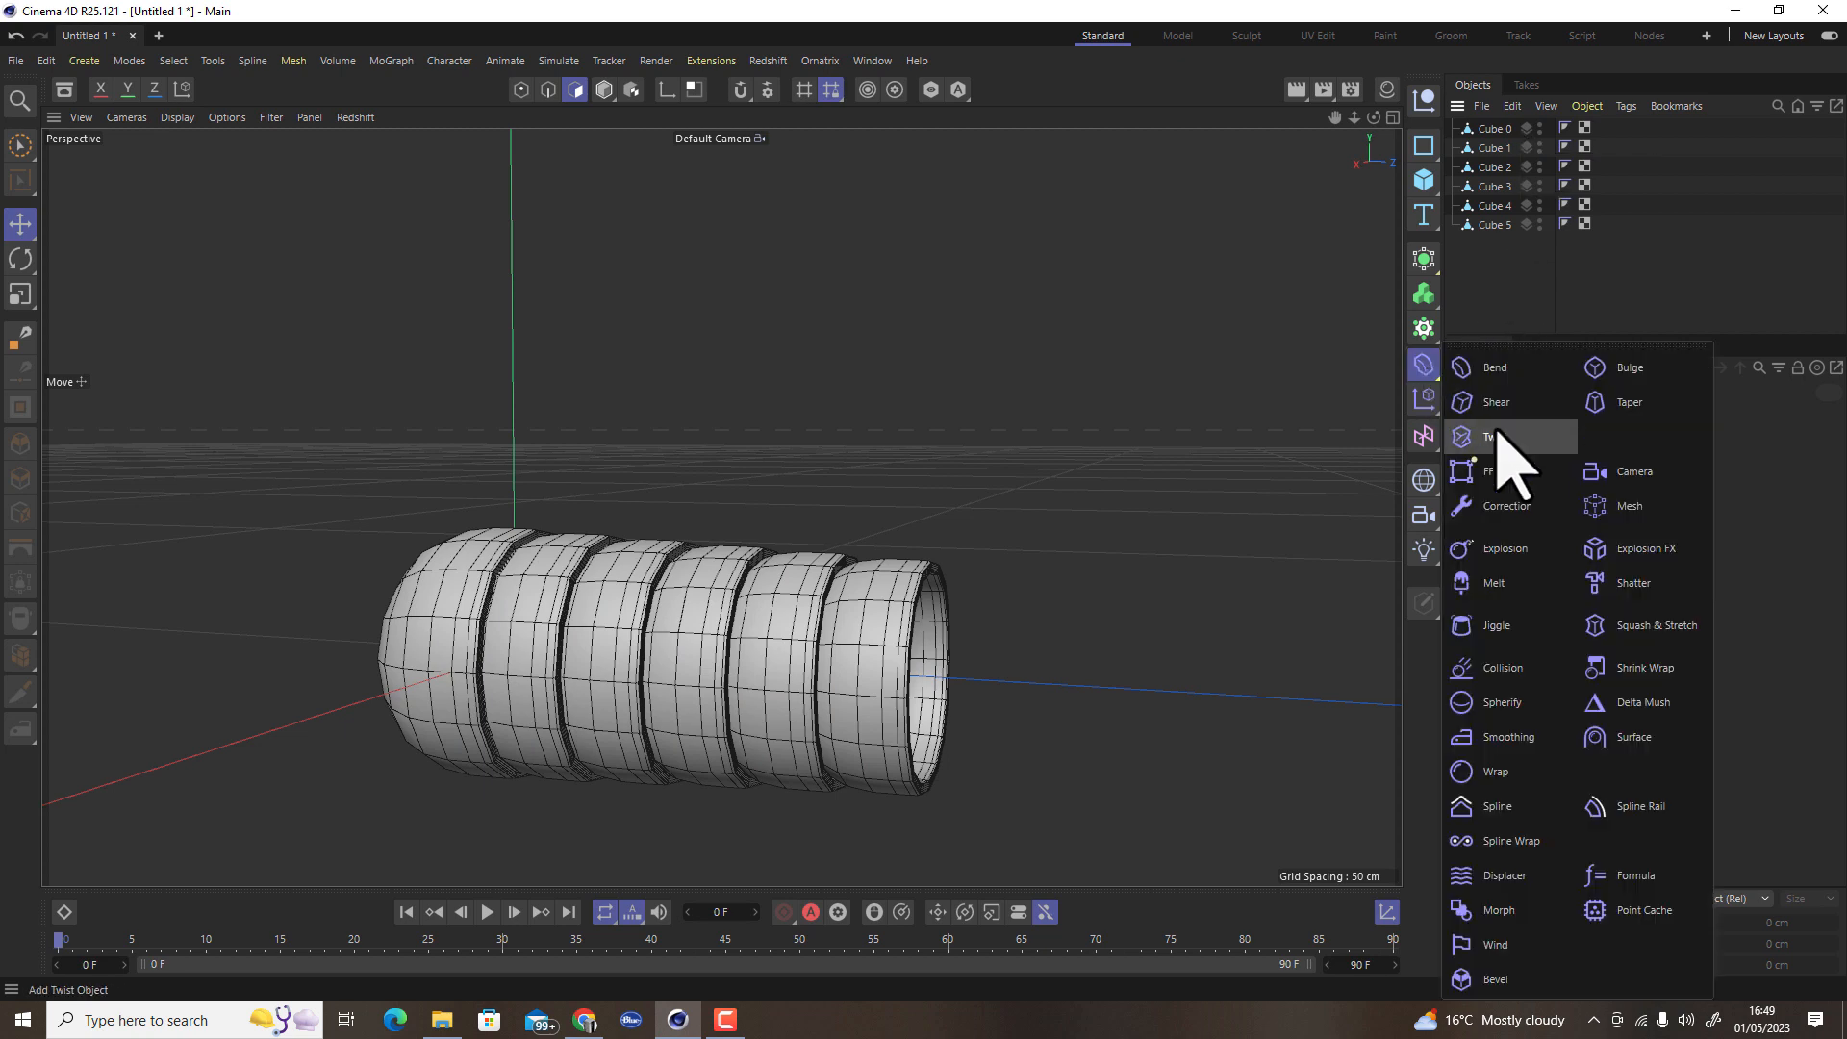
{"action": "left_click", "coordinate": [1492, 472]}
{"action": "left_click", "coordinate": [1495, 147]}
{"action": "left_click", "coordinate": [1425, 259]}
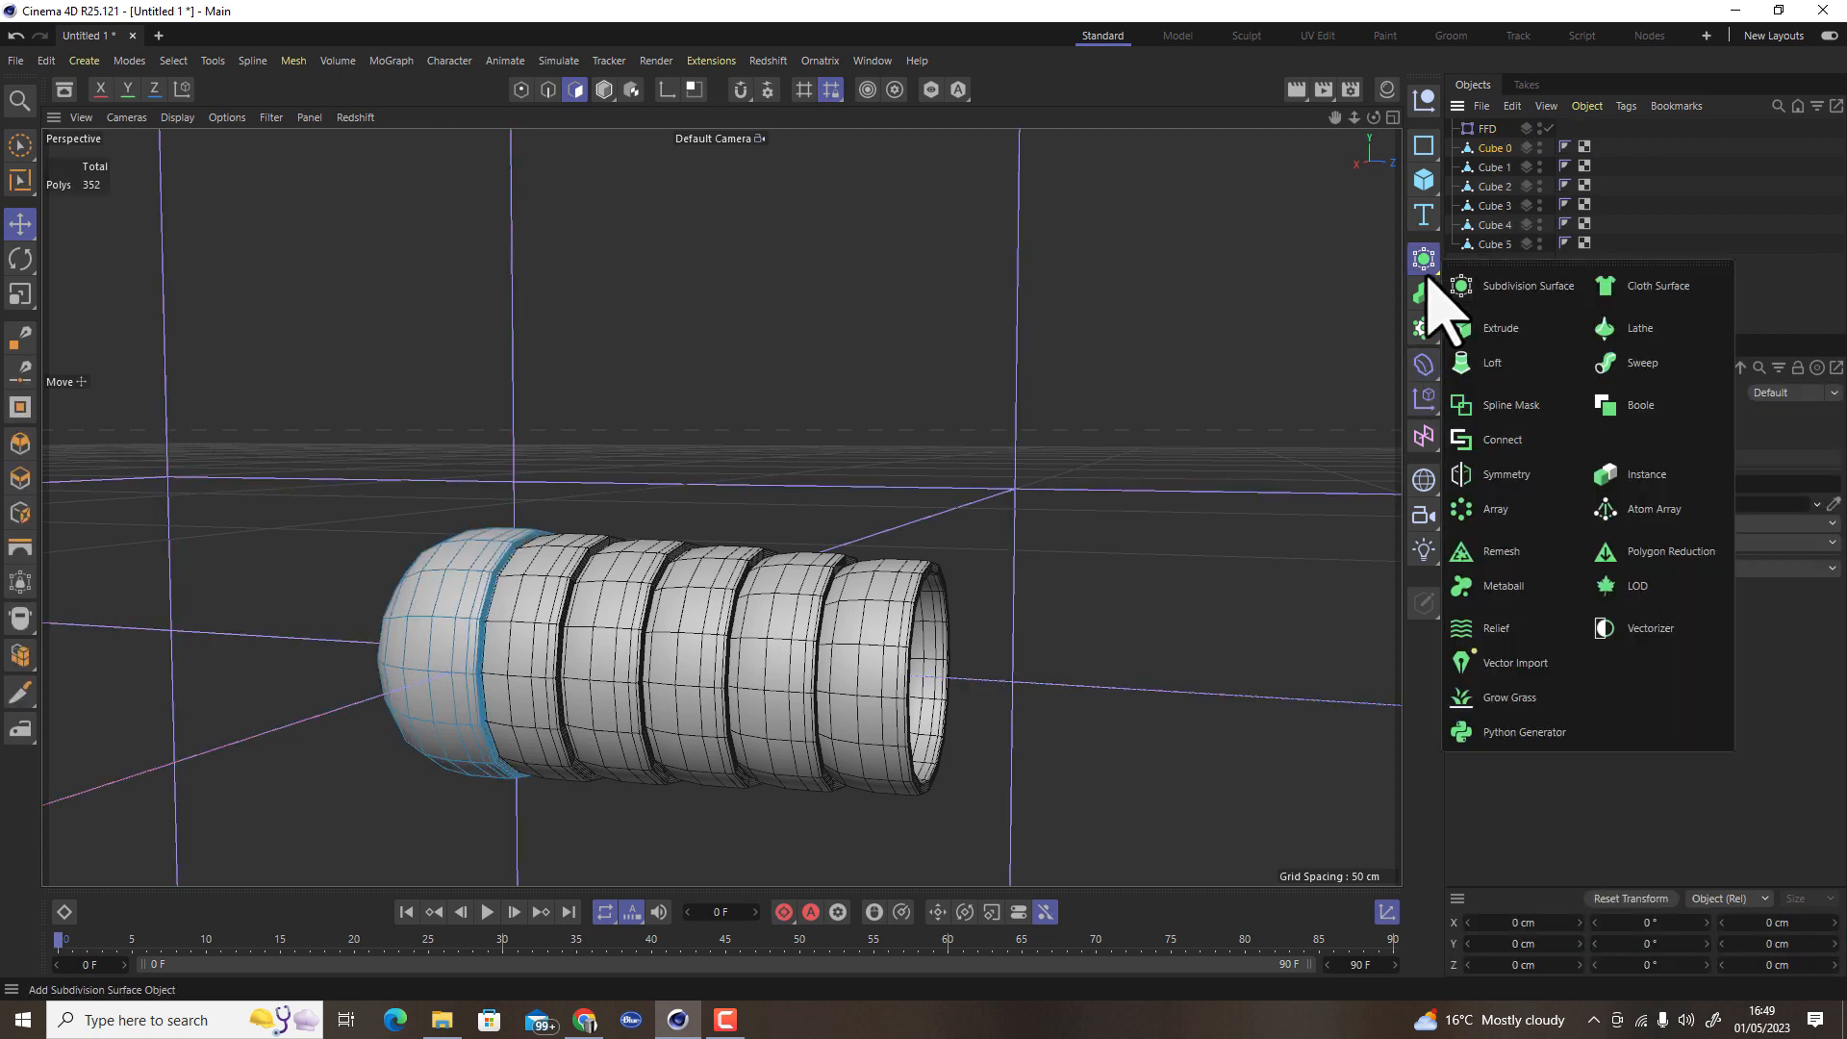
{"action": "left_click", "coordinate": [1501, 439]}
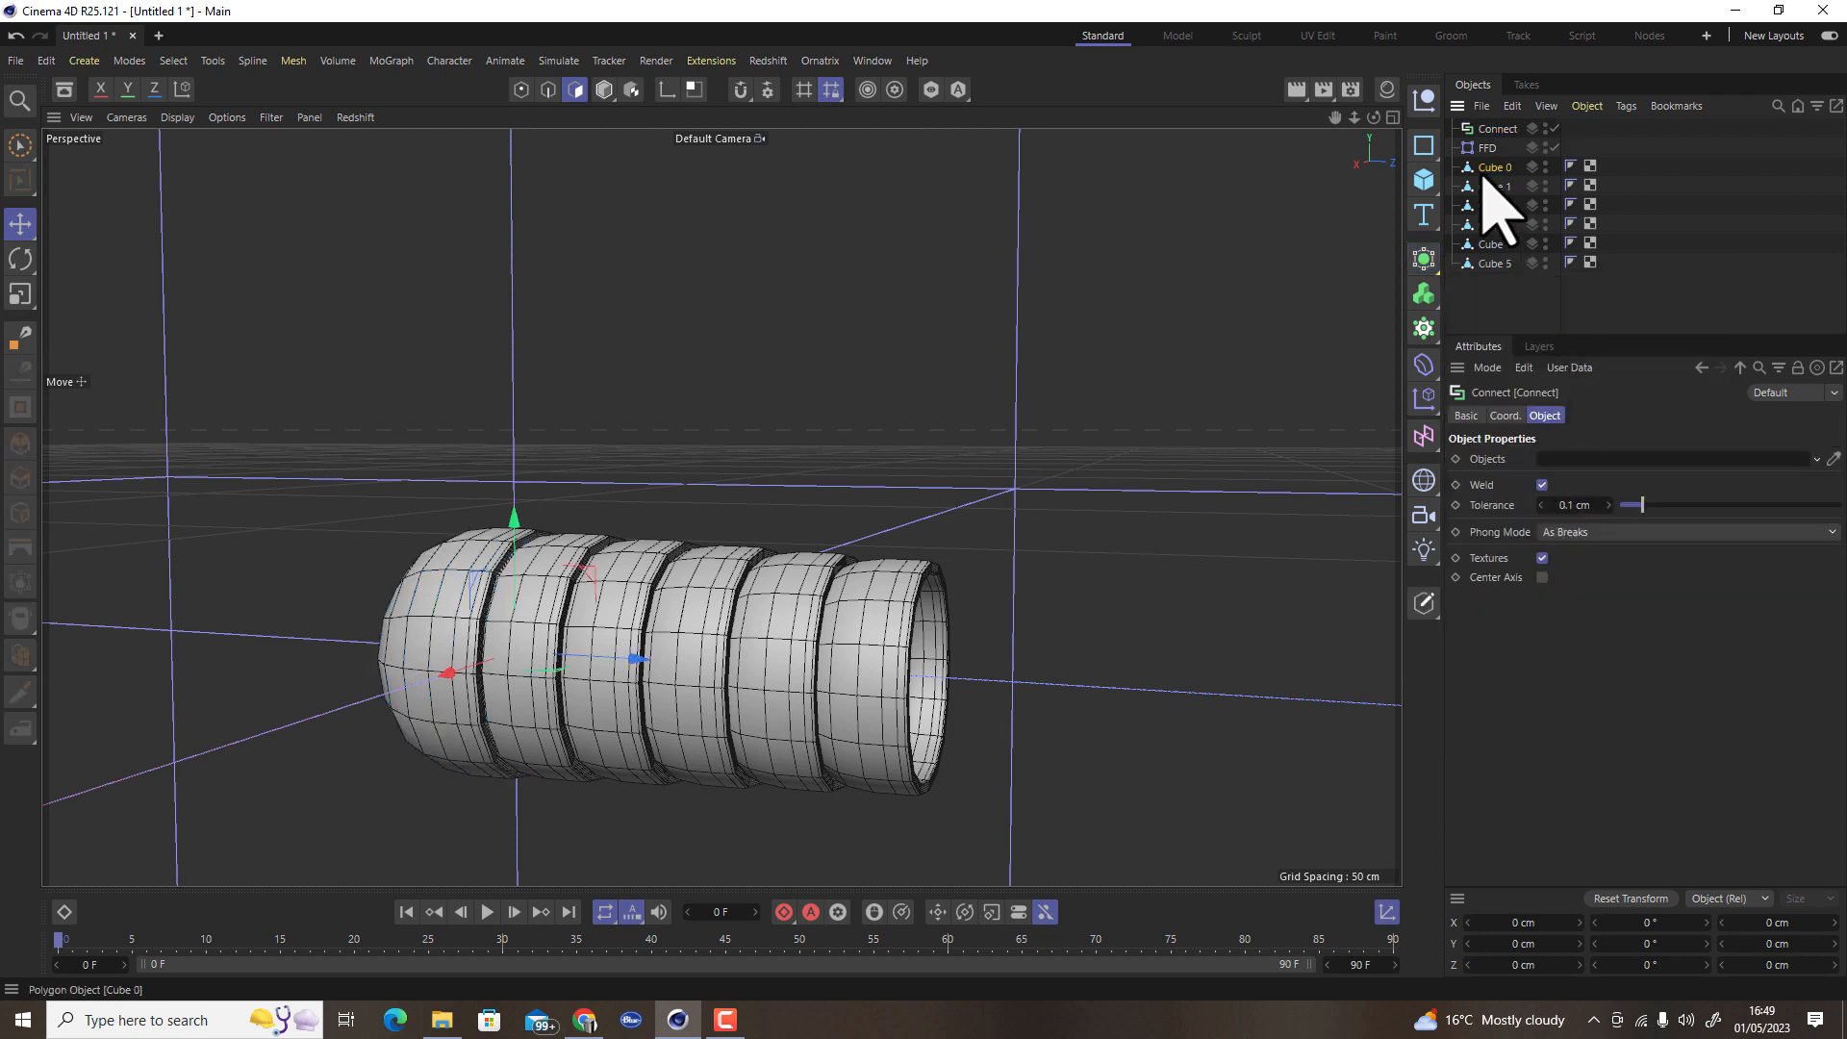
{"action": "left_click", "coordinate": [1495, 265], "text": "shift"}
{"action": "left_click_drag", "start_coordinate": [1495, 130], "coordinate": [1497, 135]}
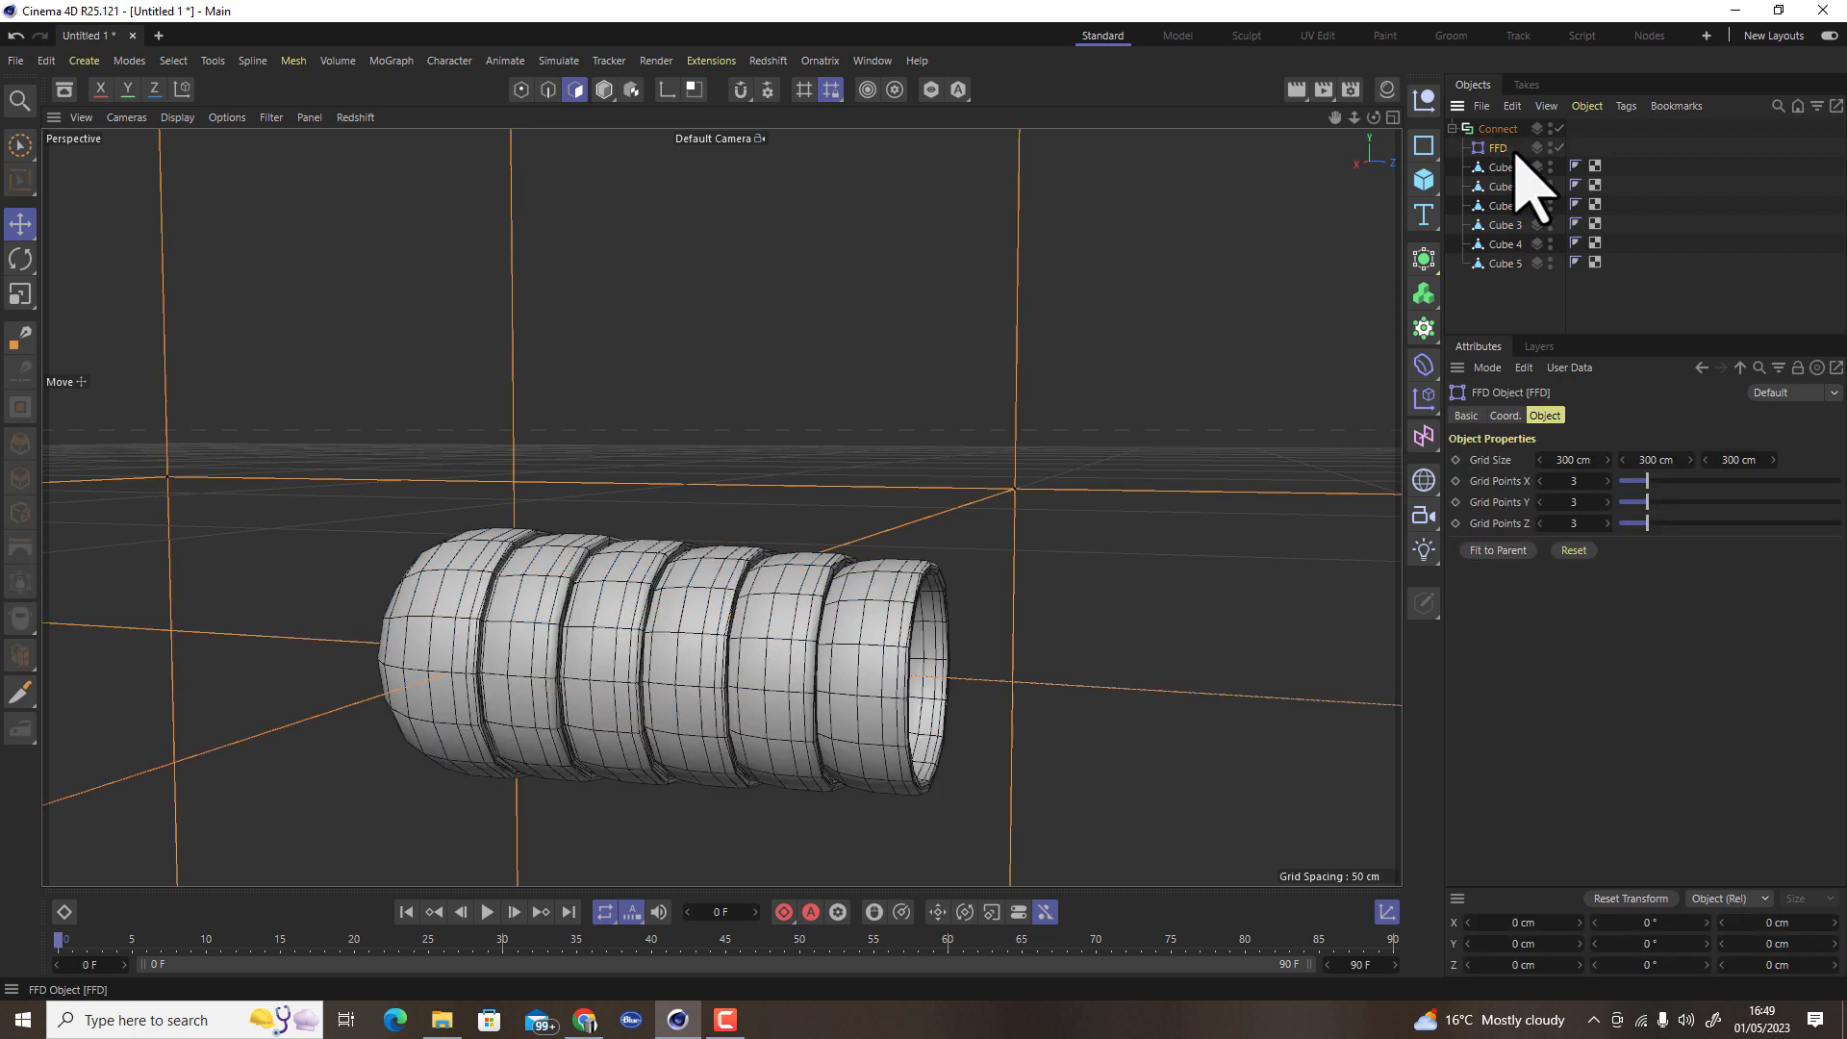
Fit the FFD cage to its parent and set its Z grid points to 6
{"action": "left_click", "coordinate": [1498, 550]}
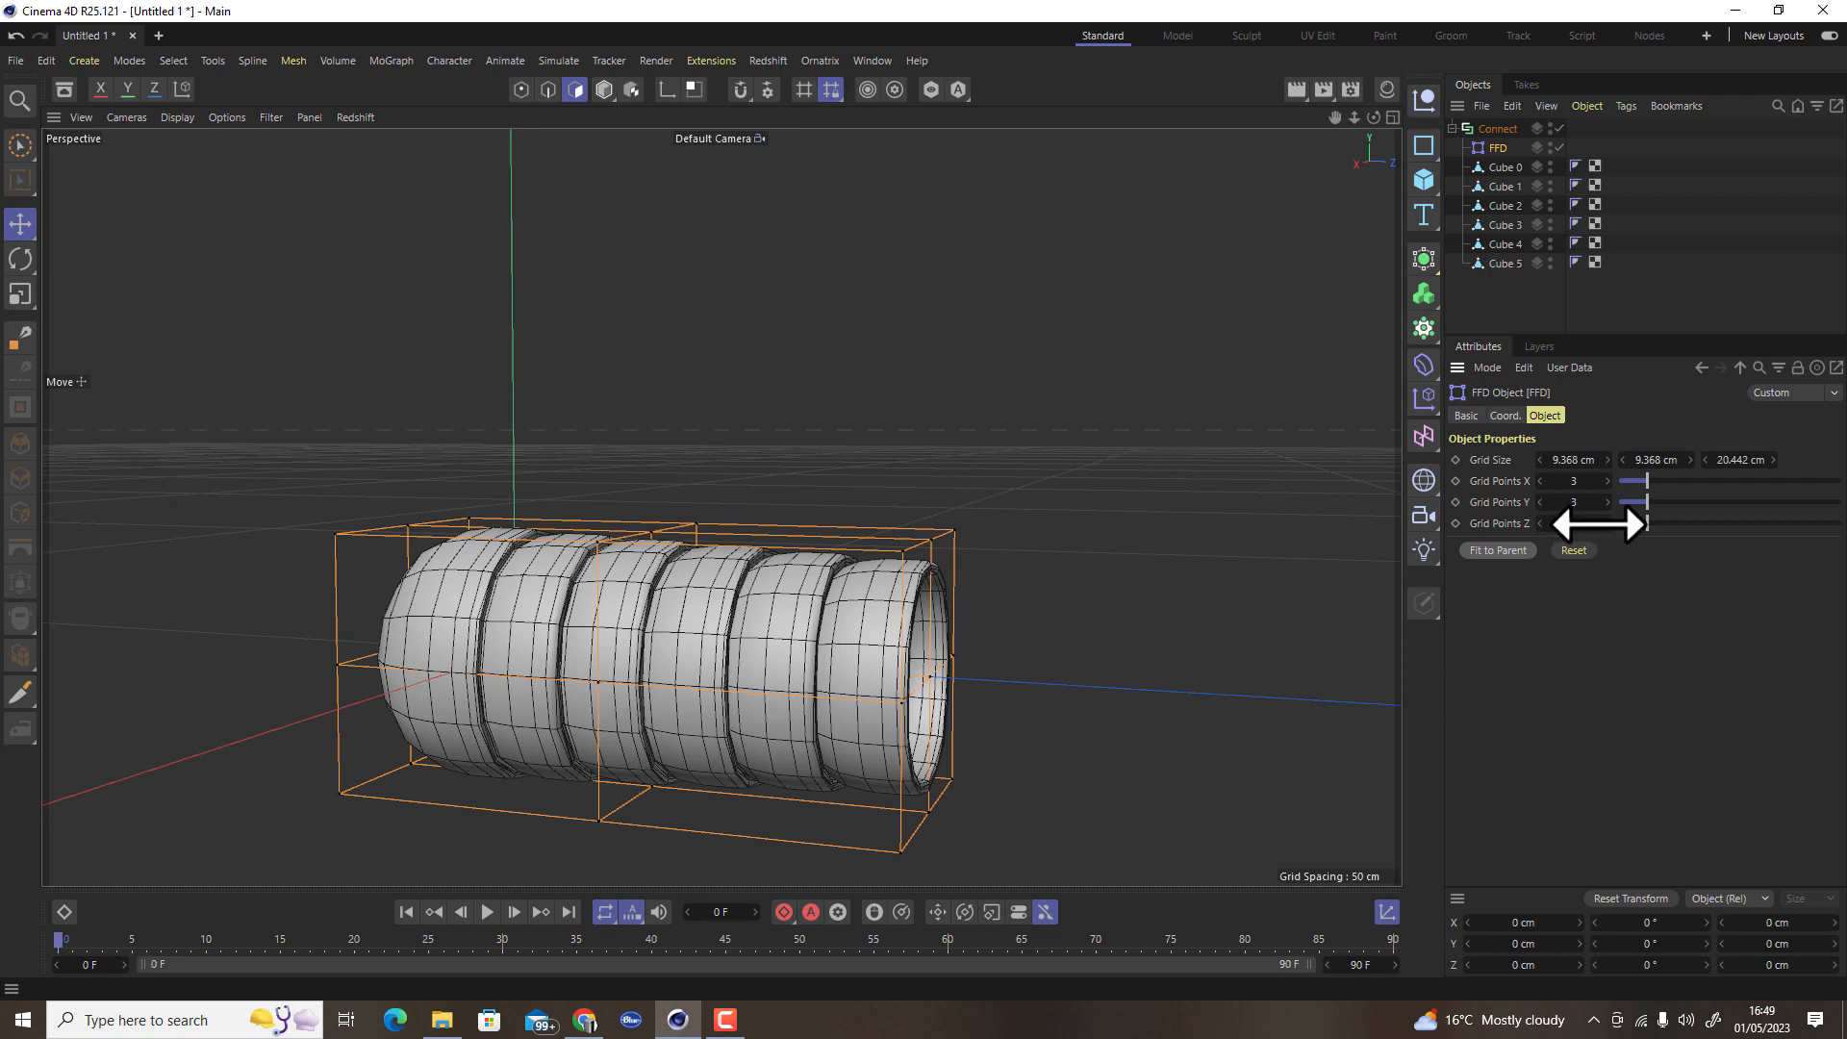
{"action": "left_click", "coordinate": [1607, 526]}
{"action": "left_click", "coordinate": [1606, 526]}
{"action": "left_click", "coordinate": [1607, 523]}
{"action": "left_click_drag", "start_coordinate": [846, 651], "coordinate": [890, 548], "text": "alt"}
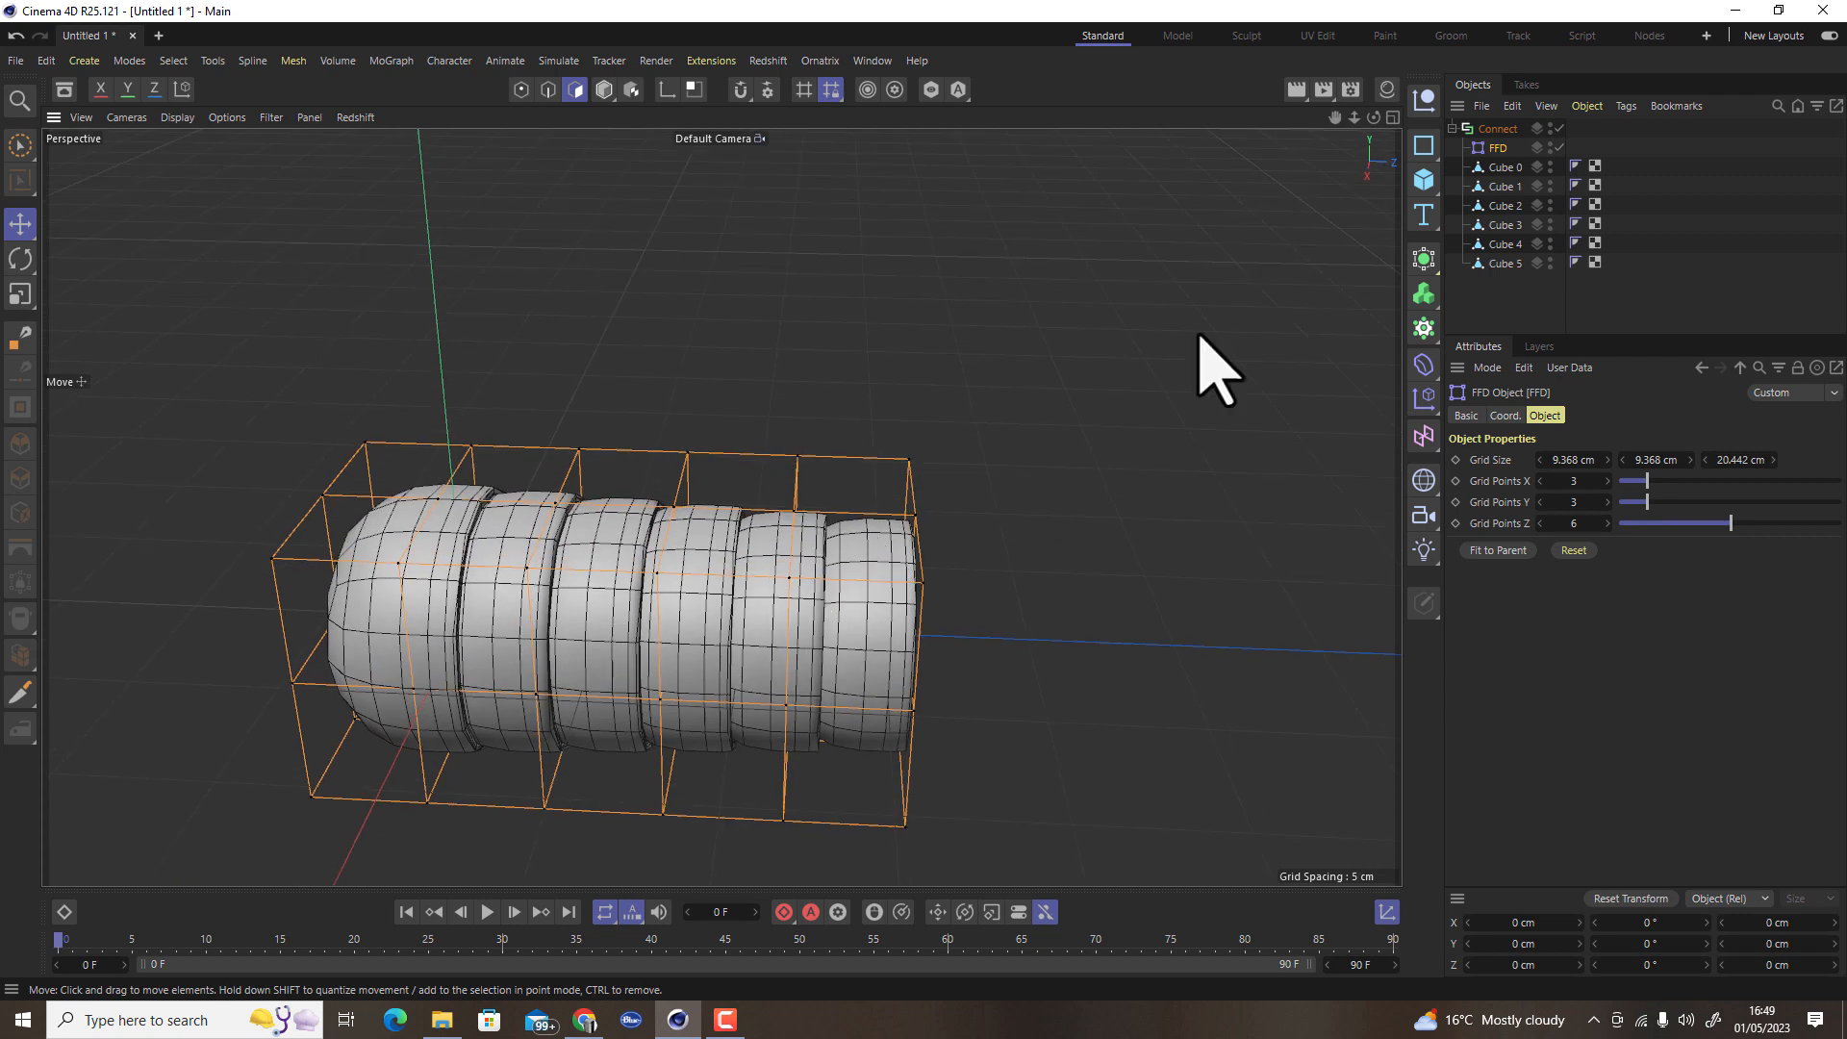
In the Top view, rectangle-select the second row of FFD points from the rounded end and scale it to about 10.7 cm
{"action": "left_click", "coordinate": [1392, 116]}
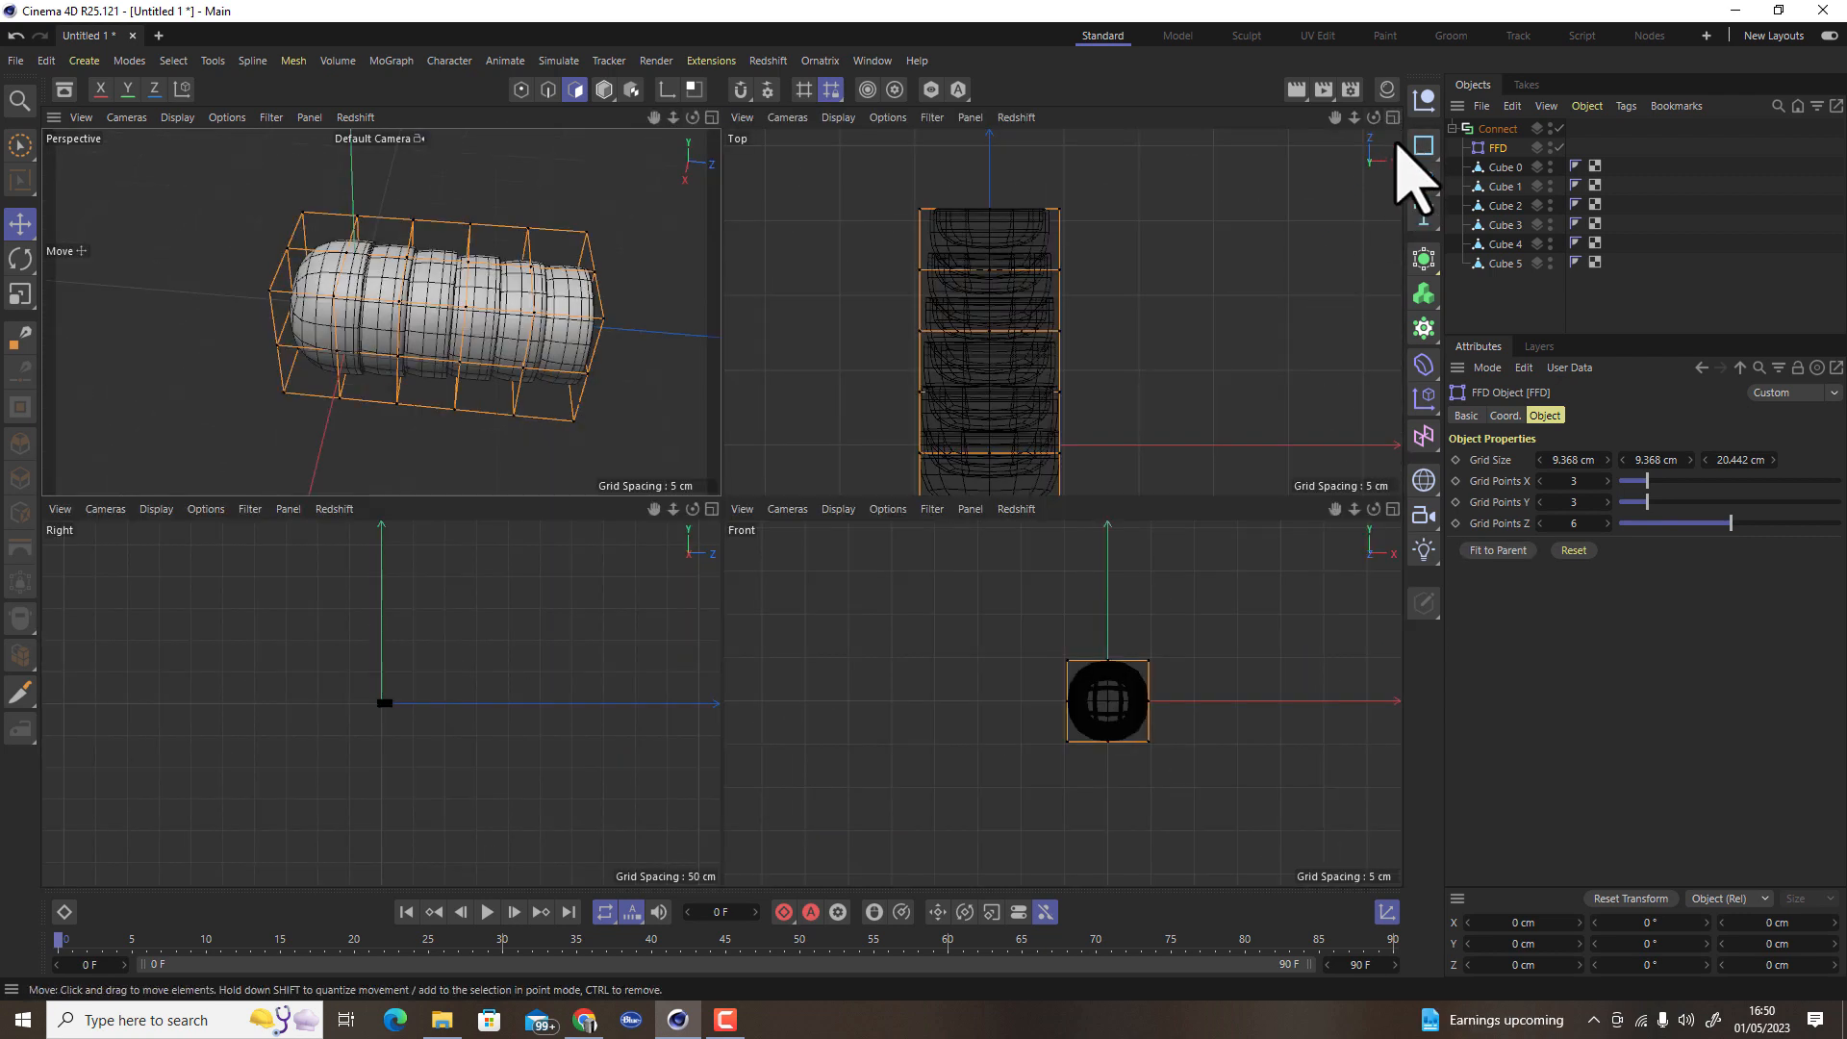
{"action": "middle_click_drag", "start_coordinate": [1211, 325], "coordinate": [1258, 278], "text": "alt"}
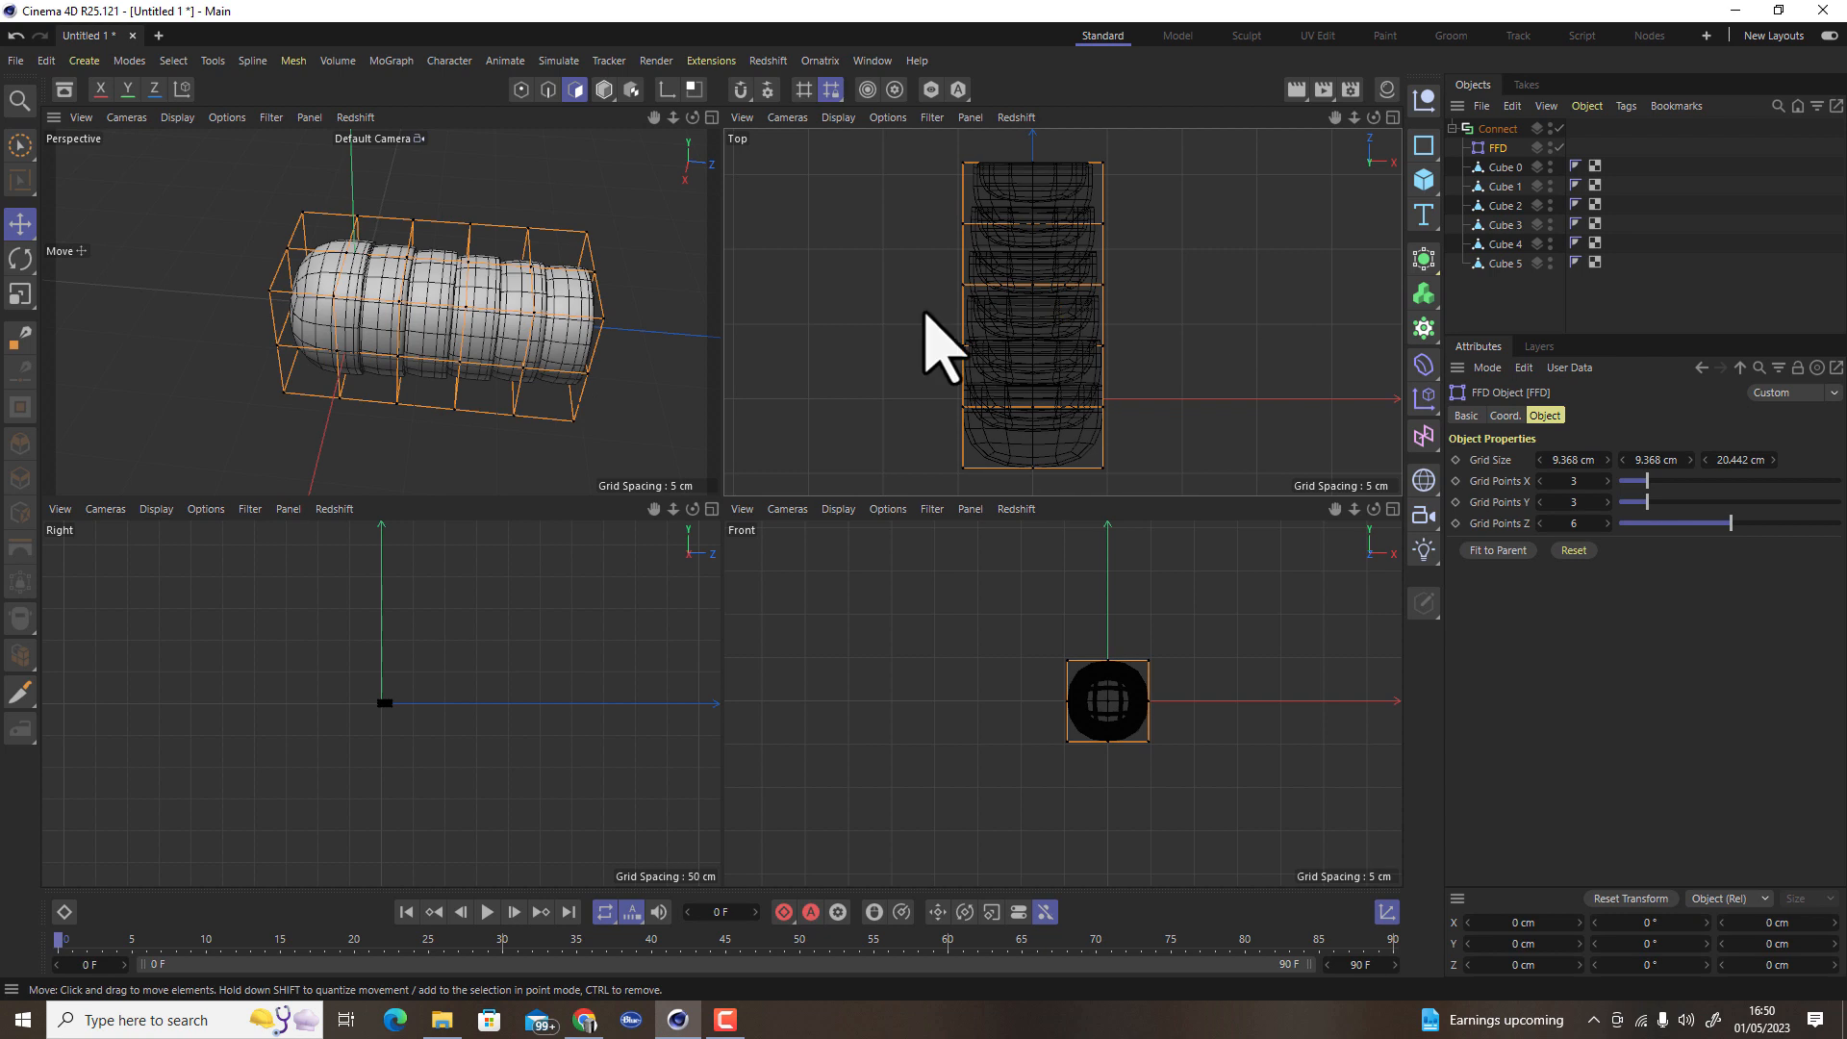
{"action": "left_click", "coordinate": [20, 145]}
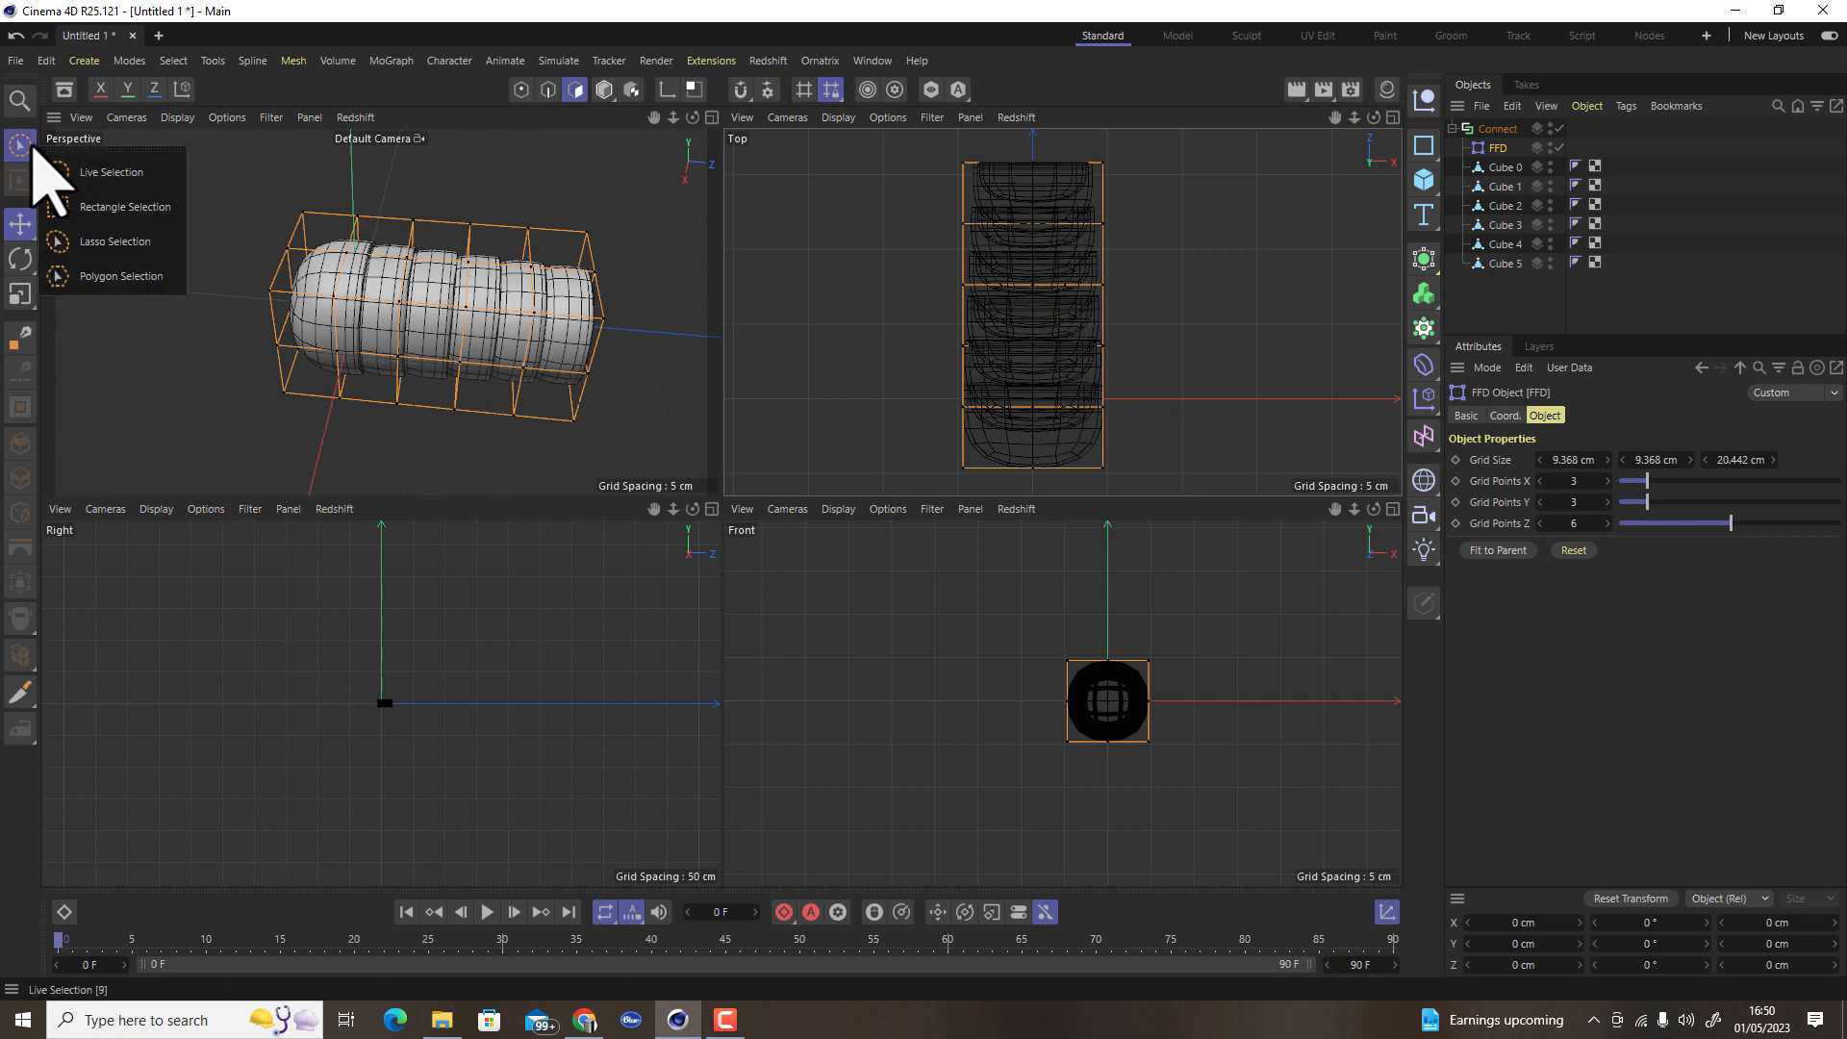
{"action": "left_click", "coordinate": [125, 207]}
{"action": "left_click", "coordinate": [520, 89]}
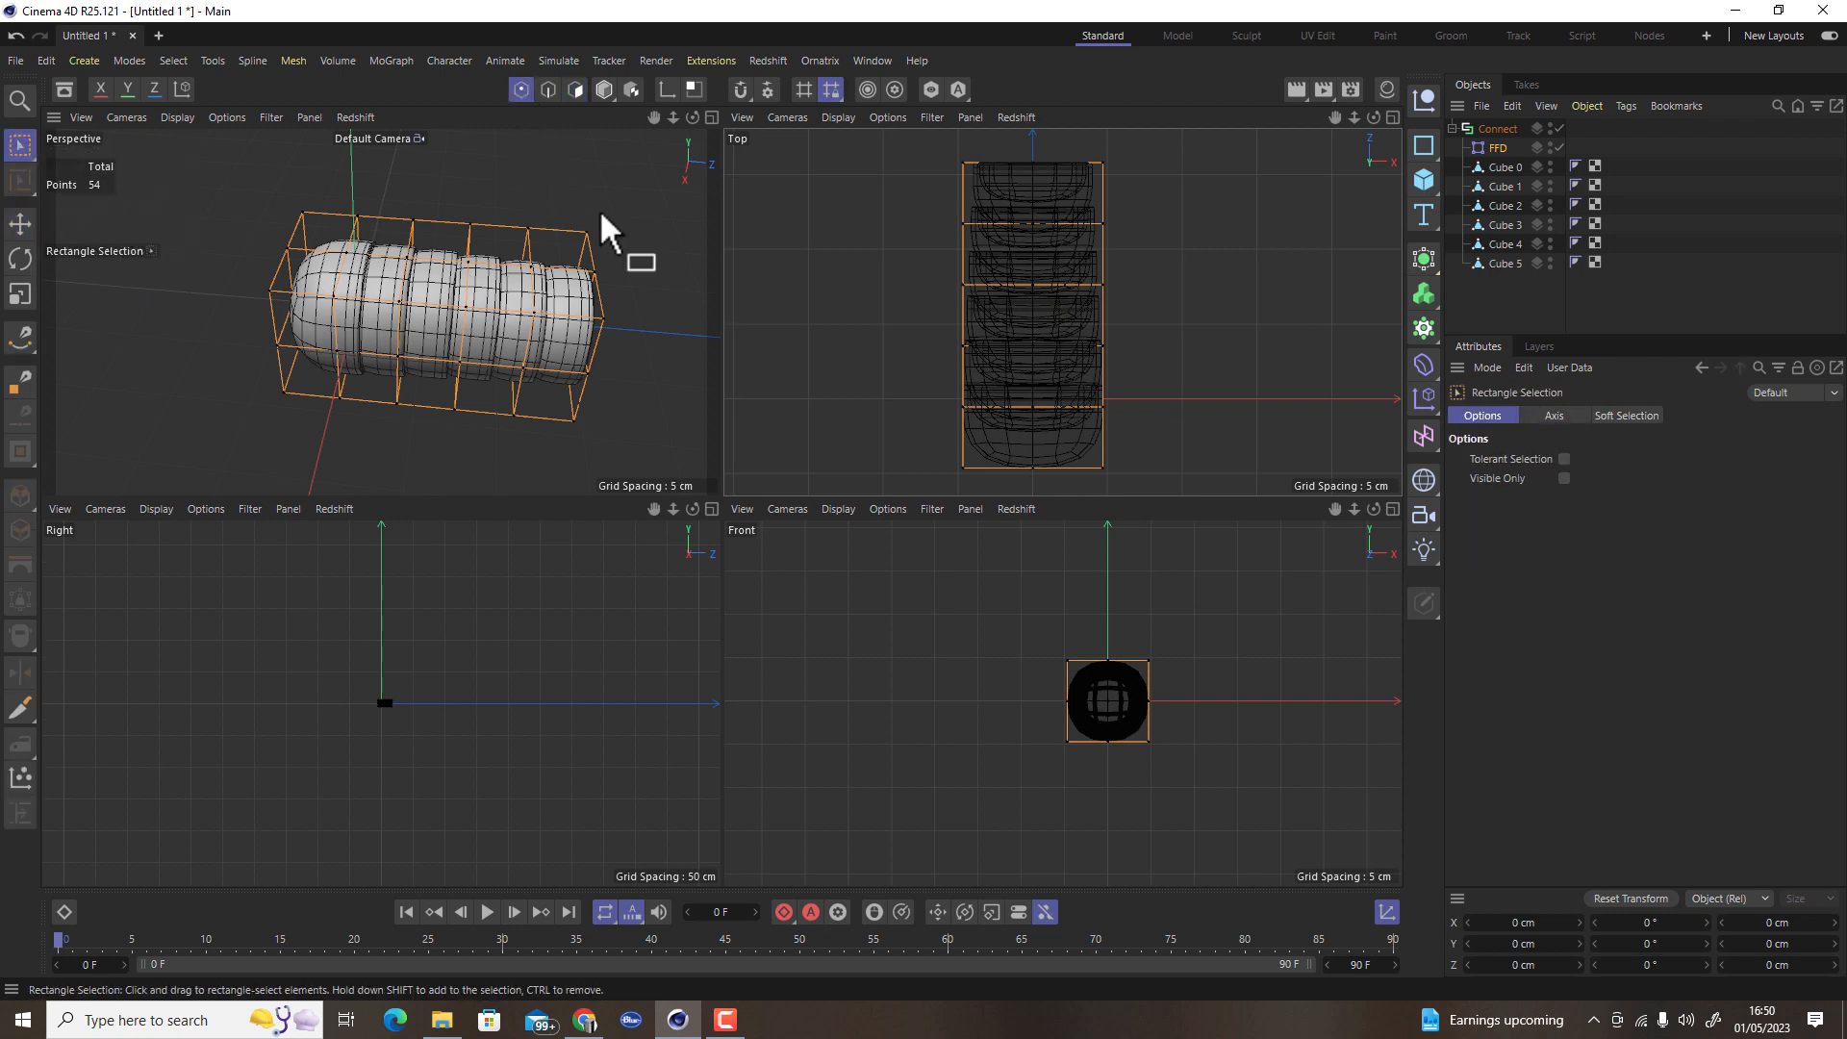
{"action": "left_click_drag", "start_coordinate": [926, 393], "coordinate": [1230, 387]}
{"action": "key", "text": "t"}
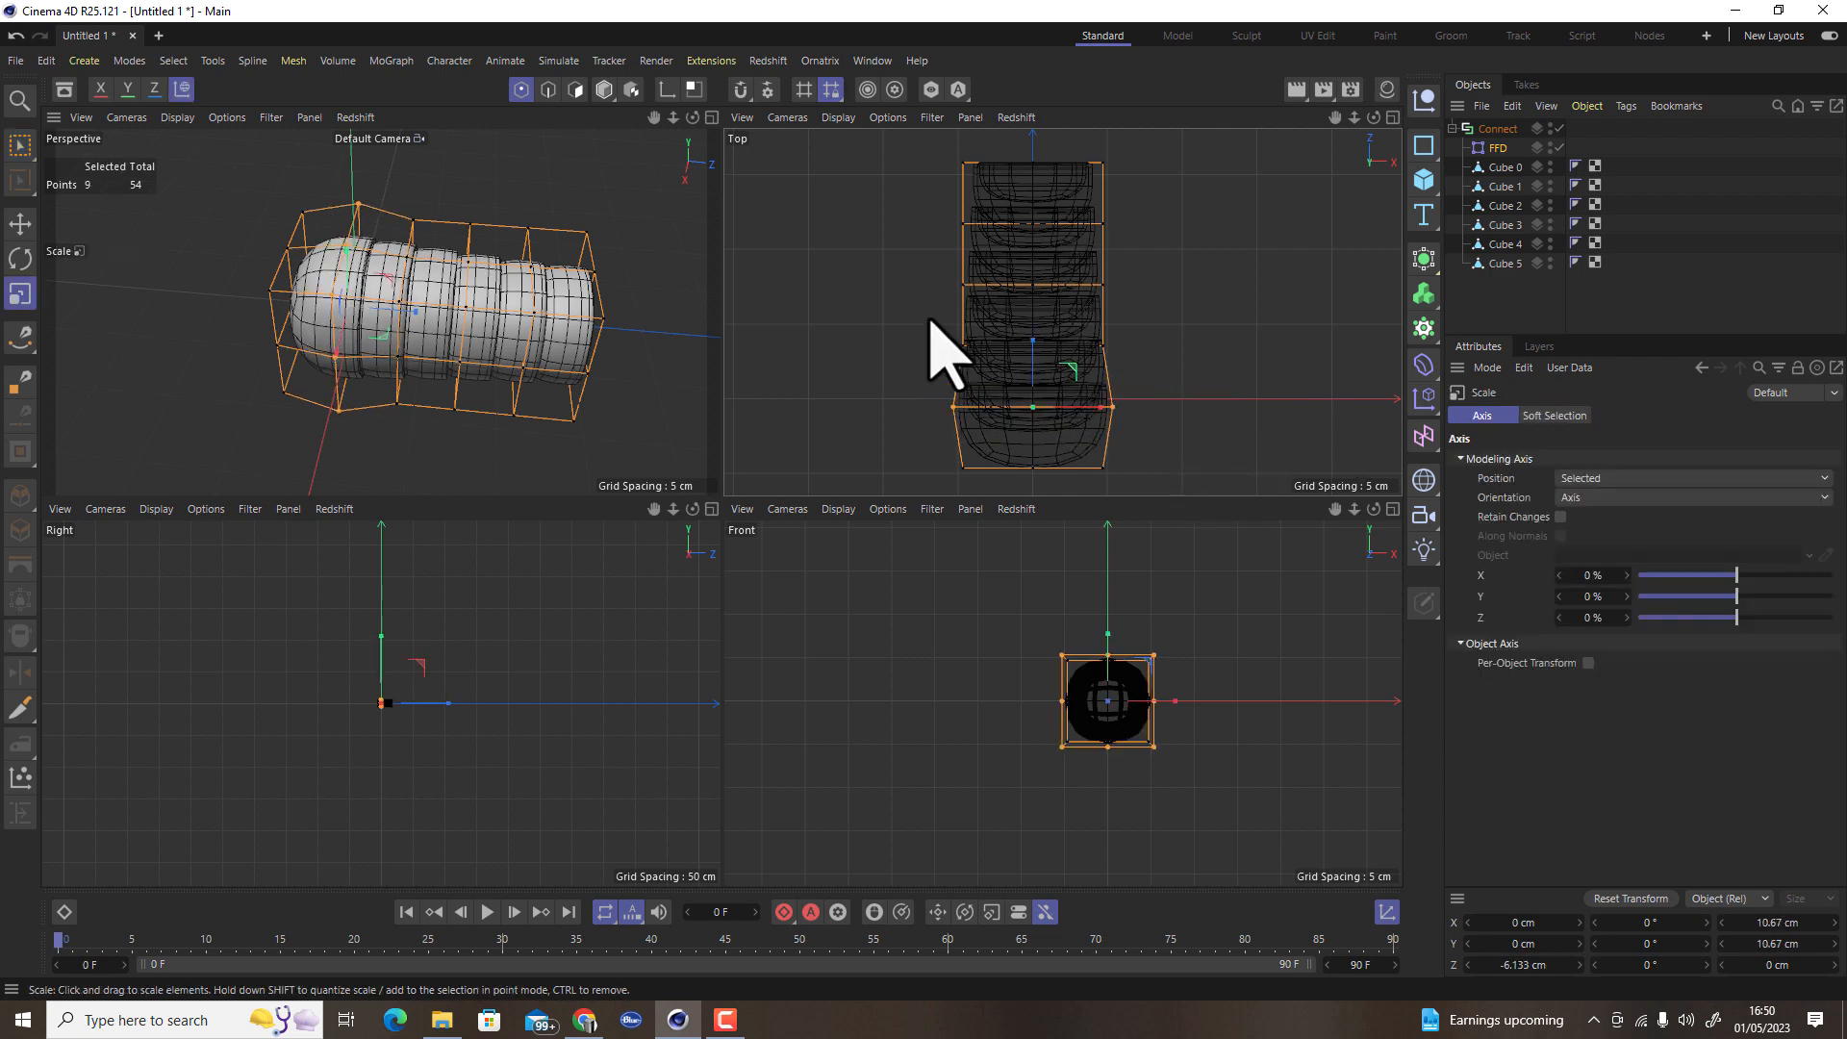
Widen the next two rows of FFD points, the third to about 14.5 cm and the fourth to about 15.7 cm
{"action": "left_click", "coordinate": [19, 147]}
{"action": "left_click_drag", "start_coordinate": [908, 323], "coordinate": [1348, 352]}
{"action": "key", "text": "t"}
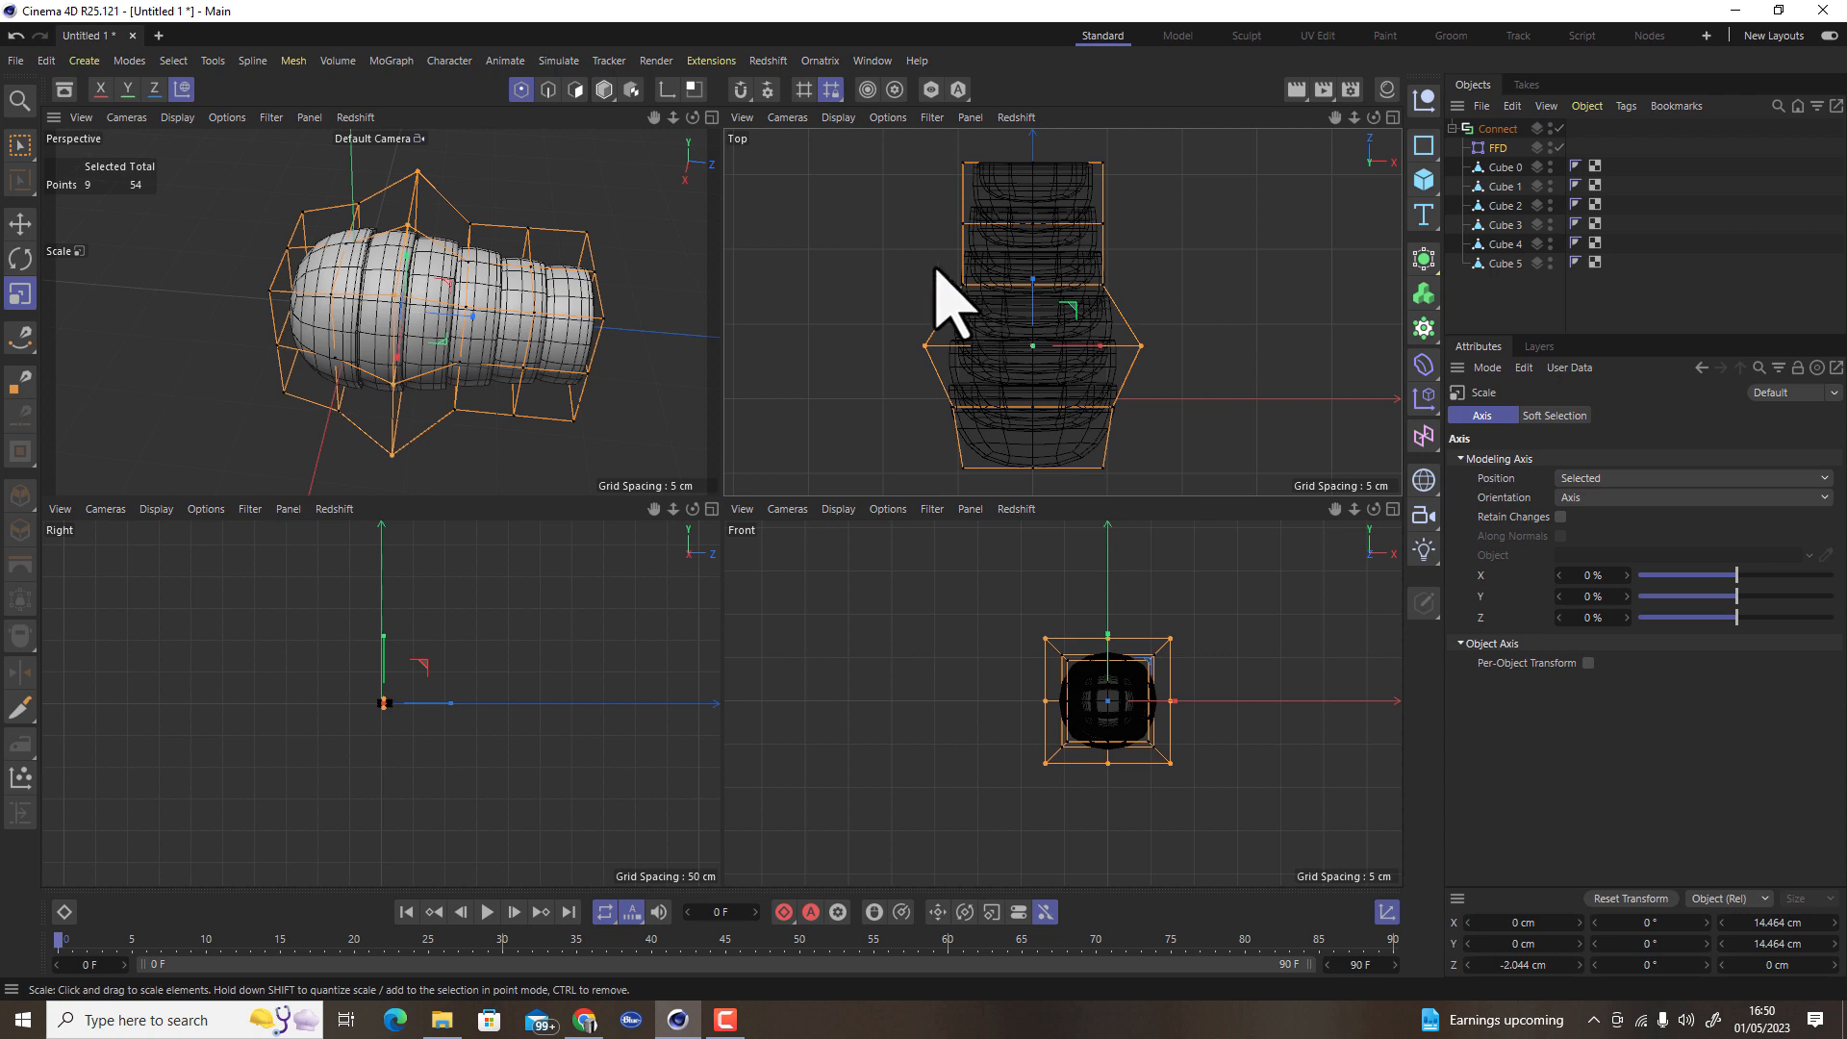
{"action": "key", "text": "0"}
{"action": "left_click_drag", "start_coordinate": [916, 266], "coordinate": [1222, 308]}
{"action": "key", "text": "t"}
{"action": "left_click_drag", "start_coordinate": [1340, 347], "coordinate": [1433, 347]}
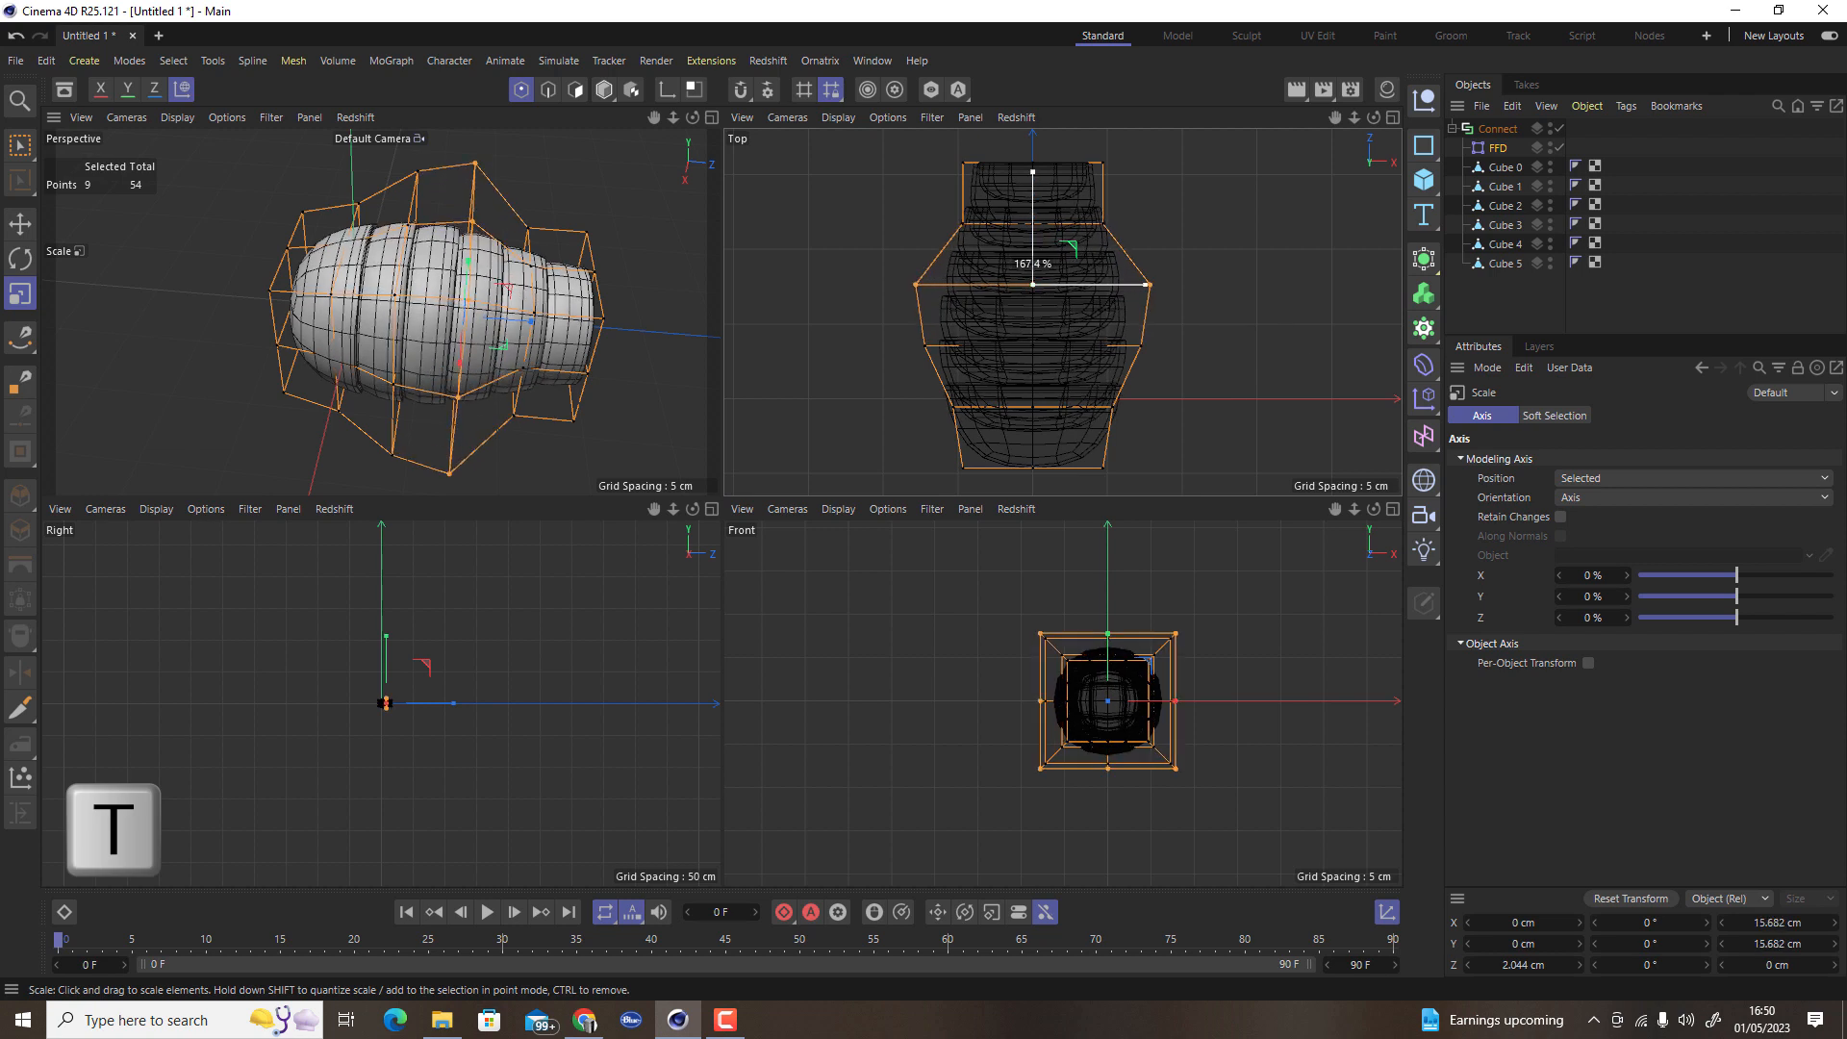
Scale the fifth row of FFD points to about 12.3 cm and narrow the last row to taper the end
{"action": "left_click_drag", "start_coordinate": [992, 267], "coordinate": [1226, 261]}
{"action": "key", "text": "0"}
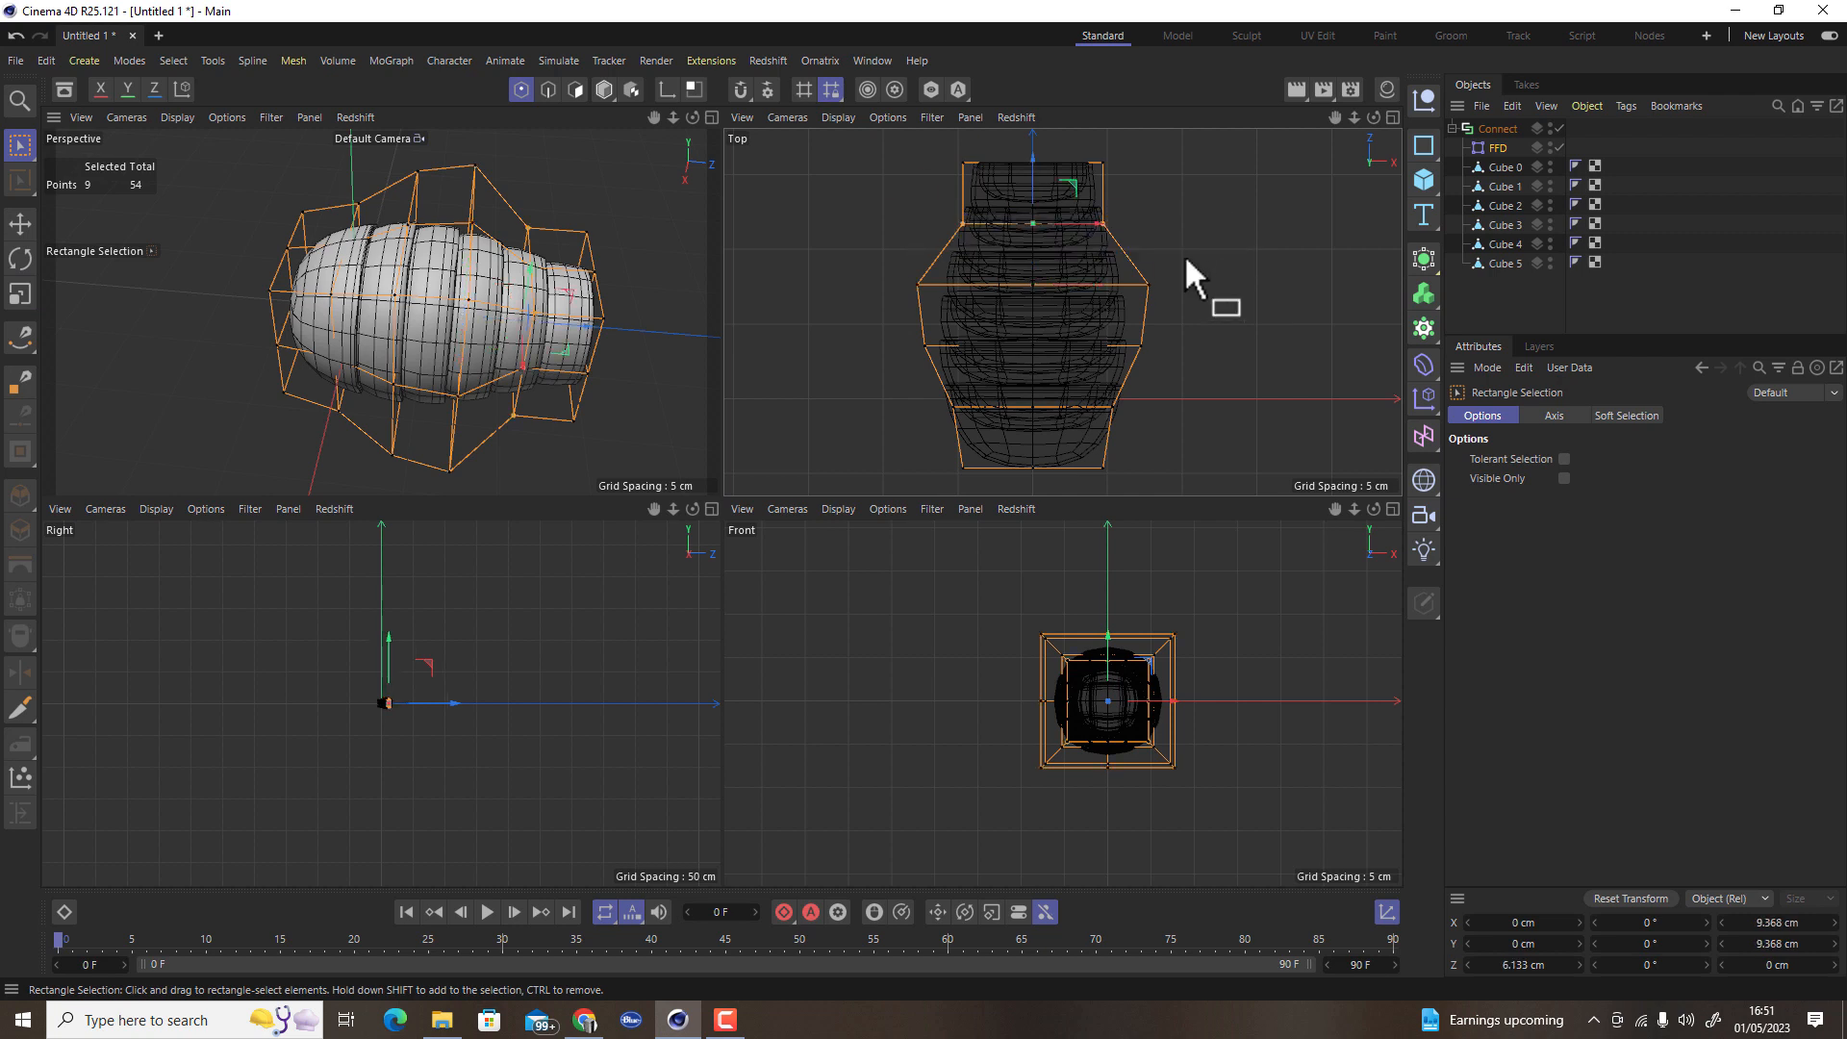
{"action": "key", "text": "t"}
{"action": "left_click_drag", "start_coordinate": [1303, 289], "coordinate": [1145, 245]}
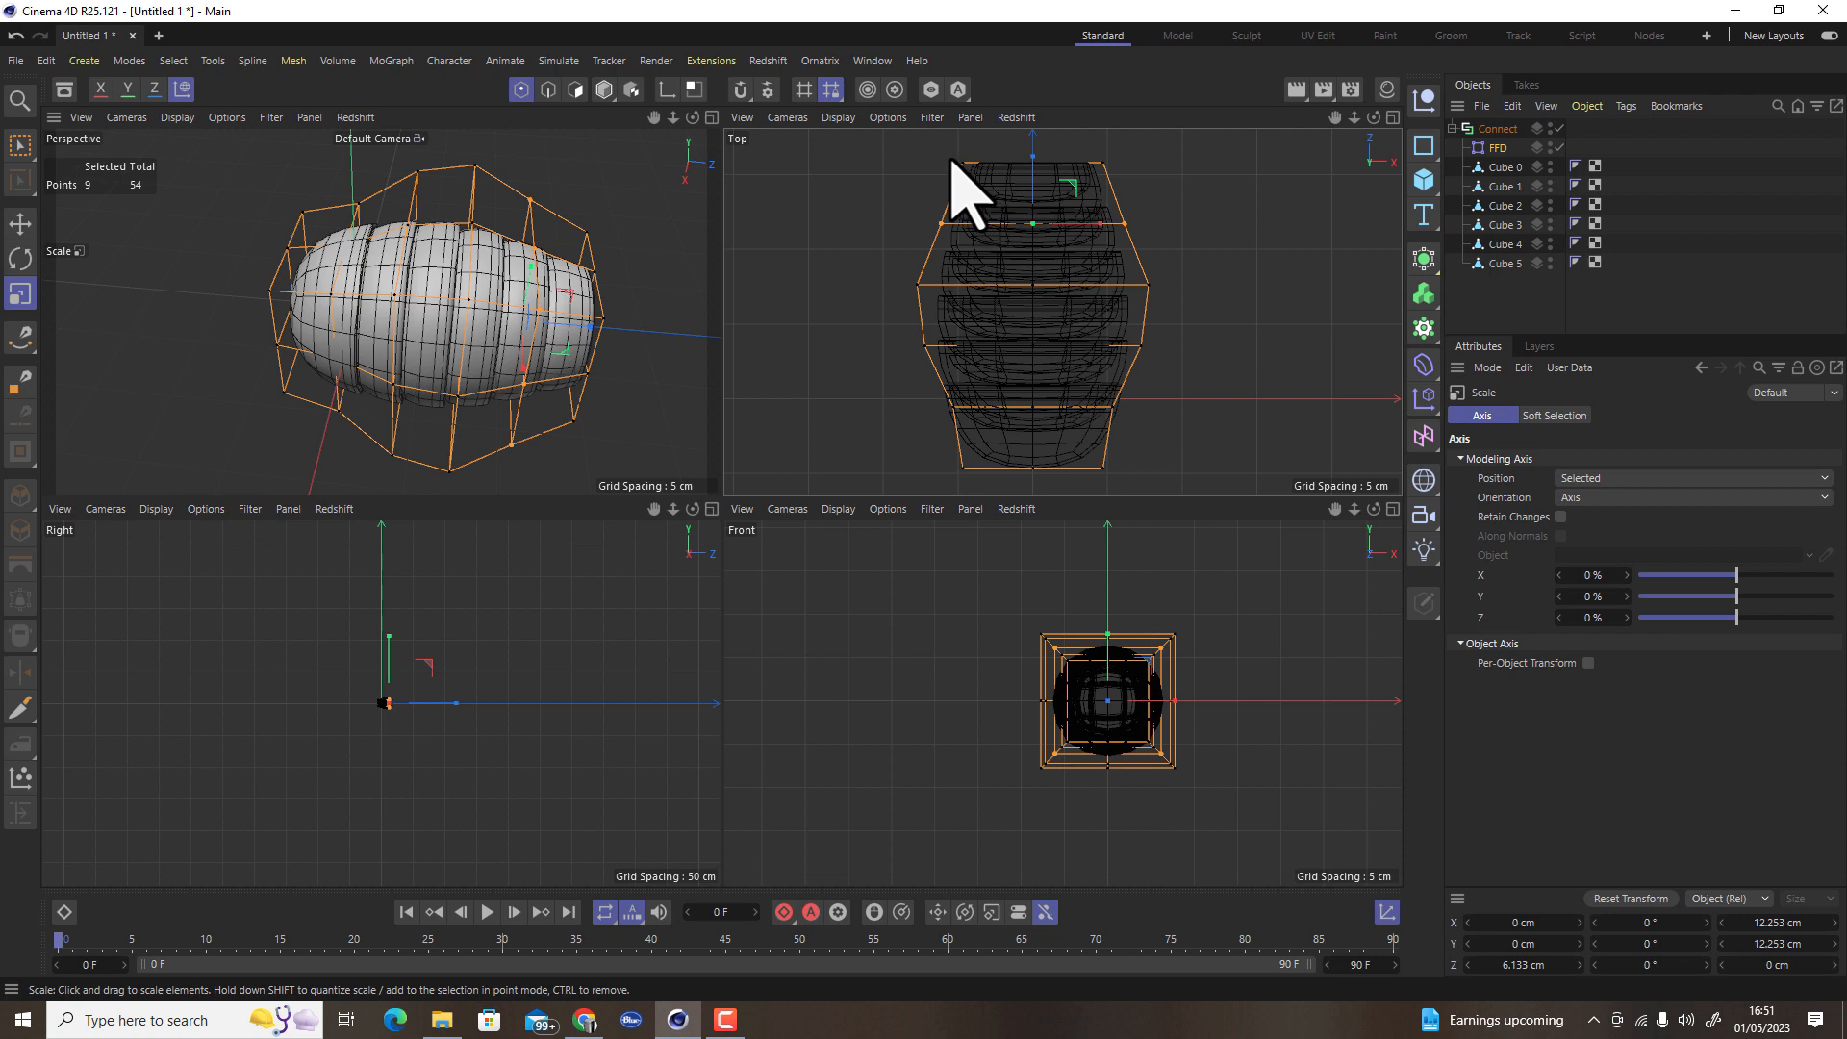
{"action": "key", "text": "0"}
{"action": "left_click_drag", "start_coordinate": [936, 142], "coordinate": [1193, 192]}
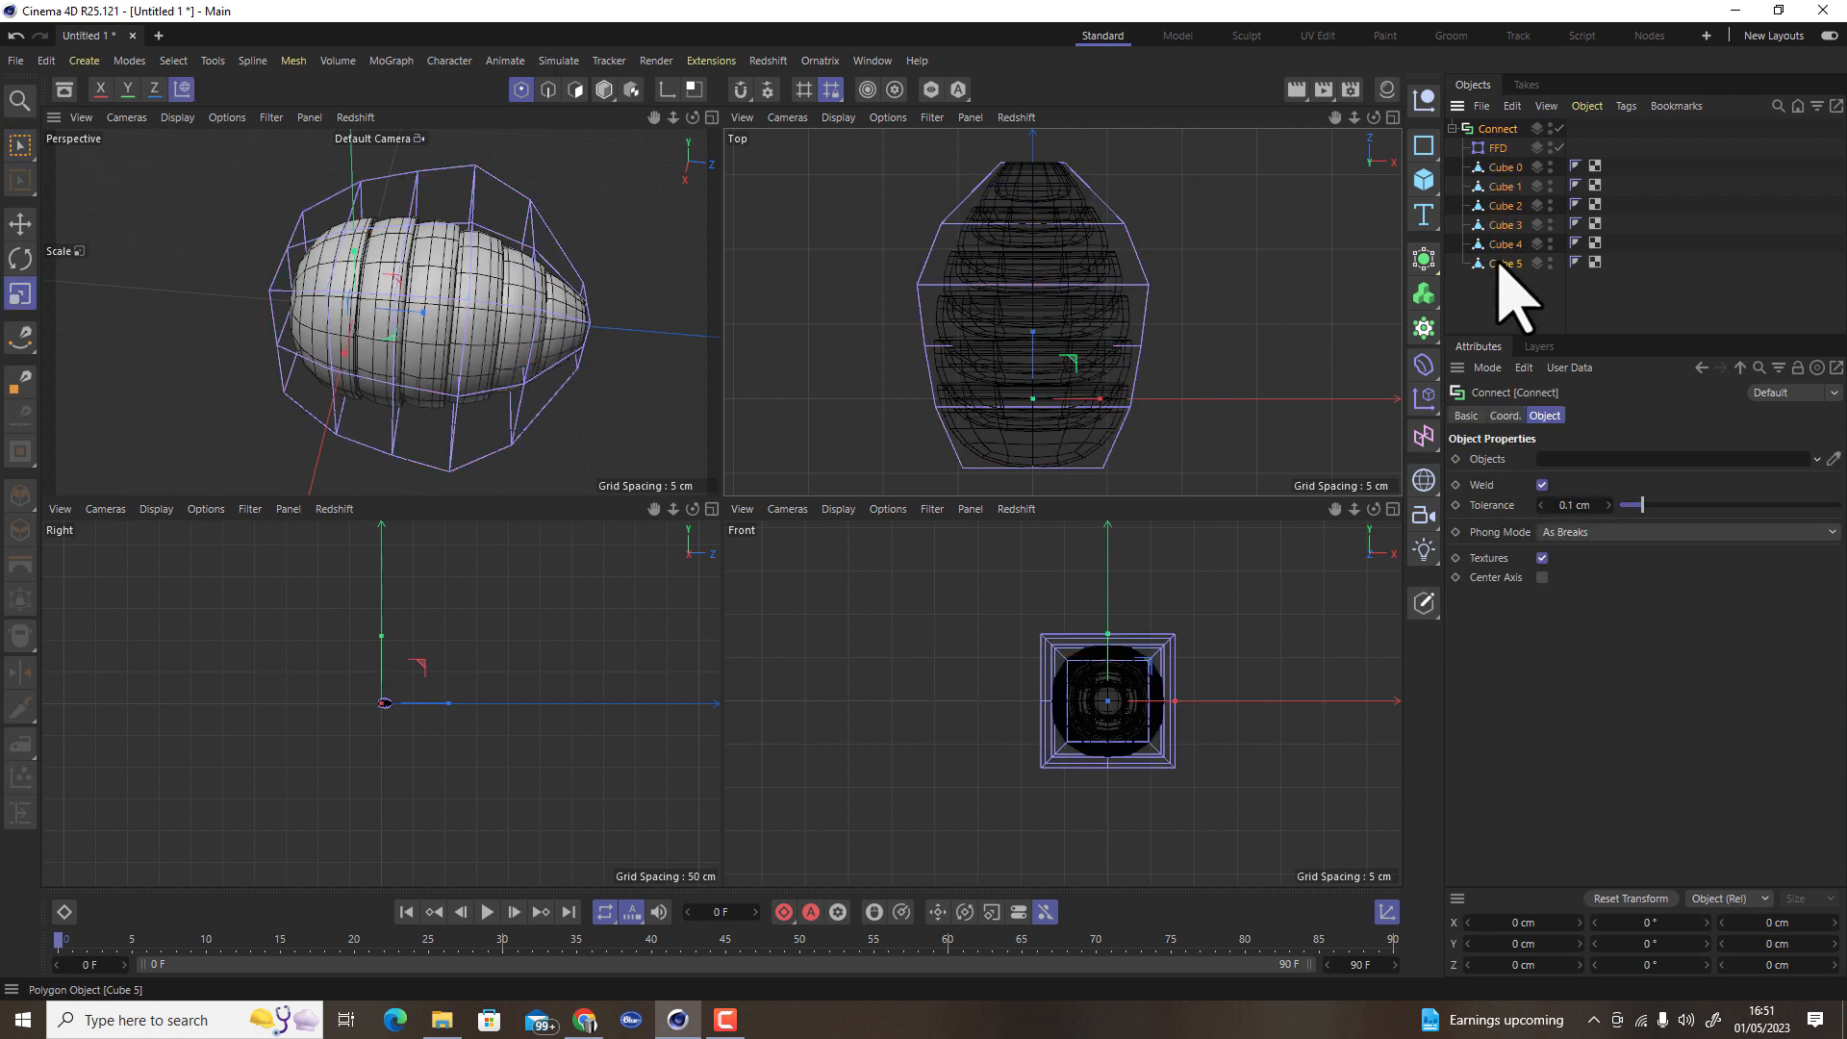
Bake the current deformed state of Connect, the FFD and all six cubes into a separate polygon object
{"action": "left_click", "coordinate": [1507, 264], "text": "shift"}
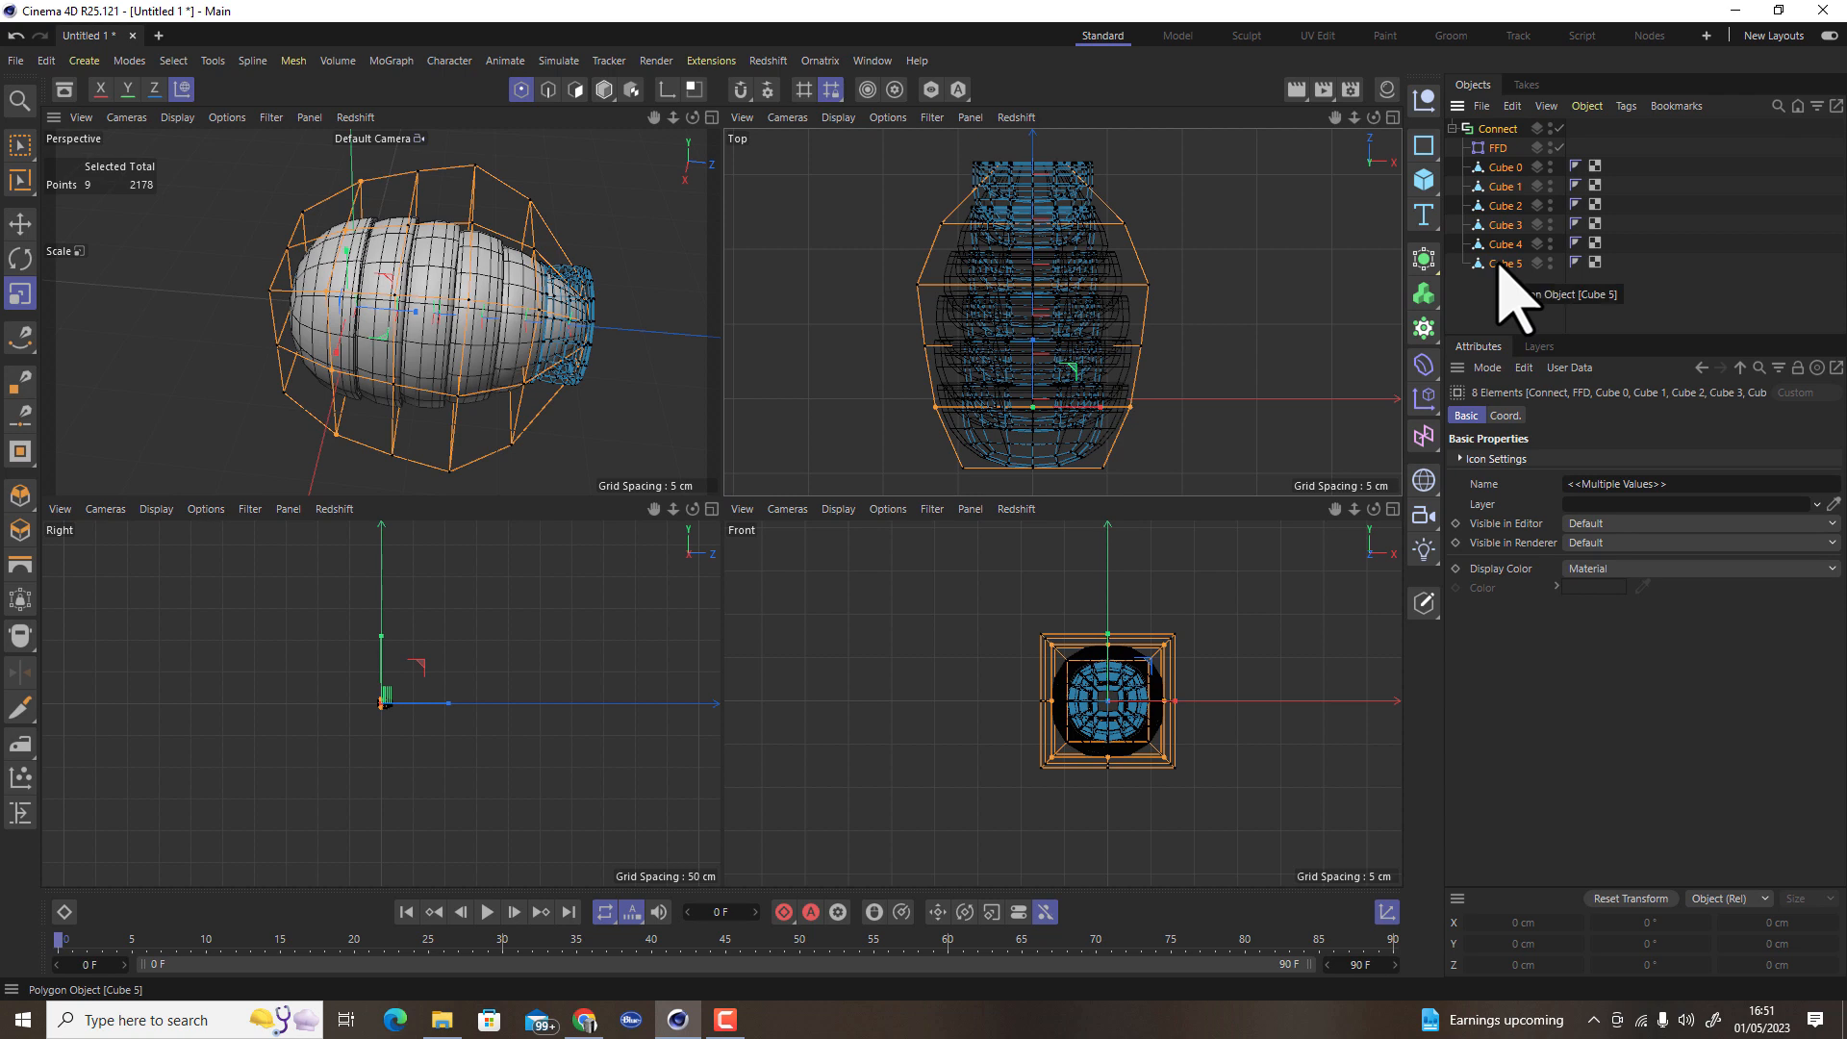
{"action": "right_click", "coordinate": [1503, 269]}
{"action": "left_click", "coordinate": [1623, 604]}
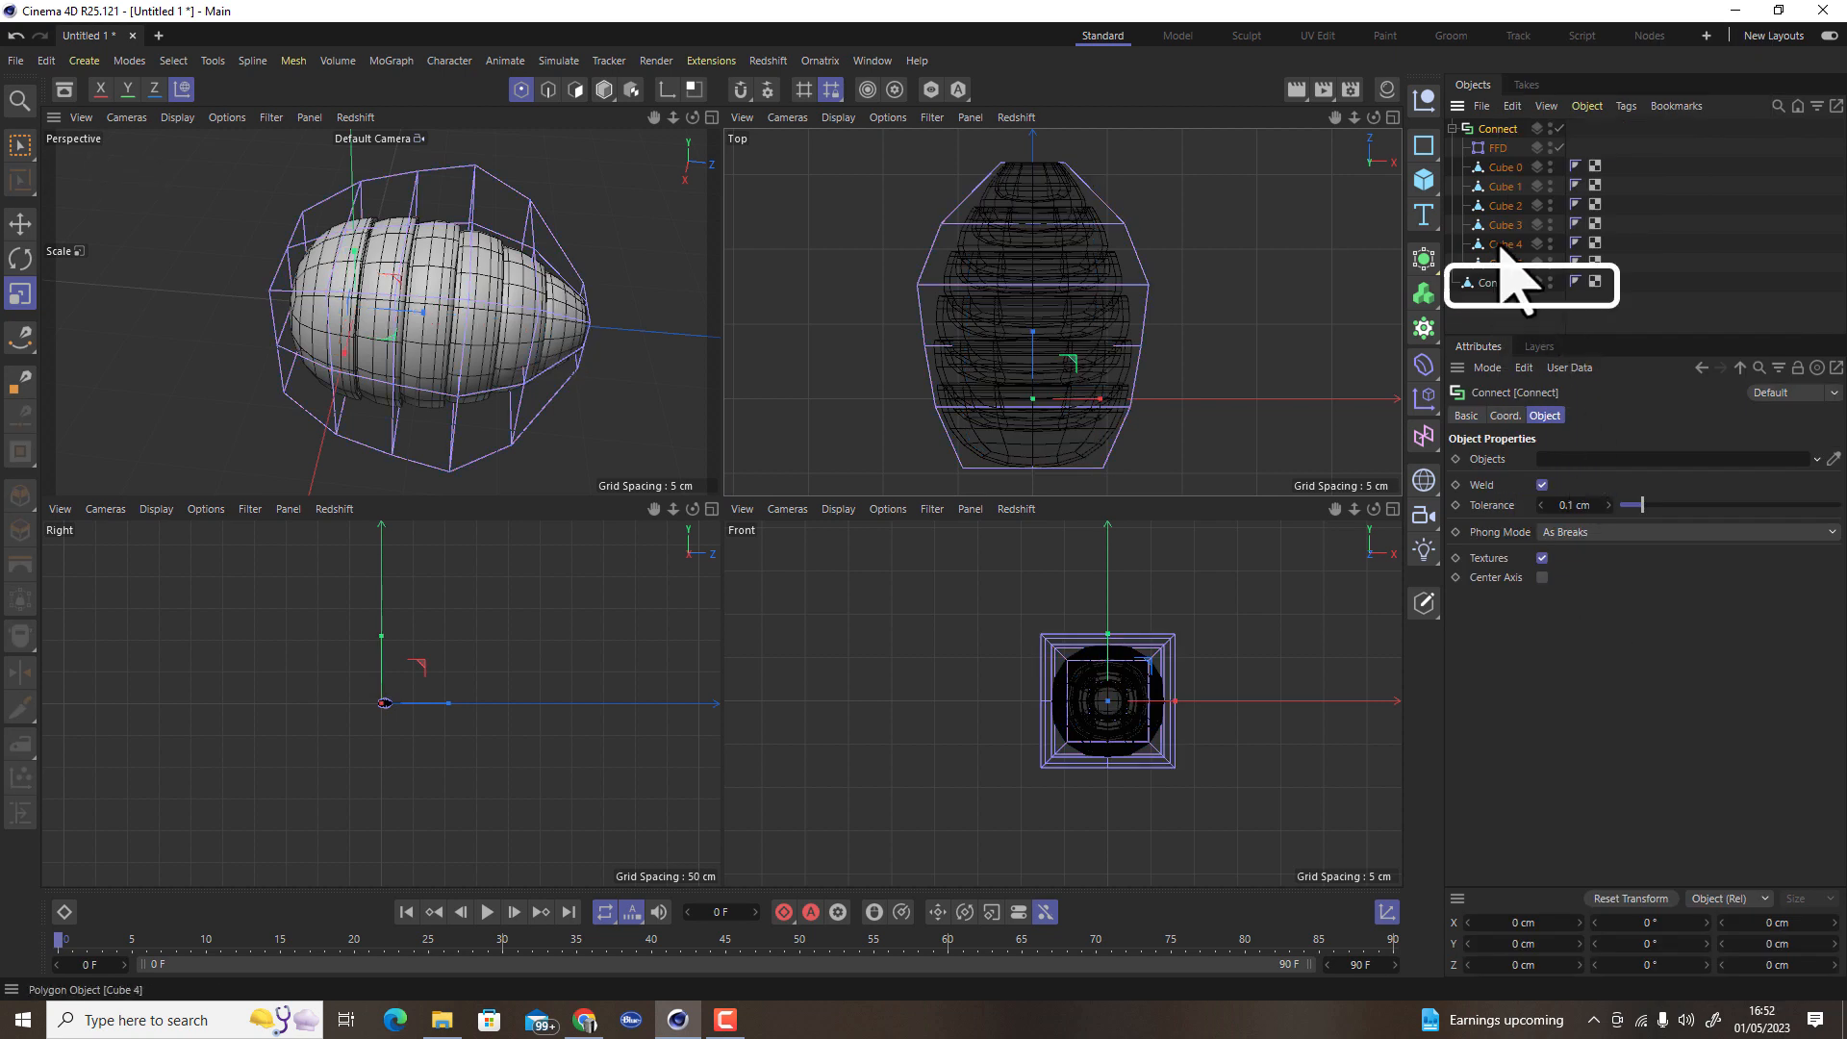
Disable the original Connect generator and delete it with its children, keeping only the baked polygon mesh
{"action": "left_click", "coordinate": [1560, 128]}
{"action": "left_click", "coordinate": [1452, 129]}
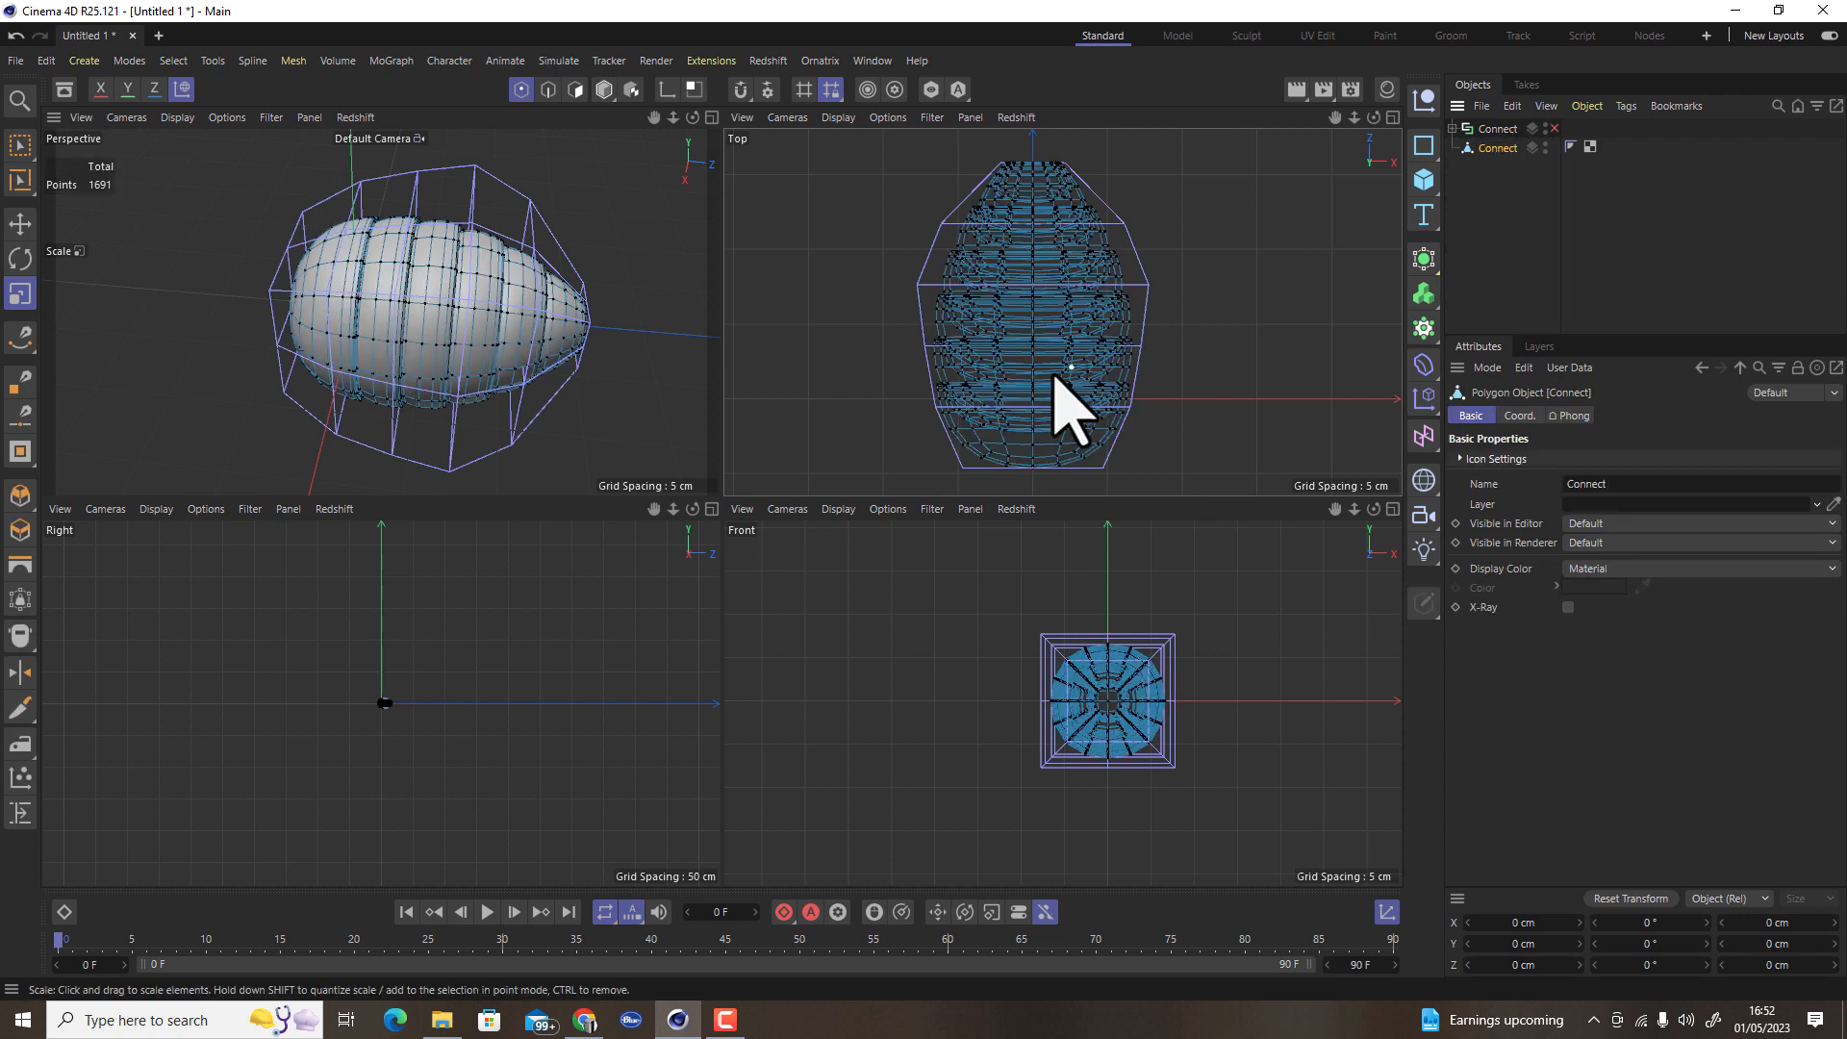
{"action": "left_click", "coordinate": [1497, 139]}
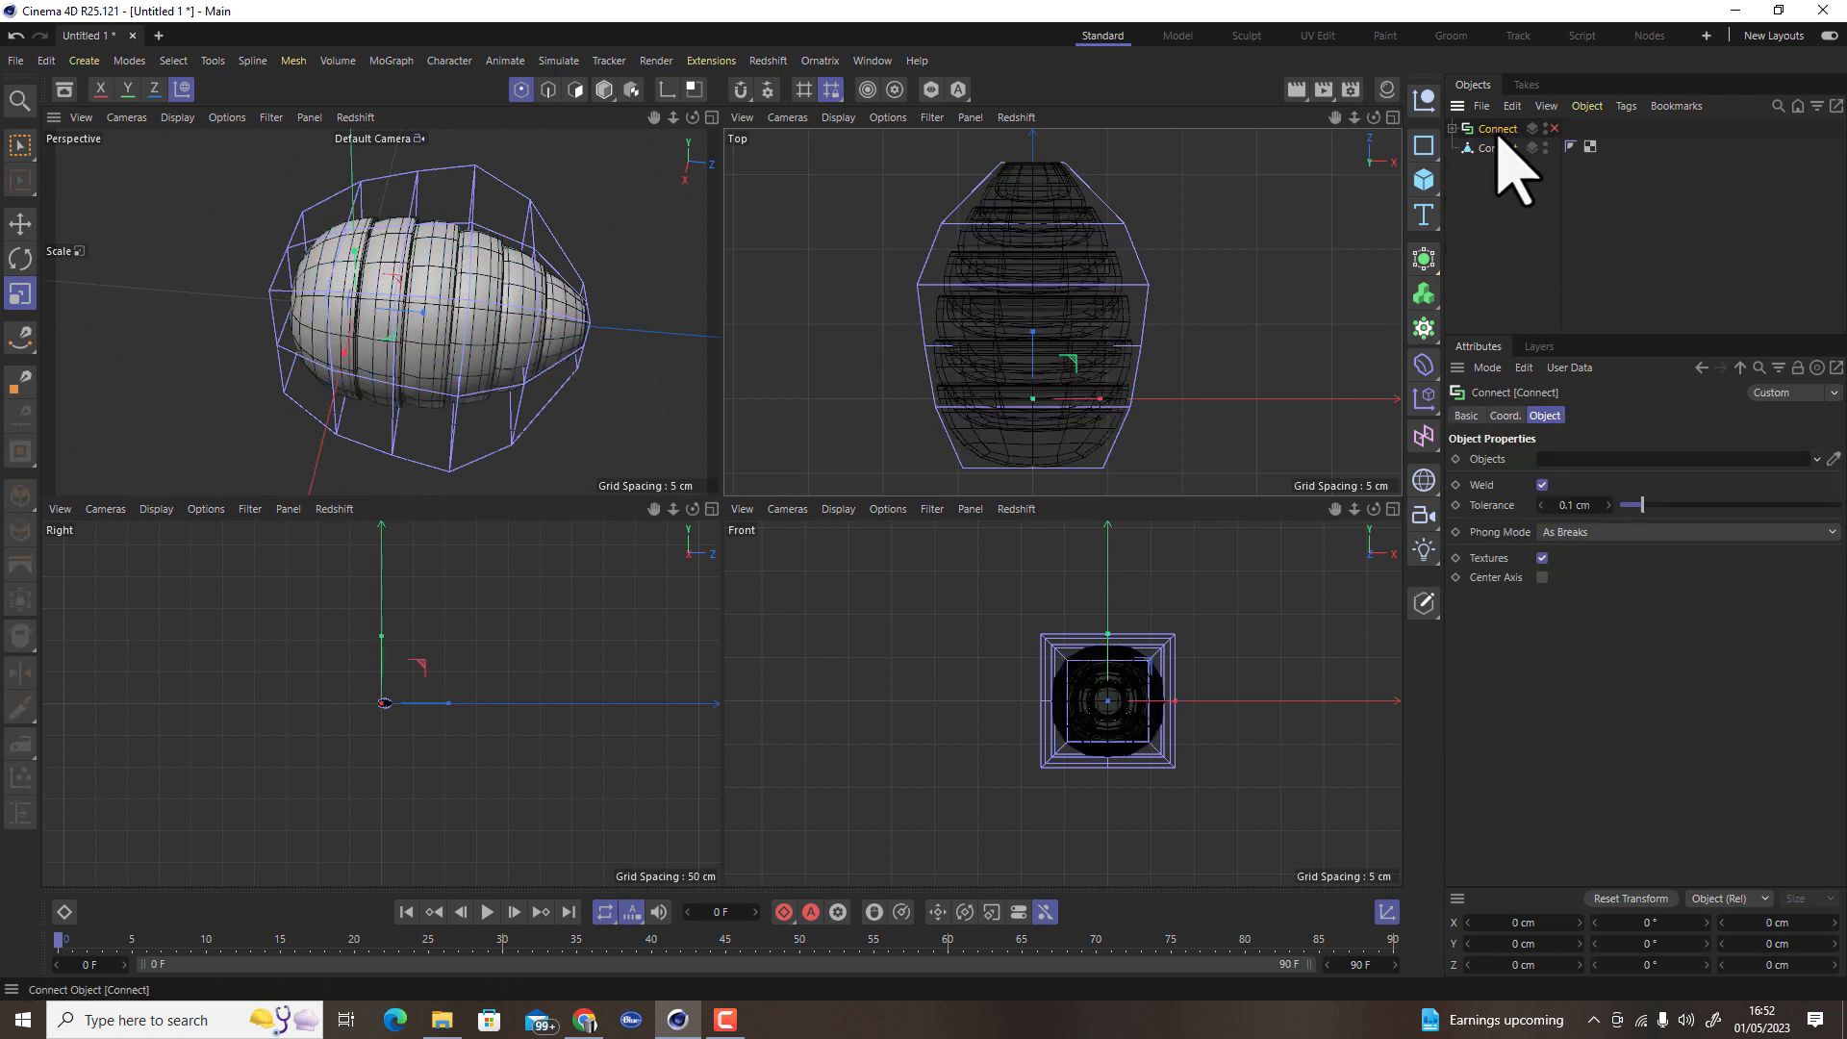
{"action": "key", "text": "Delete"}
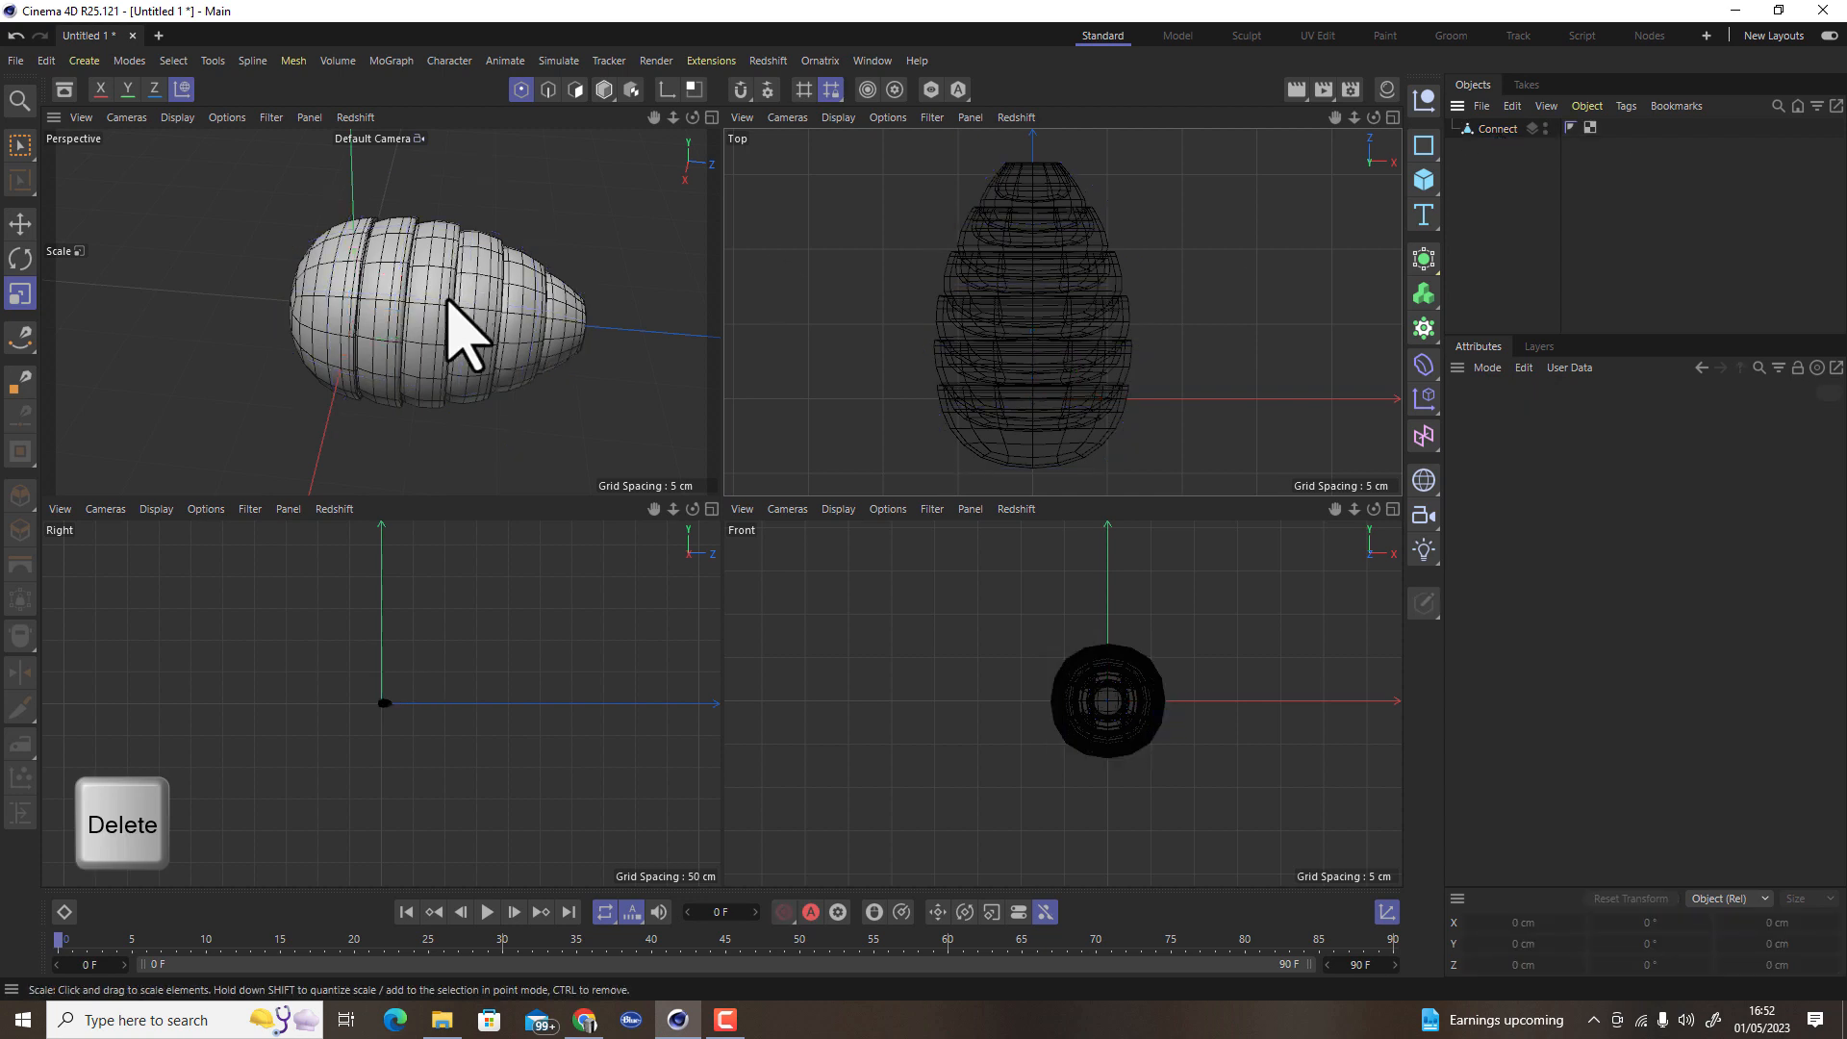
Examine the baked mesh's segments in the Perspective view by selecting the connected polygons of each one in turn
{"action": "left_click", "coordinate": [713, 118]}
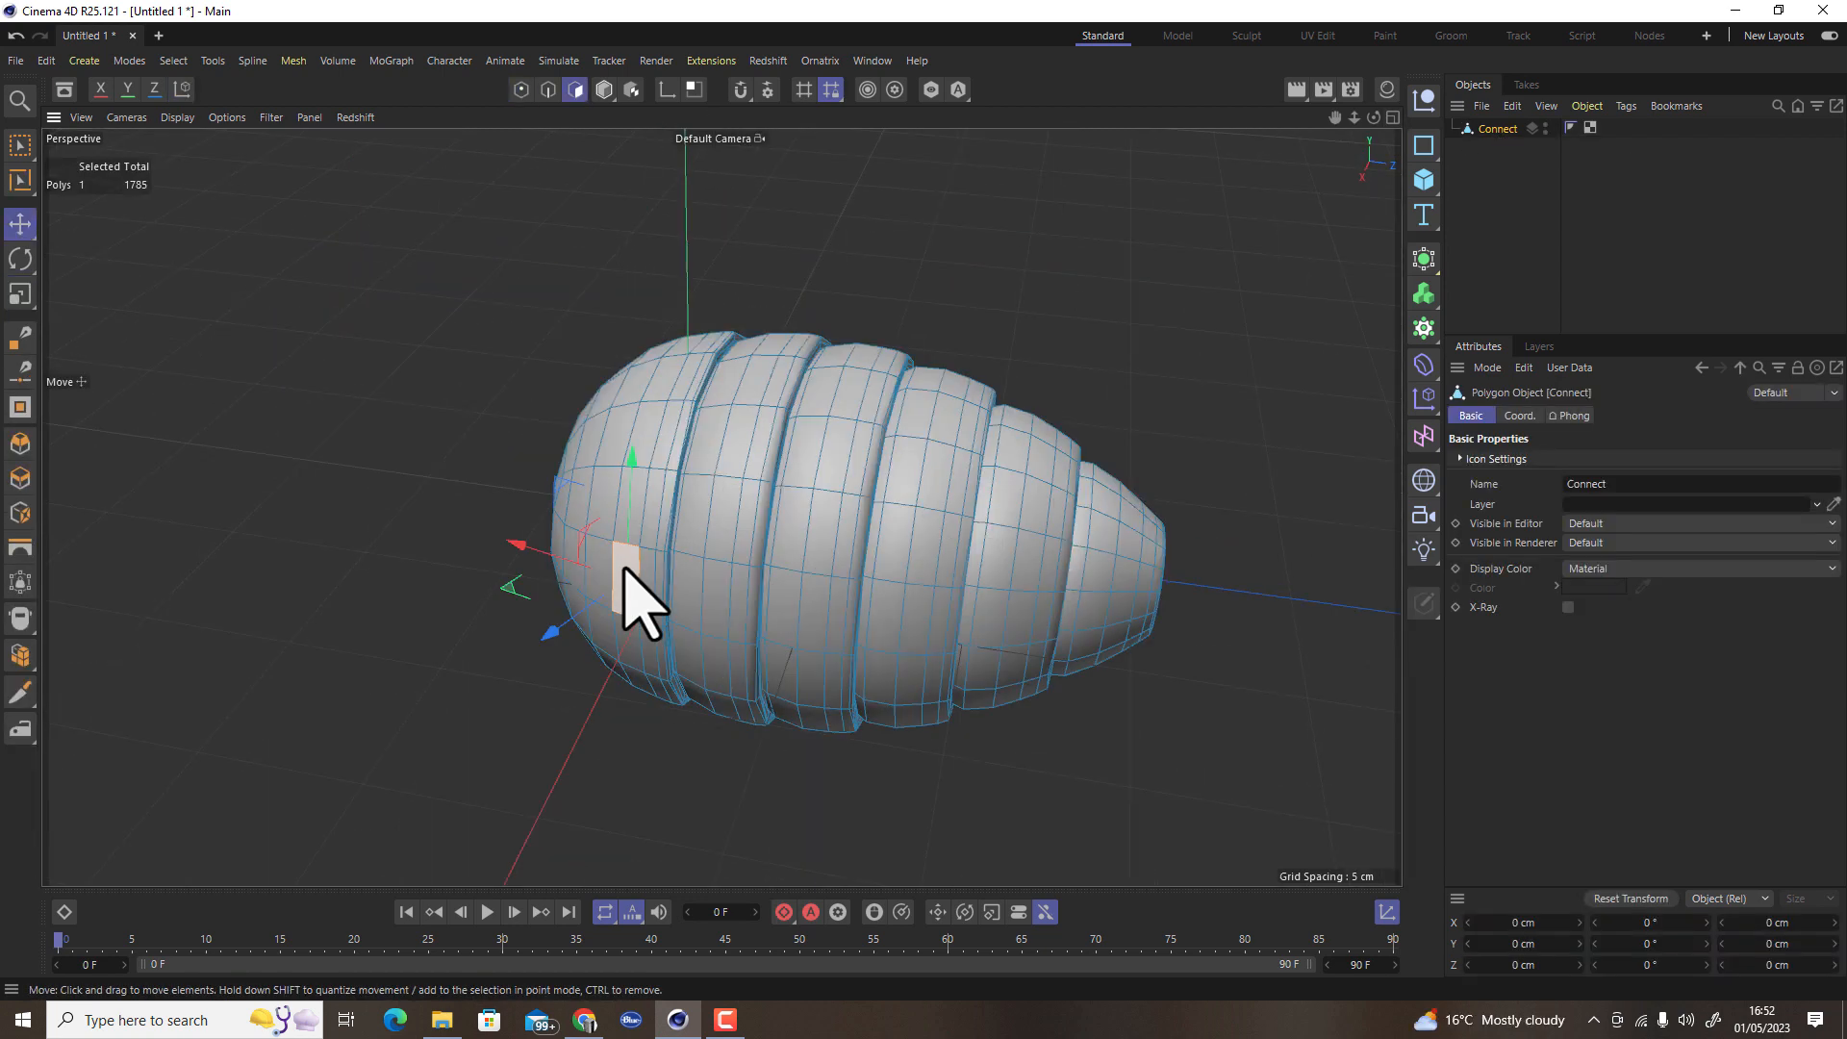
{"action": "double_click", "coordinate": [636, 568]}
{"action": "double_click", "coordinate": [738, 597]}
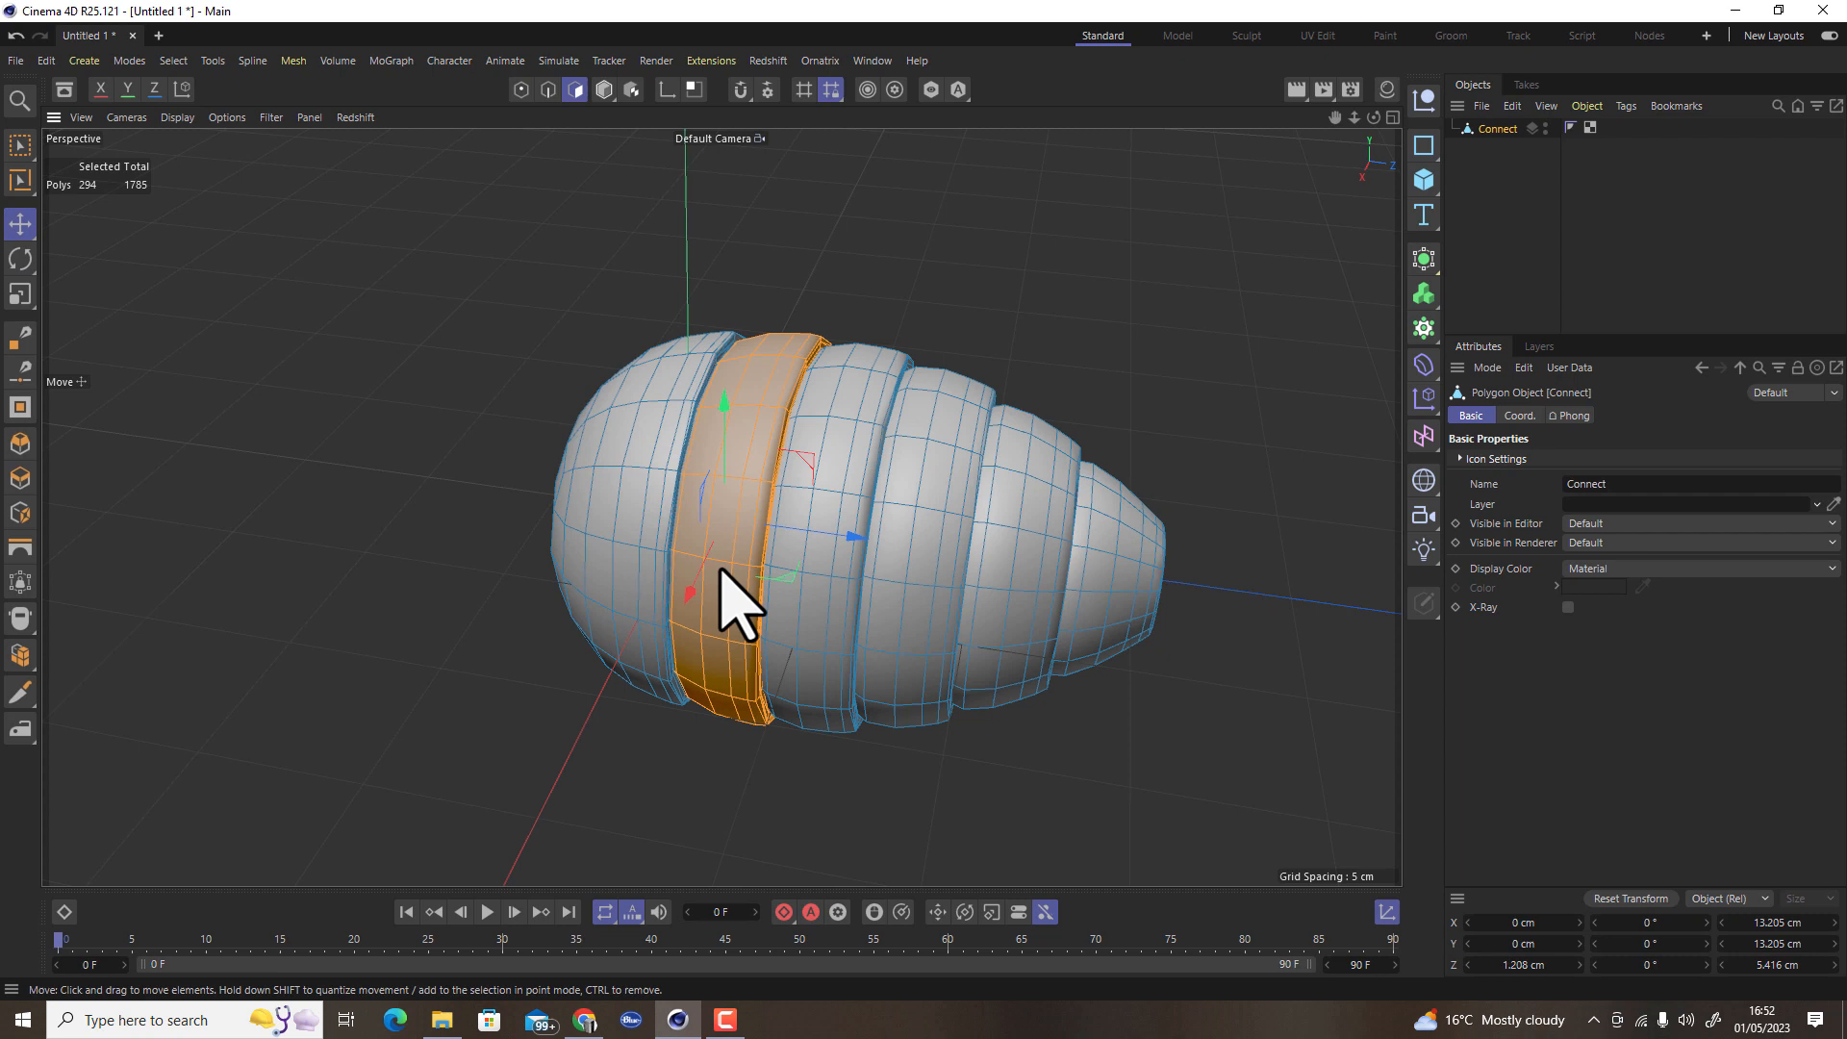
{"action": "double_click", "coordinate": [811, 602]}
{"action": "left_click", "coordinate": [927, 651]}
{"action": "double_click", "coordinate": [1010, 612]}
{"action": "left_click", "coordinate": [1021, 616]}
{"action": "double_click", "coordinate": [1116, 591]}
Loop-select the ring of polygons around the opening at the narrow end and delete it
{"action": "left_click_drag", "start_coordinate": [1134, 577], "coordinate": [491, 495], "text": "alt"}
{"action": "key", "text": "u"}
{"action": "key", "text": "l"}
{"action": "scroll", "coordinate": [539, 452], "scroll_direction": "up", "scroll_amount": 5}
{"action": "left_click_drag", "start_coordinate": [550, 350], "coordinate": [501, 311], "text": "alt"}
{"action": "left_click", "coordinate": [501, 311]}
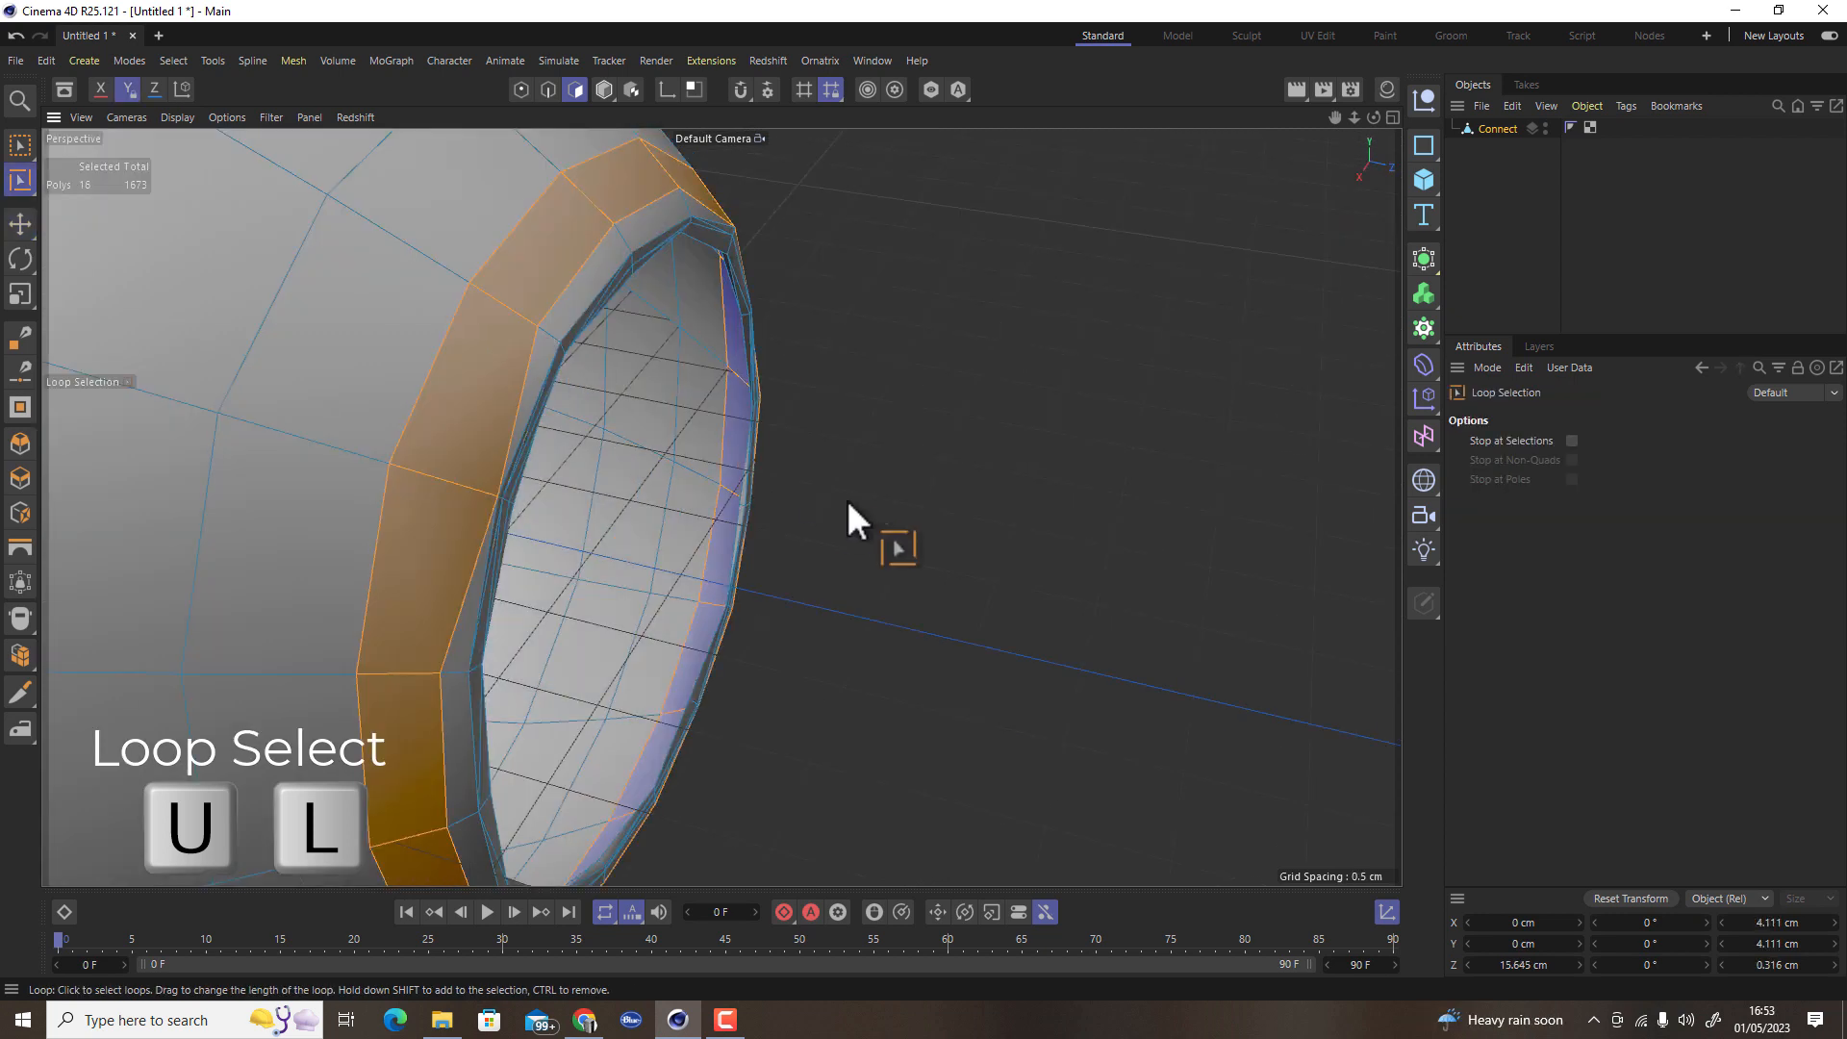
{"action": "key", "text": "Delete"}
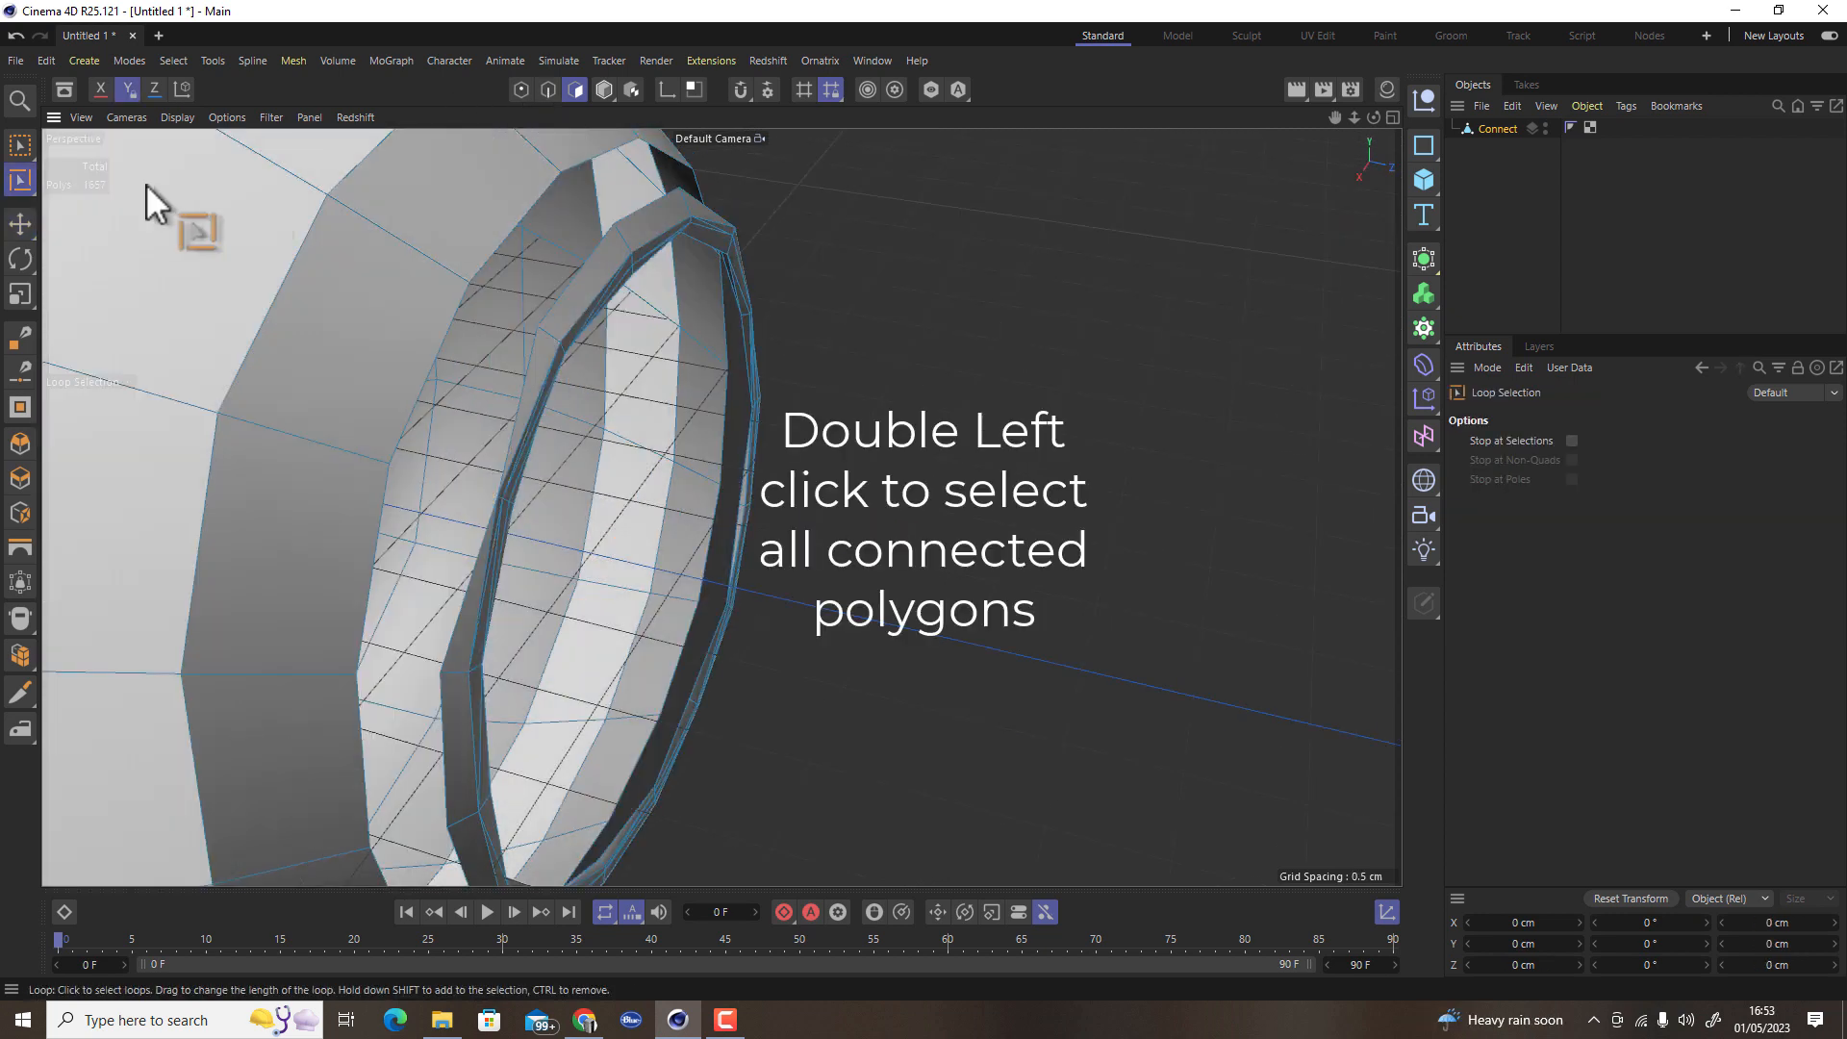
Select all connected polygons of the detached inner rim at the narrow end and delete them
{"action": "left_click", "coordinate": [20, 224]}
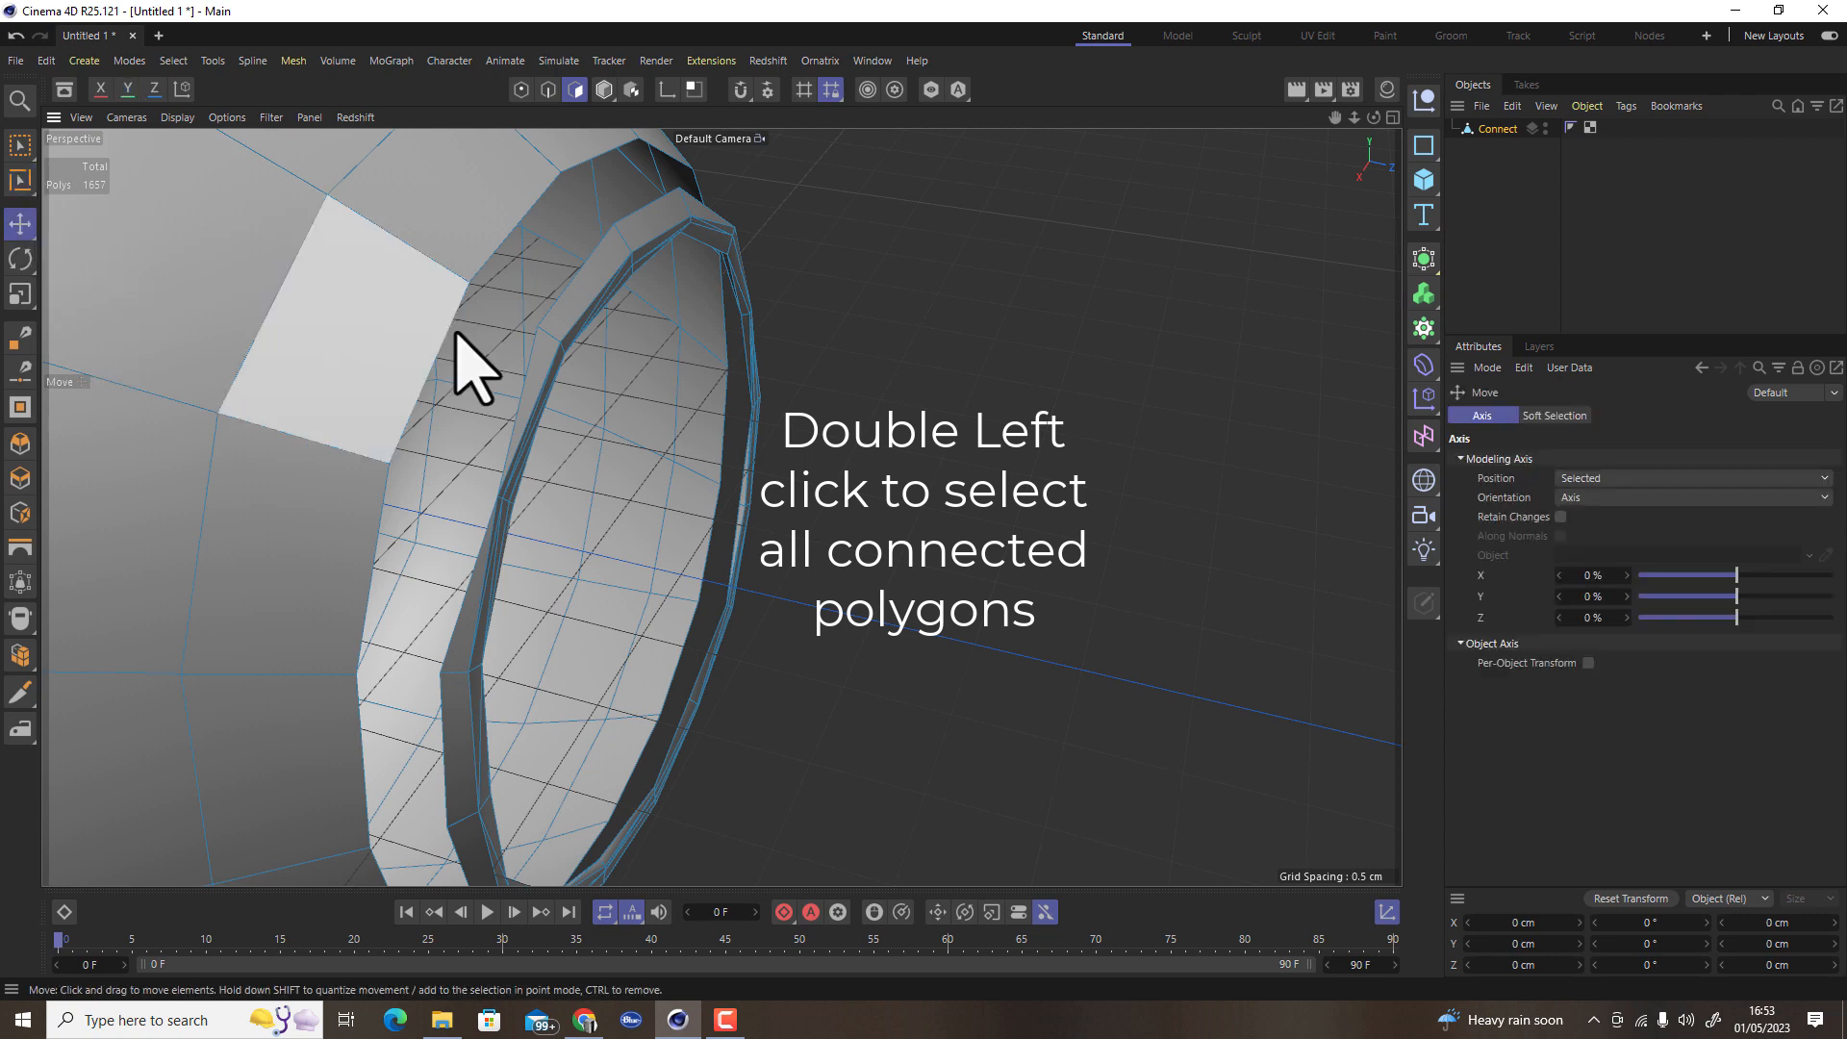
{"action": "double_click", "coordinate": [574, 314]}
{"action": "key", "text": "Delete"}
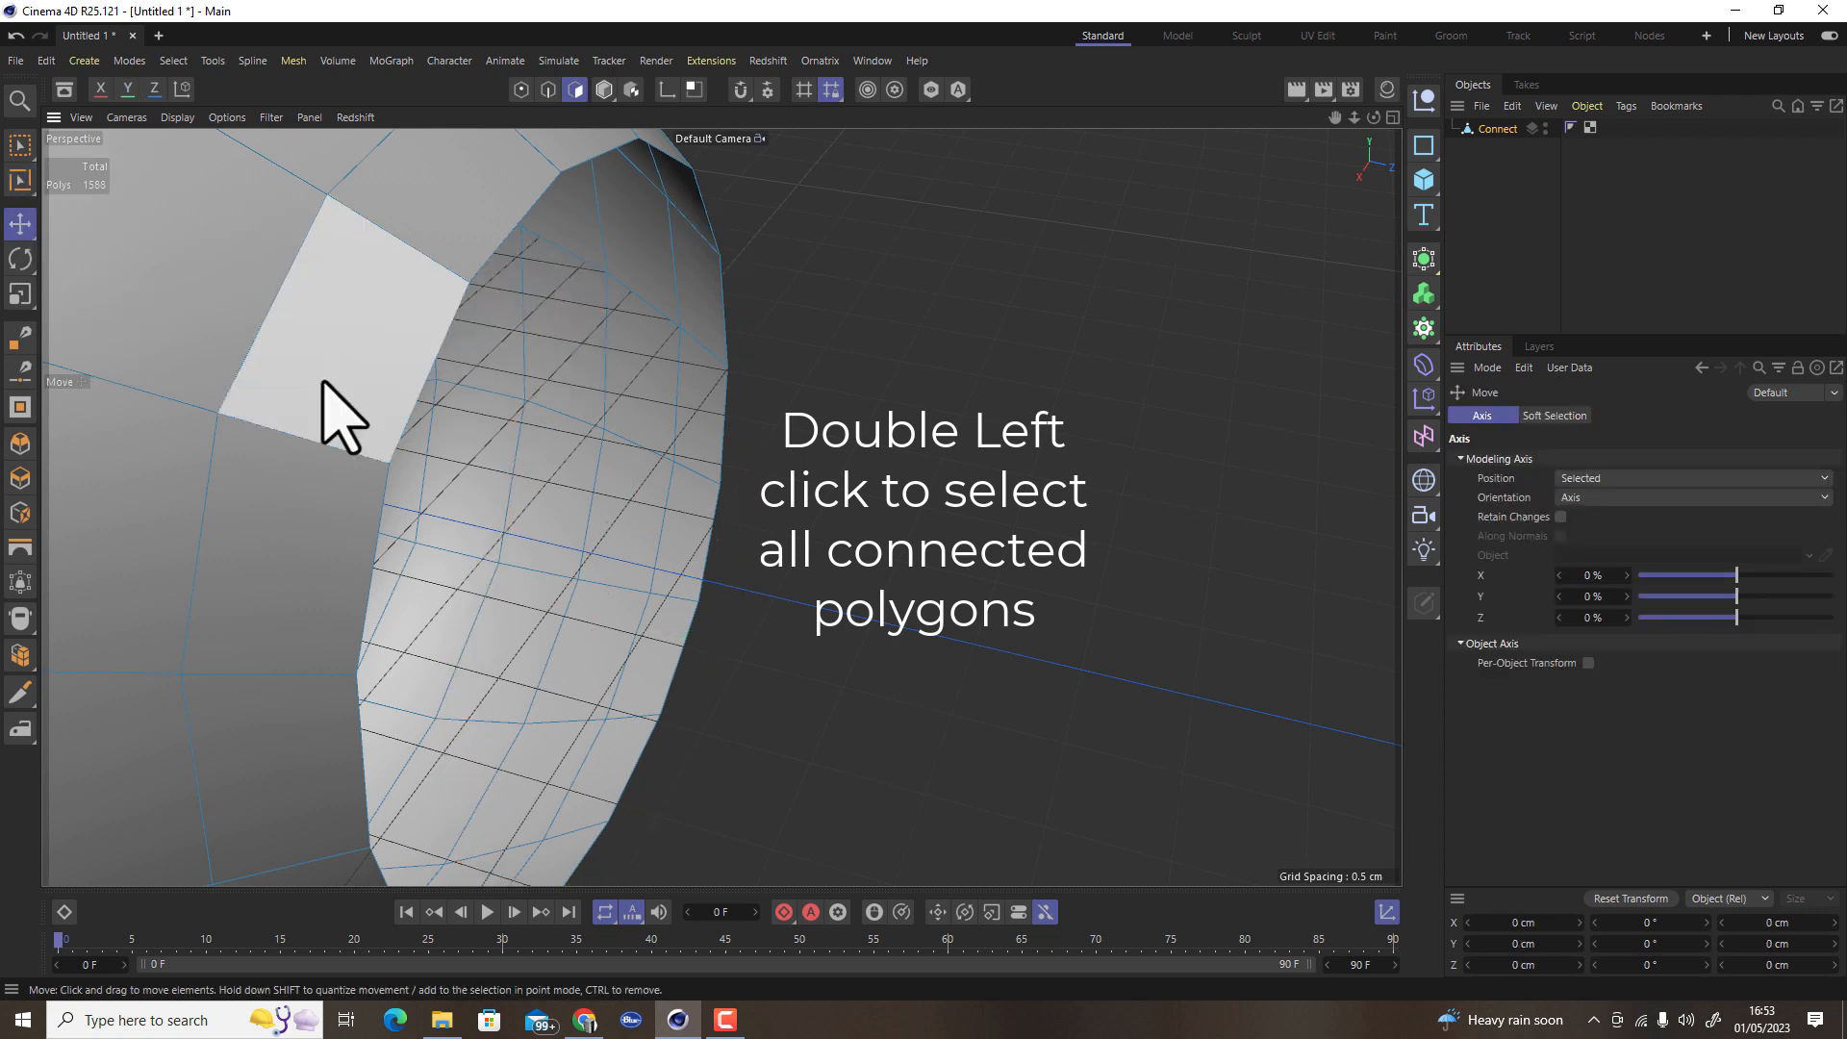
Extrude and scale the open edge loop into a thin spike ending at about 18.6 cm on Z and 0.09 cm wide
{"action": "left_click", "coordinate": [549, 89]}
{"action": "double_click", "coordinate": [451, 331]}
{"action": "scroll", "coordinate": [825, 466], "scroll_direction": "down", "scroll_amount": 10}
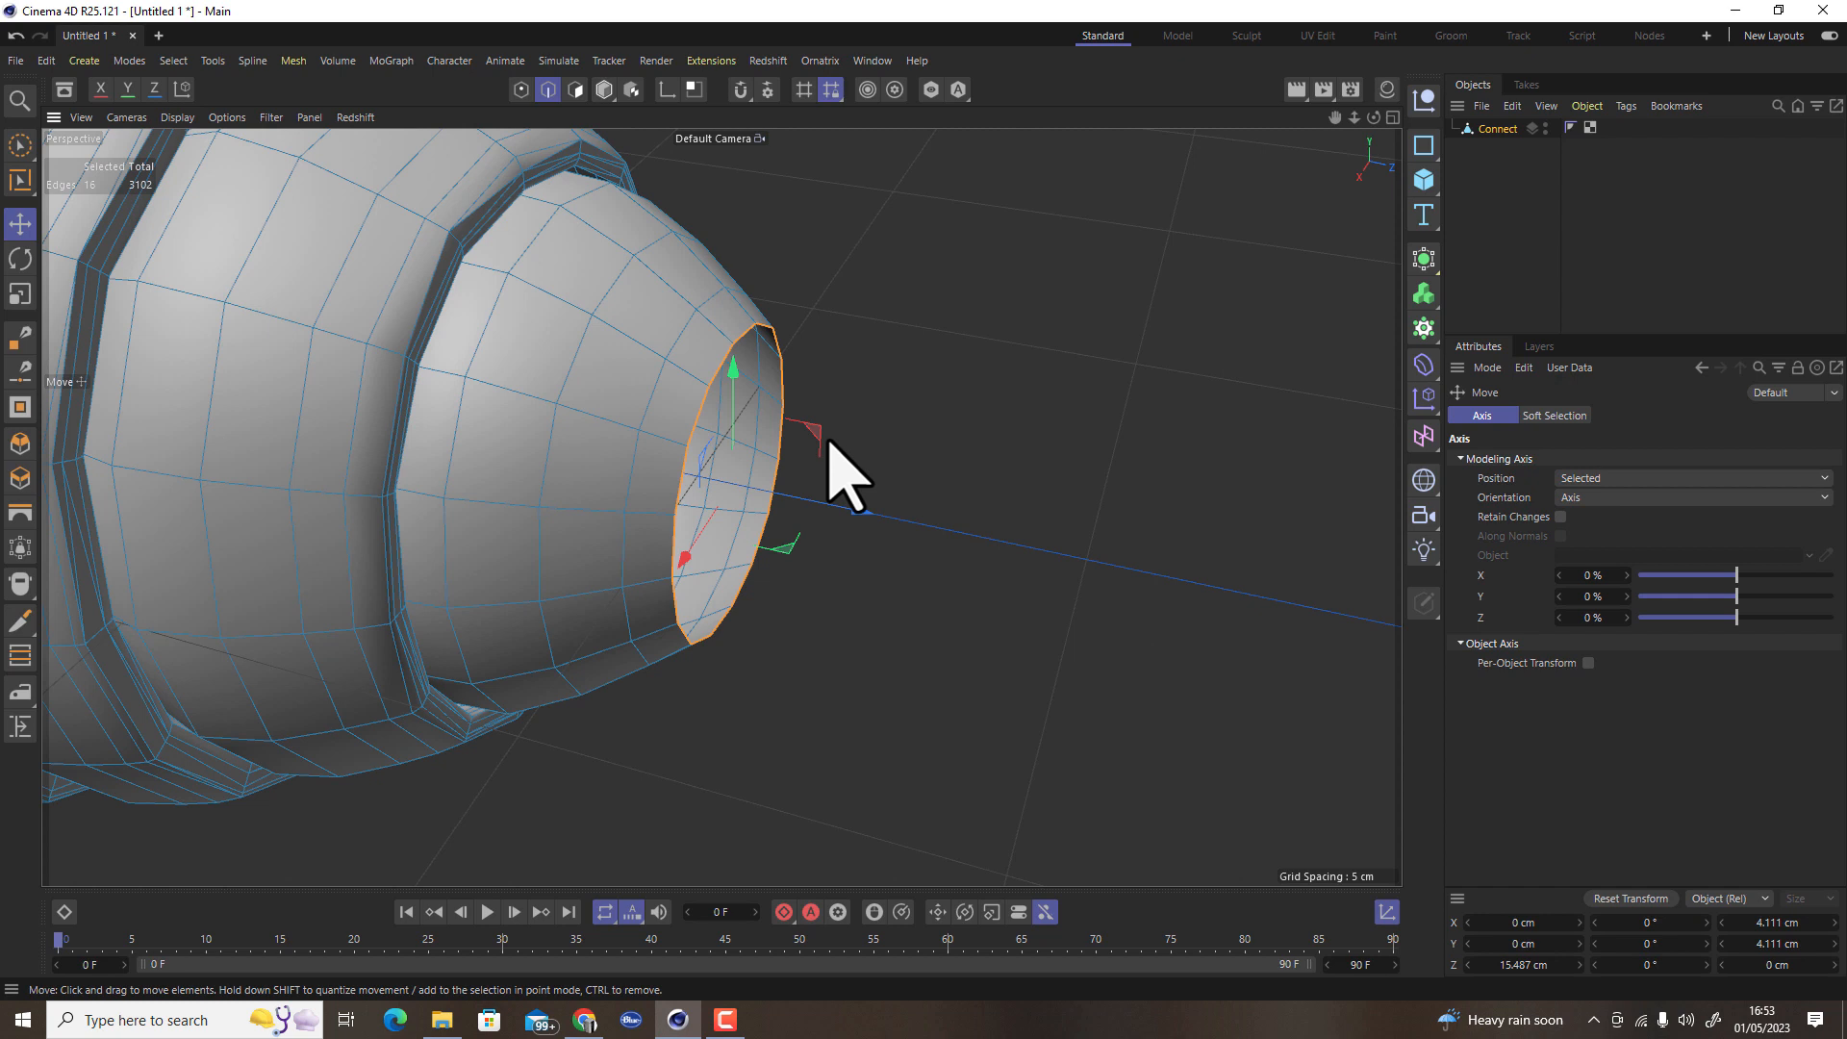
{"action": "key", "text": "y"}
{"action": "left_click_drag", "start_coordinate": [859, 510], "coordinate": [932, 518], "text": "ctrl"}
{"action": "key", "text": "t"}
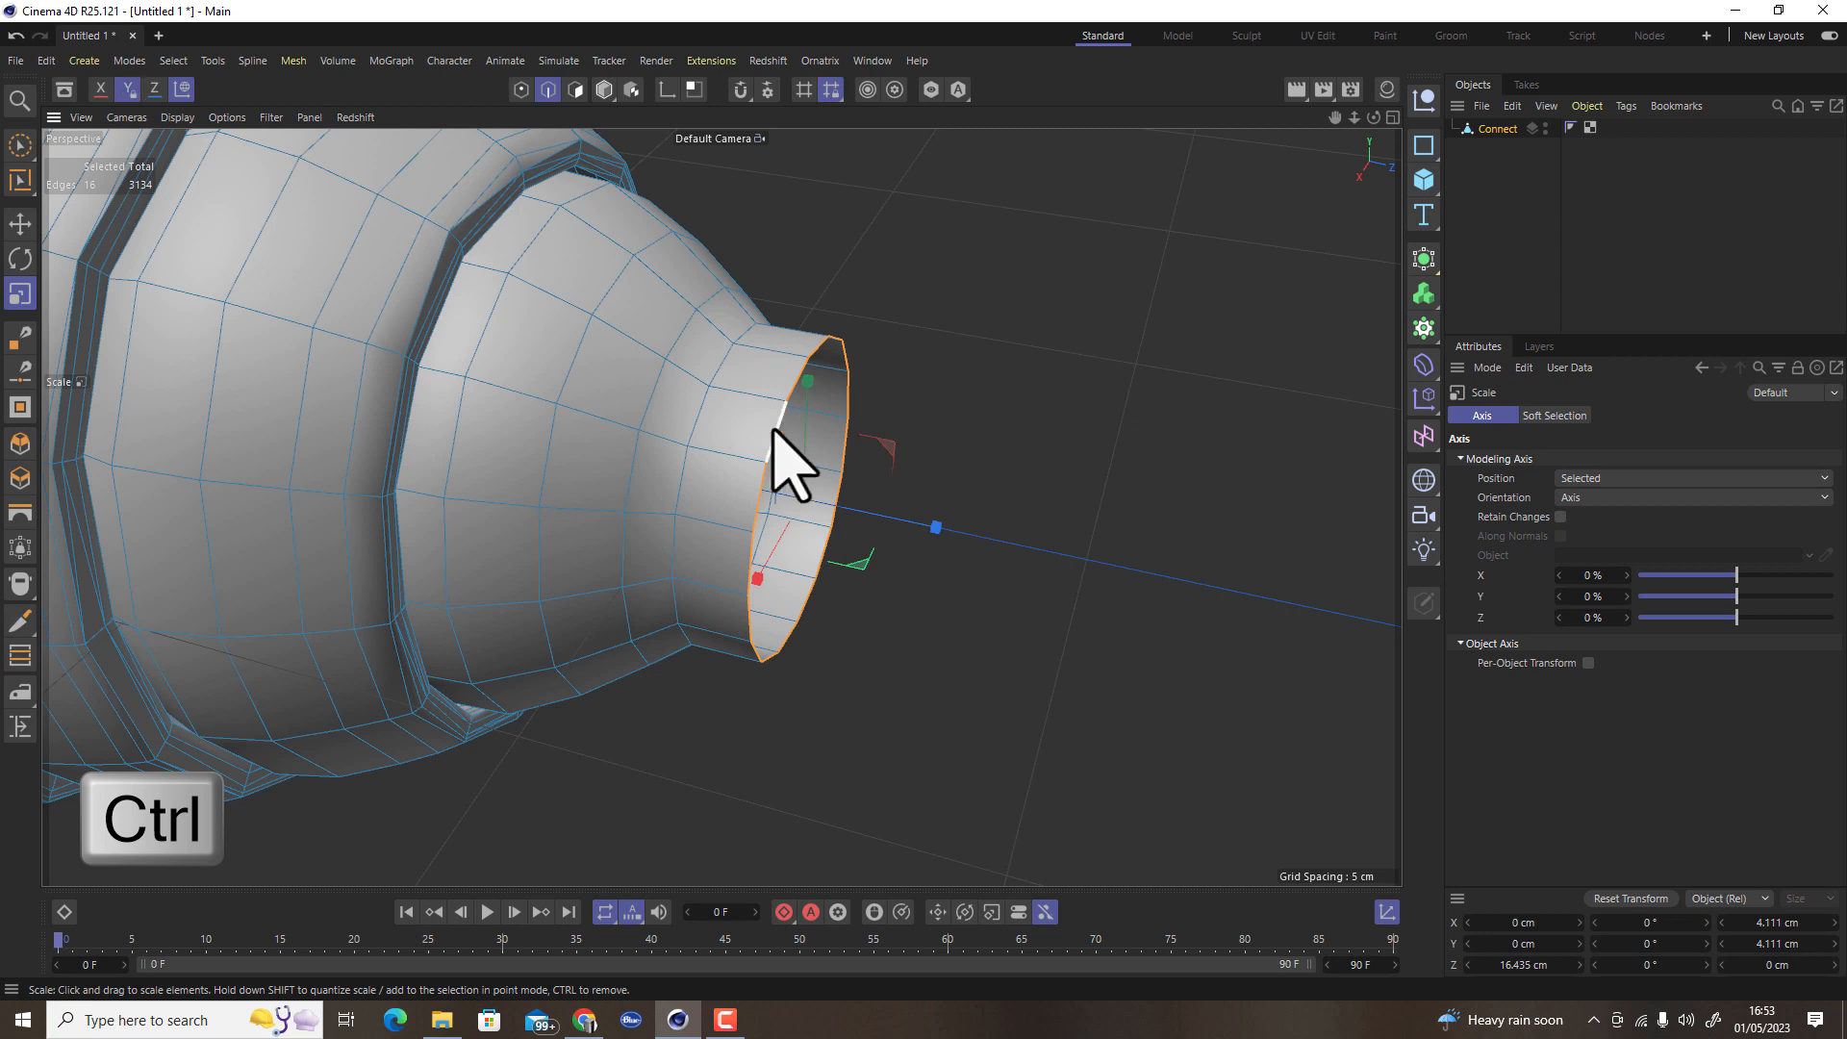
{"action": "left_click_drag", "start_coordinate": [898, 512], "coordinate": [449, 787], "text": "ctrl"}
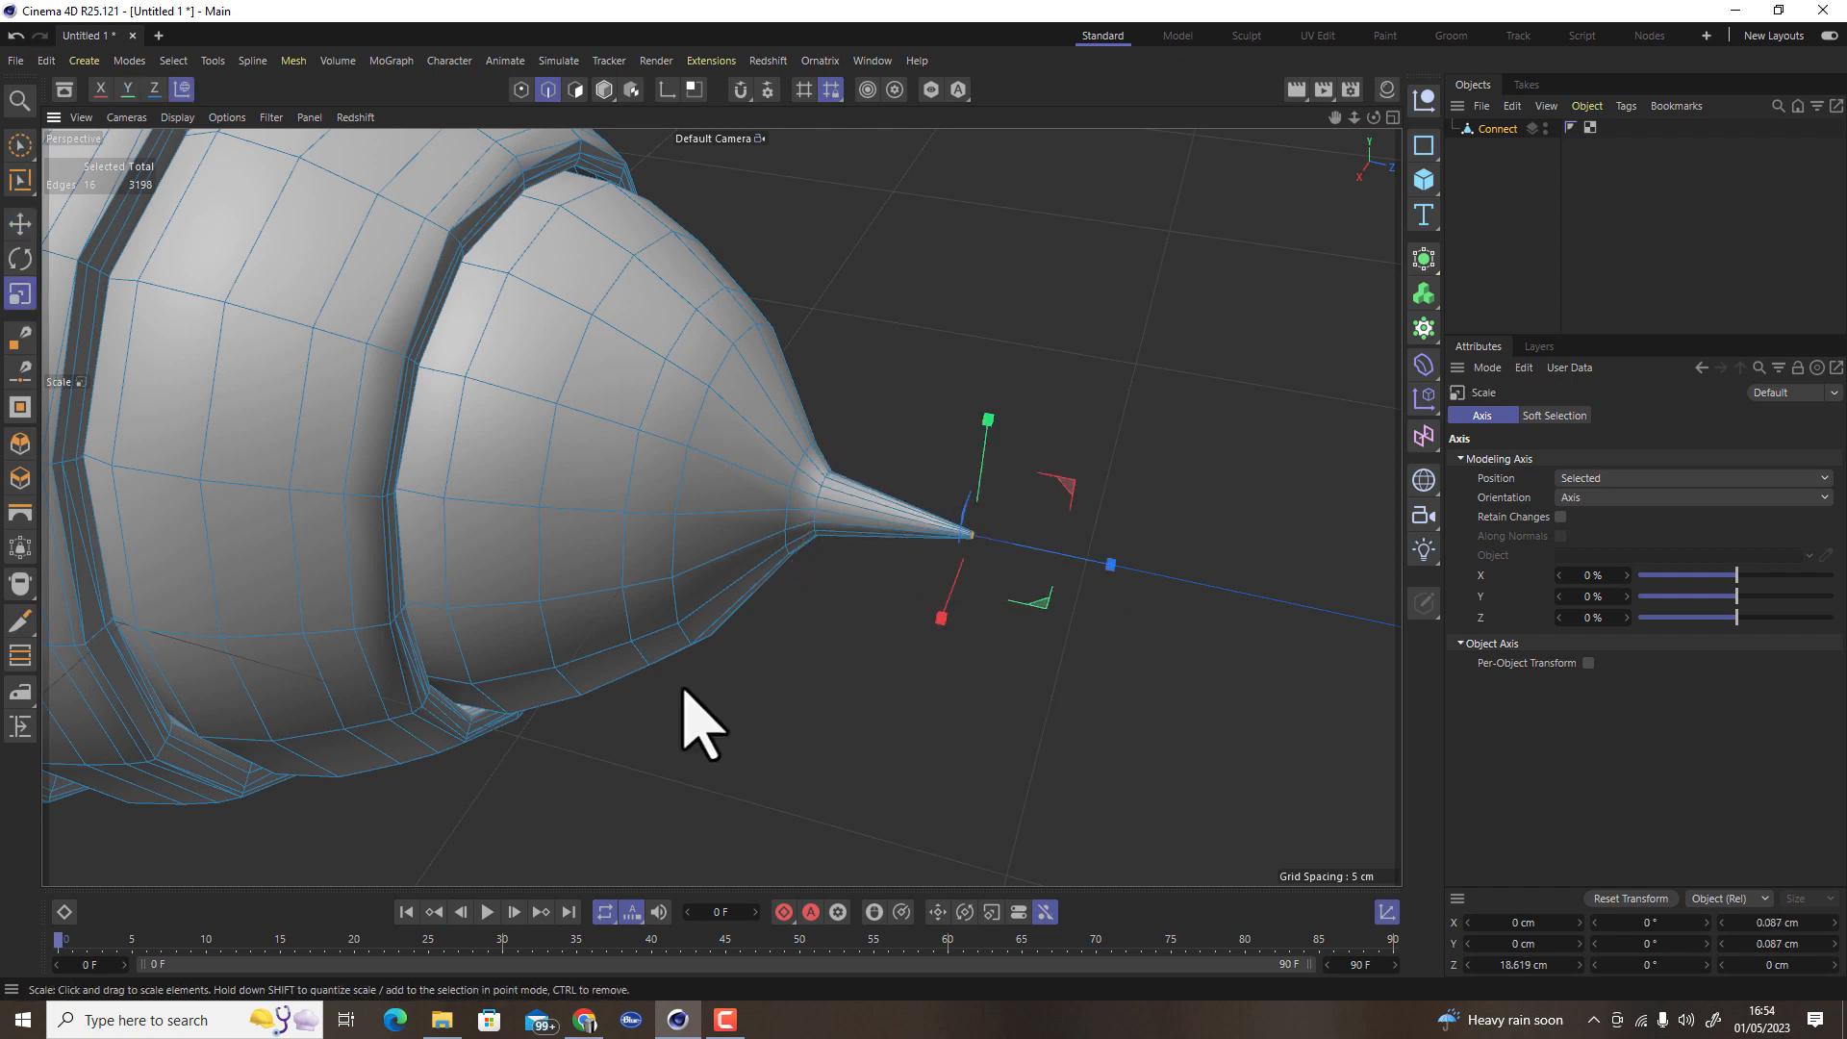
Weld the 16 open points at the spike's end into a single point and rename the mesh Abdomen
{"action": "scroll", "coordinate": [684, 465], "scroll_direction": "up", "scroll_amount": 5}
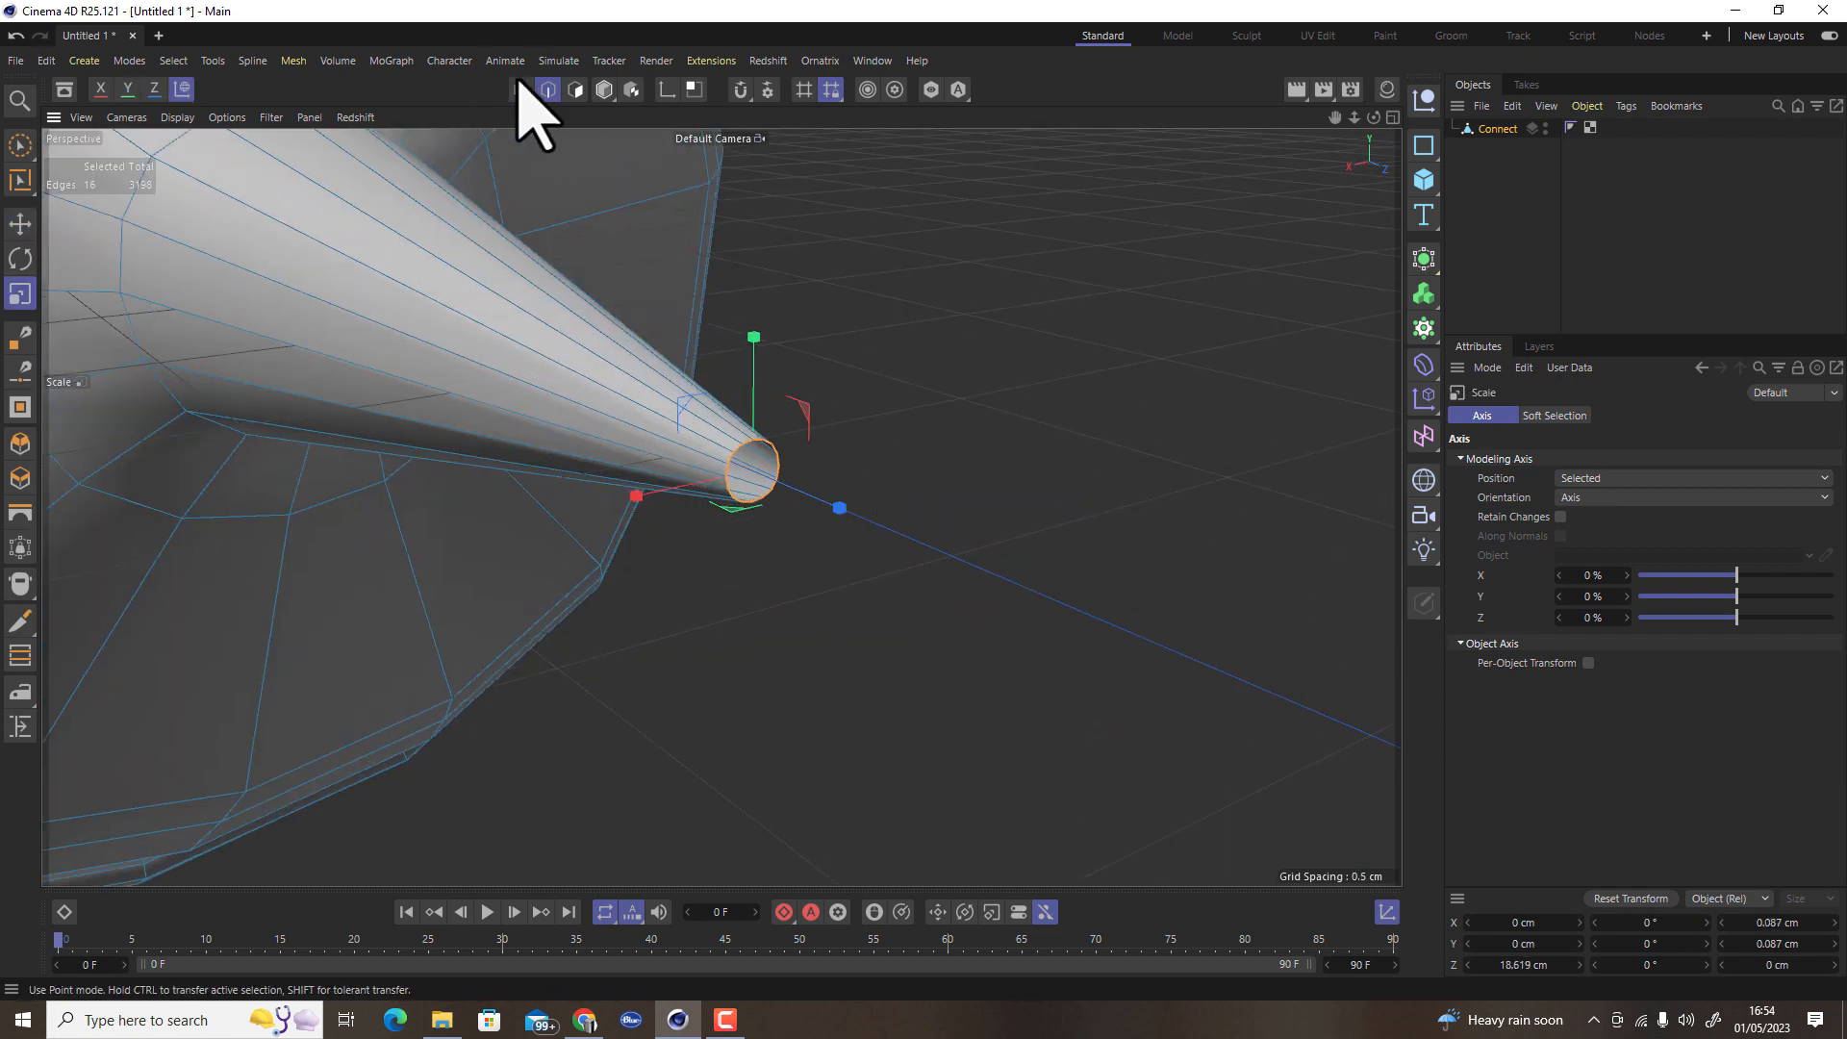
{"action": "left_click", "coordinate": [520, 89]}
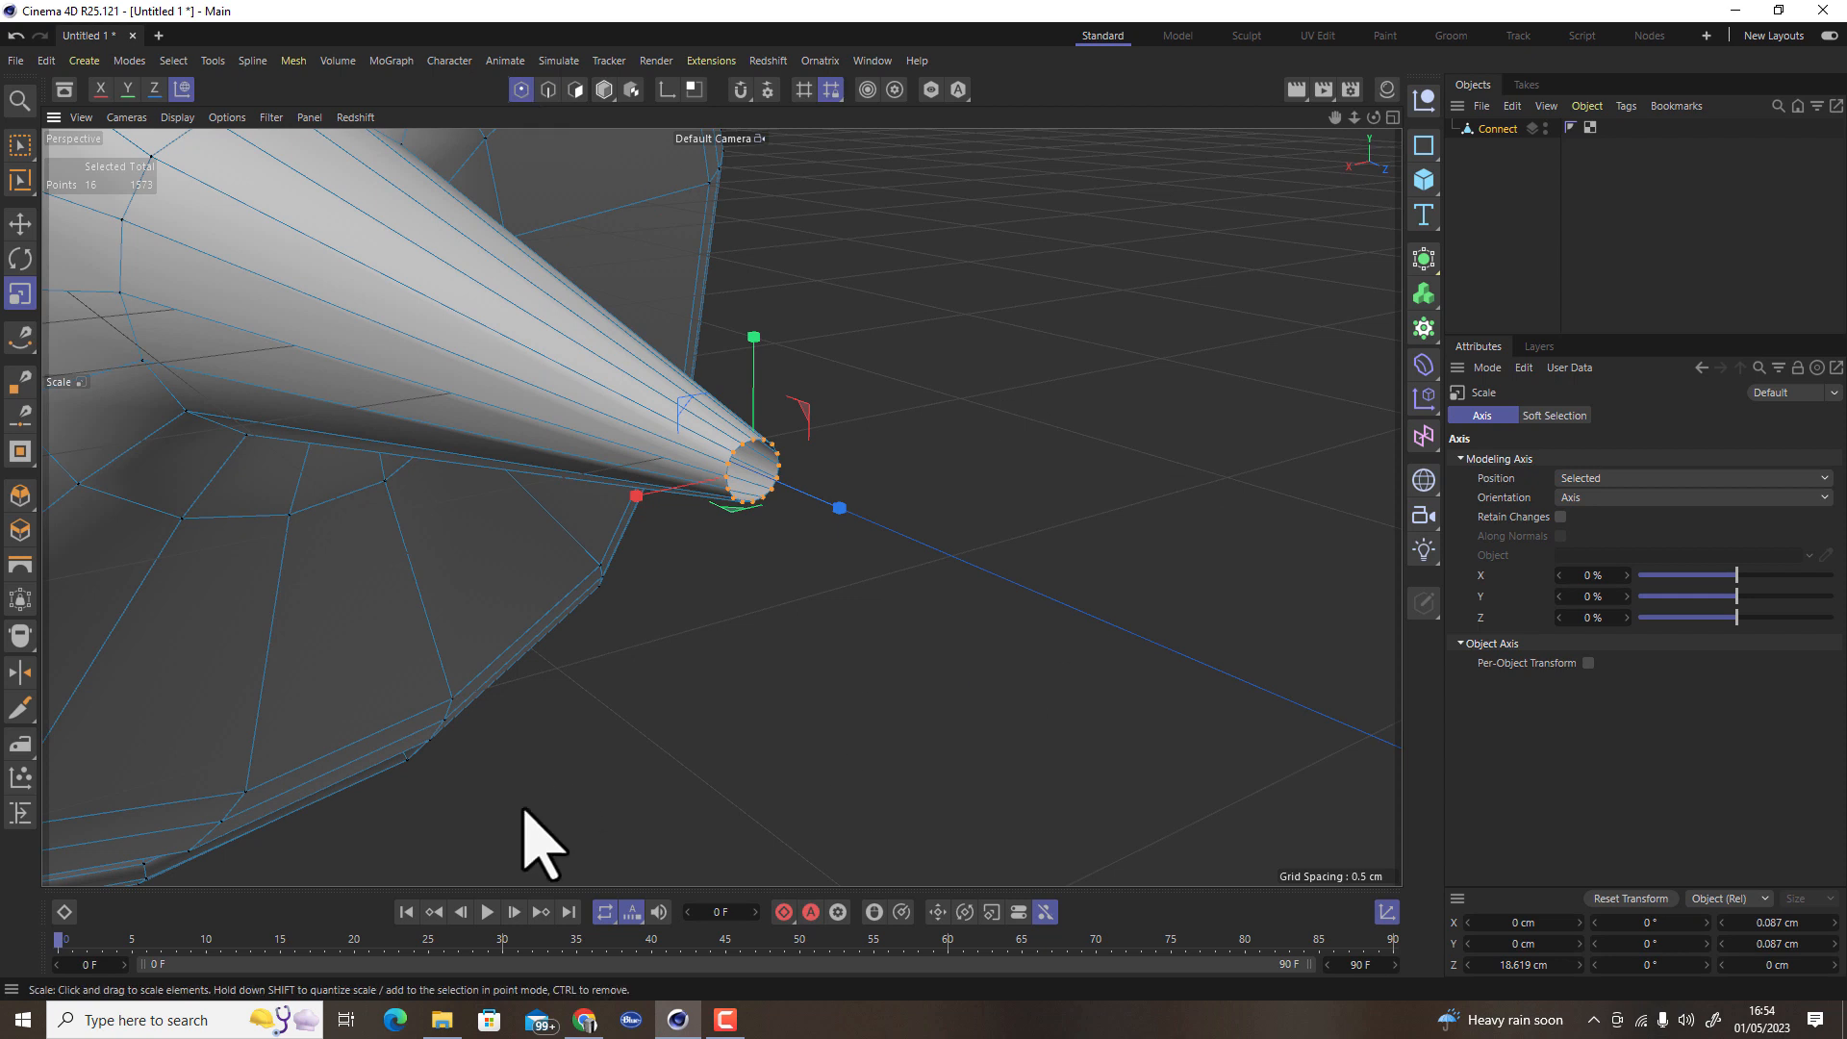
{"action": "left_click", "coordinate": [20, 638]}
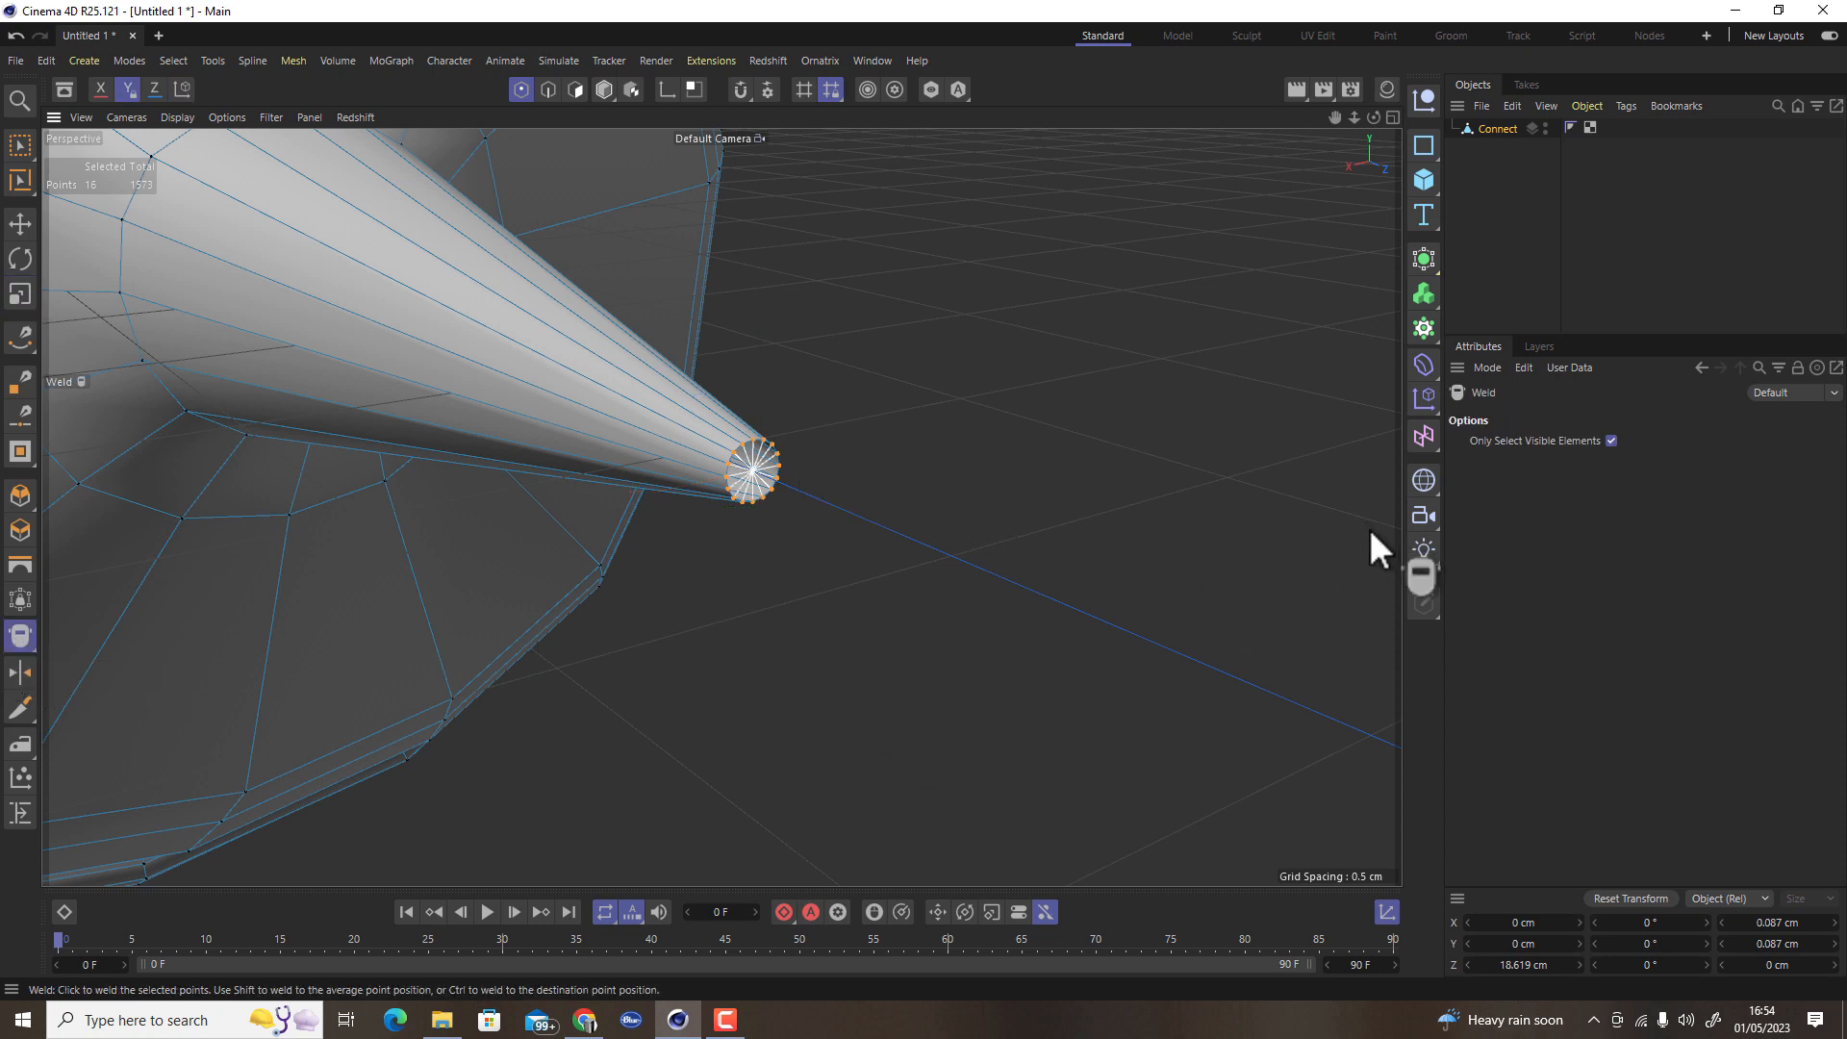
{"action": "left_click", "coordinate": [1105, 595]}
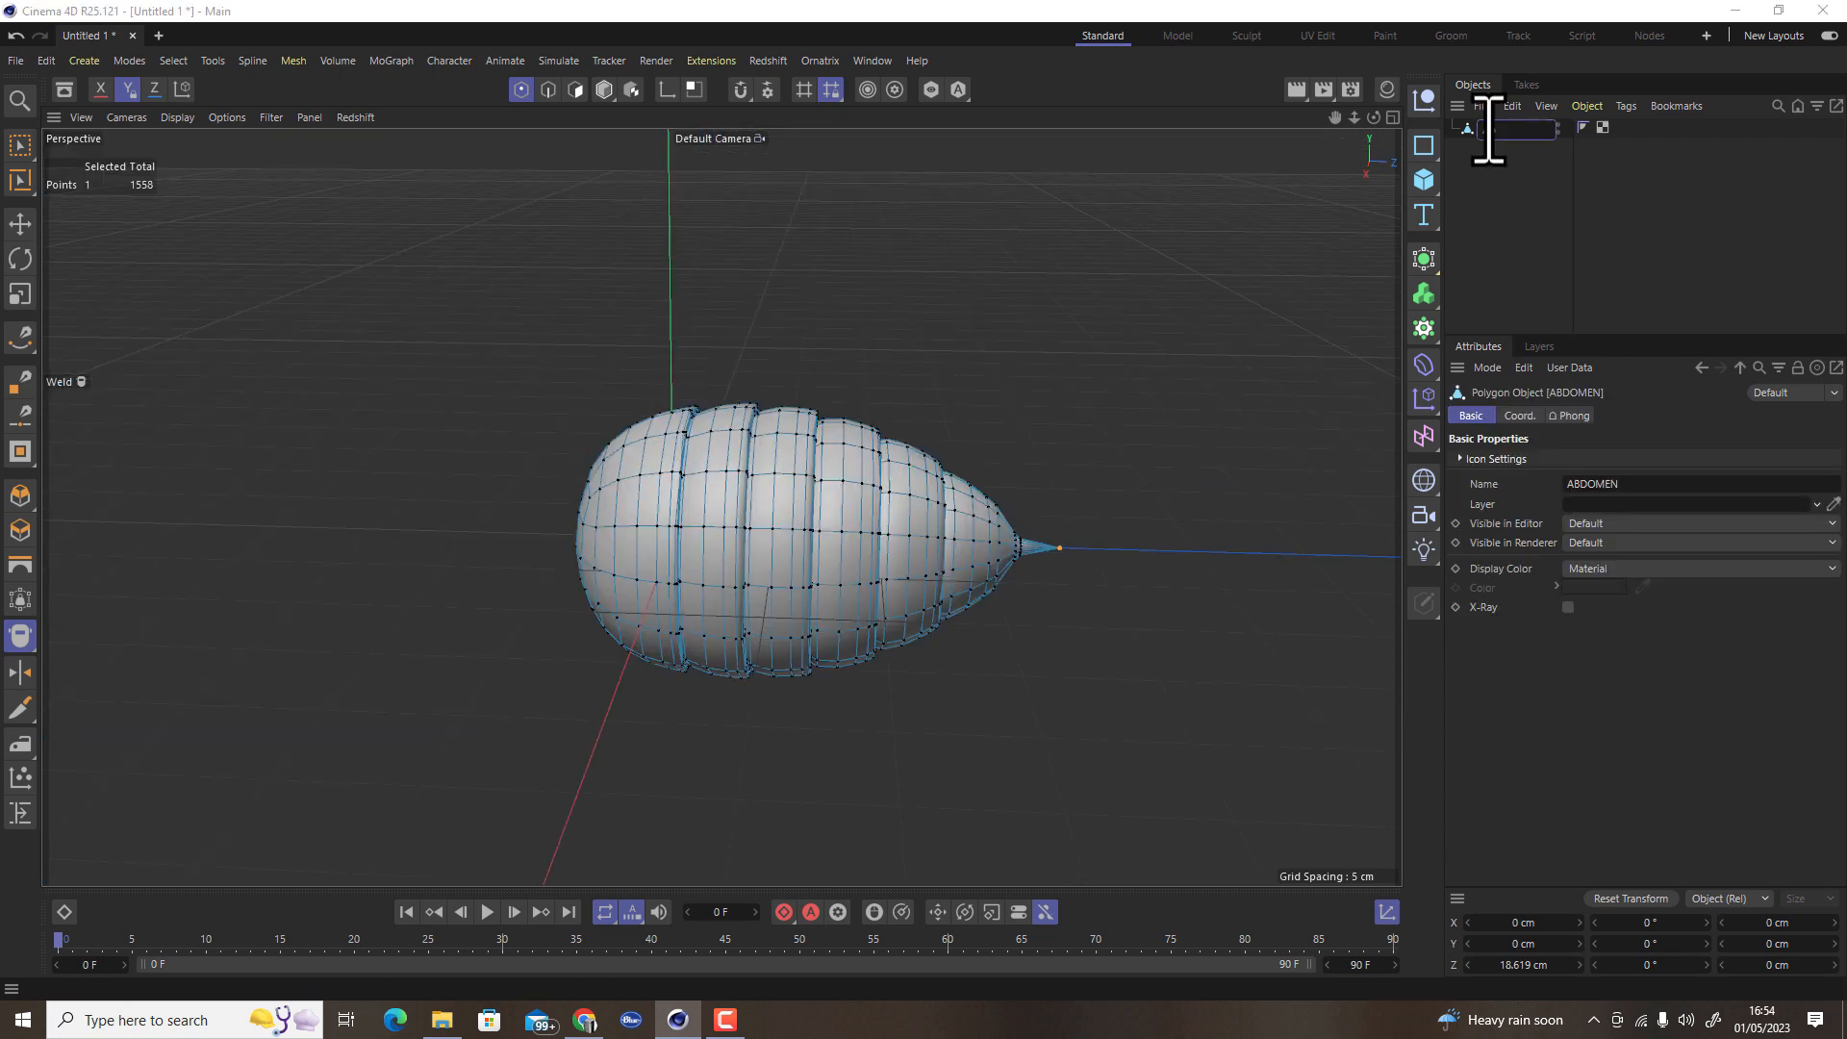
{"action": "key", "text": "Return"}
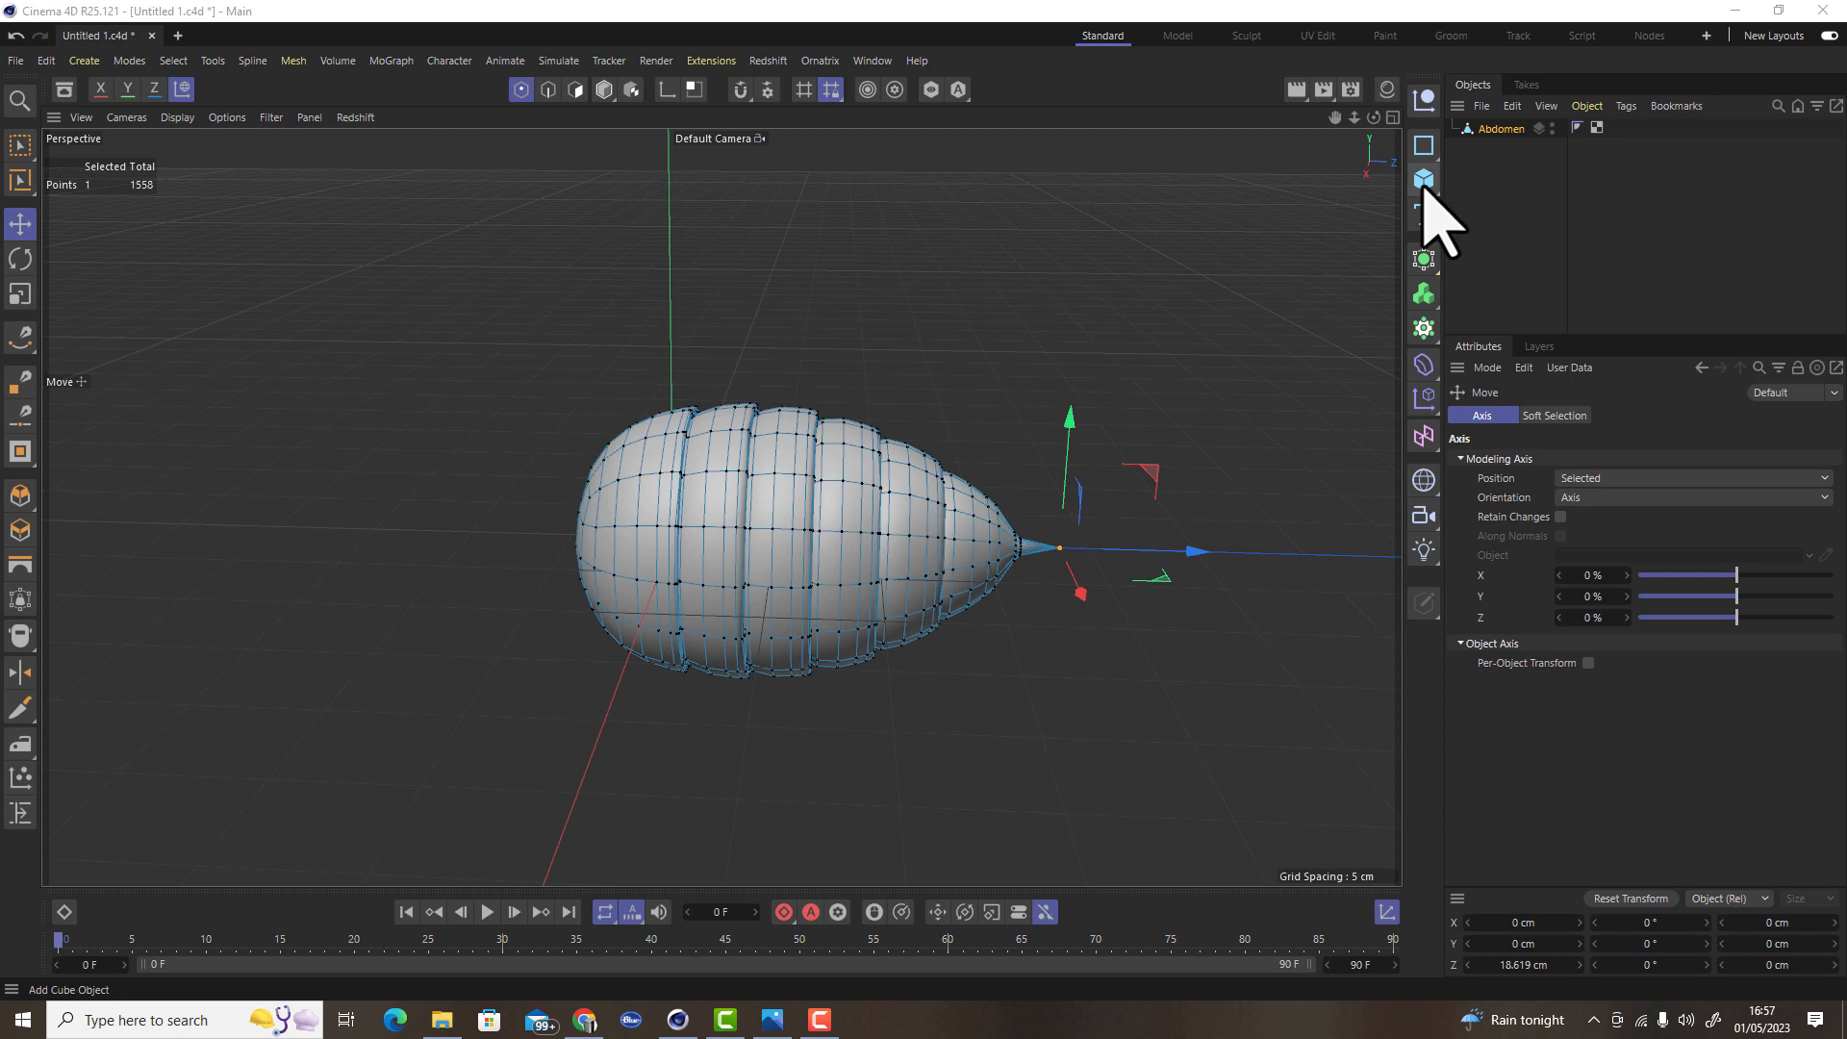
Add a sphere with a 7 cm radius and 16 segments, and make it editable
{"action": "left_click", "coordinate": [1423, 180]}
{"action": "left_click", "coordinate": [1597, 279]}
{"action": "left_click_drag", "start_coordinate": [1615, 460], "coordinate": [1615, 551]}
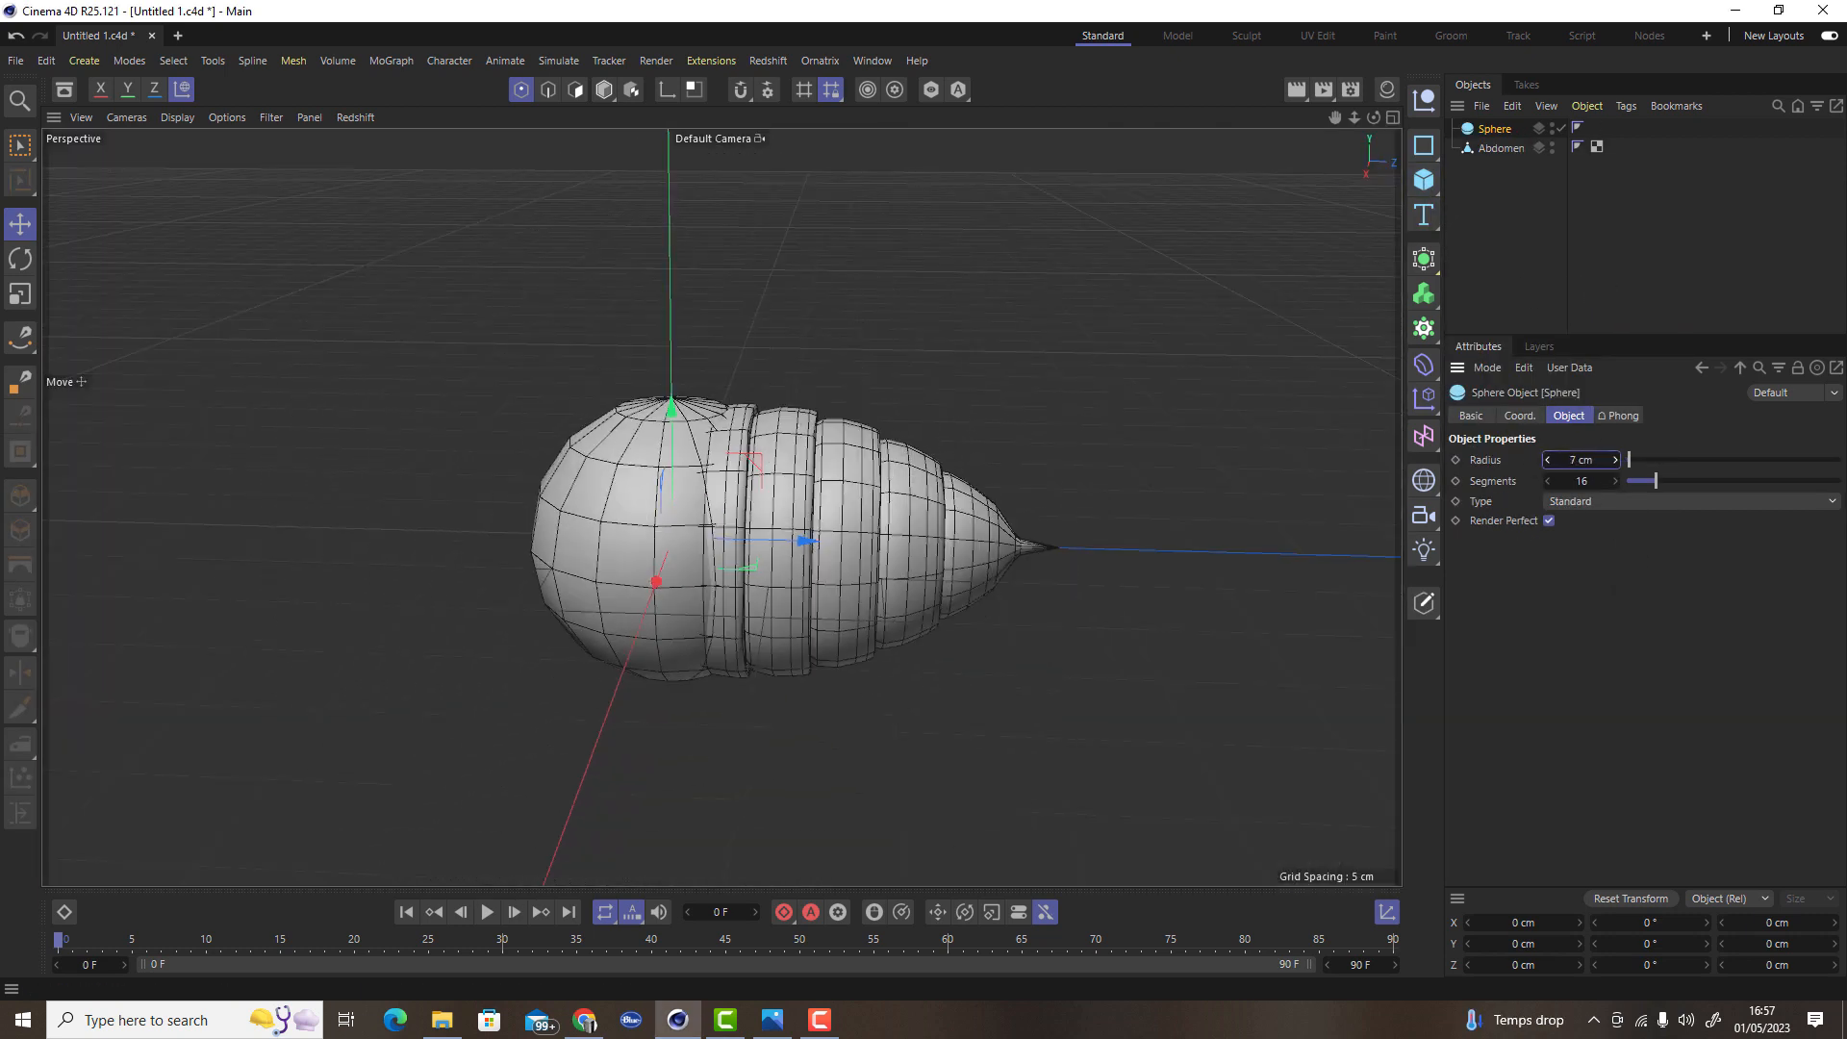
{"action": "left_click", "coordinate": [1423, 604]}
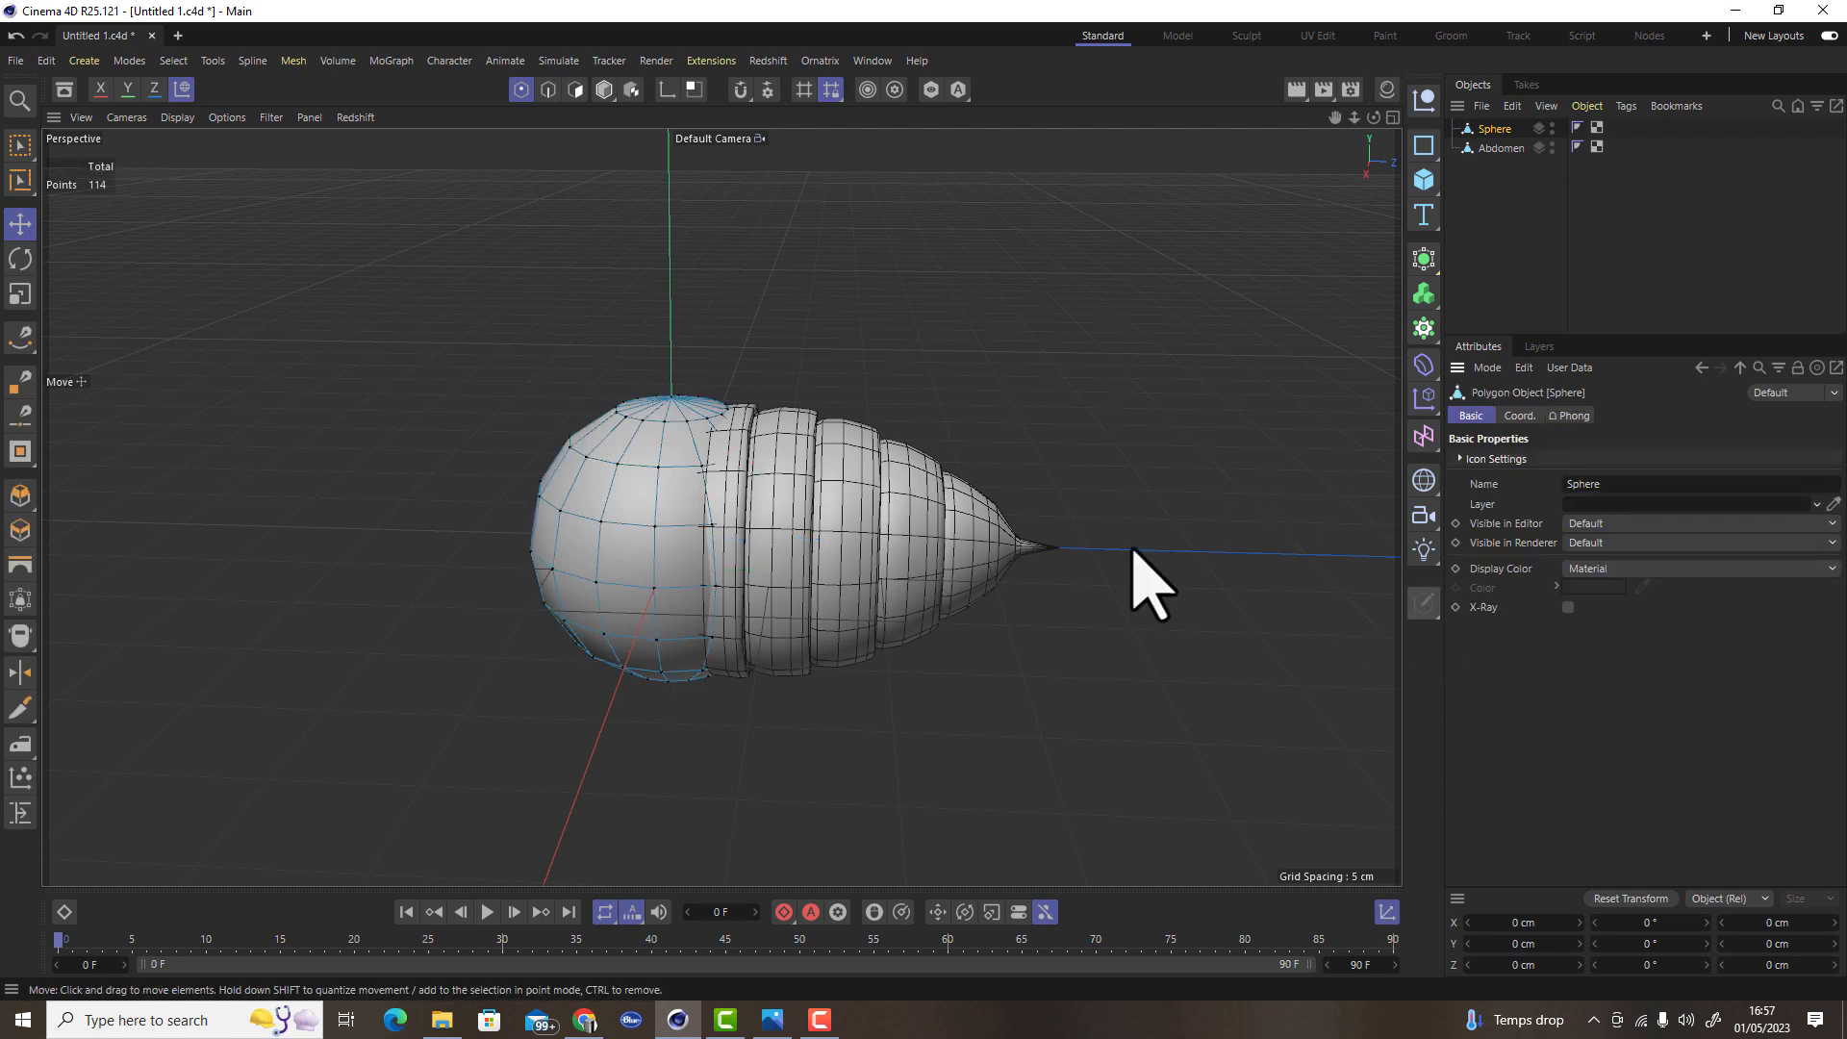
Rotate the sphere to a pitch of -90° and move it to about -11.1 cm on Z, against the abdomen's rounded end
{"action": "key", "text": "r"}
{"action": "left_click", "coordinate": [604, 88]}
{"action": "left_click_drag", "start_coordinate": [721, 490], "coordinate": [586, 557], "text": "shift"}
{"action": "key", "text": "e"}
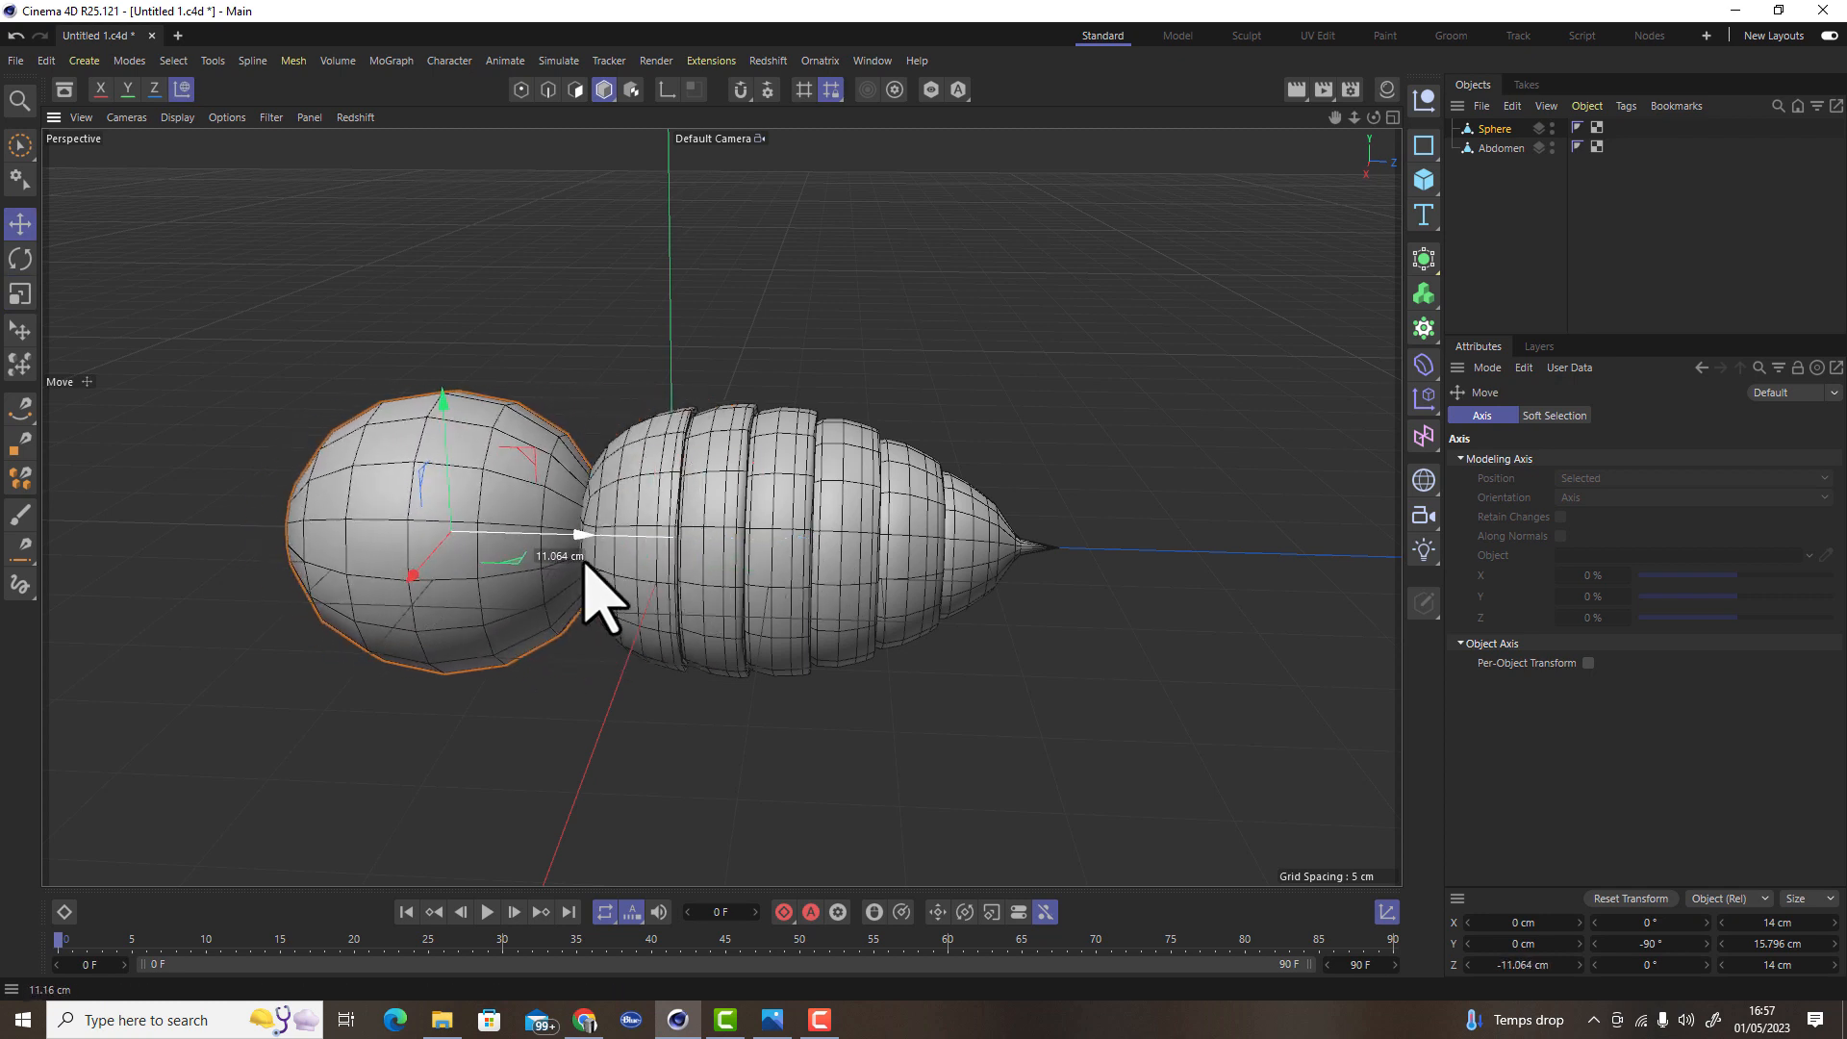
Add an FFD deformer as a child of the sphere and fit its cage to the sphere
{"action": "left_click", "coordinate": [1392, 119]}
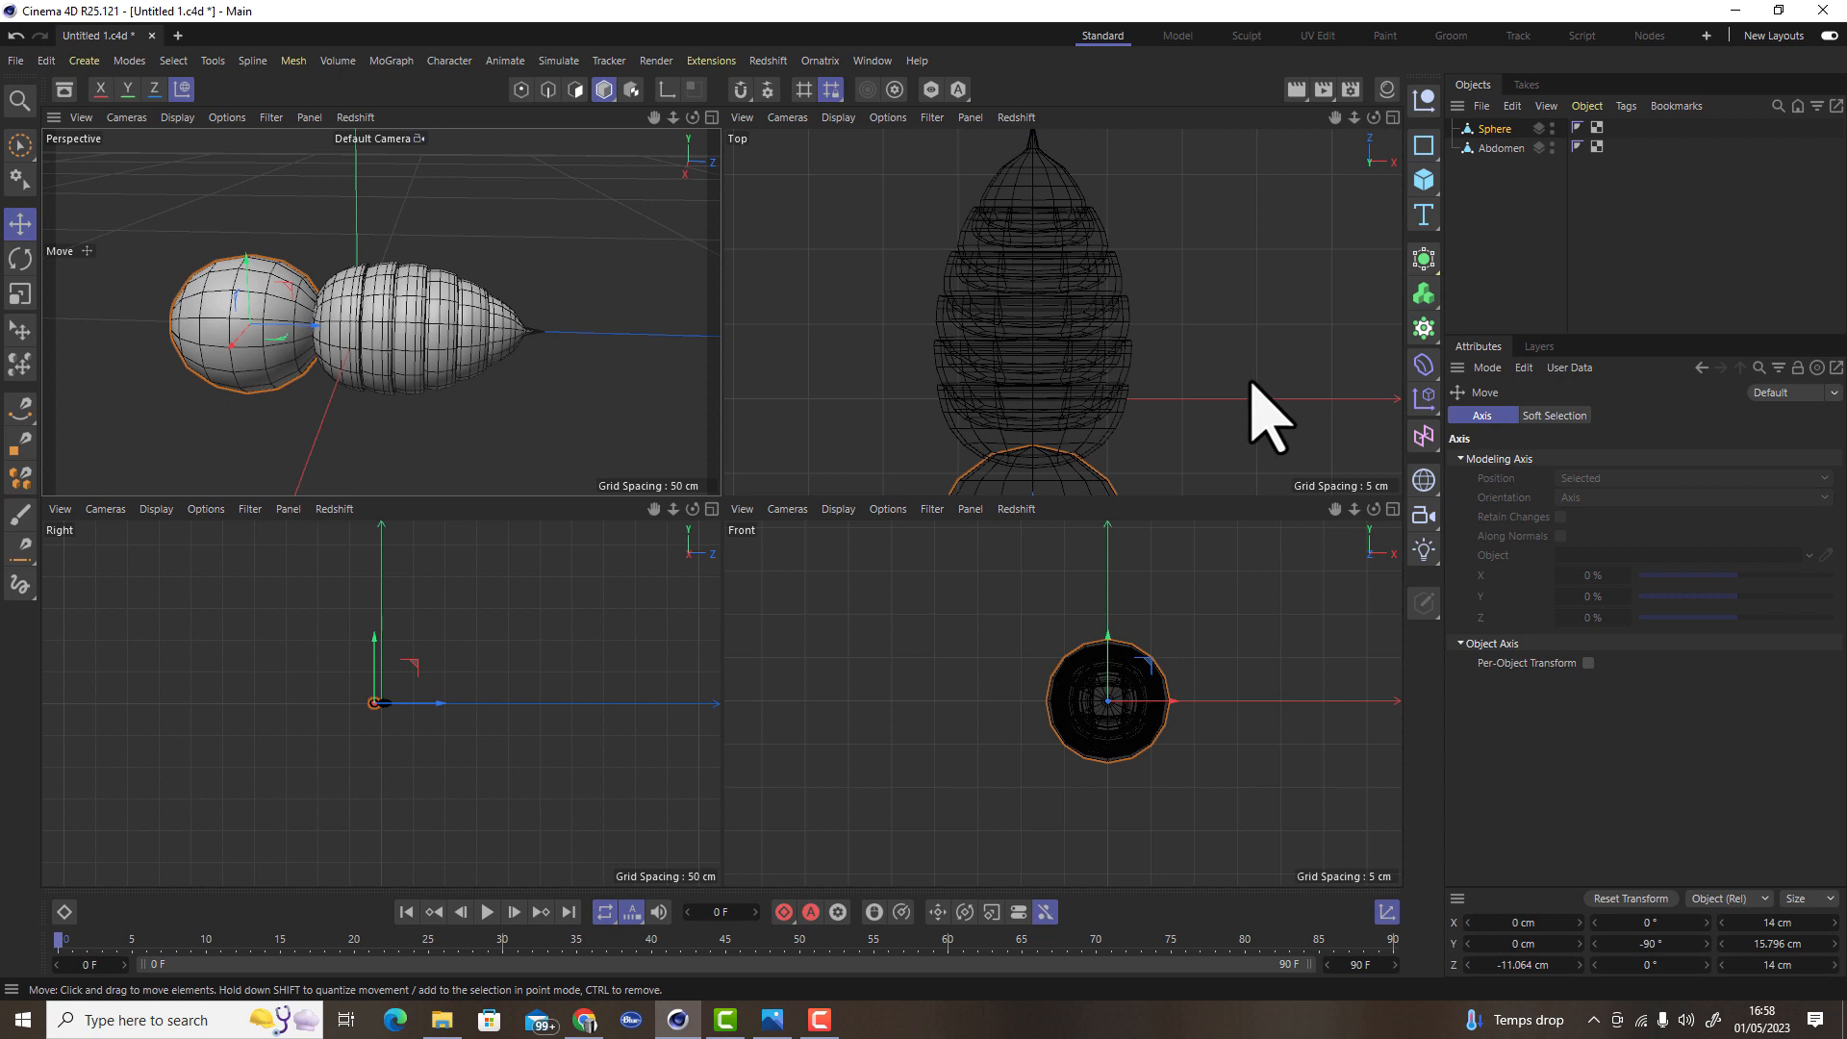
{"action": "scroll", "coordinate": [1212, 370], "scroll_direction": "down", "scroll_amount": 3}
{"action": "middle_click_drag", "start_coordinate": [1181, 320], "coordinate": [1160, 364], "text": "alt"}
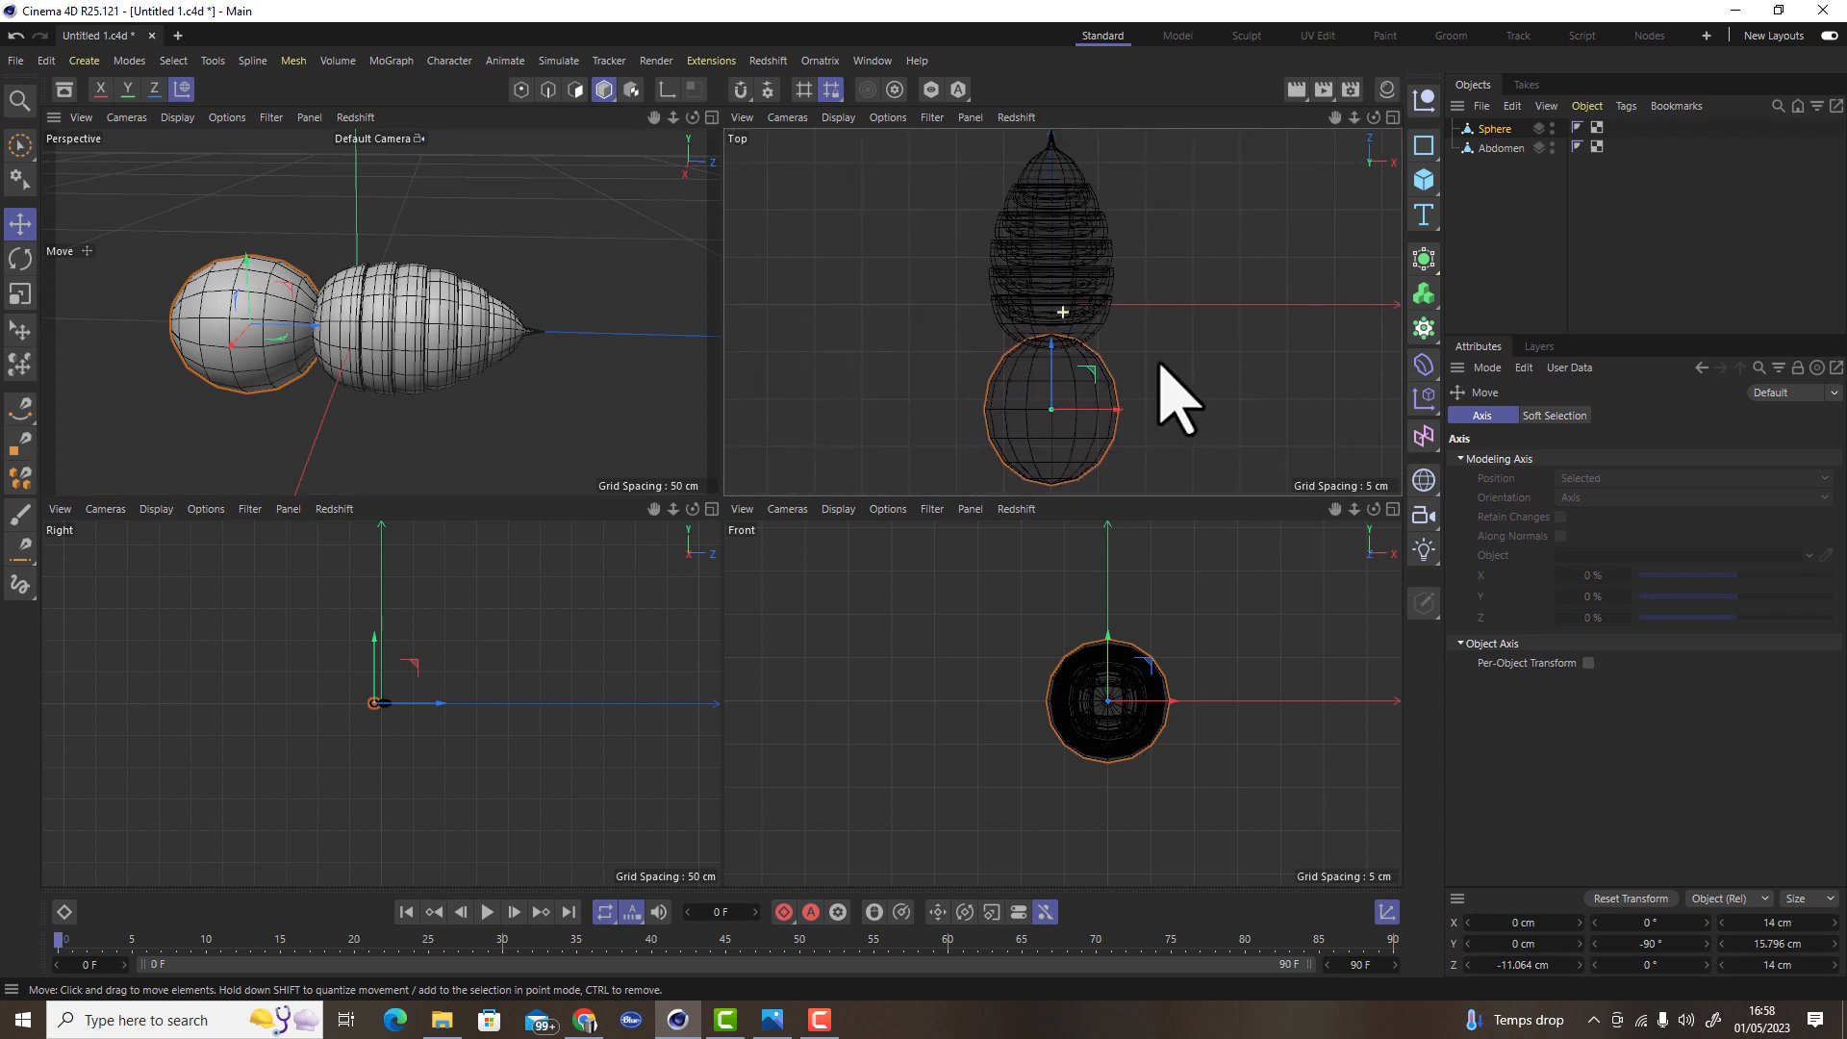
{"action": "key", "text": "t"}
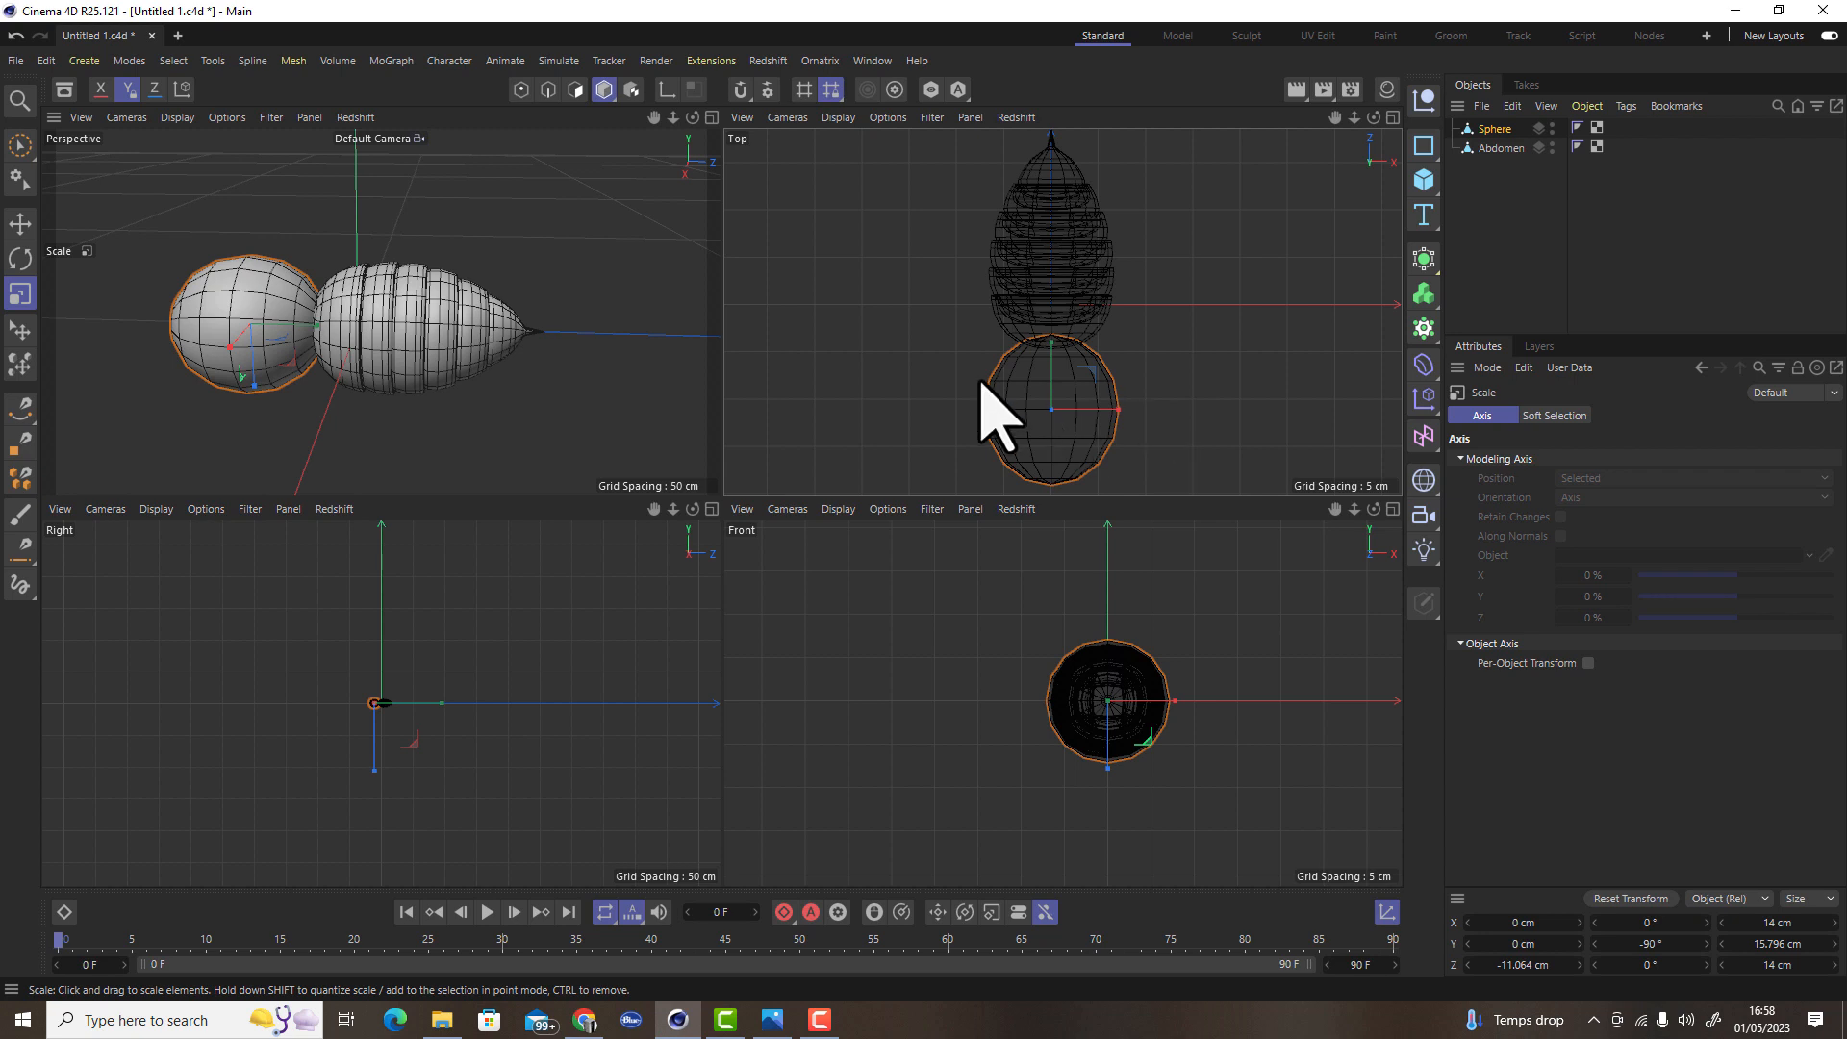
{"action": "left_click", "coordinate": [1425, 370]}
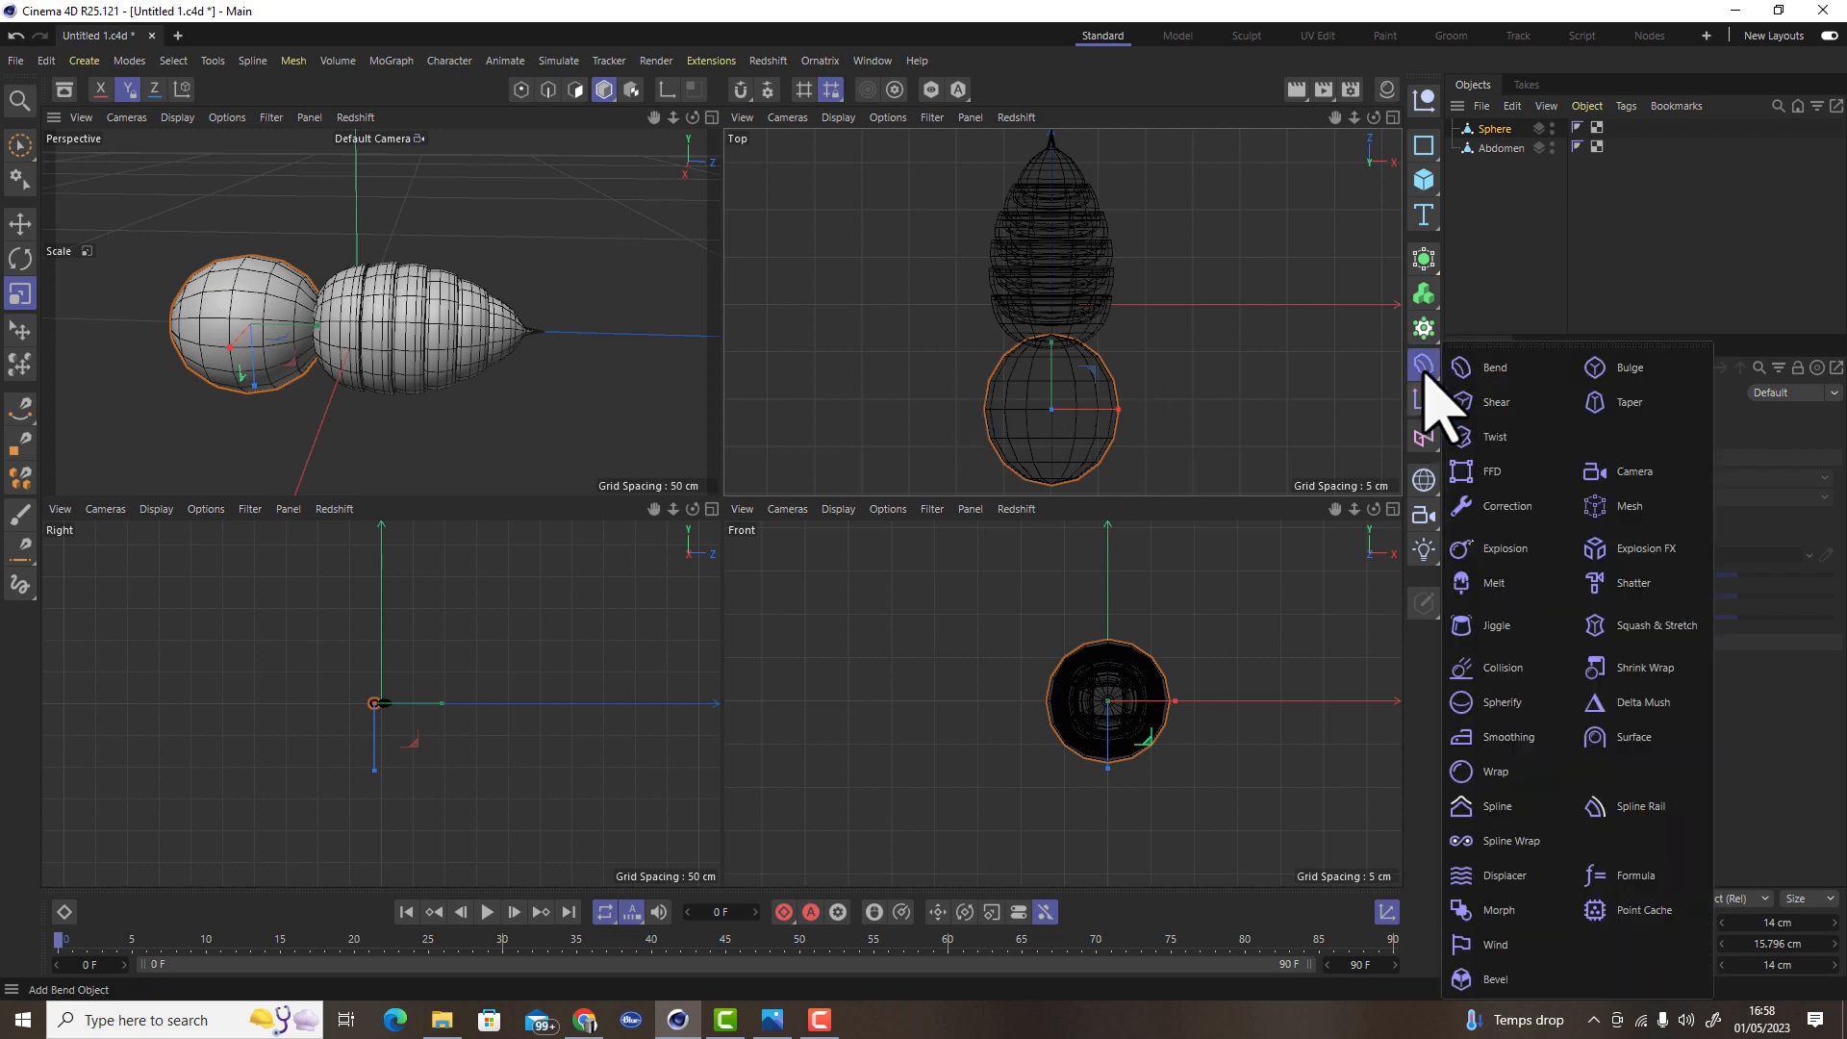
{"action": "left_click", "coordinate": [1491, 467]}
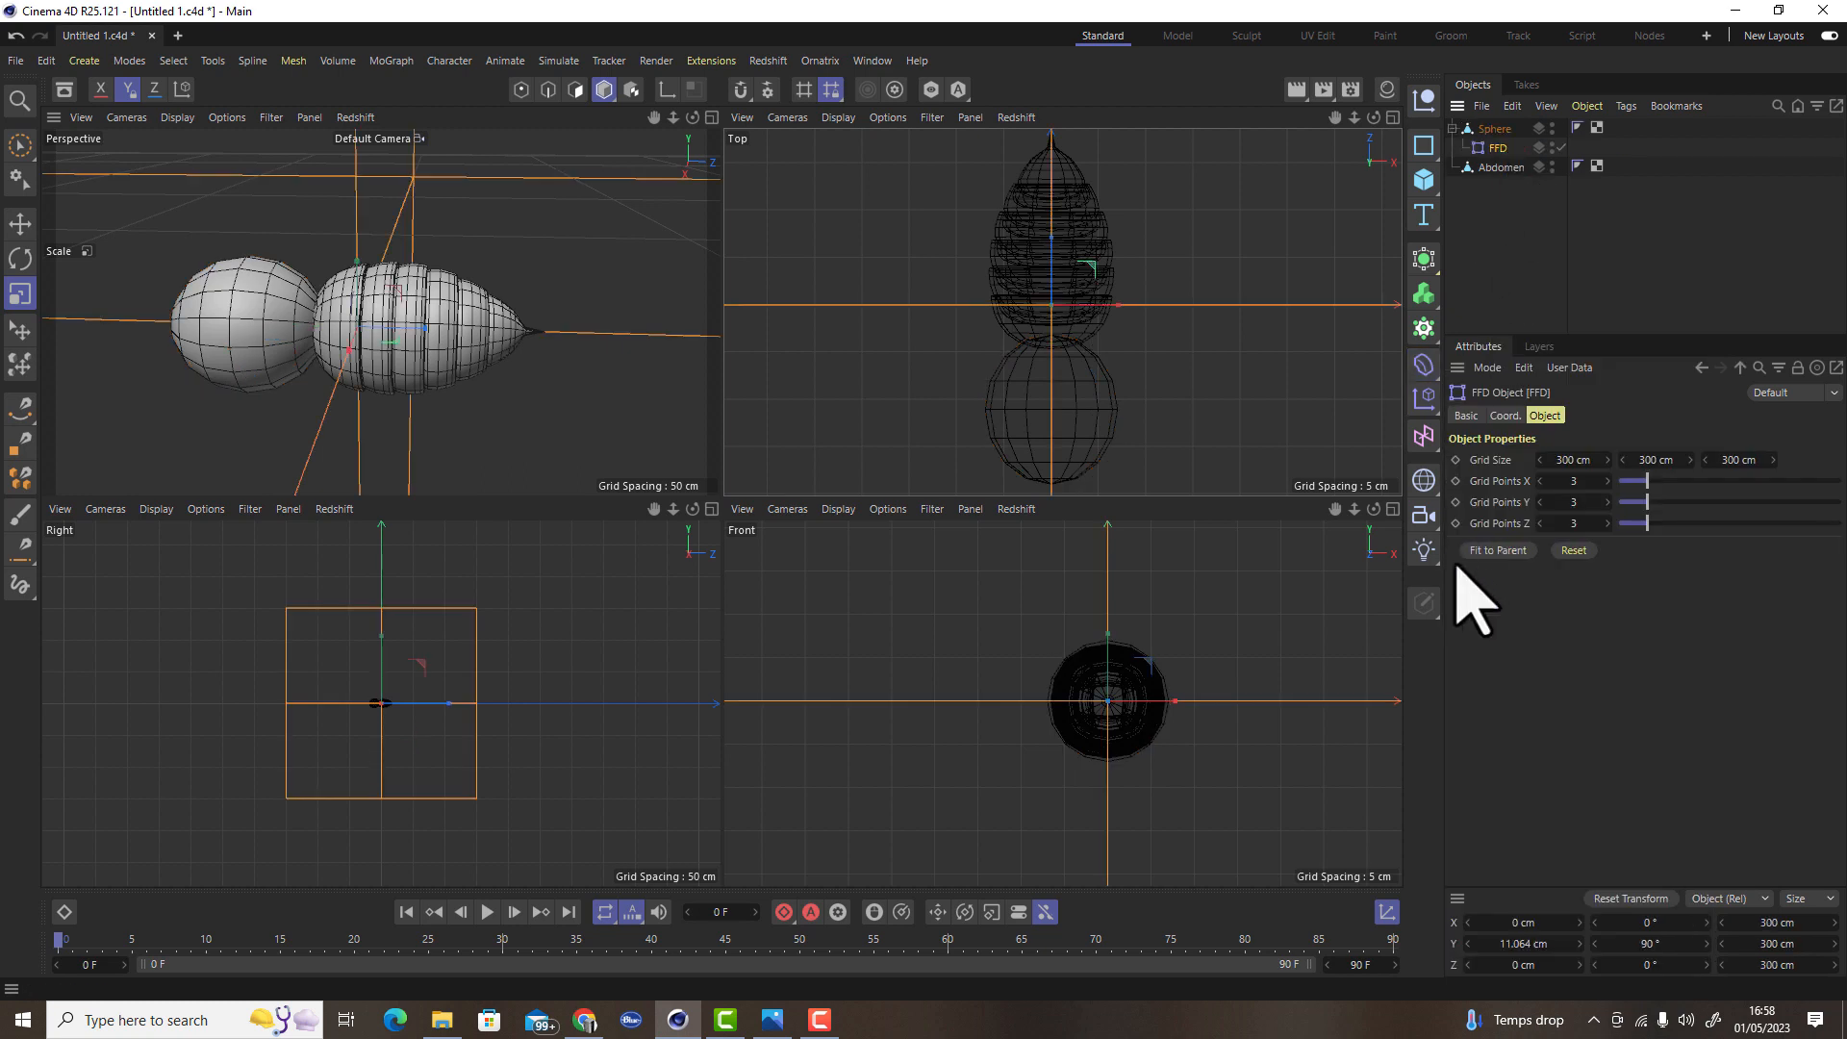
{"action": "left_click", "coordinate": [1498, 552]}
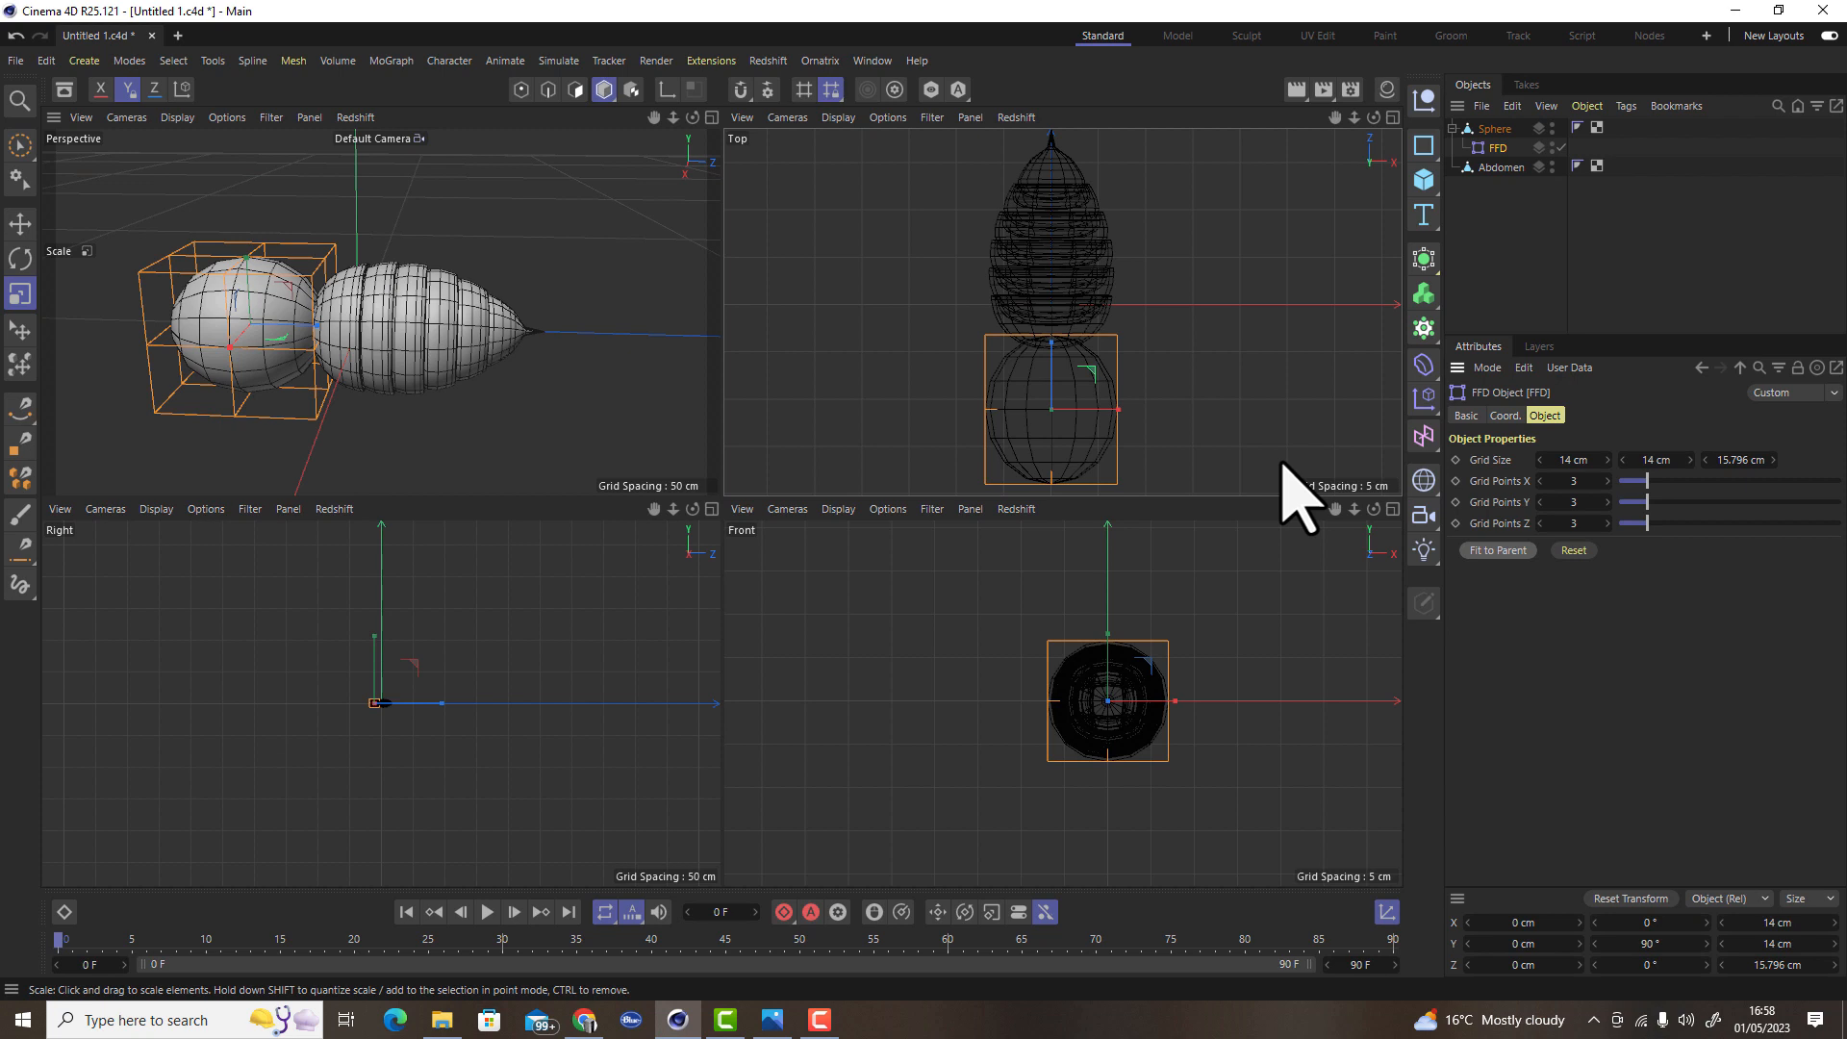
Scale the middle row of the FFD cage's points outward to widen the sphere to about 16.4 cm on X
{"action": "key", "text": "0"}
{"action": "left_click", "coordinate": [520, 89]}
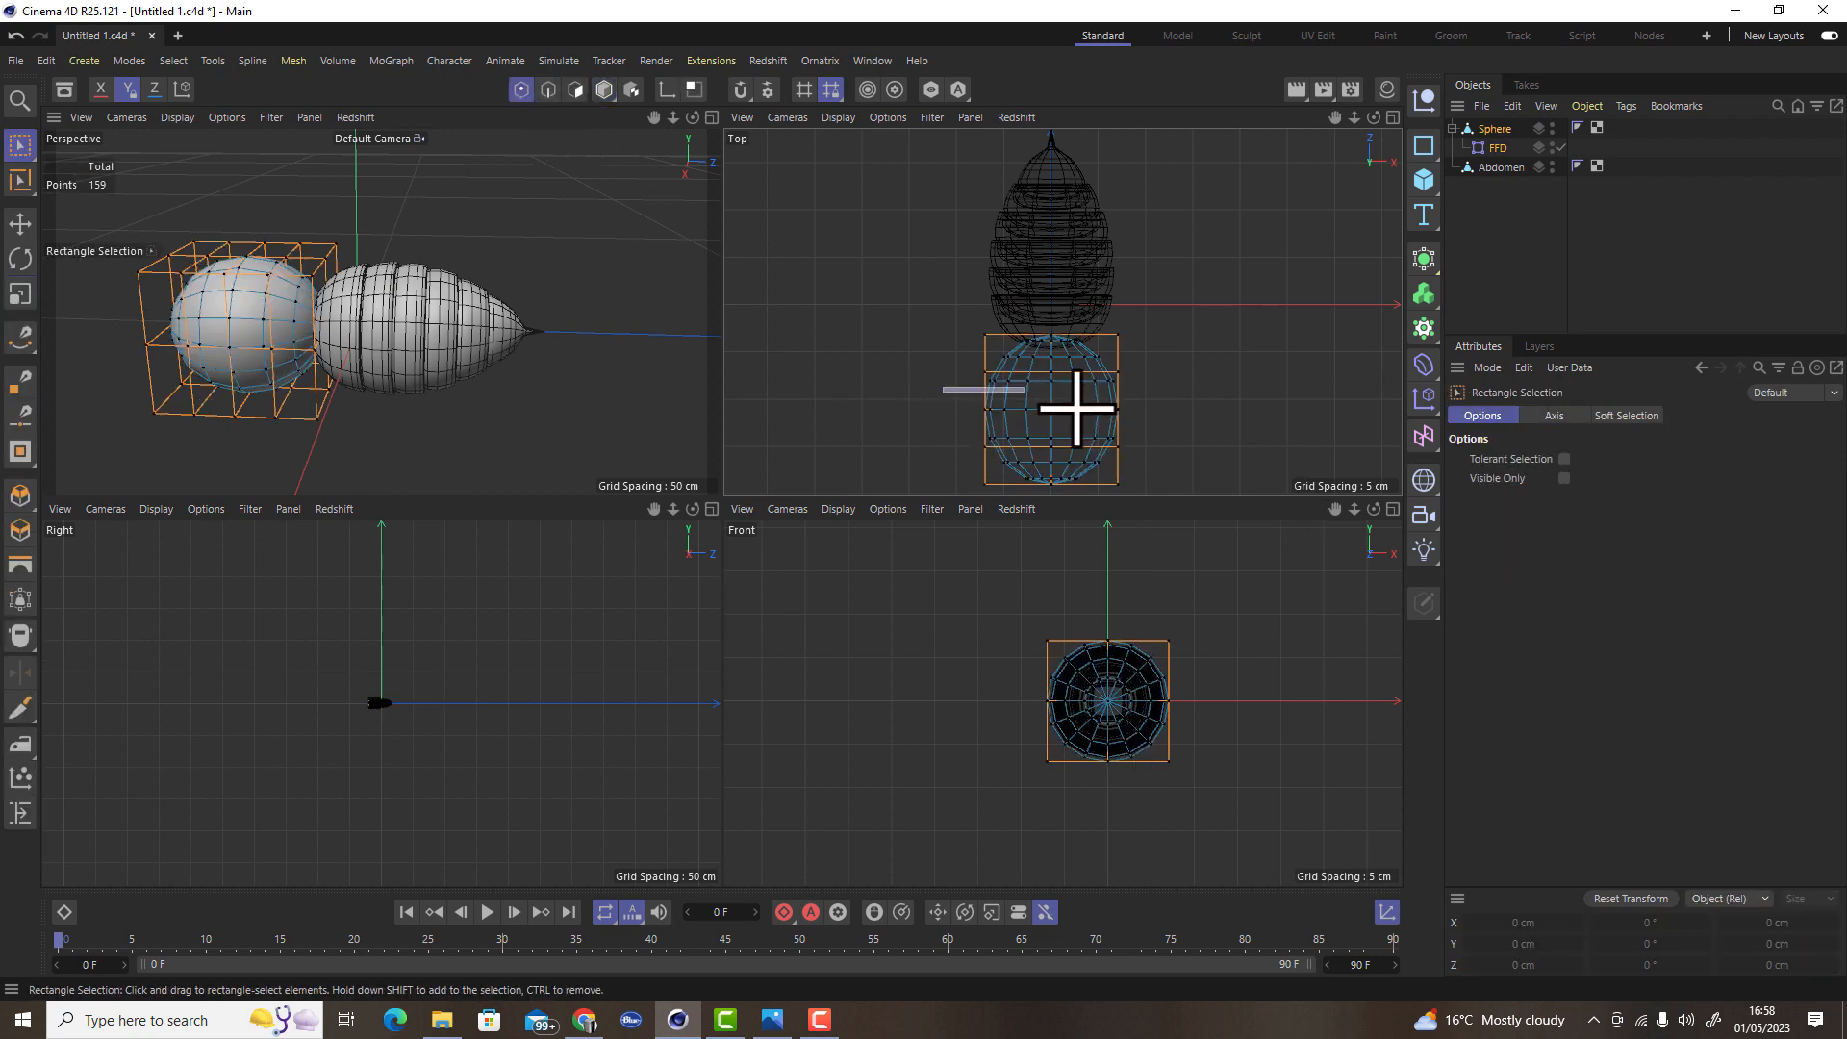
{"action": "left_click_drag", "start_coordinate": [945, 386], "coordinate": [1213, 433]}
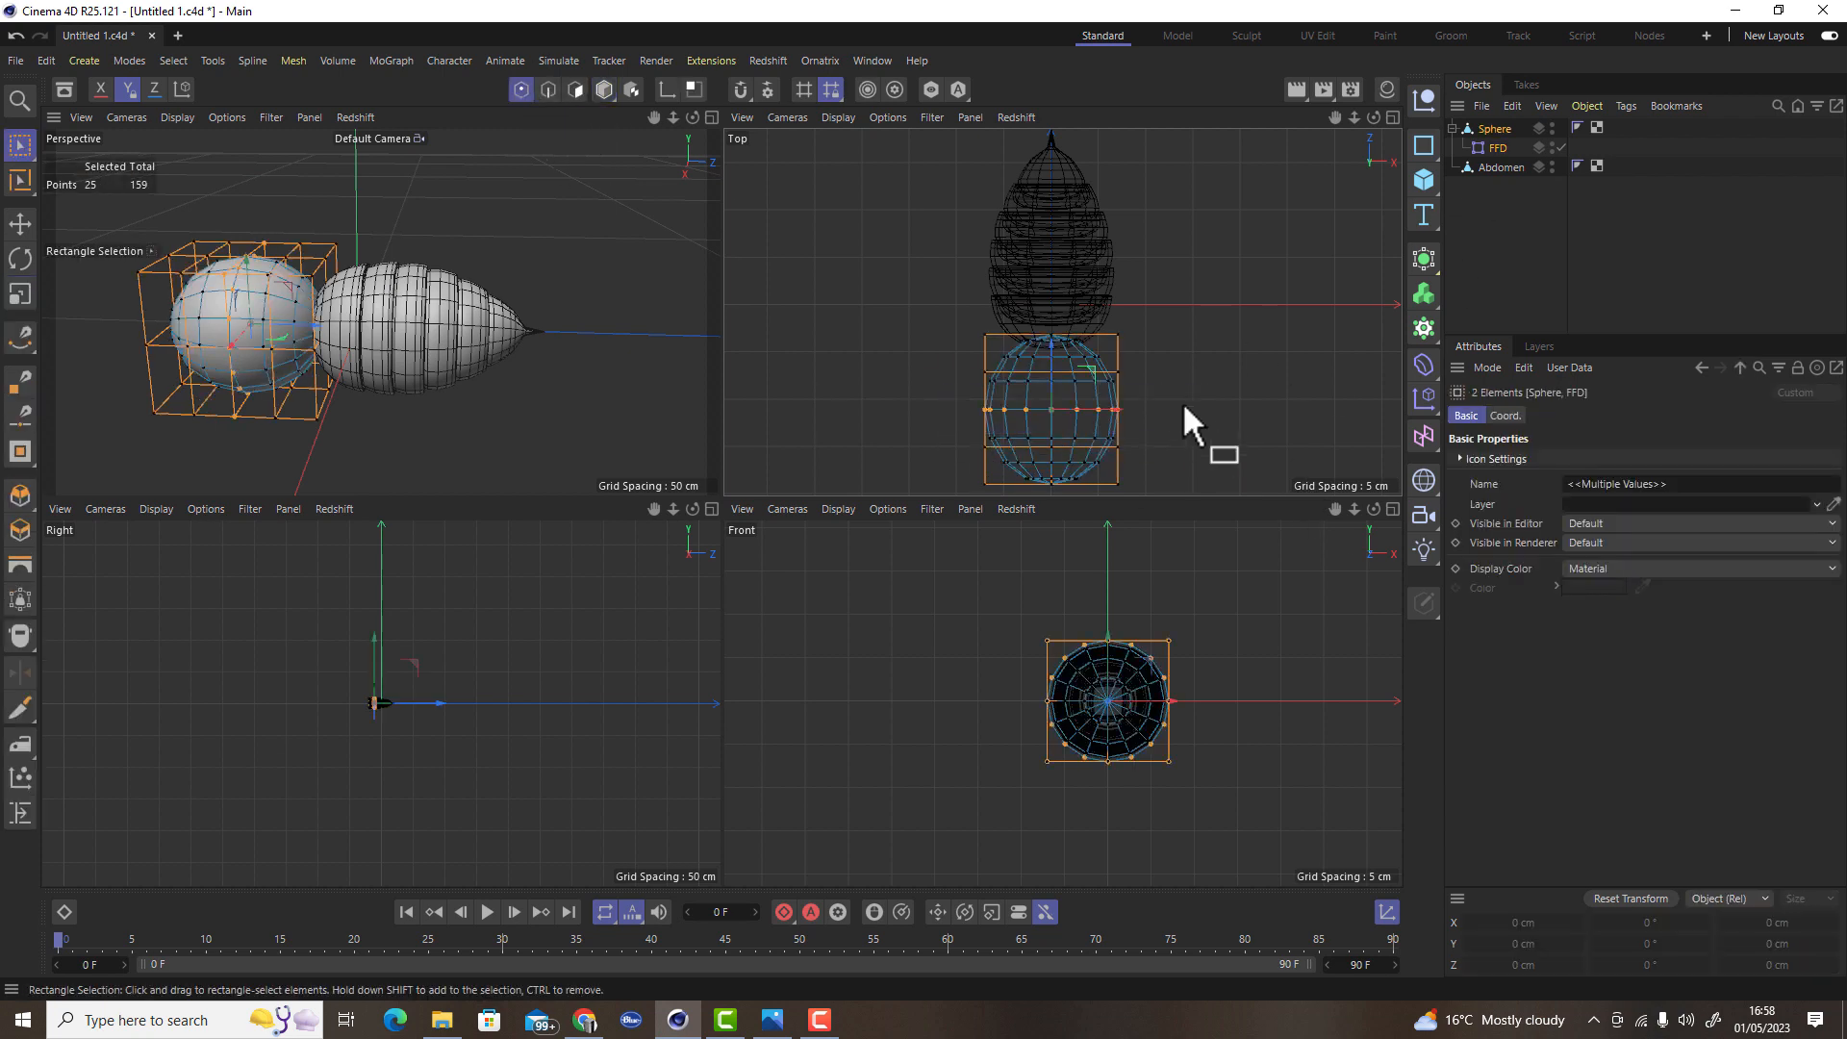
{"action": "key", "text": "t"}
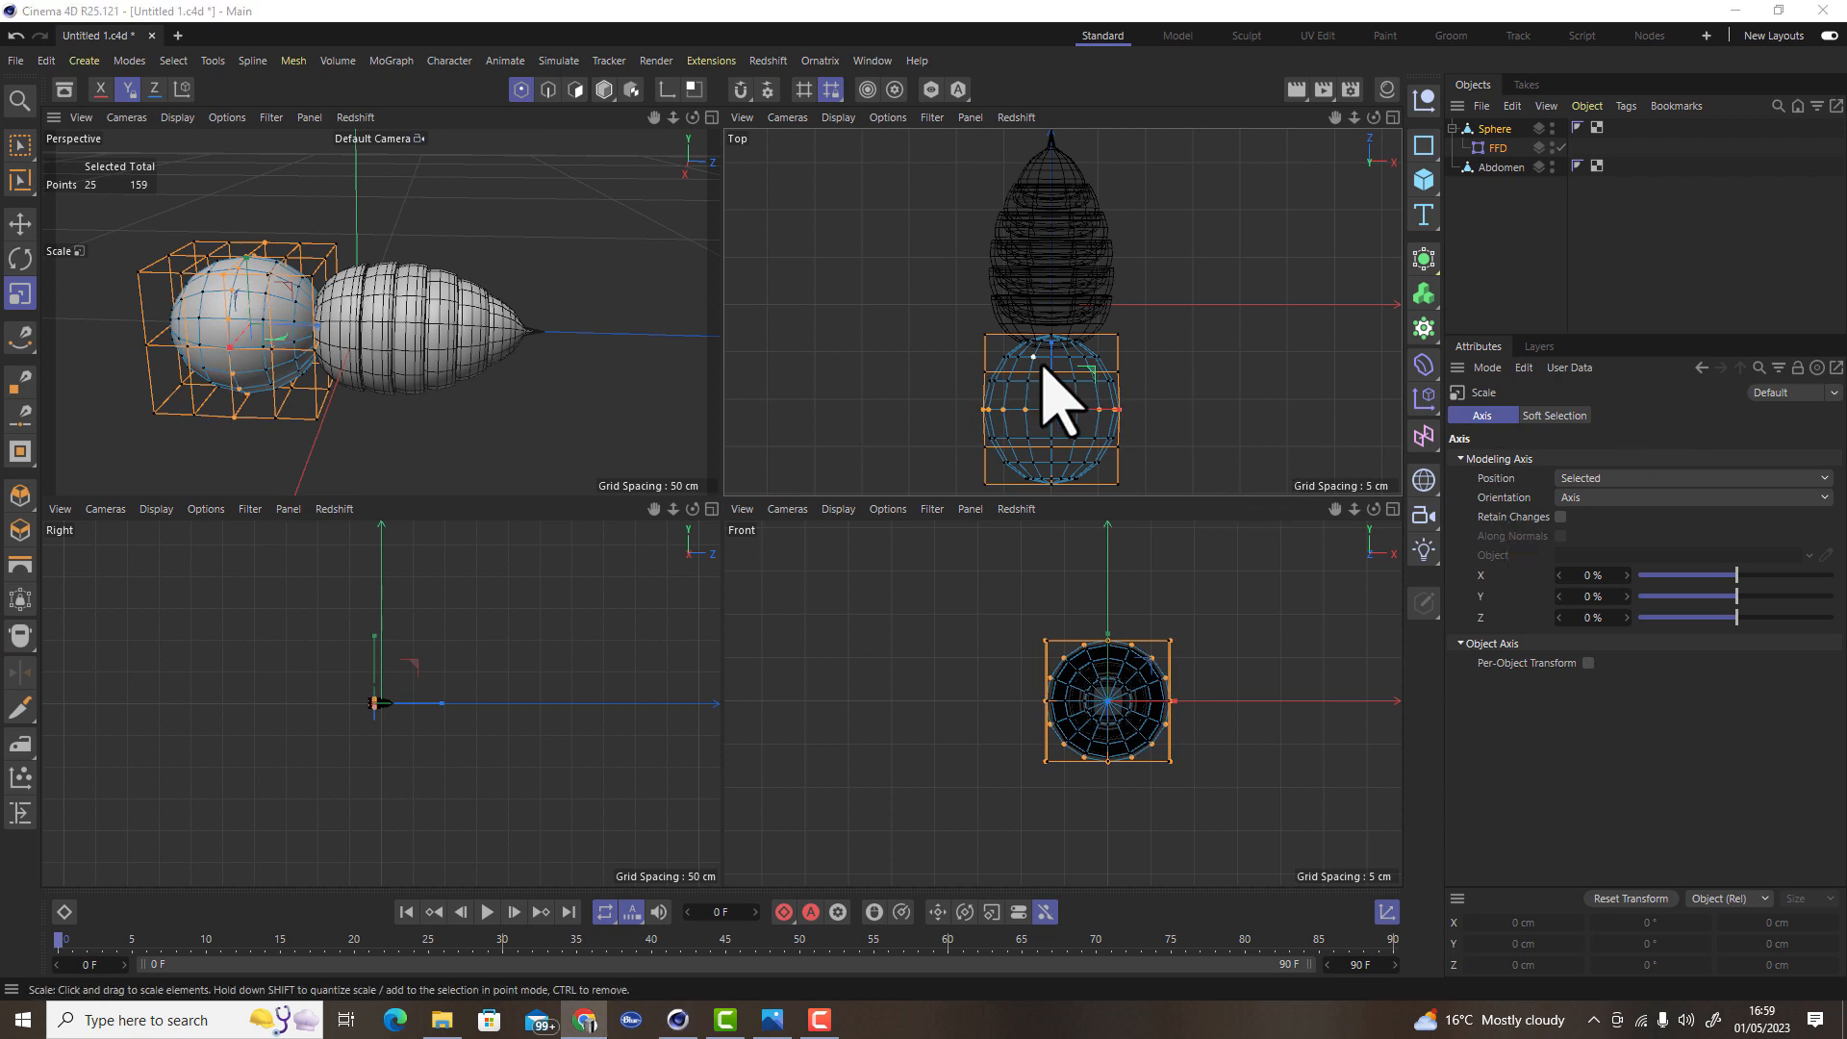
{"action": "left_click", "coordinate": [1486, 148]}
{"action": "left_click_drag", "start_coordinate": [1225, 482], "coordinate": [1369, 469]}
{"action": "middle_click", "coordinate": [1225, 424]}
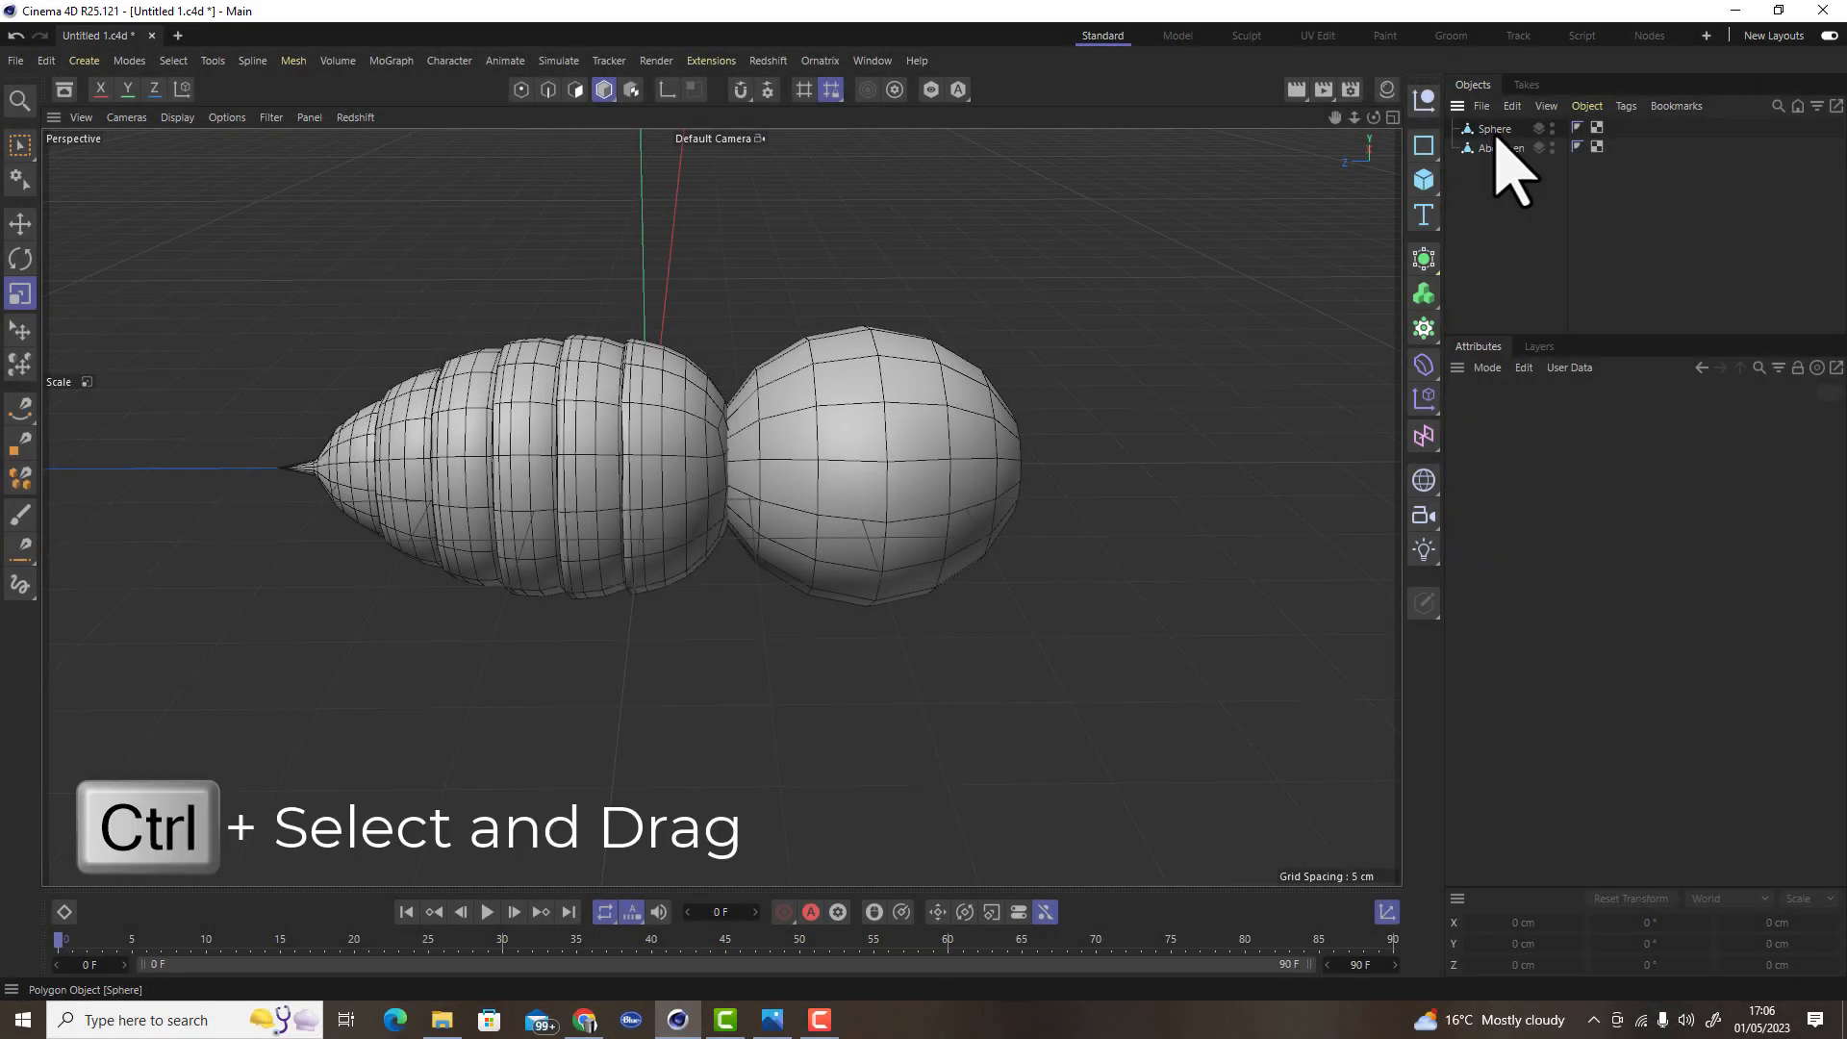
Duplicate the sphere and move the copy along the body axis to about -25.2 cm on Z
{"action": "left_click", "coordinate": [1495, 135]}
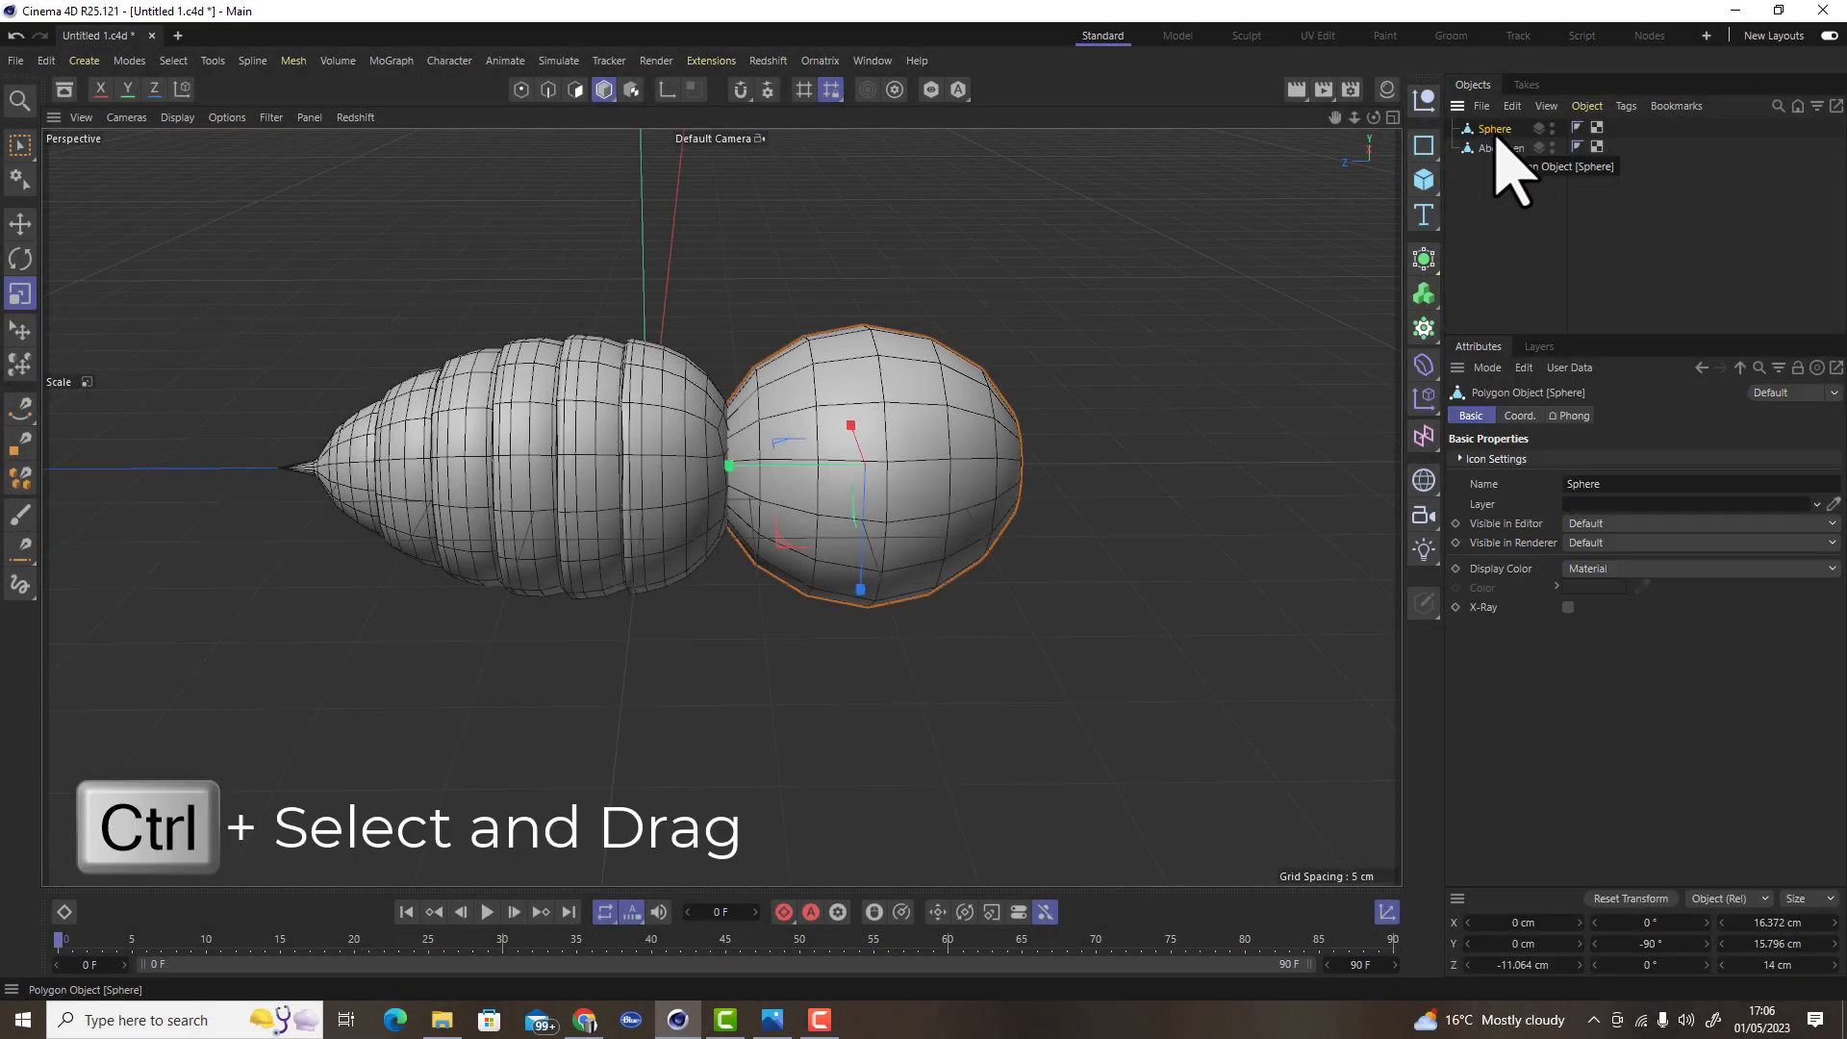
{"action": "left_click_drag", "start_coordinate": [1498, 132], "coordinate": [1497, 154], "text": "ctrl"}
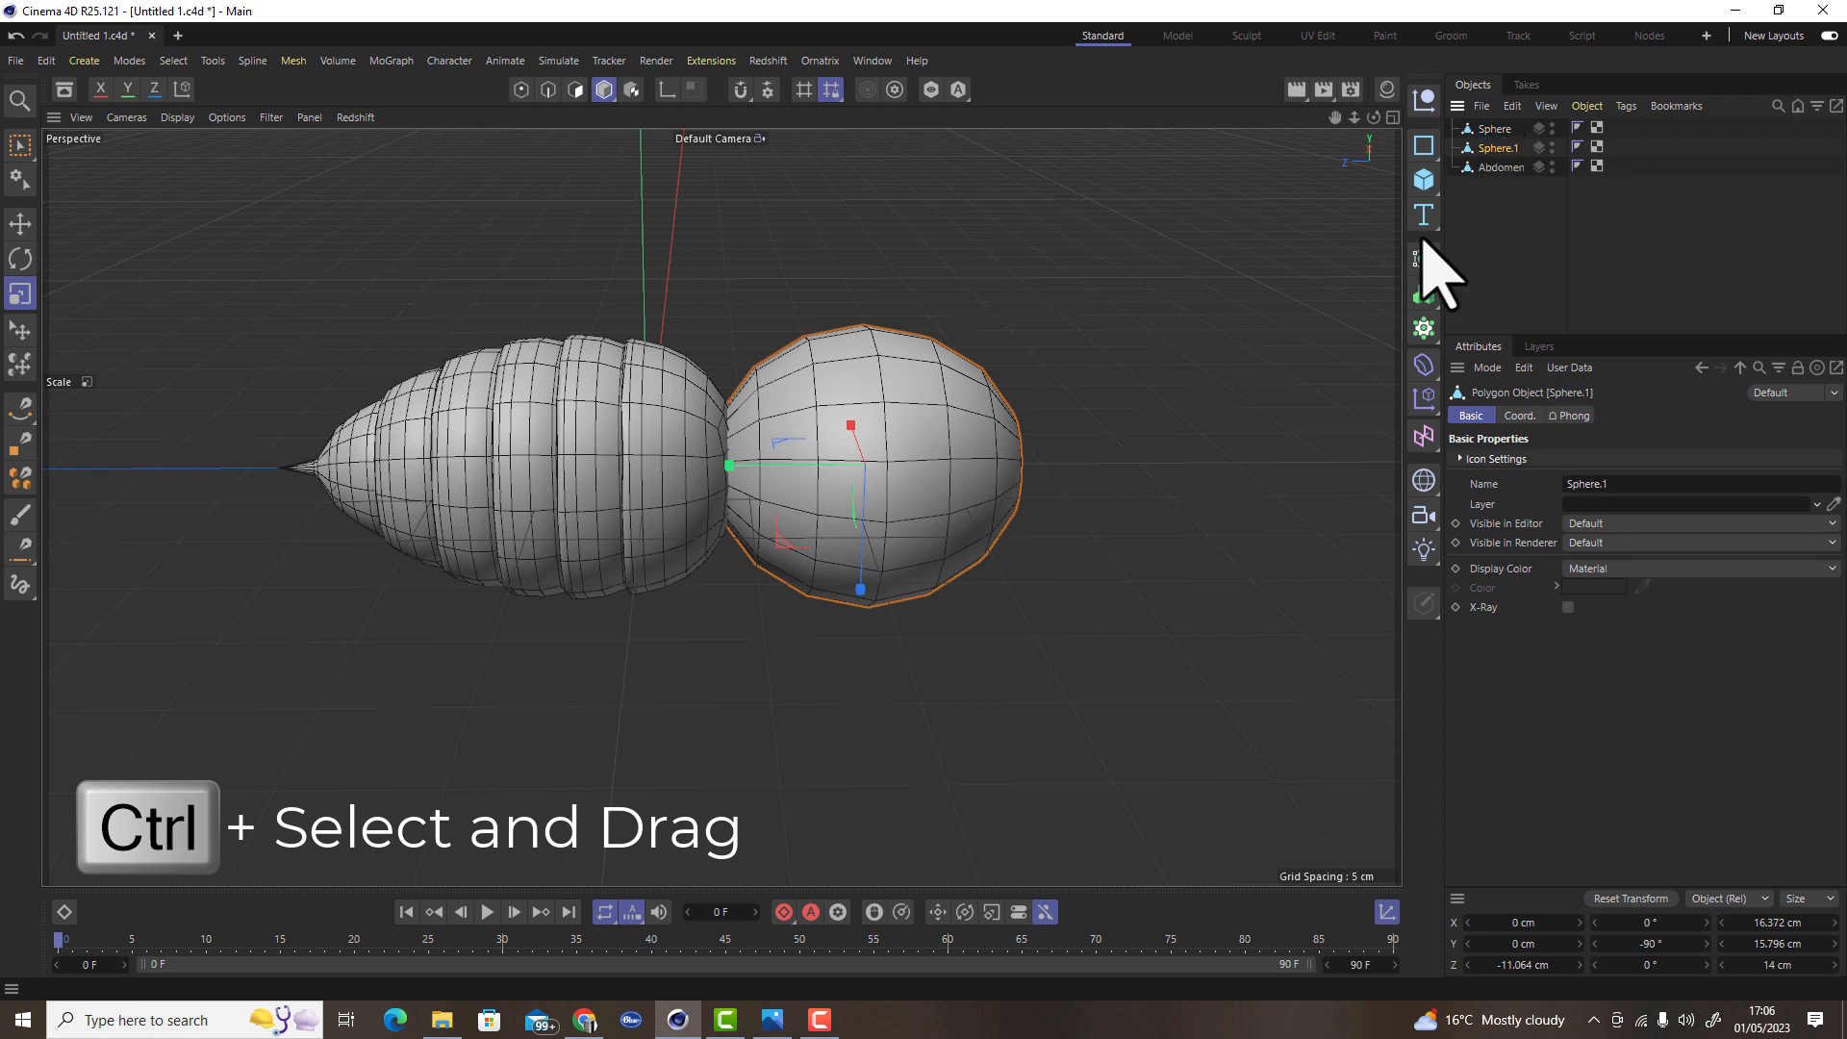
{"action": "key", "text": "e"}
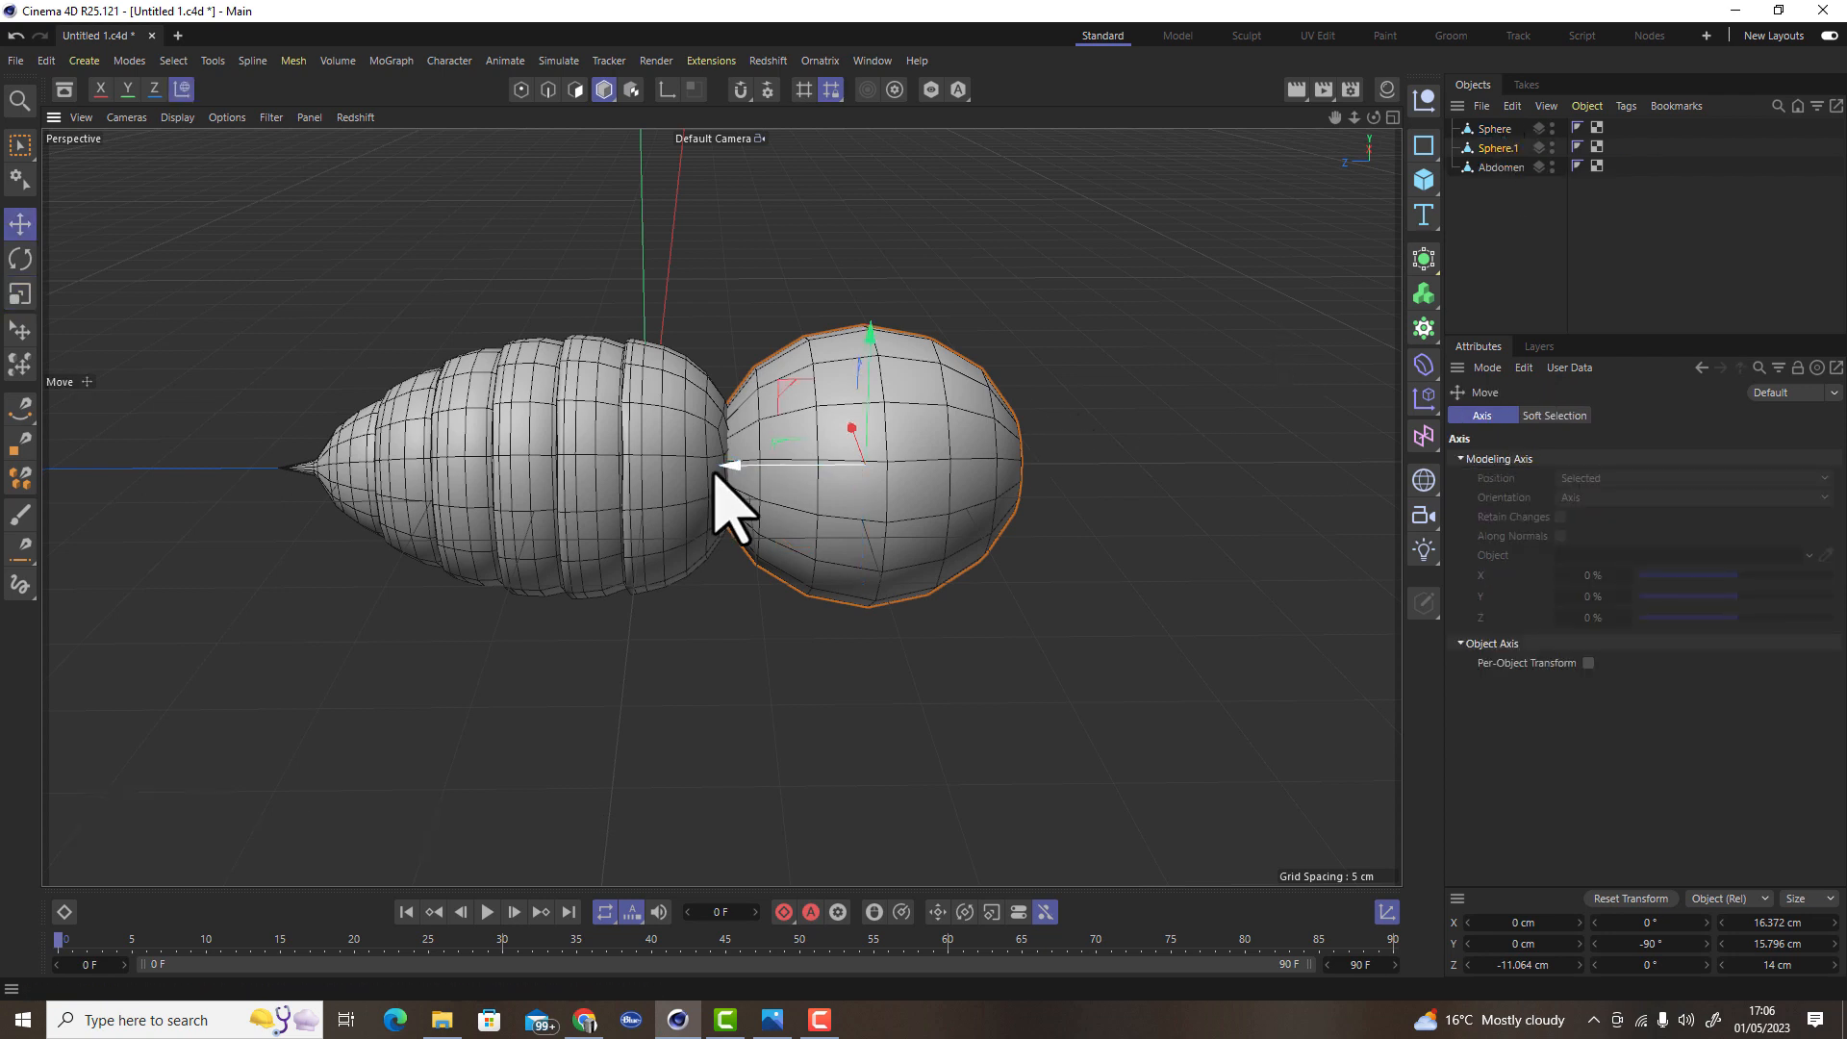
{"action": "left_click_drag", "start_coordinate": [733, 468], "coordinate": [1014, 430]}
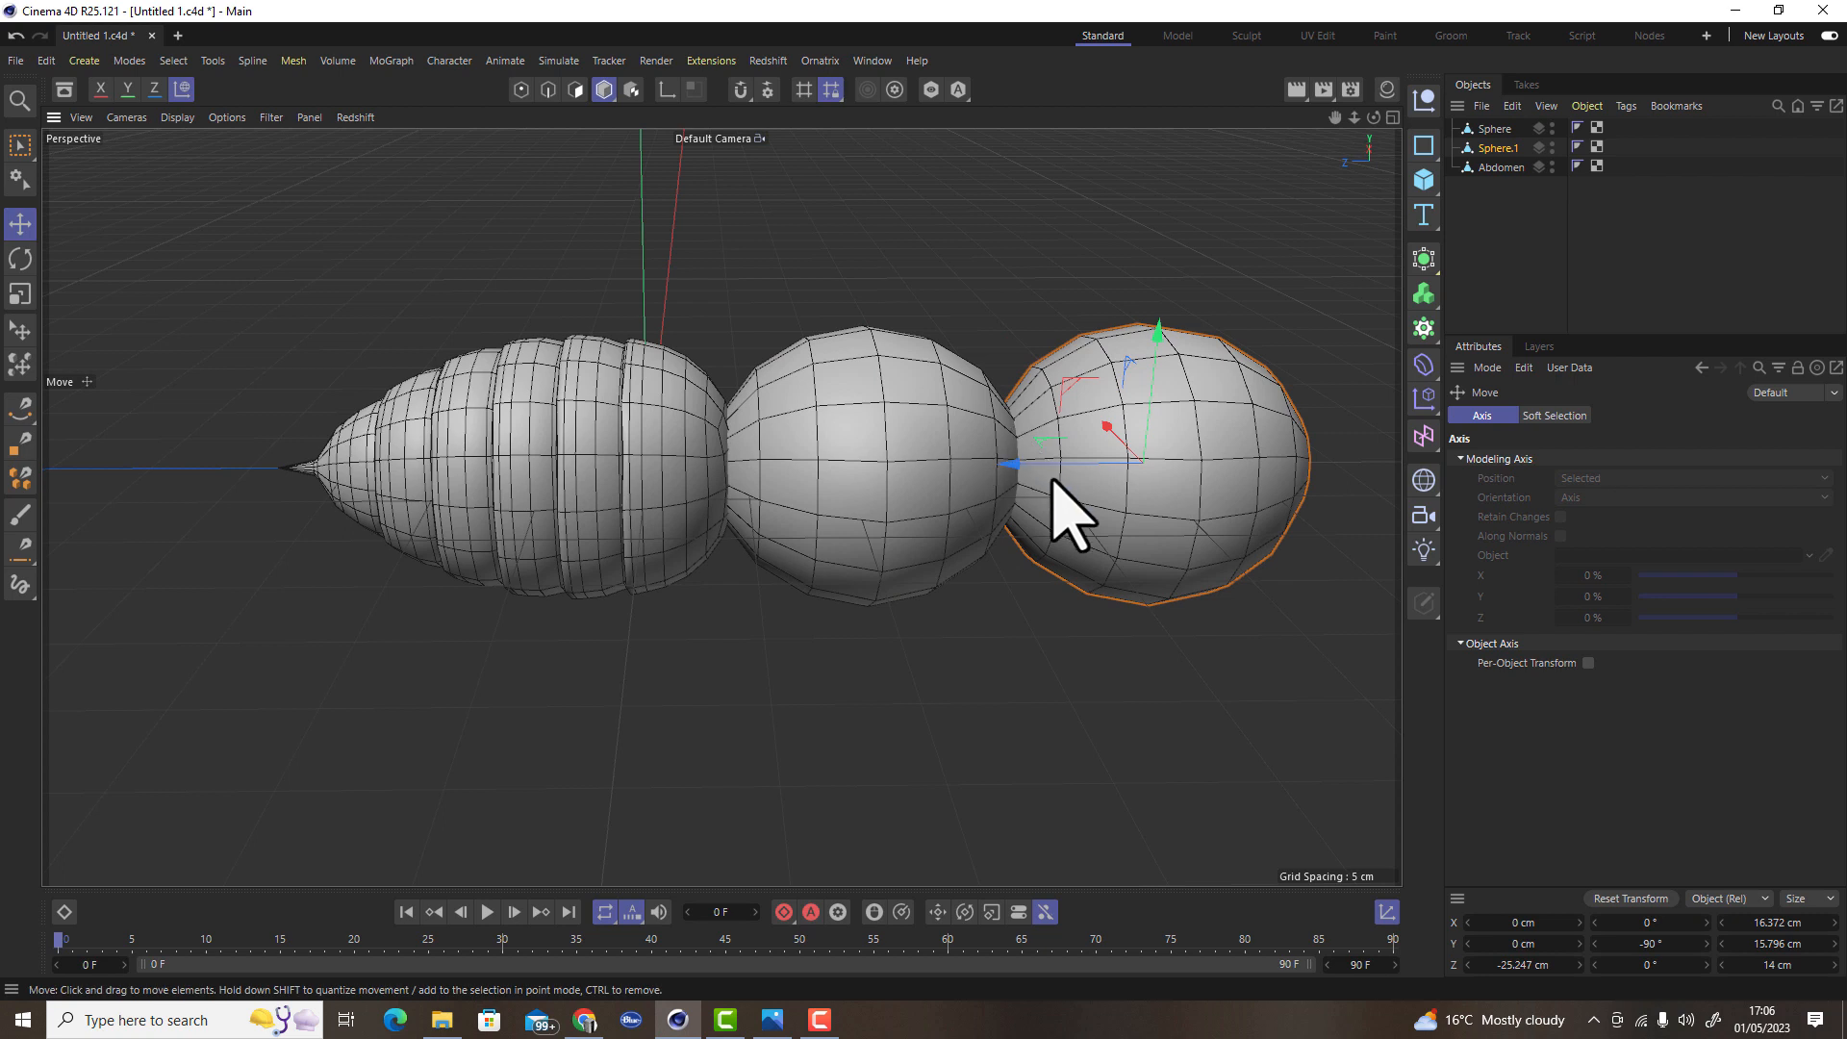
Shrink the copy to about 9.3 × 9 × 8 cm and place it, pitched about -34.8°, at about 0.9 cm on Y and -22.3 cm on Z
{"action": "key", "text": "t"}
{"action": "left_click_drag", "start_coordinate": [1238, 660], "coordinate": [878, 712]}
{"action": "key", "text": "r"}
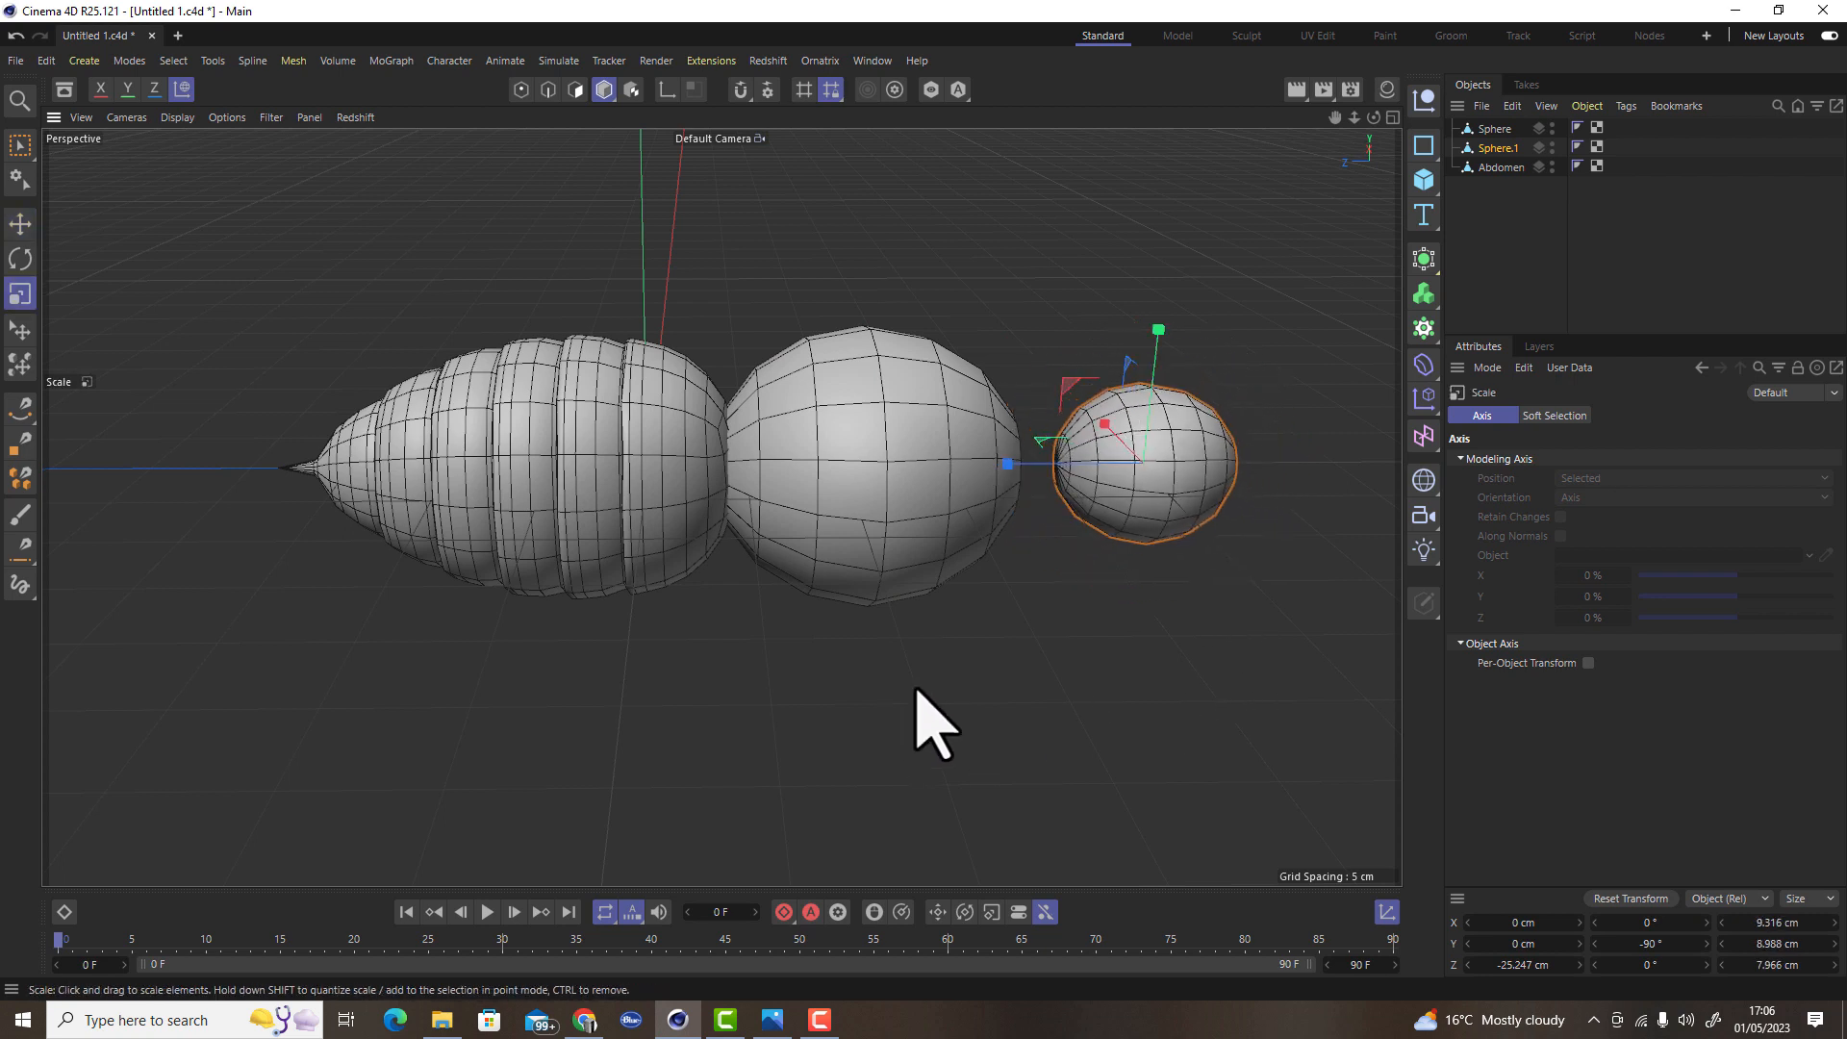
{"action": "left_click_drag", "start_coordinate": [1128, 397], "coordinate": [1205, 374]}
{"action": "key", "text": "e"}
{"action": "left_click_drag", "start_coordinate": [1140, 466], "coordinate": [944, 463]}
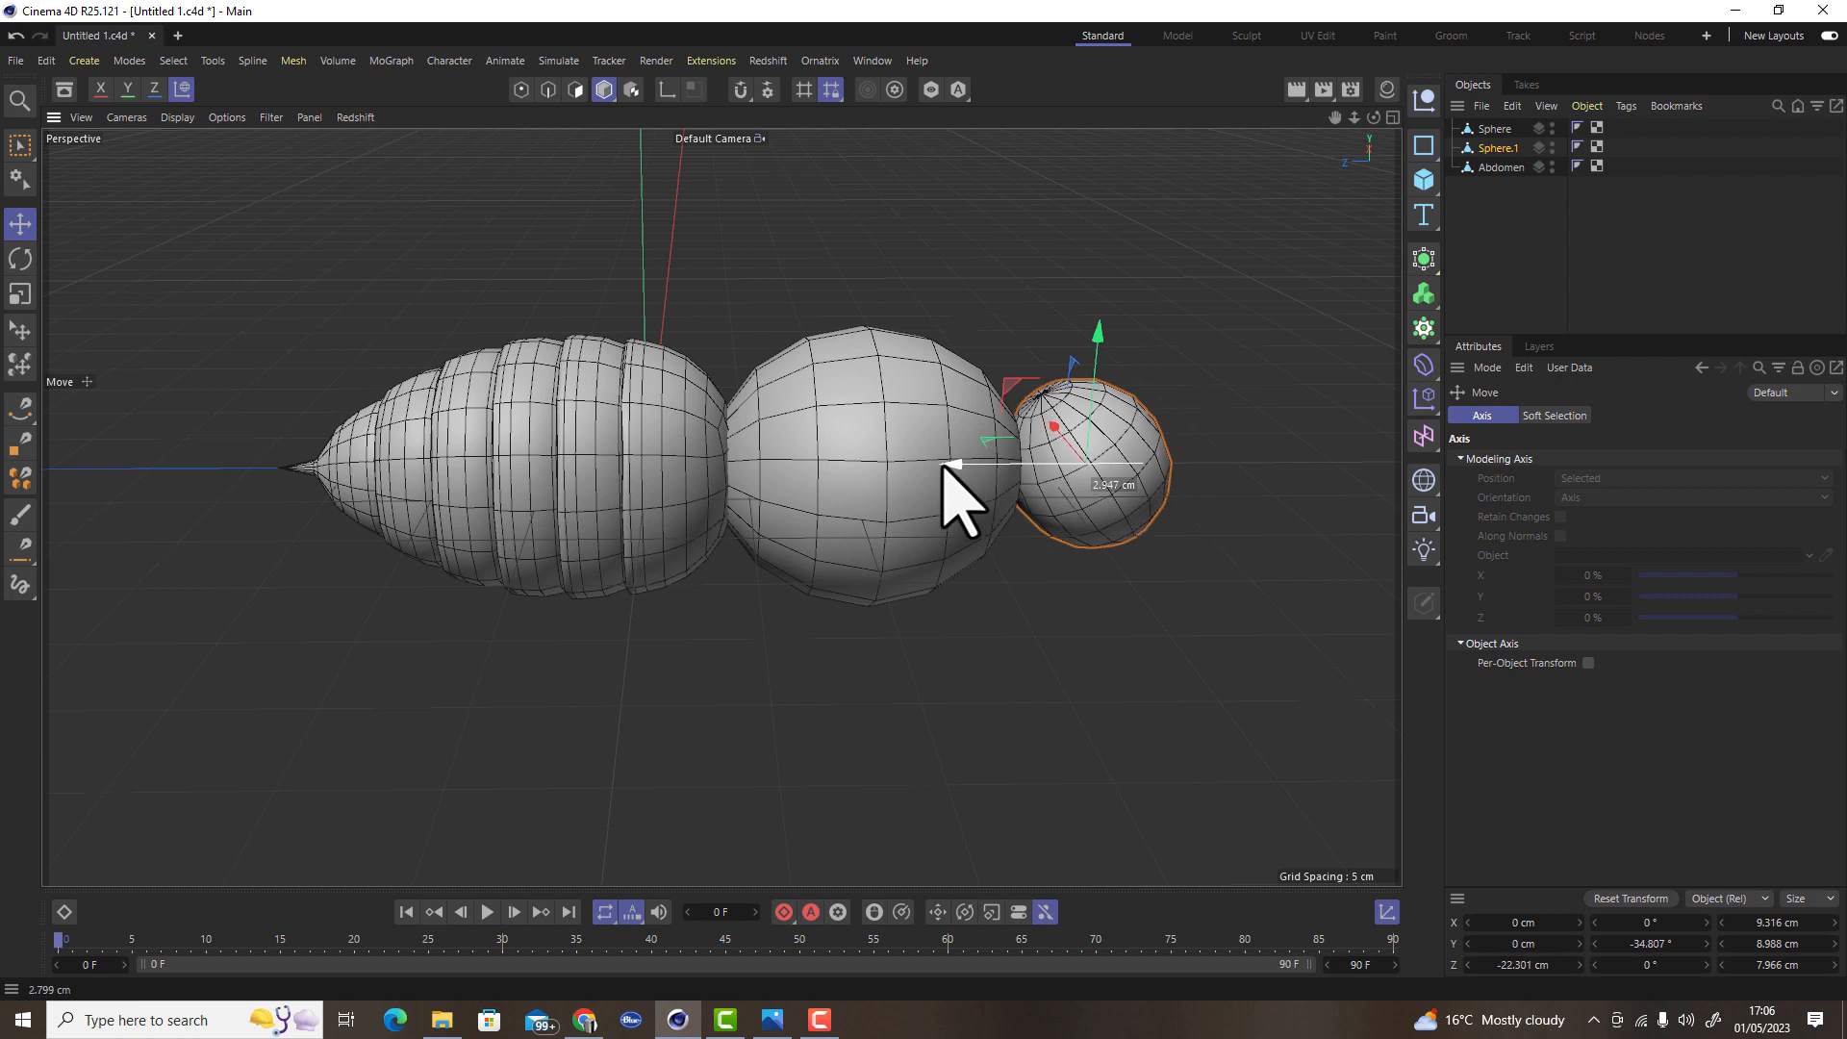
{"action": "left_click_drag", "start_coordinate": [1100, 330], "coordinate": [1100, 312]}
Lower the small sphere to about -1.2 cm on Y and rotate it to a pitch of about -63.4°
{"action": "mouse_move", "coordinate": [1010, 527]}
{"action": "left_mouse_down", "text": "alt"}
{"action": "mouse_move", "coordinate": [804, 447]}
{"action": "mouse_move", "coordinate": [878, 455]}
{"action": "mouse_move", "coordinate": [950, 632]}
{"action": "mouse_move", "coordinate": [1010, 610]}
{"action": "mouse_move", "coordinate": [964, 580]}
{"action": "mouse_move", "coordinate": [1019, 705]}
{"action": "mouse_move", "coordinate": [1016, 541]}
{"action": "left_mouse_up", "text": "alt"}
{"action": "key", "text": "t"}
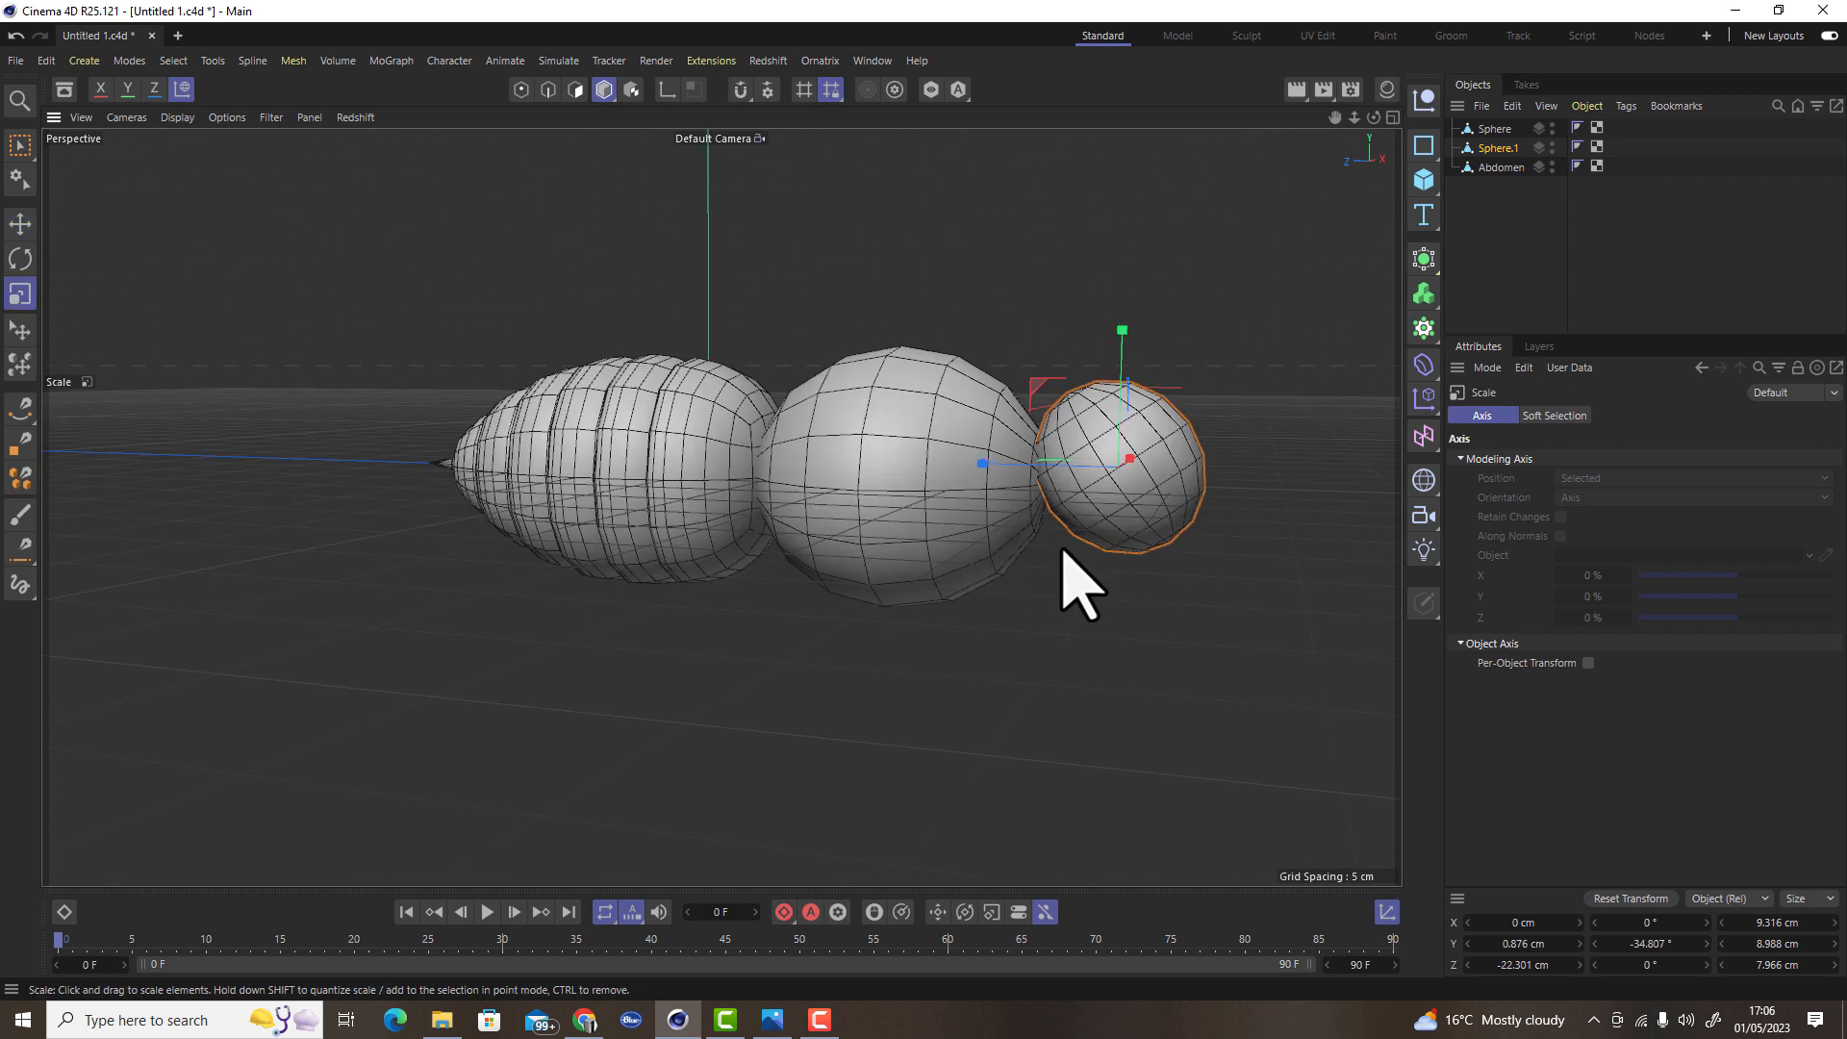
{"action": "key", "text": "r"}
{"action": "left_click_drag", "start_coordinate": [1113, 619], "coordinate": [1001, 577], "text": "alt"}
{"action": "key", "text": "r"}
{"action": "key", "text": "e"}
{"action": "left_click_drag", "start_coordinate": [1025, 421], "coordinate": [1037, 491]}
{"action": "key", "text": "r"}
{"action": "left_click_drag", "start_coordinate": [1060, 659], "coordinate": [997, 452]}
{"action": "key", "text": "e"}
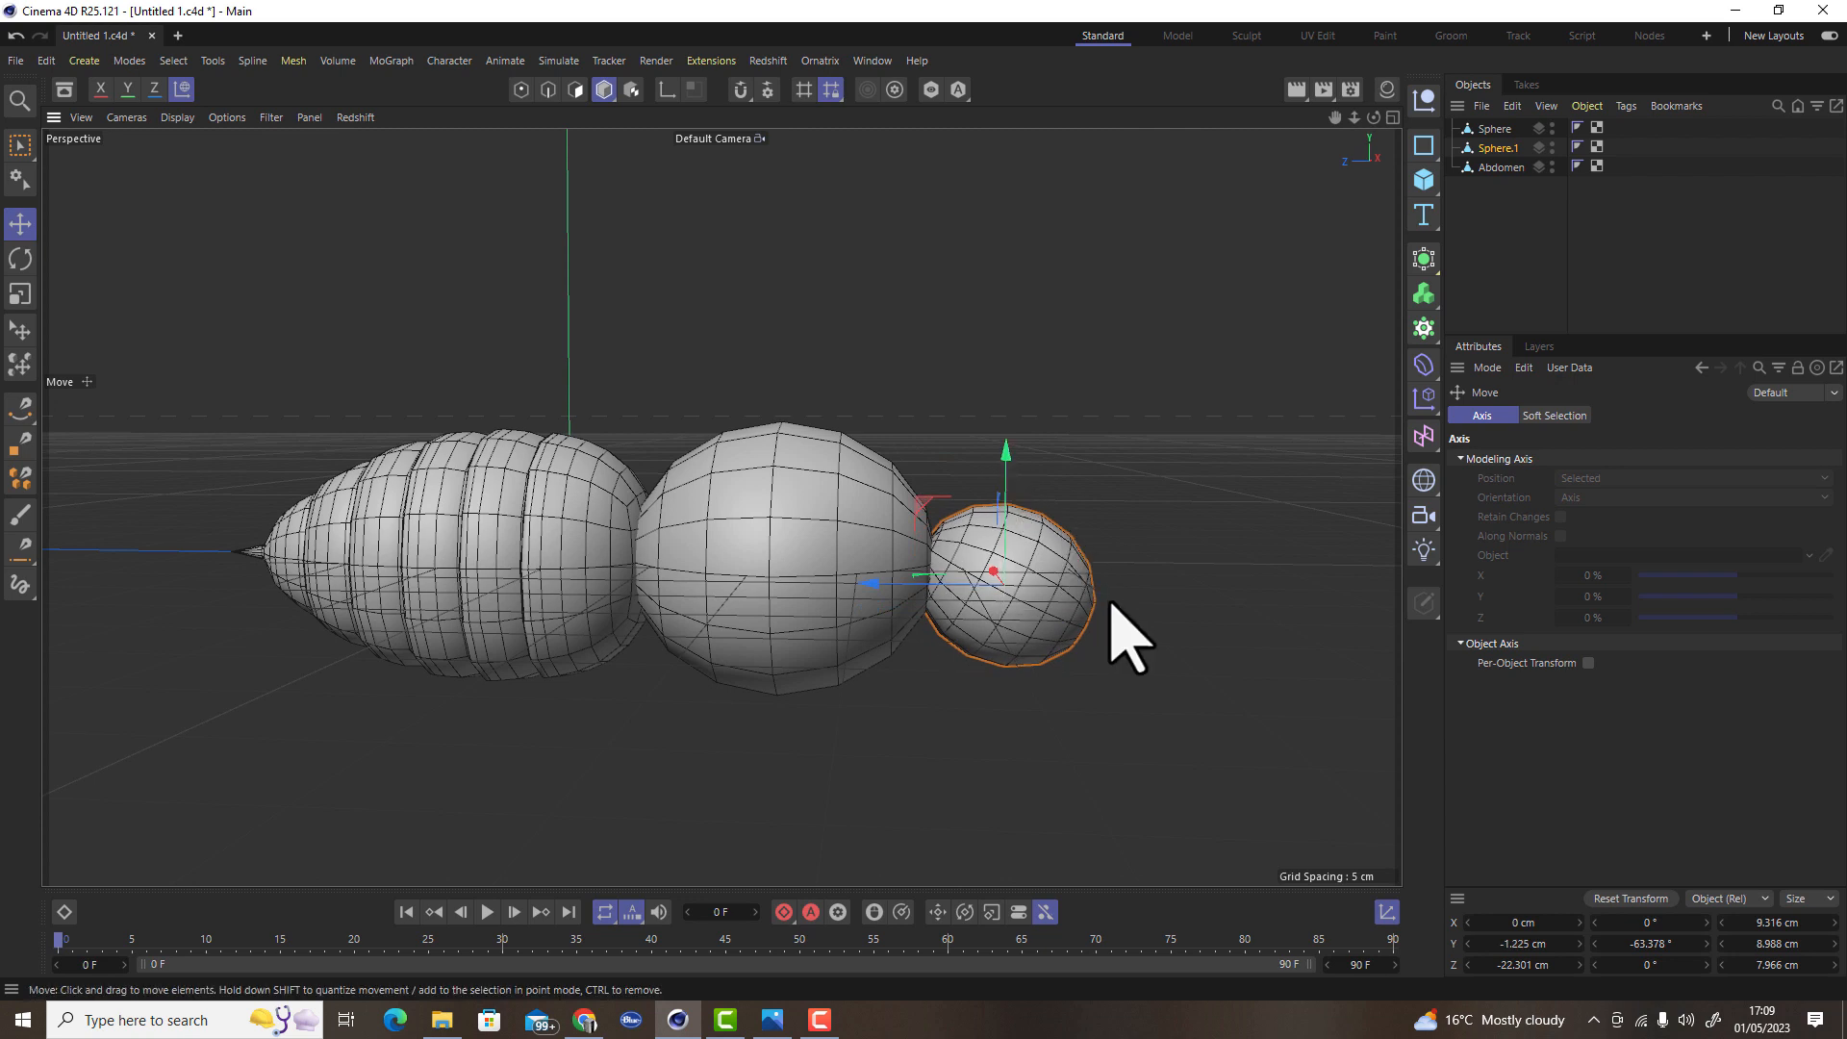
Scale the edge loop around the small sphere's middle to about 10.1 × 8.6 cm with a 3 cm soft selection, and switch to polygon mode
{"action": "left_click_drag", "start_coordinate": [1031, 656], "coordinate": [865, 494], "text": "alt"}
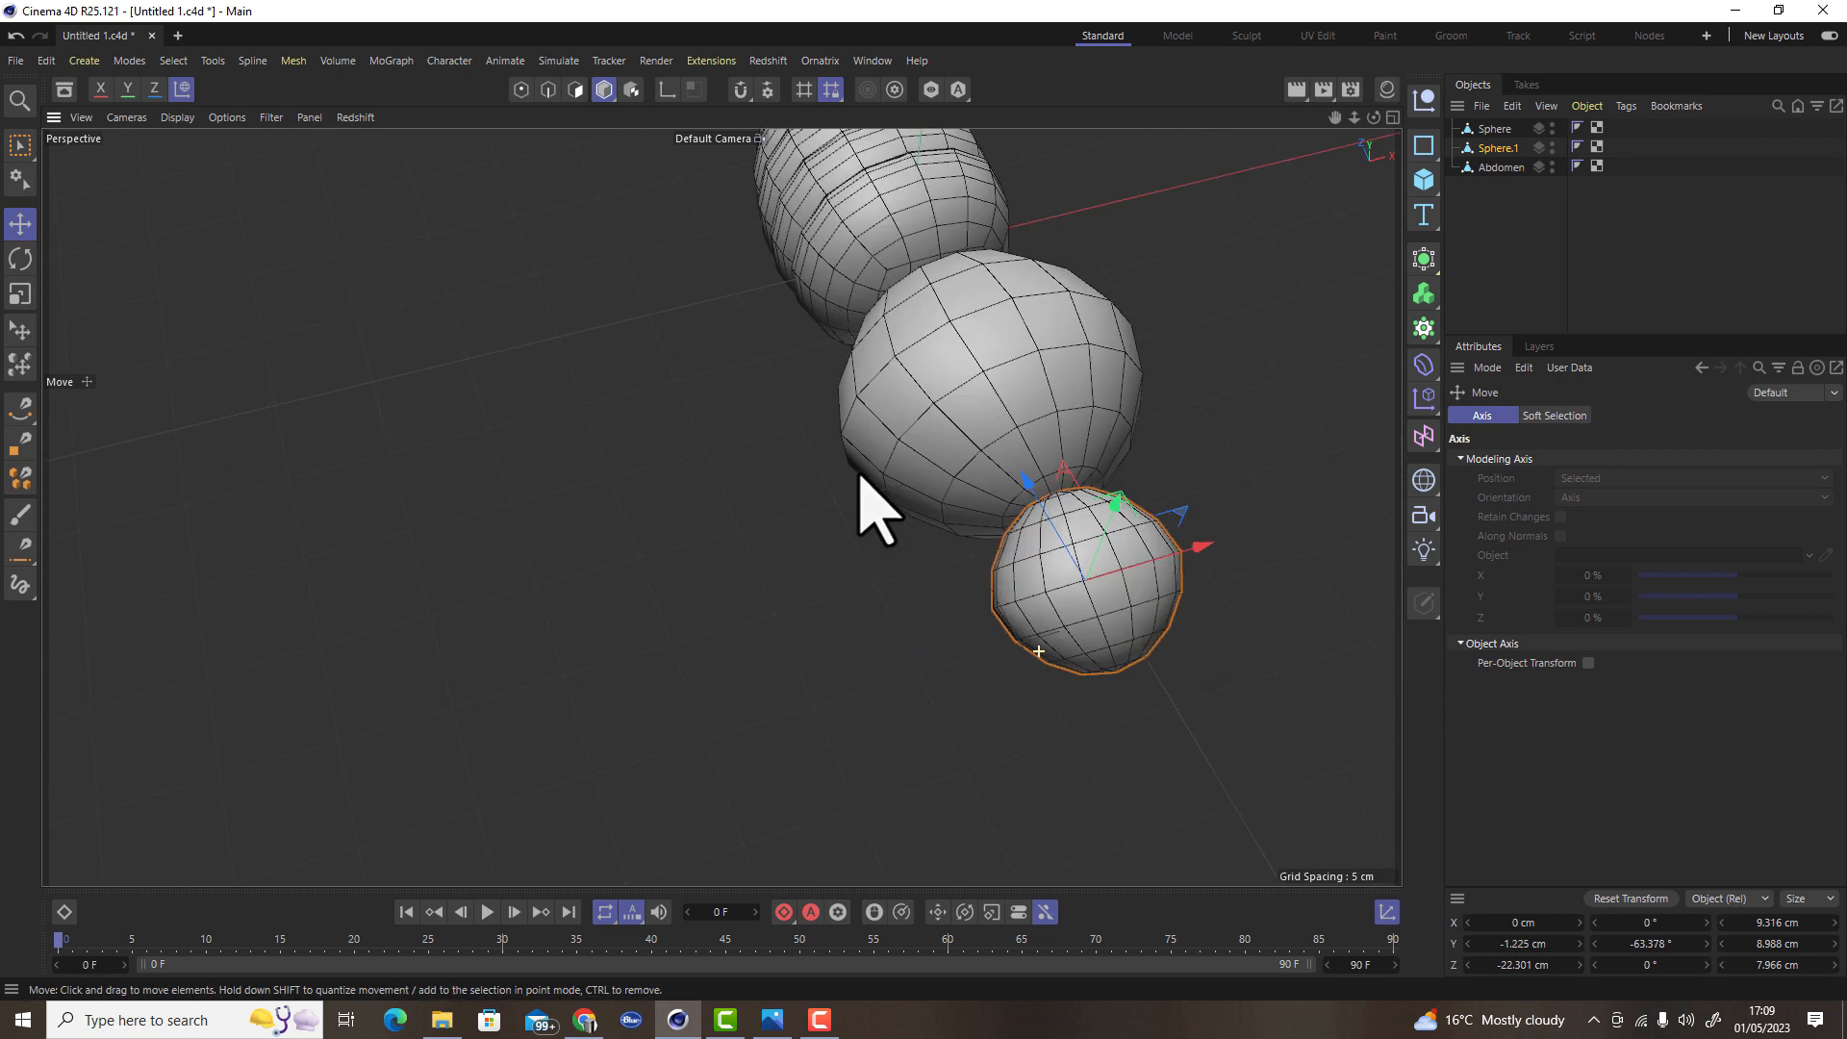
{"action": "left_click", "coordinate": [548, 89]}
{"action": "left_click", "coordinate": [1069, 593]}
{"action": "double_click", "coordinate": [1070, 593]}
{"action": "key", "text": "t"}
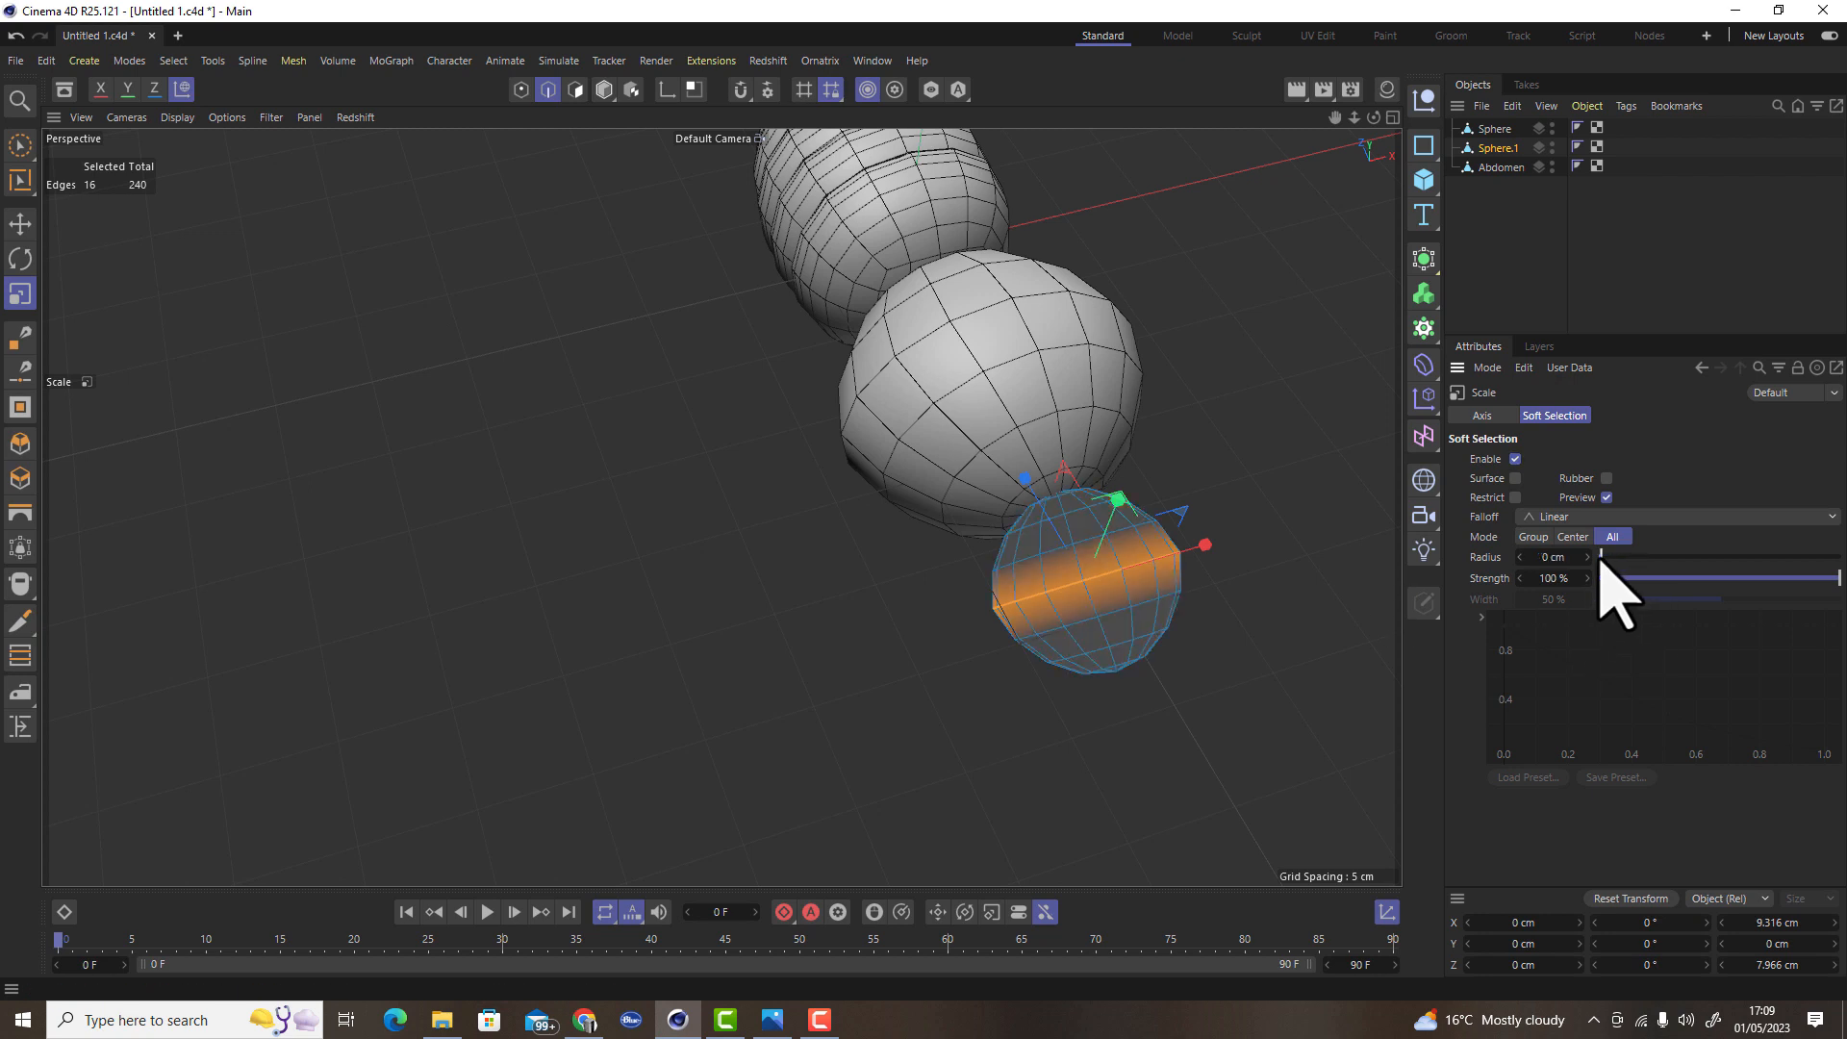
{"action": "left_click_drag", "start_coordinate": [1347, 641], "coordinate": [1325, 593]}
{"action": "left_click_drag", "start_coordinate": [1214, 695], "coordinate": [1167, 603], "text": "alt"}
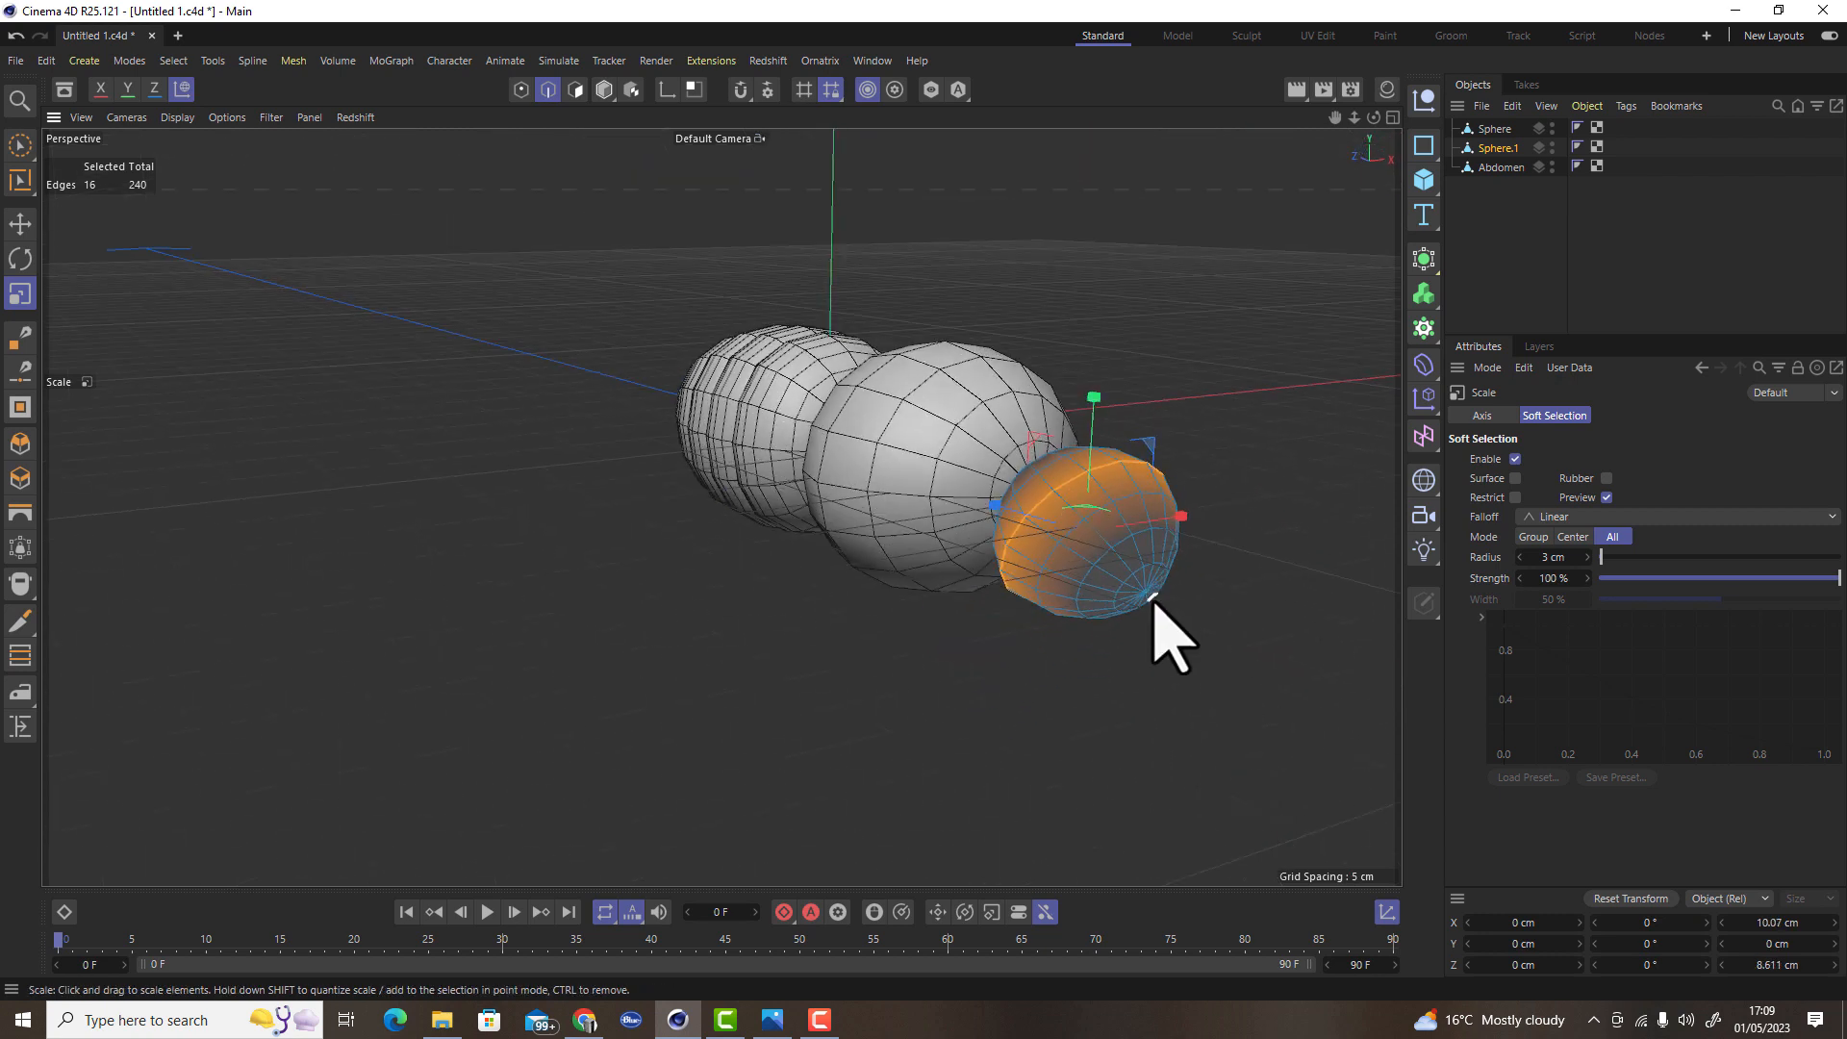
{"action": "scroll", "coordinate": [1160, 616], "scroll_direction": "up", "scroll_amount": 8}
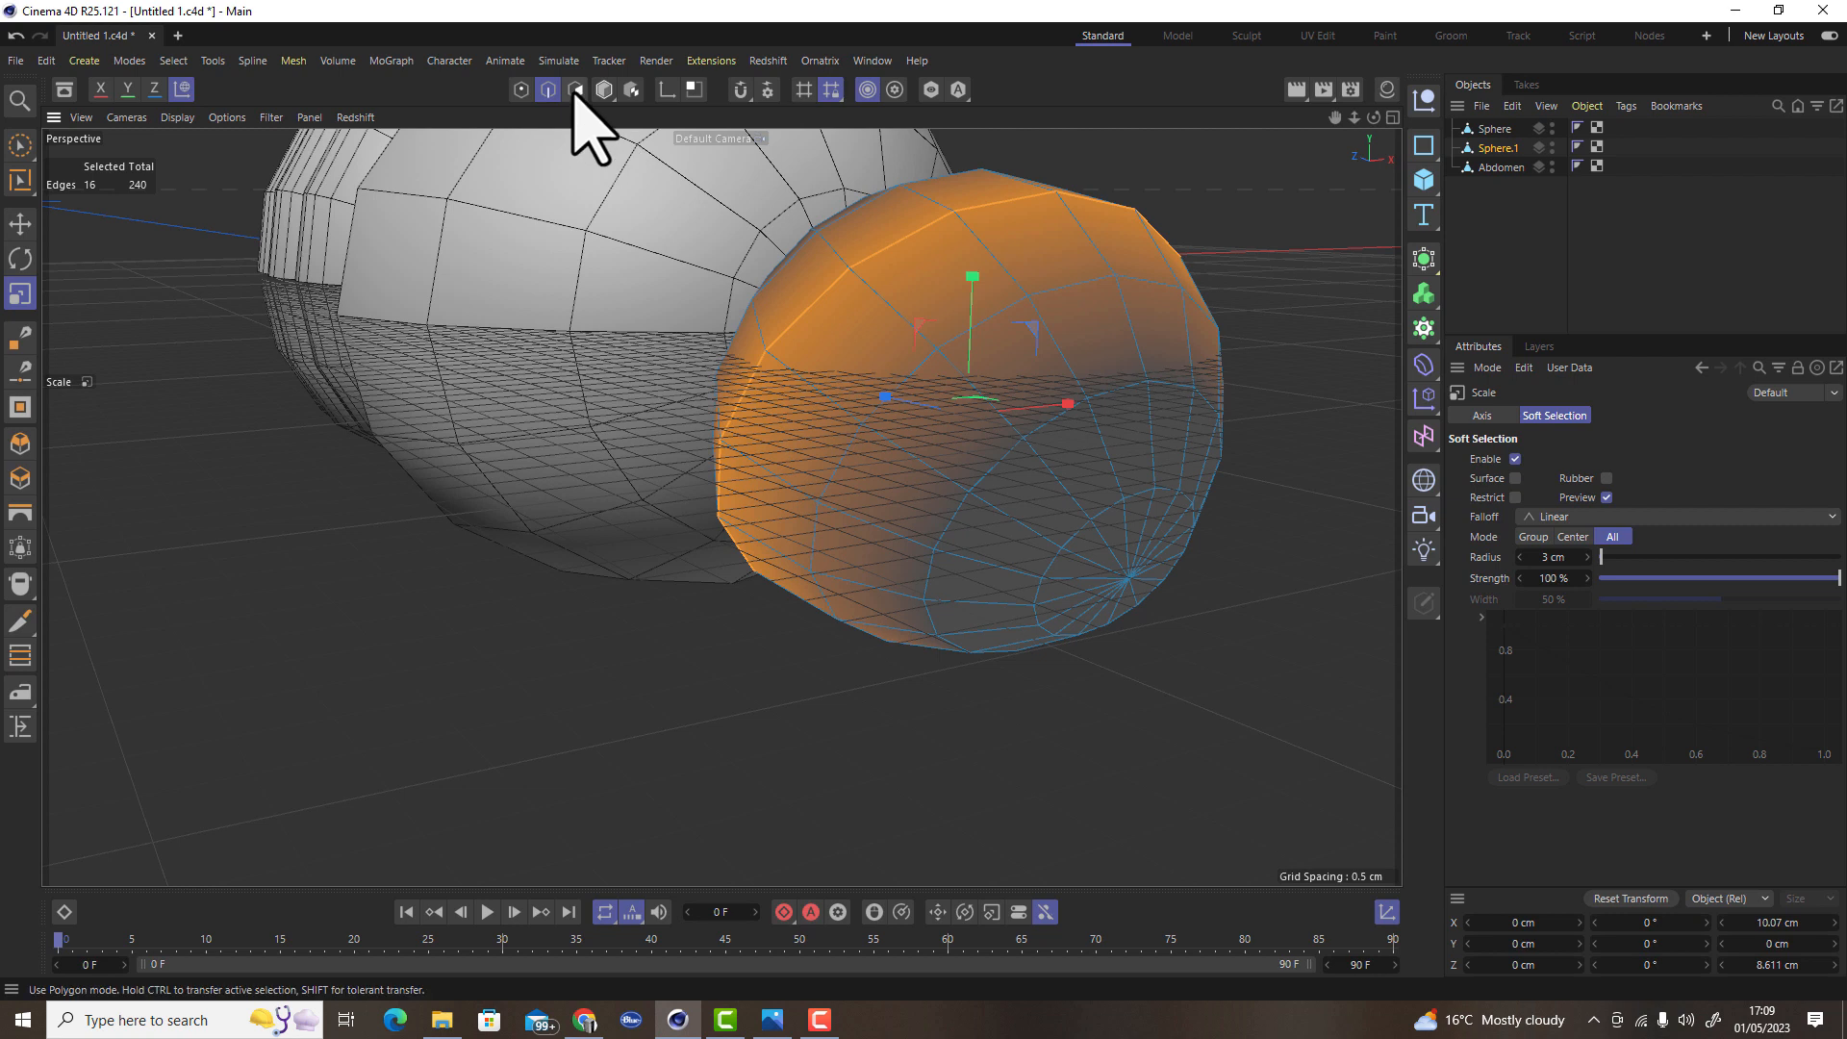
{"action": "left_click", "coordinate": [575, 90]}
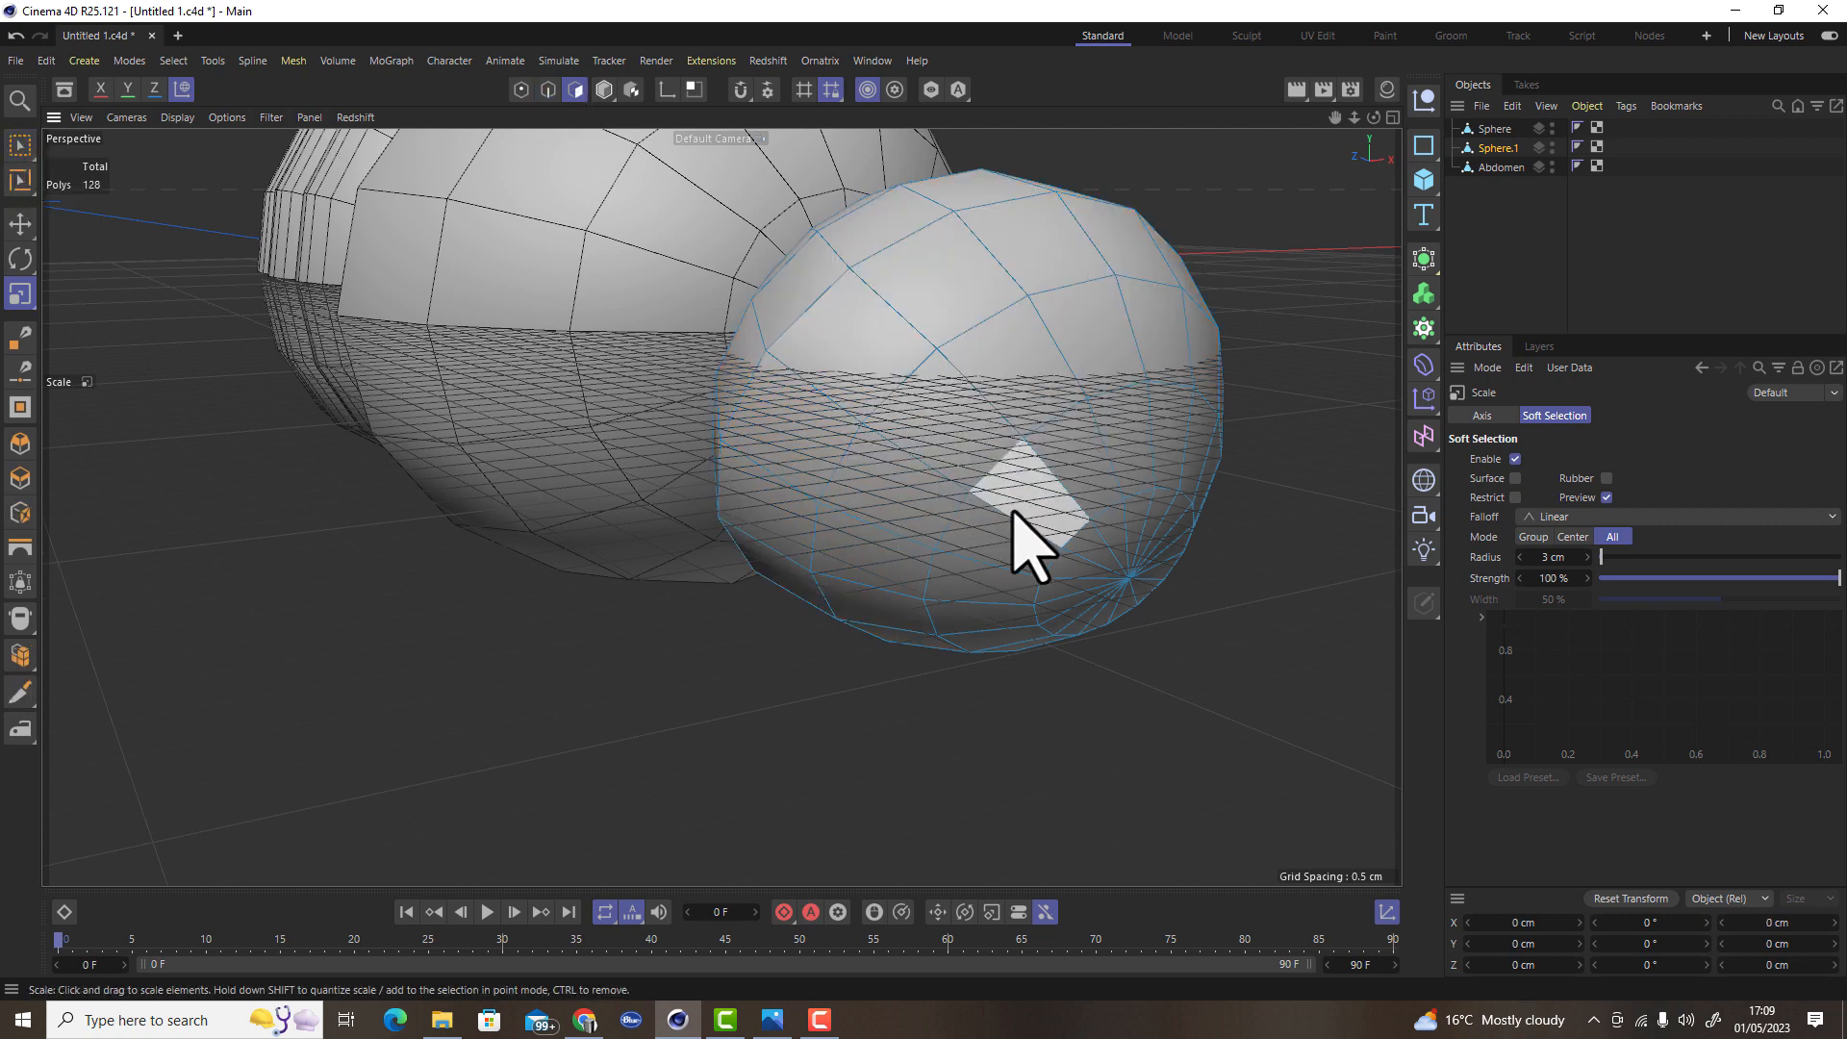
{"action": "left_click_drag", "start_coordinate": [1143, 541], "coordinate": [1094, 571]}
{"action": "key", "text": "ctrl+z"}
{"action": "key", "text": "ctrl+z"}
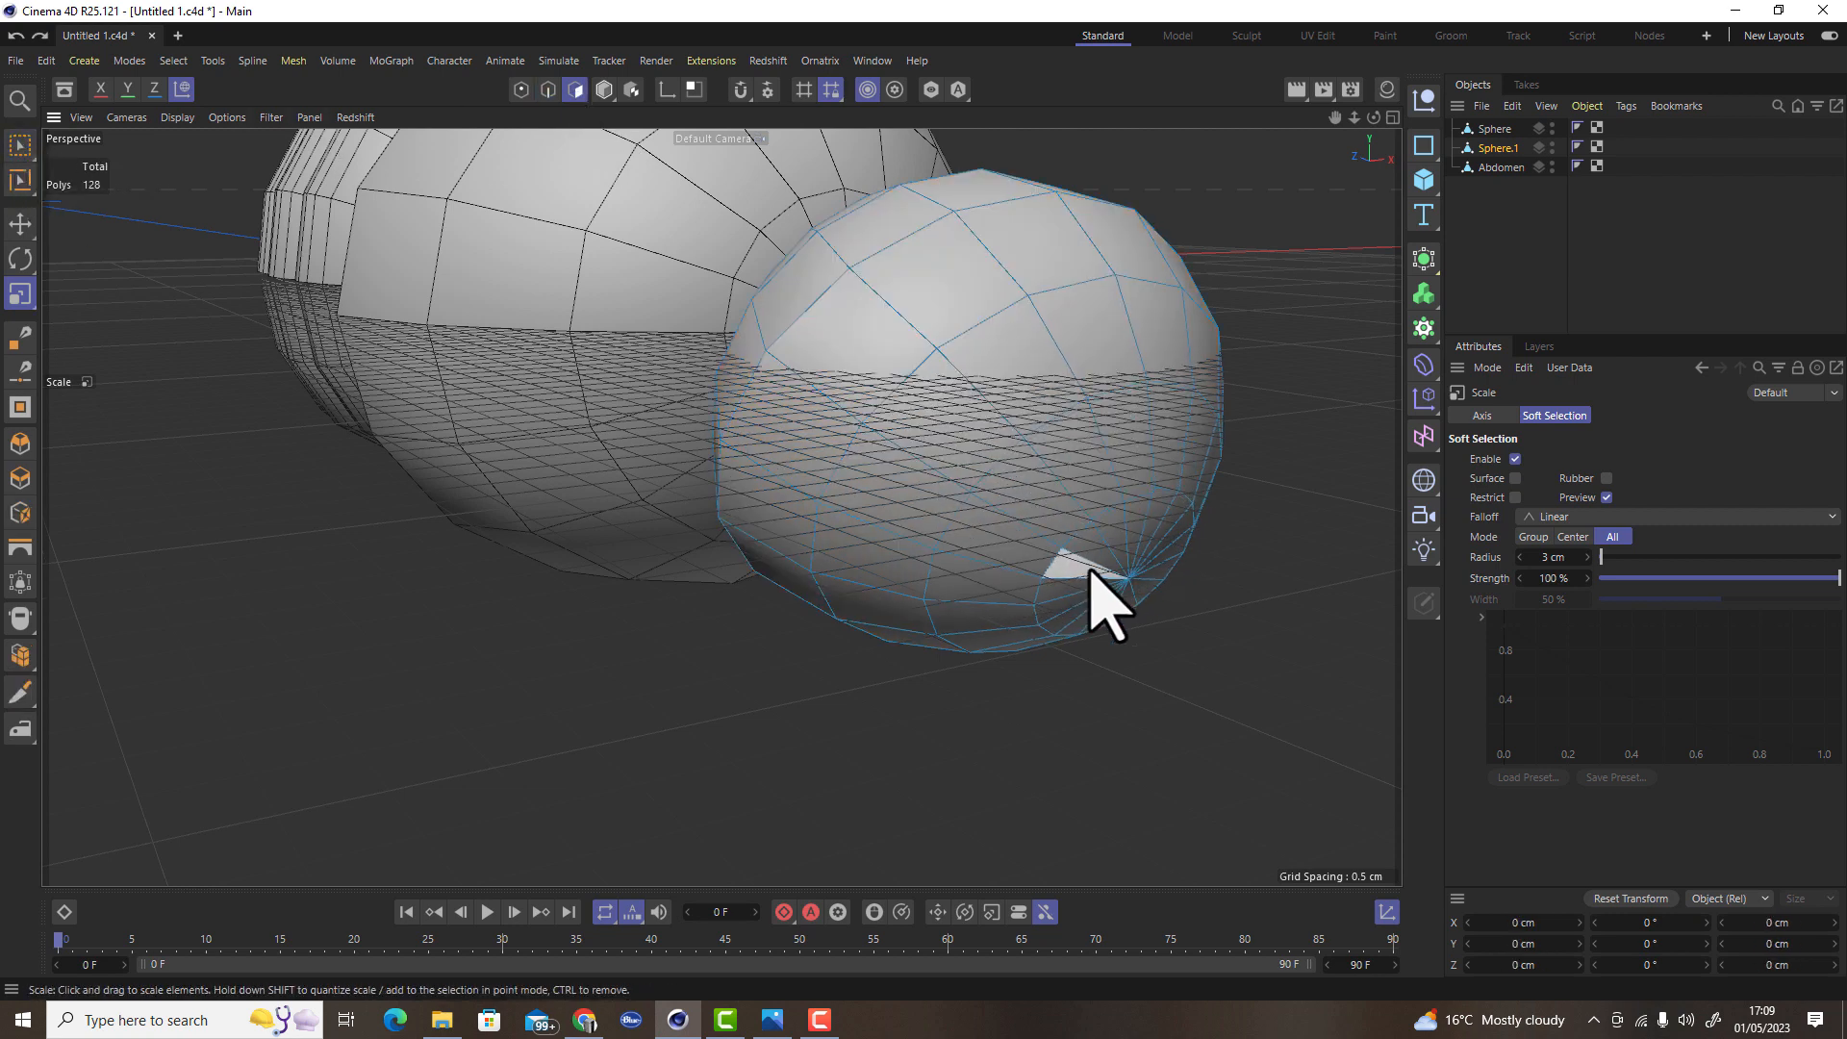
Select the 16 polygons around the small sphere's front pole and pull them out to about -5.6 cm on Y
{"action": "left_click", "coordinate": [21, 146]}
{"action": "left_click", "coordinate": [77, 174]}
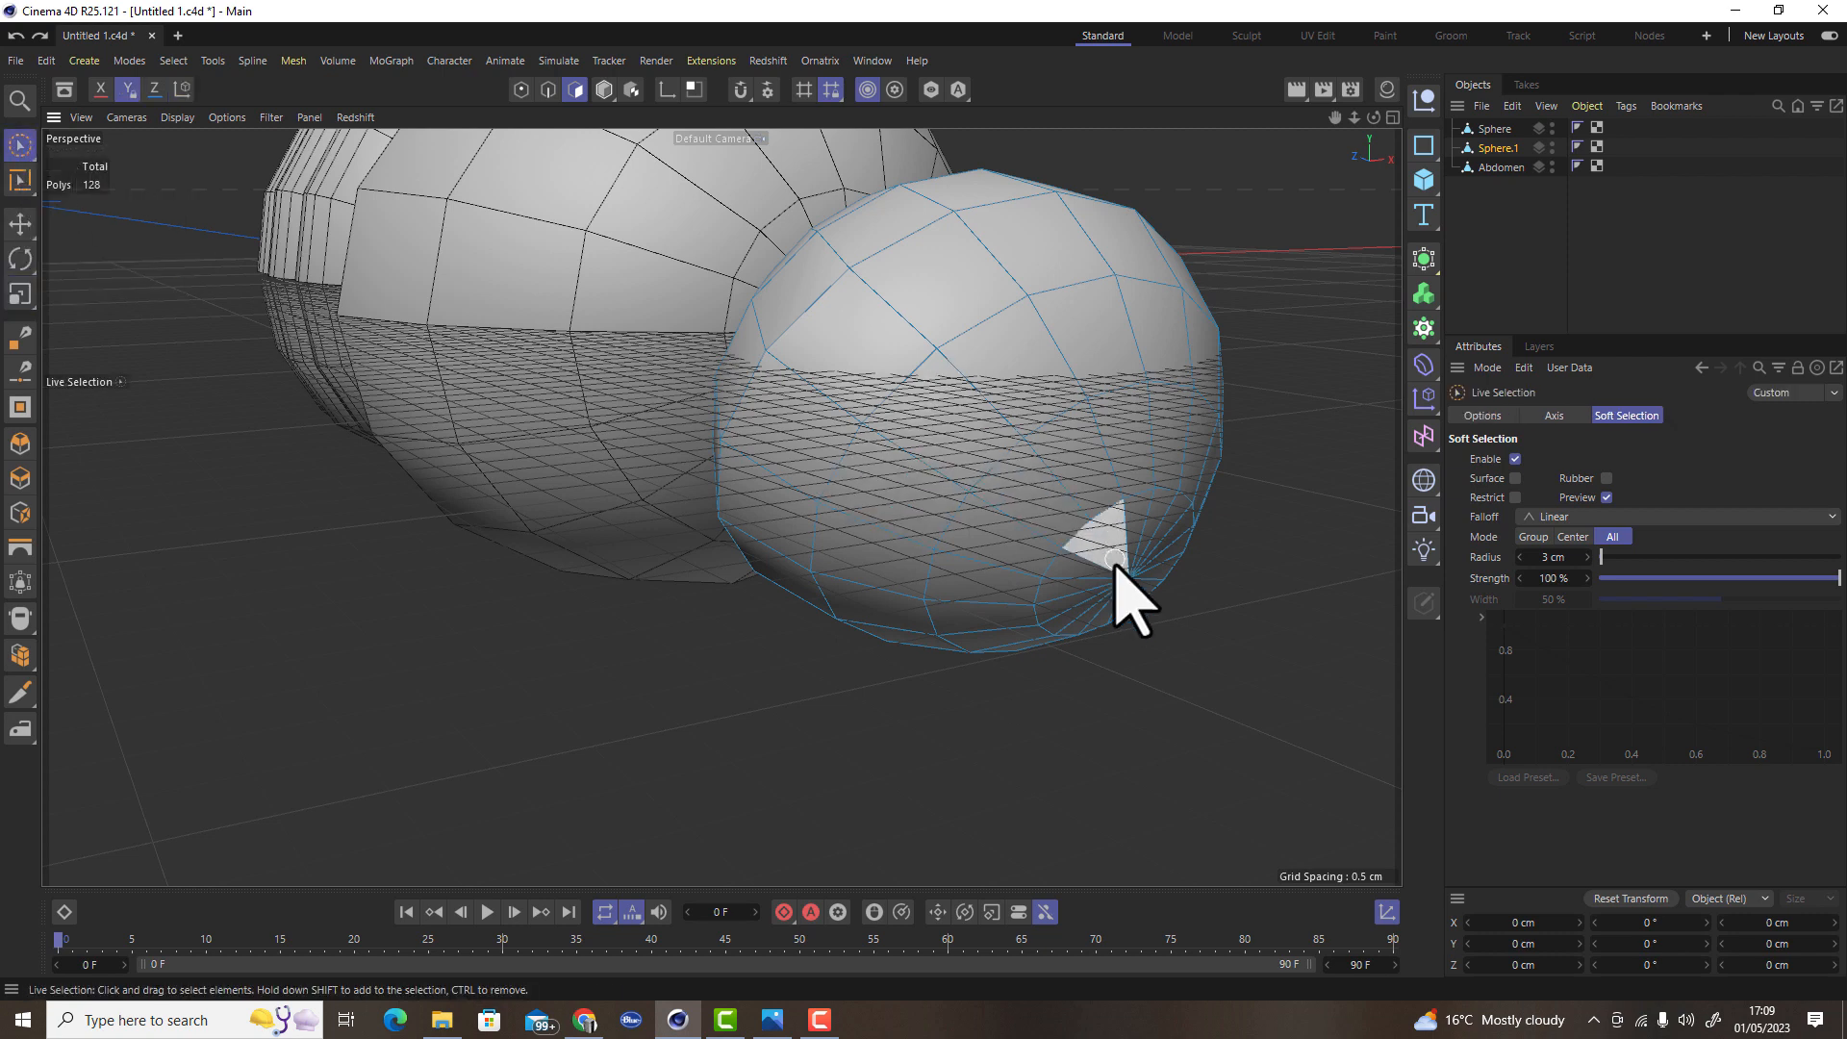
{"action": "left_click_drag", "start_coordinate": [1143, 558], "coordinate": [1133, 612]}
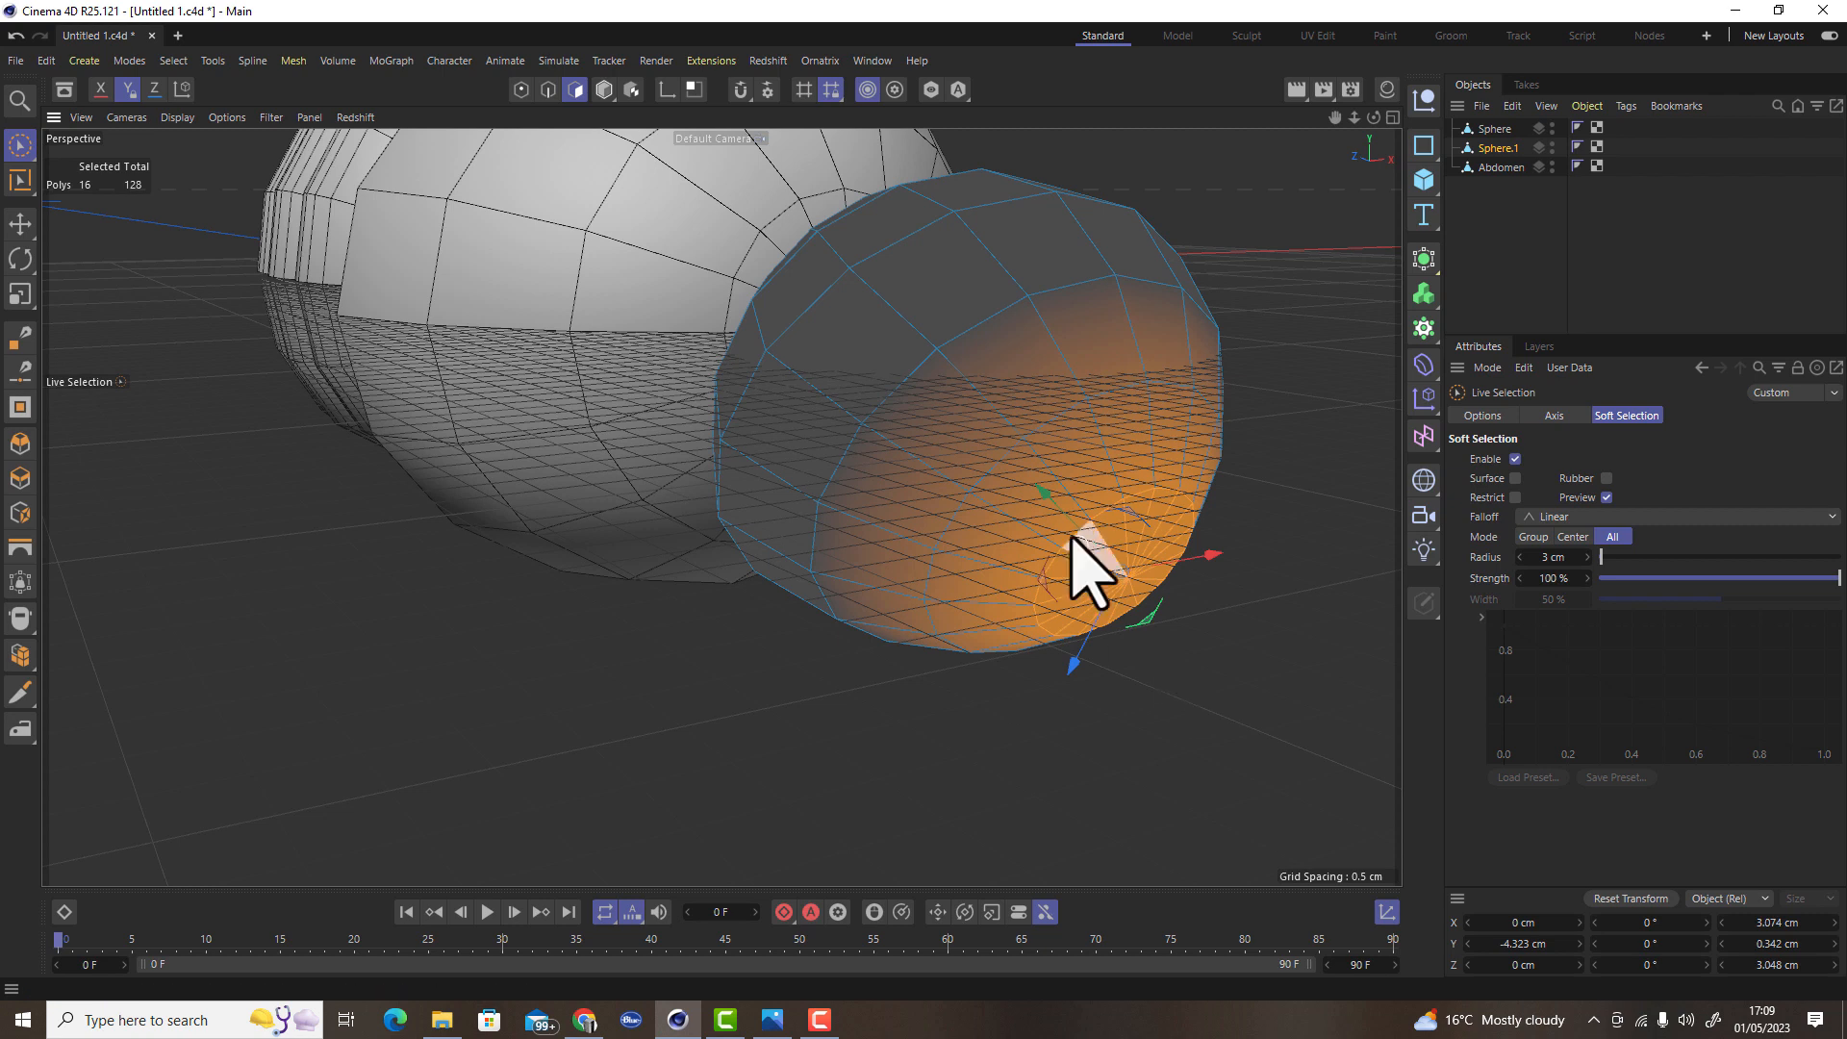
{"action": "mouse_move", "coordinate": [1053, 493]}
{"action": "left_mouse_down"}
{"action": "mouse_move", "coordinate": [1113, 545]}
{"action": "mouse_move", "coordinate": [1049, 527]}
{"action": "left_mouse_up"}
{"action": "left_click_drag", "start_coordinate": [994, 544], "coordinate": [1039, 608], "text": "alt"}
{"action": "right_click_drag", "start_coordinate": [1160, 604], "coordinate": [1260, 592], "text": "alt"}
{"action": "left_click_drag", "start_coordinate": [1101, 545], "coordinate": [894, 549], "text": "alt"}
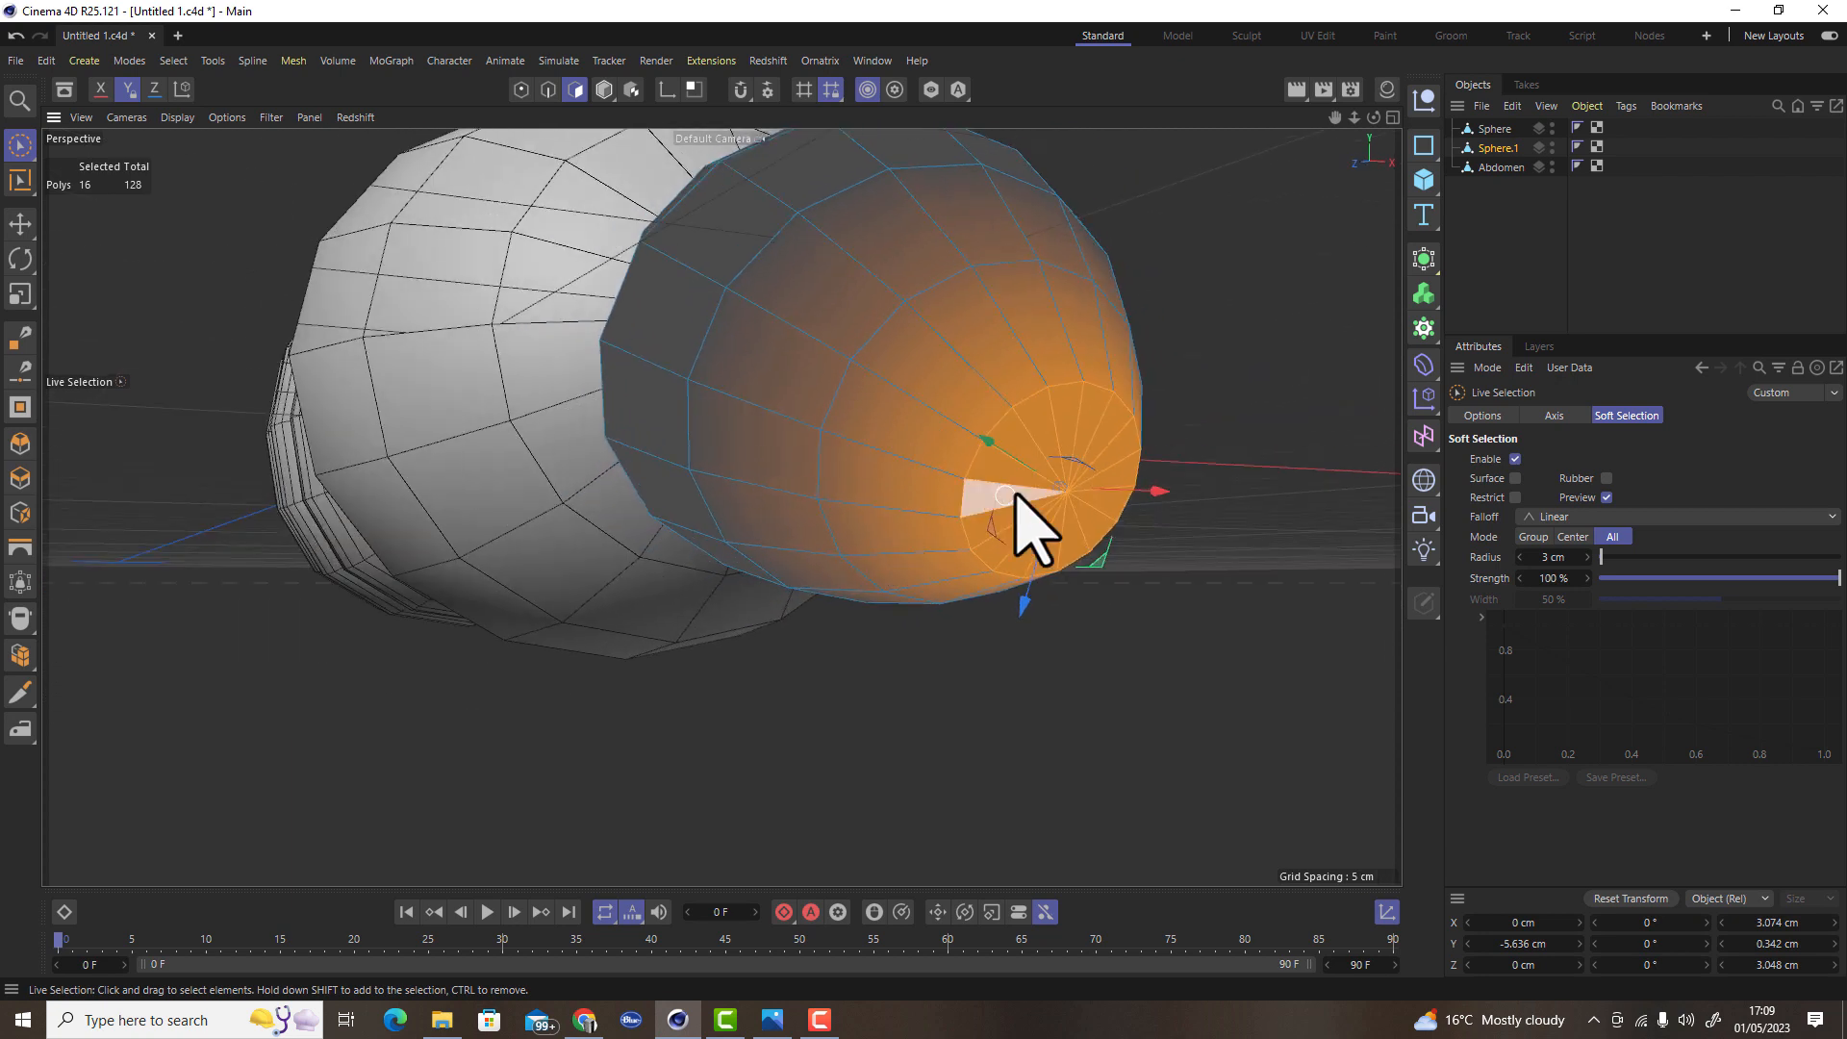
Add two concentric loop cuts to the selected polygons around the small sphere's front pole, the inner one at about 40.3% offset
{"action": "right_click", "coordinate": [1208, 399]}
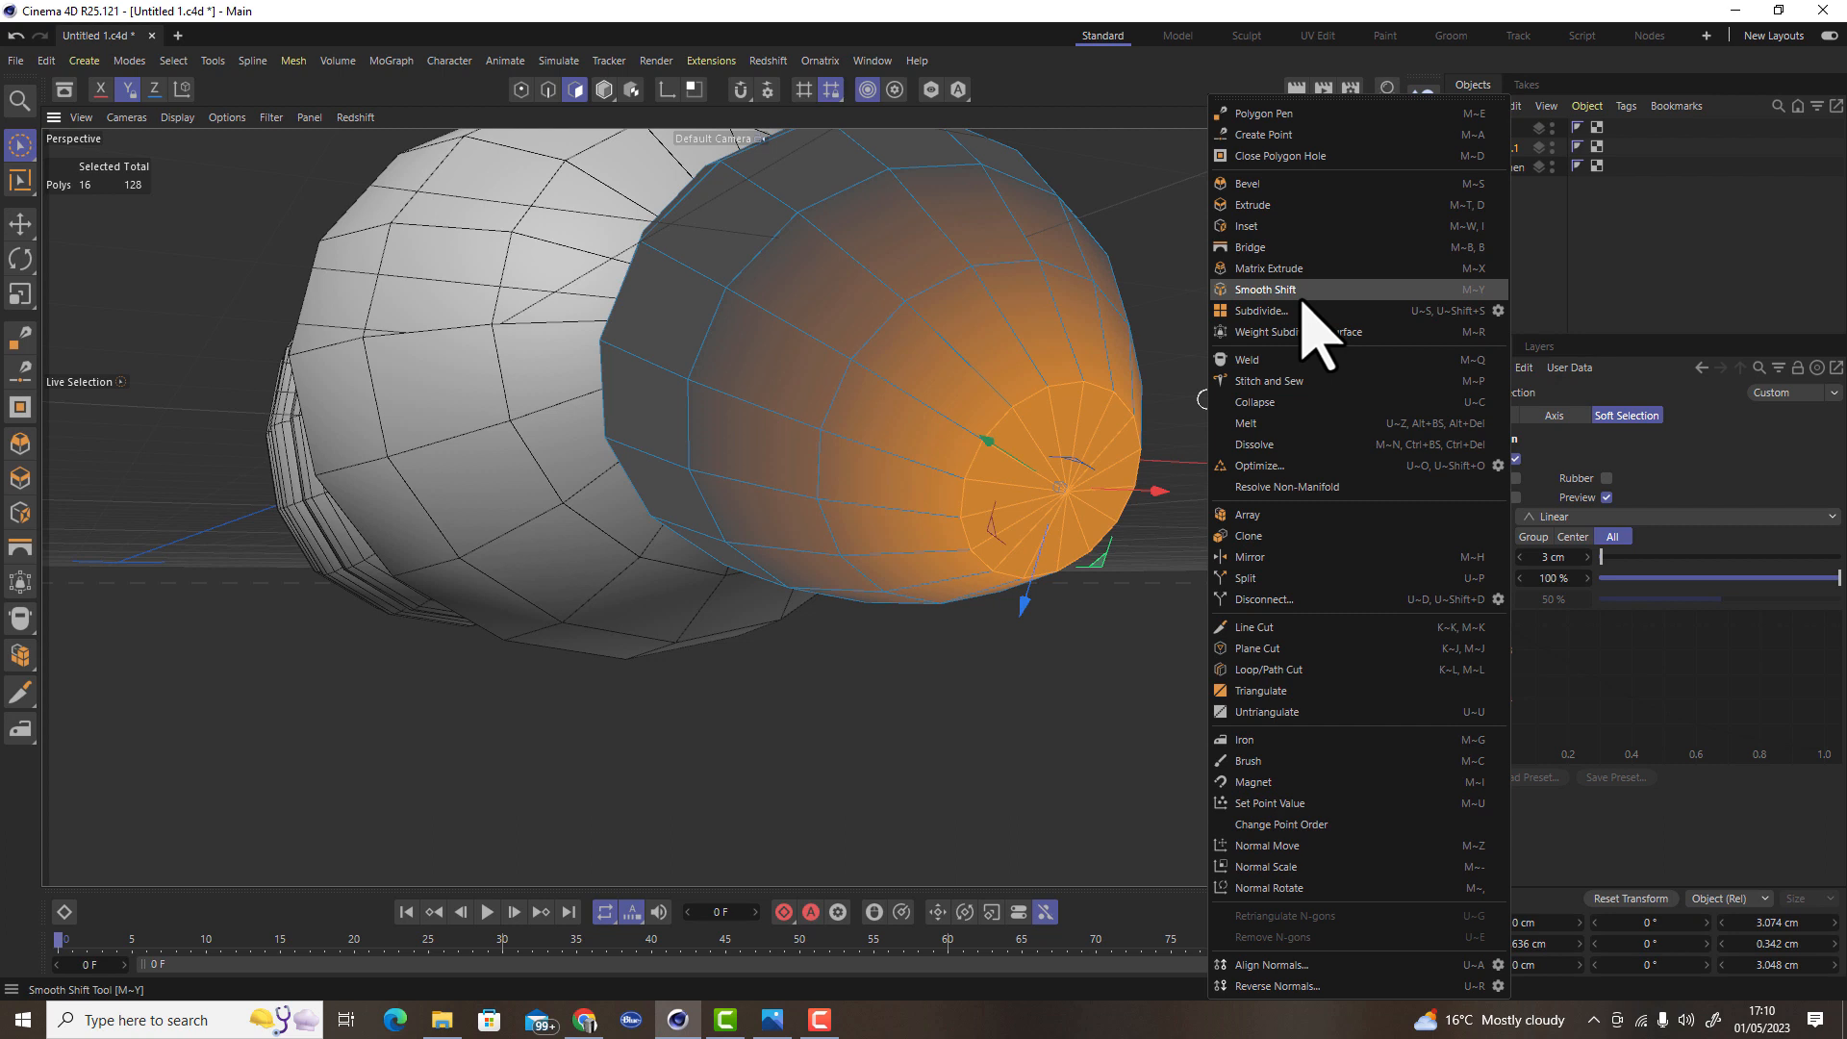
{"action": "left_click", "coordinate": [1272, 670]}
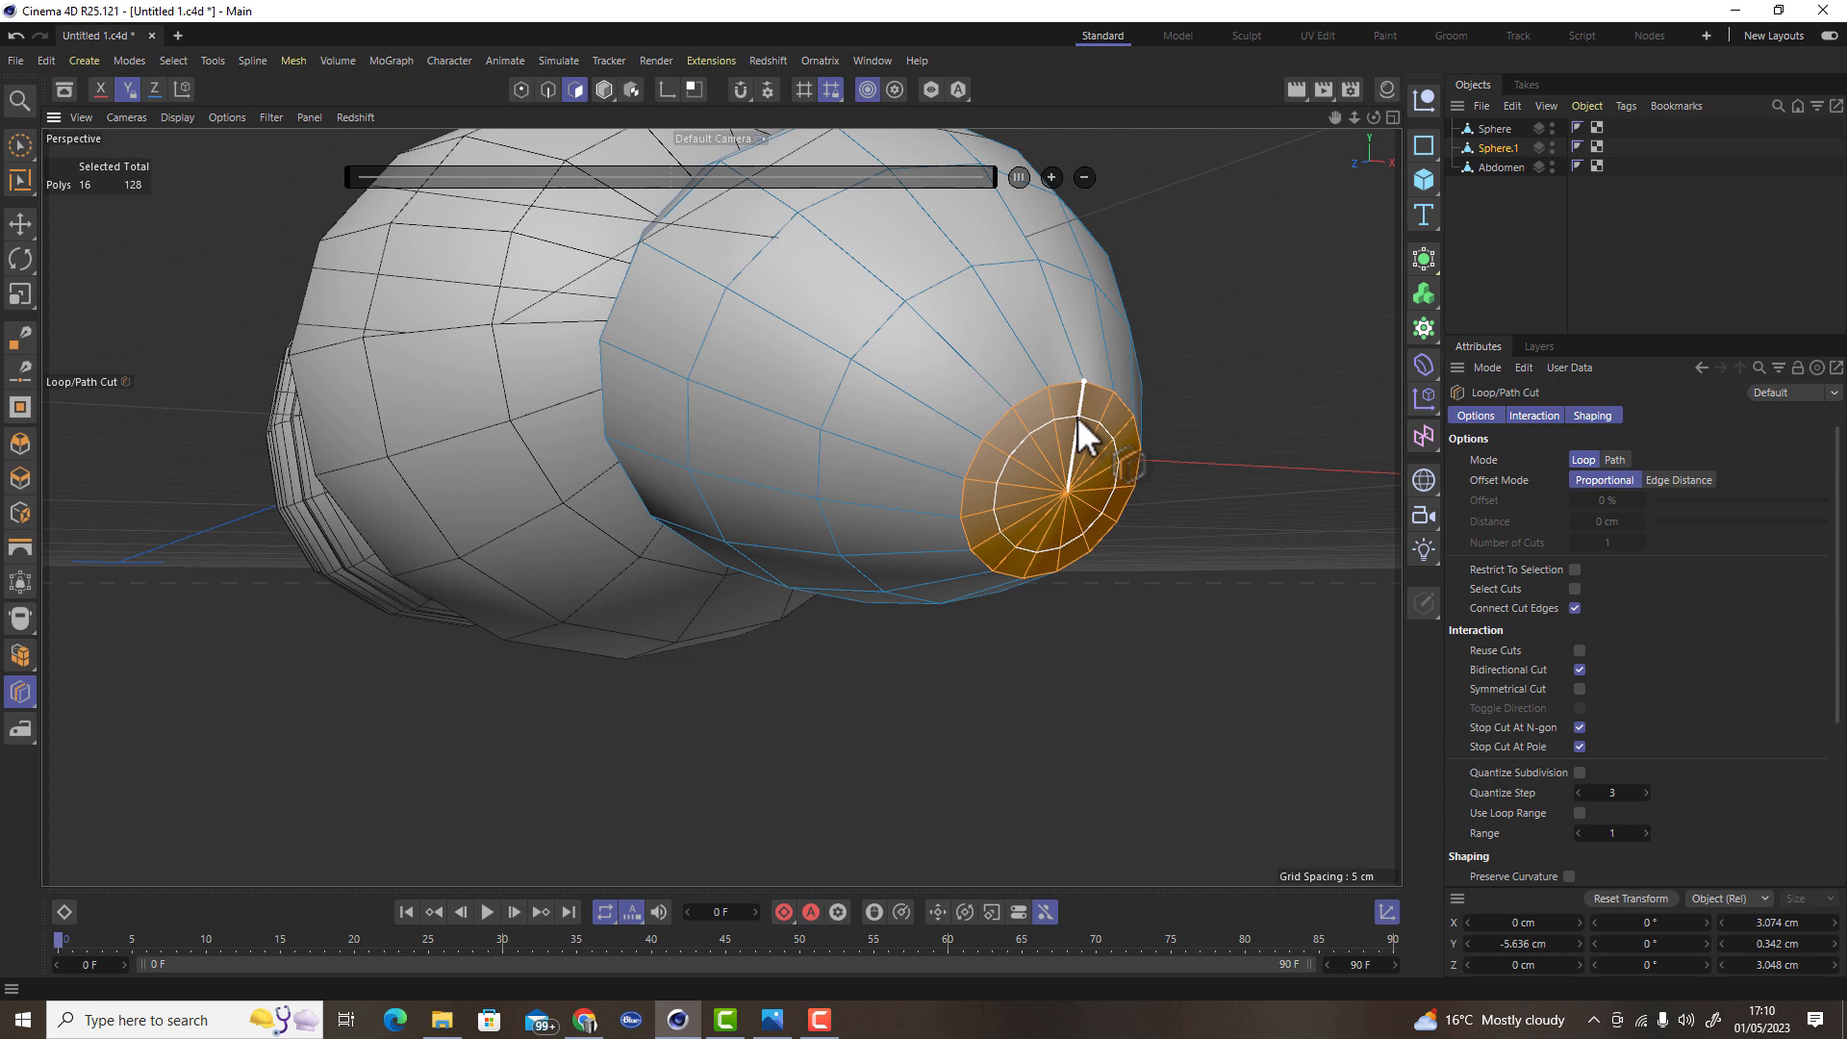
{"action": "left_click", "coordinate": [1077, 417]}
{"action": "left_click", "coordinate": [1083, 449]}
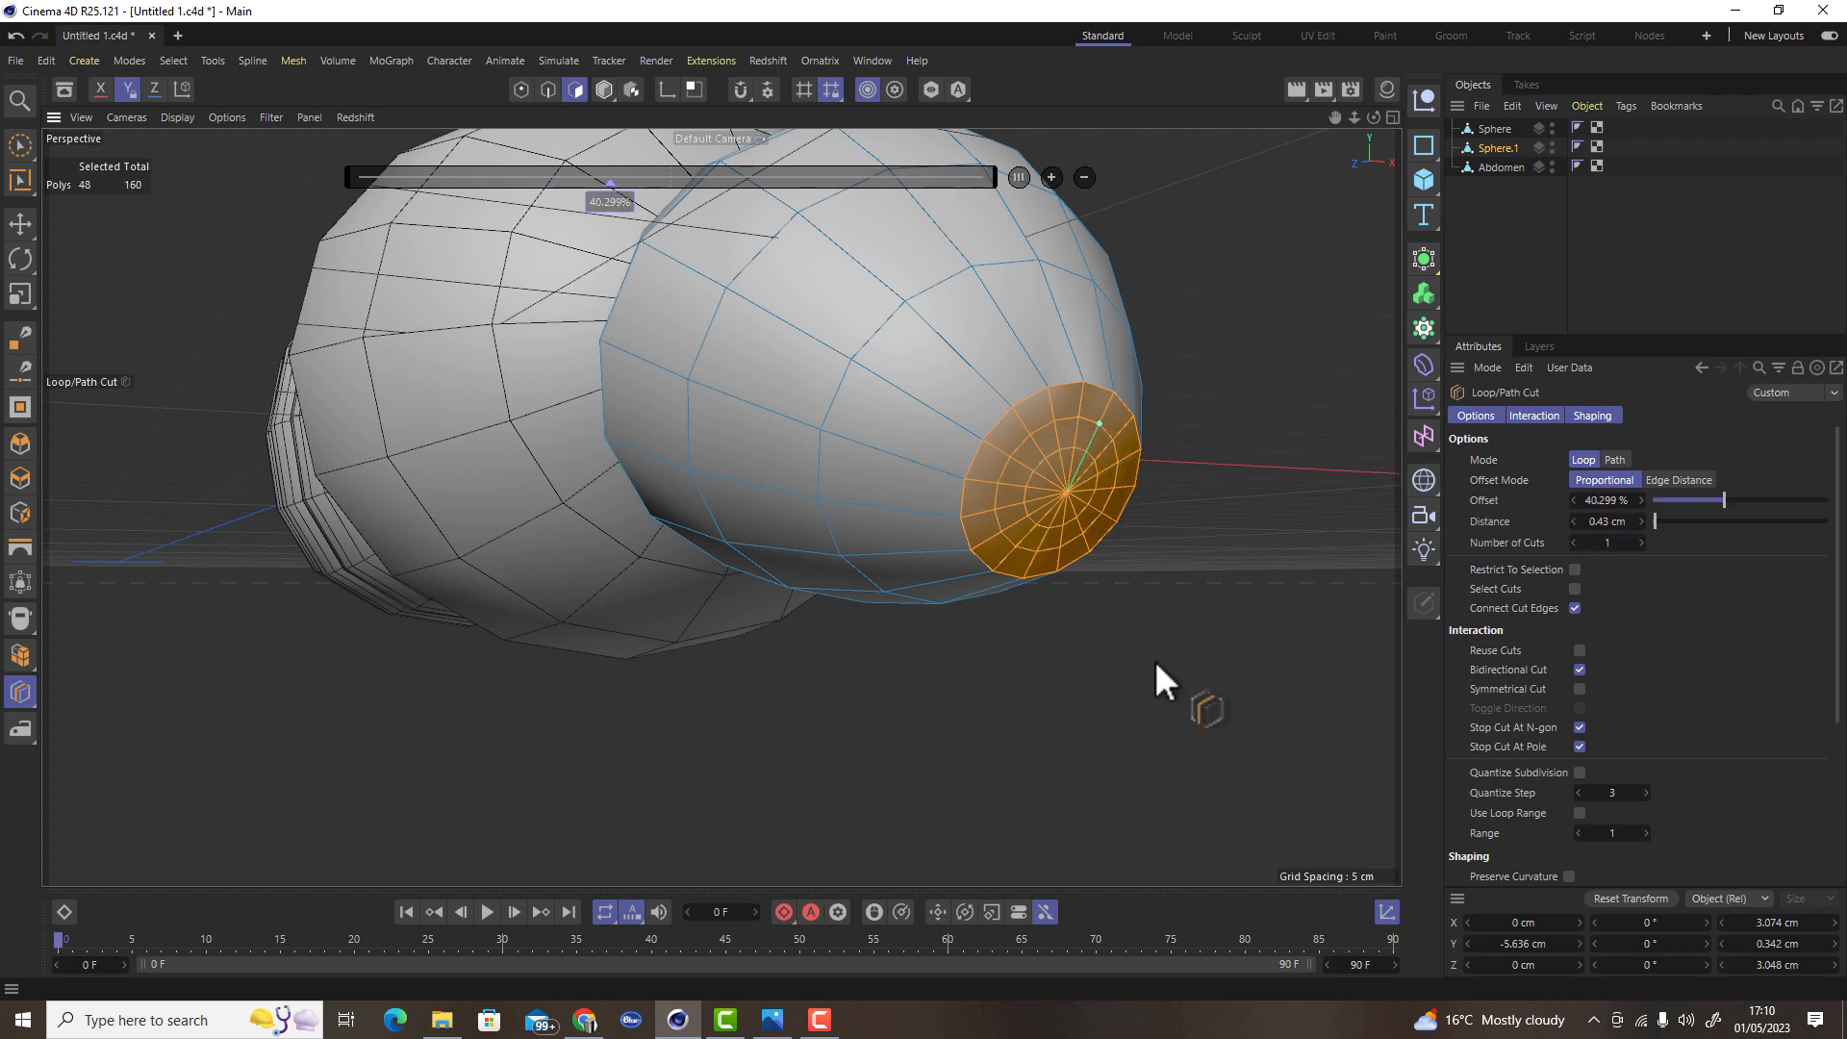
Reduce the selection to the innermost 16 polygons at the head's tip and pull them out to about -6.9 cm on Y
{"action": "right_click", "coordinate": [426, 275]}
{"action": "key", "text": "ctrl+z"}
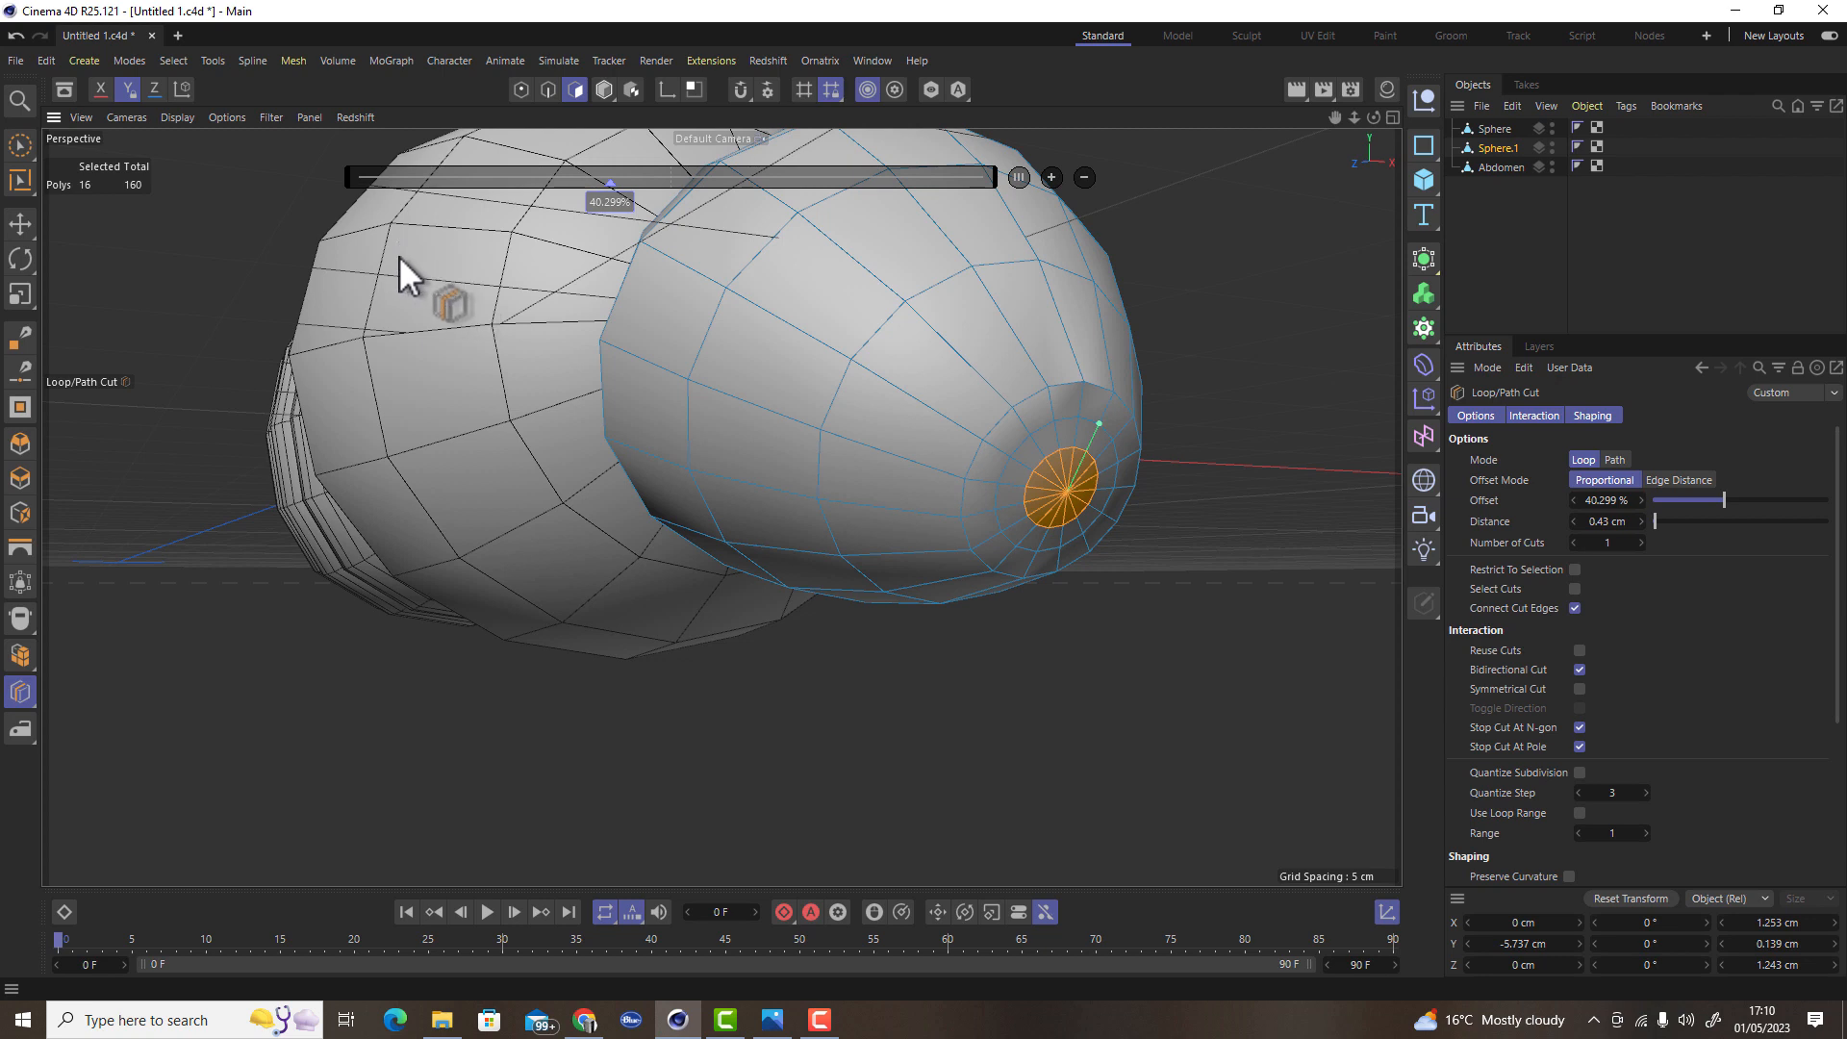
{"action": "key", "text": "w"}
{"action": "key", "text": "w"}
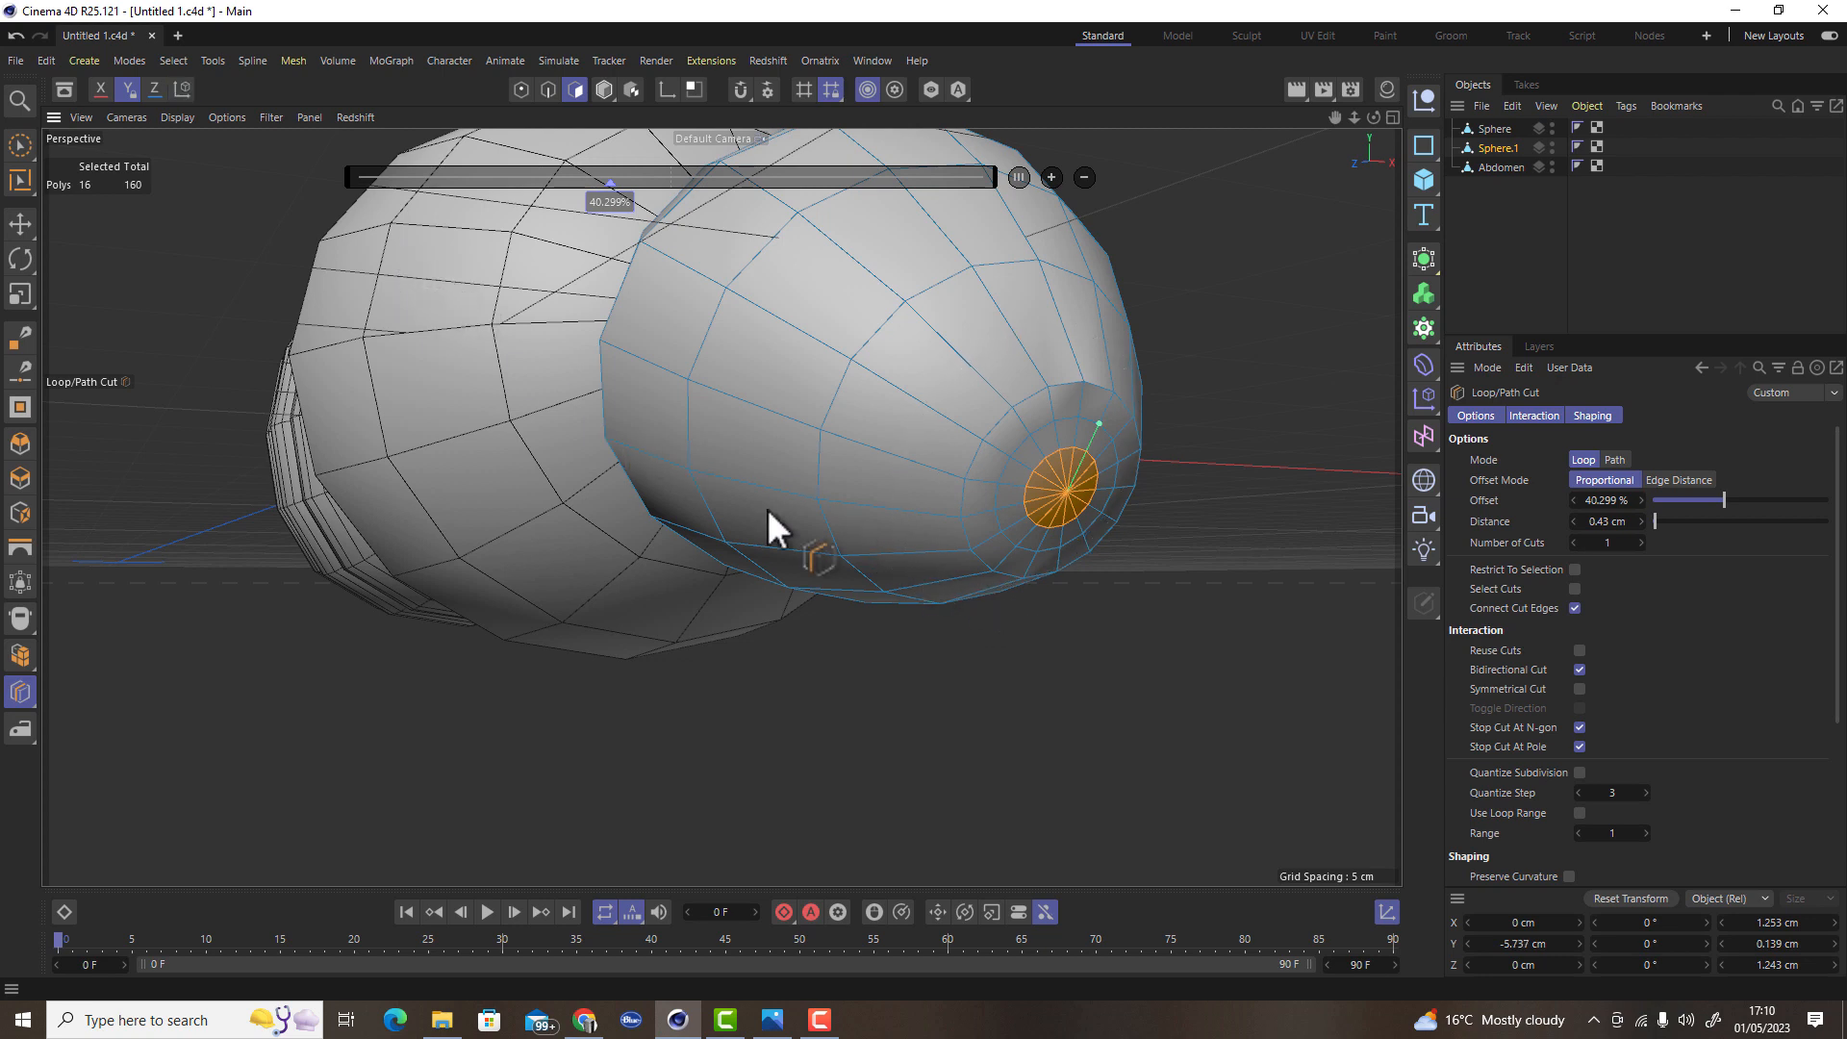
{"action": "left_click", "coordinate": [20, 225]}
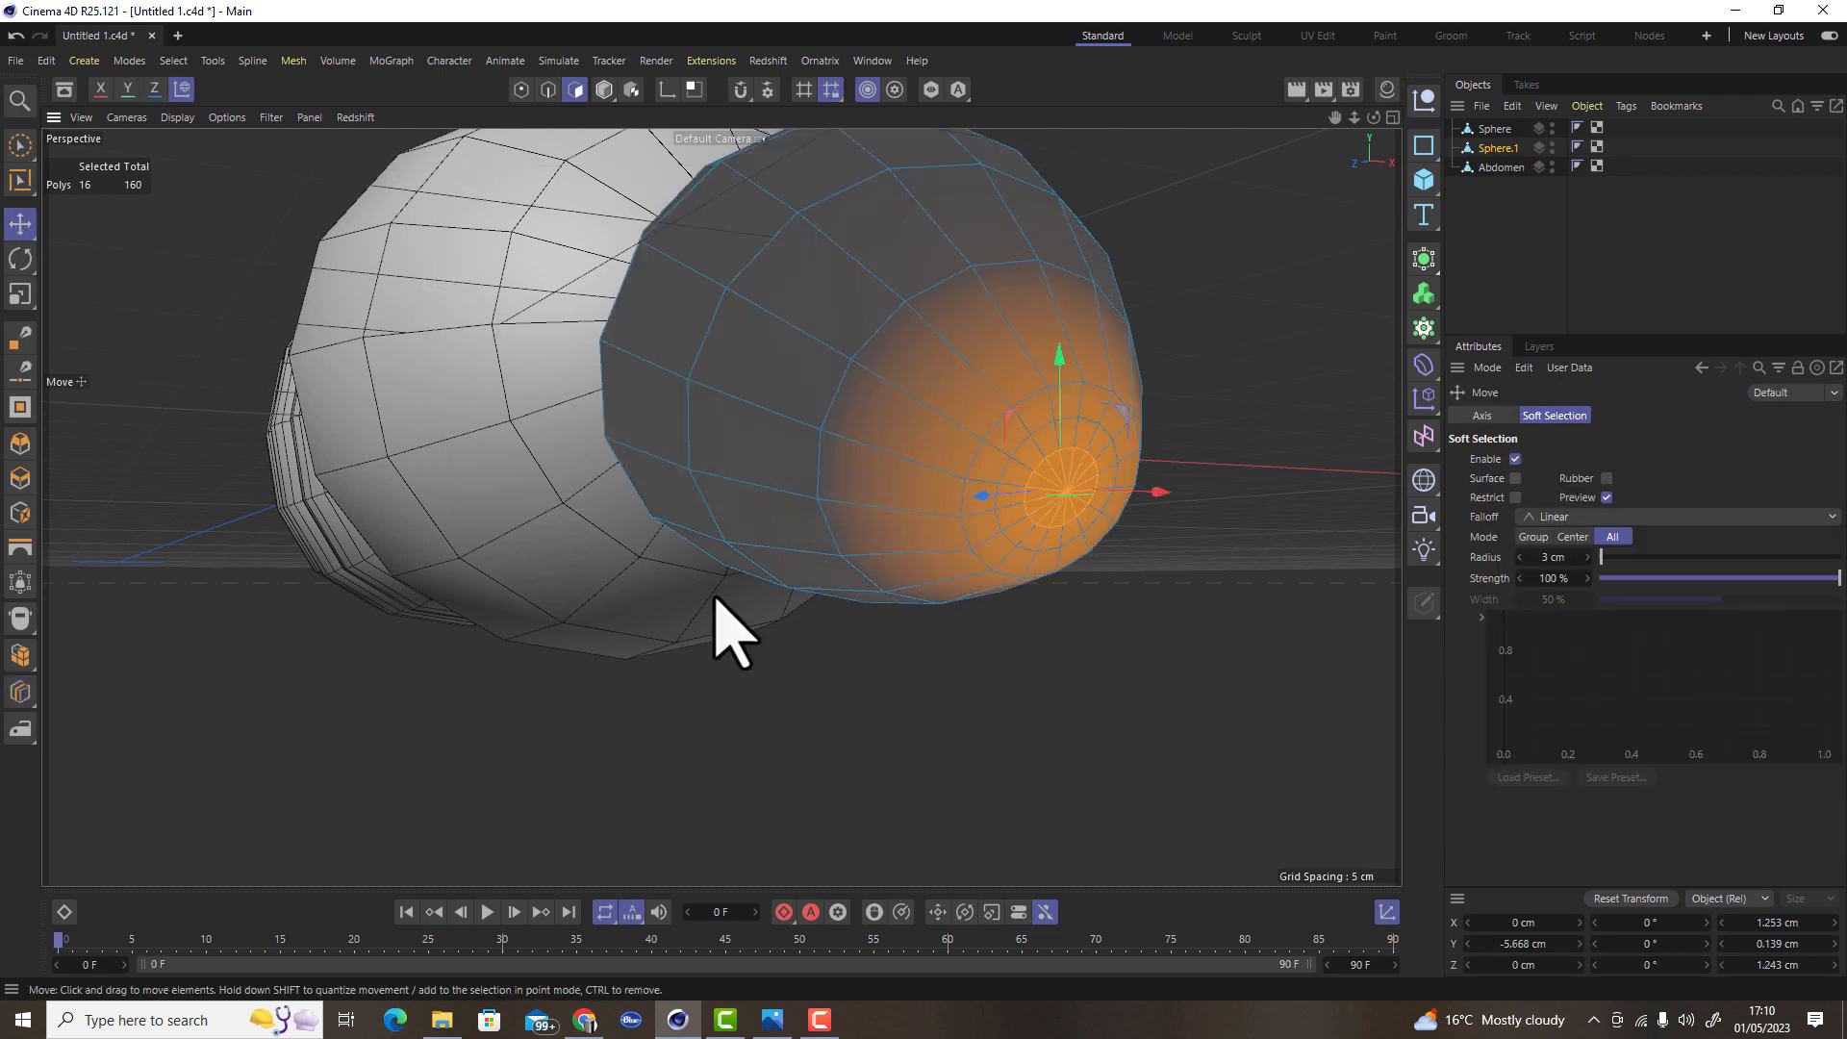
{"action": "left_click_drag", "start_coordinate": [1240, 745], "coordinate": [1052, 433], "text": "alt"}
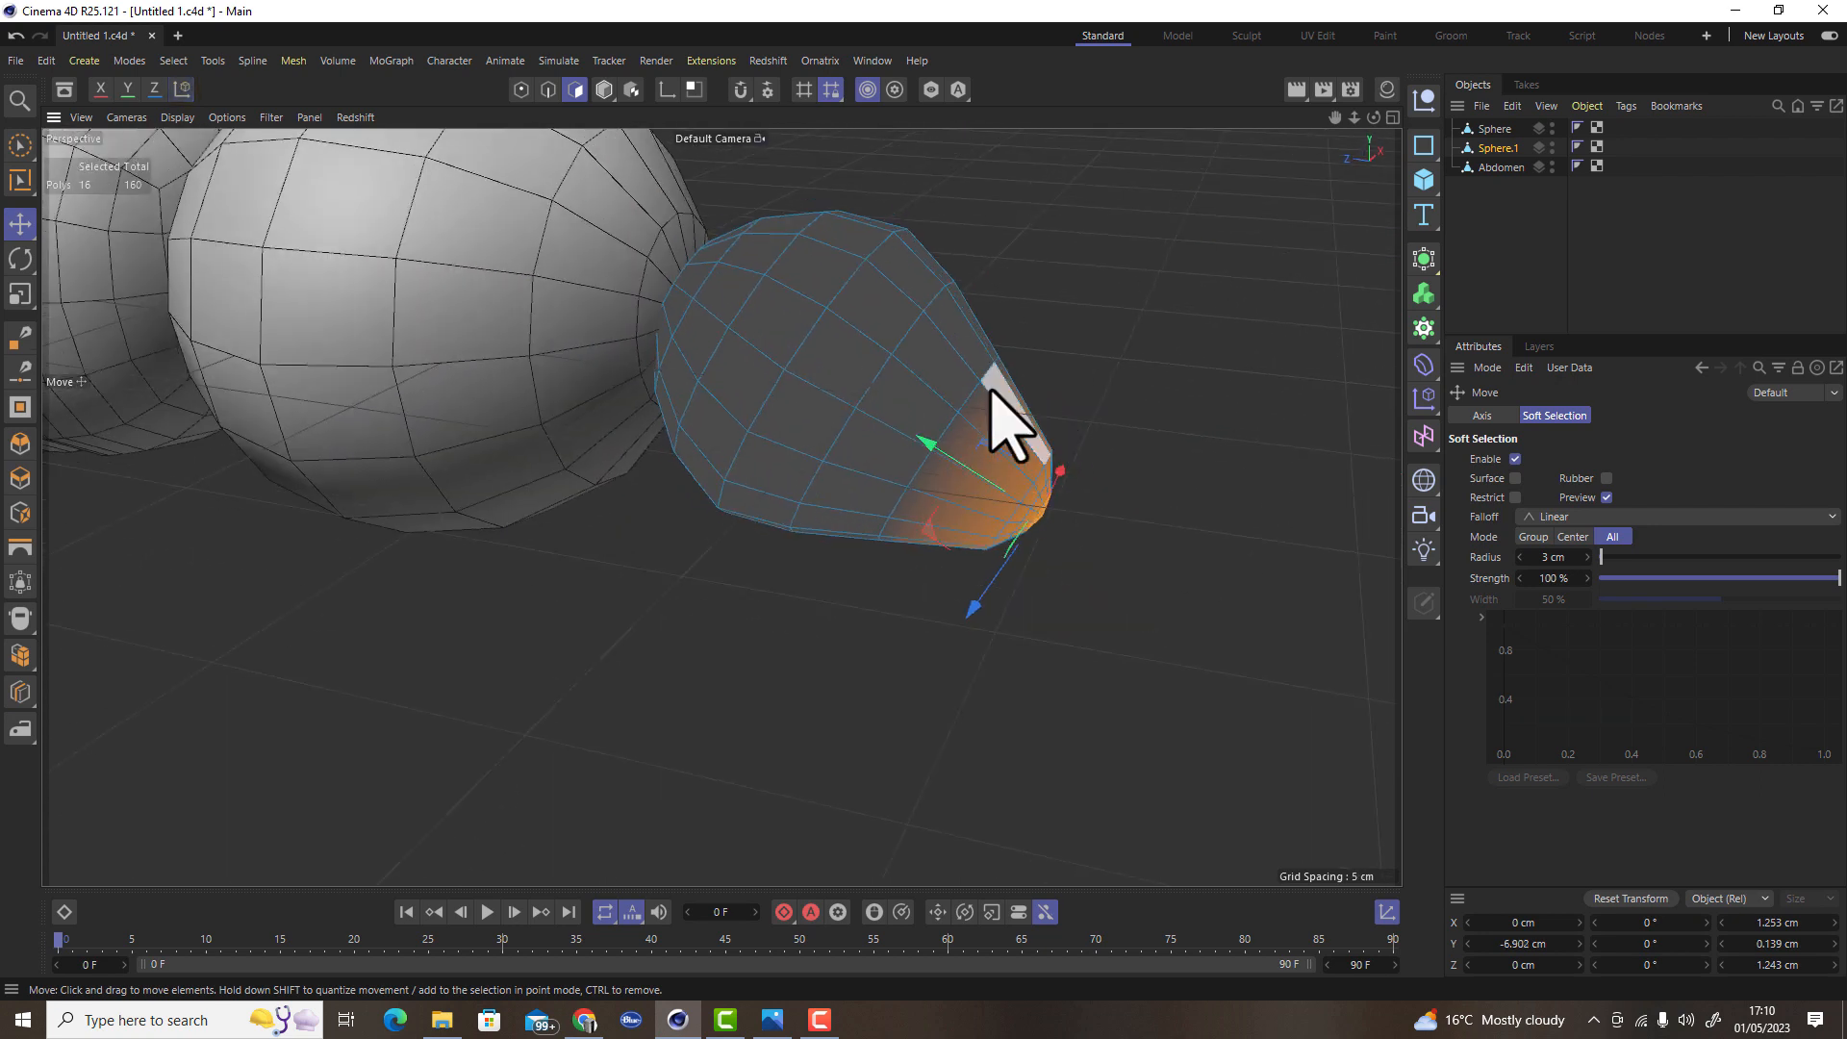
Select a block of six adjacent polygons on the side of the head where an eye belongs
{"action": "key", "text": "w"}
{"action": "left_click", "coordinate": [827, 370]}
{"action": "left_click", "coordinate": [769, 347], "text": "shift"}
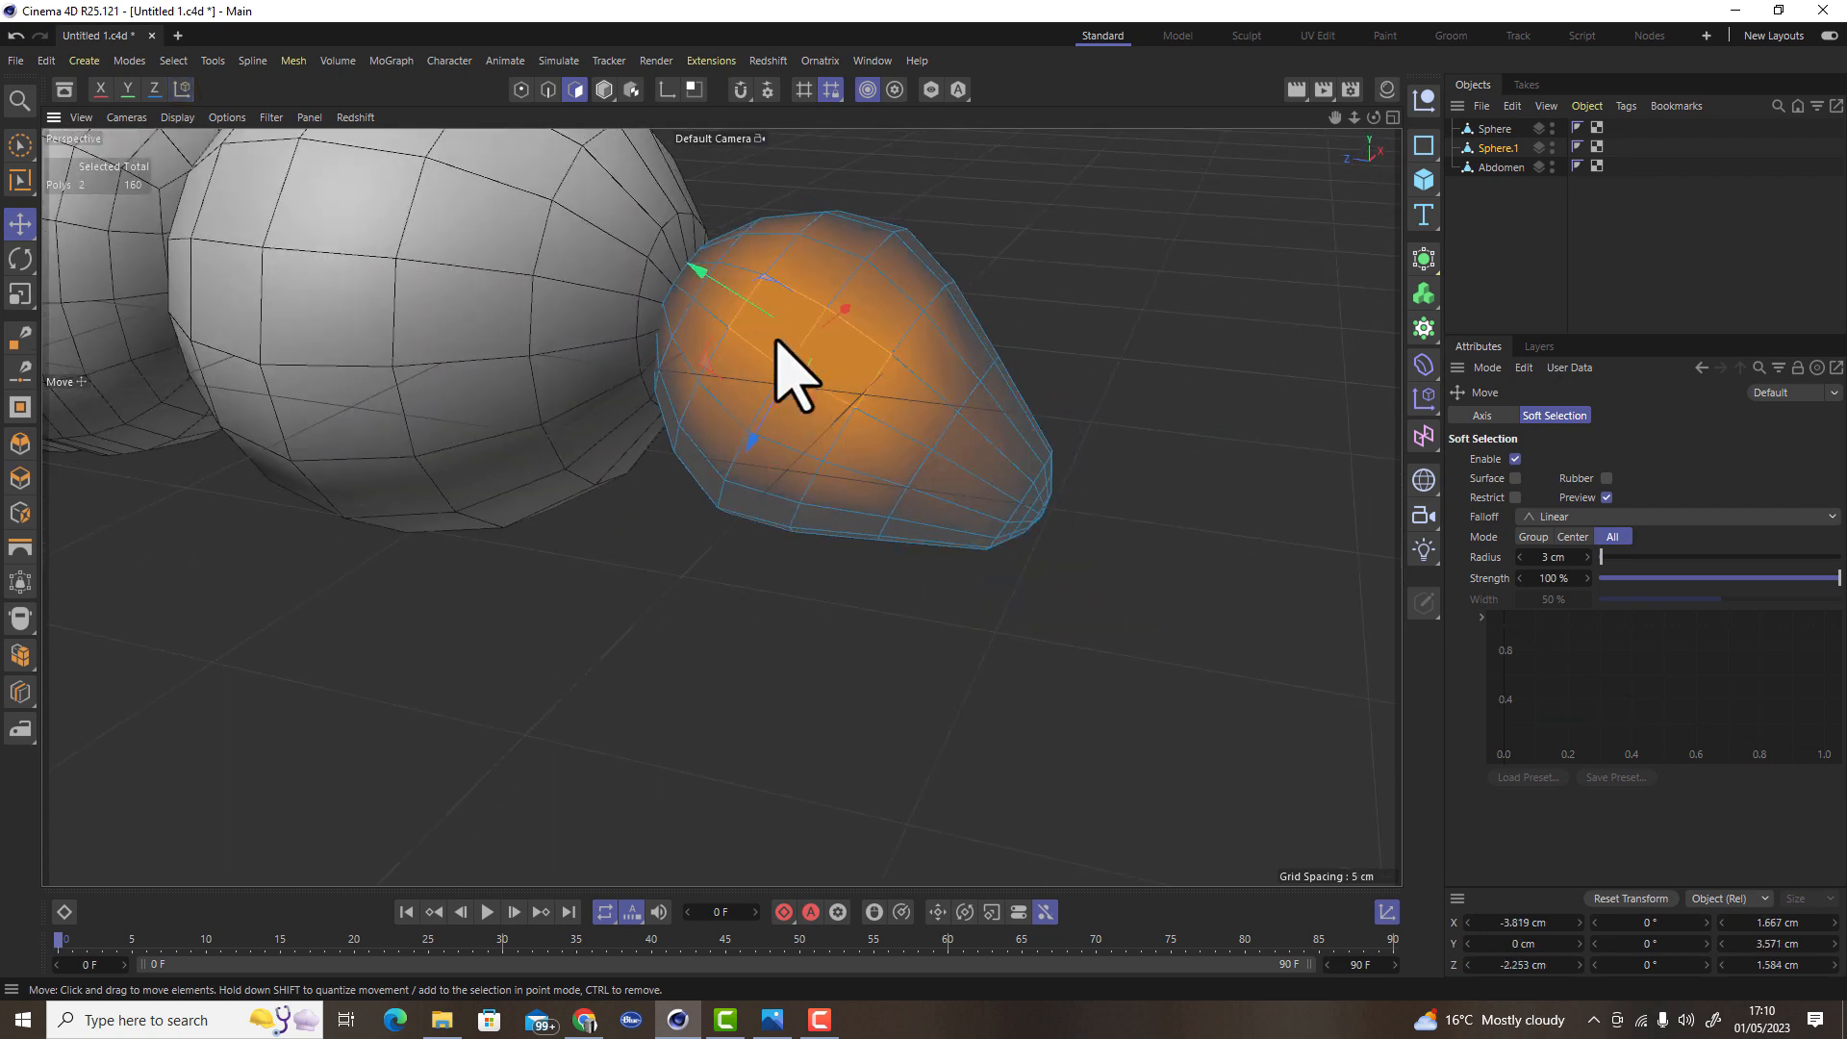
{"action": "left_click", "coordinate": [756, 373], "text": "shift"}
{"action": "left_click", "coordinate": [824, 418], "text": "shift"}
{"action": "left_click", "coordinate": [904, 409], "text": "shift"}
{"action": "left_click", "coordinate": [878, 440], "text": "shift"}
{"action": "left_click_drag", "start_coordinate": [968, 457], "coordinate": [962, 519], "text": "alt"}
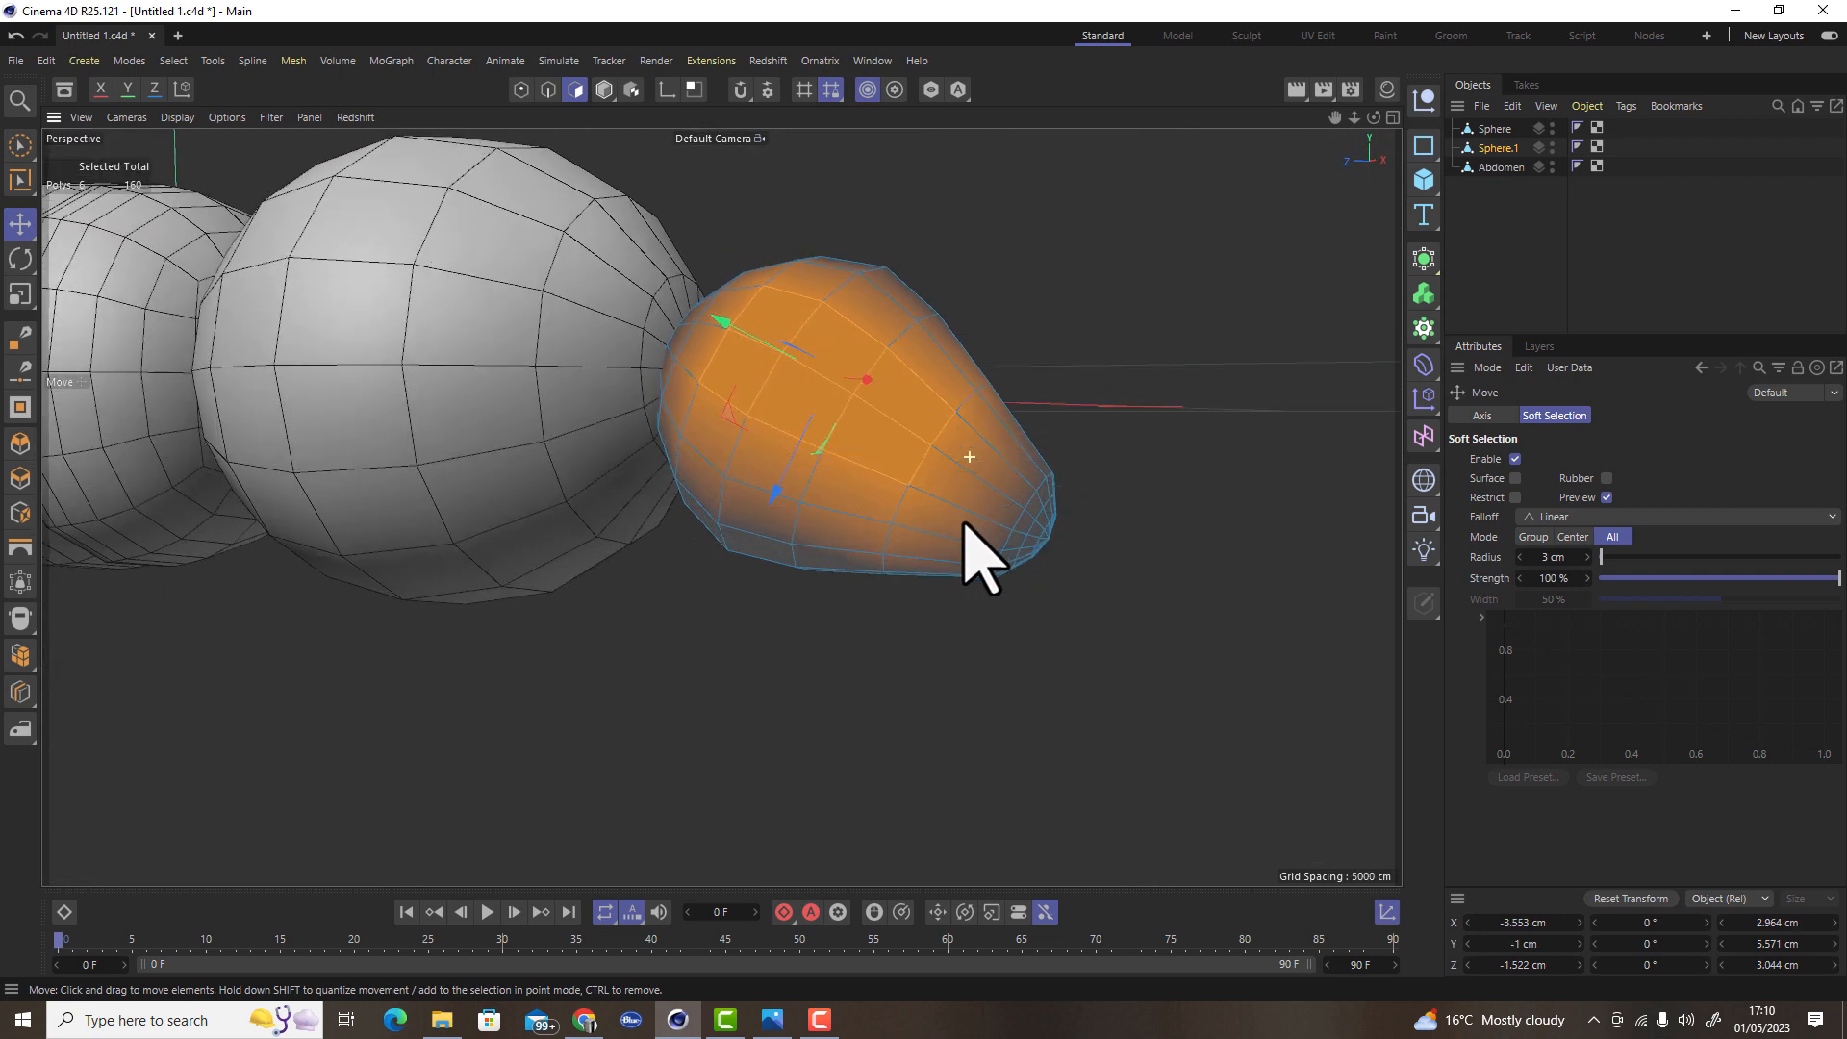
Turn off soft selection and smooth the six selected polygons with the Iron tool at about 56.8% strength
{"action": "key", "text": "s"}
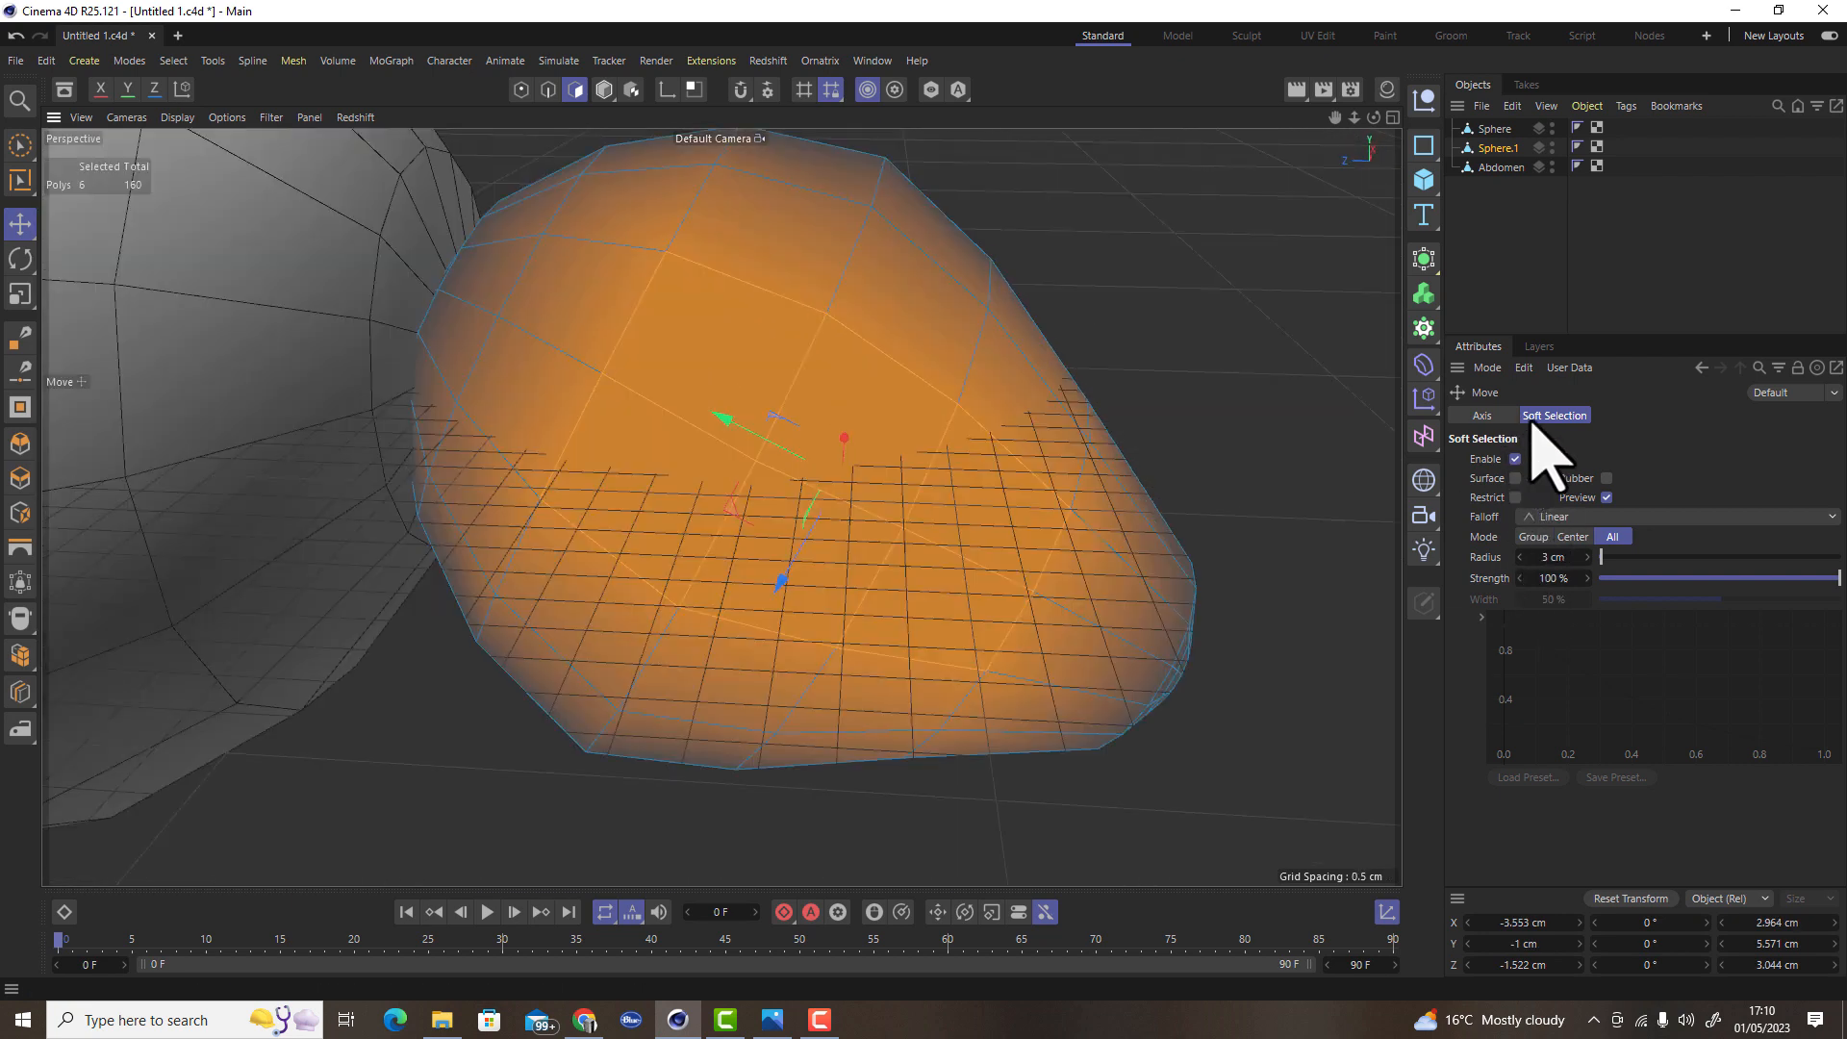
{"action": "left_click", "coordinate": [1515, 458]}
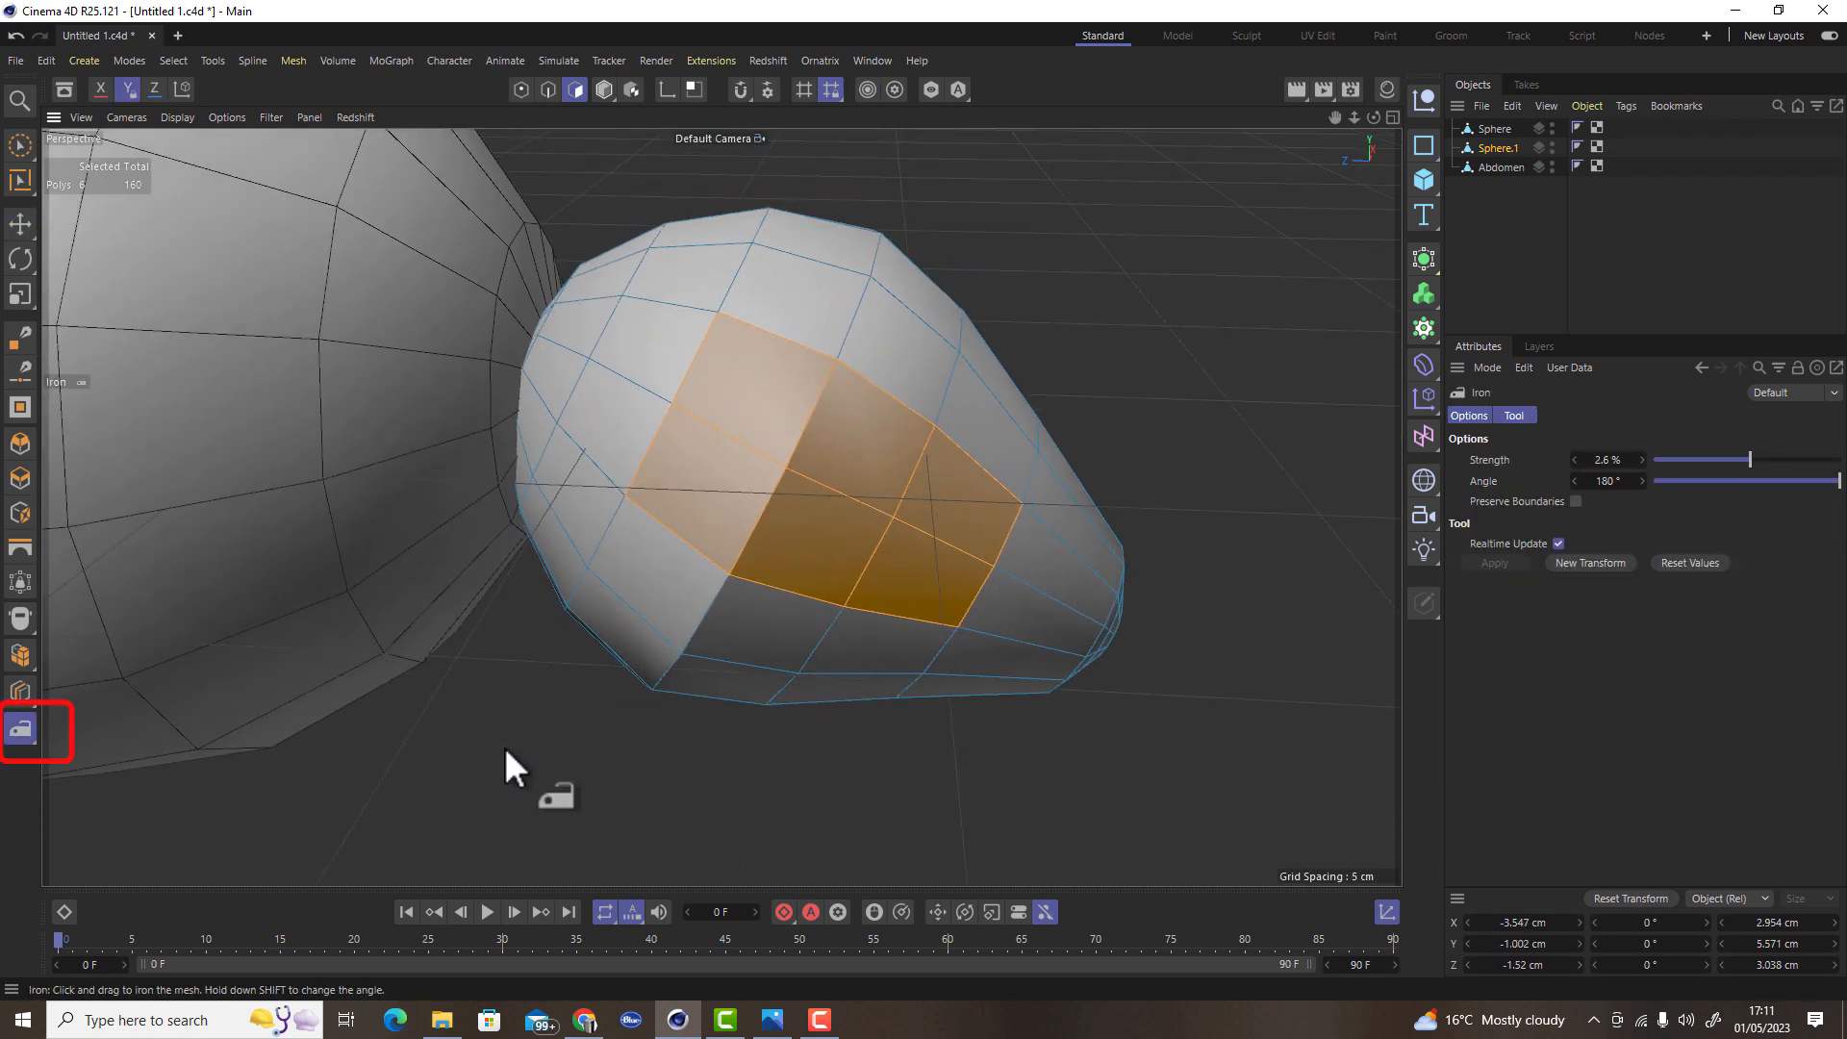
{"action": "left_click_drag", "start_coordinate": [506, 750], "coordinate": [764, 783]}
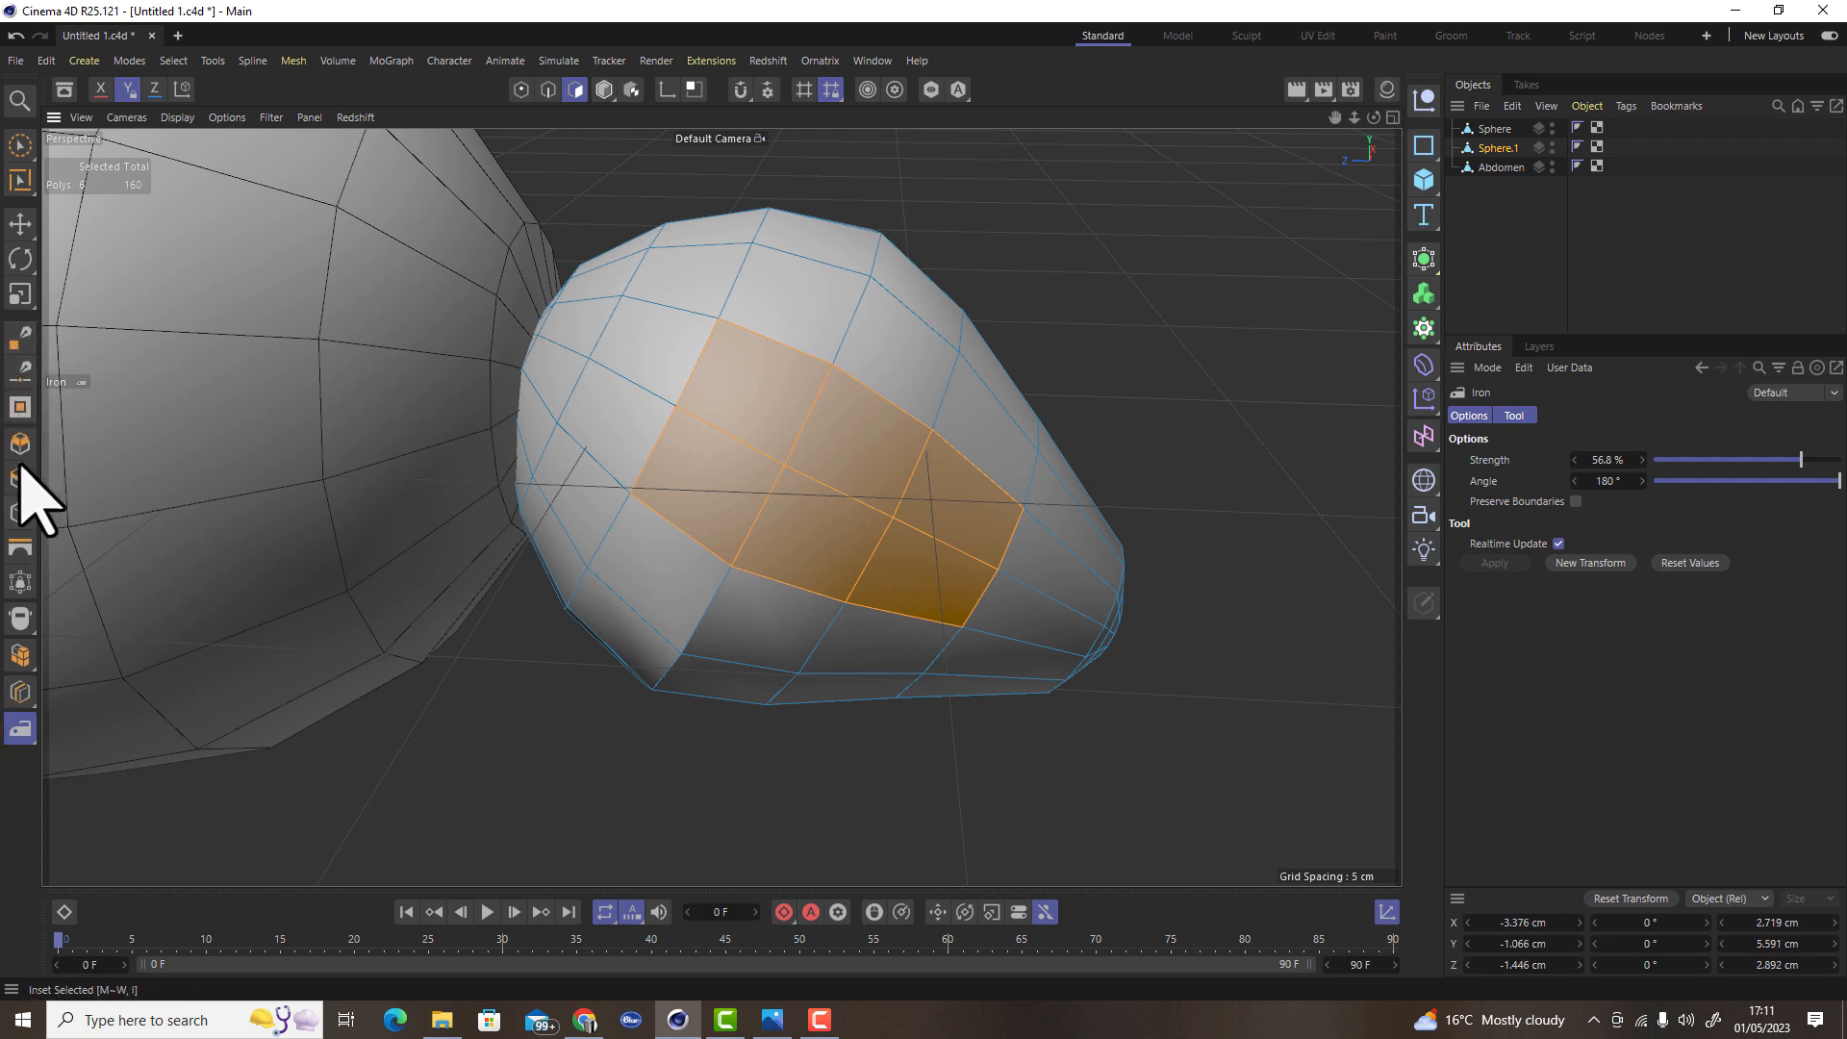
Shift the corner points of the six-polygon patch with the Polygon Pen to round its outline into an oval eye shape
{"action": "left_click", "coordinate": [20, 341]}
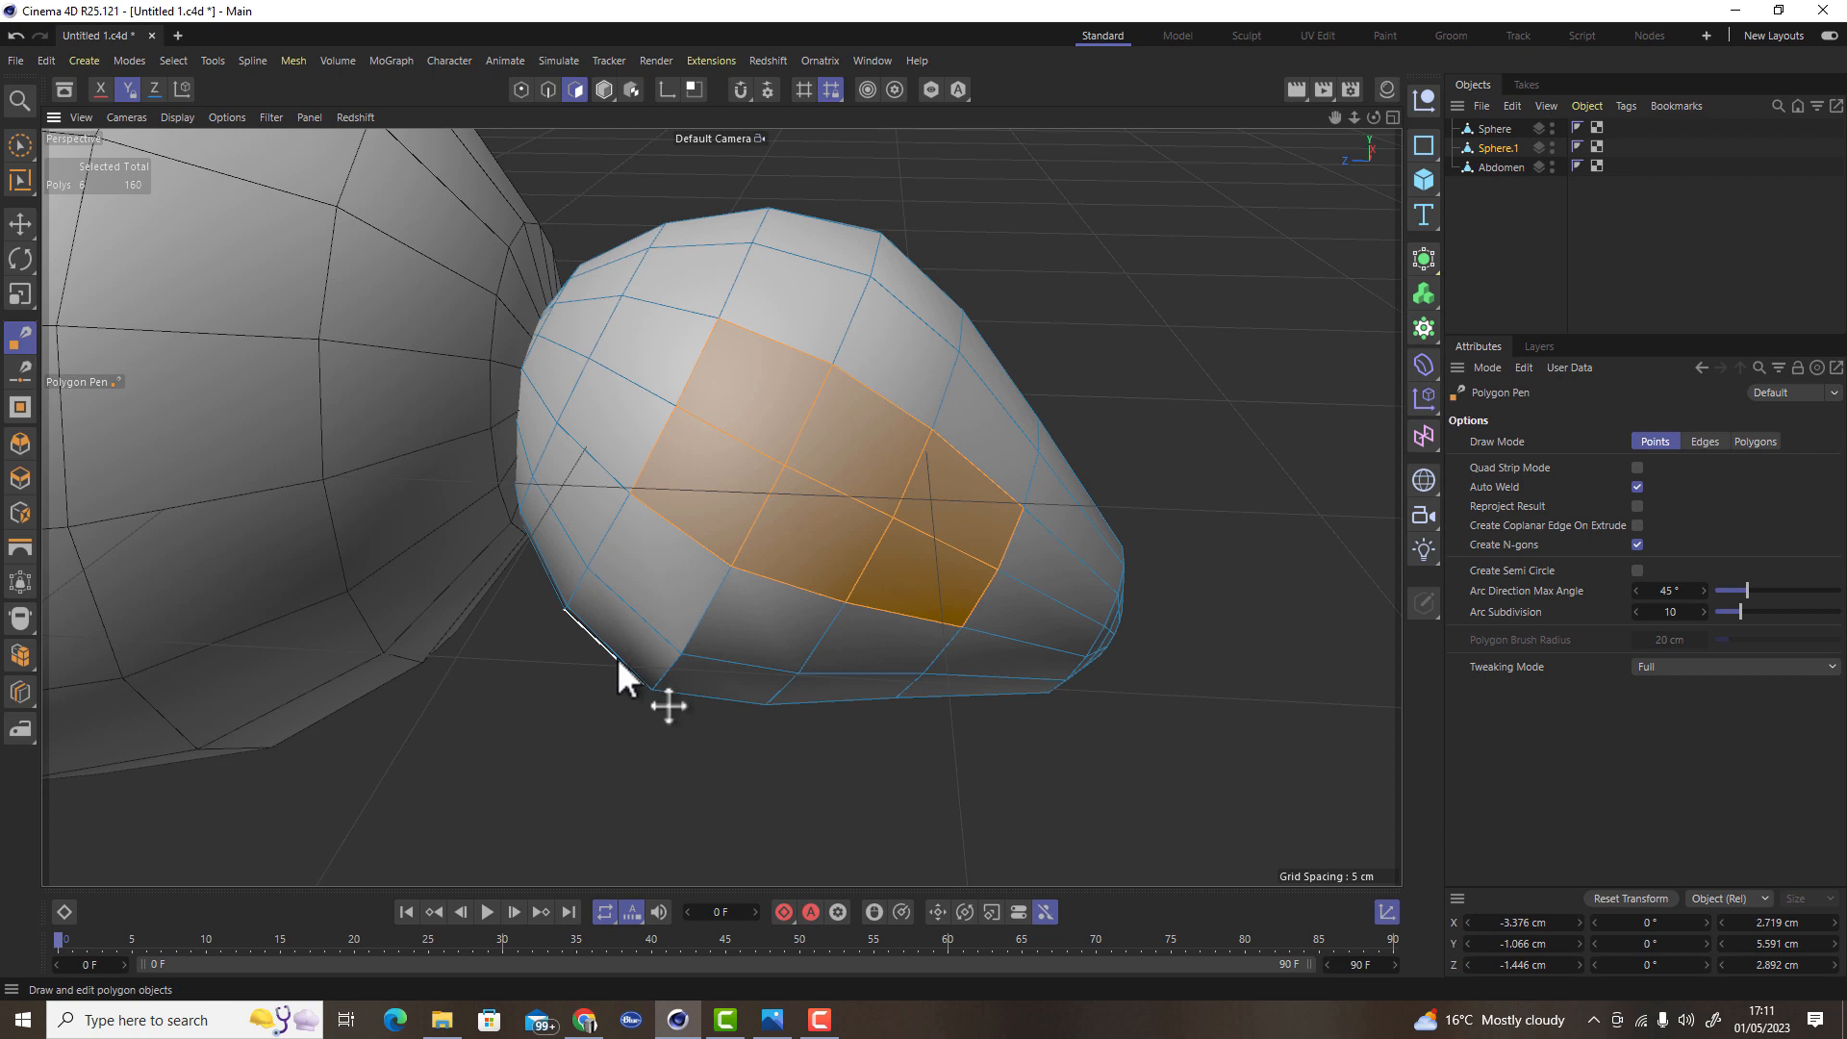
{"action": "left_click_drag", "start_coordinate": [680, 411], "coordinate": [652, 402]}
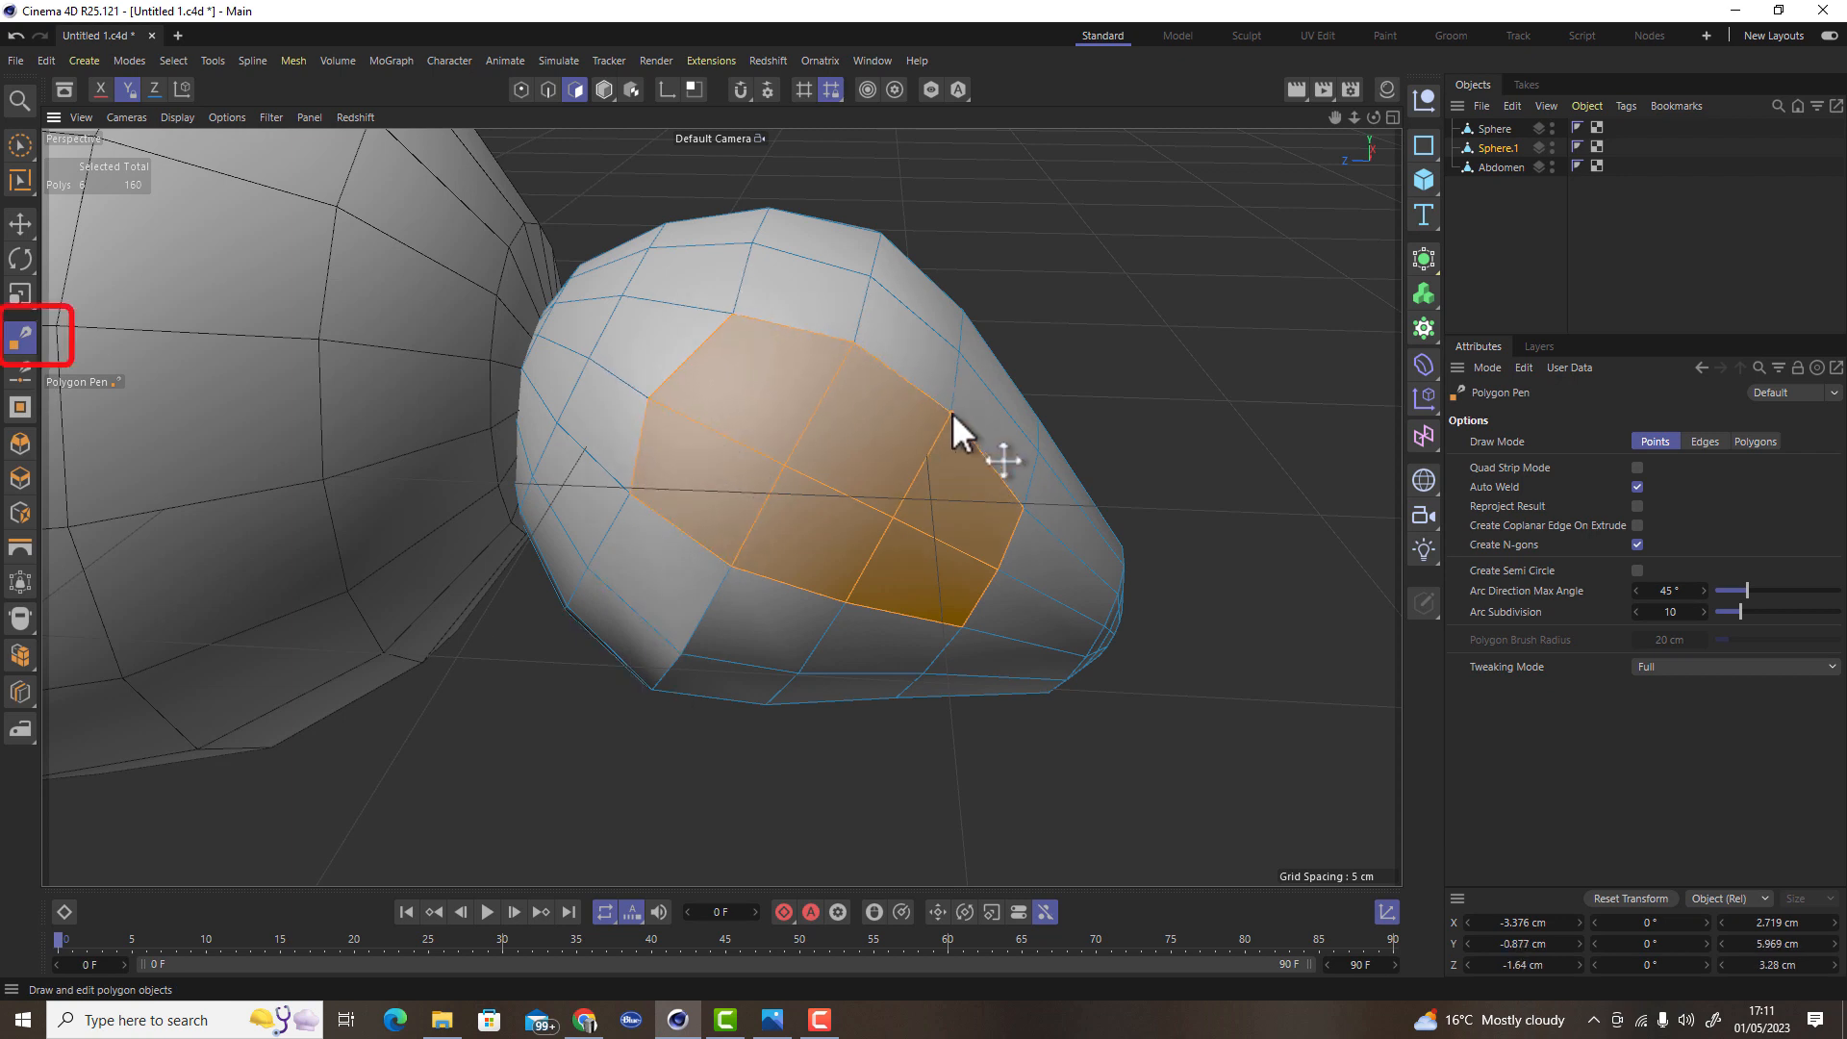
{"action": "left_click_drag", "start_coordinate": [963, 624], "coordinate": [952, 616]}
{"action": "left_click_drag", "start_coordinate": [1010, 507], "coordinate": [1013, 507]}
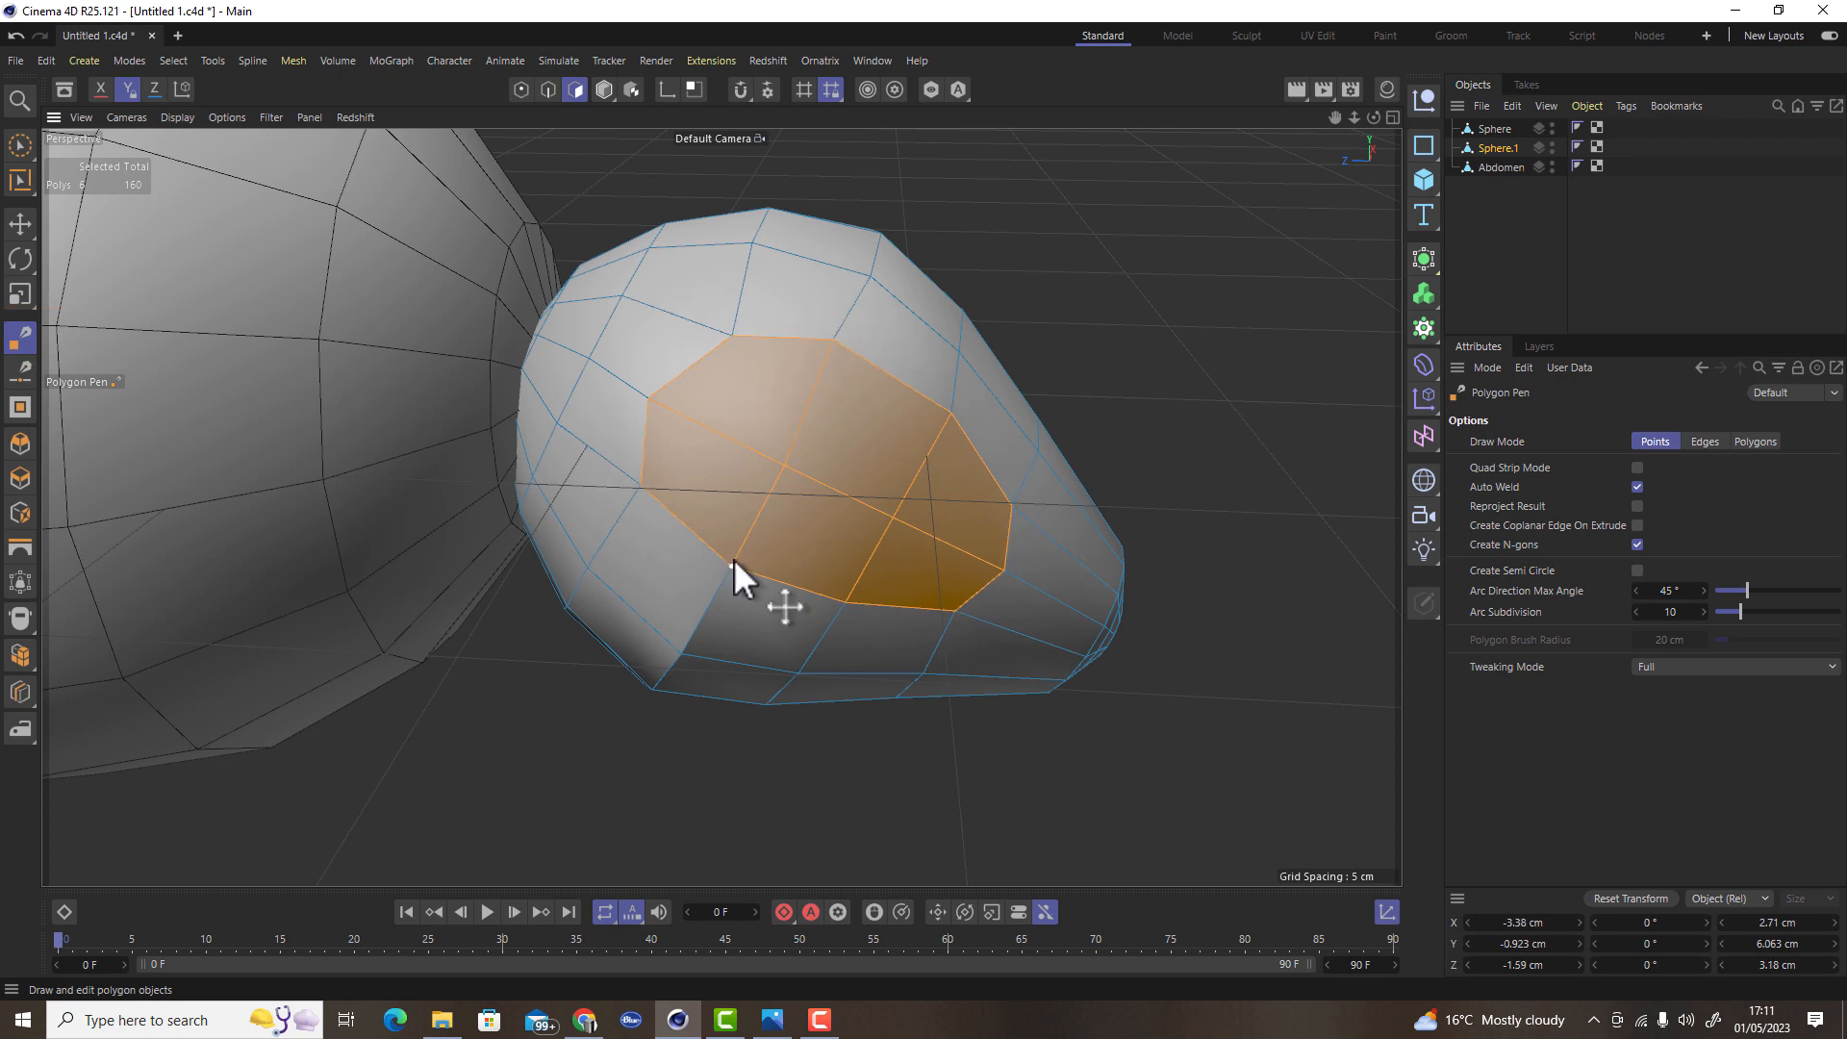
{"action": "left_click_drag", "start_coordinate": [1004, 644], "coordinate": [676, 549], "text": "alt"}
{"action": "left_click_drag", "start_coordinate": [1003, 505], "coordinate": [1250, 600], "text": "alt"}
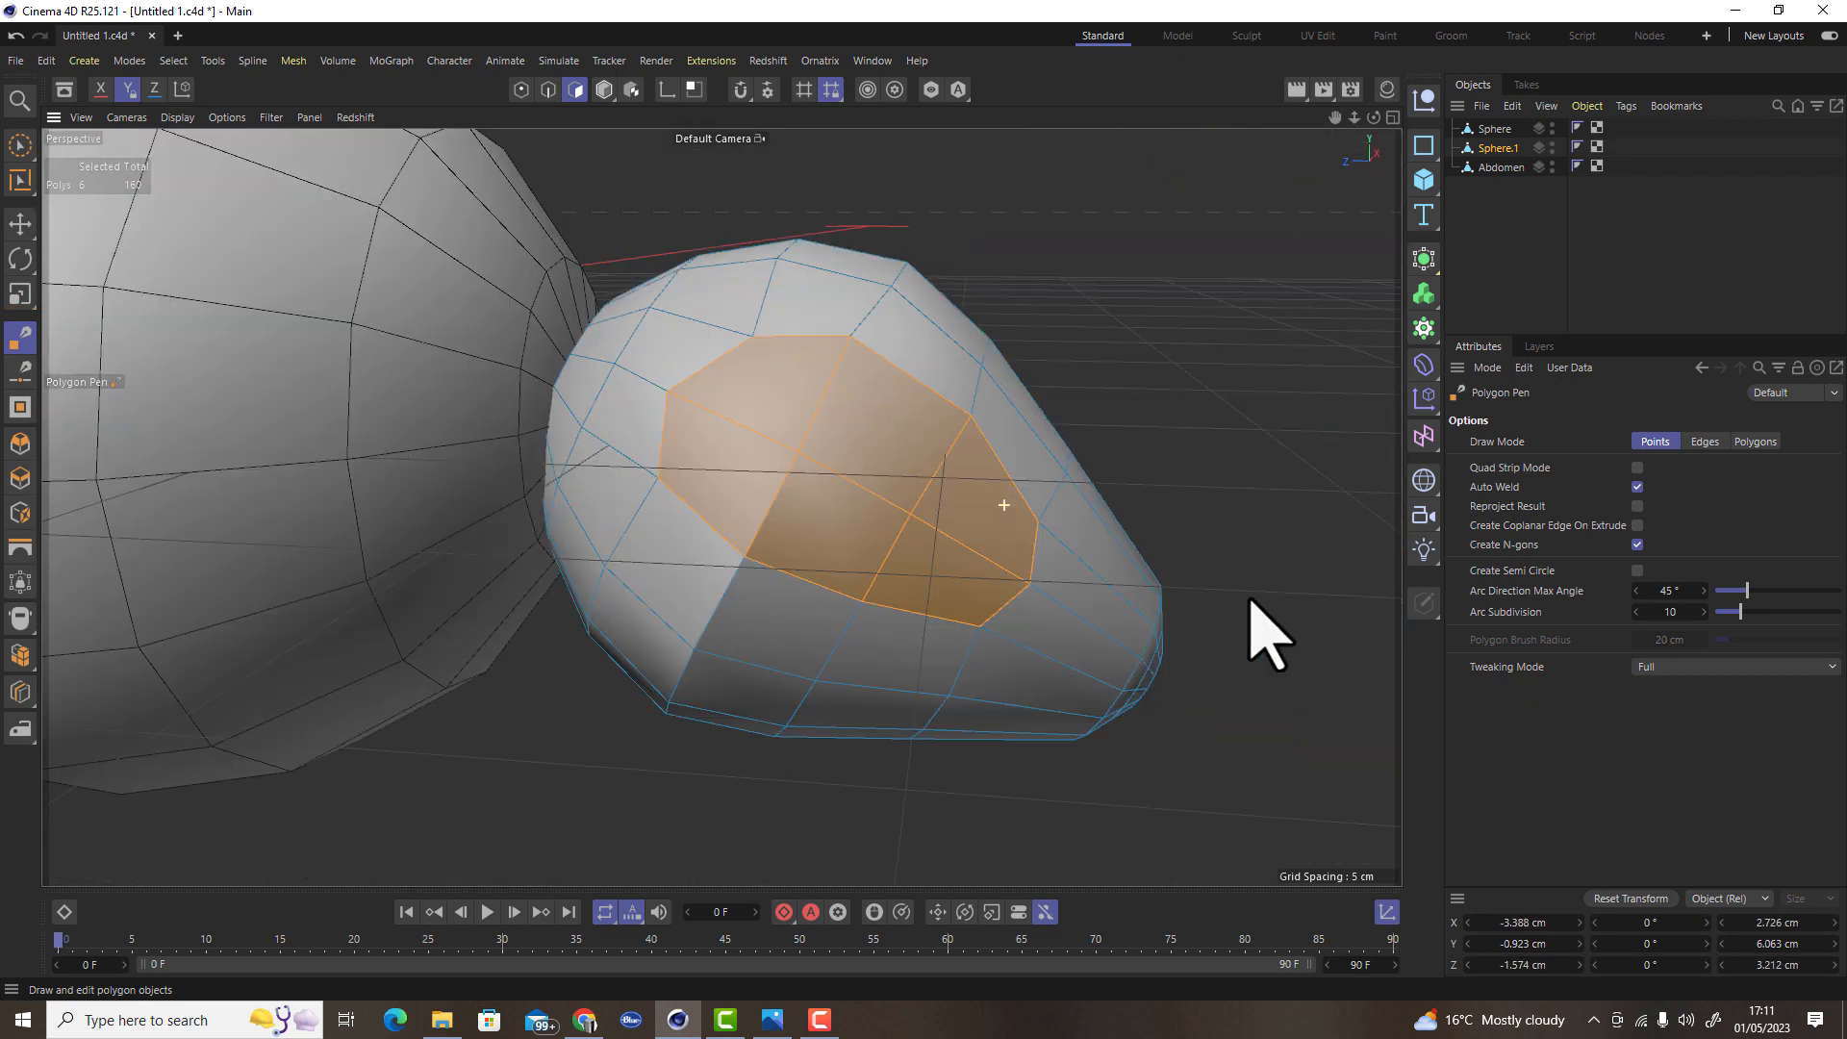
Extrude and scale the eye polygons inward to about 2.4 × 5.2 × 2.8 cm, forming a recessed rim around the eye
{"action": "key", "text": "alt+Tab"}
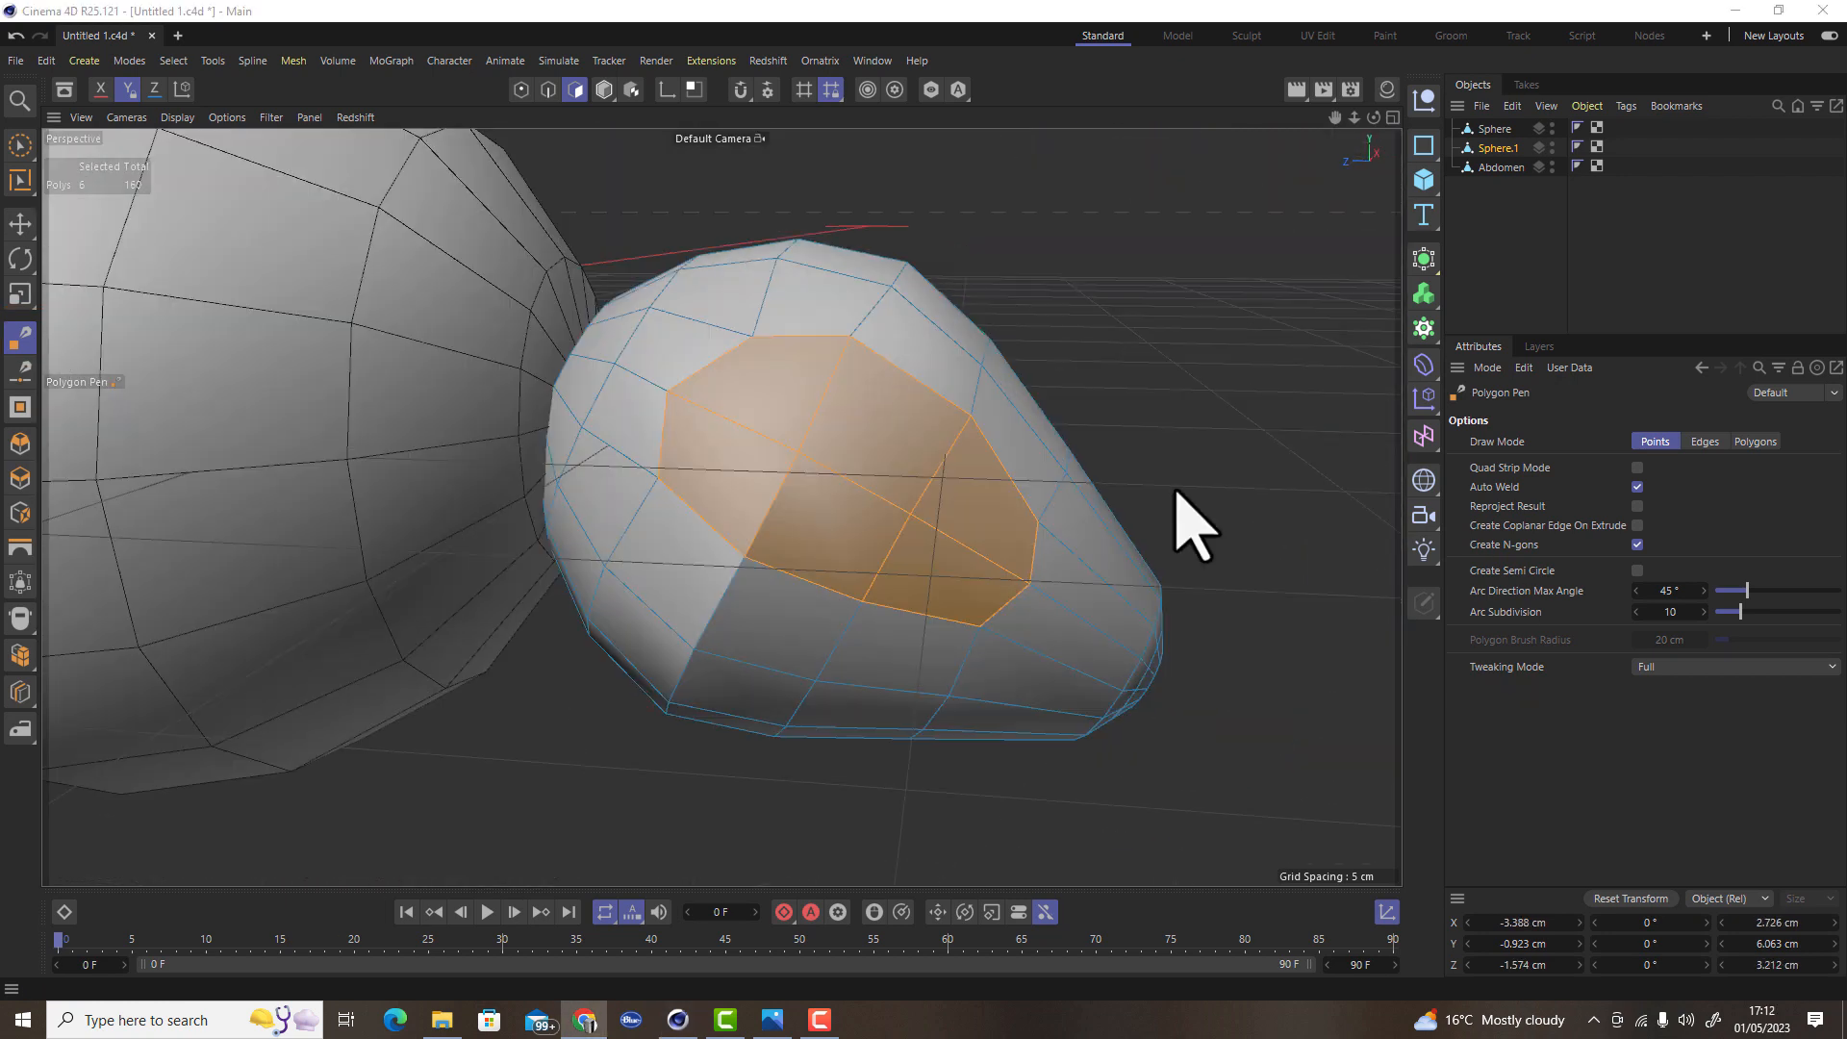
{"action": "key", "text": "alt+Tab"}
{"action": "key", "text": "t"}
{"action": "left_click_drag", "start_coordinate": [1219, 465], "coordinate": [1084, 493], "text": "ctrl"}
{"action": "key", "text": "r"}
{"action": "key", "text": "t"}
{"action": "key", "text": "e"}
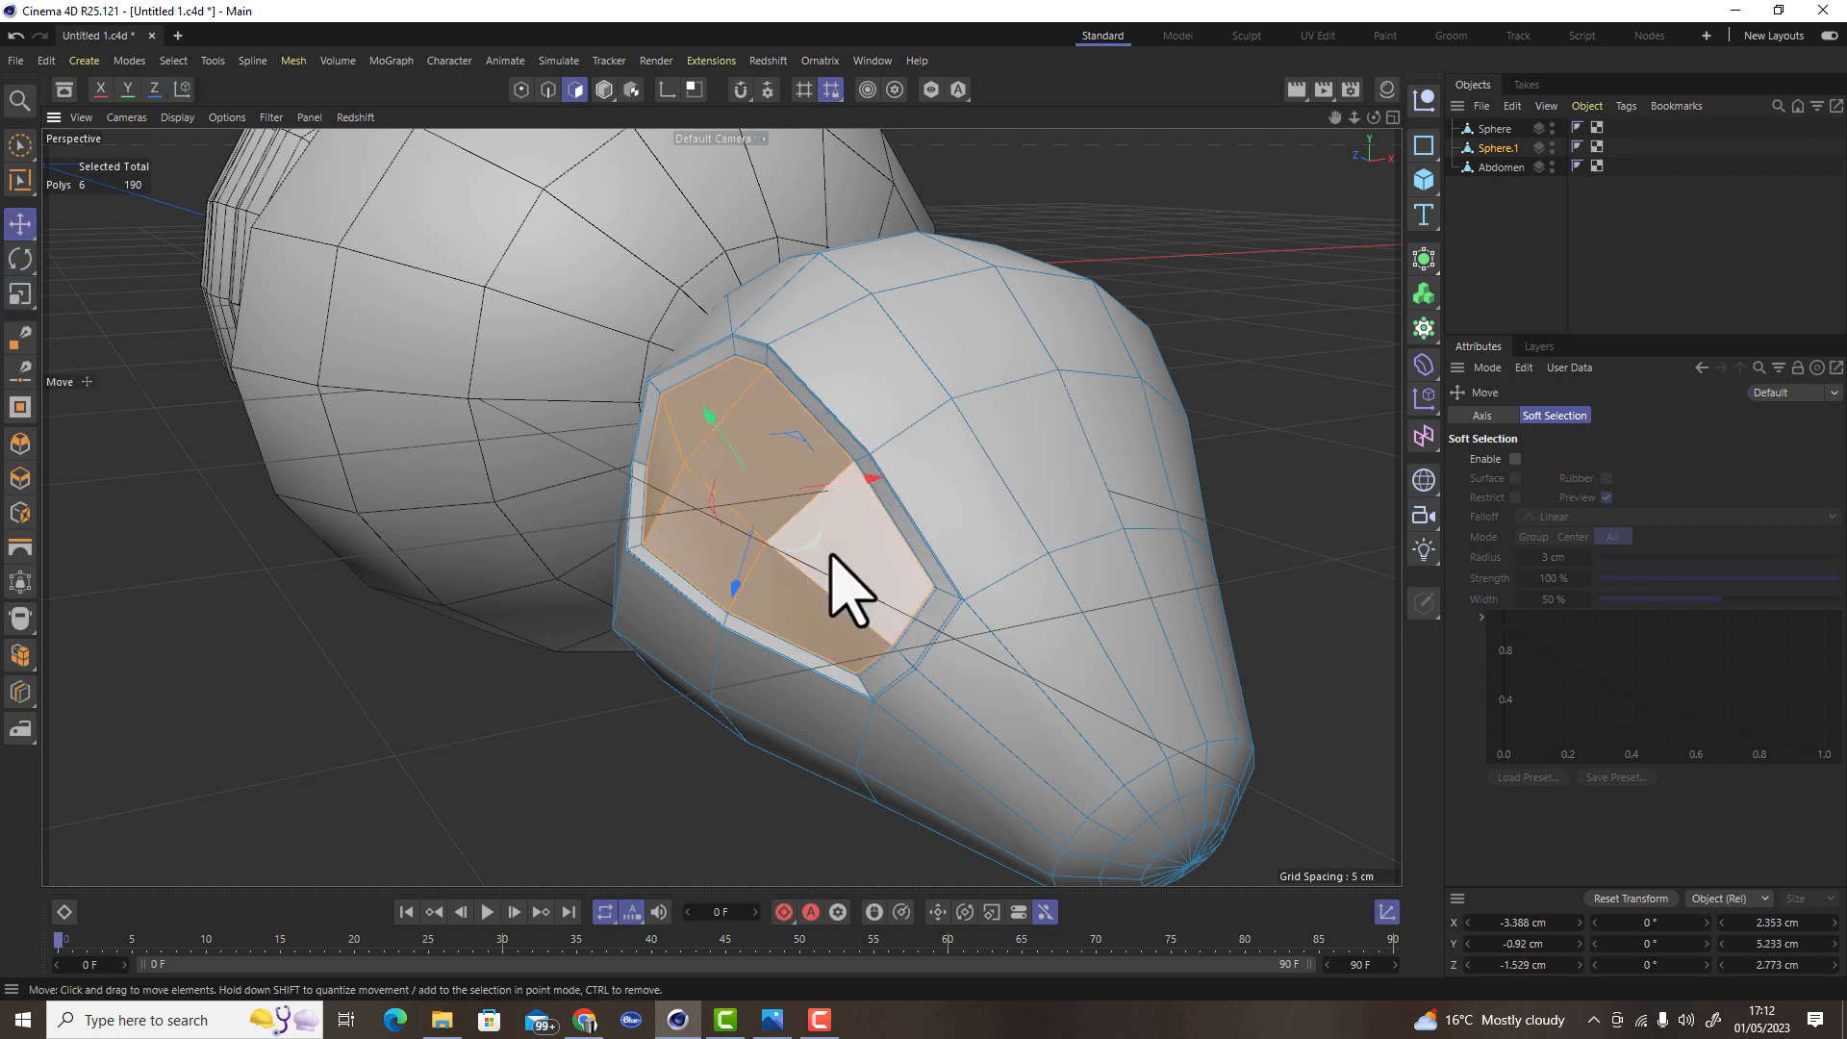
Orient the move axis to the eye polygons' normals and push them outward to about -3.8 cm on X
{"action": "left_click_drag", "start_coordinate": [797, 637], "coordinate": [788, 564], "text": "alt"}
{"action": "right_click", "coordinate": [715, 455]}
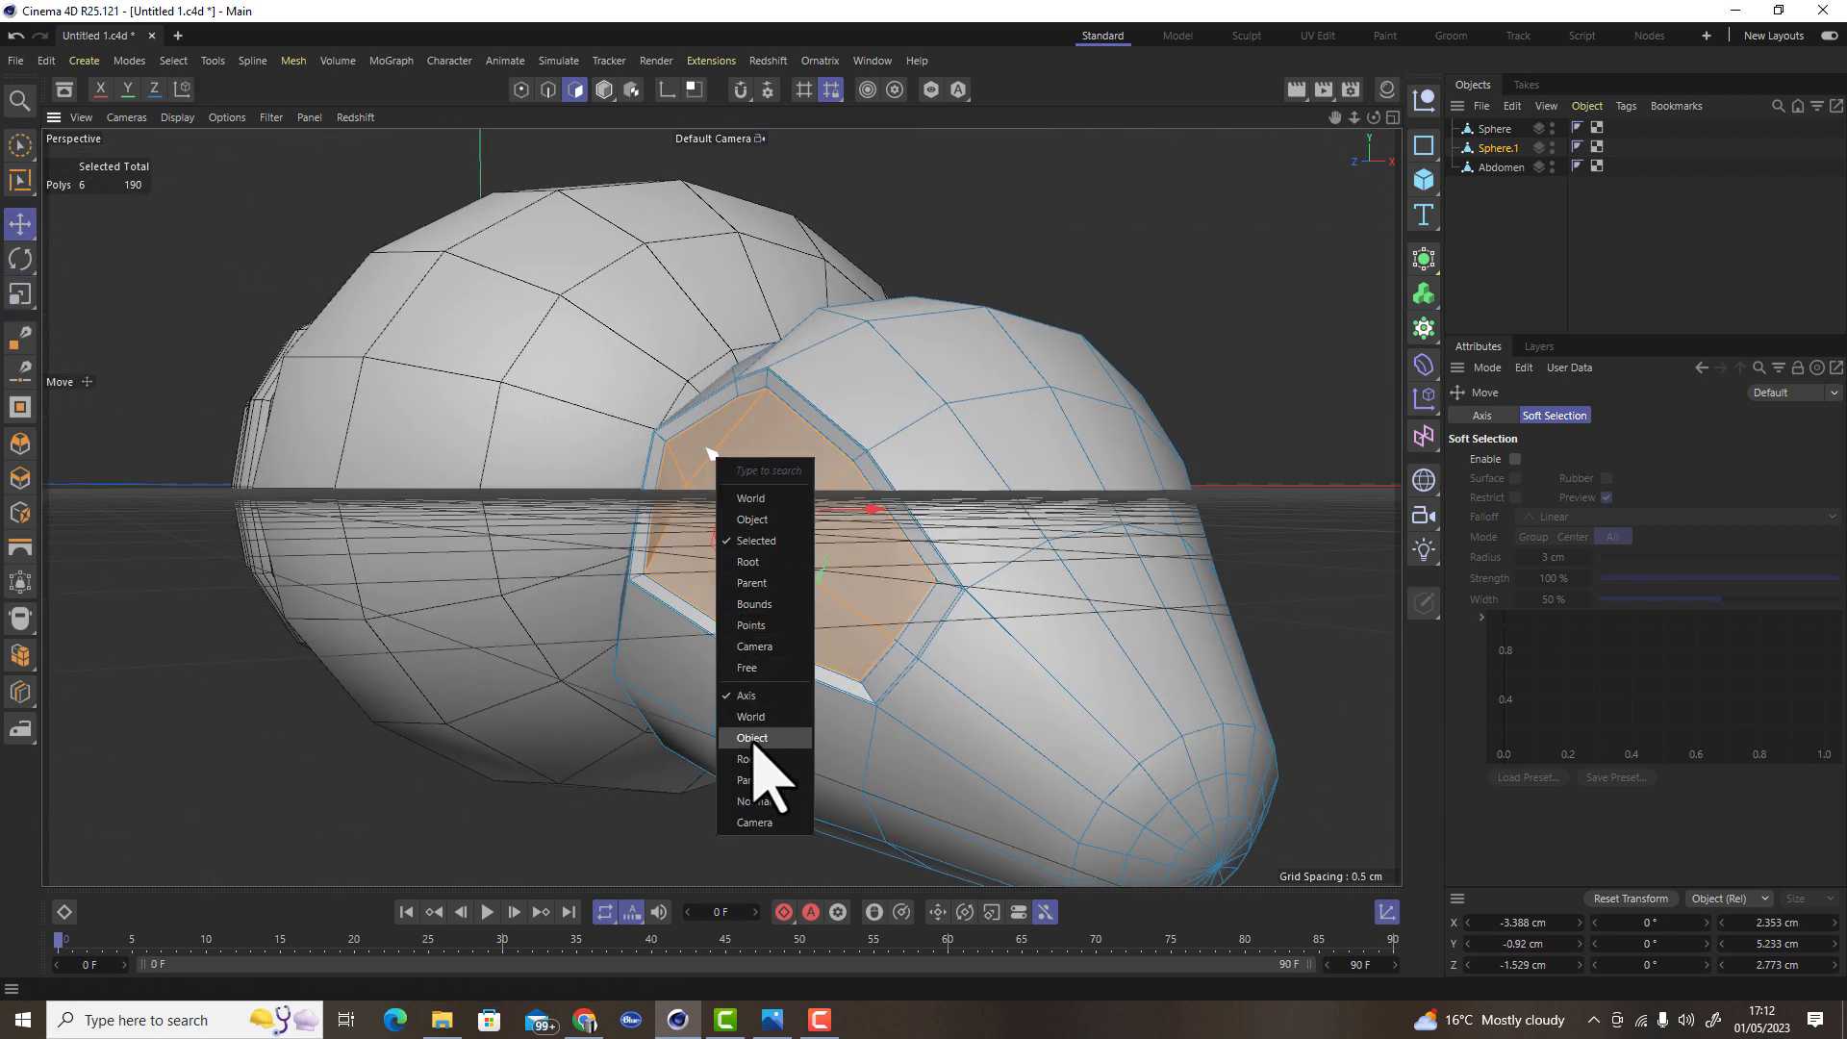
{"action": "left_click", "coordinate": [760, 821]}
{"action": "mouse_move", "coordinate": [783, 709]}
{"action": "left_mouse_down", "text": "alt"}
{"action": "mouse_move", "coordinate": [741, 712]}
{"action": "mouse_move", "coordinate": [734, 528]}
{"action": "mouse_move", "coordinate": [641, 513]}
{"action": "mouse_move", "coordinate": [870, 548]}
{"action": "mouse_move", "coordinate": [990, 494]}
{"action": "mouse_move", "coordinate": [951, 628]}
{"action": "mouse_move", "coordinate": [648, 590]}
{"action": "mouse_move", "coordinate": [741, 549]}
{"action": "left_mouse_up", "text": "alt"}
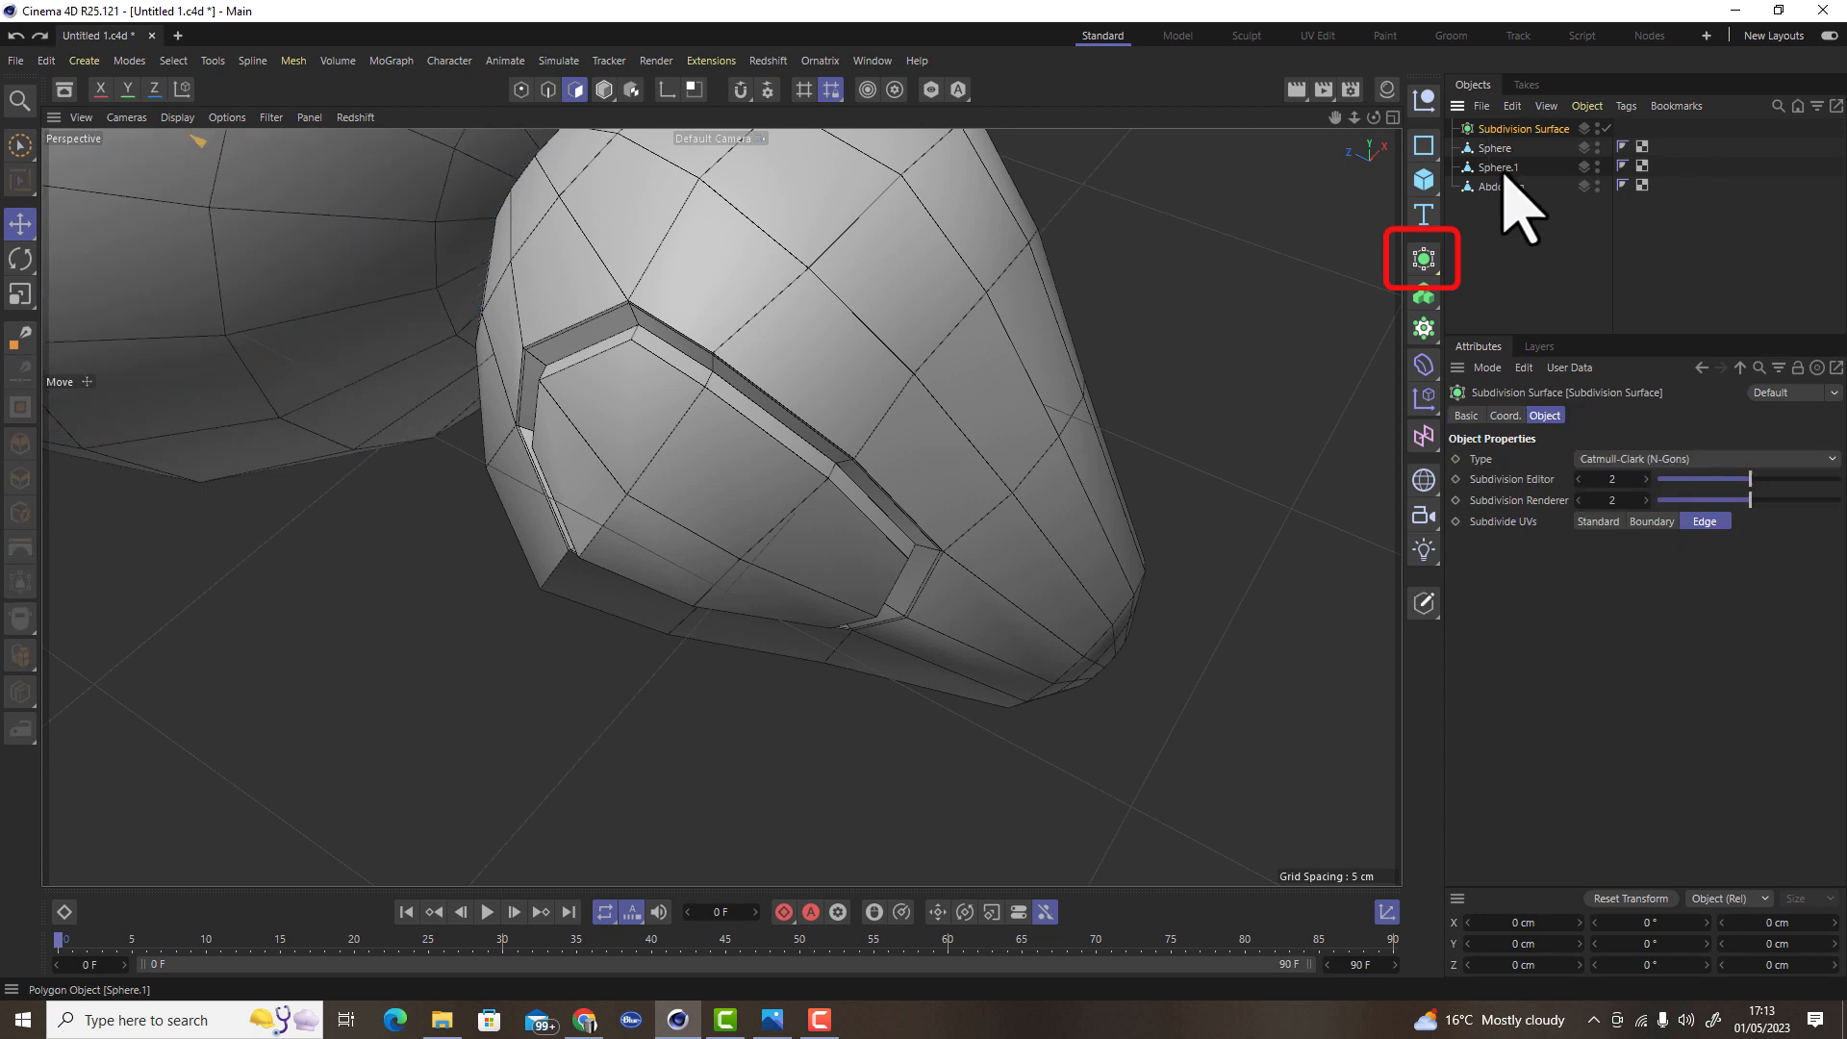
Add a Subdivision Surface and place the head object Sphere.1 inside it
{"action": "left_click_drag", "start_coordinate": [1496, 133], "coordinate": [1487, 127]}
{"action": "scroll", "coordinate": [894, 553], "scroll_direction": "down", "scroll_amount": 5}
{"action": "mouse_move", "coordinate": [878, 560]}
{"action": "left_mouse_down", "text": "alt"}
{"action": "mouse_move", "coordinate": [969, 618]}
{"action": "mouse_move", "coordinate": [668, 565]}
{"action": "mouse_move", "coordinate": [993, 487]}
{"action": "mouse_move", "coordinate": [1005, 563]}
{"action": "left_mouse_up", "text": "alt"}
{"action": "scroll", "coordinate": [870, 582], "scroll_direction": "up", "scroll_amount": 5}
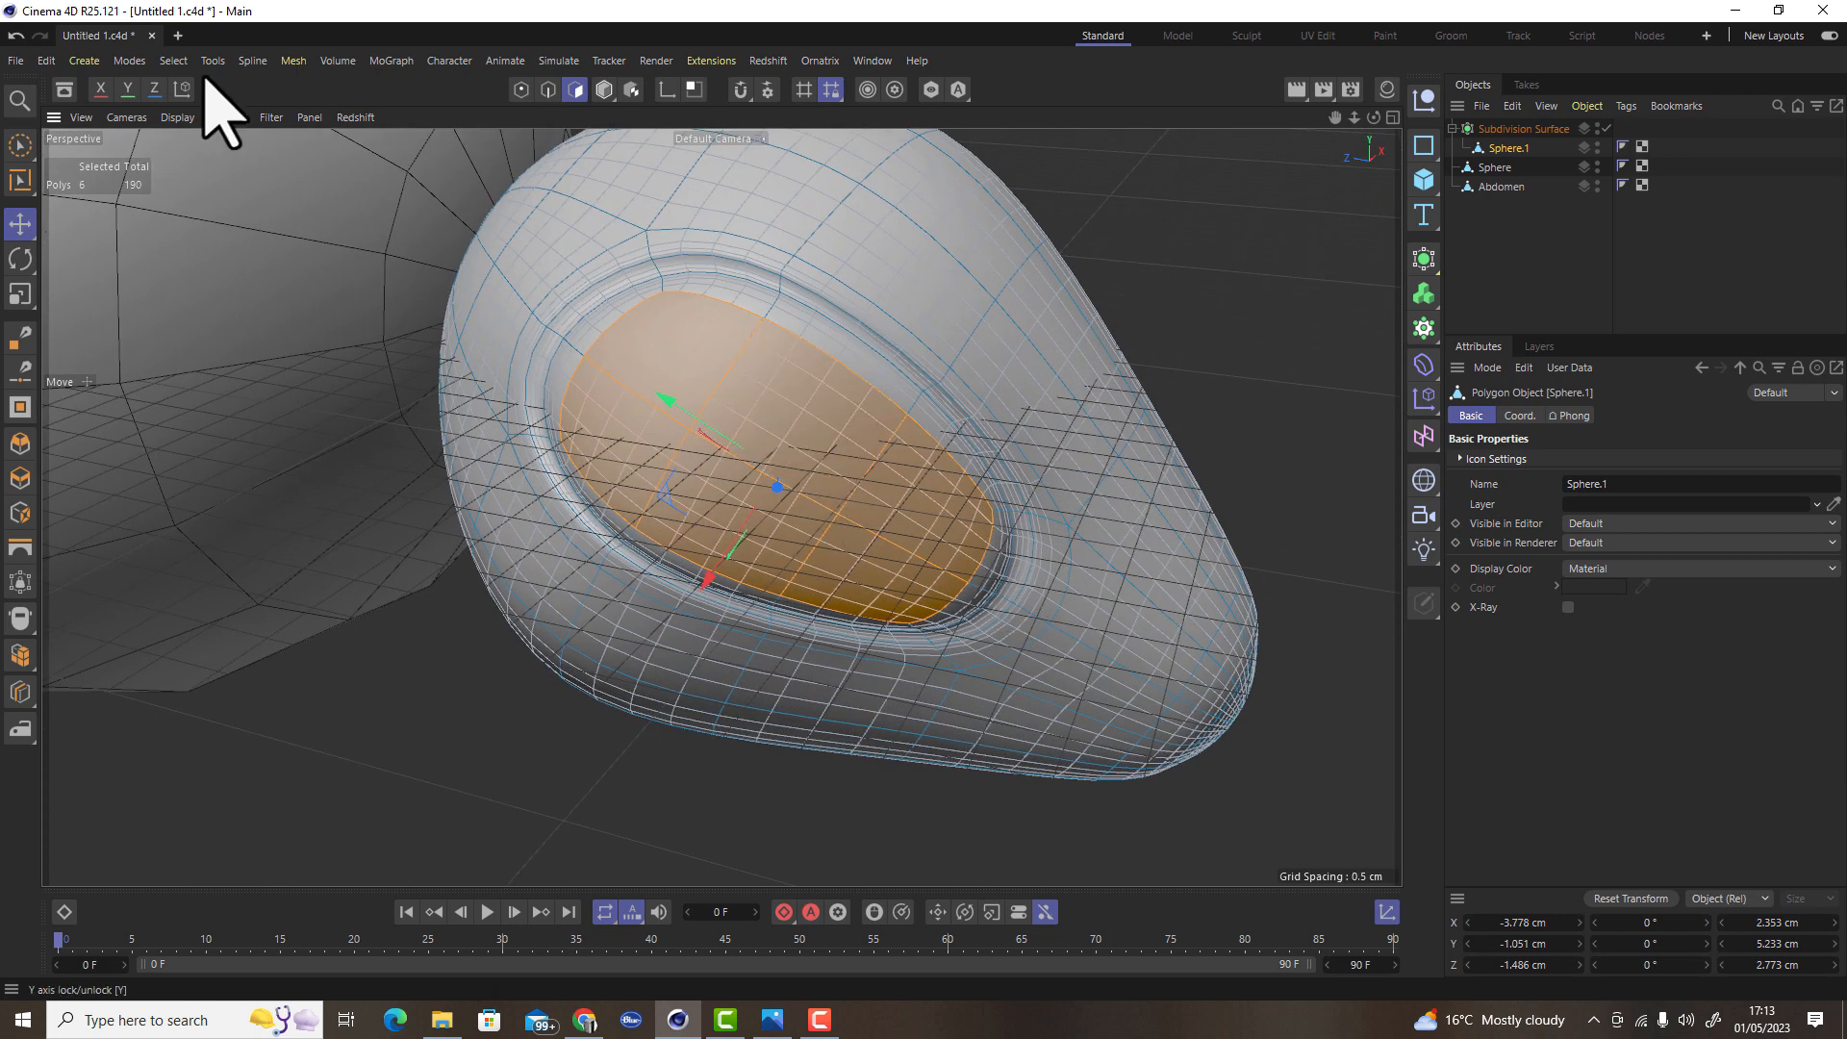
Switch to edge mode and adjust the middle edge of the raised eye to about -4.1 cm on X
{"action": "left_click", "coordinate": [548, 89]}
{"action": "left_click_drag", "start_coordinate": [894, 603], "coordinate": [719, 539], "text": "alt"}
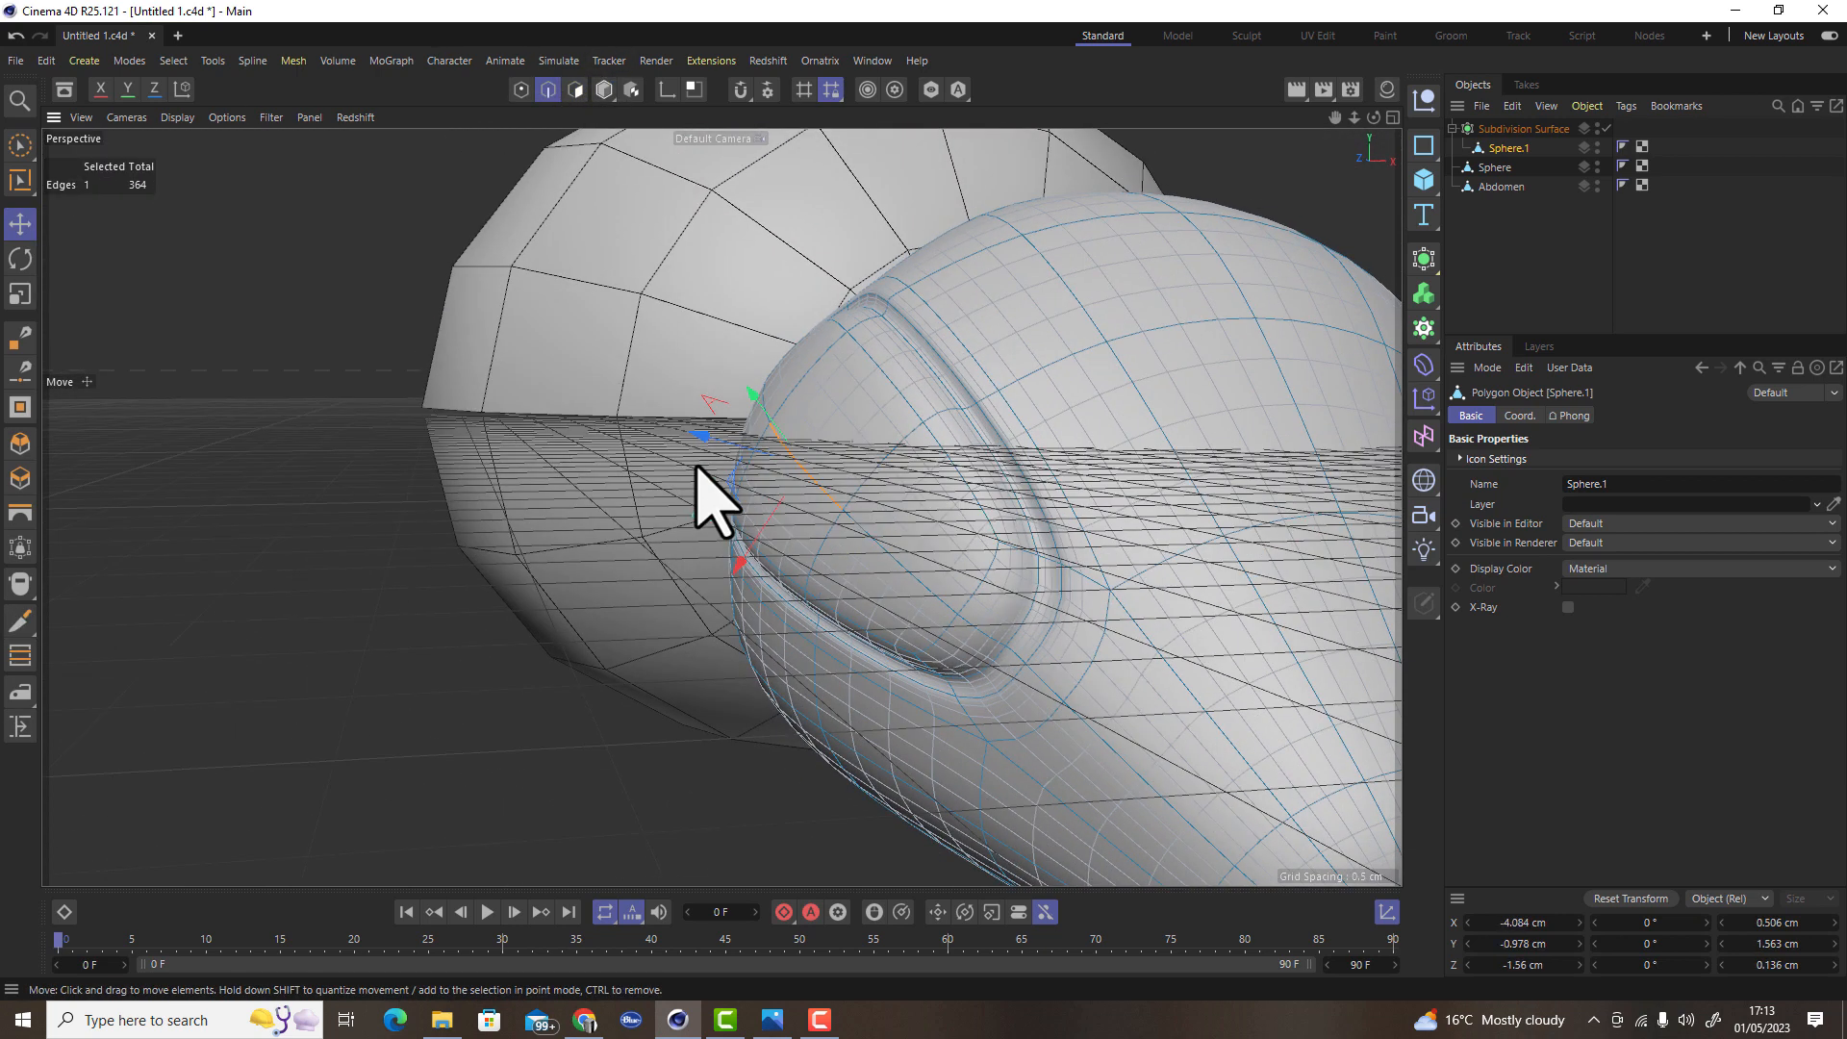
{"action": "left_click_drag", "start_coordinate": [1010, 528], "coordinate": [1116, 516], "text": "alt"}
{"action": "scroll", "coordinate": [1005, 530], "scroll_direction": "down", "scroll_amount": 5}
{"action": "left_click_drag", "start_coordinate": [982, 506], "coordinate": [962, 433], "text": "alt"}
Set the Subdivision Surface's renderer subdivision to 1 and convert it to an editable mesh
{"action": "left_click", "coordinate": [1522, 129]}
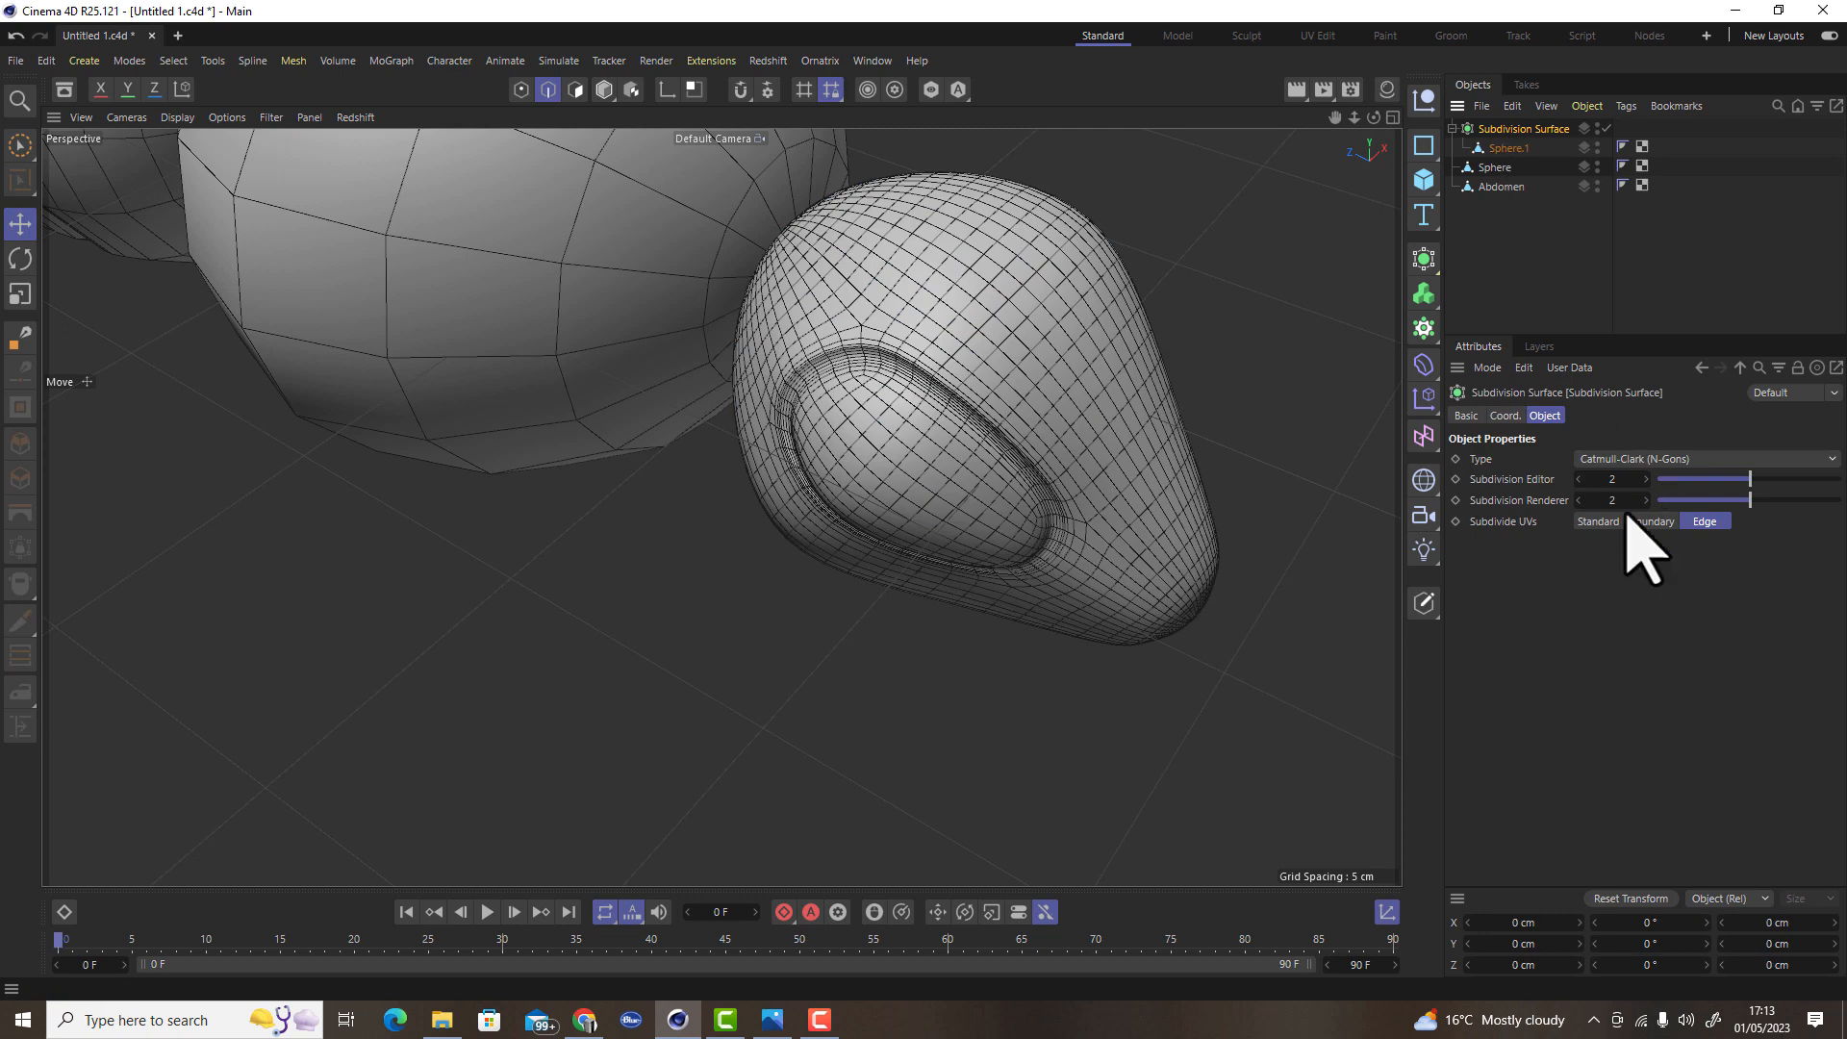
{"action": "left_click_drag", "start_coordinate": [1609, 496], "coordinate": [1549, 496]}
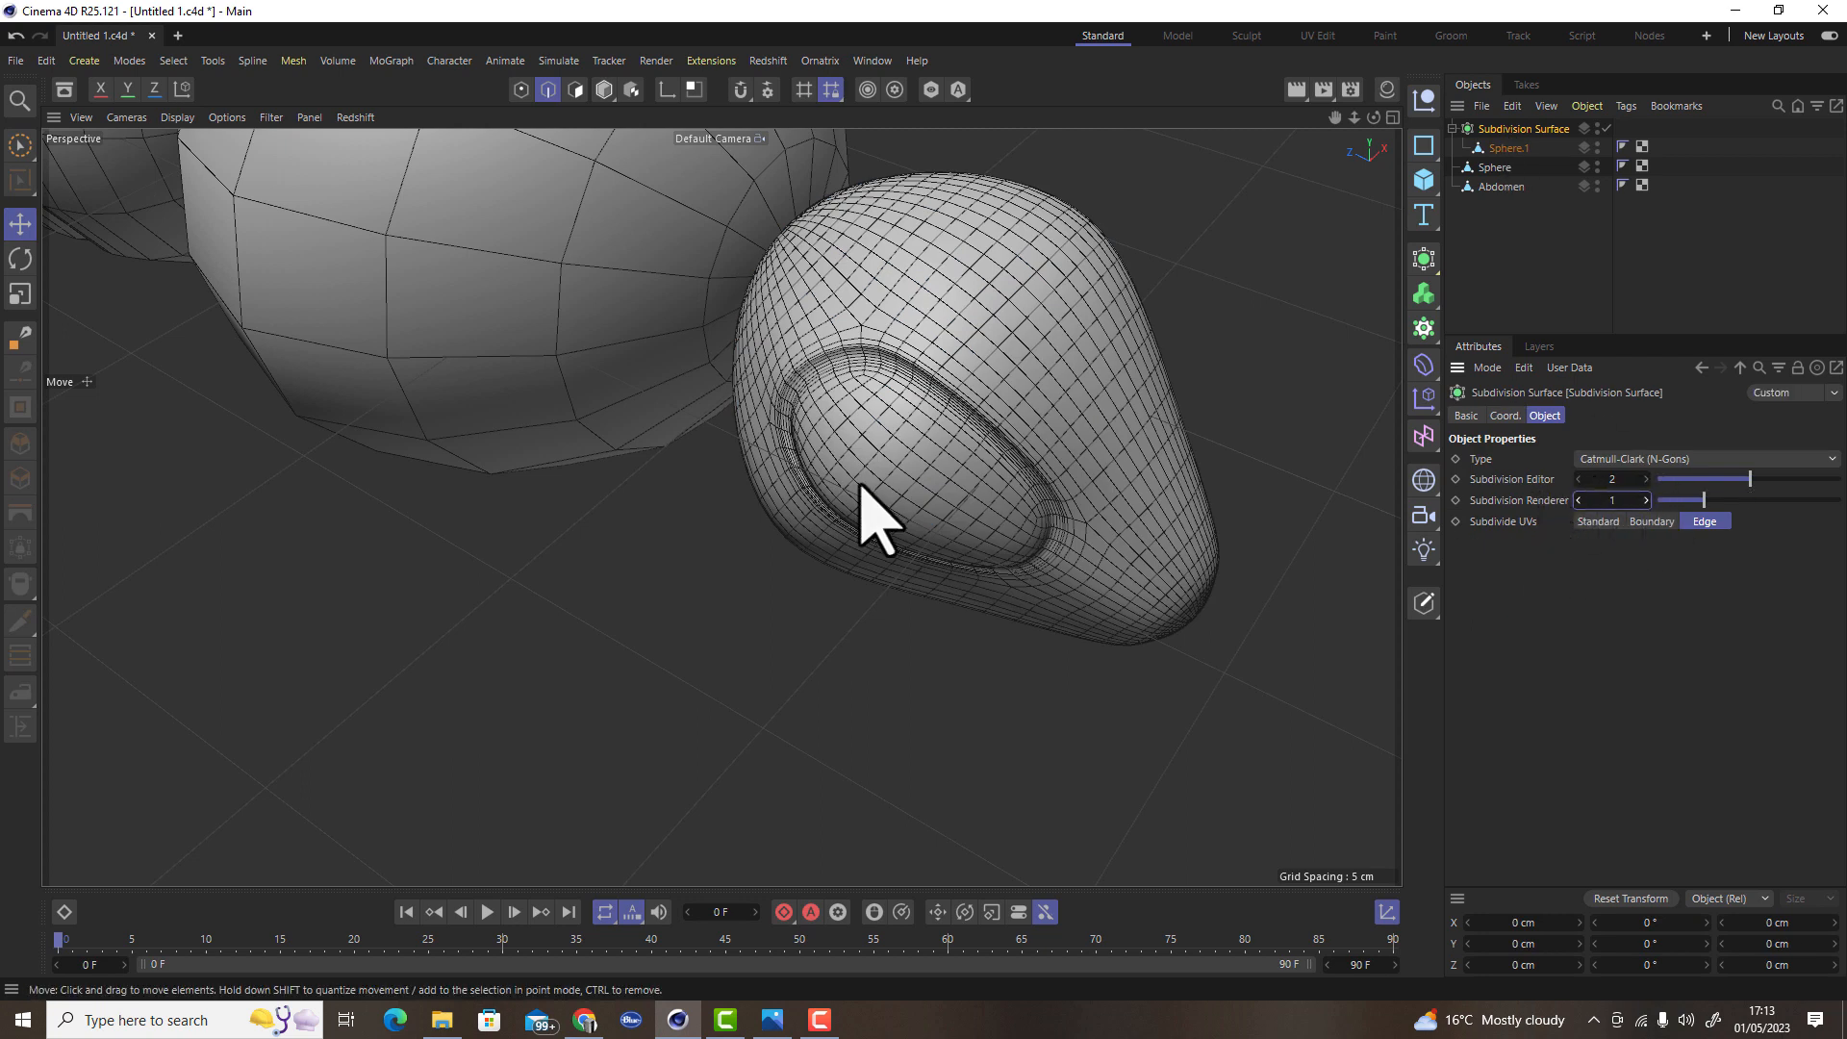
{"action": "left_click", "coordinate": [1424, 602]}
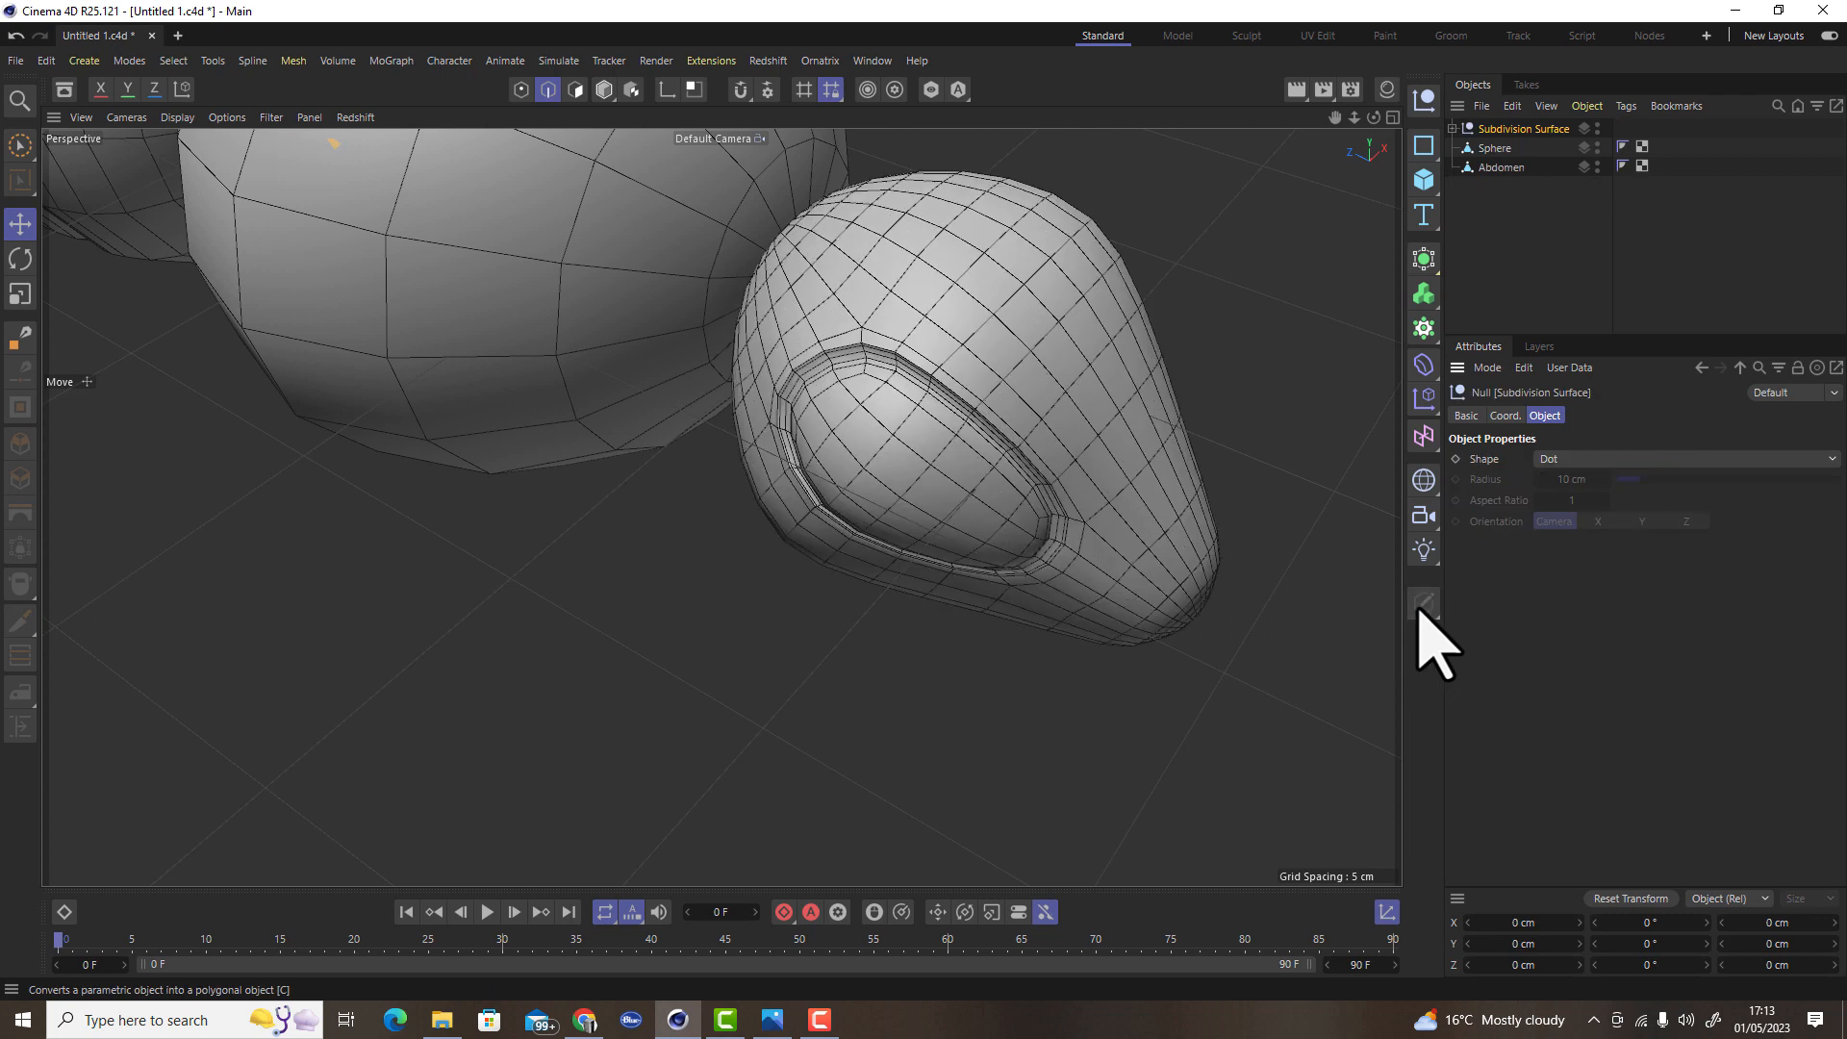
Loop-select polygon strips running from the head's tip along the half without the eye, on its upper side and underside, and delete them
{"action": "left_click_drag", "start_coordinate": [1080, 544], "coordinate": [1097, 615], "text": "alt"}
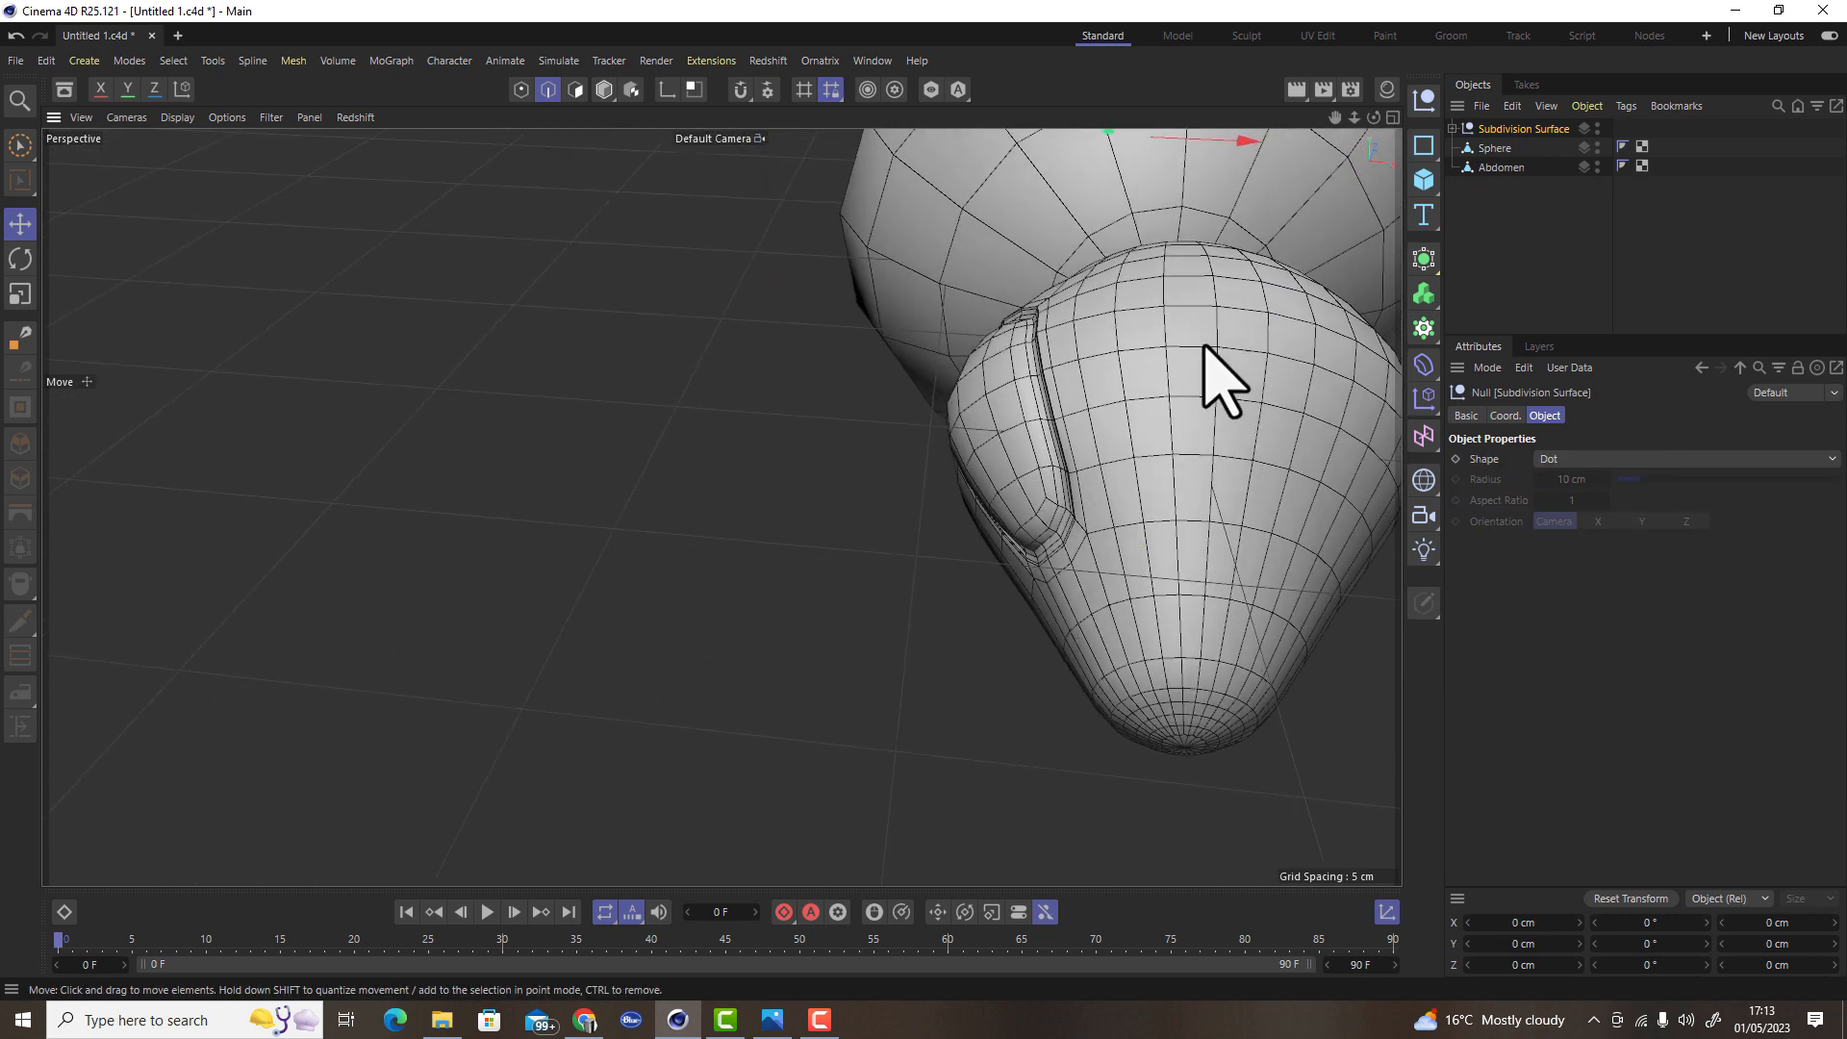
{"action": "key", "text": "Return"}
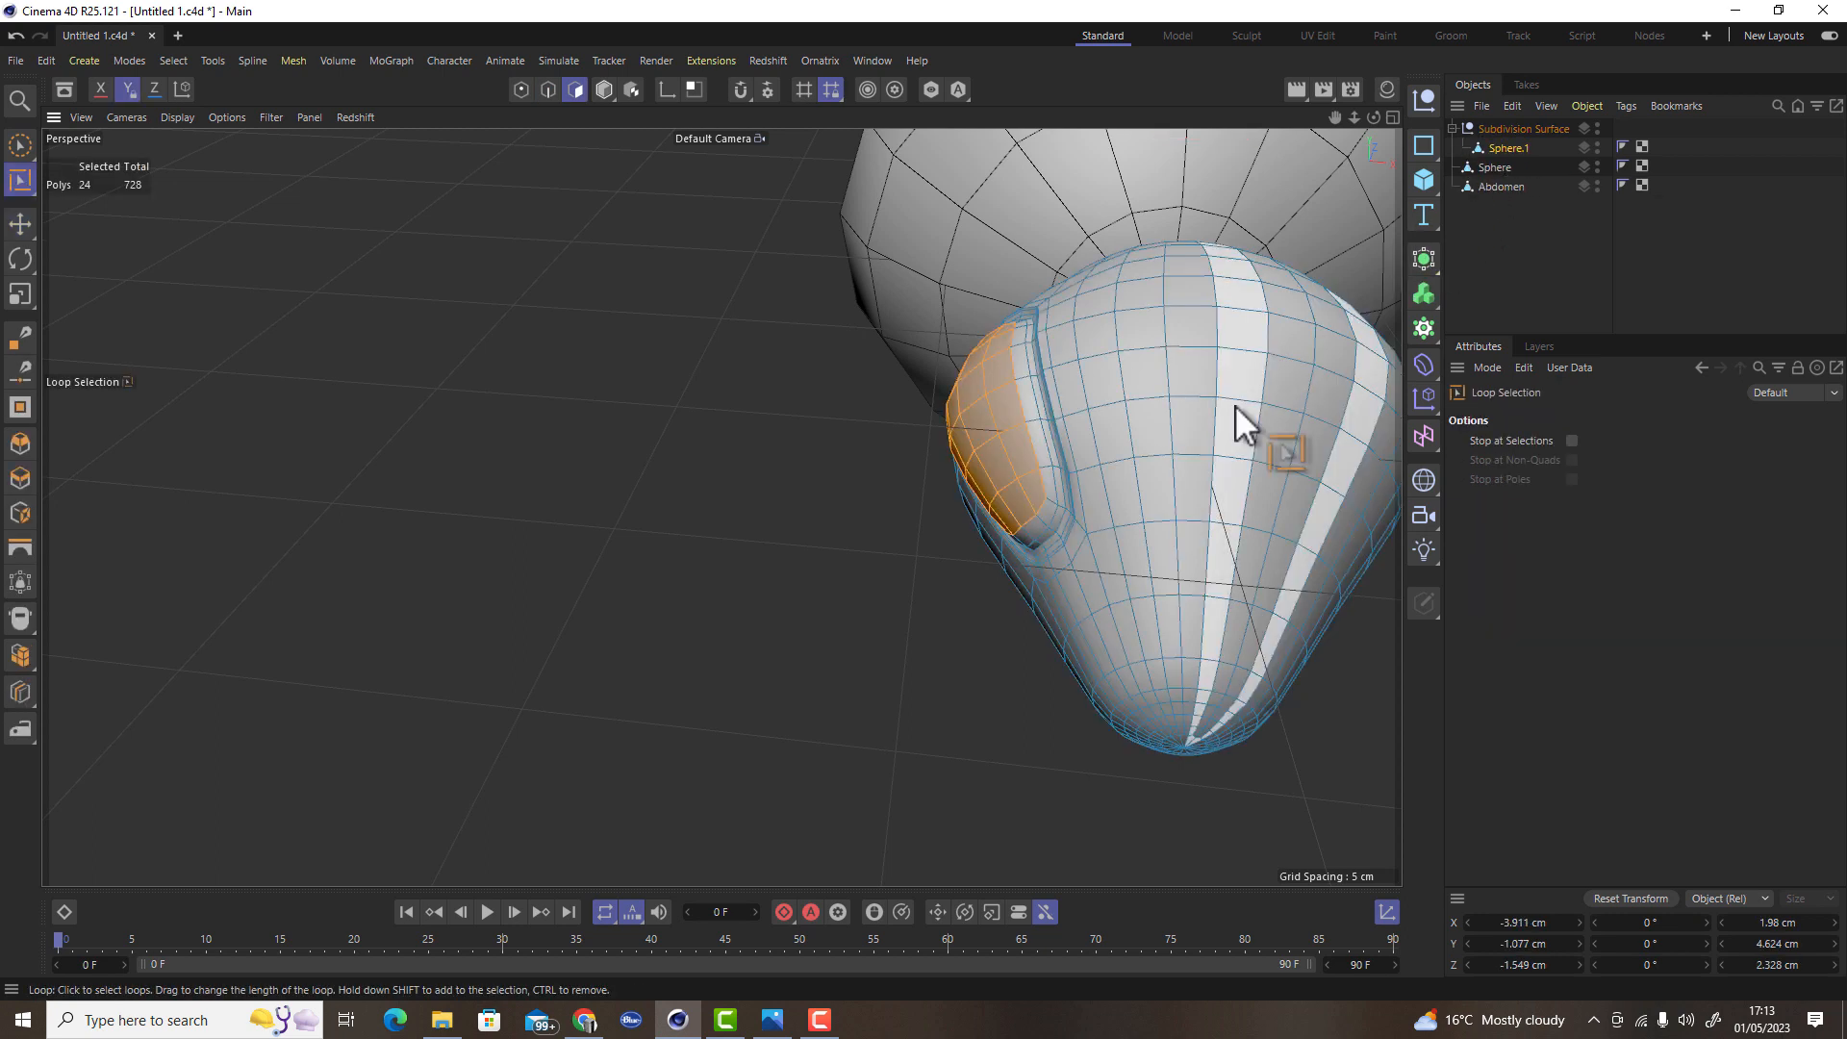
{"action": "left_click", "coordinate": [1236, 406]}
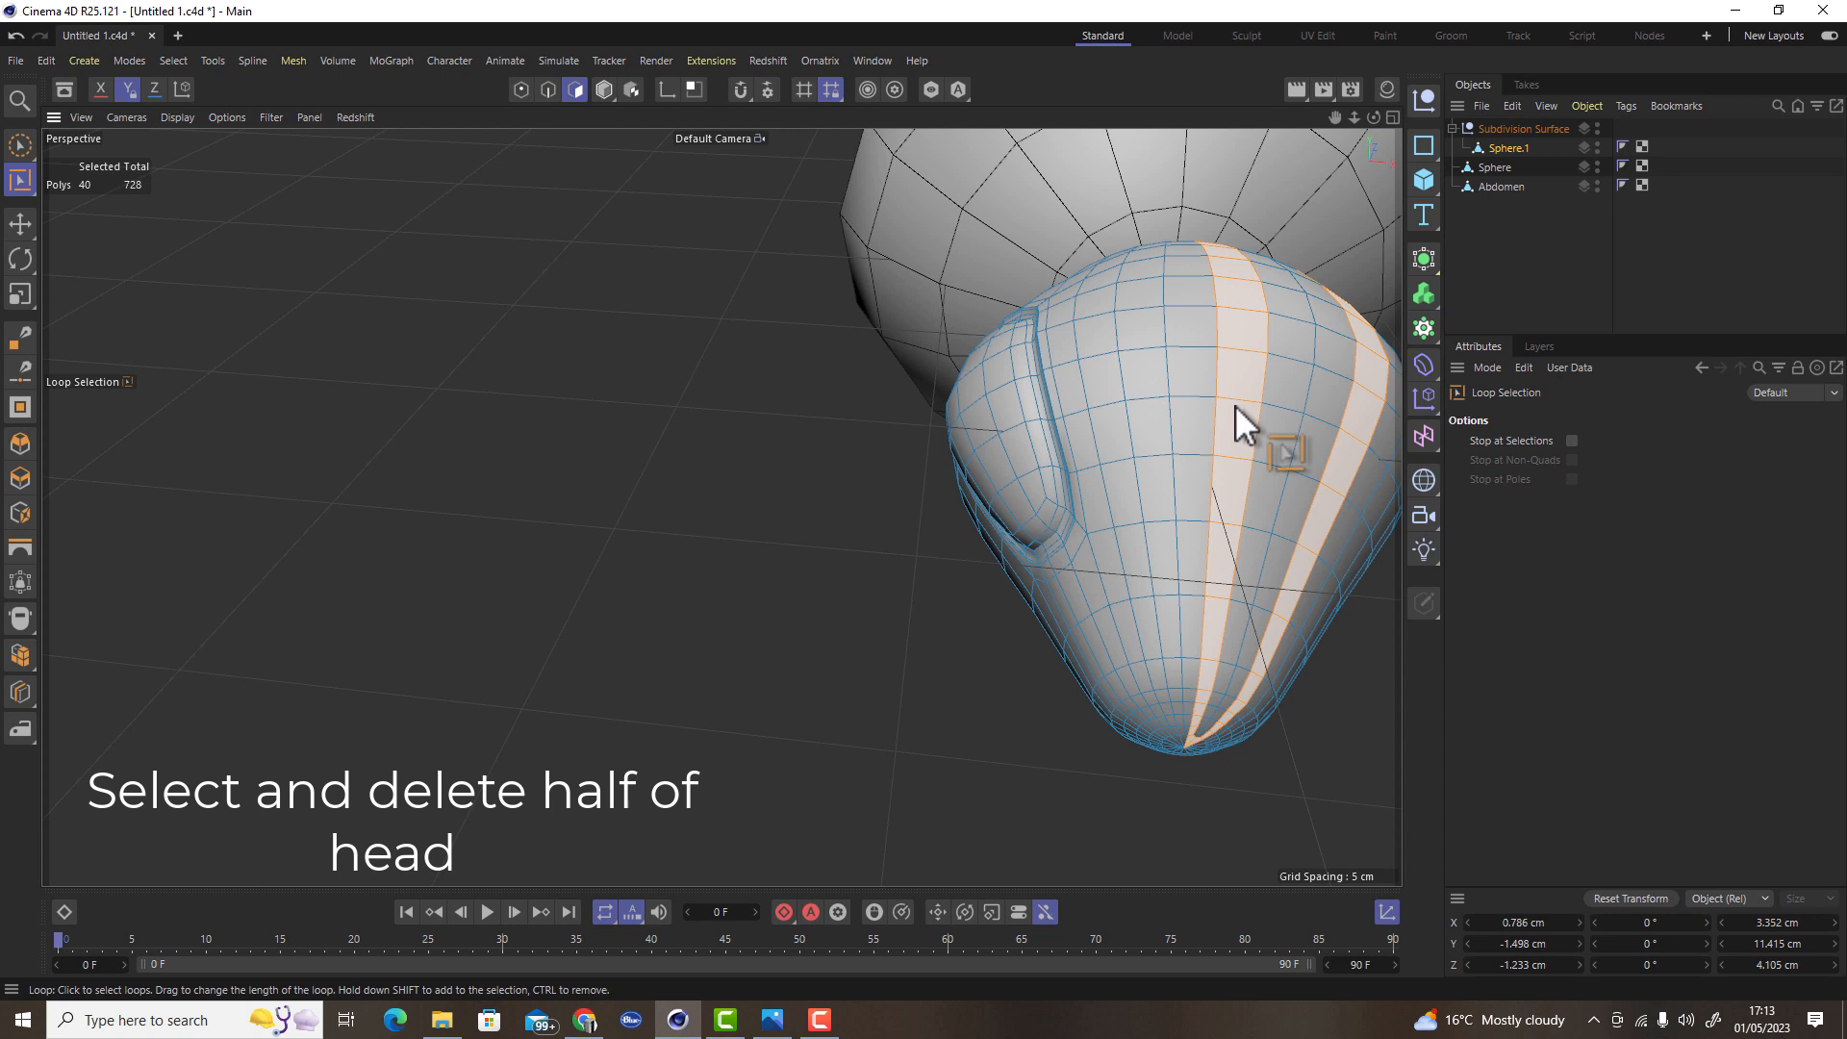
{"action": "scroll", "coordinate": [1235, 406], "scroll_direction": "down", "scroll_amount": 3}
{"action": "middle_click_drag", "start_coordinate": [1297, 618], "coordinate": [973, 667], "text": "alt"}
{"action": "scroll", "coordinate": [915, 643], "scroll_direction": "up", "scroll_amount": 1}
{"action": "scroll", "coordinate": [961, 539], "scroll_direction": "up", "scroll_amount": 2}
{"action": "left_click_drag", "start_coordinate": [961, 519], "coordinate": [929, 710], "text": "alt"}
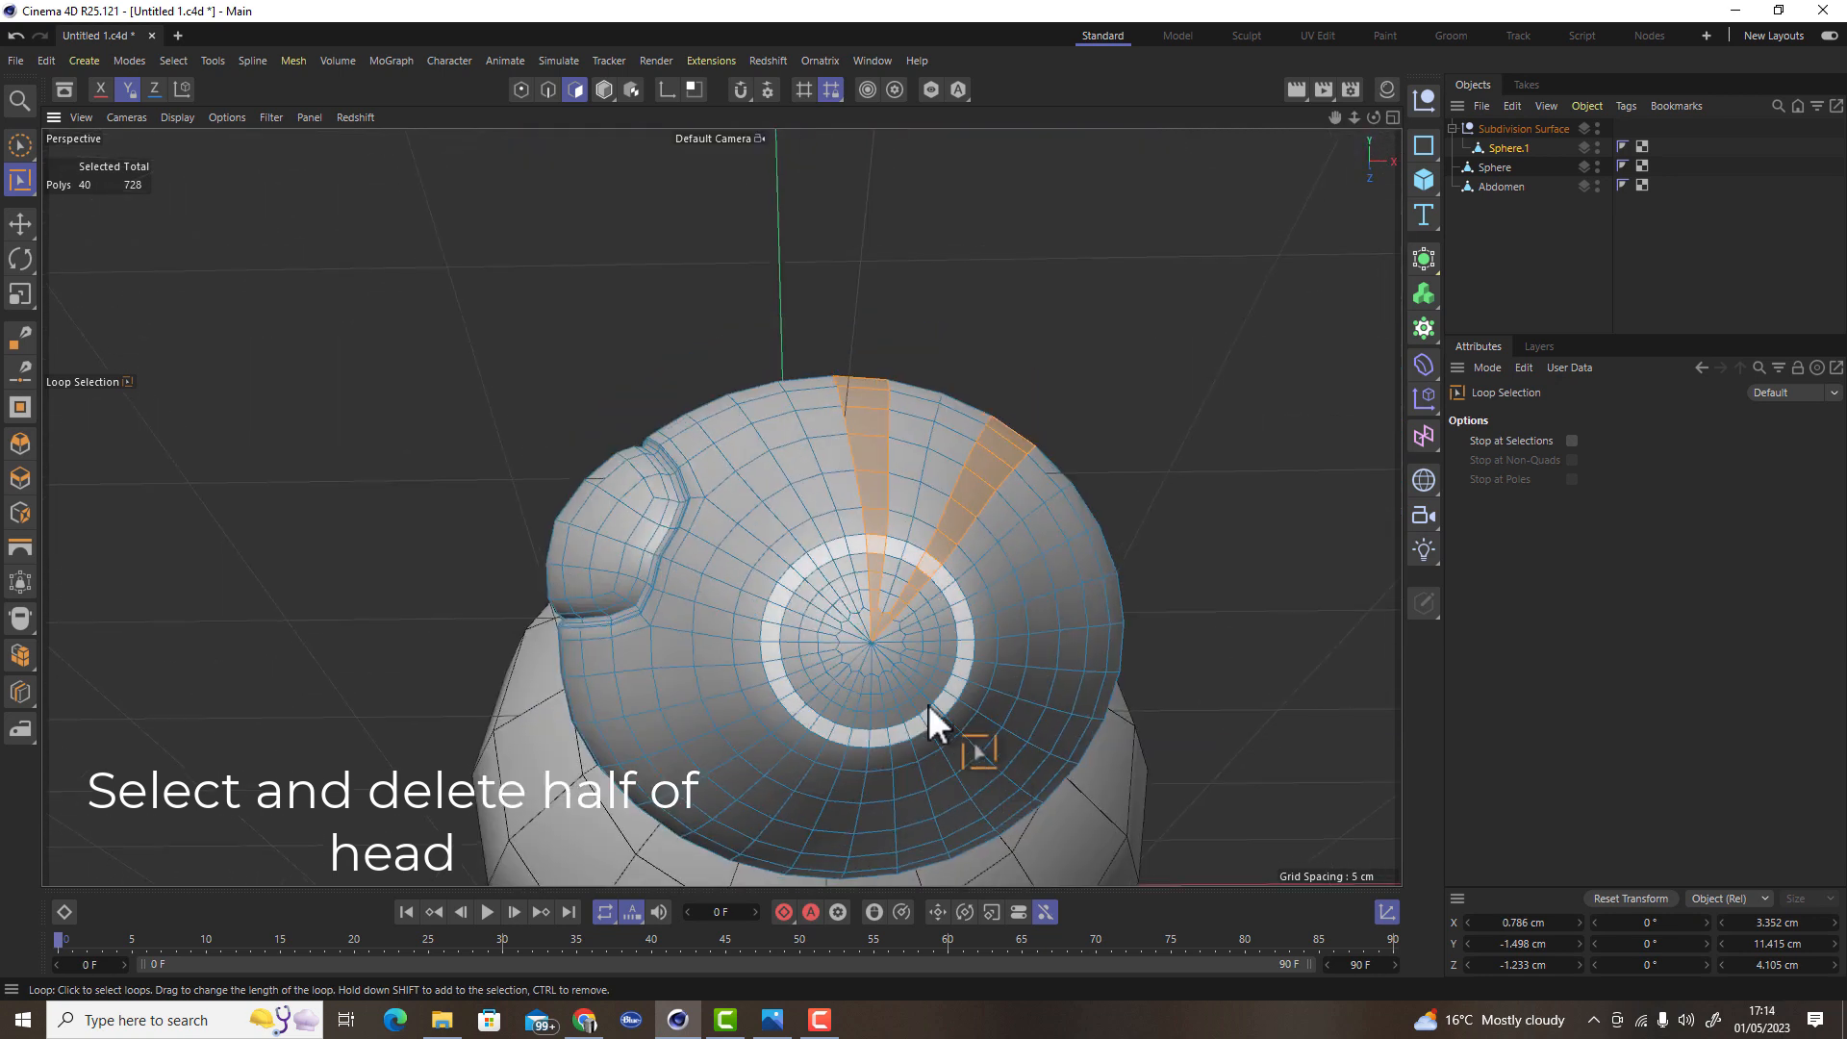
{"action": "left_click", "coordinate": [876, 730], "text": "shift"}
{"action": "key", "text": "Delete"}
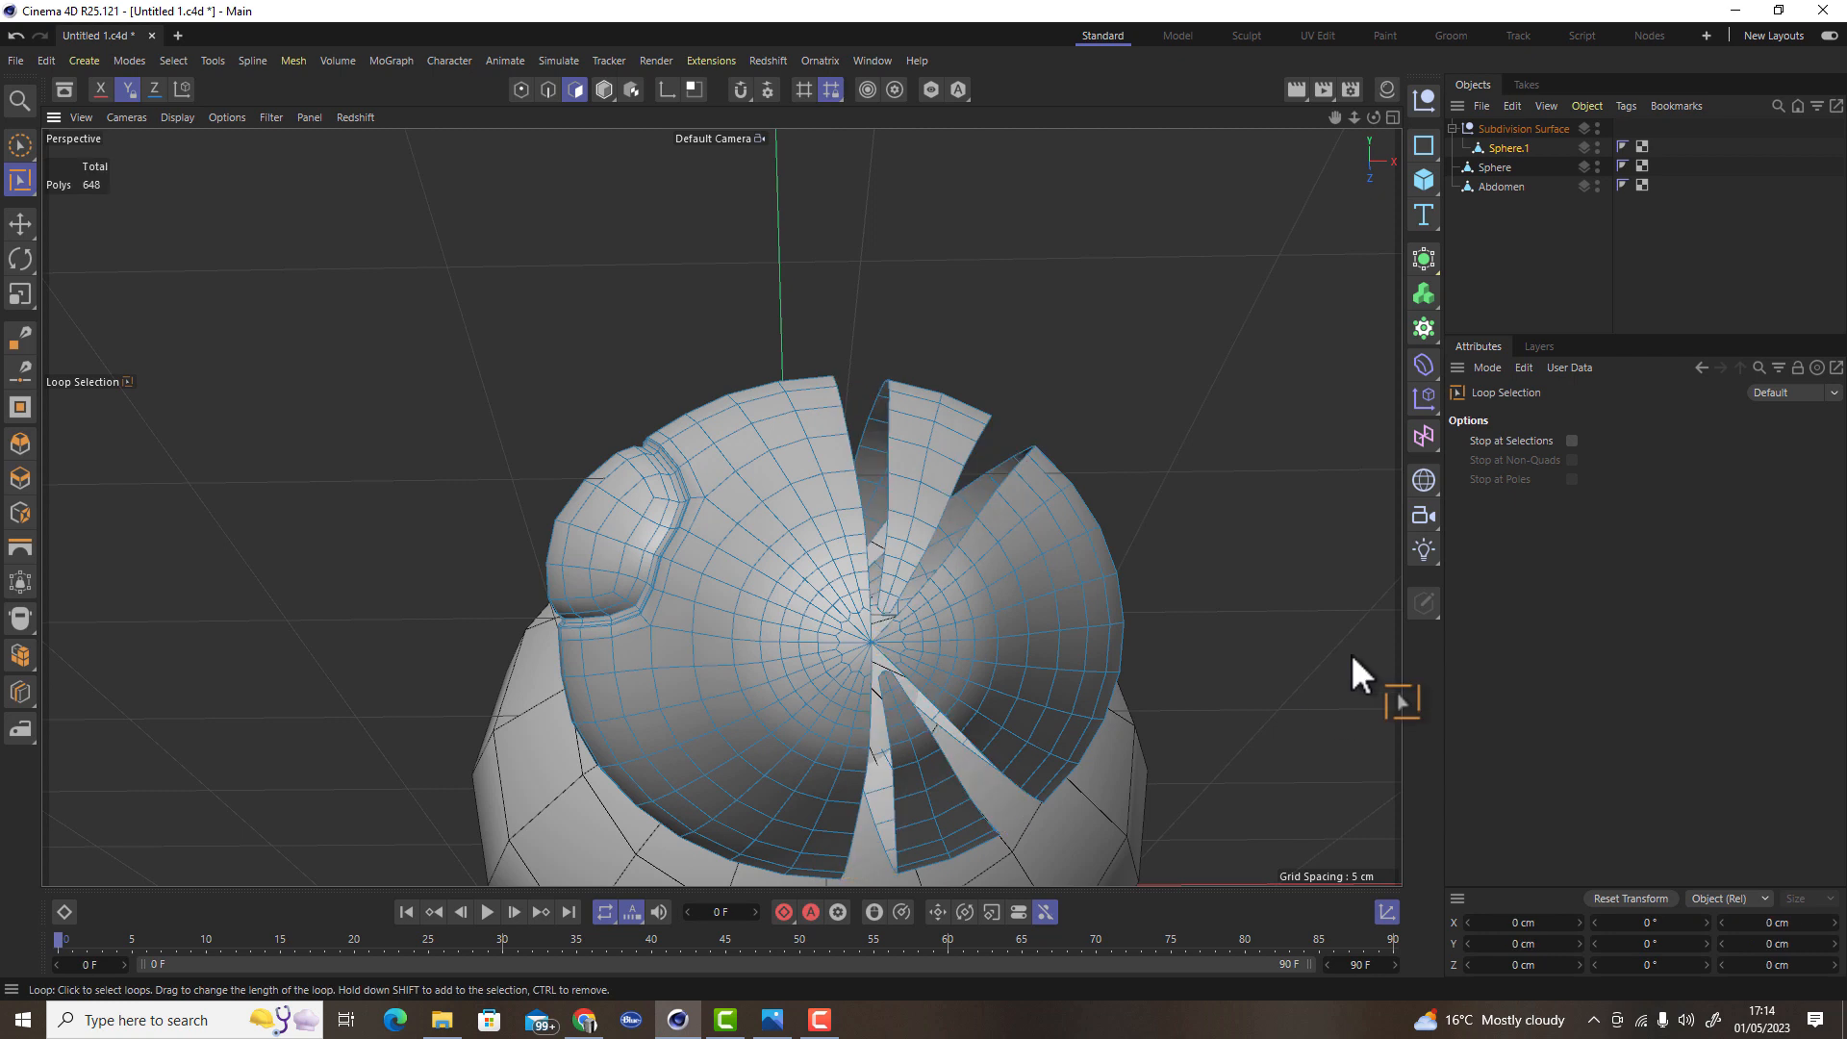
Select the remaining separated polygon pieces on the half of the head without the eye and delete them
{"action": "left_click", "coordinate": [19, 224]}
{"action": "left_click", "coordinate": [930, 467]}
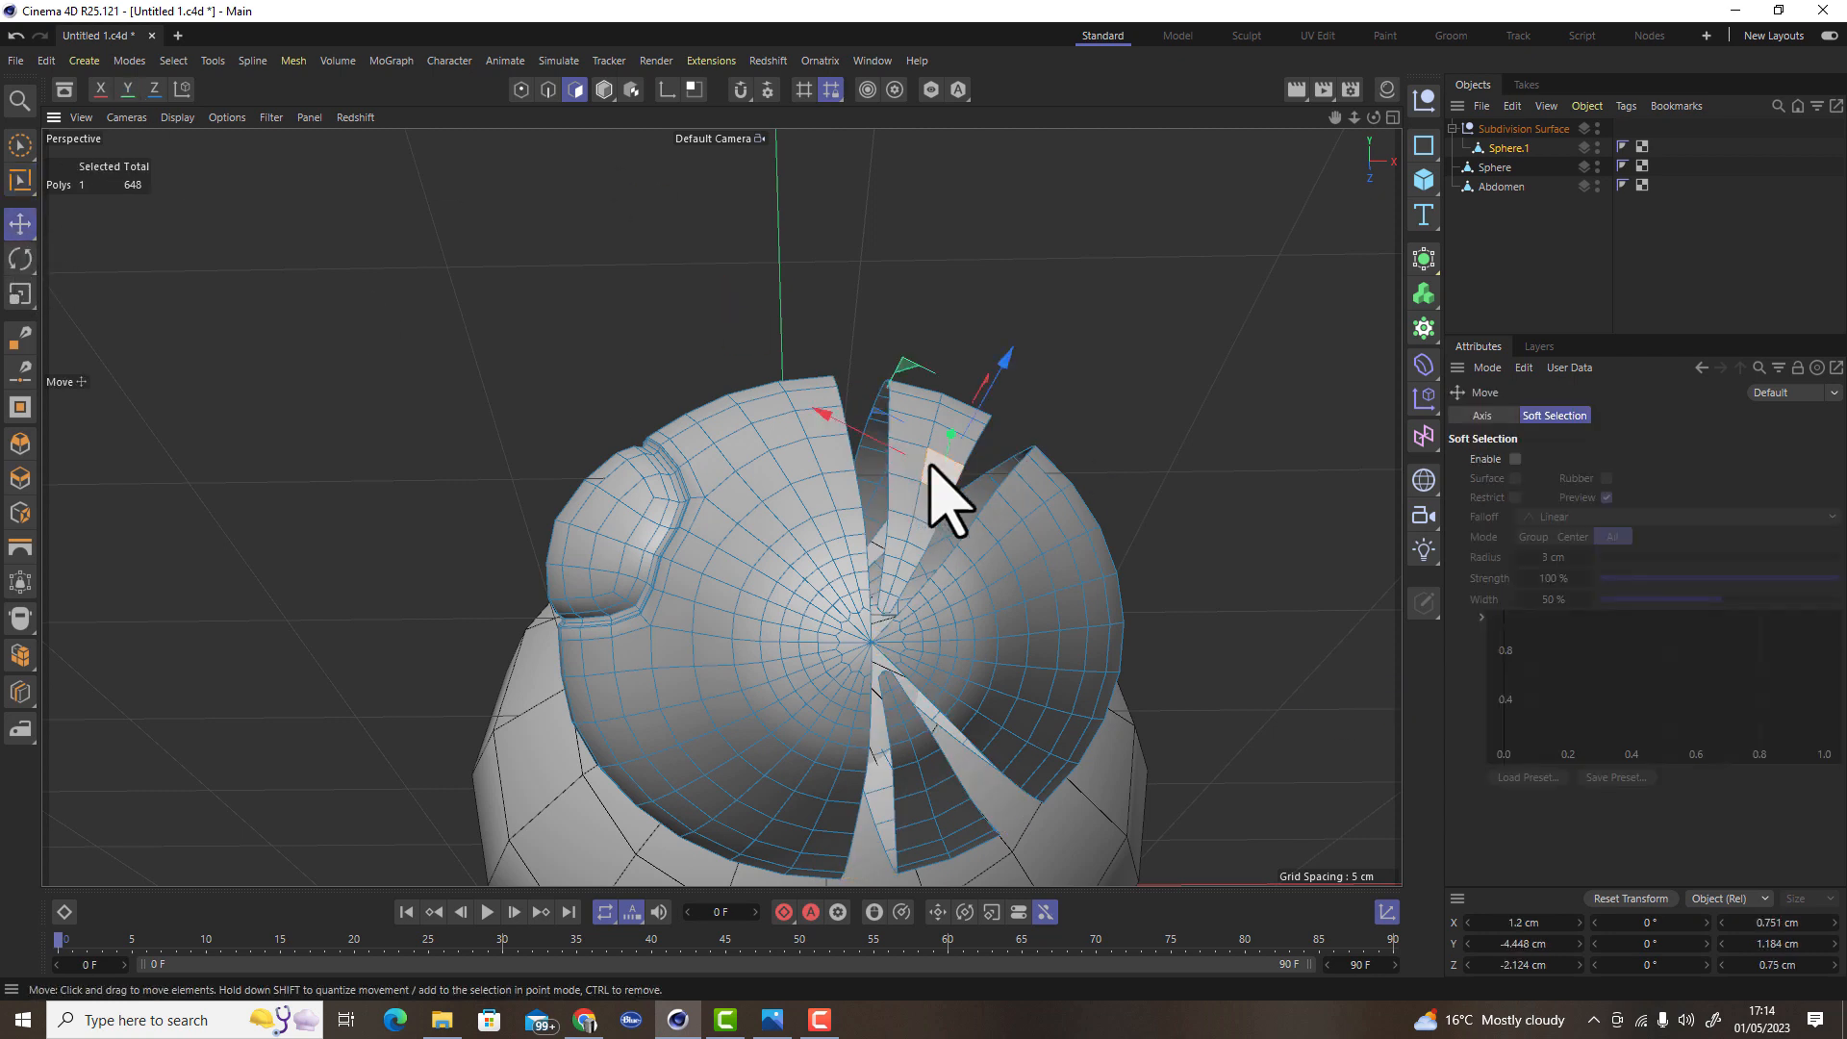
{"action": "double_click", "coordinate": [930, 466]}
{"action": "double_click", "coordinate": [1042, 539], "text": "shift"}
{"action": "double_click", "coordinate": [912, 722], "text": "shift"}
{"action": "key", "text": "Delete"}
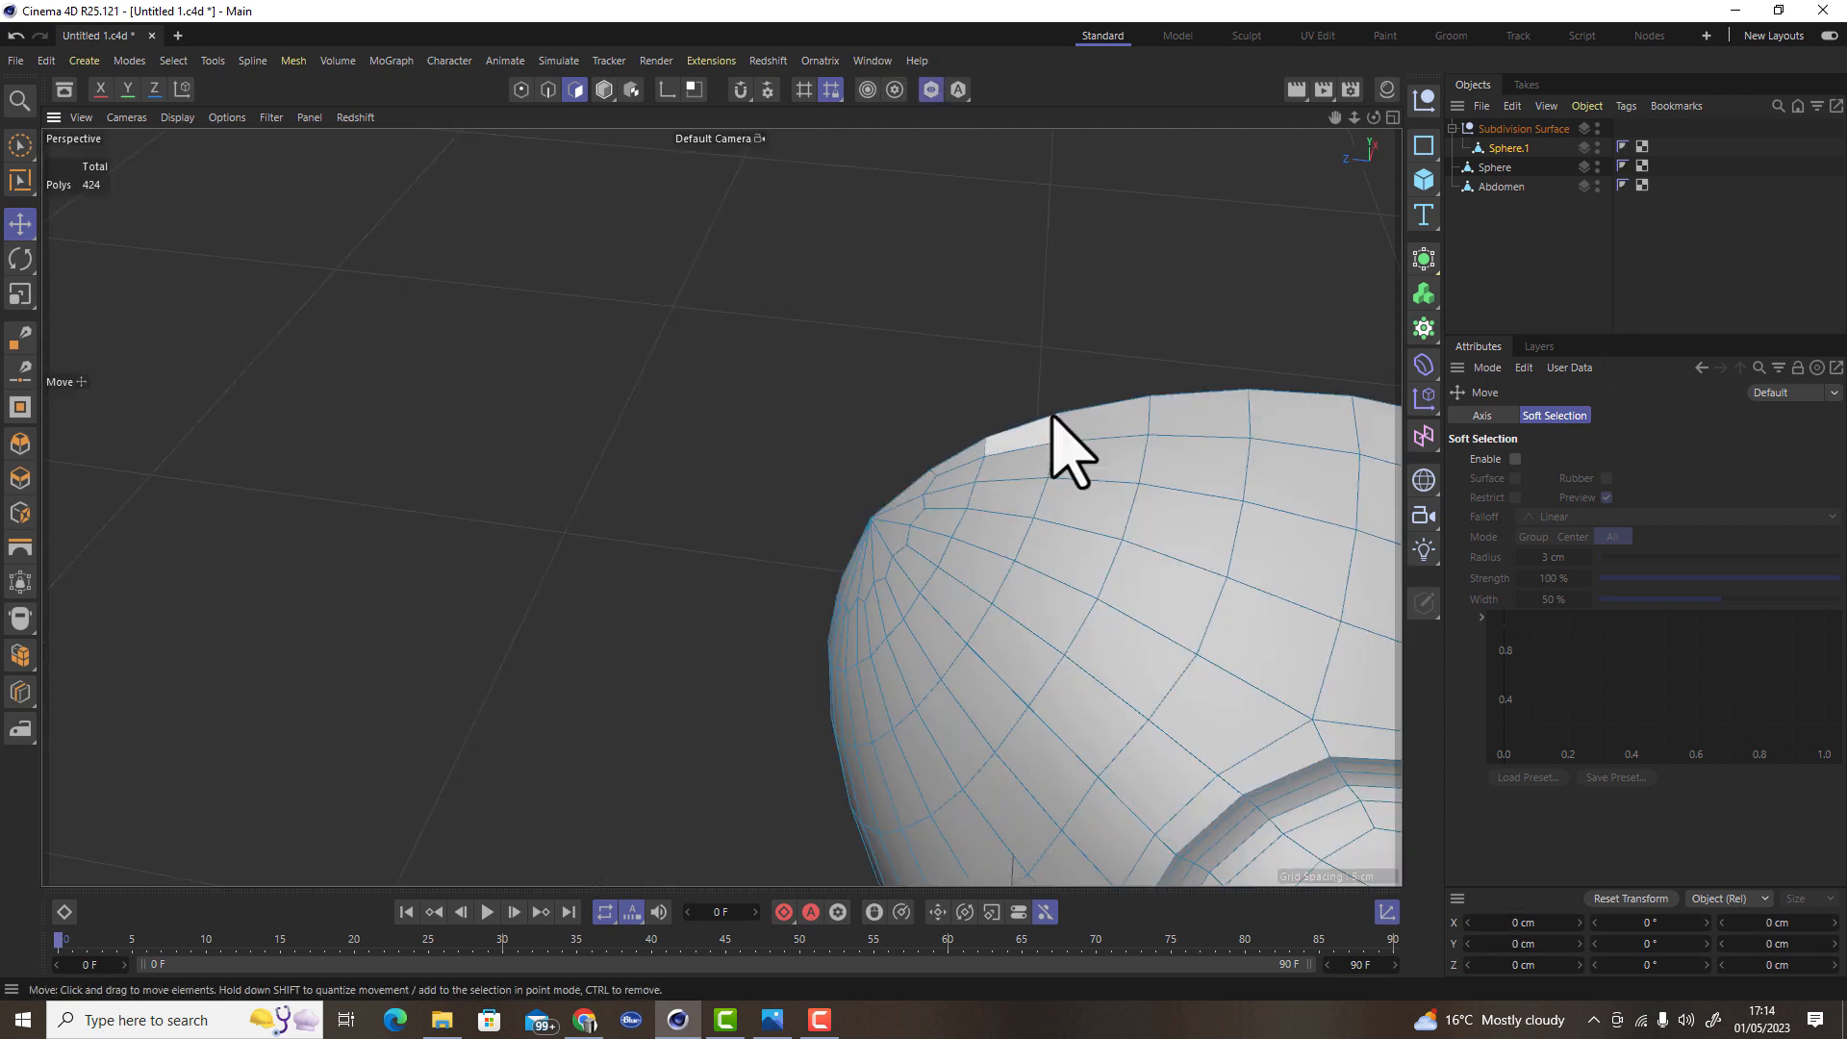
Select the 8 polygons around the half head's back pole and pull them out to about 4.3 cm on Y with a 3 cm soft selection
{"action": "left_click_drag", "start_coordinate": [990, 702], "coordinate": [796, 664], "text": "alt"}
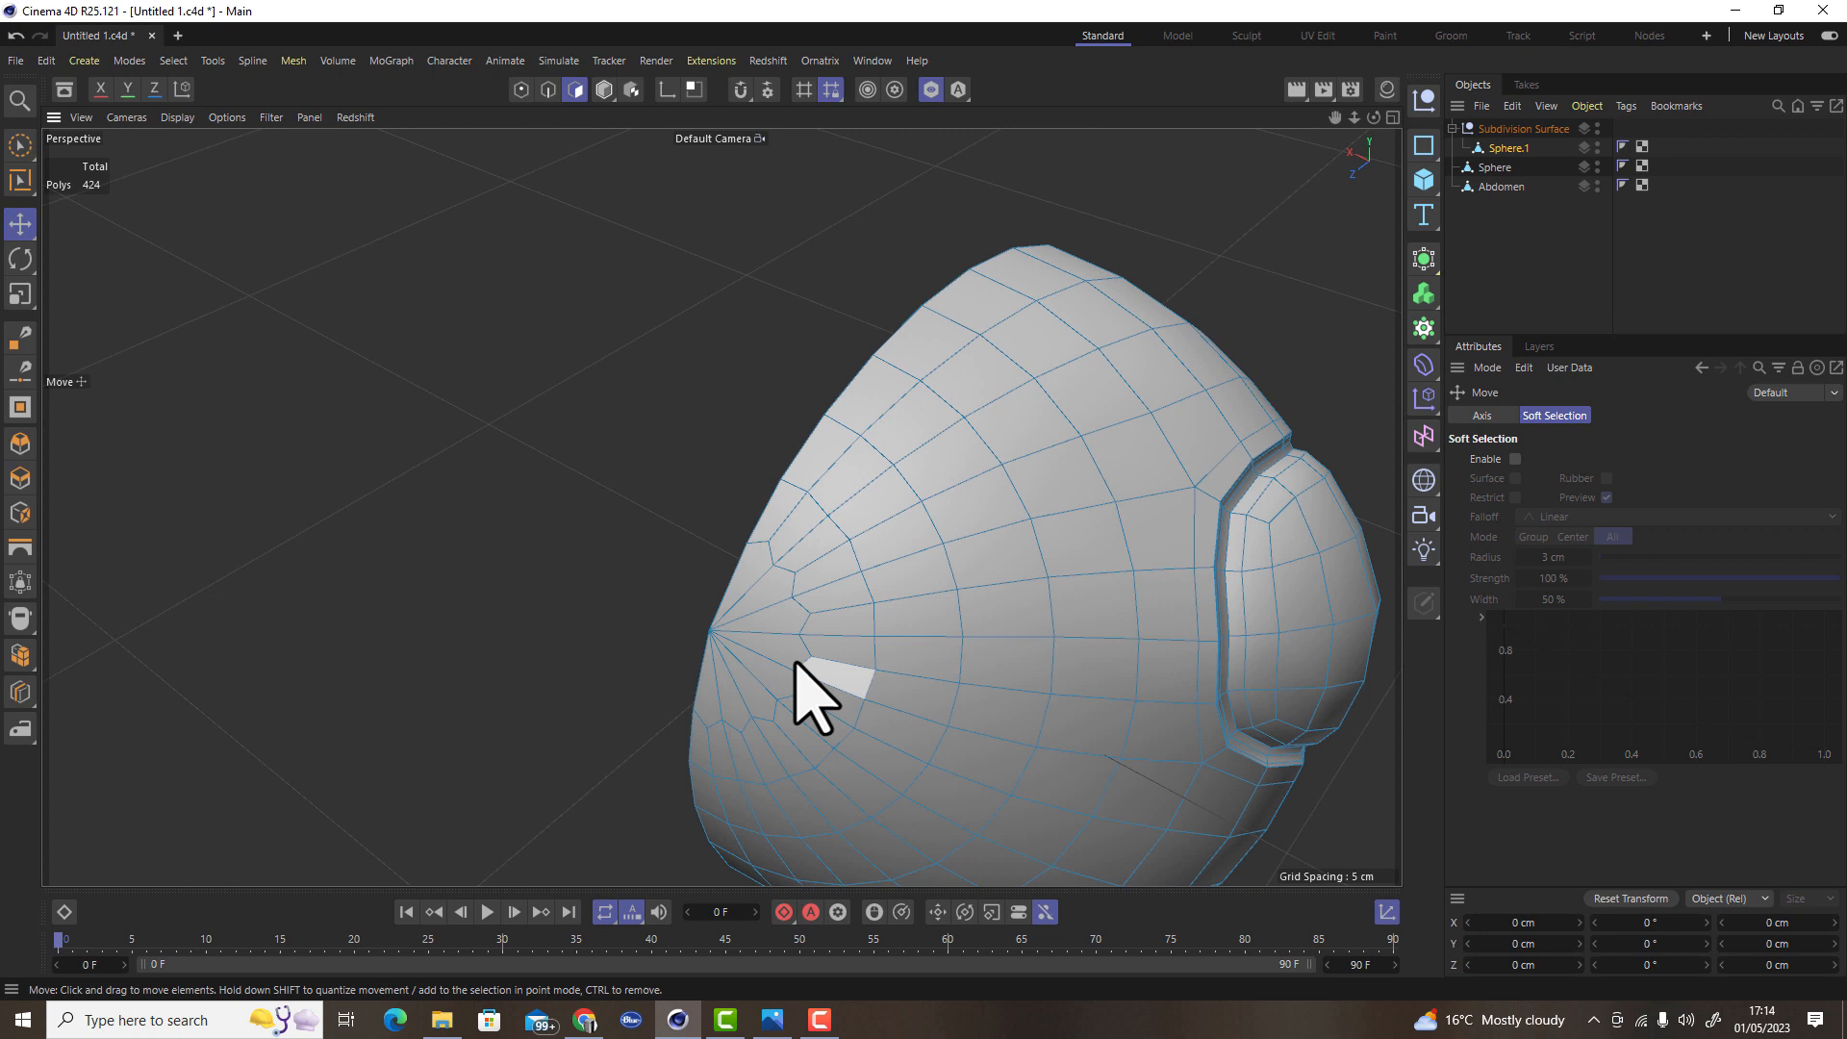
{"action": "left_click", "coordinate": [20, 144]}
{"action": "mouse_move", "coordinate": [732, 544]}
{"action": "left_mouse_down"}
{"action": "mouse_move", "coordinate": [760, 578]}
{"action": "mouse_move", "coordinate": [699, 693]}
{"action": "left_mouse_up"}
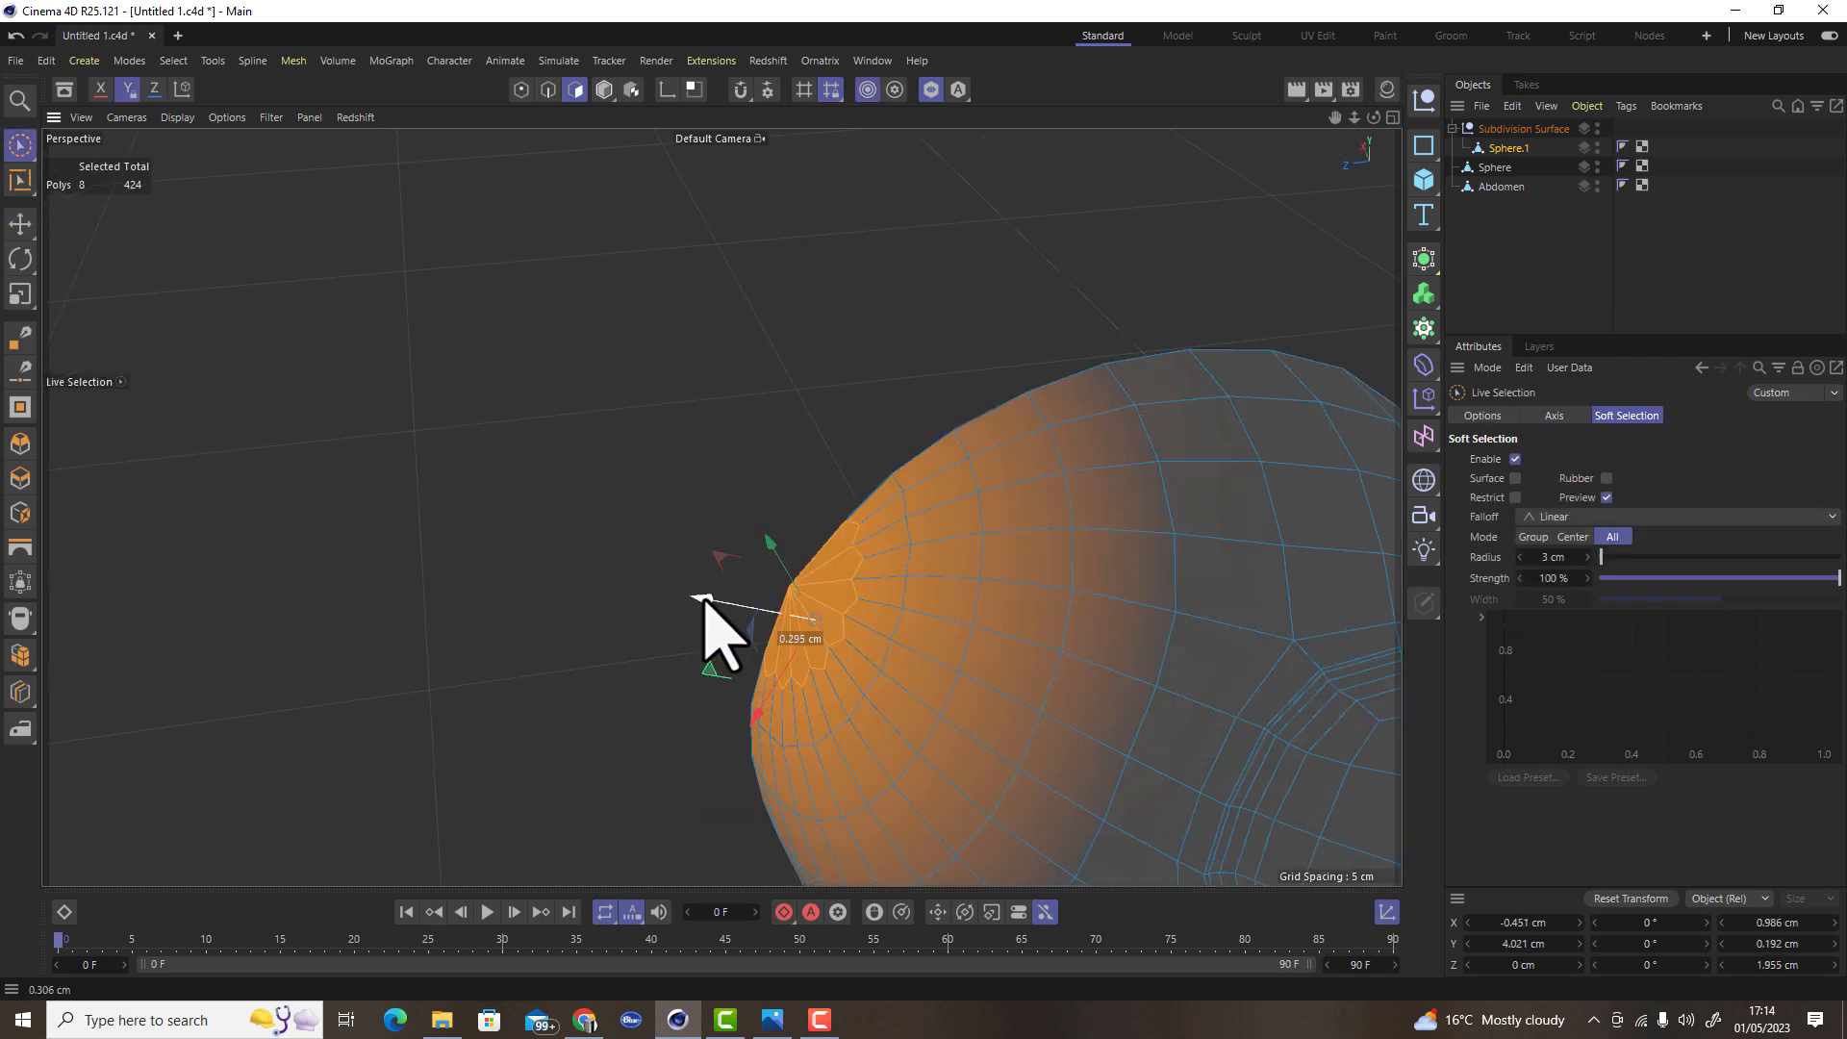
Reduce the soft selection radius to 1 cm, push the 8 back-pole polygons into the head and delete them
{"action": "left_click", "coordinate": [1519, 557]}
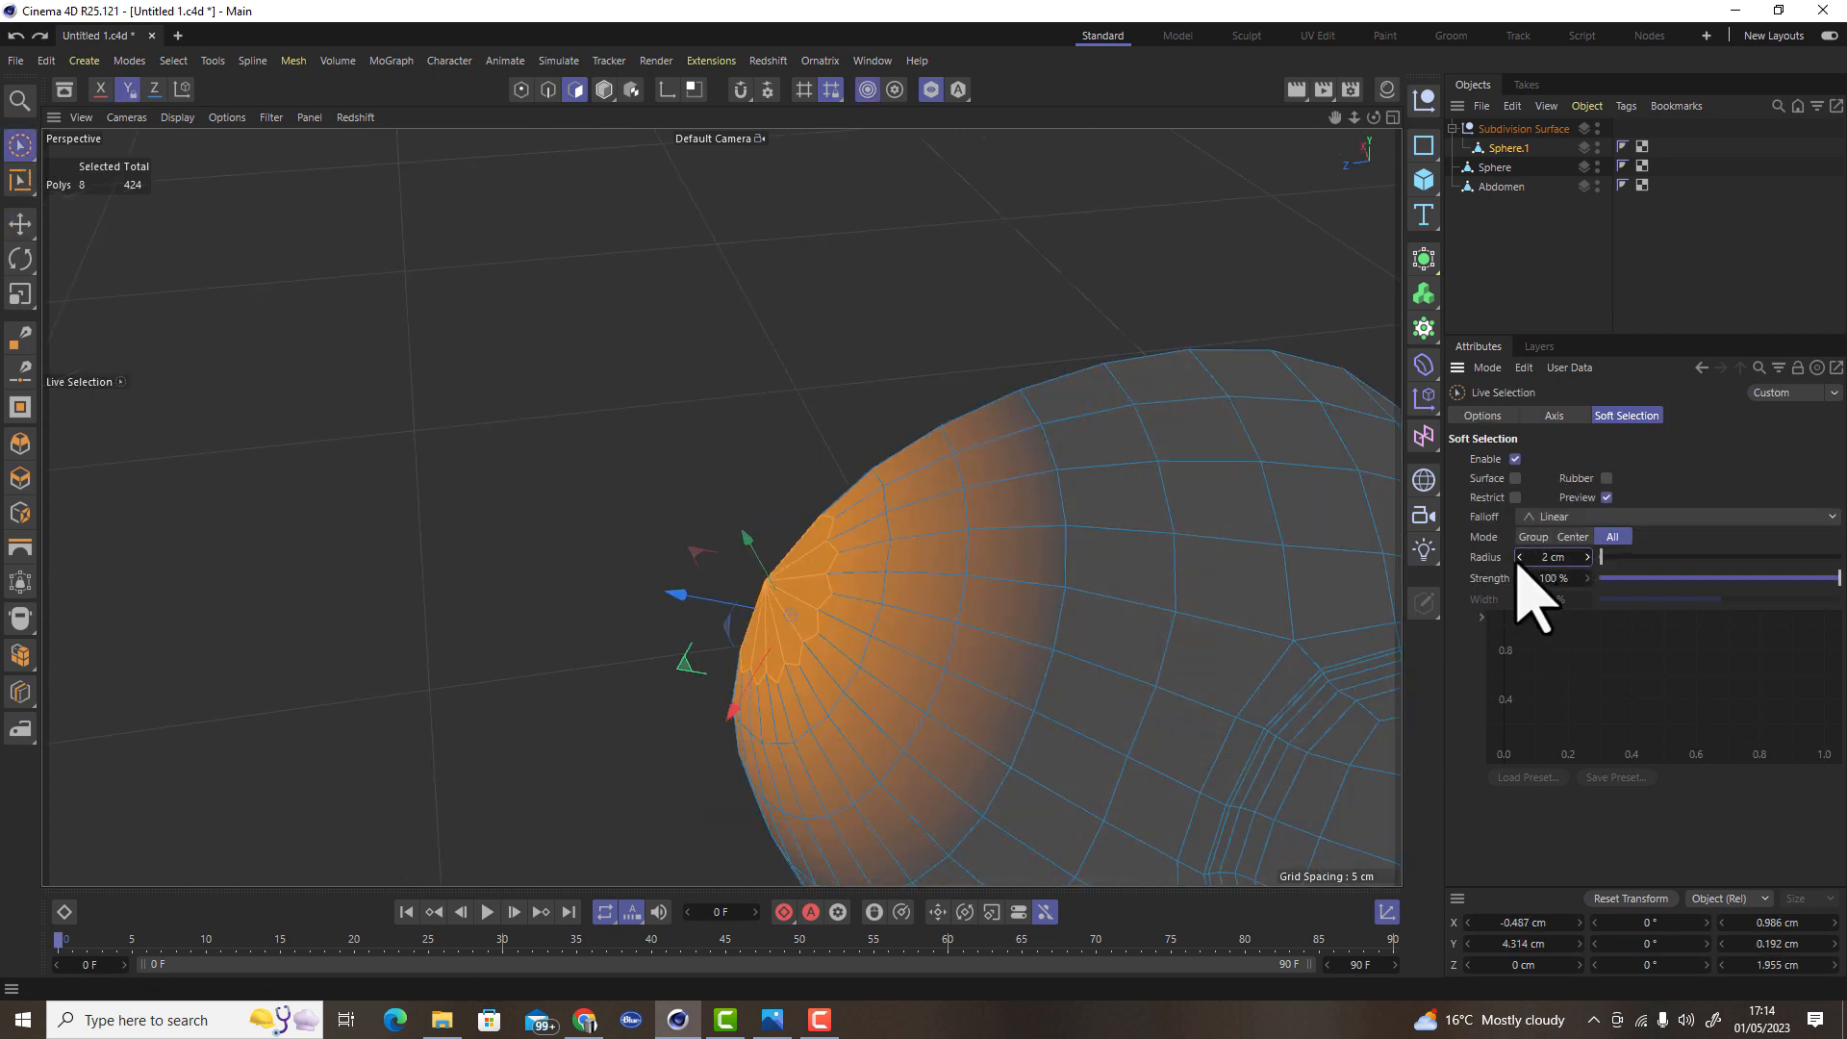
{"action": "left_click", "coordinate": [1519, 557]}
{"action": "left_click_drag", "start_coordinate": [729, 604], "coordinate": [730, 643], "text": "alt"}
{"action": "left_click_drag", "start_coordinate": [676, 570], "coordinate": [786, 588]}
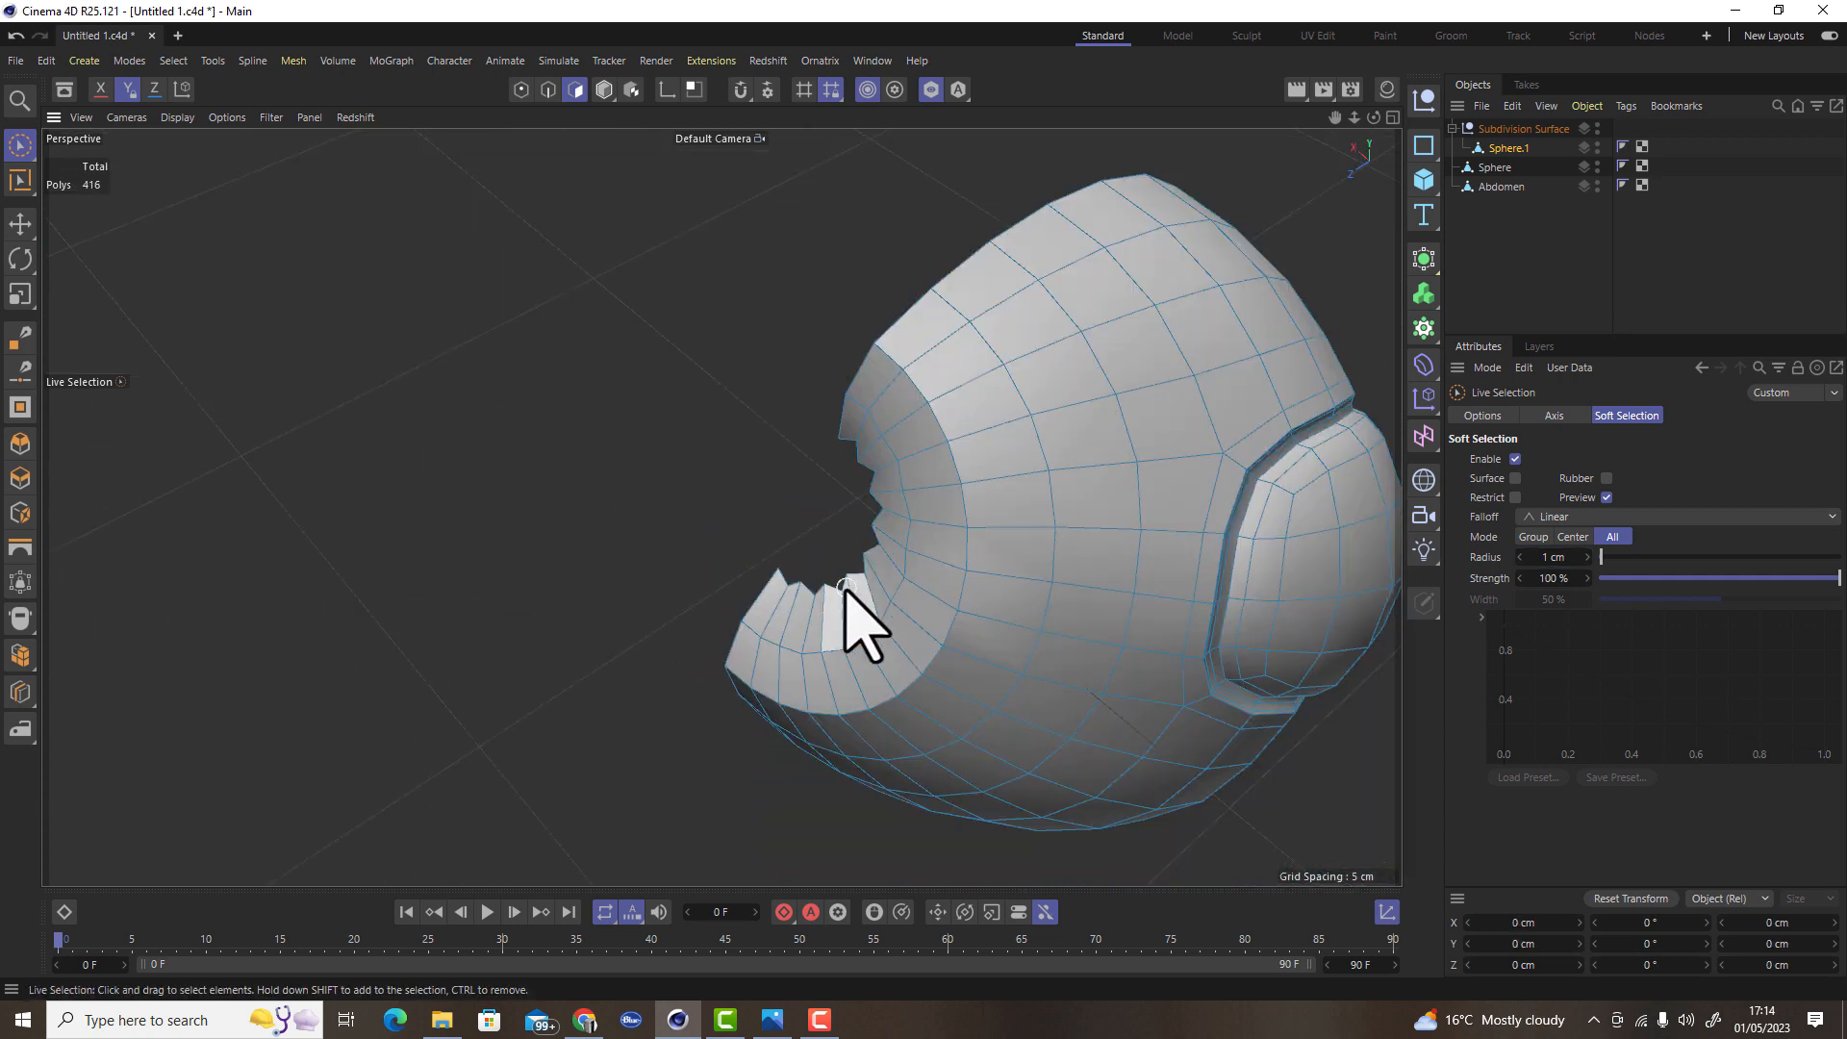
Loop-select the ring of polygons around the opening at the back of the half head and delete it
{"action": "key", "text": "i"}
{"action": "key", "text": "u"}
{"action": "key", "text": "l"}
{"action": "left_click", "coordinate": [852, 622]}
{"action": "key", "text": "Delete"}
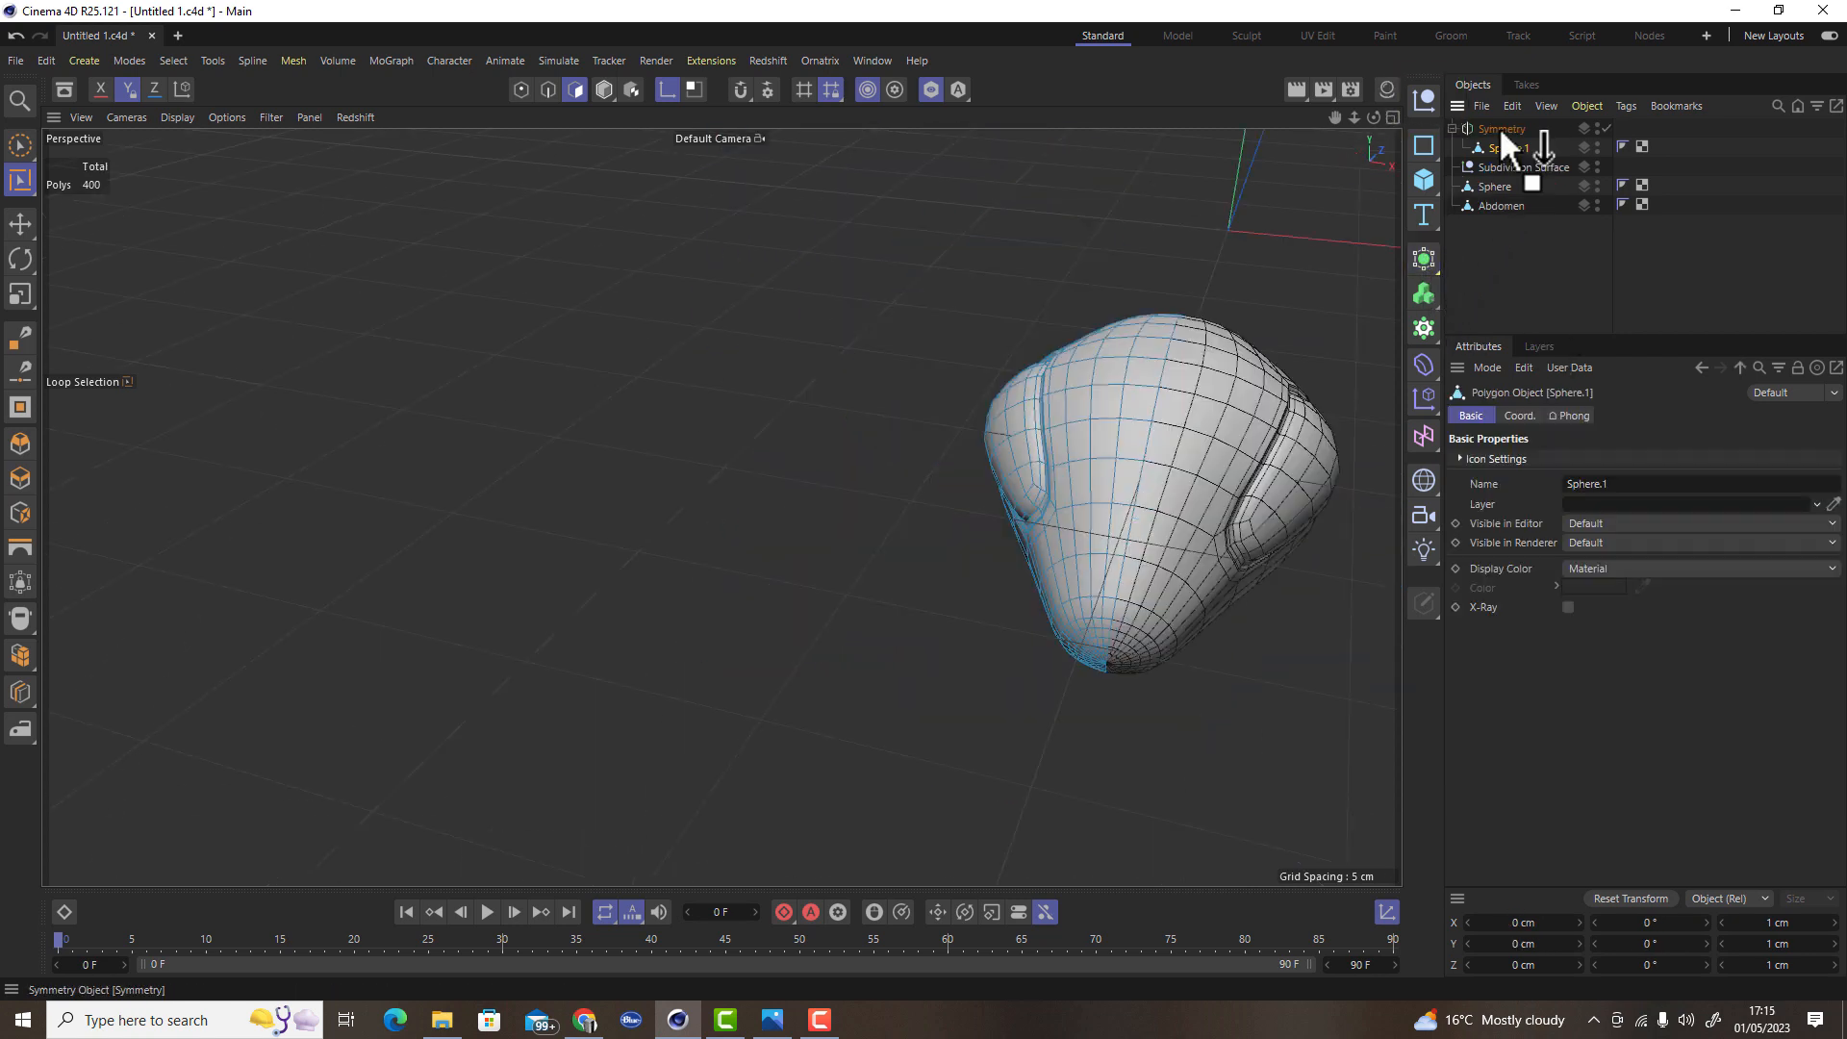
Mirror the half head with a Symmetry object on the ZY plane, convert it to a mesh and move Sphere.1 out of it
{"action": "left_click", "coordinate": [1499, 125]}
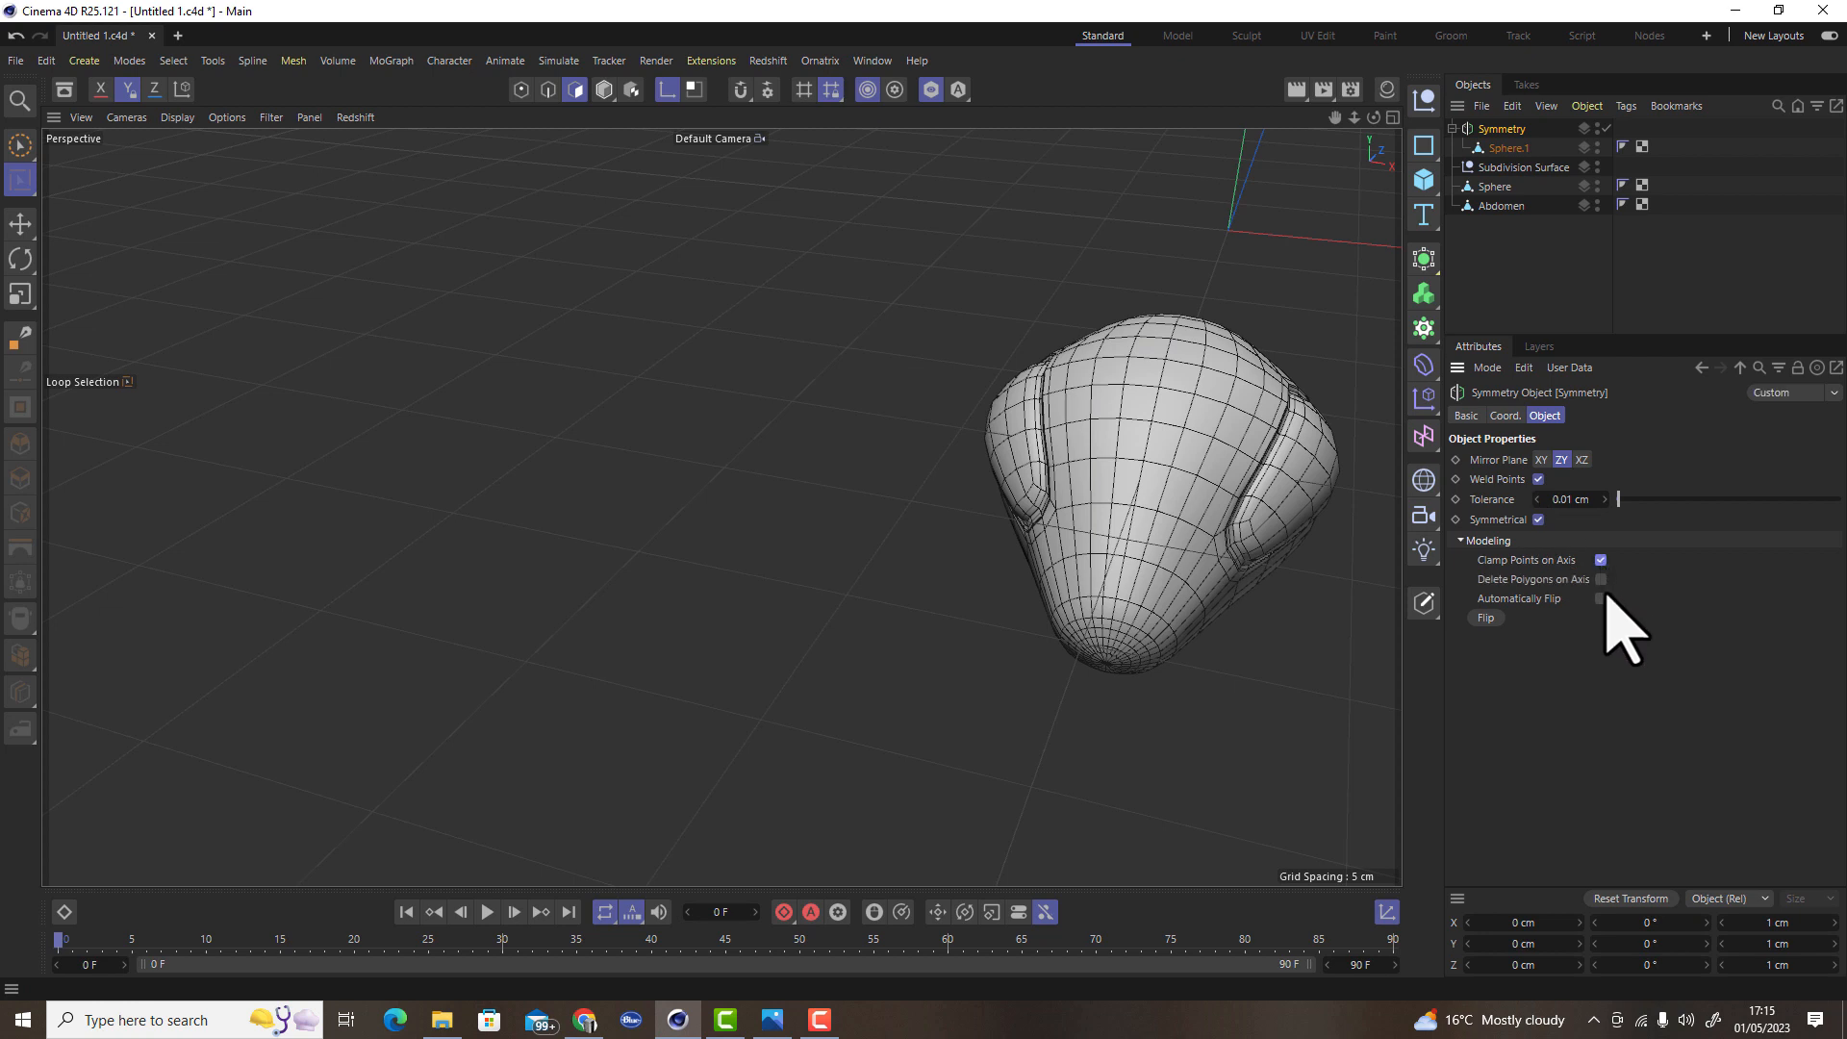
{"action": "left_click", "coordinate": [1426, 607]}
{"action": "left_click", "coordinate": [1451, 128]}
{"action": "left_click_drag", "start_coordinate": [1505, 147], "coordinate": [1502, 123]}
Delete the leftover Symmetry and Subdivision Surface nulls
{"action": "left_click", "coordinate": [1506, 146]}
{"action": "key", "text": "Delete"}
{"action": "left_click", "coordinate": [1492, 149]}
{"action": "key", "text": "Delete"}
Rename the mirrored Sphere.1 object as head
{"action": "left_click", "coordinate": [1490, 130]}
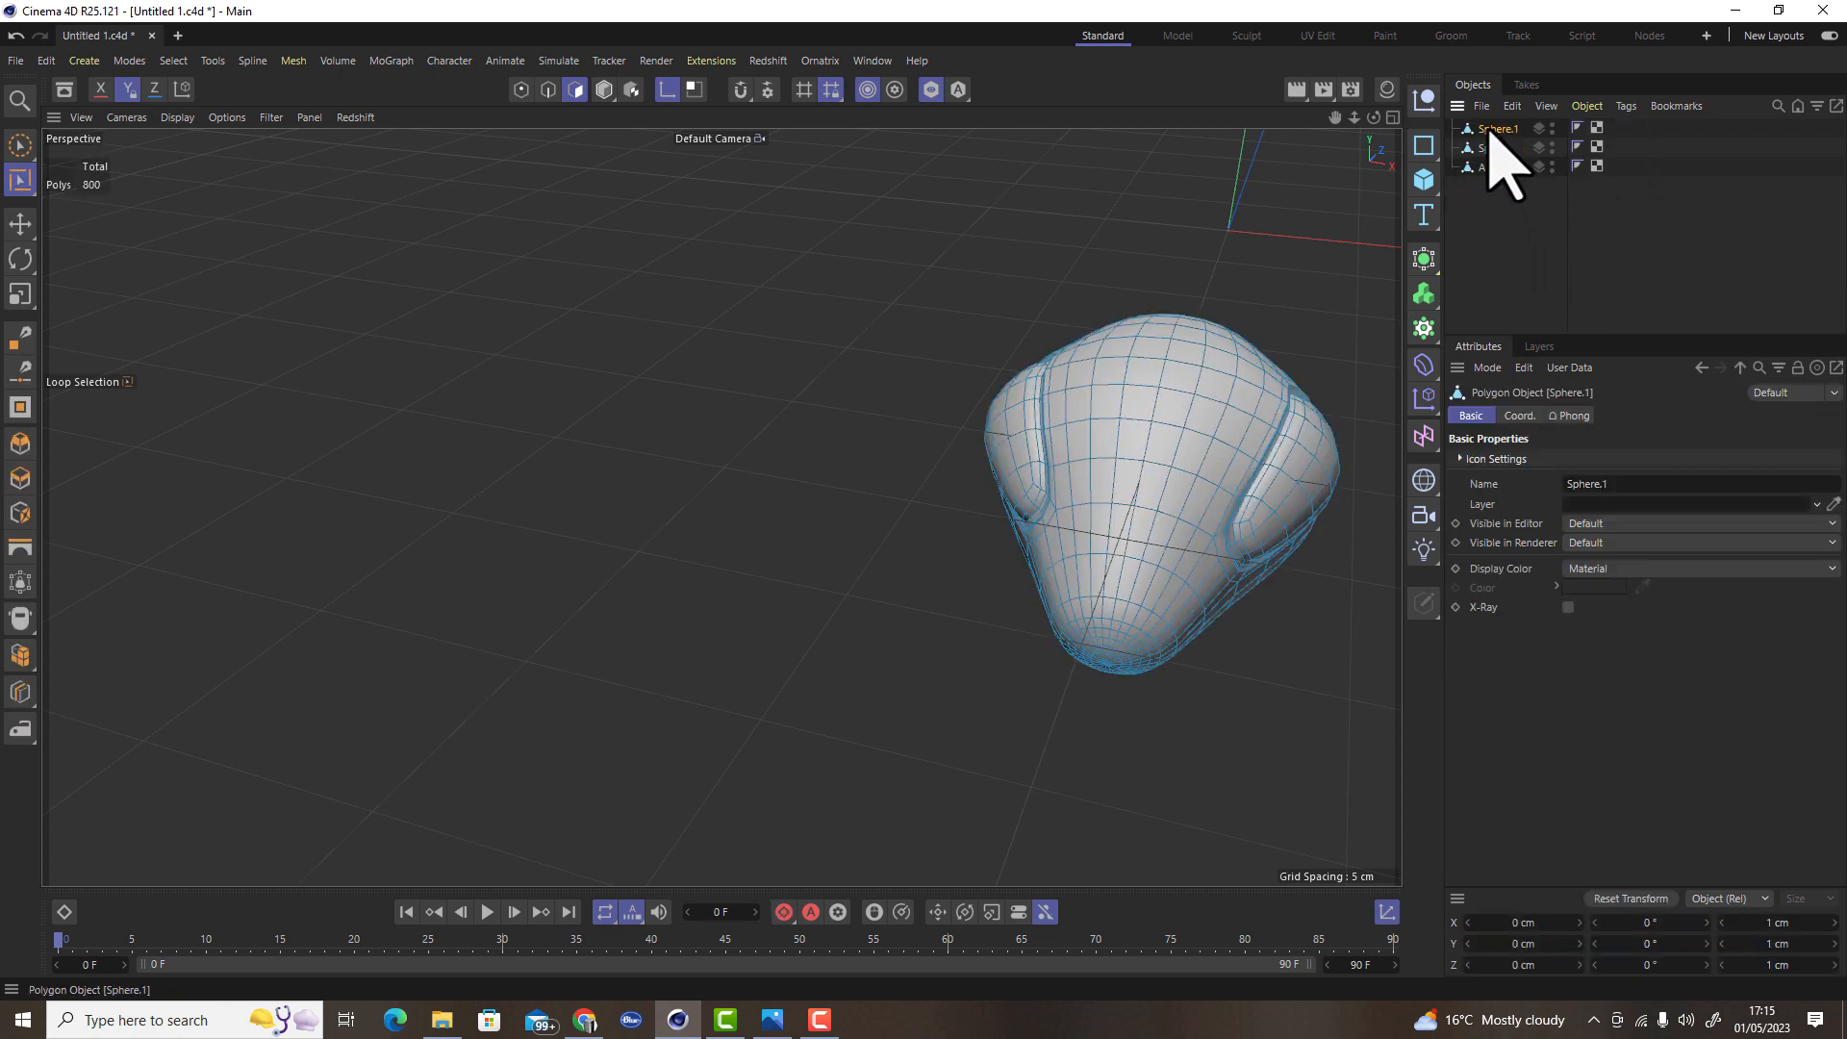
{"action": "double_click", "coordinate": [1490, 130]}
{"action": "type", "text": "Hea"}
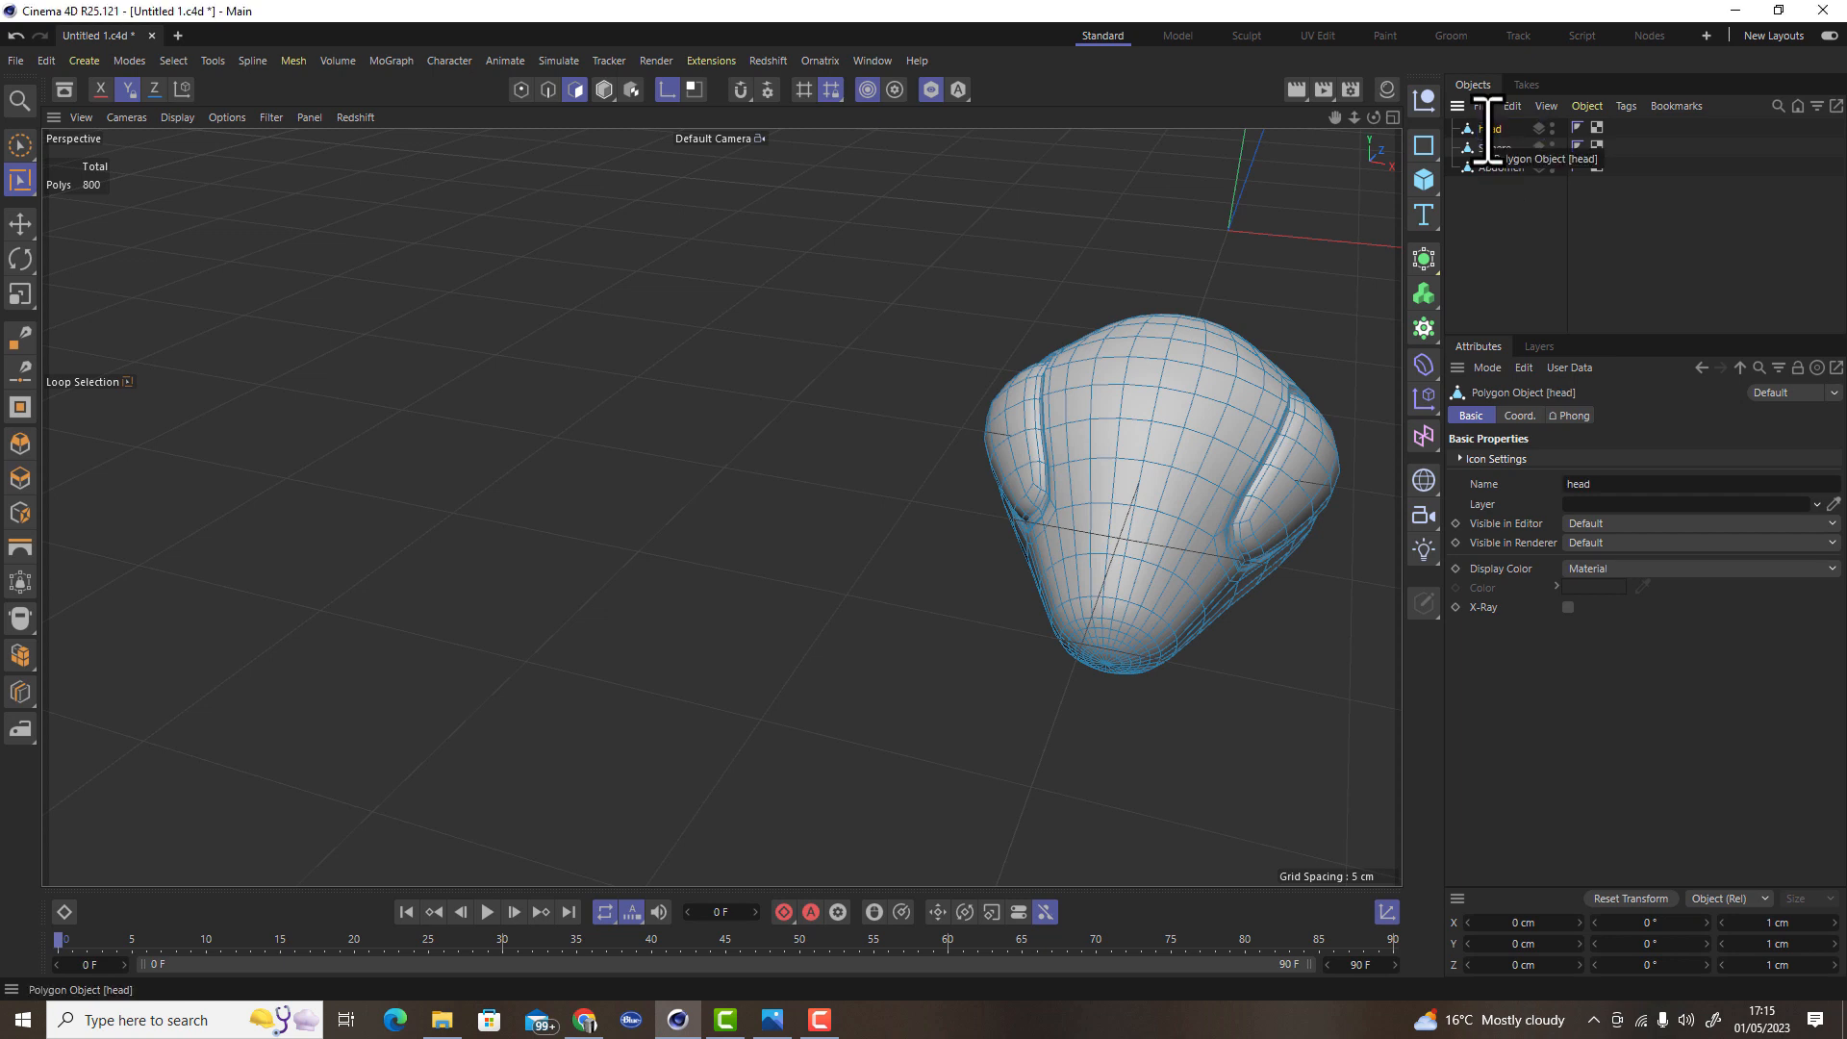
Extrude the edge loop of the head's rear opening inward in successively smaller rings until the hole is about 0.33 cm across
{"action": "left_click_drag", "start_coordinate": [1116, 585], "coordinate": [580, 770], "text": "alt"}
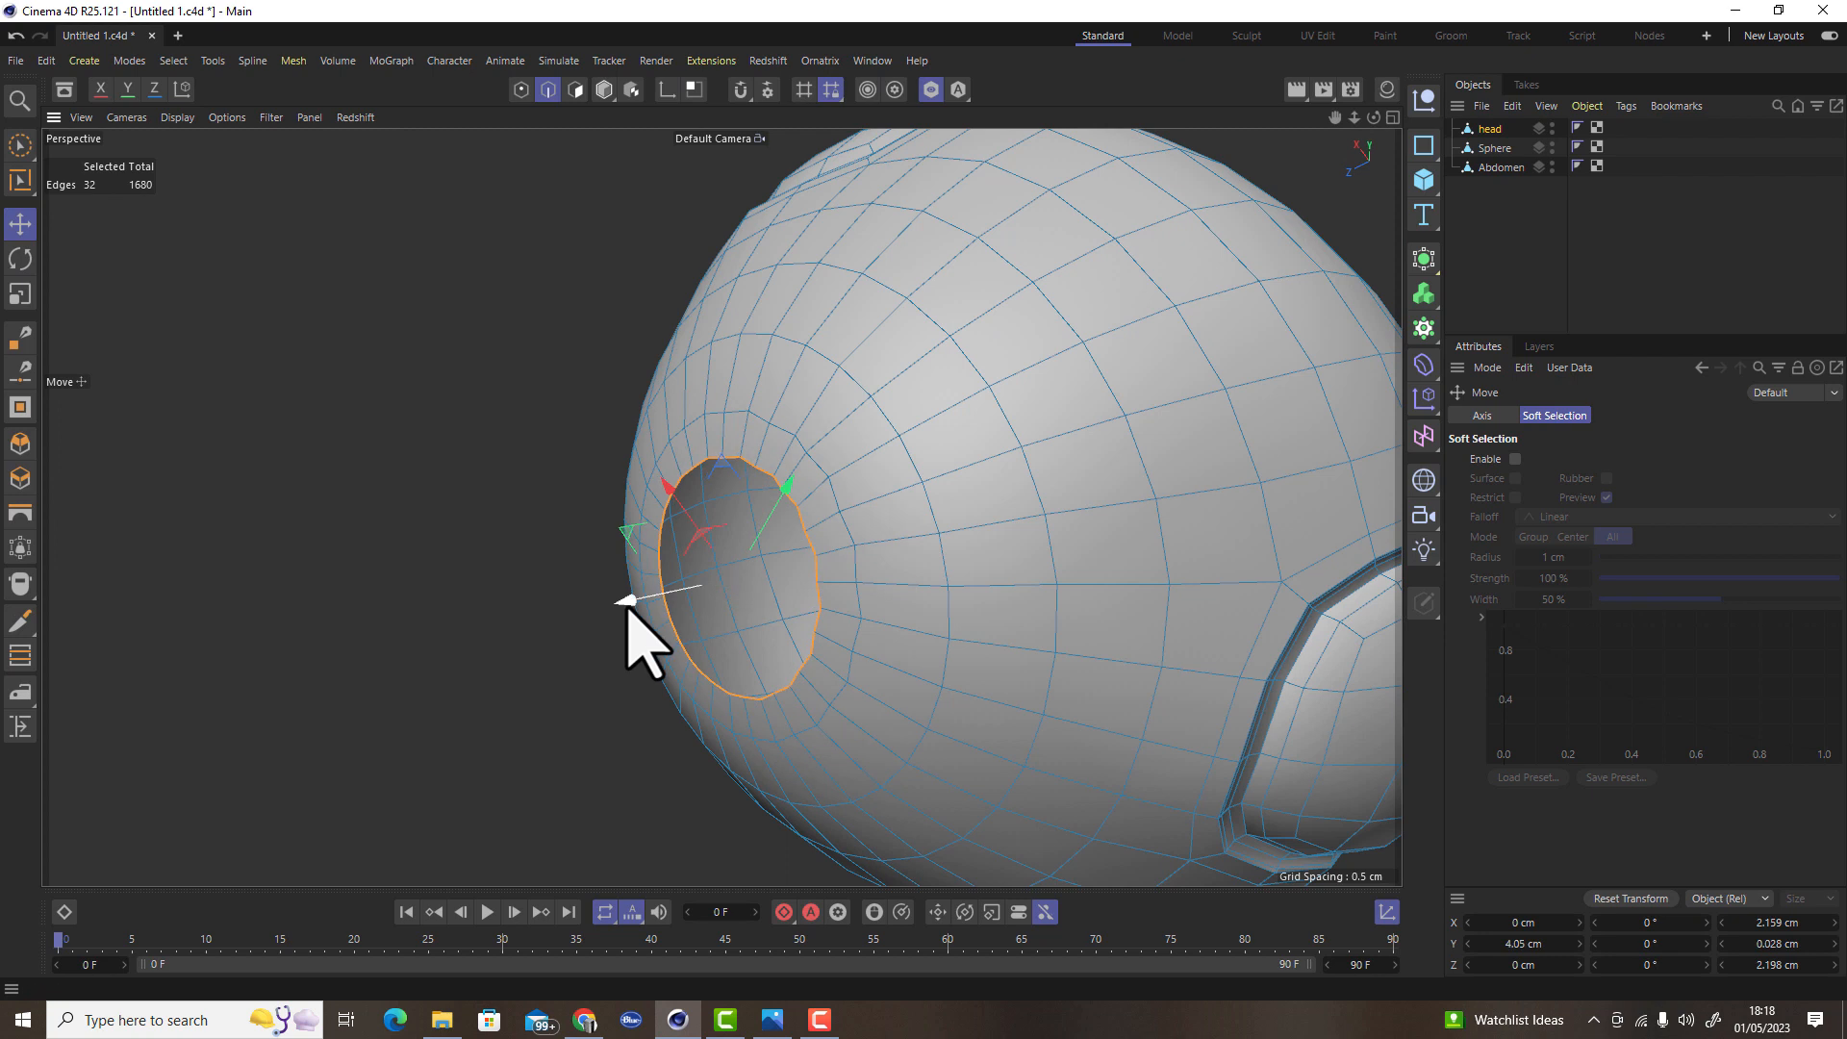
{"action": "left_click_drag", "start_coordinate": [983, 654], "coordinate": [870, 763], "text": "alt"}
{"action": "right_click_drag", "start_coordinate": [673, 579], "coordinate": [919, 607], "text": "alt"}
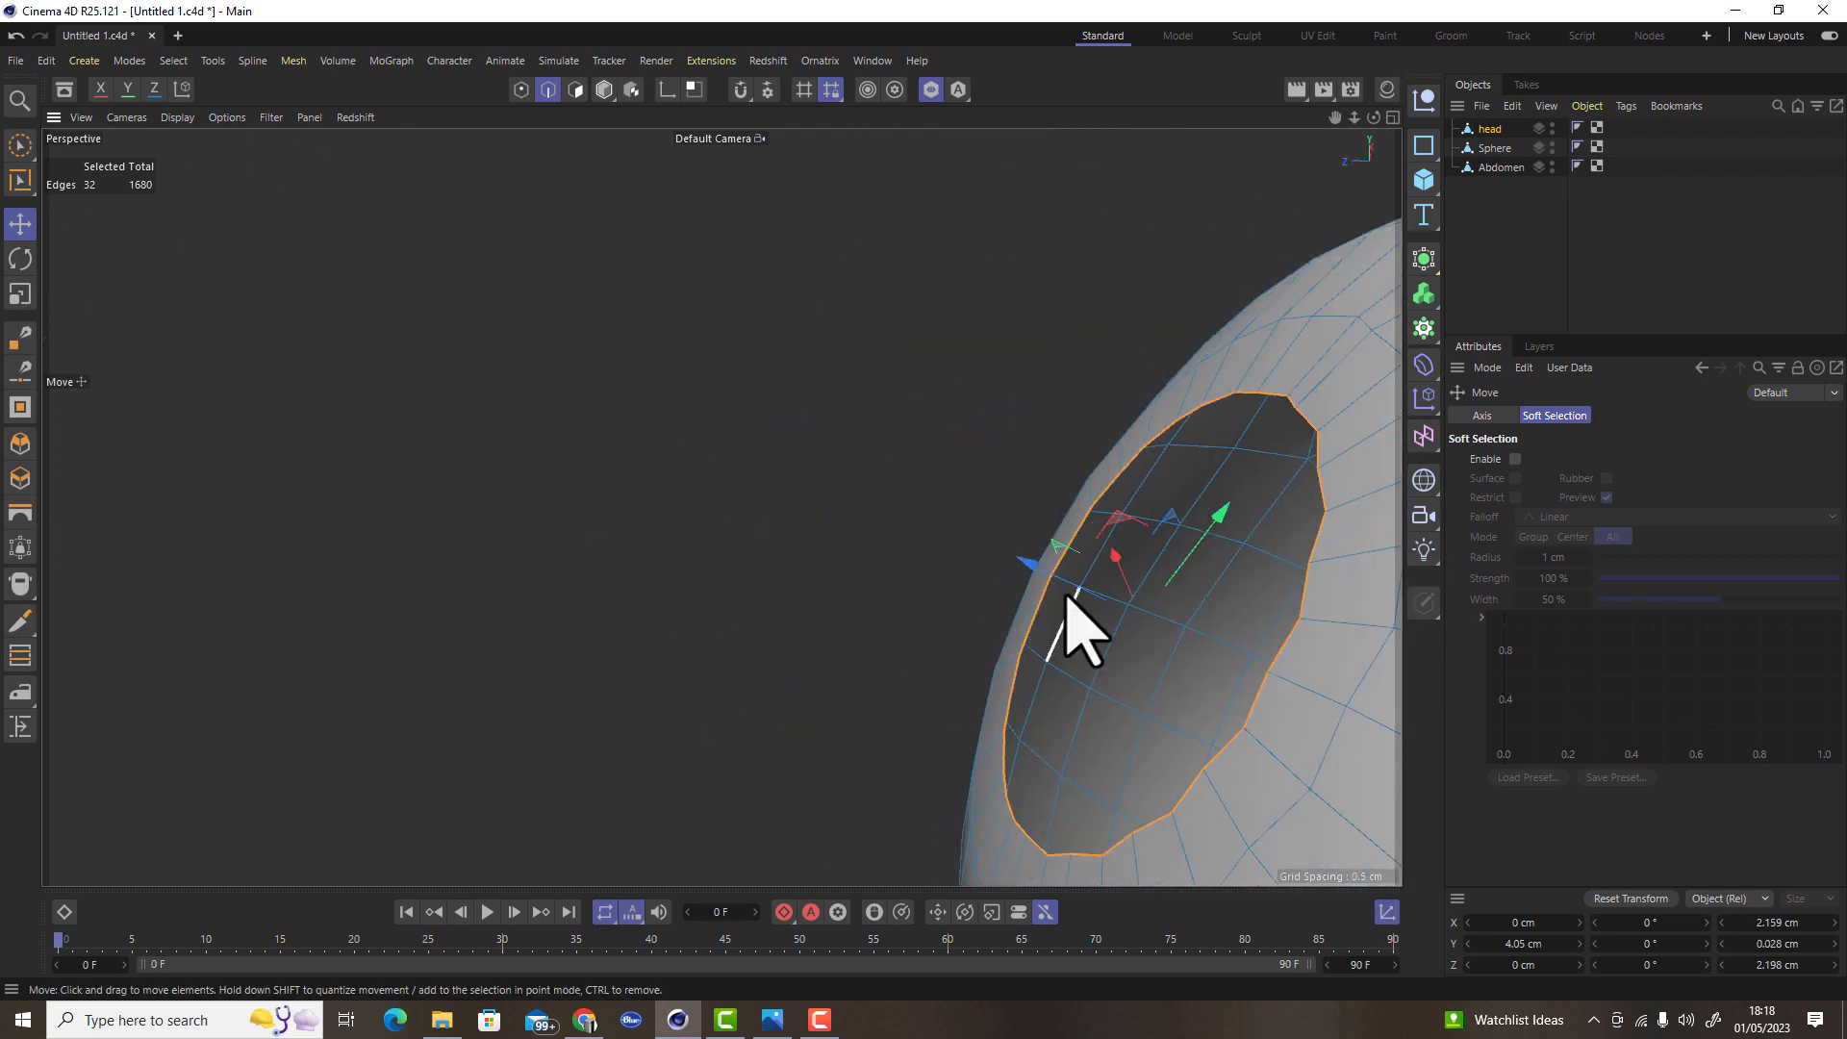
{"action": "key", "text": "t"}
{"action": "left_click_drag", "start_coordinate": [866, 664], "coordinate": [664, 672], "text": "ctrl"}
{"action": "scroll", "coordinate": [1153, 795], "scroll_direction": "down", "scroll_amount": 3}
{"action": "left_click_drag", "start_coordinate": [1153, 795], "coordinate": [1272, 746], "text": "alt"}
{"action": "right_click_drag", "start_coordinate": [1130, 758], "coordinate": [1198, 759], "text": "alt"}
{"action": "left_click_drag", "start_coordinate": [1105, 721], "coordinate": [929, 710]}
{"action": "left_click_drag", "start_coordinate": [1019, 710], "coordinate": [798, 712], "text": "ctrl"}
Weld the points of the small remaining ring into a single centre point to close the head's opening
{"action": "left_click", "coordinate": [521, 89], "text": "ctrl"}
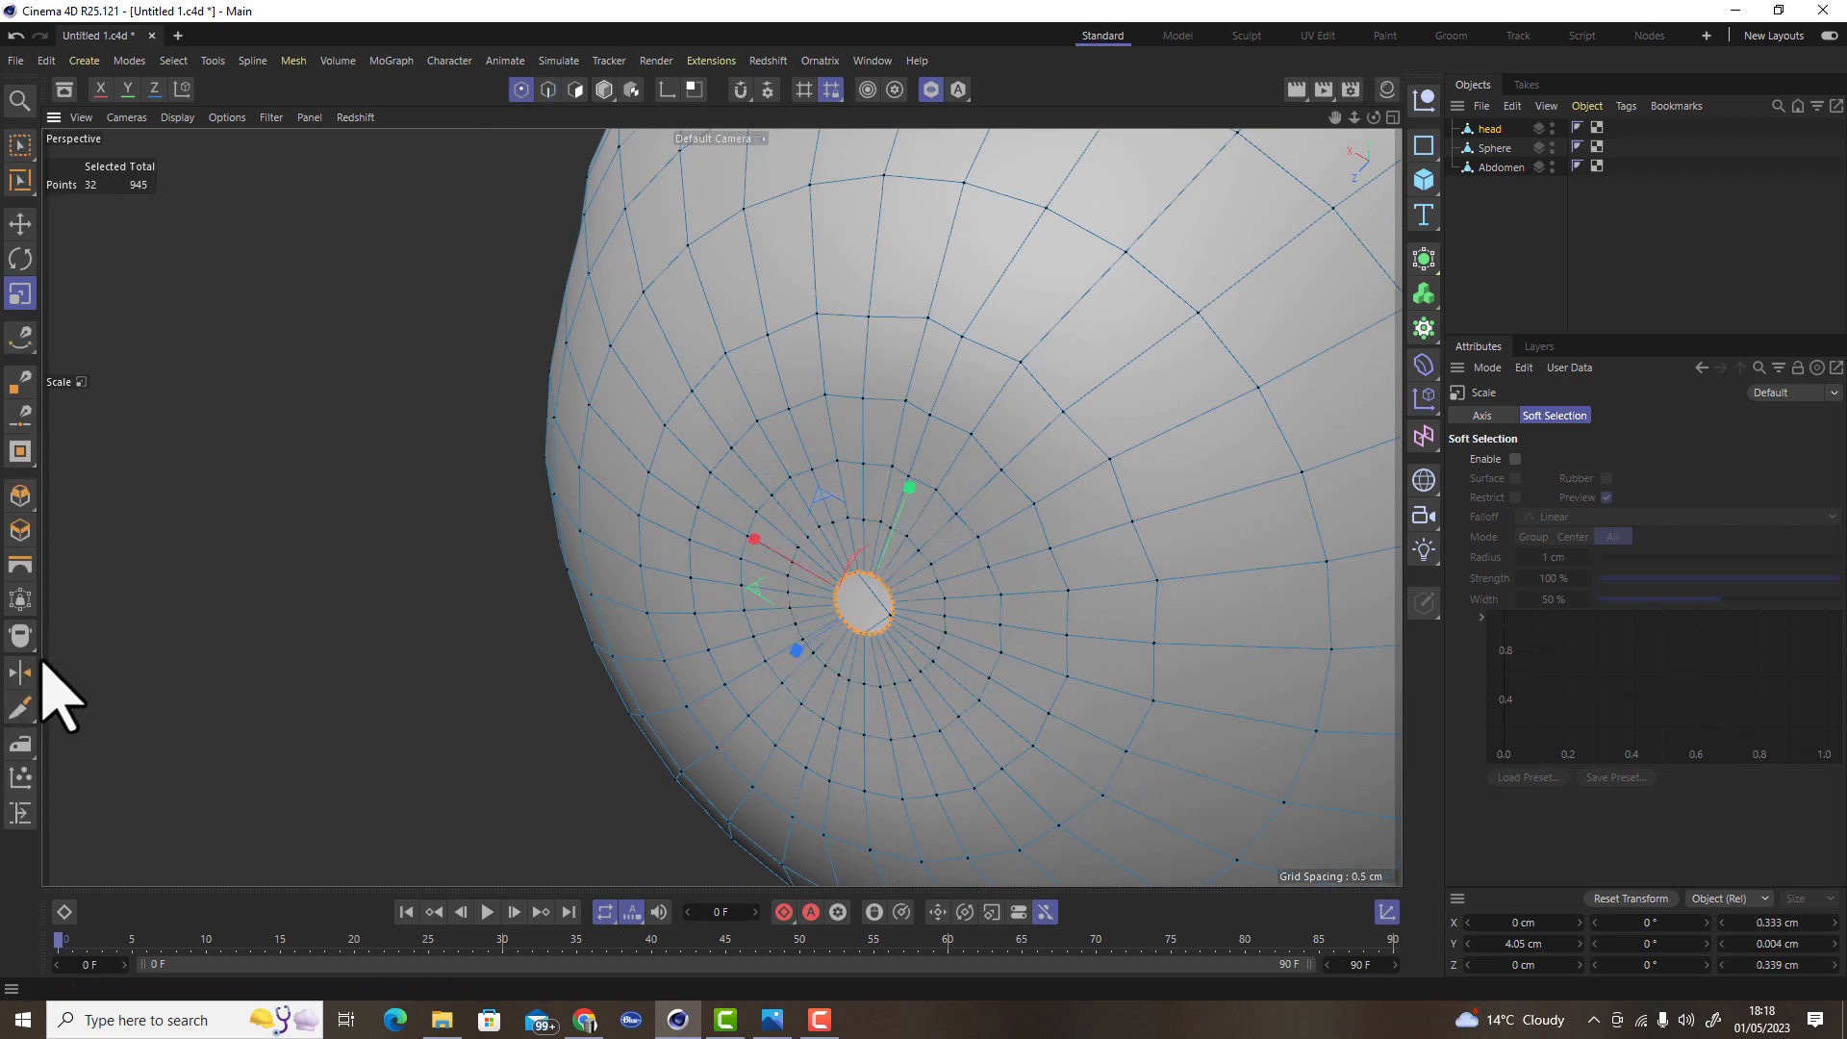
{"action": "left_click", "coordinate": [21, 633]}
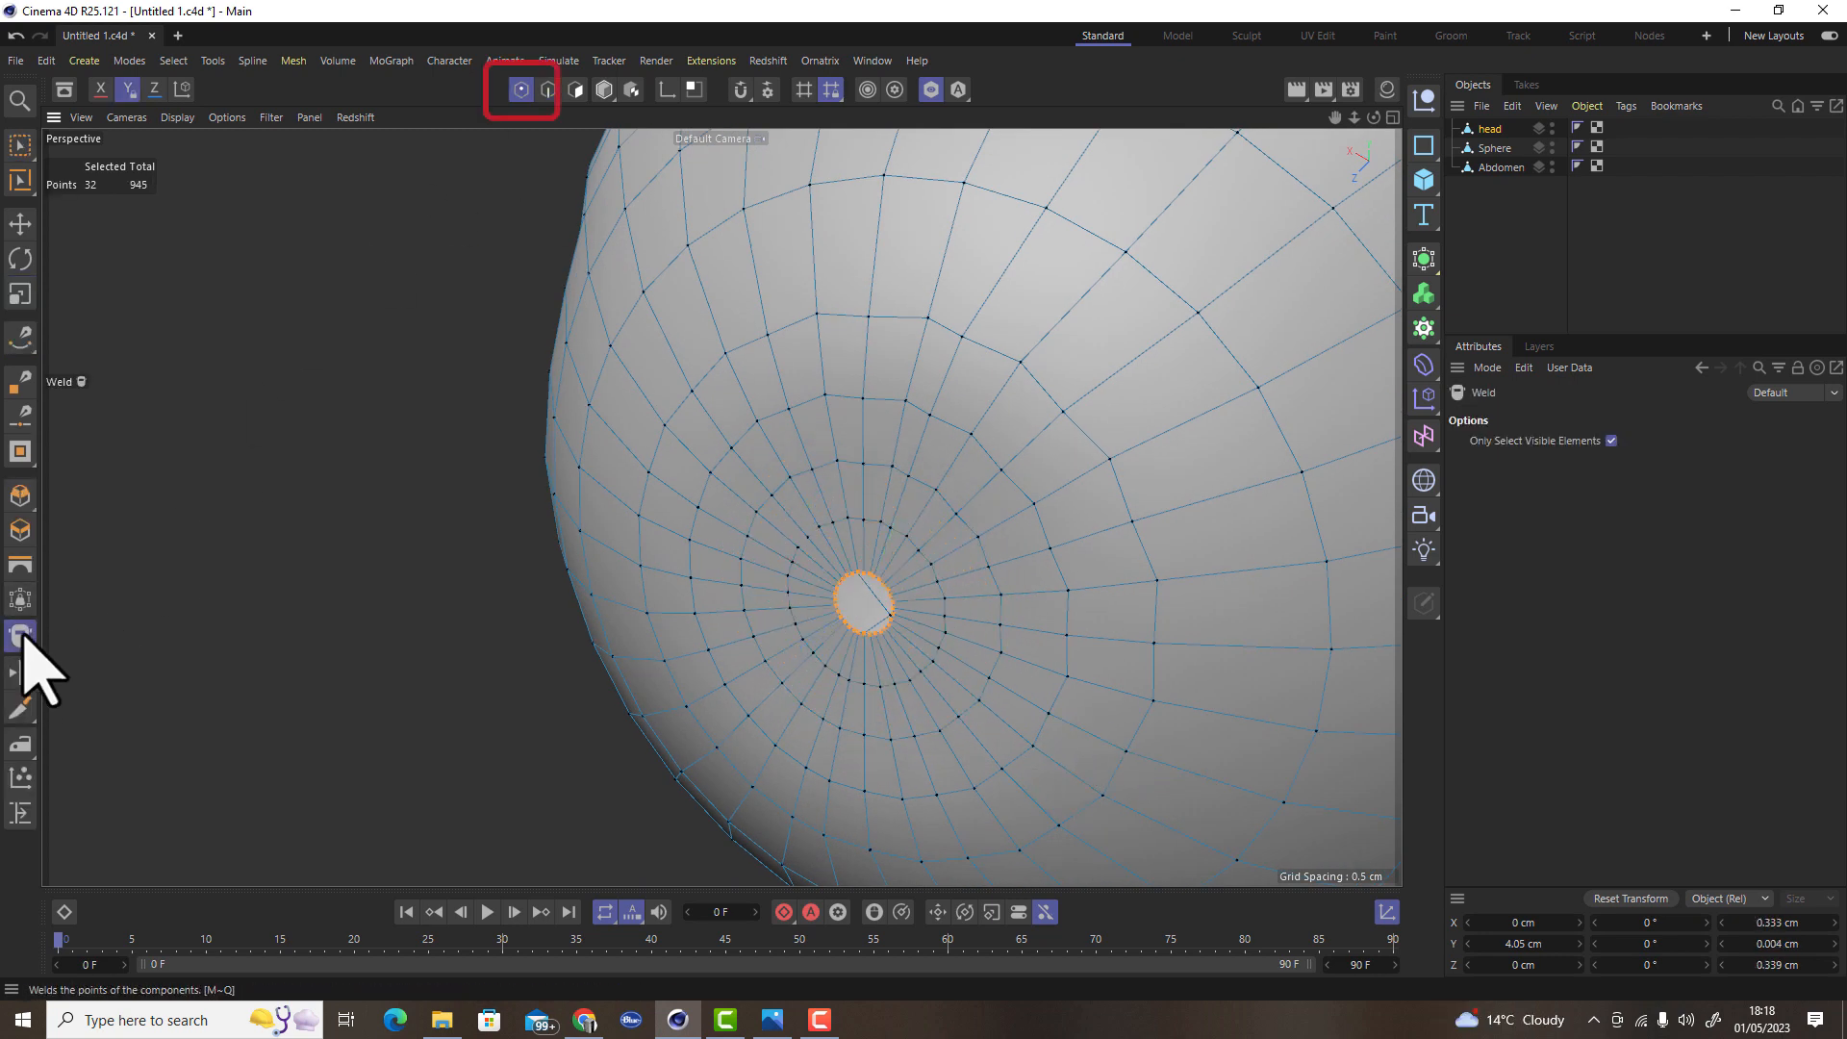
{"action": "left_click", "coordinate": [234, 638]}
{"action": "scroll", "coordinate": [373, 621], "scroll_direction": "down", "scroll_amount": 8}
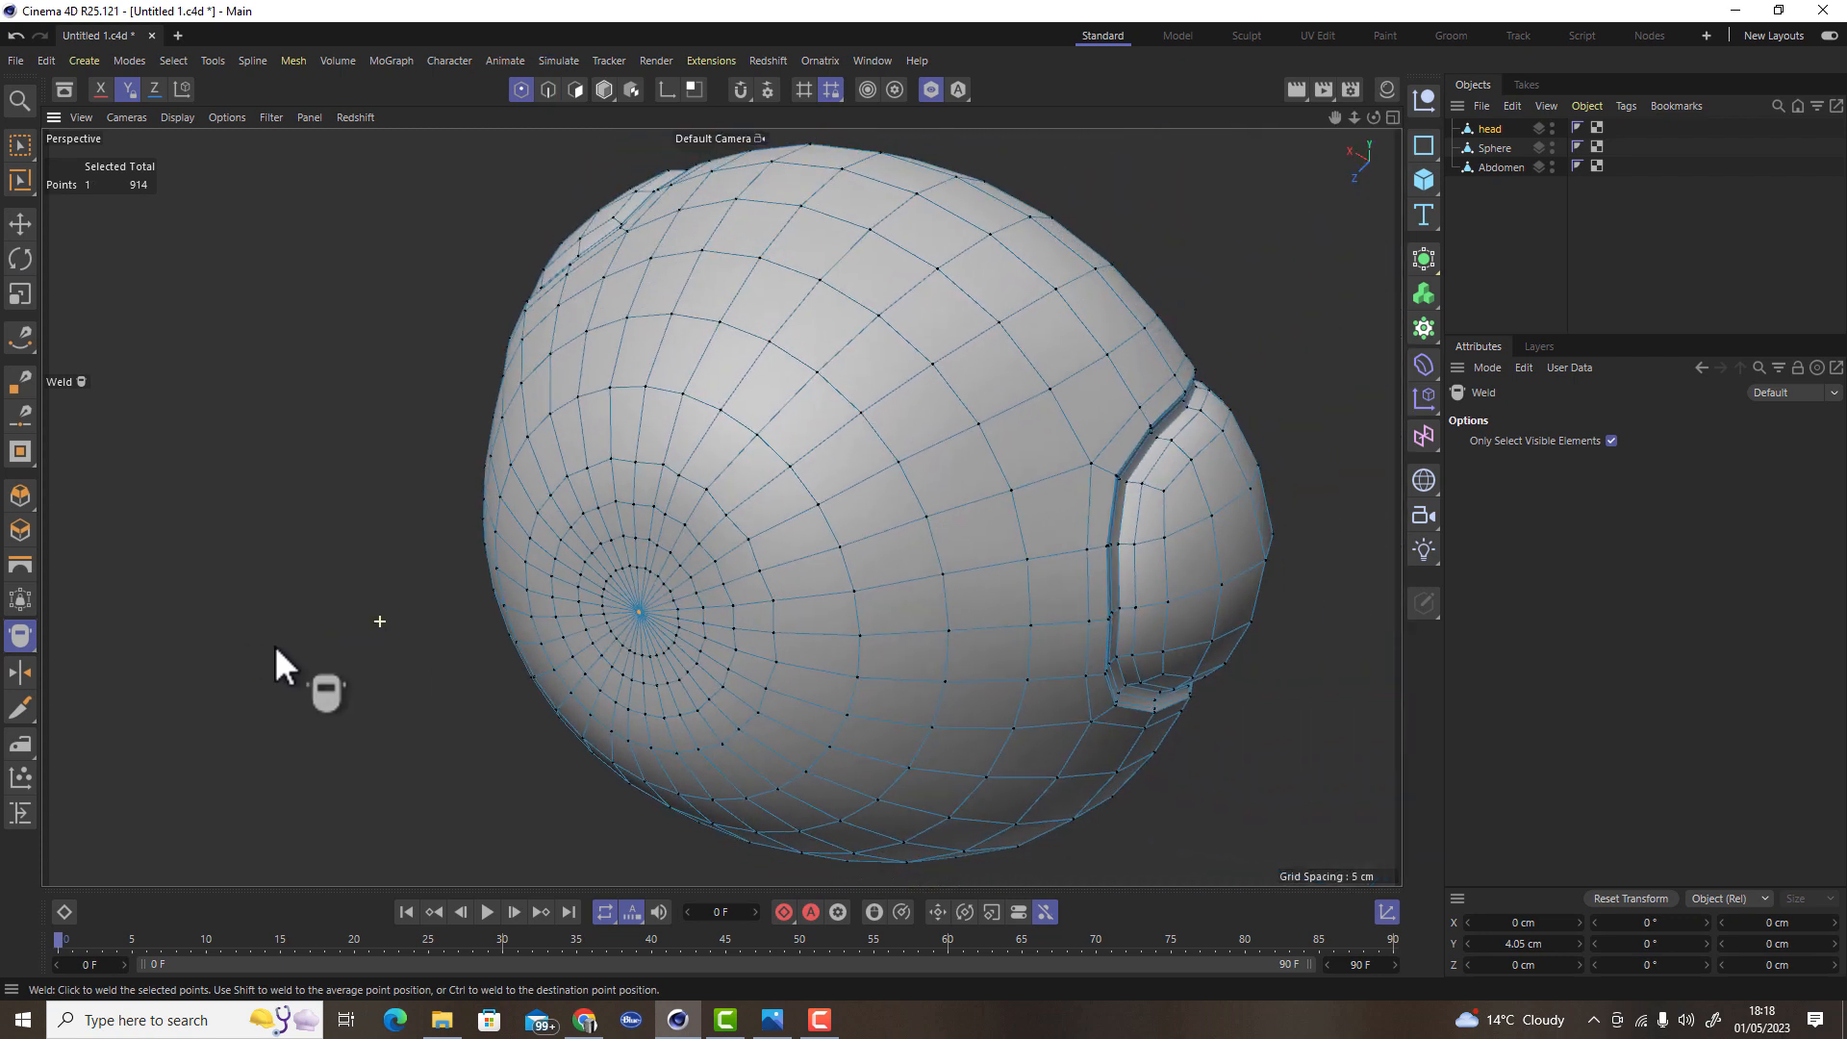
{"action": "left_click_drag", "start_coordinate": [760, 747], "coordinate": [847, 679], "text": "alt"}
{"action": "key", "text": "ctrl+z"}
{"action": "scroll", "coordinate": [827, 731], "scroll_direction": "down", "scroll_amount": 5}
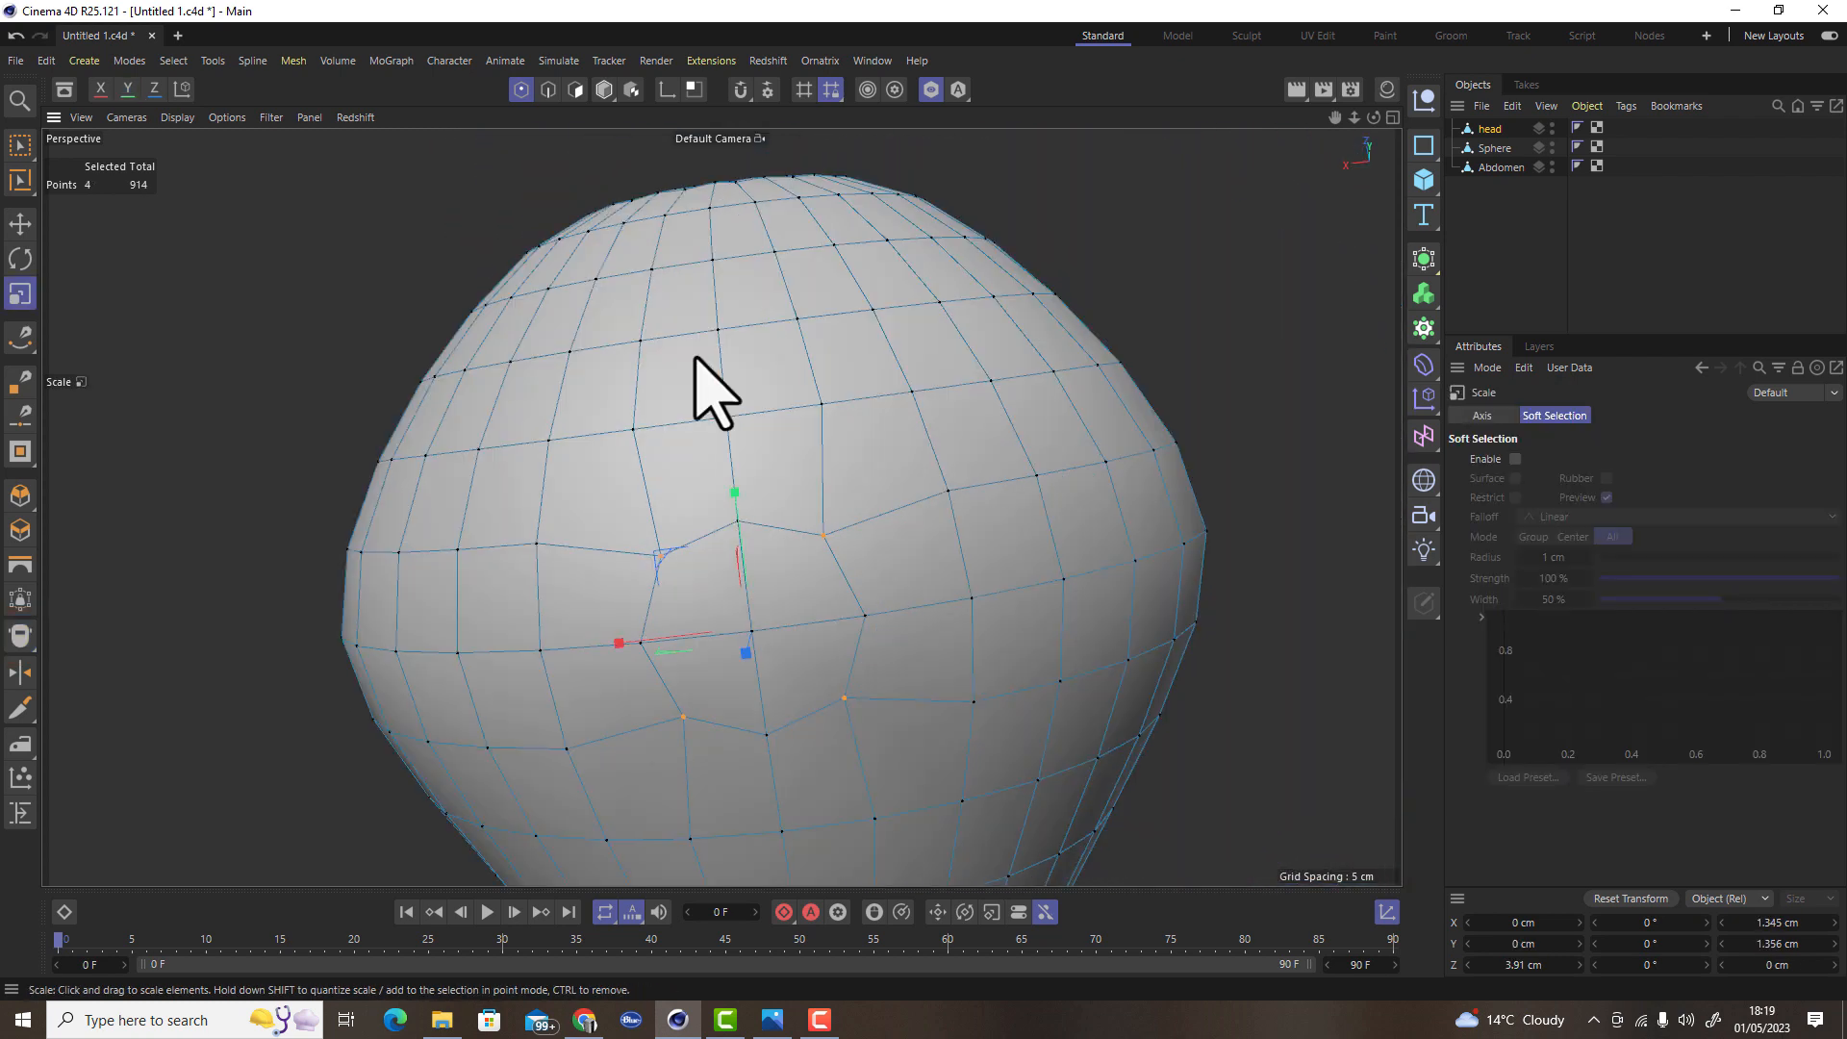
Select the four polygons of the octagonal patch on the head and inset them twice by scaled extrusion
{"action": "left_click", "coordinate": [578, 90]}
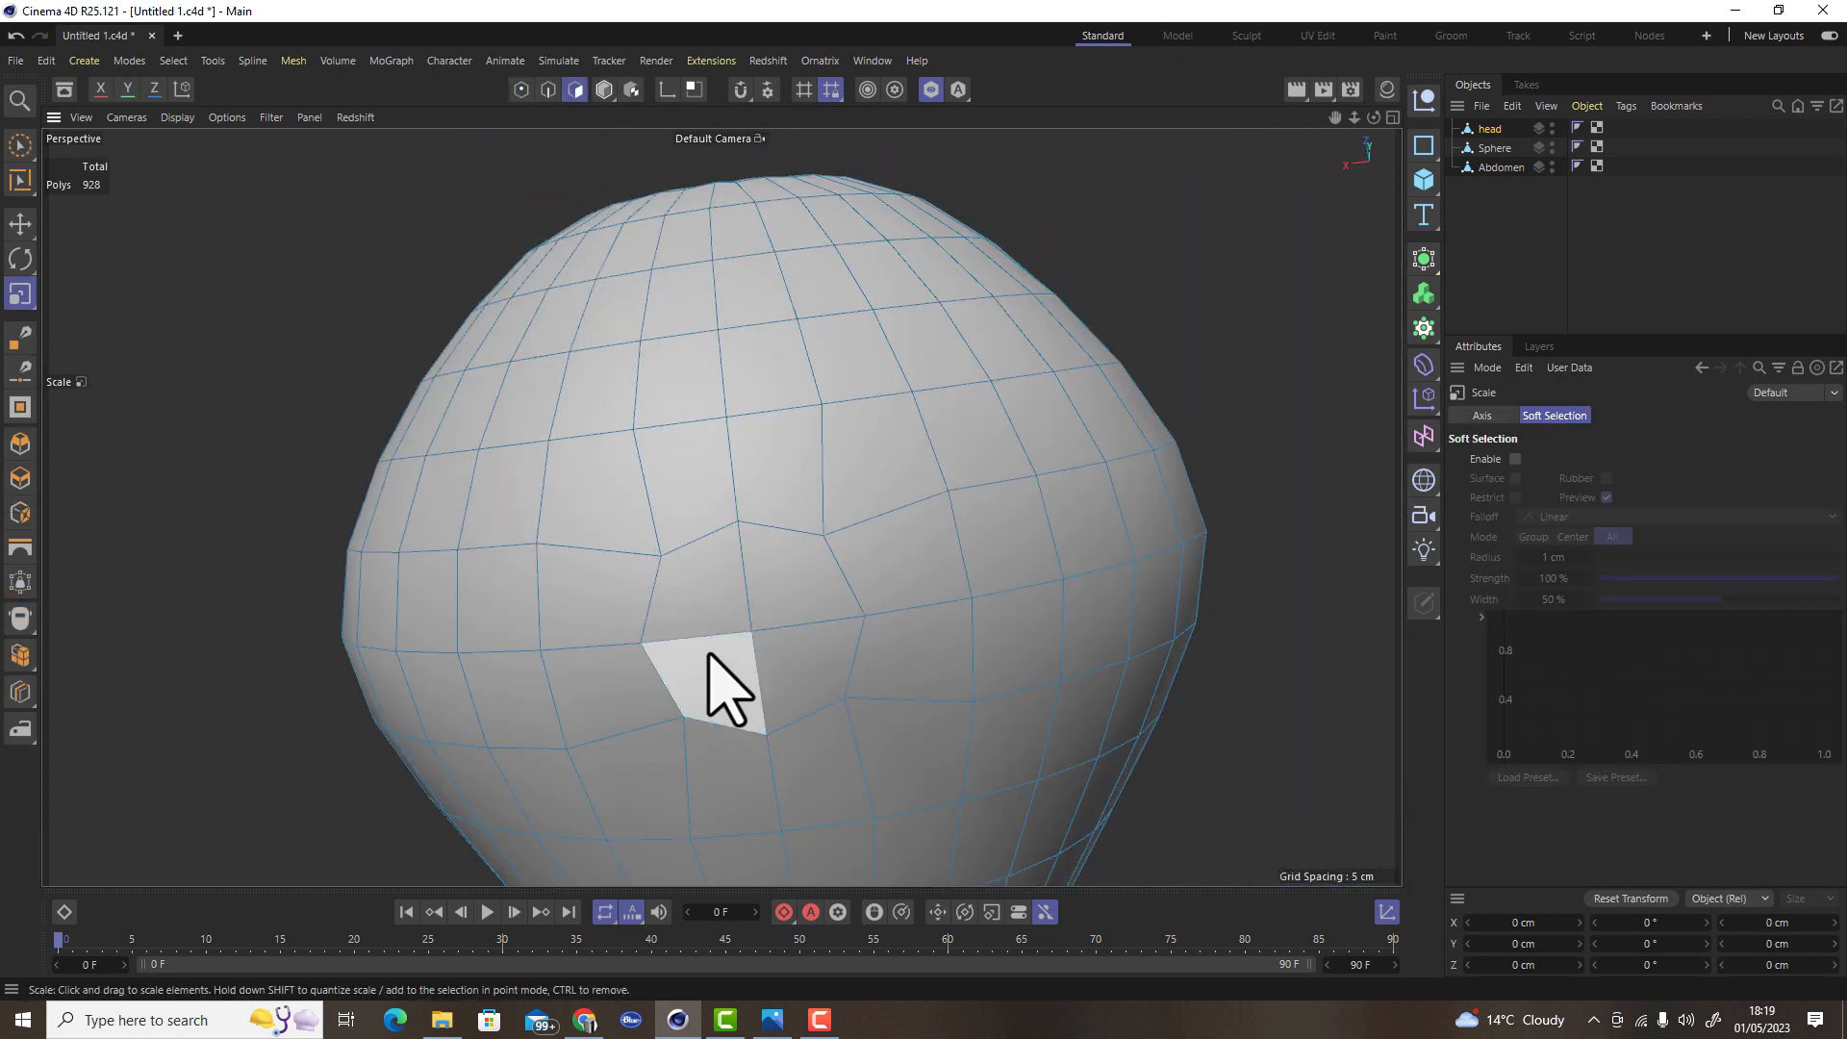
{"action": "left_click", "coordinate": [709, 654]}
{"action": "left_click", "coordinate": [700, 595], "text": "shift"}
{"action": "left_click", "coordinate": [824, 593], "text": "shift"}
{"action": "left_click", "coordinate": [816, 664], "text": "shift"}
{"action": "left_click_drag", "start_coordinate": [828, 664], "coordinate": [928, 654]}
{"action": "left_click_drag", "start_coordinate": [1229, 760], "coordinate": [1154, 798], "text": "ctrl"}
{"action": "scroll", "coordinate": [784, 673], "scroll_direction": "down", "scroll_amount": 5}
{"action": "left_click_drag", "start_coordinate": [775, 697], "coordinate": [734, 577], "text": "alt"}
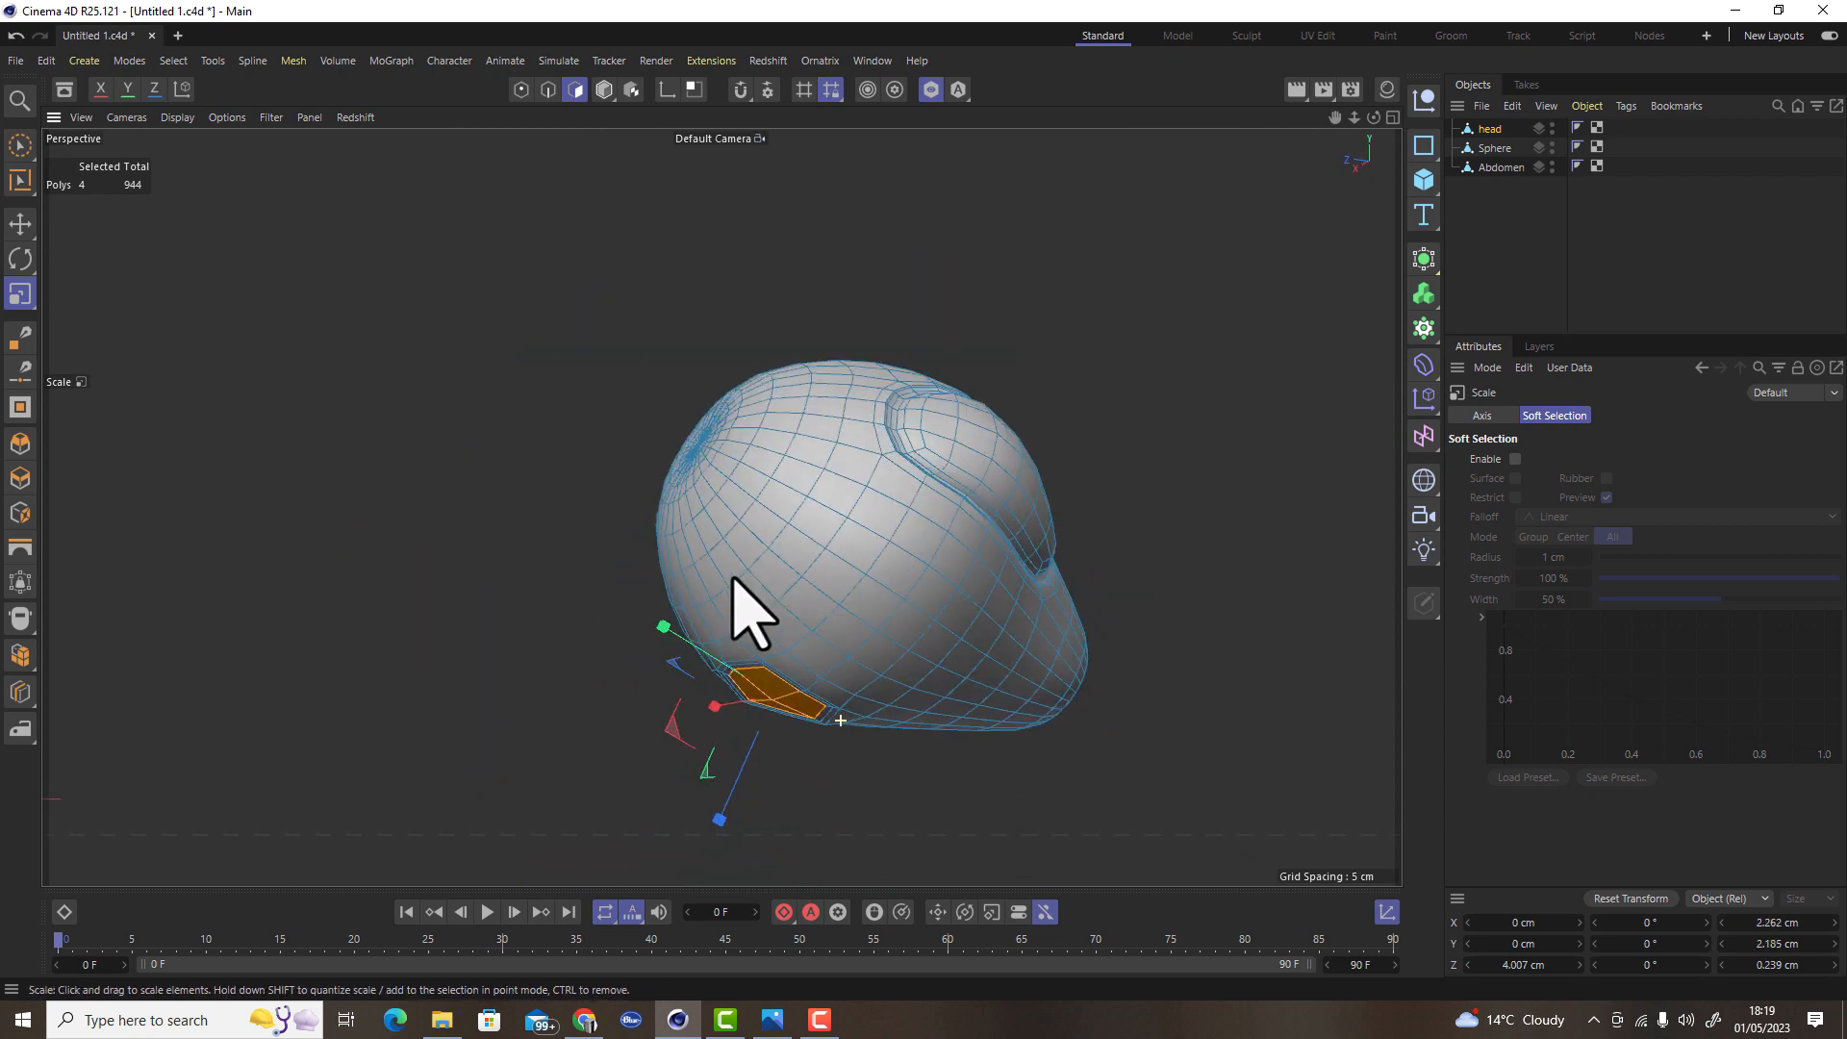
Extrude the four inset polygons into the head to form a recessed neck socket
{"action": "scroll", "coordinate": [740, 718], "scroll_direction": "up", "scroll_amount": 5}
{"action": "key", "text": "r"}
{"action": "key", "text": "e"}
{"action": "left_click_drag", "start_coordinate": [845, 800], "coordinate": [862, 767], "text": "ctrl"}
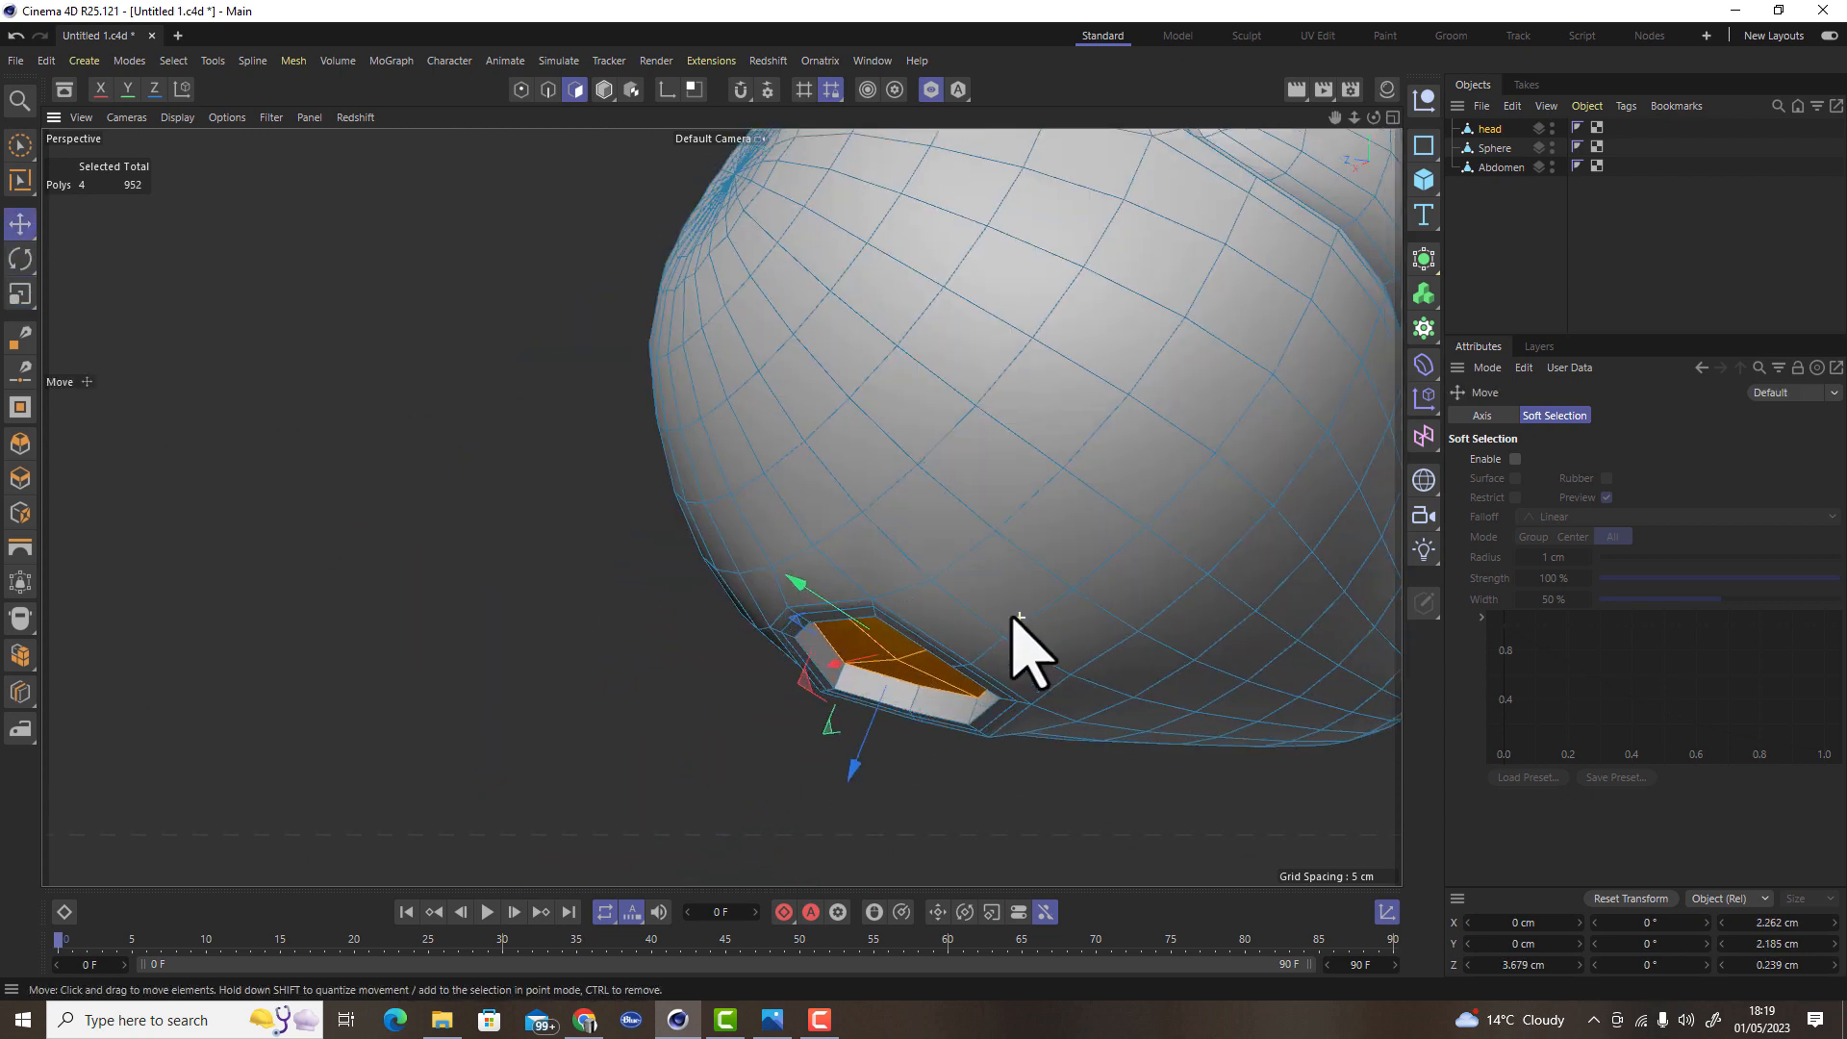
{"action": "right_click_drag", "start_coordinate": [1019, 617], "coordinate": [879, 633], "text": "alt"}
{"action": "left_click_drag", "start_coordinate": [952, 638], "coordinate": [1126, 717], "text": "alt"}
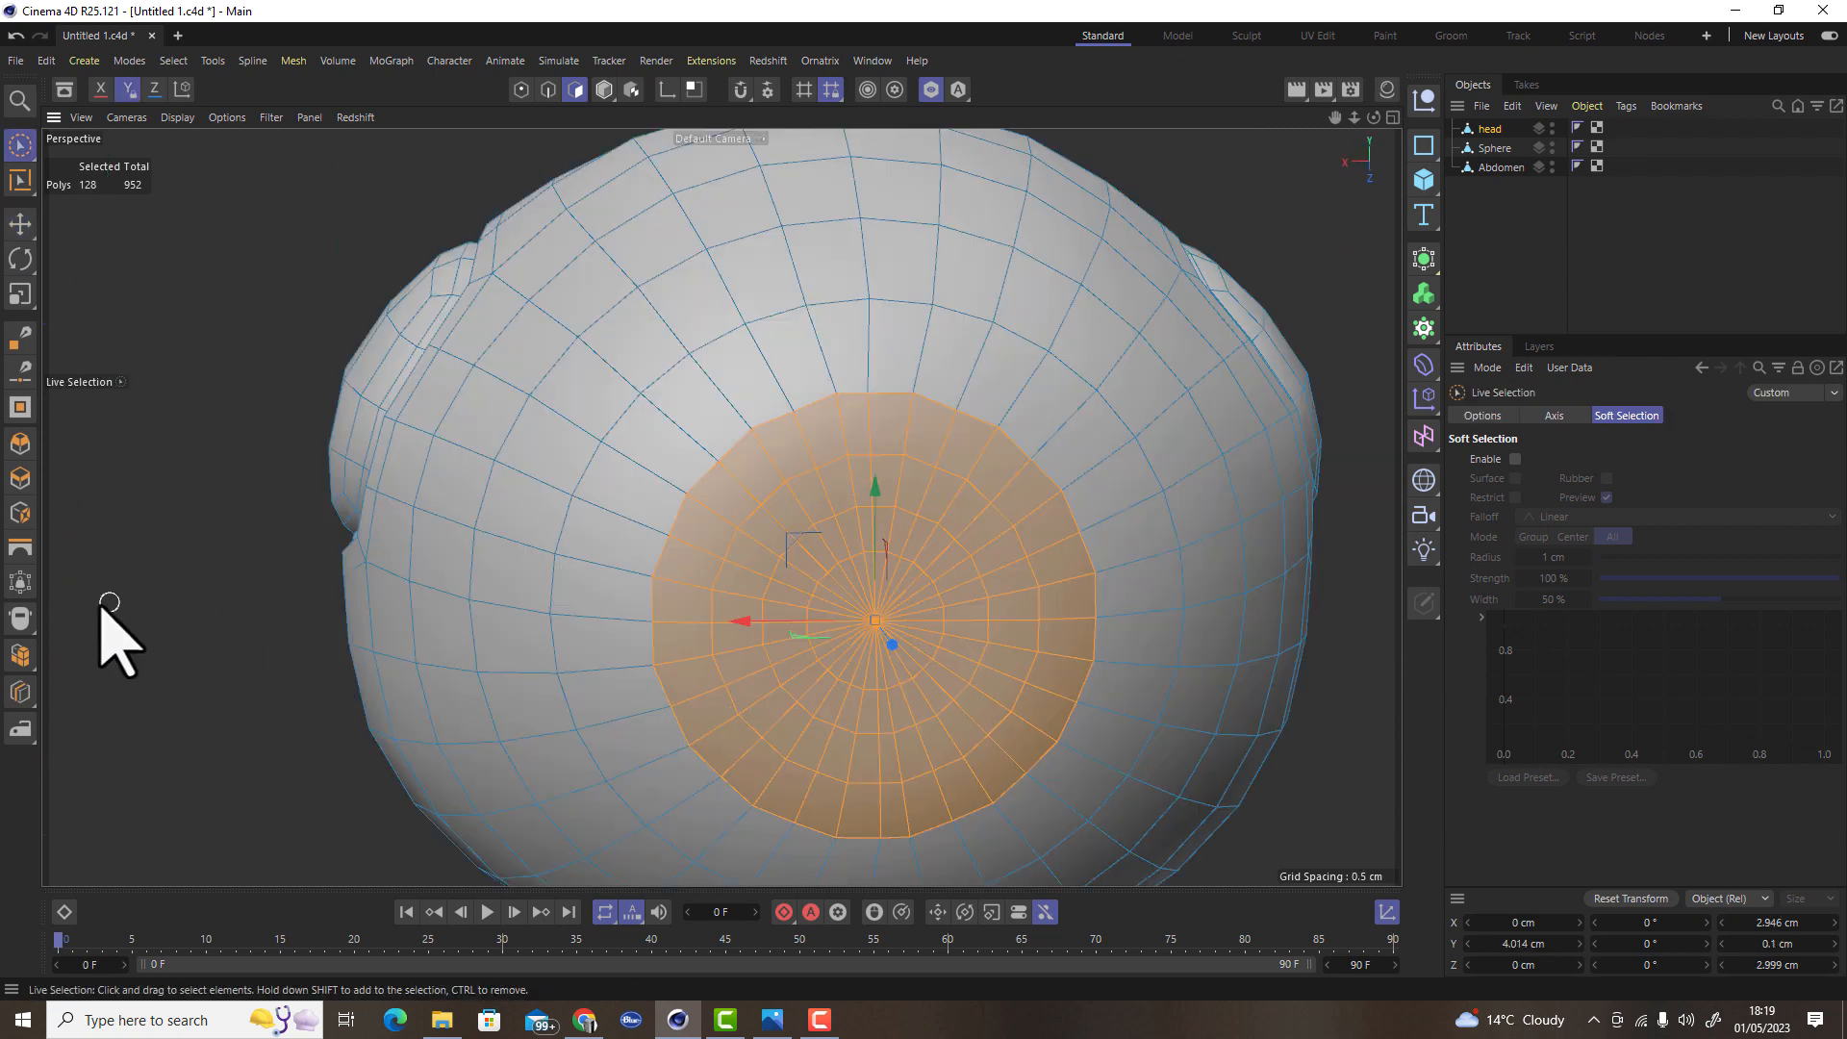
Smooth the selected circle of polygons around the head's closed pole with the Iron tool, then clear the selection
{"action": "left_click", "coordinate": [21, 729]}
{"action": "left_click_drag", "start_coordinate": [101, 703], "coordinate": [833, 679]}
{"action": "left_click_drag", "start_coordinate": [942, 537], "coordinate": [649, 587]}
{"action": "key", "text": "space"}
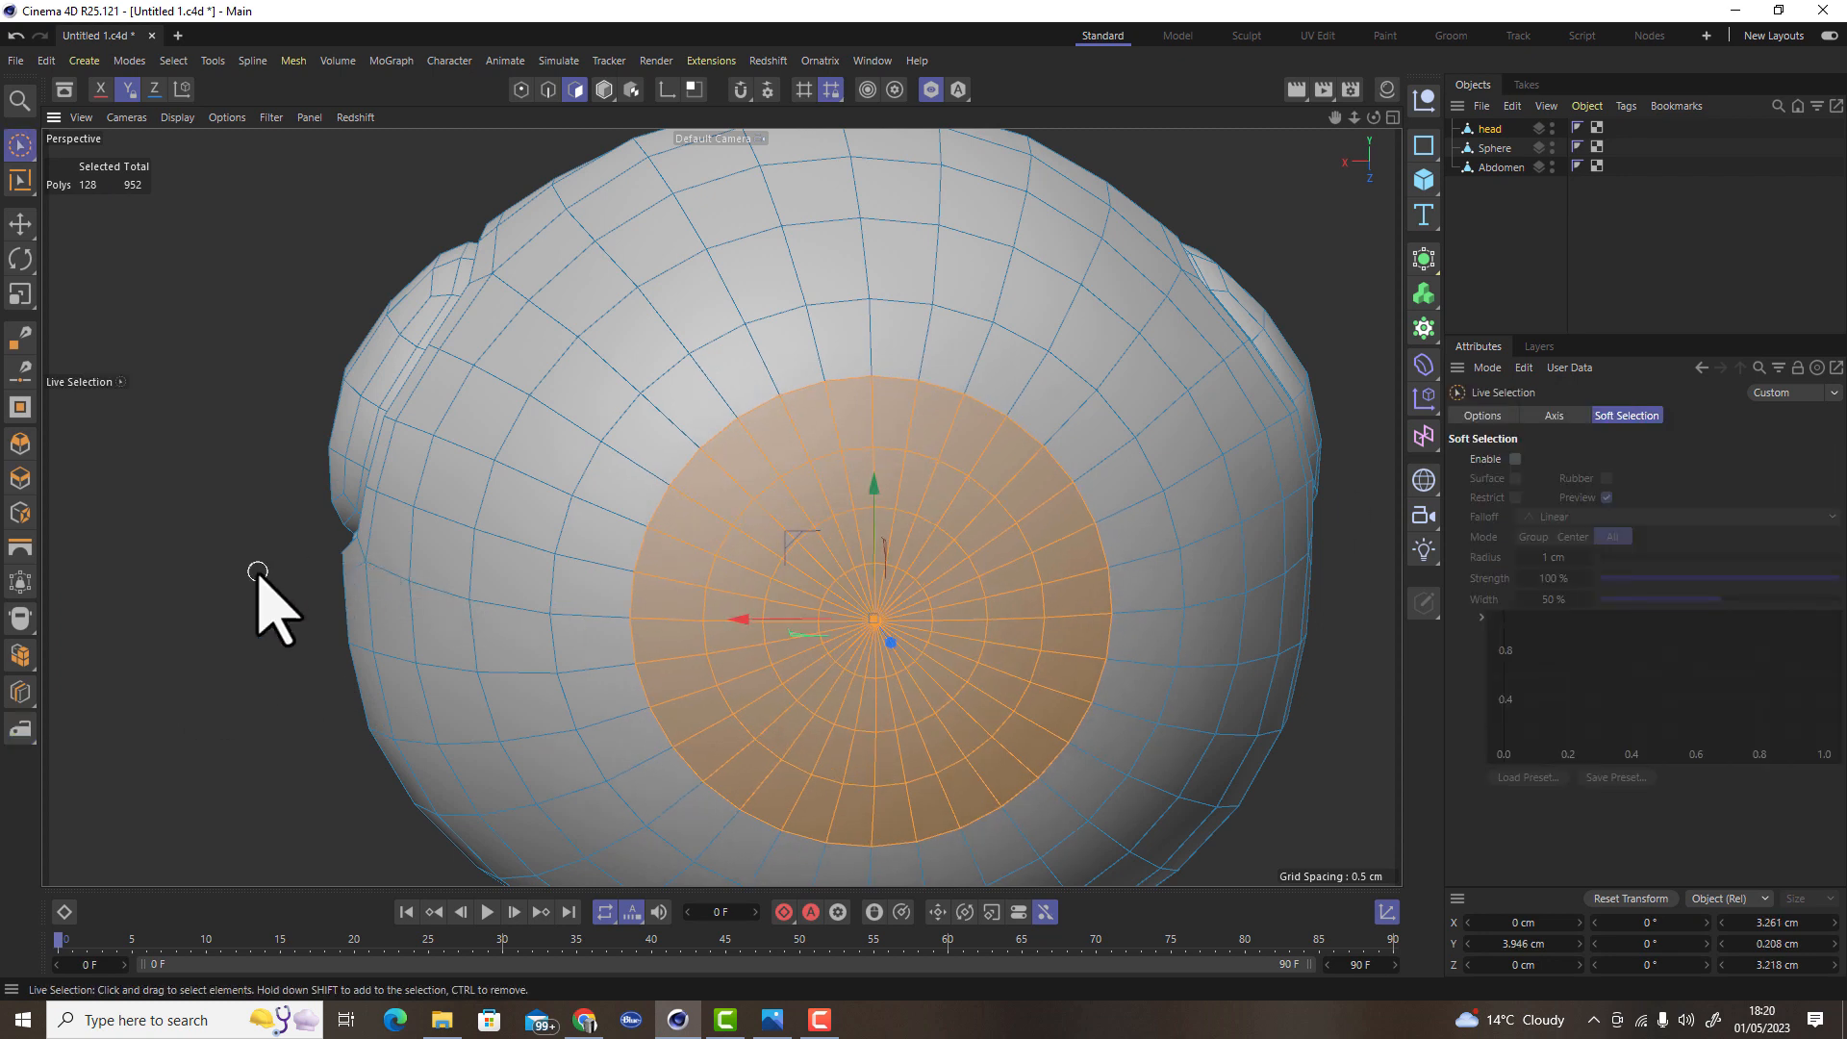
{"action": "left_click", "coordinate": [255, 572]}
{"action": "scroll", "coordinate": [898, 626], "scroll_direction": "down", "scroll_amount": 5}
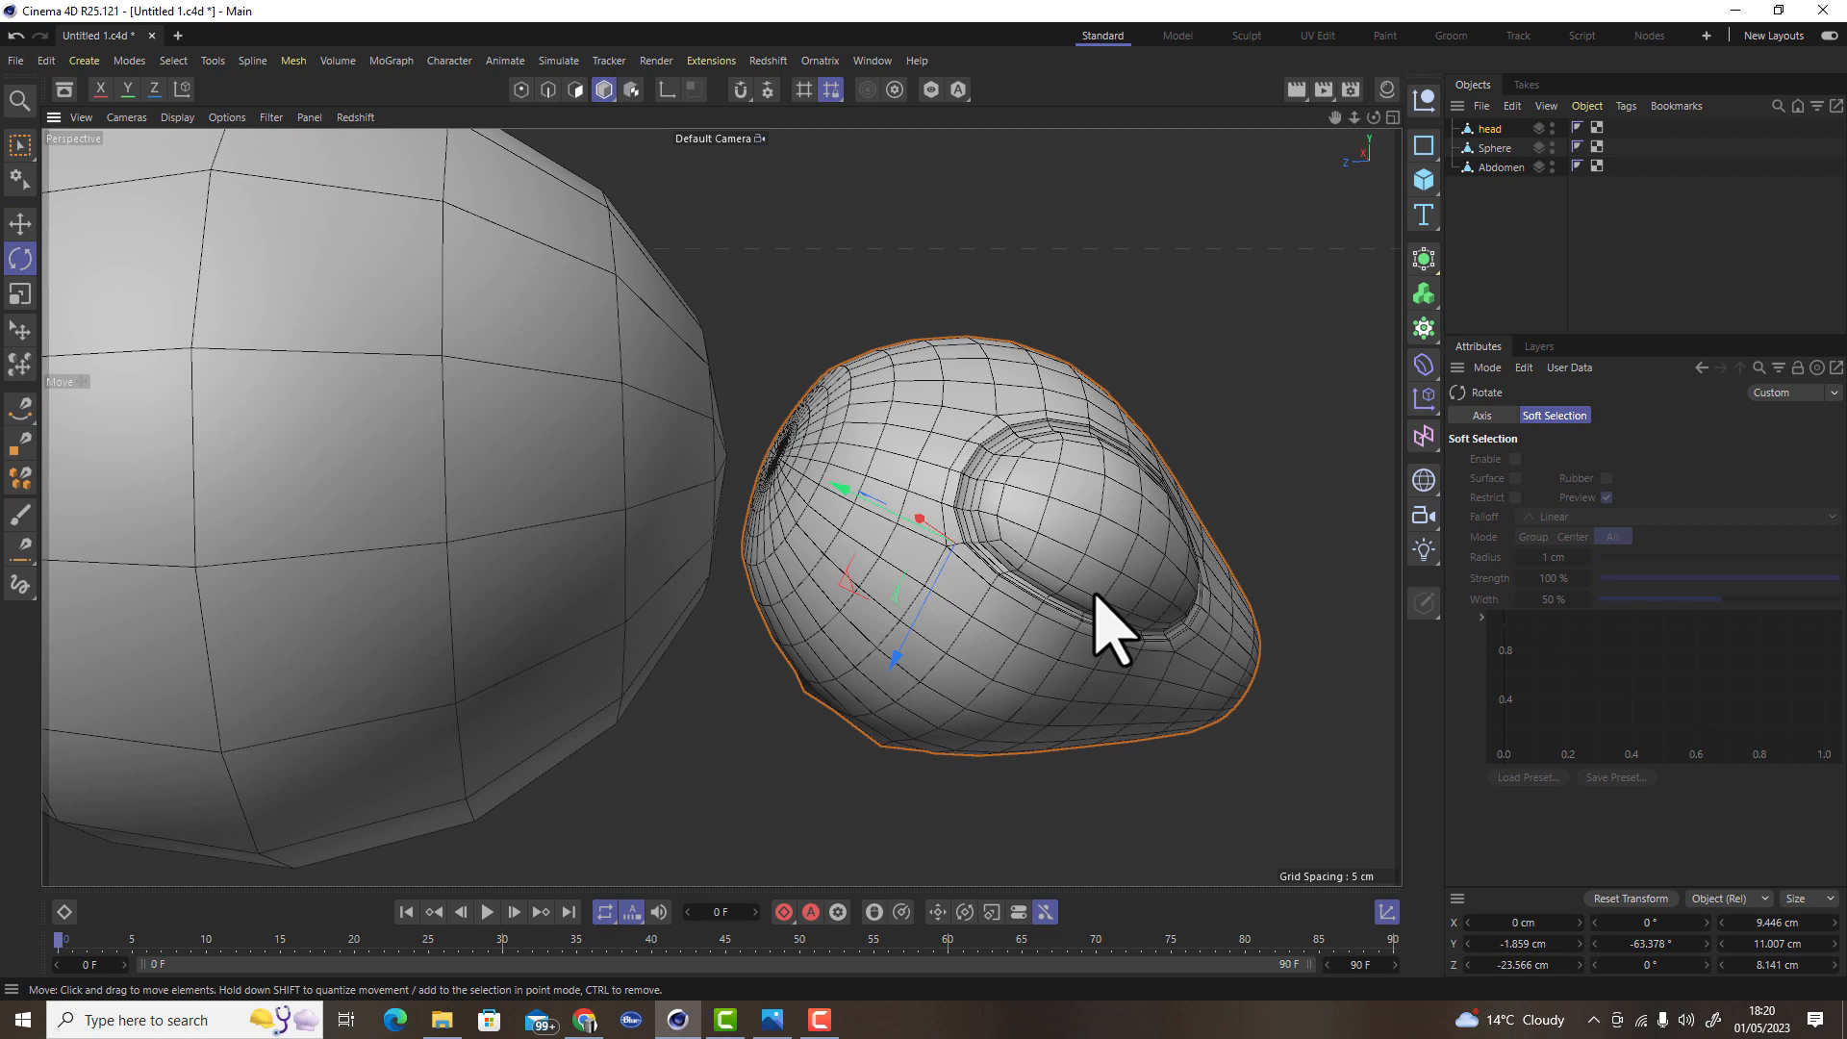
Rotate the head to a pitch of about -13.6° so its tapered end points downward
{"action": "left_click_drag", "start_coordinate": [1106, 625], "coordinate": [1022, 462]}
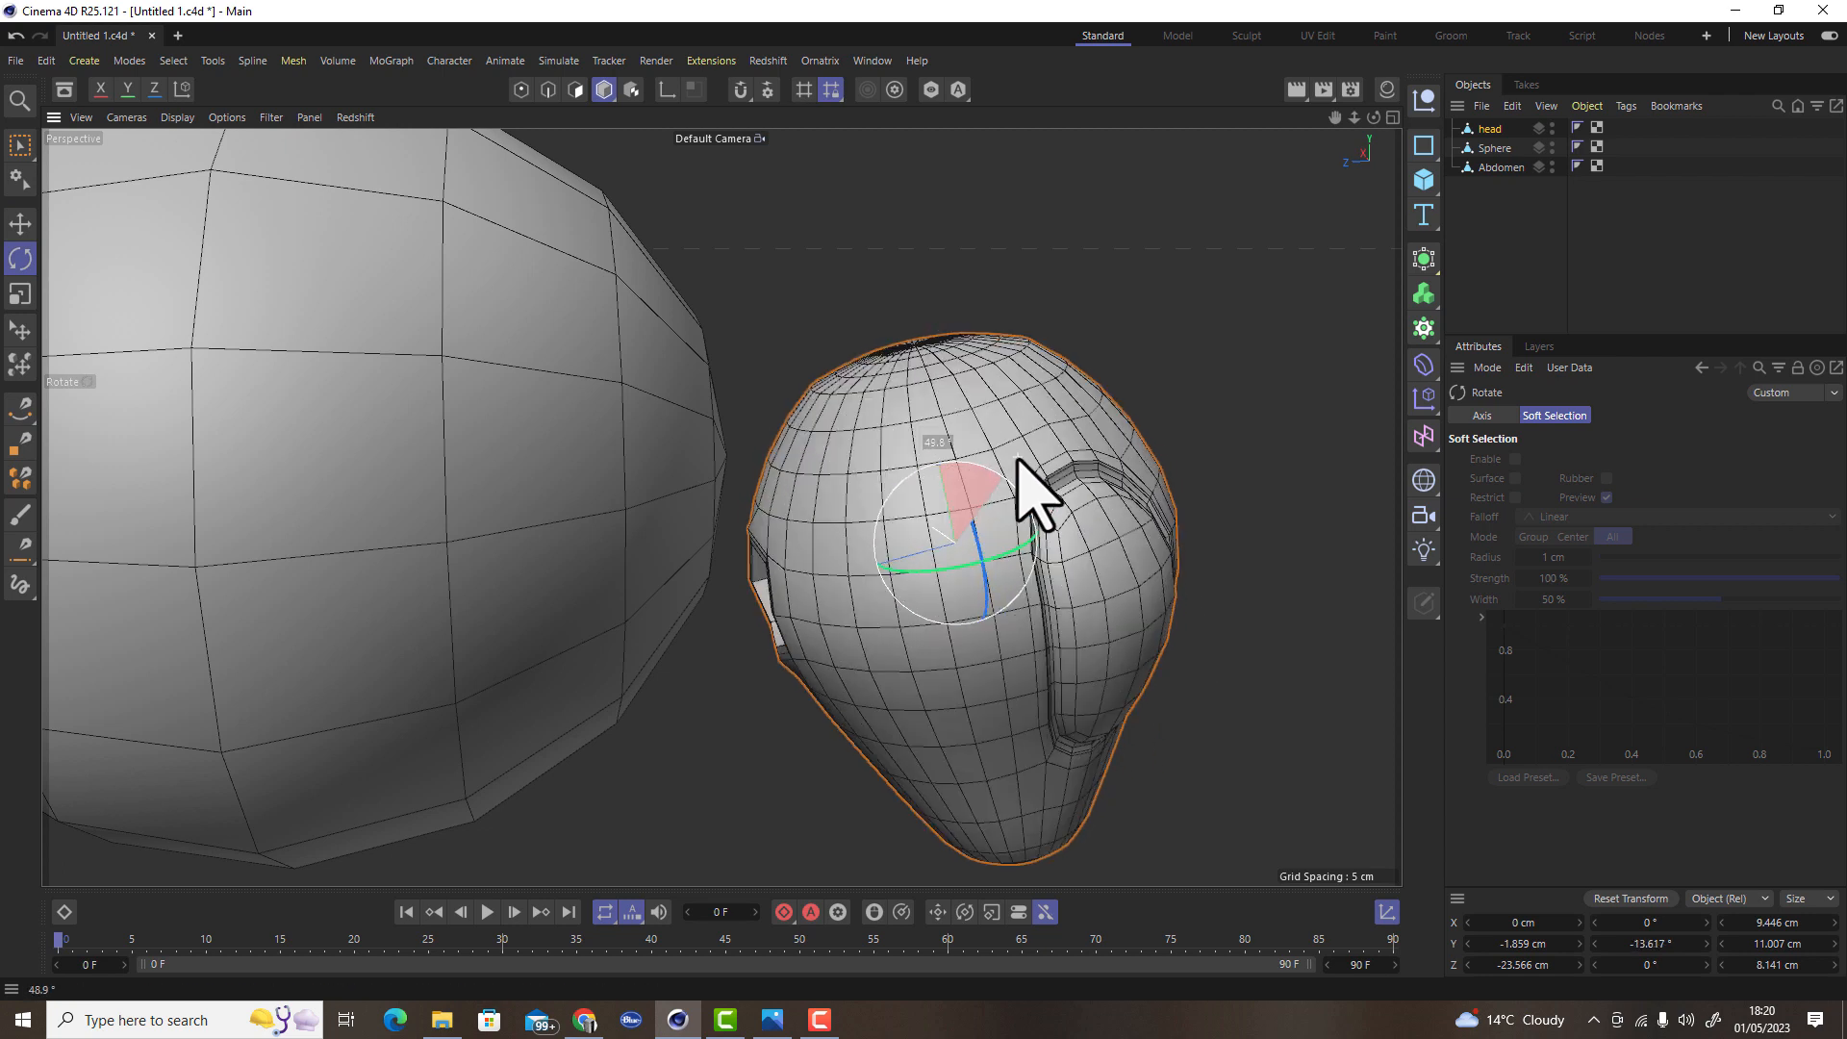
{"action": "key", "text": "e"}
{"action": "right_click_drag", "start_coordinate": [802, 476], "coordinate": [747, 499], "text": "alt"}
{"action": "left_click_drag", "start_coordinate": [767, 491], "coordinate": [692, 491], "text": "alt"}
{"action": "right_click_drag", "start_coordinate": [693, 490], "coordinate": [861, 479], "text": "alt"}
{"action": "left_click_drag", "start_coordinate": [867, 478], "coordinate": [942, 468], "text": "alt"}
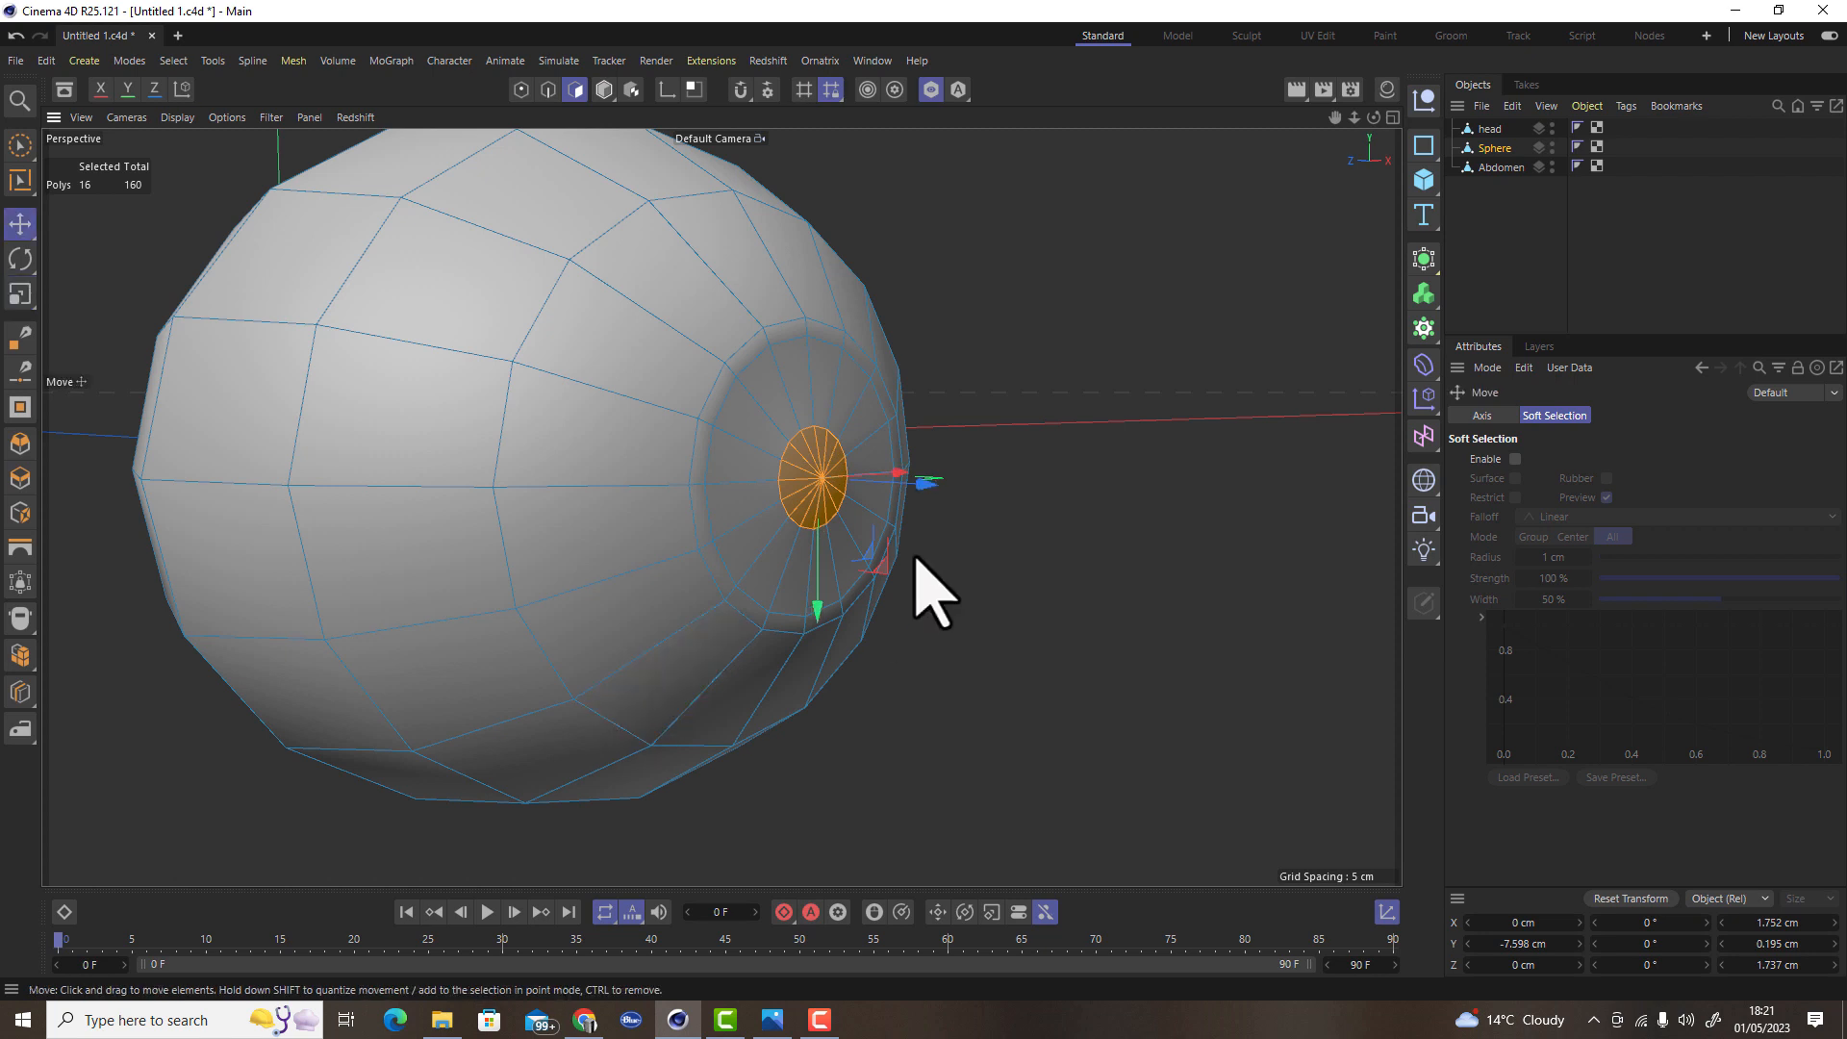
Extrude the selected circle of polygons on the Sphere's front into a neck stub and round its tip with smaller scaled extrusions
{"action": "left_click_drag", "start_coordinate": [938, 481], "coordinate": [973, 486]}
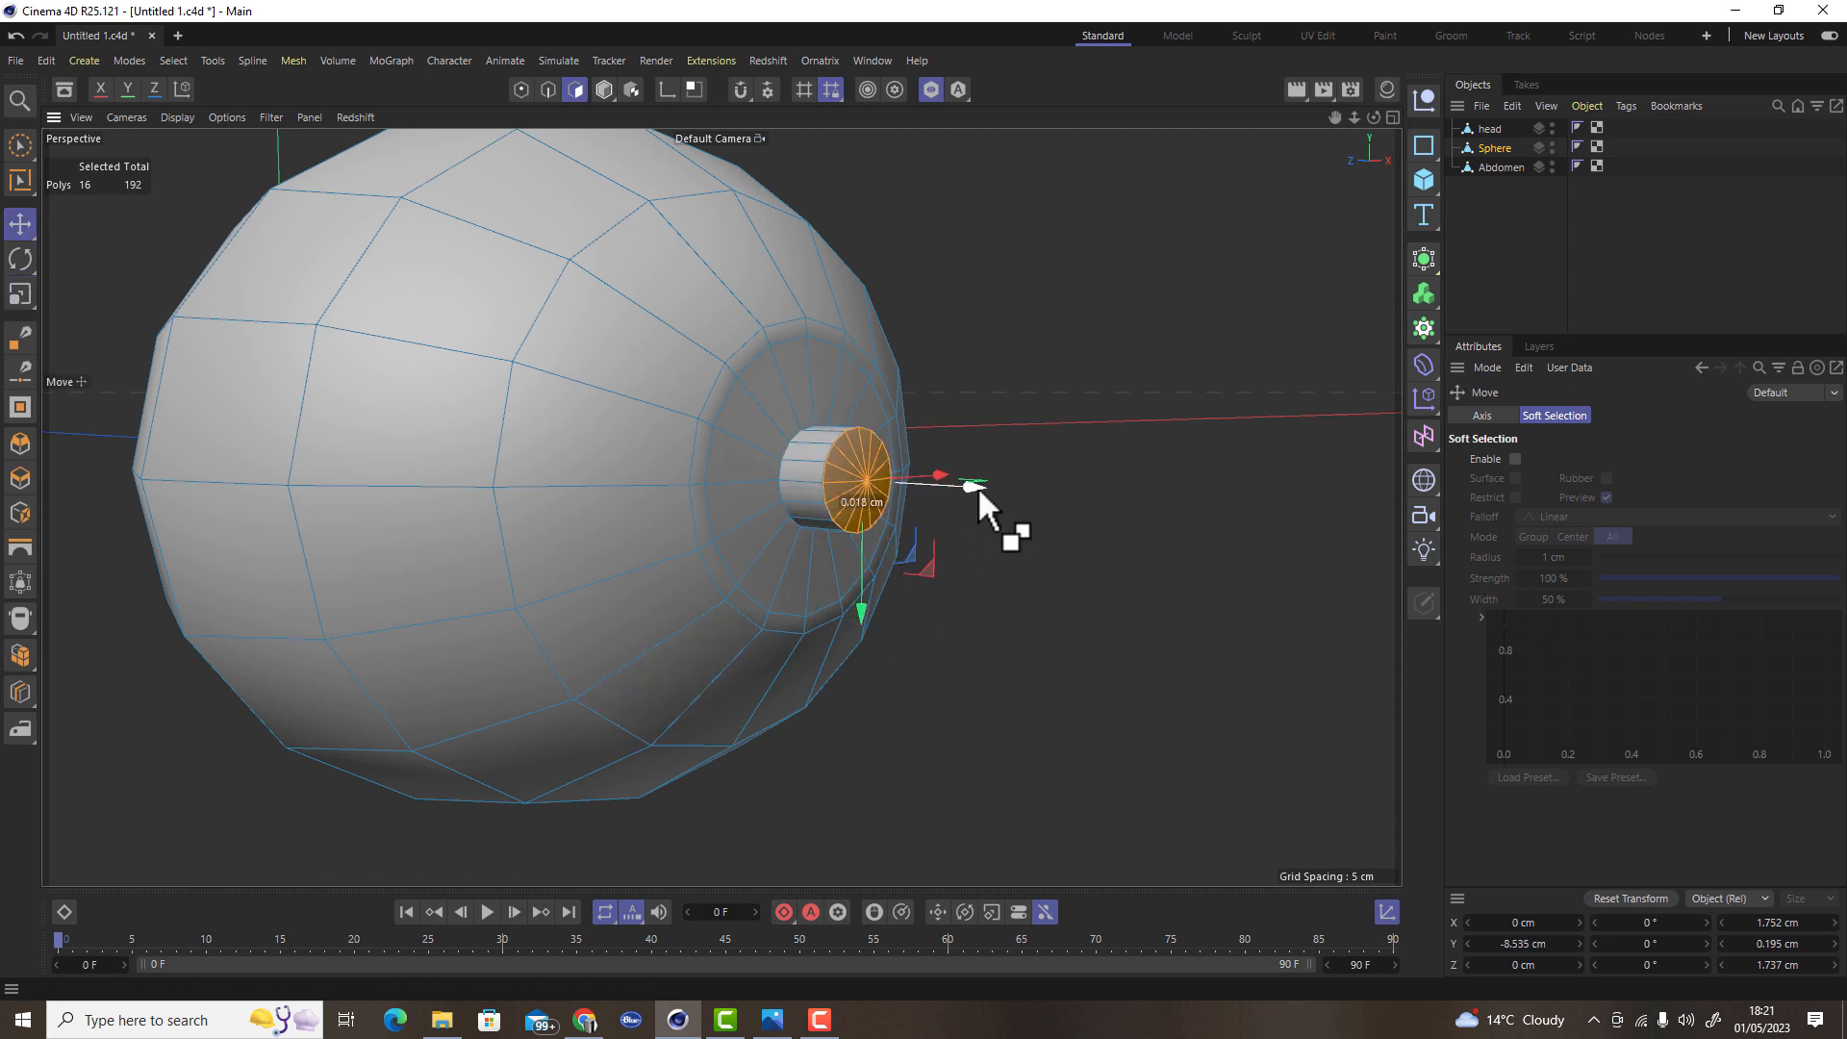
{"action": "key", "text": "t"}
{"action": "left_click_drag", "start_coordinate": [962, 556], "coordinate": [796, 568], "text": "ctrl"}
{"action": "scroll", "coordinate": [845, 475], "scroll_direction": "up", "scroll_amount": 5}
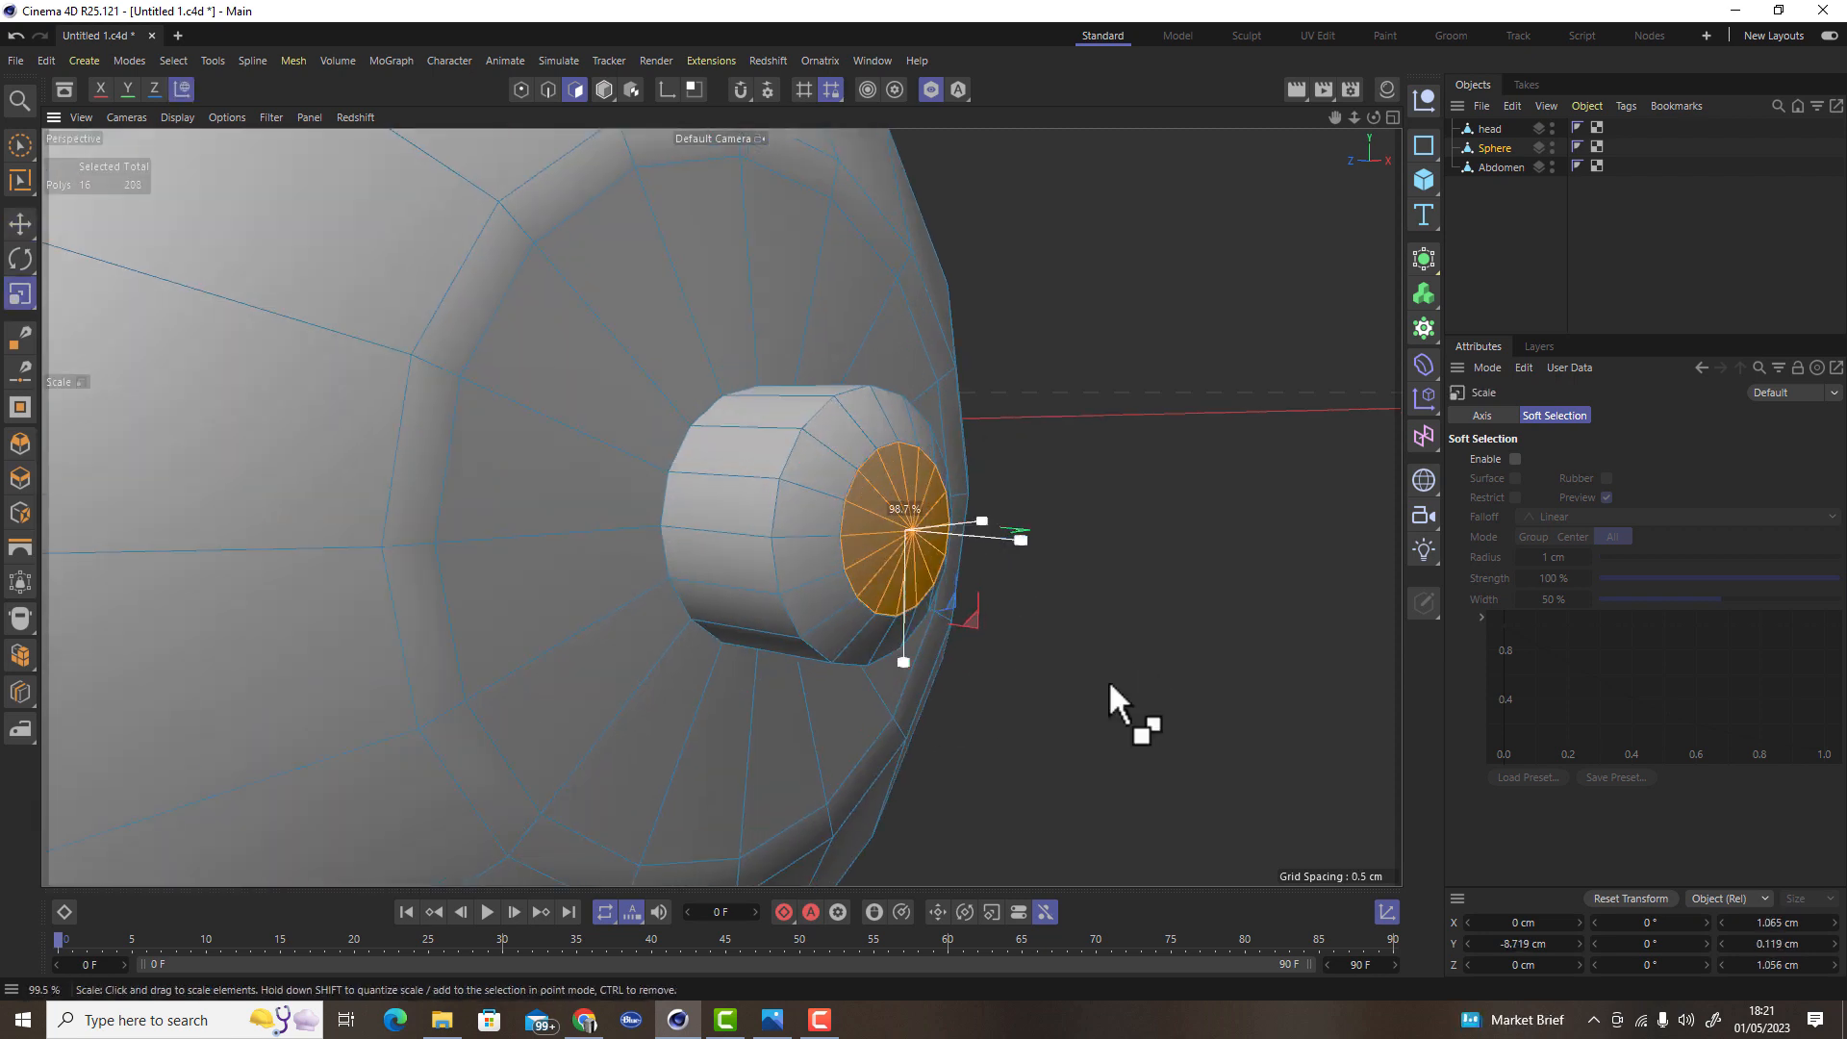
{"action": "left_click_drag", "start_coordinate": [1042, 597], "coordinate": [1022, 536]}
{"action": "key", "text": "e"}
Weld the selected points at the tip of the neck stub into one centre point
{"action": "left_click", "coordinate": [521, 89]}
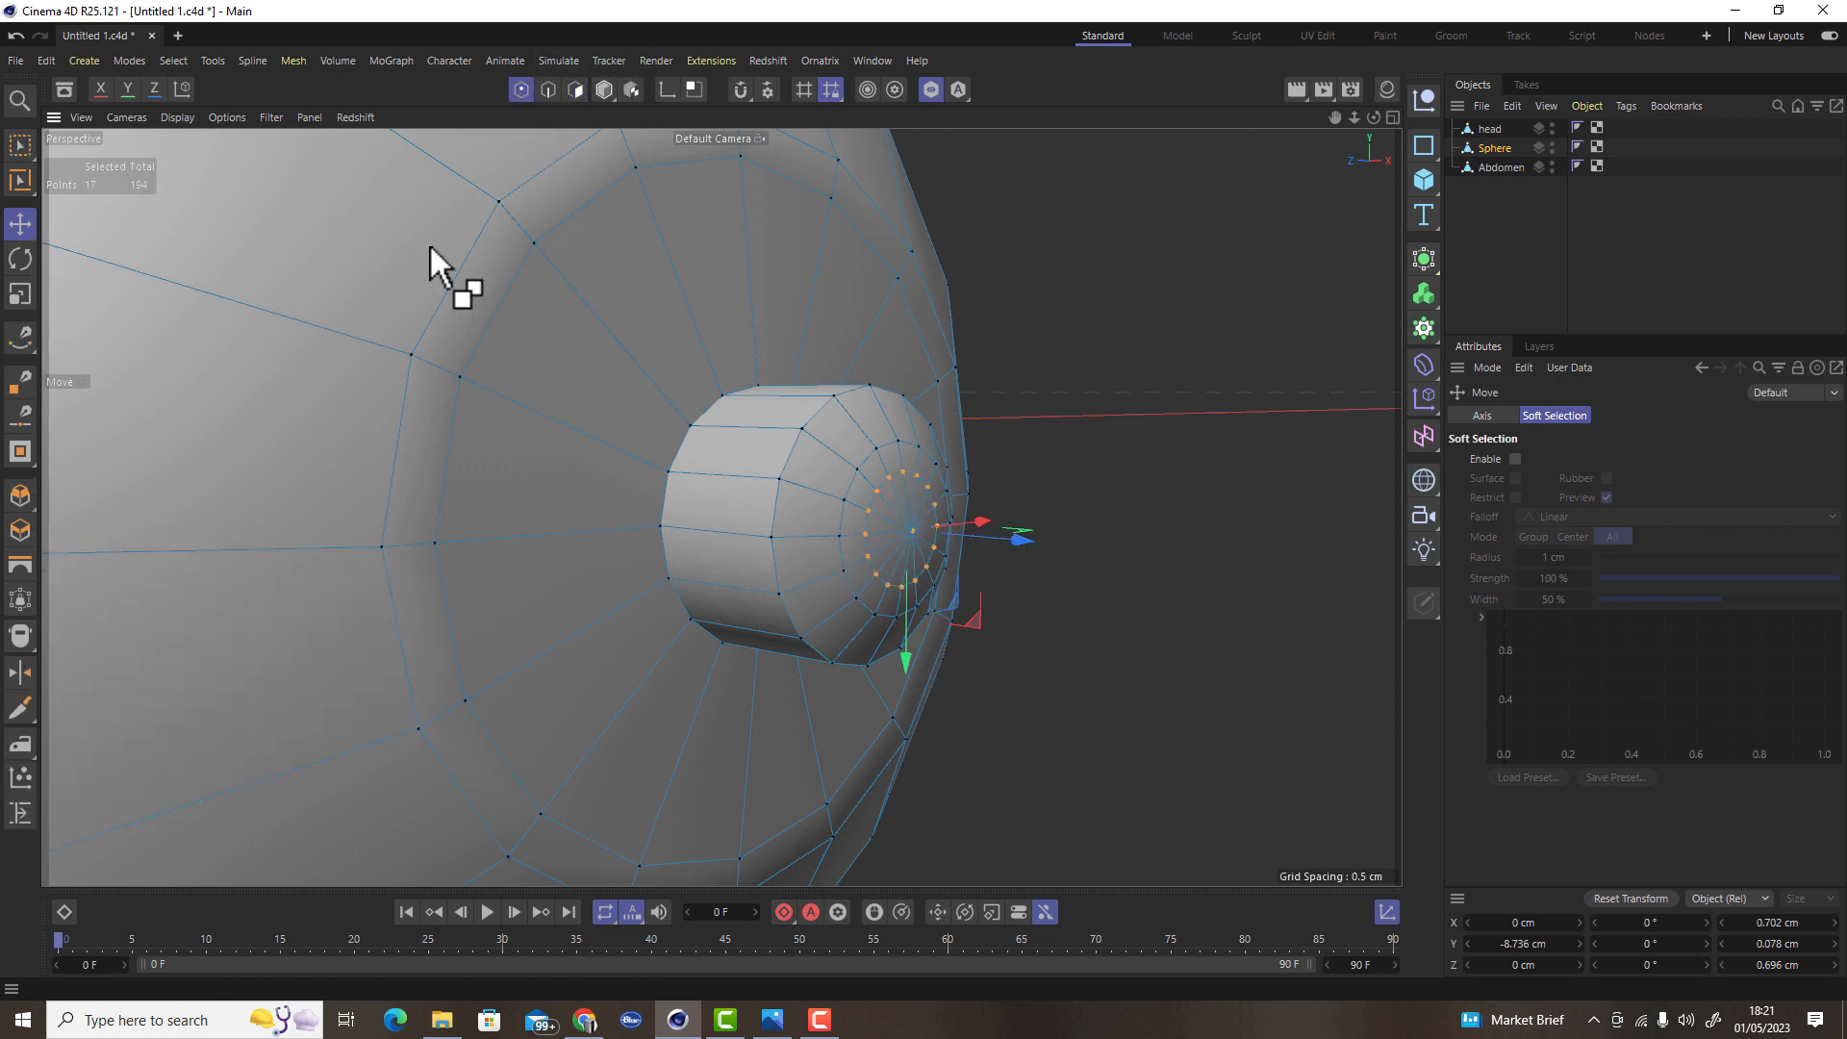
{"action": "left_click", "coordinate": [20, 635]}
{"action": "left_click", "coordinate": [1140, 654]}
{"action": "scroll", "coordinate": [882, 597], "scroll_direction": "down", "scroll_amount": 5}
{"action": "scroll", "coordinate": [931, 534], "scroll_direction": "up", "scroll_amount": 5}
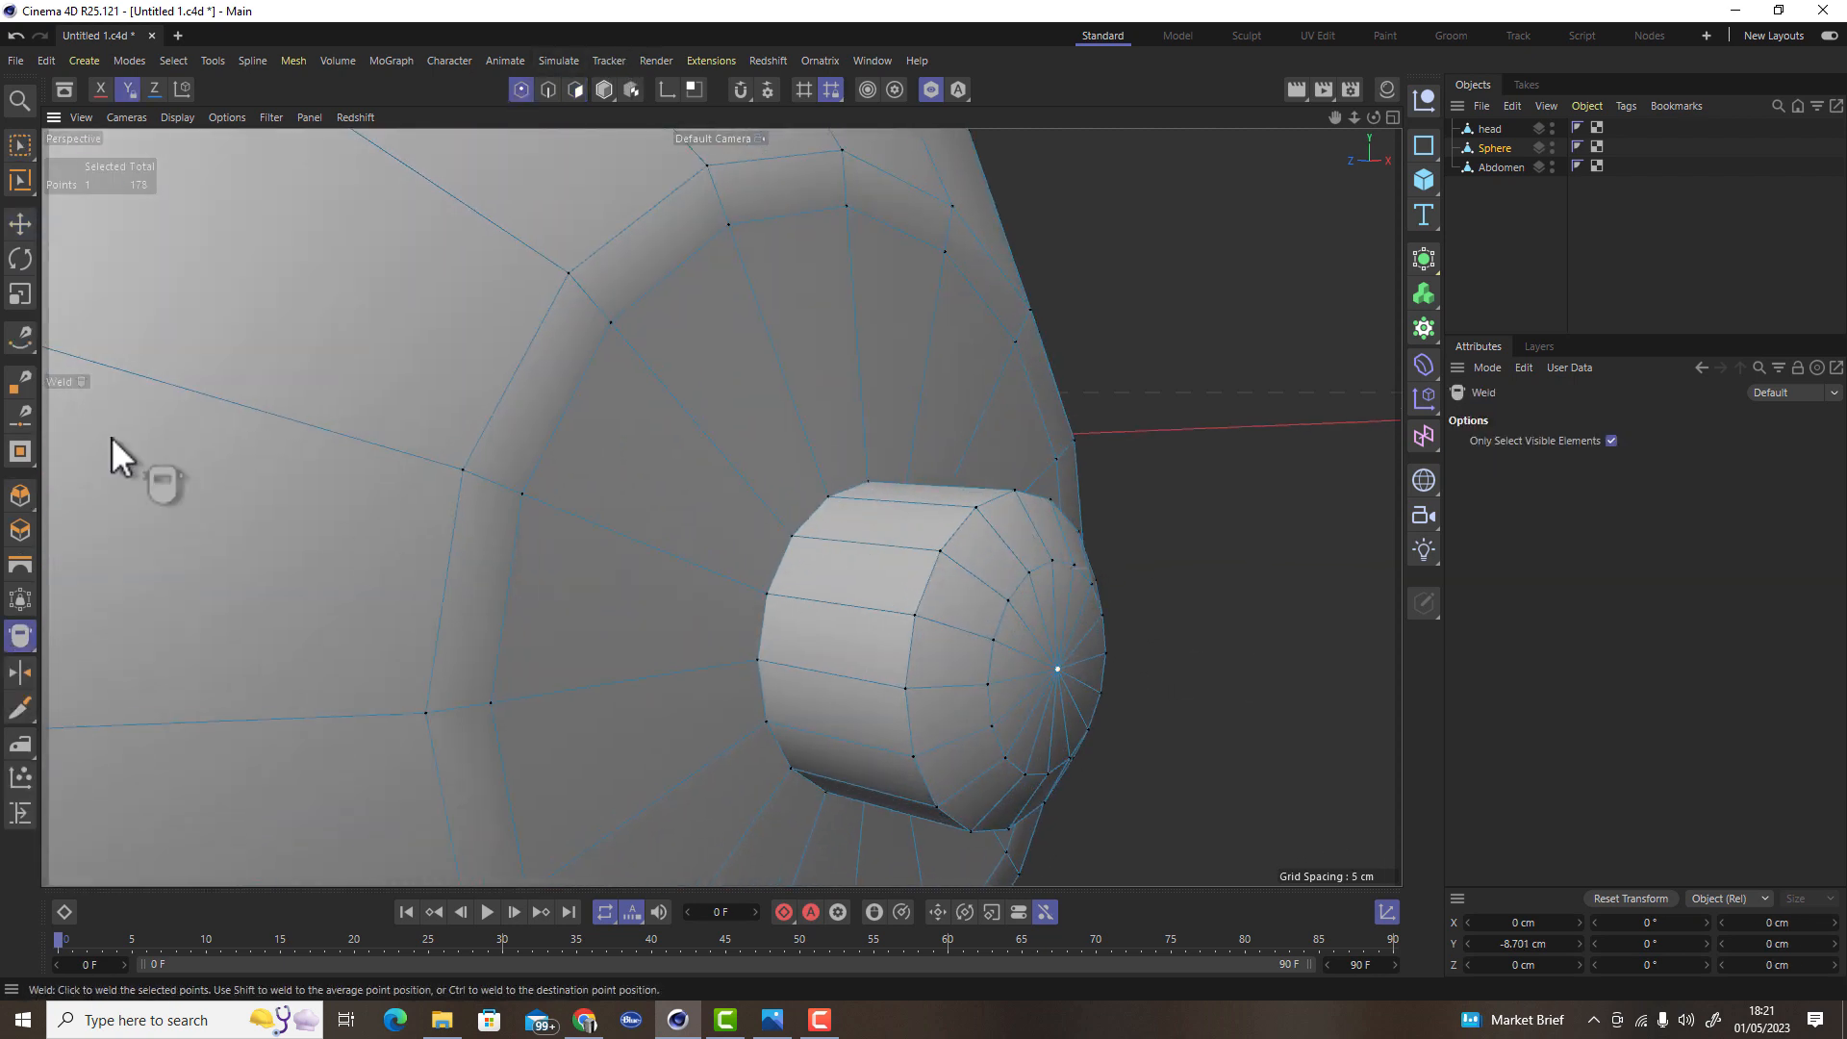
Add two loop cuts around the neck stub on the Sphere near its base
{"action": "left_click", "coordinate": [576, 90]}
{"action": "right_click", "coordinate": [1167, 417]}
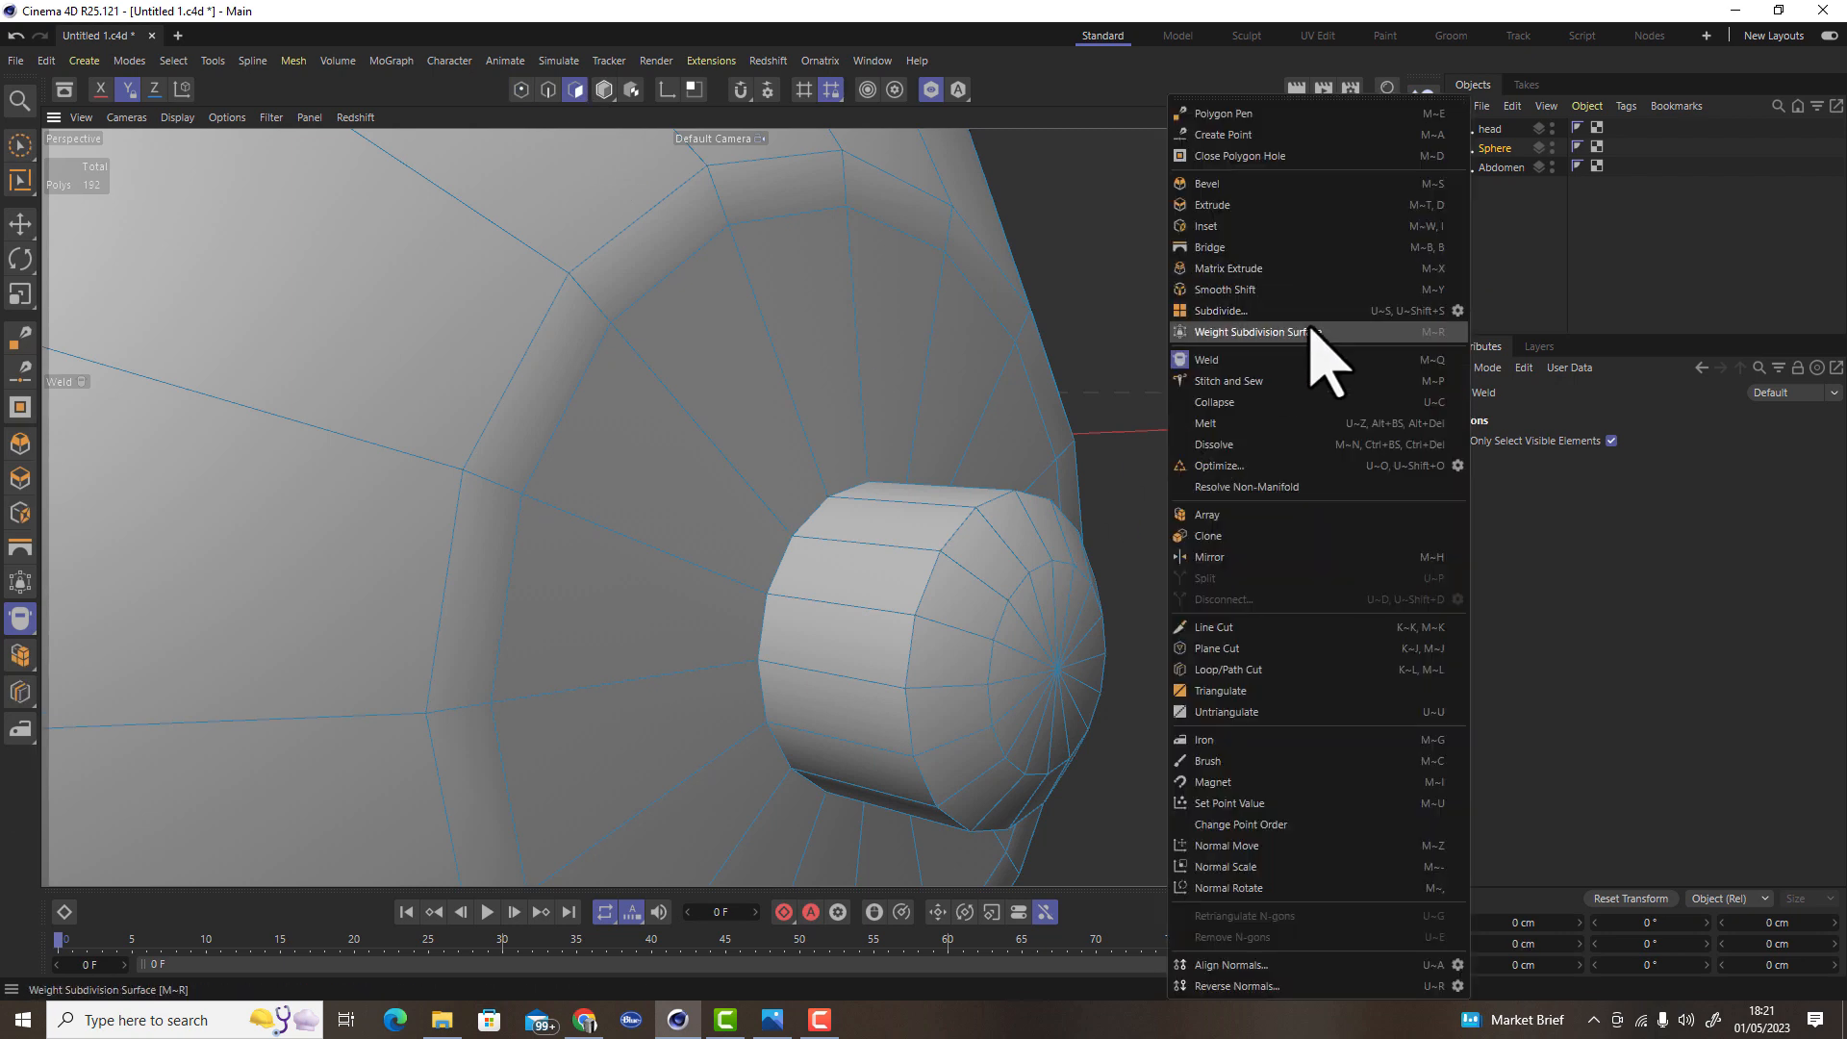
{"action": "left_click", "coordinate": [1259, 669]}
{"action": "left_click", "coordinate": [758, 580]}
{"action": "left_click", "coordinate": [782, 593]}
{"action": "scroll", "coordinate": [1125, 493], "scroll_direction": "down", "scroll_amount": 5}
{"action": "left_click", "coordinate": [20, 223]}
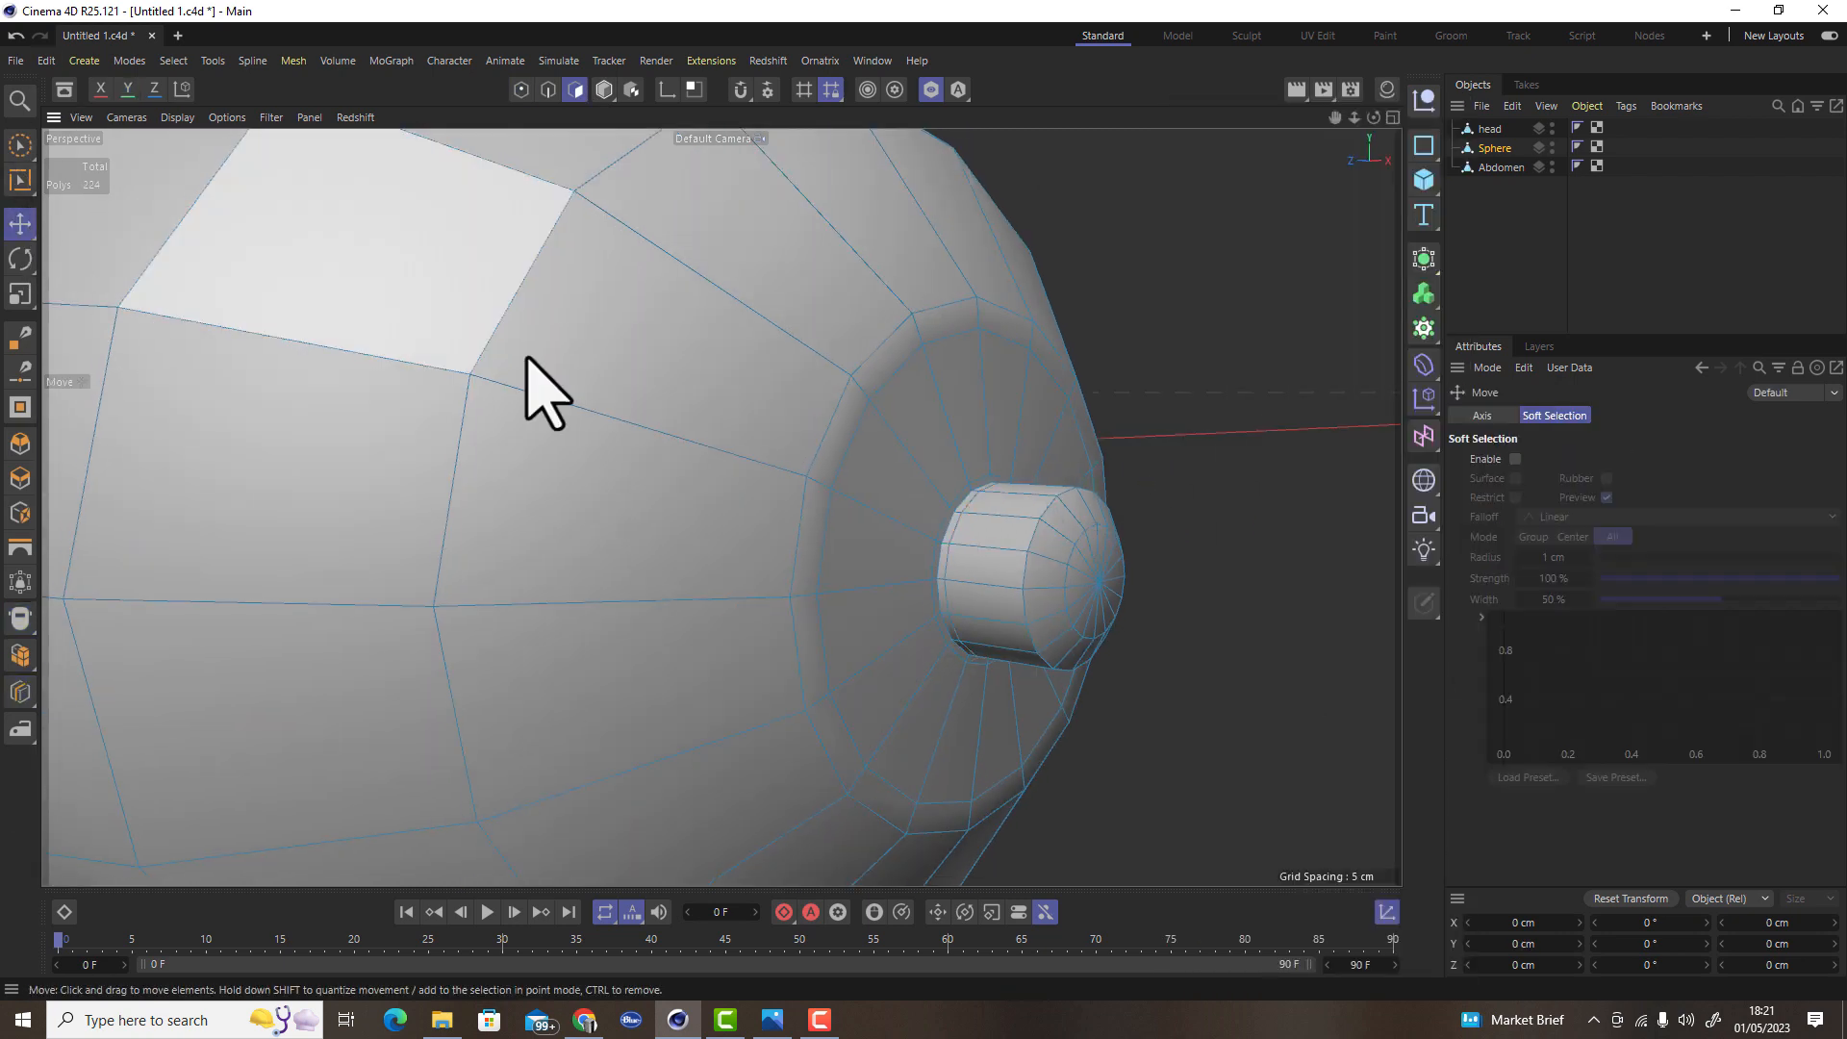
Show all body parts and move the head against the Sphere's neck stub, to about Y 0.905 cm and Z -22.675 cm
{"action": "left_click", "coordinate": [931, 89]}
{"action": "scroll", "coordinate": [861, 448], "scroll_direction": "down", "scroll_amount": 5}
{"action": "left_click_drag", "start_coordinate": [844, 413], "coordinate": [1090, 403], "text": "alt"}
{"action": "right_click_drag", "start_coordinate": [1091, 423], "coordinate": [1312, 365], "text": "alt"}
{"action": "left_click", "coordinate": [1501, 133]}
{"action": "scroll", "coordinate": [898, 475], "scroll_direction": "down", "scroll_amount": 3}
{"action": "left_click", "coordinate": [604, 90]}
{"action": "left_click_drag", "start_coordinate": [1097, 445], "coordinate": [915, 519]}
{"action": "scroll", "coordinate": [915, 520], "scroll_direction": "up", "scroll_amount": 4}
{"action": "scroll", "coordinate": [1078, 470], "scroll_direction": "down", "scroll_amount": 3}
{"action": "left_click_drag", "start_coordinate": [1080, 482], "coordinate": [1113, 297]}
{"action": "scroll", "coordinate": [841, 640], "scroll_direction": "down", "scroll_amount": 5}
{"action": "scroll", "coordinate": [837, 630], "scroll_direction": "down", "scroll_amount": 2}
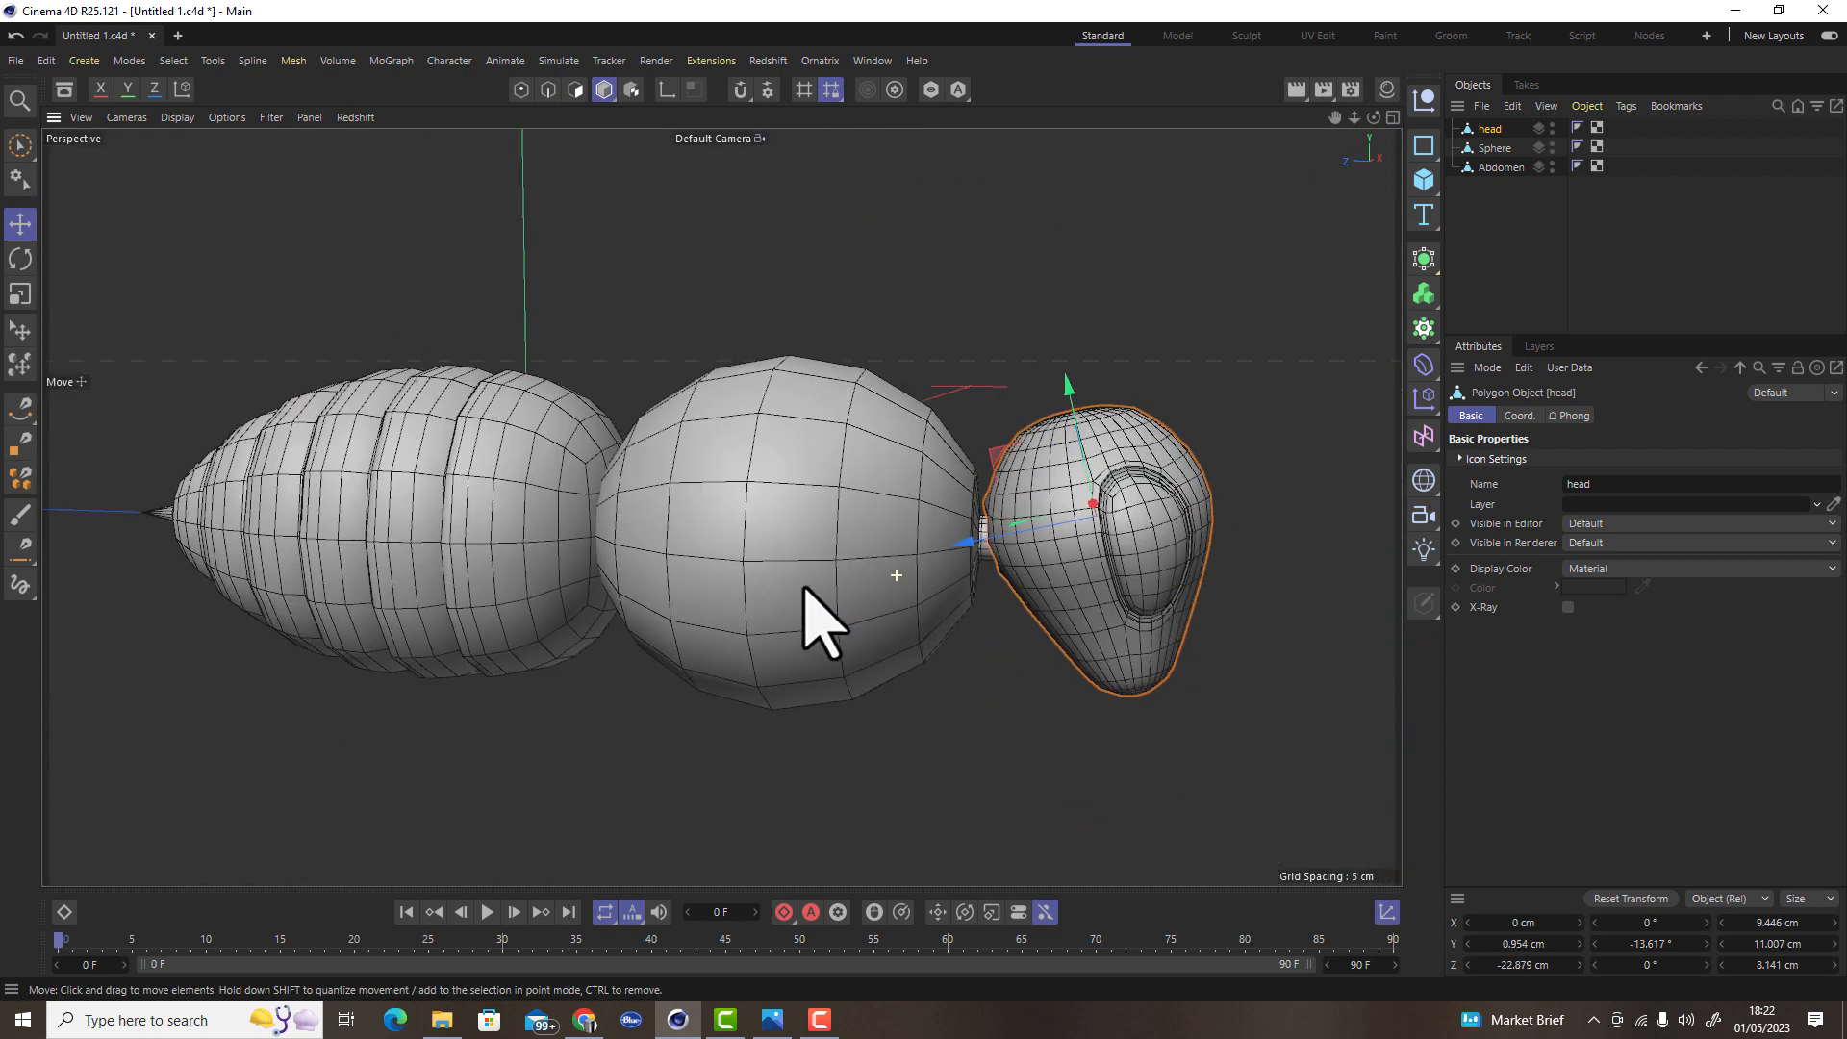
{"action": "left_click_drag", "start_coordinate": [977, 565], "coordinate": [974, 570]}
{"action": "scroll", "coordinate": [974, 569], "scroll_direction": "up", "scroll_amount": 6}
{"action": "scroll", "coordinate": [1164, 529], "scroll_direction": "down", "scroll_amount": 4}
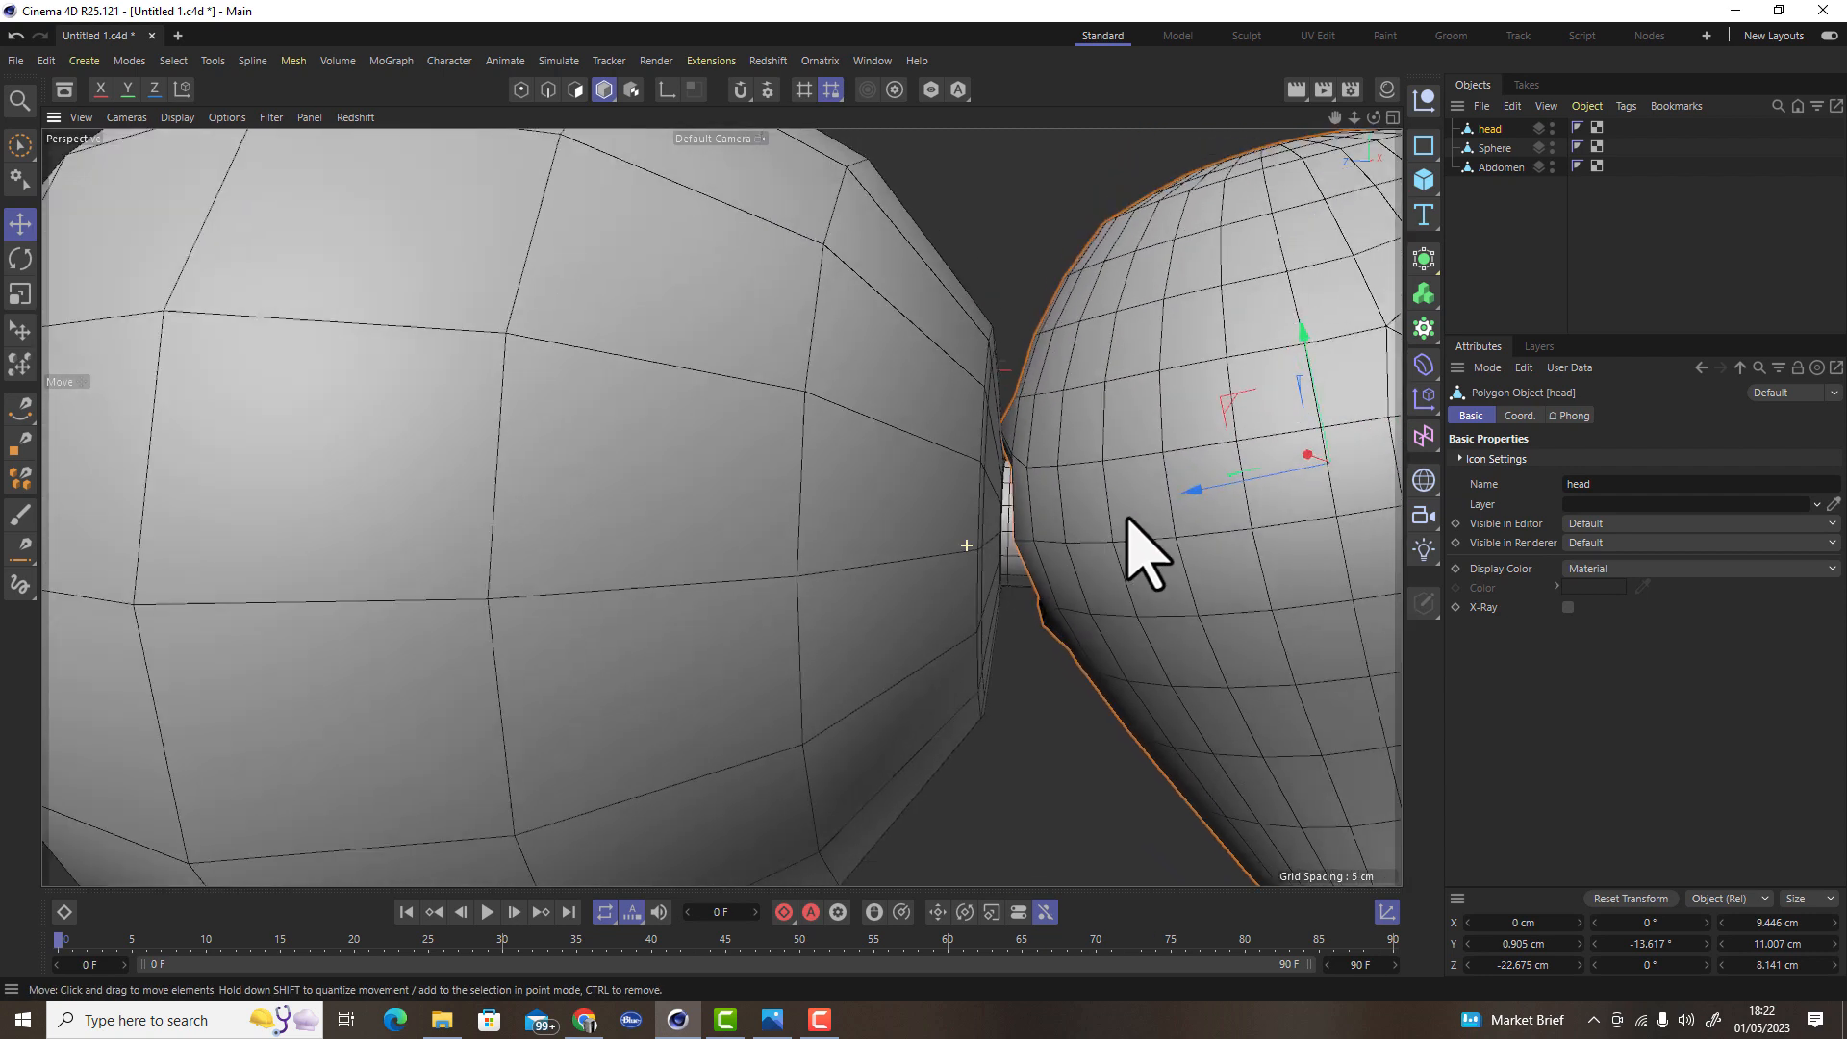
Isolate the head and grow the polygon selection from the neck socket's floor to include its wall and surrounding rim rings
{"action": "left_click", "coordinate": [930, 89]}
{"action": "left_click_drag", "start_coordinate": [953, 551], "coordinate": [936, 523], "text": "alt"}
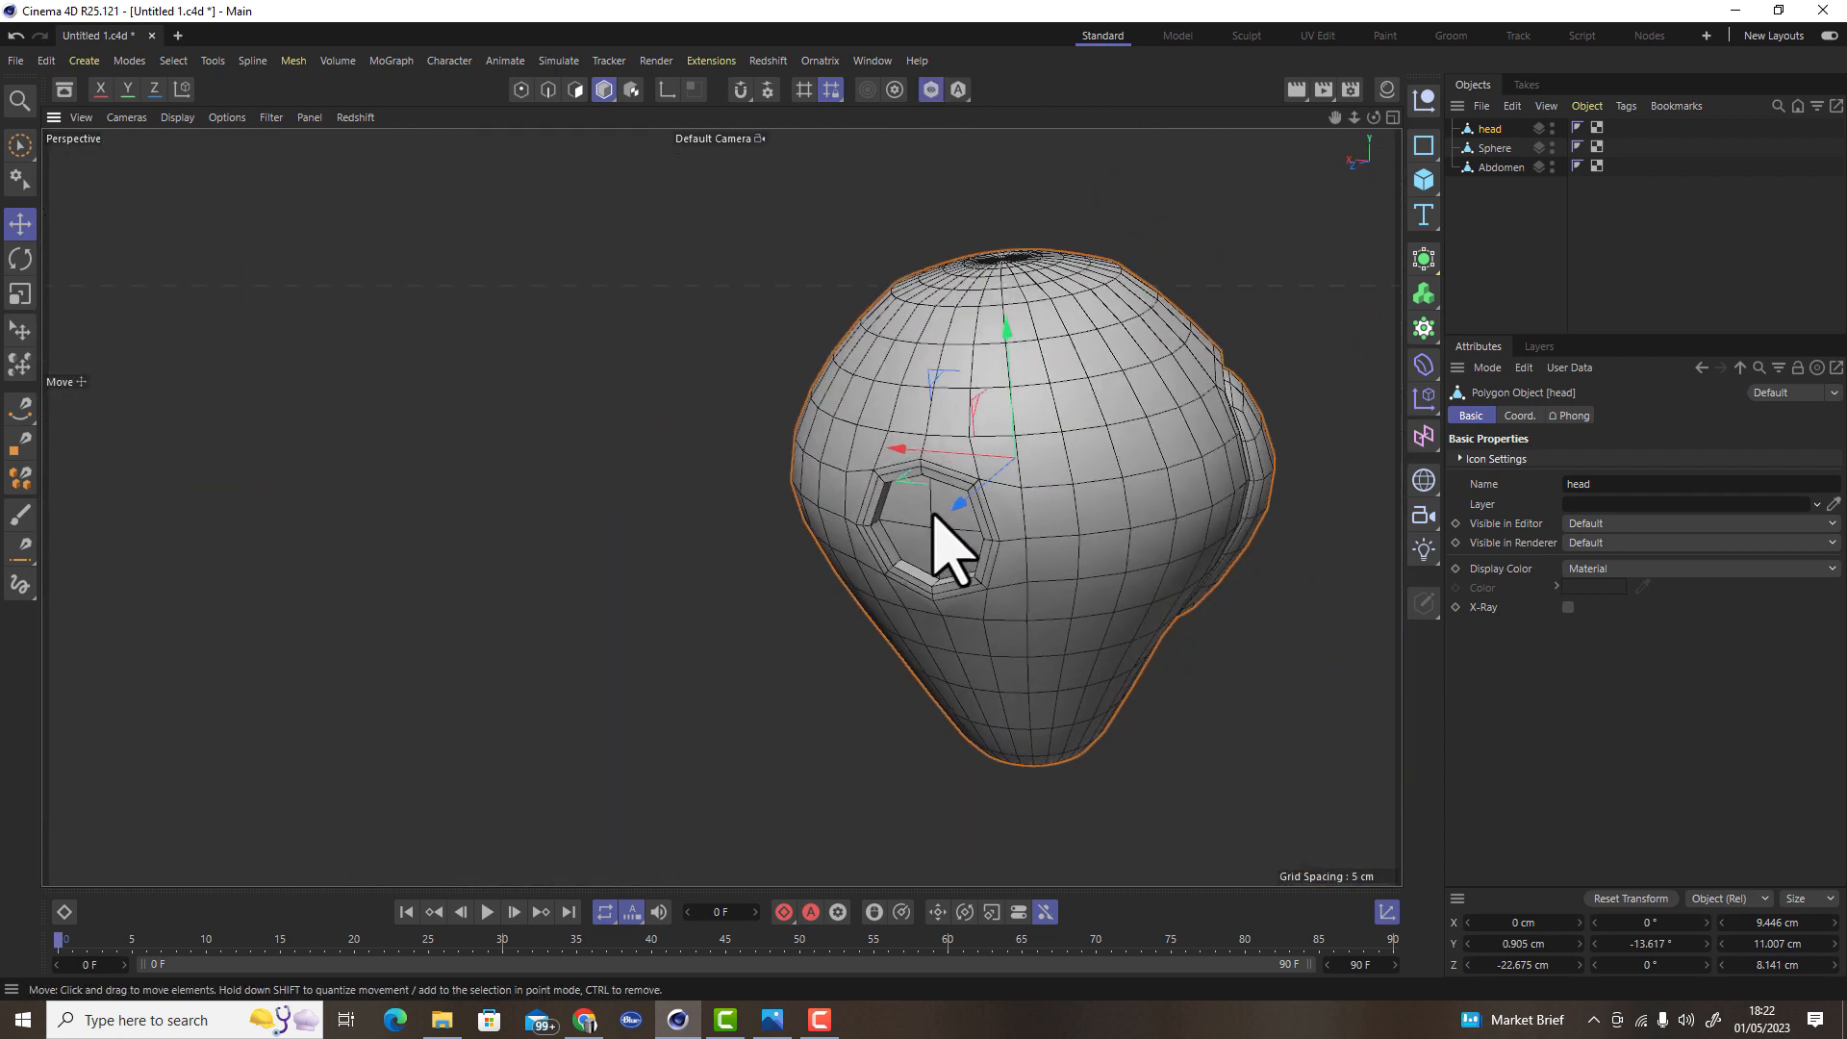
{"action": "scroll", "coordinate": [940, 433], "scroll_direction": "up", "scroll_amount": 5}
{"action": "left_click", "coordinate": [576, 90]}
{"action": "left_click", "coordinate": [938, 568]}
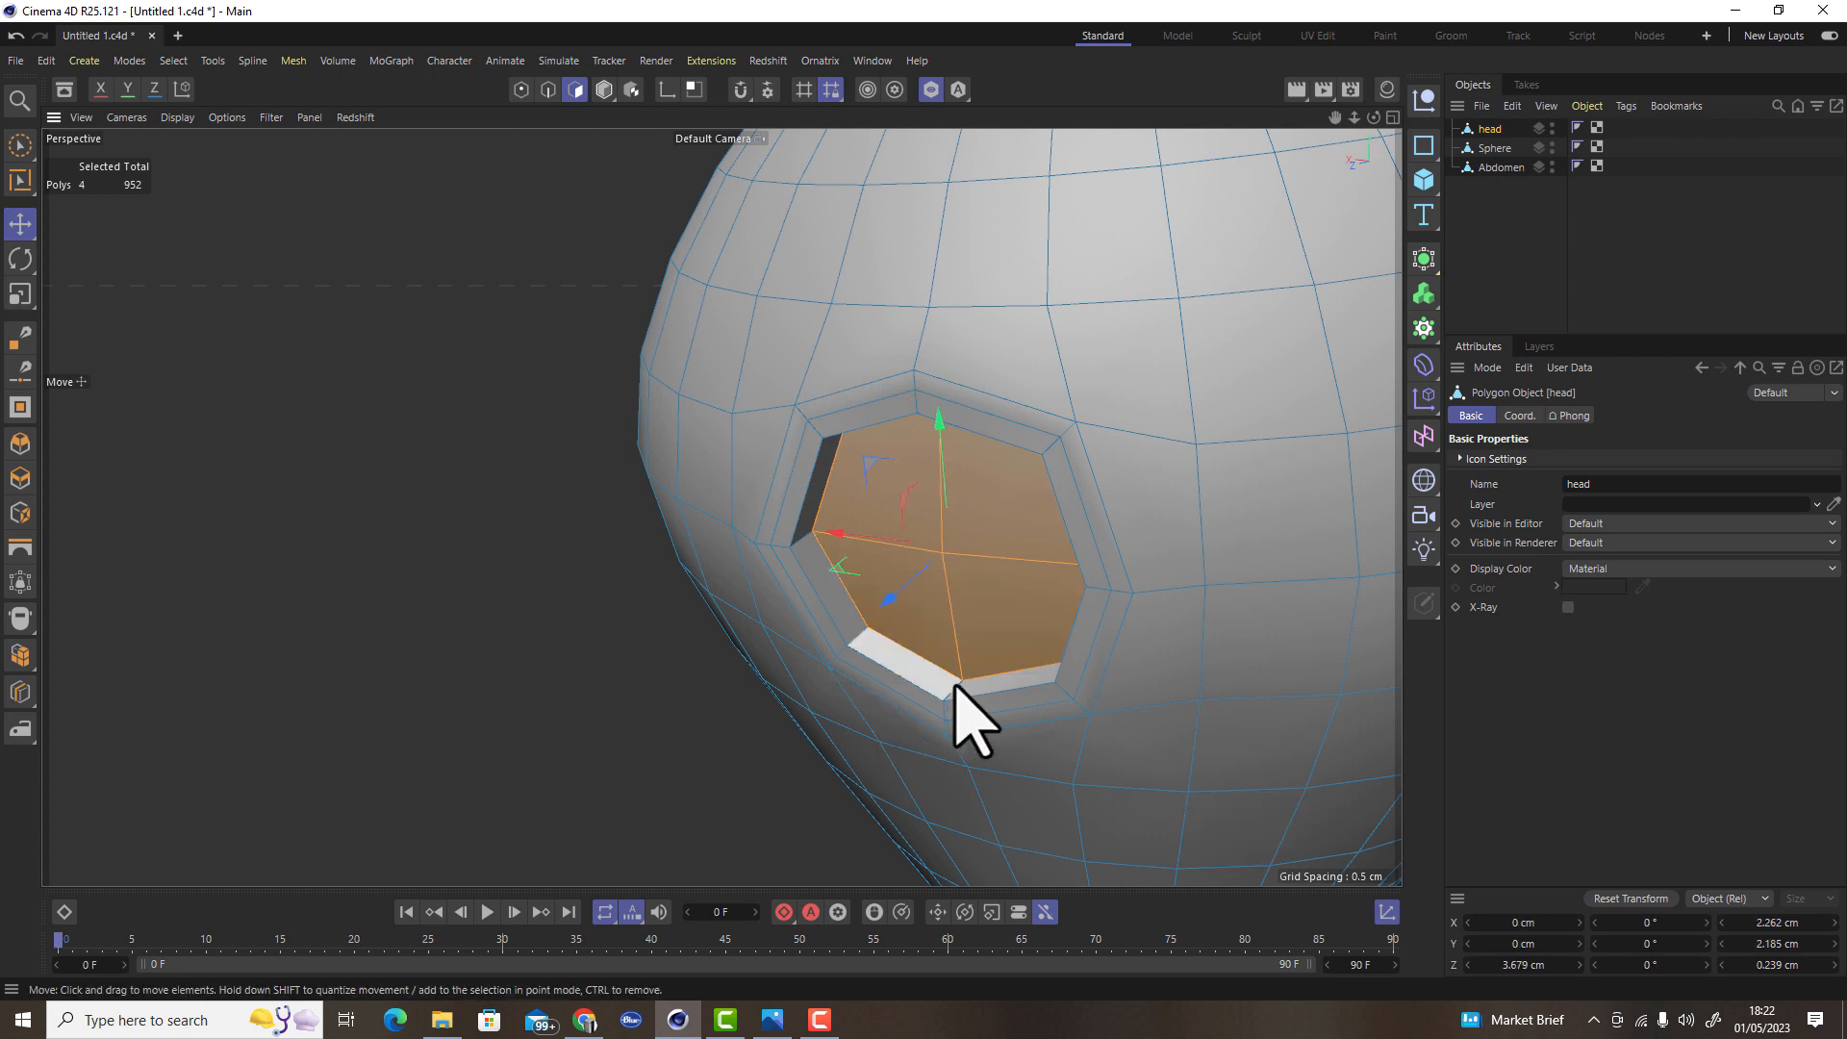
{"action": "key", "text": "u"}
{"action": "key", "text": "g"}
{"action": "key", "text": "u"}
{"action": "key", "text": "g"}
Scale the selected neck socket polygons along Z to a depth of about 0.28 cm
{"action": "key", "text": "t"}
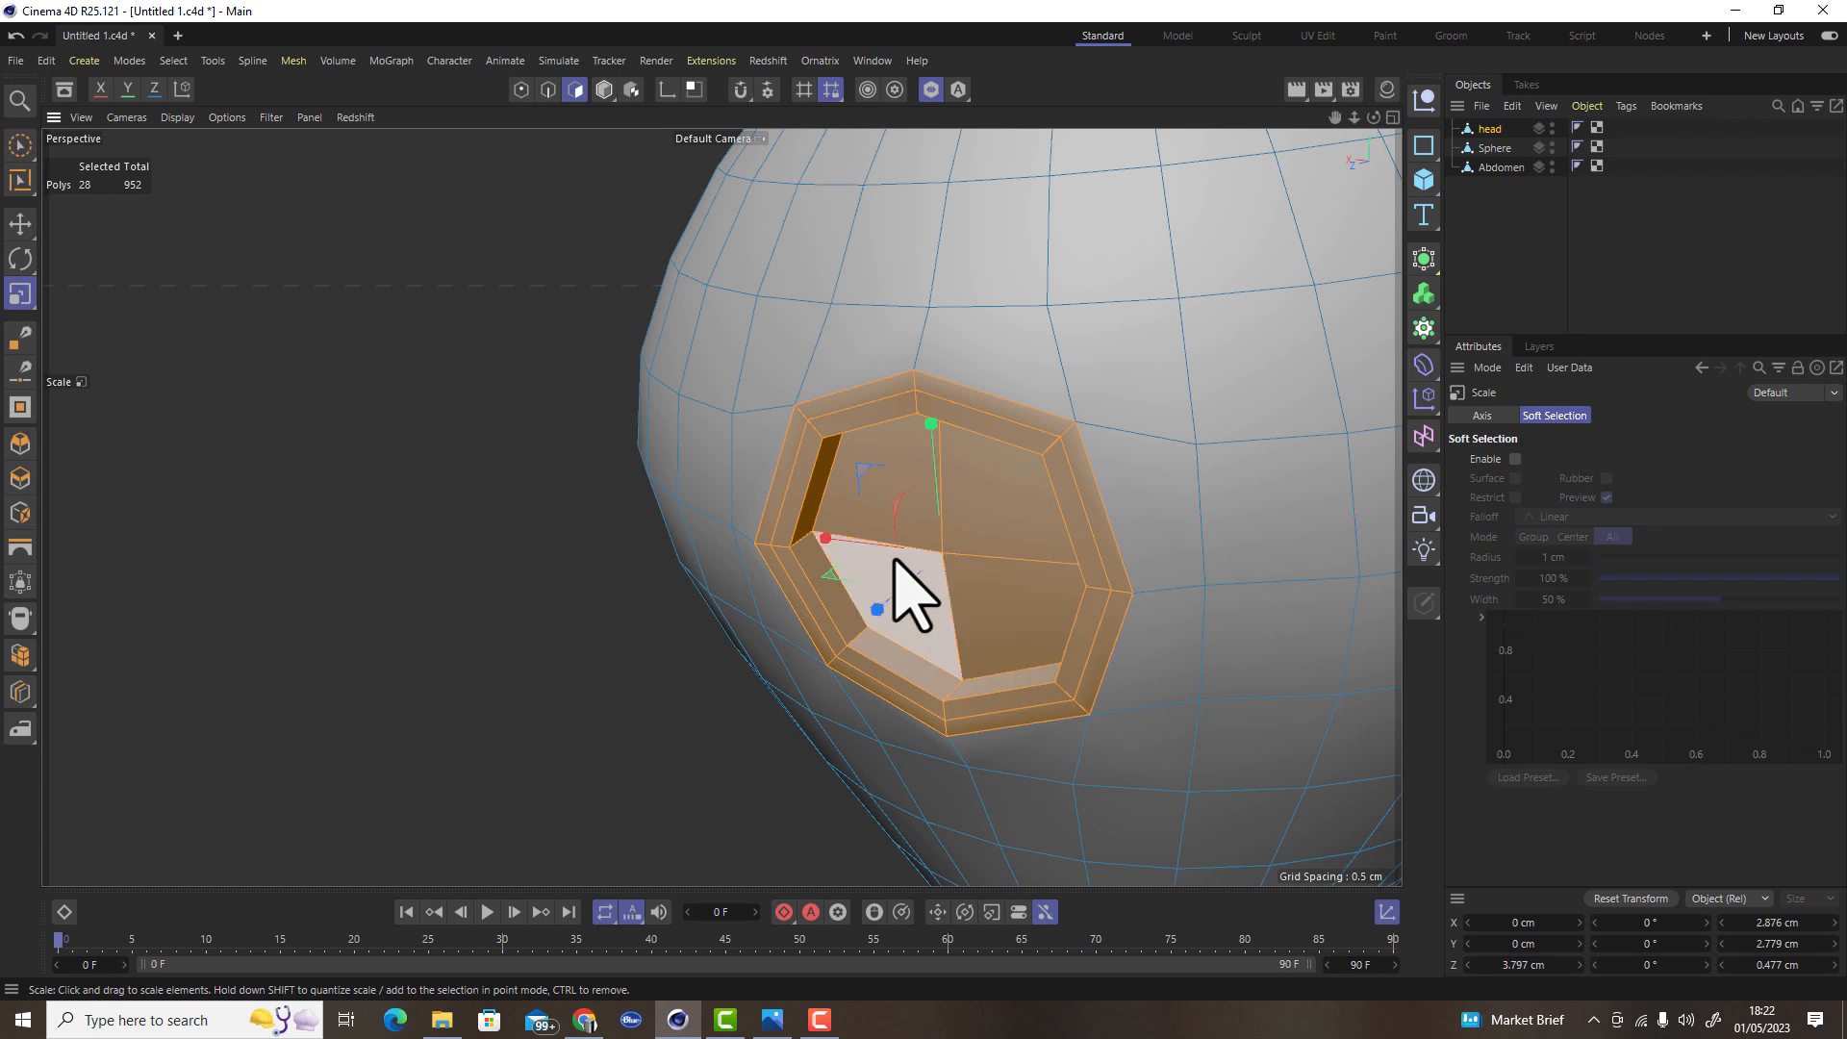
{"action": "left_click_drag", "start_coordinate": [894, 678], "coordinate": [810, 573], "text": "alt"}
{"action": "left_click_drag", "start_coordinate": [825, 660], "coordinate": [974, 623], "text": "alt"}
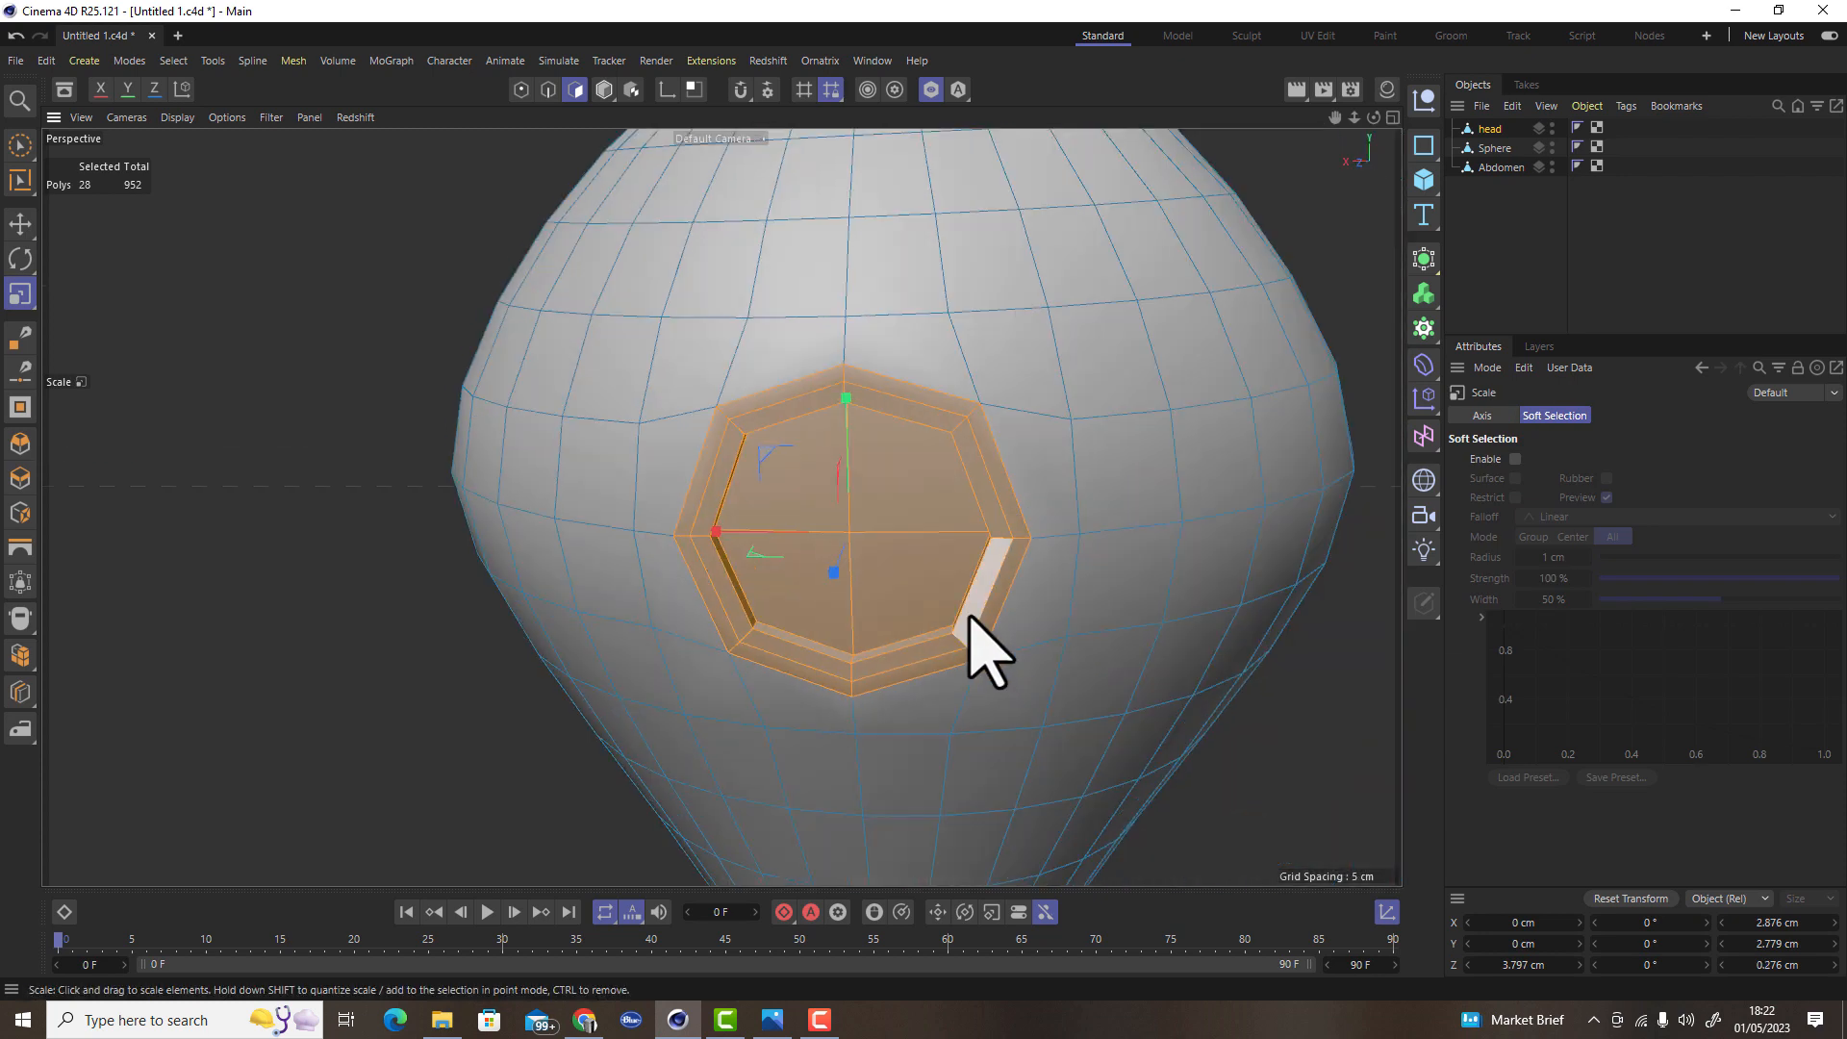
Reduce the selection to the neck socket's rim ring and grow it to include the adjoining outer ring and inner wall
{"action": "left_click", "coordinate": [777, 520], "text": "ctrl"}
{"action": "left_click", "coordinate": [803, 586], "text": "ctrl"}
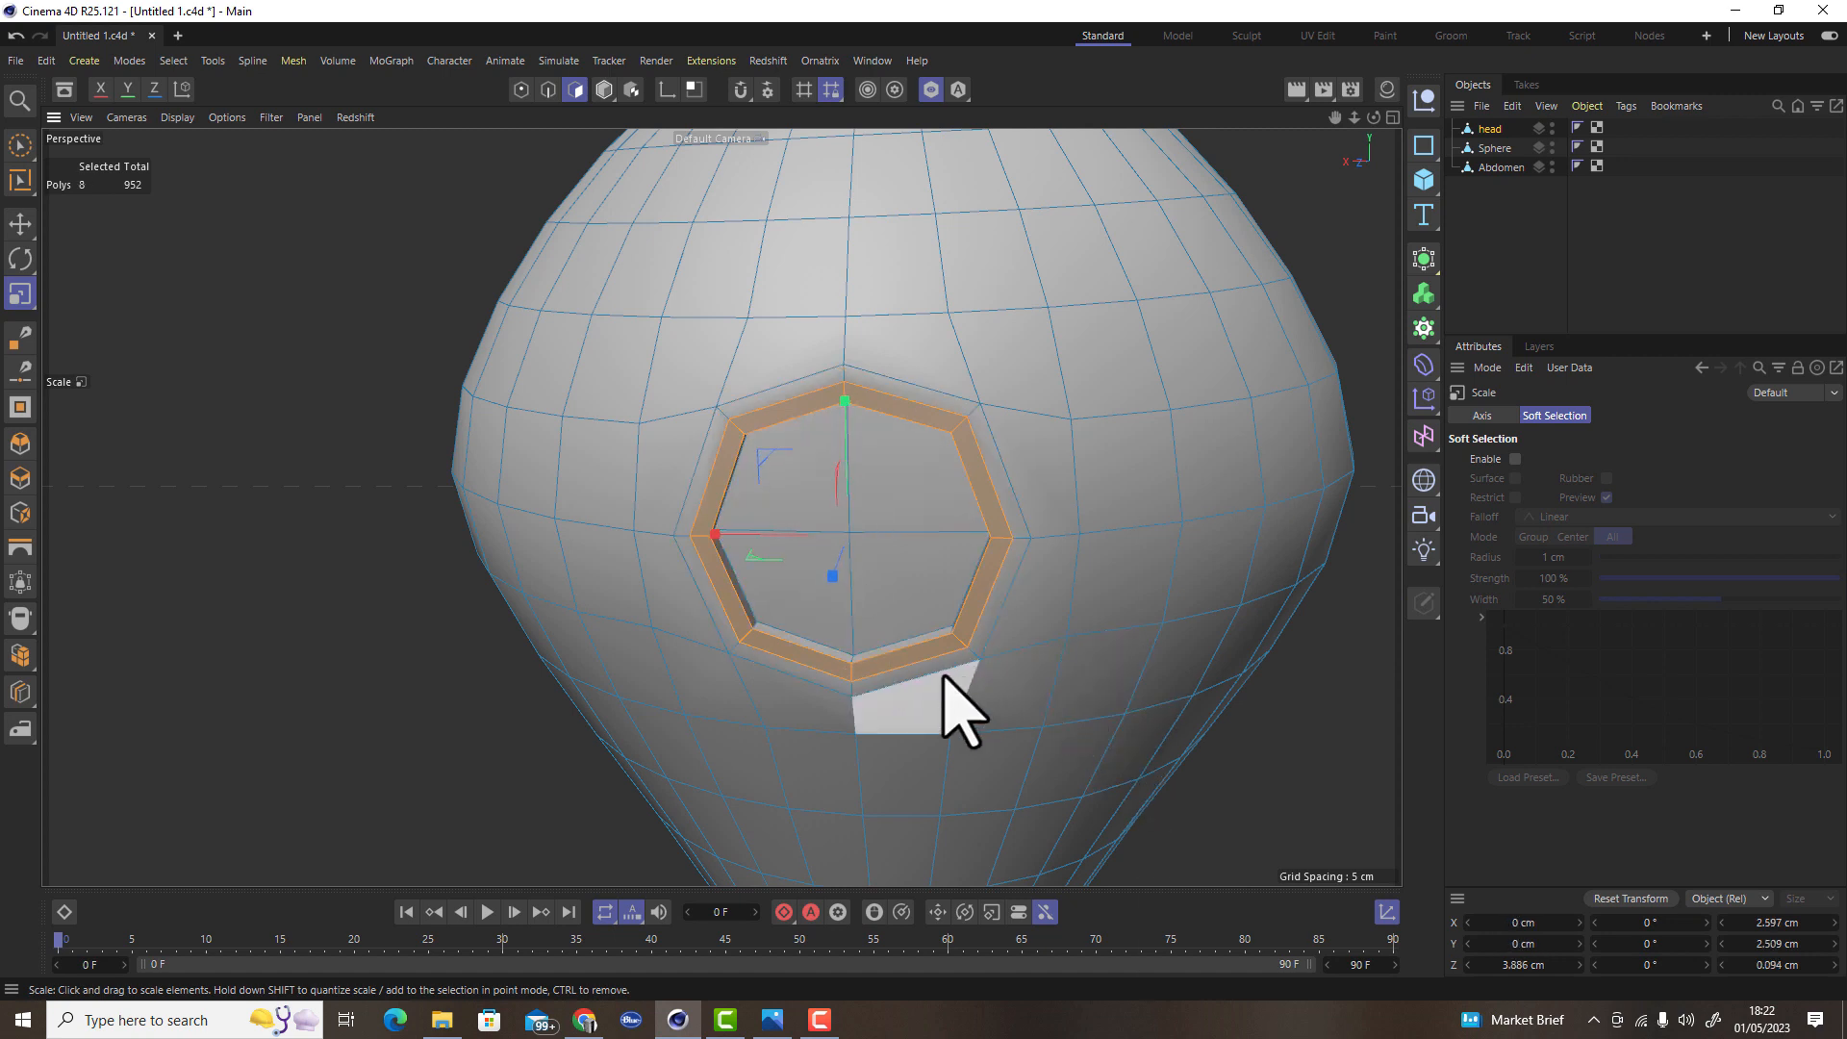
{"action": "key", "text": "u"}
{"action": "key", "text": "k"}
{"action": "left_click_drag", "start_coordinate": [949, 699], "coordinate": [762, 702], "text": "alt"}
{"action": "left_click_drag", "start_coordinate": [770, 602], "coordinate": [784, 536], "text": "alt"}
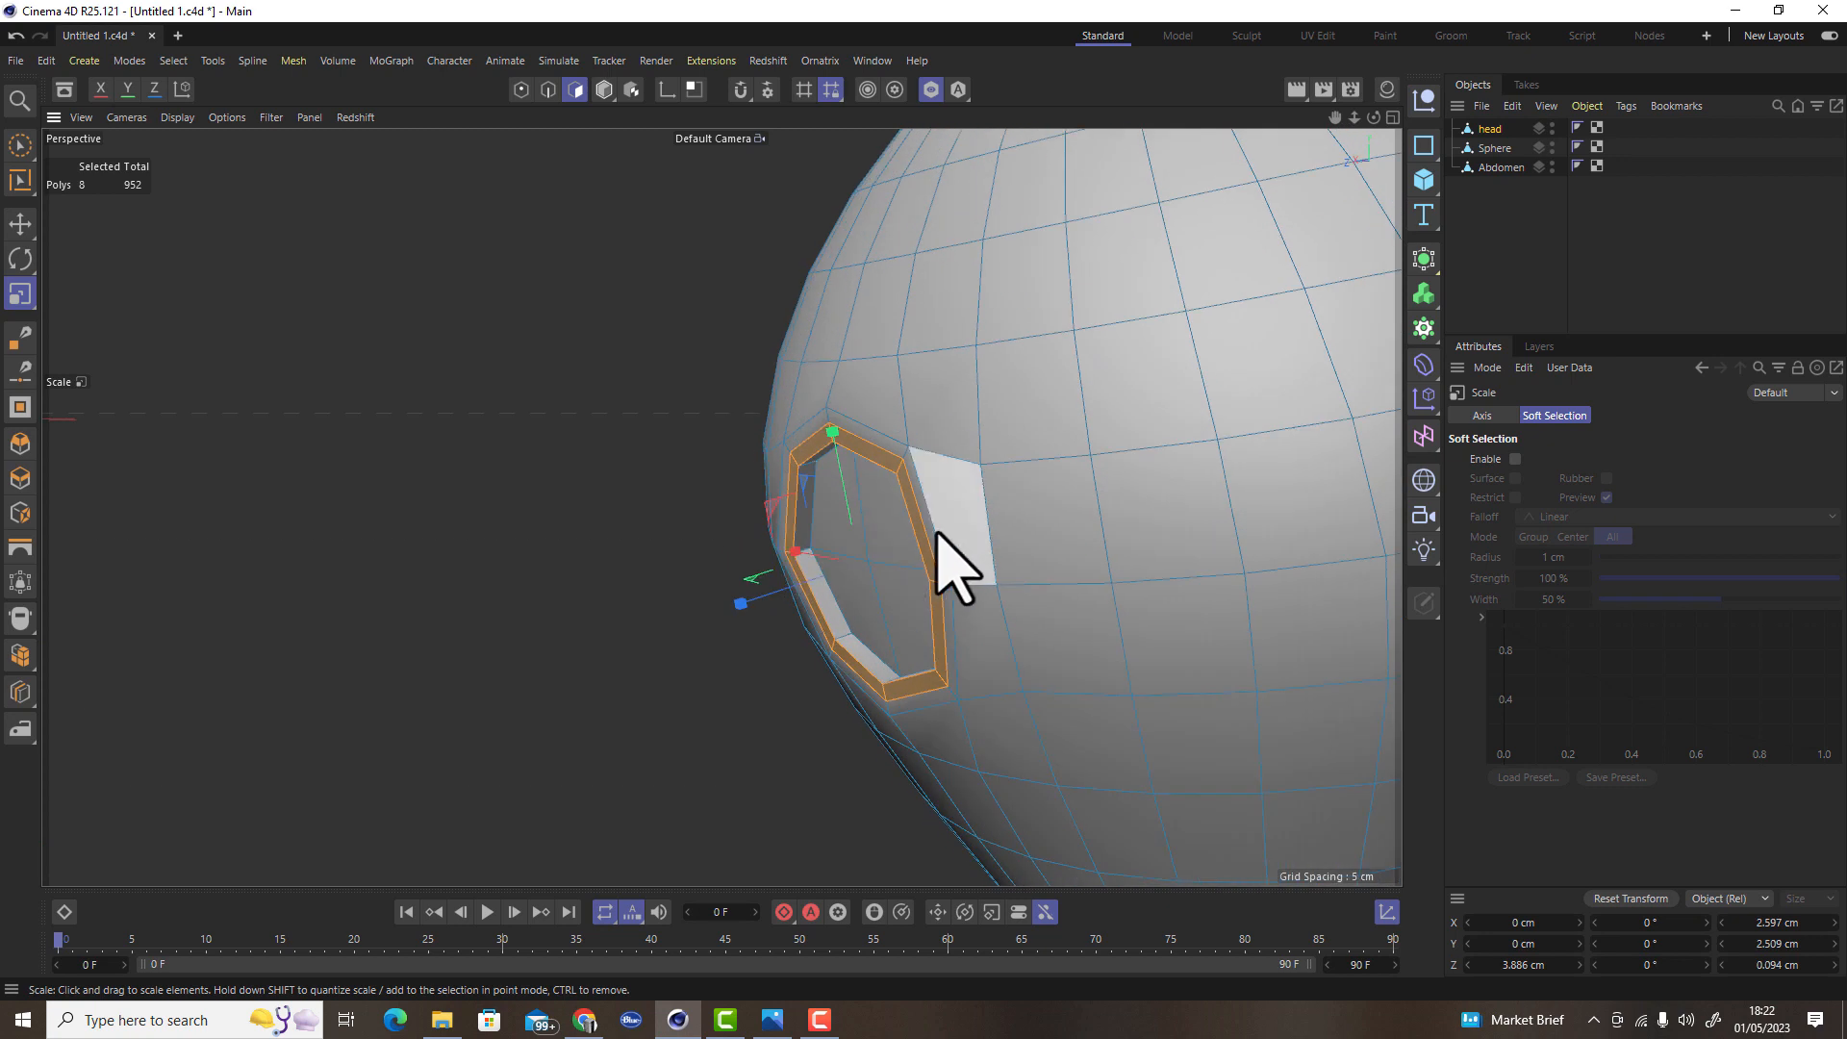
{"action": "key", "text": "y"}
{"action": "key", "text": "u"}
{"action": "key", "text": "u"}
{"action": "key", "text": "g"}
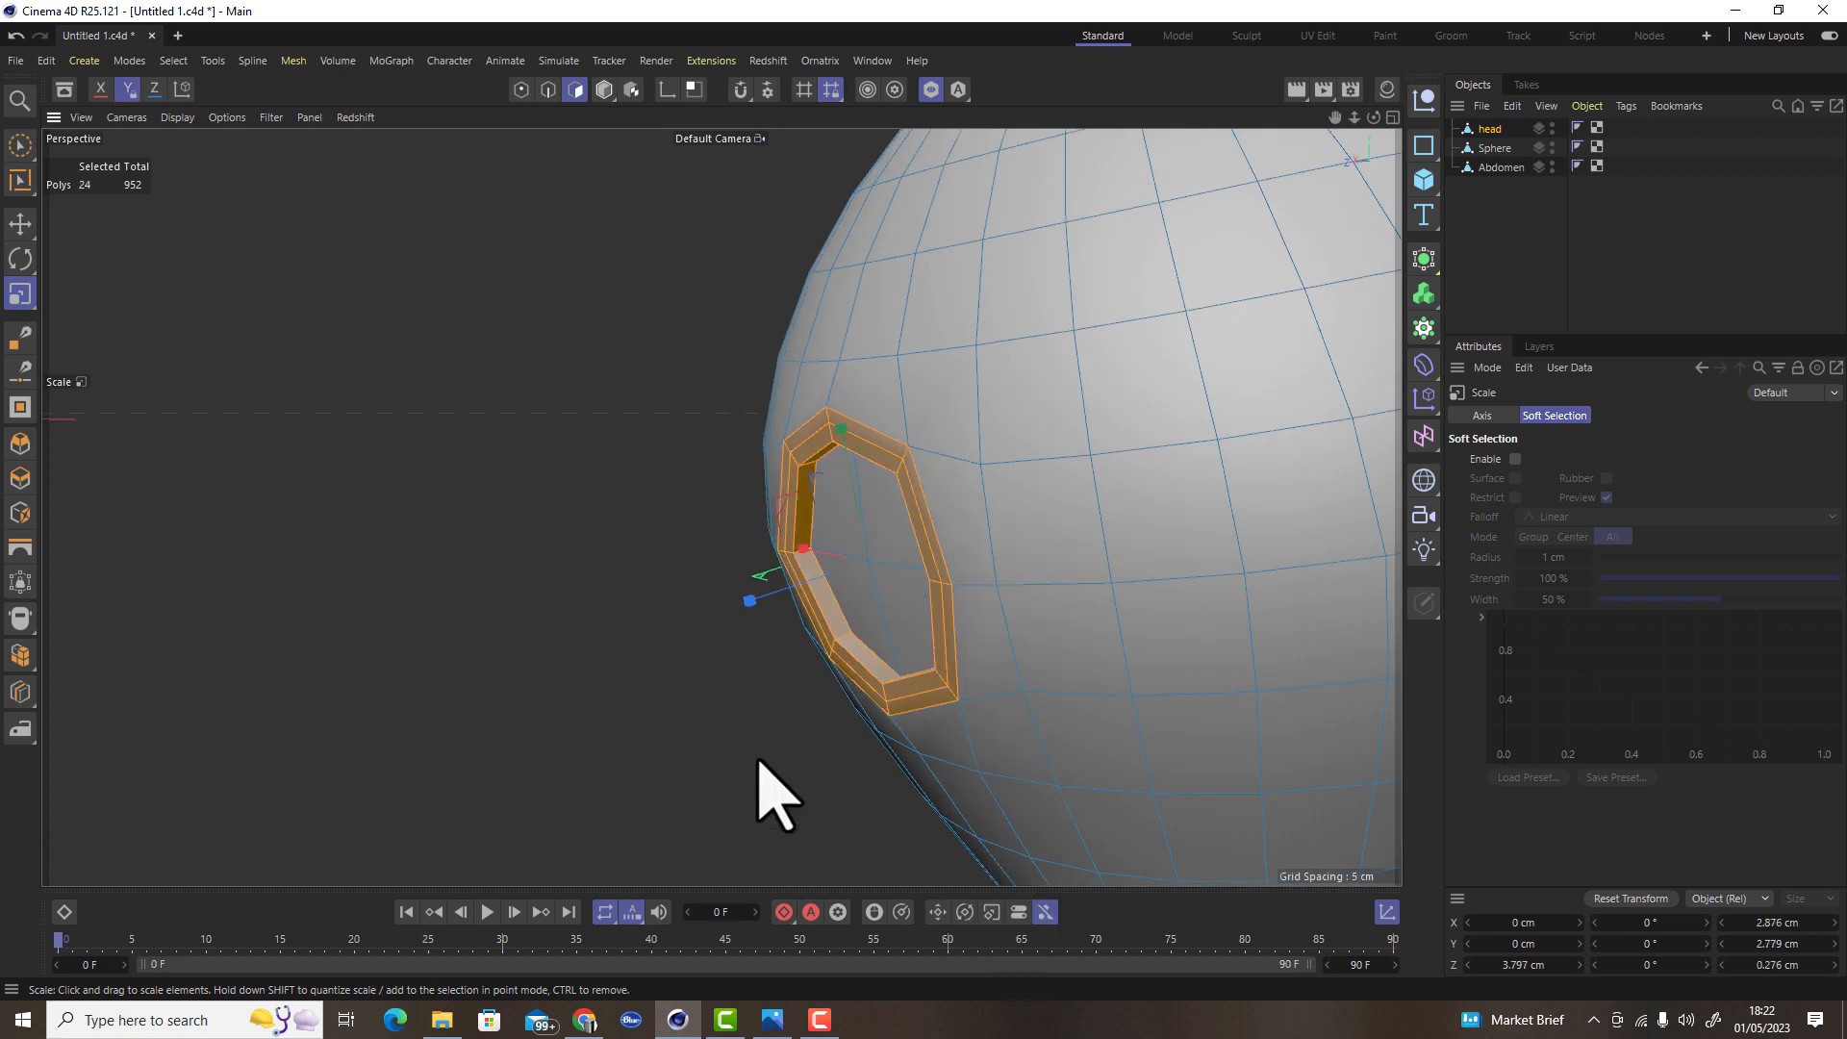
Remove the inner wall loop from the selection and flatten the socket's two rim rings to 0 cm depth along Z
{"action": "scroll", "coordinate": [805, 513], "scroll_direction": "up", "scroll_amount": 3}
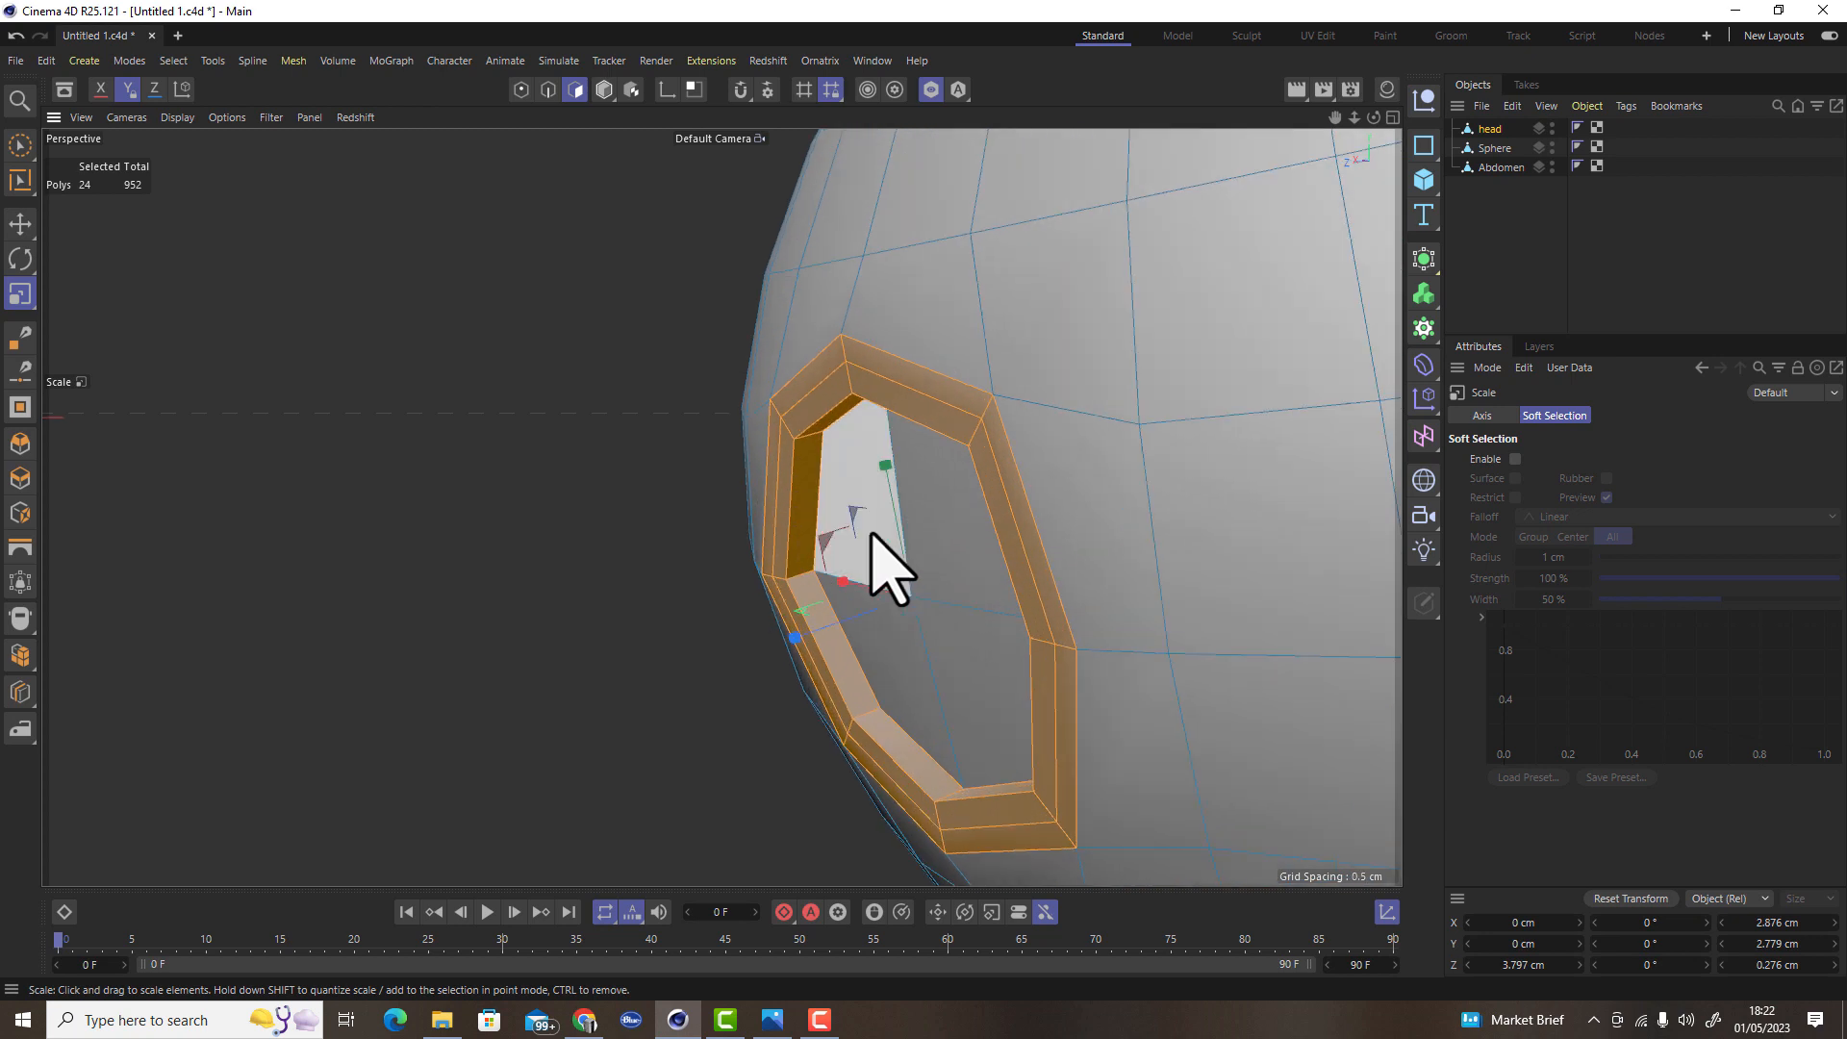
{"action": "key", "text": "u"}
{"action": "key", "text": "l"}
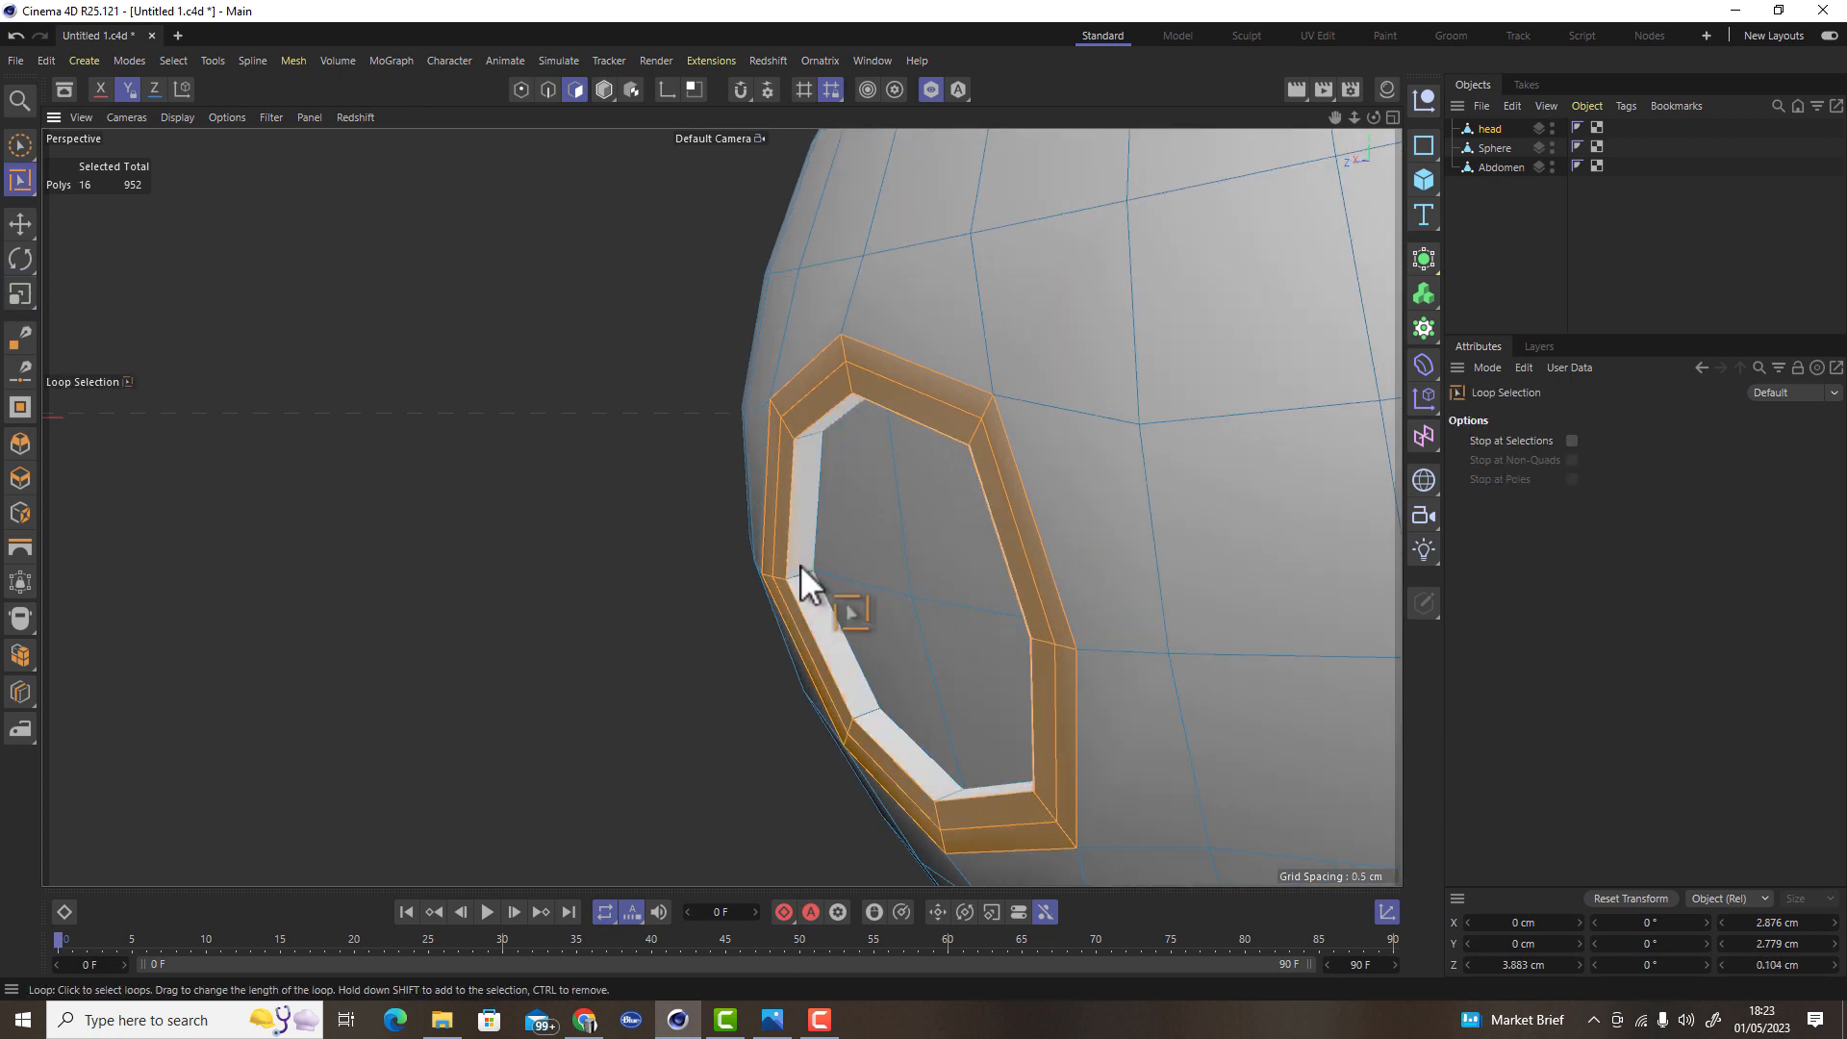
{"action": "left_click", "coordinate": [800, 563], "text": "ctrl"}
{"action": "key", "text": "e"}
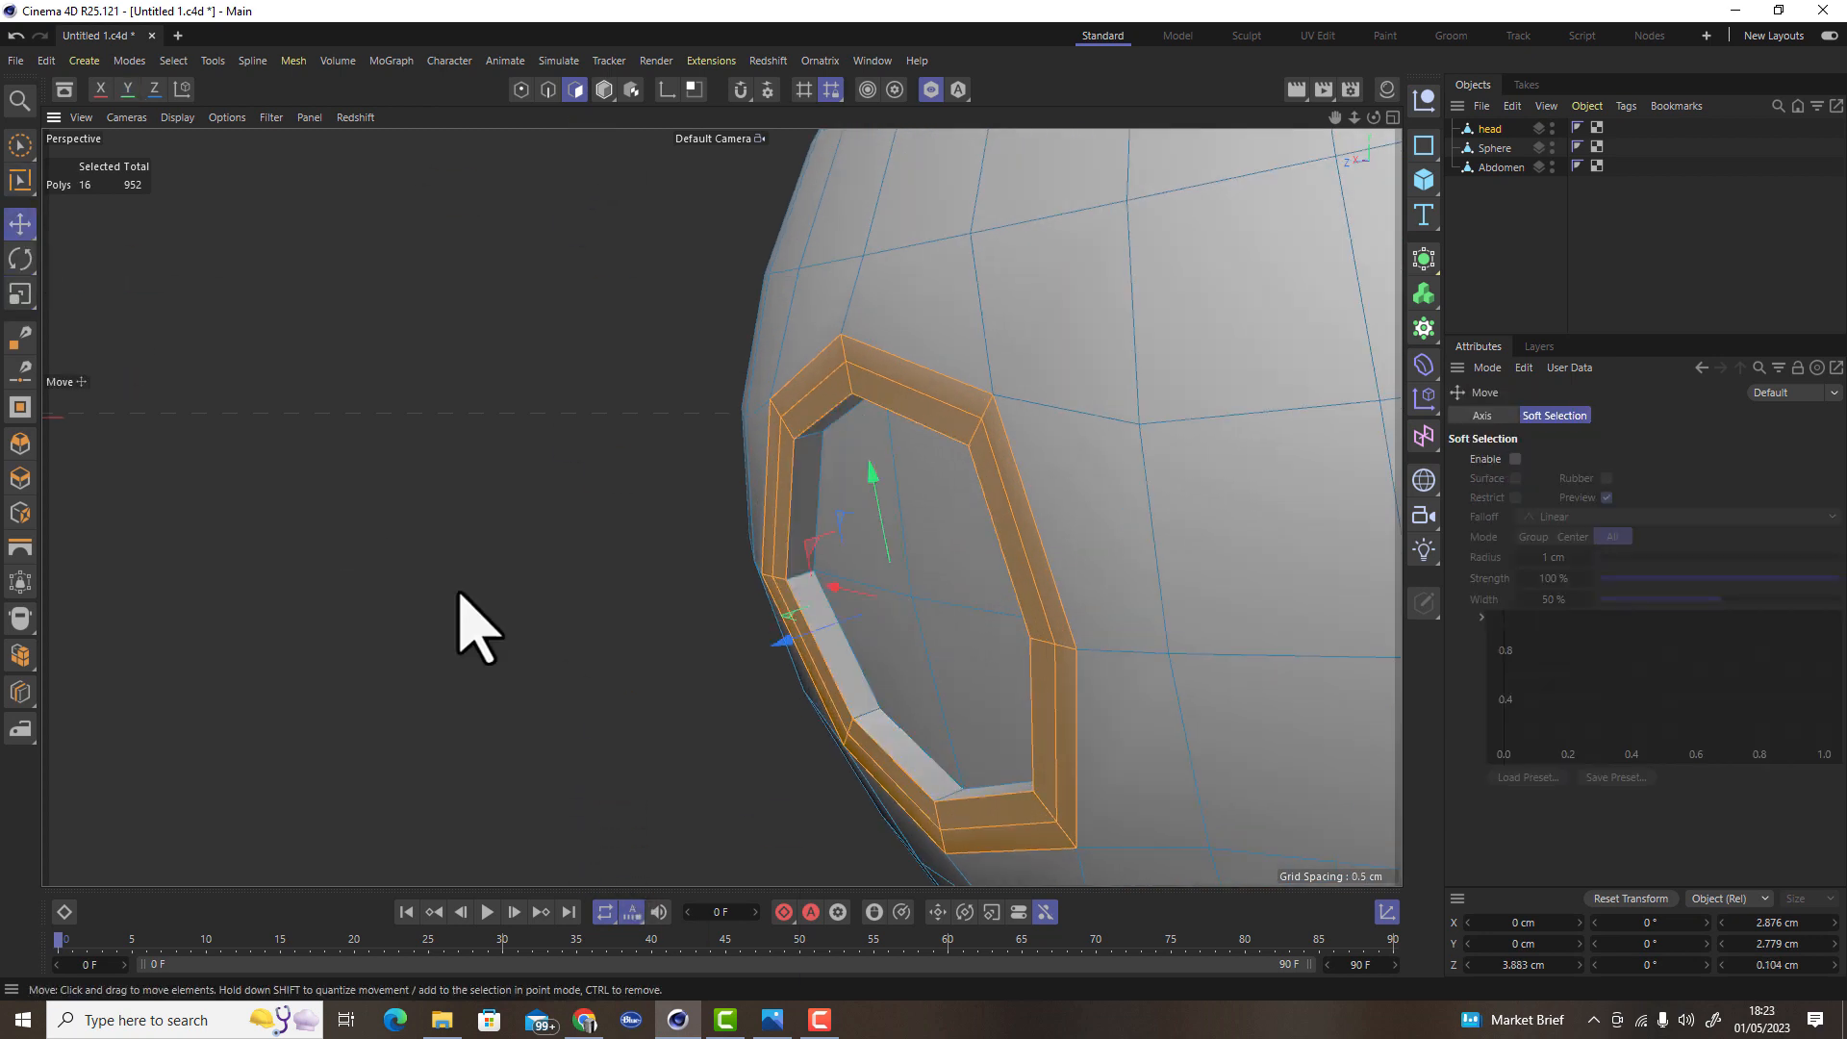
{"action": "key", "text": "t"}
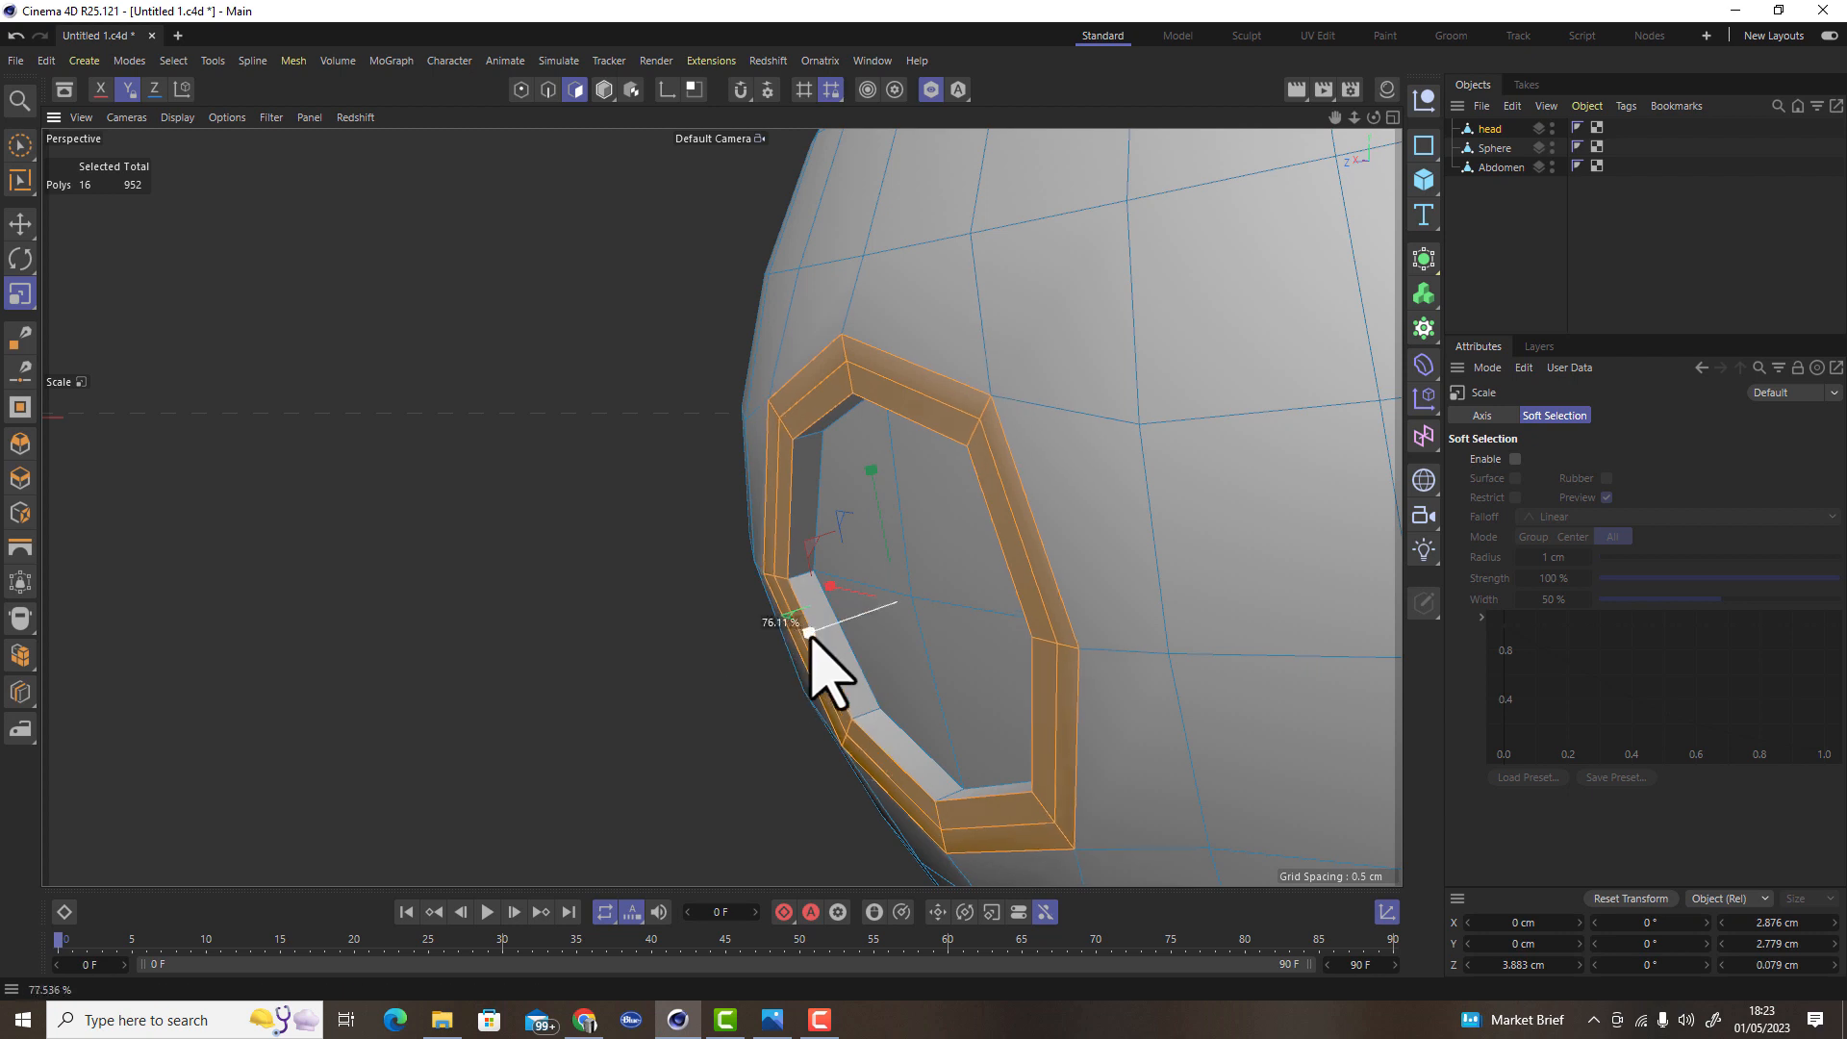
{"action": "left_click_drag", "start_coordinate": [846, 622], "coordinate": [771, 701]}
{"action": "scroll", "coordinate": [709, 741], "scroll_direction": "down", "scroll_amount": 5}
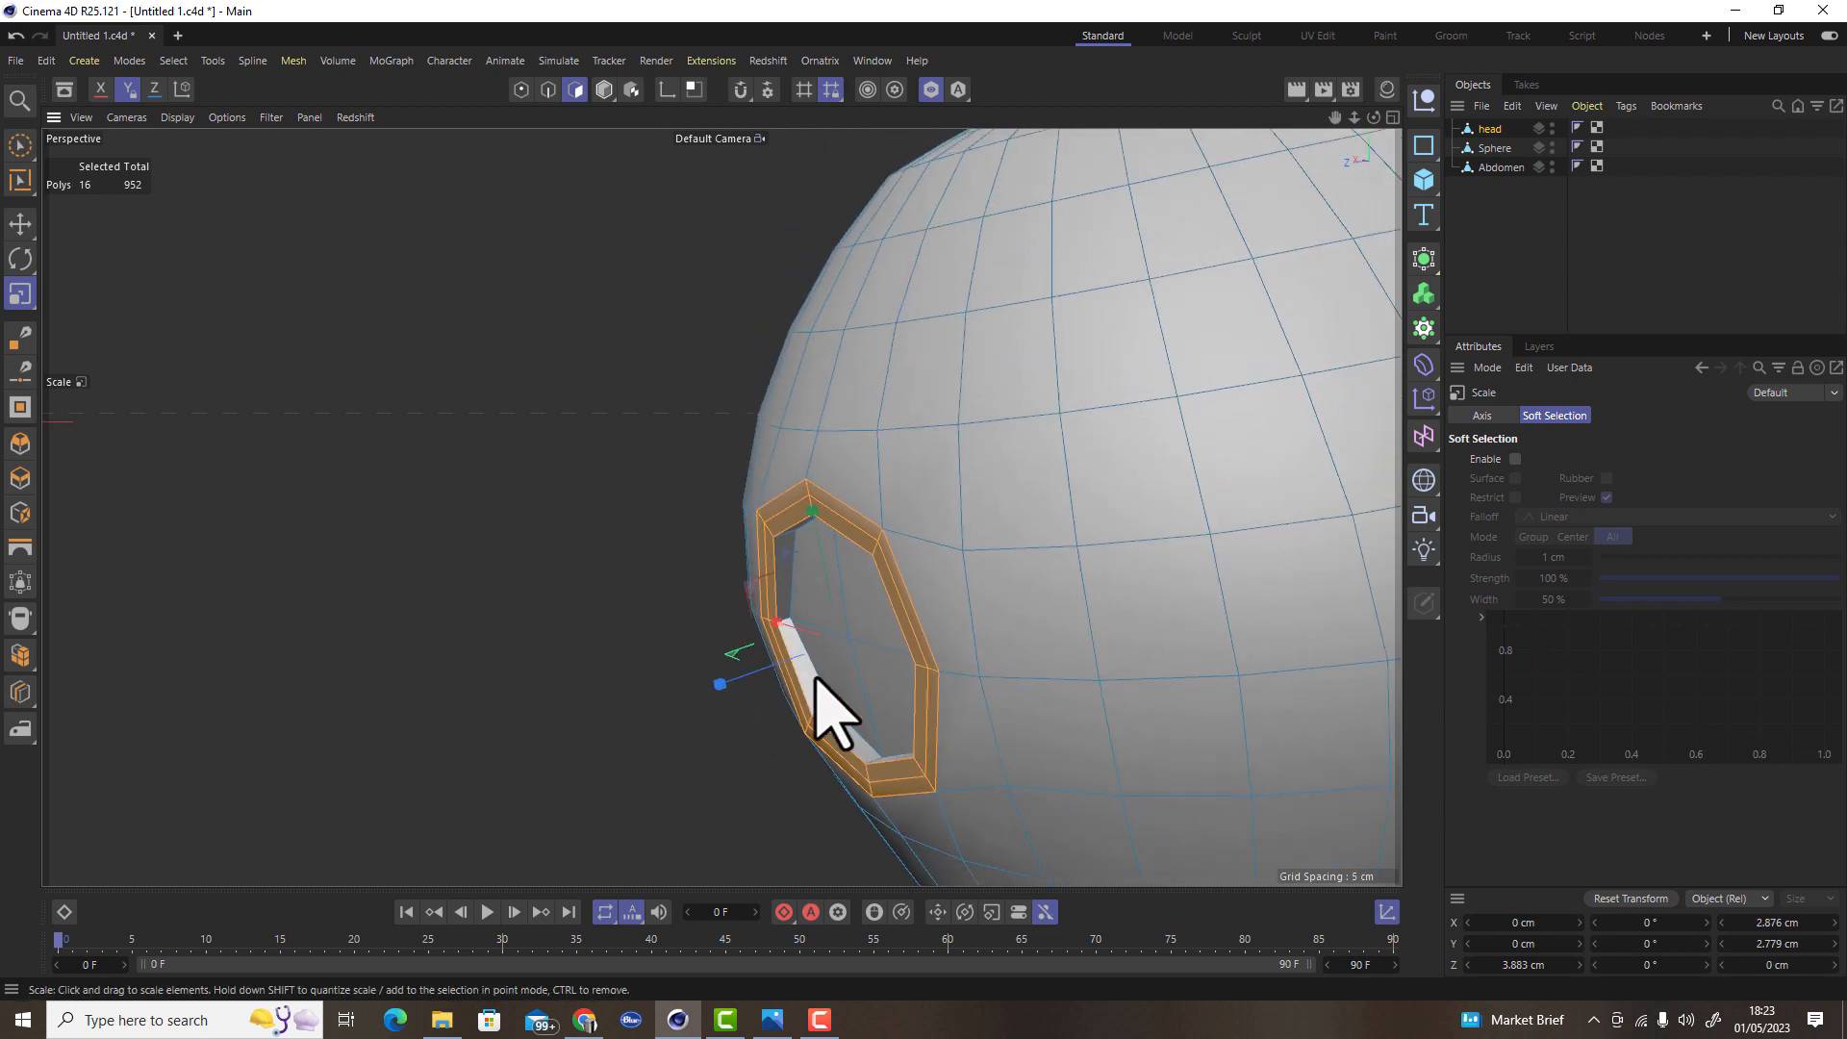
Select the four floor polygons of the neck socket and flatten them to 0 cm depth along Z
{"action": "left_click", "coordinate": [847, 689]}
{"action": "left_click", "coordinate": [871, 608], "text": "shift"}
{"action": "left_click", "coordinate": [830, 579], "text": "shift"}
{"action": "left_click", "coordinate": [905, 685], "text": "shift"}
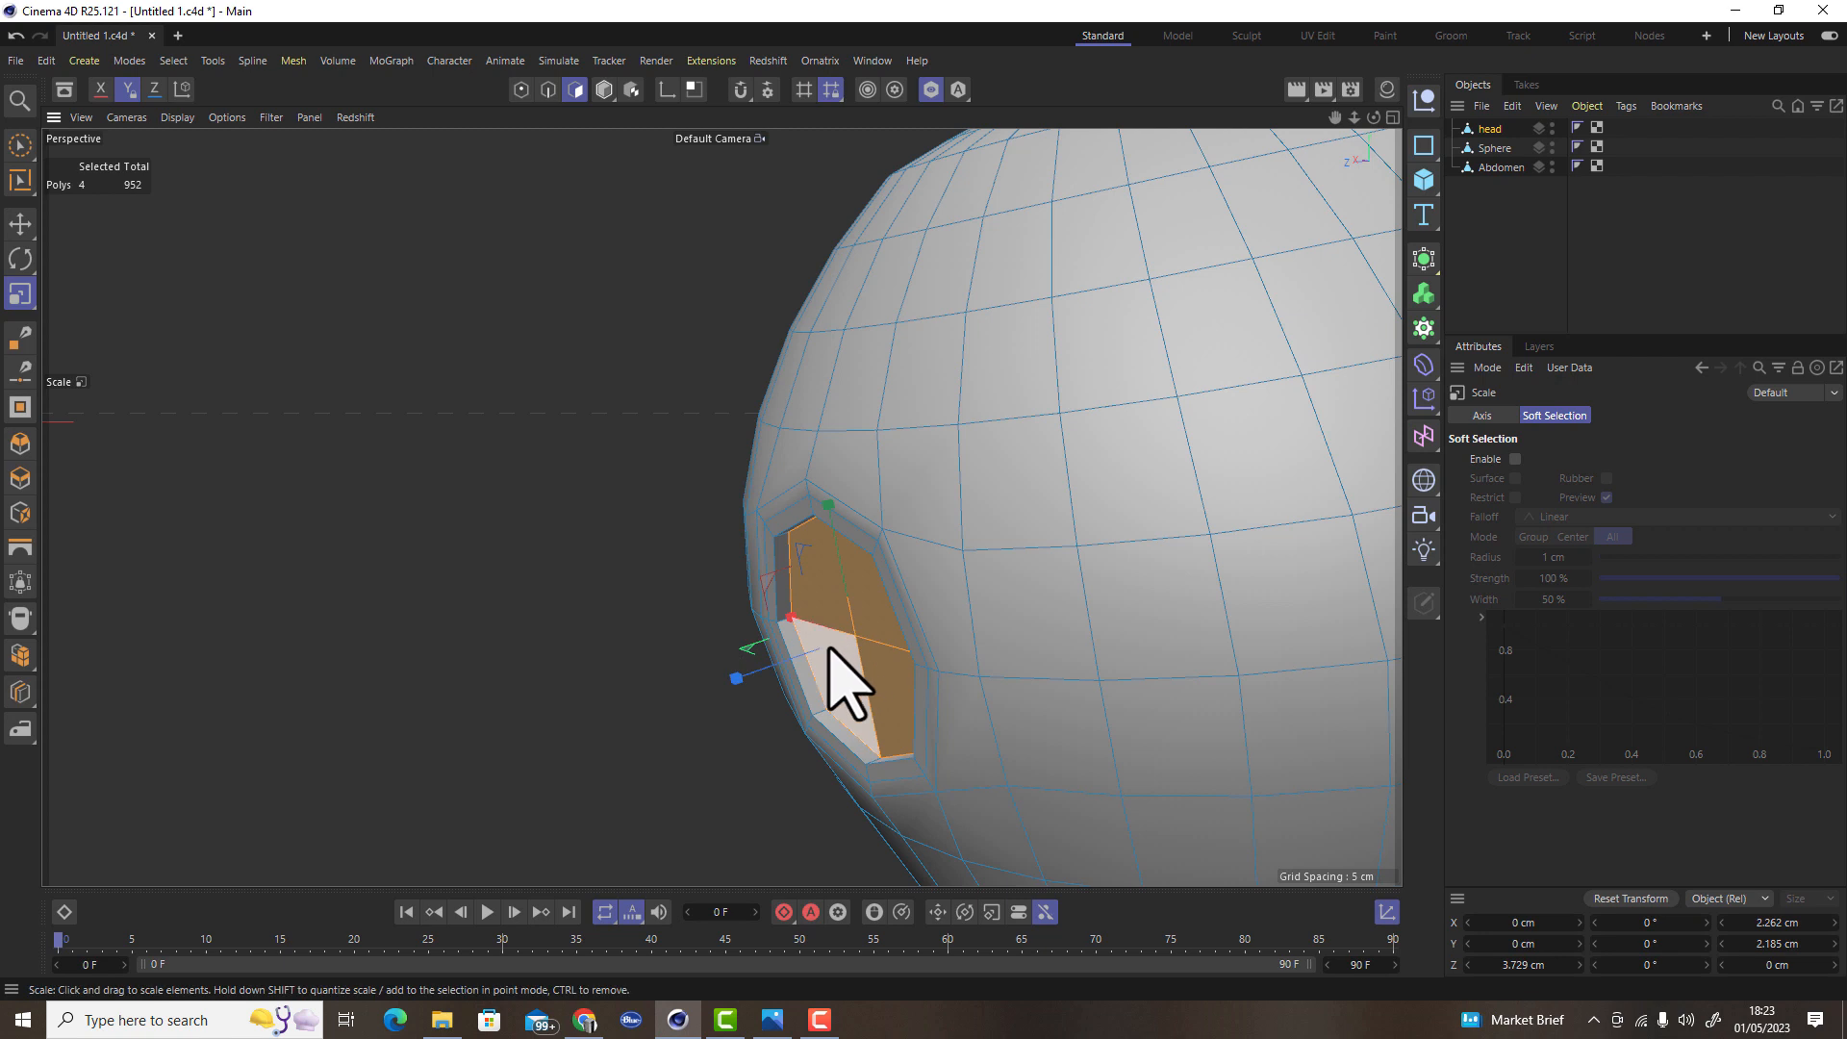
Move the neck socket's four floor polygons inward along Z to about 3.42 cm and try scaling them down
{"action": "key", "text": "e"}
{"action": "left_click_drag", "start_coordinate": [735, 677], "coordinate": [770, 664]}
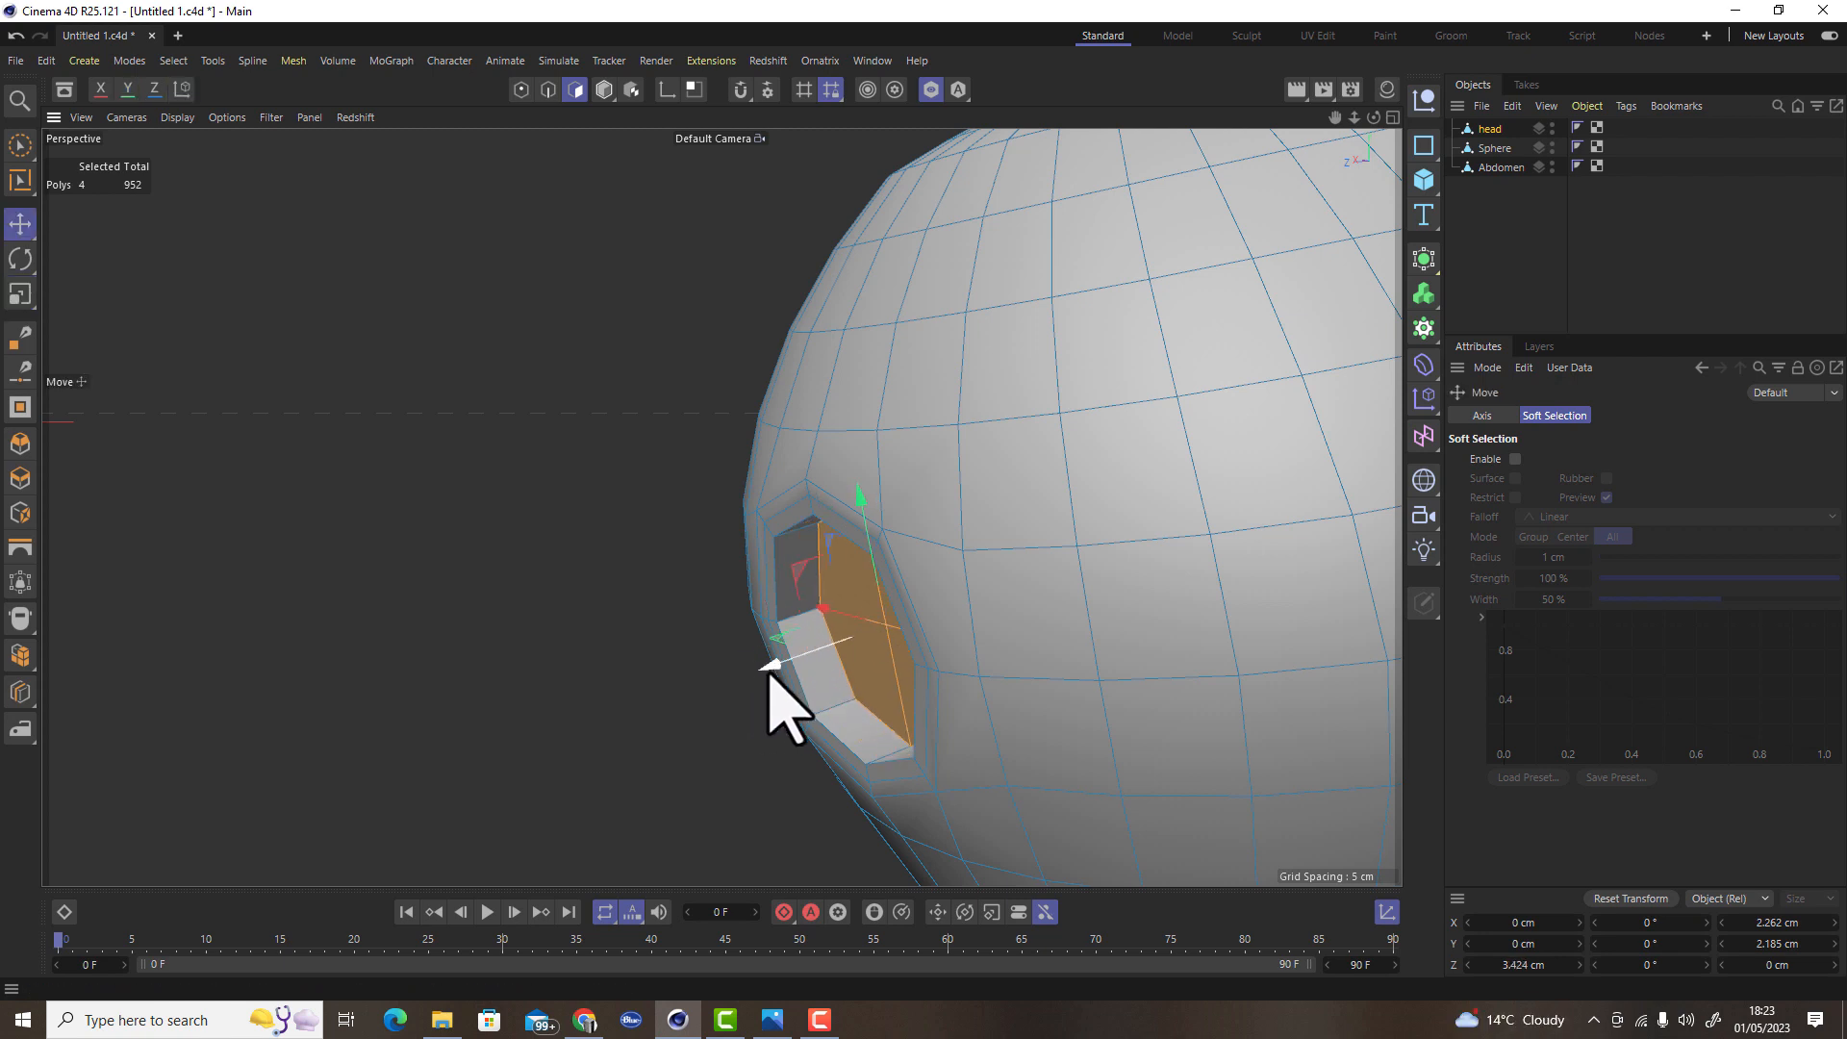
{"action": "key", "text": "t"}
{"action": "left_click_drag", "start_coordinate": [722, 722], "coordinate": [407, 685]}
{"action": "left_click_drag", "start_coordinate": [534, 714], "coordinate": [738, 705], "text": "alt"}
{"action": "key", "text": "ctrl+z"}
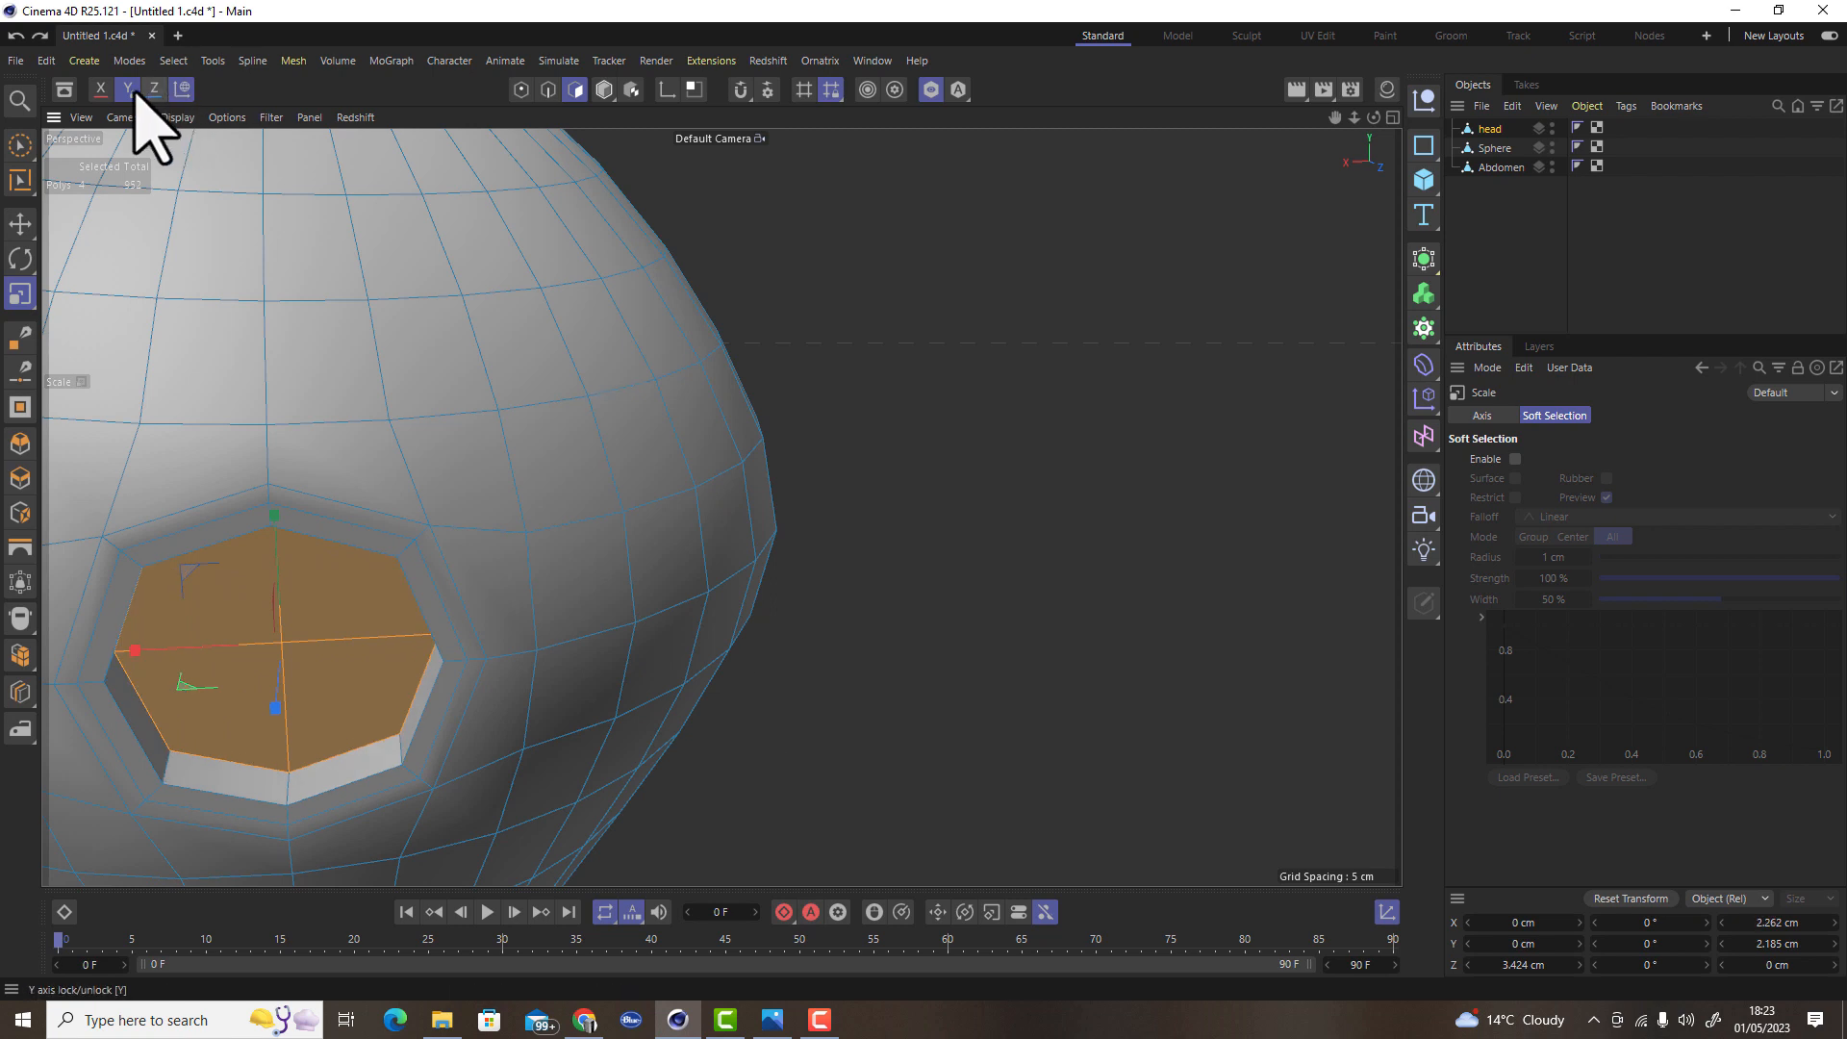
{"action": "left_click_drag", "start_coordinate": [1039, 812], "coordinate": [895, 849]}
{"action": "scroll", "coordinate": [781, 798], "scroll_direction": "down", "scroll_amount": 3}
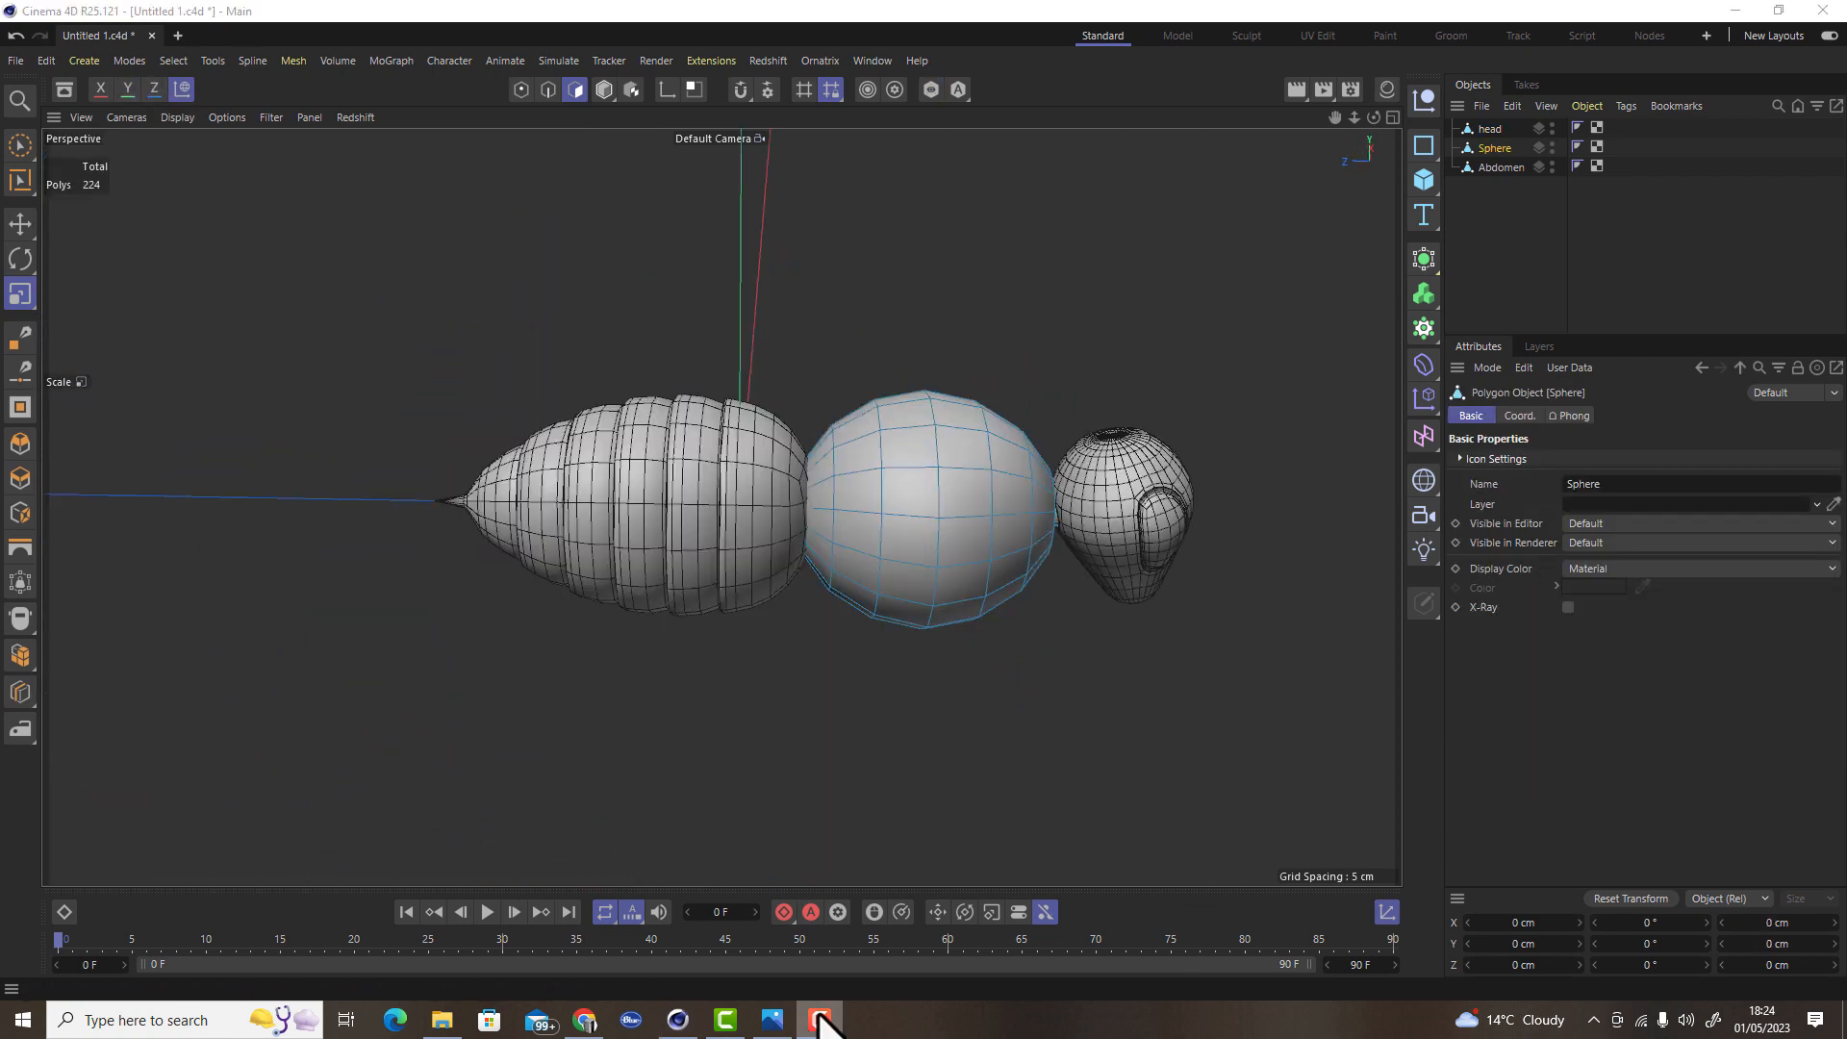
Select a patch of 15 polygons across the upper surface of the middle body section
{"action": "left_click_drag", "start_coordinate": [986, 551], "coordinate": [1025, 521], "text": "alt"}
{"action": "right_click_drag", "start_coordinate": [919, 421], "coordinate": [1049, 430], "text": "alt"}
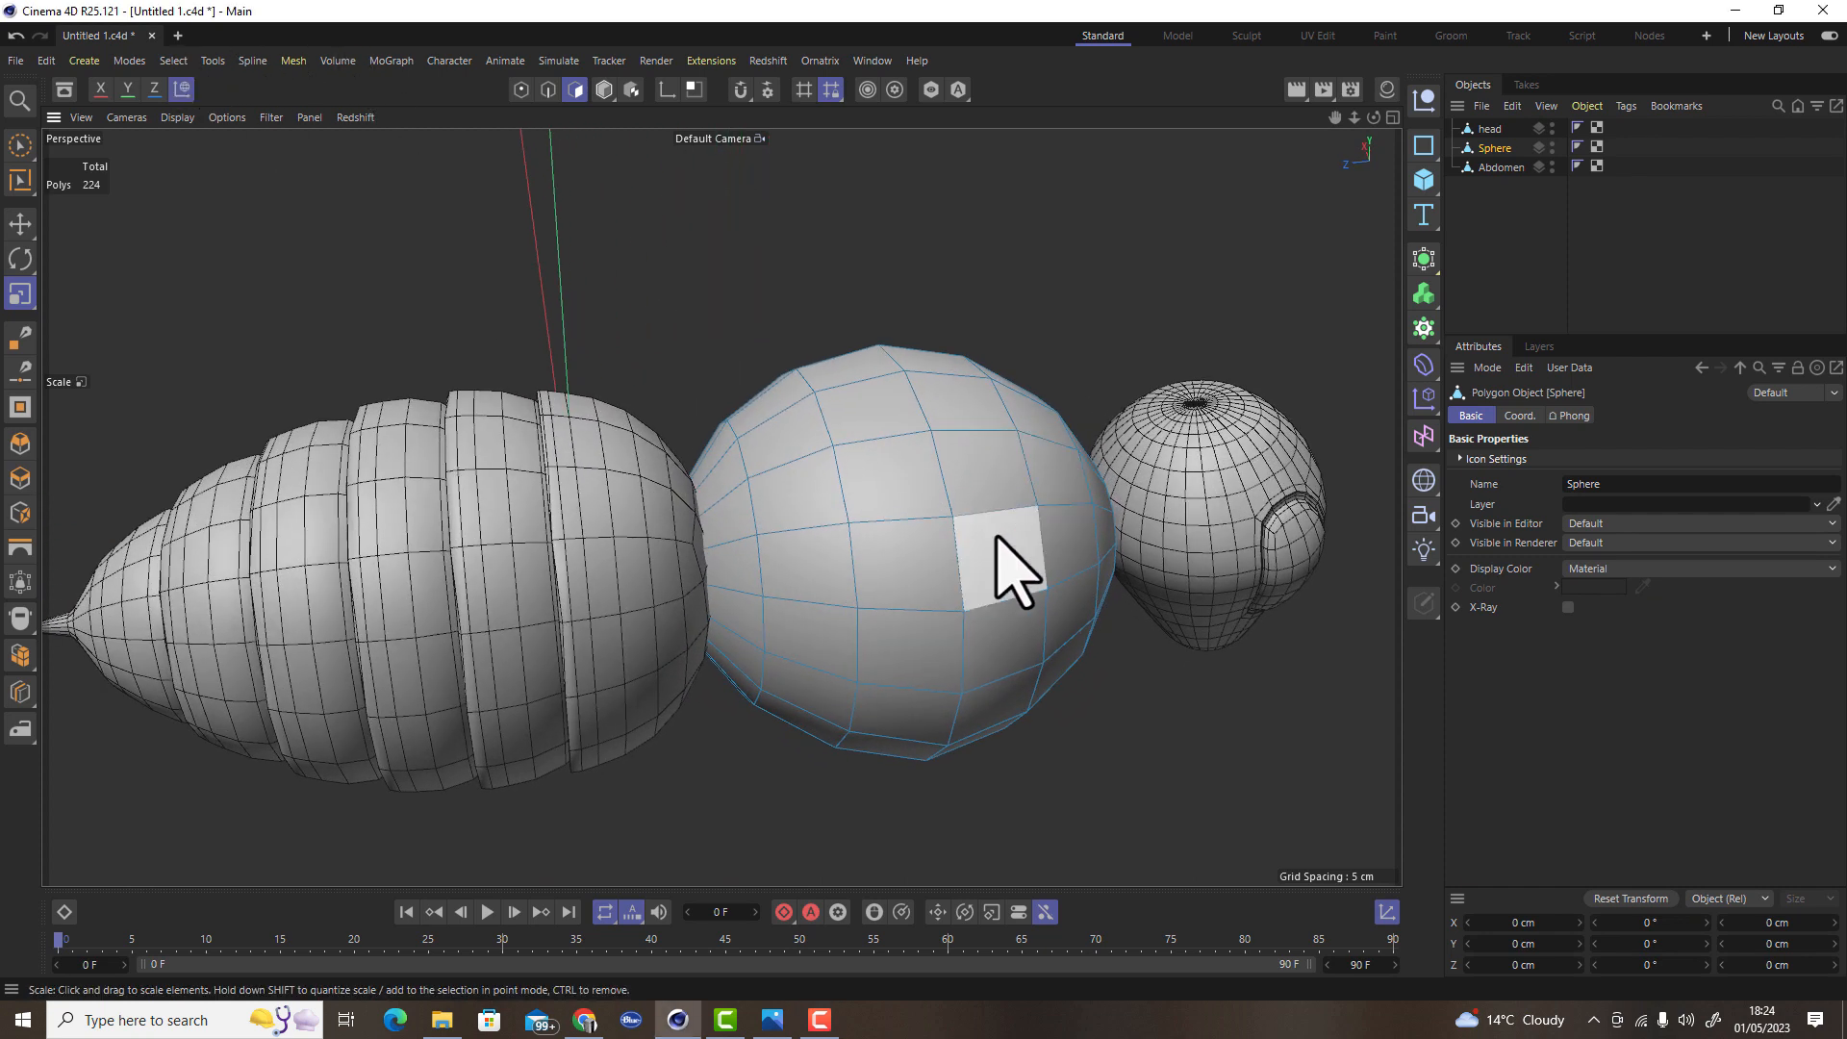
{"action": "left_click", "coordinate": [984, 481], "text": "shift"}
{"action": "left_click", "coordinate": [894, 550], "text": "shift"}
{"action": "left_click", "coordinate": [891, 479], "text": "shift"}
{"action": "left_click", "coordinate": [805, 518], "text": "shift"}
{"action": "left_click", "coordinate": [806, 558], "text": "shift"}
{"action": "left_click", "coordinate": [778, 432], "text": "shift"}
{"action": "left_click", "coordinate": [773, 403], "text": "shift"}
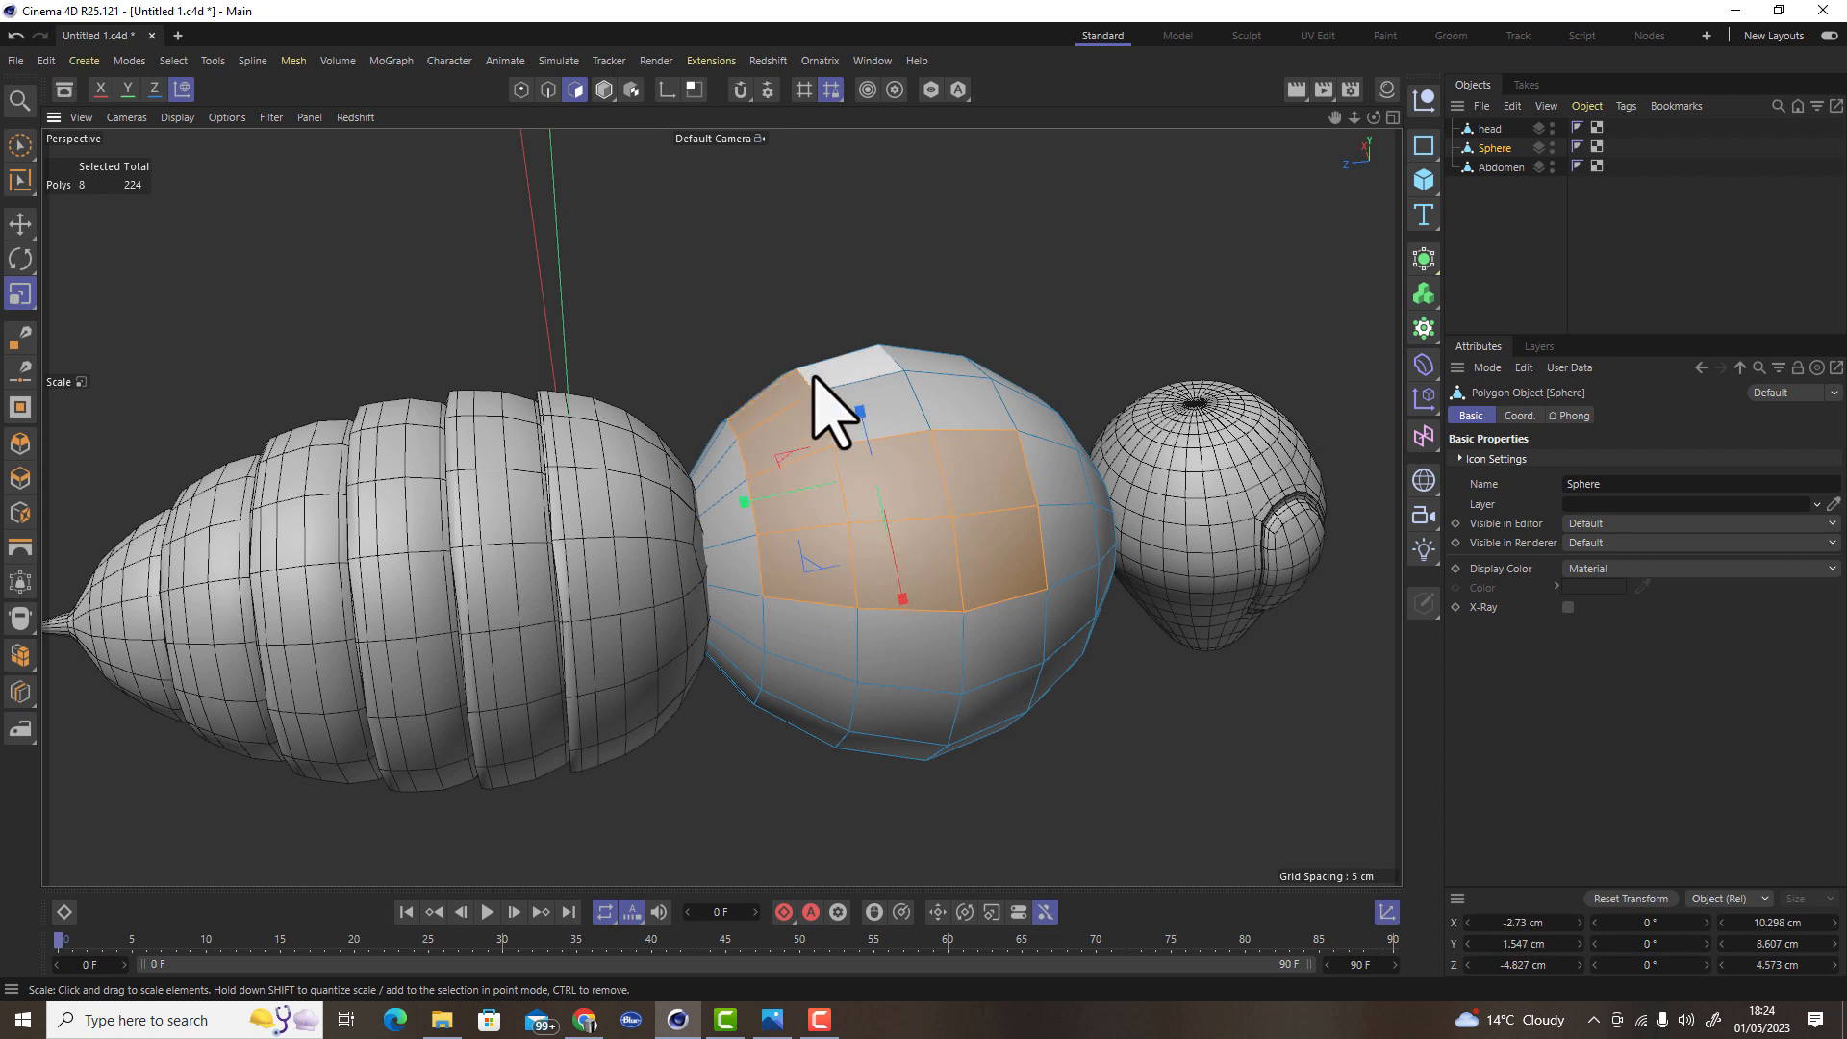
{"action": "left_click", "coordinate": [818, 377], "text": "shift"}
{"action": "left_click", "coordinate": [895, 408], "text": "shift"}
{"action": "left_click", "coordinate": [946, 408], "text": "shift"}
{"action": "left_click", "coordinate": [939, 365], "text": "shift"}
{"action": "left_click", "coordinate": [1059, 535], "text": "shift"}
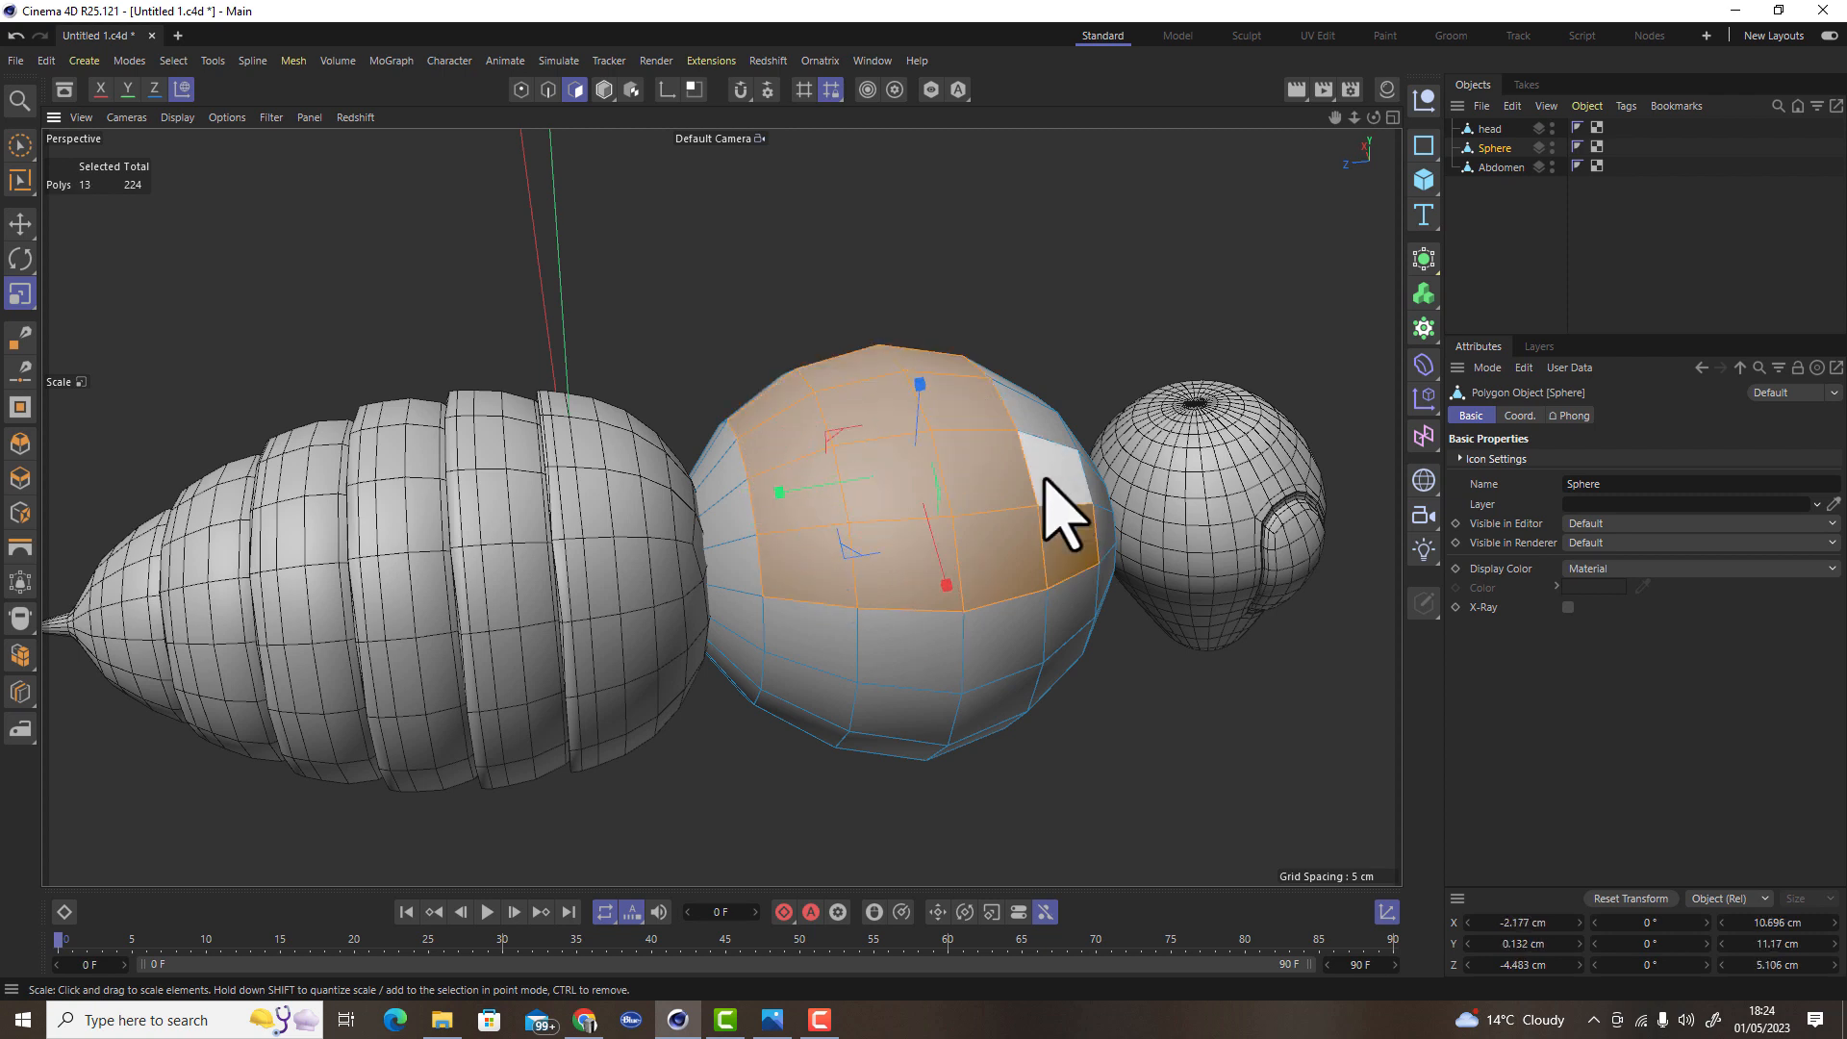
{"action": "left_click", "coordinate": [1044, 456], "text": "shift"}
{"action": "left_click", "coordinate": [1014, 400], "text": "shift"}
Extend the upper patch selection with the matching row of polygons on the opposite side of the middle section
{"action": "left_click_drag", "start_coordinate": [1012, 398], "coordinate": [1221, 535], "text": "alt"}
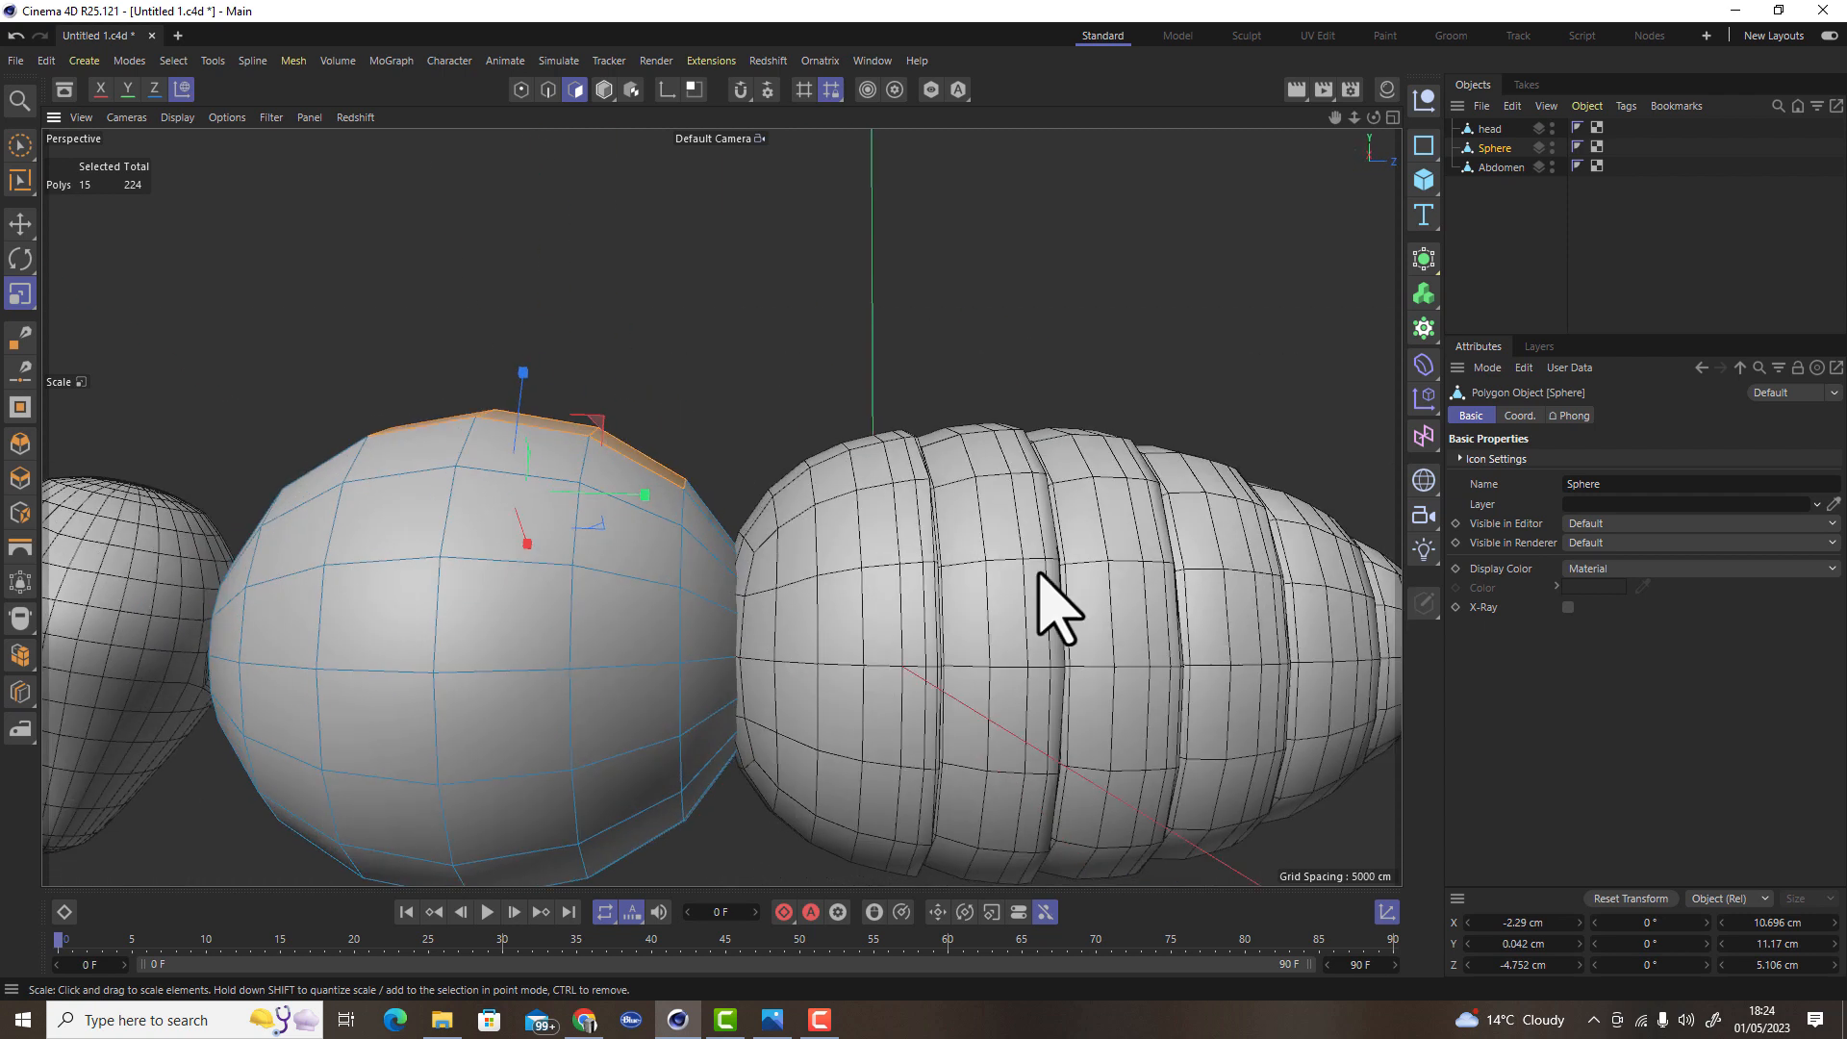
{"action": "left_click", "coordinate": [654, 476], "text": "shift"}
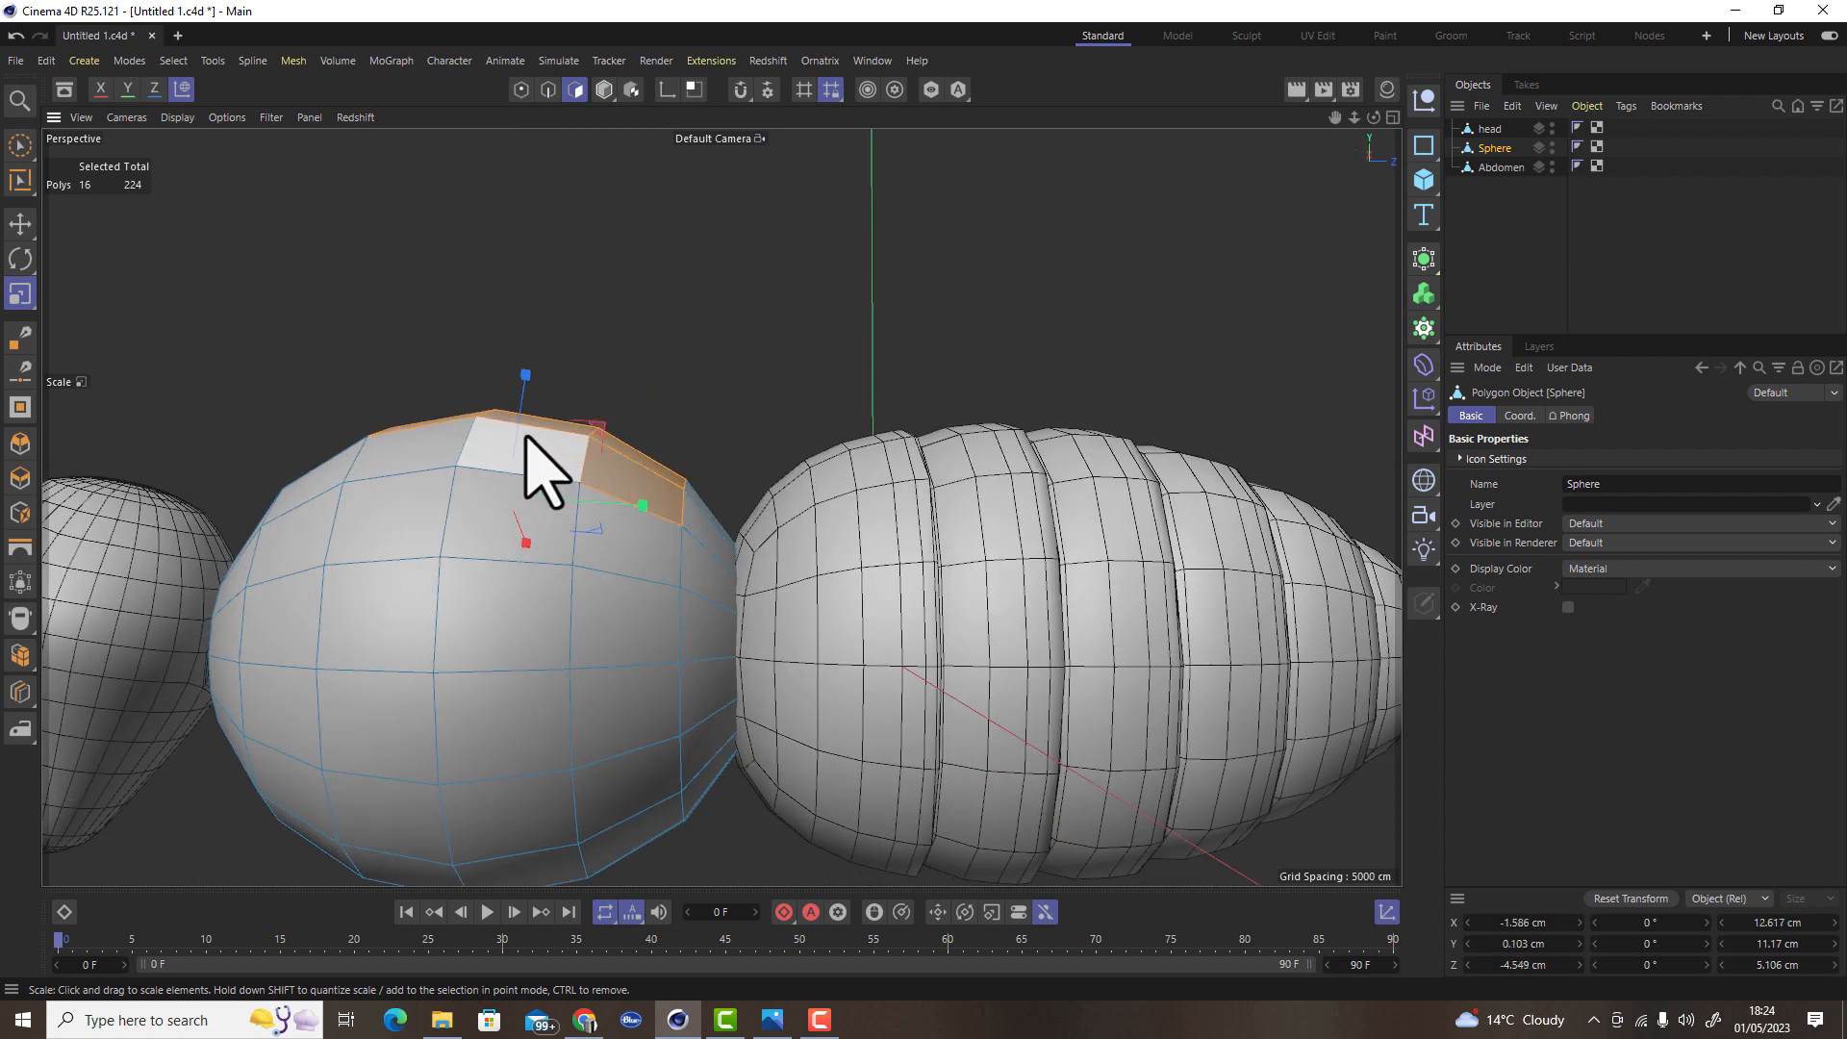
{"action": "left_click", "coordinate": [479, 463], "text": "shift"}
{"action": "left_click", "coordinate": [419, 464], "text": "shift"}
{"action": "left_click", "coordinate": [339, 460], "text": "shift"}
{"action": "left_click", "coordinate": [601, 471], "text": "shift"}
Complete the selection to 24 polygons on top of the middle section and extrude them upward to about -5.46 cm in Z
{"action": "scroll", "coordinate": [801, 579], "scroll_direction": "down", "scroll_amount": 6}
{"action": "left_click_drag", "start_coordinate": [632, 613], "coordinate": [659, 554], "text": "alt"}
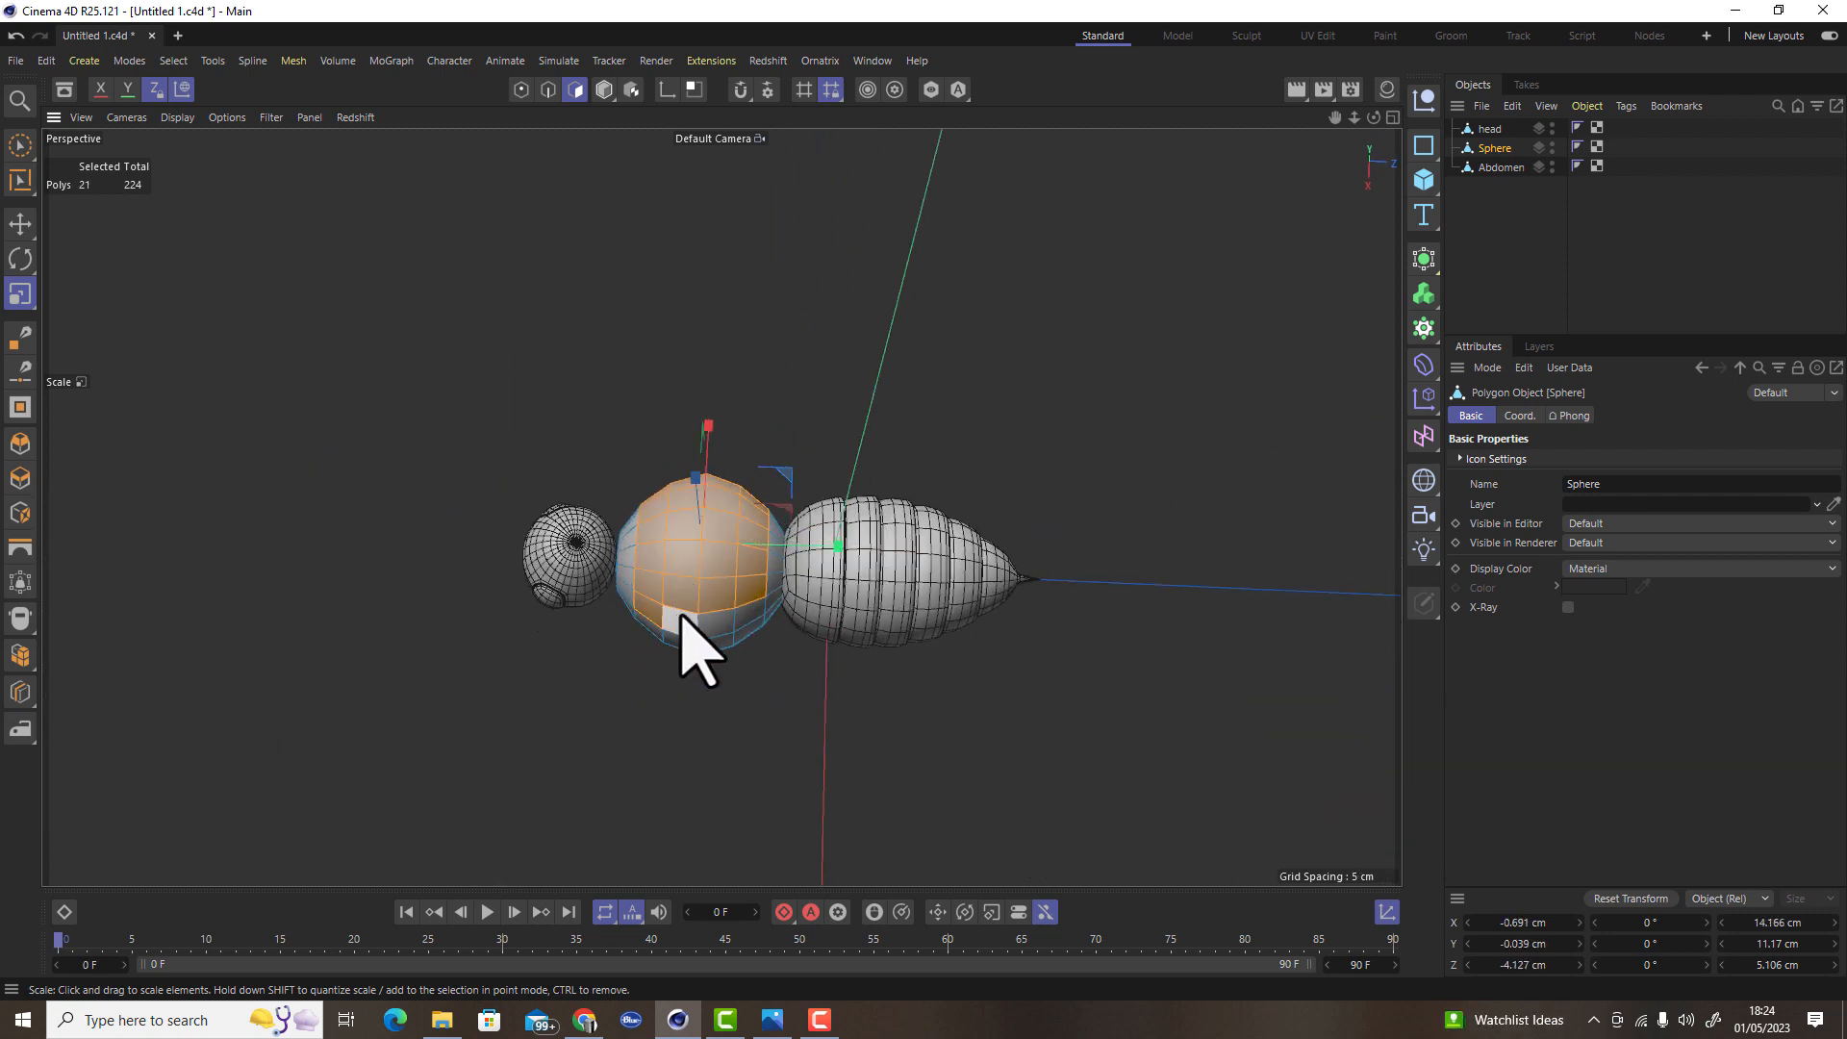
{"action": "left_click_drag", "start_coordinate": [681, 633], "coordinate": [374, 767], "text": "alt"}
{"action": "right_click_drag", "start_coordinate": [656, 702], "coordinate": [818, 679], "text": "alt"}
{"action": "left_click_drag", "start_coordinate": [1008, 507], "coordinate": [999, 503]}
{"action": "key", "text": "r"}
{"action": "key", "text": "t"}
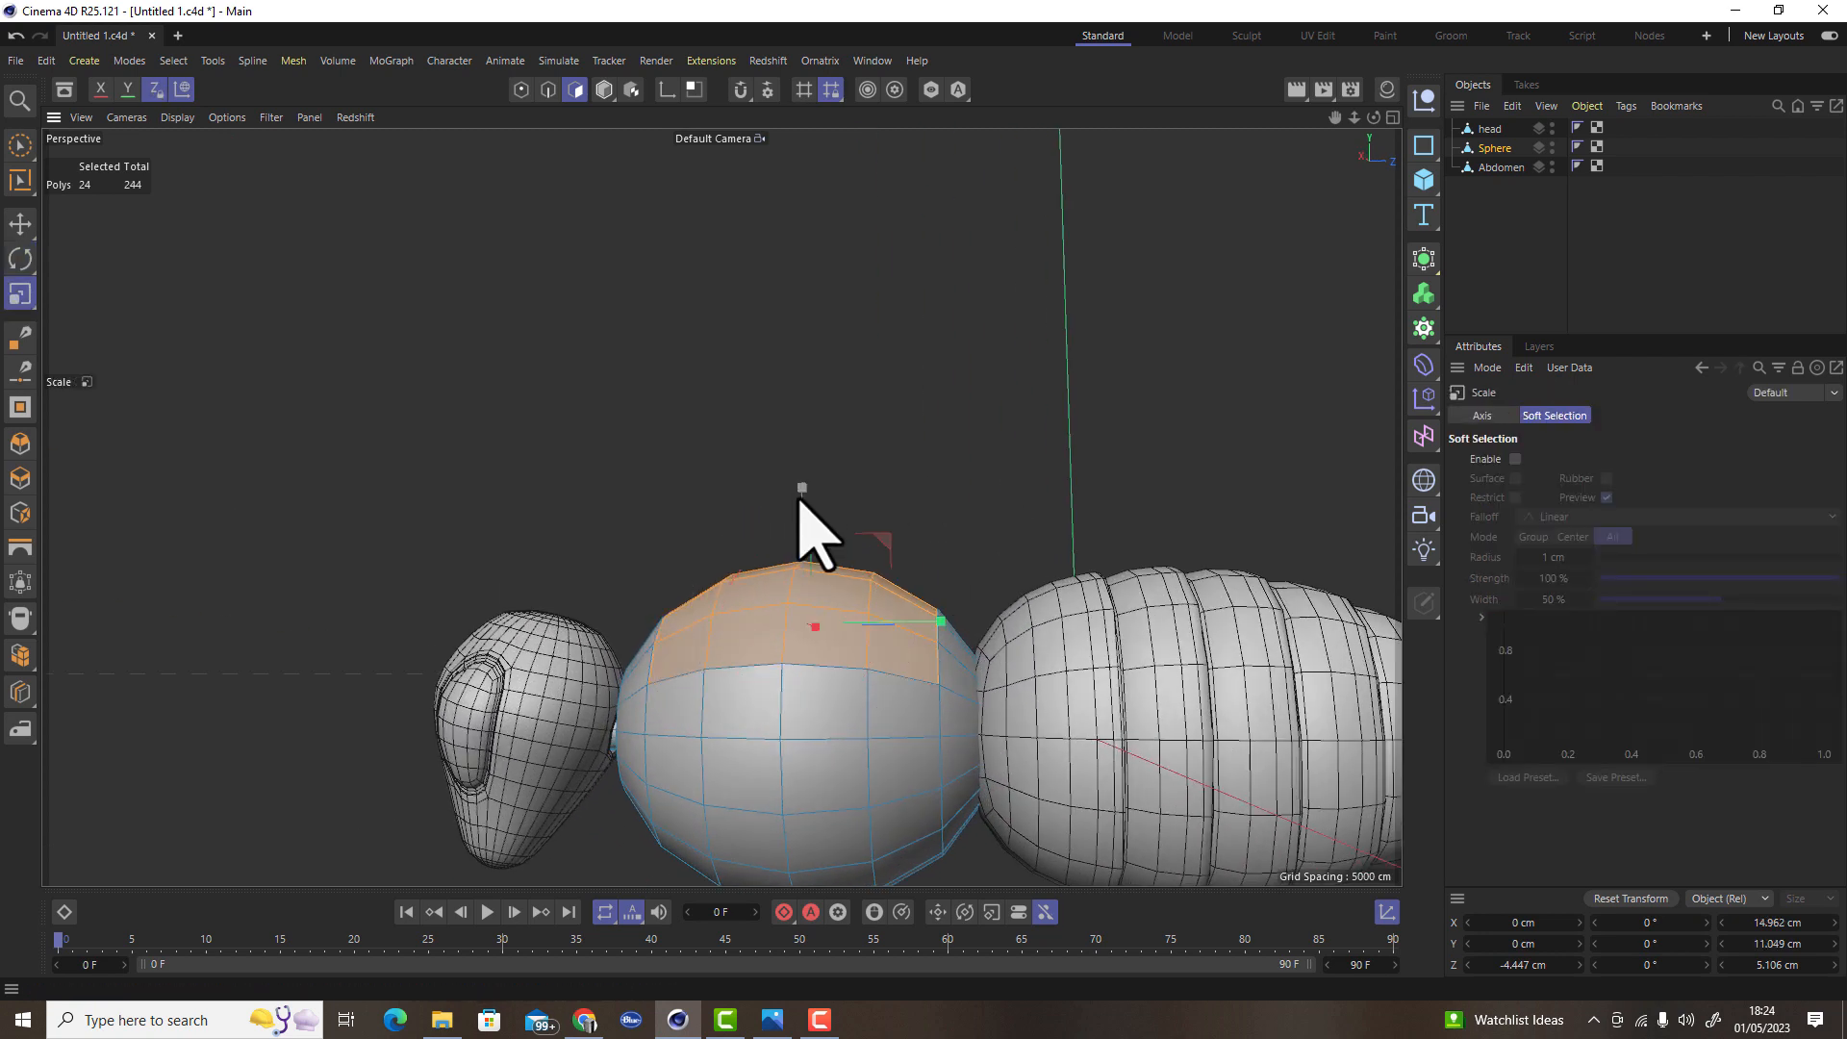
{"action": "left_click_drag", "start_coordinate": [801, 493], "coordinate": [940, 557]}
{"action": "key", "text": "t"}
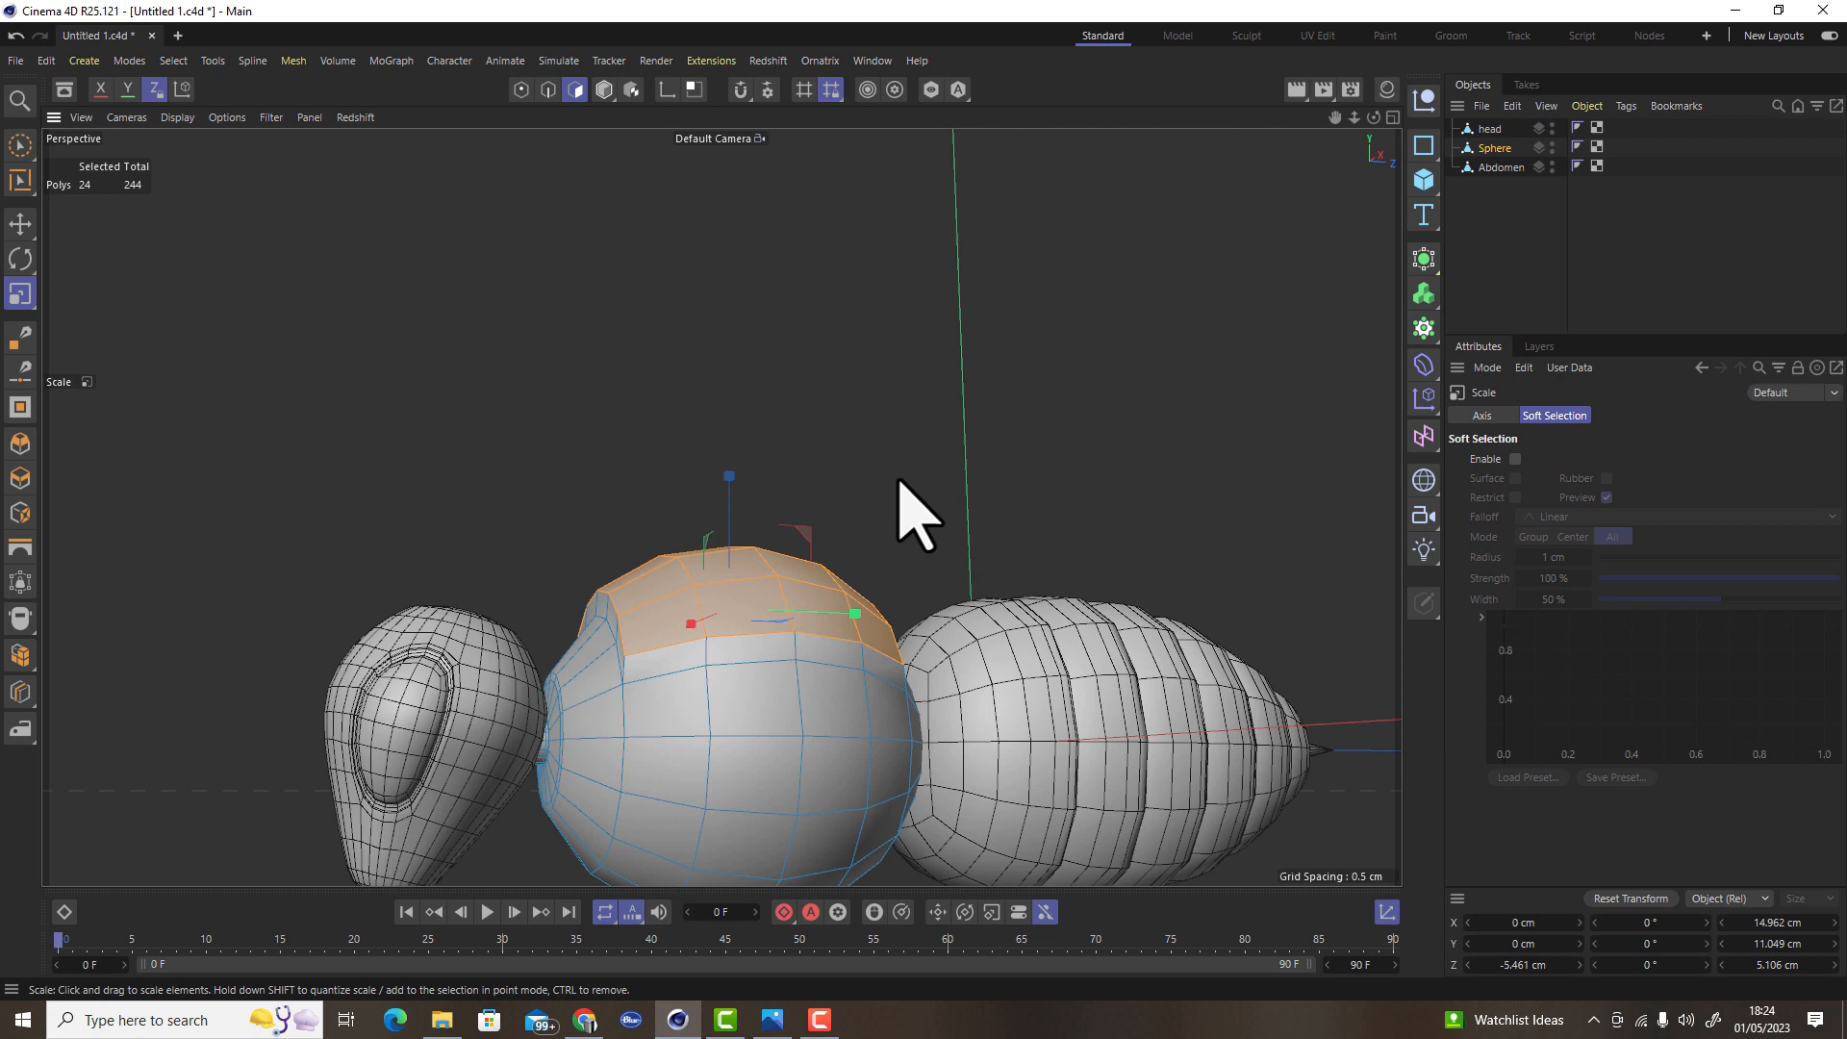
Extrude-scale the raised upper plate inward to about 14.59 by 10.78 cm and raise it to about -5.77 cm in Z
{"action": "left_click_drag", "start_coordinate": [898, 473], "coordinate": [887, 475]}
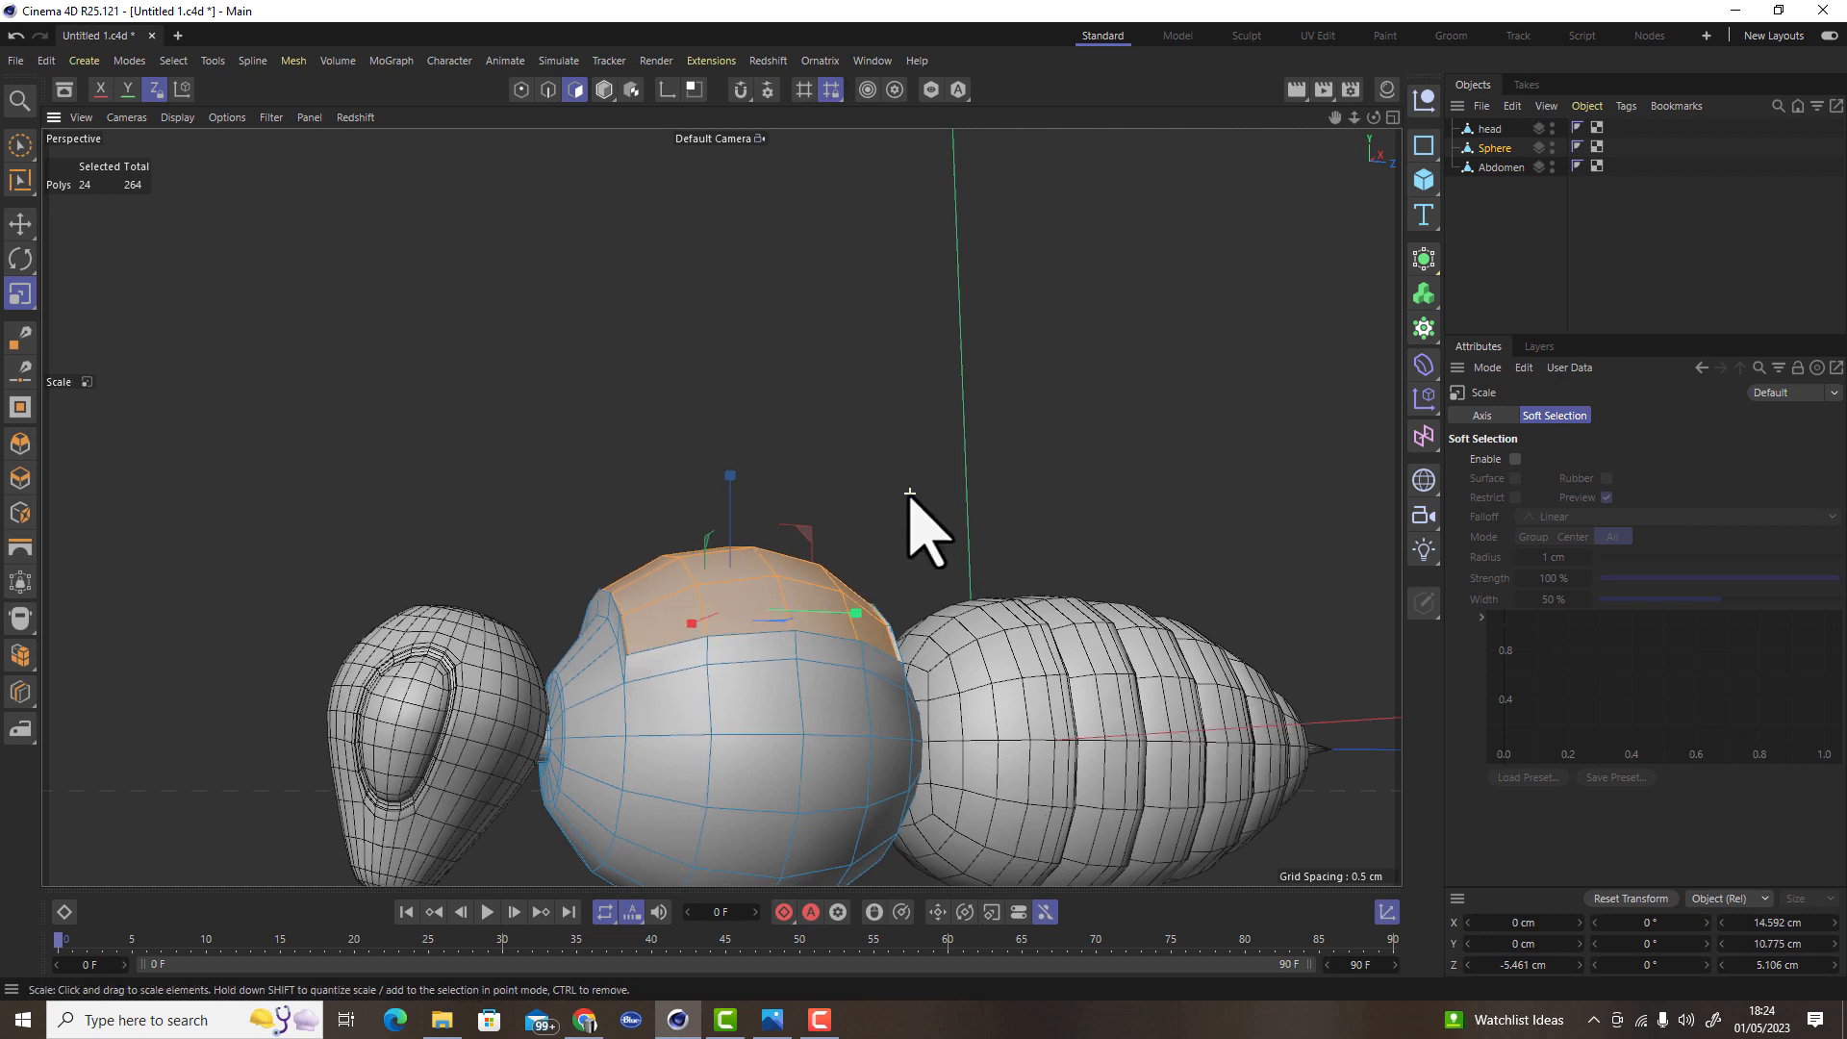
{"action": "right_click_drag", "start_coordinate": [909, 495], "coordinate": [942, 496], "text": "alt"}
{"action": "key", "text": "e"}
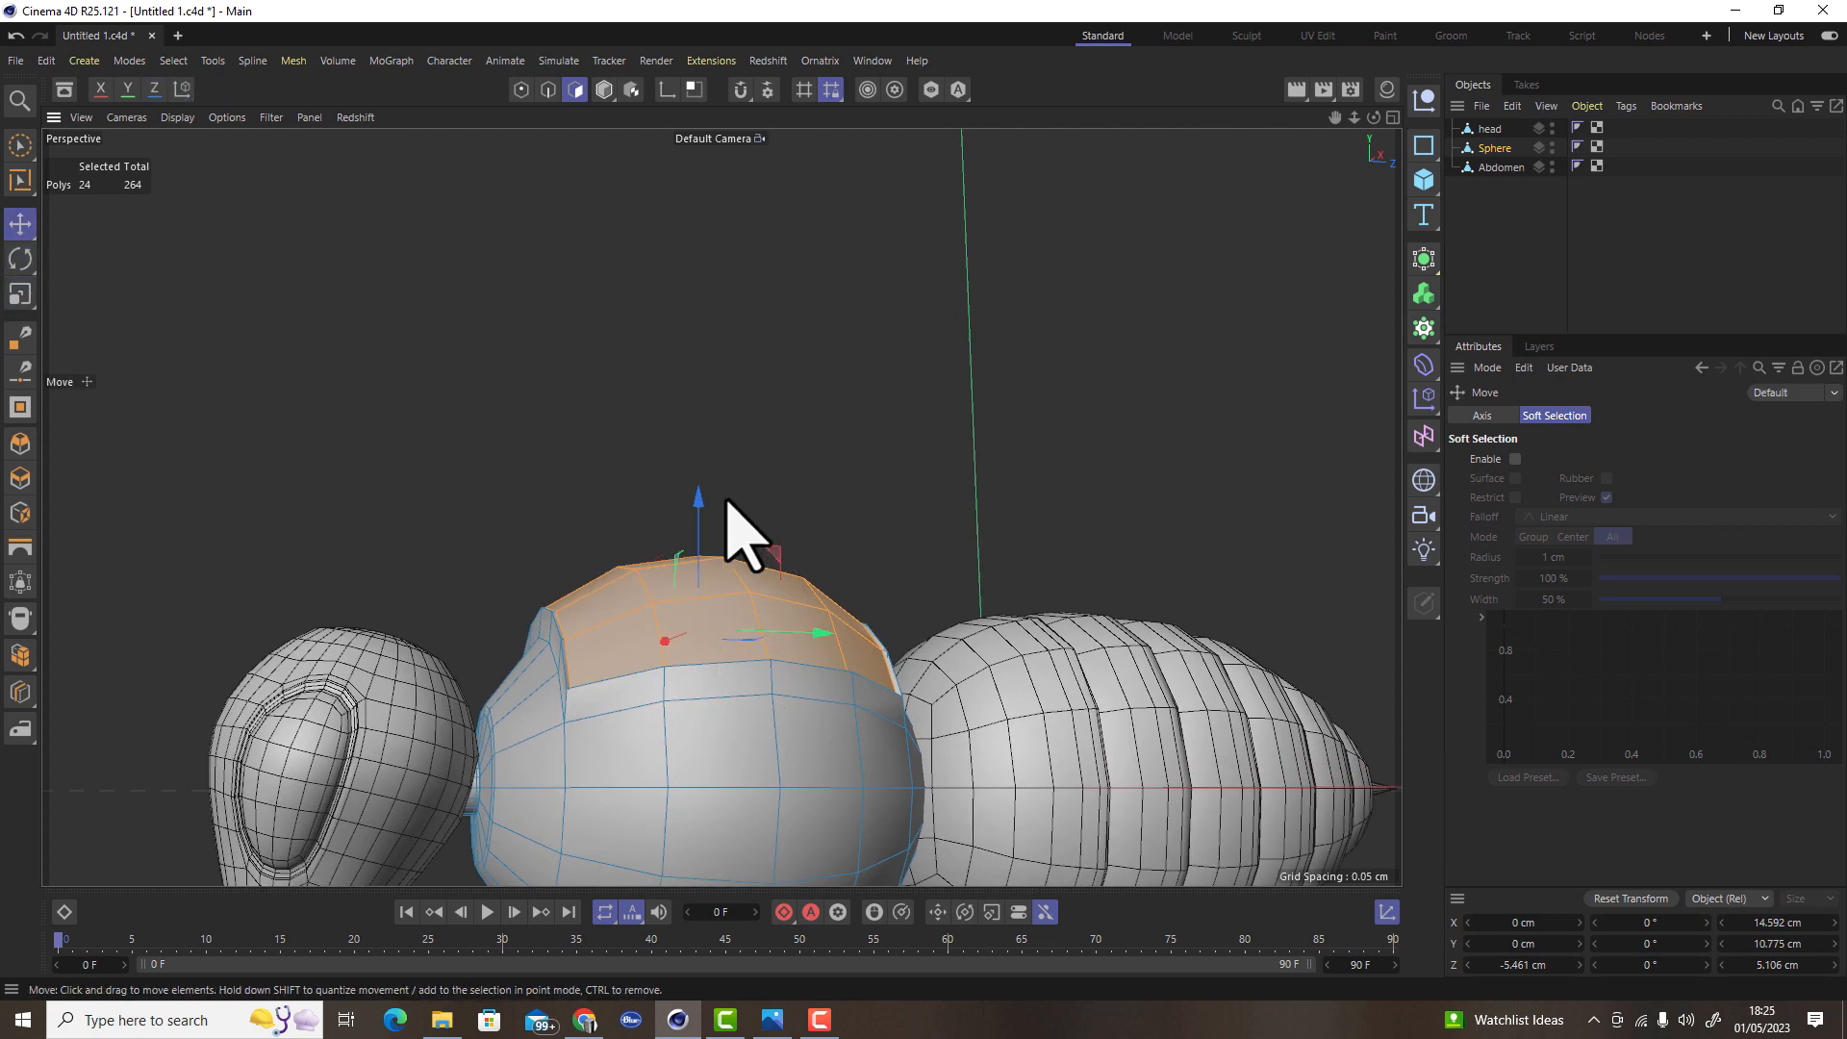
{"action": "left_click_drag", "start_coordinate": [707, 520], "coordinate": [707, 512]}
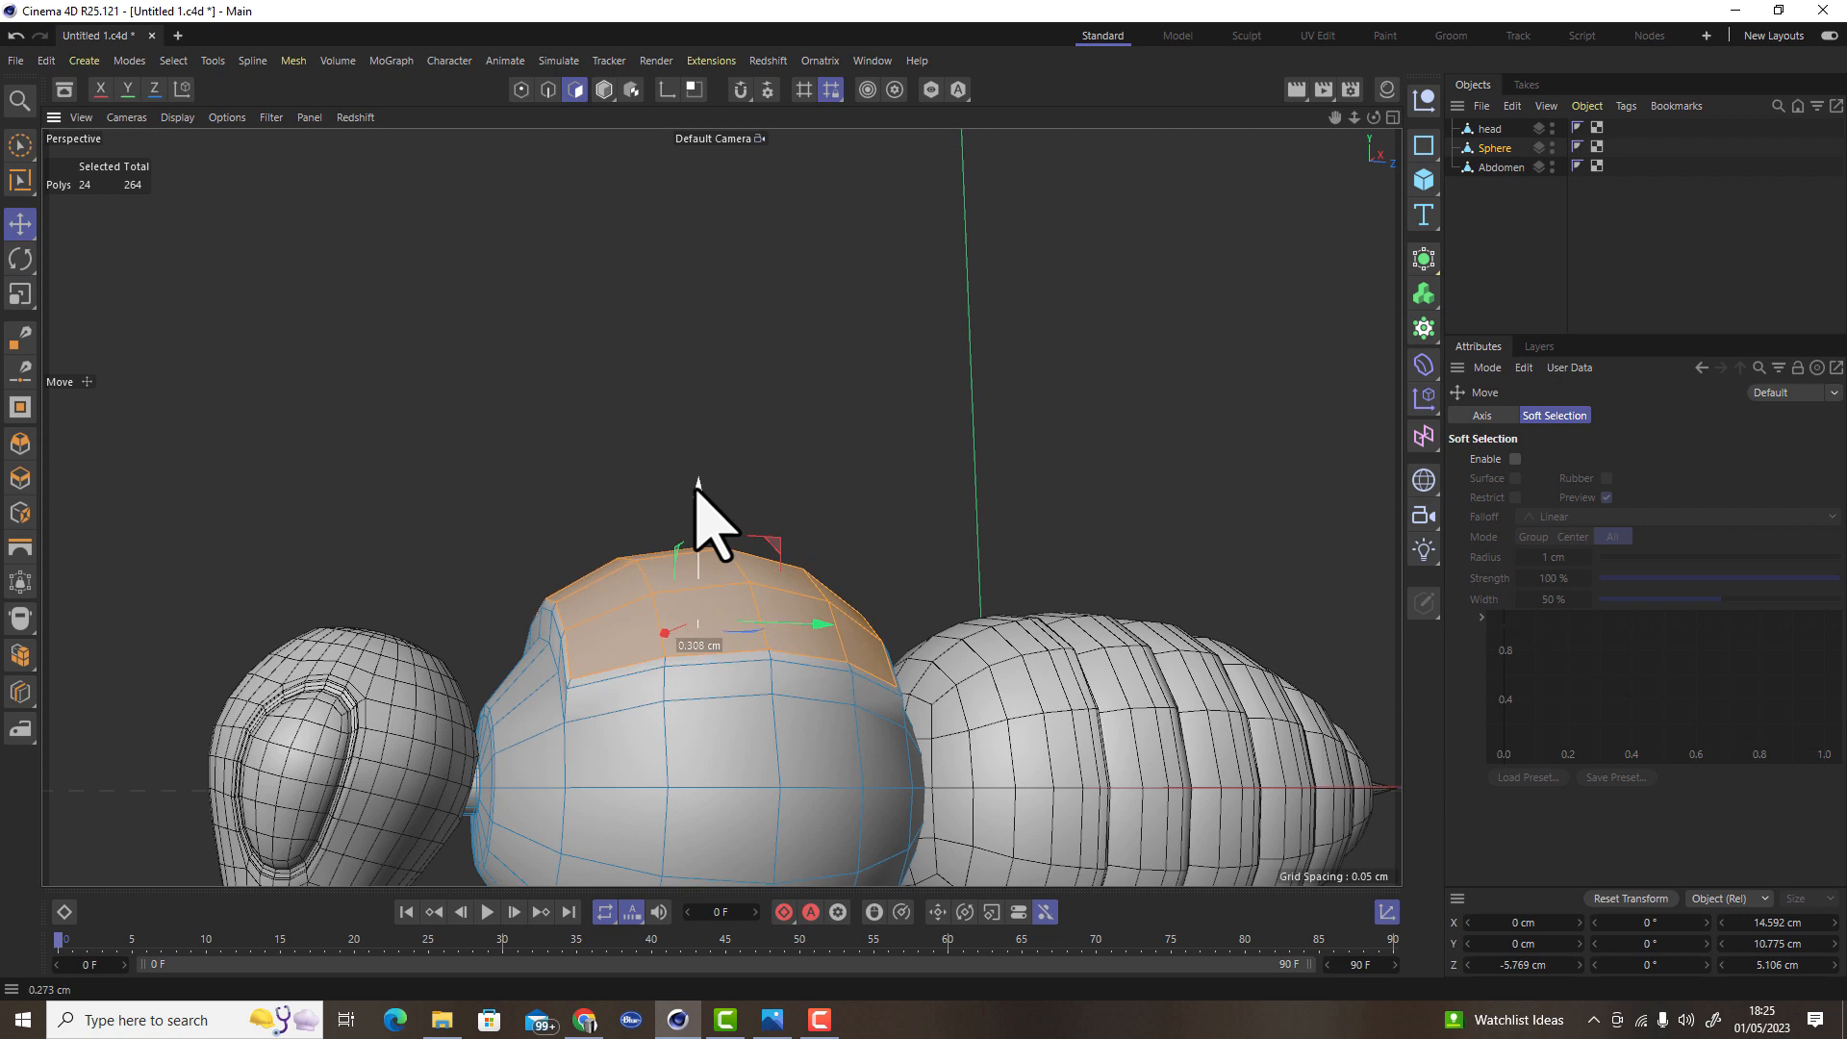
Select a four-by-four patch of 16 polygons on the underside of the middle section
{"action": "right_click_drag", "start_coordinate": [940, 518], "coordinate": [873, 532], "text": "alt"}
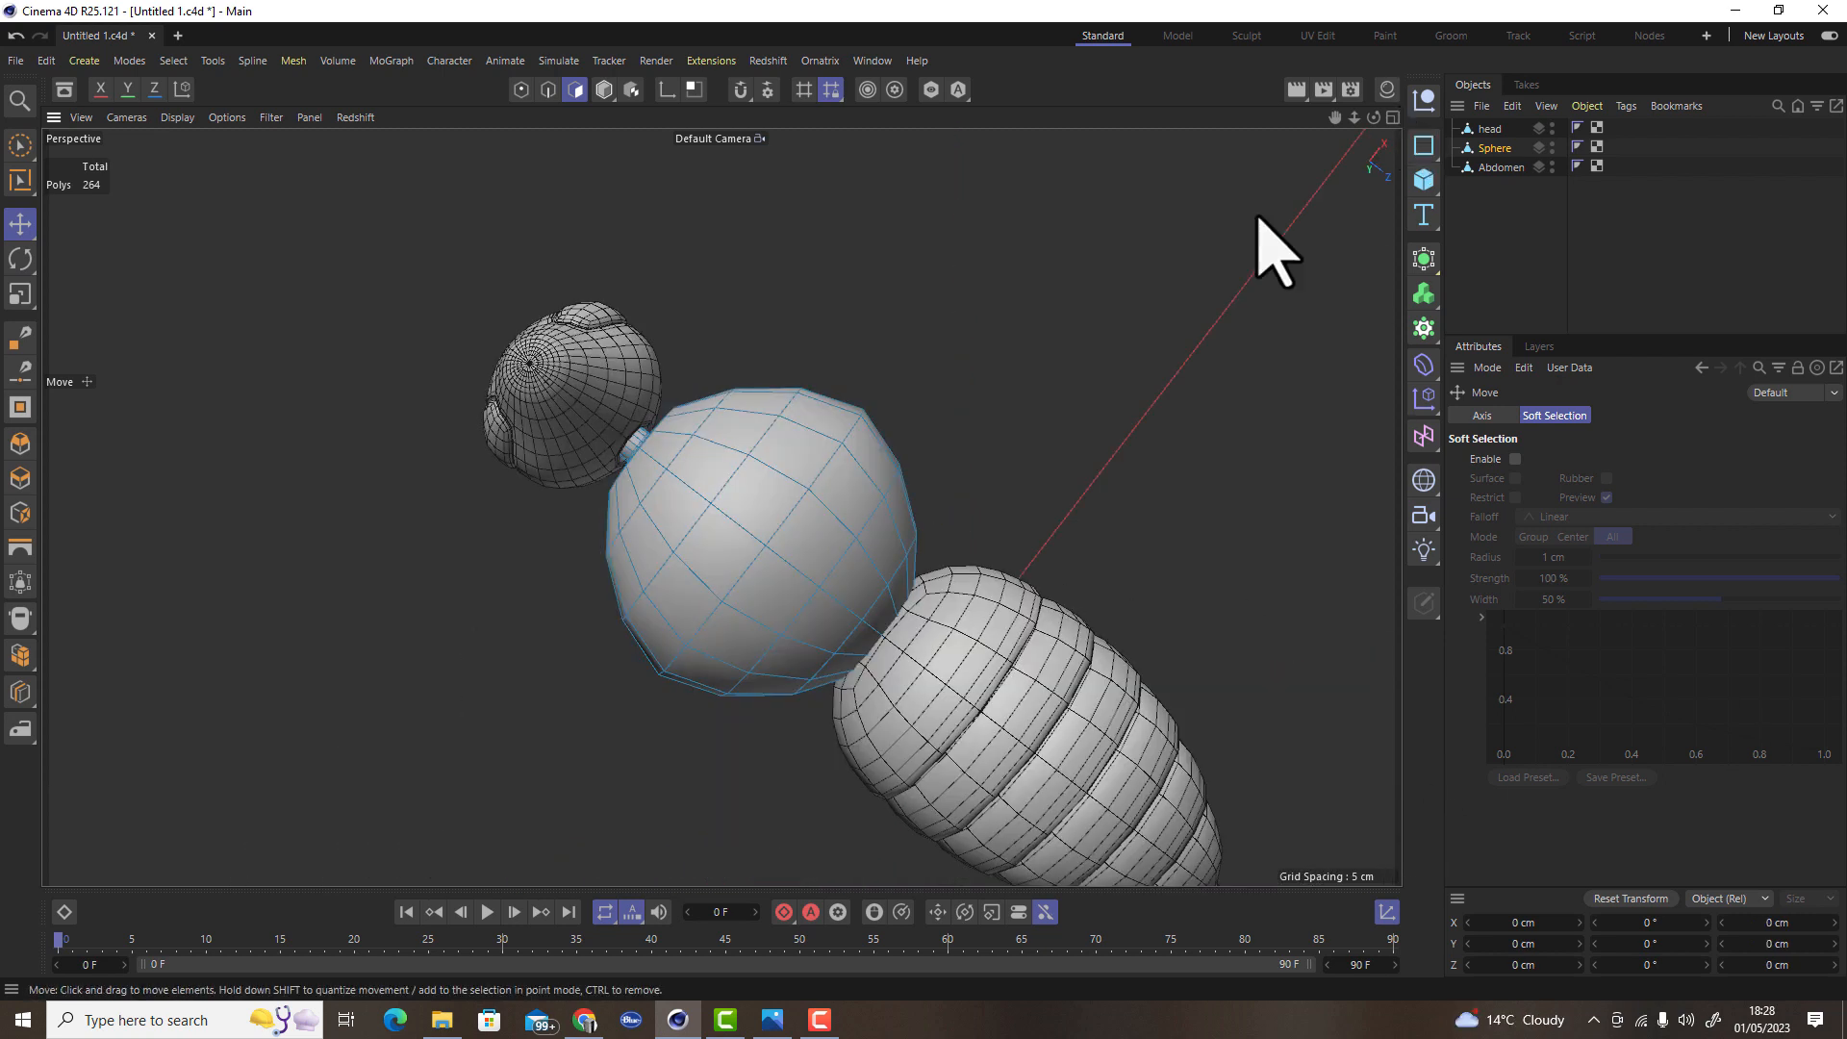
{"action": "scroll", "coordinate": [652, 557], "scroll_direction": "up", "scroll_amount": 5}
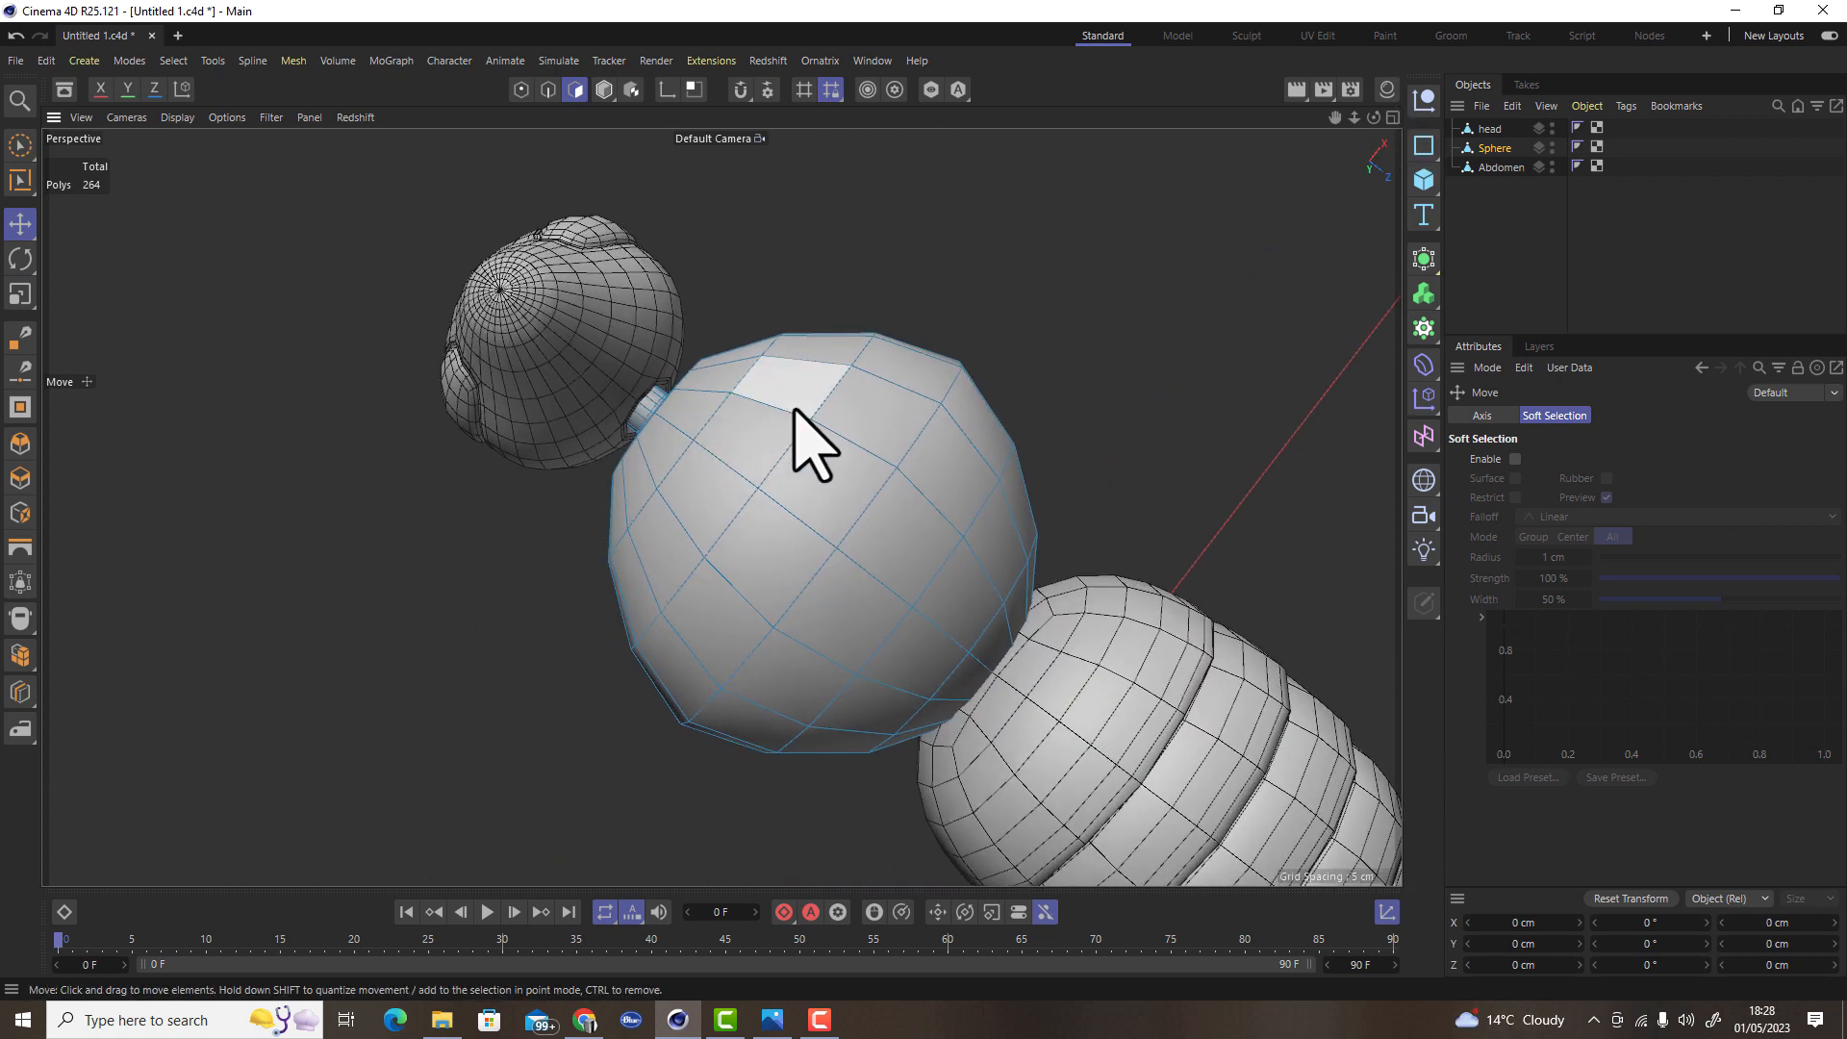
{"action": "left_click", "coordinate": [752, 439], "text": "shift"}
{"action": "left_click", "coordinate": [711, 492], "text": "shift"}
{"action": "left_click", "coordinate": [671, 549], "text": "shift"}
{"action": "left_click", "coordinate": [716, 624], "text": "shift"}
{"action": "left_click", "coordinate": [765, 583], "text": "shift"}
{"action": "left_click", "coordinate": [826, 489], "text": "shift"}
{"action": "left_click", "coordinate": [889, 415], "text": "shift"}
{"action": "left_click", "coordinate": [950, 471], "text": "shift"}
{"action": "left_click", "coordinate": [916, 545], "text": "shift"}
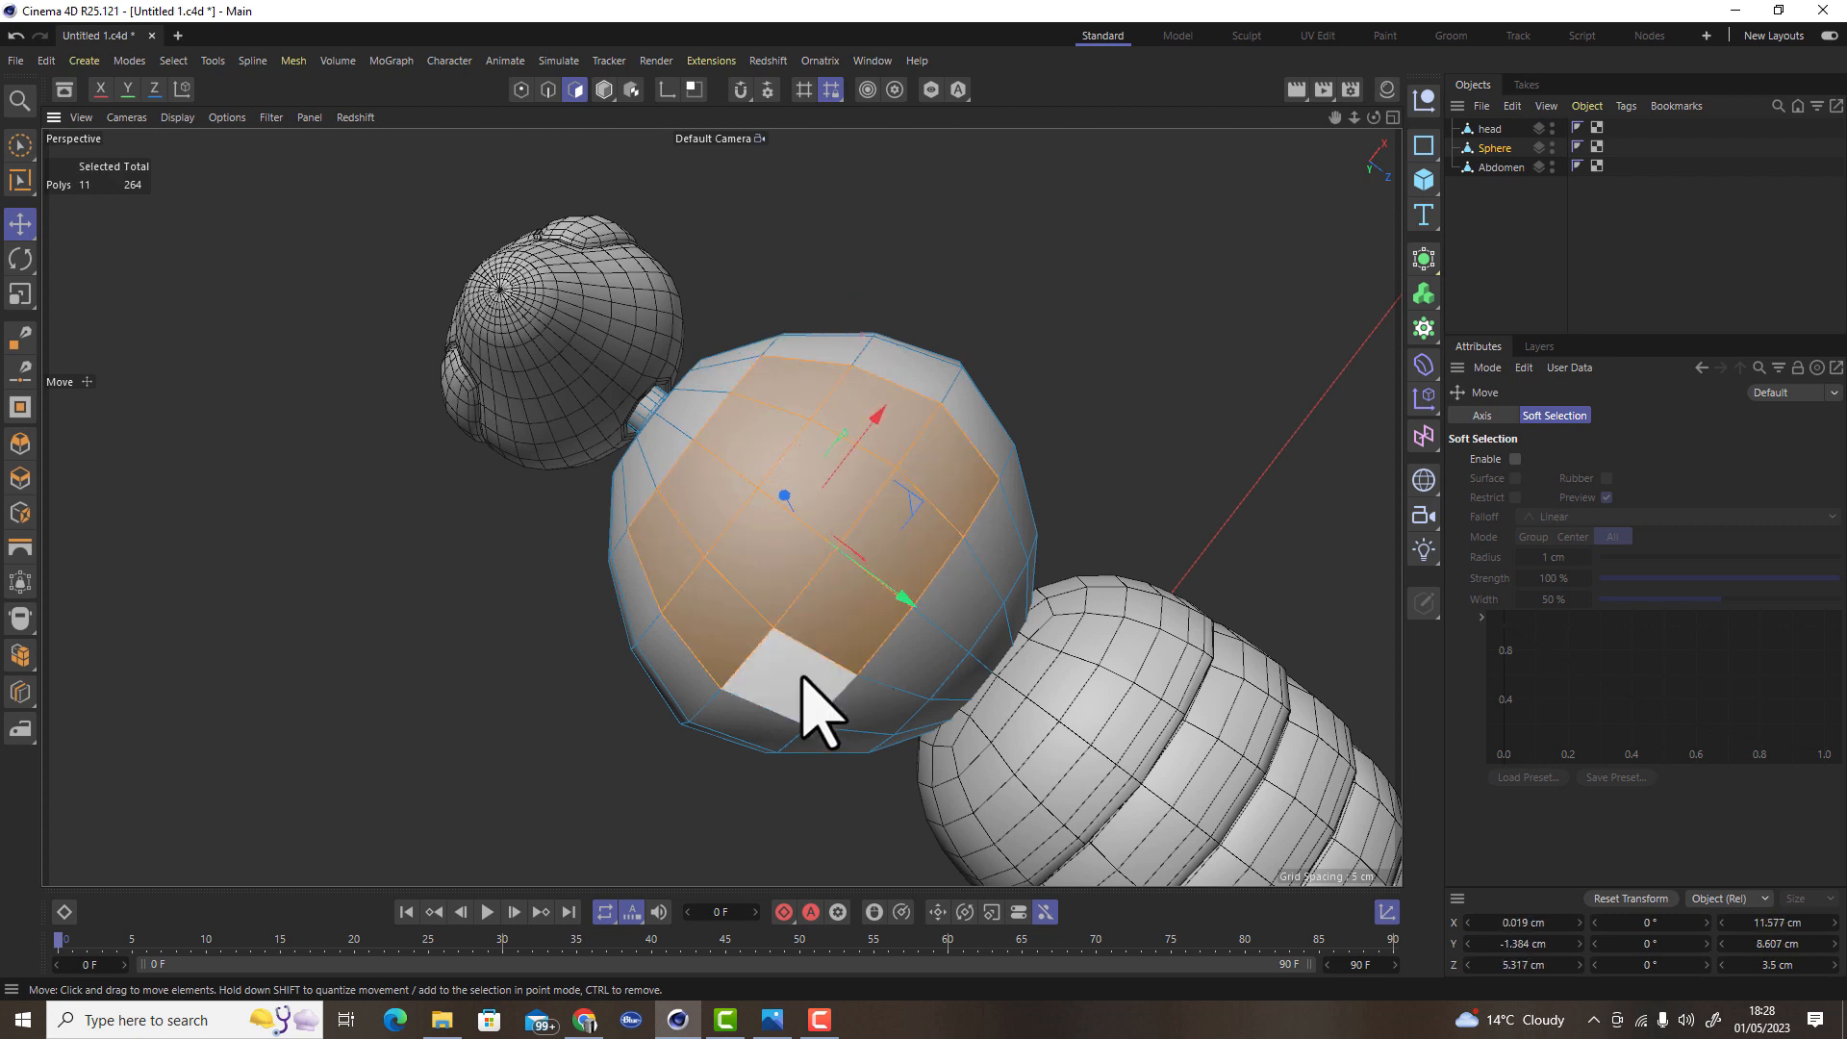
{"action": "left_click", "coordinate": [846, 640], "text": "shift"}
{"action": "left_click", "coordinate": [794, 685], "text": "shift"}
{"action": "left_click", "coordinate": [909, 674], "text": "shift"}
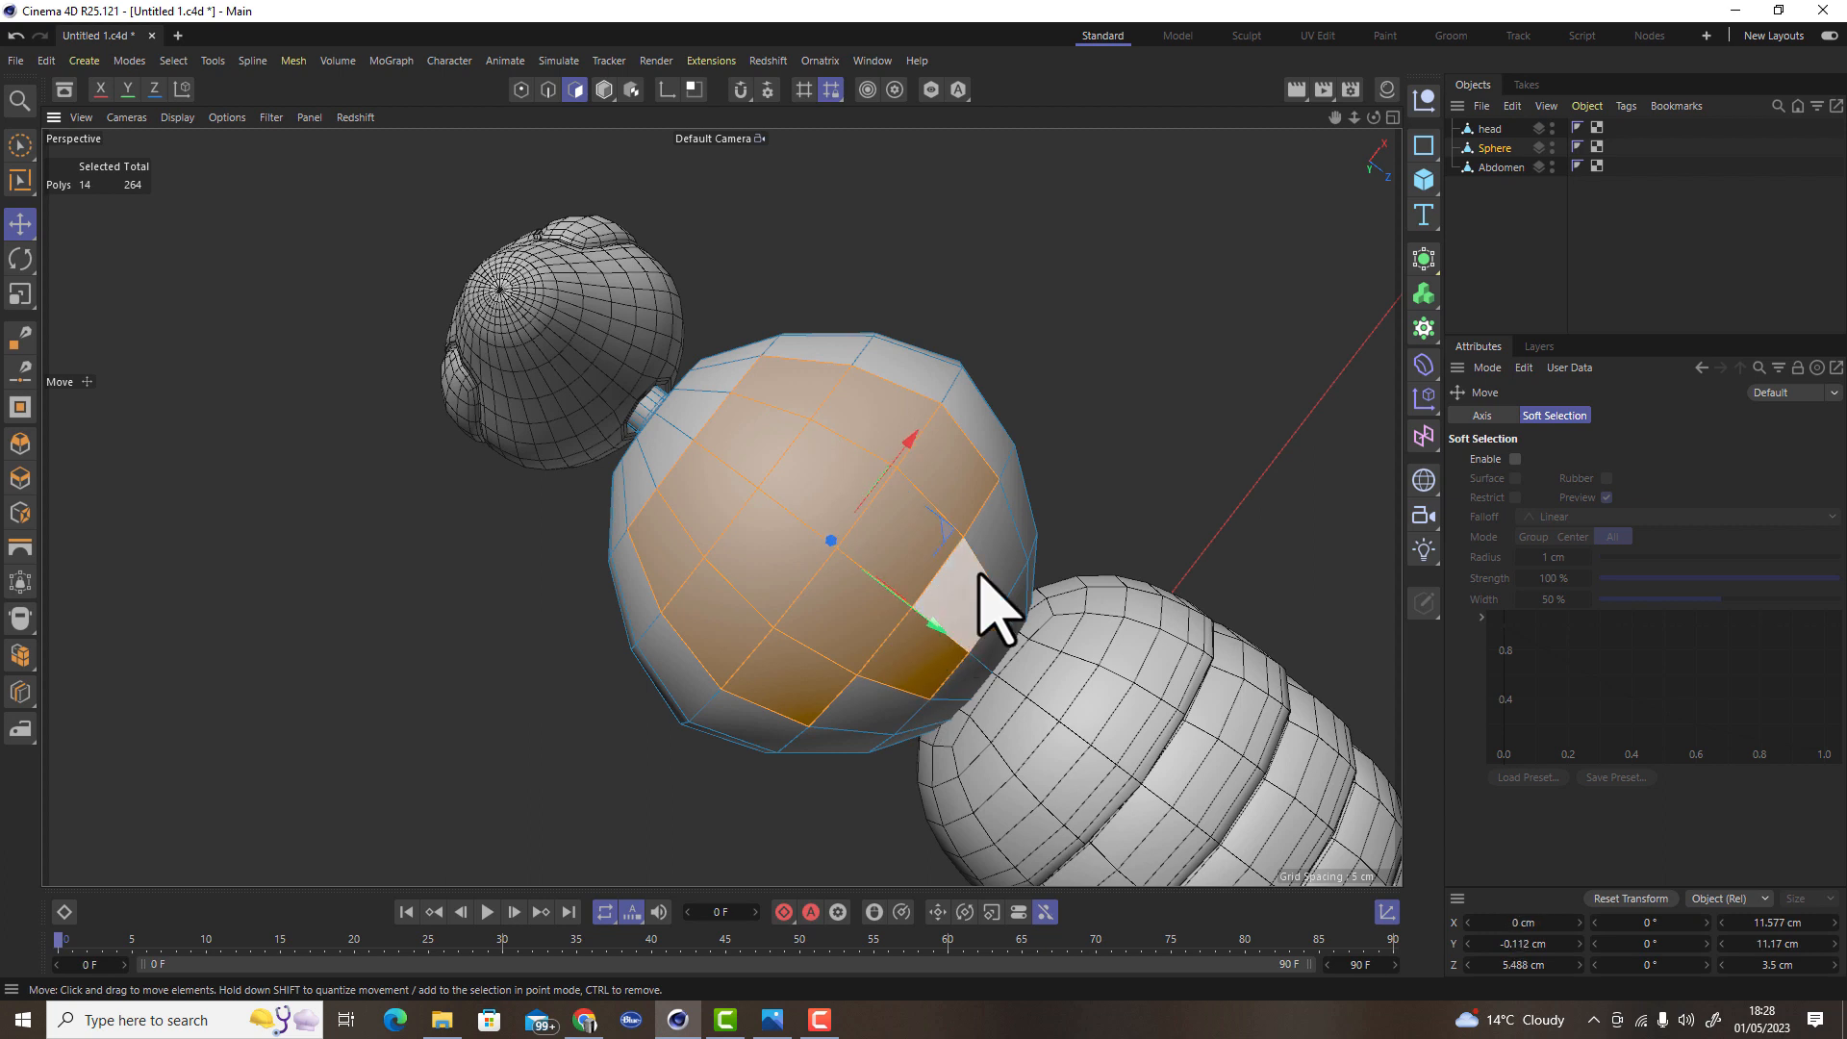
{"action": "left_click", "coordinate": [940, 673], "text": "shift"}
{"action": "left_click", "coordinate": [973, 565], "text": "shift"}
{"action": "left_click", "coordinate": [873, 707], "text": "shift"}
Enable soft selection with a 4 cm radius and flatten the underside patch along Z to a depth of about 1.39 cm
{"action": "scroll", "coordinate": [1059, 421], "scroll_direction": "down", "scroll_amount": 3}
{"action": "left_click_drag", "start_coordinate": [932, 438], "coordinate": [1047, 195], "text": "alt"}
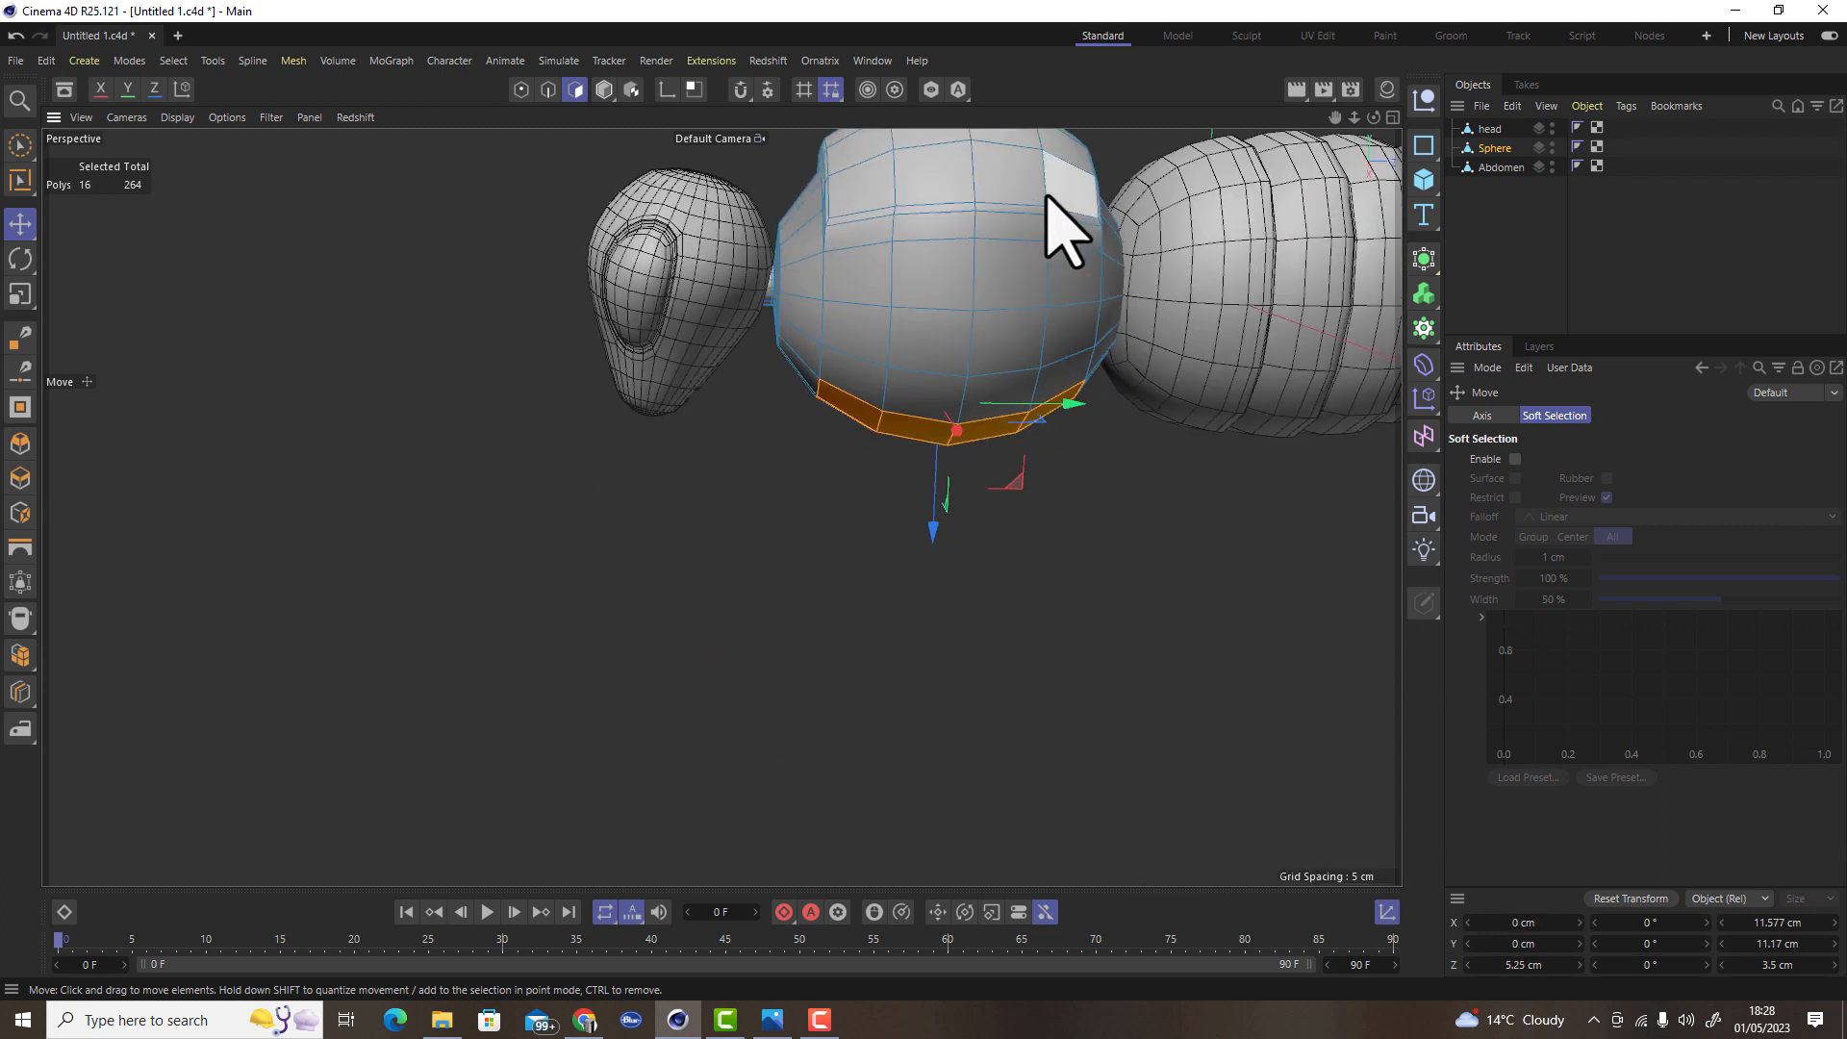
{"action": "key", "text": "t"}
{"action": "key", "text": "z"}
{"action": "left_click", "coordinate": [1517, 460]}
{"action": "left_click_drag", "start_coordinate": [932, 533], "coordinate": [948, 524]}
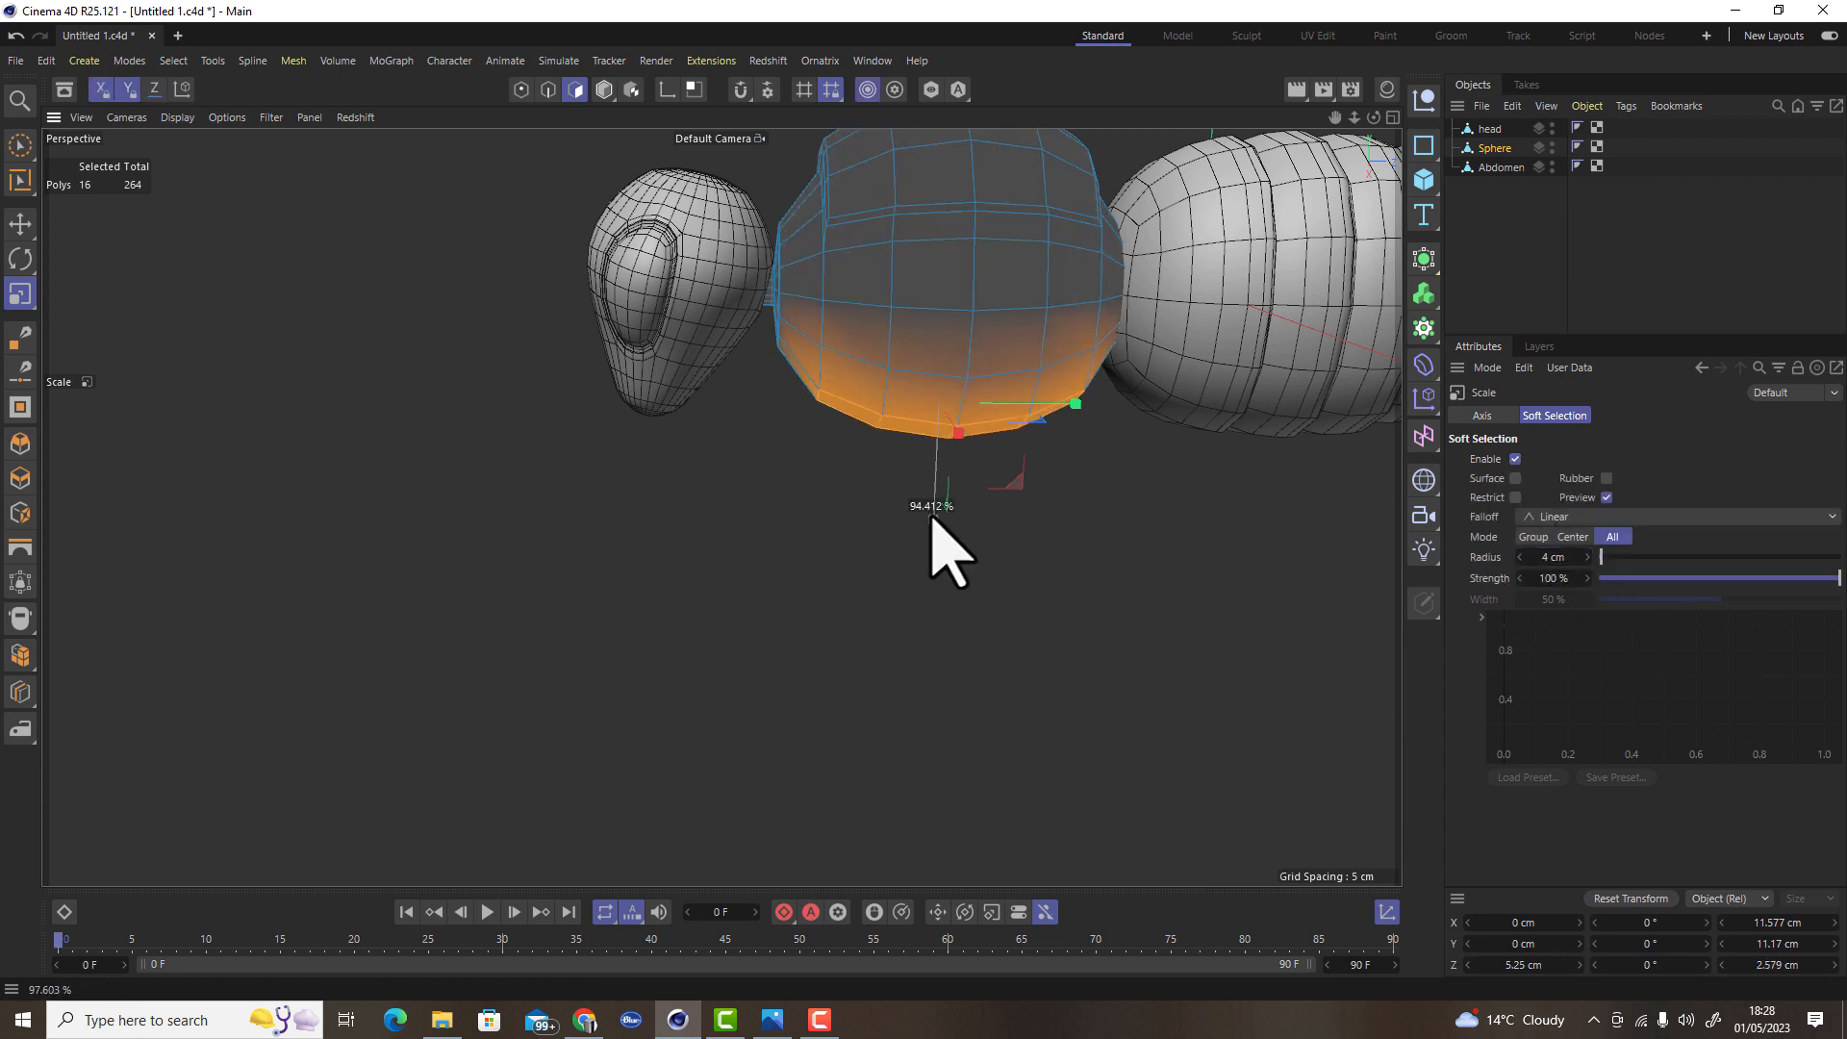
{"action": "left_click_drag", "start_coordinate": [938, 473], "coordinate": [938, 476]}
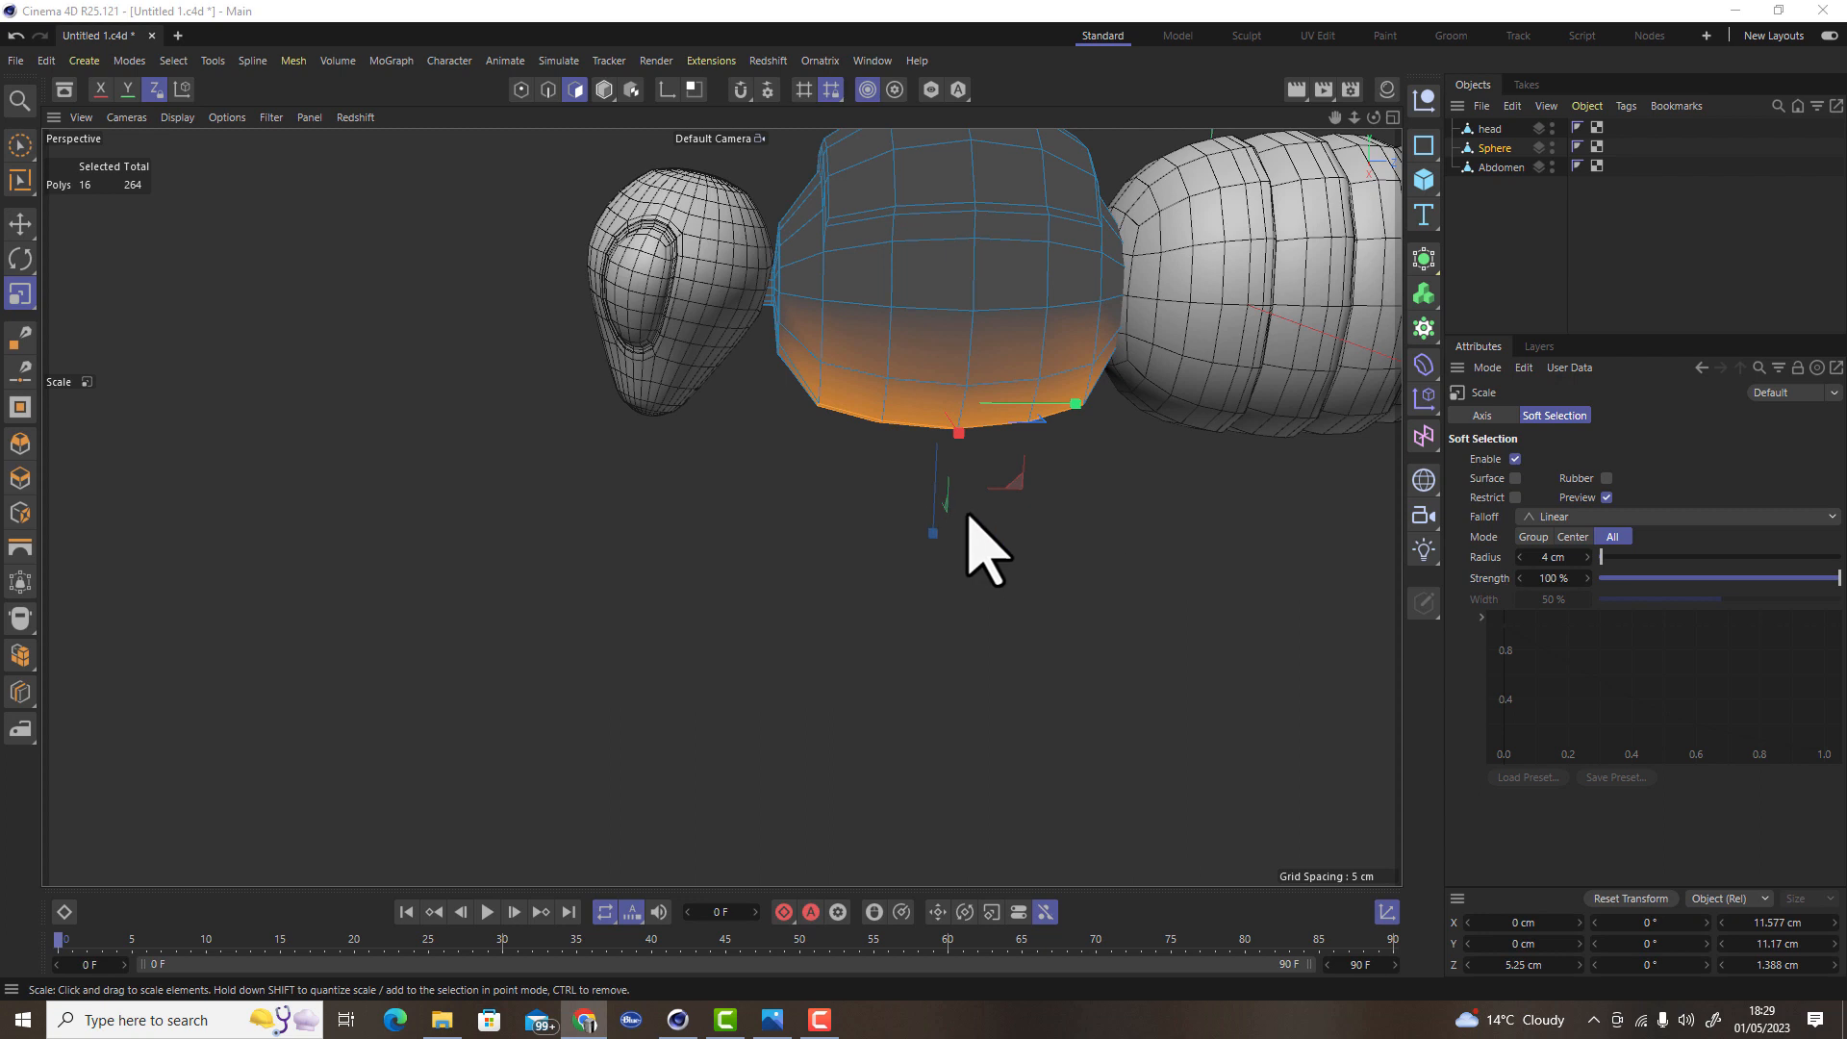
Restore the underside selection, move it inward to about 5.05 cm in Z, and disable soft selection
{"action": "left_click", "coordinate": [1025, 577]}
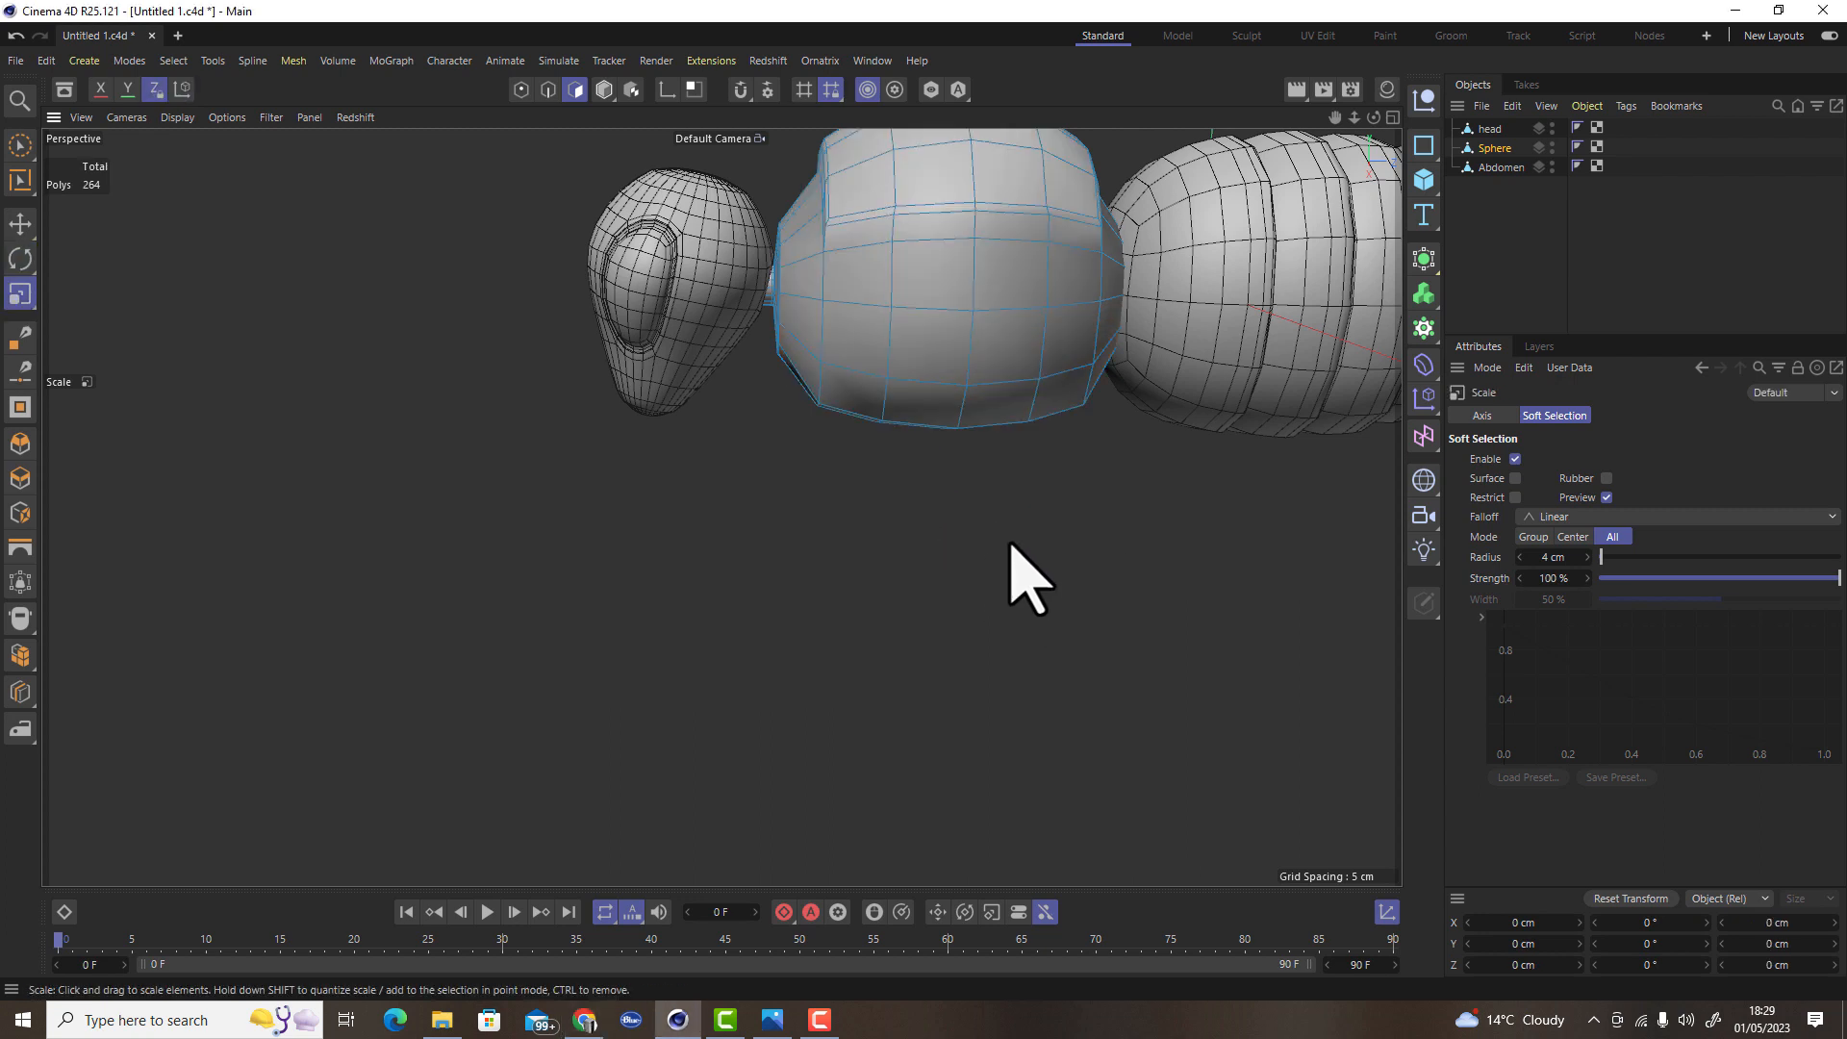
{"action": "key", "text": "ctrl+z"}
{"action": "key", "text": "e"}
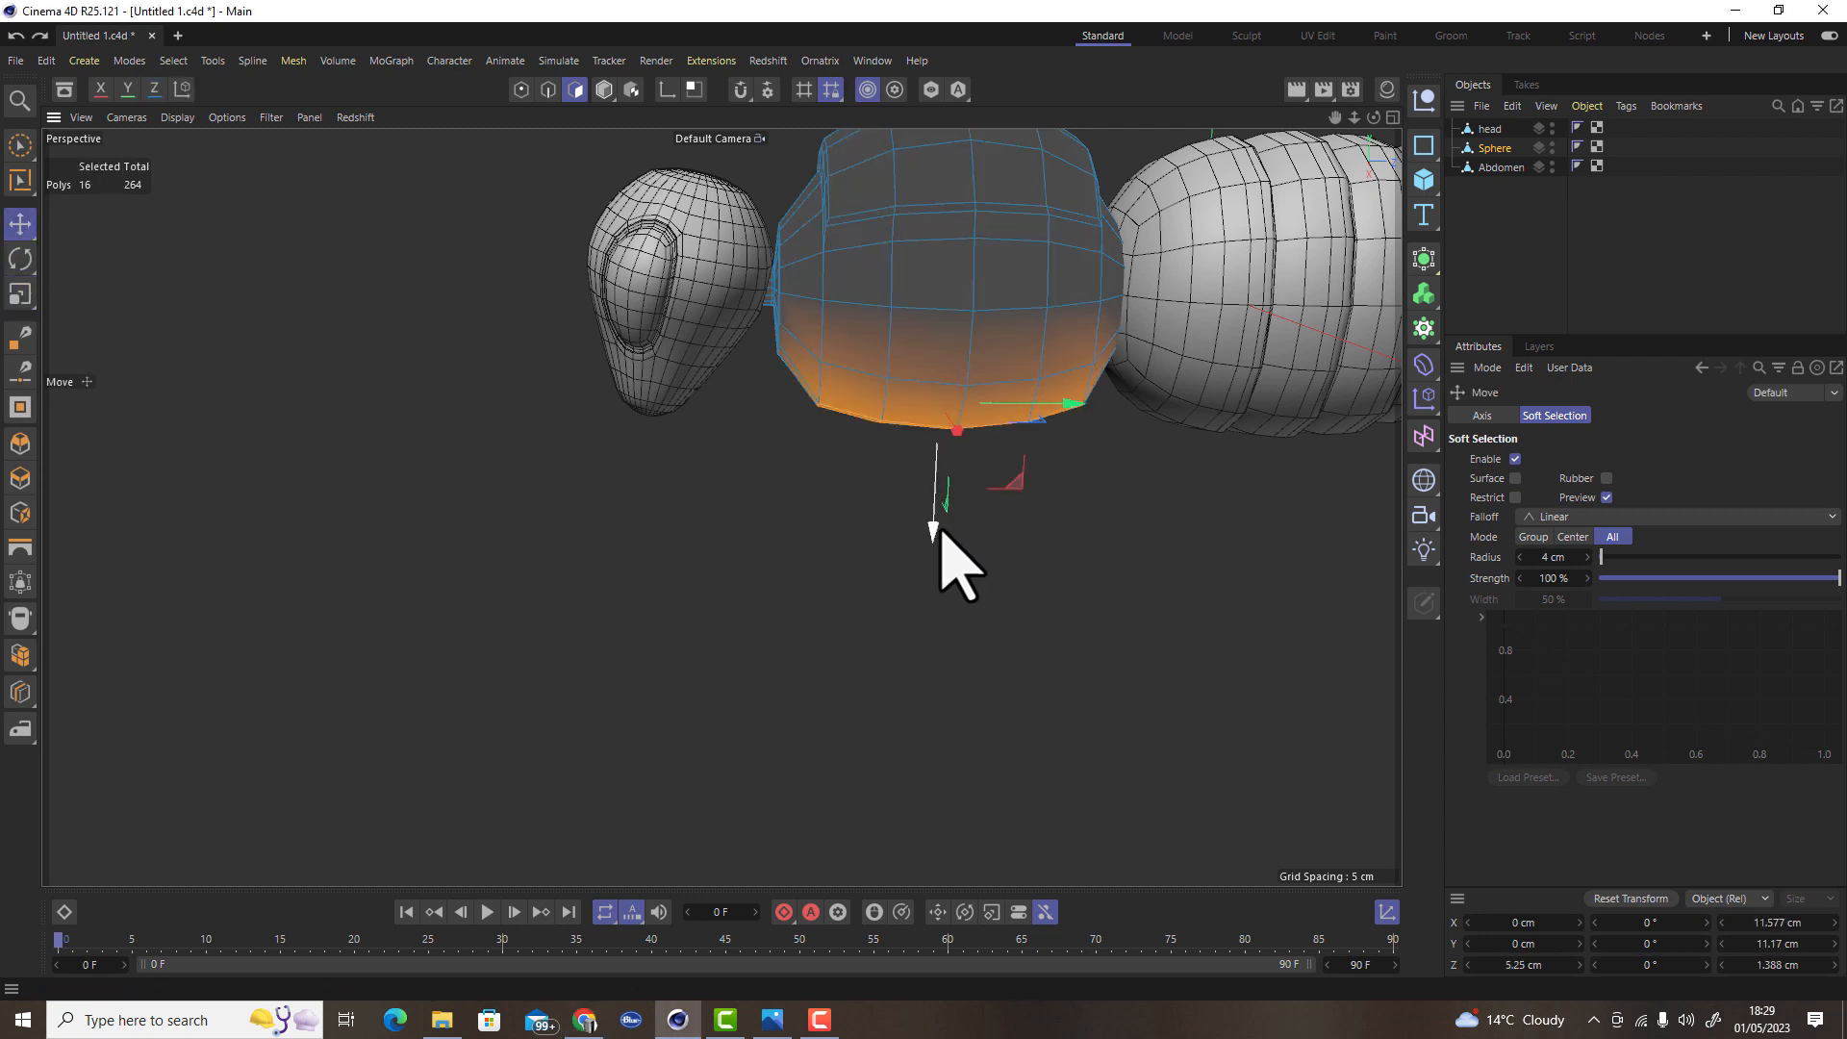
{"action": "left_click_drag", "start_coordinate": [1003, 567], "coordinate": [1315, 519], "text": "alt"}
{"action": "left_click", "coordinate": [1515, 459]}
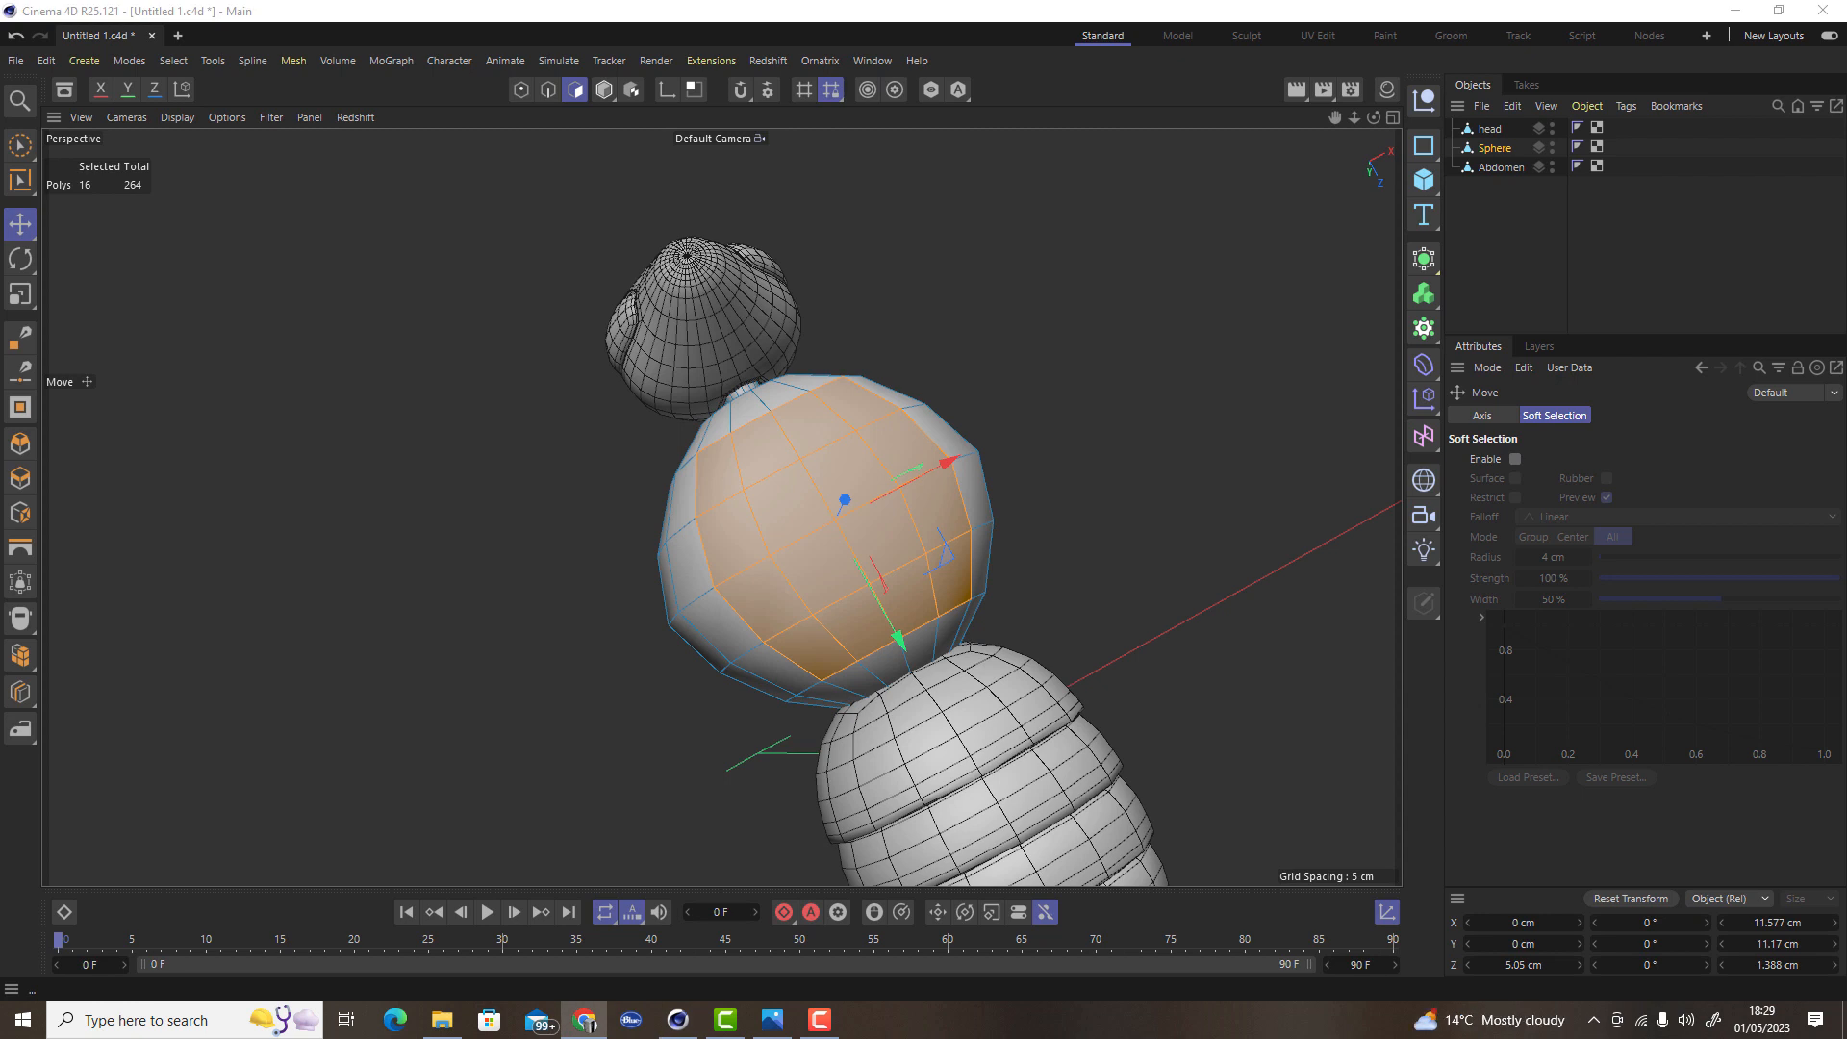
Narrow the underside patch to about 10.97 cm along X, then inset it twice to about 10.38 by 10.57 cm
{"action": "scroll", "coordinate": [900, 534], "scroll_direction": "up", "scroll_amount": 4}
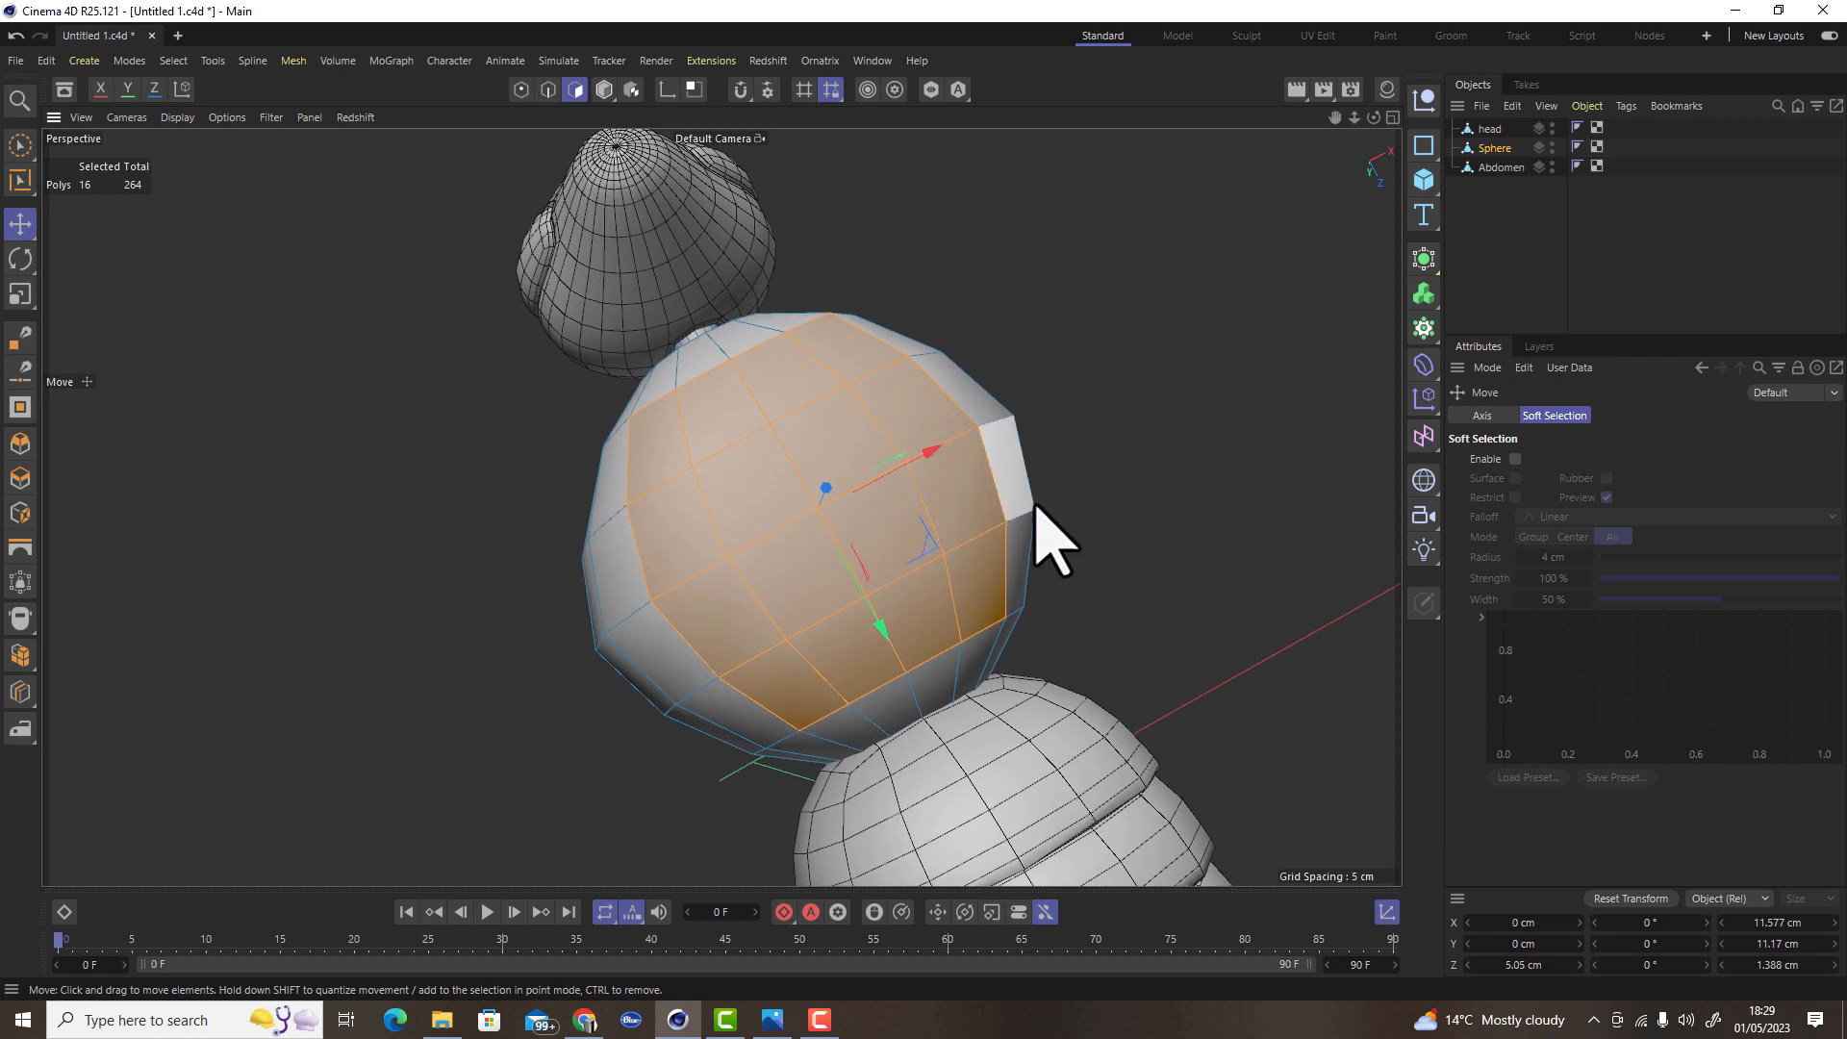
{"action": "key", "text": "t"}
{"action": "left_click_drag", "start_coordinate": [925, 467], "coordinate": [925, 453]}
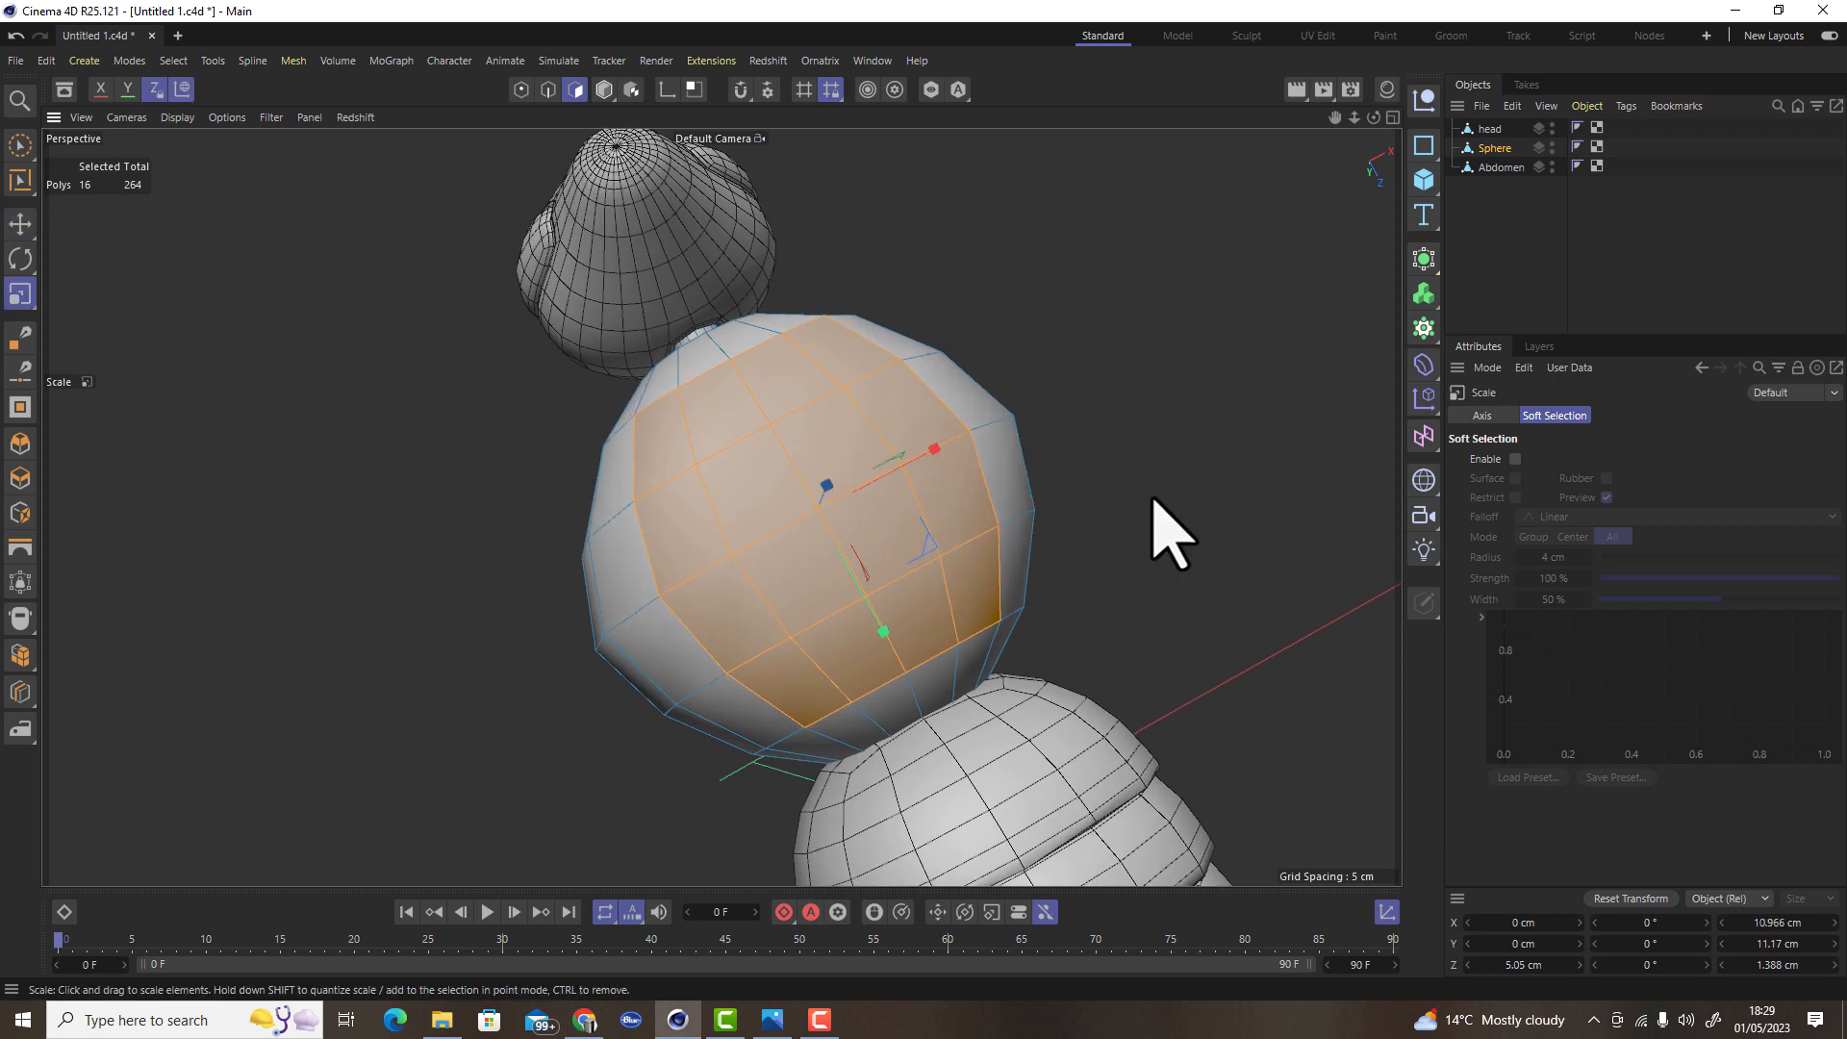
{"action": "left_click_drag", "start_coordinate": [1156, 497], "coordinate": [1147, 516], "text": "ctrl"}
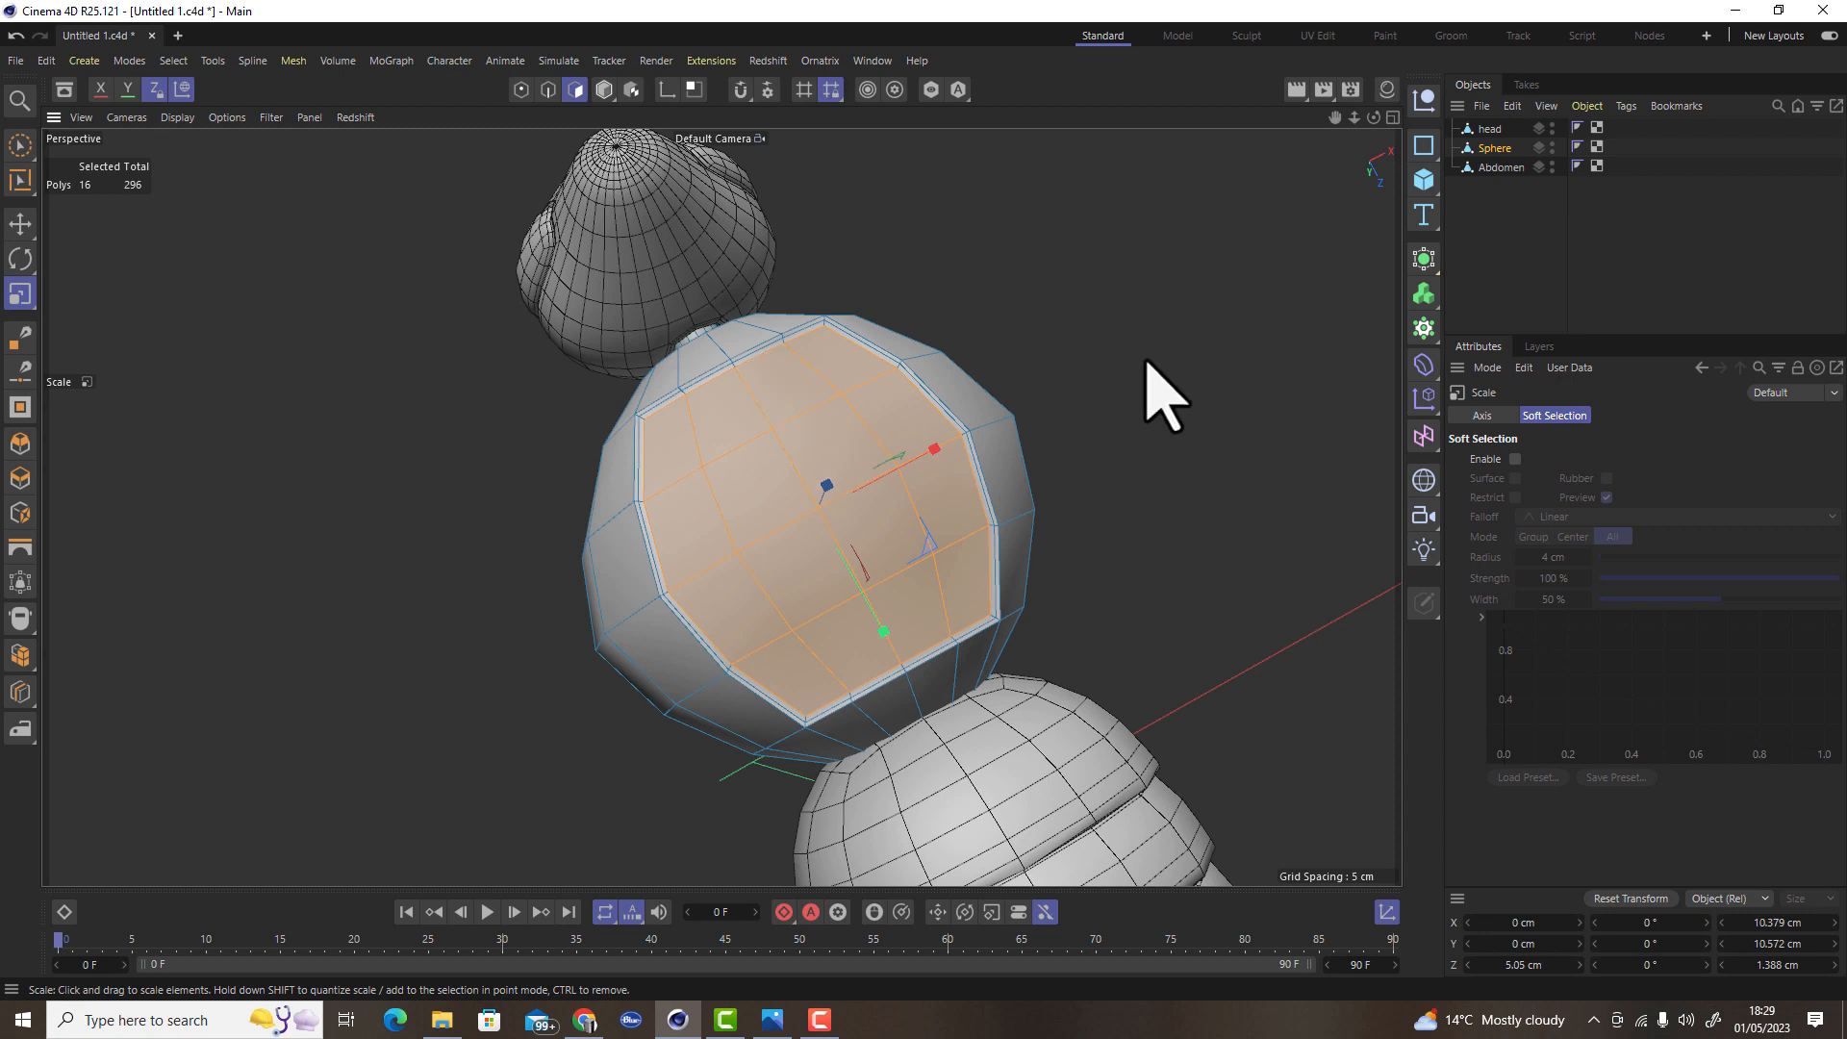
Inset the two underside corner polygons nearest the head and extrude them outward to about 5.13 cm in Z
{"action": "left_click", "coordinate": [834, 372]}
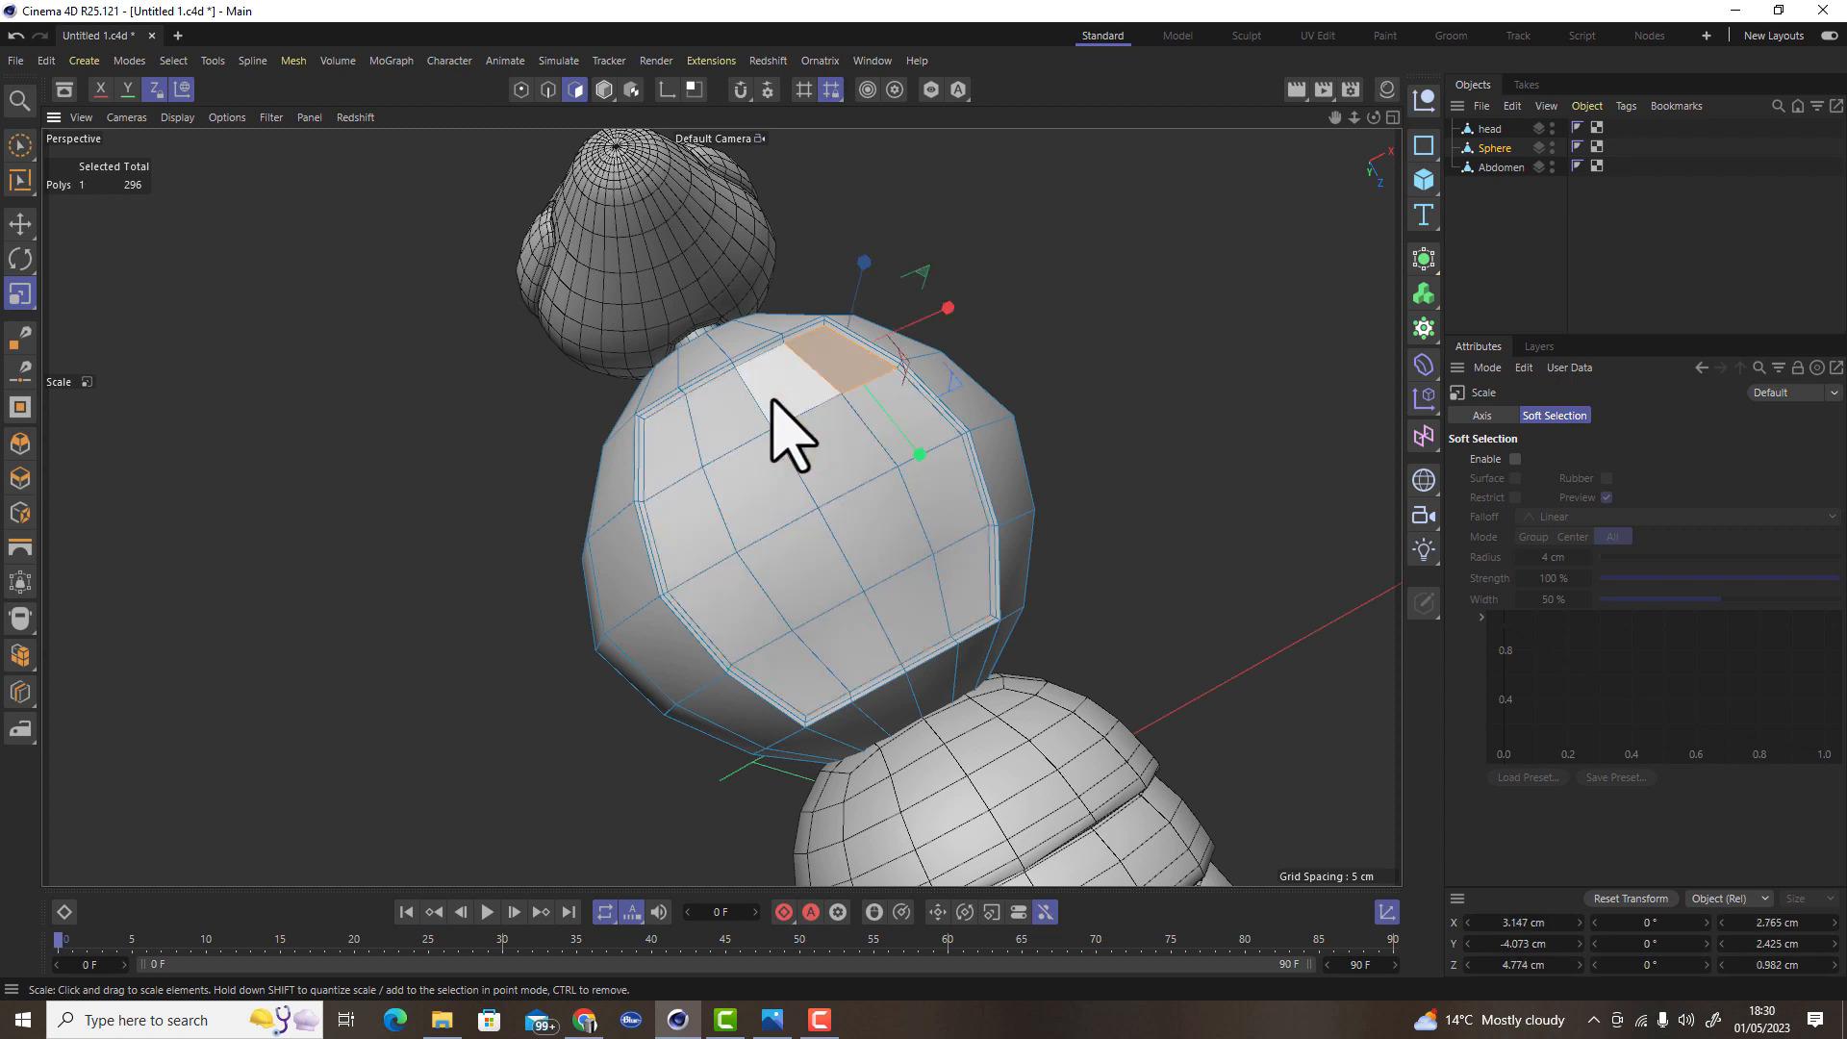
{"action": "scroll", "coordinate": [846, 414], "scroll_direction": "up", "scroll_amount": 2}
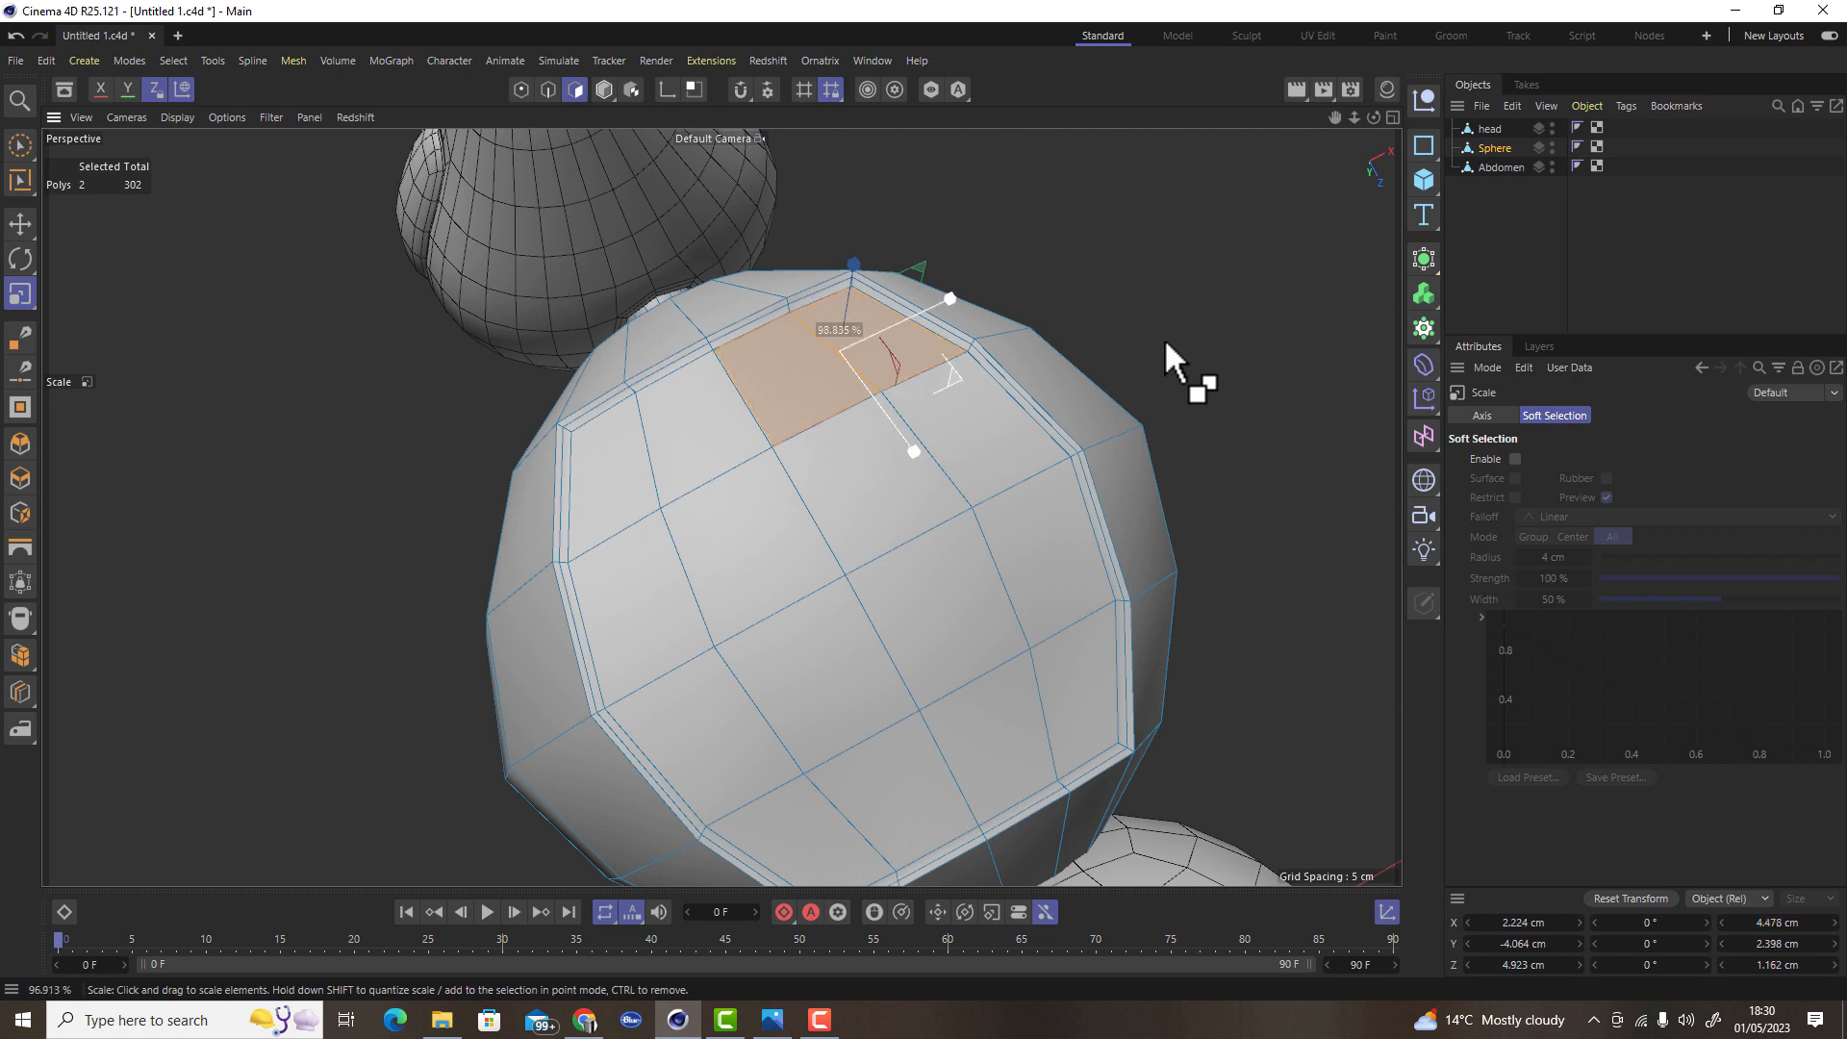
{"action": "key", "text": "e"}
{"action": "left_click_drag", "start_coordinate": [854, 267], "coordinate": [845, 258], "text": "ctrl"}
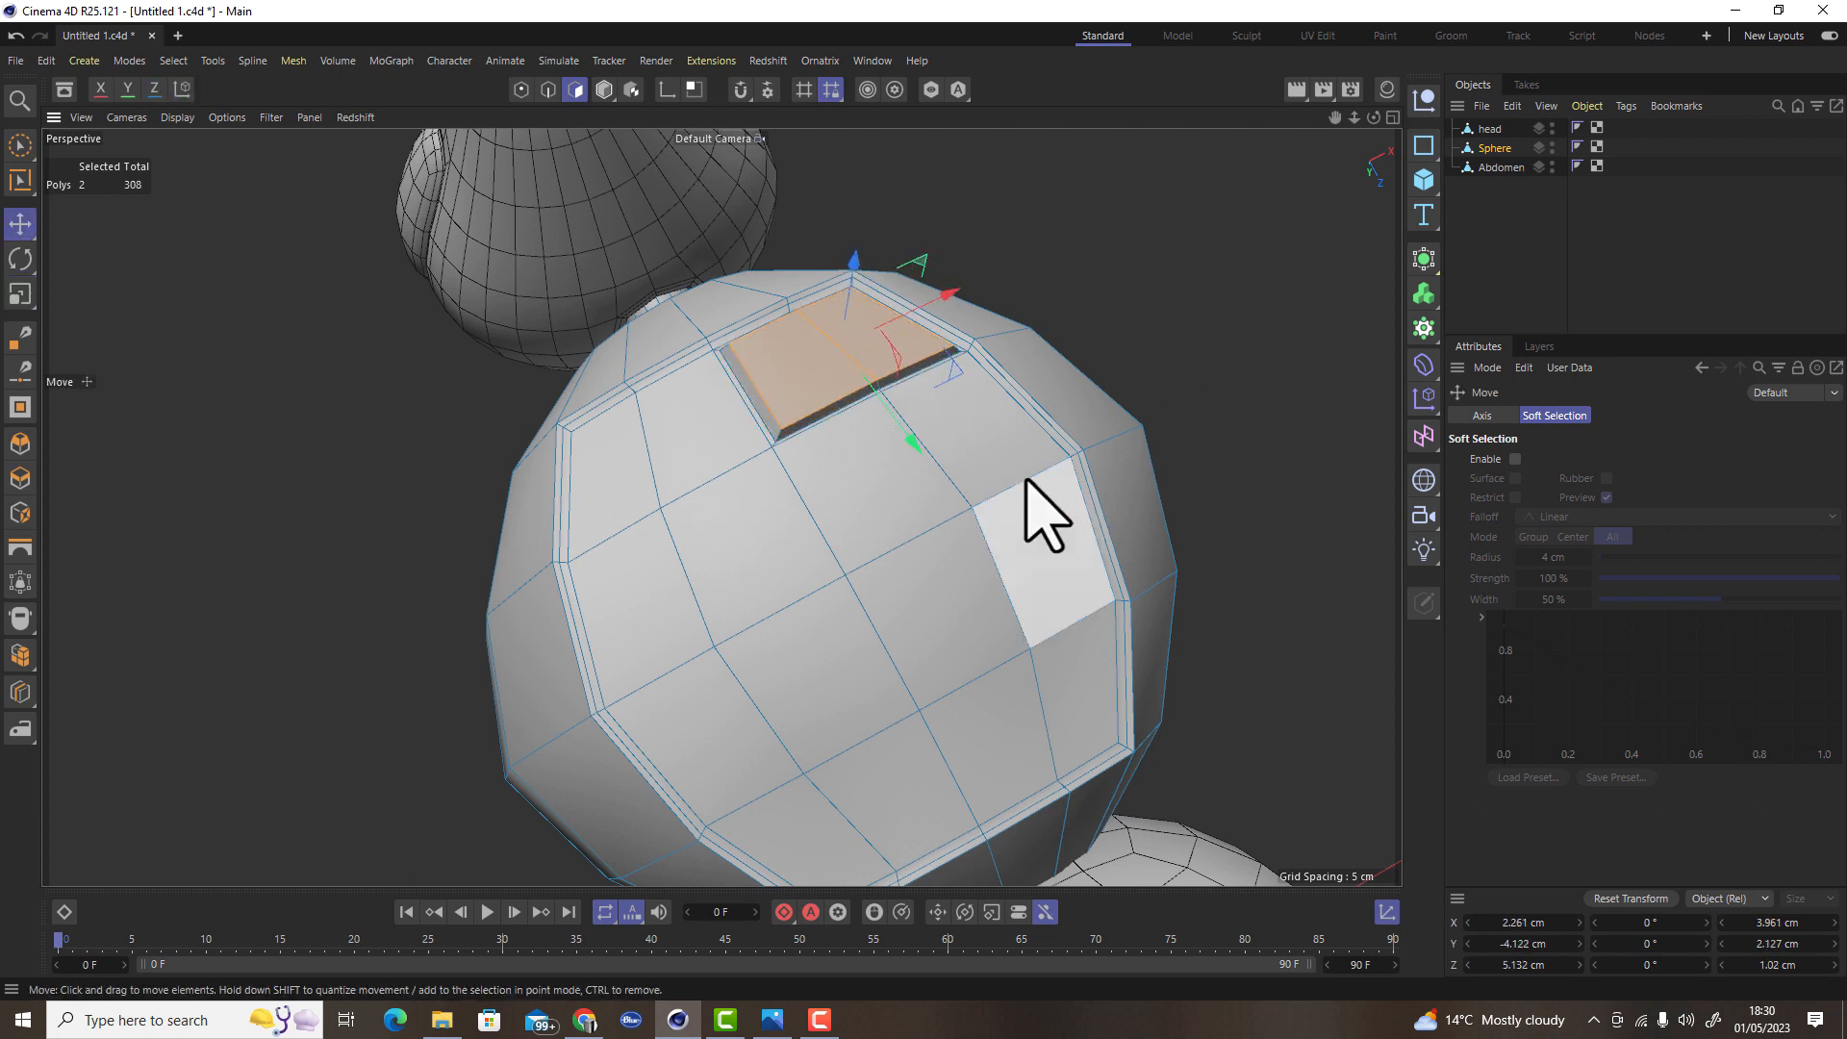
Inset and extrude the two underside corner polygons at the abdomen end, on the same side as the head-end panel
{"action": "left_click", "coordinate": [1093, 675]}
{"action": "left_click", "coordinate": [1001, 760], "text": "shift"}
{"action": "key", "text": "t"}
{"action": "left_click_drag", "start_coordinate": [1250, 701], "coordinate": [1209, 677]}
{"action": "key", "text": "e"}
{"action": "left_click_drag", "start_coordinate": [1122, 742], "coordinate": [1129, 732]}
Select the four underside polygons between the two panels, inset them to about 4.55 by 5.02 cm and extrude them along Z
{"action": "left_click", "coordinate": [983, 456]}
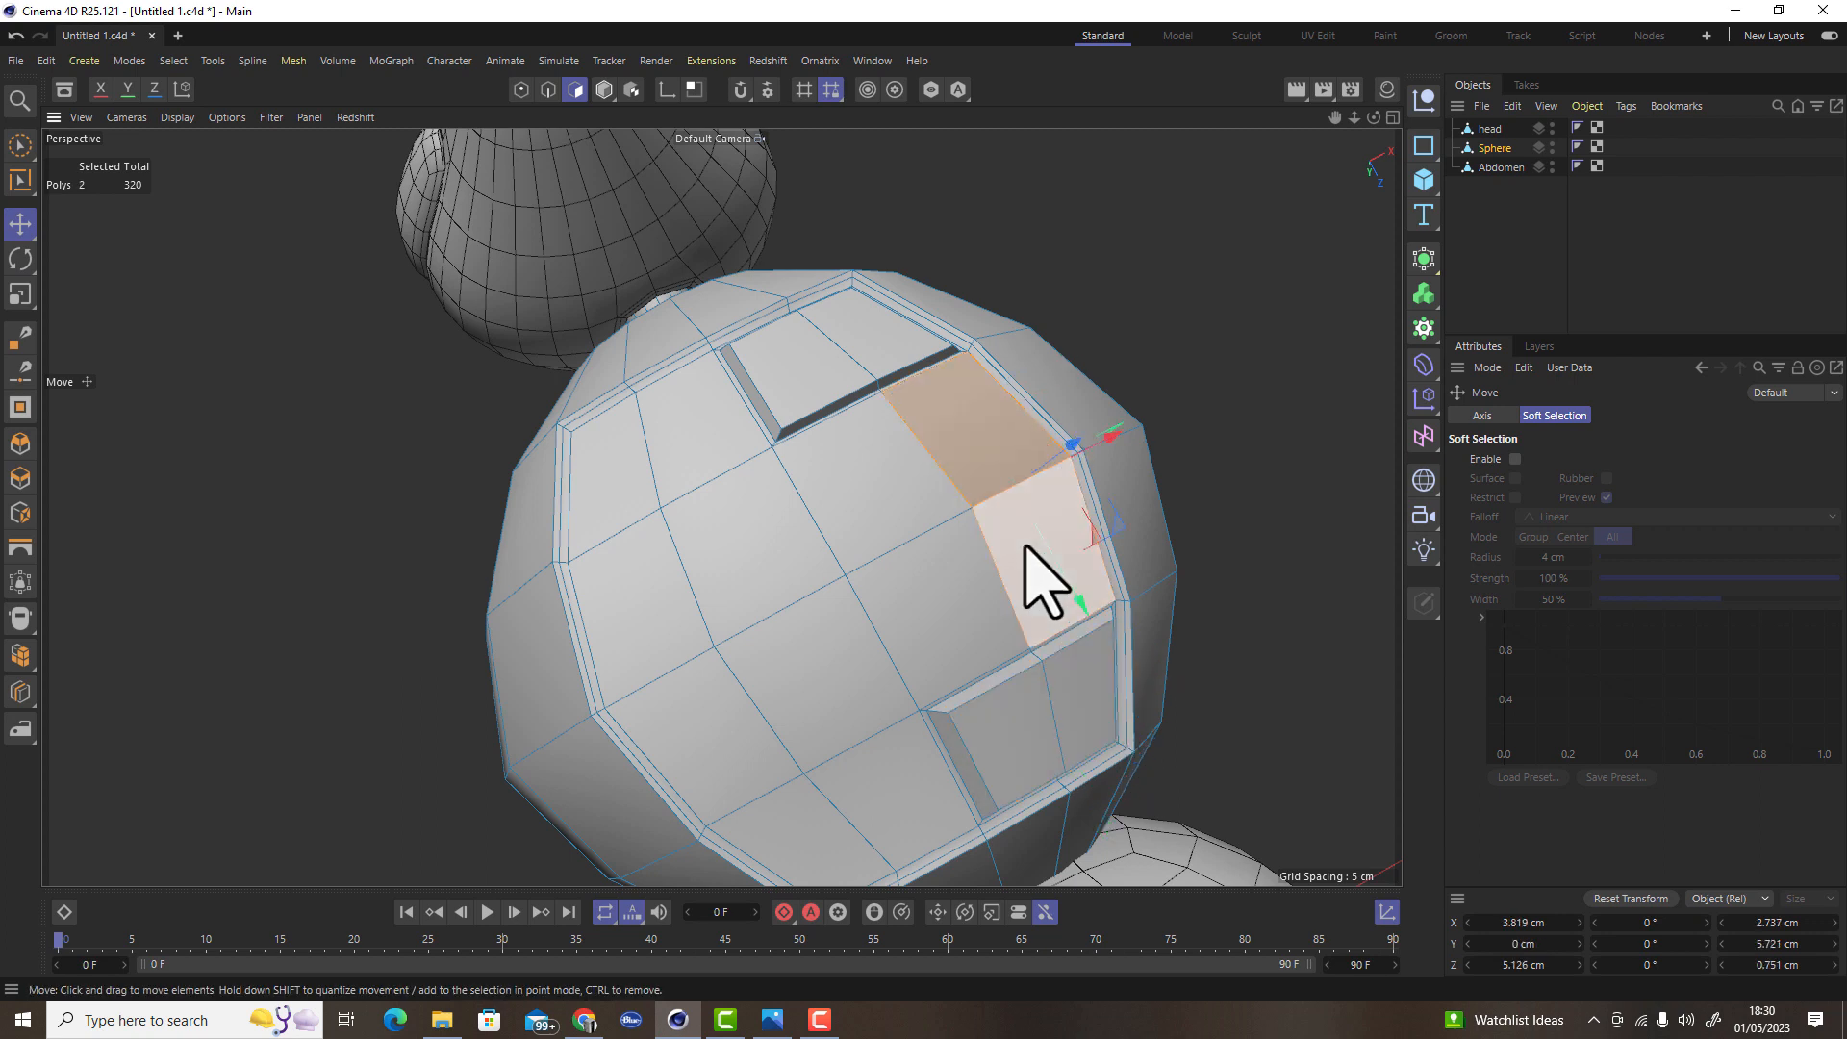
{"action": "left_click", "coordinate": [1028, 545], "text": "shift"}
{"action": "left_click", "coordinate": [895, 490], "text": "shift"}
{"action": "left_click", "coordinate": [933, 587], "text": "shift"}
{"action": "key", "text": "t"}
{"action": "mouse_move", "coordinate": [1266, 512]}
{"action": "left_mouse_down"}
{"action": "mouse_move", "coordinate": [1221, 501]}
{"action": "mouse_move", "coordinate": [1241, 502]}
{"action": "left_mouse_up"}
{"action": "left_click_drag", "start_coordinate": [1234, 502], "coordinate": [1294, 582]}
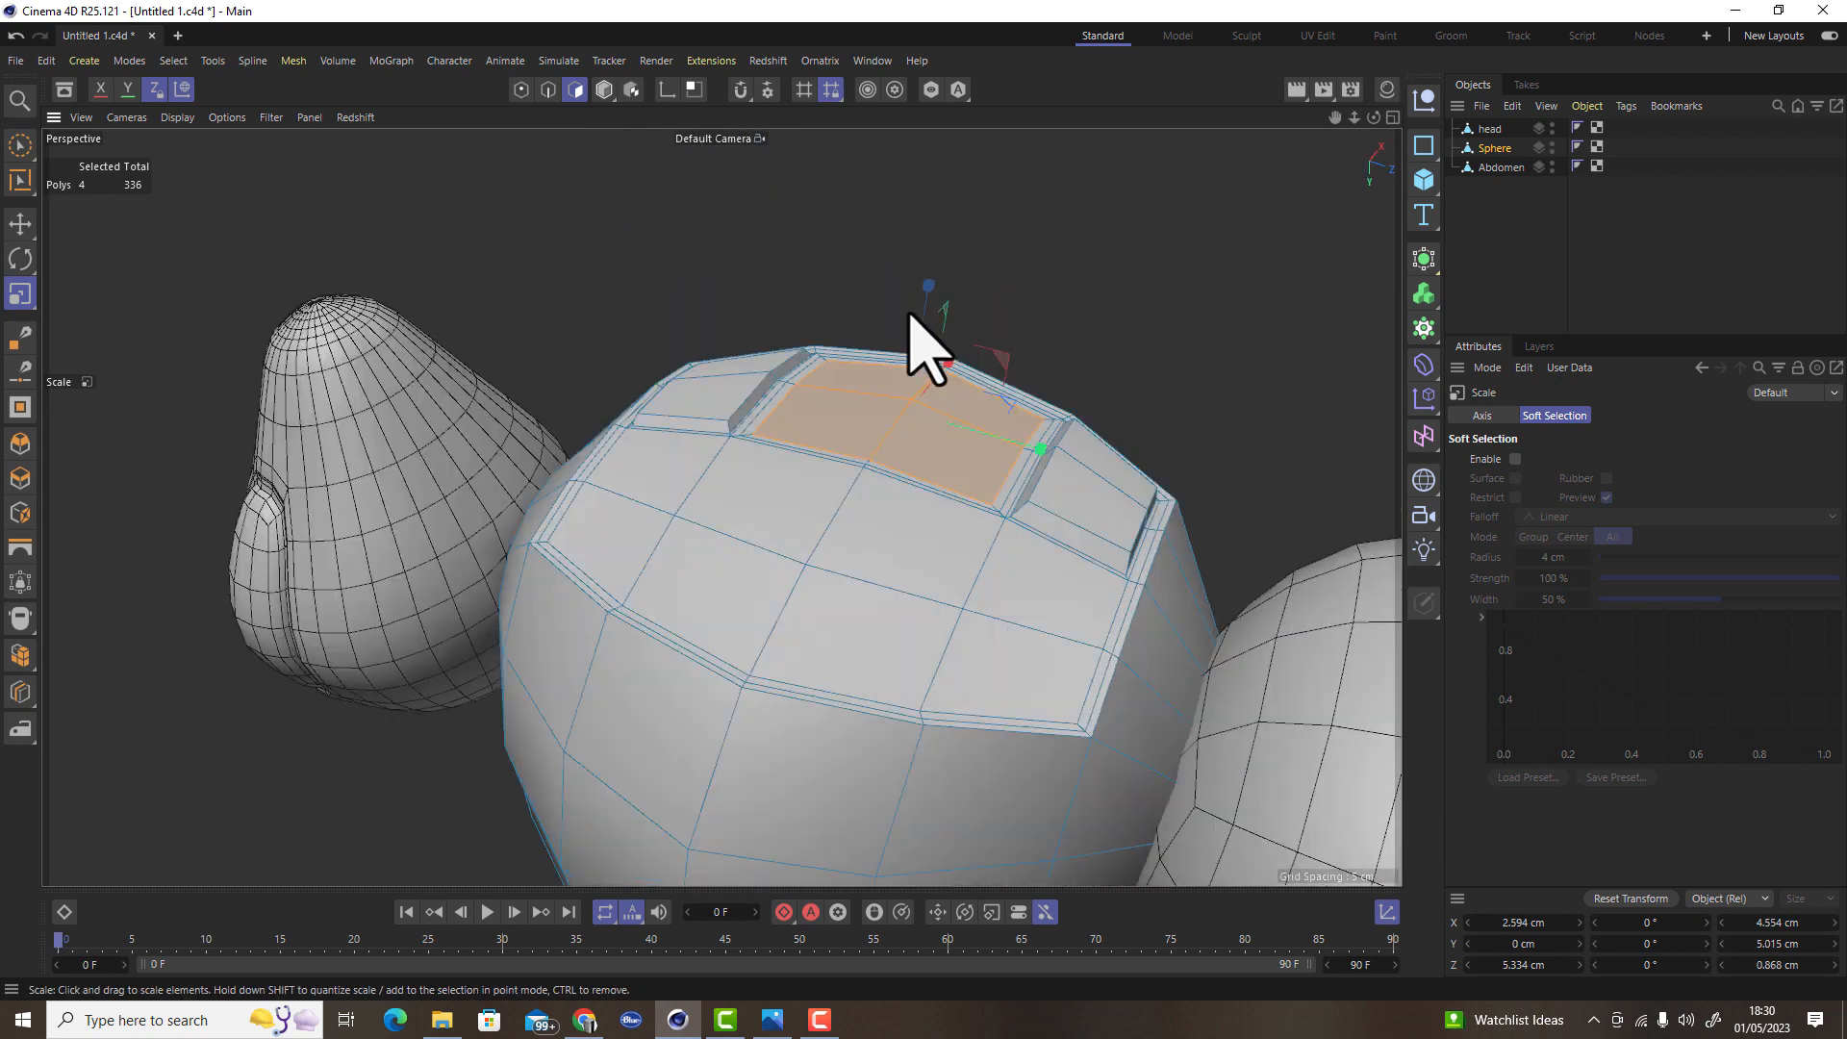
{"action": "key", "text": "e"}
{"action": "left_click_drag", "start_coordinate": [928, 283], "coordinate": [917, 294]}
Inset the middle underside panel to a small central patch about 2.23 by 2.43 cm
{"action": "left_click_drag", "start_coordinate": [919, 481], "coordinate": [1064, 597], "text": "alt"}
{"action": "key", "text": "t"}
{"action": "left_click_drag", "start_coordinate": [1358, 495], "coordinate": [1093, 528], "text": "ctrl"}
Move the central patch's vertices with the Polygon Pen to form a rounded octagonal outline
{"action": "key", "text": "m"}
{"action": "key", "text": "e"}
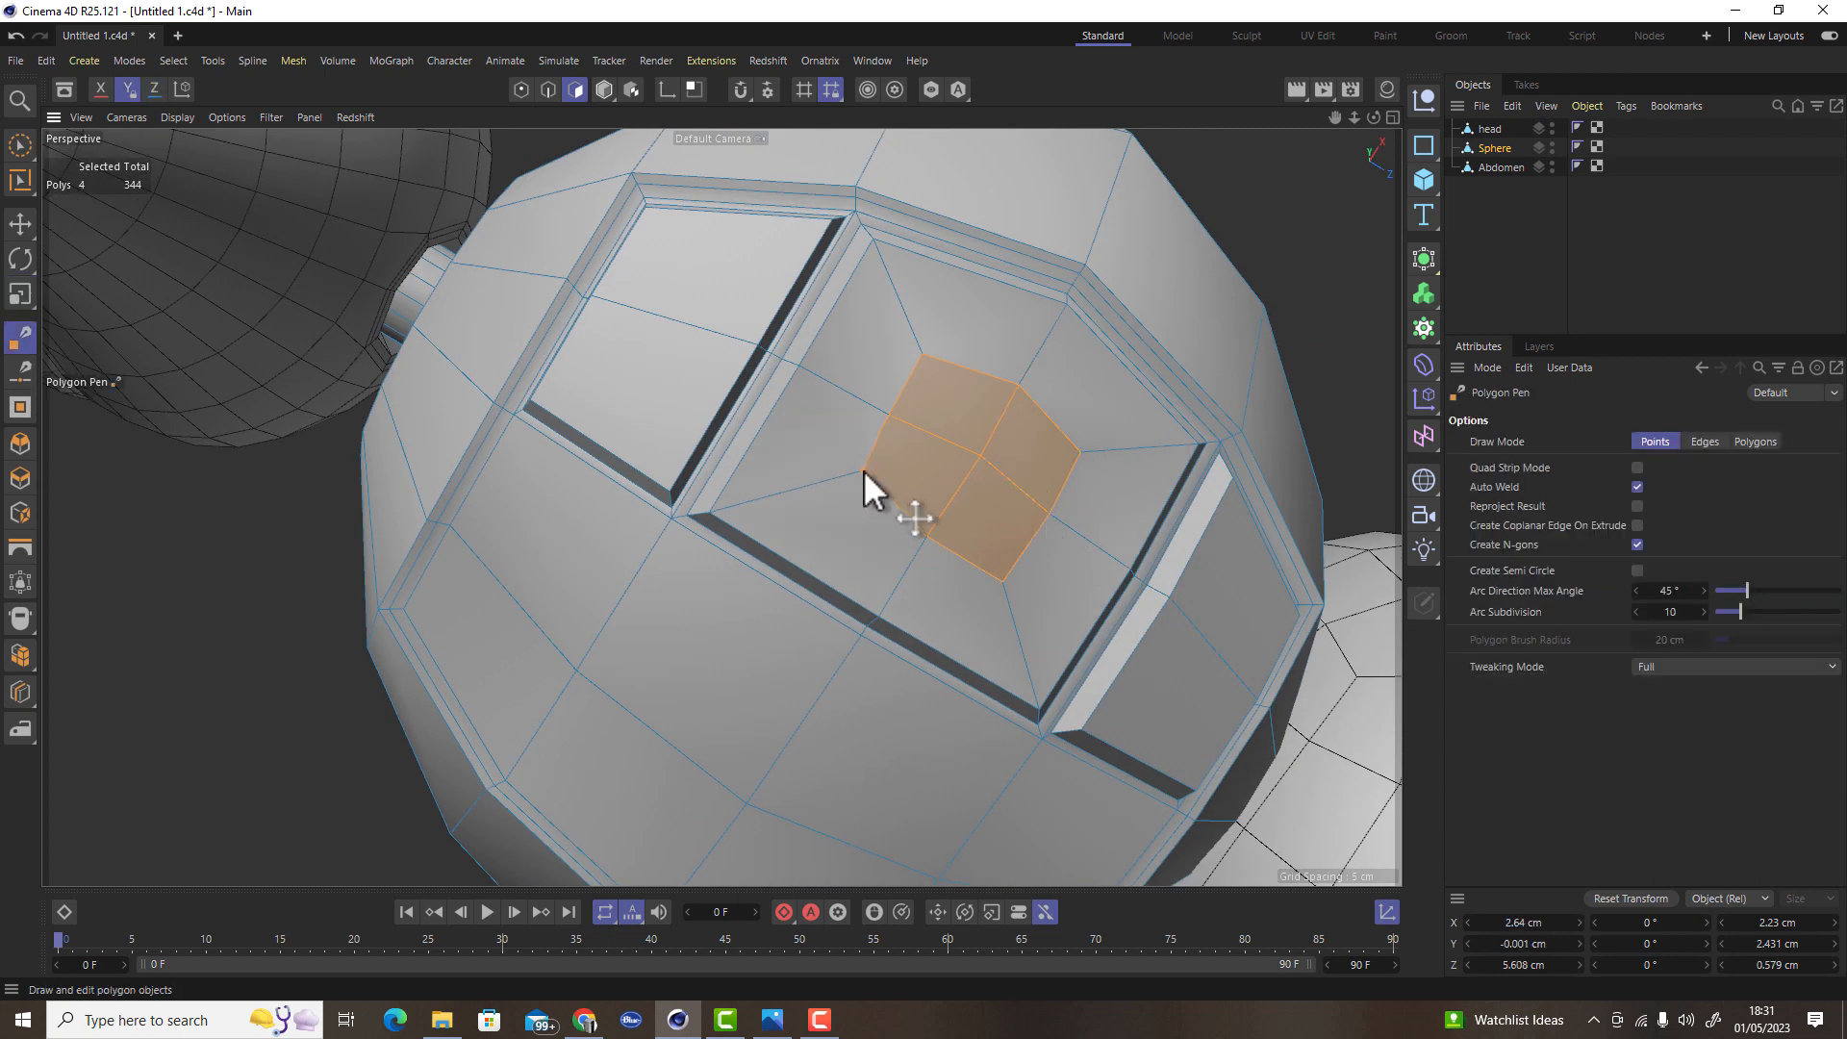
{"action": "left_click_drag", "start_coordinate": [1004, 582], "coordinate": [1008, 550]}
{"action": "left_click_drag", "start_coordinate": [926, 357], "coordinate": [931, 370]}
{"action": "left_click_drag", "start_coordinate": [1077, 452], "coordinate": [1077, 436]}
{"action": "mouse_move", "coordinate": [925, 368]}
{"action": "left_mouse_down"}
{"action": "mouse_move", "coordinate": [990, 398]}
{"action": "mouse_move", "coordinate": [940, 371]}
{"action": "left_mouse_up"}
{"action": "left_click_drag", "start_coordinate": [921, 535], "coordinate": [932, 541]}
{"action": "left_click_drag", "start_coordinate": [1048, 512], "coordinate": [975, 463]}
{"action": "left_click_drag", "start_coordinate": [865, 478], "coordinate": [877, 475]}
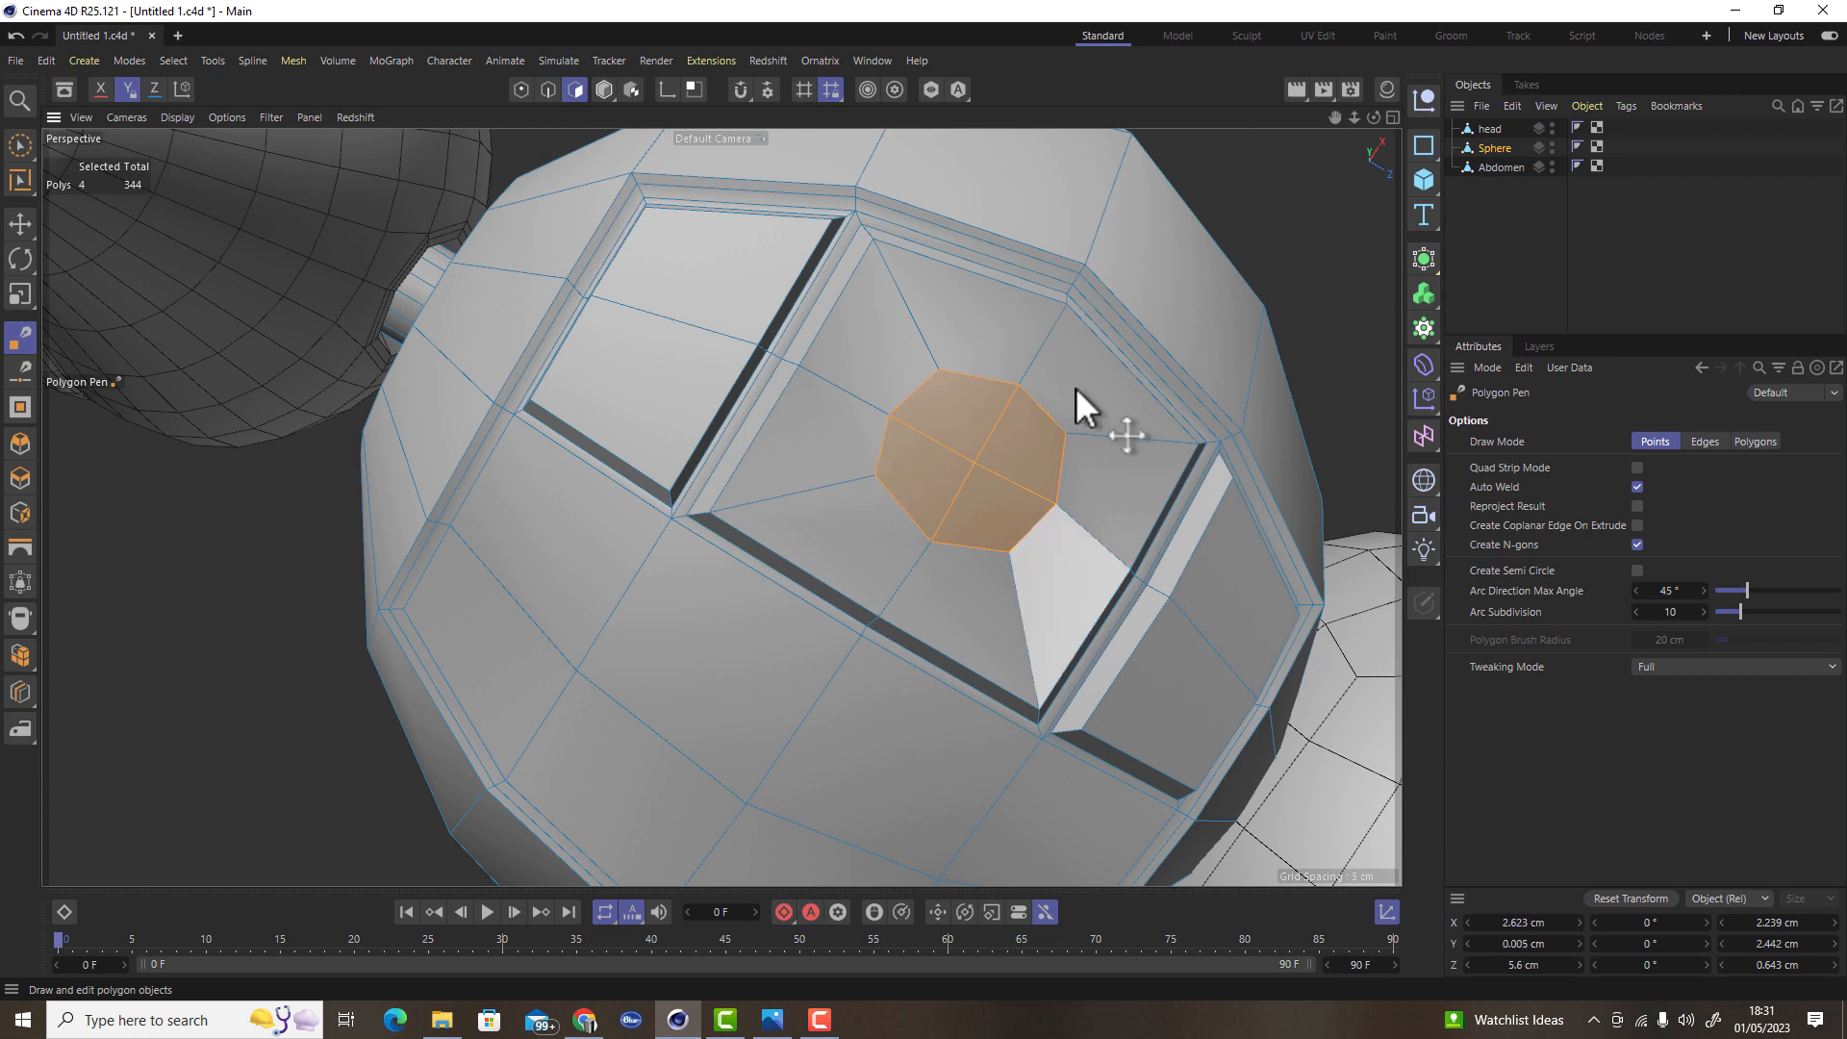
Inset the head-end underside panel's two polygons to a small central patch about 1.47 by 1.14 cm
{"action": "left_click_drag", "start_coordinate": [841, 368], "coordinate": [572, 506], "text": "alt"}
{"action": "left_click", "coordinate": [21, 293]}
{"action": "left_click", "coordinate": [741, 327]}
{"action": "left_click_drag", "start_coordinate": [763, 536], "coordinate": [845, 396], "text": "alt"}
Move the head-end patch's vertices with the Polygon Pen to form a rounded hexagon about 1.39 by 1.21 cm
{"action": "key", "text": "m"}
{"action": "key", "text": "e"}
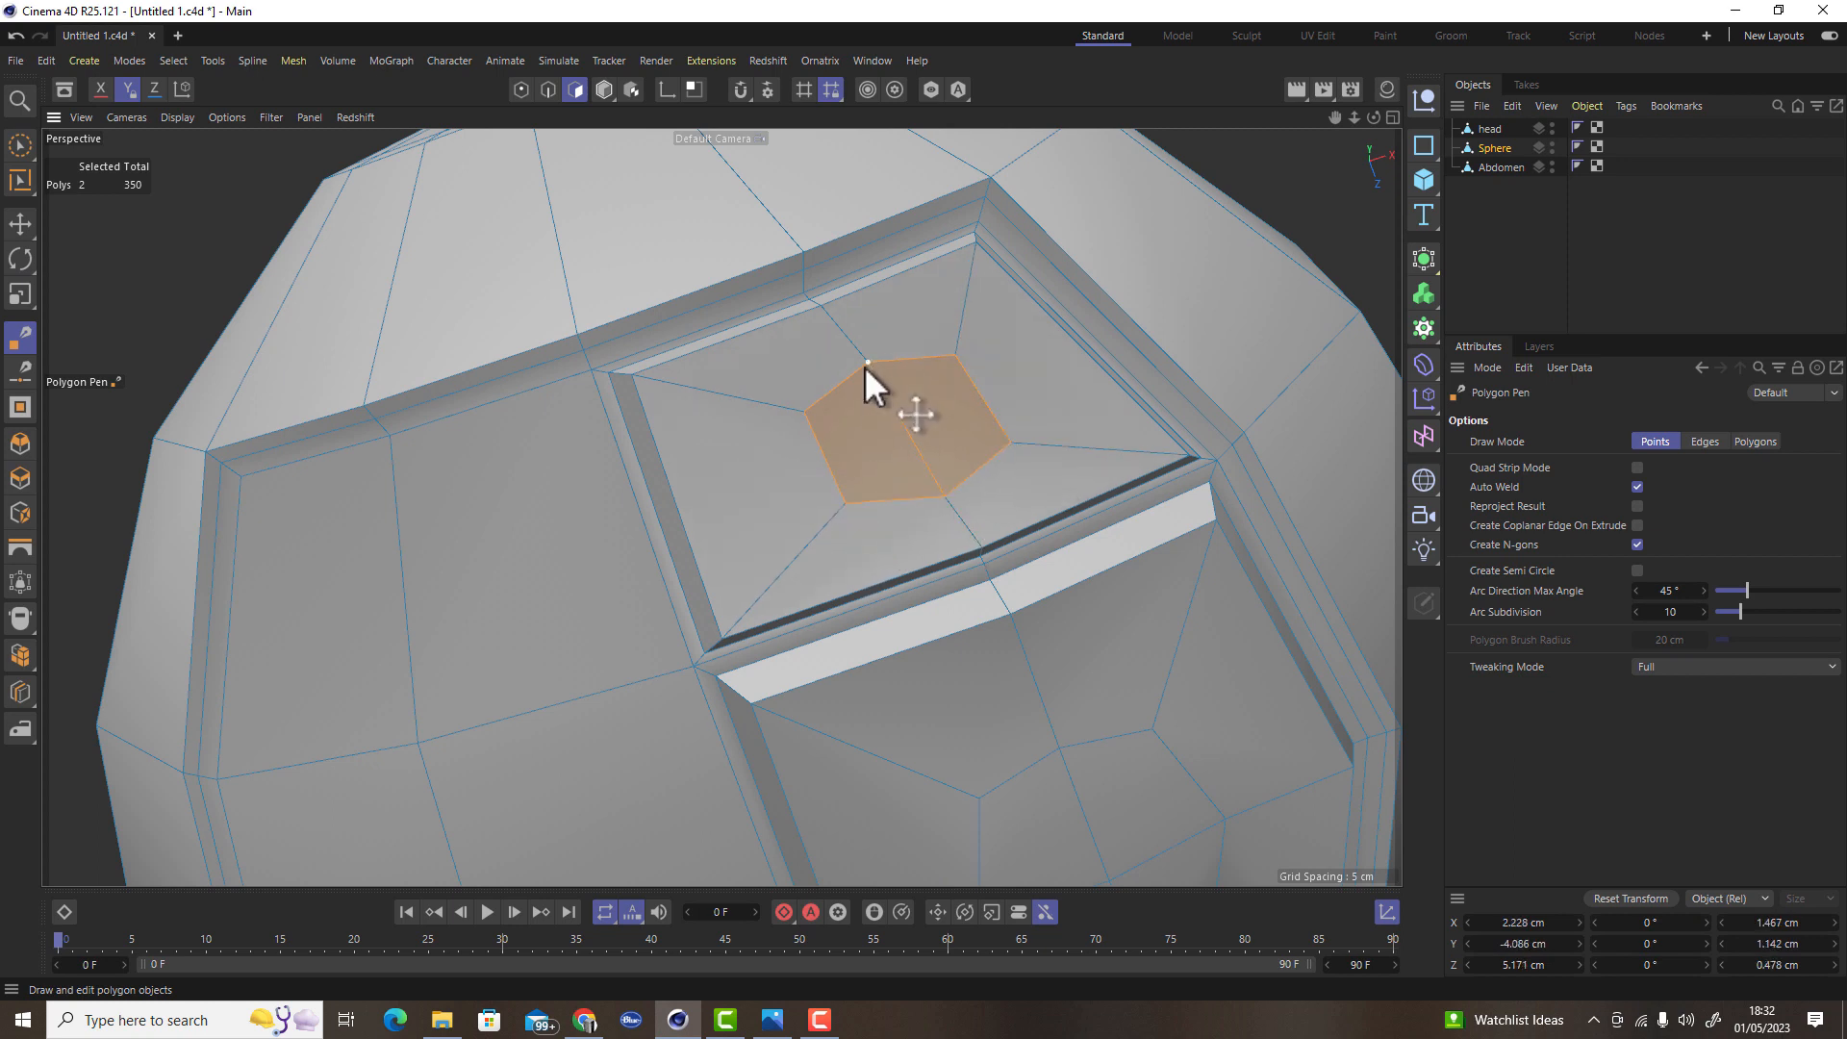
{"action": "scroll", "coordinate": [1019, 454], "scroll_direction": "down", "scroll_amount": 5}
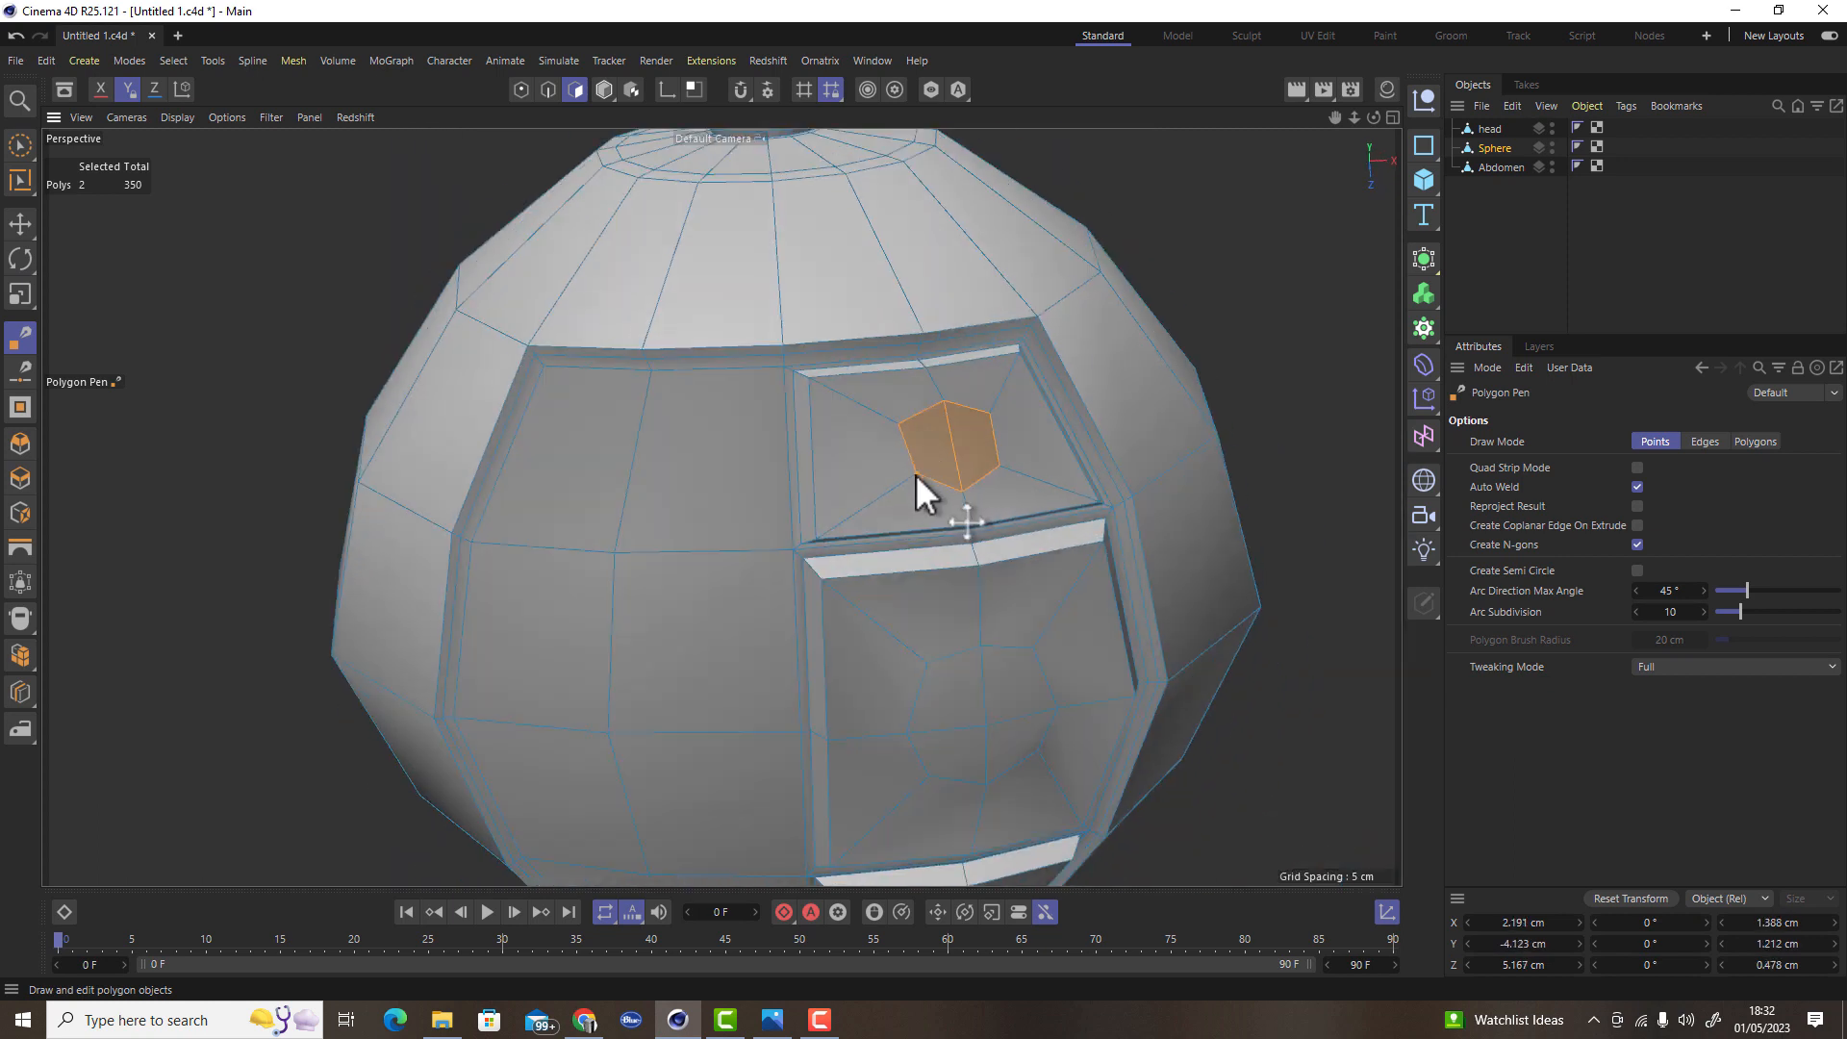
{"action": "scroll", "coordinate": [955, 481], "scroll_direction": "down", "scroll_amount": 4}
Inset the abdomen-end underside panel's two polygons and reshape the patch with the Polygon Pen into a hexagon about 1.71 by 1.45 cm
{"action": "left_click_drag", "start_coordinate": [954, 481], "coordinate": [928, 545], "text": "alt"}
{"action": "scroll", "coordinate": [860, 446], "scroll_direction": "up", "scroll_amount": 2}
{"action": "left_click", "coordinate": [21, 226]}
{"action": "left_click", "coordinate": [837, 473]}
{"action": "left_click", "coordinate": [898, 478], "text": "shift"}
{"action": "key", "text": "t"}
{"action": "scroll", "coordinate": [928, 545], "scroll_direction": "up", "scroll_amount": 3}
{"action": "left_click", "coordinate": [32, 341]}
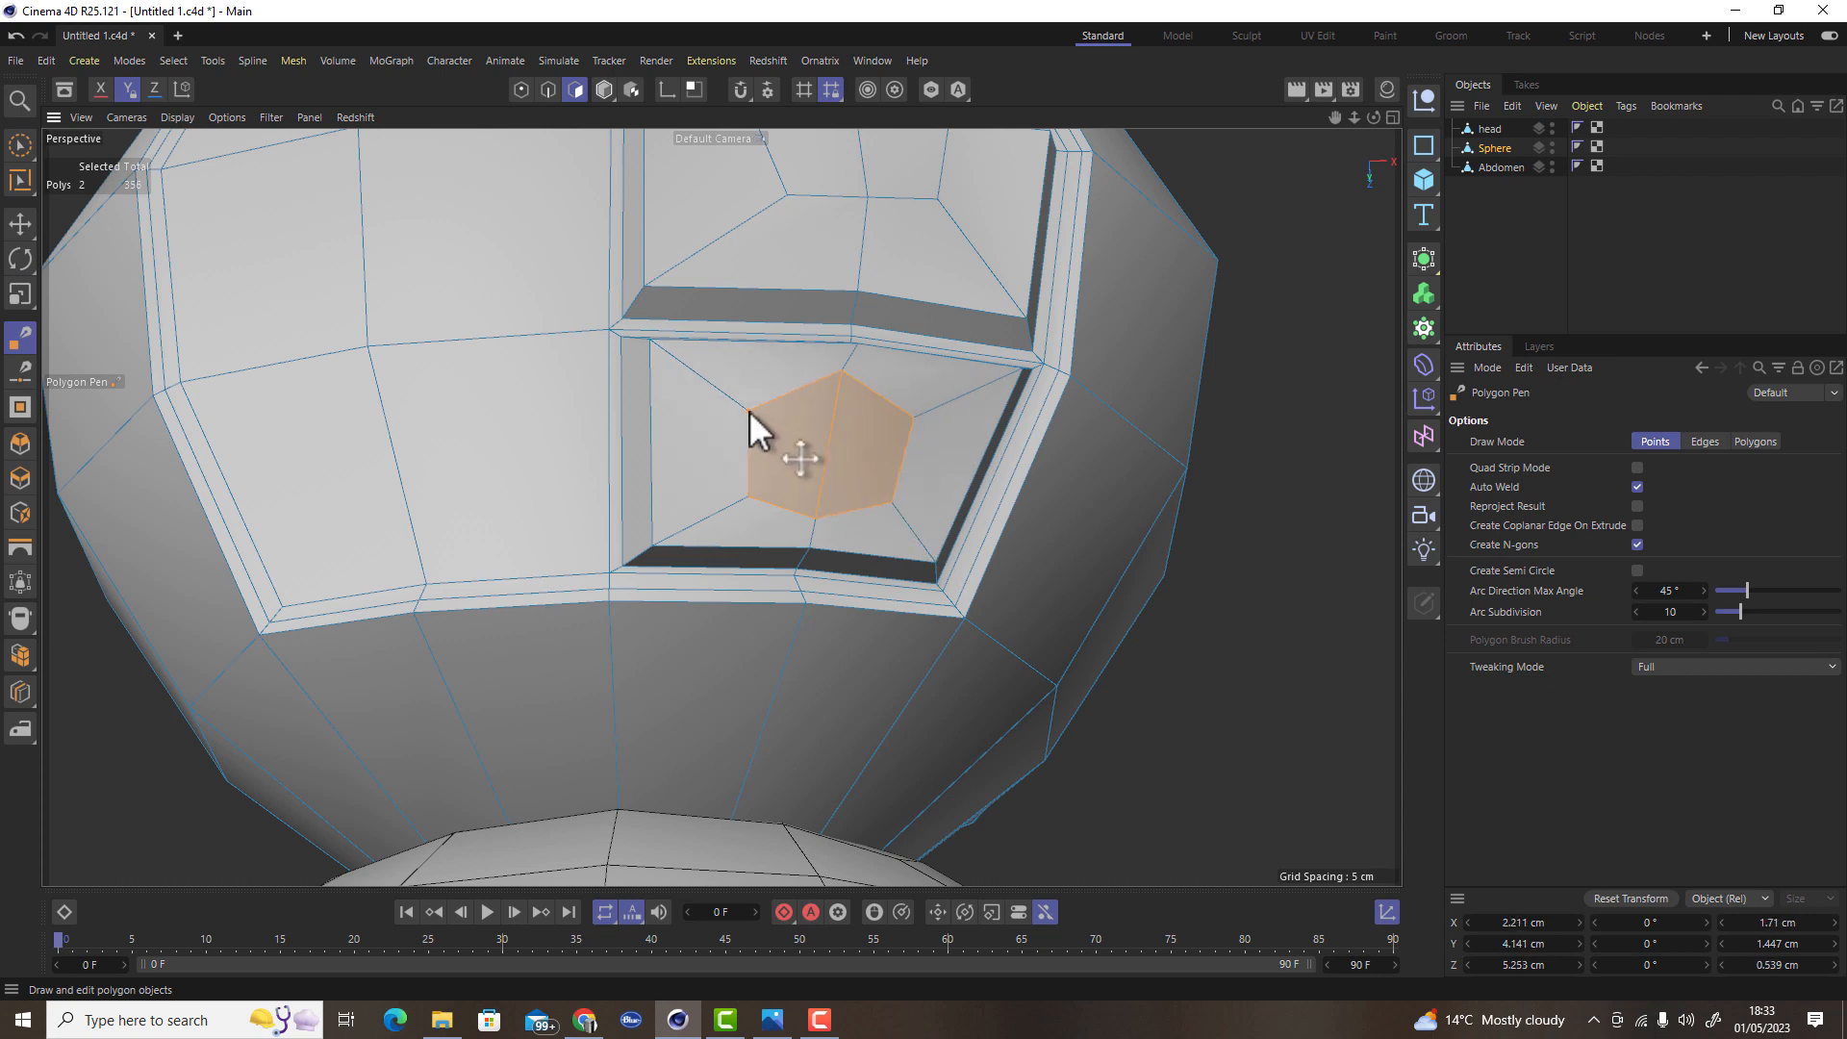
Enlarge and flatten the abdomen-end hexagonal patch to about 2 by 1.69 cm and raise it outward about 0.2 cm
{"action": "scroll", "coordinate": [1154, 673], "scroll_direction": "down", "scroll_amount": 3}
{"action": "key", "text": "t"}
{"action": "left_click_drag", "start_coordinate": [1311, 672], "coordinate": [953, 420], "text": "alt"}
{"action": "scroll", "coordinate": [952, 420], "scroll_direction": "up", "scroll_amount": 4}
{"action": "left_click_drag", "start_coordinate": [952, 420], "coordinate": [1138, 569], "text": "alt"}
{"action": "scroll", "coordinate": [1138, 569], "scroll_direction": "down", "scroll_amount": 6}
{"action": "scroll", "coordinate": [1145, 500], "scroll_direction": "up", "scroll_amount": 4}
{"action": "left_click_drag", "start_coordinate": [973, 276], "coordinate": [976, 380]}
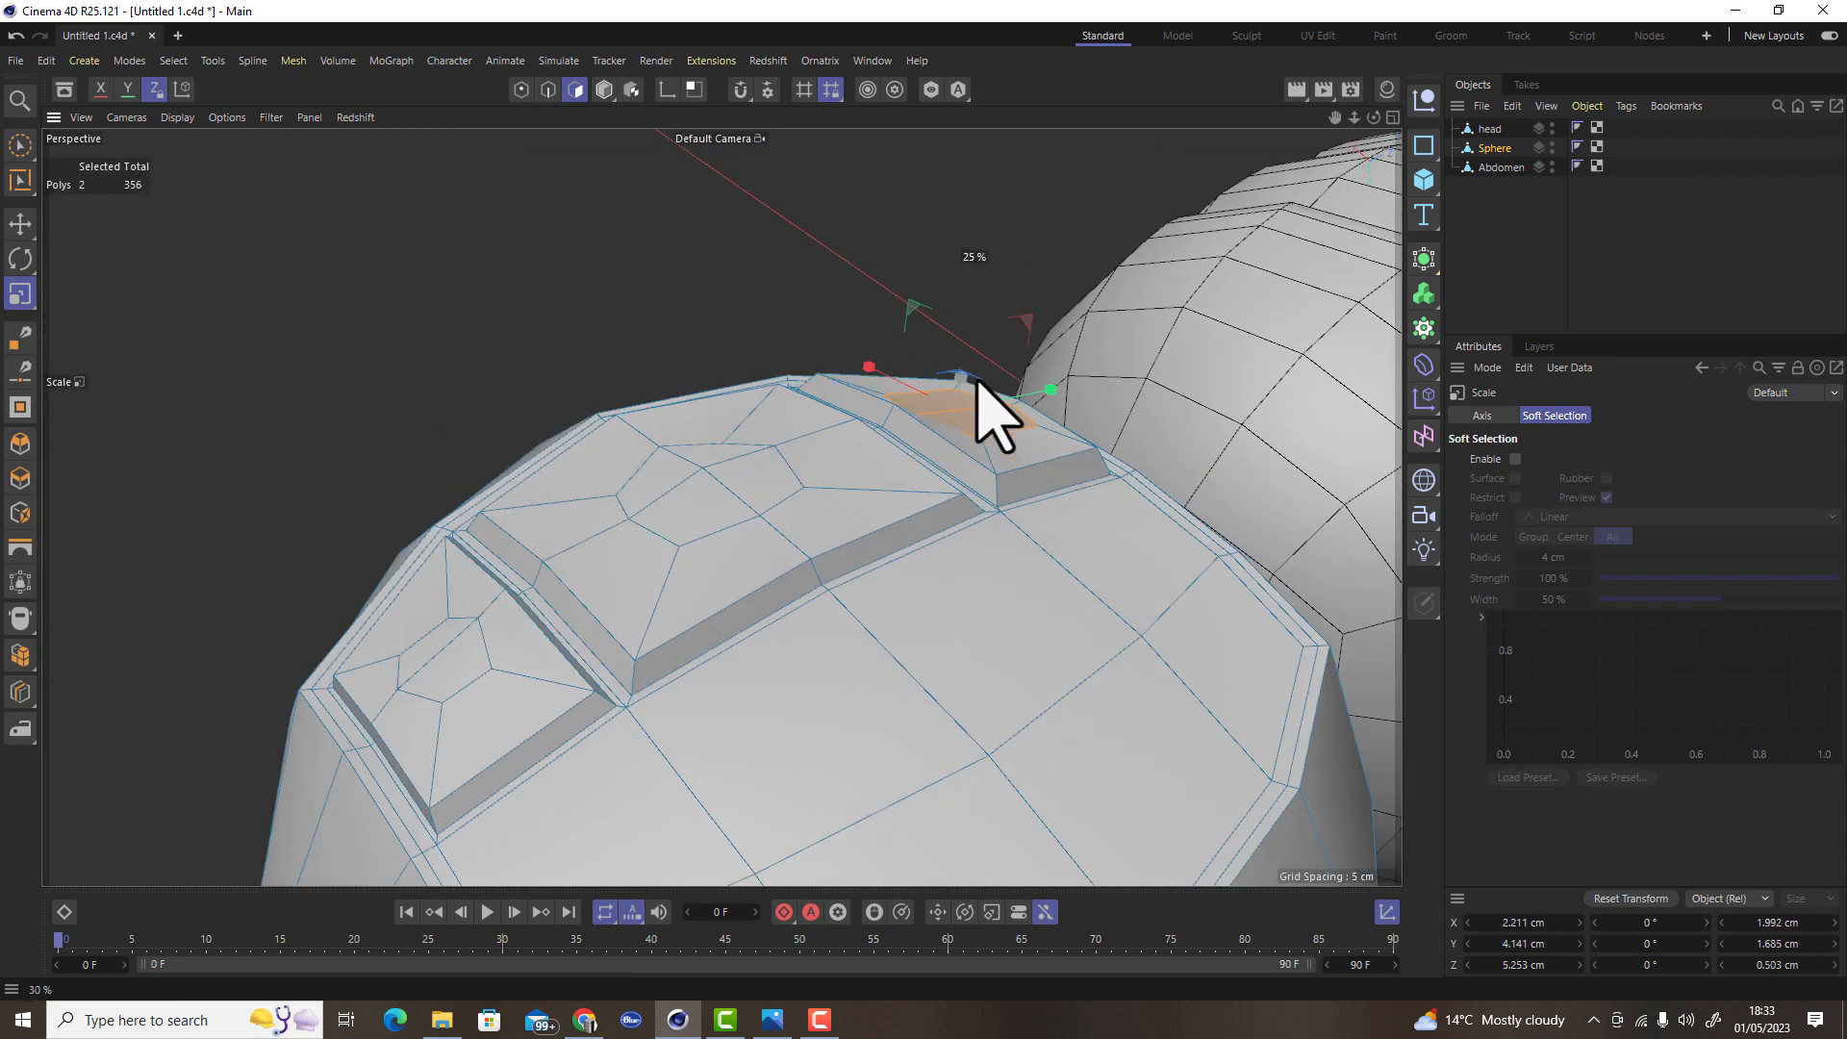
{"action": "left_click_drag", "start_coordinate": [914, 703], "coordinate": [791, 654], "text": "alt"}
{"action": "key", "text": "e"}
{"action": "left_click_drag", "start_coordinate": [1085, 349], "coordinate": [1071, 329]}
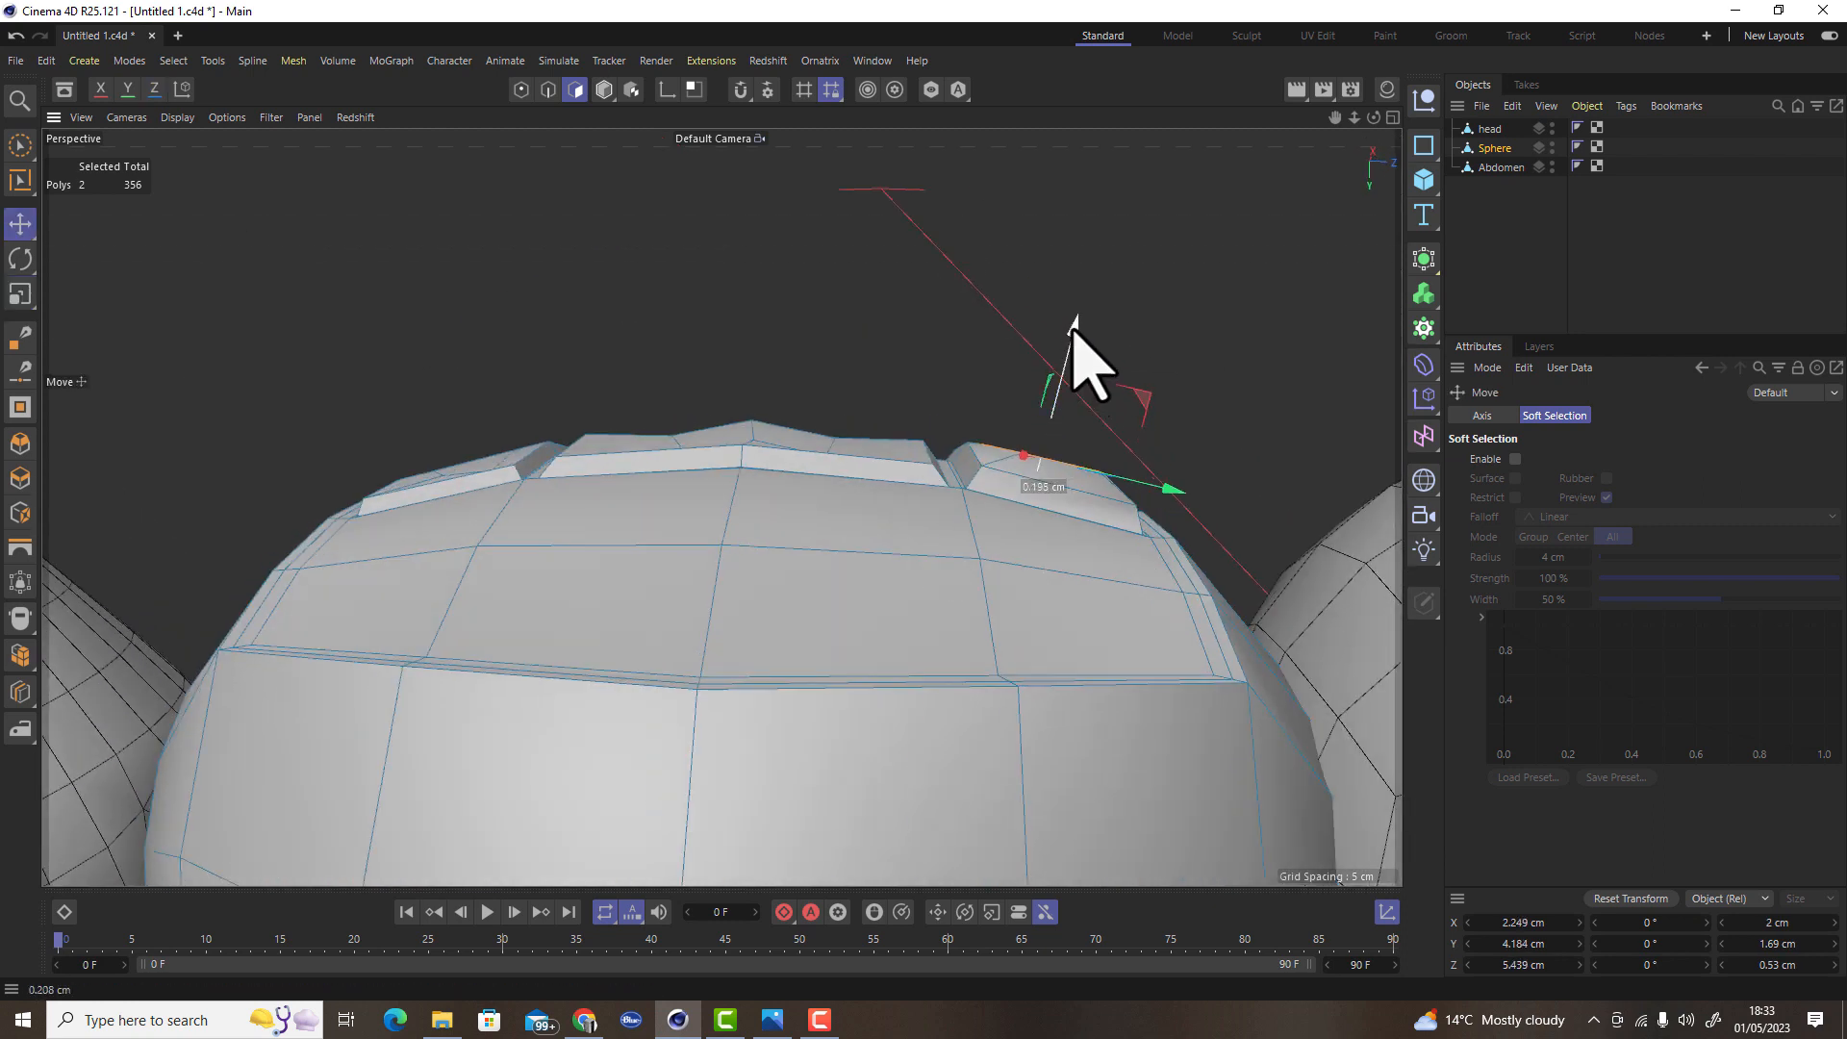
Select the middle panel's four central patch polygons and flatten them with Scale along their normal axis
{"action": "left_click_drag", "start_coordinate": [716, 235], "coordinate": [741, 362], "text": "alt"}
{"action": "left_click", "coordinate": [741, 362]}
{"action": "left_click", "coordinate": [745, 332], "text": "shift"}
{"action": "left_click", "coordinate": [683, 337], "text": "shift"}
{"action": "left_click", "coordinate": [688, 380], "text": "shift"}
{"action": "key", "text": "t"}
{"action": "left_click_drag", "start_coordinate": [717, 248], "coordinate": [765, 539]}
{"action": "key", "text": "e"}
Select the head-end panel's two patch polygons and flatten them with Scale along their normal axis
{"action": "left_click", "coordinate": [433, 454]}
{"action": "left_click", "coordinate": [429, 430], "text": "shift"}
{"action": "key", "text": "t"}
{"action": "left_click_drag", "start_coordinate": [375, 328], "coordinate": [441, 449]}
{"action": "key", "text": "e"}
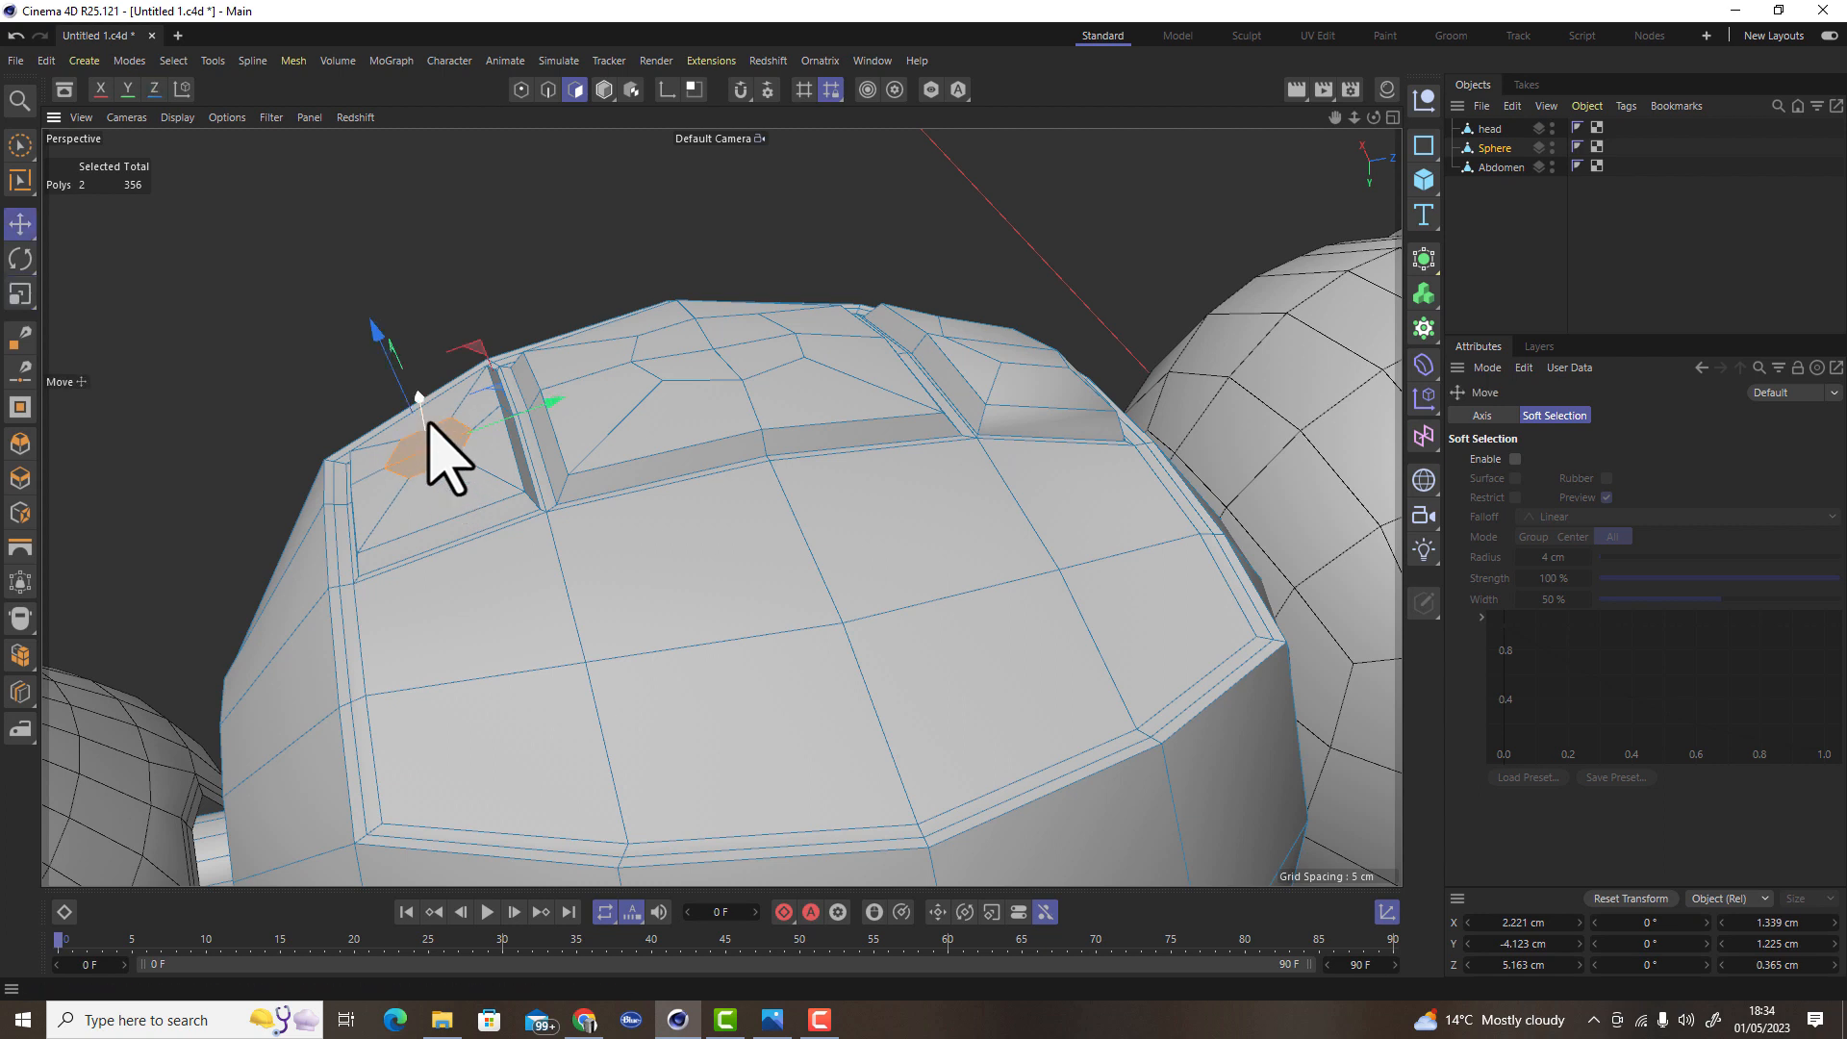
Inset the head-end patch twice to about 1.12 by 1.02 cm and extrude it inward as a socket
{"action": "left_click_drag", "start_coordinate": [606, 464], "coordinate": [1064, 544], "text": "alt"}
{"action": "scroll", "coordinate": [1002, 639], "scroll_direction": "up", "scroll_amount": 5}
{"action": "key", "text": "t"}
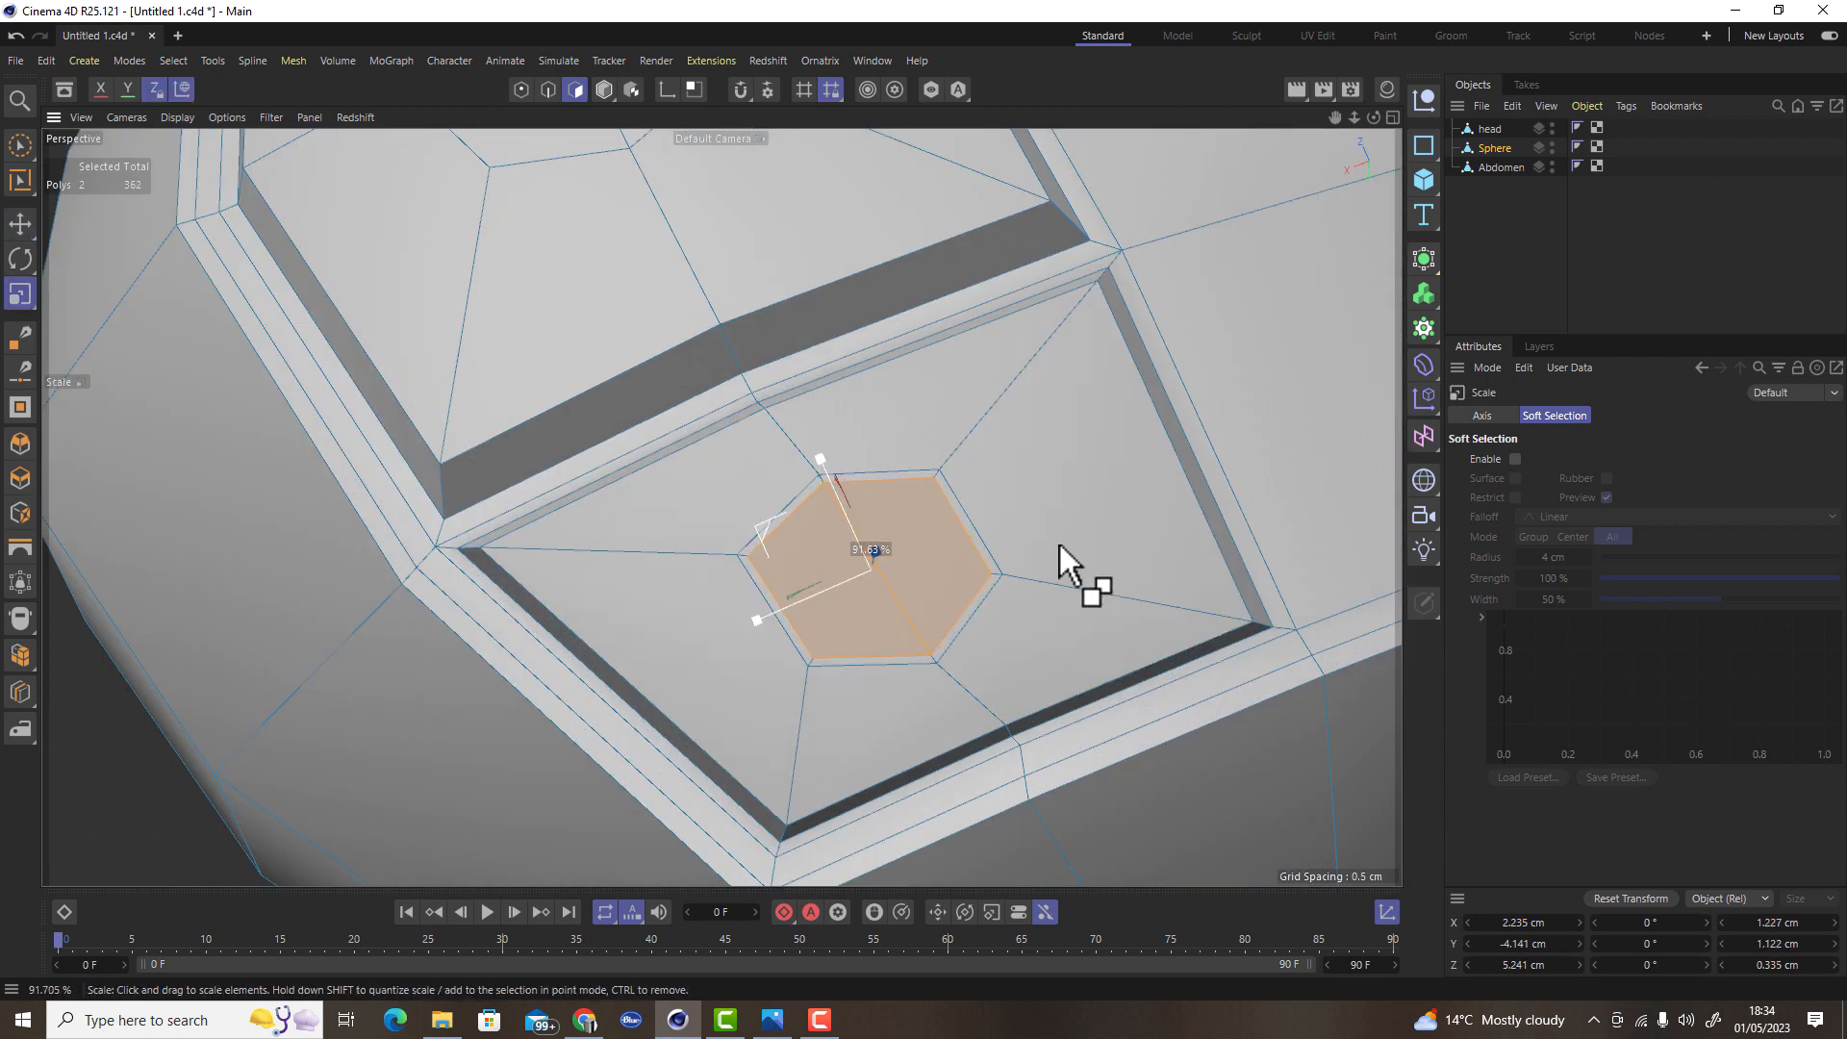
{"action": "key", "text": "r"}
{"action": "key", "text": "e"}
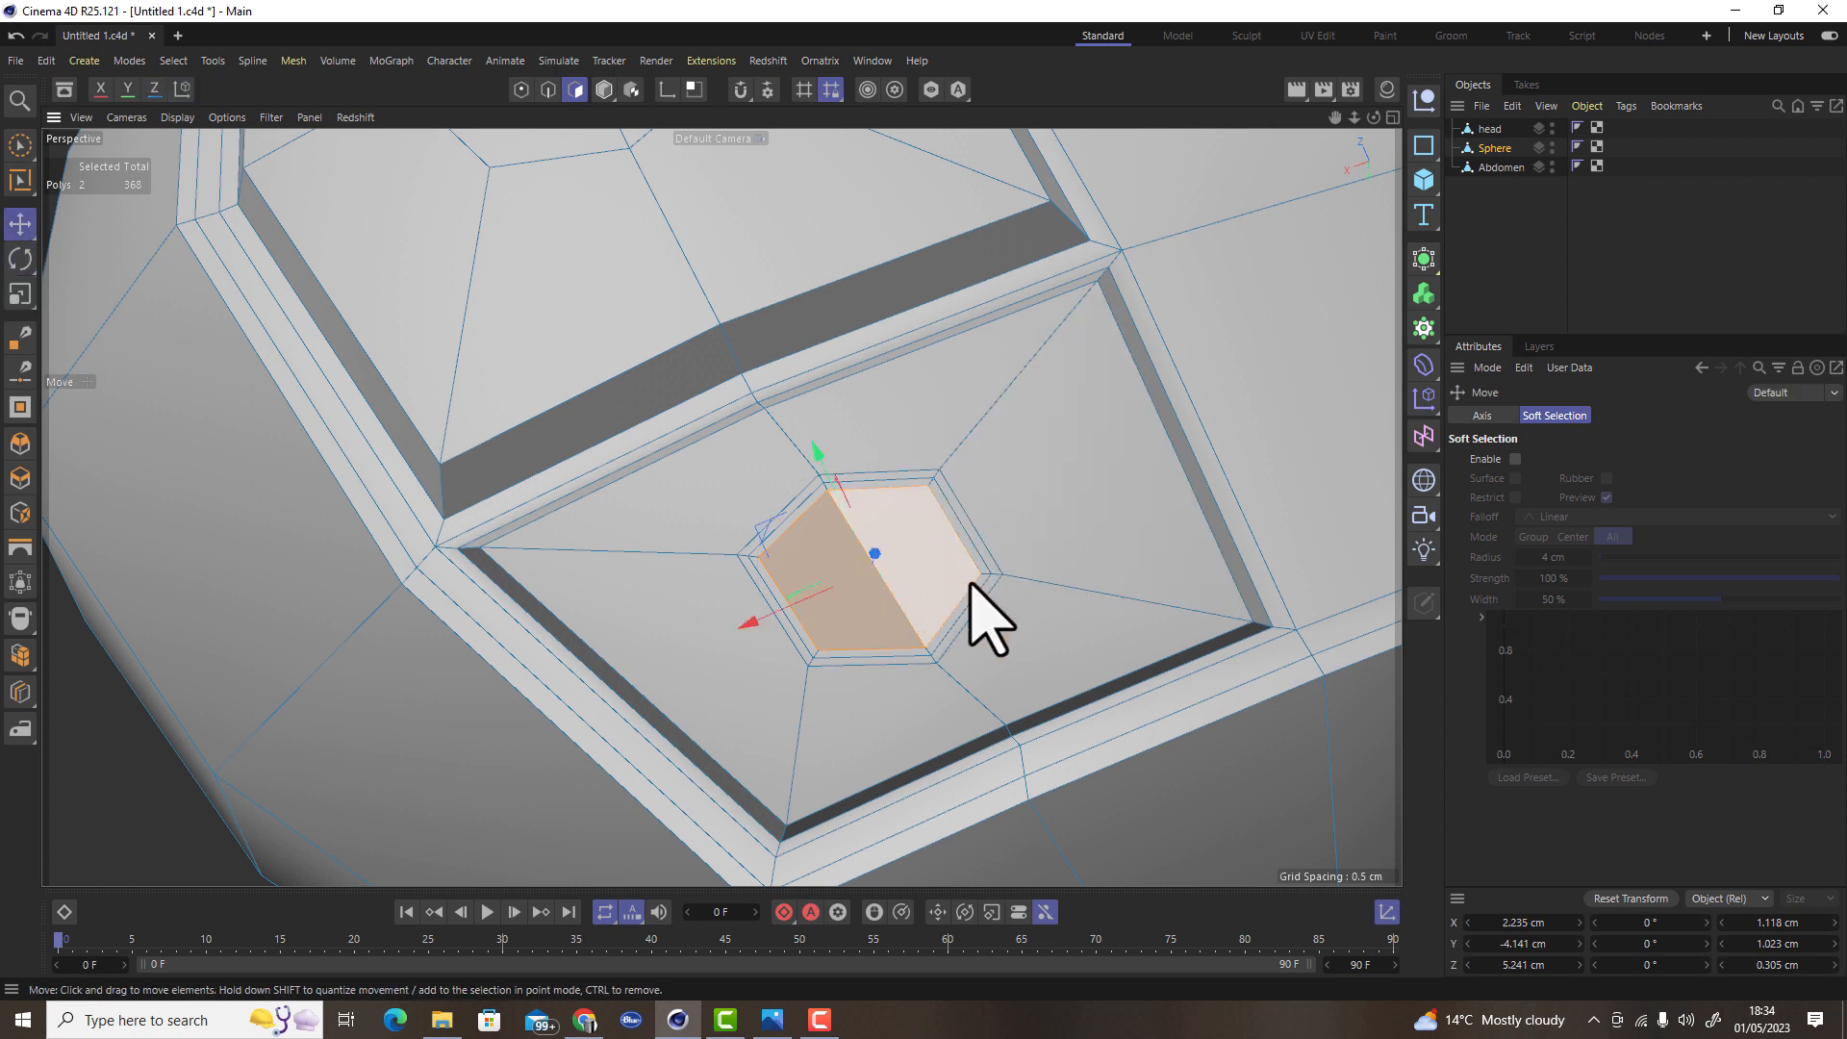
{"action": "left_click_drag", "start_coordinate": [1023, 606], "coordinate": [1059, 734], "text": "alt"}
{"action": "left_click_drag", "start_coordinate": [873, 494], "coordinate": [876, 512], "text": "ctrl"}
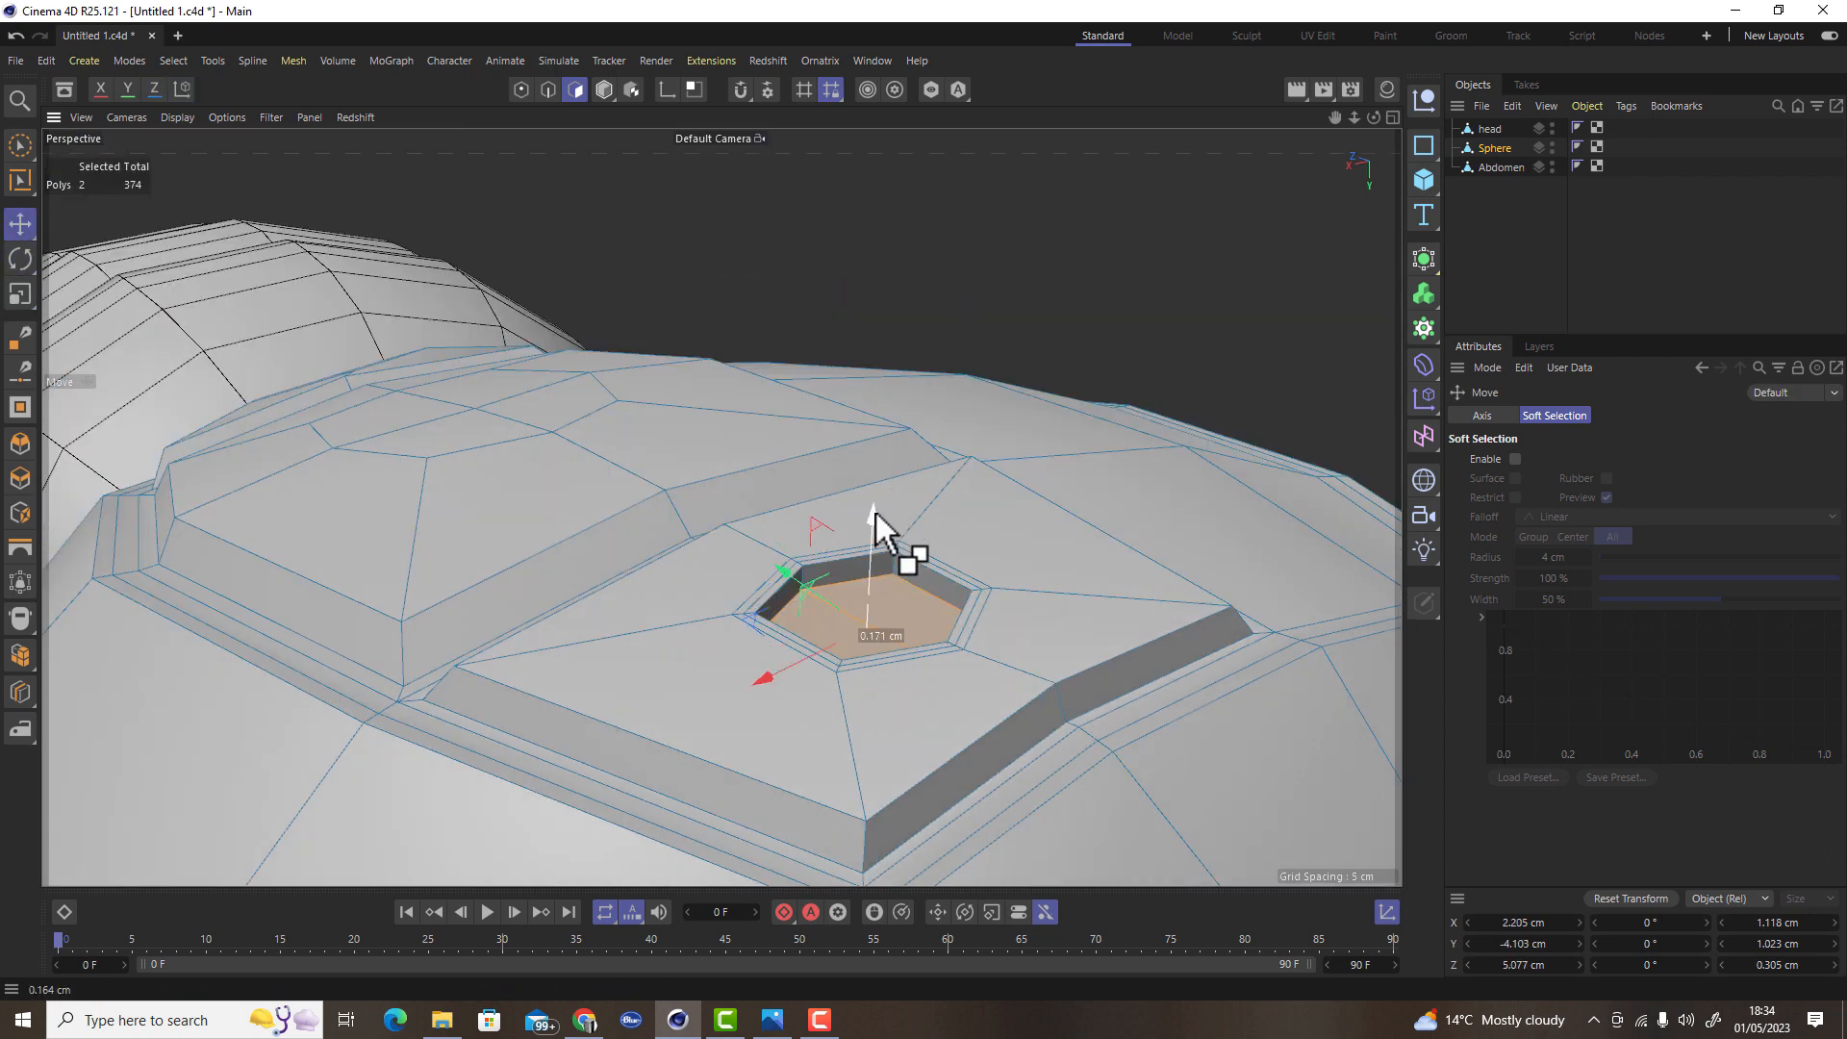
Select the middle panel's four central patch polygons, inset them twice and extrude them inward as a socket
{"action": "left_click", "coordinate": [529, 397]}
{"action": "left_click", "coordinate": [463, 390], "text": "shift"}
{"action": "left_click", "coordinate": [379, 408], "text": "shift"}
{"action": "left_click", "coordinate": [441, 439], "text": "shift"}
{"action": "mouse_move", "coordinate": [672, 399]}
{"action": "left_mouse_down", "text": "alt"}
{"action": "mouse_move", "coordinate": [676, 366]}
{"action": "mouse_move", "coordinate": [695, 390]}
{"action": "mouse_move", "coordinate": [679, 395]}
{"action": "left_mouse_up", "text": "alt"}
{"action": "key", "text": "t"}
{"action": "key", "text": "e"}
{"action": "left_click_drag", "start_coordinate": [439, 300], "coordinate": [466, 333]}
Select the head-end socket's two floor polygons and move them deeper, to about 4.91 cm in Z
{"action": "left_click", "coordinate": [866, 688]}
{"action": "left_click", "coordinate": [856, 716], "text": "shift"}
{"action": "left_click_drag", "start_coordinate": [876, 625], "coordinate": [882, 642]}
Move the abdomen-end patch's outer corner vertex inward with the Polygon Pen, making the hexagon about 1.88 by 1.69 cm
{"action": "left_click_drag", "start_coordinate": [416, 520], "coordinate": [491, 486], "text": "alt"}
{"action": "middle_click_drag", "start_coordinate": [491, 486], "coordinate": [1074, 566], "text": "alt"}
{"action": "left_click_drag", "start_coordinate": [1074, 566], "coordinate": [1064, 516], "text": "alt"}
{"action": "middle_click_drag", "start_coordinate": [1064, 516], "coordinate": [1046, 402], "text": "alt"}
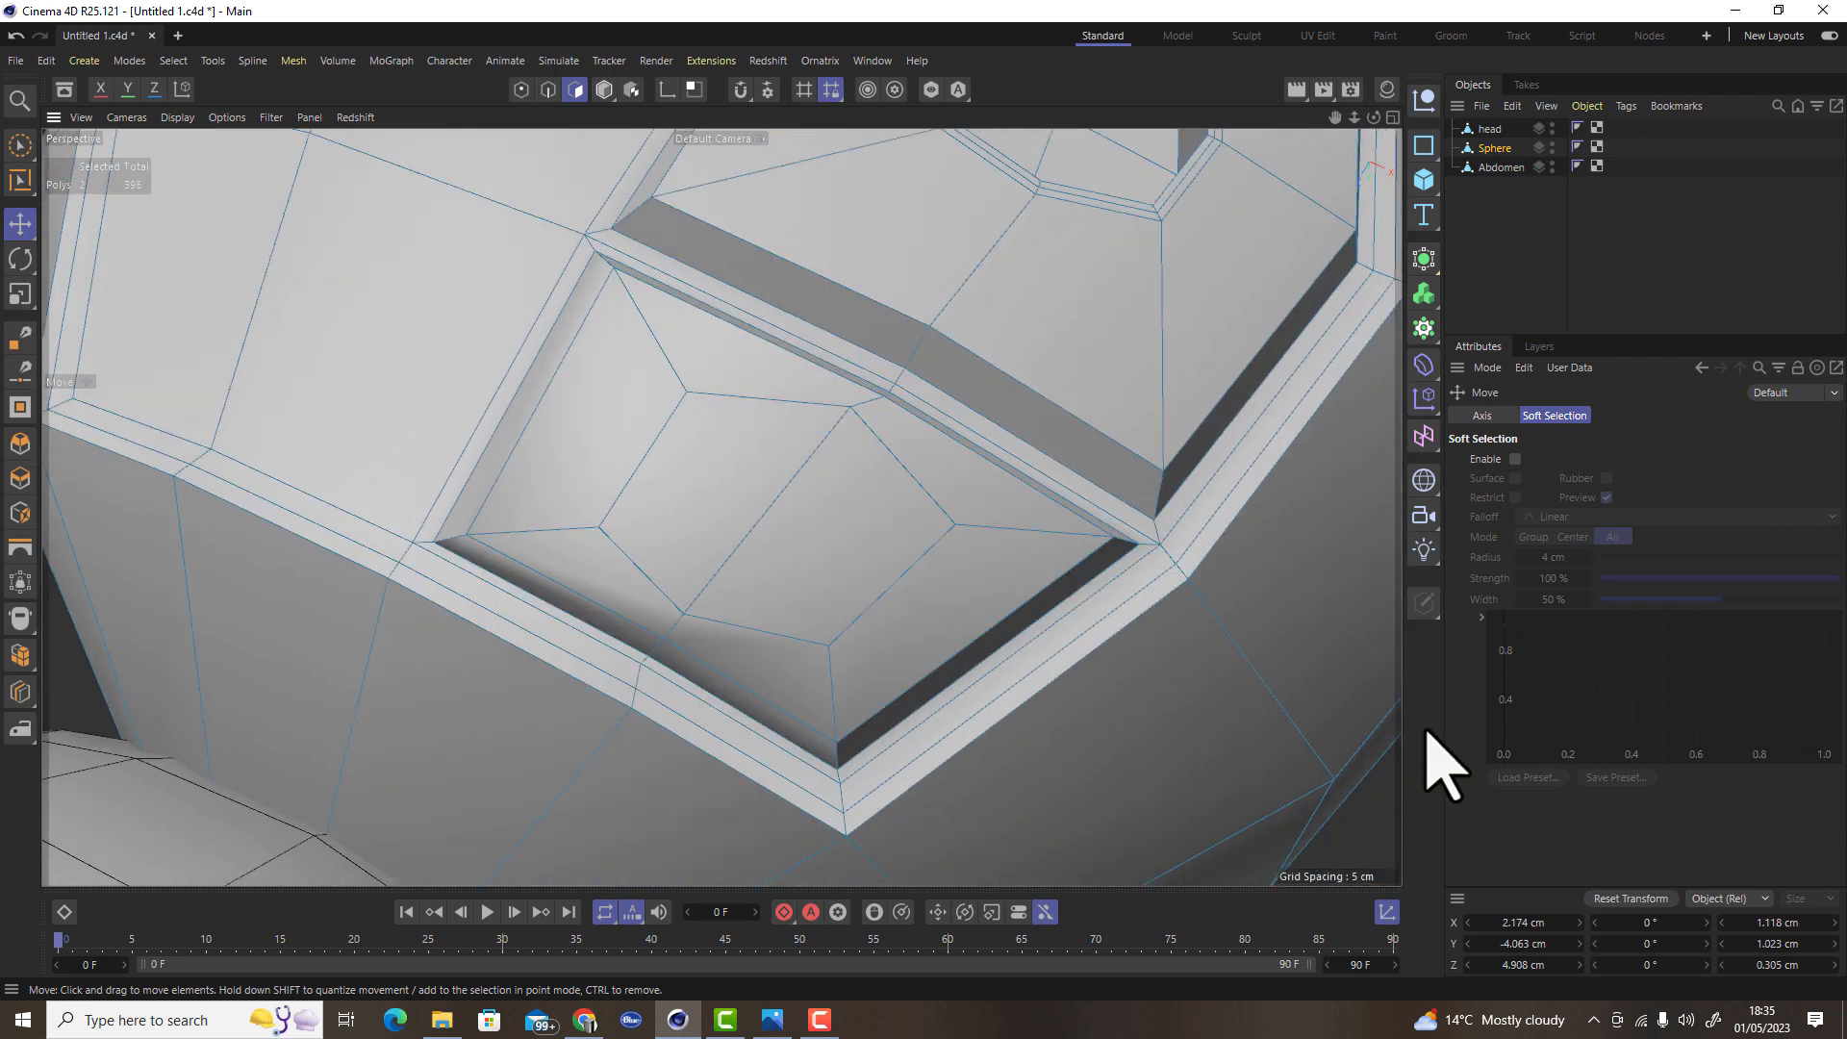
{"action": "left_click", "coordinate": [21, 339]}
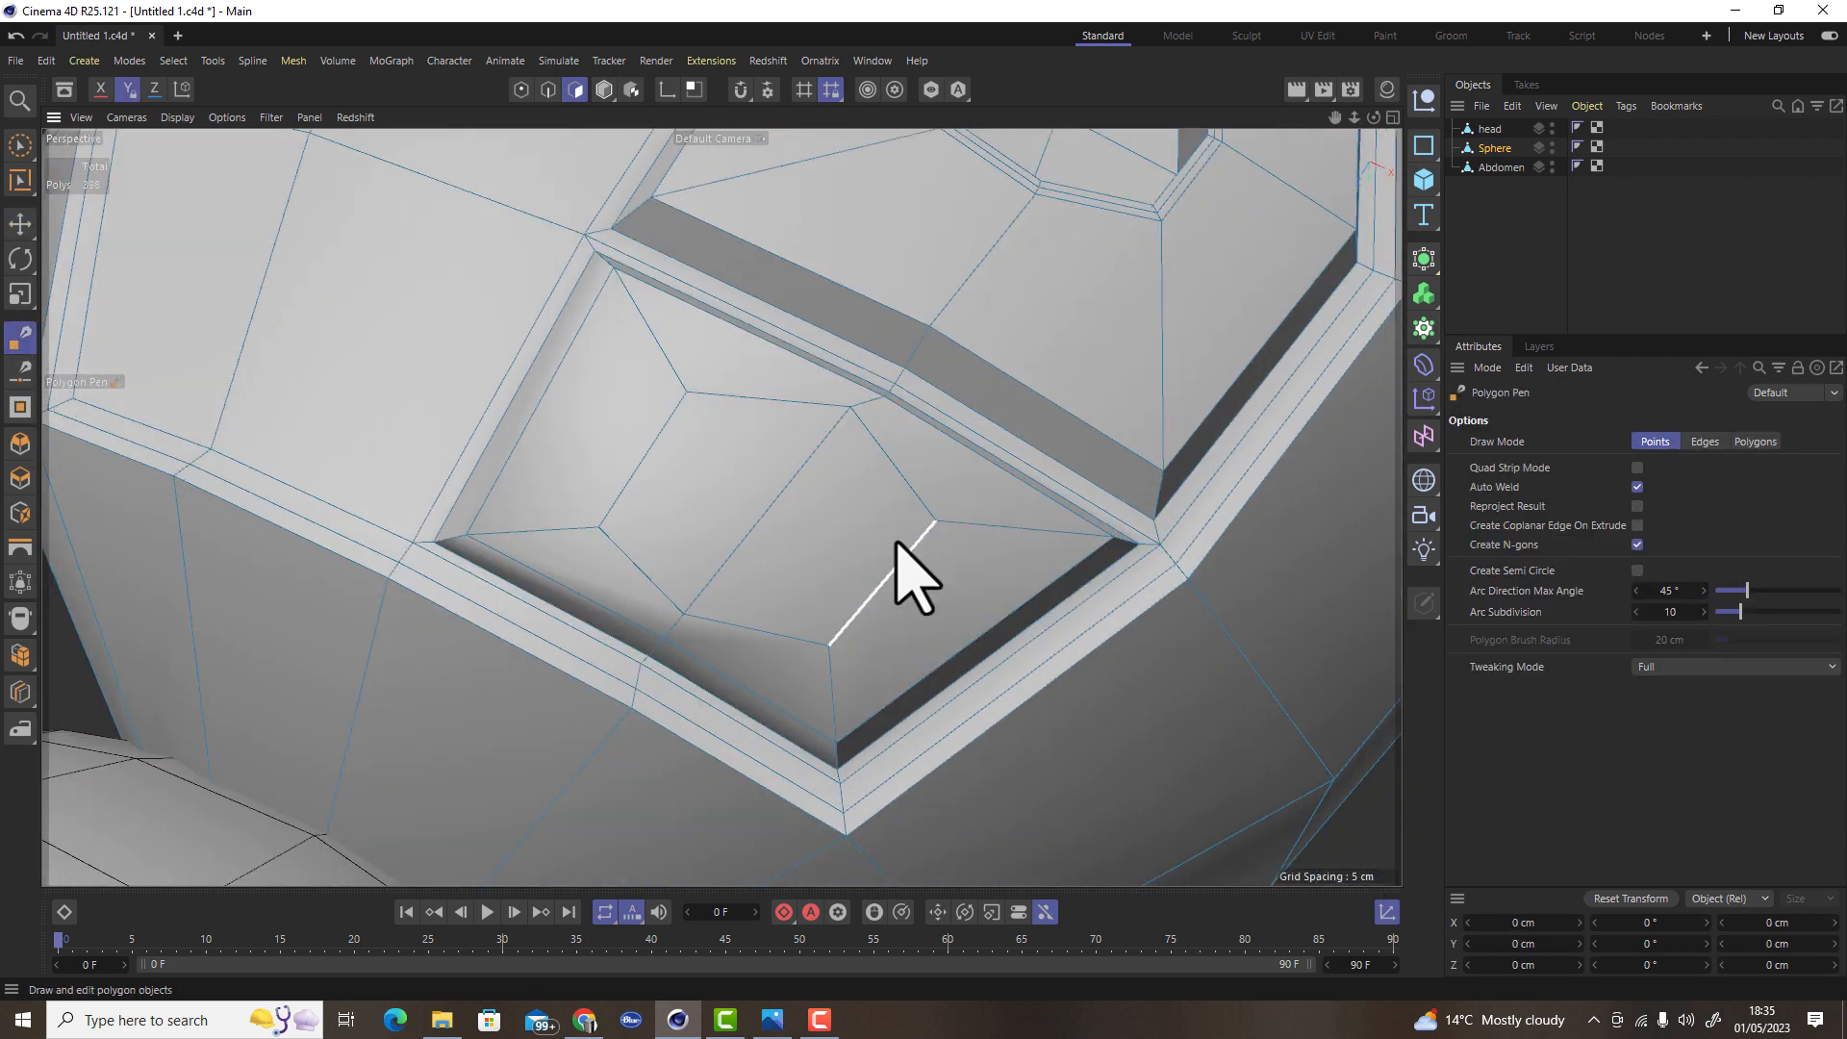
{"action": "left_click_drag", "start_coordinate": [882, 528], "coordinate": [958, 594], "text": "alt"}
{"action": "left_click", "coordinate": [694, 560]}
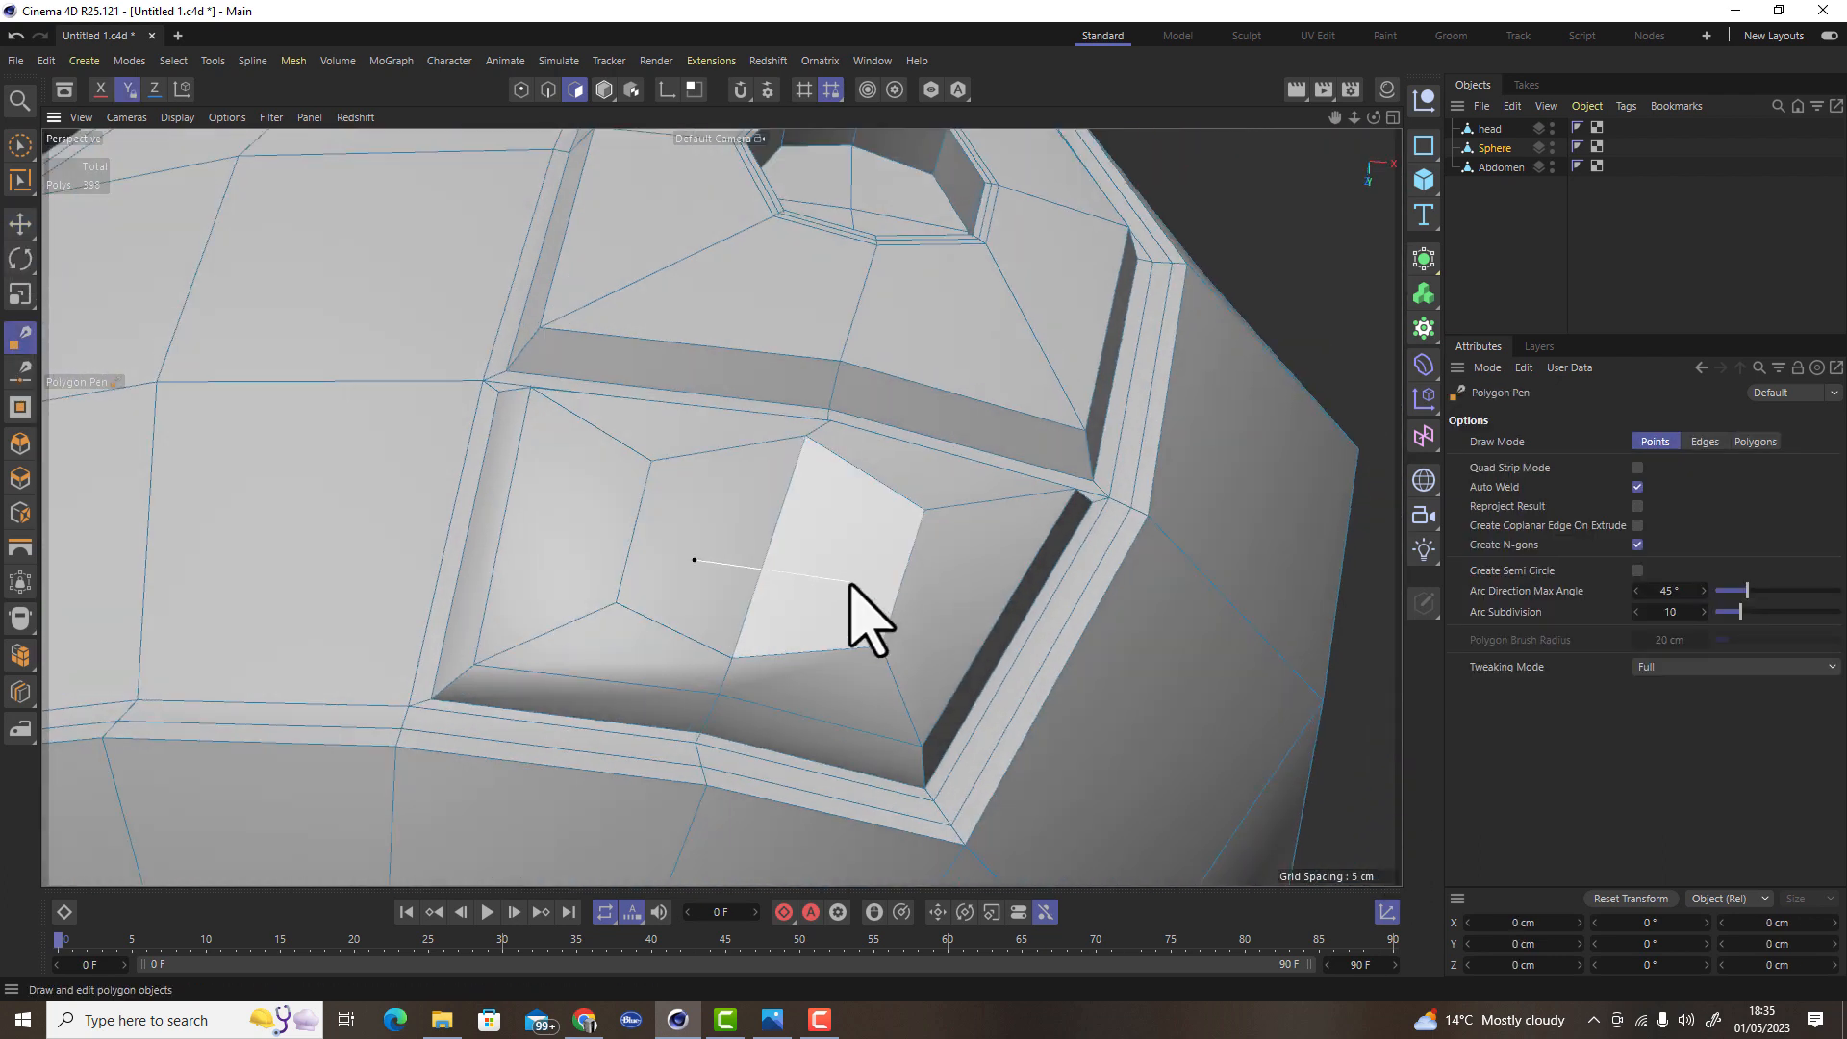
Select the abdomen-end patch's two polygons, inset them twice to about 1.69 by 1.52 cm and extrude them inward as a socket
{"action": "left_click", "coordinate": [20, 224]}
{"action": "left_click", "coordinate": [599, 565]}
{"action": "left_click", "coordinate": [845, 640], "text": "shift"}
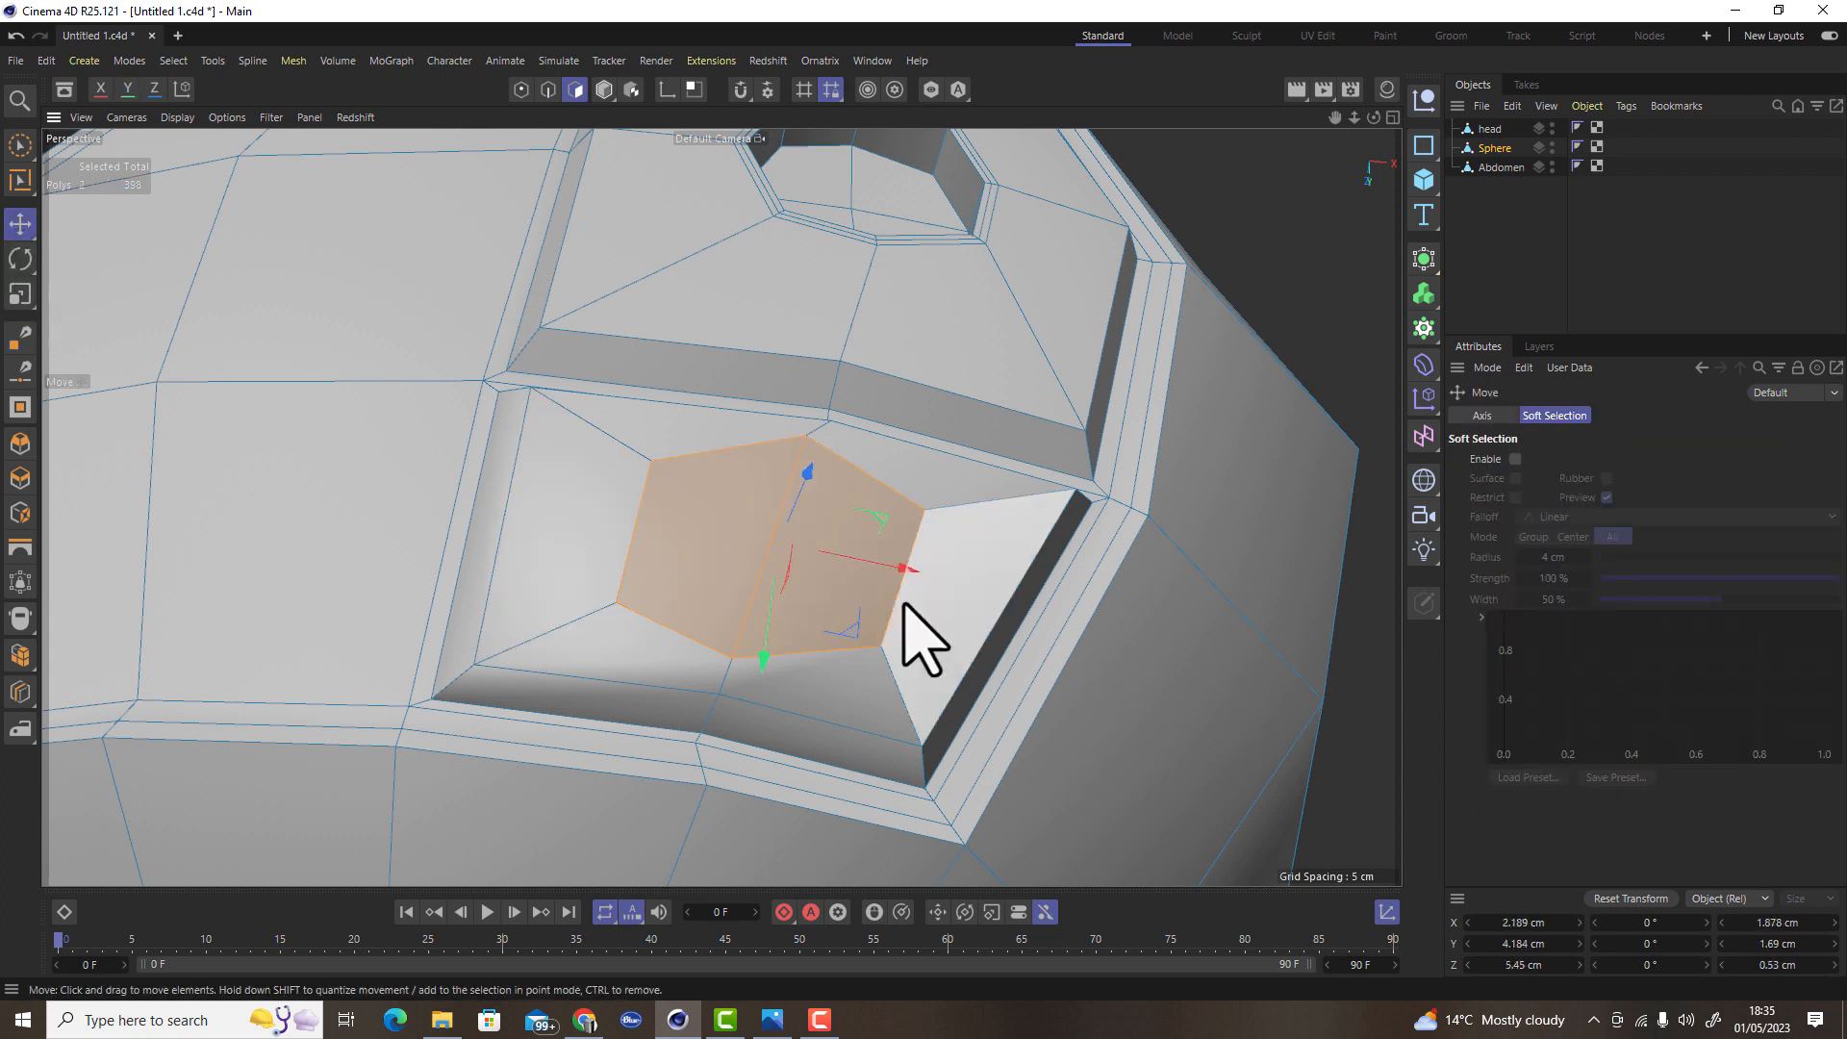
{"action": "key", "text": "t"}
{"action": "left_click_drag", "start_coordinate": [926, 622], "coordinate": [879, 709], "text": "ctrl"}
{"action": "key", "text": "e"}
{"action": "left_click_drag", "start_coordinate": [812, 453], "coordinate": [942, 446], "text": "ctrl"}
{"action": "scroll", "coordinate": [942, 446], "scroll_direction": "up", "scroll_amount": 5}
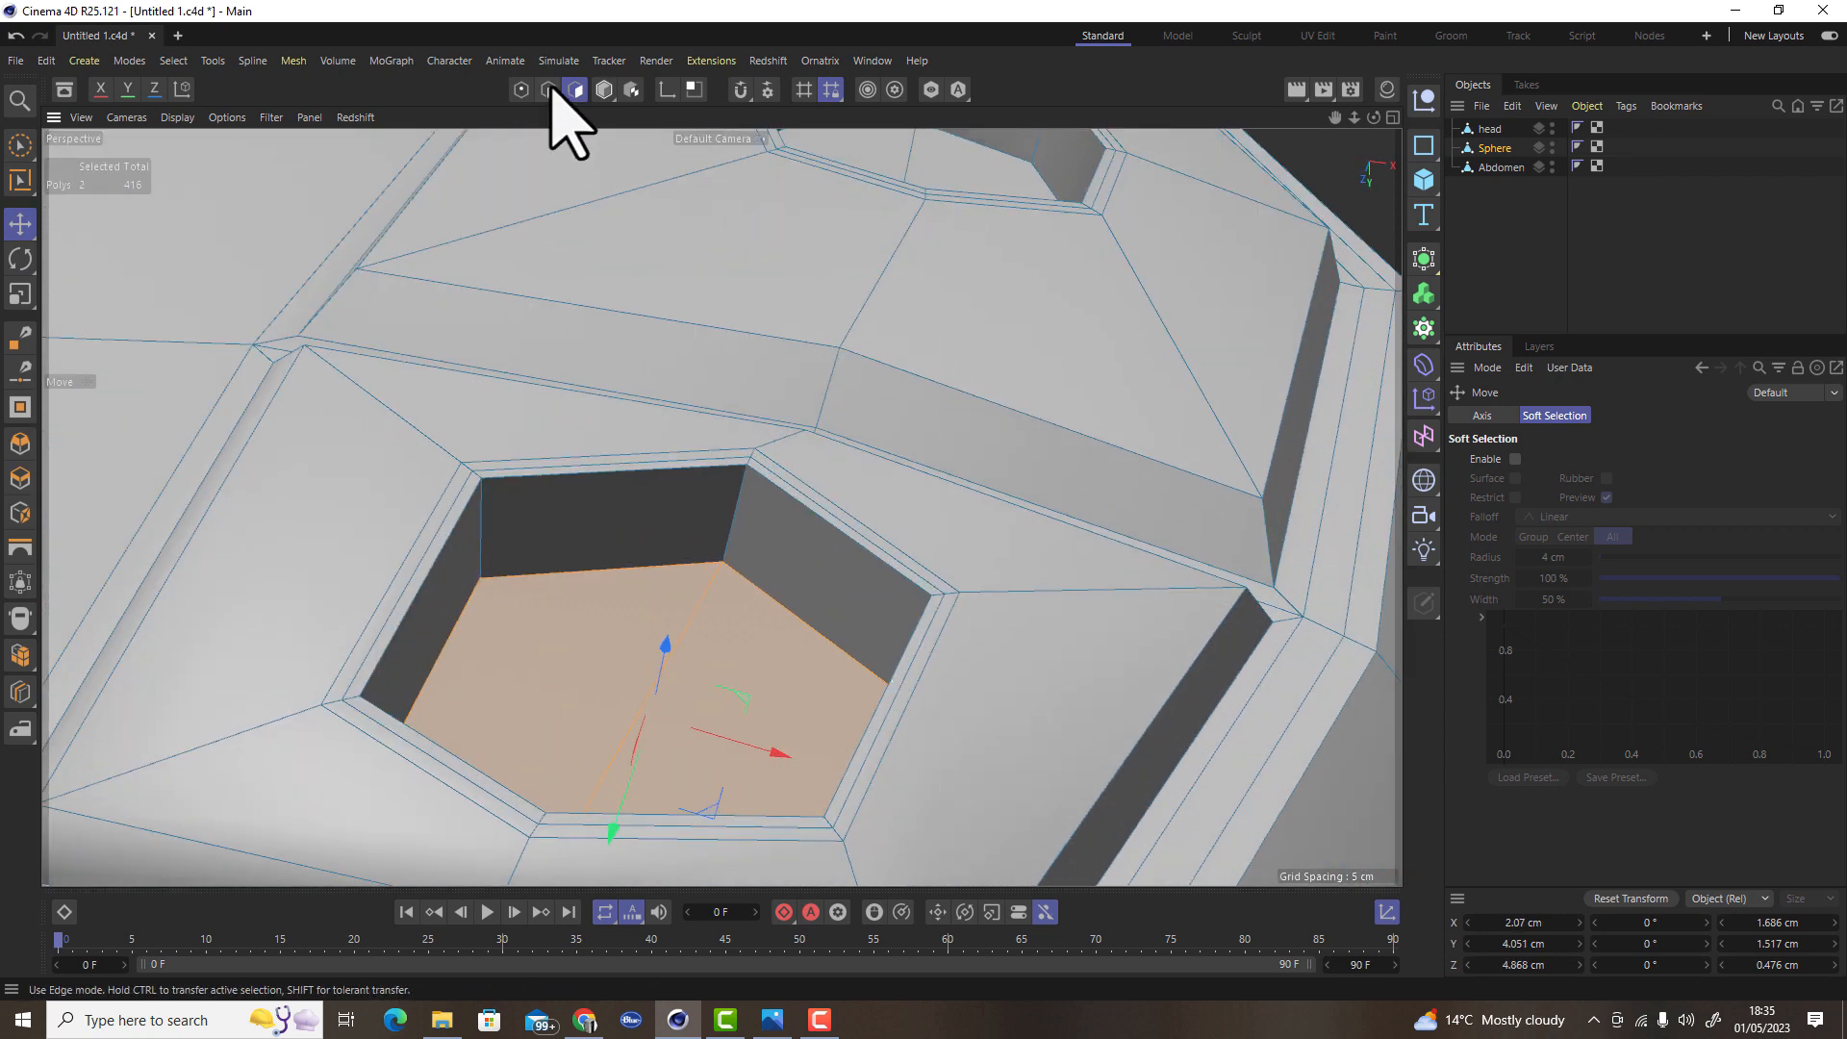
Select the middle edge loop on each of the three socket rims in turn and push it slightly inward as a groove
{"action": "left_click", "coordinate": [547, 90]}
{"action": "left_click_drag", "start_coordinate": [687, 547], "coordinate": [706, 570], "text": "ctrl"}
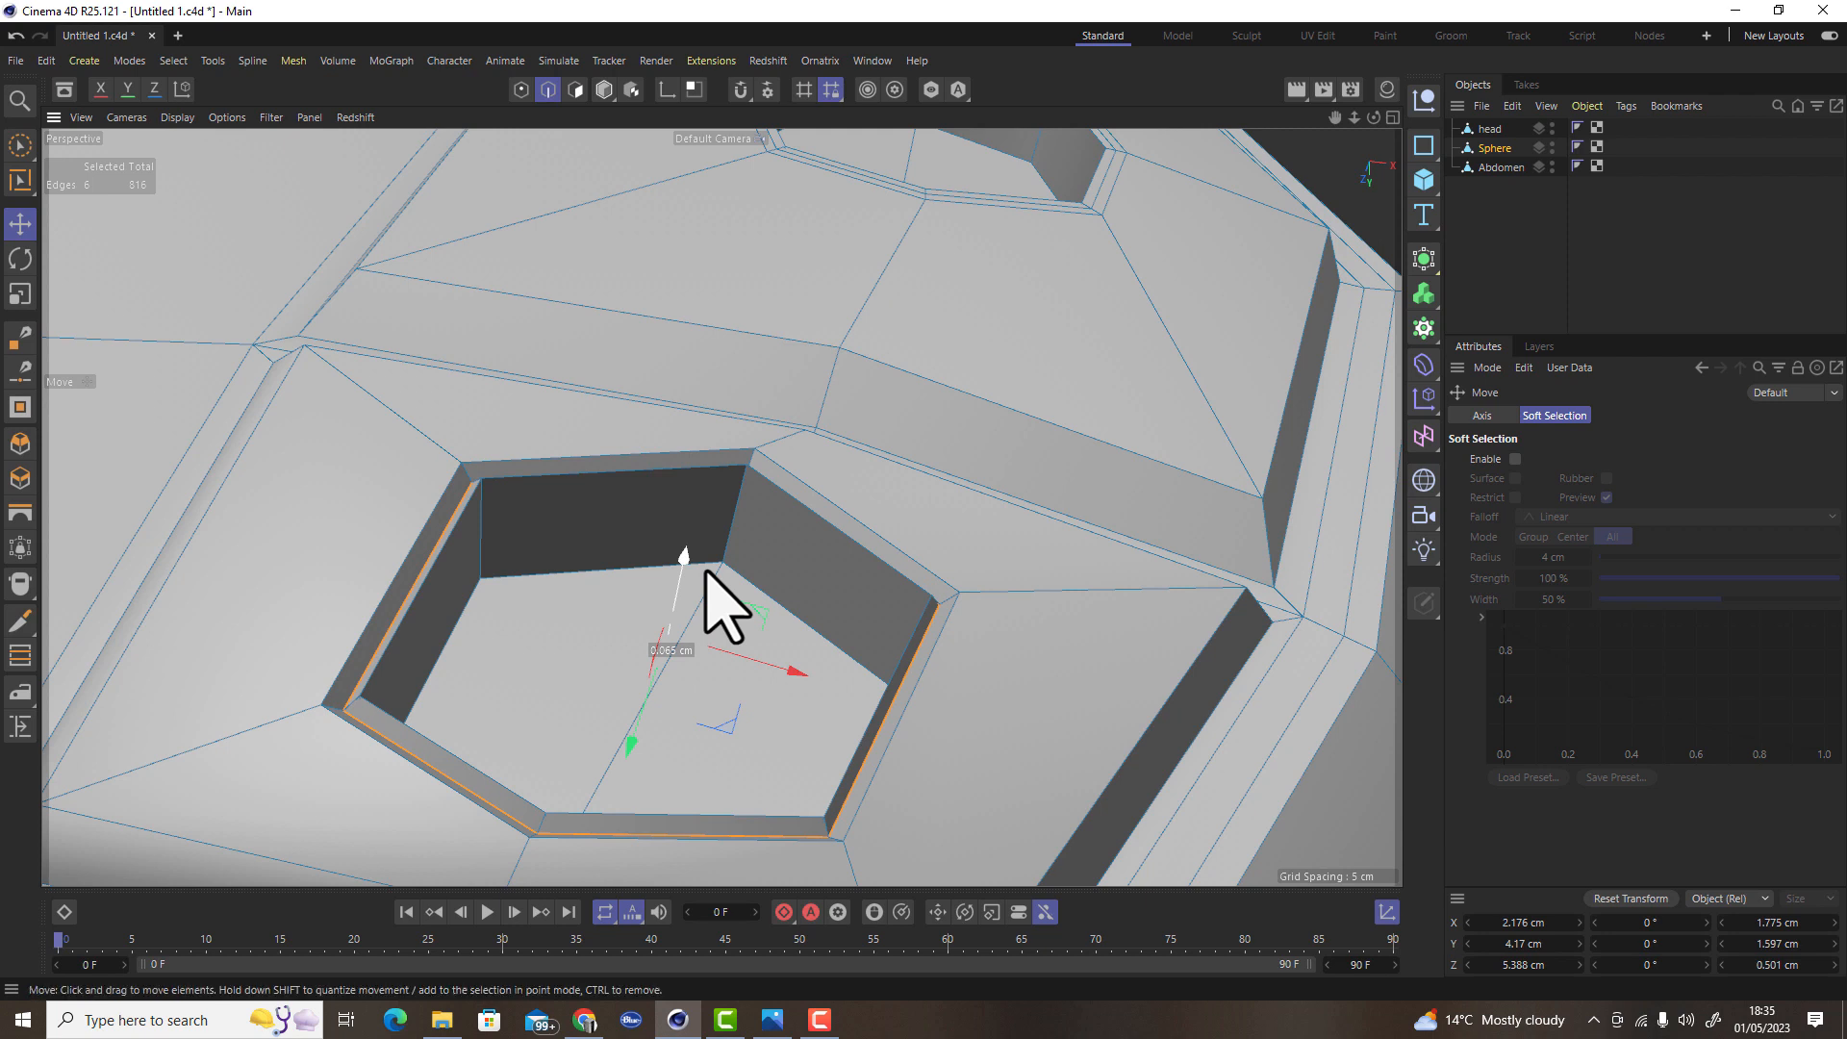
{"action": "middle_click_drag", "start_coordinate": [1040, 325], "coordinate": [962, 611], "text": "alt"}
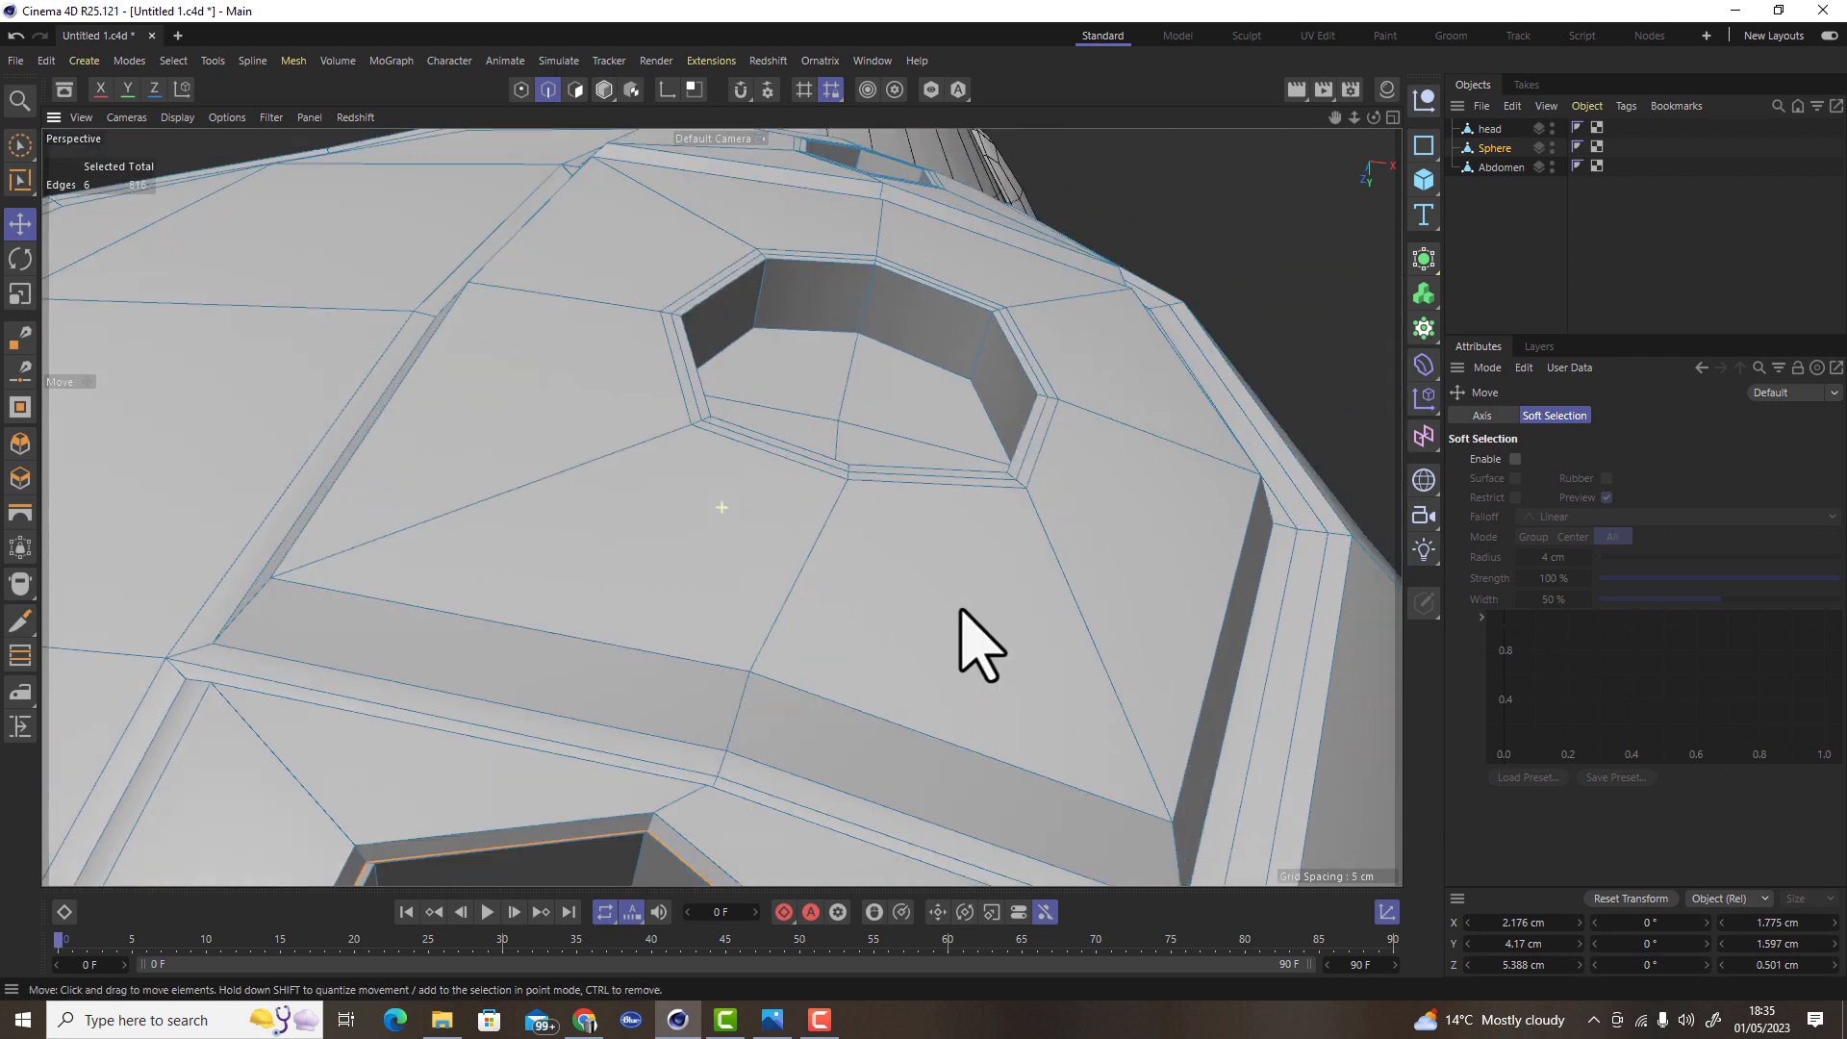
{"action": "double_click", "coordinate": [979, 486]}
{"action": "left_click_drag", "start_coordinate": [871, 249], "coordinate": [912, 262], "text": "ctrl"}
{"action": "middle_click_drag", "start_coordinate": [941, 260], "coordinate": [830, 830], "text": "alt"}
{"action": "right_click_drag", "start_coordinate": [849, 606], "coordinate": [941, 609], "text": "alt"}
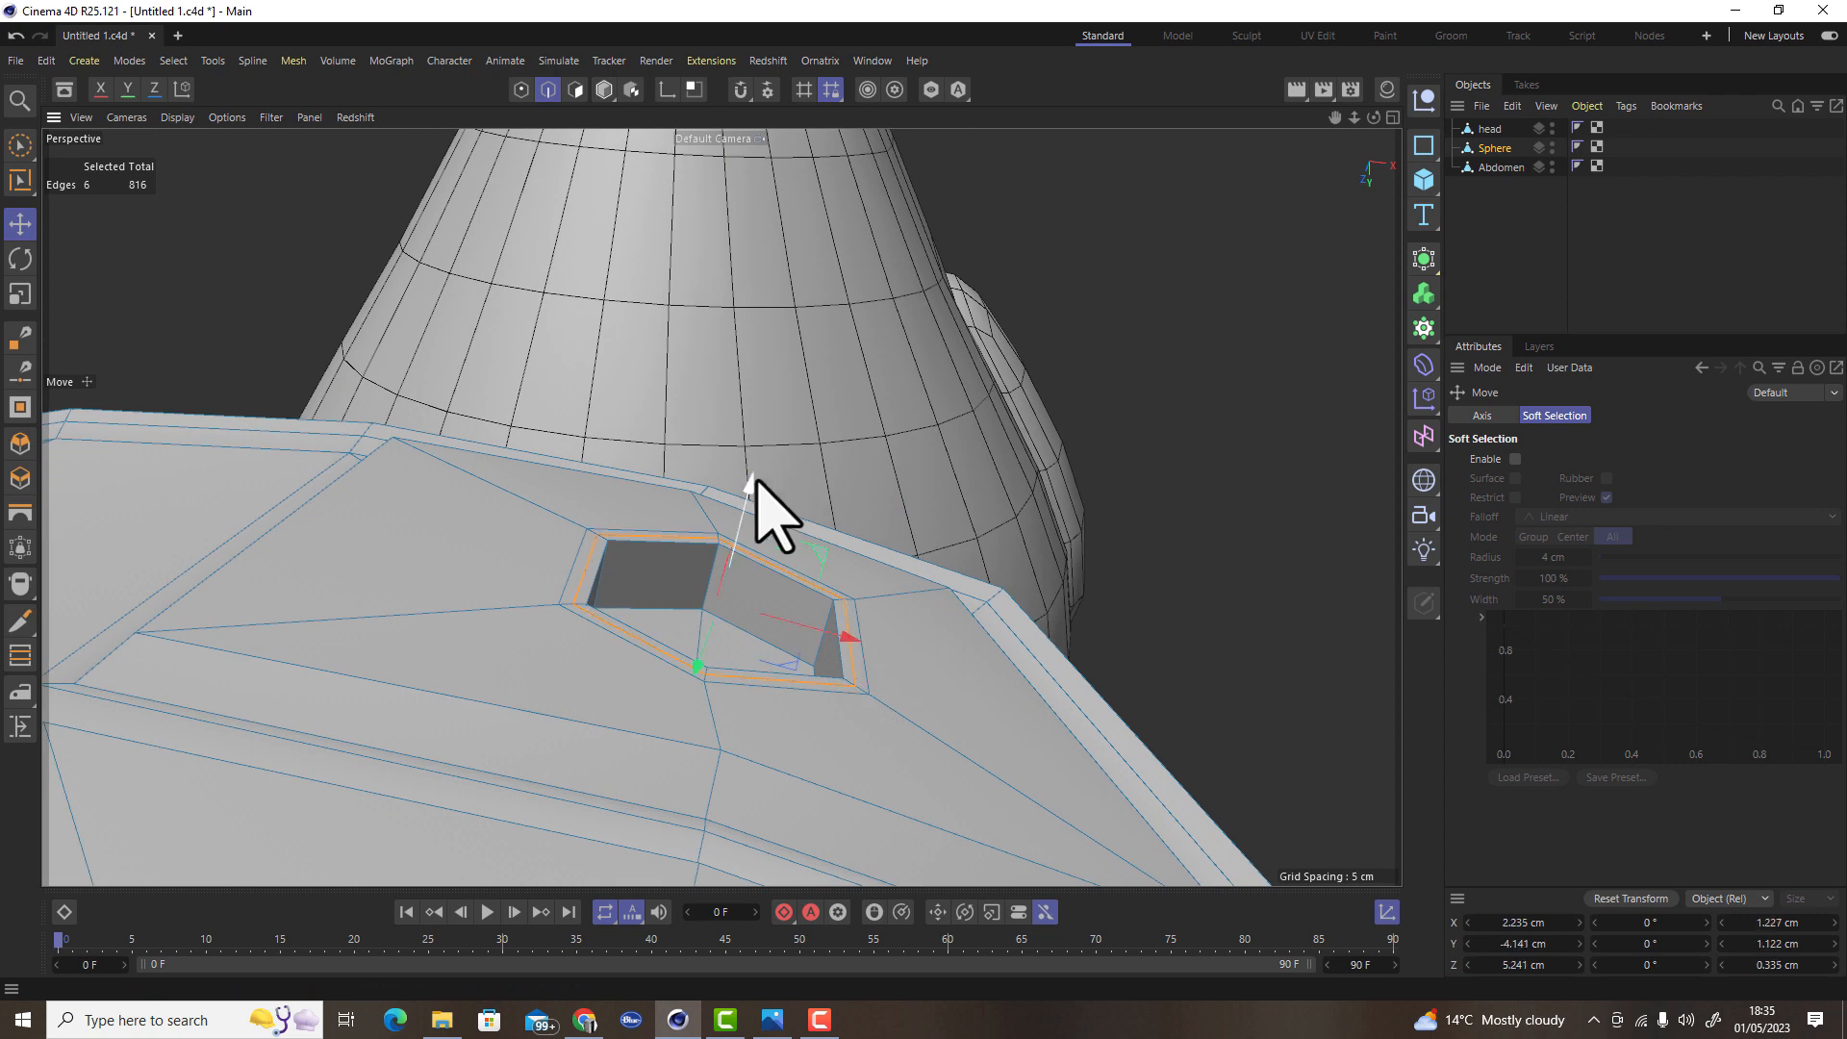
{"action": "left_click_drag", "start_coordinate": [751, 483], "coordinate": [744, 492], "text": "ctrl"}
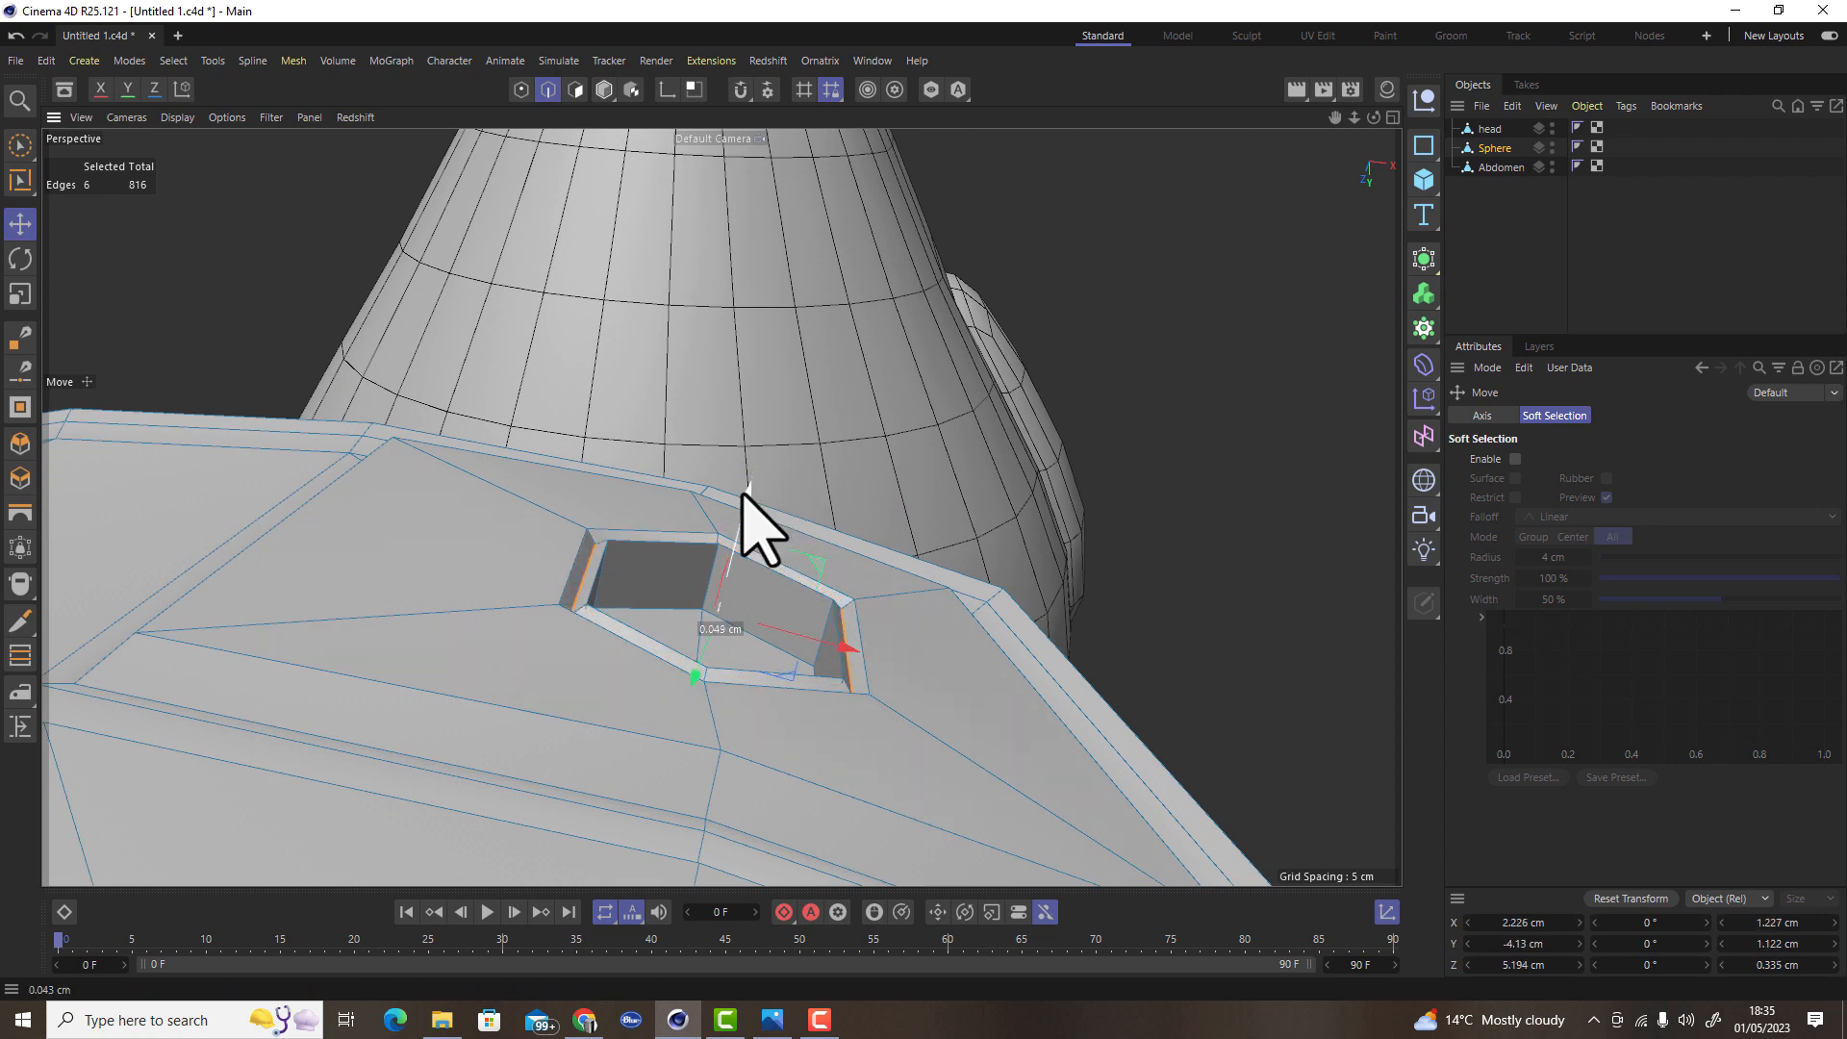
Isolate the middle body section and push the central edge loop of the underside plate's border inward about 0.22 cm
{"action": "right_click_drag", "start_coordinate": [847, 532], "coordinate": [687, 598], "text": "alt"}
{"action": "left_click_drag", "start_coordinate": [667, 631], "coordinate": [707, 571], "text": "alt"}
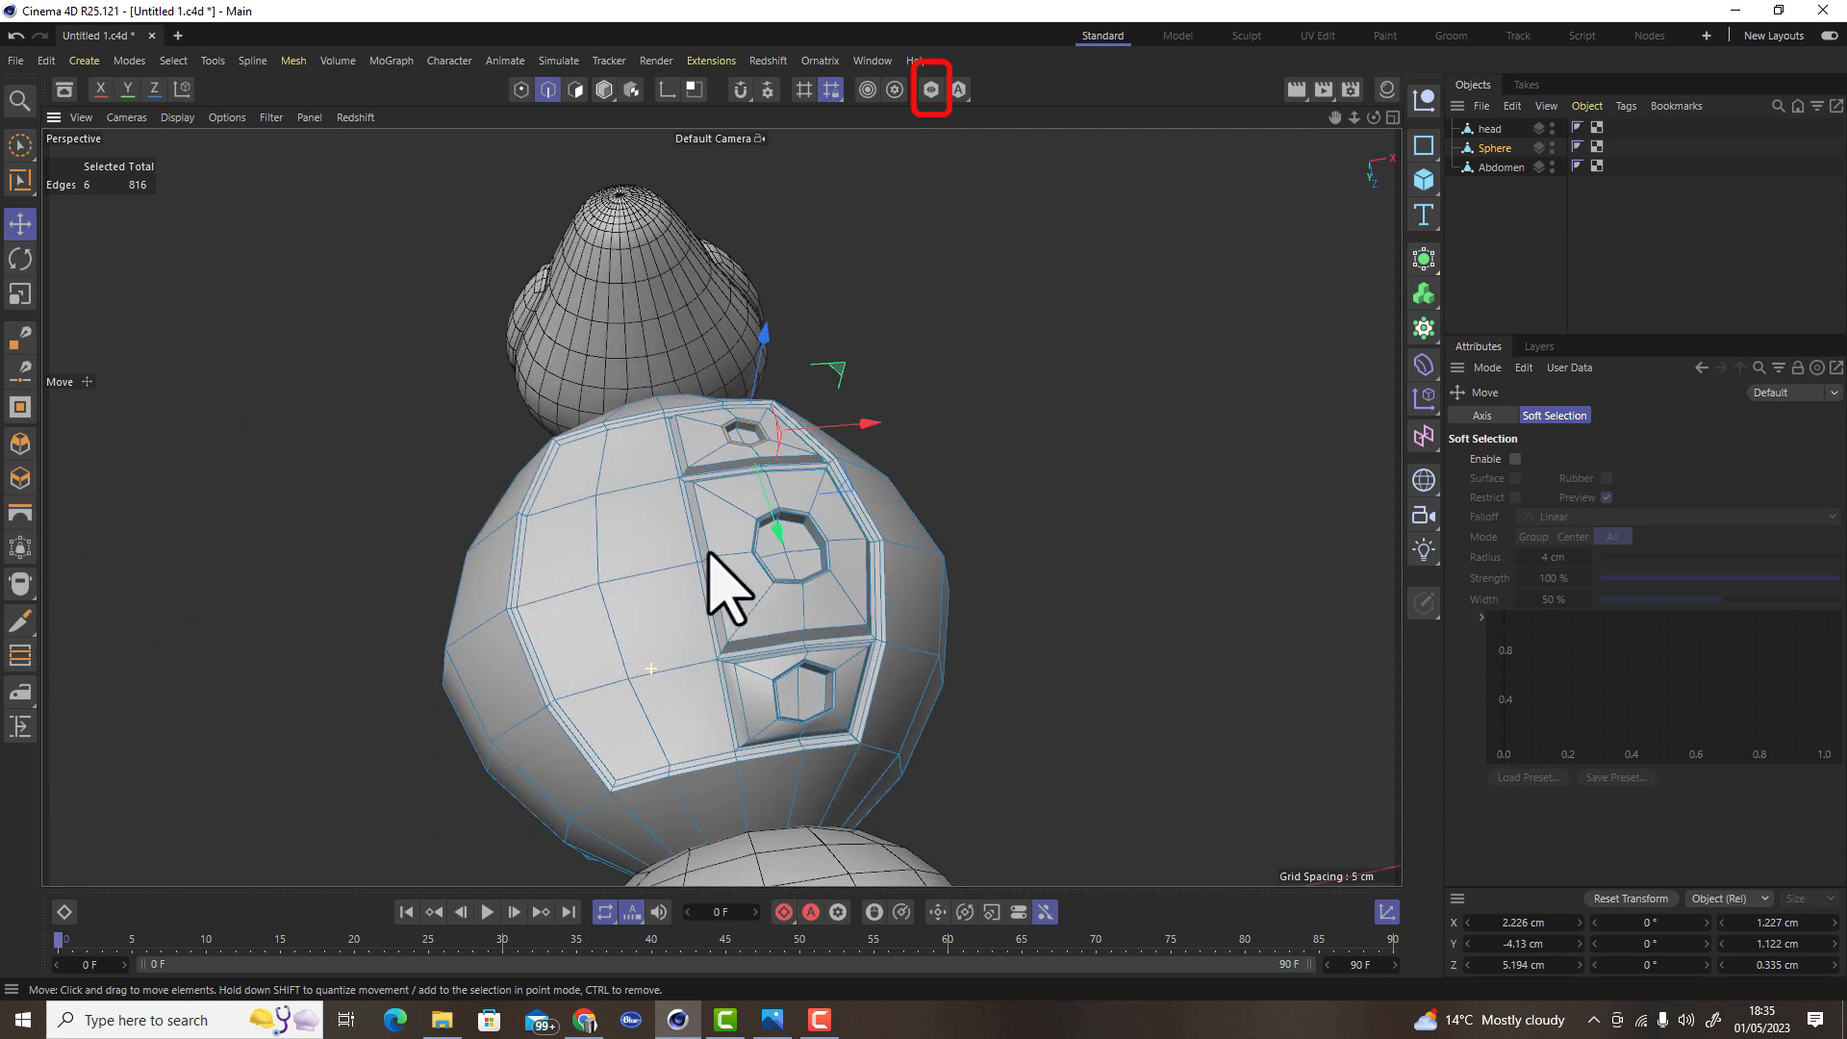
{"action": "left_click", "coordinate": [931, 90]}
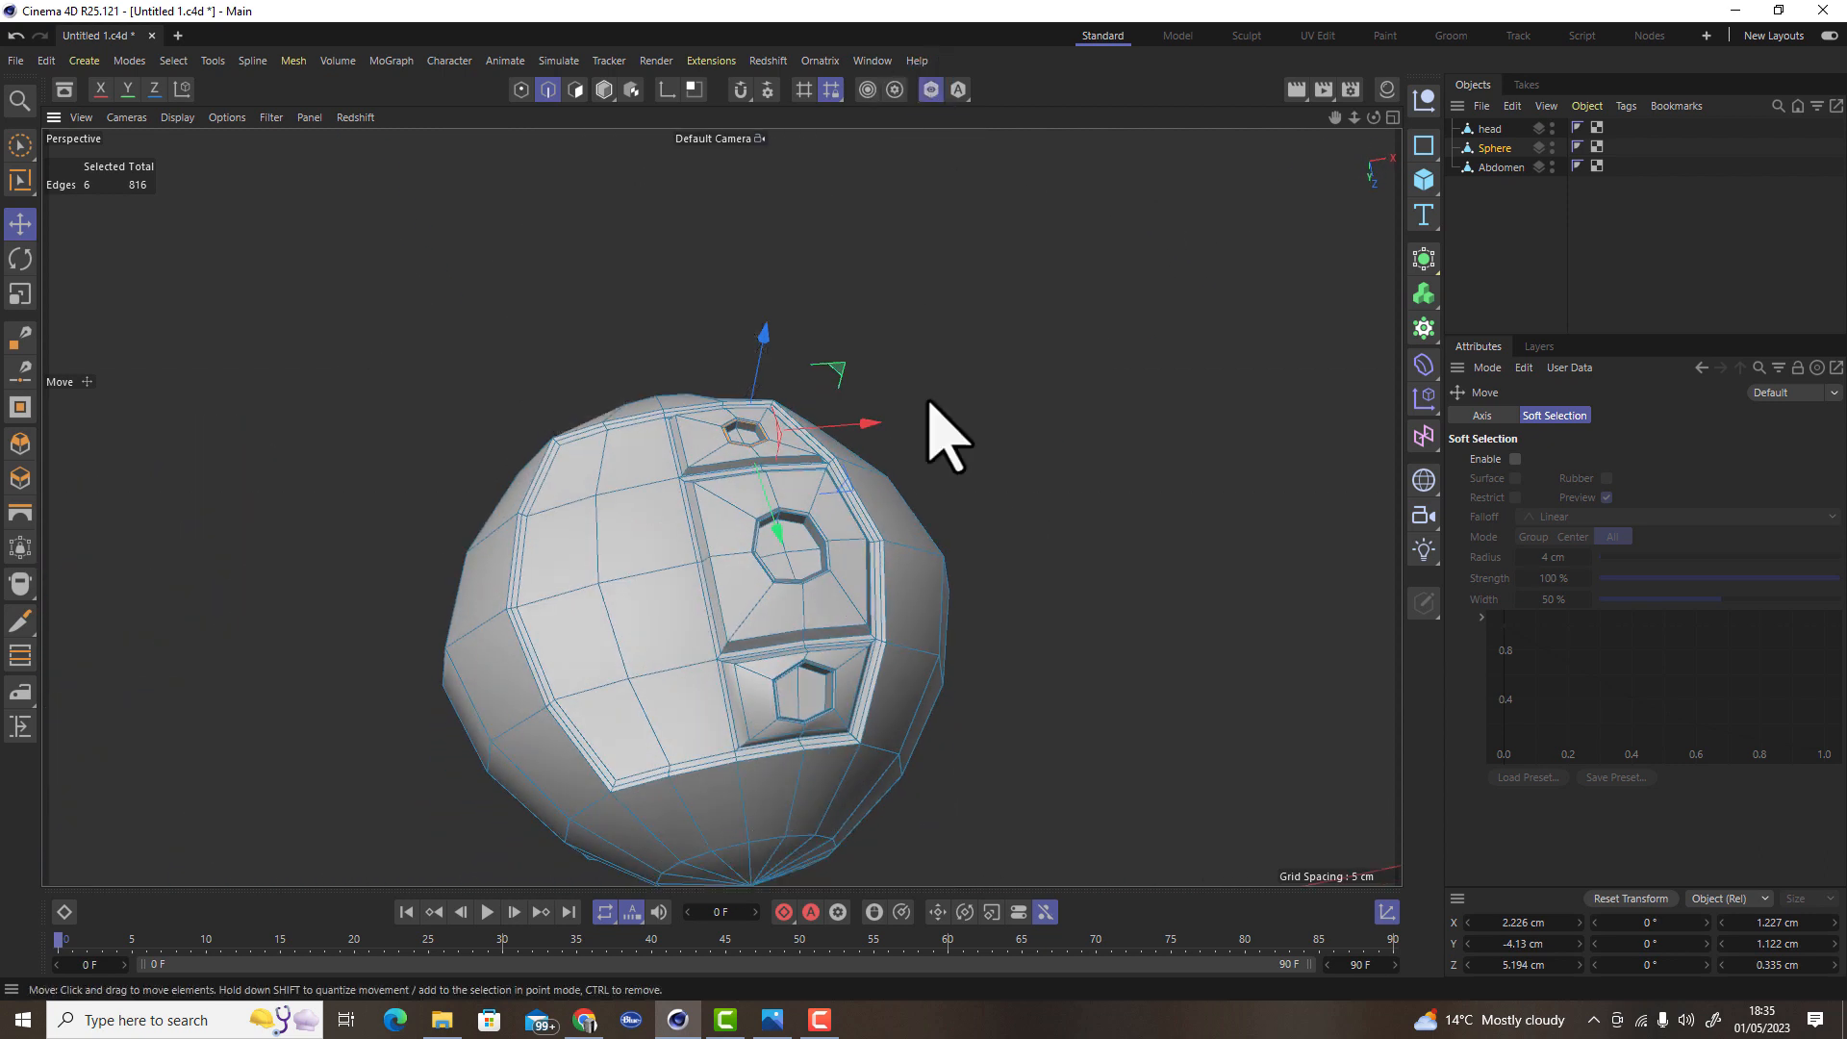
{"action": "left_click_drag", "start_coordinate": [923, 763], "coordinate": [873, 753], "text": "alt"}
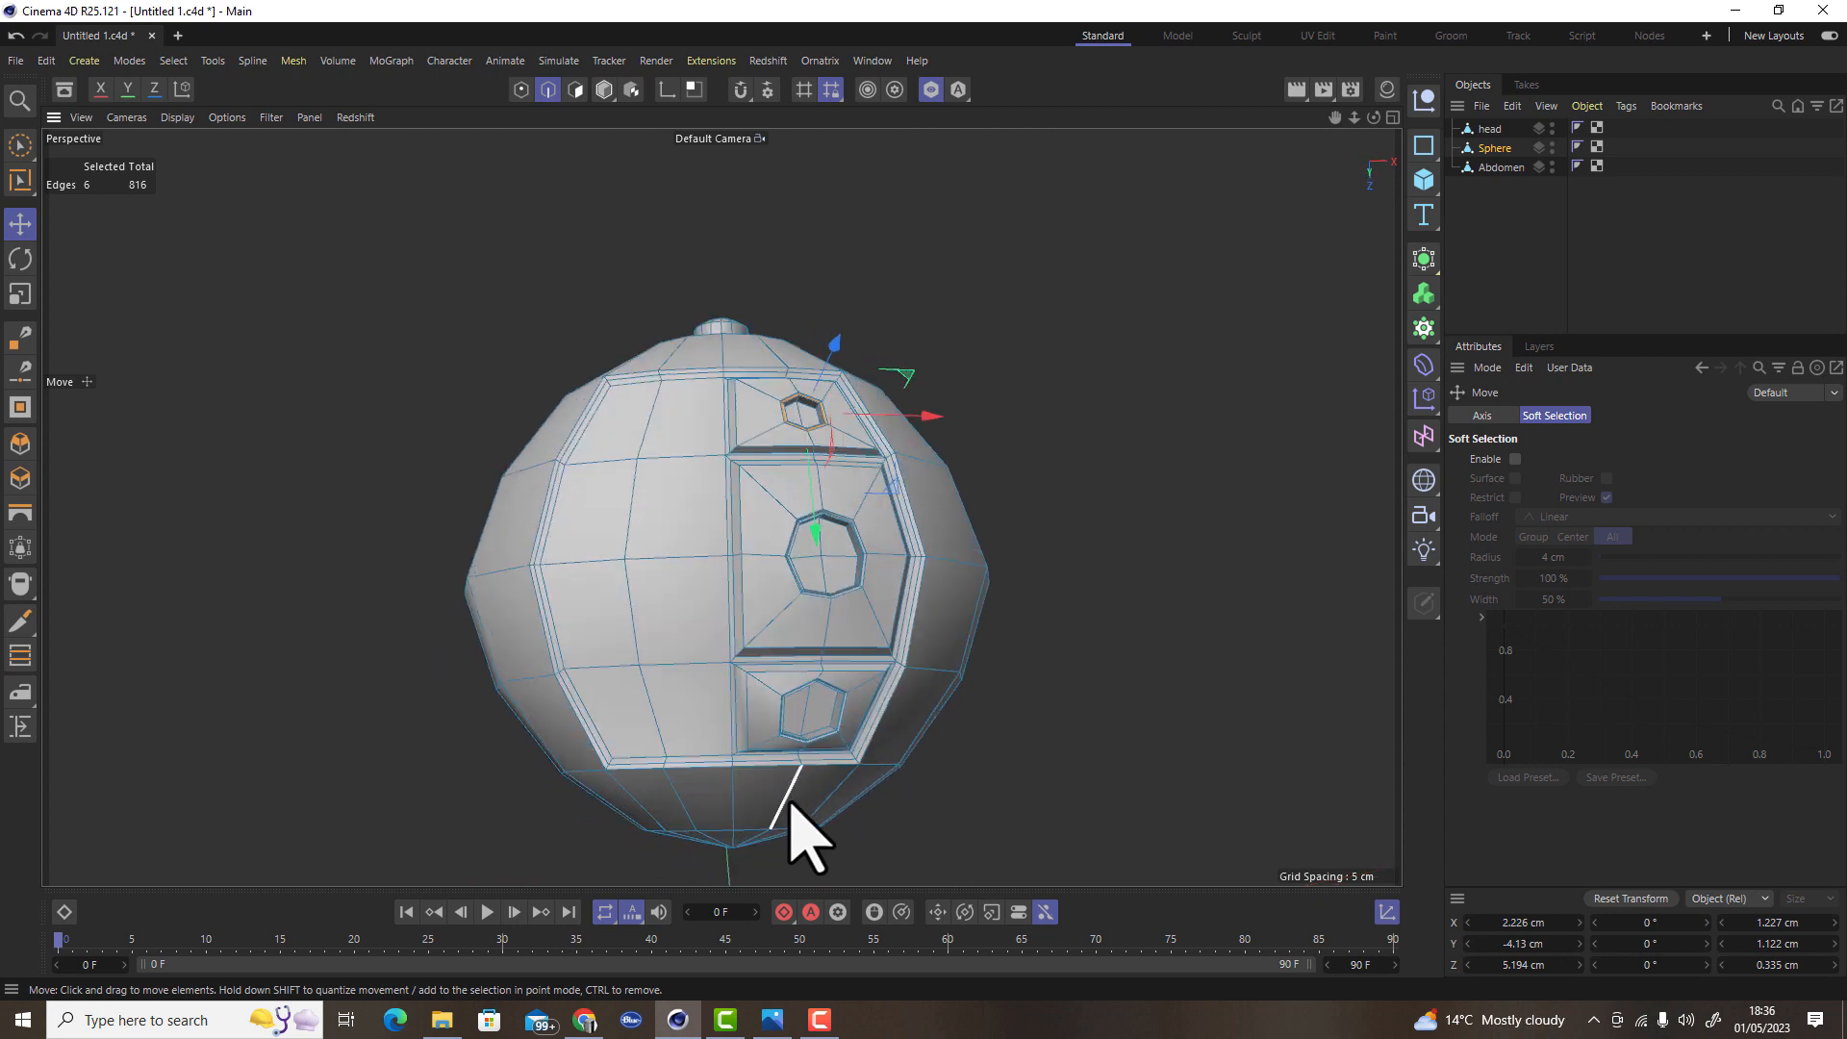
{"action": "scroll", "coordinate": [790, 807], "scroll_direction": "up", "scroll_amount": 6}
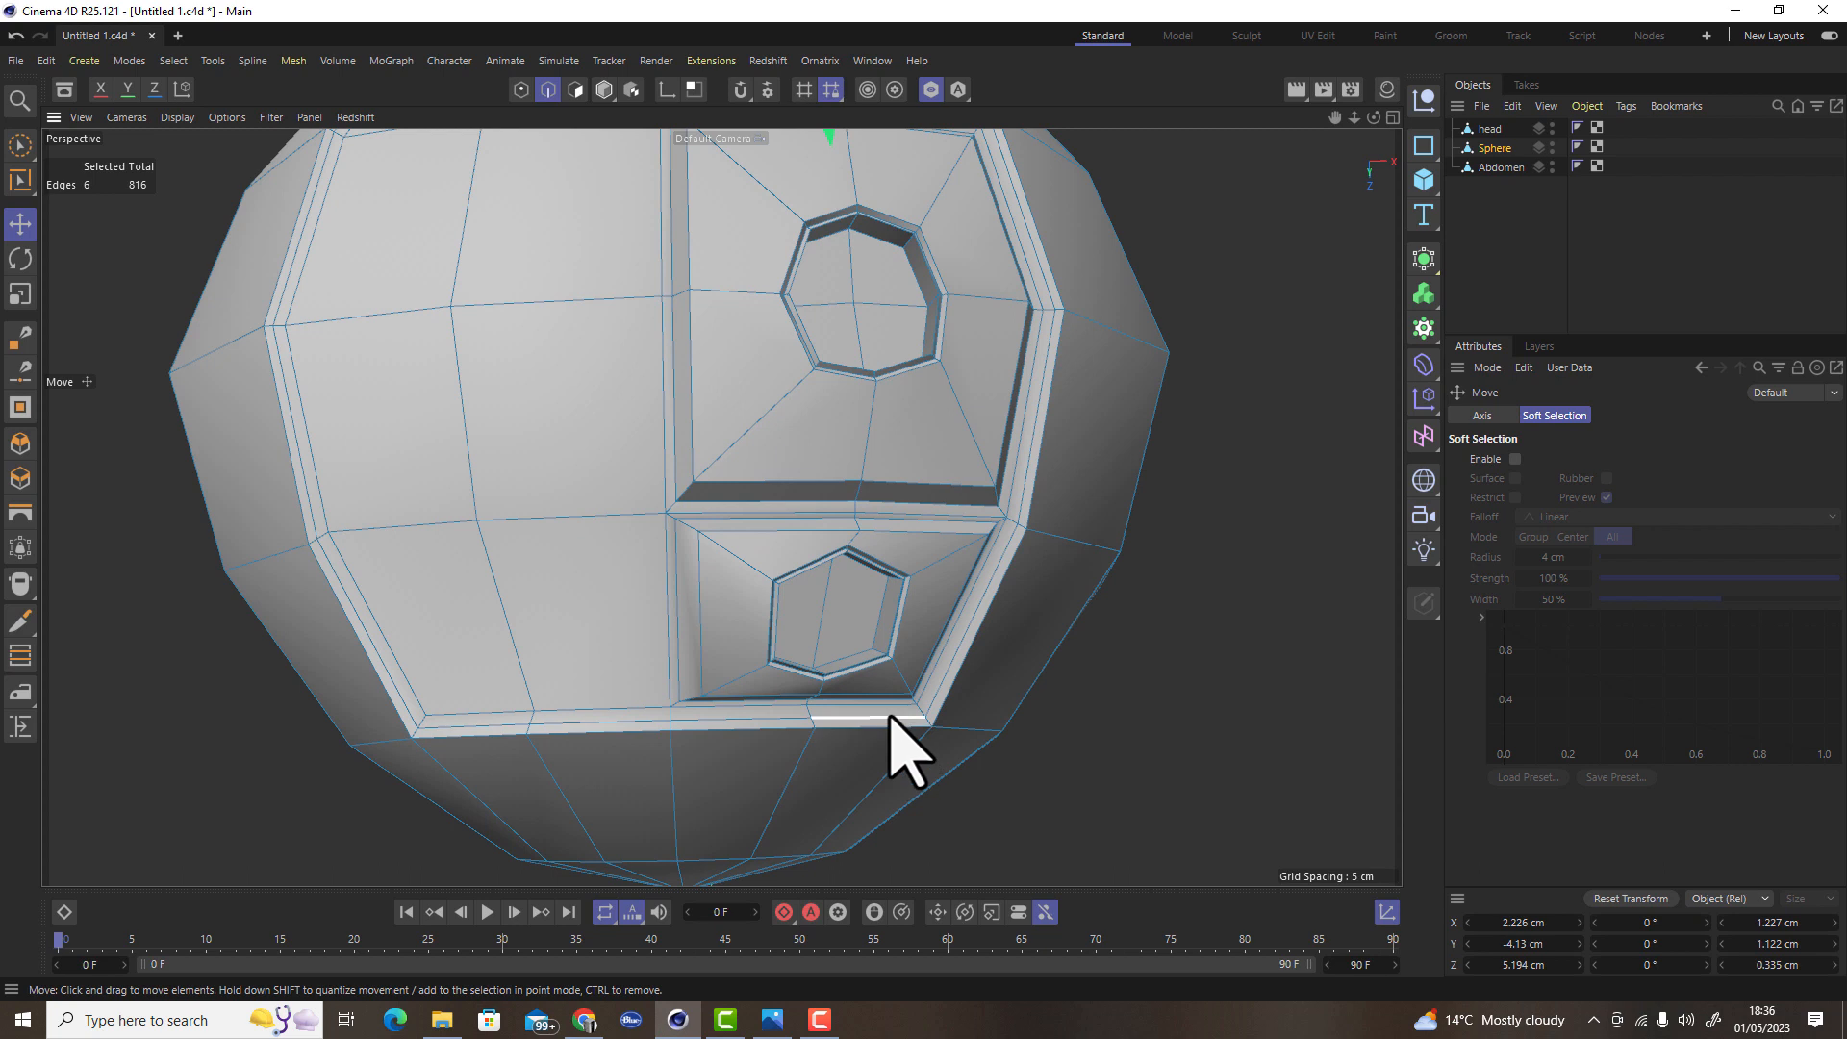
{"action": "left_click_drag", "start_coordinate": [890, 717], "coordinate": [880, 770], "text": "alt"}
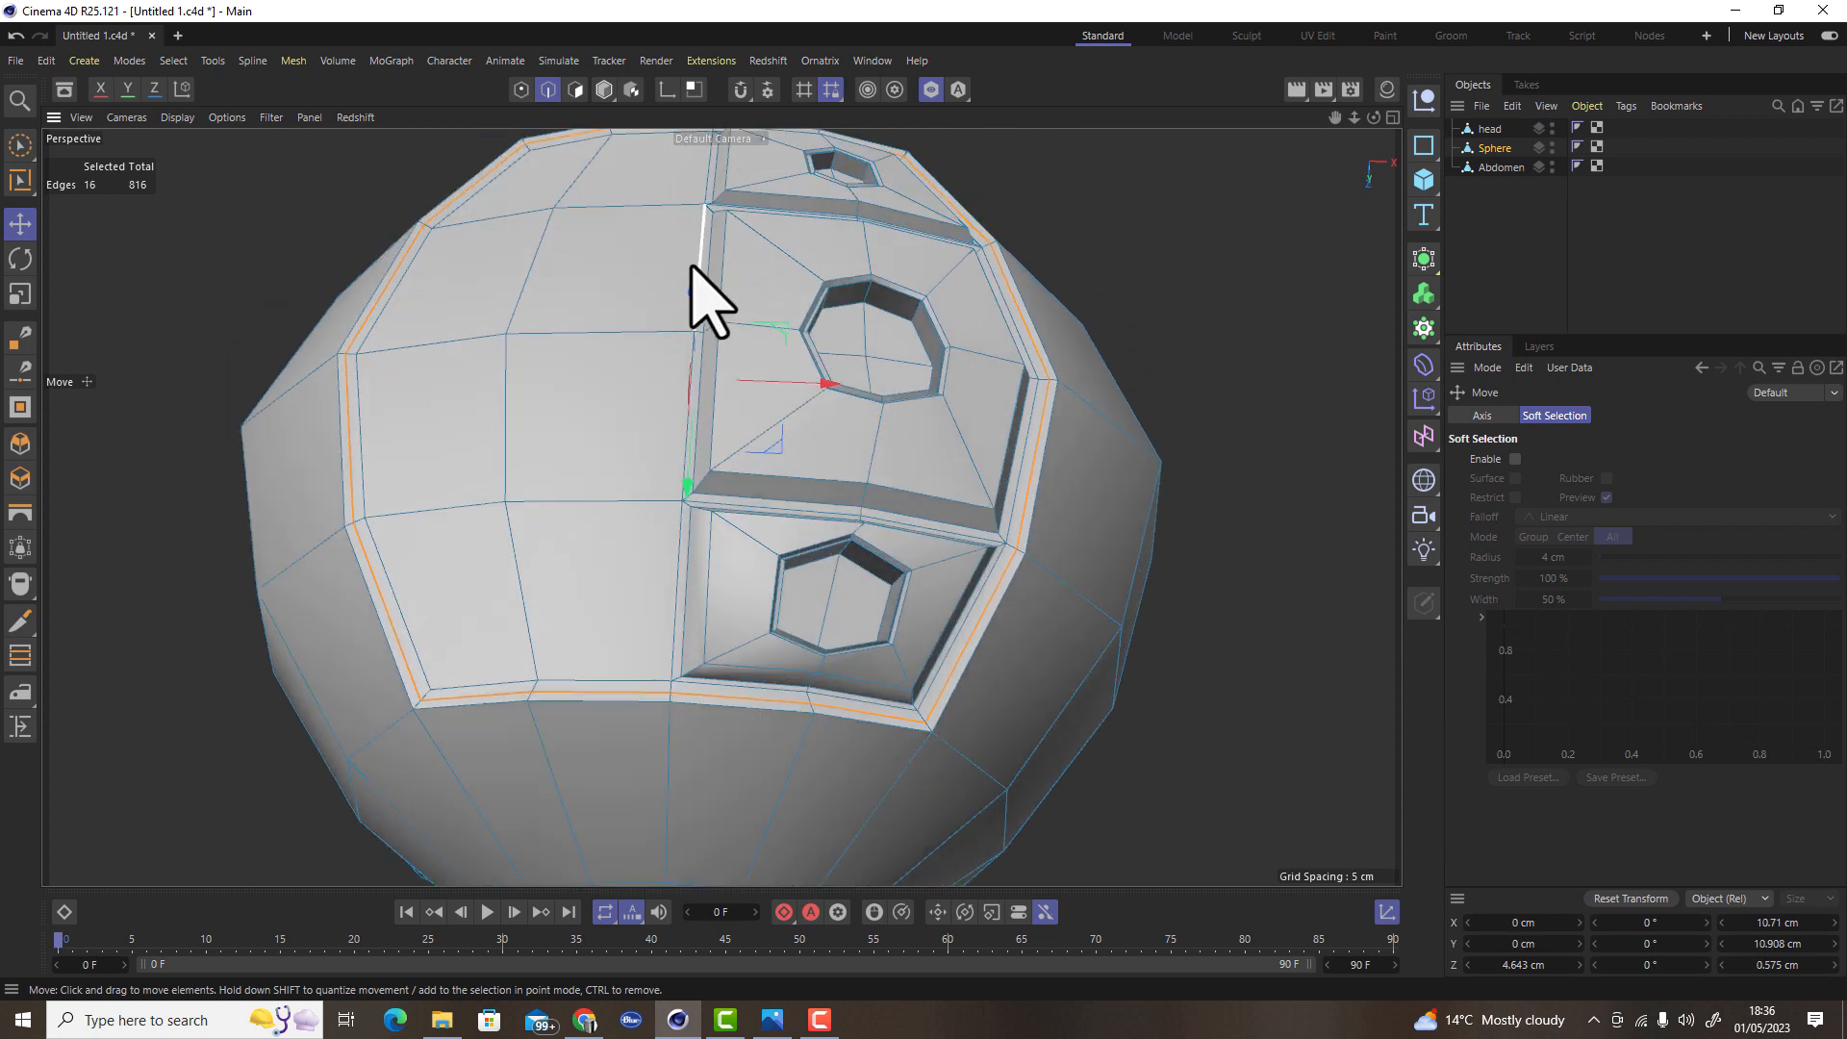
{"action": "left_click_drag", "start_coordinate": [693, 289], "coordinate": [702, 303]}
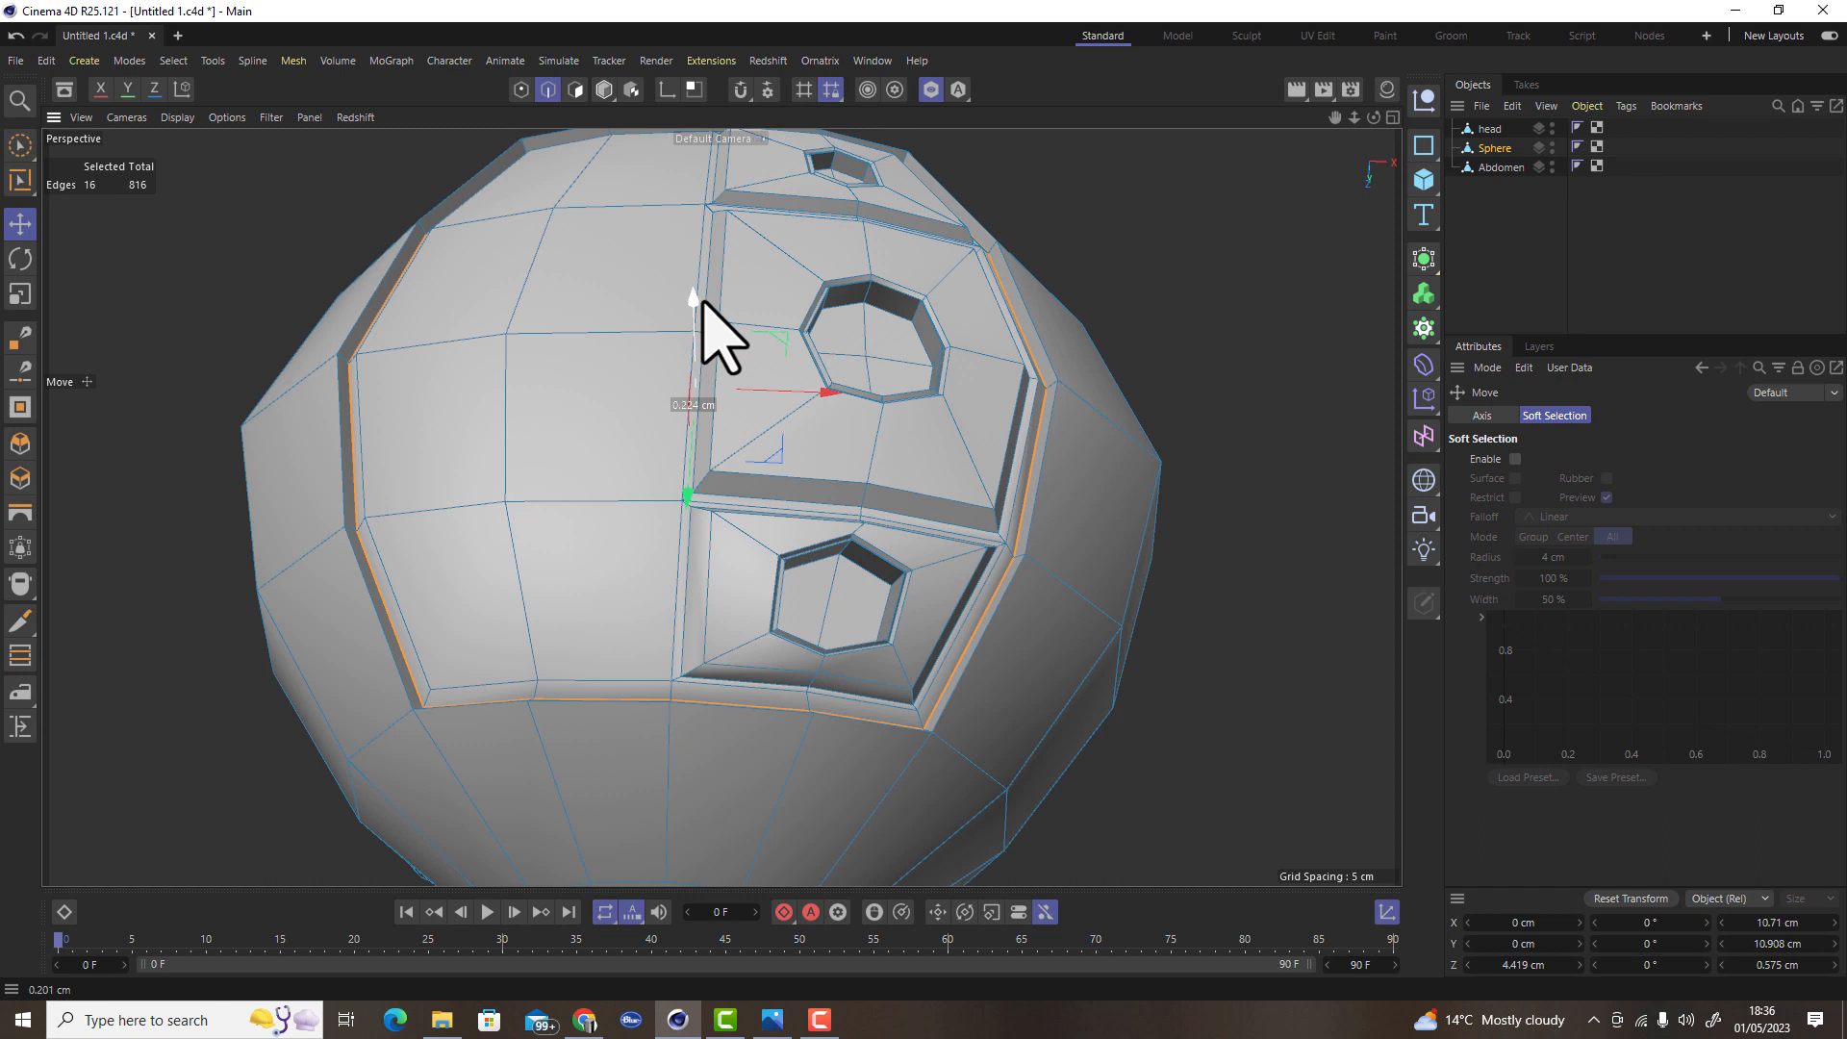
In the front view, rectangle-select the section's half without sockets, up to the centre line, and delete that half's polygons
{"action": "left_click_drag", "start_coordinate": [742, 520], "coordinate": [779, 502], "text": "alt"}
{"action": "left_click", "coordinate": [1393, 117]}
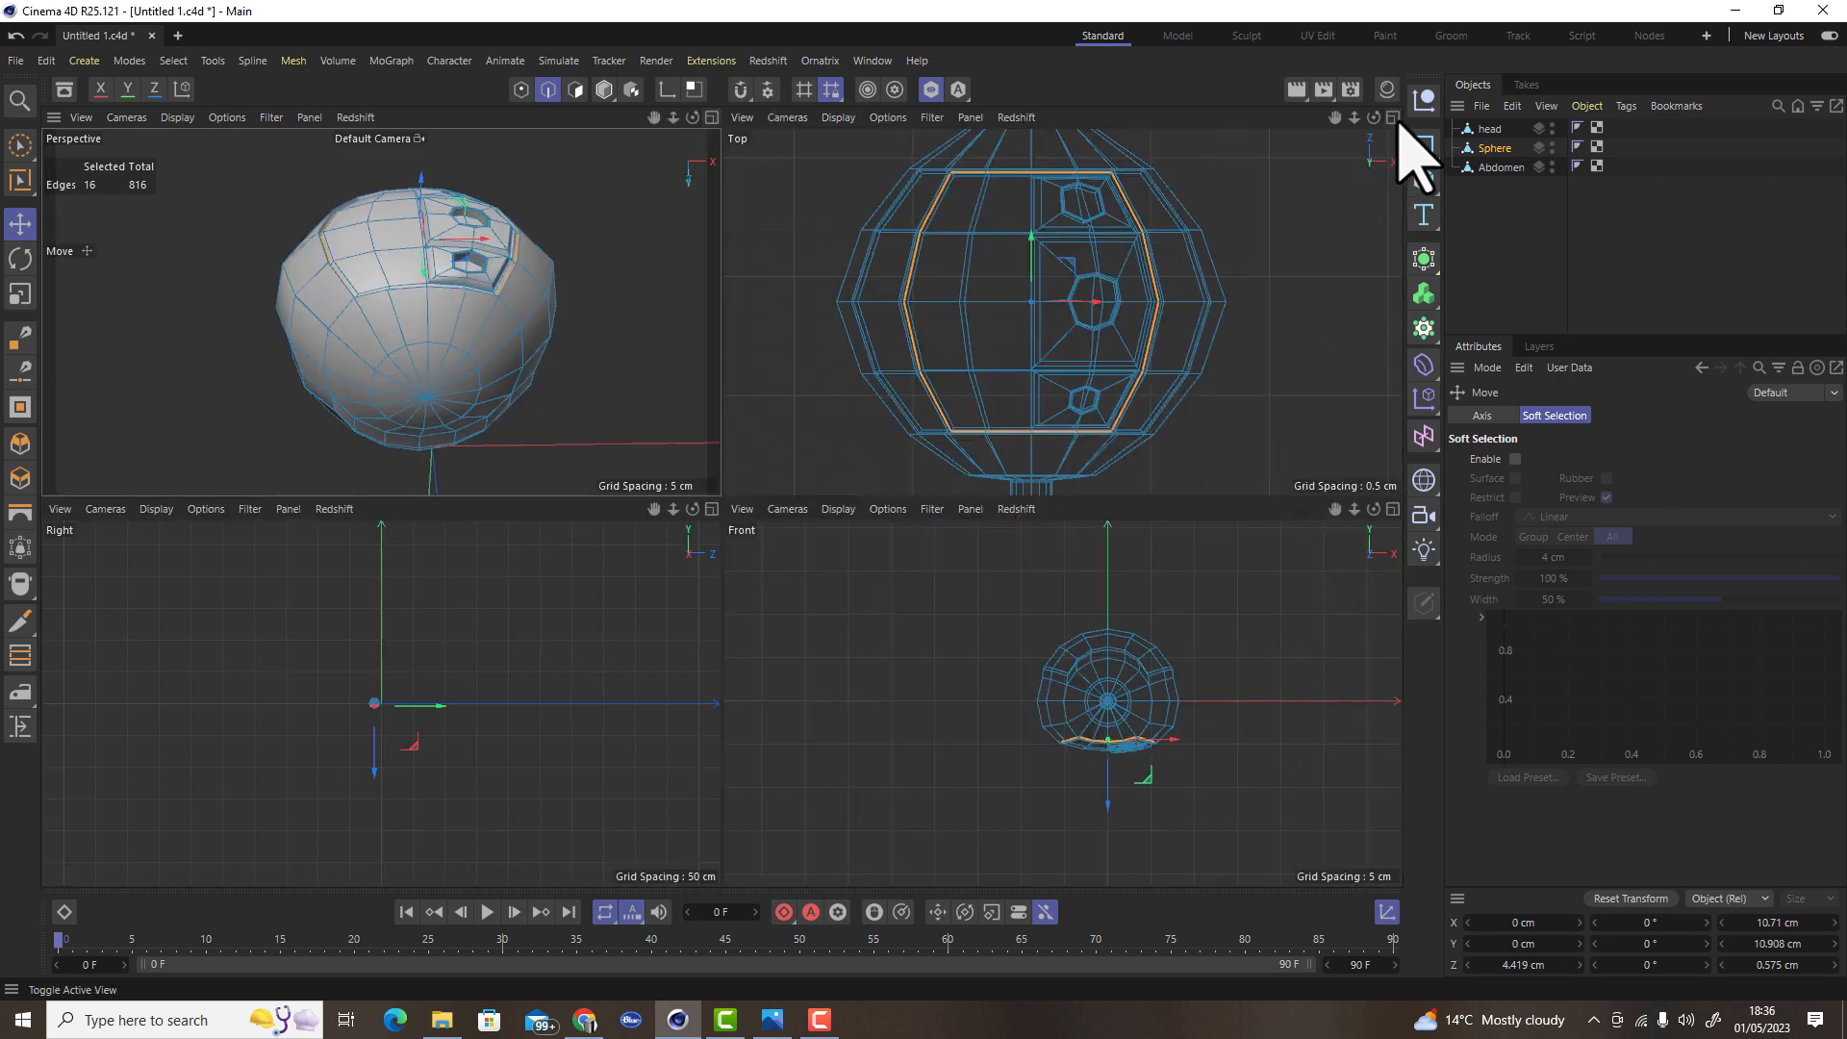
{"action": "scroll", "coordinate": [1155, 780], "scroll_direction": "up", "scroll_amount": 2}
{"action": "left_click", "coordinate": [1234, 791]}
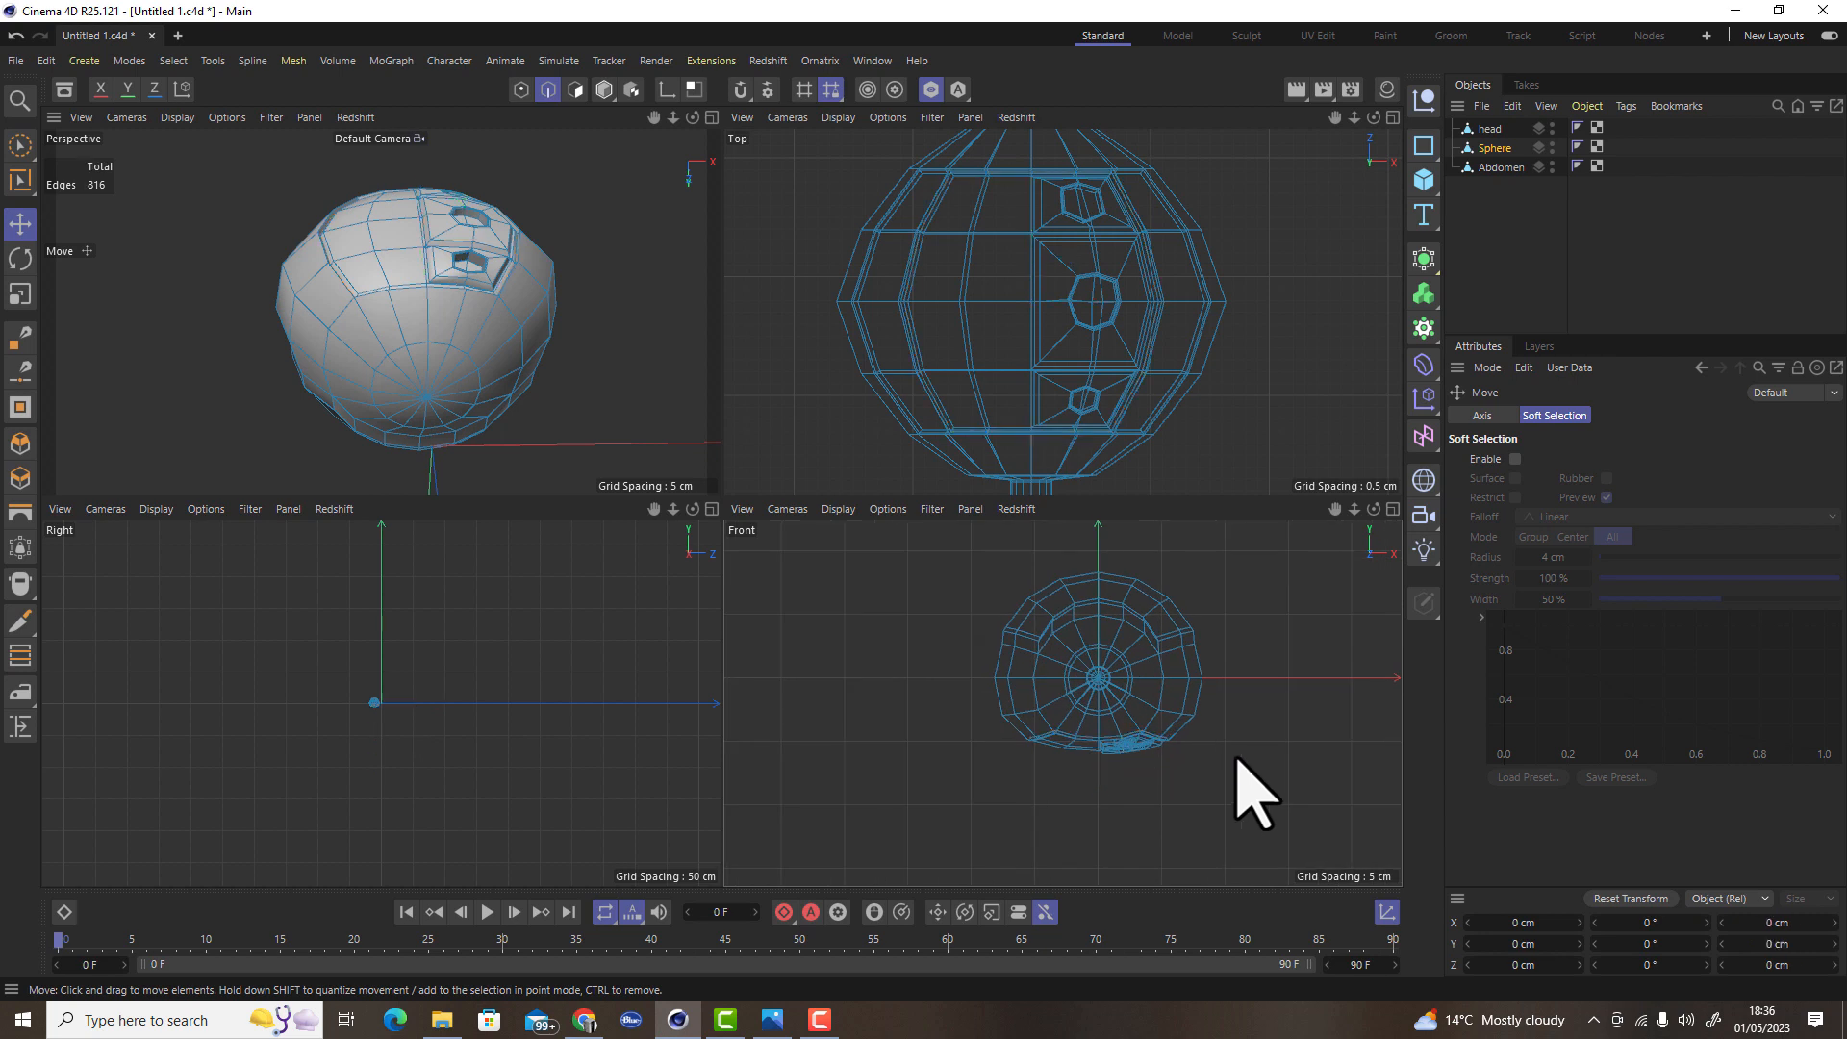
{"action": "left_click", "coordinate": [20, 150]}
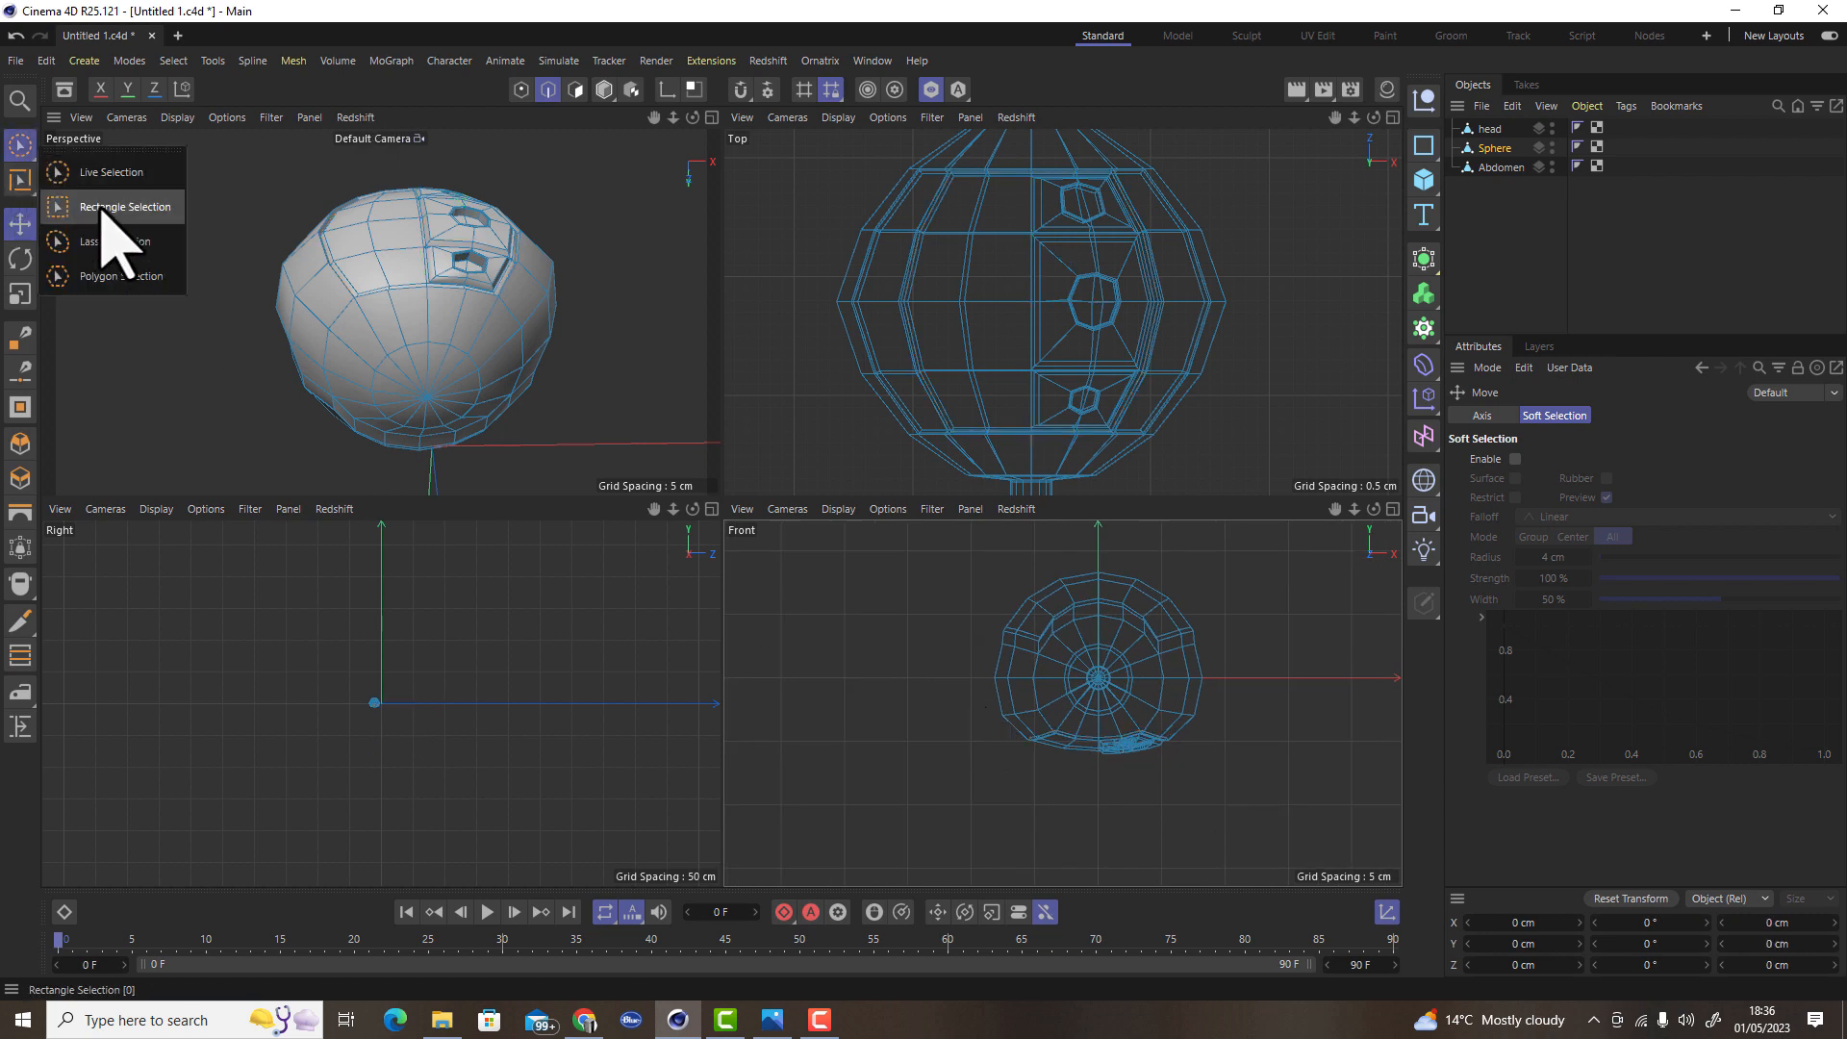
{"action": "left_click", "coordinate": [108, 204]}
{"action": "left_click", "coordinate": [1393, 510]}
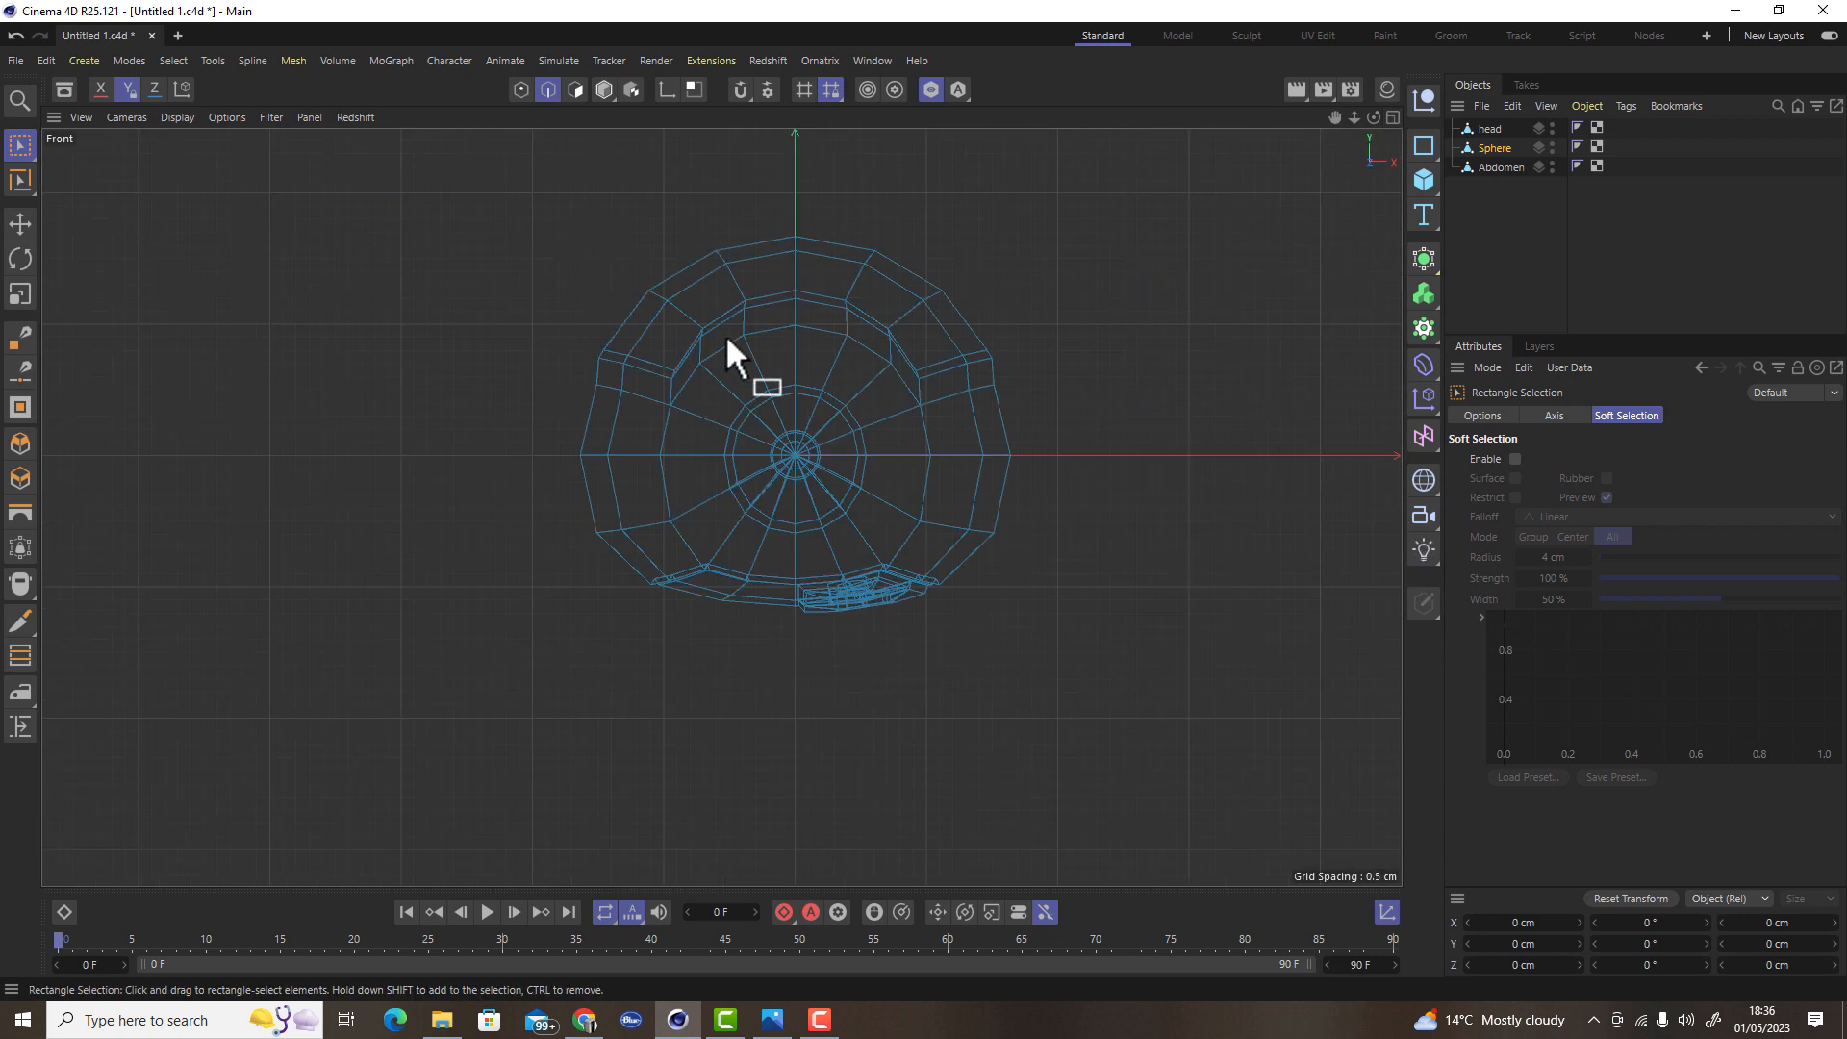
{"action": "left_click_drag", "start_coordinate": [404, 173], "coordinate": [793, 863]}
{"action": "scroll", "coordinate": [763, 519], "scroll_direction": "up", "scroll_amount": 3}
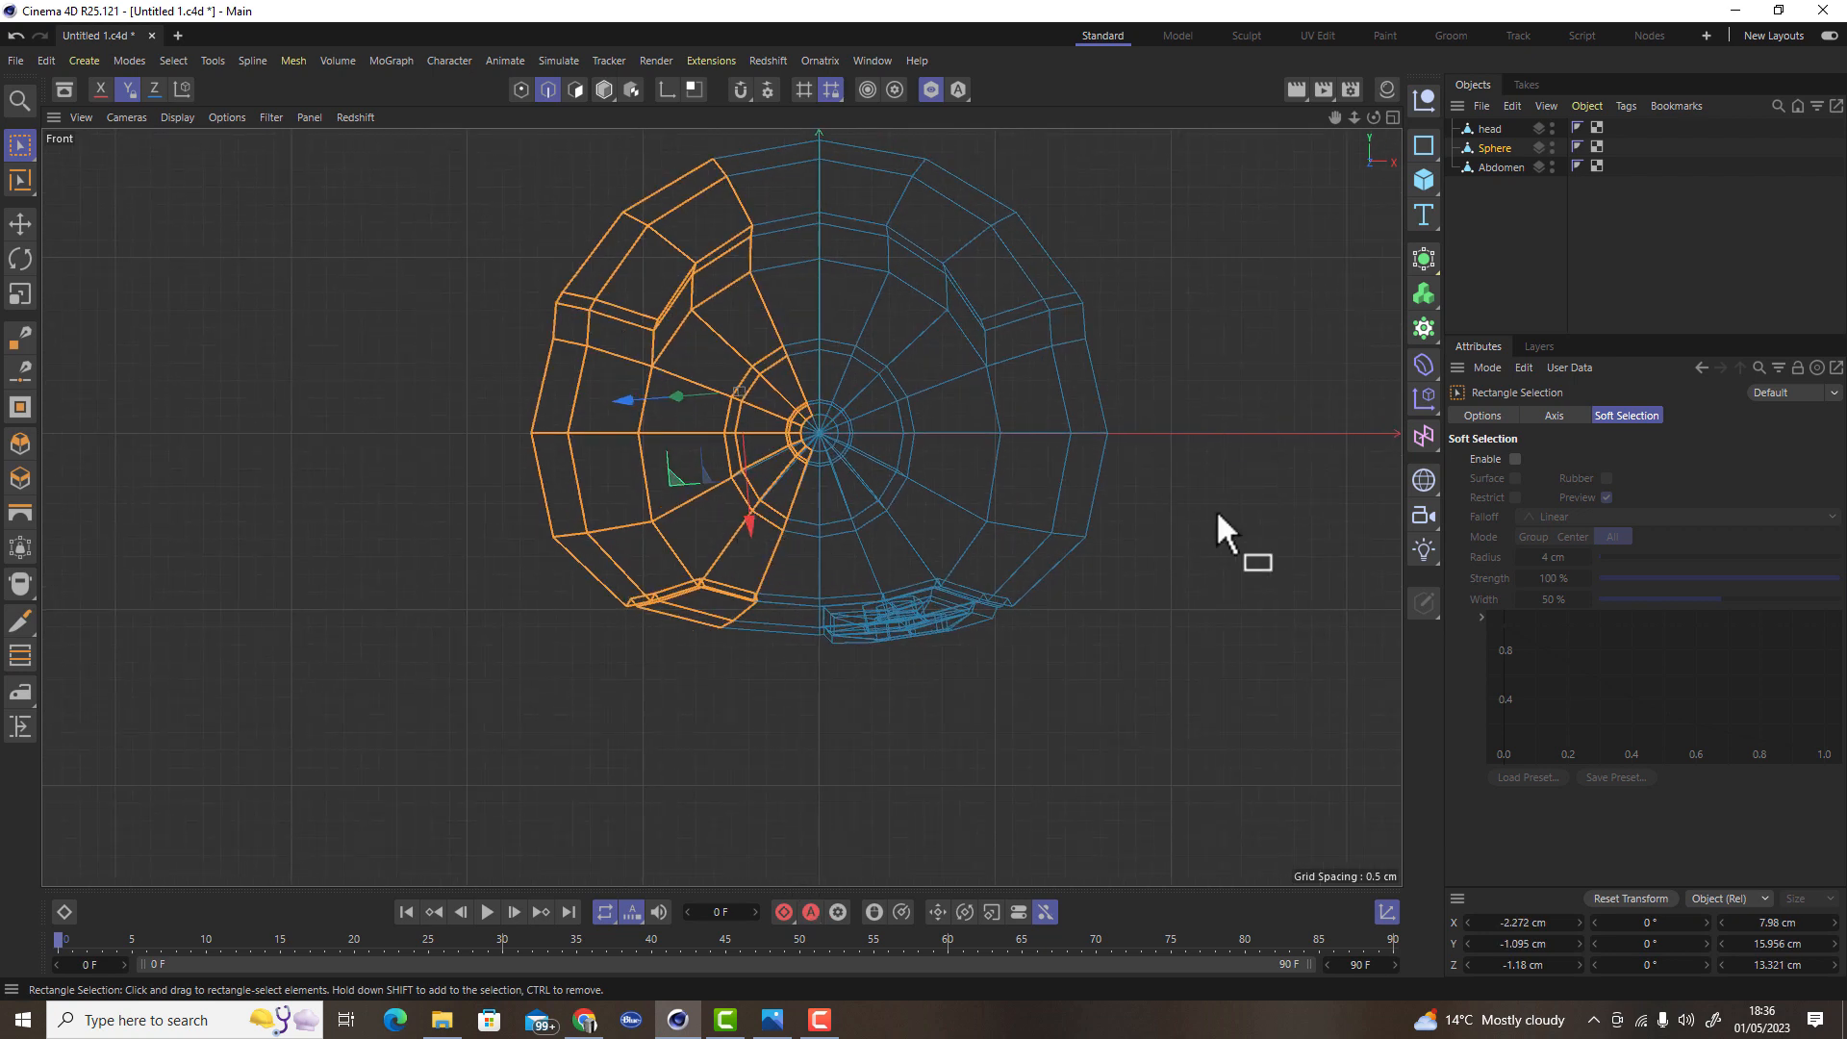
{"action": "middle_click_drag", "start_coordinate": [1154, 523], "coordinate": [1166, 608], "text": "alt"}
{"action": "left_click_drag", "start_coordinate": [370, 190], "coordinate": [798, 974]}
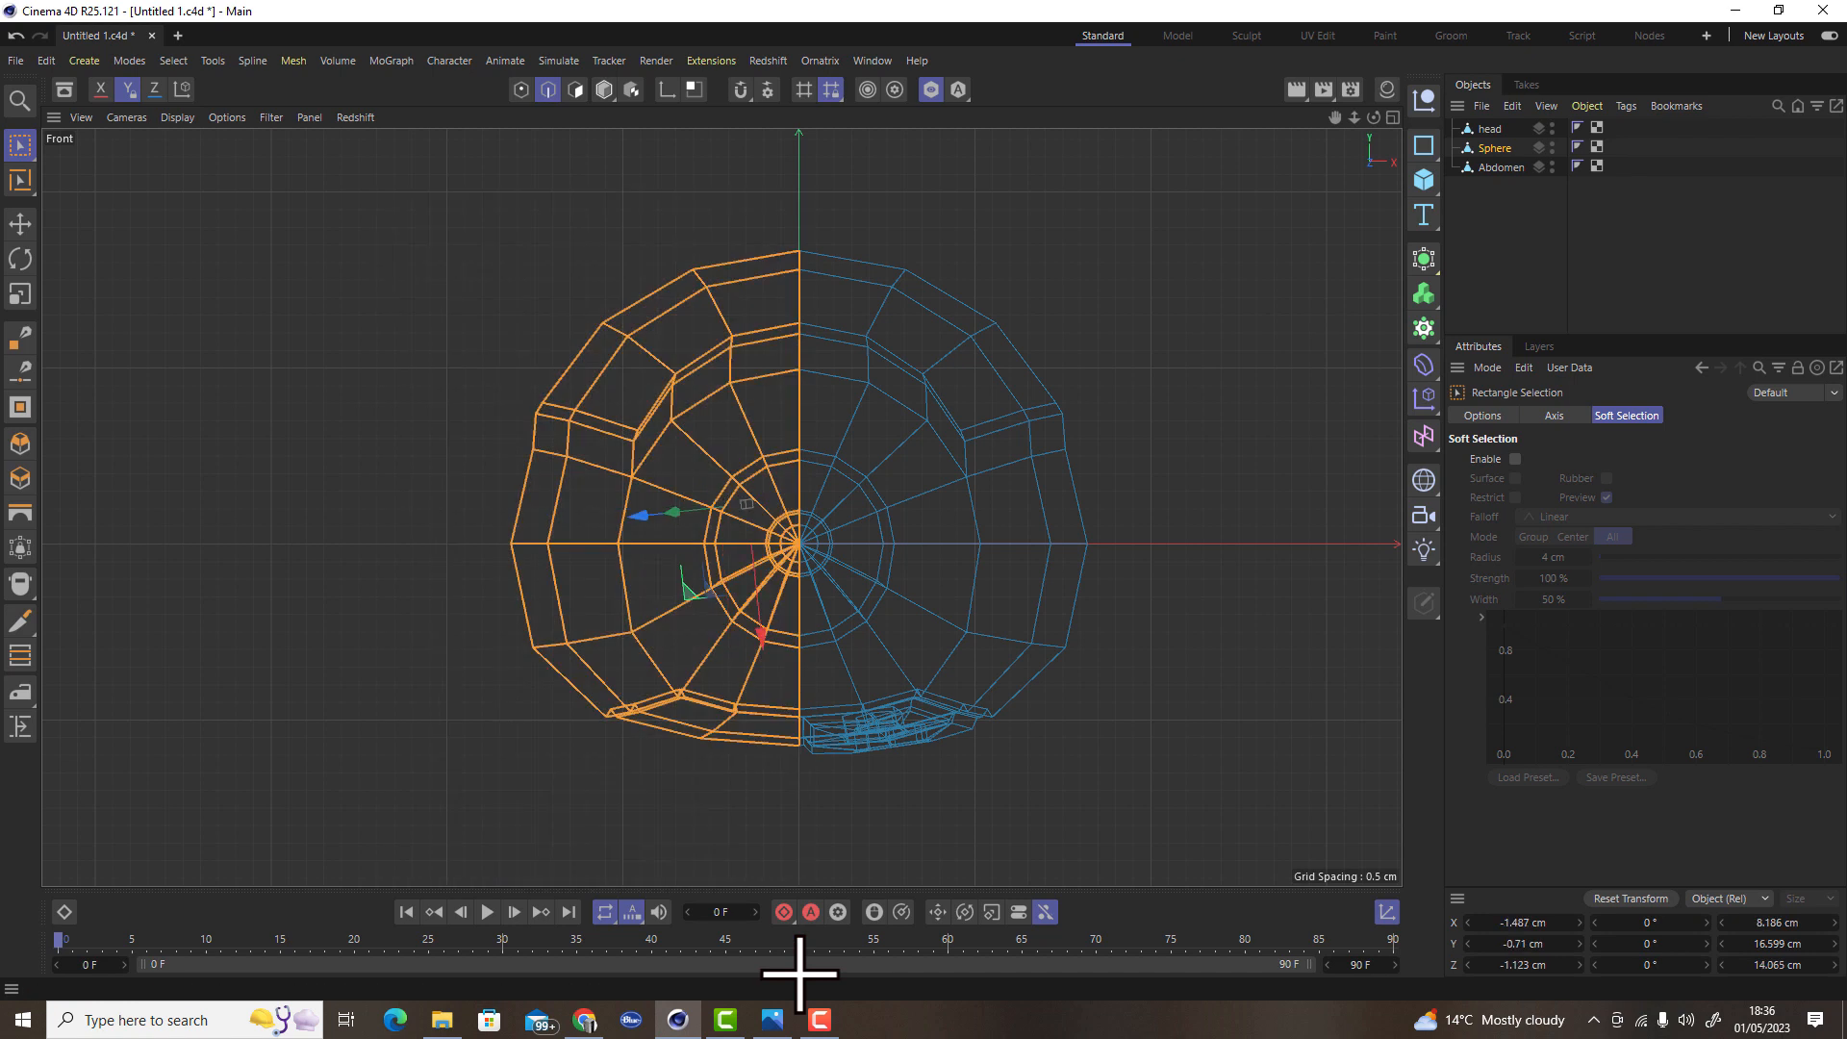
{"action": "scroll", "coordinate": [722, 760], "scroll_direction": "up", "scroll_amount": 4}
{"action": "middle_click_drag", "start_coordinate": [987, 558], "coordinate": [920, 781], "text": "alt"}
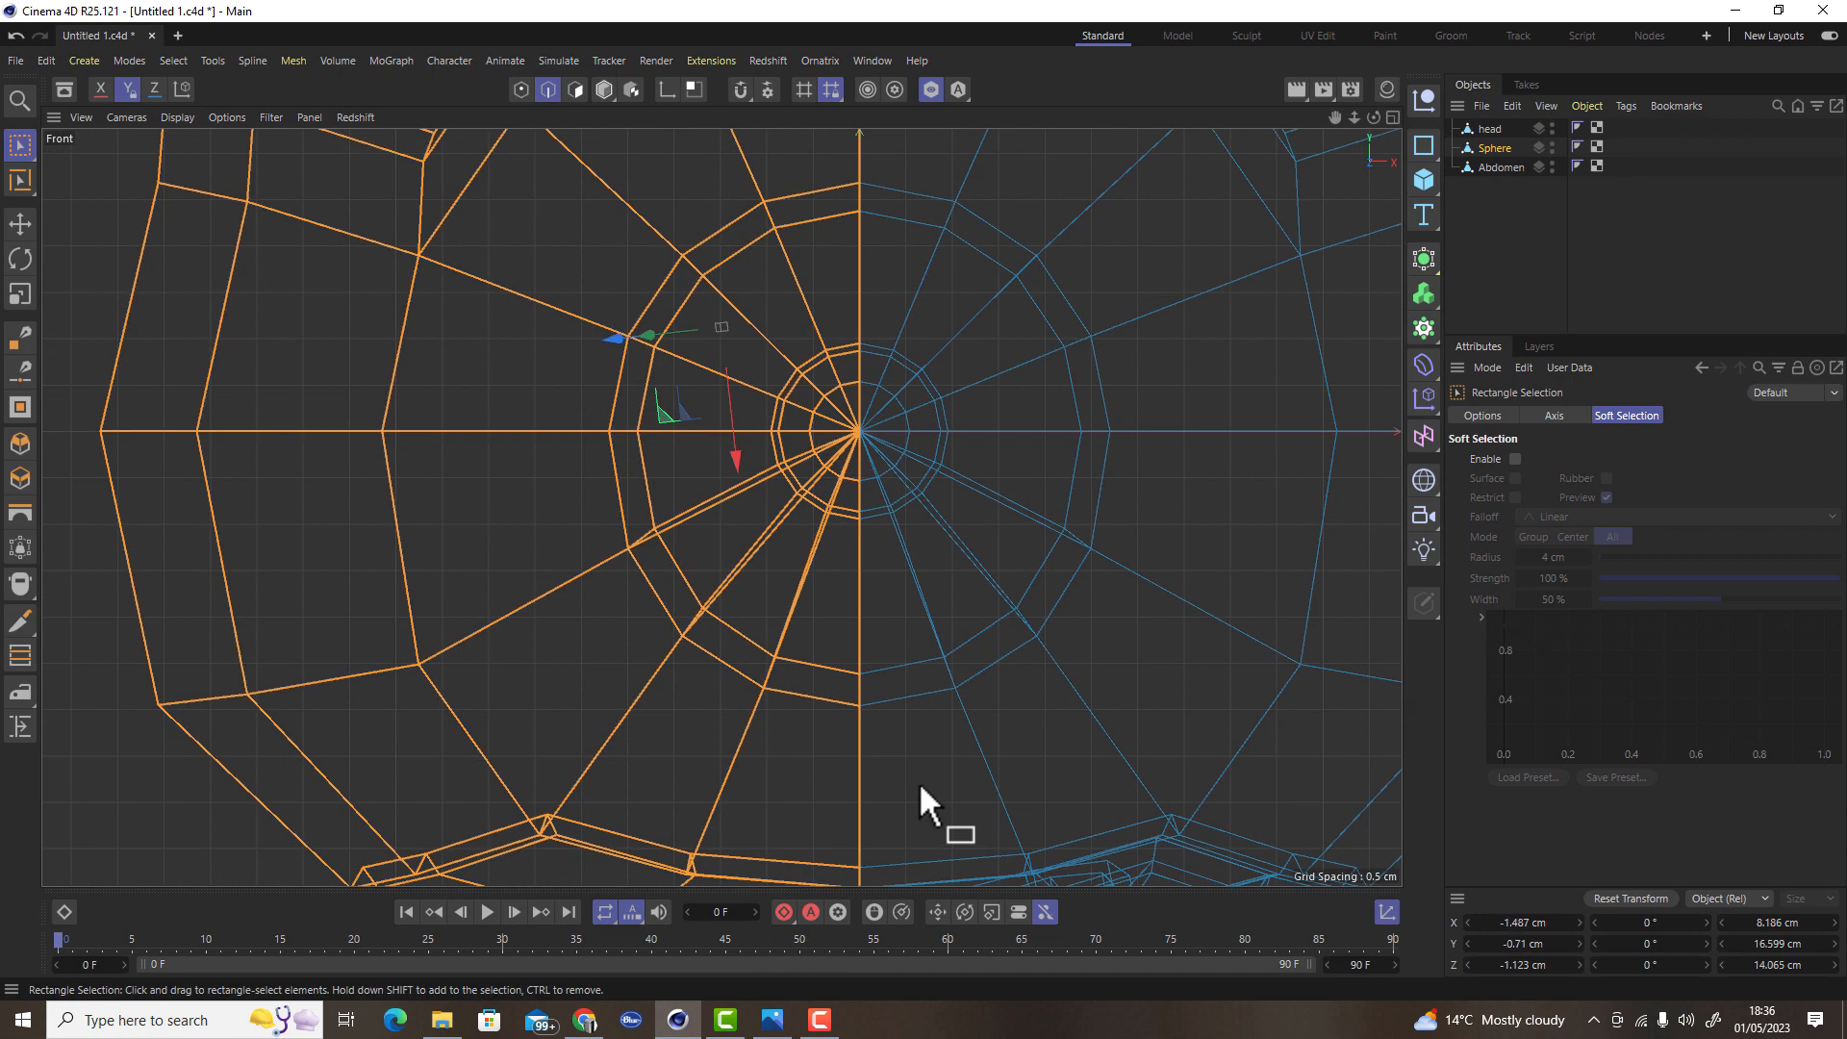
Add a Symmetry object for mirroring the remaining half of the body section
{"action": "left_click", "coordinate": [1424, 328]}
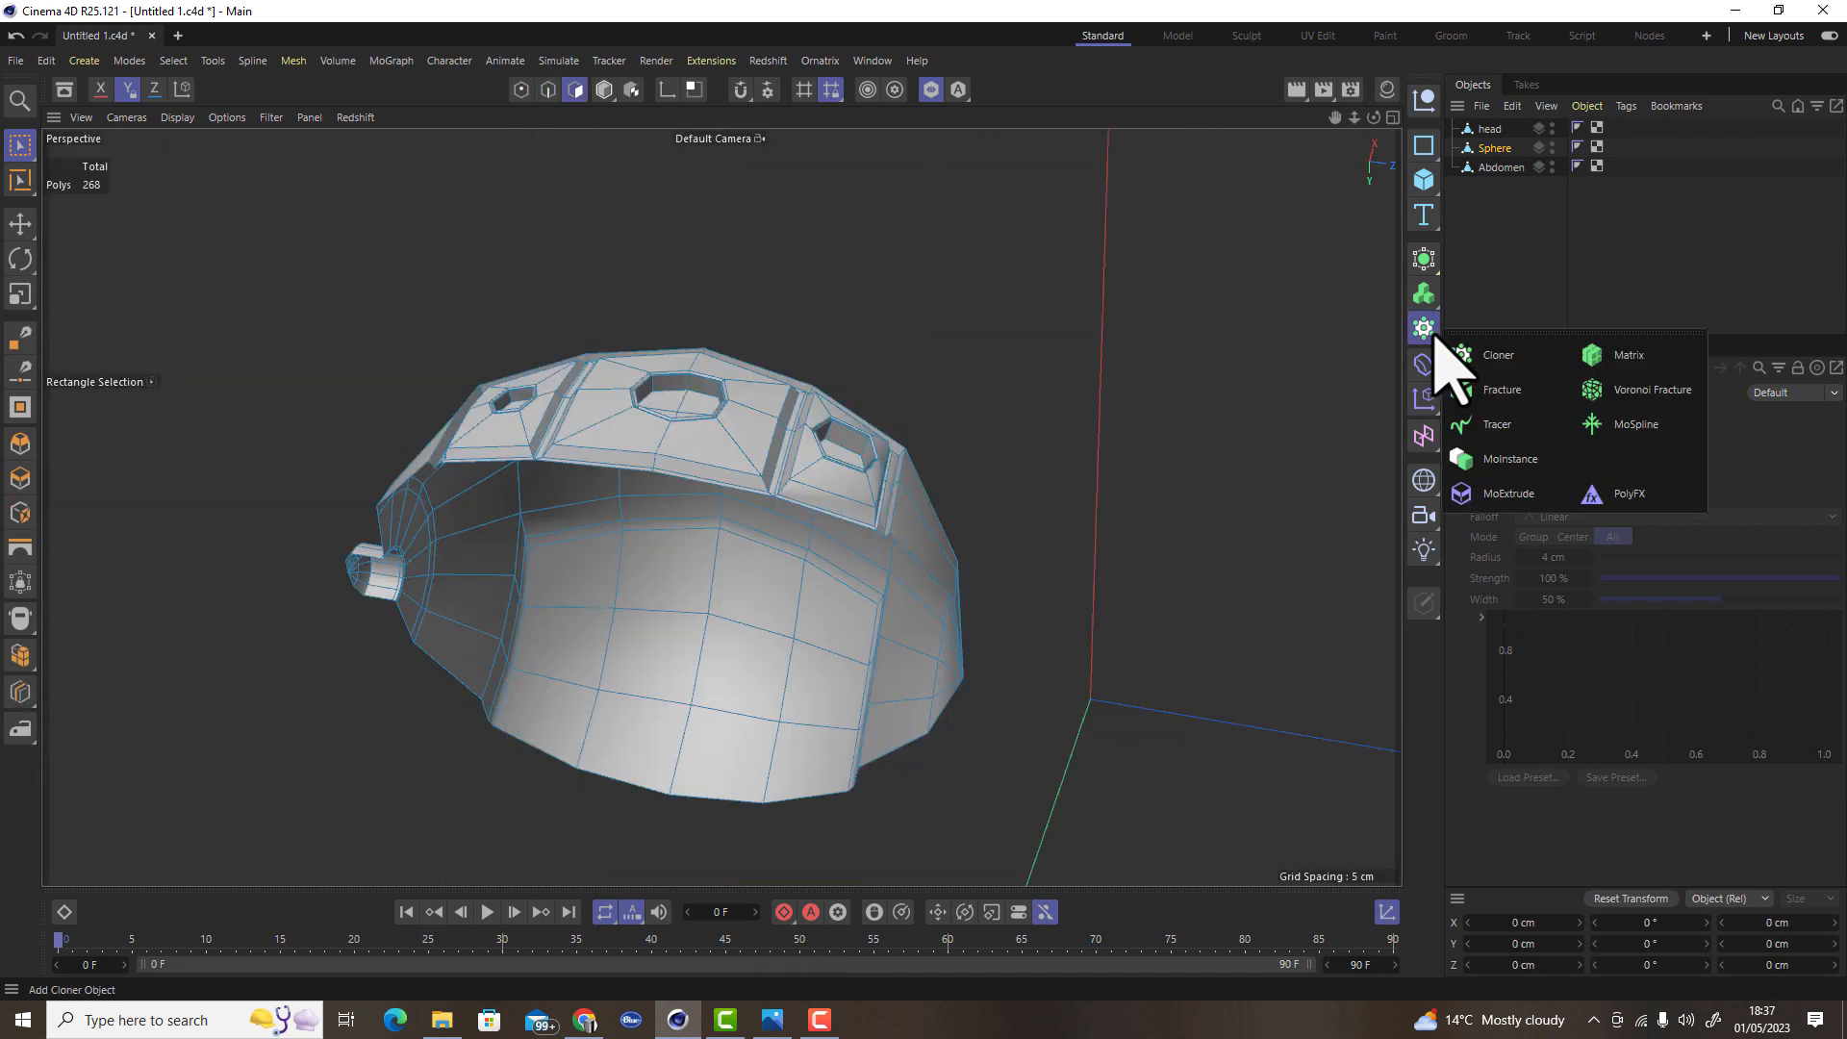
{"action": "left_click", "coordinate": [1498, 277]}
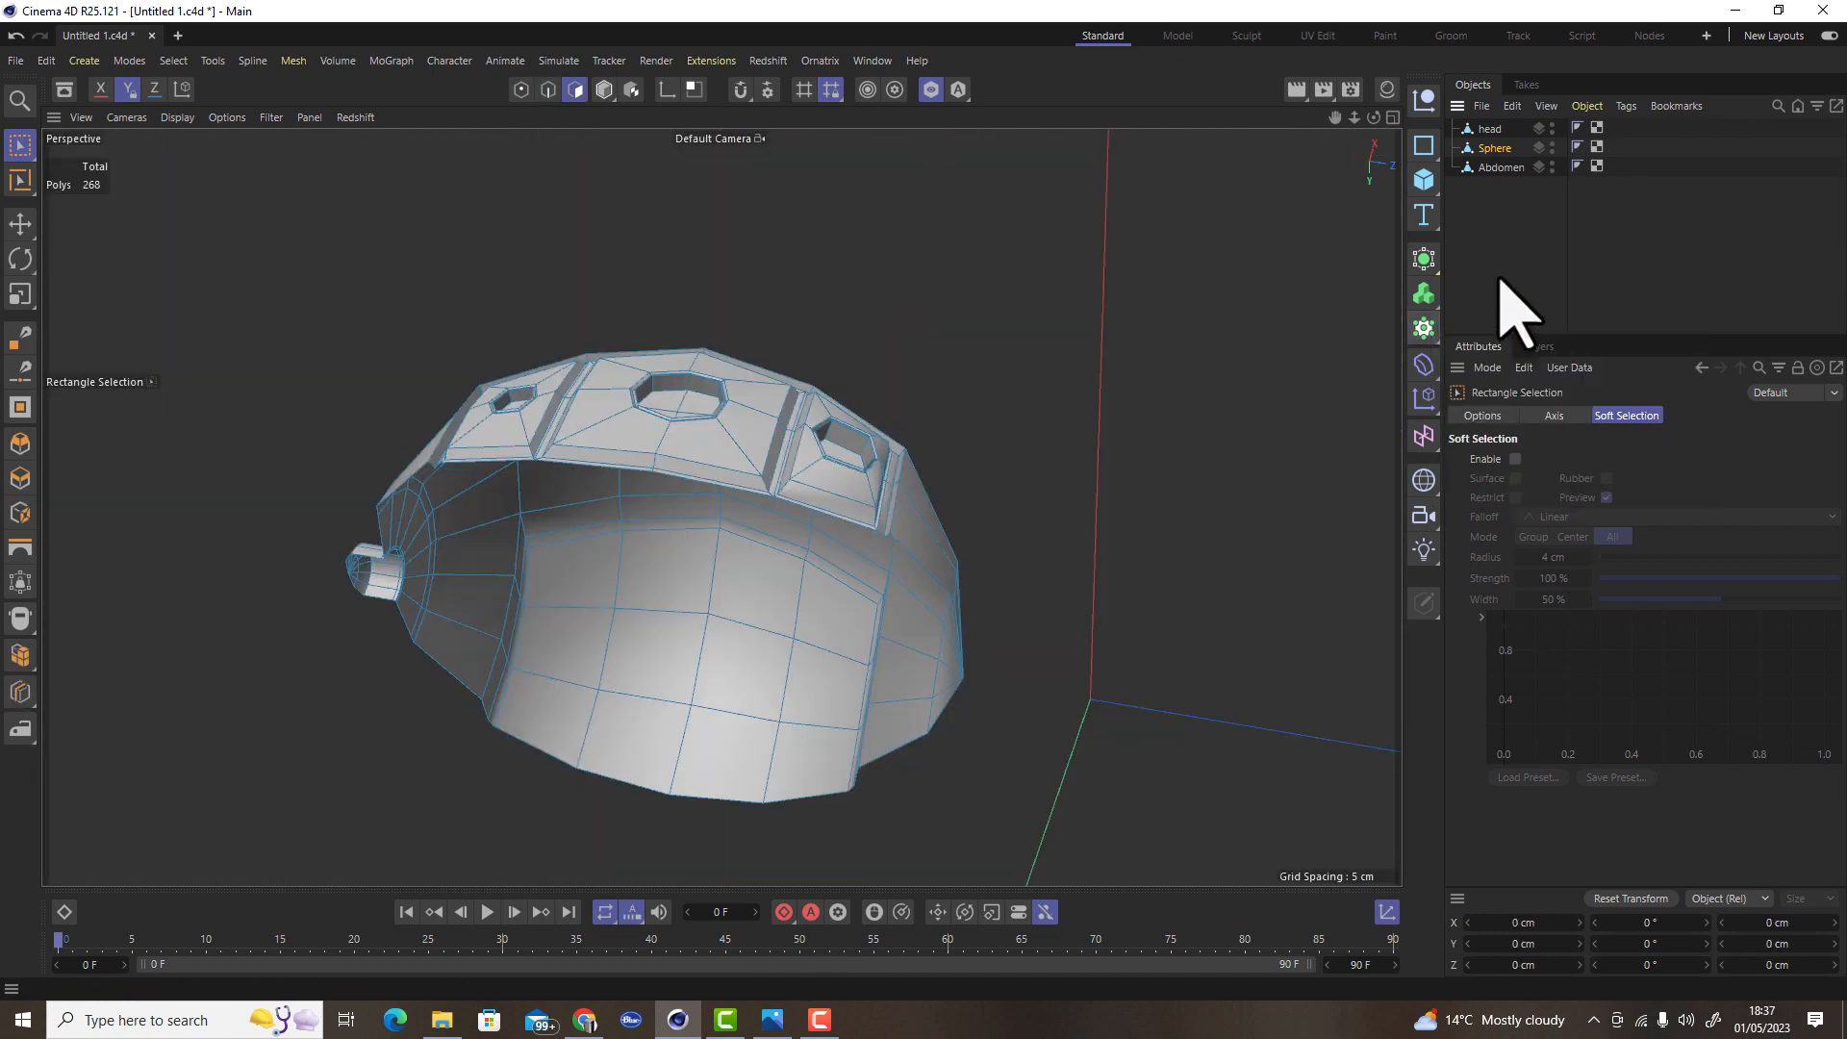
{"action": "left_click", "coordinate": [1433, 265]}
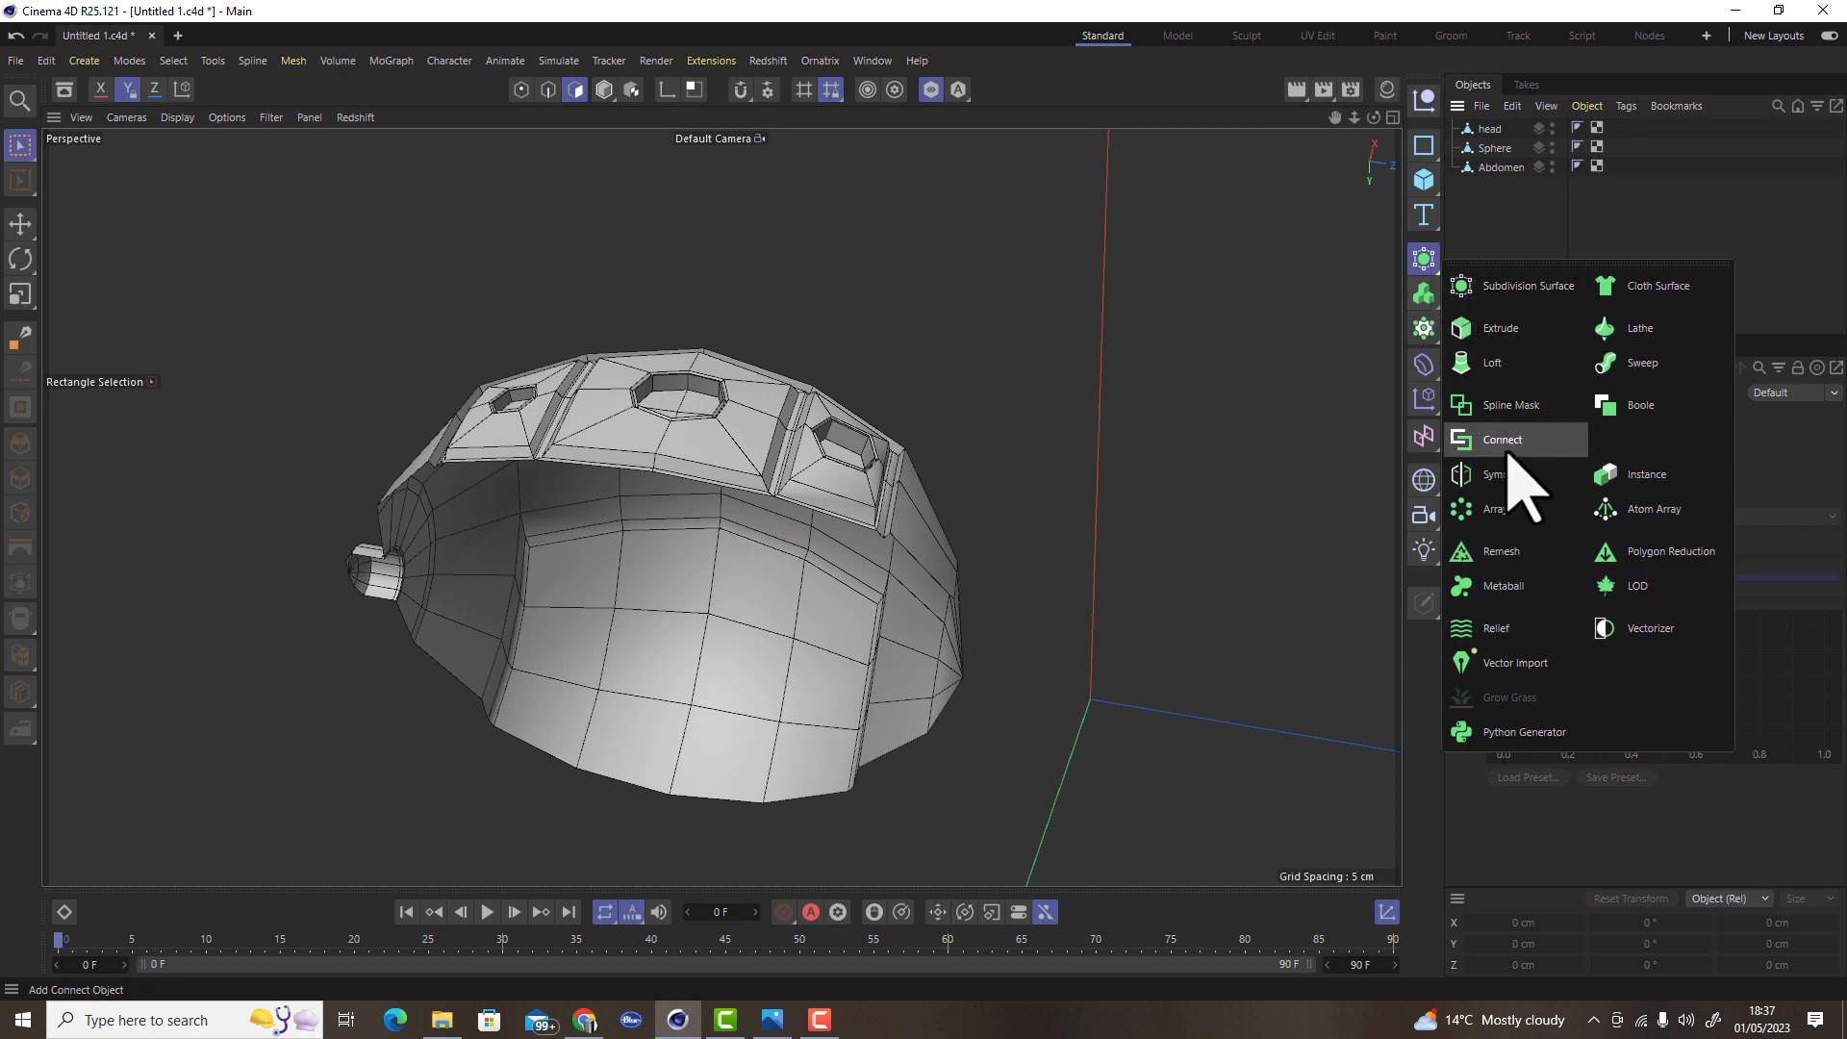
{"action": "left_click", "coordinate": [1510, 409]}
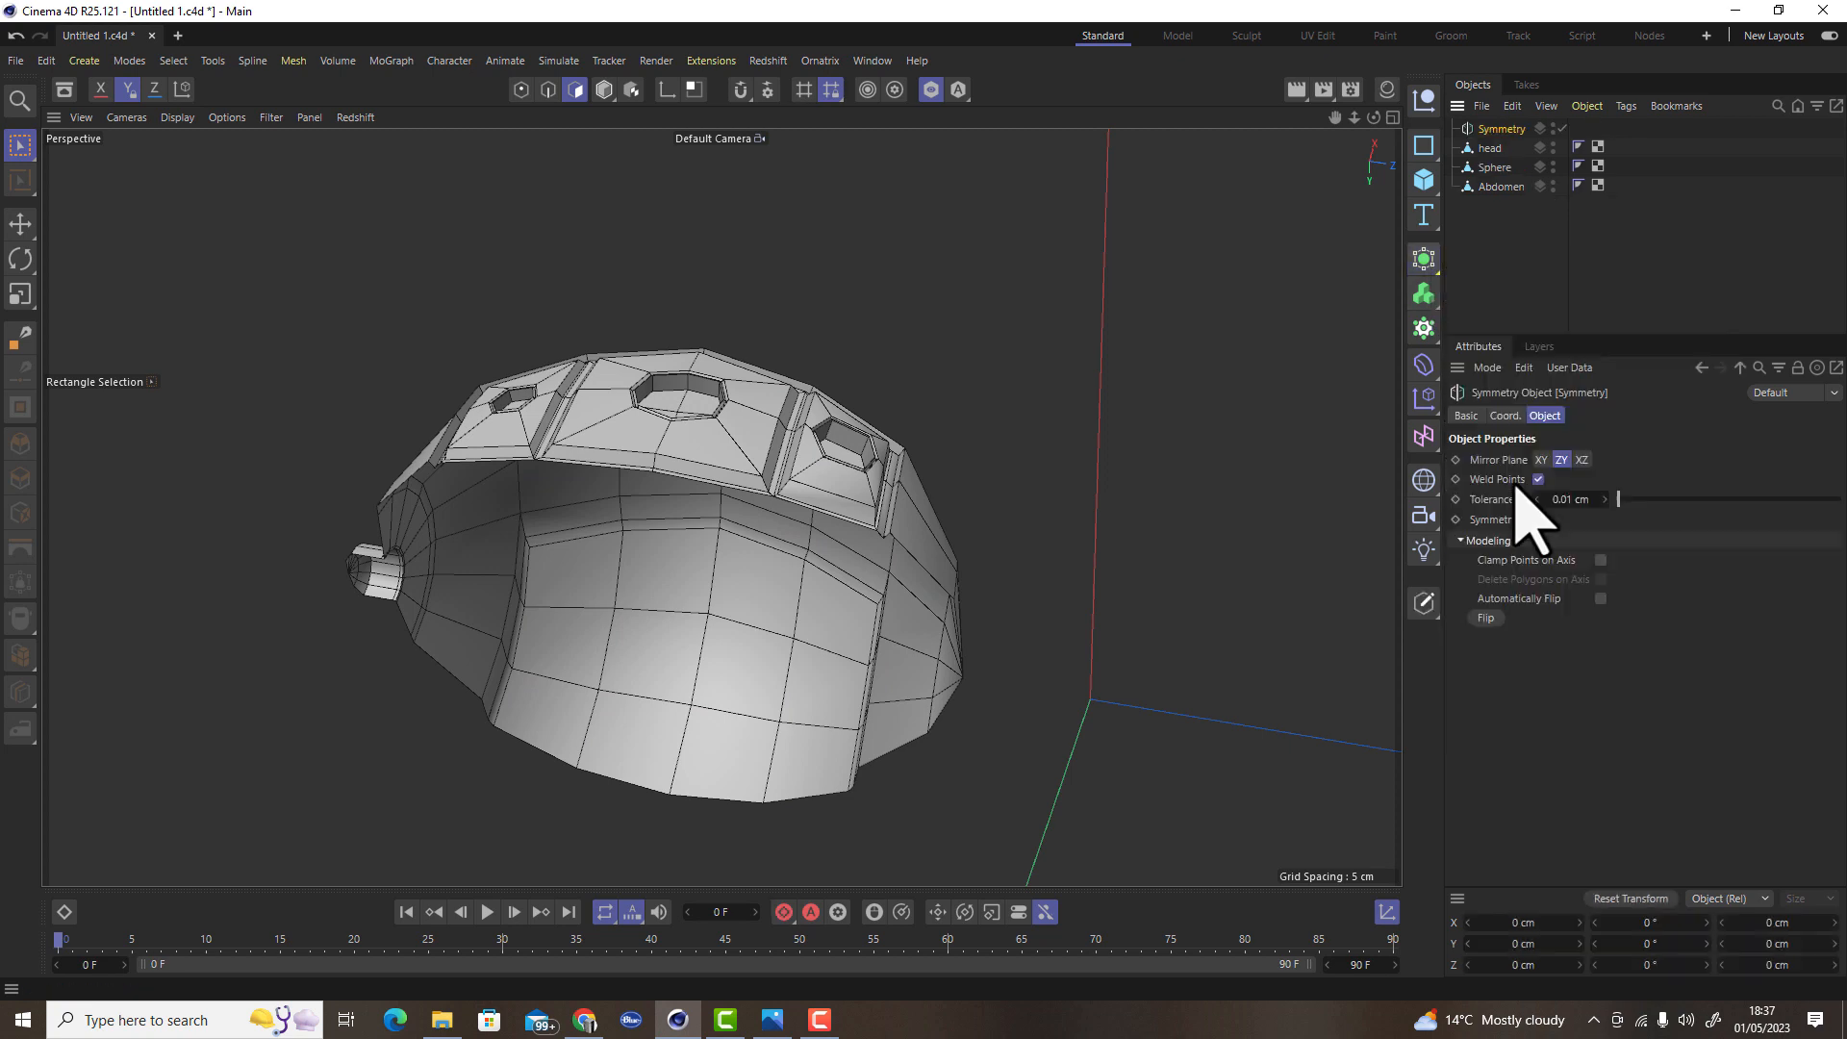
Nest the middle section's Sphere under the Symmetry object so its socketed half is mirrored
{"action": "left_click", "coordinate": [1499, 188]}
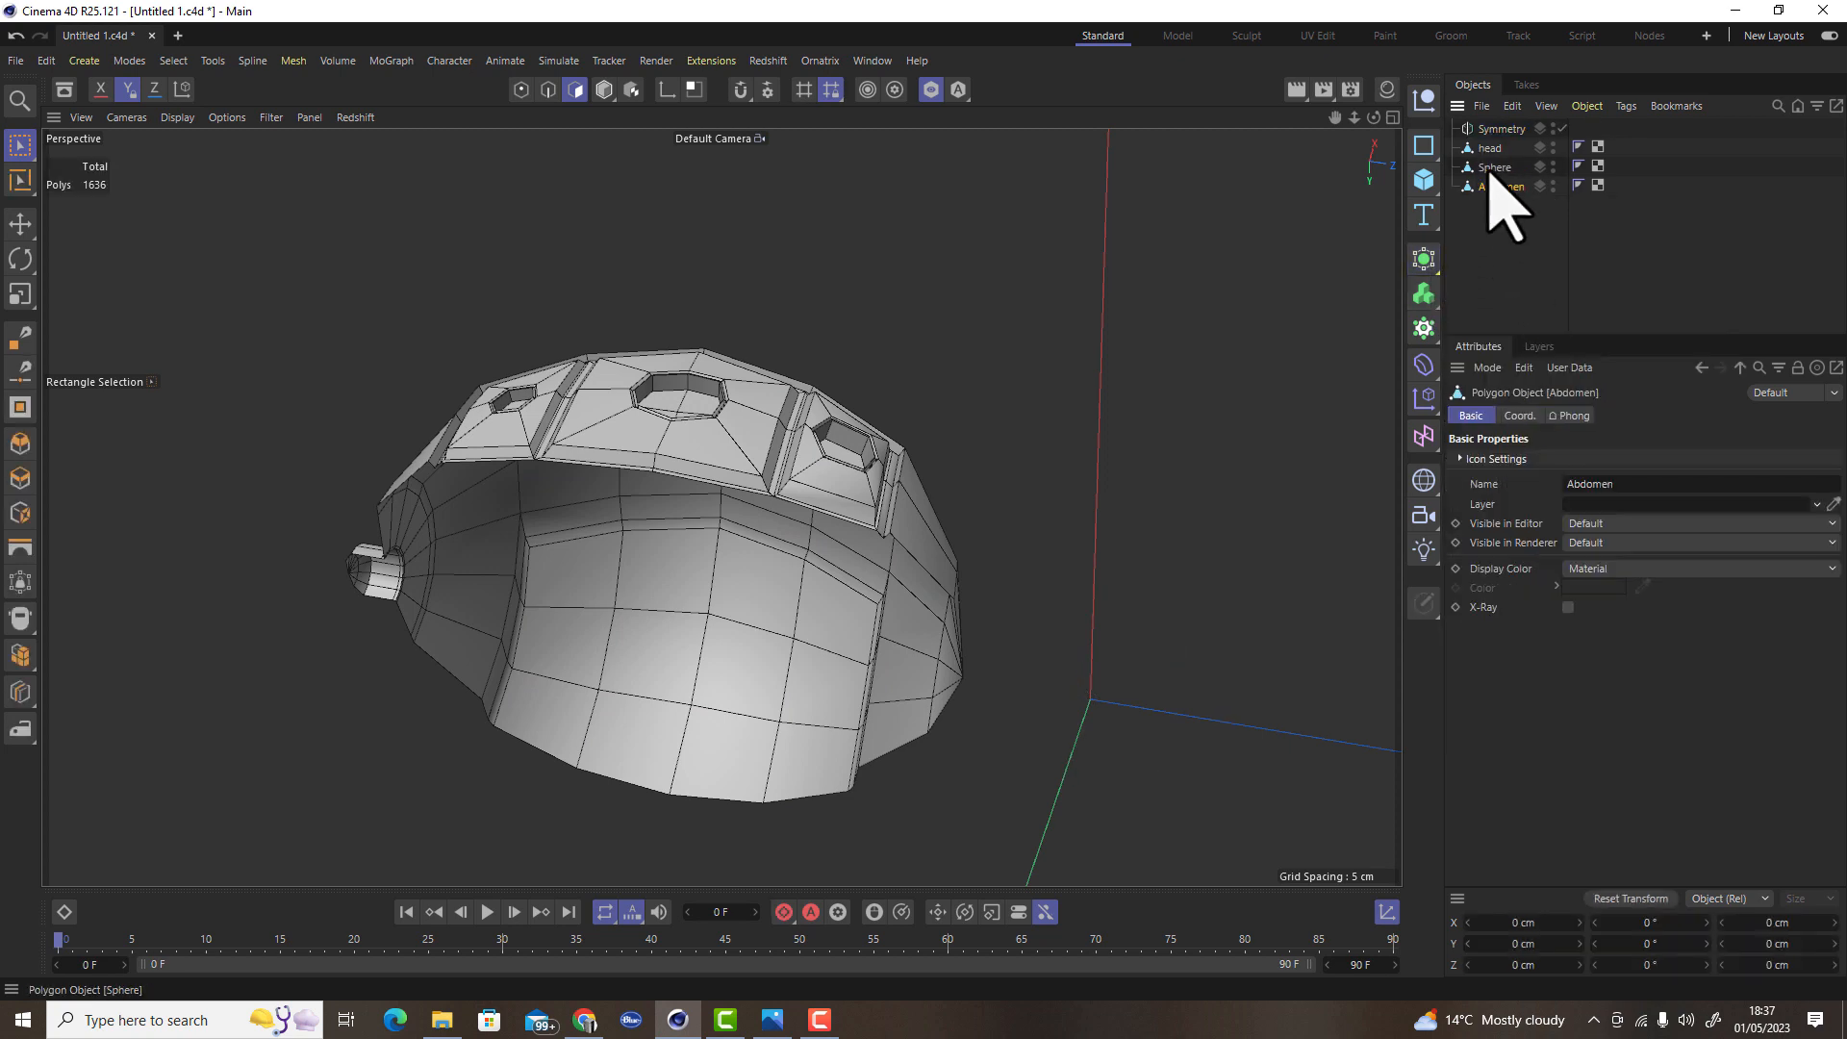
{"action": "left_click", "coordinate": [1488, 170]}
{"action": "left_click_drag", "start_coordinate": [1485, 124], "coordinate": [1485, 124]}
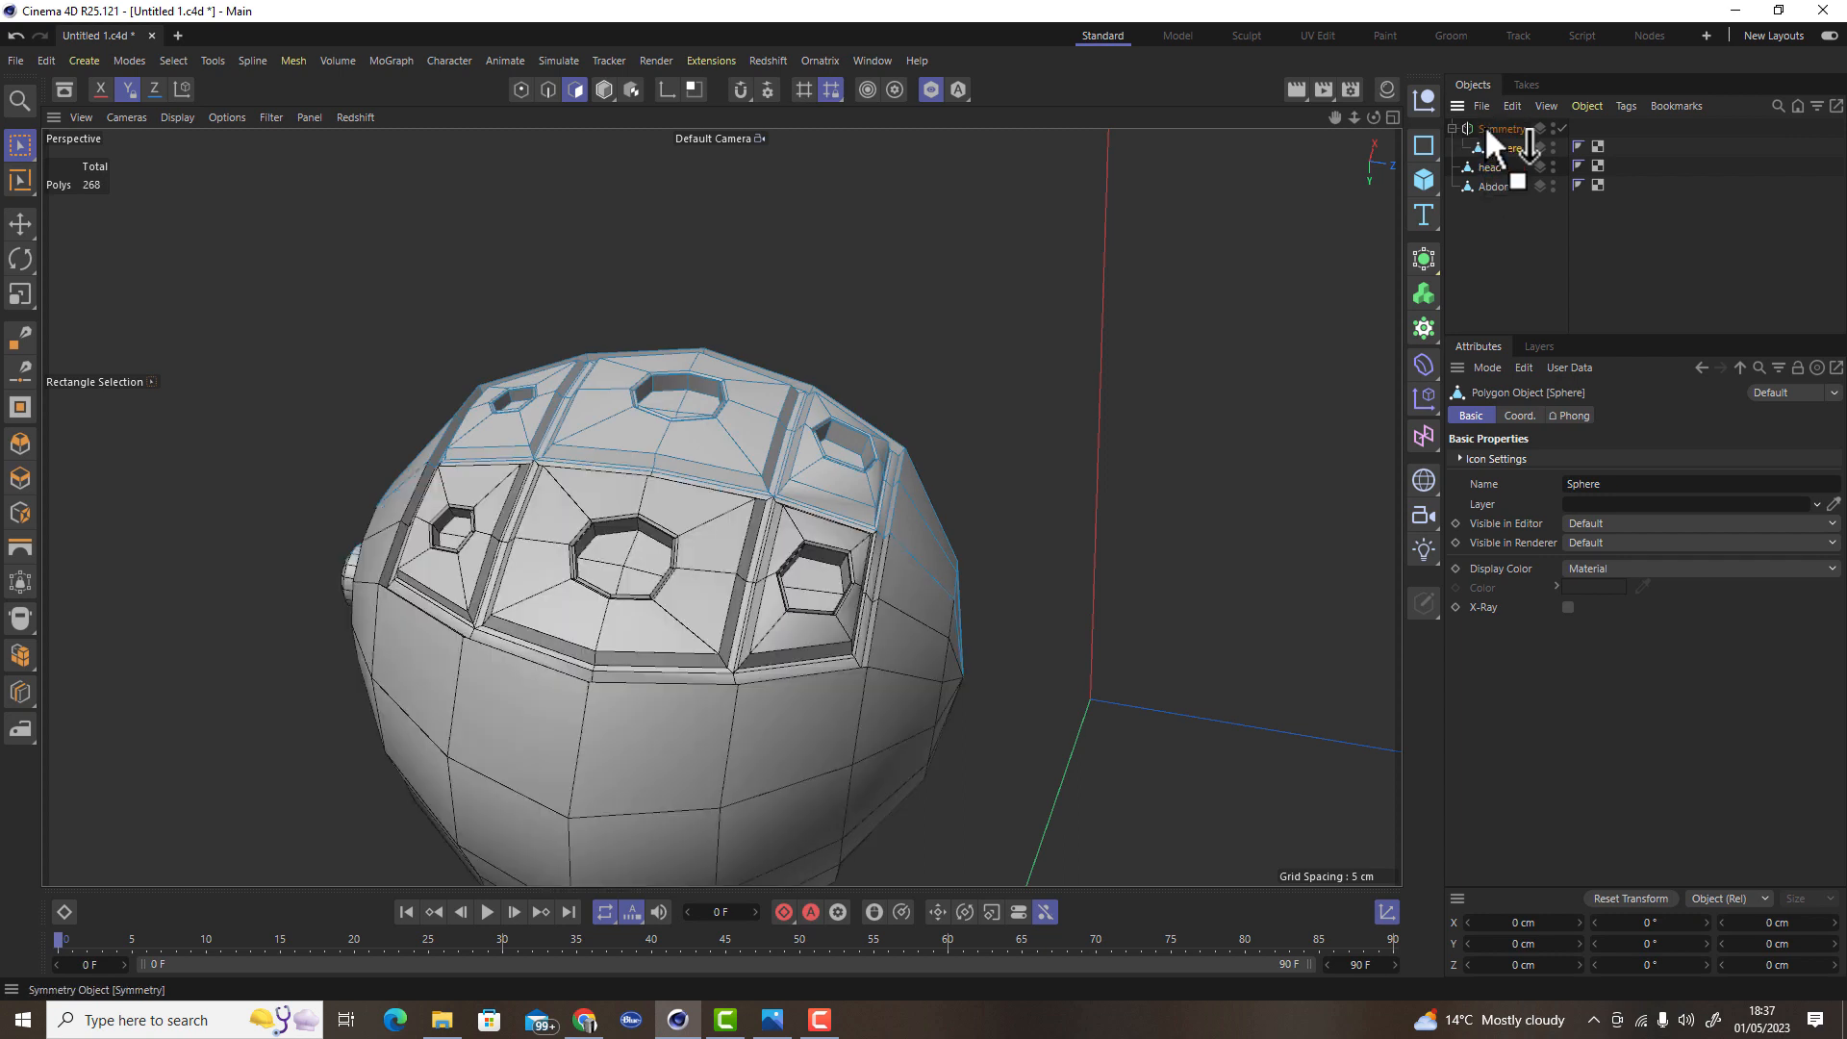
{"action": "left_click", "coordinate": [1490, 129]}
{"action": "left_click_drag", "start_coordinate": [811, 629], "coordinate": [691, 608], "text": "alt"}
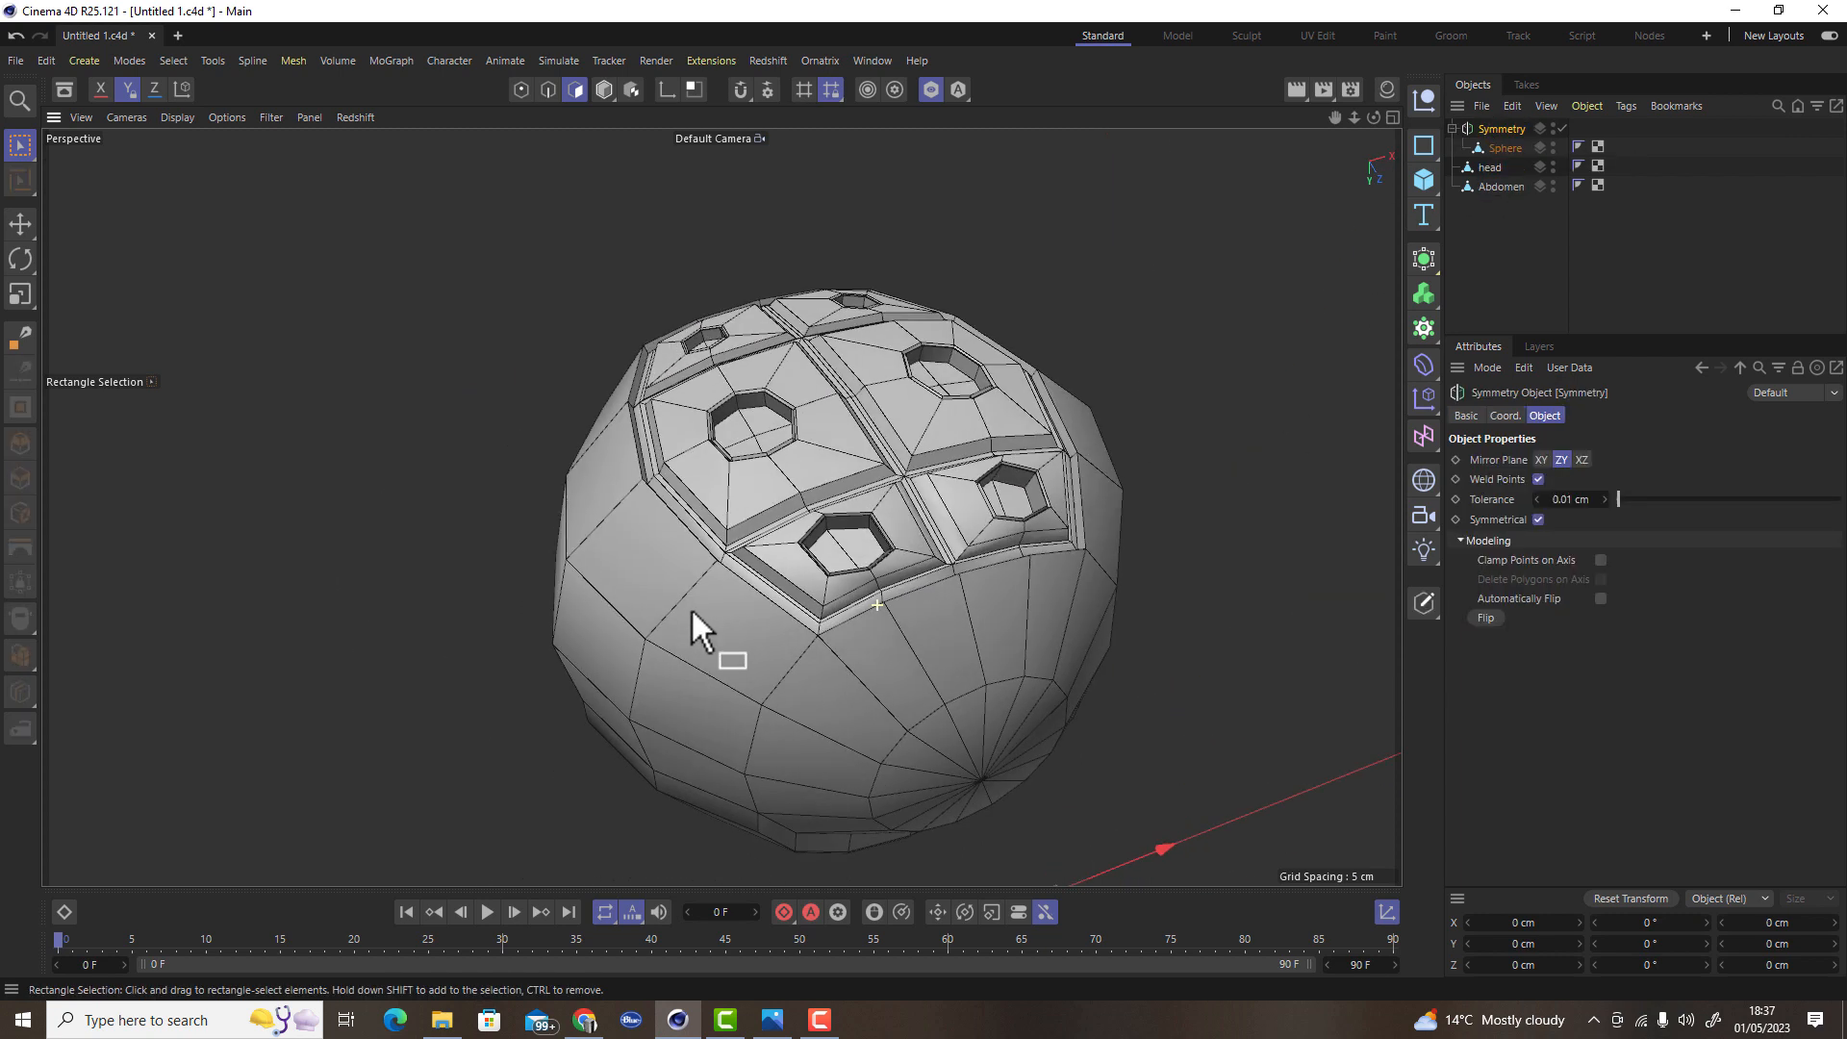
Enable Clamp Points on Axis and Delete Polygons on Axis for the Symmetry object, then make it editable
{"action": "middle_click_drag", "start_coordinate": [904, 647], "coordinate": [915, 539], "text": "alt"}
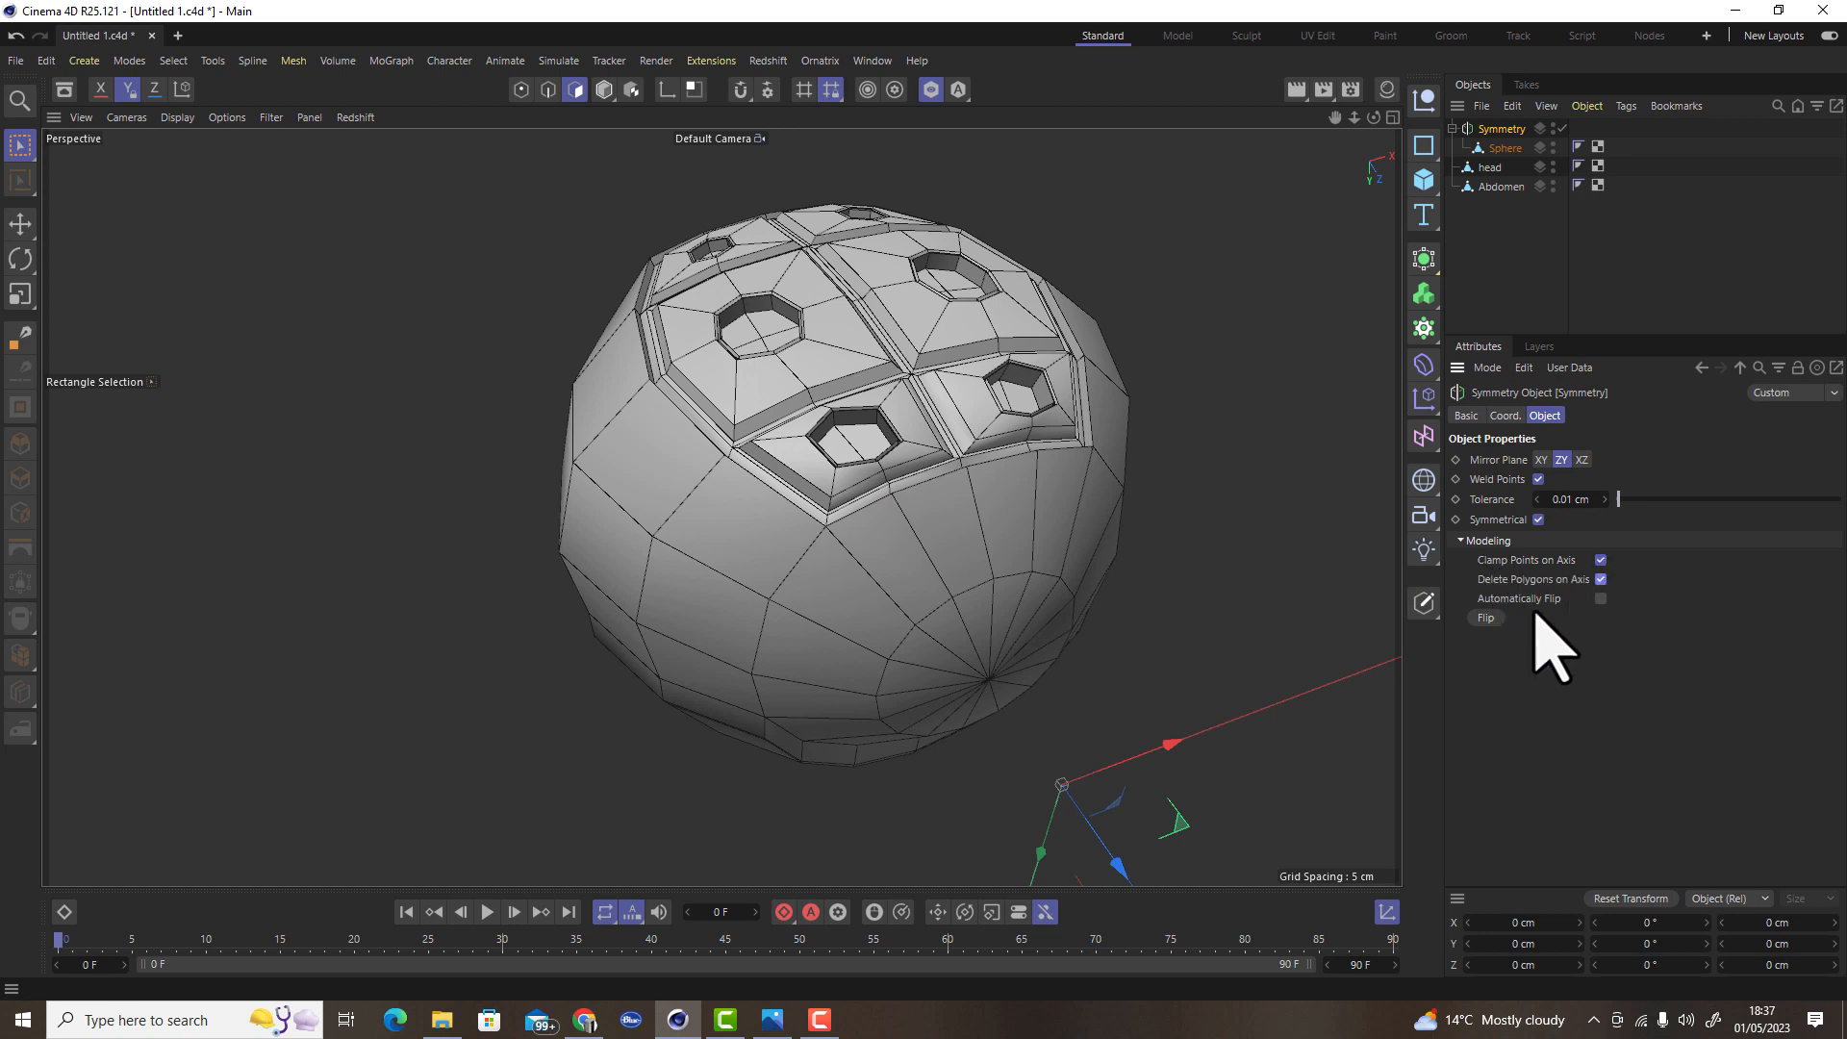
{"action": "left_click", "coordinate": [1425, 604]}
{"action": "left_click_drag", "start_coordinate": [1095, 482], "coordinate": [474, 227], "text": "alt"}
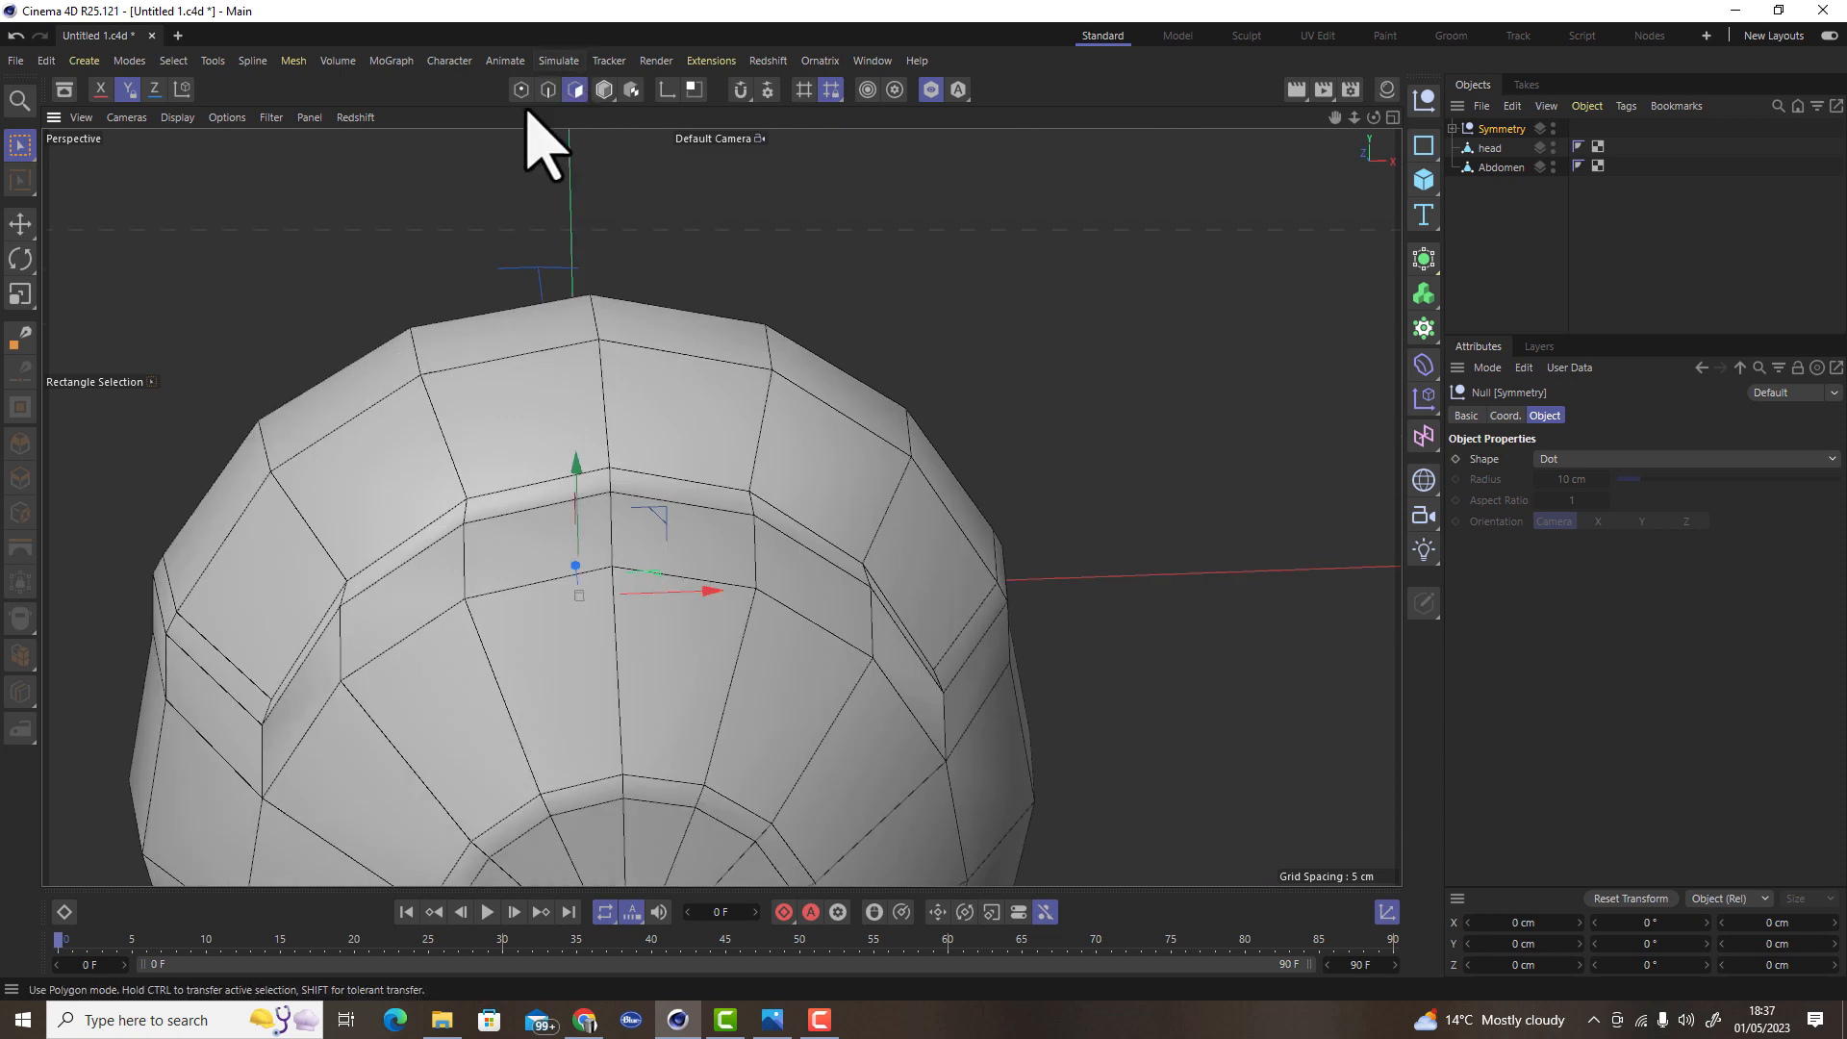
On the mirrored Sphere, select the six narrow polygons along the upper plate's neck-side rim and raise them slightly
{"action": "left_click", "coordinate": [23, 223]}
{"action": "left_click_drag", "start_coordinate": [309, 660], "coordinate": [1483, 228], "text": "alt"}
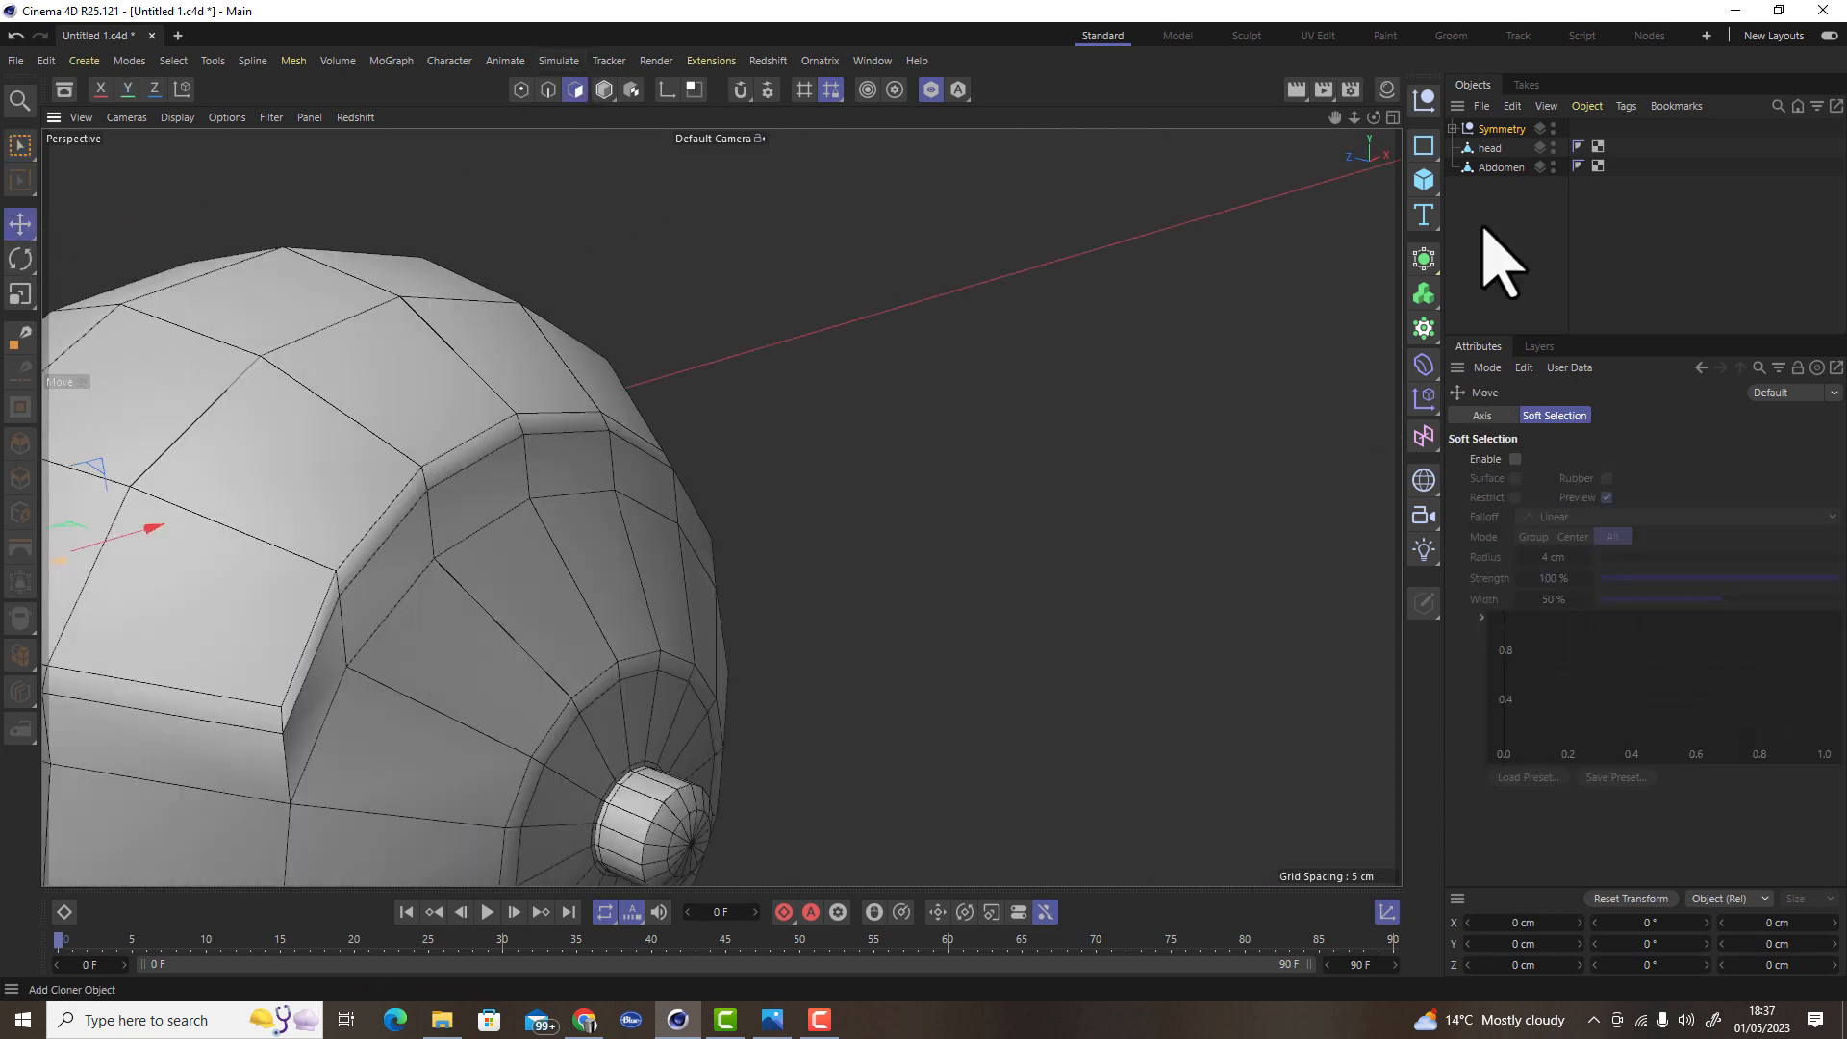
{"action": "left_click", "coordinate": [1453, 129]}
{"action": "left_click", "coordinate": [1488, 149]}
{"action": "left_click", "coordinate": [327, 612]}
{"action": "left_click", "coordinate": [400, 505], "text": "shift"}
{"action": "left_click", "coordinate": [481, 448], "text": "shift"}
{"action": "left_click", "coordinate": [561, 425], "text": "shift"}
{"action": "left_click", "coordinate": [643, 449], "text": "shift"}
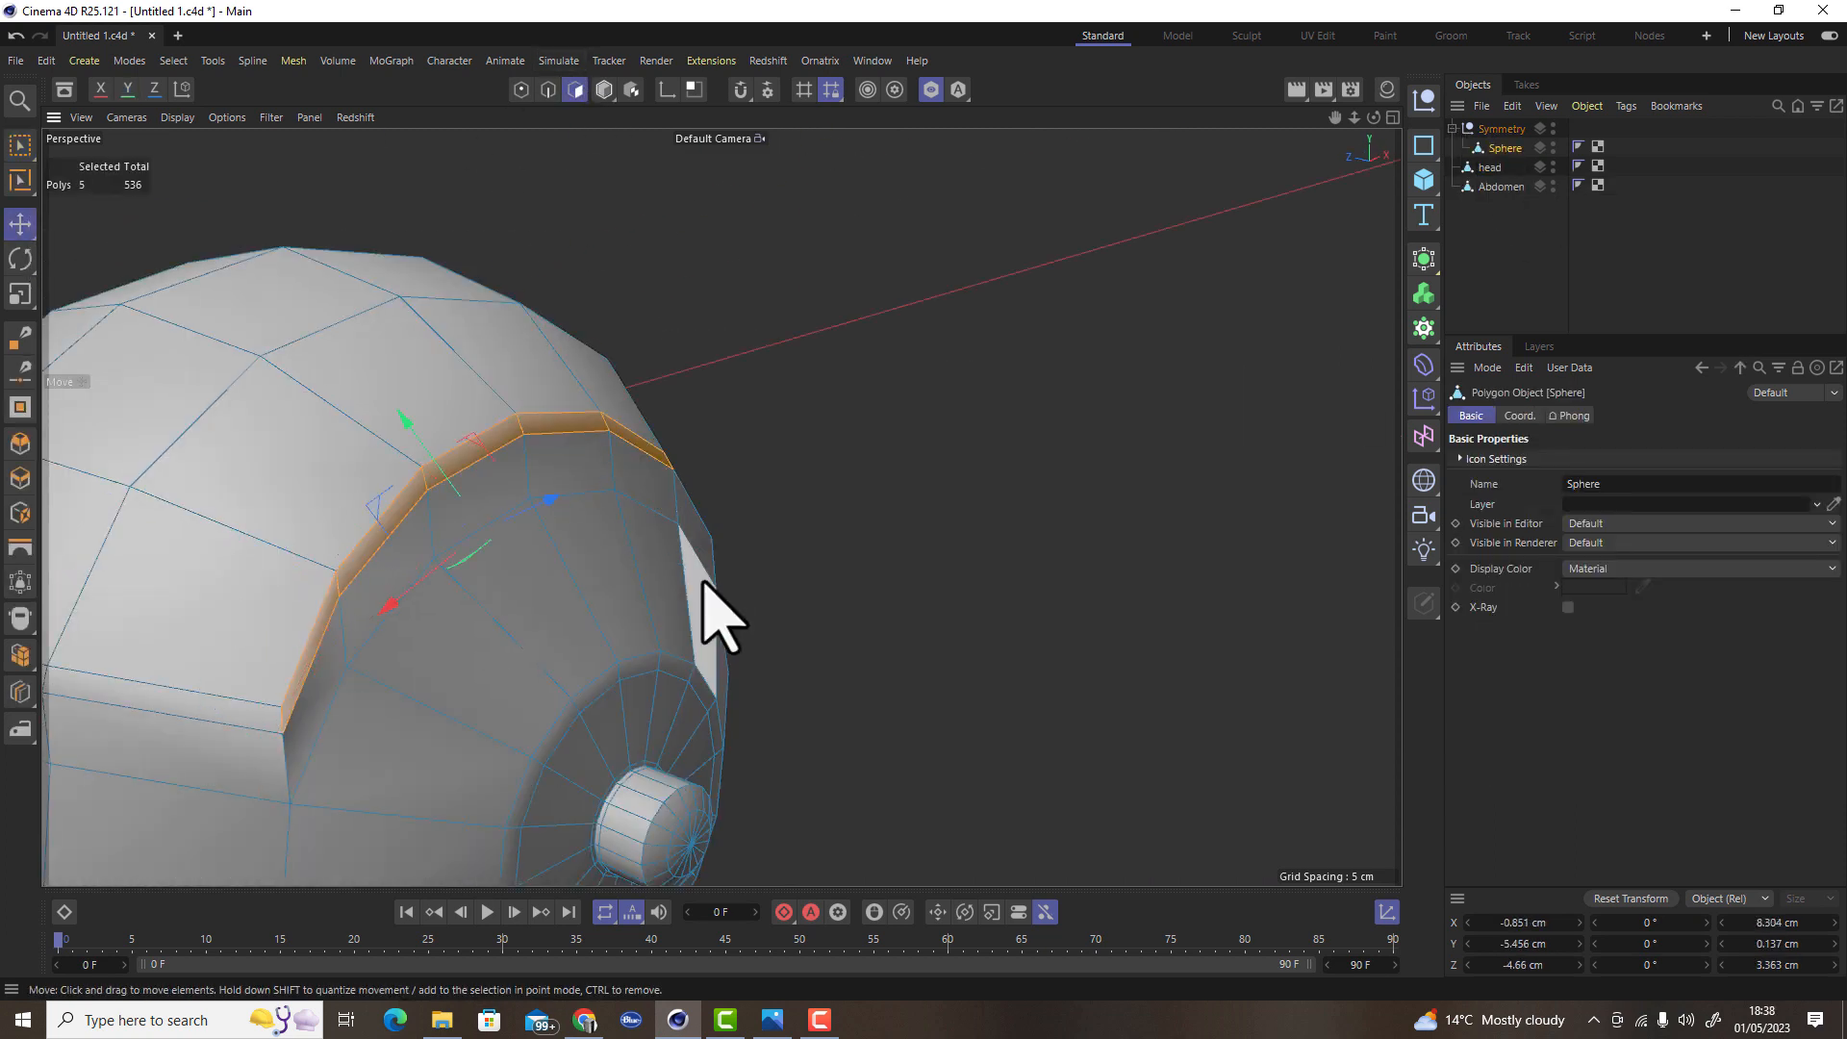
{"action": "left_click_drag", "start_coordinate": [700, 568], "coordinate": [552, 660], "text": "alt"}
{"action": "left_click", "coordinate": [693, 528], "text": "shift"}
{"action": "left_click_drag", "start_coordinate": [487, 384], "coordinate": [478, 341]}
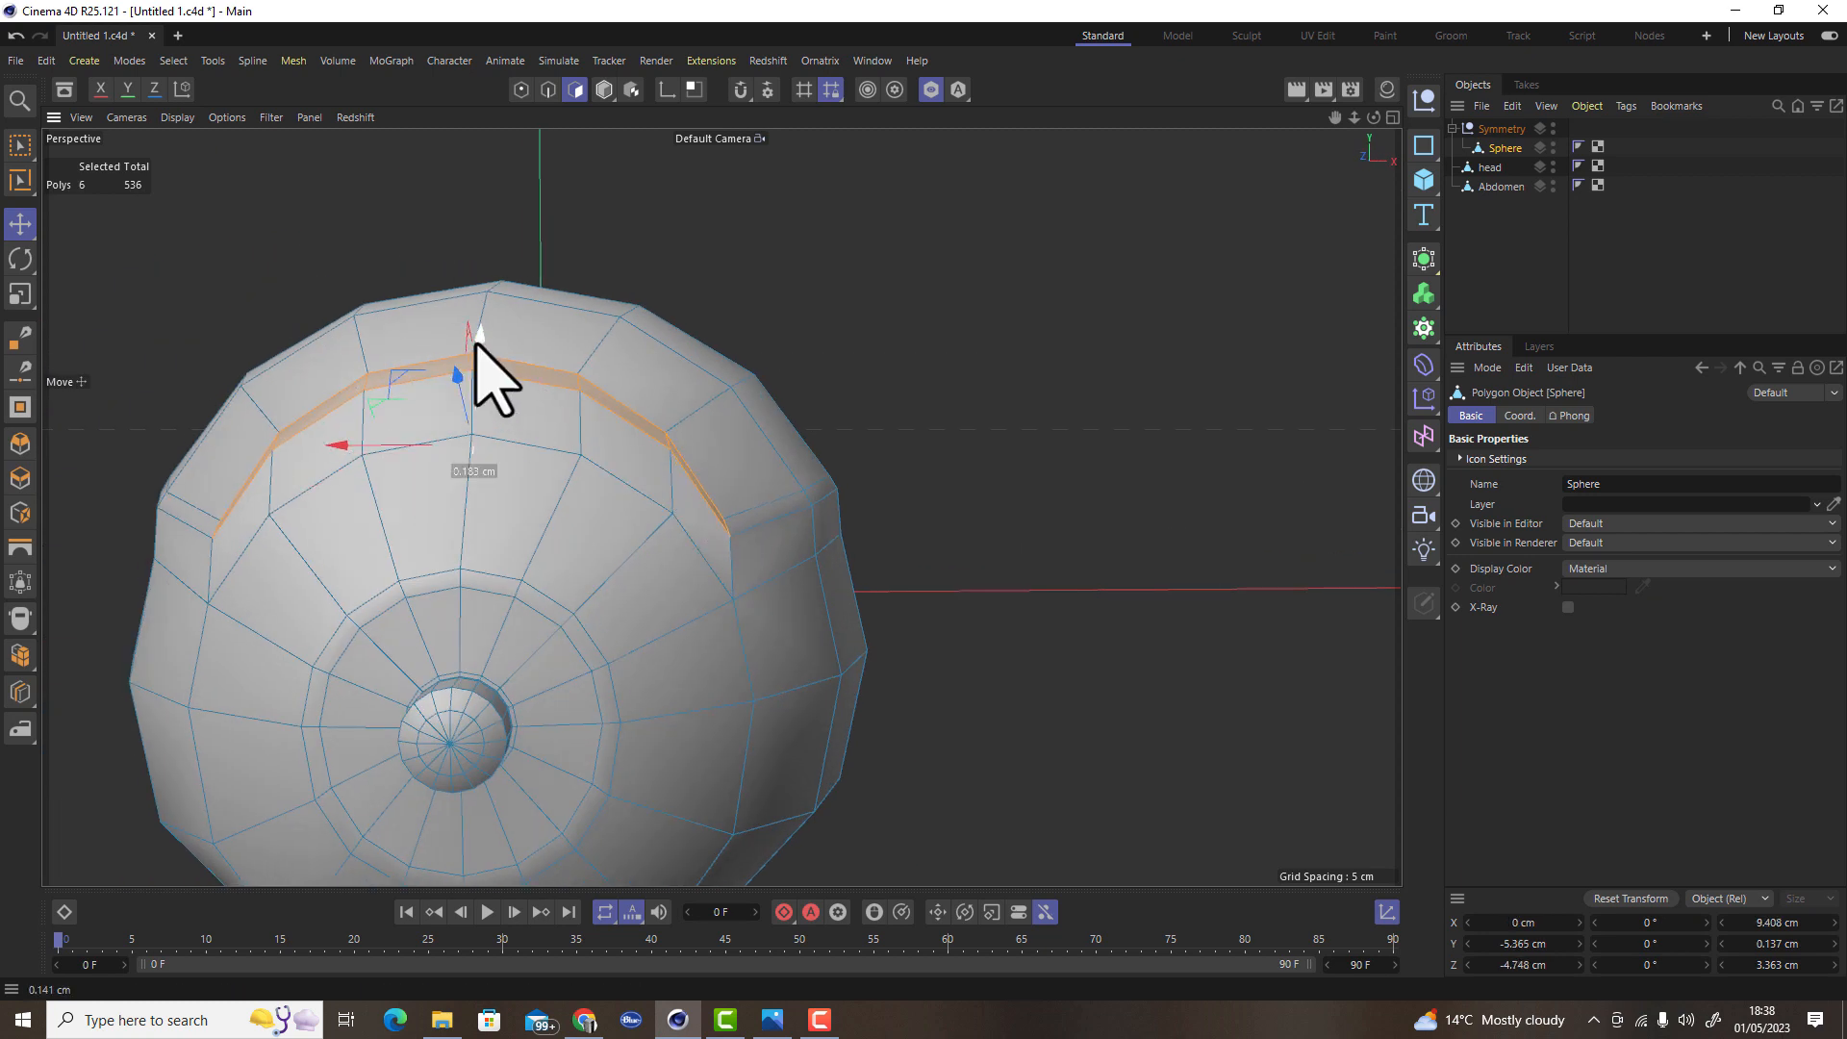
{"action": "left_click_drag", "start_coordinate": [442, 454], "coordinate": [654, 510], "text": "alt"}
{"action": "scroll", "coordinate": [263, 363], "scroll_direction": "up", "scroll_amount": 2}
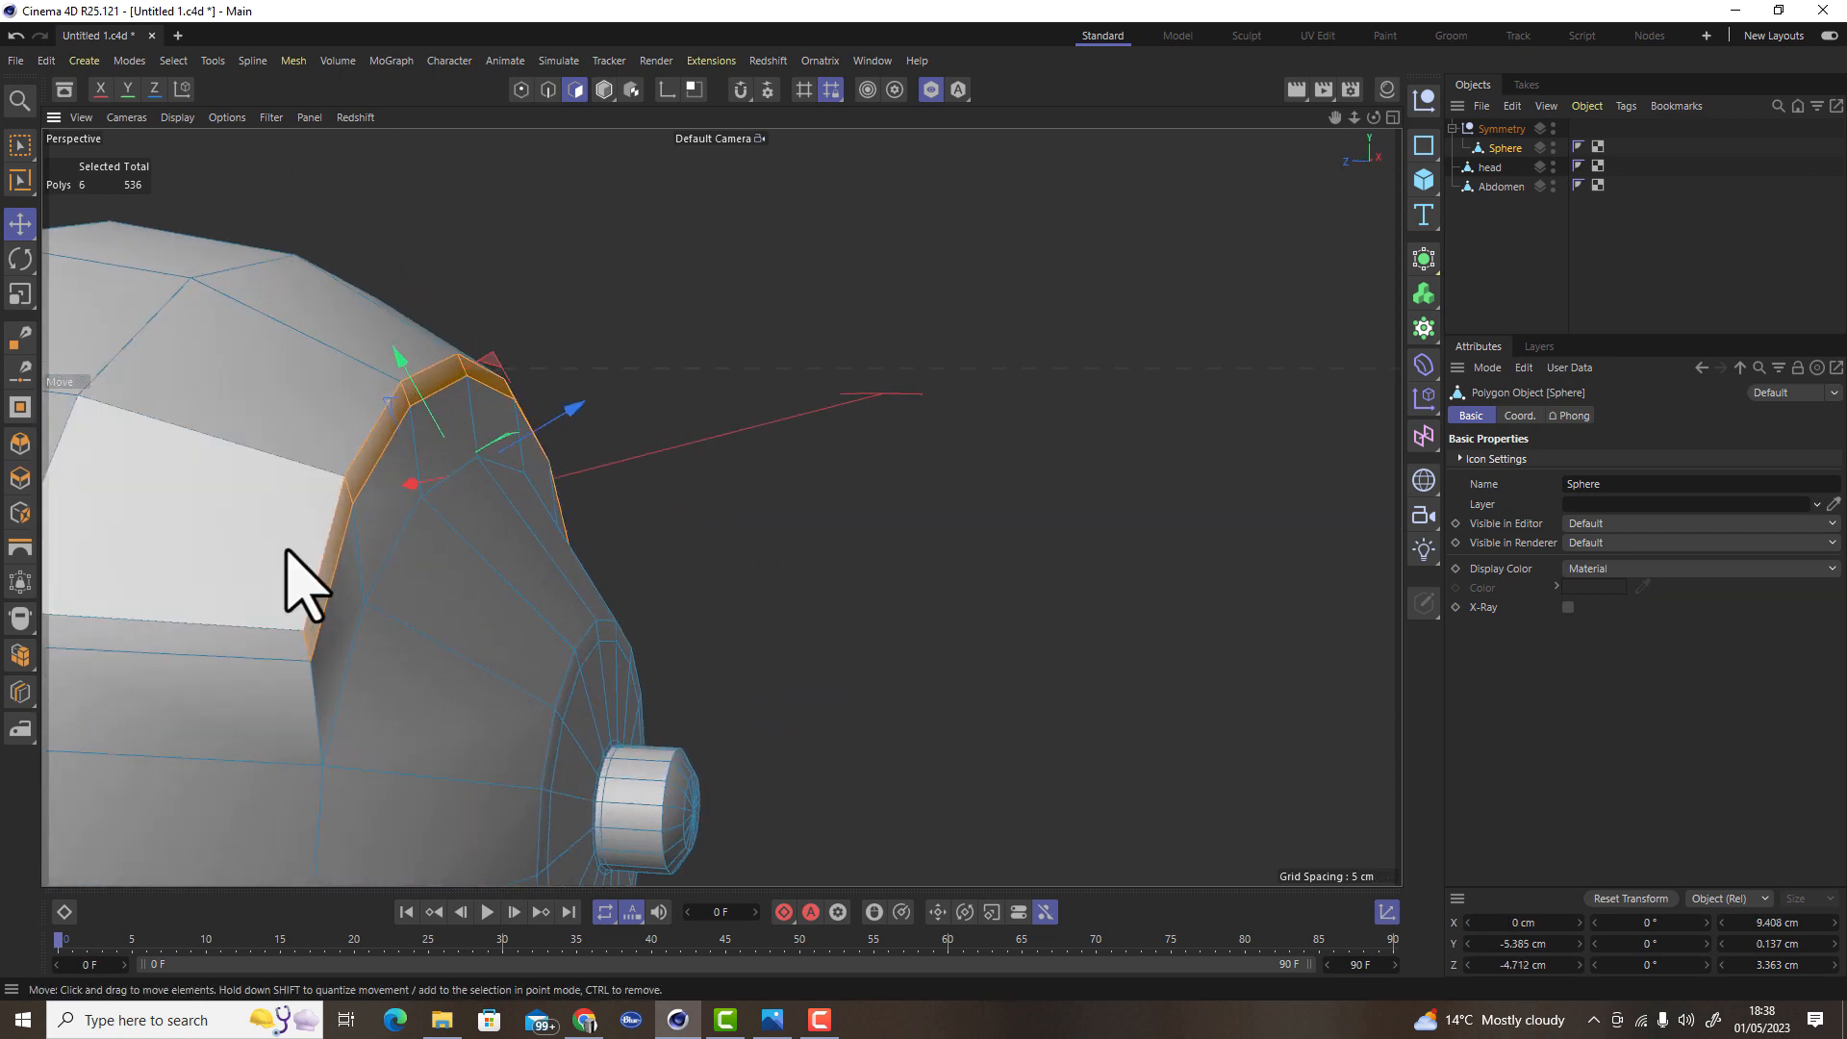
Select the six edges along the upper plate's neck-side rim and scale and shift them slightly to reshape the rim
{"action": "left_click", "coordinate": [548, 90]}
{"action": "left_click", "coordinate": [327, 552]}
{"action": "left_click", "coordinate": [374, 431], "text": "shift"}
{"action": "left_click", "coordinate": [426, 371], "text": "shift"}
{"action": "left_click_drag", "start_coordinate": [567, 409], "coordinate": [365, 320], "text": "alt"}
{"action": "left_click", "coordinate": [445, 368], "text": "shift"}
{"action": "key", "text": "t"}
{"action": "left_click_drag", "start_coordinate": [880, 587], "coordinate": [924, 505], "text": "alt"}
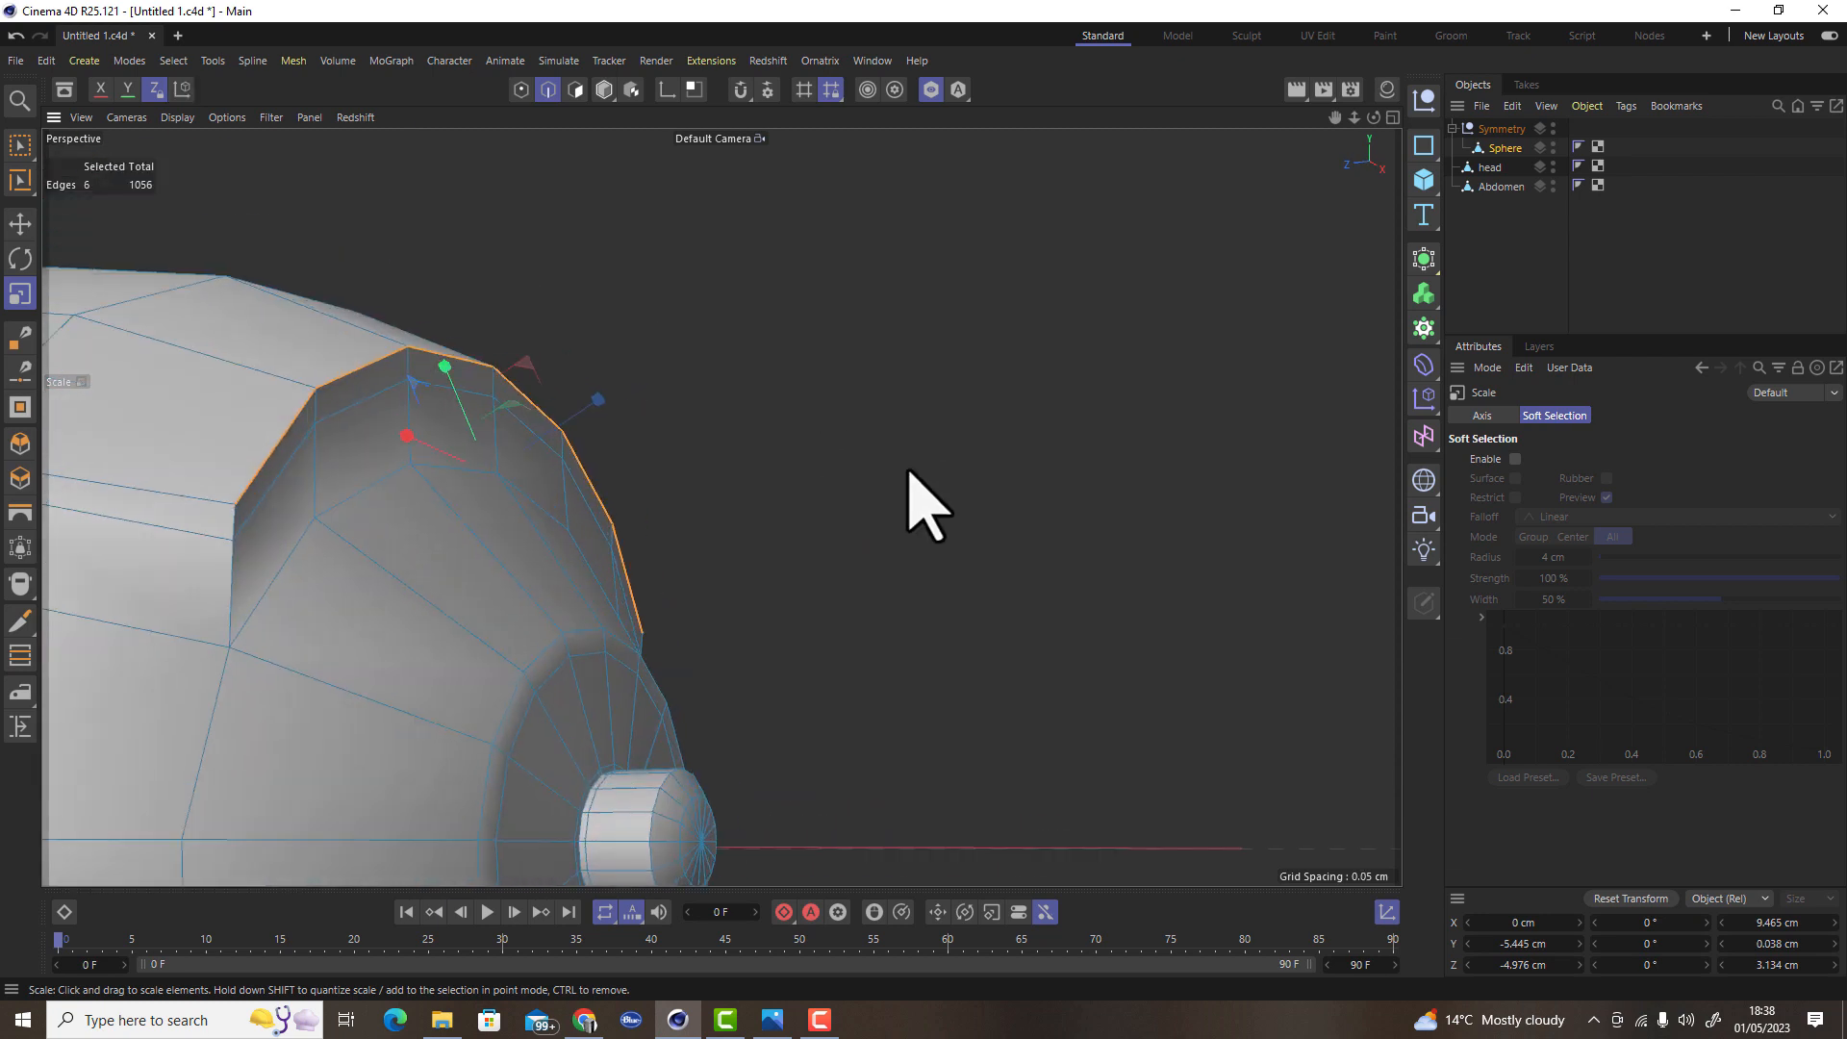
{"action": "key", "text": "e"}
{"action": "left_click_drag", "start_coordinate": [589, 431], "coordinate": [774, 453], "text": "alt"}
Select the two central edges of the upper plate's abdomen-side rim and pull them up and slightly toward the abdomen
{"action": "left_click_drag", "start_coordinate": [466, 302], "coordinate": [248, 525], "text": "alt"}
{"action": "scroll", "coordinate": [712, 574], "scroll_direction": "down", "scroll_amount": 6}
{"action": "left_click_drag", "start_coordinate": [713, 574], "coordinate": [743, 566], "text": "alt"}
{"action": "left_click_drag", "start_coordinate": [568, 497], "coordinate": [525, 491], "text": "alt"}
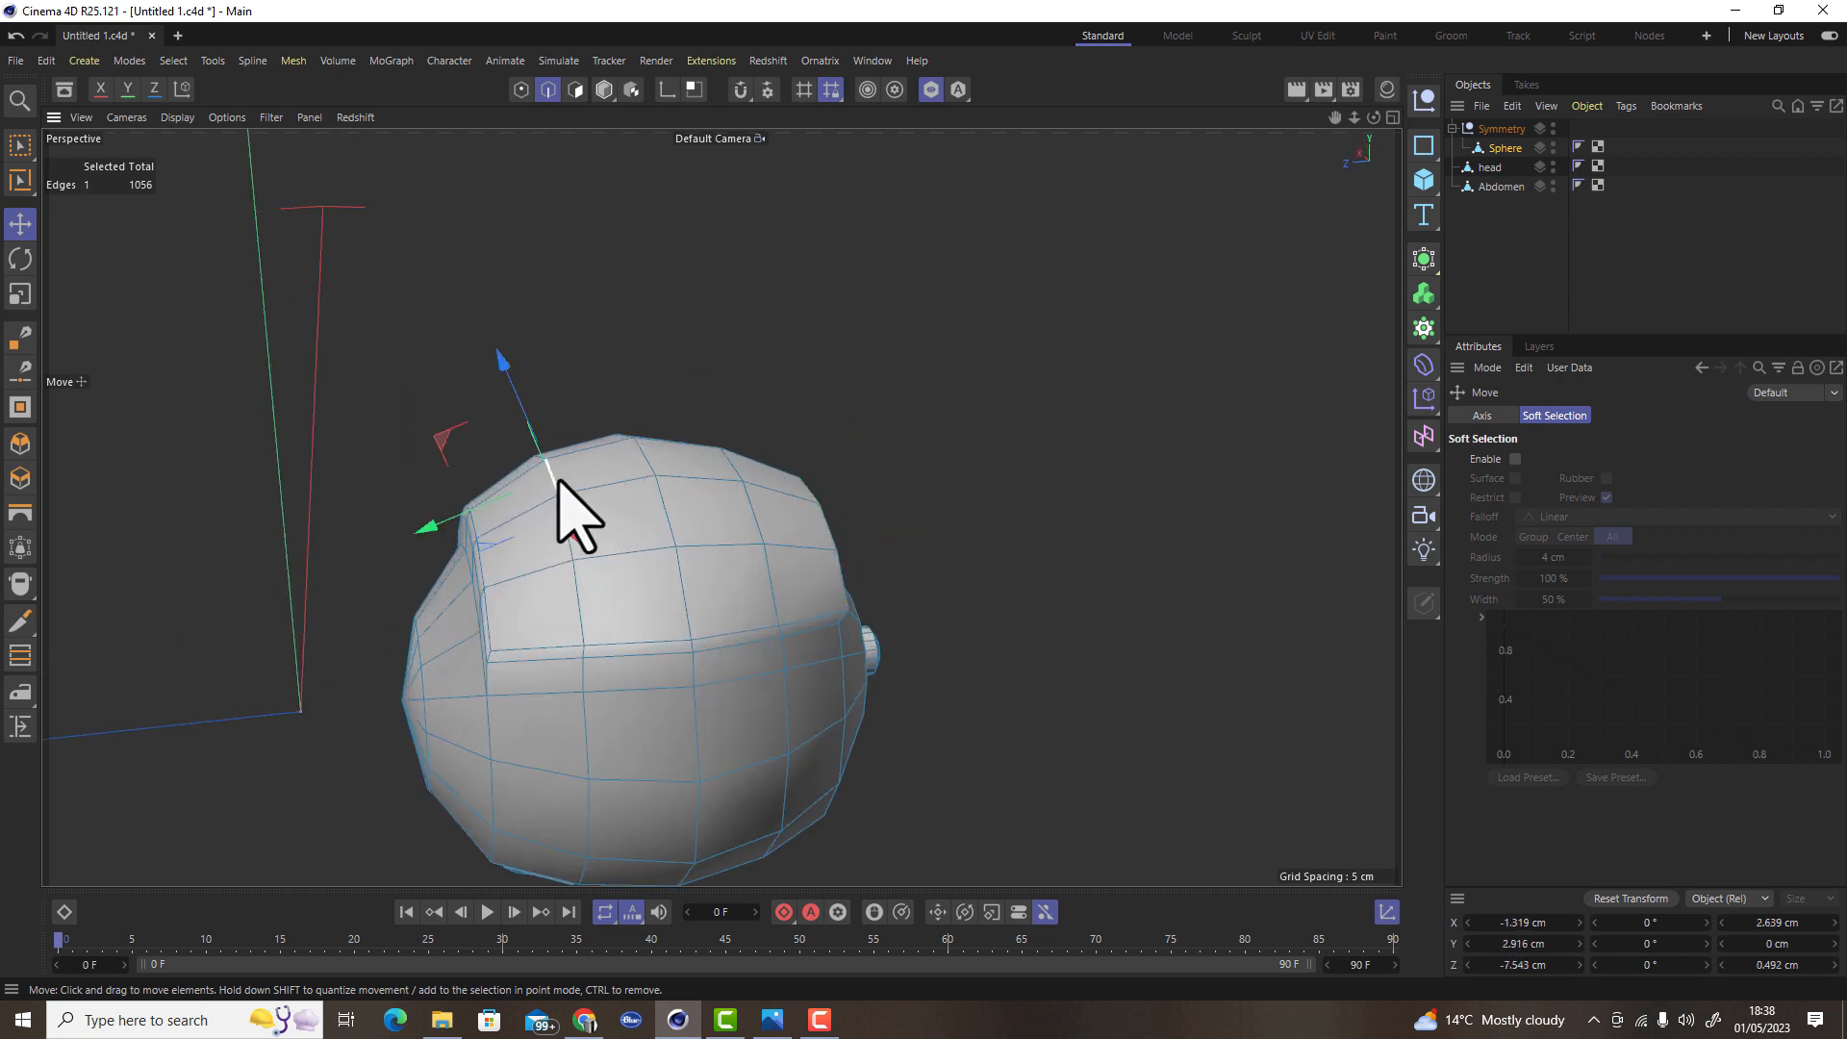
{"action": "left_click", "coordinate": [482, 467]}
{"action": "left_click_drag", "start_coordinate": [489, 363], "coordinate": [508, 465], "text": "alt"}
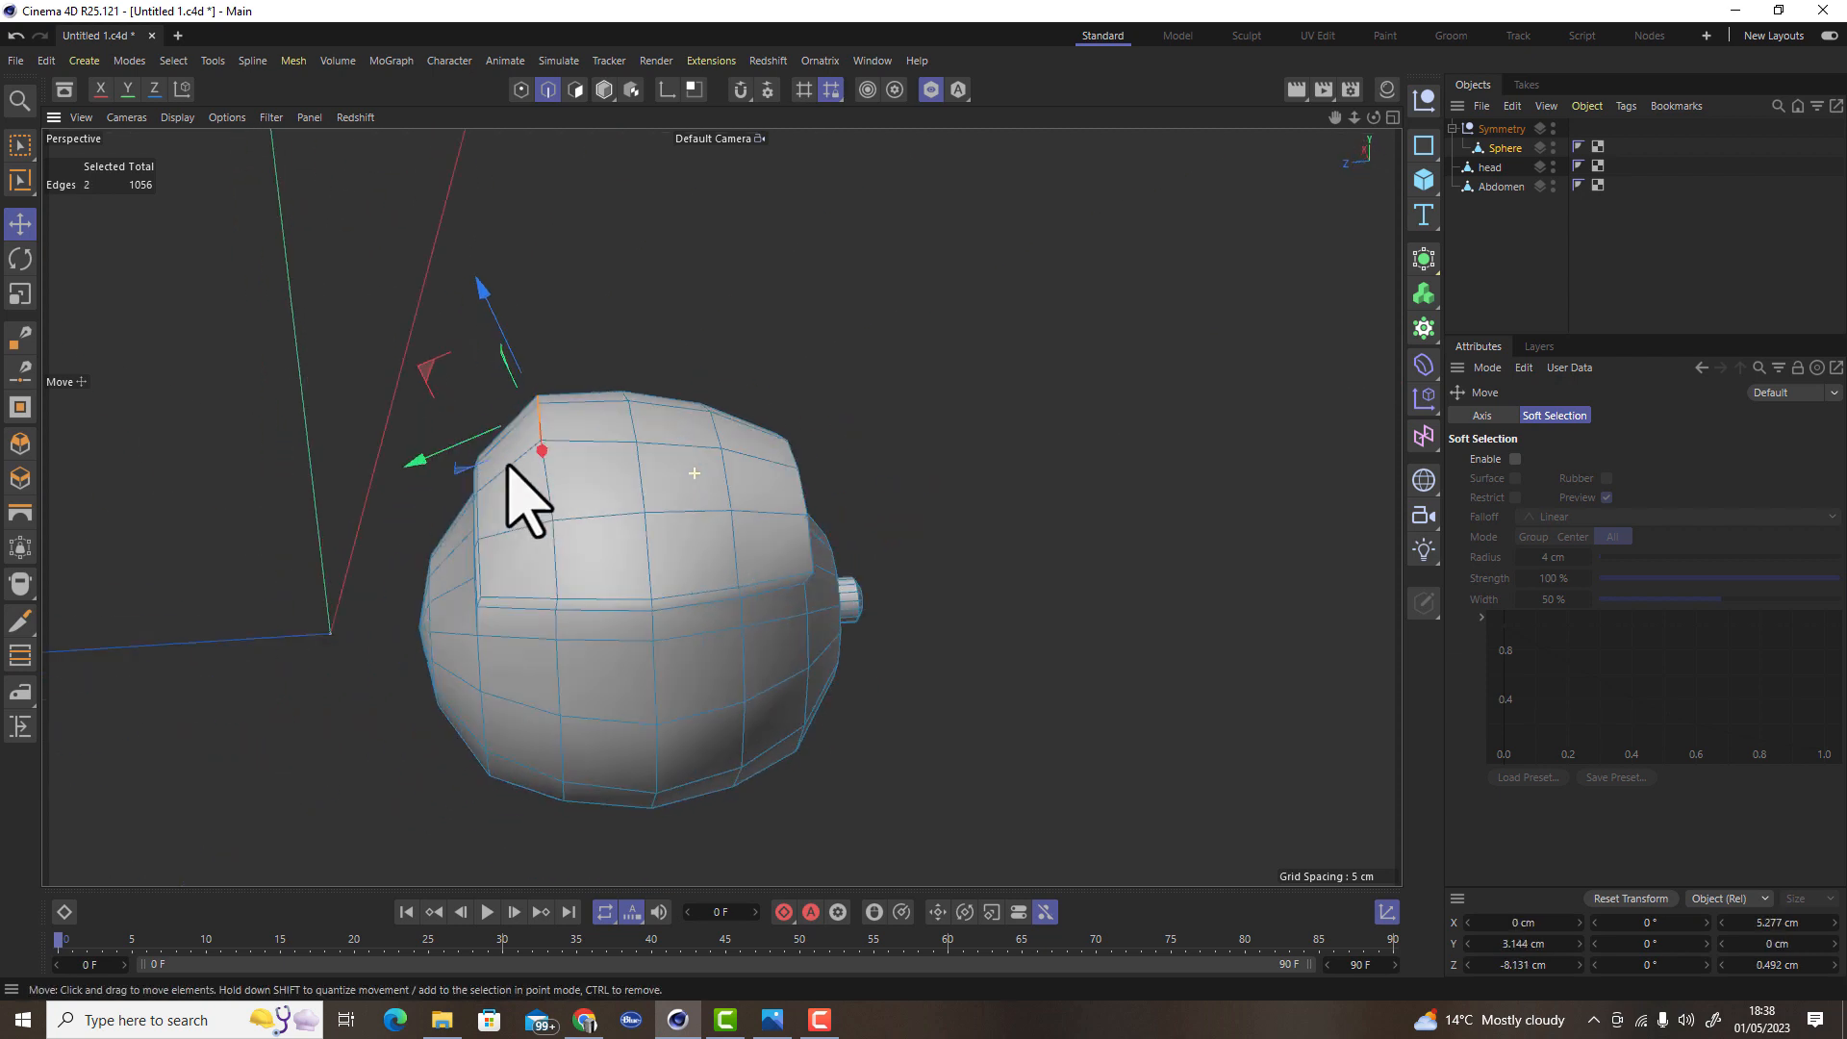
{"action": "left_click_drag", "start_coordinate": [651, 555], "coordinate": [811, 671], "text": "alt"}
{"action": "scroll", "coordinate": [648, 639], "scroll_direction": "up", "scroll_amount": 10}
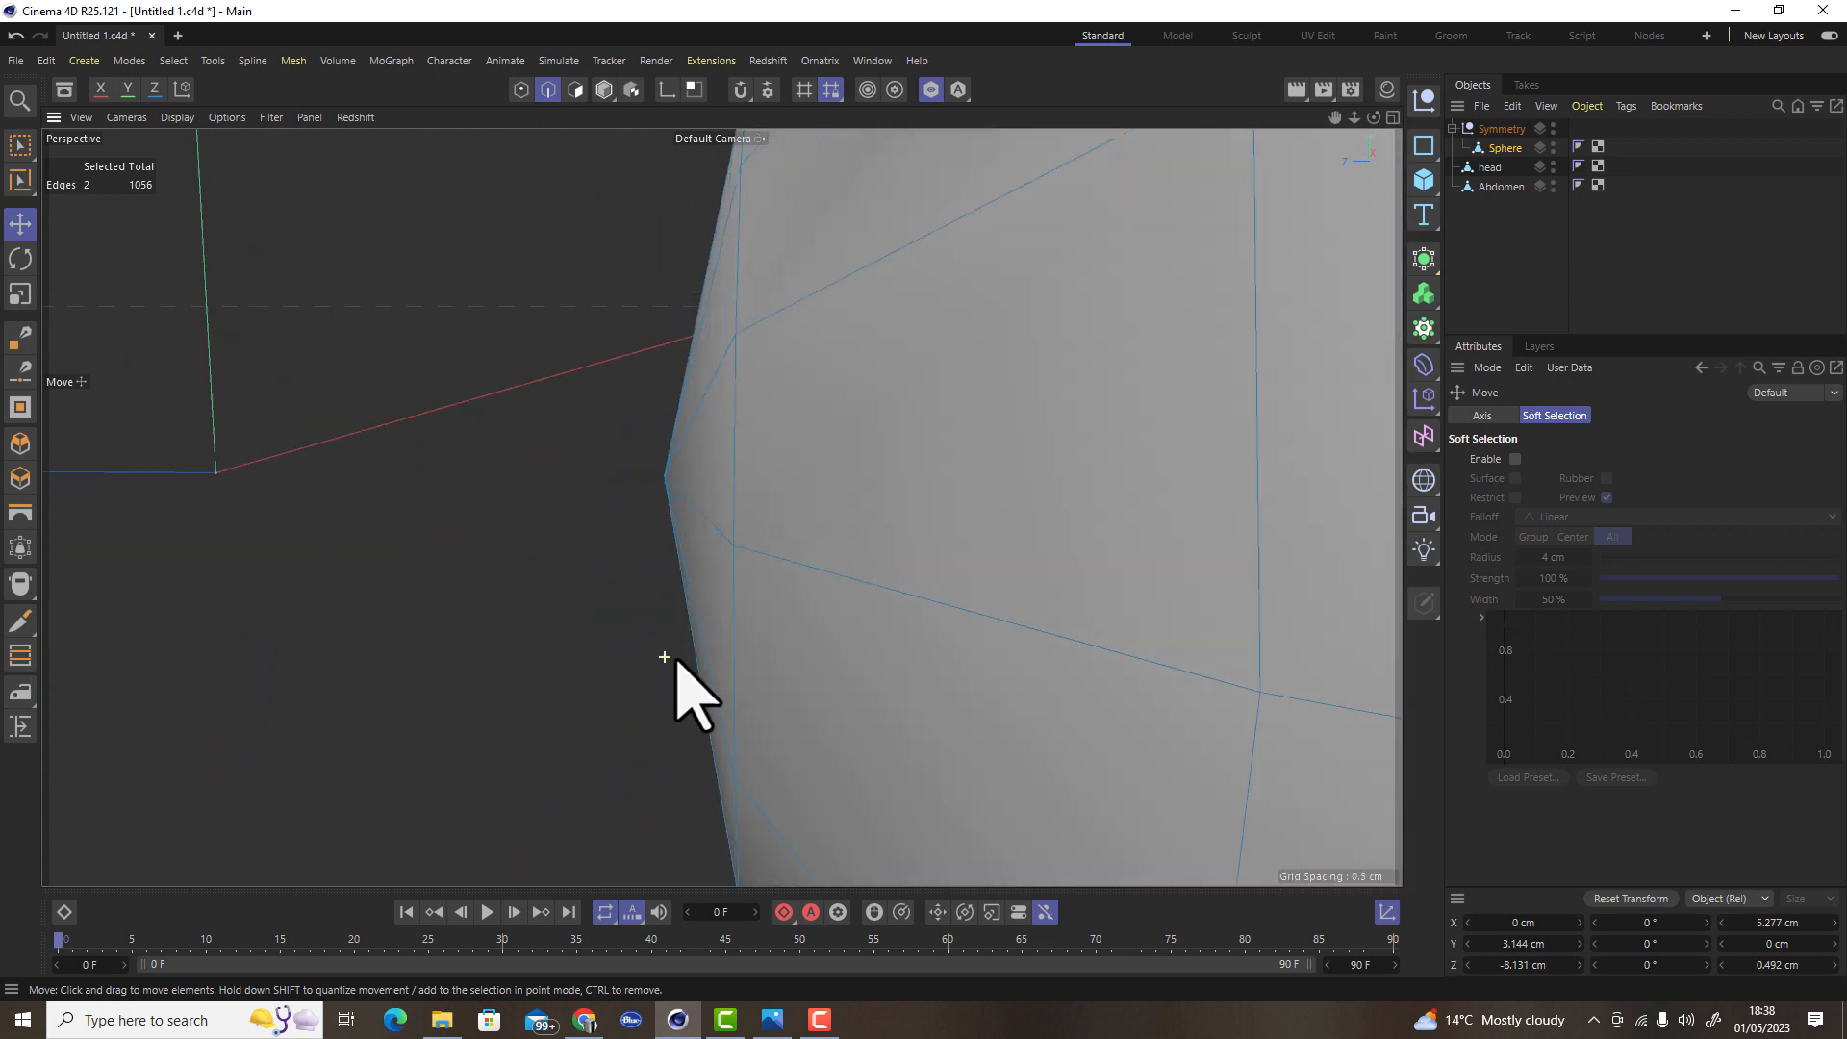
{"action": "scroll", "coordinate": [626, 741], "scroll_direction": "down", "scroll_amount": 10}
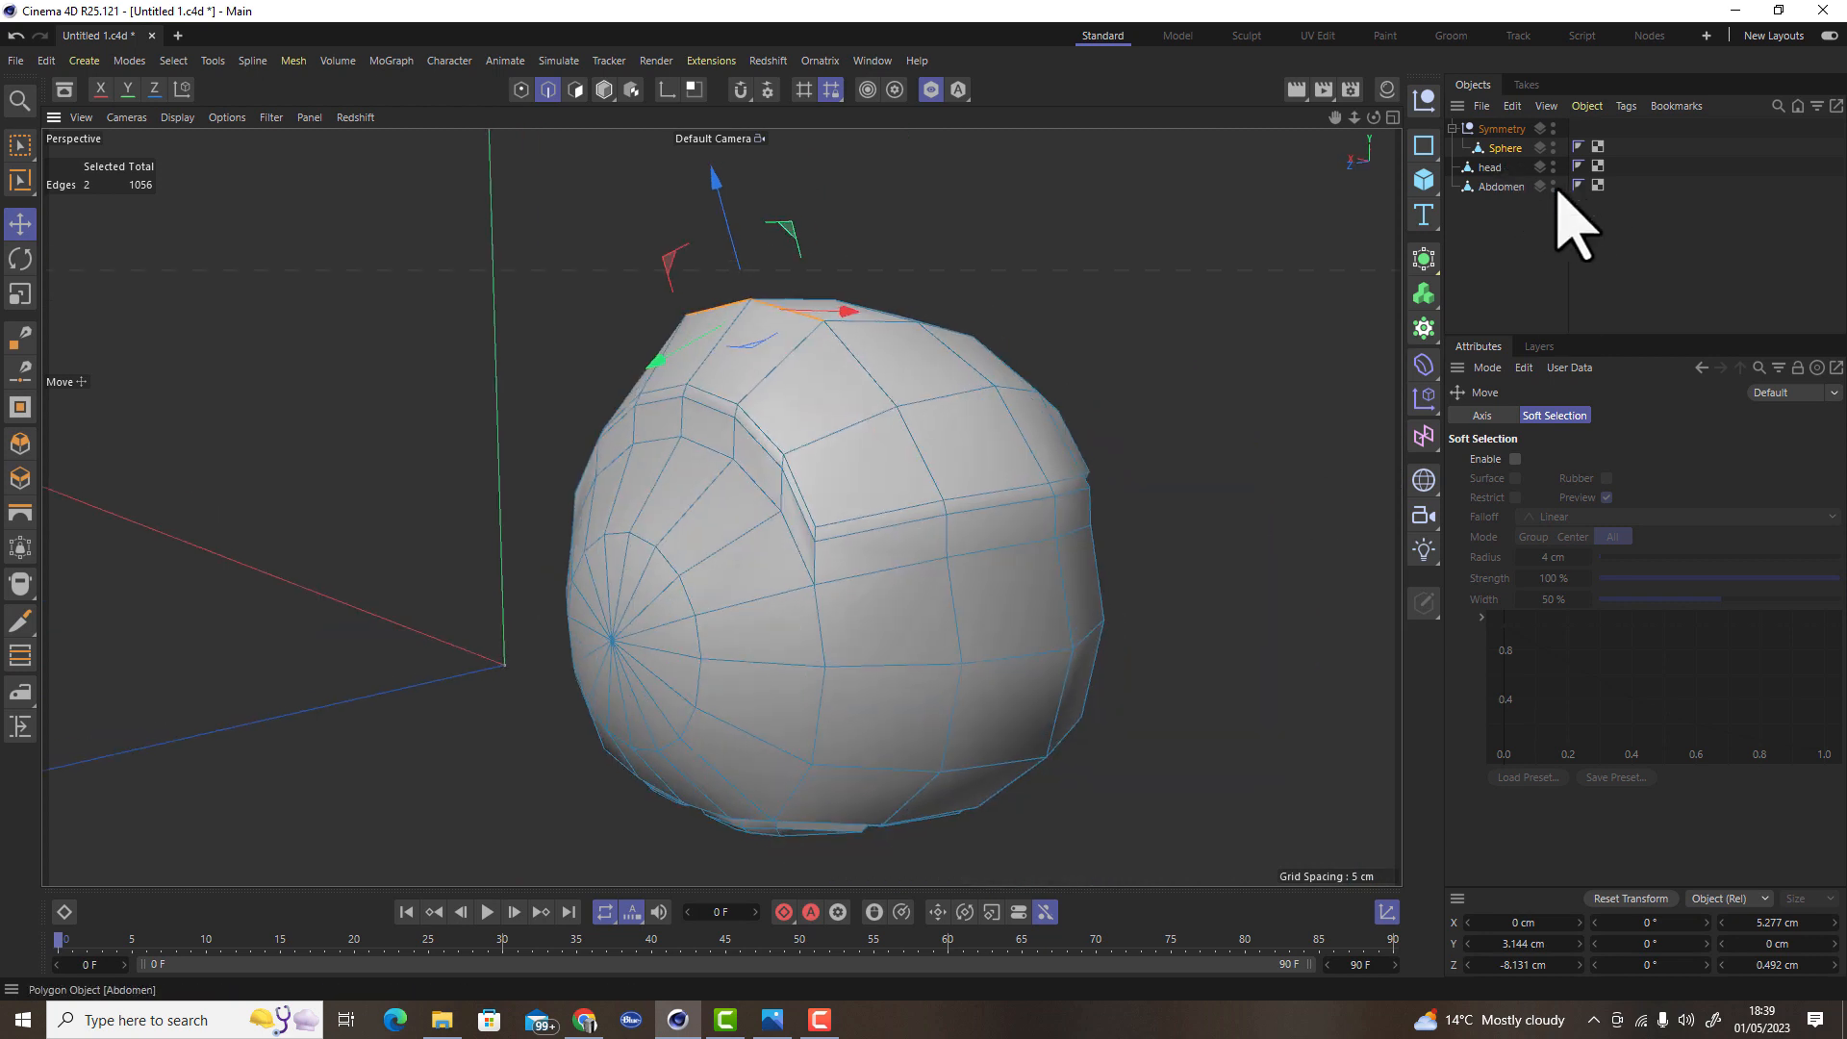
{"action": "scroll", "coordinate": [976, 474], "scroll_direction": "down", "scroll_amount": 10}
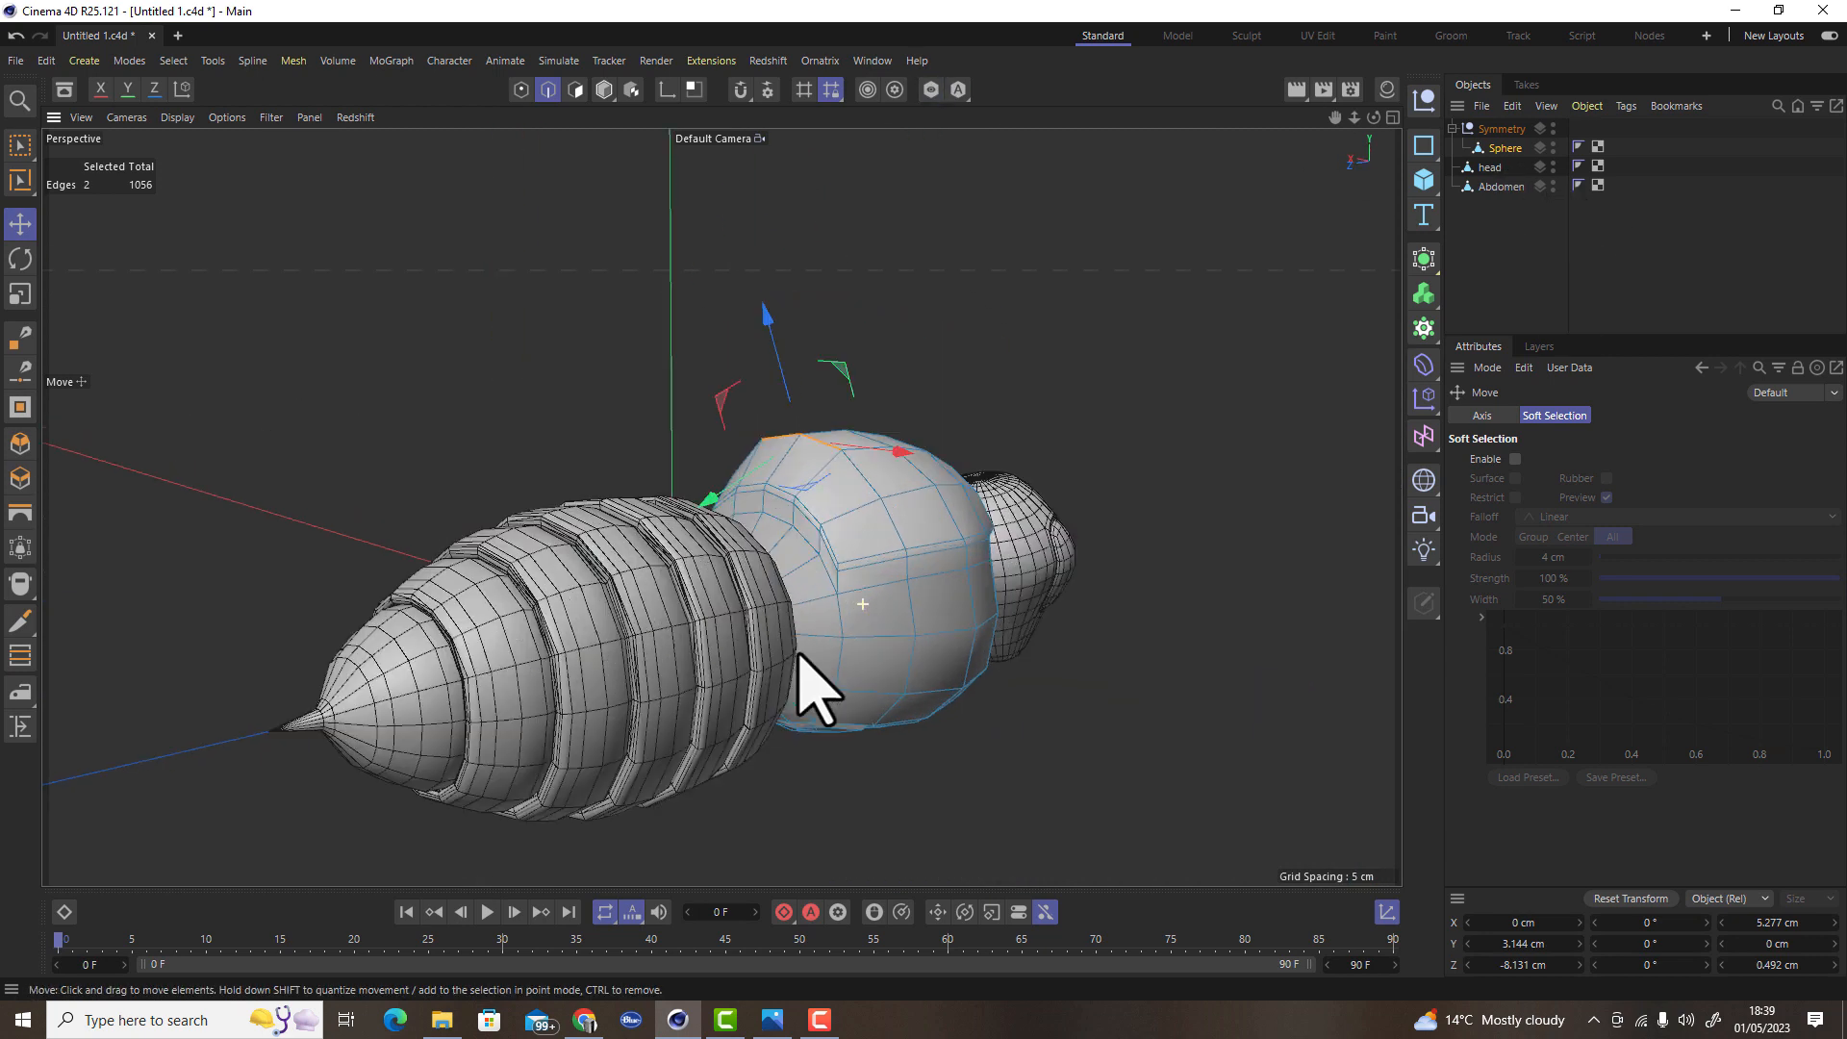
{"action": "scroll", "coordinate": [700, 557], "scroll_direction": "up", "scroll_amount": 6}
{"action": "scroll", "coordinate": [838, 656], "scroll_direction": "up", "scroll_amount": 3}
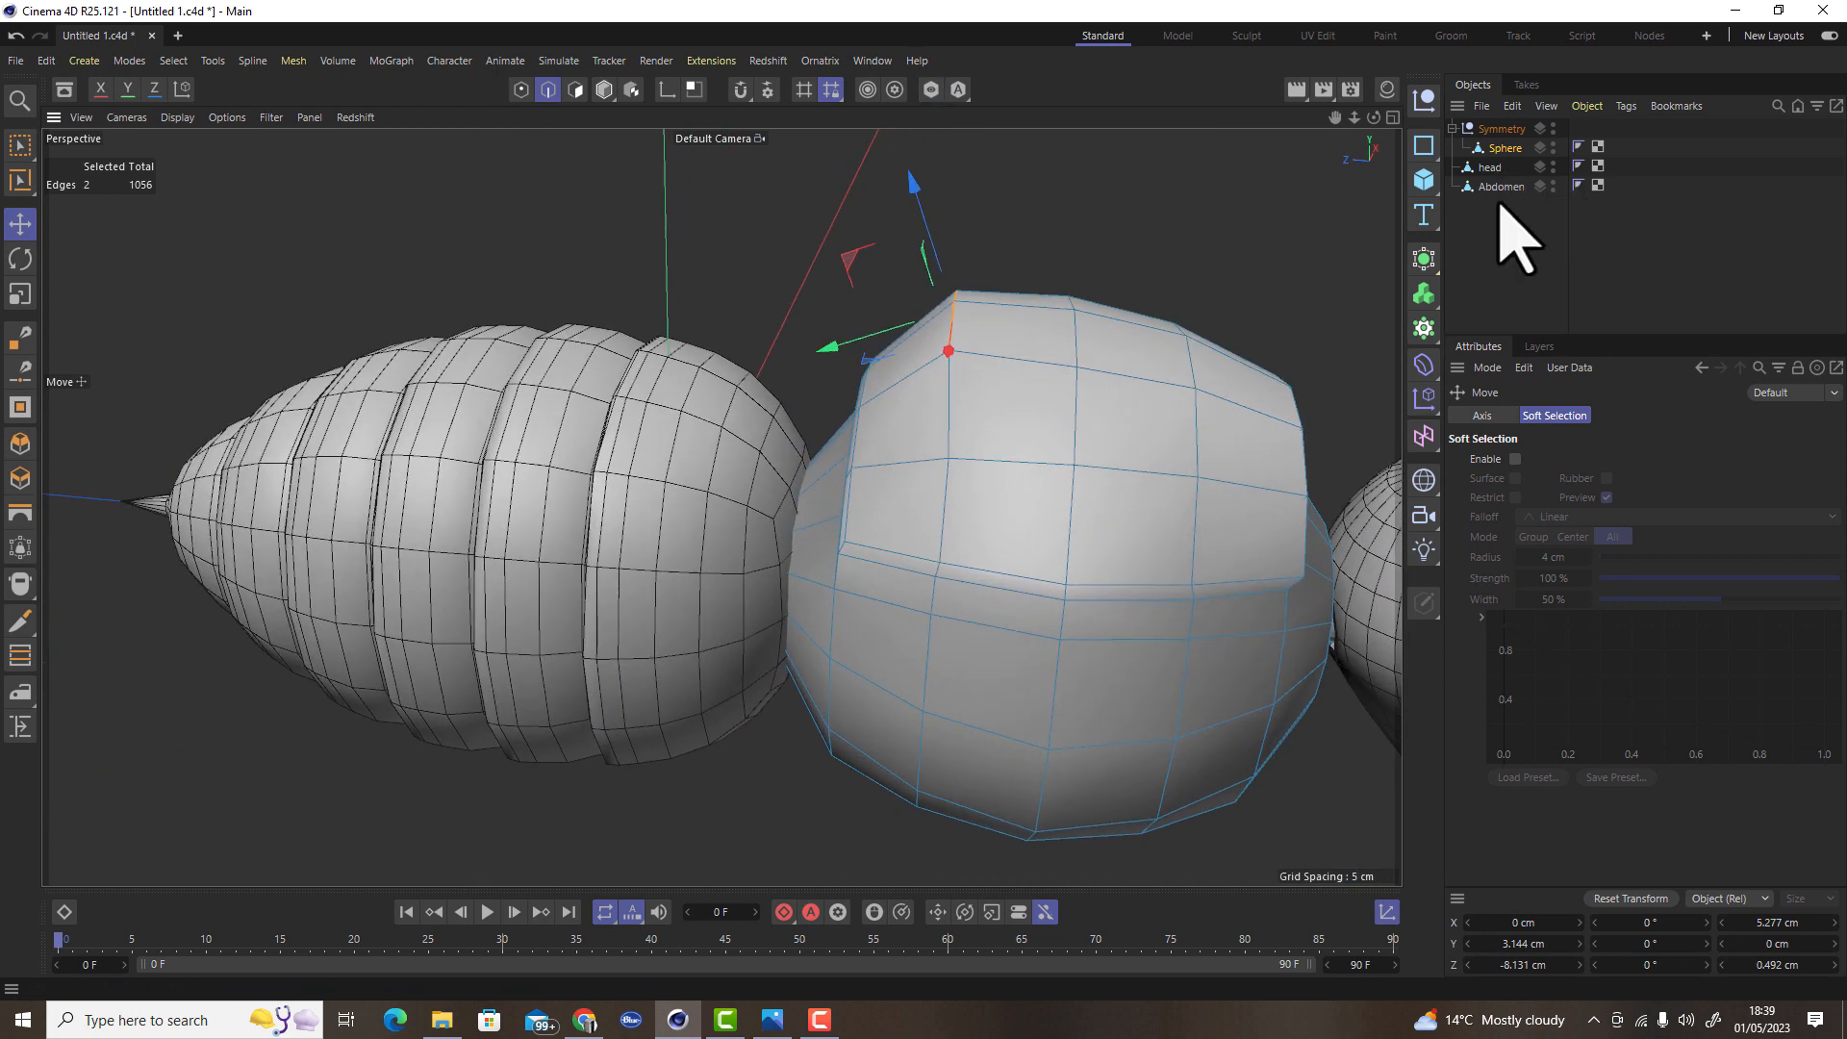
Select the 16 polygons of the middle section's round cap facing the abdomen and flatten them by scaling along the body's length
{"action": "left_click", "coordinate": [931, 89]}
{"action": "left_click_drag", "start_coordinate": [622, 672], "coordinate": [1155, 293], "text": "alt"}
{"action": "left_click", "coordinate": [575, 89]}
{"action": "left_click", "coordinate": [19, 144]}
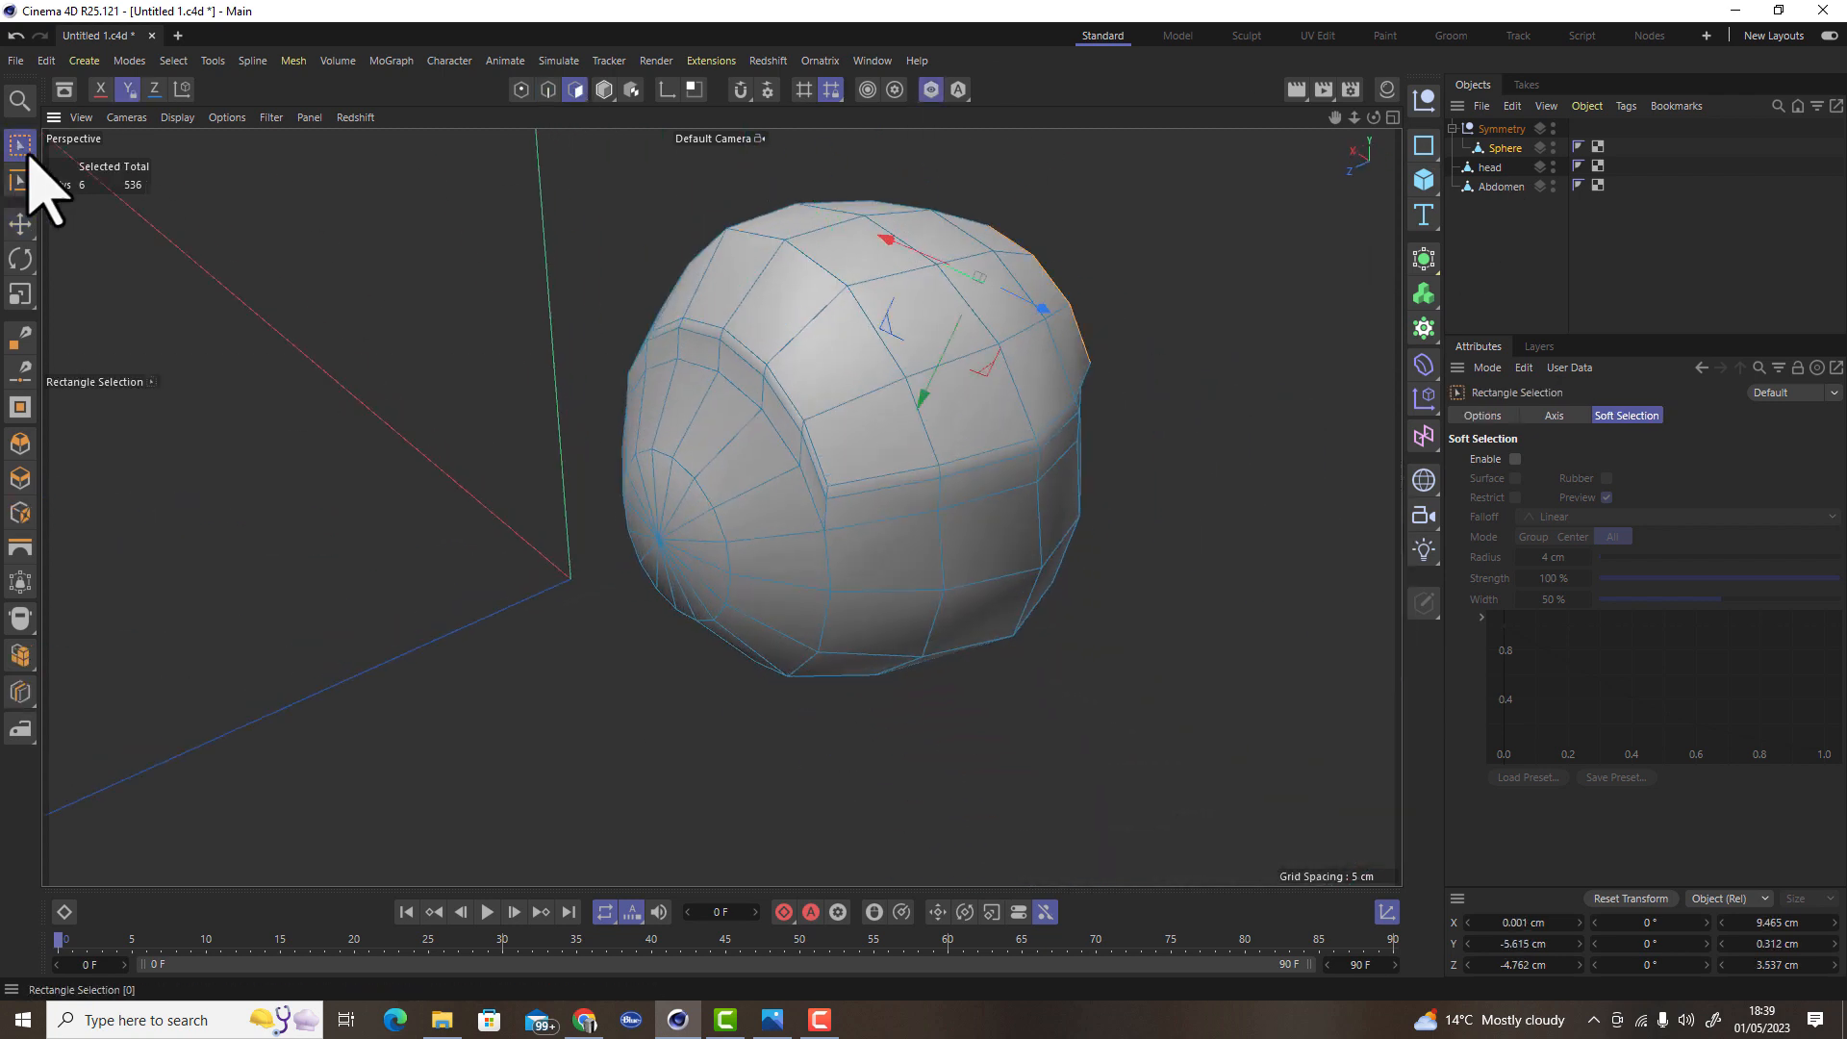
{"action": "left_click", "coordinate": [700, 563]}
{"action": "left_click", "coordinate": [664, 510], "text": "shift"}
{"action": "left_click_drag", "start_coordinate": [663, 510], "coordinate": [1019, 516], "text": "alt"}
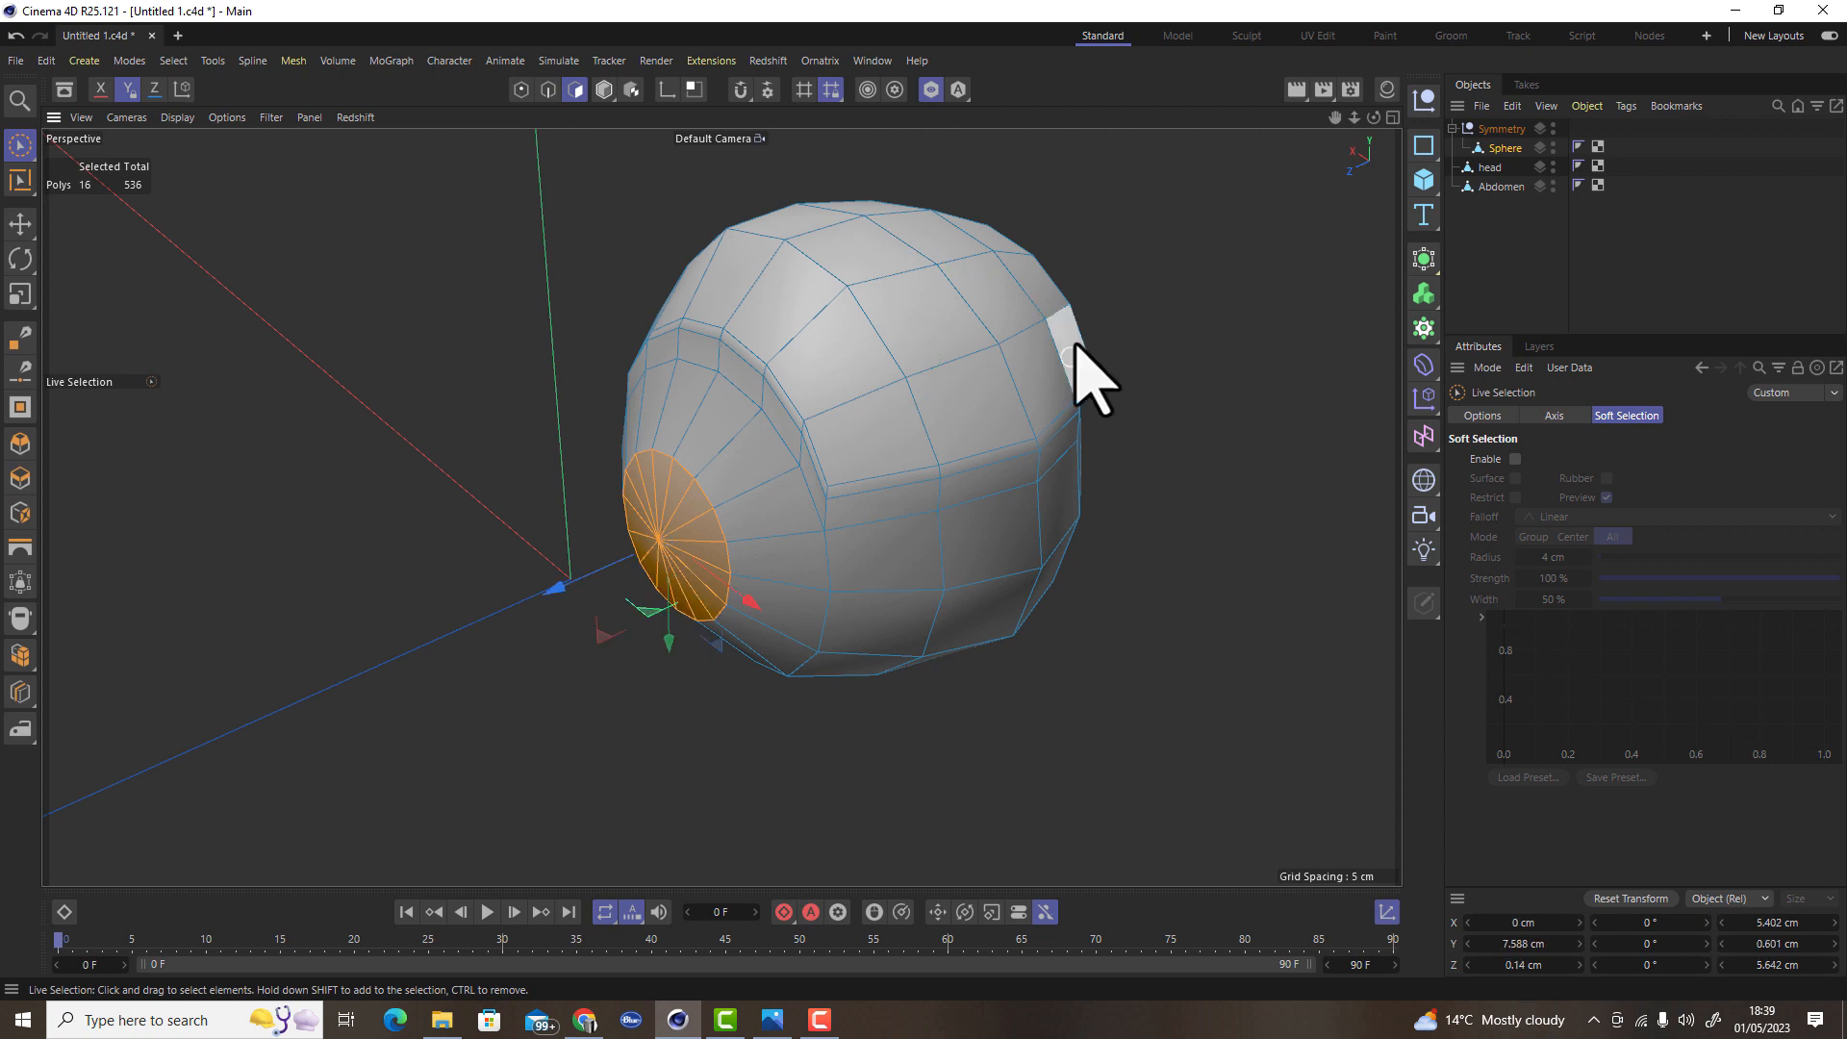
{"action": "left_click", "coordinate": [930, 90]}
{"action": "left_click_drag", "start_coordinate": [776, 565], "coordinate": [637, 520], "text": "alt"}
{"action": "scroll", "coordinate": [924, 731], "scroll_direction": "up", "scroll_amount": 5}
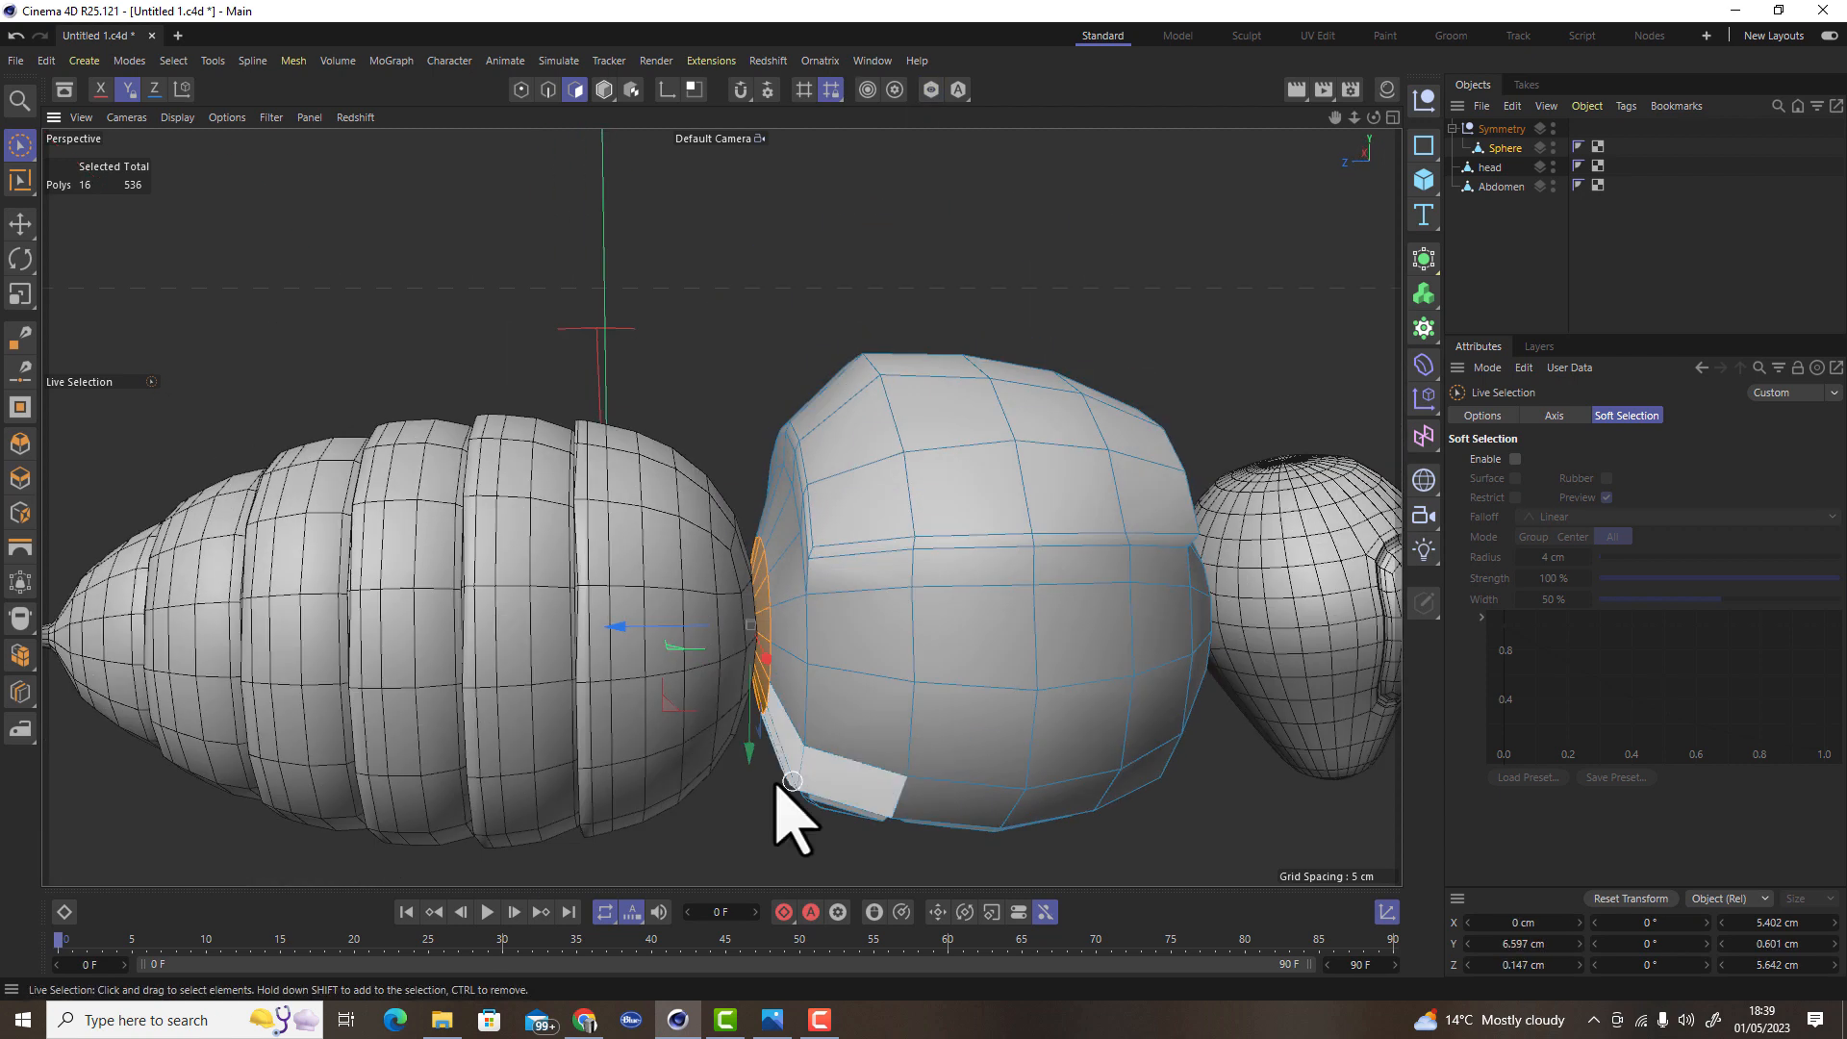
{"action": "middle_click_drag", "start_coordinate": [931, 607], "coordinate": [961, 602], "text": "alt"}
{"action": "left_click_drag", "start_coordinate": [902, 631], "coordinate": [866, 643], "text": "alt"}
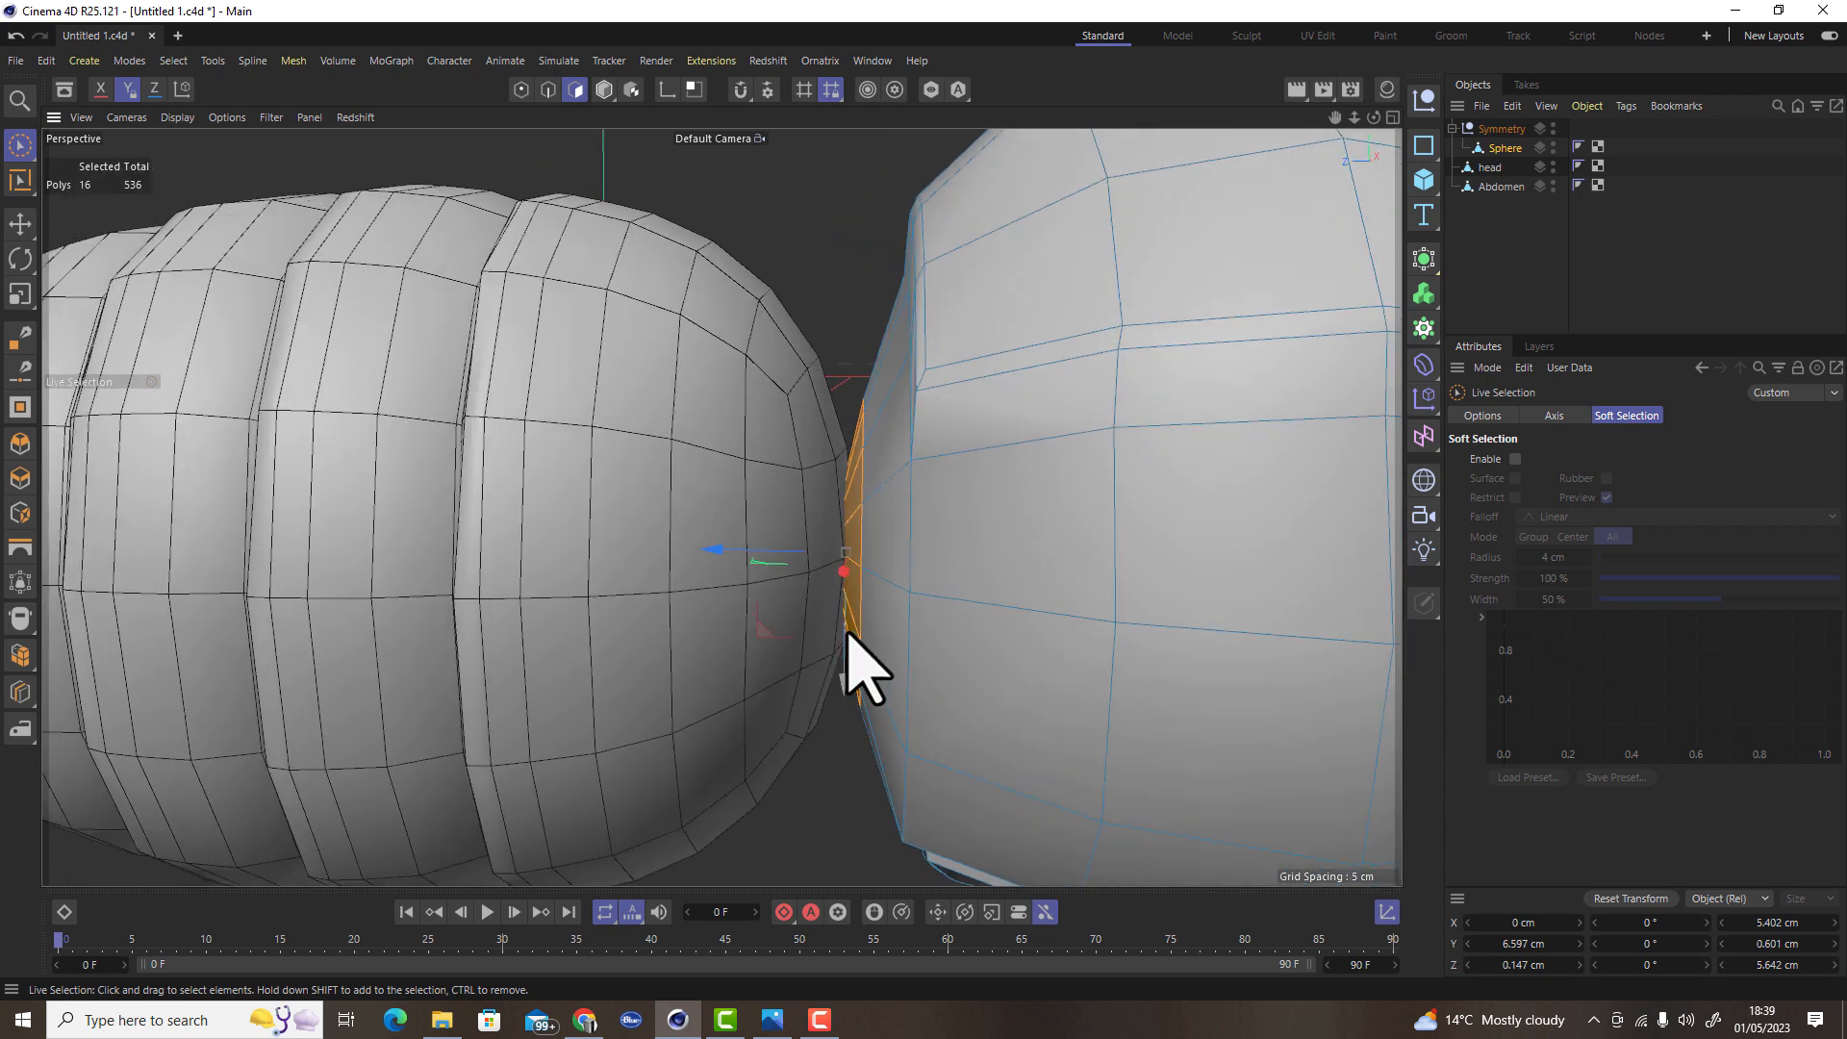
{"action": "key", "text": "t"}
{"action": "left_click_drag", "start_coordinate": [734, 564], "coordinate": [846, 528]}
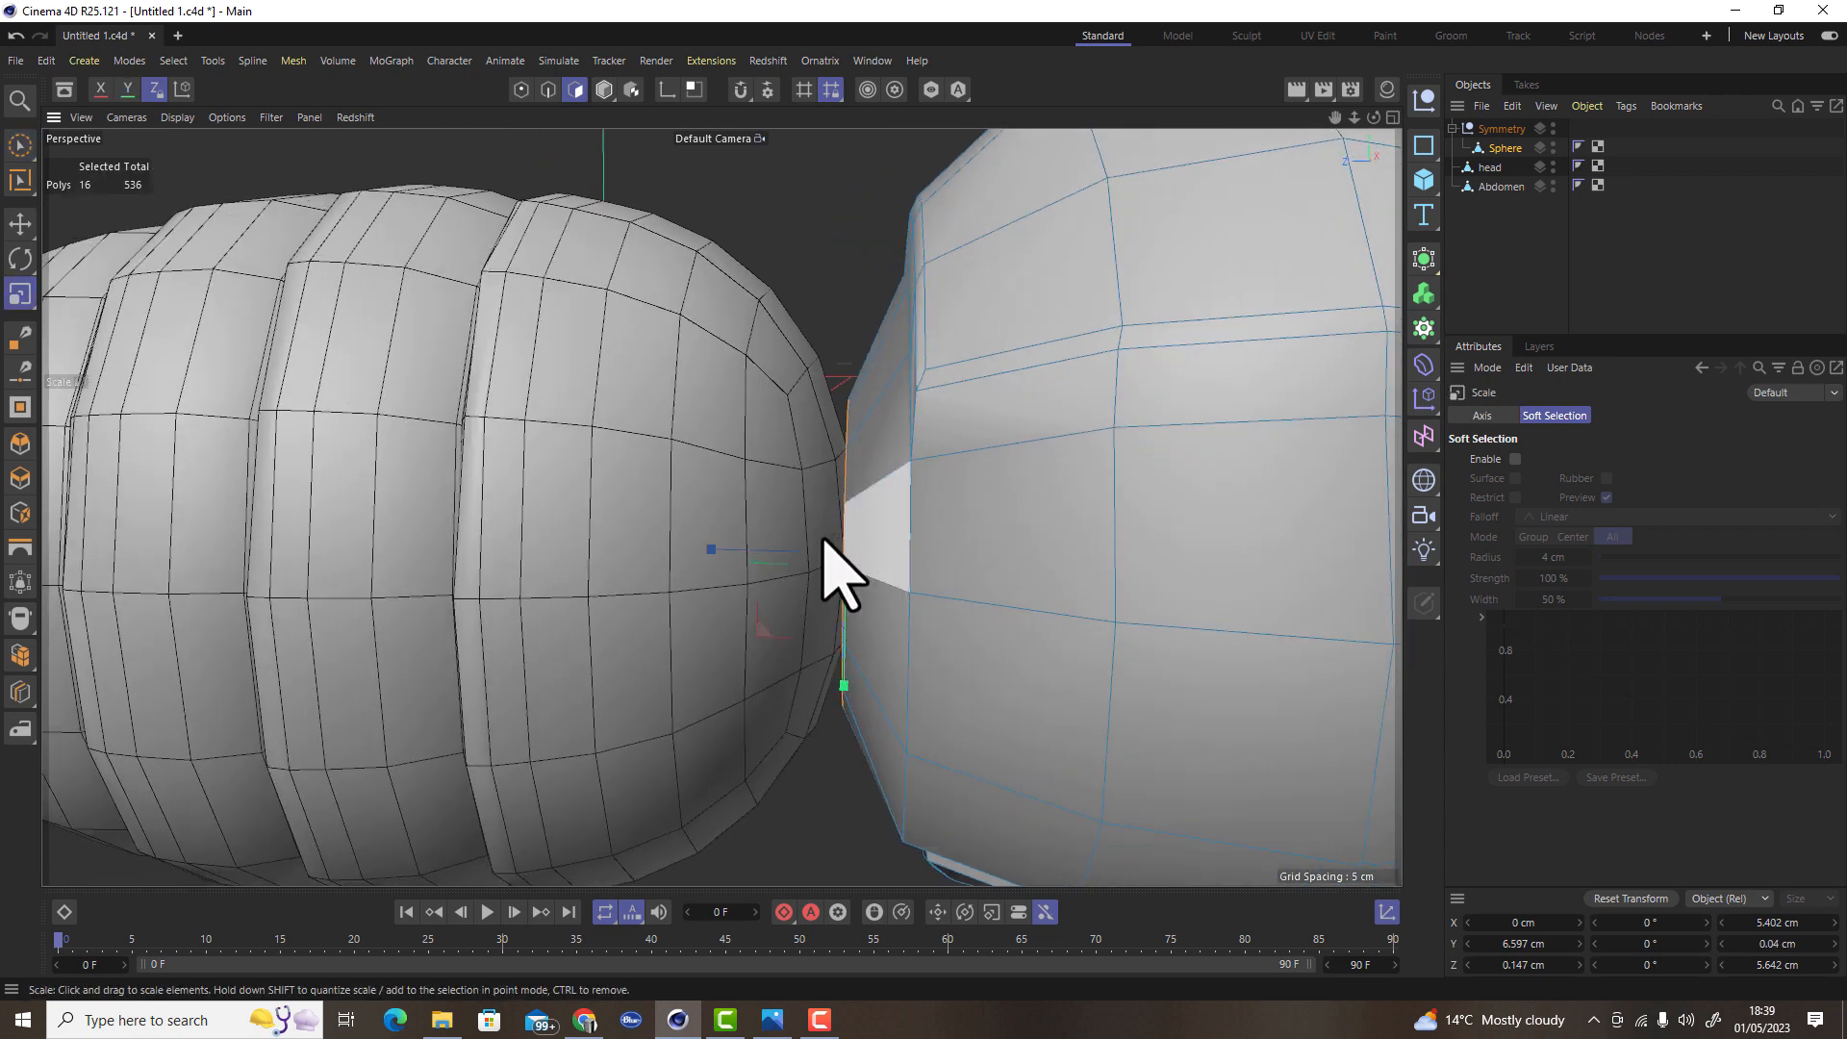
Move the flattened cap about 0.34 cm away from the abdomen, then extrude it about 0.8 cm toward the abdomen
{"action": "key", "text": "e"}
{"action": "left_click_drag", "start_coordinate": [723, 556], "coordinate": [739, 556]}
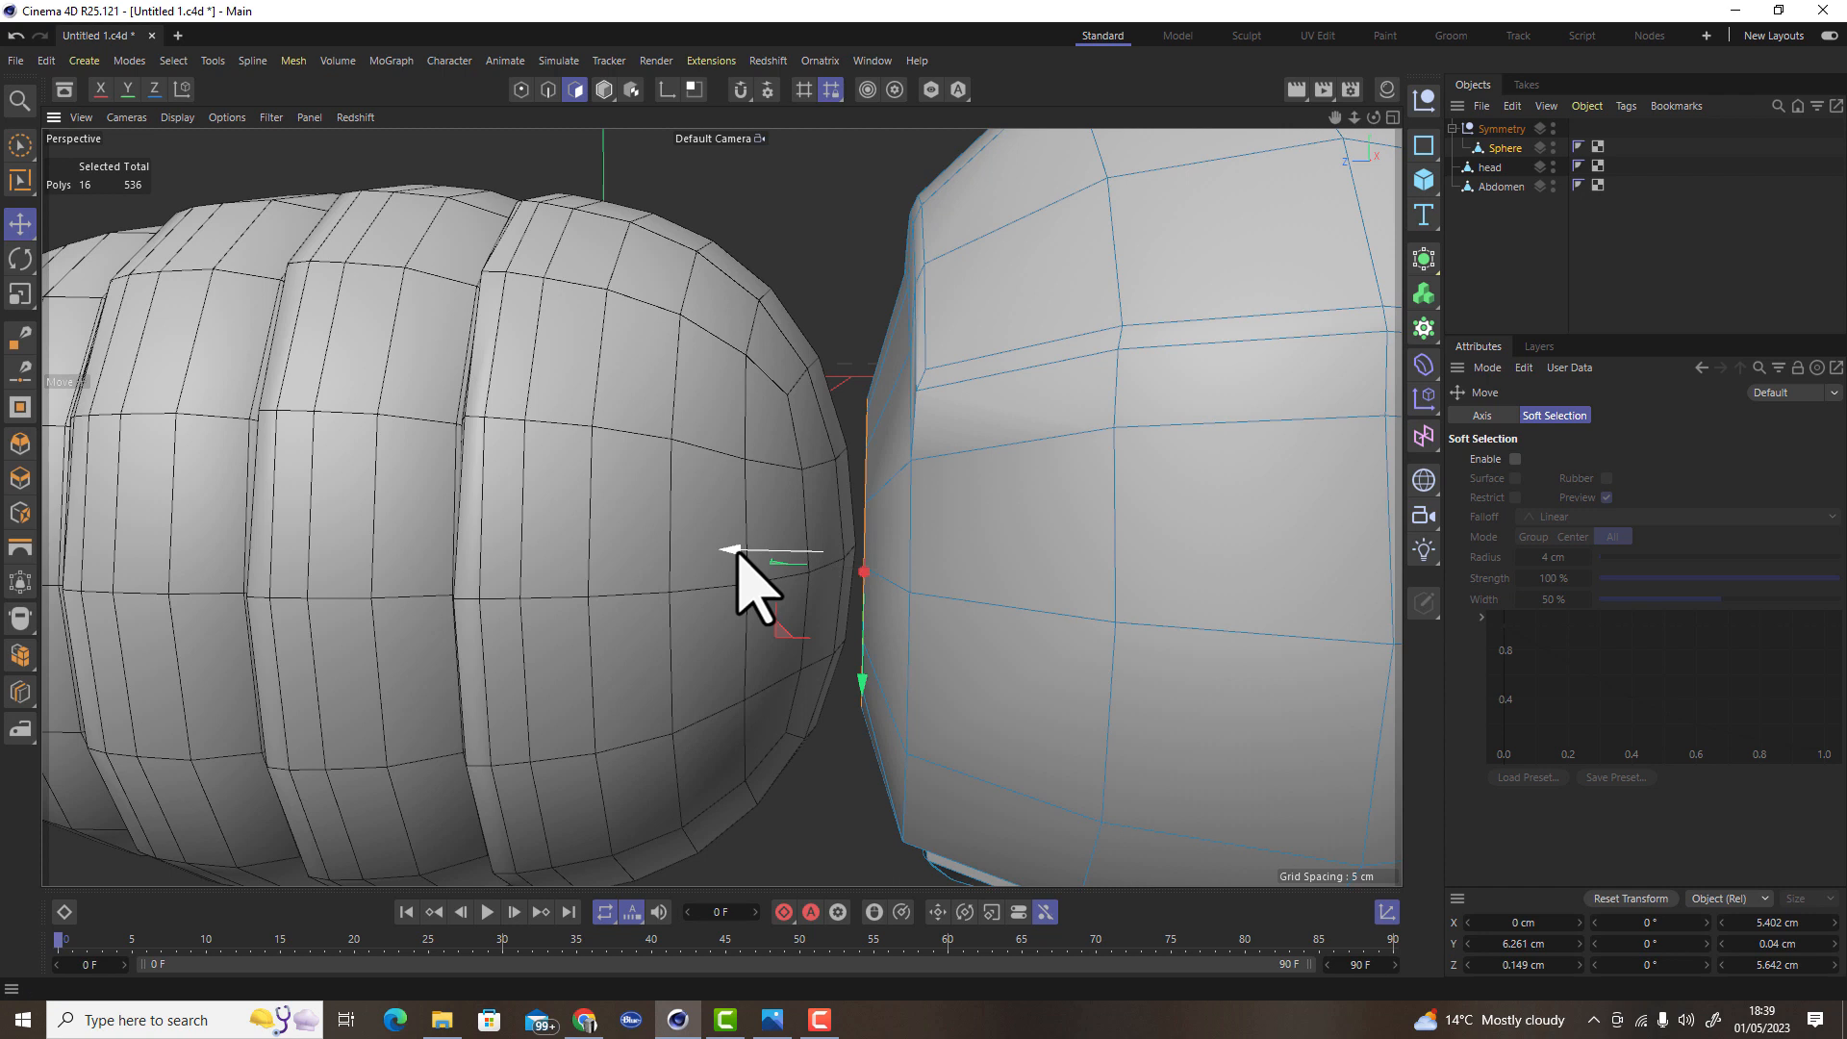
{"action": "left_click_drag", "start_coordinate": [739, 548], "coordinate": [695, 545], "text": "ctrl"}
{"action": "scroll", "coordinate": [986, 596], "scroll_direction": "down", "scroll_amount": 5}
{"action": "left_click_drag", "start_coordinate": [875, 648], "coordinate": [1088, 424], "text": "alt"}
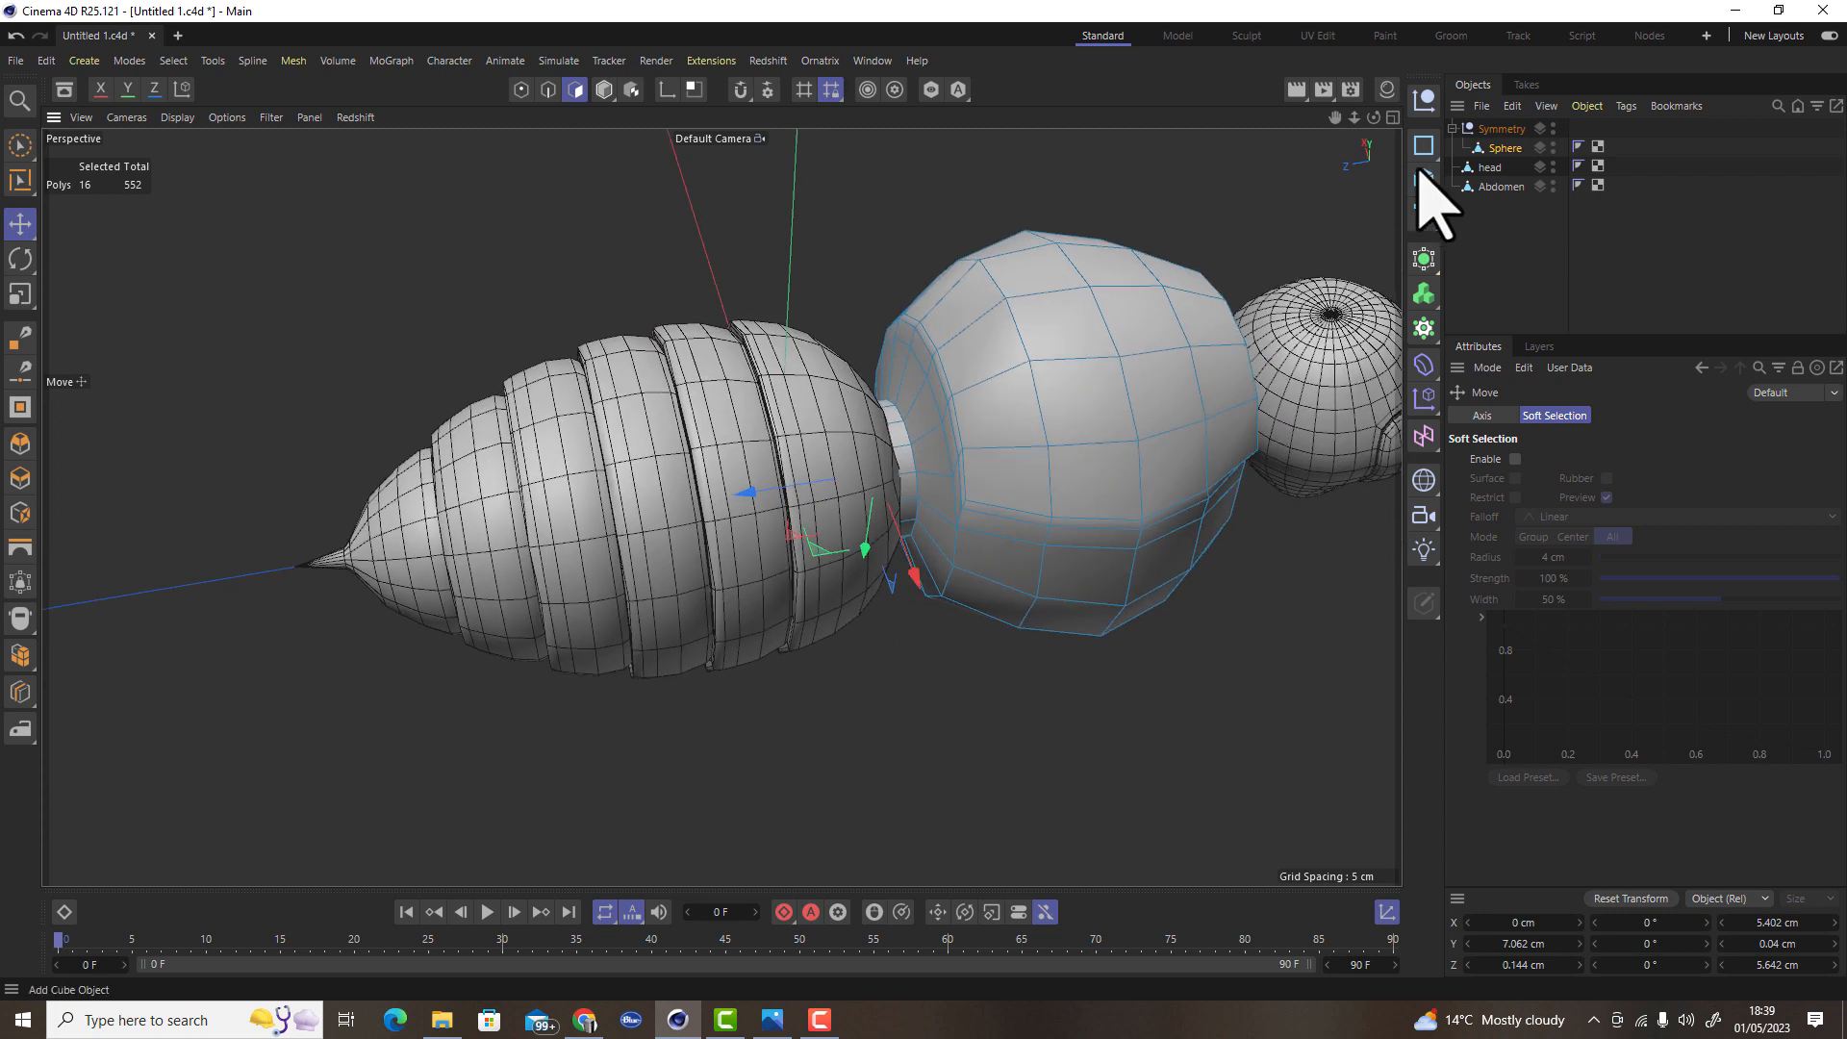
Isolate the middle section, delete the 16 end polygons of the extruded connector, and show all body parts again
{"action": "left_click", "coordinate": [930, 90]}
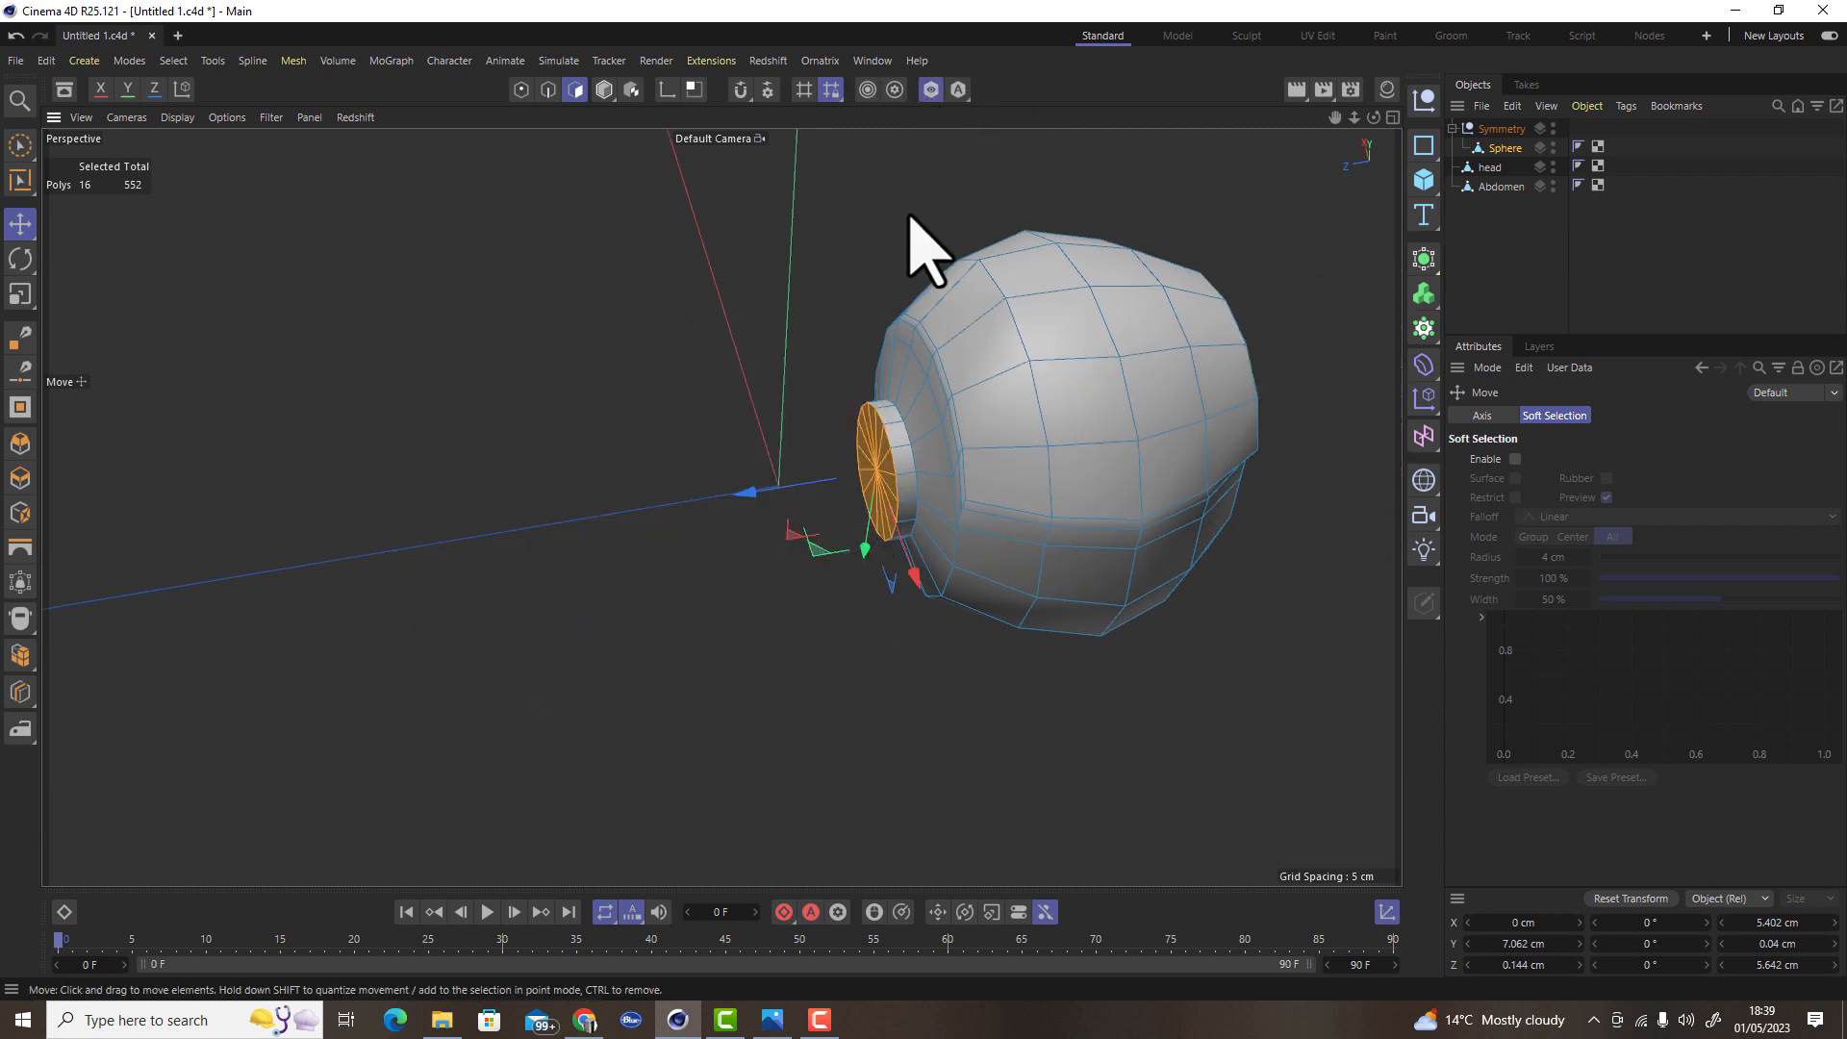
{"action": "scroll", "coordinate": [899, 565], "scroll_direction": "up", "scroll_amount": 5}
{"action": "left_click_drag", "start_coordinate": [956, 553], "coordinate": [1097, 907], "text": "alt"}
{"action": "left_click_drag", "start_coordinate": [808, 668], "coordinate": [964, 520], "text": "alt"}
{"action": "scroll", "coordinate": [940, 660], "scroll_direction": "up", "scroll_amount": 6}
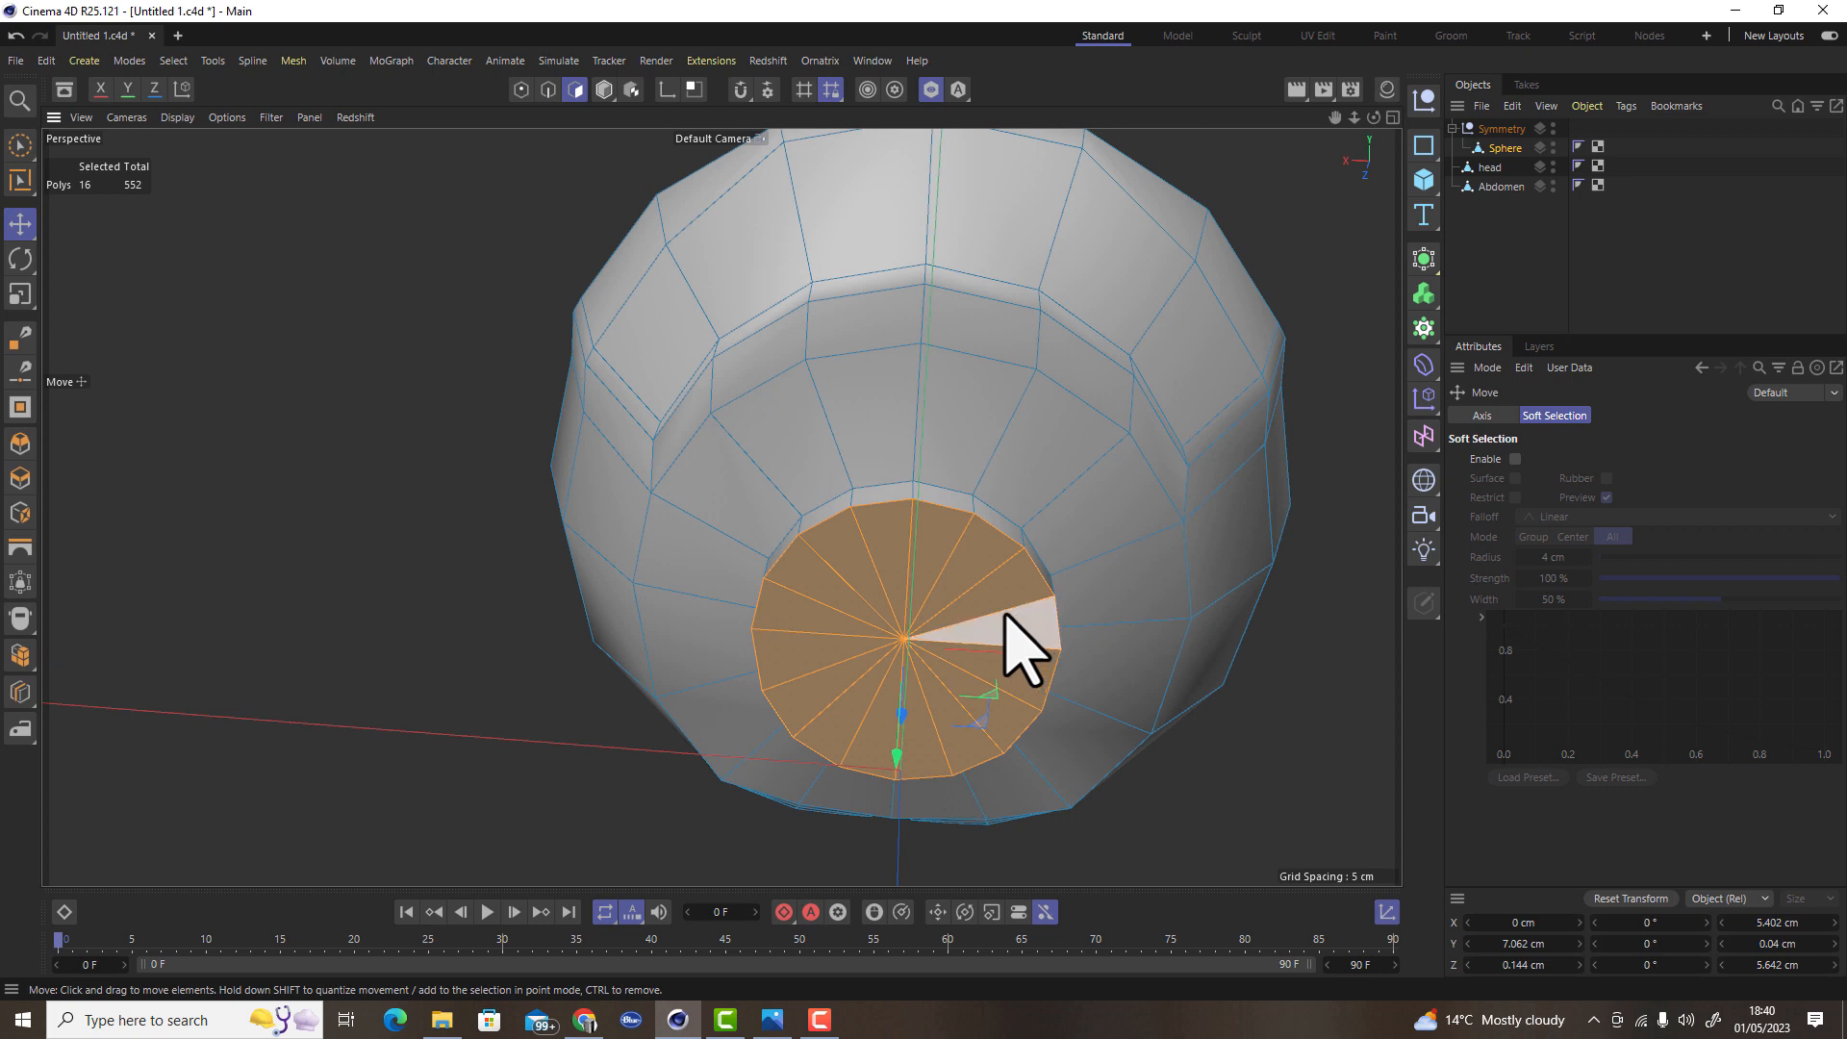
{"action": "key", "text": "Delete"}
{"action": "left_click_drag", "start_coordinate": [1006, 613], "coordinate": [1001, 547], "text": "alt"}
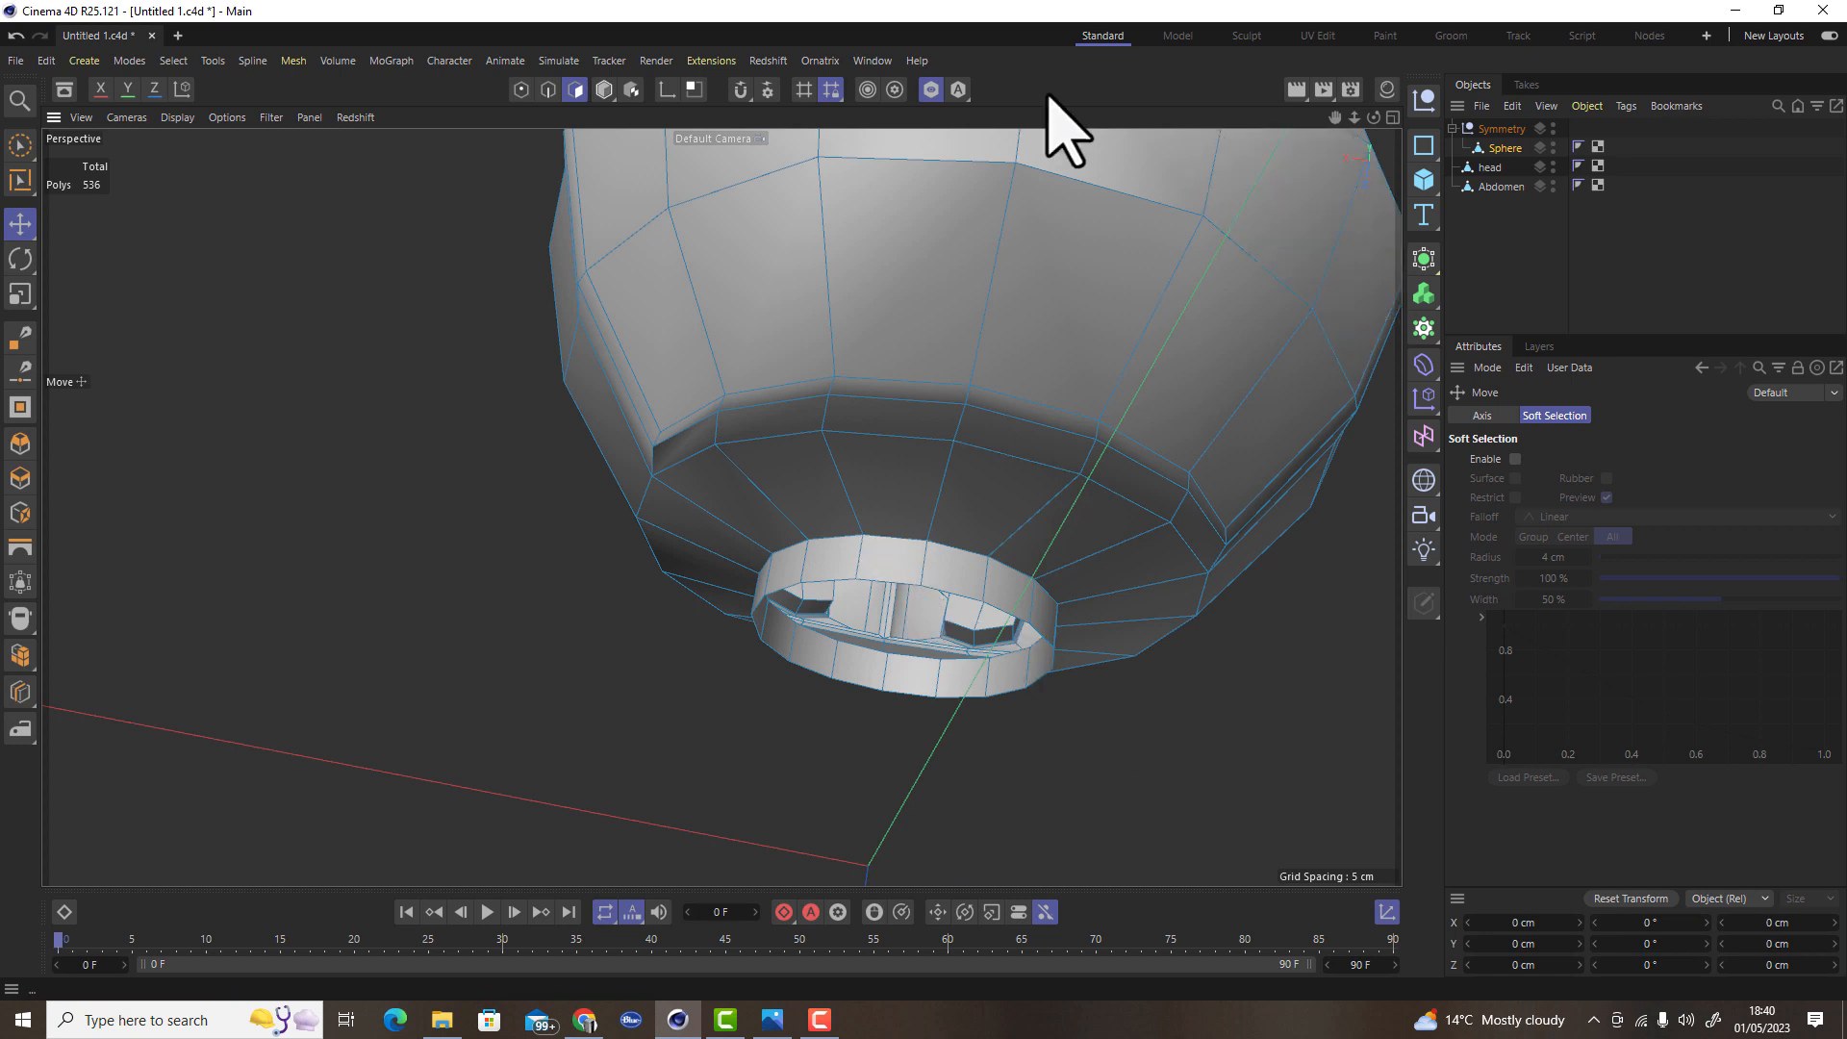
{"action": "left_click", "coordinate": [925, 100]}
{"action": "mouse_move", "coordinate": [1086, 610]}
{"action": "left_mouse_down", "text": "alt"}
{"action": "mouse_move", "coordinate": [1117, 545]}
{"action": "mouse_move", "coordinate": [1184, 610]}
{"action": "mouse_move", "coordinate": [1323, 606]}
{"action": "mouse_move", "coordinate": [1294, 662]}
{"action": "mouse_move", "coordinate": [1294, 736]}
{"action": "left_mouse_up", "text": "alt"}
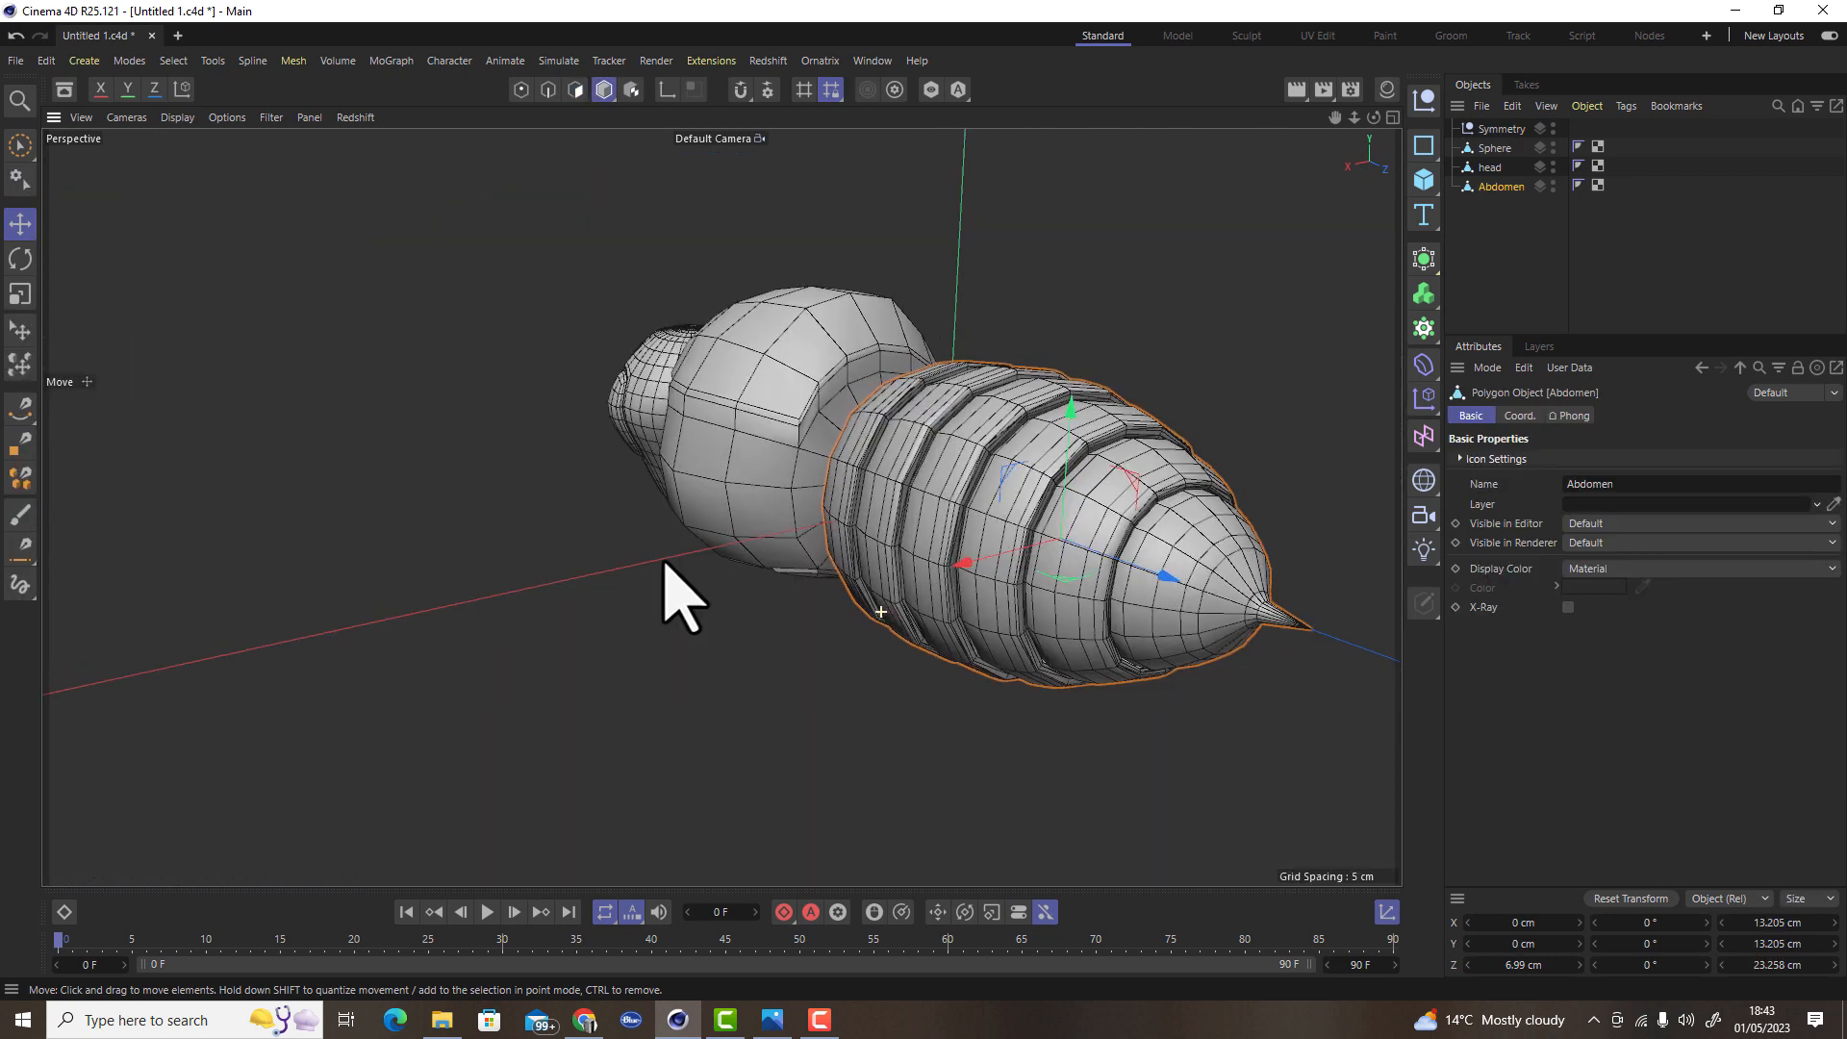
Put the middle section under a Subdivision Surface with Subdivision Renderer 1 and make it editable
{"action": "left_click_drag", "start_coordinate": [663, 563], "coordinate": [878, 564], "text": "alt"}
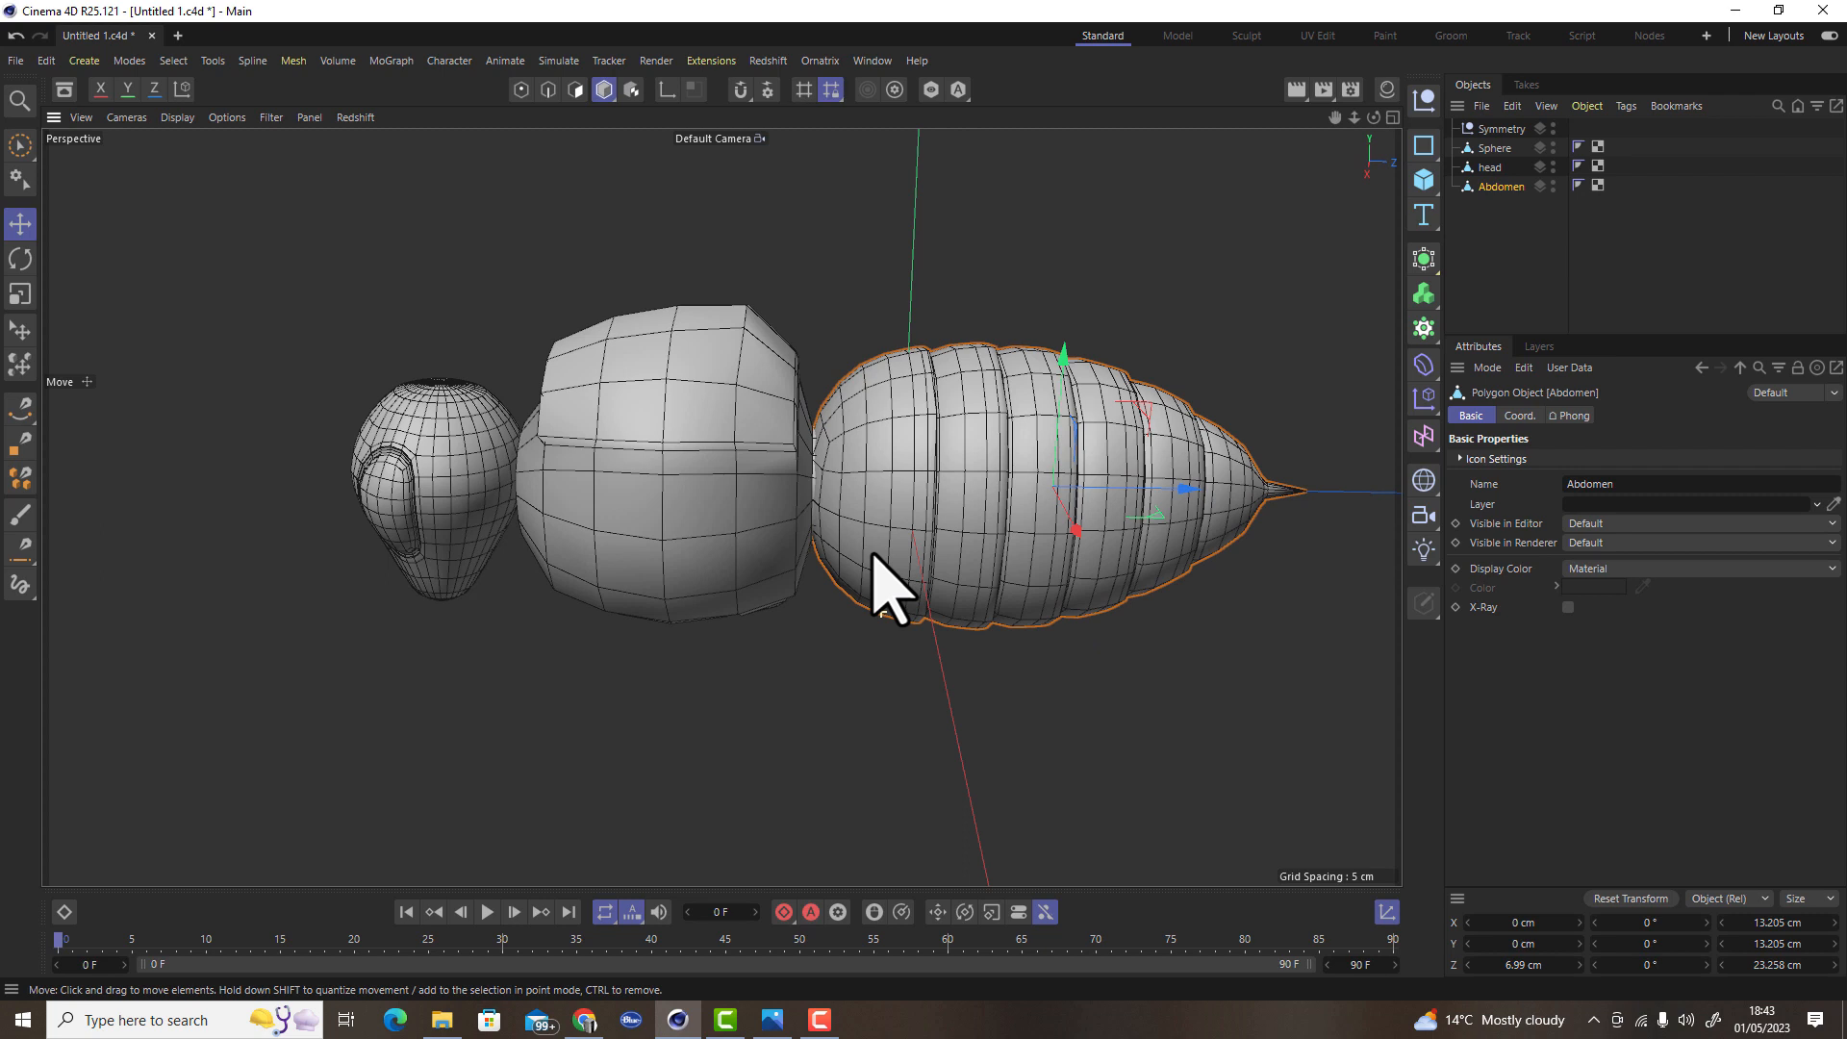
{"action": "left_click", "coordinate": [1503, 151]}
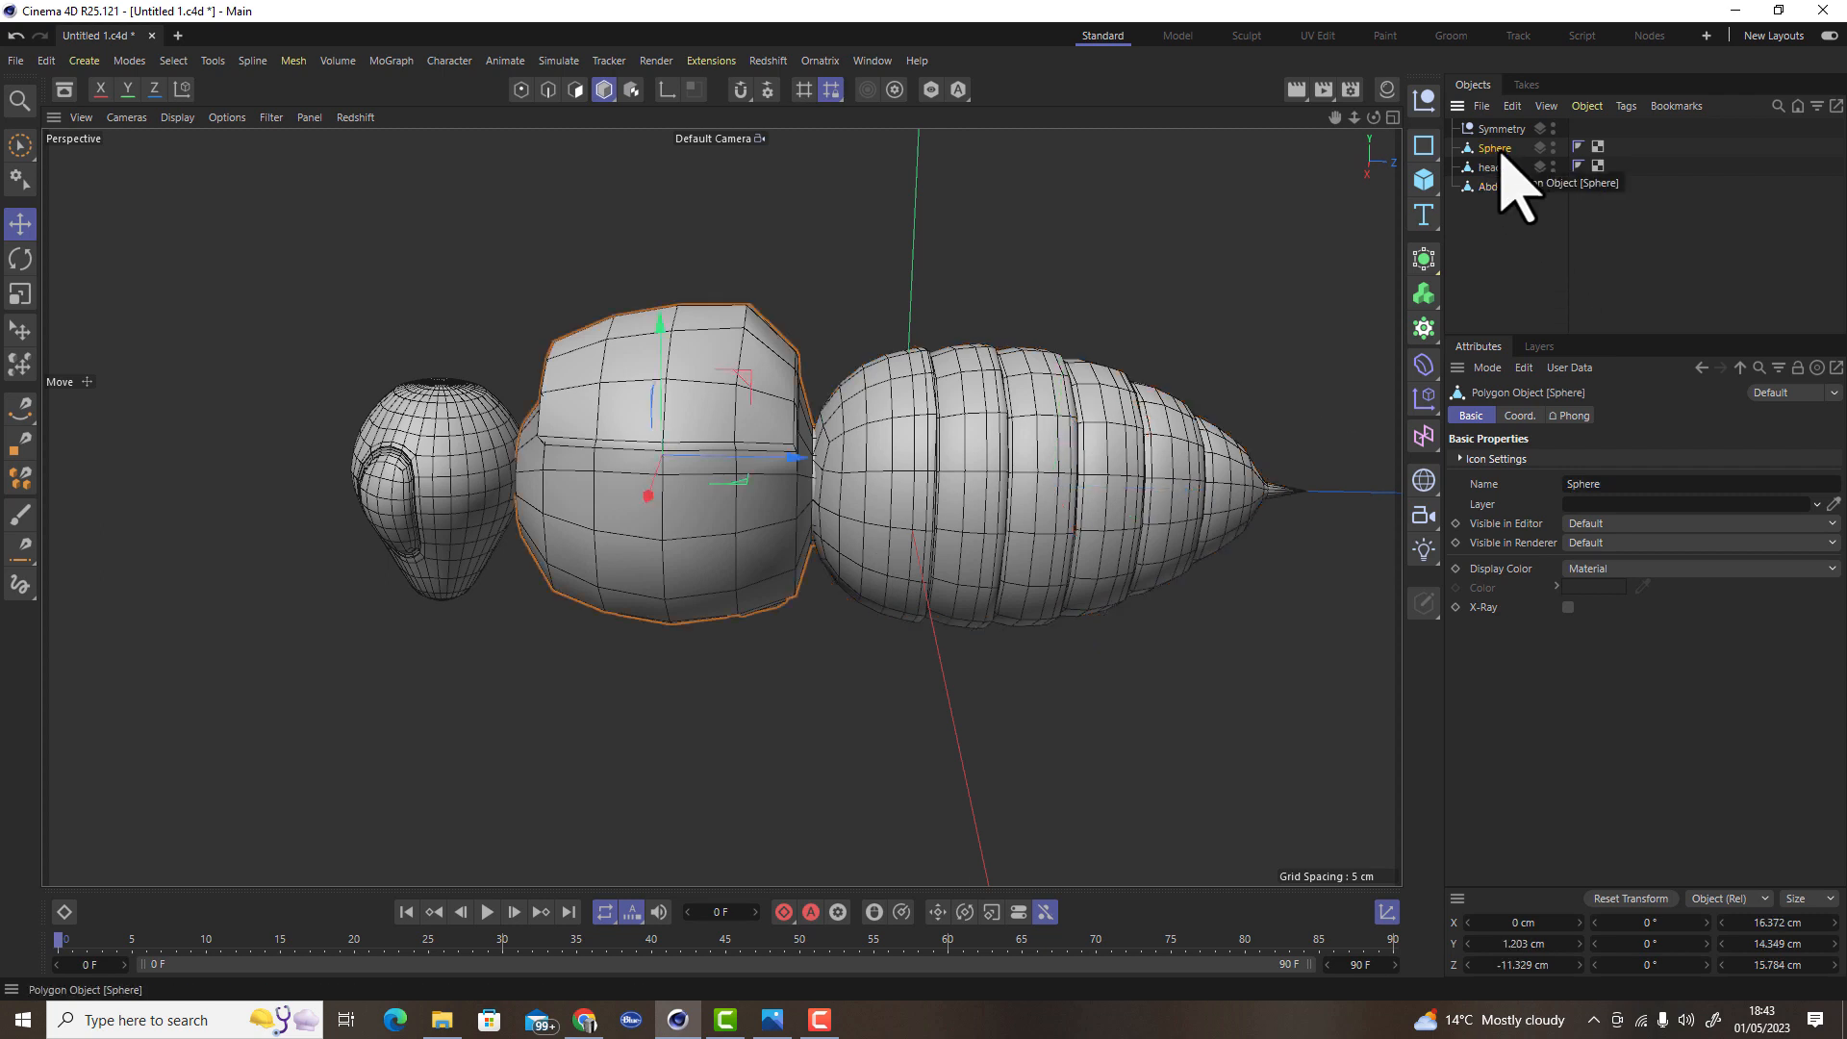
{"action": "left_click", "coordinate": [1425, 263]}
{"action": "key", "text": "ctrl+z"}
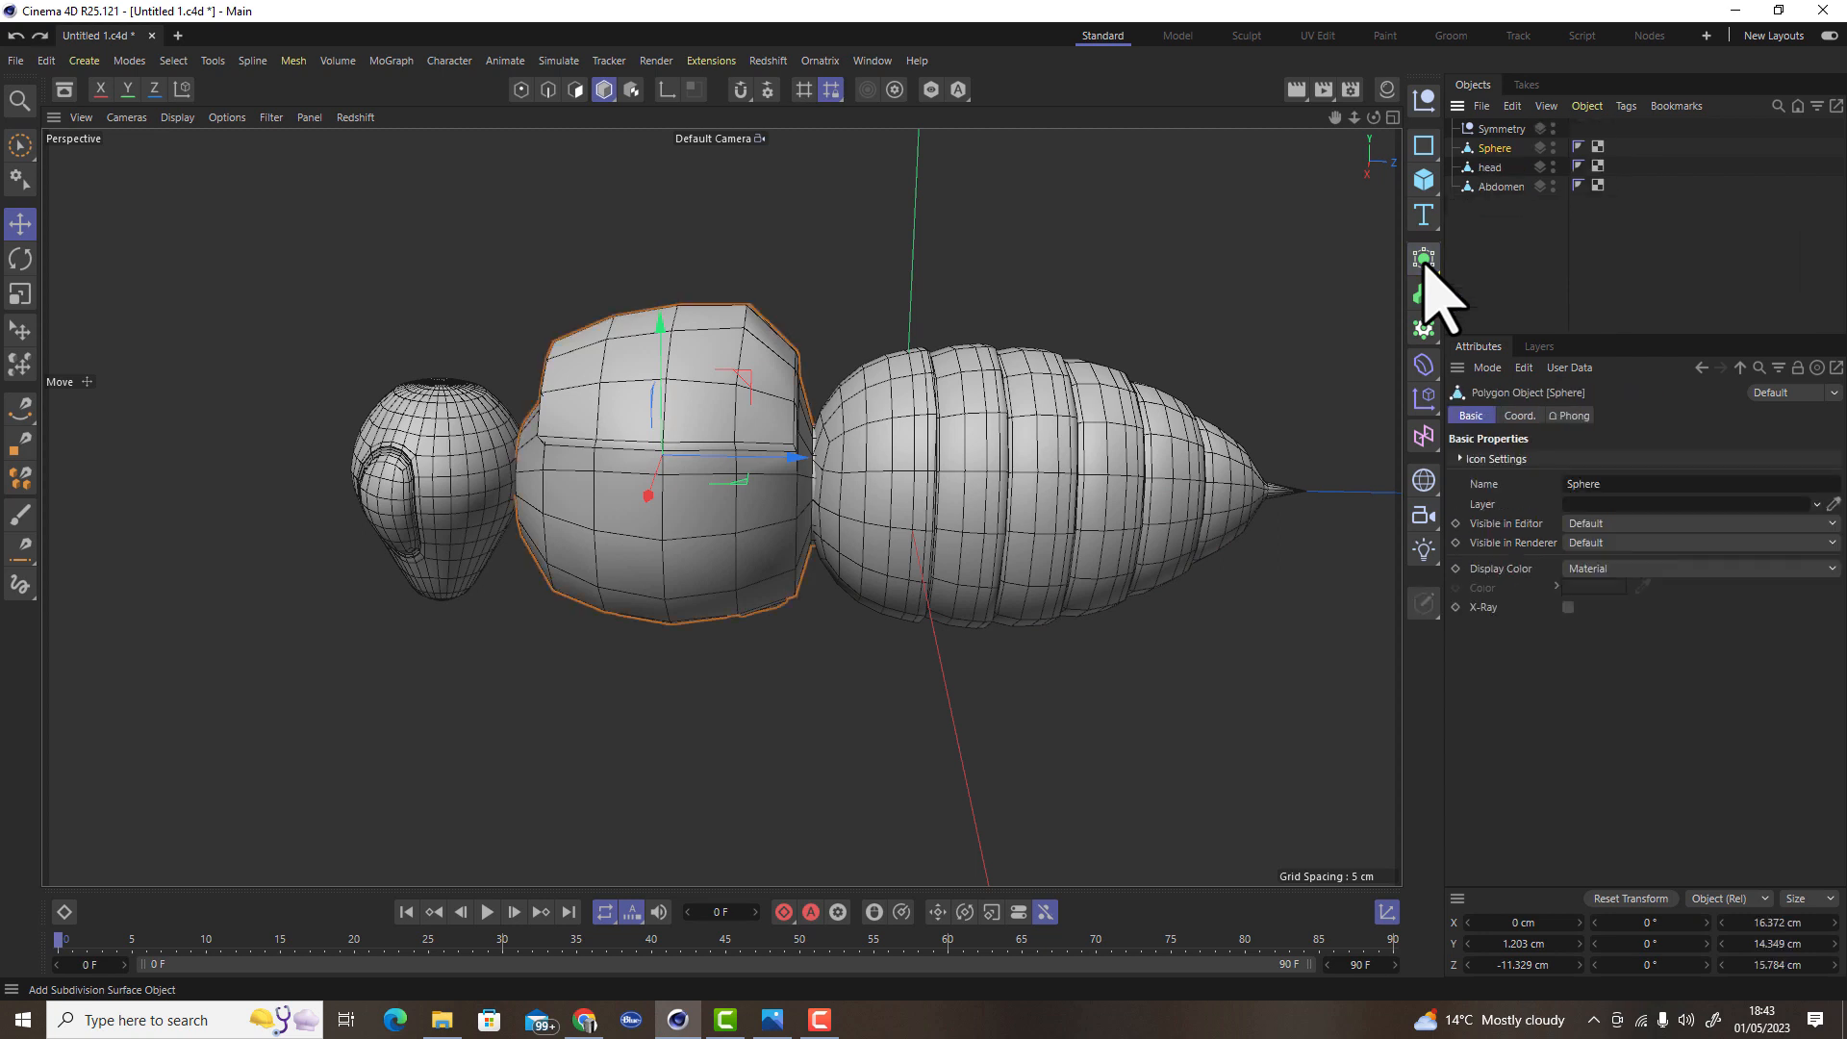
{"action": "left_click", "coordinate": [1425, 263], "text": "alt"}
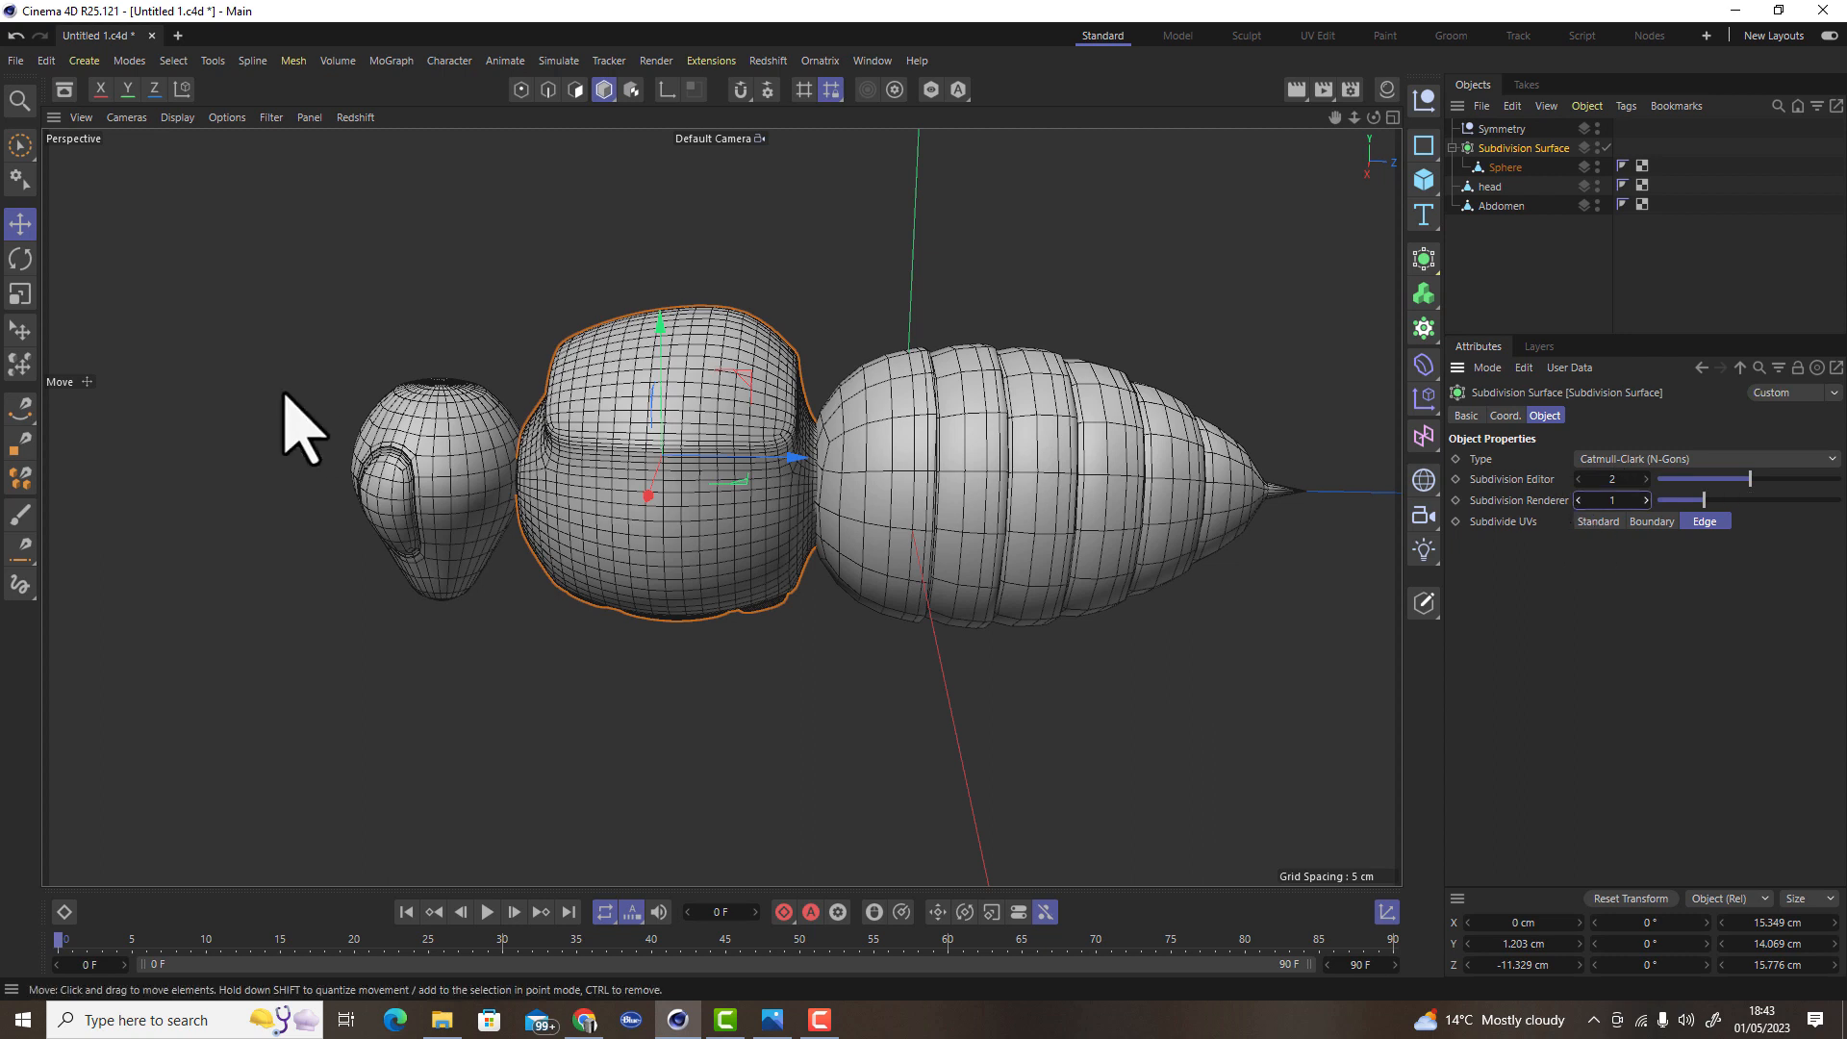
{"action": "left_click", "coordinate": [1425, 603]}
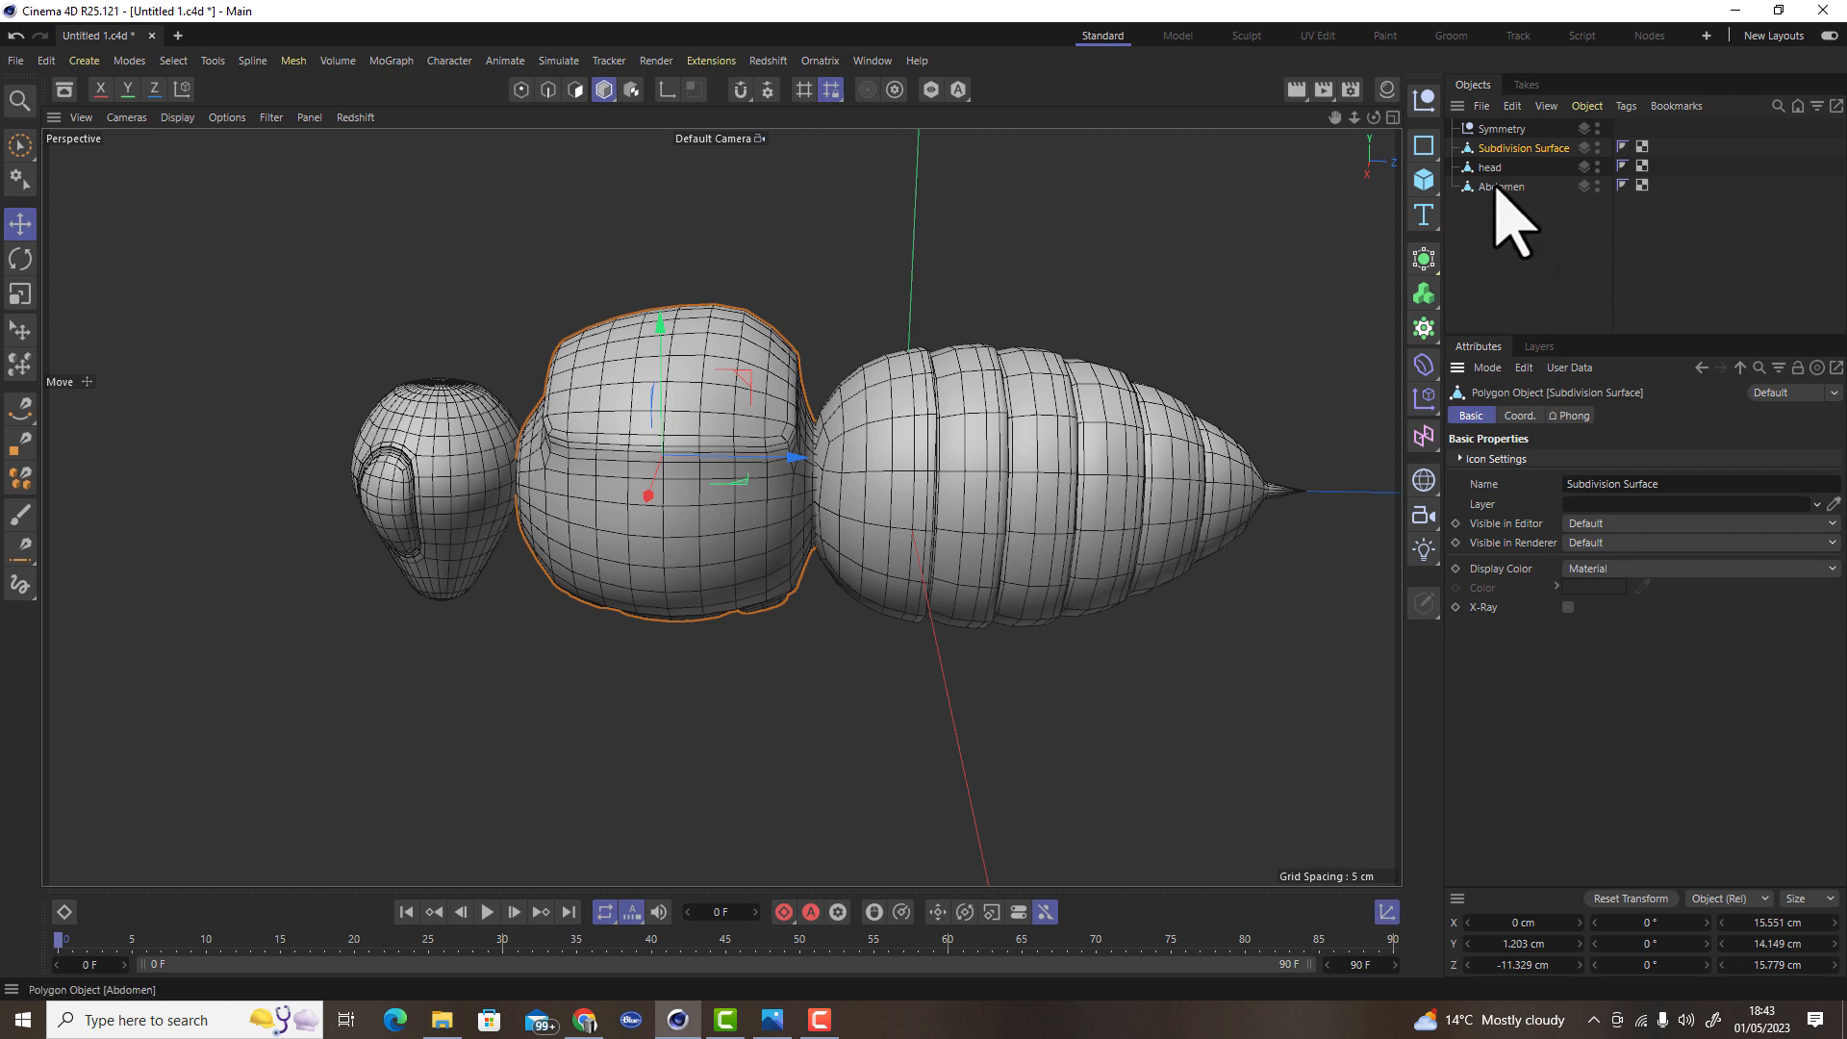
Examine the smoothed middle section alongside the head and abdomen from the front, side and underside
{"action": "left_click_drag", "start_coordinate": [915, 413], "coordinate": [1079, 635], "text": "alt"}
{"action": "left_click_drag", "start_coordinate": [1000, 274], "coordinate": [920, 536], "text": "alt"}
{"action": "right_click_drag", "start_coordinate": [919, 536], "coordinate": [865, 528], "text": "alt"}
{"action": "left_click_drag", "start_coordinate": [866, 528], "coordinate": [608, 253], "text": "alt"}
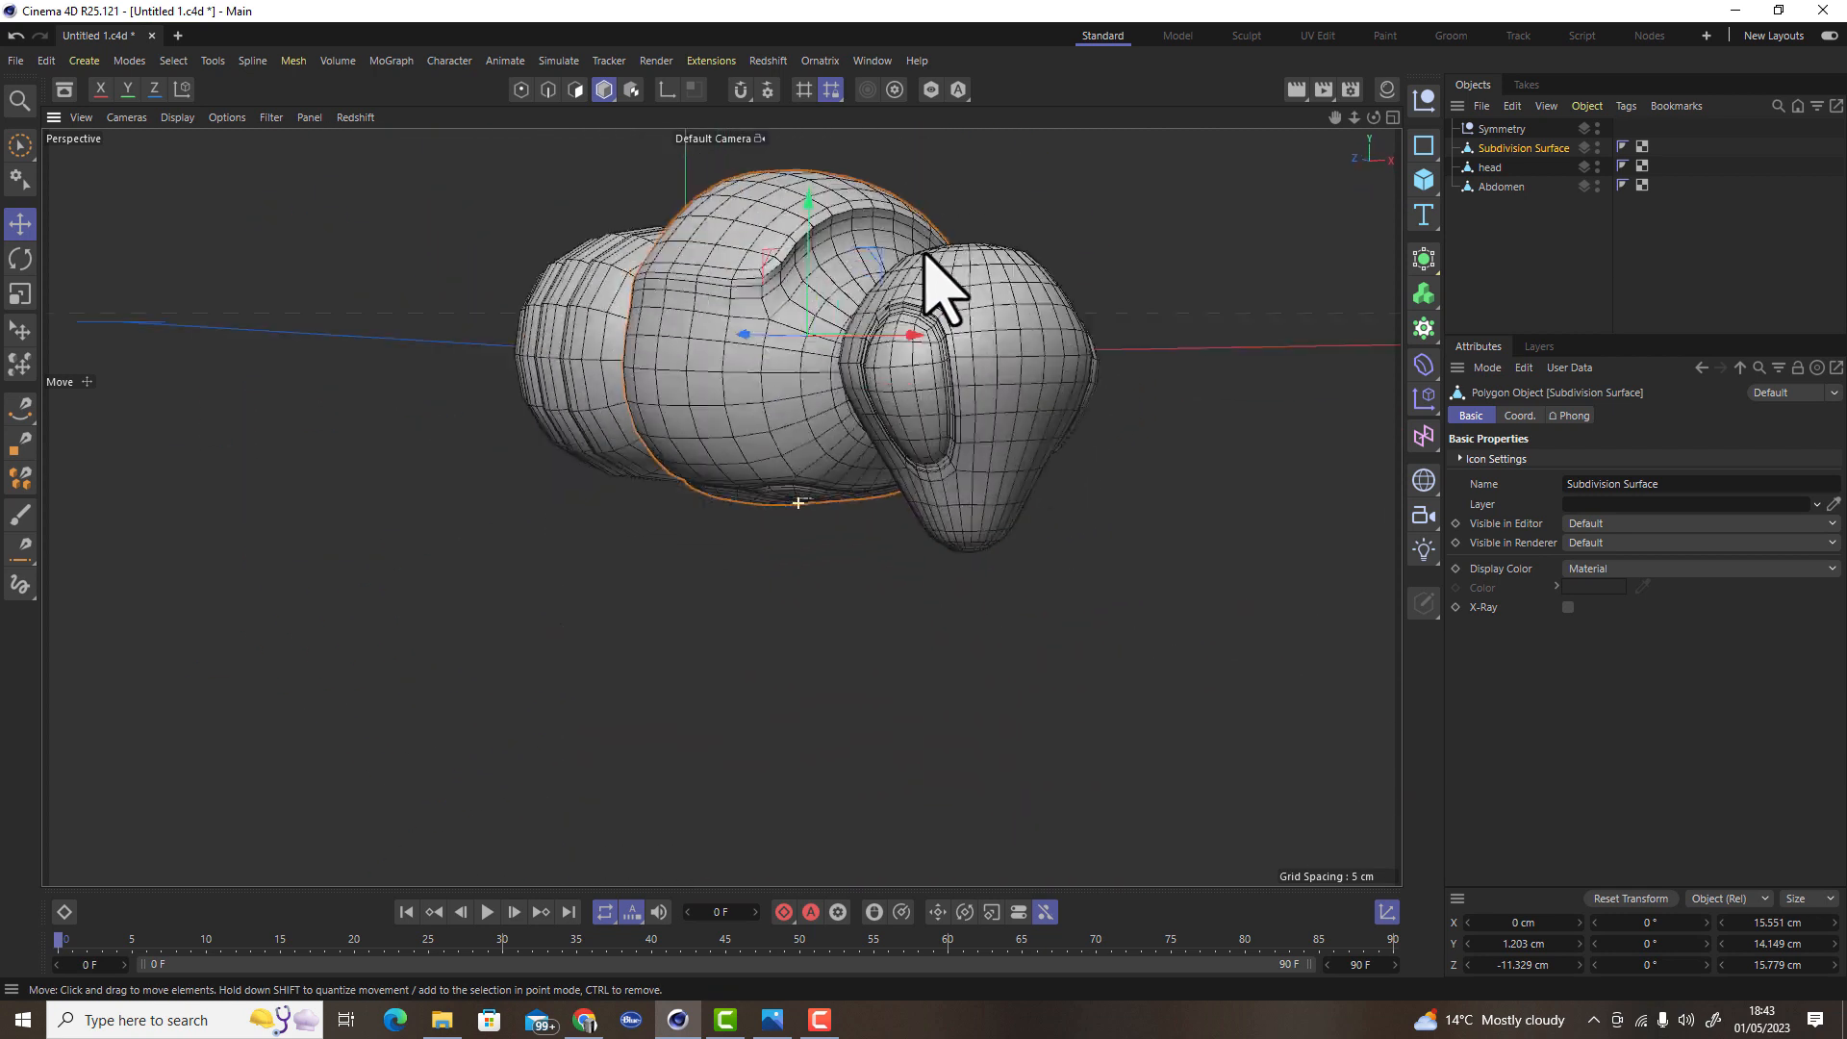
{"action": "middle_click_drag", "start_coordinate": [1058, 418], "coordinate": [770, 537], "text": "alt"}
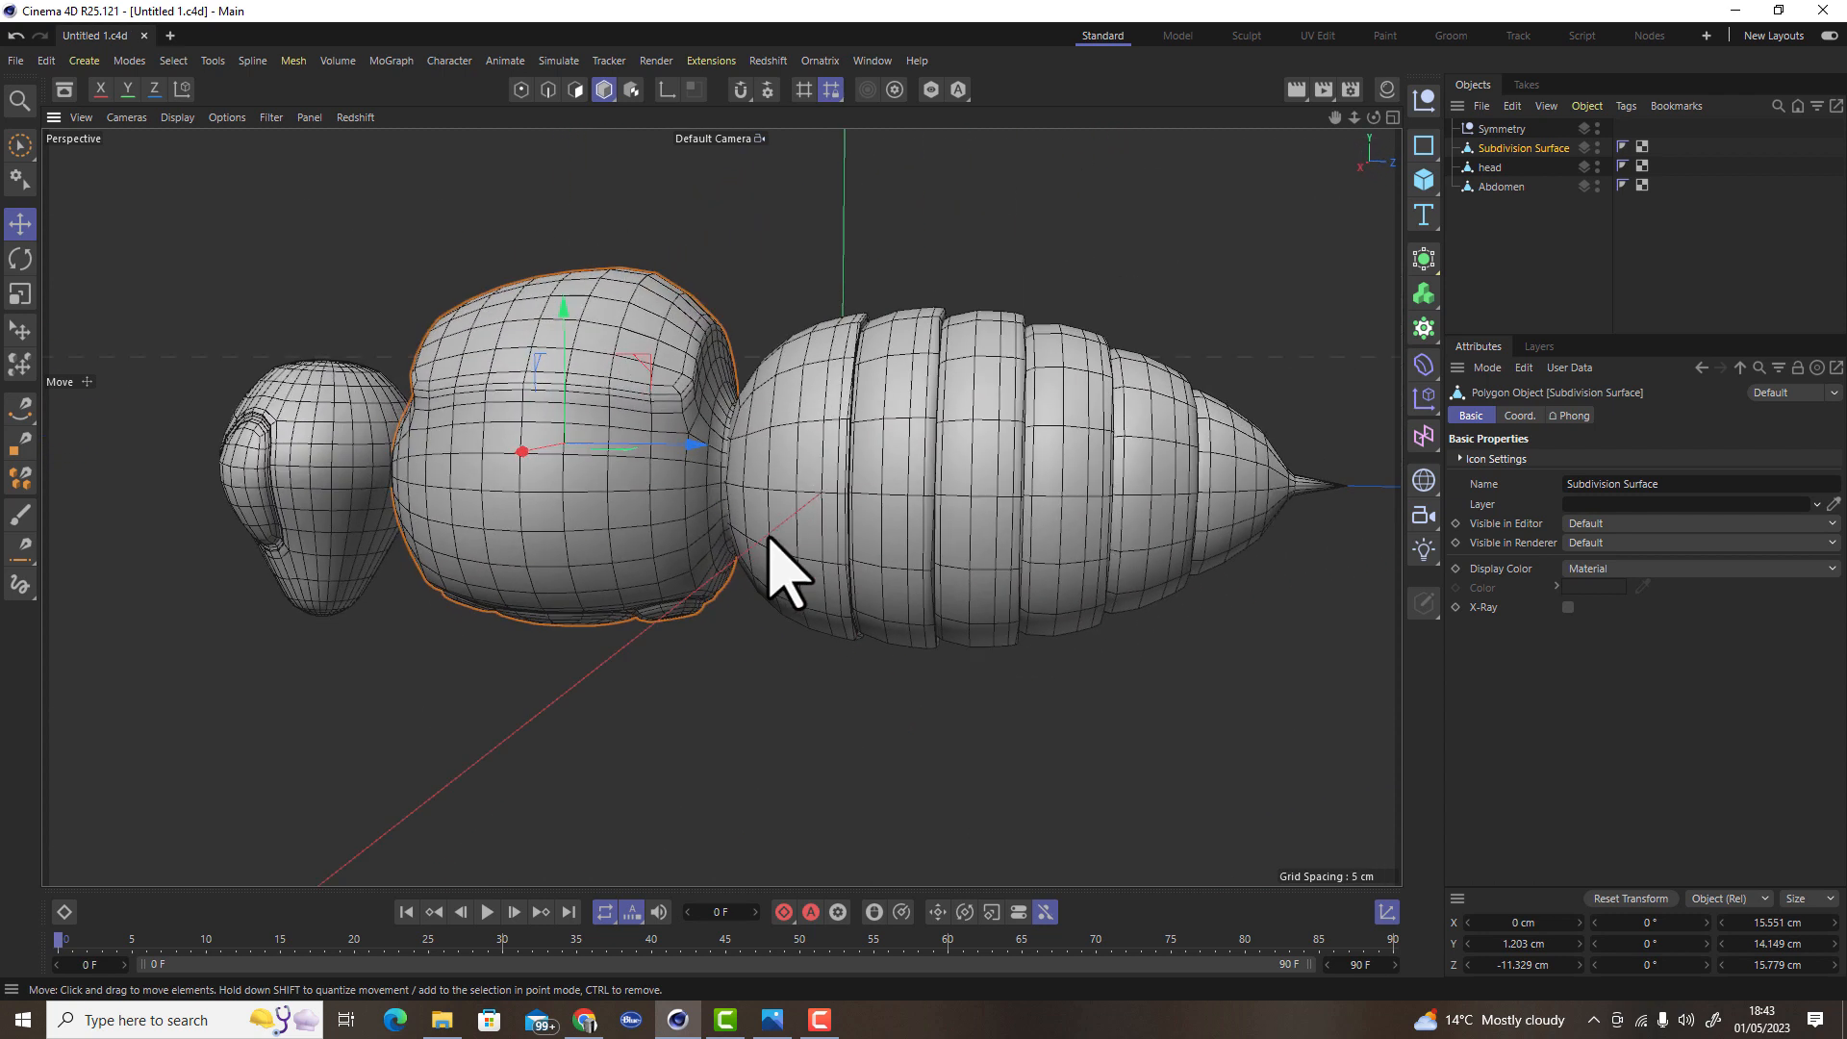
{"action": "left_click_drag", "start_coordinate": [1015, 539], "coordinate": [1022, 668], "text": "alt"}
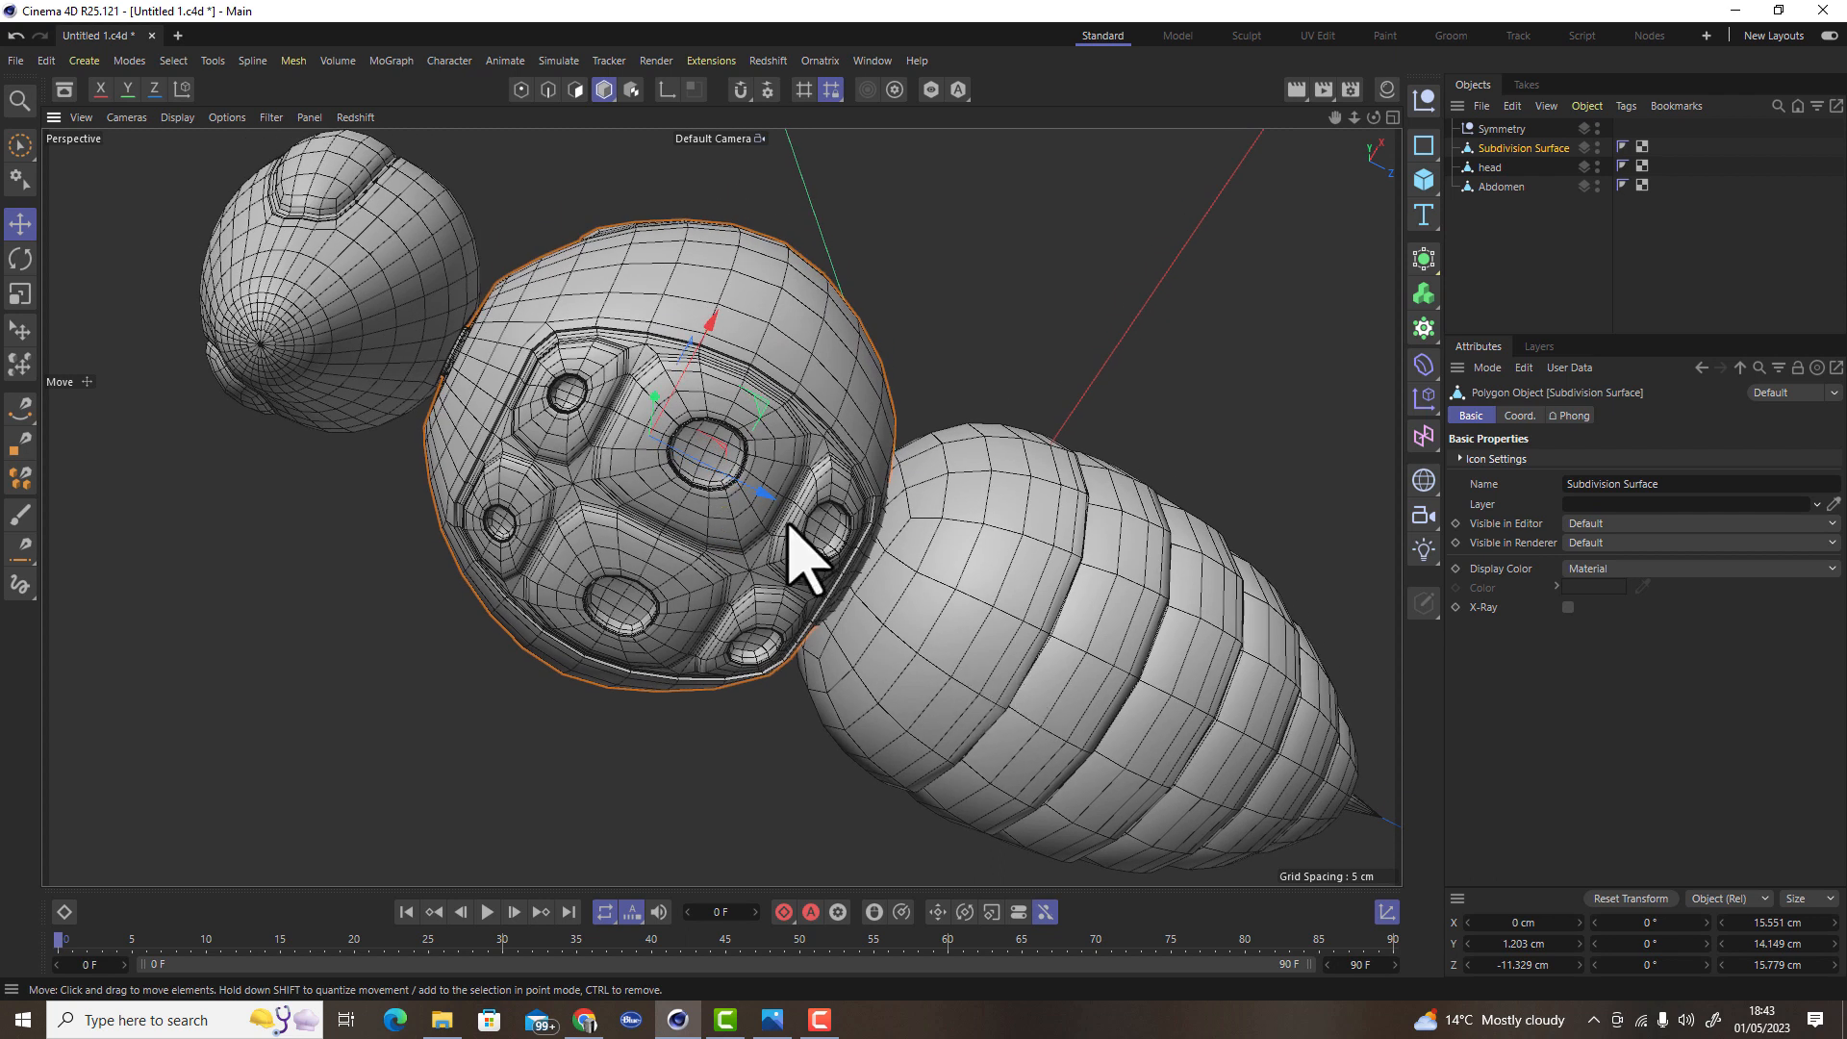
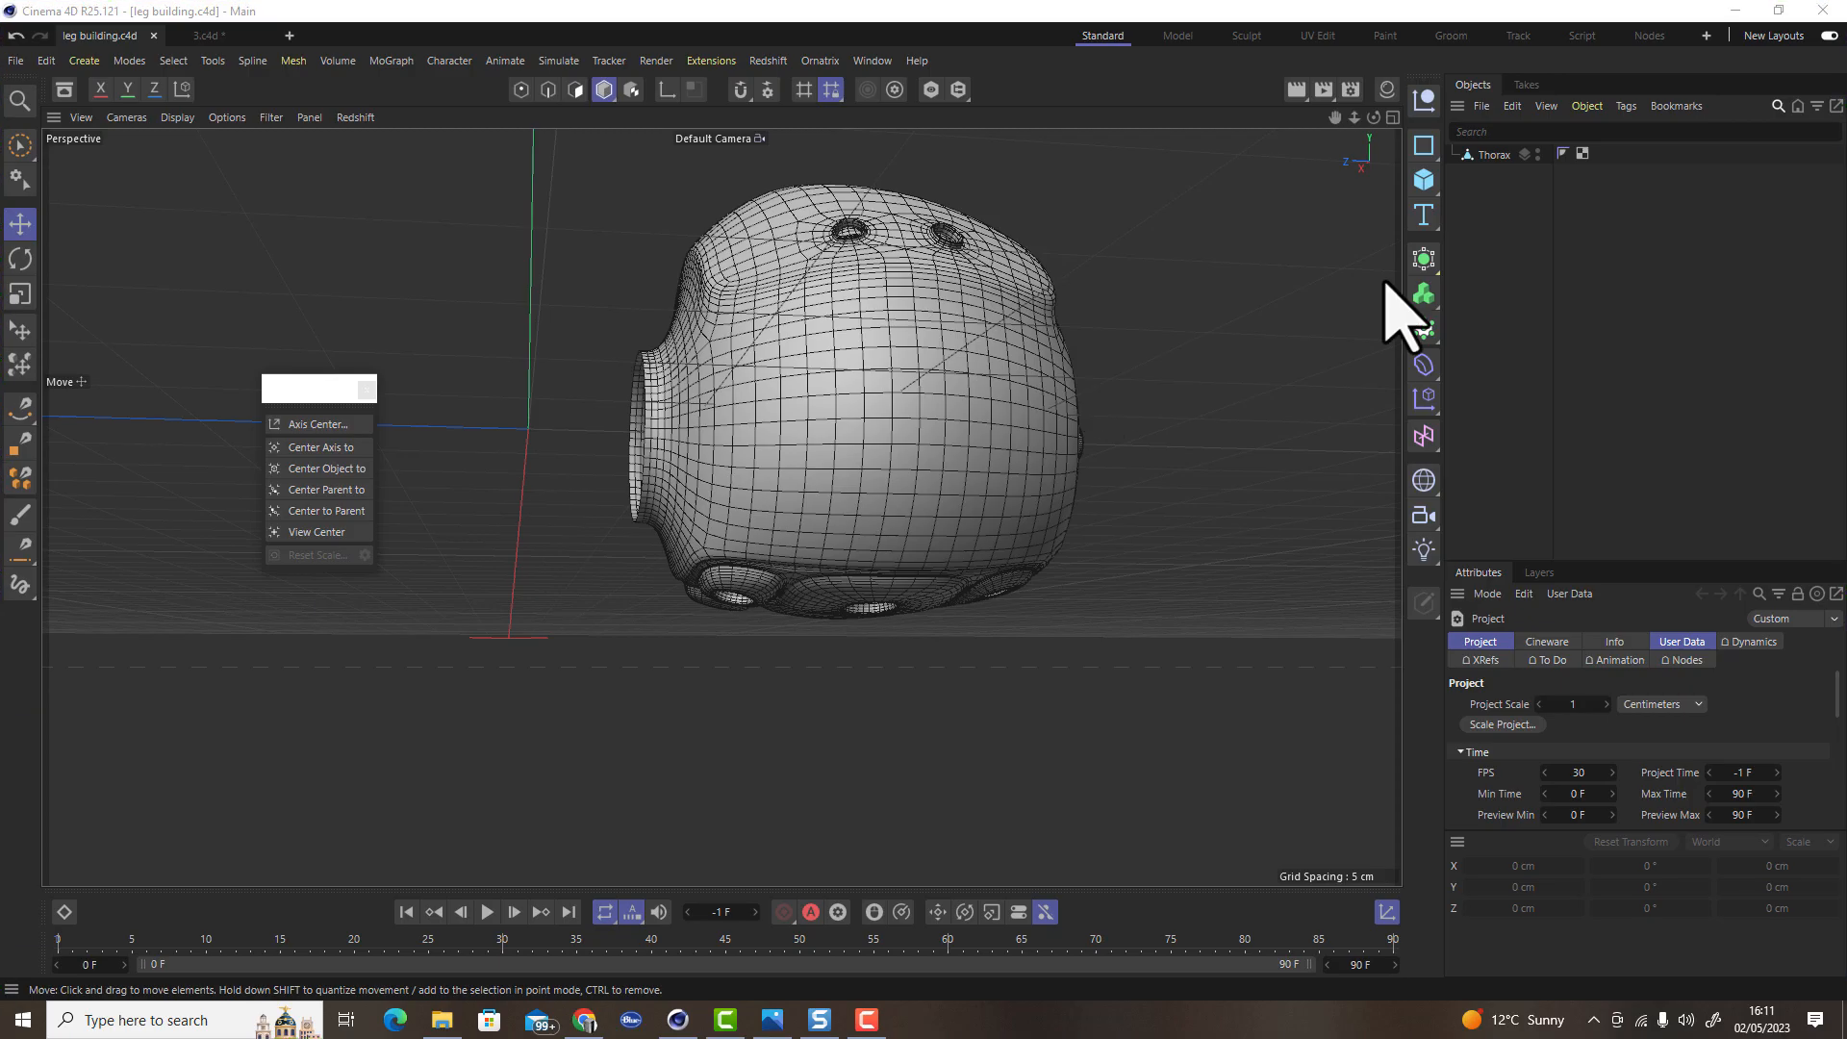
Add a cylinder with a 1 cm radius and 3 cm height beside the thorax
{"action": "left_click_drag", "start_coordinate": [1424, 180], "coordinate": [1481, 202]}
{"action": "left_click_drag", "start_coordinate": [1600, 688], "coordinate": [1554, 689]}
{"action": "left_click", "coordinate": [1570, 686]}
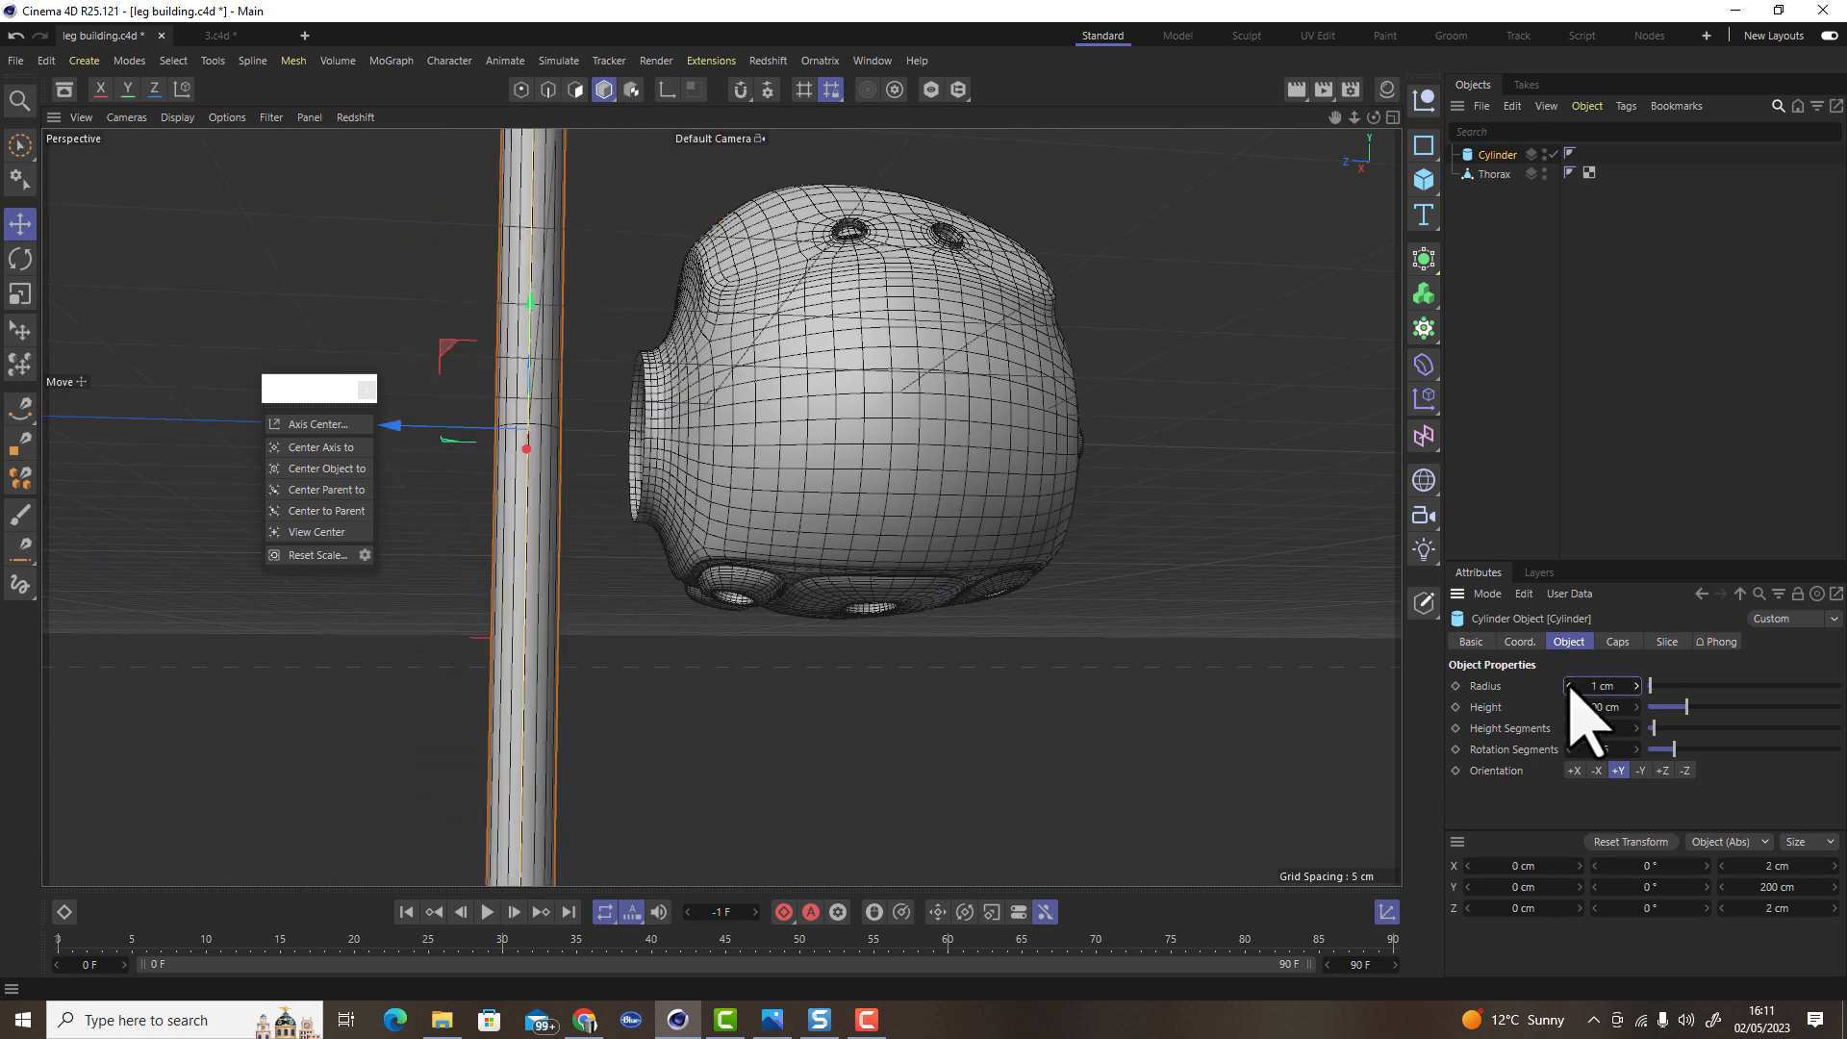
{"action": "left_click_drag", "start_coordinate": [1570, 707], "coordinate": [1524, 707]}
{"action": "left_click_drag", "start_coordinate": [825, 476], "coordinate": [957, 526], "text": "alt"}
{"action": "key", "text": "o"}
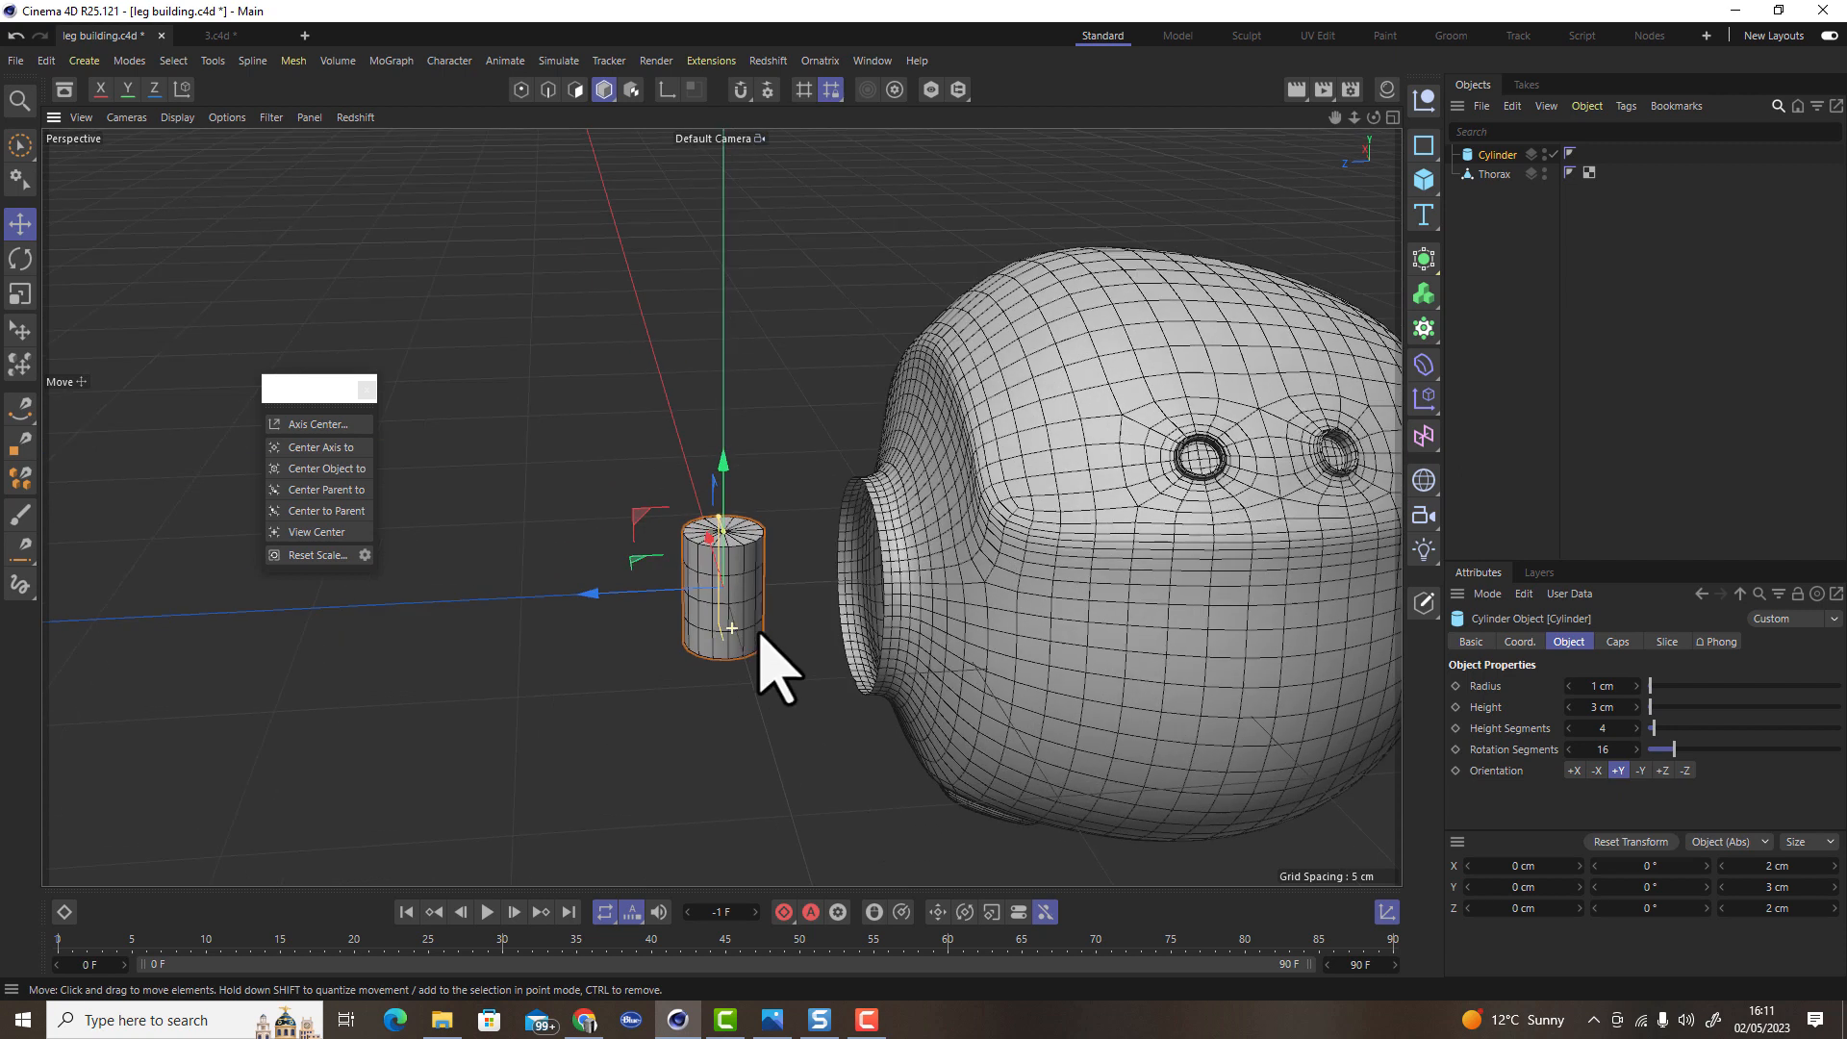
Shorten the cylinder to about 1.46 cm and reduce its height segments to 2
{"action": "left_click_drag", "start_coordinate": [720, 429], "coordinate": [767, 531]}
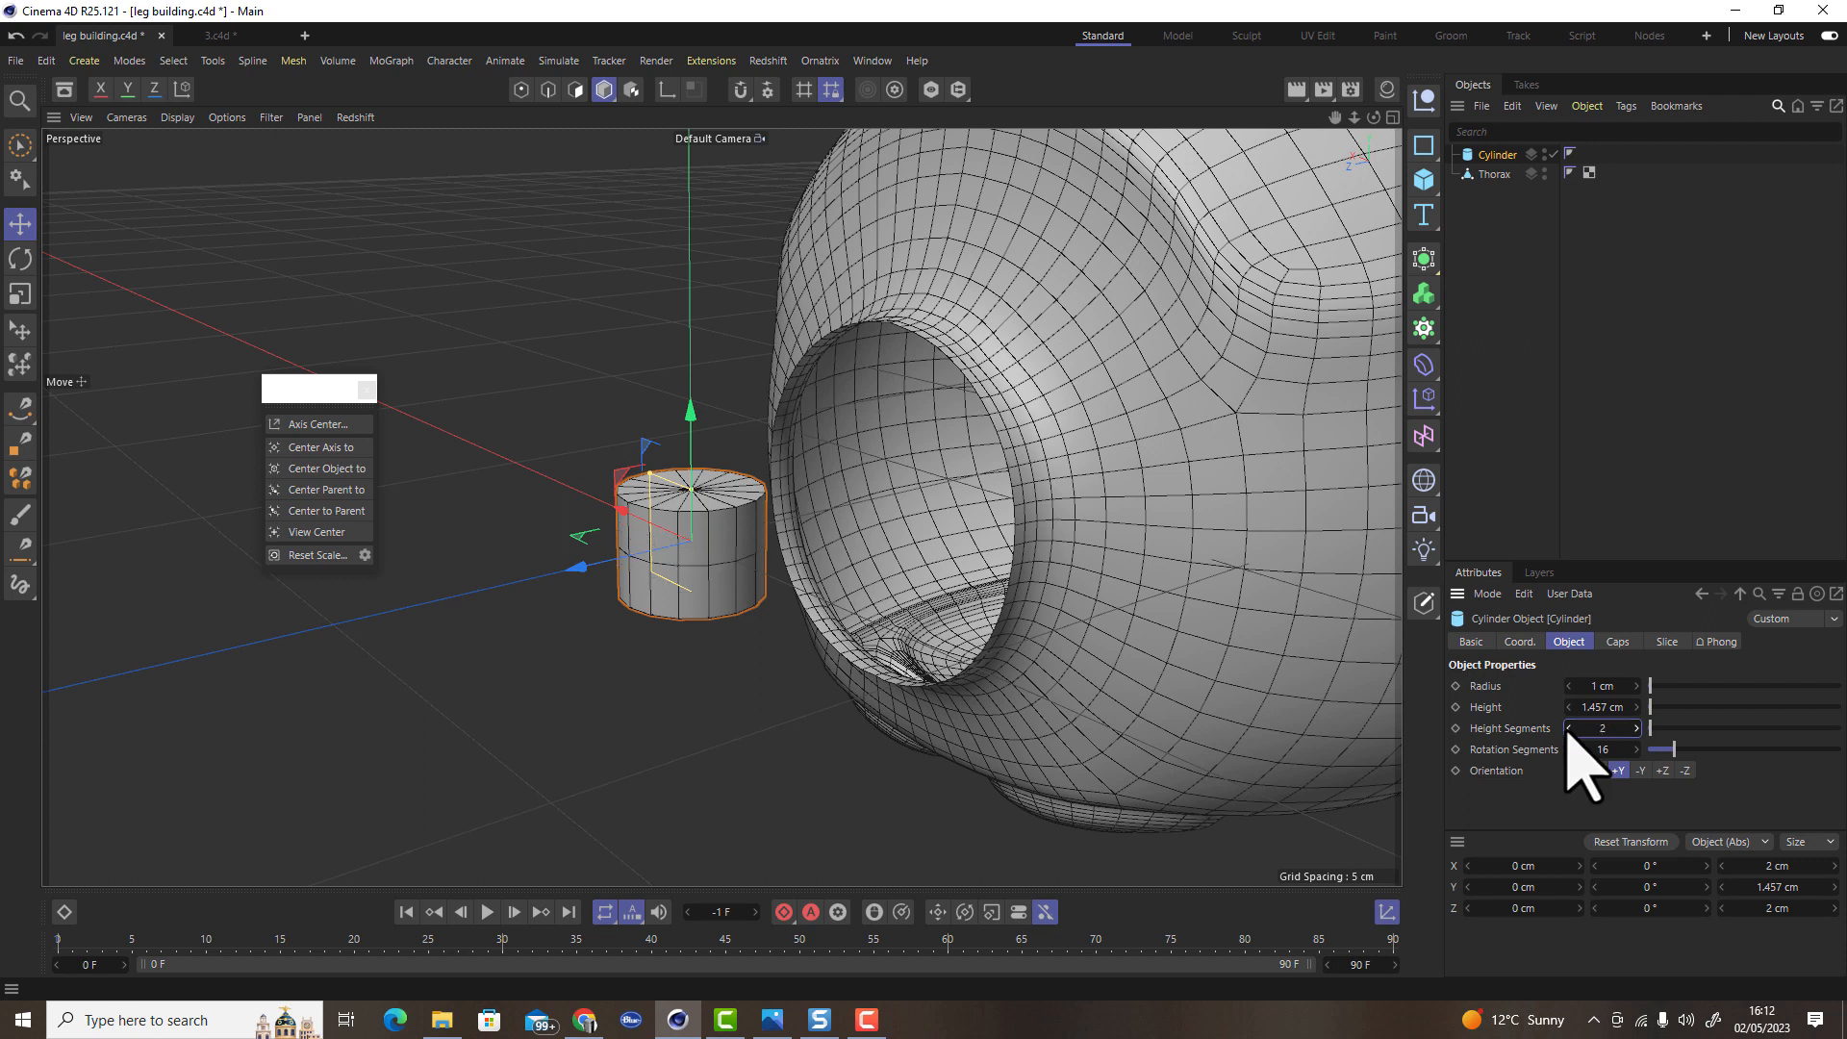
{"action": "left_click_drag", "start_coordinate": [817, 687], "coordinate": [679, 658], "text": "alt"}
{"action": "scroll", "coordinate": [667, 552], "scroll_direction": "down", "scroll_amount": 5}
{"action": "scroll", "coordinate": [667, 554], "scroll_direction": "up", "scroll_amount": 1}
{"action": "scroll", "coordinate": [692, 527], "scroll_direction": "up", "scroll_amount": 4}
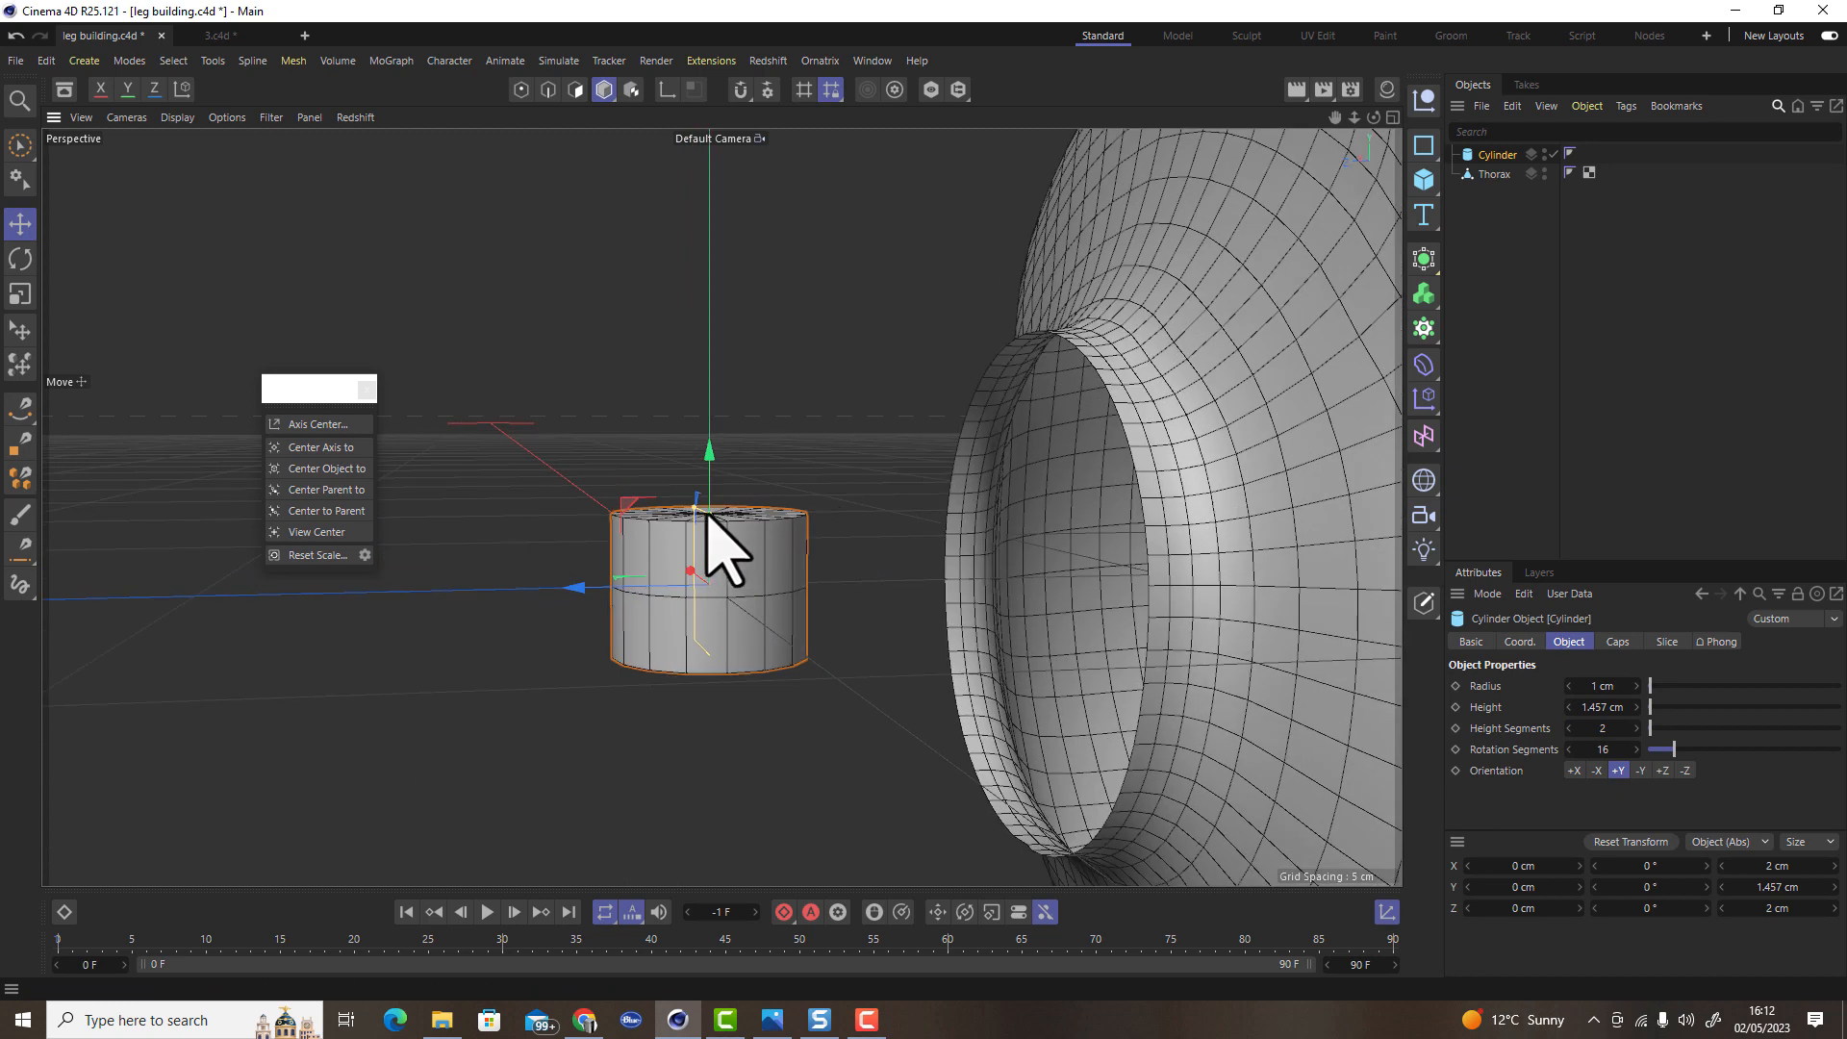
Lengthen the cylinder to about 2.26 cm and move it toward the thorax, to about Z -7.33 cm
{"action": "left_click_drag", "start_coordinate": [709, 502], "coordinate": [704, 473]}
{"action": "scroll", "coordinate": [717, 553], "scroll_direction": "down", "scroll_amount": 2}
{"action": "left_click_drag", "start_coordinate": [722, 590], "coordinate": [780, 592], "text": "alt"}
{"action": "left_click_drag", "start_coordinate": [1019, 647], "coordinate": [891, 536], "text": "alt"}
{"action": "left_click_drag", "start_coordinate": [636, 463], "coordinate": [812, 454]}
{"action": "left_click_drag", "start_coordinate": [991, 566], "coordinate": [1072, 473], "text": "alt"}
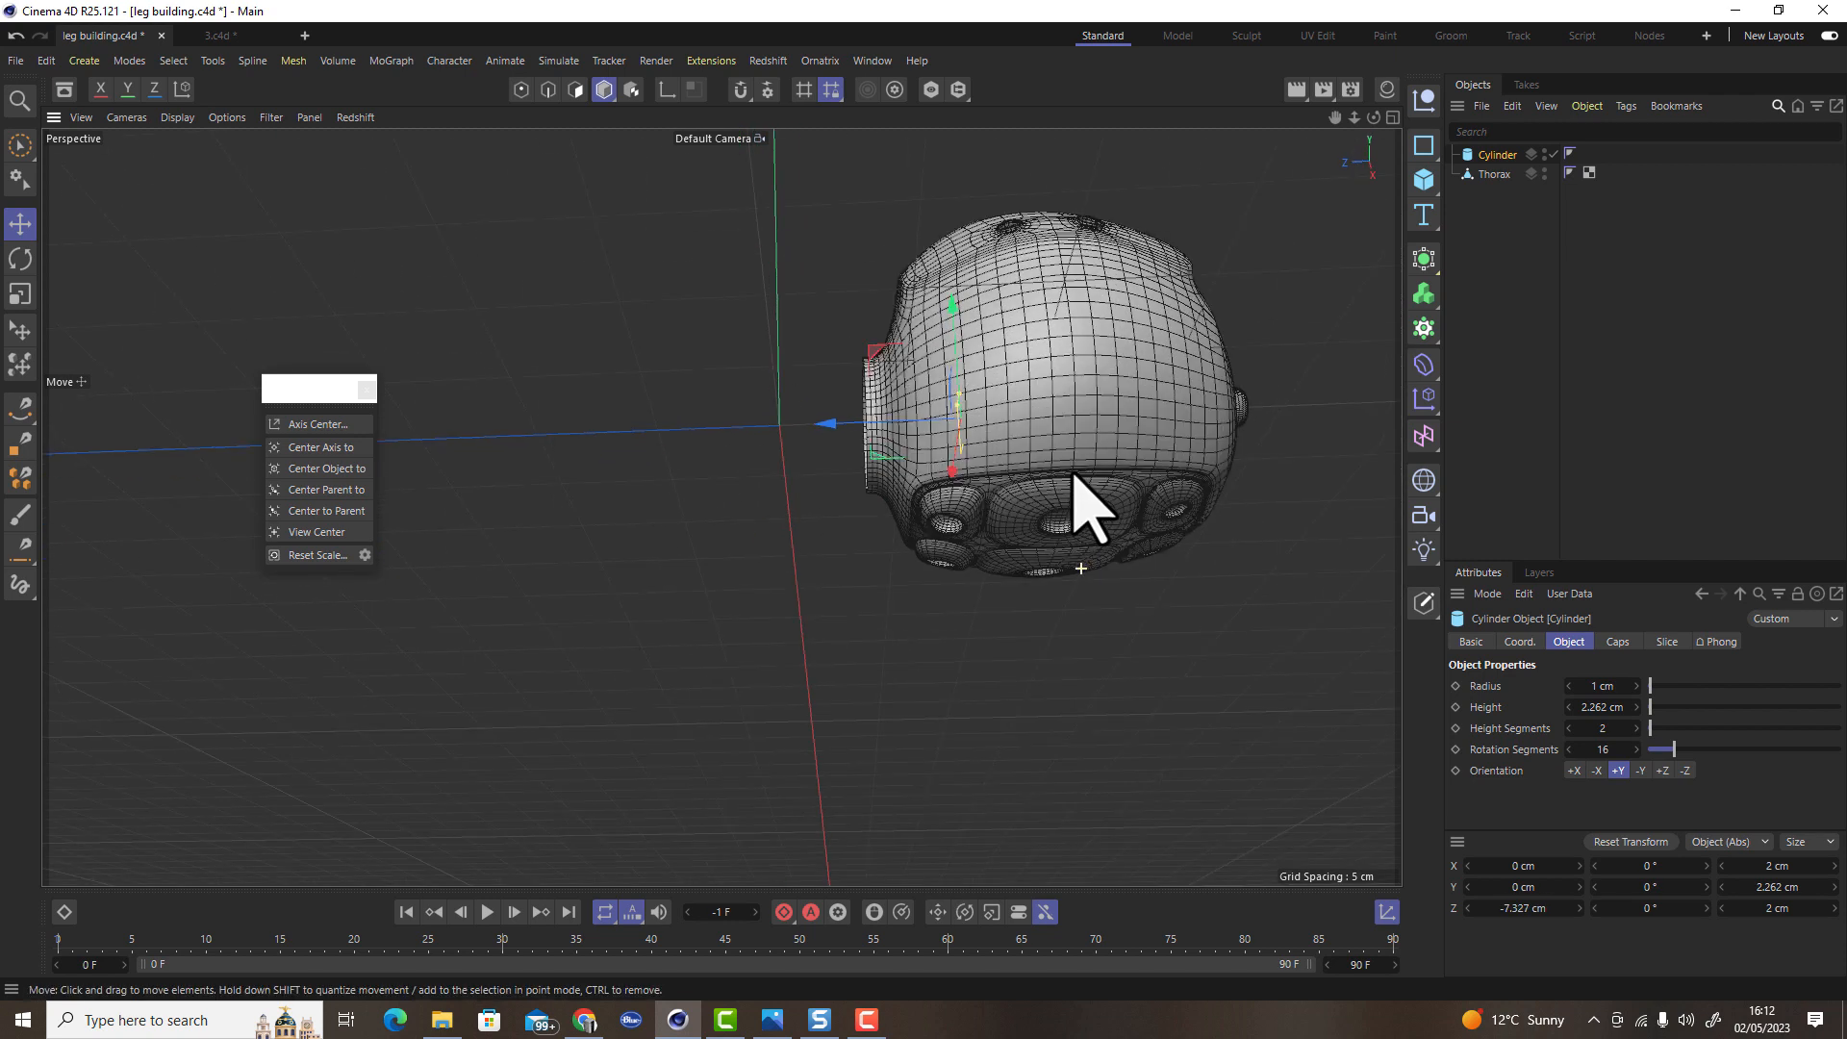
Lower the cylinder to a leg socket on the thorax's underside and scale it to about 1.15 cm across to fit the opening
{"action": "left_click_drag", "start_coordinate": [948, 298], "coordinate": [963, 437]}
{"action": "left_click_drag", "start_coordinate": [829, 561], "coordinate": [798, 562]}
{"action": "left_click_drag", "start_coordinate": [917, 515], "coordinate": [974, 521], "text": "alt"}
{"action": "scroll", "coordinate": [975, 523], "scroll_direction": "up", "scroll_amount": 5}
{"action": "left_click_drag", "start_coordinate": [632, 619], "coordinate": [754, 582]}
{"action": "key", "text": "t"}
{"action": "left_click_drag", "start_coordinate": [1046, 697], "coordinate": [733, 737]}
{"action": "left_click_drag", "start_coordinate": [733, 737], "coordinate": [865, 638], "text": "alt"}
{"action": "key", "text": "e"}
{"action": "left_click_drag", "start_coordinate": [651, 482], "coordinate": [899, 309]}
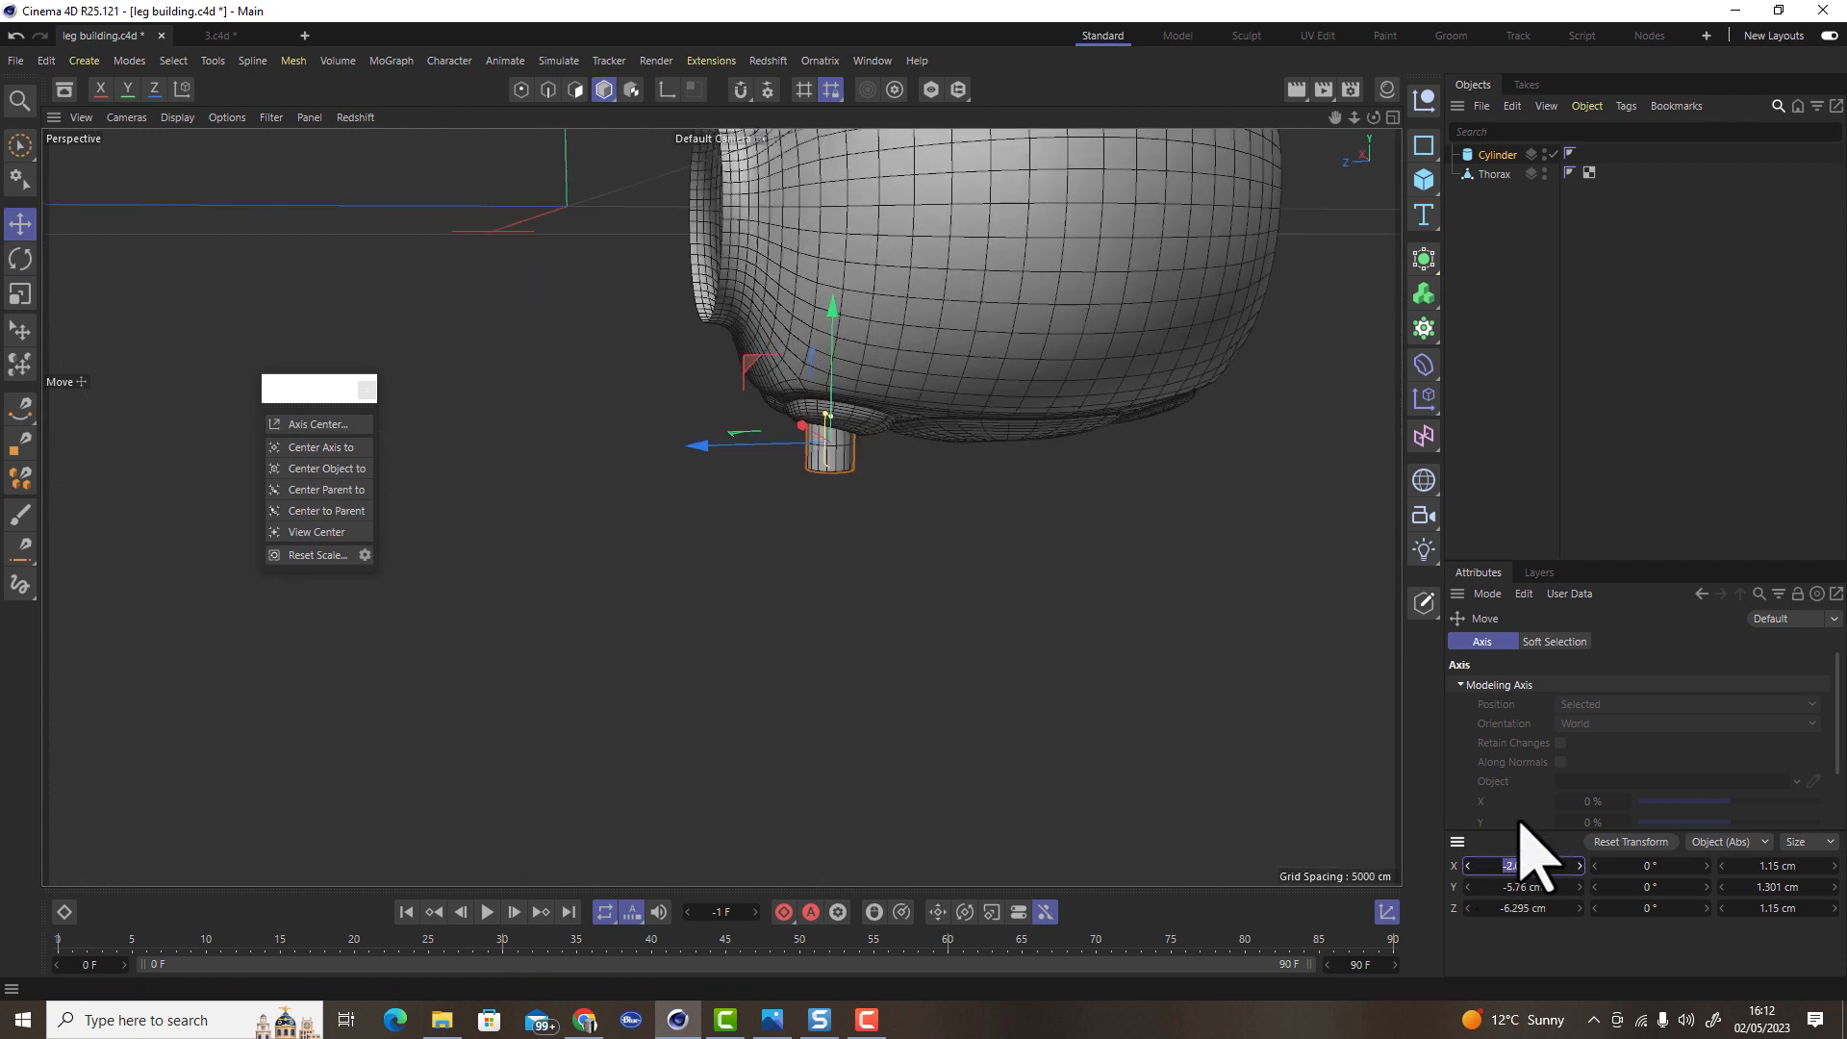
Reset the cylinder's position to 0 cm on all three axes and rename it 1-Base
{"action": "type", "text": "0"}
{"action": "key", "text": "Tab"}
{"action": "type", "text": "0"}
{"action": "key", "text": "Tab"}
{"action": "type", "text": "0"}
{"action": "left_click_drag", "start_coordinate": [597, 587], "coordinate": [824, 676], "text": "alt"}
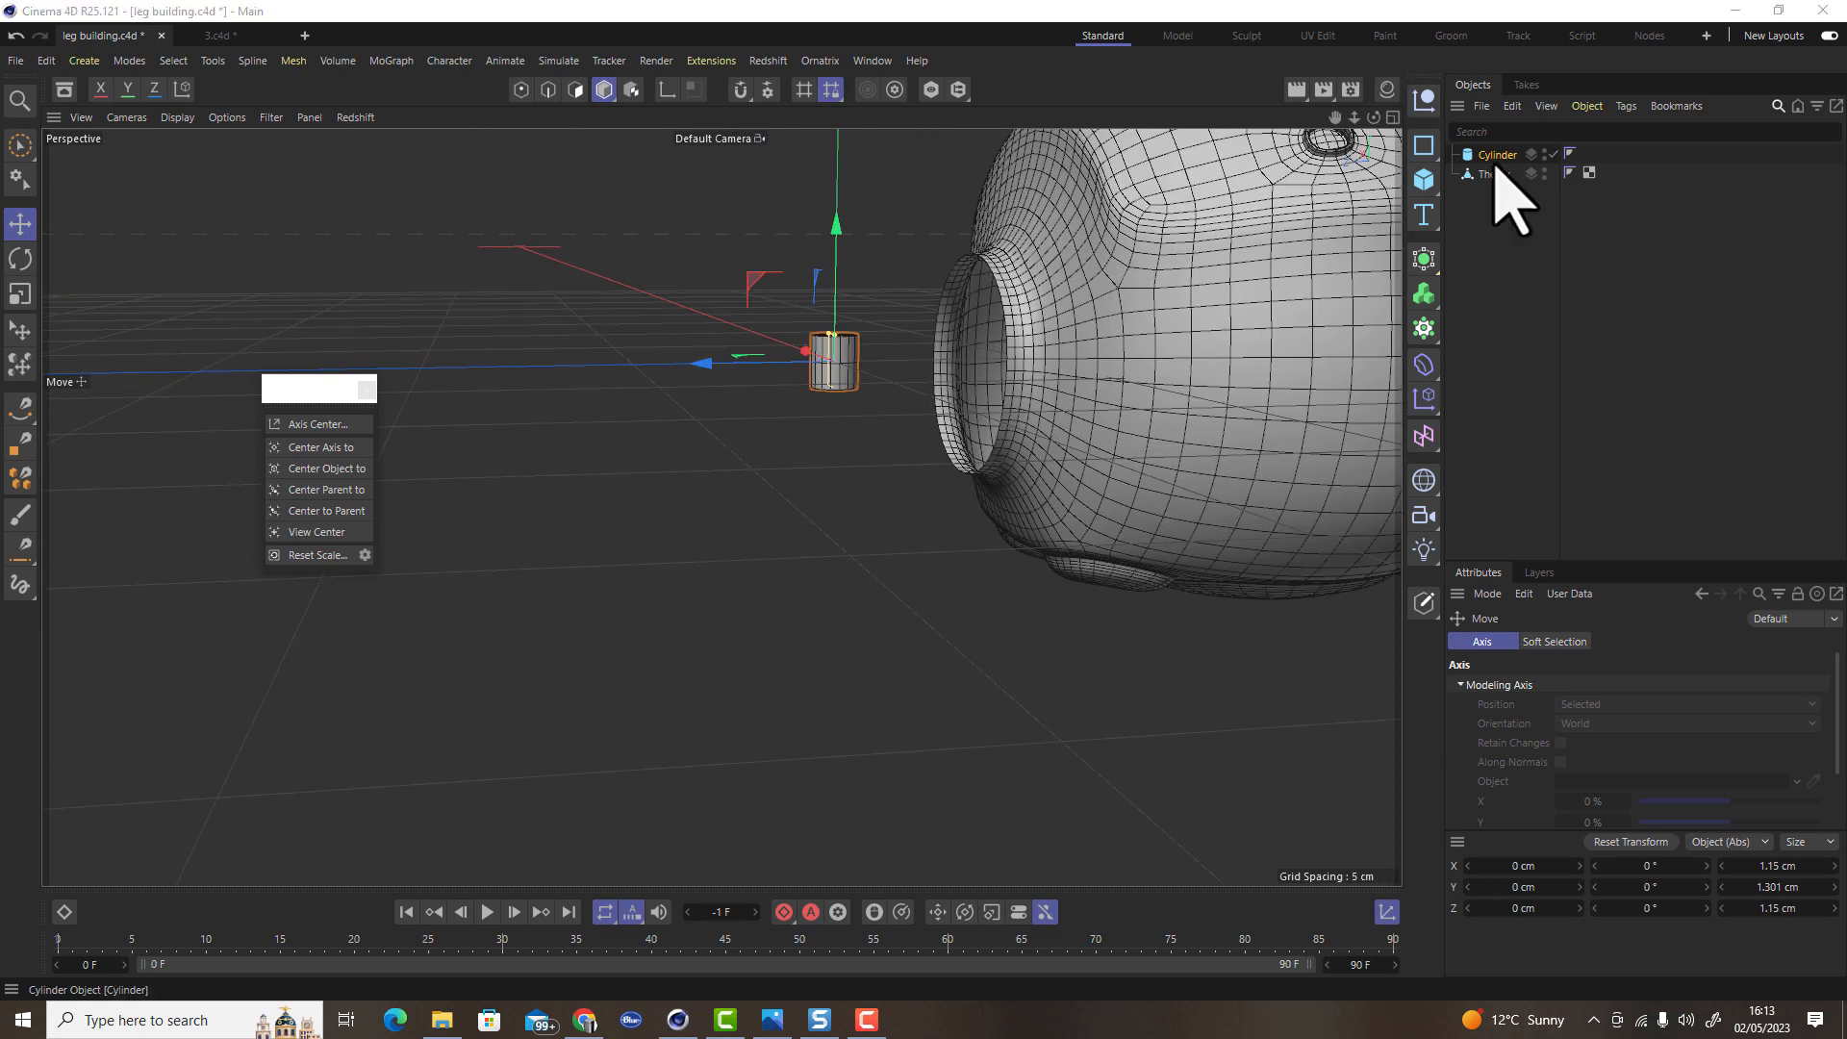
{"action": "left_click", "coordinate": [1496, 157]}
{"action": "double_click", "coordinate": [1502, 155]}
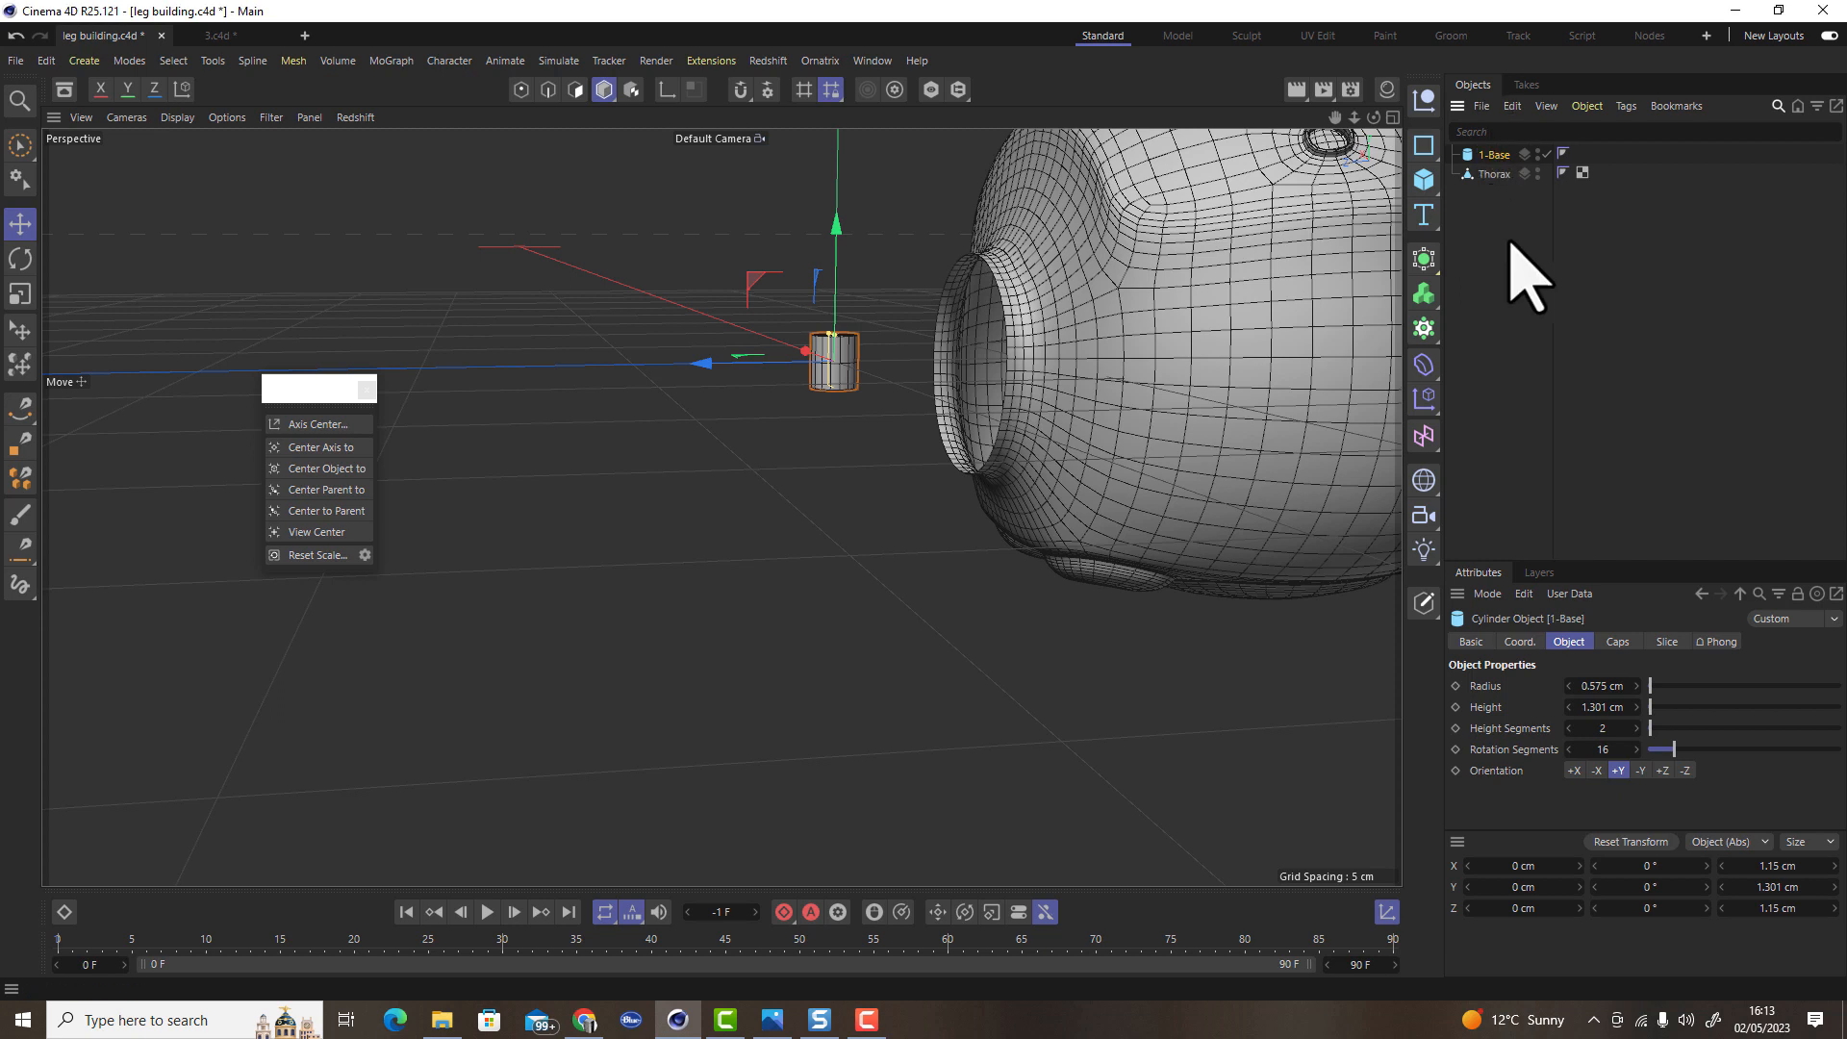
Add a sphere with a 12 cm radius and set its type to Hexahedron
{"action": "left_click", "coordinate": [1424, 180]}
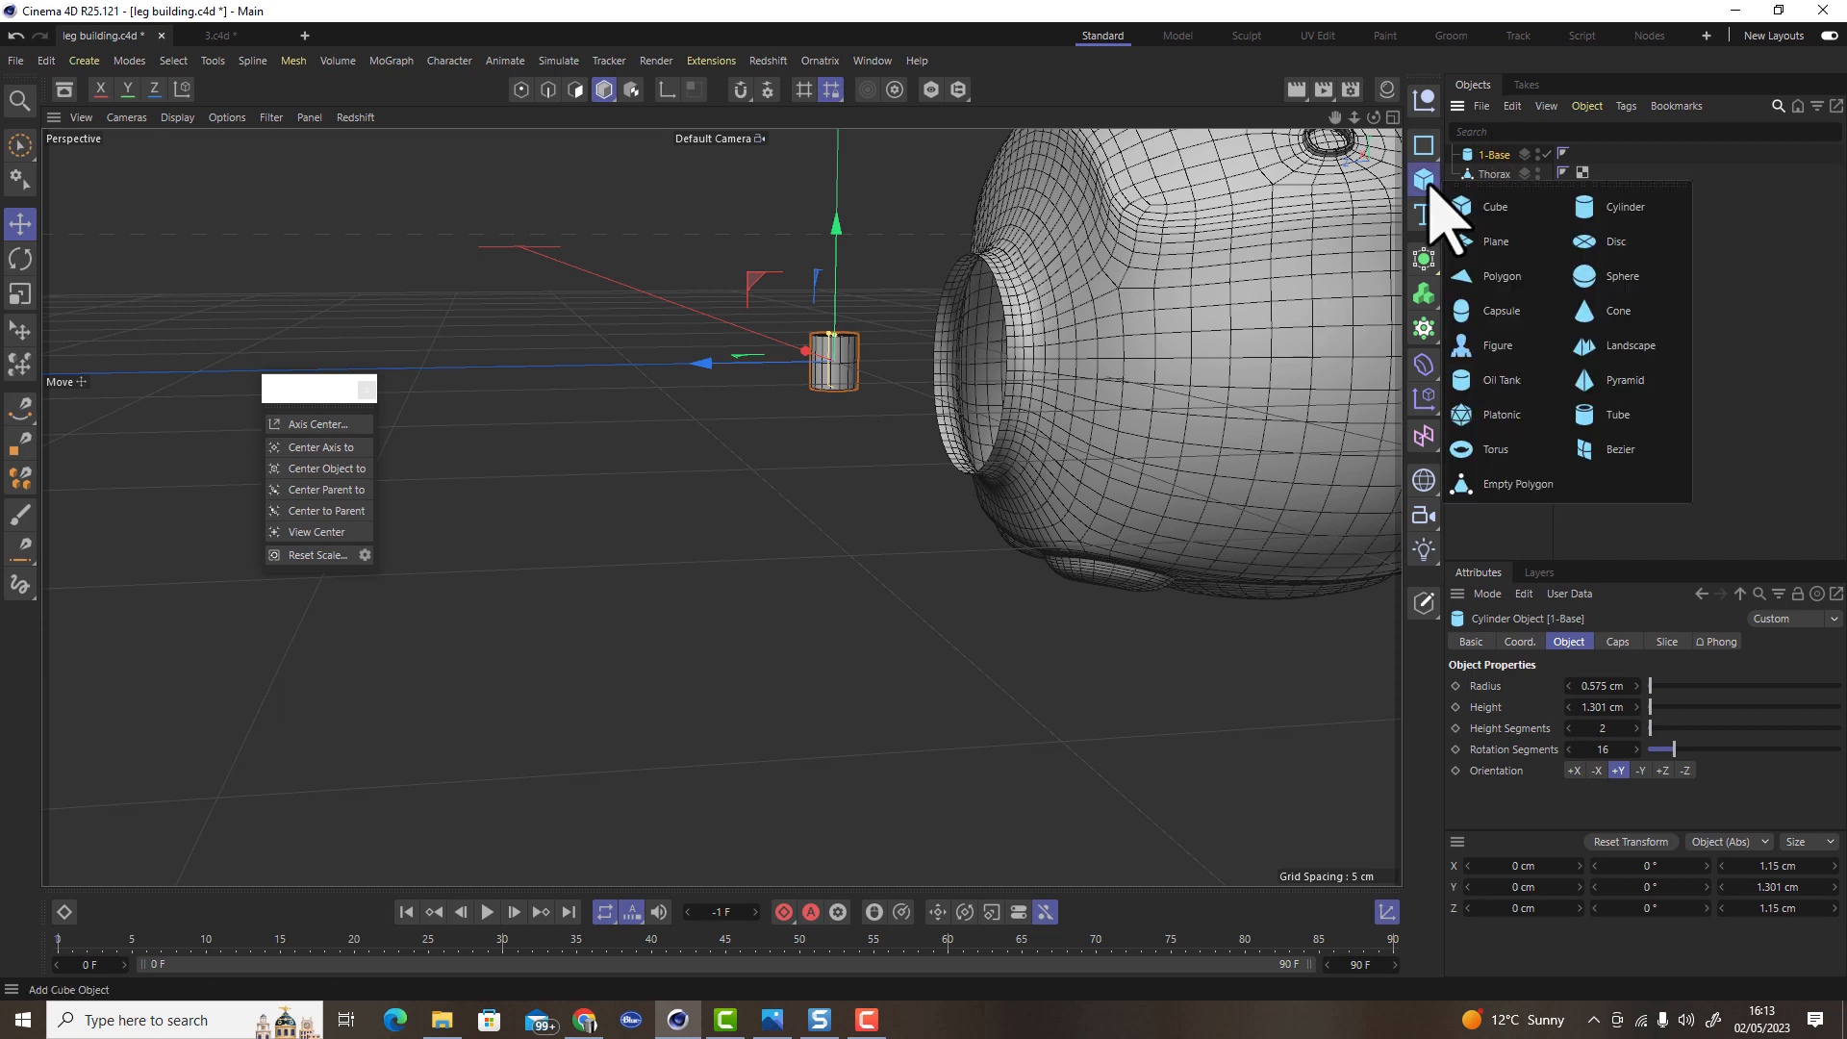
{"action": "left_click", "coordinate": [1606, 318]}
{"action": "key", "text": "Return"}
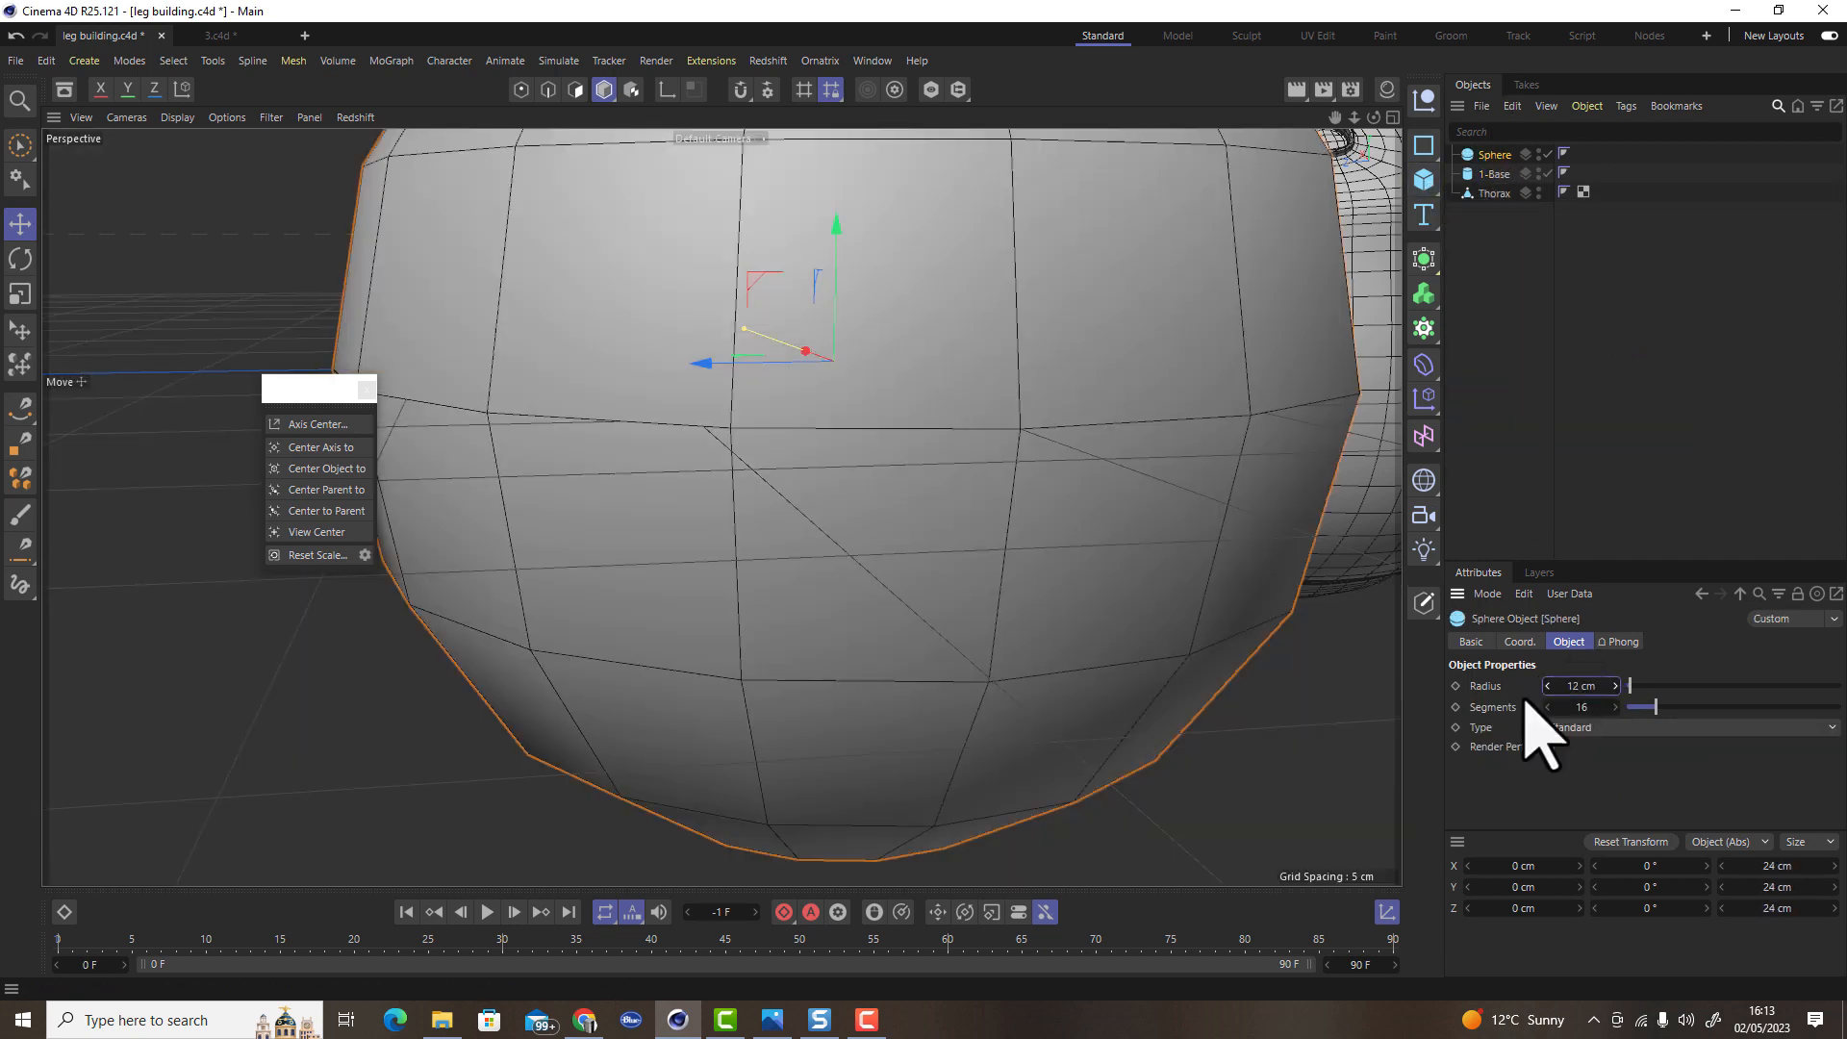
{"action": "scroll", "coordinate": [893, 681], "scroll_direction": "down", "scroll_amount": 5}
{"action": "left_click", "coordinate": [1638, 728]}
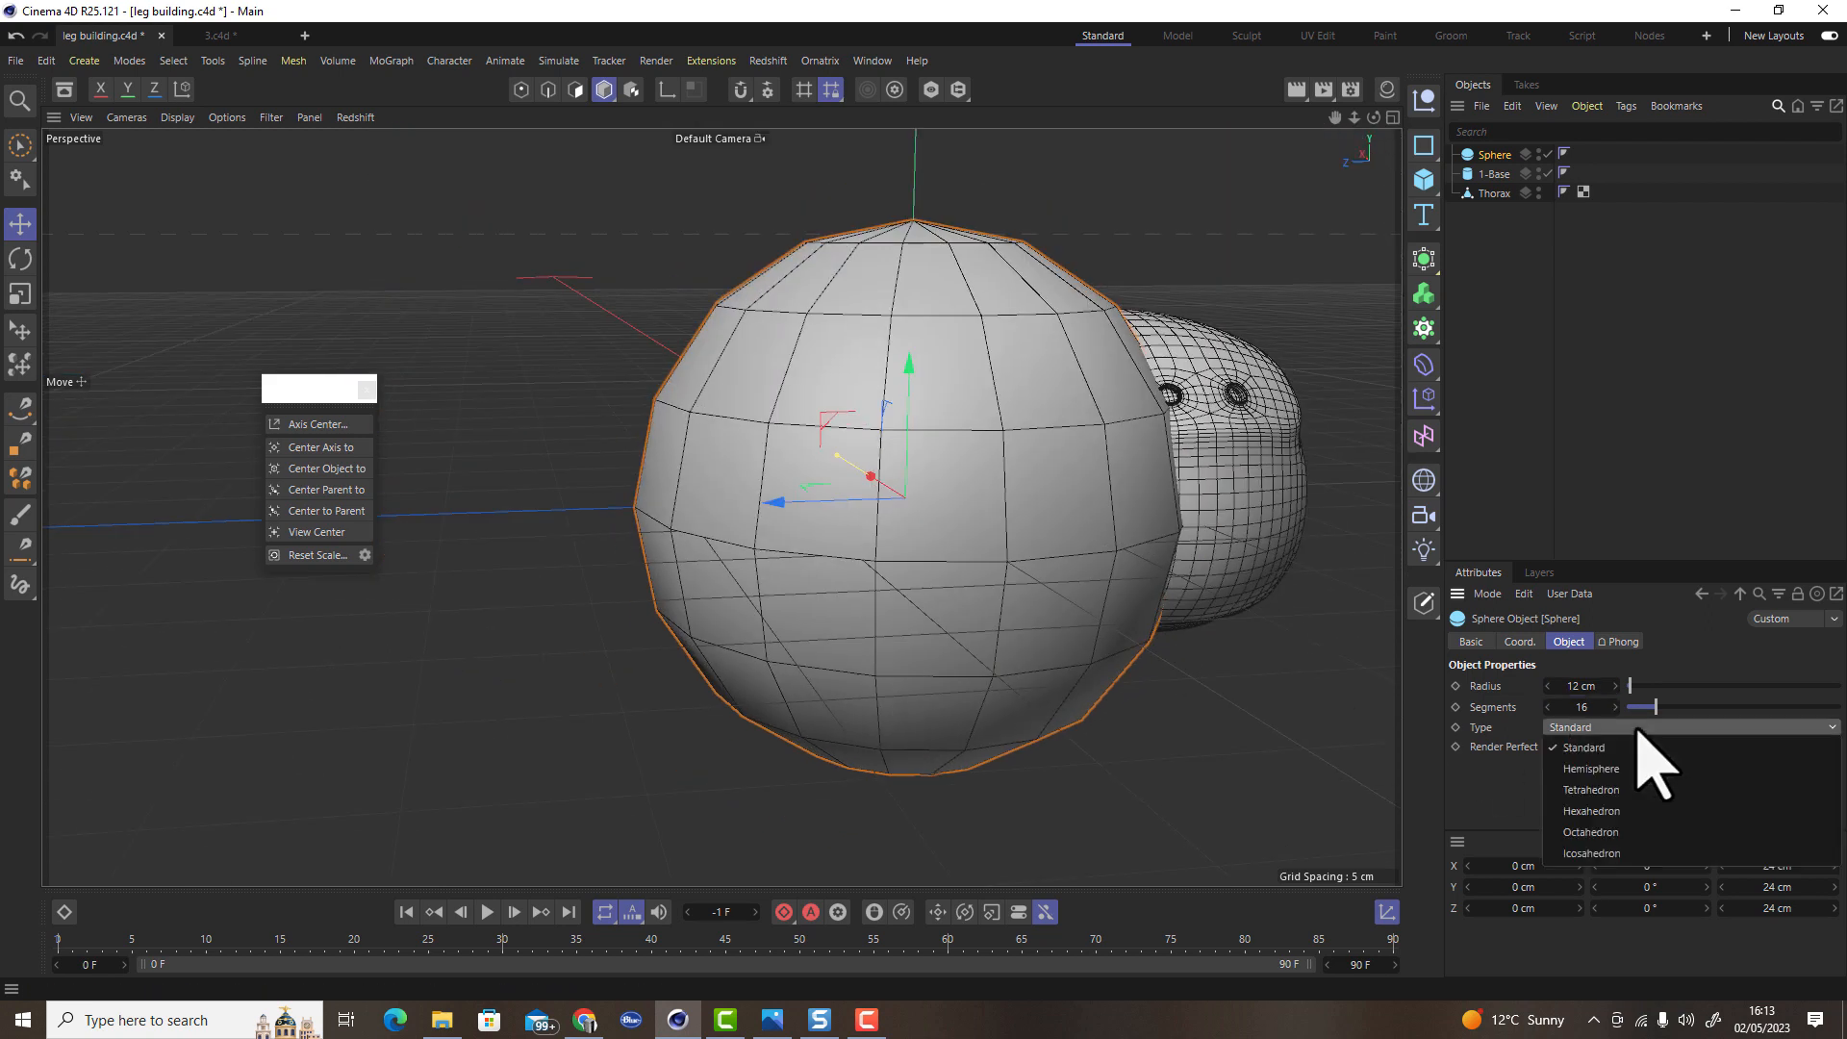
{"action": "left_click", "coordinate": [1568, 800]}
Set the sphere's radius to 1 cm and move it below the base cylinder, to about Y -1.62 cm
{"action": "scroll", "coordinate": [1002, 741], "scroll_direction": "down", "scroll_amount": 2}
{"action": "left_click_drag", "start_coordinate": [1551, 681], "coordinate": [1545, 681]}
{"action": "scroll", "coordinate": [929, 549], "scroll_direction": "up", "scroll_amount": 8}
{"action": "middle_click_drag", "start_coordinate": [947, 579], "coordinate": [760, 228], "text": "alt"}
{"action": "left_click_drag", "start_coordinate": [800, 252], "coordinate": [832, 601]}
{"action": "left_click", "coordinate": [1615, 686]}
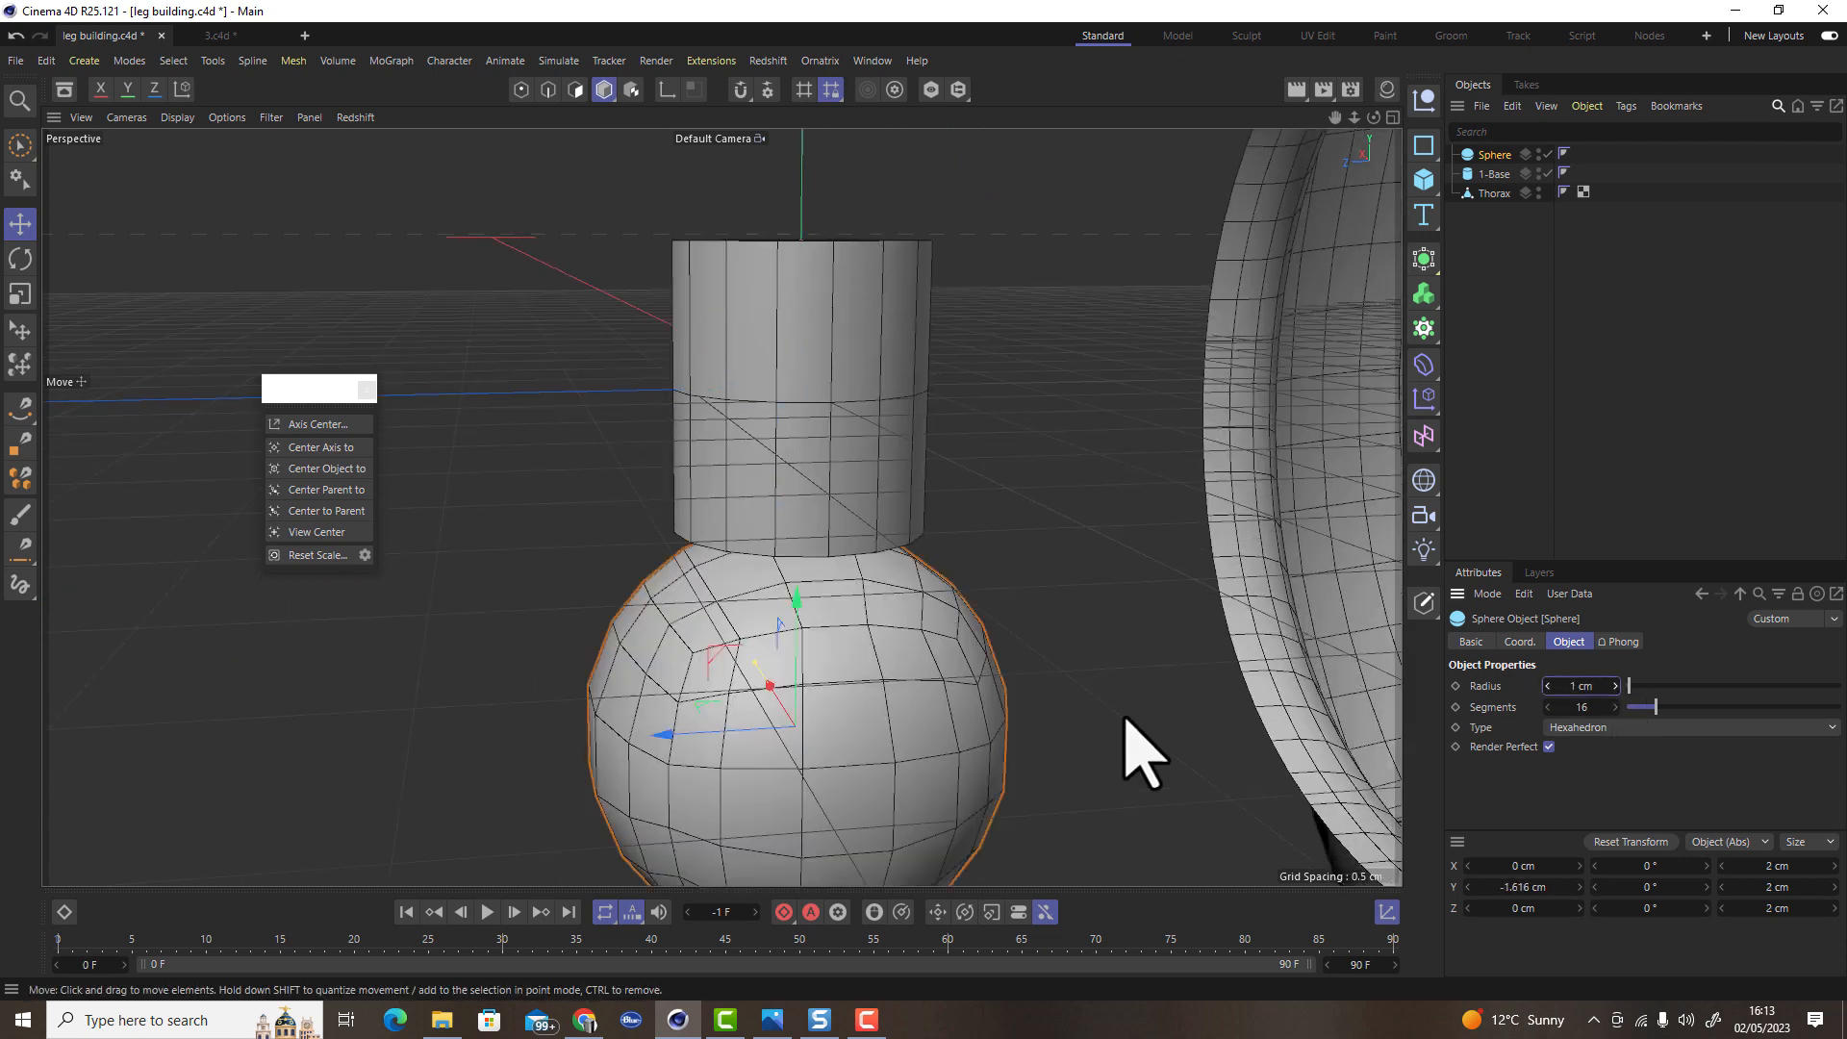
Scale the sphere down to about 1.28 cm across
{"action": "scroll", "coordinate": [1047, 679], "scroll_direction": "down", "scroll_amount": 2}
{"action": "left_click_drag", "start_coordinate": [913, 741], "coordinate": [920, 734], "text": "alt"}
{"action": "middle_click_drag", "start_coordinate": [920, 734], "coordinate": [853, 577], "text": "alt"}
{"action": "key", "text": "t"}
{"action": "left_click_drag", "start_coordinate": [873, 729], "coordinate": [524, 755]}
{"action": "key", "text": "e"}
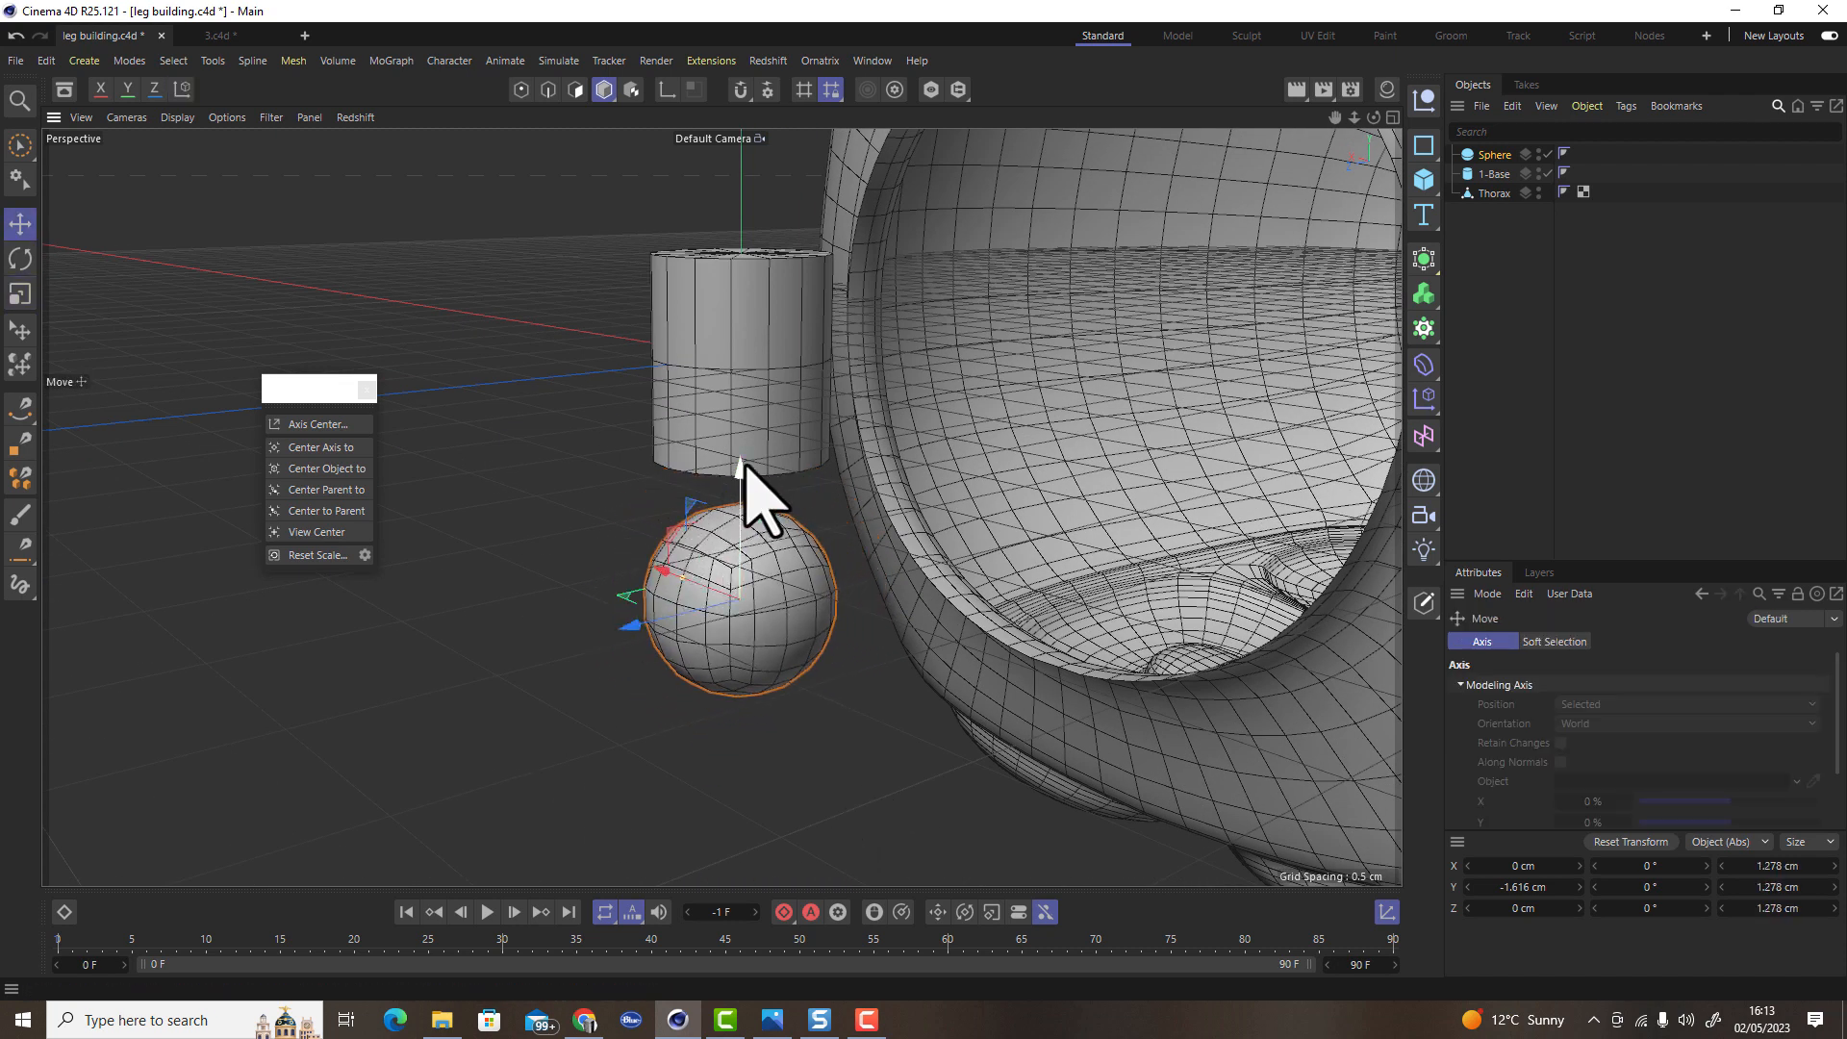
Move the sphere up against the base cylinder and scale it to about 1.1 cm across to match the cylinder's width
{"action": "left_click_drag", "start_coordinate": [740, 471], "coordinate": [734, 392]}
{"action": "key", "text": "t"}
{"action": "left_click_drag", "start_coordinate": [808, 722], "coordinate": [720, 689]}
{"action": "scroll", "coordinate": [725, 548], "scroll_direction": "up", "scroll_amount": 5}
{"action": "left_click_drag", "start_coordinate": [725, 548], "coordinate": [817, 385], "text": "alt"}
{"action": "key", "text": "e"}
{"action": "left_click_drag", "start_coordinate": [889, 321], "coordinate": [884, 215]}
{"action": "key", "text": "t"}
{"action": "left_click_drag", "start_coordinate": [1001, 540], "coordinate": [988, 549]}
{"action": "key", "text": "e"}
Move the sphere down clear of the base cylinder, to about Y -4.62 cm
{"action": "left_click_drag", "start_coordinate": [886, 227], "coordinate": [871, 483]}
{"action": "left_click_drag", "start_coordinate": [898, 581], "coordinate": [701, 522], "text": "alt"}
{"action": "scroll", "coordinate": [717, 420], "scroll_direction": "down", "scroll_amount": 5}
{"action": "left_click_drag", "start_coordinate": [717, 420], "coordinate": [660, 351]}
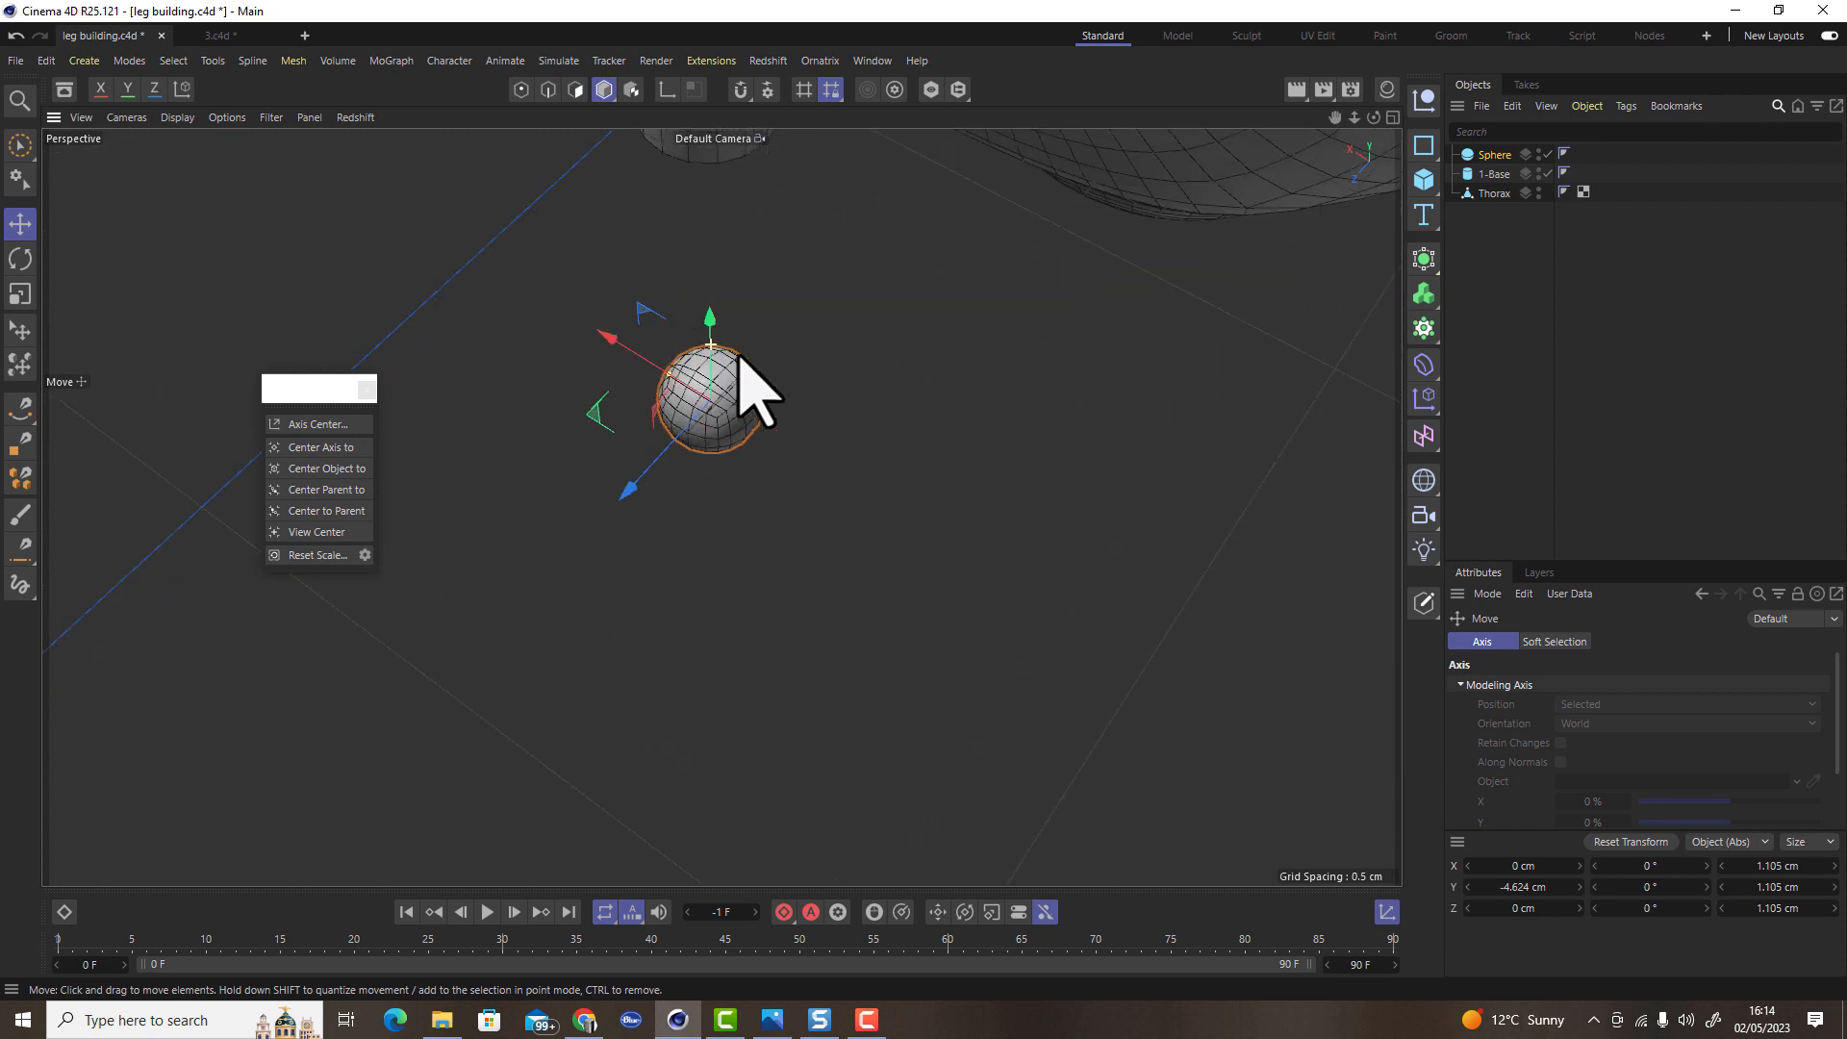
Make the sphere editable and select the single polygon at its top
{"action": "key", "text": "o"}
{"action": "left_click", "coordinate": [575, 89]}
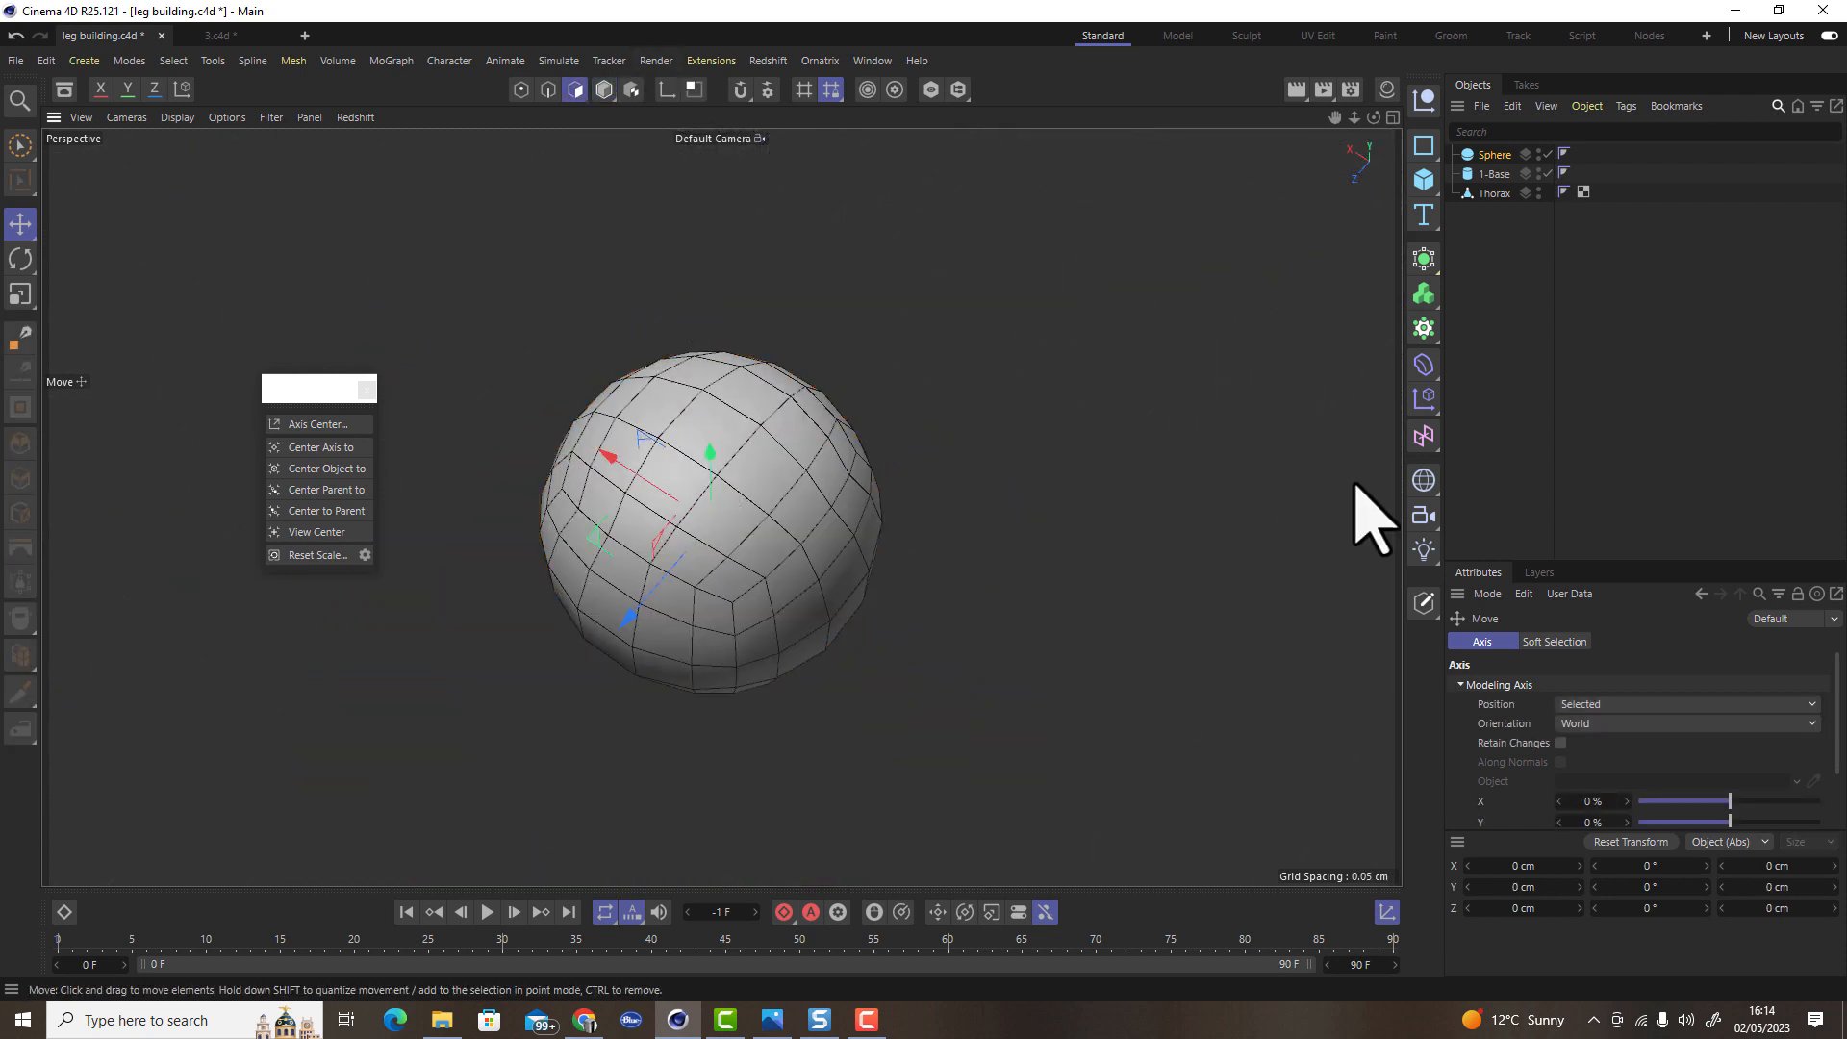
{"action": "key", "text": "c"}
{"action": "left_click", "coordinate": [723, 450]}
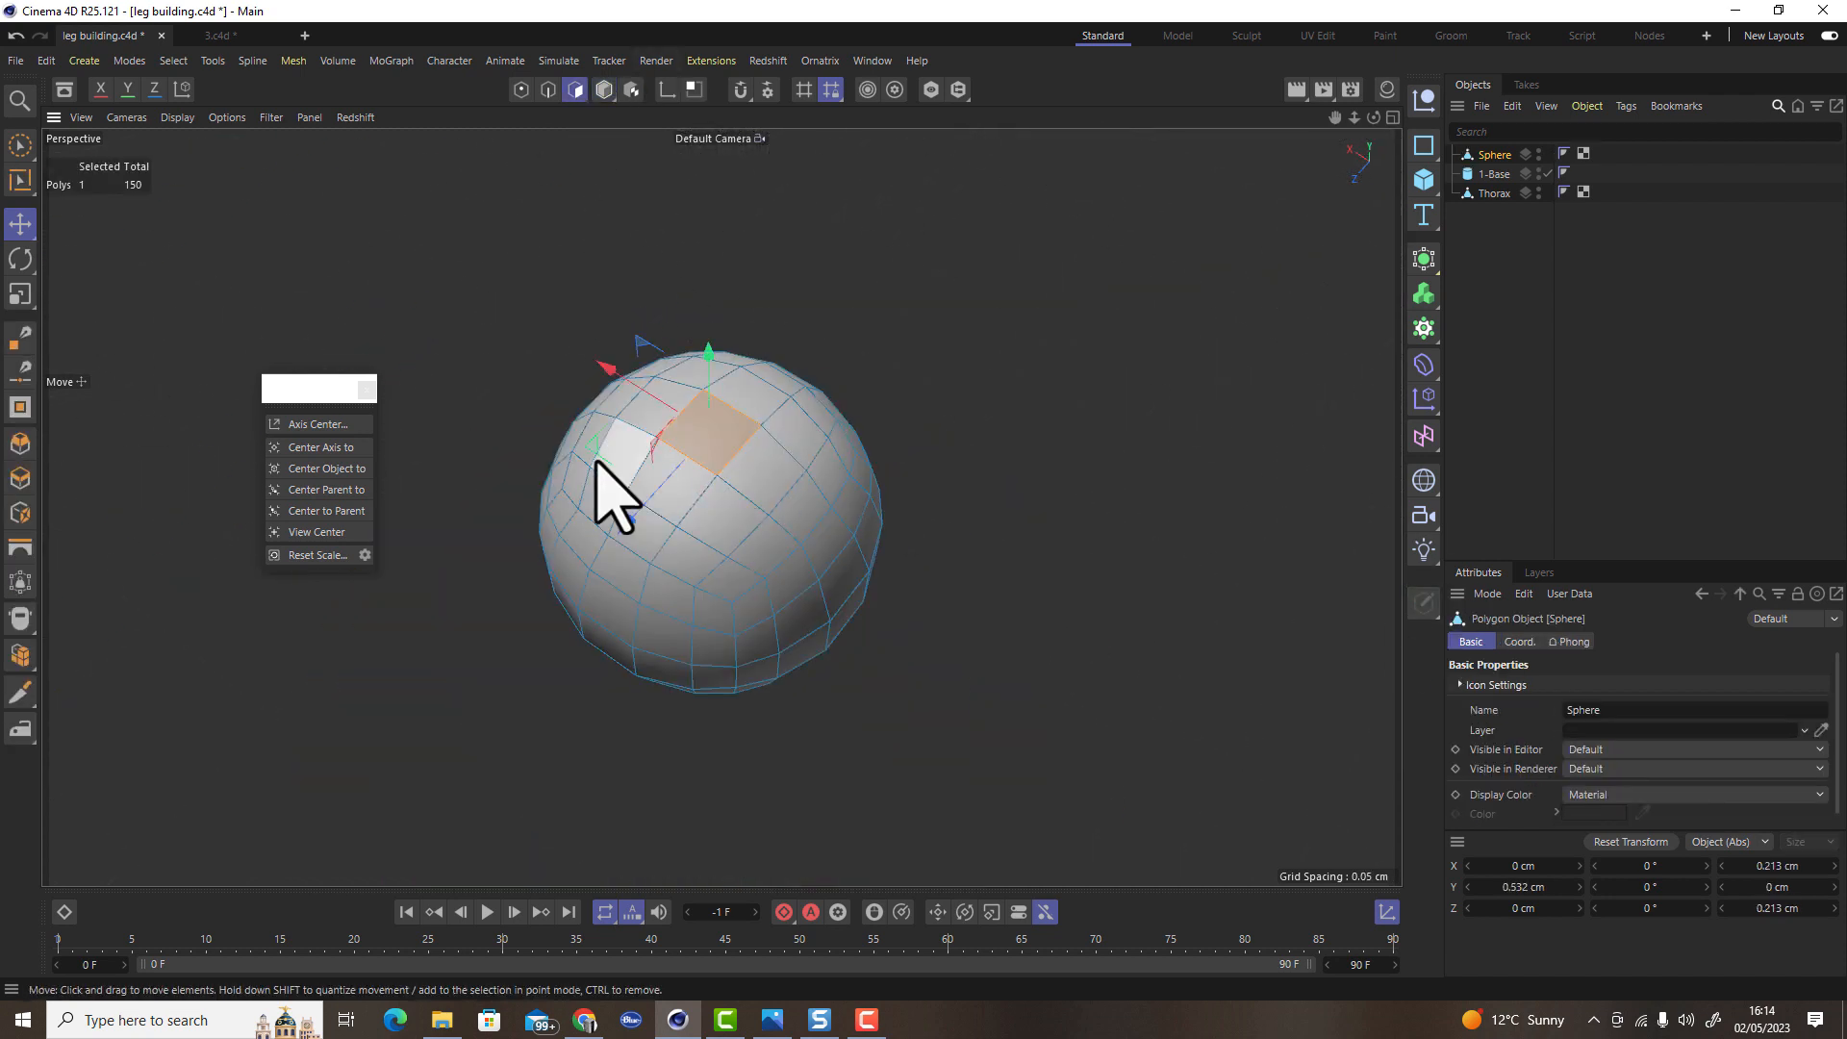
{"action": "left_click_drag", "start_coordinate": [1323, 726], "coordinate": [872, 685], "text": "alt"}
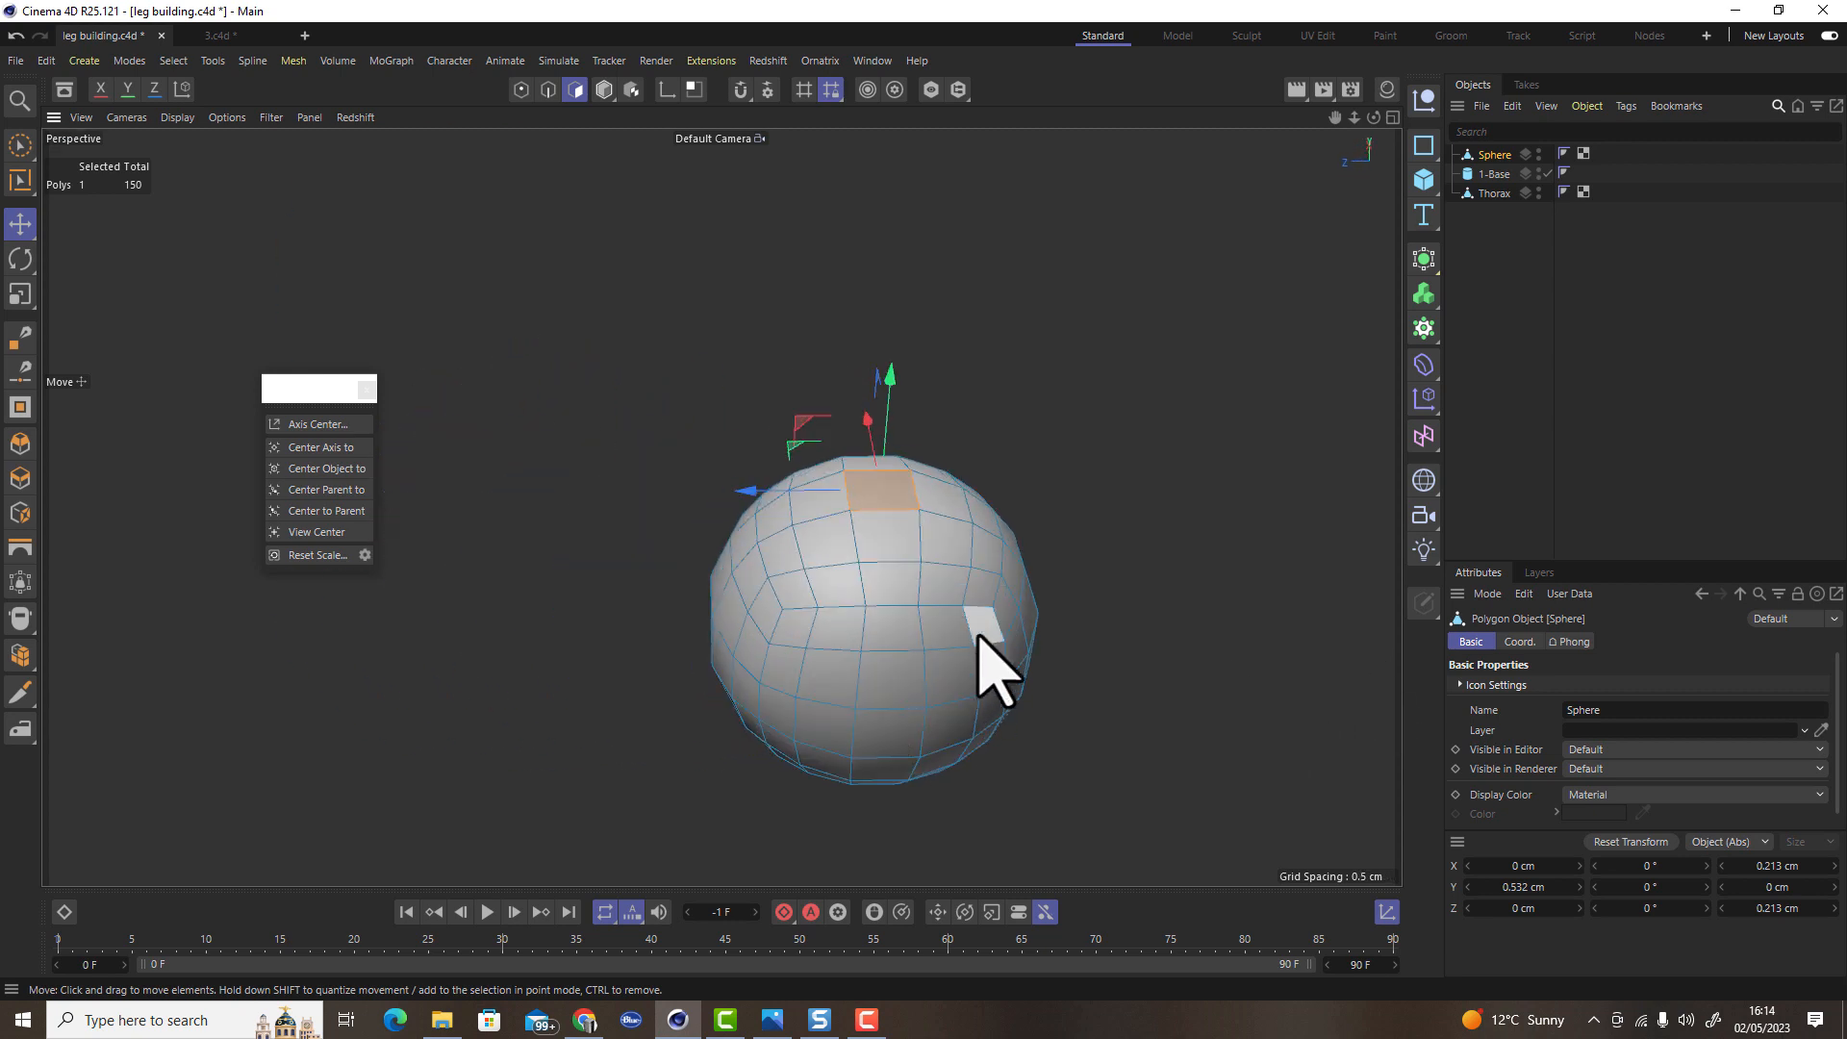
{"action": "left_click_drag", "start_coordinate": [978, 635], "coordinate": [1075, 676], "text": "alt"}
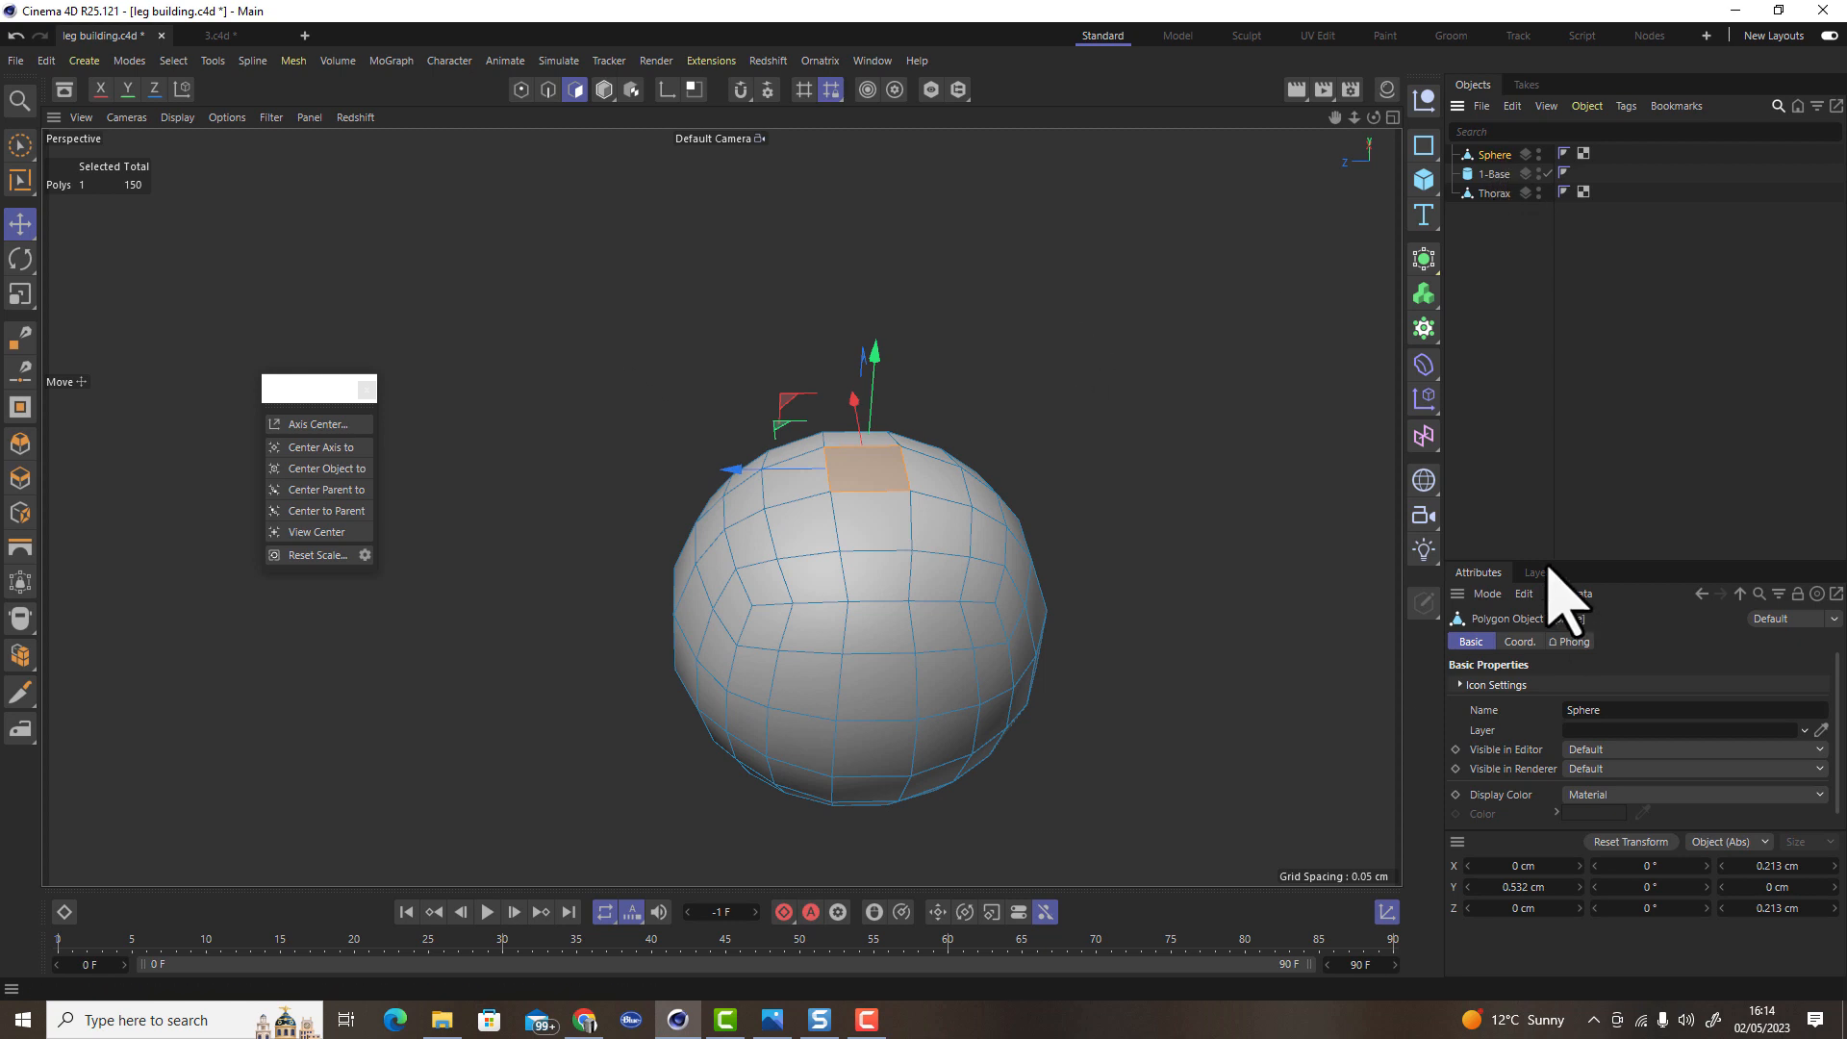
Enable soft selection for the Move tool with a radius of 0.5 cm
{"action": "left_click_drag", "start_coordinate": [1548, 562], "coordinate": [1540, 499]}
{"action": "left_click", "coordinate": [1515, 577]}
{"action": "left_click", "coordinate": [1472, 579]}
{"action": "left_click", "coordinate": [1185, 541]}
{"action": "left_click", "coordinate": [889, 485]}
{"action": "left_click", "coordinate": [18, 229]}
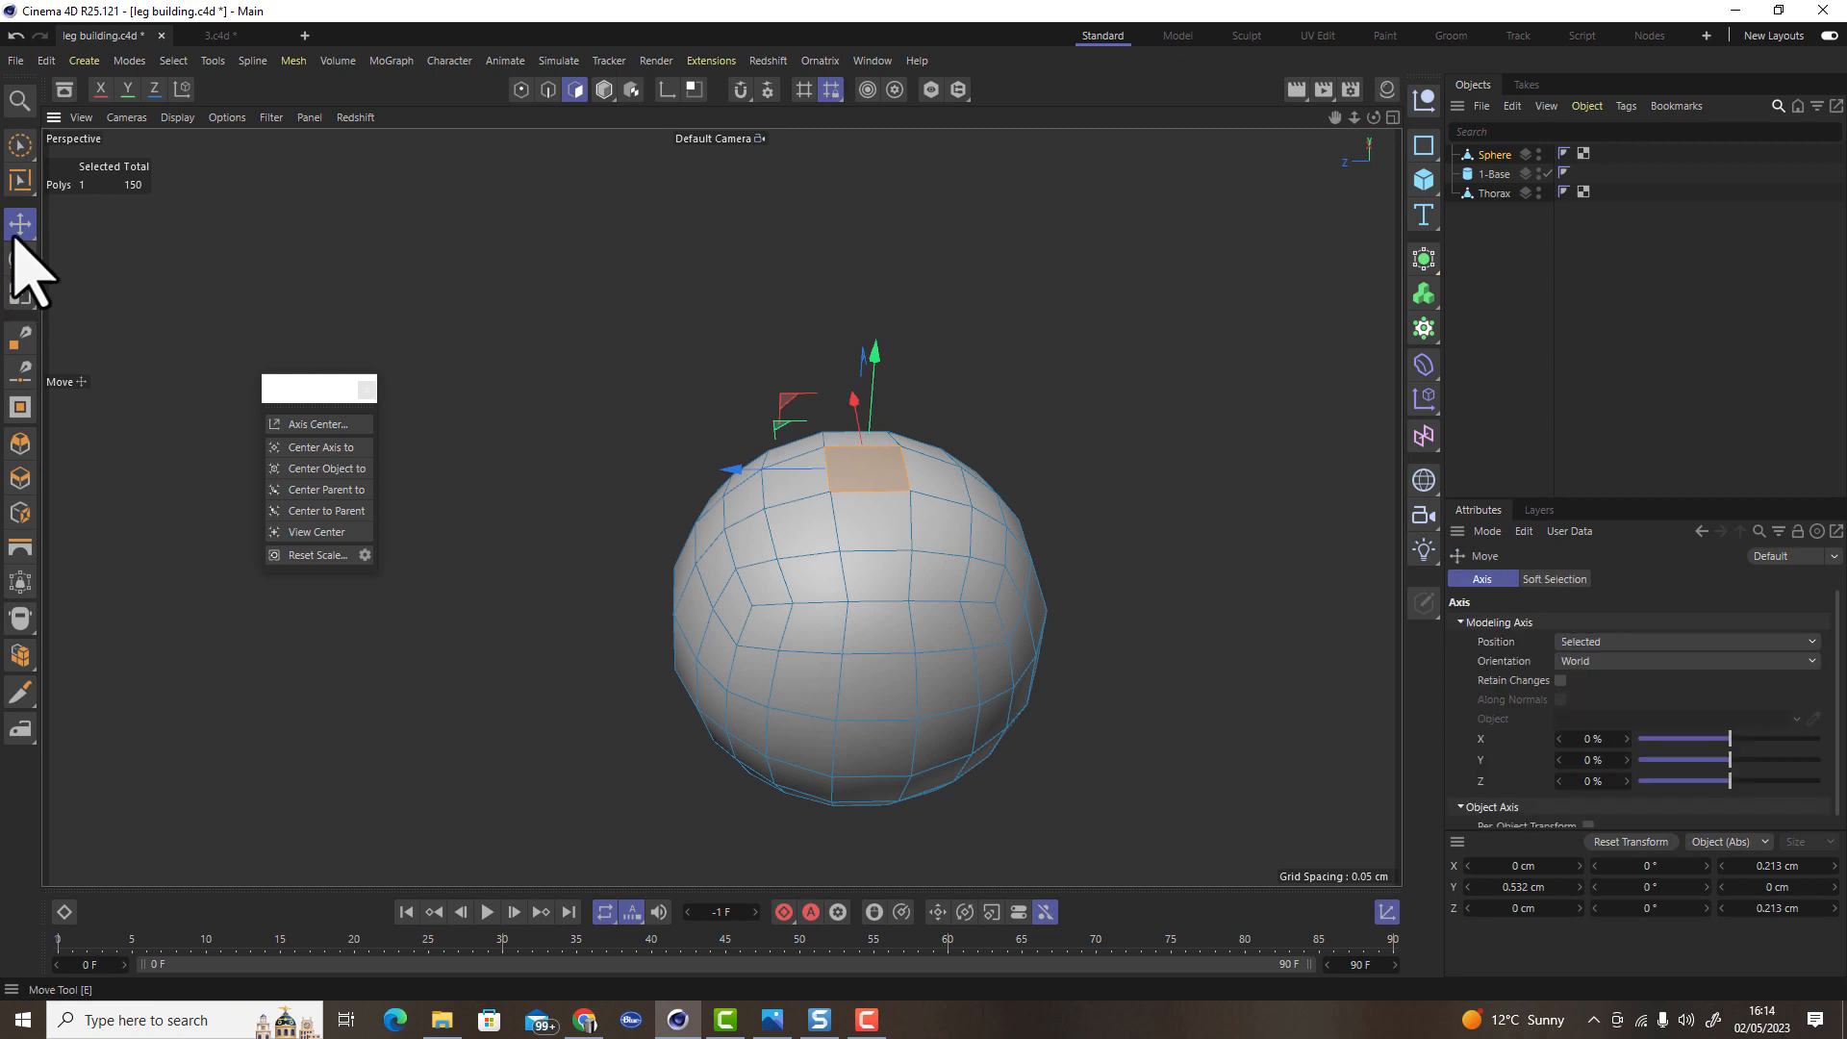
{"action": "left_click", "coordinate": [1554, 579]}
{"action": "left_click", "coordinate": [1515, 622]}
{"action": "left_click", "coordinate": [1587, 720]}
{"action": "type", "text": "0"}
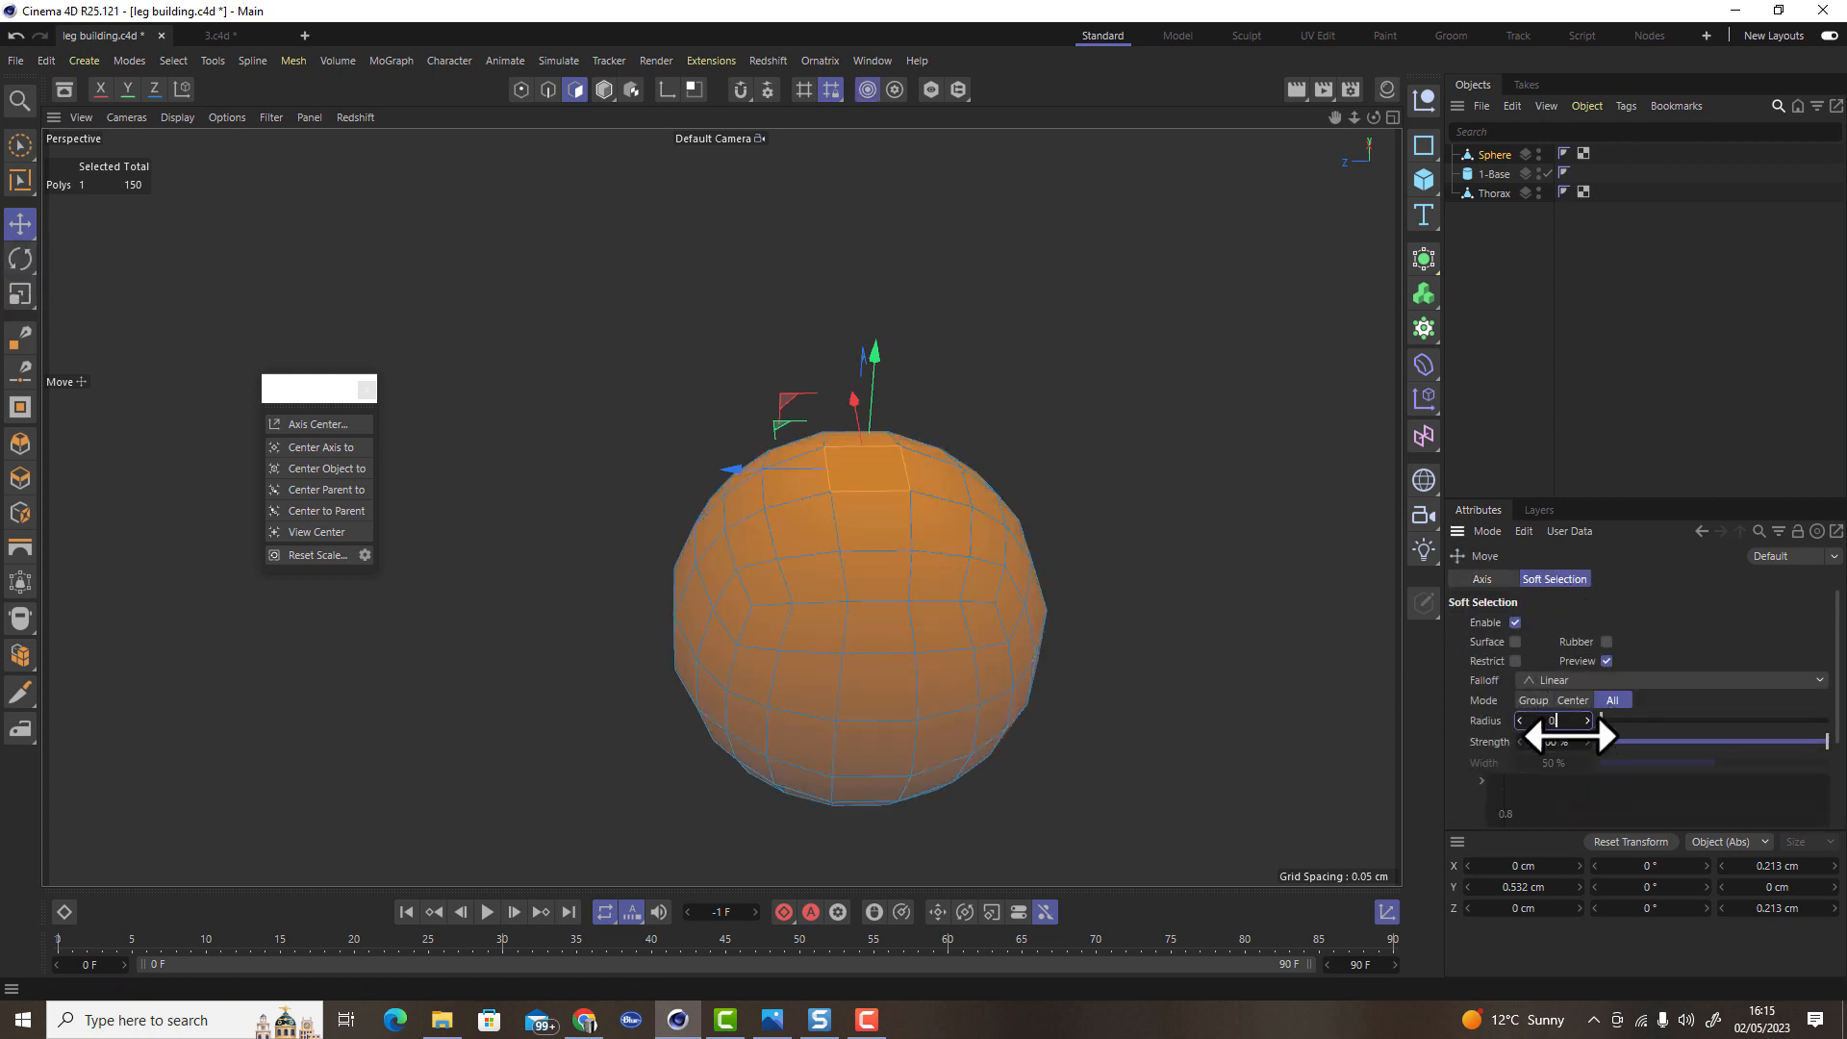
{"action": "type", "text": ".5"}
{"action": "key", "text": "Return"}
Pull the top polygon up to about Y 0.8 cm to taper the sphere into an egg shape, and disable soft selection
{"action": "left_click_drag", "start_coordinate": [870, 363], "coordinate": [1029, 697]}
{"action": "left_click_drag", "start_coordinate": [853, 280], "coordinate": [849, 263]}
{"action": "left_click_drag", "start_coordinate": [909, 486], "coordinate": [931, 524], "text": "alt"}
{"action": "left_click", "coordinate": [1515, 622]}
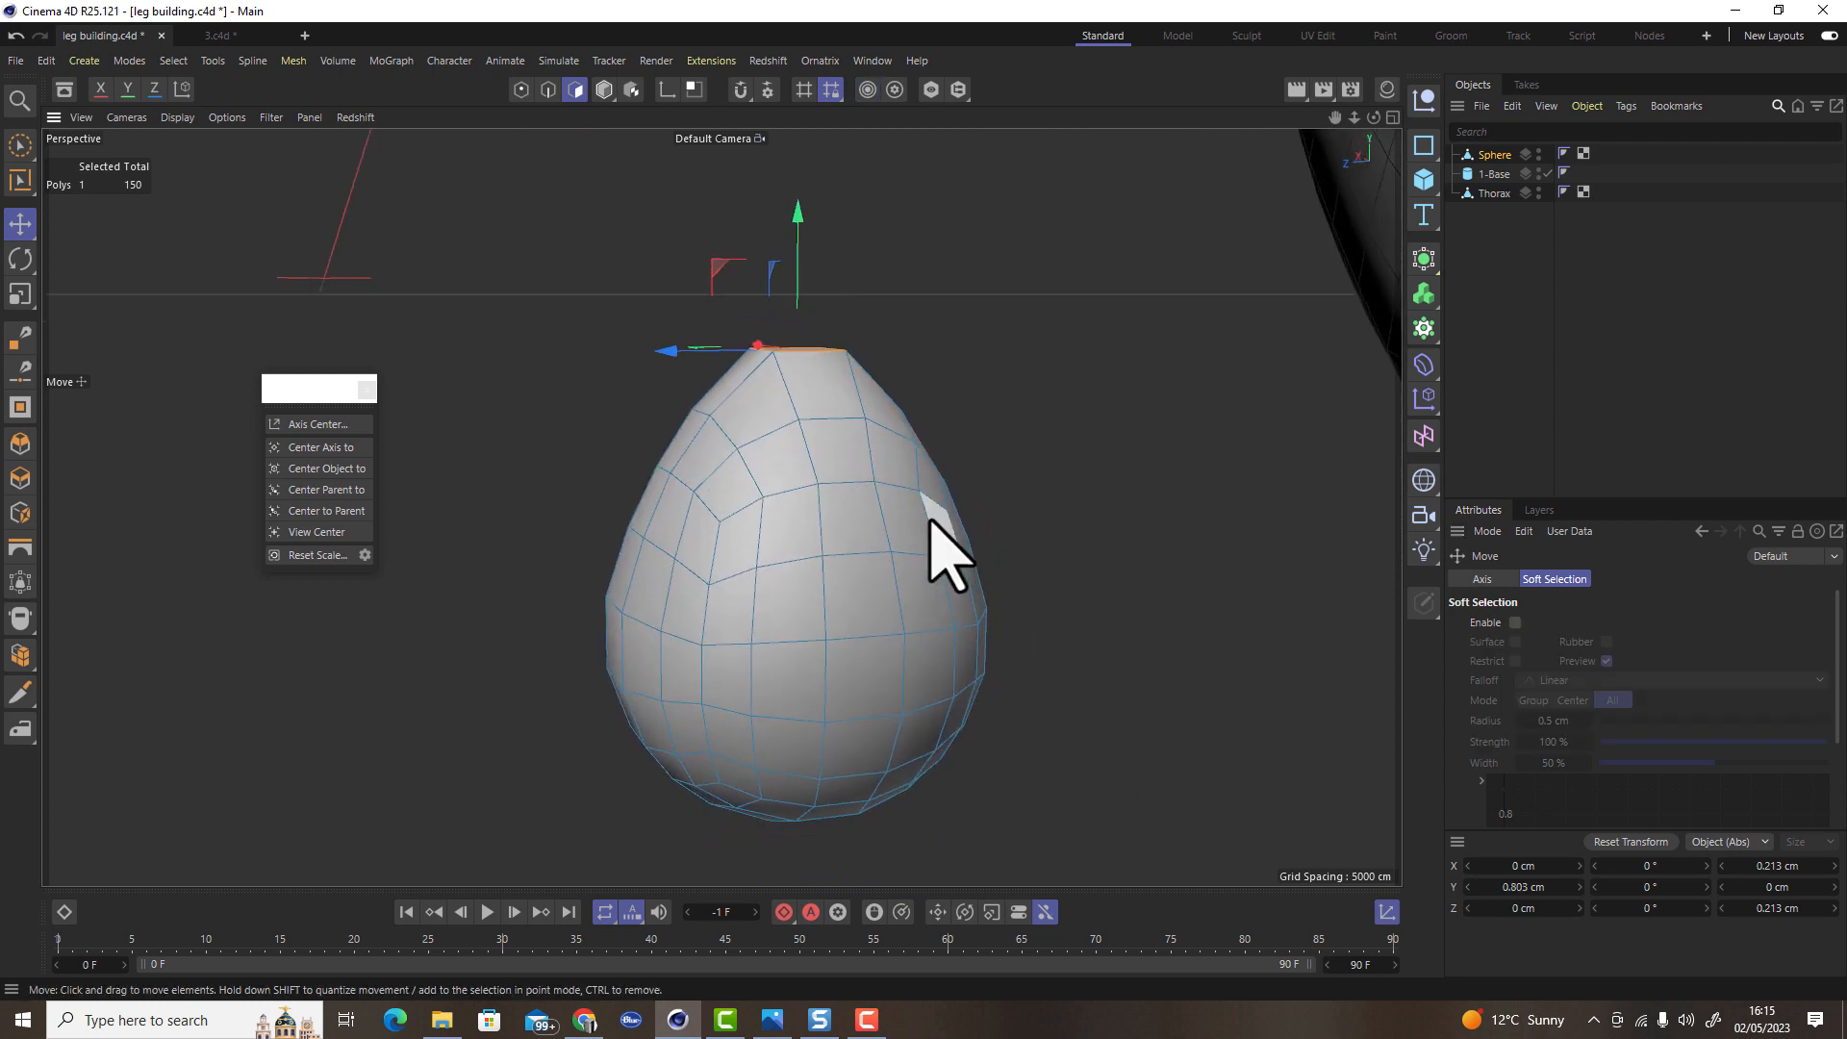
Smooth the egg-shaped mesh slightly with the Iron tool
{"action": "left_click", "coordinate": [20, 729]}
{"action": "left_click_drag", "start_coordinate": [747, 638], "coordinate": [167, 425], "text": "alt"}
{"action": "left_click", "coordinate": [21, 222]}
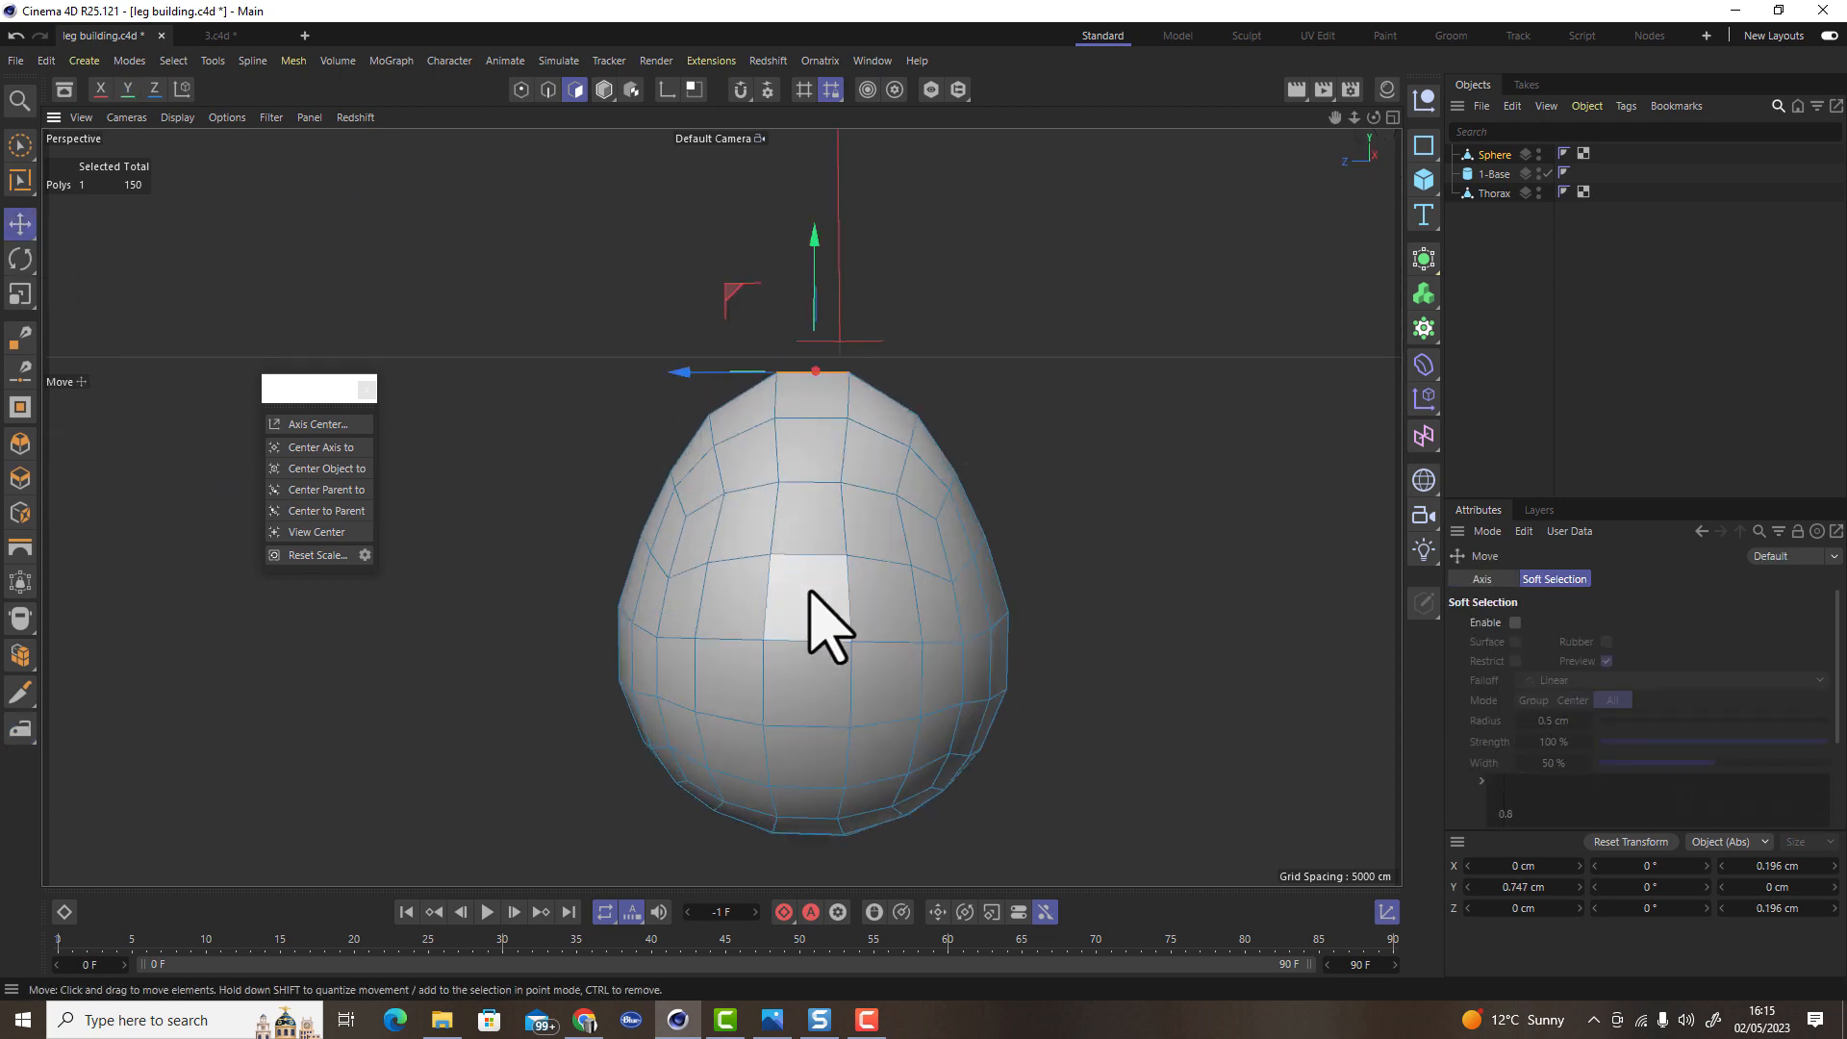
Move the whole egg-shaped sphere up to just beneath the base cylinder
{"action": "scroll", "coordinate": [824, 626], "scroll_direction": "down", "scroll_amount": 6}
{"action": "left_click", "coordinate": [605, 89]}
{"action": "scroll", "coordinate": [845, 487], "scroll_direction": "up", "scroll_amount": 3}
{"action": "left_click_drag", "start_coordinate": [846, 471], "coordinate": [859, 215]}
Duplicate the 1-Base cylinder downward to below the egg-shaped joint, at about Y -3.57 cm
{"action": "left_click", "coordinate": [848, 189]}
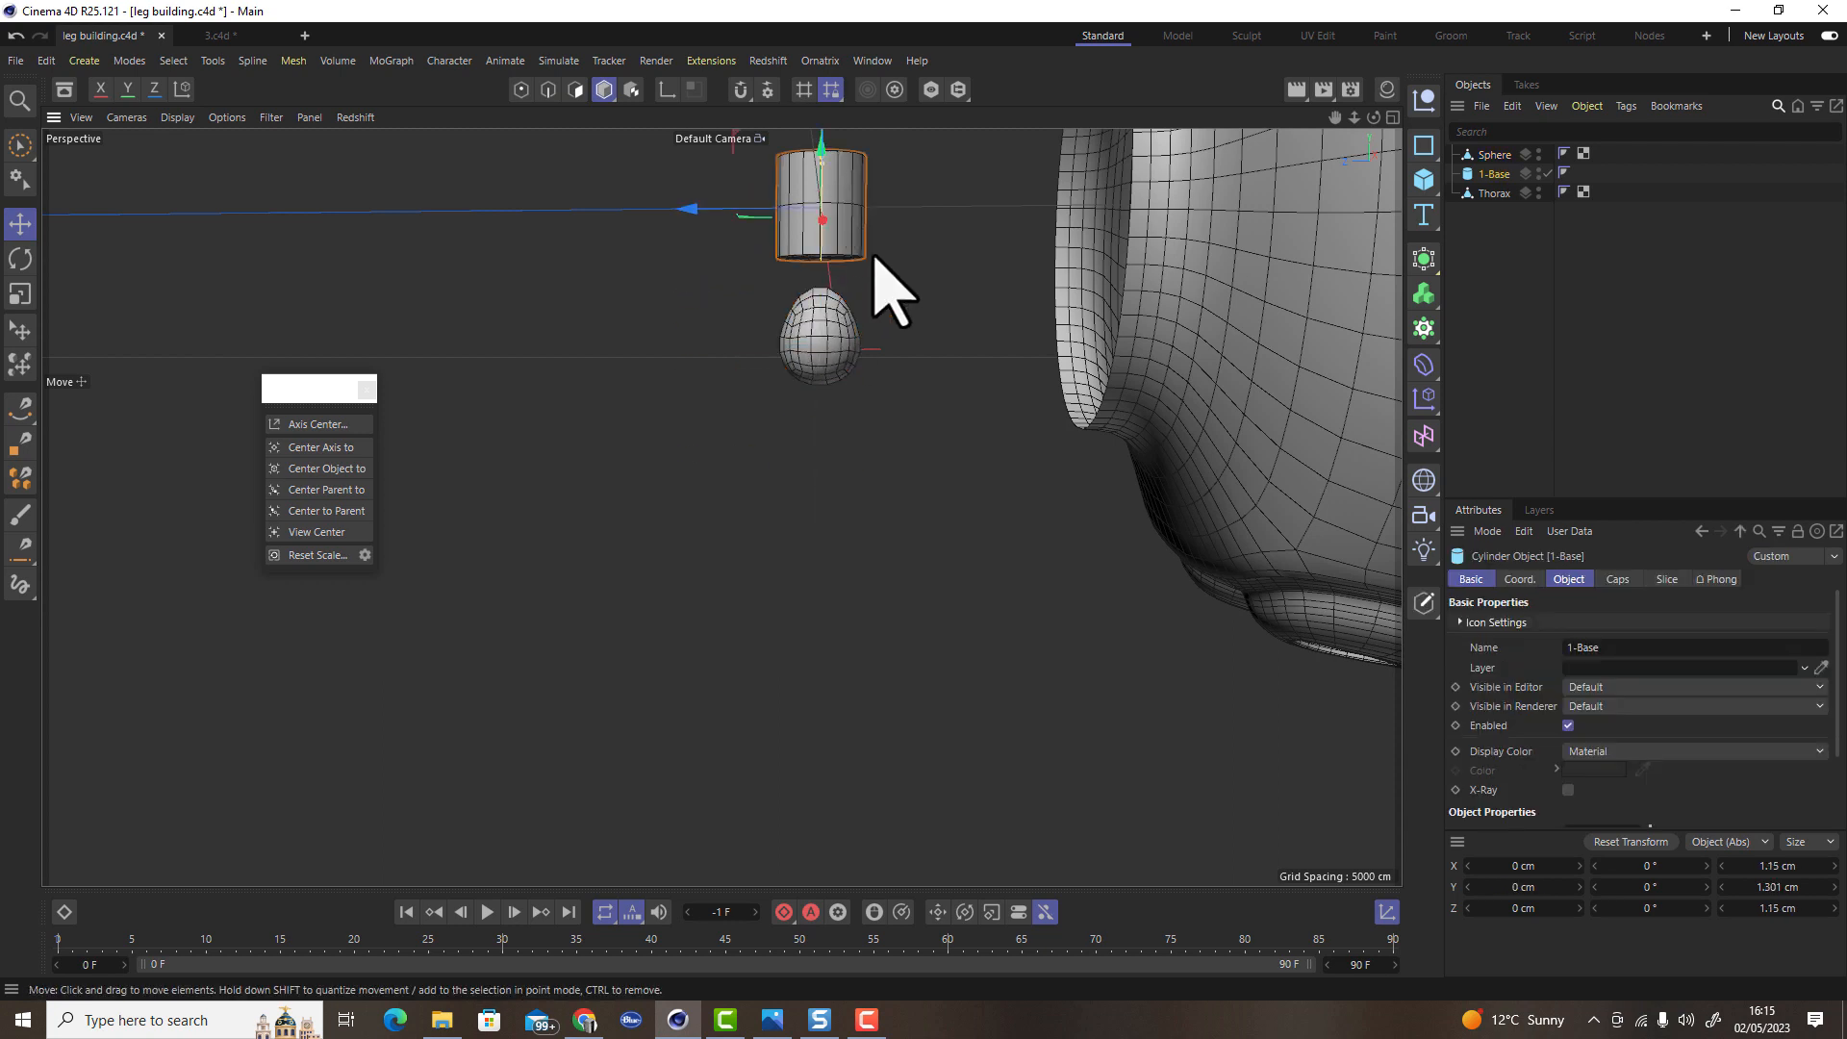
{"action": "middle_click_drag", "start_coordinate": [873, 256], "coordinate": [874, 391], "text": "alt"}
{"action": "left_click_drag", "start_coordinate": [828, 205], "coordinate": [806, 471], "text": "ctrl"}
{"action": "scroll", "coordinate": [819, 704], "scroll_direction": "up", "scroll_amount": 5}
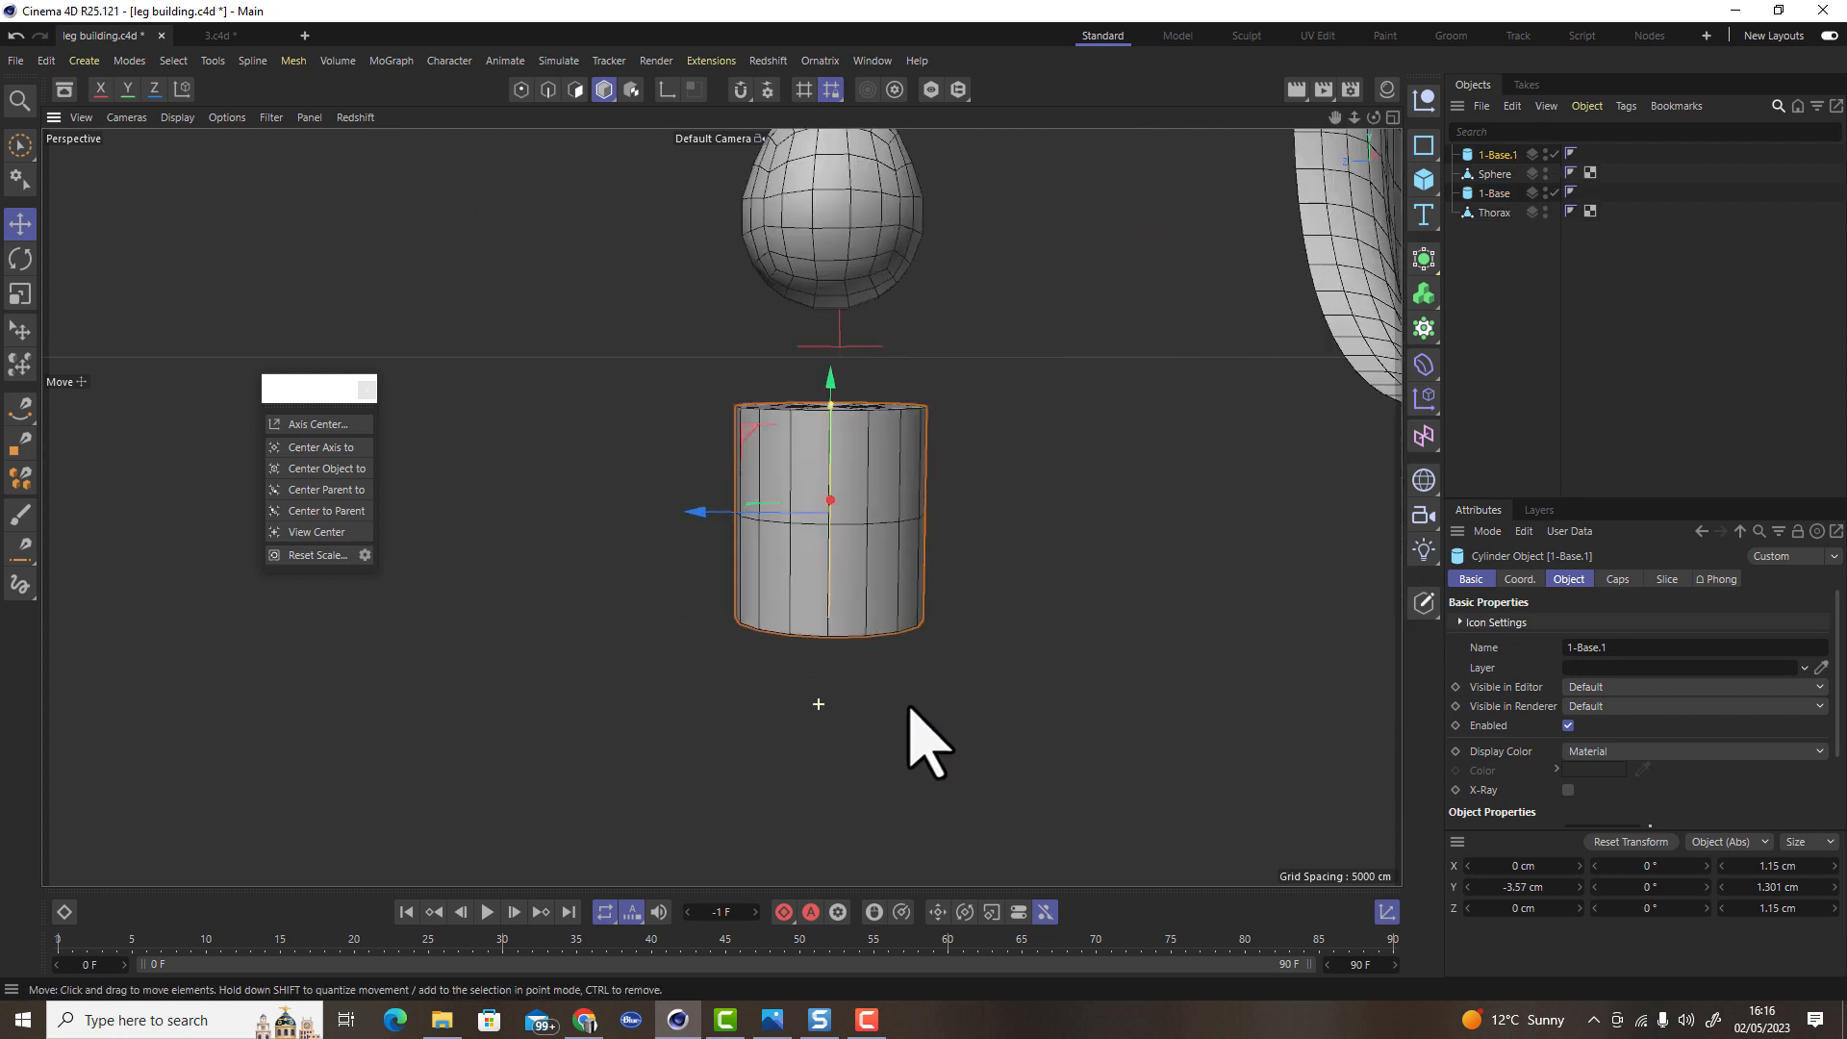
Stretch the copied cylinder to about 1.92 cm tall and raise its height segments to 9
{"action": "left_click_drag", "start_coordinate": [910, 709], "coordinate": [707, 478], "text": "alt"}
{"action": "left_click_drag", "start_coordinate": [685, 371], "coordinate": [685, 309]}
{"action": "left_click_drag", "start_coordinate": [857, 392], "coordinate": [746, 347], "text": "alt"}
{"action": "left_click_drag", "start_coordinate": [771, 459], "coordinate": [668, 503], "text": "alt"}
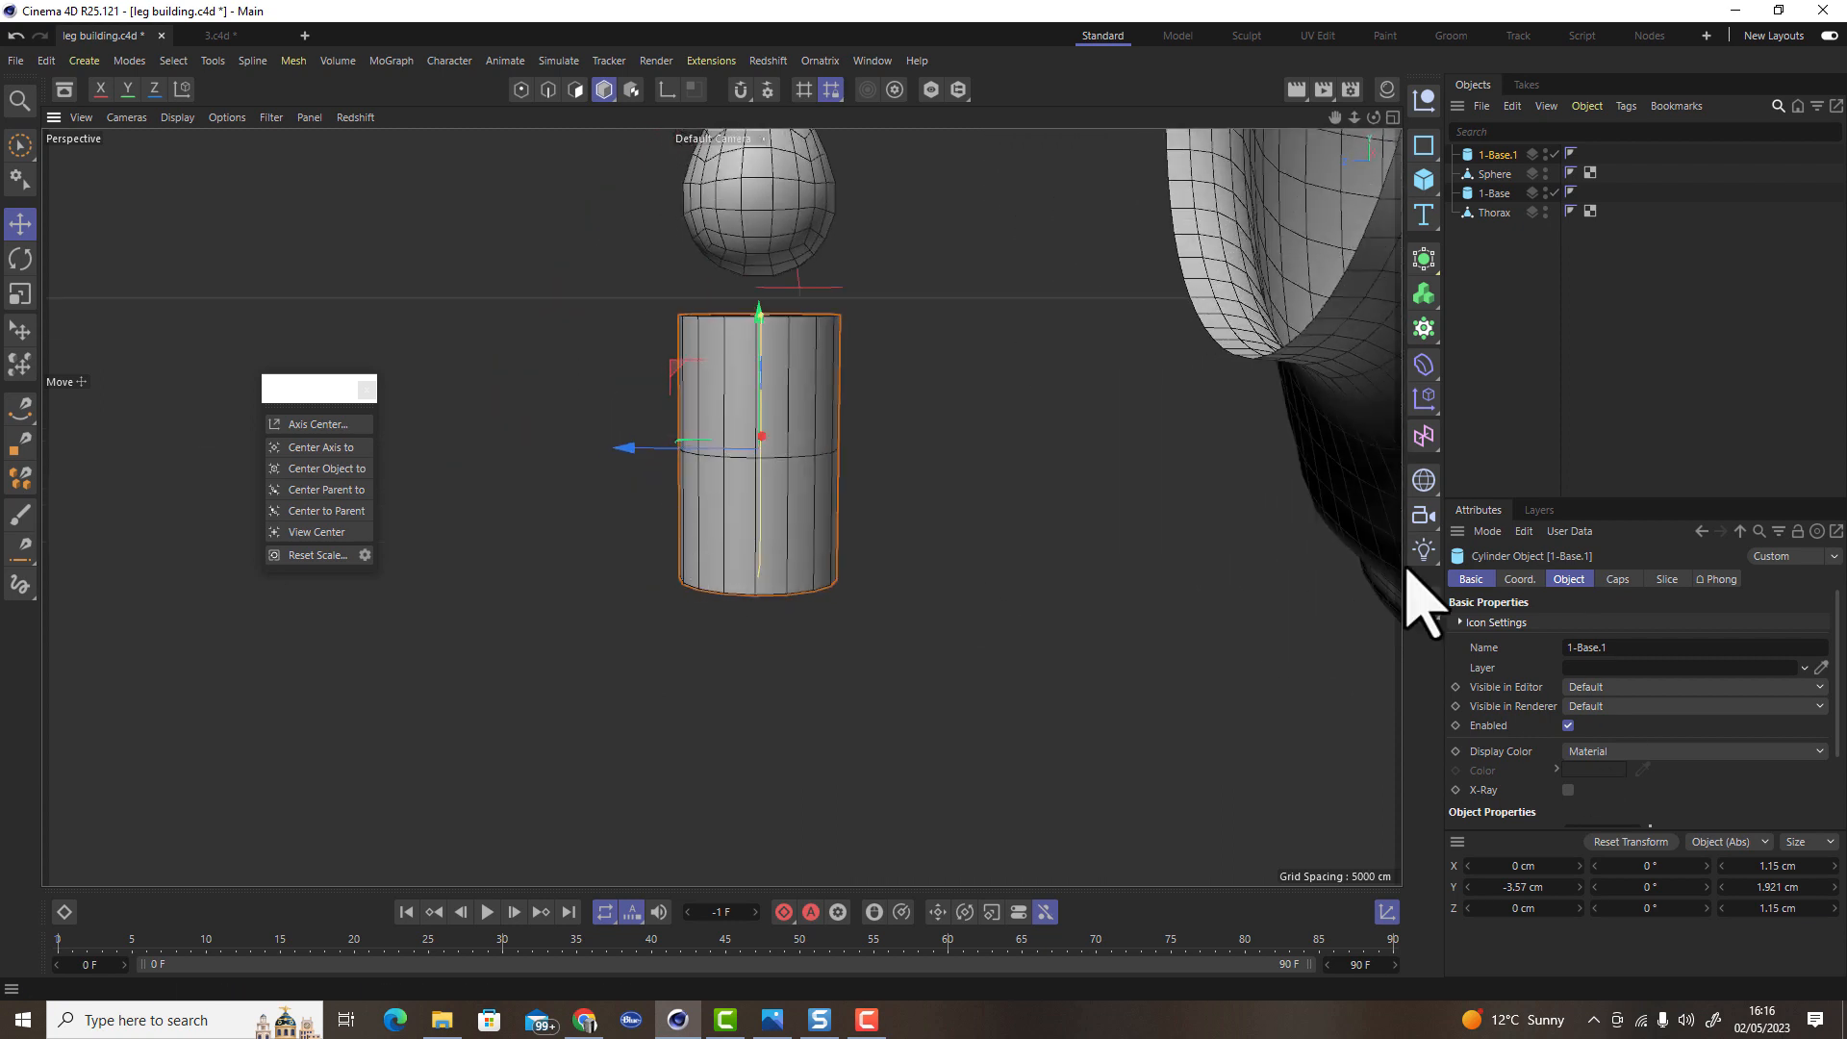
{"action": "left_click", "coordinate": [1570, 581]}
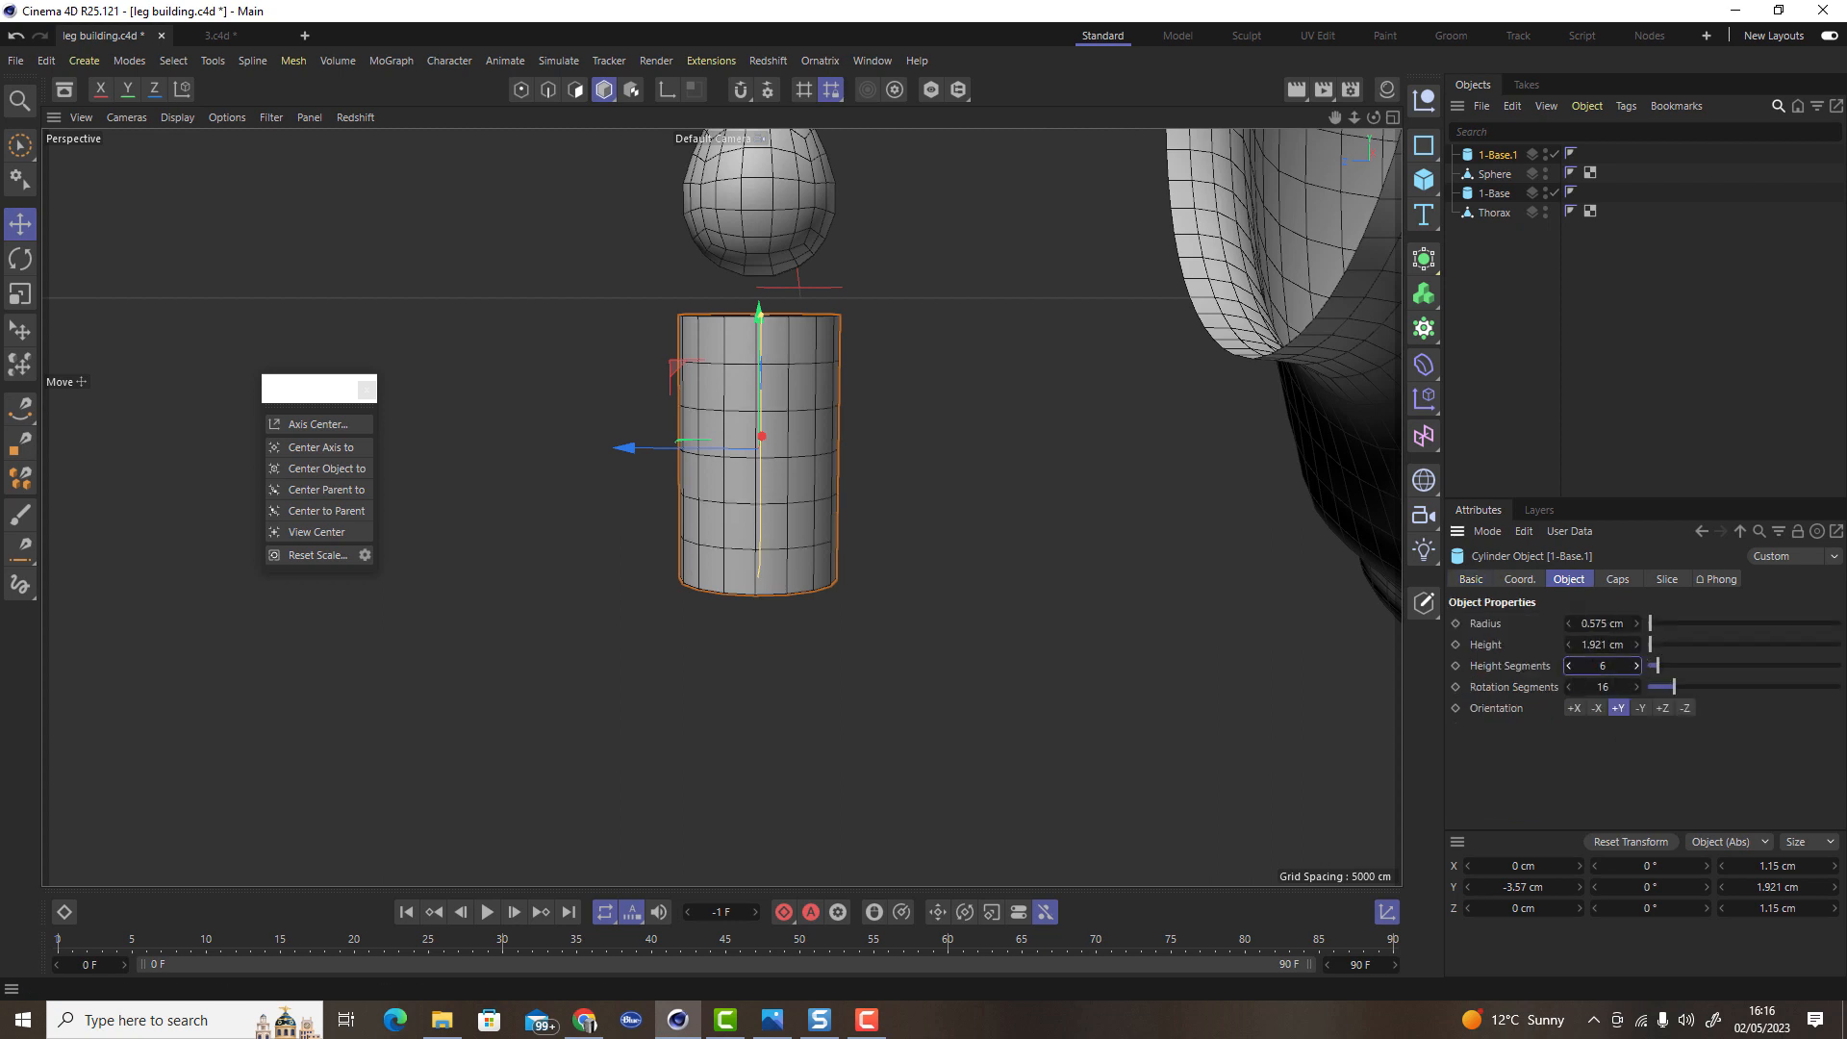
{"action": "left_click", "coordinate": [1636, 666]}
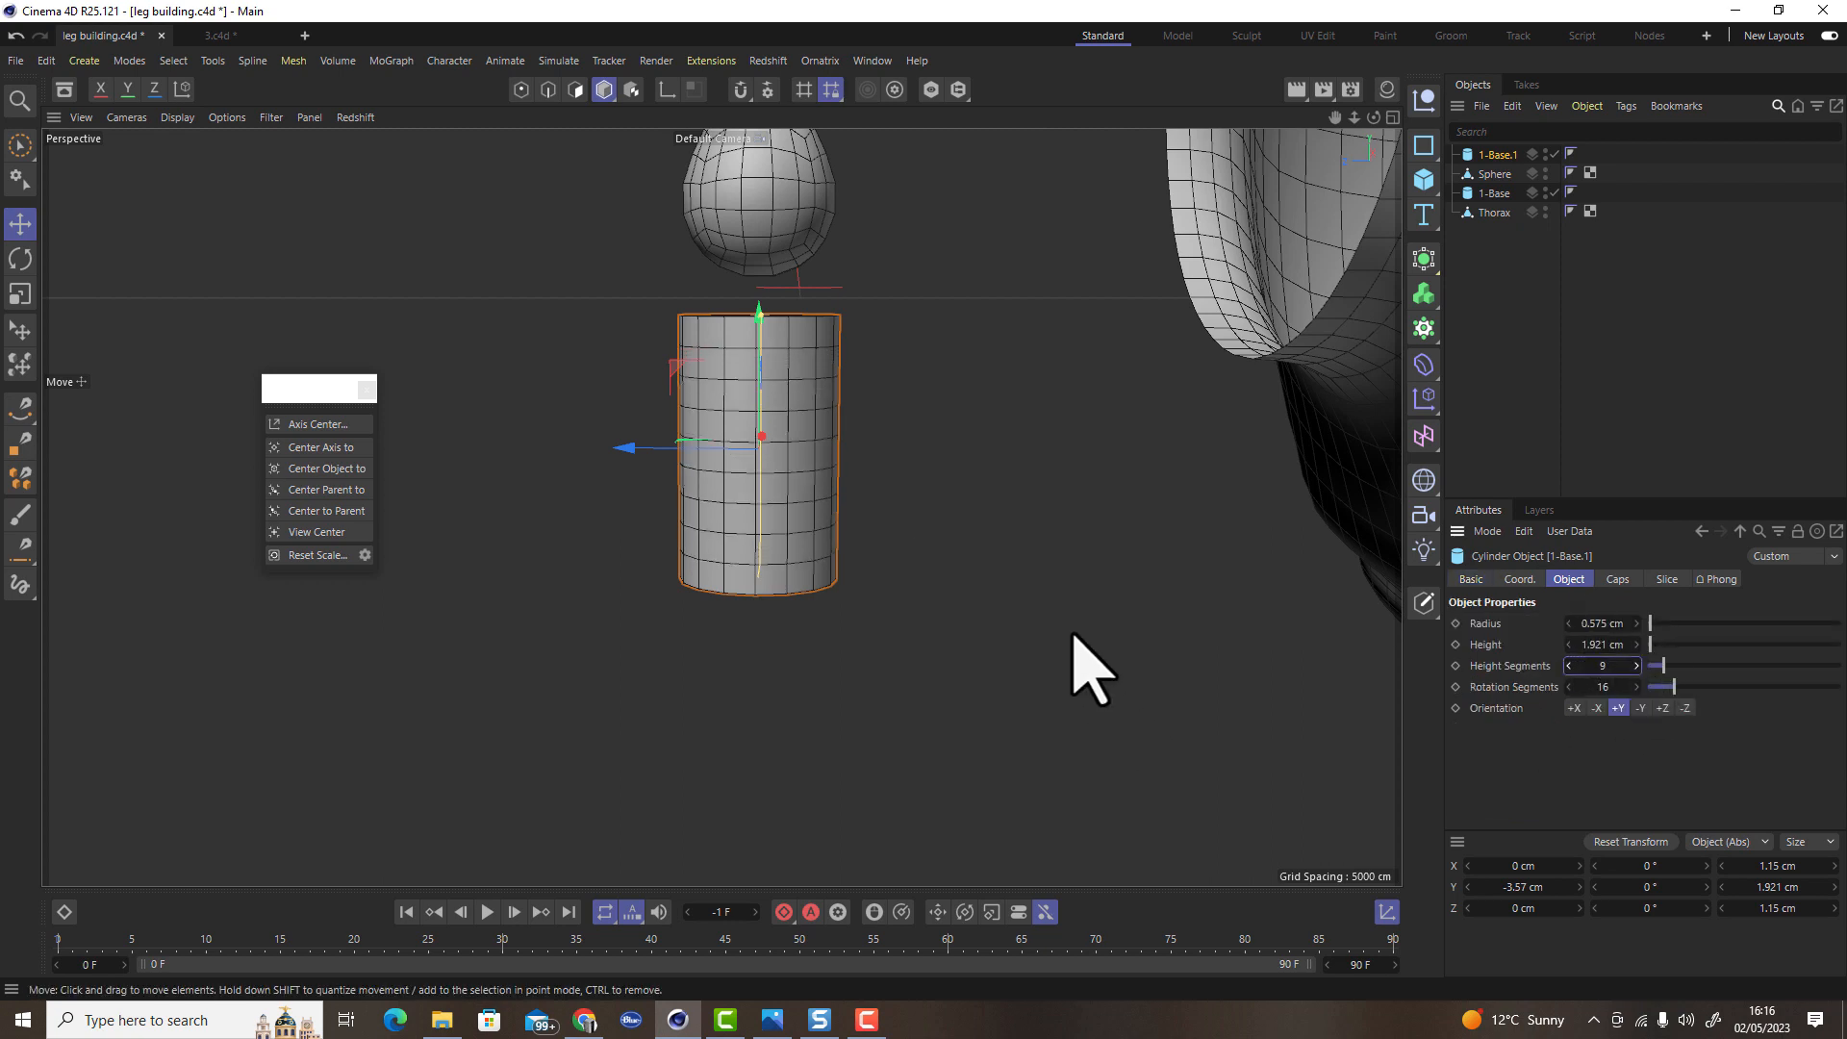
{"action": "left_click_drag", "start_coordinate": [874, 664], "coordinate": [859, 418], "text": "alt"}
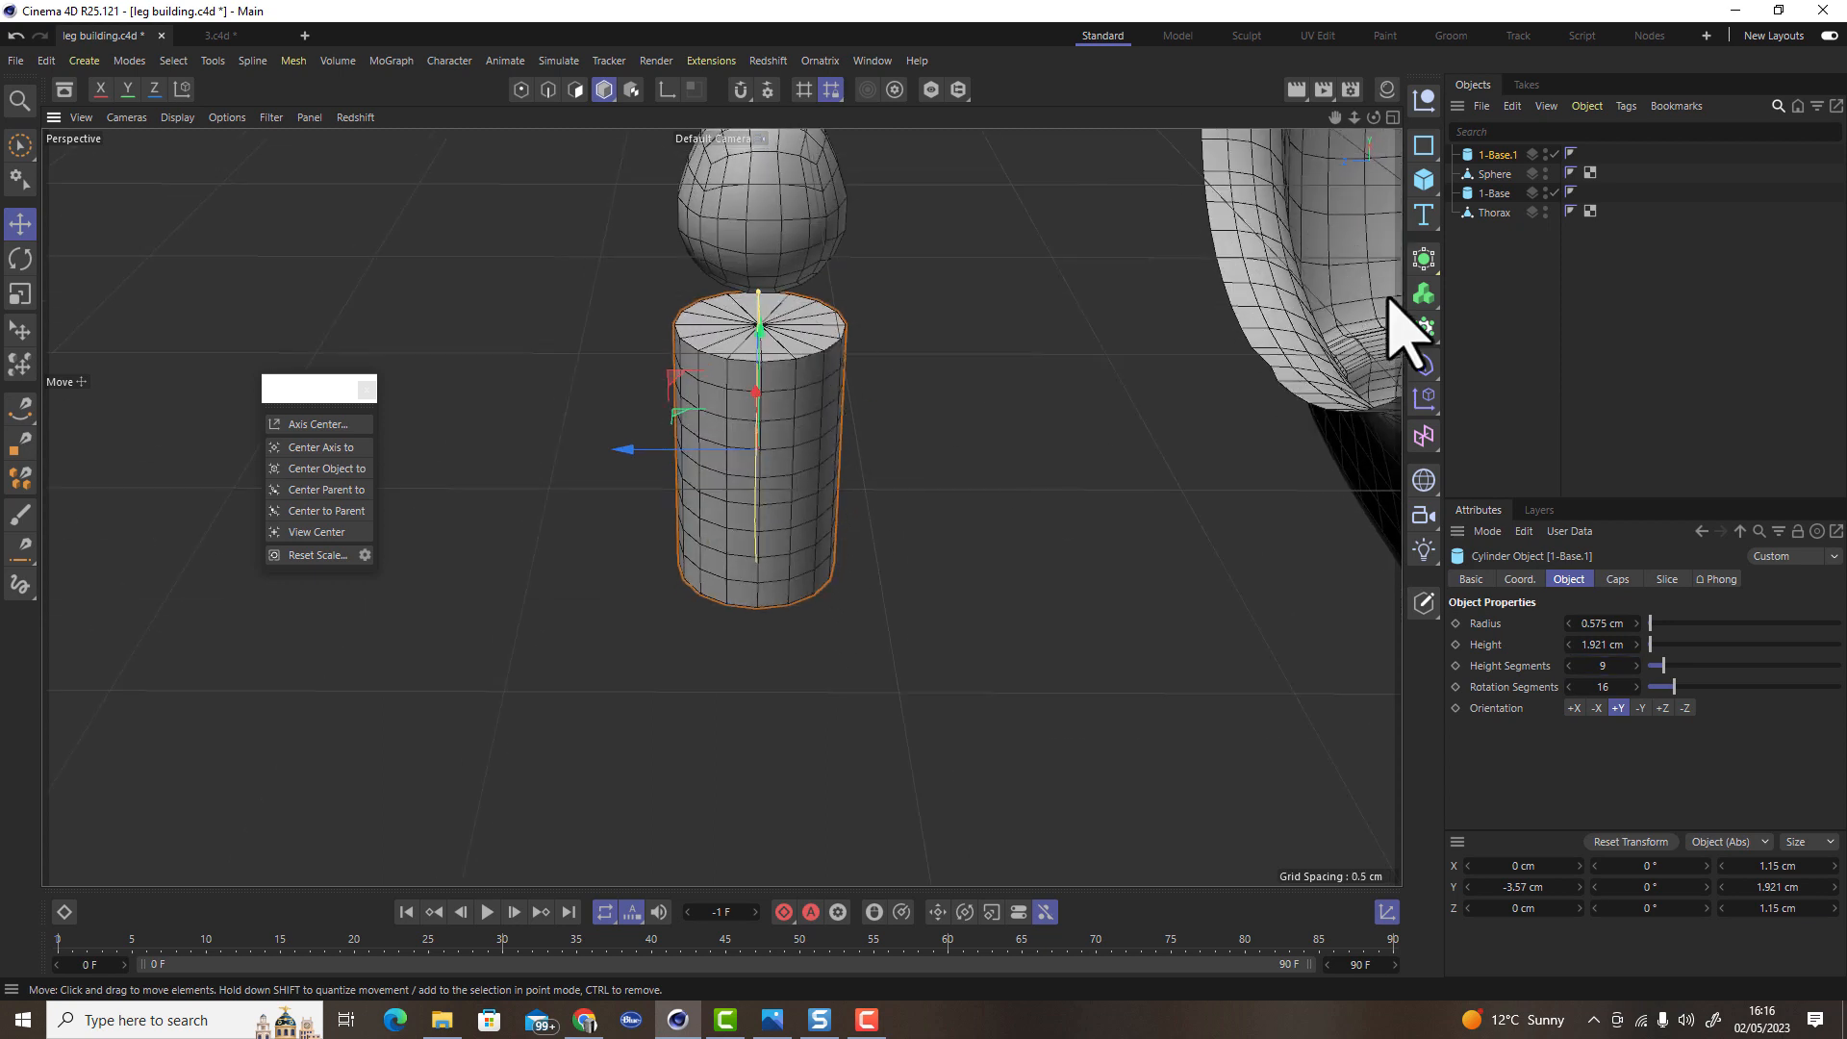
Make the lower cylinder 1-Base.1 editable and add a Taper deformer as its child, fitted to the parent
{"action": "left_click", "coordinate": [1427, 608]}
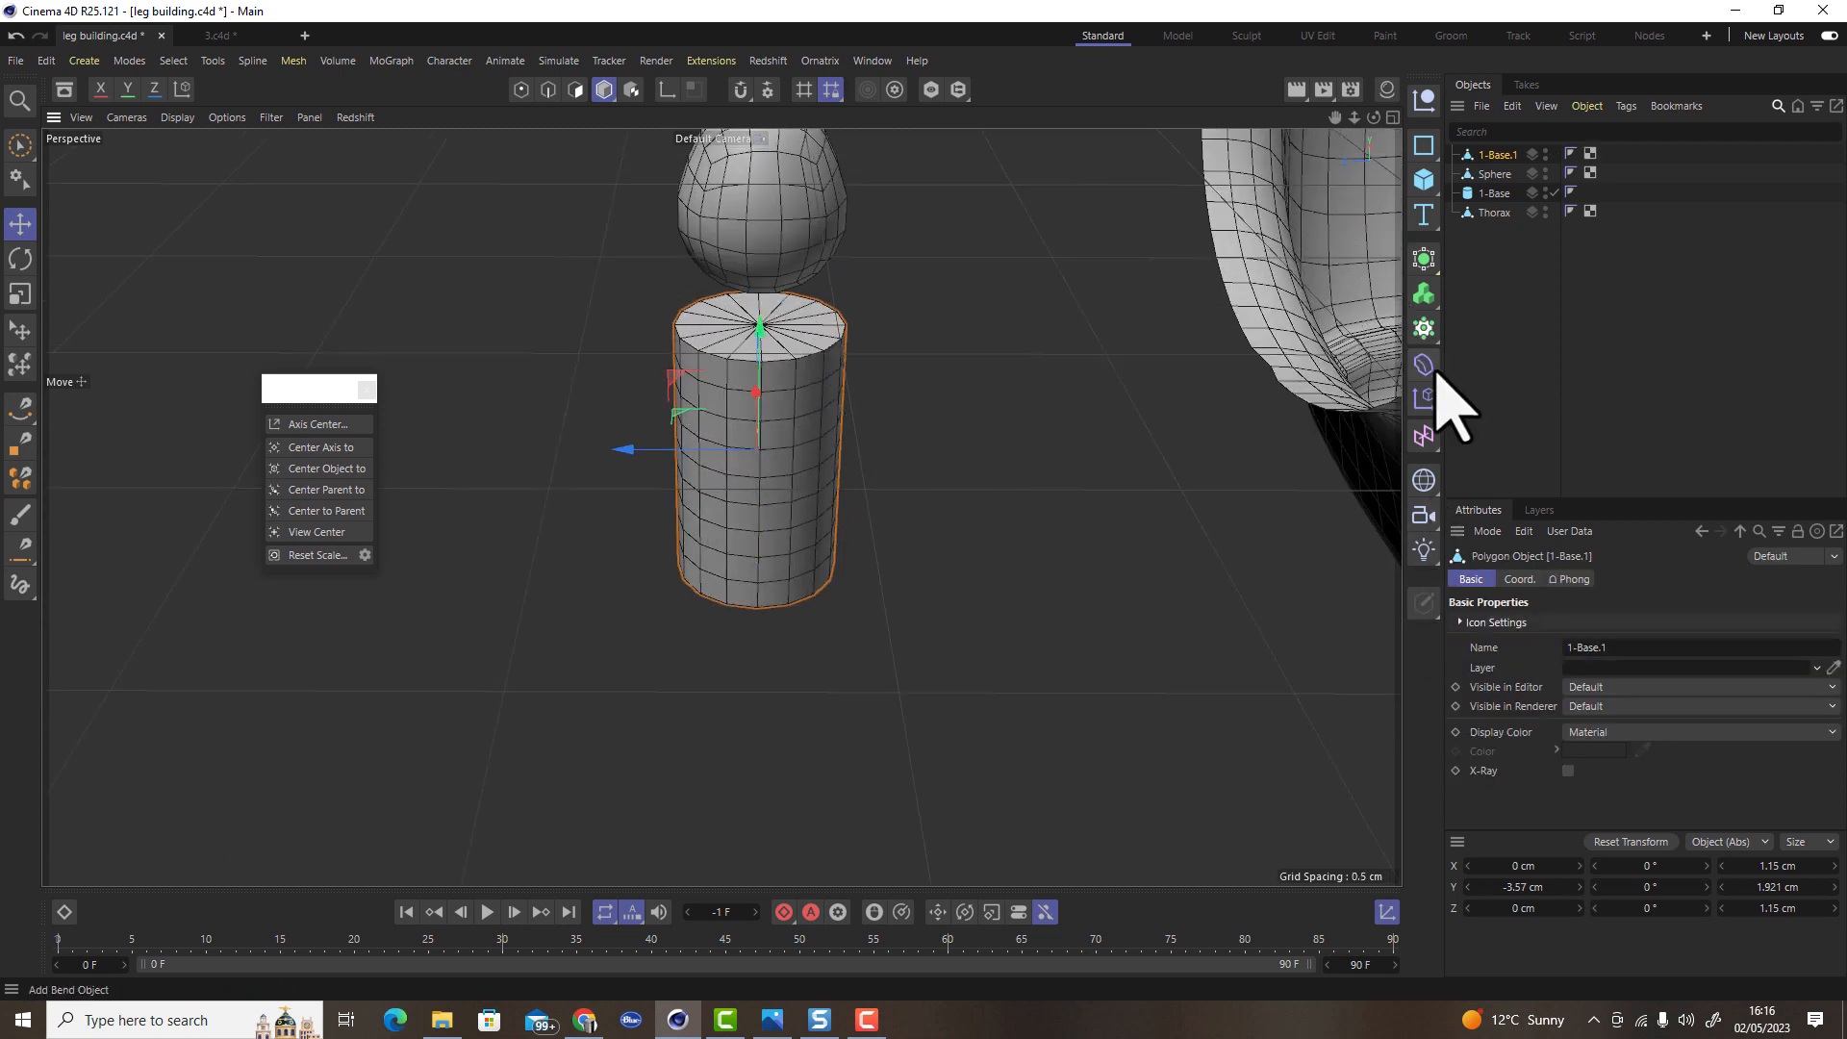
{"action": "left_click", "coordinate": [1423, 366]}
{"action": "left_click", "coordinate": [1621, 402]}
{"action": "left_click_drag", "start_coordinate": [1490, 166], "coordinate": [1504, 172]}
{"action": "left_click", "coordinate": [1496, 663]}
{"action": "left_click", "coordinate": [1729, 704]}
{"action": "left_click_drag", "start_coordinate": [1728, 705], "coordinate": [1711, 662]}
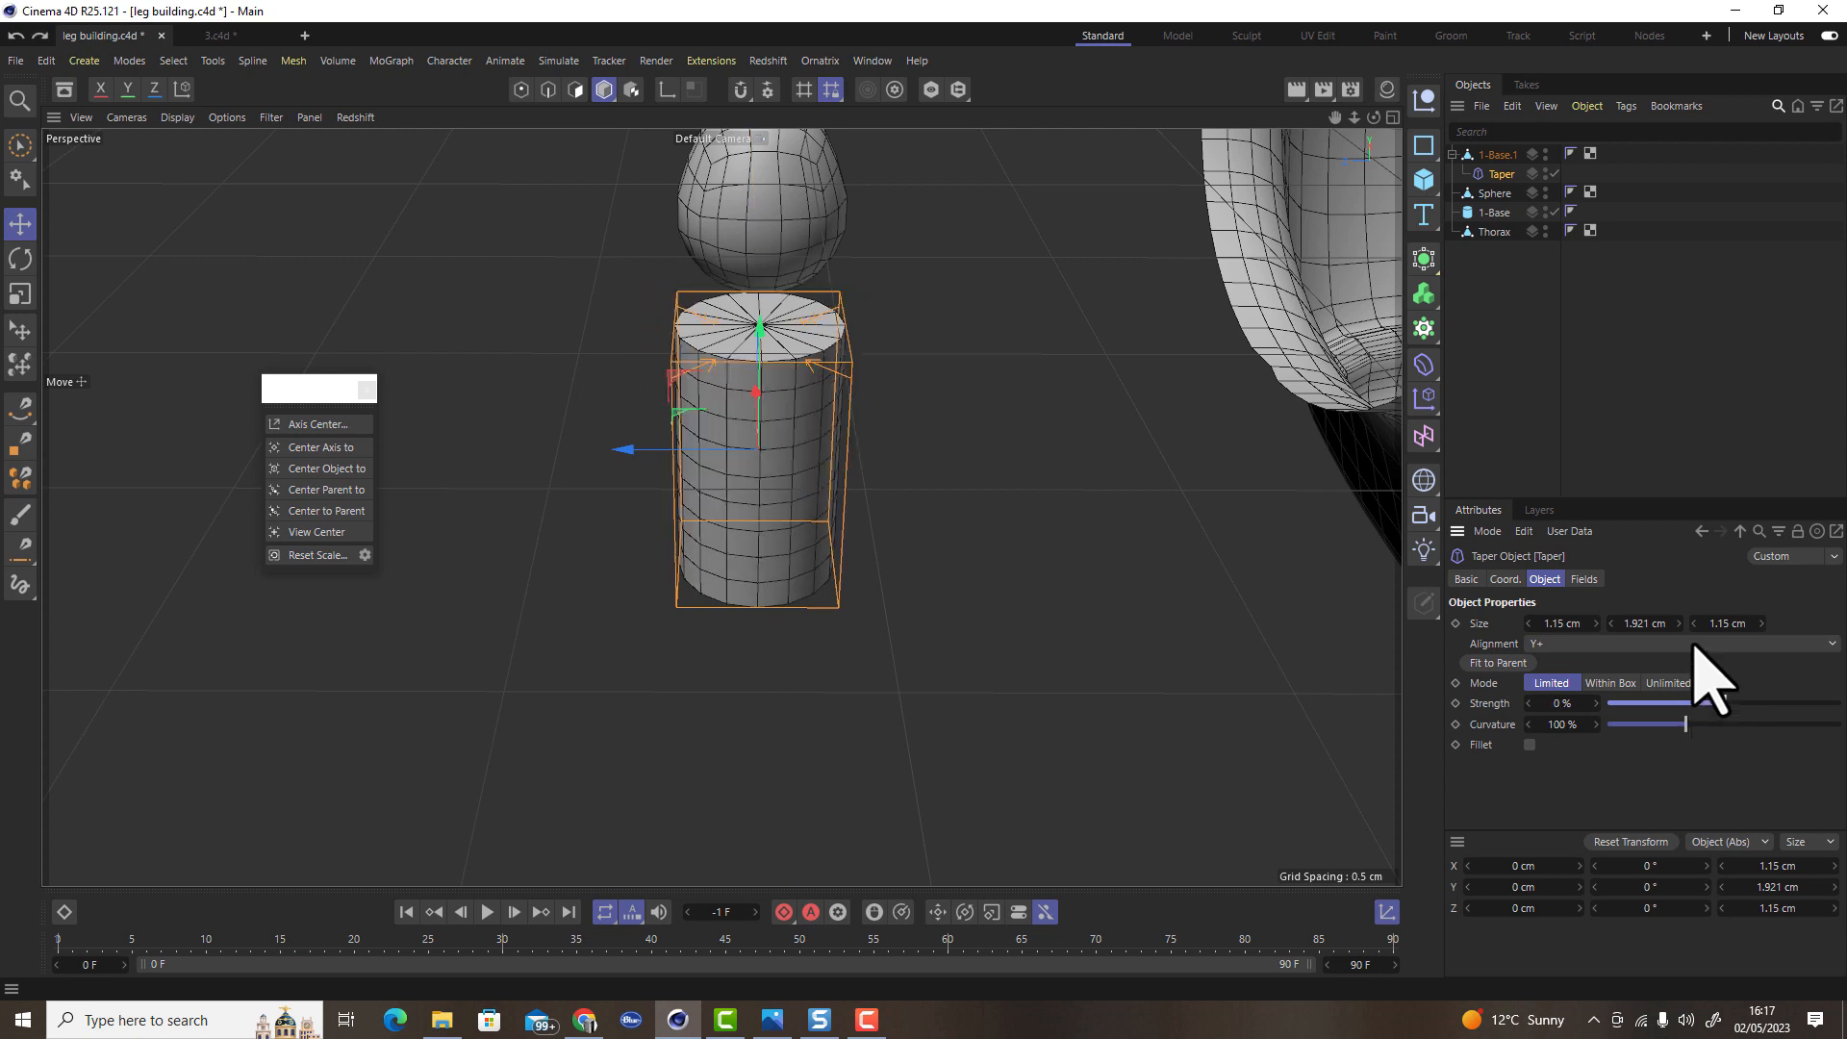
Try the Taper deformer with Y- alignment and a different strength, and undo the test
{"action": "left_click", "coordinate": [1698, 645]}
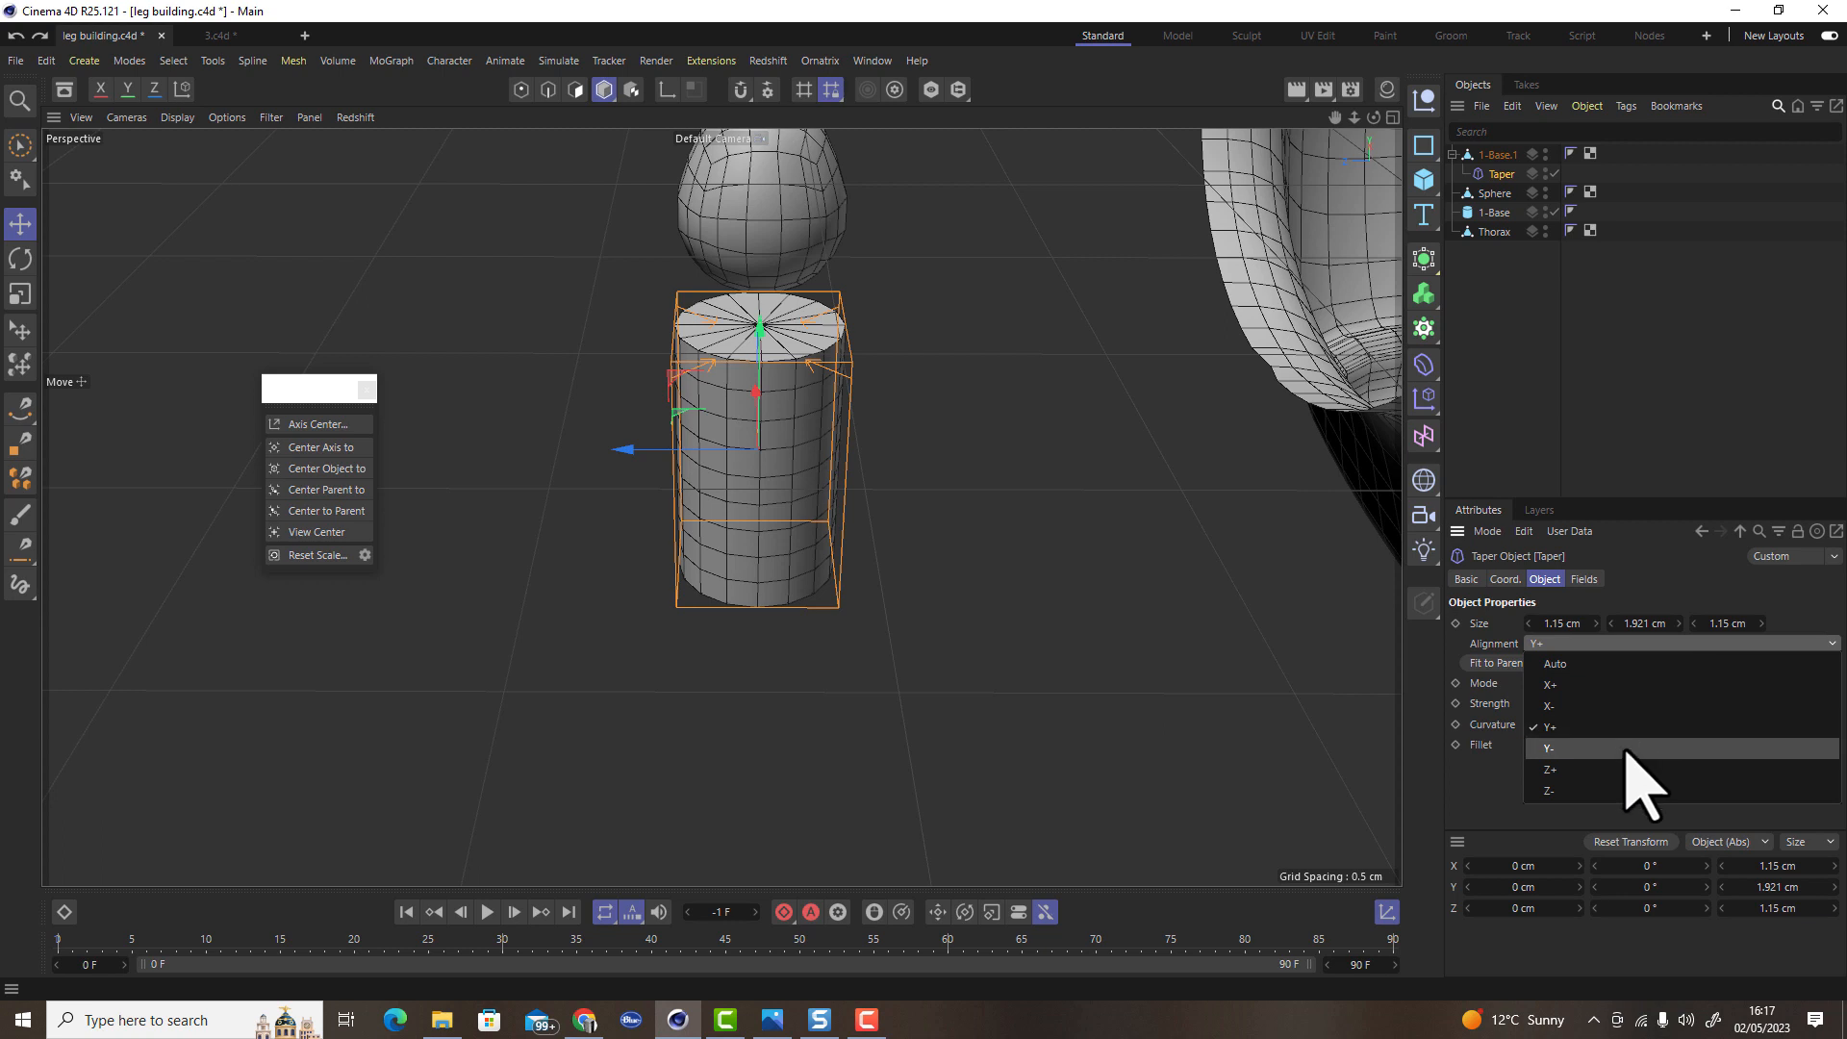
{"action": "left_click", "coordinate": [1620, 747]}
{"action": "mouse_move", "coordinate": [1705, 703]}
{"action": "left_mouse_down"}
{"action": "mouse_move", "coordinate": [1741, 701]}
{"action": "mouse_move", "coordinate": [1683, 705]}
{"action": "mouse_move", "coordinate": [1717, 700]}
{"action": "left_mouse_up"}
{"action": "left_click", "coordinate": [1638, 642]}
{"action": "left_click", "coordinate": [1685, 727]}
{"action": "key", "text": "ctrl+z"}
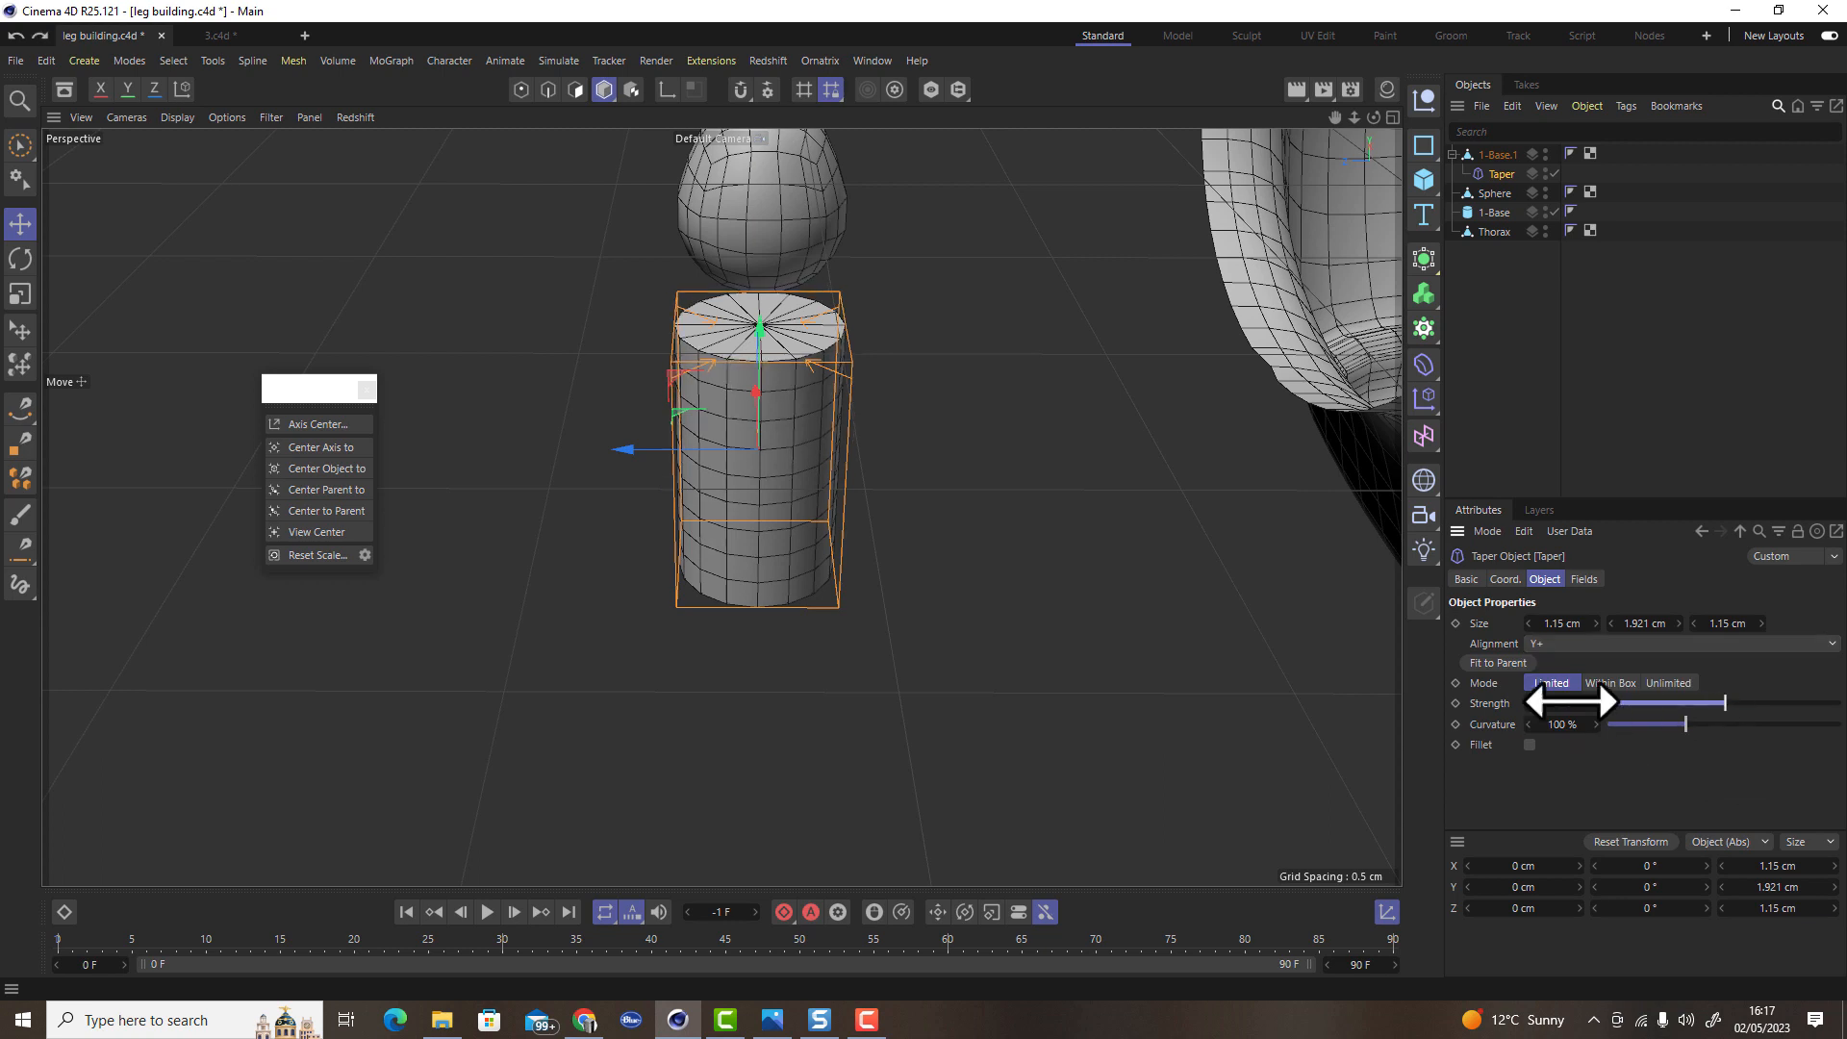
Set the Taper deformer's alignment to Auto and its strength to 35%
{"action": "left_click", "coordinate": [1599, 643]}
{"action": "left_click", "coordinate": [1597, 663]}
{"action": "left_click_drag", "start_coordinate": [1670, 703], "coordinate": [1766, 700]}
{"action": "left_click_drag", "start_coordinate": [962, 615], "coordinate": [939, 548], "text": "alt"}
{"action": "key", "text": "ctrl+z"}
{"action": "right_click_drag", "start_coordinate": [915, 528], "coordinate": [808, 552], "text": "alt"}
{"action": "left_click_drag", "start_coordinate": [904, 470], "coordinate": [940, 577], "text": "alt"}
Scale the tapered cylinder up uniformly, to a height of about 2.201 cm
{"action": "left_click", "coordinate": [1497, 155]}
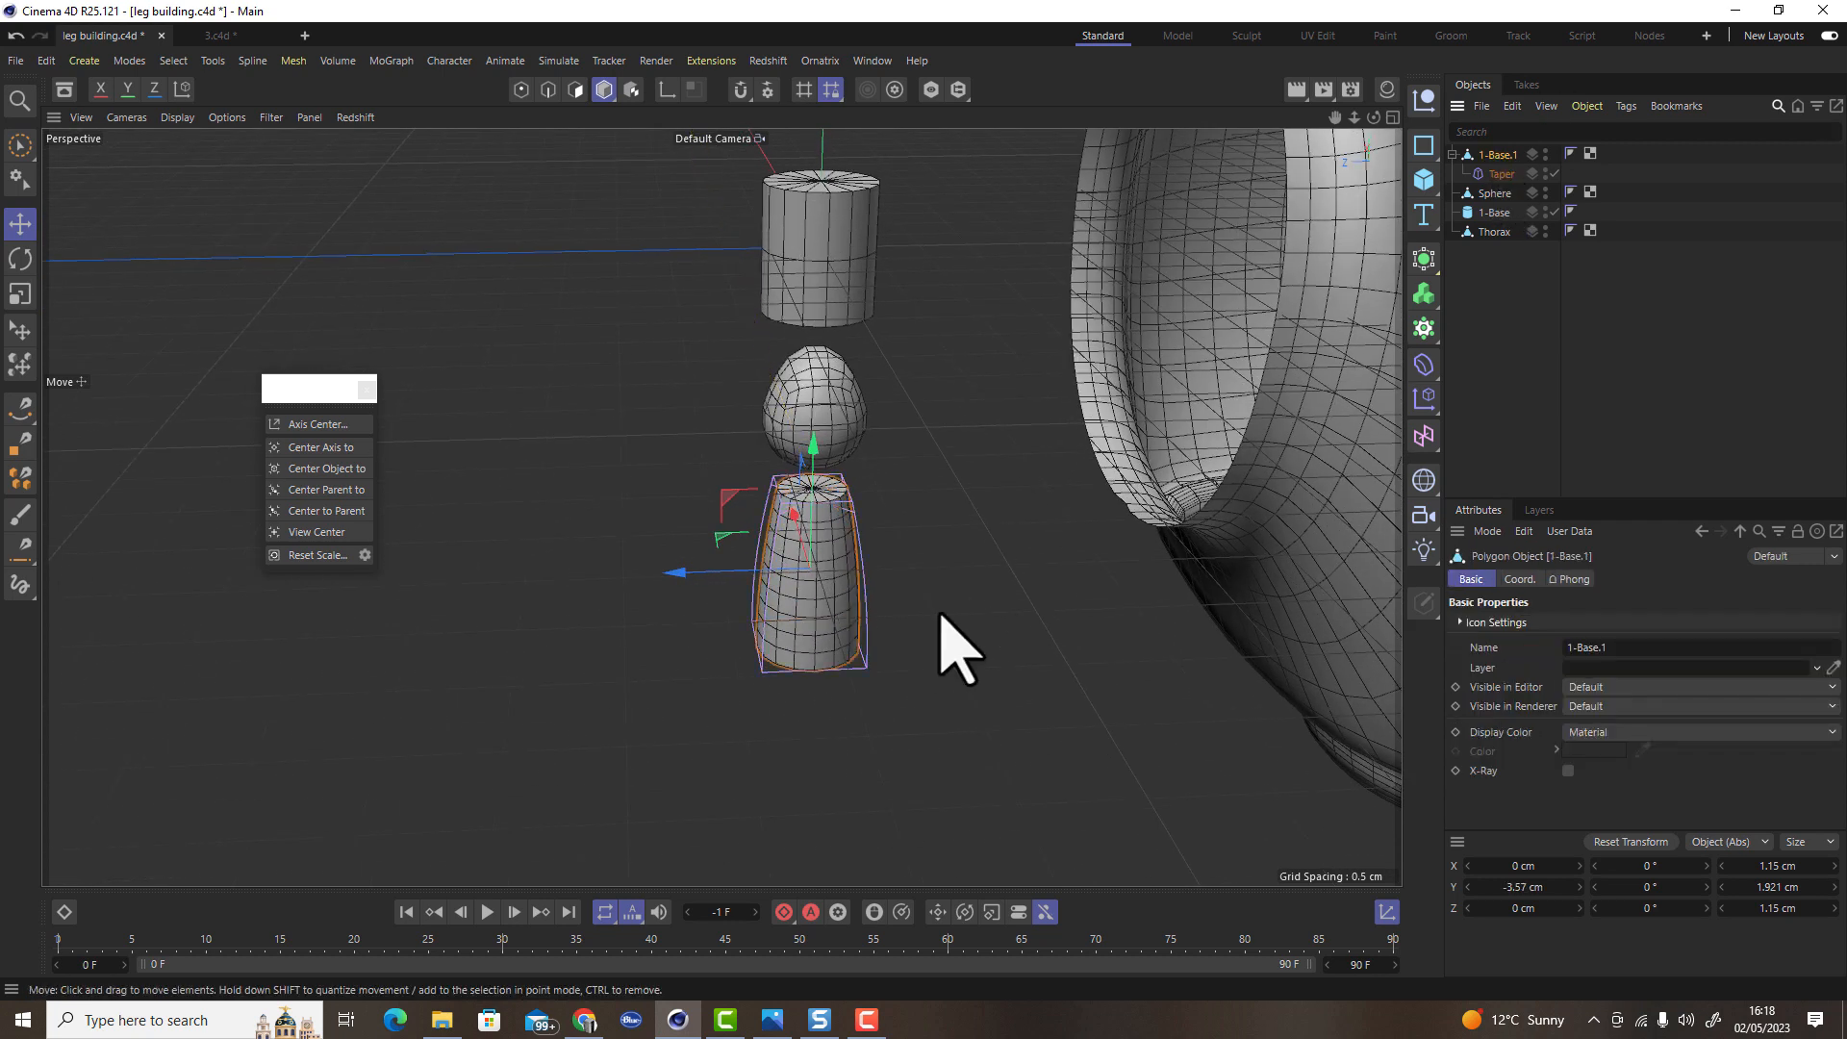
{"action": "key", "text": "t"}
{"action": "left_click_drag", "start_coordinate": [973, 672], "coordinate": [944, 470]}
Set the Taper deformer's curvature to 188%, leaving the fillet option off
{"action": "left_click", "coordinate": [1496, 174]}
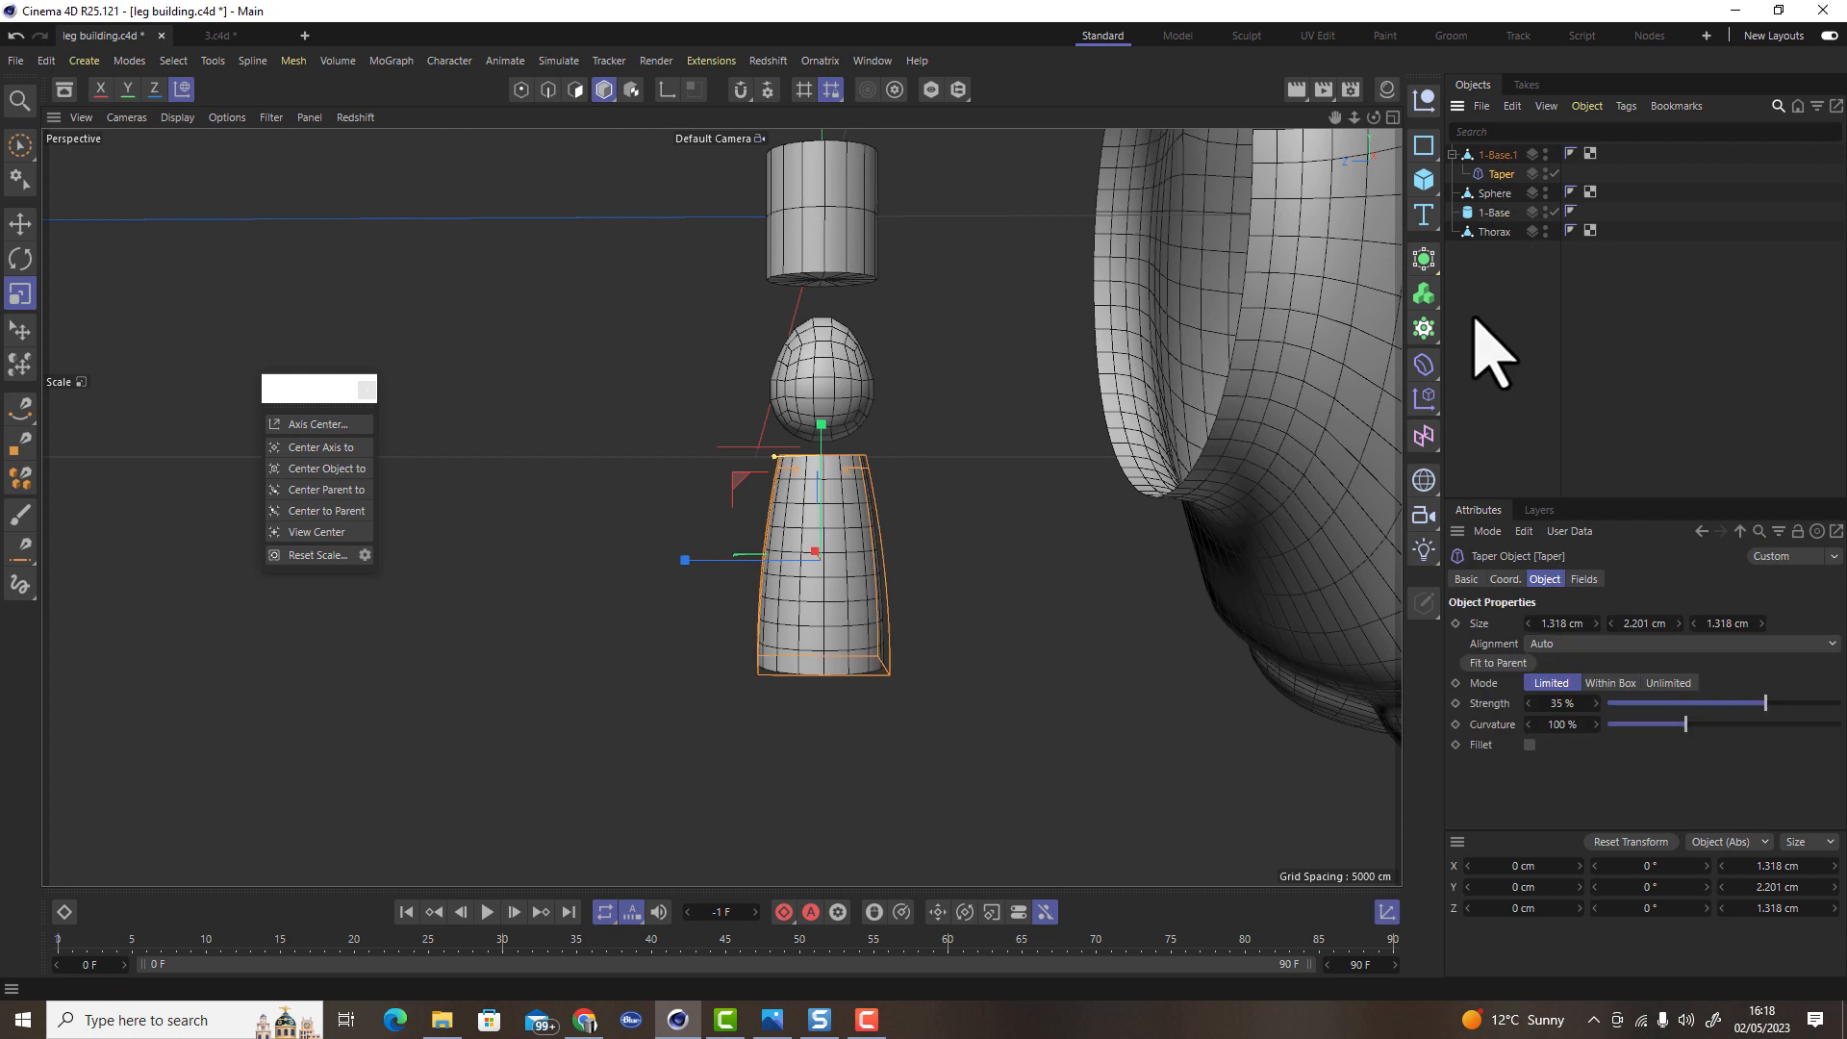
{"action": "left_click_drag", "start_coordinate": [1694, 724], "coordinate": [1753, 723]}
{"action": "left_click_drag", "start_coordinate": [1042, 770], "coordinate": [842, 580], "text": "alt"}
{"action": "left_click", "coordinate": [1529, 745]}
{"action": "left_click", "coordinate": [1529, 745]}
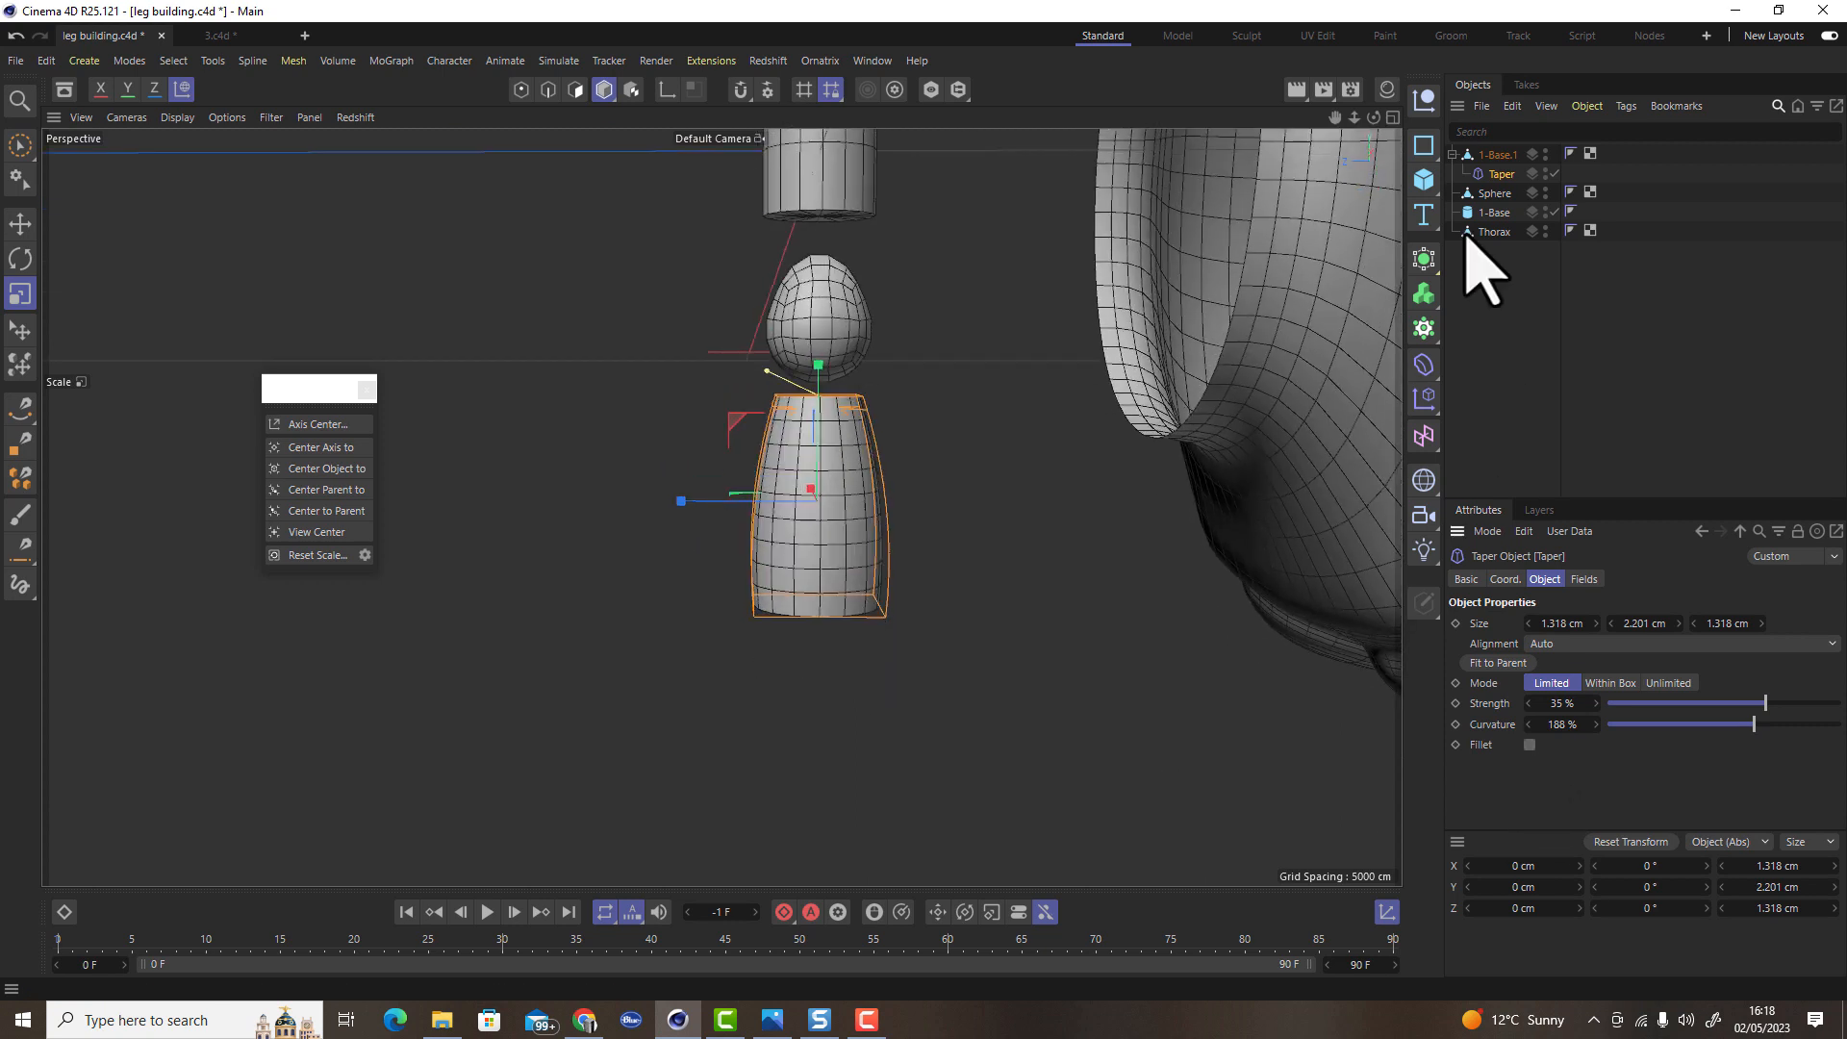
Bake the tapered cylinder with Current State to Object and delete the original with its deformer
{"action": "left_click", "coordinate": [1503, 155], "text": "ctrl"}
{"action": "right_click", "coordinate": [1506, 159]}
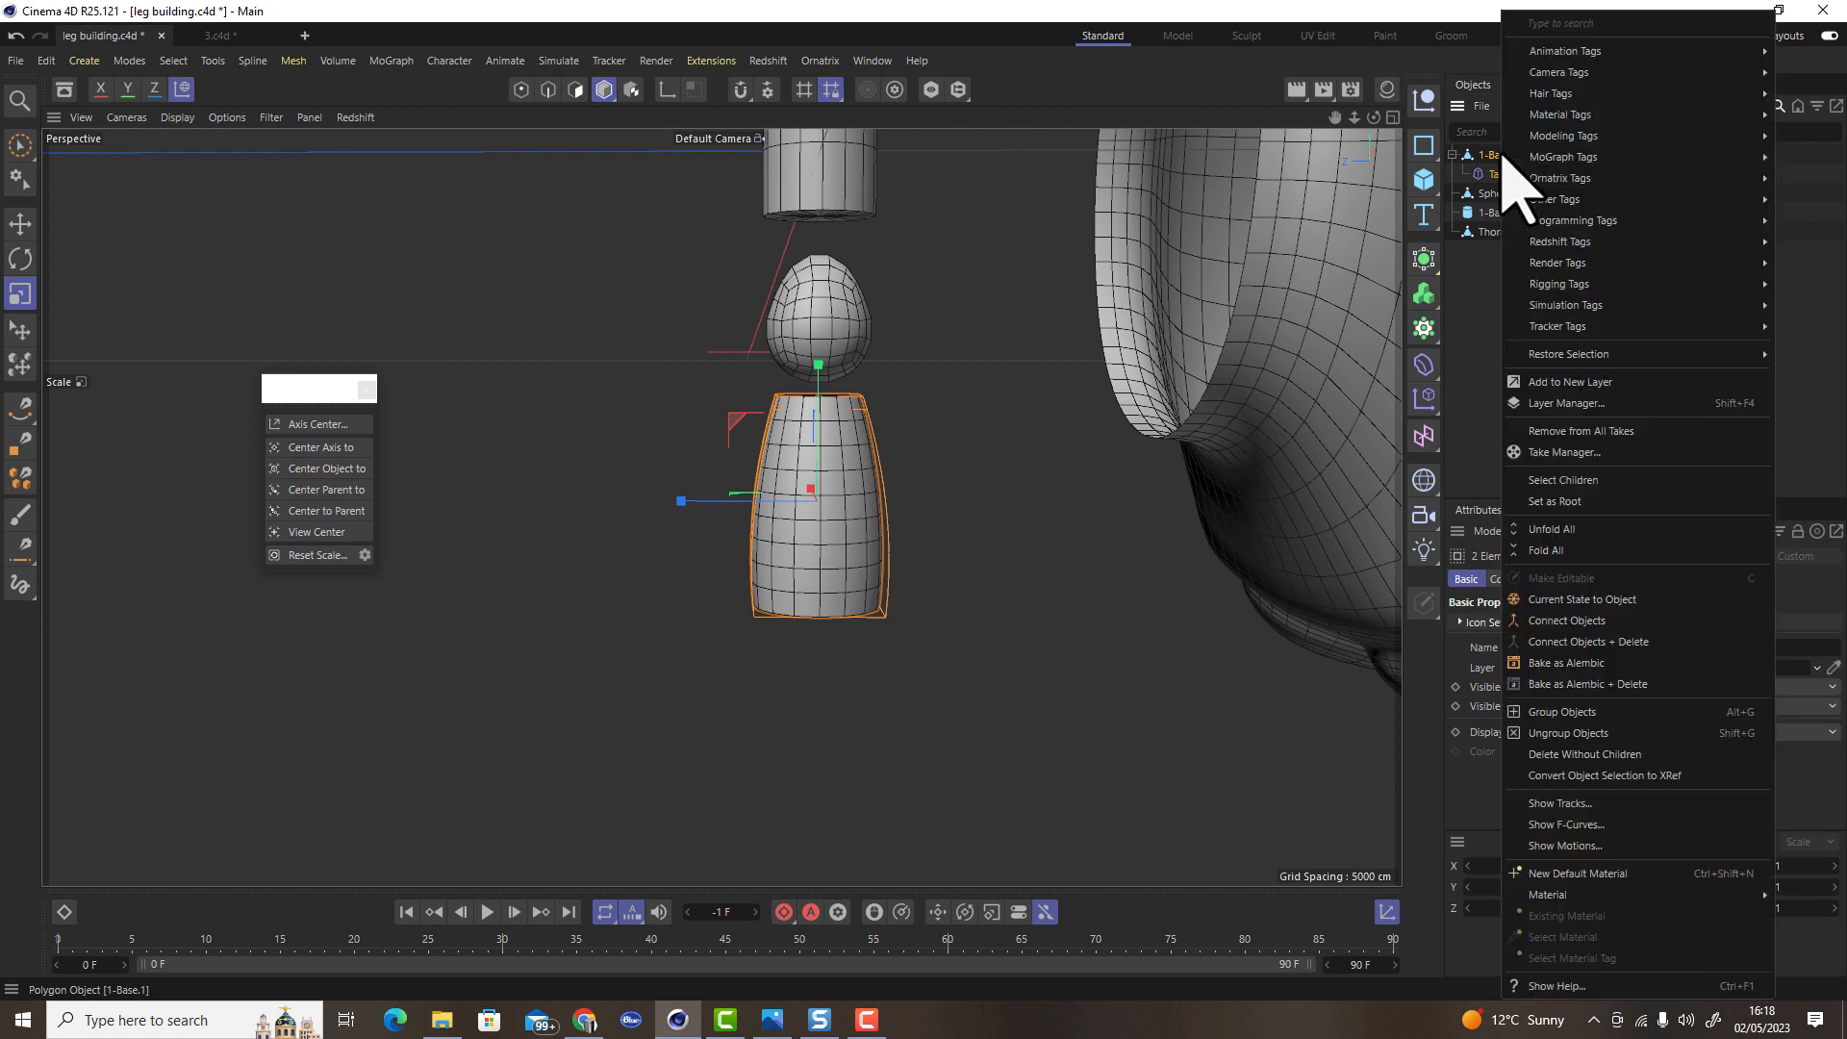
{"action": "left_click", "coordinate": [1629, 604]}
{"action": "key", "text": "Delete"}
{"action": "left_click", "coordinate": [1483, 159]}
Select the 16 top cap polygons of the baked segment 1-Base.1 and inset them slightly
{"action": "left_click_drag", "start_coordinate": [846, 528], "coordinate": [844, 433], "text": "alt"}
{"action": "right_click_drag", "start_coordinate": [837, 358], "coordinate": [1055, 391], "text": "alt"}
{"action": "left_click", "coordinate": [576, 90]}
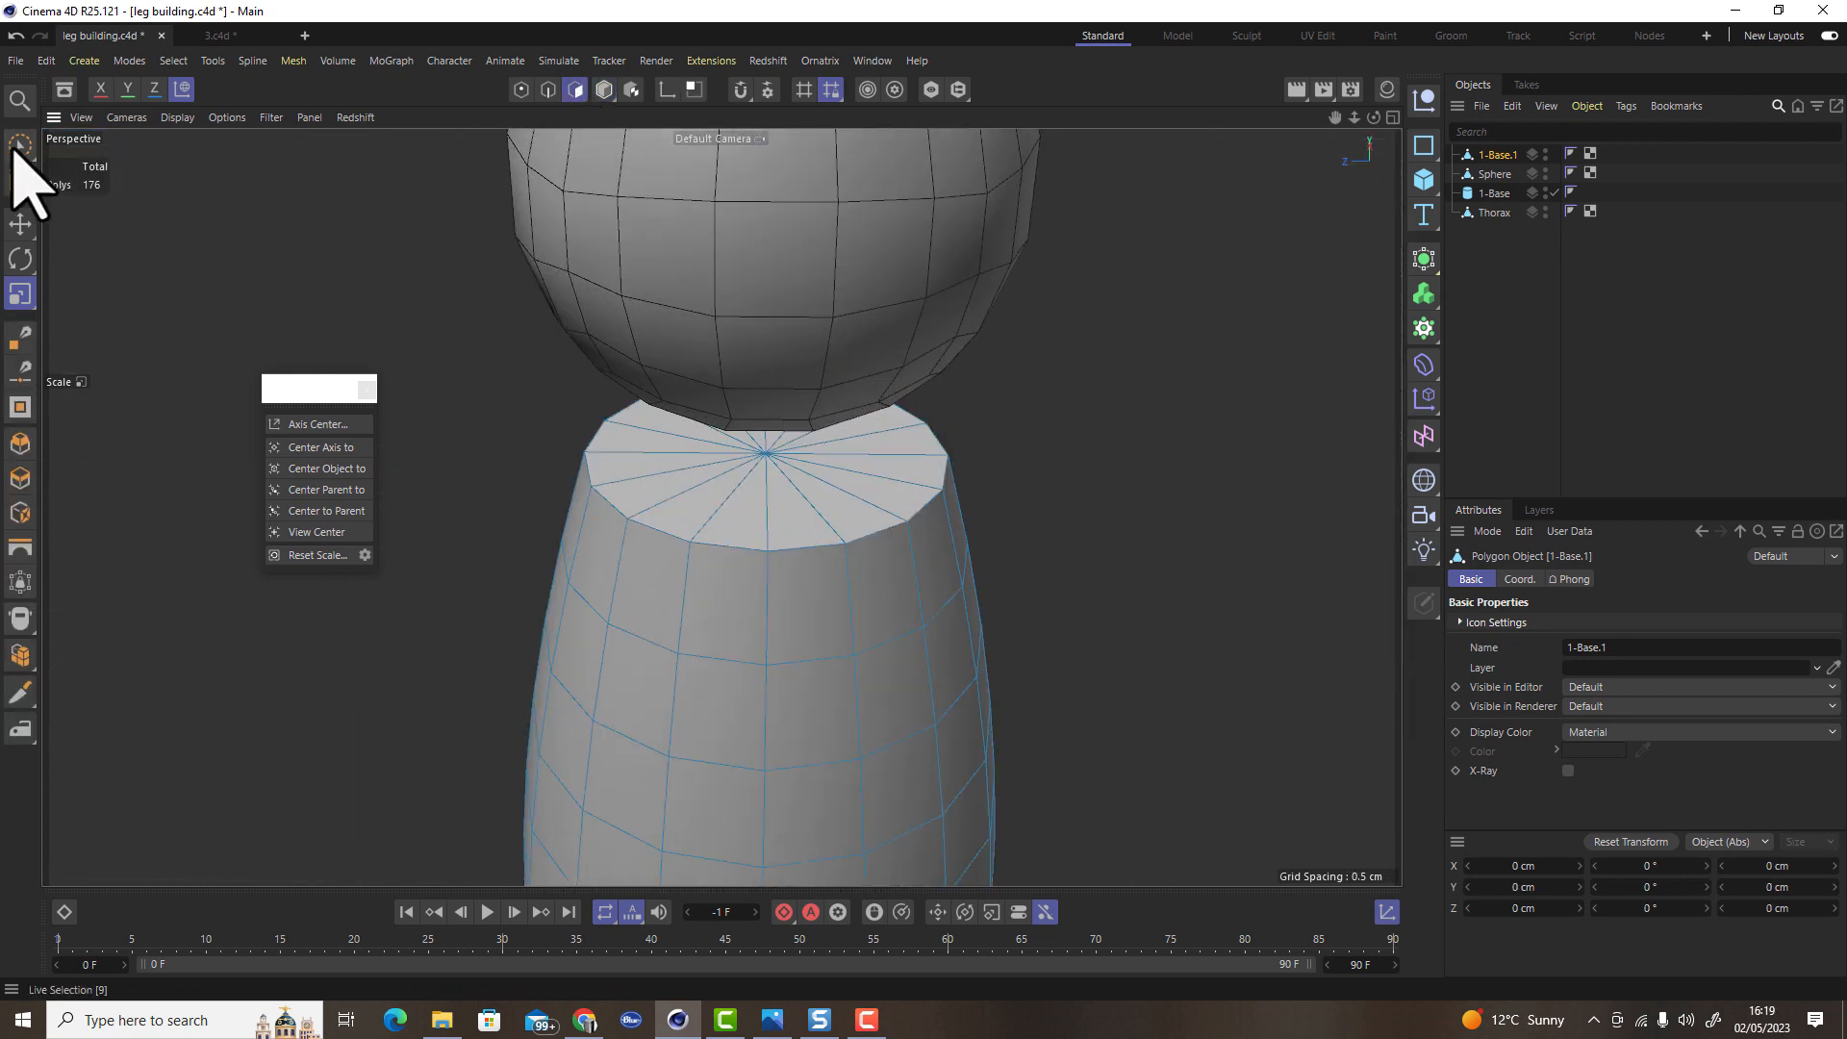
{"action": "left_click", "coordinate": [20, 144]}
{"action": "left_click_drag", "start_coordinate": [693, 474], "coordinate": [825, 499]}
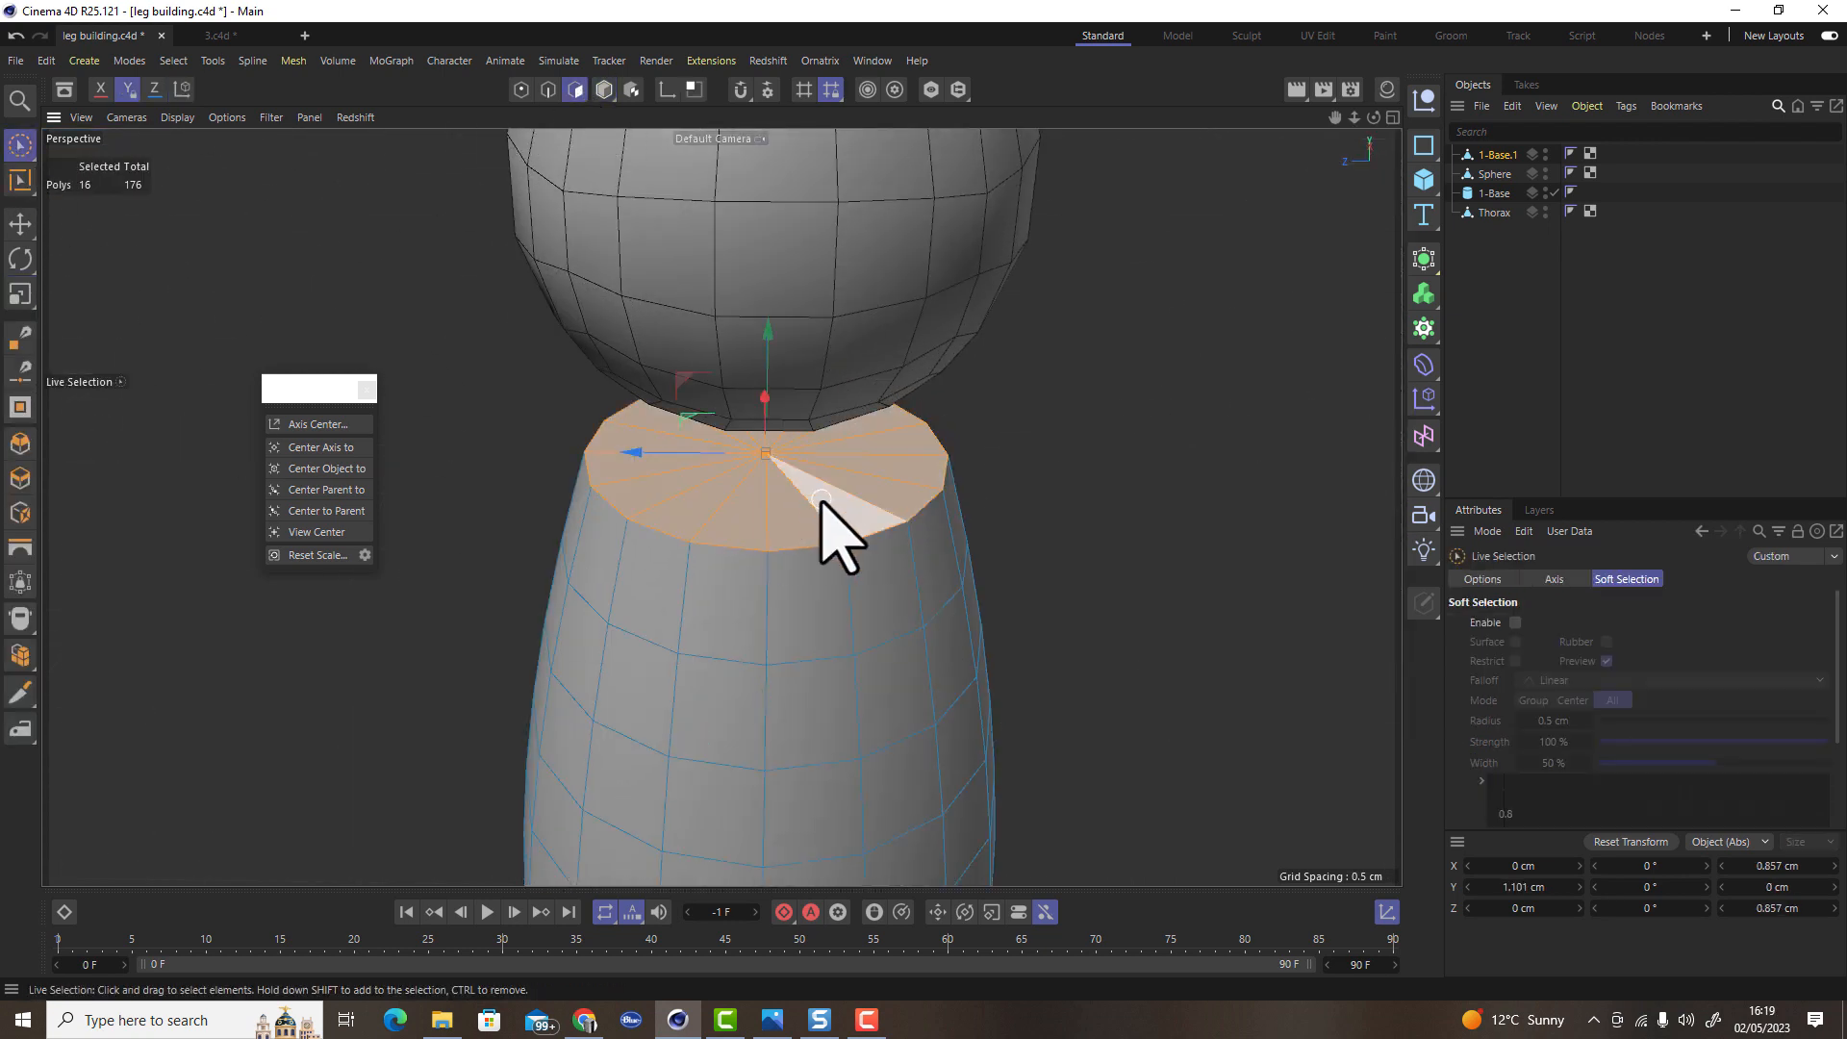
{"action": "key", "text": "t"}
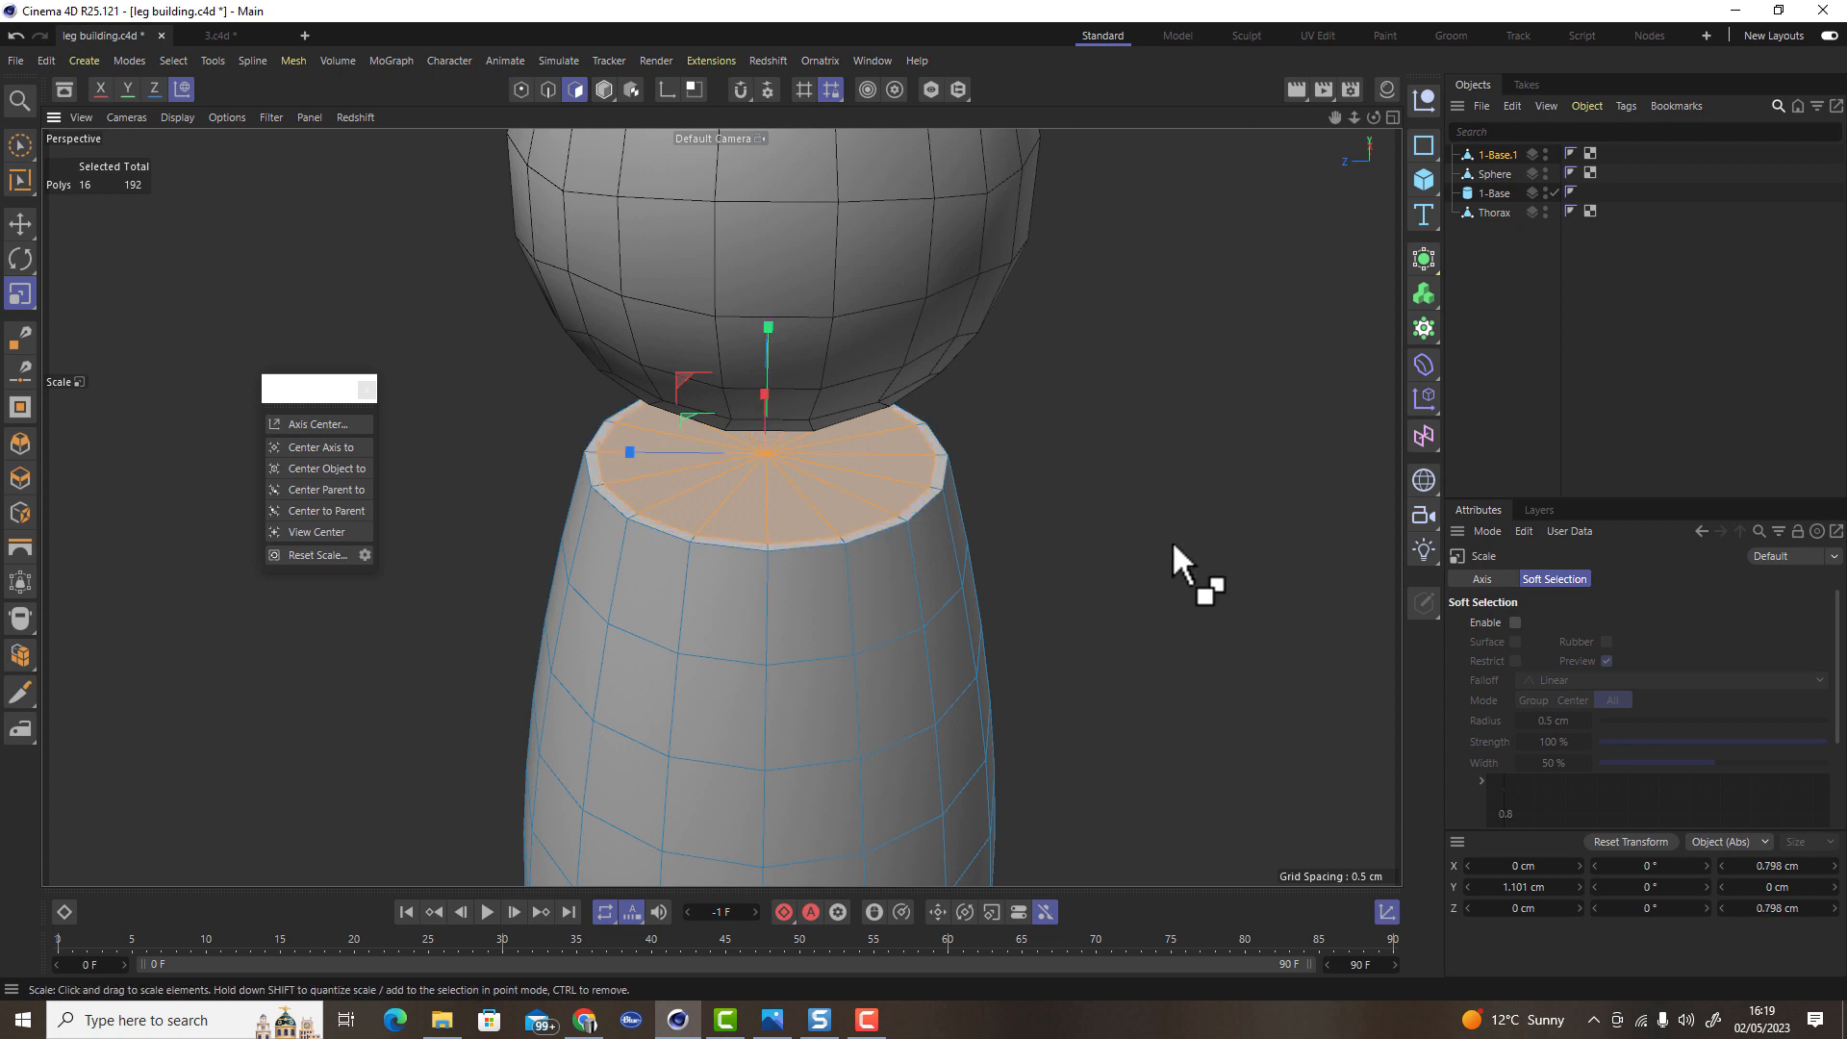
{"action": "left_click_drag", "start_coordinate": [1168, 549], "coordinate": [1032, 564], "text": "ctrl"}
Push the inset top cap polygons down inside the segment and delete them to open its upper end
{"action": "key", "text": "e"}
{"action": "left_click_drag", "start_coordinate": [770, 350], "coordinate": [1203, 481]}
{"action": "key", "text": "Delete"}
Bevel the edges of the segment's upper rim with a 0.01 cm offset and 2 subdivisions
{"action": "left_click", "coordinate": [548, 90]}
{"action": "key", "text": "m"}
{"action": "key", "text": "s"}
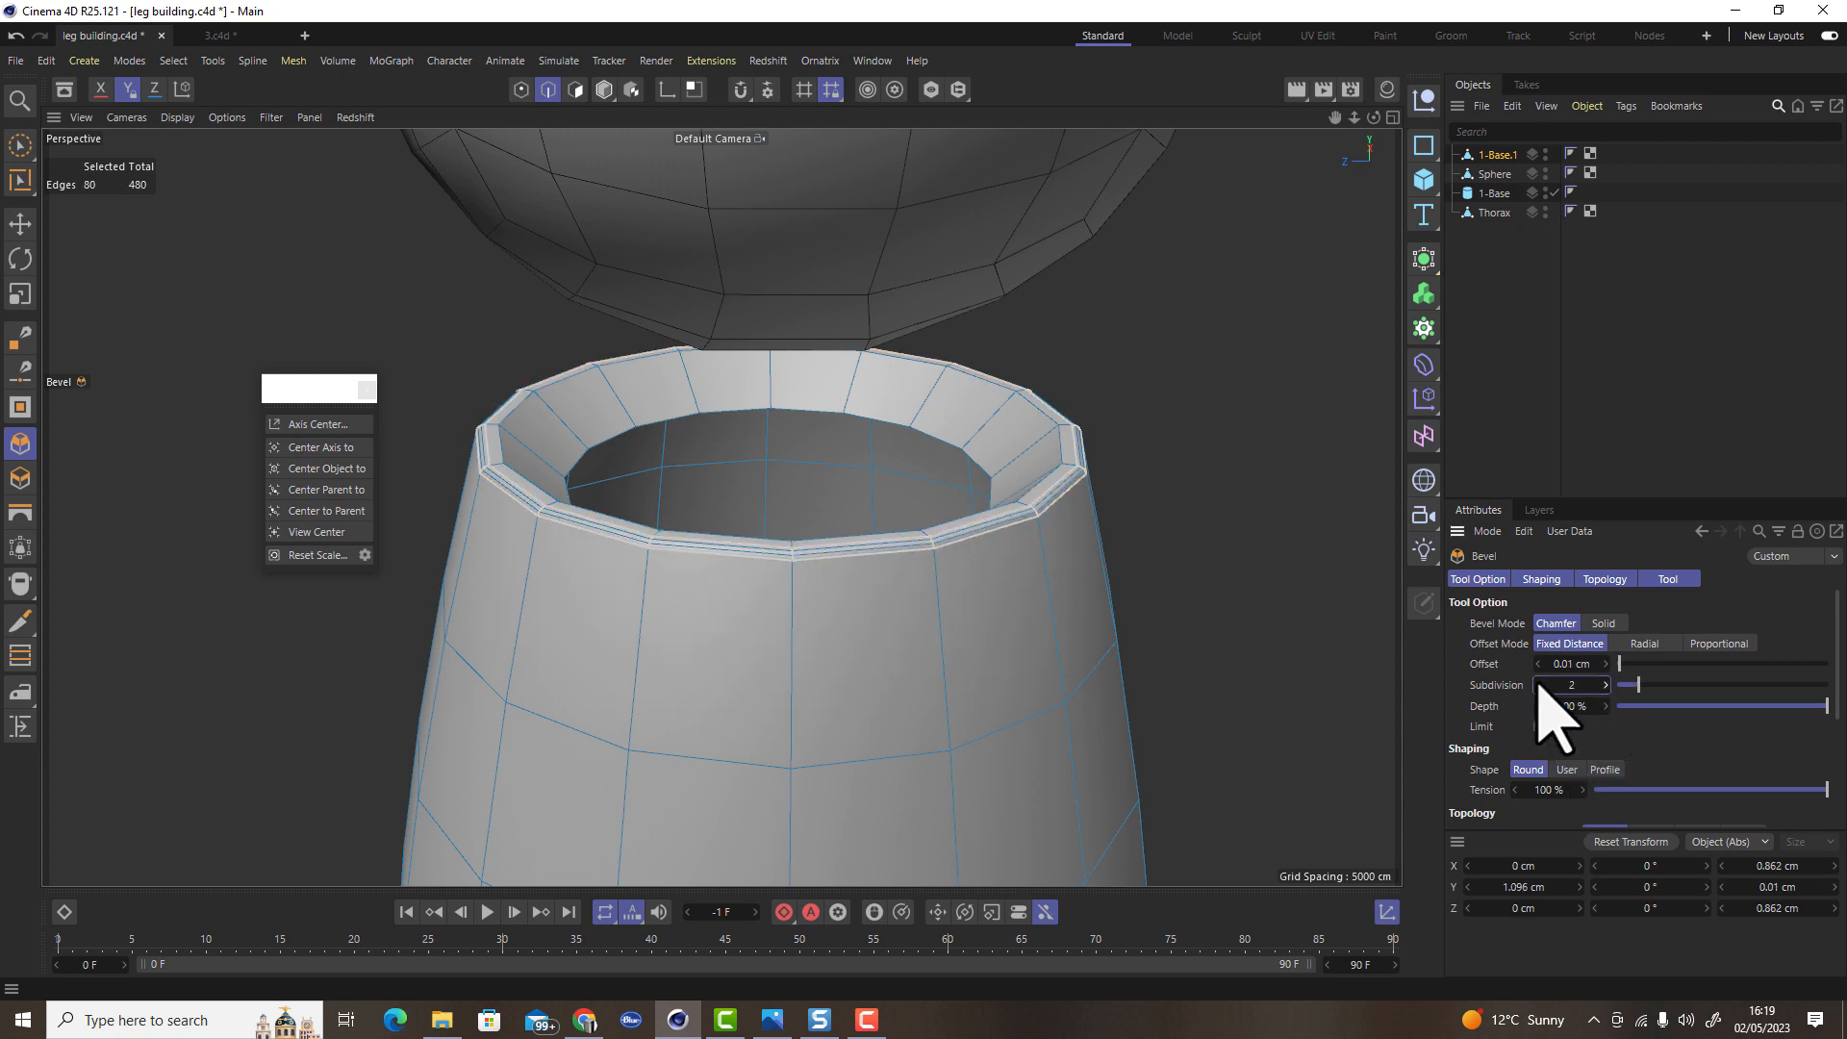
{"action": "left_click", "coordinate": [21, 225]}
{"action": "scroll", "coordinate": [775, 400], "scroll_direction": "down", "scroll_amount": 8}
{"action": "left_click_drag", "start_coordinate": [816, 648], "coordinate": [847, 530], "text": "alt"}
{"action": "scroll", "coordinate": [836, 783], "scroll_direction": "up", "scroll_amount": 5}
{"action": "scroll", "coordinate": [840, 691], "scroll_direction": "down", "scroll_amount": 5}
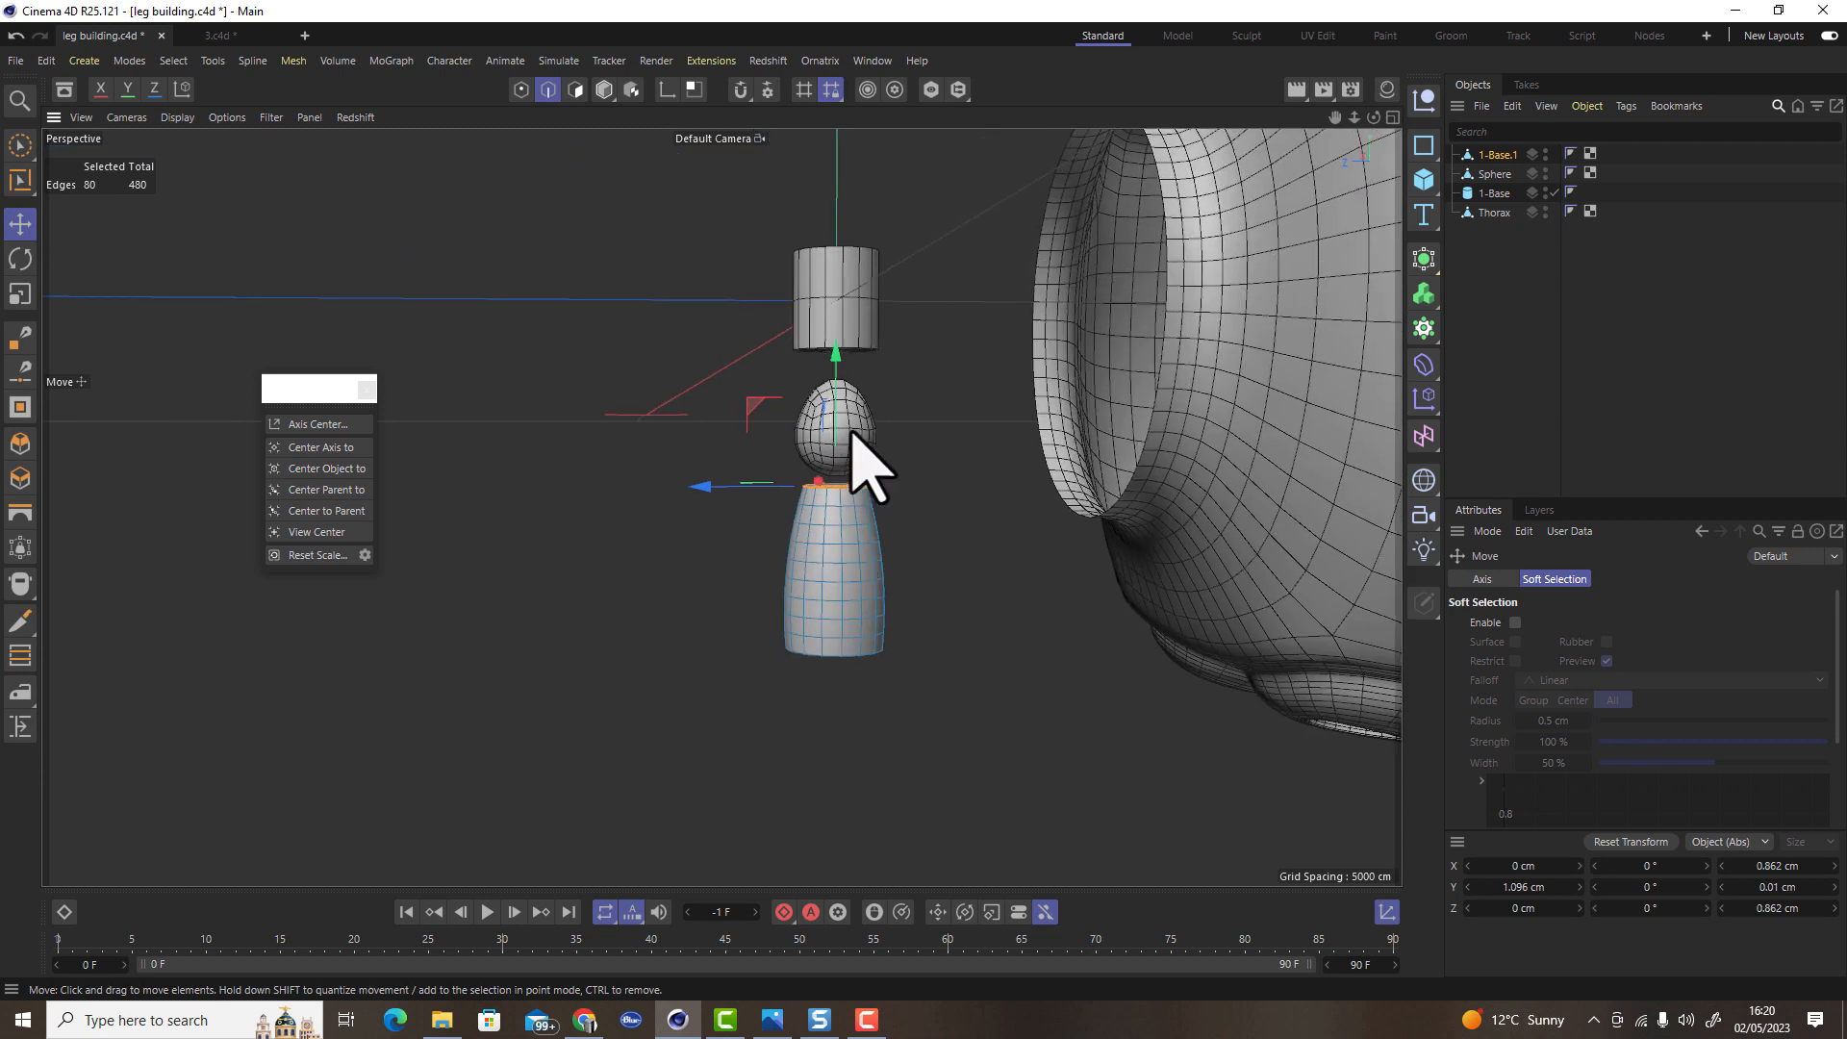
Duplicate the sphere below the tapered segment and scale the copy to about 0.841 x 1.012 x 0.841 cm
{"action": "left_click", "coordinate": [604, 90]}
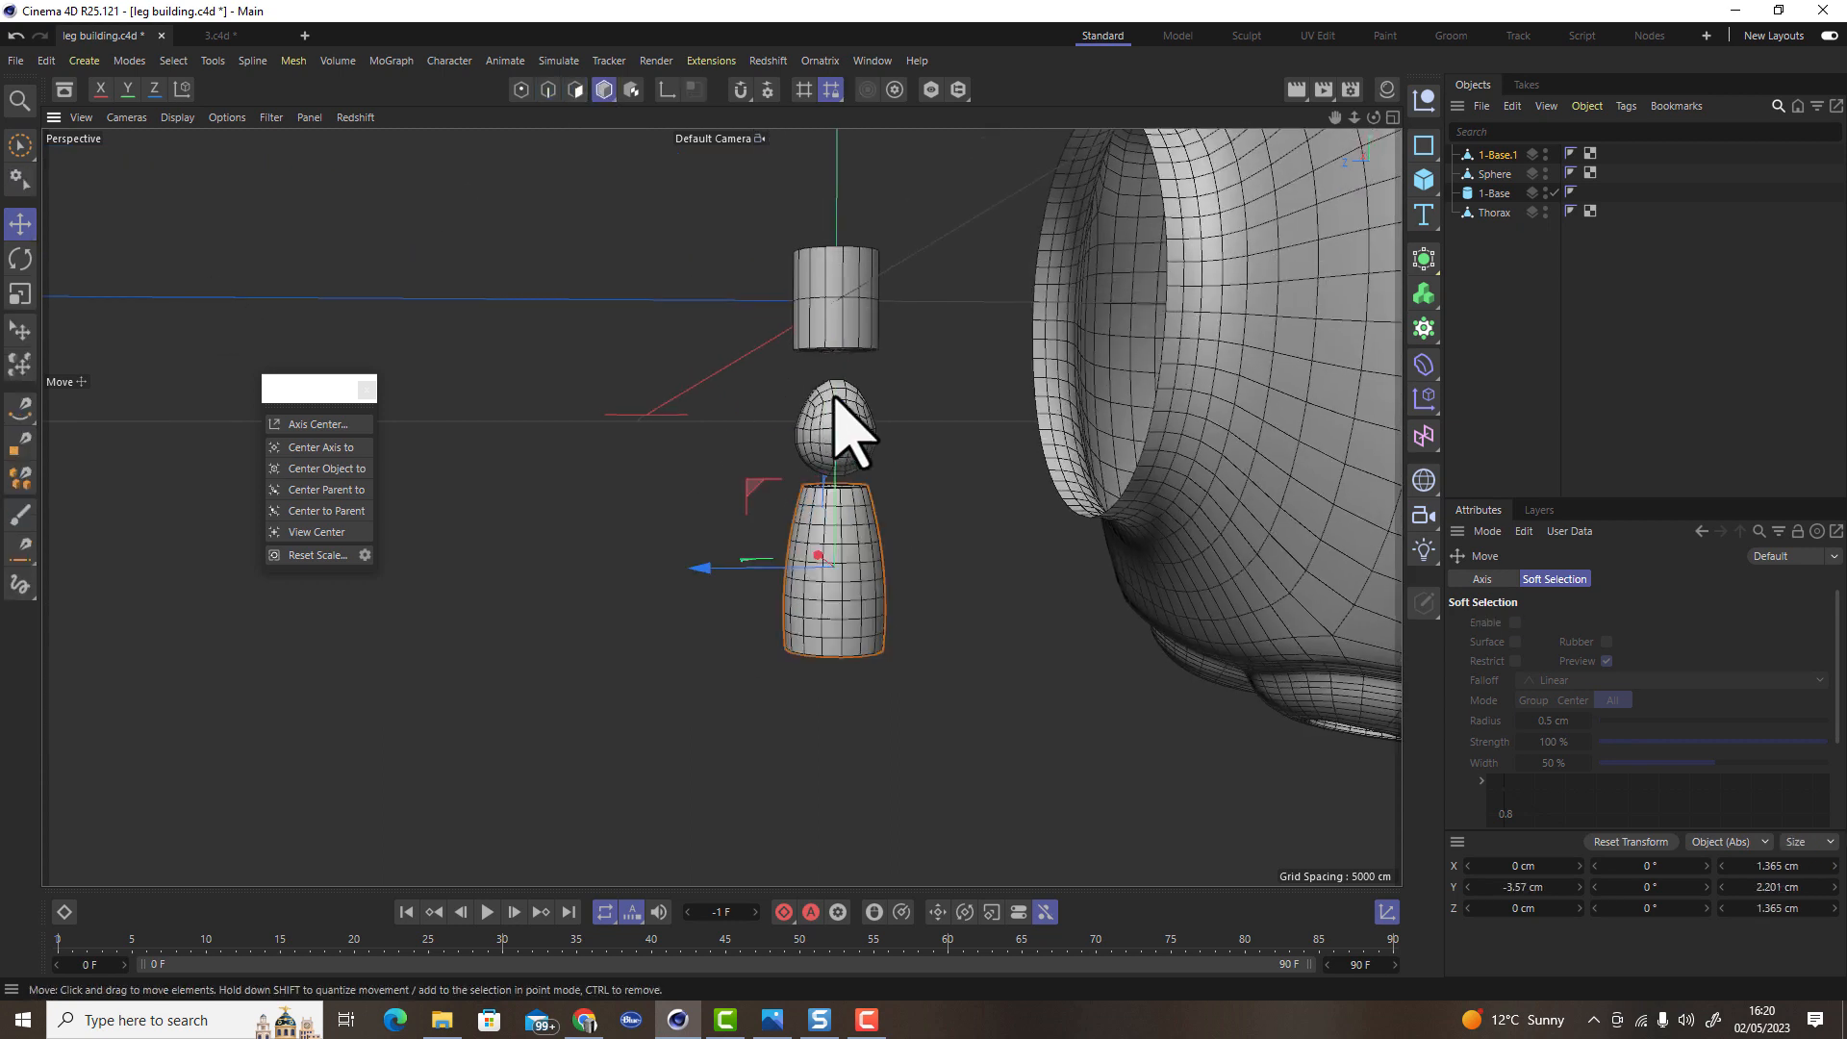
{"action": "left_click", "coordinate": [843, 426]}
{"action": "left_click_drag", "start_coordinate": [839, 297], "coordinate": [863, 586]}
{"action": "left_click_drag", "start_coordinate": [828, 778], "coordinate": [617, 731], "text": "alt"}
{"action": "key", "text": "t"}
{"action": "left_click_drag", "start_coordinate": [618, 731], "coordinate": [683, 637], "text": "alt"}
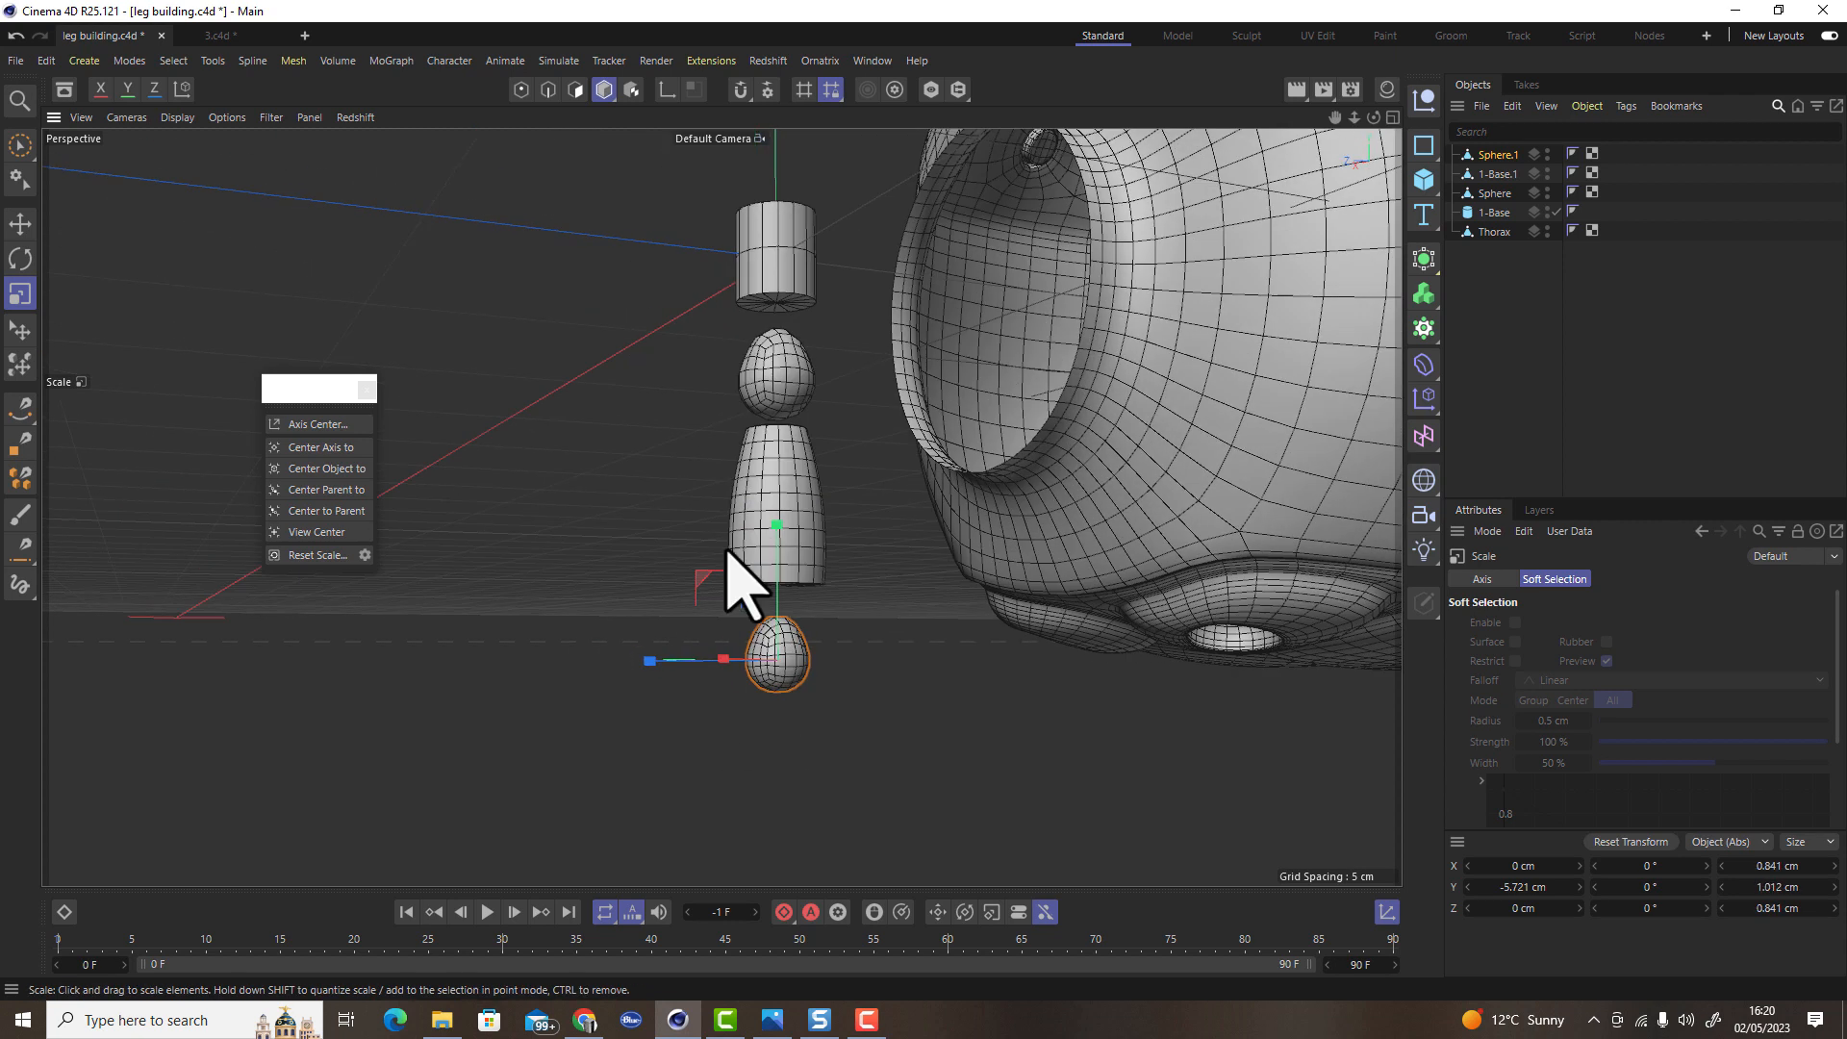
Move the small sphere copy up towards the tapered segment, to about Y -5.544 cm
{"action": "key", "text": "e"}
{"action": "left_click_drag", "start_coordinate": [775, 532], "coordinate": [777, 487]}
{"action": "left_click_drag", "start_coordinate": [793, 620], "coordinate": [693, 733], "text": "alt"}
{"action": "right_click_drag", "start_coordinate": [692, 734], "coordinate": [973, 598], "text": "alt"}
{"action": "mouse_move", "coordinate": [808, 576]}
{"action": "left_mouse_down", "text": "alt"}
{"action": "mouse_move", "coordinate": [846, 548]}
{"action": "mouse_move", "coordinate": [788, 523]}
{"action": "mouse_move", "coordinate": [784, 478]}
{"action": "mouse_move", "coordinate": [837, 593]}
{"action": "left_mouse_up", "text": "alt"}
{"action": "left_click_drag", "start_coordinate": [775, 482], "coordinate": [775, 494]}
Select the 16 bottom cap polygons of 1-Base.1 and inset them twice, down to about 0.741 cm across
{"action": "left_click", "coordinate": [1497, 174]}
{"action": "left_click", "coordinate": [575, 88]}
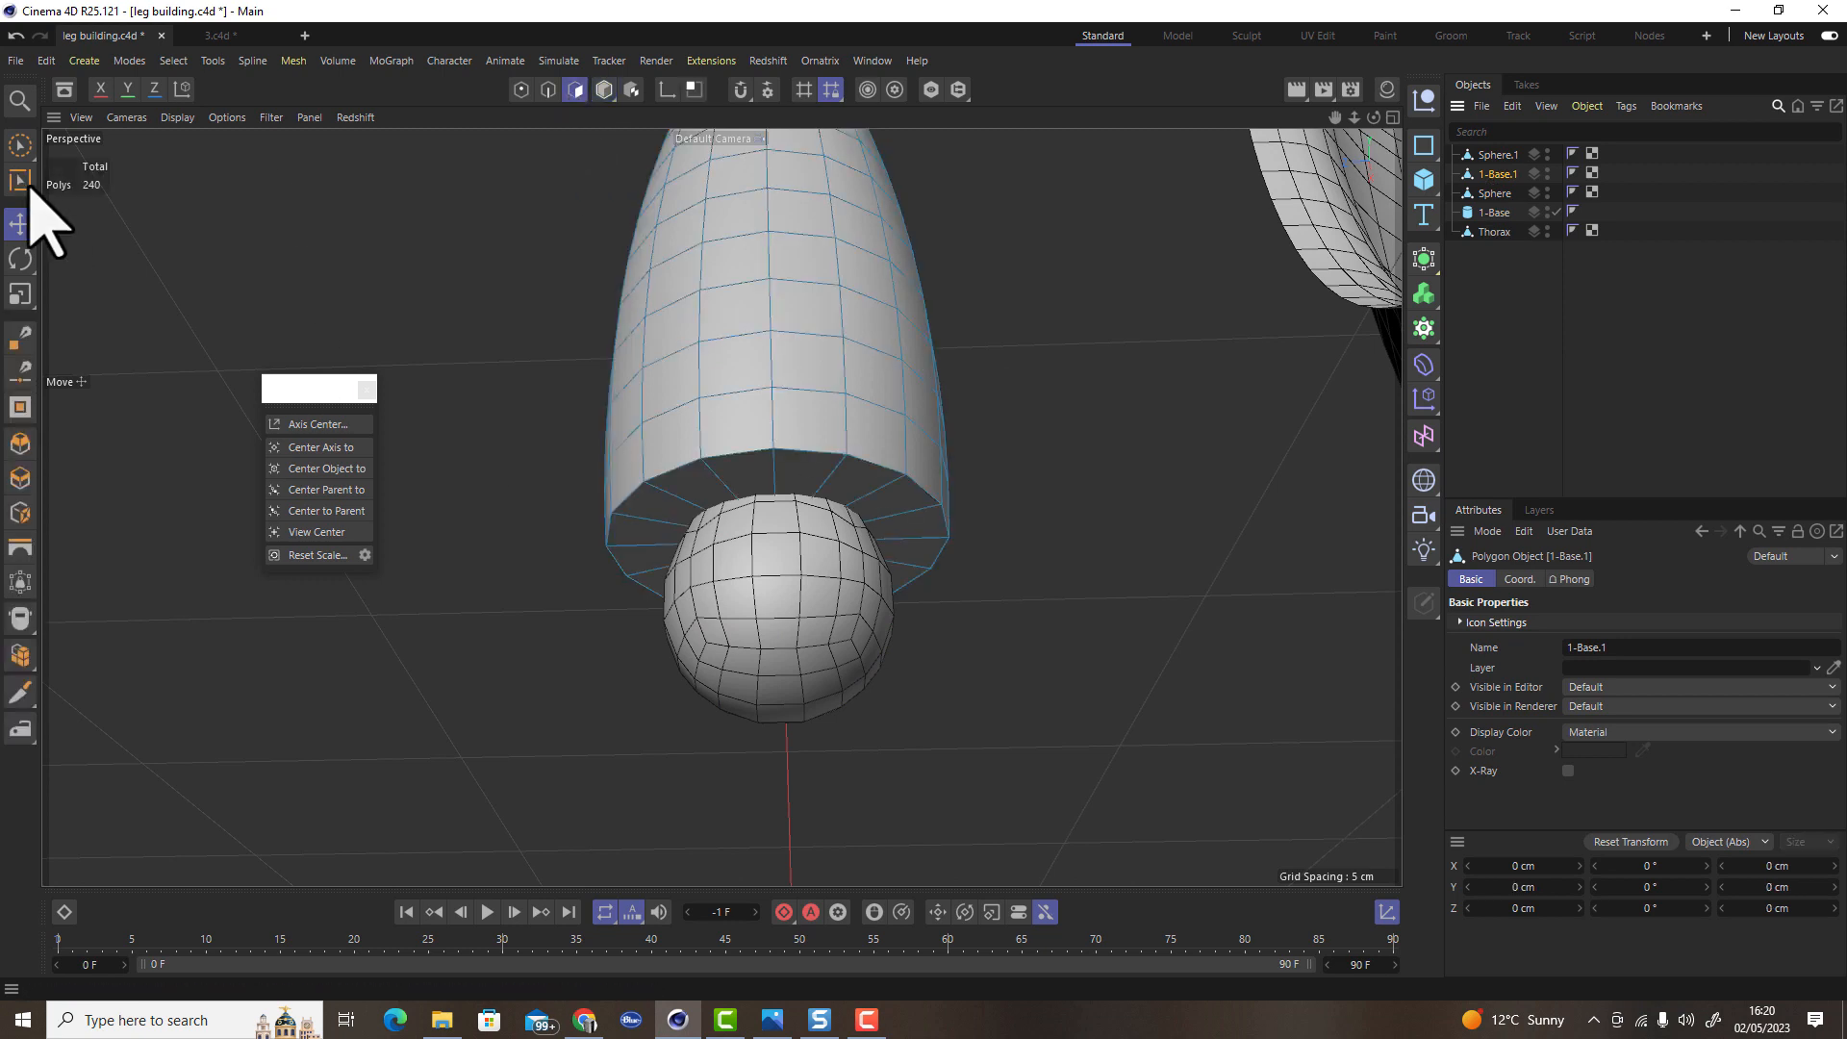
{"action": "left_click", "coordinate": [20, 144]}
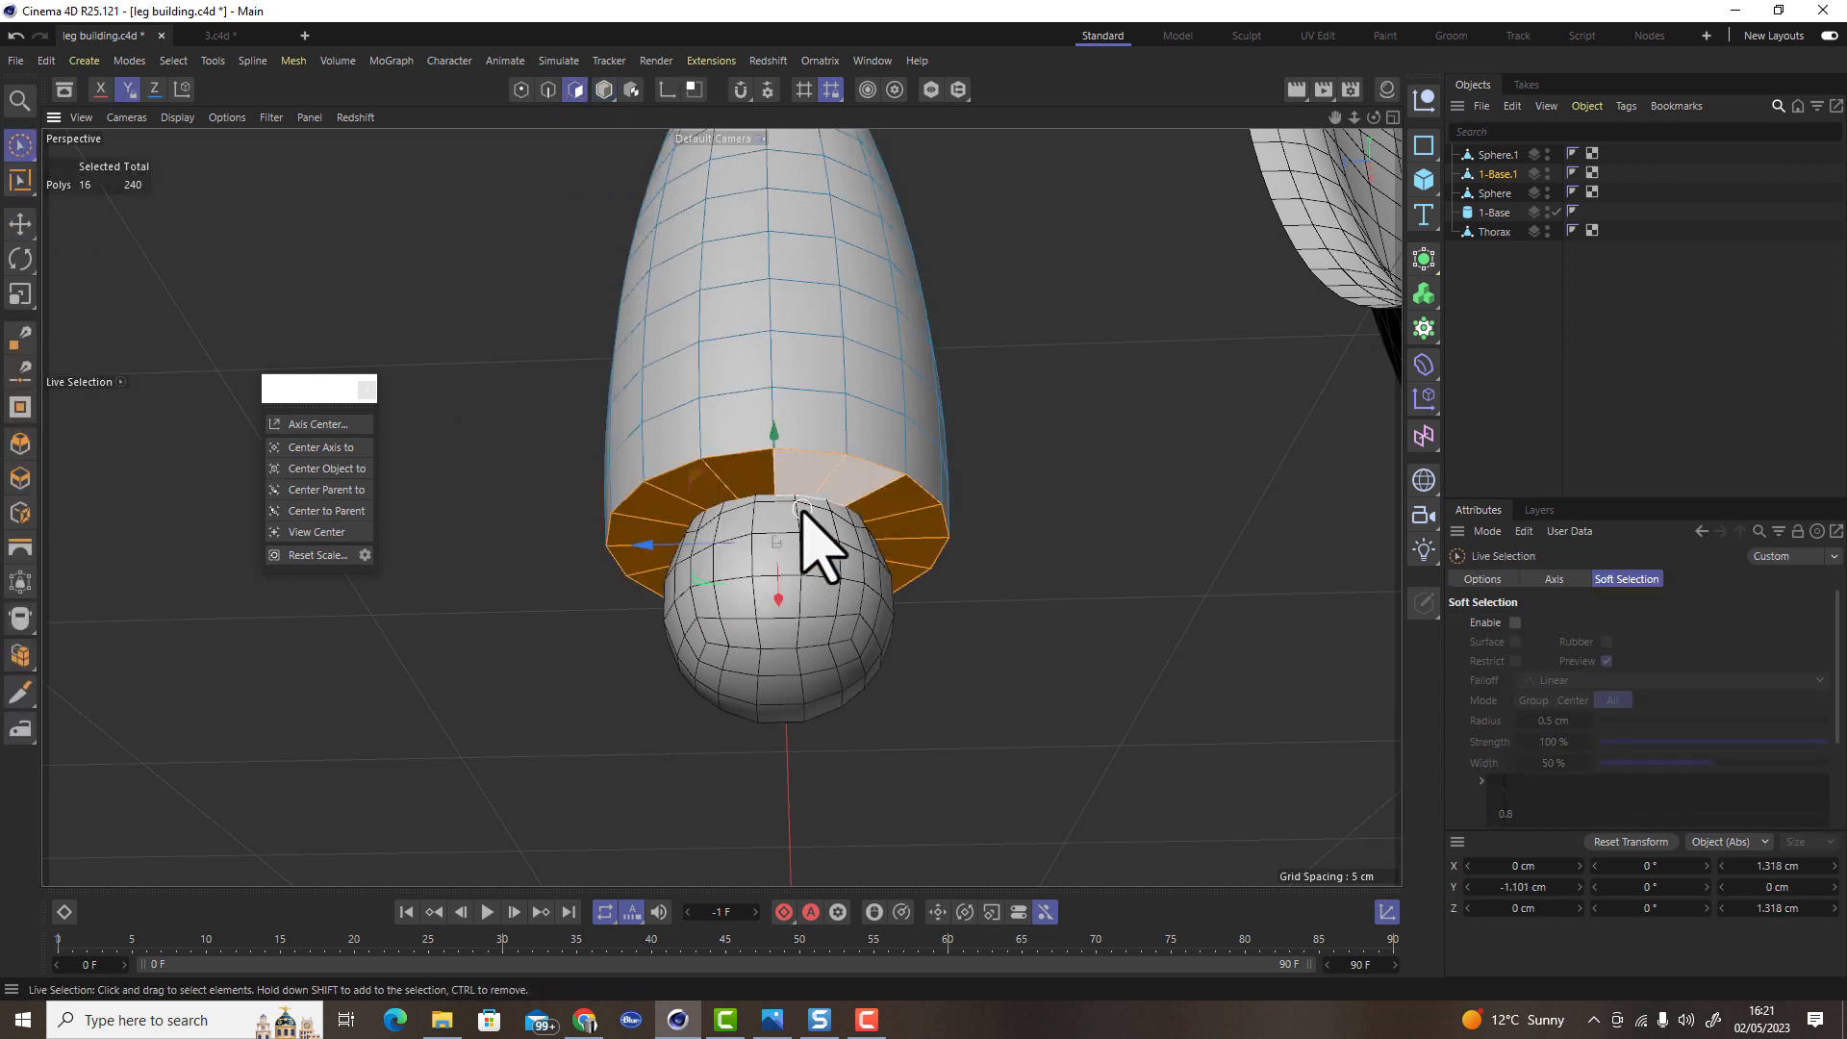
{"action": "left_click_drag", "start_coordinate": [904, 550], "coordinate": [828, 577], "text": "alt"}
{"action": "key", "text": "t"}
{"action": "left_click_drag", "start_coordinate": [993, 657], "coordinate": [925, 674]}
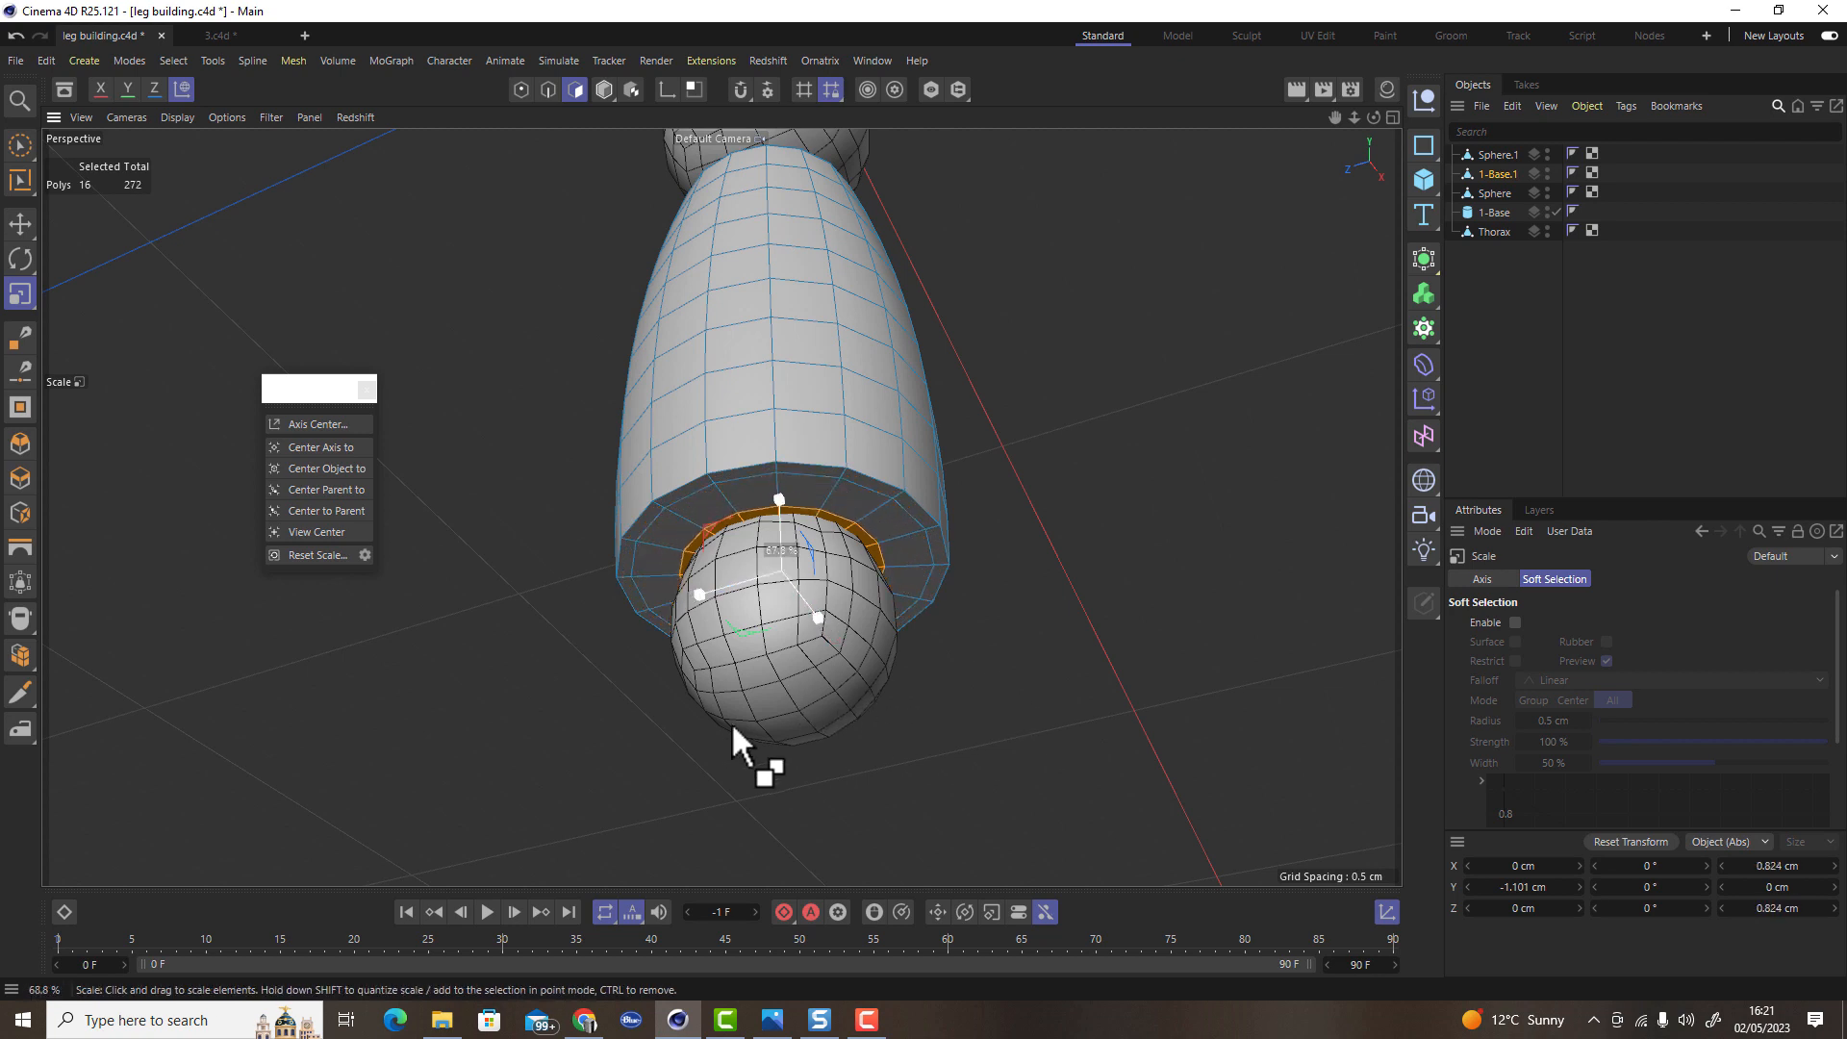
{"action": "left_click_drag", "start_coordinate": [714, 727], "coordinate": [679, 723]}
Raise the inset bottom polygons to about Y -0.999 cm, inset them again and delete them to open the end
{"action": "key", "text": "e"}
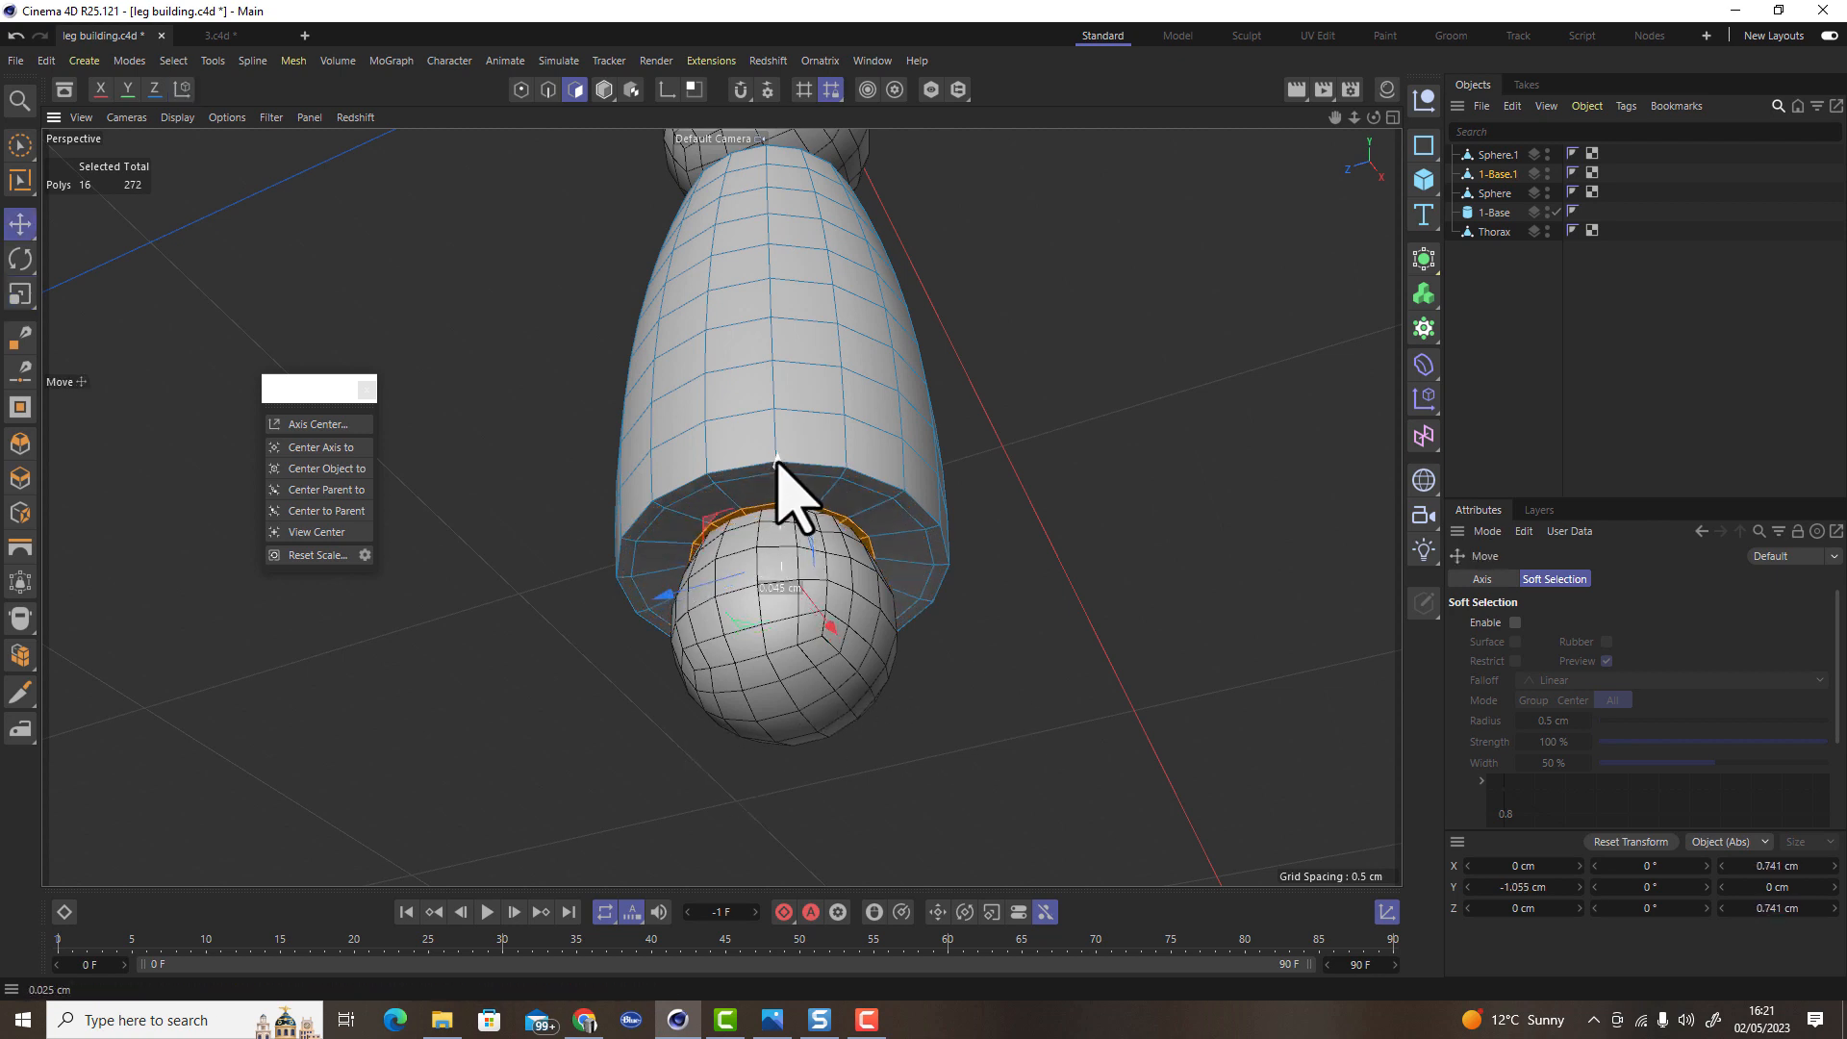
{"action": "key", "text": "t"}
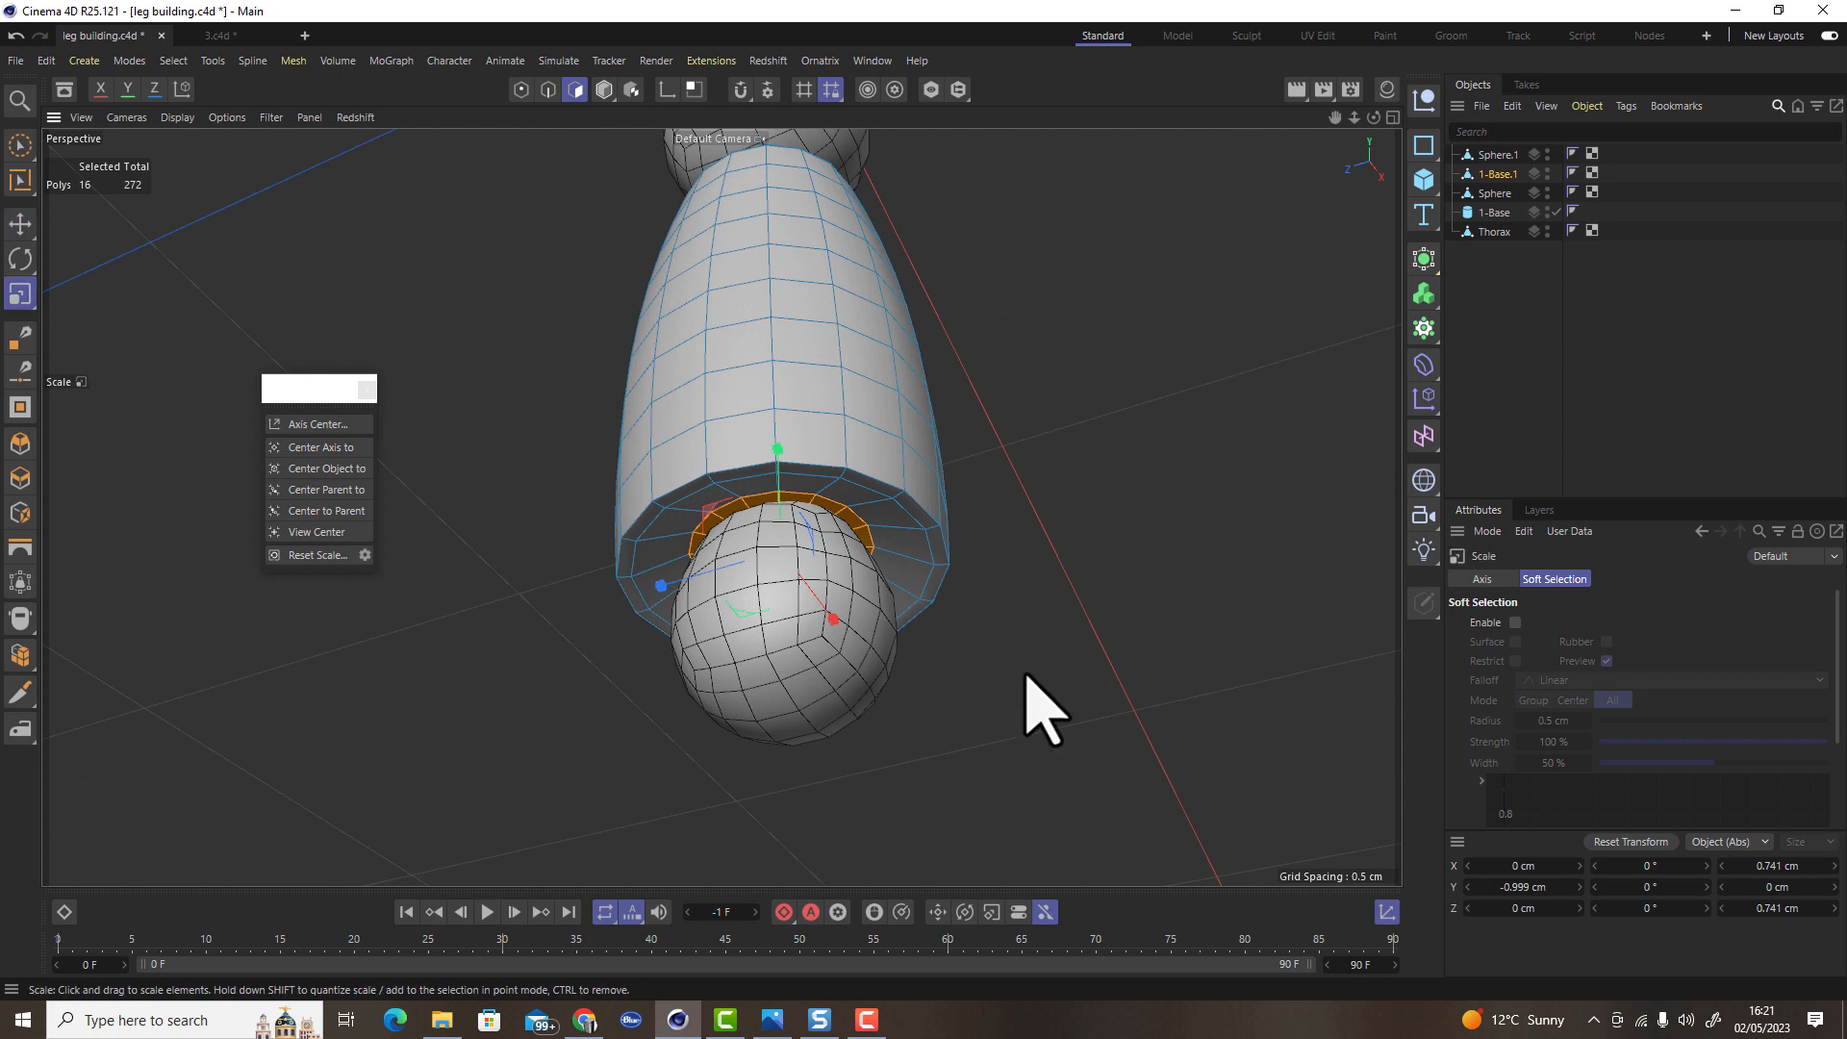
{"action": "left_click_drag", "start_coordinate": [961, 671], "coordinate": [839, 718]}
{"action": "left_click_drag", "start_coordinate": [843, 585], "coordinate": [745, 495], "text": "alt"}
{"action": "scroll", "coordinate": [745, 494], "scroll_direction": "up", "scroll_amount": 5}
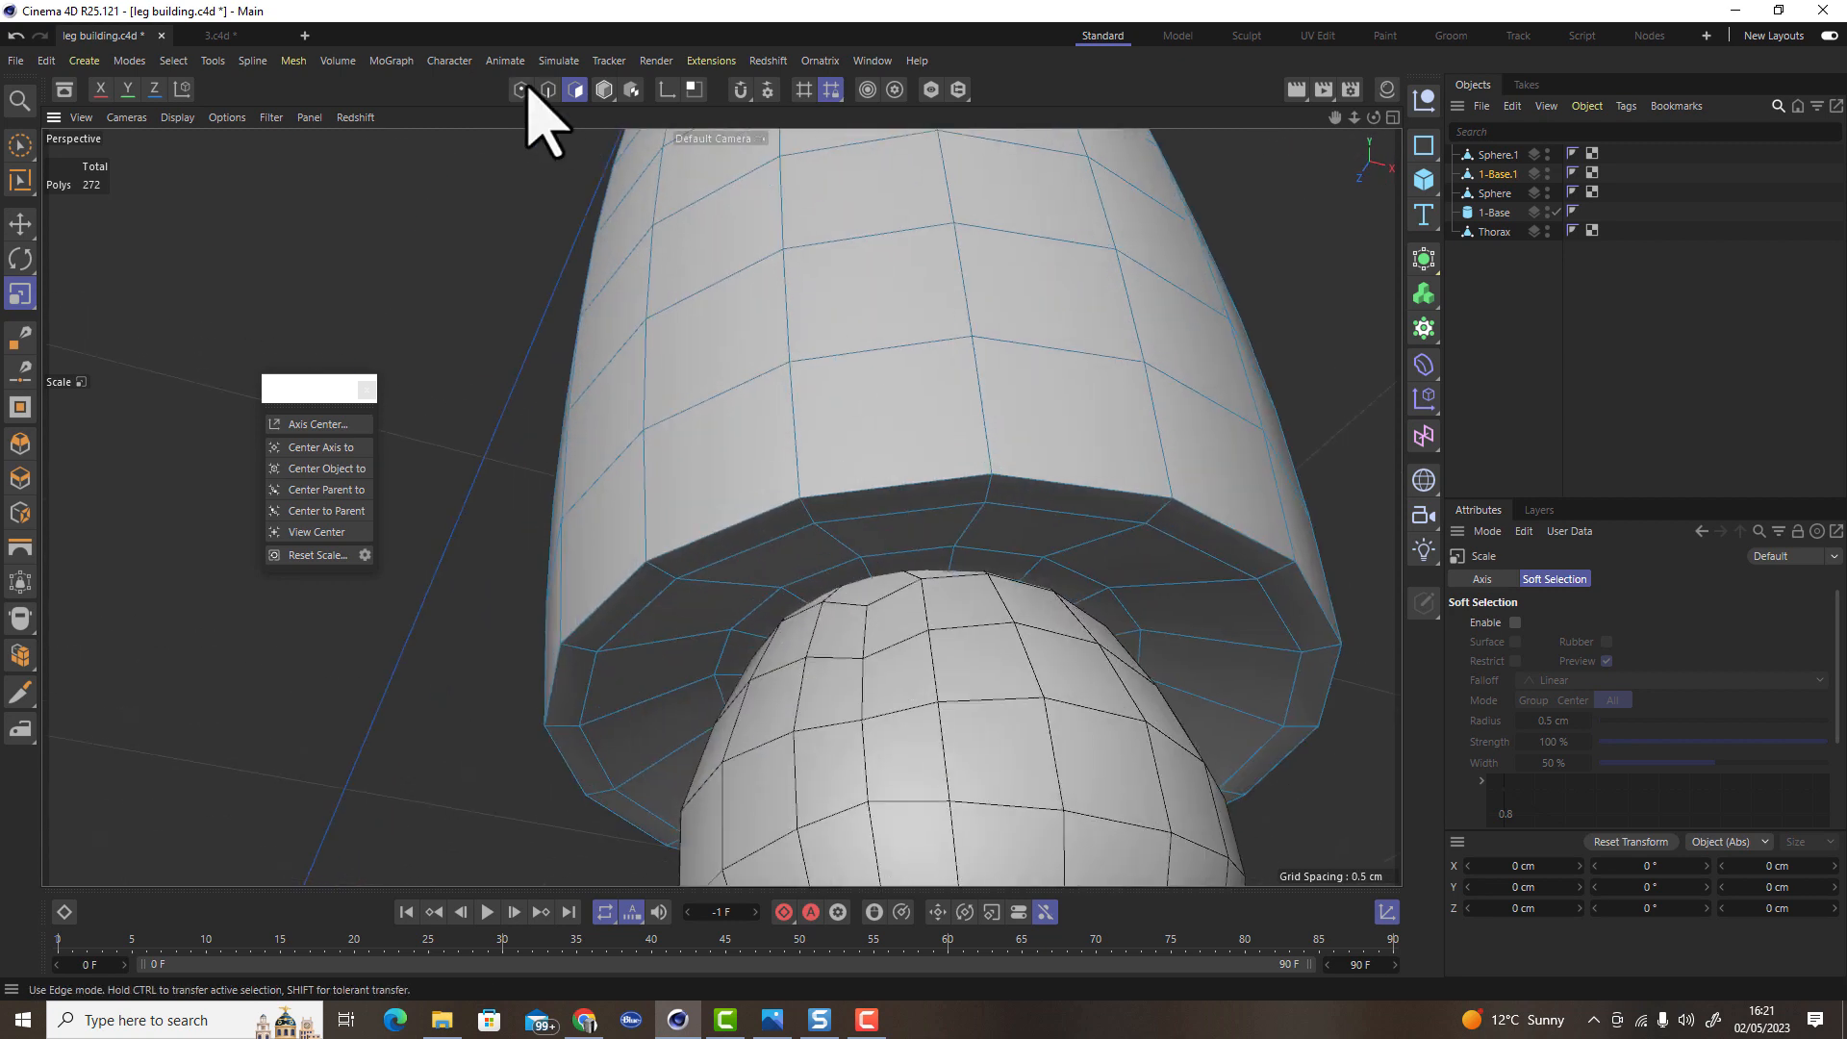
Bevel the outer edge loop at the segment's lower end with a 0.09 cm offset and 2 subdivisions
{"action": "left_click", "coordinate": [547, 89]}
{"action": "double_click", "coordinate": [879, 493]}
{"action": "left_click", "coordinate": [582, 418]}
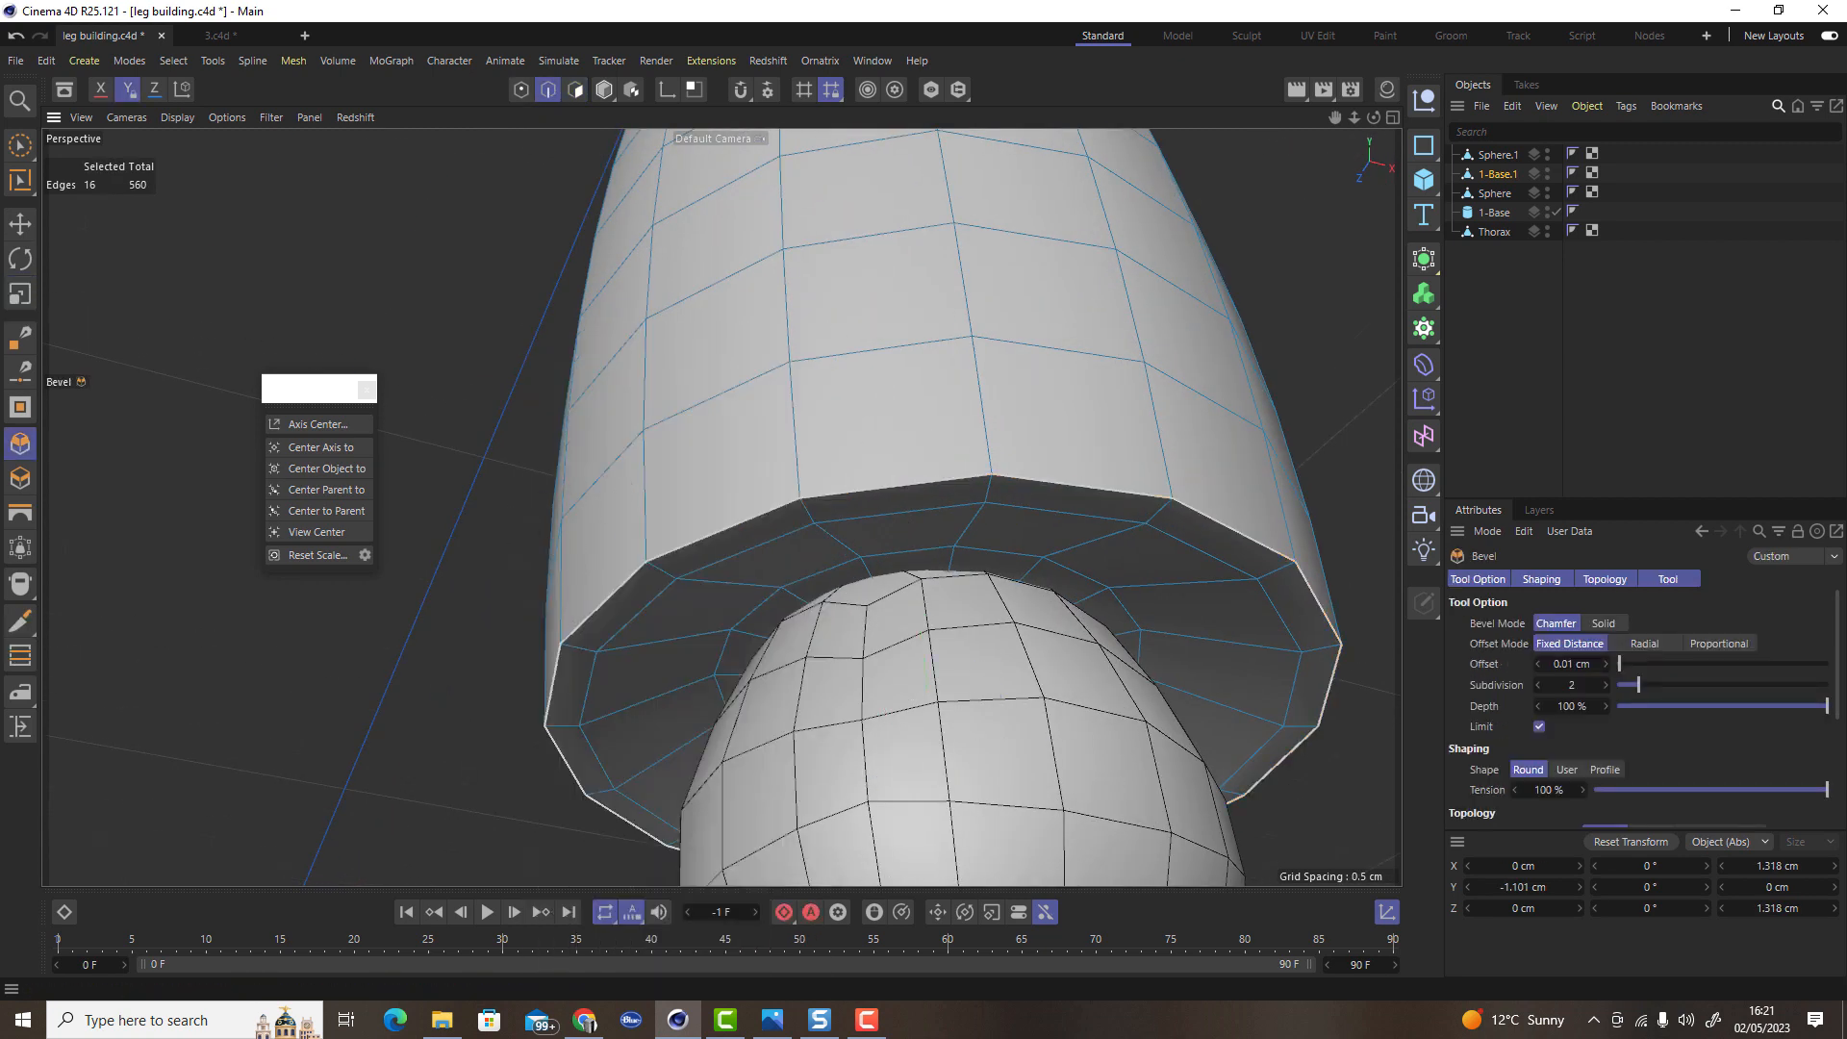
{"action": "left_click_drag", "start_coordinate": [508, 506], "coordinate": [577, 507]}
{"action": "scroll", "coordinate": [758, 522], "scroll_direction": "down", "scroll_amount": 8}
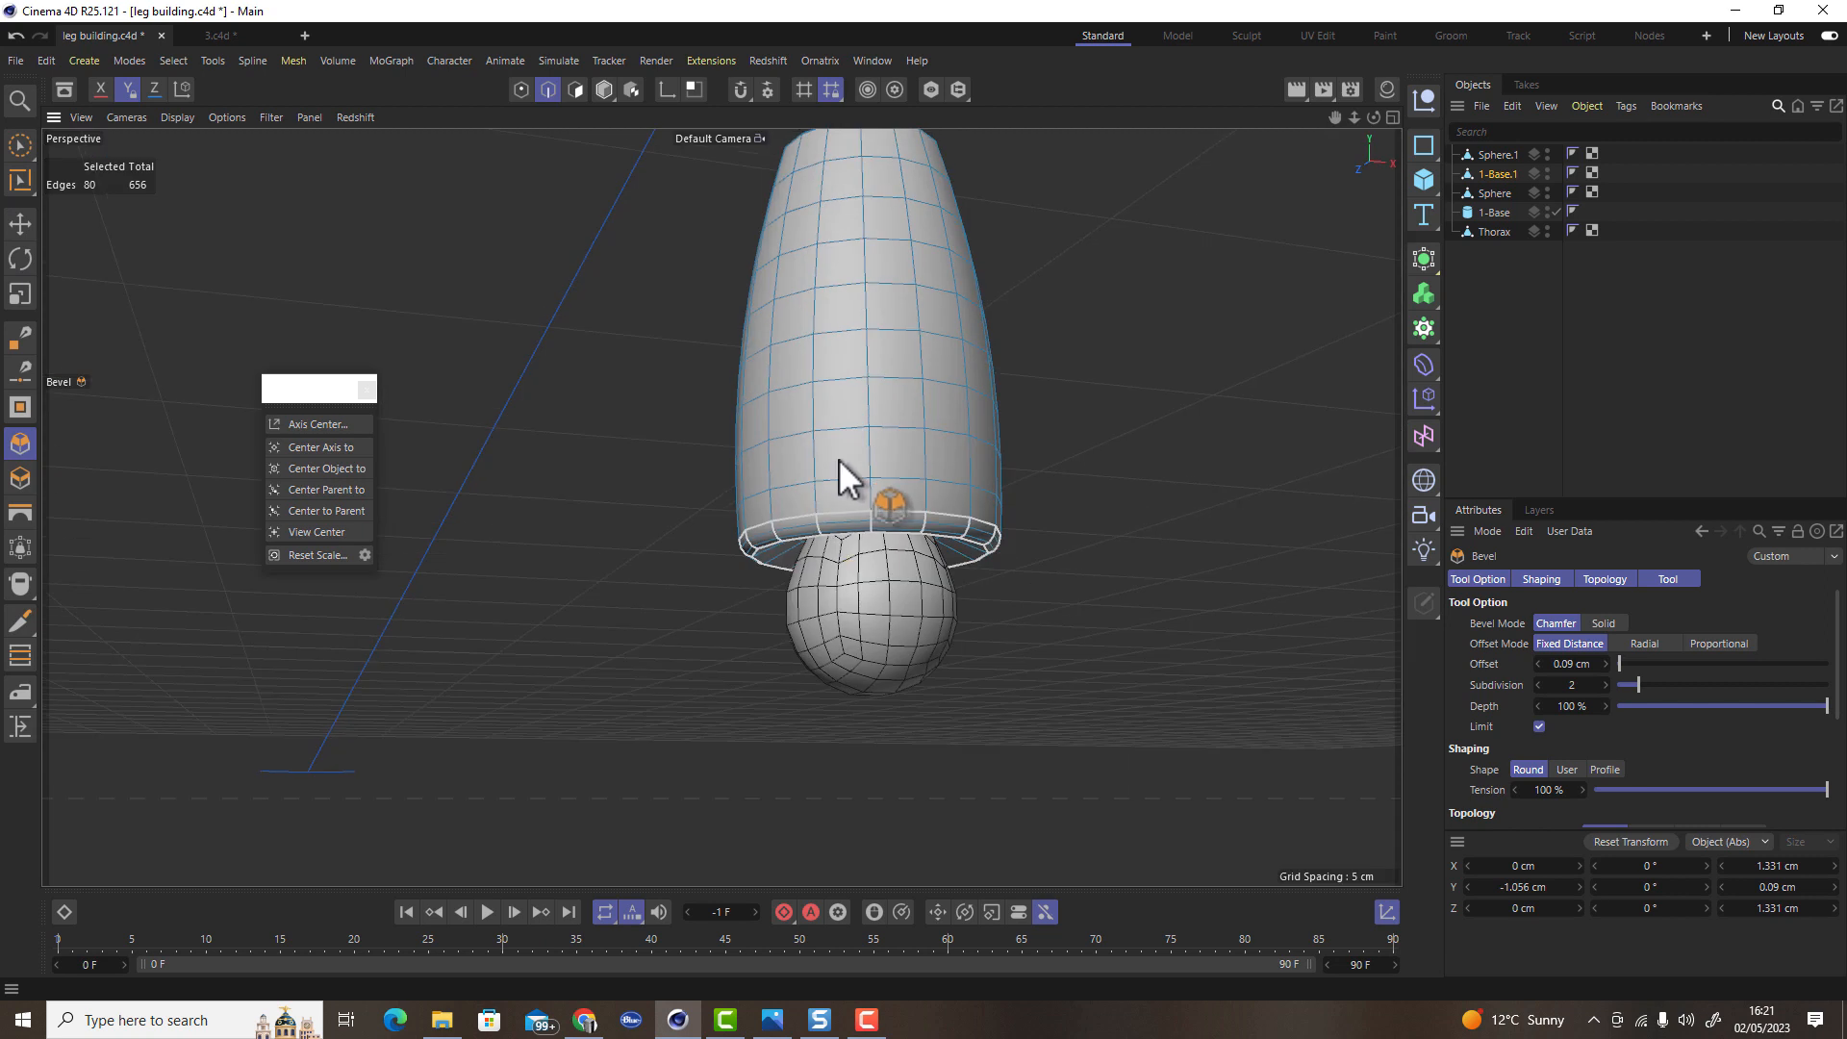
{"action": "scroll", "coordinate": [839, 458], "scroll_direction": "down", "scroll_amount": 5}
{"action": "left_click", "coordinate": [19, 223]}
{"action": "left_click_drag", "start_coordinate": [903, 632], "coordinate": [992, 571], "text": "alt"}
{"action": "left_click", "coordinate": [864, 565]}
{"action": "mouse_move", "coordinate": [818, 540]}
{"action": "left_mouse_down", "text": "alt"}
{"action": "mouse_move", "coordinate": [714, 545]}
{"action": "mouse_move", "coordinate": [845, 521]}
{"action": "left_mouse_up", "text": "alt"}
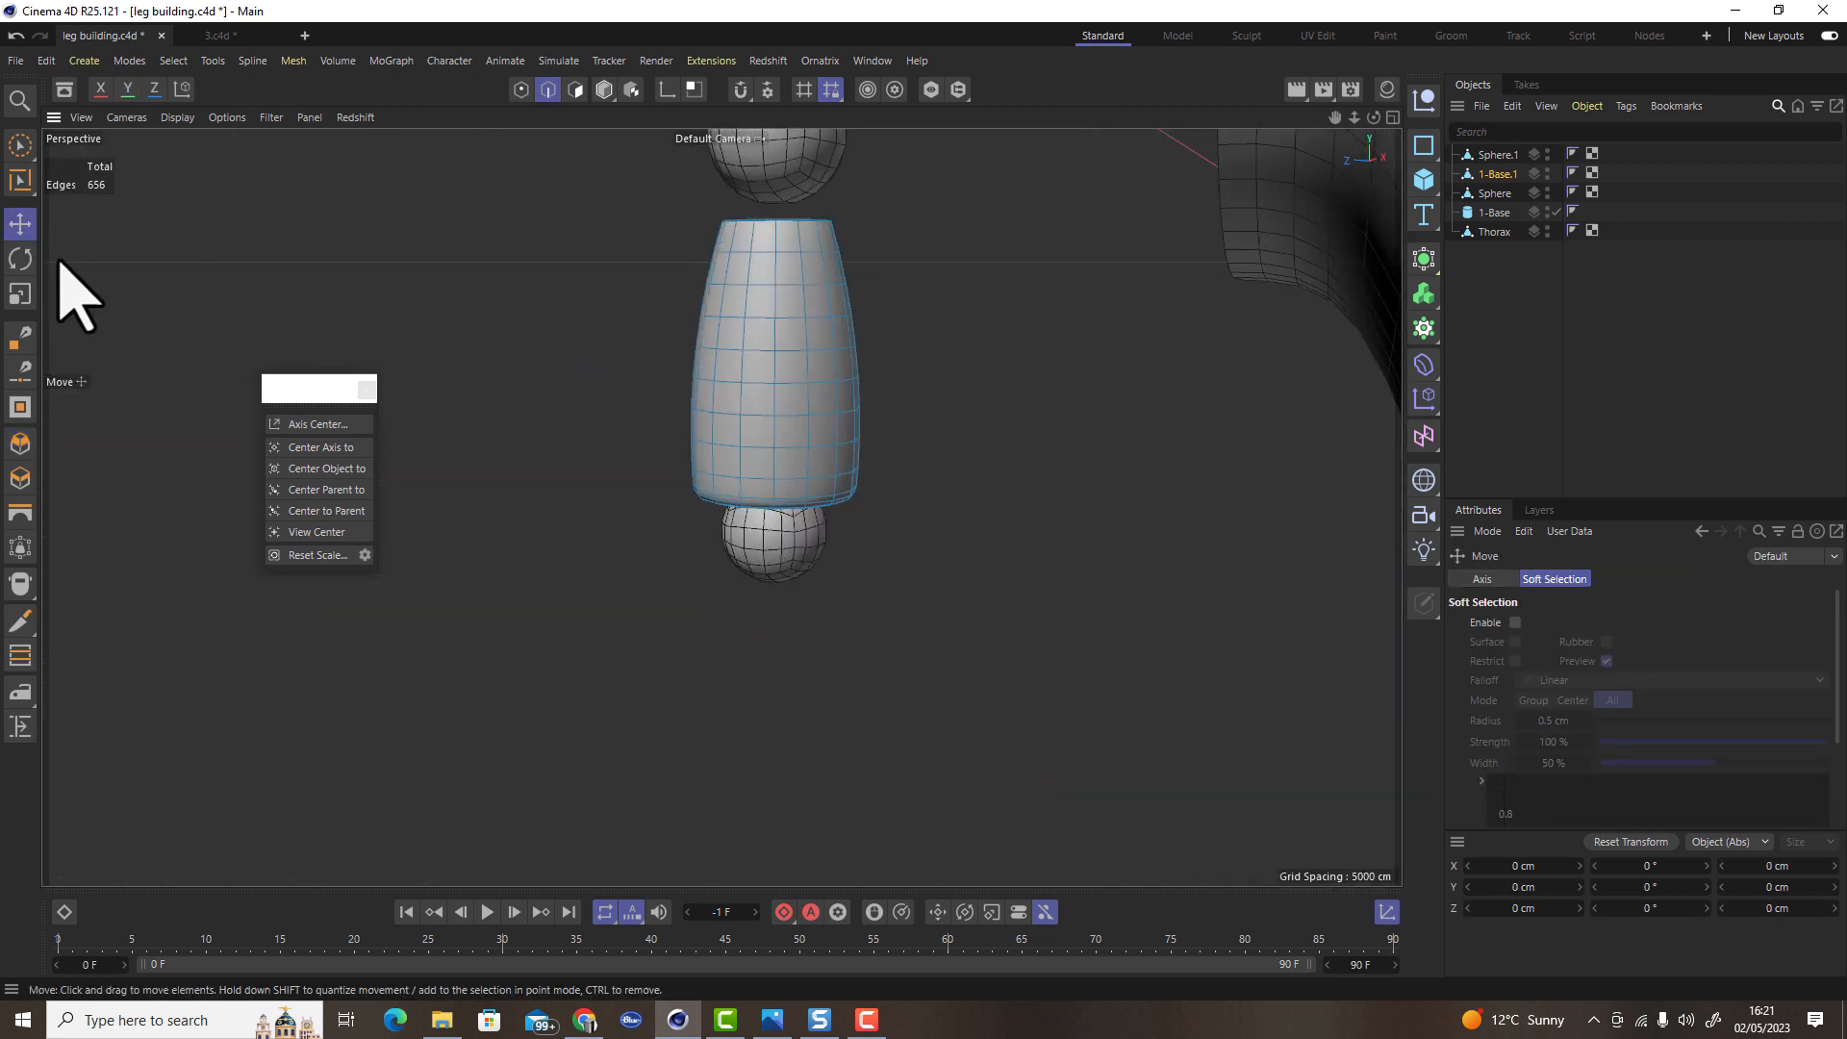
Duplicate the tapered segment below the small sphere and stretch the copy to about 3.781 cm tall
{"action": "left_click", "coordinate": [604, 89]}
{"action": "left_click", "coordinate": [806, 558]}
{"action": "mouse_move", "coordinate": [797, 463]}
{"action": "left_mouse_down", "text": "alt"}
{"action": "mouse_move", "coordinate": [692, 494]}
{"action": "mouse_move", "coordinate": [771, 462]}
{"action": "left_mouse_up", "text": "alt"}
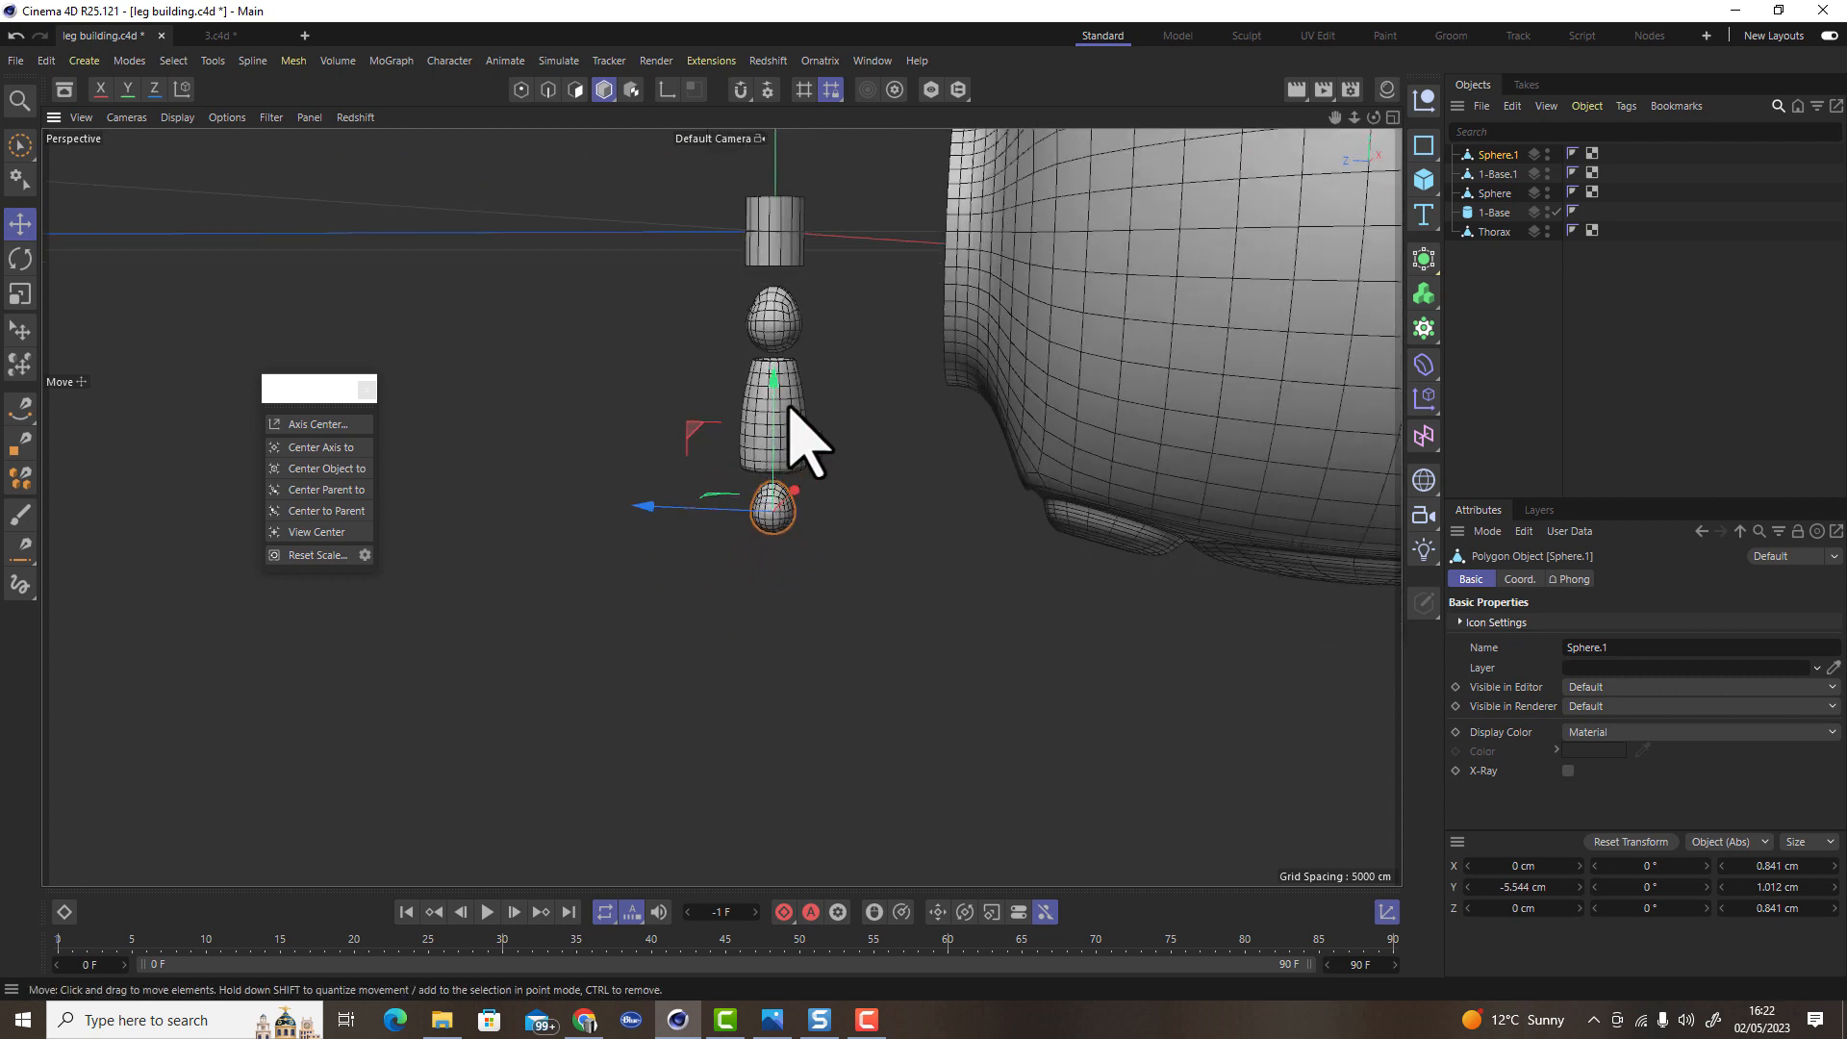
{"action": "left_click_drag", "start_coordinate": [775, 309], "coordinate": [763, 381], "text": "ctrl"}
{"action": "key", "text": "t"}
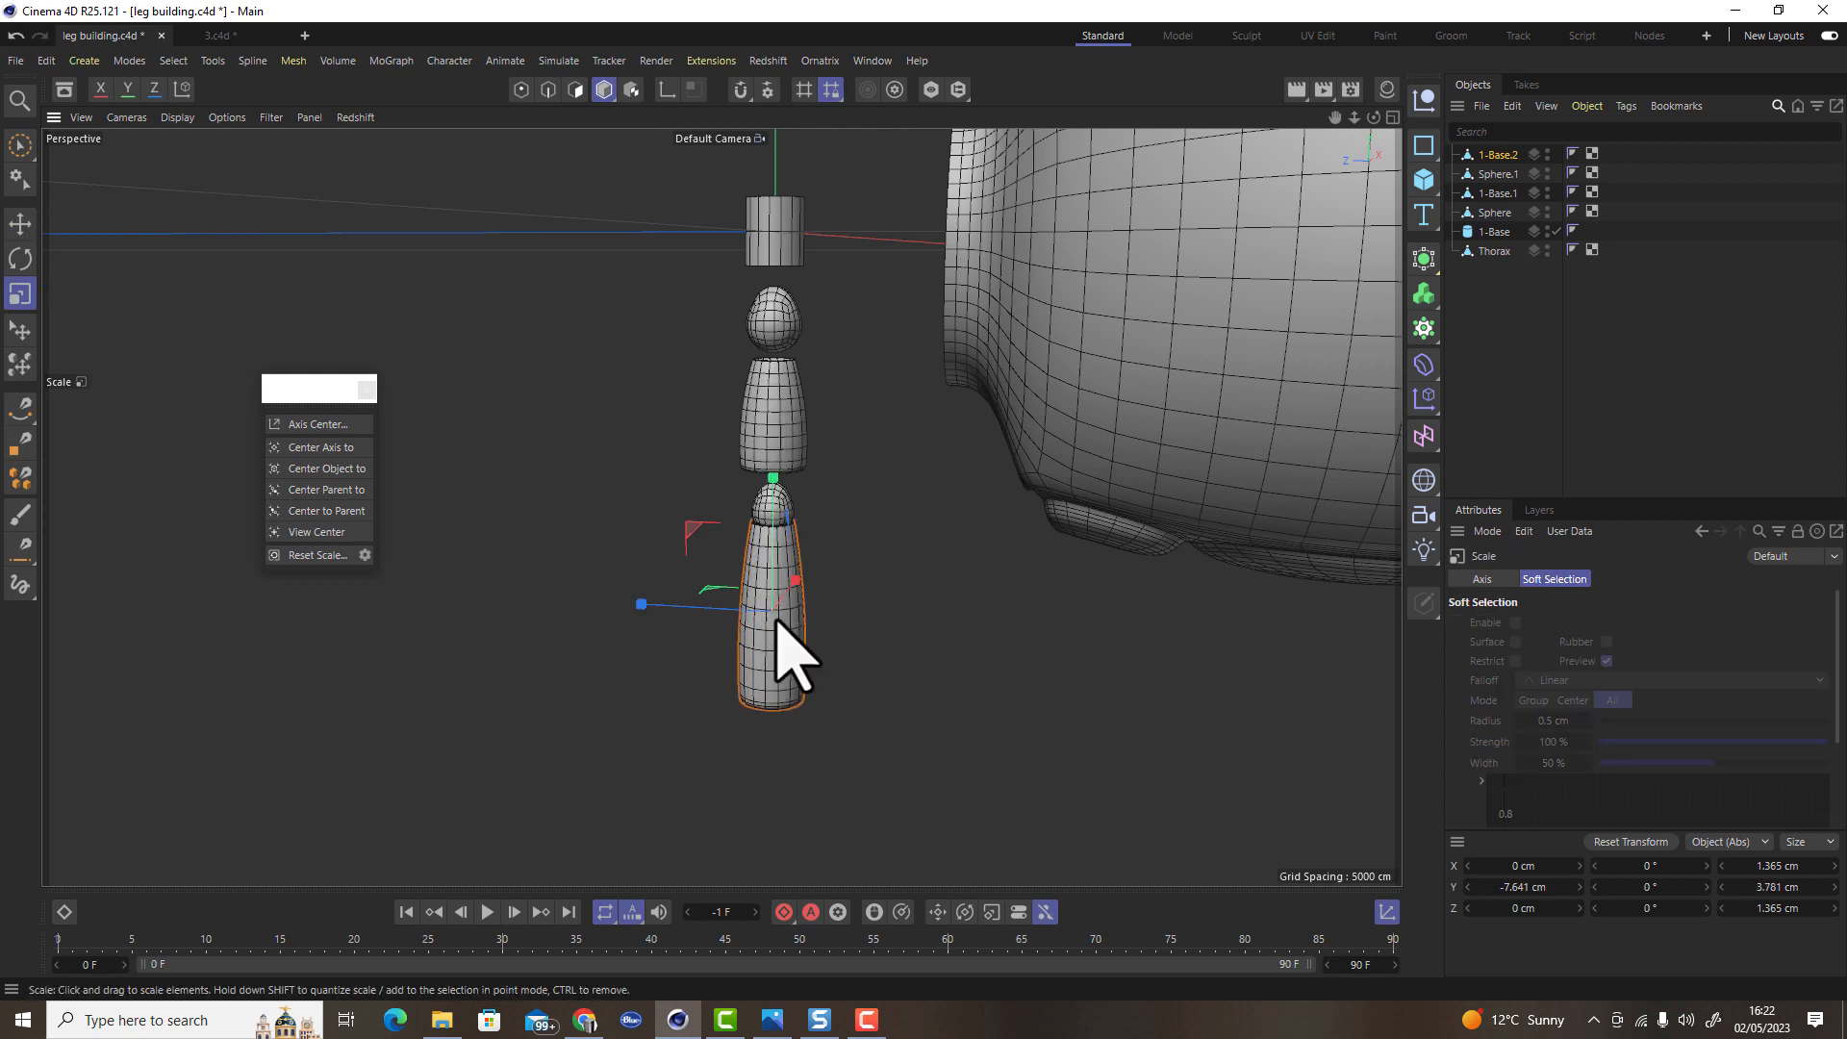
{"action": "middle_click_drag", "start_coordinate": [824, 659], "coordinate": [854, 668]}
Move the long segment copy down to about Y -8.201 cm, clear of the small sphere
{"action": "key", "text": "e"}
{"action": "left_click_drag", "start_coordinate": [801, 501], "coordinate": [810, 521]}
{"action": "scroll", "coordinate": [809, 582], "scroll_direction": "up", "scroll_amount": 3}
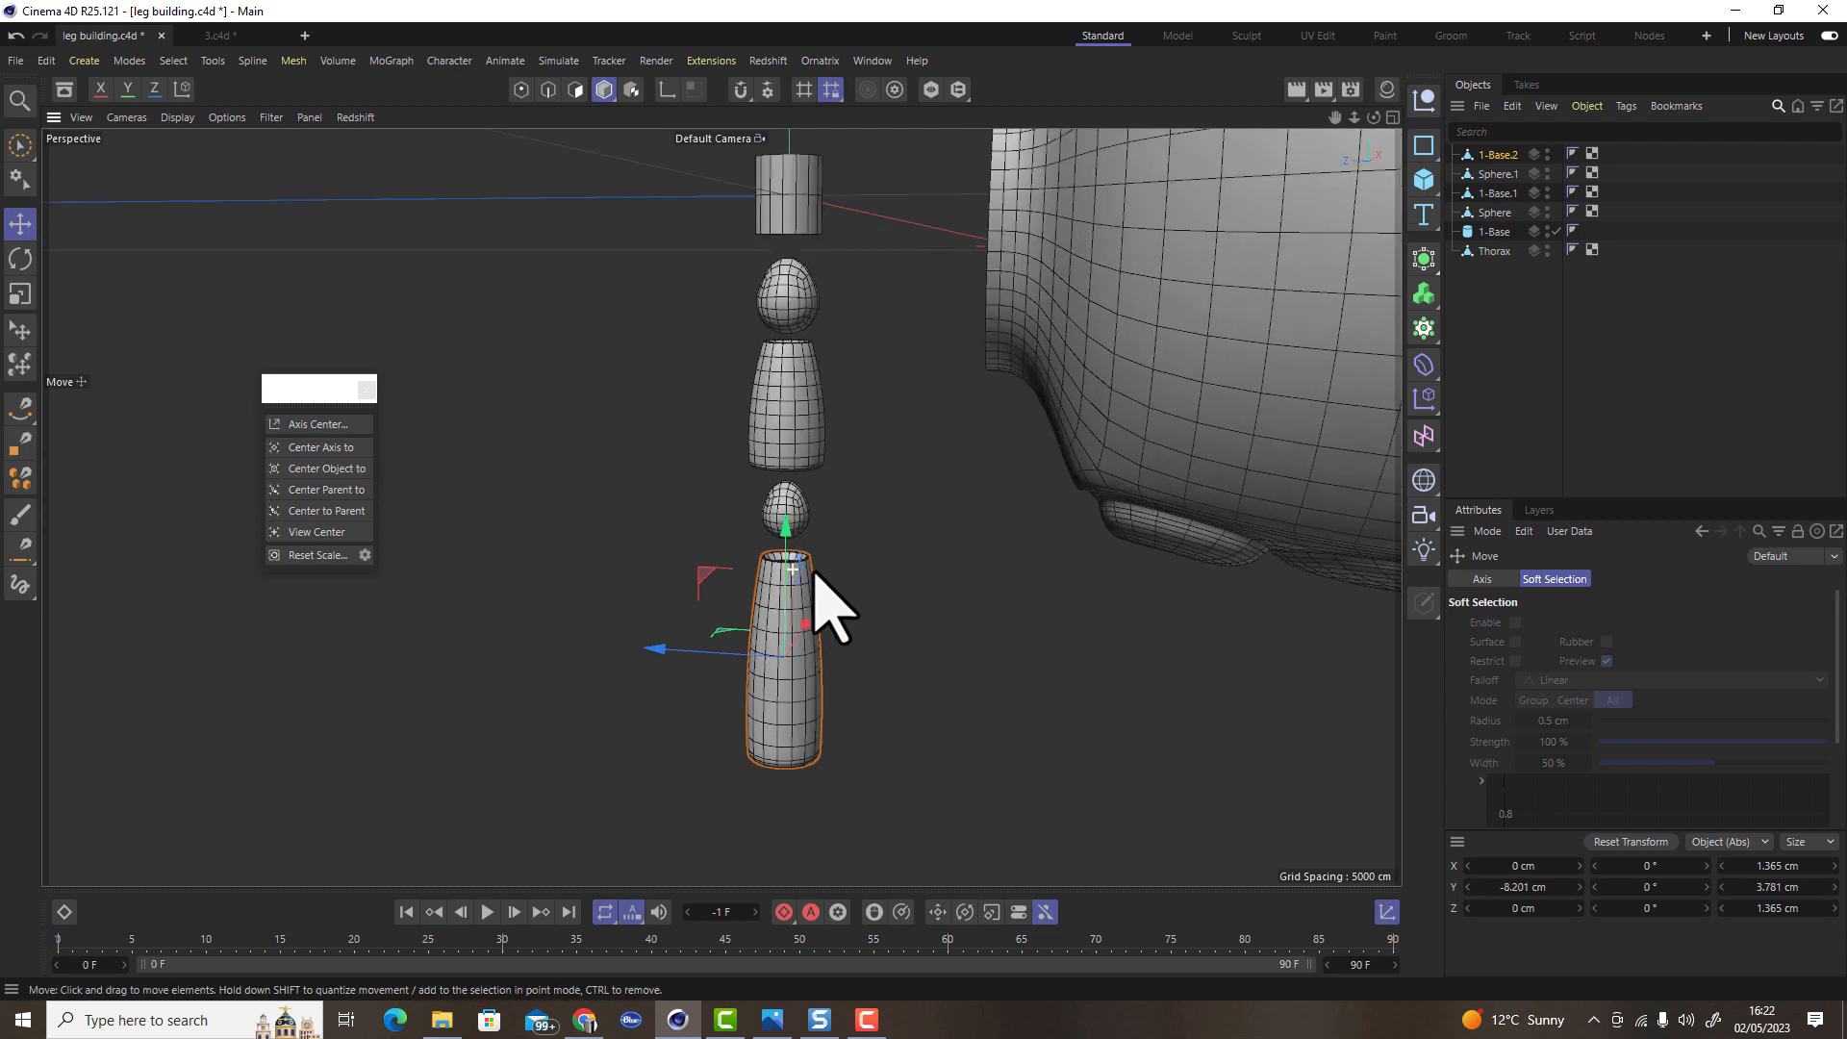
Add a Bend deformer as a child of the long segment 1-Base.2 and fit it to the parent
{"action": "left_click", "coordinate": [1431, 373]}
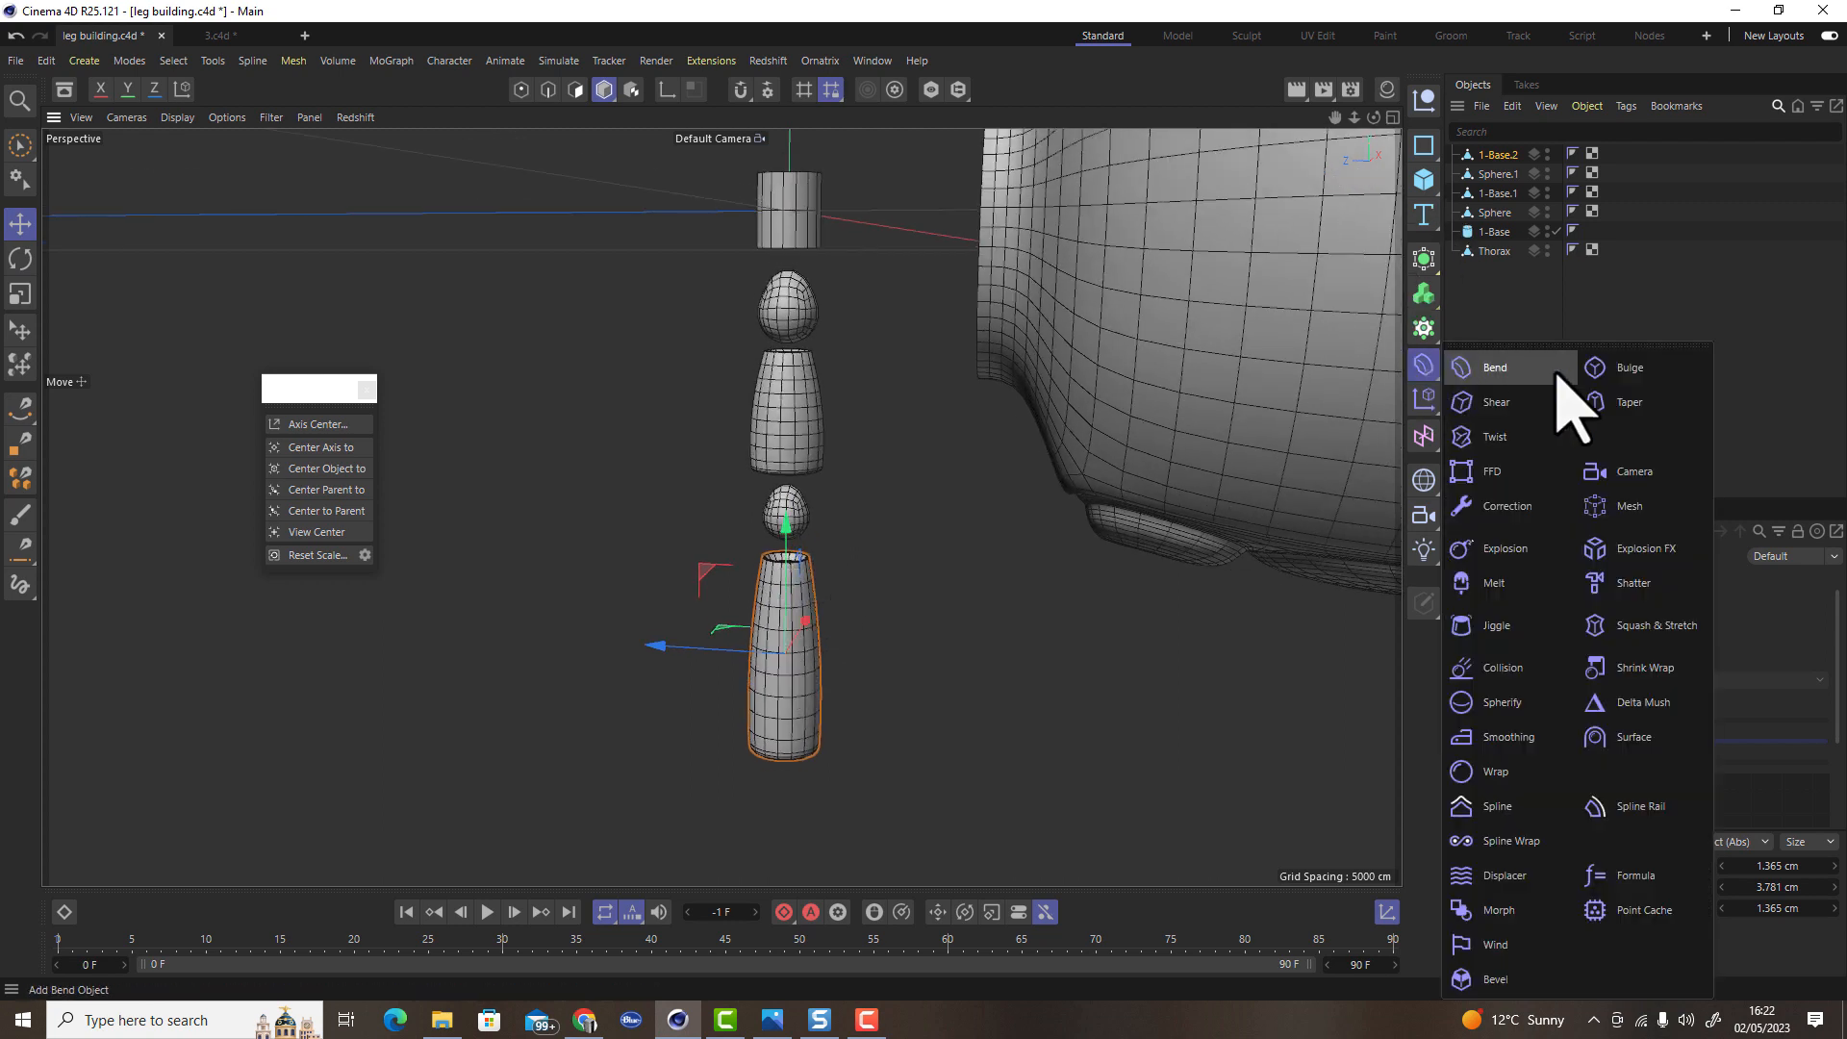
{"action": "left_click", "coordinate": [1499, 368]}
{"action": "left_click_drag", "start_coordinate": [1509, 170], "coordinate": [1511, 176]}
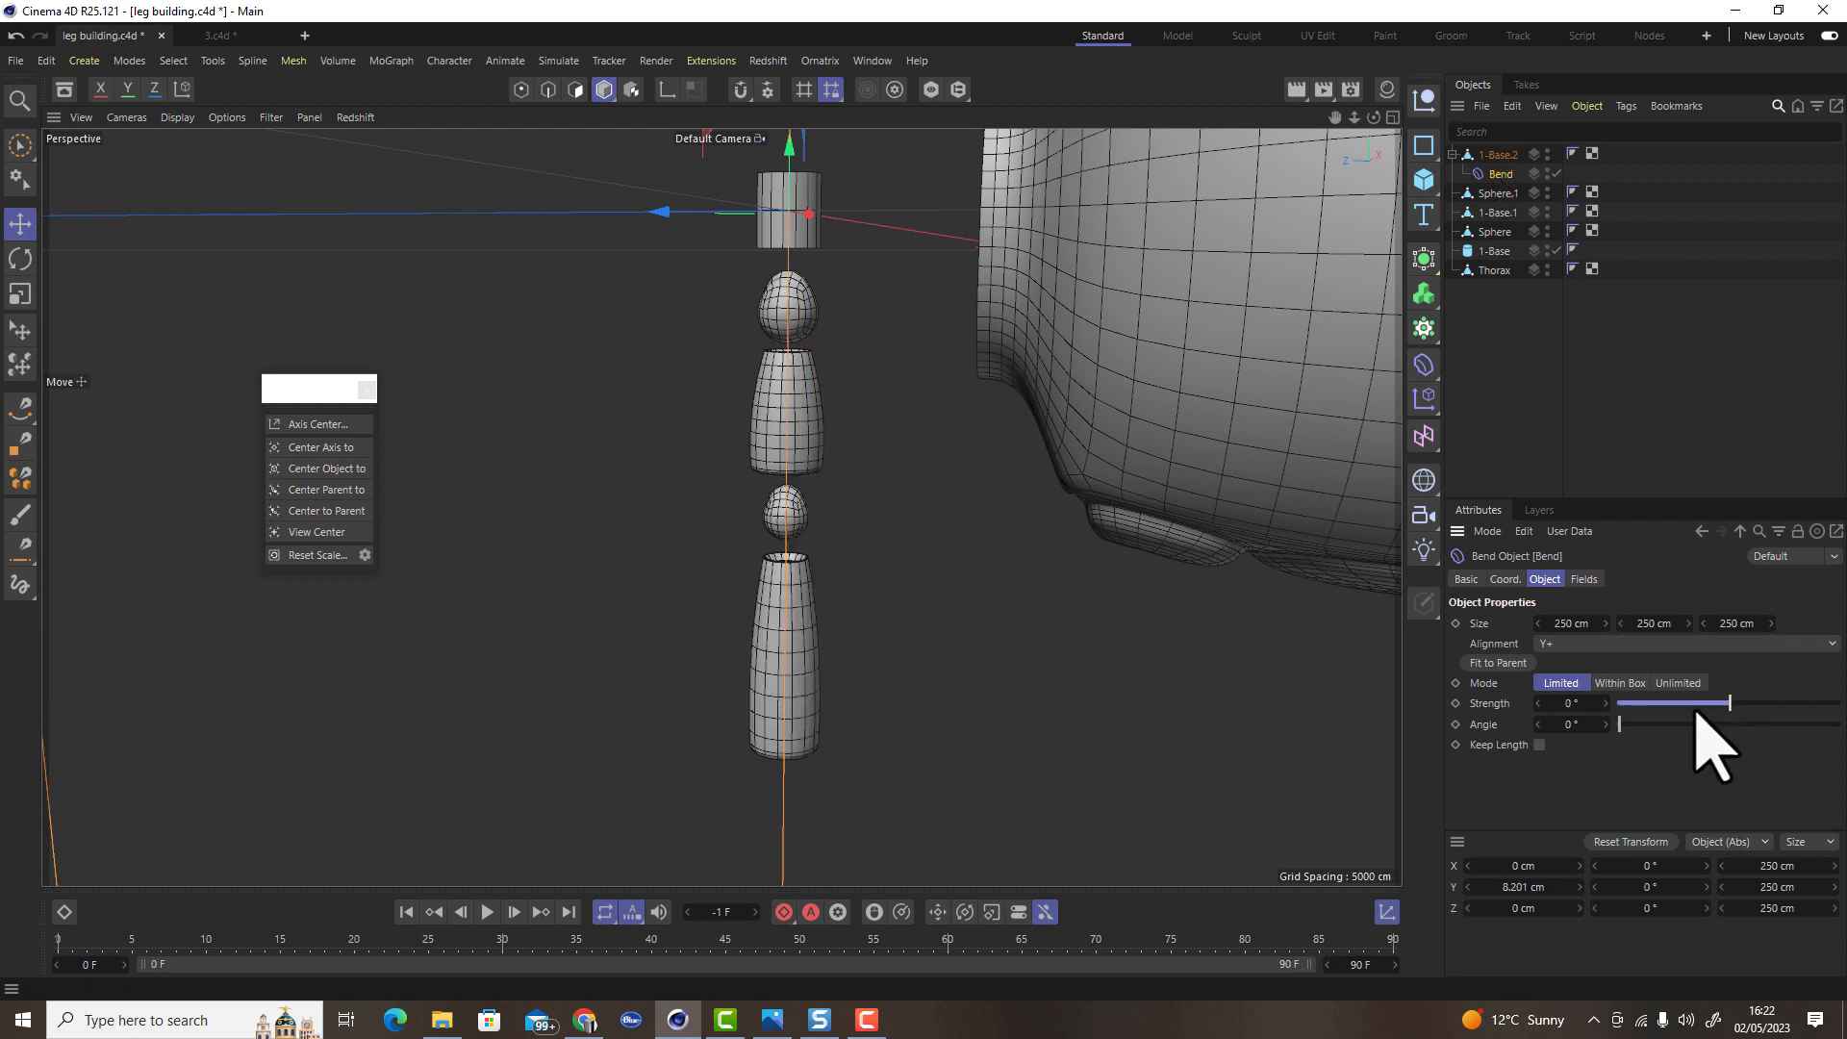
{"action": "left_click", "coordinate": [1498, 663]}
{"action": "scroll", "coordinate": [874, 680], "scroll_direction": "up", "scroll_amount": 2}
Set the Bend deformer's strength to 15° with Keep Length enabled
{"action": "left_click", "coordinate": [1739, 704]}
{"action": "left_click_drag", "start_coordinate": [783, 660], "coordinate": [928, 722], "text": "alt"}
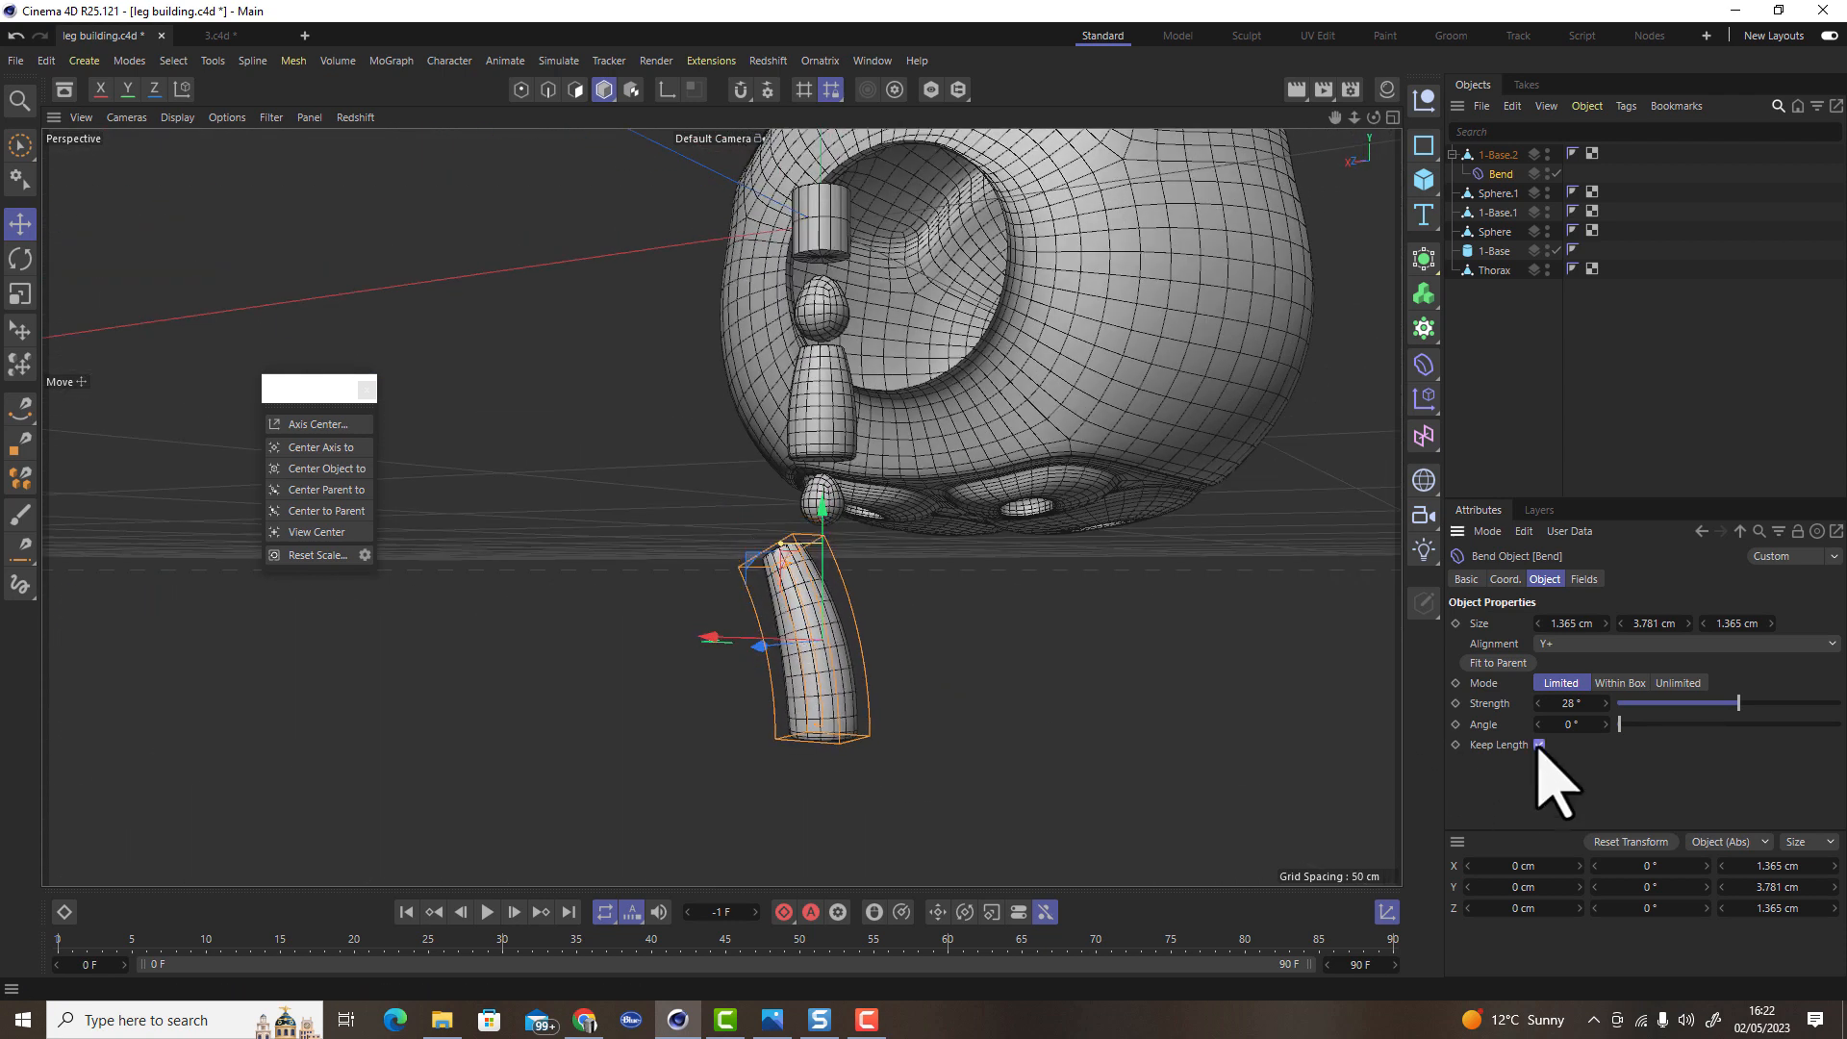
{"action": "left_click_drag", "start_coordinate": [942, 607], "coordinate": [985, 573], "text": "alt"}
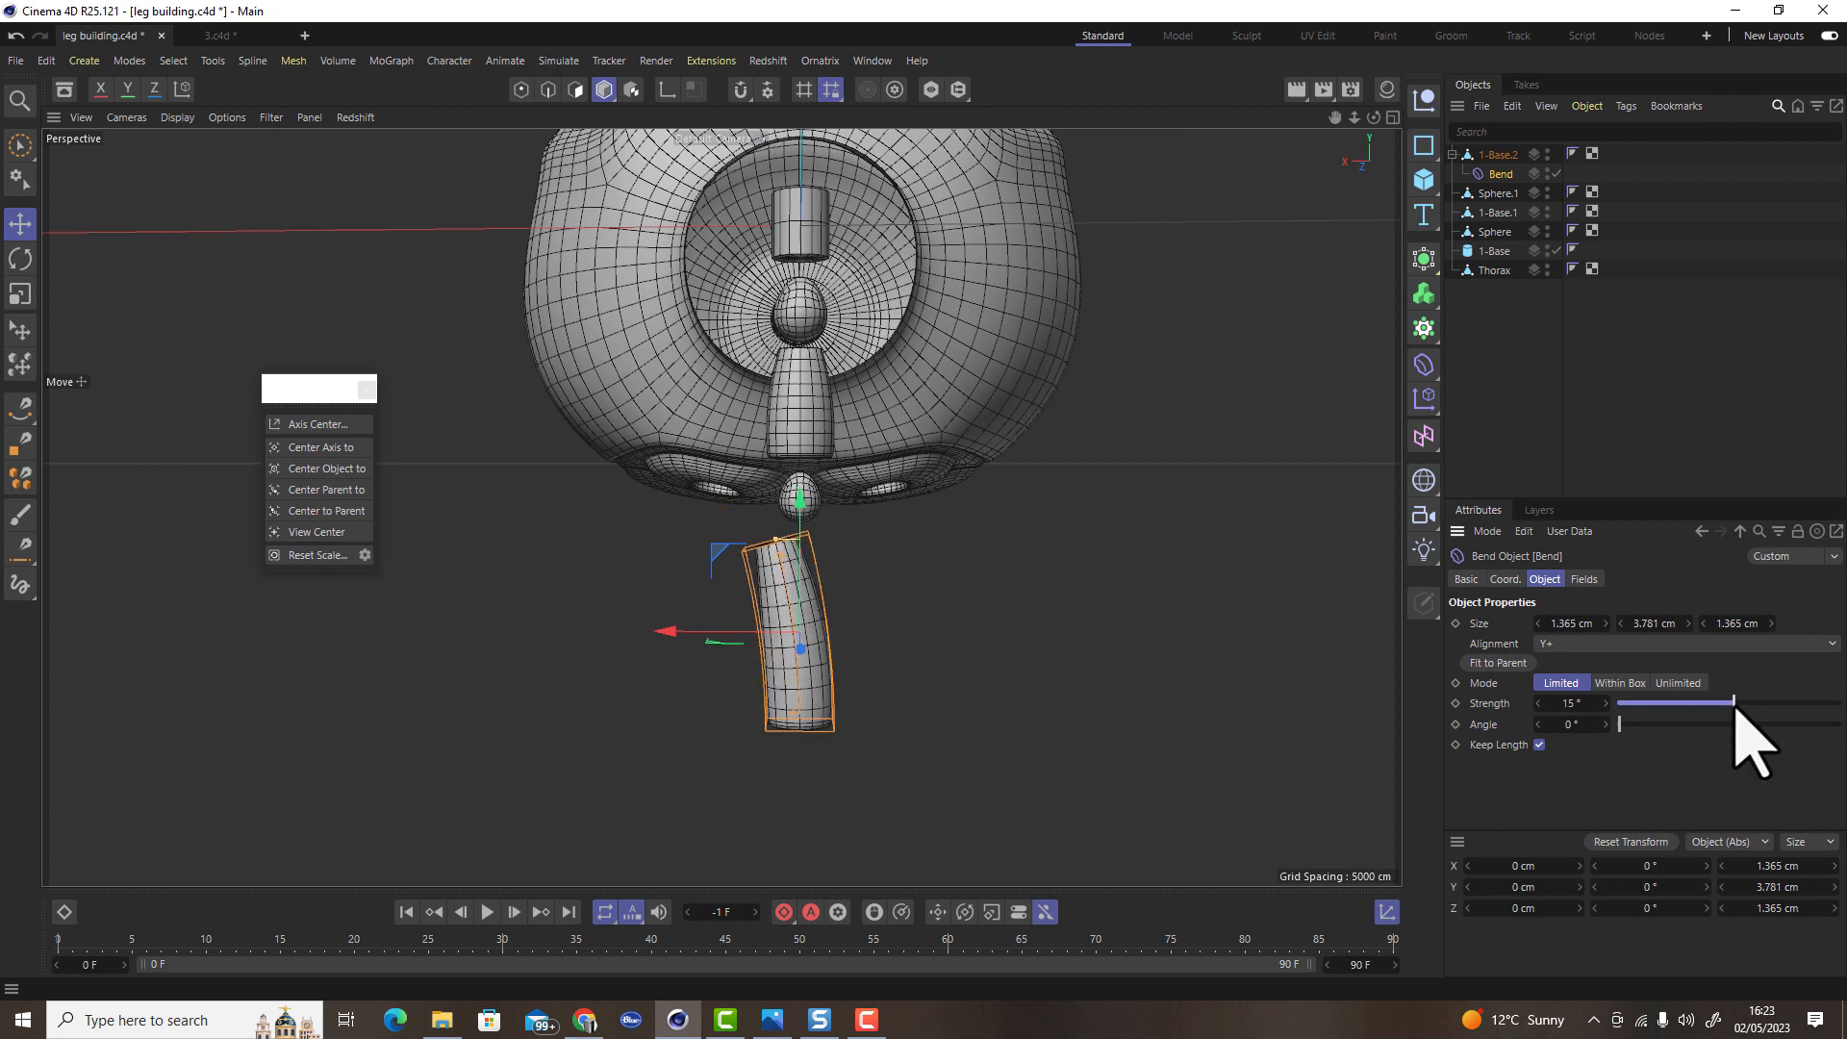
{"action": "left_click_drag", "start_coordinate": [956, 639], "coordinate": [667, 636], "text": "alt"}
Bake the bent segment with Current State to Object and delete the original with its Bend deformer
{"action": "right_click", "coordinate": [1506, 160]}
{"action": "left_click", "coordinate": [1616, 598]}
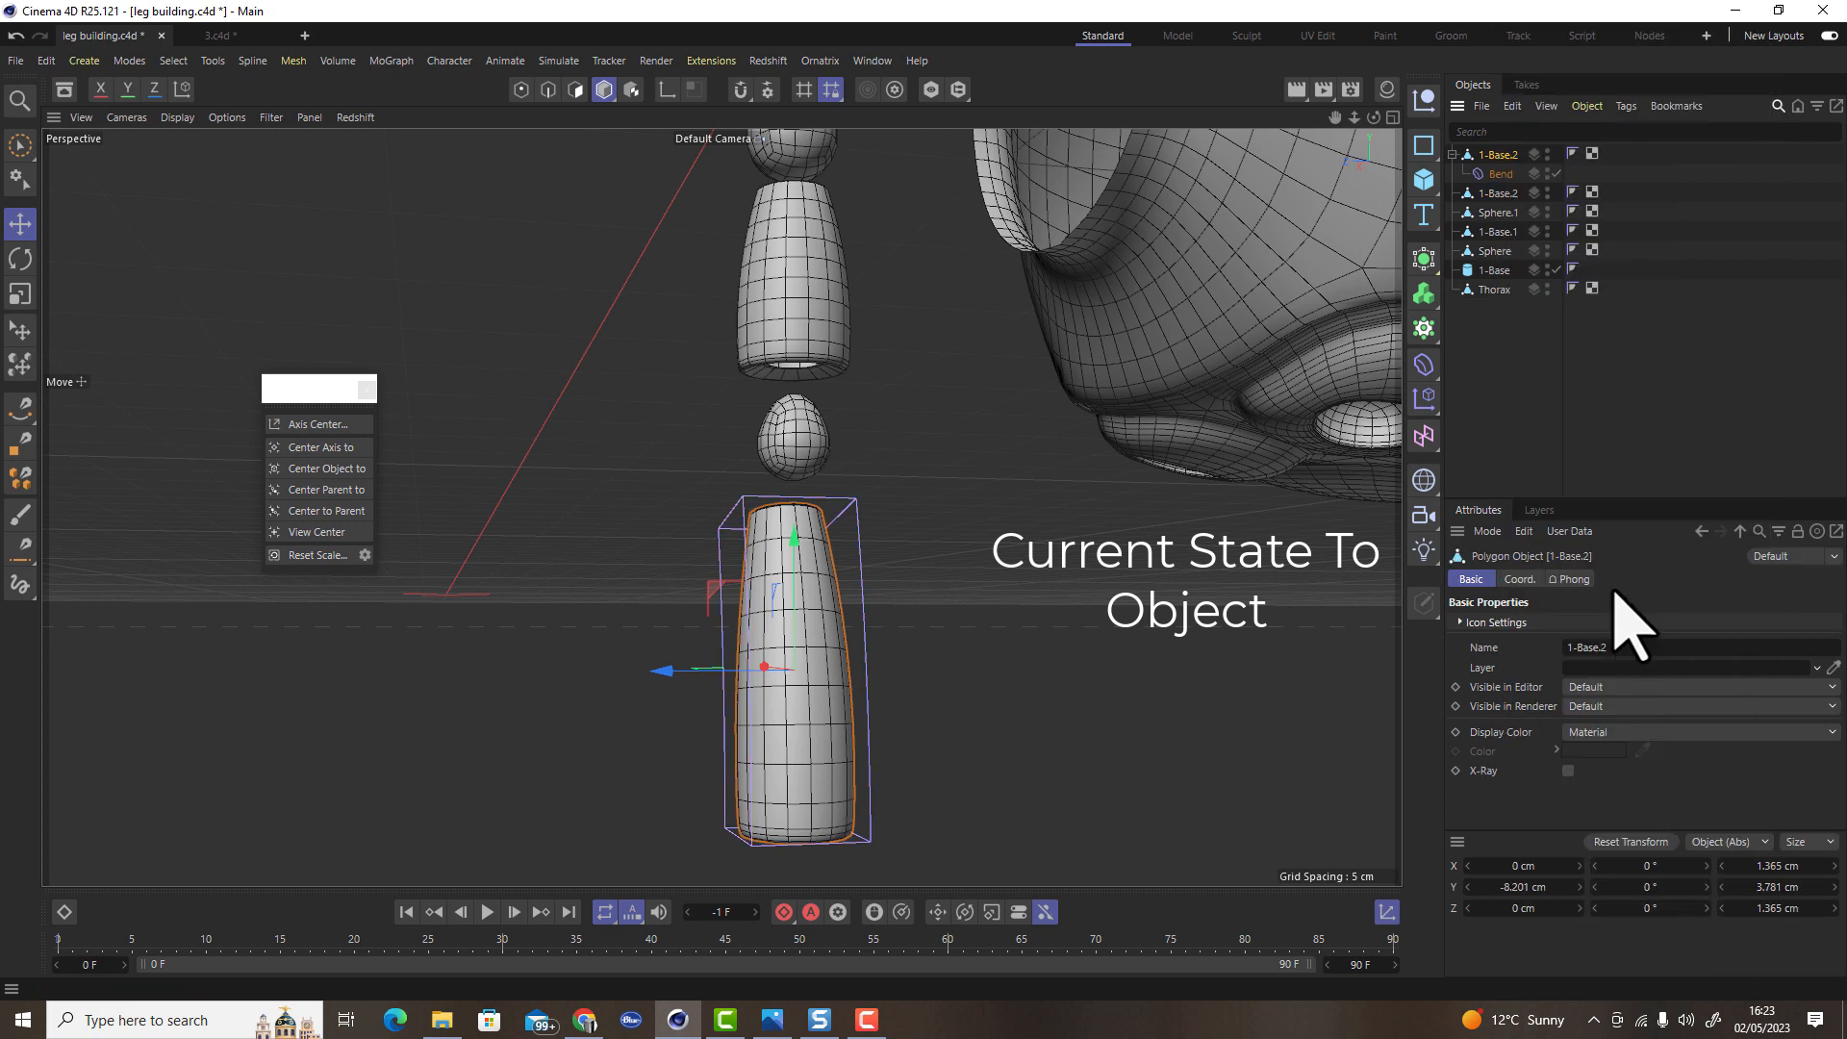
{"action": "key", "text": "Delete"}
Move the bent segment up under the small sphere, to about X -0.433 cm and Y -7.618 cm
{"action": "mouse_move", "coordinate": [824, 627]}
{"action": "left_mouse_down", "text": "alt"}
{"action": "mouse_move", "coordinate": [866, 672]}
{"action": "mouse_move", "coordinate": [760, 625]}
{"action": "mouse_move", "coordinate": [811, 635]}
{"action": "left_mouse_up", "text": "alt"}
{"action": "left_click_drag", "start_coordinate": [635, 643], "coordinate": [486, 587]}
{"action": "scroll", "coordinate": [886, 474], "scroll_direction": "up", "scroll_amount": 9}
{"action": "scroll", "coordinate": [940, 558], "scroll_direction": "down", "scroll_amount": 3}
{"action": "left_click_drag", "start_coordinate": [897, 569], "coordinate": [845, 572], "text": "alt"}
{"action": "scroll", "coordinate": [766, 639], "scroll_direction": "down", "scroll_amount": 3}
{"action": "scroll", "coordinate": [899, 536], "scroll_direction": "up", "scroll_amount": 8}
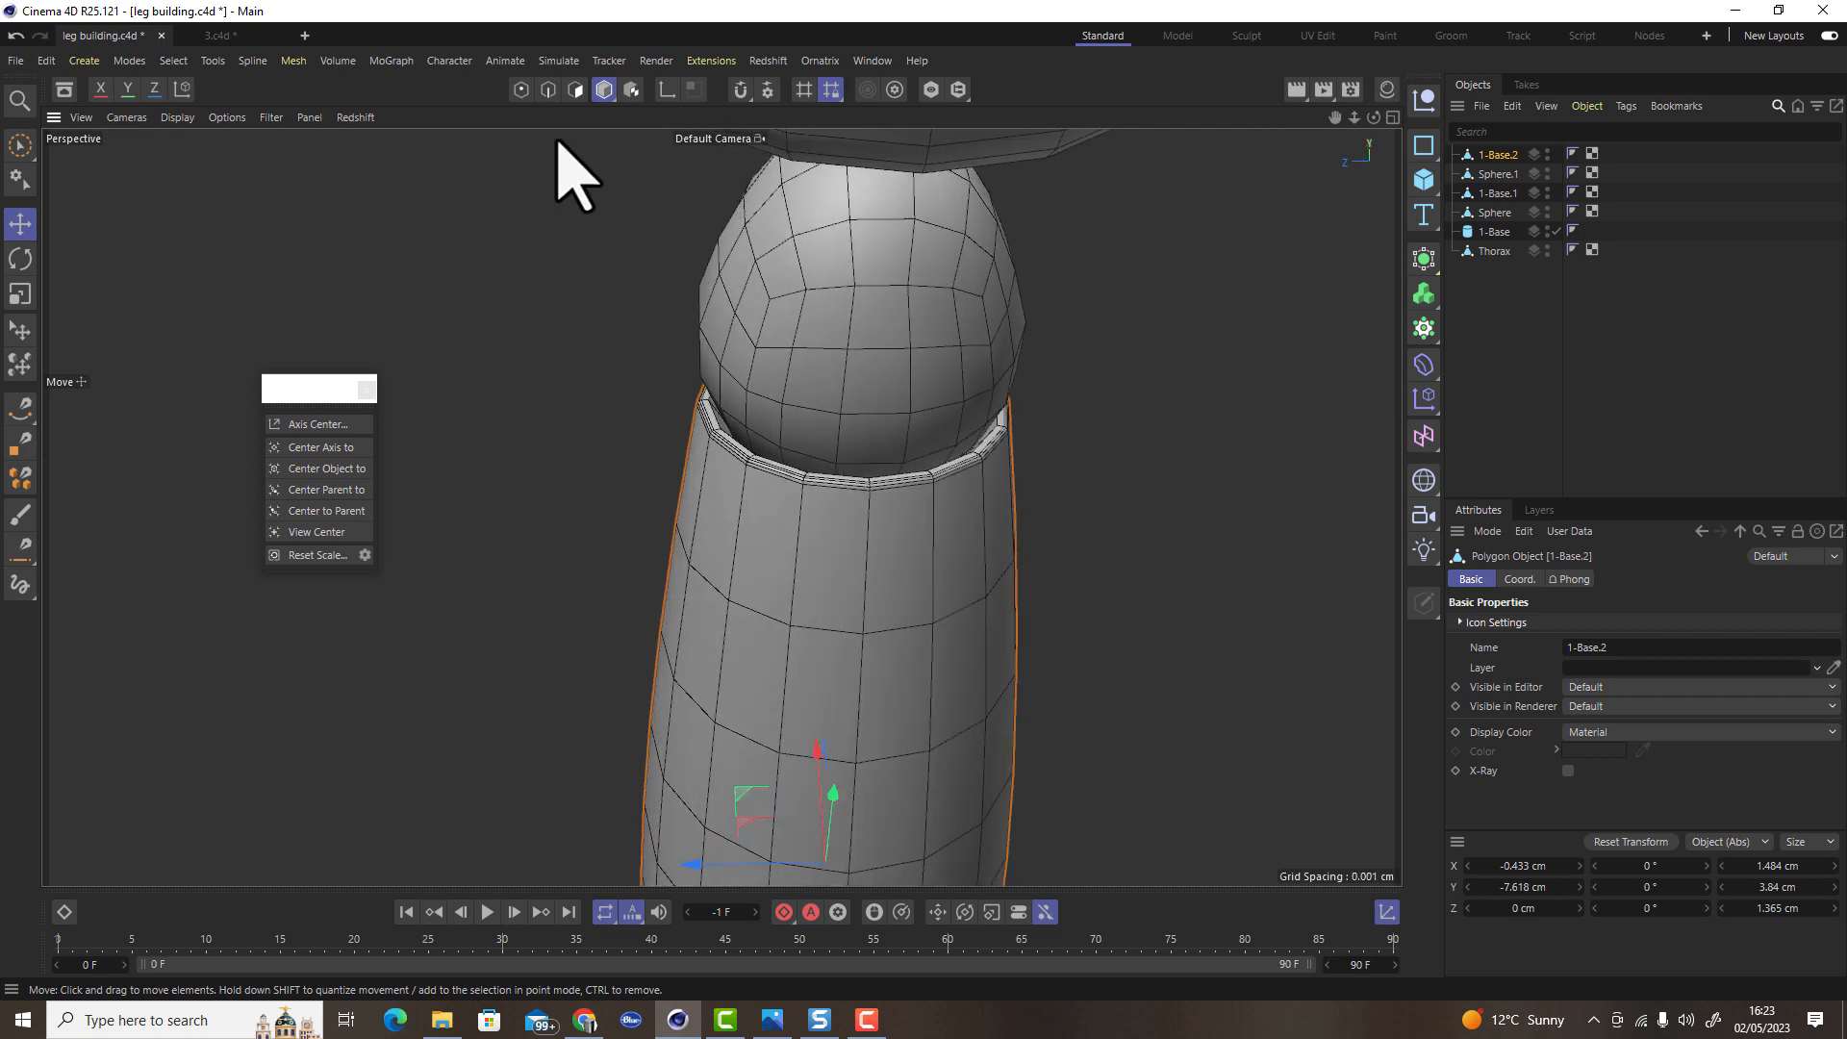
Examine the polygons around the bent segment's upper rim
{"action": "left_click", "coordinate": [575, 89]}
{"action": "scroll", "coordinate": [849, 493], "scroll_direction": "up", "scroll_amount": 5}
{"action": "left_click", "coordinate": [887, 475]}
{"action": "left_click", "coordinate": [955, 462], "text": "shift"}
{"action": "left_click", "coordinate": [957, 469], "text": "shift"}
{"action": "left_click", "coordinate": [959, 478], "text": "shift"}
{"action": "left_click", "coordinate": [960, 487], "text": "shift"}
{"action": "left_click", "coordinate": [604, 90]}
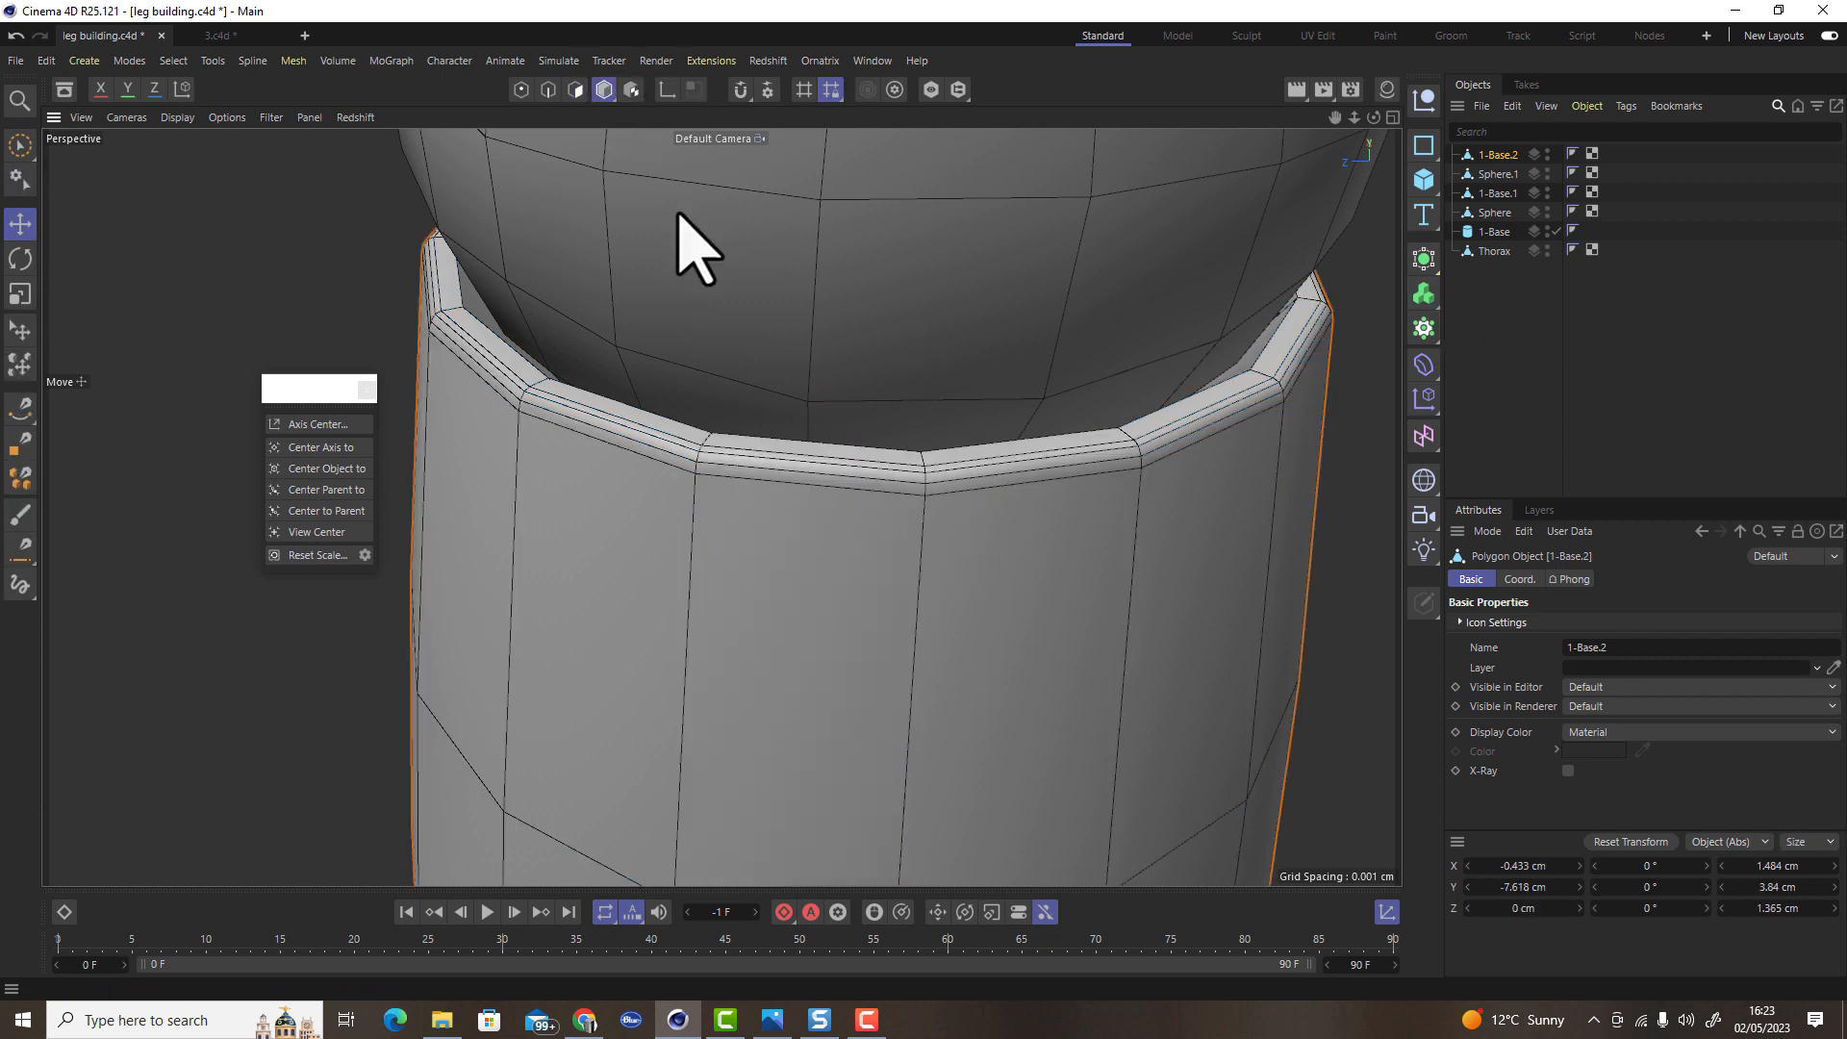
Lower the bent segment to about Y -8.08 cm and raise seven polygons on one side of its upper rim by about 0.21 cm
{"action": "scroll", "coordinate": [816, 548], "scroll_direction": "down", "scroll_amount": 6}
{"action": "left_click_drag", "start_coordinate": [846, 726], "coordinate": [750, 825], "text": "alt"}
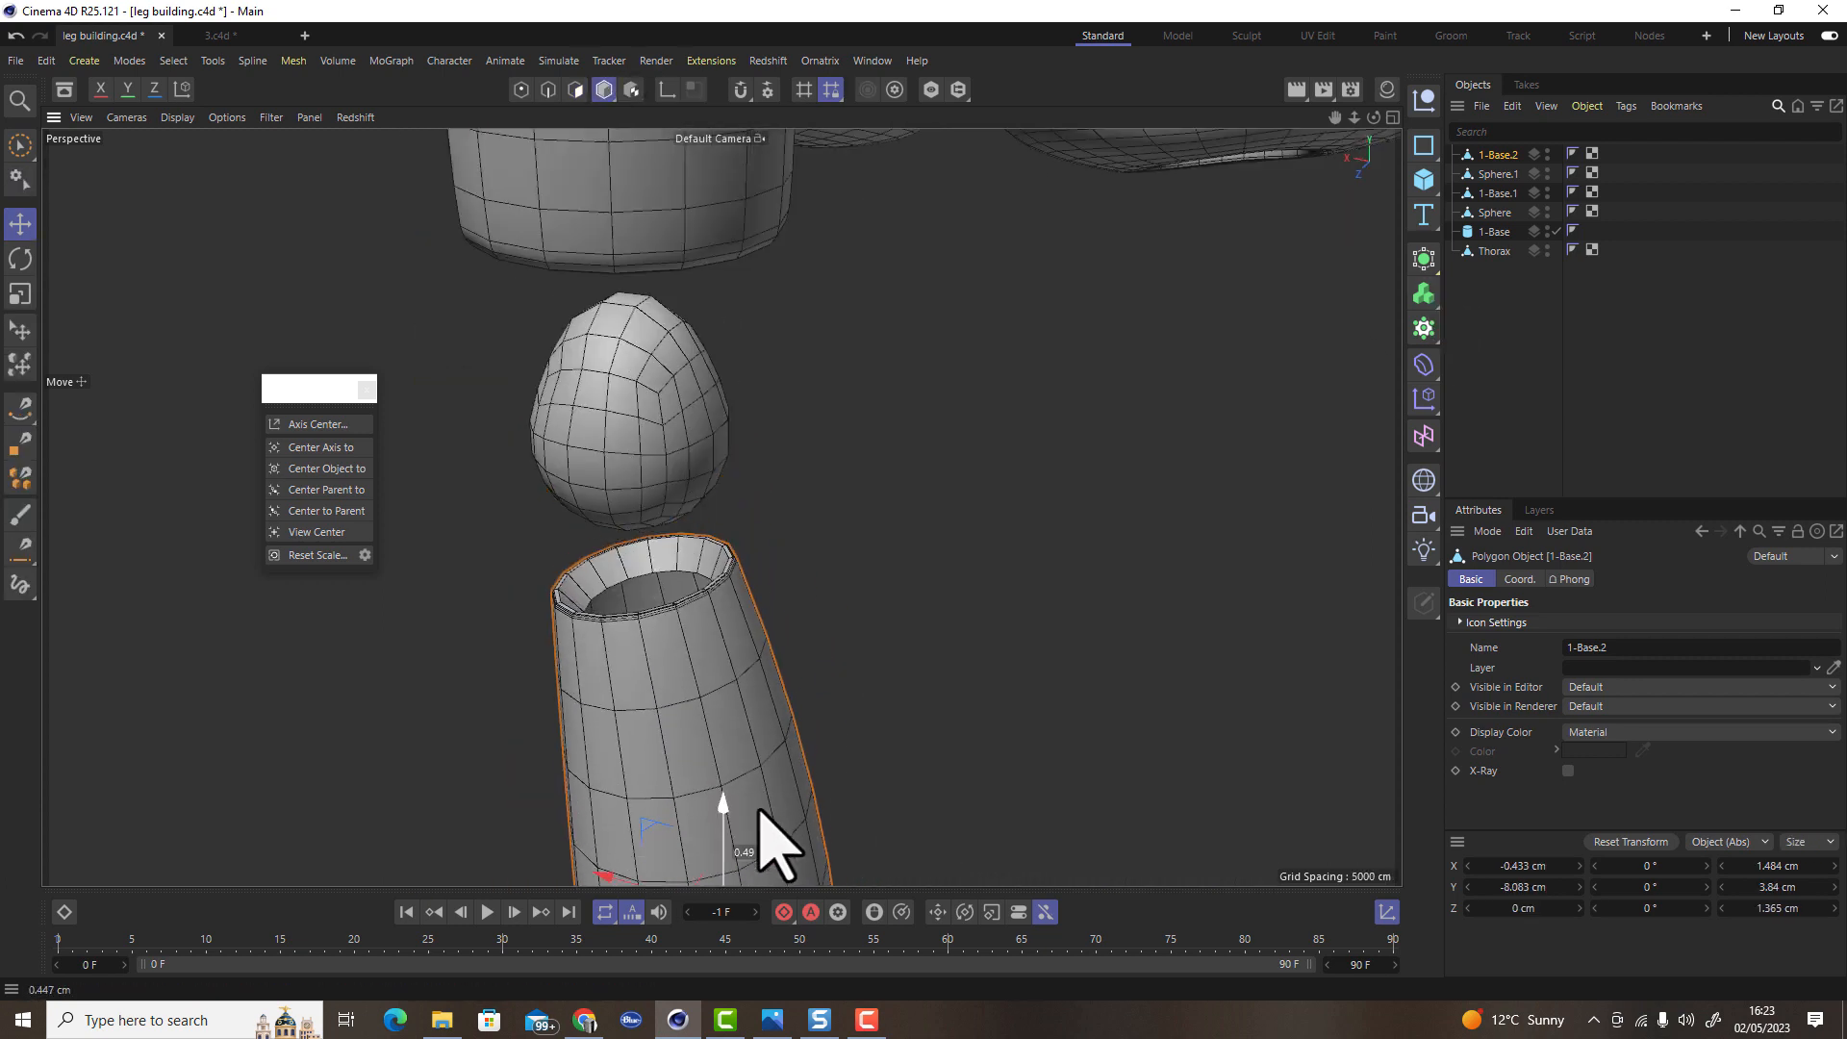
{"action": "left_click", "coordinate": [577, 91]}
{"action": "scroll", "coordinate": [813, 660], "scroll_direction": "up", "scroll_amount": 10}
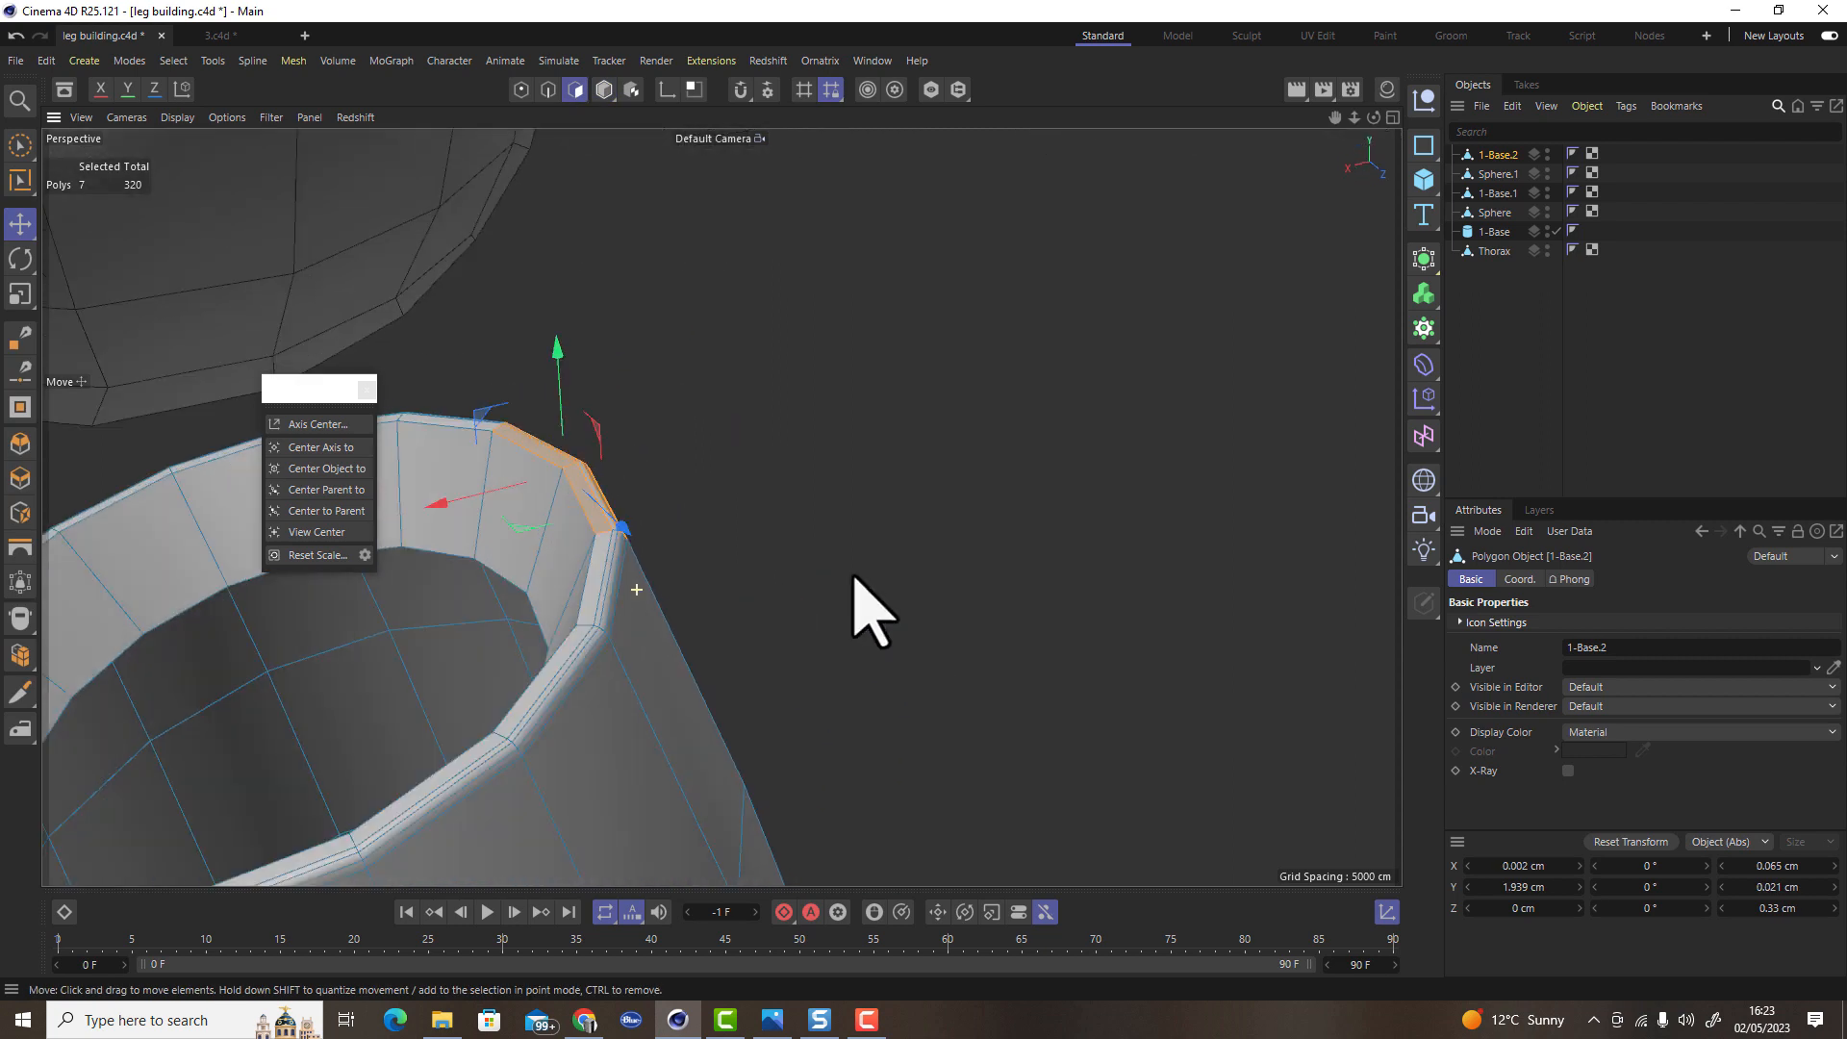
{"action": "scroll", "coordinate": [639, 668], "scroll_direction": "down", "scroll_amount": 5}
{"action": "left_click_drag", "start_coordinate": [627, 759], "coordinate": [704, 548], "text": "alt"}
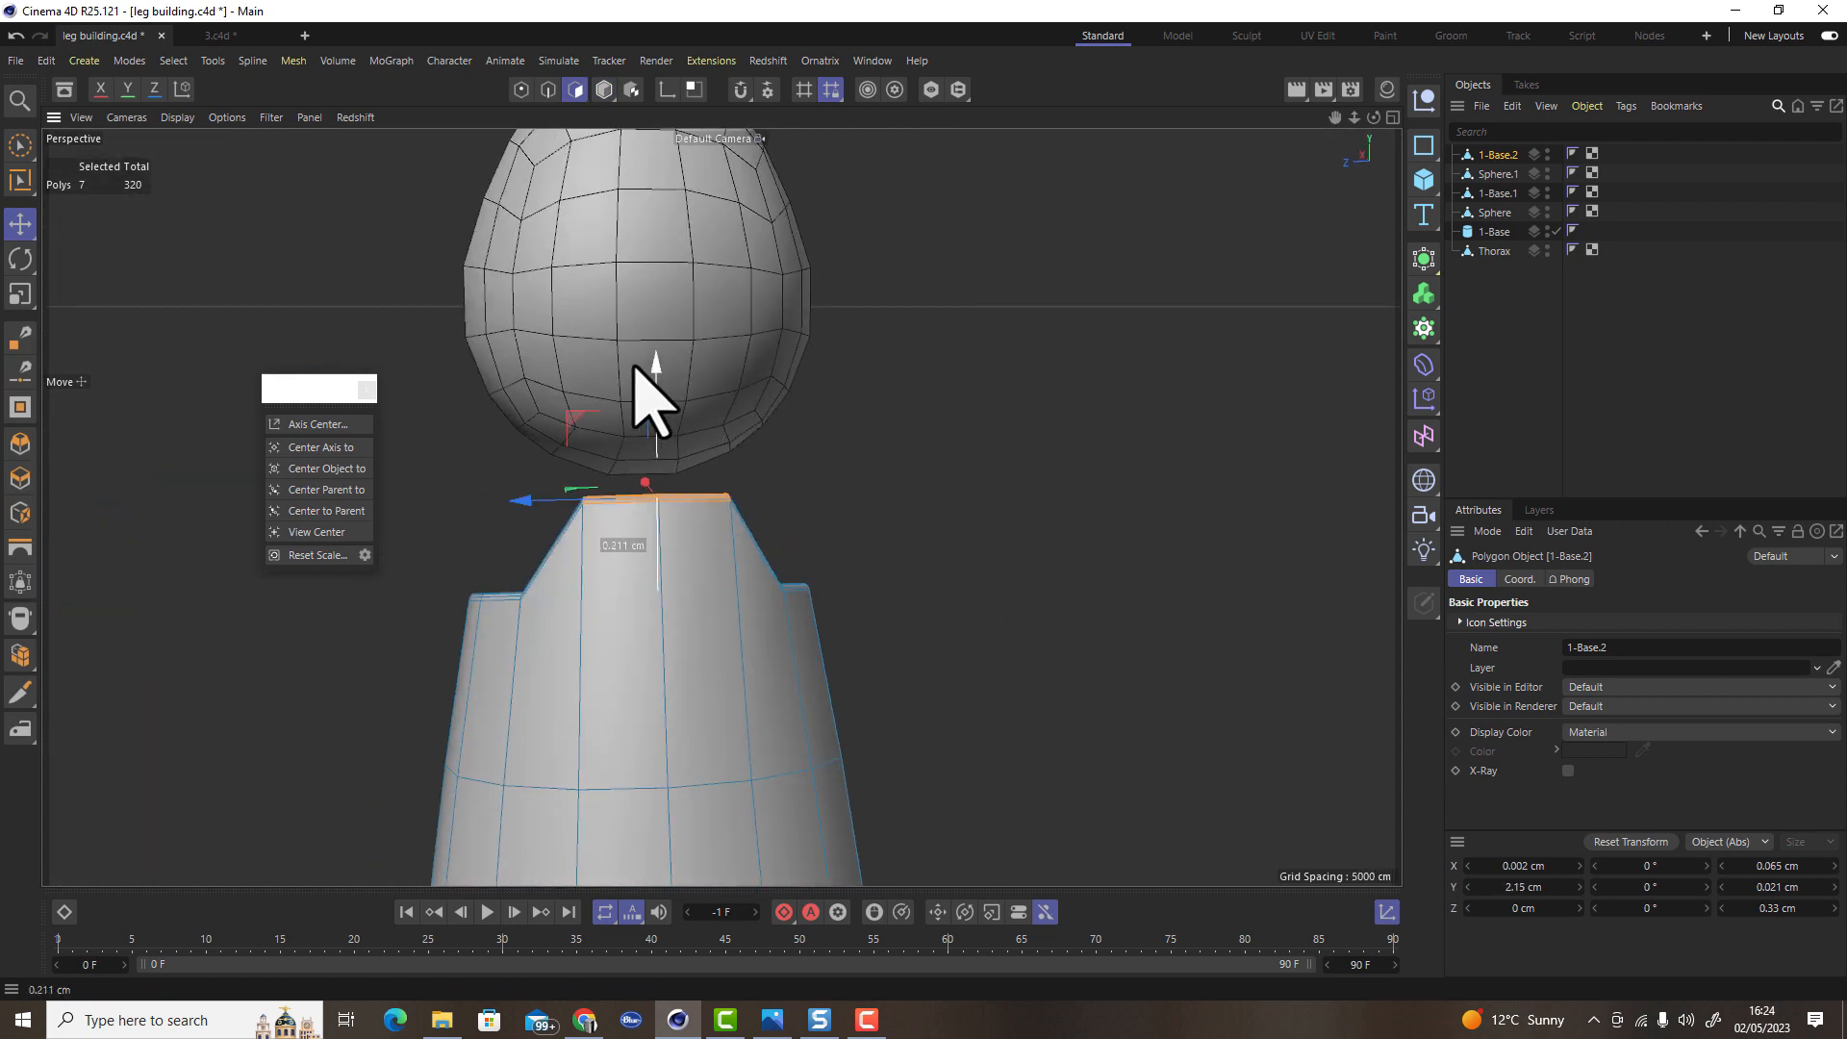
{"action": "left_click_drag", "start_coordinate": [623, 462], "coordinate": [736, 520], "text": "alt"}
Select four edges at the middle of the raised rim section and move them up to about Y 2.2 cm to form a peak
{"action": "left_click", "coordinate": [549, 89]}
{"action": "scroll", "coordinate": [647, 514], "scroll_direction": "up", "scroll_amount": 4}
{"action": "left_click", "coordinate": [643, 492], "text": "shift"}
{"action": "left_click_drag", "start_coordinate": [716, 414], "coordinate": [714, 317]}
{"action": "scroll", "coordinate": [710, 346], "scroll_direction": "down", "scroll_amount": 3}
{"action": "left_click_drag", "start_coordinate": [702, 375], "coordinate": [741, 610], "text": "alt"}
{"action": "left_click_drag", "start_coordinate": [821, 258], "coordinate": [821, 240]}
{"action": "left_click_drag", "start_coordinate": [868, 541], "coordinate": [977, 418], "text": "alt"}
{"action": "scroll", "coordinate": [922, 404], "scroll_direction": "up", "scroll_amount": 5}
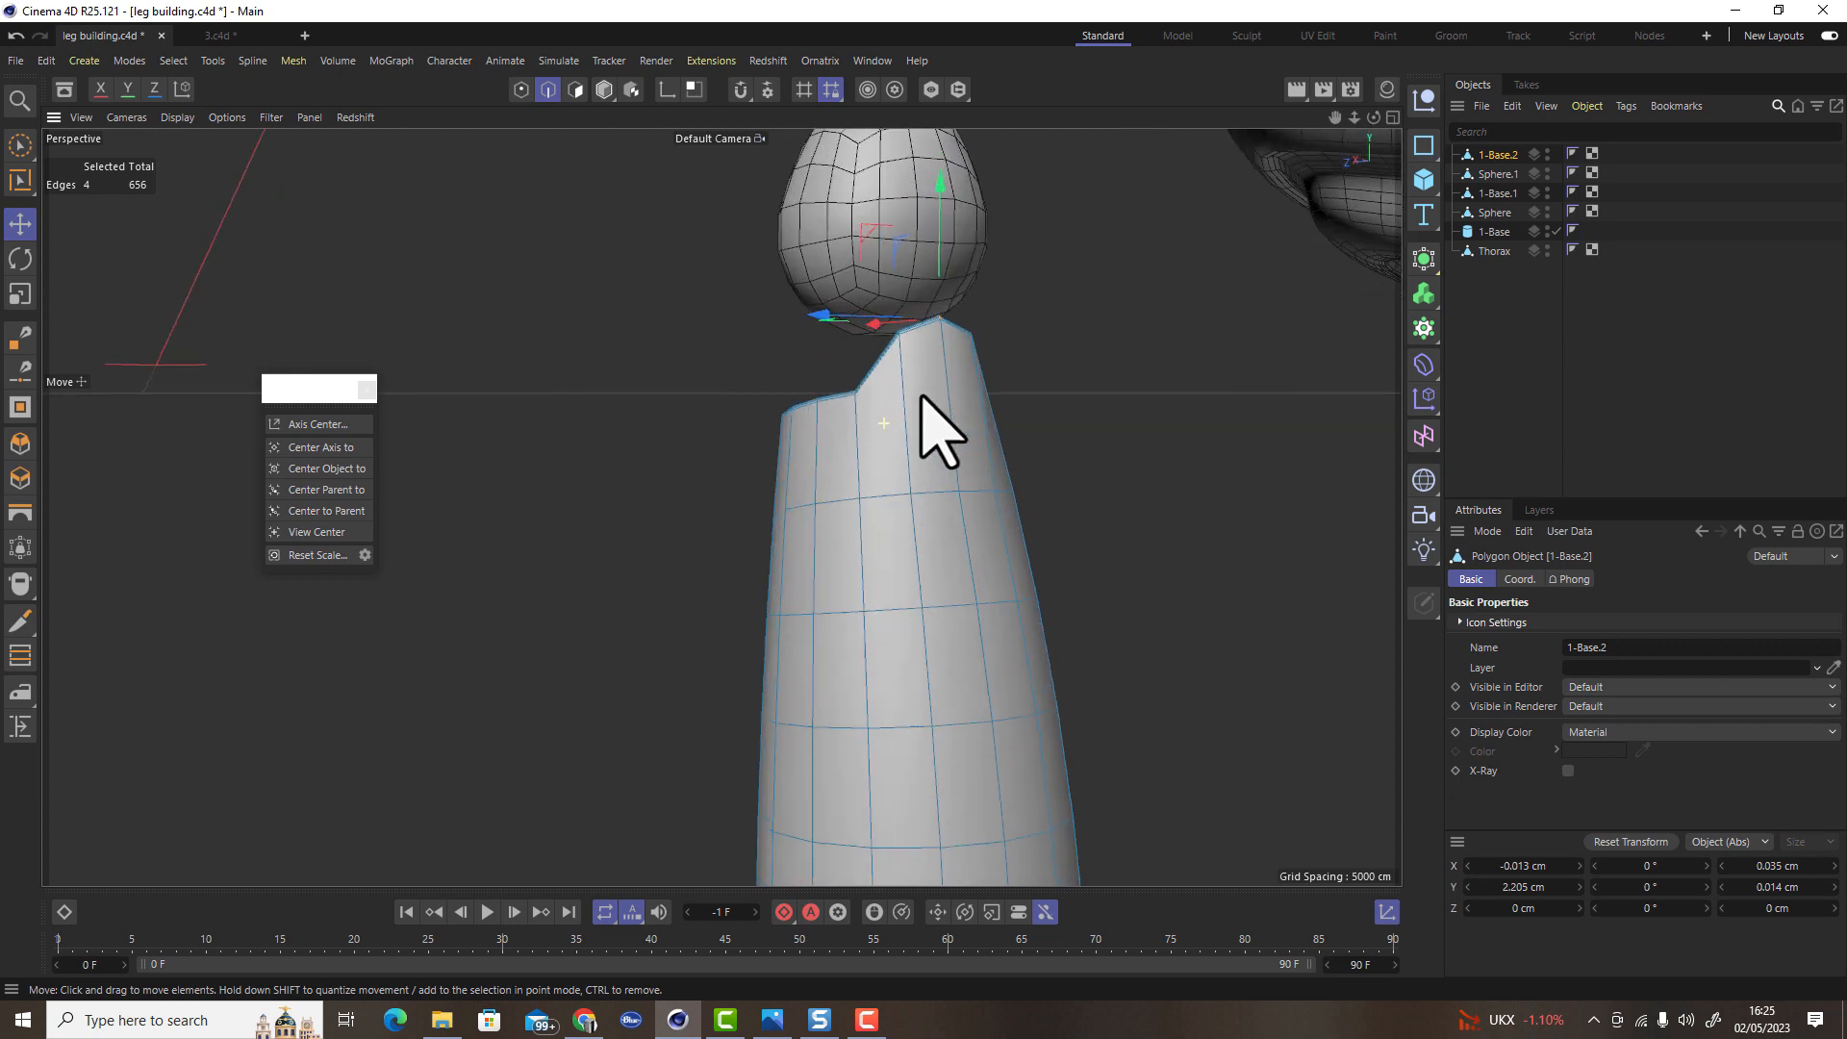
Smooth the bent segment with a Subdivision Surface at editor and renderer level 1 and make it editable
{"action": "left_click", "coordinate": [1428, 265], "text": "alt"}
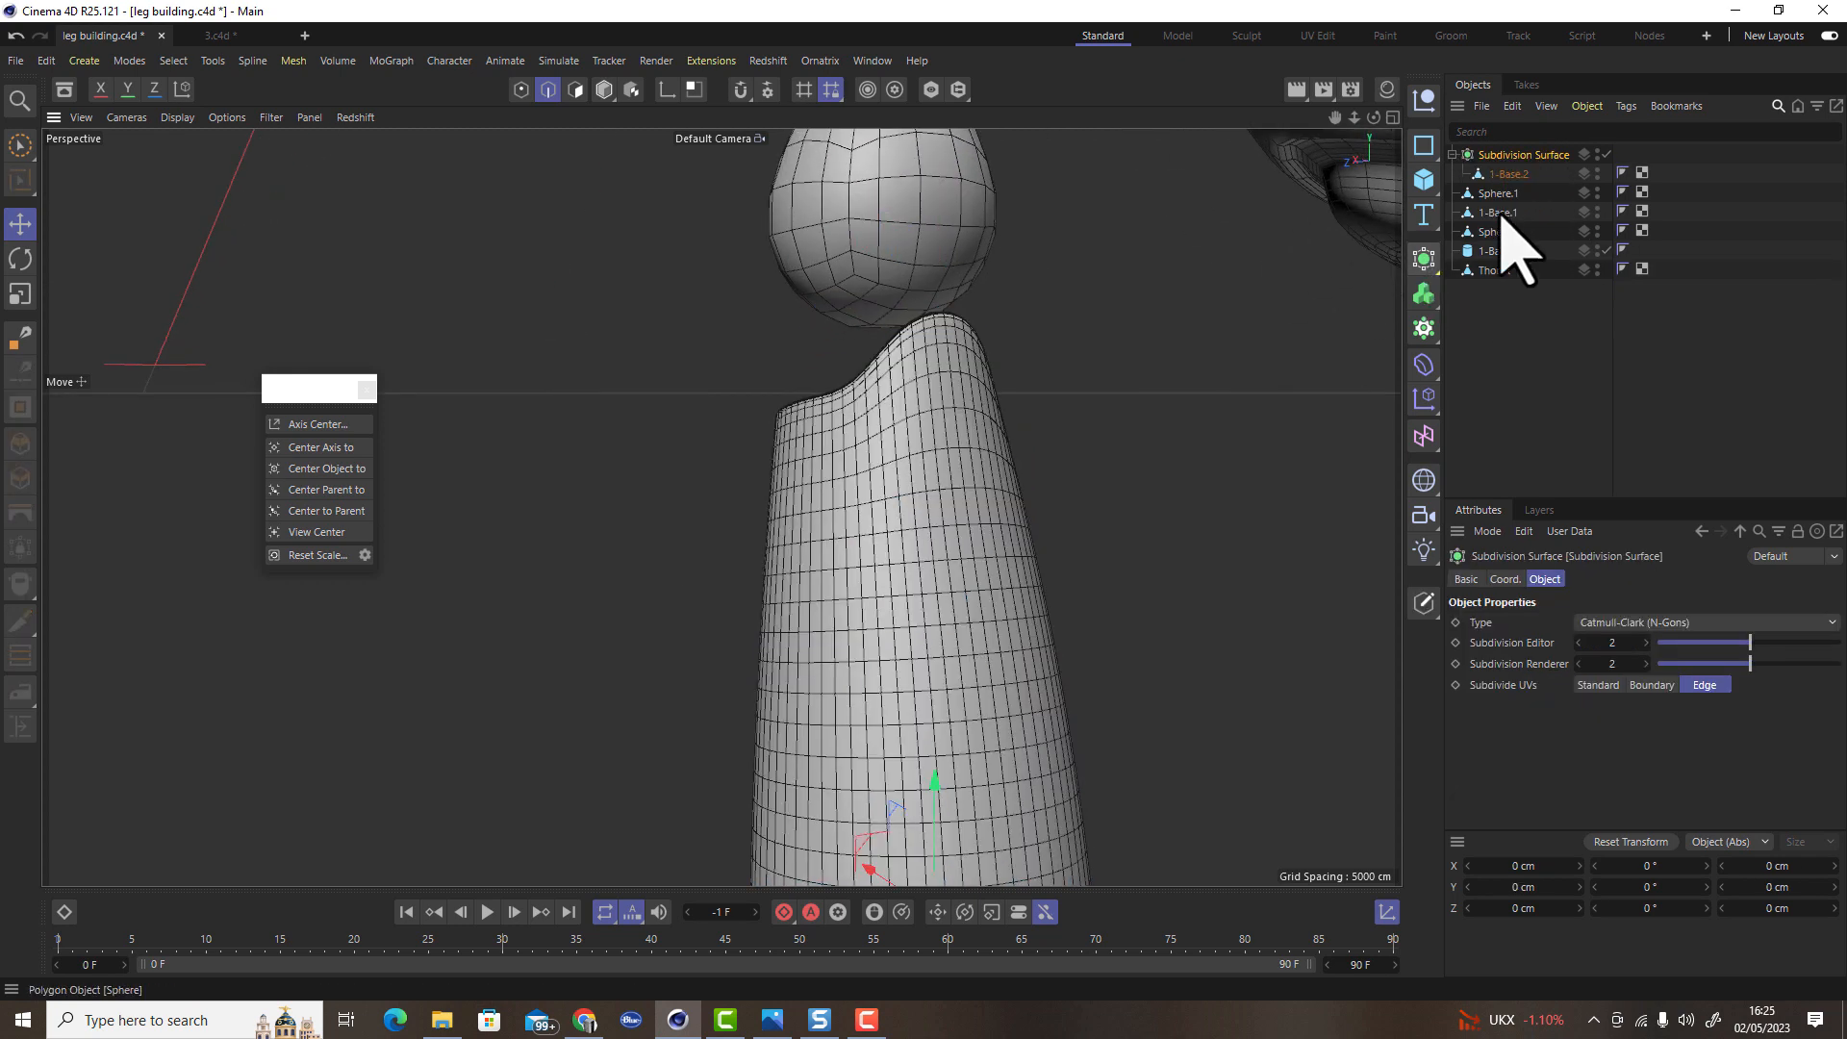
{"action": "left_click", "coordinate": [1577, 643]}
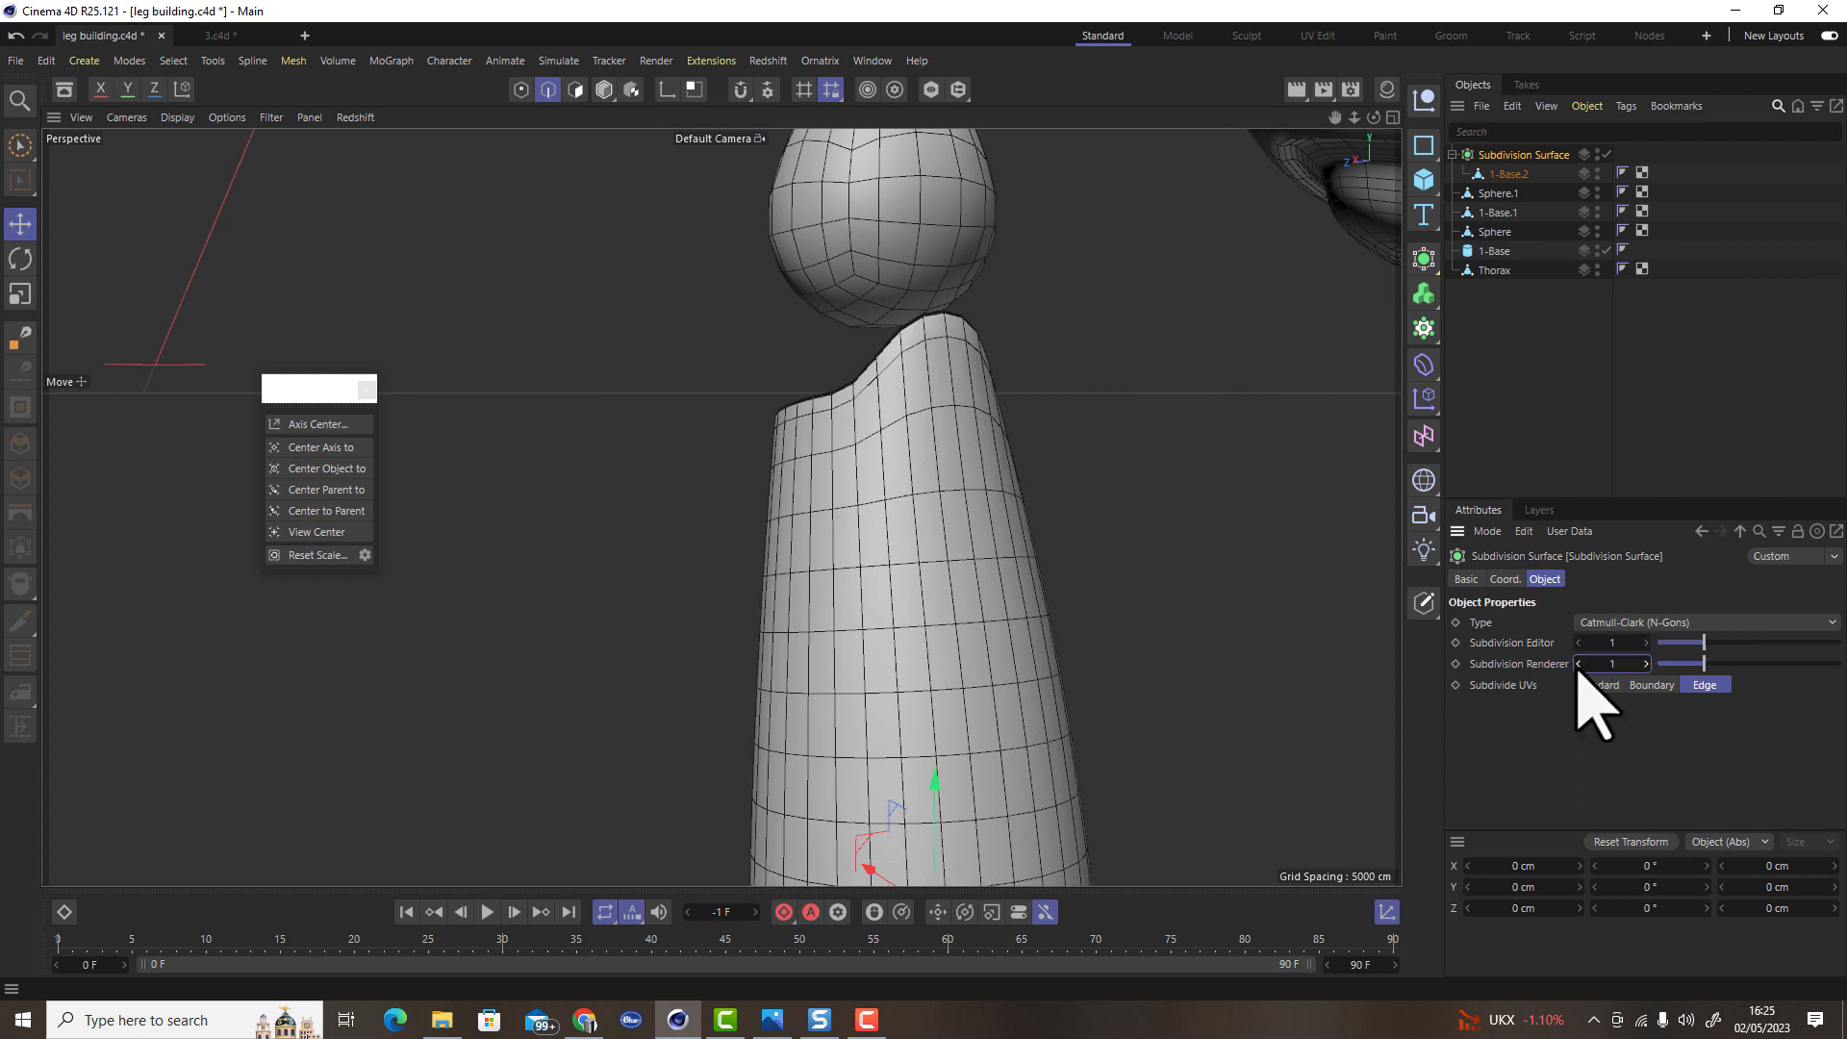
{"action": "left_click_drag", "start_coordinate": [1424, 604], "coordinate": [1434, 620]}
{"action": "right_click_drag", "start_coordinate": [1058, 400], "coordinate": [965, 428], "text": "alt"}
{"action": "left_click_drag", "start_coordinate": [1015, 670], "coordinate": [969, 596], "text": "alt"}
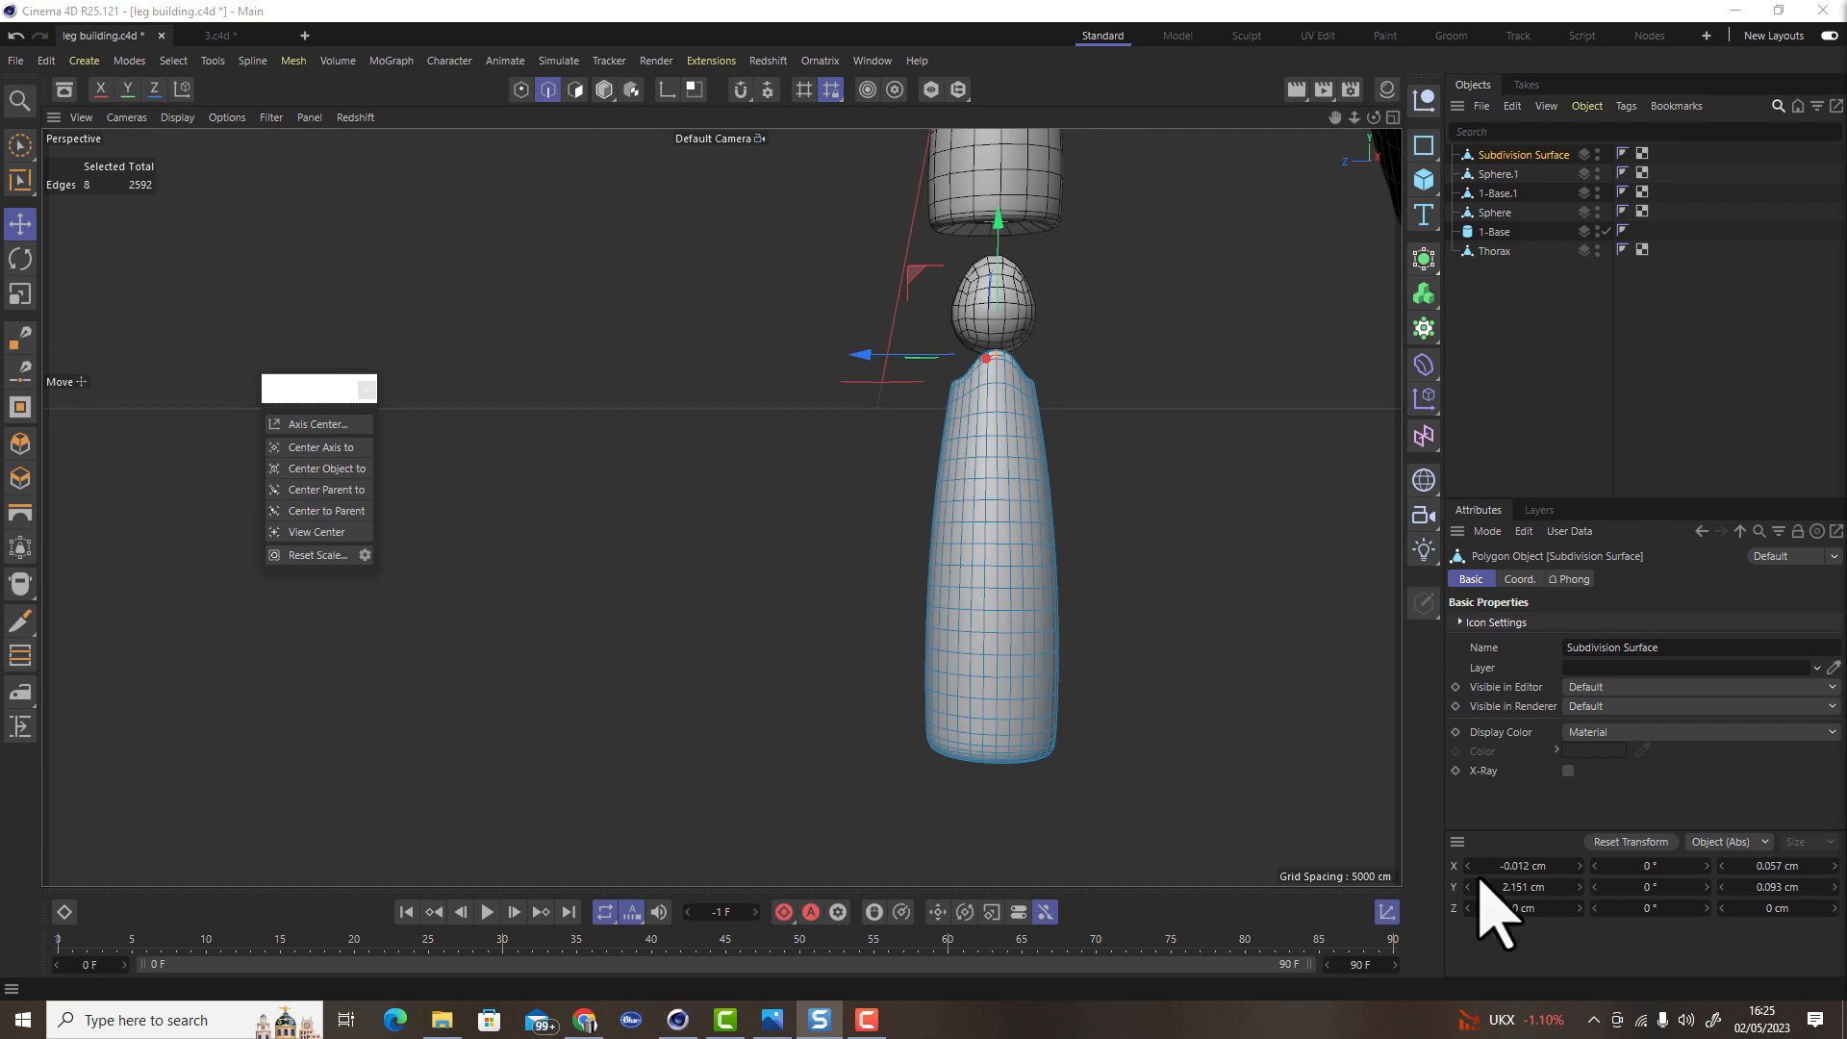
Add an FFD deformer to the smoothed segment, fit it to the parent and set its Y grid points to 13
{"action": "left_click_drag", "start_coordinate": [1054, 790], "coordinate": [1071, 609], "text": "alt"}
{"action": "scroll", "coordinate": [1068, 614], "scroll_direction": "up", "scroll_amount": 6}
{"action": "scroll", "coordinate": [1070, 609], "scroll_direction": "down", "scroll_amount": 5}
{"action": "left_click_drag", "start_coordinate": [940, 626], "coordinate": [963, 709], "text": "alt"}
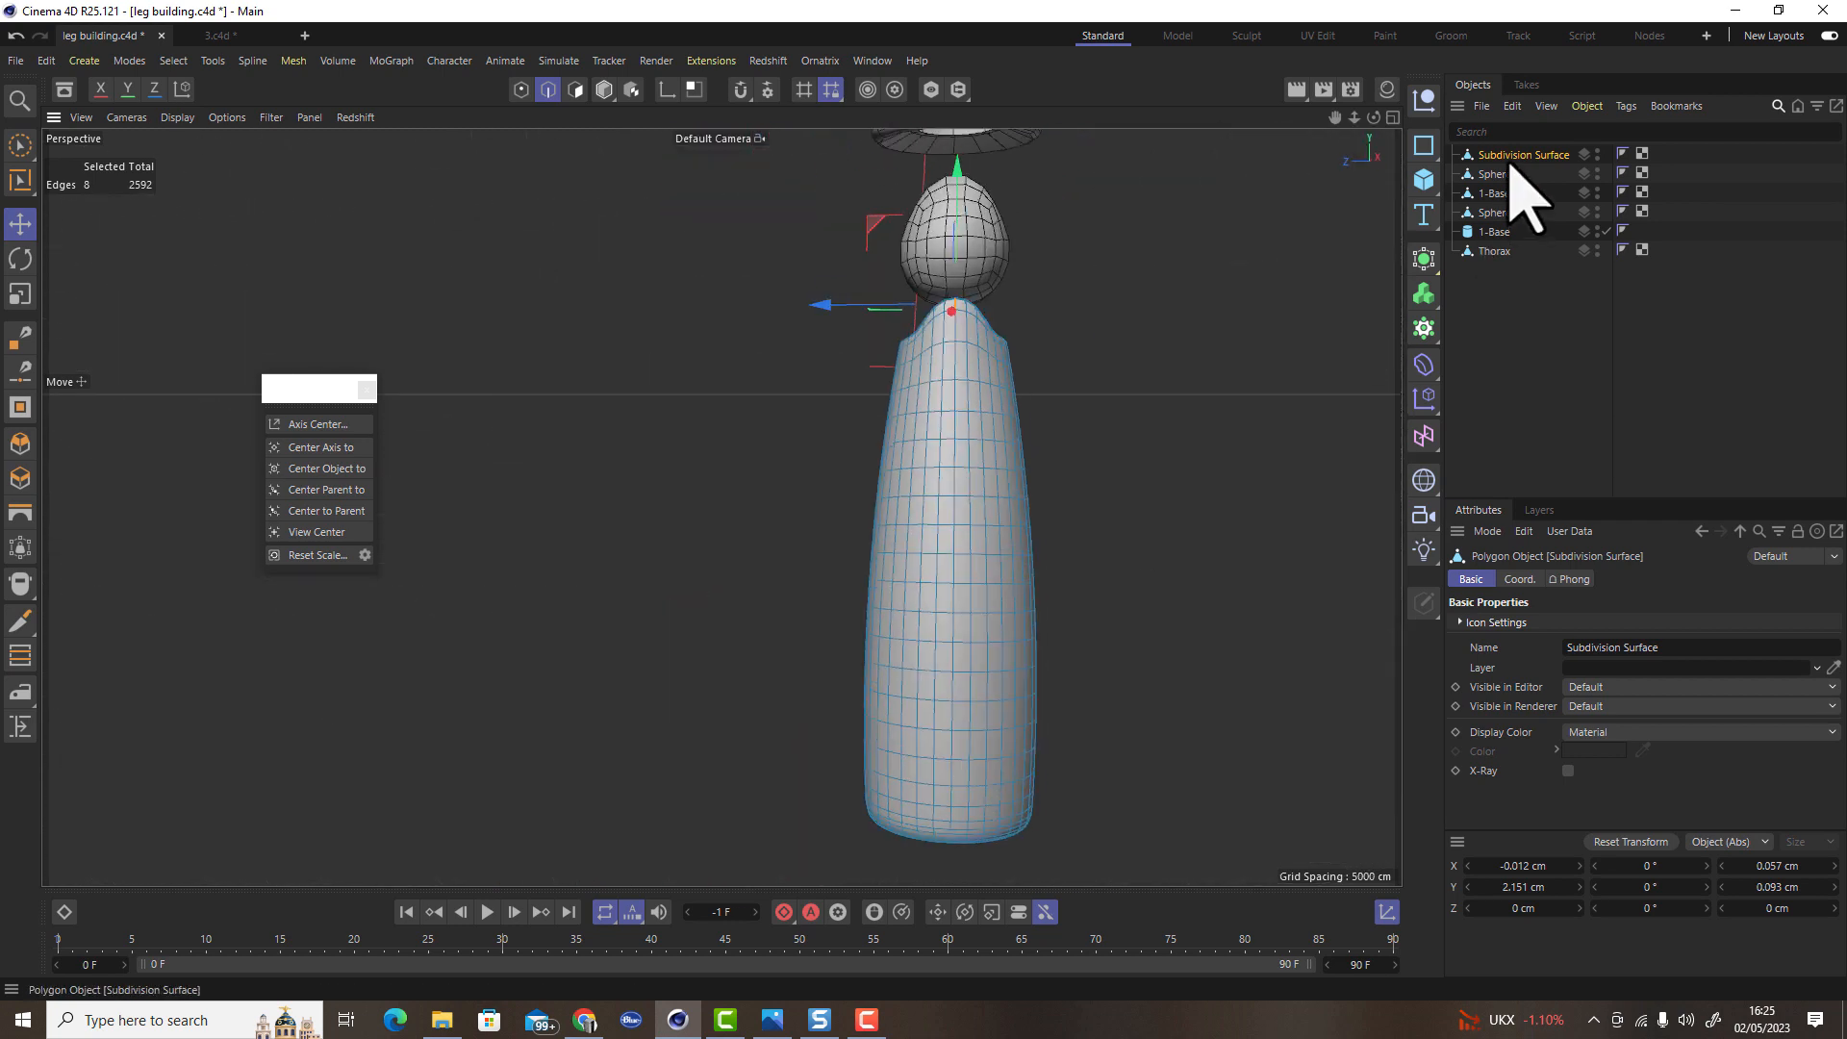
{"action": "left_click", "coordinate": [1429, 370]}
{"action": "left_click", "coordinate": [1508, 475]}
{"action": "left_click_drag", "start_coordinate": [1477, 155], "coordinate": [1507, 169]}
{"action": "left_click", "coordinate": [1499, 714]}
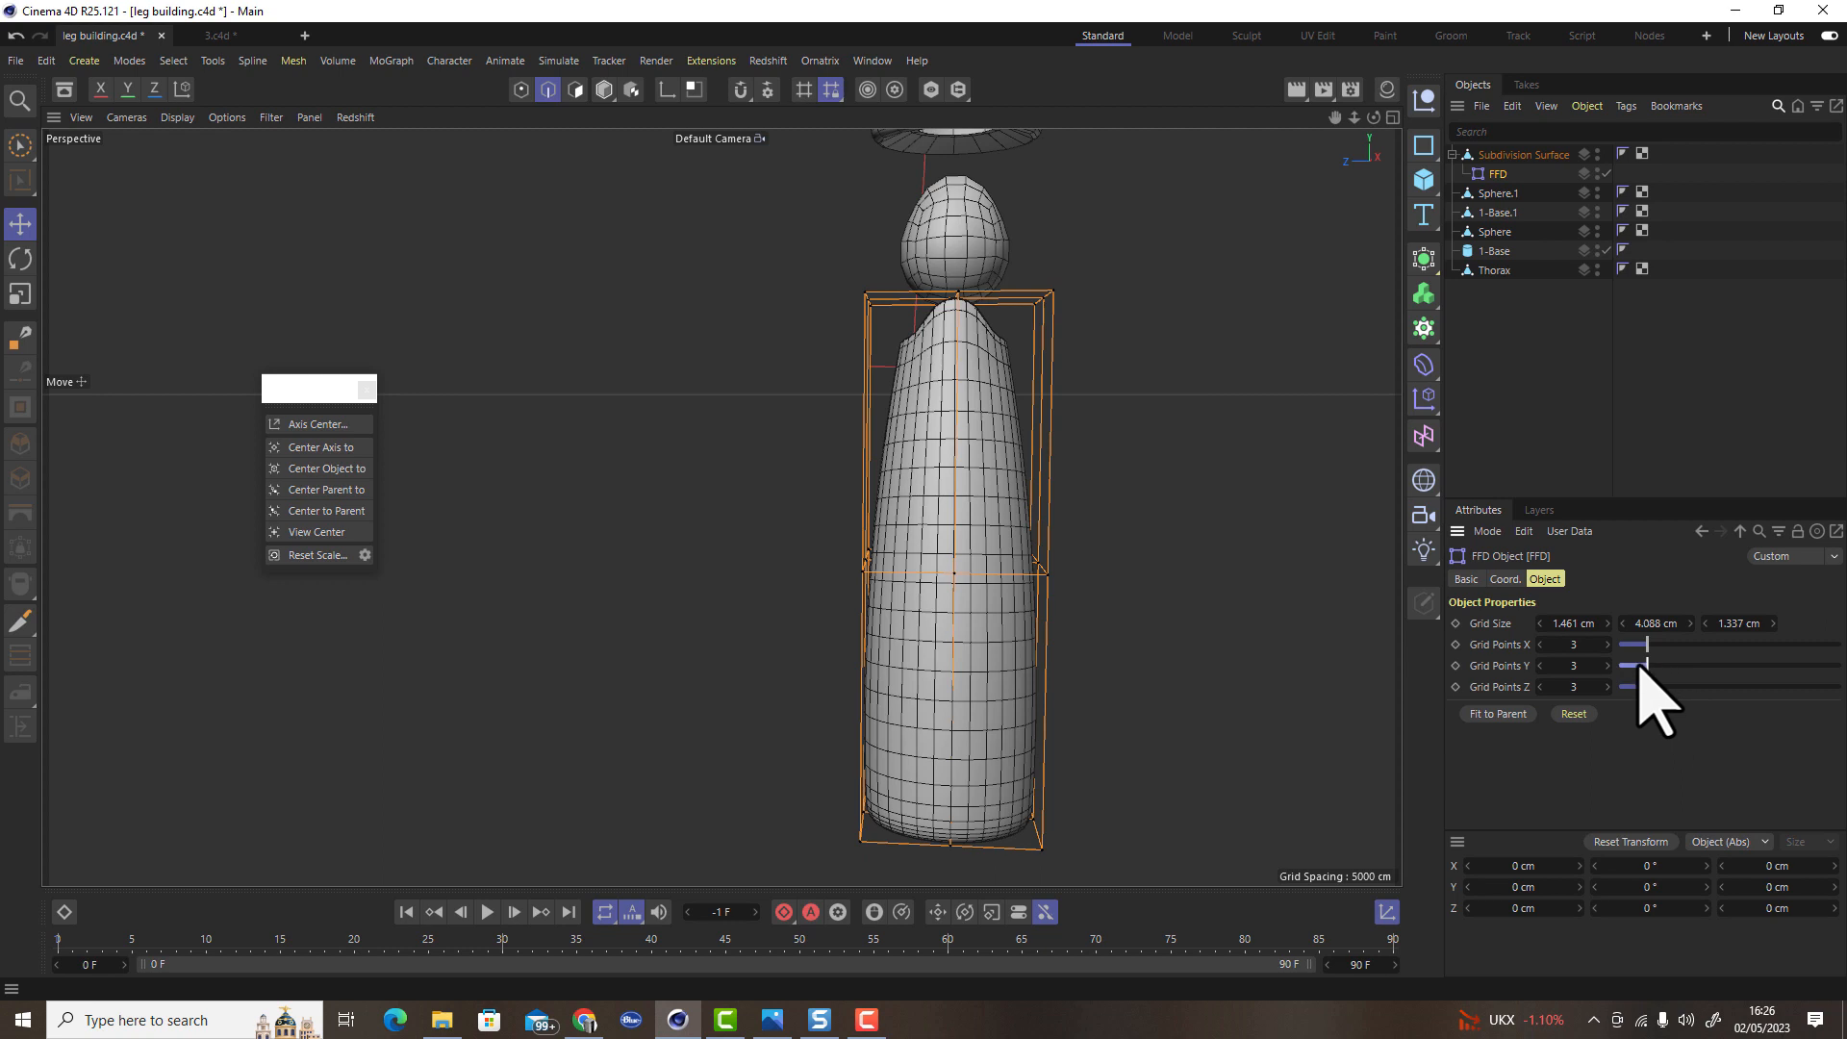
{"action": "left_click_drag", "start_coordinate": [1608, 666], "coordinate": [1608, 674]}
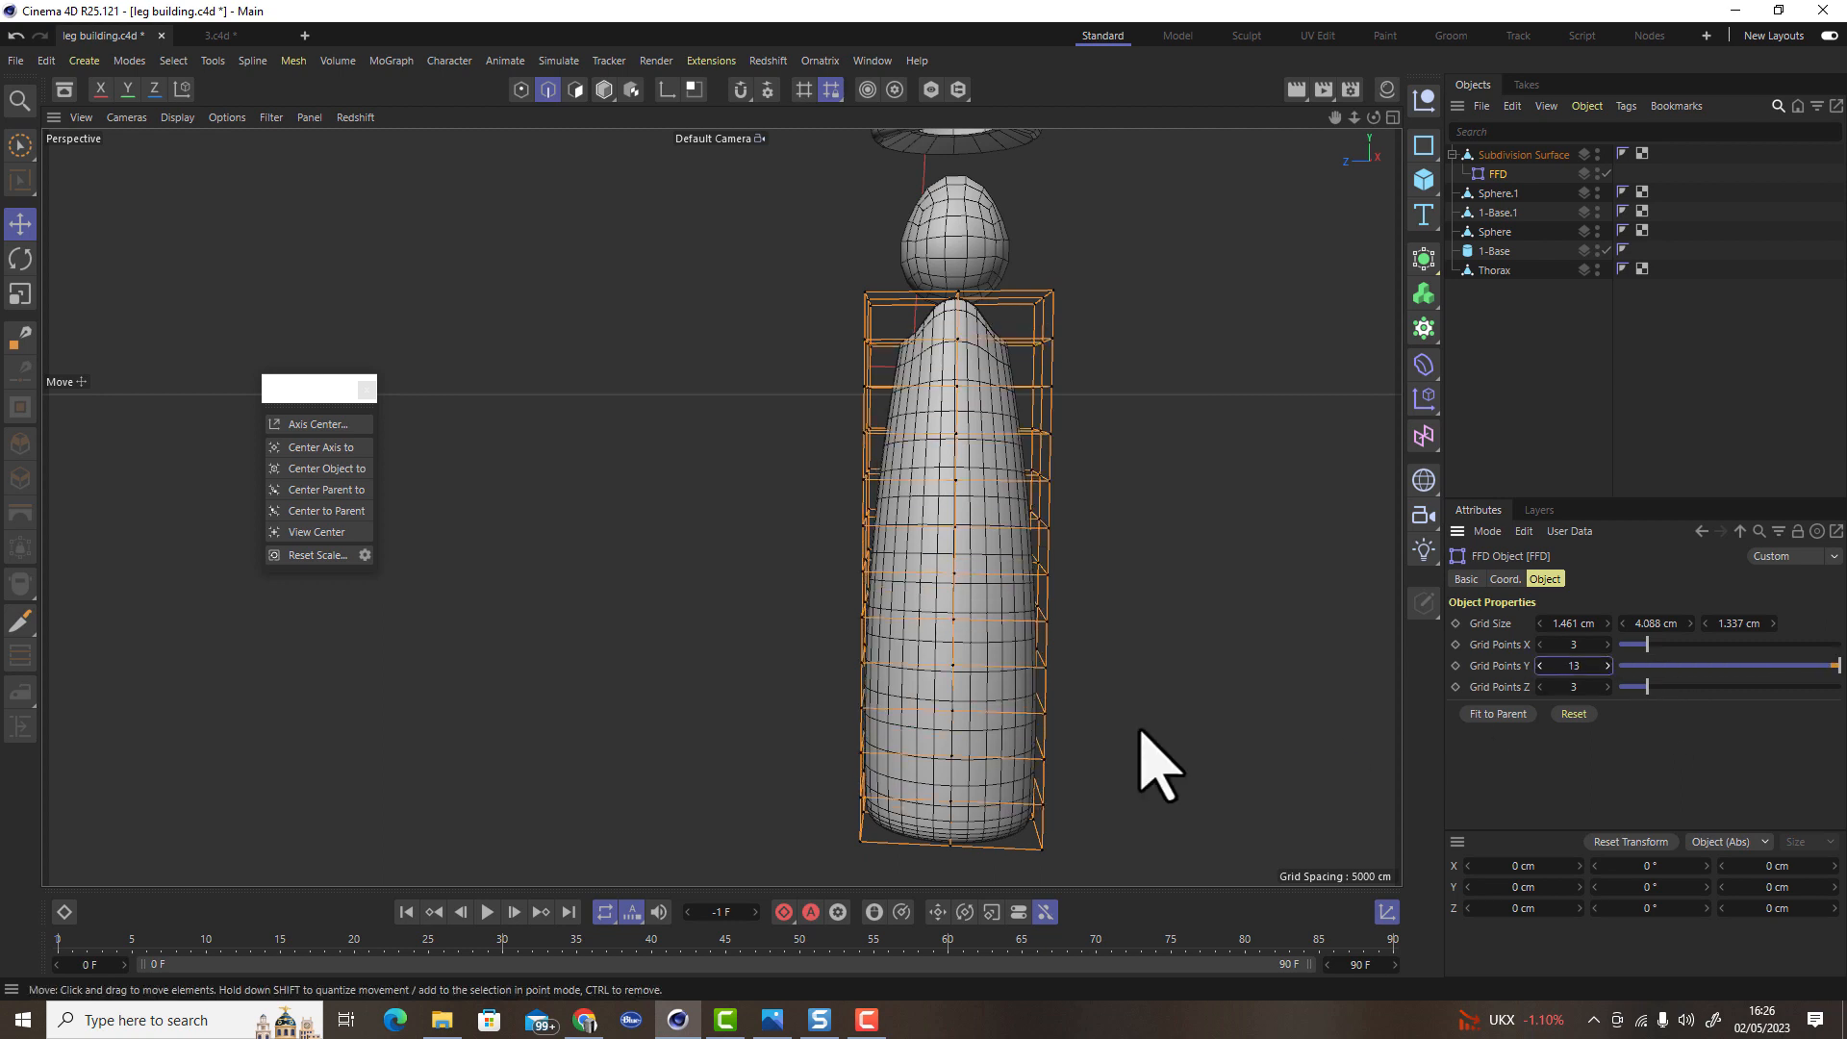
Scale up the nine-point FFD grid row two rows above the segment's bottom to about 2.7 by 2.5 cm
{"action": "left_click", "coordinate": [1393, 117]}
{"action": "scroll", "coordinate": [1030, 680], "scroll_direction": "down", "scroll_amount": 5}
{"action": "scroll", "coordinate": [1049, 781], "scroll_direction": "up", "scroll_amount": 5}
{"action": "left_click_drag", "start_coordinate": [23, 154], "coordinate": [111, 221]}
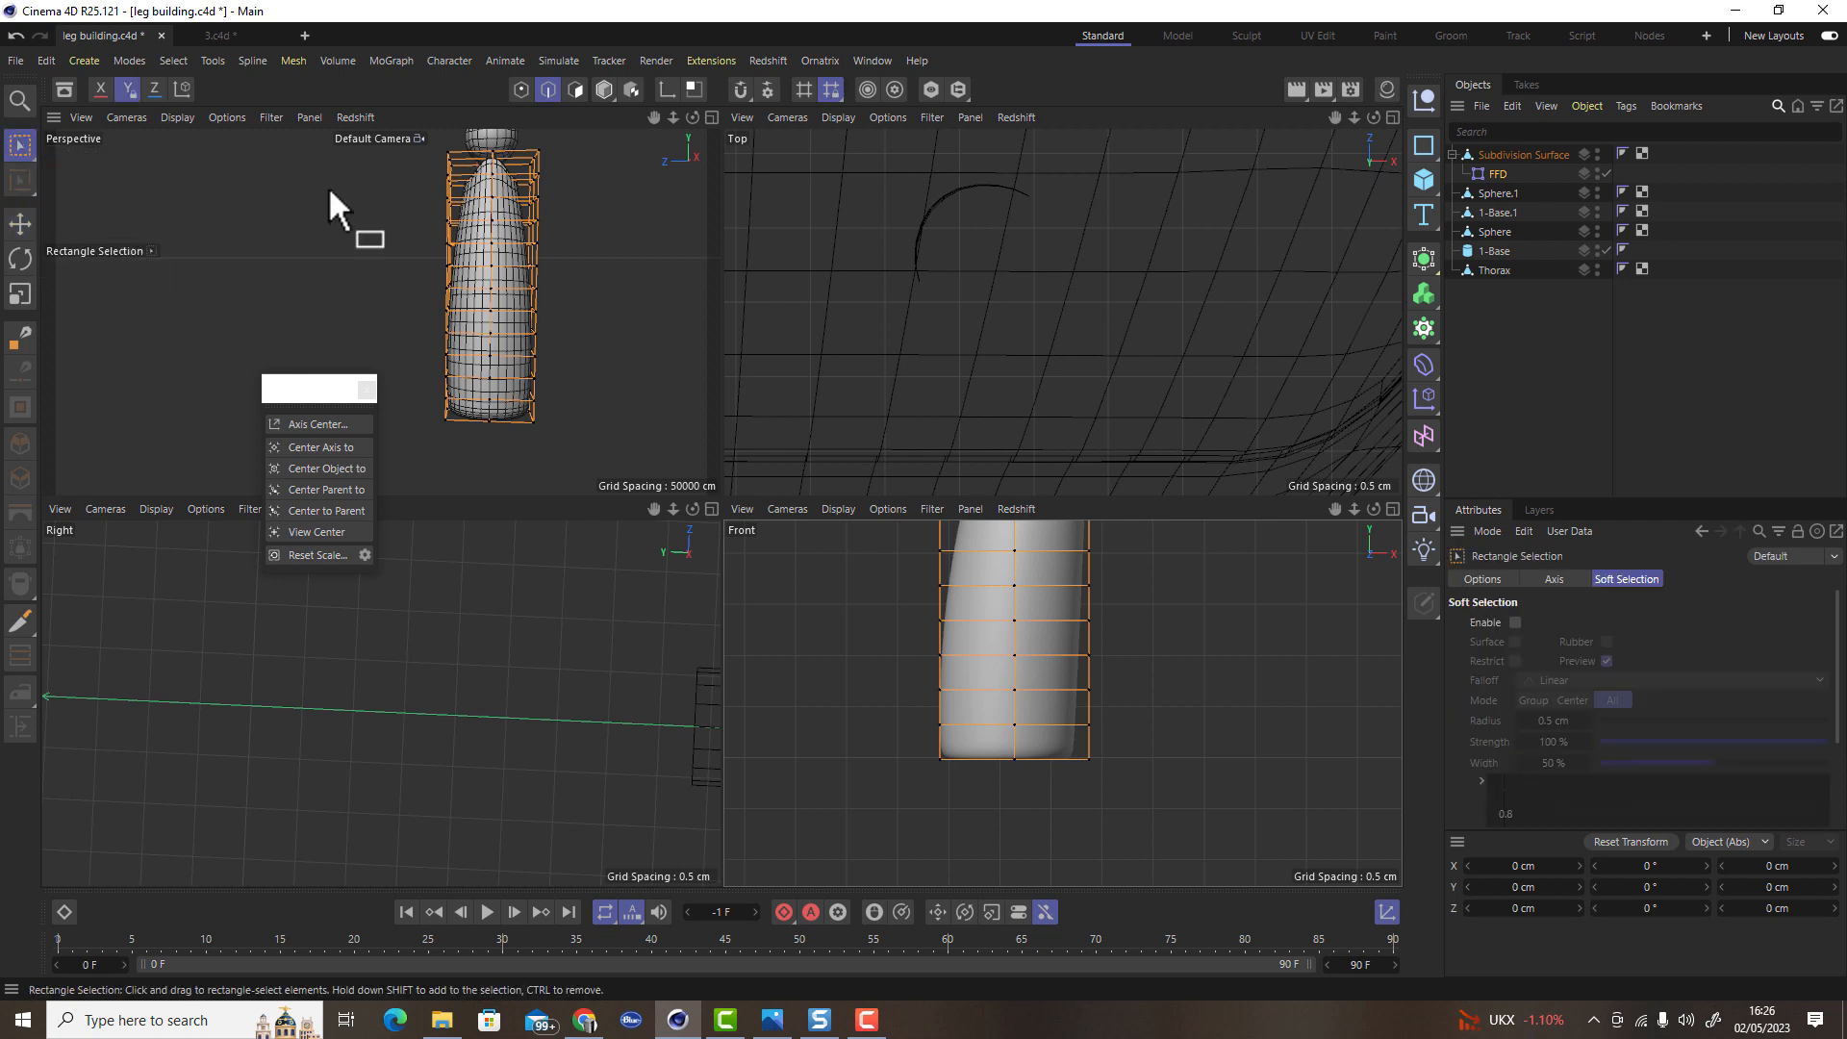
{"action": "left_click", "coordinate": [521, 91]}
{"action": "left_click_drag", "start_coordinate": [1082, 699], "coordinate": [1087, 700]}
{"action": "key", "text": "t"}
{"action": "left_click_drag", "start_coordinate": [1184, 772], "coordinate": [1414, 750]}
{"action": "left_click_drag", "start_coordinate": [977, 679], "coordinate": [1248, 689]}
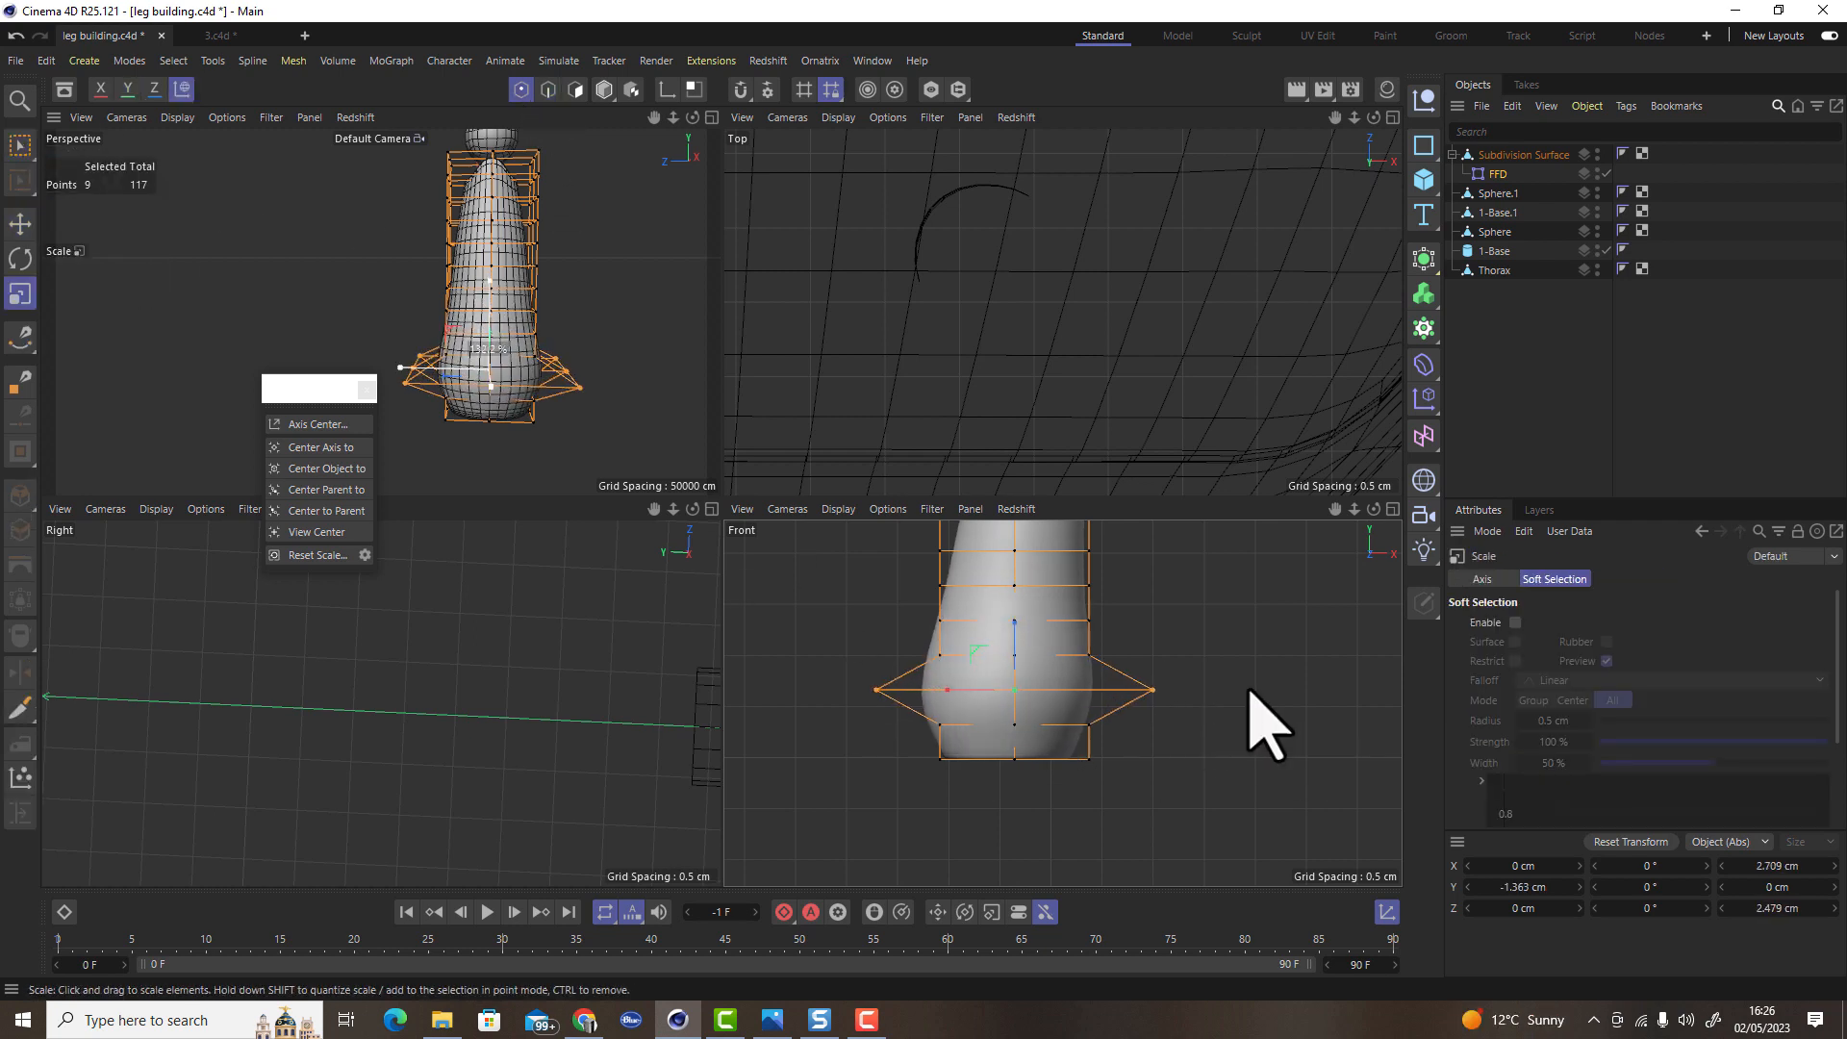
Scale up the next FFD grid row above the widened one to about 2.26 by 2.06 cm
{"action": "key", "text": "space"}
{"action": "left_click_drag", "start_coordinate": [898, 639], "coordinate": [1395, 647]}
{"action": "key", "text": "space"}
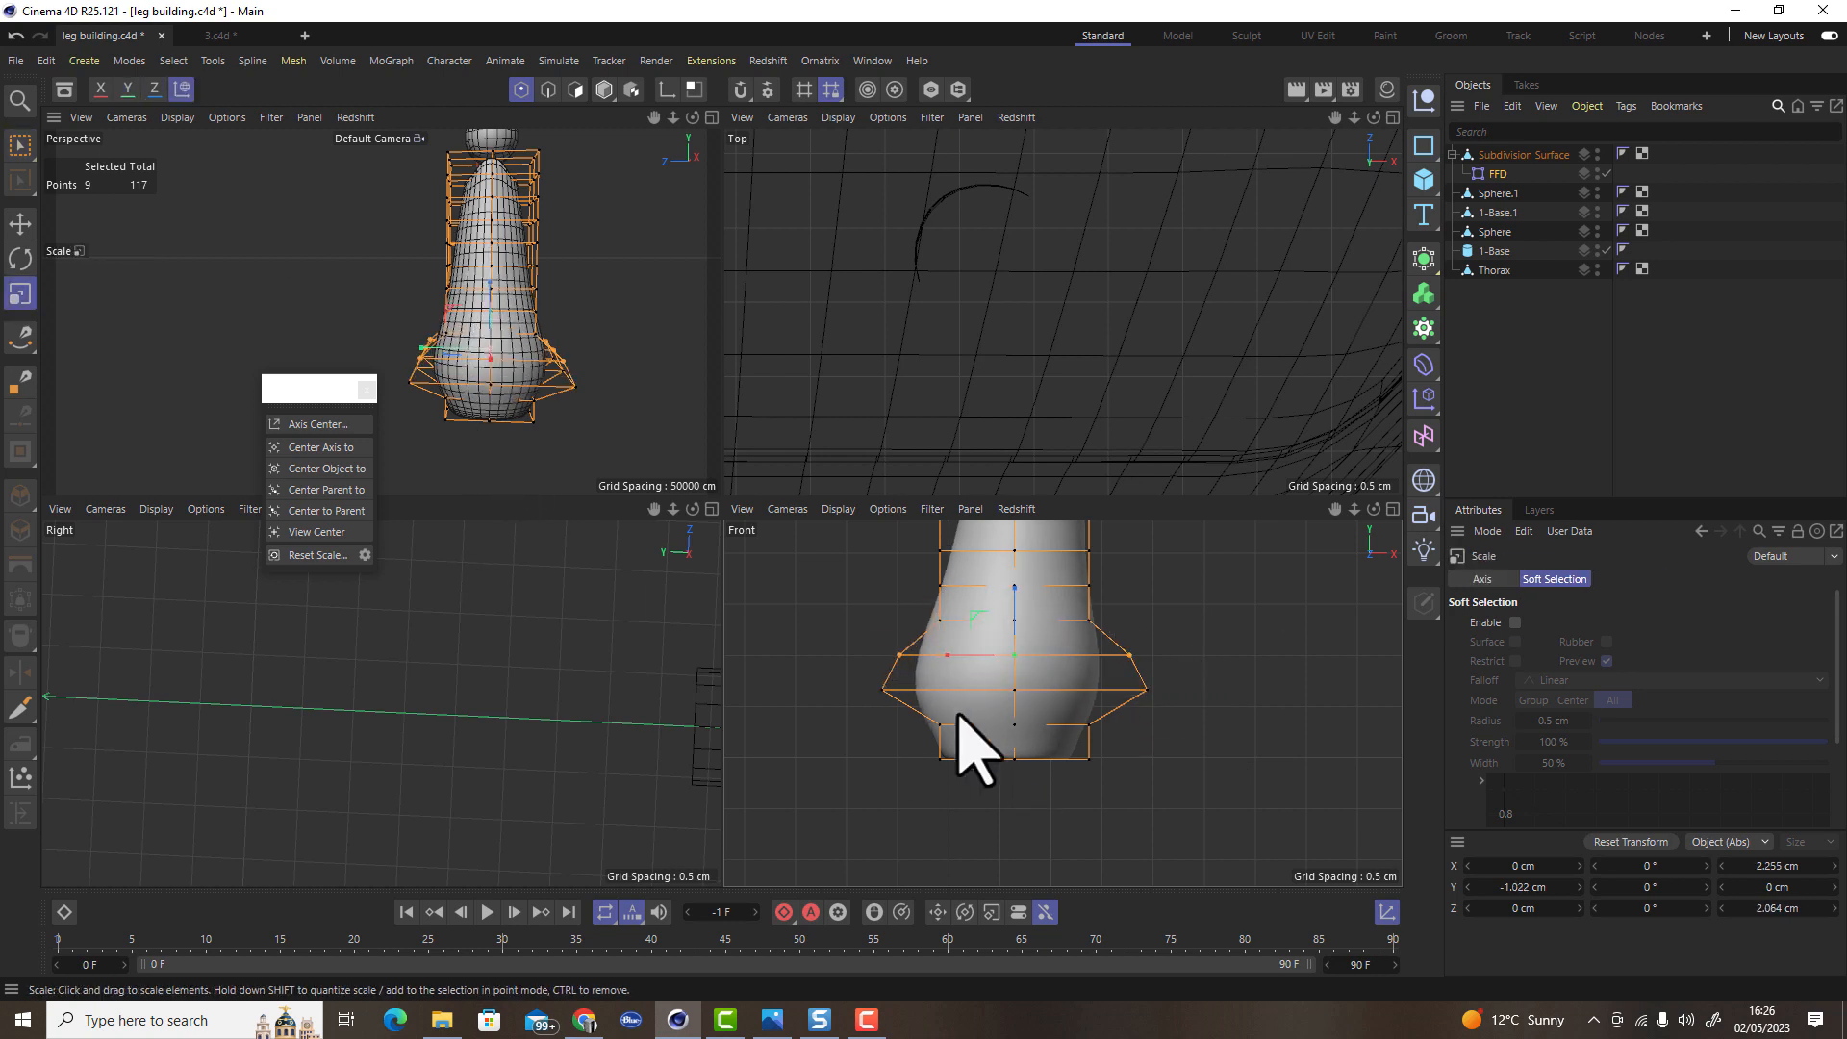
Bake the FFD deformation into the bulging segment's mesh and clear the selection
{"action": "left_click", "coordinate": [1502, 157]}
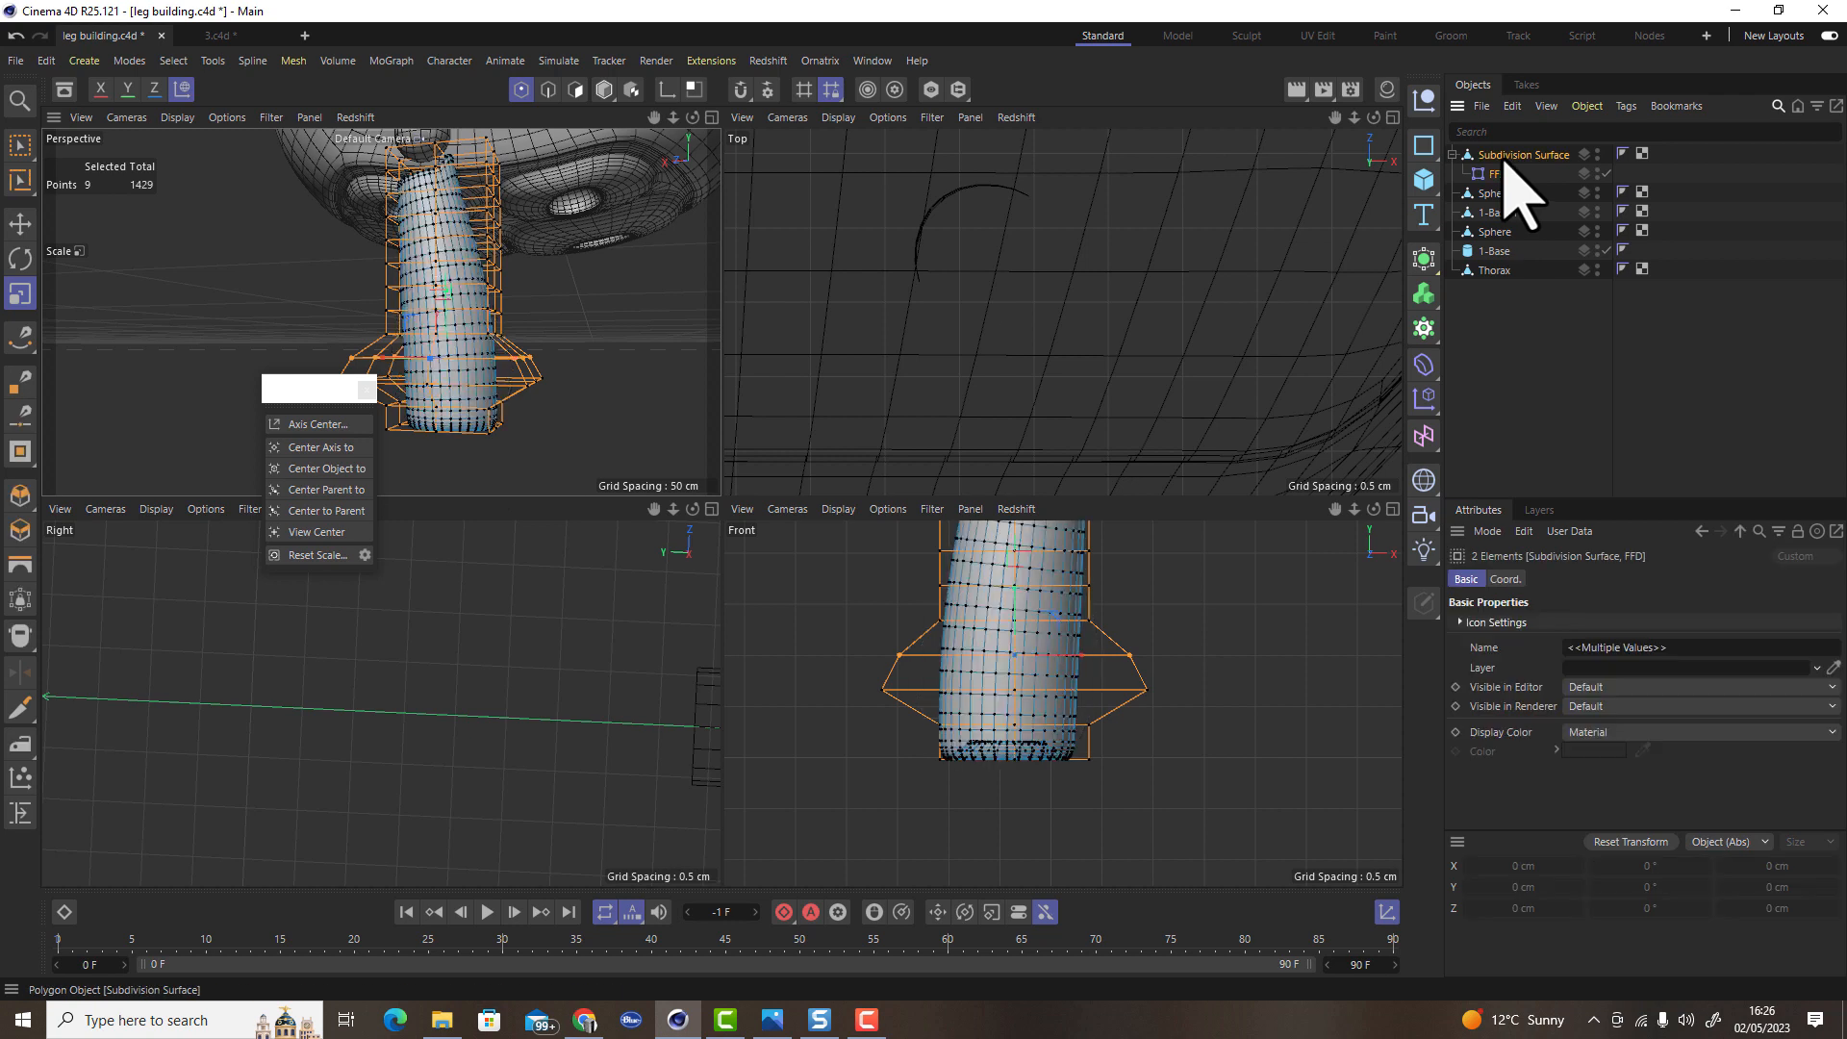
{"action": "right_click", "coordinate": [1501, 161]}
{"action": "left_click", "coordinate": [1570, 481]}
{"action": "key", "text": "ctrl+shift+a"}
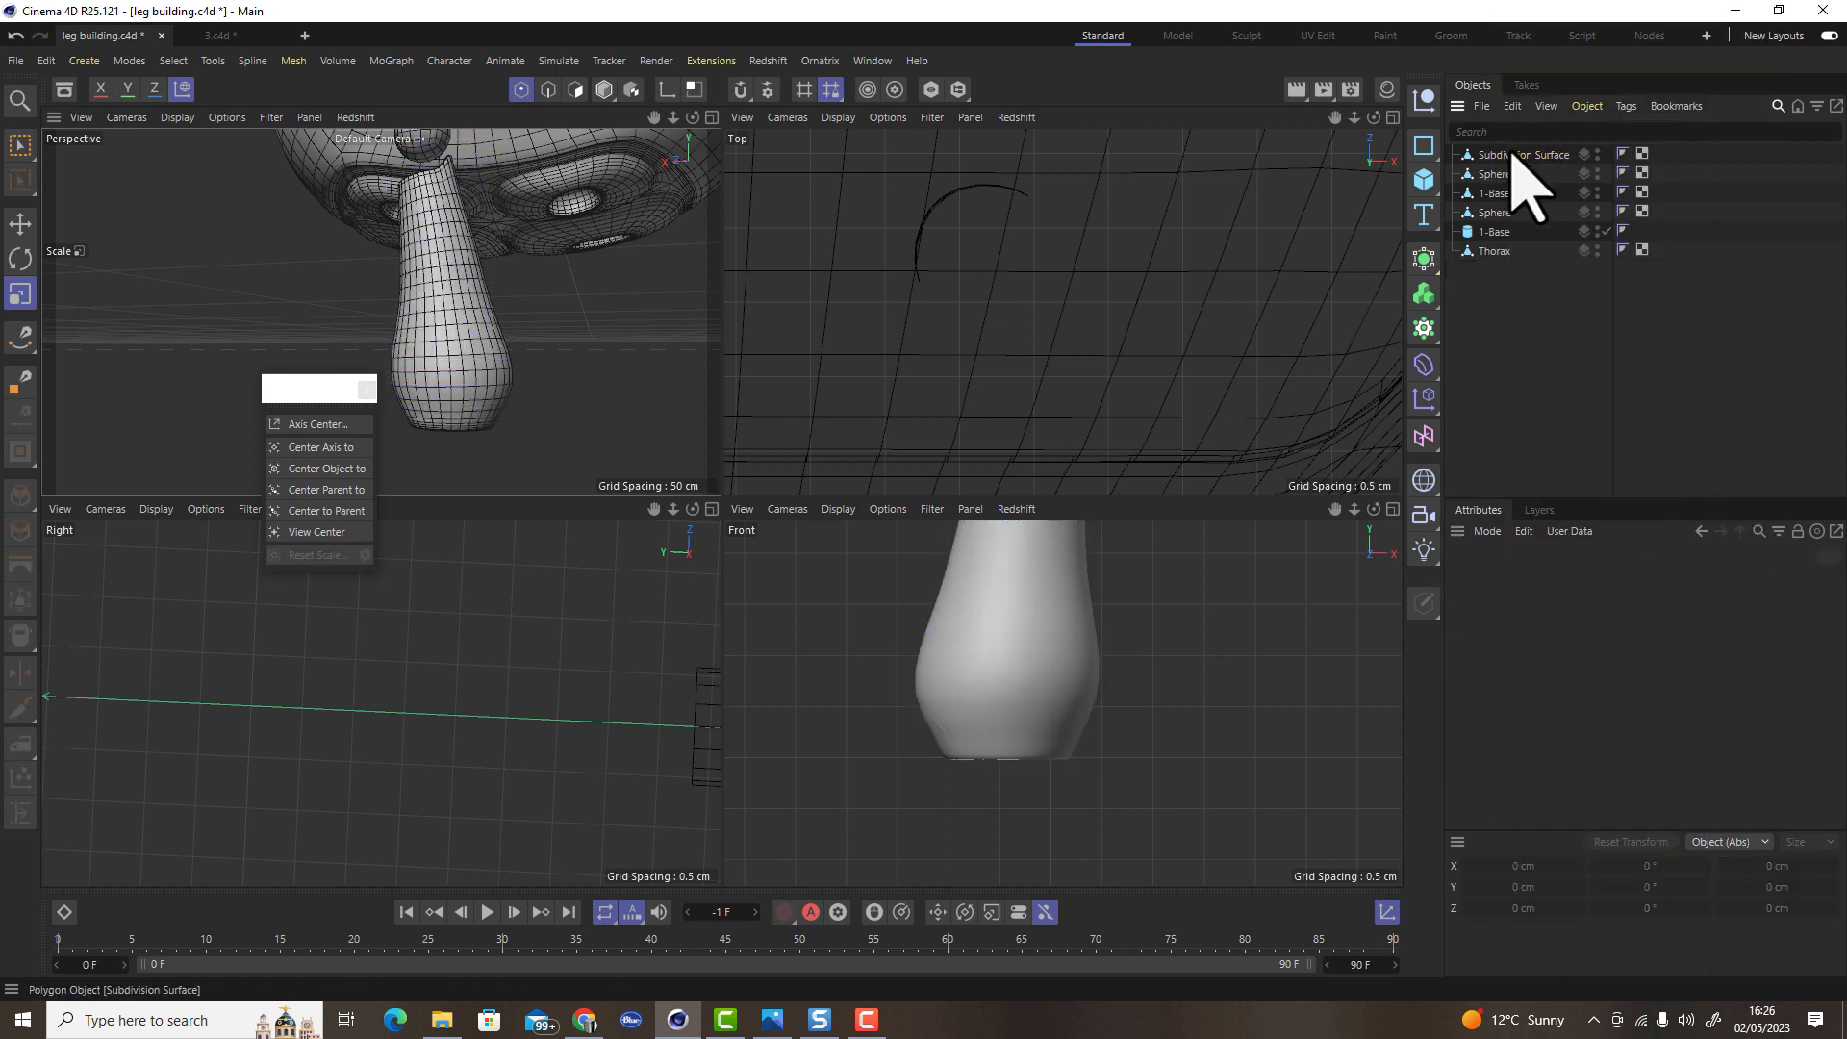
Duplicate the original 1-Base cylinder and place the copy below the bulging segment, at about Y -11.73 cm
{"action": "left_click", "coordinate": [711, 117]}
{"action": "scroll", "coordinate": [938, 563], "scroll_direction": "down", "scroll_amount": 5}
{"action": "left_click_drag", "start_coordinate": [938, 566], "coordinate": [638, 572], "text": "alt"}
{"action": "left_click_drag", "start_coordinate": [963, 602], "coordinate": [871, 712], "text": "alt"}
{"action": "left_click", "coordinate": [877, 180]}
{"action": "scroll", "coordinate": [844, 400], "scroll_direction": "down", "scroll_amount": 5}
{"action": "middle_click_drag", "start_coordinate": [839, 409], "coordinate": [877, 416], "text": "alt"}
{"action": "left_click", "coordinate": [604, 89]}
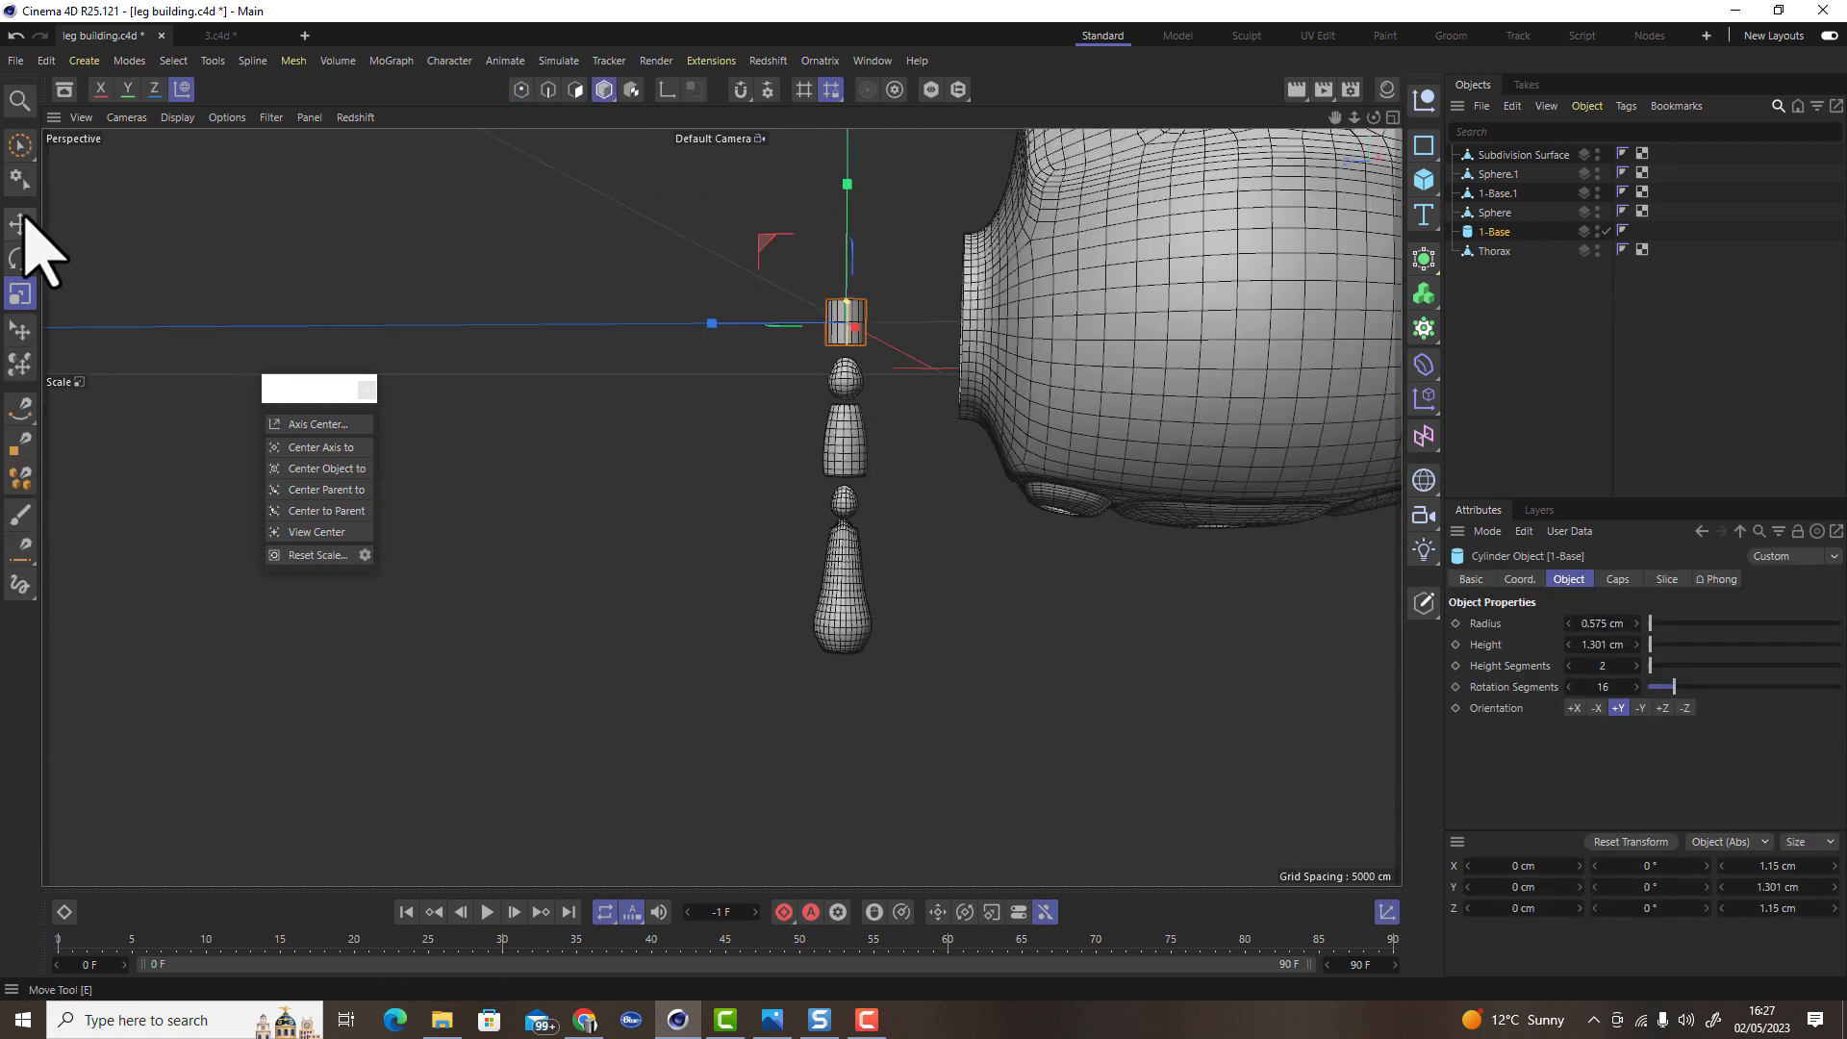
{"action": "left_click", "coordinate": [22, 223]}
{"action": "left_click_drag", "start_coordinate": [847, 183], "coordinate": [813, 720], "text": "ctrl"}
Add a Taper deformer to the copied cylinder with 50% strength, 0% curvature and Fillet enabled
{"action": "scroll", "coordinate": [904, 712], "scroll_direction": "up", "scroll_amount": 3}
{"action": "left_click", "coordinate": [1424, 365]}
{"action": "left_click", "coordinate": [1643, 401]}
{"action": "left_click_drag", "start_coordinate": [1487, 172], "coordinate": [1487, 173]}
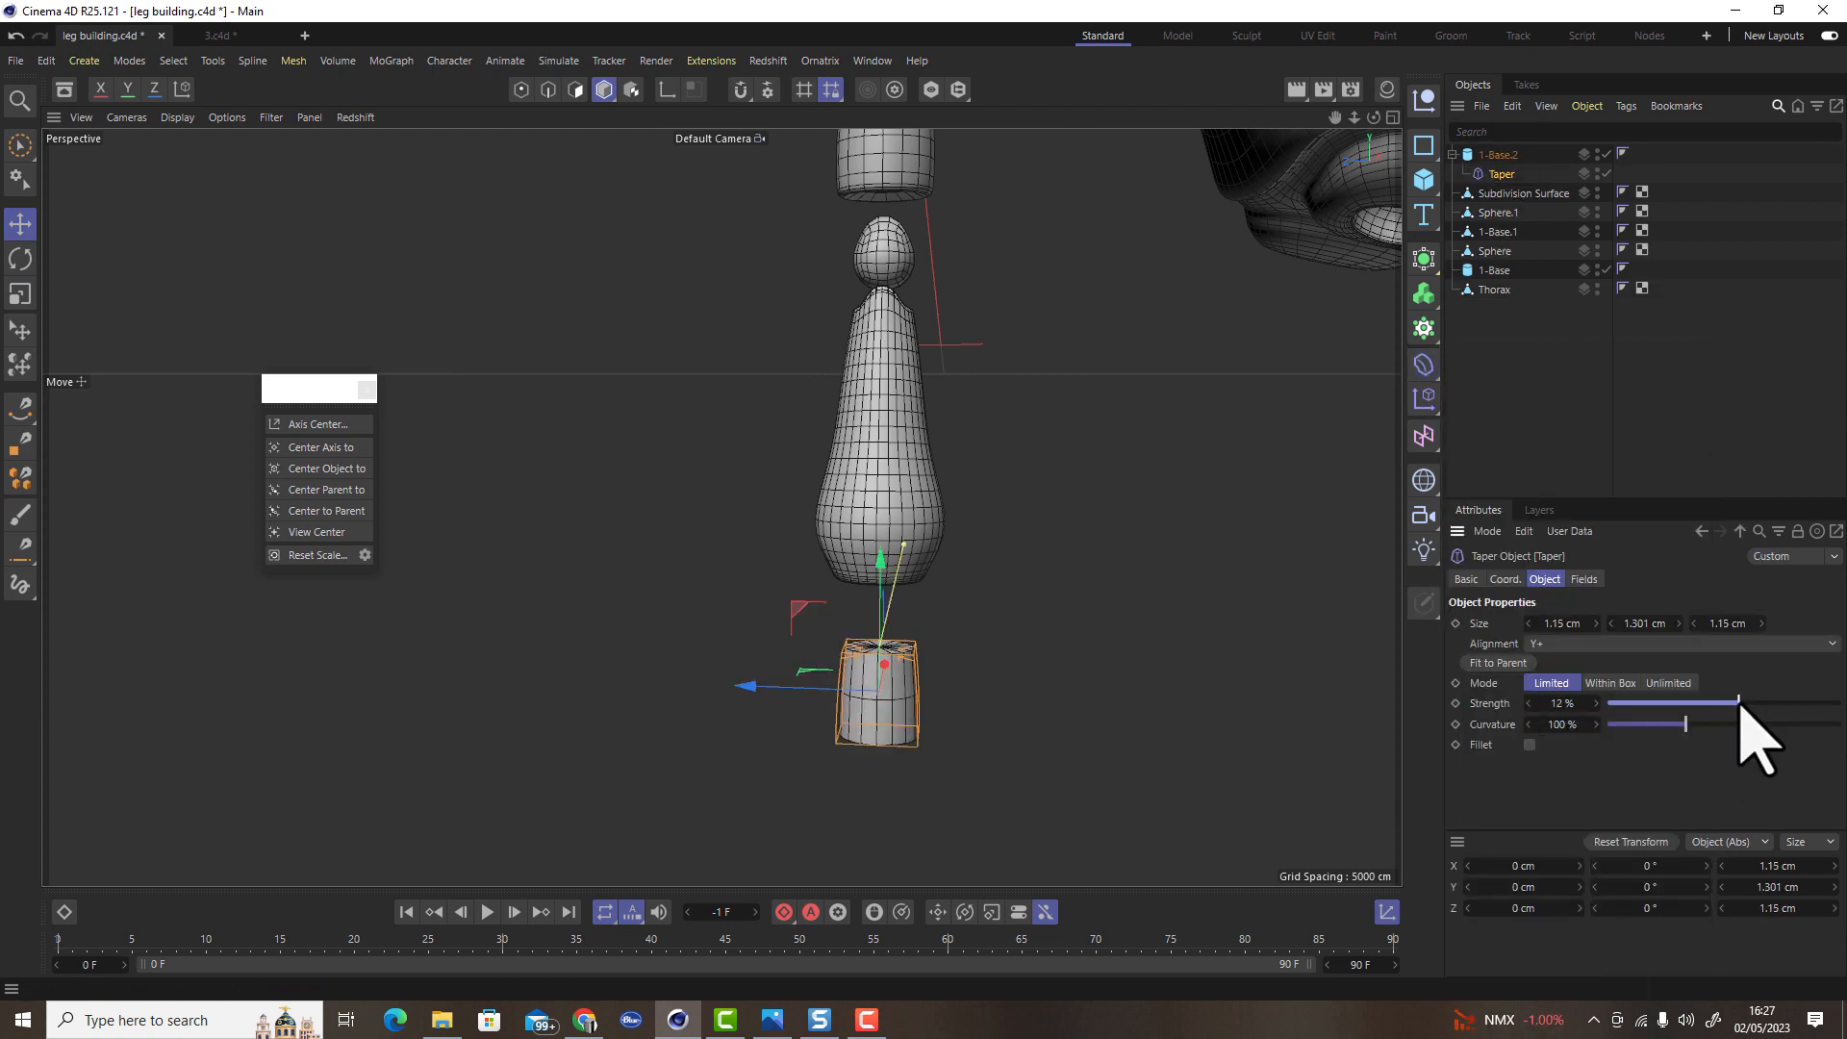
{"action": "left_click_drag", "start_coordinate": [1741, 709], "coordinate": [1782, 687]}
{"action": "left_click", "coordinate": [1530, 745]}
{"action": "scroll", "coordinate": [940, 783], "scroll_direction": "up", "scroll_amount": 5}
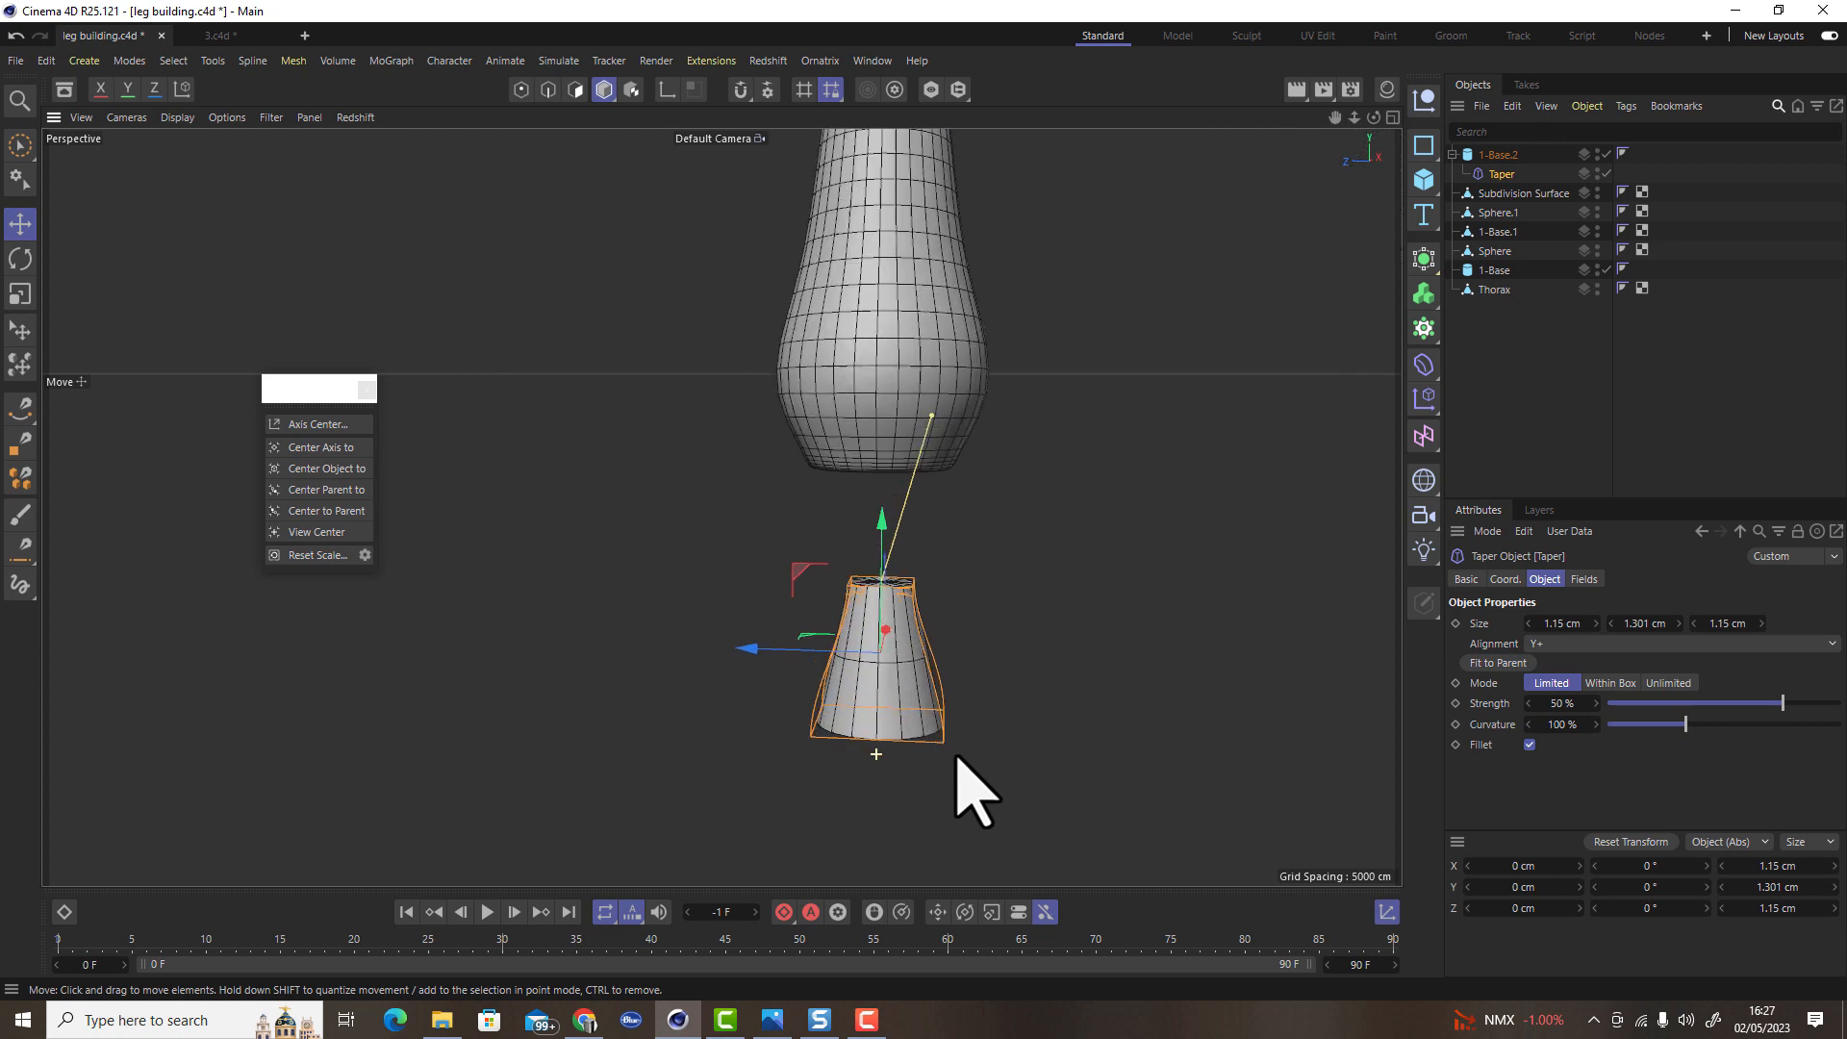
{"action": "scroll", "coordinate": [962, 775], "scroll_direction": "down", "scroll_amount": 3}
{"action": "mouse_move", "coordinate": [909, 716]}
{"action": "left_mouse_down", "text": "alt"}
{"action": "mouse_move", "coordinate": [1097, 664]}
{"action": "mouse_move", "coordinate": [837, 712]}
{"action": "mouse_move", "coordinate": [902, 731]}
{"action": "mouse_move", "coordinate": [880, 673]}
{"action": "mouse_move", "coordinate": [900, 688]}
{"action": "left_mouse_up", "text": "alt"}
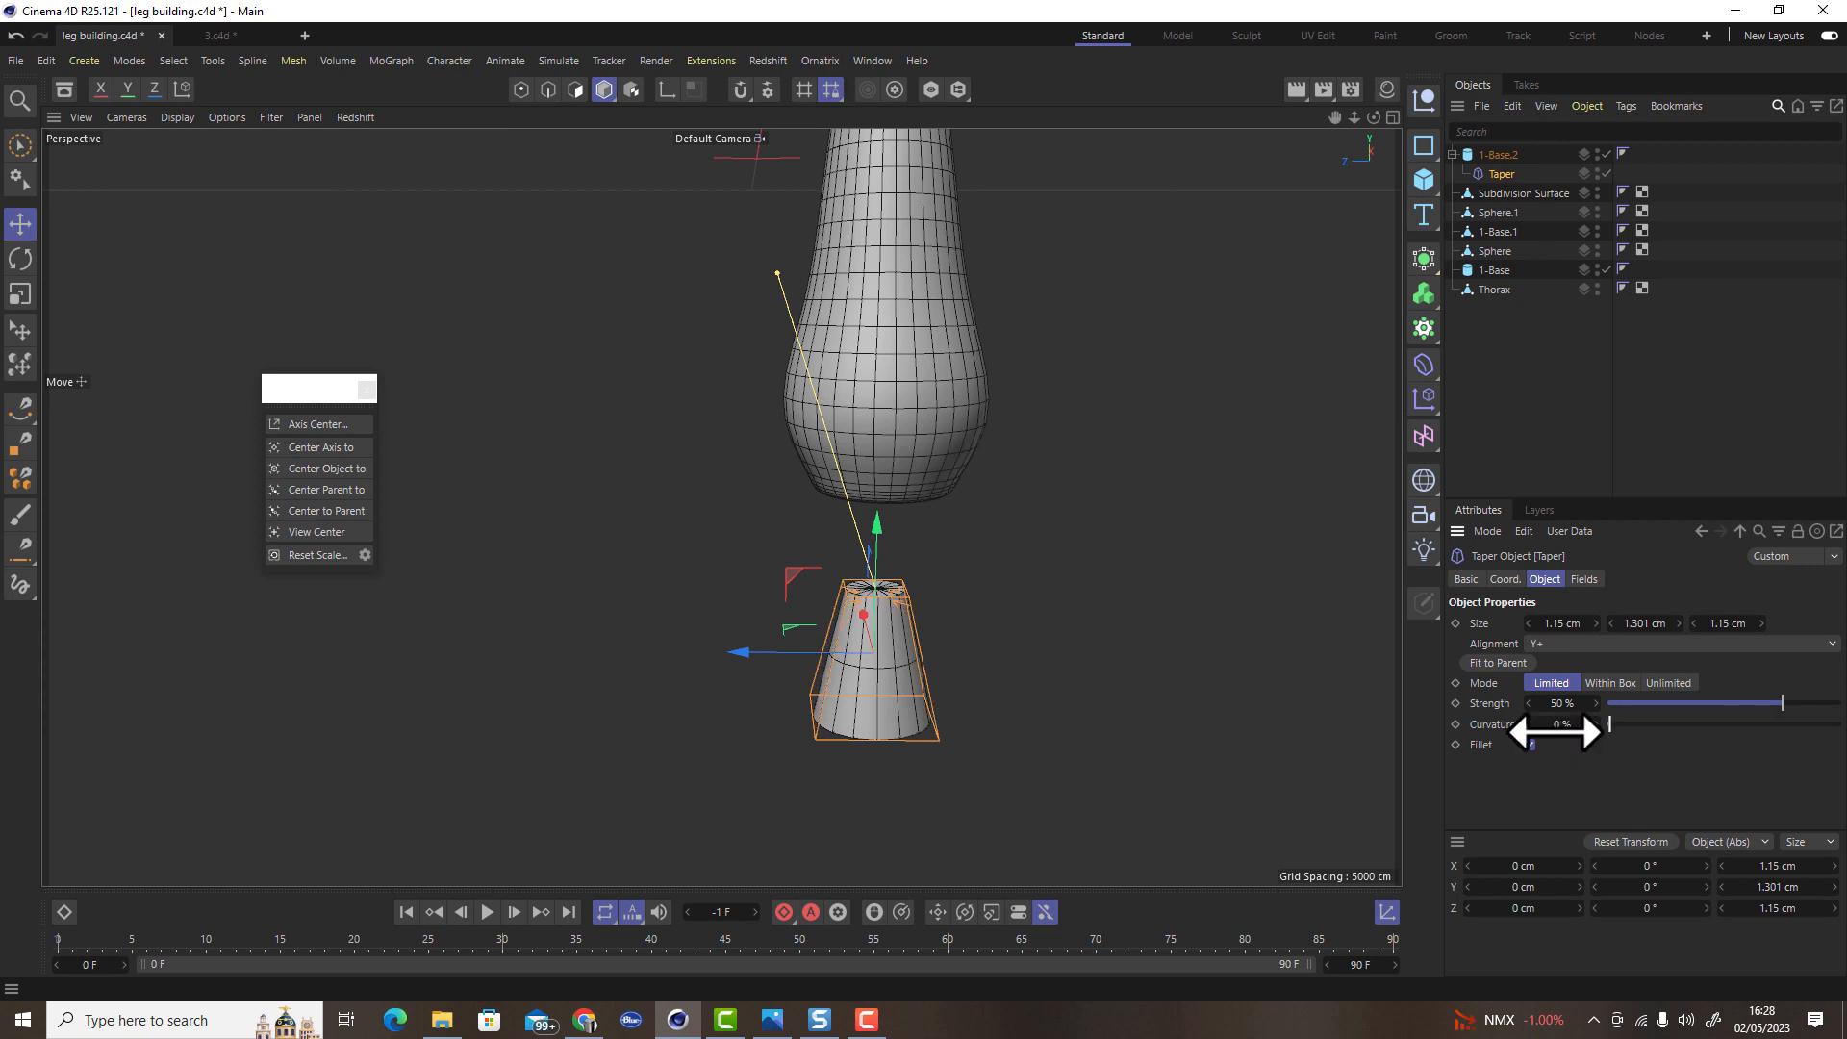
Bake the tapered cylinder with Current State to Object and delete the original with its Taper deformer
{"action": "right_click", "coordinate": [1504, 157]}
{"action": "left_click", "coordinate": [1602, 510]}
{"action": "key", "text": "Delete"}
{"action": "left_click", "coordinate": [897, 687]}
{"action": "scroll", "coordinate": [897, 687], "scroll_direction": "down", "scroll_amount": 1}
{"action": "left_click_drag", "start_coordinate": [928, 724], "coordinate": [1030, 683], "text": "alt"}
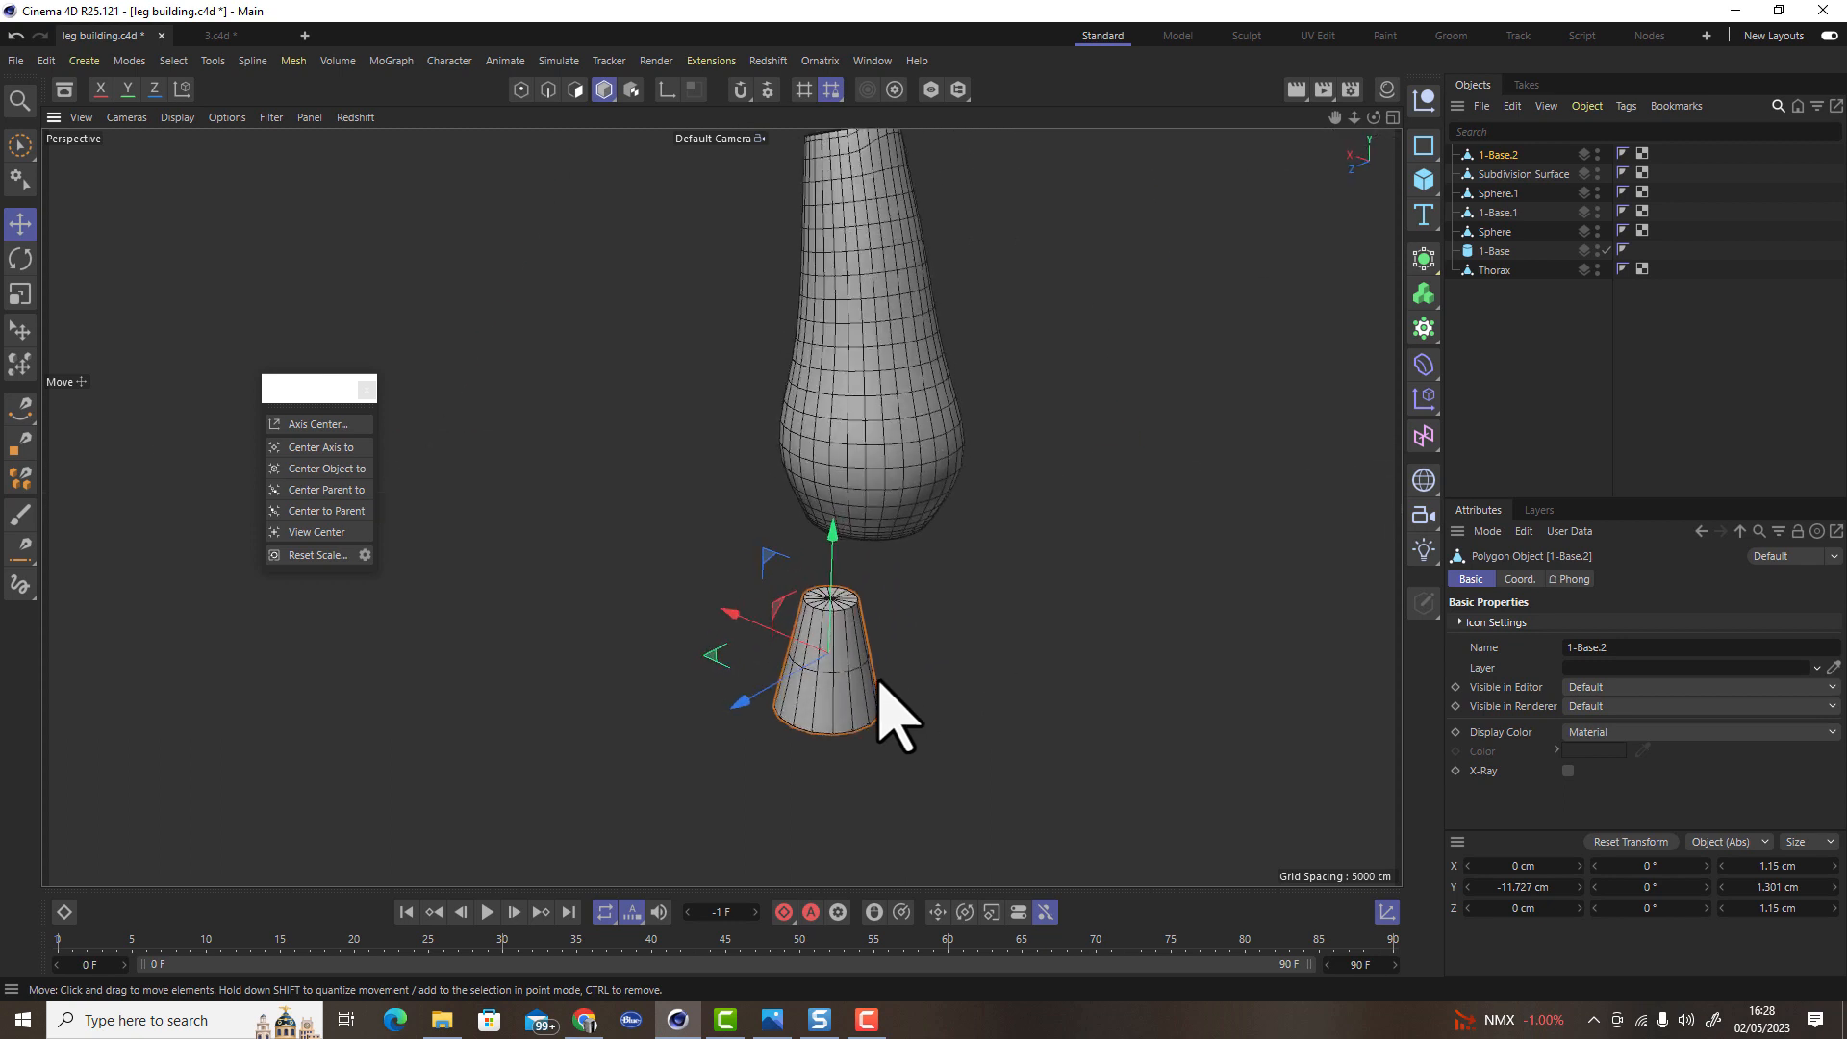
Duplicate the tapered segment three times down the leg in an even stack, ending at about Y -16.24 cm
{"action": "middle_click_drag", "start_coordinate": [893, 684], "coordinate": [960, 648], "text": "alt"}
{"action": "scroll", "coordinate": [977, 662], "scroll_direction": "down", "scroll_amount": 4}
{"action": "left_click_drag", "start_coordinate": [981, 677], "coordinate": [923, 654], "text": "alt"}
{"action": "scroll", "coordinate": [929, 656], "scroll_direction": "down", "scroll_amount": 4}
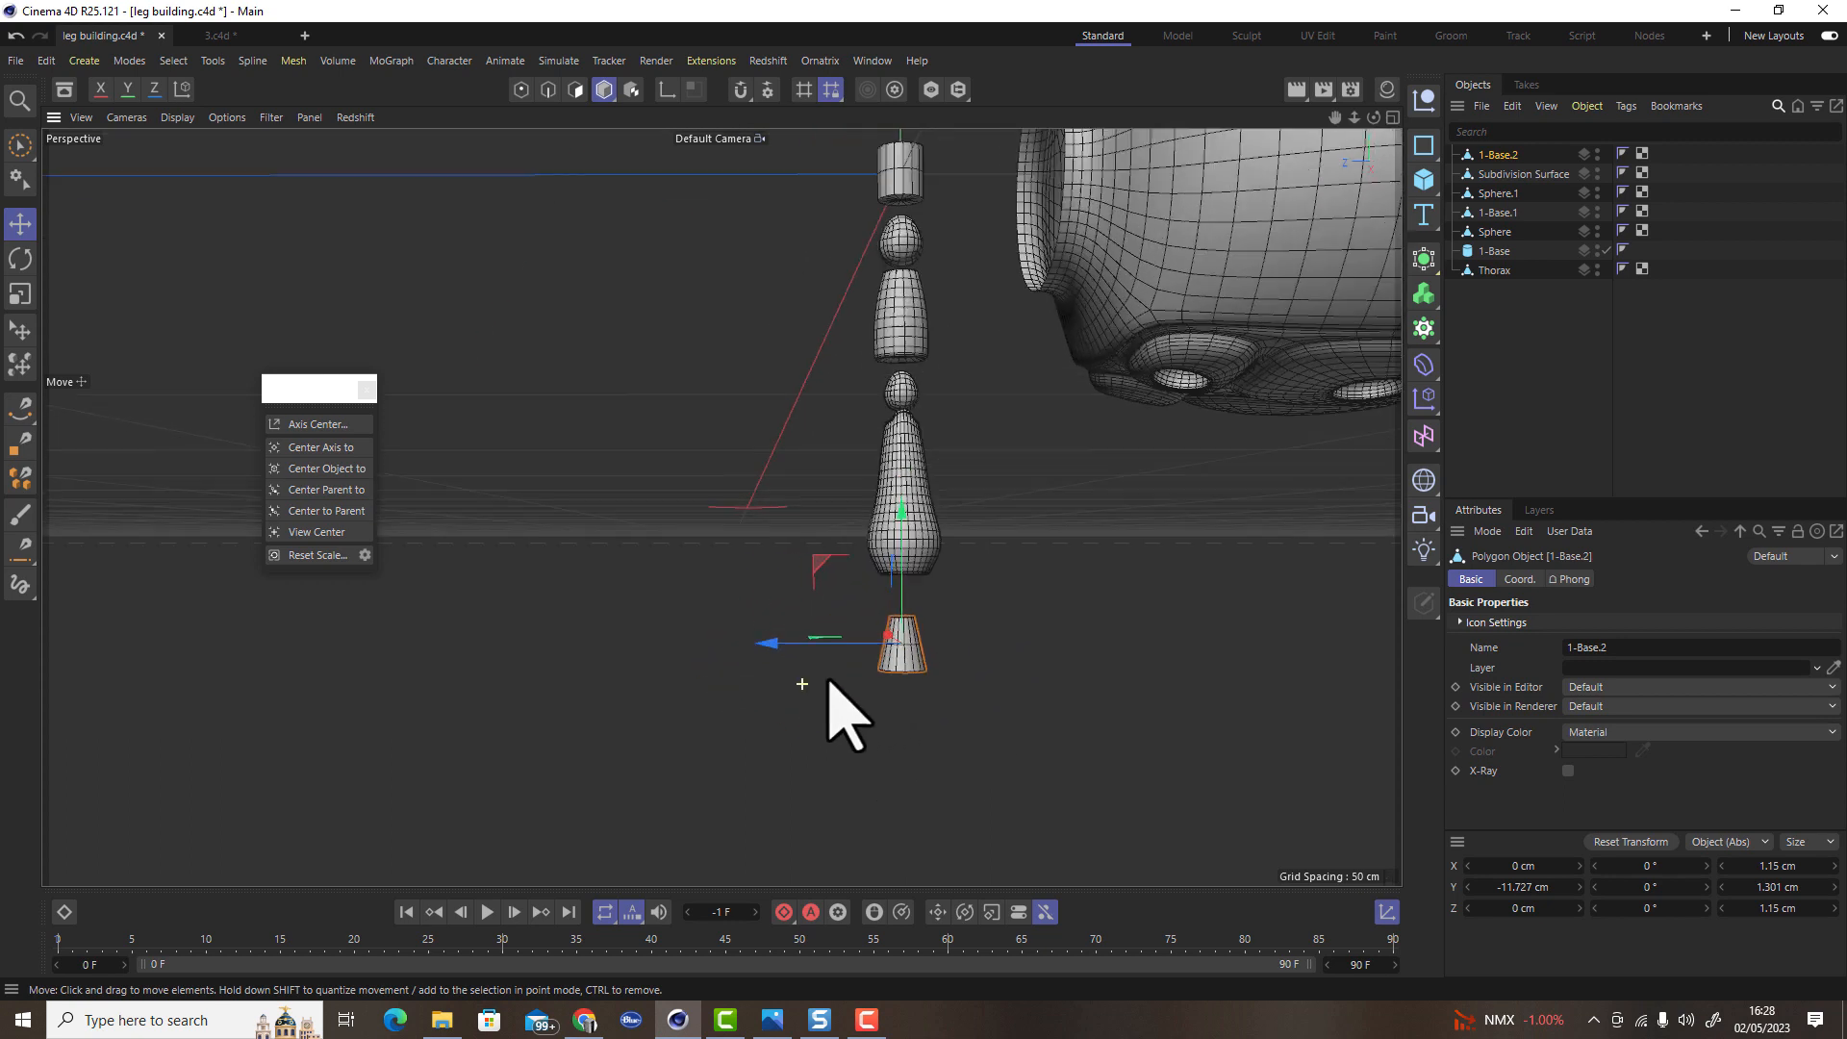
{"action": "scroll", "coordinate": [802, 684], "scroll_direction": "up", "scroll_amount": 4}
{"action": "left_click_drag", "start_coordinate": [988, 485], "coordinate": [996, 579], "text": "ctrl"}
{"action": "middle_click_drag", "start_coordinate": [996, 579], "coordinate": [831, 365], "text": "alt"}
{"action": "left_click_drag", "start_coordinate": [825, 428], "coordinate": [839, 484], "text": "ctrl"}
{"action": "left_click_drag", "start_coordinate": [839, 479], "coordinate": [849, 594], "text": "ctrl"}
{"action": "scroll", "coordinate": [1017, 572], "scroll_direction": "down", "scroll_amount": 5}
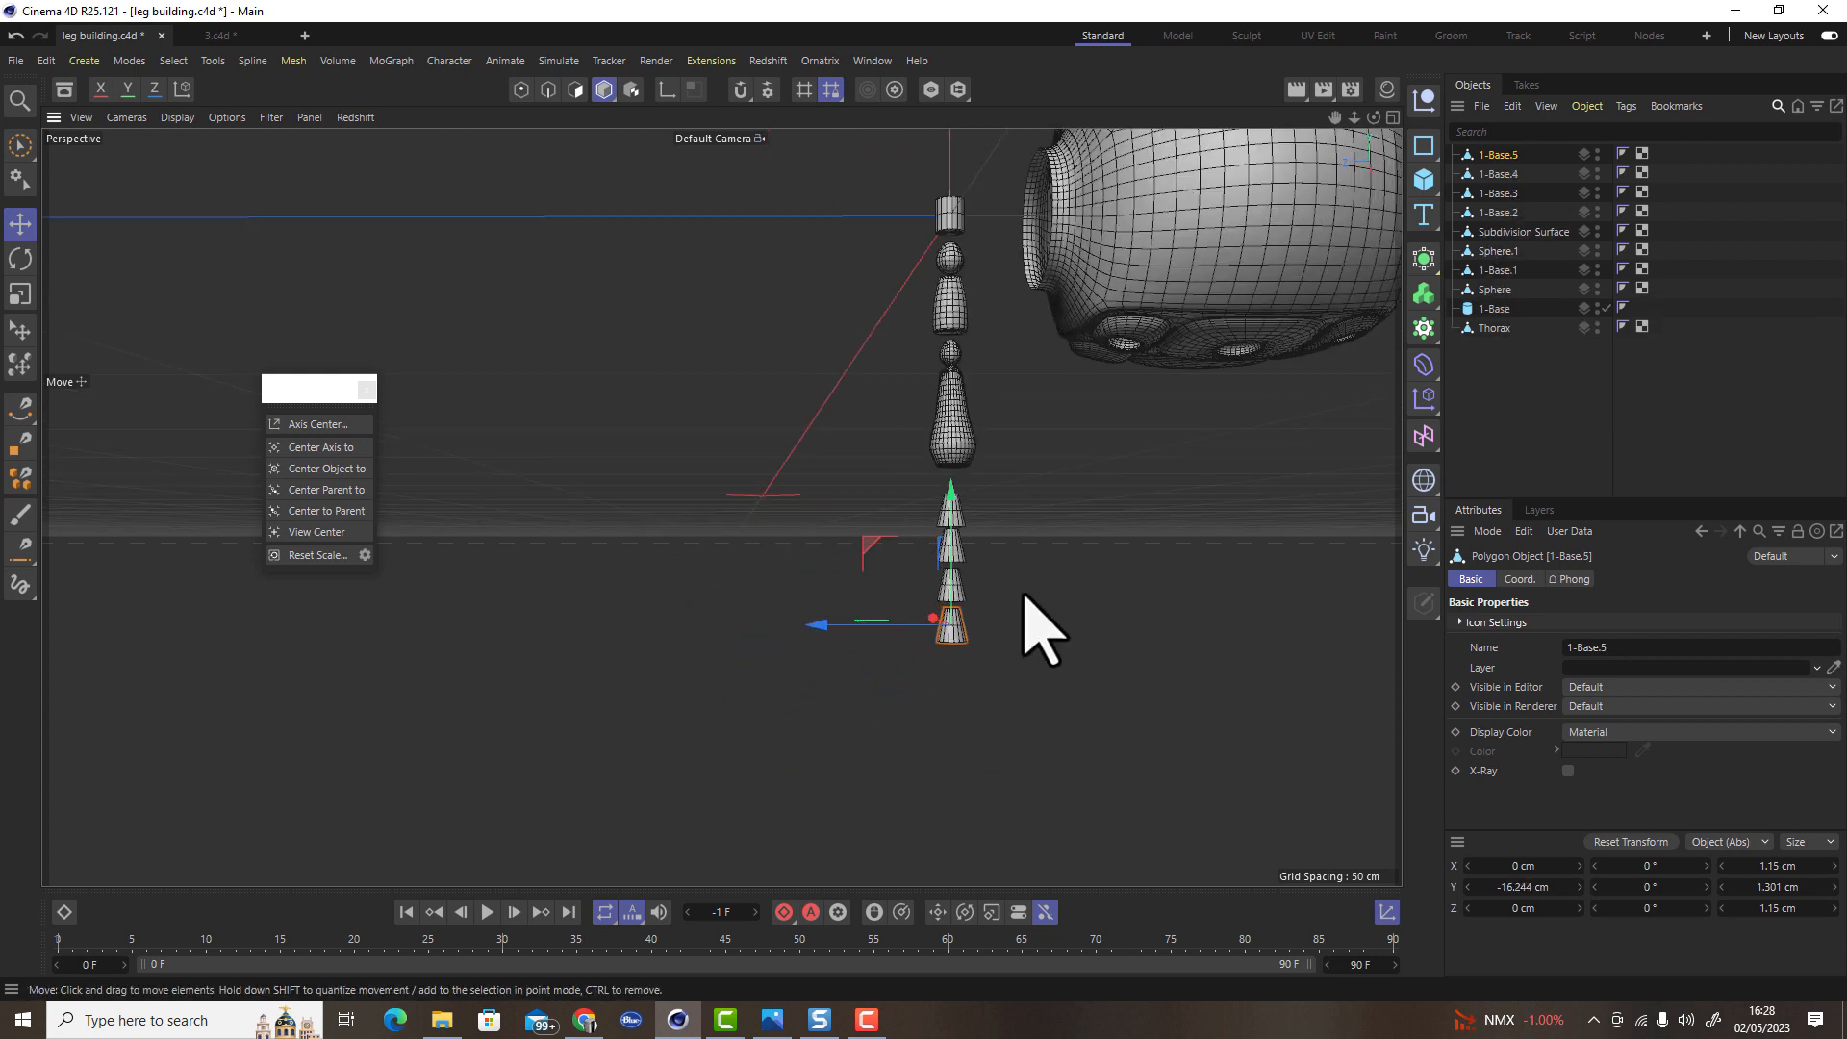
Create a cube and set its X, Y and Z sizes to 4 cm
{"action": "left_click_drag", "start_coordinate": [1037, 676], "coordinate": [894, 539], "text": "alt"}
{"action": "middle_click_drag", "start_coordinate": [895, 540], "coordinate": [914, 718], "text": "alt"}
{"action": "left_click_drag", "start_coordinate": [915, 718], "coordinate": [960, 675], "text": "alt"}
{"action": "right_click_drag", "start_coordinate": [960, 676], "coordinate": [1032, 680], "text": "alt"}
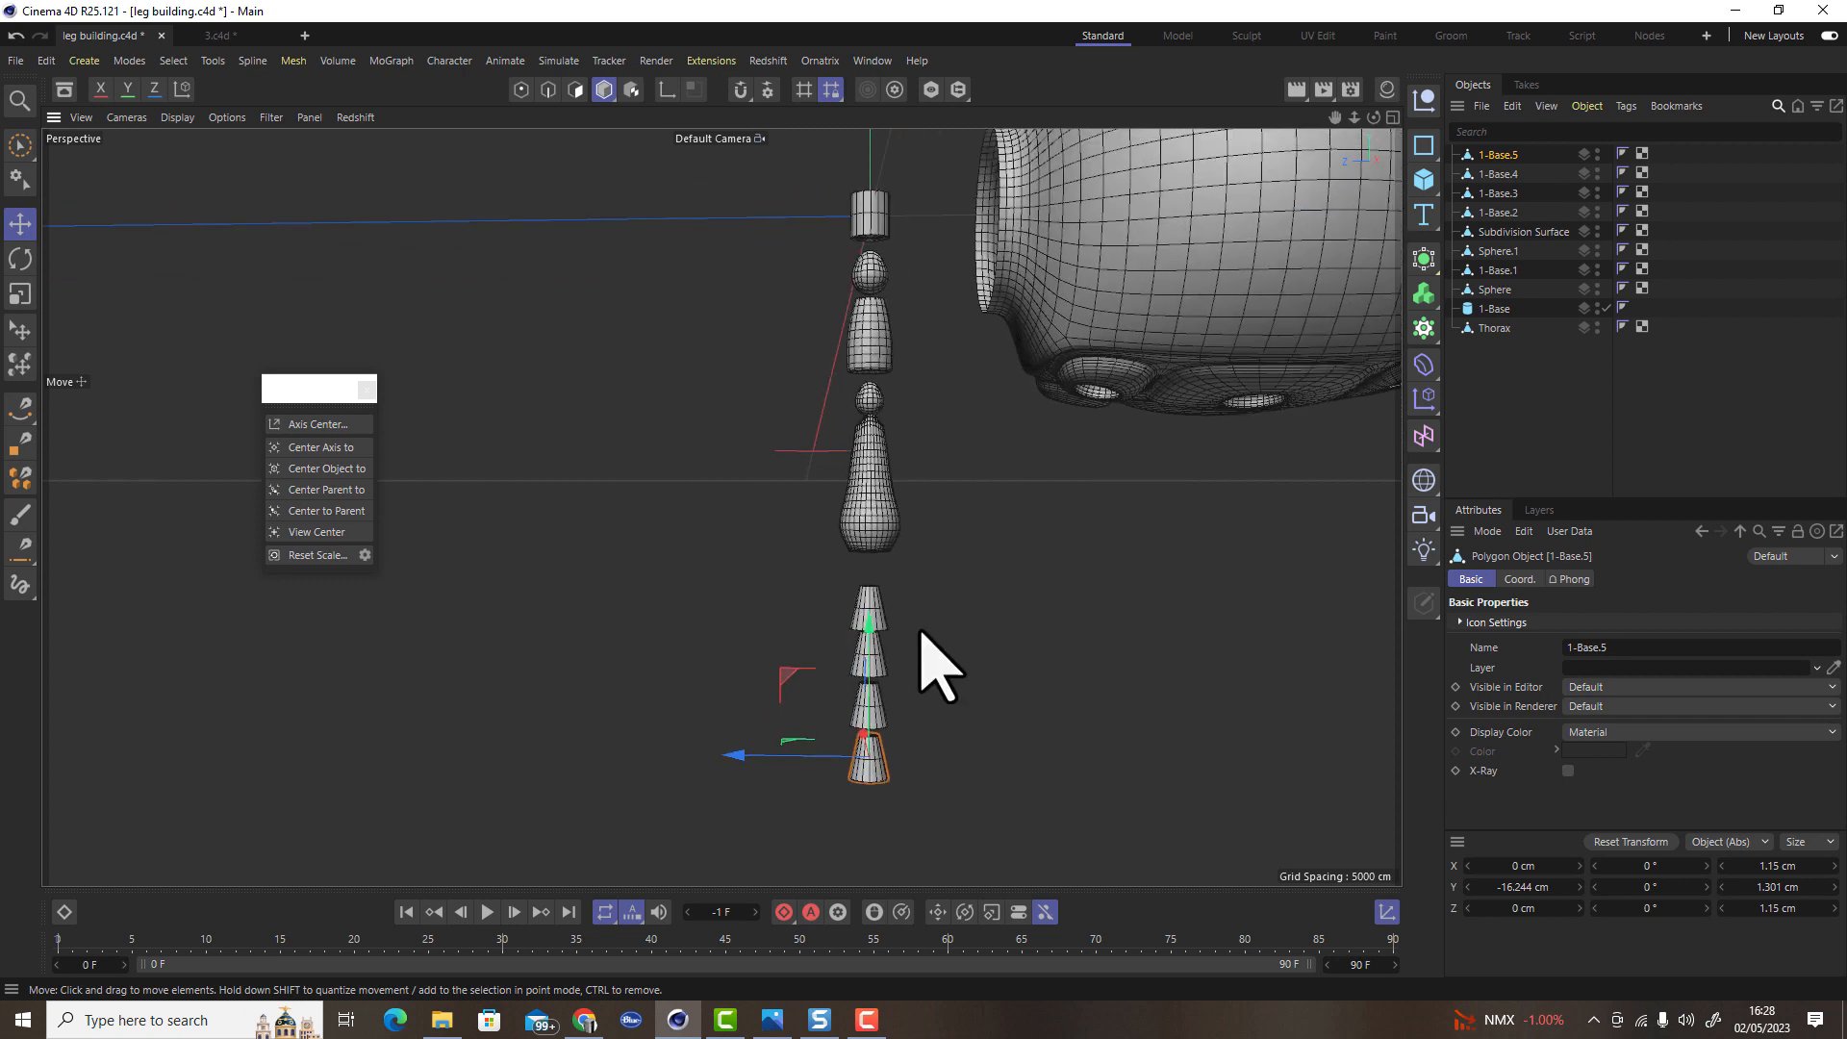
{"action": "left_click", "coordinate": [1427, 178]}
{"action": "double_click", "coordinate": [1594, 625]}
{"action": "type", "text": "4"}
{"action": "double_click", "coordinate": [1596, 648]}
{"action": "type", "text": "4"}
{"action": "double_click", "coordinate": [1598, 668]}
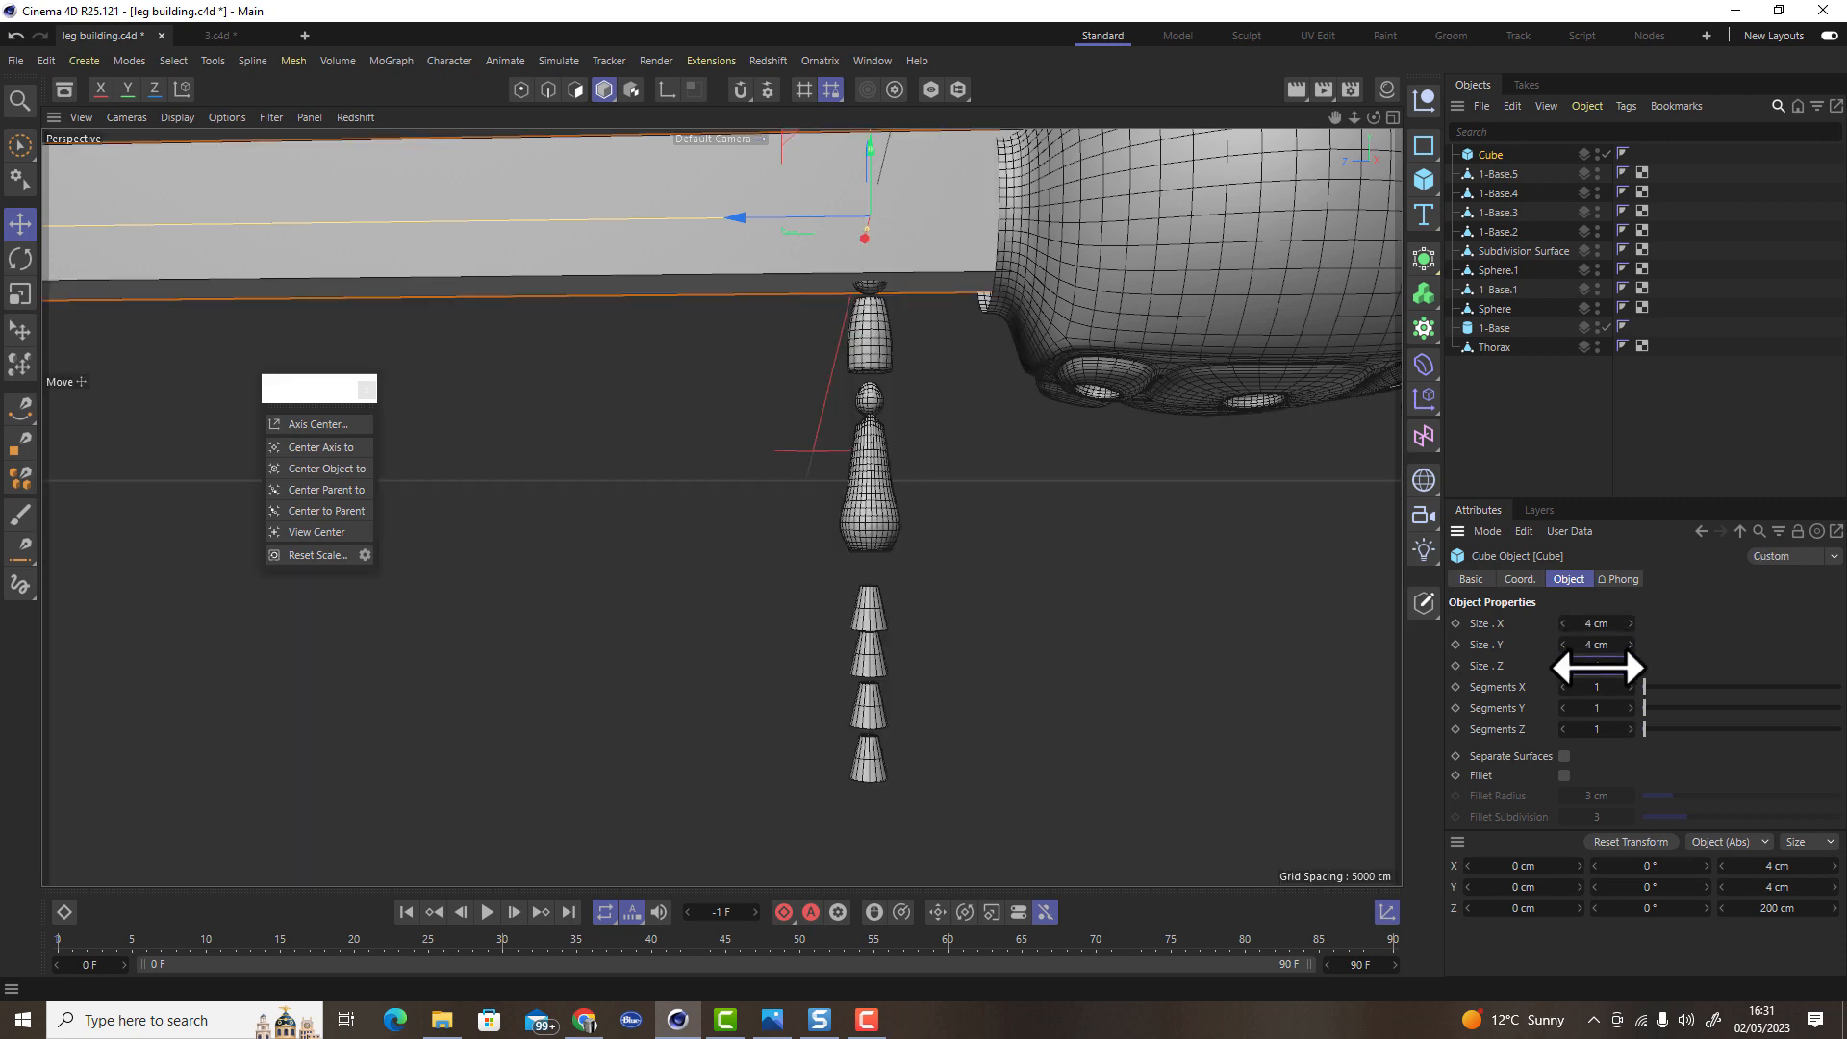
{"action": "type", "text": "4"}
{"action": "key", "text": "Return"}
Move the cube below the last tapered segment to about Y -20.04 cm and give it 2 segments on each axis
{"action": "left_click_drag", "start_coordinate": [877, 161], "coordinate": [948, 767]}
{"action": "middle_click_drag", "start_coordinate": [1019, 759], "coordinate": [972, 471], "text": "alt"}
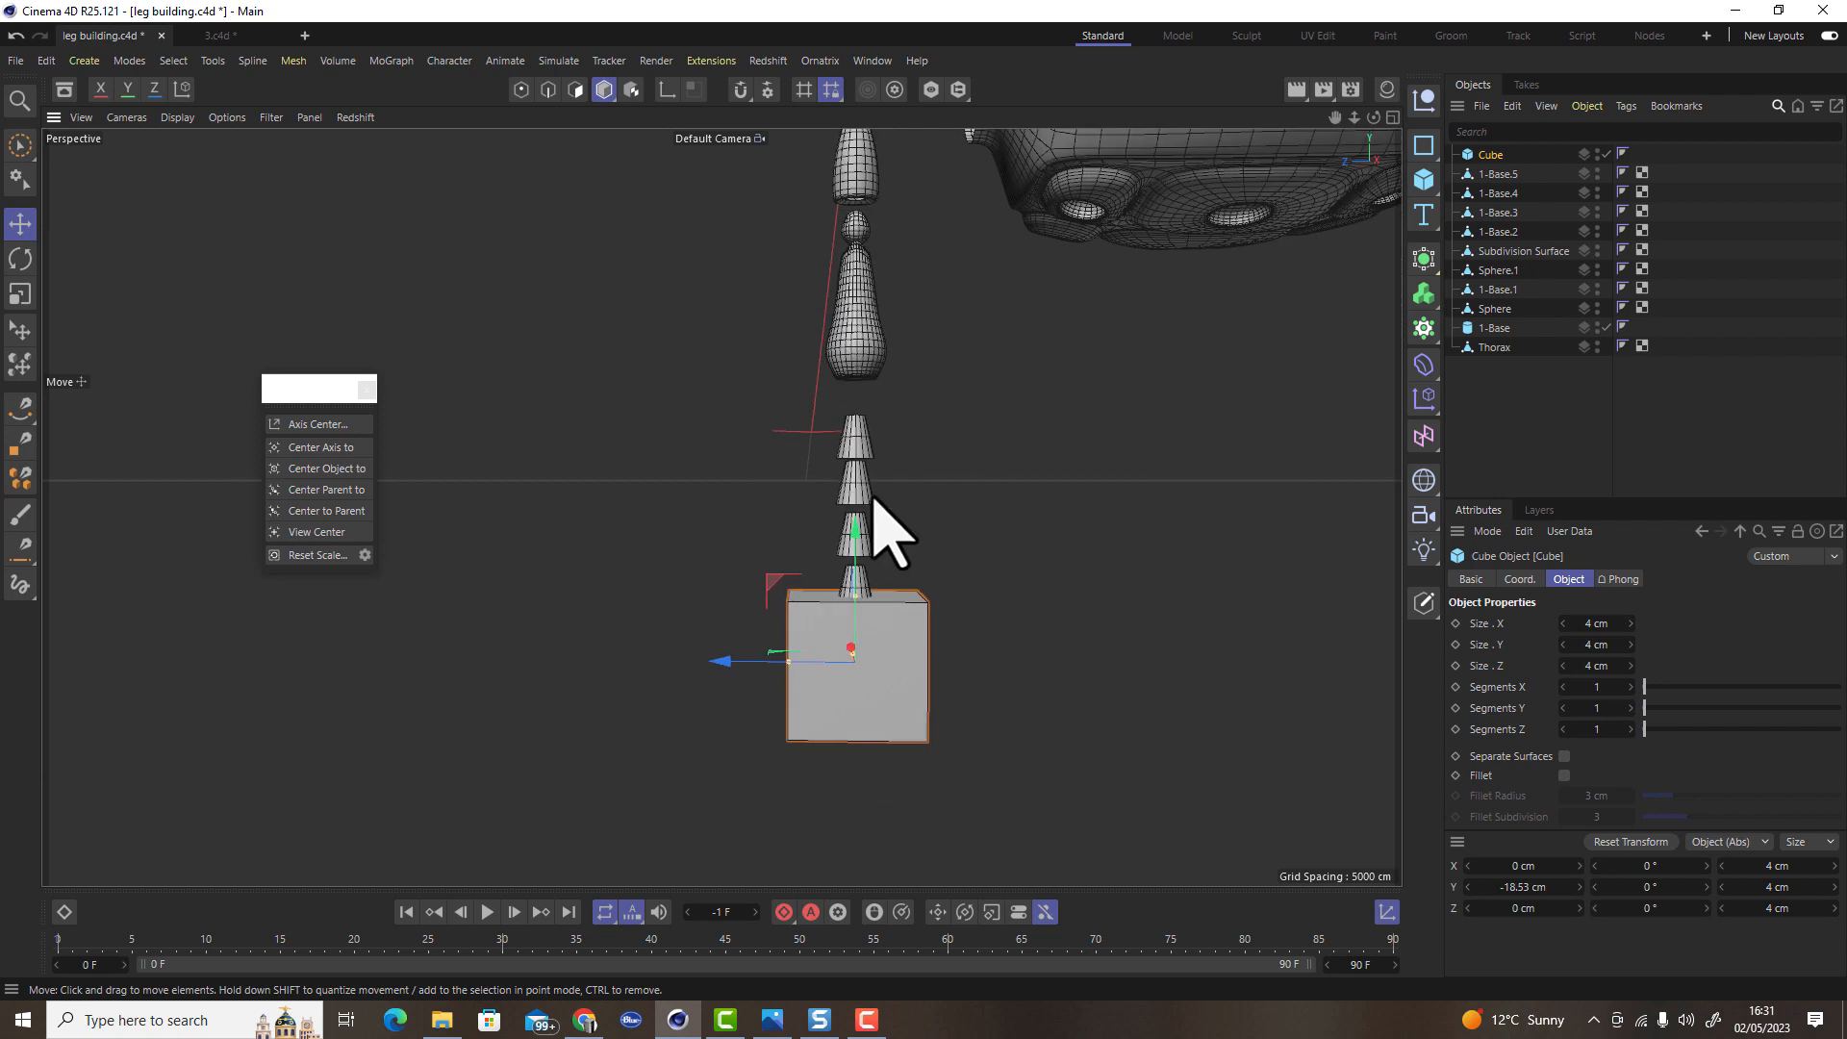
{"action": "left_click_drag", "start_coordinate": [856, 520], "coordinate": [858, 573]}
{"action": "middle_click_drag", "start_coordinate": [1010, 642], "coordinate": [1075, 618], "text": "alt"}
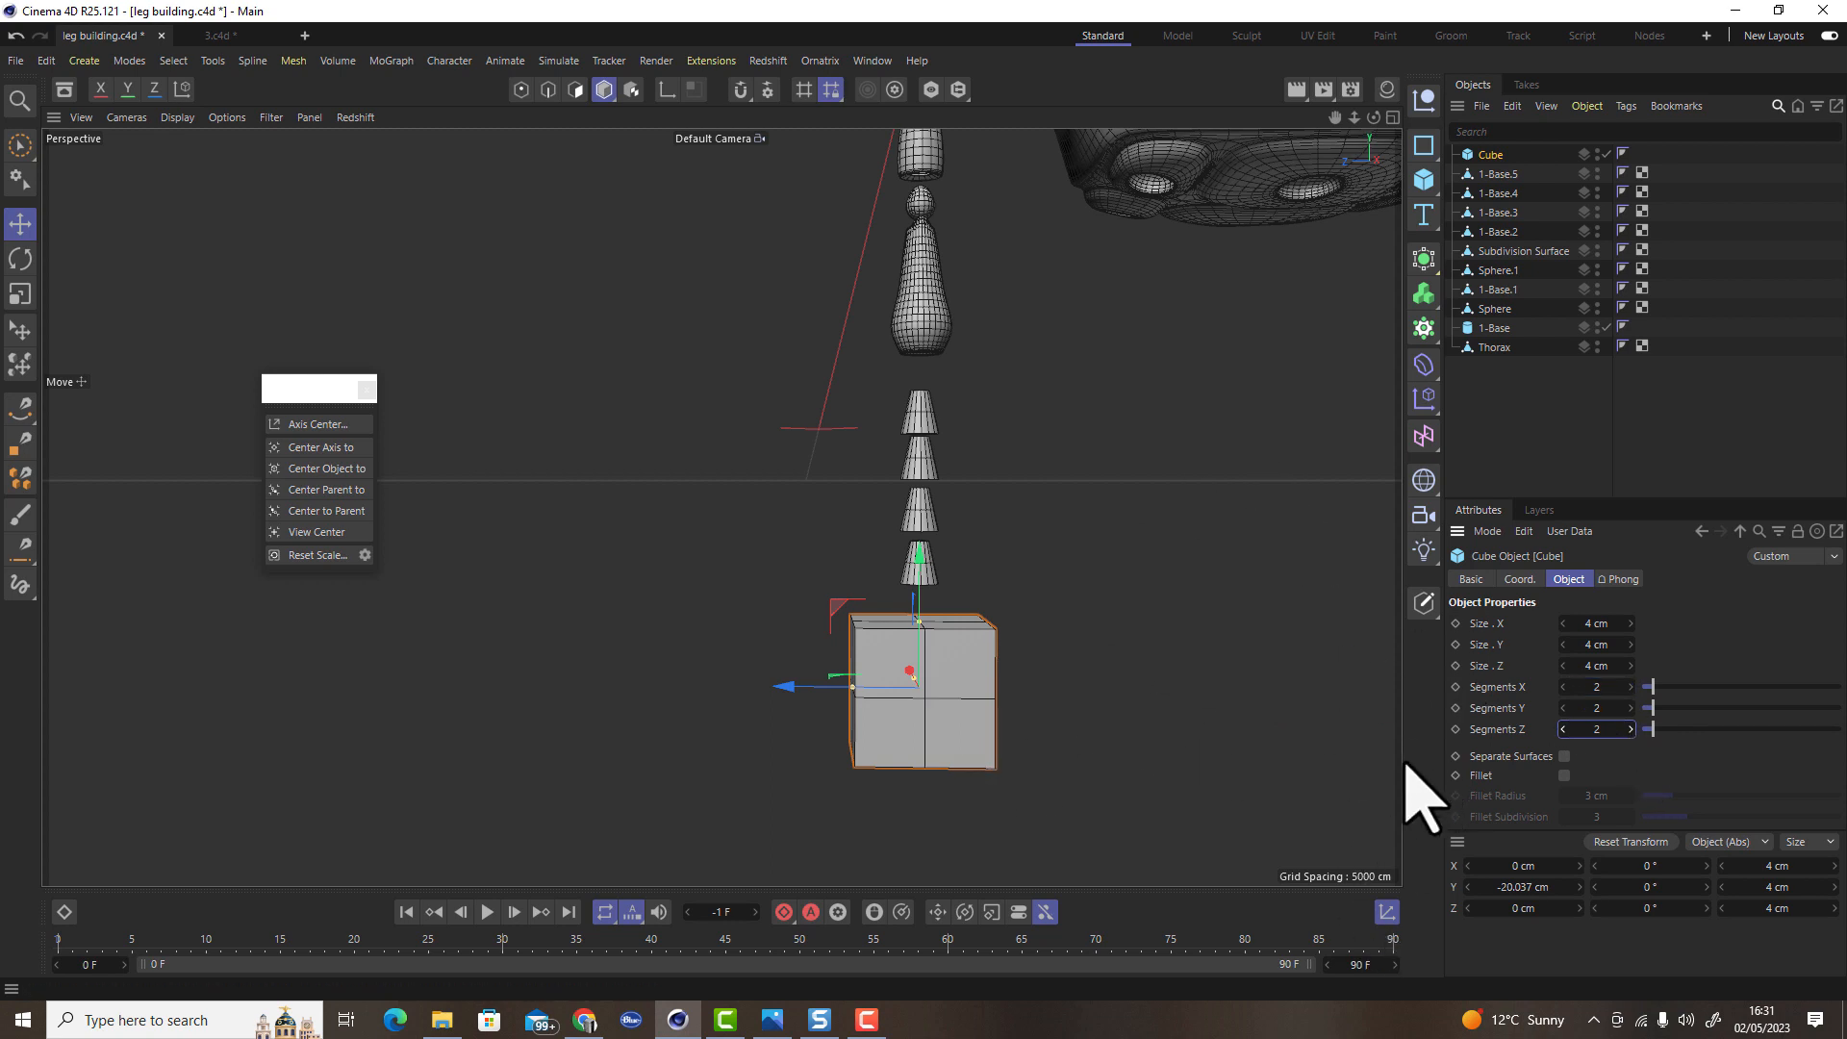
Make the cube editable and scale it uniformly down to about 1.33 cm
{"action": "left_click", "coordinate": [1425, 604]}
{"action": "key", "text": "t"}
{"action": "left_click_drag", "start_coordinate": [1097, 766], "coordinate": [517, 815]}
{"action": "right_click_drag", "start_coordinate": [1087, 681], "coordinate": [1093, 676], "text": "alt"}
{"action": "left_click_drag", "start_coordinate": [1091, 682], "coordinate": [1100, 734], "text": "alt"}
{"action": "middle_click_drag", "start_coordinate": [1075, 720], "coordinate": [1023, 581], "text": "alt"}
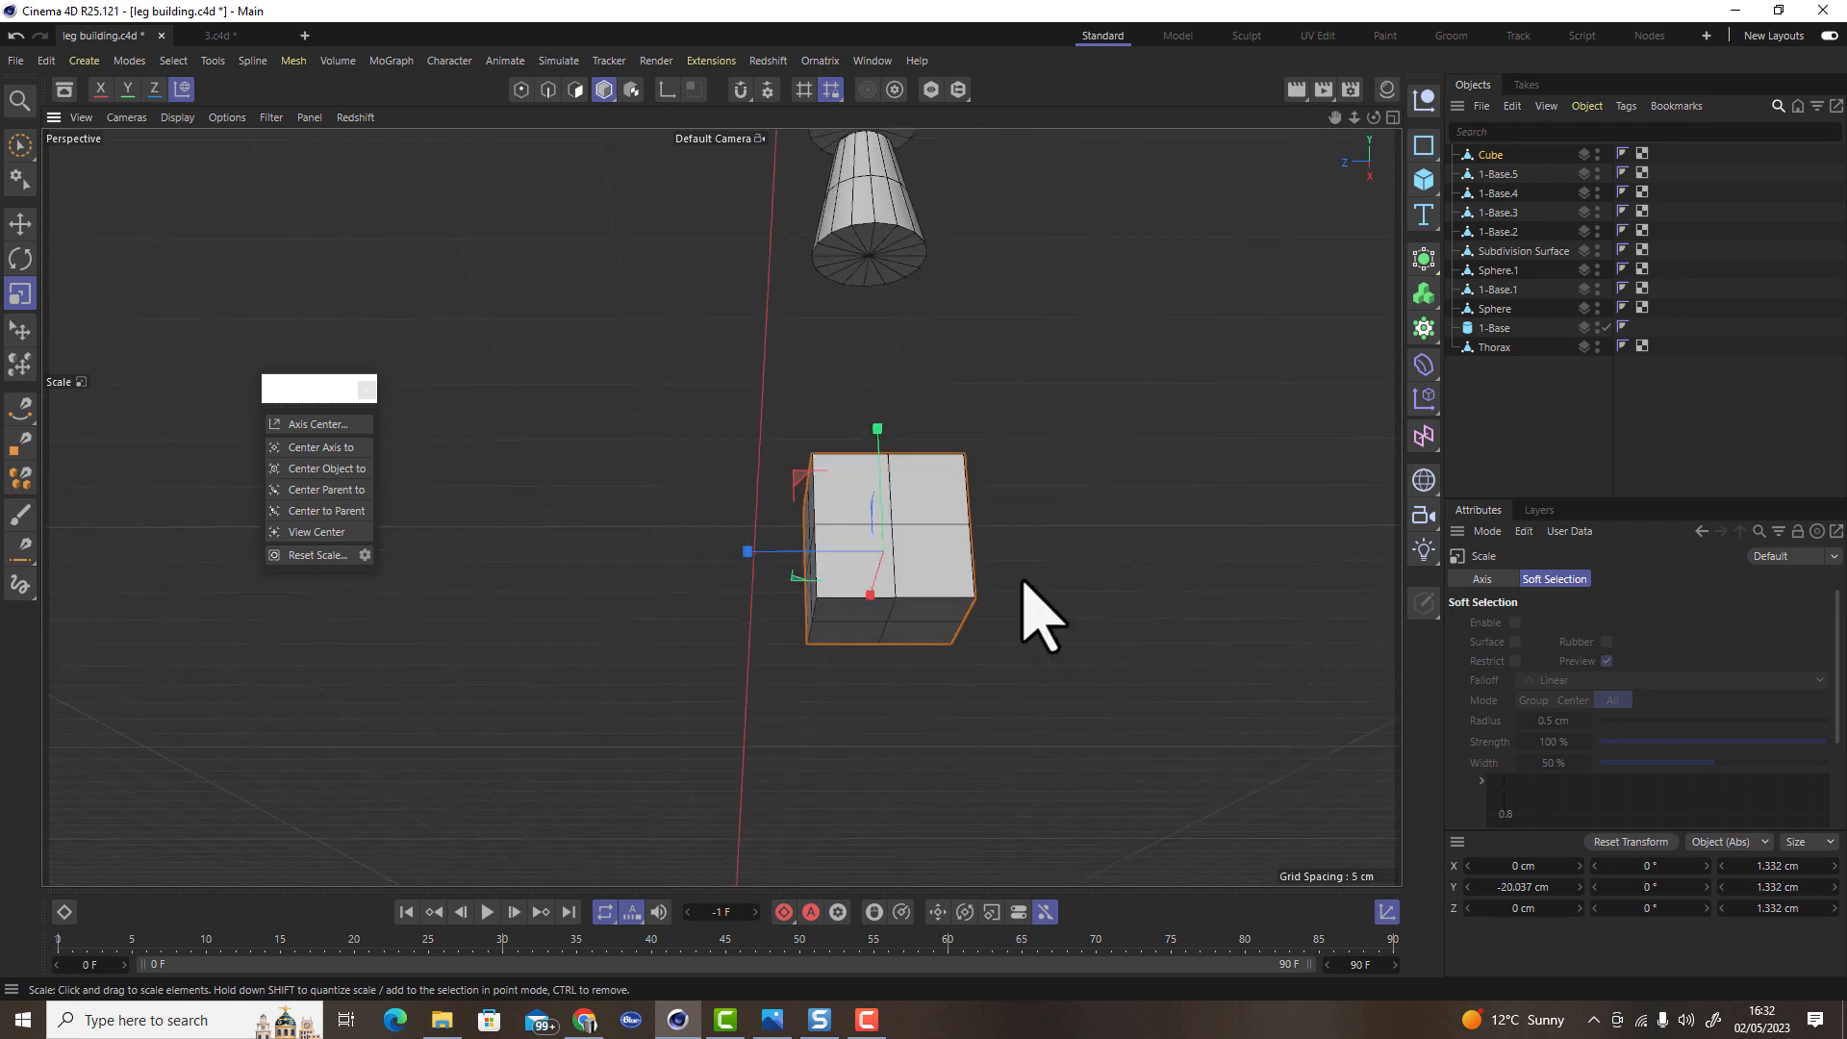
Select the two middle edges across the cube's underside and pull them down to about Y -1.19 cm to form a ridge
{"action": "left_click", "coordinate": [548, 90]}
{"action": "left_click", "coordinate": [889, 643]}
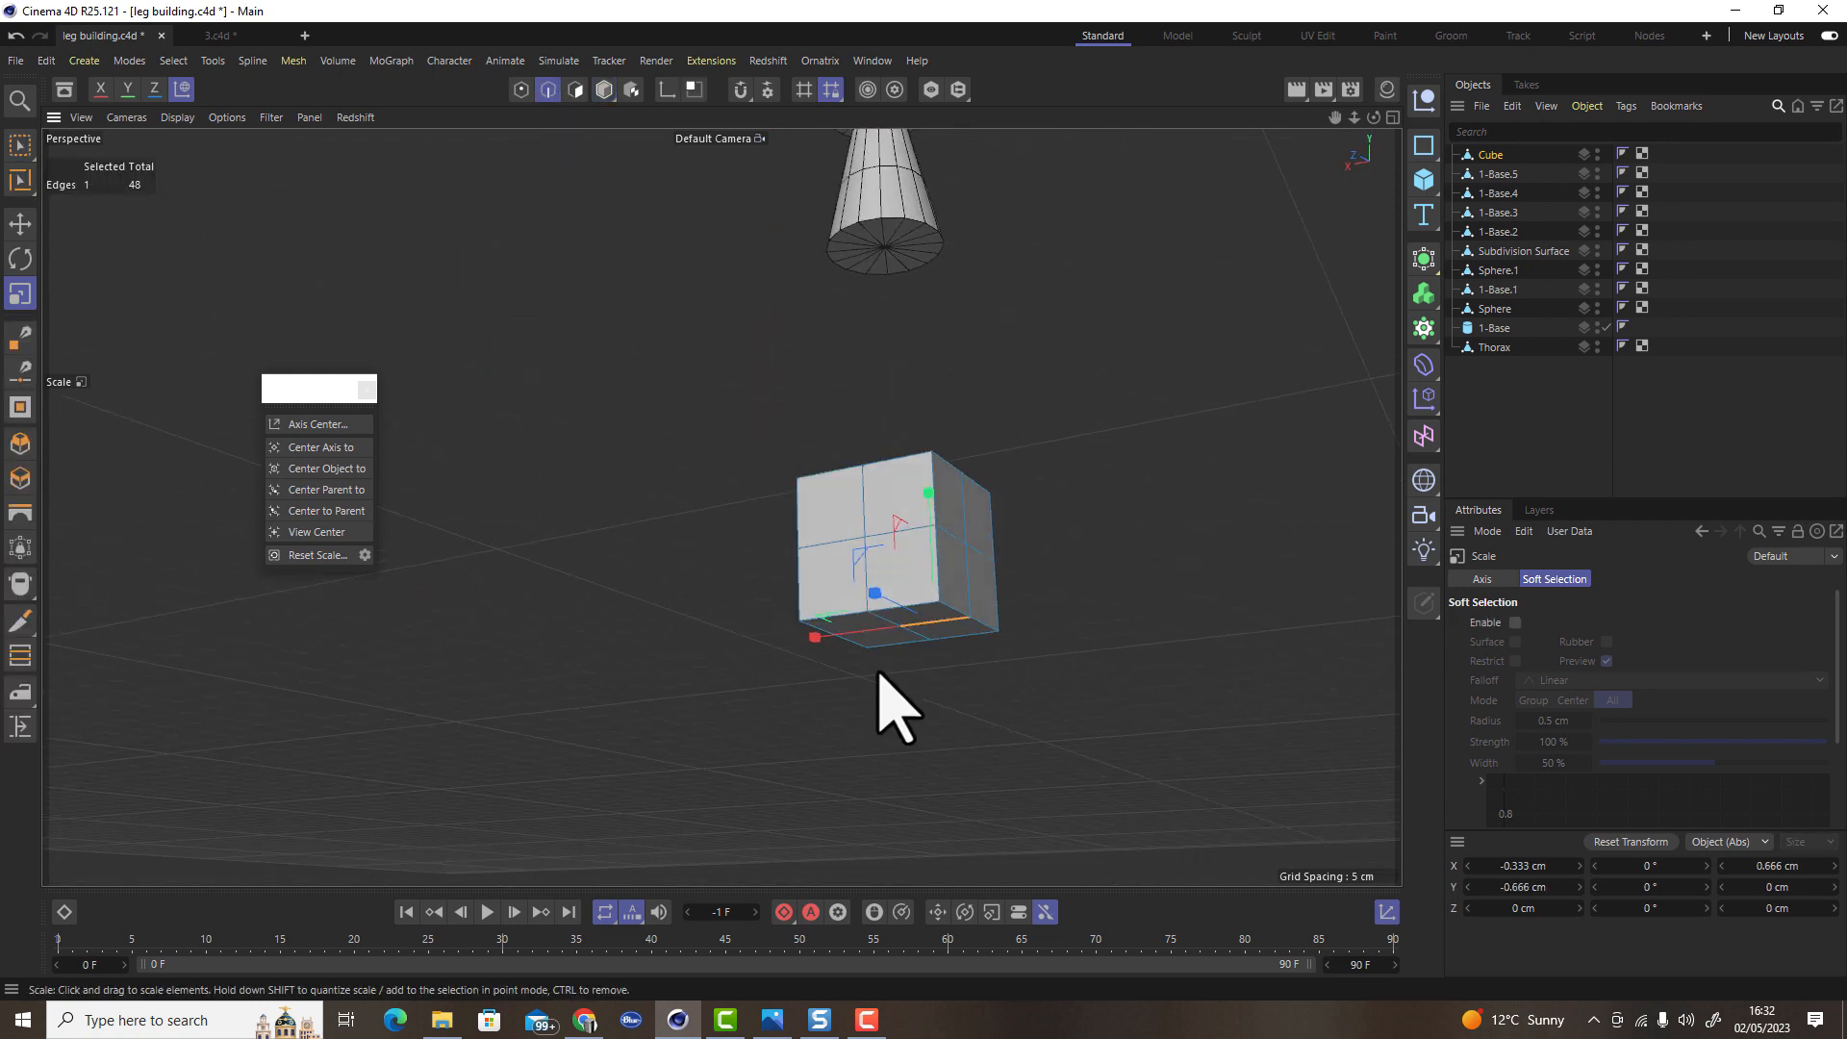
{"action": "scroll", "coordinate": [948, 647], "scroll_direction": "up", "scroll_amount": 3}
{"action": "left_click", "coordinate": [972, 639], "text": "shift"}
{"action": "scroll", "coordinate": [898, 642], "scroll_direction": "down", "scroll_amount": 1}
{"action": "scroll", "coordinate": [900, 645], "scroll_direction": "down", "scroll_amount": 2}
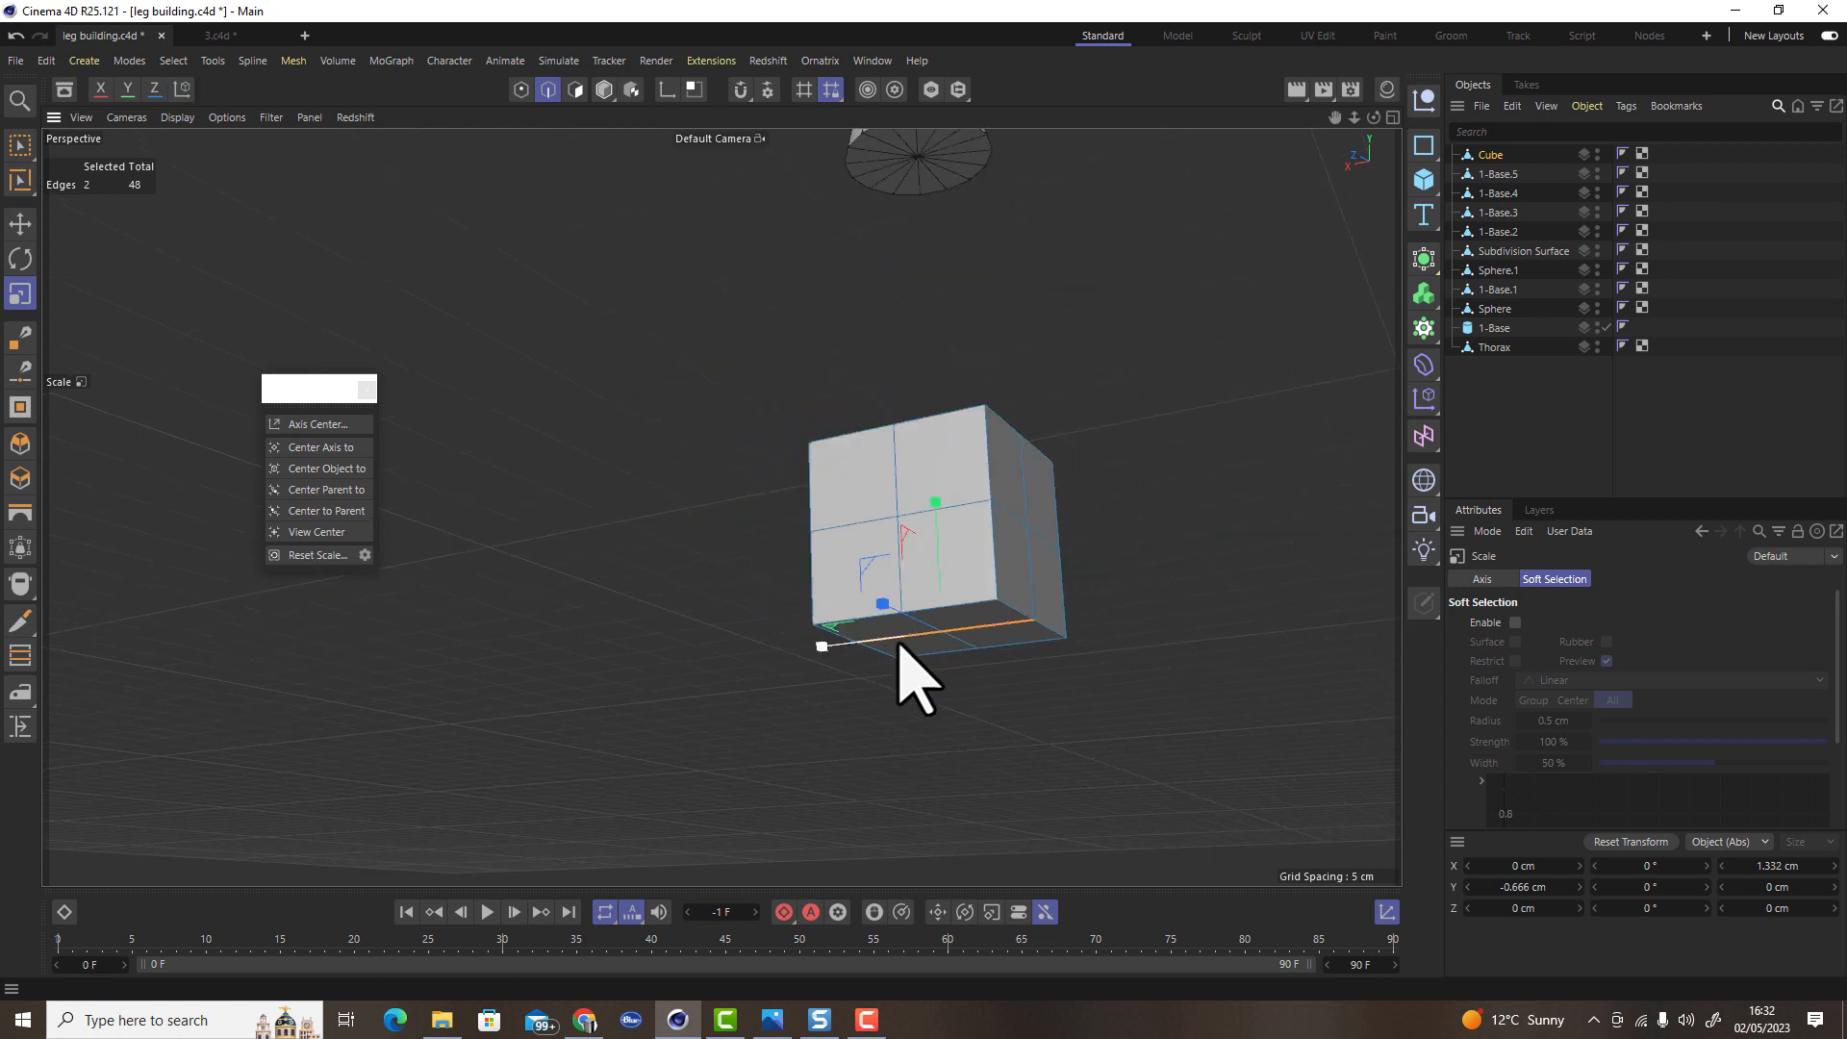
{"action": "key", "text": "e"}
{"action": "left_click_drag", "start_coordinate": [931, 505], "coordinate": [952, 575]}
{"action": "left_click_drag", "start_coordinate": [1061, 630], "coordinate": [1020, 556], "text": "alt"}
{"action": "left_click_drag", "start_coordinate": [1061, 632], "coordinate": [987, 564], "text": "alt"}
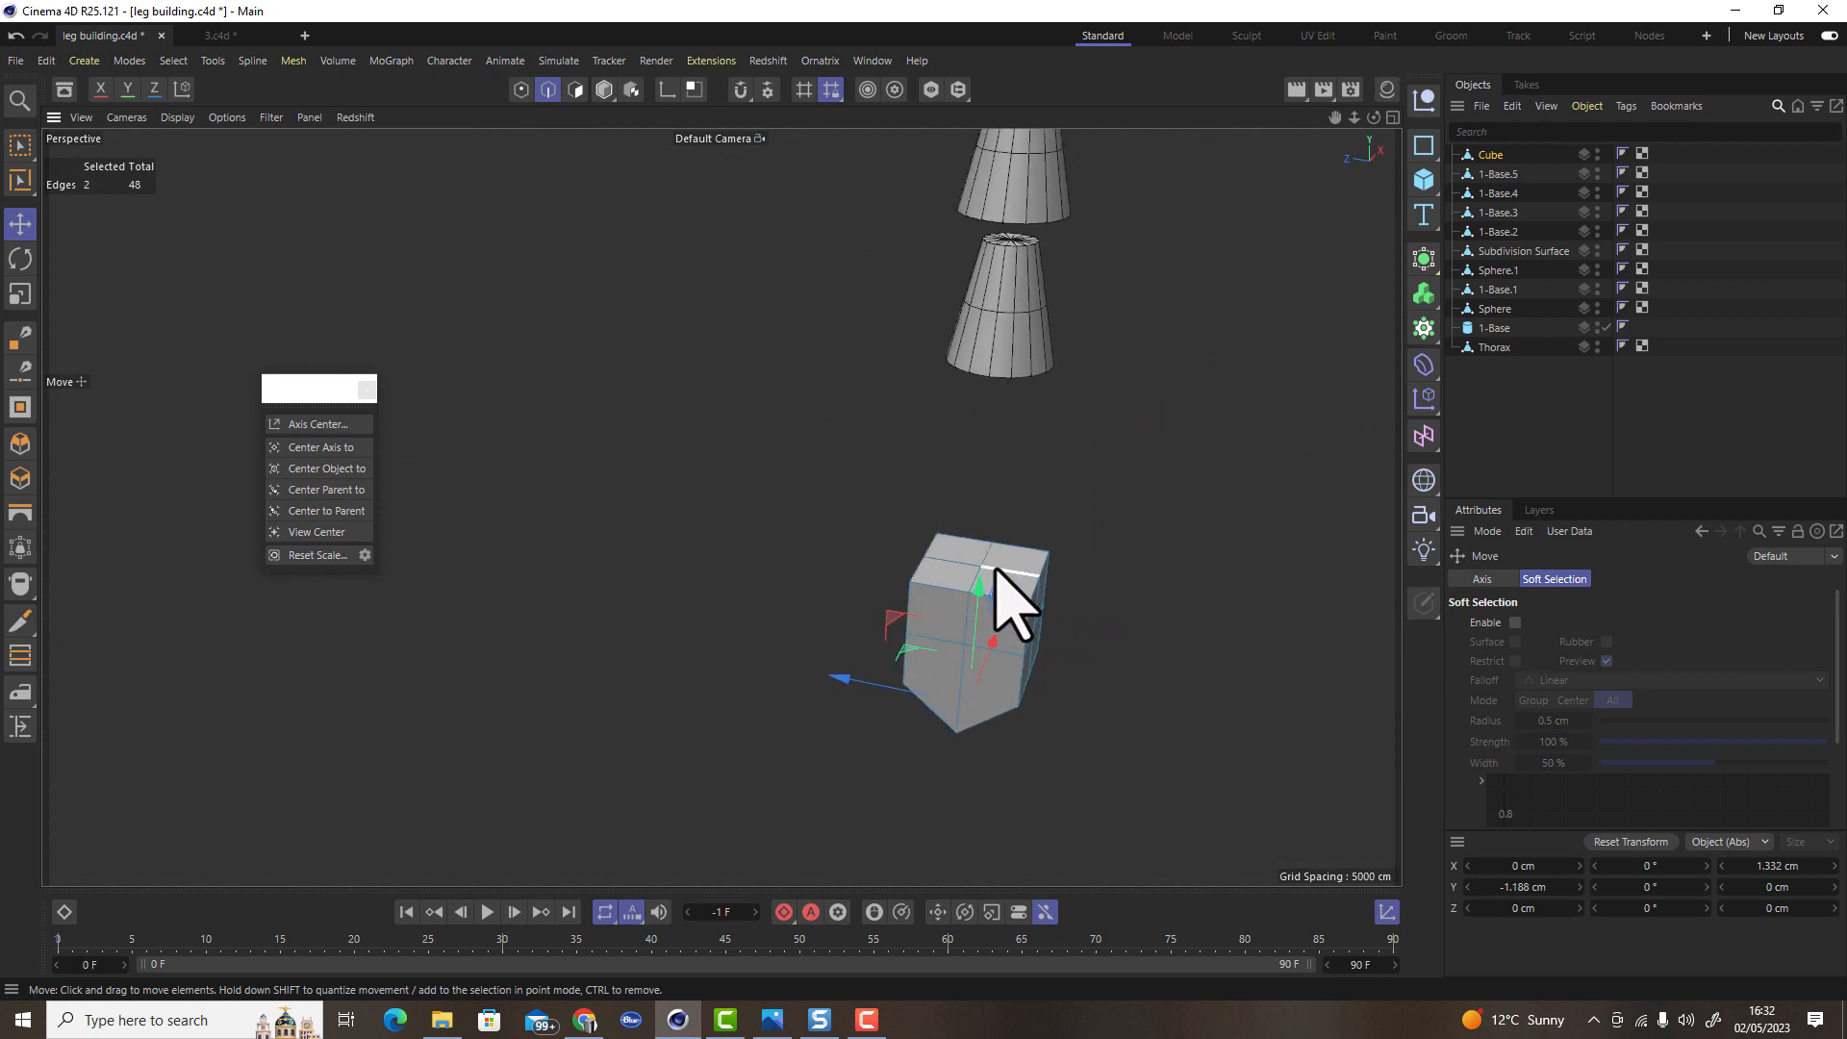
Extrude the cube's four top polygons up to about Y 1.68 cm and scale them down to about 0.56 cm across
{"action": "left_click_drag", "start_coordinate": [991, 616], "coordinate": [1024, 606], "text": "alt"}
{"action": "scroll", "coordinate": [981, 557], "scroll_direction": "up", "scroll_amount": 3}
{"action": "left_click", "coordinate": [574, 89]}
{"action": "left_click", "coordinate": [924, 524]}
{"action": "left_click", "coordinate": [996, 529], "text": "shift"}
{"action": "left_click", "coordinate": [990, 577], "text": "shift"}
{"action": "left_click", "coordinate": [915, 597], "text": "shift"}
{"action": "left_click_drag", "start_coordinate": [957, 462], "coordinate": [948, 280]}
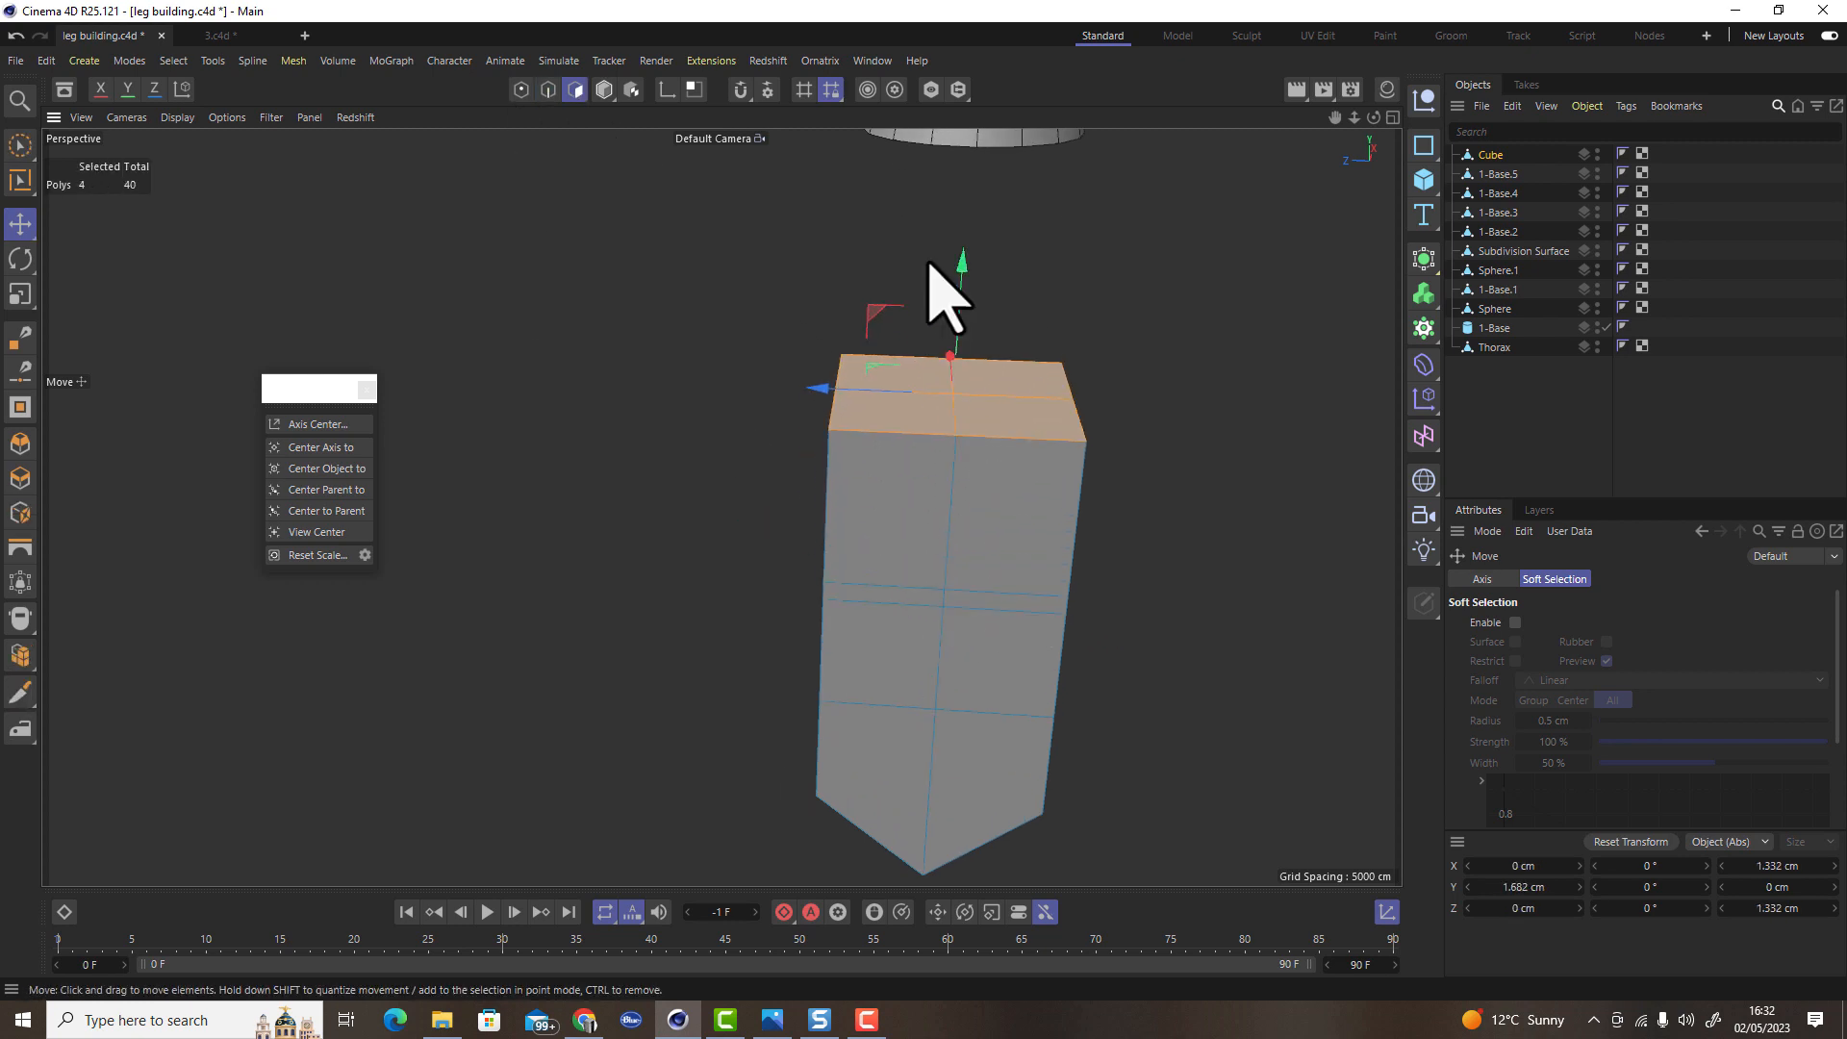
{"action": "key", "text": "t"}
{"action": "left_click_drag", "start_coordinate": [1175, 577], "coordinate": [1050, 664]}
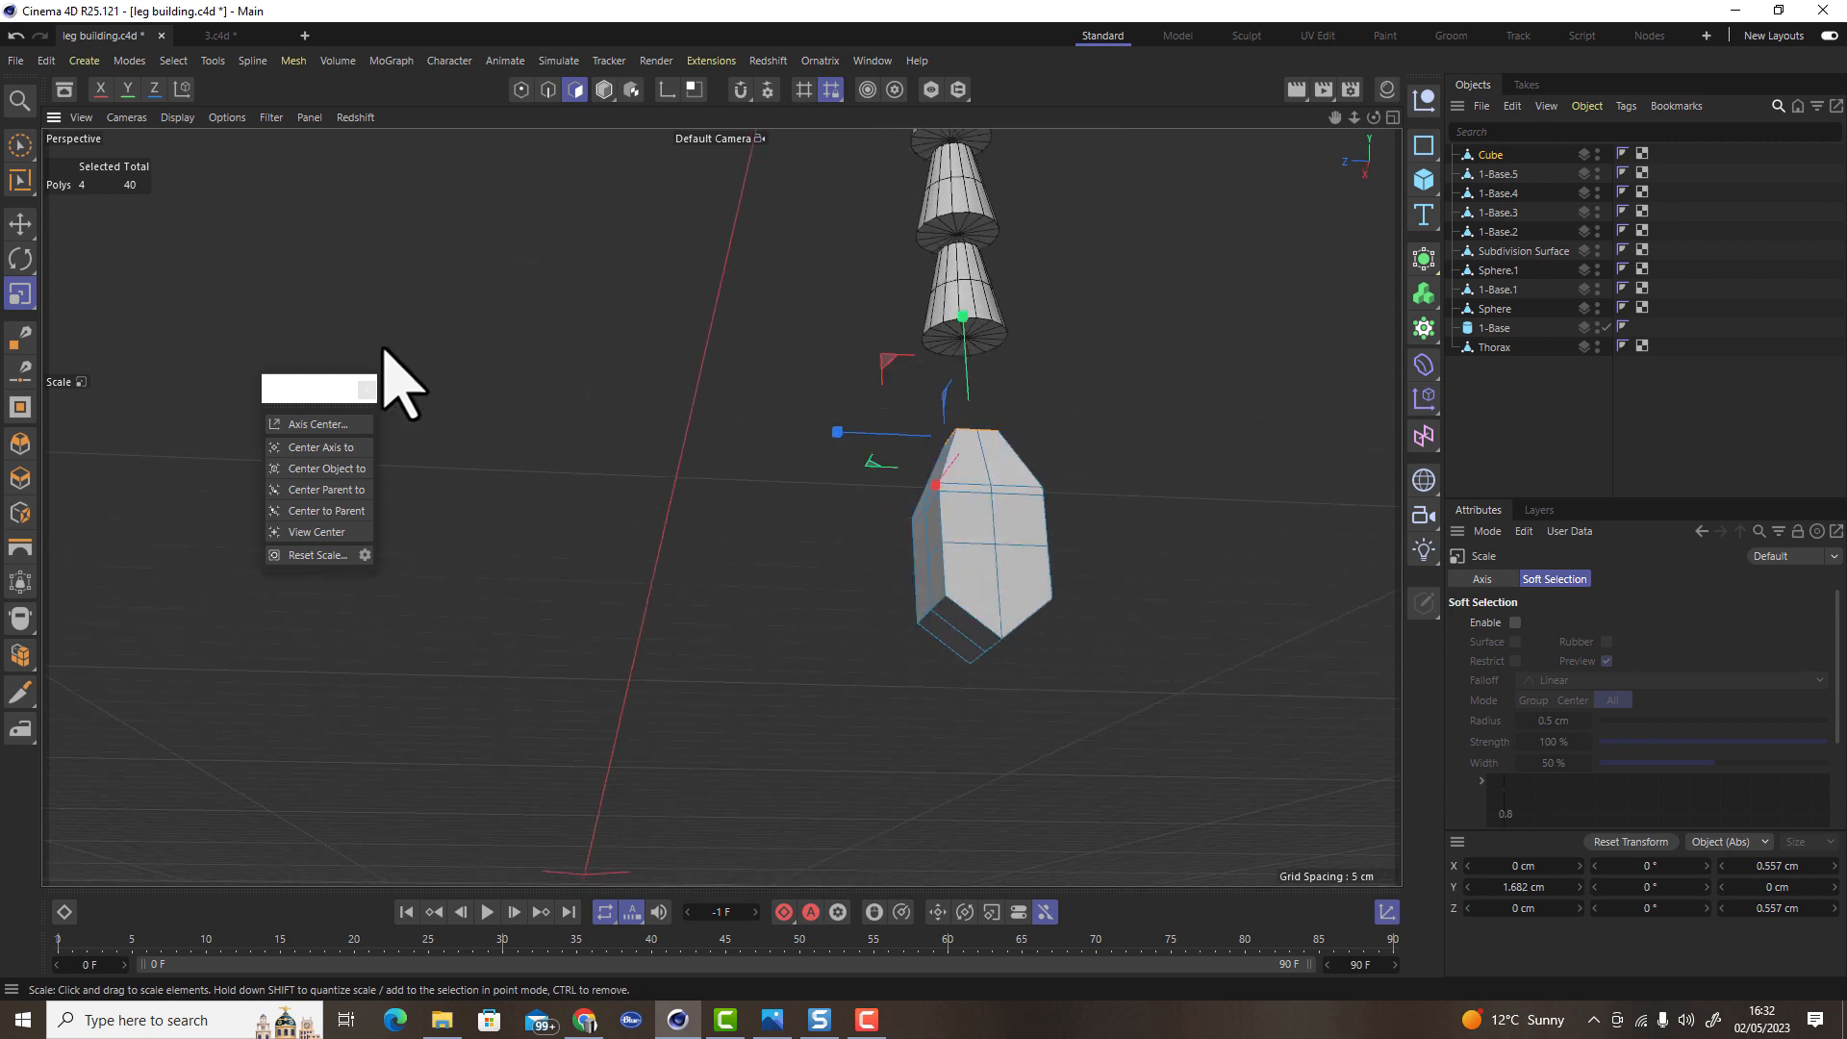
Select the four edges along the base of the cube's two vertical sides above the ridge and scale them outward to about 1.96 cm along Z
{"action": "left_click", "coordinate": [548, 89]}
{"action": "left_click", "coordinate": [940, 614]}
{"action": "left_click", "coordinate": [1023, 627]}
{"action": "left_click_drag", "start_coordinate": [1042, 674], "coordinate": [1142, 549], "text": "alt"}
{"action": "scroll", "coordinate": [1006, 619], "scroll_direction": "up", "scroll_amount": 5}
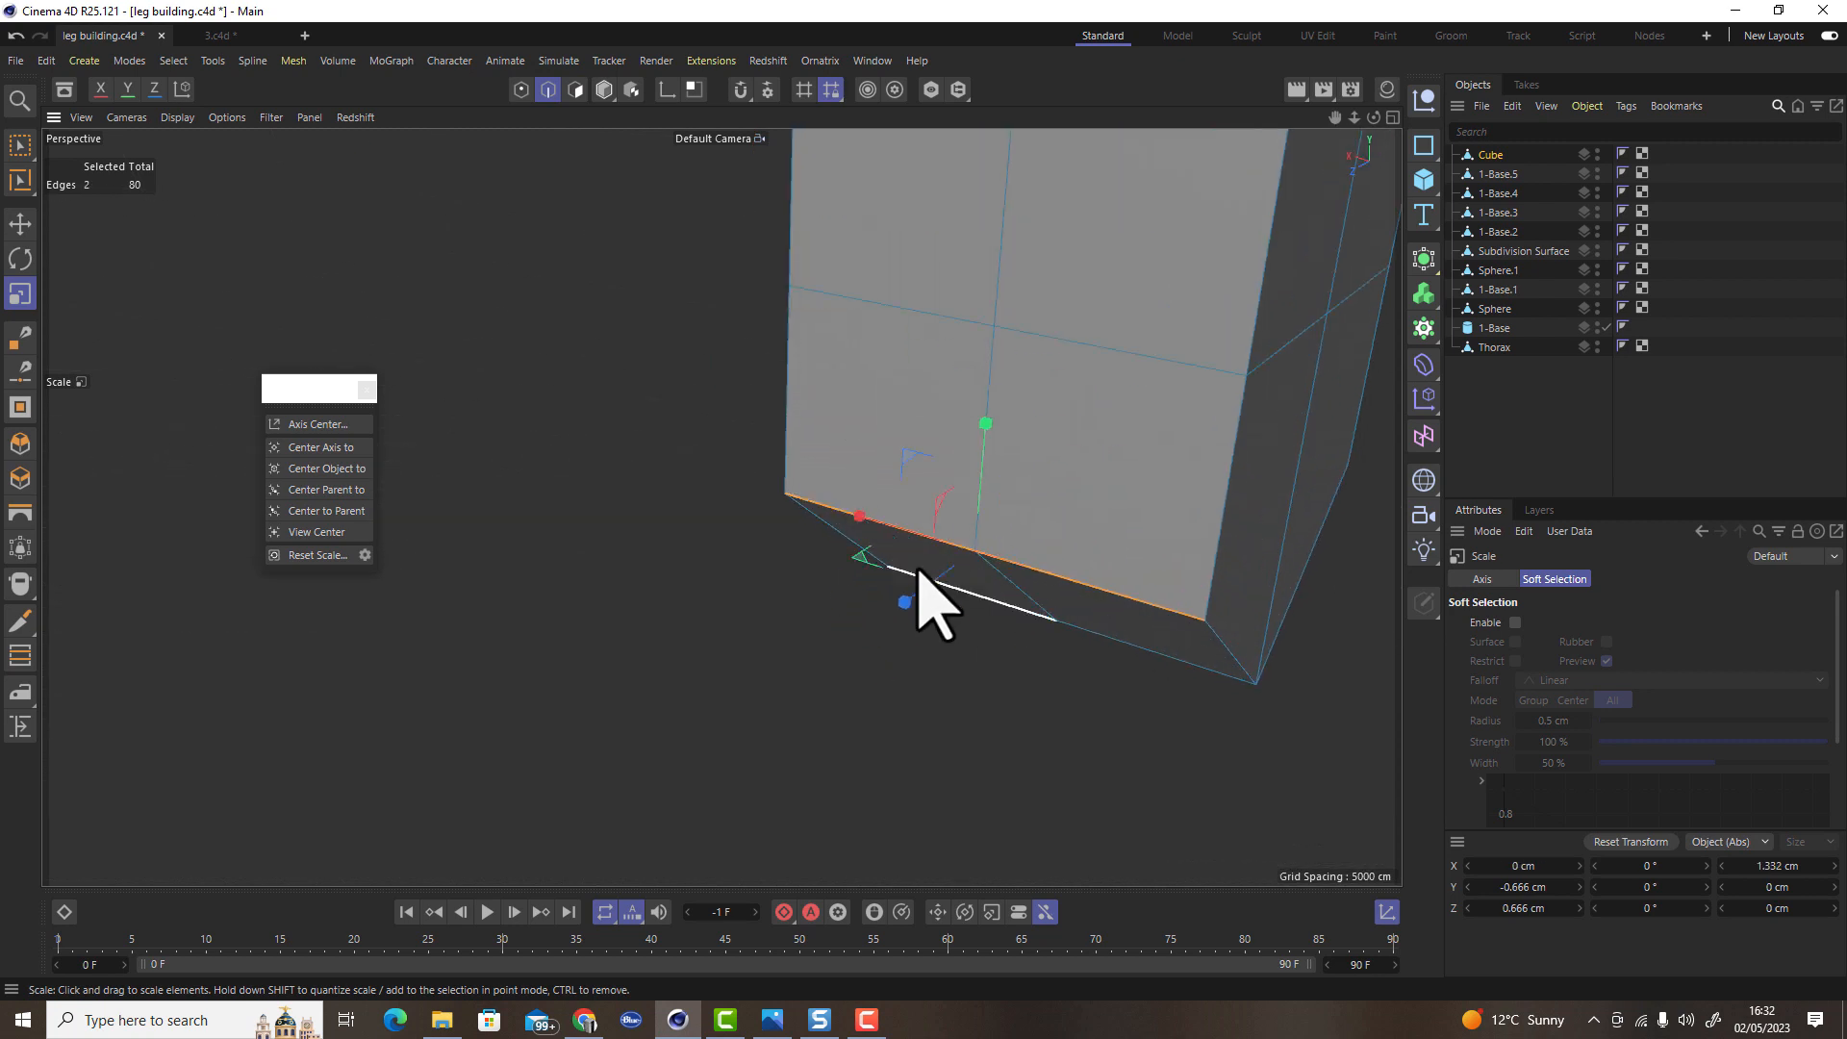
{"action": "scroll", "coordinate": [940, 660], "scroll_direction": "down", "scroll_amount": 5}
{"action": "left_click_drag", "start_coordinate": [940, 660], "coordinate": [1167, 693], "text": "alt"}
{"action": "left_click", "coordinate": [1183, 616], "text": "shift"}
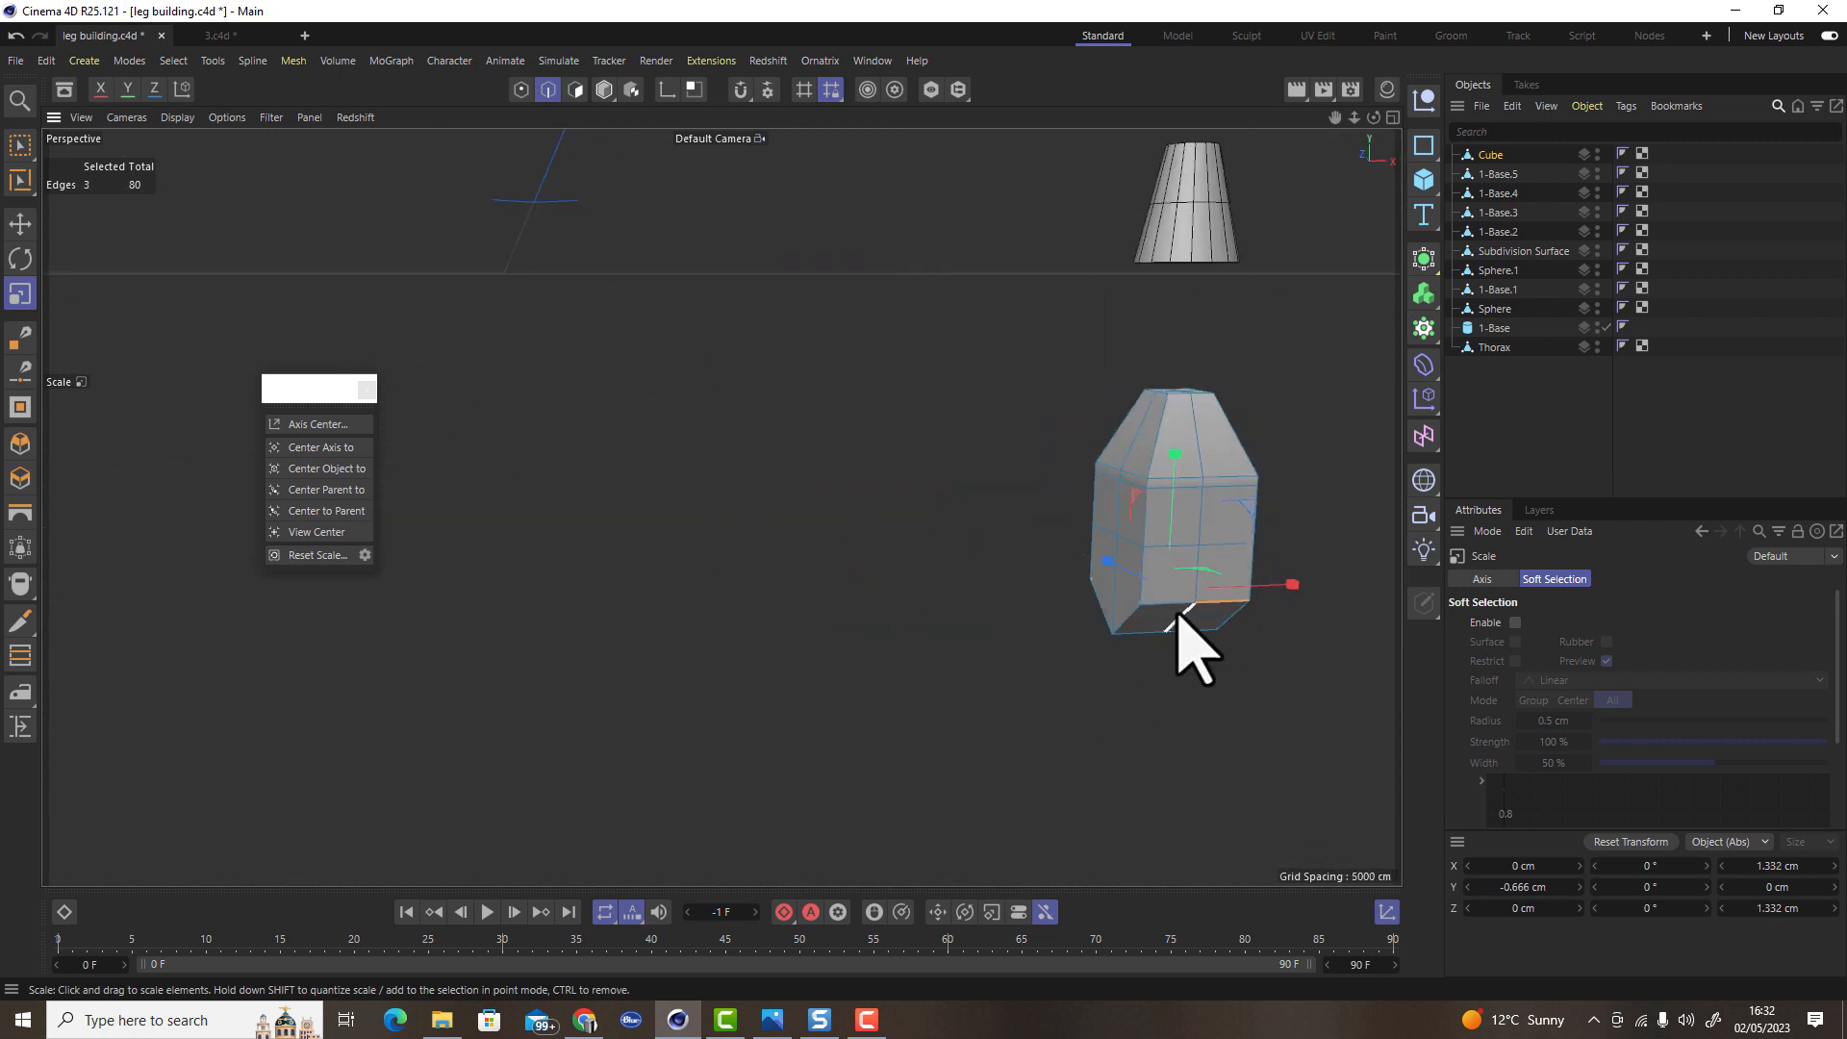
{"action": "left_click_drag", "start_coordinate": [1056, 612], "coordinate": [1155, 660], "text": "alt"}
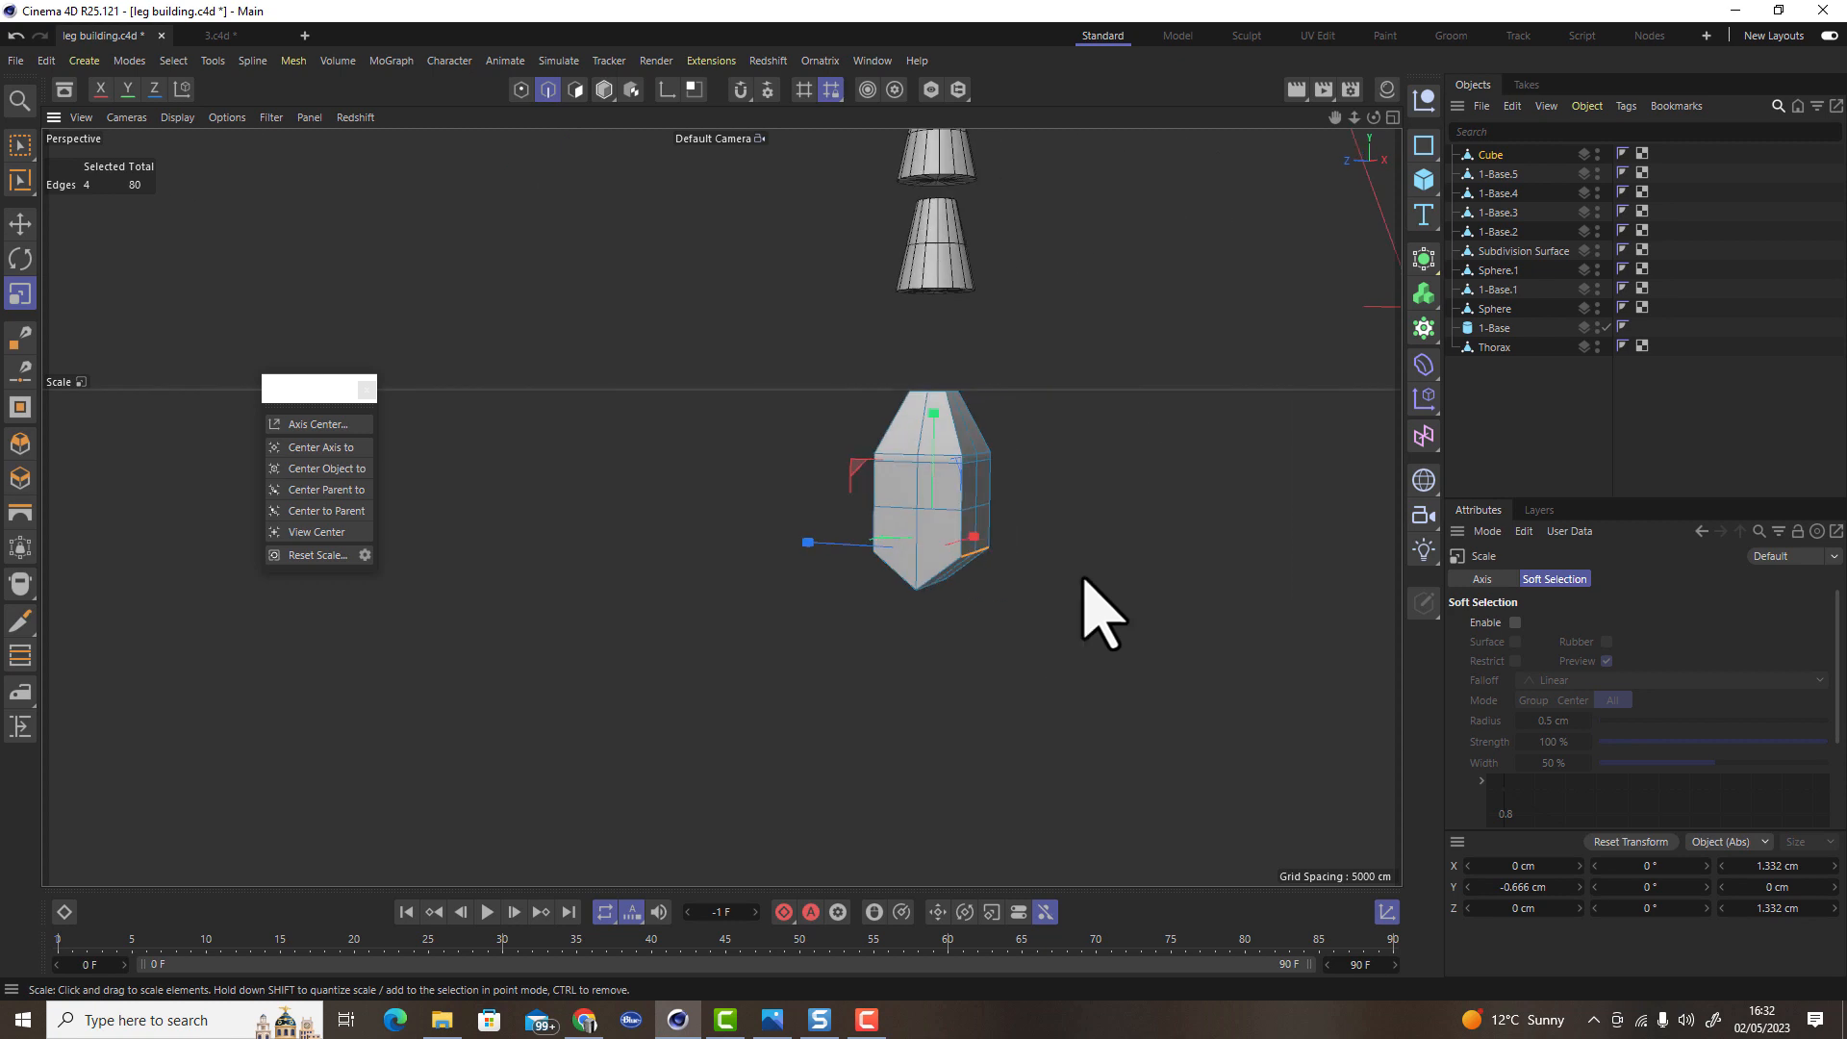
{"action": "left_click_drag", "start_coordinate": [941, 558], "coordinate": [1010, 610], "text": "alt"}
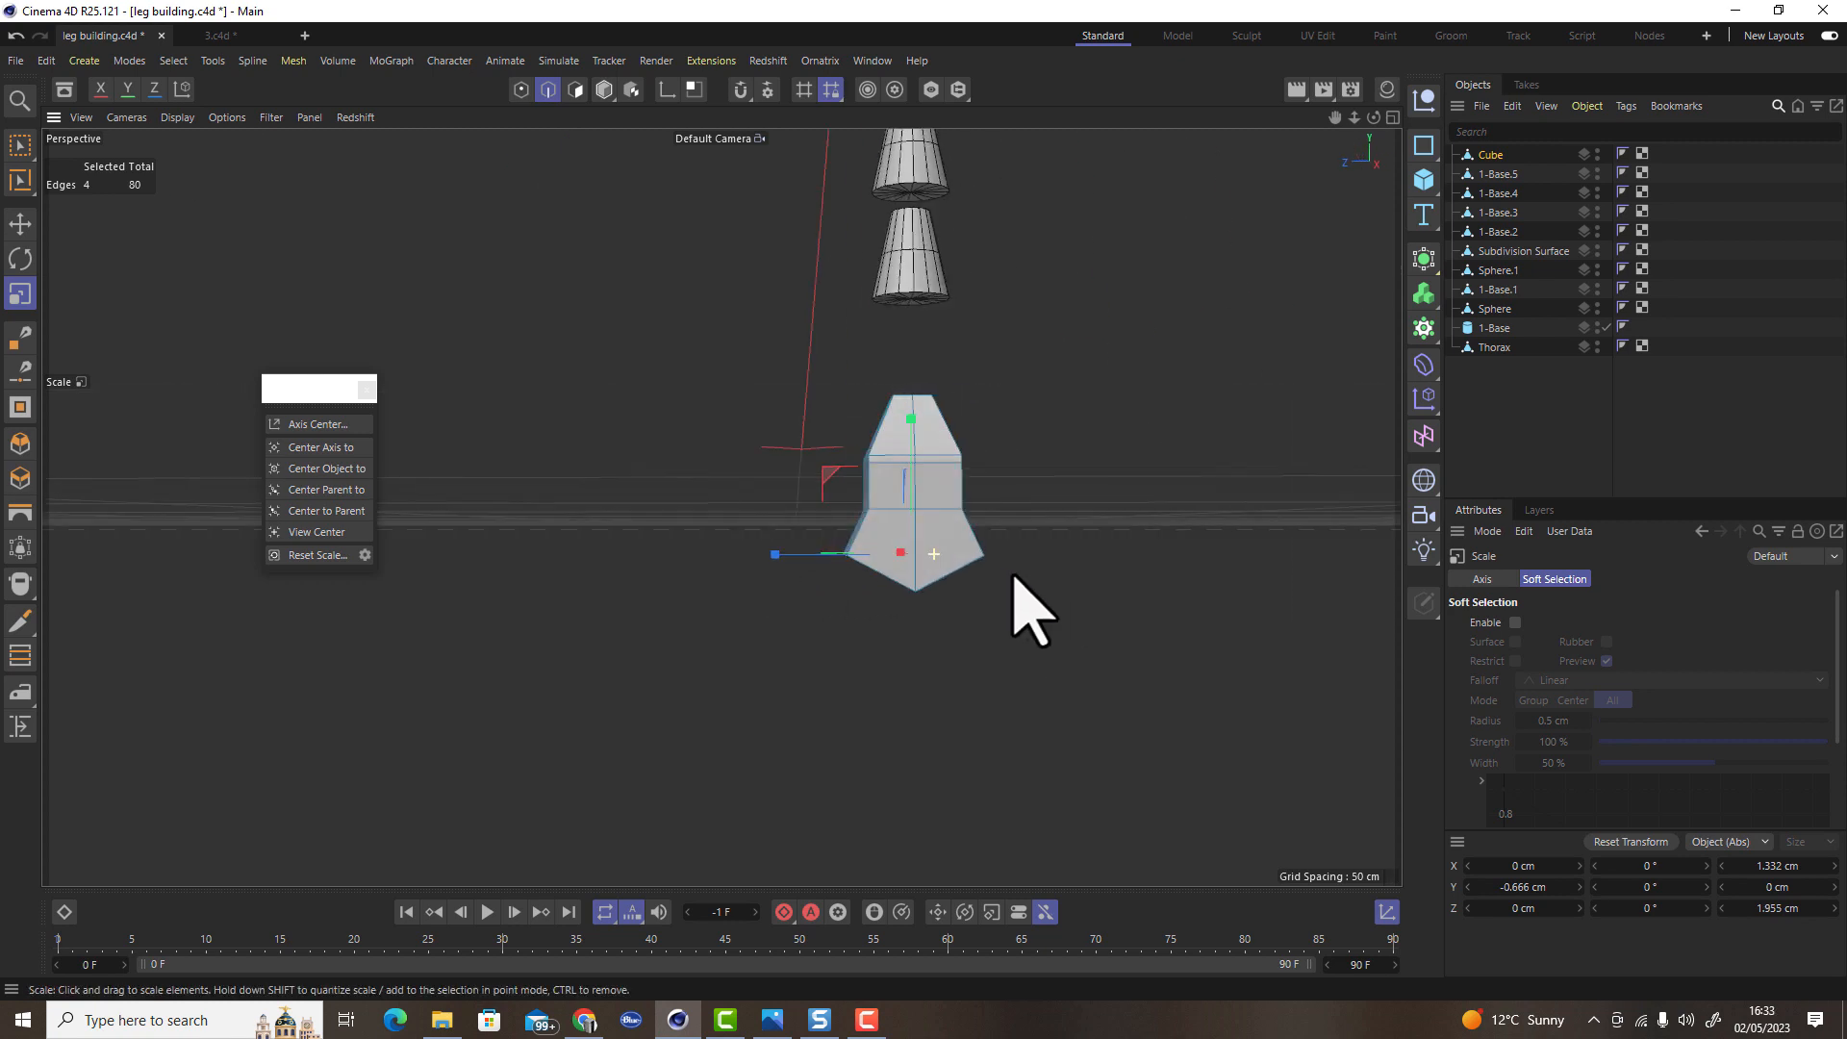
Put the cube in a Subdivision Surface with an editor subdivision of 1 and make it editable
{"action": "left_click", "coordinate": [1423, 259], "text": "alt"}
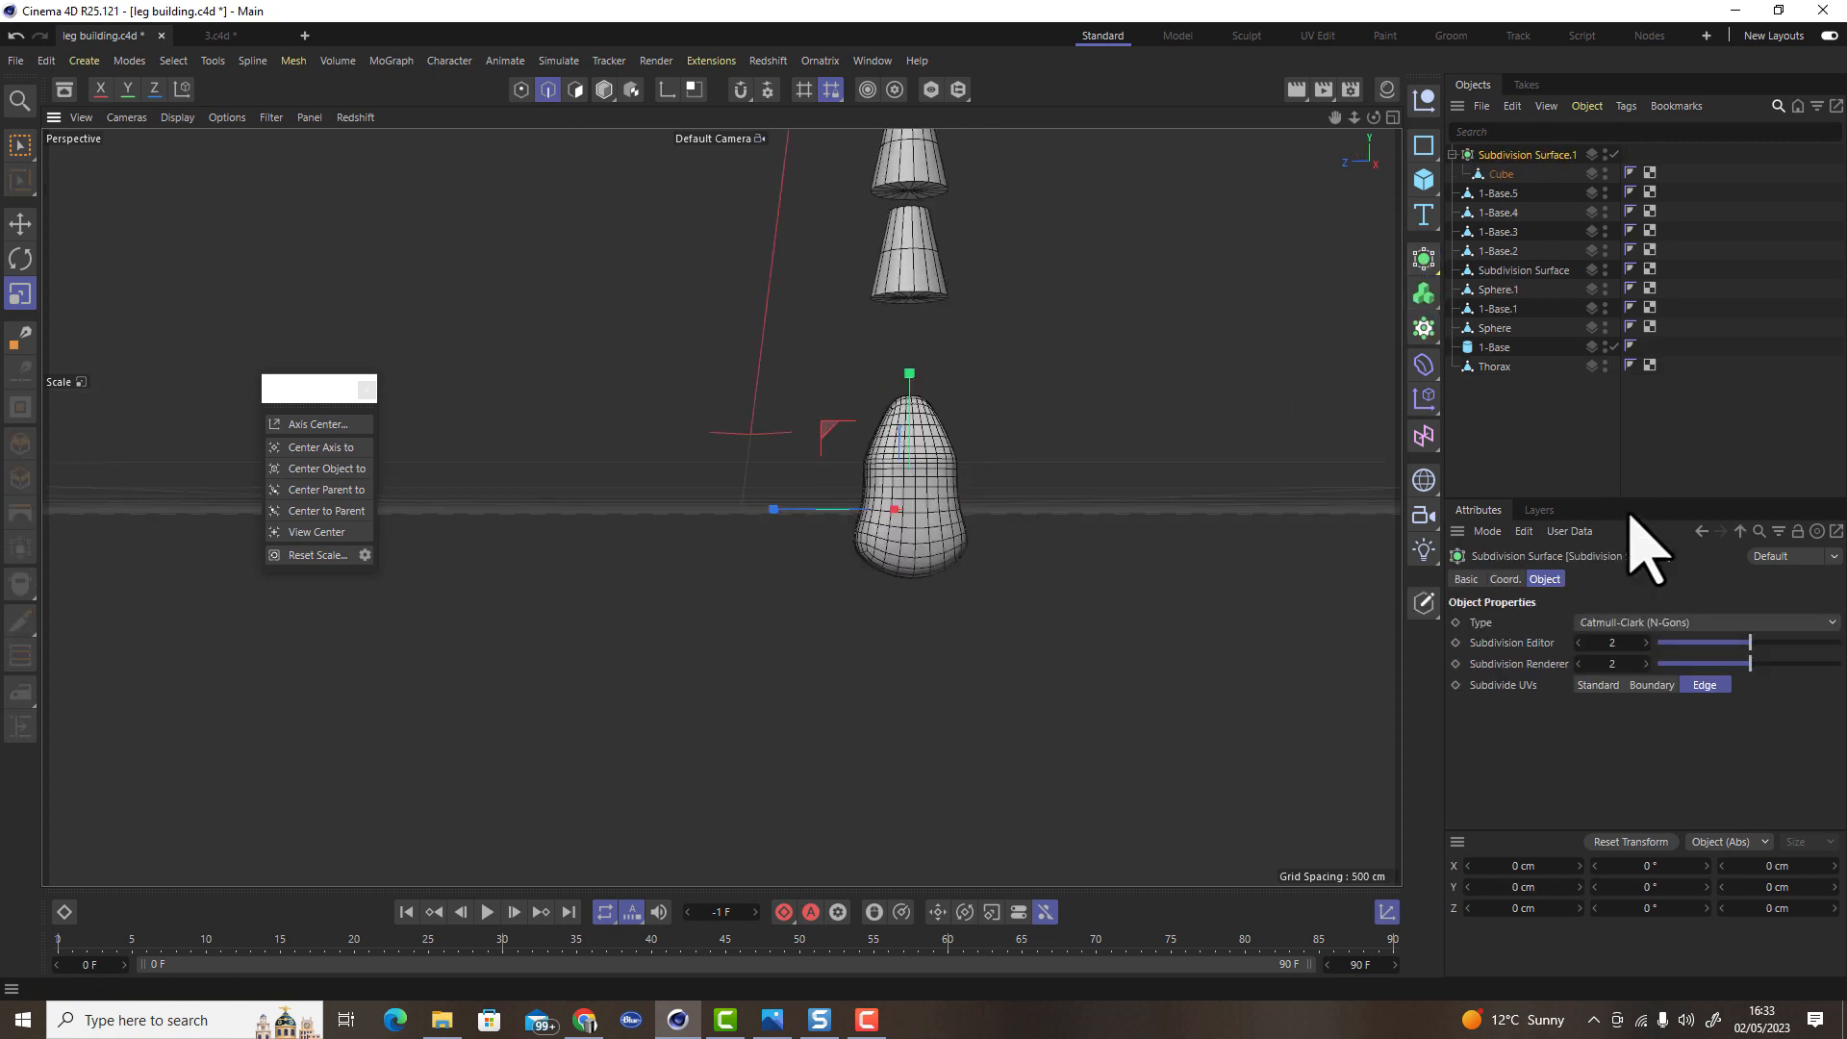
{"action": "left_click", "coordinate": [1579, 645]}
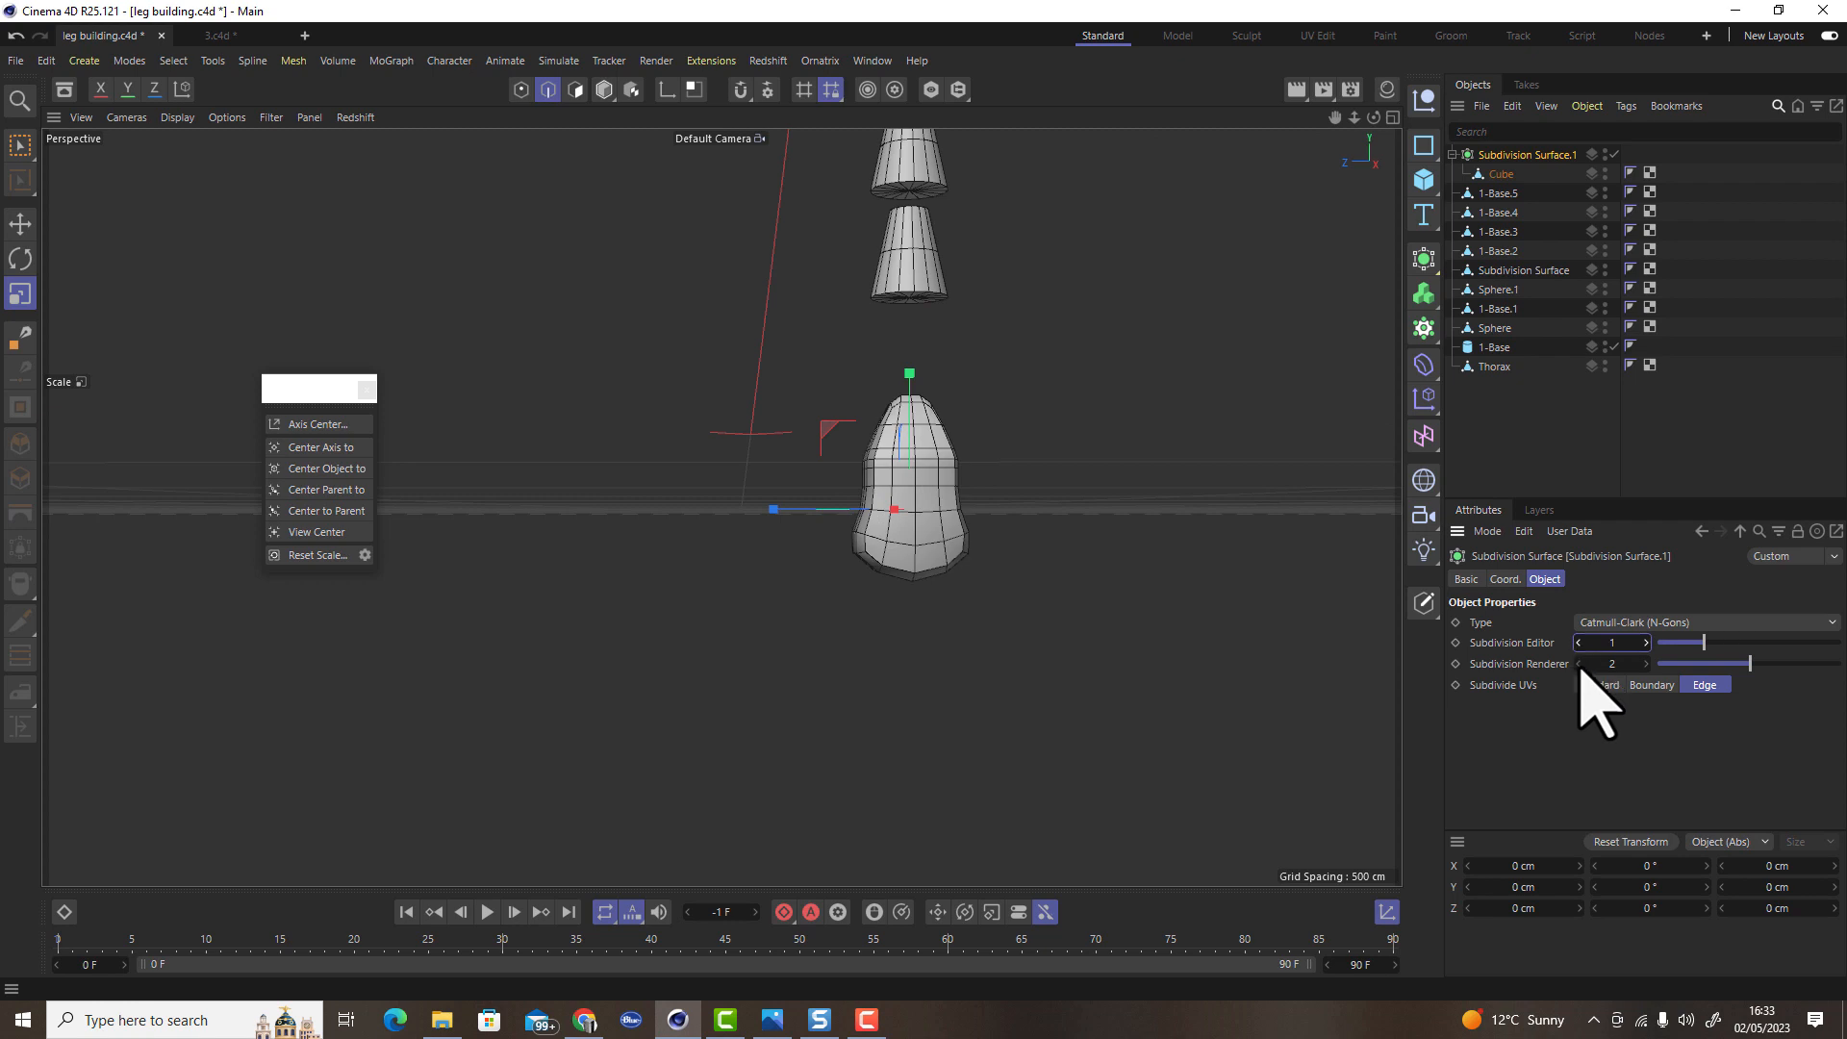
{"action": "key", "text": "c"}
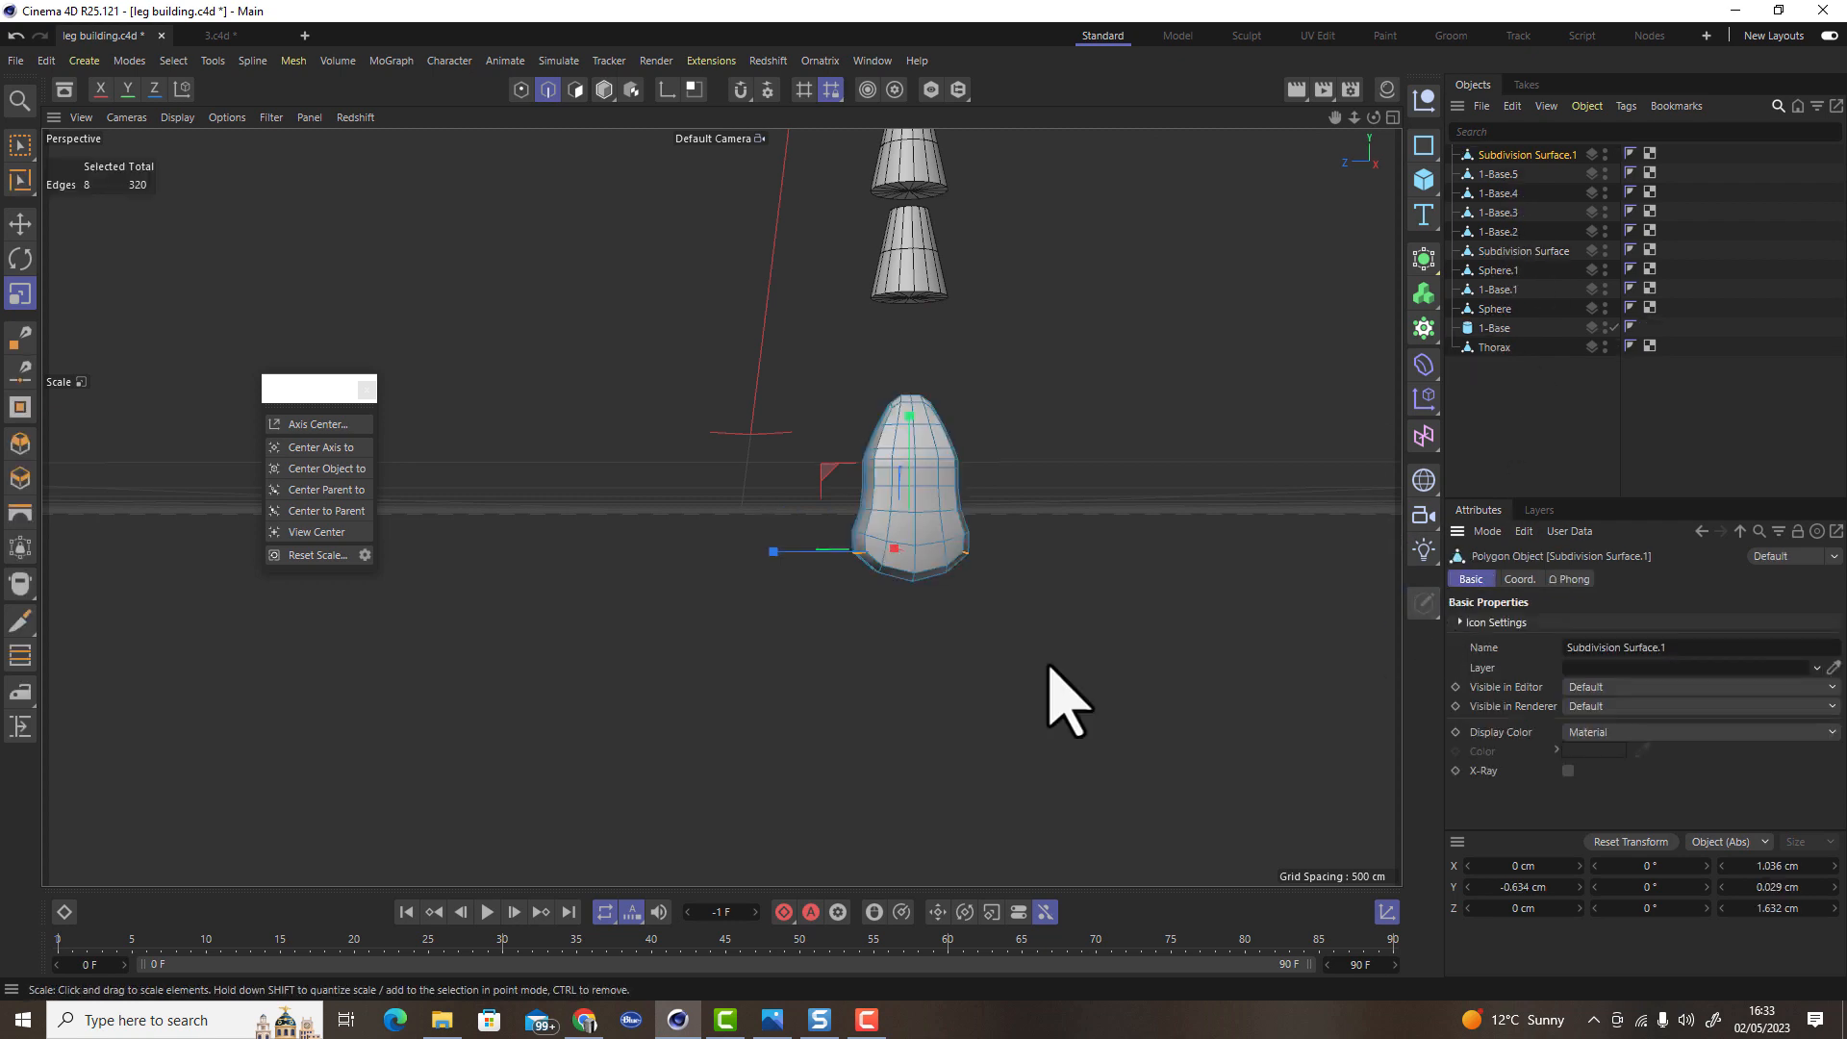
Loop-select the vertical band of polygons just beside the centre line of the smoothed mesh and delete it
{"action": "scroll", "coordinate": [962, 616], "scroll_direction": "up", "scroll_amount": 5}
{"action": "left_click_drag", "start_coordinate": [917, 571], "coordinate": [615, 168], "text": "alt"}
{"action": "left_click", "coordinate": [574, 90]}
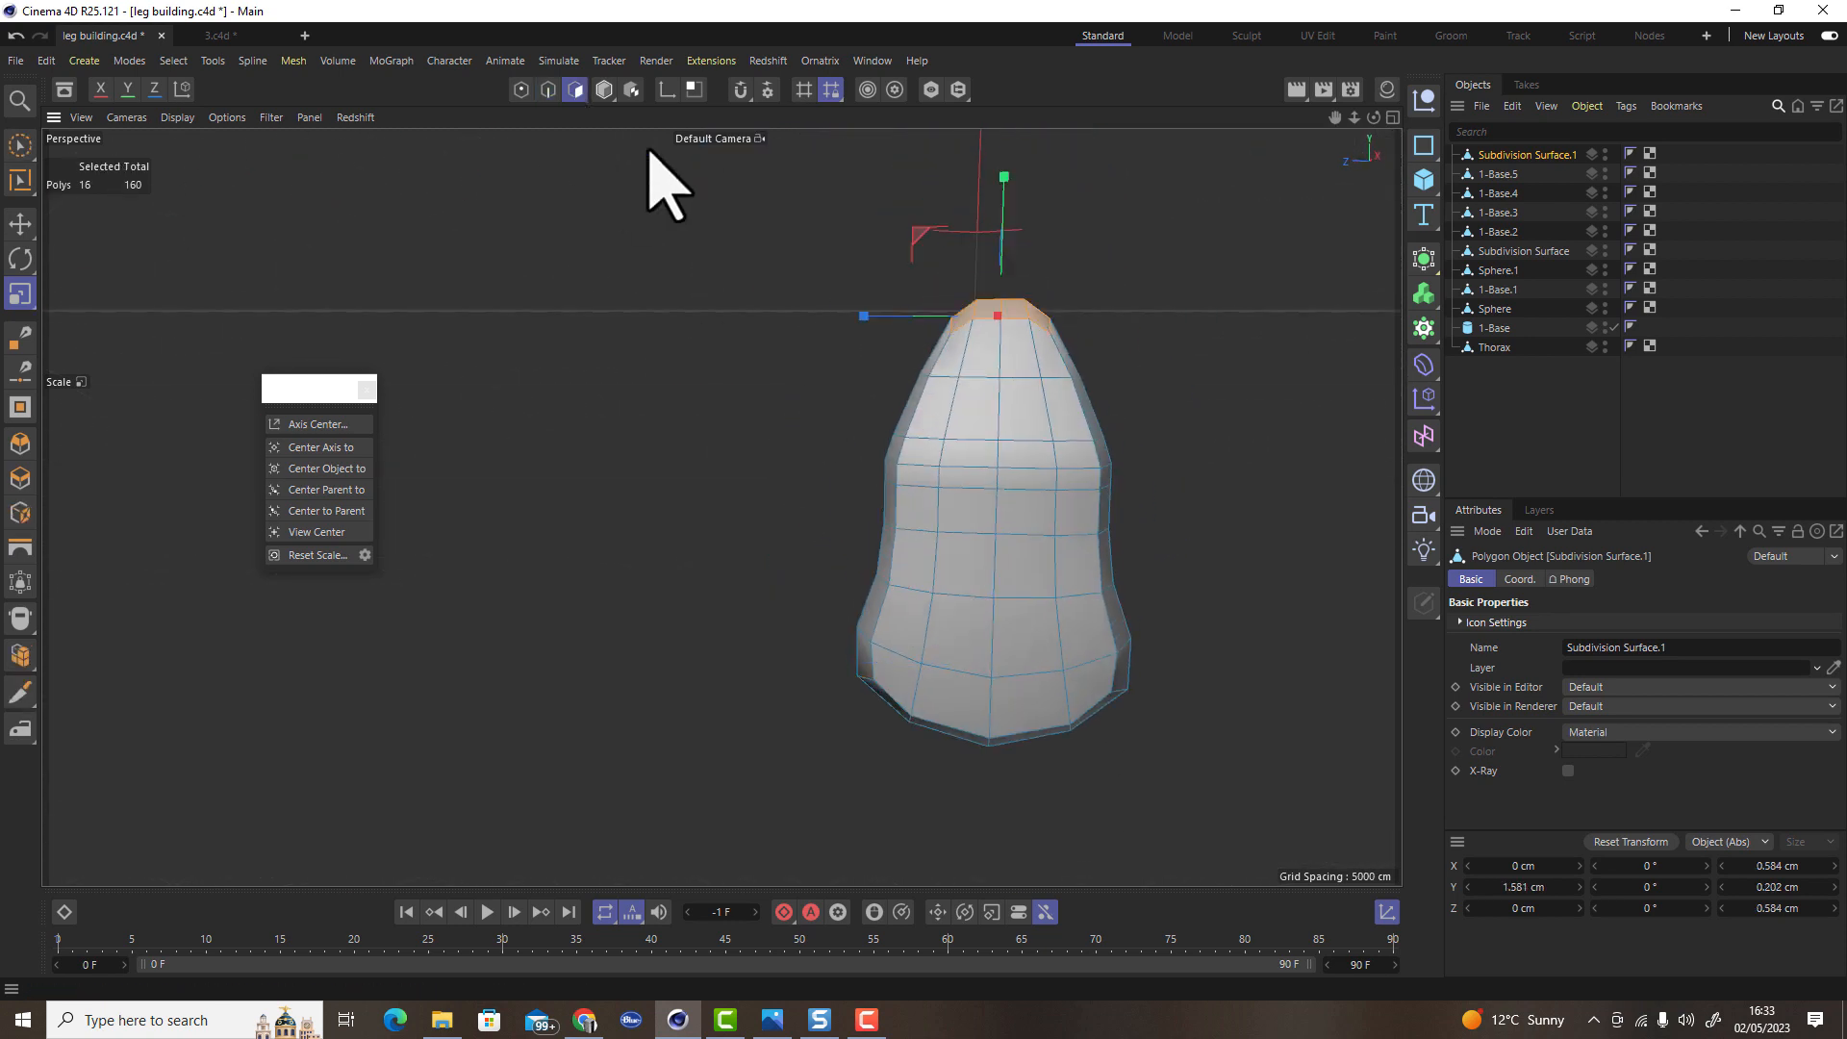
{"action": "key", "text": "u"}
{"action": "key", "text": "l"}
{"action": "left_click", "coordinate": [983, 377]}
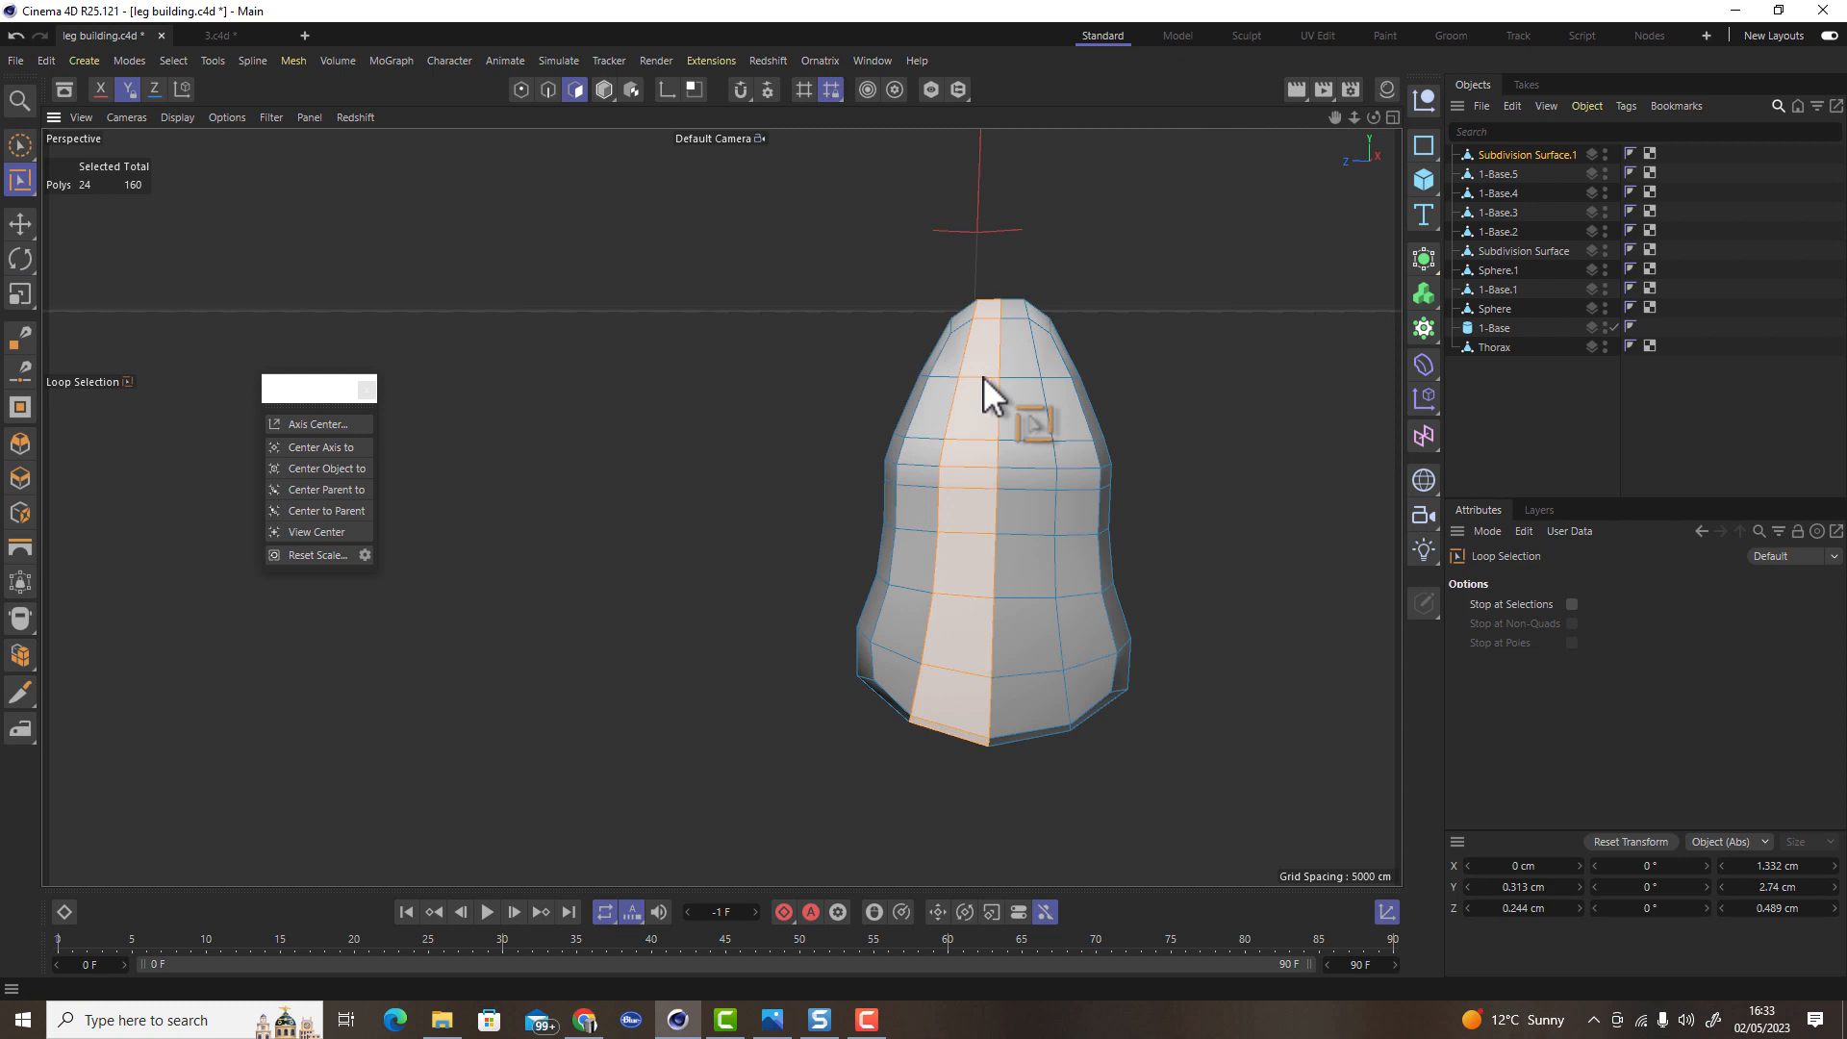
{"action": "key", "text": "Delete"}
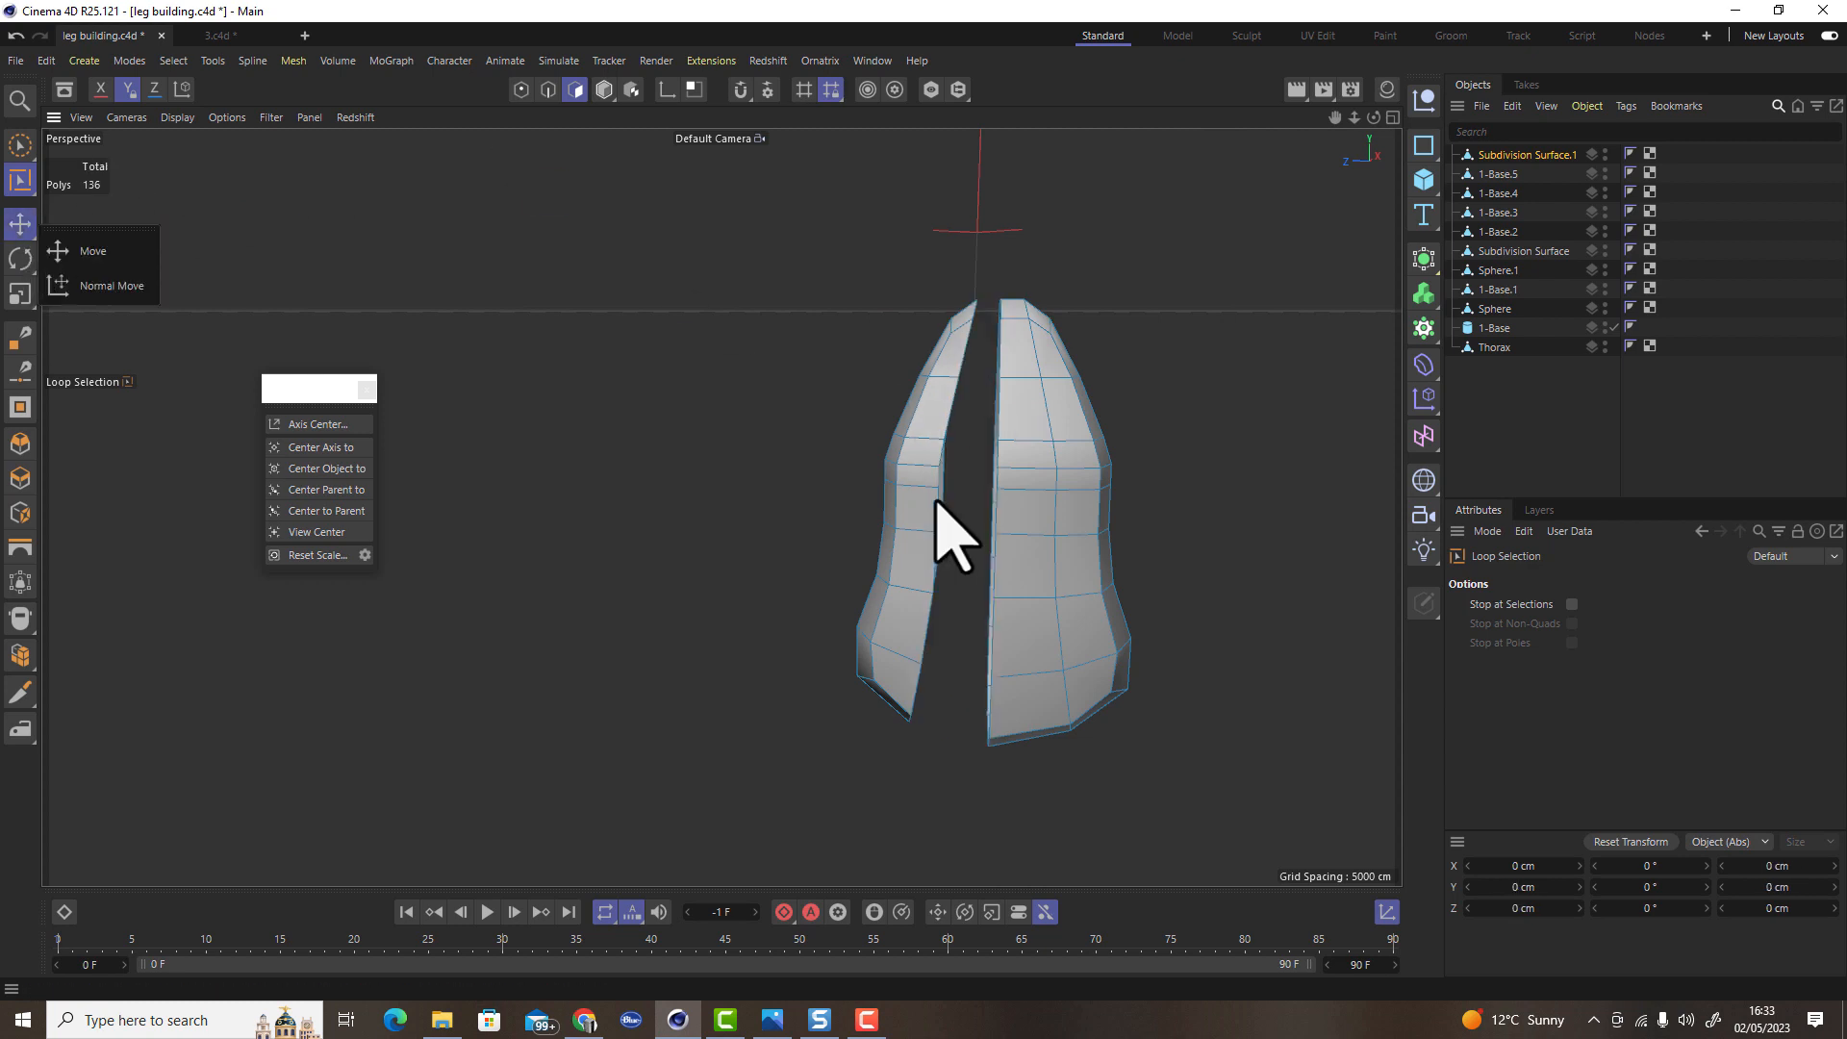
Delete the leftover separate piece beyond the removed band so that only one half of the mesh is kept
{"action": "left_click", "coordinate": [927, 510]}
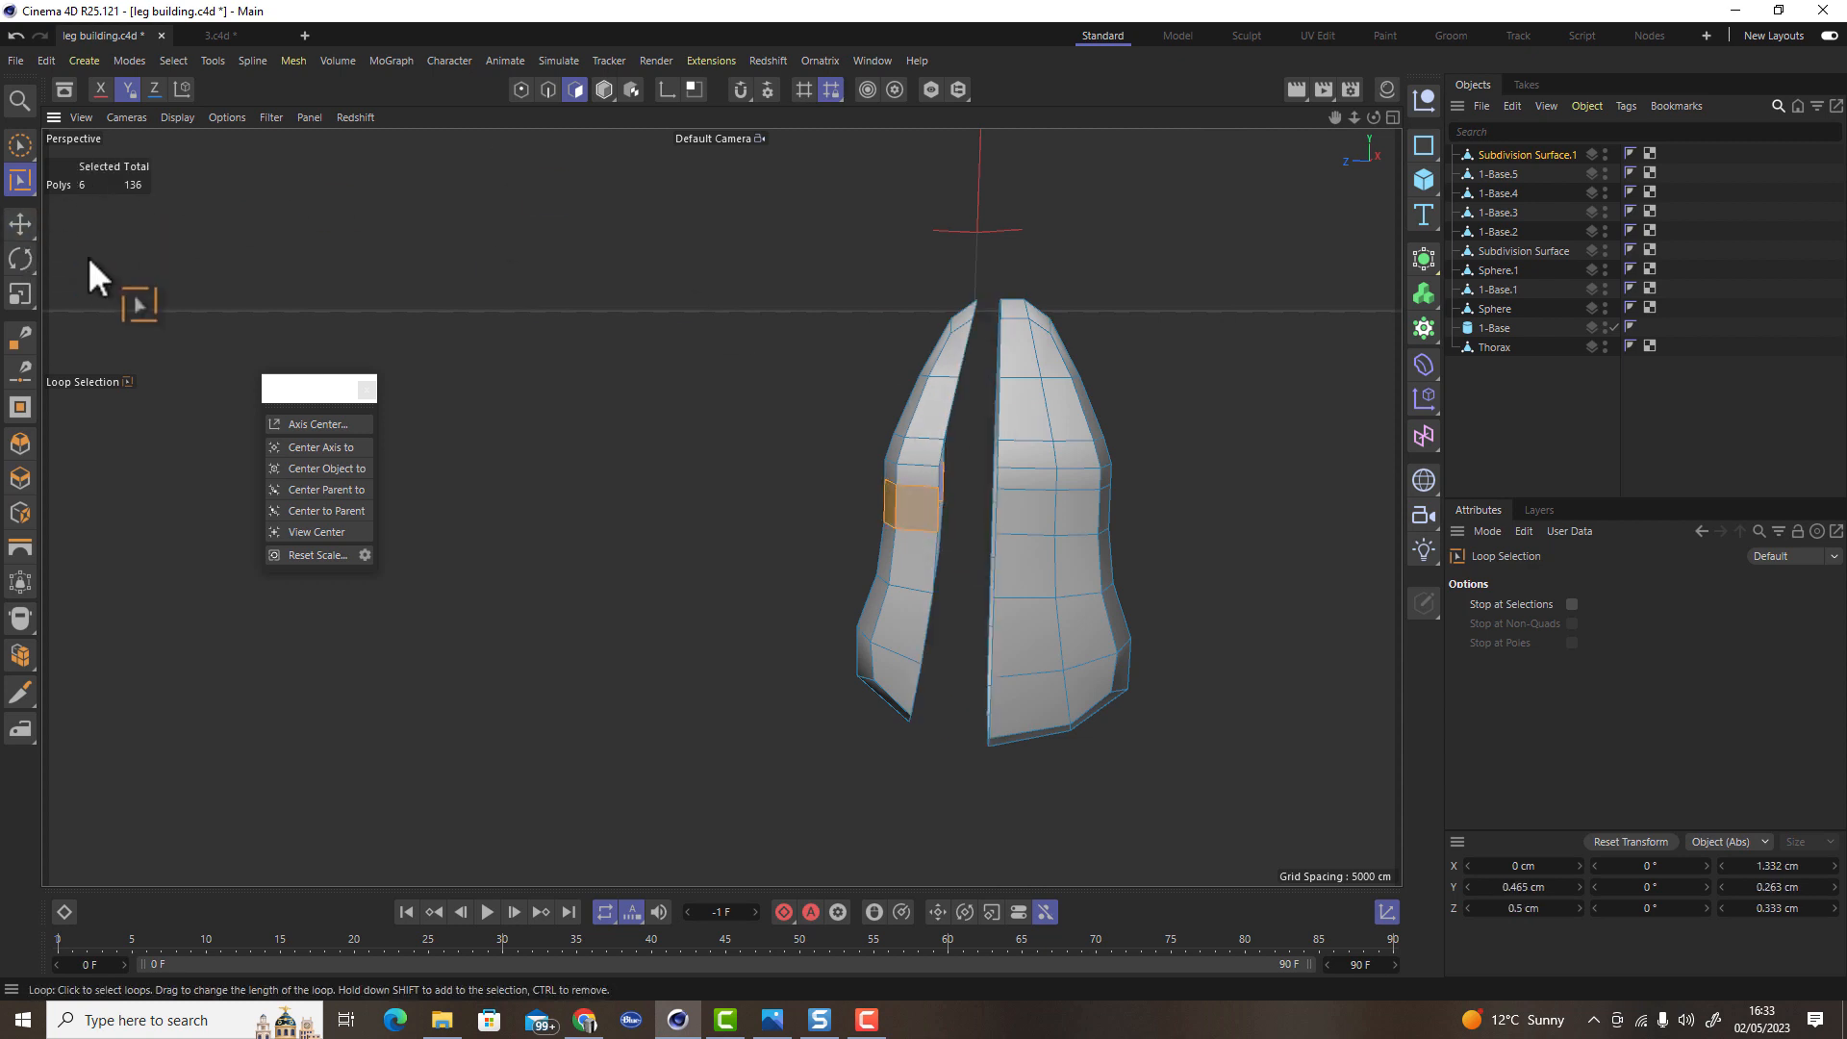
{"action": "key", "text": "e"}
{"action": "double_click", "coordinate": [926, 575]}
{"action": "key", "text": "Delete"}
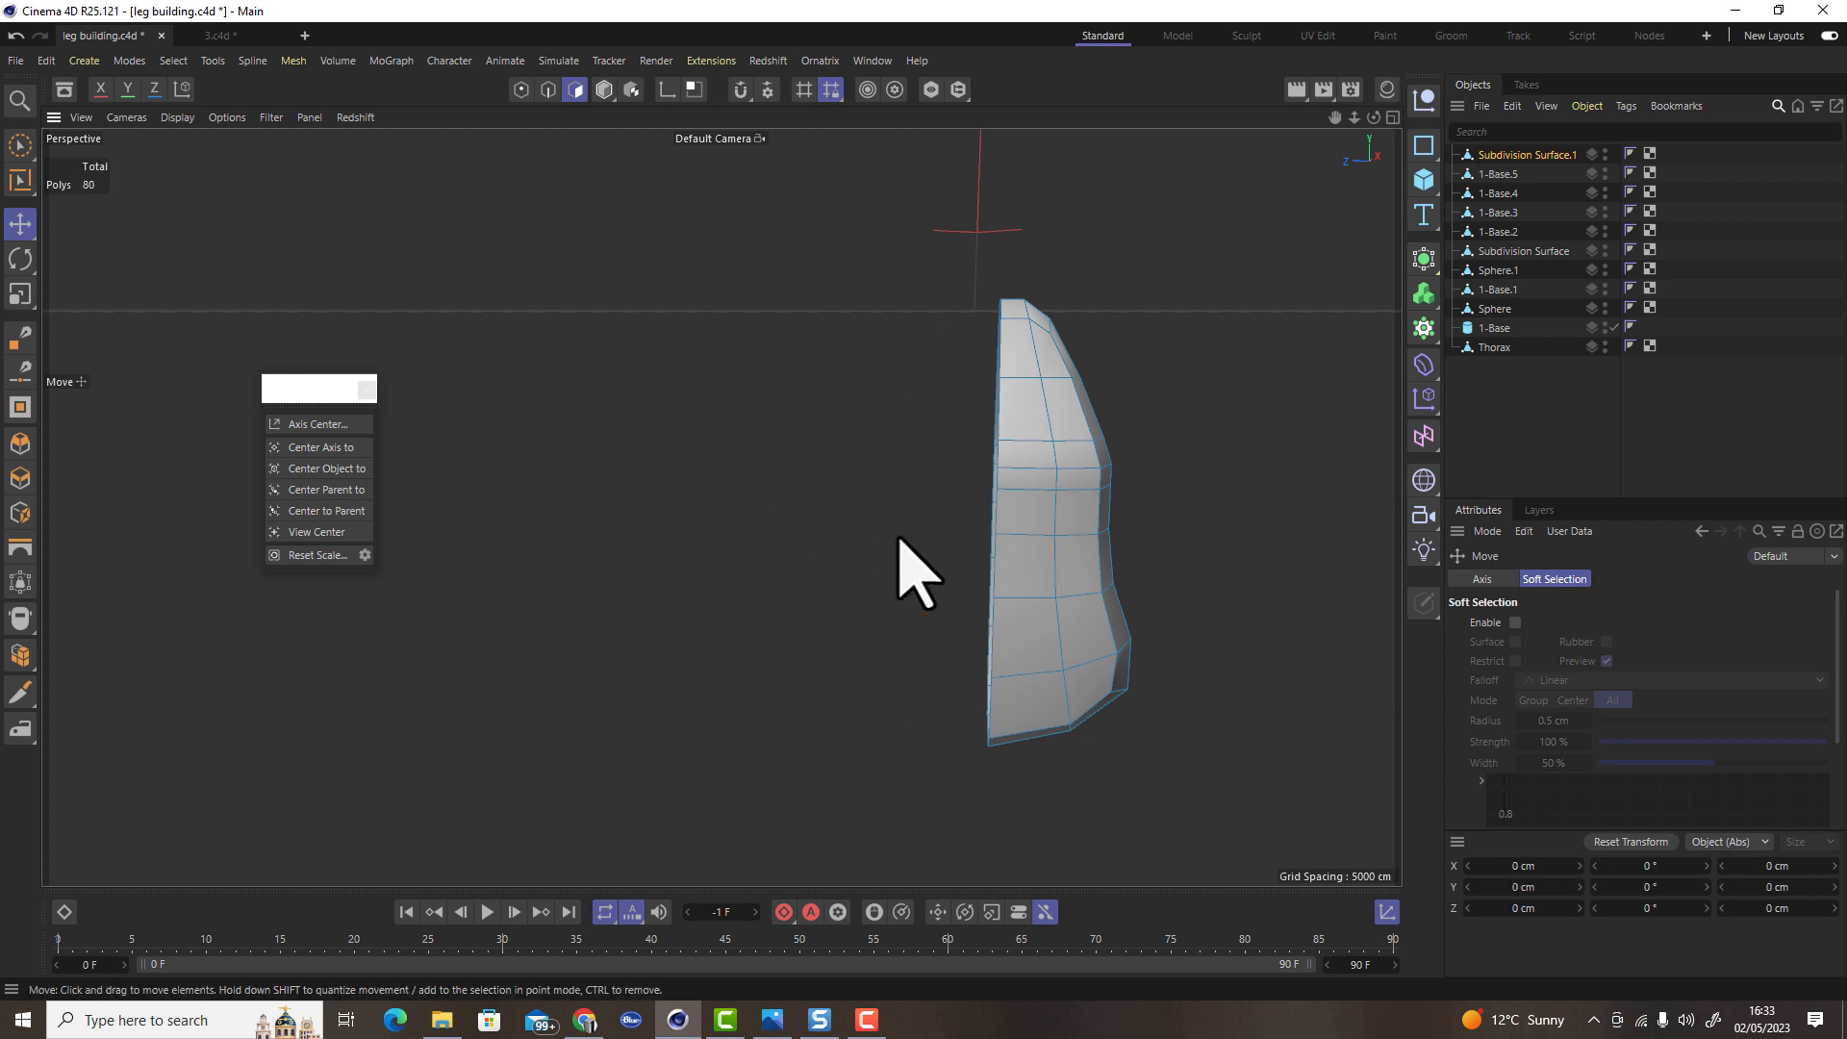
Add a vertical loop cut at 50% through the polygon column next to the open side of the remaining half
{"action": "left_click_drag", "start_coordinate": [1105, 681], "coordinate": [1010, 631], "text": "alt"}
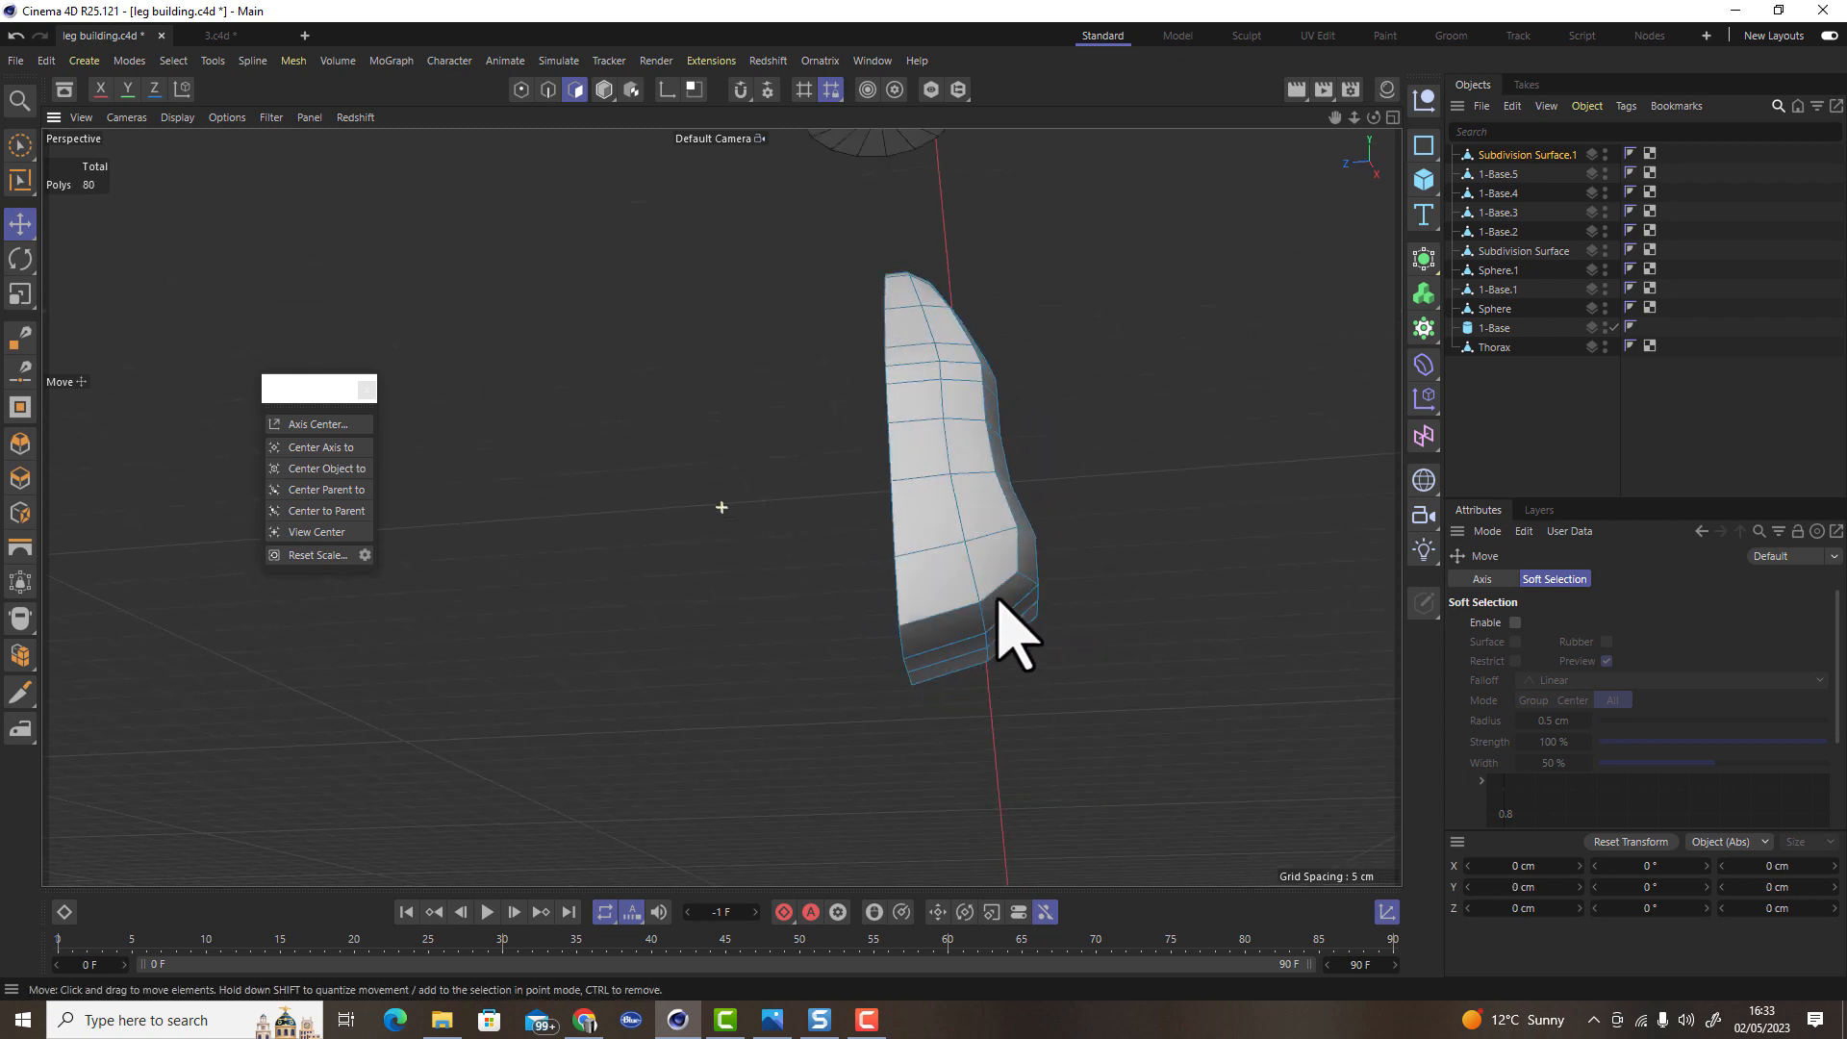
{"action": "right_click", "coordinate": [1136, 511]}
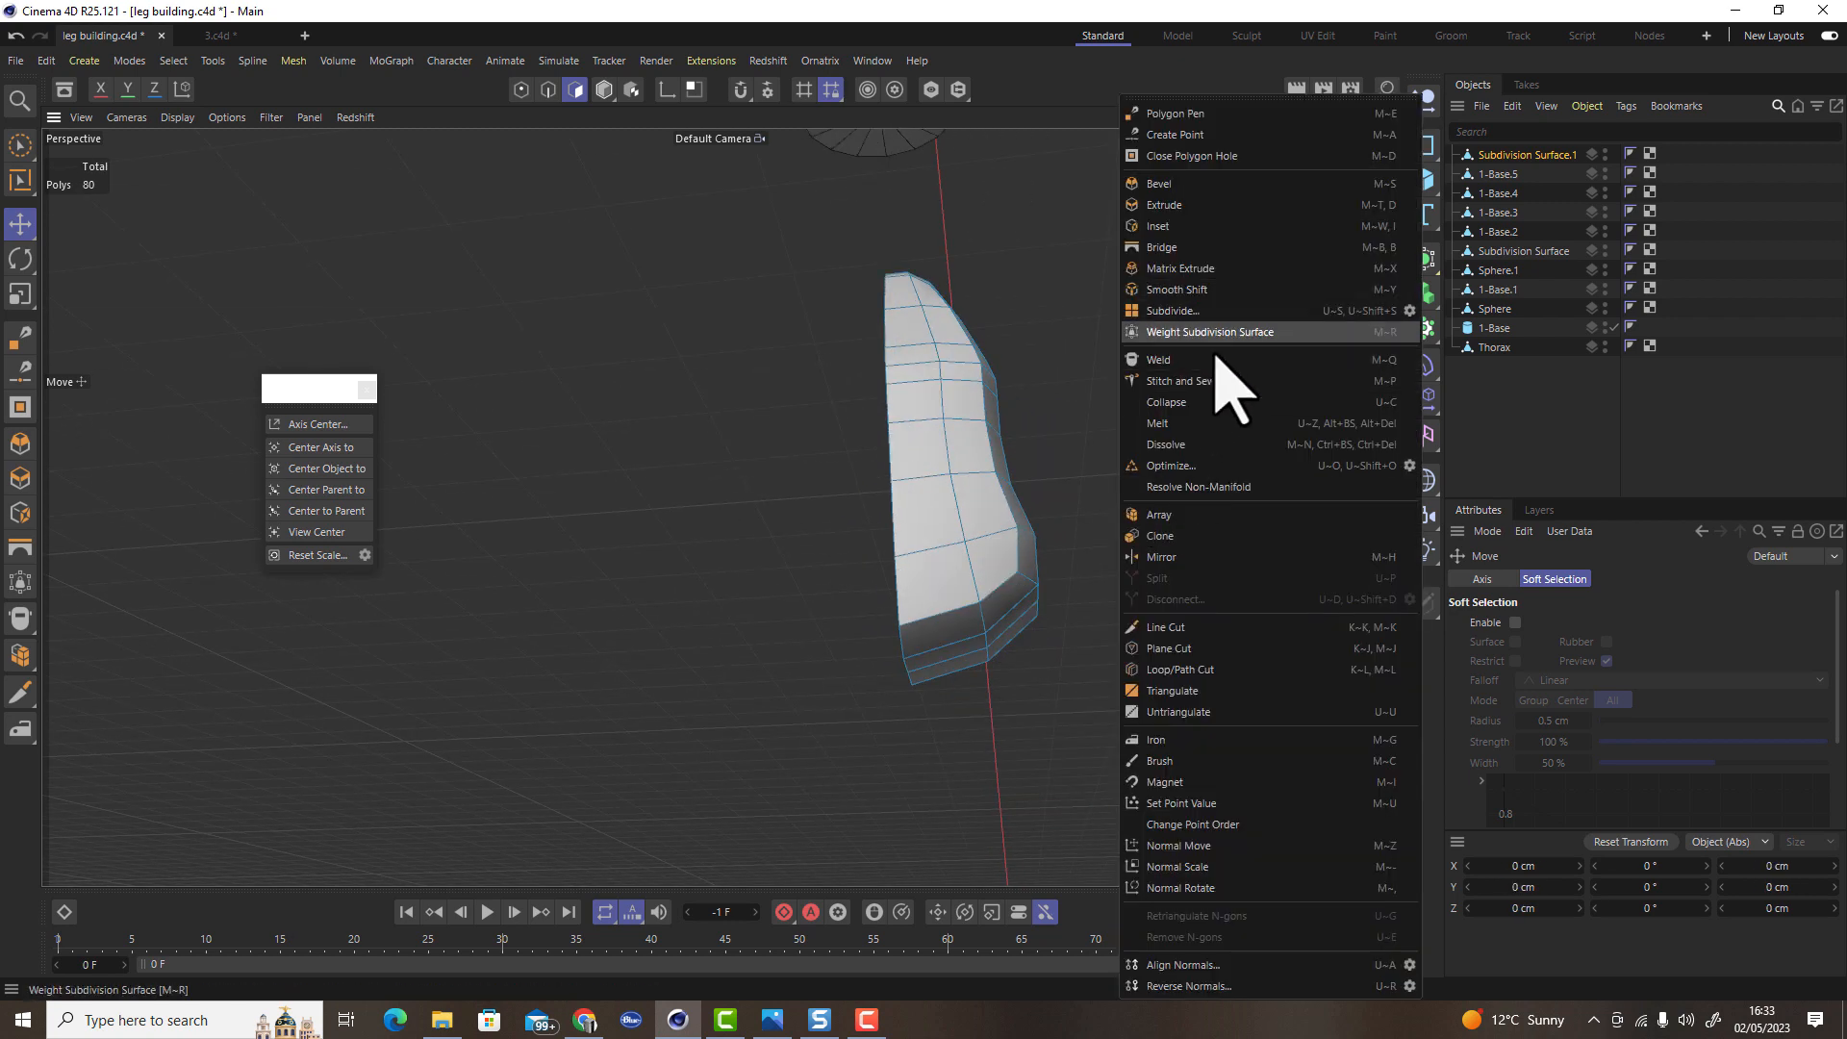
{"action": "left_click", "coordinate": [1214, 669]}
{"action": "left_click", "coordinate": [939, 606]}
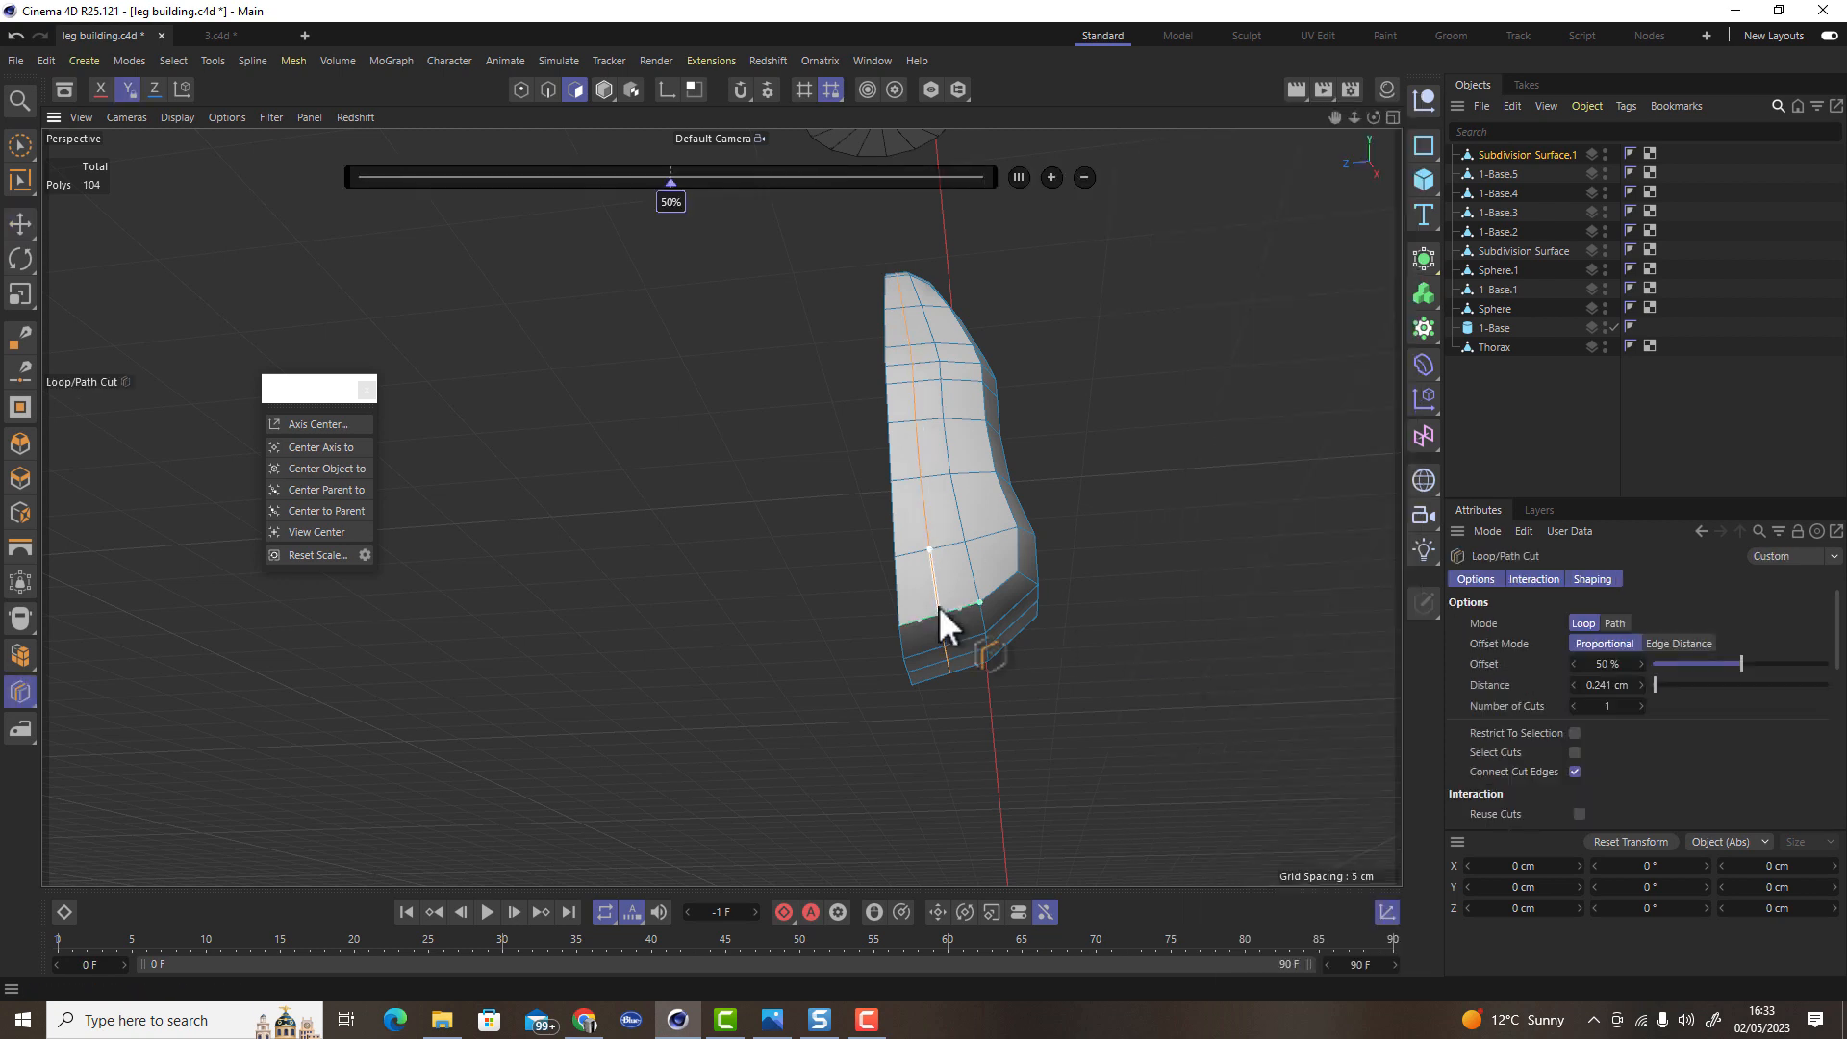
{"action": "left_click", "coordinate": [875, 531]}
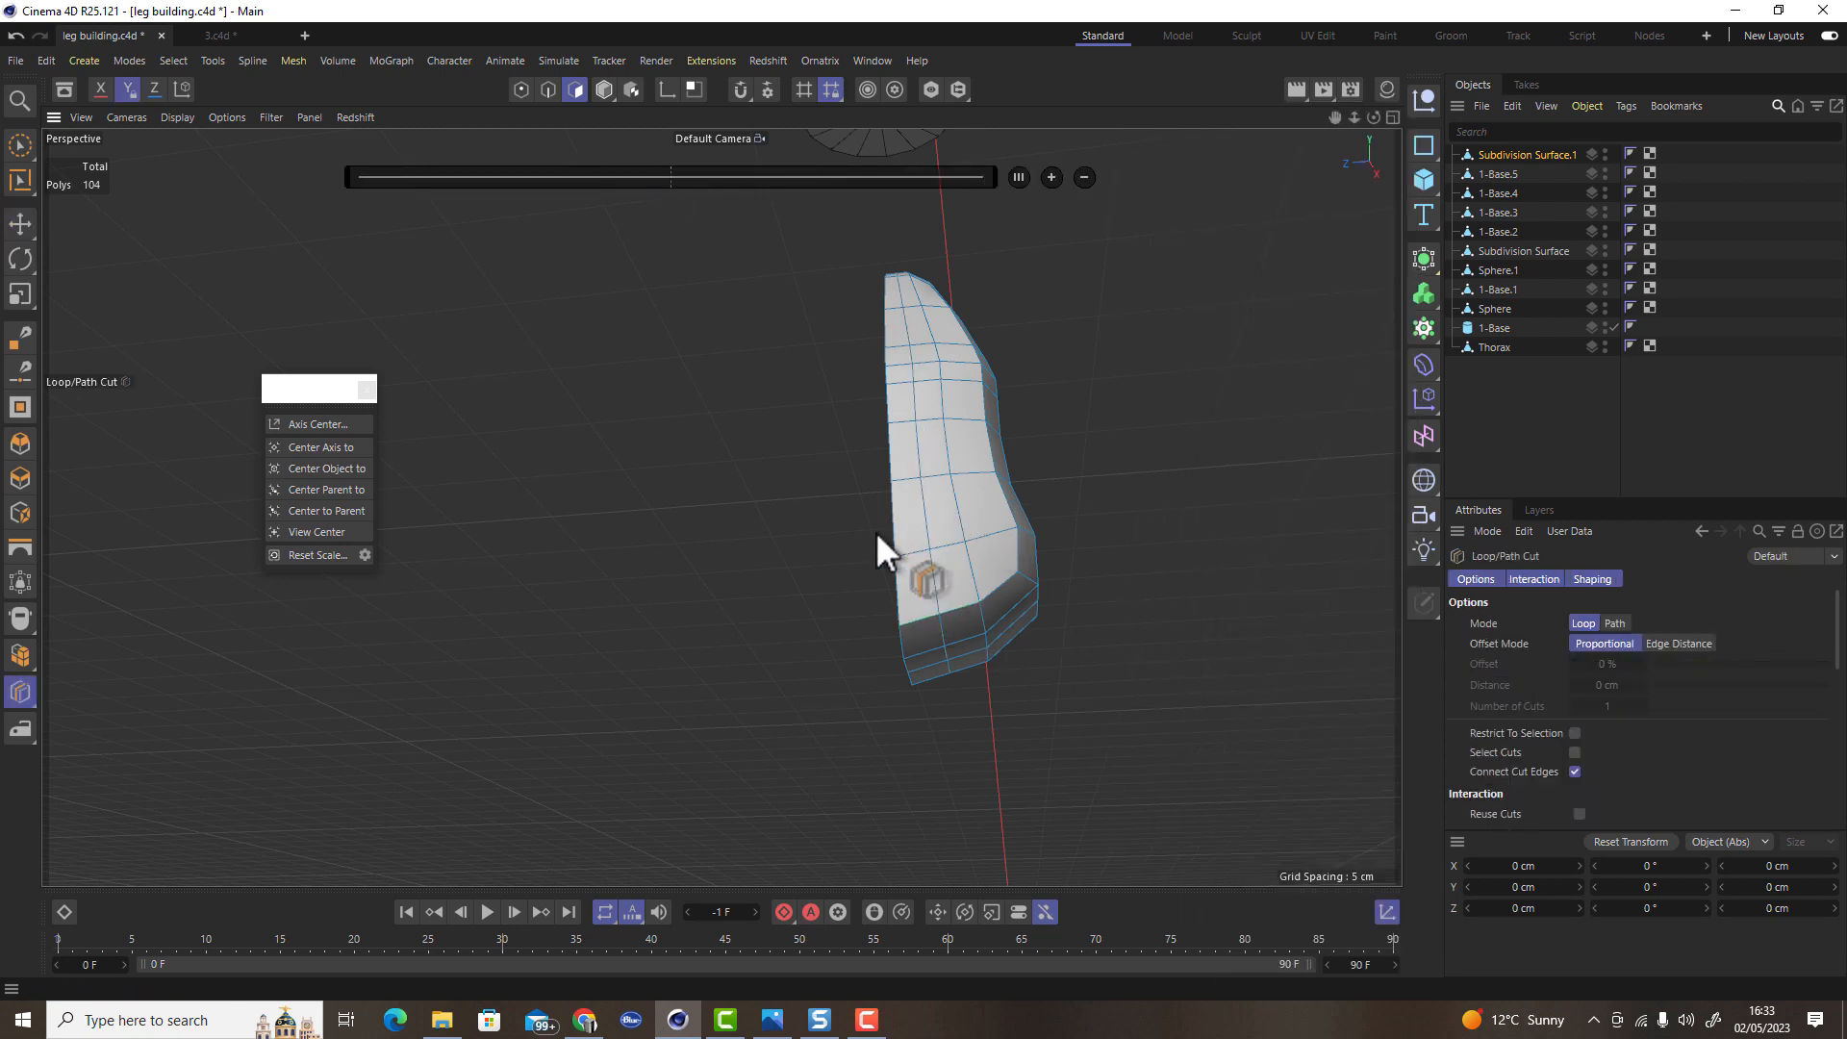
{"action": "left_click_drag", "start_coordinate": [1033, 672], "coordinate": [1056, 673], "text": "alt"}
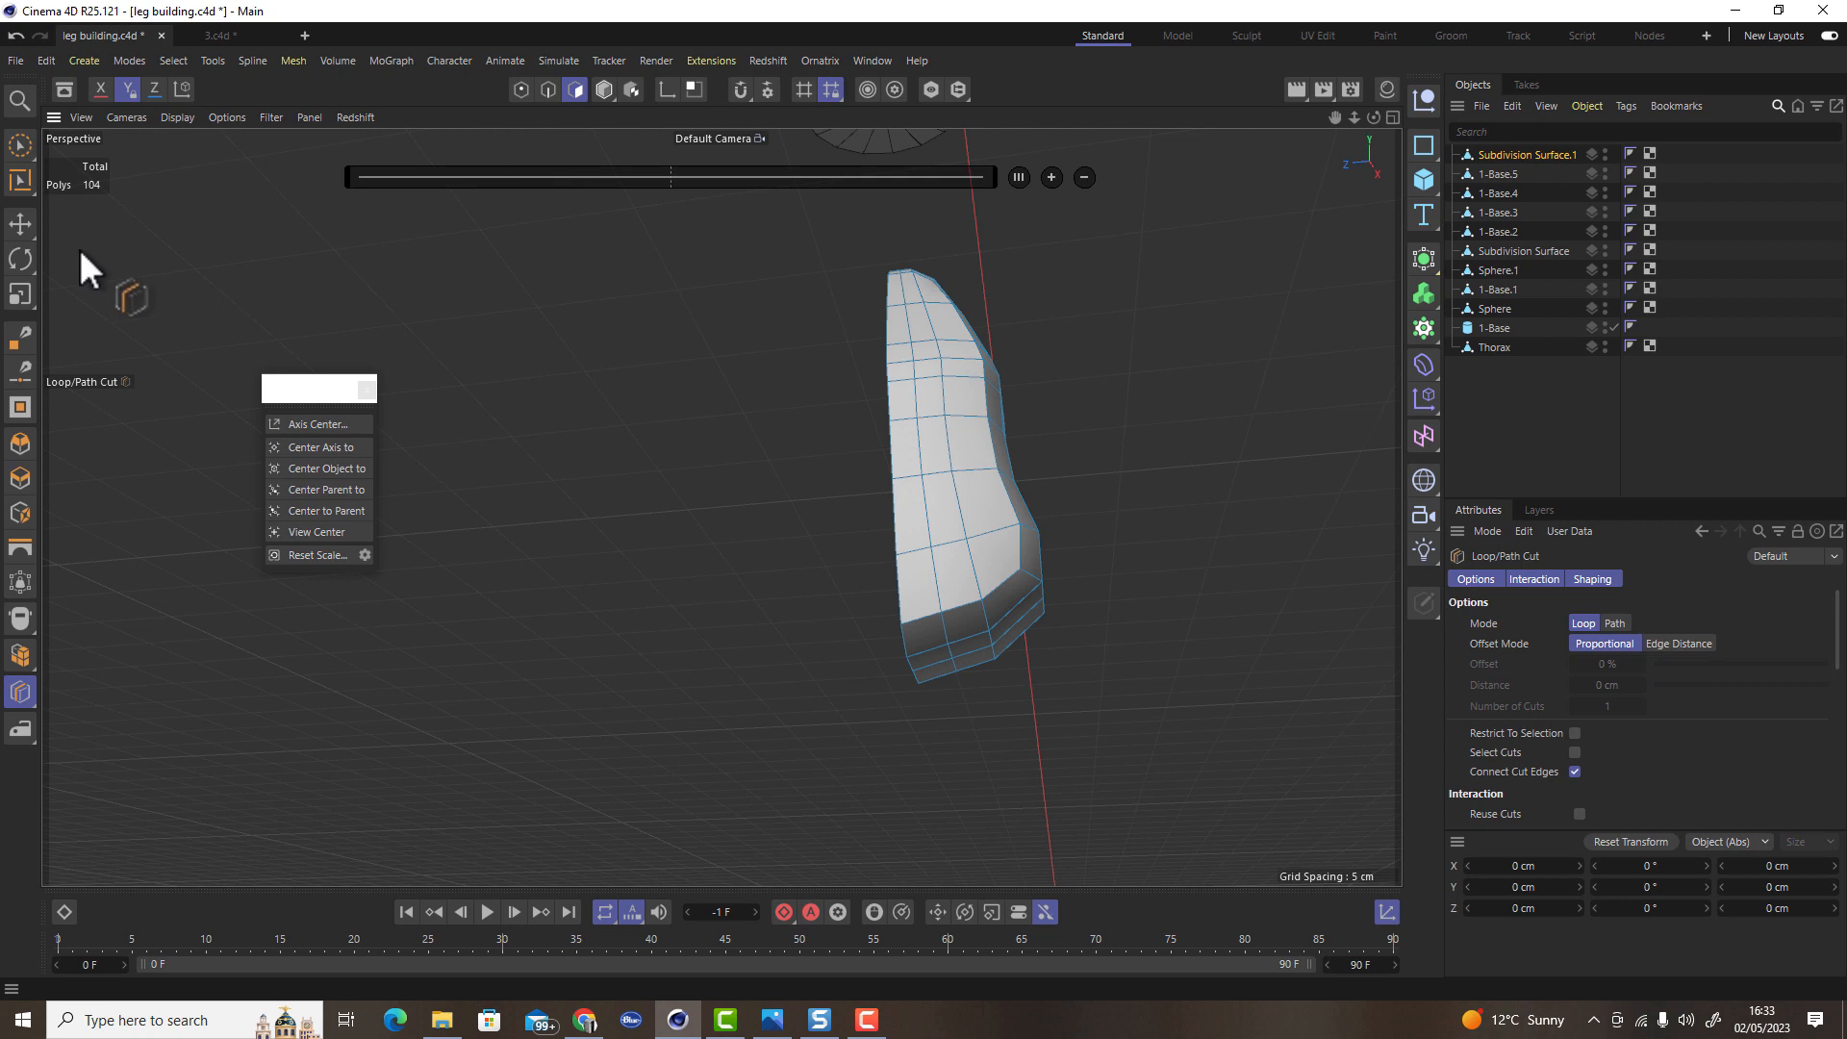
Select the four central polygons on the sloped underside and inset them by scaling an extruded copy to about 0.51 cm across
{"action": "key", "text": "e"}
{"action": "left_click", "coordinate": [948, 664]}
{"action": "left_click_drag", "start_coordinate": [945, 674], "coordinate": [856, 555], "text": "alt"}
{"action": "left_click", "coordinate": [928, 689], "text": "shift"}
{"action": "left_click", "coordinate": [1001, 700], "text": "shift"}
{"action": "left_click", "coordinate": [850, 547]}
{"action": "left_click", "coordinate": [812, 612], "text": "shift"}
{"action": "left_click", "coordinate": [907, 628], "text": "shift"}
{"action": "left_click", "coordinate": [933, 544], "text": "shift"}
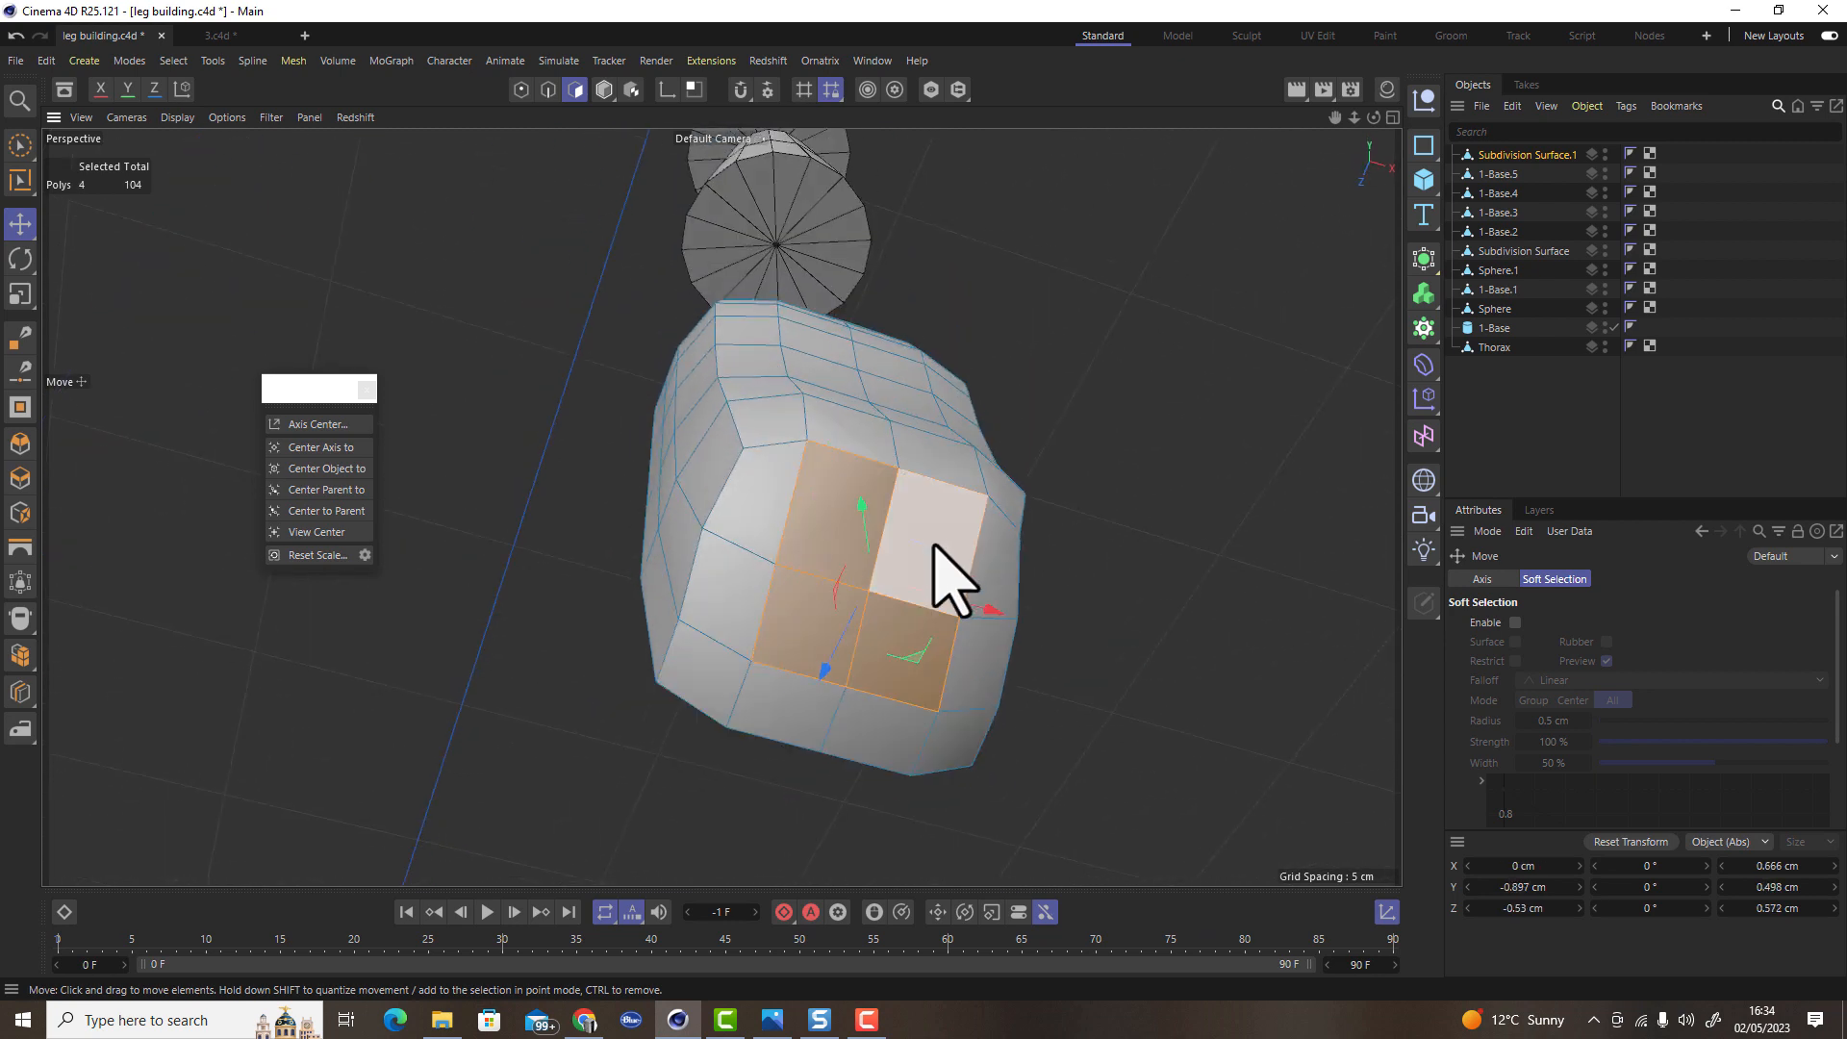
{"action": "left_click_drag", "start_coordinate": [911, 626], "coordinate": [862, 610], "text": "alt"}
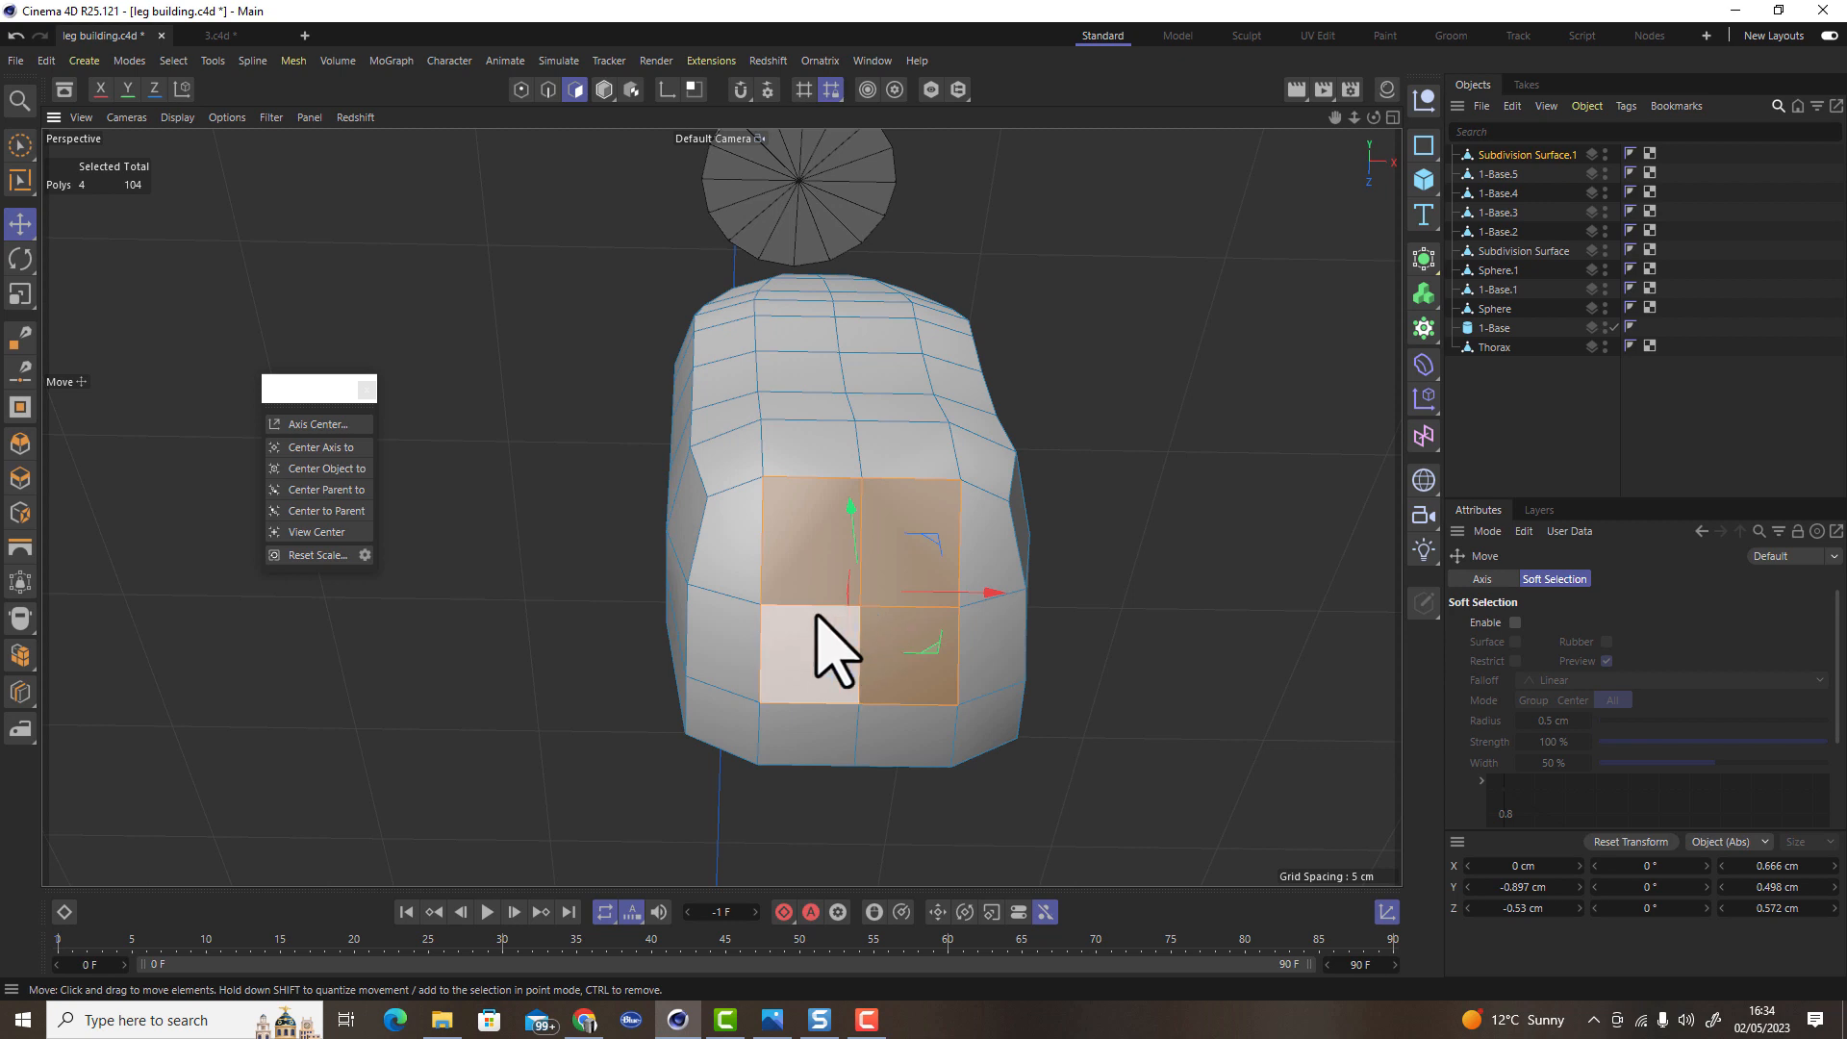
{"action": "key", "text": "t"}
{"action": "left_click_drag", "start_coordinate": [1161, 699], "coordinate": [974, 727], "text": "ctrl"}
Smooth the inset polygons with the Iron tool and round their outline into an octagon using a Smear brush about 0.16 cm in size
{"action": "left_click", "coordinate": [20, 728]}
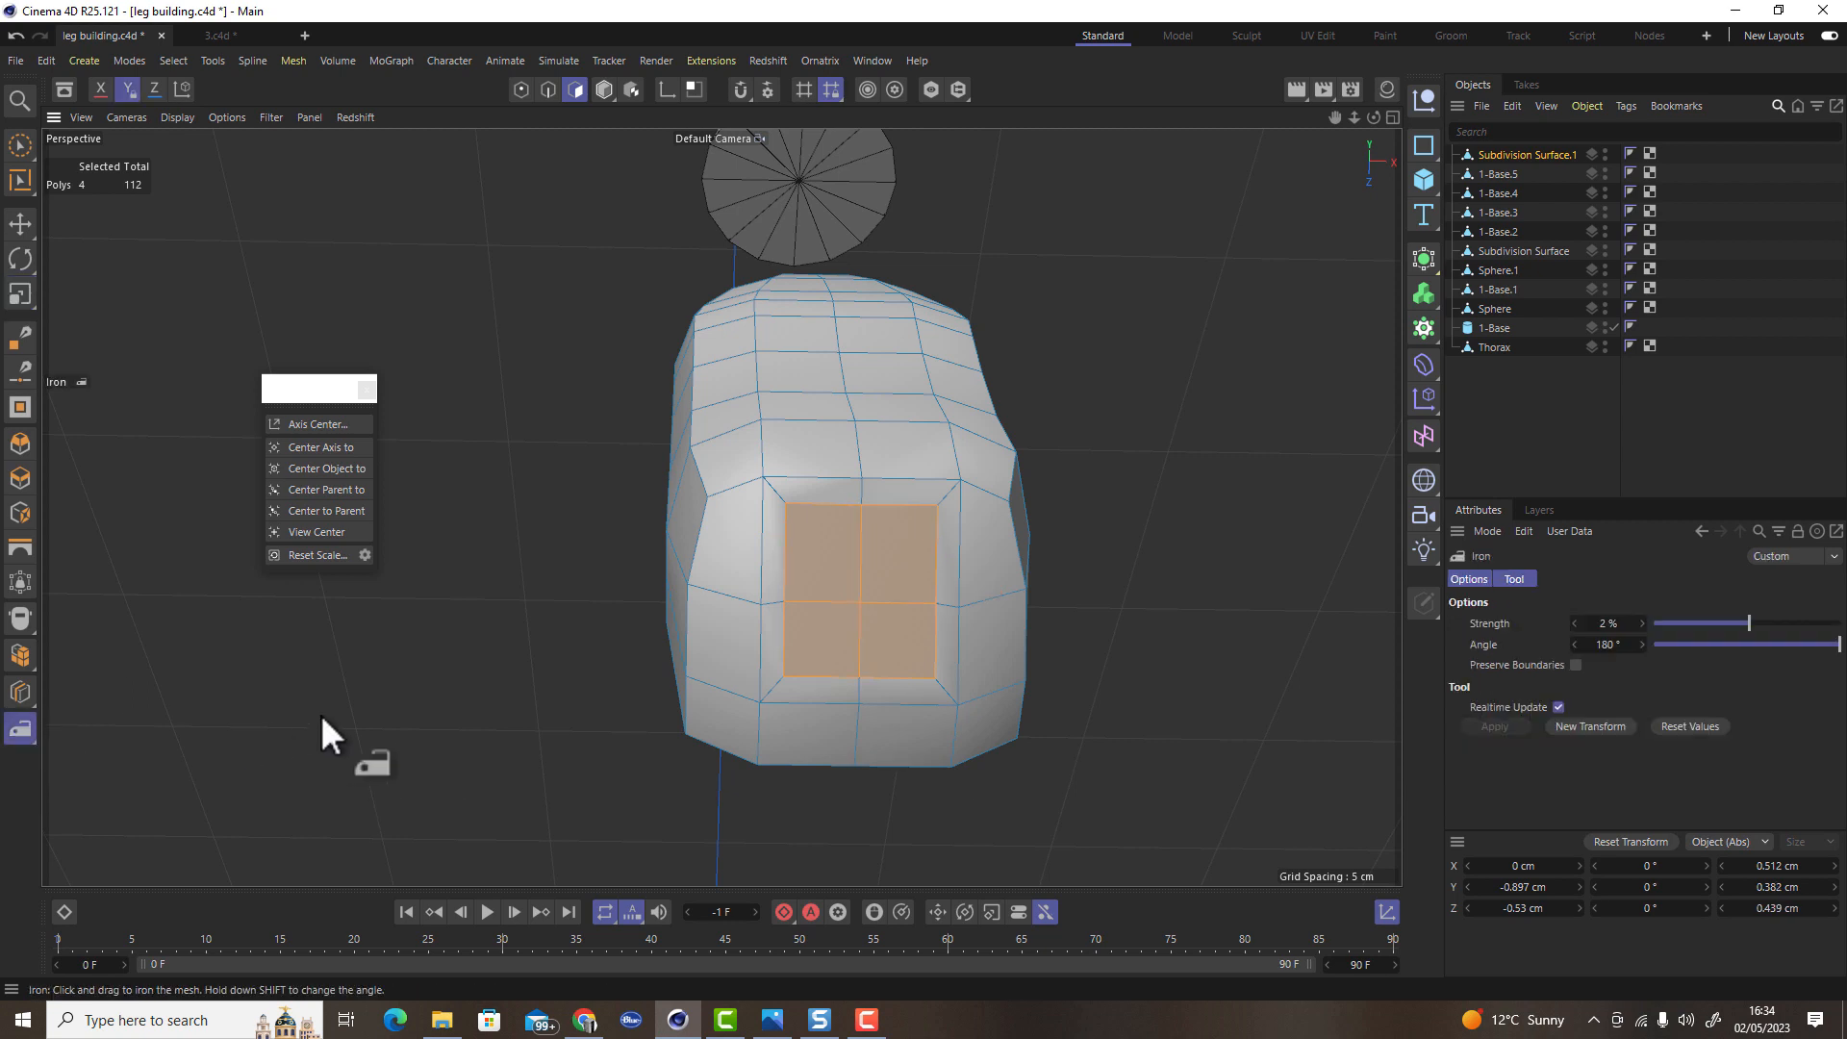
{"action": "left_click_drag", "start_coordinate": [539, 704], "coordinate": [429, 665]}
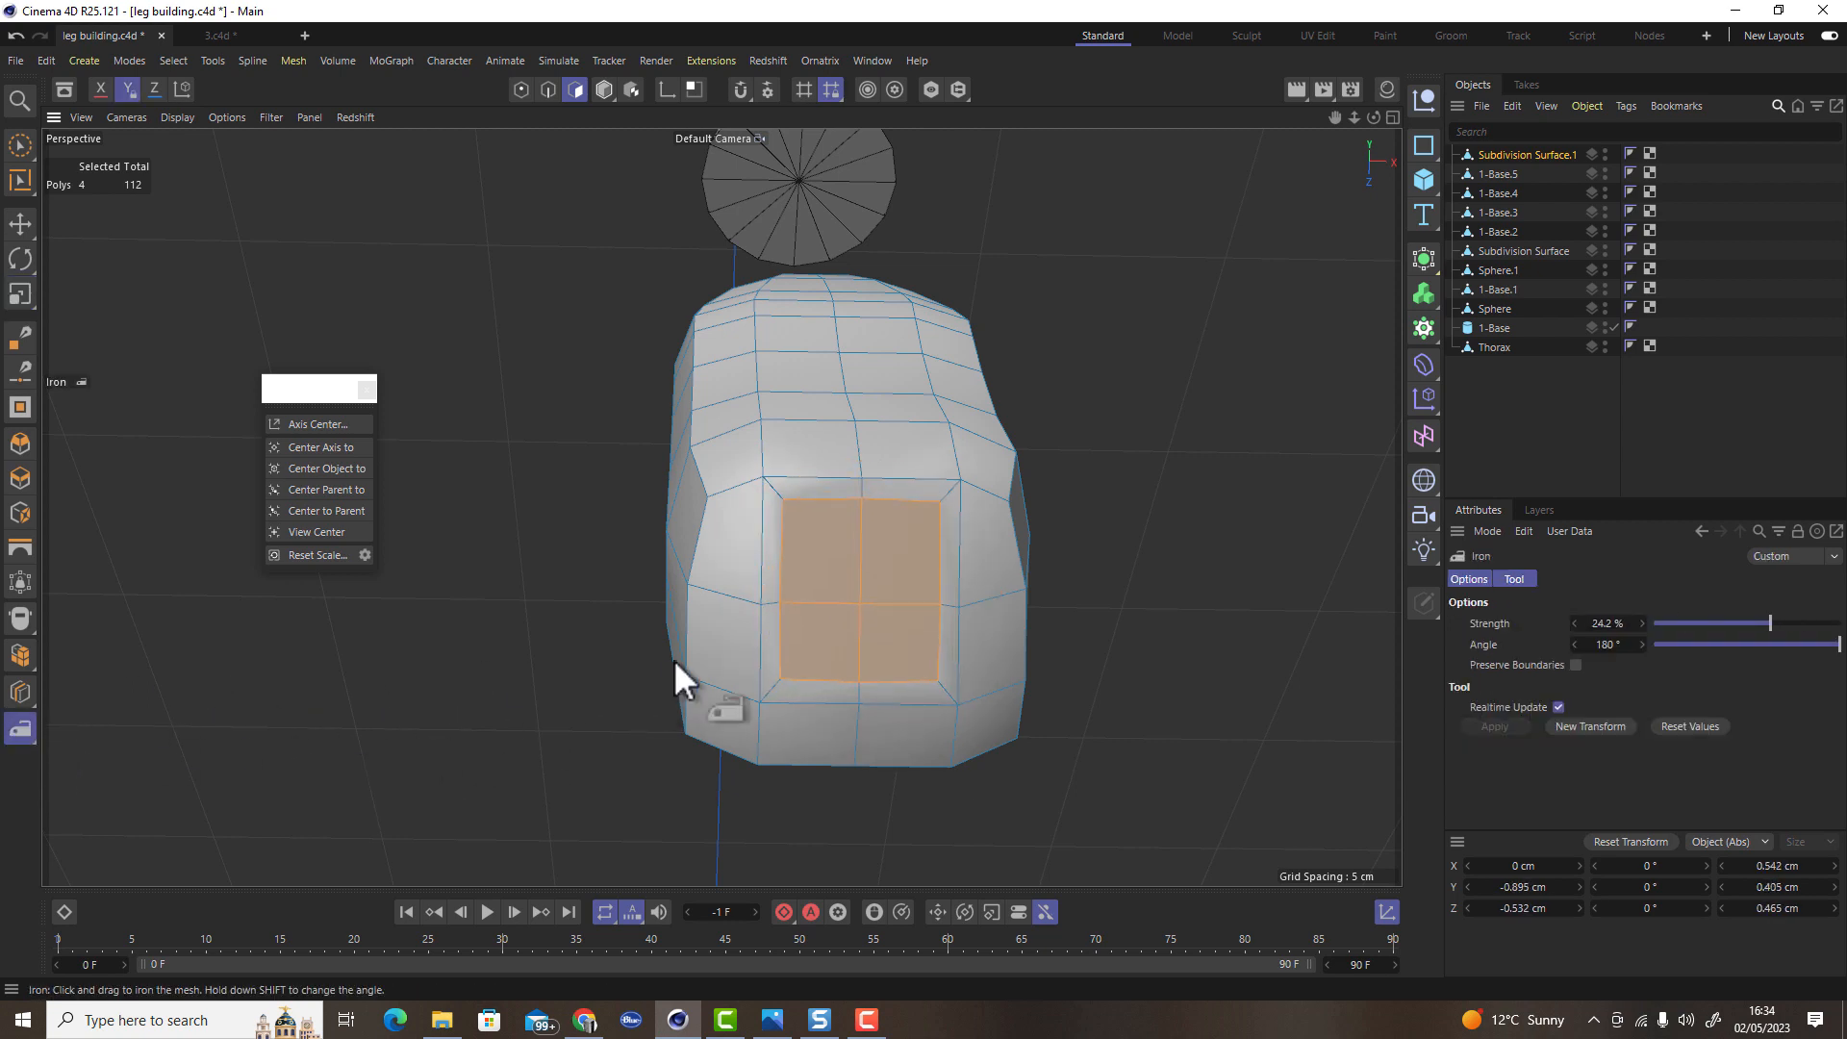
{"action": "left_click", "coordinate": [20, 730]}
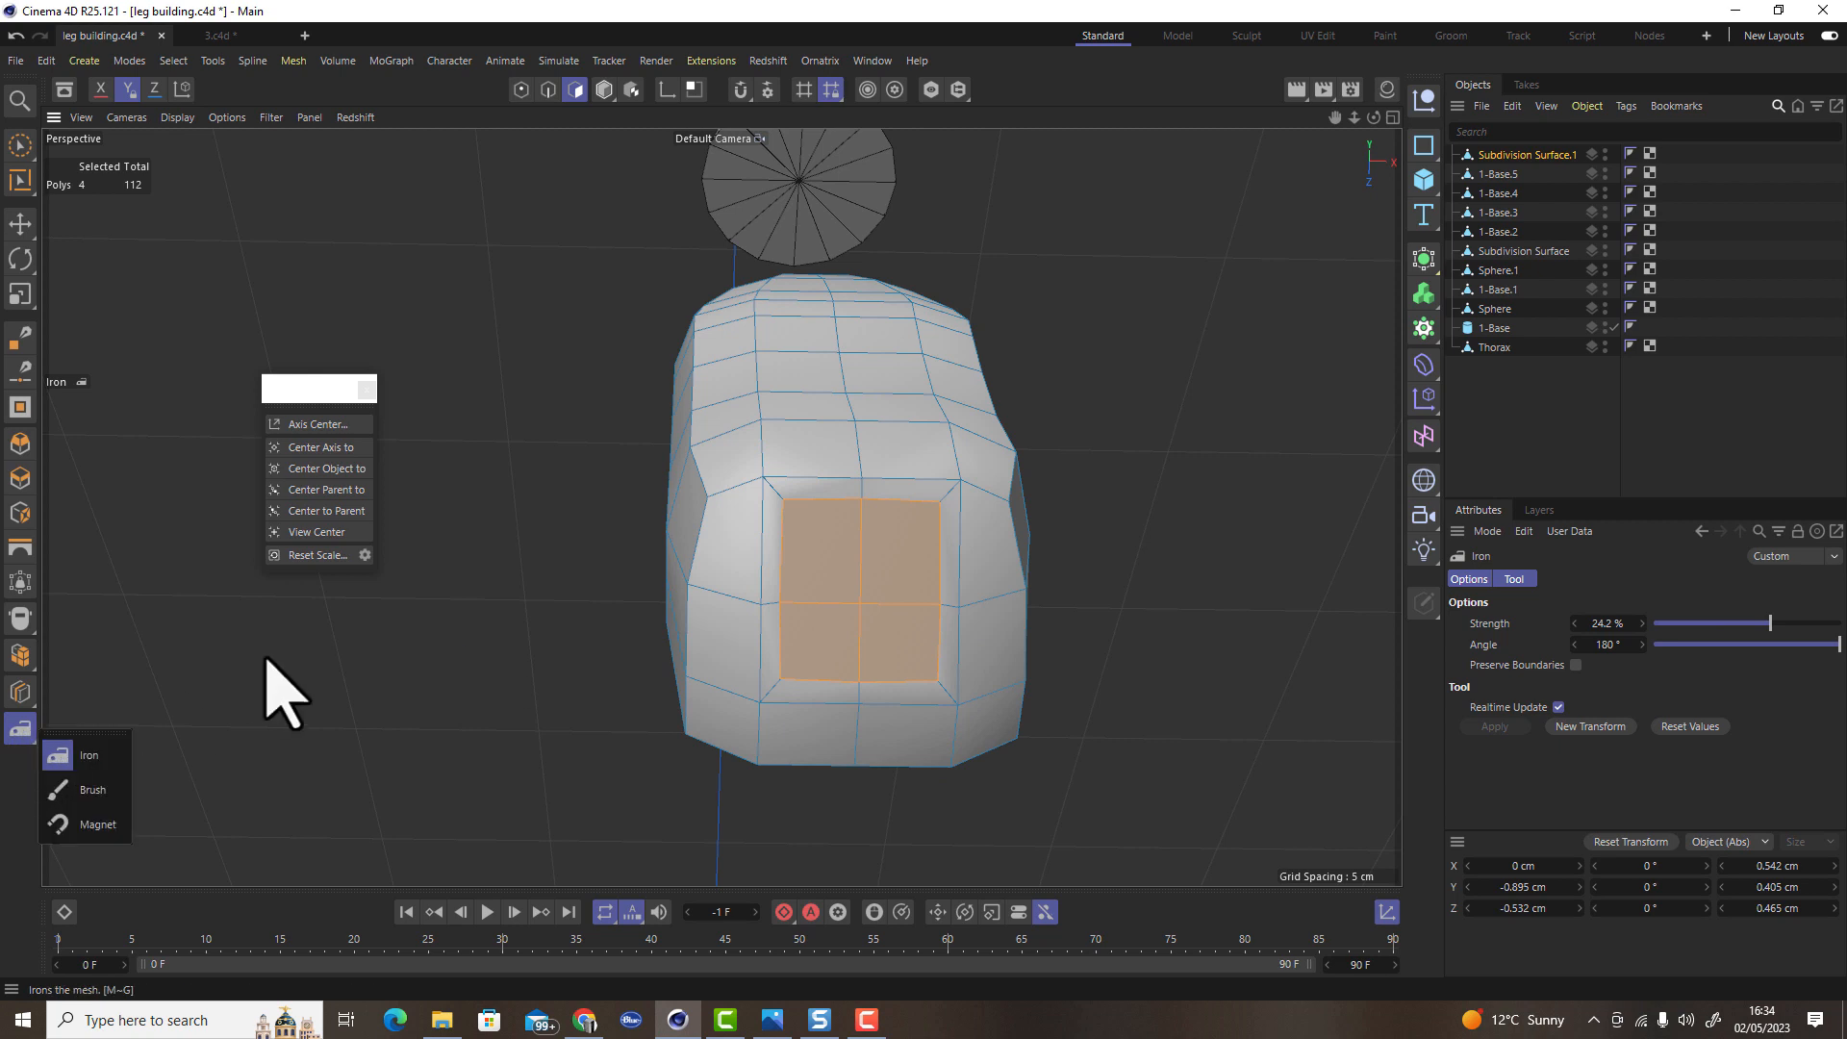
{"action": "left_click", "coordinate": [92, 790]}
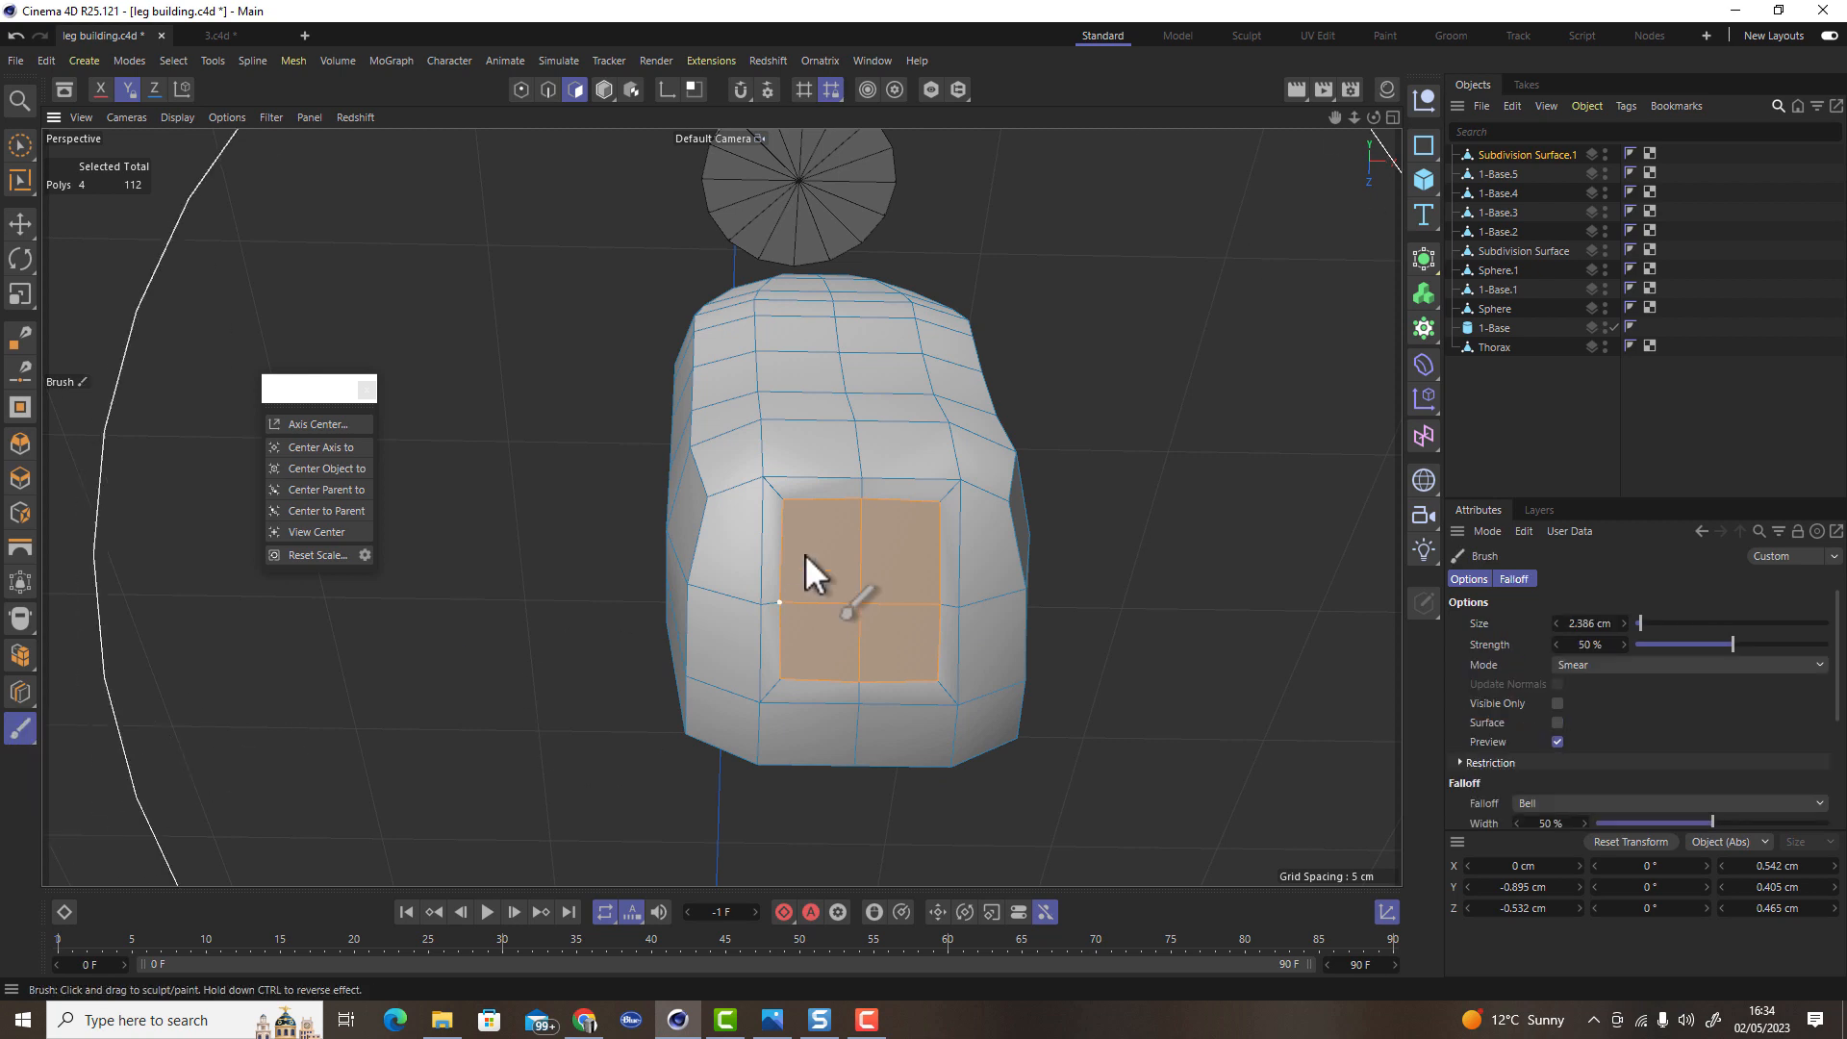
{"action": "middle_click_drag", "start_coordinate": [833, 570], "coordinate": [170, 668]}
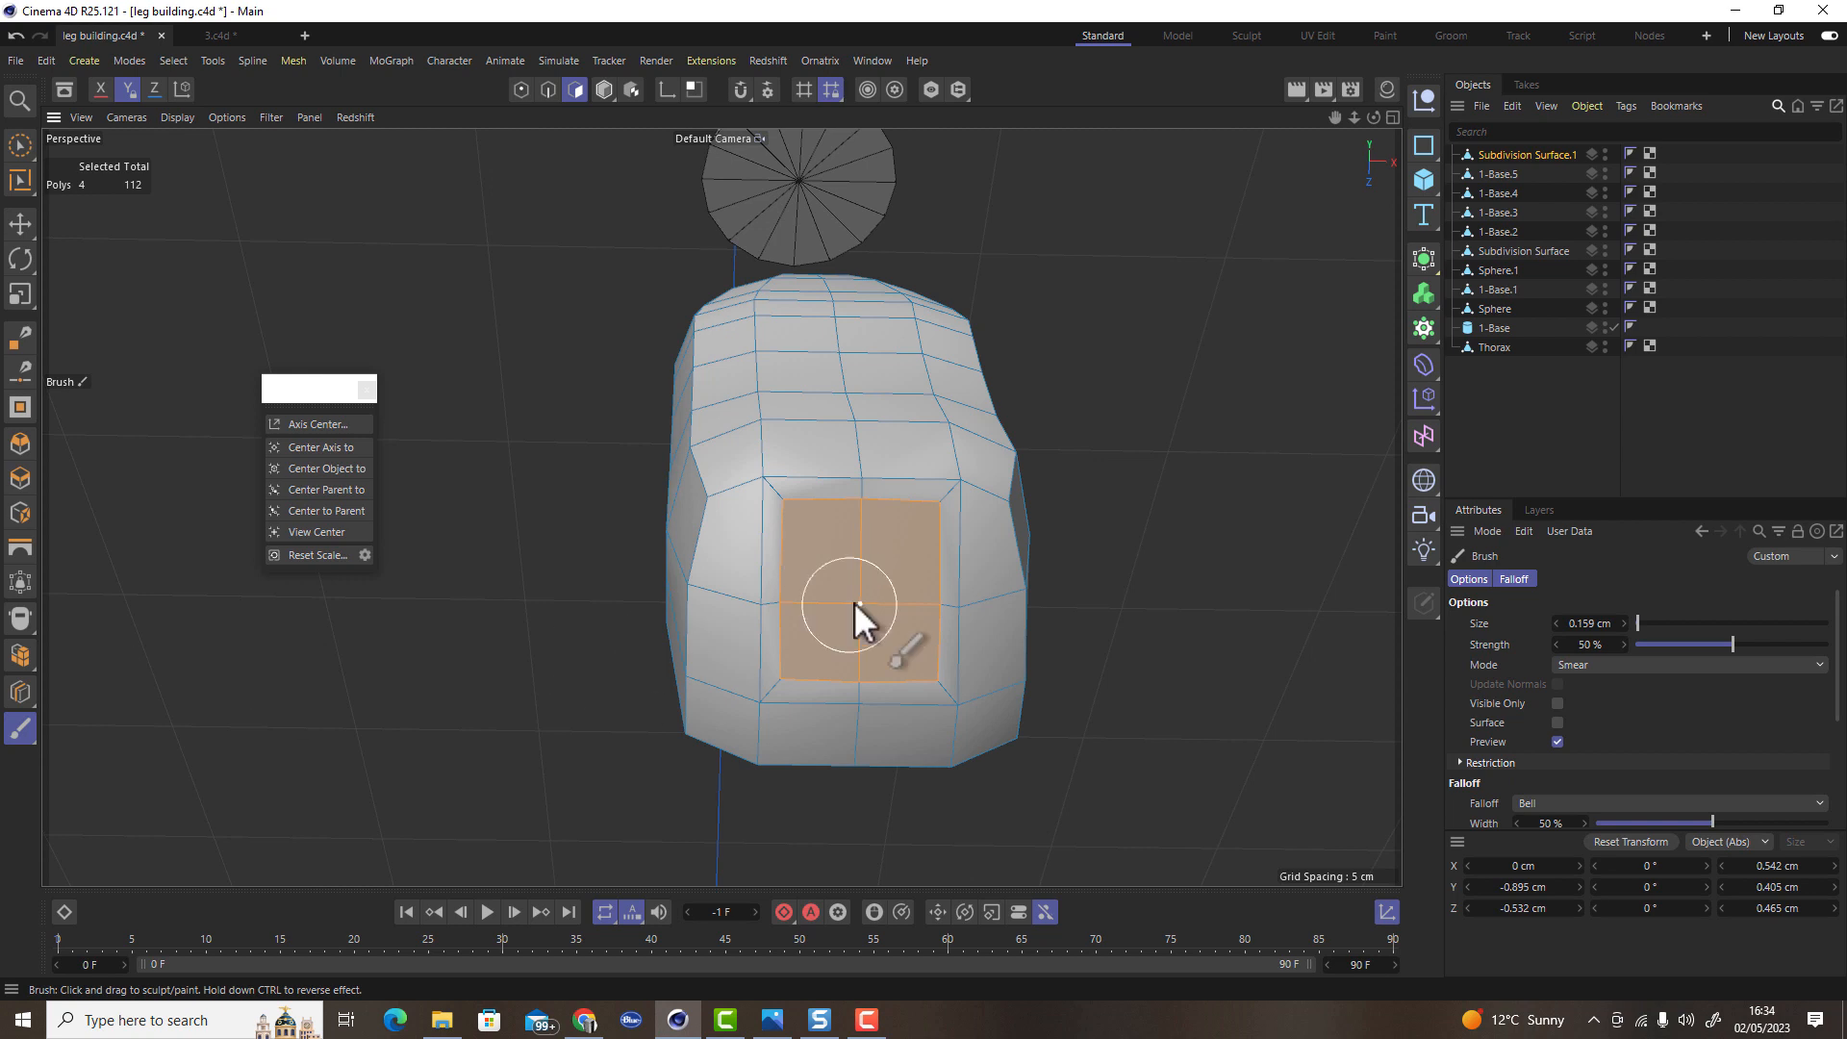
{"action": "scroll", "coordinate": [759, 444], "scroll_direction": "up", "scroll_amount": 3}
{"action": "left_click_drag", "start_coordinate": [1030, 397], "coordinate": [989, 733]}
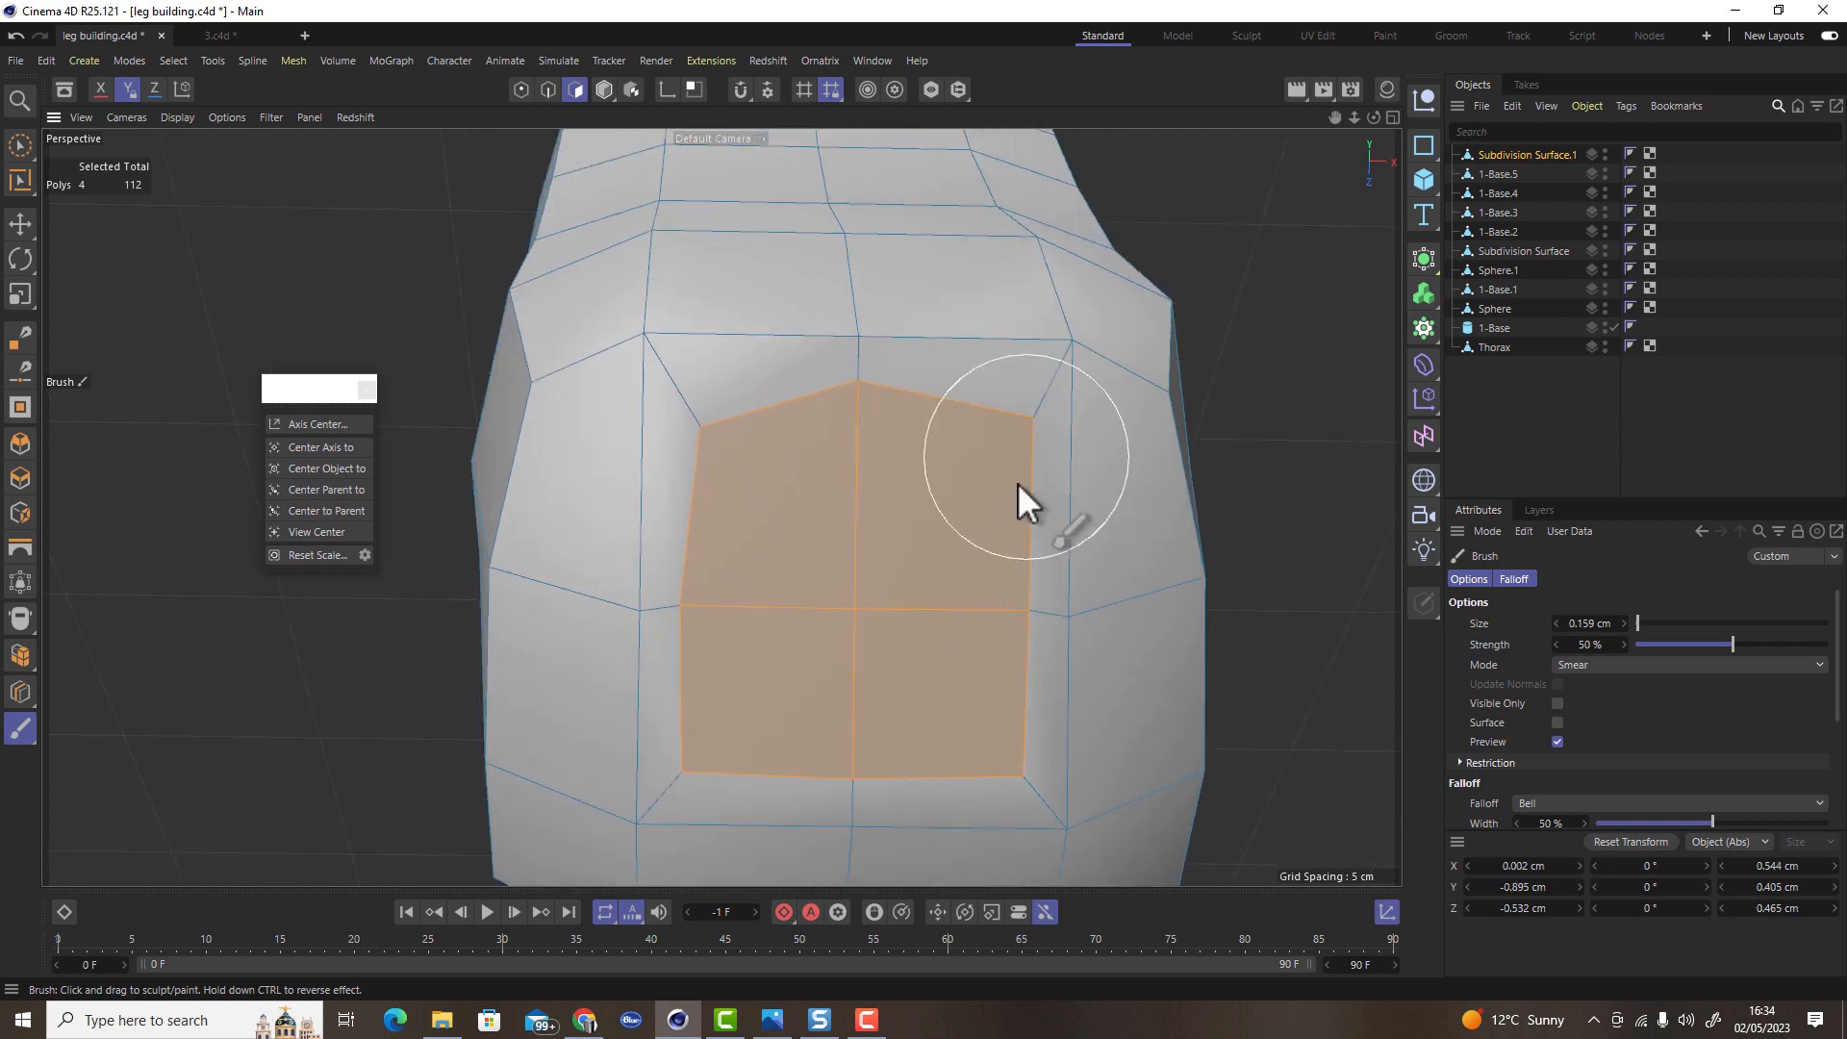
{"action": "left_click_drag", "start_coordinate": [669, 754], "coordinate": [654, 602]}
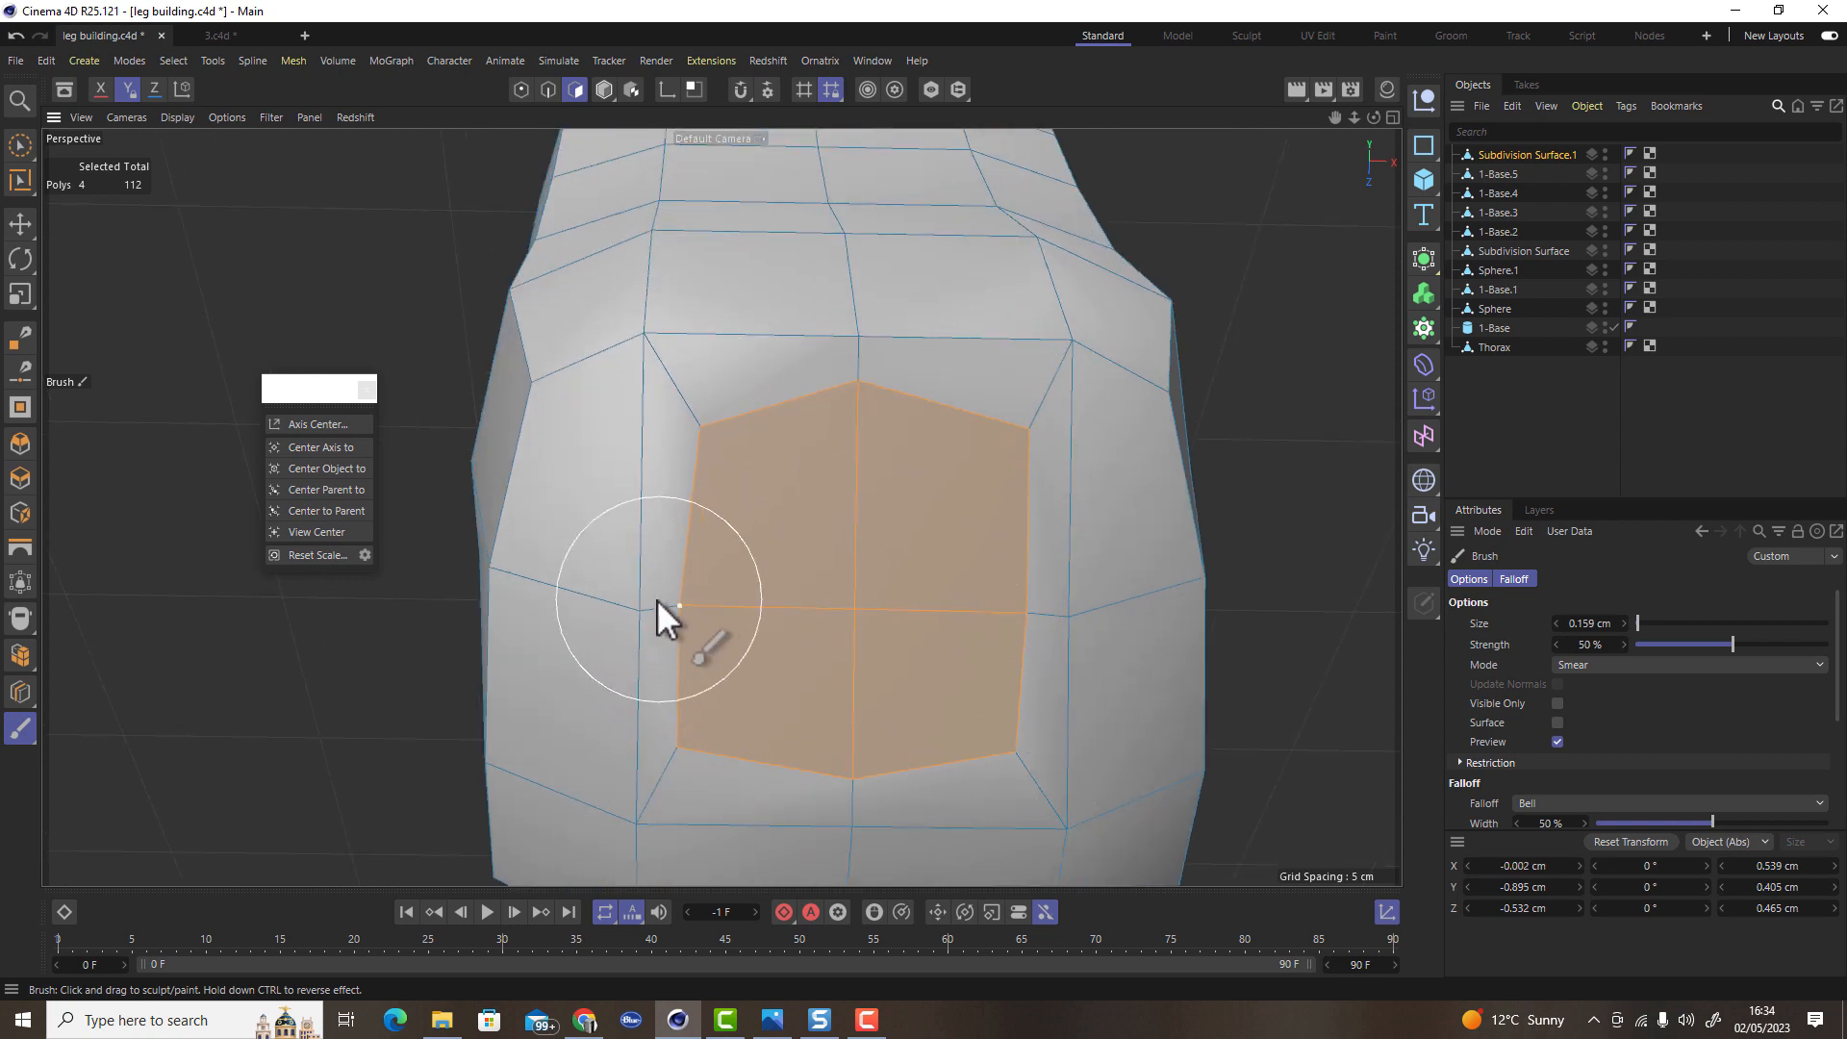
{"action": "mouse_move", "coordinate": [676, 741]}
{"action": "left_mouse_down"}
{"action": "mouse_move", "coordinate": [1037, 633]}
{"action": "mouse_move", "coordinate": [1037, 416]}
{"action": "mouse_move", "coordinate": [849, 385]}
{"action": "mouse_move", "coordinate": [765, 457]}
{"action": "mouse_move", "coordinate": [771, 523]}
{"action": "left_mouse_up"}
{"action": "mouse_move", "coordinate": [745, 739]}
{"action": "left_mouse_down"}
{"action": "mouse_move", "coordinate": [1006, 766]}
{"action": "mouse_move", "coordinate": [851, 581]}
{"action": "left_mouse_up"}
{"action": "scroll", "coordinate": [847, 602], "scroll_direction": "down", "scroll_amount": 5}
{"action": "left_click_drag", "start_coordinate": [777, 634], "coordinate": [818, 598], "text": "alt"}
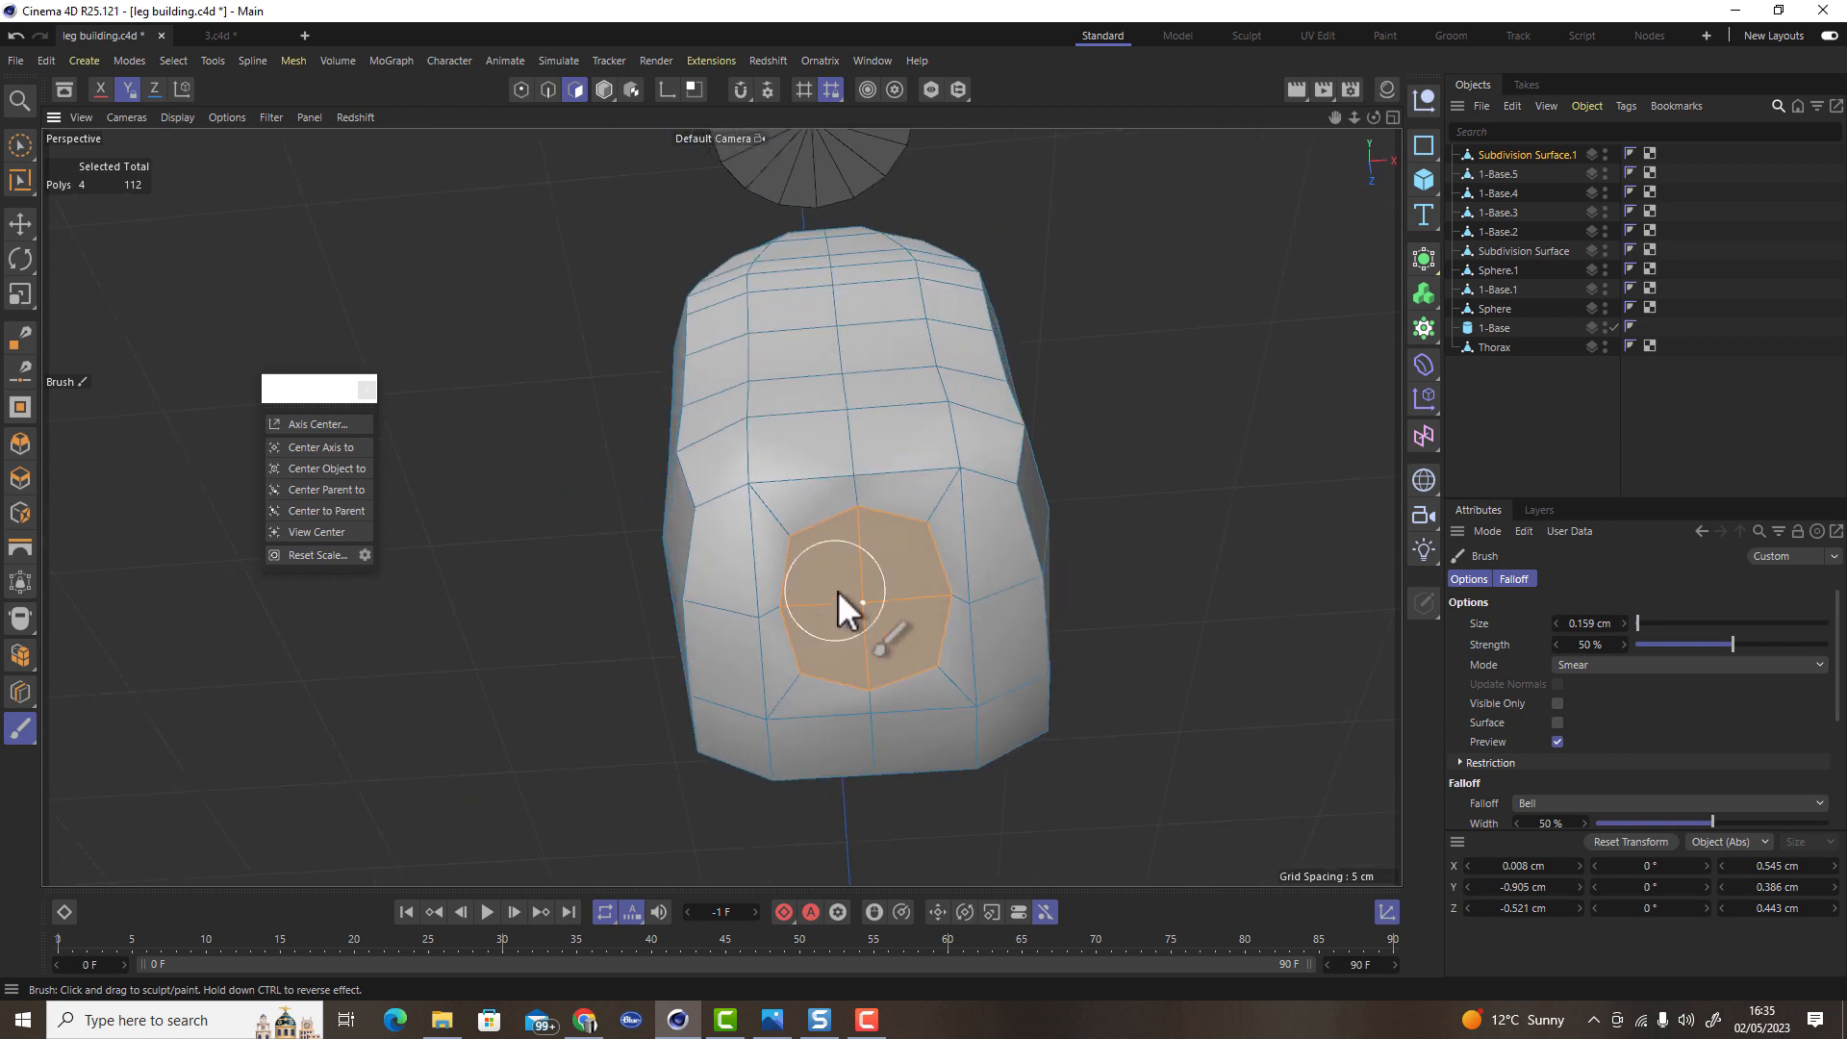
{"action": "scroll", "coordinate": [823, 595], "scroll_direction": "up", "scroll_amount": 4}
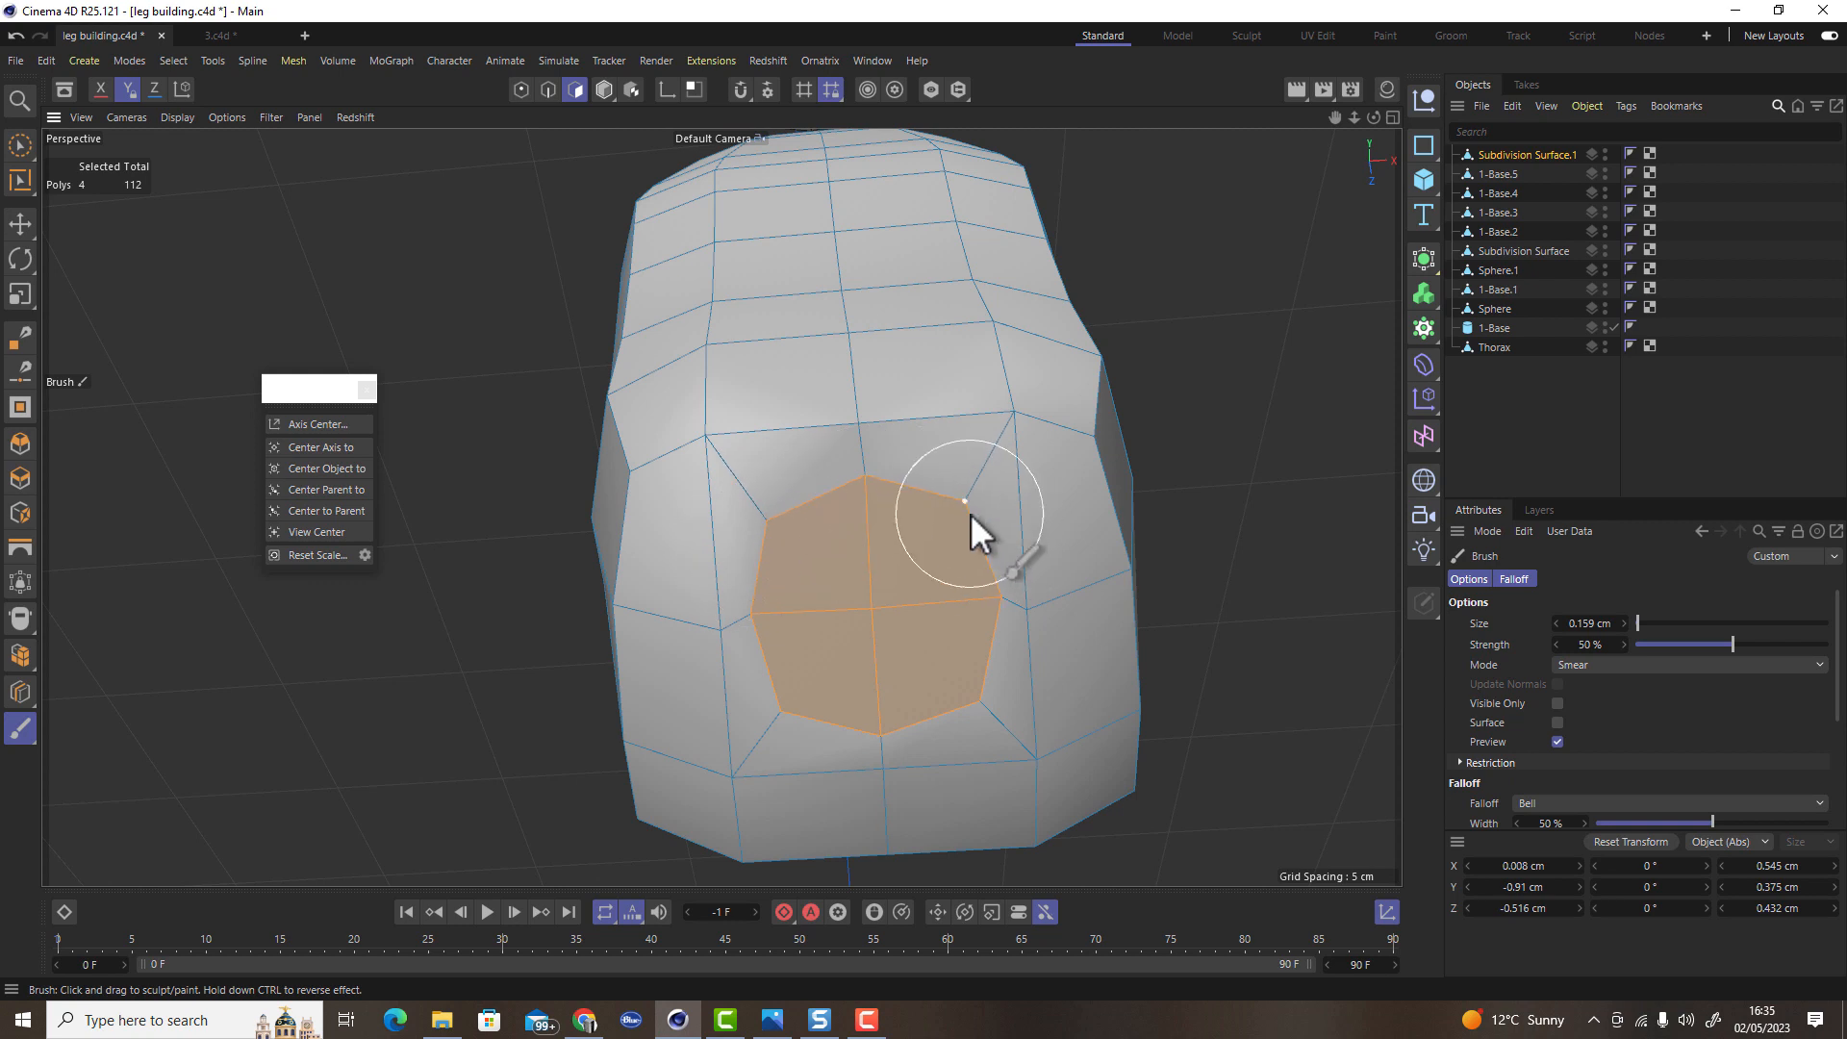
Inset the octagonal face again by scaling an extruded copy to about 0.51 cm across
{"action": "left_click_drag", "start_coordinate": [910, 543], "coordinate": [962, 577], "text": "alt"}
{"action": "key", "text": "e"}
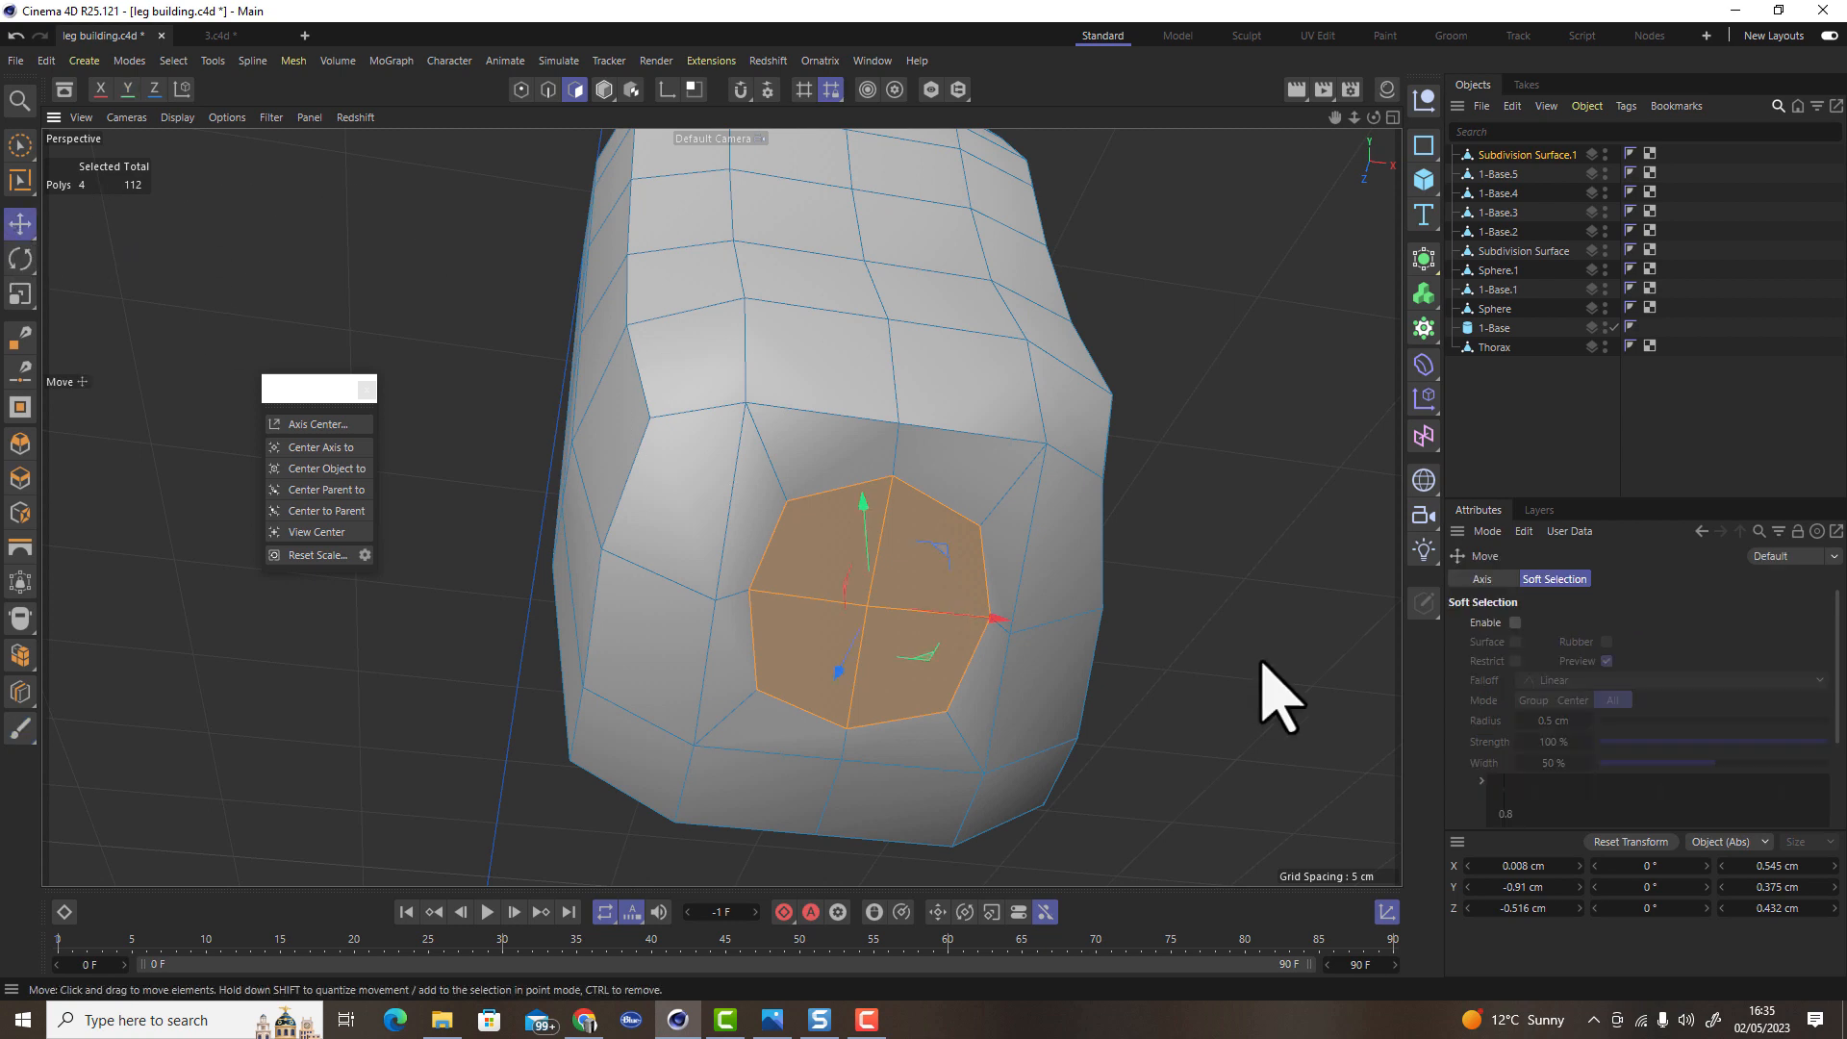
{"action": "key", "text": "t"}
{"action": "left_click_drag", "start_coordinate": [1161, 654], "coordinate": [1117, 662]}
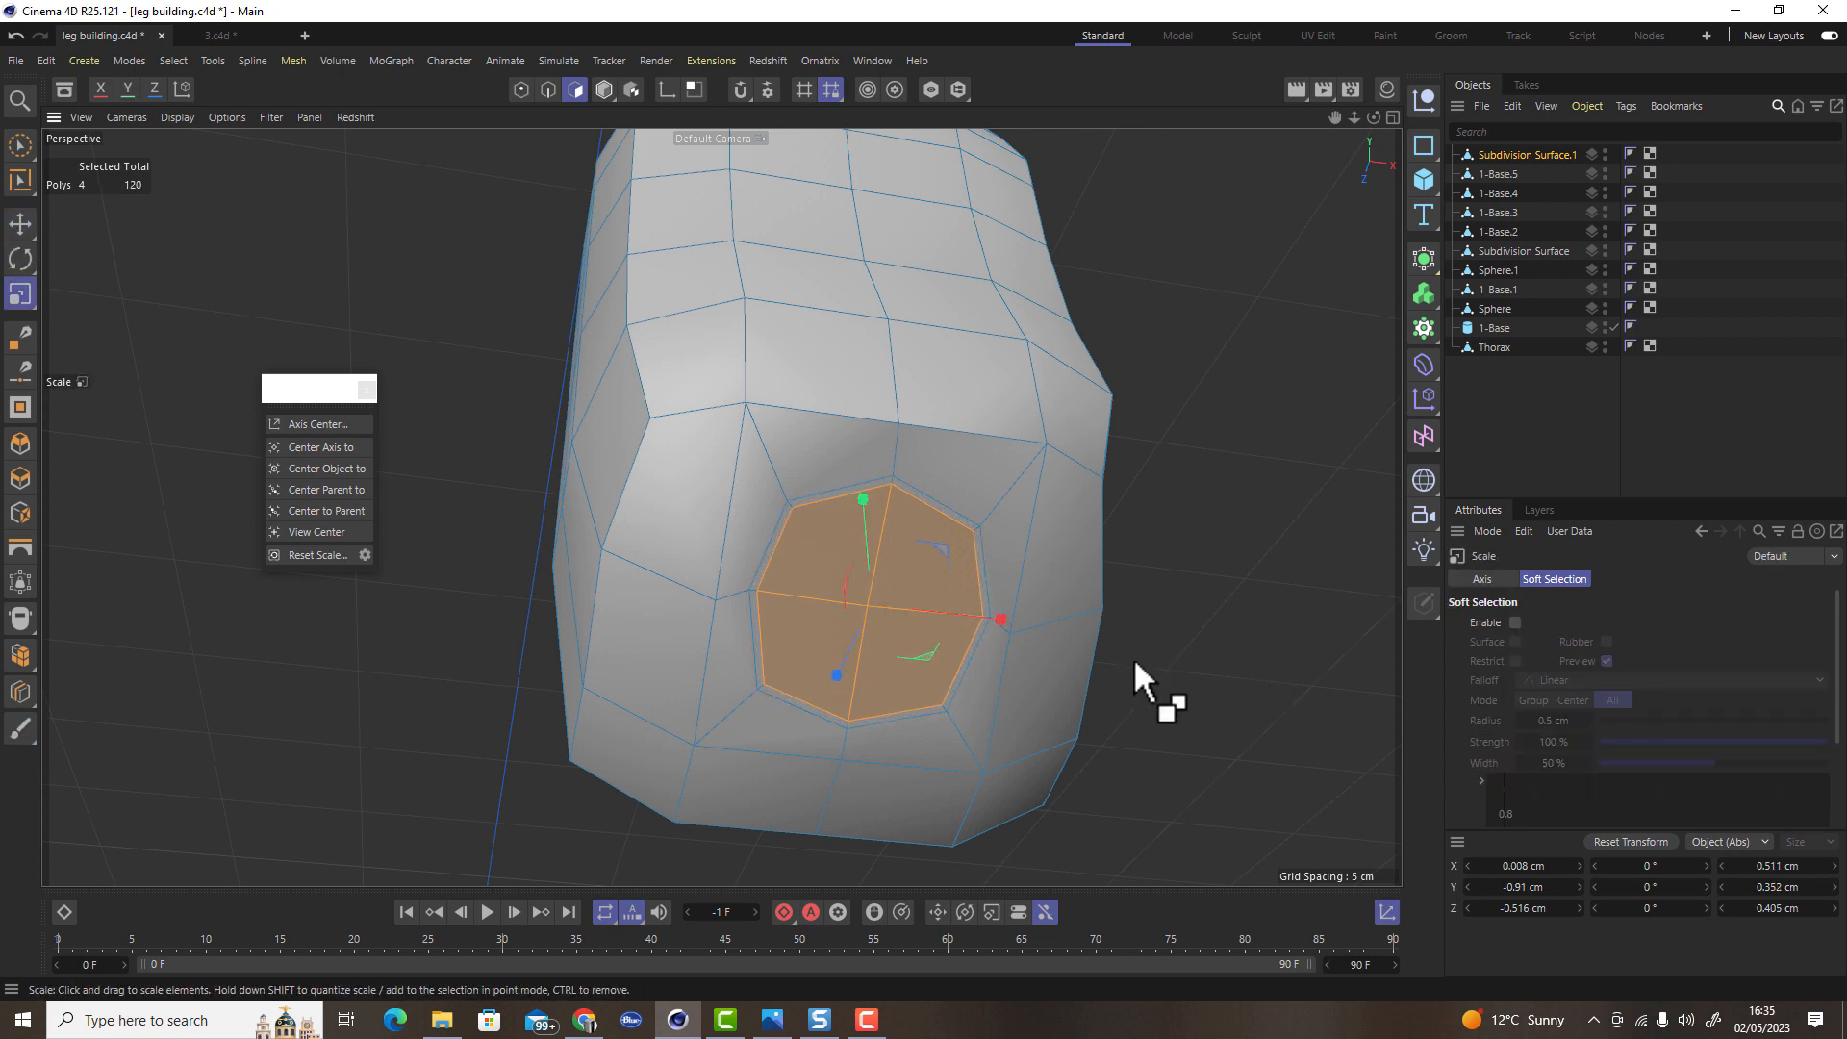
{"action": "key", "text": "e"}
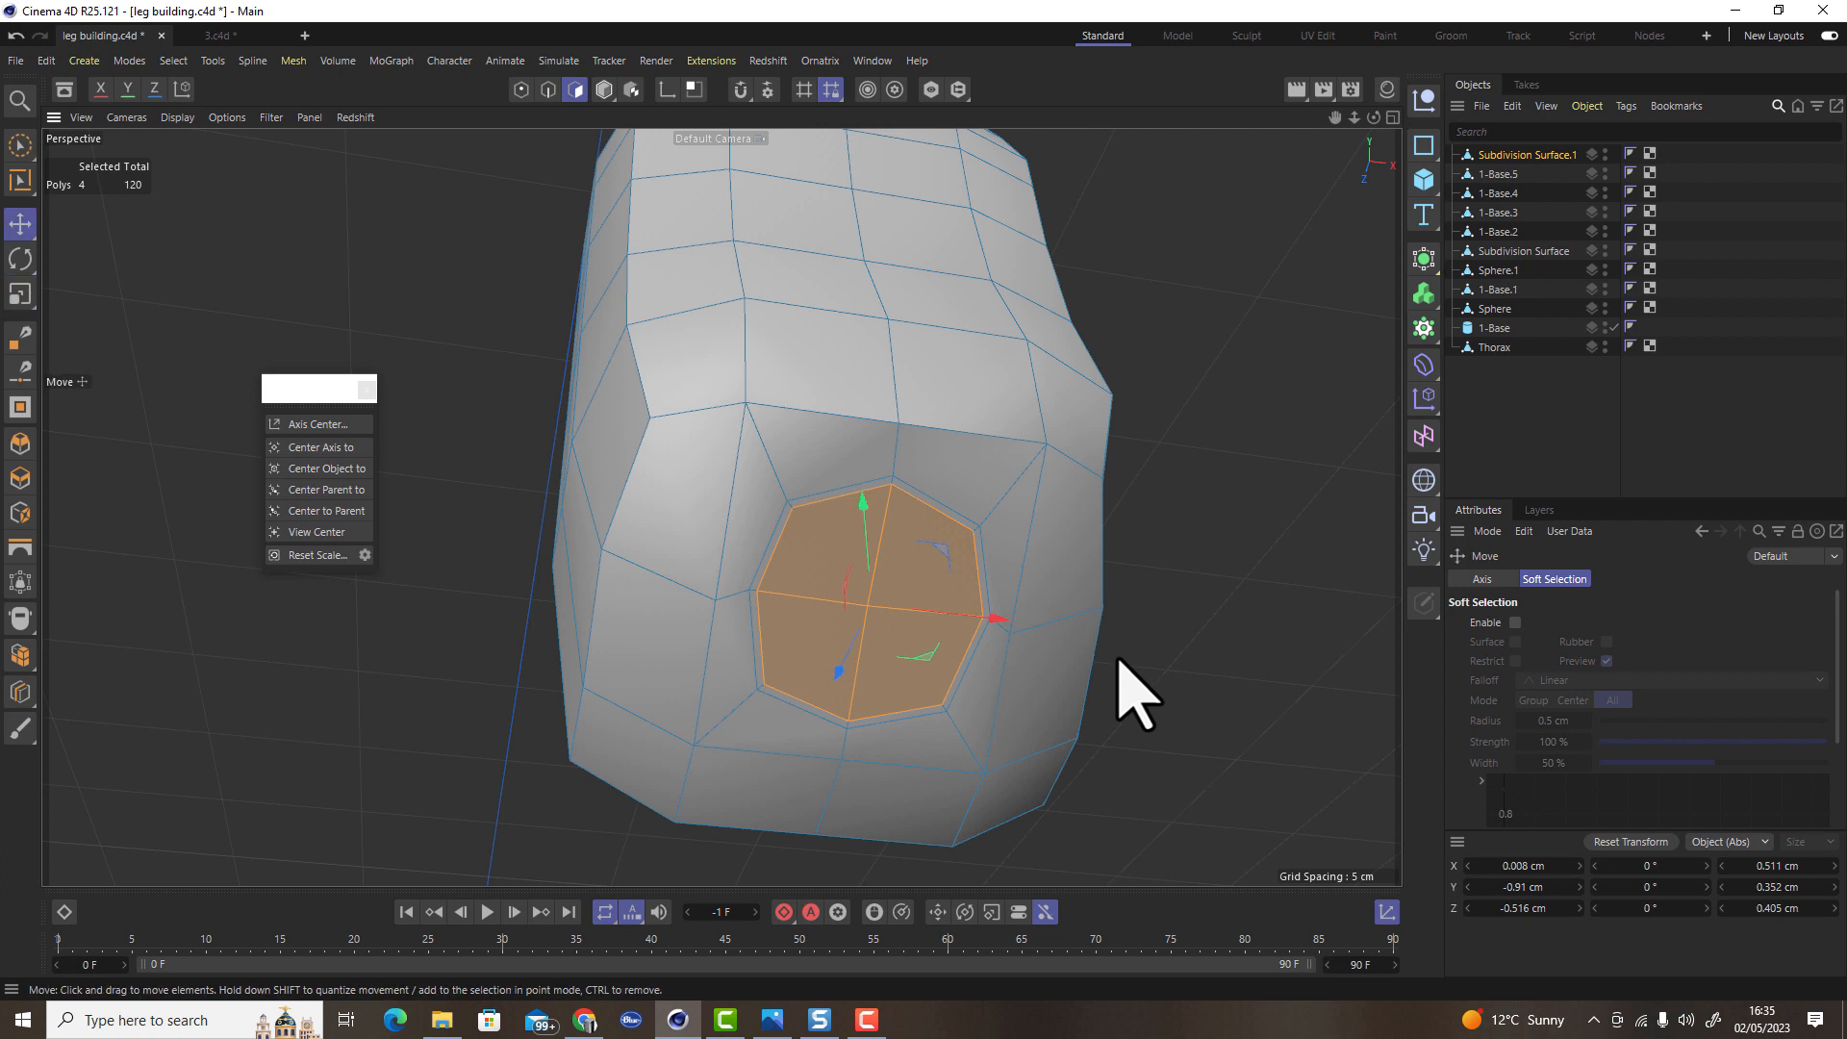
Set the axis orientation to Normal, extrude the octagonal face outward as a raised rim and inset it to about 0.385 cm across
{"action": "left_click_drag", "start_coordinate": [783, 585], "coordinate": [875, 606], "text": "alt"}
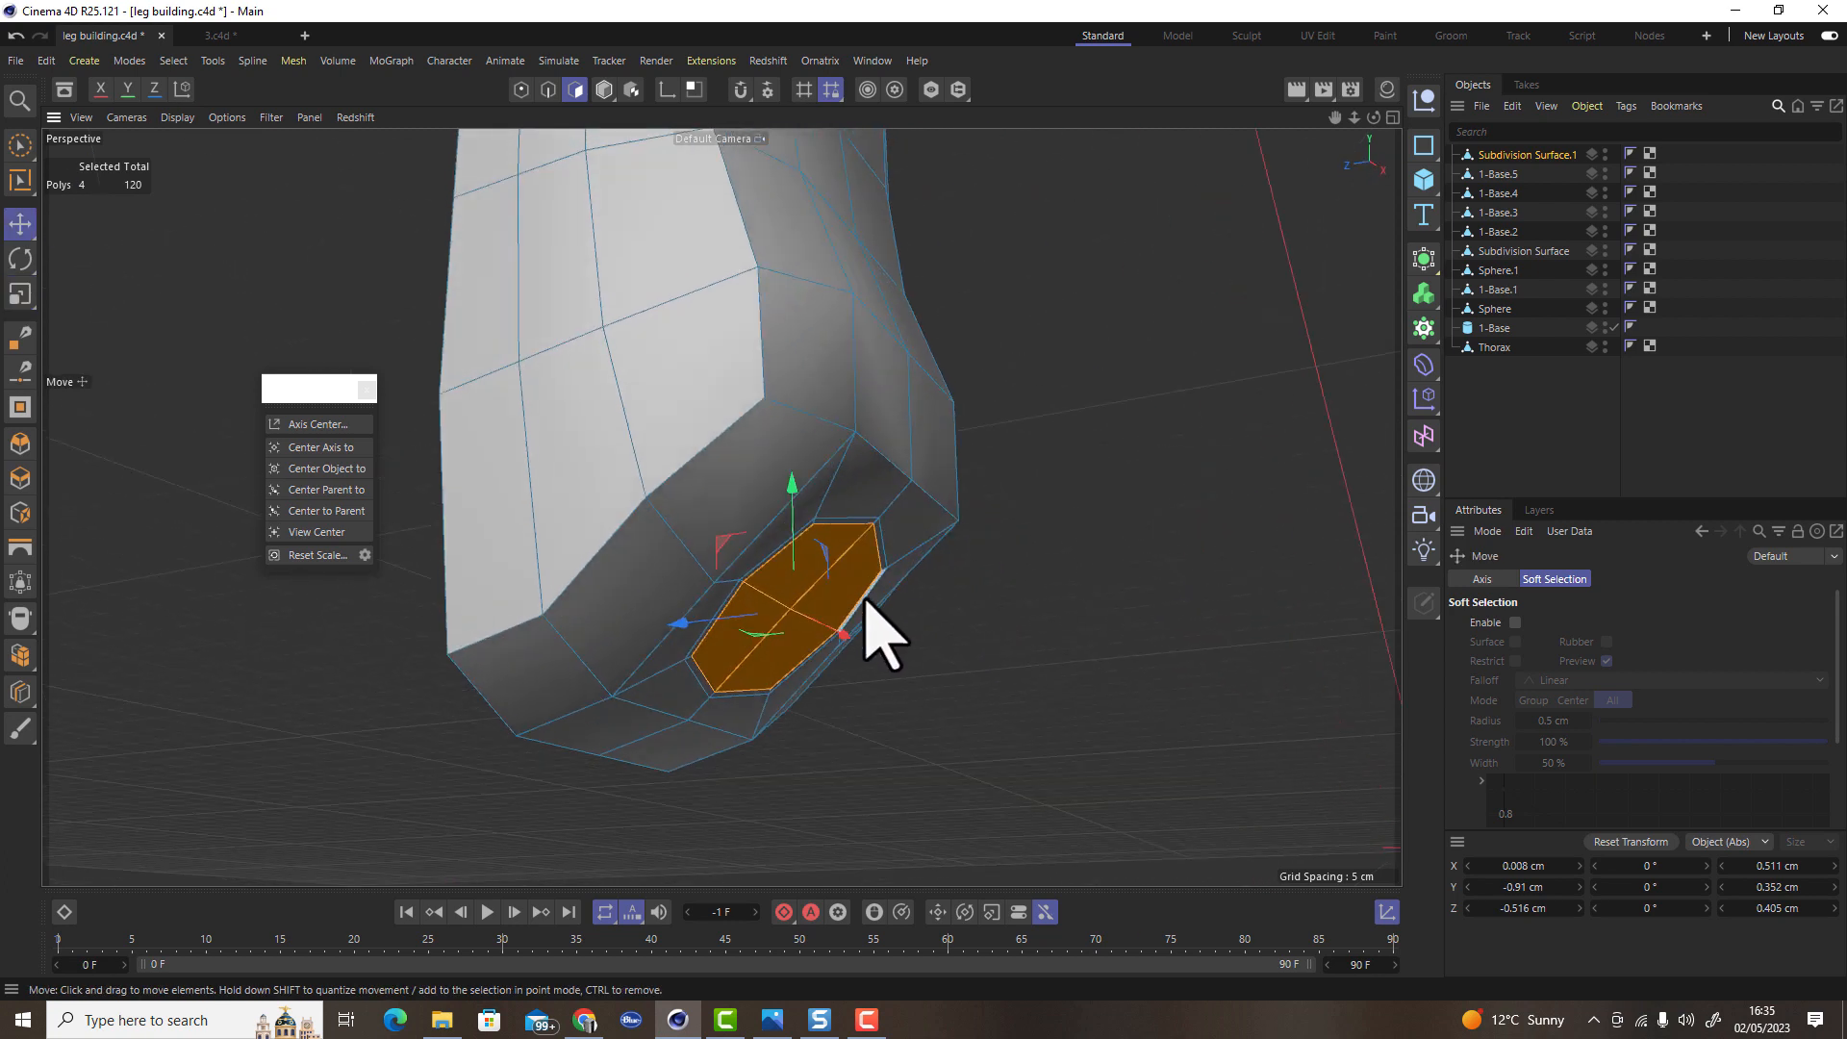
{"action": "right_click", "coordinate": [843, 635]}
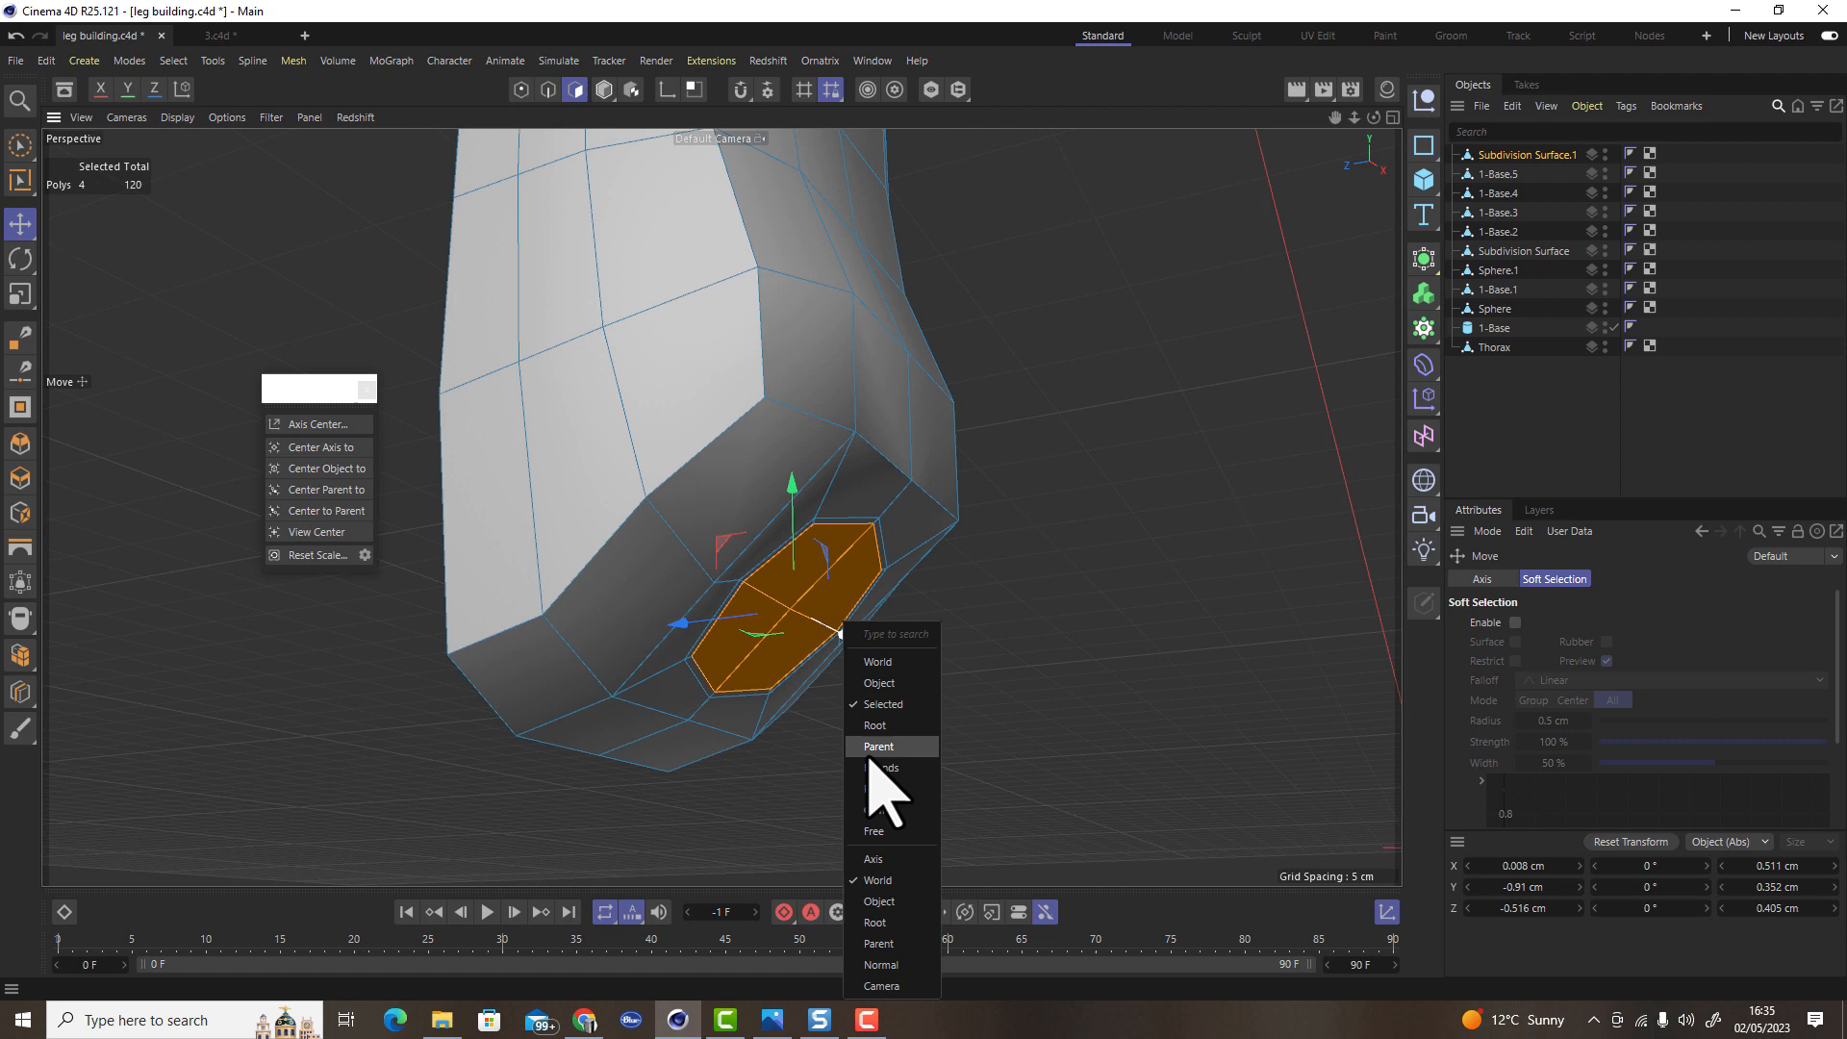
{"action": "left_click", "coordinate": [896, 959]}
{"action": "left_click_drag", "start_coordinate": [876, 710], "coordinate": [998, 718]}
{"action": "scroll", "coordinate": [865, 722], "scroll_direction": "up", "scroll_amount": 2}
{"action": "key", "text": "t"}
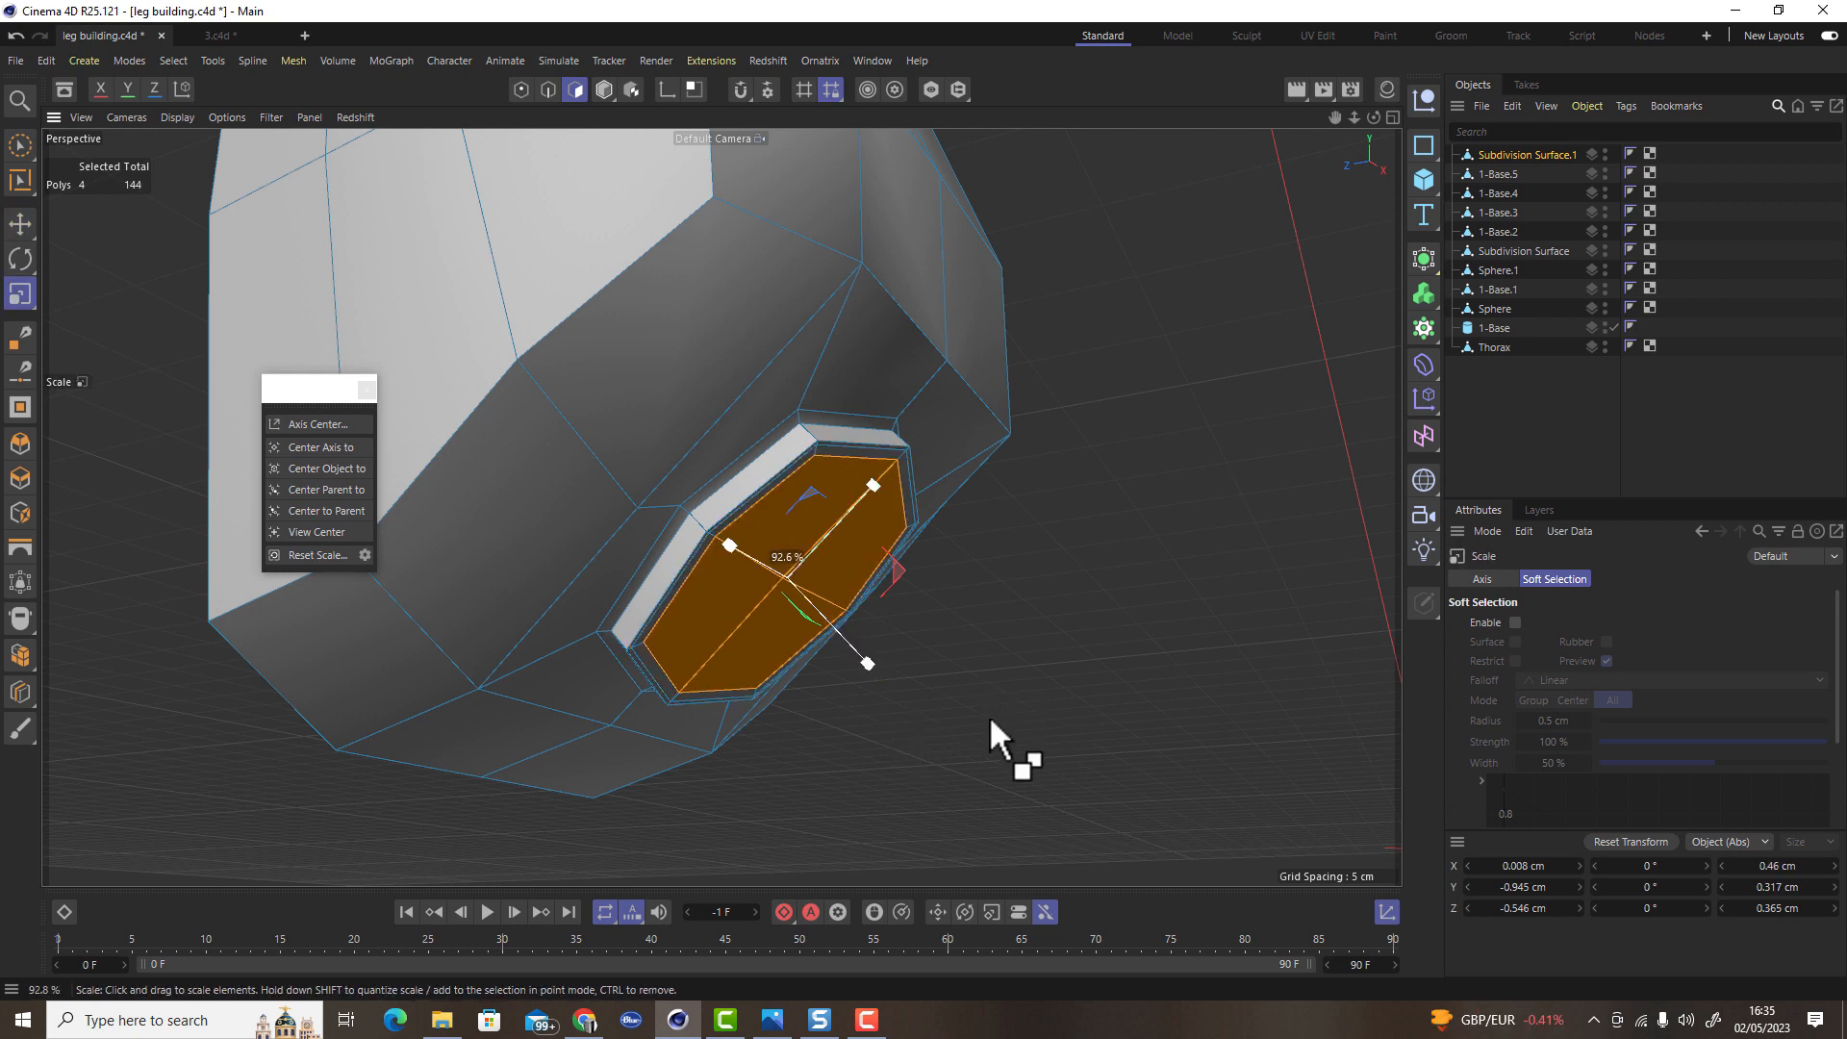
{"action": "left_click_drag", "start_coordinate": [989, 714], "coordinate": [938, 731]}
{"action": "scroll", "coordinate": [938, 731], "scroll_direction": "down", "scroll_amount": 5}
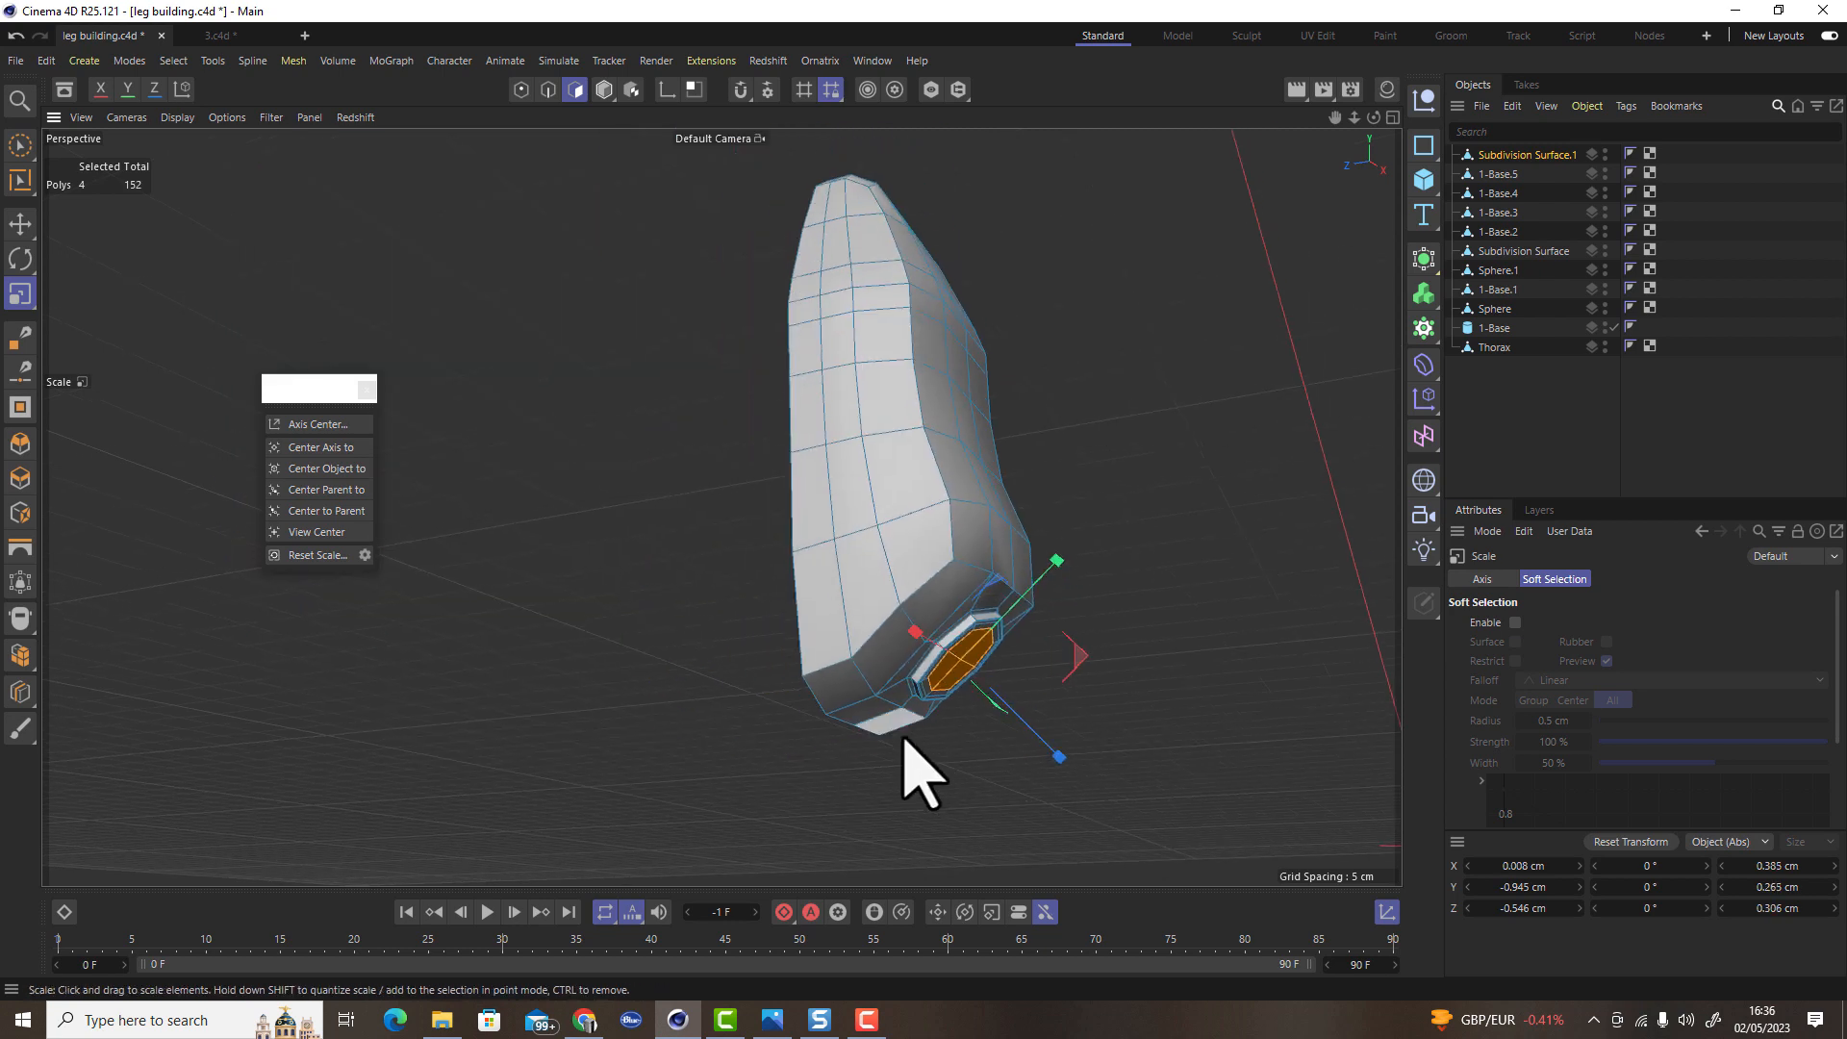
Extrude the octagonal face outward in two sections, turning its end to face downward and narrowing it to about 0.3 cm across
{"action": "key", "text": "e"}
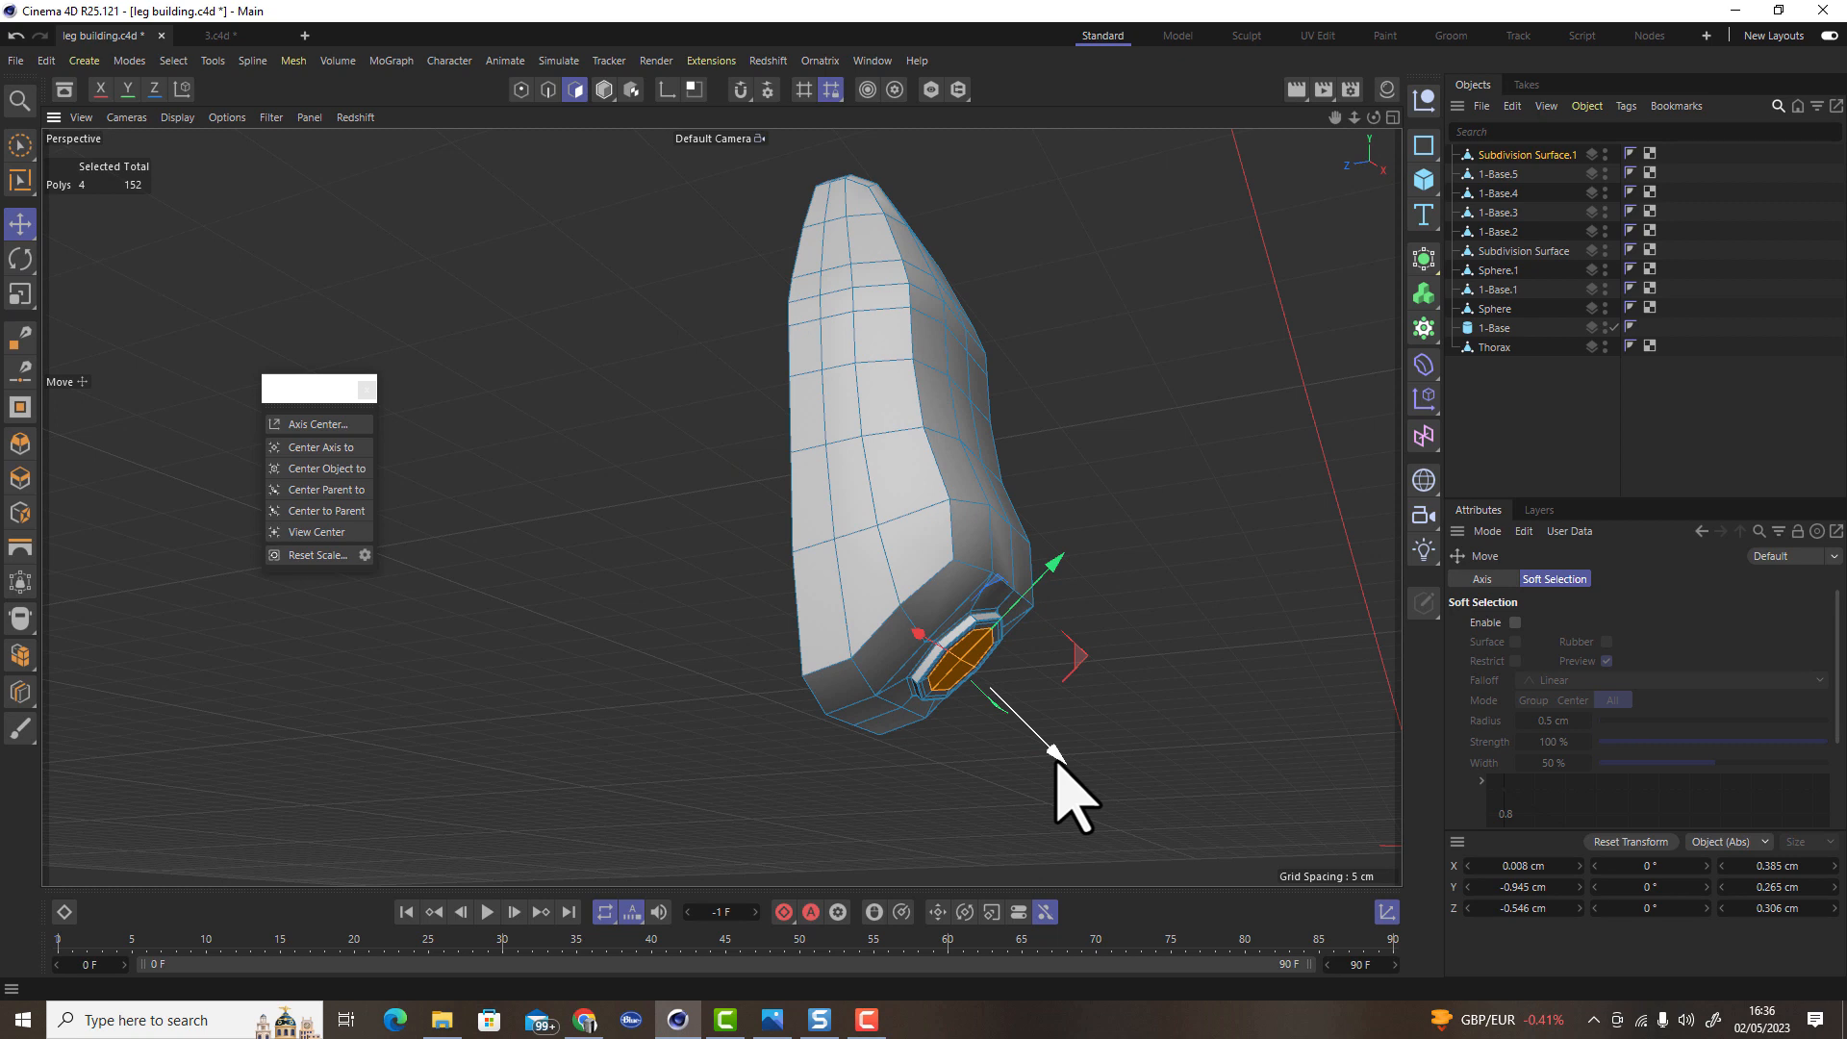
{"action": "mouse_move", "coordinate": [1058, 763]}
{"action": "left_mouse_down", "text": "ctrl"}
{"action": "mouse_move", "coordinate": [1110, 805]}
{"action": "mouse_move", "coordinate": [1053, 792]}
{"action": "left_mouse_up", "text": "ctrl"}
{"action": "left_click_drag", "start_coordinate": [1051, 789], "coordinate": [1035, 688], "text": "alt"}
{"action": "key", "text": "s"}
{"action": "scroll", "coordinate": [845, 591], "scroll_direction": "down", "scroll_amount": 5}
{"action": "left_click_drag", "start_coordinate": [891, 532], "coordinate": [859, 787]}
{"action": "key", "text": "r"}
{"action": "key", "text": "e"}
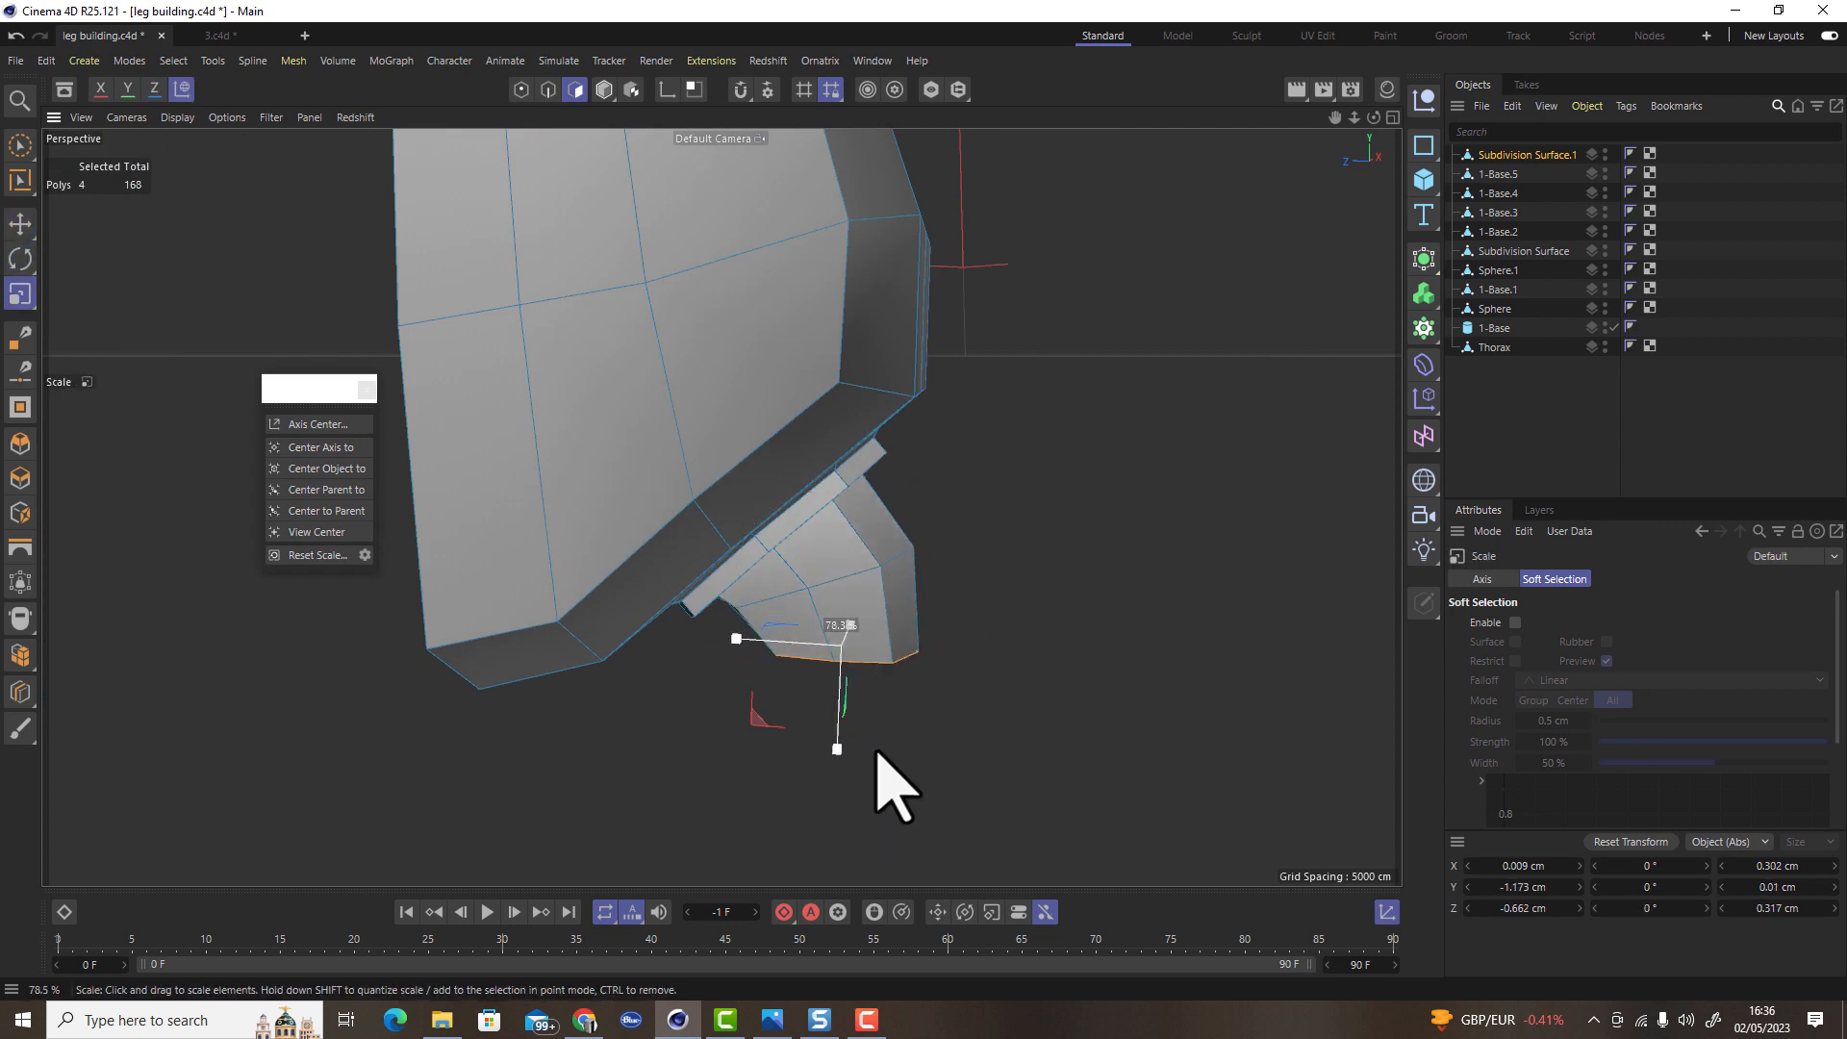
Extrude the claw's end face downward by about 0.21 cm and scale it to about 0.205 cm across
{"action": "left_click_drag", "start_coordinate": [839, 785], "coordinate": [858, 868], "text": "ctrl"}
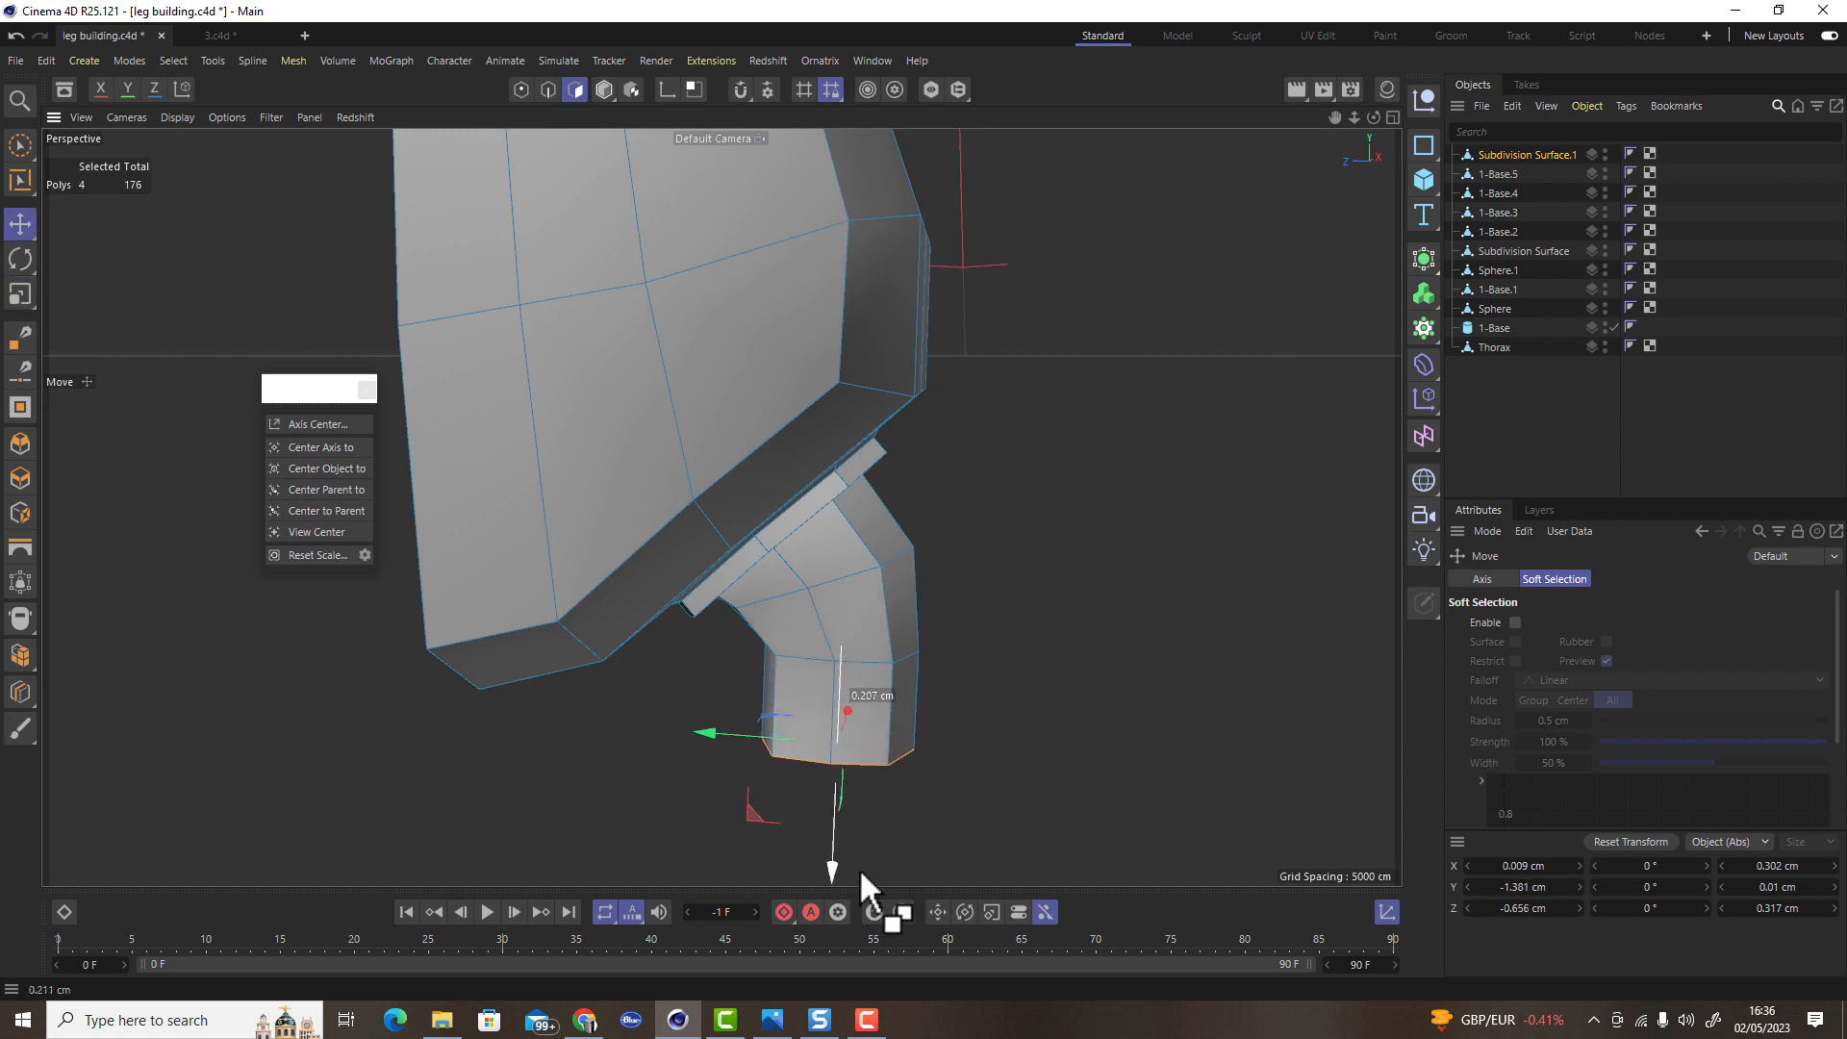
{"action": "key", "text": "t"}
{"action": "left_click_drag", "start_coordinate": [1081, 772], "coordinate": [844, 852]}
{"action": "left_click_drag", "start_coordinate": [1053, 629], "coordinate": [1056, 627], "text": "alt"}
{"action": "scroll", "coordinate": [1055, 627], "scroll_direction": "down", "scroll_amount": 10}
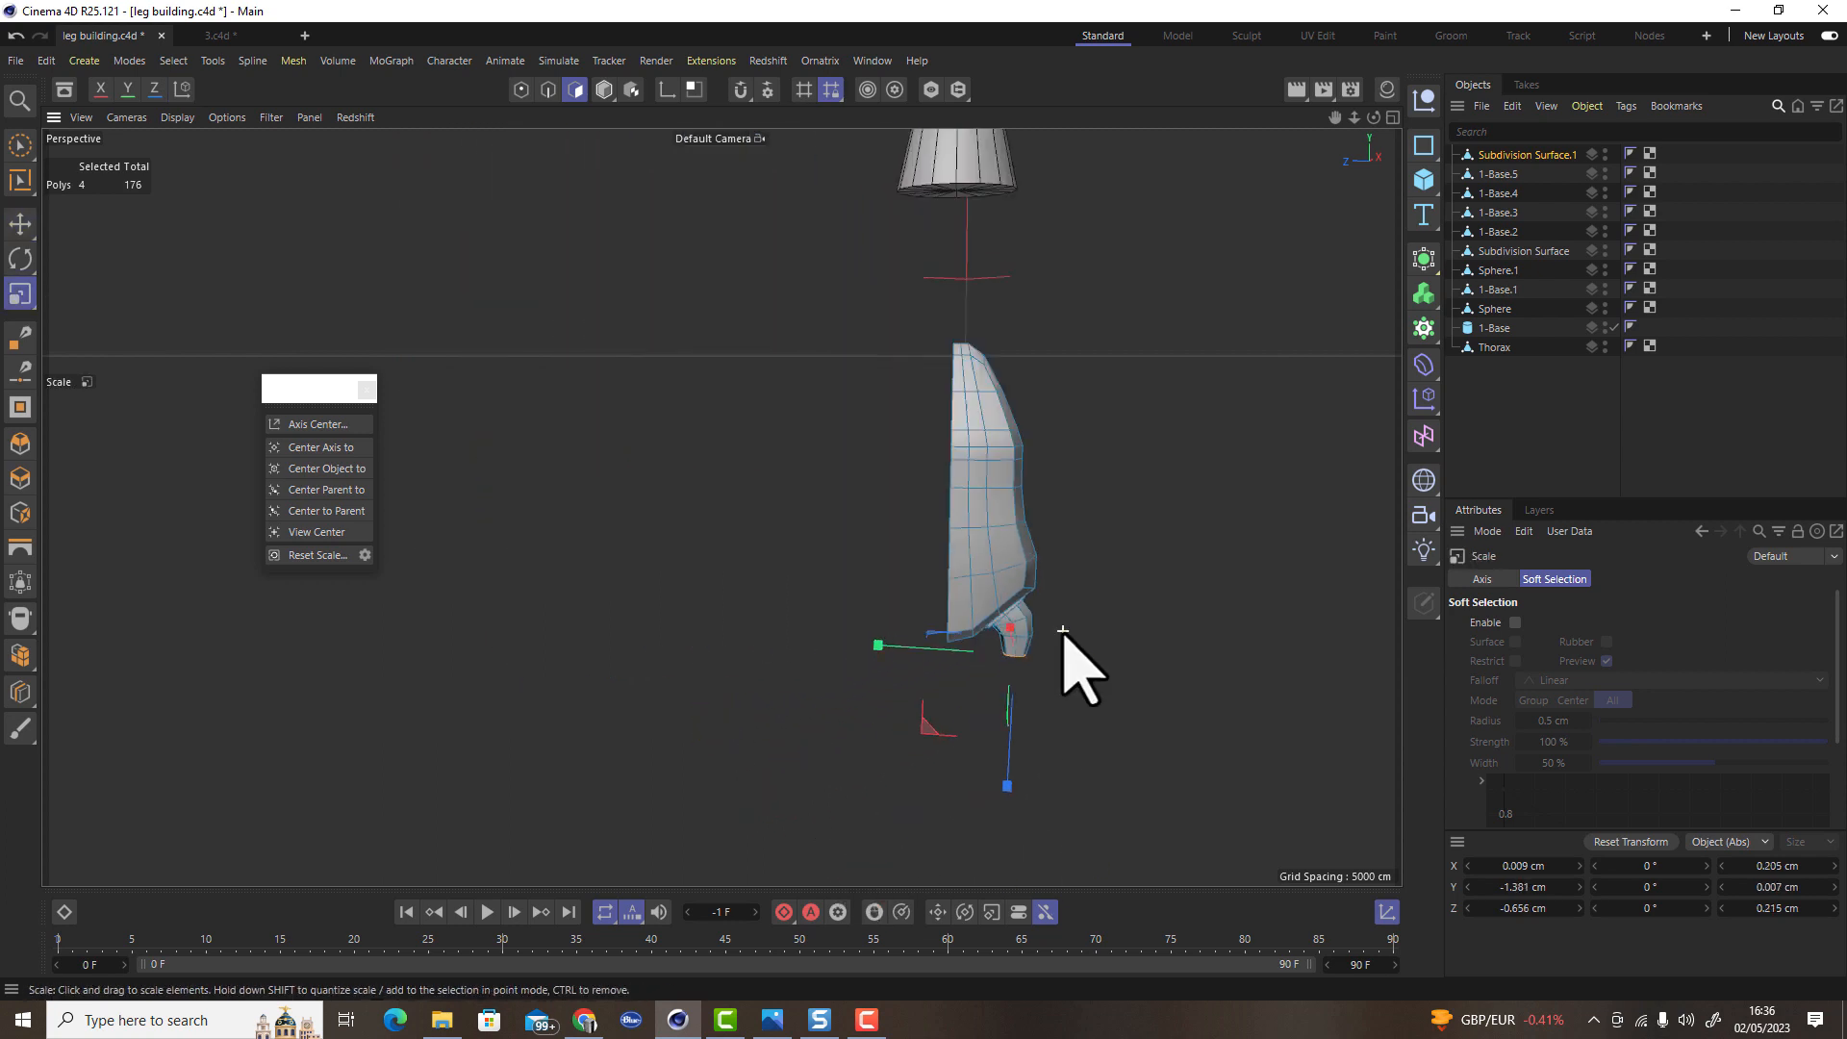
Extrude another claw section about 0.23 cm long, tilt its end face inward and scale it to about 0.163 cm across
{"action": "scroll", "coordinate": [1056, 643], "scroll_direction": "up", "scroll_amount": 9}
{"action": "key", "text": "e"}
{"action": "left_click_drag", "start_coordinate": [948, 746], "coordinate": [939, 808], "text": "ctrl"}
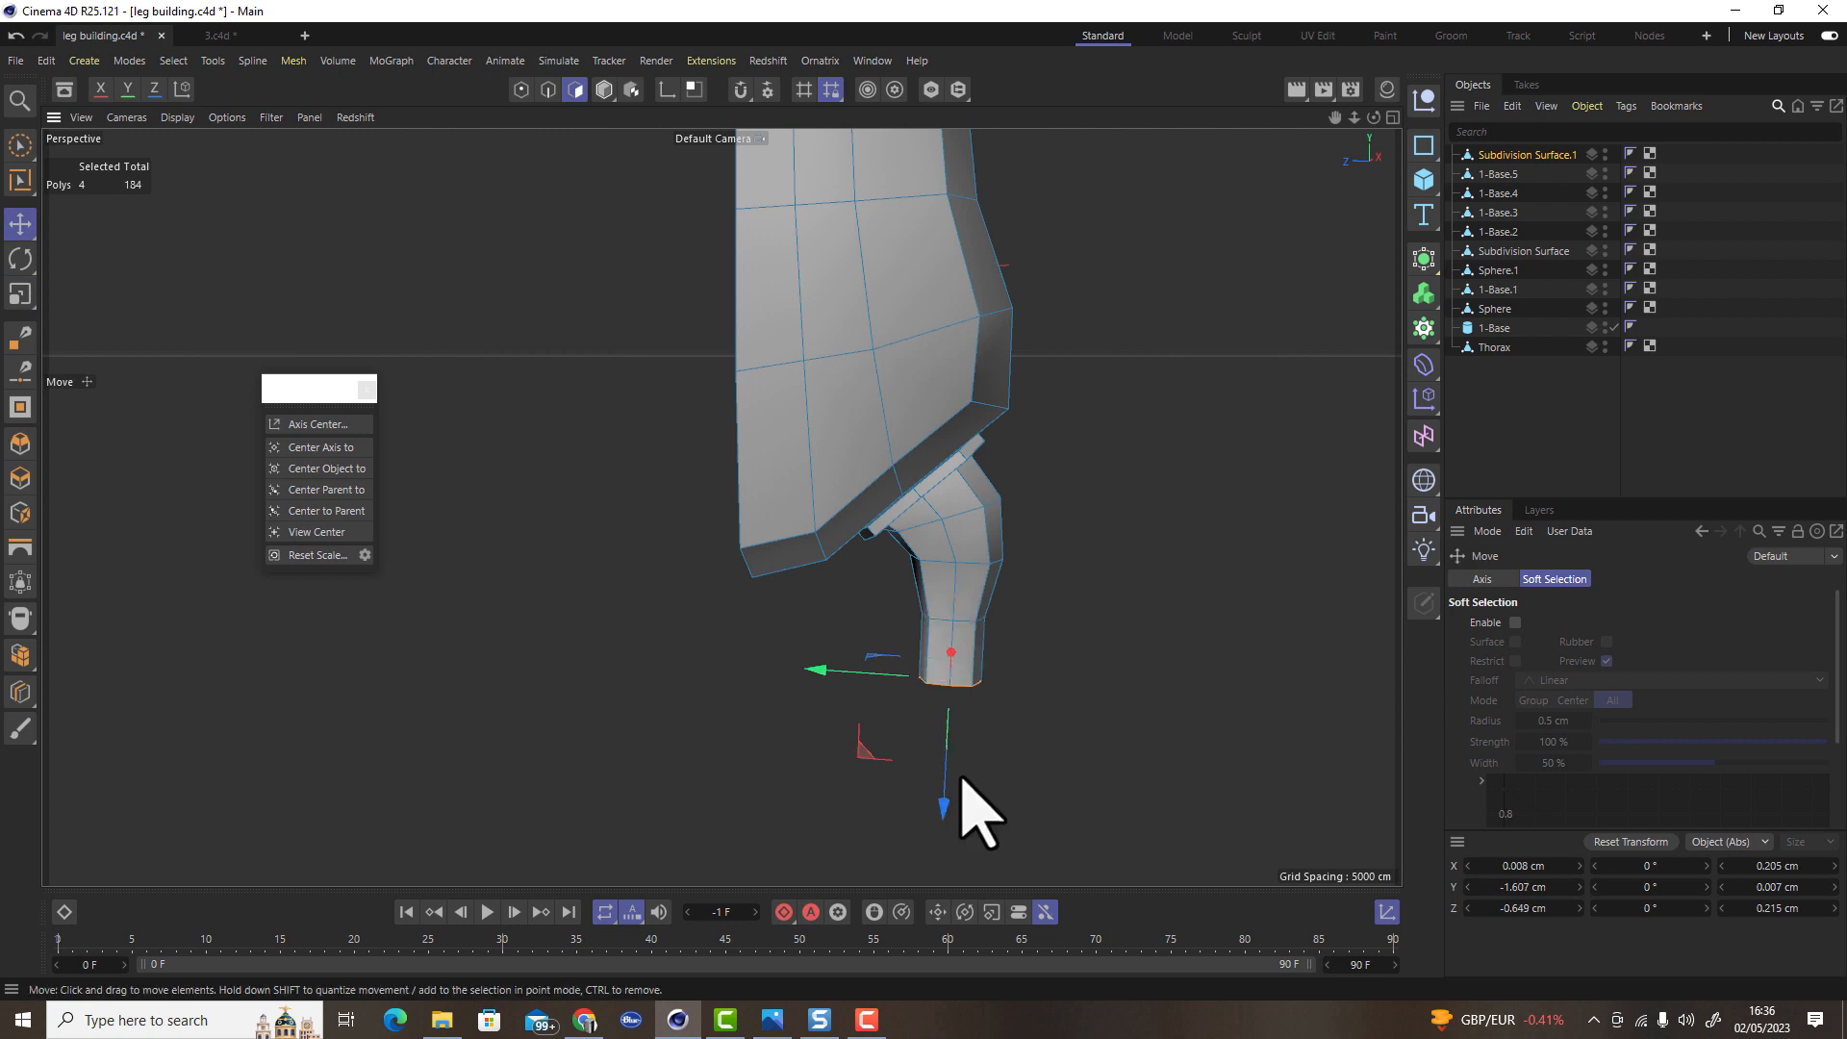
{"action": "key", "text": "r"}
{"action": "mouse_move", "coordinate": [1030, 673]}
{"action": "left_mouse_down"}
{"action": "mouse_move", "coordinate": [1029, 644]}
{"action": "mouse_move", "coordinate": [1035, 681]}
{"action": "left_mouse_up"}
{"action": "key", "text": "e"}
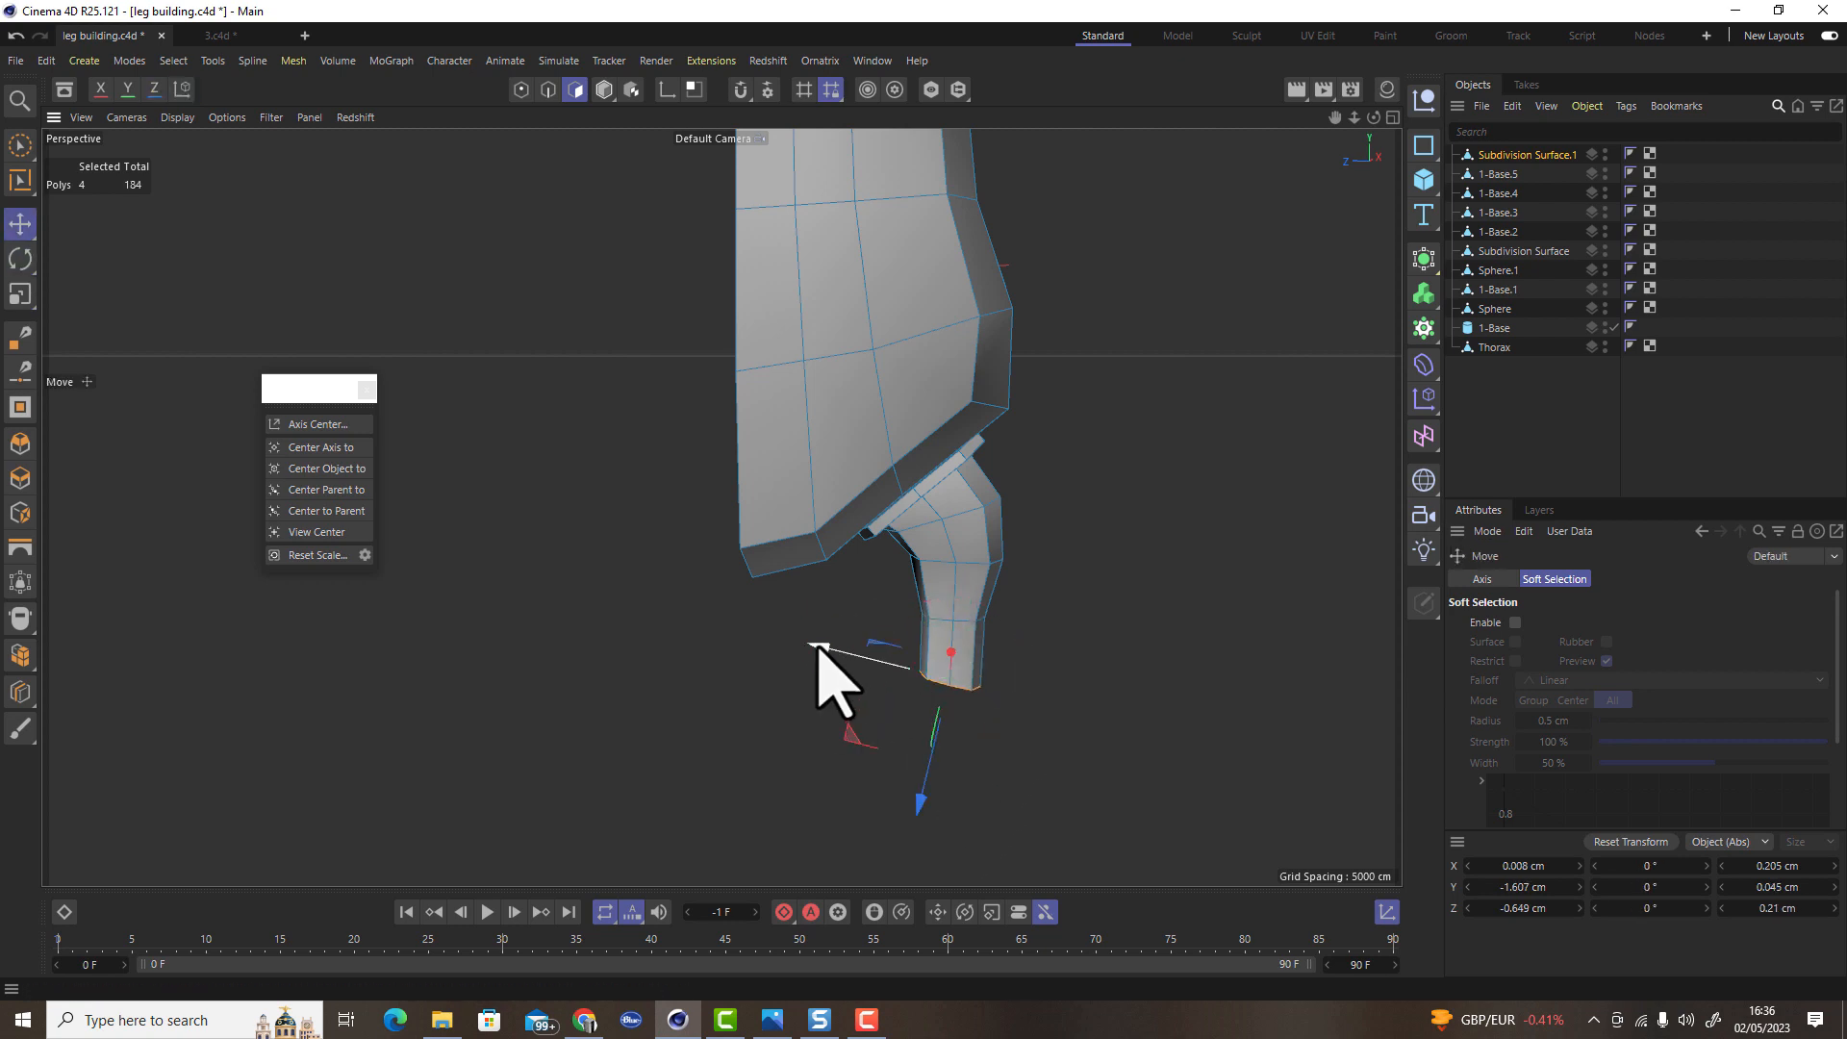
{"action": "key", "text": "t"}
{"action": "left_click_drag", "start_coordinate": [996, 824], "coordinate": [910, 844]}
Extrude the tilted end face further along its normal and scale it to about 0.069 cm across
{"action": "key", "text": "e"}
{"action": "key", "text": "t"}
{"action": "key", "text": "e"}
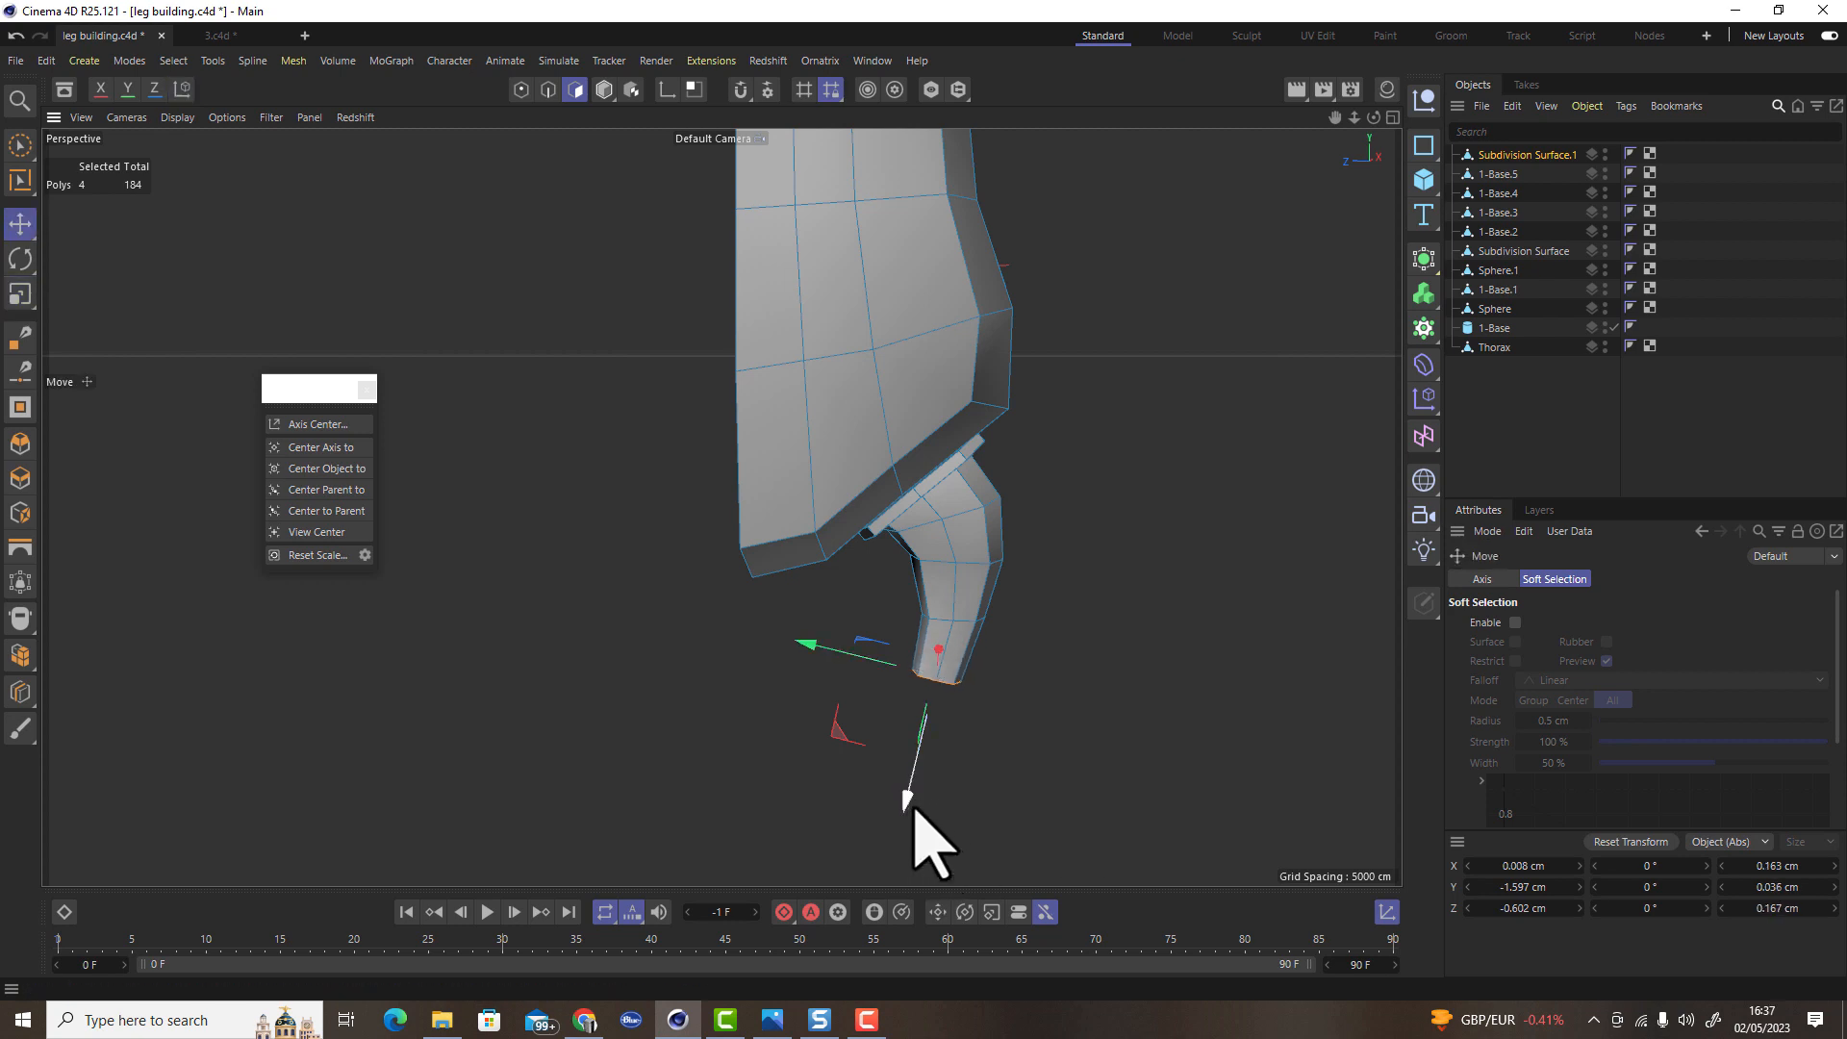
{"action": "left_click_drag", "start_coordinate": [875, 856], "coordinate": [871, 871], "text": "ctrl"}
{"action": "key", "text": "t"}
{"action": "left_click_drag", "start_coordinate": [1075, 853], "coordinate": [831, 894]}
{"action": "key", "text": "e"}
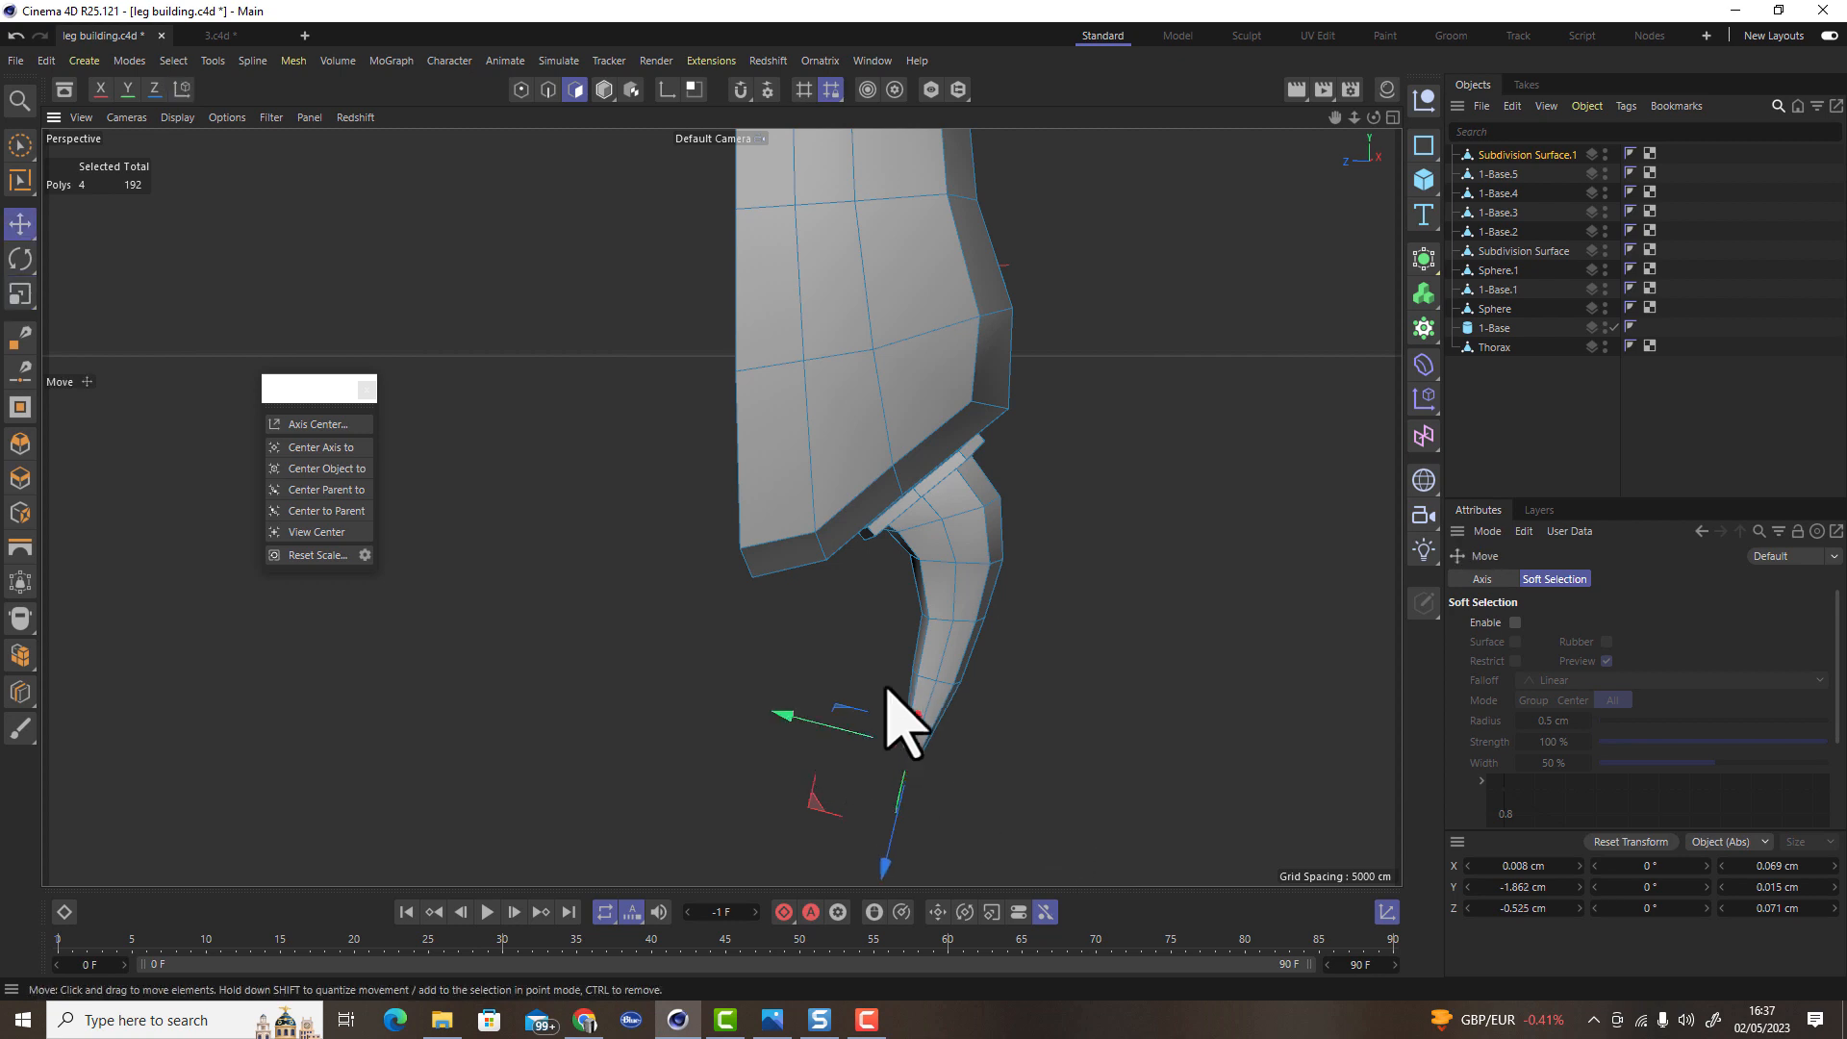
Extrude the last claw section, curve it inward and scale its end face down to a sharp tip
{"action": "left_click_drag", "start_coordinate": [785, 717], "coordinate": [1080, 640], "text": "alt"}
{"action": "scroll", "coordinate": [1079, 639], "scroll_direction": "down", "scroll_amount": 2}
{"action": "right_click_drag", "start_coordinate": [1000, 674], "coordinate": [991, 787], "text": "alt"}
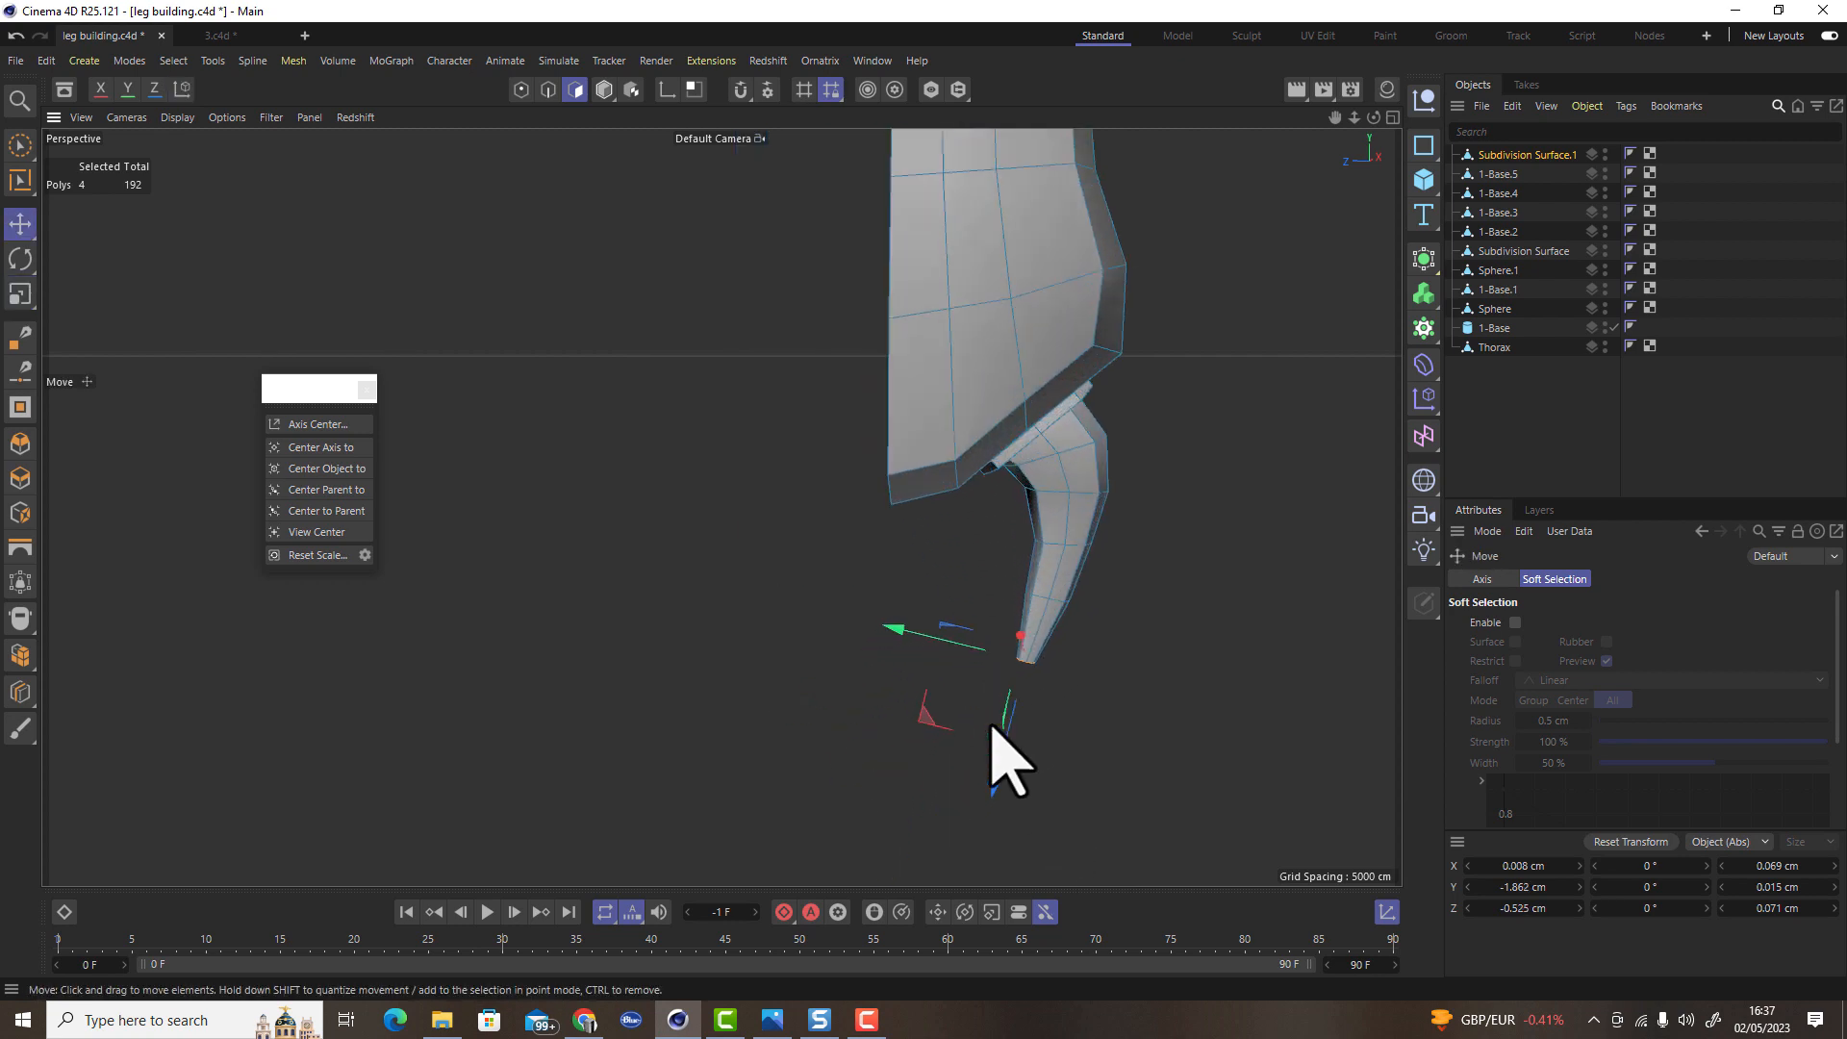
{"action": "left_click_drag", "start_coordinate": [955, 846], "coordinate": [954, 847]}
{"action": "left_click_drag", "start_coordinate": [874, 690], "coordinate": [868, 692]}
{"action": "key", "text": "t"}
{"action": "left_click_drag", "start_coordinate": [1181, 781], "coordinate": [647, 823]}
{"action": "scroll", "coordinate": [963, 726], "scroll_direction": "down", "scroll_amount": 2}
Grow the tip selection and stretch the claw downward using soft selection with a 1.5 cm radius, then disable soft selection
{"action": "left_click_drag", "start_coordinate": [963, 728], "coordinate": [1213, 606], "text": "alt"}
{"action": "key", "text": "u"}
{"action": "key", "text": "y"}
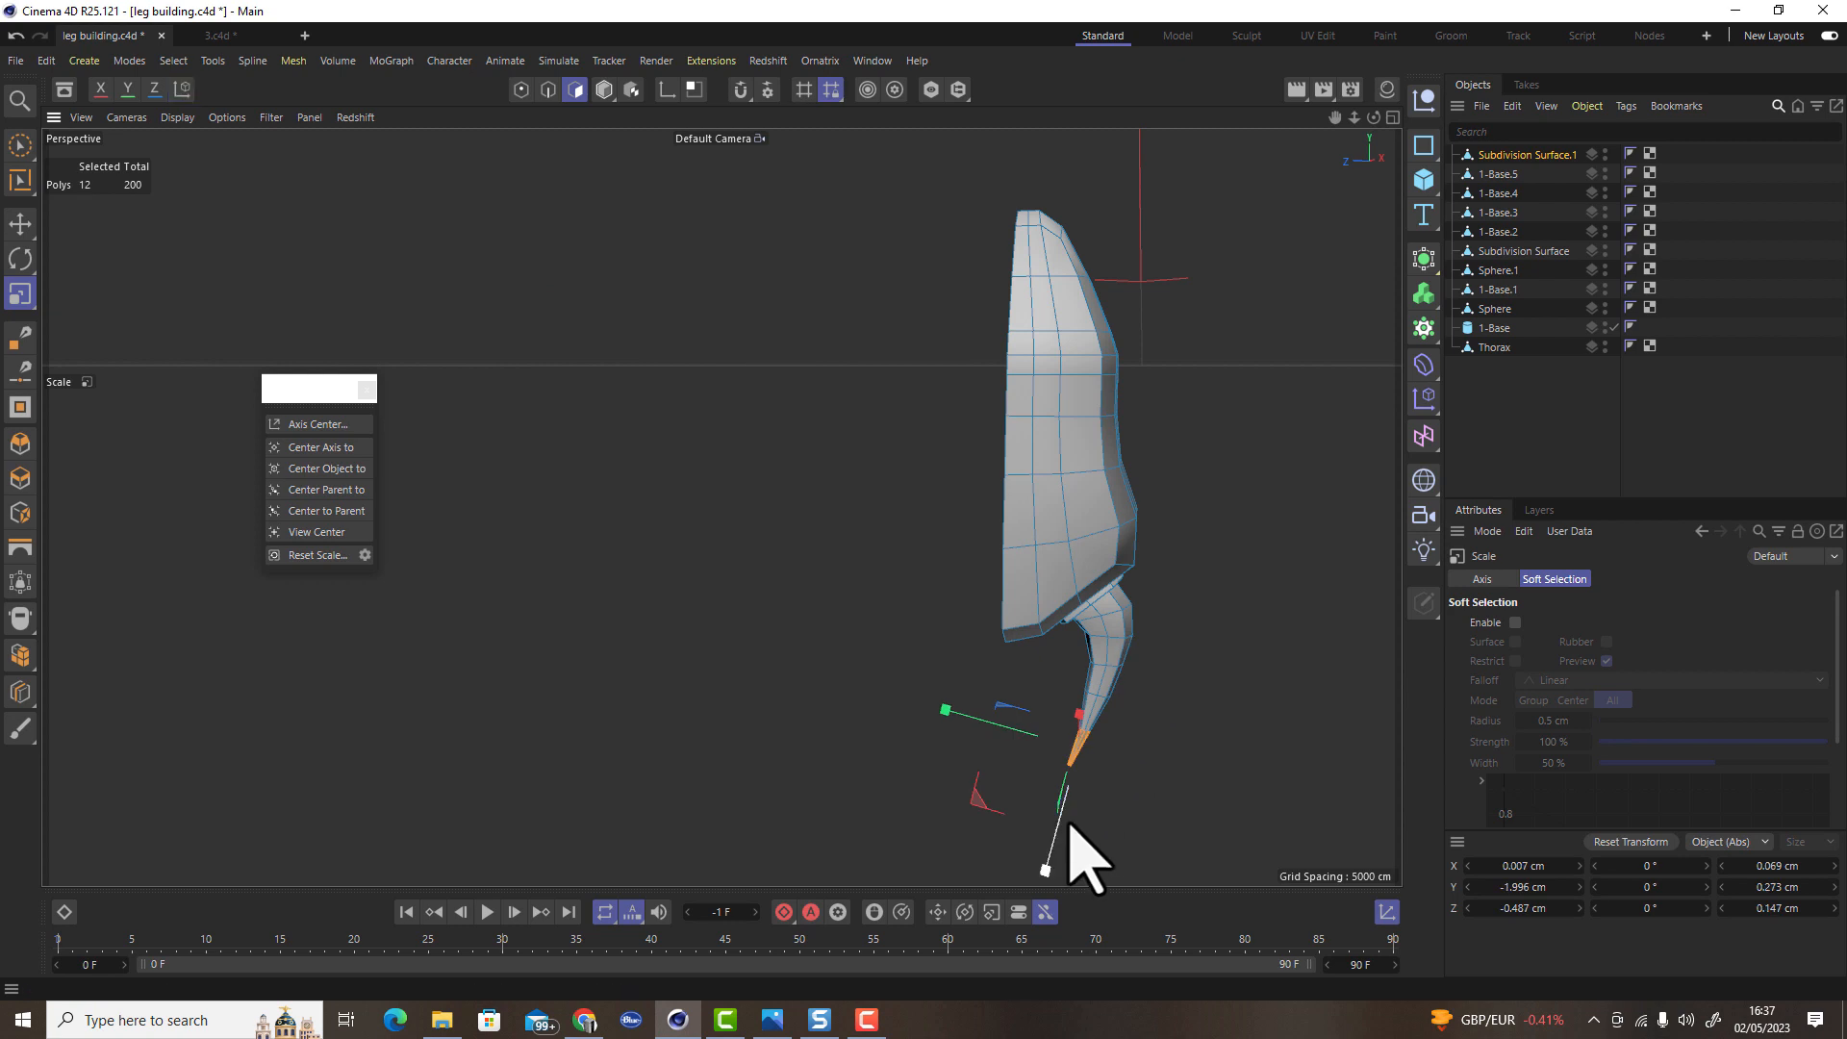
{"action": "key", "text": "e"}
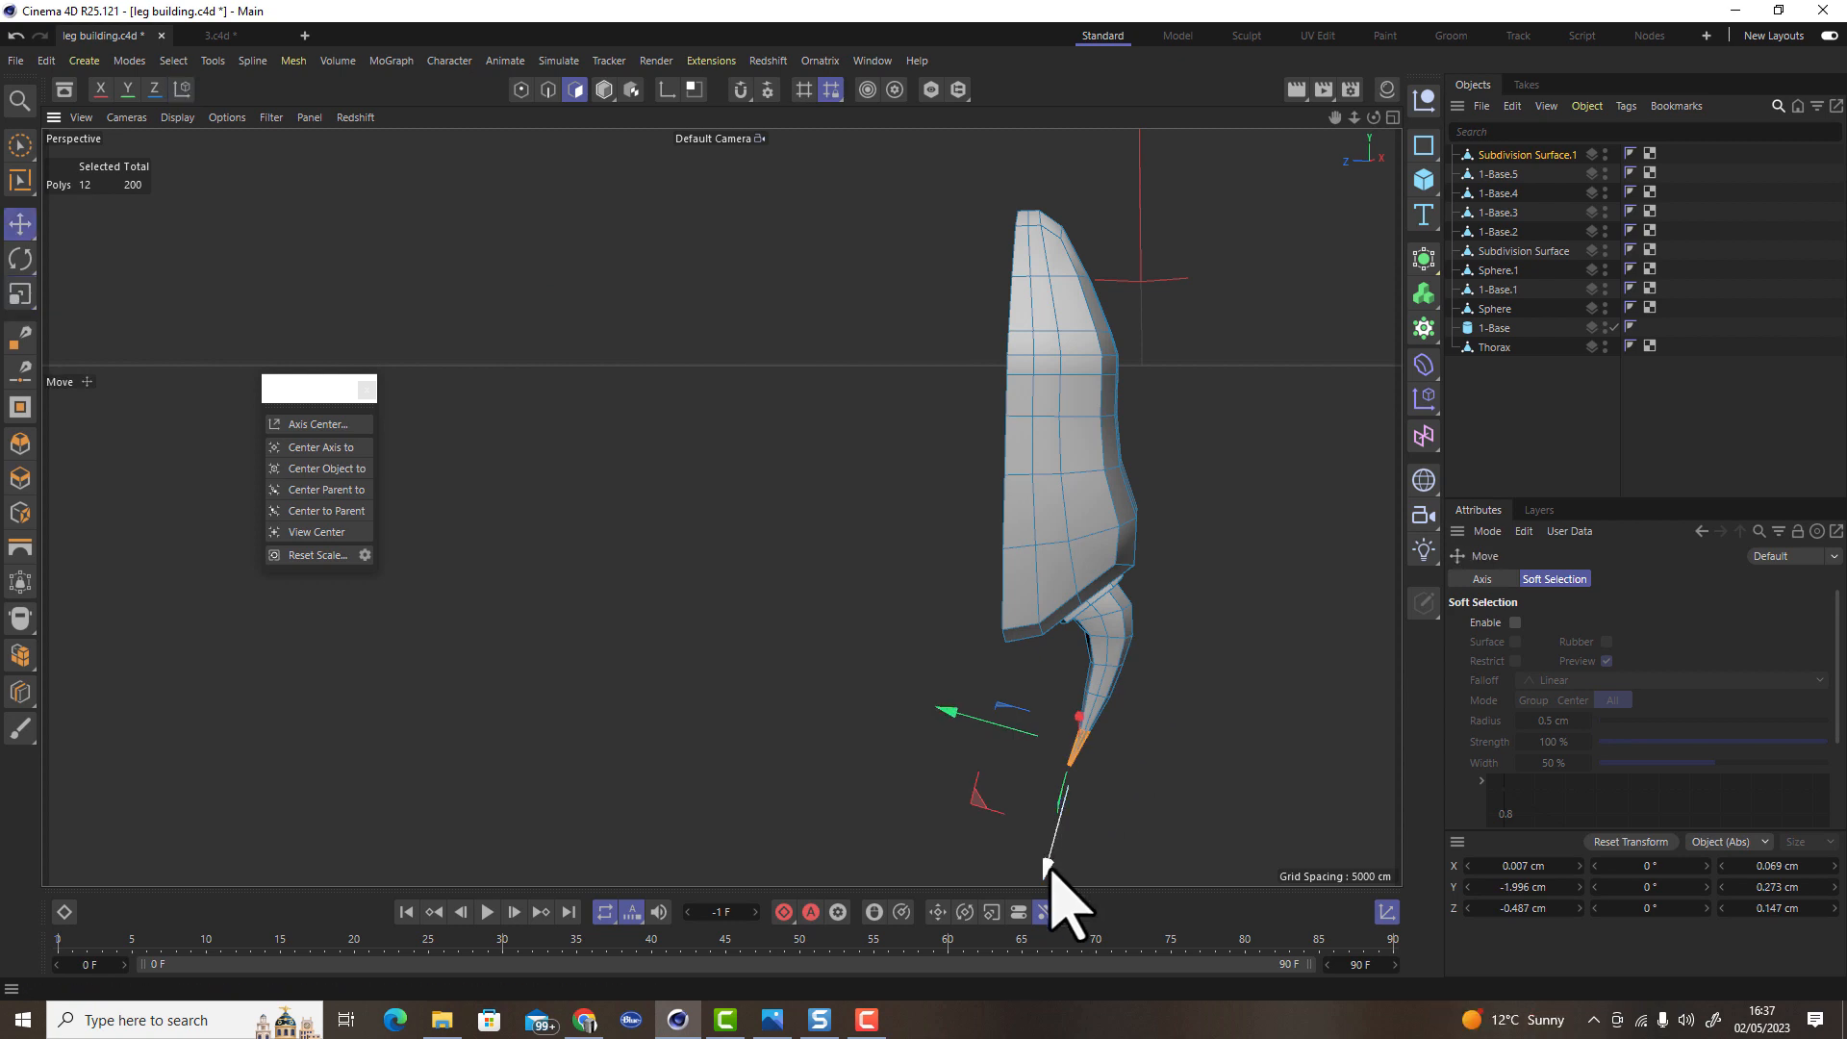
{"action": "left_click", "coordinate": [1516, 622]}
{"action": "left_click_drag", "start_coordinate": [1046, 868], "coordinate": [1035, 877]}
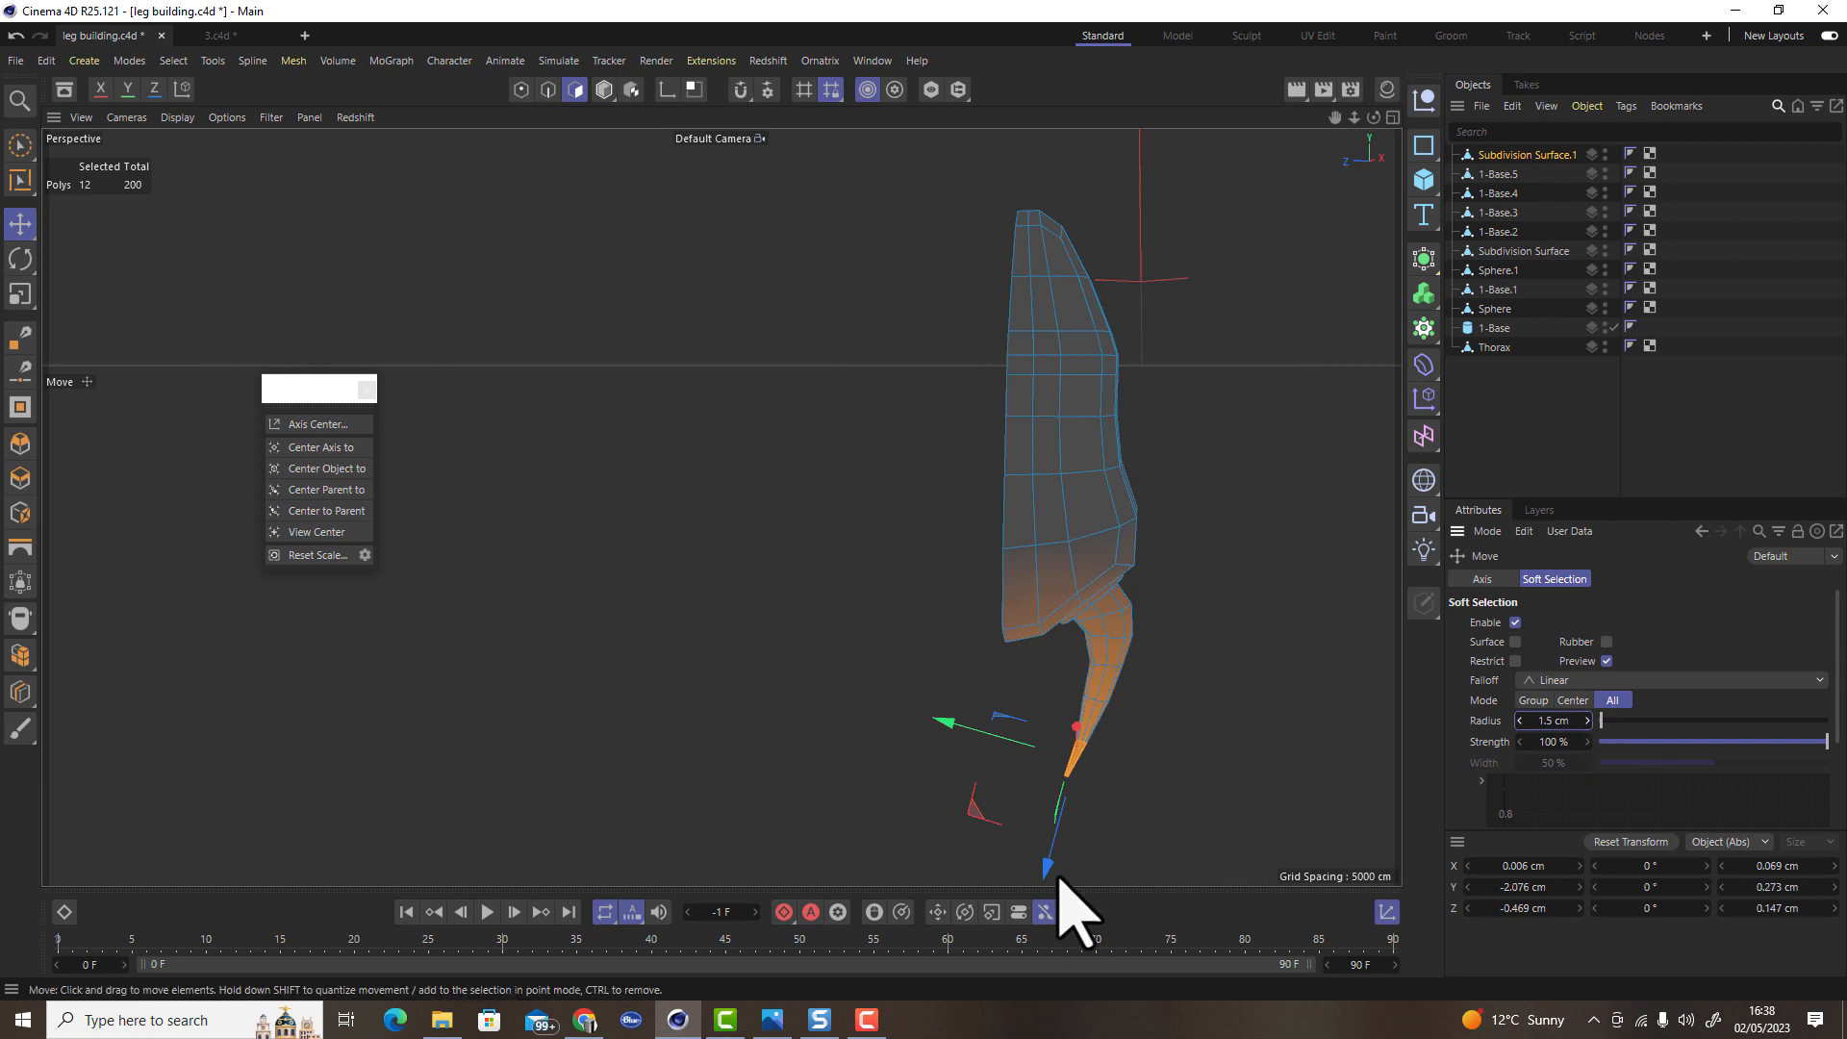
{"action": "left_click_drag", "start_coordinate": [1048, 909], "coordinate": [1056, 918]}
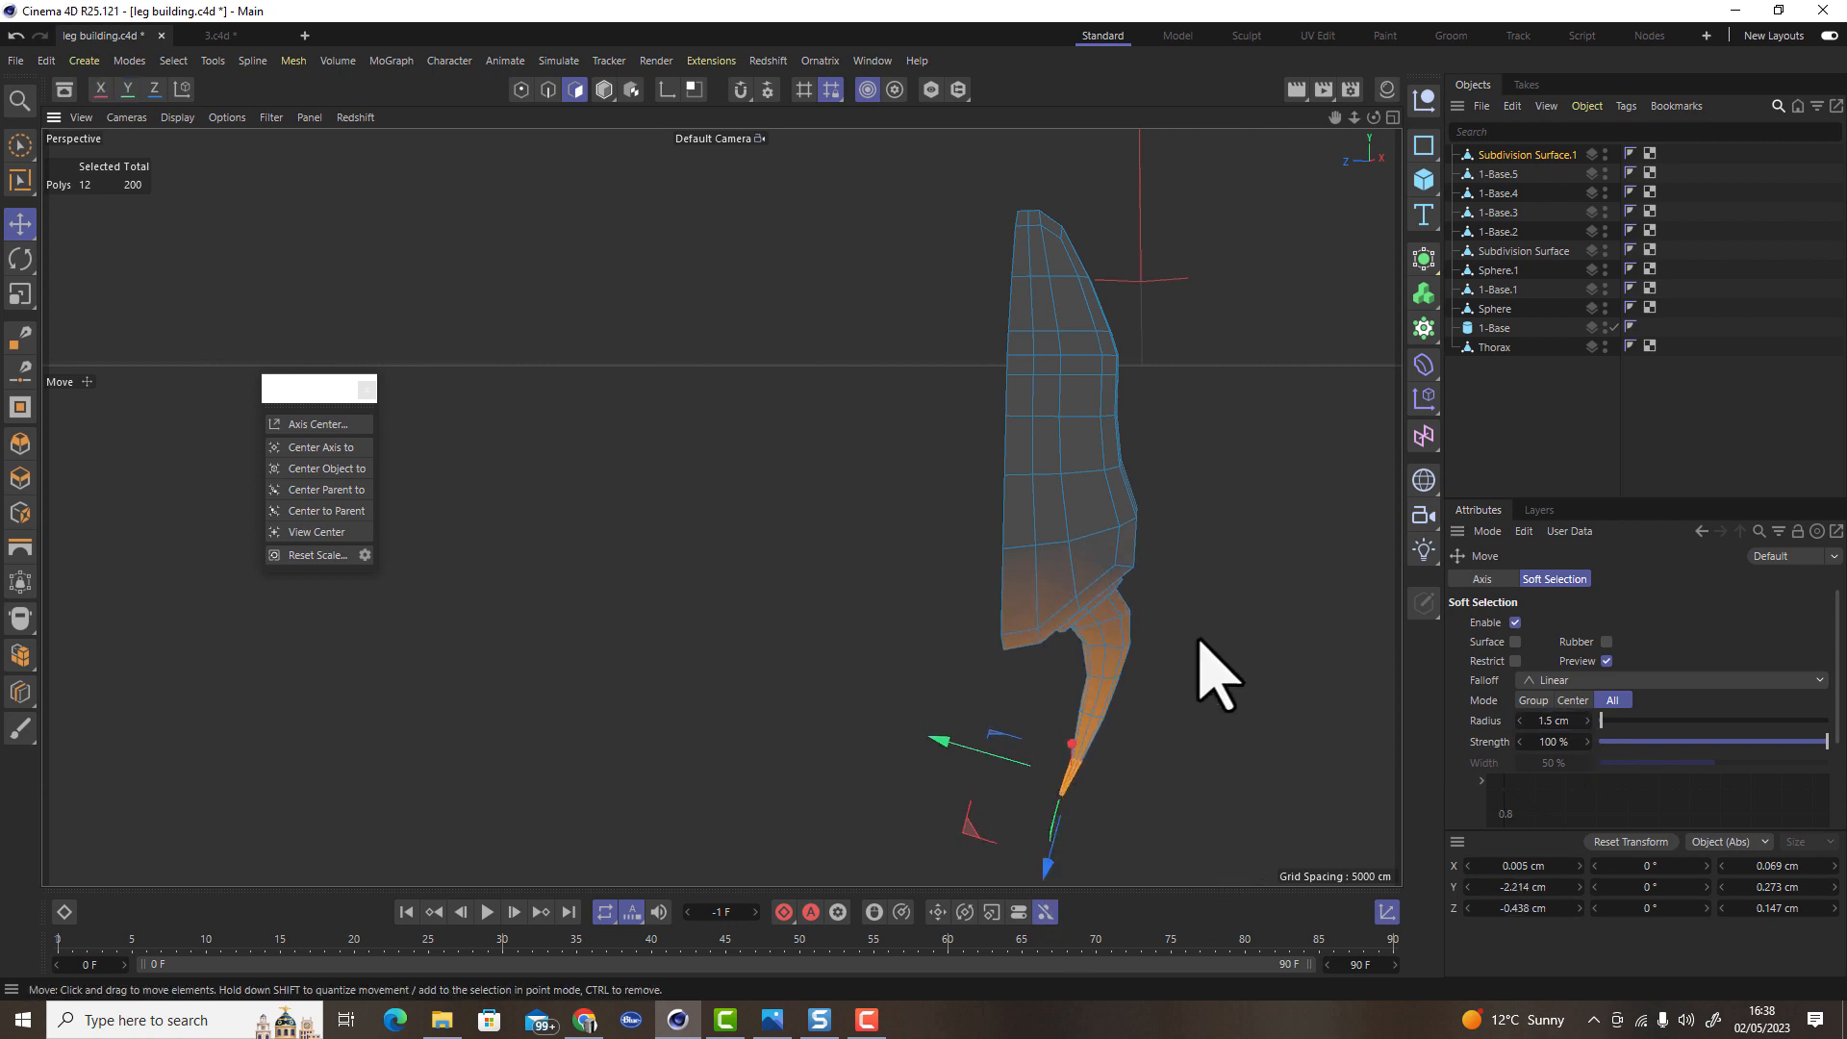
{"action": "left_click", "coordinate": [1512, 624]}
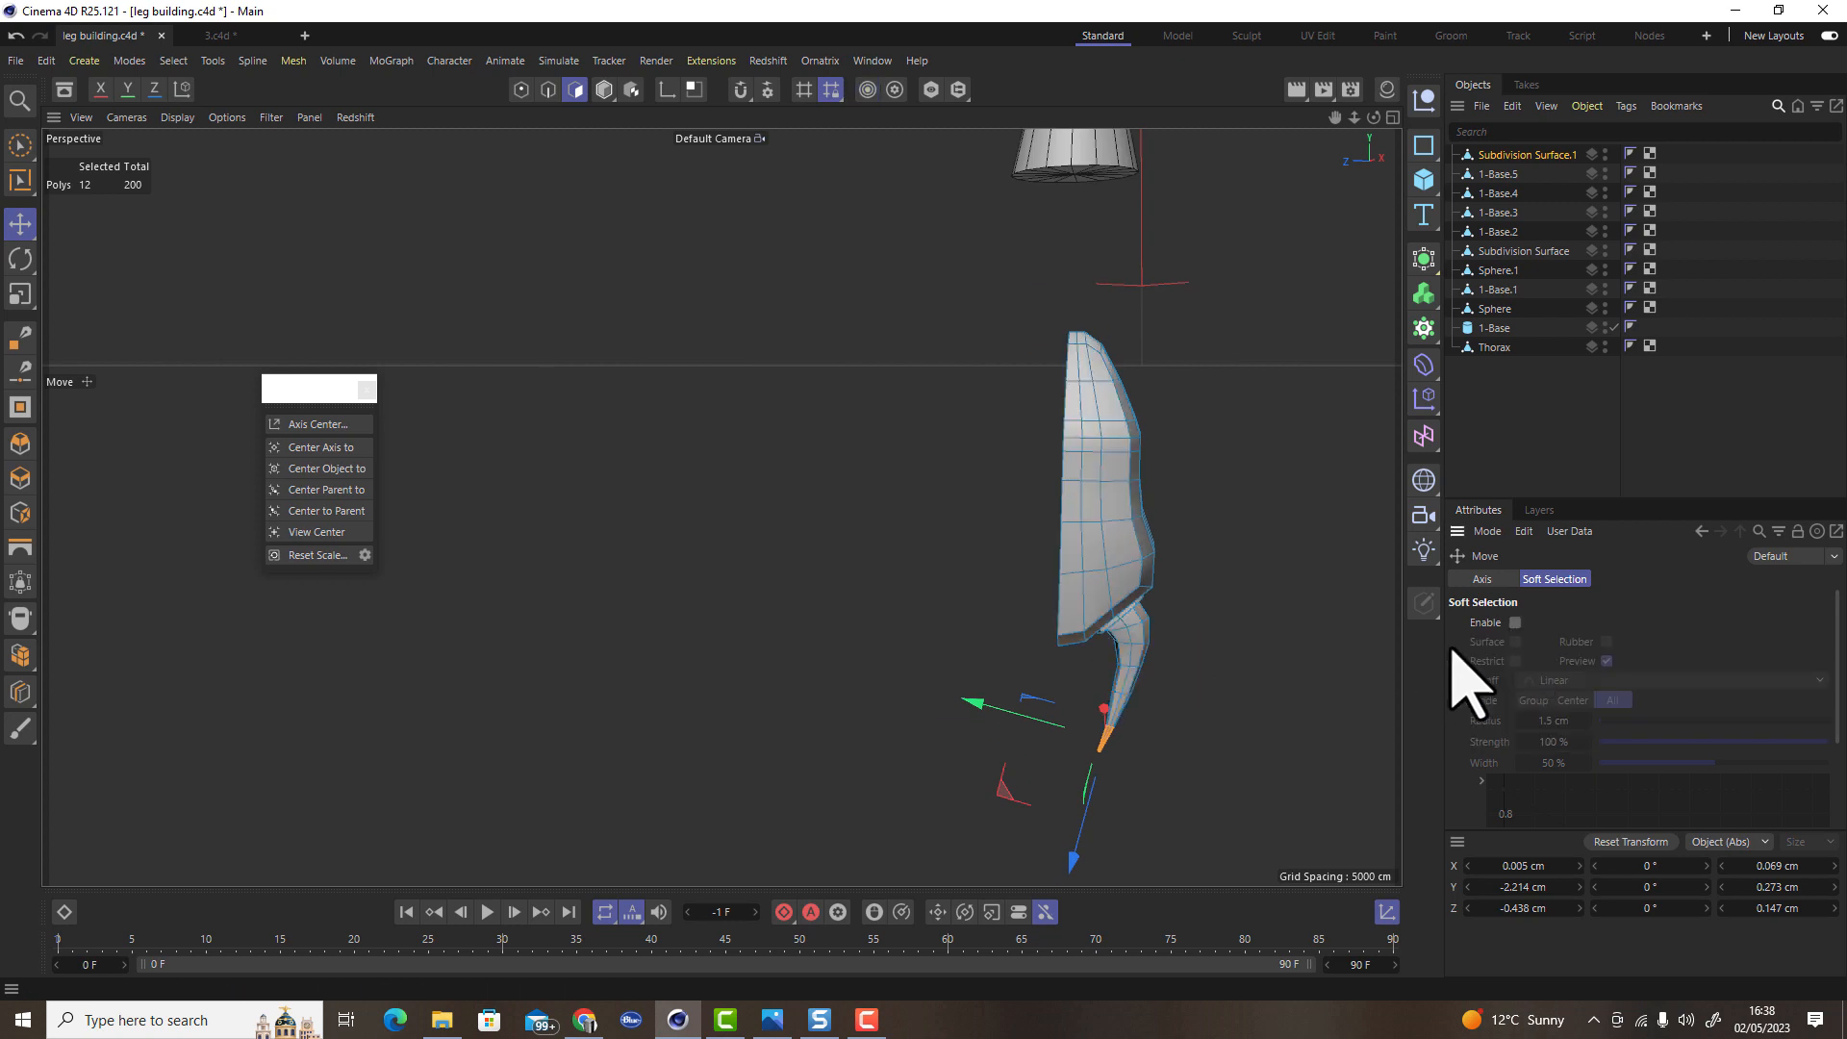
Mirror Subdivision Surface.1 with a Symmetry object on the XY plane, with Clamp Points on Axis and Delete Polygons on Axis enabled
{"action": "left_click_drag", "start_coordinate": [1237, 626], "coordinate": [1270, 603], "text": "alt"}
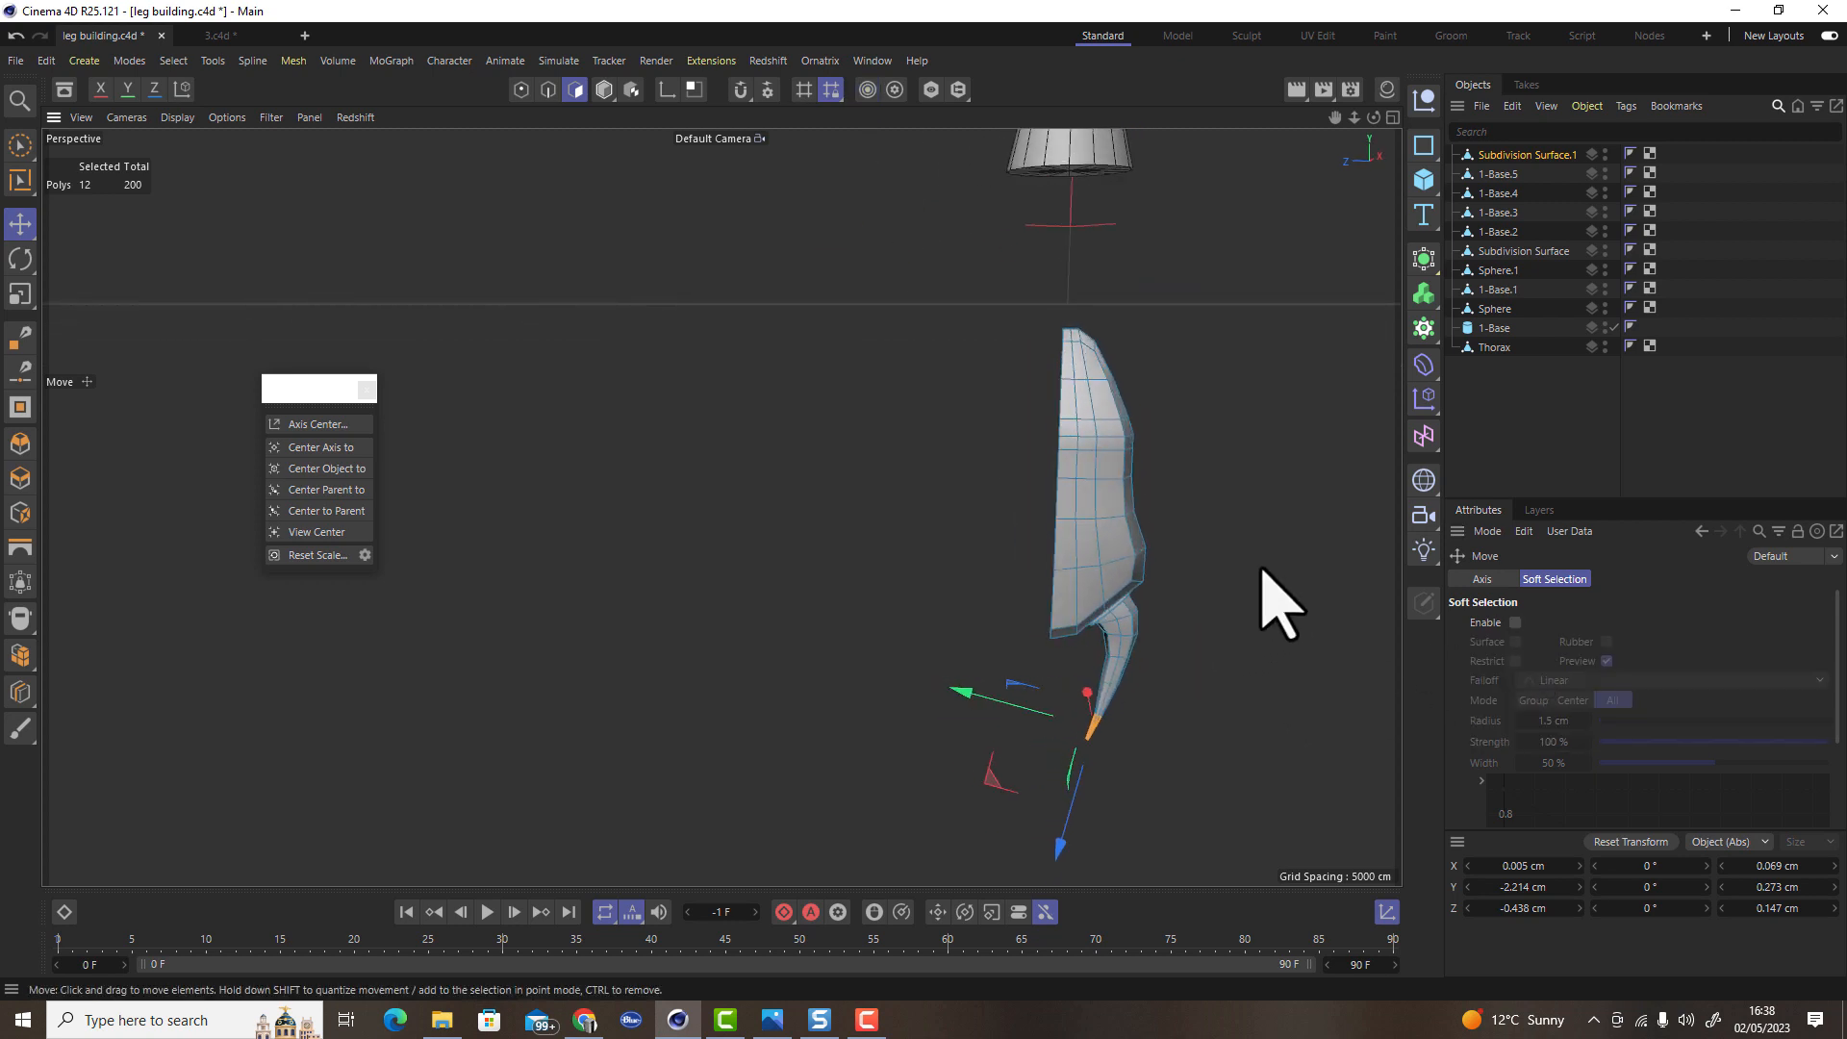
{"action": "left_click", "coordinate": [1424, 256]}
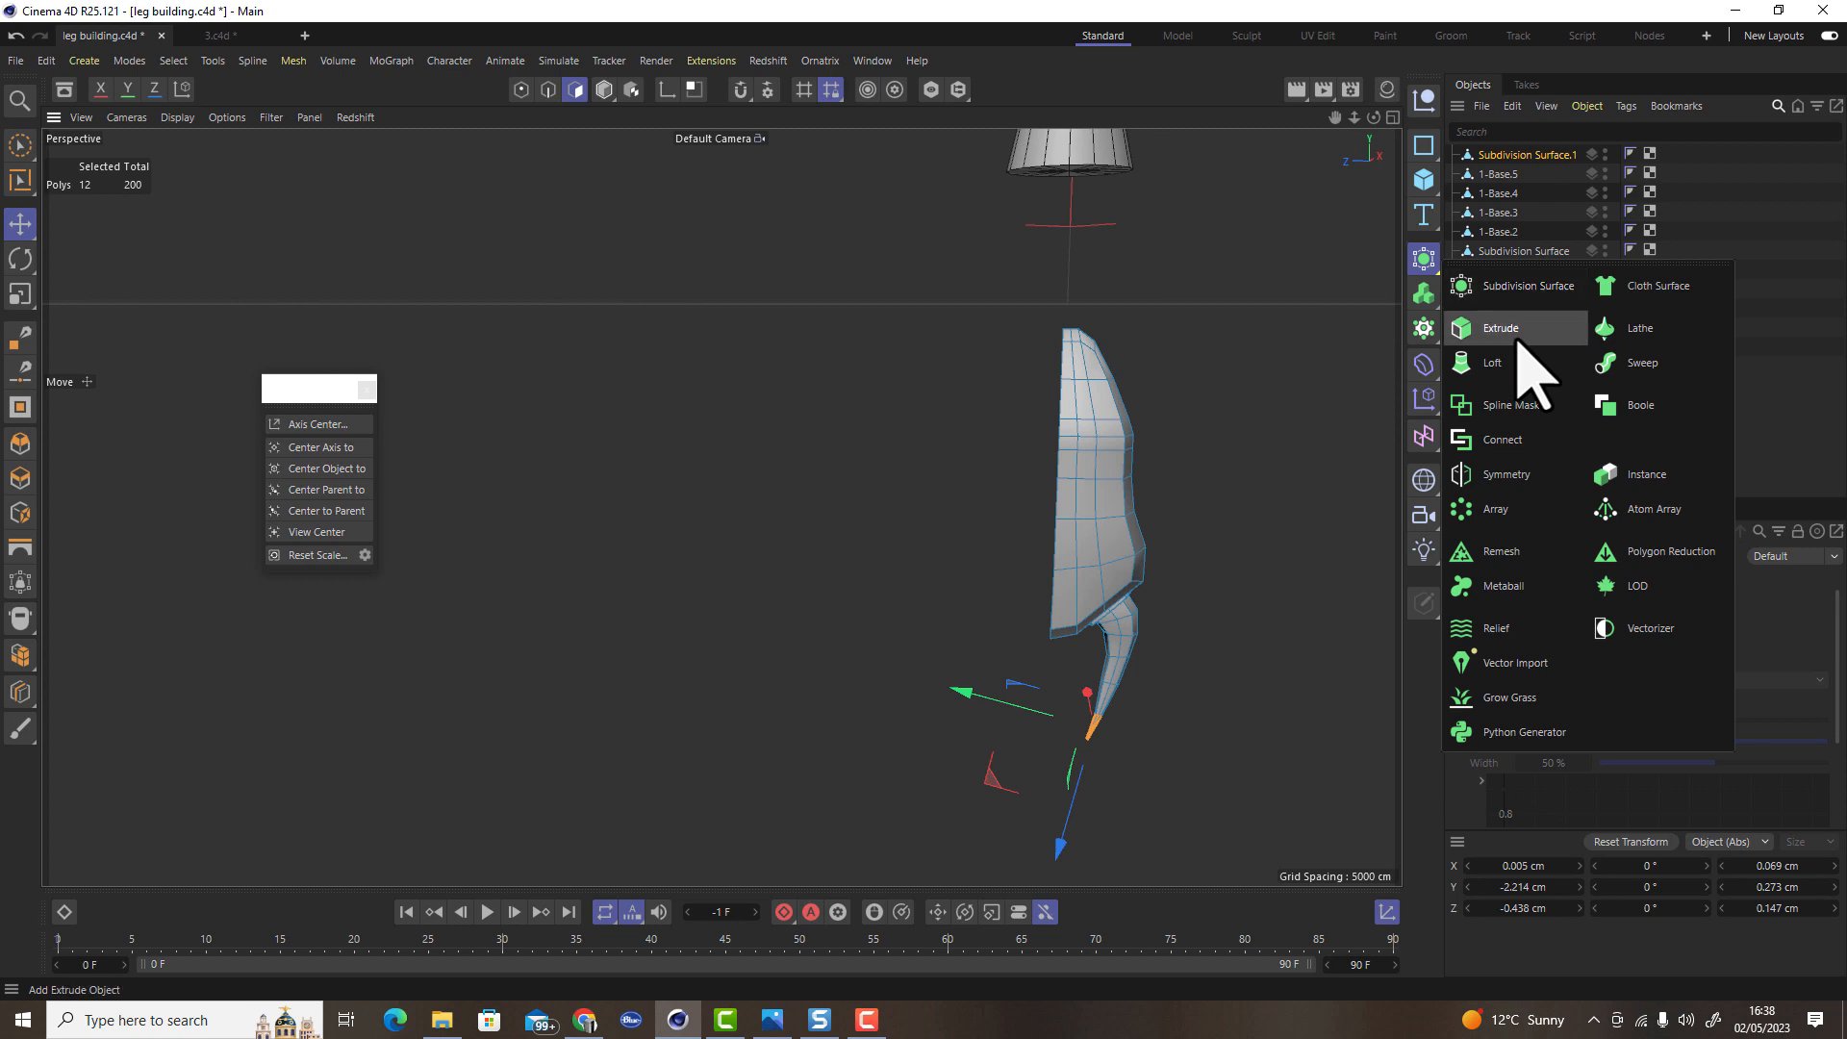
{"action": "left_click", "coordinate": [1529, 477]}
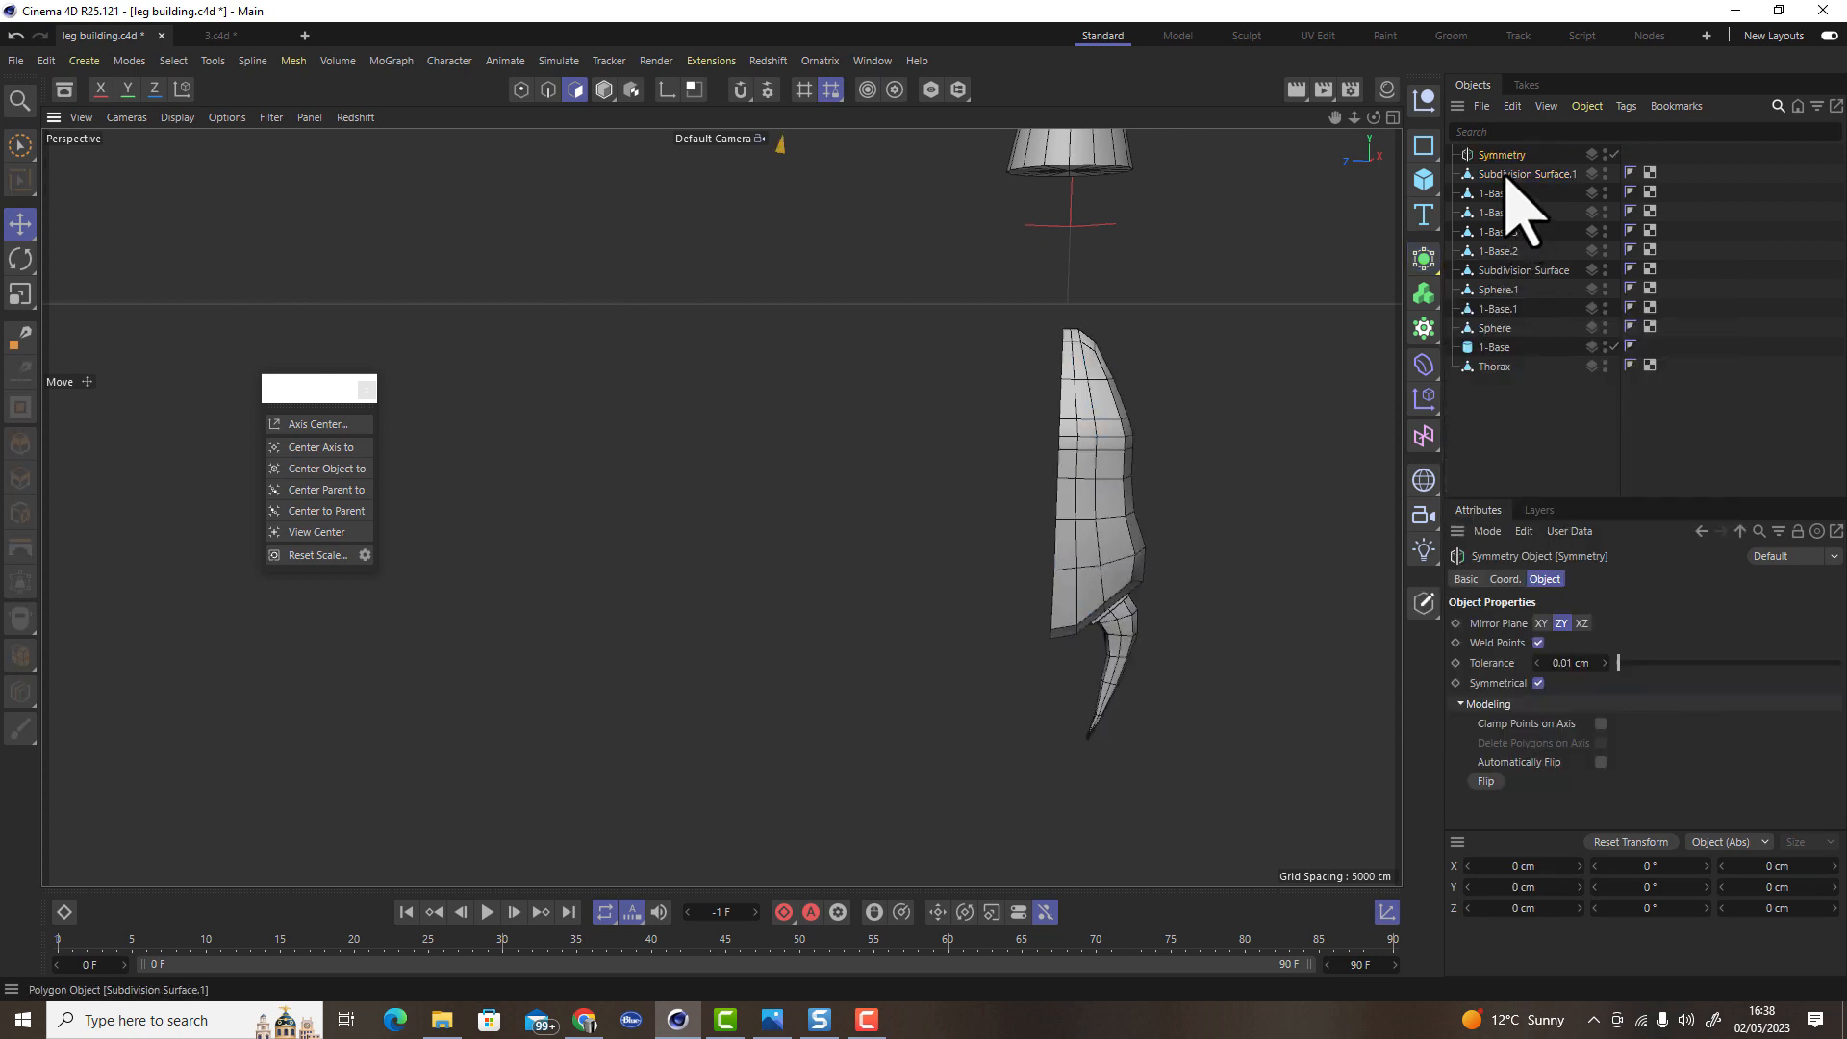
{"action": "left_click_drag", "start_coordinate": [1497, 152], "coordinate": [1506, 154]}
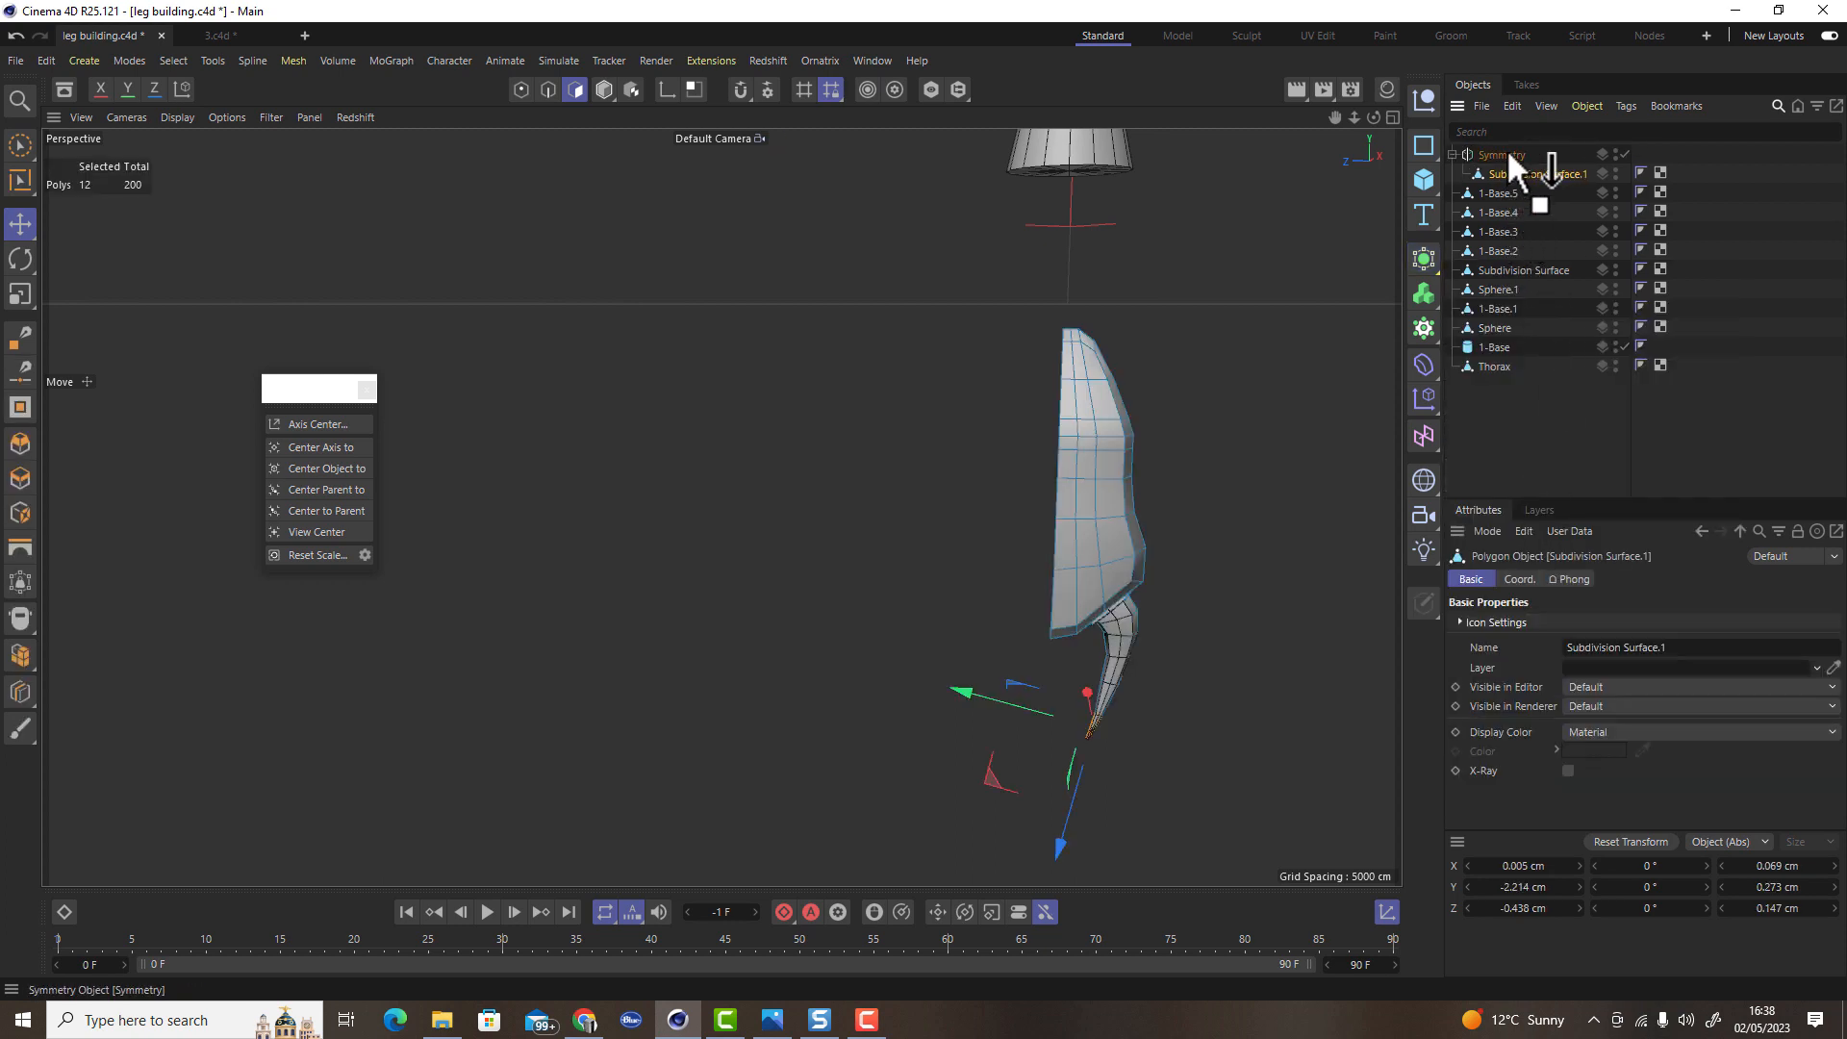
{"action": "left_click", "coordinate": [1507, 154]}
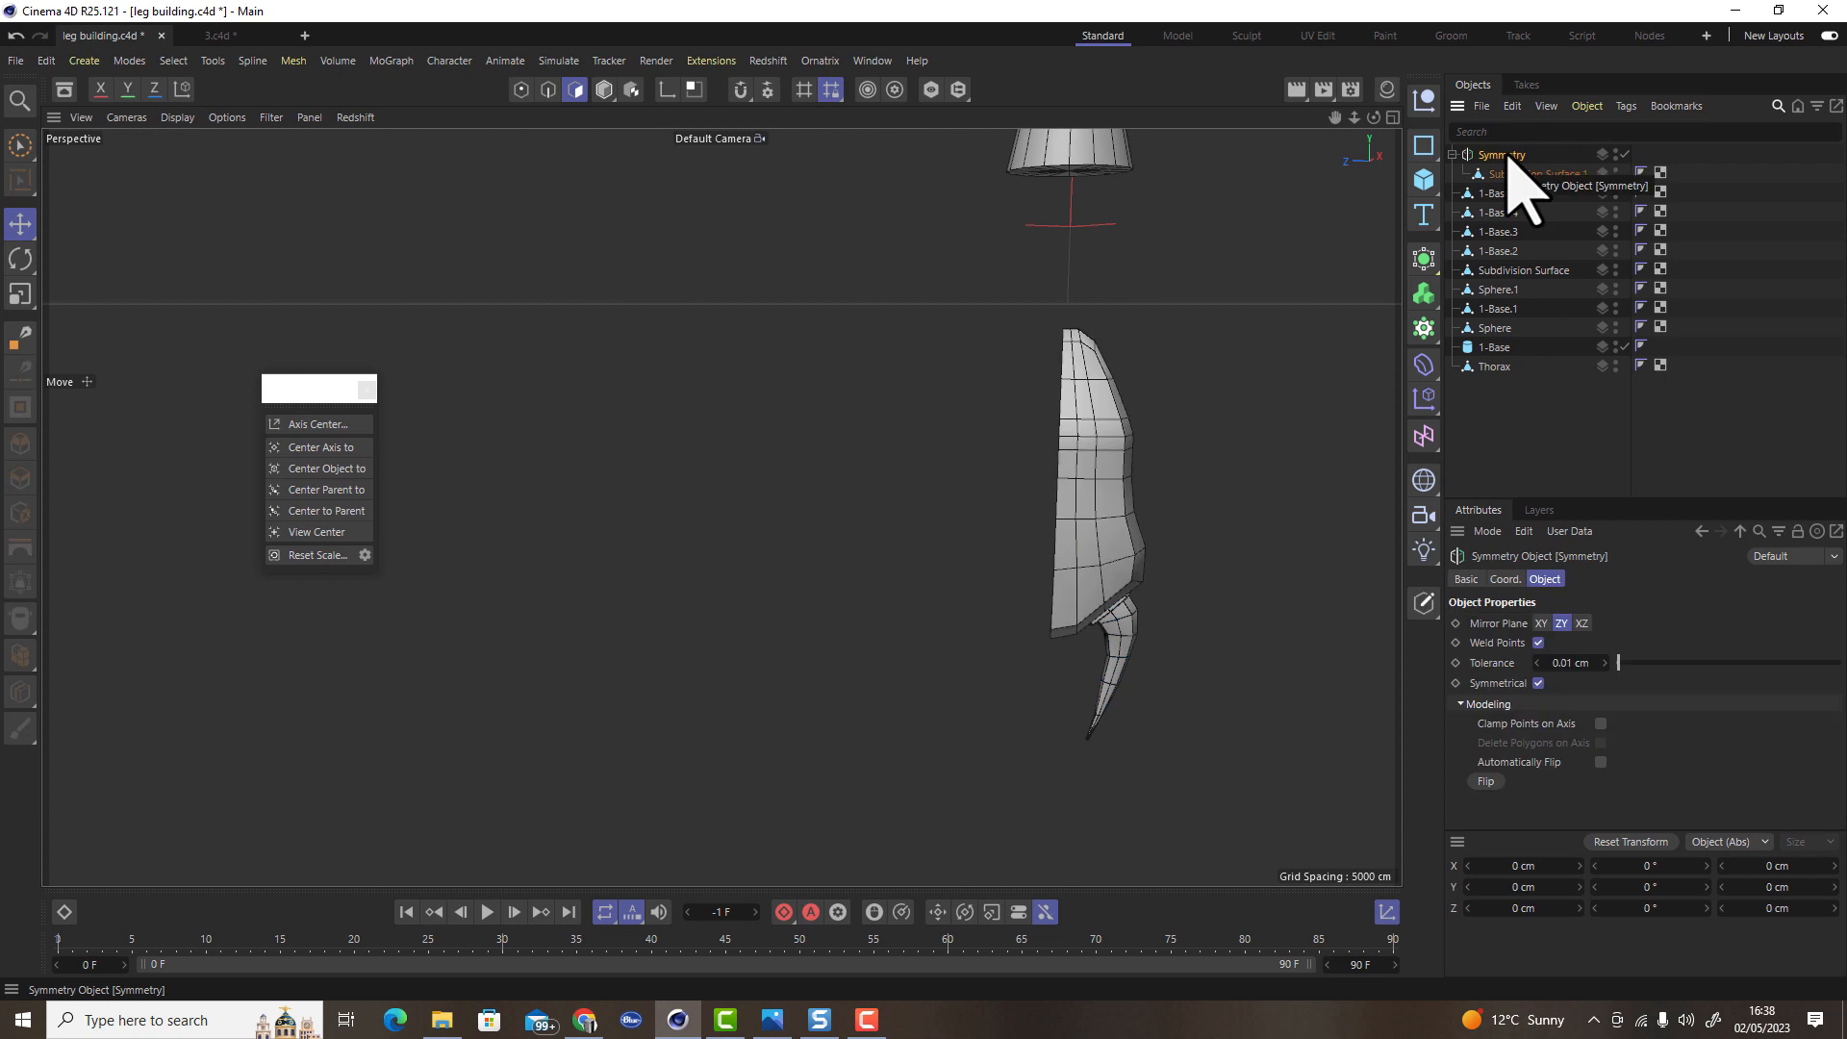
{"action": "left_click", "coordinate": [604, 91]}
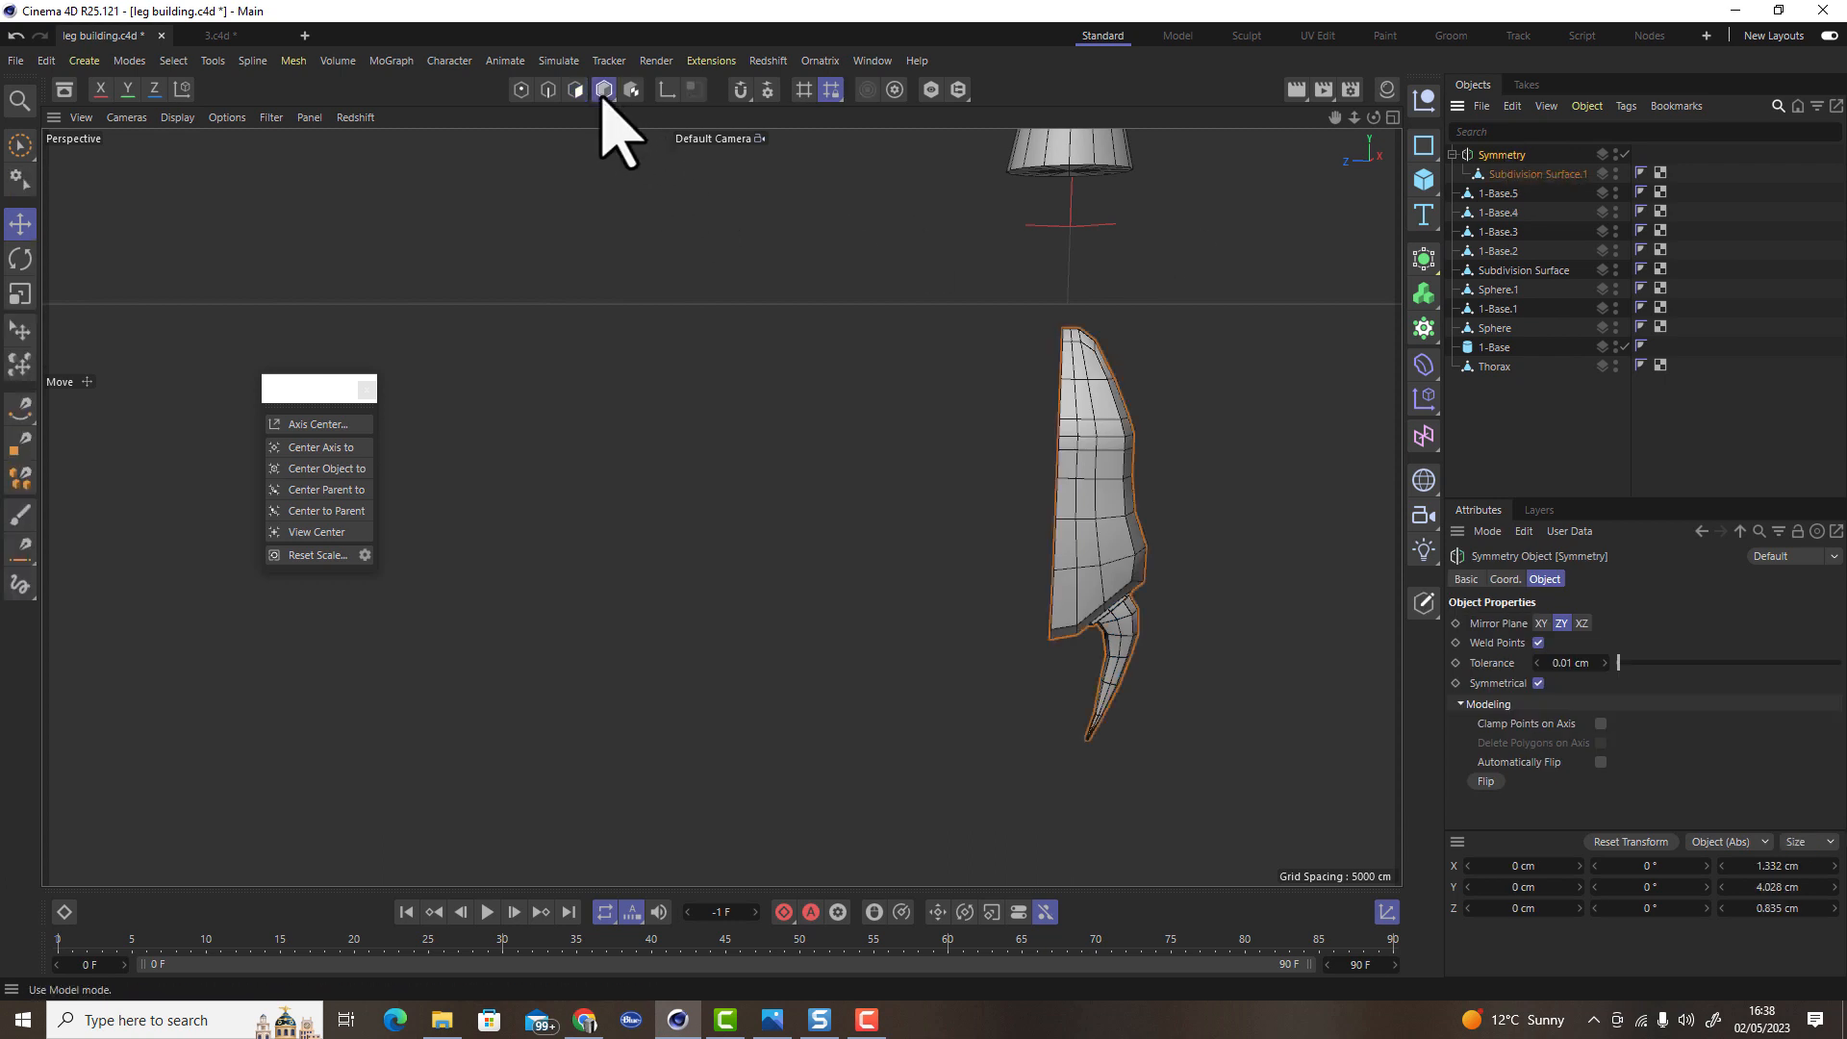
{"action": "left_click", "coordinate": [1541, 623]}
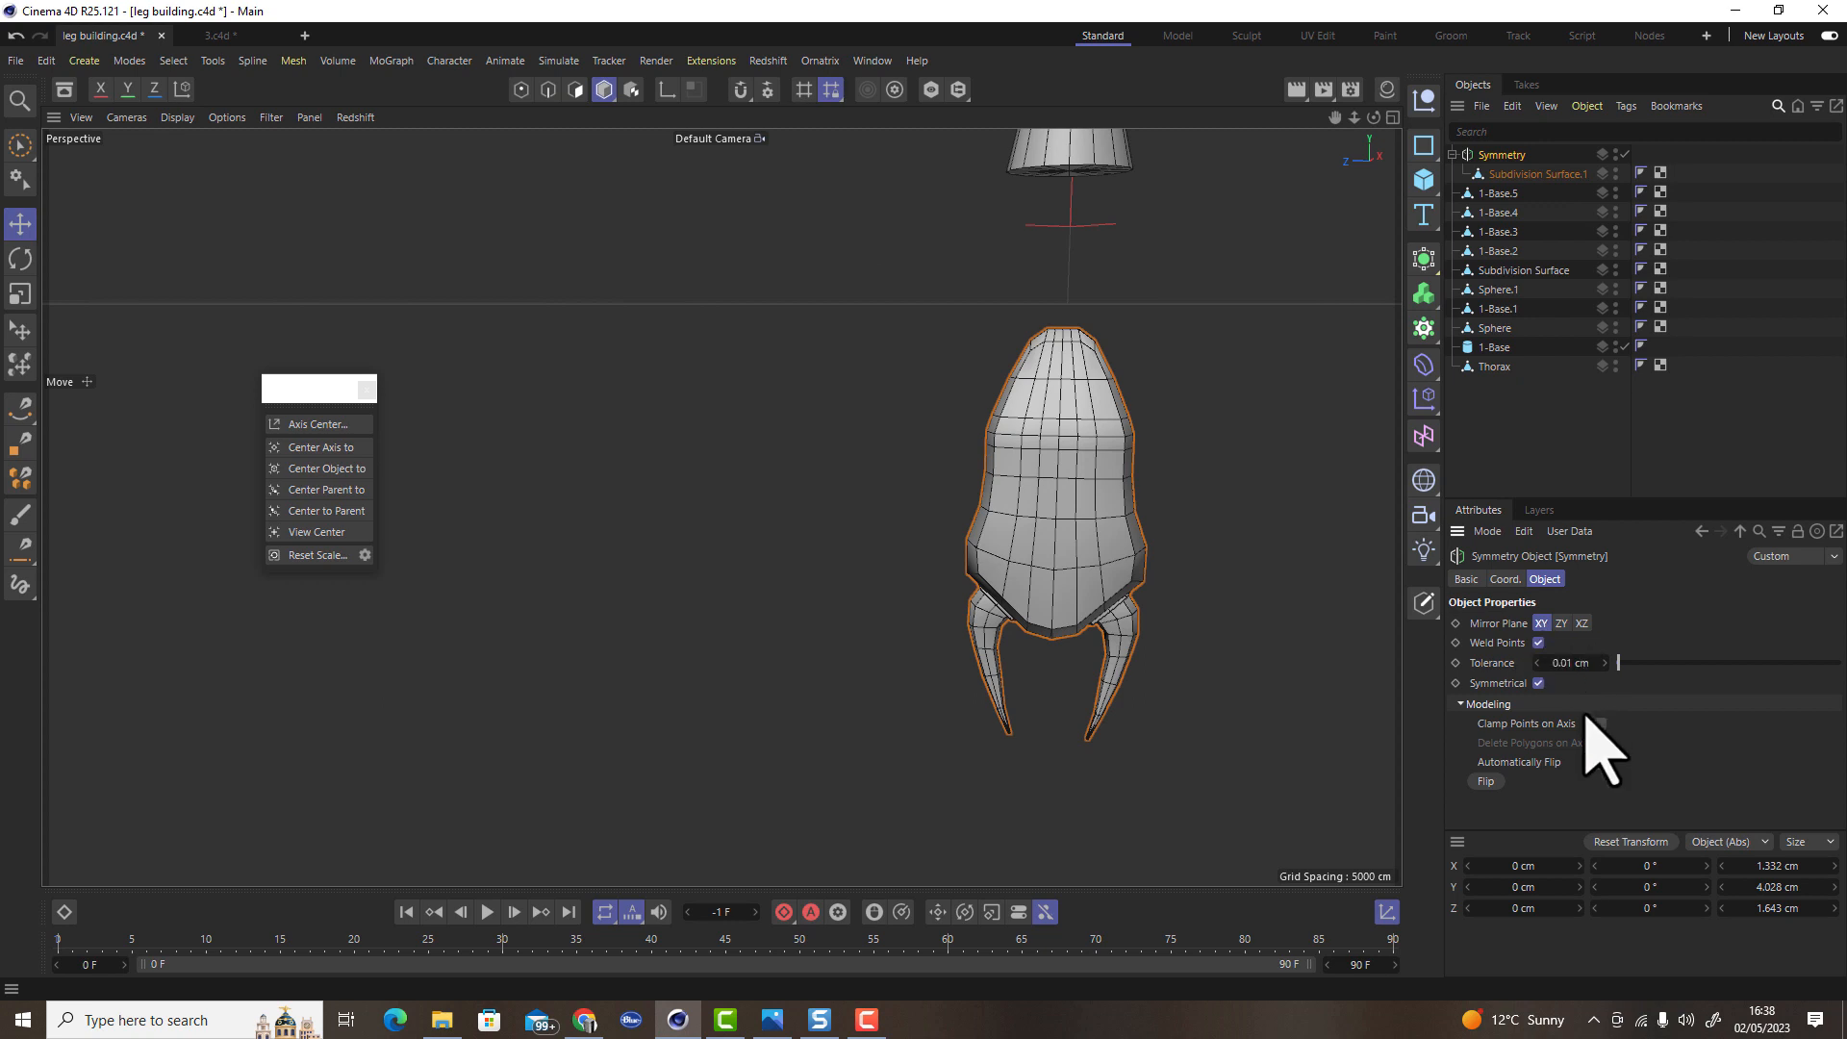
{"action": "left_click", "coordinate": [1601, 743]}
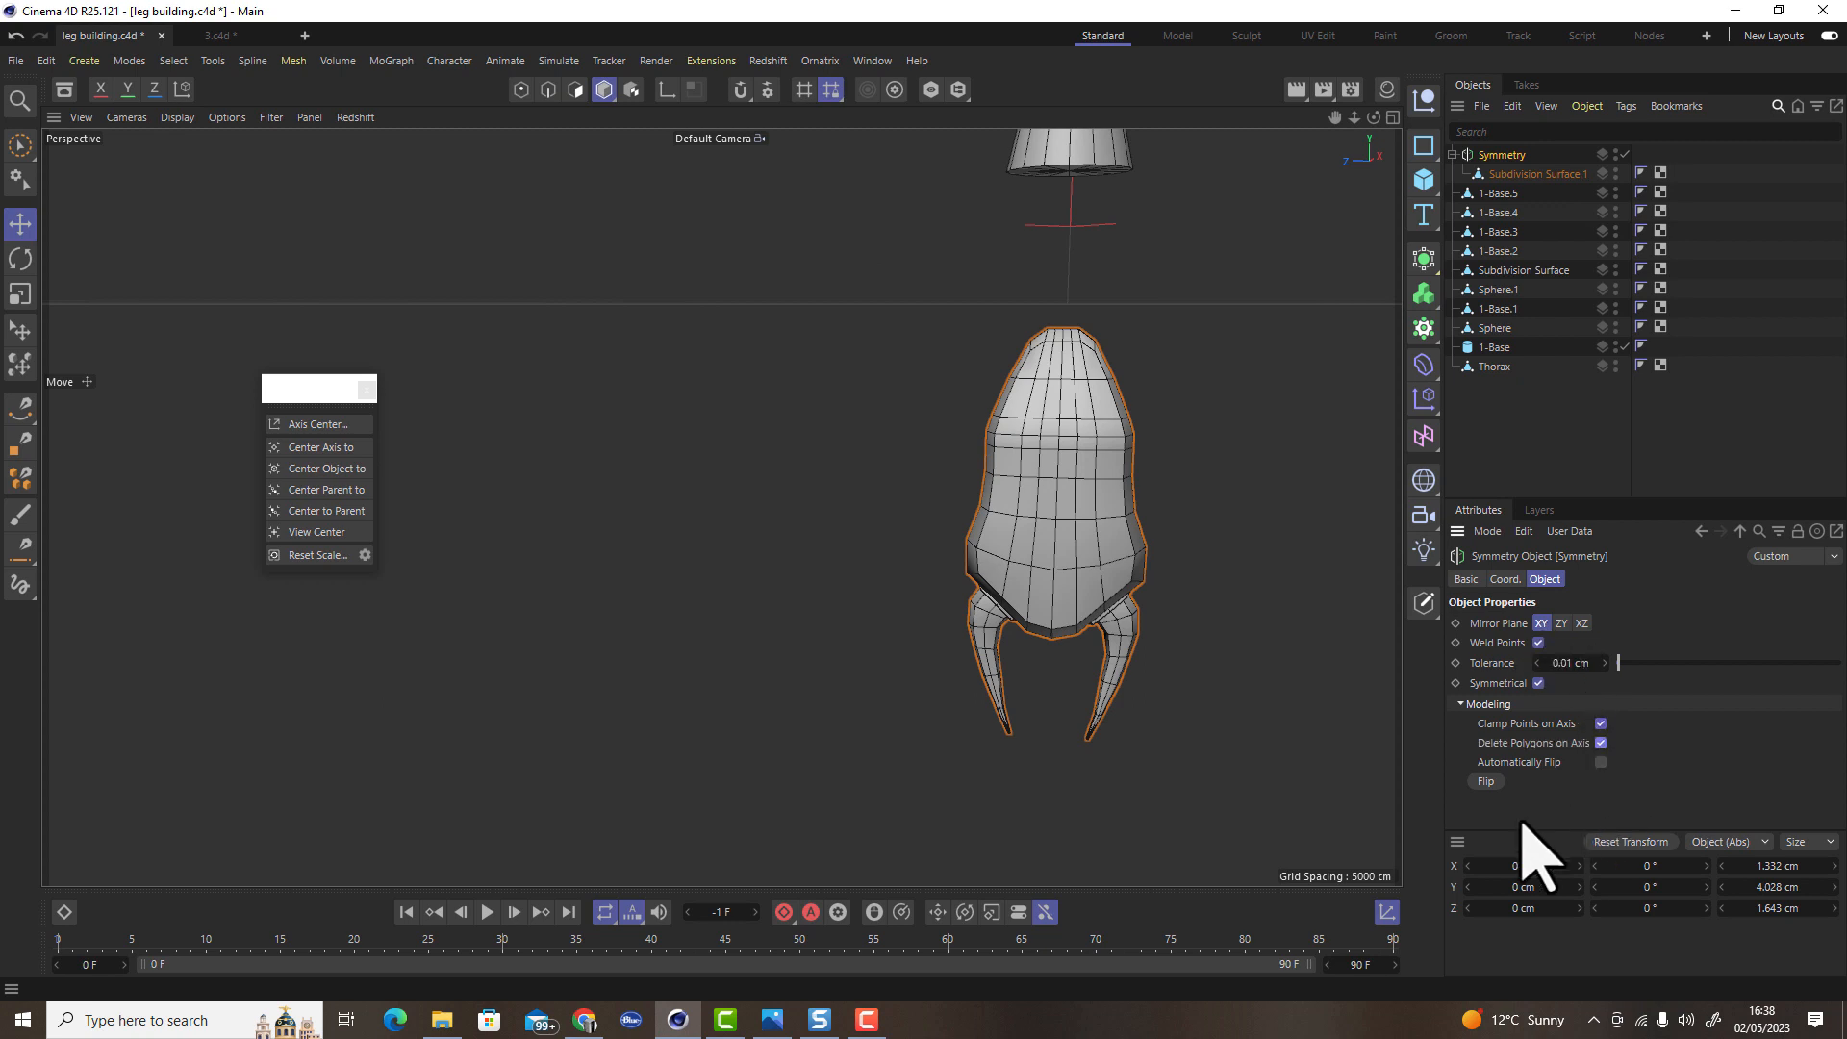
Make the Symmetry object editable and move the mirrored claw piece up to just below the last leg segment
{"action": "left_click", "coordinate": [1425, 602]}
{"action": "mouse_move", "coordinate": [1064, 577]}
{"action": "left_mouse_down", "text": "alt"}
{"action": "mouse_move", "coordinate": [1385, 577]}
{"action": "mouse_move", "coordinate": [1122, 618]}
{"action": "mouse_move", "coordinate": [1088, 610]}
{"action": "mouse_move", "coordinate": [1068, 552]}
{"action": "left_mouse_up", "text": "alt"}
{"action": "scroll", "coordinate": [1085, 569], "scroll_direction": "down", "scroll_amount": 5}
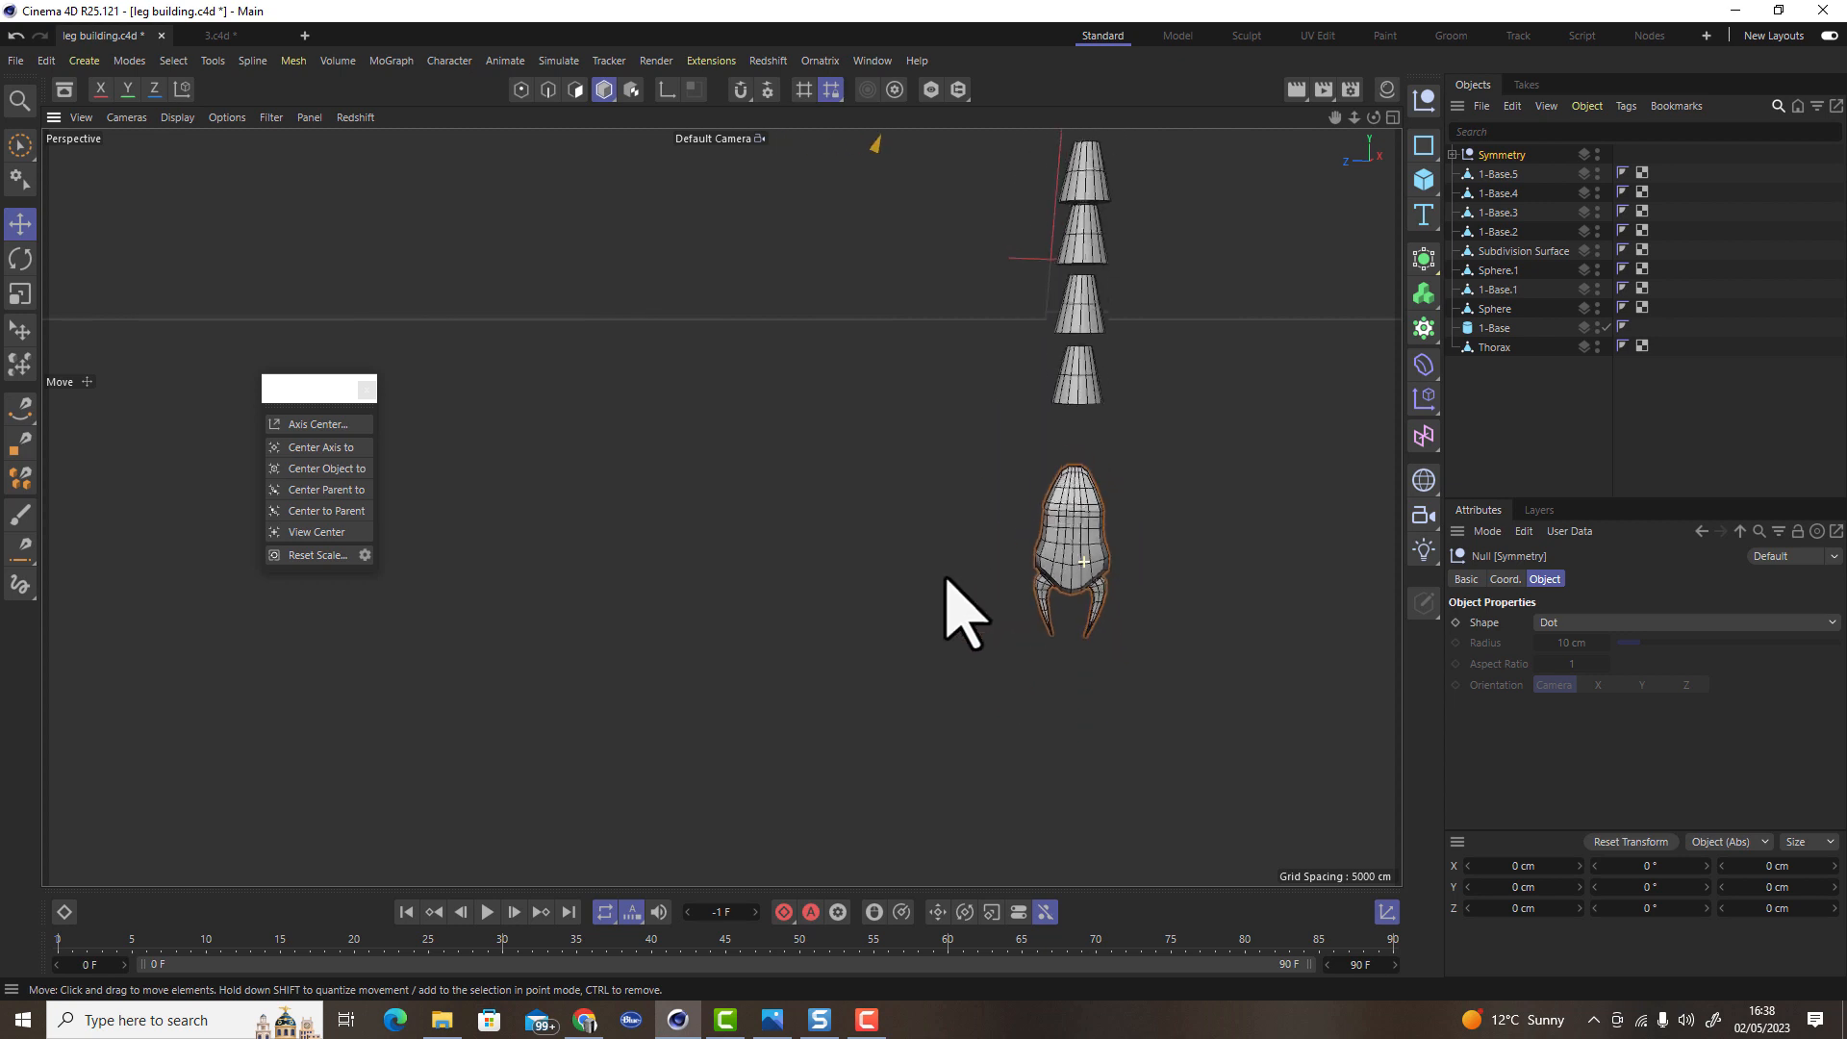
{"action": "left_click", "coordinate": [1068, 550]}
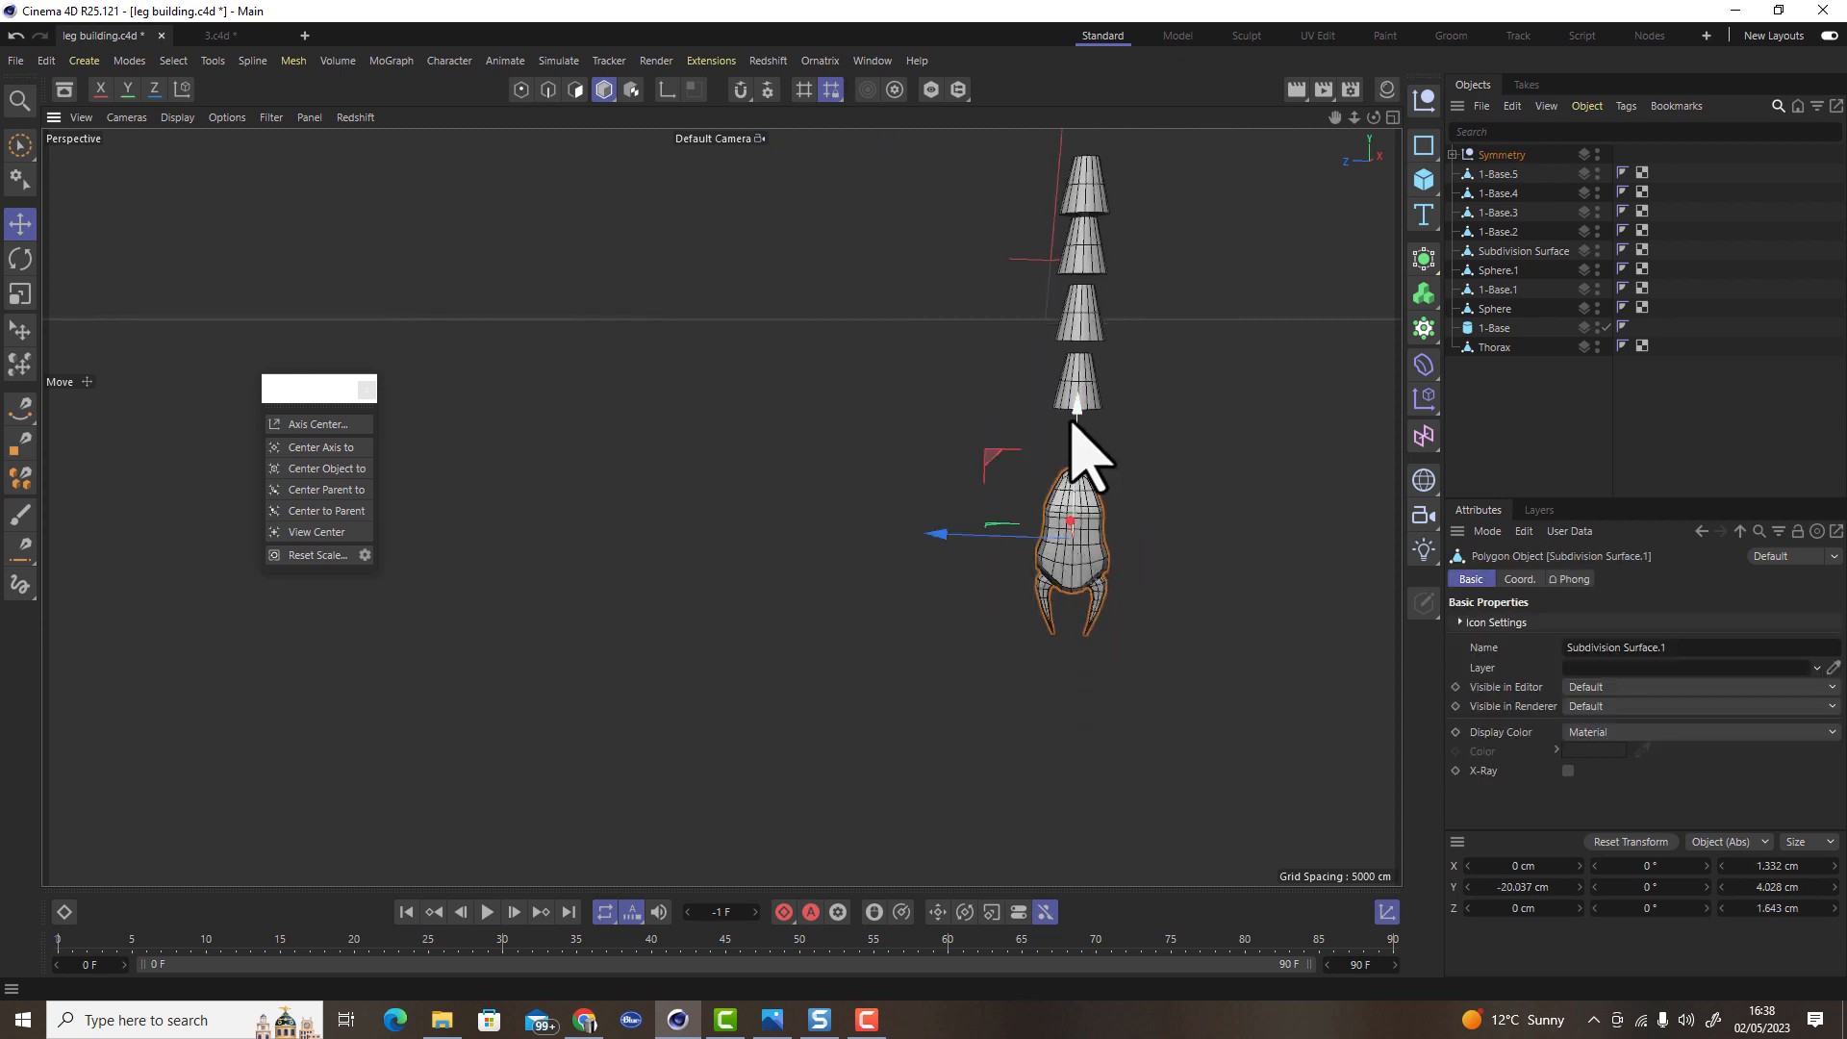
{"action": "left_click_drag", "start_coordinate": [1076, 404], "coordinate": [1075, 329]}
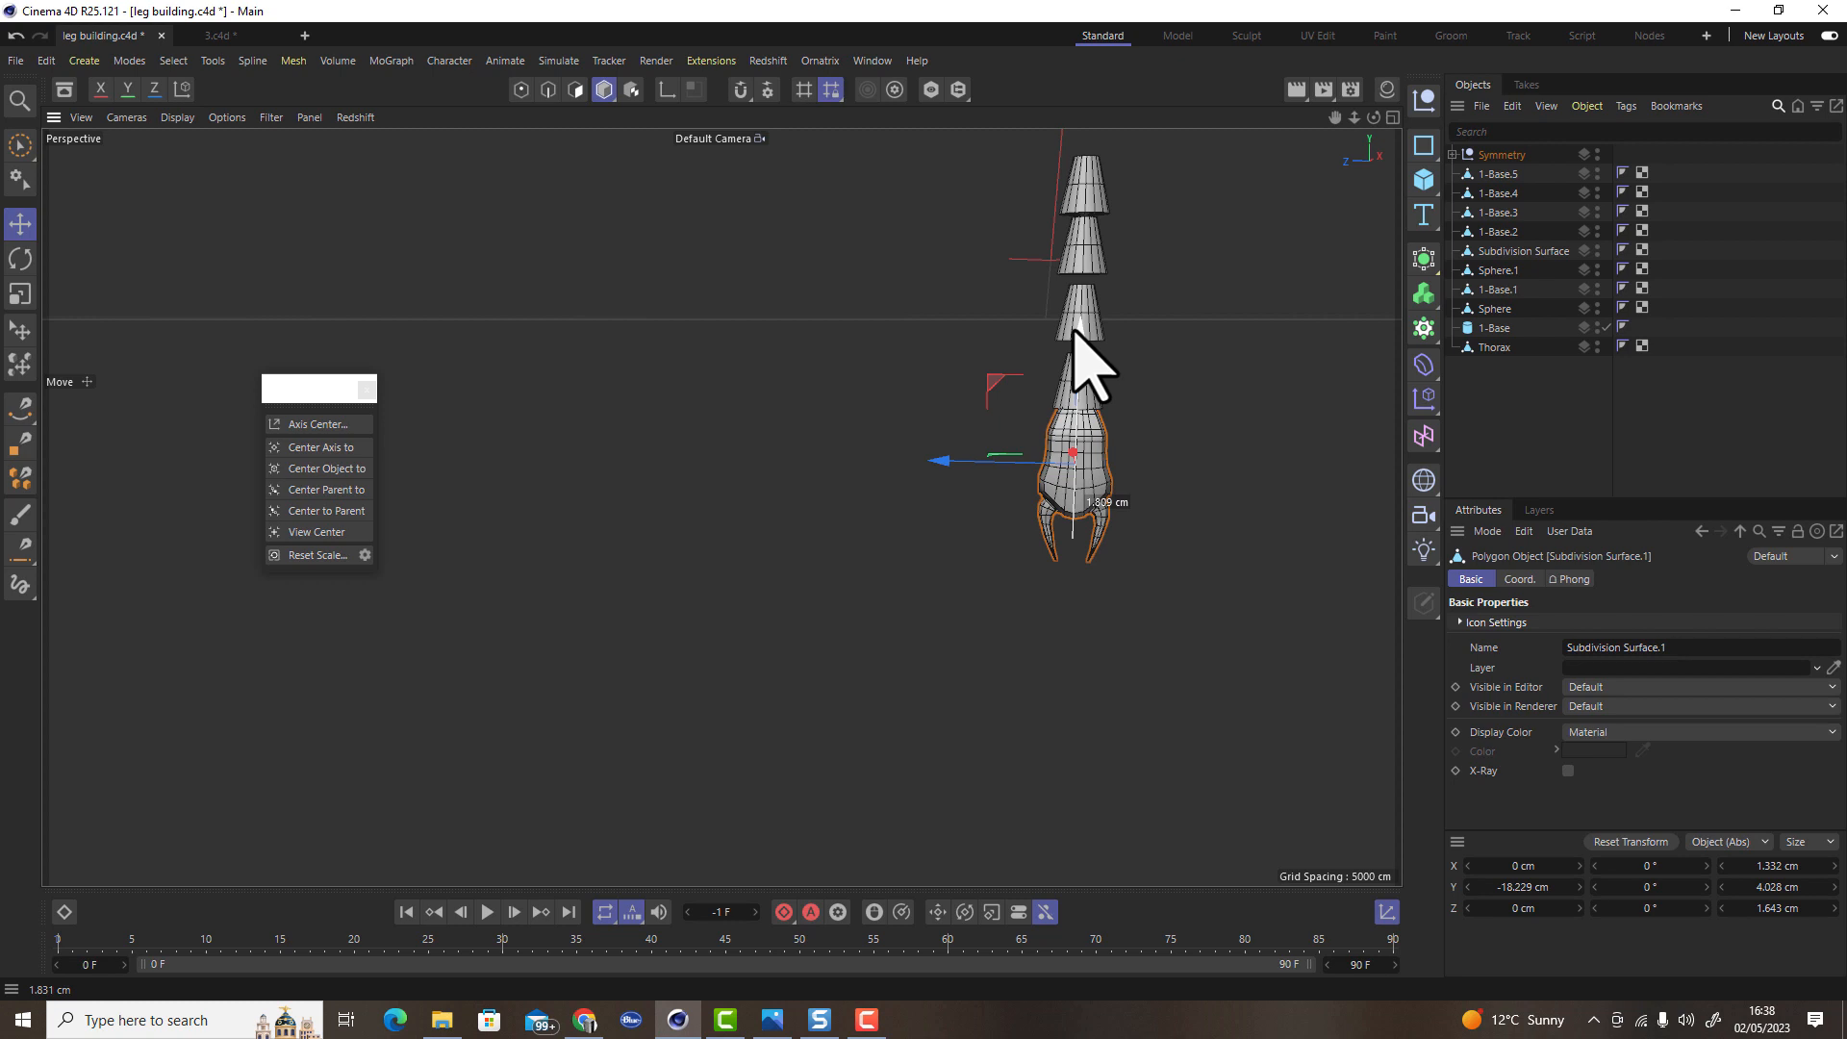
{"action": "scroll", "coordinate": [1096, 433], "scroll_direction": "up", "scroll_amount": 5}
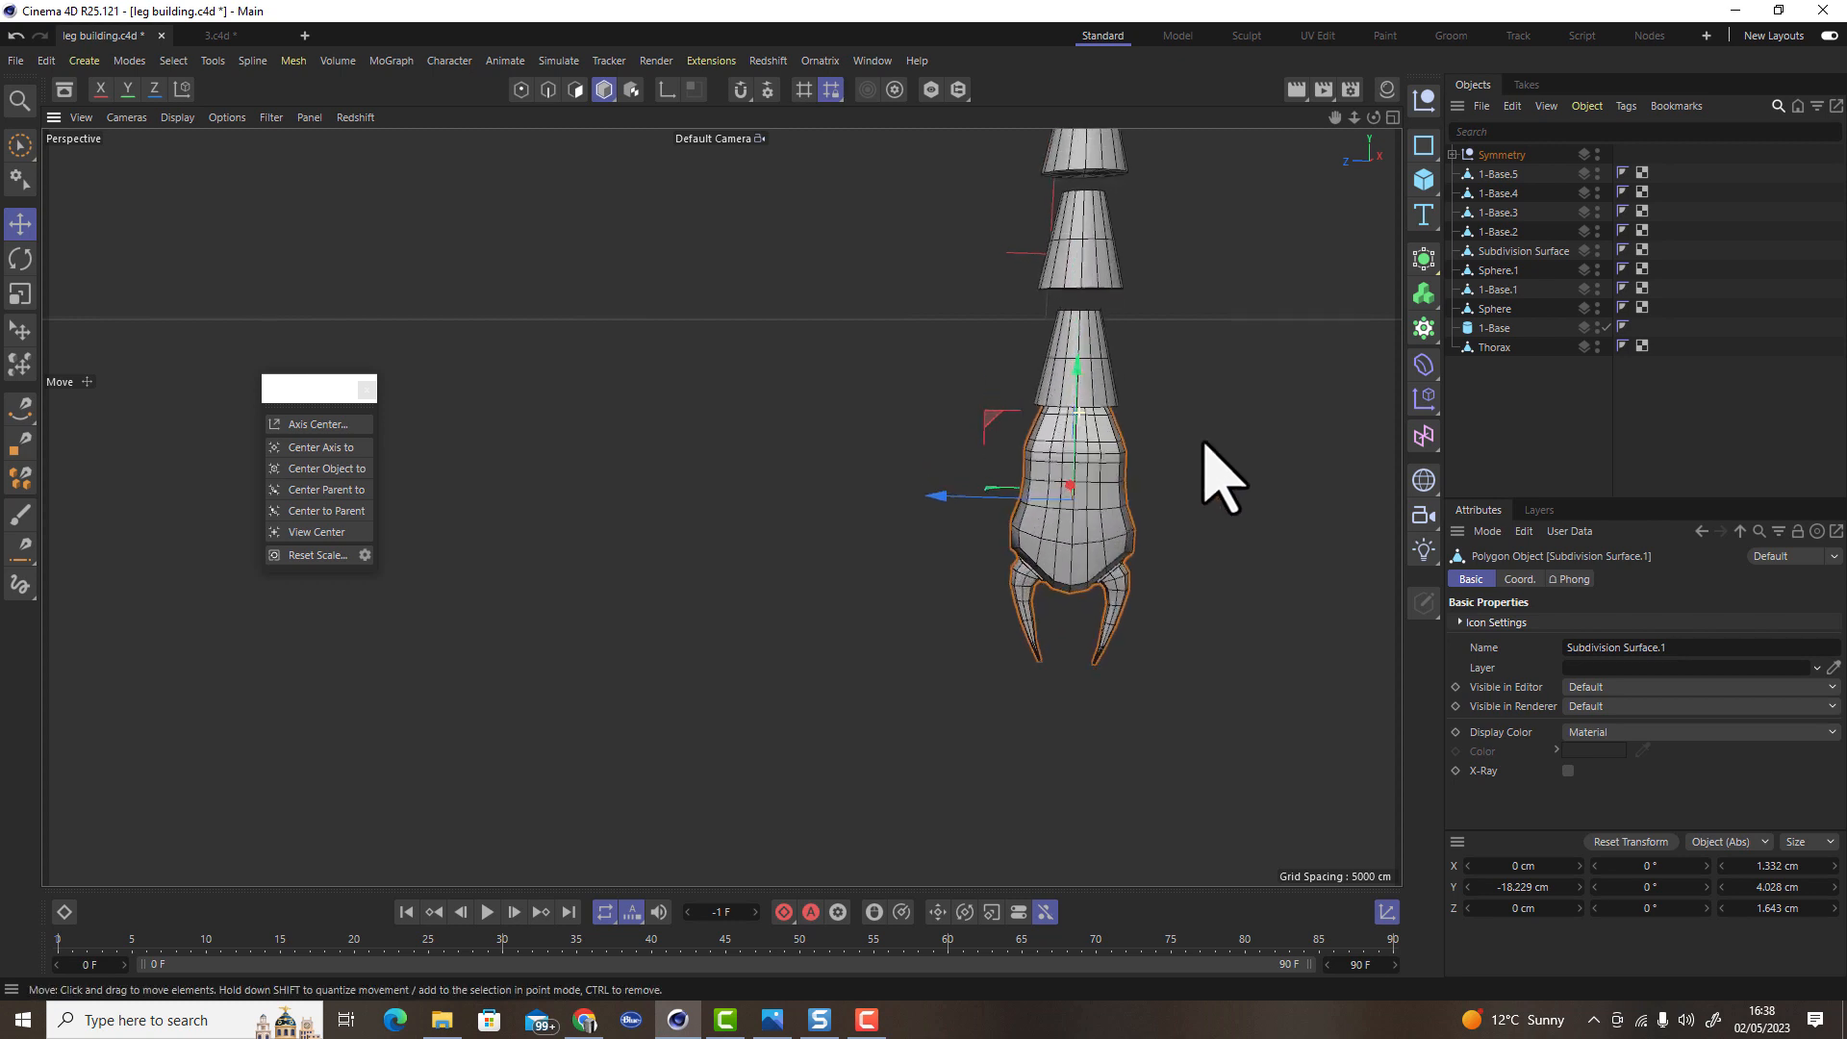
{"action": "left_click_drag", "start_coordinate": [1081, 391], "coordinate": [1098, 503]}
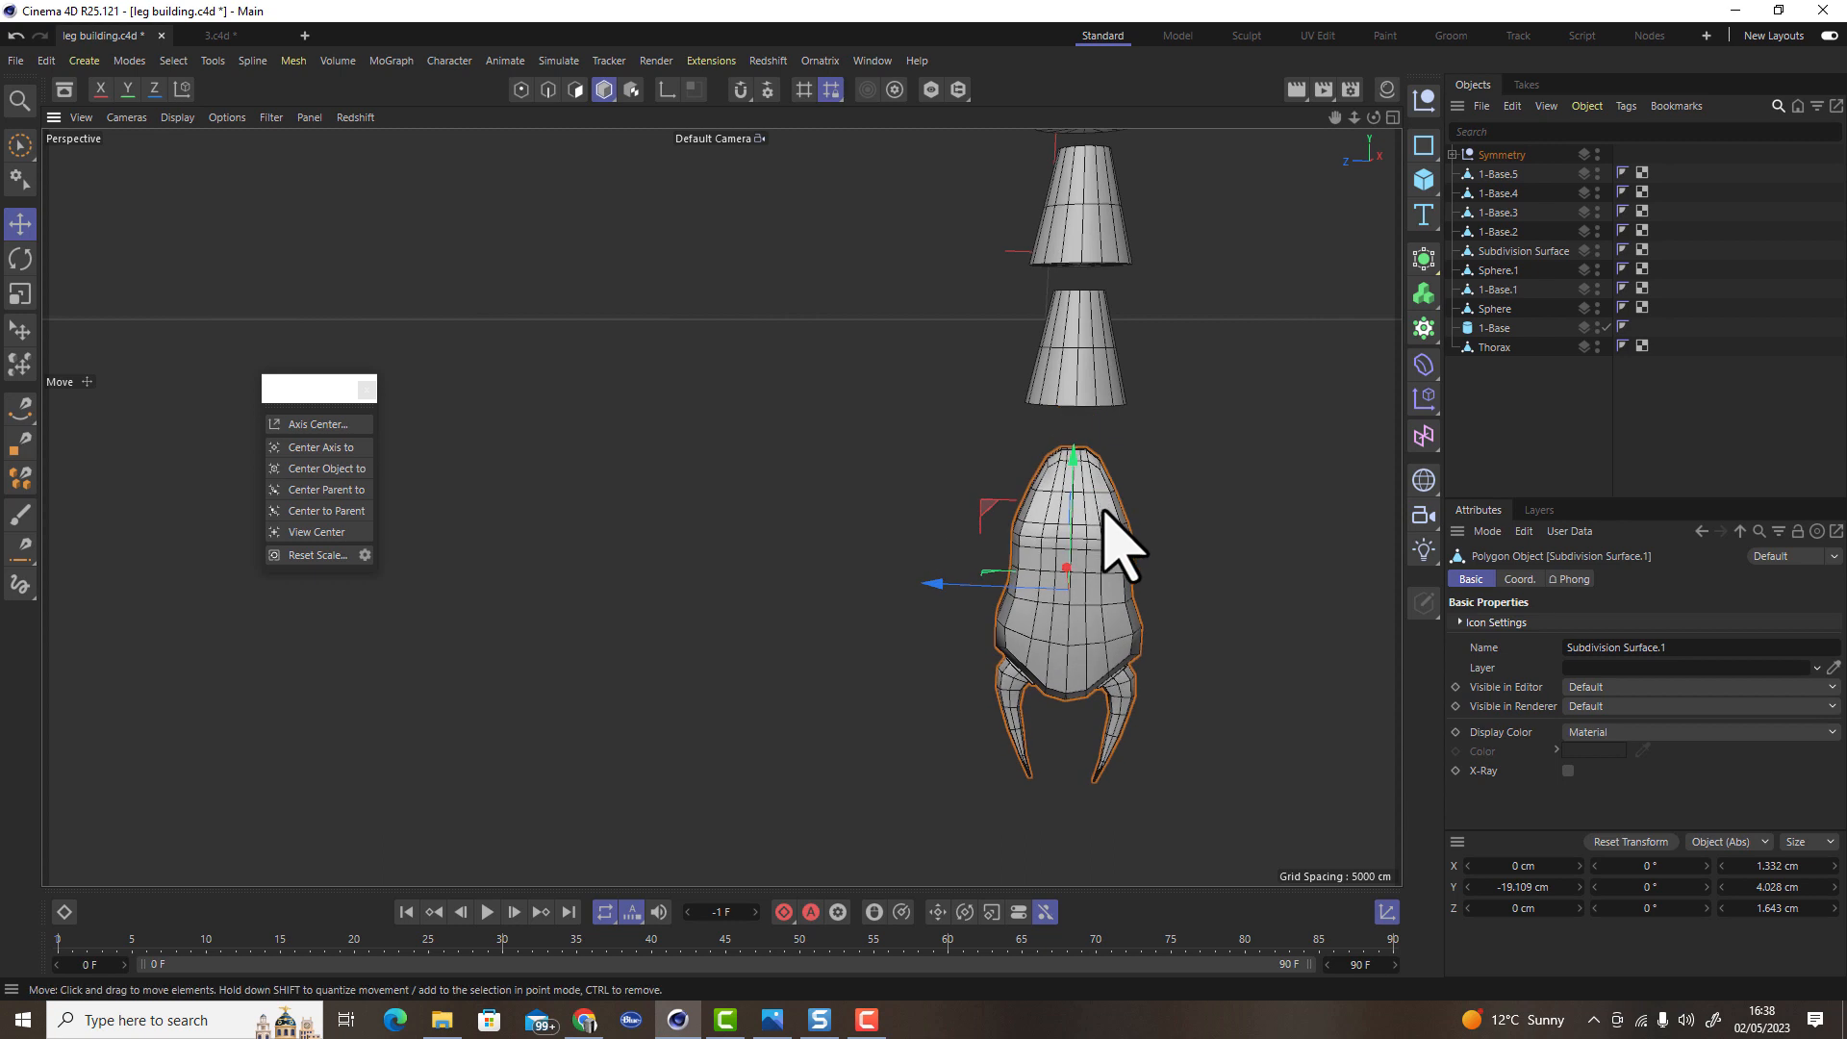
{"action": "scroll", "coordinate": [1154, 500], "scroll_direction": "up", "scroll_amount": 3}
{"action": "right_click_drag", "start_coordinate": [1183, 506], "coordinate": [1185, 506], "text": "alt"}
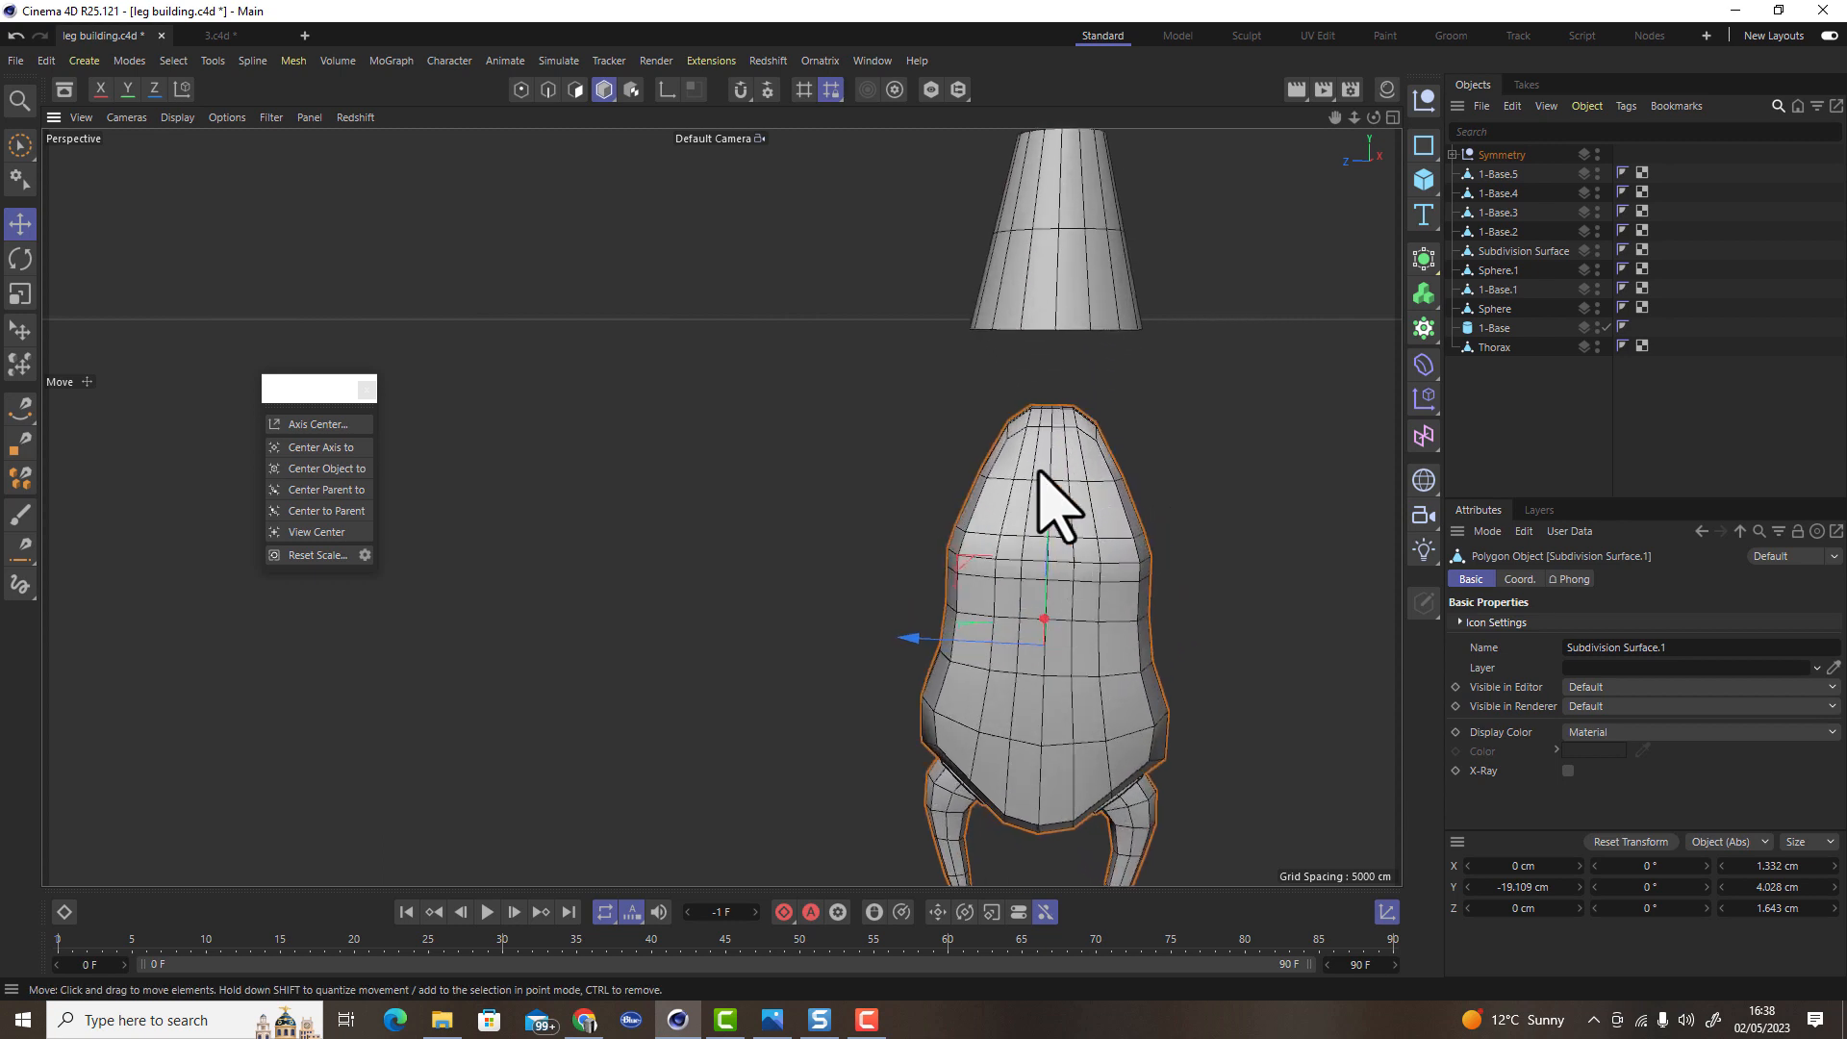
Loop-select the two polygon bands below the claw piece's upper cap and scale them to about 1.026 cm across
{"action": "left_click", "coordinate": [578, 89]}
{"action": "right_click", "coordinate": [1087, 506]}
{"action": "left_click", "coordinate": [1092, 529]}
{"action": "left_click", "coordinate": [1087, 491]}
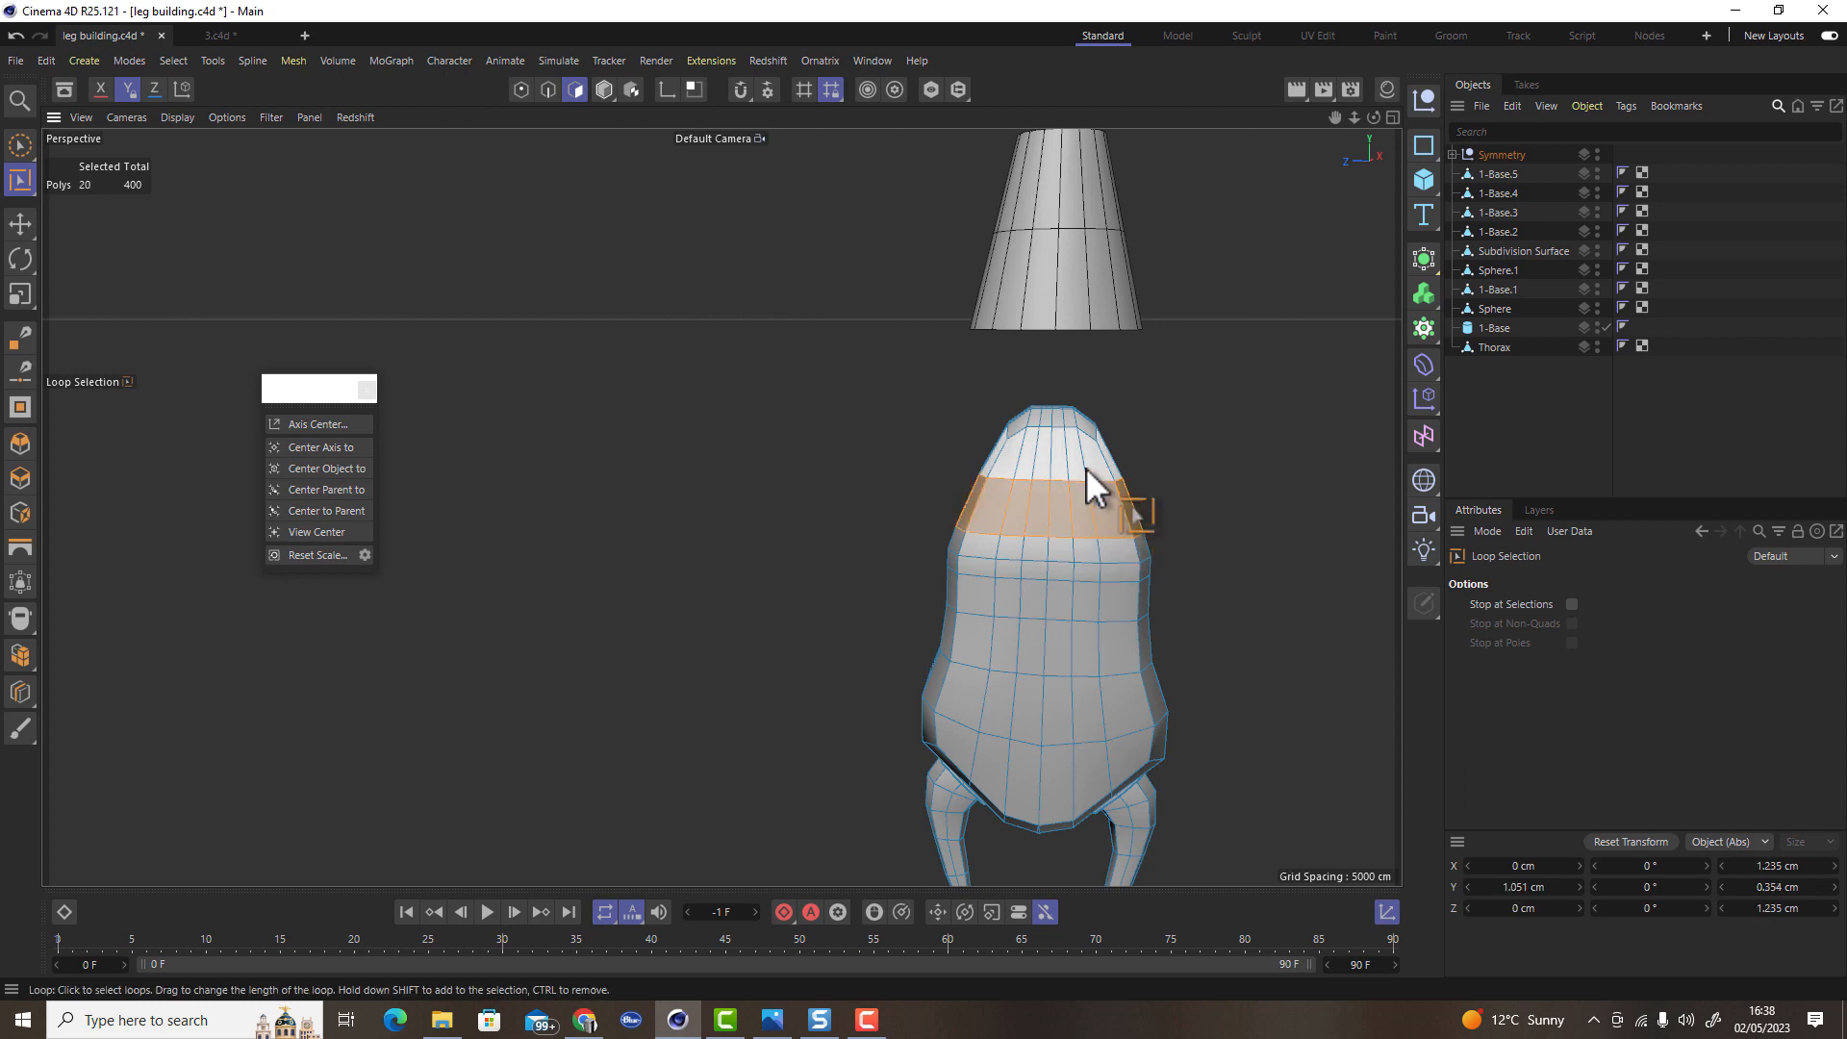
{"action": "left_click", "coordinate": [1087, 460], "text": "shift"}
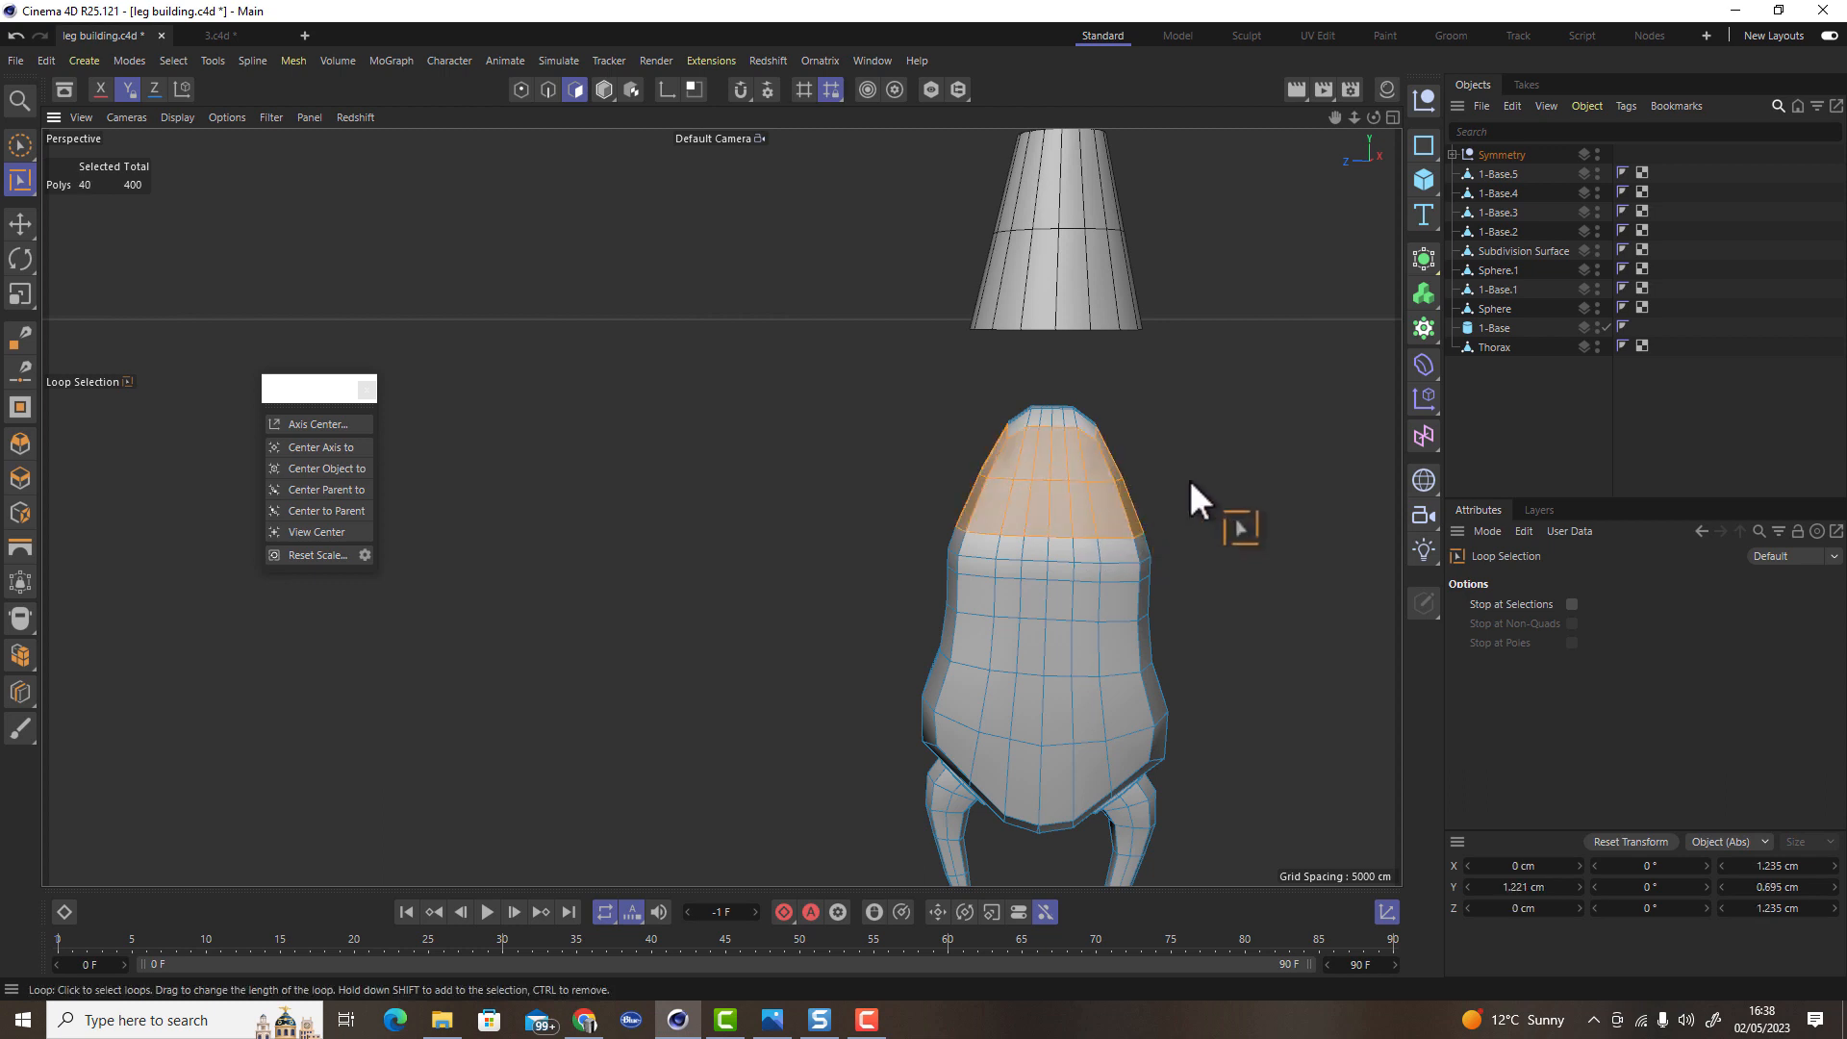
{"action": "key", "text": "t"}
{"action": "left_click_drag", "start_coordinate": [1234, 554], "coordinate": [1111, 610]}
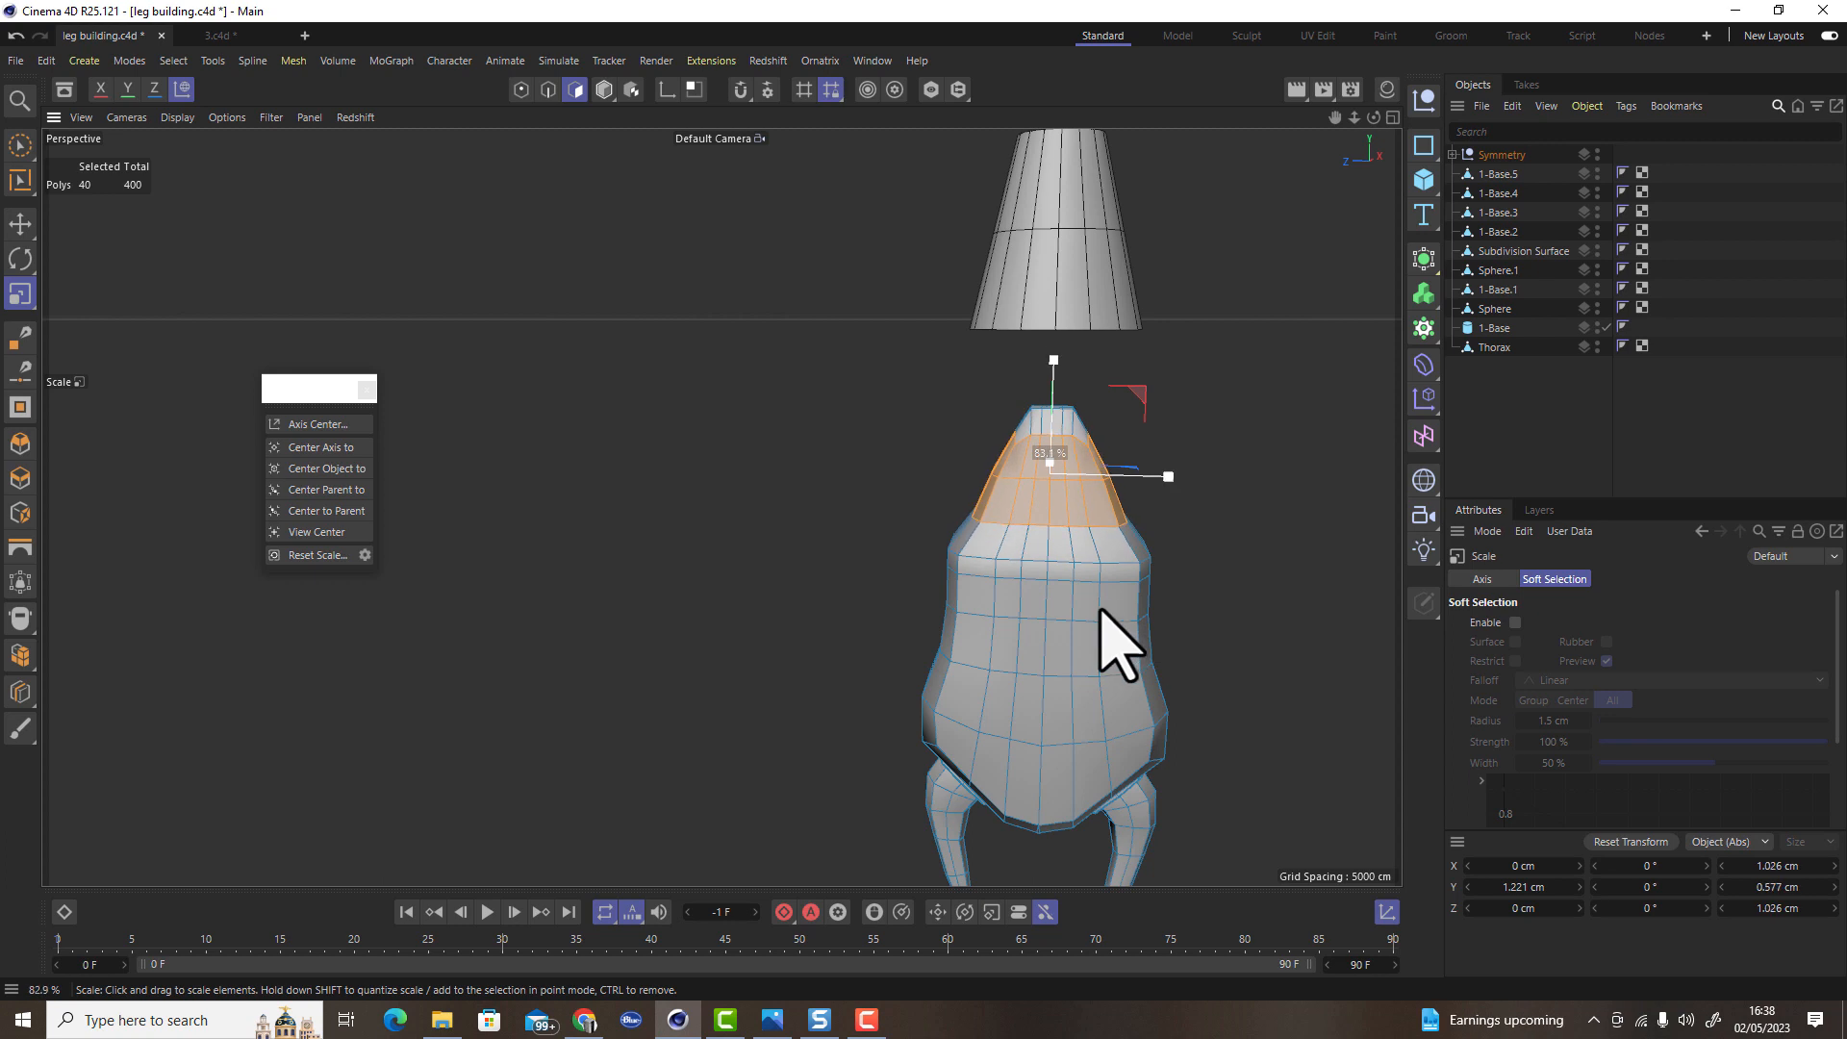
{"action": "left_click", "coordinate": [20, 224]}
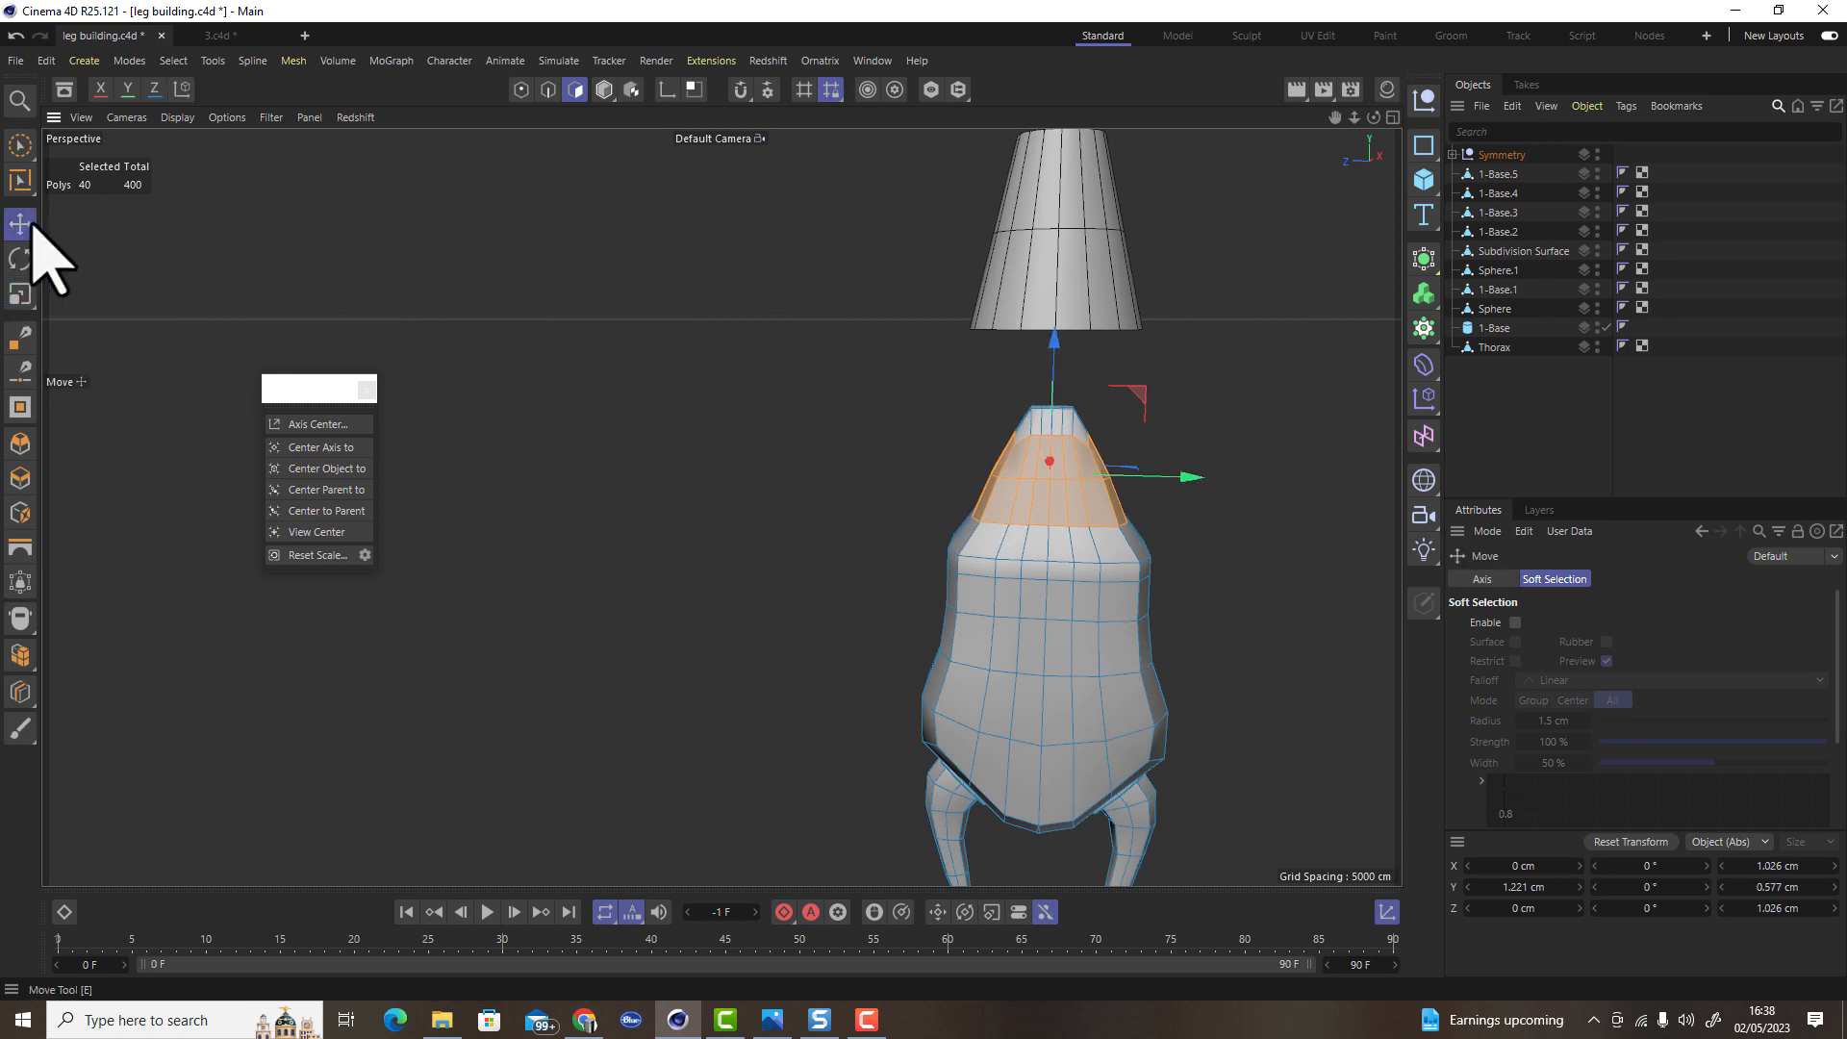
Move Subdivision Surface.1 out of the Symmetry null and delete the empty null
{"action": "left_click_drag", "start_coordinate": [1106, 457], "coordinate": [1186, 383], "text": "alt"}
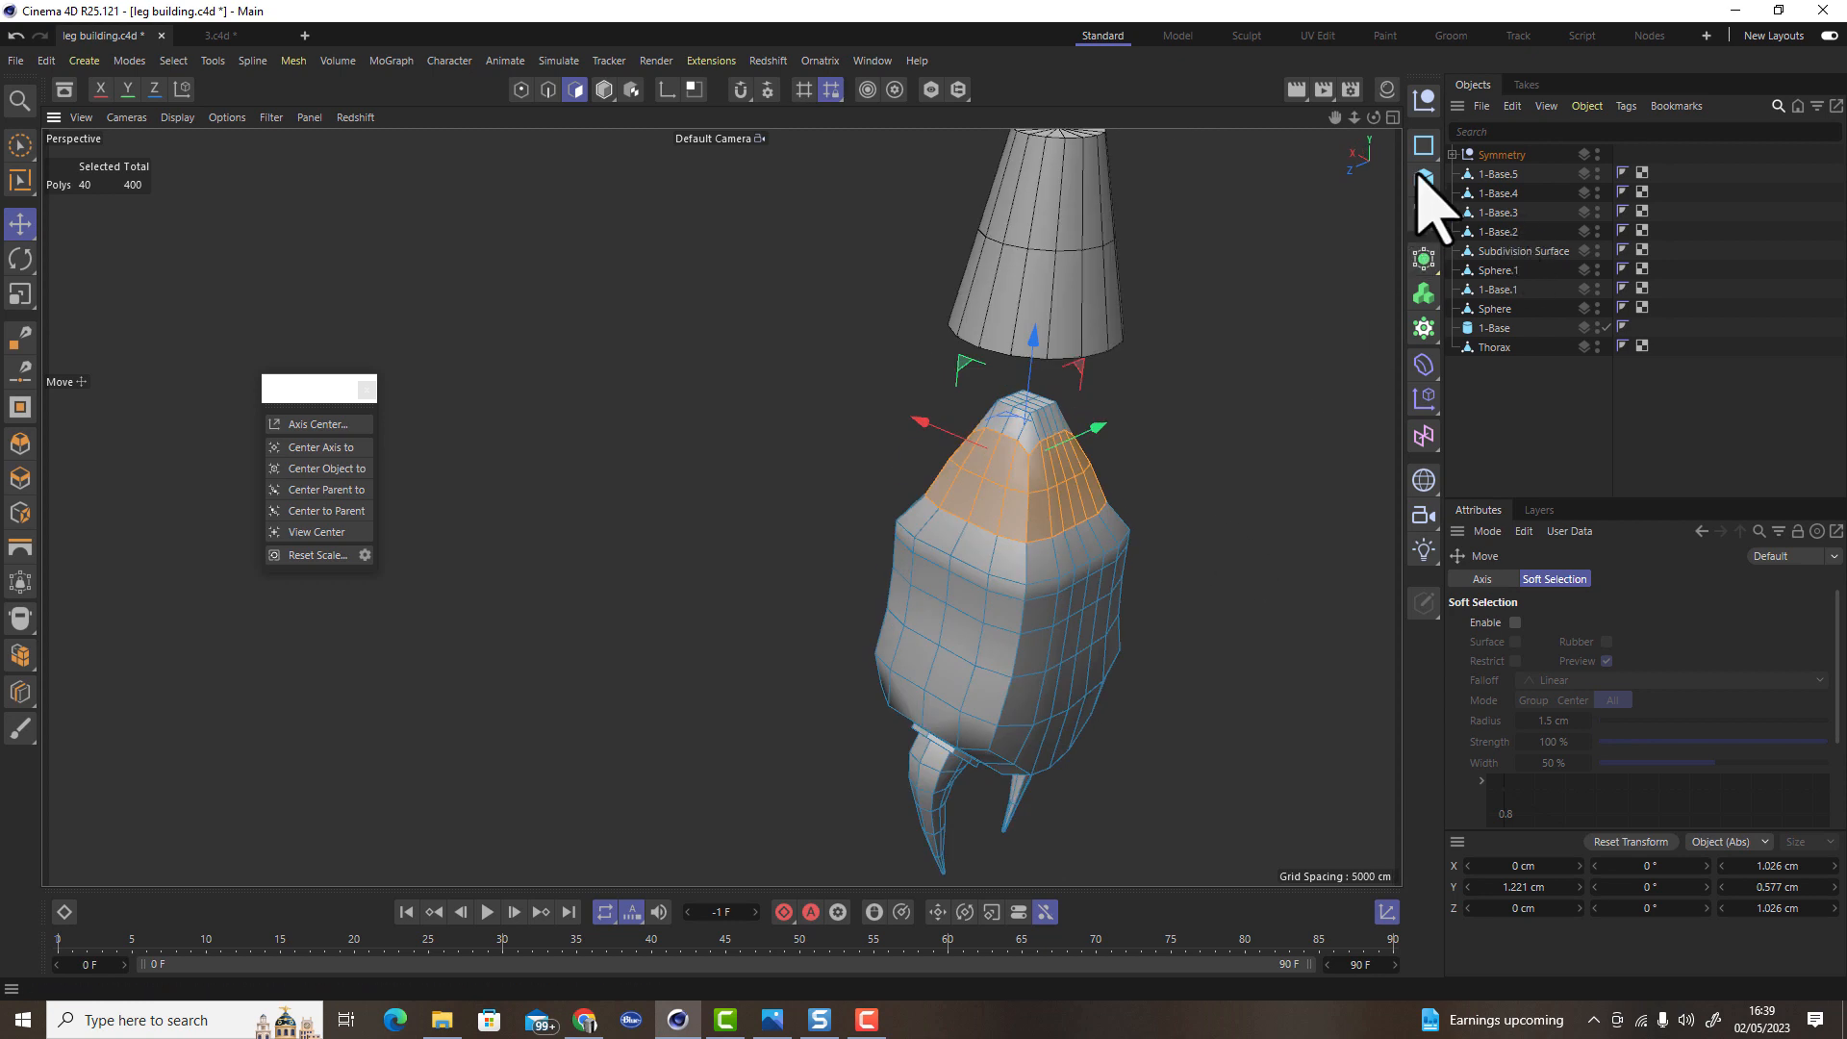
{"action": "left_click", "coordinate": [1452, 155]}
{"action": "left_click_drag", "start_coordinate": [1507, 172], "coordinate": [1520, 151]}
{"action": "left_click", "coordinate": [1522, 175]}
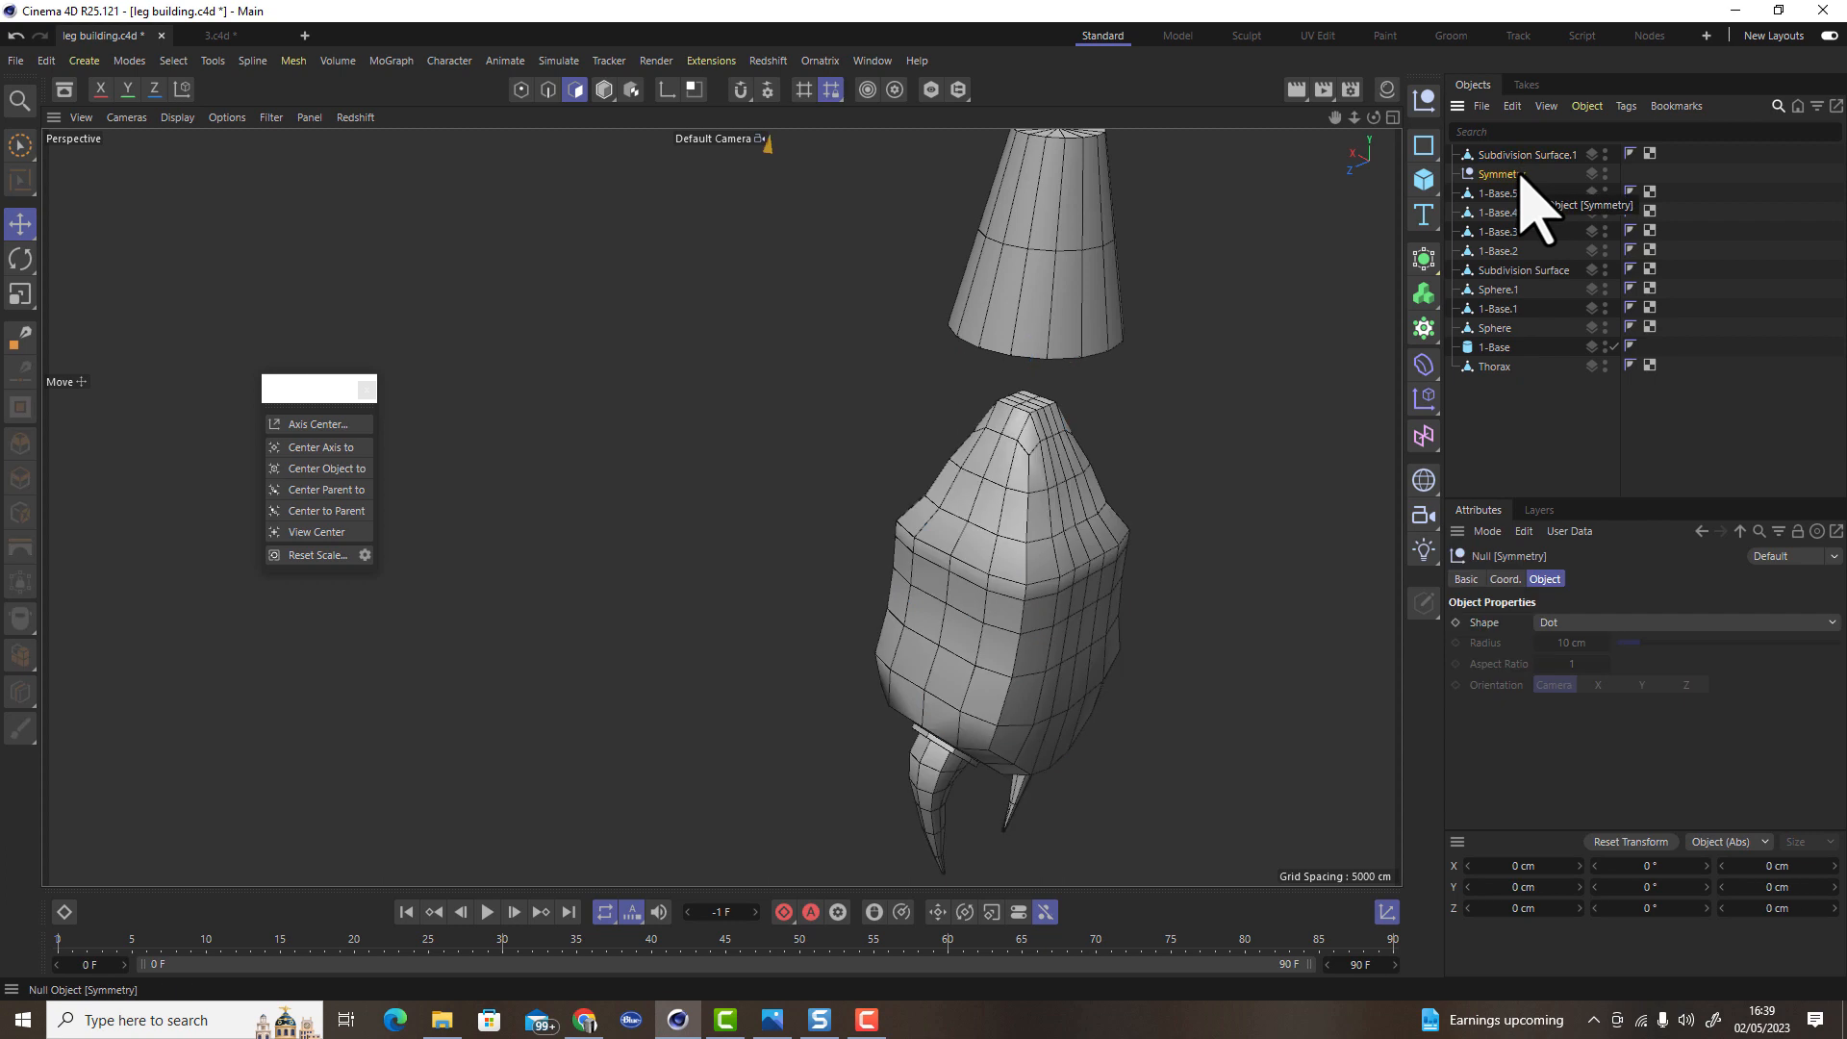
{"action": "key", "text": "Delete"}
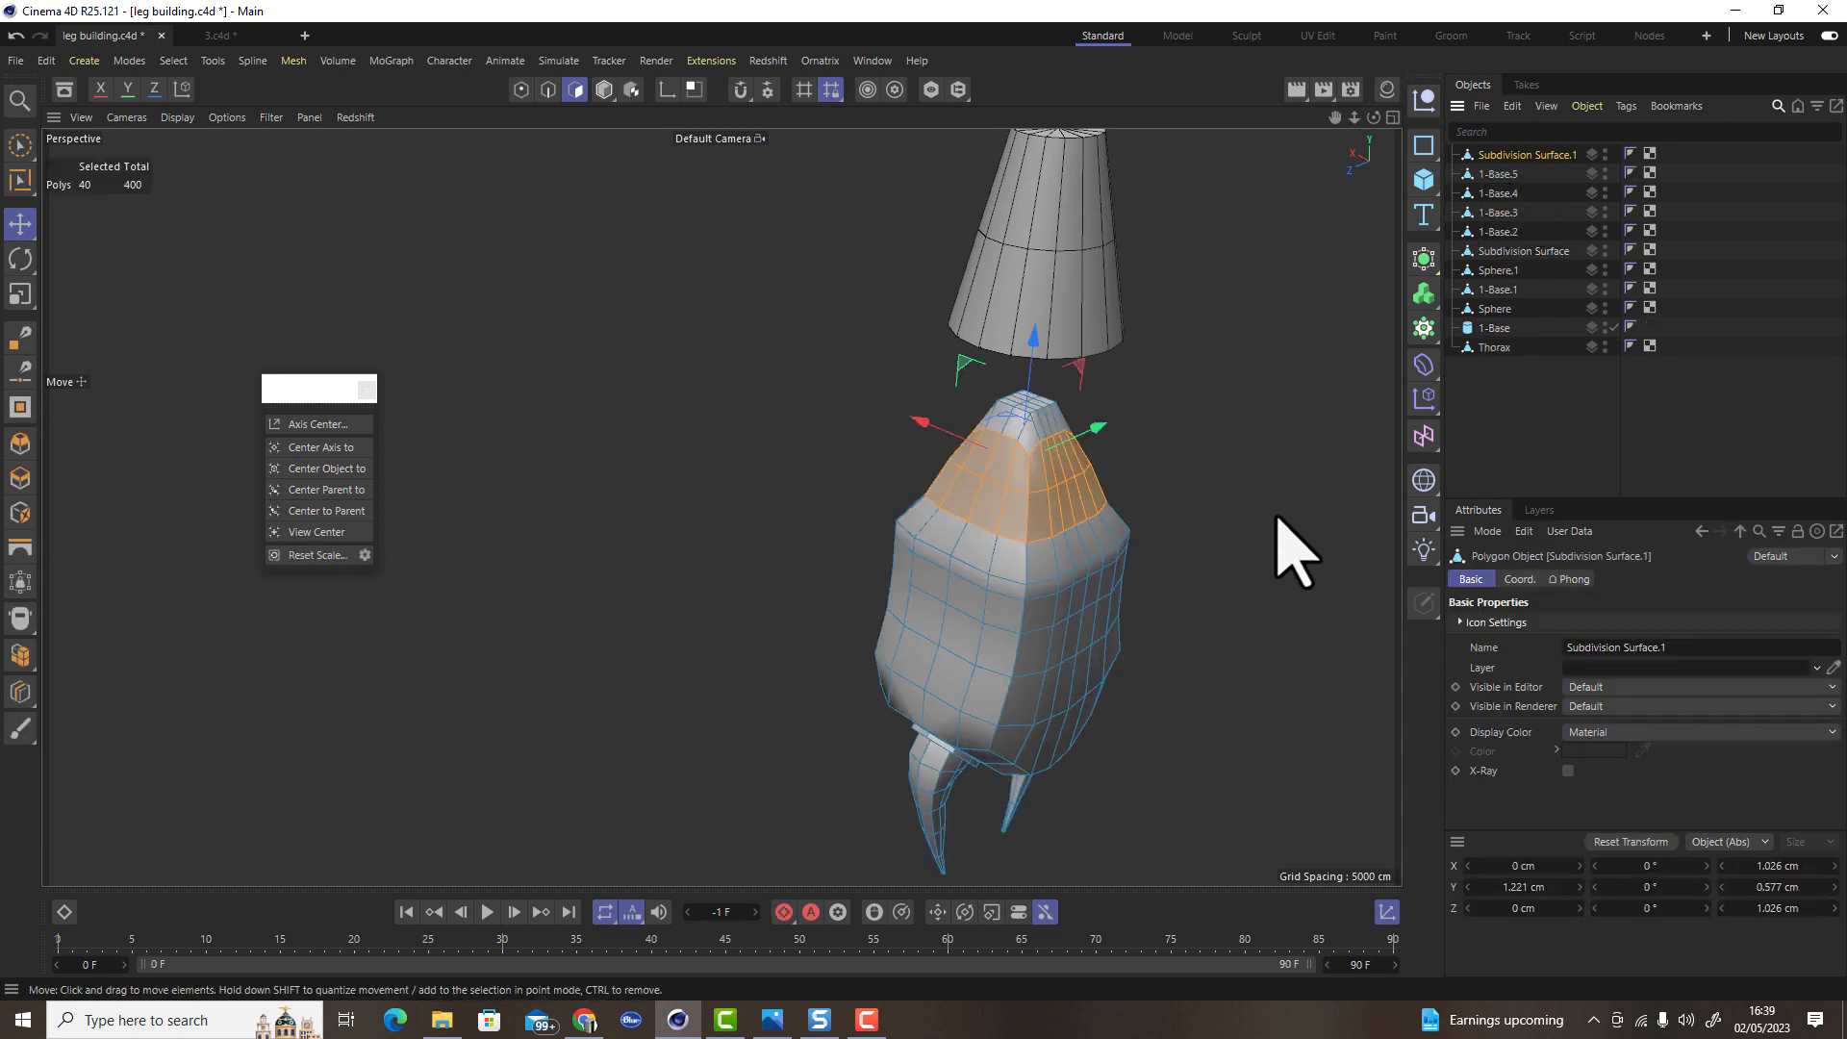
Smooth the claw piece with a Catmull-Clark Subdivision Surface at editor and renderer subdivision 1, and make the result editable
{"action": "left_click", "coordinate": [604, 89]}
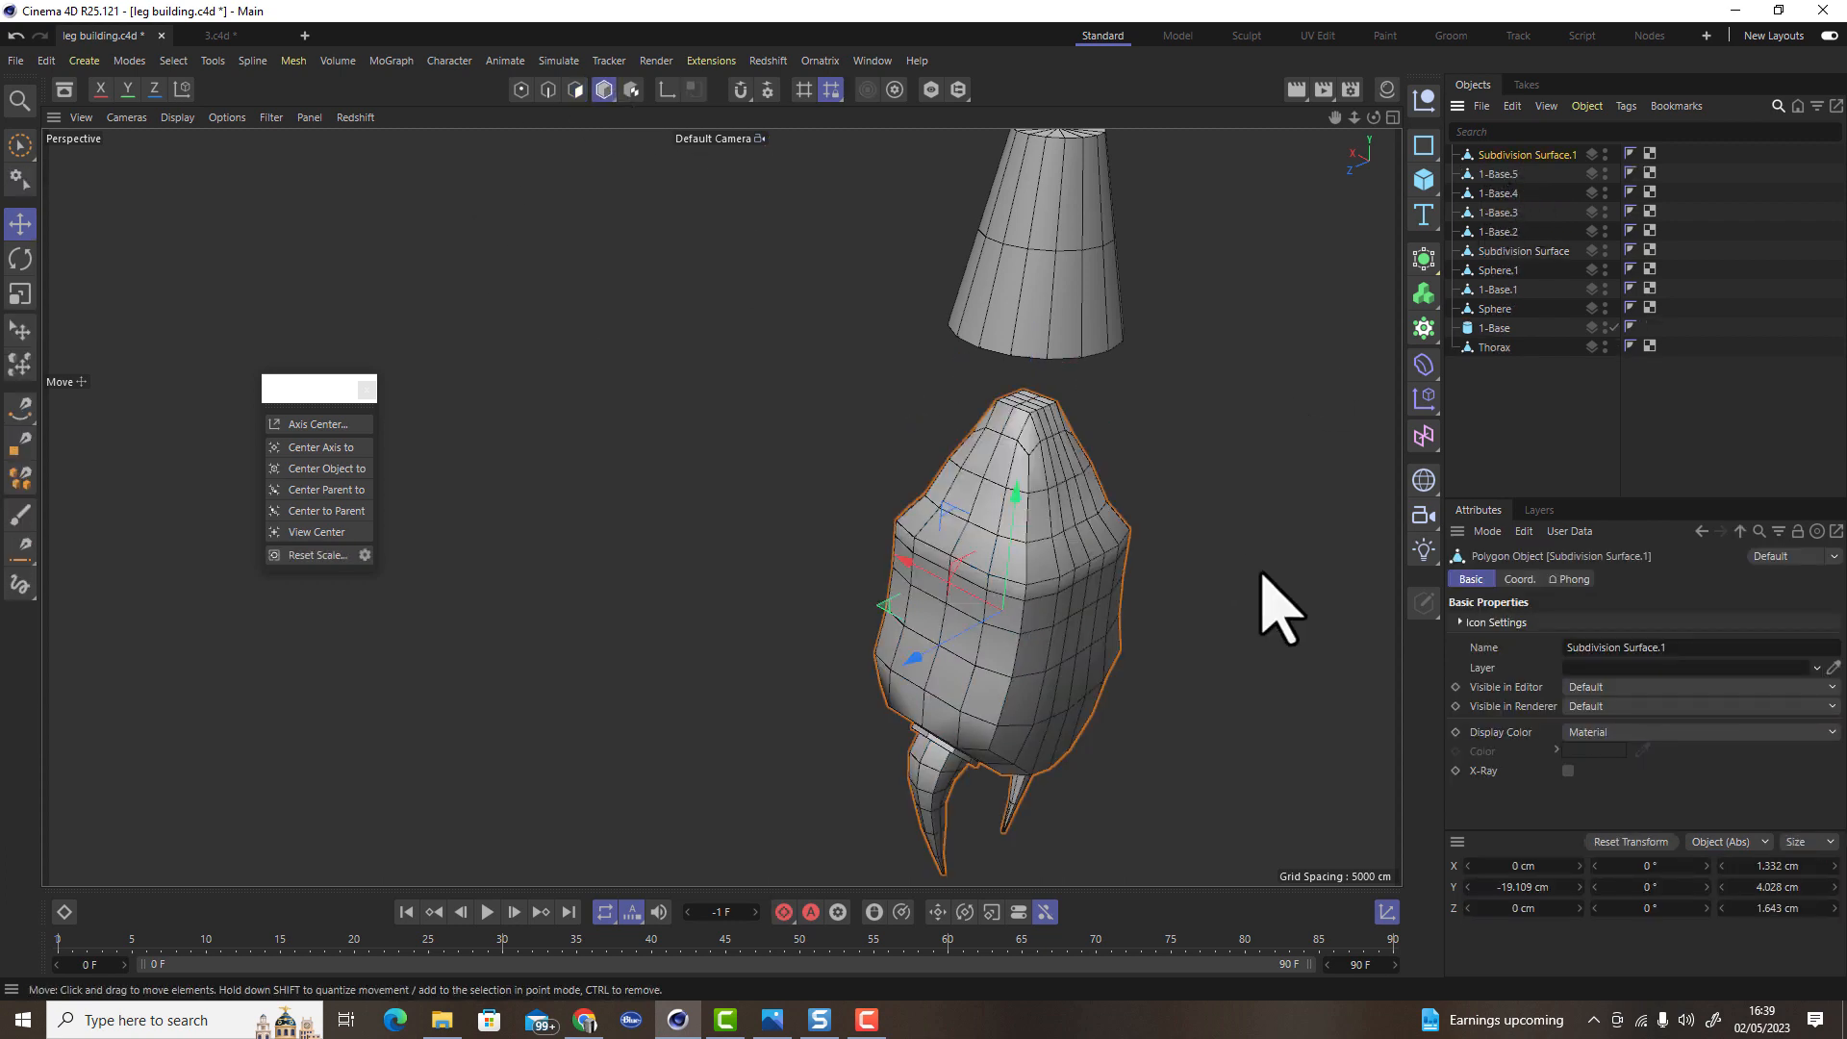
{"action": "left_click", "coordinate": [1425, 259], "text": "alt"}
{"action": "left_click_drag", "start_coordinate": [1613, 643], "coordinate": [1579, 647]}
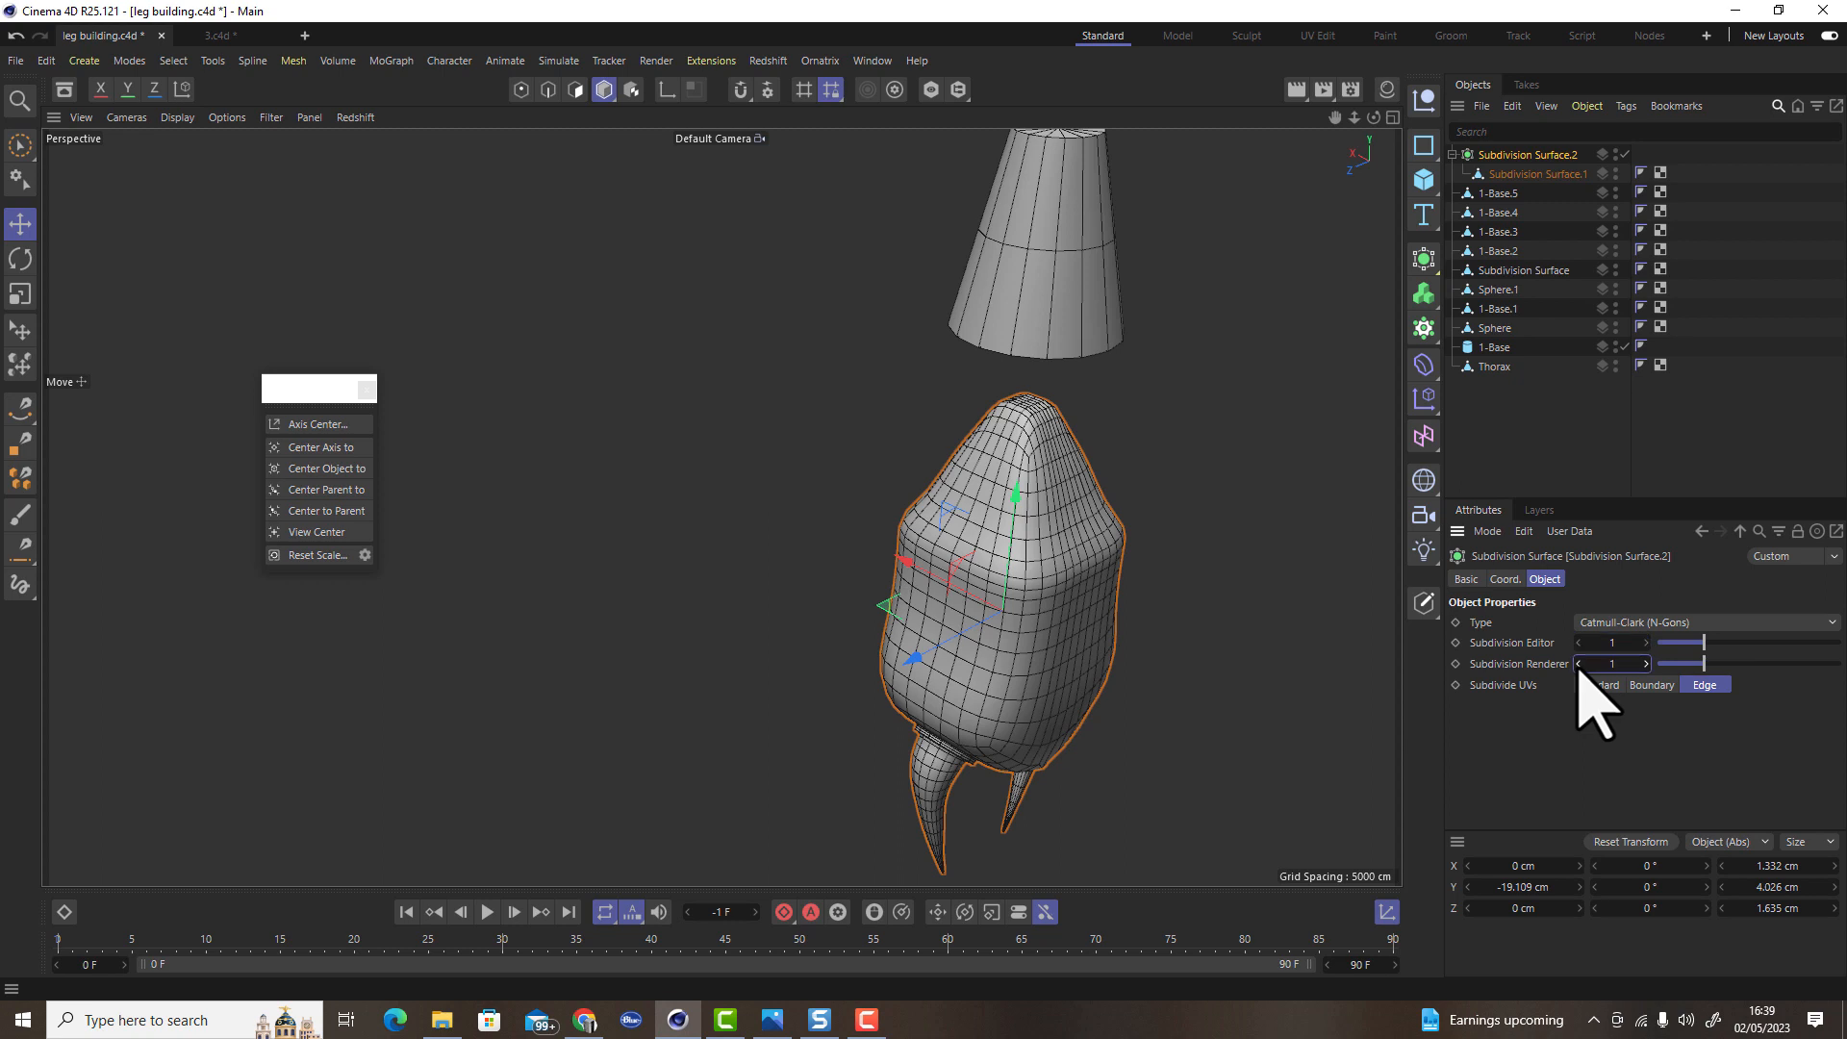
{"action": "left_click_drag", "start_coordinate": [1218, 638], "coordinate": [961, 597], "text": "alt"}
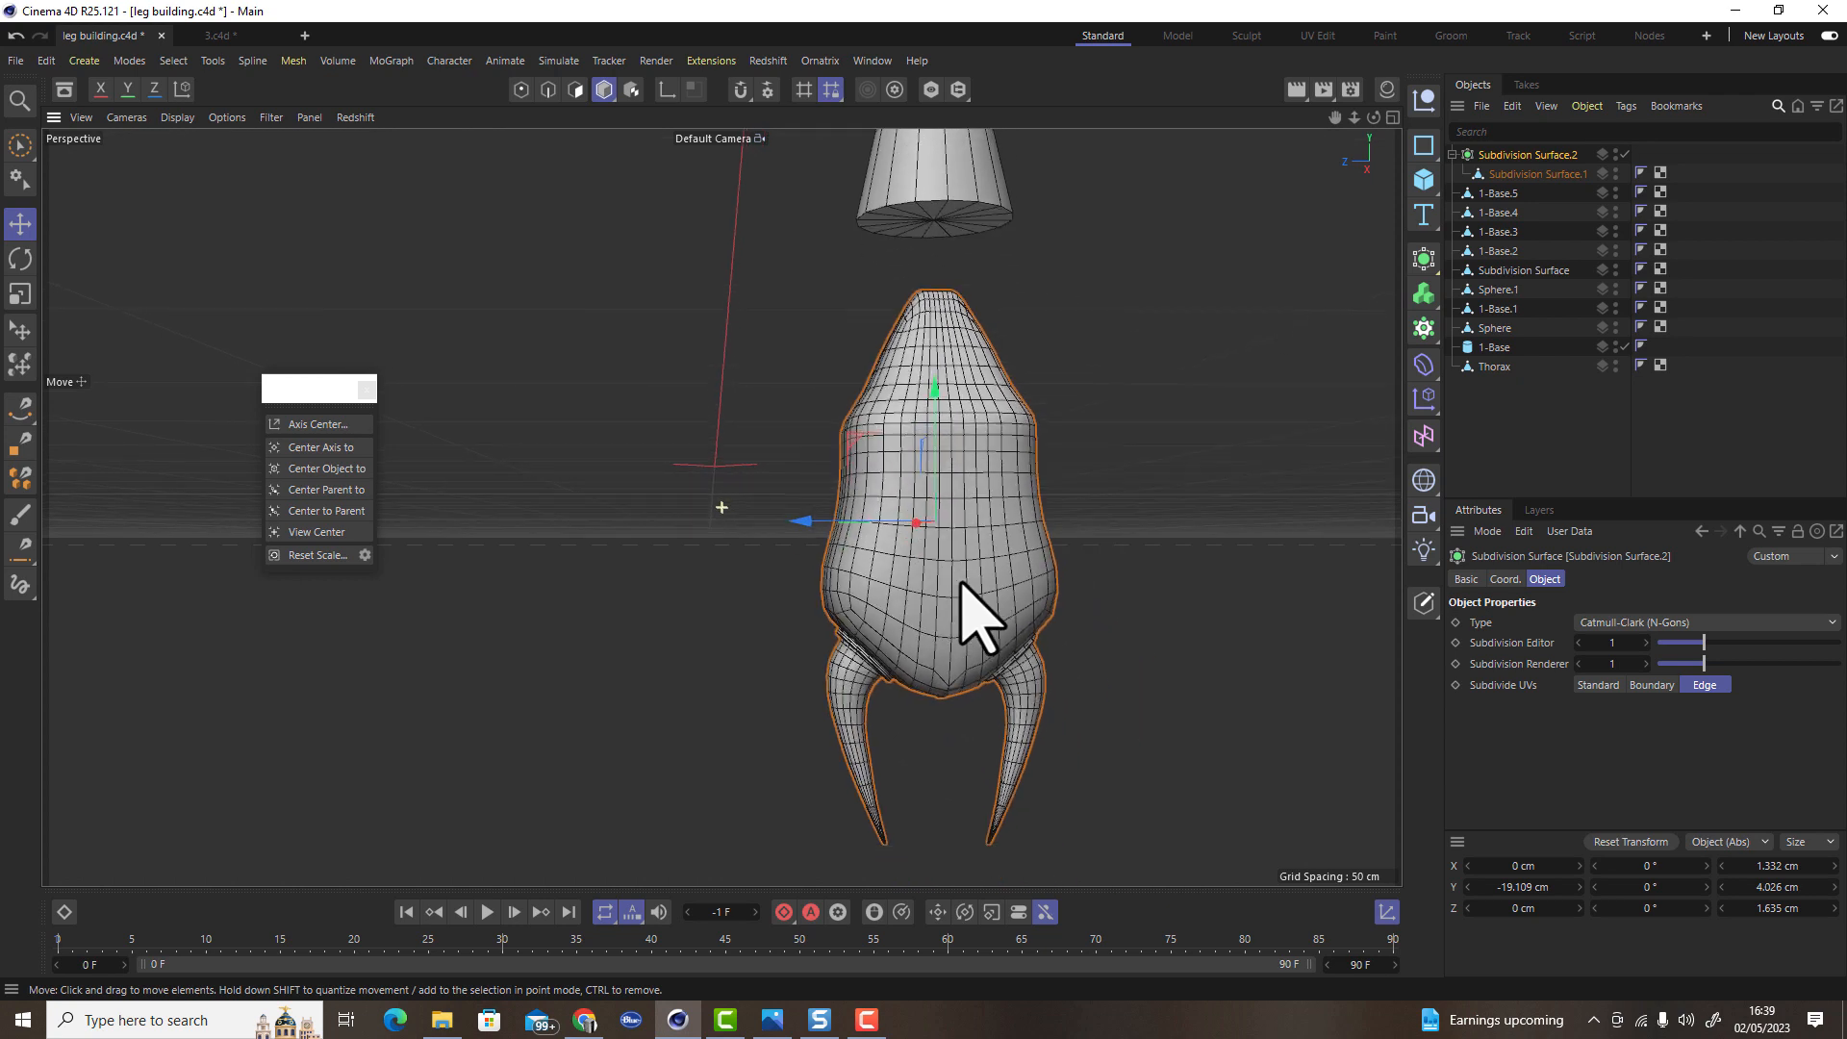
{"action": "left_click", "coordinate": [1423, 603]}
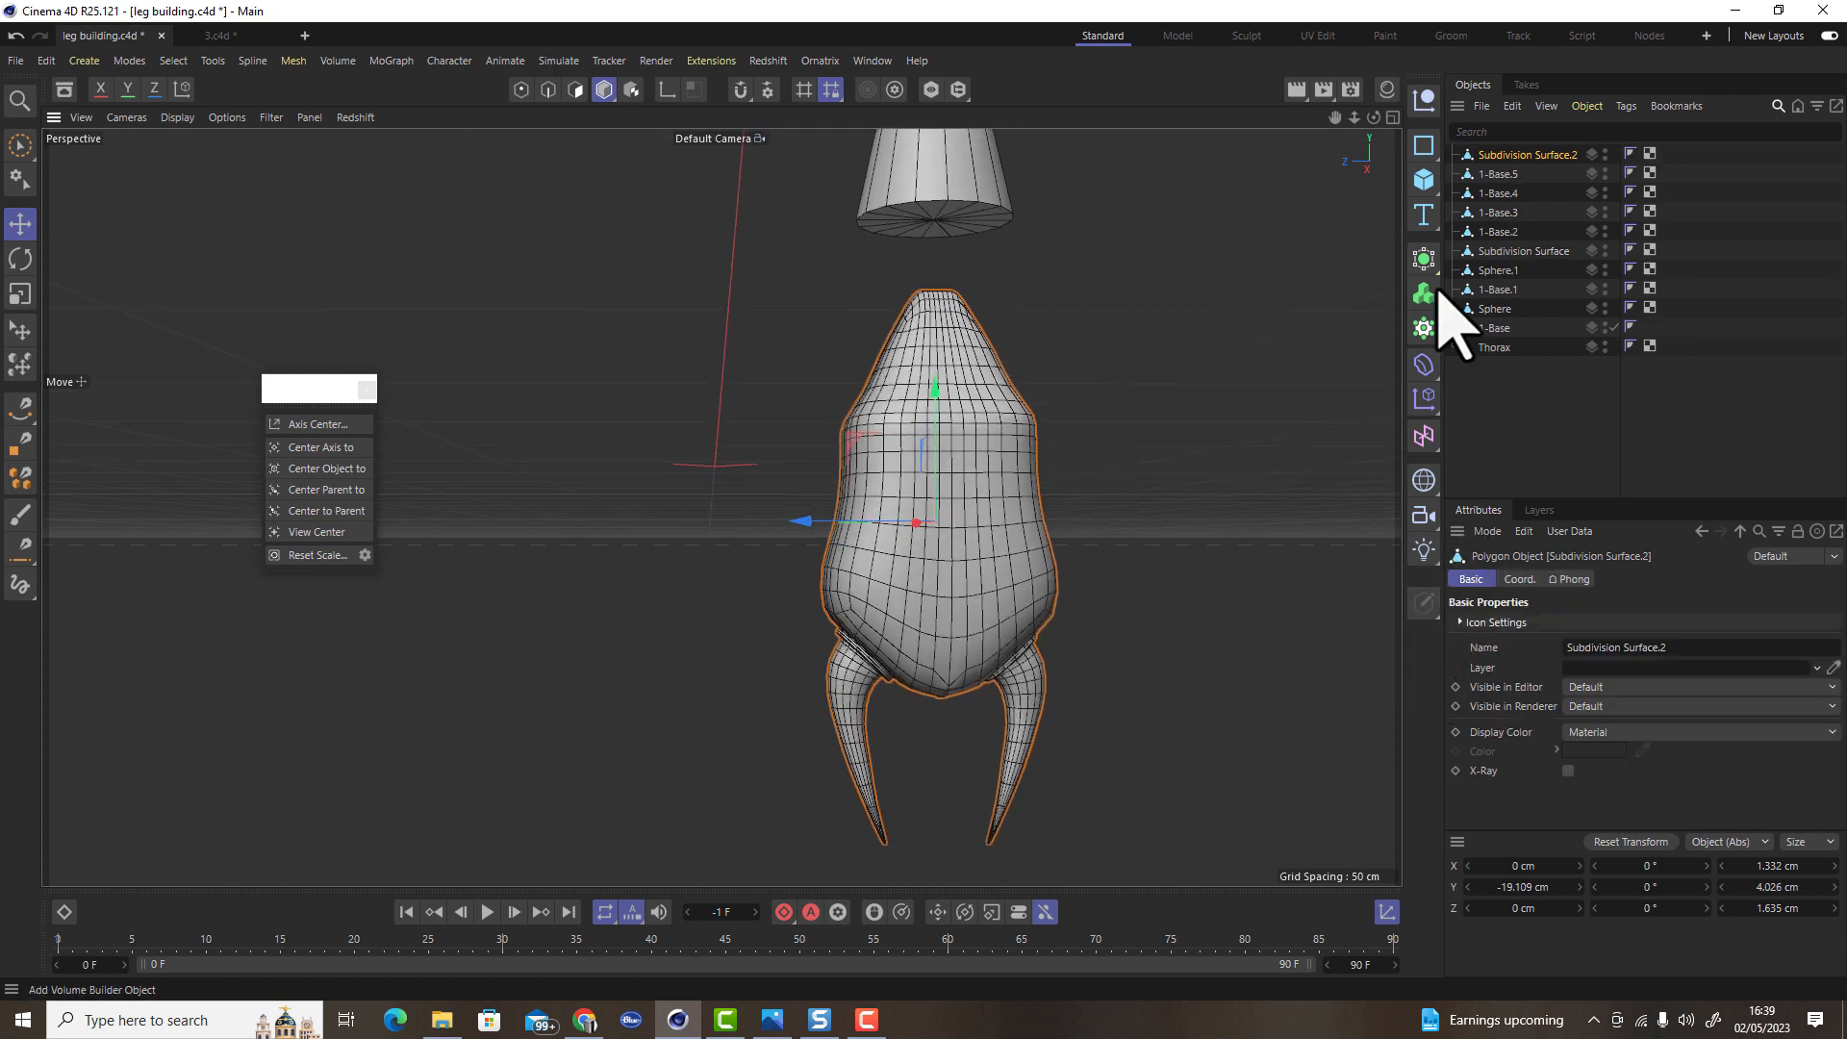
Rename the smoothed claw piece as foot
{"action": "double_click", "coordinate": [1498, 154]}
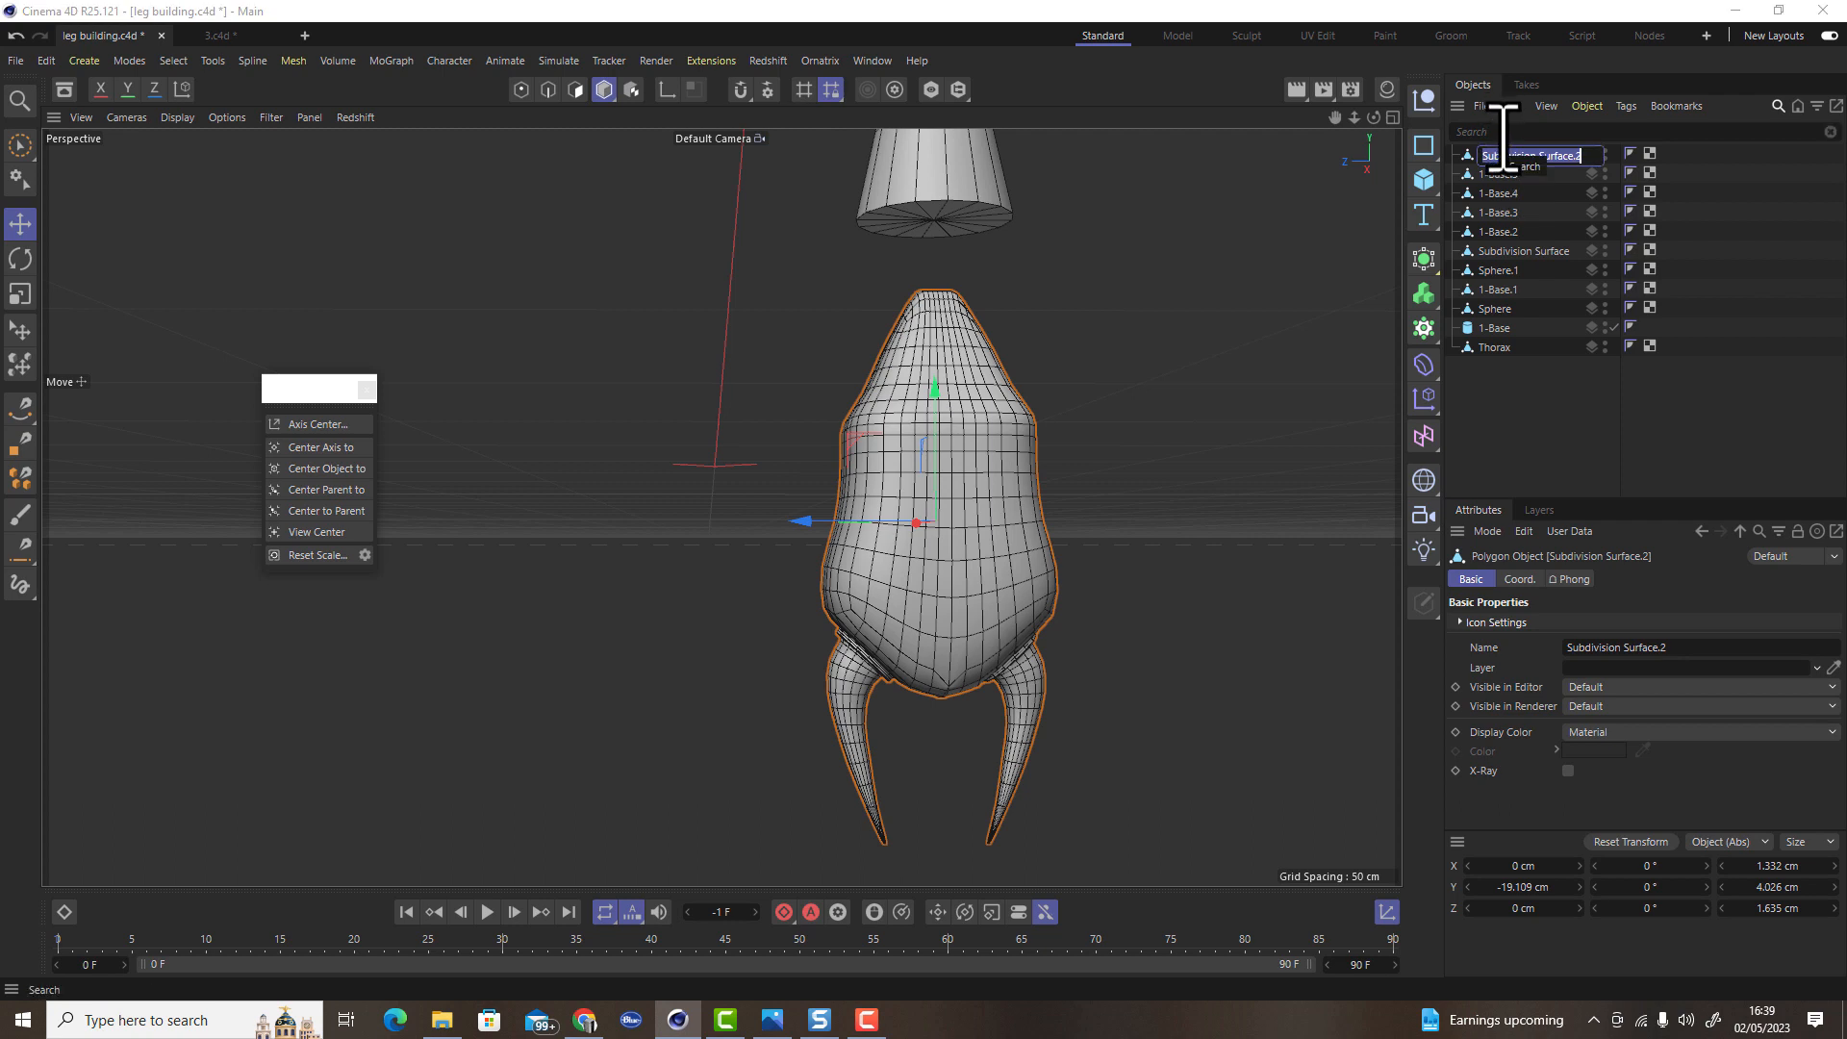
{"action": "type", "text": "foot"}
{"action": "key", "text": "Return"}
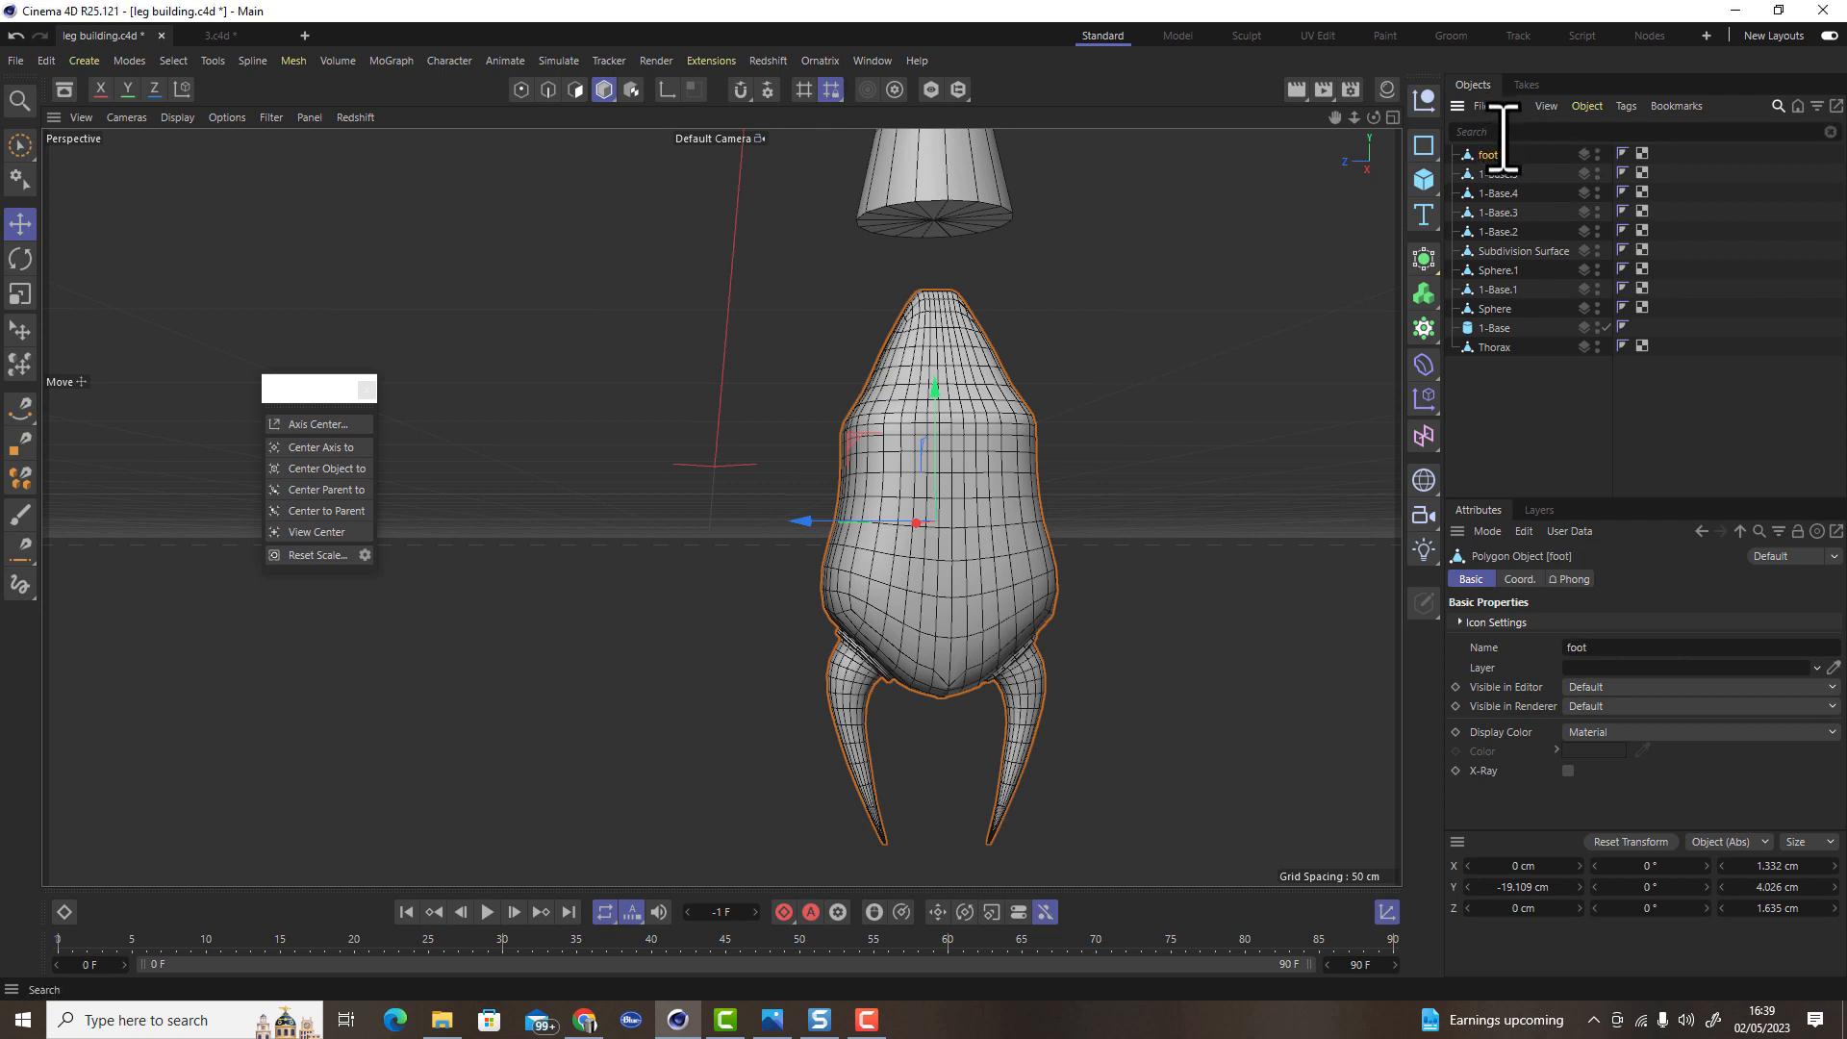
Move the foot up against the last tapered segment, to about -17.927 cm on Y, and scale it uniformly to about 3.531 cm high
{"action": "left_click_drag", "start_coordinate": [929, 387], "coordinate": [922, 259]}
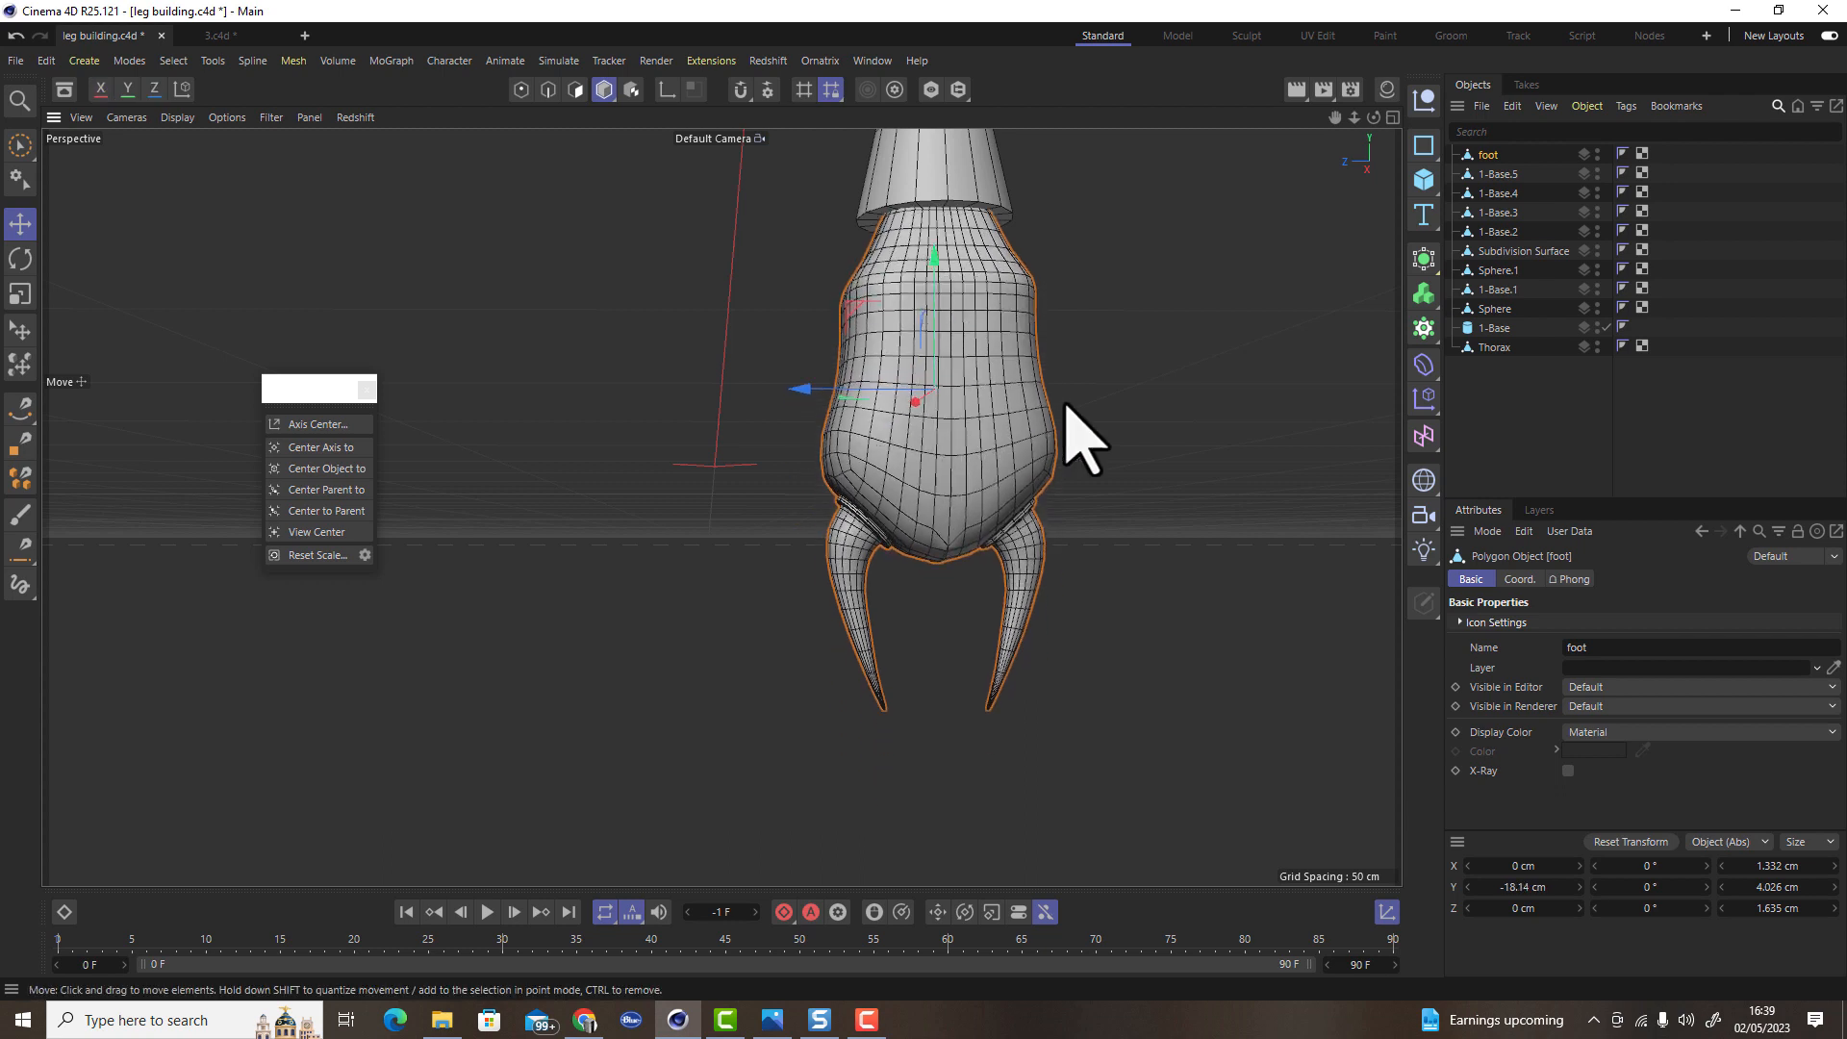
{"action": "scroll", "coordinate": [1077, 438], "scroll_direction": "down", "scroll_amount": 10}
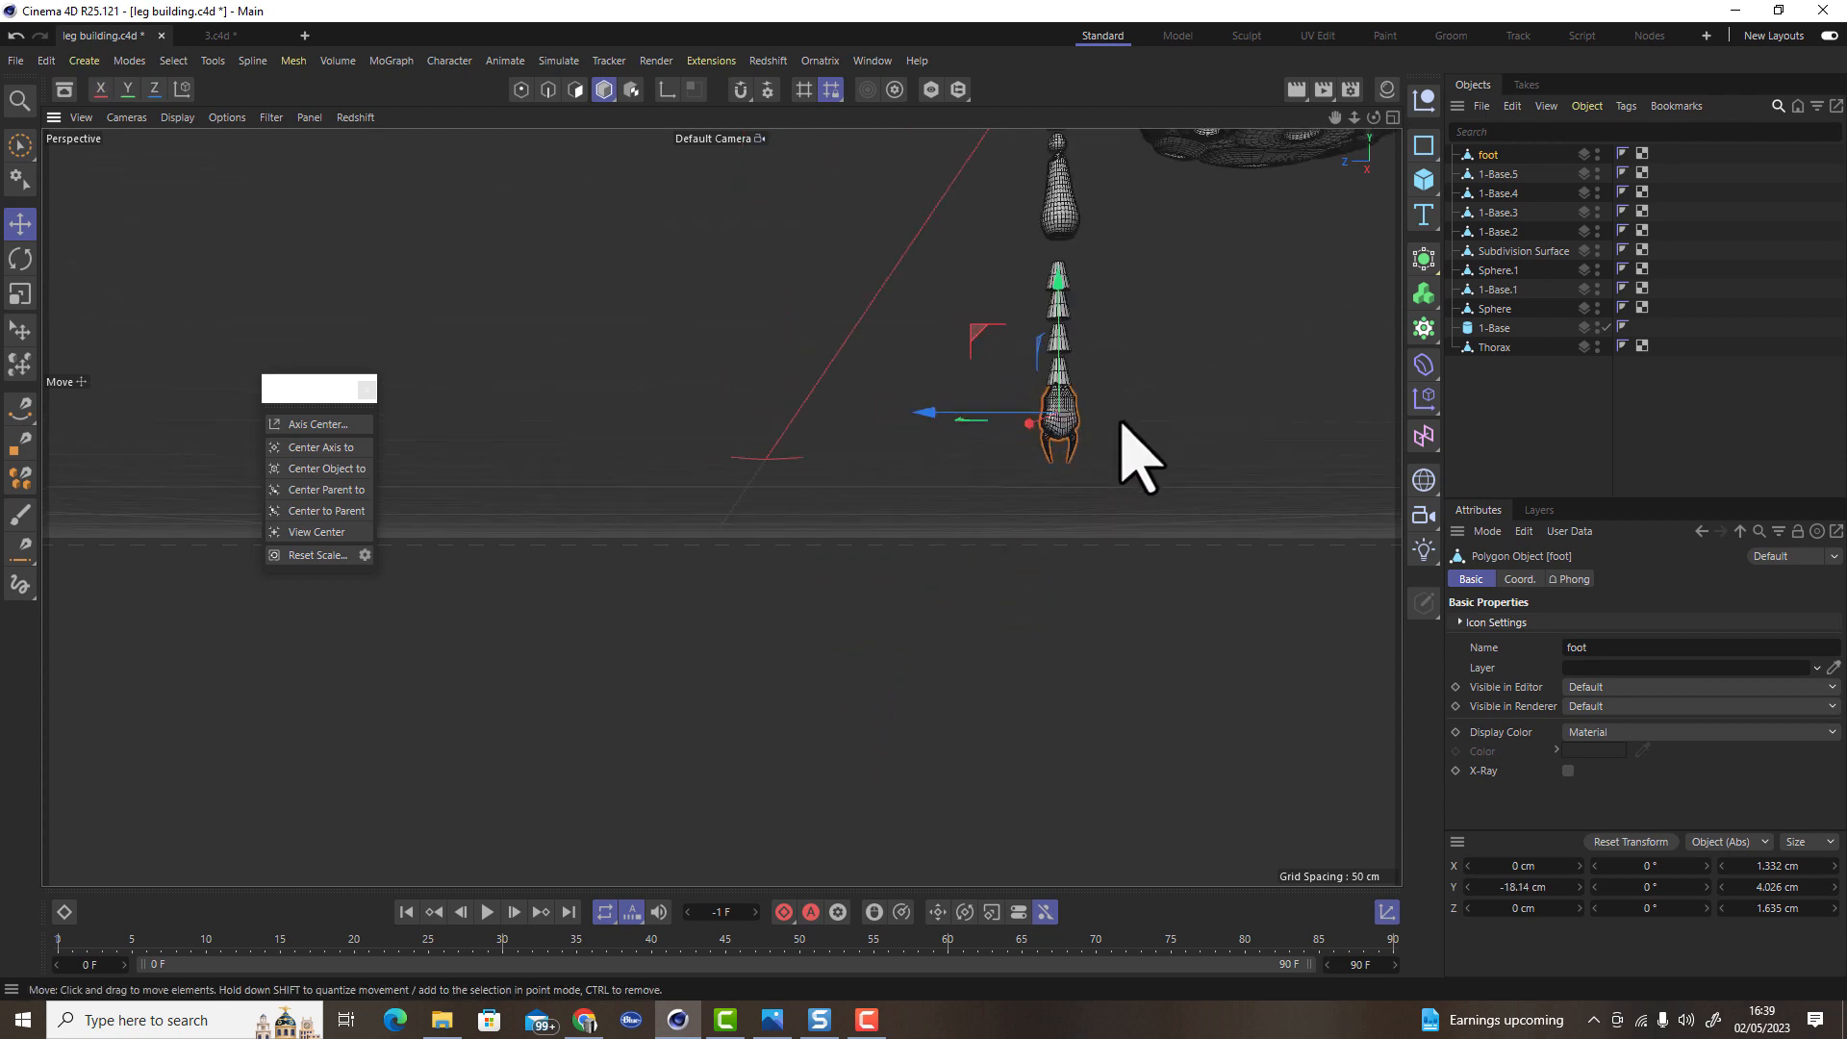
{"action": "middle_click_drag", "start_coordinate": [1228, 337], "coordinate": [1022, 773], "text": "alt"}
{"action": "scroll", "coordinate": [1015, 769], "scroll_direction": "up", "scroll_amount": 8}
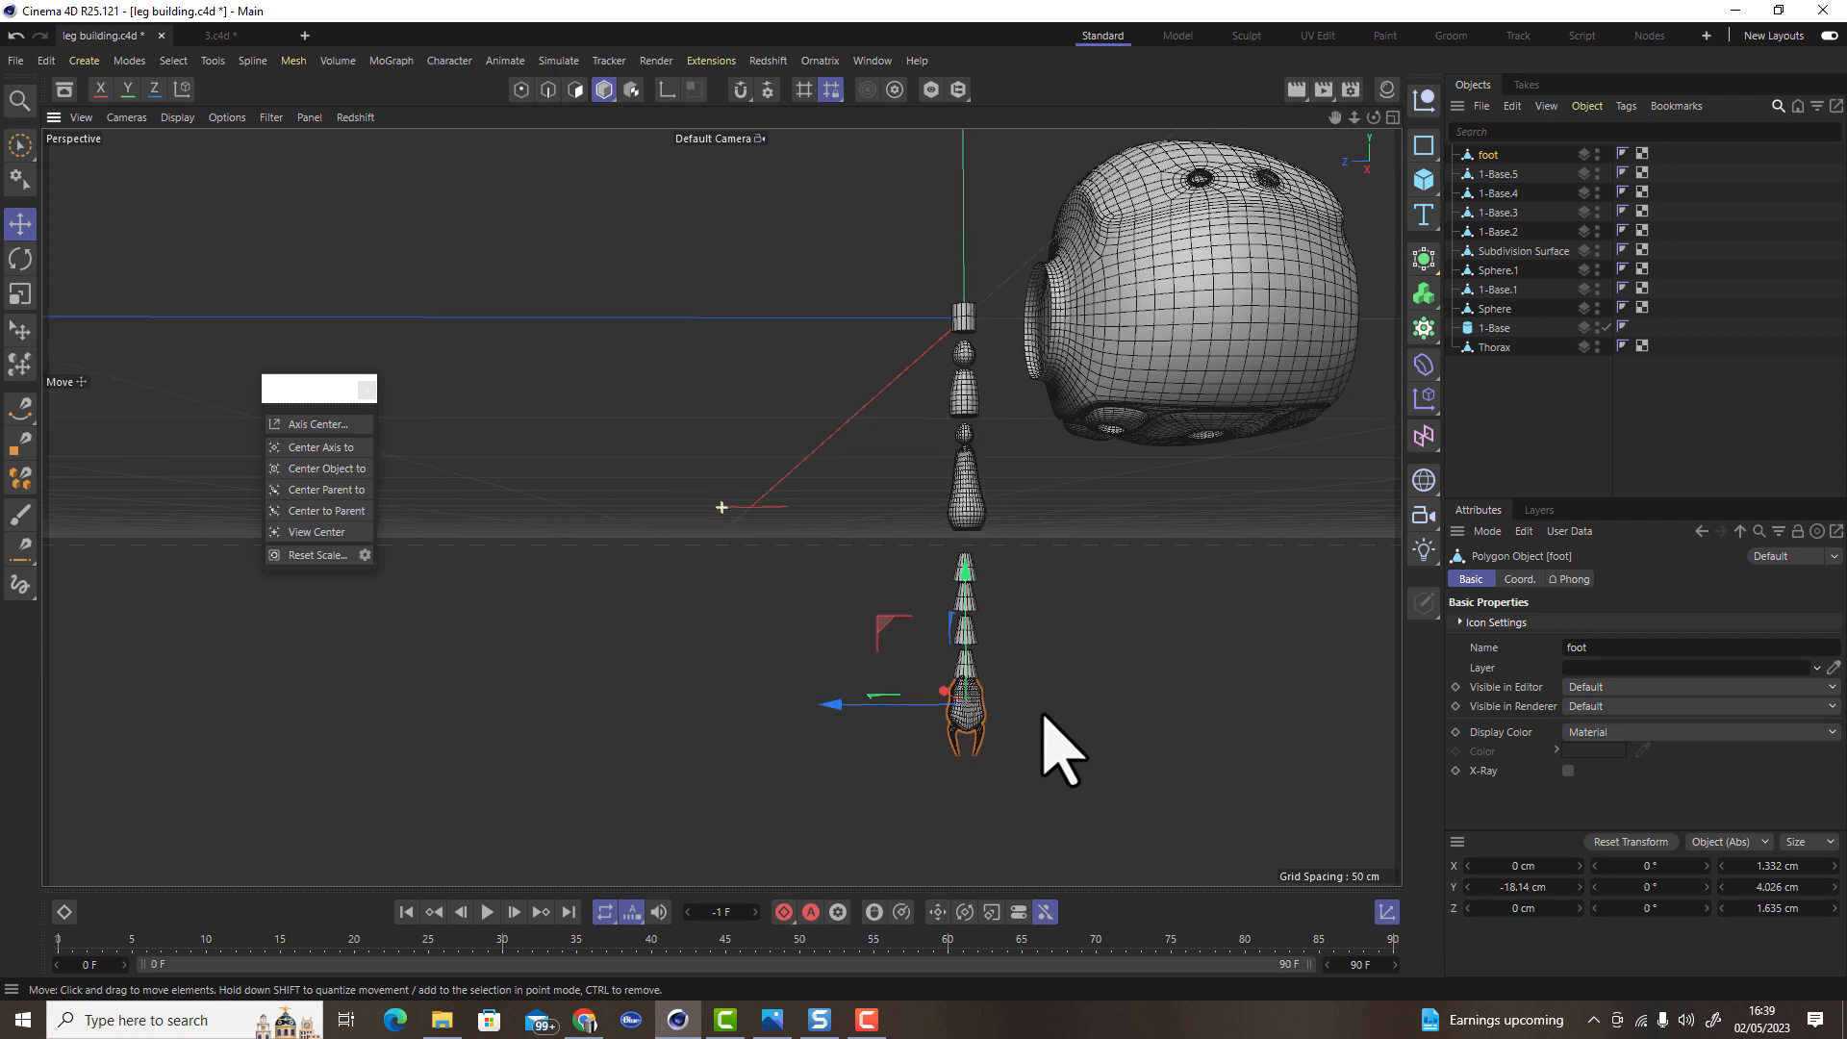
{"action": "key", "text": "t"}
{"action": "left_click_drag", "start_coordinate": [1022, 717], "coordinate": [1088, 709]}
{"action": "key", "text": "e"}
{"action": "left_click_drag", "start_coordinate": [1047, 460], "coordinate": [1038, 443]}
{"action": "left_click_drag", "start_coordinate": [1170, 629], "coordinate": [1065, 668], "text": "alt"}
{"action": "scroll", "coordinate": [1070, 666], "scroll_direction": "down", "scroll_amount": 3}
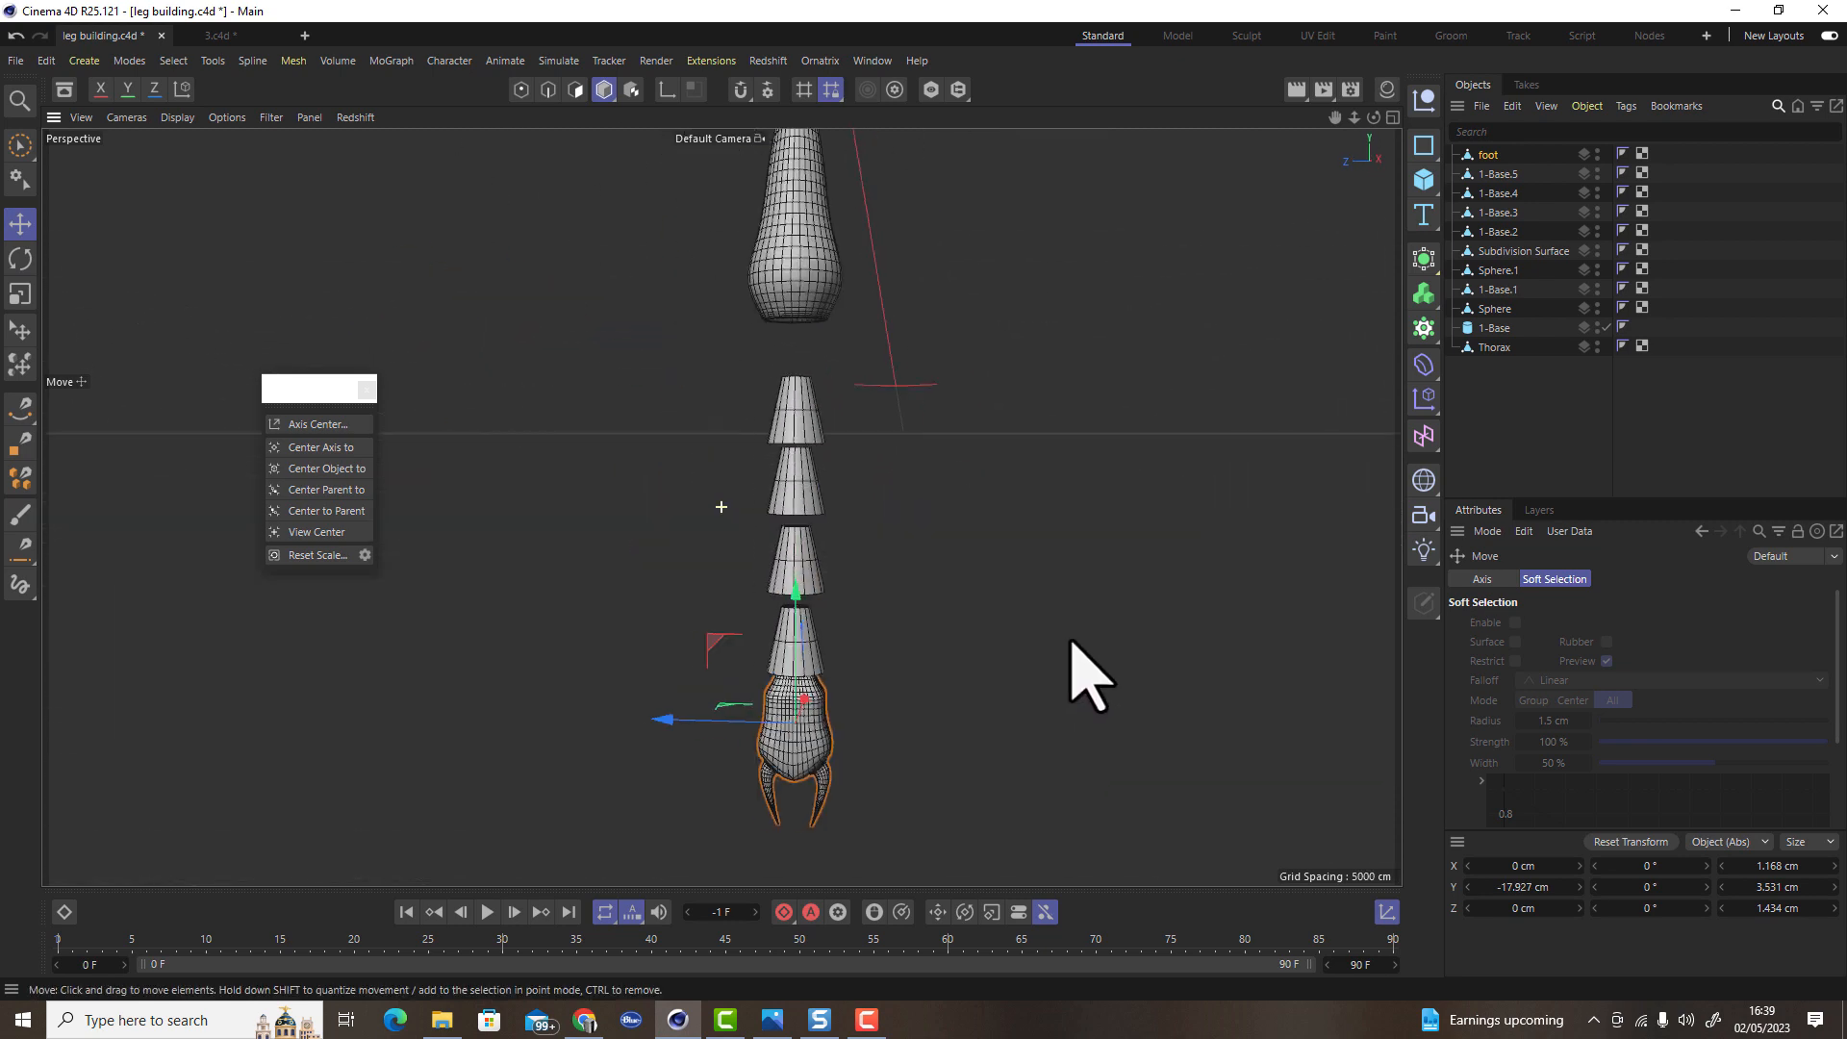
Stretch the long bulbous segment below the second sphere to about 5.079 cm high and position it at about -8.449 cm on Y
{"action": "scroll", "coordinate": [962, 760], "scroll_direction": "down", "scroll_amount": 4}
{"action": "left_click_drag", "start_coordinate": [952, 733], "coordinate": [1044, 597], "text": "alt"}
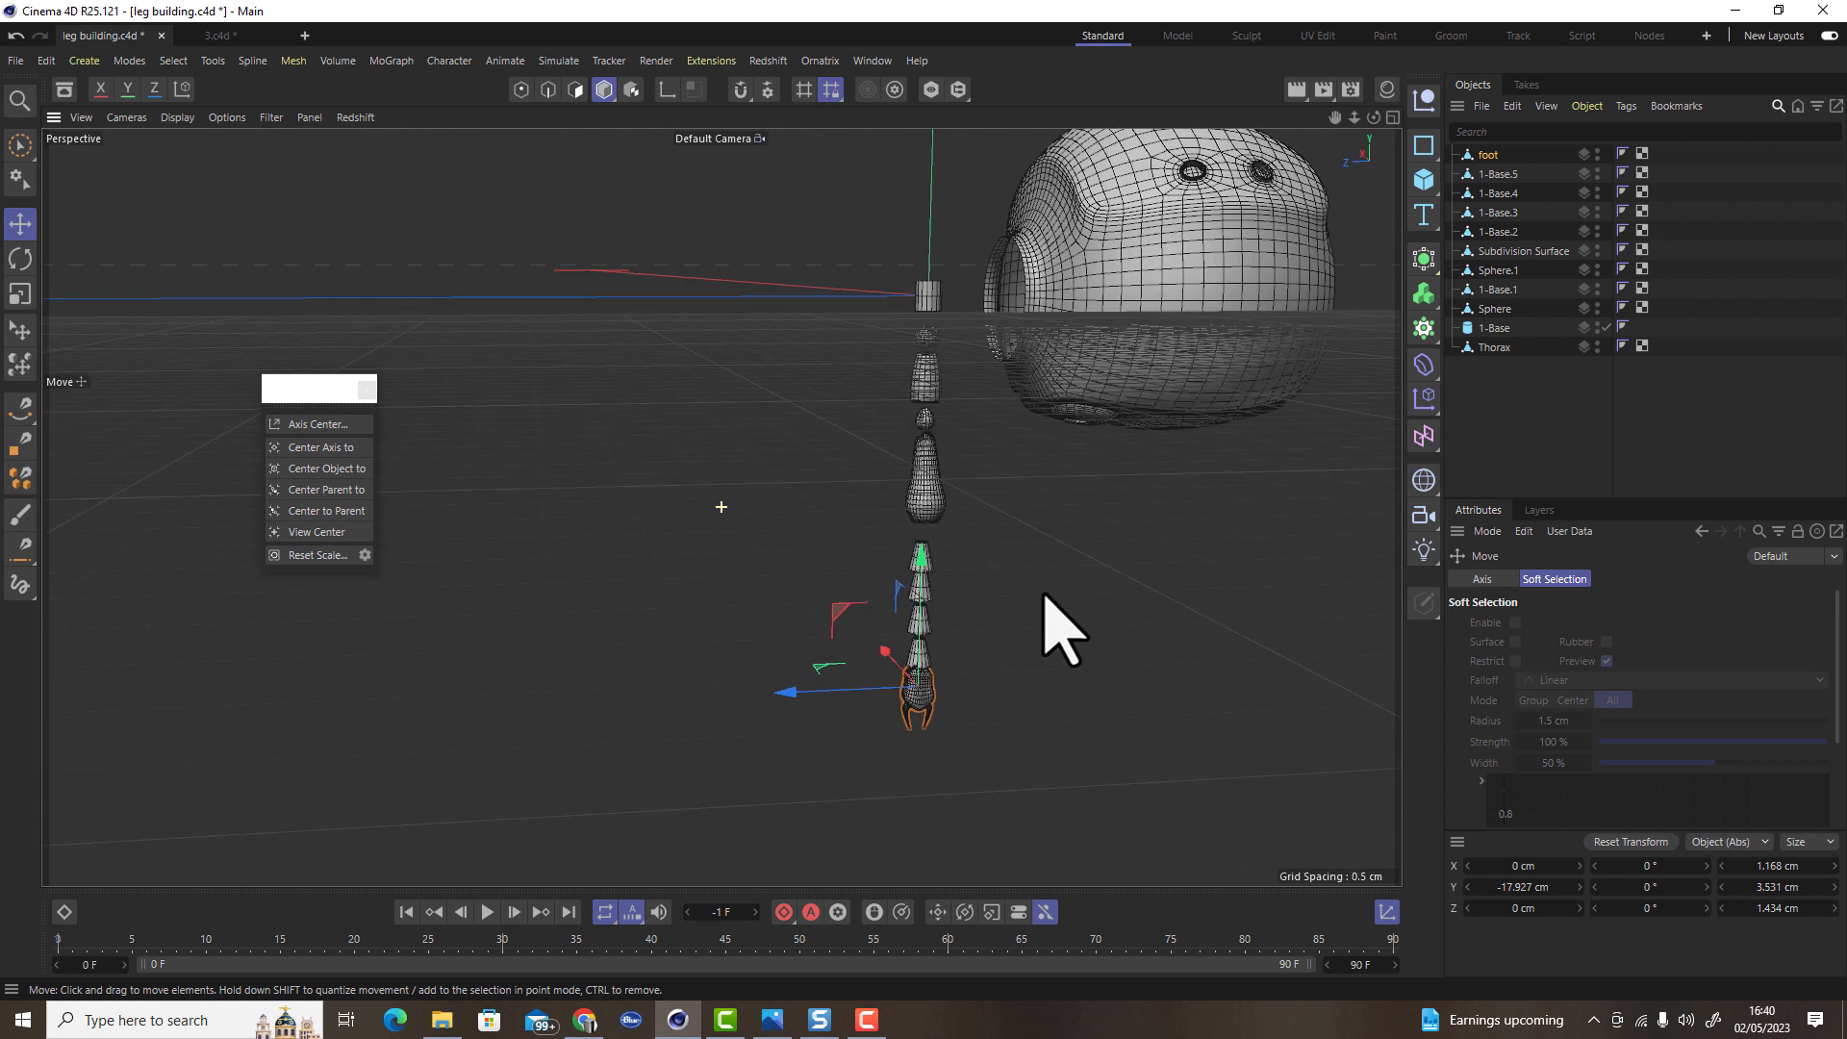
{"action": "left_click", "coordinate": [932, 497]}
{"action": "scroll", "coordinate": [932, 494], "scroll_direction": "up", "scroll_amount": 3}
{"action": "key", "text": "t"}
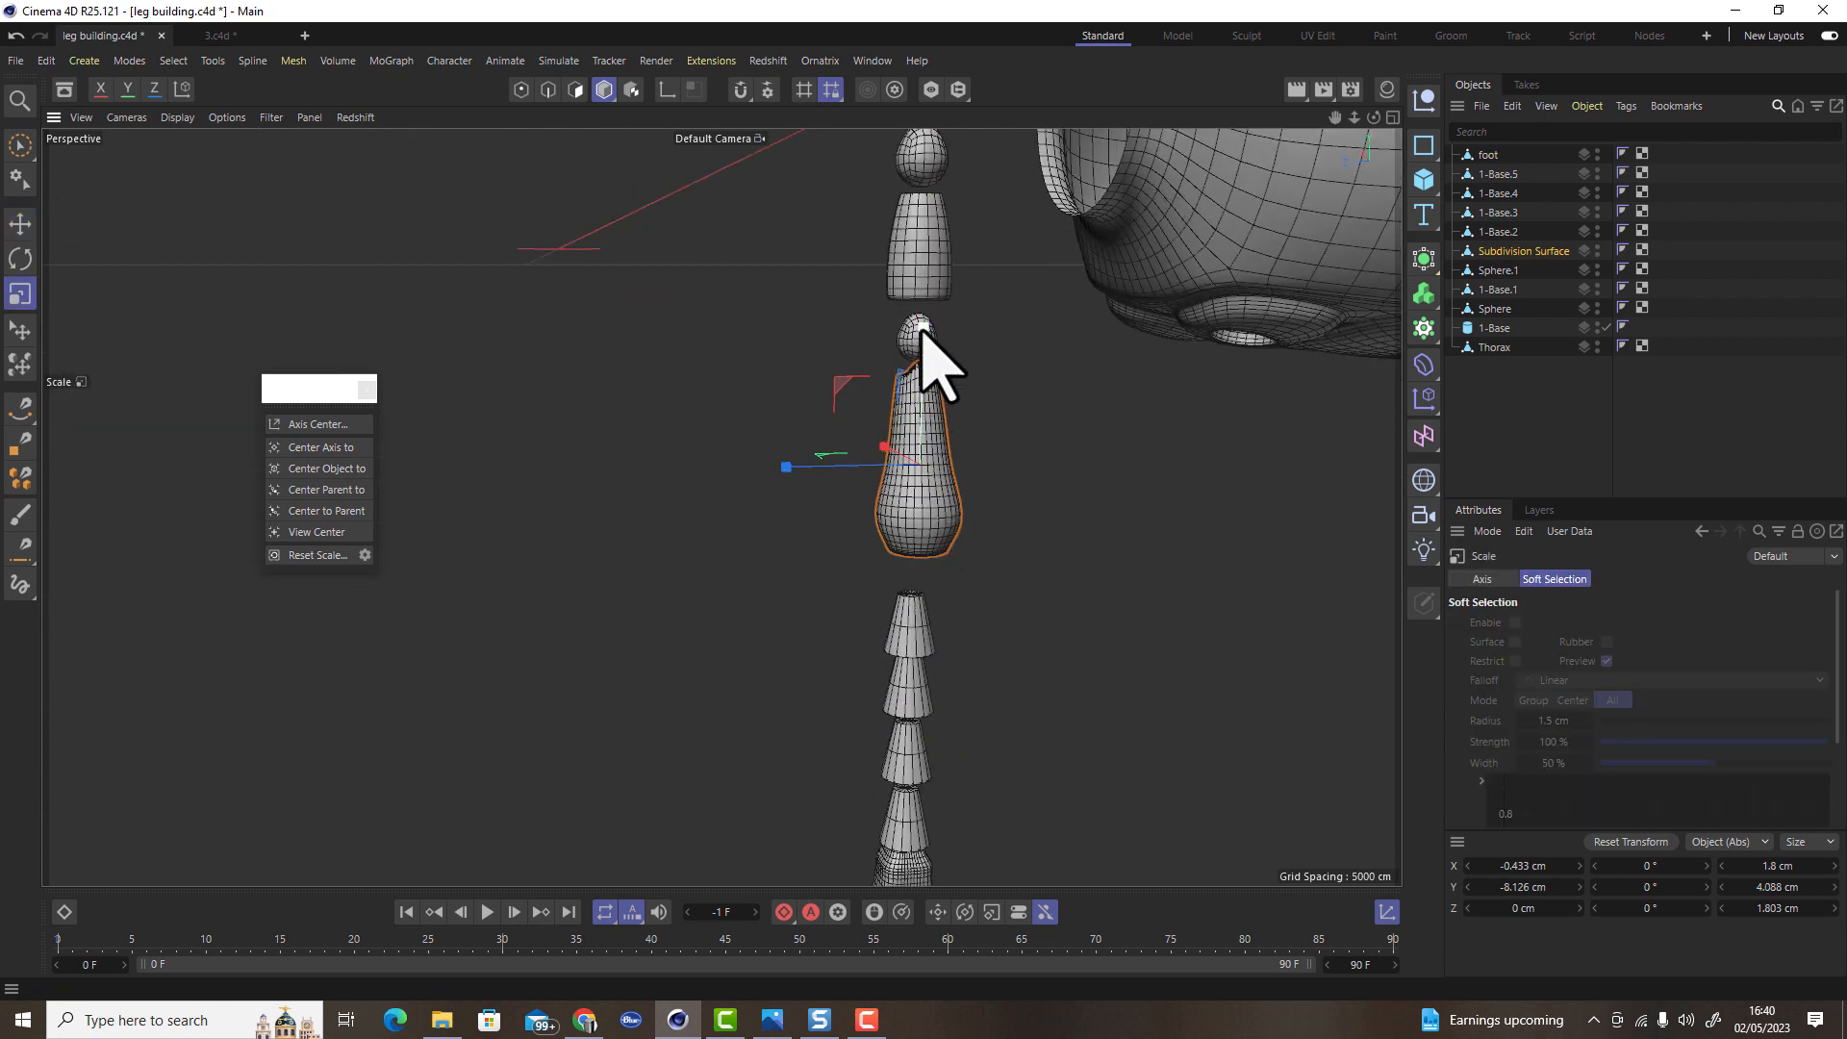
{"action": "left_click_drag", "start_coordinate": [926, 301], "coordinate": [929, 348]}
{"action": "key", "text": "e"}
{"action": "scroll", "coordinate": [931, 456], "scroll_direction": "down", "scroll_amount": 3}
{"action": "left_click_drag", "start_coordinate": [904, 614], "coordinate": [853, 623], "text": "alt"}
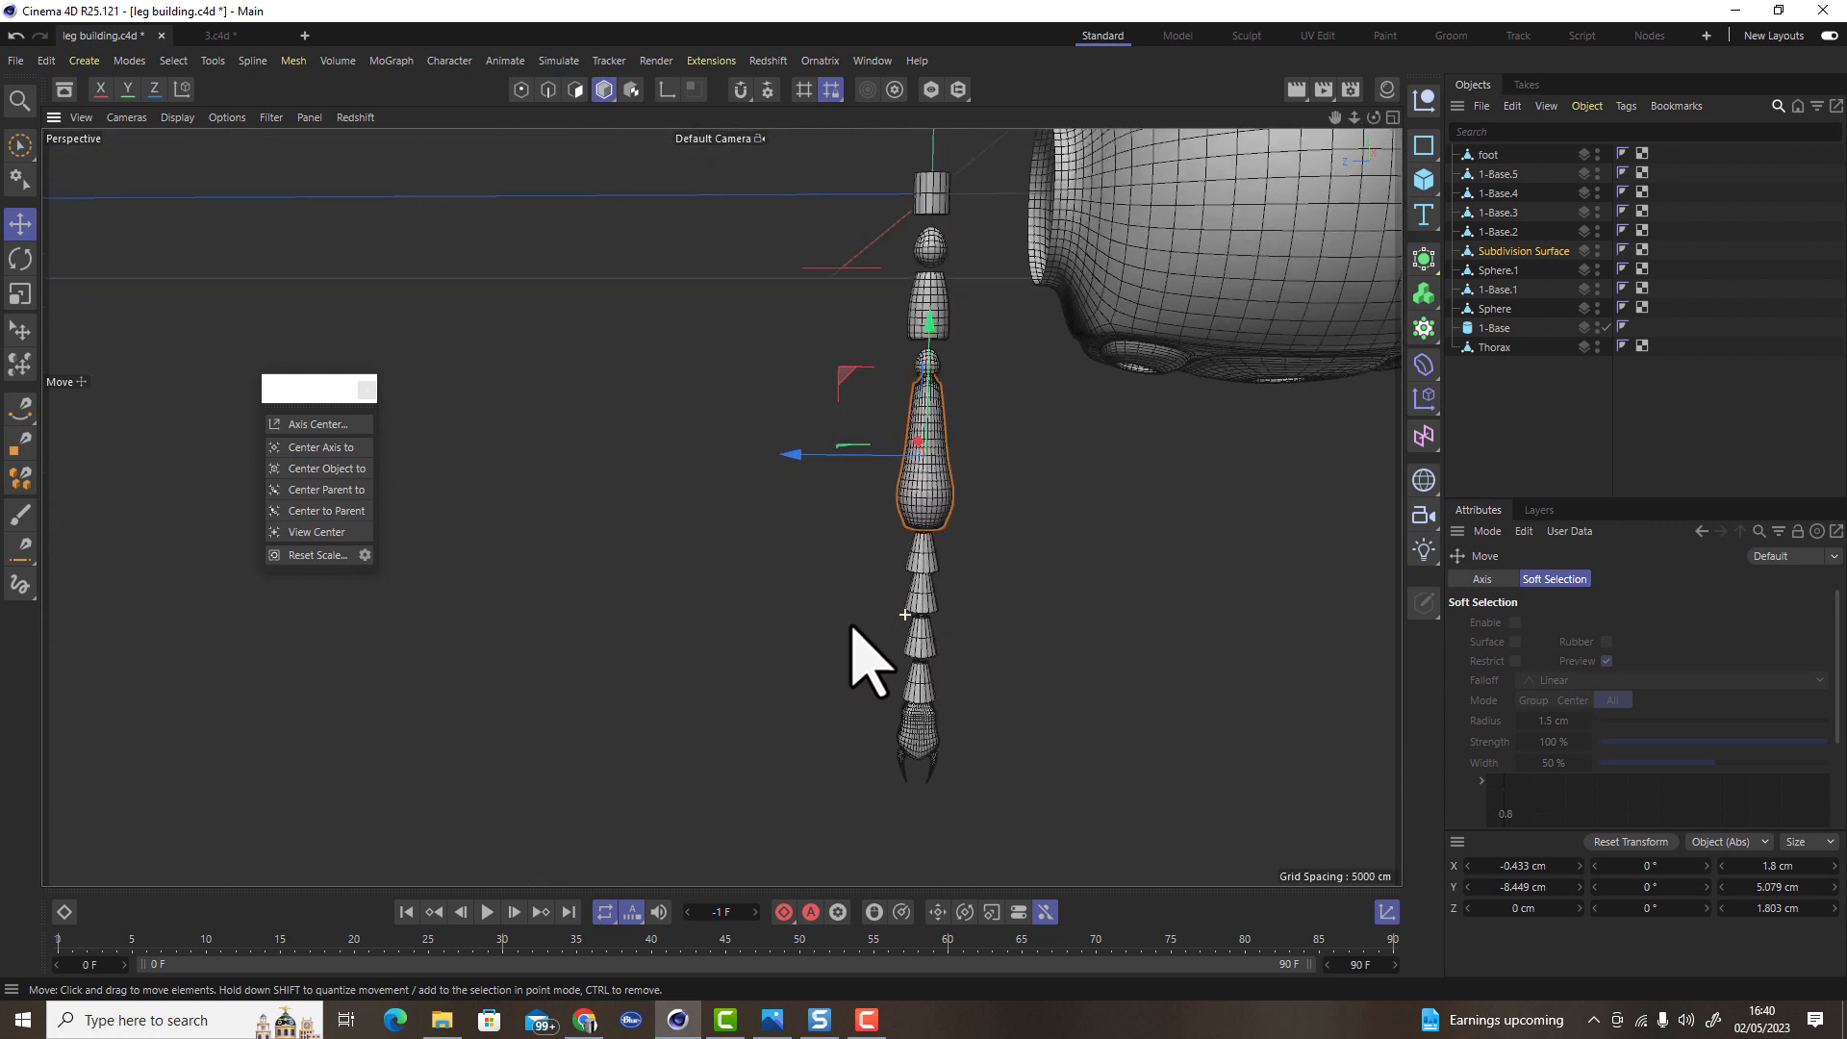
Rename the four parts below the base cylinder, in order downward, Ball-1, Section-1, Ball-2 and Shin
{"action": "middle_click_drag", "start_coordinate": [1029, 660], "coordinate": [957, 673], "text": "alt"}
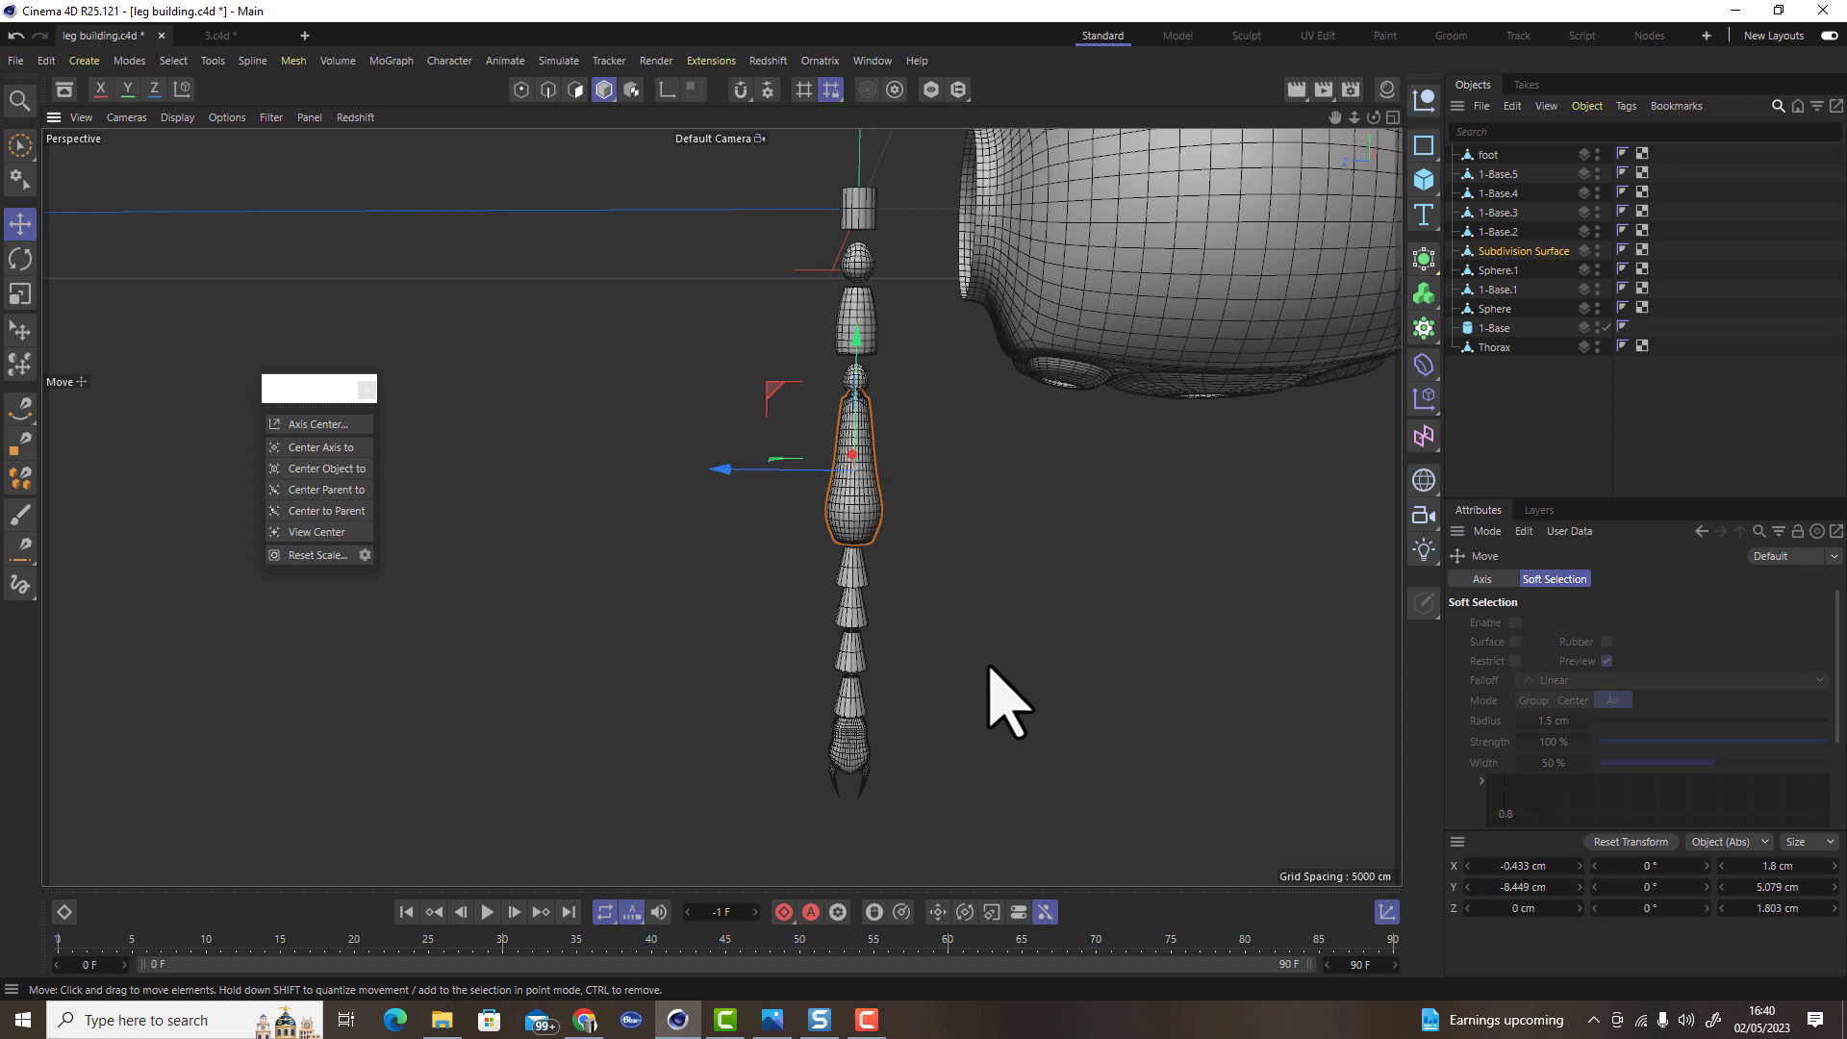
{"action": "left_click", "coordinate": [861, 206]}
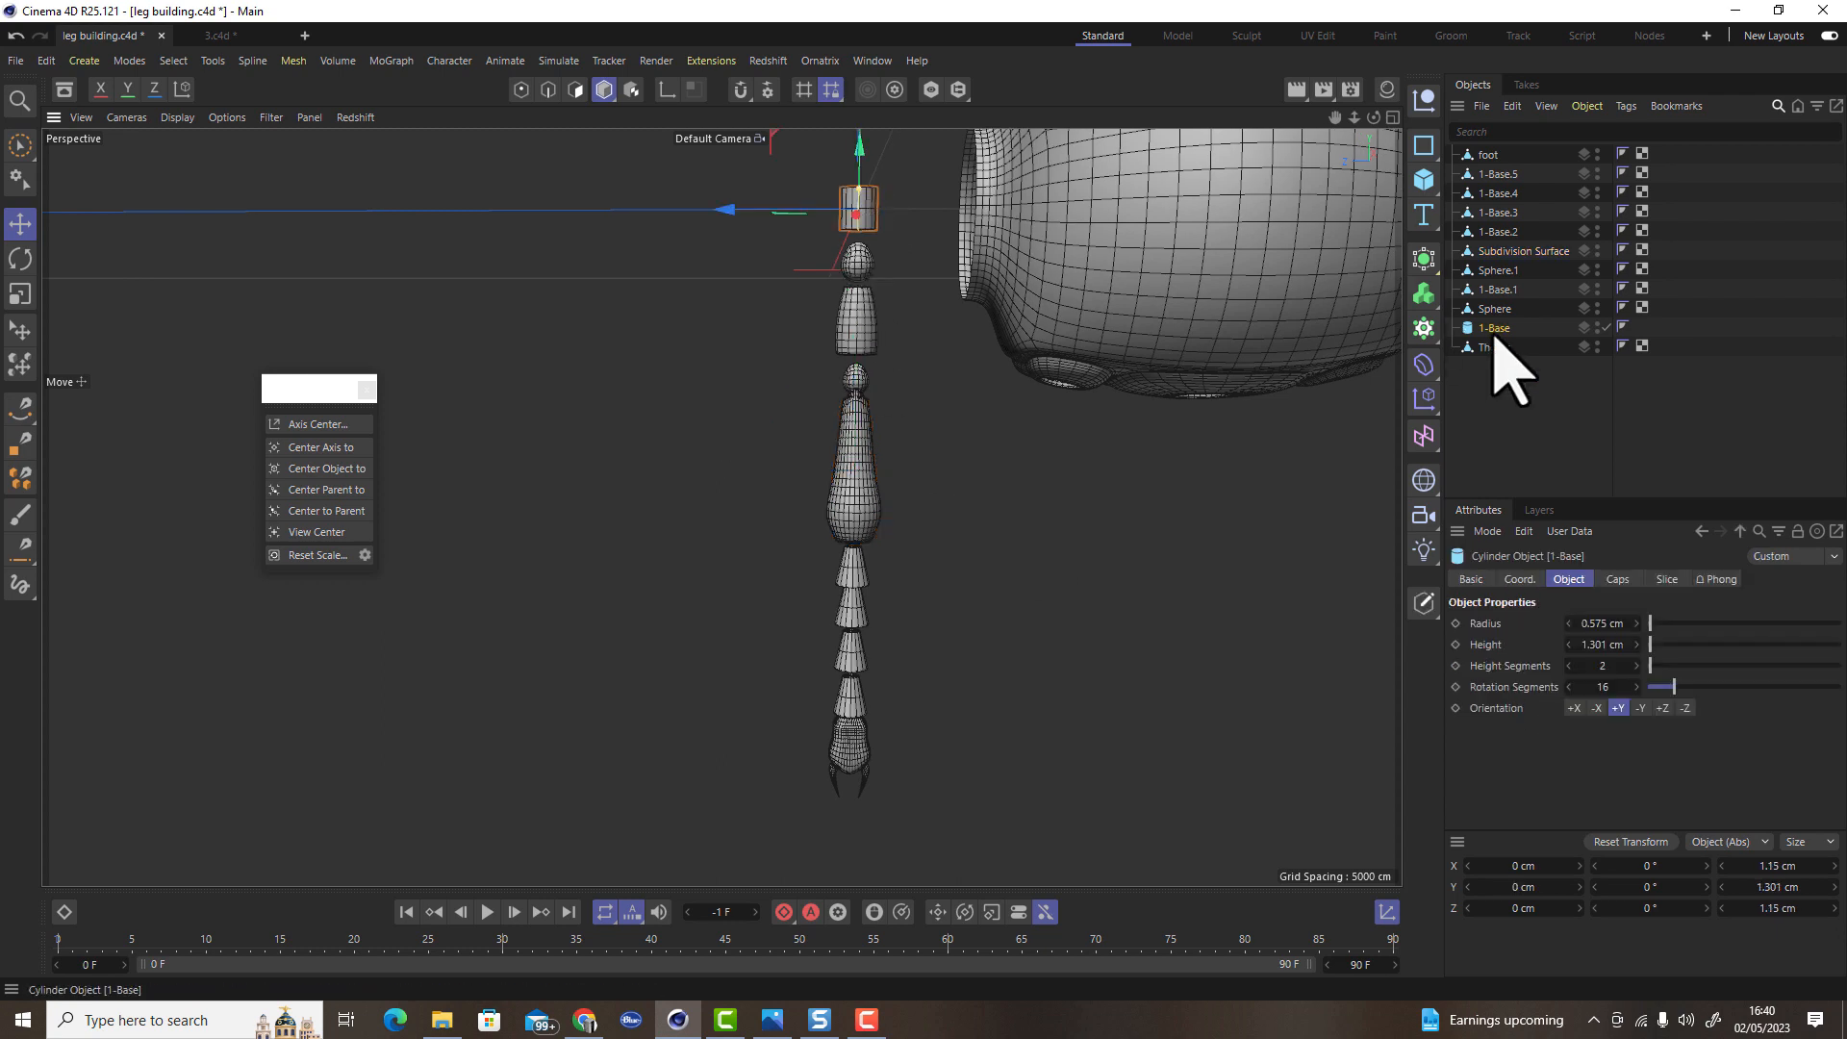
{"action": "left_click", "coordinate": [859, 263]}
{"action": "double_click", "coordinate": [1509, 310]}
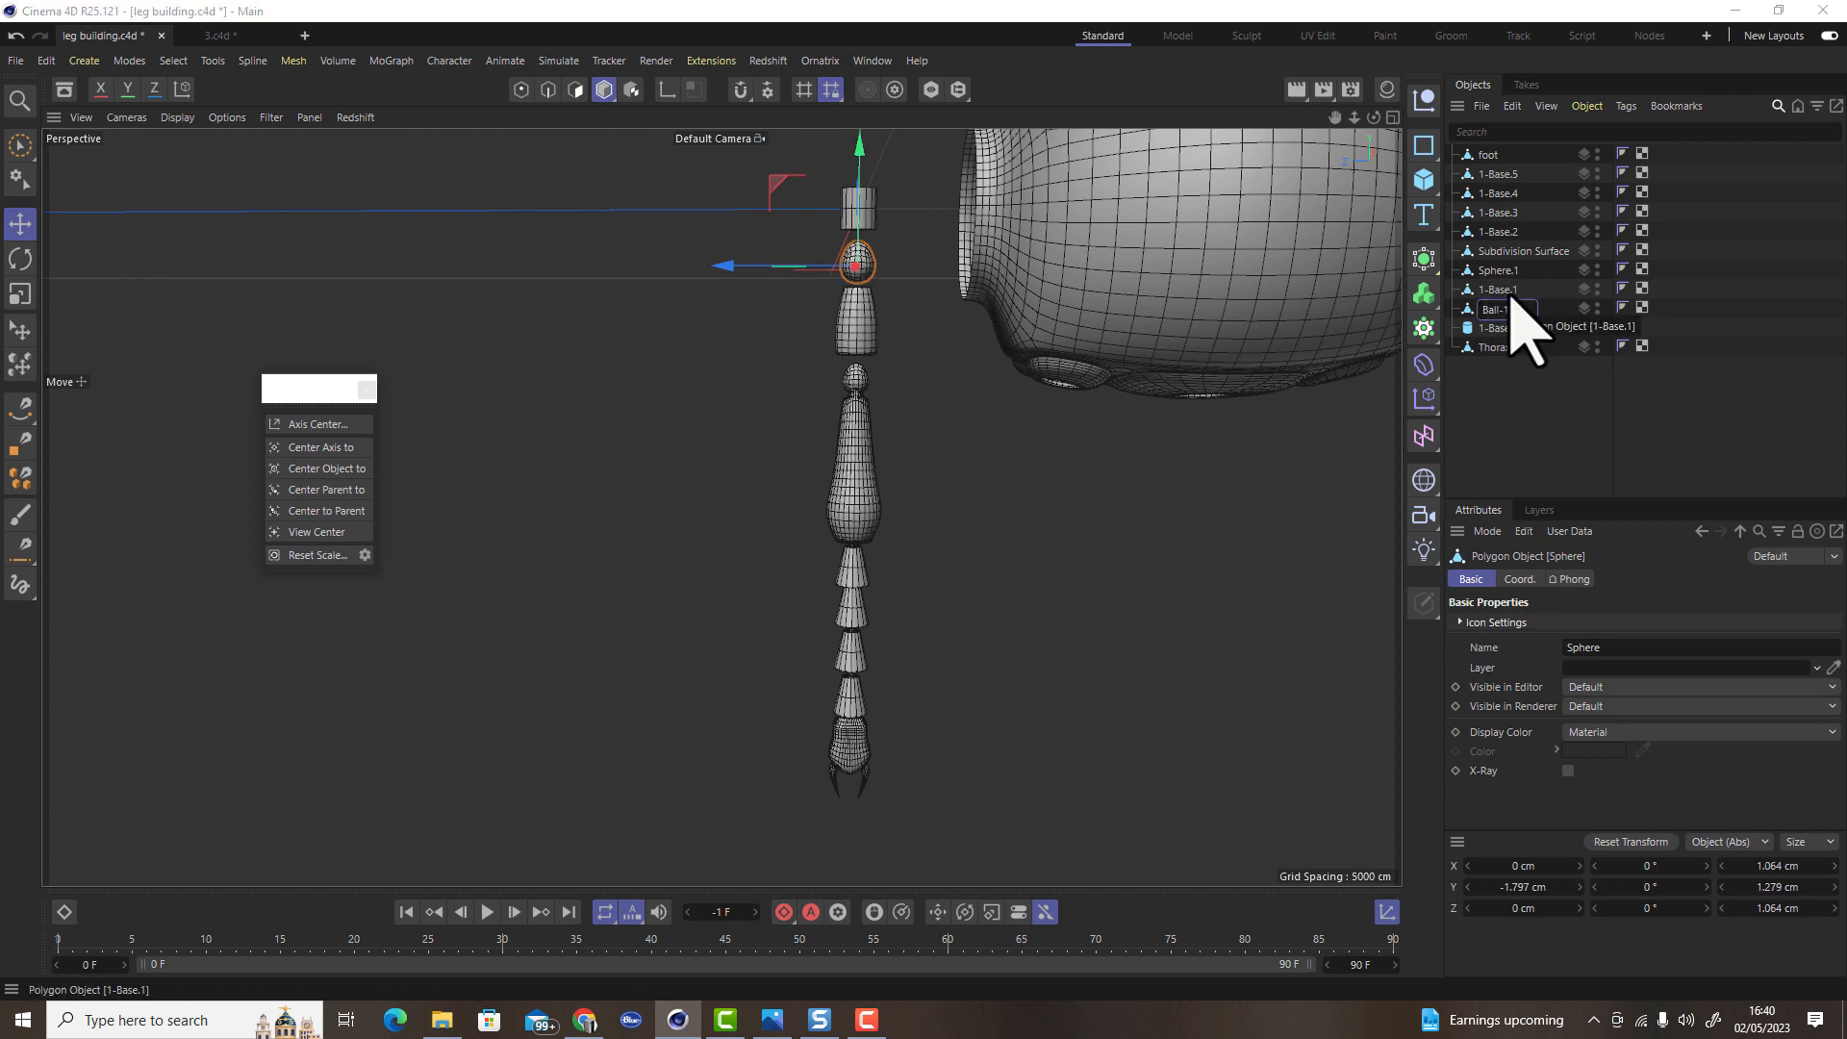
{"action": "double_click", "coordinate": [1507, 289]}
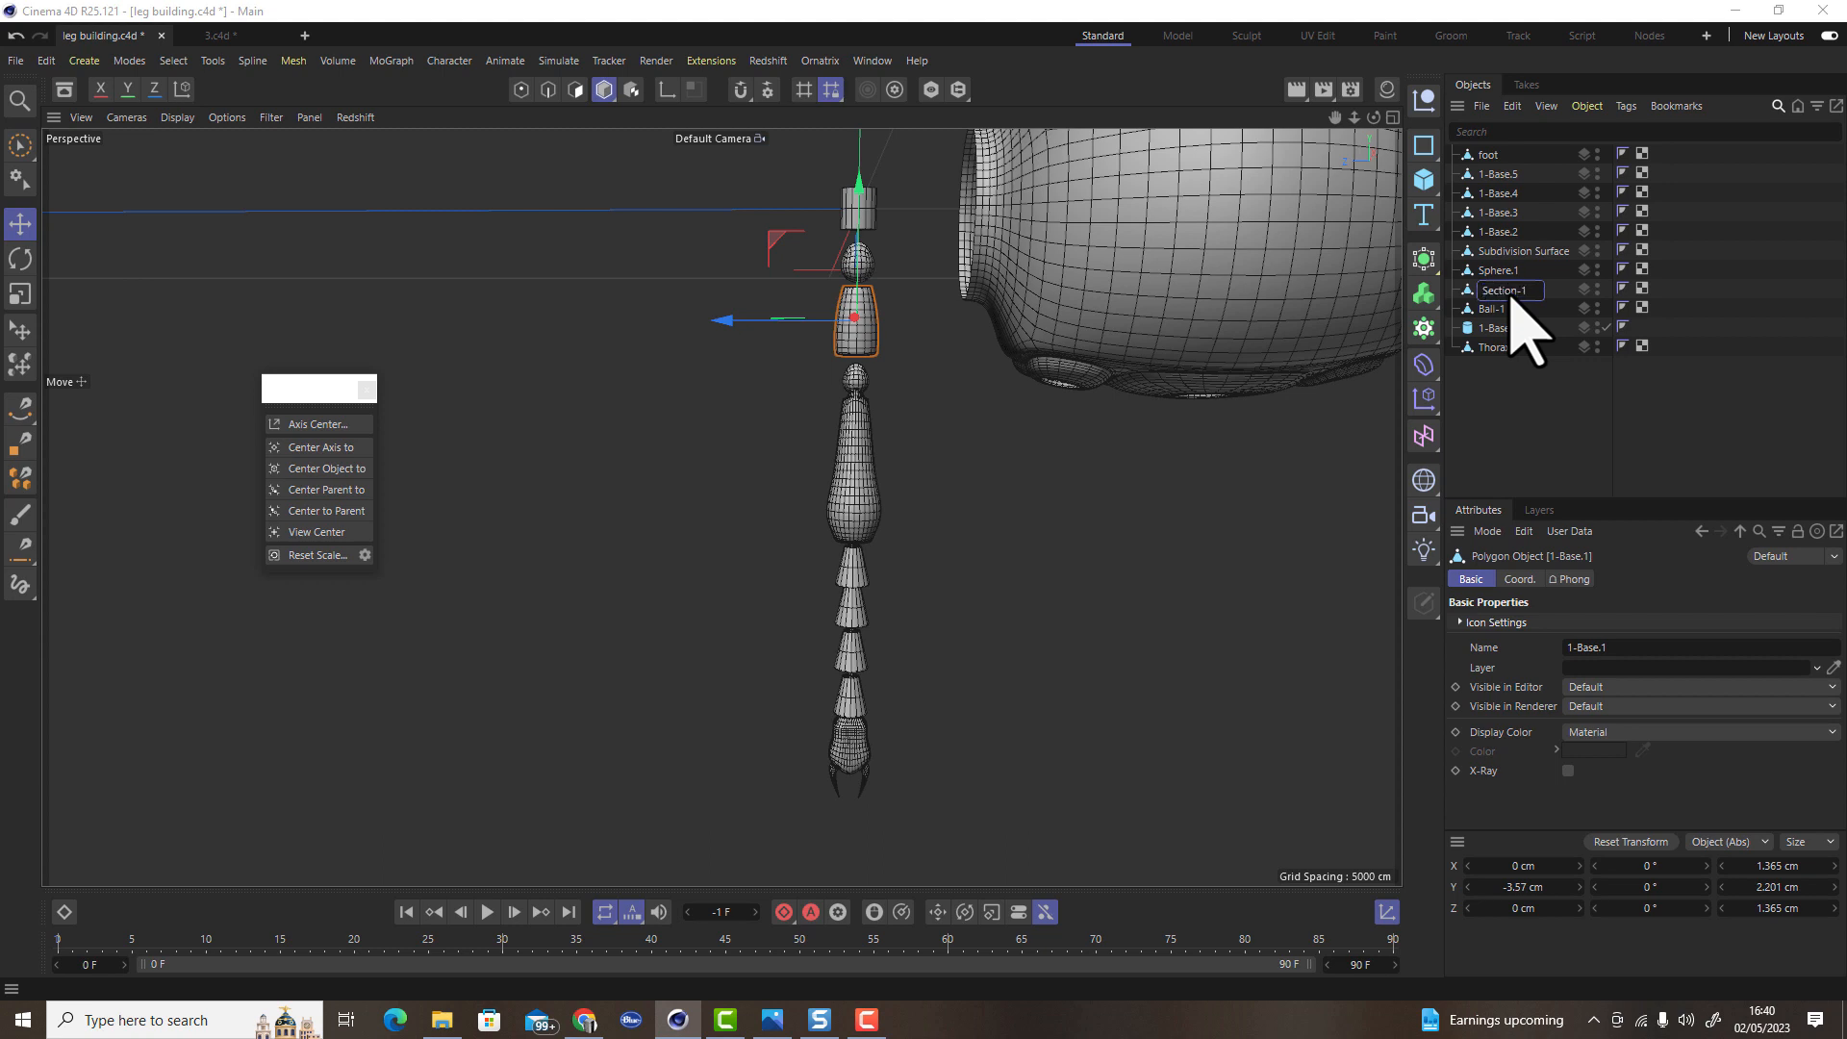
{"action": "key", "text": "shift+Tab"}
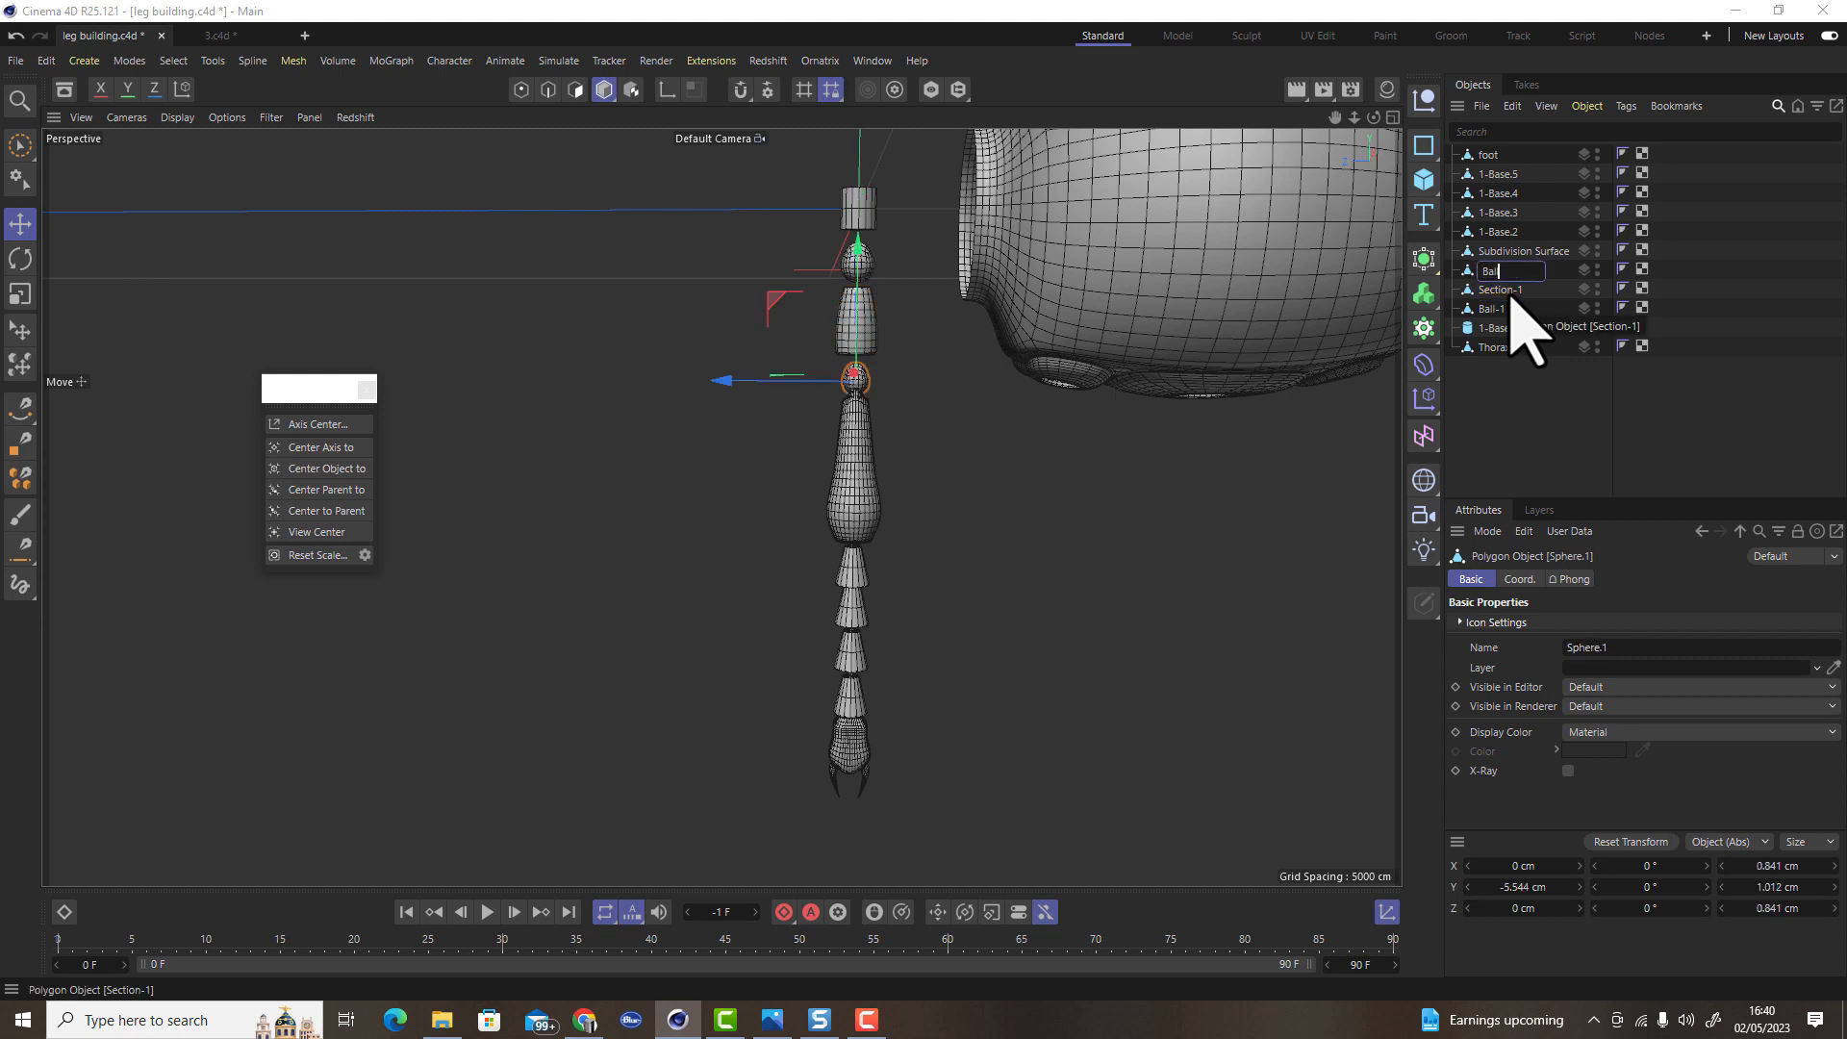
{"action": "key", "text": "shift+Tab"}
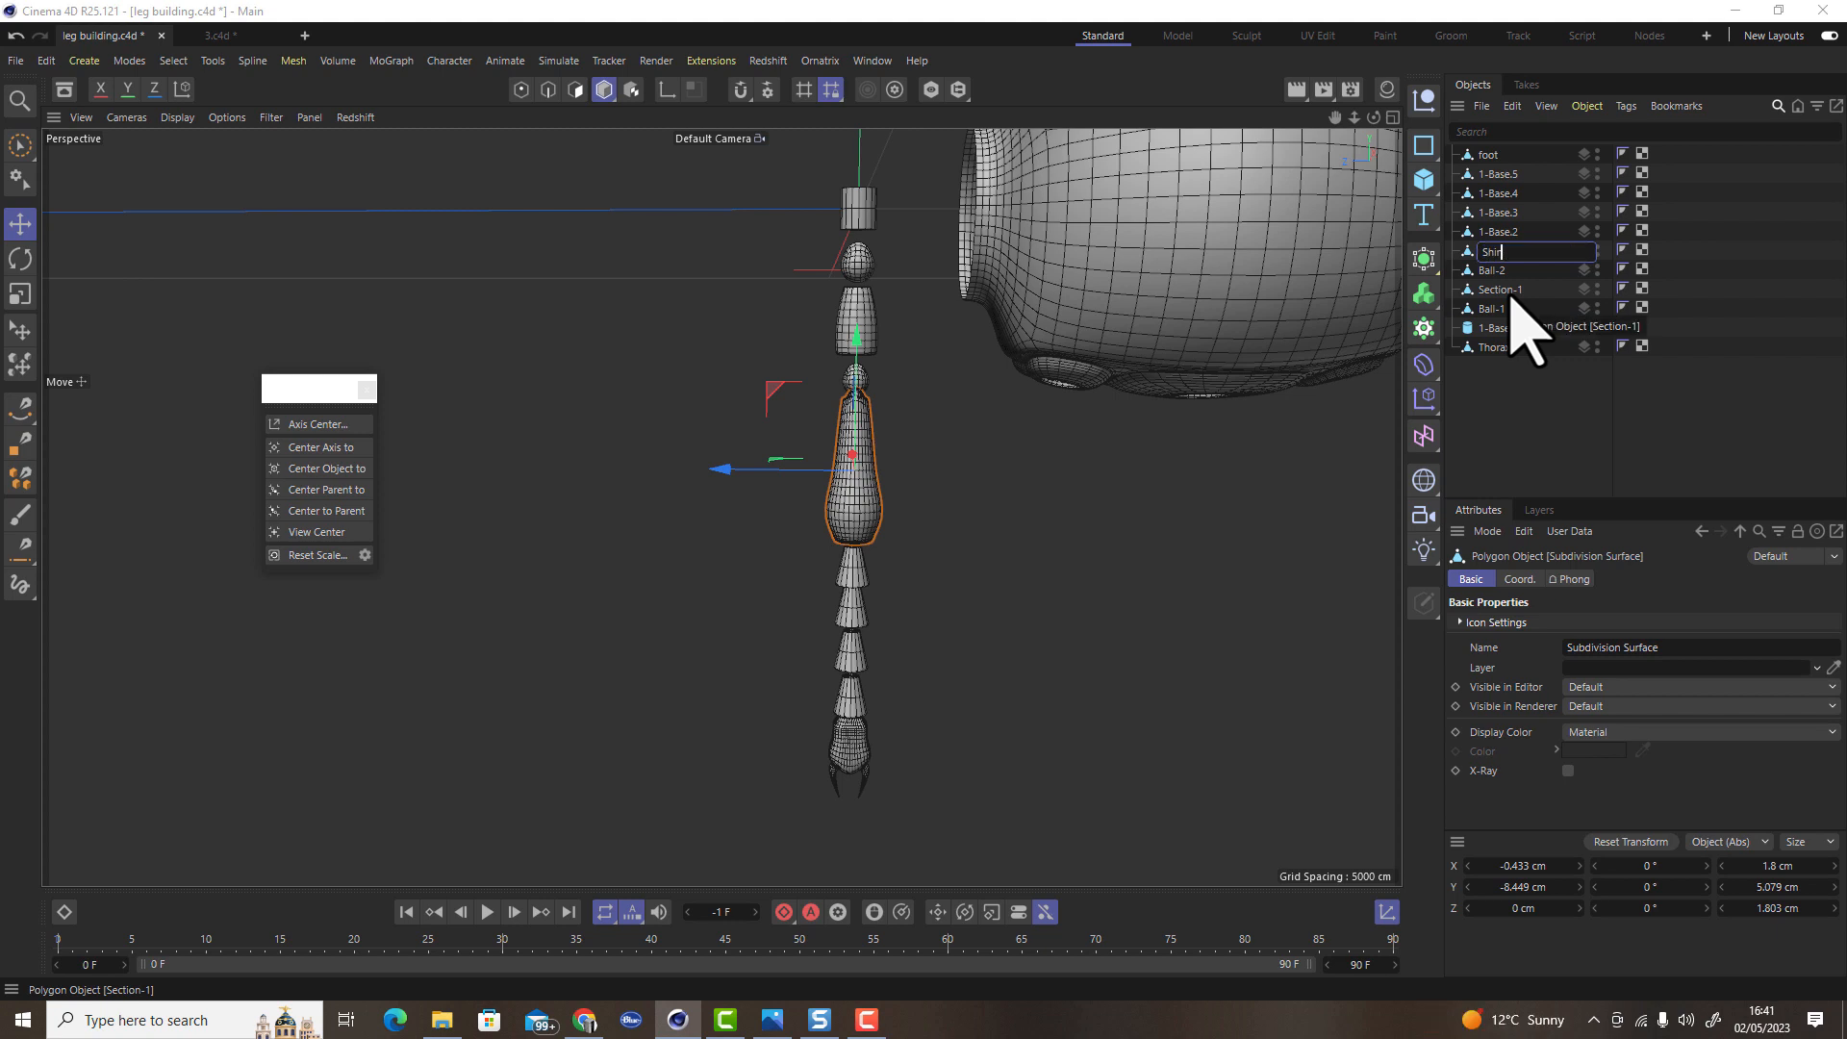
Rename the four tapered segments below the shin P1, P2, P3 and P4, from top to bottom
{"action": "key", "text": "shift+Tab"}
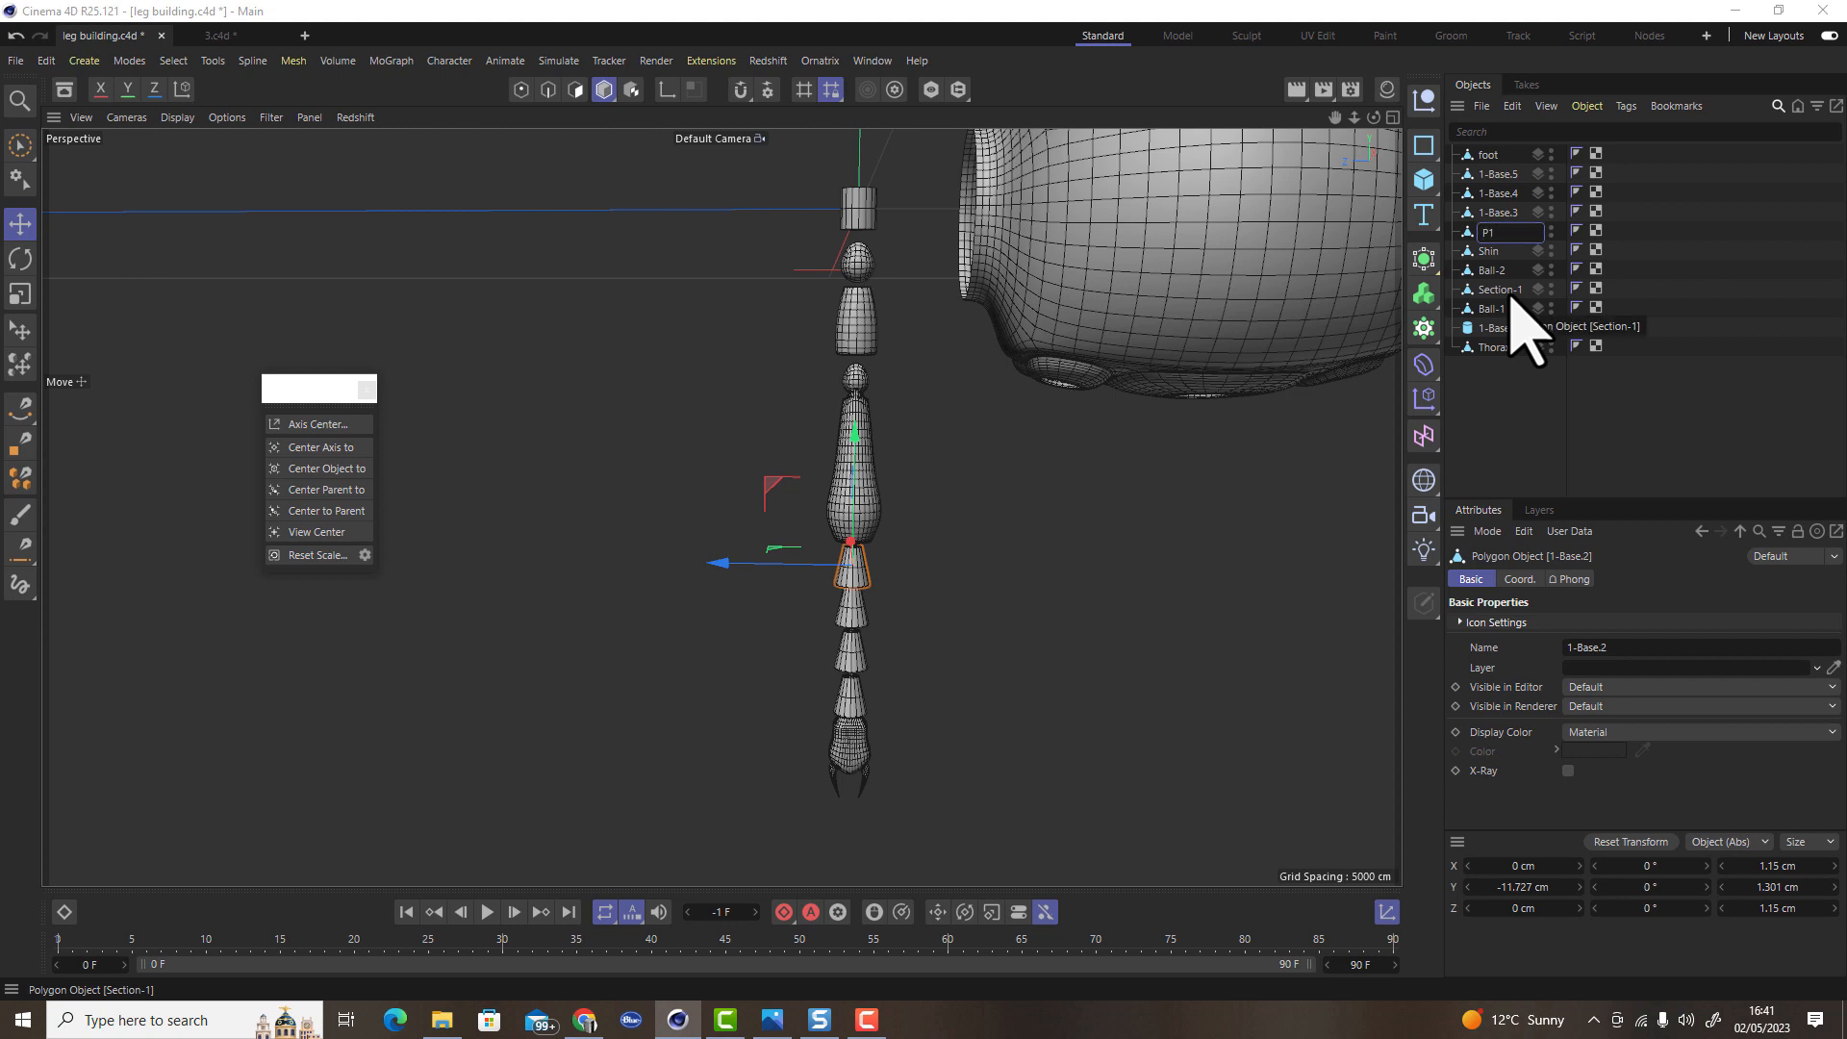
{"action": "key", "text": "shift+Tab"}
{"action": "type", "text": "P2"}
{"action": "key", "text": "shift+Tab"}
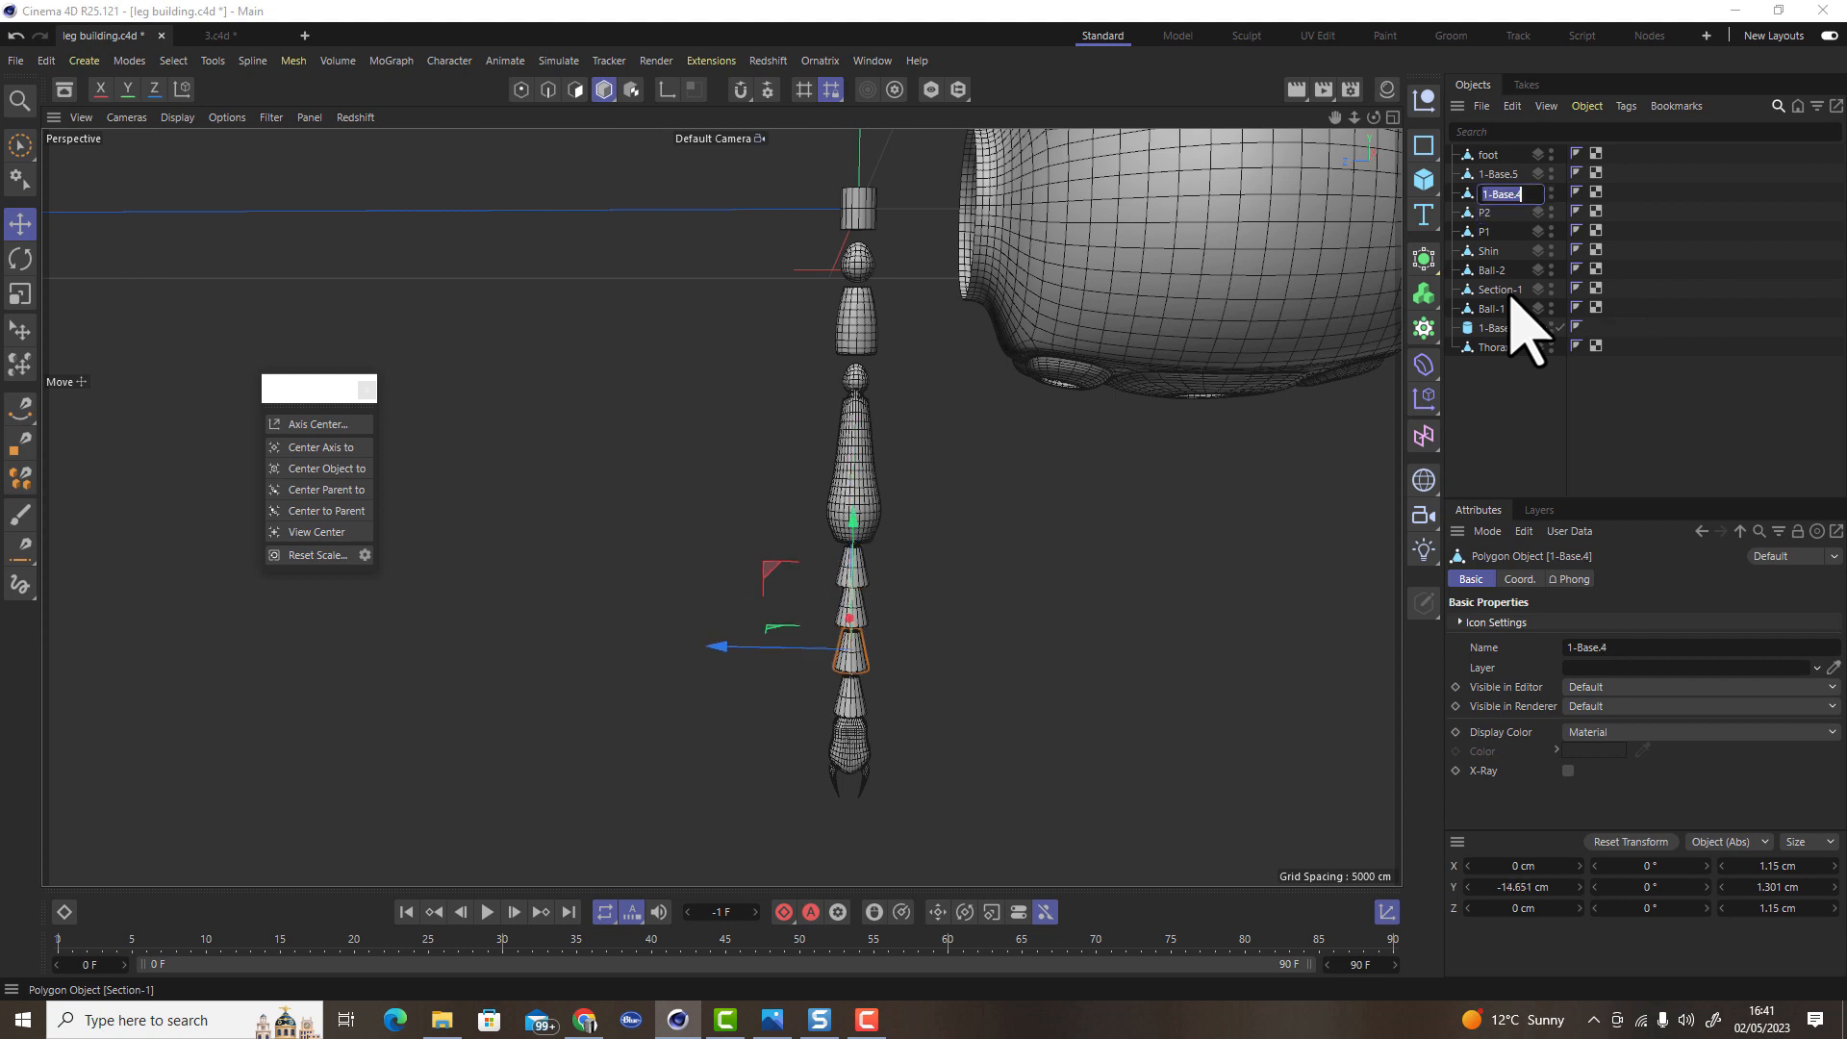
{"action": "key", "text": "shift+Tab"}
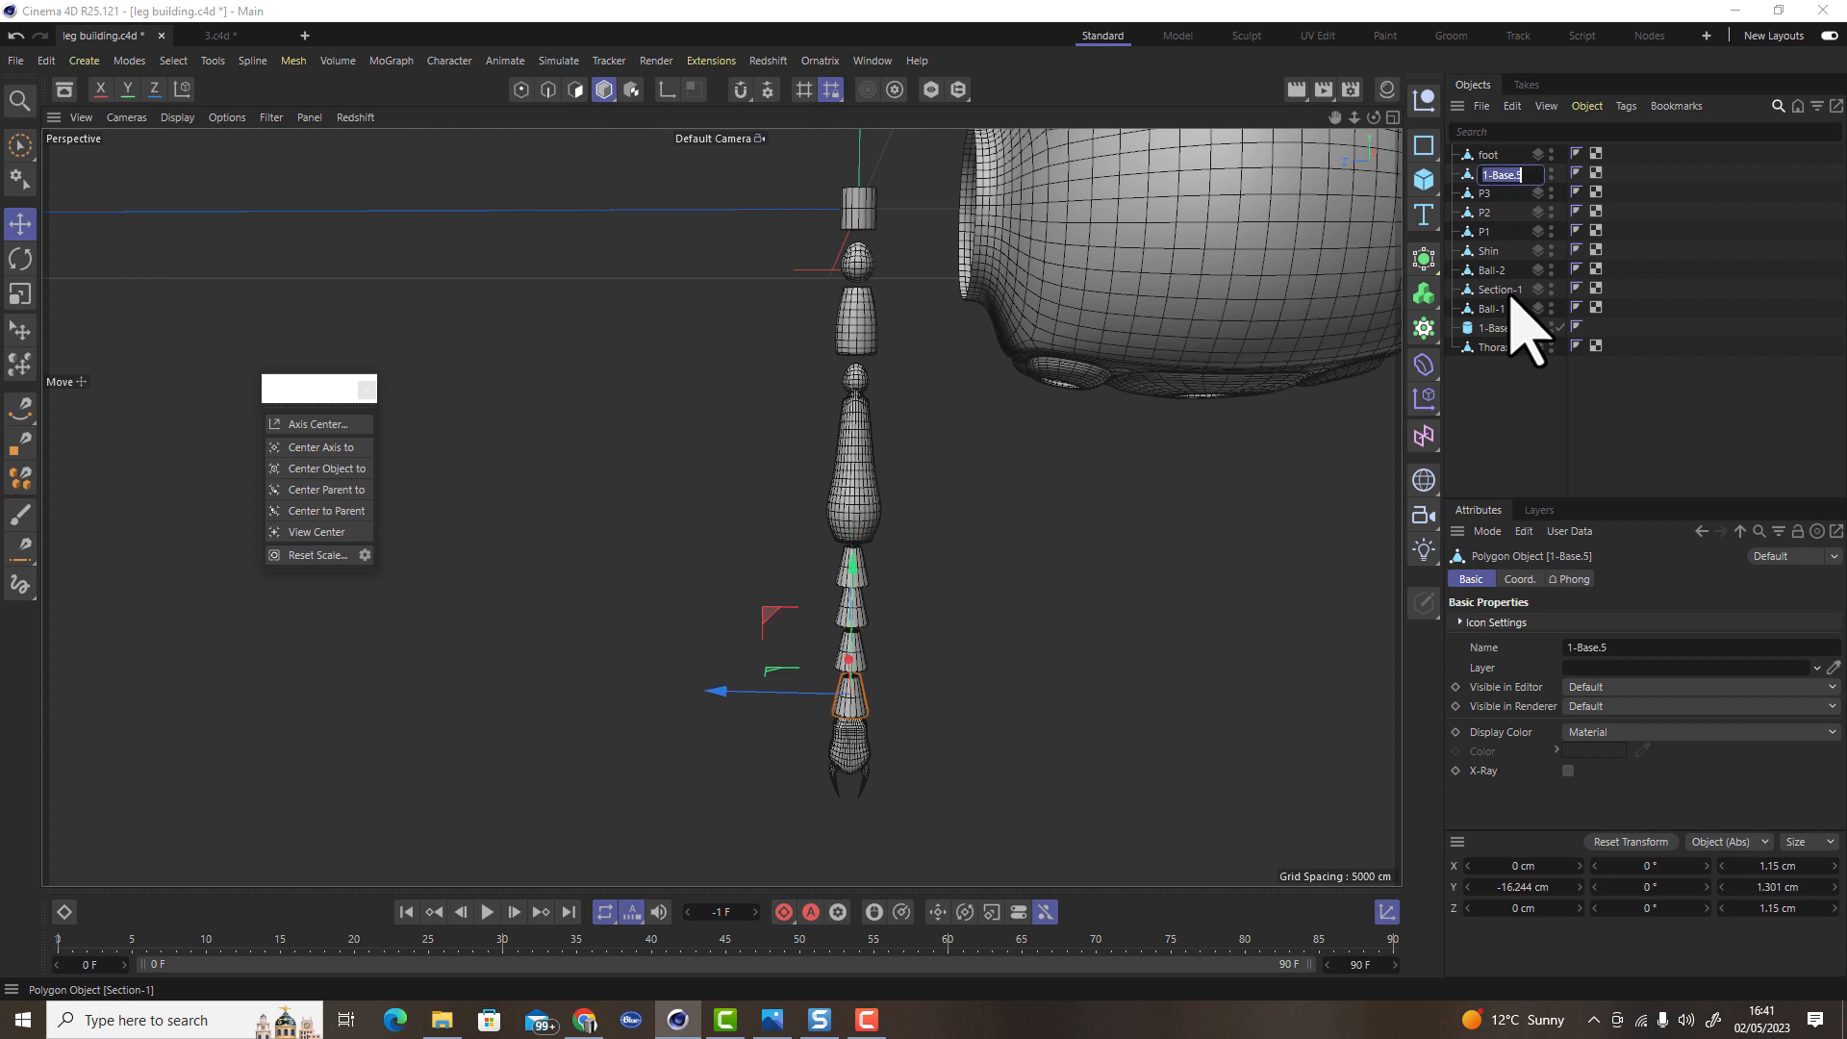
{"action": "type", "text": "P4"}
{"action": "key", "text": "shift+Tab"}
{"action": "key", "text": "Return"}
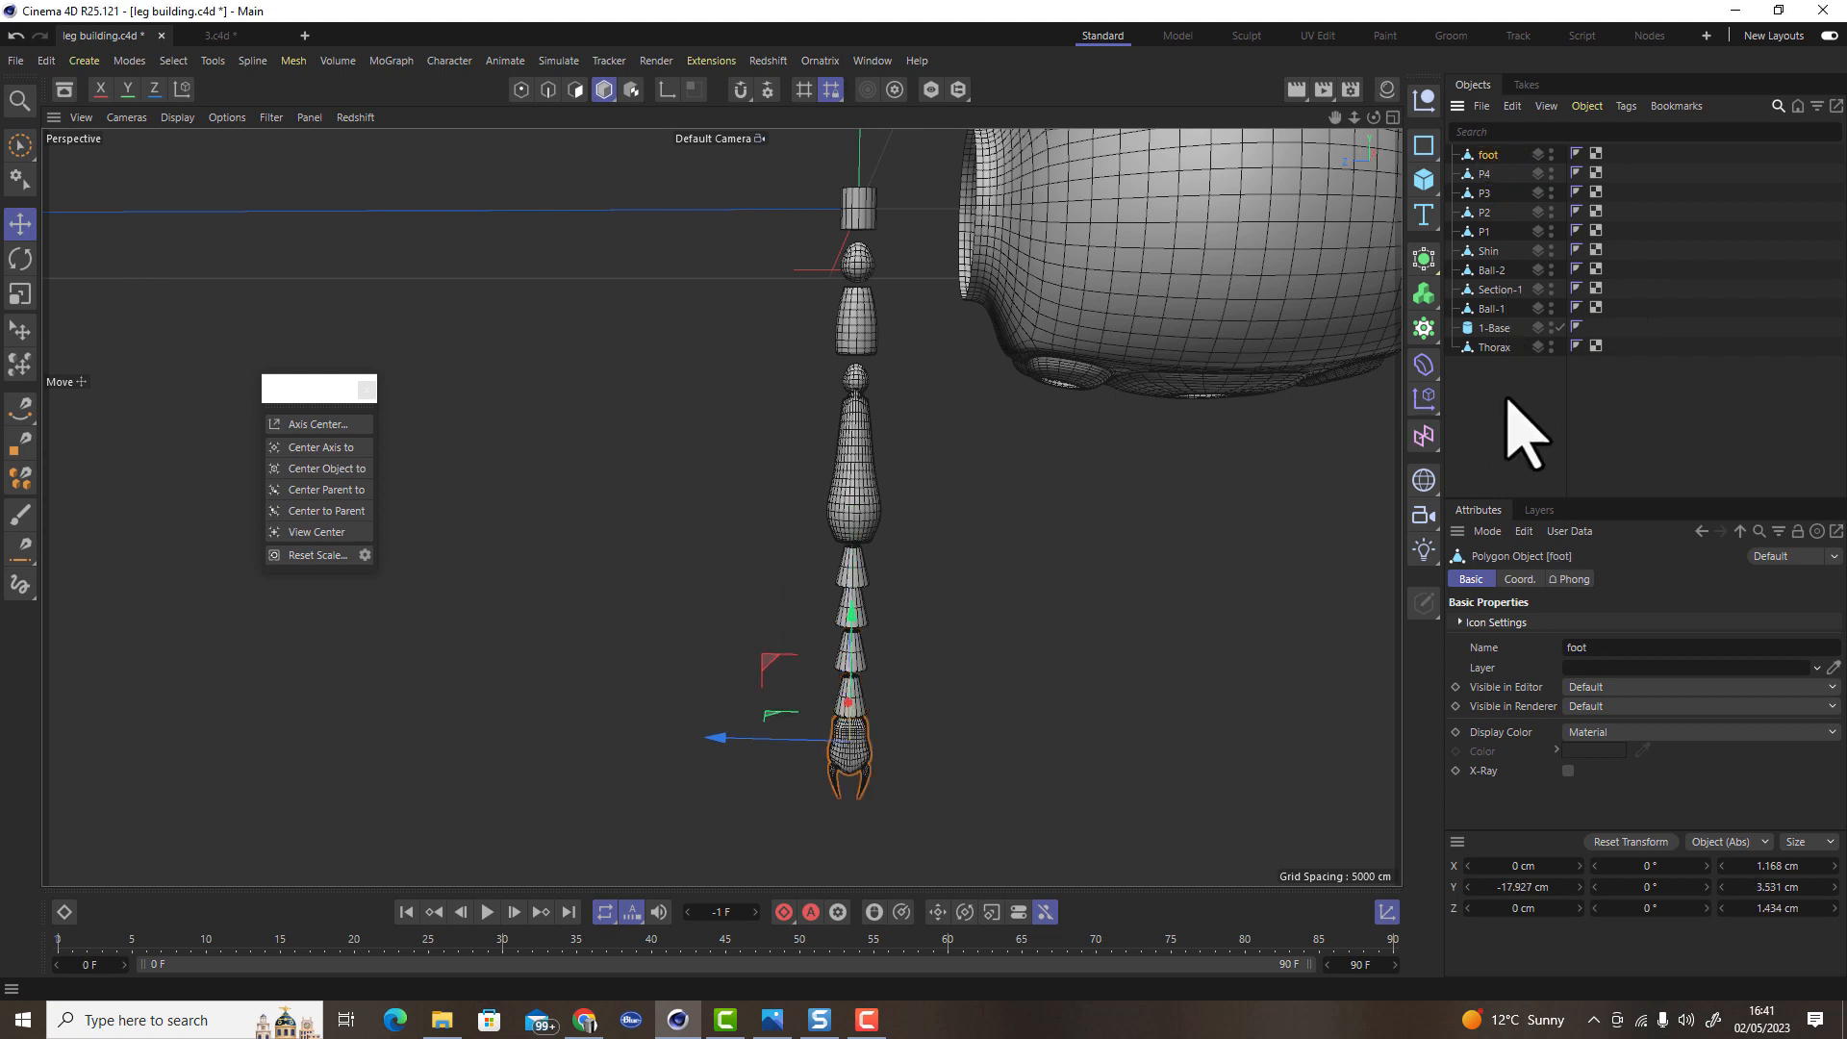
Make the 1-Base cylinder editable and select all 16 polygons of its lower cap with Live Selection
{"action": "left_click", "coordinate": [1491, 328]}
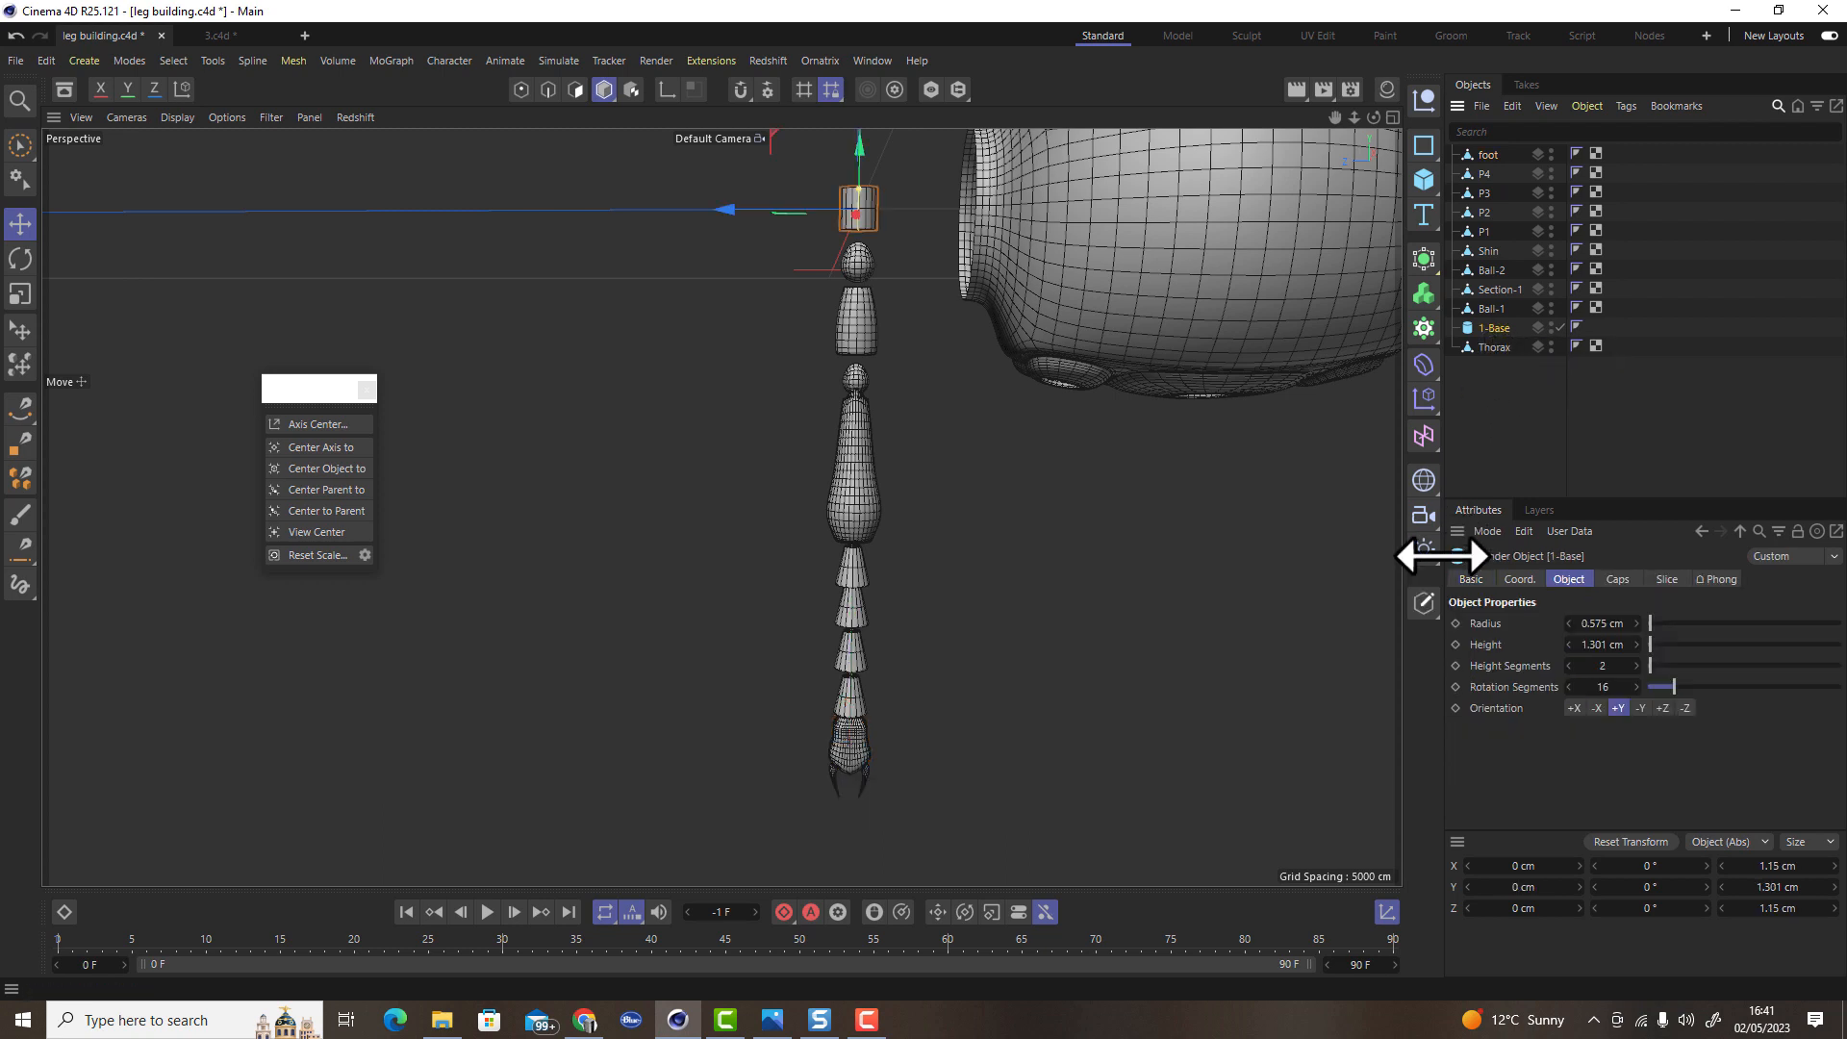
{"action": "left_click", "coordinate": [1425, 604]}
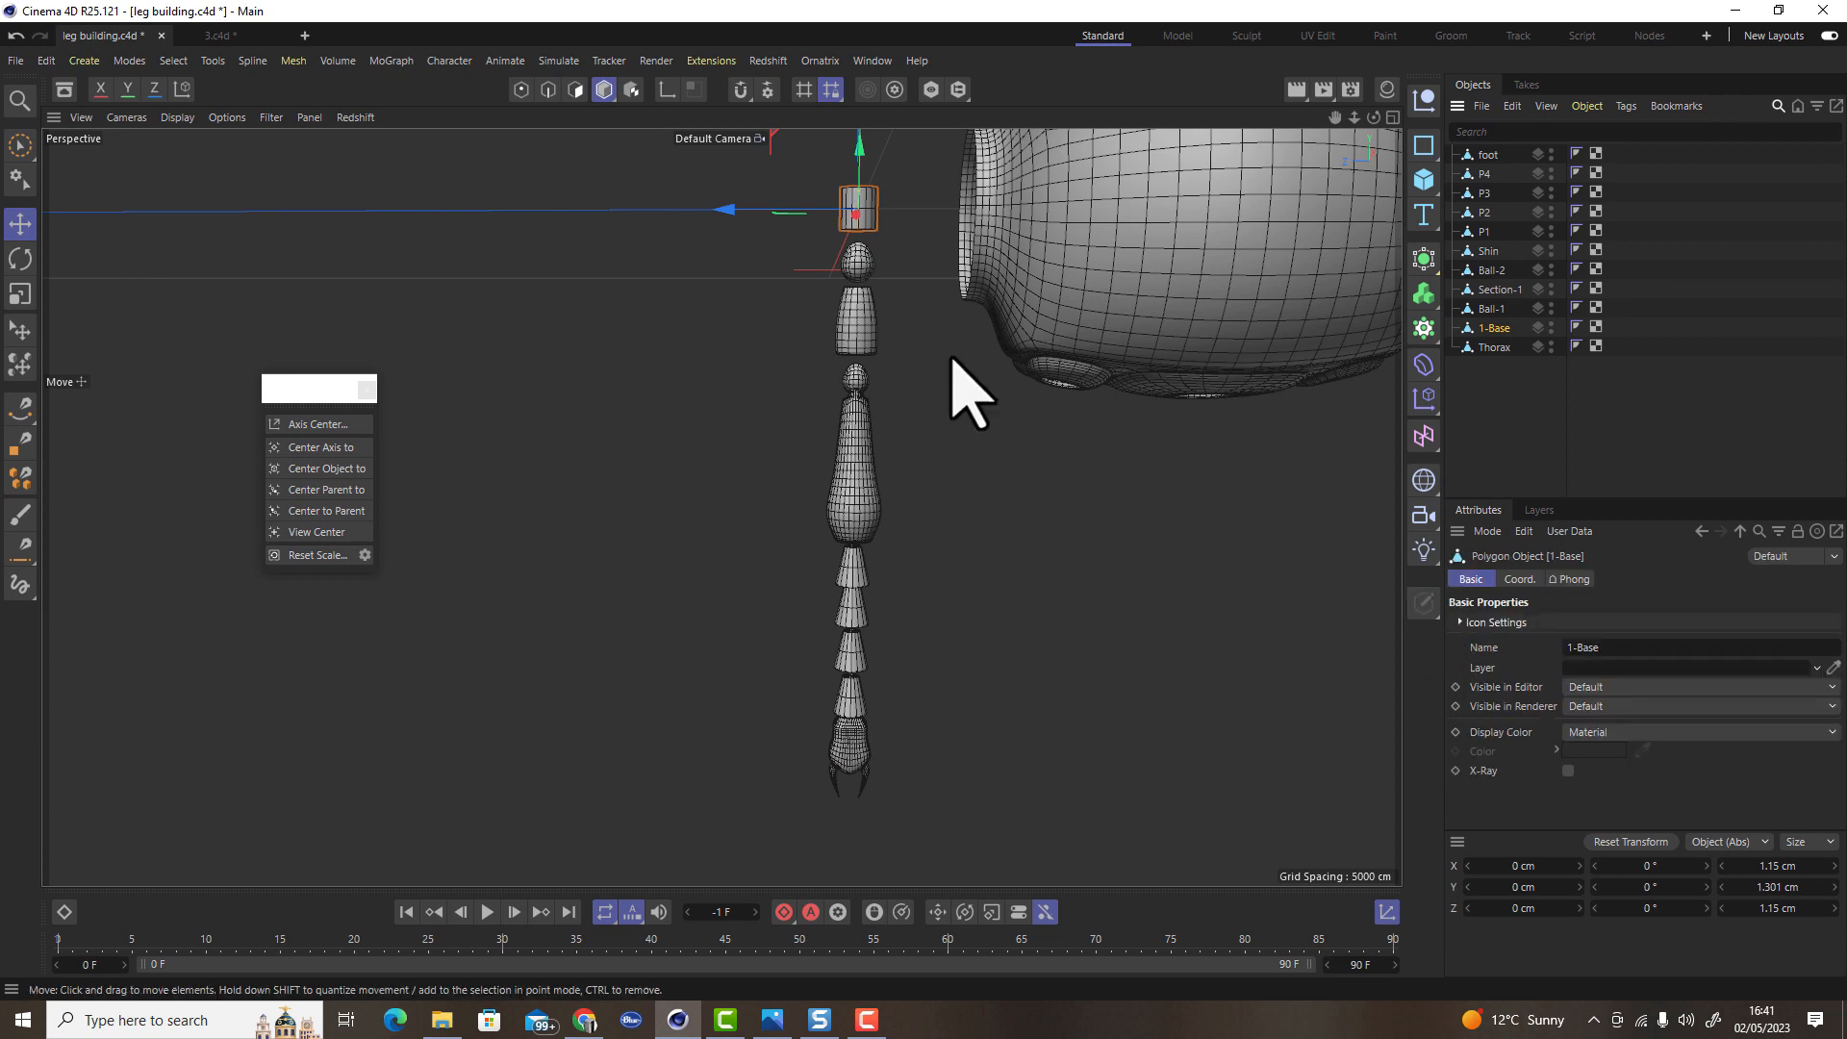
{"action": "scroll", "coordinate": [866, 229], "scroll_direction": "up", "scroll_amount": 5}
{"action": "left_click_drag", "start_coordinate": [946, 360], "coordinate": [969, 489], "text": "alt"}
{"action": "right_click_drag", "start_coordinate": [918, 405], "coordinate": [991, 390], "text": "alt"}
{"action": "left_click", "coordinate": [575, 89]}
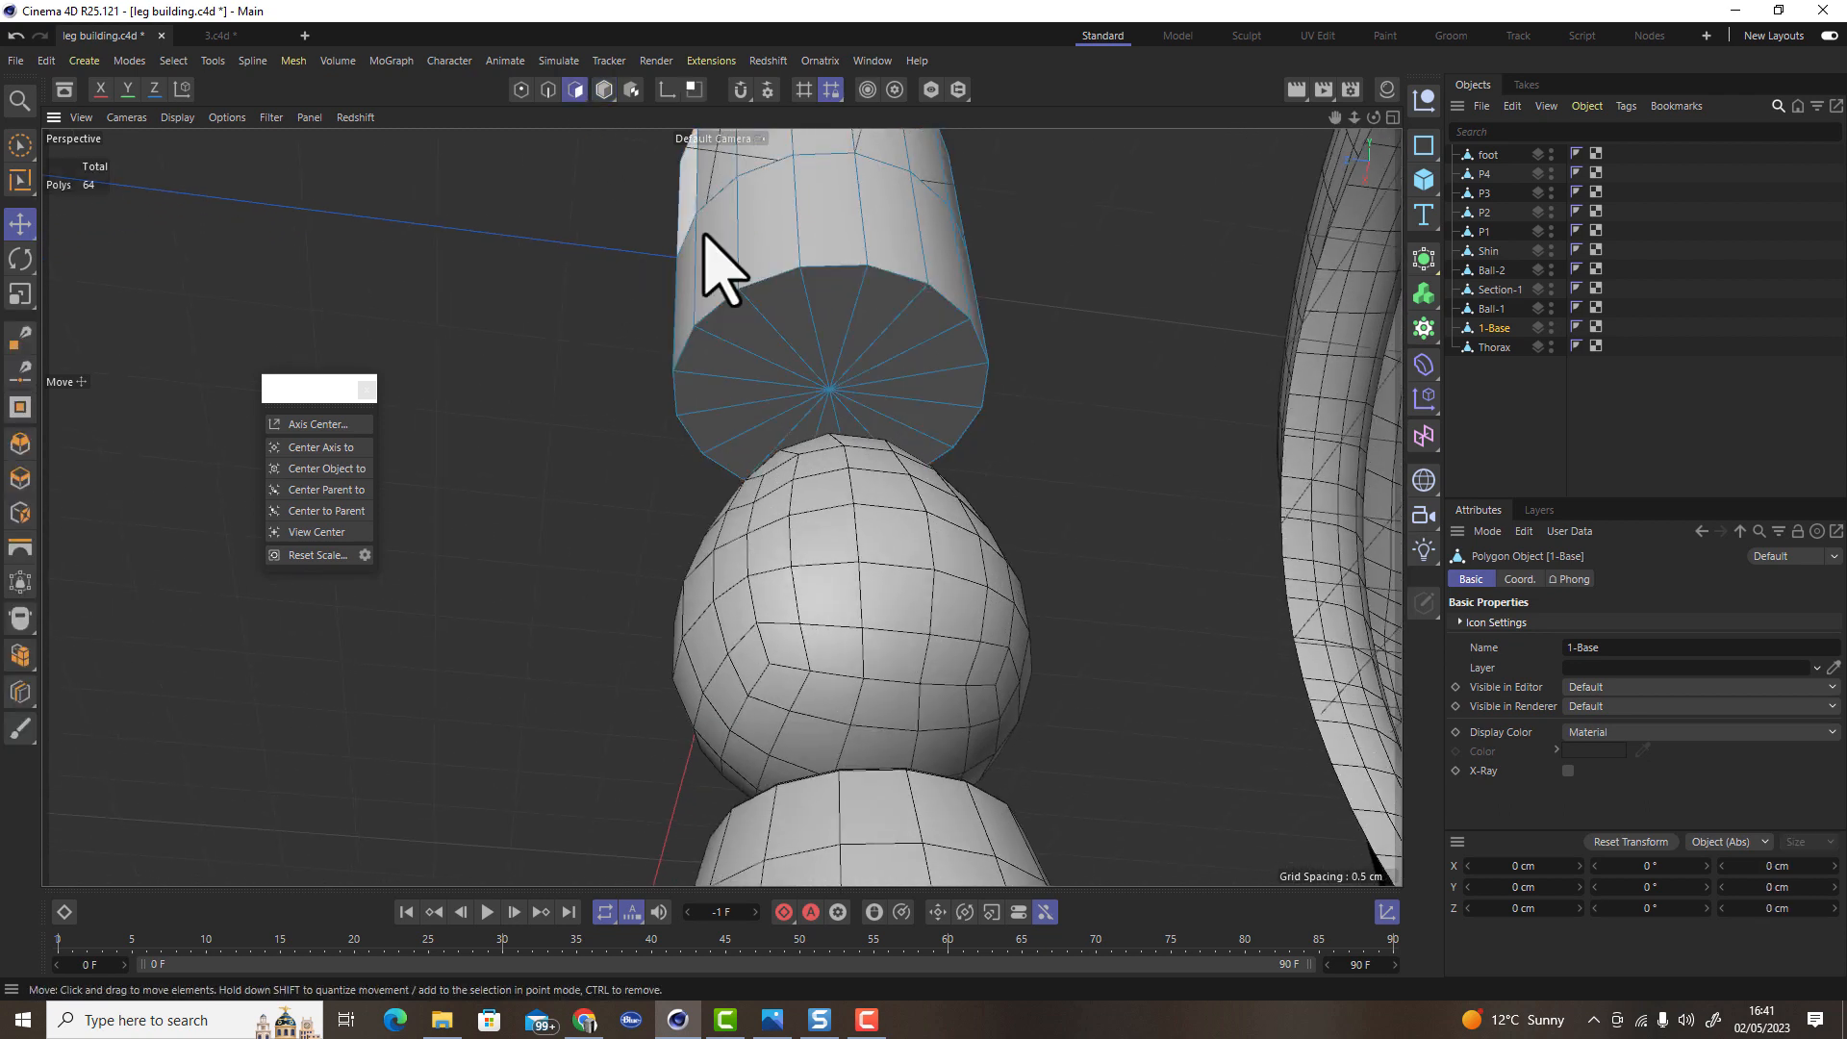
{"action": "left_click", "coordinate": [21, 146]}
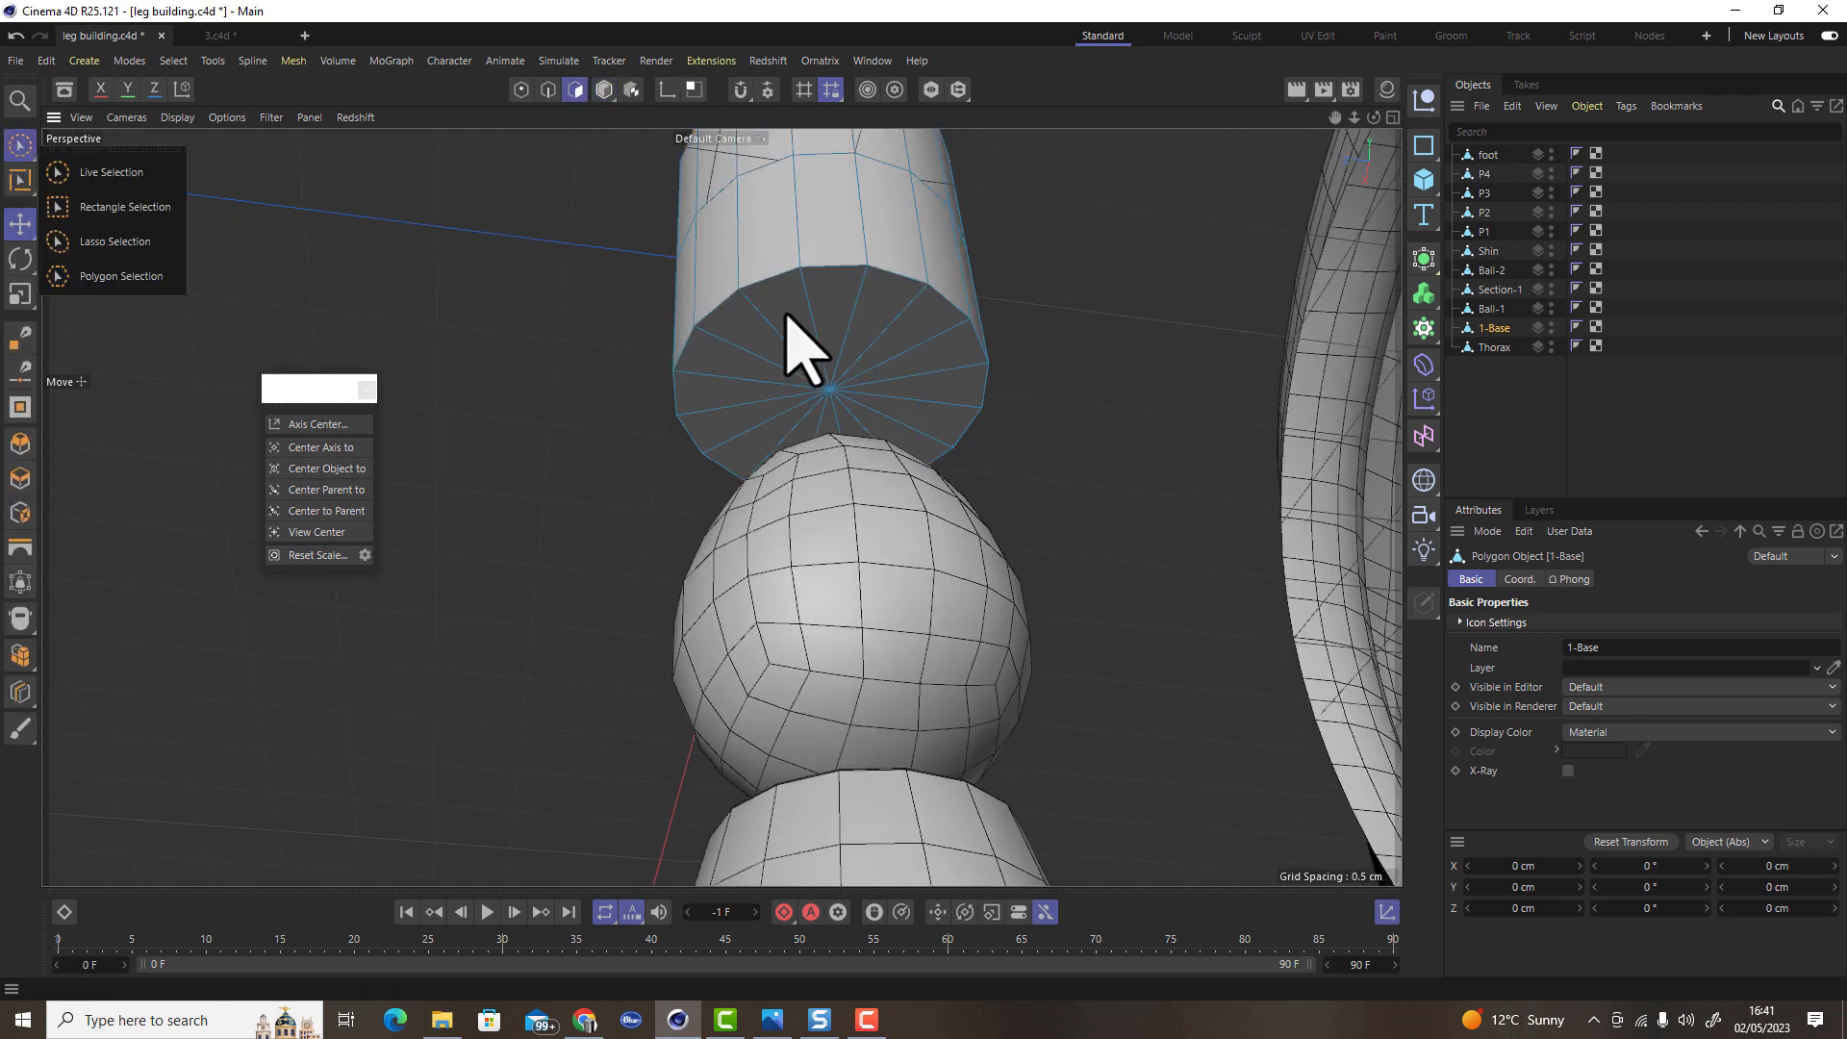
{"action": "left_click", "coordinate": [125, 171]}
{"action": "mouse_move", "coordinate": [771, 363]}
{"action": "left_mouse_down"}
{"action": "mouse_move", "coordinate": [826, 413]}
{"action": "mouse_move", "coordinate": [818, 354]}
{"action": "left_mouse_up"}
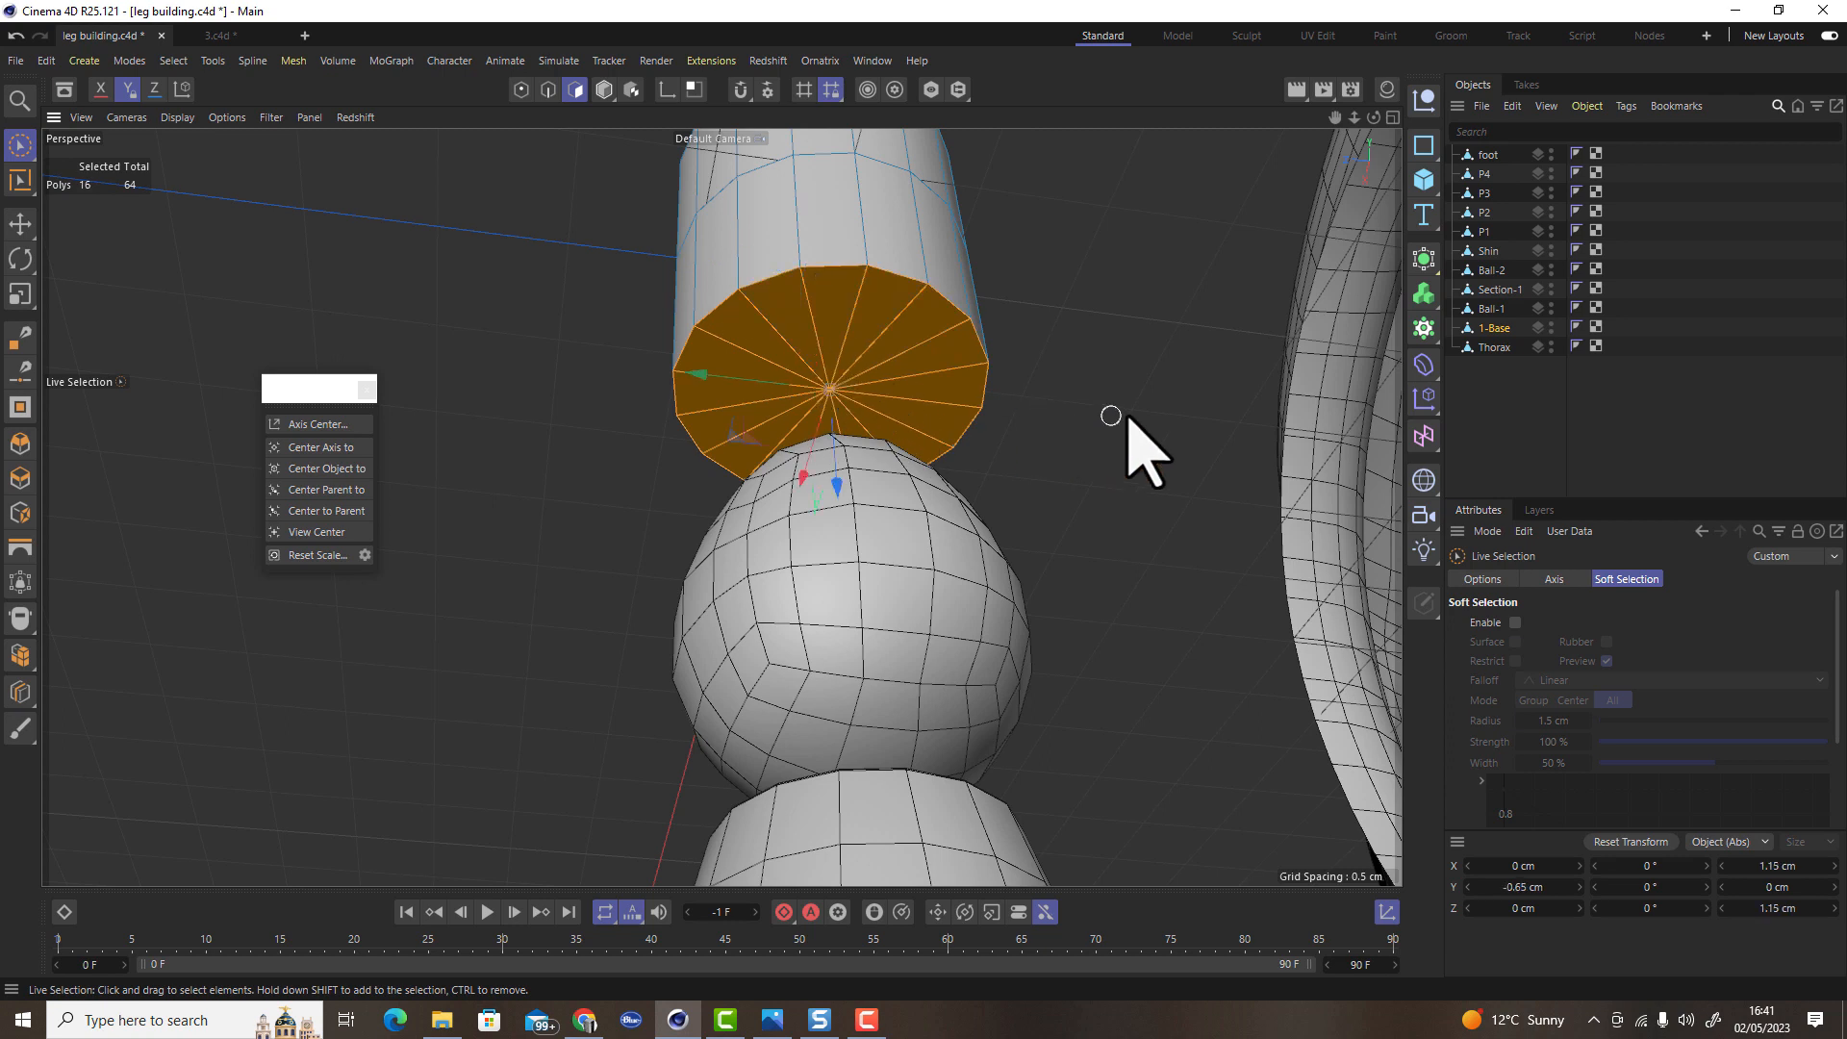
Inset and extrude the lower cap of 1-Base inward, and delete the inner polygons to open that end
{"action": "key", "text": "t"}
{"action": "left_click_drag", "start_coordinate": [1093, 412], "coordinate": [830, 472]}
{"action": "key", "text": "e"}
{"action": "key", "text": "t"}
{"action": "left_click_drag", "start_coordinate": [1116, 465], "coordinate": [985, 471], "text": "ctrl"}
{"action": "key", "text": "Delete"}
Select the upper cap of 1-Base, inset and extrude it inward, and delete the inner polygons to leave a thick open rim
{"action": "scroll", "coordinate": [996, 481], "scroll_direction": "down", "scroll_amount": 3}
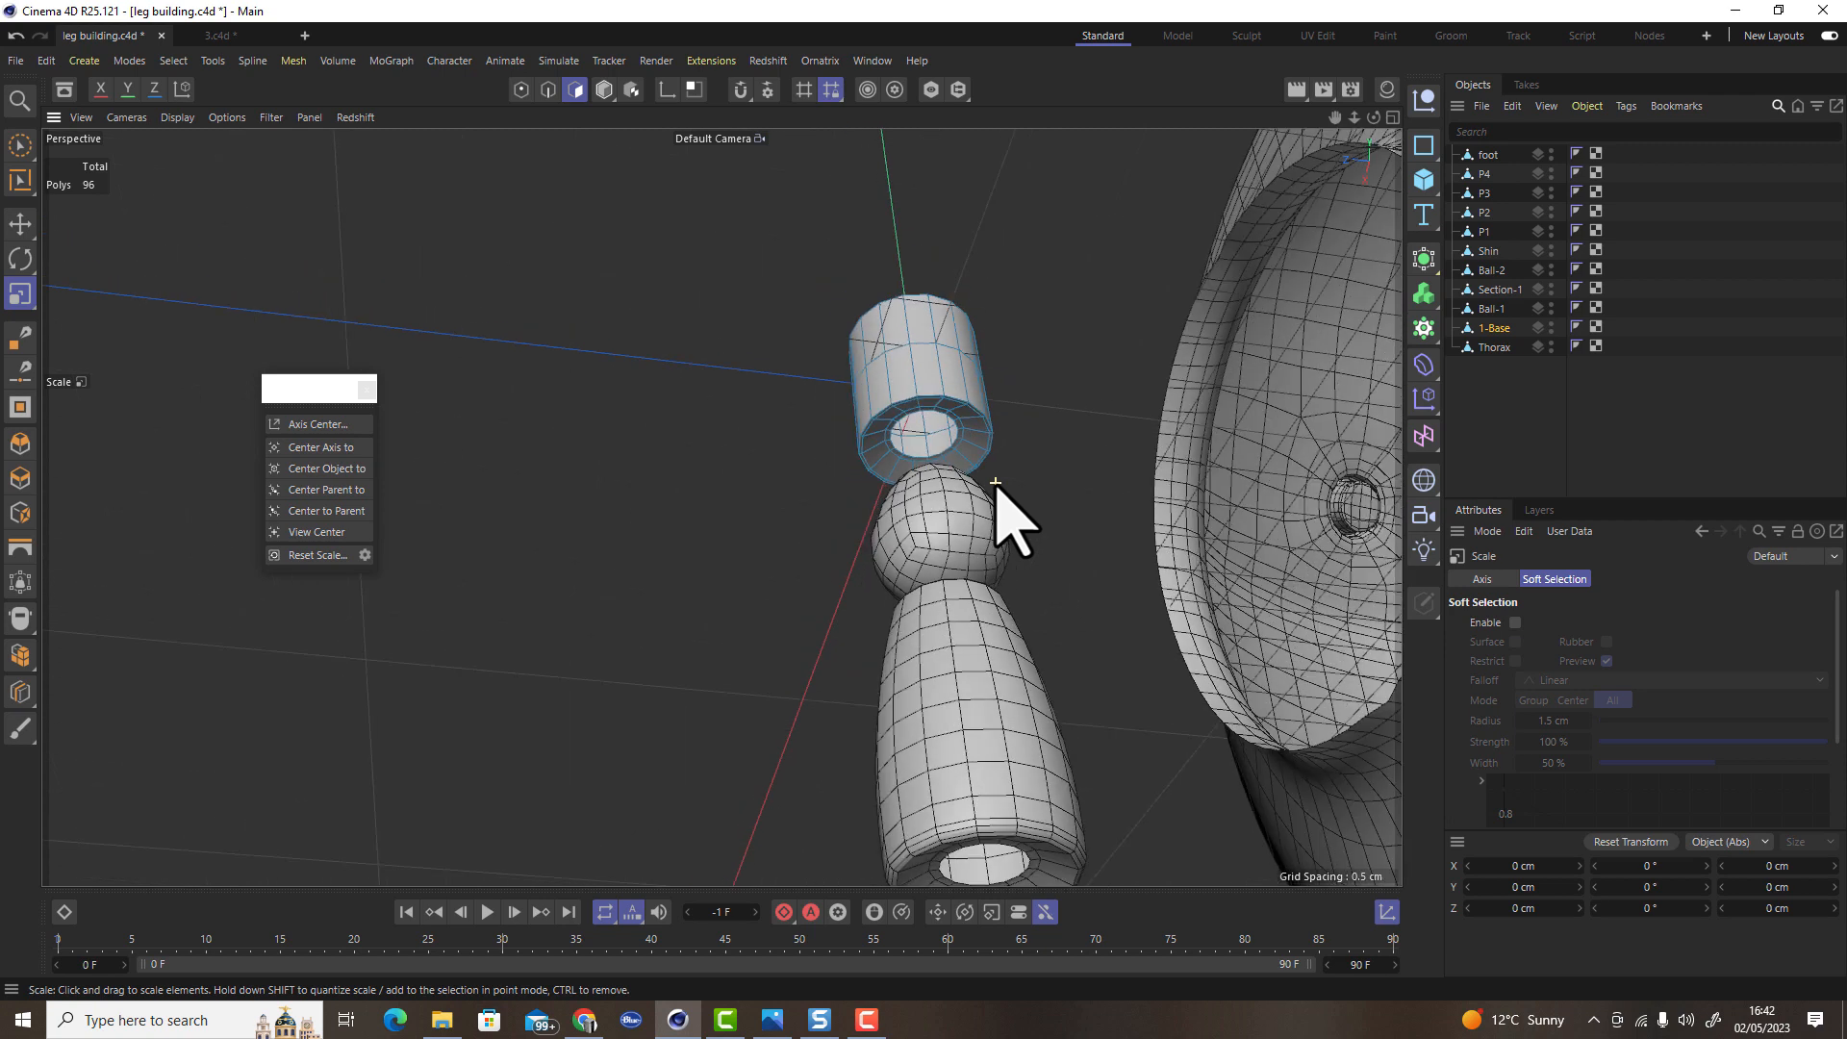
{"action": "mouse_move", "coordinate": [1044, 472]}
{"action": "left_mouse_down", "text": "alt"}
{"action": "mouse_move", "coordinate": [1011, 322]}
{"action": "mouse_move", "coordinate": [969, 412]}
{"action": "mouse_move", "coordinate": [997, 394]}
{"action": "mouse_move", "coordinate": [866, 458]}
{"action": "mouse_move", "coordinate": [984, 425]}
{"action": "left_mouse_up", "text": "alt"}
{"action": "scroll", "coordinate": [1001, 433], "scroll_direction": "up", "scroll_amount": 5}
{"action": "left_click", "coordinate": [20, 146]}
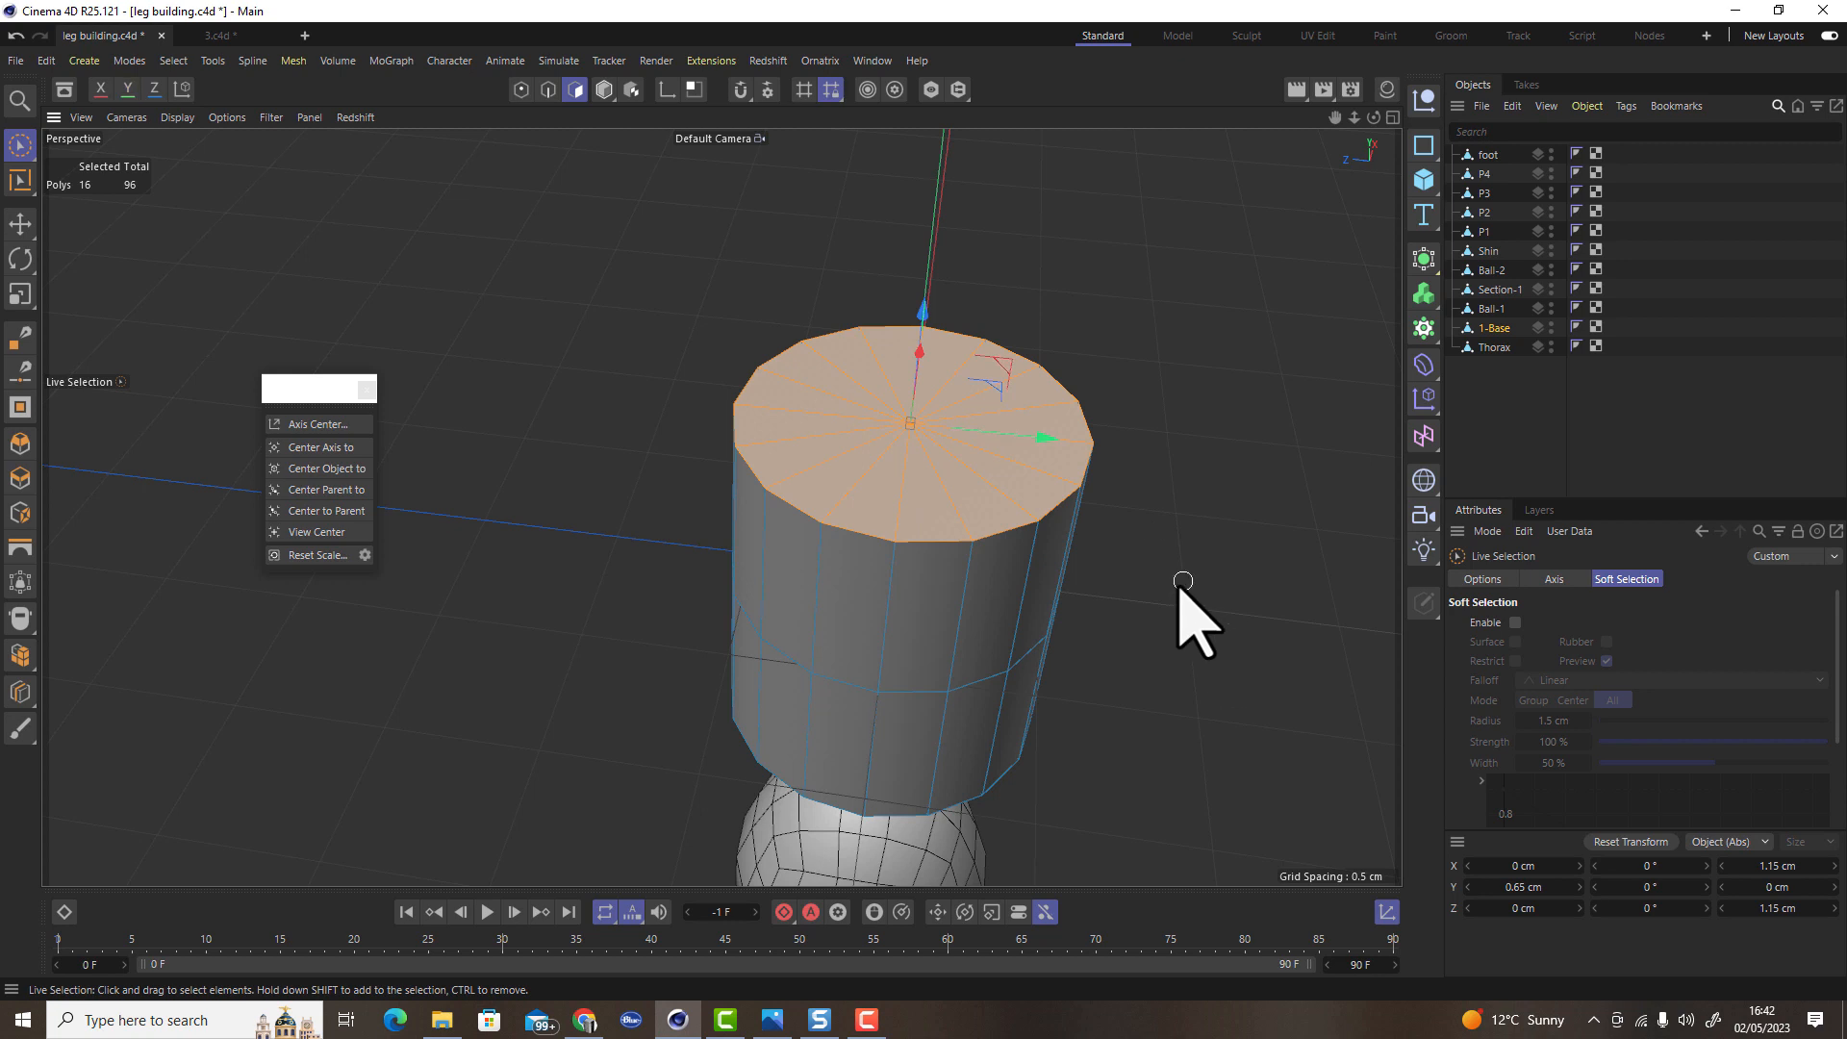
{"action": "key", "text": "t"}
{"action": "left_click_drag", "start_coordinate": [1197, 489], "coordinate": [1010, 577]}
{"action": "key", "text": "Delete"}
Move Ball-1 up into the lower end of 1-Base and Section-1 up beneath the ball, to about -2.576 cm on Y
{"action": "left_click_drag", "start_coordinate": [1299, 610], "coordinate": [1196, 606], "text": "alt"}
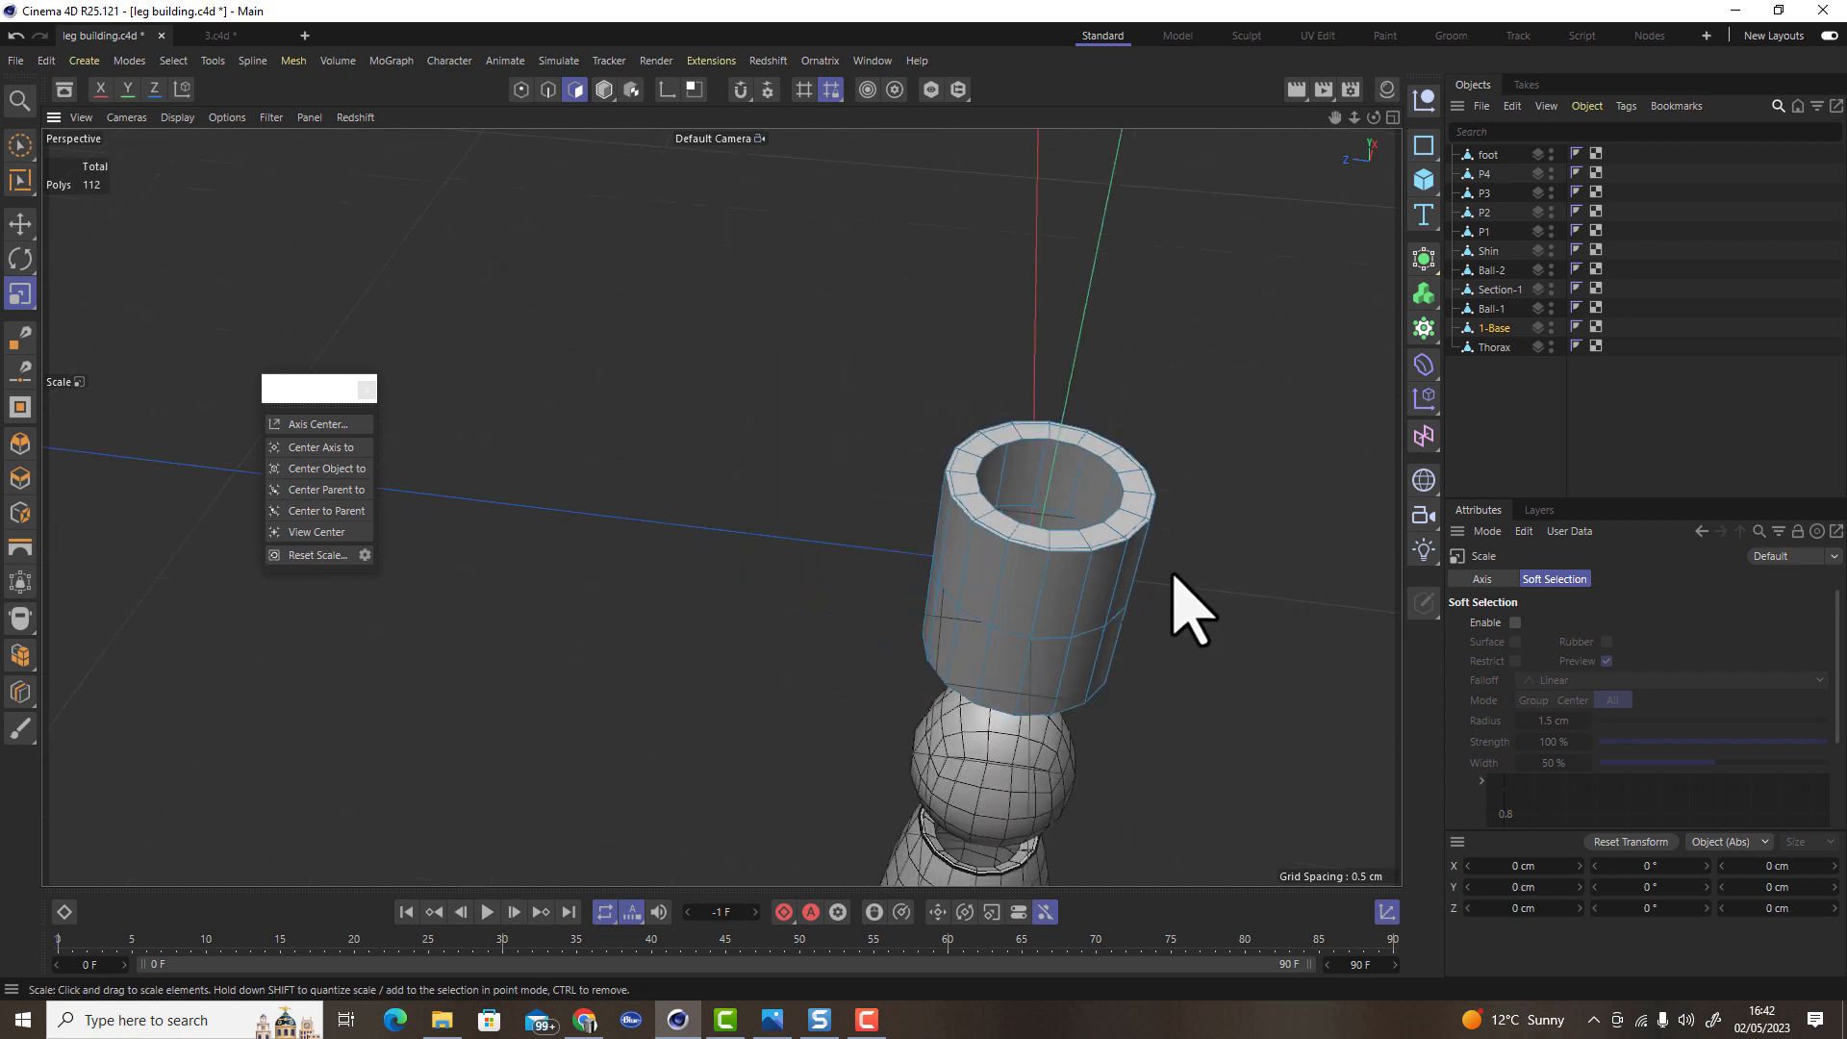
{"action": "scroll", "coordinate": [1196, 606], "scroll_direction": "down", "scroll_amount": 5}
{"action": "left_click_drag", "start_coordinate": [1090, 707], "coordinate": [776, 337], "text": "alt"}
{"action": "scroll", "coordinate": [775, 339], "scroll_direction": "down", "scroll_amount": 4}
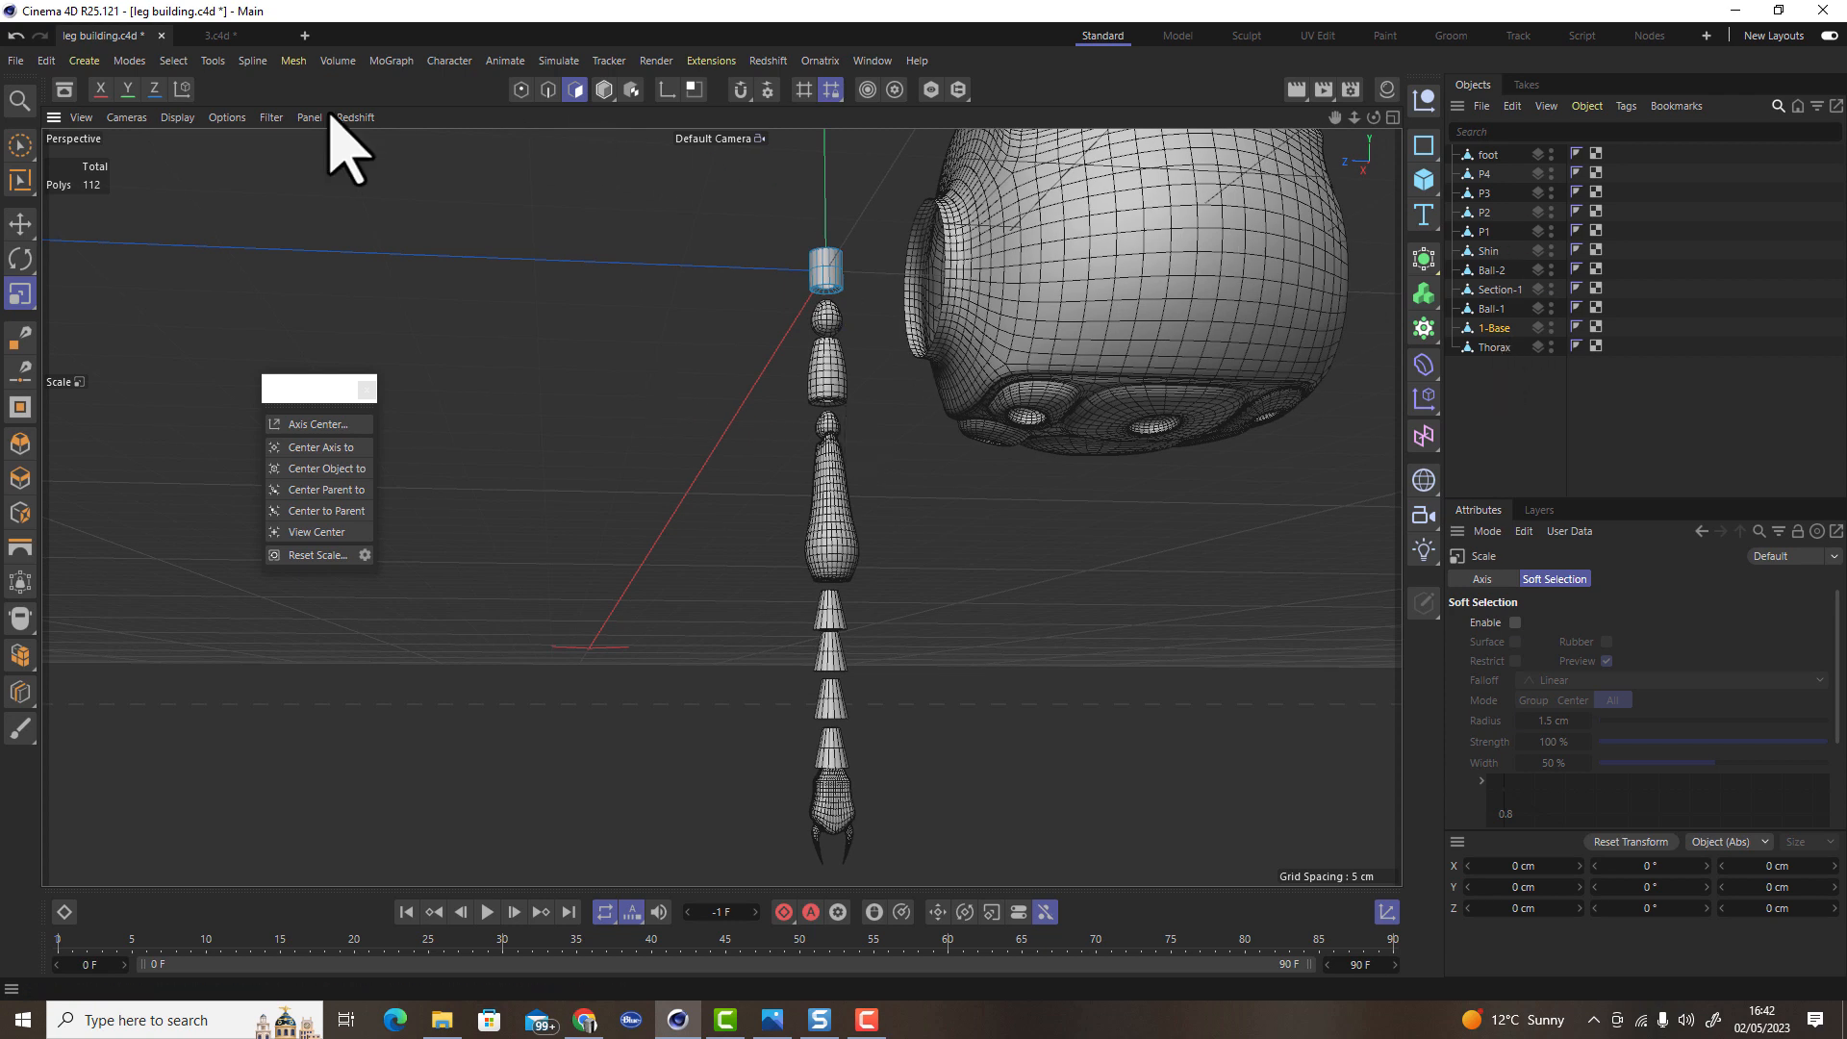
{"action": "left_click", "coordinate": [20, 223]}
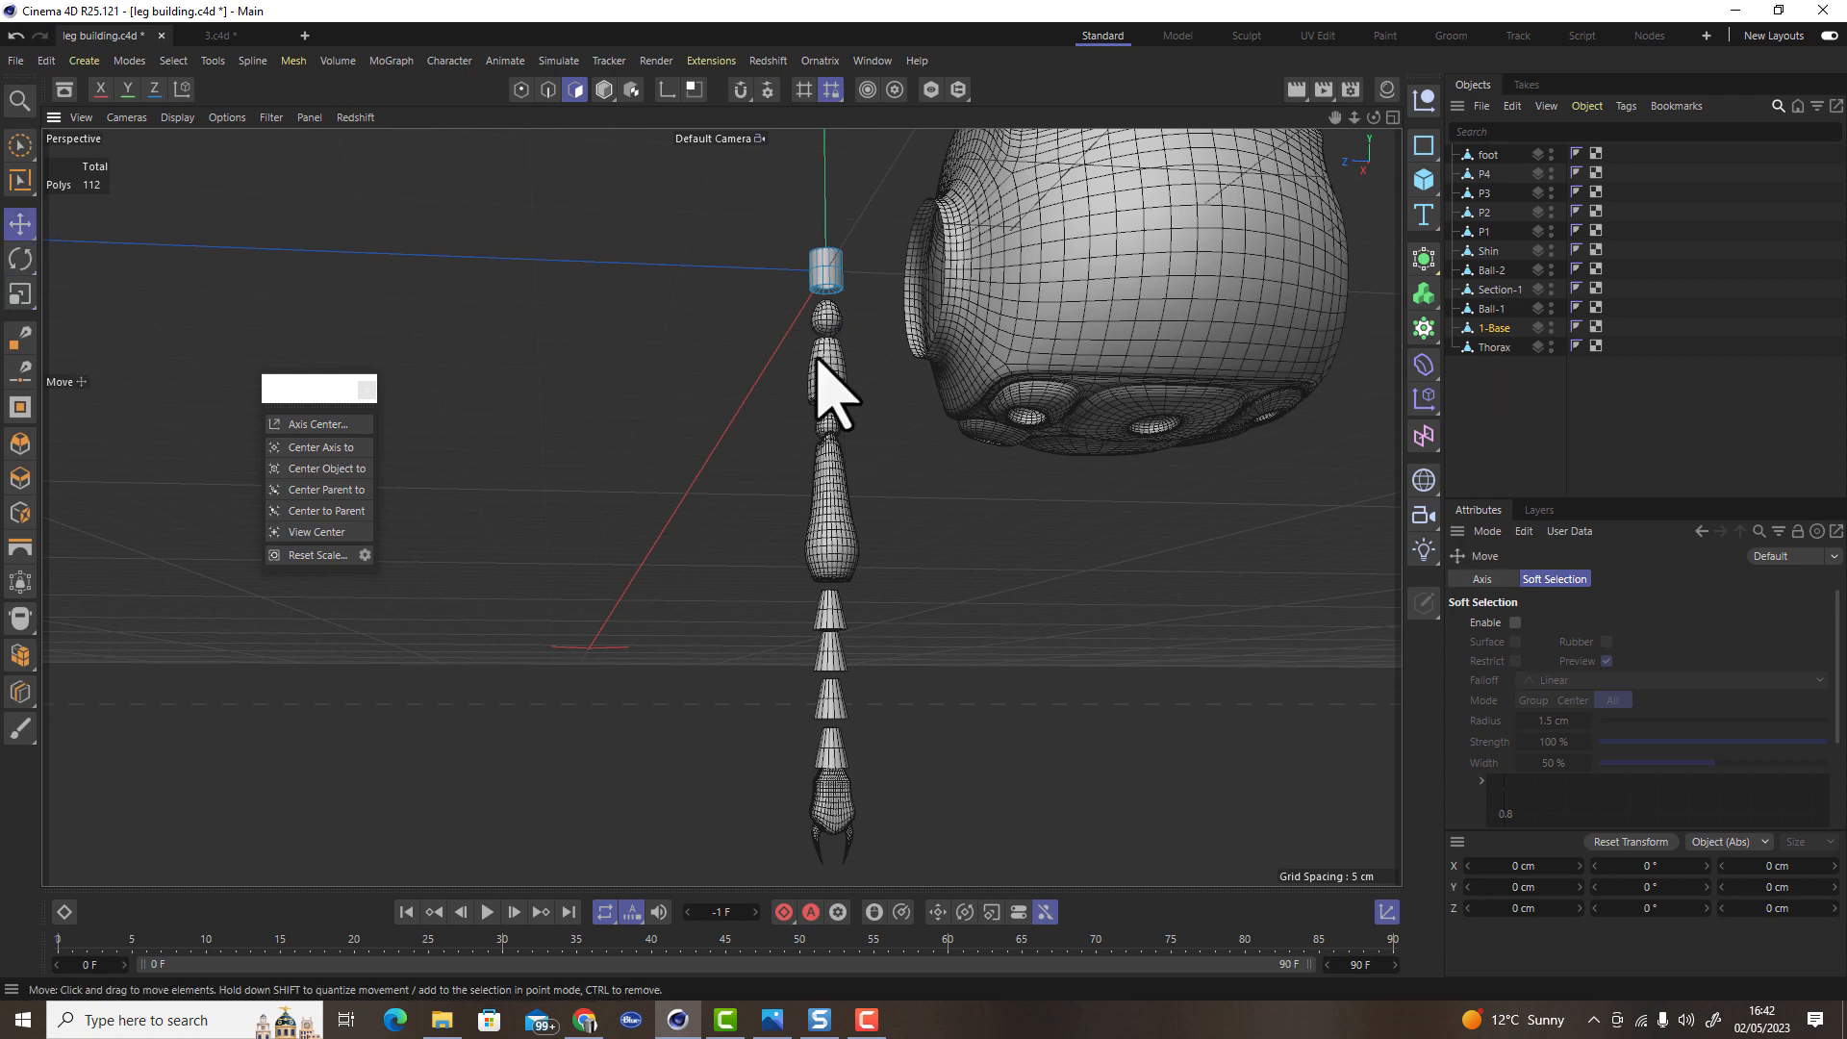
{"action": "left_click", "coordinate": [1492, 310]}
{"action": "left_click", "coordinate": [605, 89]}
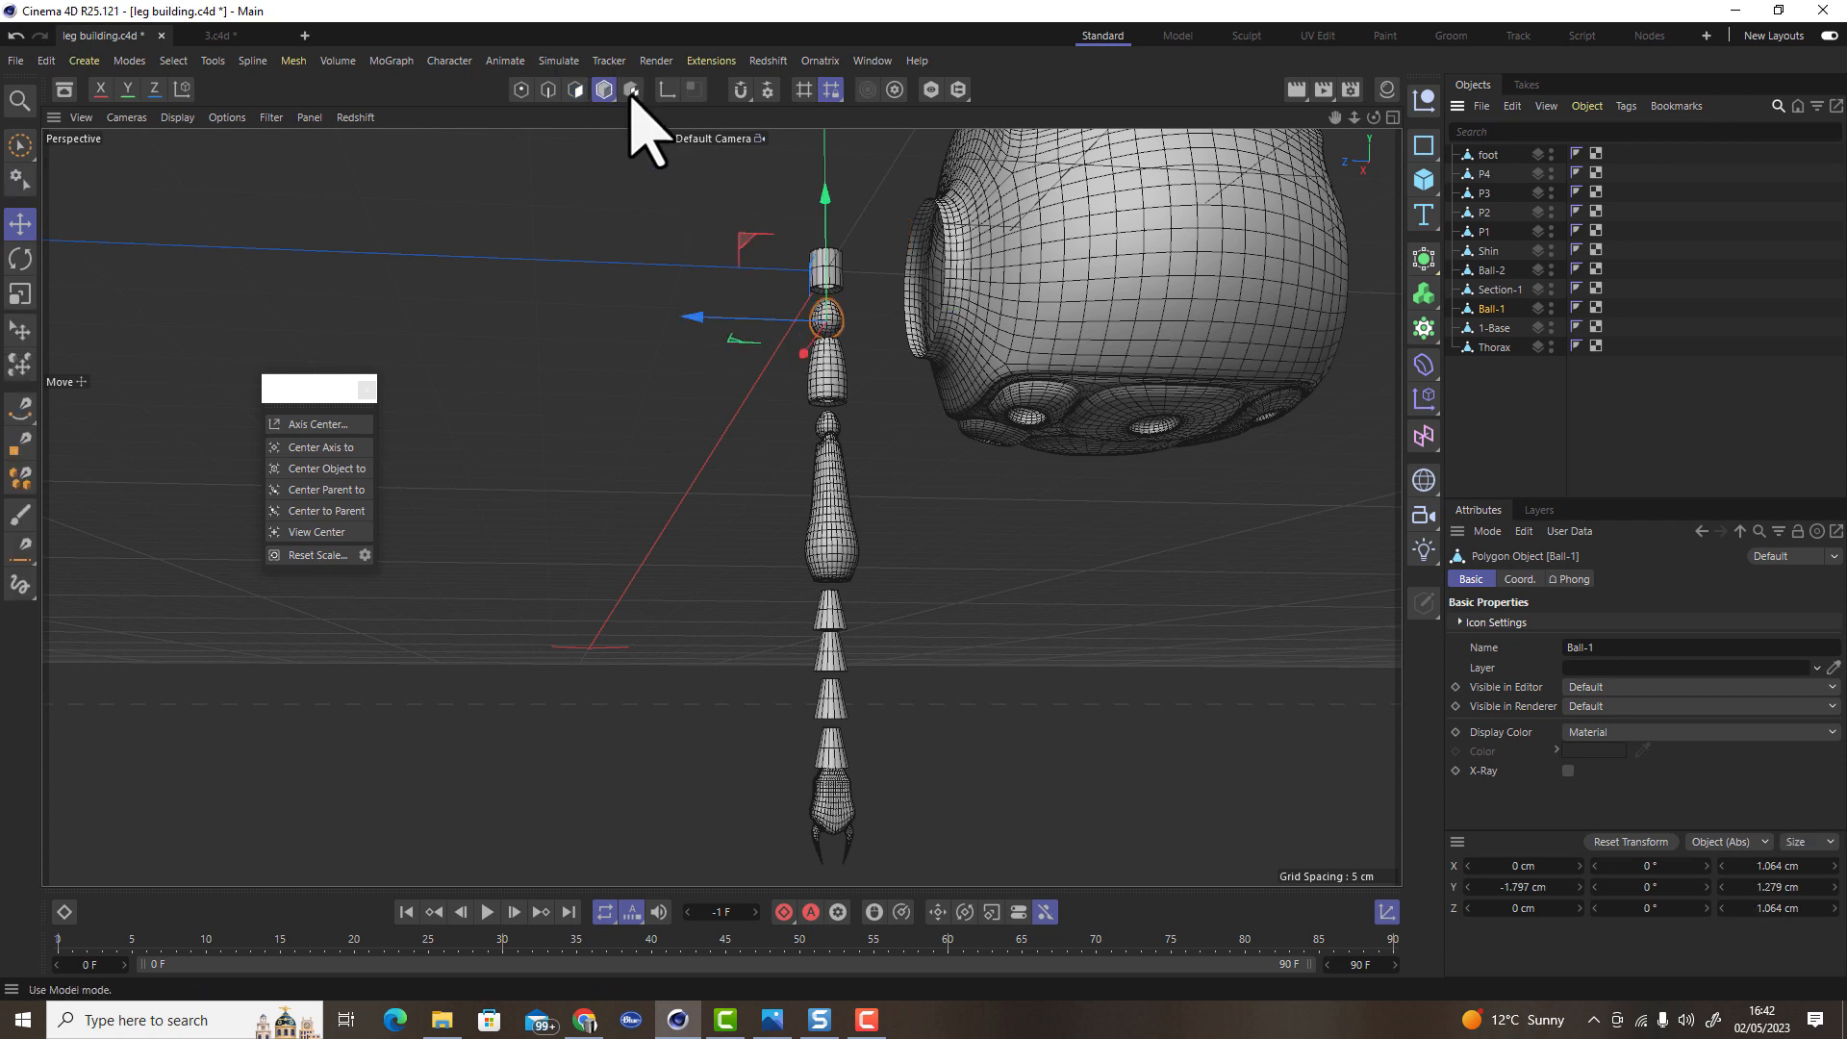
{"action": "left_click_drag", "start_coordinate": [817, 182], "coordinate": [820, 173]}
{"action": "left_click", "coordinate": [1497, 292]}
{"action": "left_click_drag", "start_coordinate": [826, 244], "coordinate": [823, 210]}
{"action": "scroll", "coordinate": [982, 309], "scroll_direction": "up", "scroll_amount": 6}
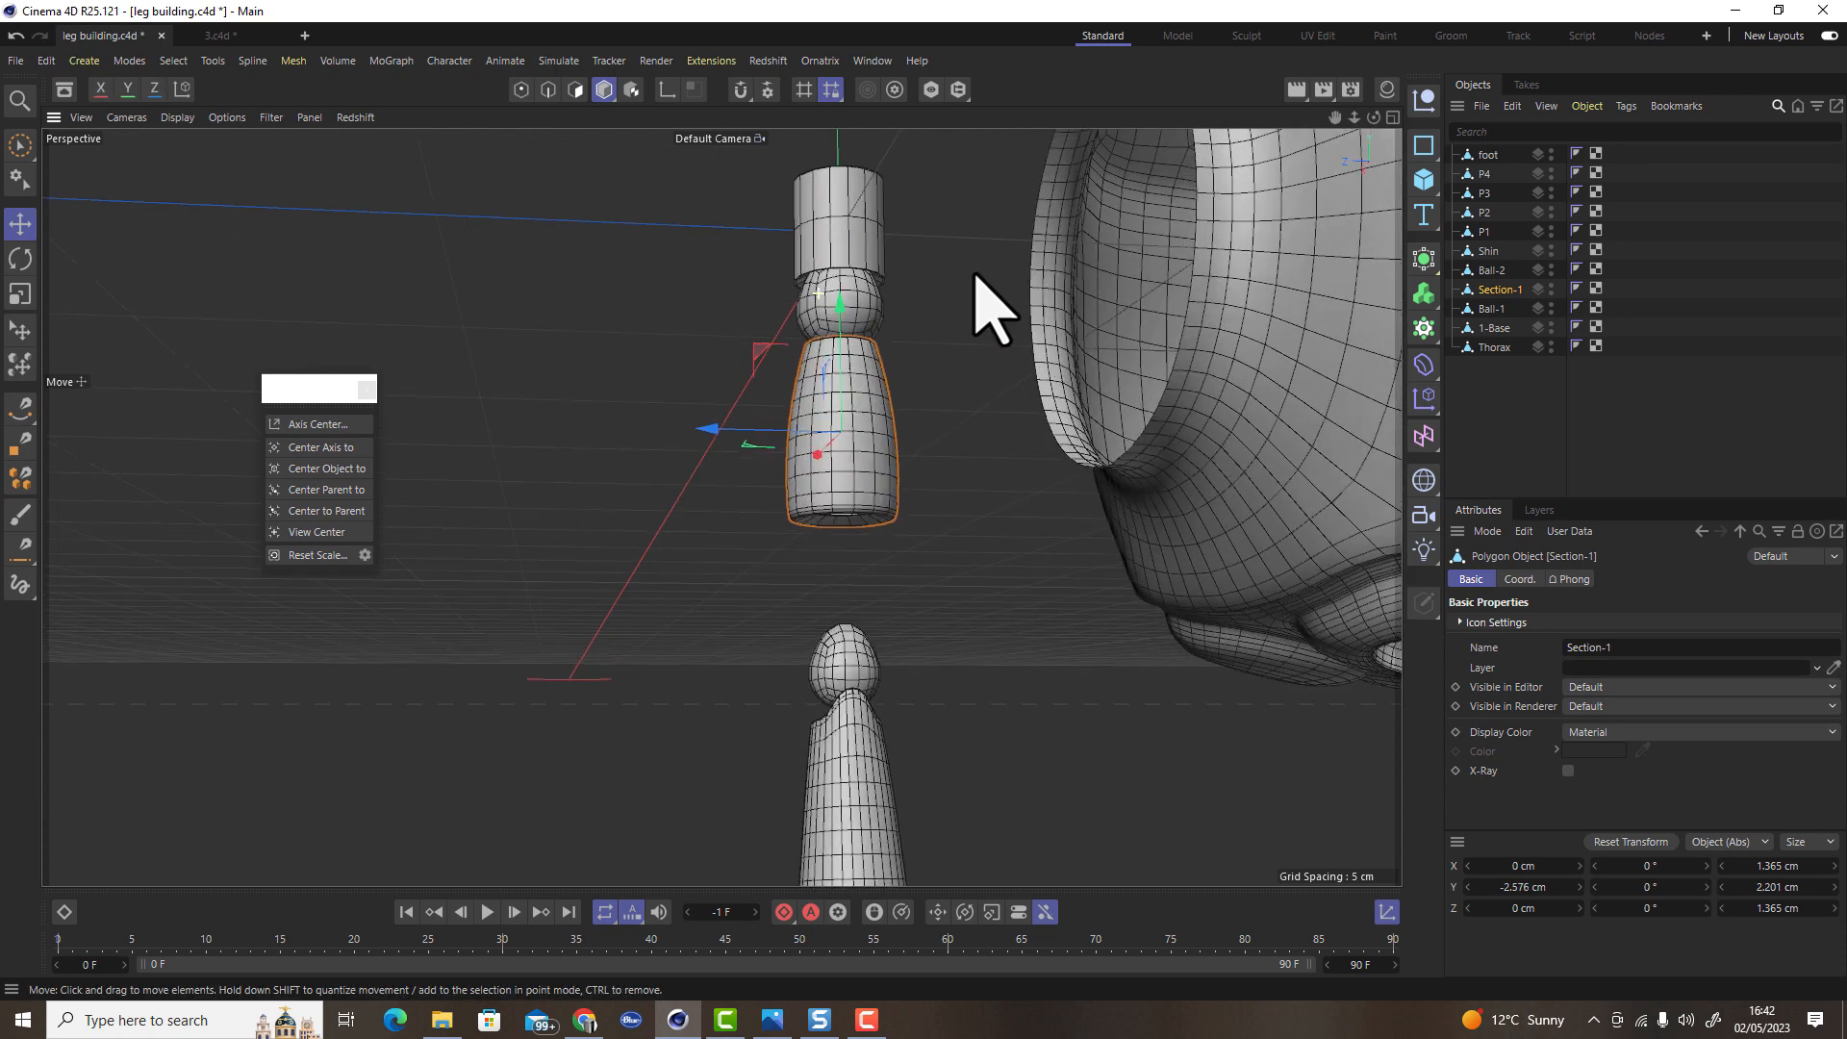
Raise Section-1 snugly onto Ball-1, and bring Ball-2 and the Shin up beneath it, with the Shin at about -6.425 cm on Y
{"action": "scroll", "coordinate": [950, 233], "scroll_direction": "up", "scroll_amount": 1}
{"action": "left_click_drag", "start_coordinate": [845, 346], "coordinate": [833, 326]}
{"action": "left_click", "coordinate": [1491, 270]}
{"action": "left_click_drag", "start_coordinate": [866, 619], "coordinate": [825, 577], "text": "alt"}
{"action": "left_click", "coordinate": [1490, 251]}
{"action": "left_click_drag", "start_coordinate": [688, 460], "coordinate": [808, 499], "text": "alt"}
{"action": "left_click", "coordinate": [1481, 233]}
{"action": "middle_click_drag", "start_coordinate": [861, 733], "coordinate": [946, 457], "text": "alt"}
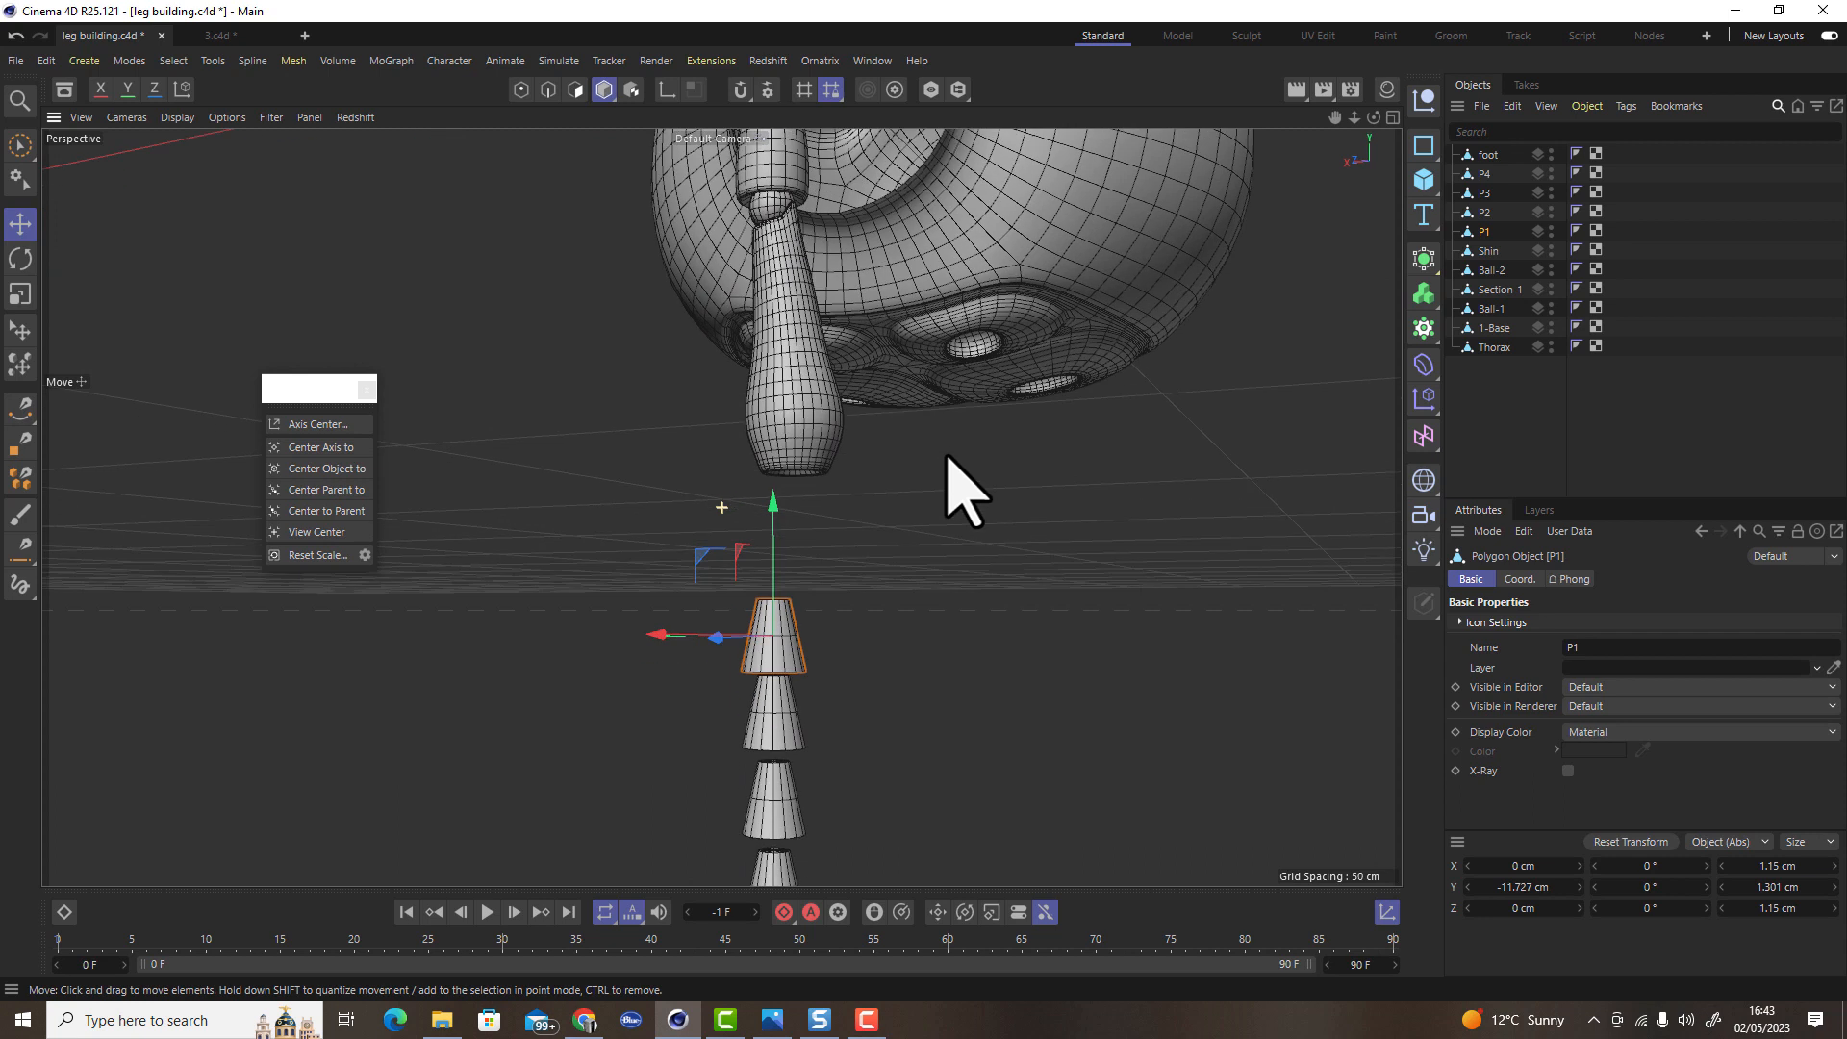
{"action": "right_click_drag", "start_coordinate": [884, 518], "coordinate": [857, 750], "text": "alt"}
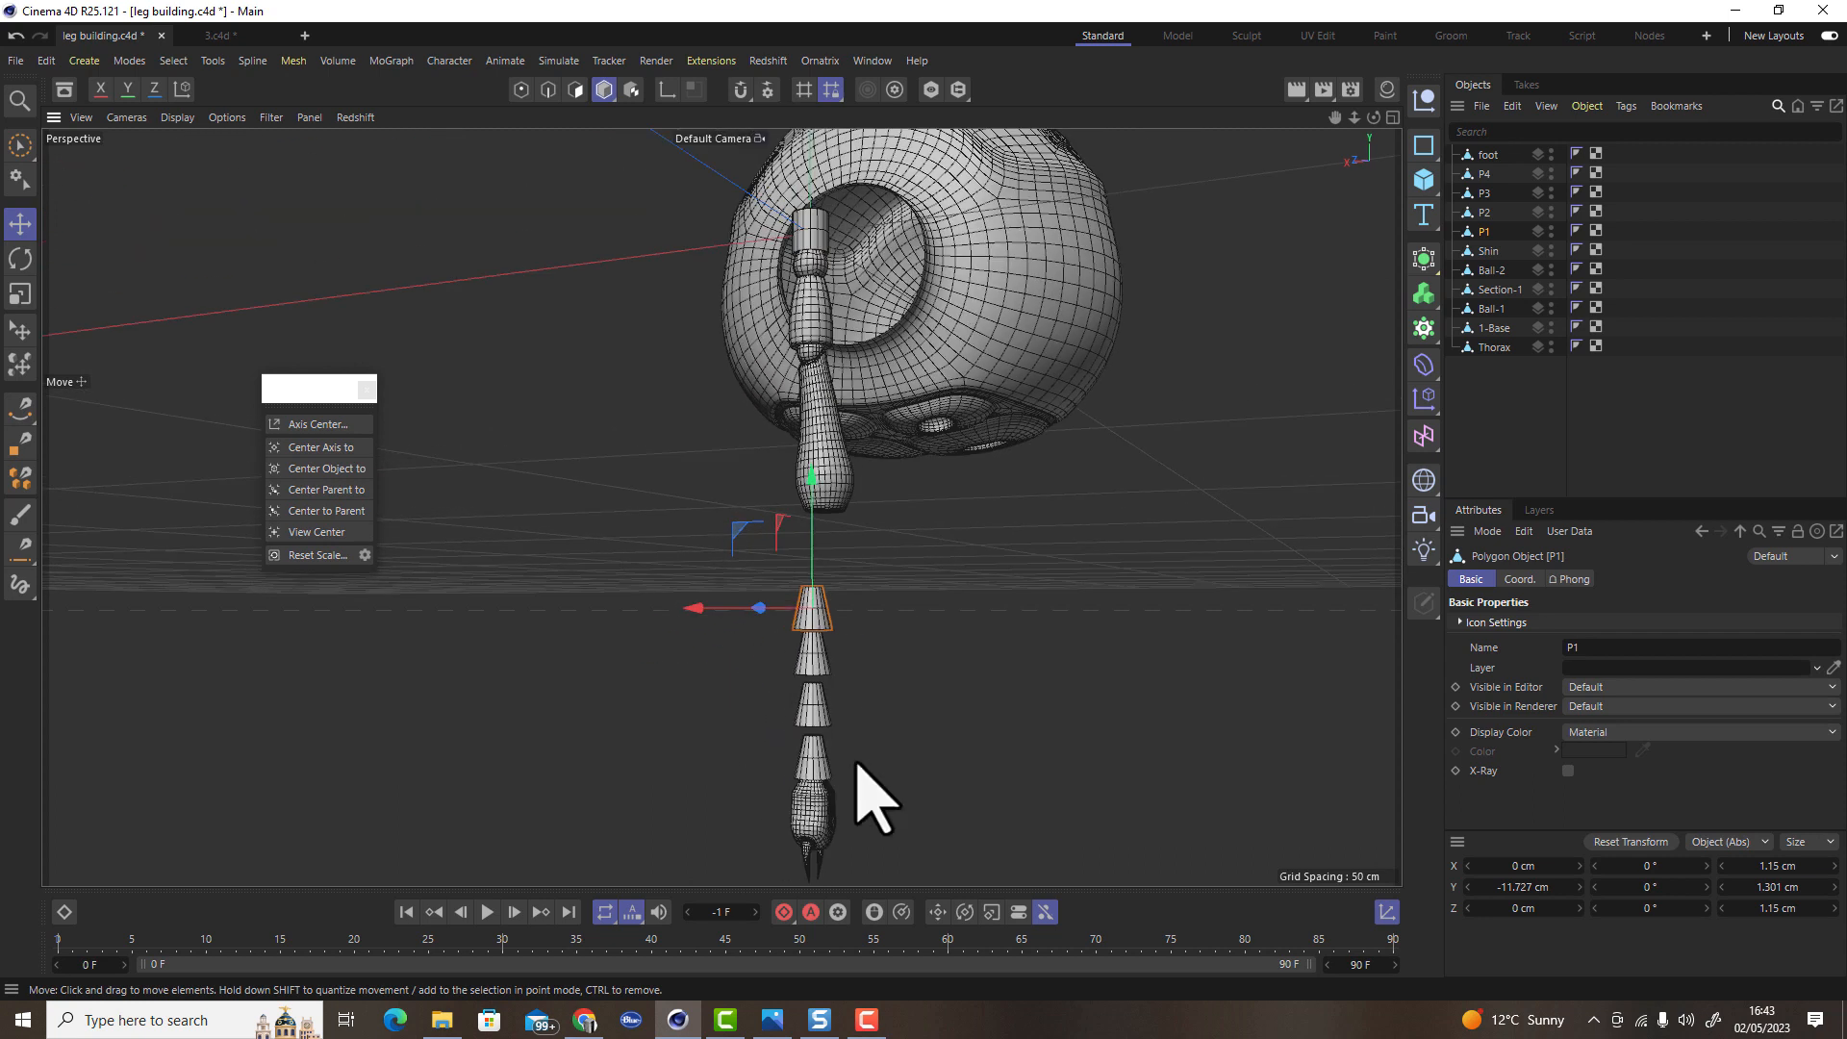
{"action": "middle_click_drag", "start_coordinate": [821, 466], "coordinate": [880, 513], "text": "alt"}
Reposition the Shin's axis with Axis Center, using Y 100 % on all points and World alignment
{"action": "left_click", "coordinate": [896, 418]}
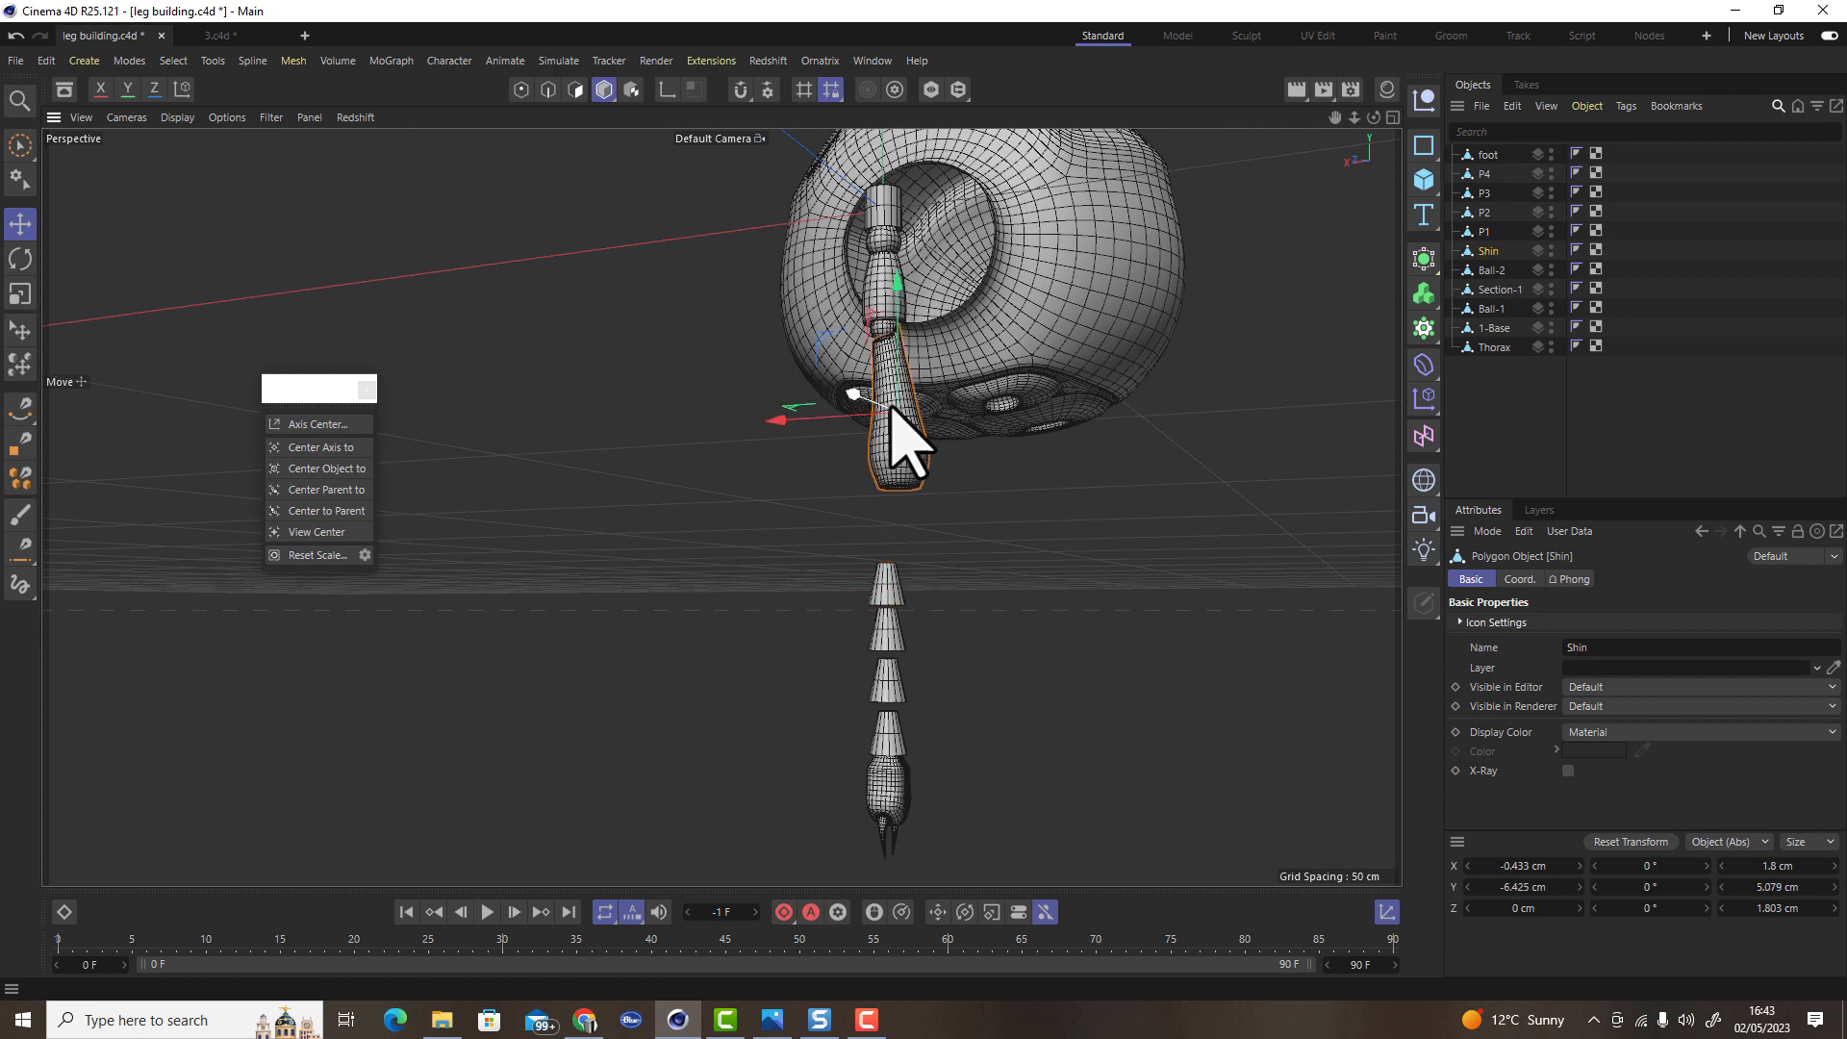
{"action": "left_click", "coordinate": [358, 426]}
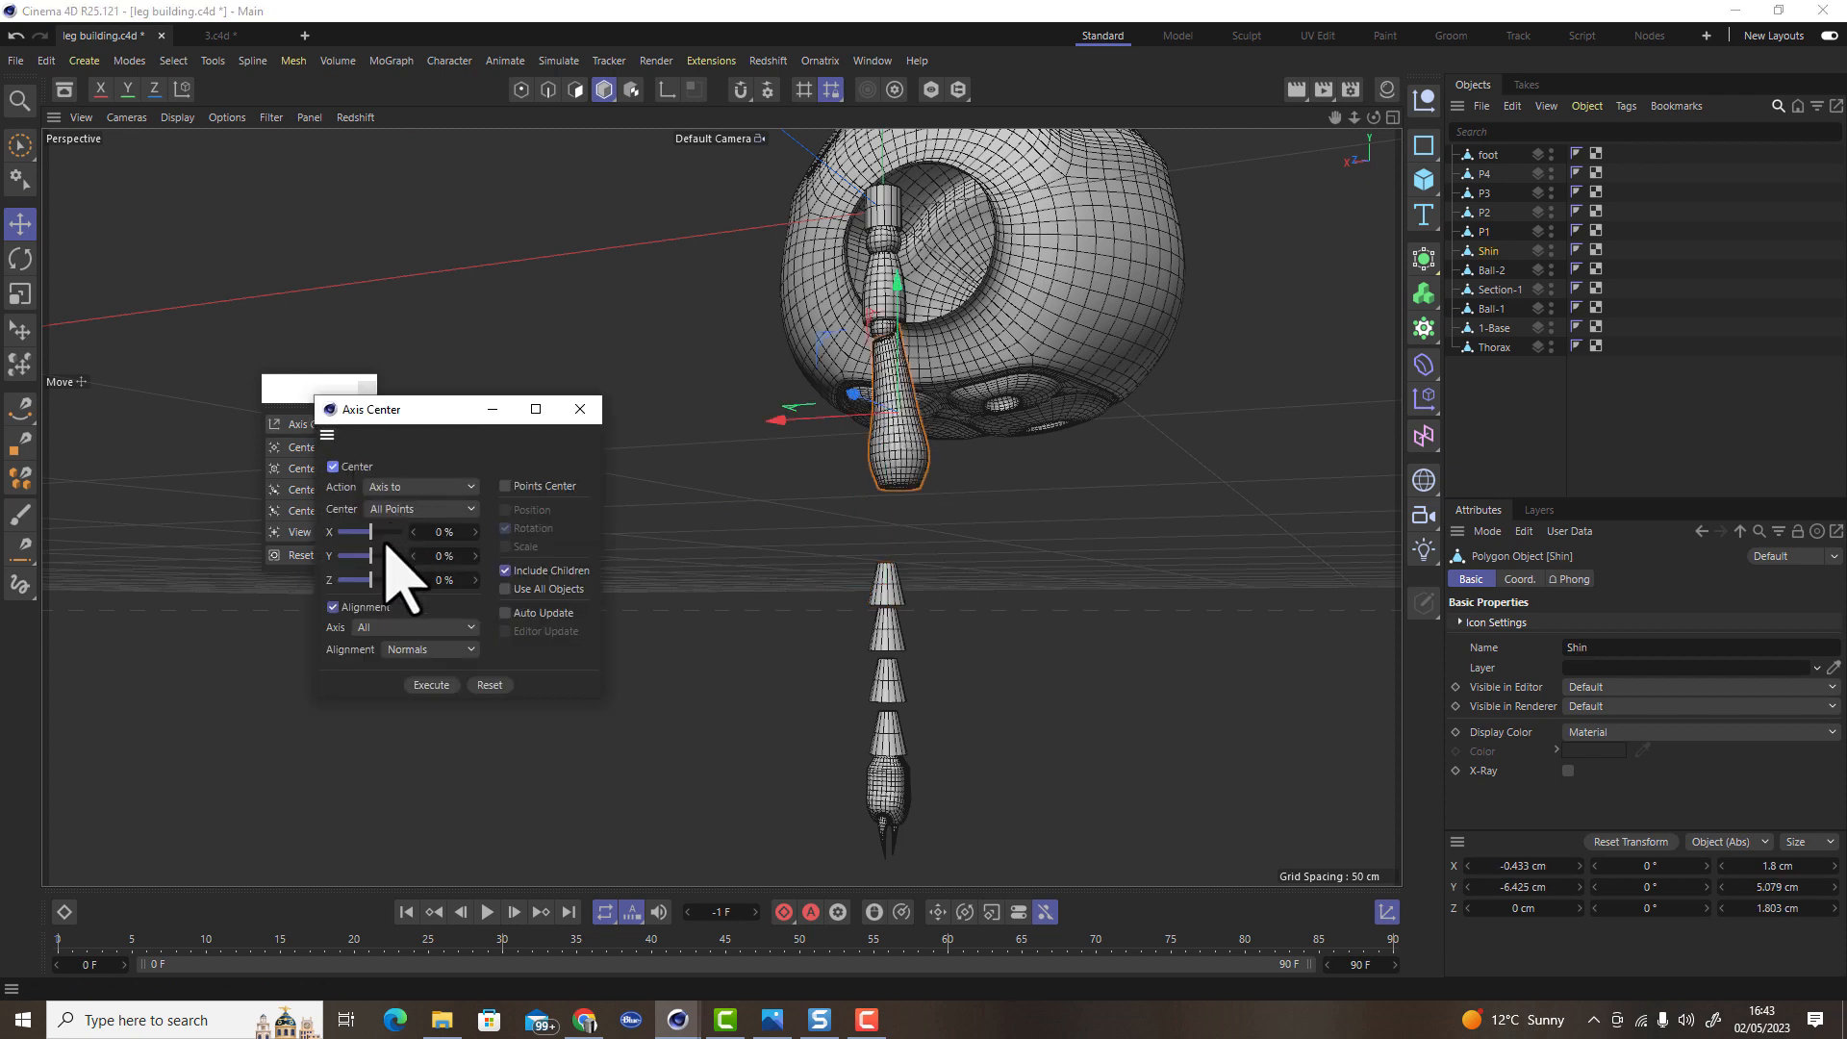
{"action": "left_click", "coordinate": [430, 684]}
{"action": "left_click", "coordinate": [444, 652]}
{"action": "left_click", "coordinate": [448, 708]}
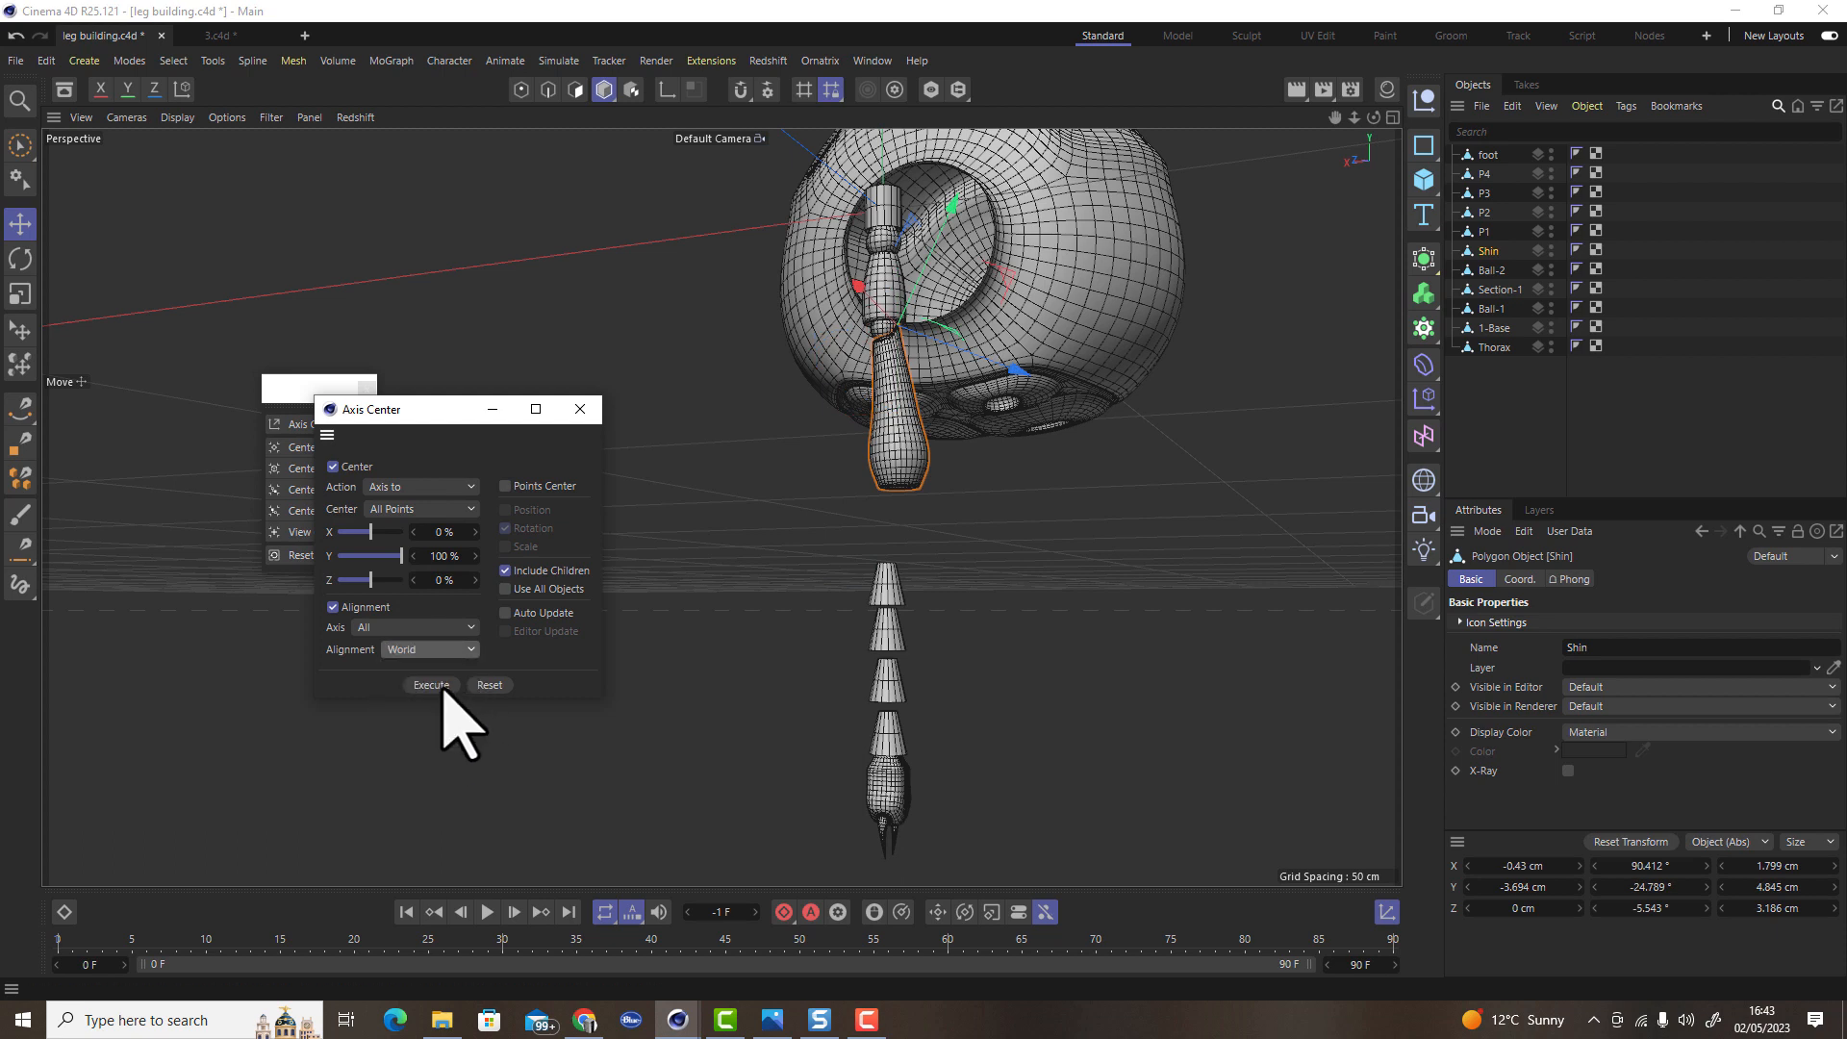
{"action": "left_click", "coordinate": [431, 685]}
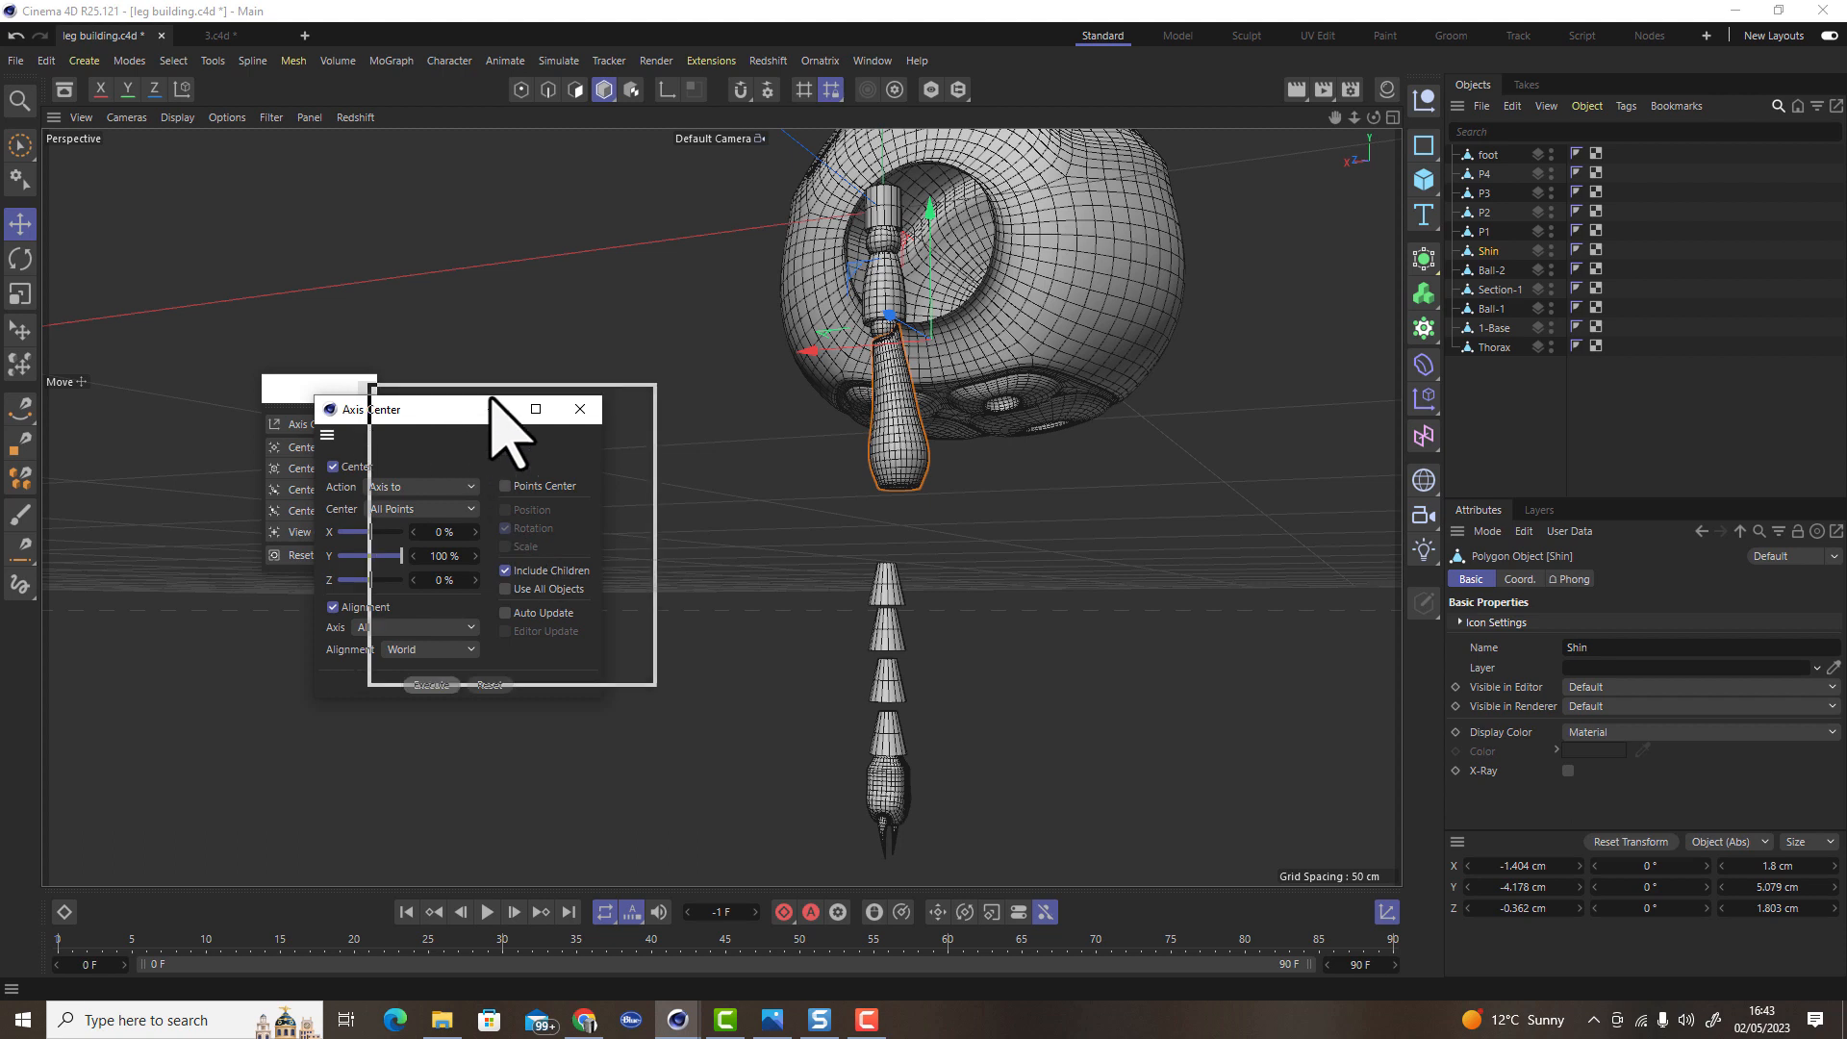
Lower the Shin clear of Ball-2 to about -5.484 cm on Y and run Axis Center again to set its axis at the upper tip
{"action": "left_click_drag", "start_coordinate": [454, 411], "coordinate": [1127, 356]}
{"action": "scroll", "coordinate": [883, 337], "scroll_direction": "up", "scroll_amount": 5}
{"action": "left_click_drag", "start_coordinate": [899, 535], "coordinate": [760, 558], "text": "alt"}
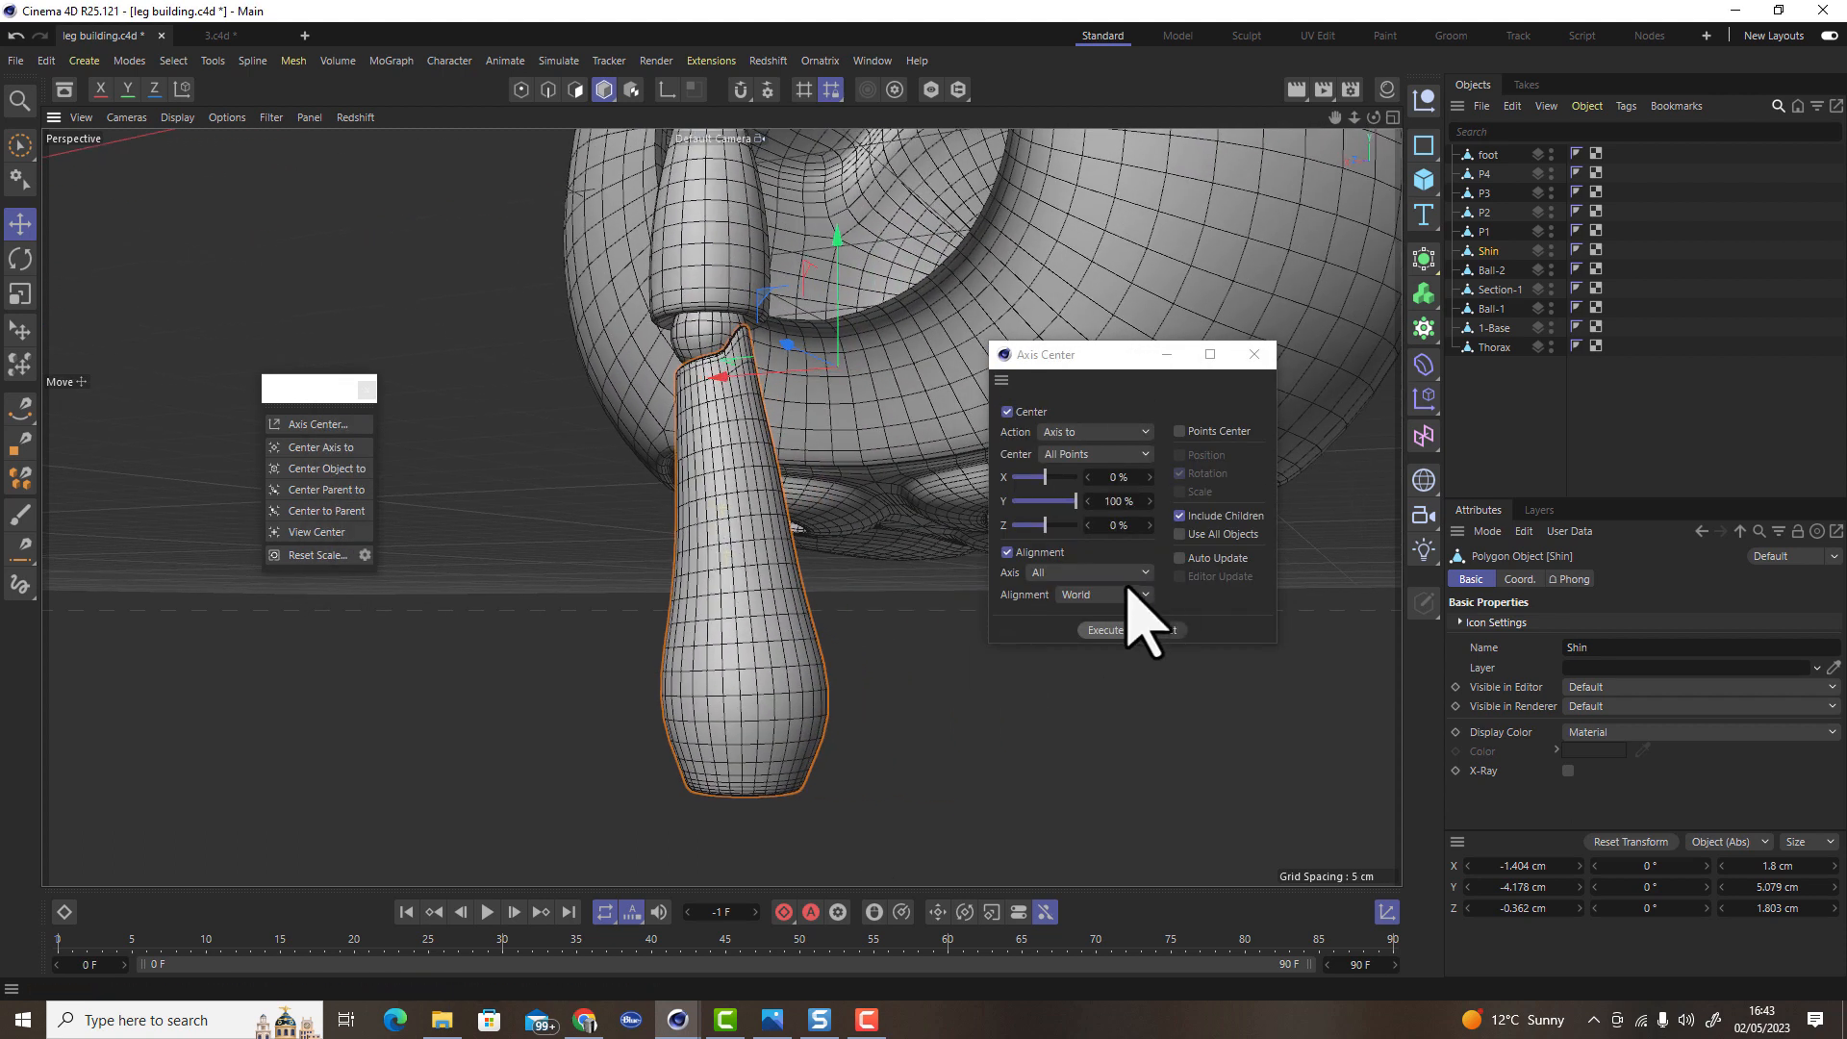
{"action": "left_click", "coordinate": [1124, 454]}
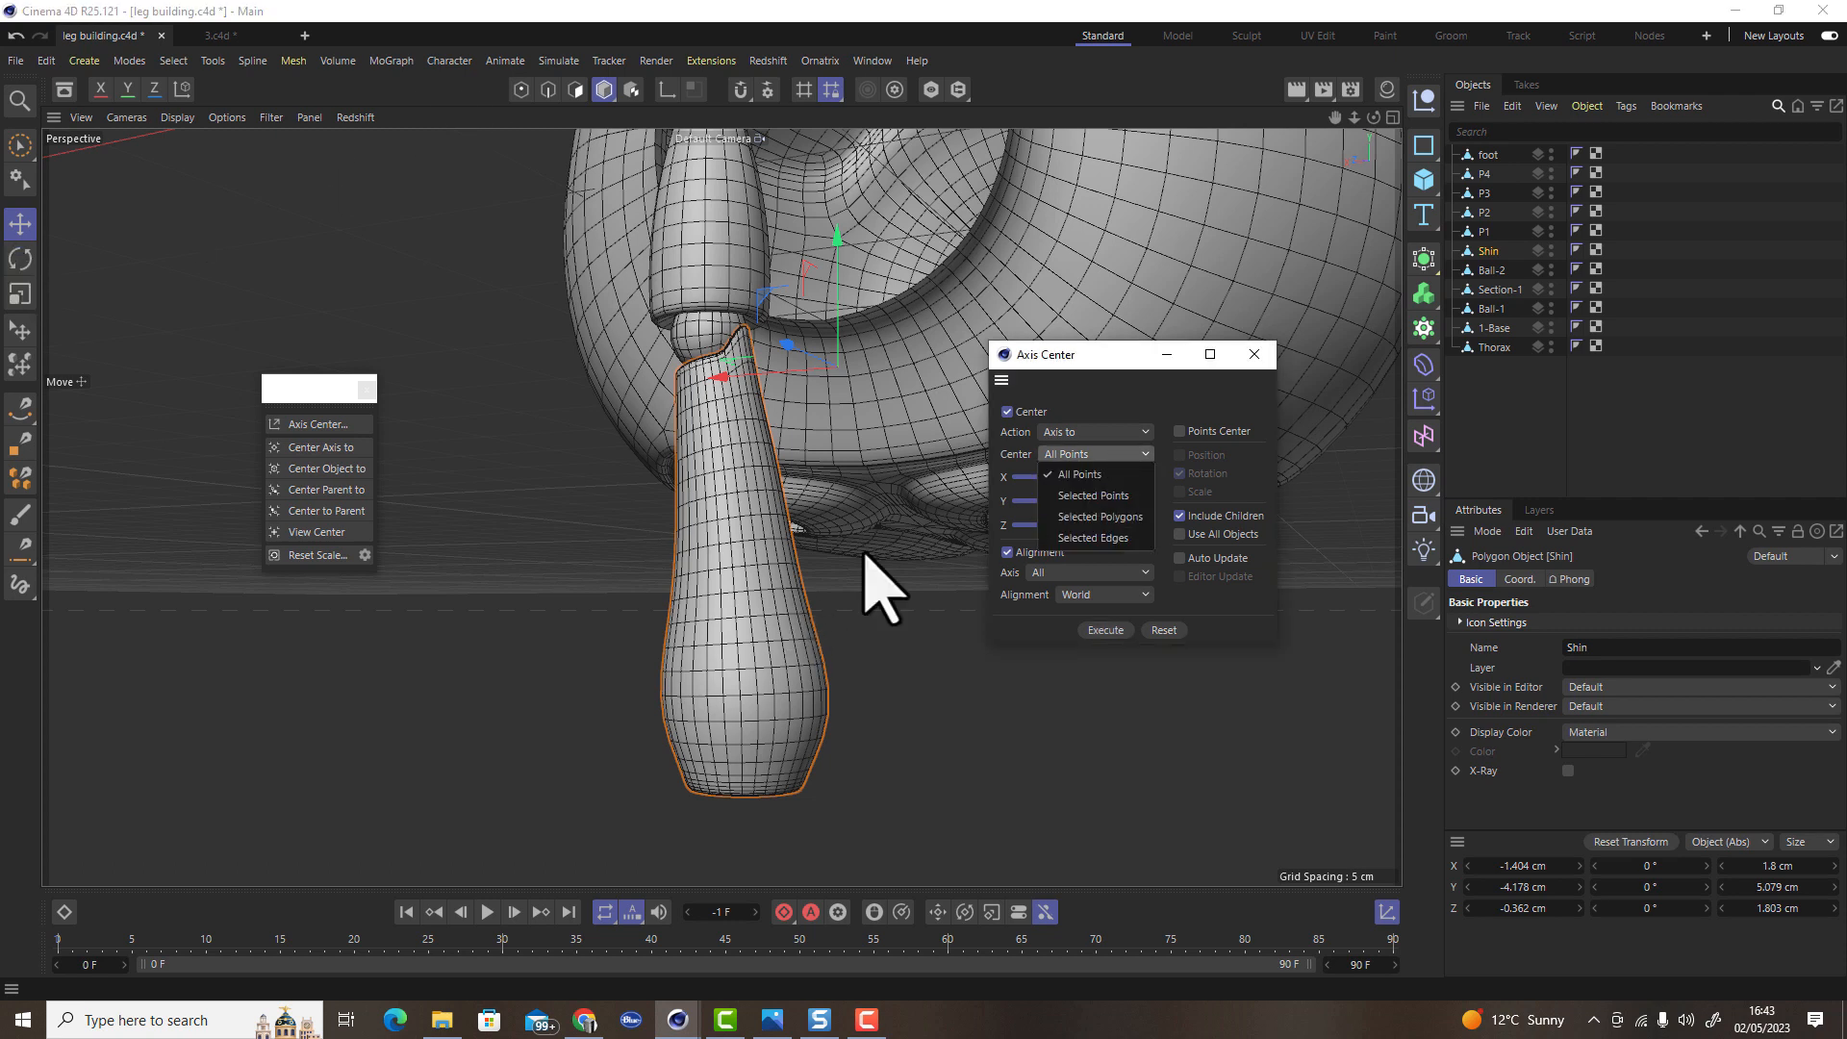
{"action": "left_click", "coordinate": [837, 239]}
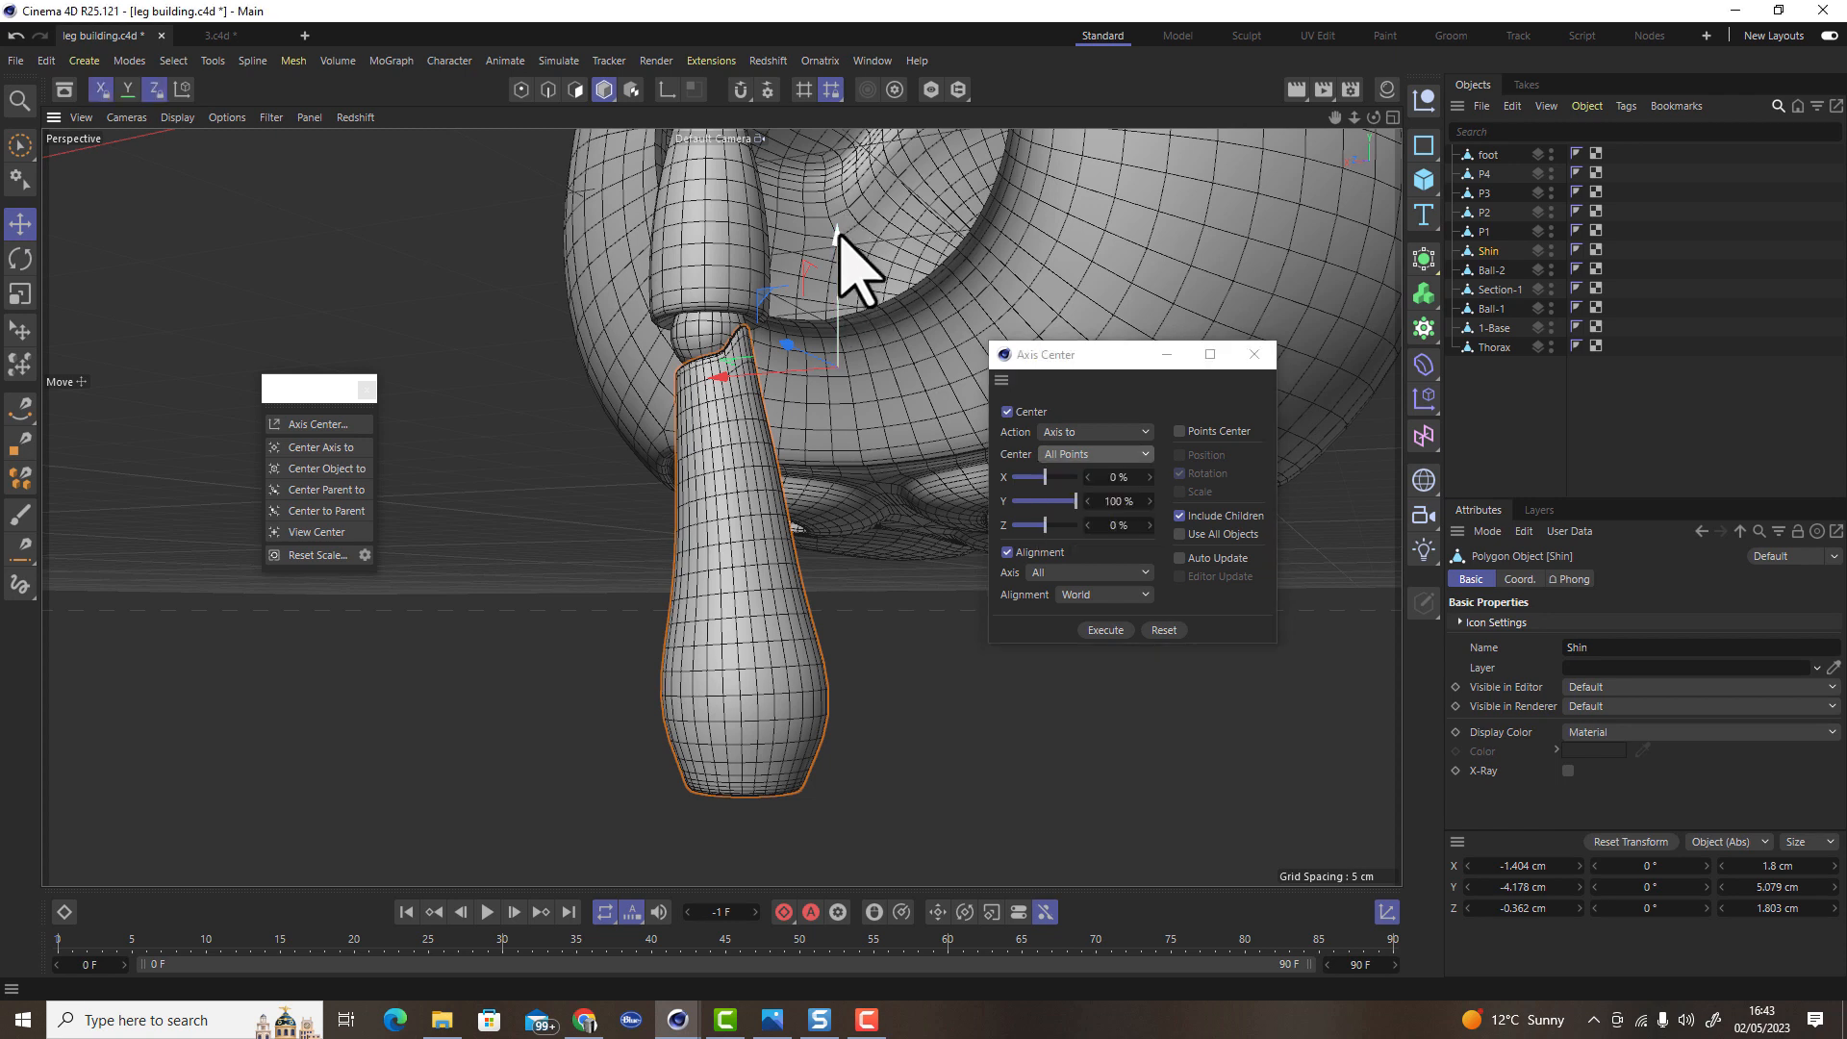
{"action": "left_click_drag", "start_coordinate": [838, 237], "coordinate": [818, 347]}
{"action": "left_click_drag", "start_coordinate": [694, 514], "coordinate": [786, 496], "text": "alt"}
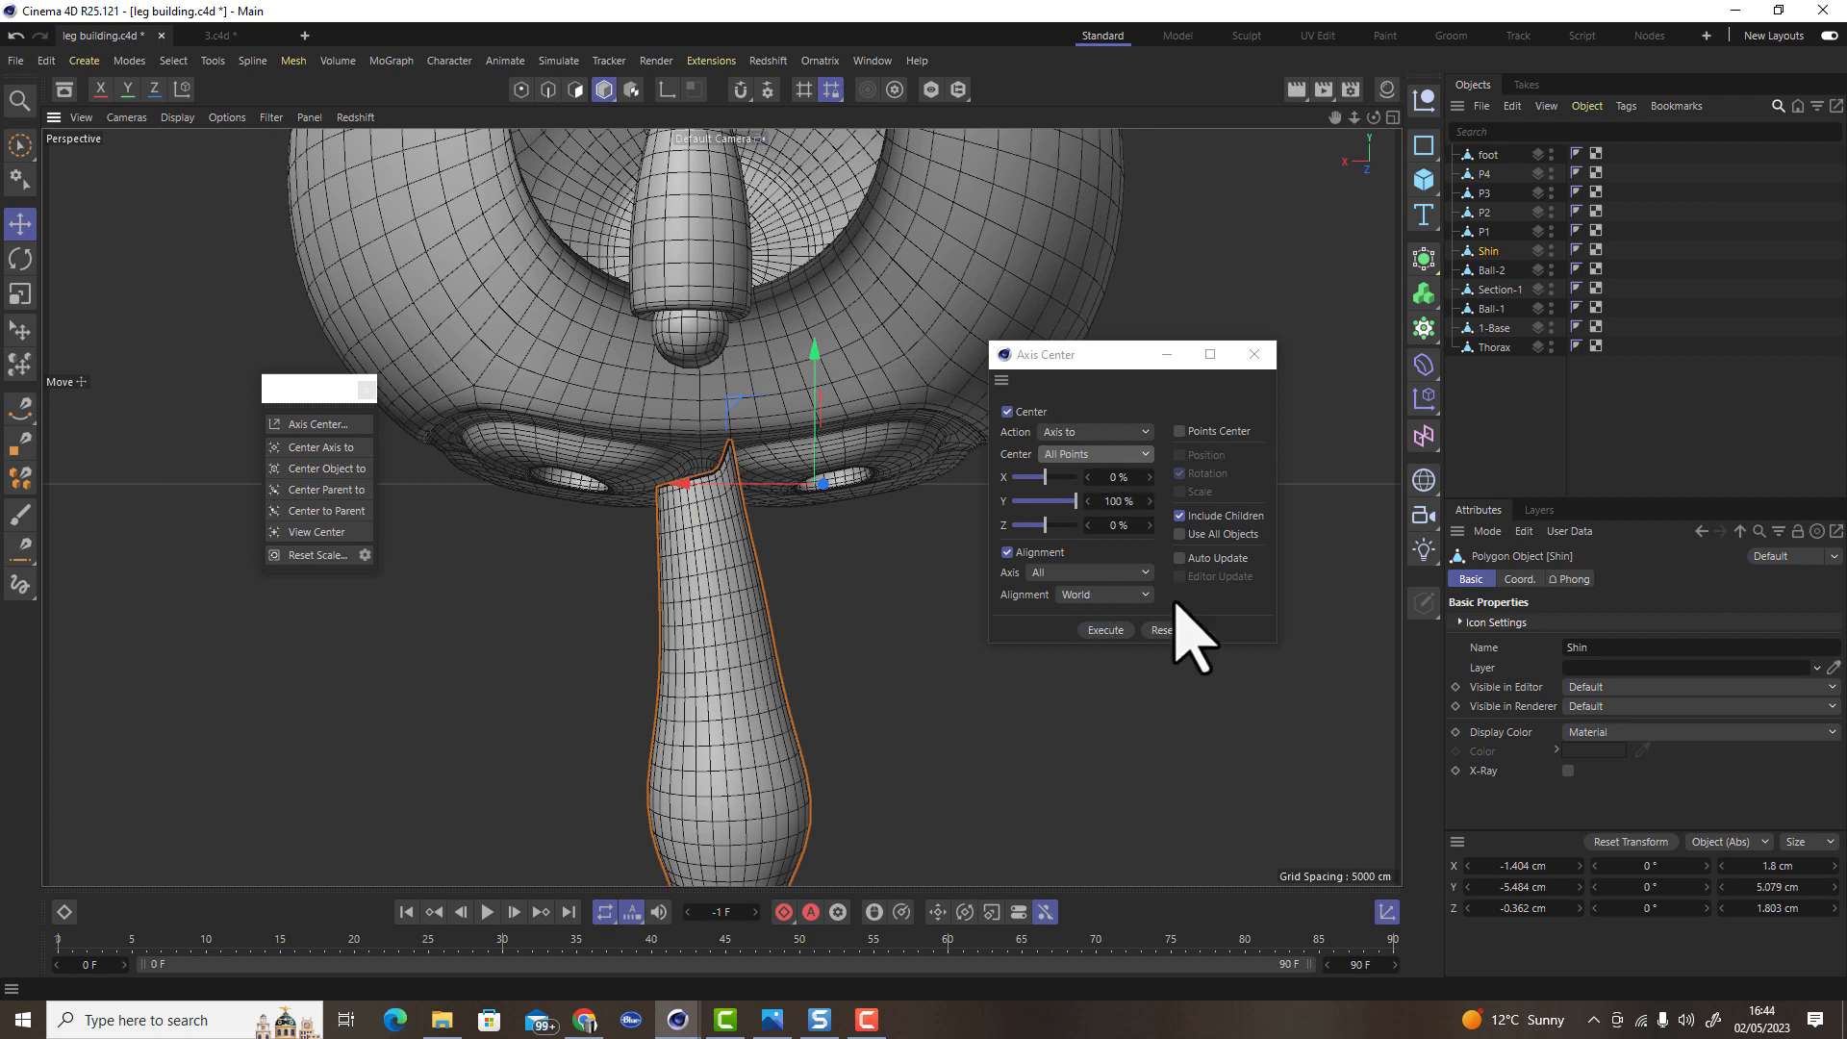
{"action": "mouse_move", "coordinate": [763, 577]}
{"action": "left_mouse_down", "text": "alt"}
{"action": "mouse_move", "coordinate": [440, 529]}
{"action": "mouse_move", "coordinate": [764, 563]}
{"action": "left_mouse_up", "text": "alt"}
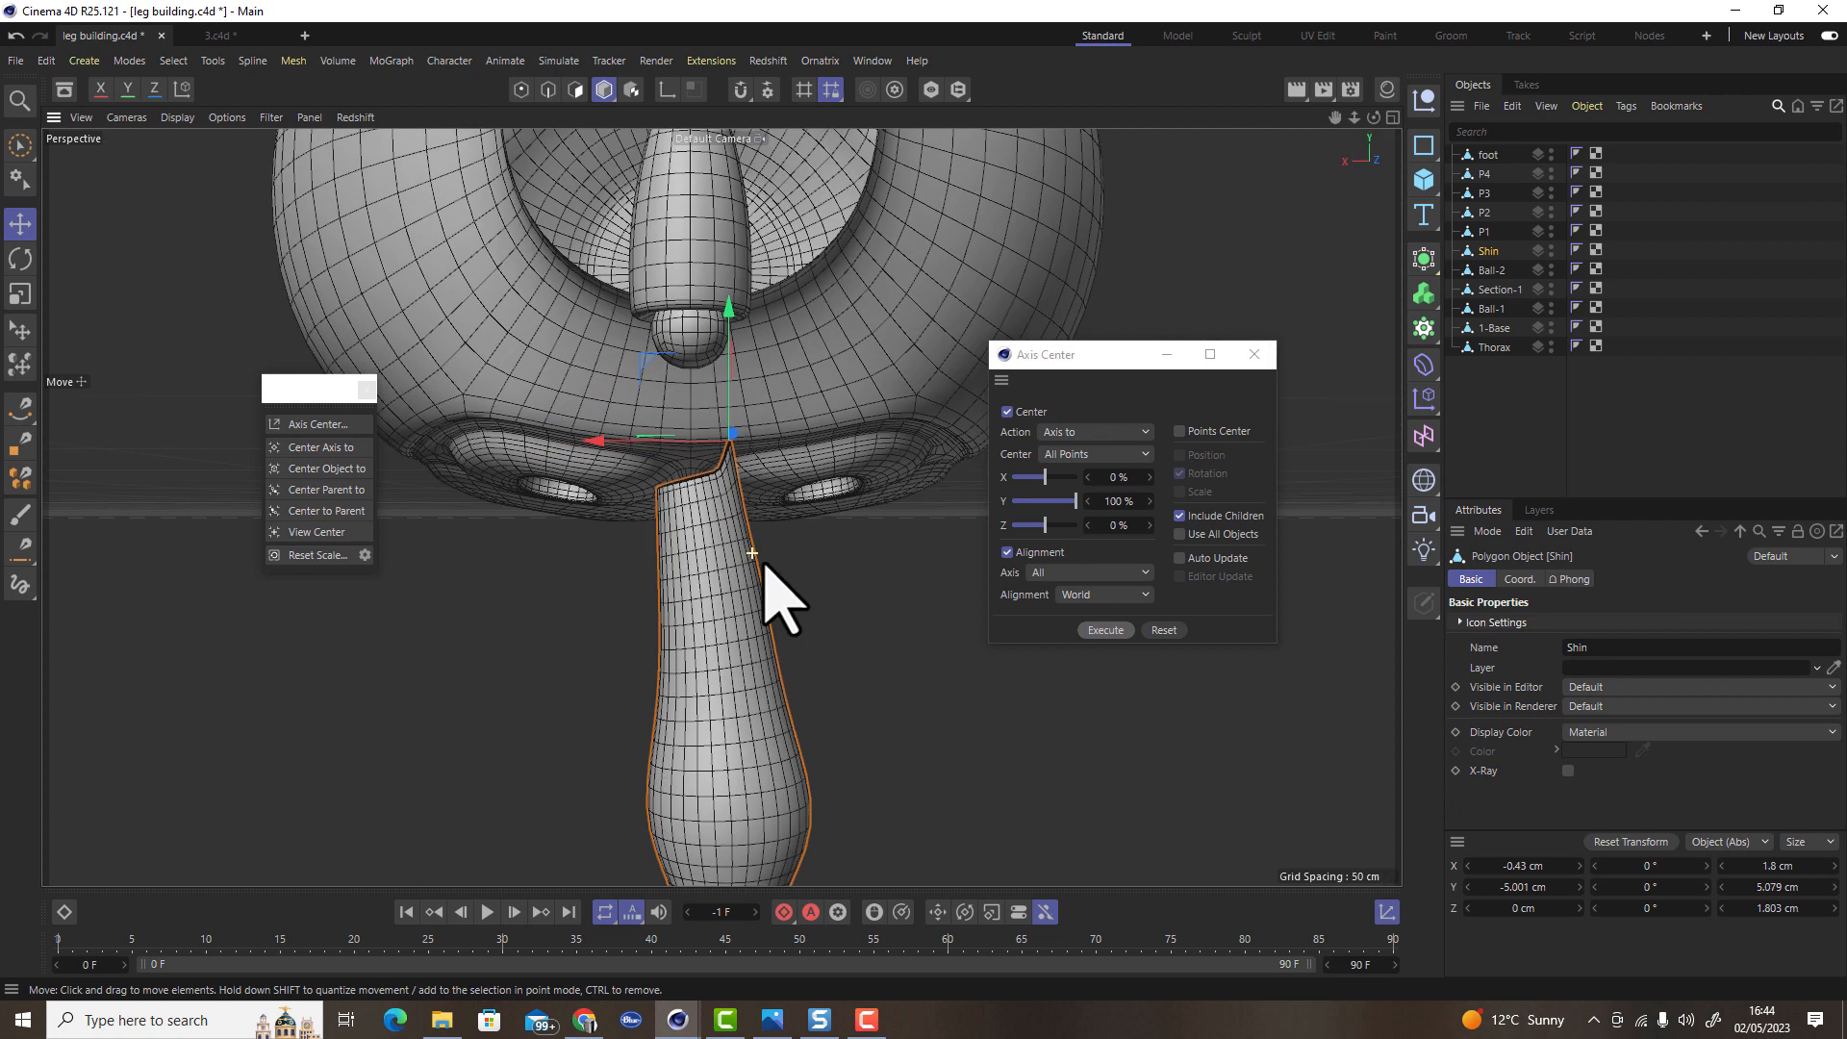
Seat the Shin on Ball-2, tilting it about -12.124° on Z and placing it near X -0.477 cm, Y -3.657 cm
{"action": "left_click_drag", "start_coordinate": [873, 784], "coordinate": [866, 678], "text": "alt"}
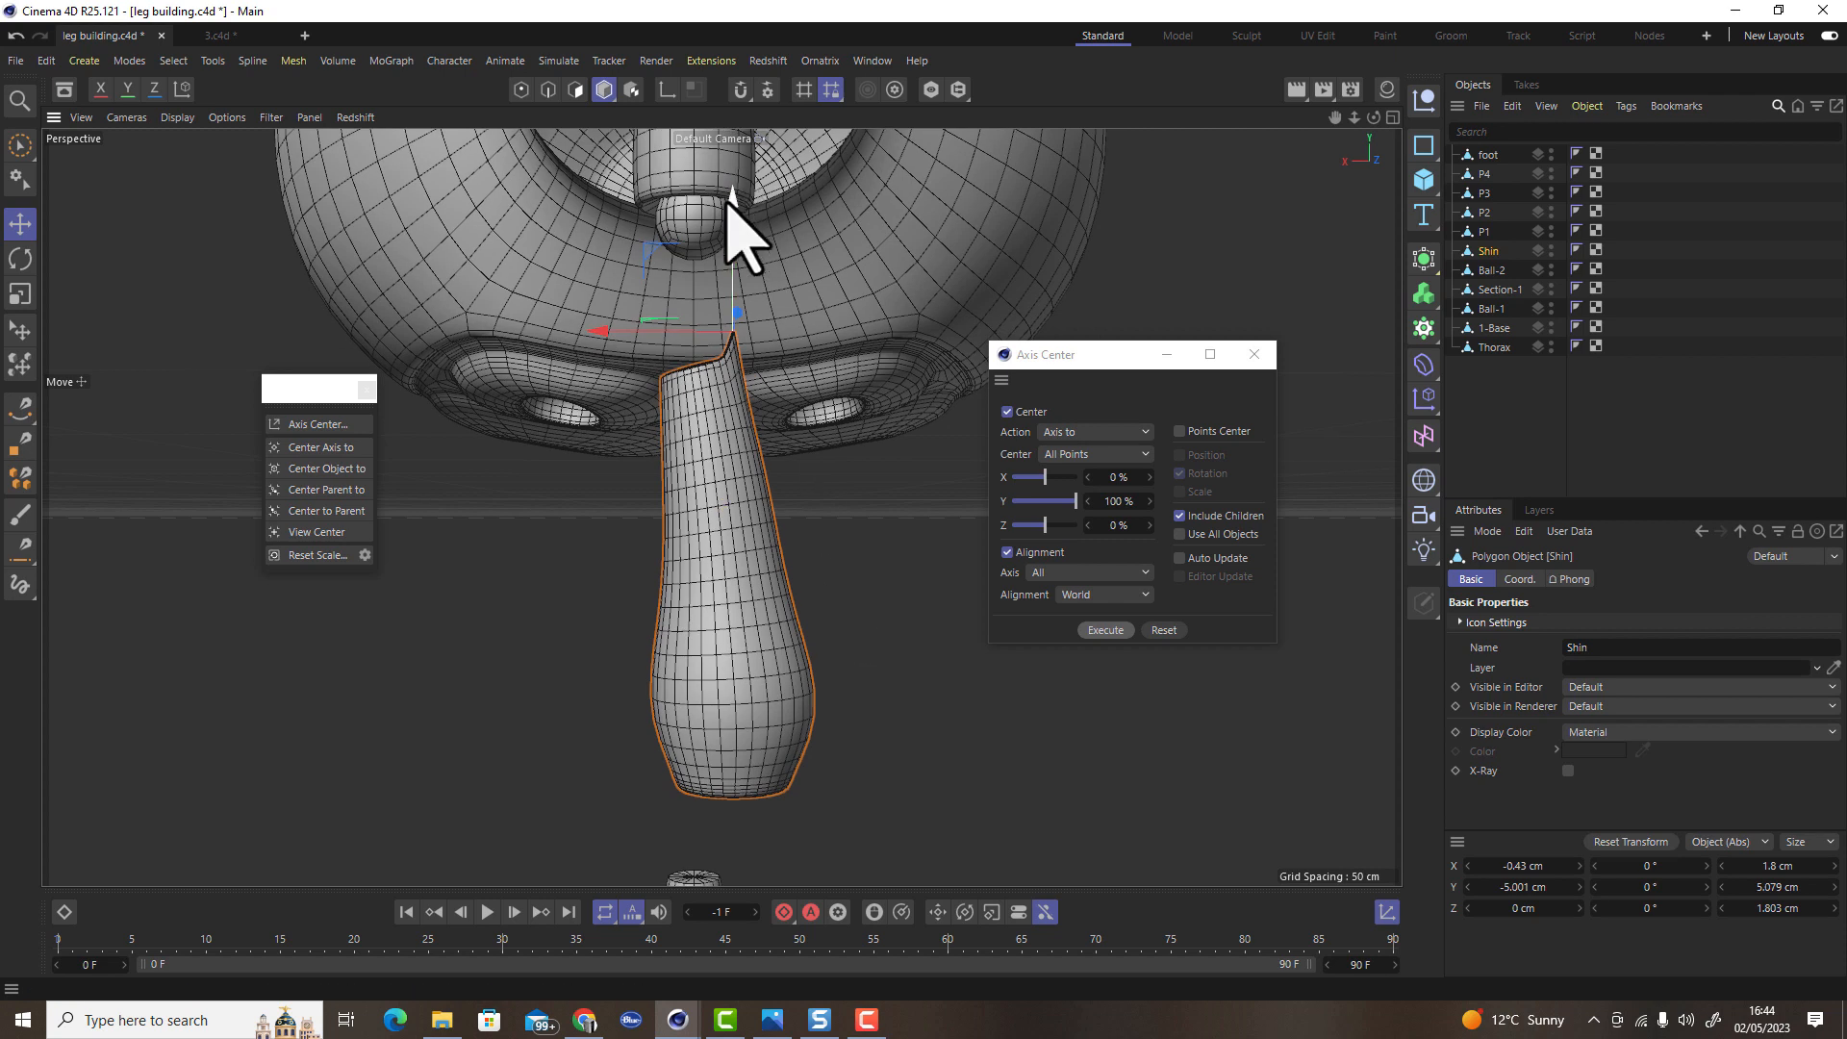
{"action": "left_click_drag", "start_coordinate": [731, 205], "coordinate": [733, 79]}
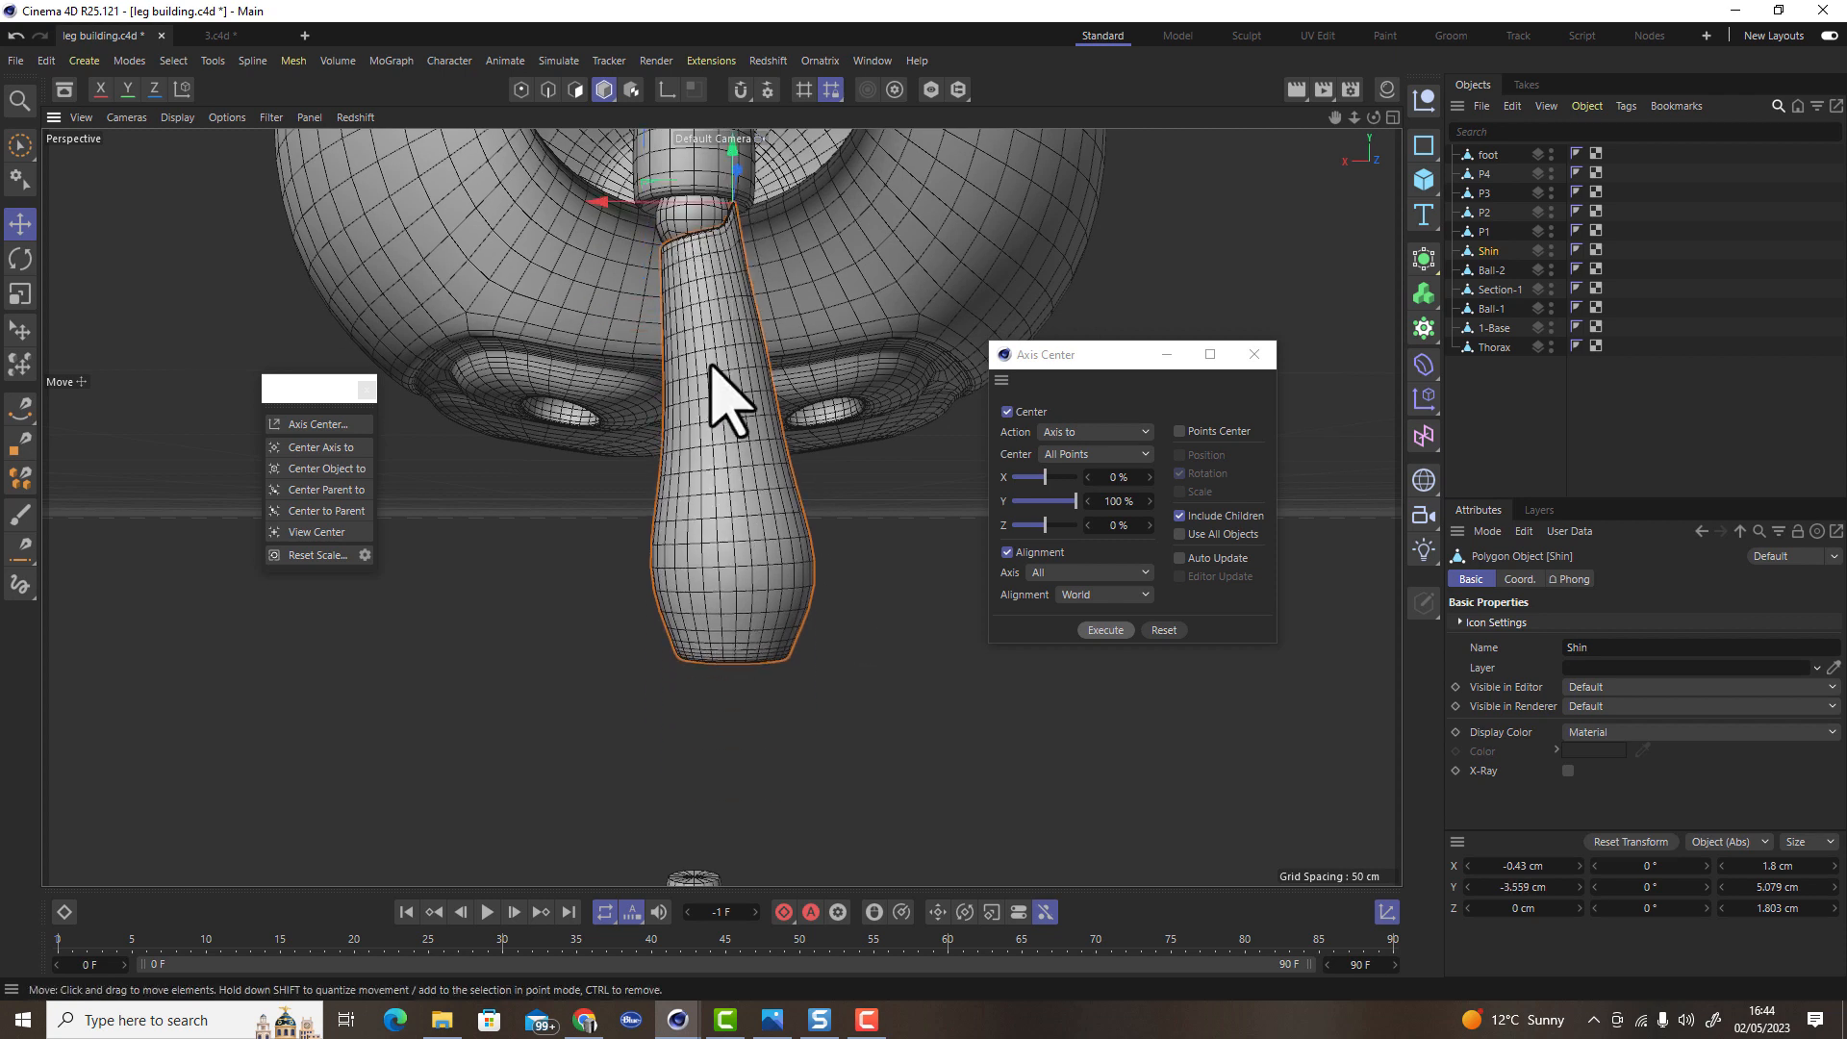
{"action": "middle_click_drag", "start_coordinate": [711, 364], "coordinate": [724, 542], "text": "alt"}
{"action": "right_click_drag", "start_coordinate": [717, 546], "coordinate": [797, 476], "text": "alt"}
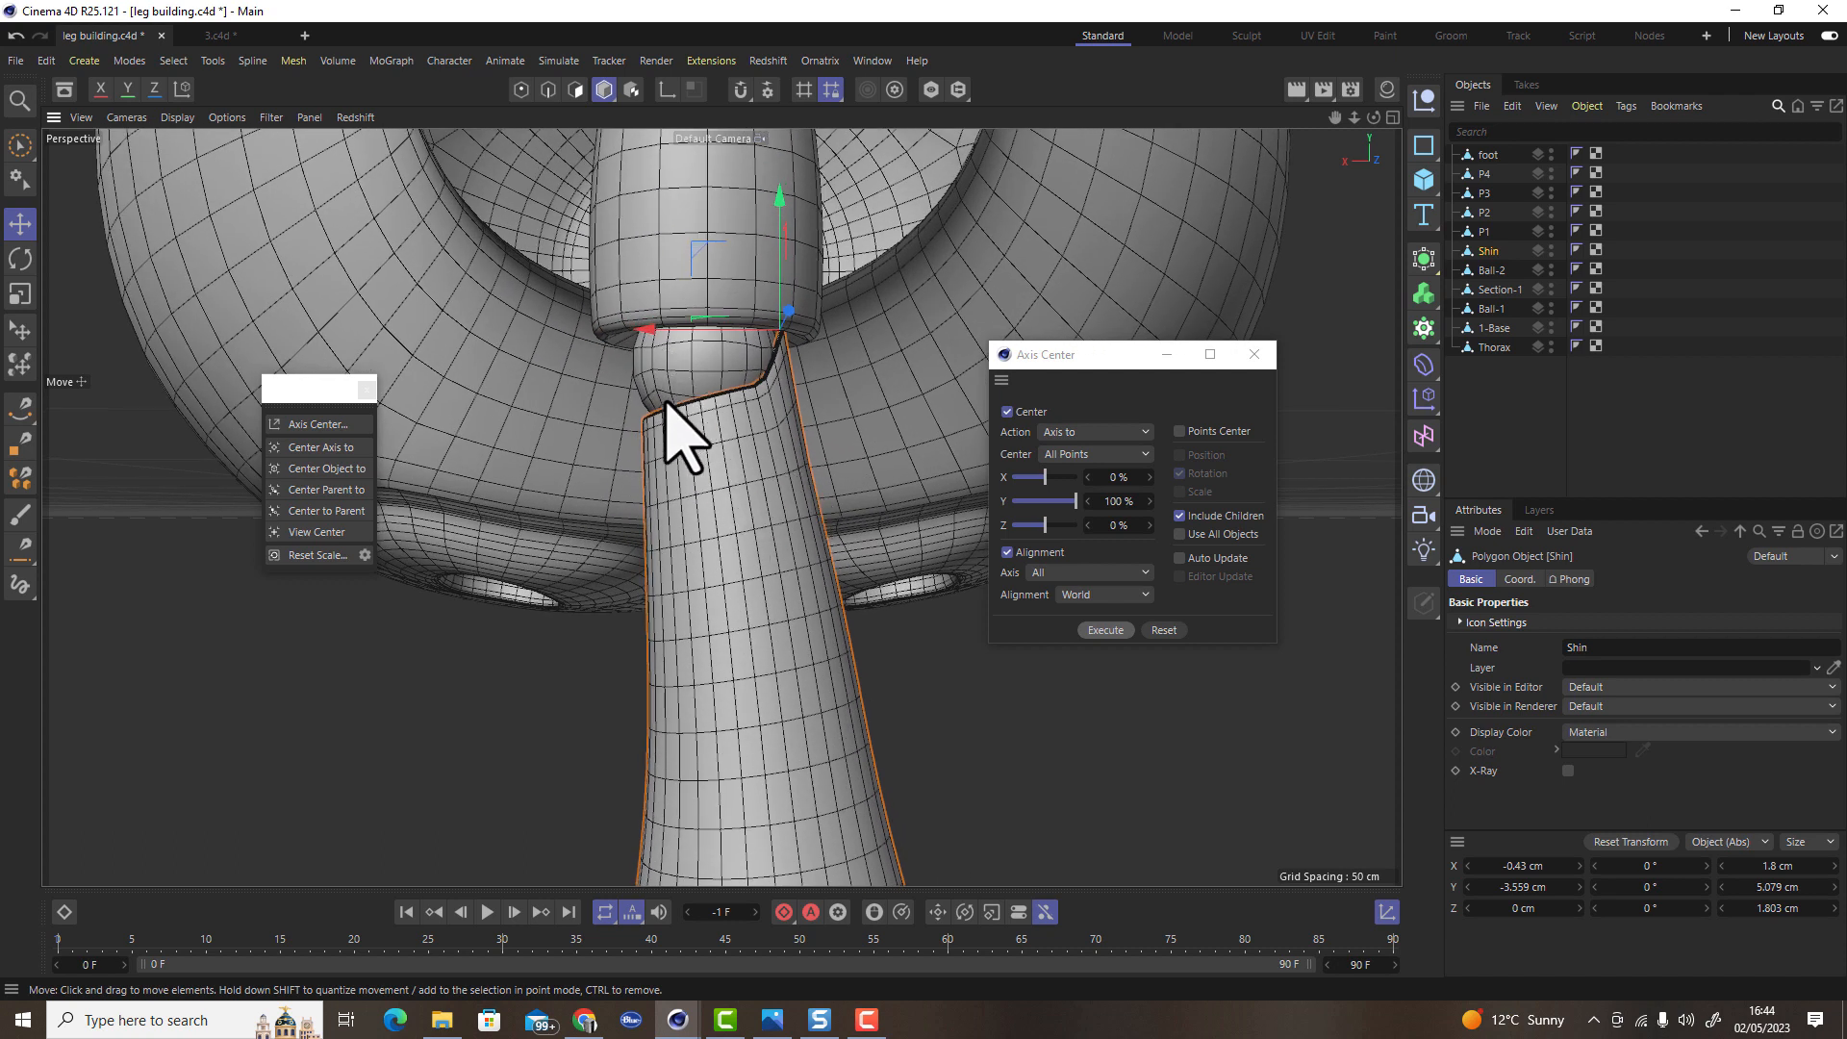
{"action": "key", "text": "r"}
{"action": "left_click_drag", "start_coordinate": [826, 397], "coordinate": [806, 409]}
{"action": "key", "text": "e"}
{"action": "left_click_drag", "start_coordinate": [647, 300], "coordinate": [662, 301]}
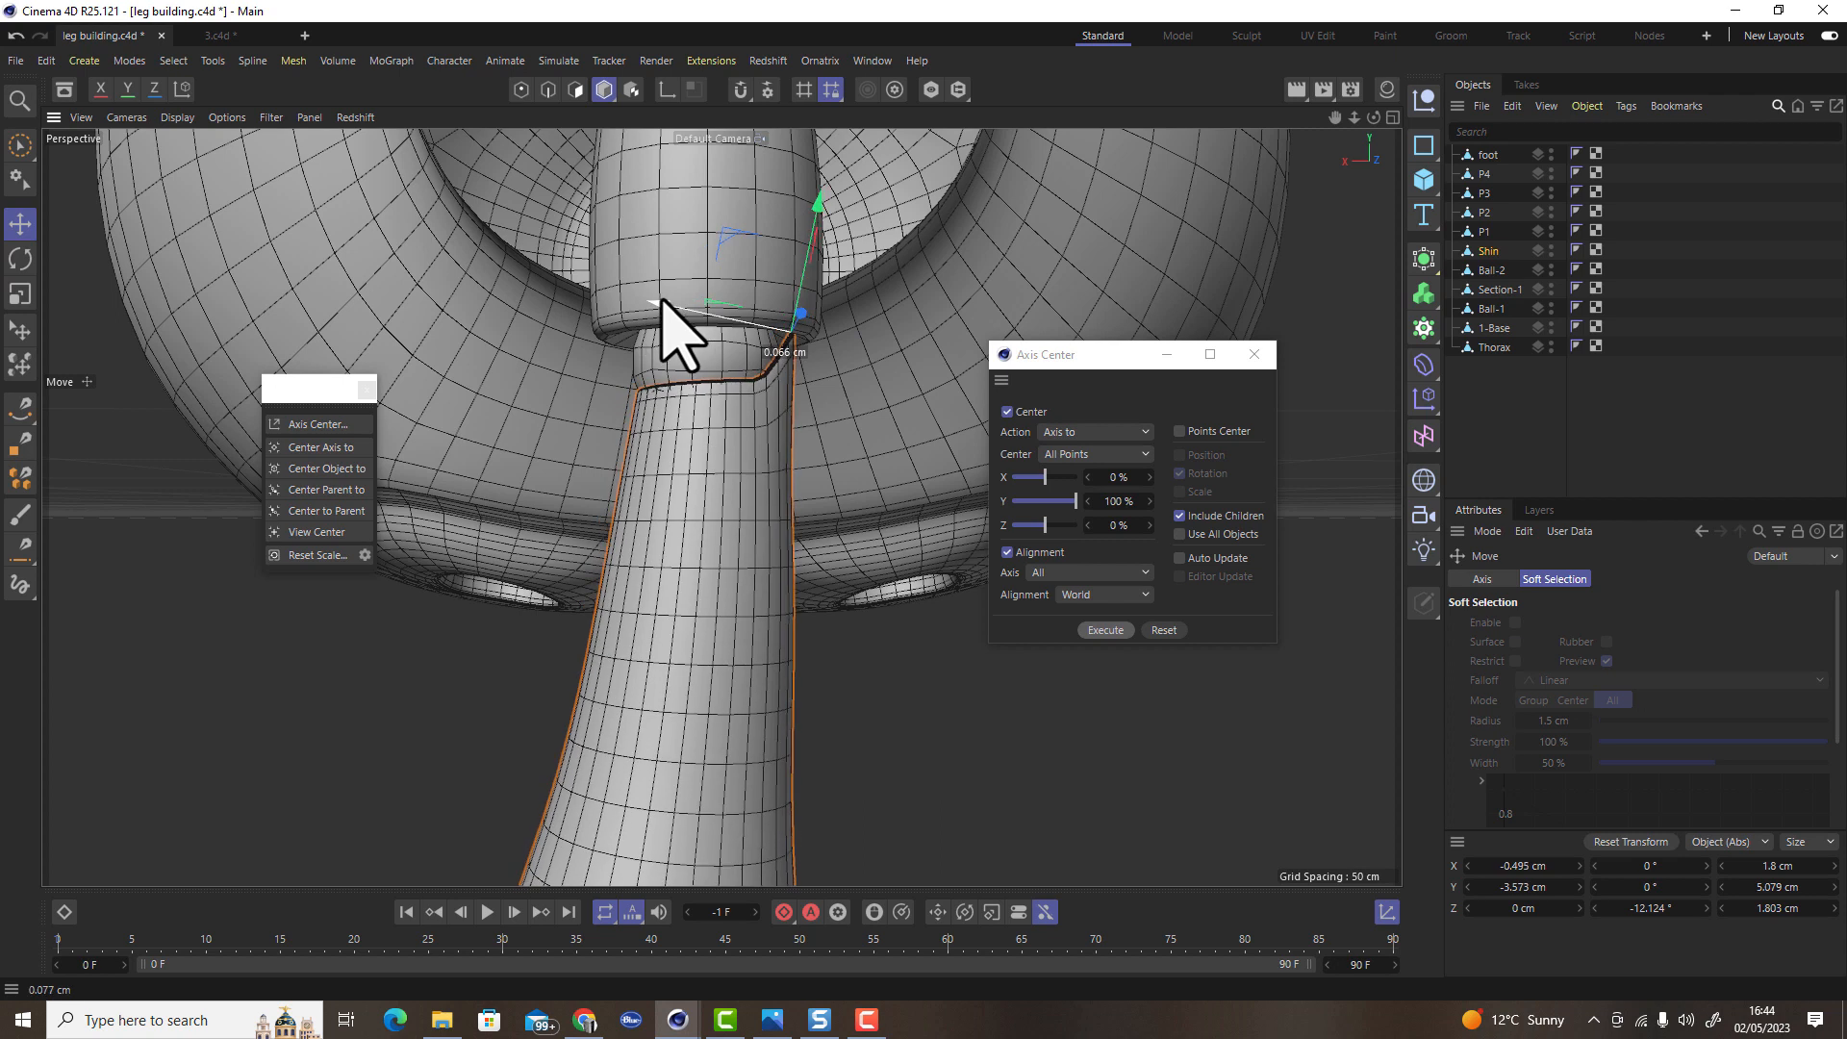
{"action": "left_click_drag", "start_coordinate": [820, 215], "coordinate": [774, 235]}
{"action": "left_click_drag", "start_coordinate": [630, 524], "coordinate": [608, 570], "text": "alt"}
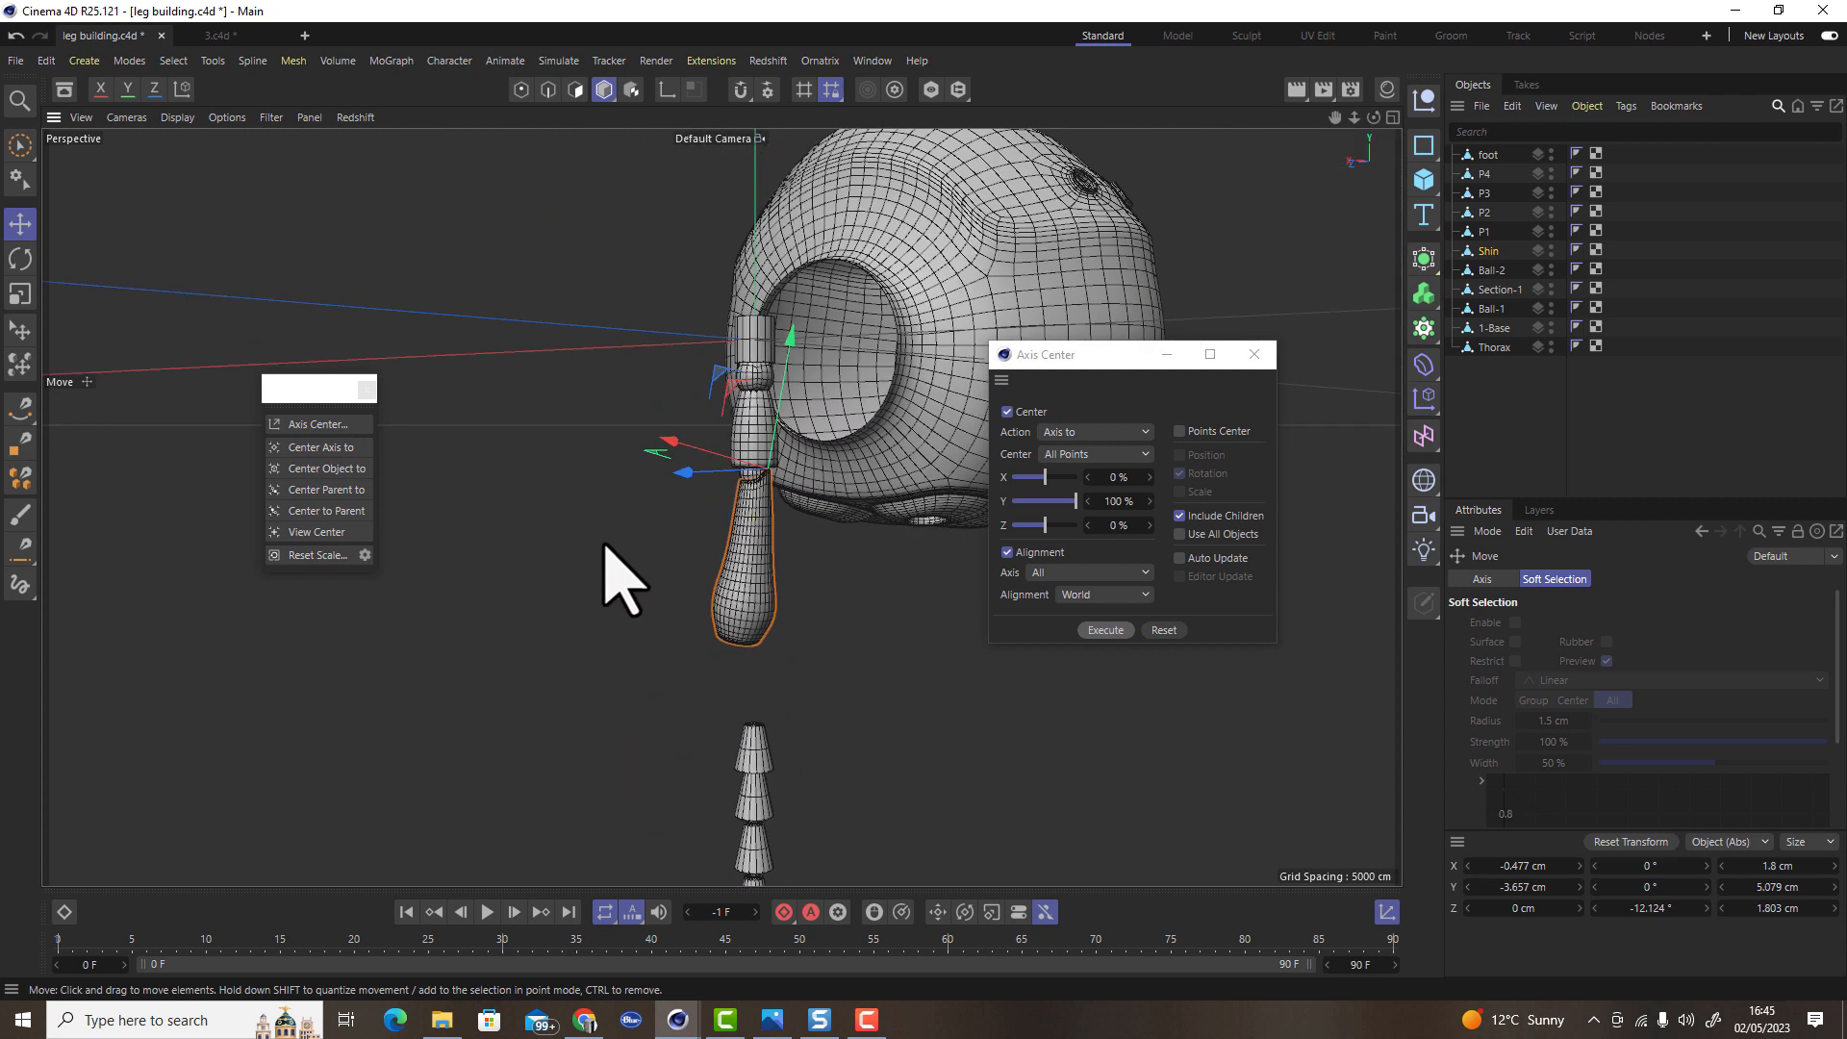
Move P2, P3 and P4 up in turn so each tapered segment nests into the lower end of the one above
{"action": "left_click_drag", "start_coordinate": [768, 714], "coordinate": [845, 516], "text": "alt"}
{"action": "left_click", "coordinate": [819, 550]}
{"action": "left_click", "coordinate": [823, 594], "text": "shift"}
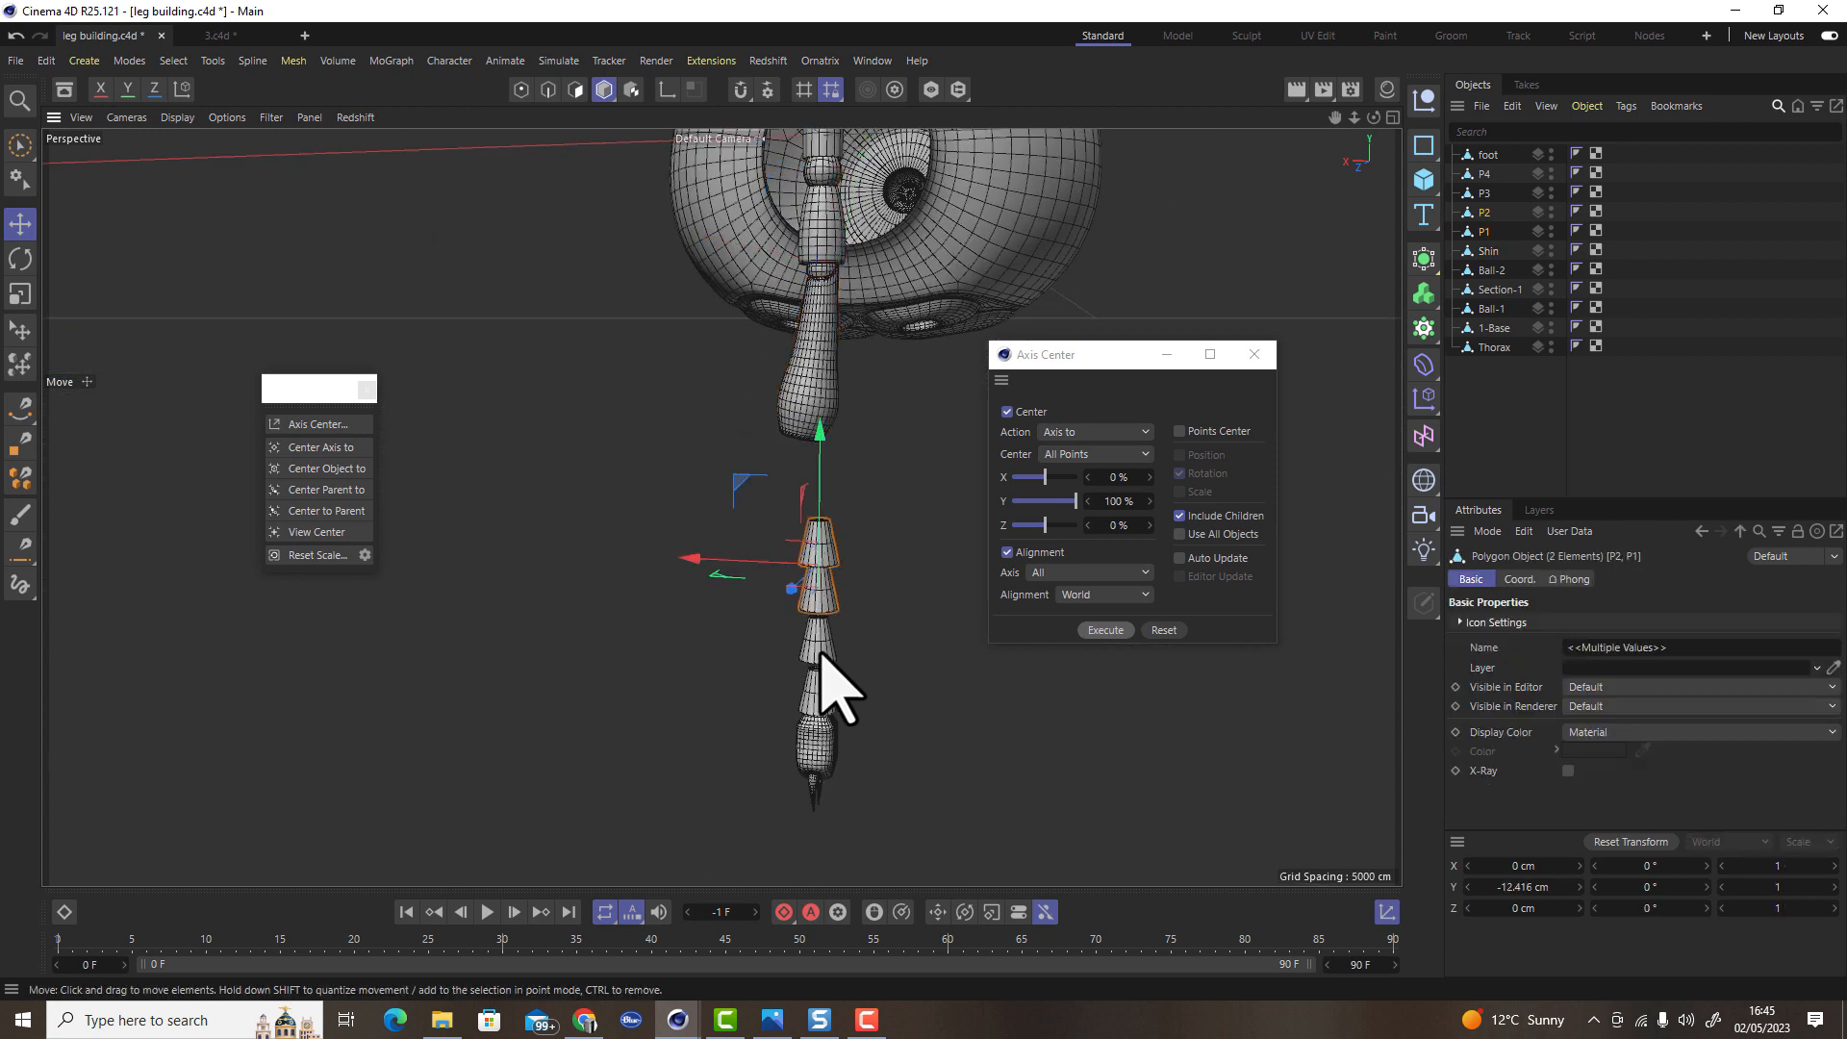
{"action": "scroll", "coordinate": [819, 664], "scroll_direction": "up", "scroll_amount": 6}
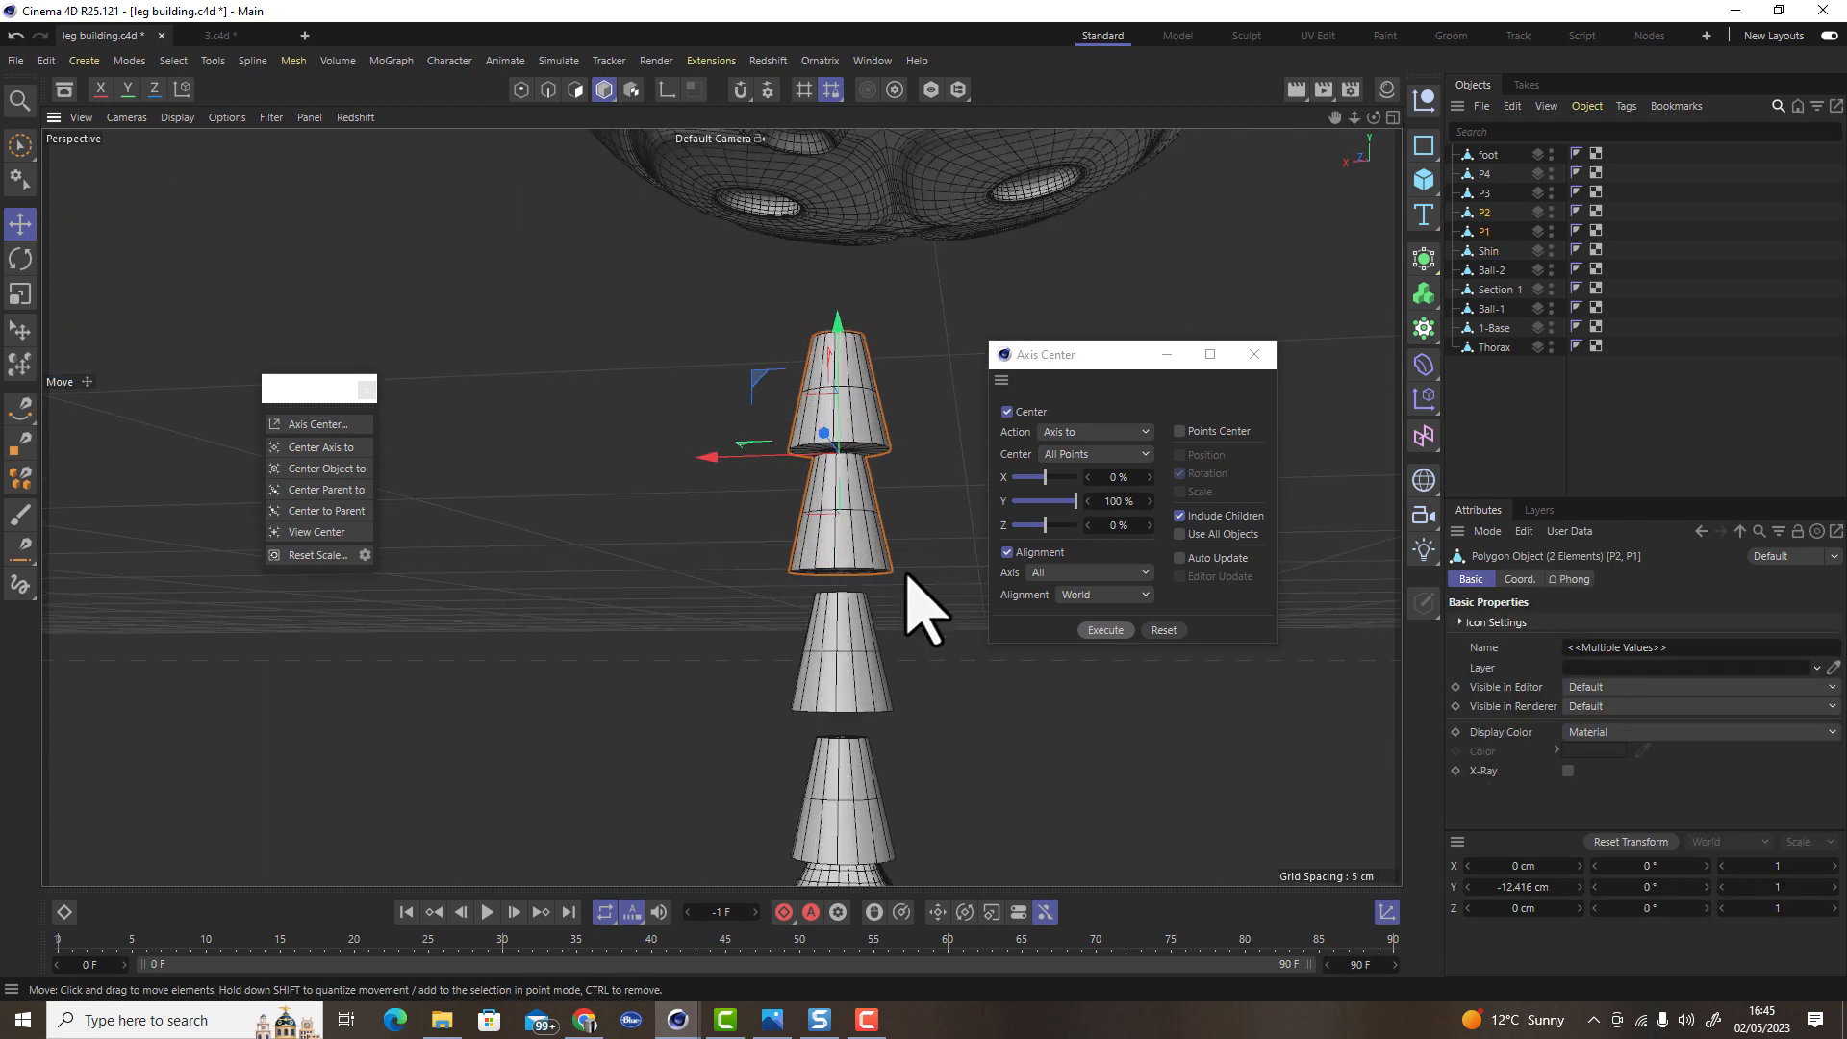
{"action": "left_click", "coordinate": [855, 539]}
{"action": "left_click_drag", "start_coordinate": [836, 383], "coordinate": [834, 347]}
{"action": "left_click", "coordinate": [866, 693]}
{"action": "left_click_drag", "start_coordinate": [846, 587], "coordinate": [837, 462]}
{"action": "left_click", "coordinate": [846, 783]}
{"action": "left_click_drag", "start_coordinate": [845, 660], "coordinate": [846, 524]}
Move the foot up so its pointed top sits inside the lower end of P4
{"action": "middle_click_drag", "start_coordinate": [971, 740], "coordinate": [983, 678], "text": "alt"}
{"action": "left_click", "coordinate": [854, 795]}
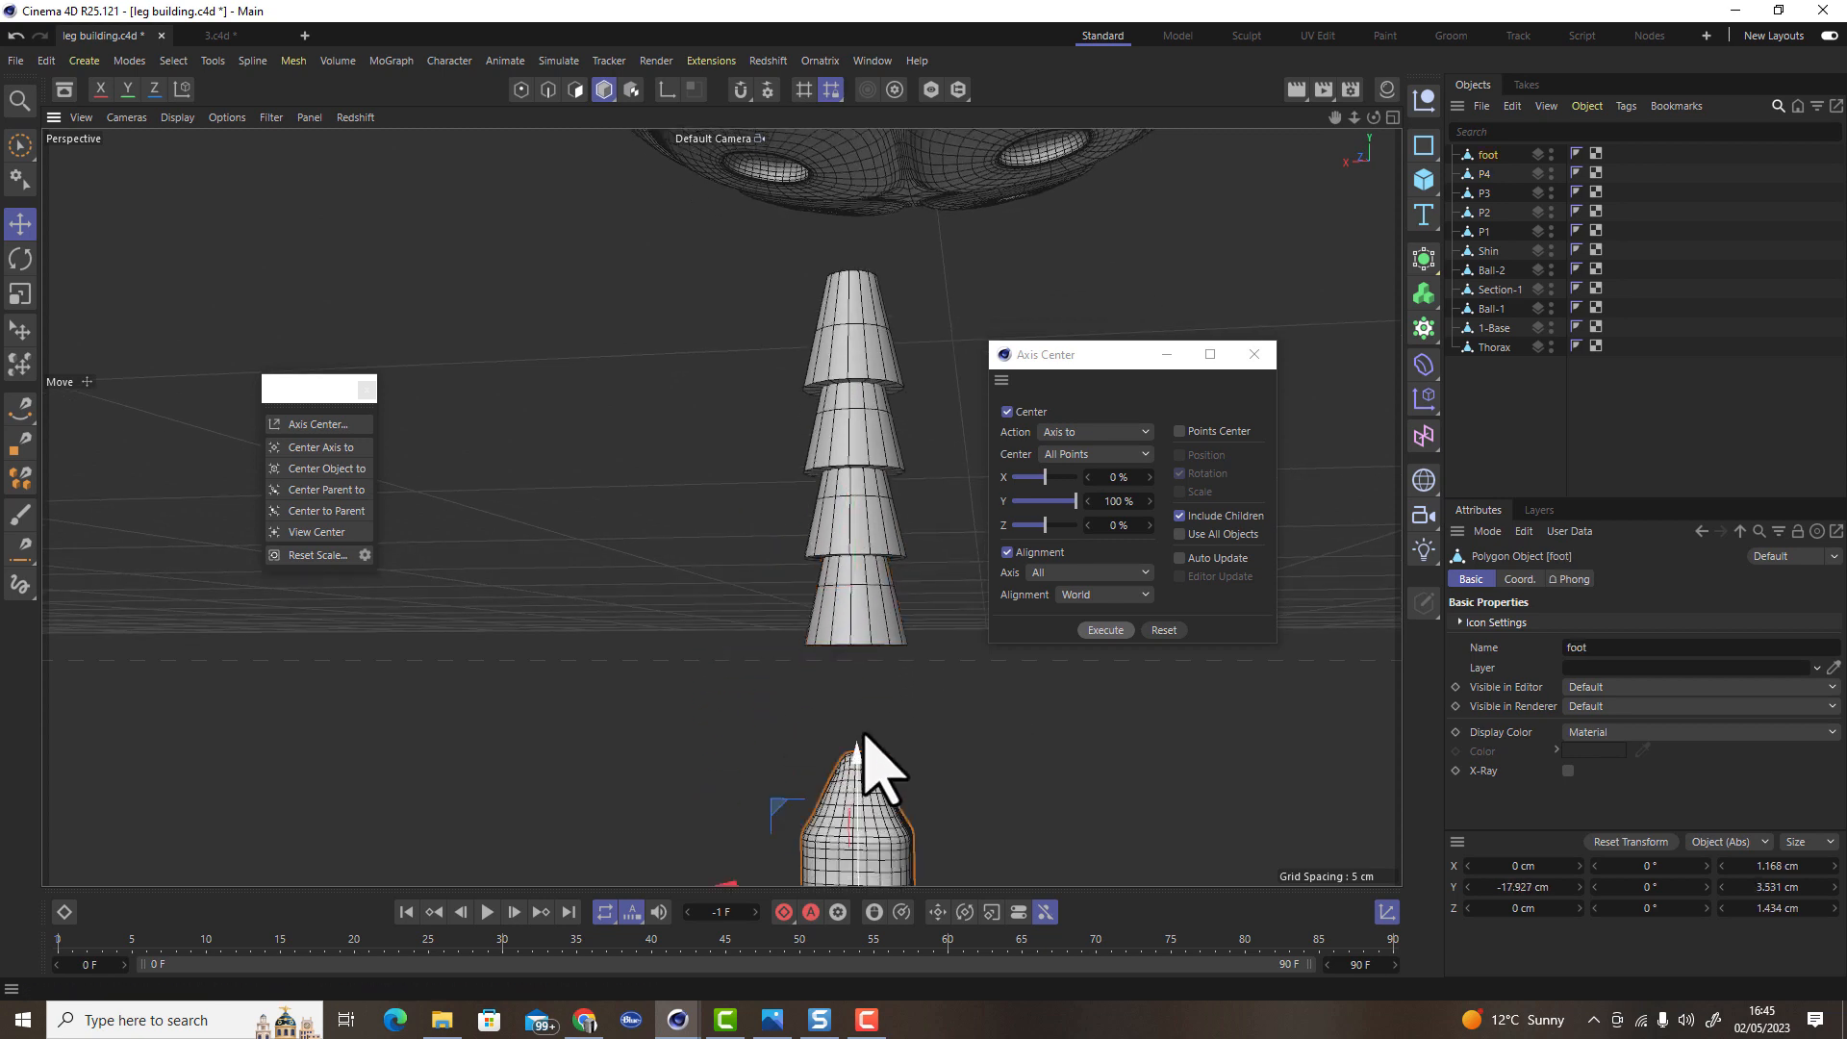
{"action": "left_click_drag", "start_coordinate": [856, 747], "coordinate": [763, 674]}
Group the foot and segments P1 to P4 under a null and rename it Lower Leg
{"action": "scroll", "coordinate": [855, 591], "scroll_direction": "down", "scroll_amount": 5}
{"action": "left_click", "coordinate": [896, 466], "text": "shift"}
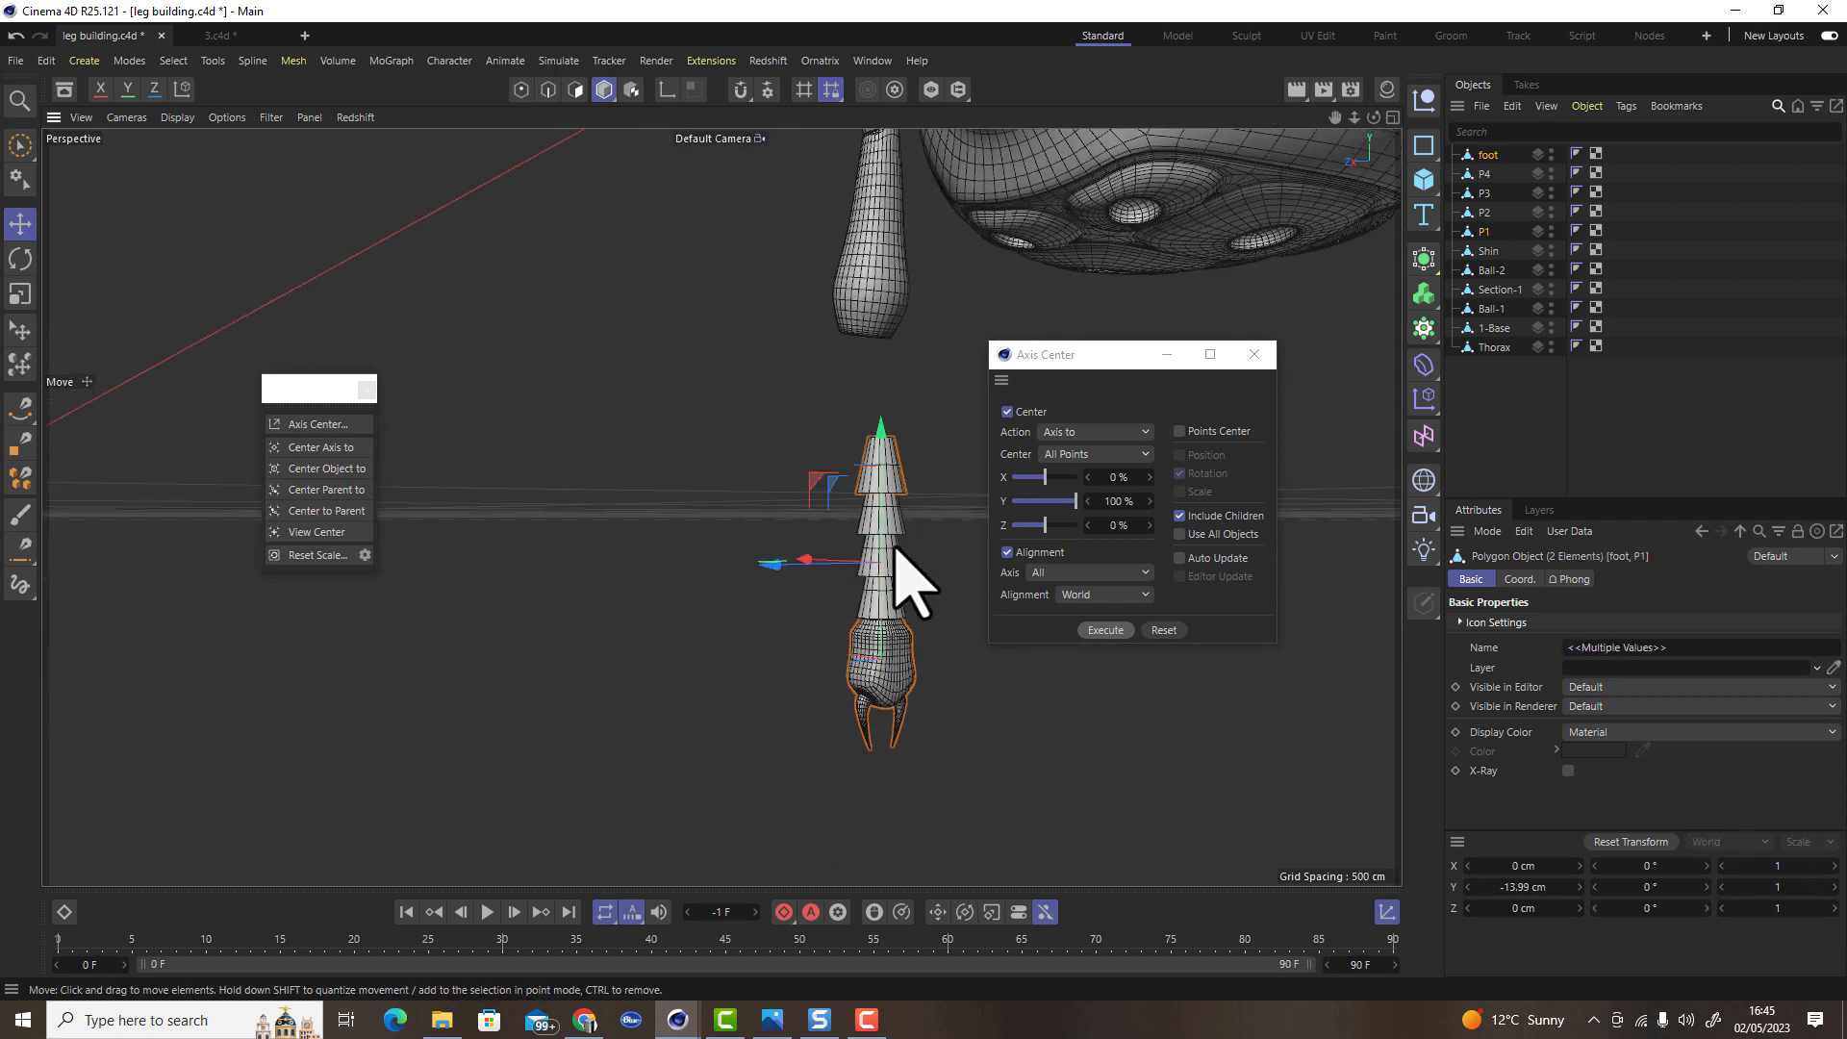
{"action": "left_click", "coordinate": [898, 520], "text": "shift"}
{"action": "left_click_drag", "start_coordinate": [947, 664], "coordinate": [813, 664], "text": "alt"}
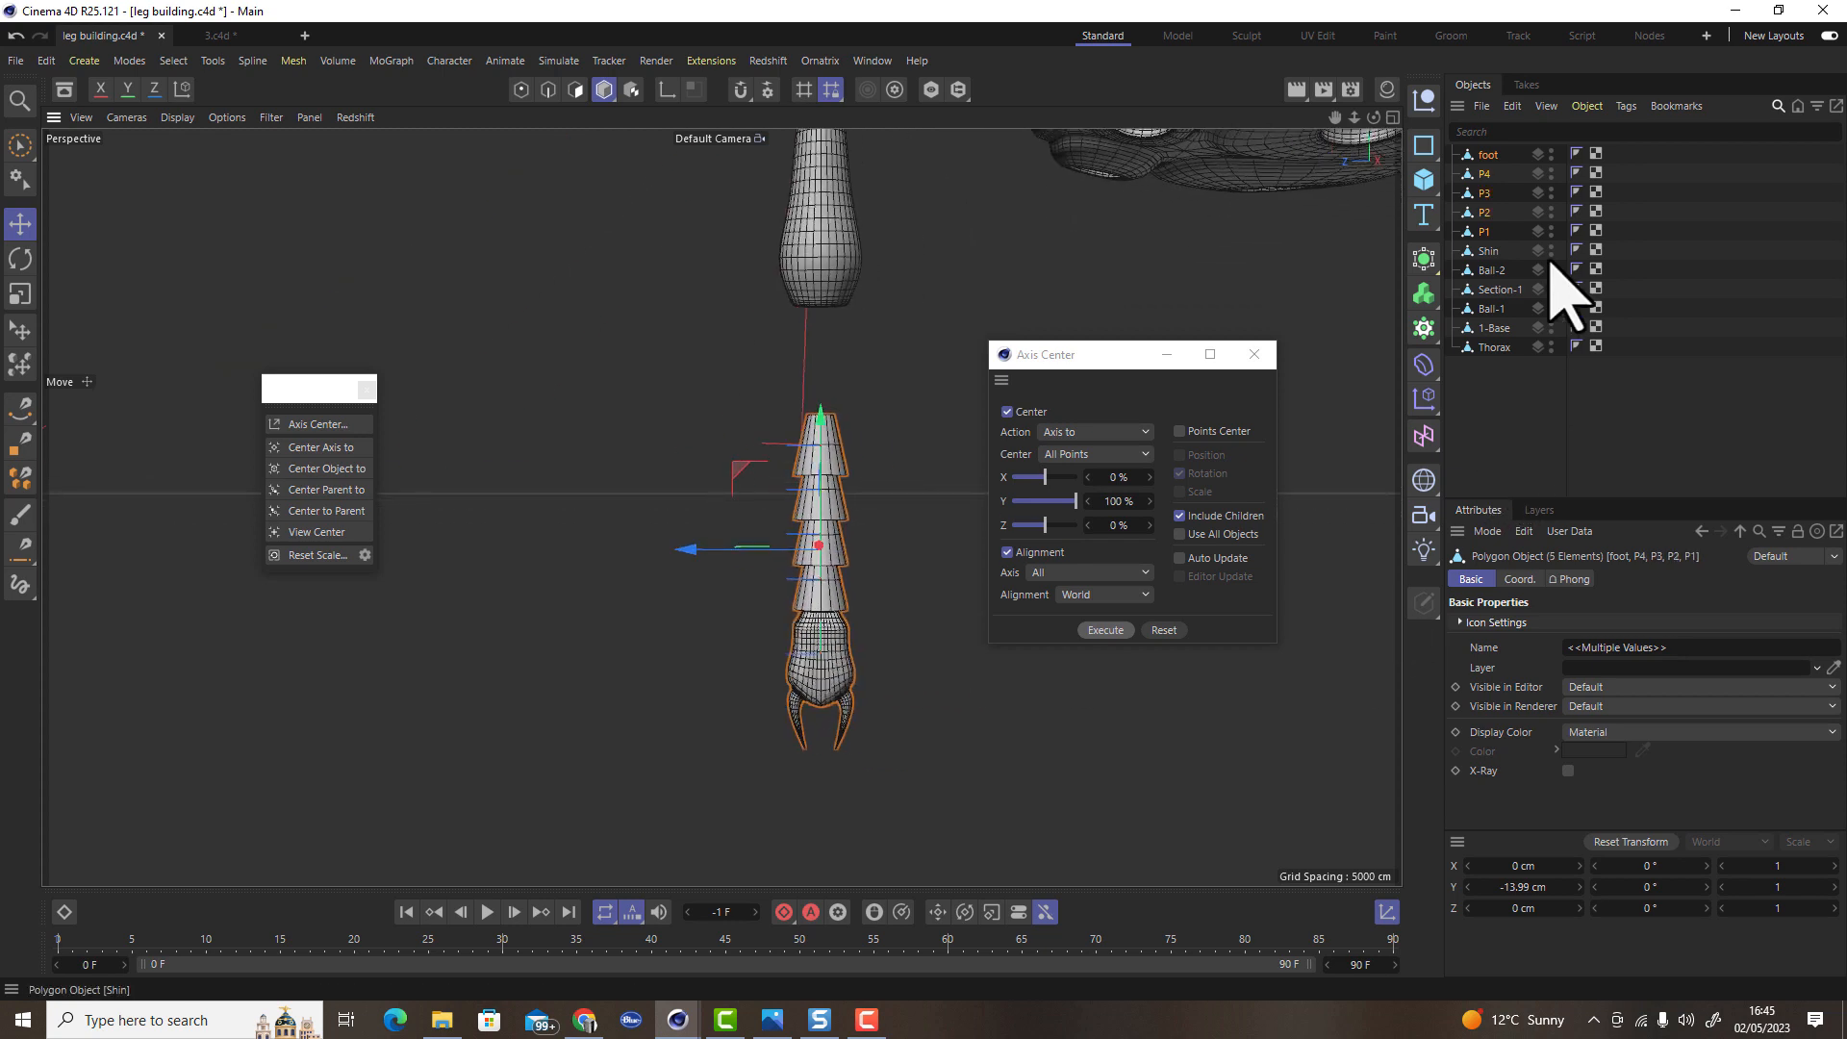
{"action": "key", "text": "alt+g"}
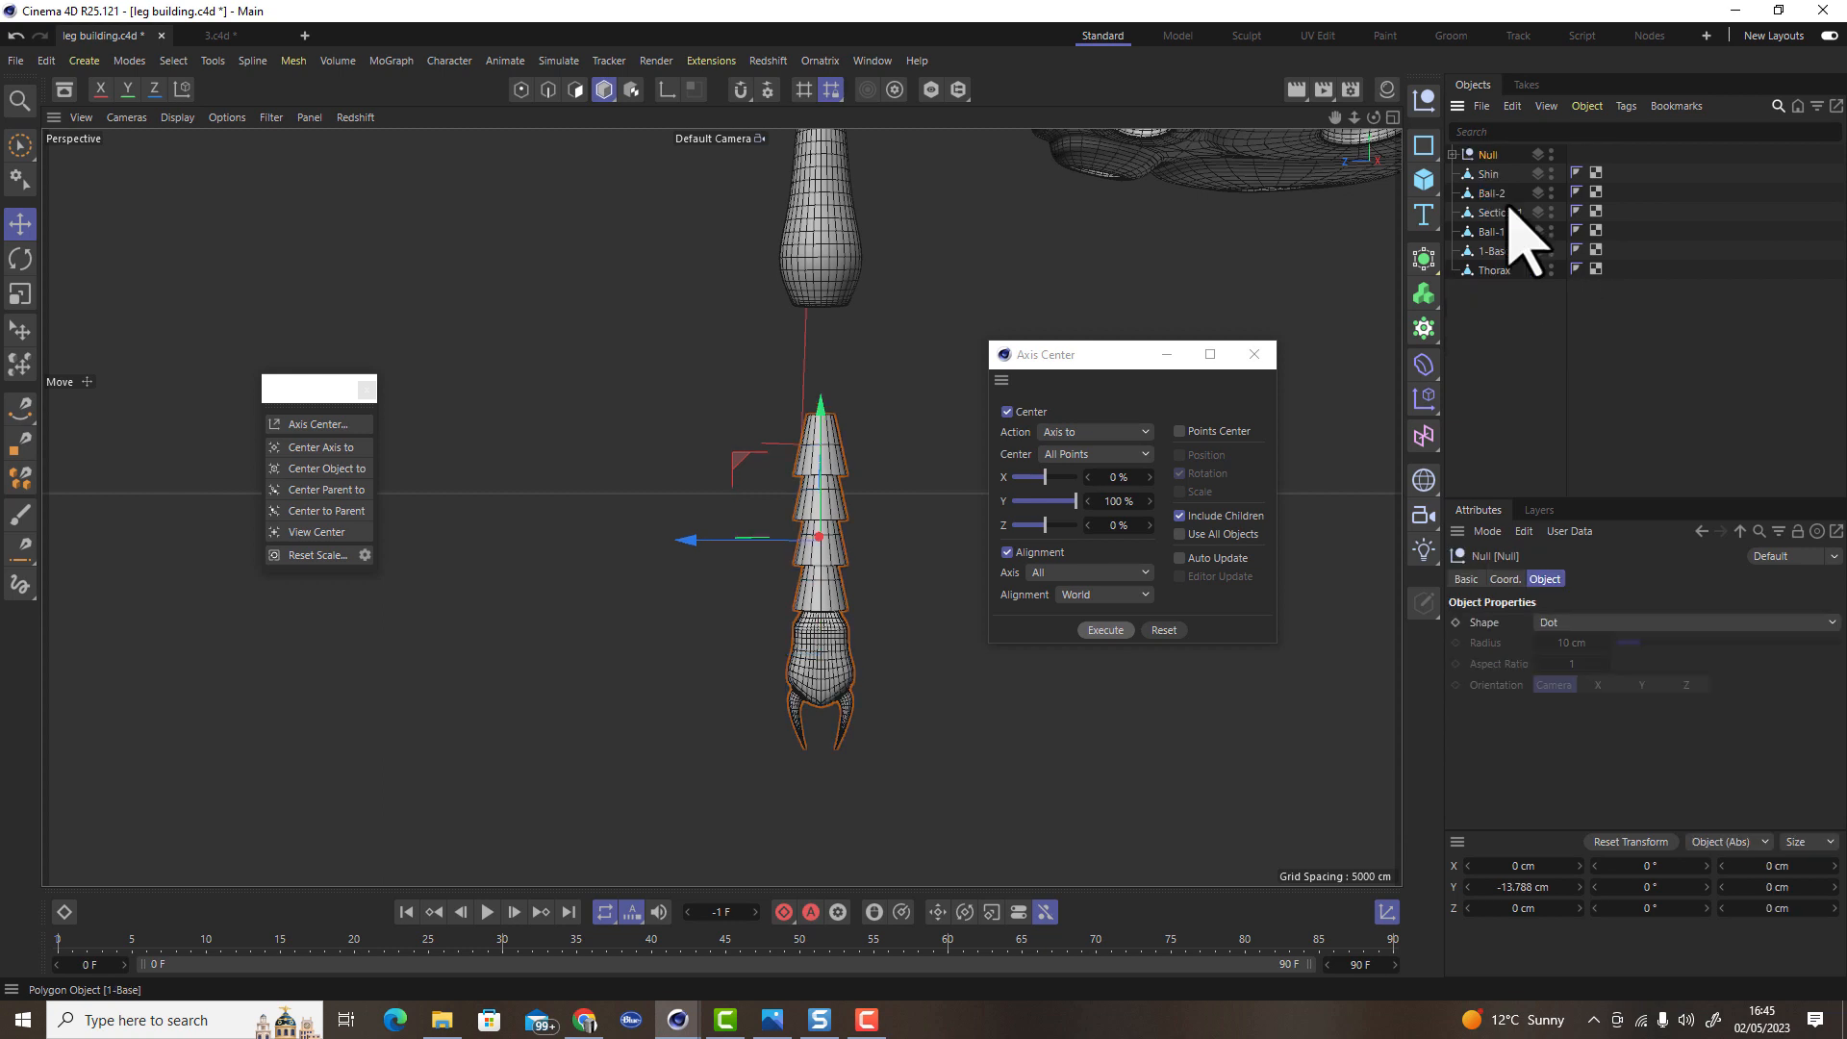
{"action": "double_click", "coordinate": [1490, 155]}
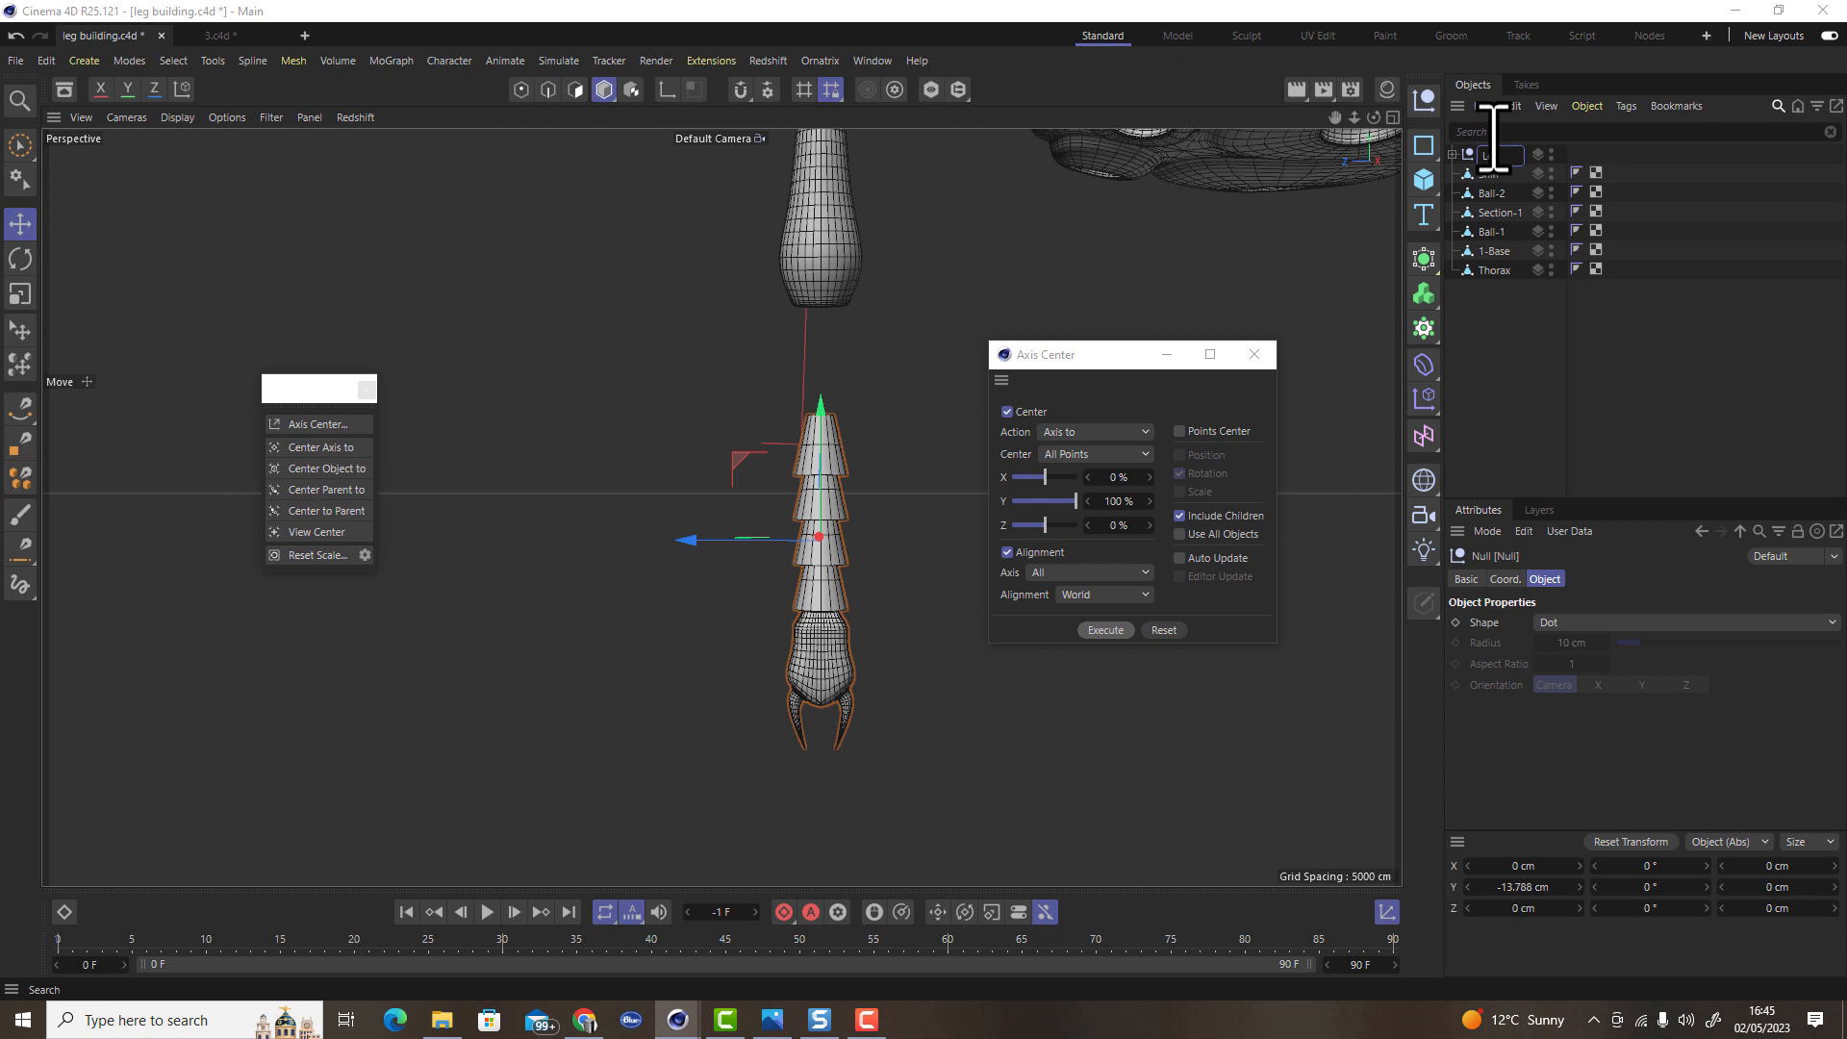
{"action": "key", "text": "Return"}
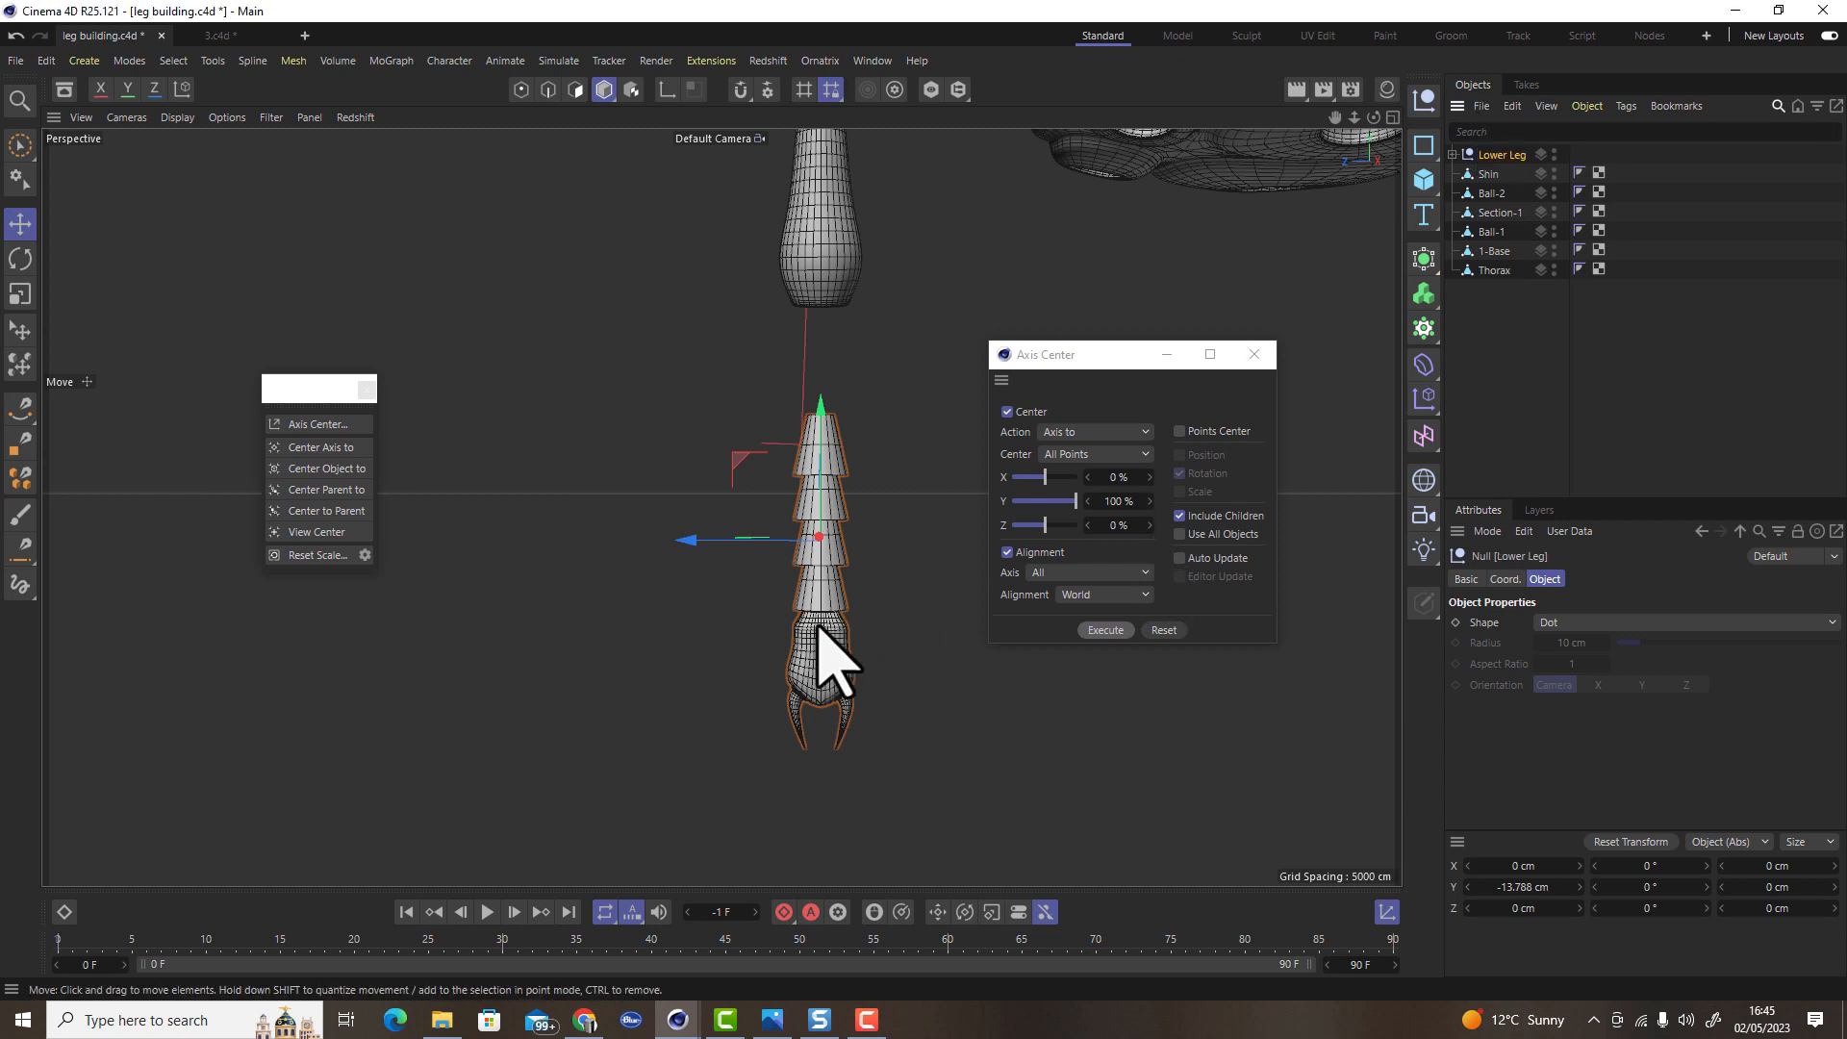
Move the Lower Leg group up beneath the Shin, to about X 0.588 cm and Y -11.471 cm
{"action": "left_click_drag", "start_coordinate": [829, 649], "coordinate": [805, 299], "text": "alt"}
{"action": "left_click_drag", "start_coordinate": [686, 429], "coordinate": [668, 429]}
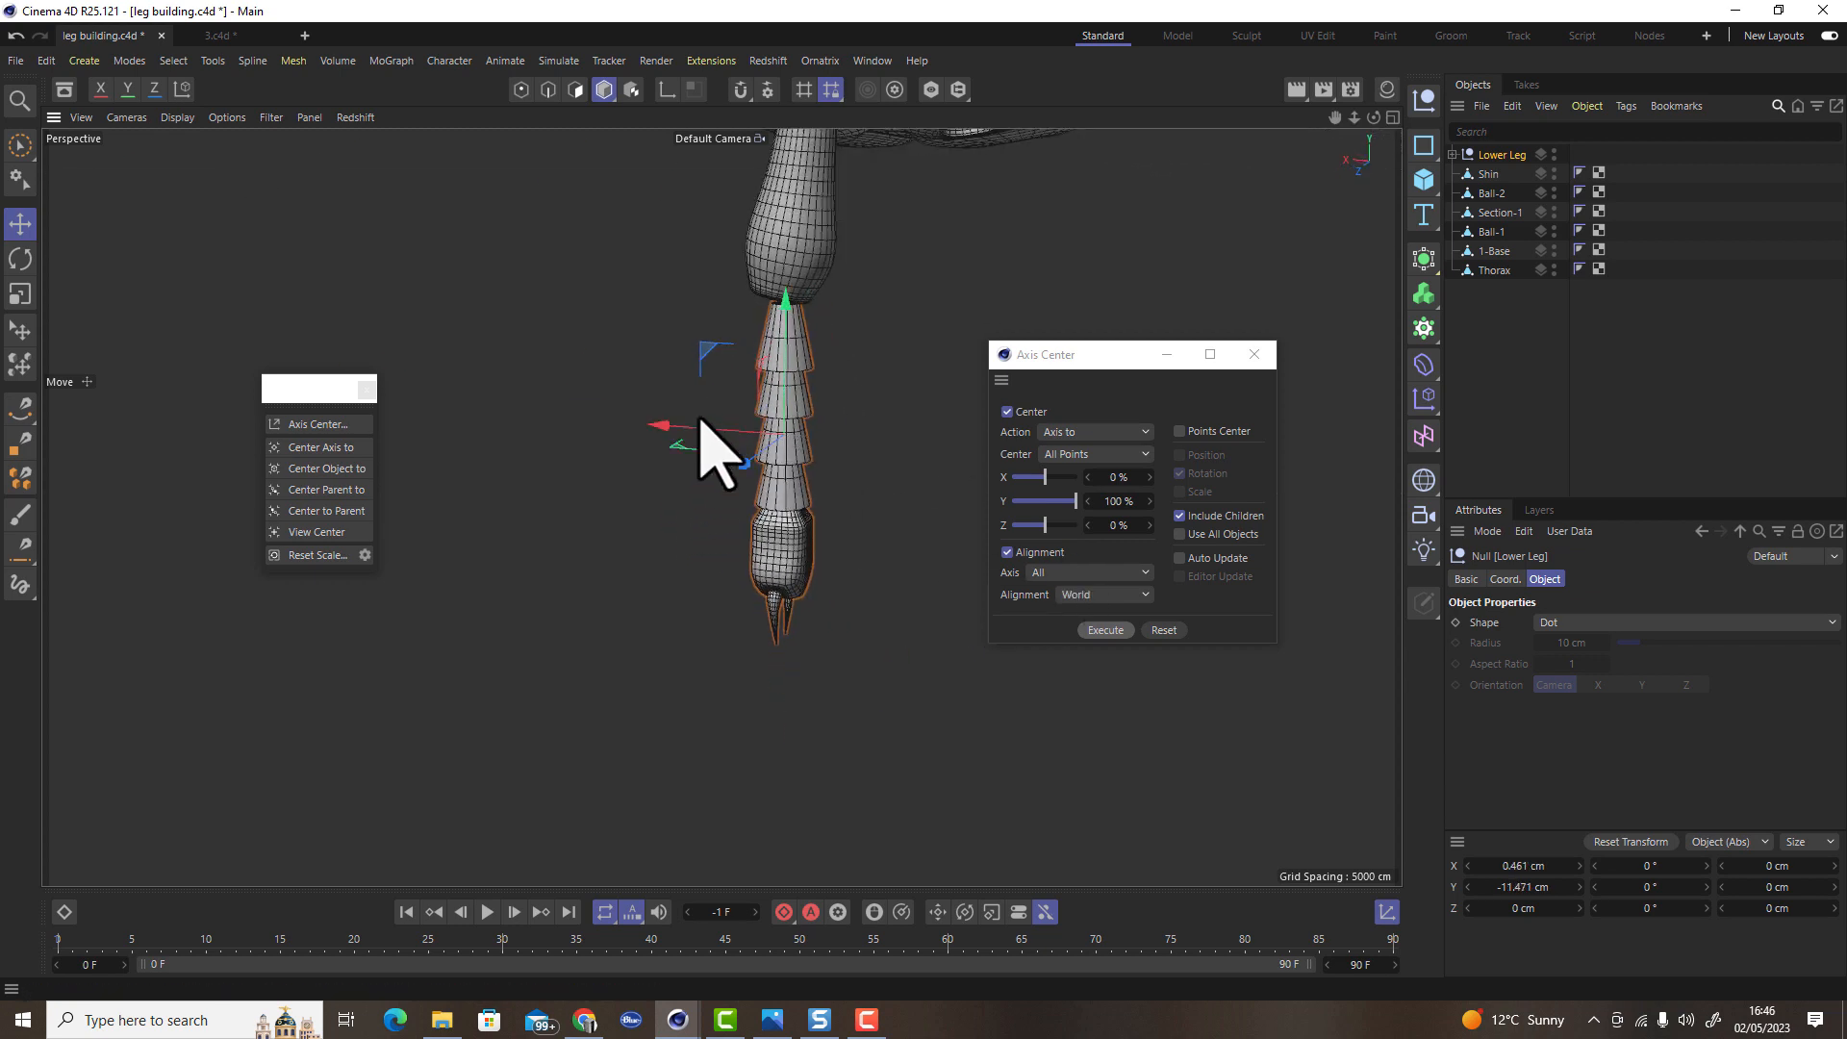
{"action": "middle_click_drag", "start_coordinate": [834, 419], "coordinate": [826, 478], "text": "alt"}
{"action": "left_click_drag", "start_coordinate": [844, 510], "coordinate": [673, 560], "text": "alt"}
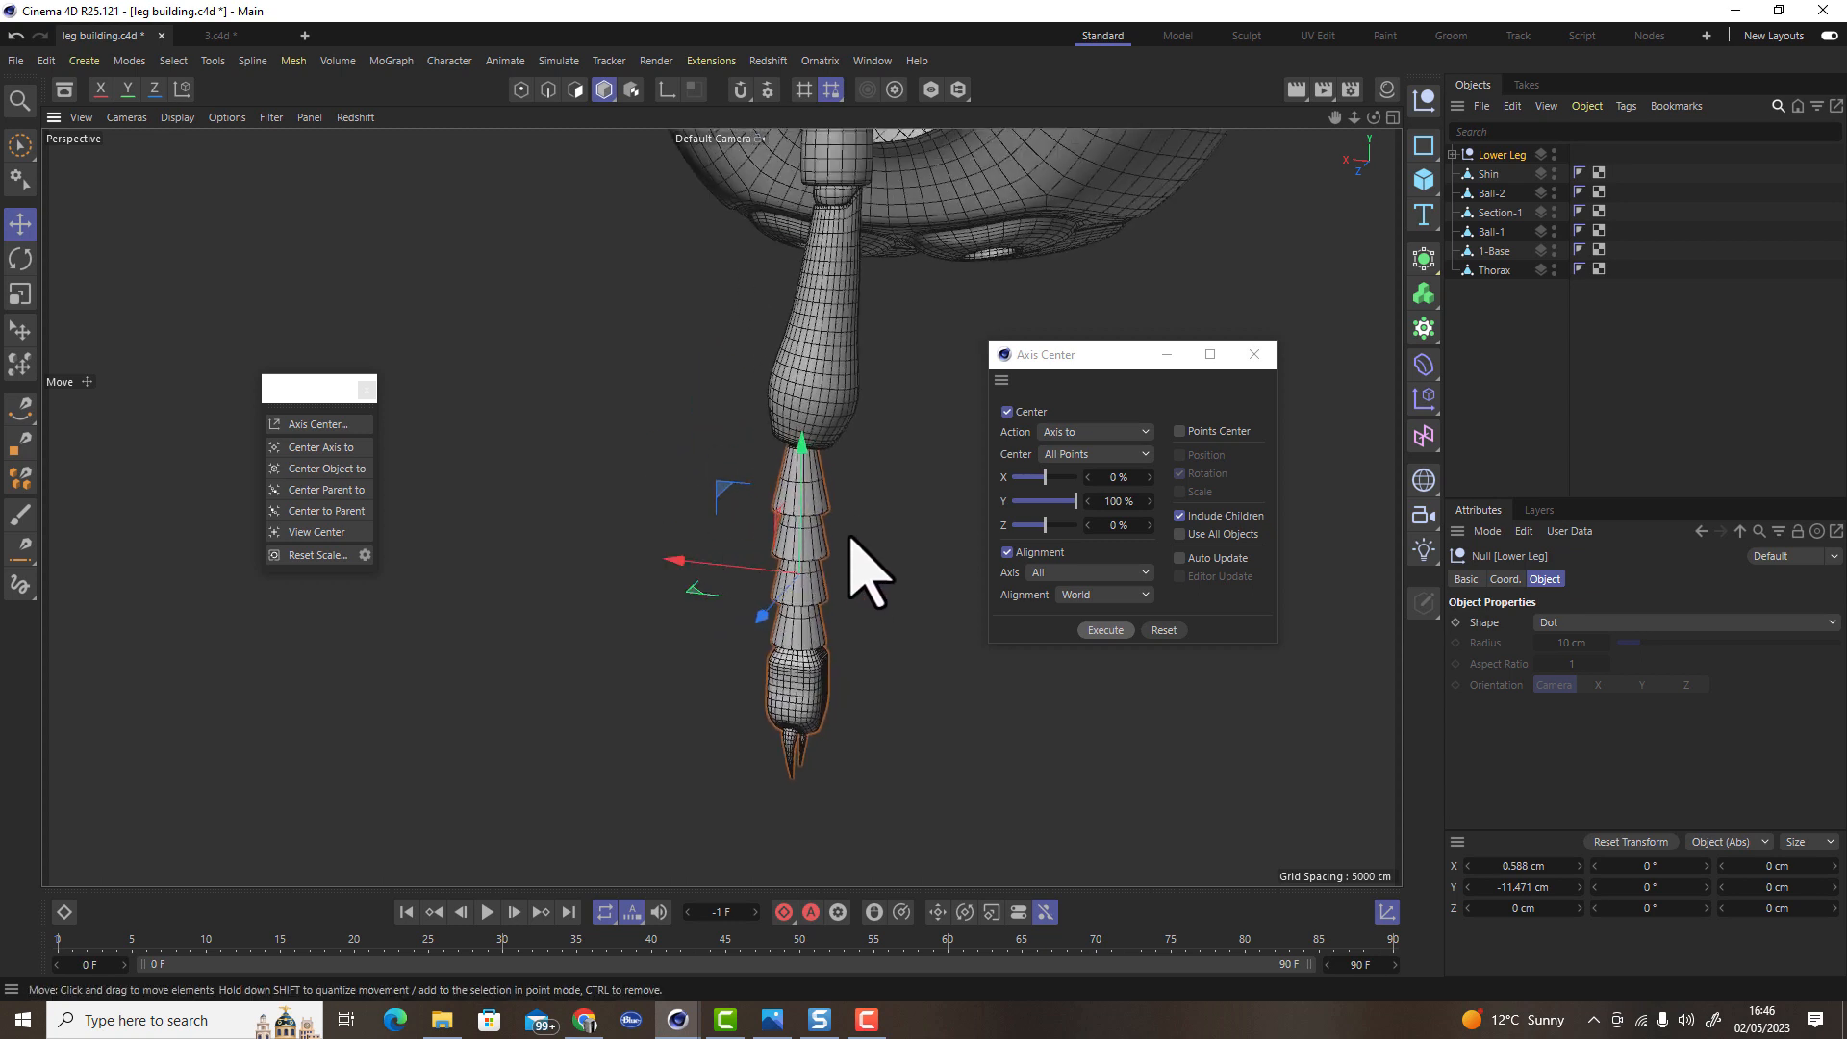
Tilt the Lower Leg about -8.837° on Z and fit it into the Shin's lower end, near X 0.92 cm, Y -10.964 cm
{"action": "key", "text": "r"}
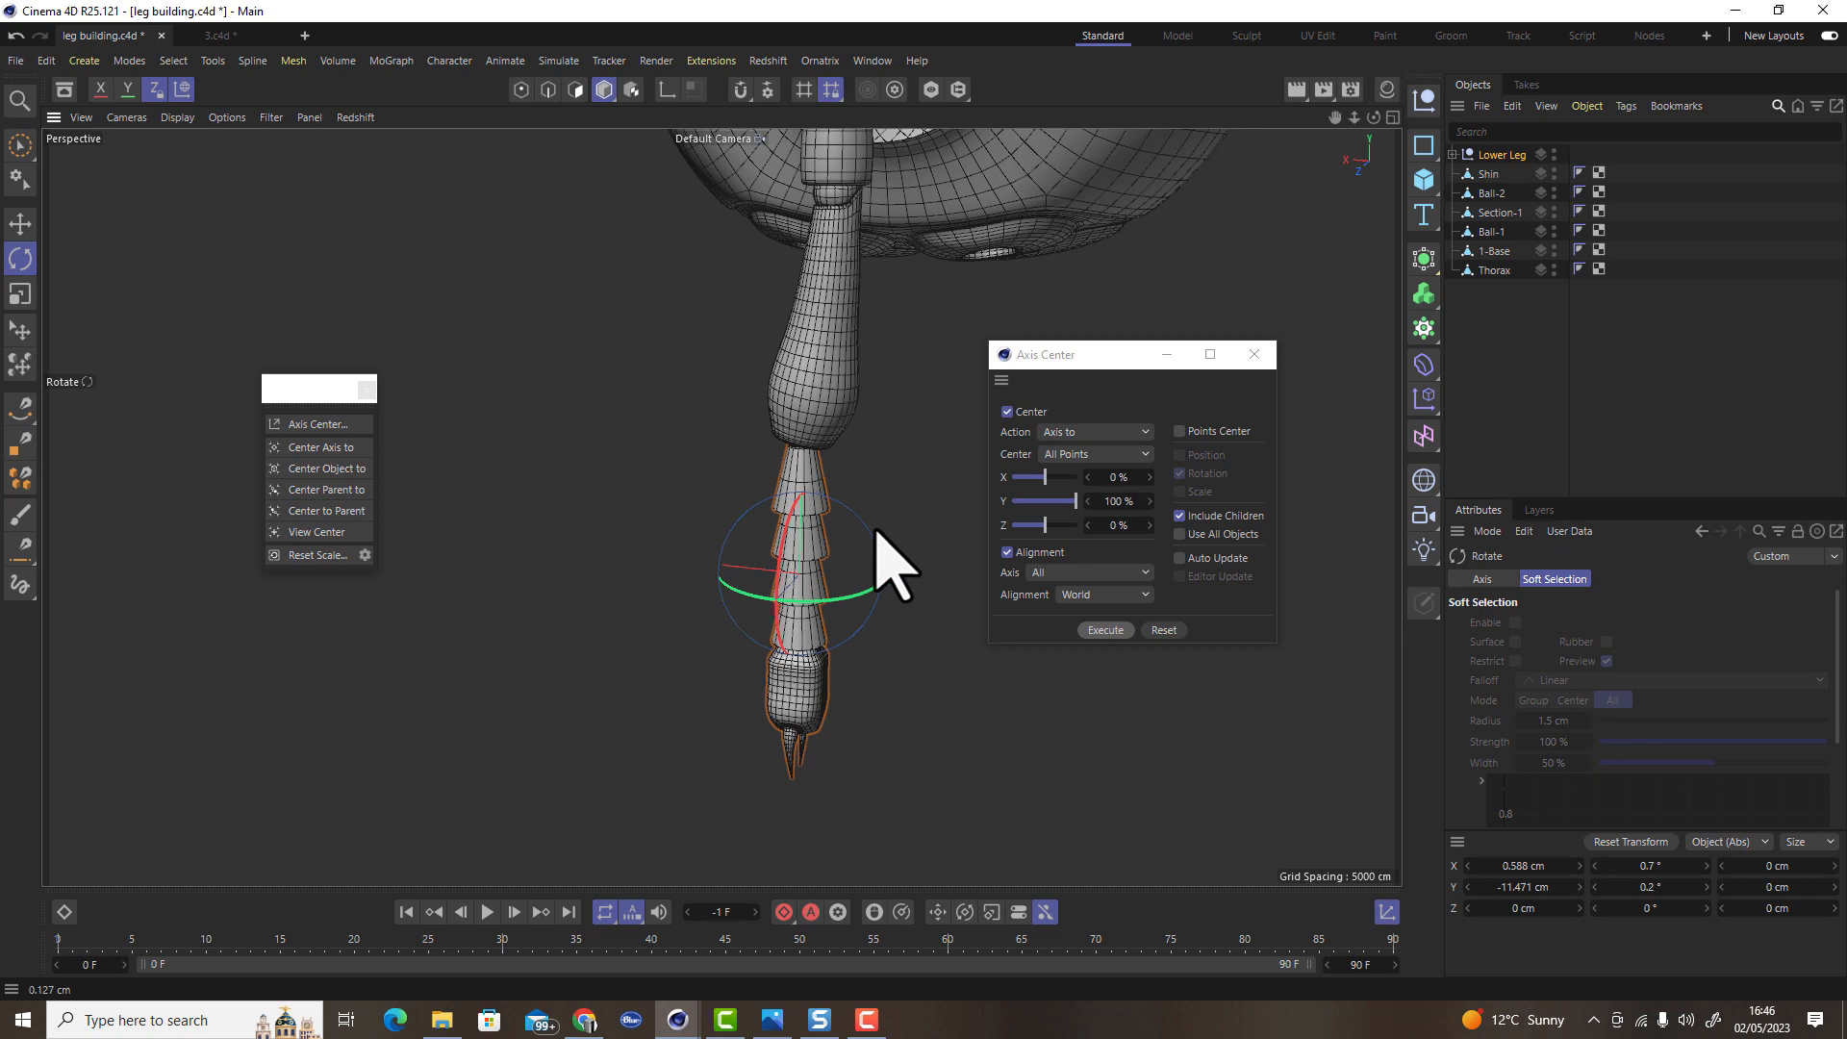
{"action": "mouse_move", "coordinate": [866, 598]}
{"action": "left_mouse_down", "text": "alt"}
{"action": "mouse_move", "coordinate": [794, 582]}
{"action": "mouse_move", "coordinate": [878, 565]}
{"action": "left_mouse_up", "text": "alt"}
{"action": "key", "text": "e"}
{"action": "left_click_drag", "start_coordinate": [734, 568], "coordinate": [682, 546]}
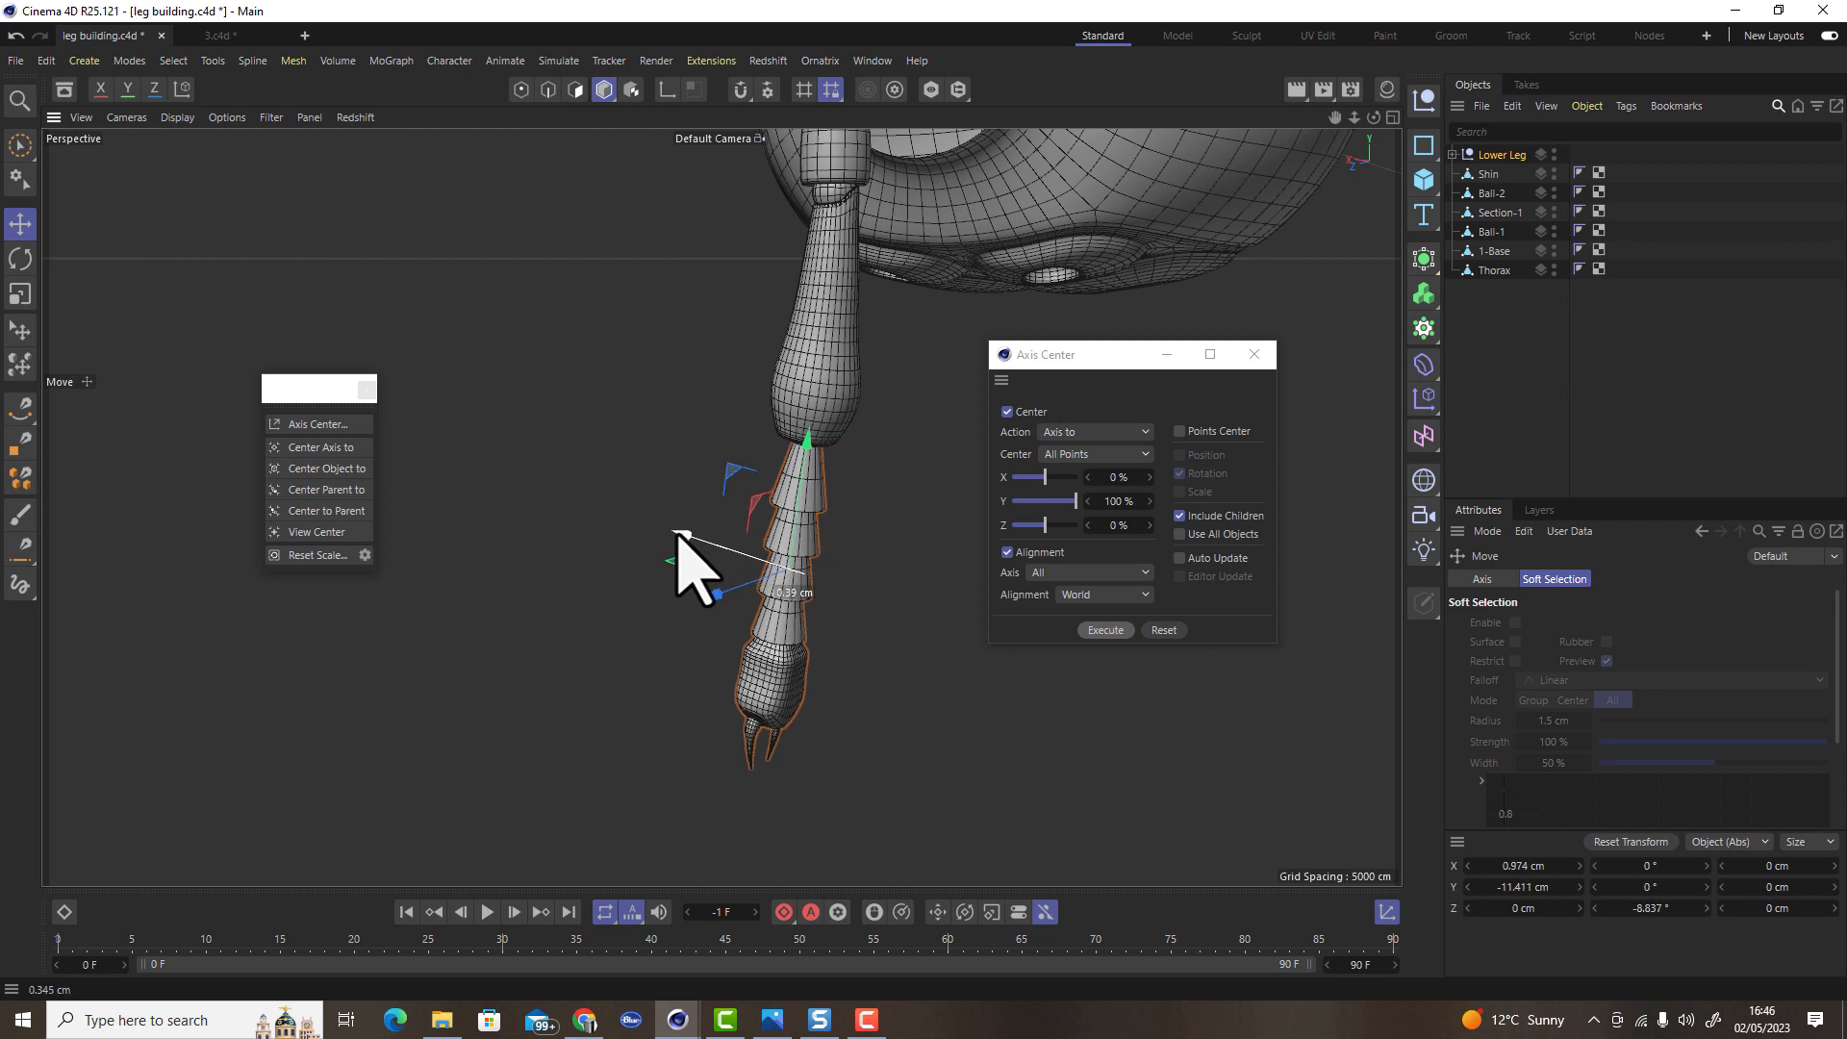
{"action": "left_click_drag", "start_coordinate": [791, 558], "coordinate": [829, 610], "text": "alt"}
{"action": "right_click_drag", "start_coordinate": [828, 610], "coordinate": [846, 494], "text": "alt"}
{"action": "left_click_drag", "start_coordinate": [846, 494], "coordinate": [853, 468], "text": "alt"}
{"action": "left_click_drag", "start_coordinate": [776, 536], "coordinate": [625, 553]}
{"action": "right_click_drag", "start_coordinate": [625, 541], "coordinate": [504, 631], "text": "alt"}
{"action": "left_click_drag", "start_coordinate": [504, 631], "coordinate": [535, 564], "text": "alt"}
Examine the assembled leg from several angles to check how its joints and segments line up
{"action": "middle_click_drag", "start_coordinate": [440, 333], "coordinate": [728, 737], "text": "alt"}
{"action": "left_click_drag", "start_coordinate": [701, 731], "coordinate": [592, 734], "text": "alt"}
{"action": "middle_click_drag", "start_coordinate": [681, 684], "coordinate": [709, 601], "text": "alt"}
{"action": "right_click_drag", "start_coordinate": [743, 411], "coordinate": [1018, 386], "text": "alt"}
{"action": "left_click_drag", "start_coordinate": [803, 510], "coordinate": [764, 488], "text": "alt"}
{"action": "scroll", "coordinate": [799, 563], "scroll_direction": "down", "scroll_amount": 8}
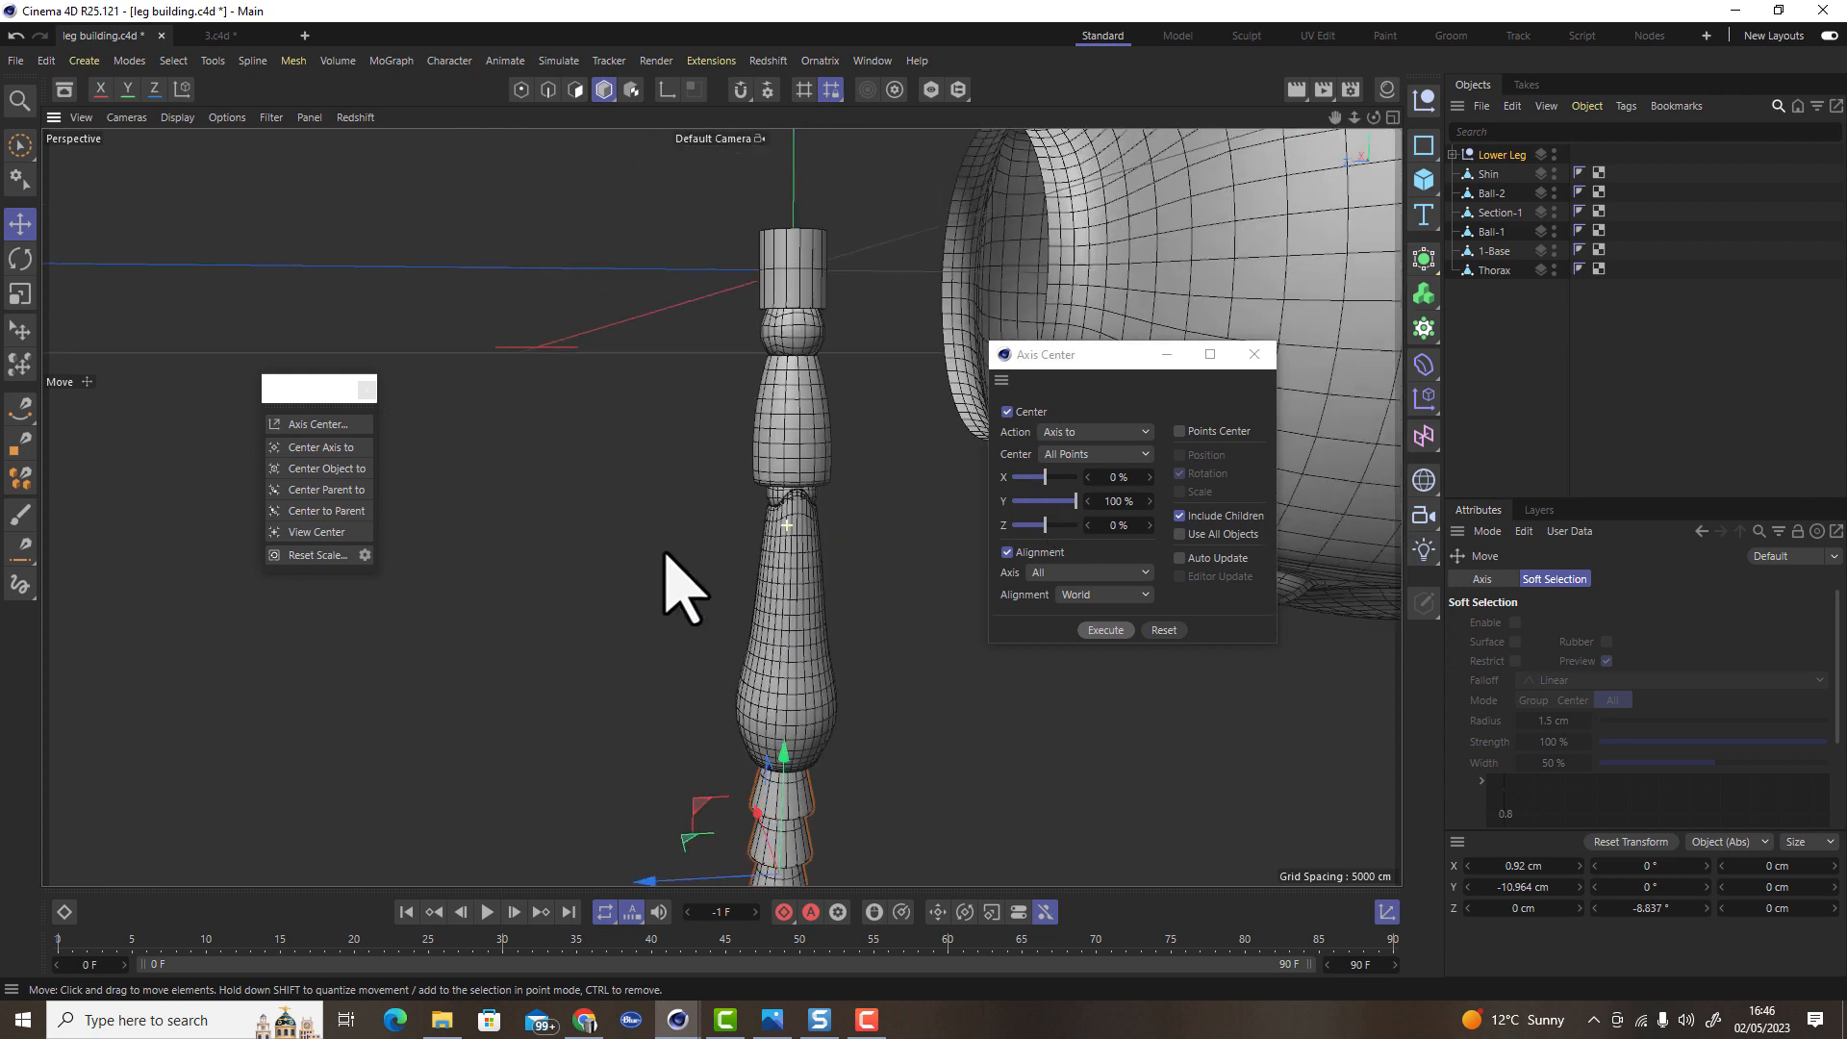
{"action": "left_click_drag", "start_coordinate": [784, 655], "coordinate": [784, 509], "text": "alt"}
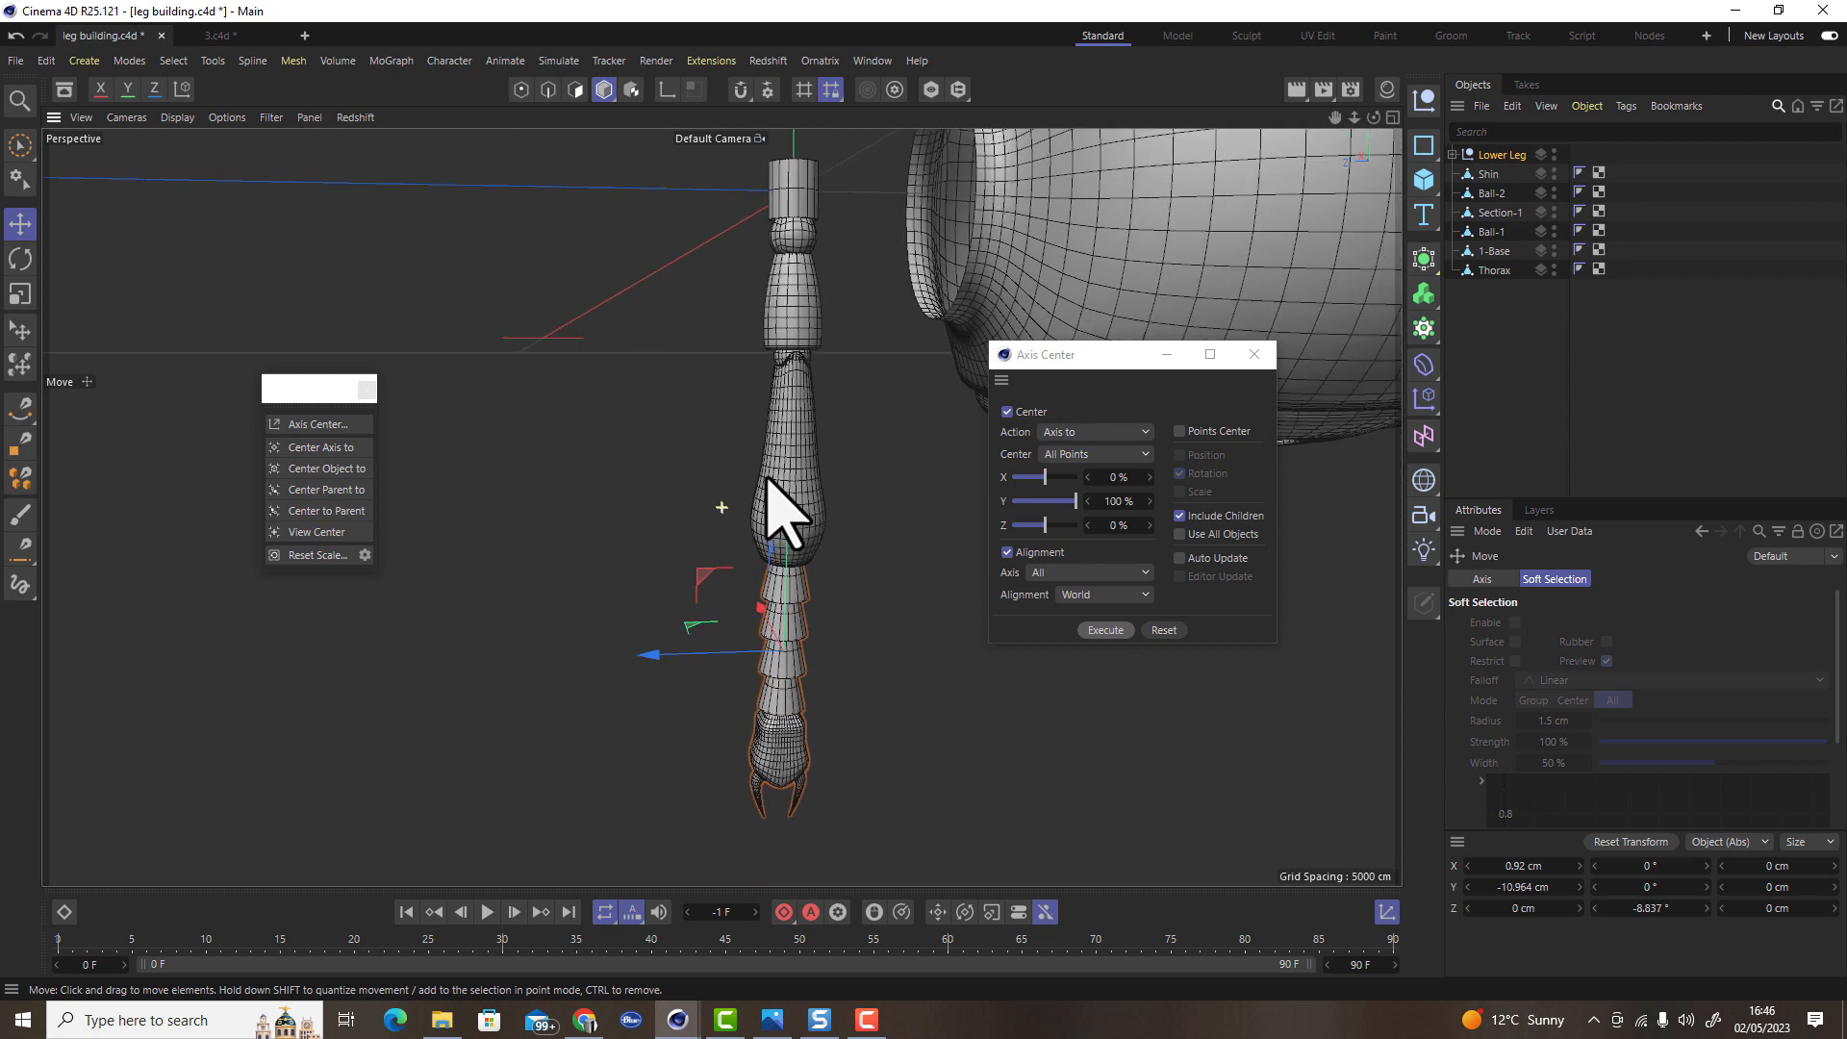
{"action": "left_click_drag", "start_coordinate": [753, 575], "coordinate": [770, 632], "text": "alt"}
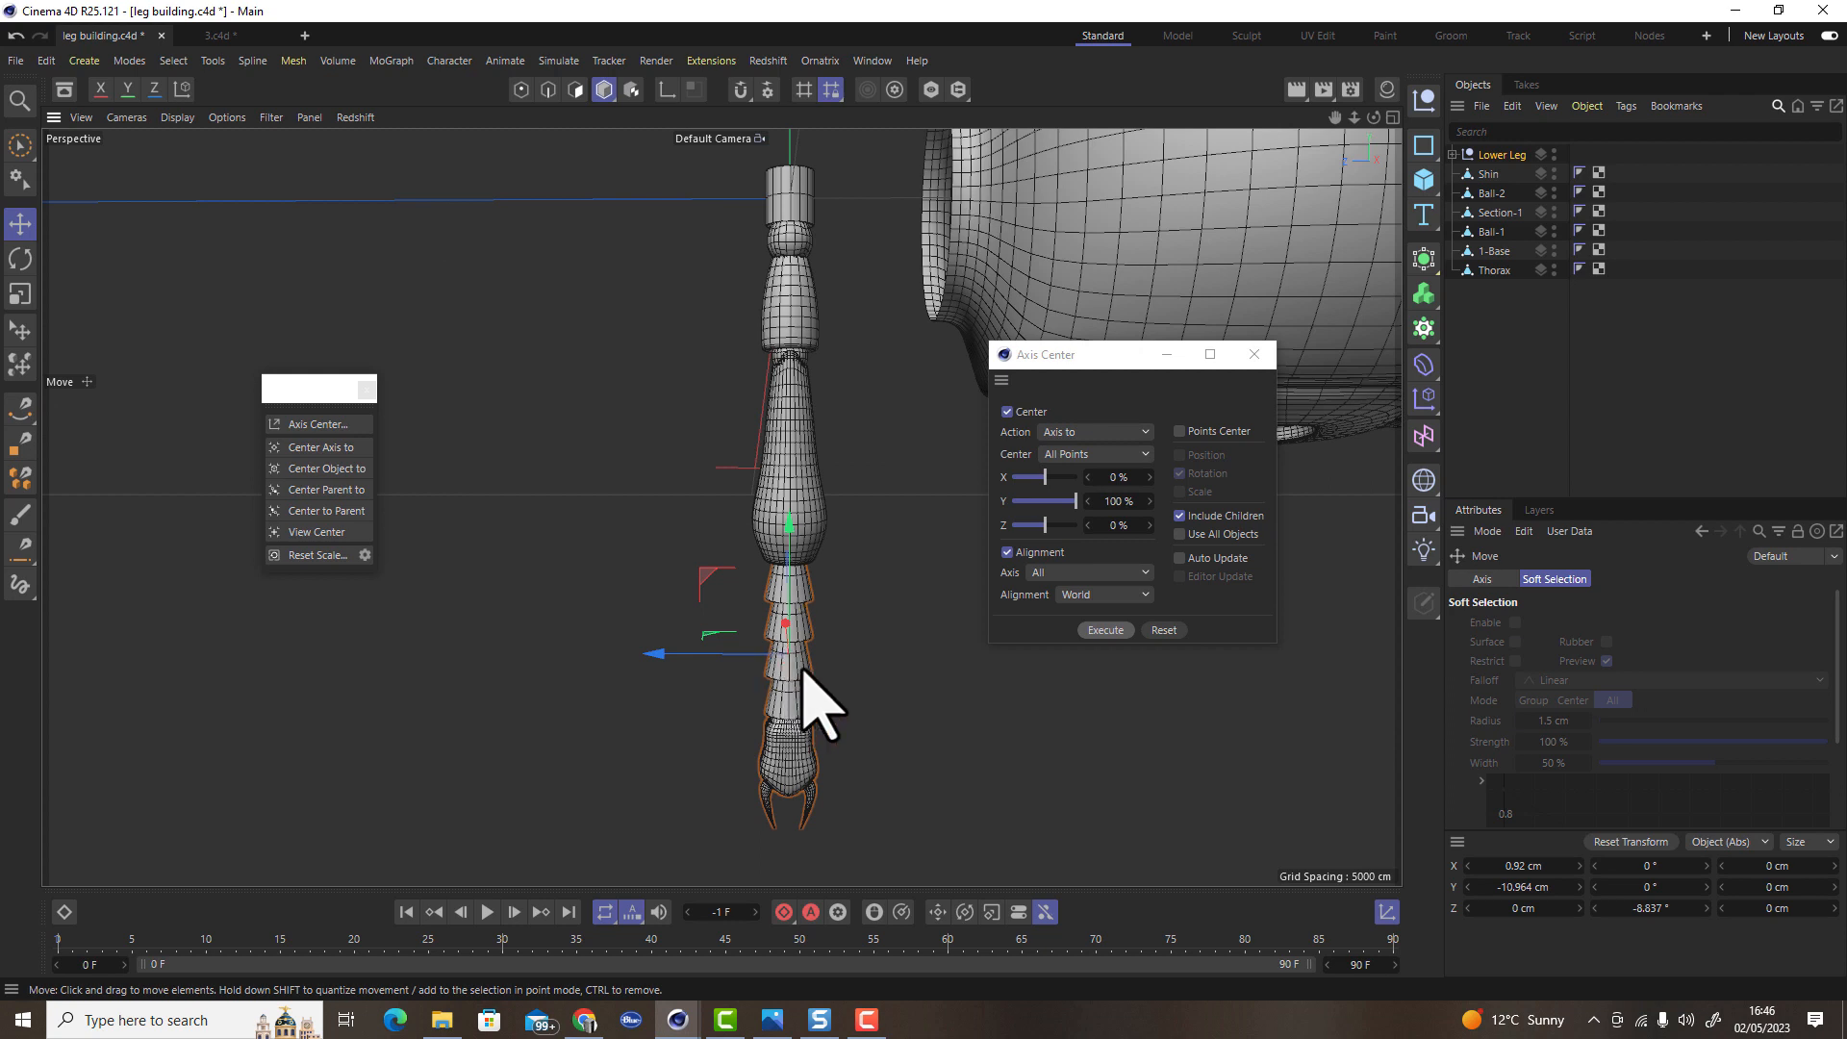
{"action": "left_click_drag", "start_coordinate": [799, 736], "coordinate": [976, 587], "text": "alt"}
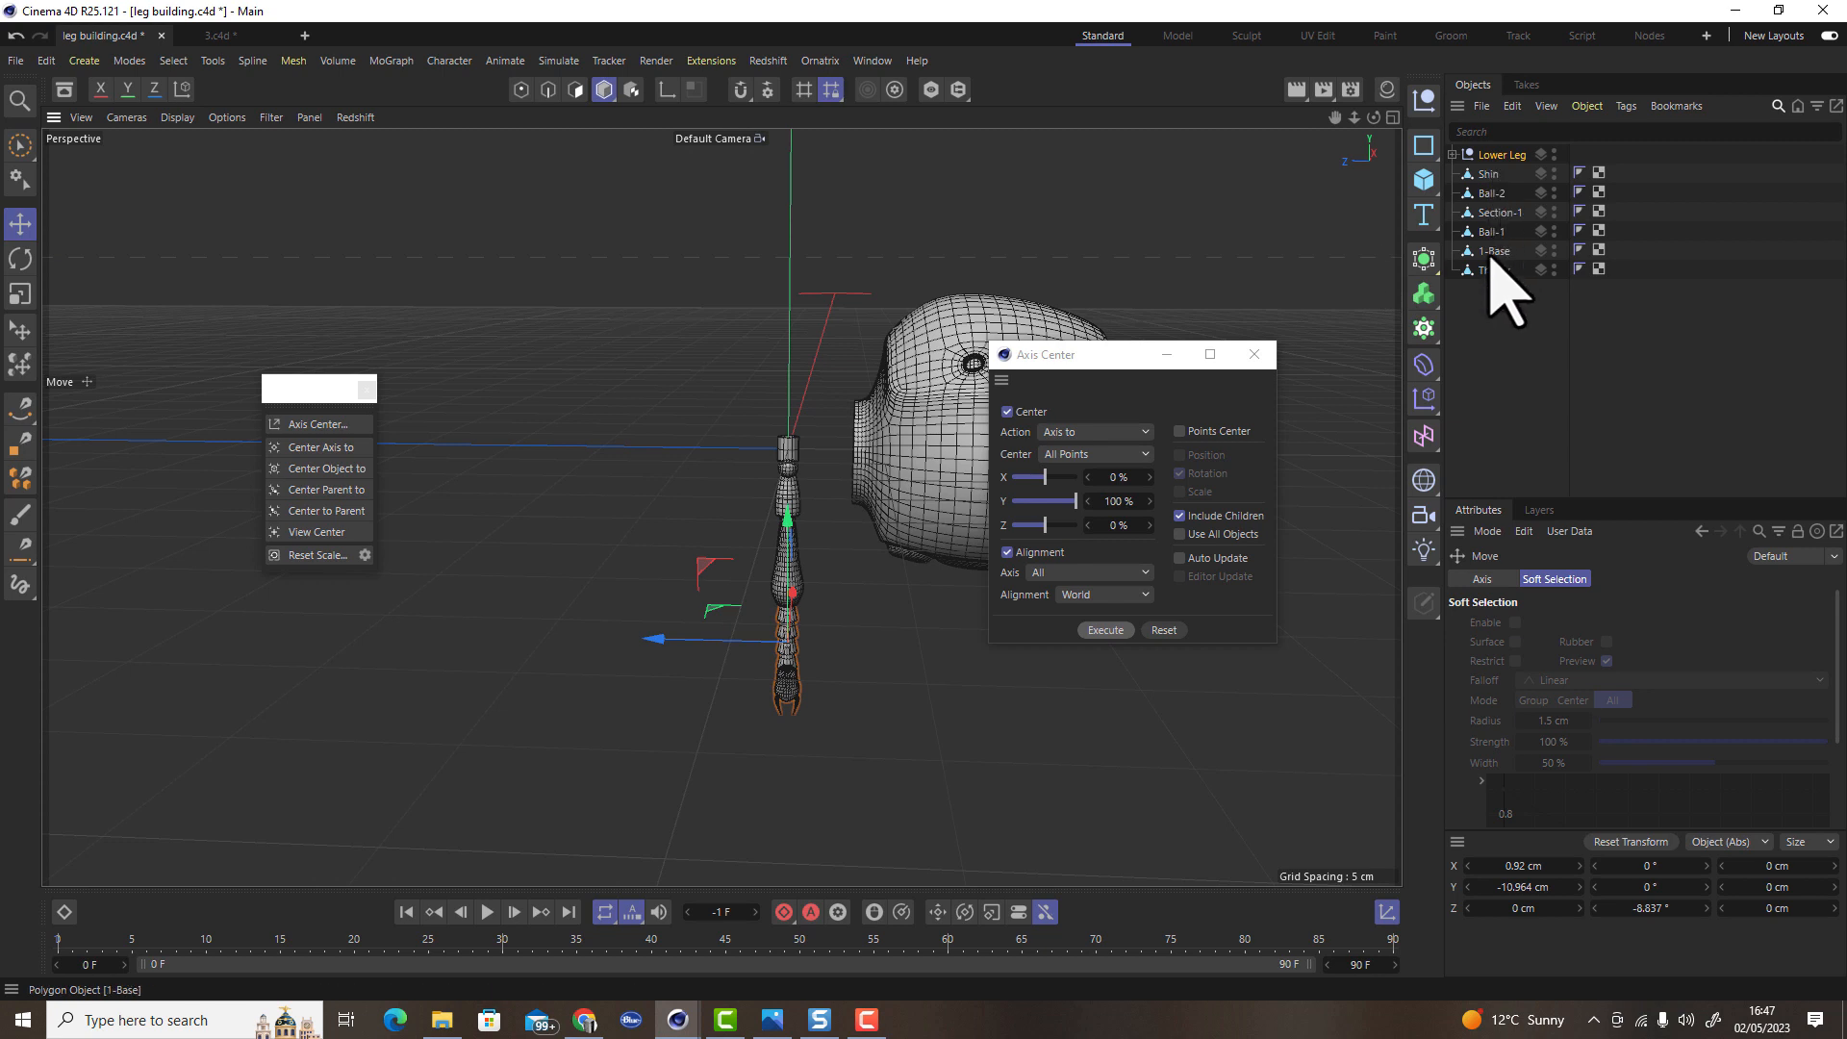
Group the Shin, Ball-2, Section-1, Ball-1 and 1-Base under a null
{"action": "left_click", "coordinate": [1489, 176]}
{"action": "left_click", "coordinate": [1497, 252], "text": "shift"}
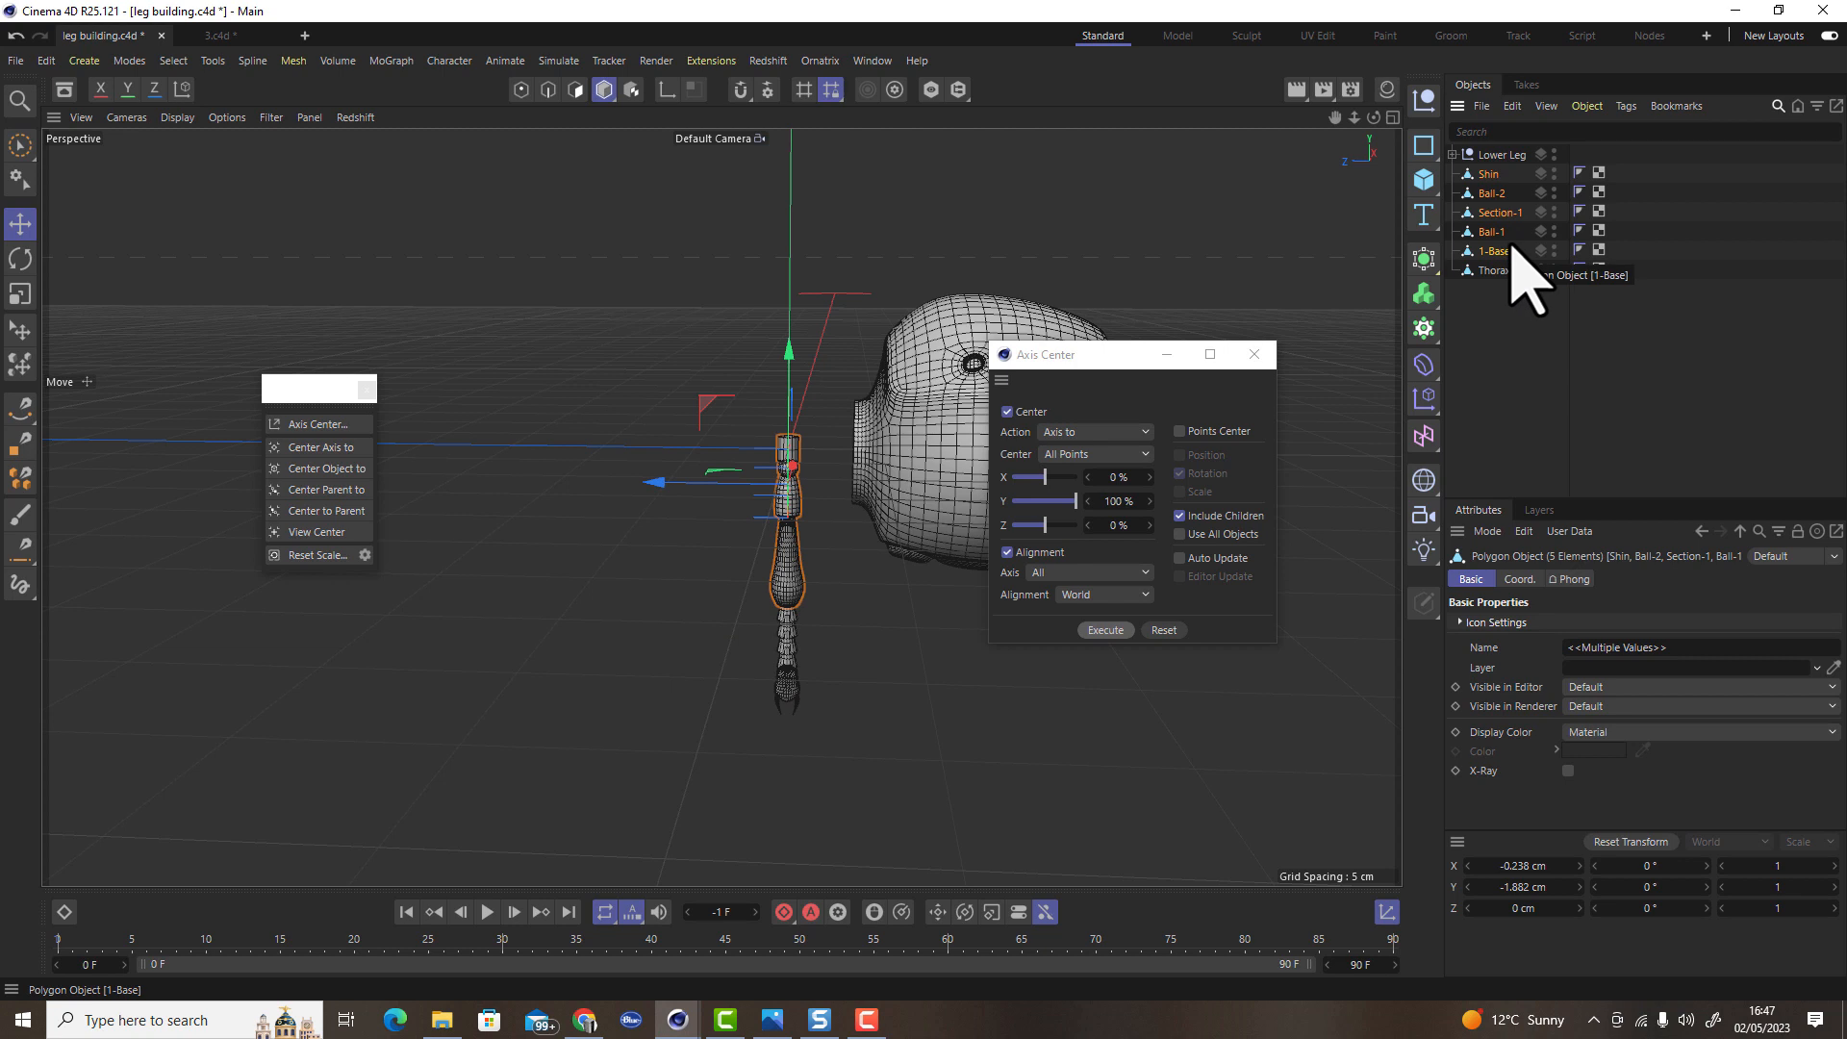
{"action": "key", "text": "alt+g"}
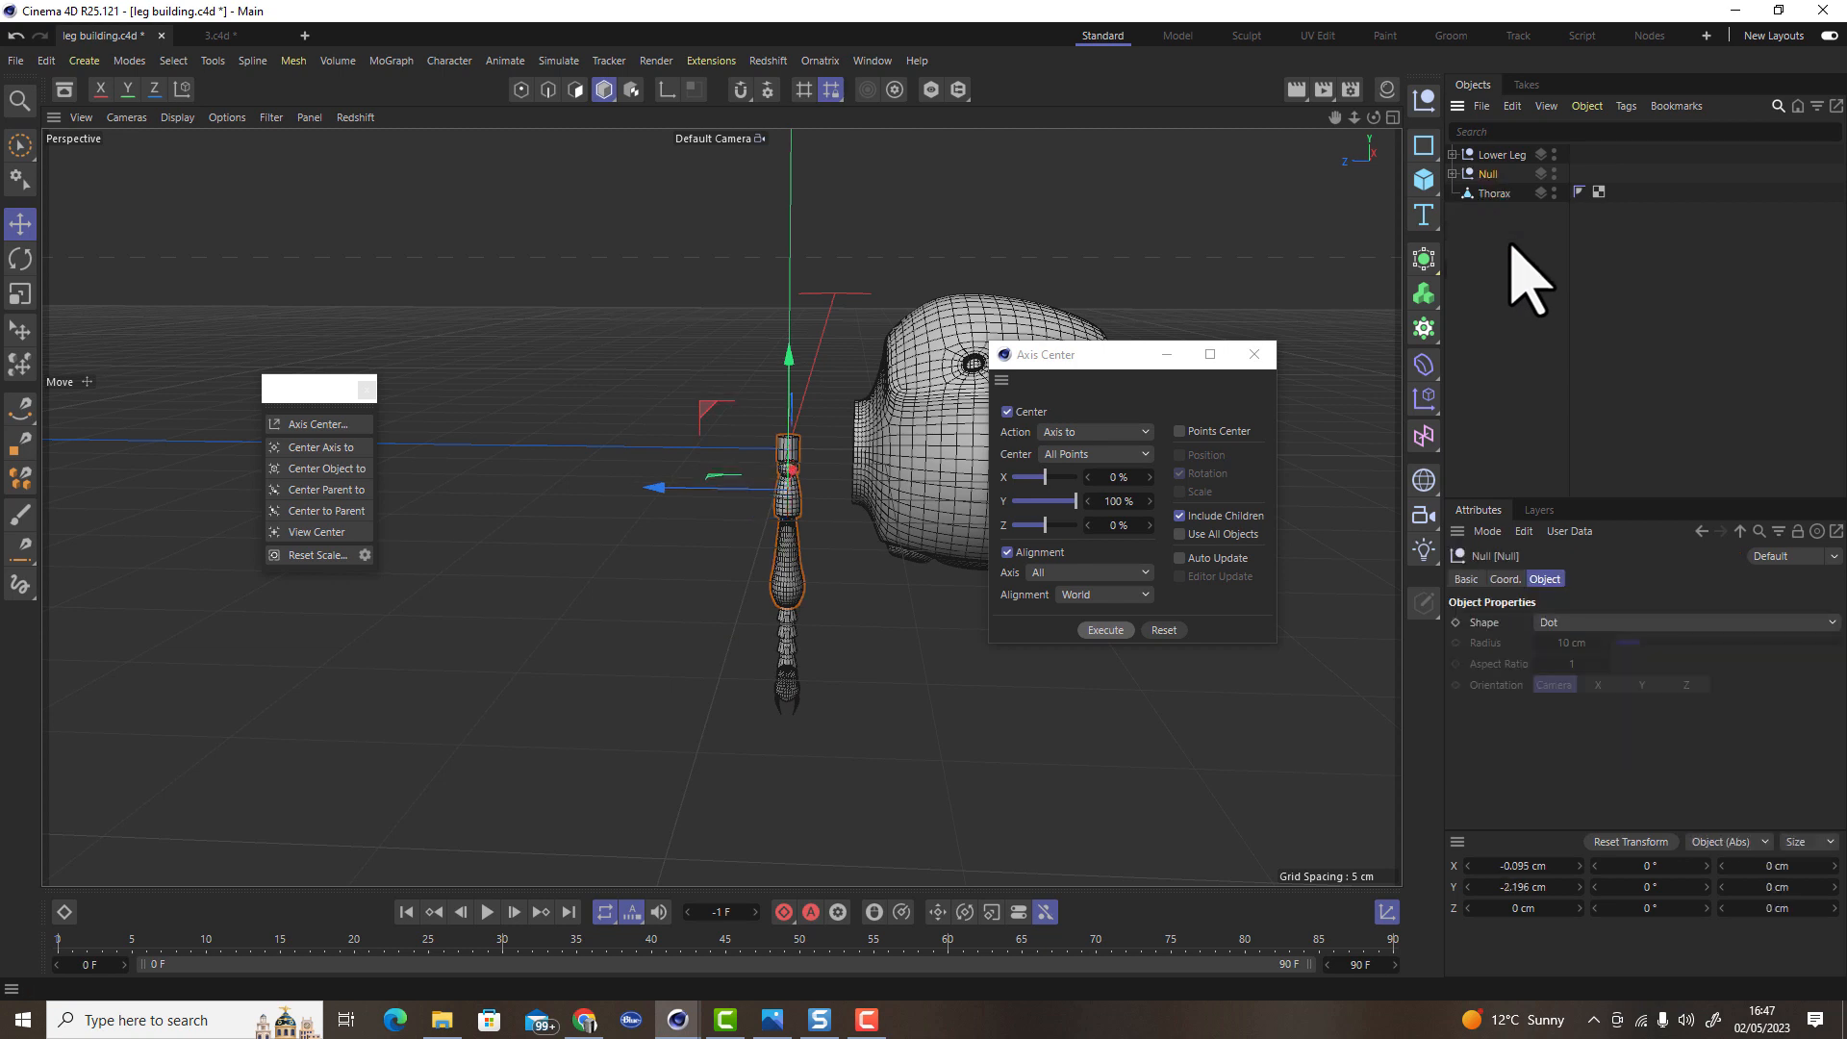
{"action": "key", "text": "p"}
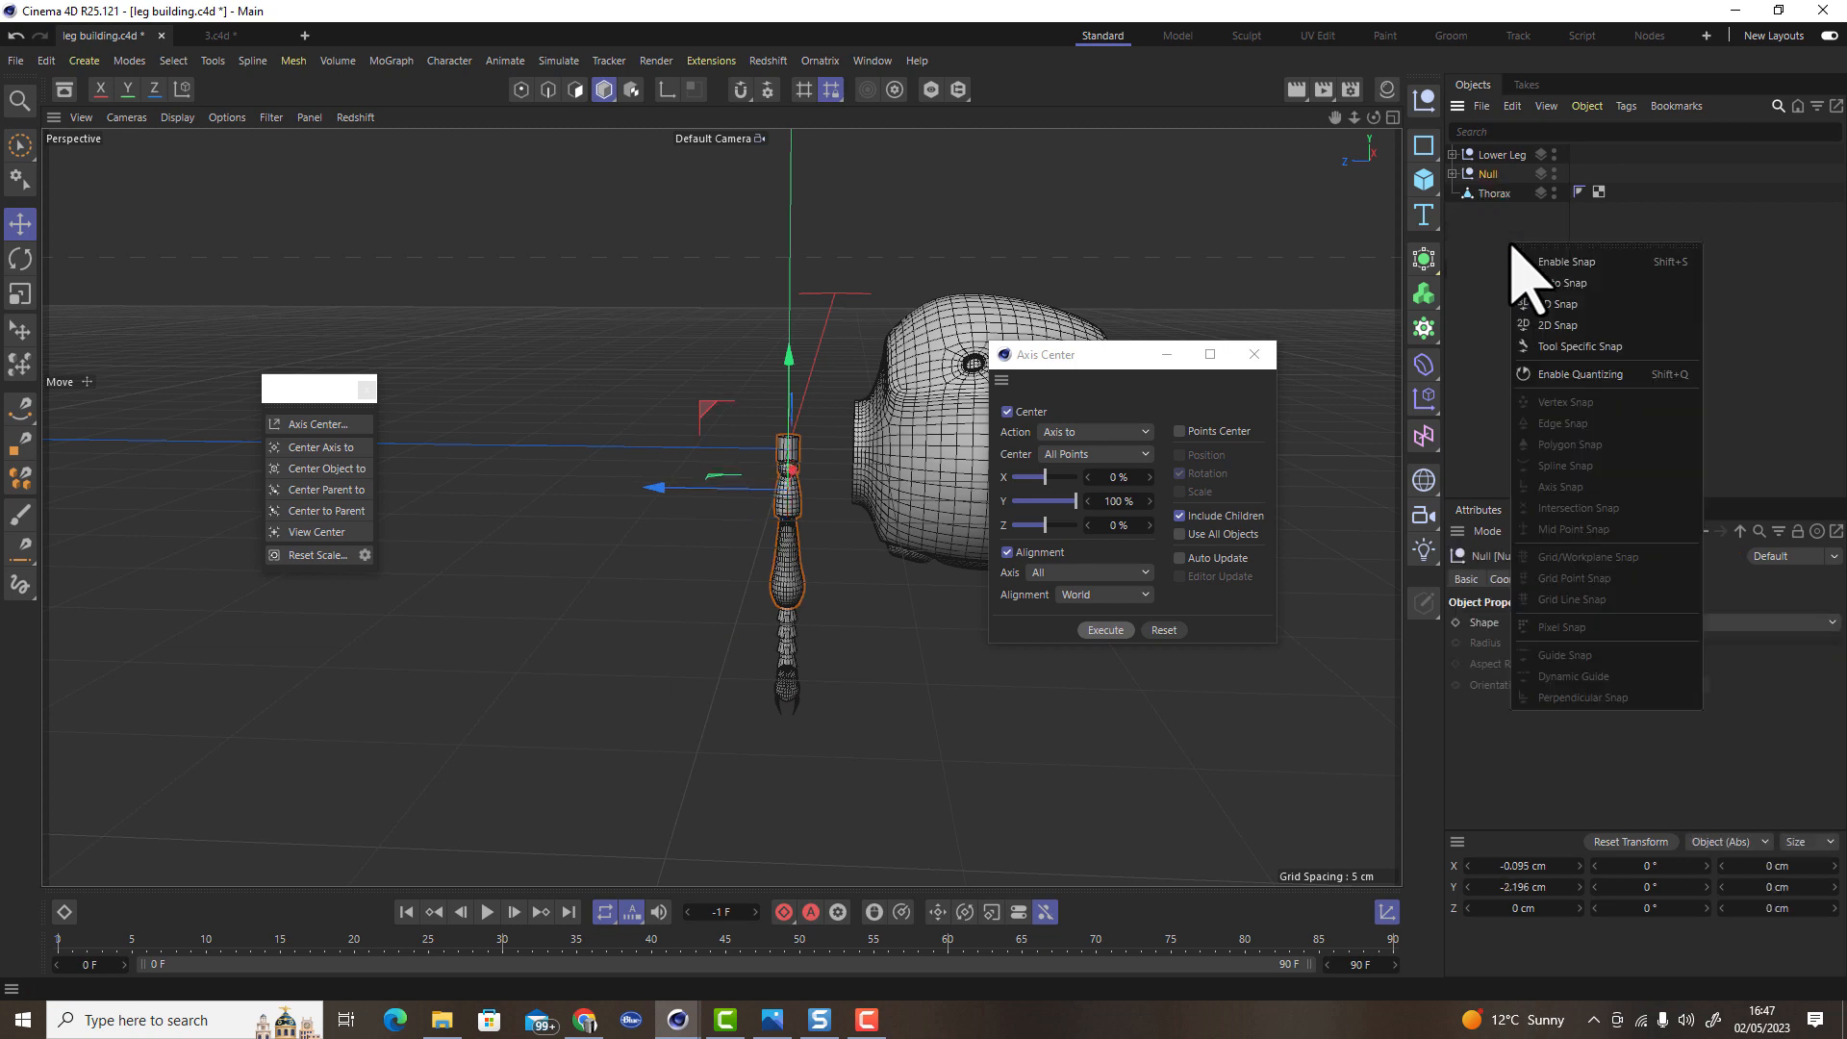
Name the null Upper lEG, then group it with Lower Leg under a new null named lEG 1
{"action": "left_click", "coordinate": [1492, 175]}
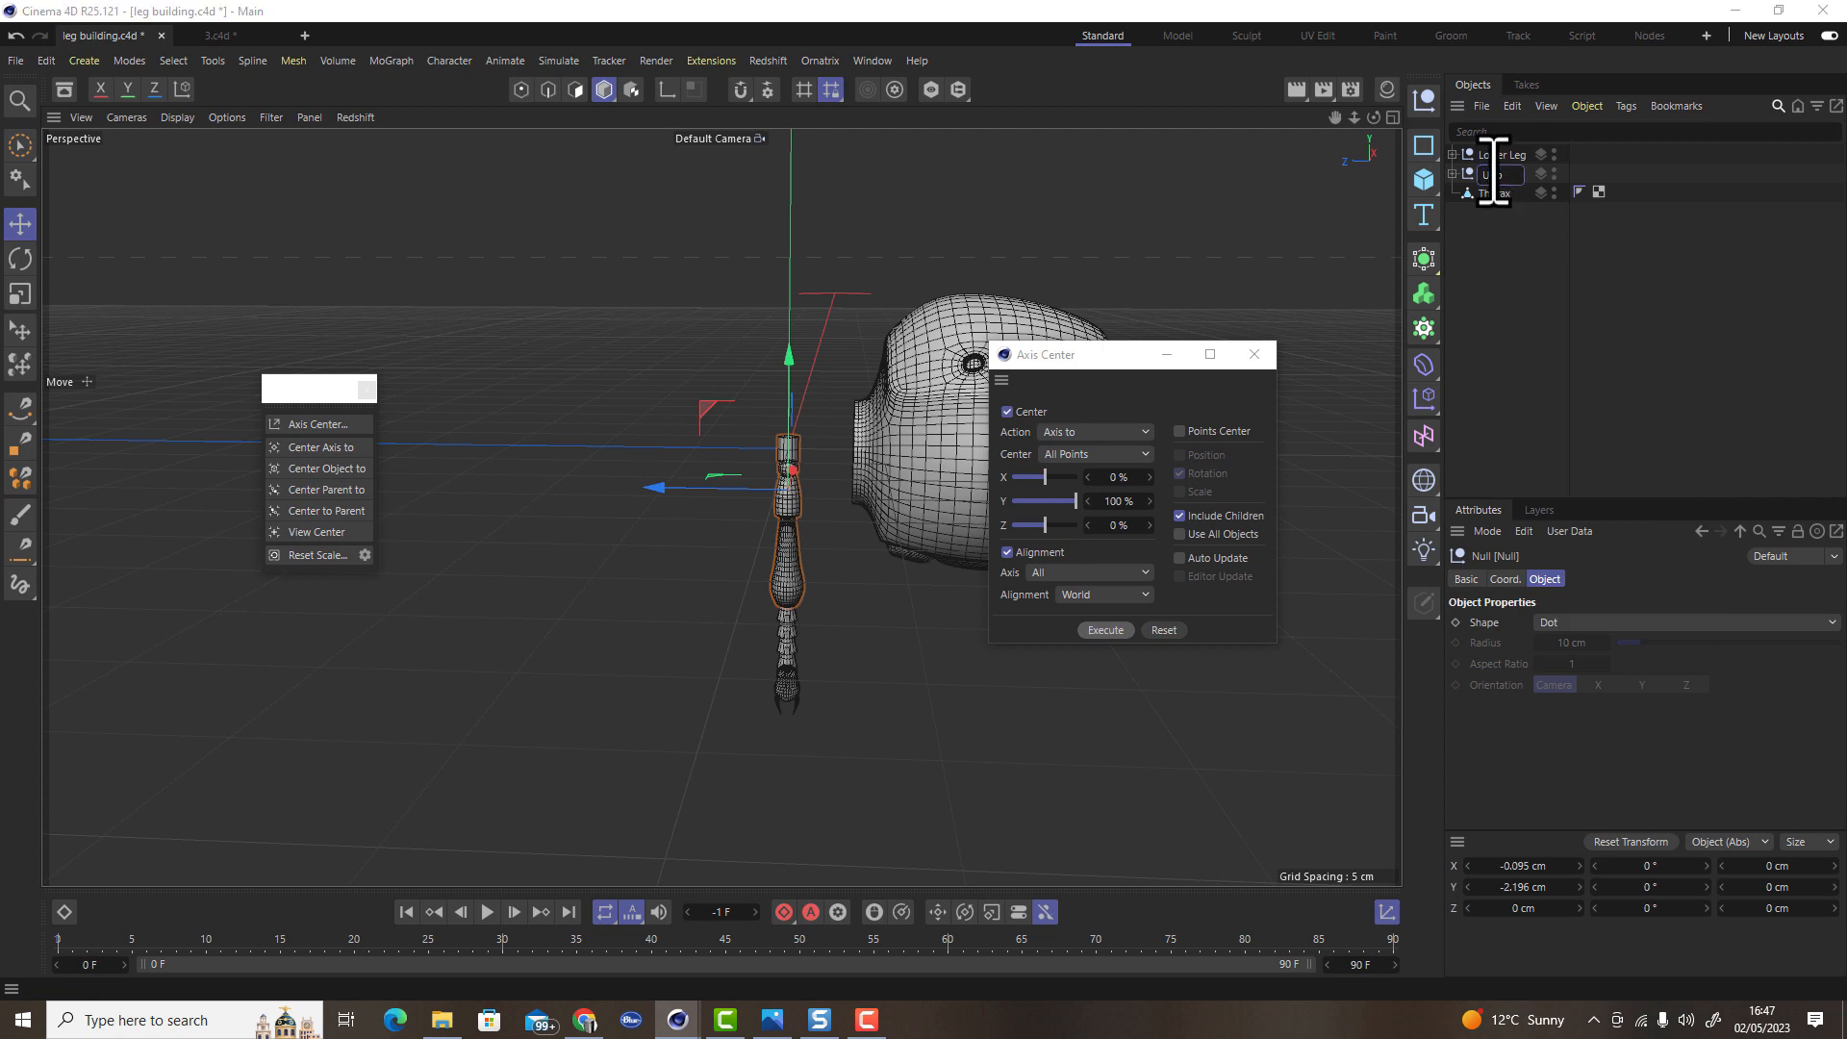
{"action": "left_click", "coordinate": [1503, 157], "text": "ctrl"}
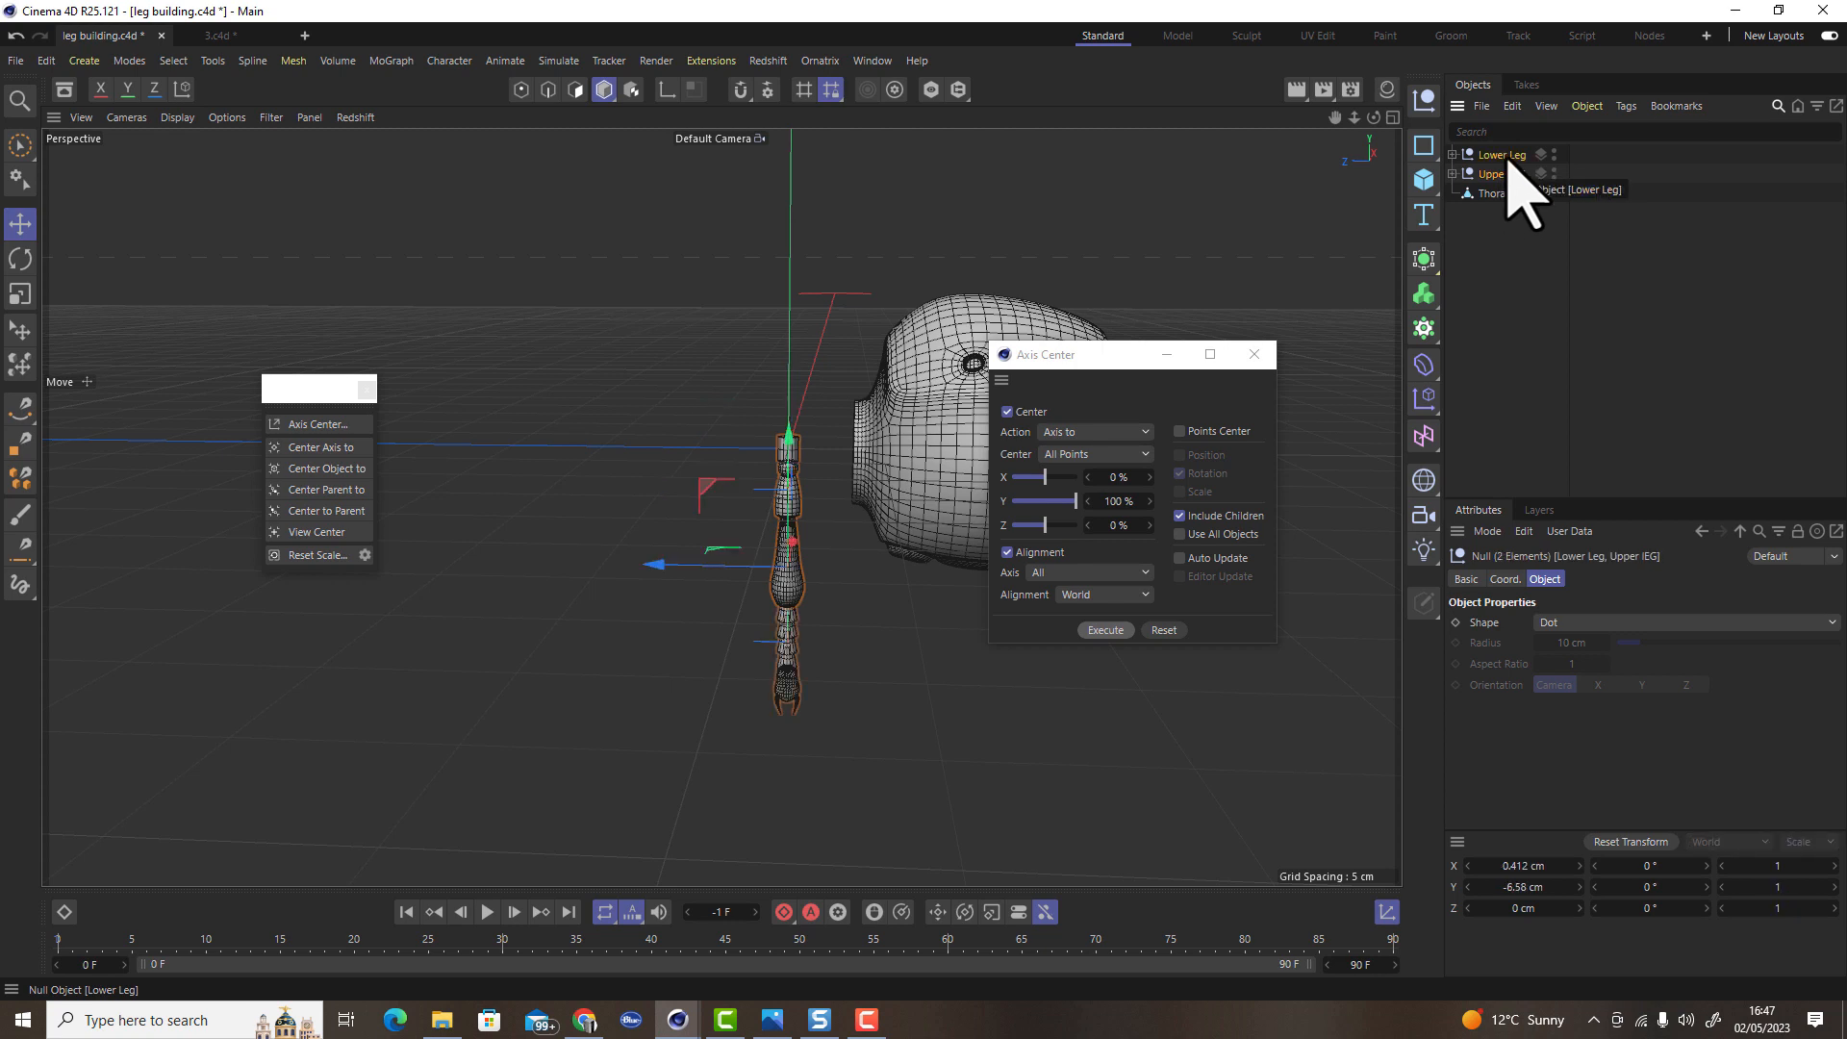
{"action": "key", "text": "alt+g"}
{"action": "double_click", "coordinate": [1492, 154]}
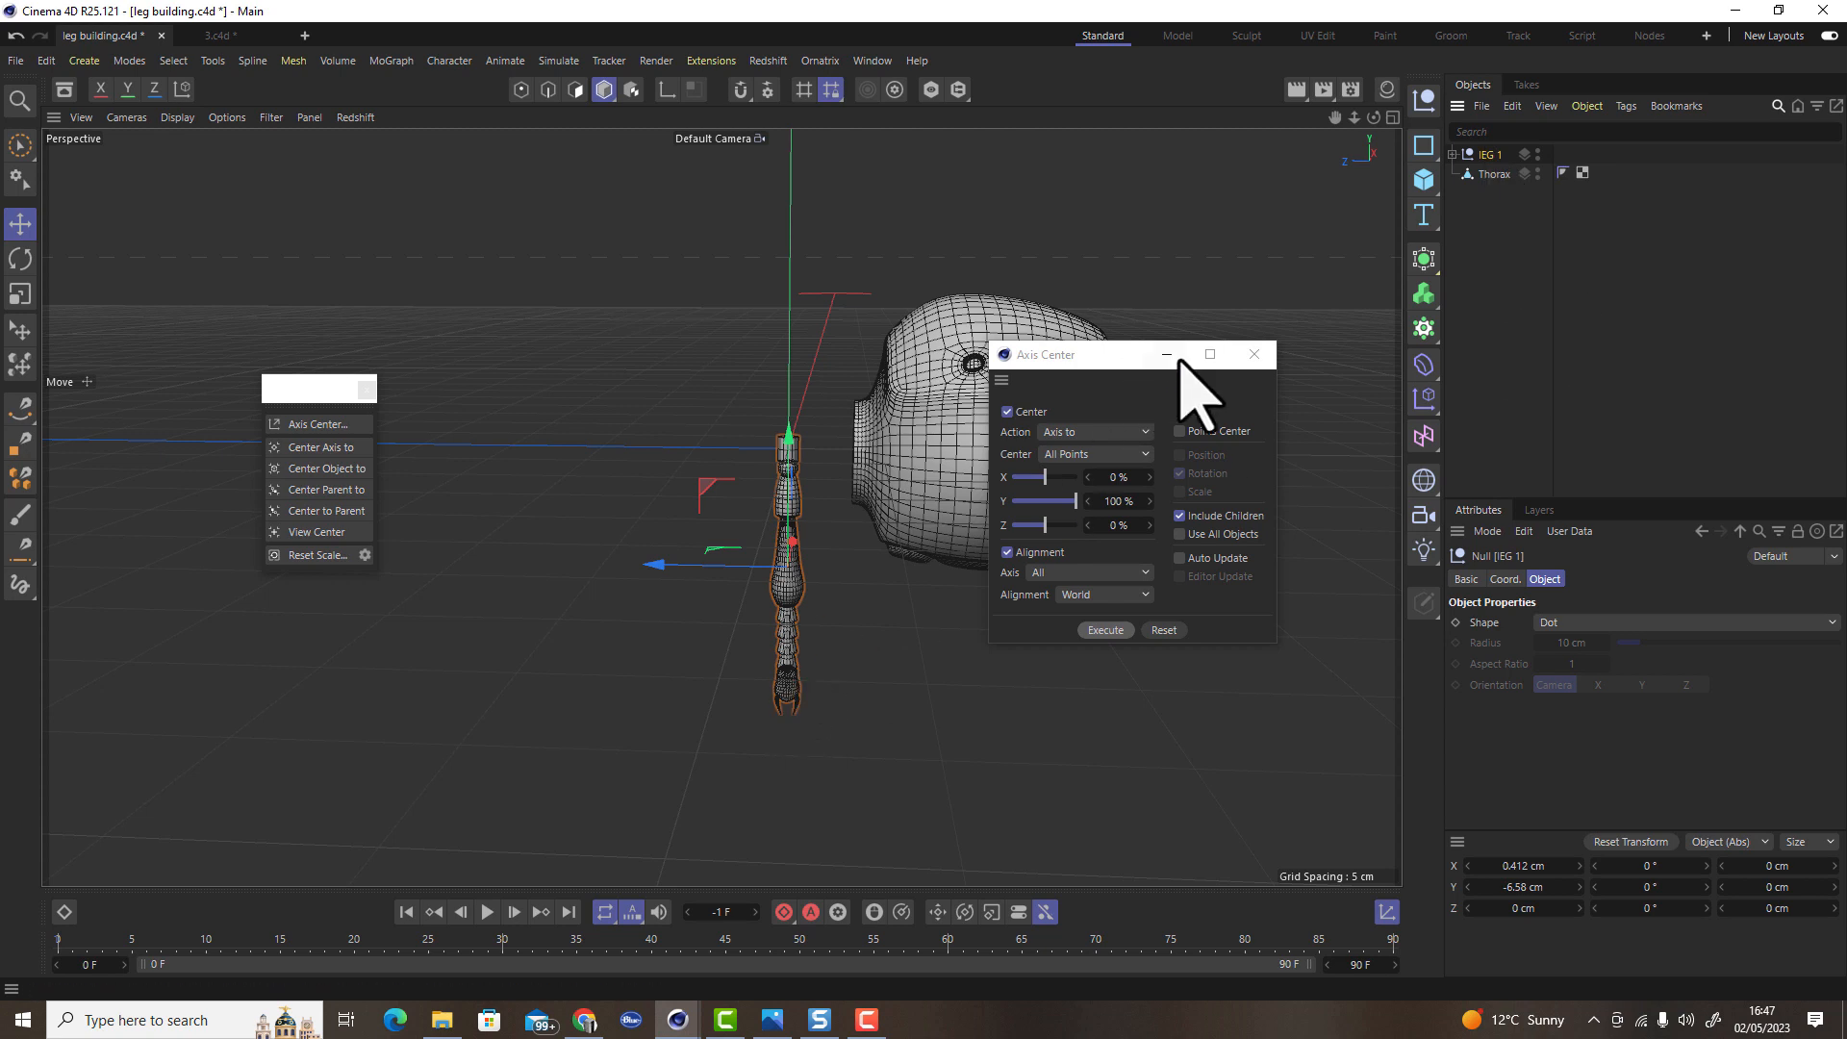
{"action": "left_click", "coordinate": [1253, 354]}
Move only the axis of lEG 1 up to the leg's upper end, to about Y 0.672 cm
{"action": "scroll", "coordinate": [847, 462], "scroll_direction": "up", "scroll_amount": 2}
{"action": "scroll", "coordinate": [846, 458], "scroll_direction": "up", "scroll_amount": 2}
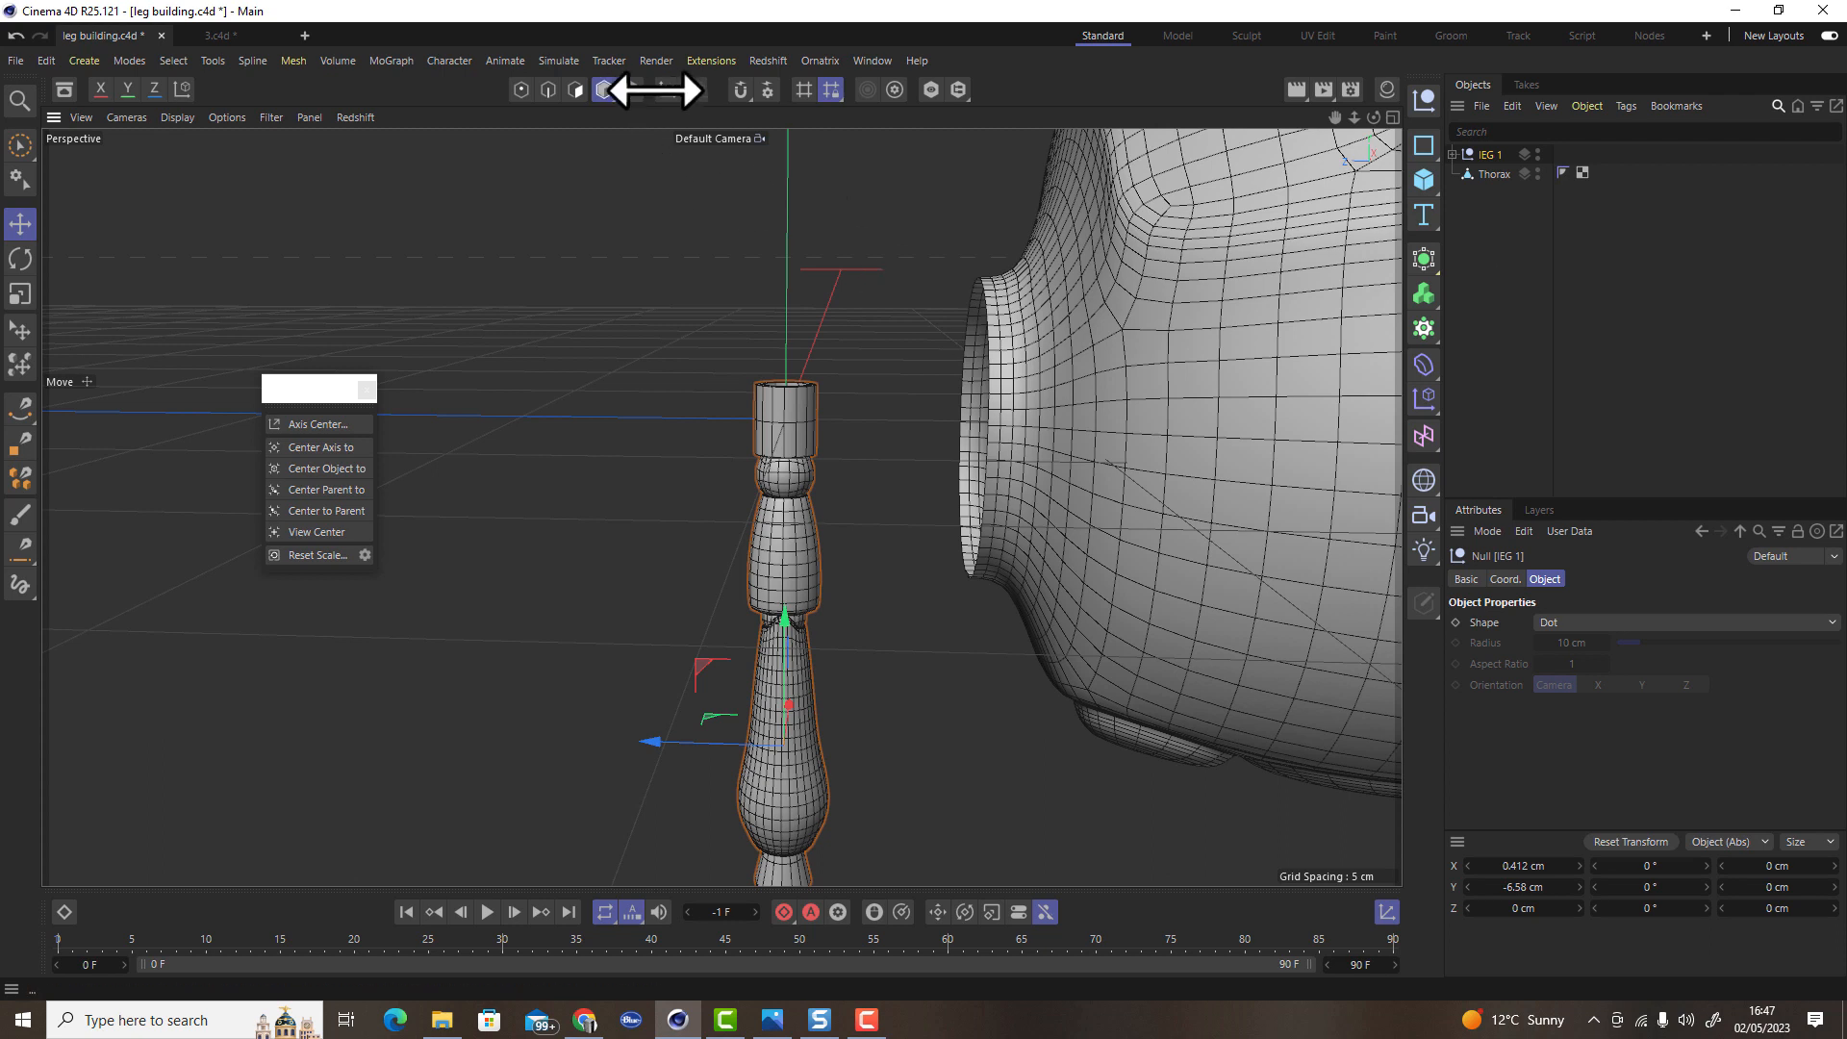
{"action": "left_click_drag", "start_coordinate": [835, 284], "coordinate": [831, 240], "text": "alt"}
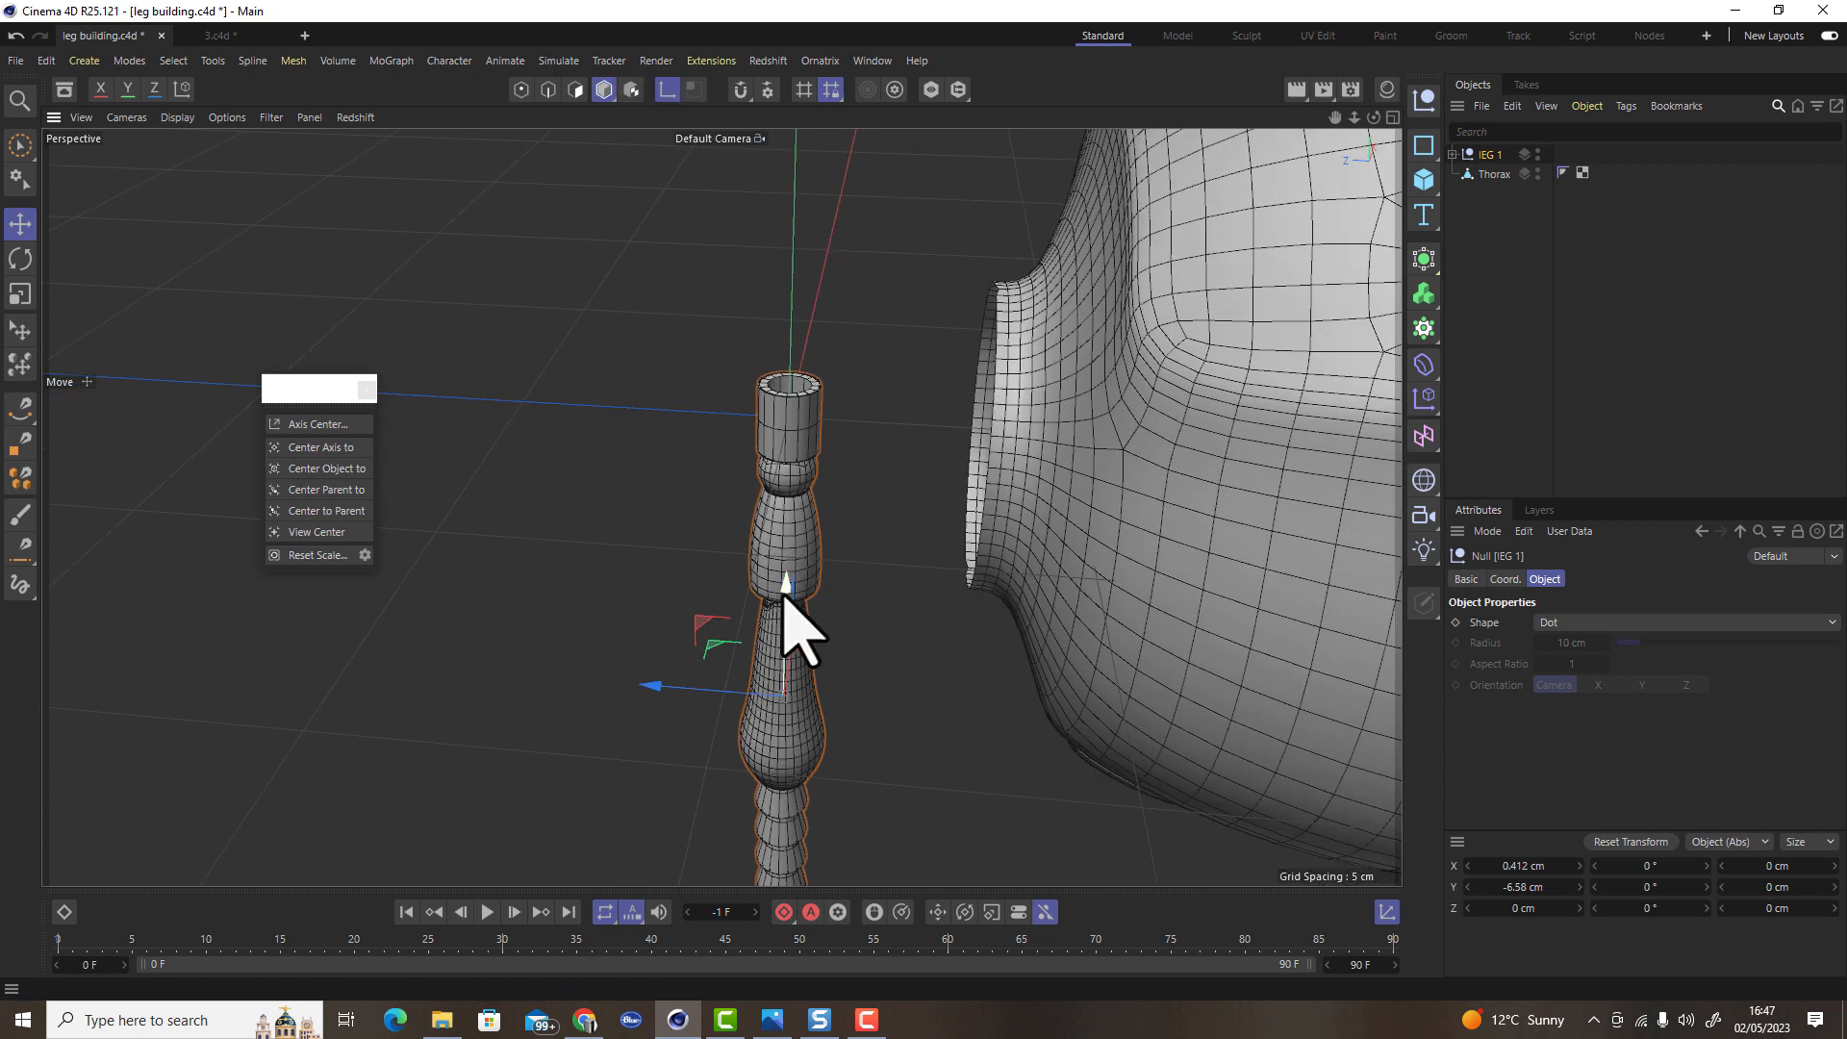
{"action": "left_click_drag", "start_coordinate": [783, 595], "coordinate": [866, 553]}
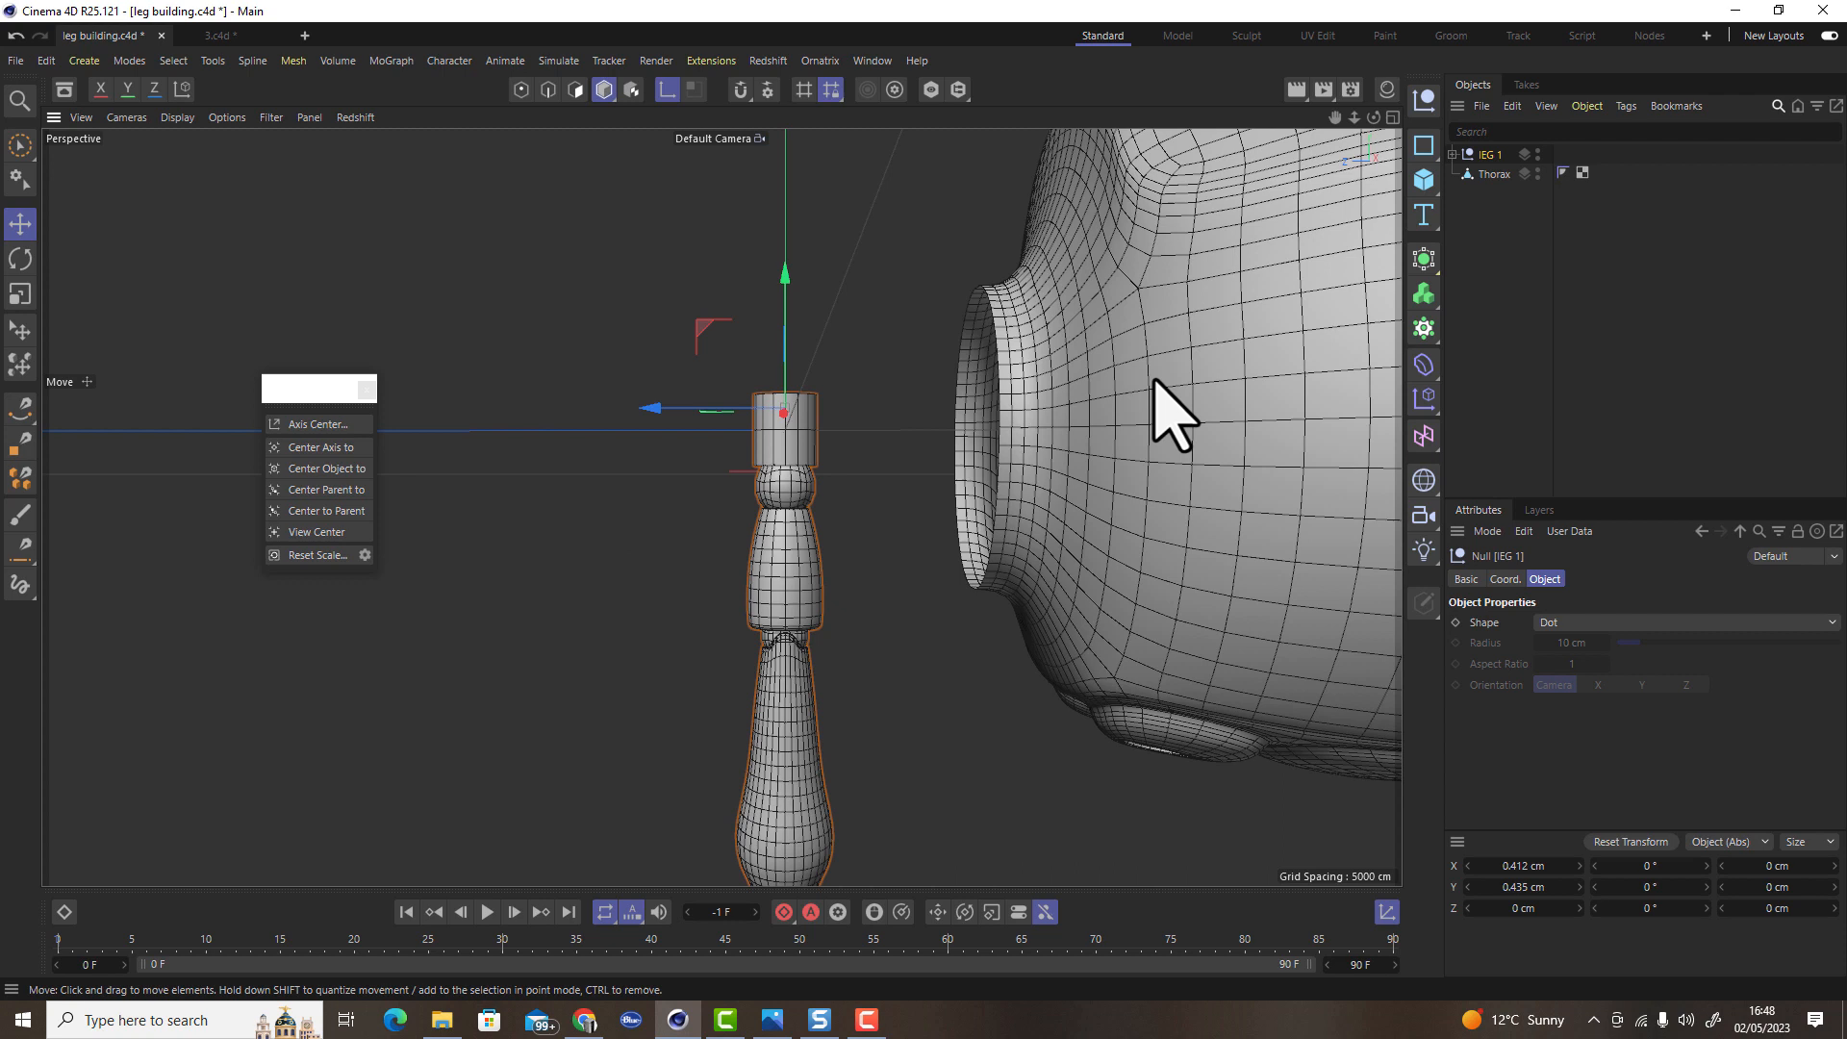
{"action": "left_click", "coordinate": [1410, 131]}
{"action": "mouse_move", "coordinate": [635, 749]}
{"action": "right_mouse_down", "text": "alt"}
{"action": "mouse_move", "coordinate": [547, 775]}
{"action": "mouse_move", "coordinate": [658, 743]}
{"action": "right_mouse_up", "text": "alt"}
{"action": "left_click_drag", "start_coordinate": [644, 727], "coordinate": [631, 727]}
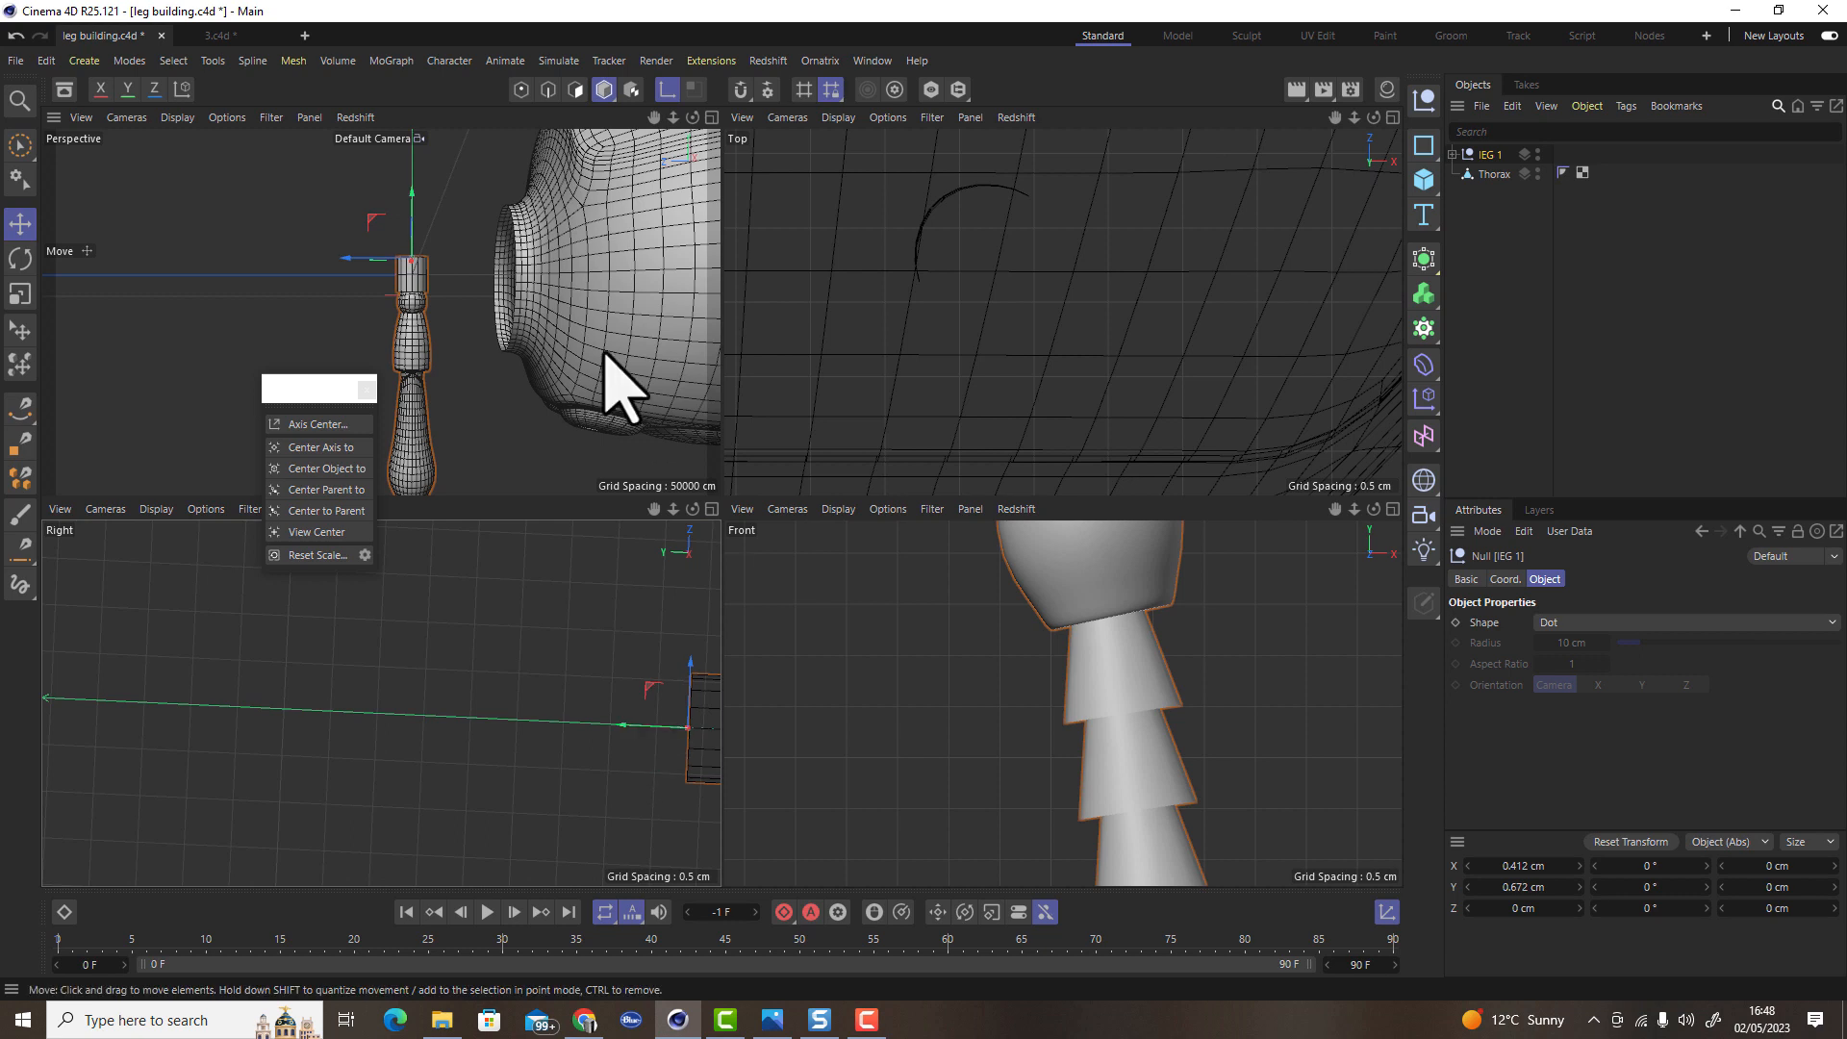
{"action": "left_click", "coordinate": [712, 117]}
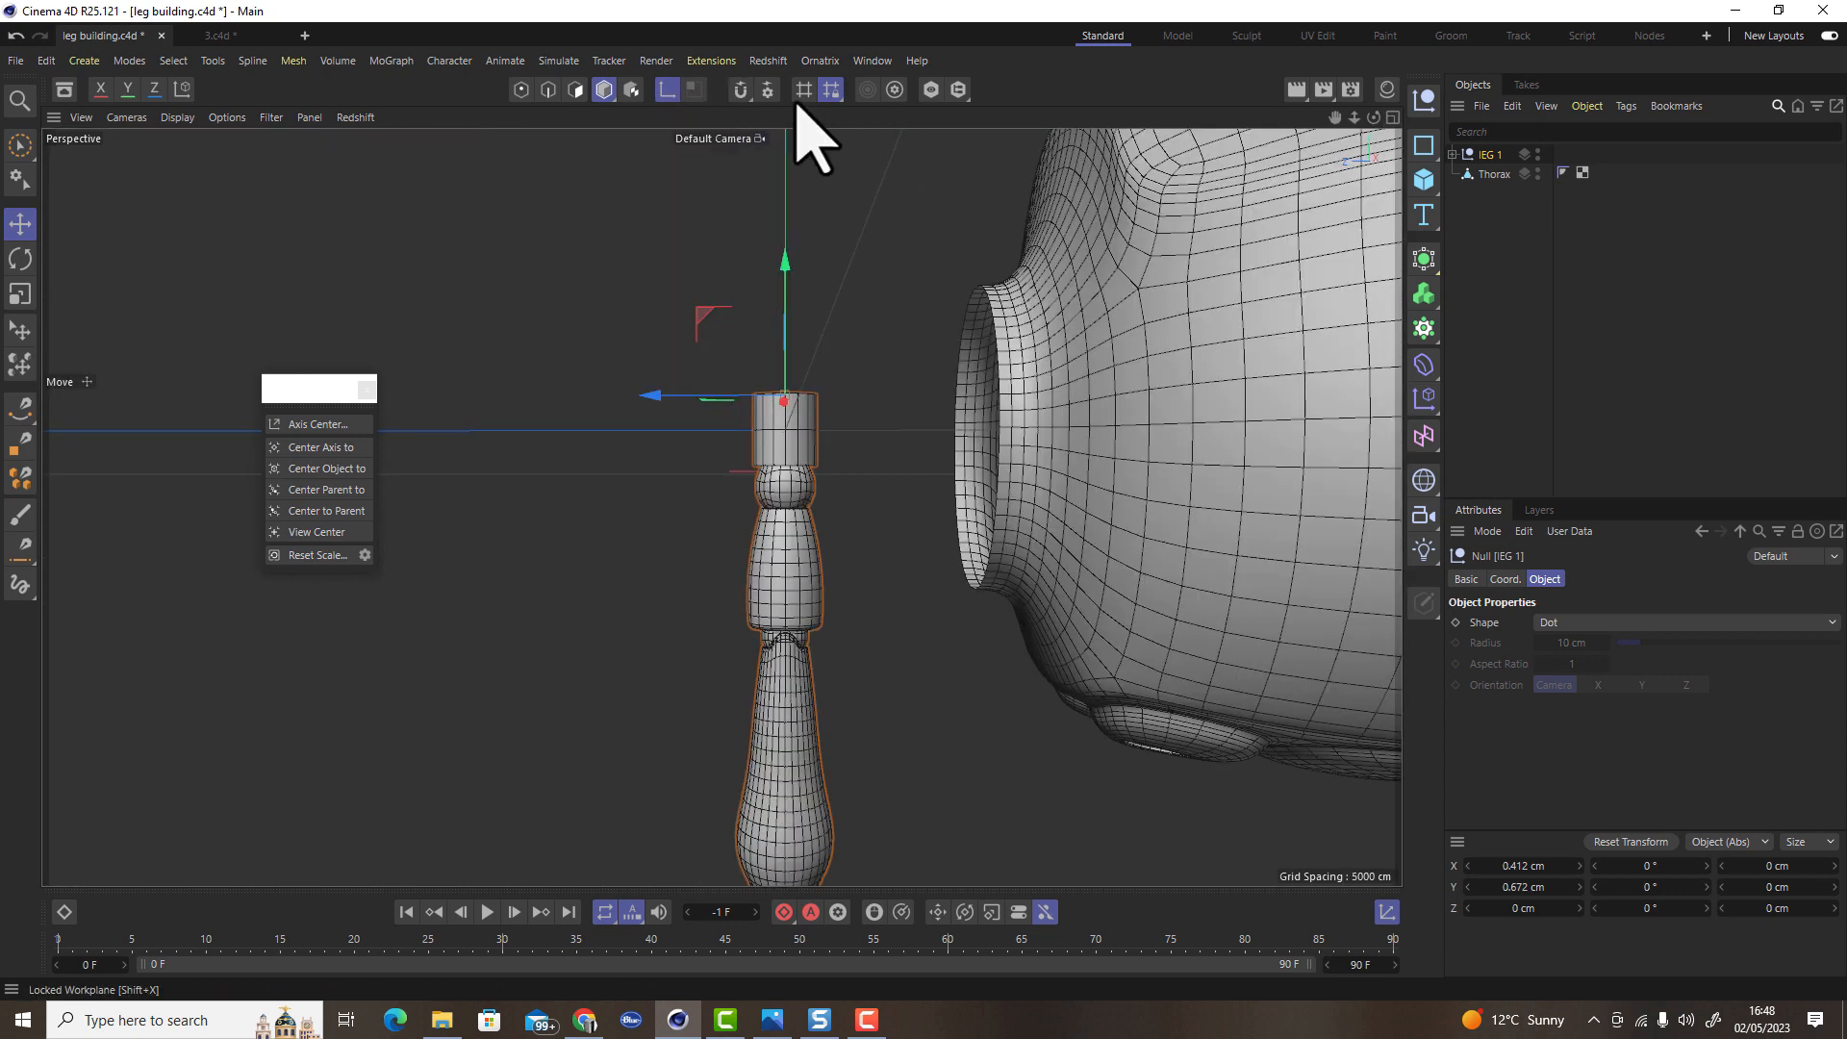
Move the whole lEG 1 group down beneath the thorax, to about X -3.619 cm and Y -4.931 cm
{"action": "scroll", "coordinate": [757, 288], "scroll_direction": "down", "scroll_amount": 2}
{"action": "left_click_drag", "start_coordinate": [757, 288], "coordinate": [907, 358], "text": "alt"}
{"action": "left_click_drag", "start_coordinate": [594, 310], "coordinate": [748, 352]}
{"action": "left_click_drag", "start_coordinate": [792, 182], "coordinate": [569, 503]}
{"action": "right_click_drag", "start_coordinate": [763, 465], "coordinate": [1027, 412], "text": "alt"}
{"action": "mouse_move", "coordinate": [828, 477]}
{"action": "left_mouse_down", "text": "alt"}
{"action": "mouse_move", "coordinate": [809, 277]}
{"action": "mouse_move", "coordinate": [857, 461]}
{"action": "left_mouse_up", "text": "alt"}
{"action": "right_click_drag", "start_coordinate": [857, 462], "coordinate": [1484, 289], "text": "alt"}
Close the open hole at the upper end of 1-Base in the Upper lEG group with an N-gon
{"action": "left_click", "coordinate": [1453, 155]}
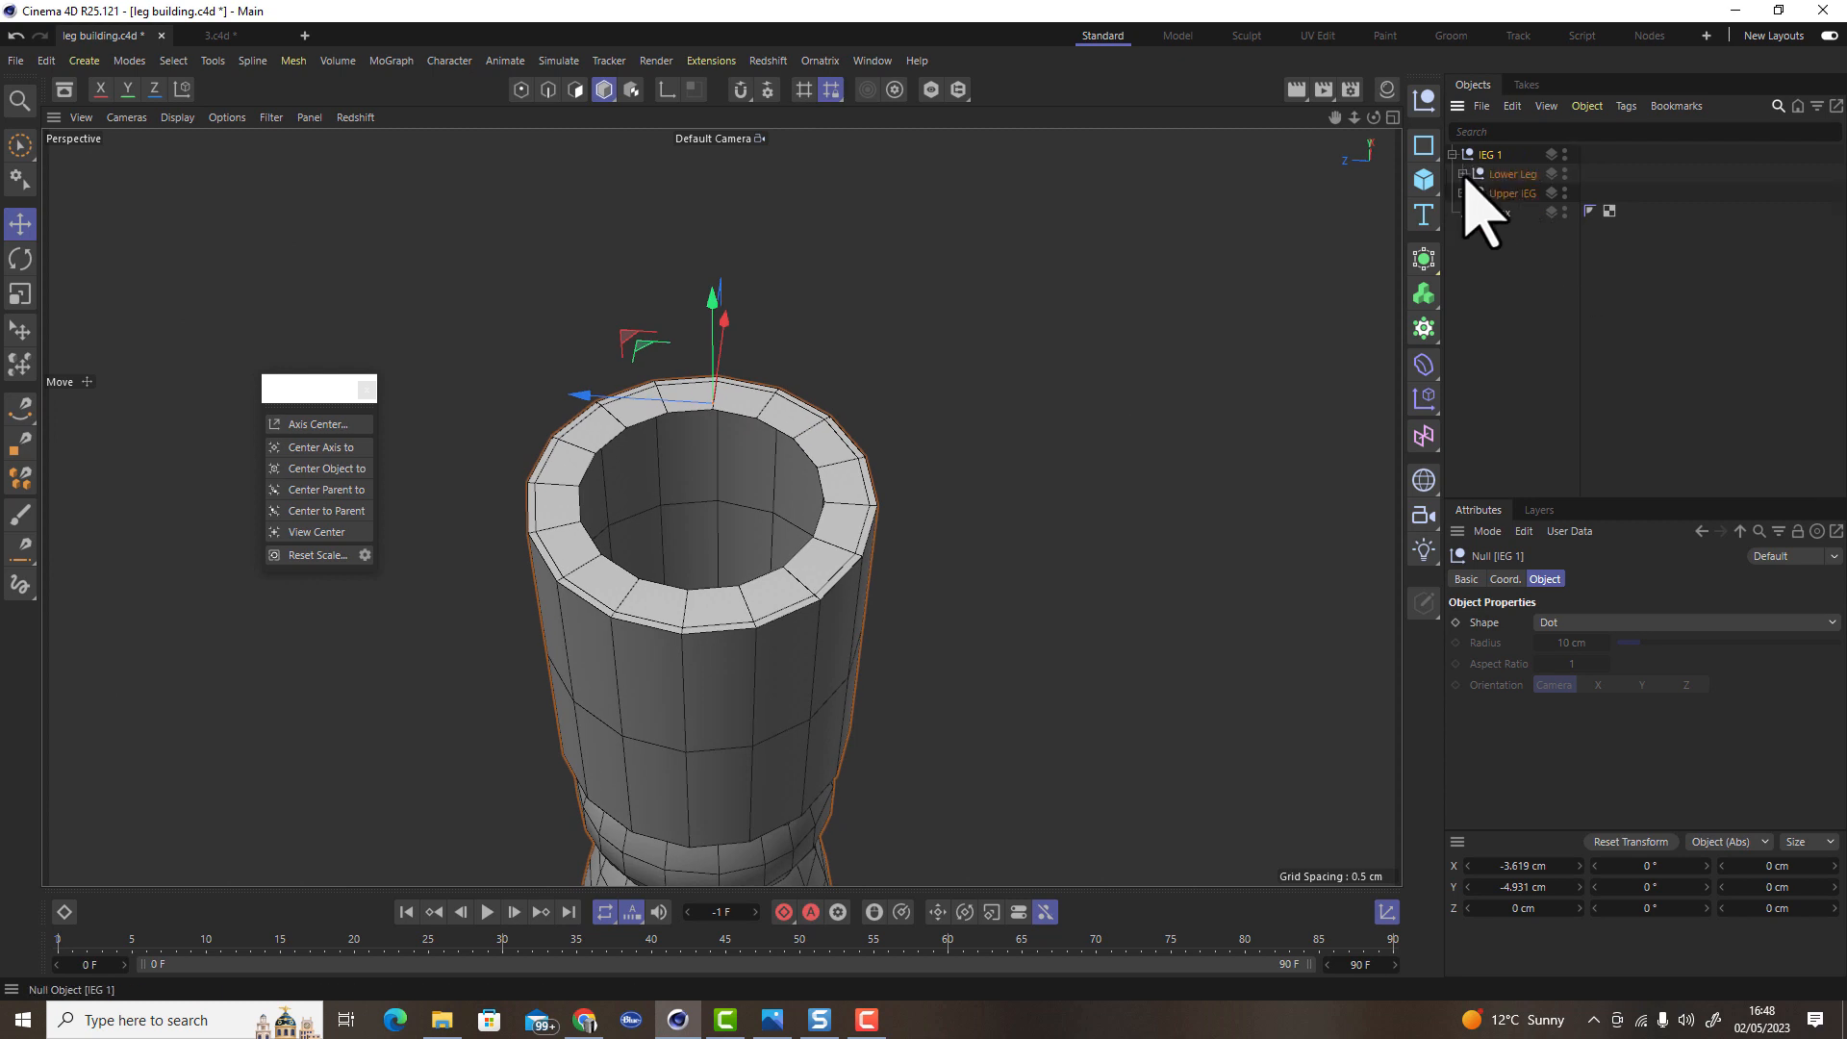
{"action": "left_click", "coordinate": [1463, 193]}
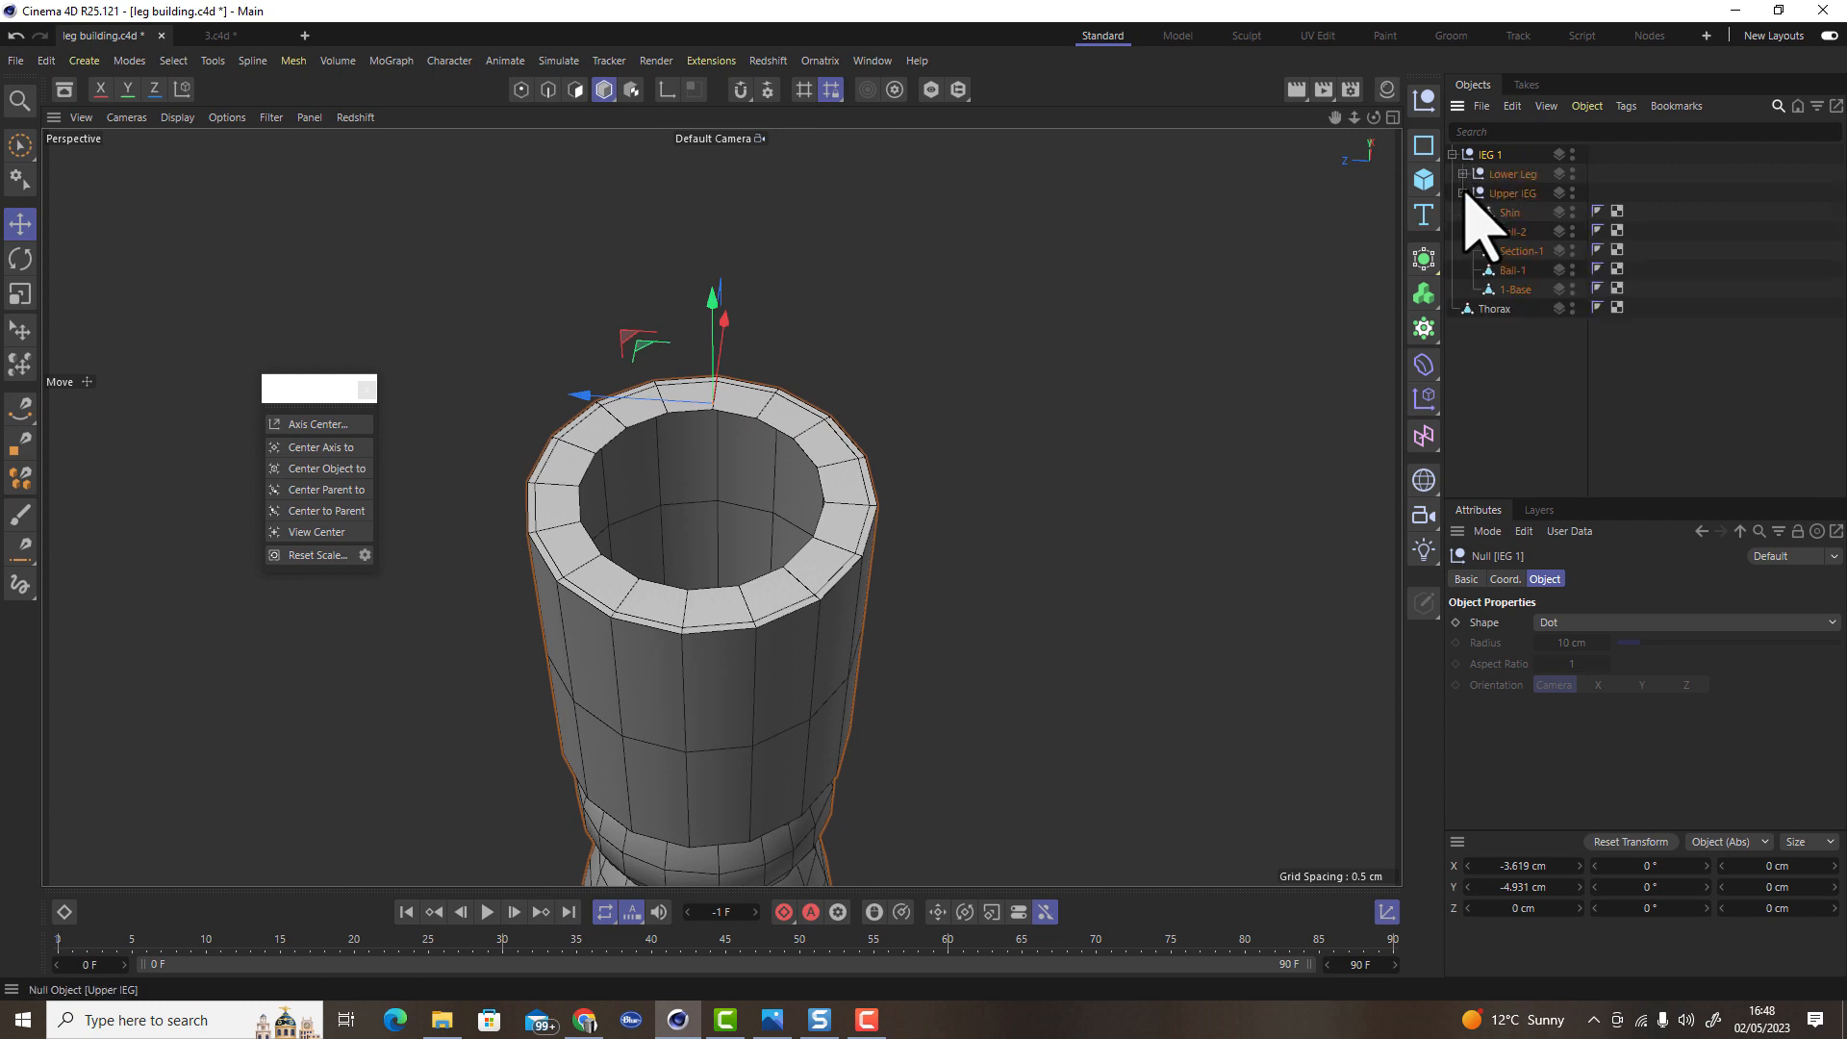
{"action": "left_click", "coordinate": [1525, 289]}
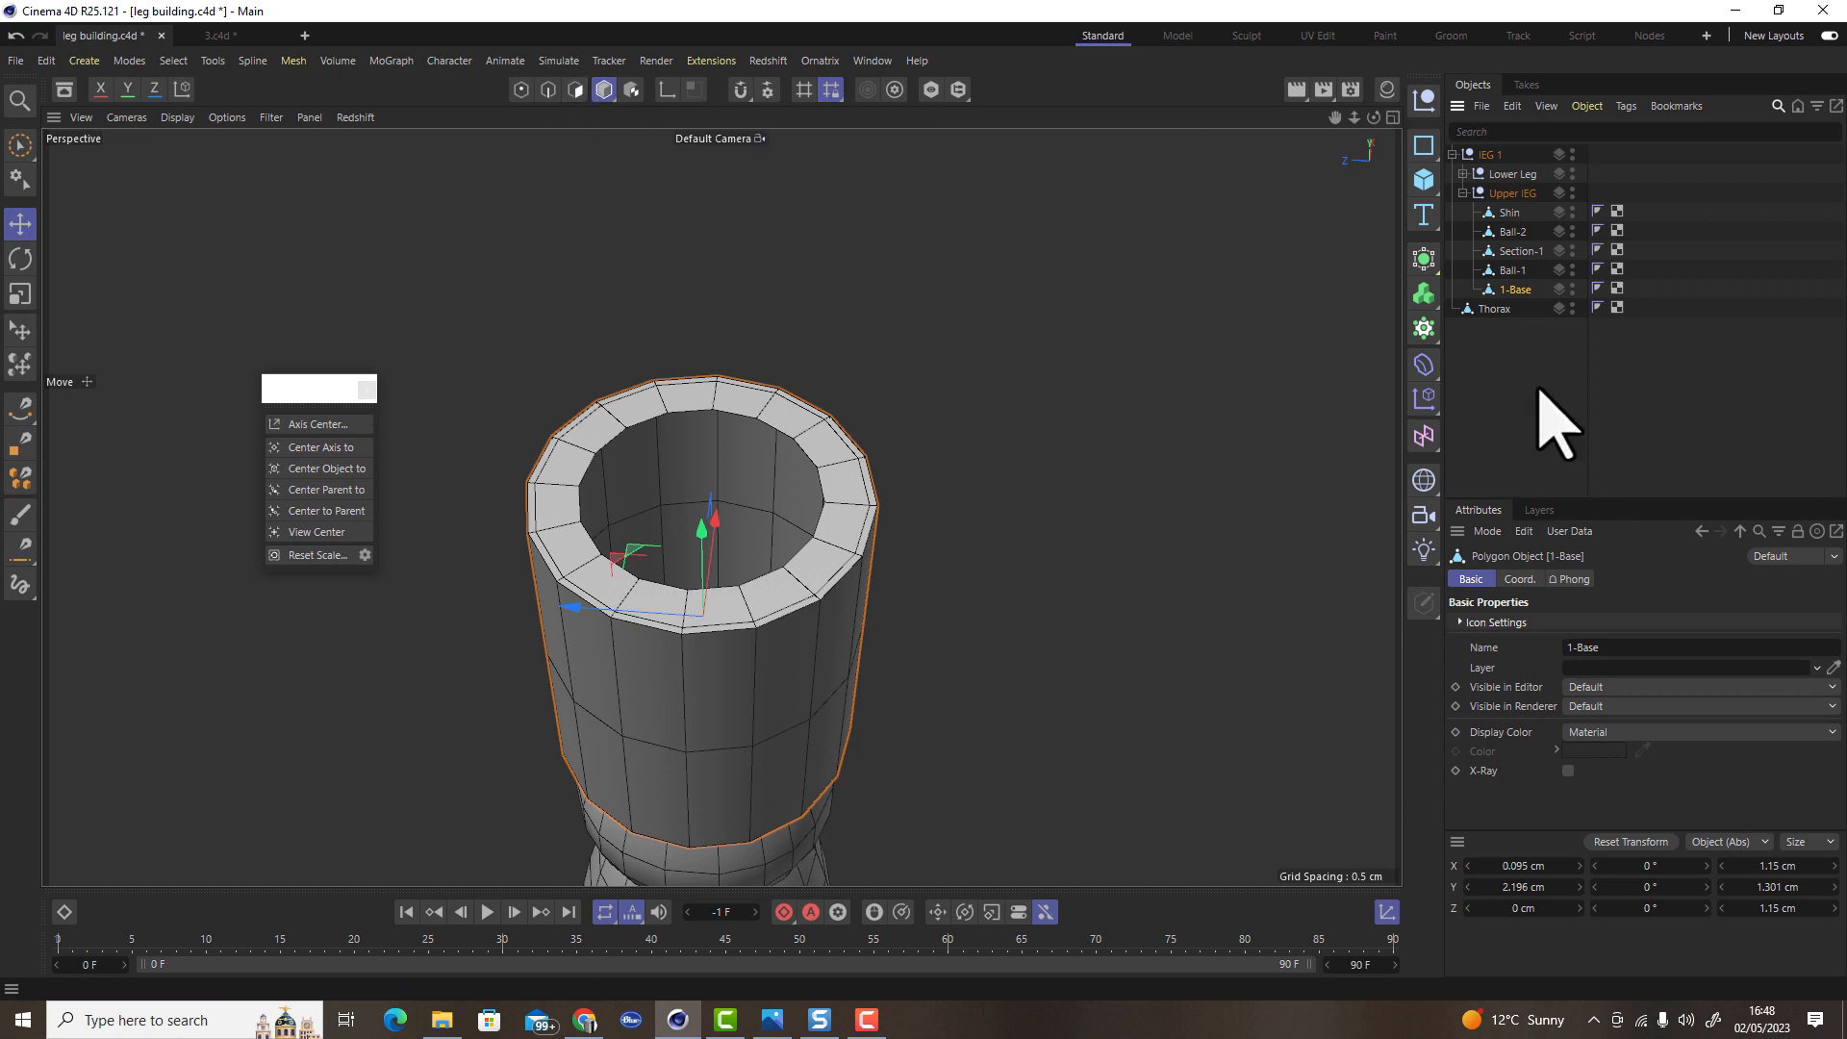
{"action": "left_click", "coordinate": [1178, 35]}
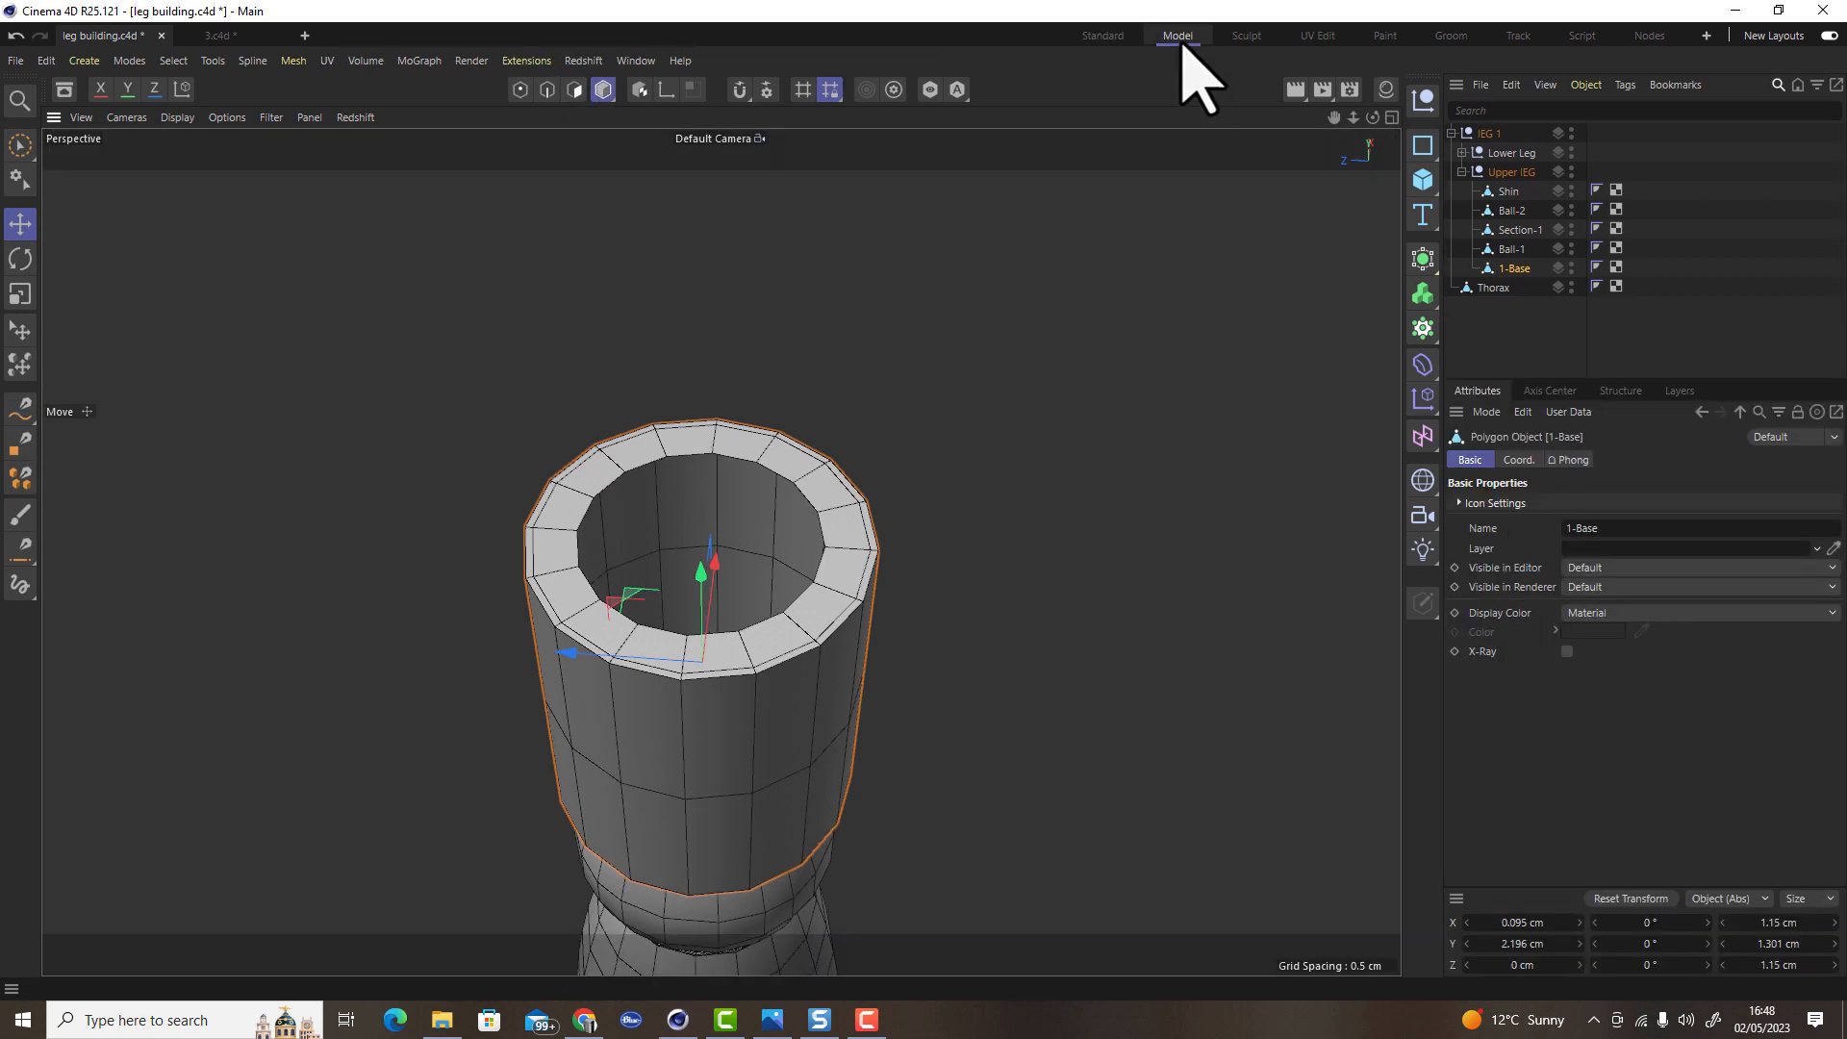
{"action": "left_click", "coordinate": [574, 90]}
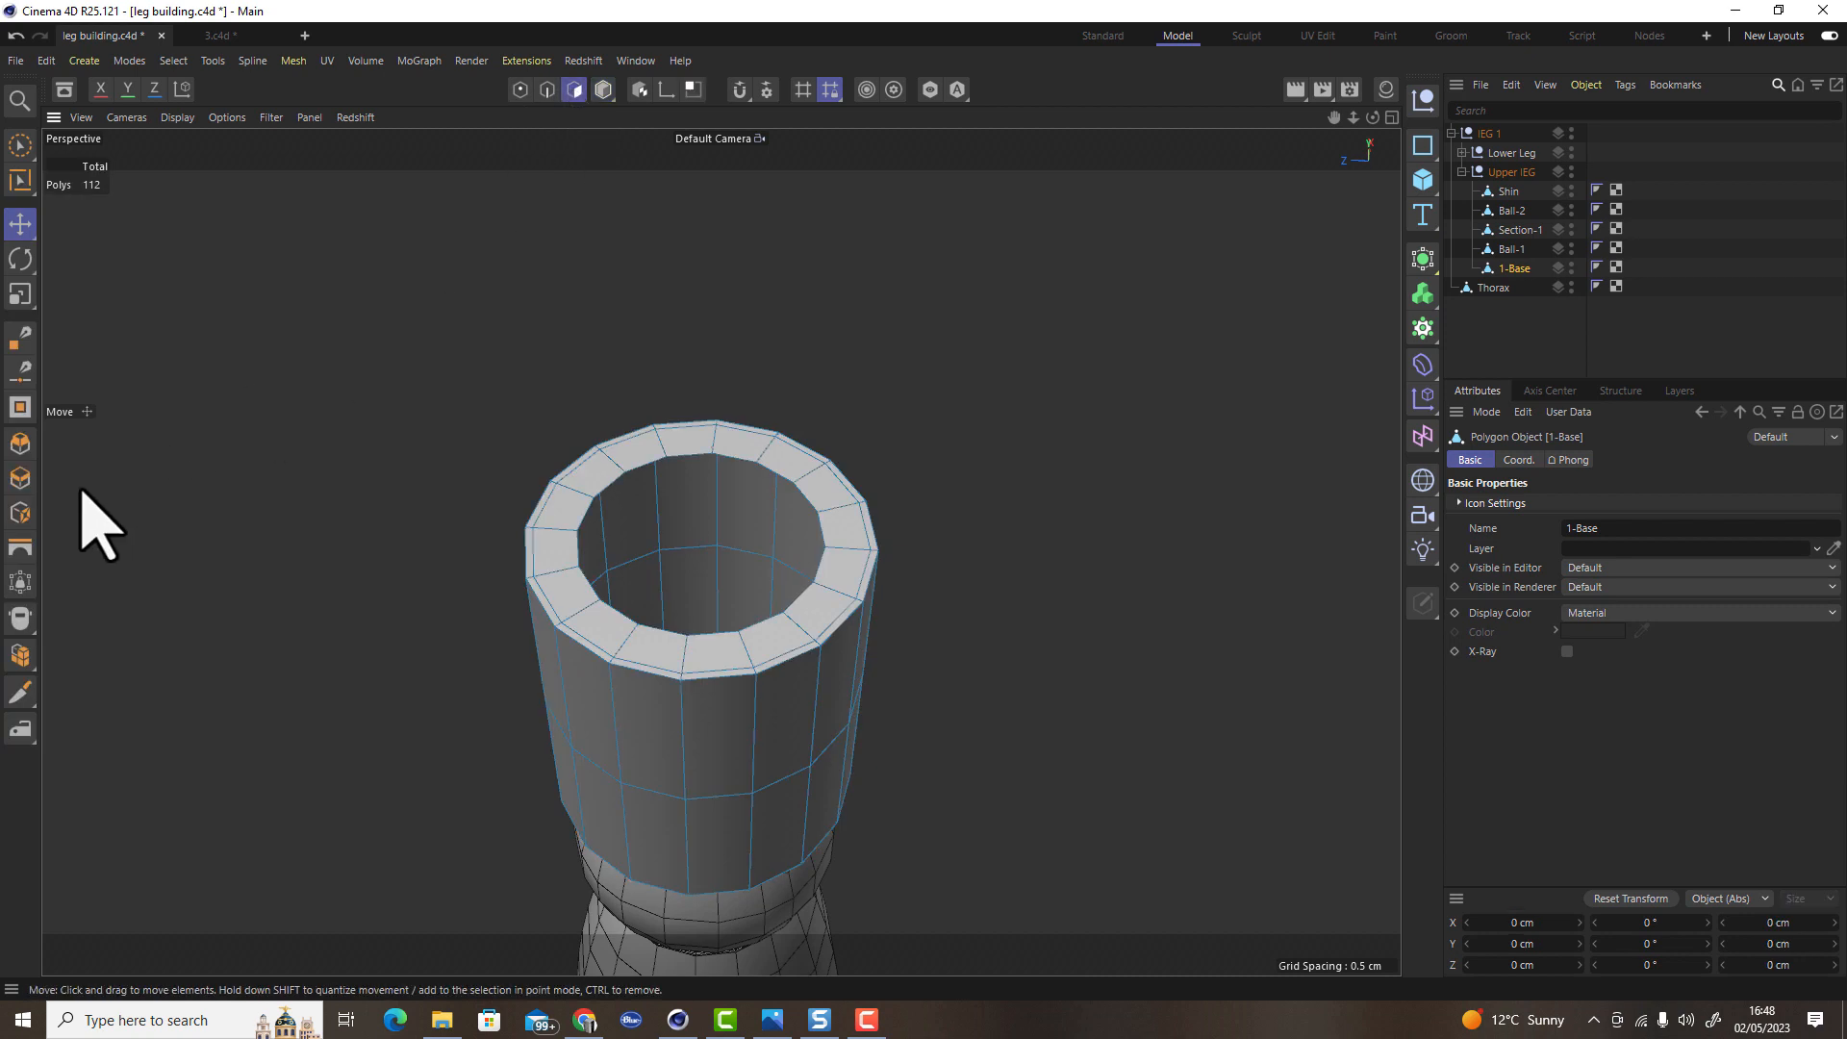
{"action": "left_click", "coordinate": [20, 408]}
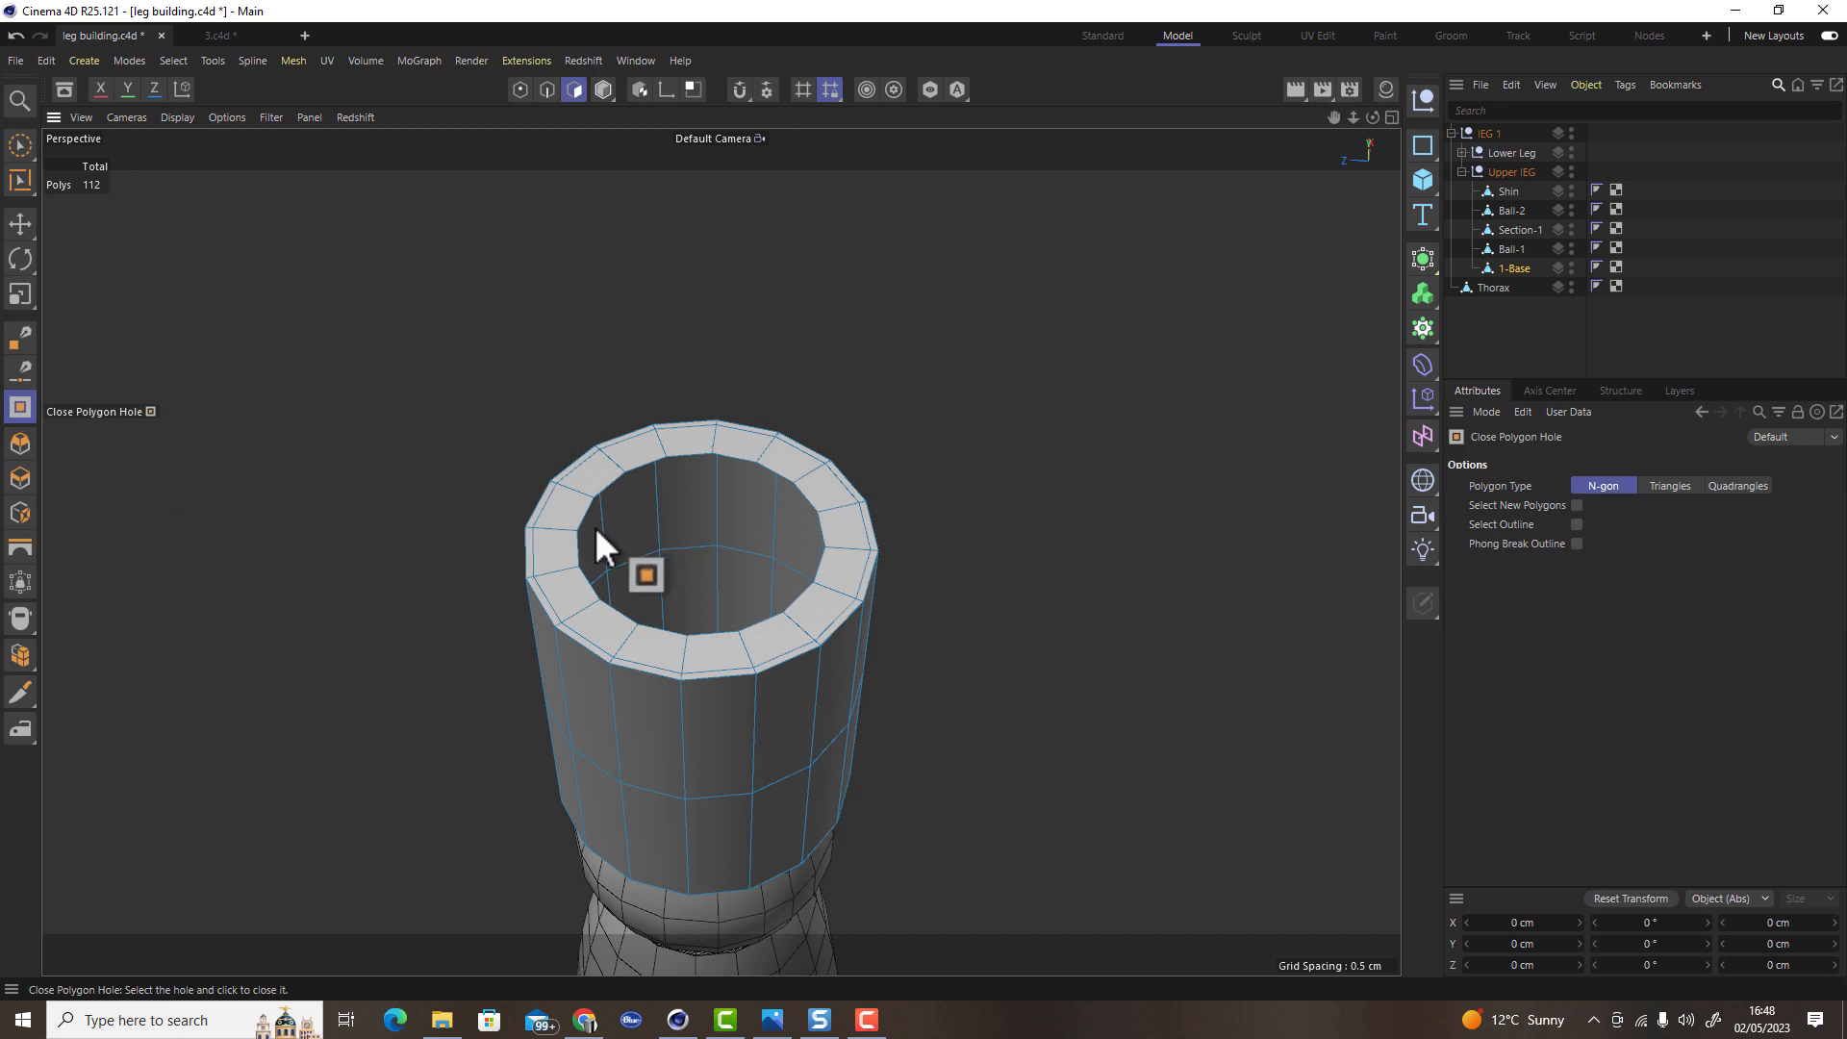
{"action": "left_click", "coordinate": [583, 531]}
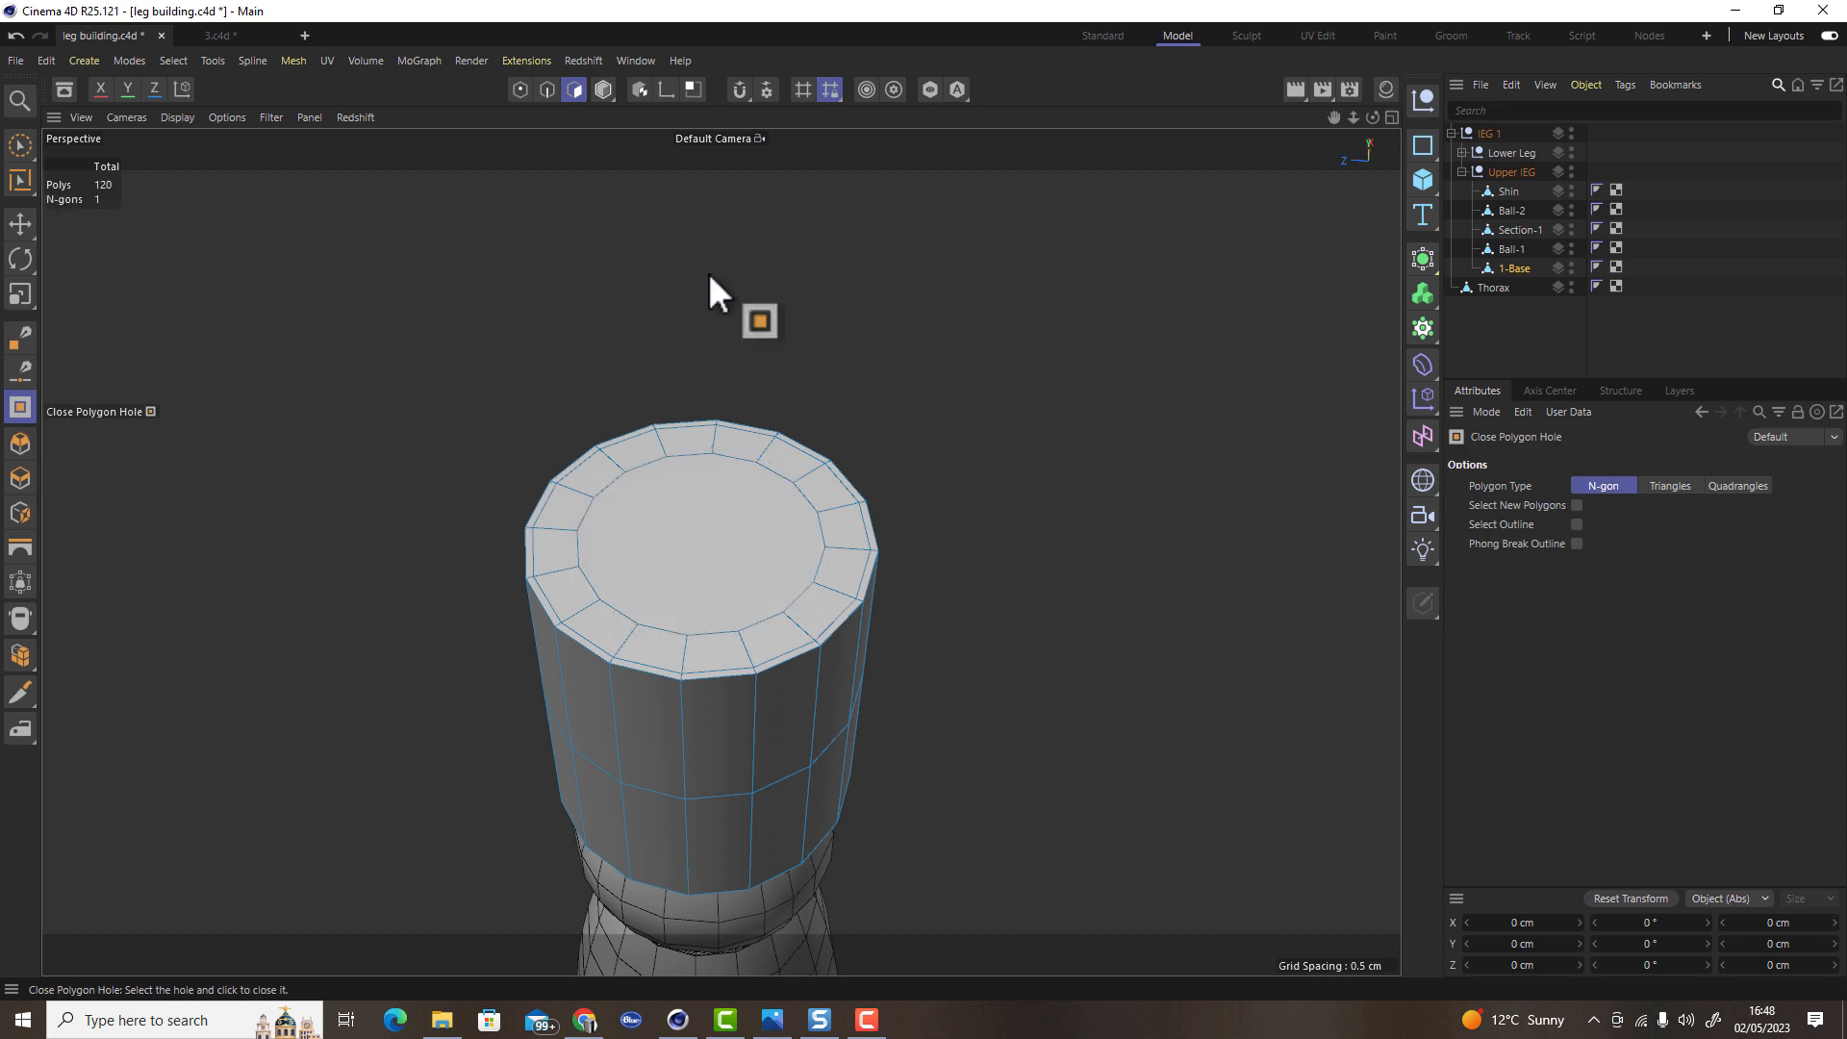
Inset the new cap polygon of 1-Base twice by scaled extrusion, shrinking the innermost ring almost to its centre
{"action": "left_click", "coordinate": [20, 224]}
{"action": "left_click", "coordinate": [668, 524]}
{"action": "key", "text": "t"}
{"action": "left_click_drag", "start_coordinate": [1066, 697], "coordinate": [930, 742], "text": "ctrl"}
{"action": "left_click_drag", "start_coordinate": [1061, 645], "coordinate": [303, 722], "text": "ctrl"}
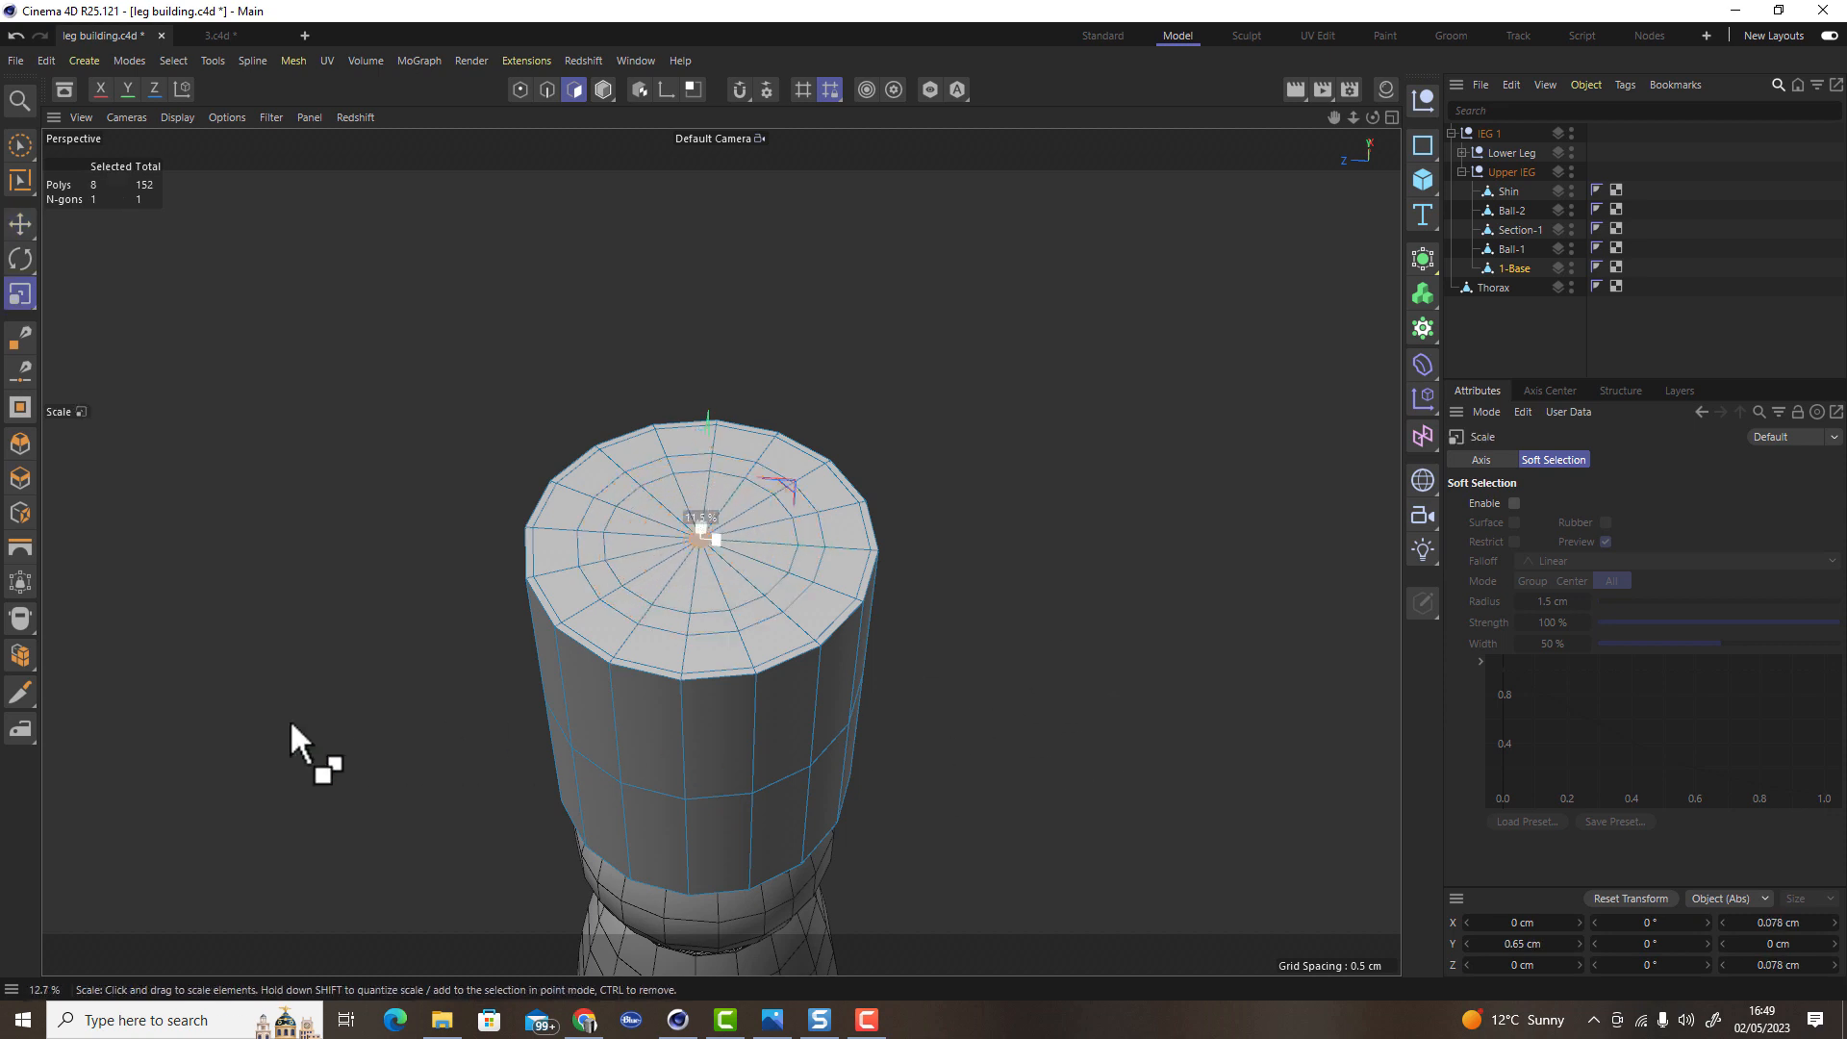
Weld the innermost ring of cap points on 1-Base into one point at the average position, and deselect it
{"action": "left_click", "coordinate": [519, 90]}
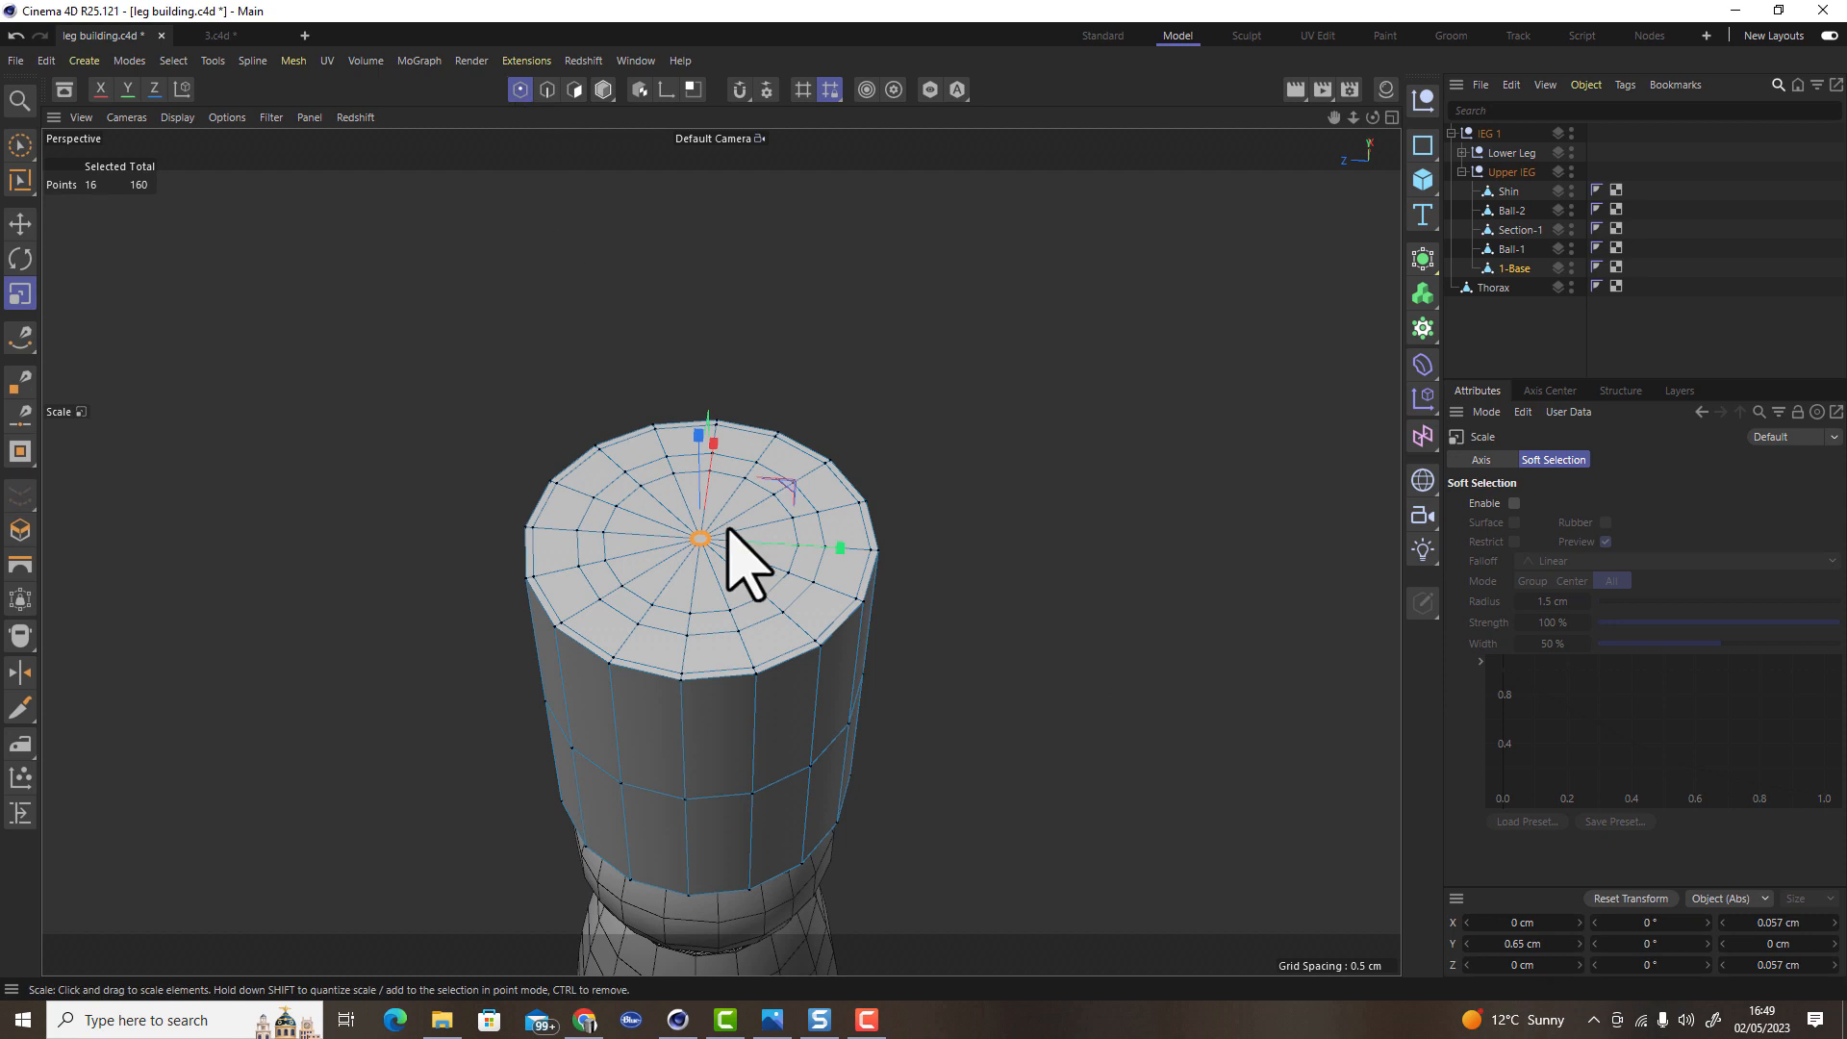
{"action": "right_click_drag", "start_coordinate": [702, 549], "coordinate": [950, 526], "text": "alt"}
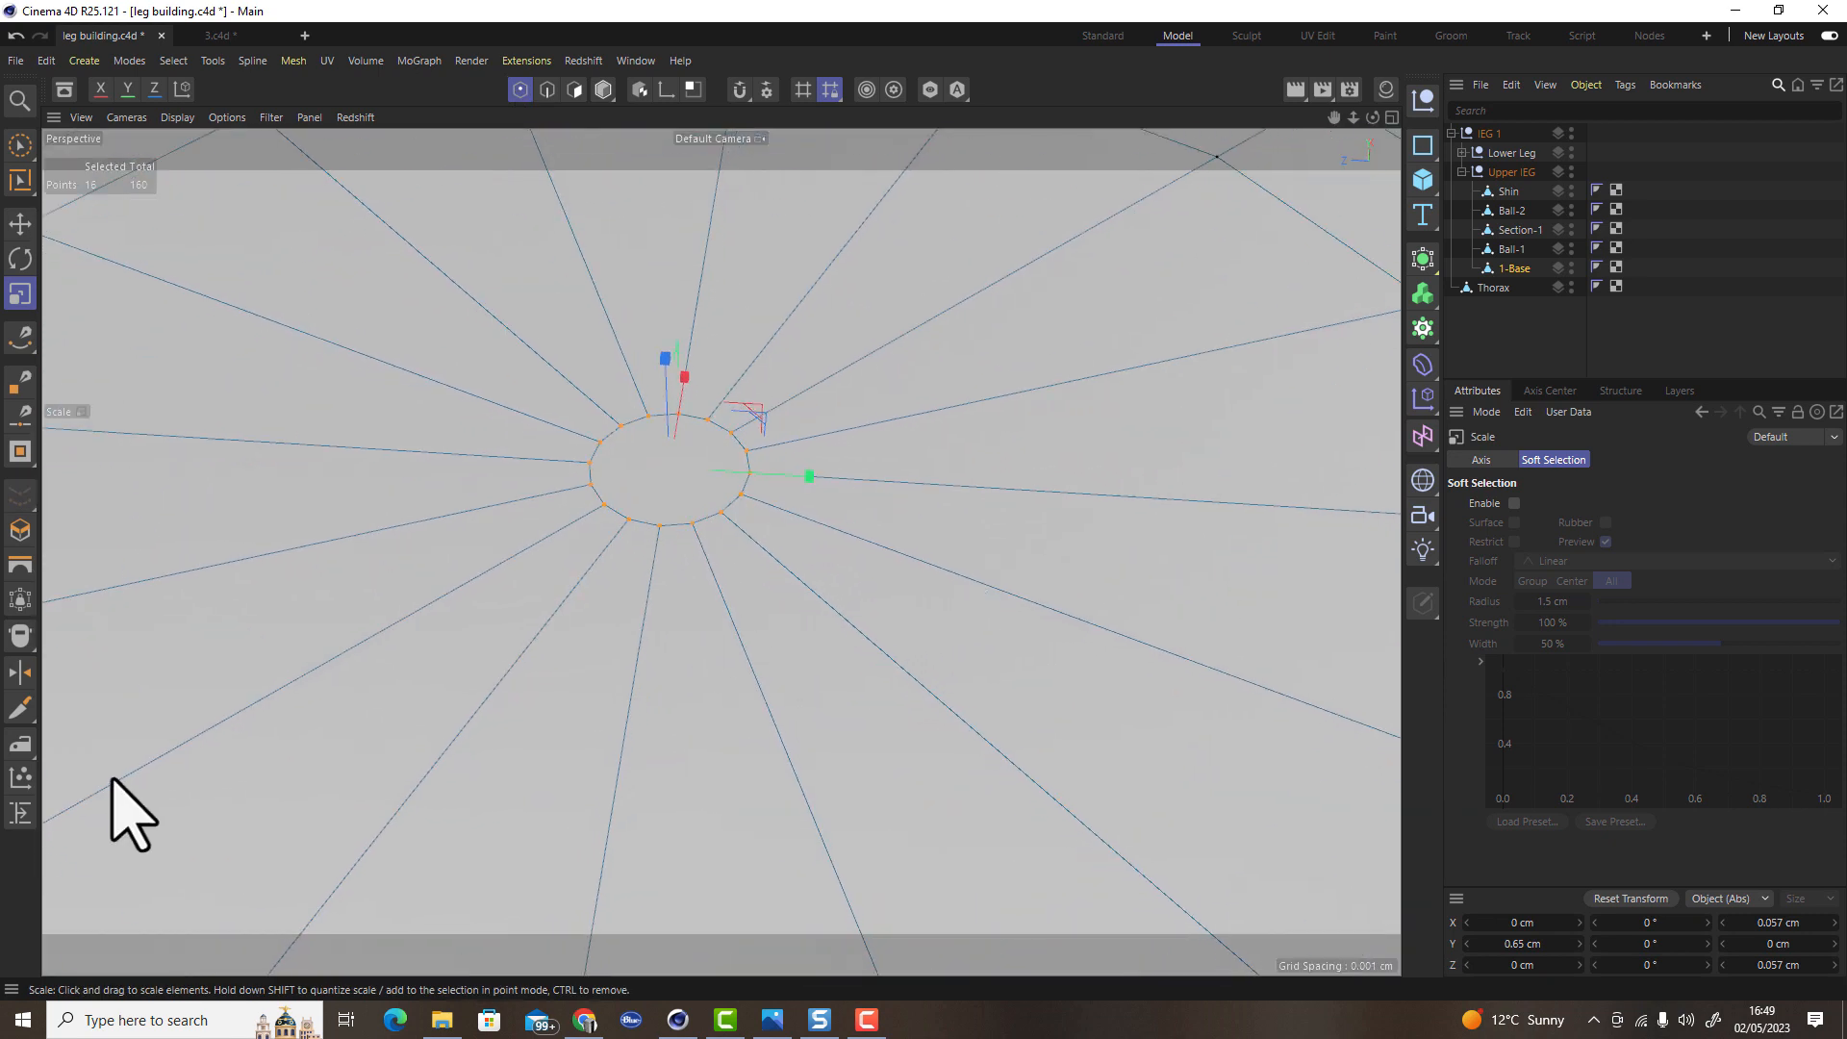
{"action": "left_click", "coordinate": [21, 637]}
{"action": "left_click", "coordinate": [690, 673], "text": "shift"}
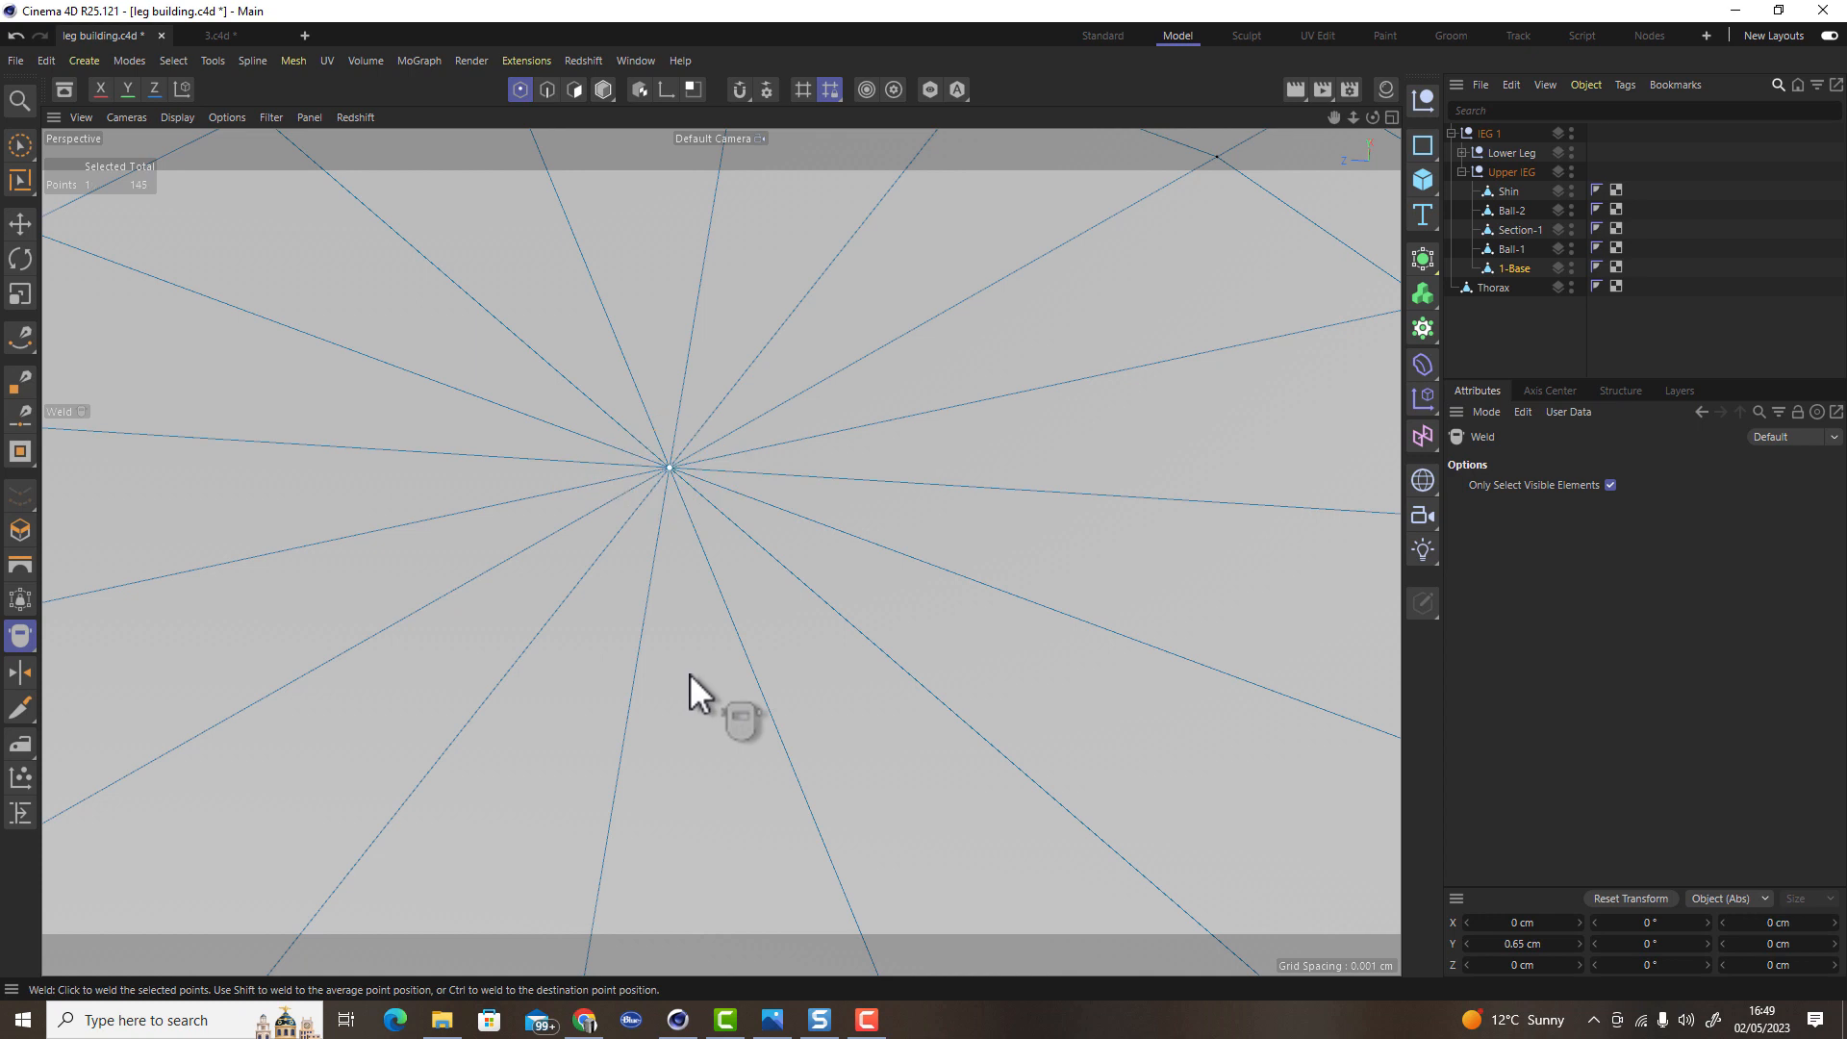
{"action": "scroll", "coordinate": [689, 510], "scroll_direction": "down", "scroll_amount": 10}
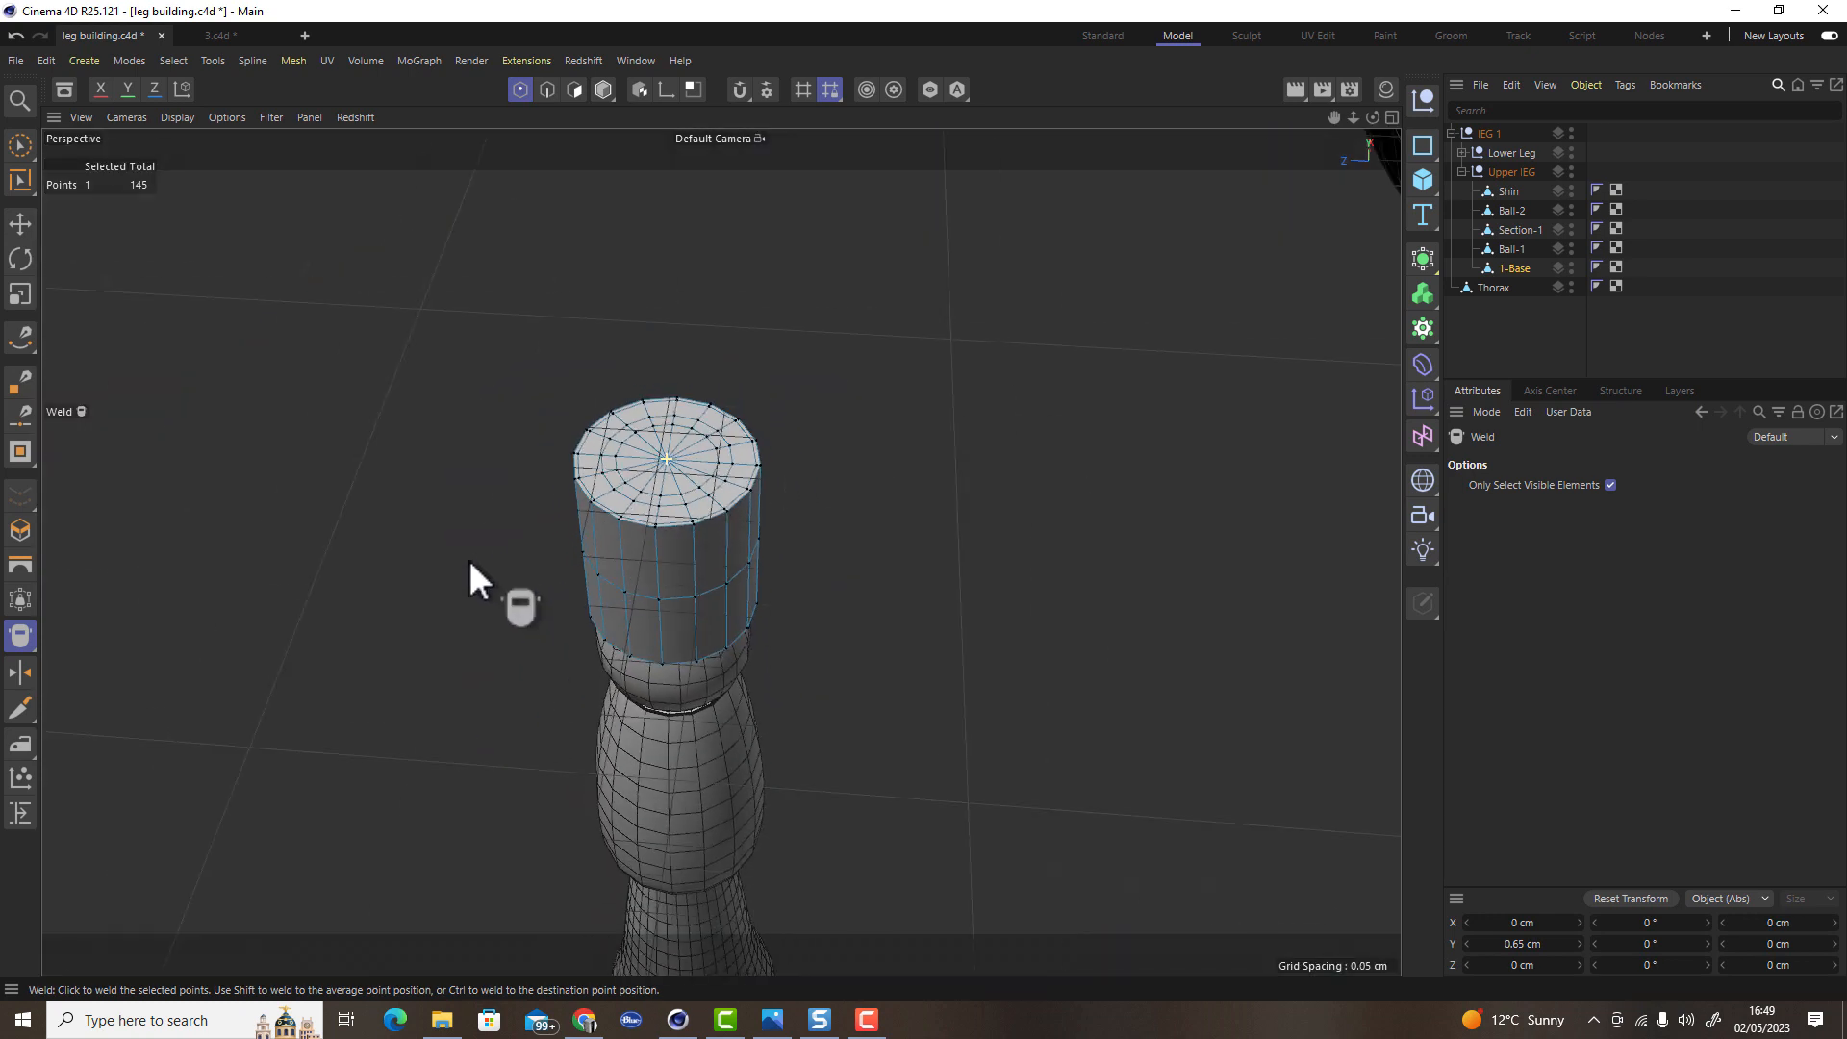
{"action": "left_click", "coordinate": [23, 215]}
{"action": "left_click", "coordinate": [996, 605]}
Move only the axis of lEG 1 to the centre point of the cap with snapping, at X -4.034 cm and Y -4.931 cm
{"action": "left_click_drag", "start_coordinate": [666, 642], "coordinate": [818, 743], "text": "alt"}
{"action": "middle_click_drag", "start_coordinate": [715, 586], "coordinate": [829, 564], "text": "alt"}
{"action": "middle_click_drag", "start_coordinate": [772, 429], "coordinate": [957, 578], "text": "alt"}
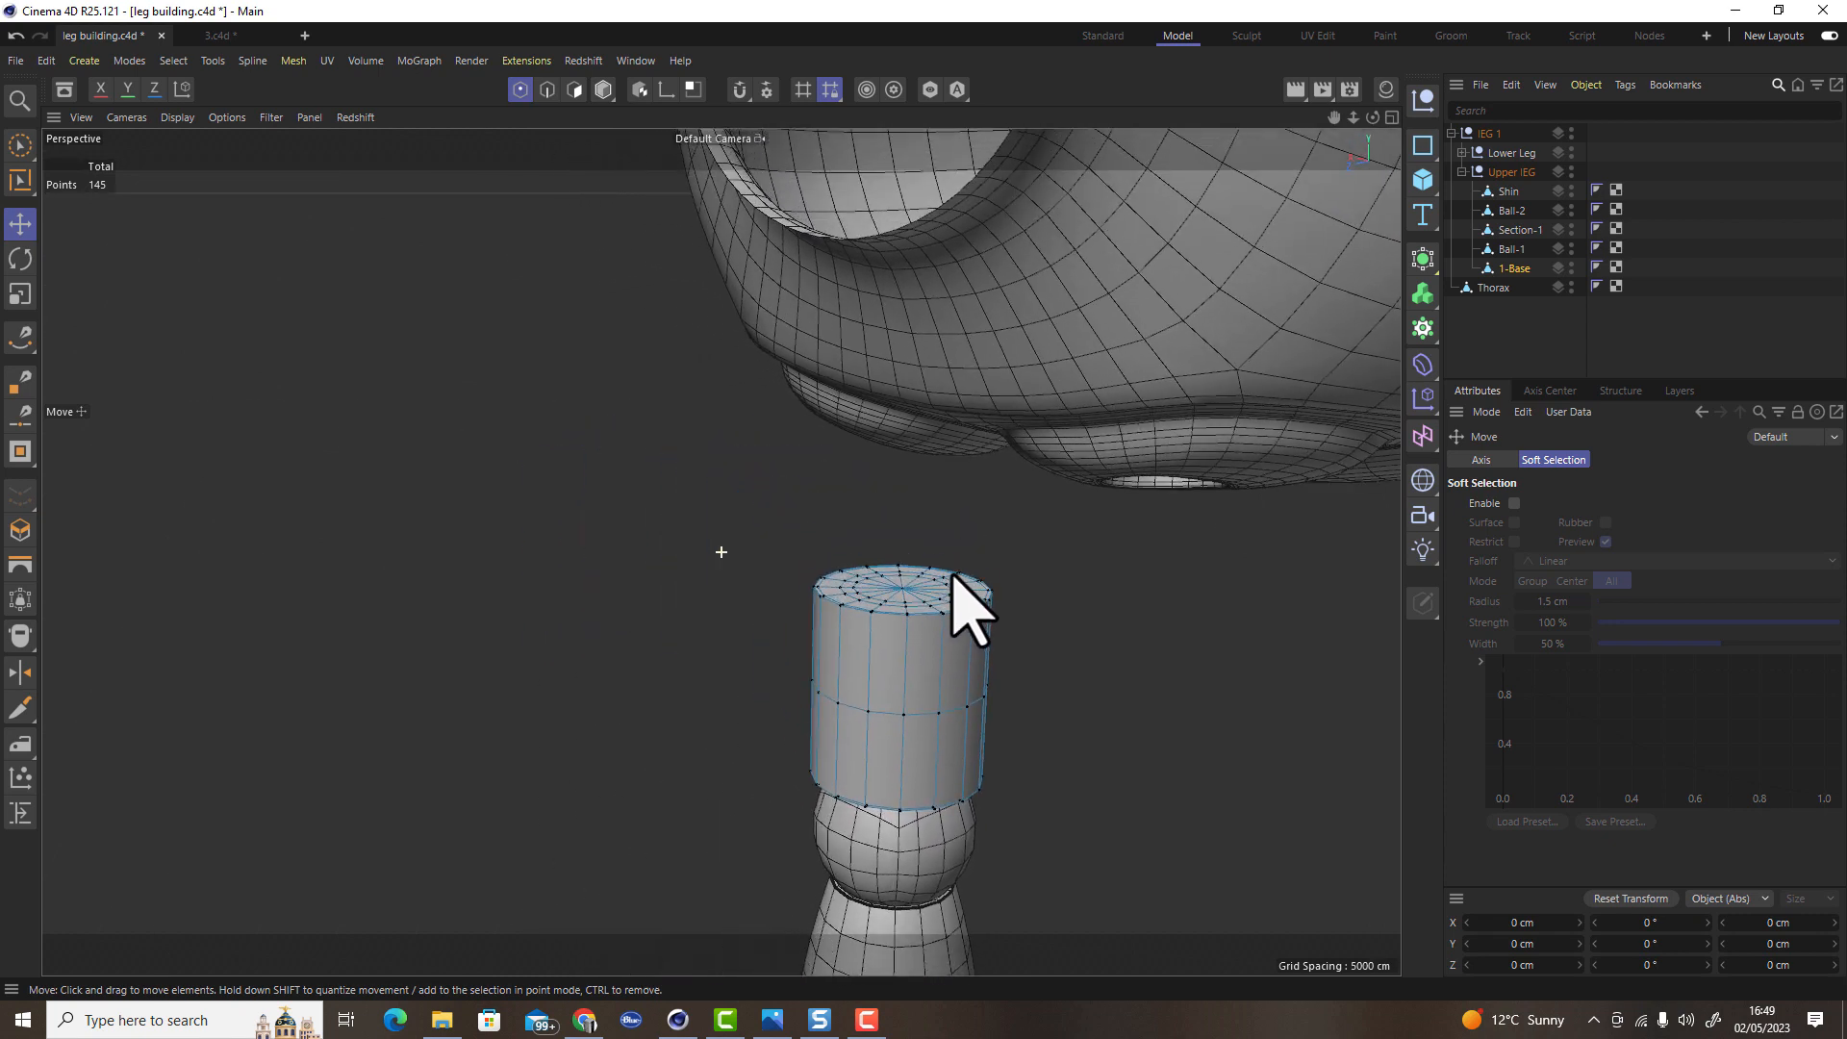
{"action": "left_click", "coordinate": [1486, 136]}
{"action": "left_click_drag", "start_coordinate": [927, 652], "coordinate": [925, 677], "text": "alt"}
{"action": "left_click_drag", "start_coordinate": [907, 609], "coordinate": [910, 550], "text": "alt"}
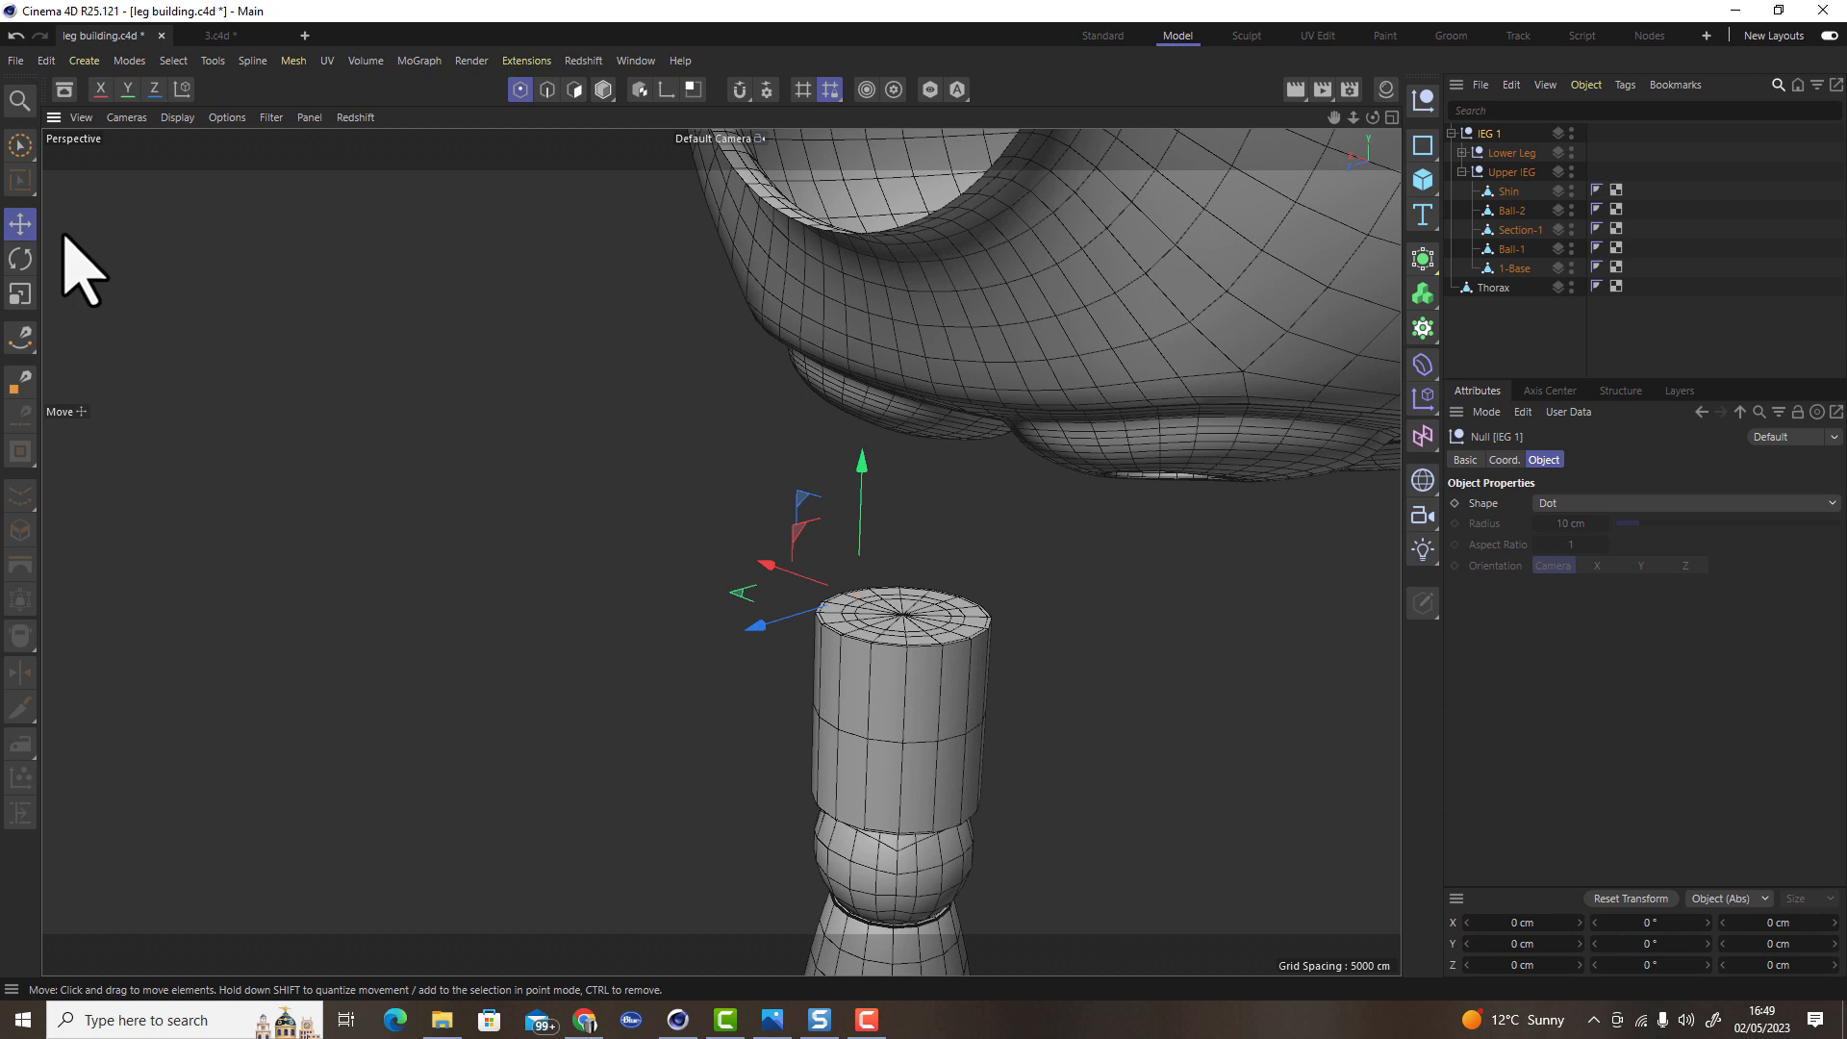
{"action": "left_click", "coordinate": [604, 90]}
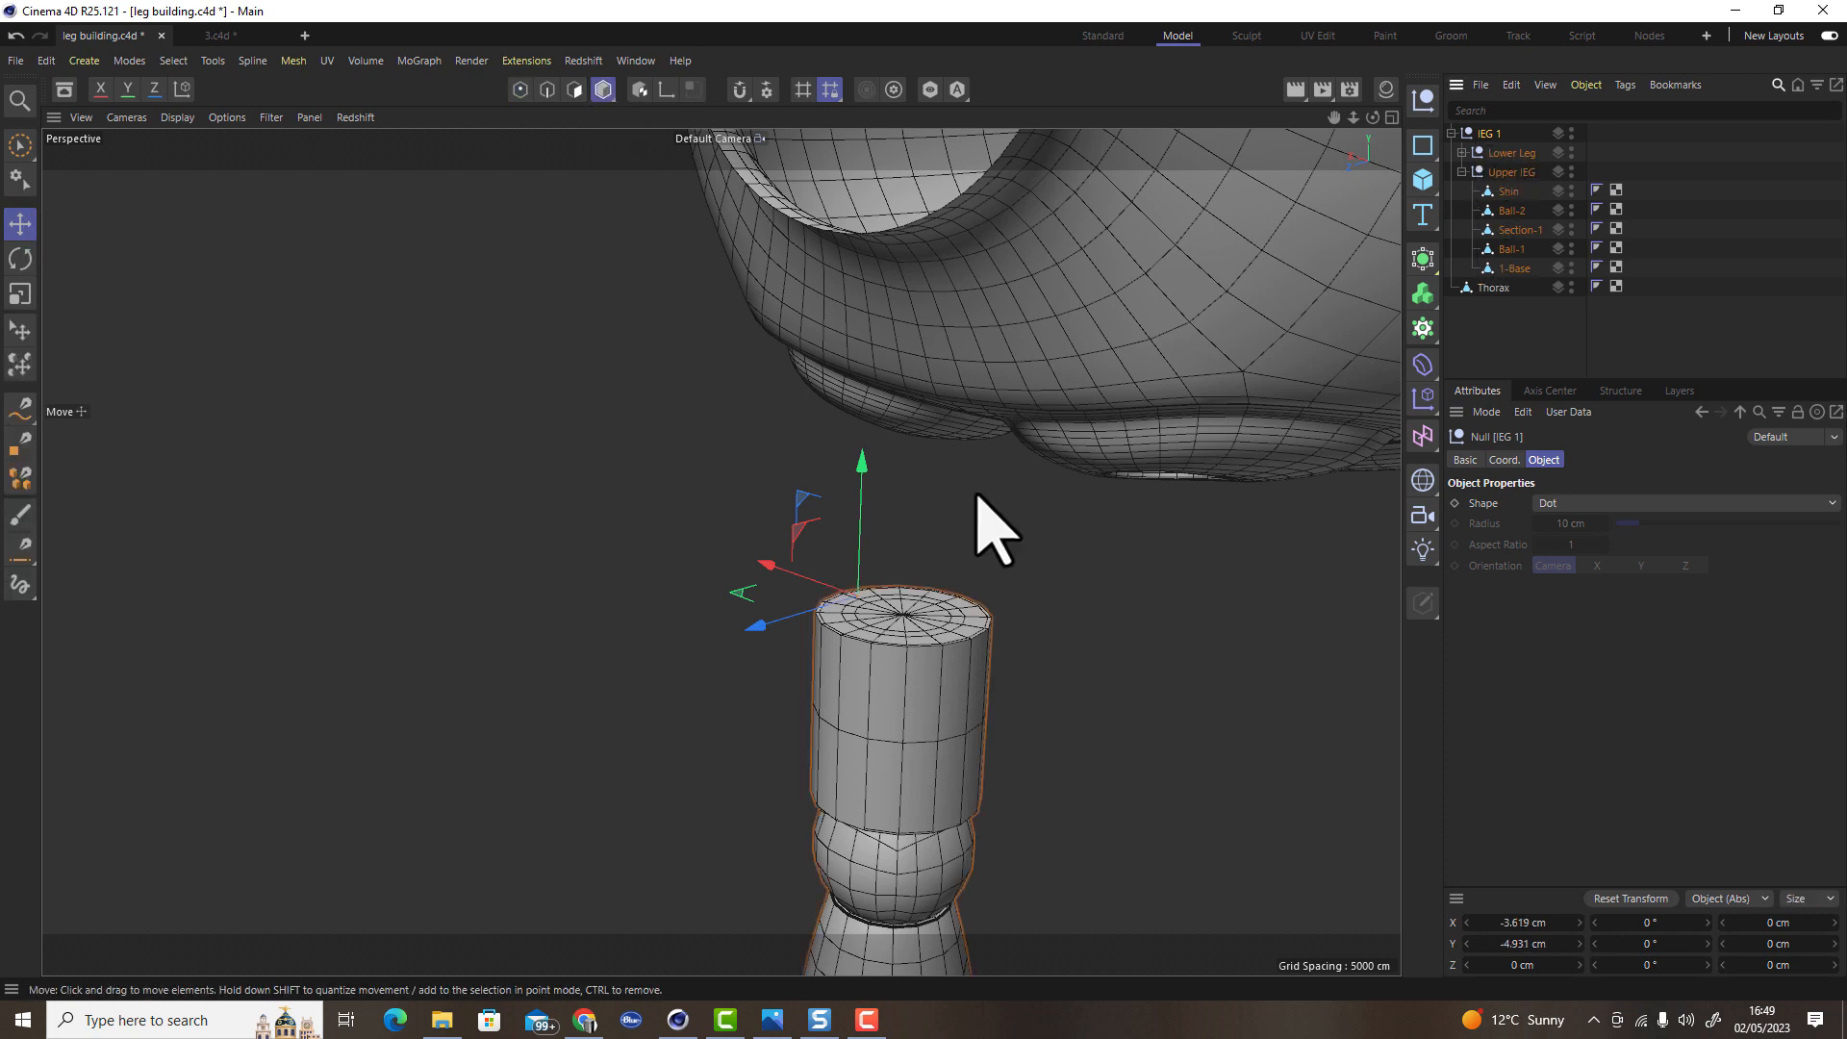
{"action": "scroll", "coordinate": [949, 680], "scroll_direction": "up", "scroll_amount": 6}
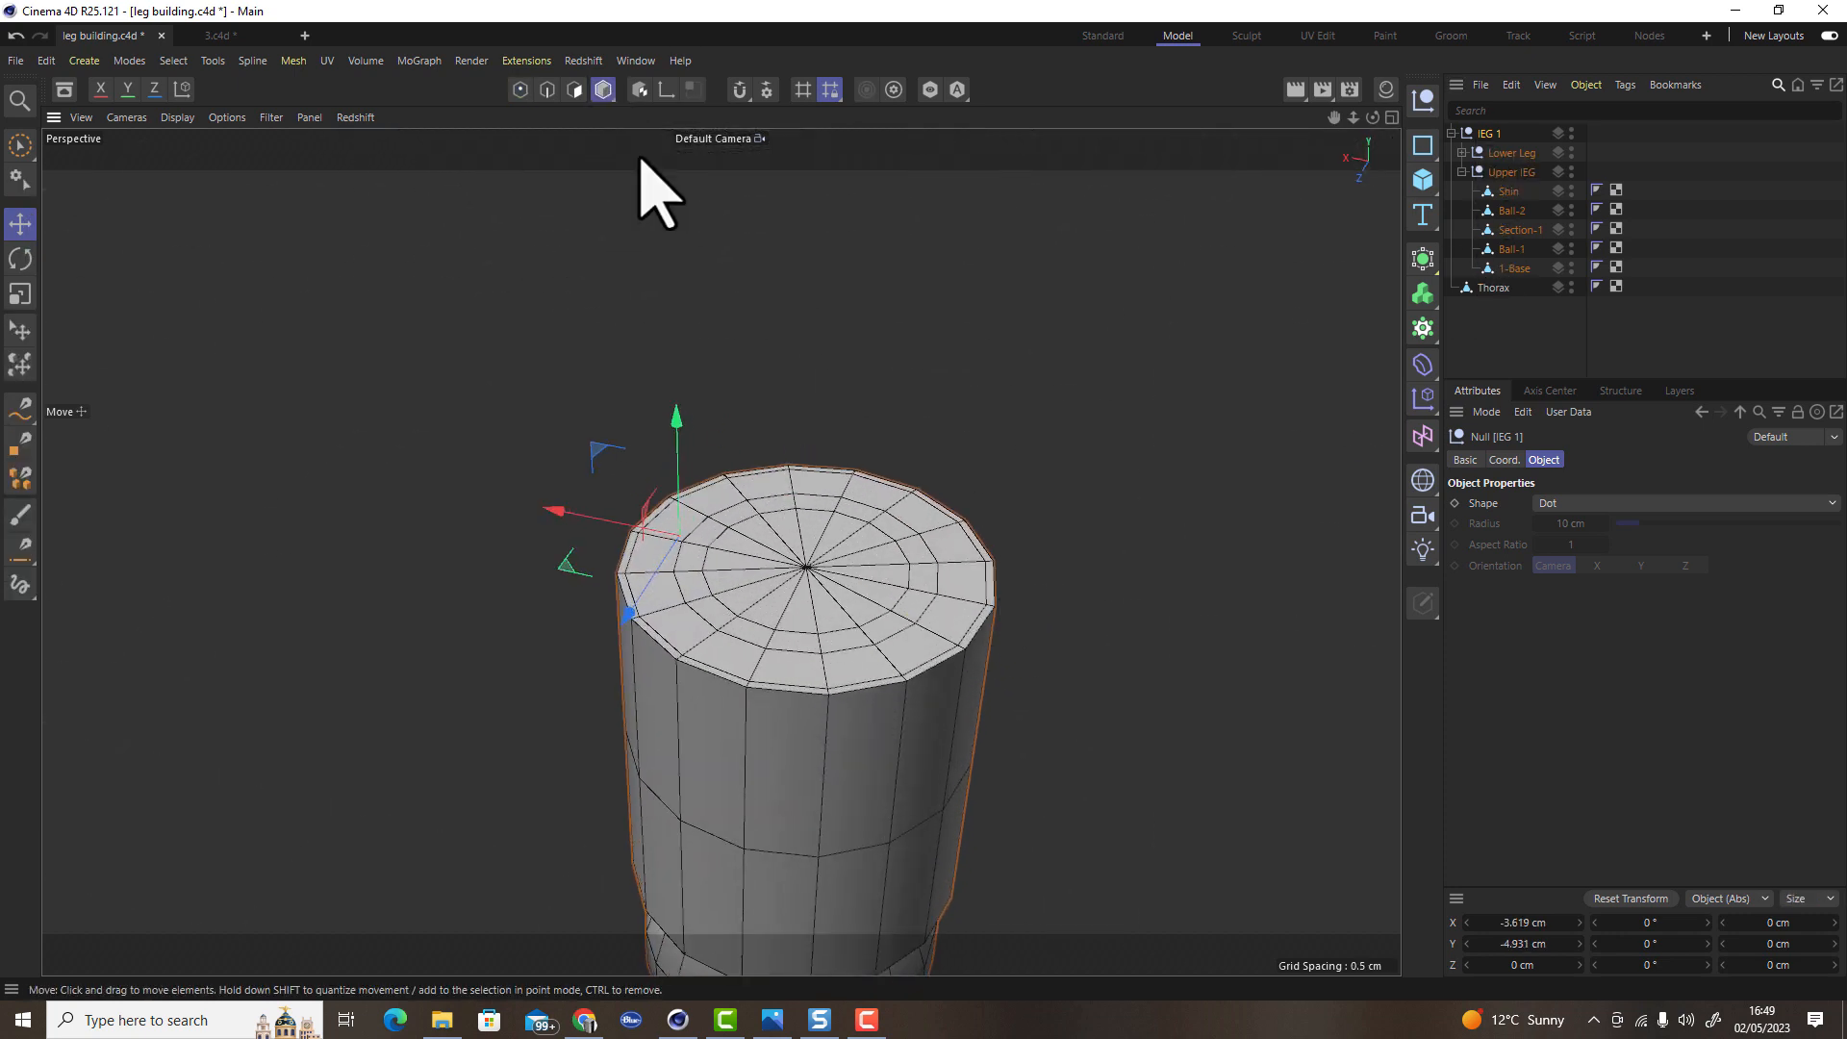
{"action": "left_click", "coordinate": [666, 90]}
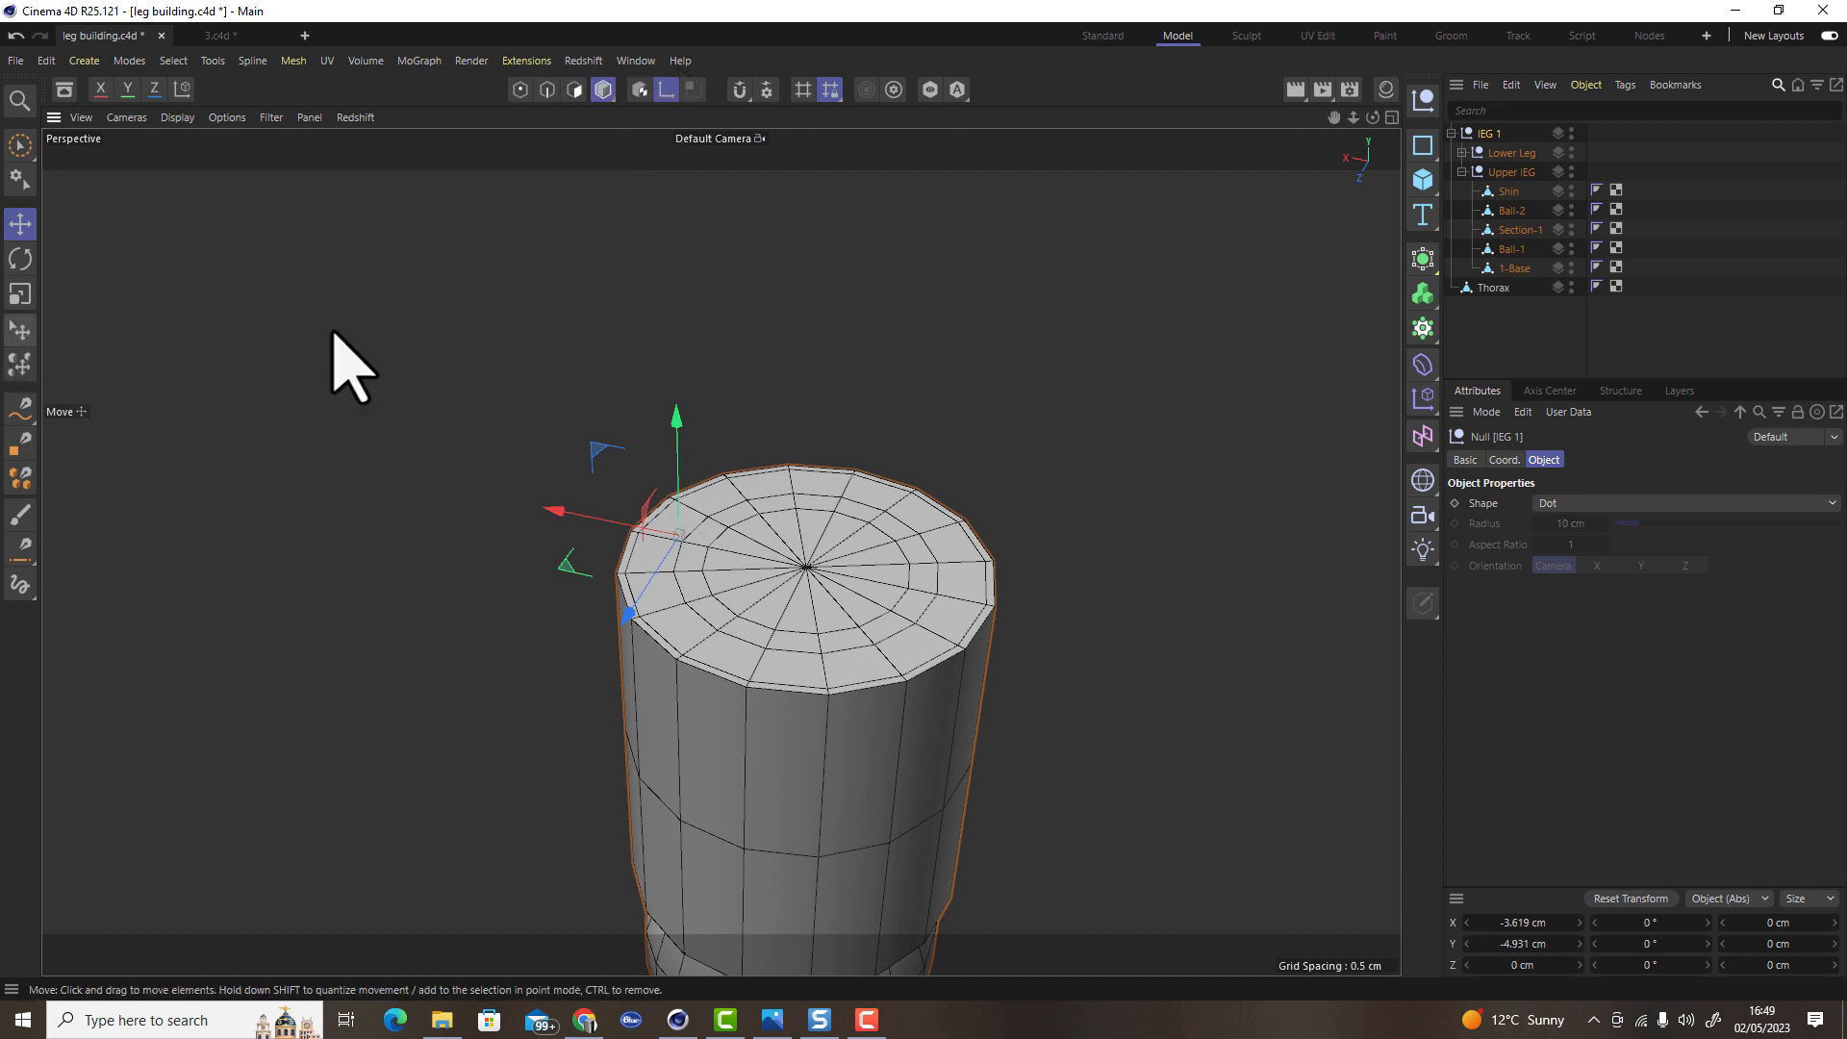
{"action": "left_click_drag", "start_coordinate": [555, 511], "coordinate": [689, 536]}
{"action": "left_click", "coordinate": [739, 90]}
{"action": "left_click_drag", "start_coordinate": [863, 599], "coordinate": [637, 691], "text": "alt"}
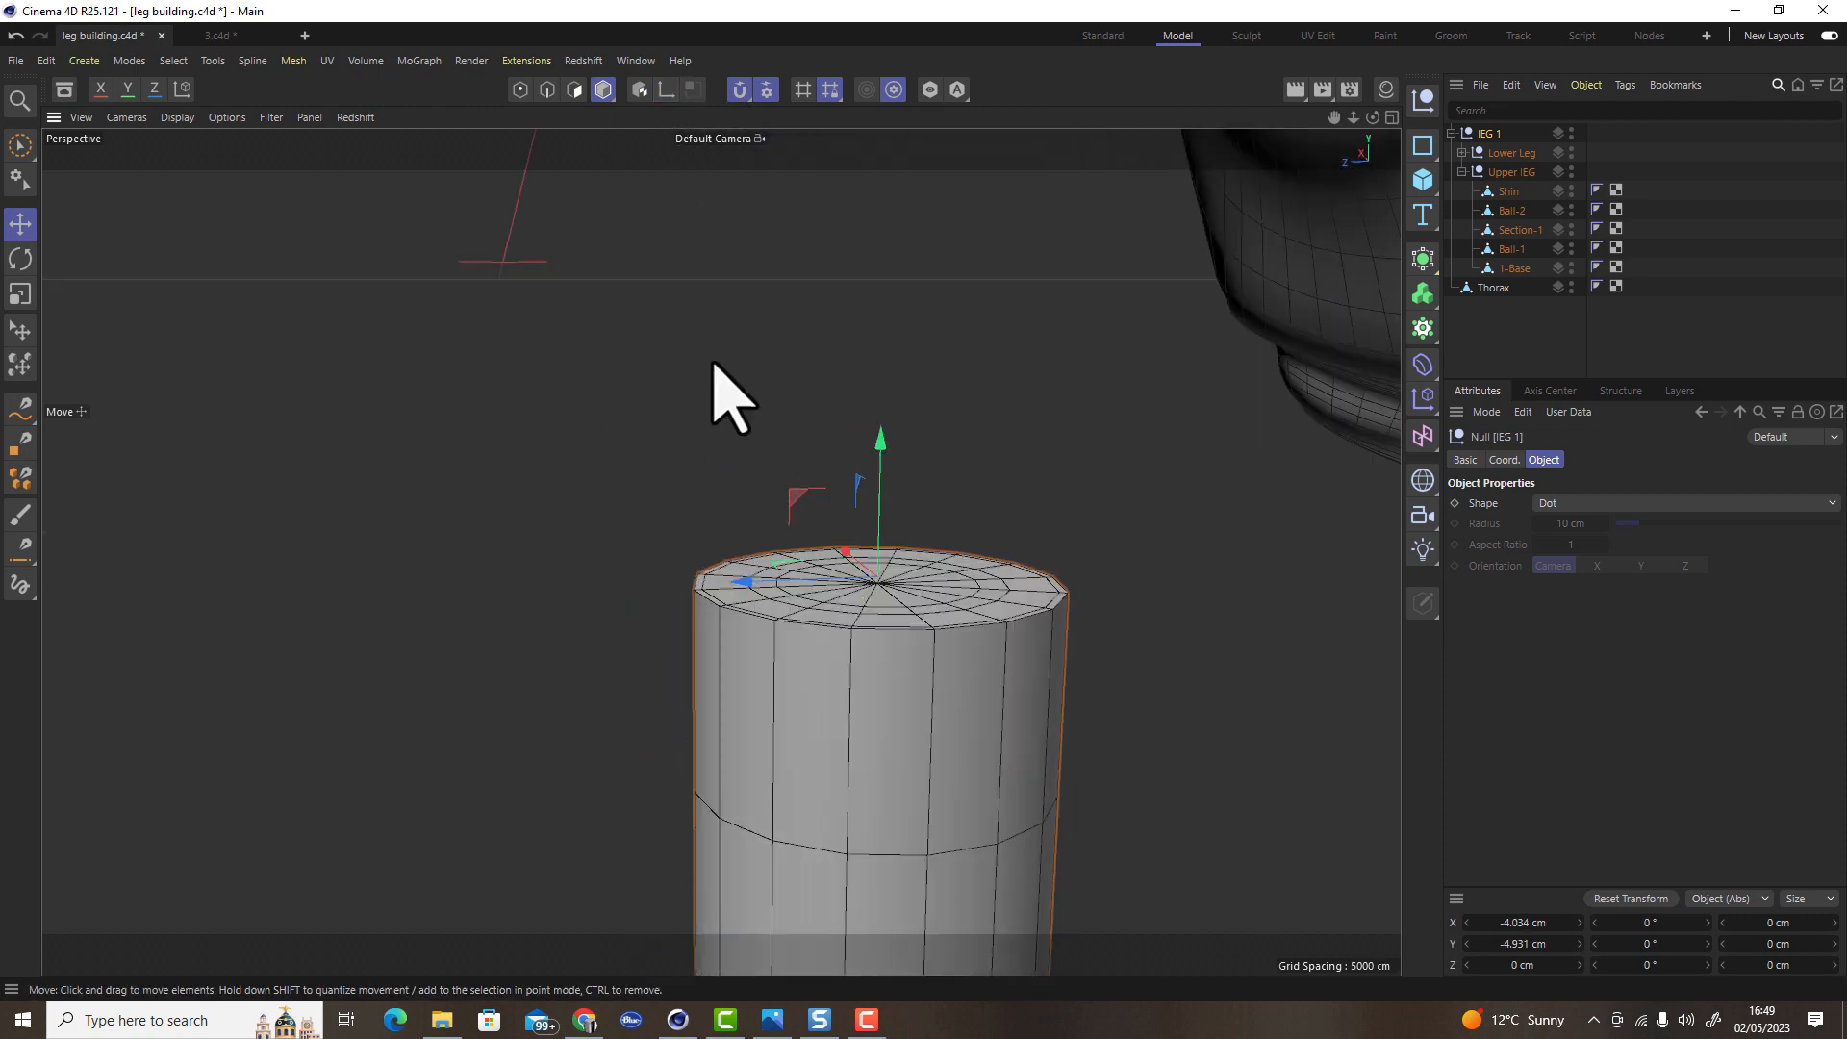
Duplicate the lEG 1 group and name the copy lEG 2
{"action": "scroll", "coordinate": [615, 460], "scroll_direction": "down", "scroll_amount": 5}
{"action": "scroll", "coordinate": [629, 486], "scroll_direction": "down", "scroll_amount": 6}
{"action": "left_click", "coordinate": [1453, 134]}
{"action": "left_click_drag", "start_coordinate": [1497, 131], "coordinate": [1497, 134], "text": "ctrl"}
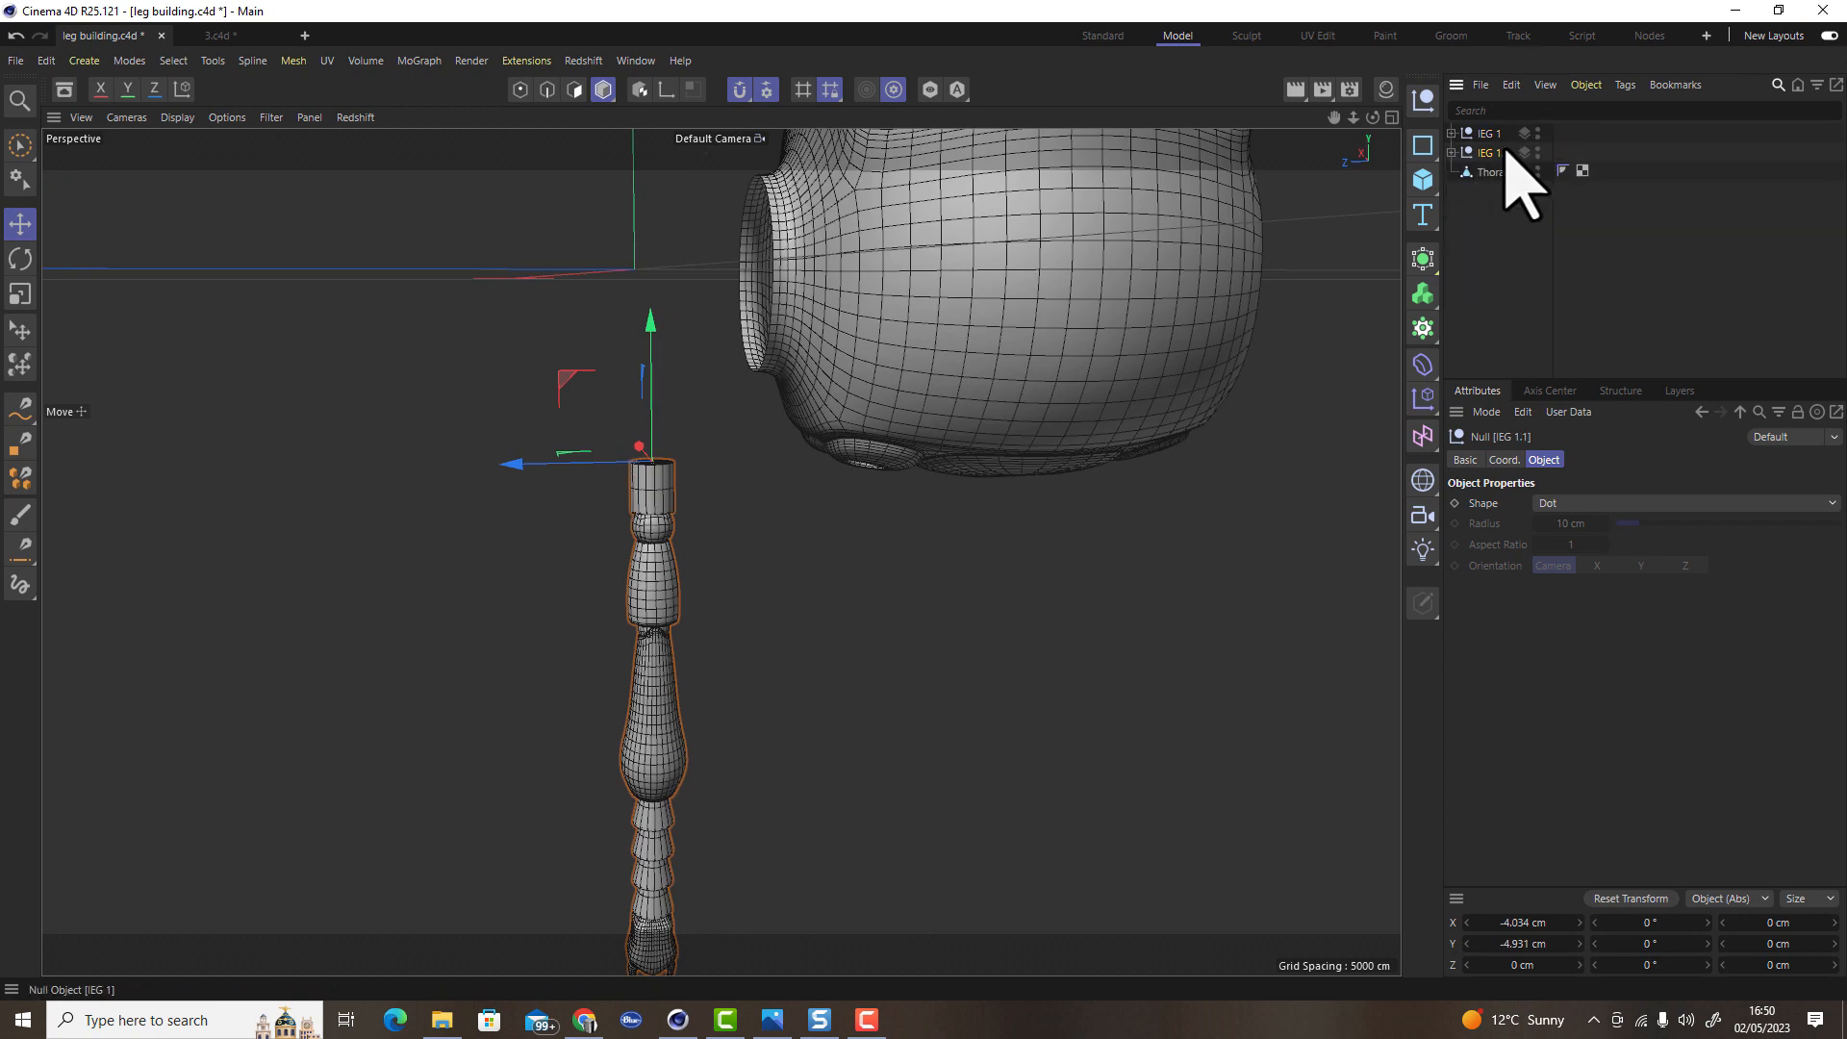
{"action": "double_click", "coordinate": [1513, 154]}
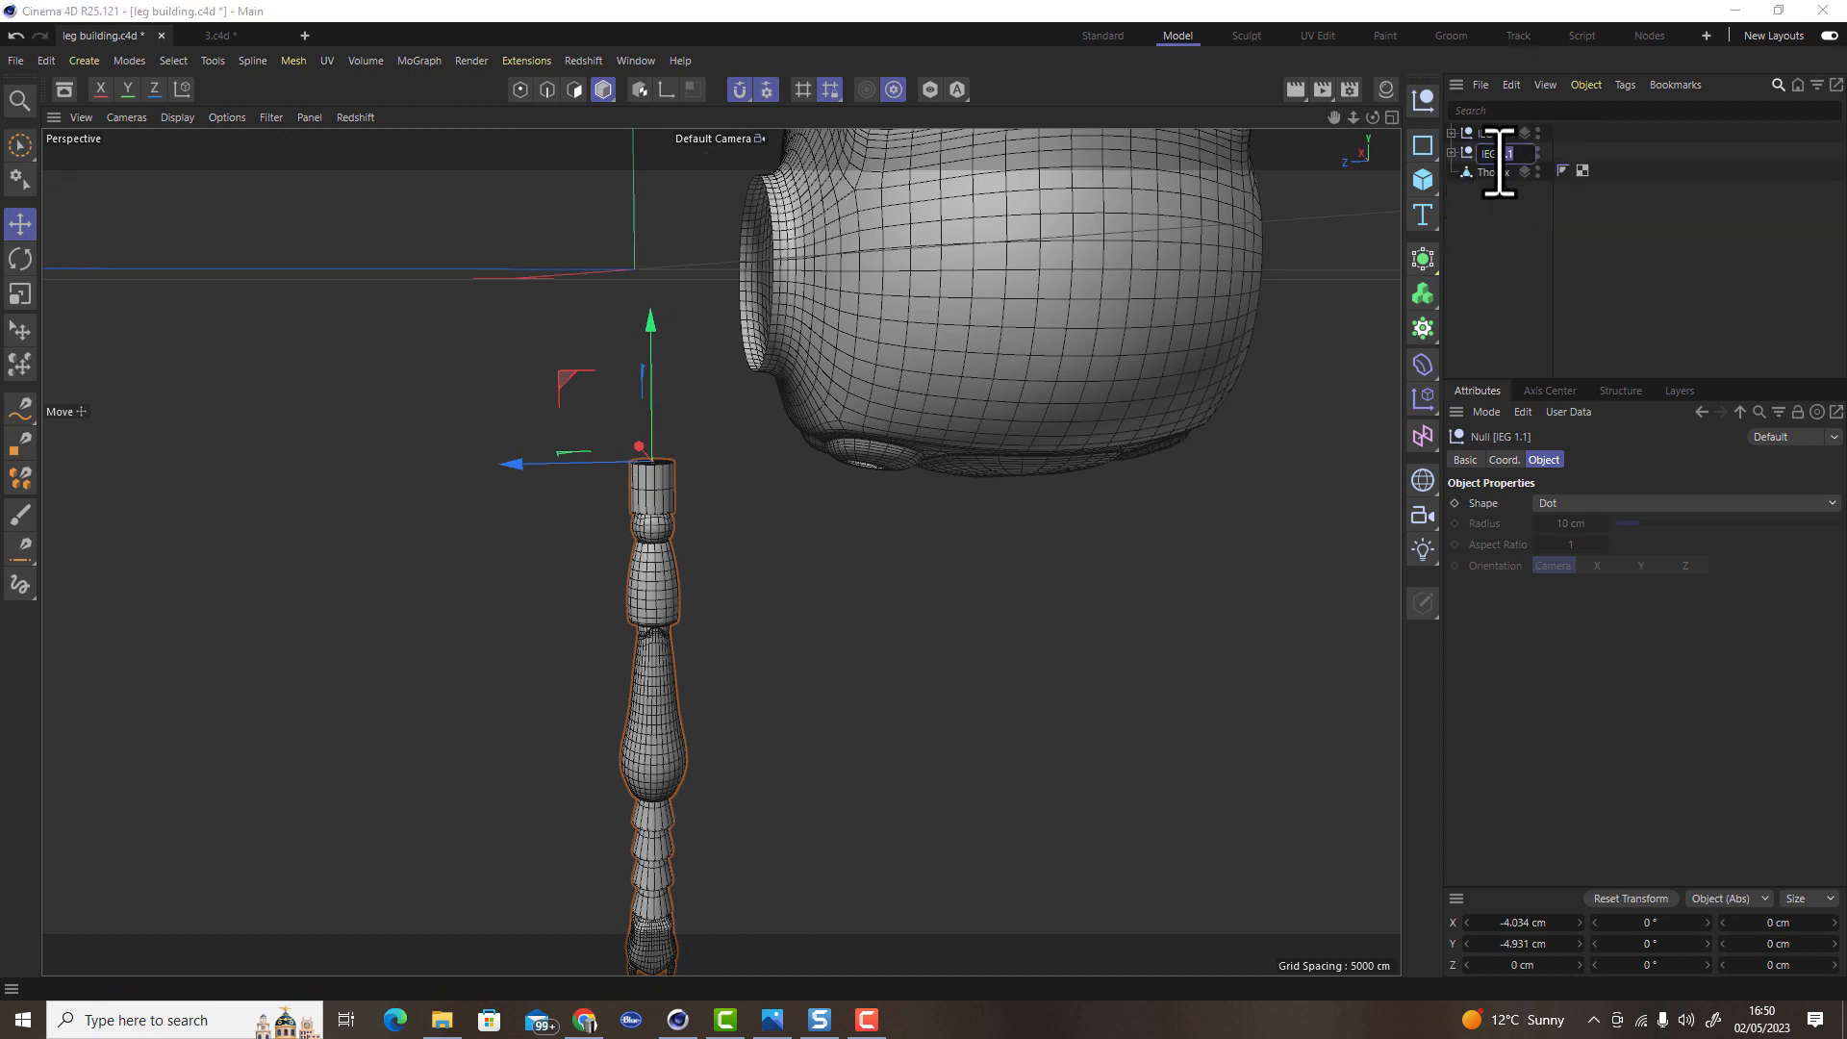
{"action": "key", "text": "Return"}
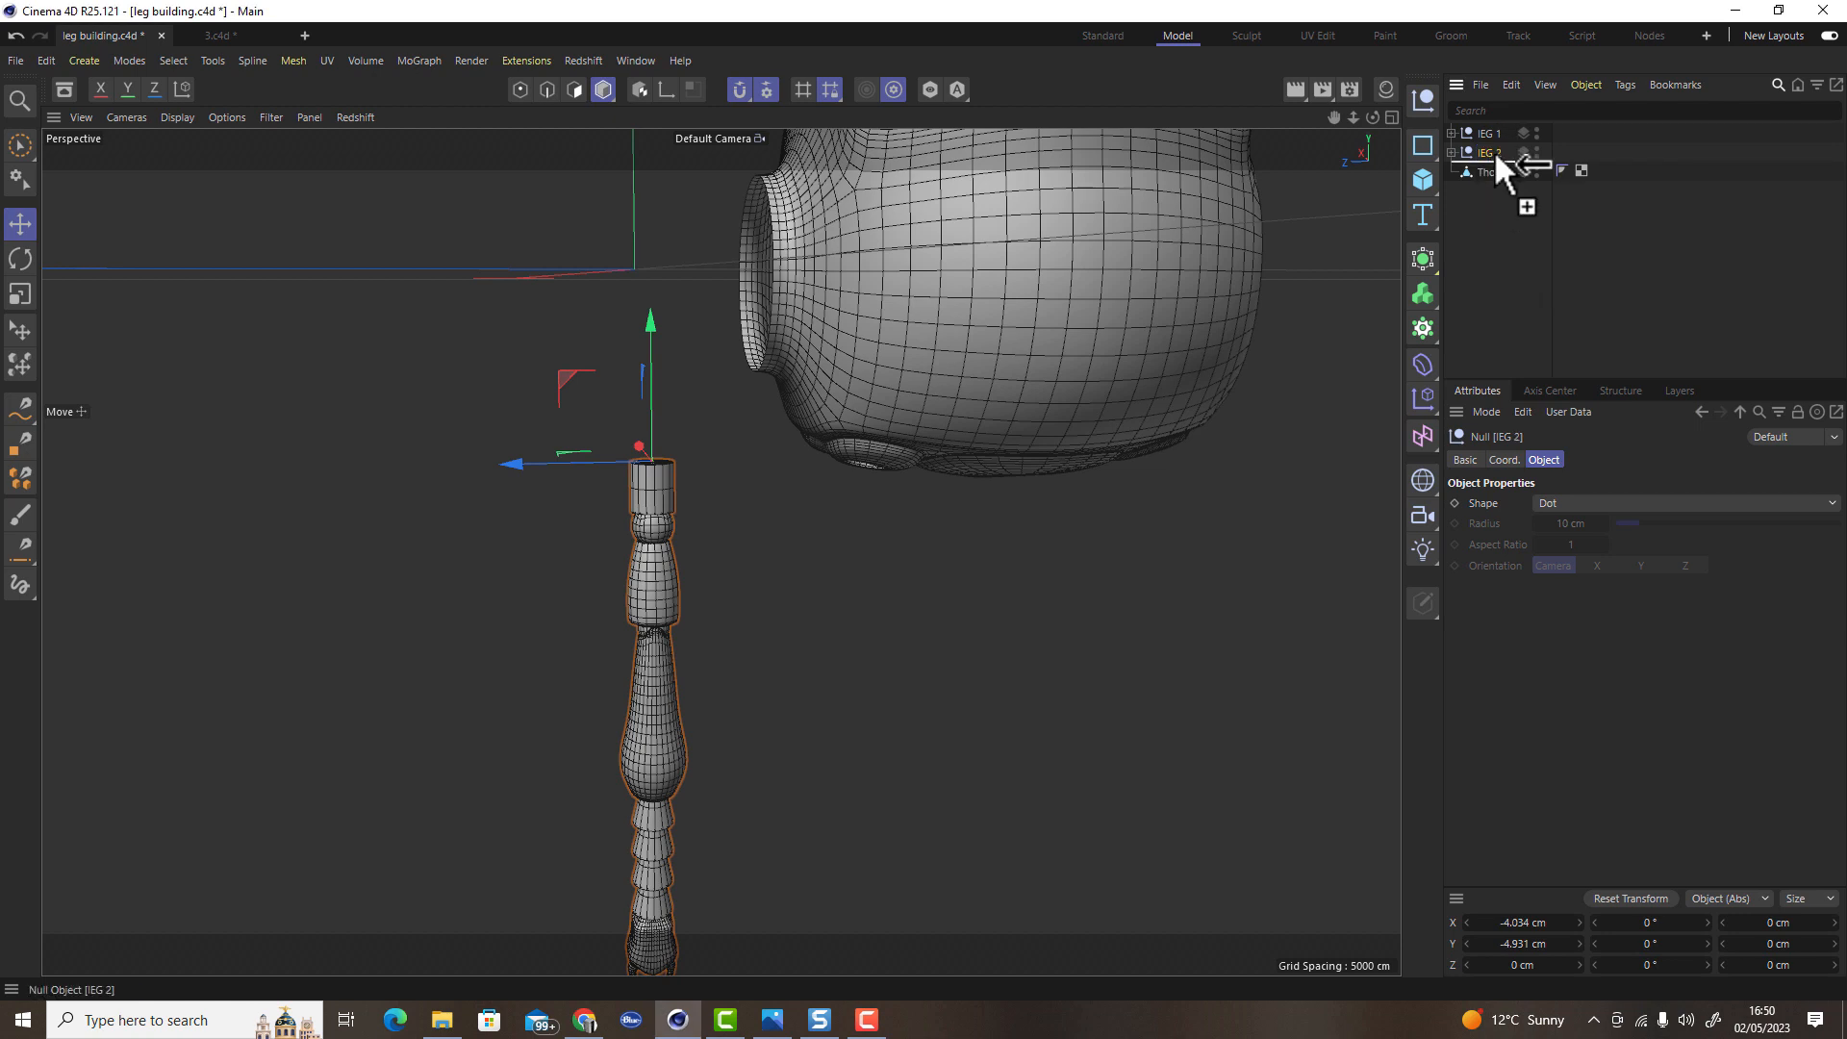
Duplicate the lEG 2 group and name the copy lEG 3
{"action": "double_click", "coordinate": [1505, 172]}
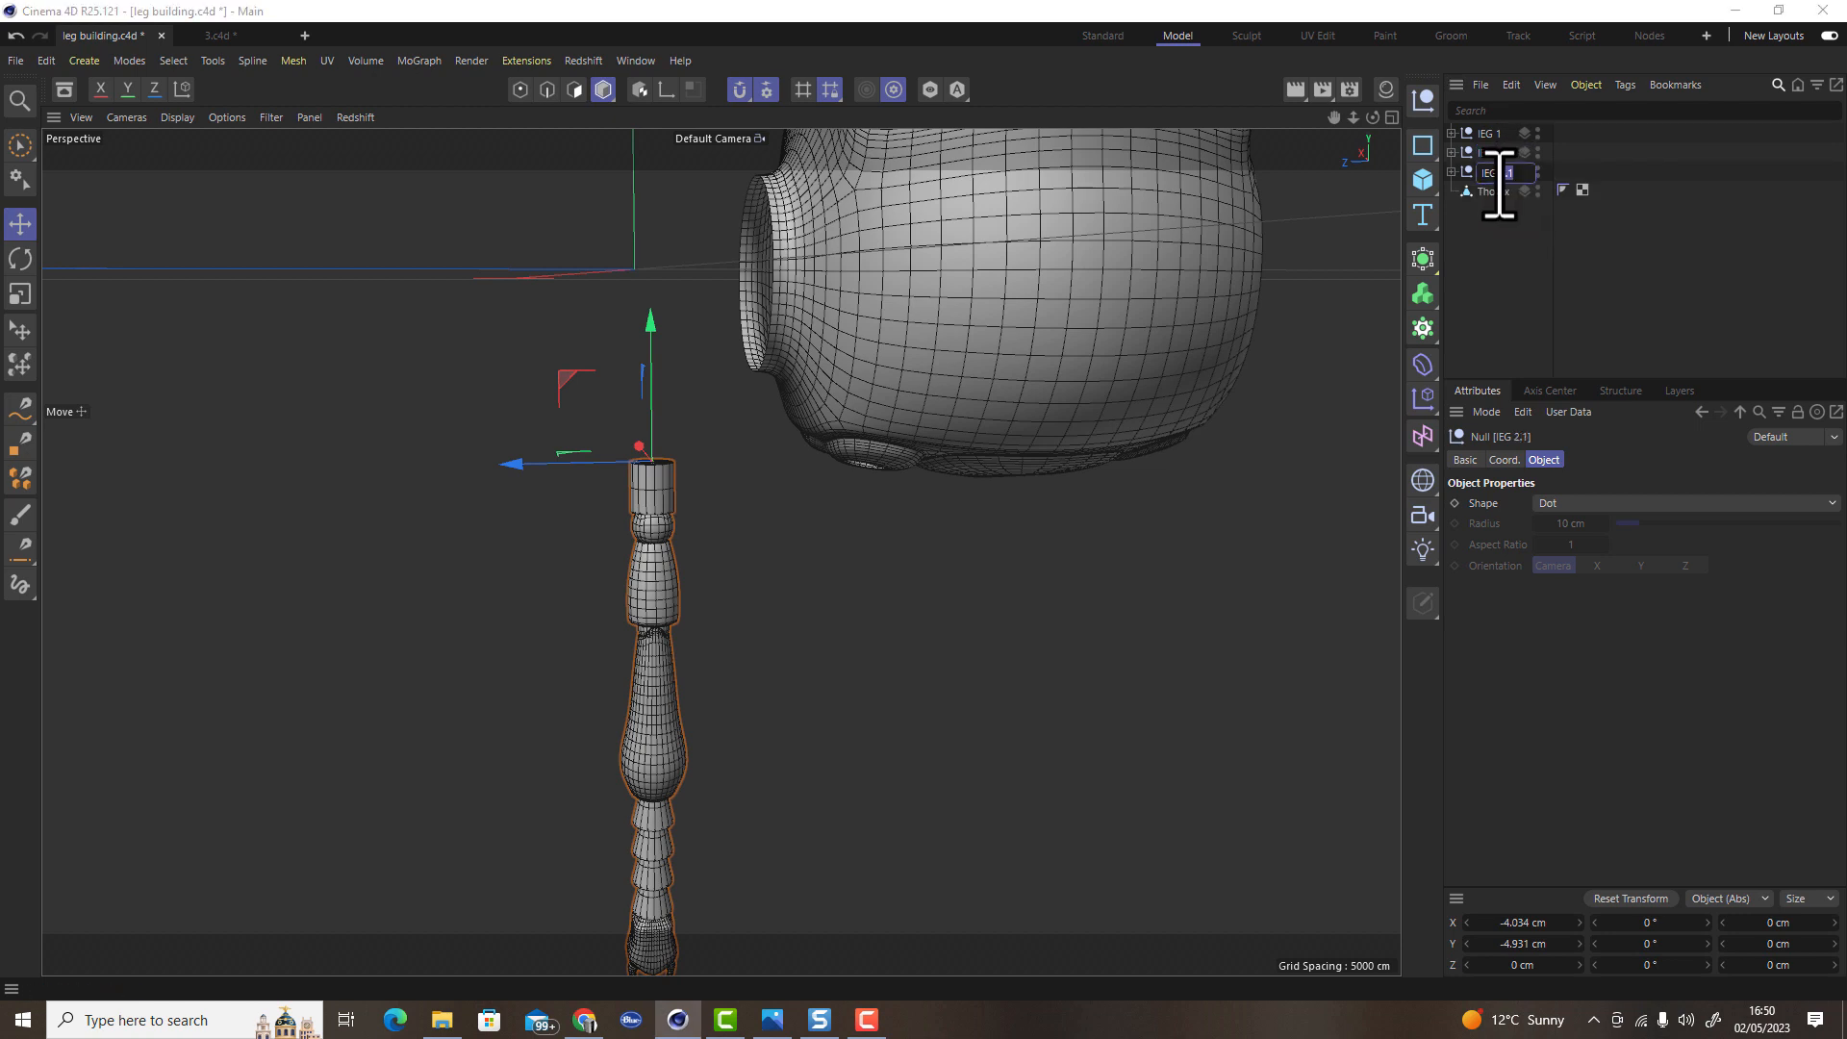
{"action": "type", "text": "3"}
{"action": "key", "text": "Return"}
{"action": "left_click", "coordinate": [1191, 574]}
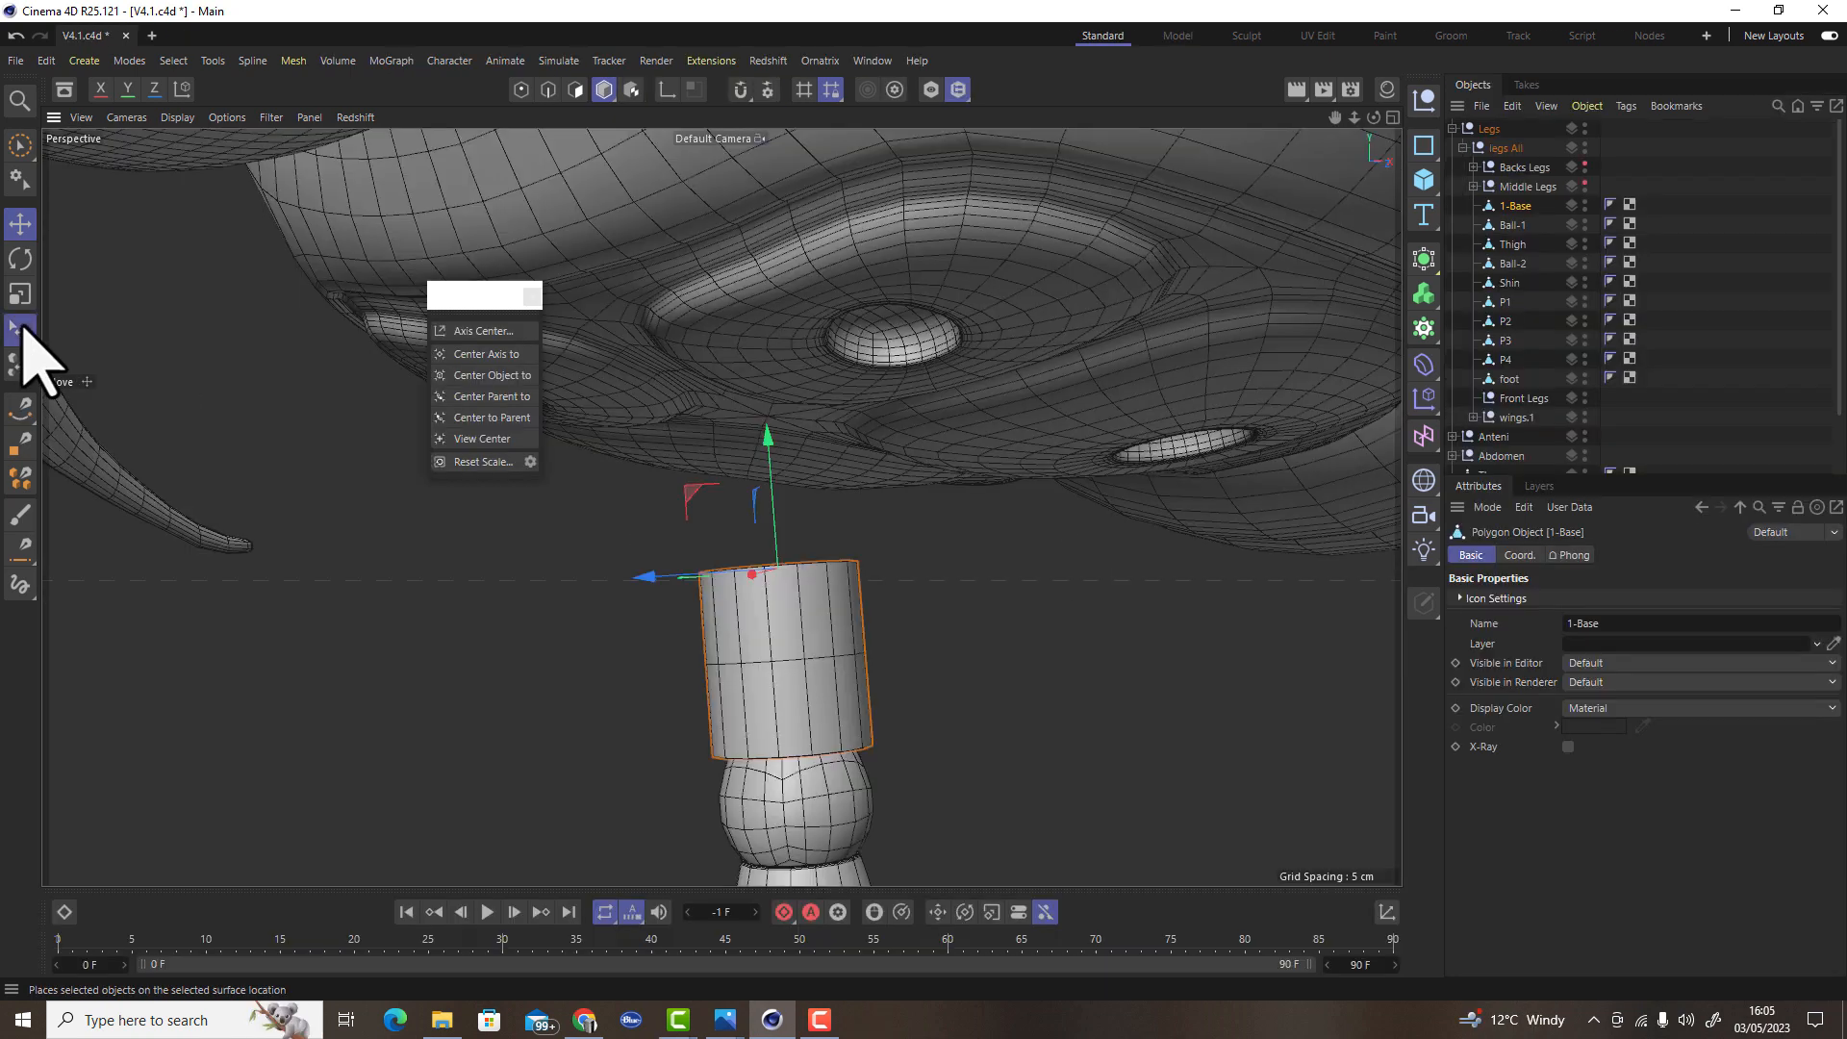
Try to place only 1-Base in the thorax's front leg socket with the Place tool, using Y as the up direction
{"action": "left_click", "coordinate": [23, 328]}
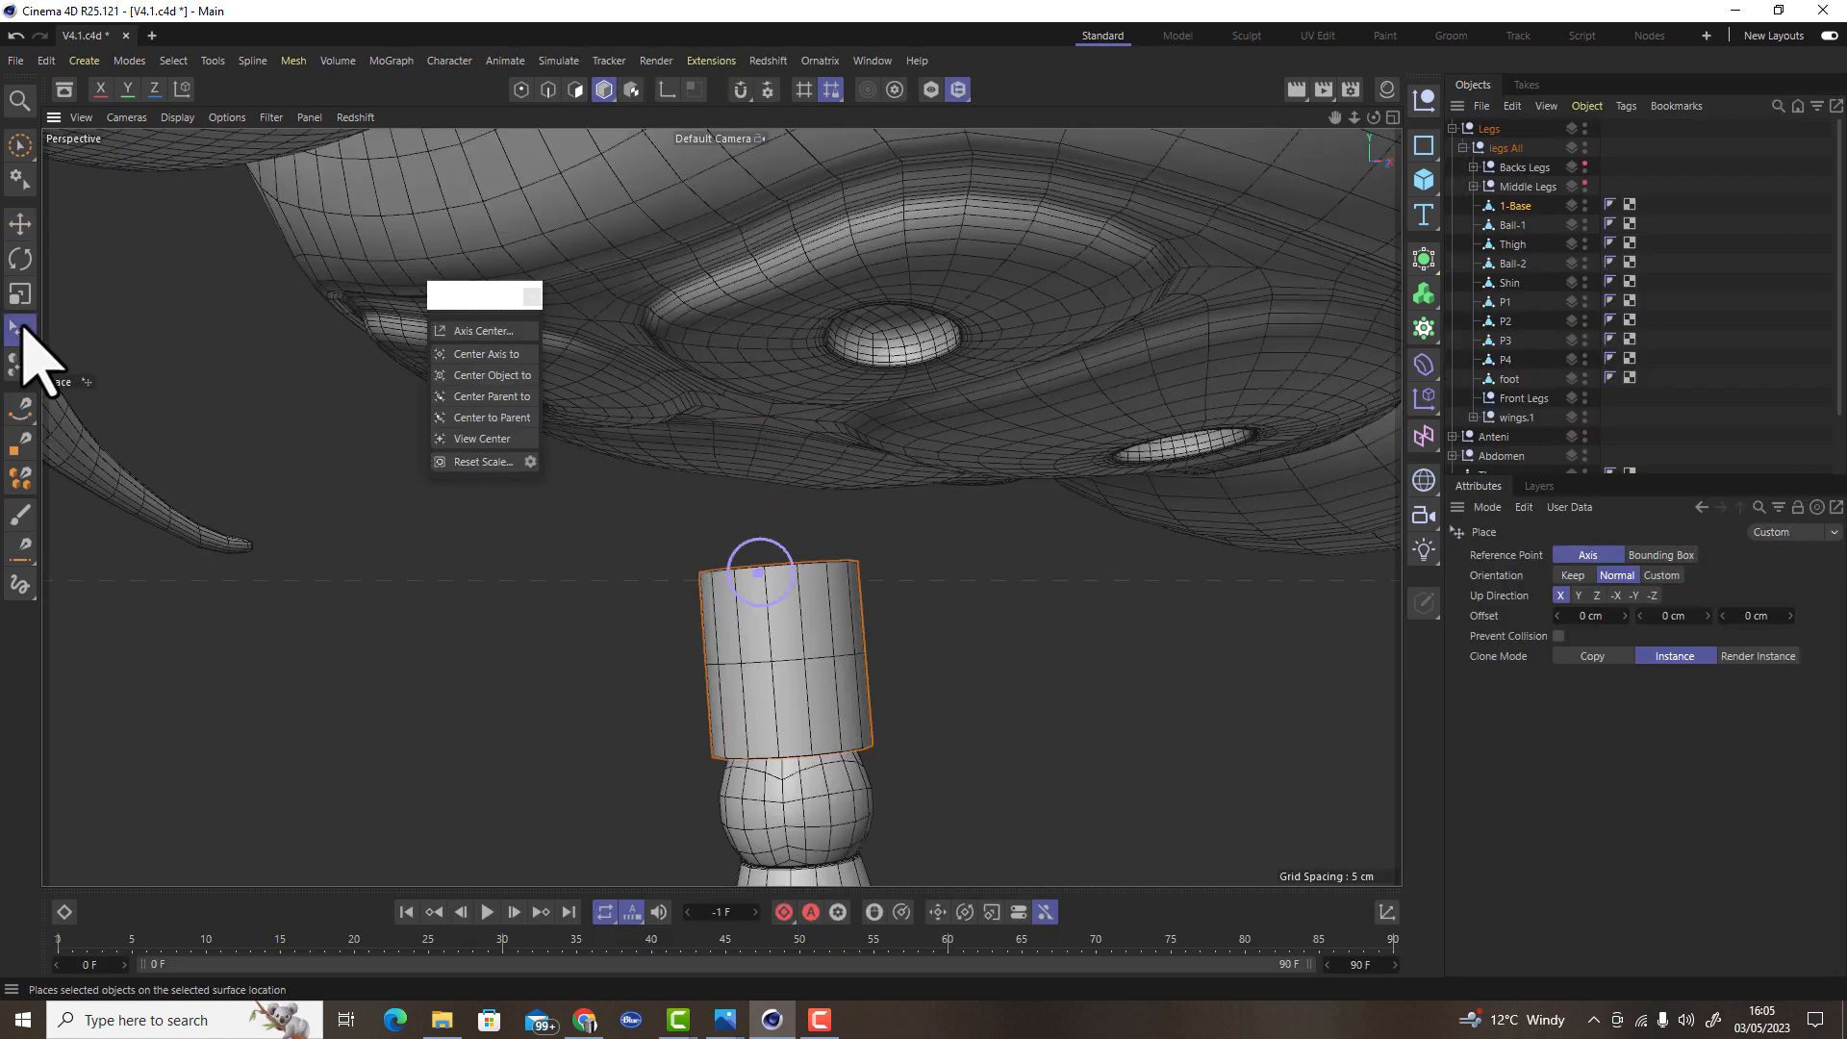
{"action": "mouse_move", "coordinate": [908, 462]}
{"action": "left_mouse_down", "text": "alt"}
{"action": "mouse_move", "coordinate": [965, 499]}
{"action": "mouse_move", "coordinate": [961, 374]}
{"action": "mouse_move", "coordinate": [770, 429]}
{"action": "mouse_move", "coordinate": [807, 421]}
{"action": "left_mouse_up", "text": "alt"}
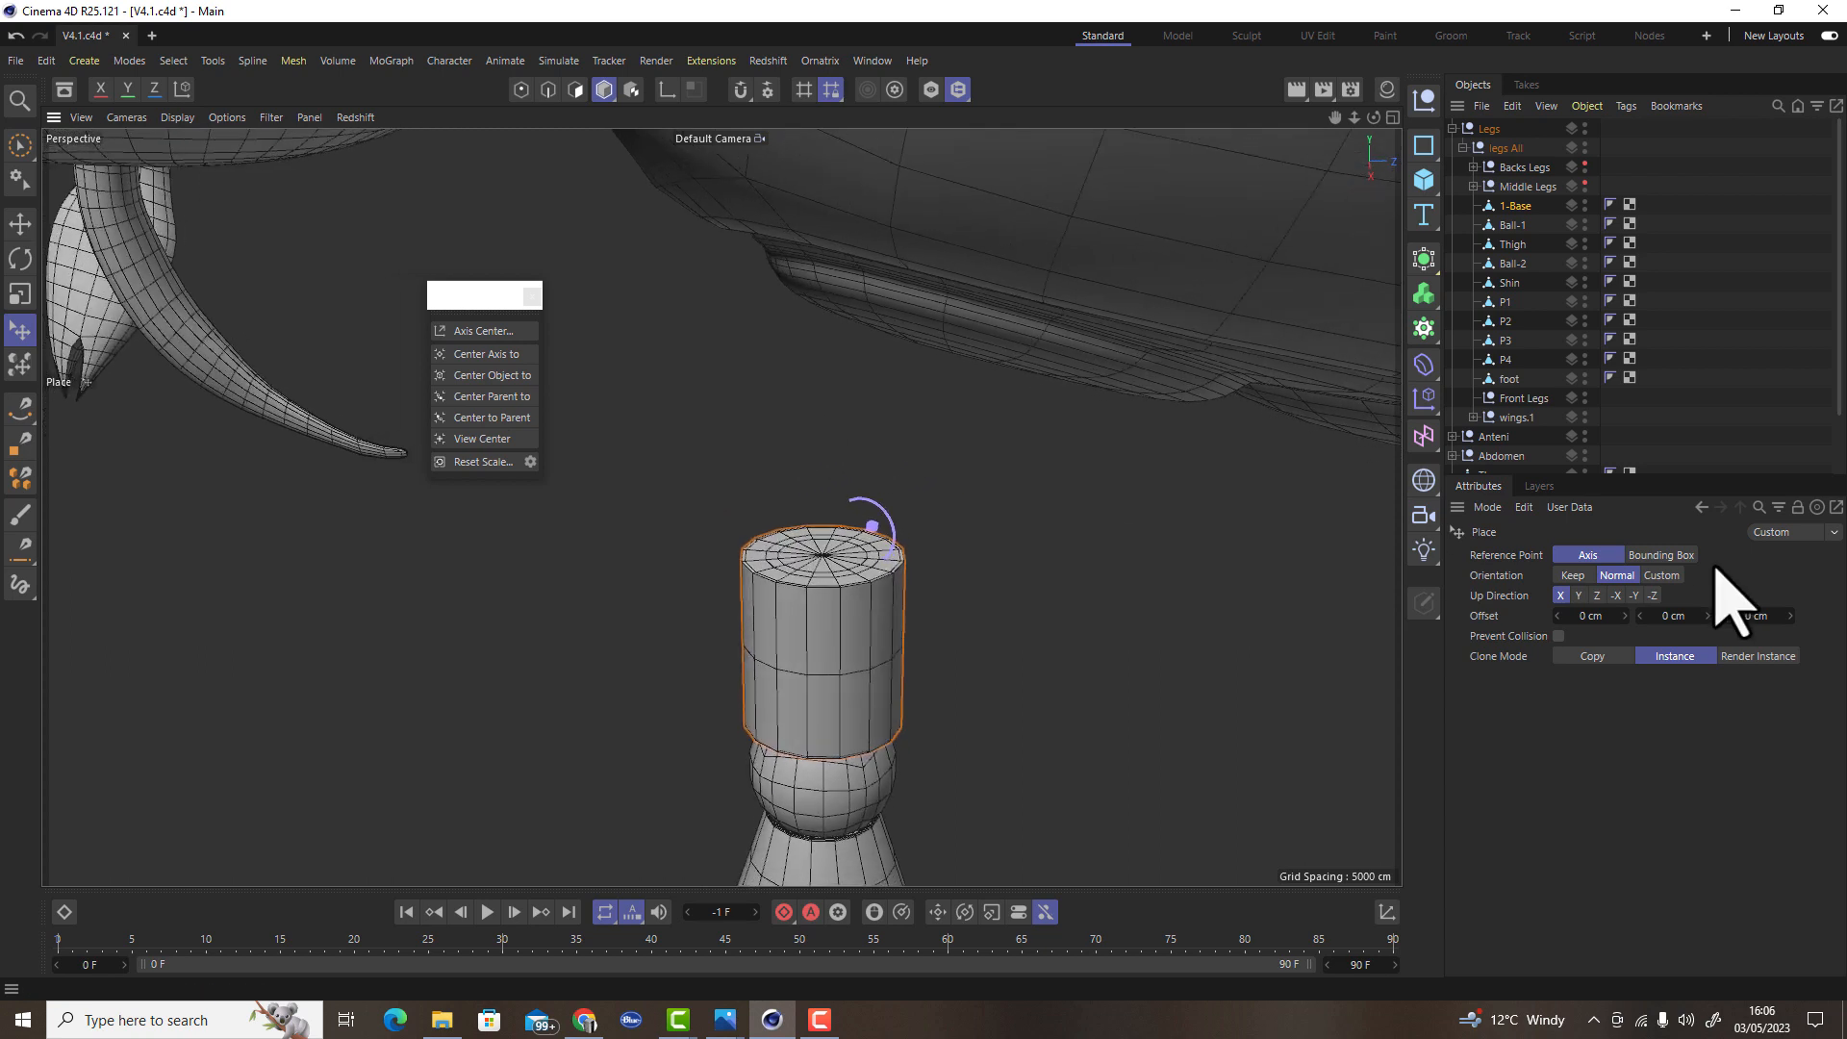
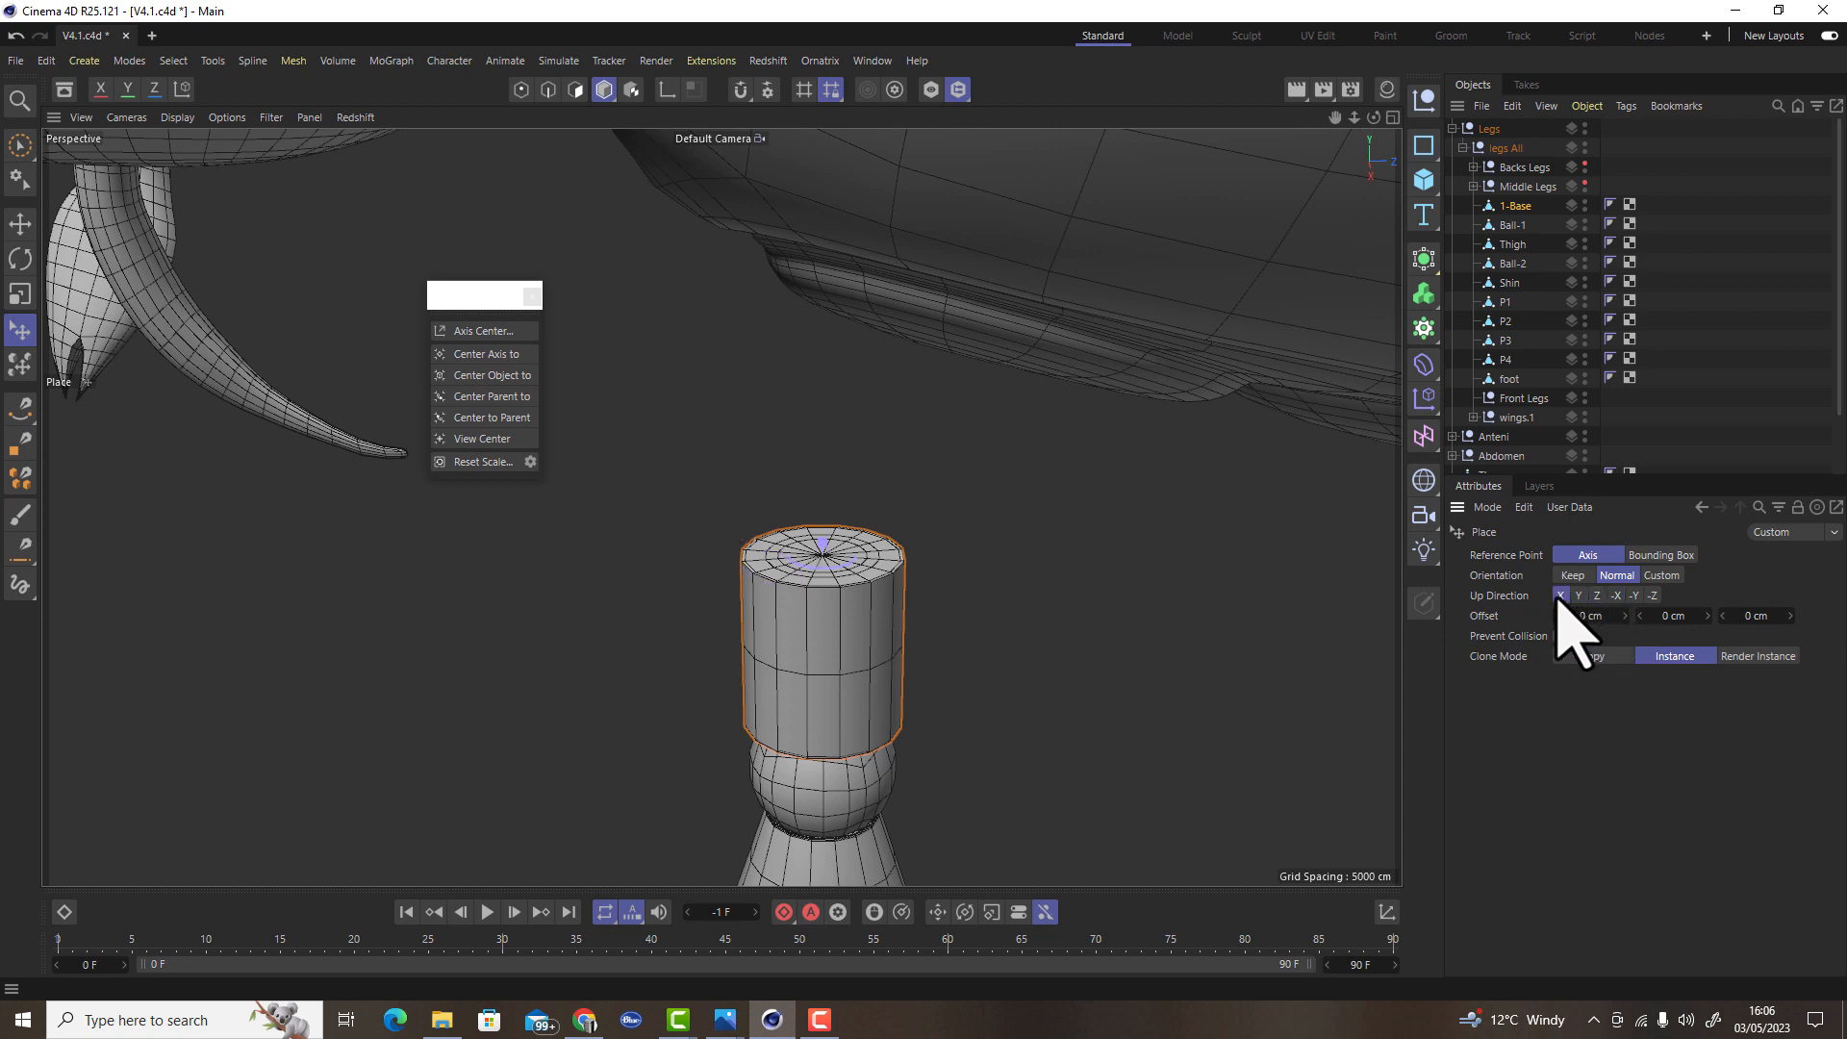
{"action": "left_click_drag", "start_coordinate": [1024, 451], "coordinate": [1029, 504], "text": "alt"}
{"action": "left_click_drag", "start_coordinate": [983, 364], "coordinate": [999, 465], "text": "alt"}
{"action": "right_click_drag", "start_coordinate": [933, 266], "coordinate": [1024, 287], "text": "alt"}
{"action": "left_click_drag", "start_coordinate": [1066, 387], "coordinate": [1094, 439], "text": "alt"}
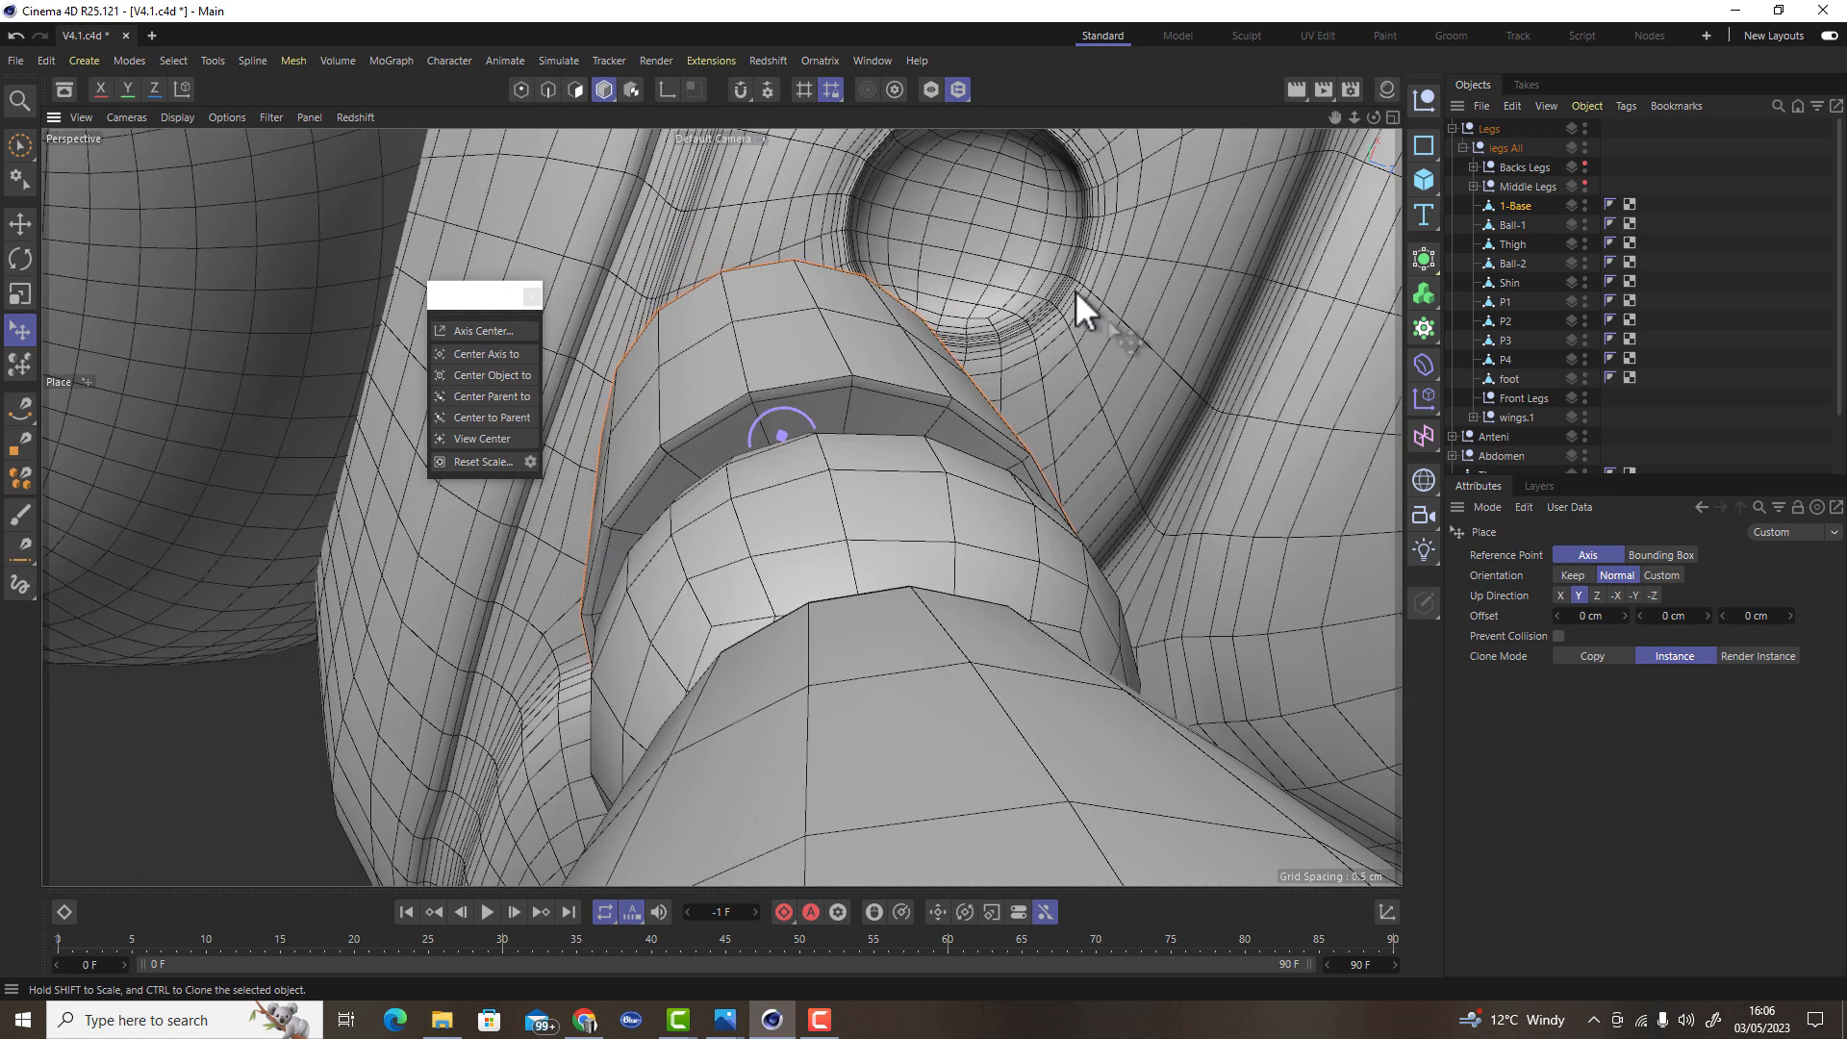
{"action": "left_click_drag", "start_coordinate": [1062, 283], "coordinate": [973, 226]}
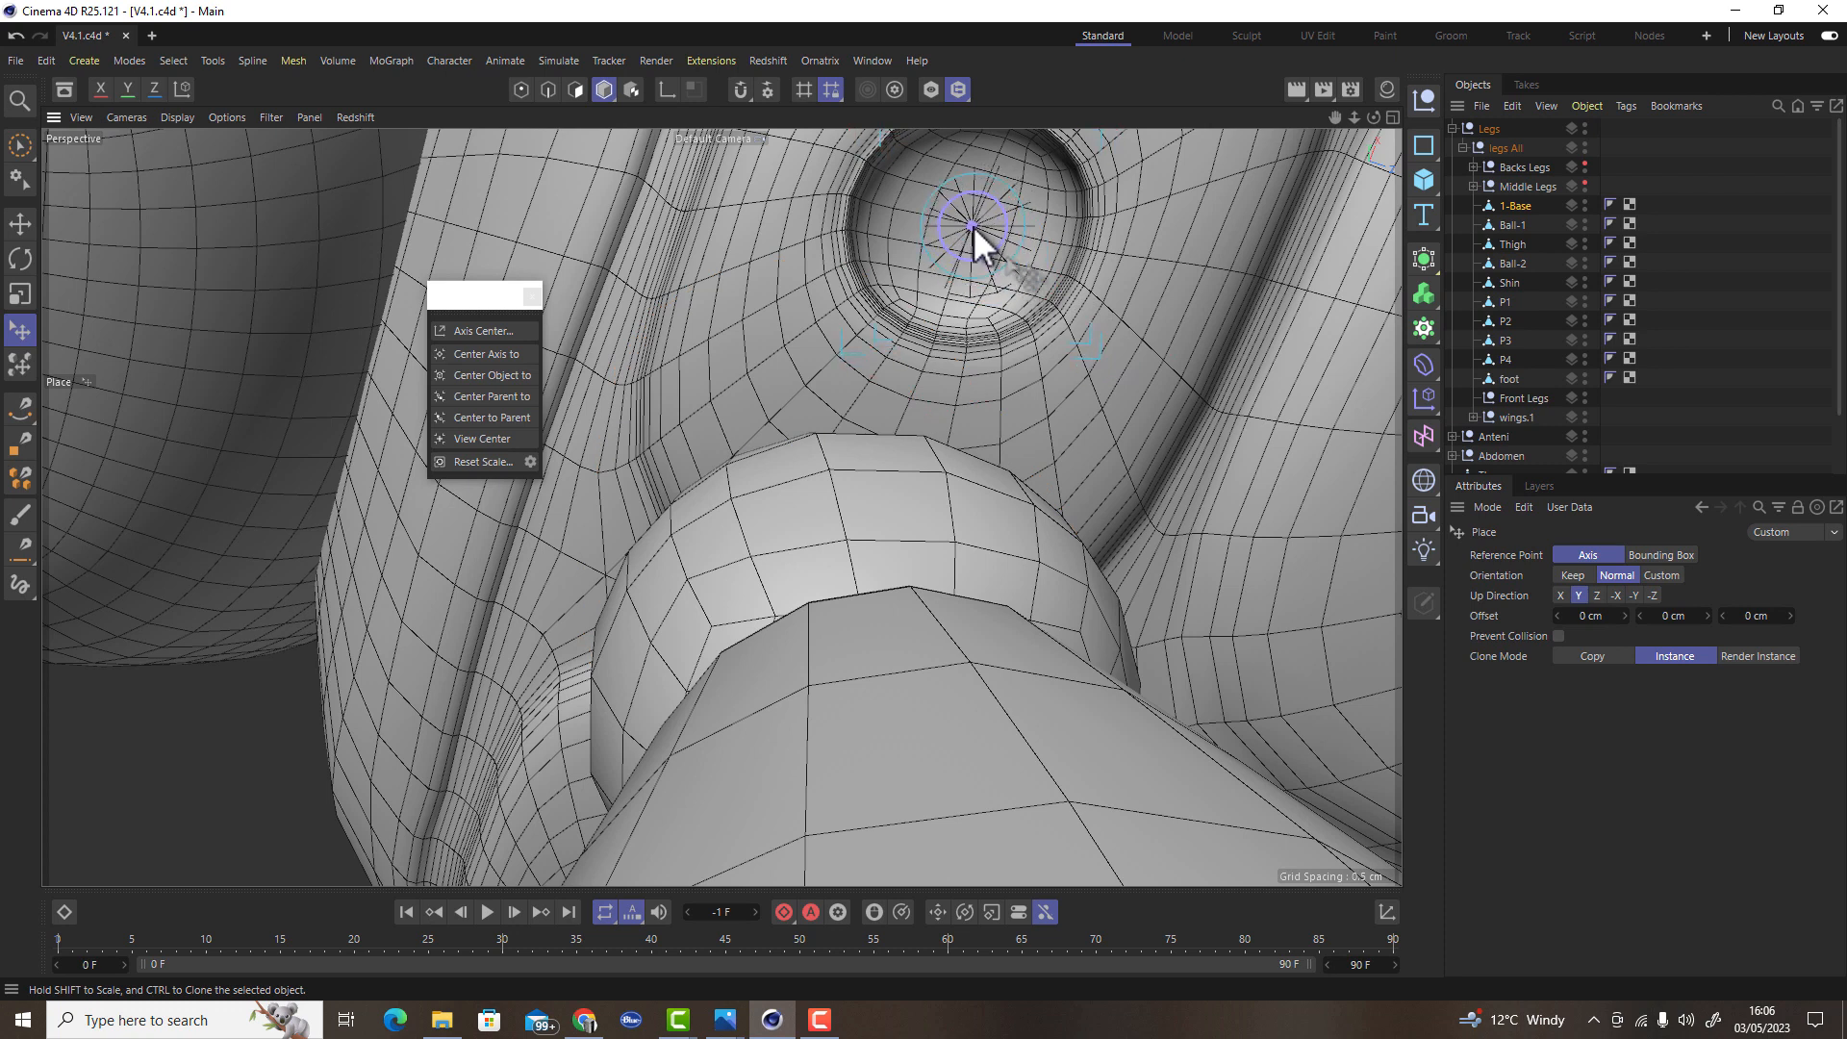
{"action": "scroll", "coordinate": [979, 247], "scroll_direction": "down", "scroll_amount": 10}
{"action": "left_click_drag", "start_coordinate": [1106, 147], "coordinate": [1105, 138], "text": "alt"}
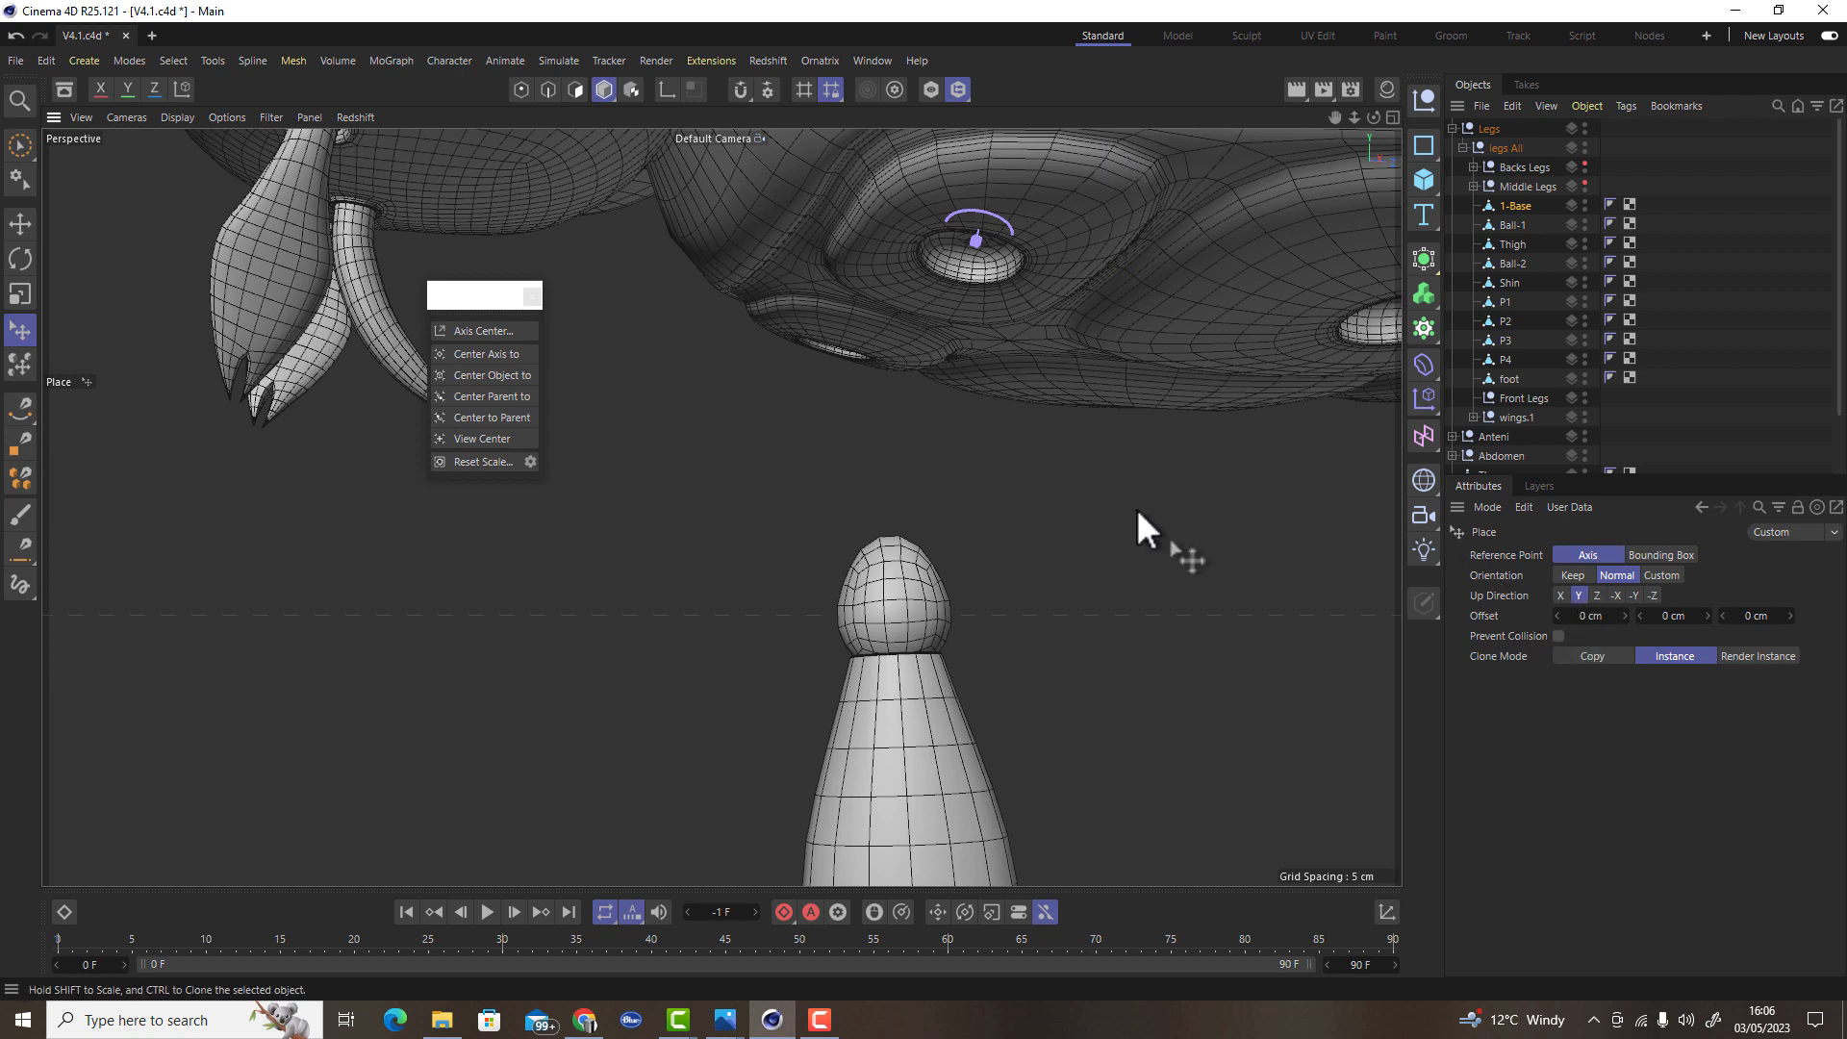
{"action": "key", "text": "ctrl+z"}
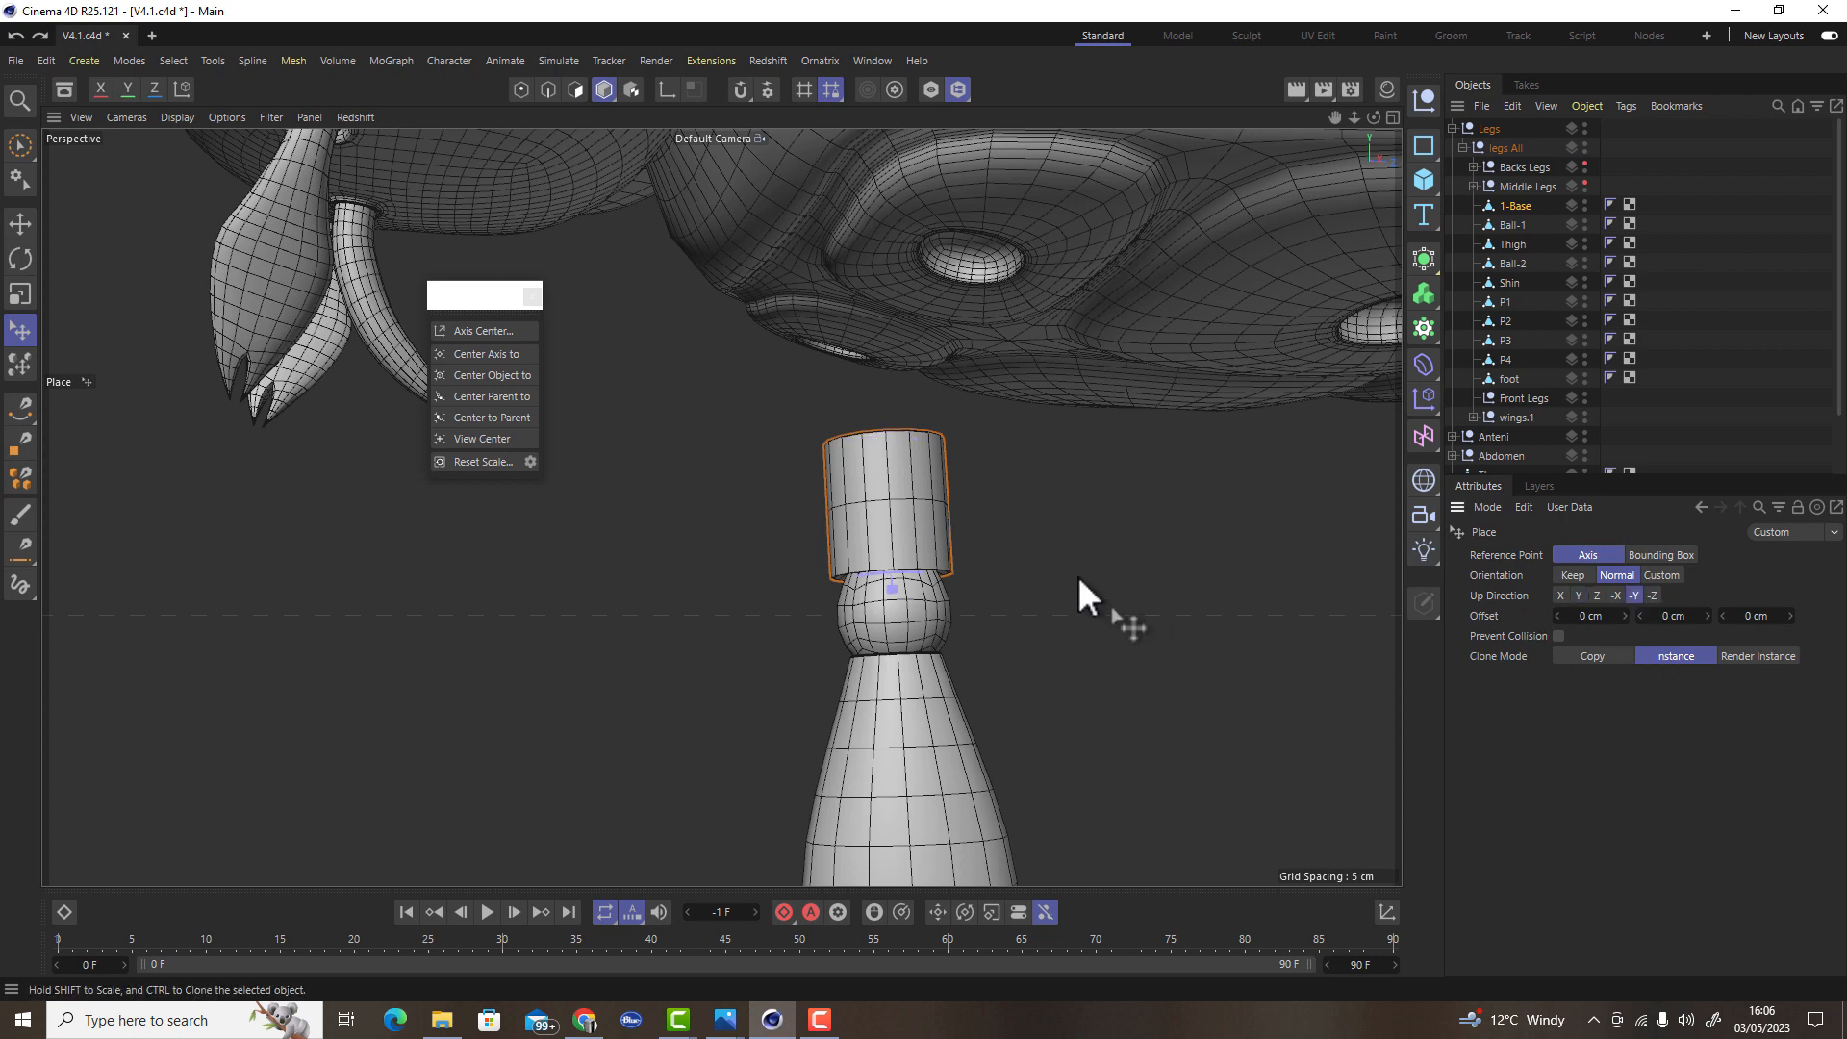
Group 1-Base under a new null and move the leg parts from Ball-1 to foot into that null
{"action": "scroll", "coordinate": [1014, 548], "scroll_direction": "down", "scroll_amount": 4}
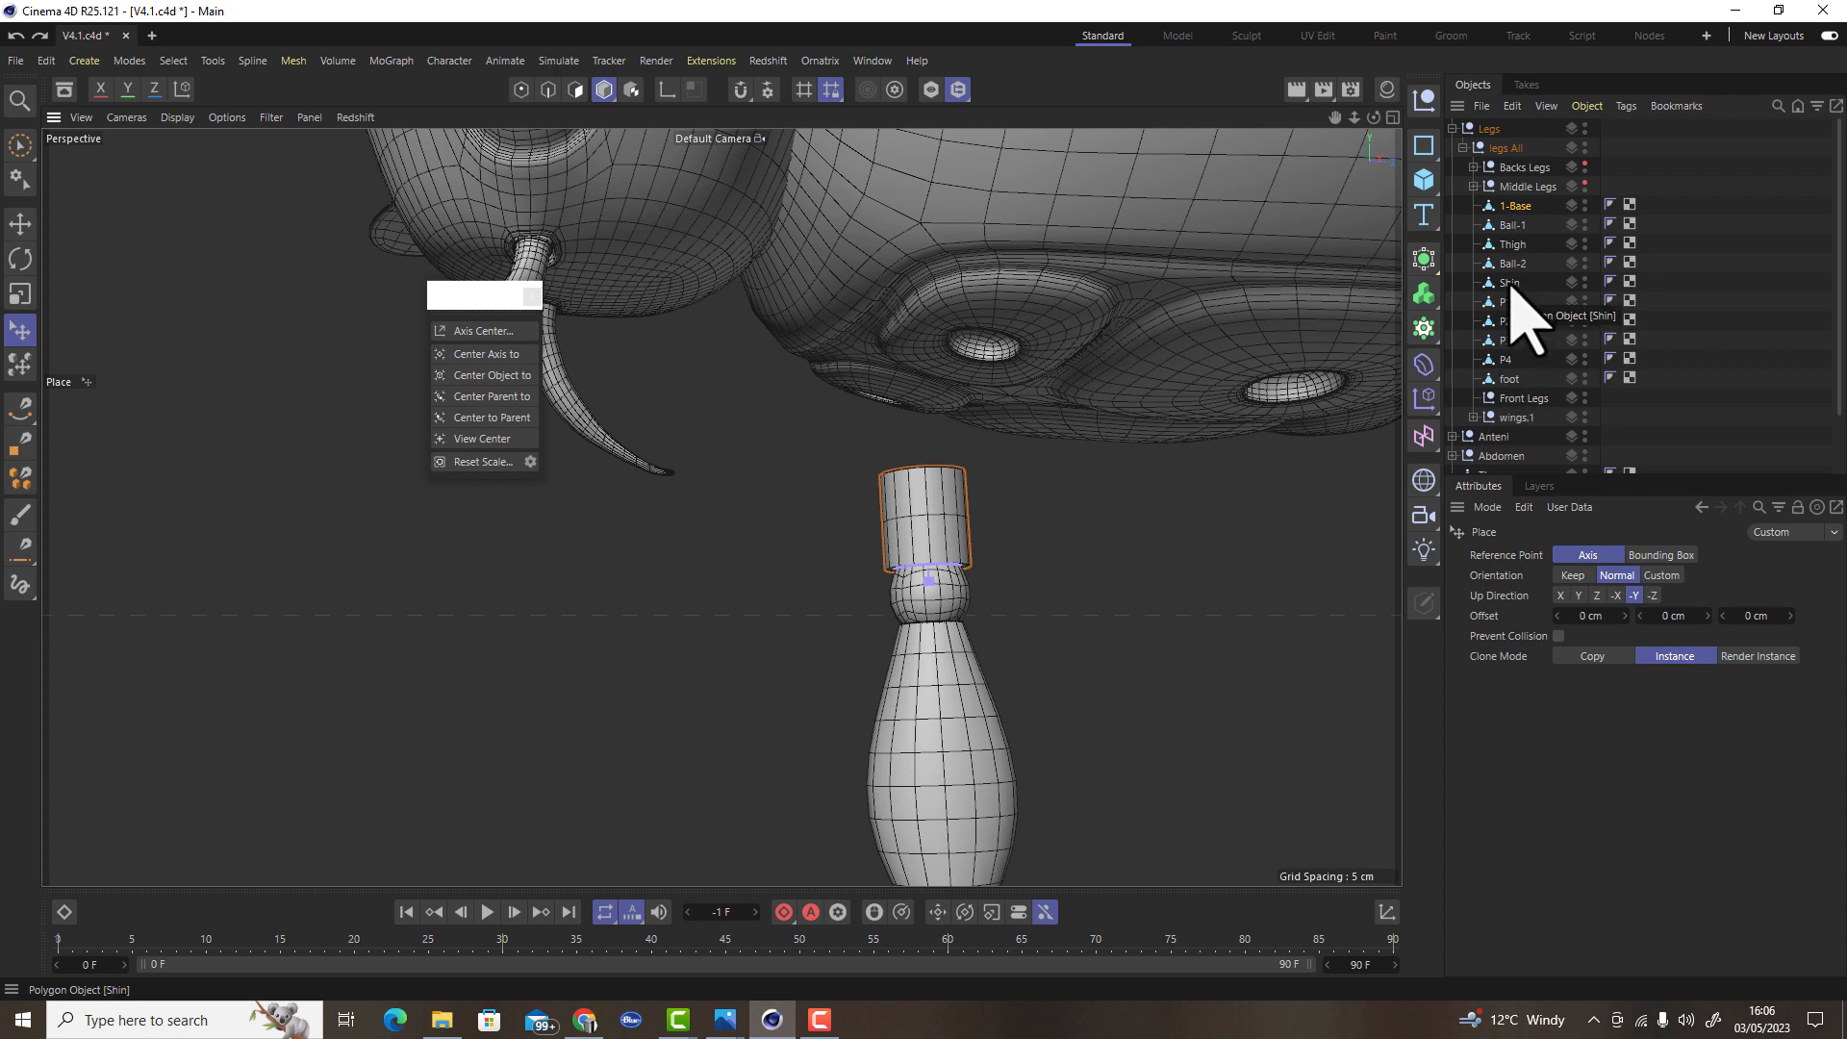
{"action": "key", "text": "alt+g"}
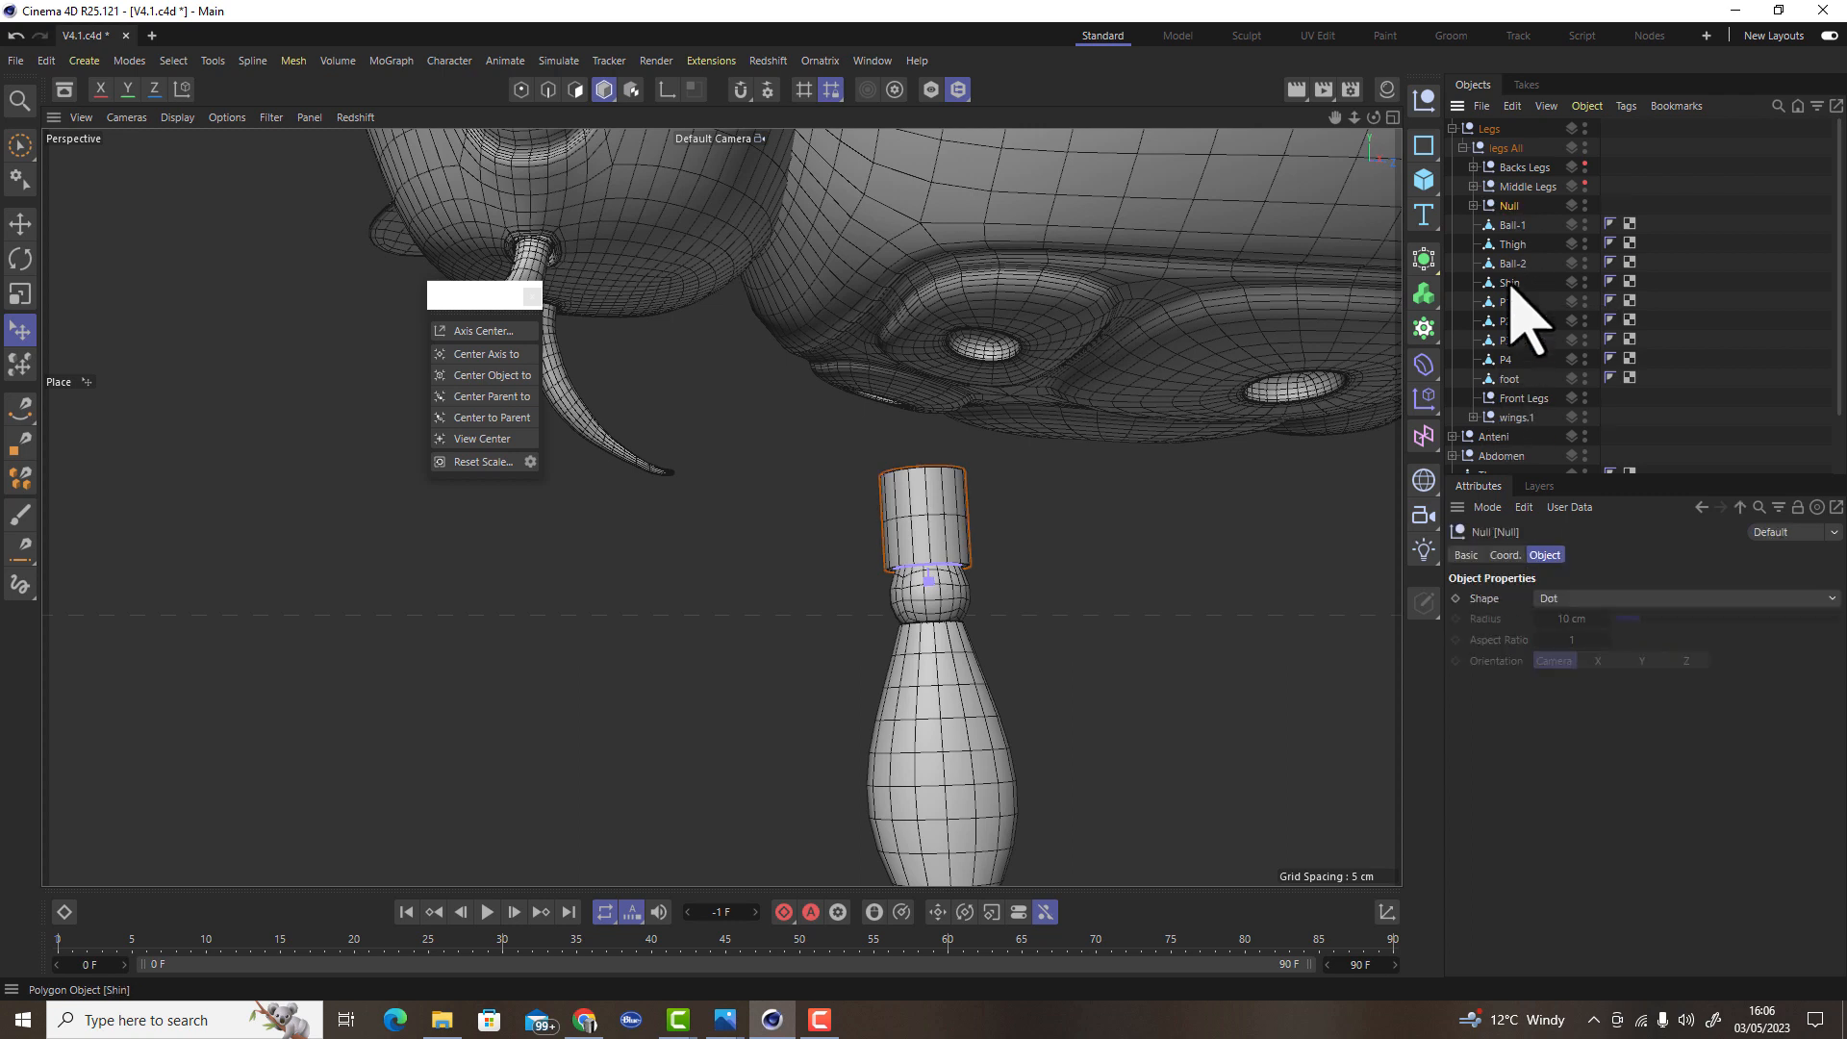
{"action": "left_click", "coordinate": [1512, 227]}
{"action": "left_click", "coordinate": [1506, 379]}
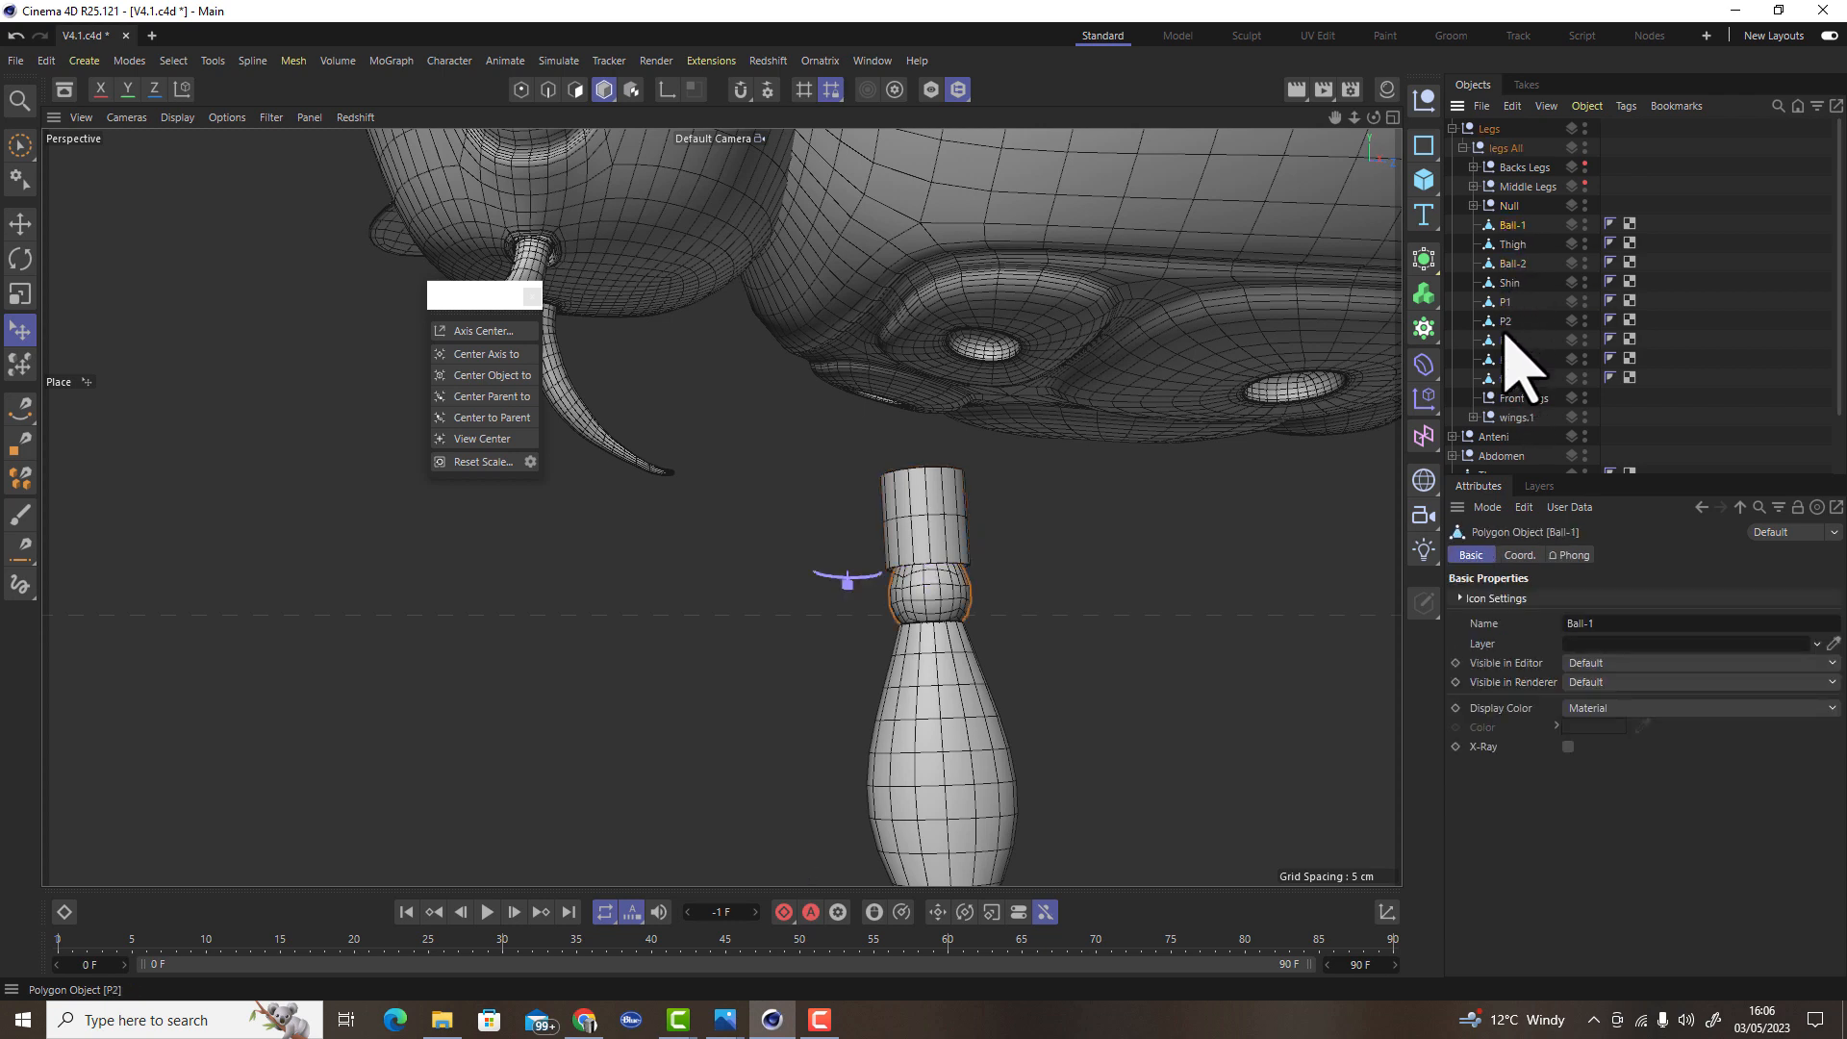
{"action": "left_click", "coordinate": [1508, 379], "text": "shift"}
{"action": "left_click_drag", "start_coordinate": [1508, 236], "coordinate": [1504, 204]}
{"action": "left_click", "coordinate": [1504, 207]}
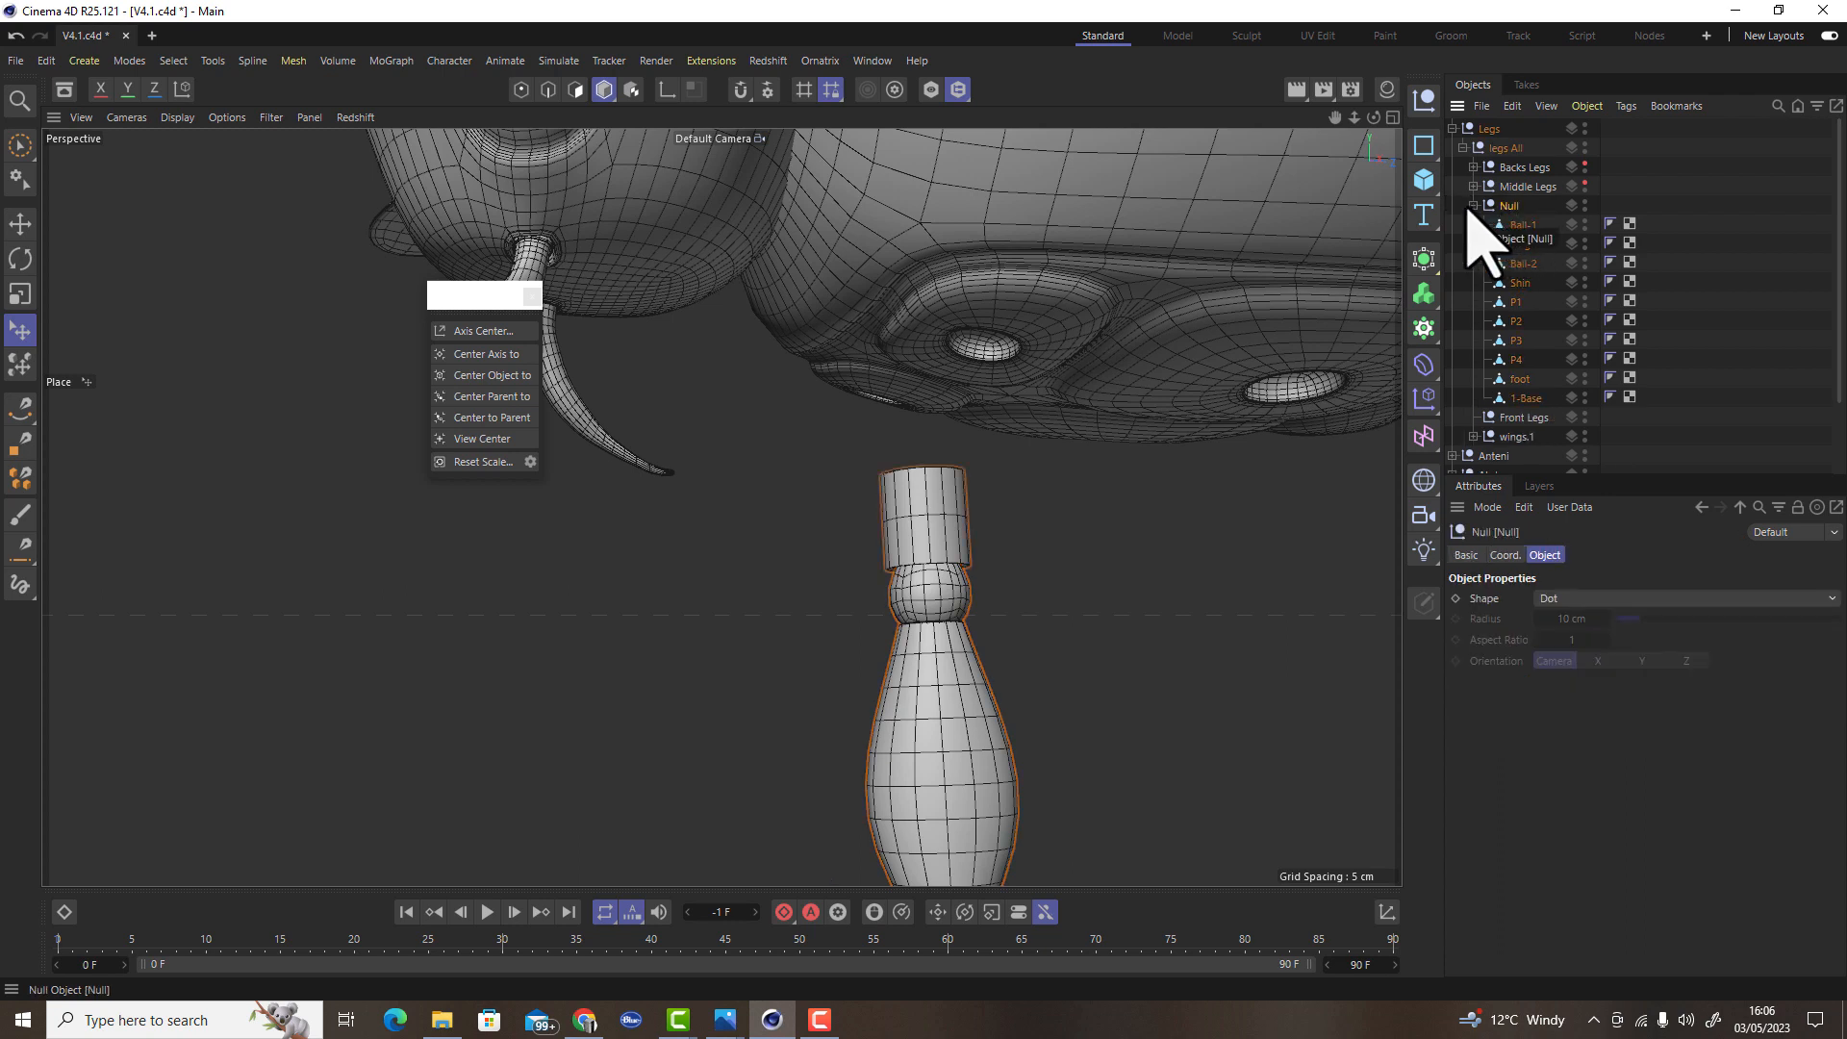
Place the whole leg null into the thorax's front leg socket with the Place tool, using -Y as the up direction
{"action": "left_click", "coordinate": [20, 227]}
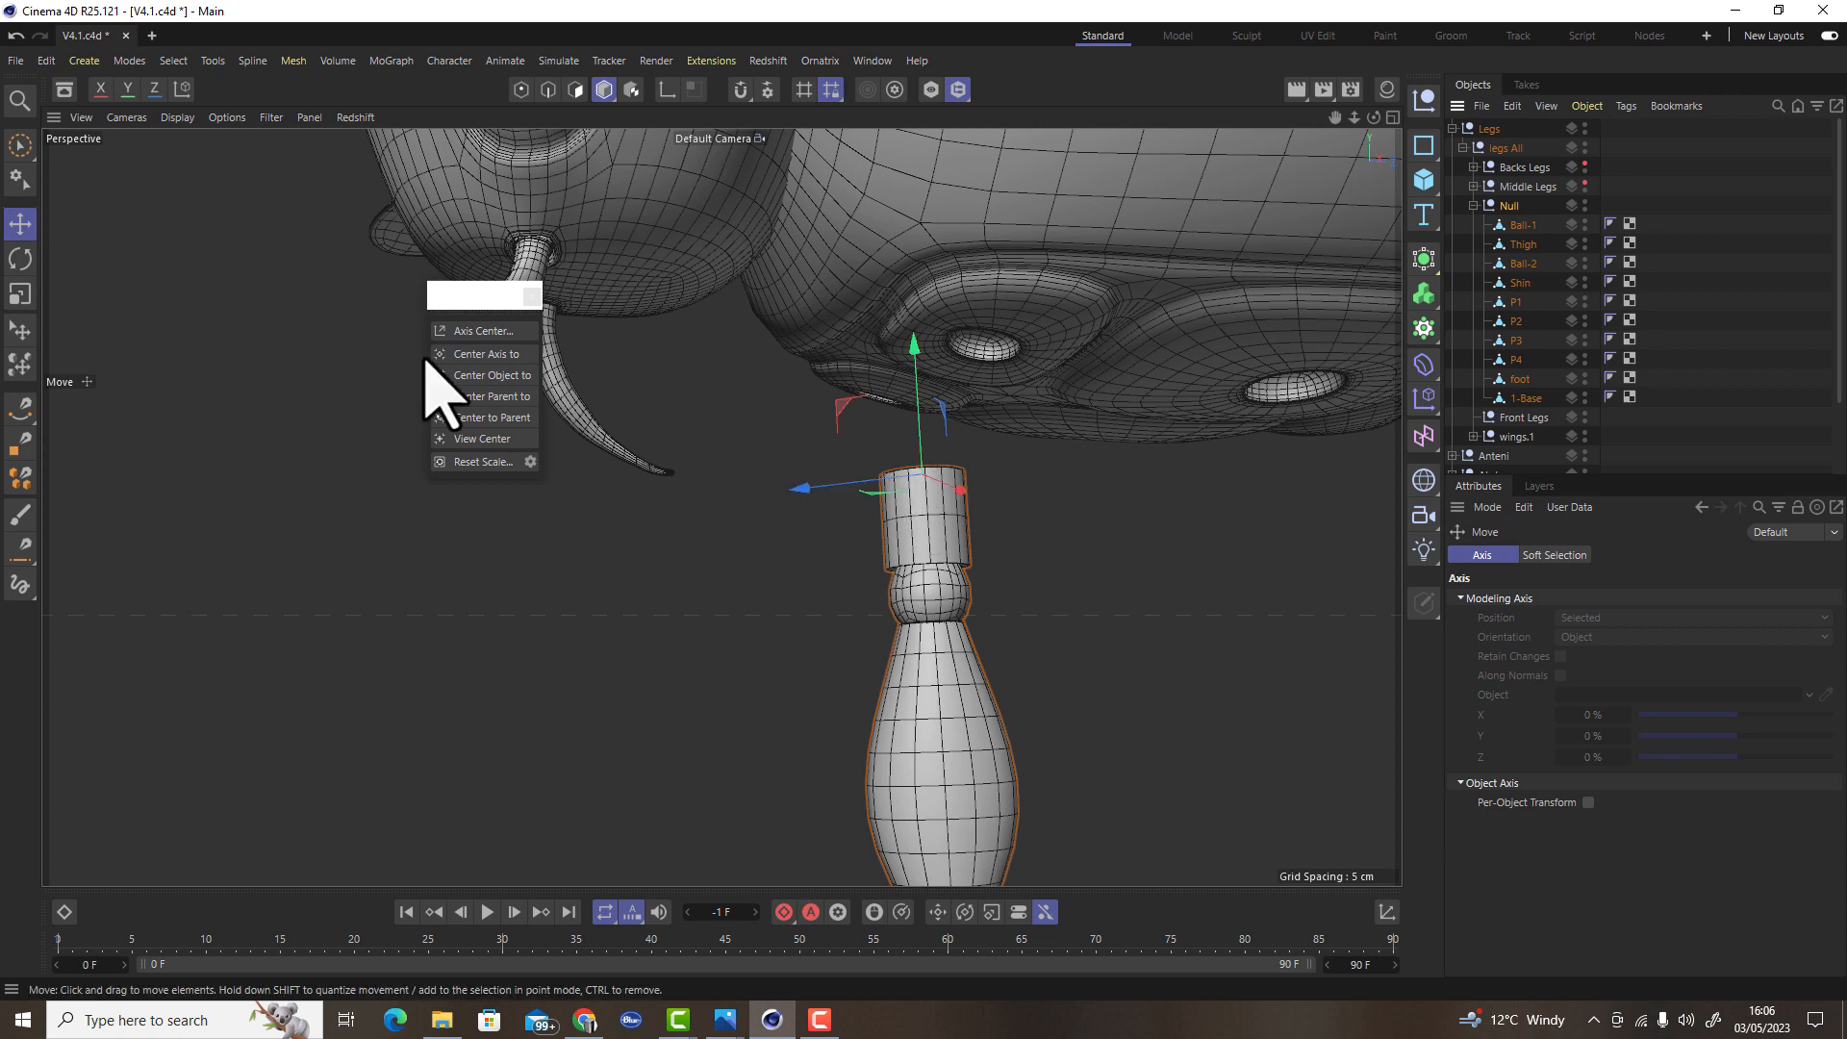
{"action": "left_click", "coordinate": [20, 330]}
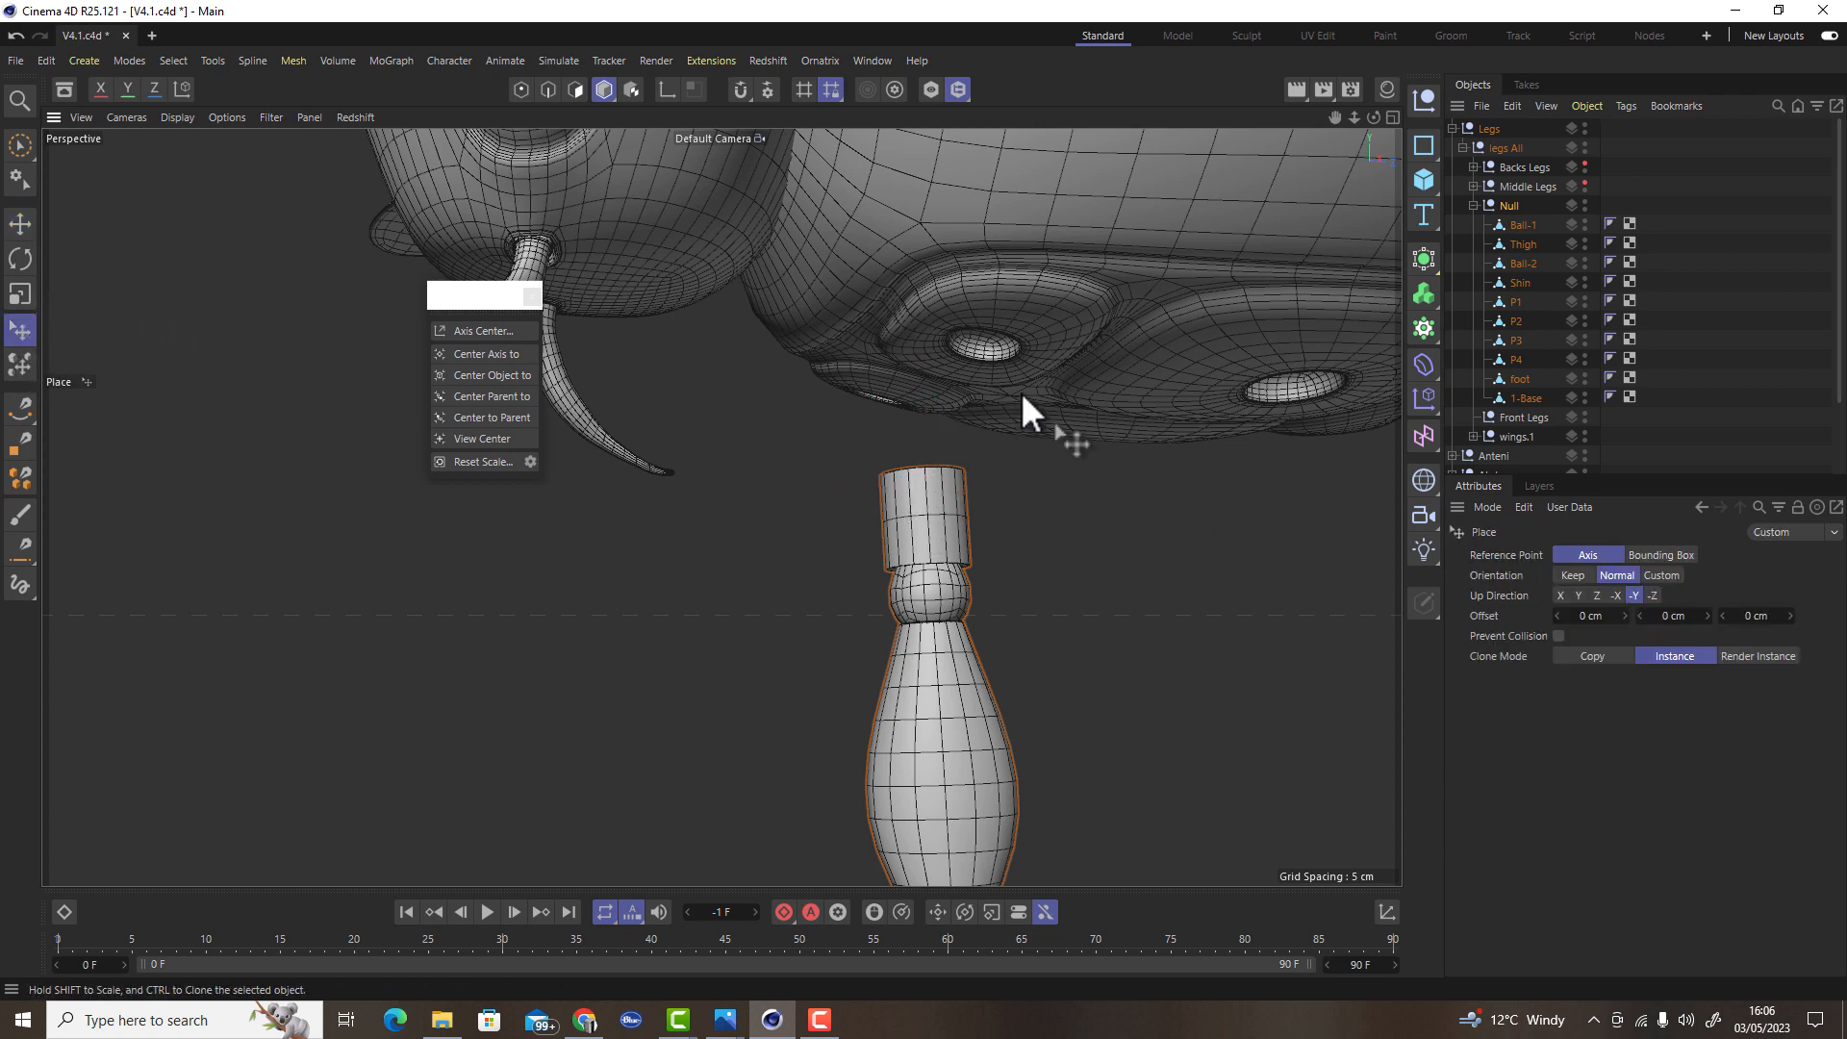
{"action": "left_click_drag", "start_coordinate": [1020, 391], "coordinate": [1021, 468], "text": "alt"}
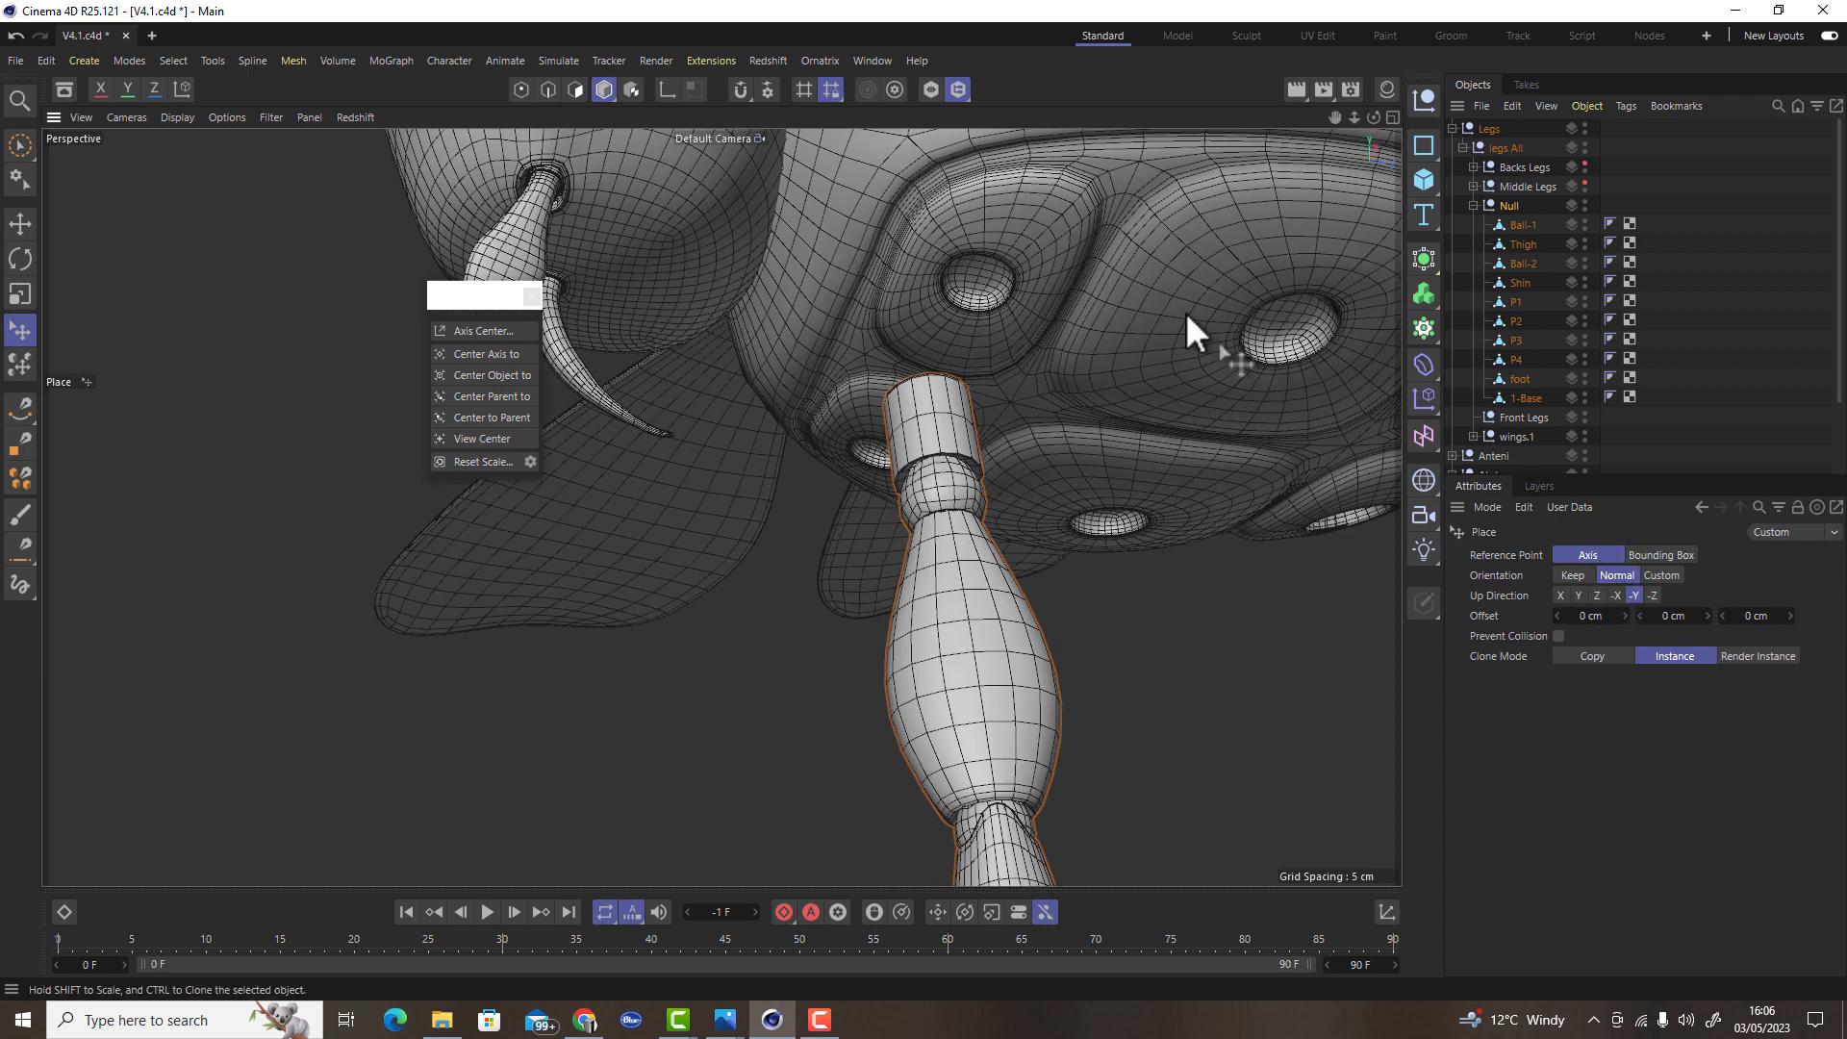
{"action": "left_click_drag", "start_coordinate": [1220, 327], "coordinate": [1099, 296], "text": "alt"}
{"action": "scroll", "coordinate": [1098, 296], "scroll_direction": "up", "scroll_amount": 10}
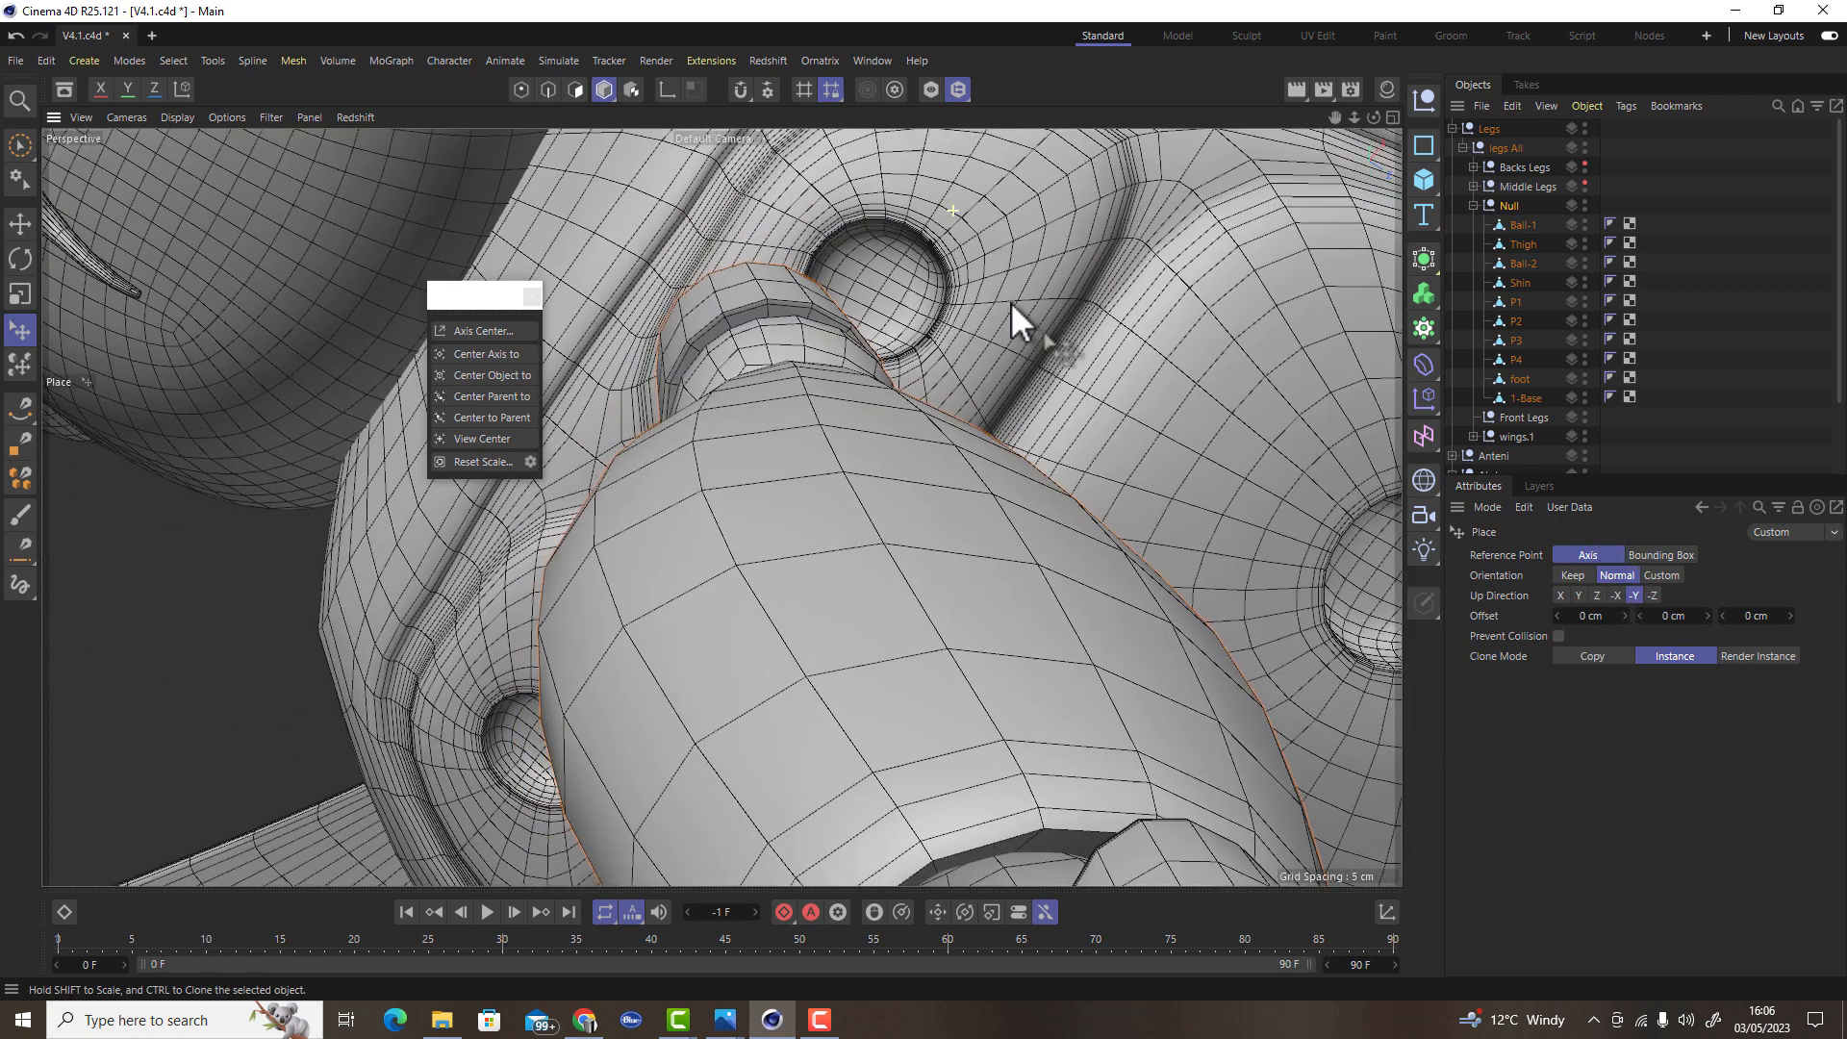
{"action": "scroll", "coordinate": [916, 332], "scroll_direction": "up", "scroll_amount": 10}
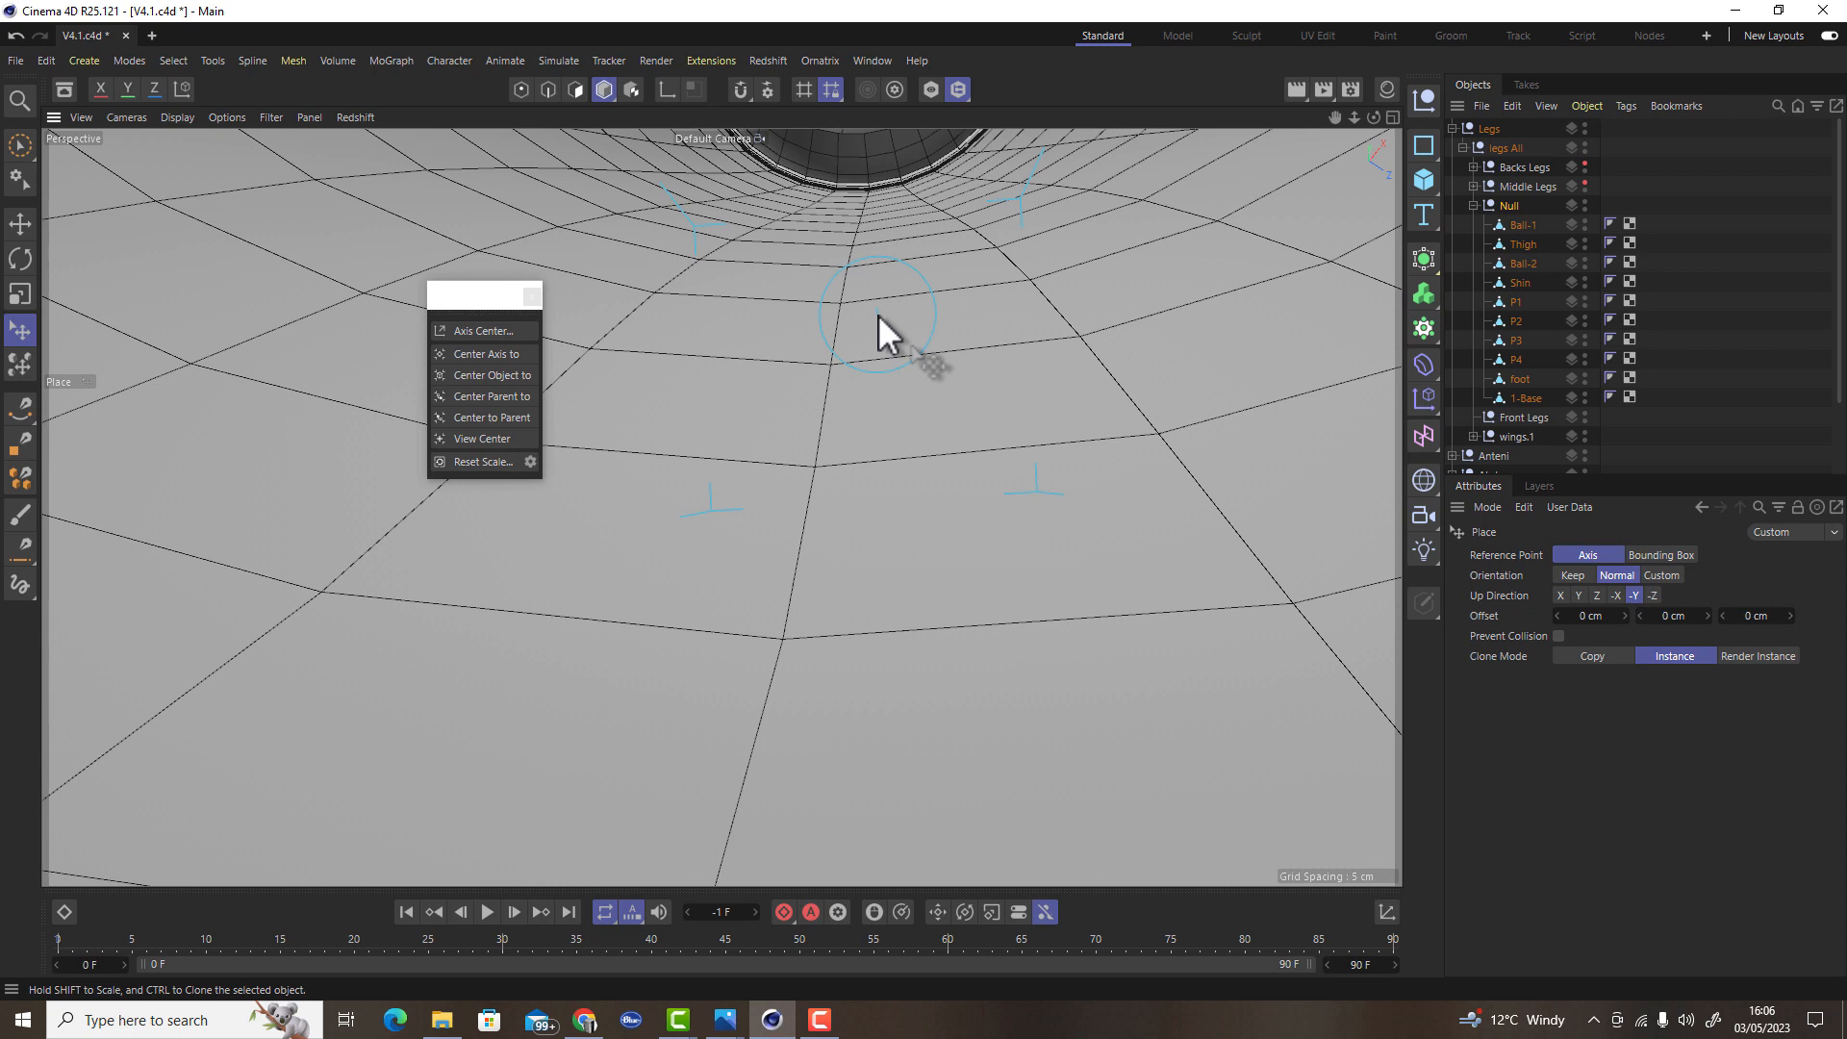
{"action": "scroll", "coordinate": [879, 314], "scroll_direction": "down", "scroll_amount": 5}
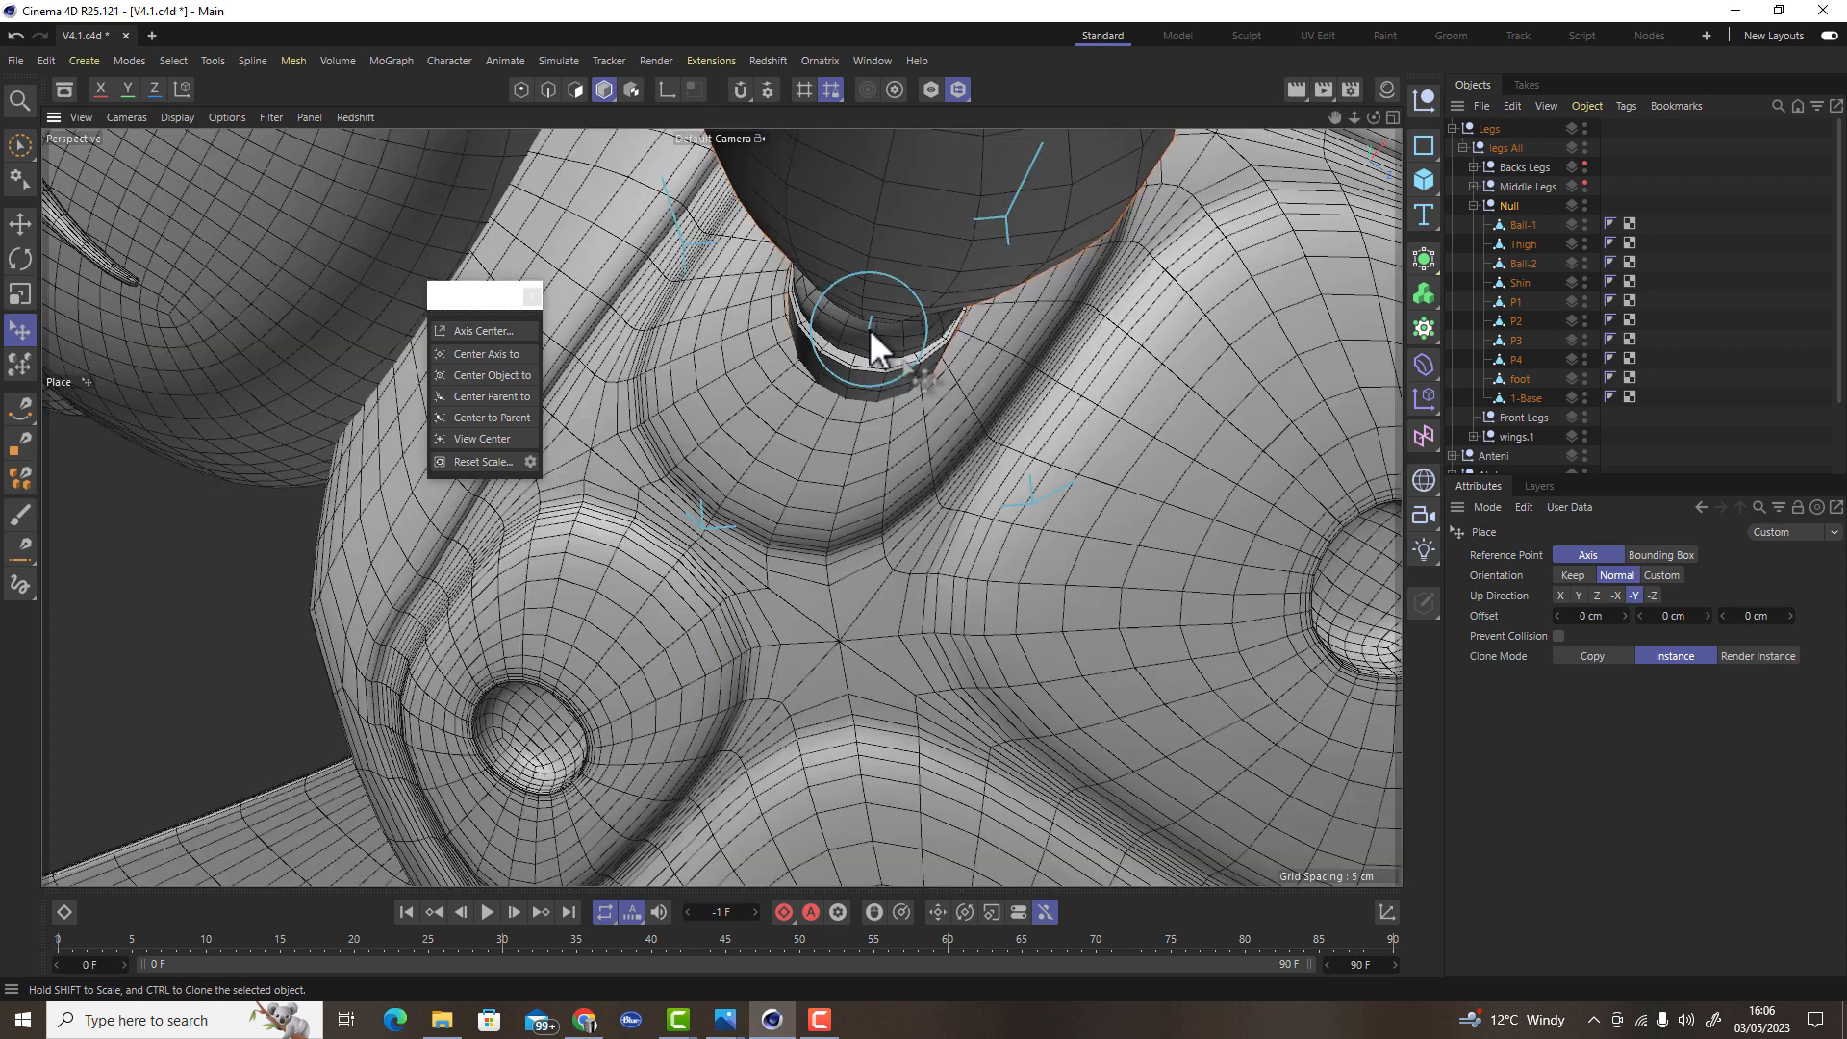
{"action": "left_click_drag", "start_coordinate": [869, 326], "coordinate": [926, 310], "text": "alt"}
{"action": "scroll", "coordinate": [928, 313], "scroll_direction": "up", "scroll_amount": 6}
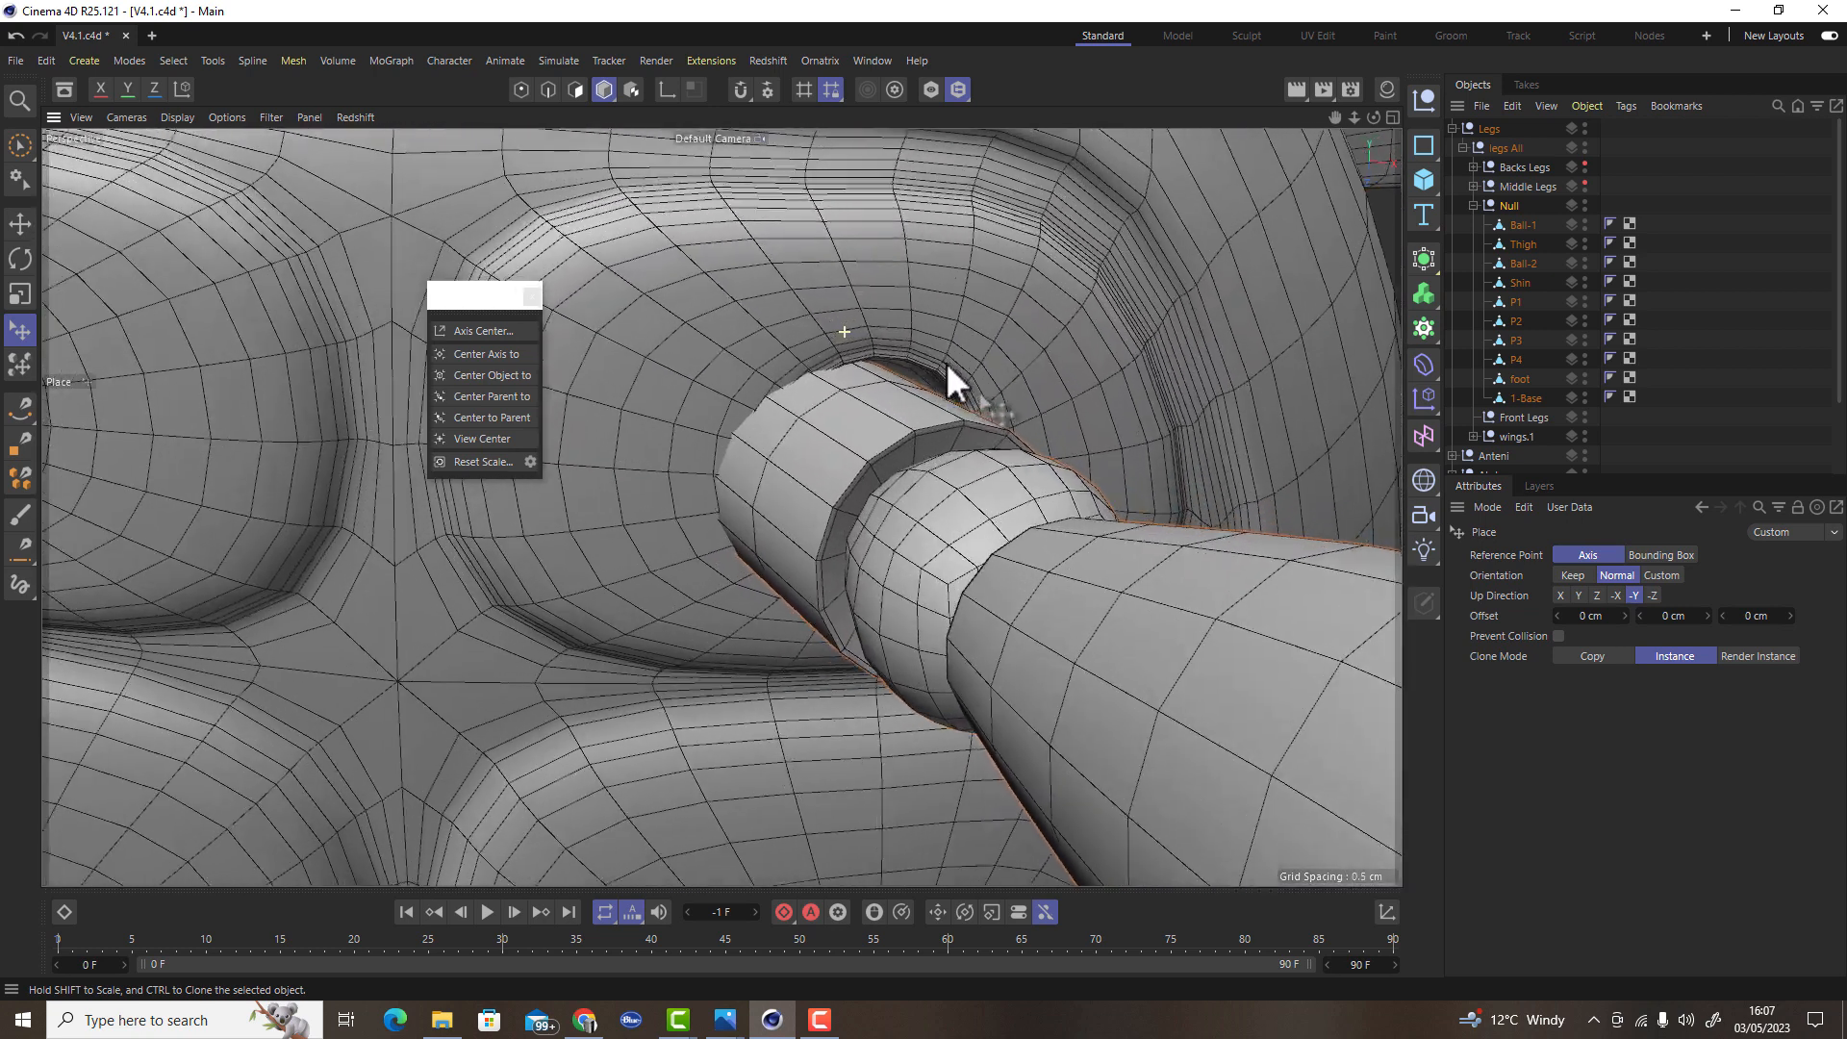
{"action": "left_click_drag", "start_coordinate": [879, 453], "coordinate": [862, 453]}
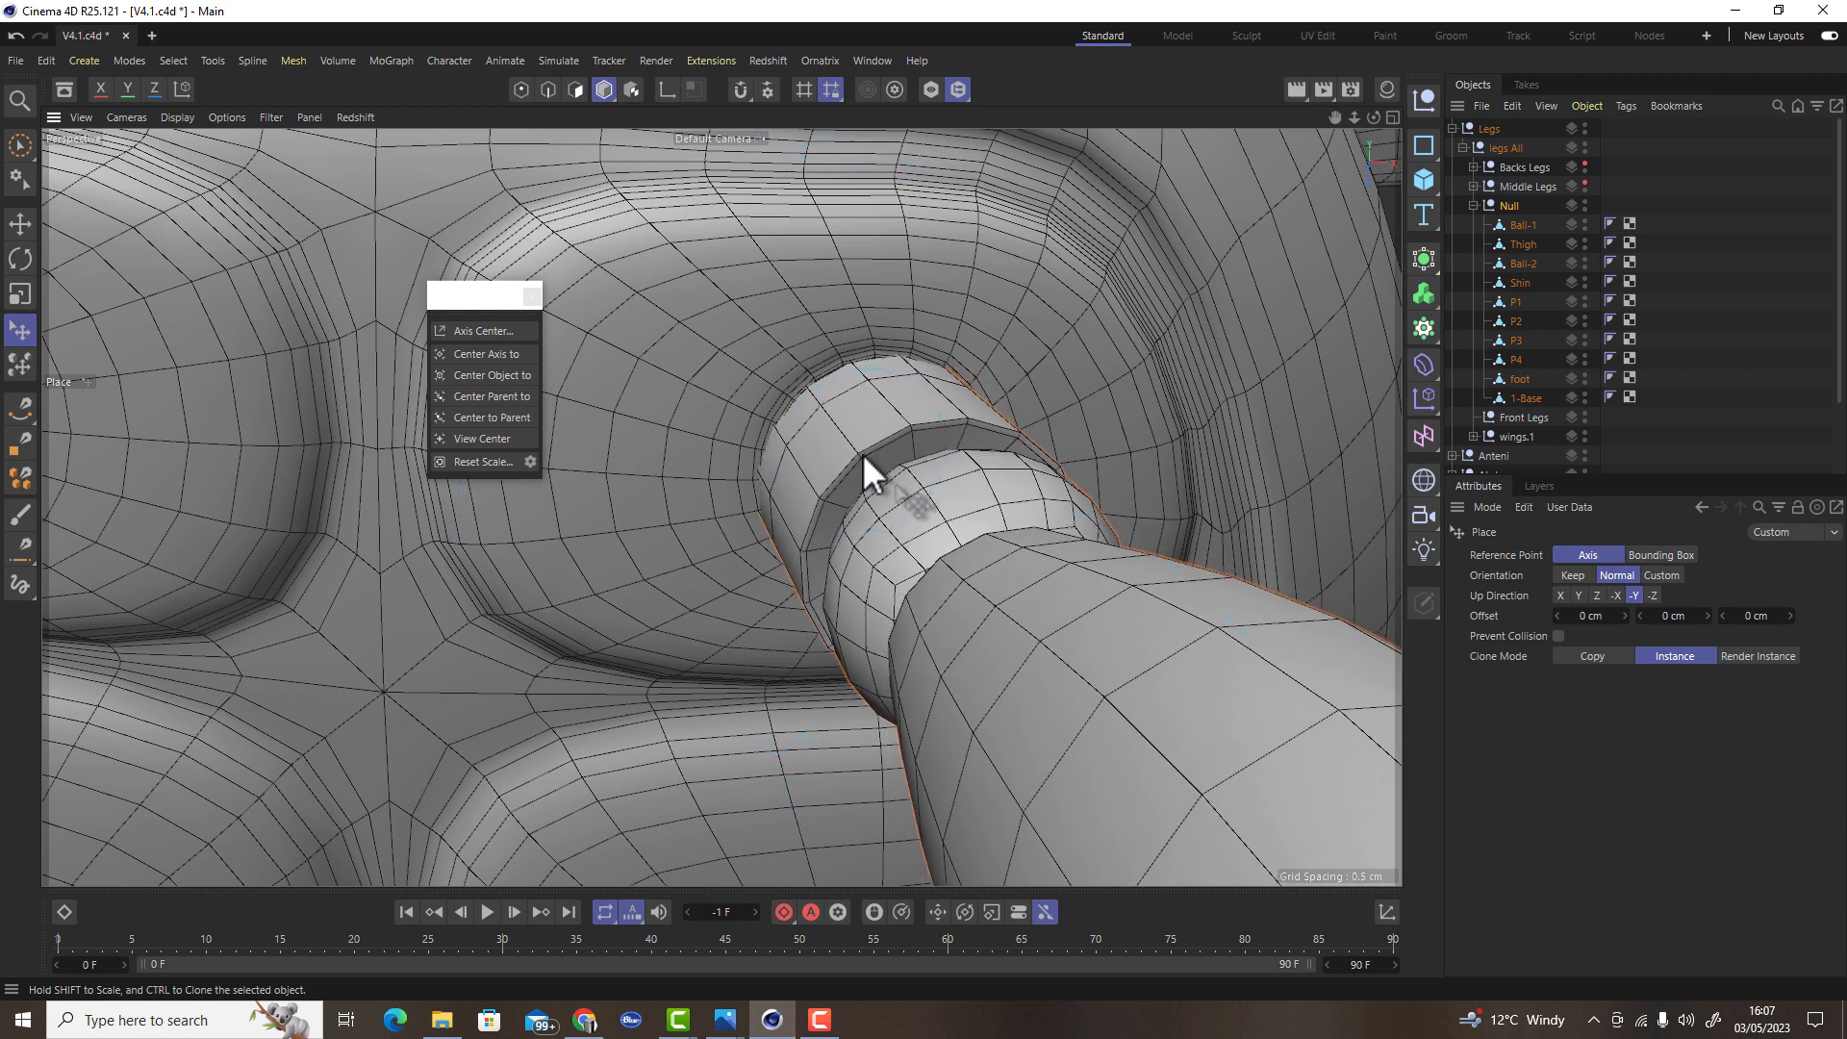
Examine how the placed leg sits in the front thorax socket from the side, from below and up close
{"action": "scroll", "coordinate": [856, 435], "scroll_direction": "down", "scroll_amount": 6}
{"action": "scroll", "coordinate": [950, 384], "scroll_direction": "down", "scroll_amount": 5}
{"action": "left_click_drag", "start_coordinate": [926, 329], "coordinate": [968, 396], "text": "alt"}
{"action": "scroll", "coordinate": [968, 397], "scroll_direction": "up", "scroll_amount": 6}
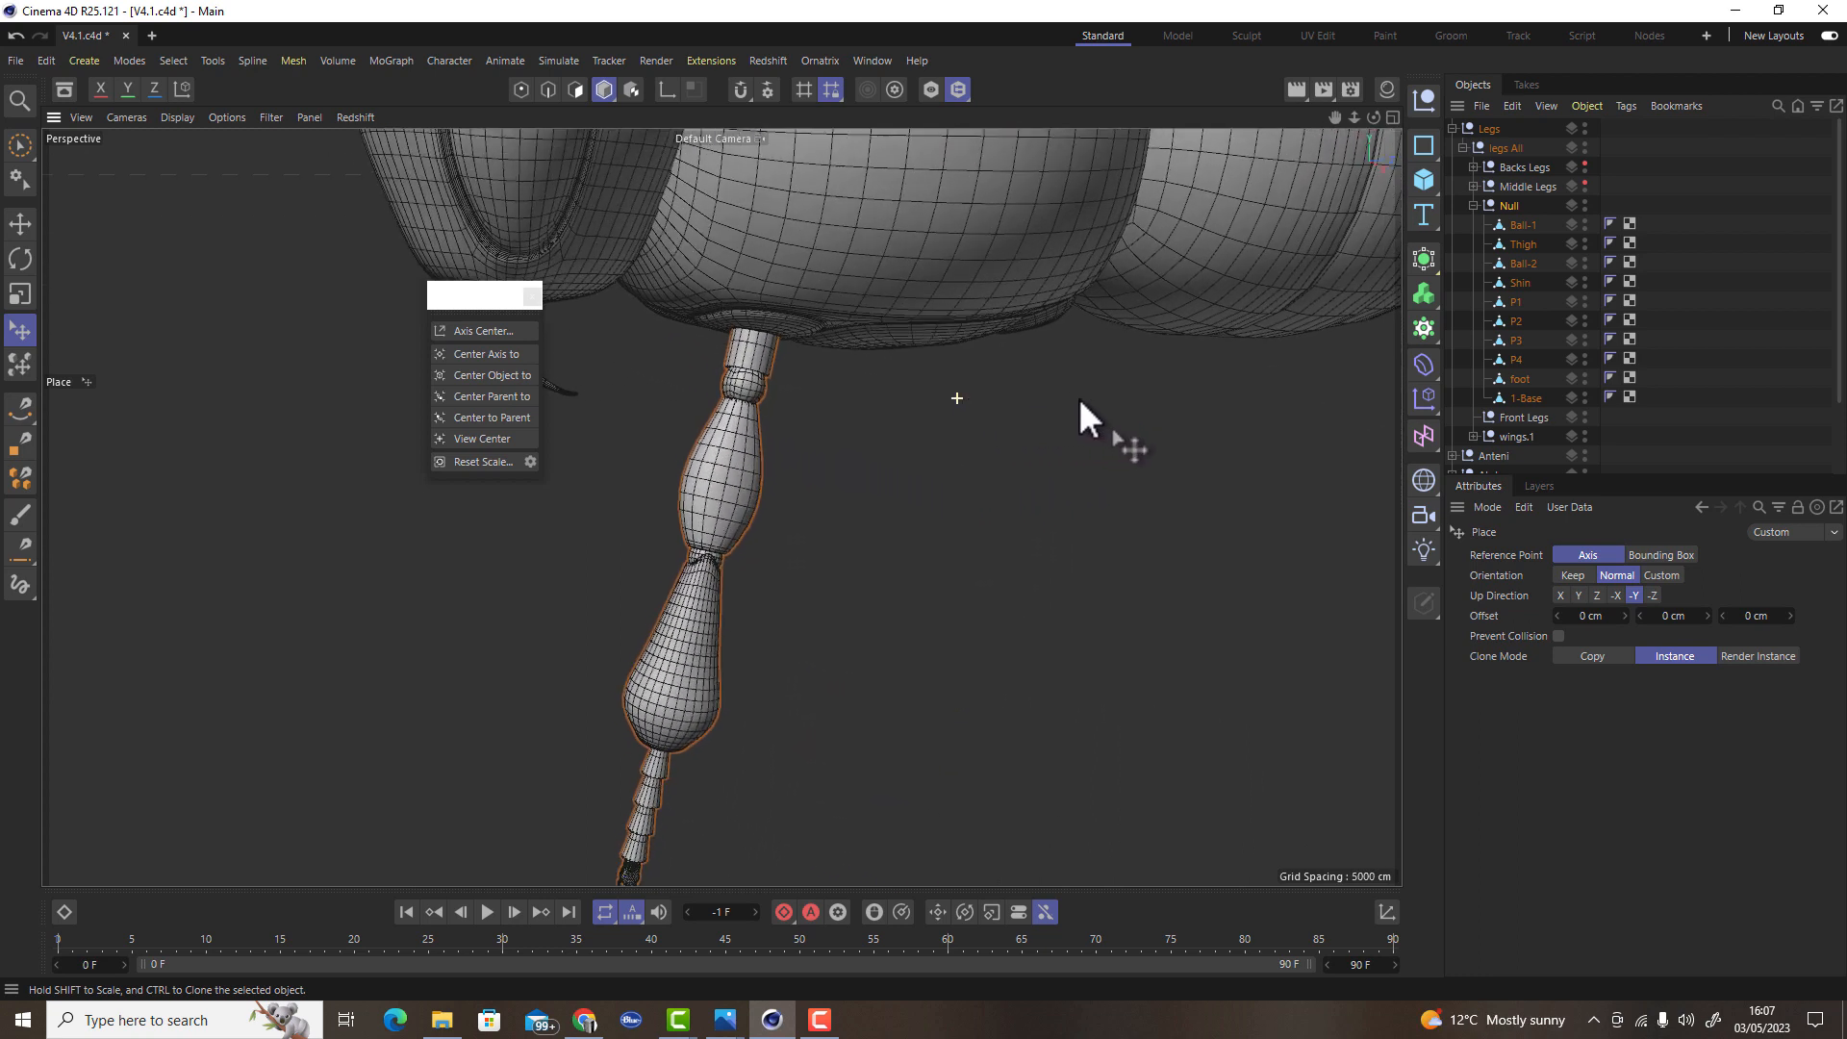
{"action": "left_click", "coordinate": [20, 224]}
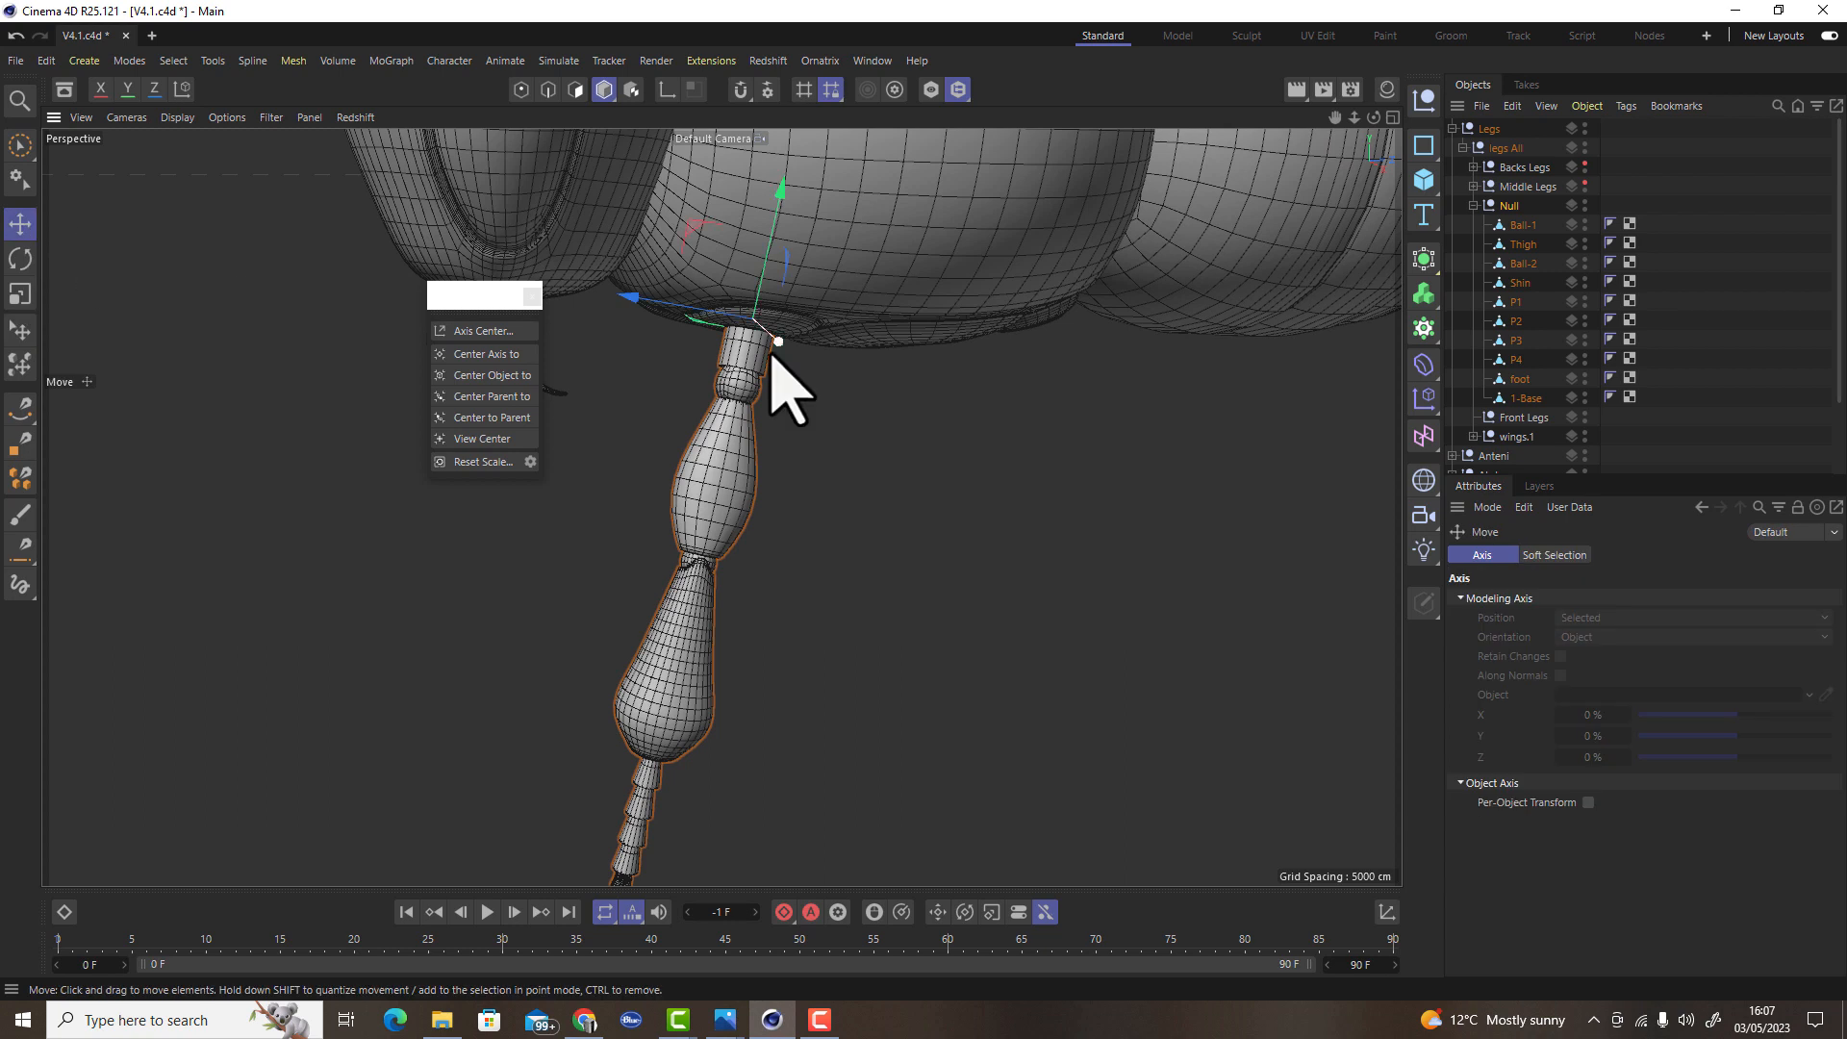
{"action": "left_click", "coordinate": [935, 246]}
{"action": "key", "text": "o"}
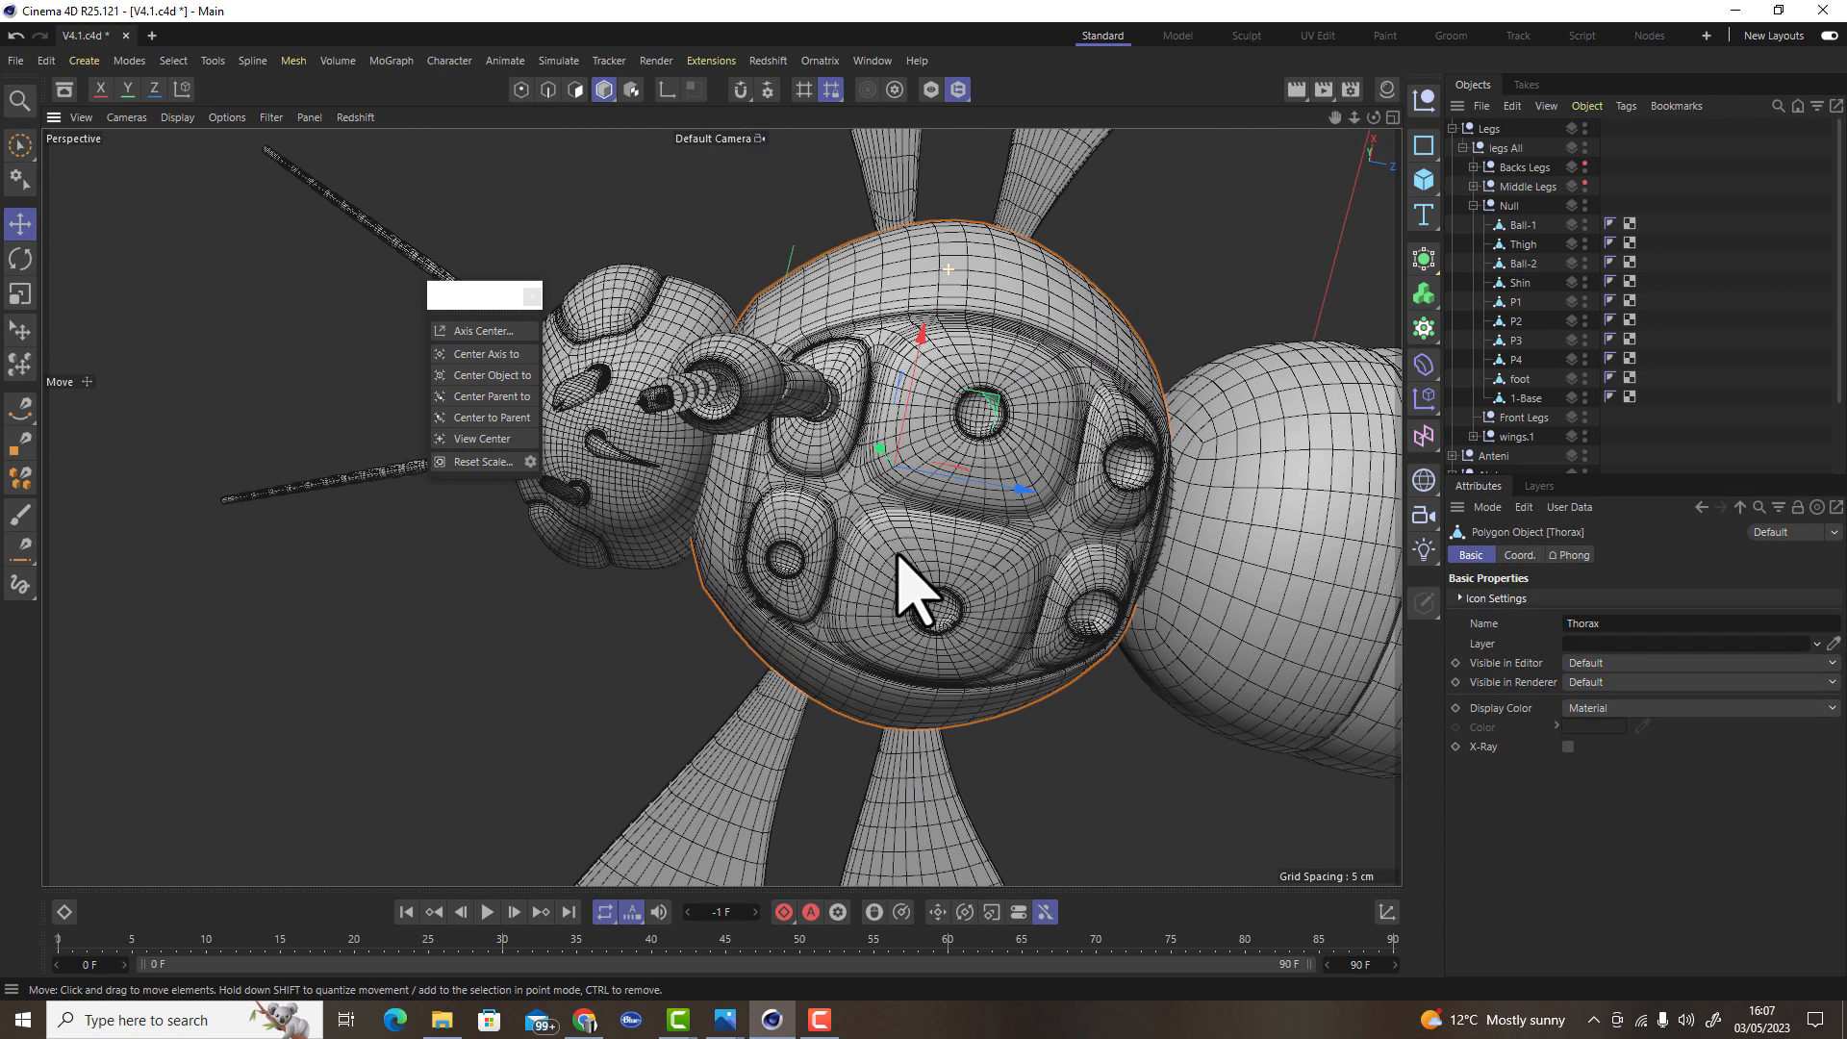
{"action": "left_click_drag", "start_coordinate": [909, 586], "coordinate": [921, 611], "text": "alt"}
{"action": "right_click_drag", "start_coordinate": [800, 470], "coordinate": [1029, 448], "text": "alt"}
{"action": "left_click_drag", "start_coordinate": [821, 421], "coordinate": [788, 499], "text": "alt"}
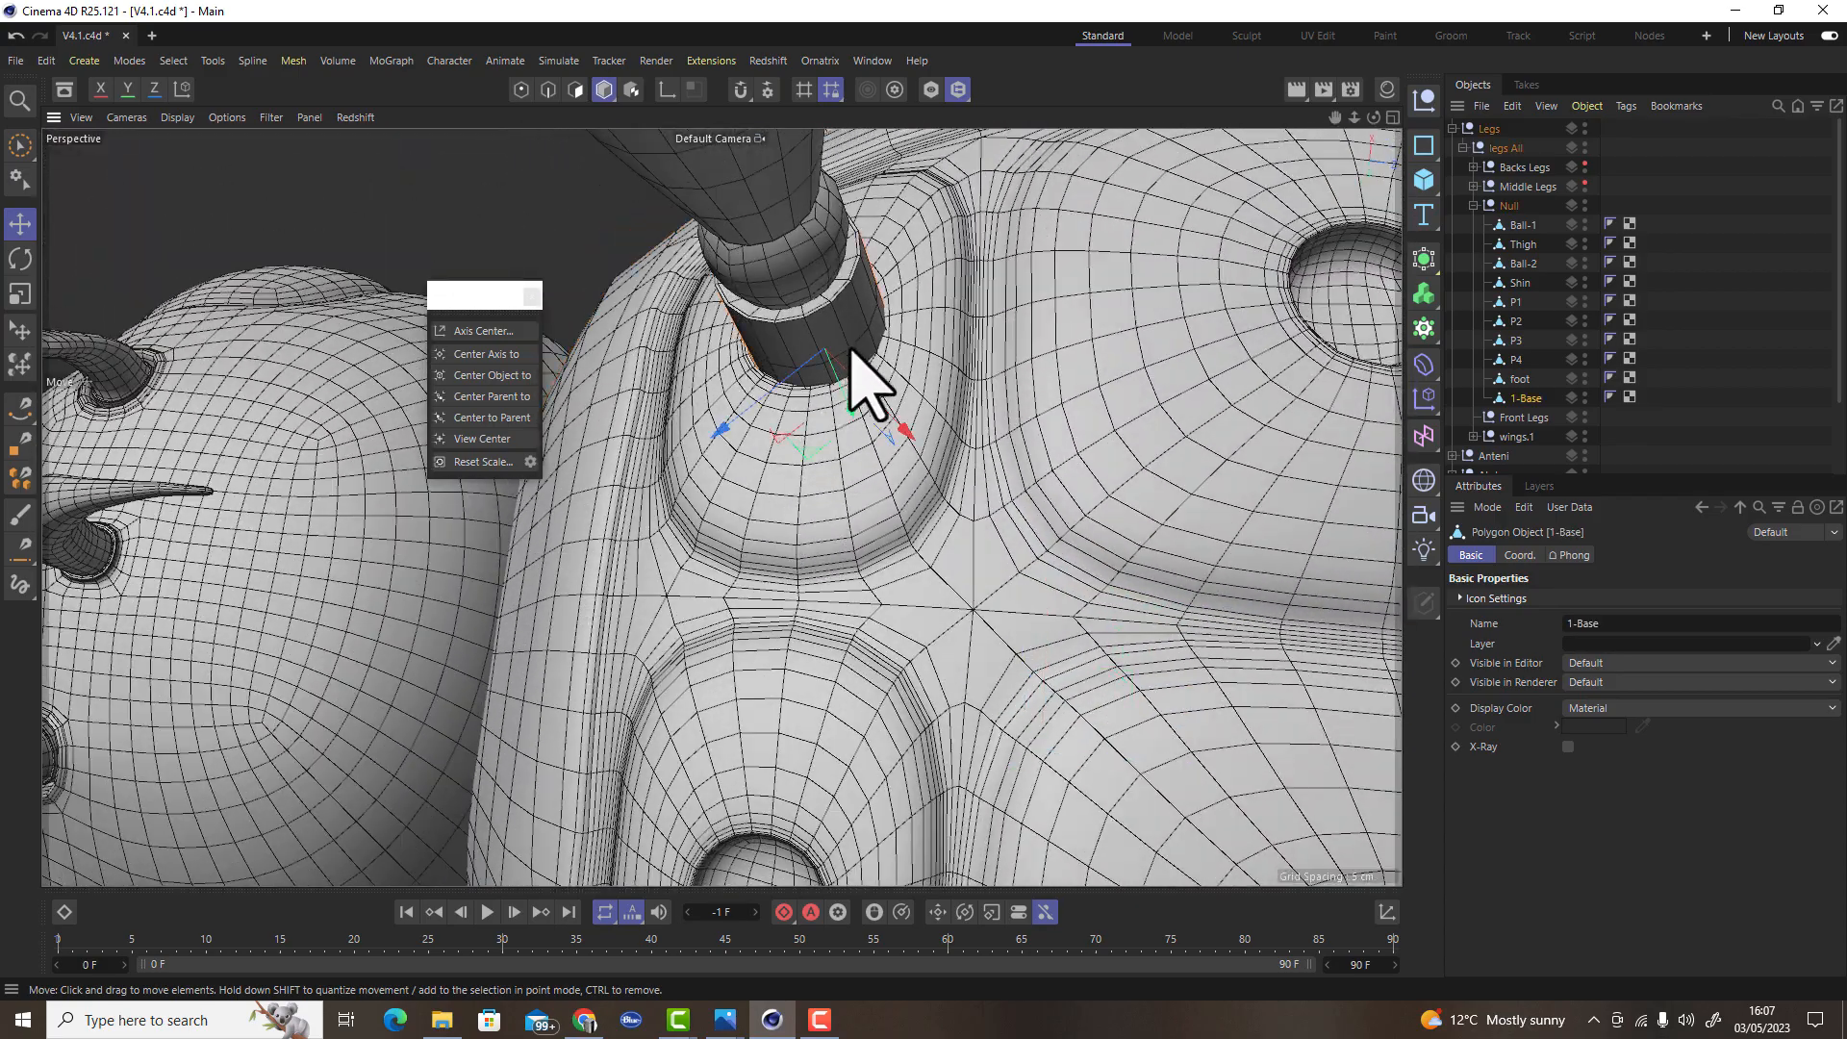
Undo the last change and shift the whole leg null slightly to centre its base over the front thorax socket
{"action": "mouse_move", "coordinate": [806, 459]}
{"action": "left_mouse_down", "text": "alt"}
{"action": "mouse_move", "coordinate": [854, 548]}
{"action": "mouse_move", "coordinate": [800, 477]}
{"action": "left_mouse_up", "text": "alt"}
{"action": "key", "text": "ctrl+z"}
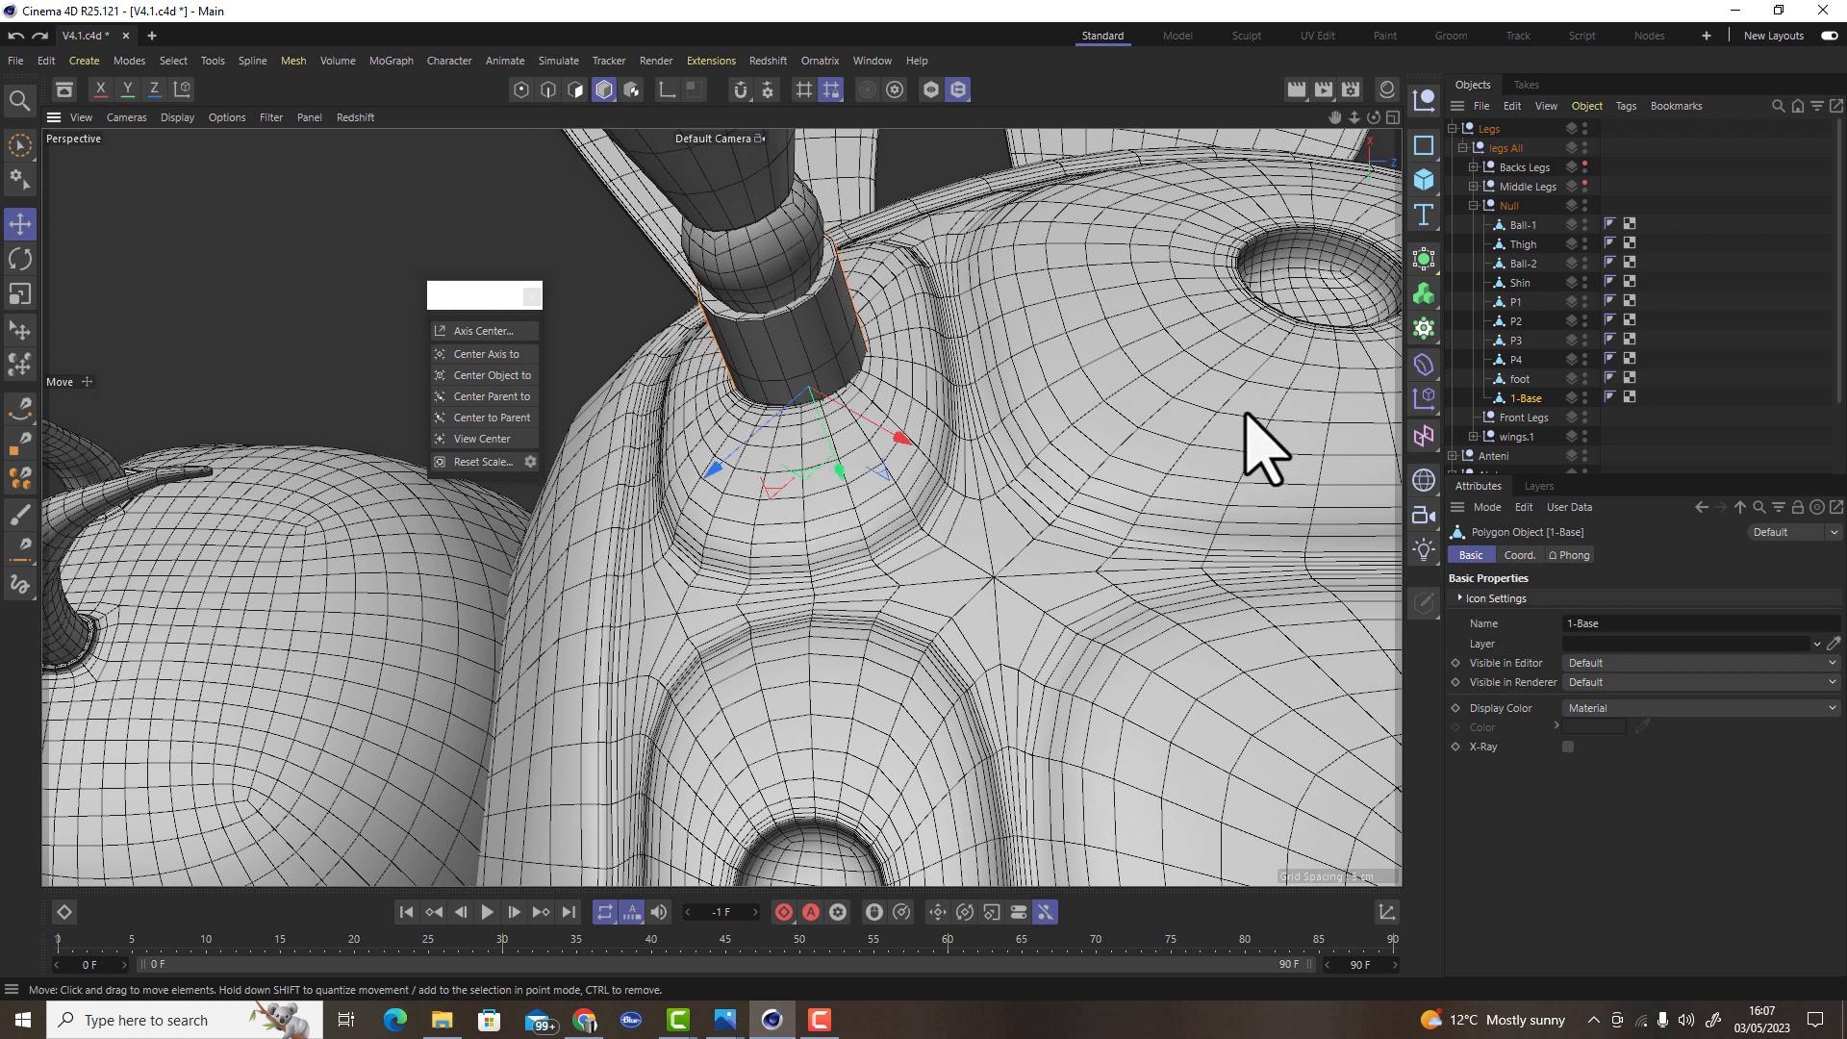
{"action": "left_click", "coordinate": [1507, 205]}
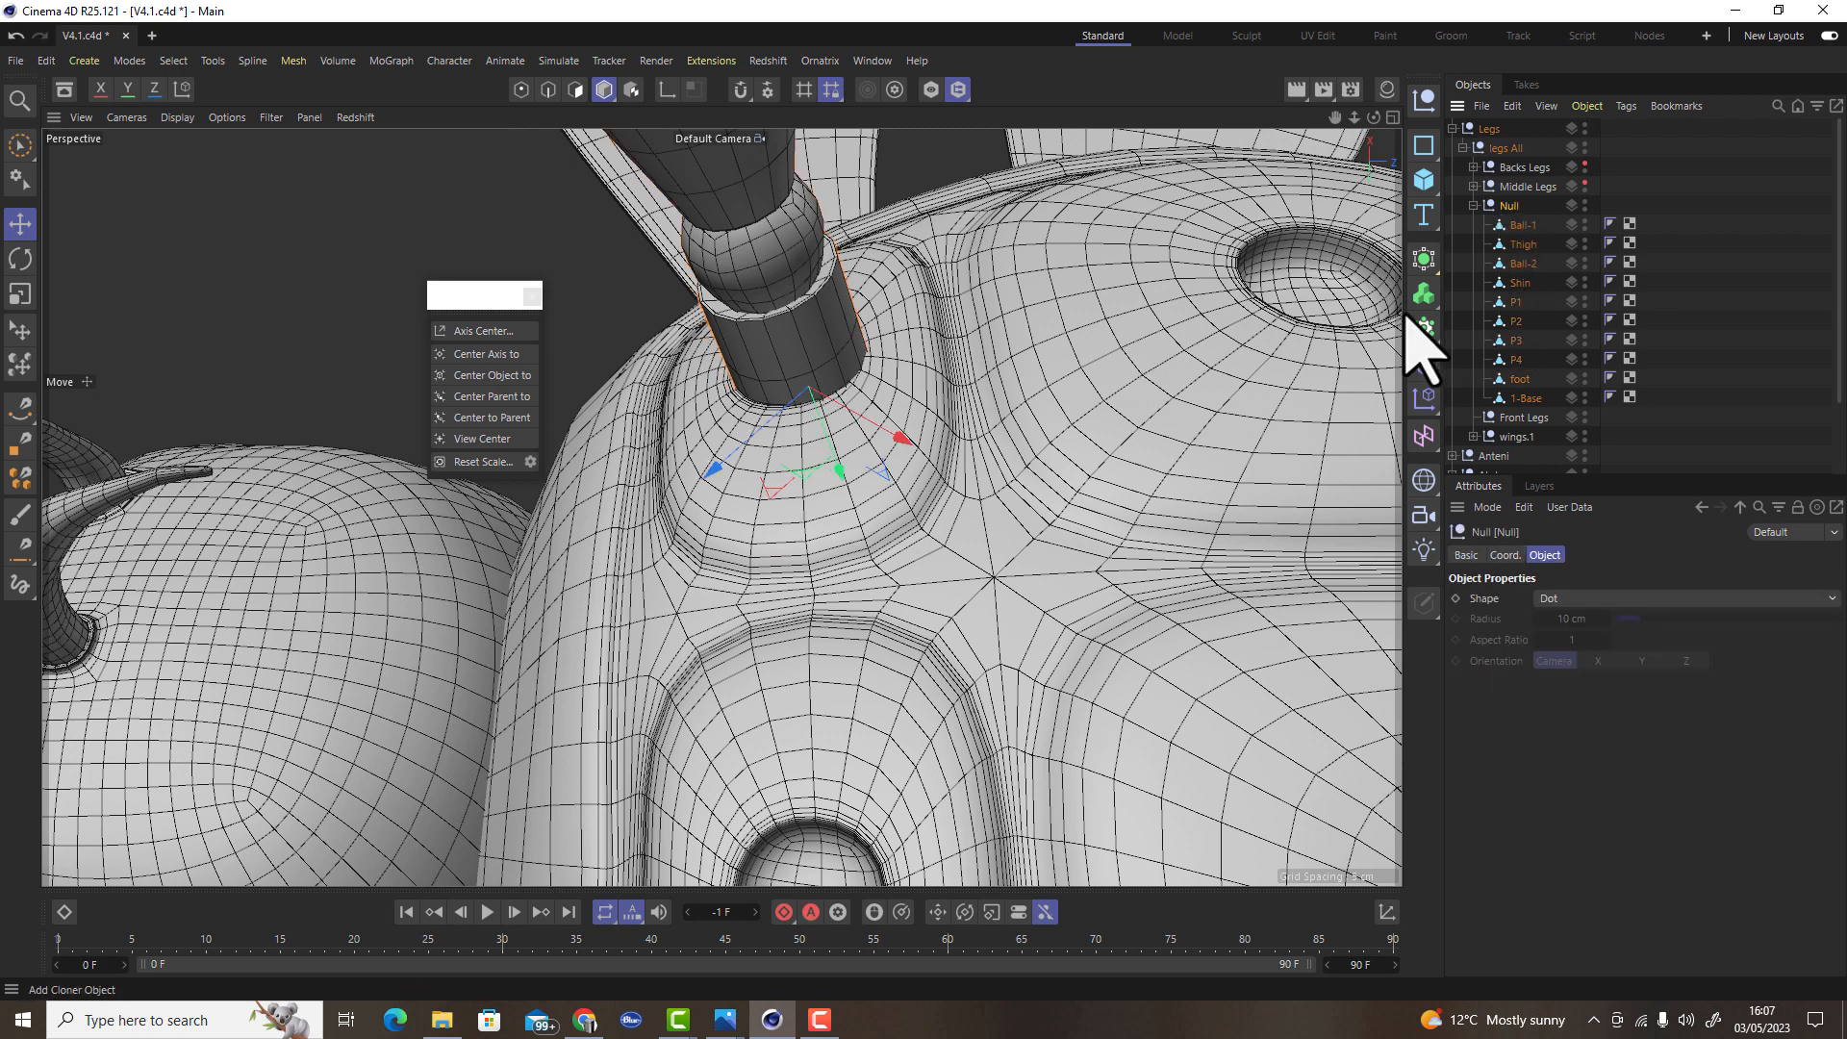
{"action": "left_click_drag", "start_coordinate": [816, 481], "coordinate": [798, 479]}
{"action": "left_click_drag", "start_coordinate": [915, 429], "coordinate": [915, 430], "text": "alt"}
{"action": "scroll", "coordinate": [880, 400], "scroll_direction": "up", "scroll_amount": 6}
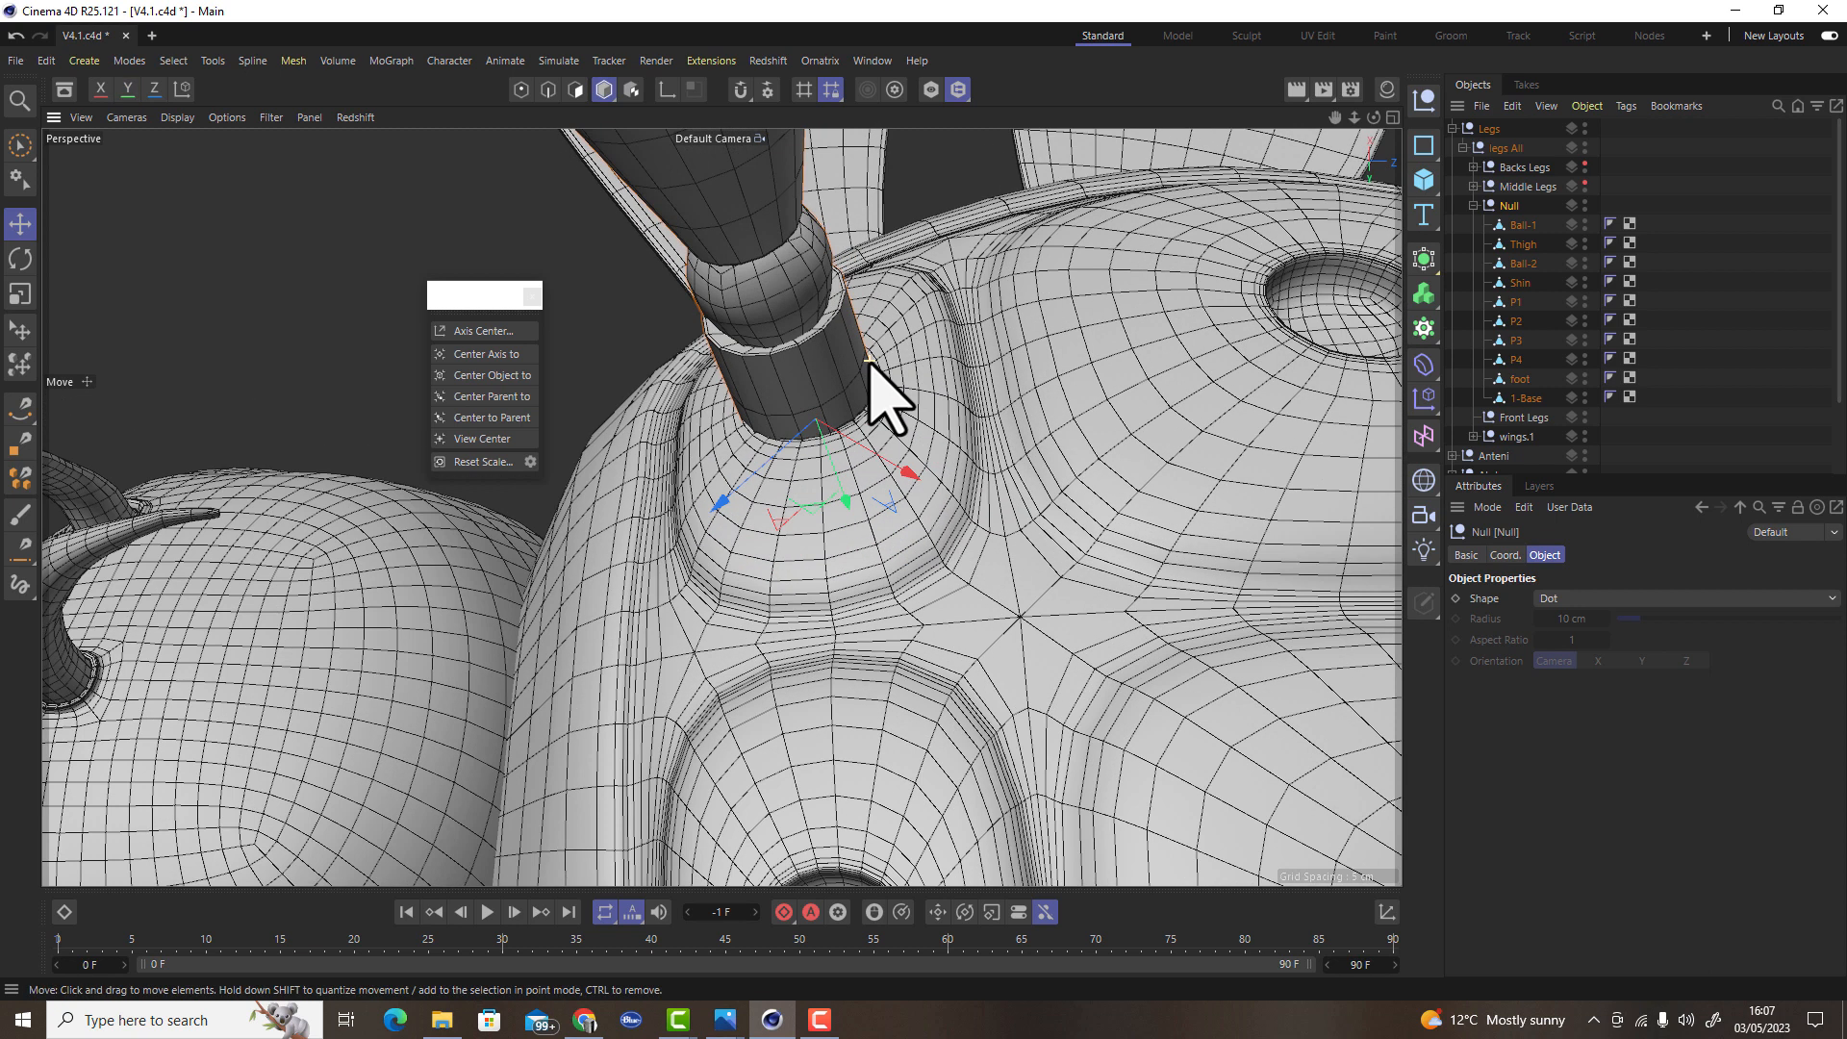
{"action": "left_click_drag", "start_coordinate": [980, 395], "coordinate": [968, 395], "text": "alt"}
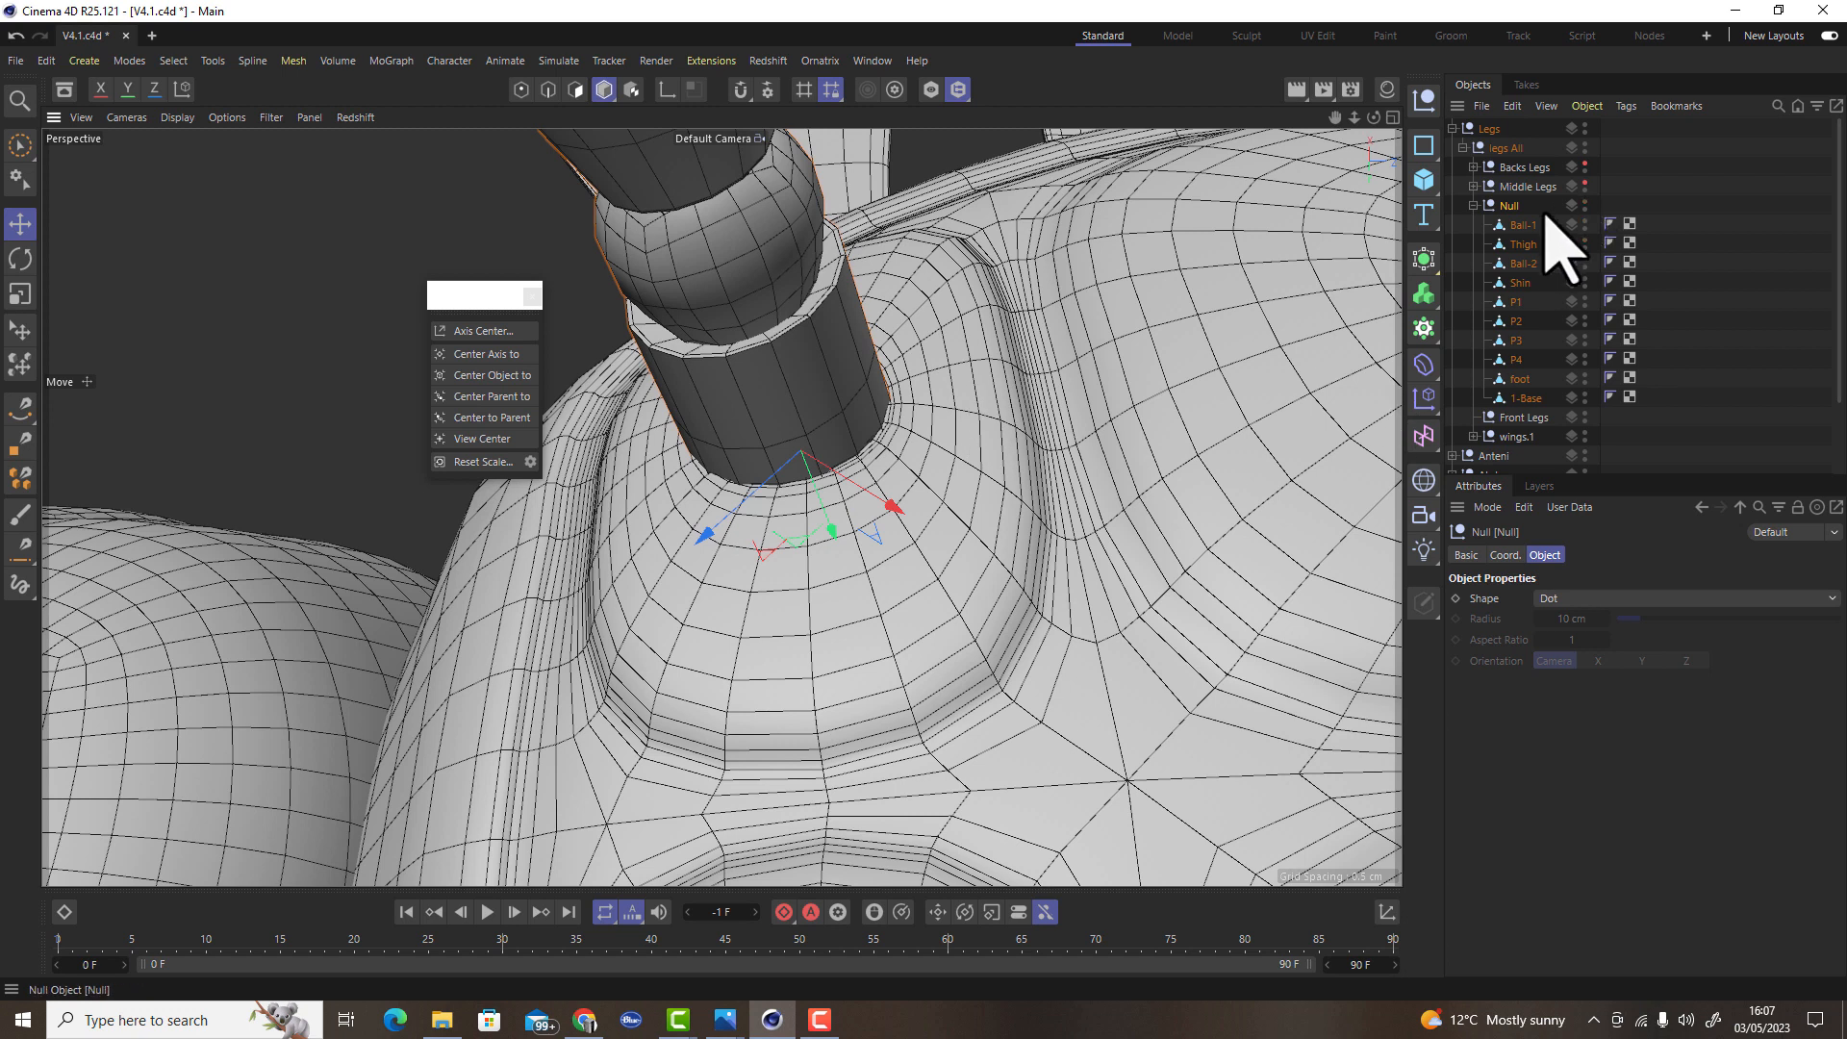
Rename the leg's null to FRONT LEG and hide it in the viewport
{"action": "double_click", "coordinate": [1514, 209]}
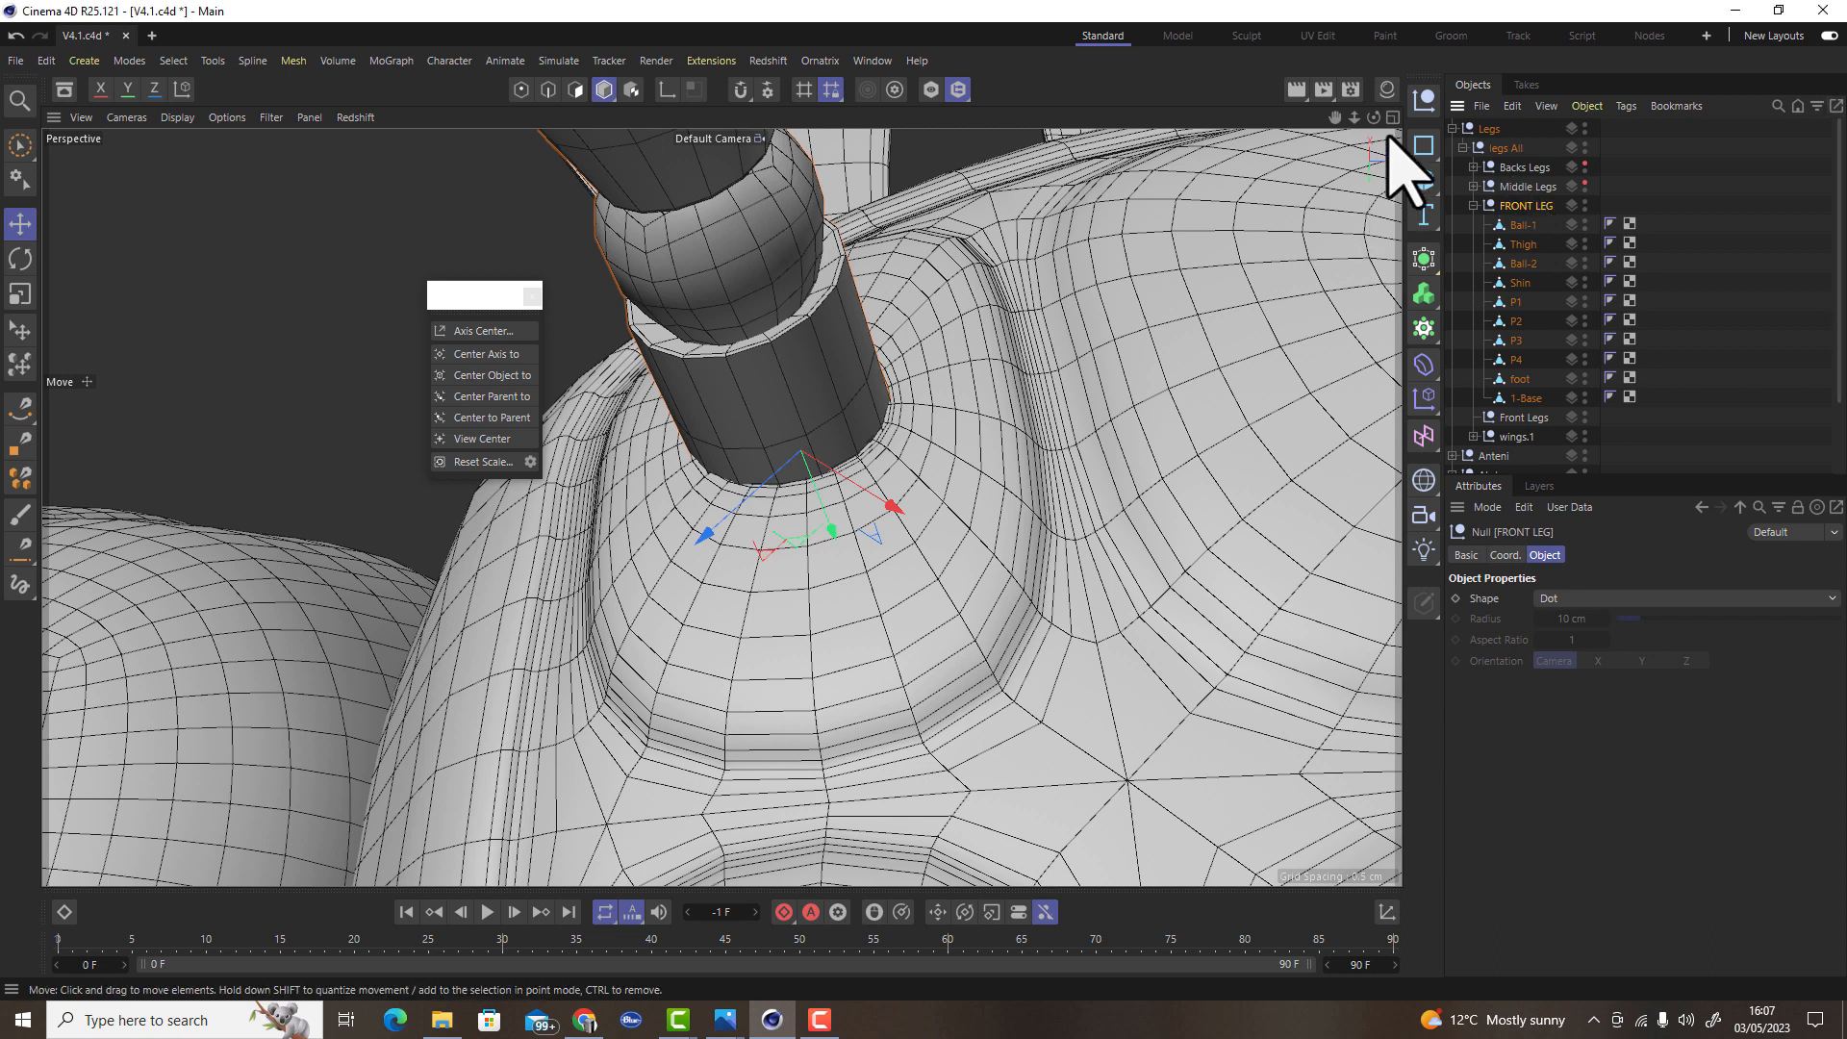
{"action": "left_click", "coordinate": [1584, 205]}
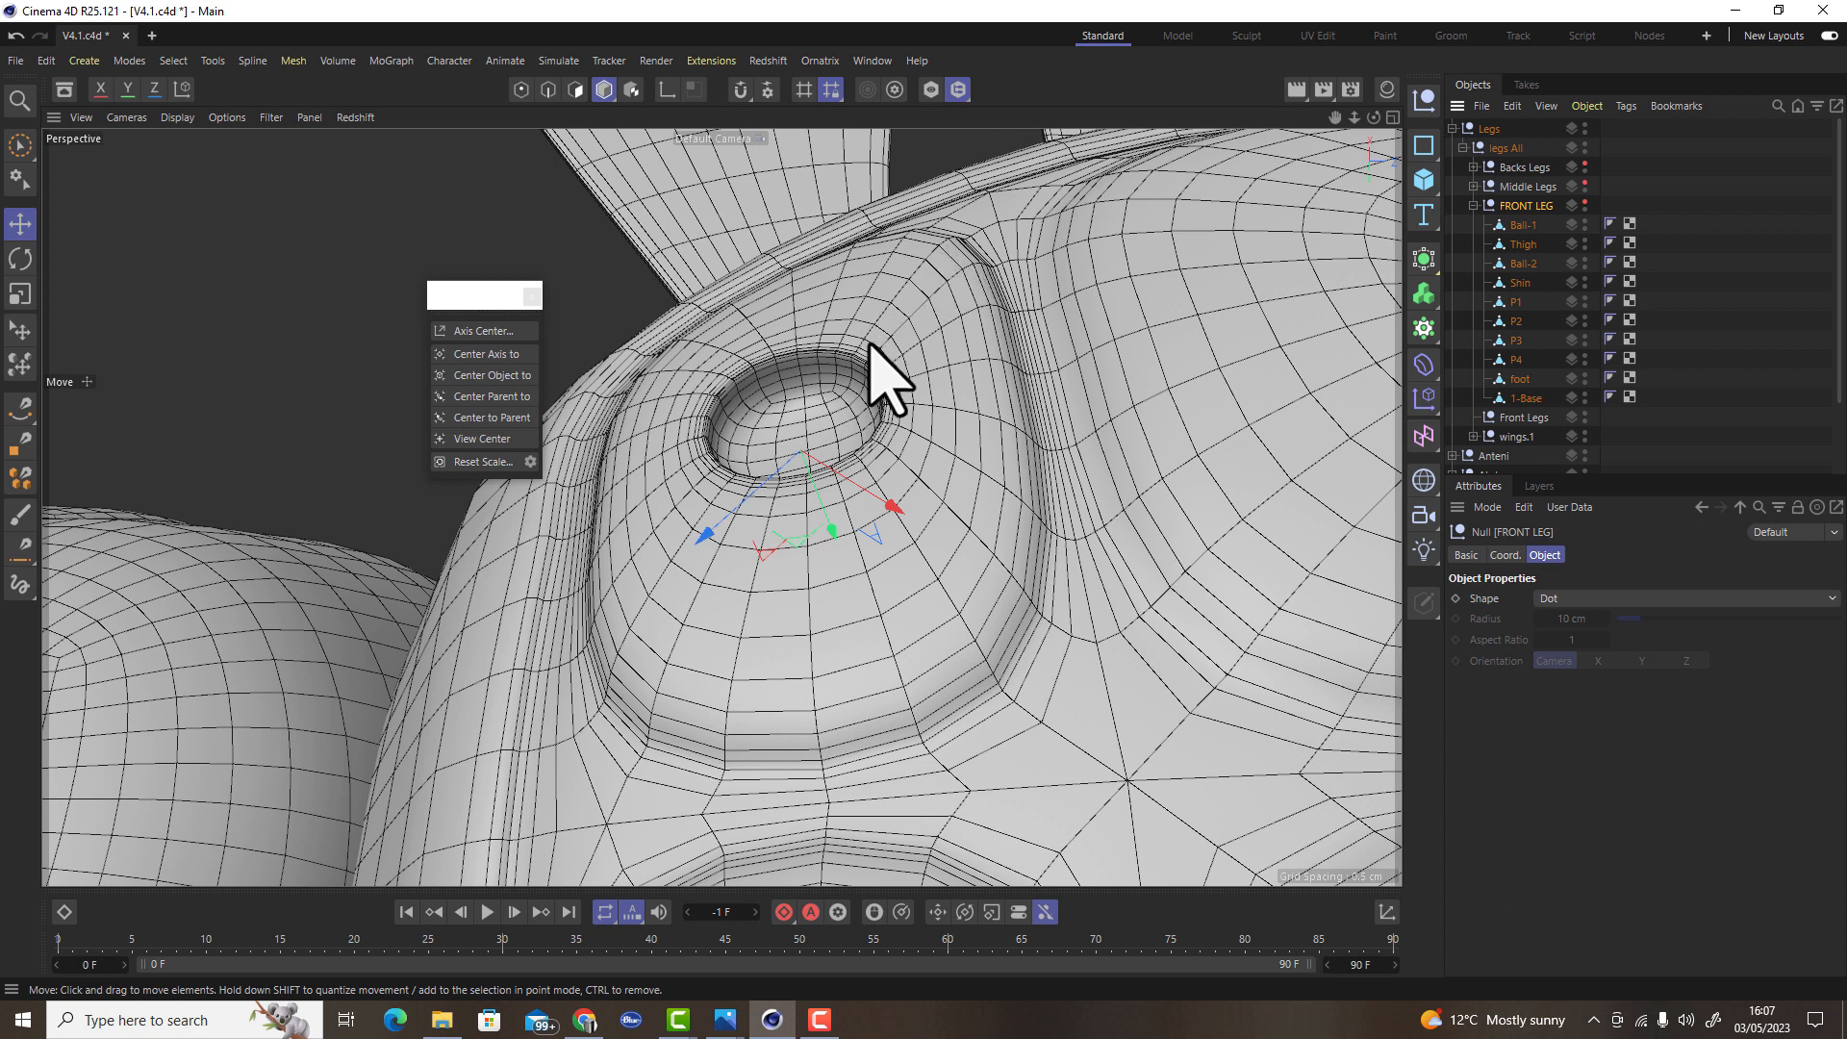
Select the four central polygons at the bottom of the Thorax's front leg socket and align the workplane to the selection
{"action": "scroll", "coordinate": [863, 330], "scroll_direction": "up", "scroll_amount": 8}
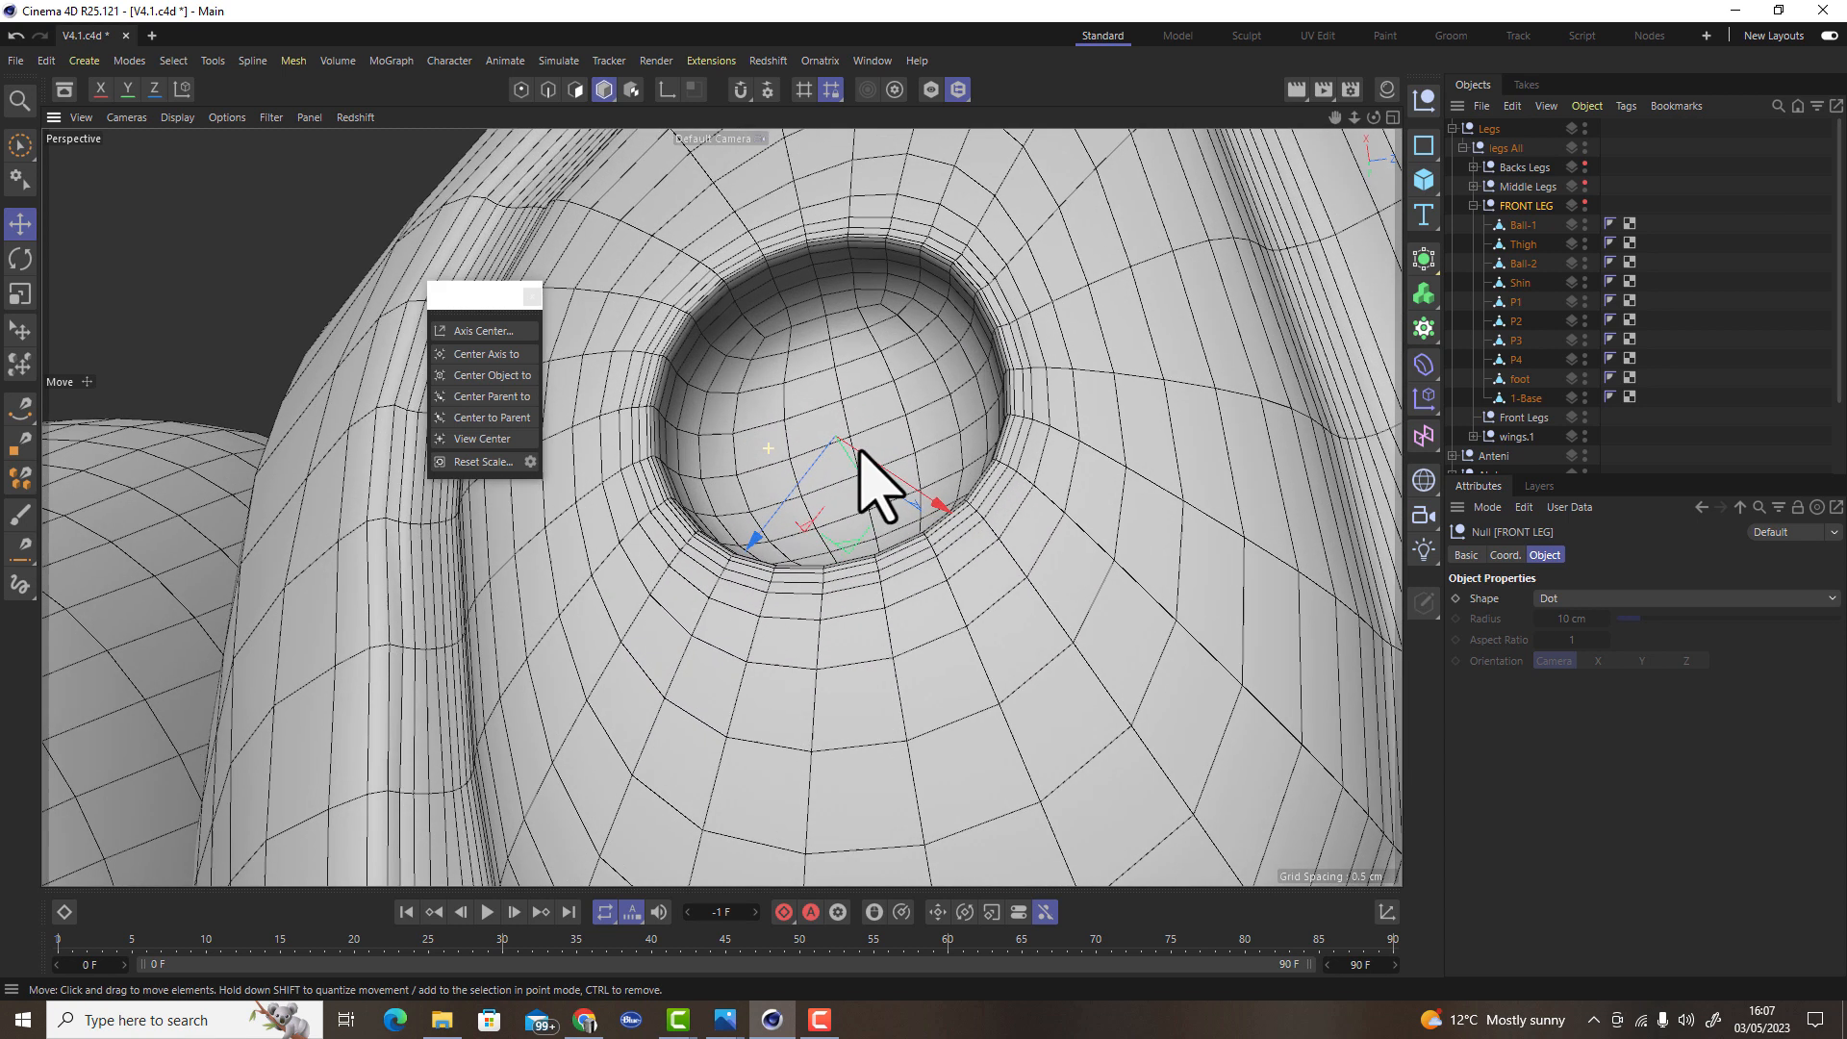
{"action": "right_click_drag", "start_coordinate": [859, 450], "coordinate": [877, 433], "text": "alt"}
{"action": "left_click", "coordinate": [575, 91]}
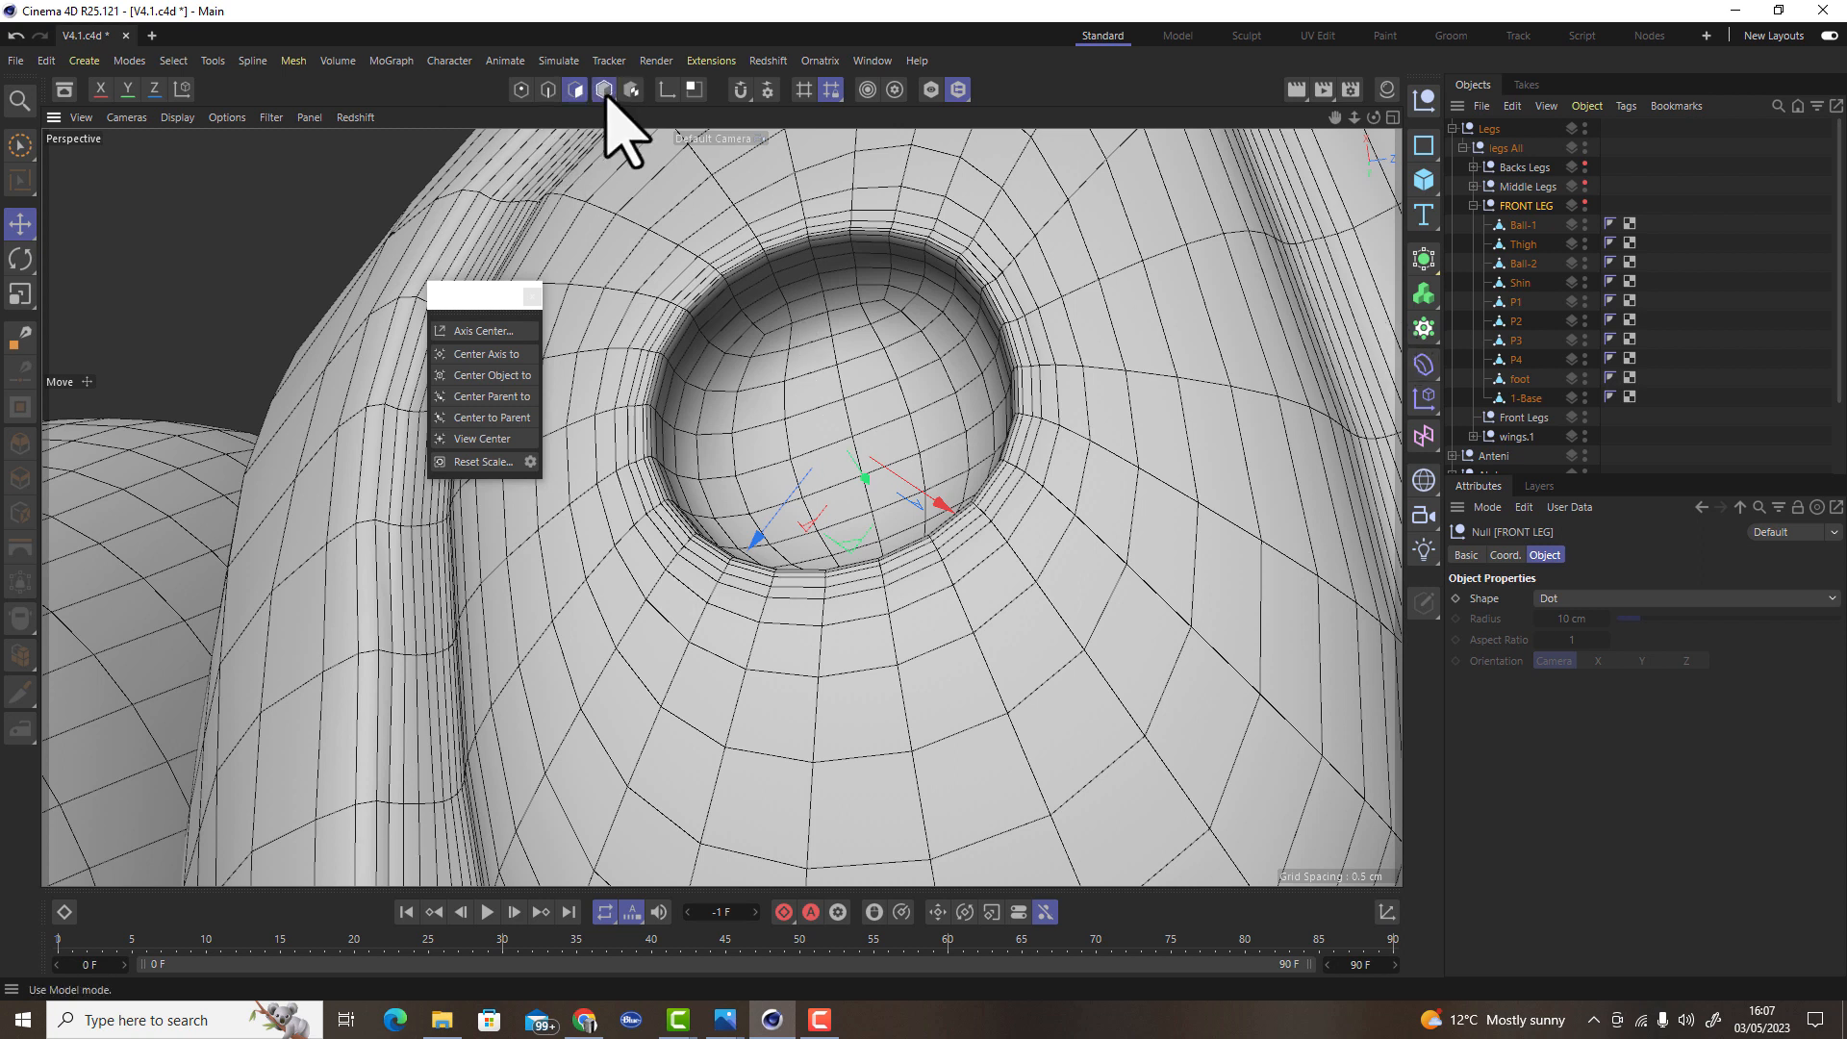
{"action": "left_click", "coordinate": [680, 241]}
{"action": "left_click", "coordinate": [818, 431]}
{"action": "left_click", "coordinate": [874, 409], "text": "shift"}
{"action": "left_click", "coordinate": [878, 454], "text": "shift"}
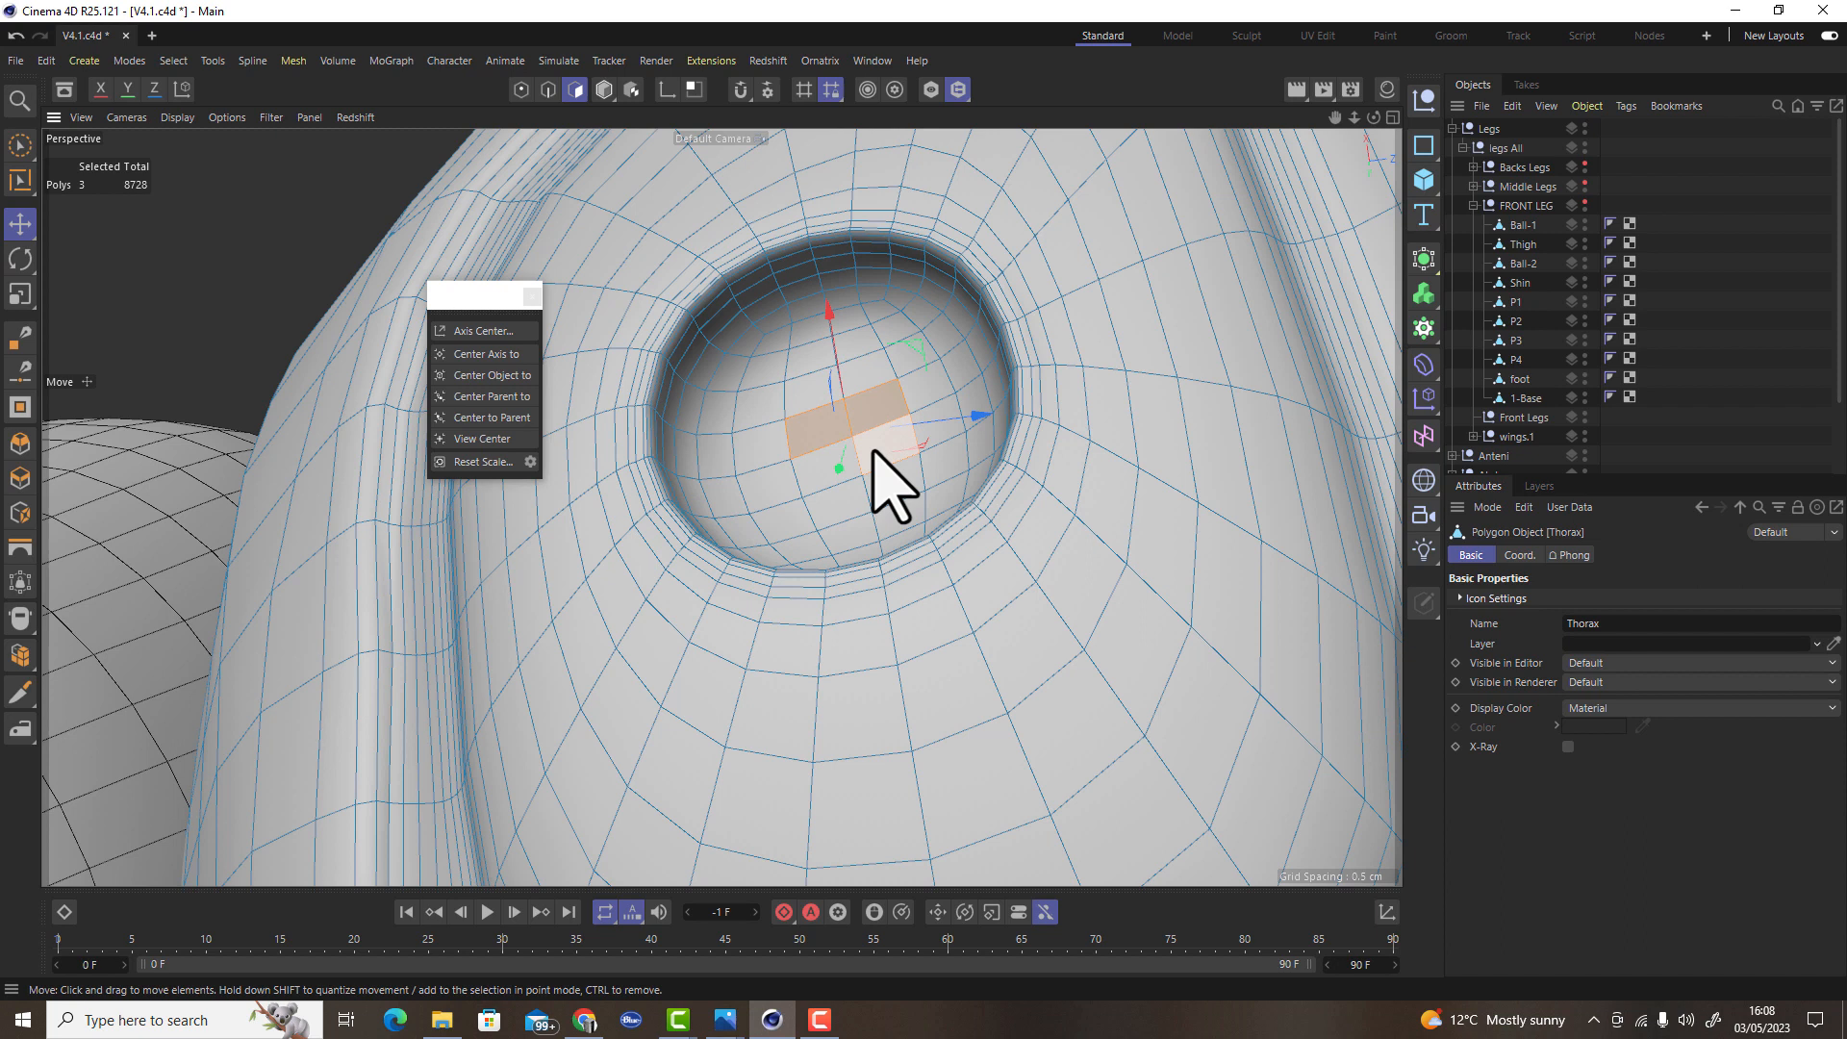
{"action": "left_click", "coordinate": [818, 474], "text": "shift"}
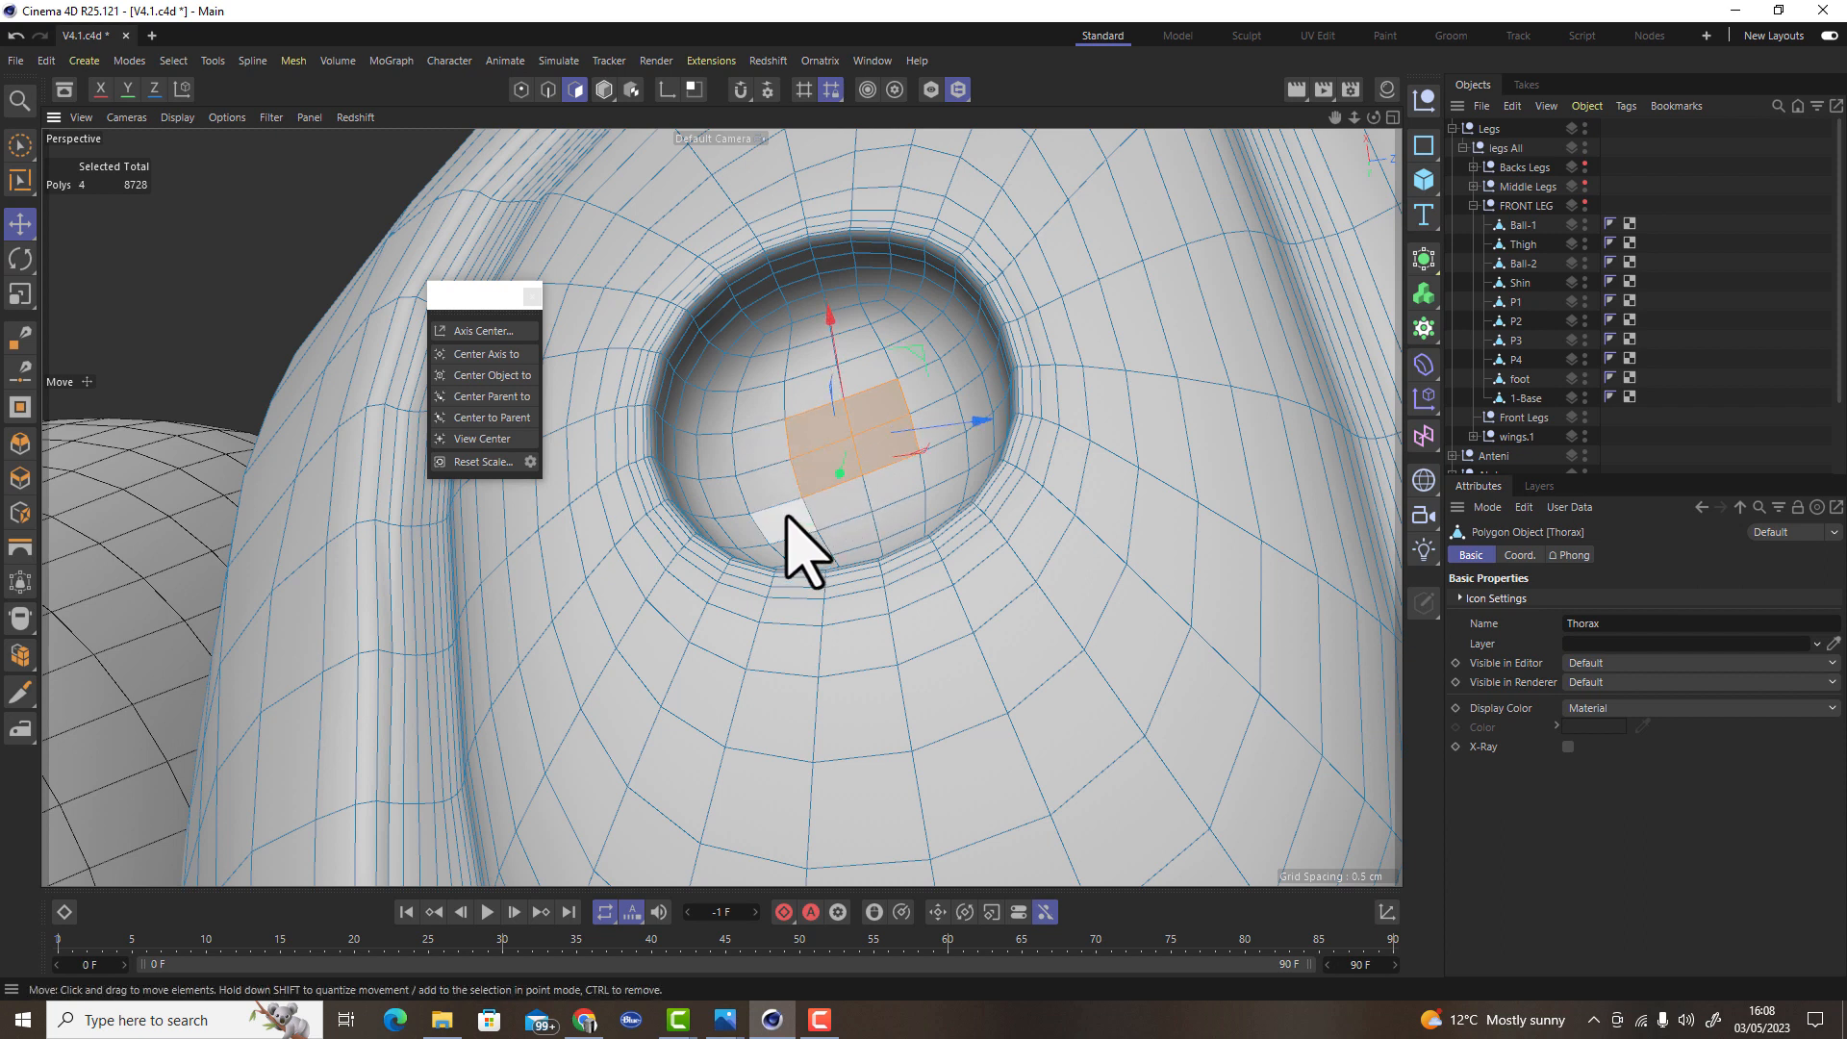
{"action": "left_click", "coordinate": [832, 94]}
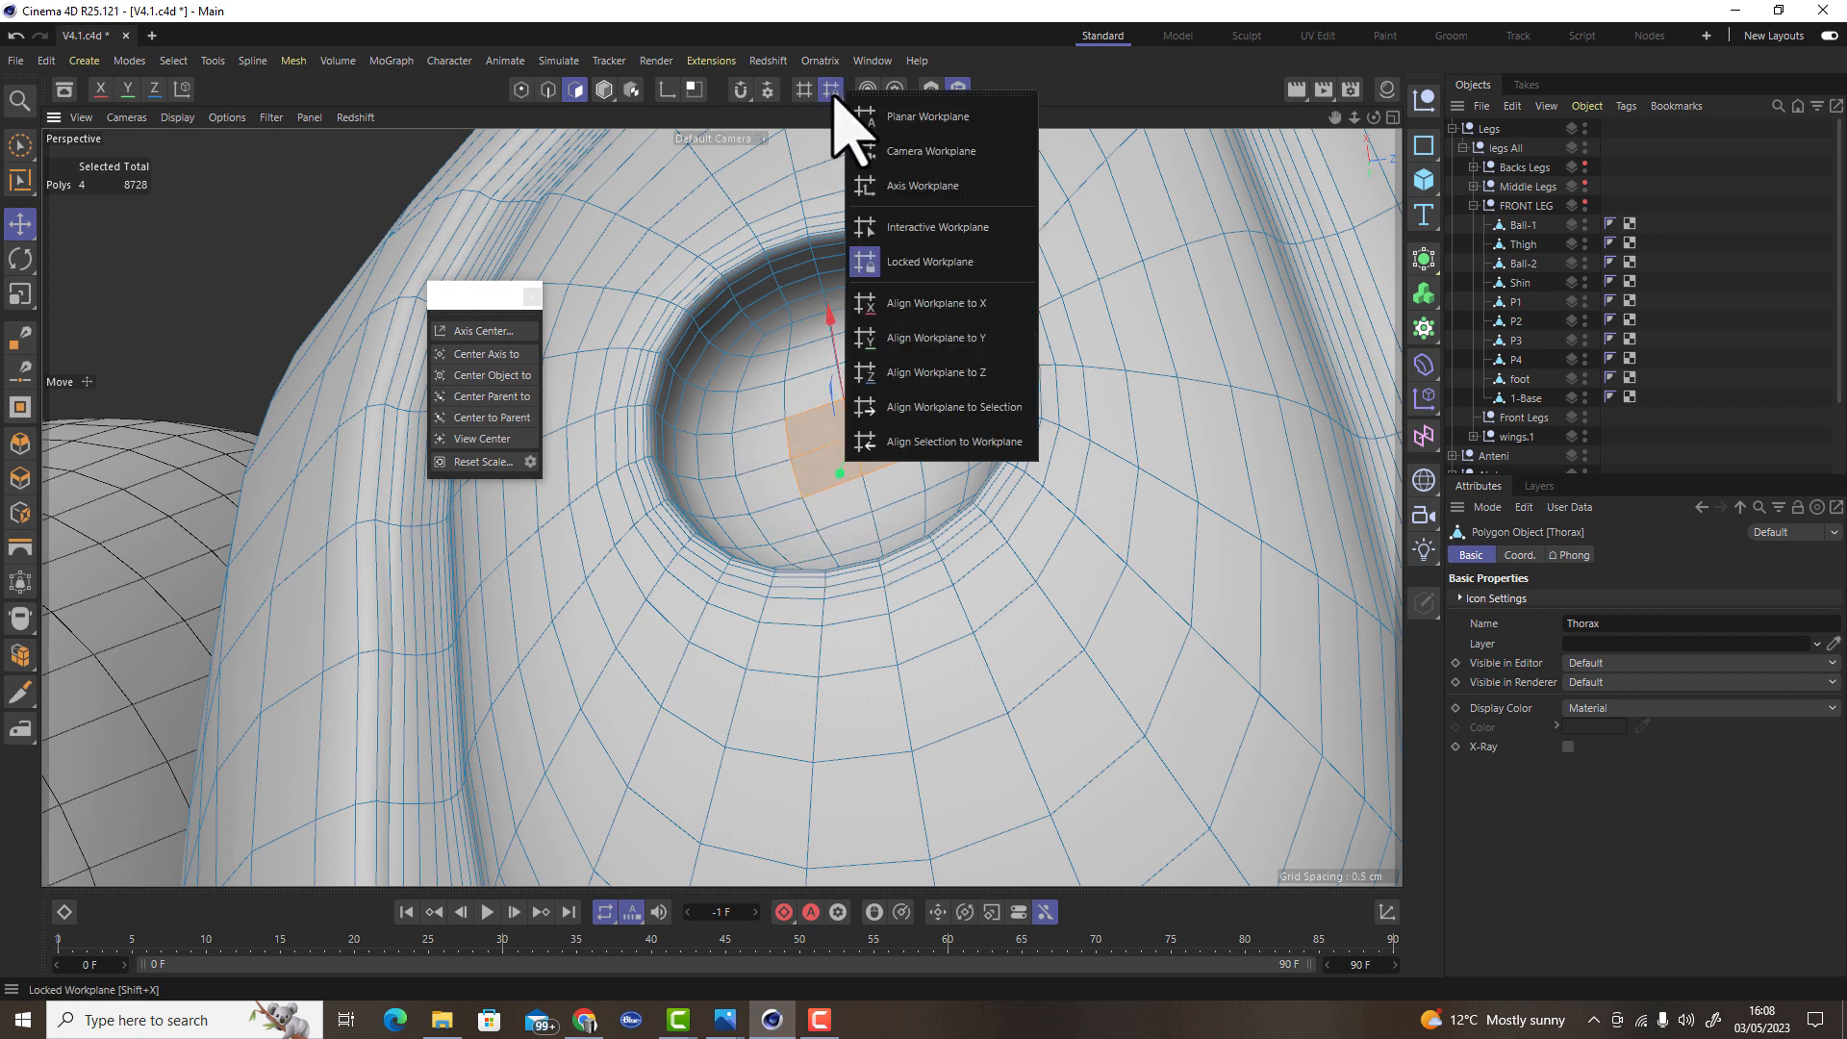
{"action": "left_click", "coordinate": [1007, 406]}
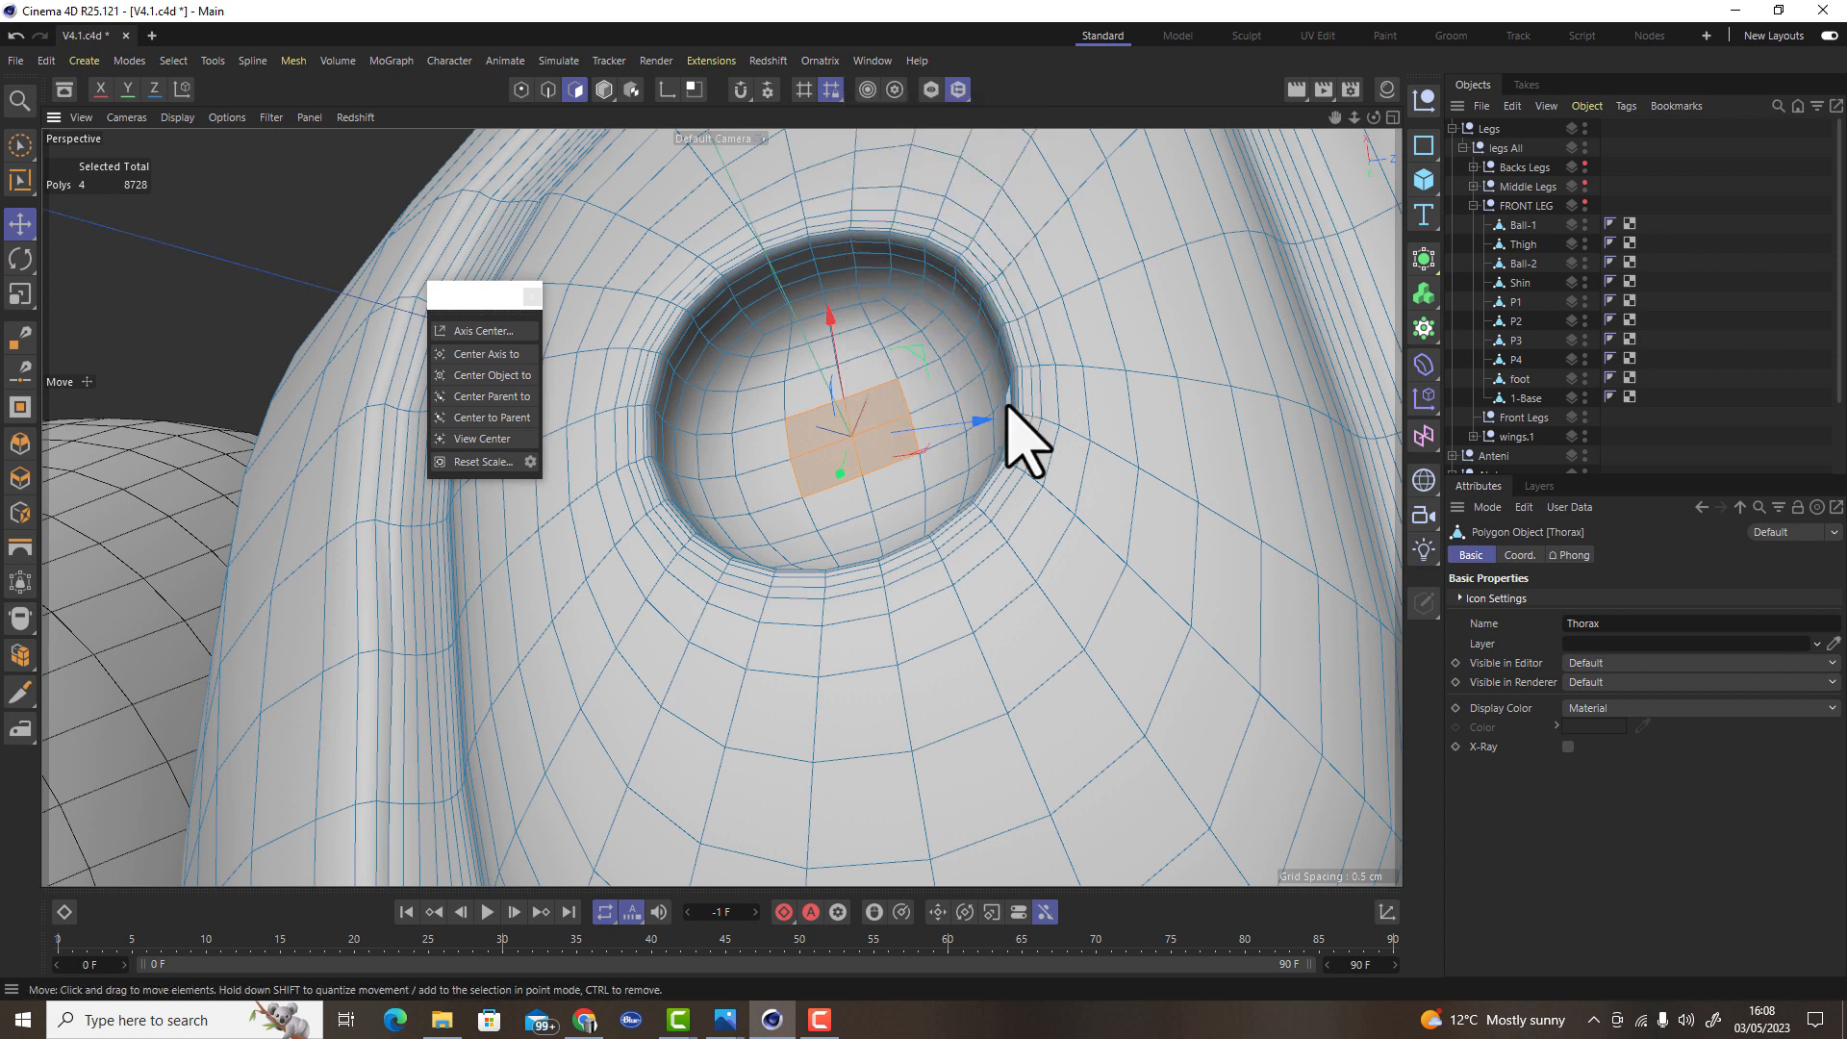
Show all four views, frame the Thorax's front leg socket in the Top view, and make FRONT LEG visible again
{"action": "left_click", "coordinate": [1393, 117]}
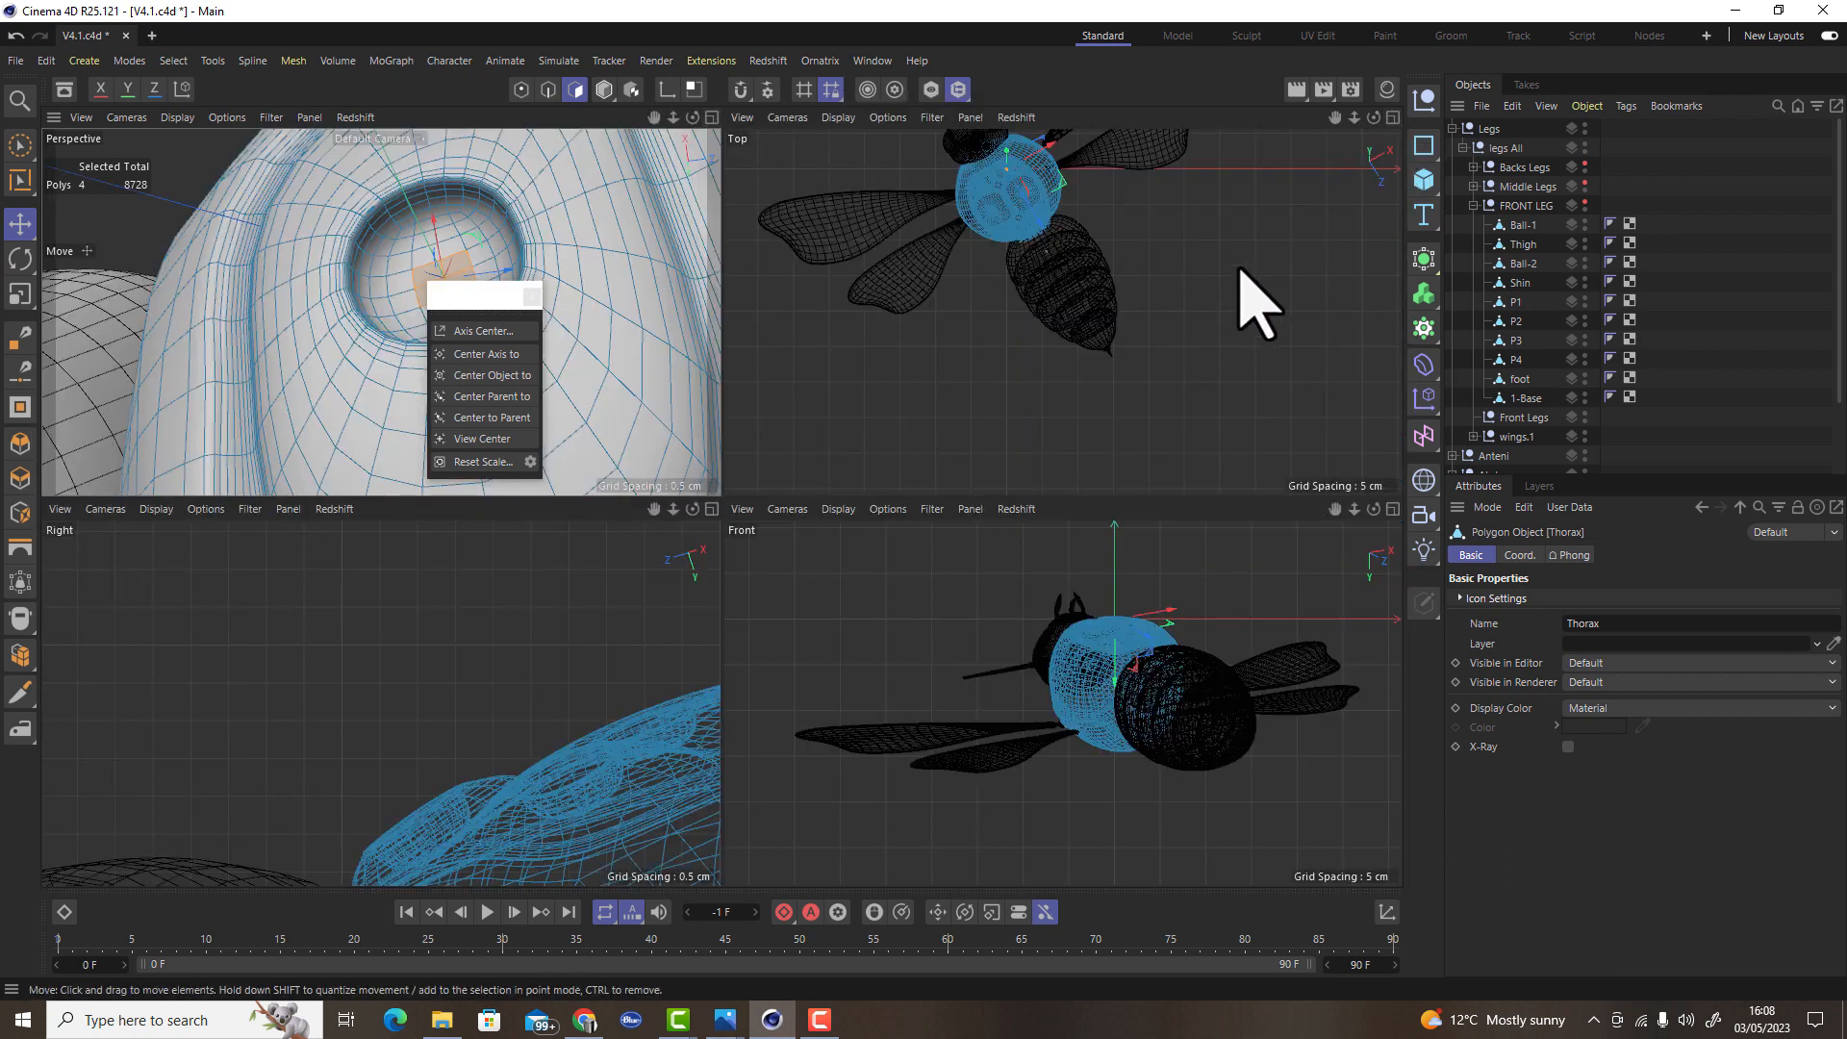
{"action": "scroll", "coordinate": [974, 432], "scroll_direction": "down", "scroll_amount": 3}
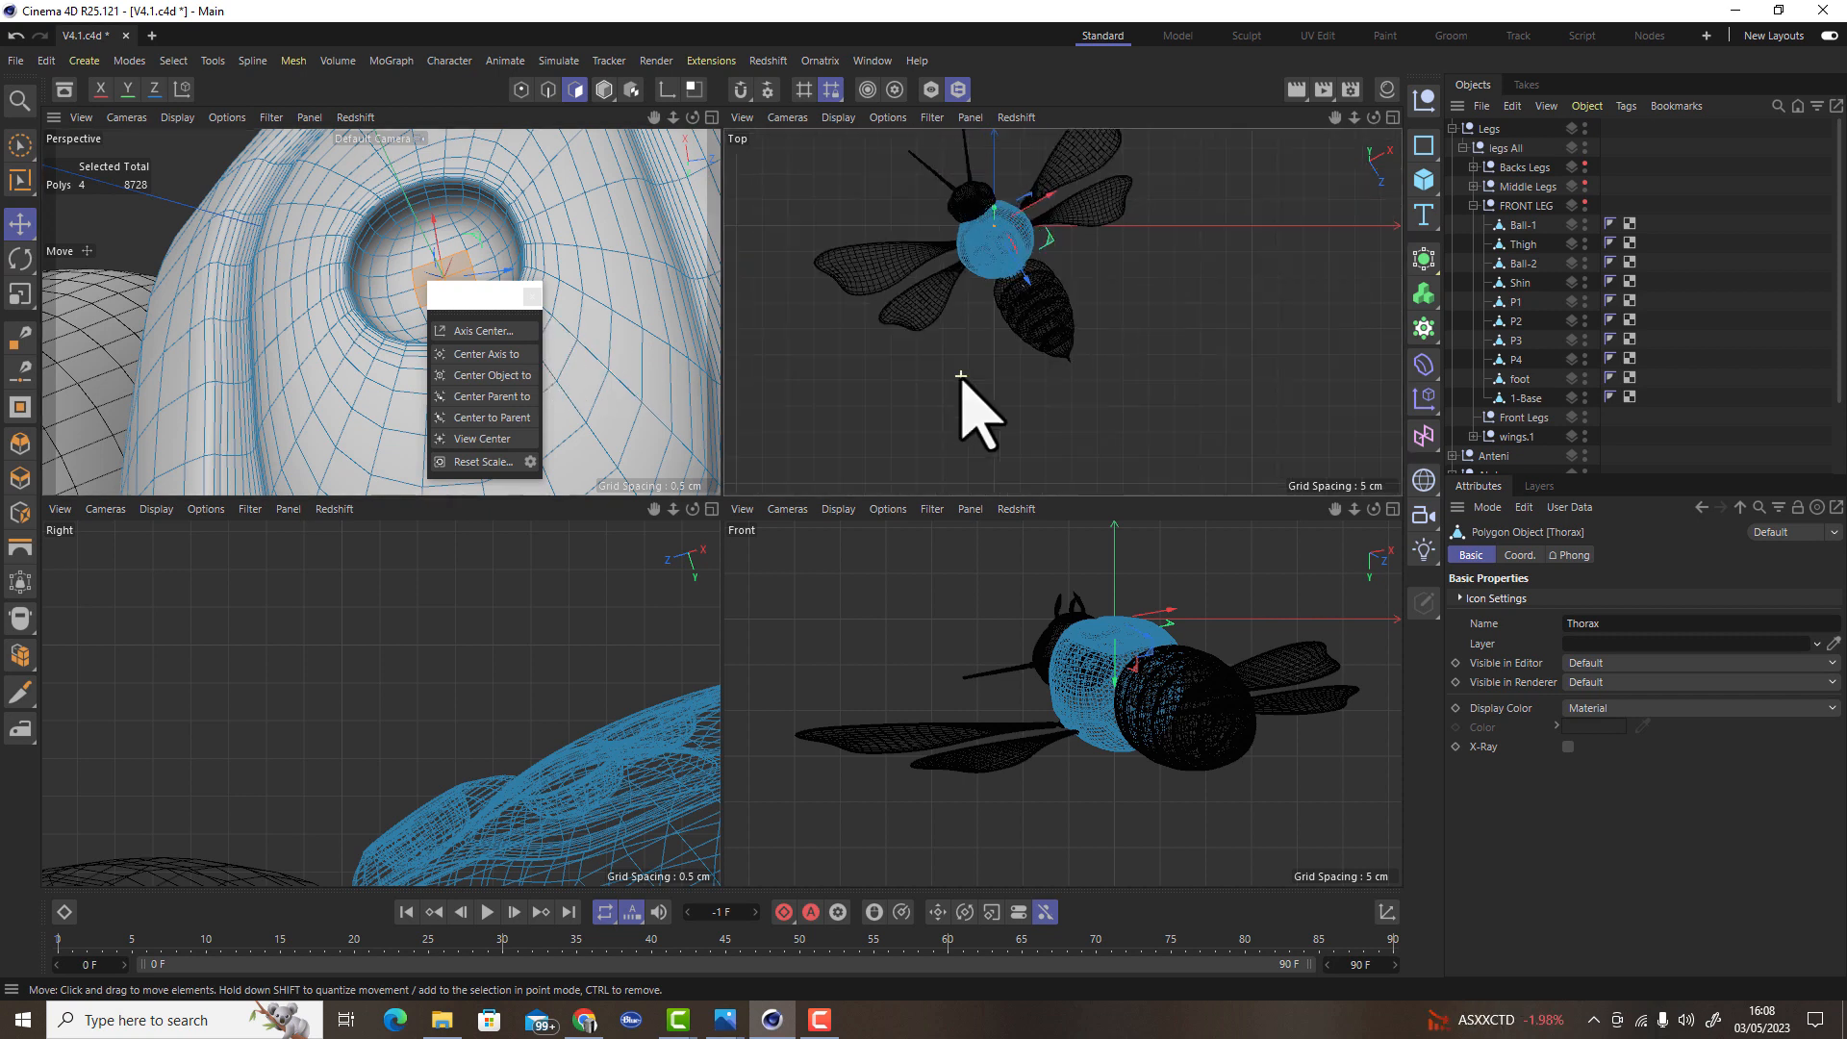
{"action": "scroll", "coordinate": [991, 252], "scroll_direction": "up", "scroll_amount": 10}
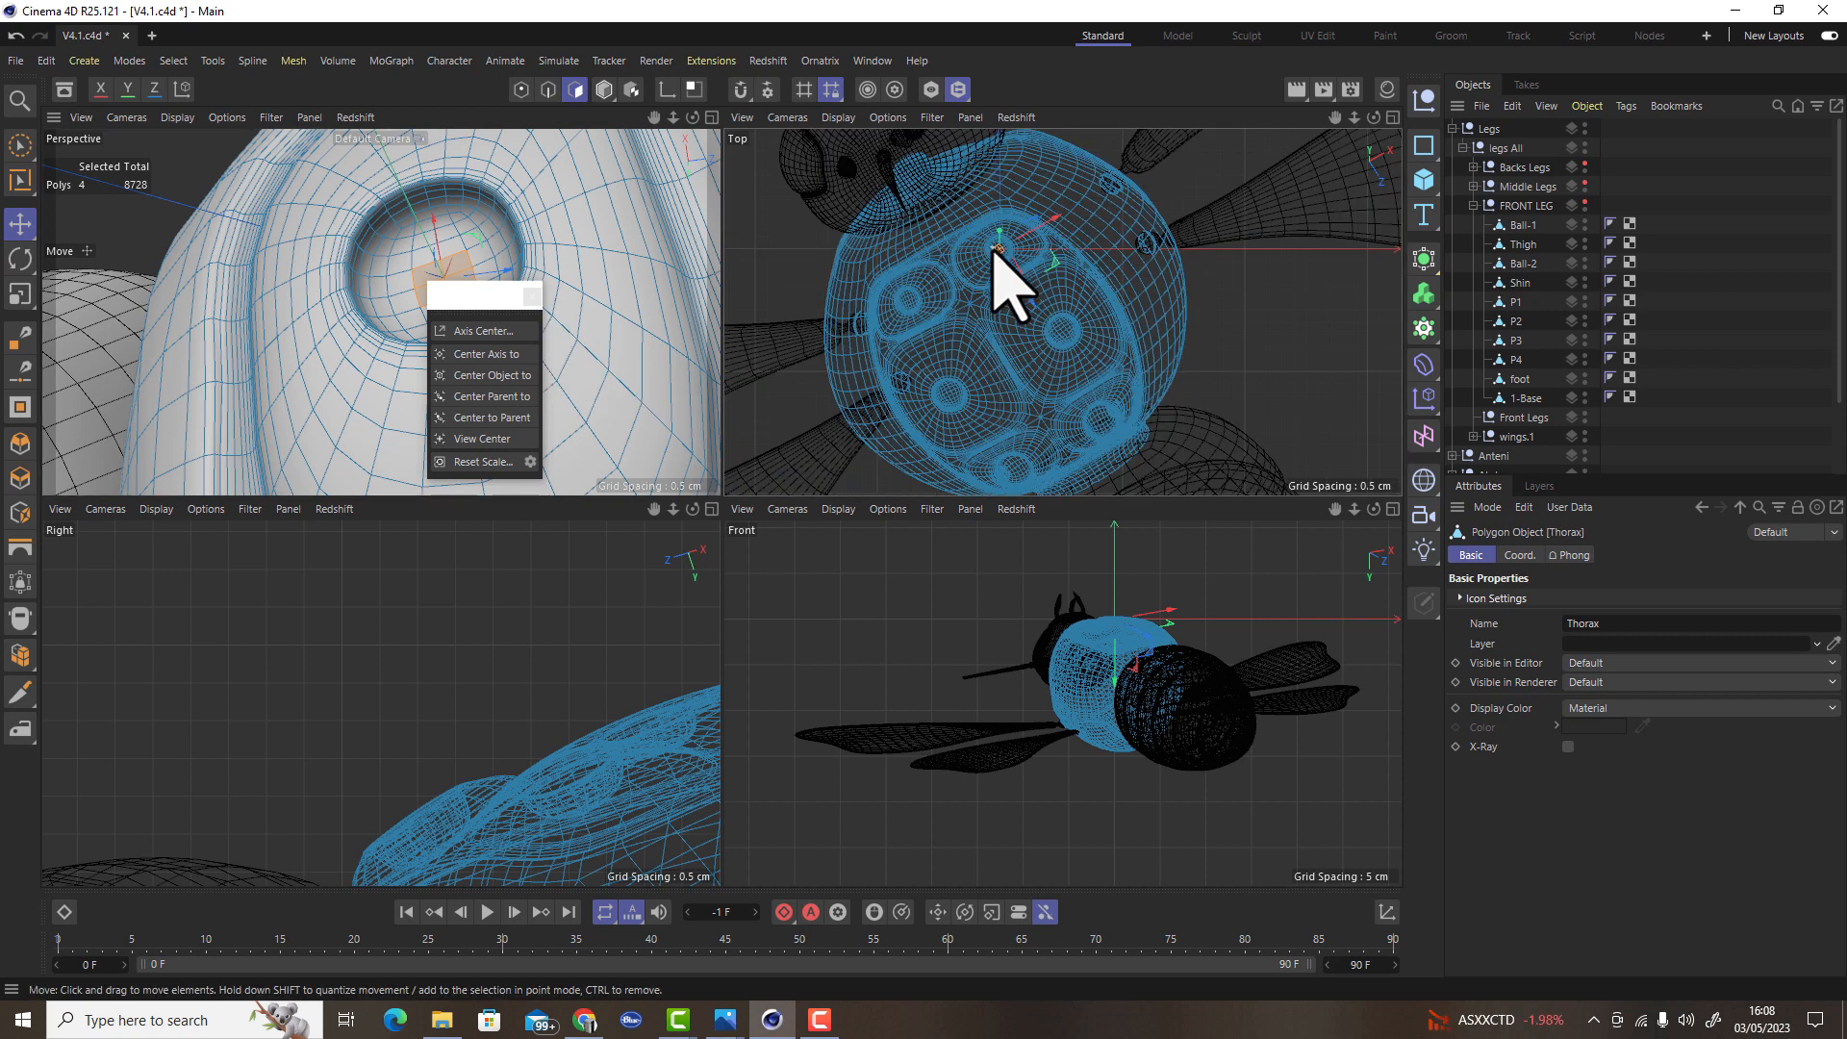
{"action": "scroll", "coordinate": [1000, 258], "scroll_direction": "up", "scroll_amount": 6}
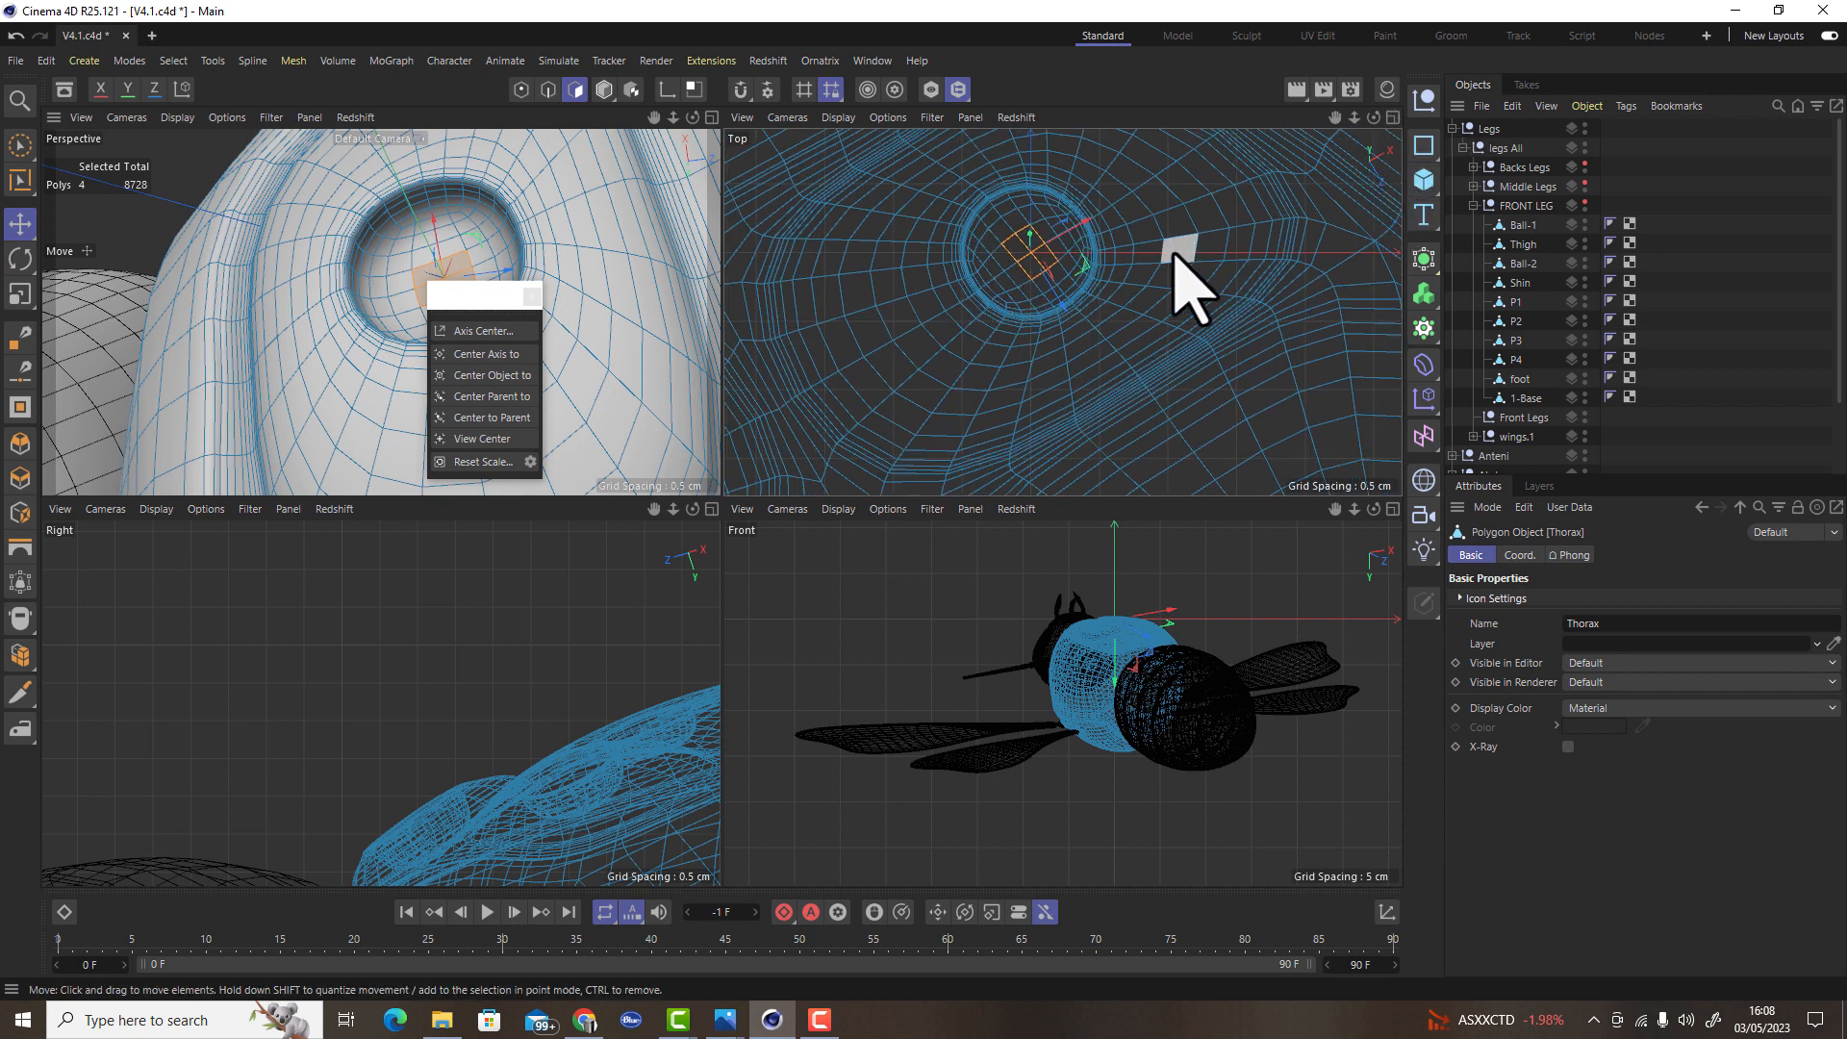
{"action": "left_click", "coordinate": [1585, 206]}
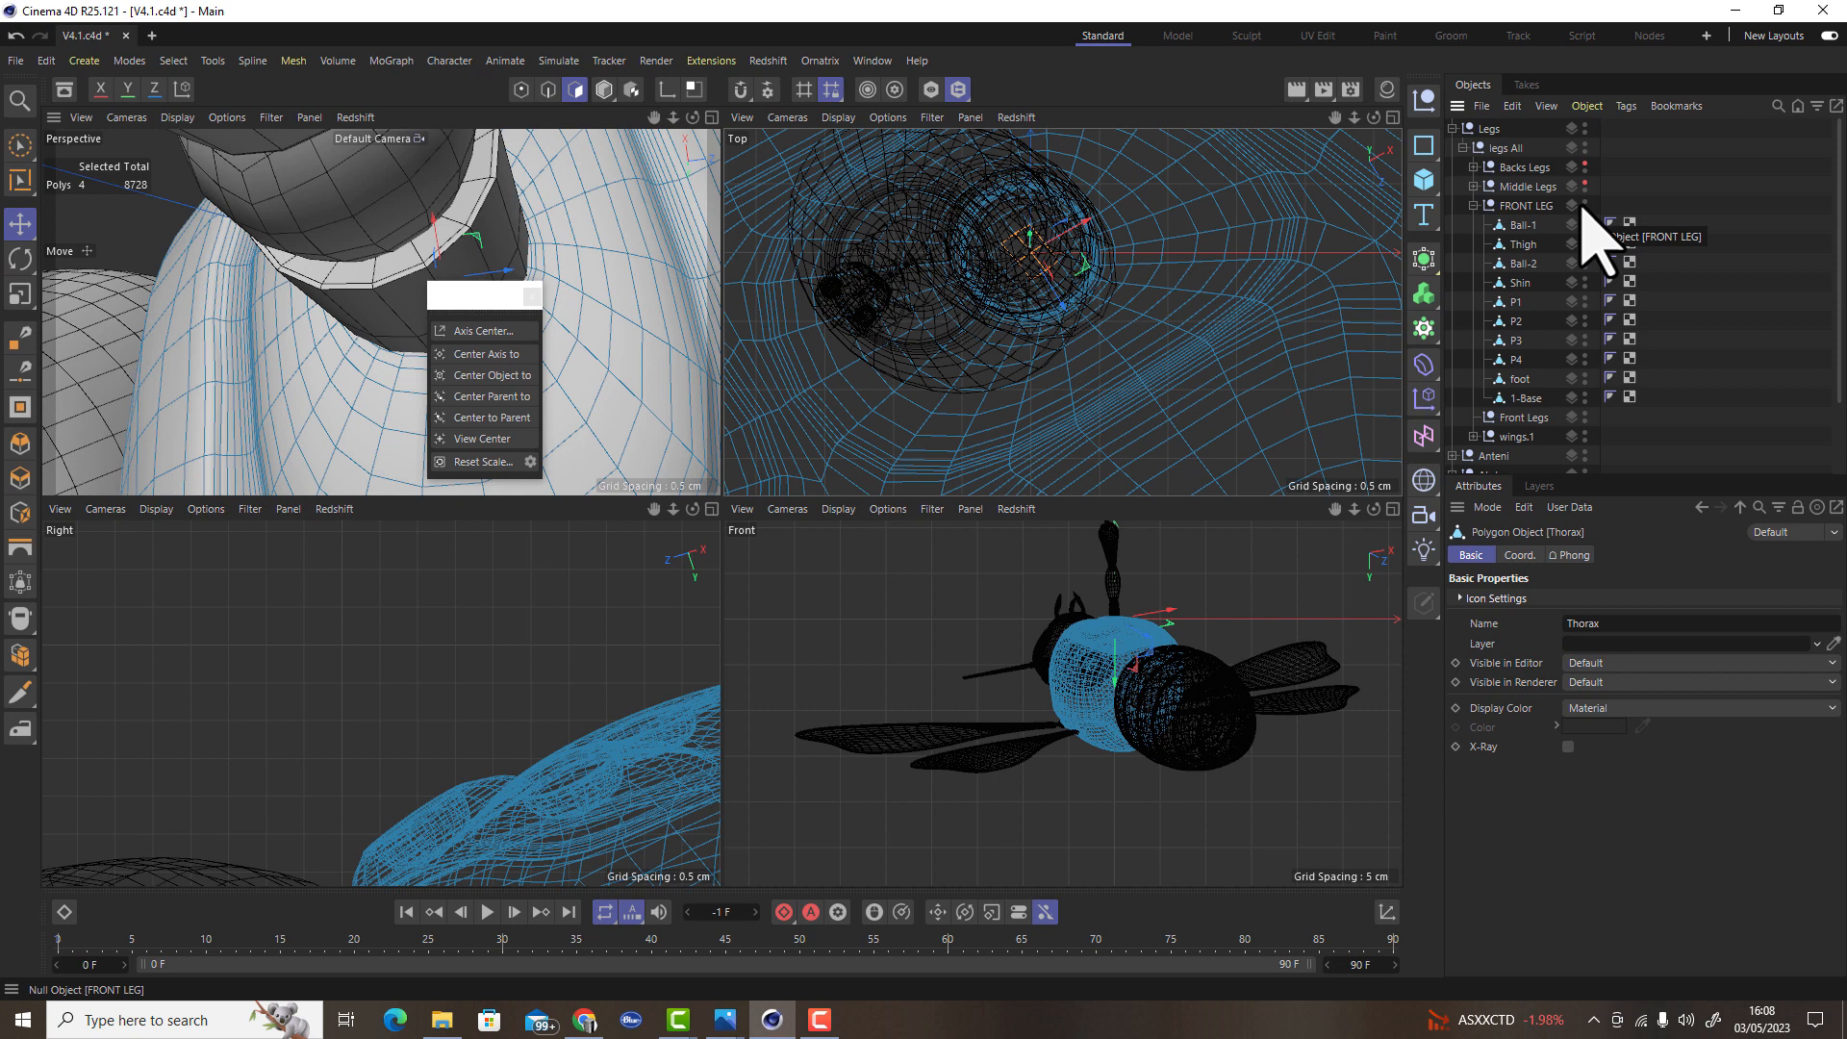
Move the floating axis-centering palette out of the way and enlarge the Perspective and Top views
{"action": "left_click_drag", "start_coordinate": [455, 302], "coordinate": [401, 510]}
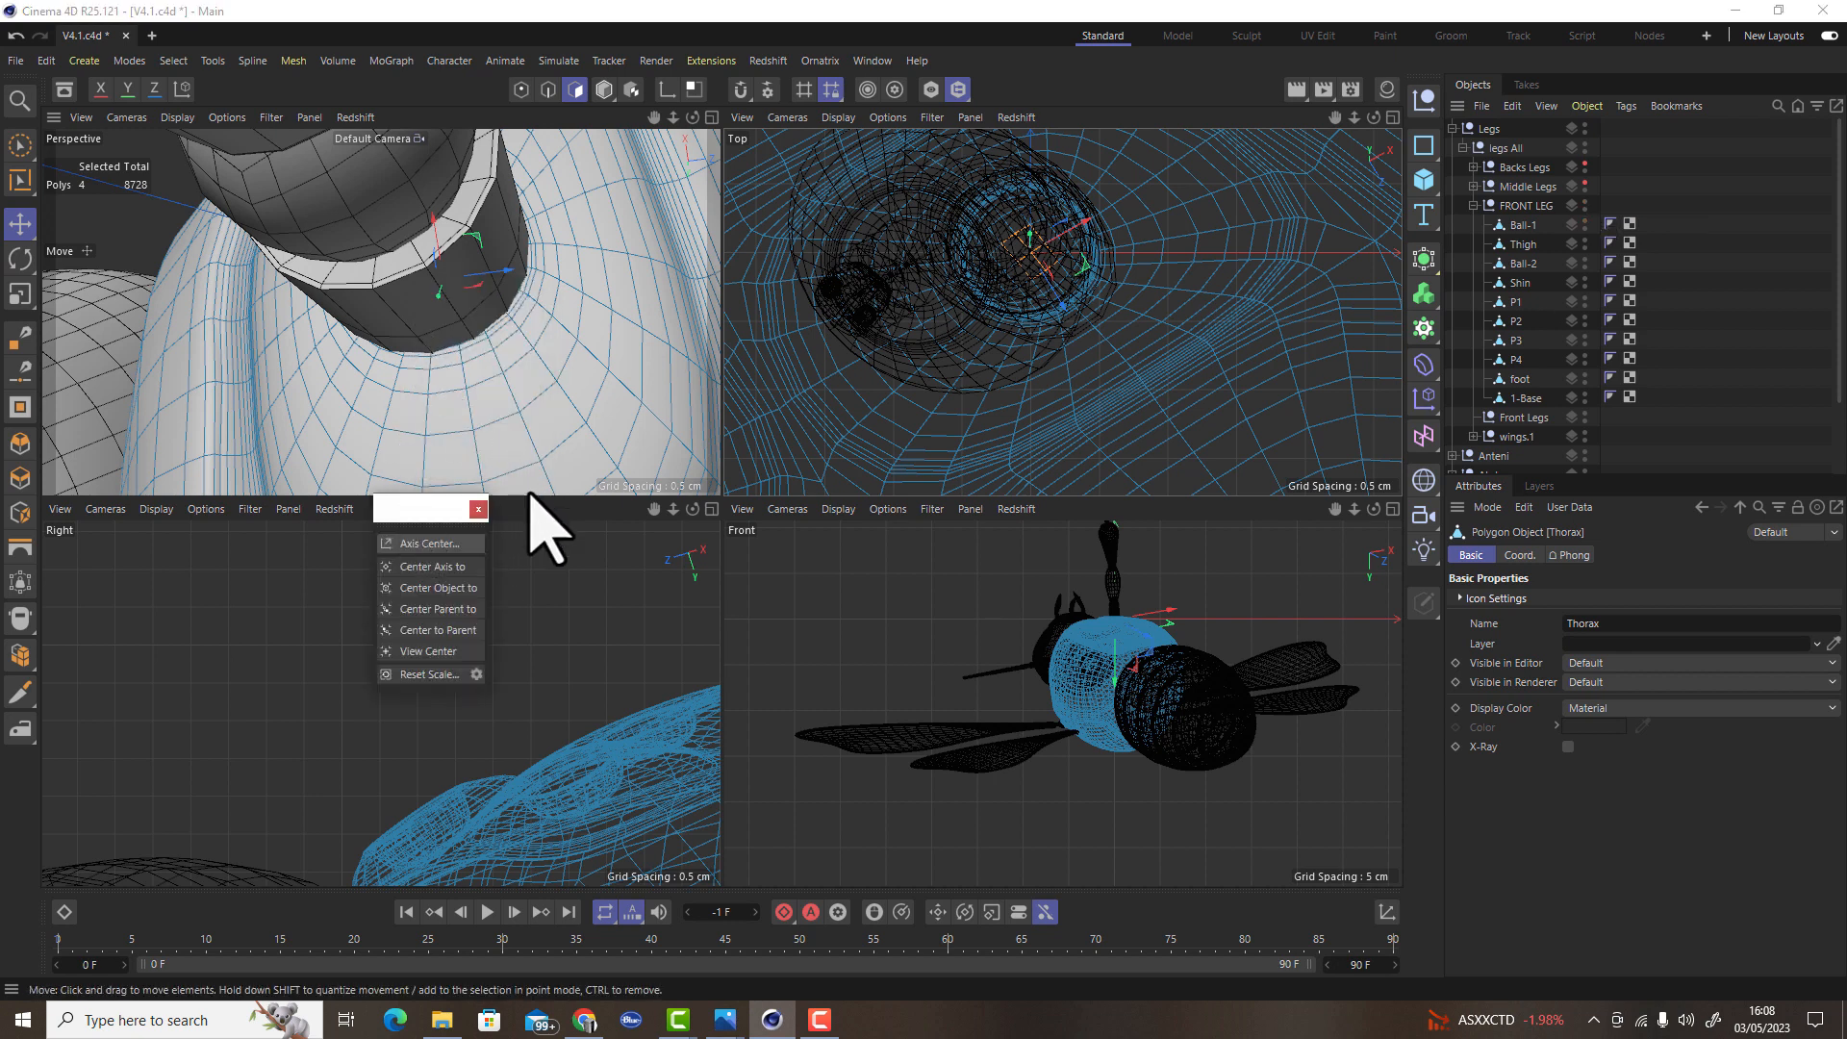
{"action": "left_click_drag", "start_coordinate": [523, 487], "coordinate": [556, 699]}
{"action": "left_click_drag", "start_coordinate": [418, 508], "coordinate": [329, 655]}
{"action": "scroll", "coordinate": [411, 414], "scroll_direction": "up", "scroll_amount": 3}
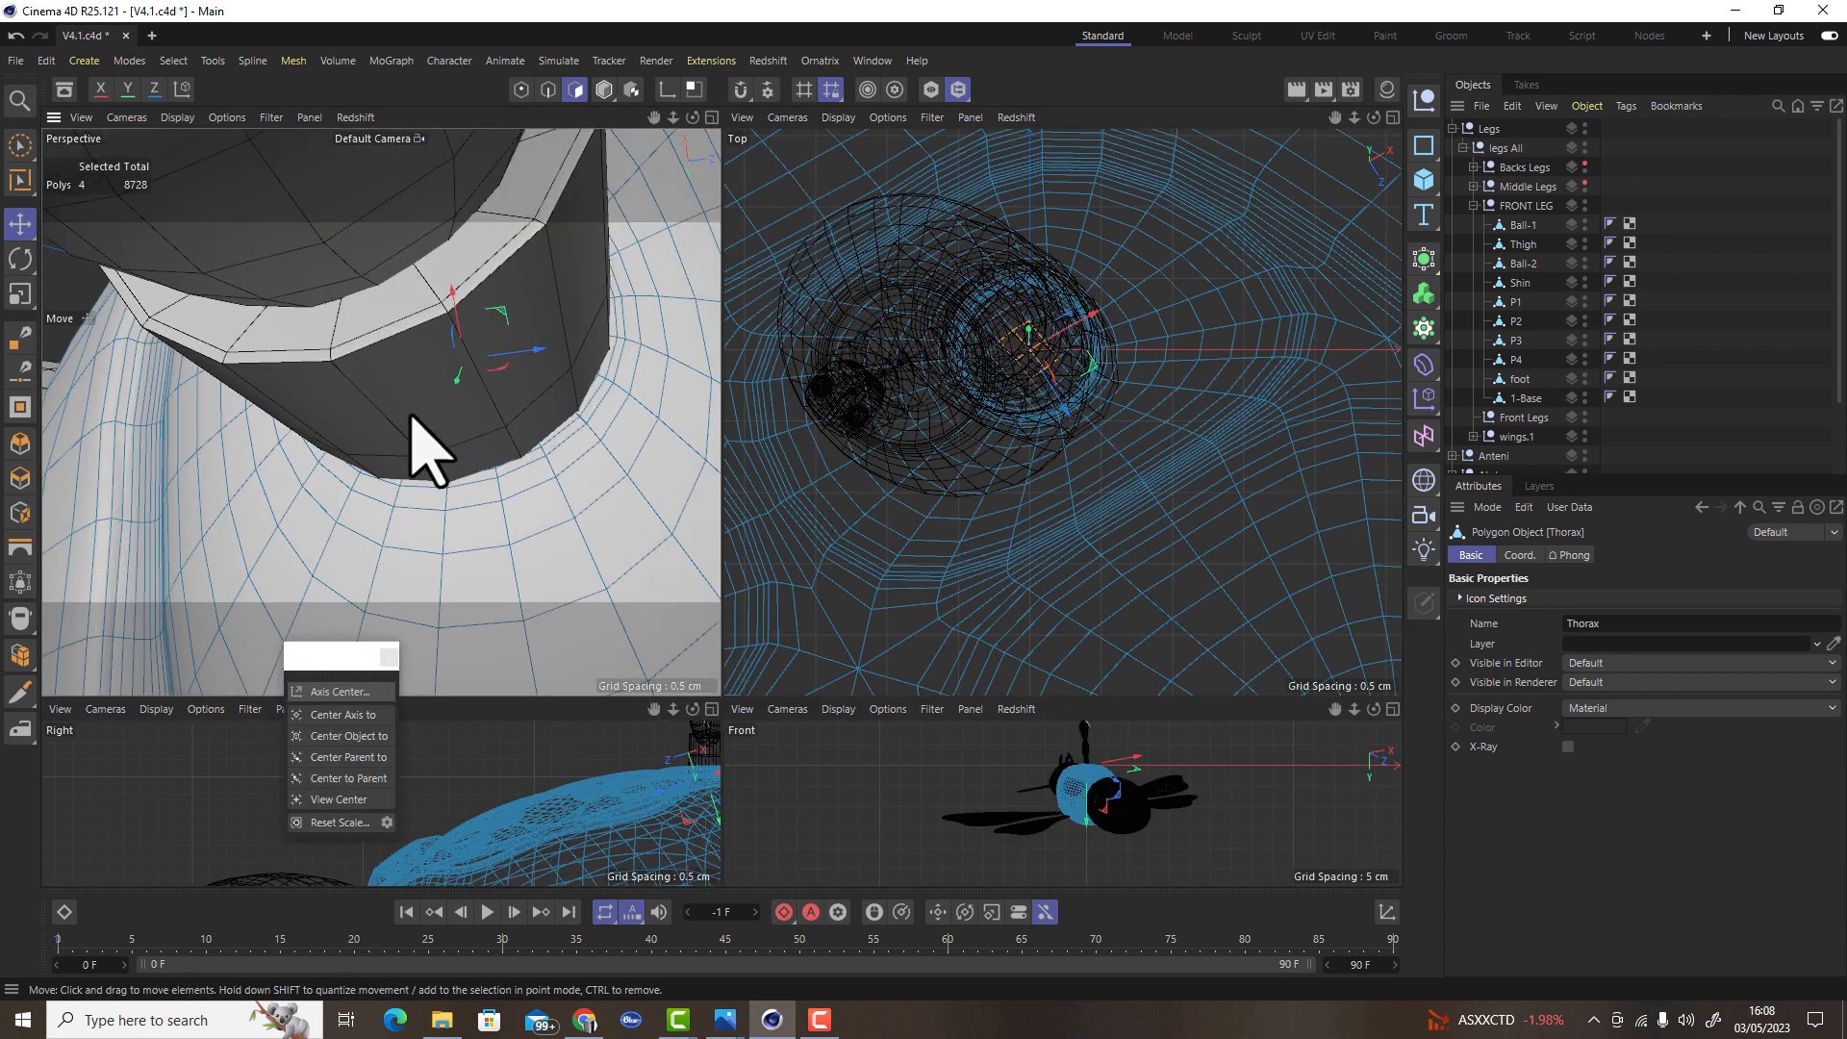
{"action": "scroll", "coordinate": [411, 415], "scroll_direction": "down", "scroll_amount": 3}
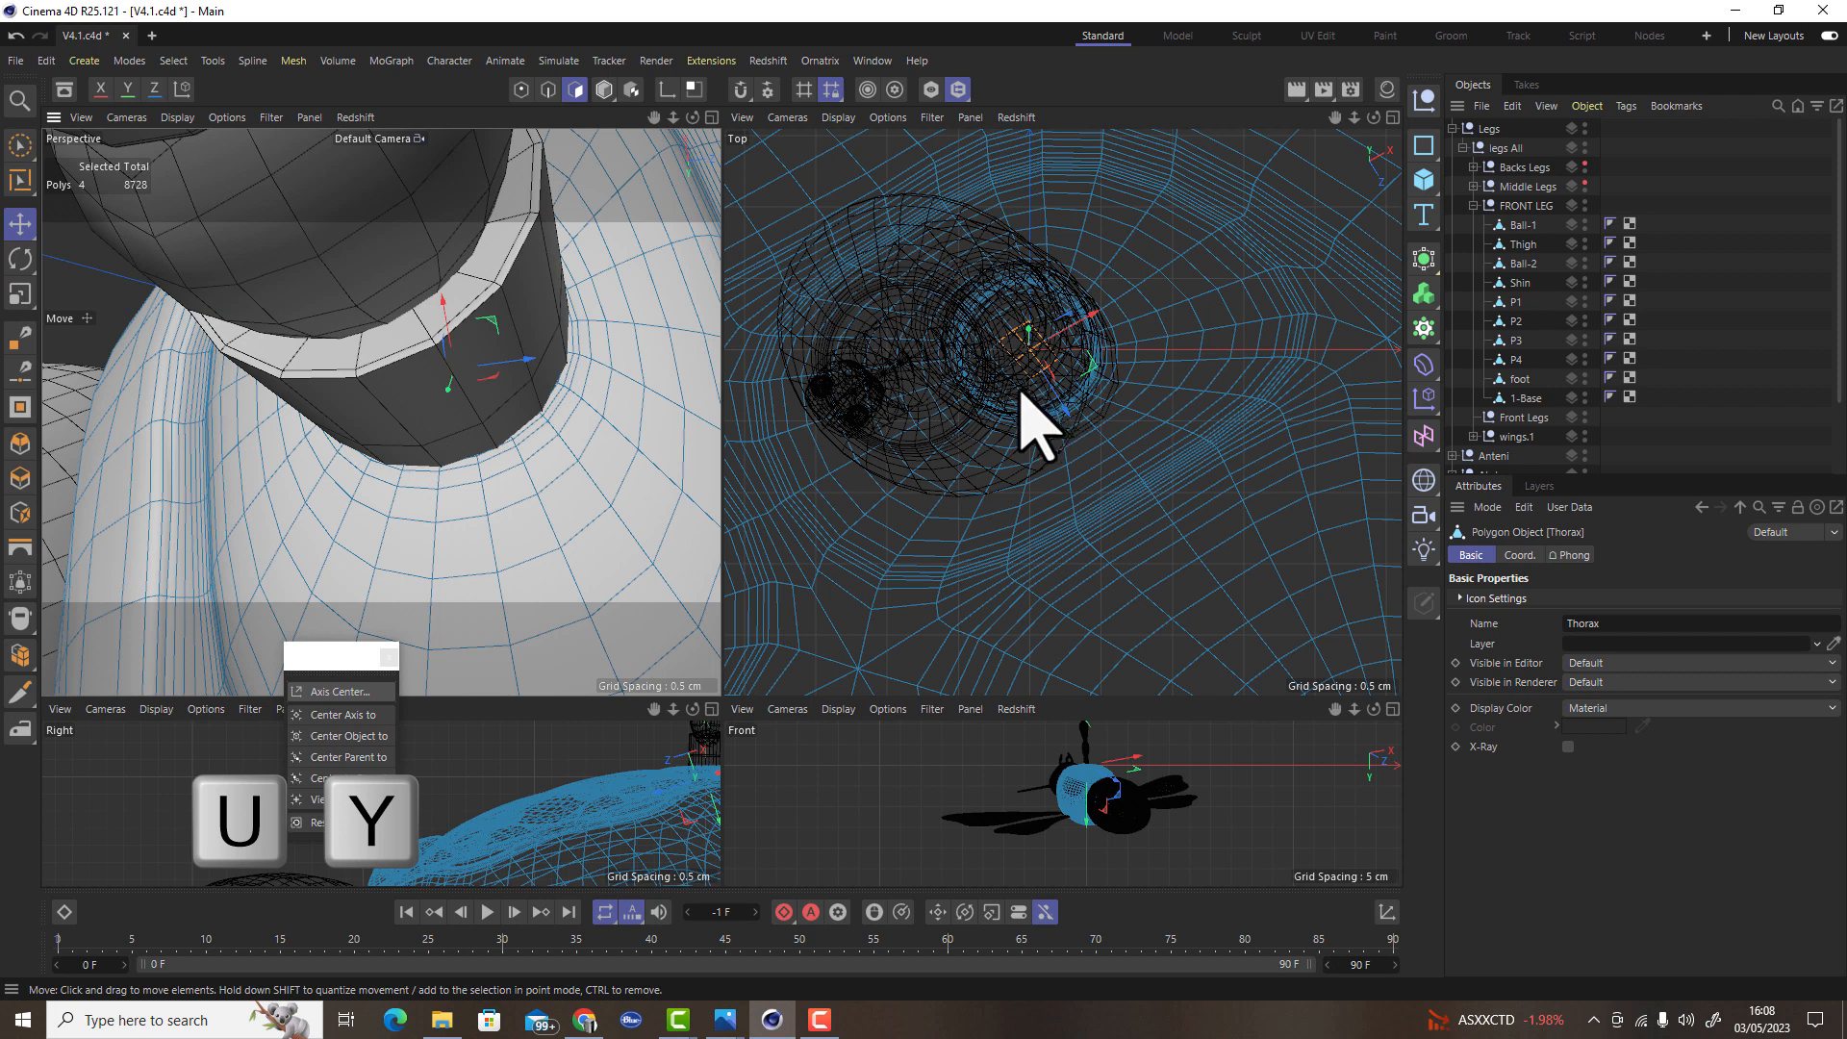
{"action": "left_click", "coordinate": [835, 118]}
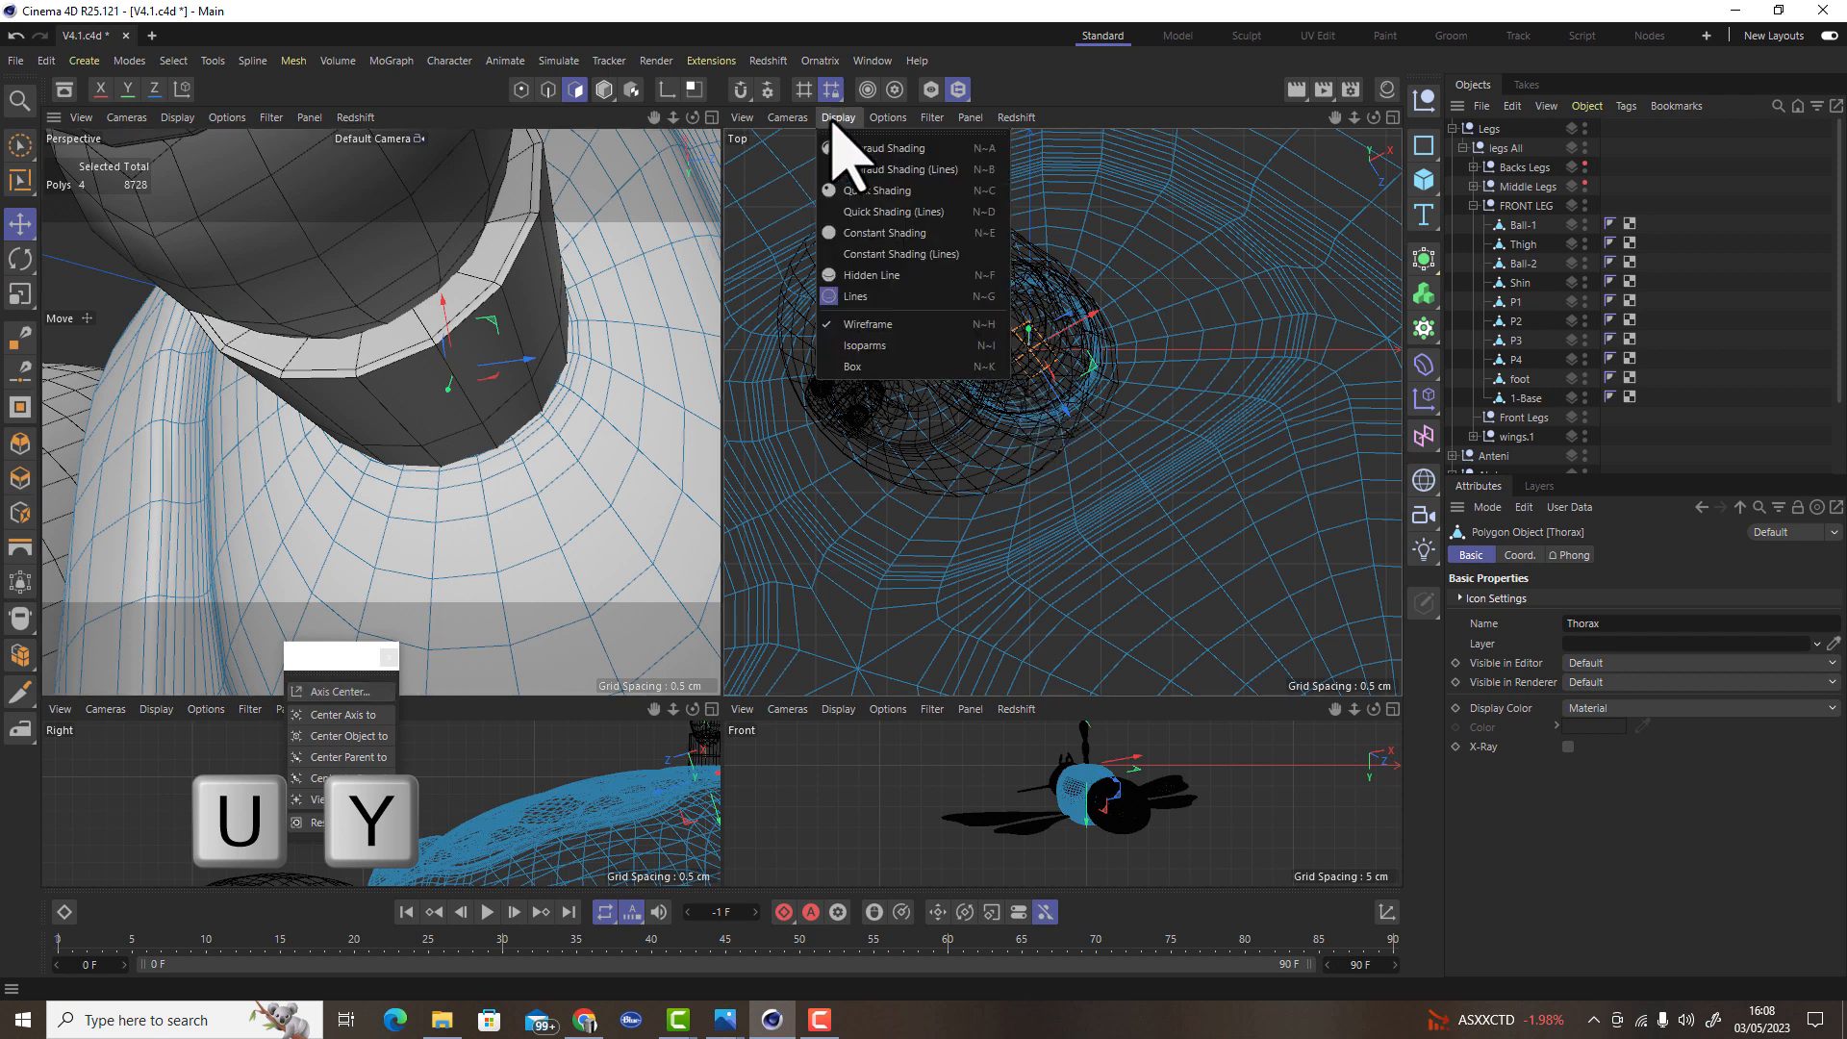
{"action": "left_click", "coordinate": [859, 17]}
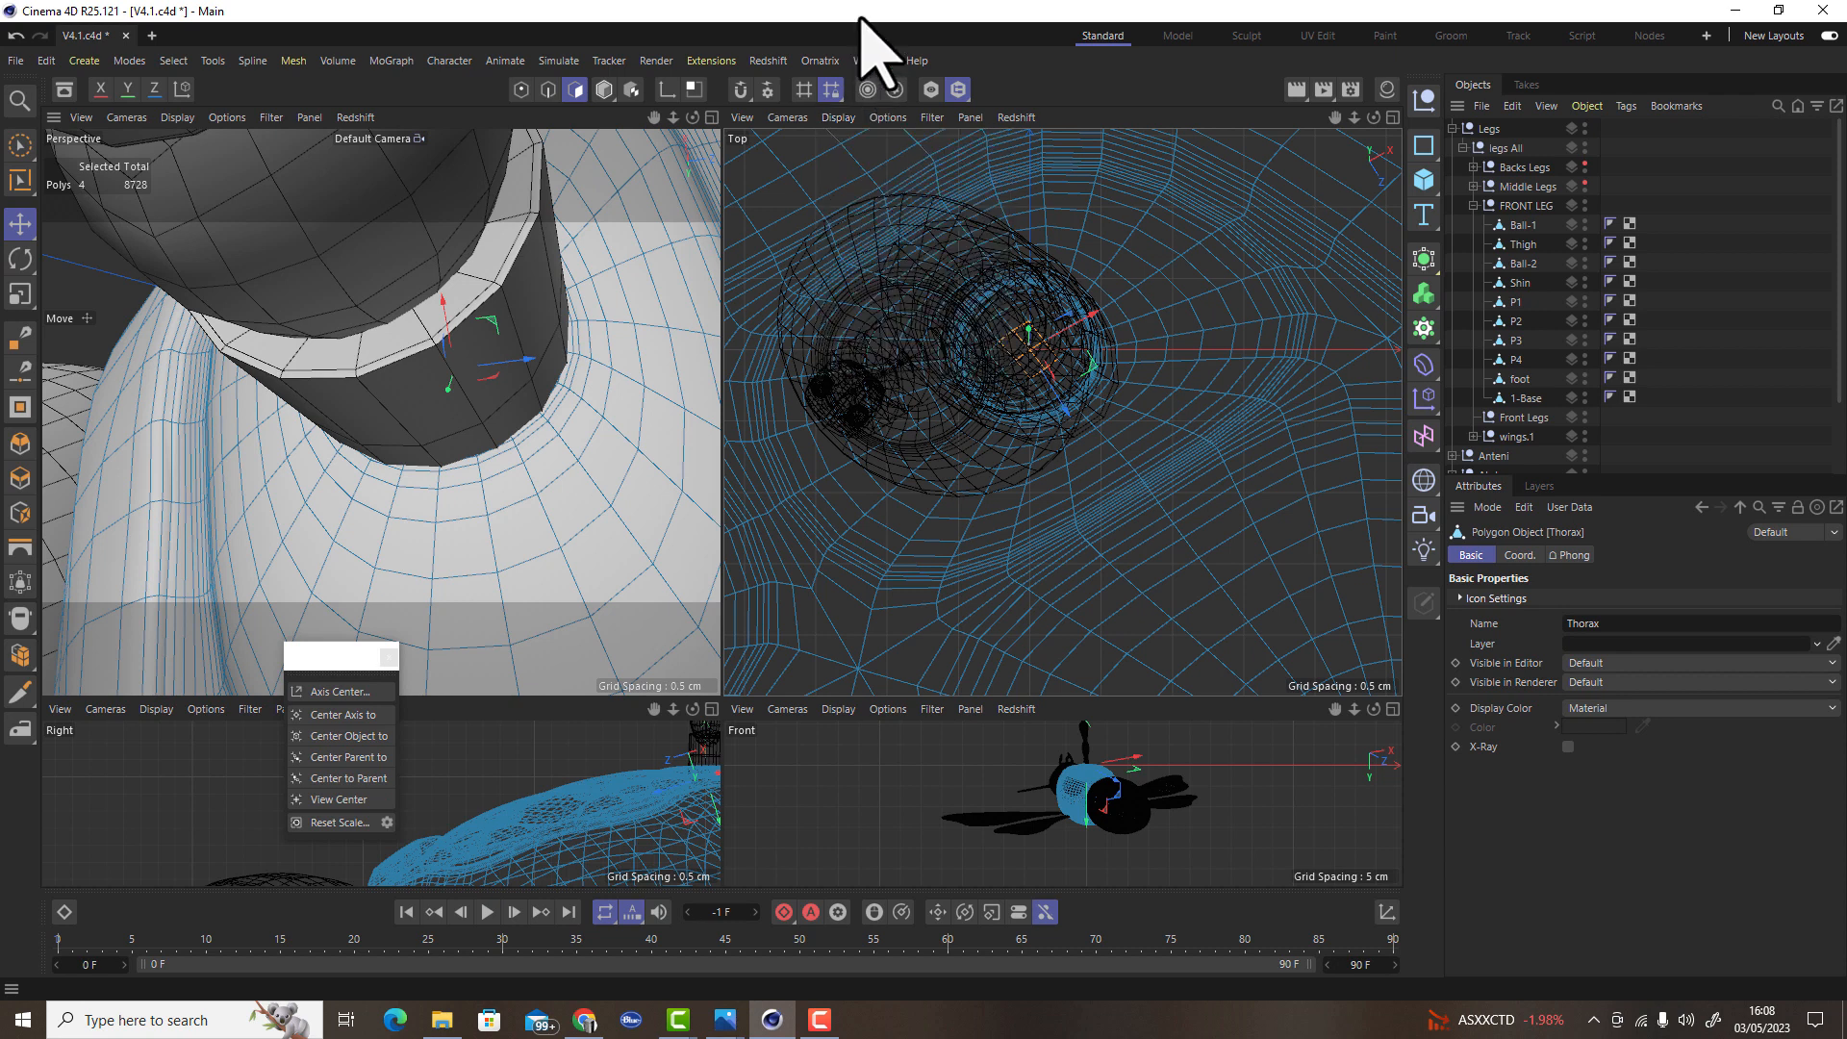
Grow the Thorax polygon selection from the four central socket polygons until it covers the whole socket and the rings around its rim
{"action": "scroll", "coordinate": [1013, 341], "scroll_direction": "up", "scroll_amount": 6}
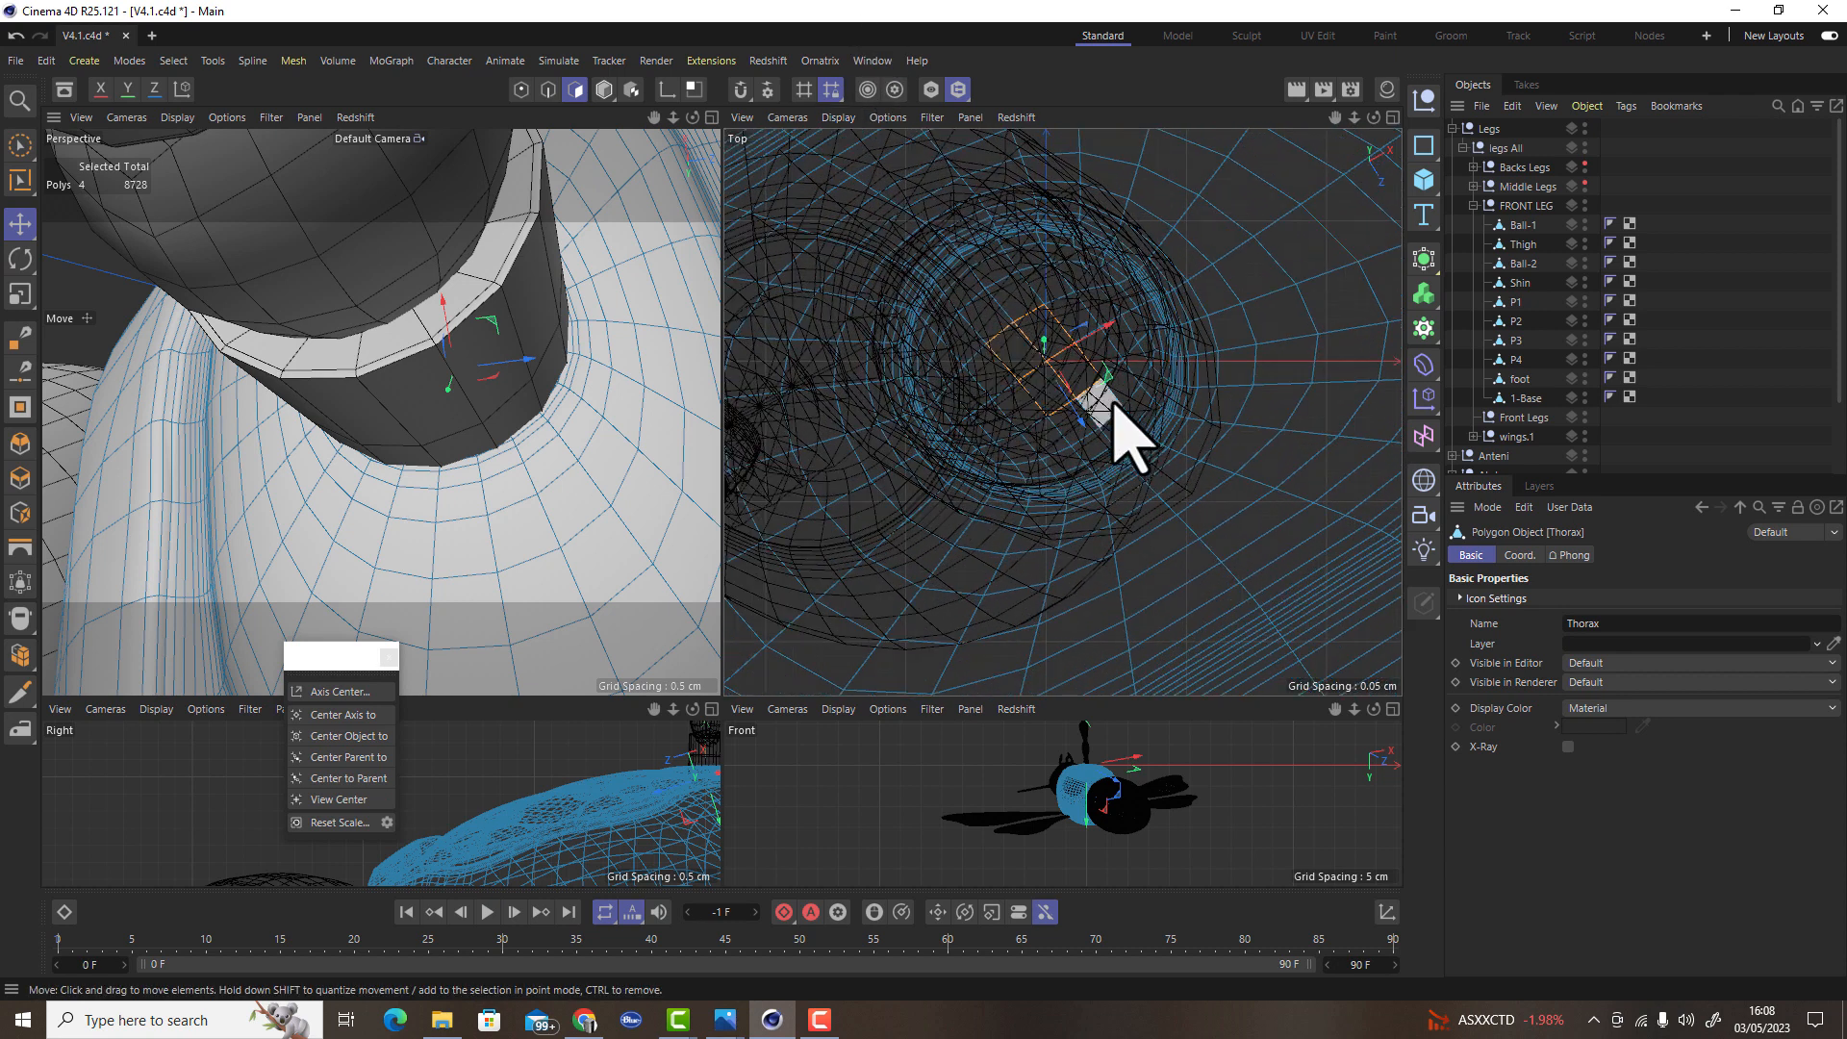
{"action": "scroll", "coordinate": [1174, 404], "scroll_direction": "down", "scroll_amount": 6}
{"action": "scroll", "coordinate": [1170, 396], "scroll_direction": "up", "scroll_amount": 6}
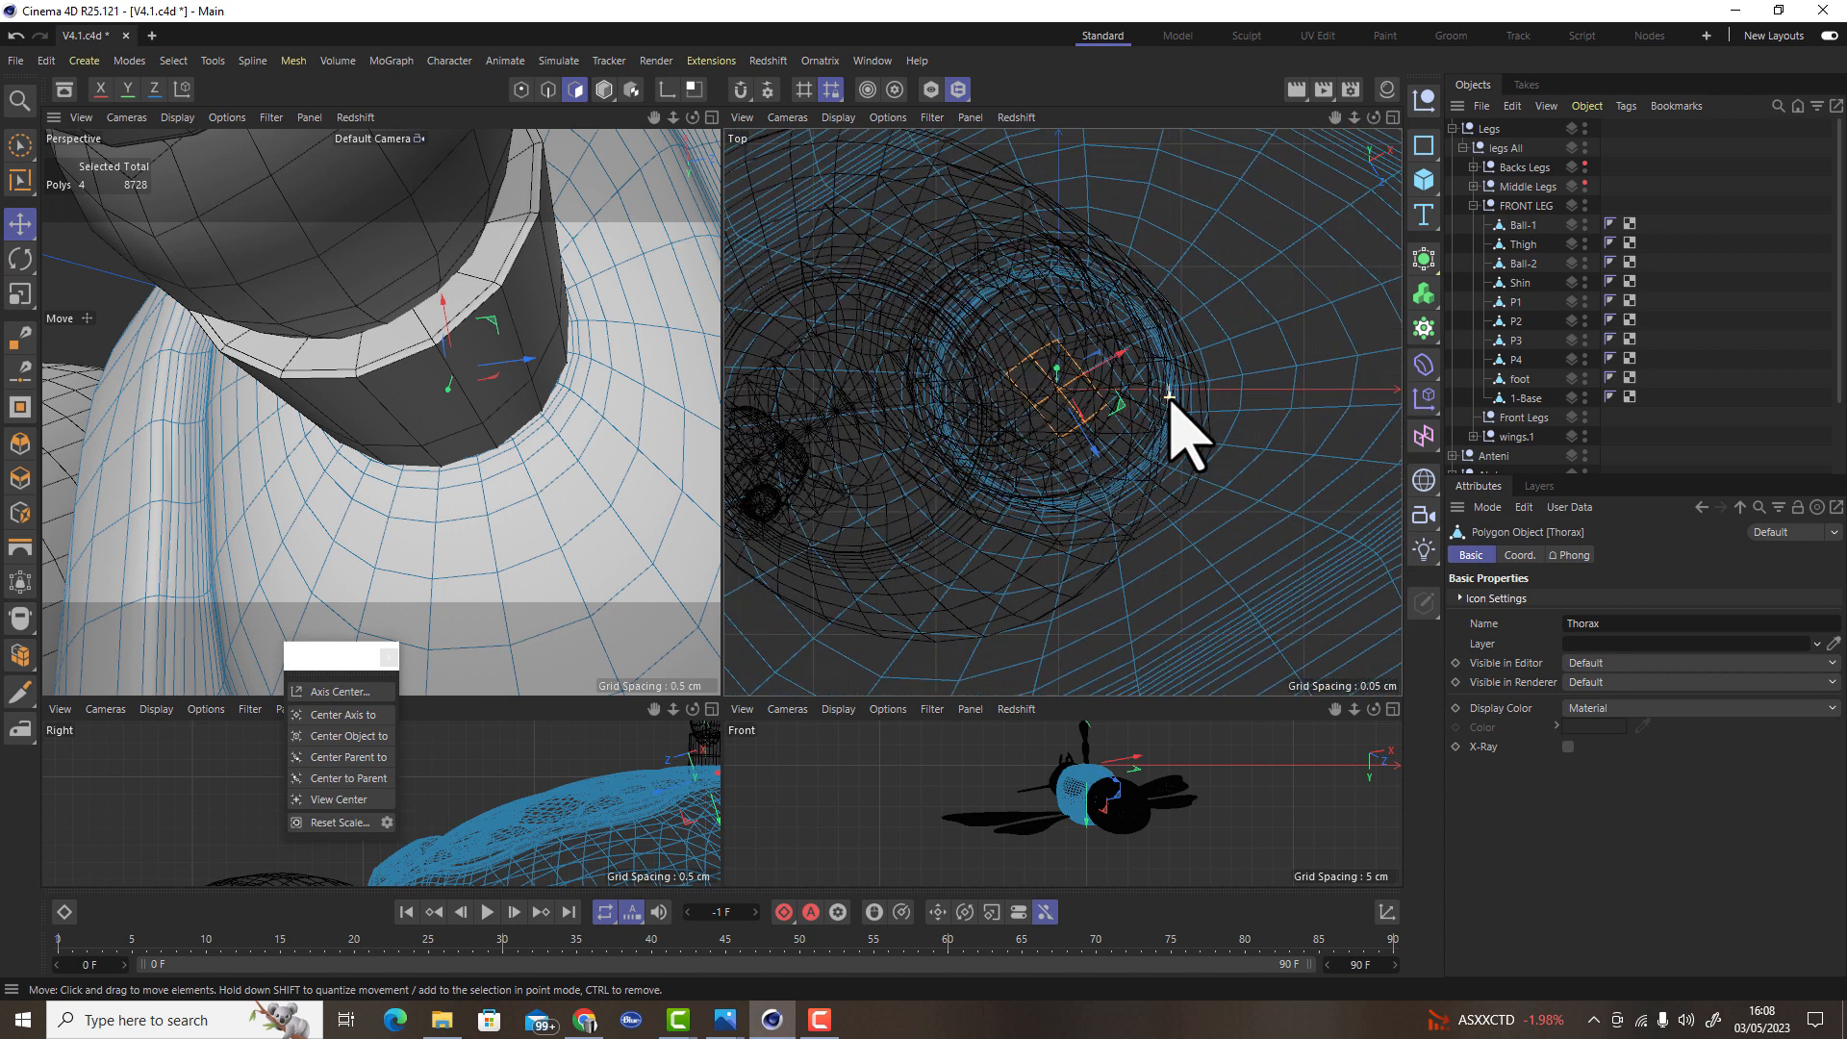
{"action": "scroll", "coordinate": [1156, 394], "scroll_direction": "down", "scroll_amount": 5}
{"action": "scroll", "coordinate": [1156, 394], "scroll_direction": "up", "scroll_amount": 5}
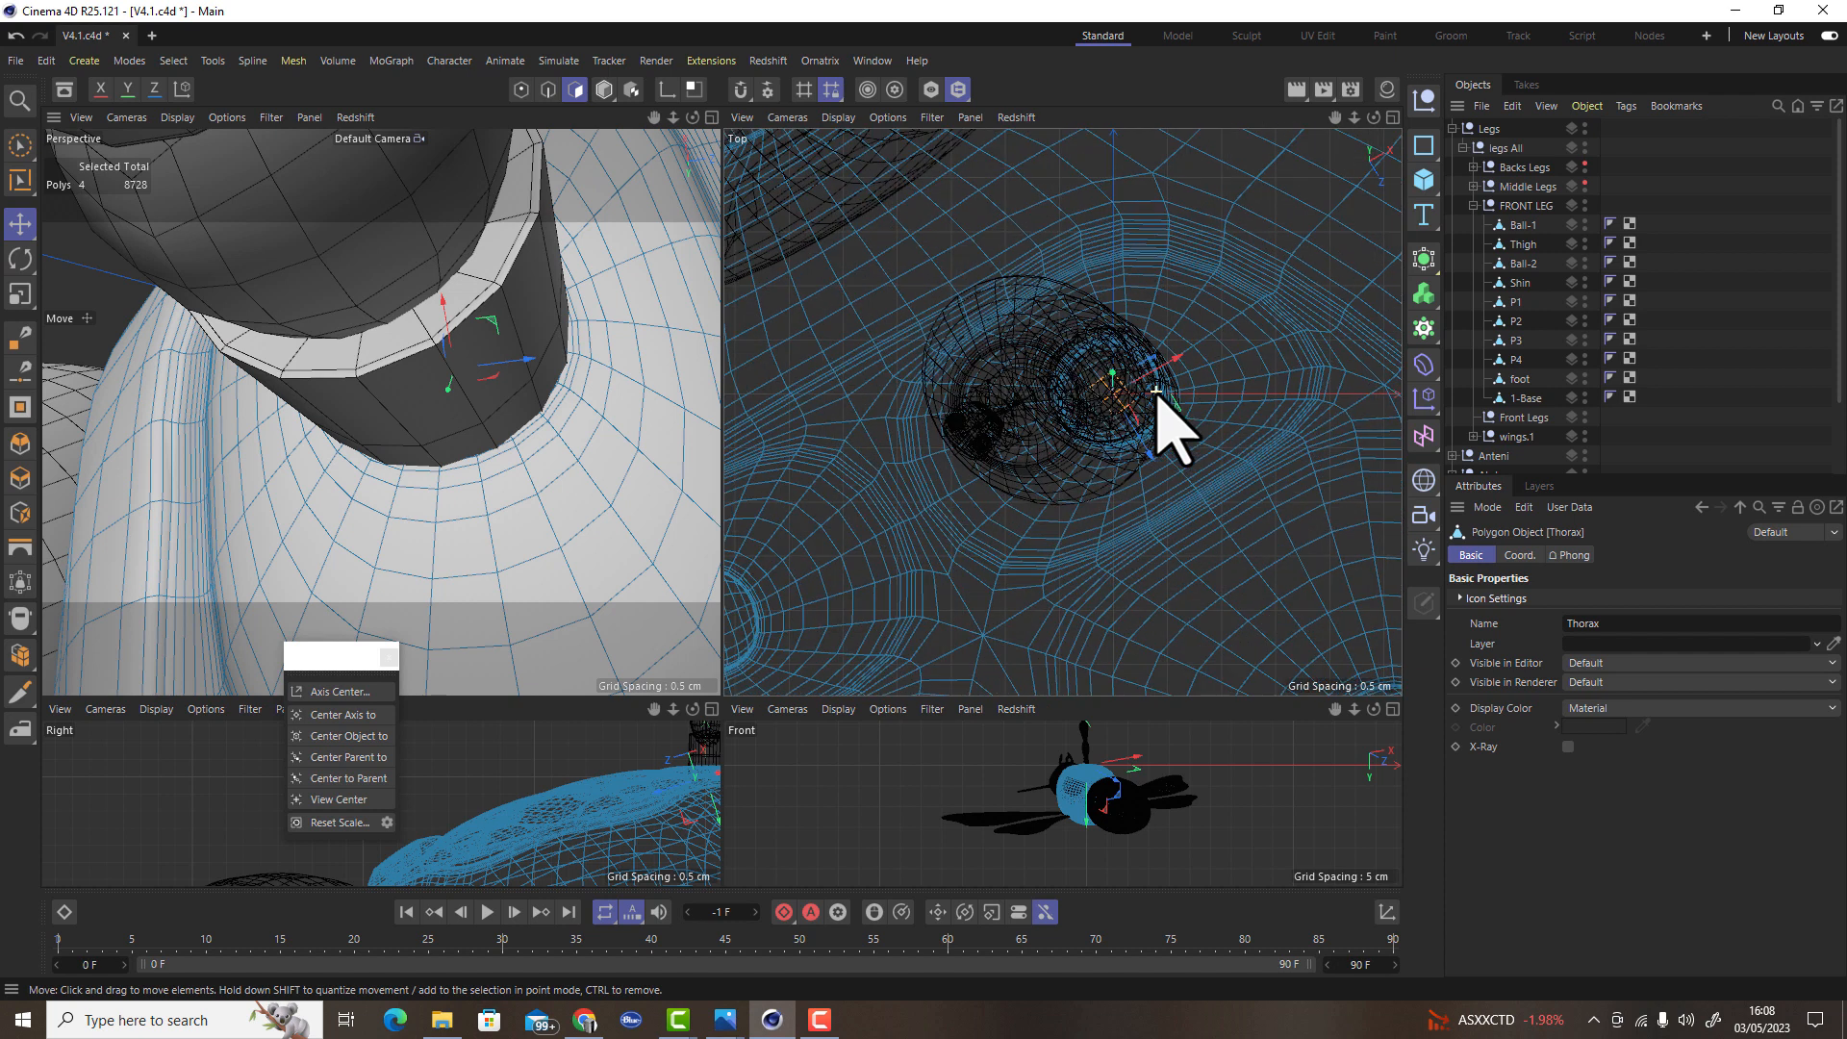
{"action": "key", "text": "u"}
{"action": "key", "text": "y"}
{"action": "key", "text": "u"}
{"action": "key", "text": "g"}
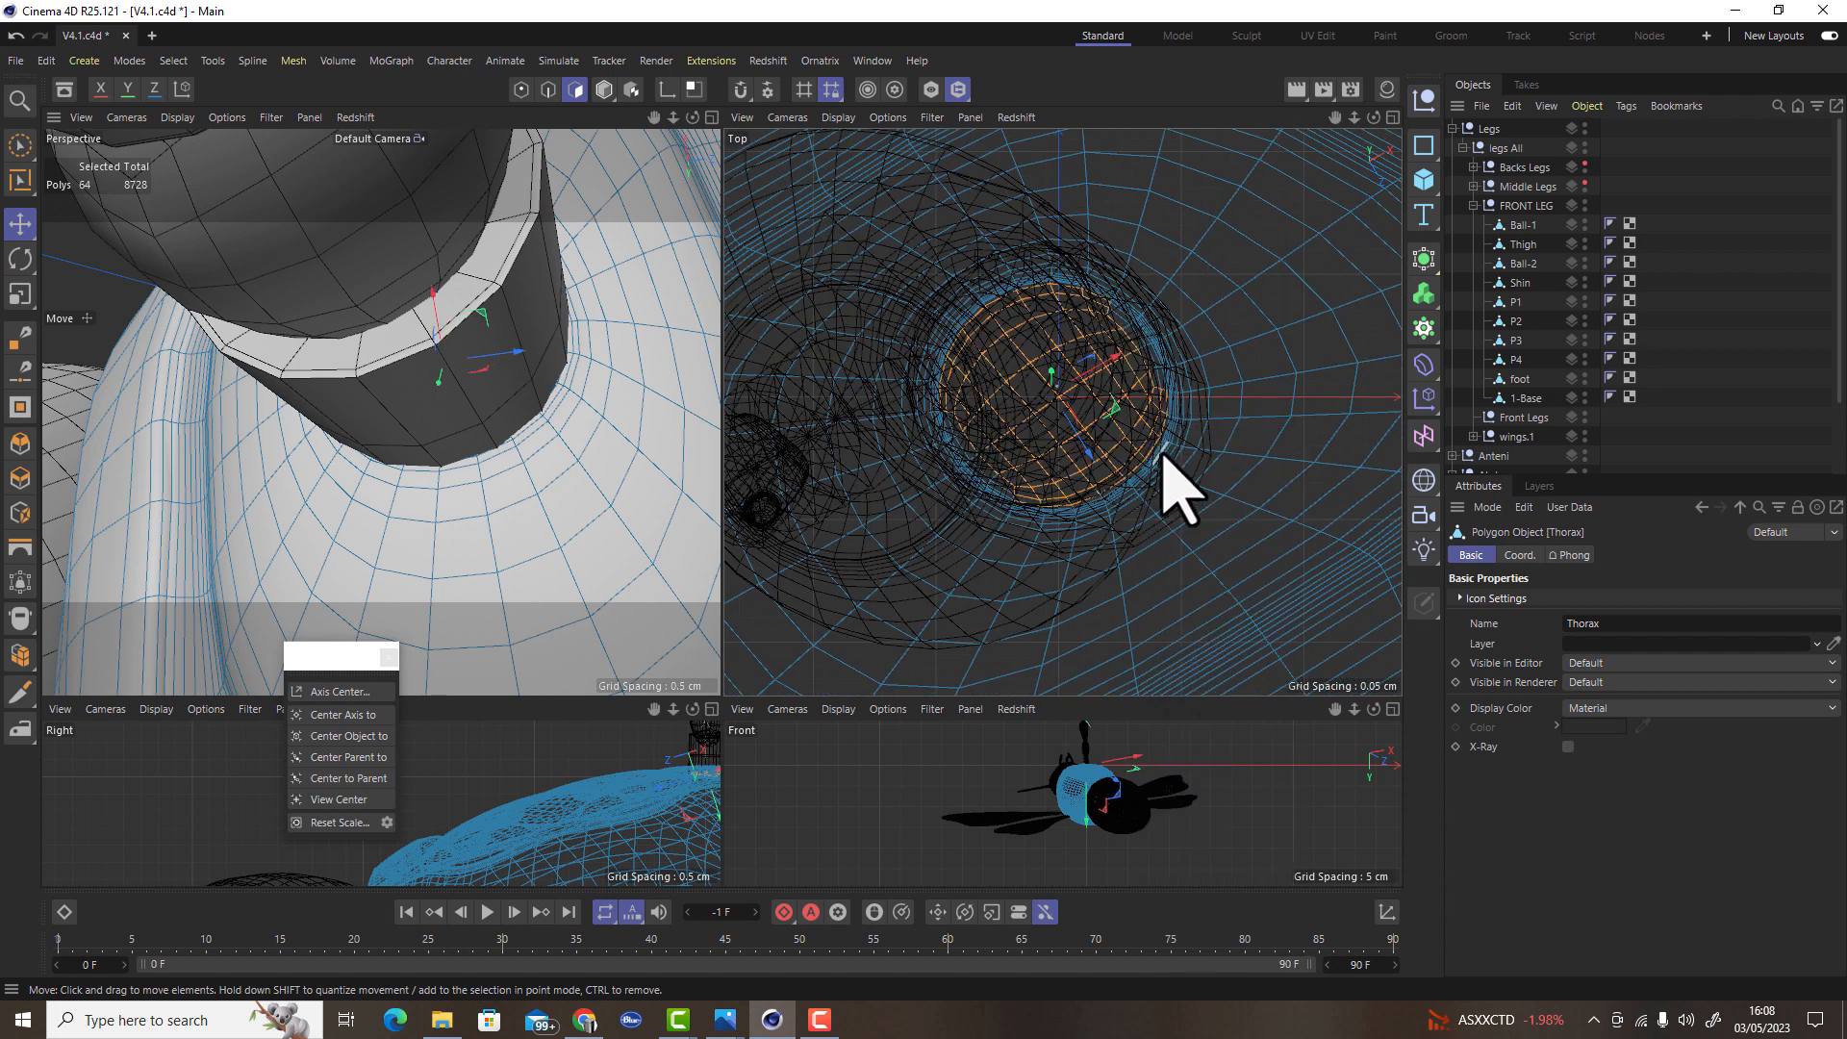
{"action": "key", "text": "u"}
{"action": "key", "text": "g"}
{"action": "key", "text": "u"}
{"action": "key", "text": "g"}
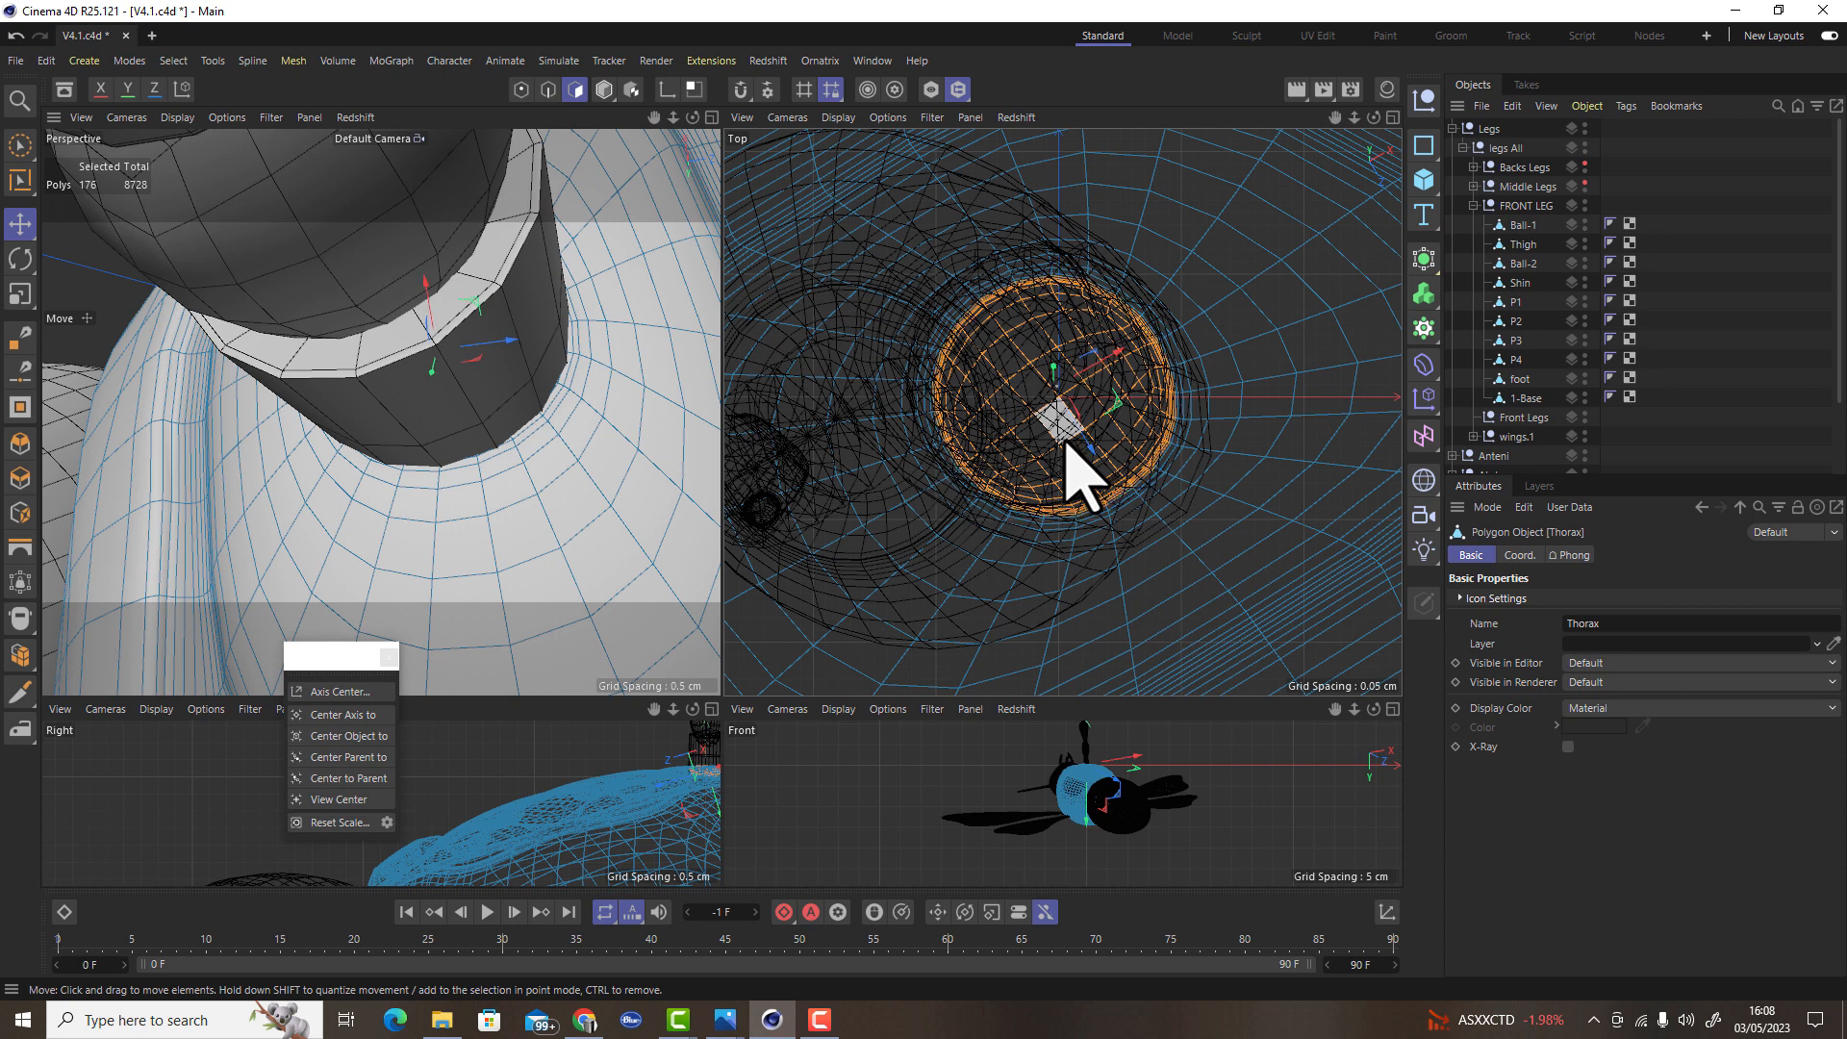
{"action": "key", "text": "u"}
{"action": "key", "text": "g"}
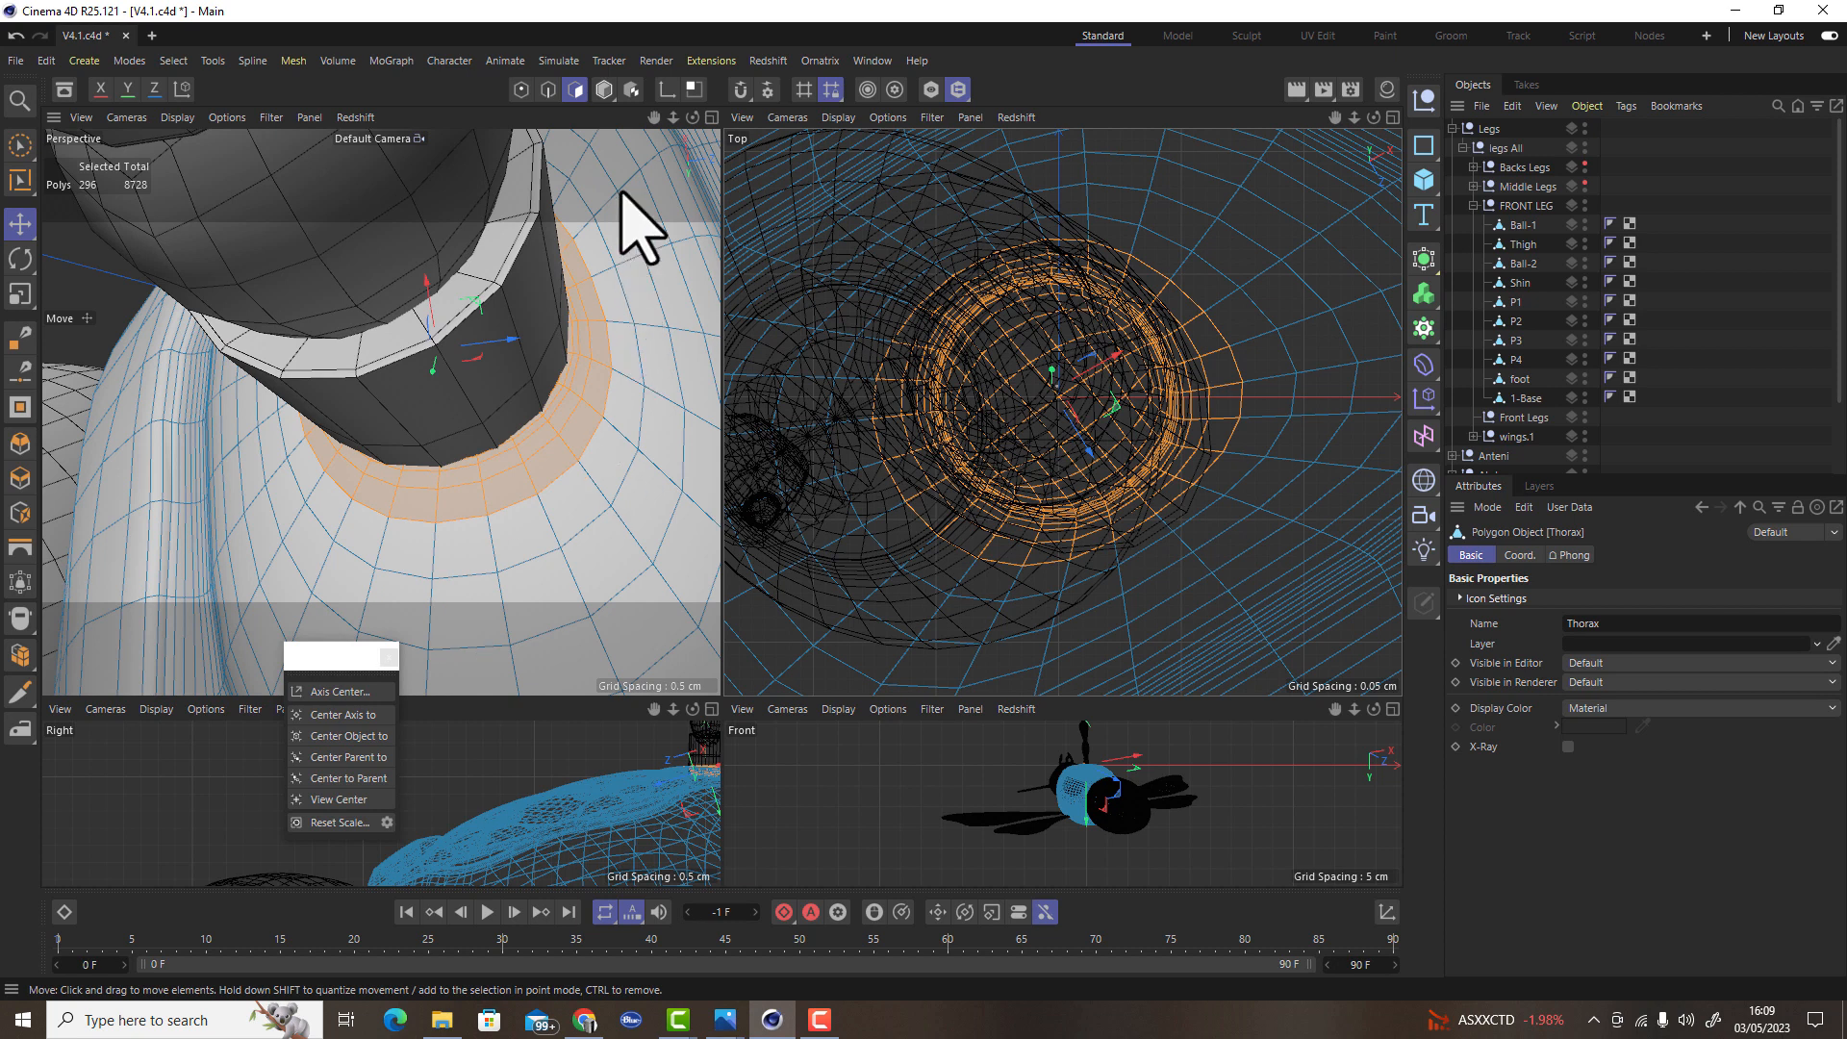
Switch to the Model layout and activate the Brush tool in Smear mode with a size of about 0.61 cm
{"action": "left_click", "coordinate": [1179, 41]}
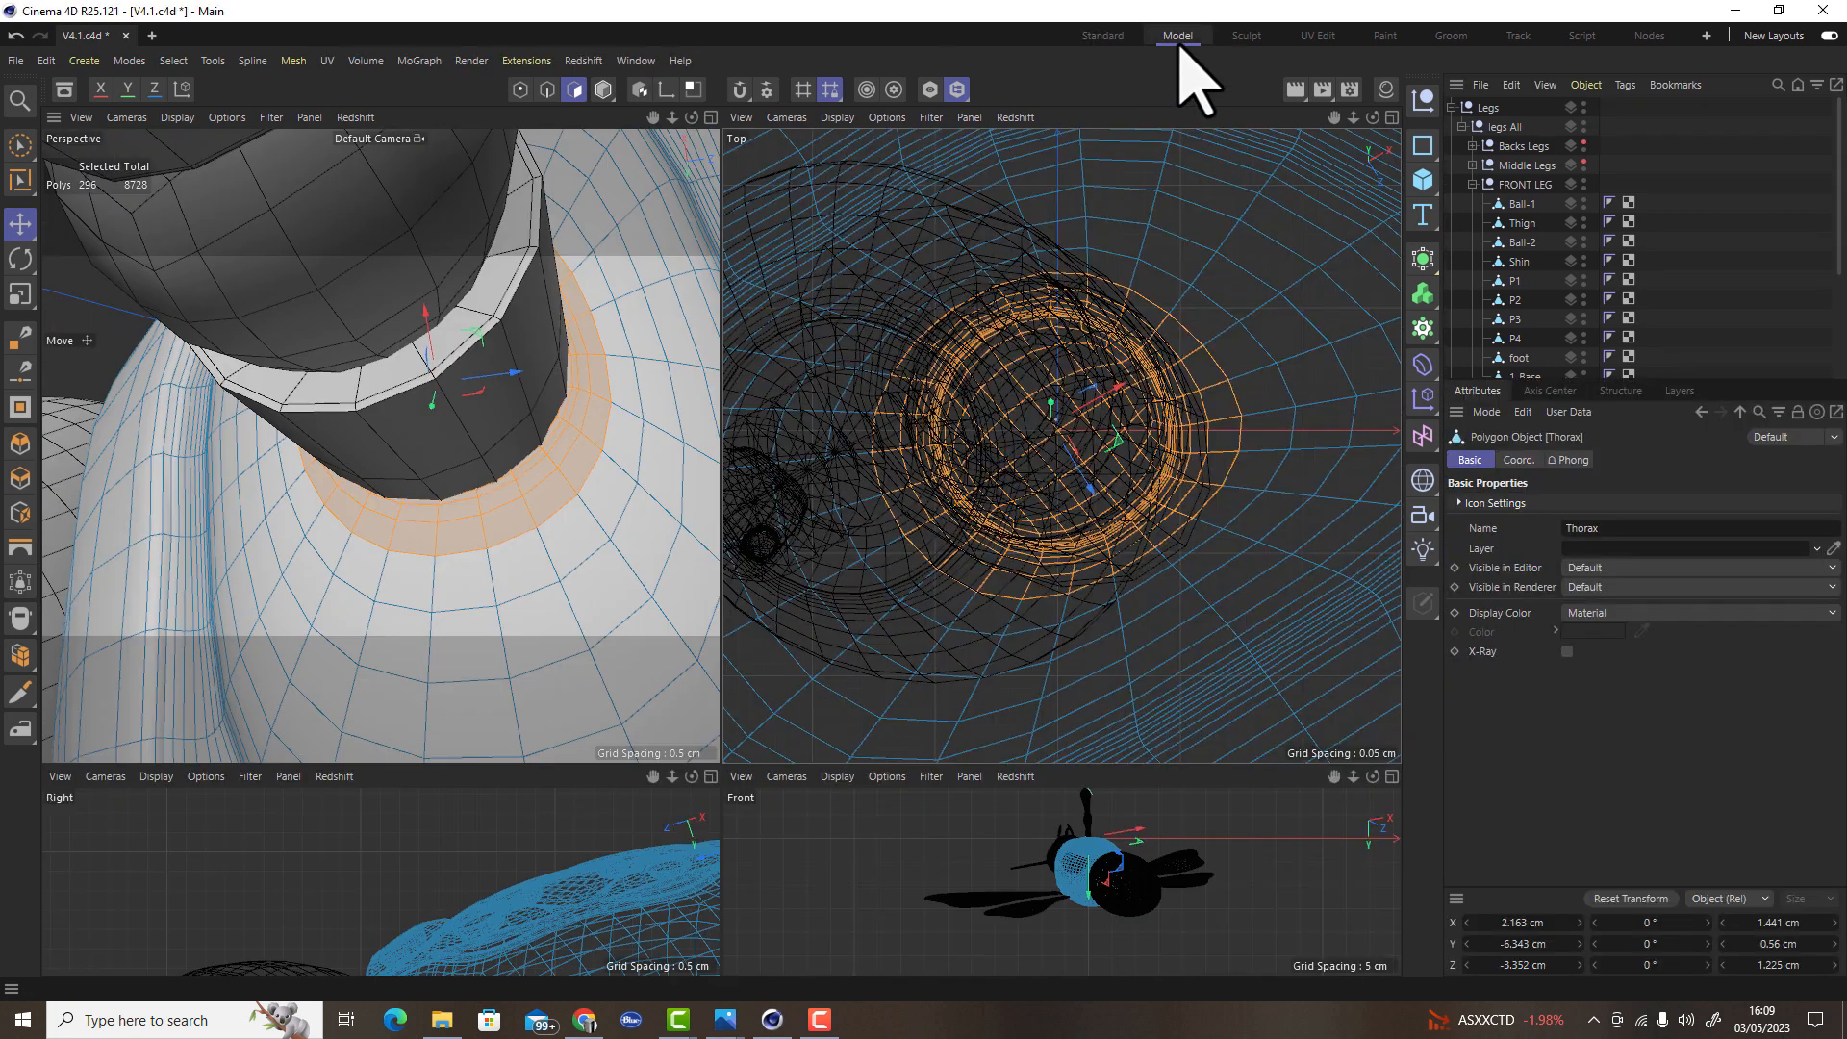
{"action": "left_click", "coordinate": [20, 729]}
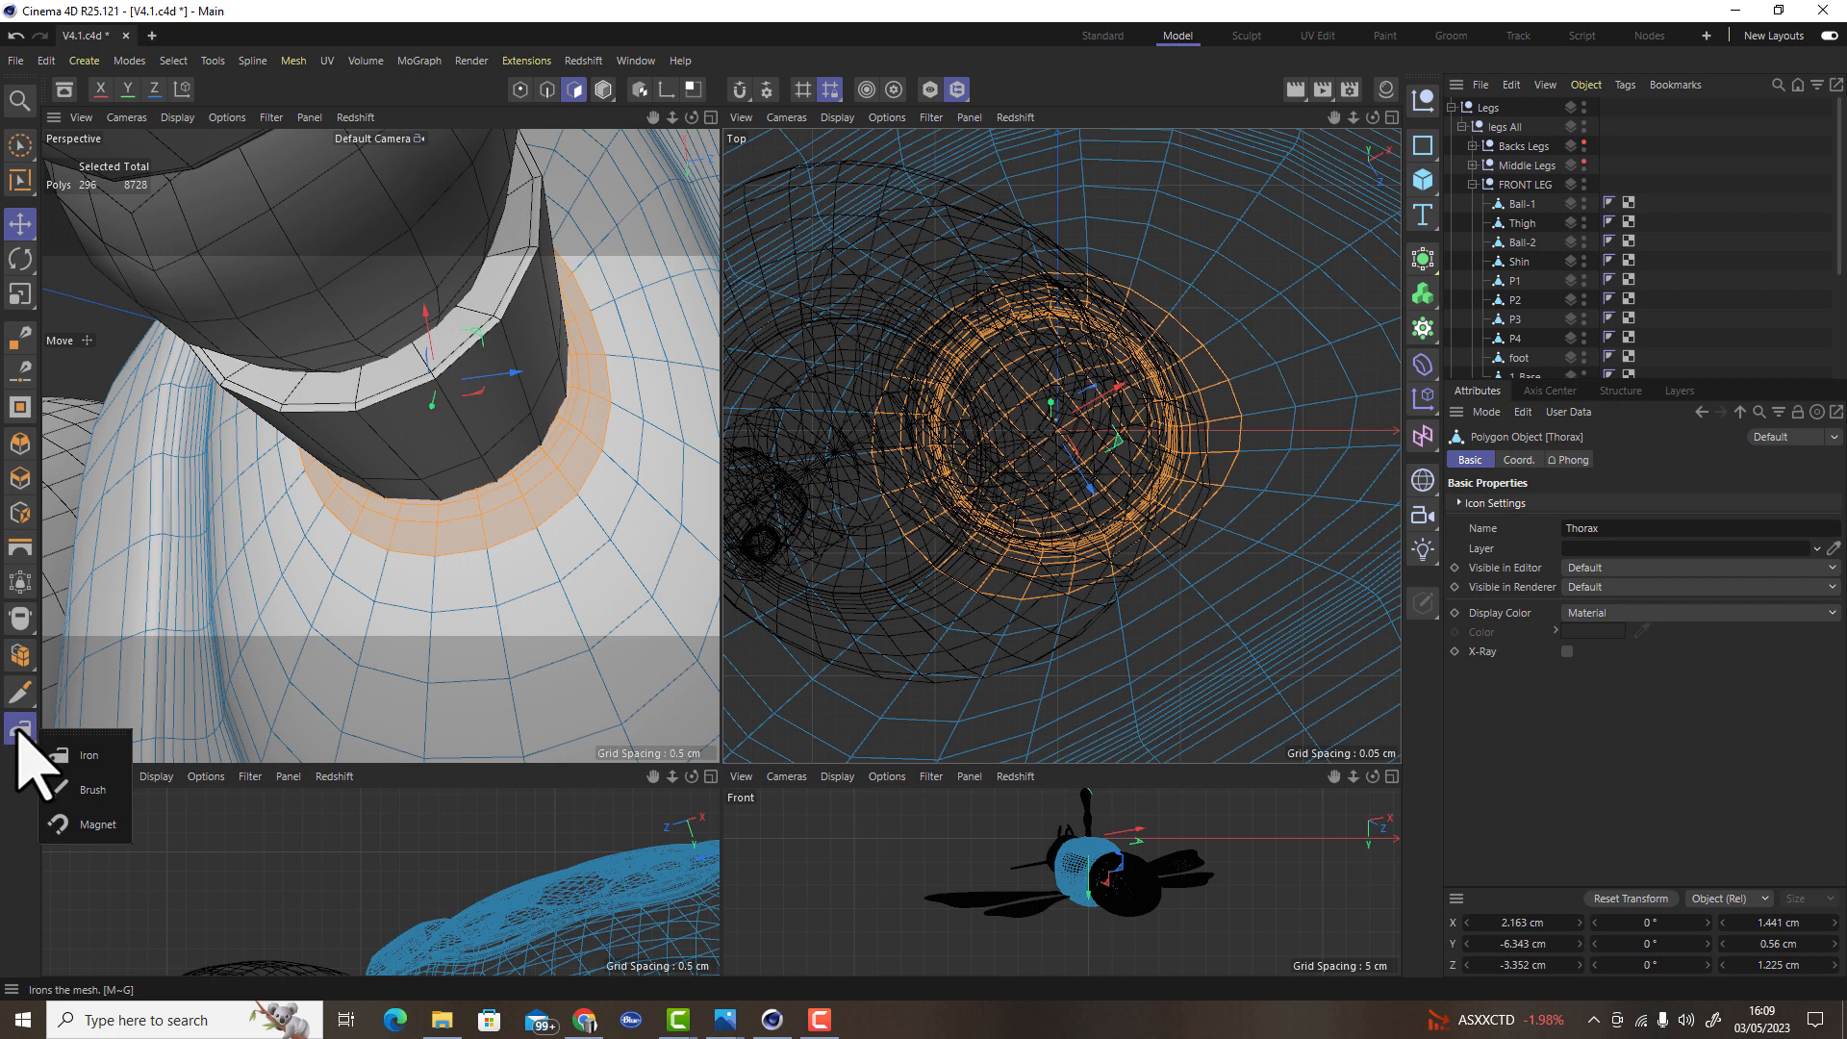
{"action": "left_click", "coordinate": [89, 798]}
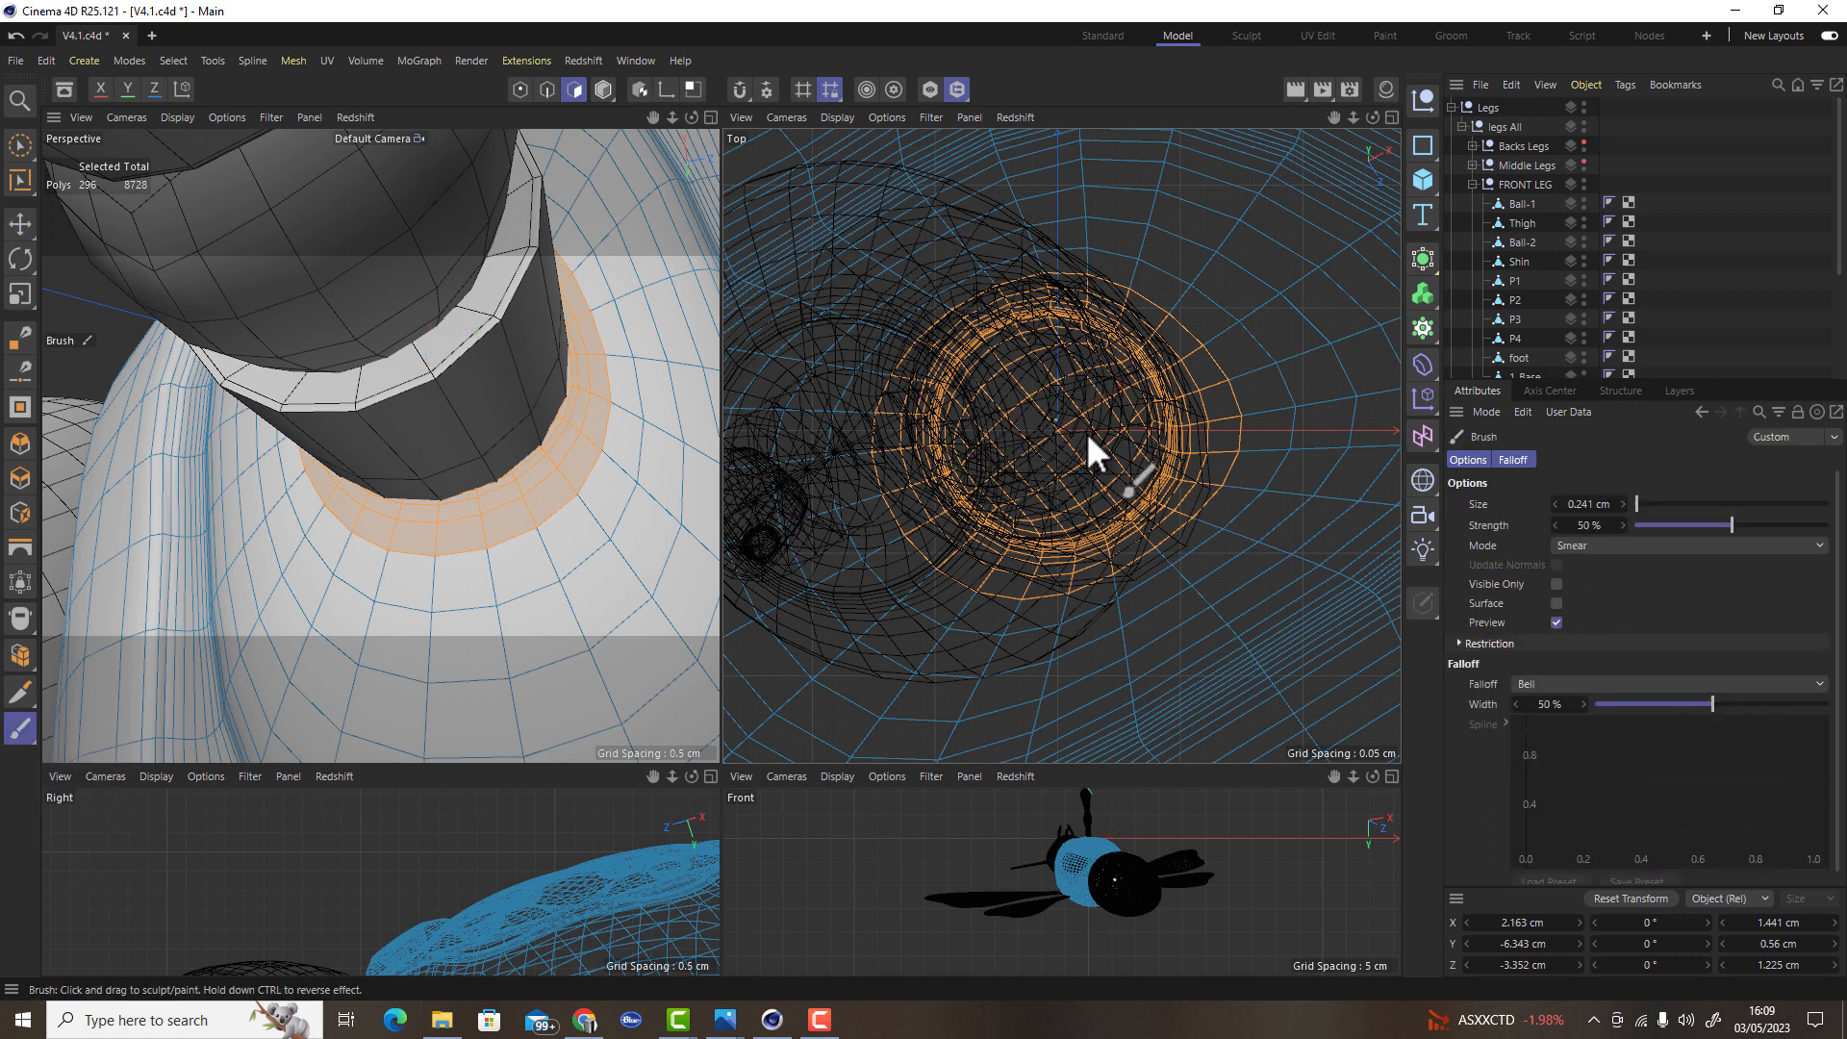
{"action": "middle_click_drag", "start_coordinate": [1164, 431], "coordinate": [1225, 437]}
Smear the selected socket polygons outward around the leg base in the Top view, reducing the brush to about 0.319 cm for the last stroke
{"action": "left_click_drag", "start_coordinate": [945, 450], "coordinate": [928, 445]}
{"action": "left_click_drag", "start_coordinate": [260, 663], "coordinate": [141, 633], "text": "alt"}
{"action": "left_click_drag", "start_coordinate": [843, 390], "coordinate": [1083, 580], "text": "alt"}
{"action": "left_click_drag", "start_coordinate": [954, 524], "coordinate": [928, 533]}
{"action": "left_click_drag", "start_coordinate": [1029, 360], "coordinate": [1026, 349]}
{"action": "left_click_drag", "start_coordinate": [927, 481], "coordinate": [915, 488]}
{"action": "left_click_drag", "start_coordinate": [1068, 575], "coordinate": [1075, 587]}
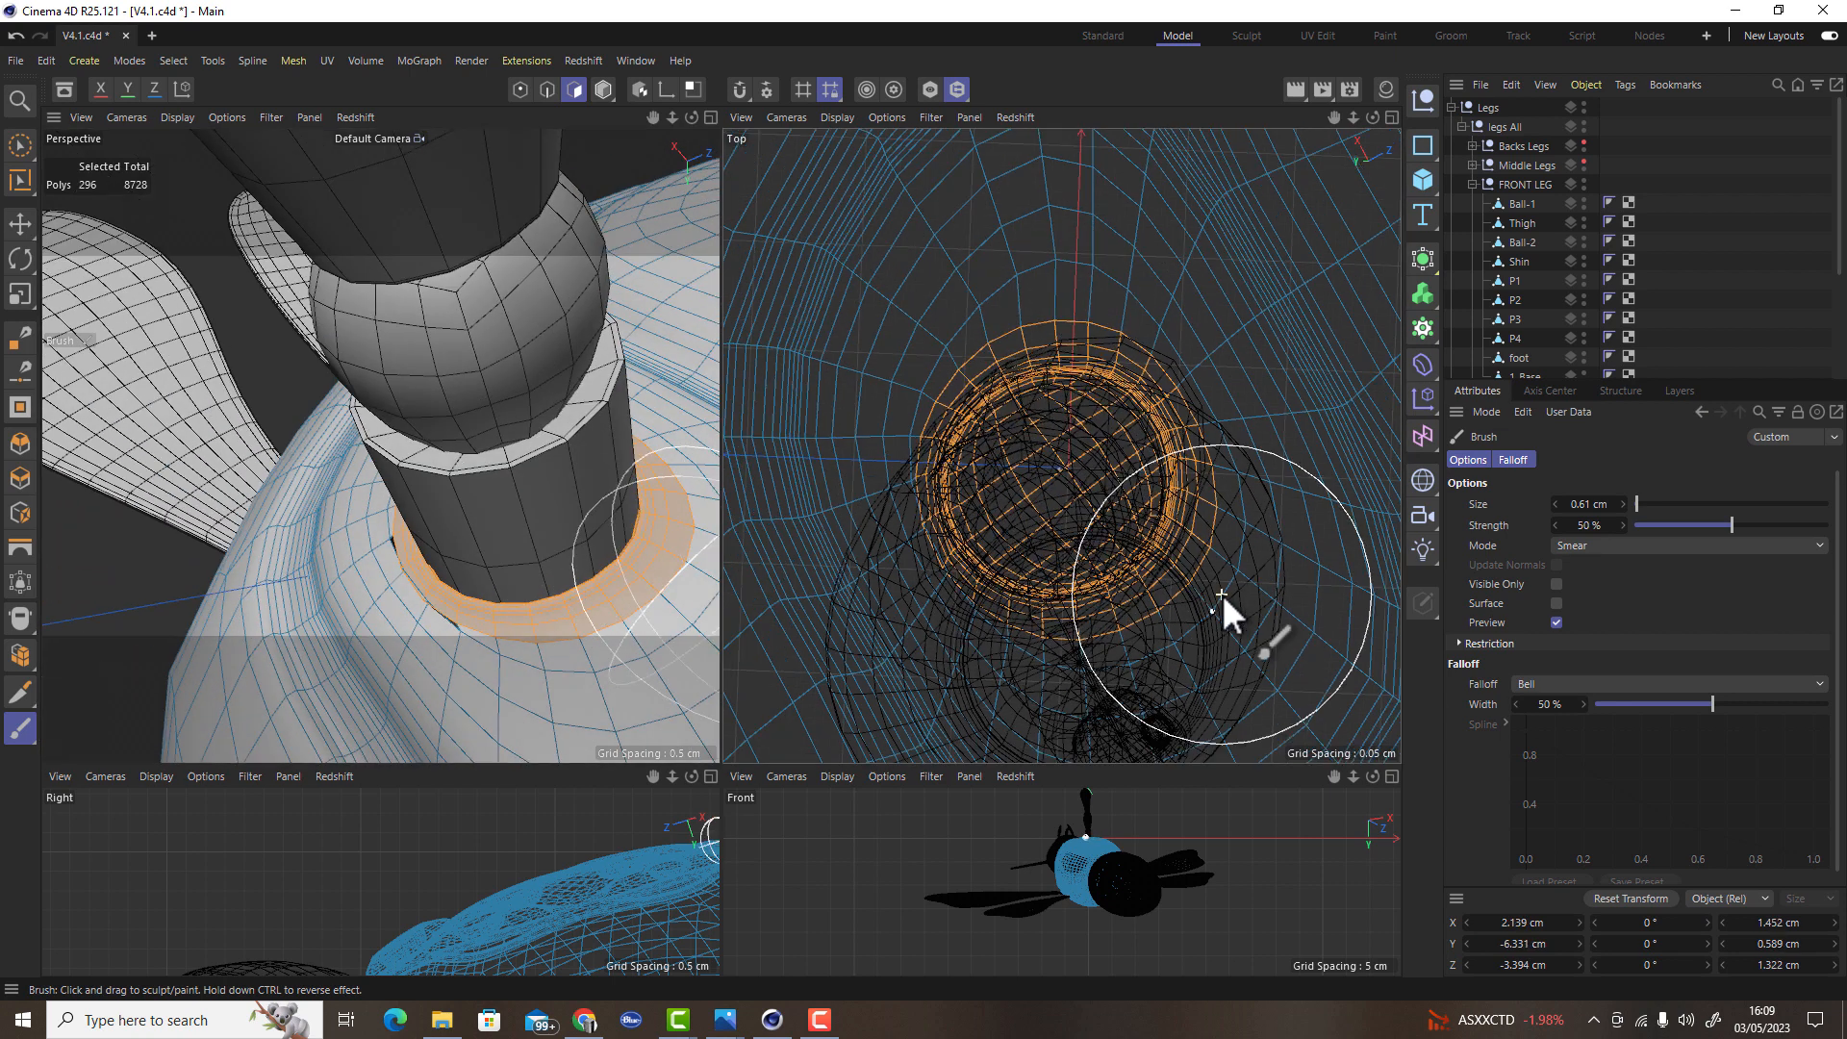
{"action": "middle_click_drag", "start_coordinate": [1221, 593], "coordinate": [1172, 598]}
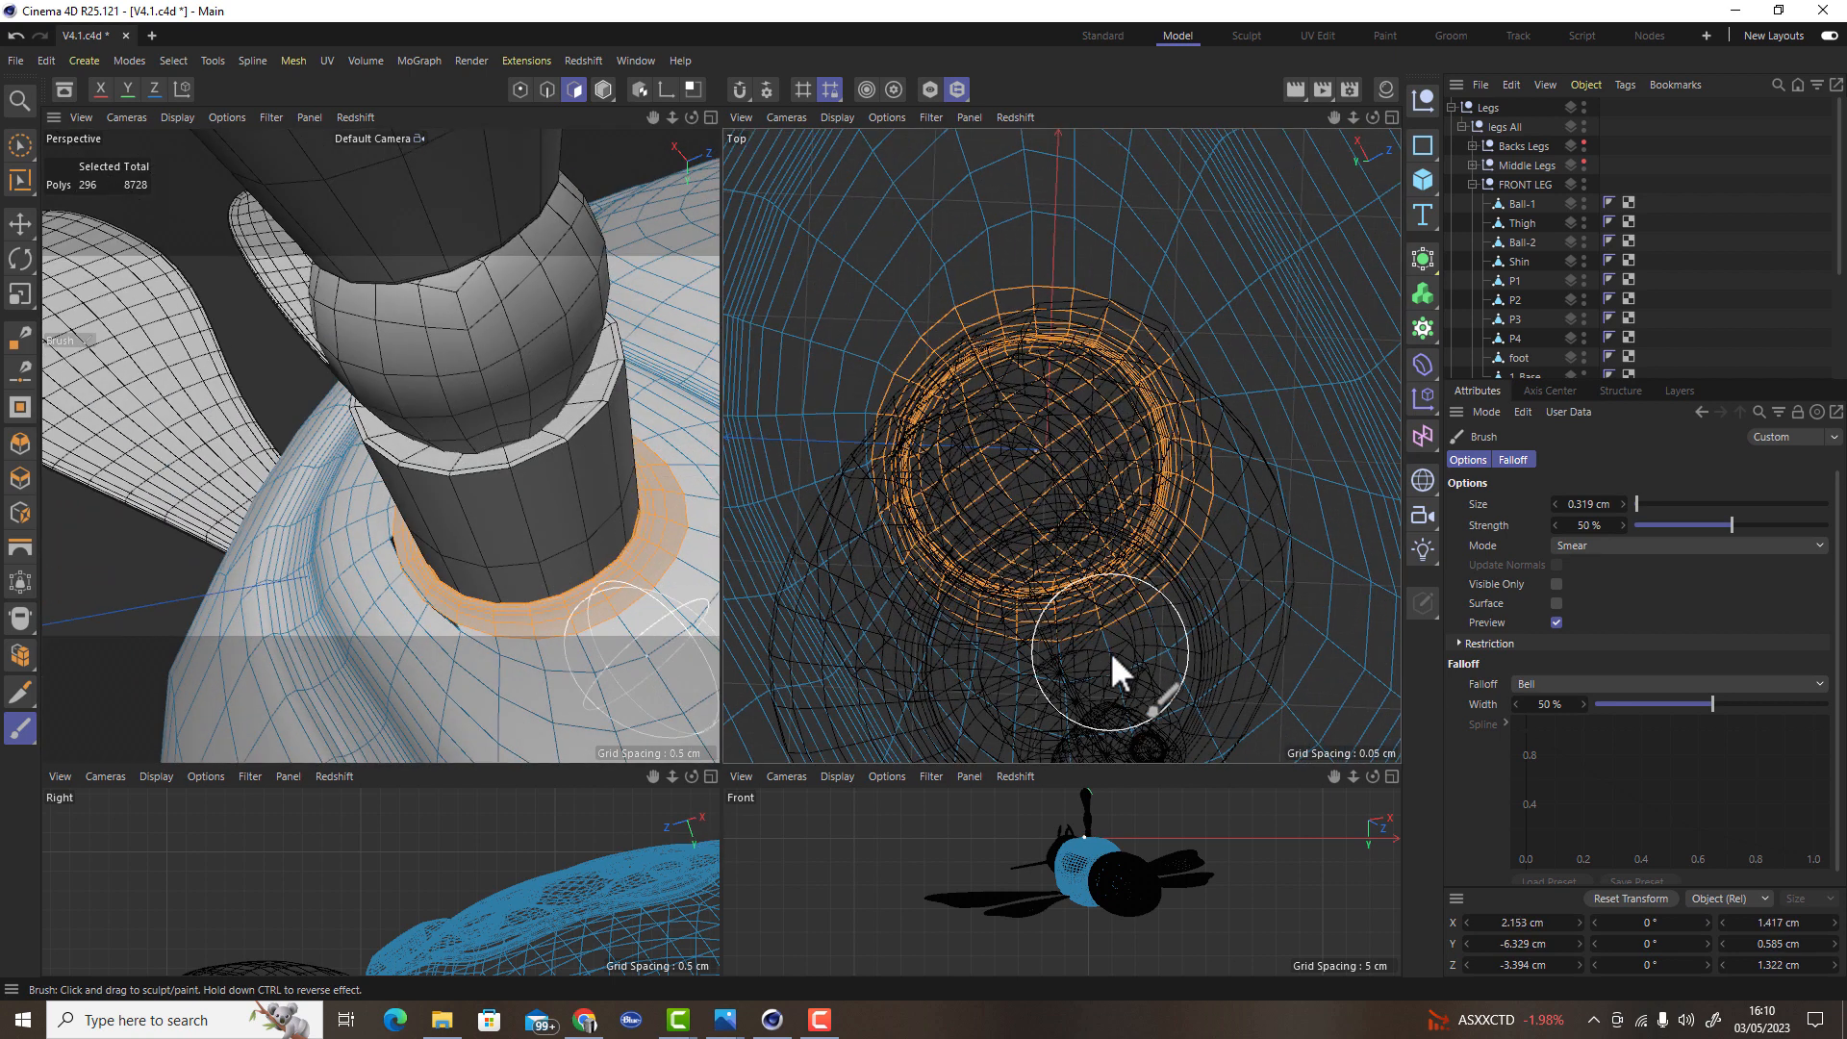
{"action": "left_click_drag", "start_coordinate": [1116, 660], "coordinate": [1110, 648]}
Maximize the Perspective view and examine the attached front leg together with the rest of the bee
{"action": "left_click", "coordinate": [710, 117]}
{"action": "scroll", "coordinate": [889, 377], "scroll_direction": "down", "scroll_amount": 8}
{"action": "scroll", "coordinate": [887, 369], "scroll_direction": "down", "scroll_amount": 8}
{"action": "mouse_move", "coordinate": [916, 350]}
{"action": "left_mouse_down", "text": "alt"}
{"action": "mouse_move", "coordinate": [966, 20]}
{"action": "mouse_move", "coordinate": [989, 541]}
{"action": "left_mouse_up", "text": "alt"}
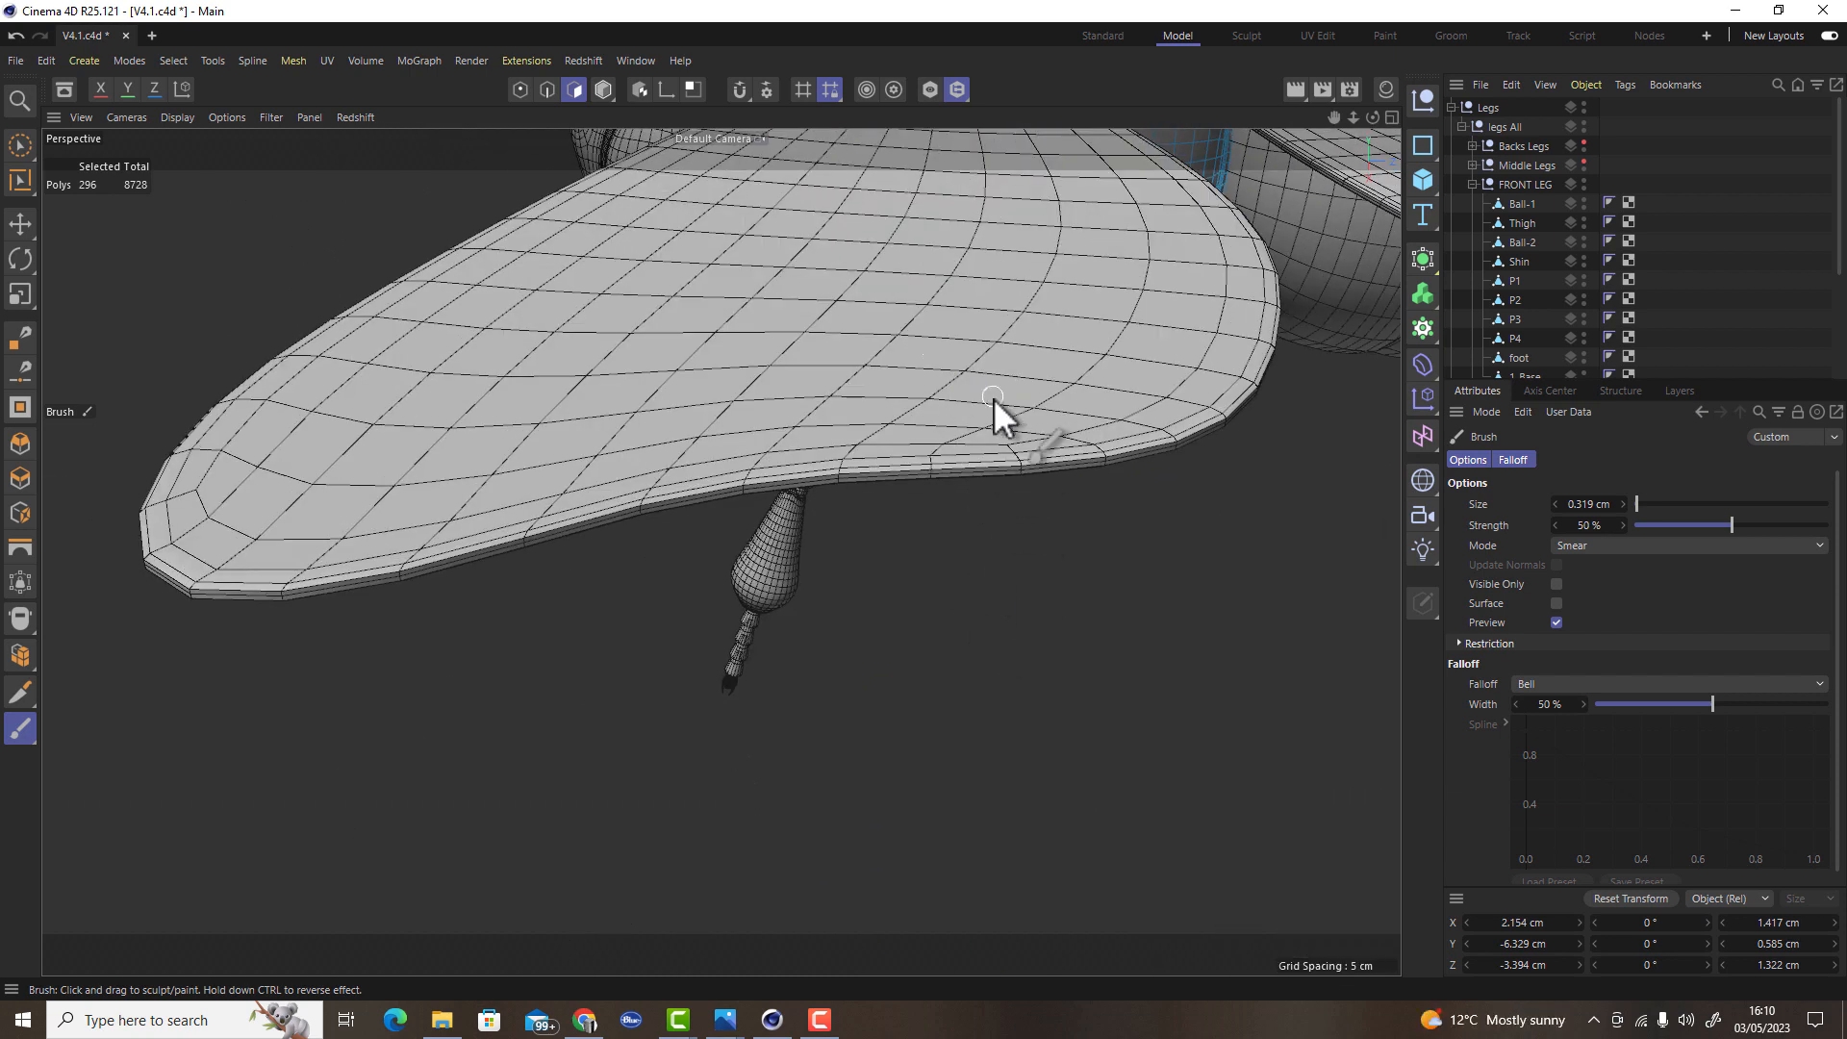
{"action": "left_click_drag", "start_coordinate": [990, 418], "coordinate": [973, 477], "text": "alt"}
{"action": "left_click_drag", "start_coordinate": [1083, 608], "coordinate": [871, 436], "text": "alt"}
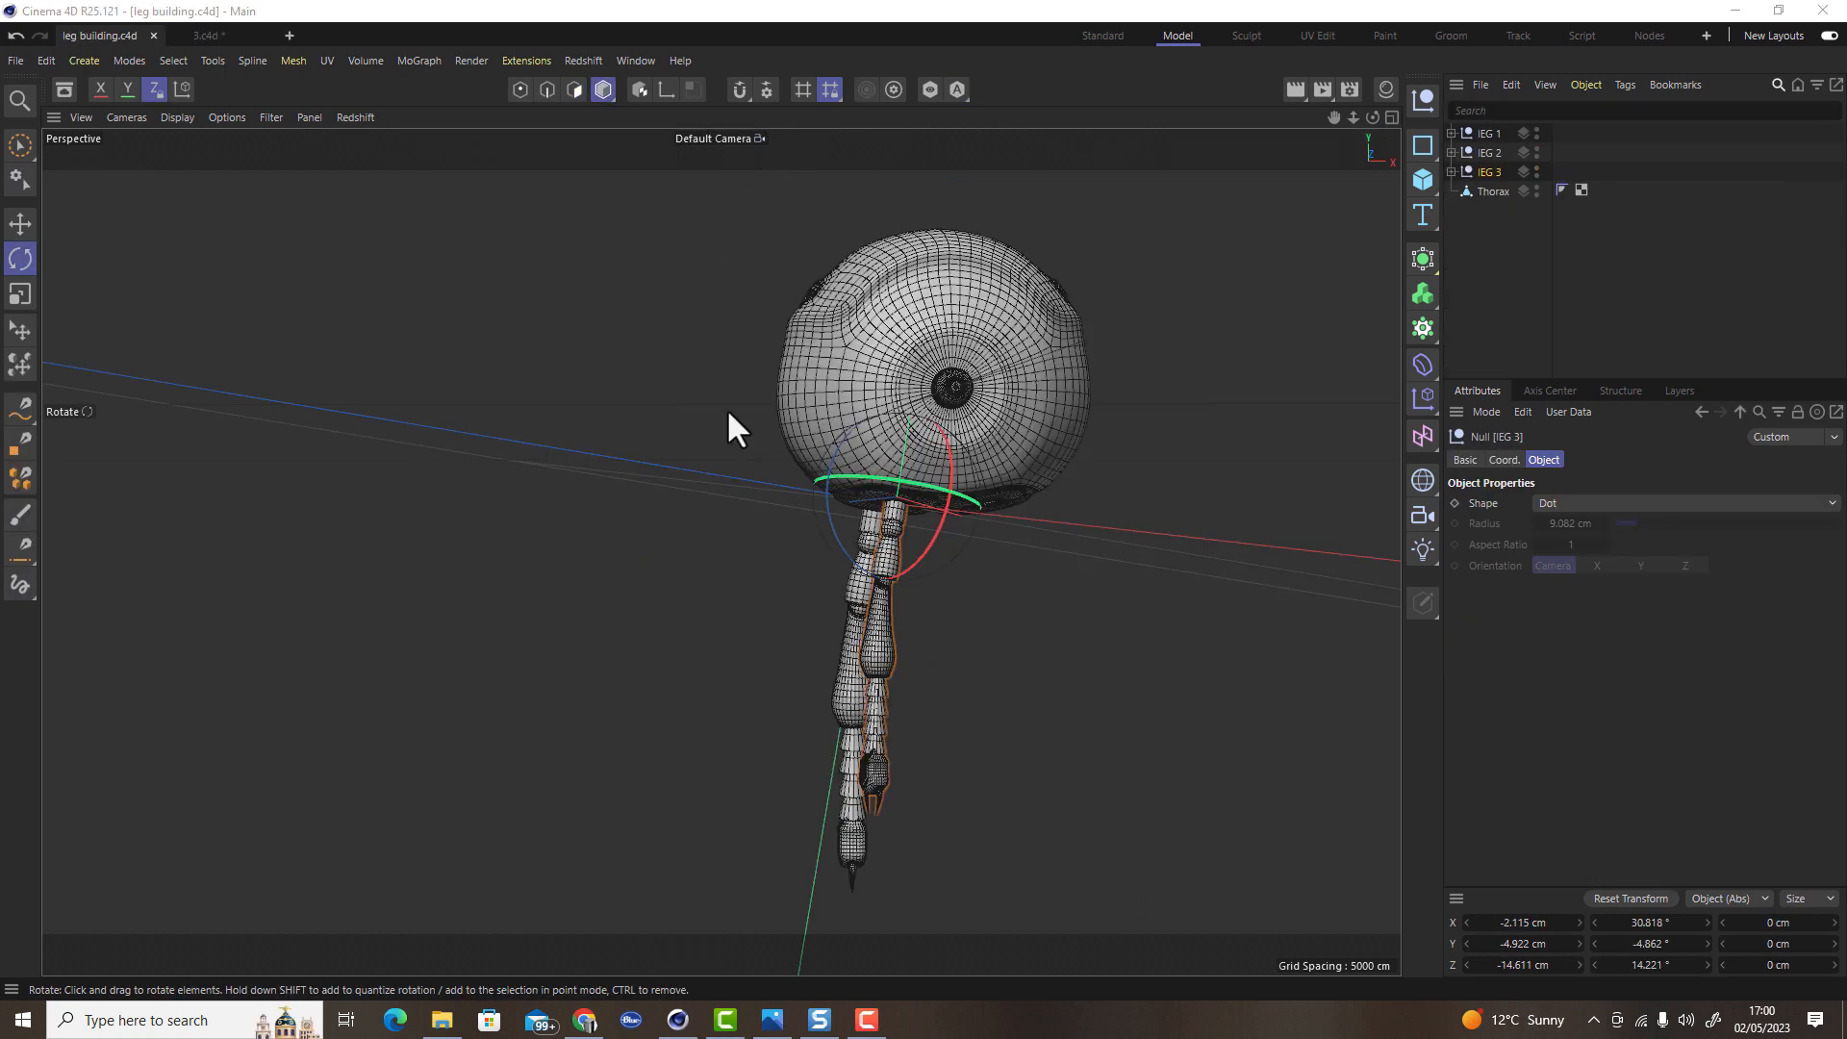
Rotate the LEG 1 null slightly at its thorax socket and compare its angle with the other two legs
{"action": "left_click_drag", "start_coordinate": [849, 569], "coordinate": [661, 516], "text": "alt"}
{"action": "right_click_drag", "start_coordinate": [660, 514], "coordinate": [736, 468], "text": "alt"}
{"action": "left_click_drag", "start_coordinate": [1003, 609], "coordinate": [830, 463], "text": "alt"}
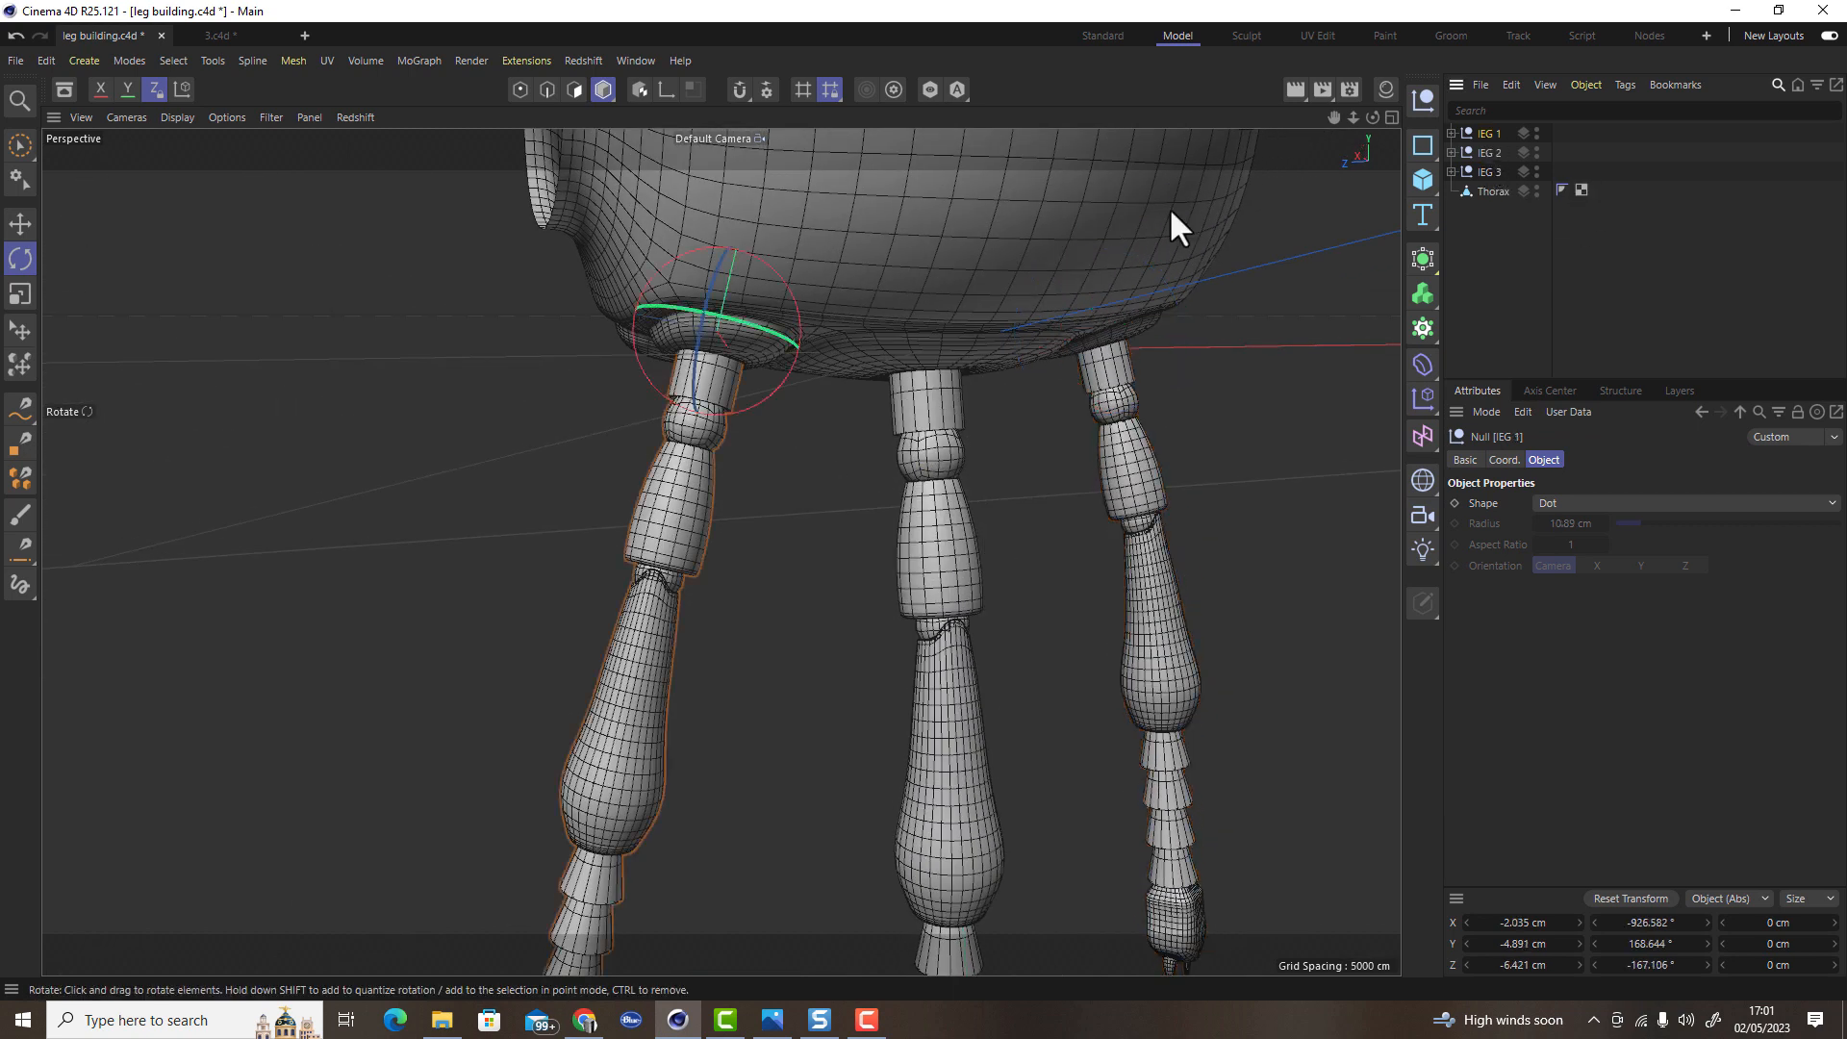
{"action": "left_click_drag", "start_coordinate": [751, 327], "coordinate": [674, 456]}
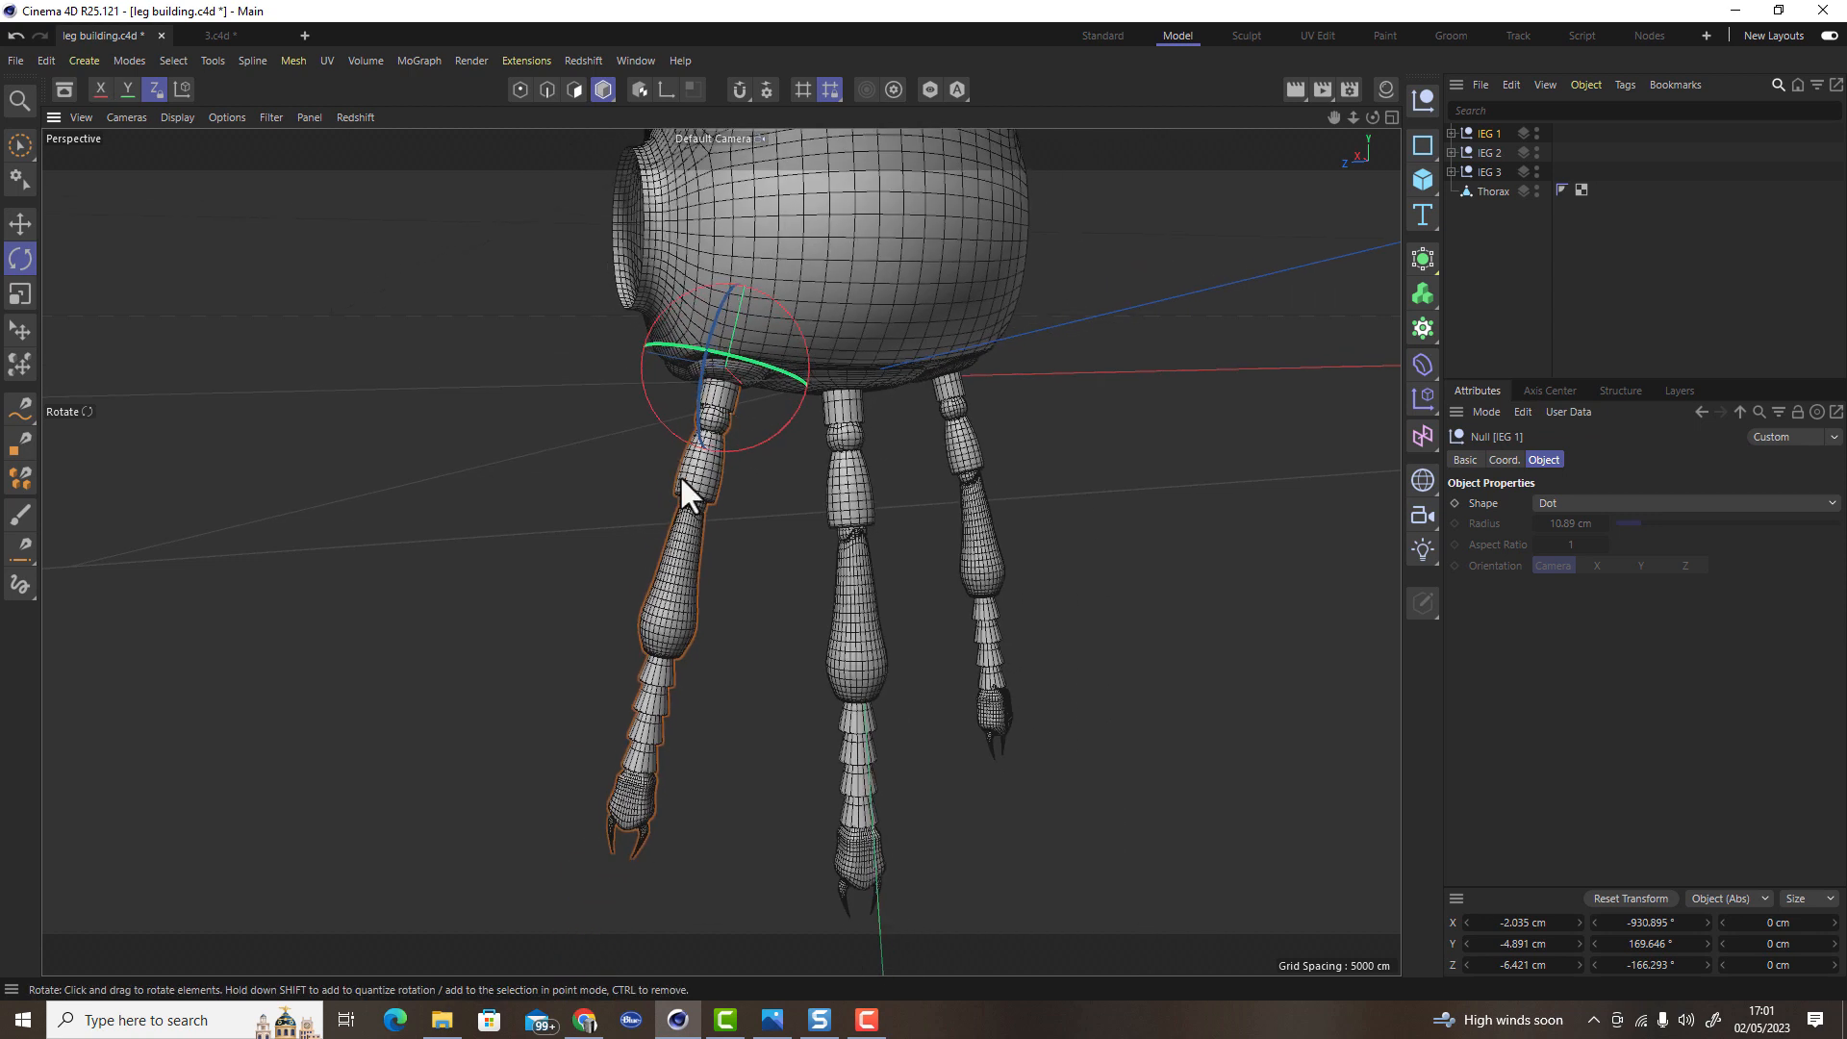
{"action": "left_click_drag", "start_coordinate": [863, 579], "coordinate": [825, 524], "text": "alt"}
{"action": "mouse_move", "coordinate": [824, 519]}
{"action": "right_mouse_down", "text": "alt"}
{"action": "mouse_move", "coordinate": [1049, 442]}
{"action": "mouse_move", "coordinate": [793, 513]}
{"action": "right_mouse_up", "text": "alt"}
{"action": "left_click_drag", "start_coordinate": [787, 519], "coordinate": [673, 517], "text": "alt"}
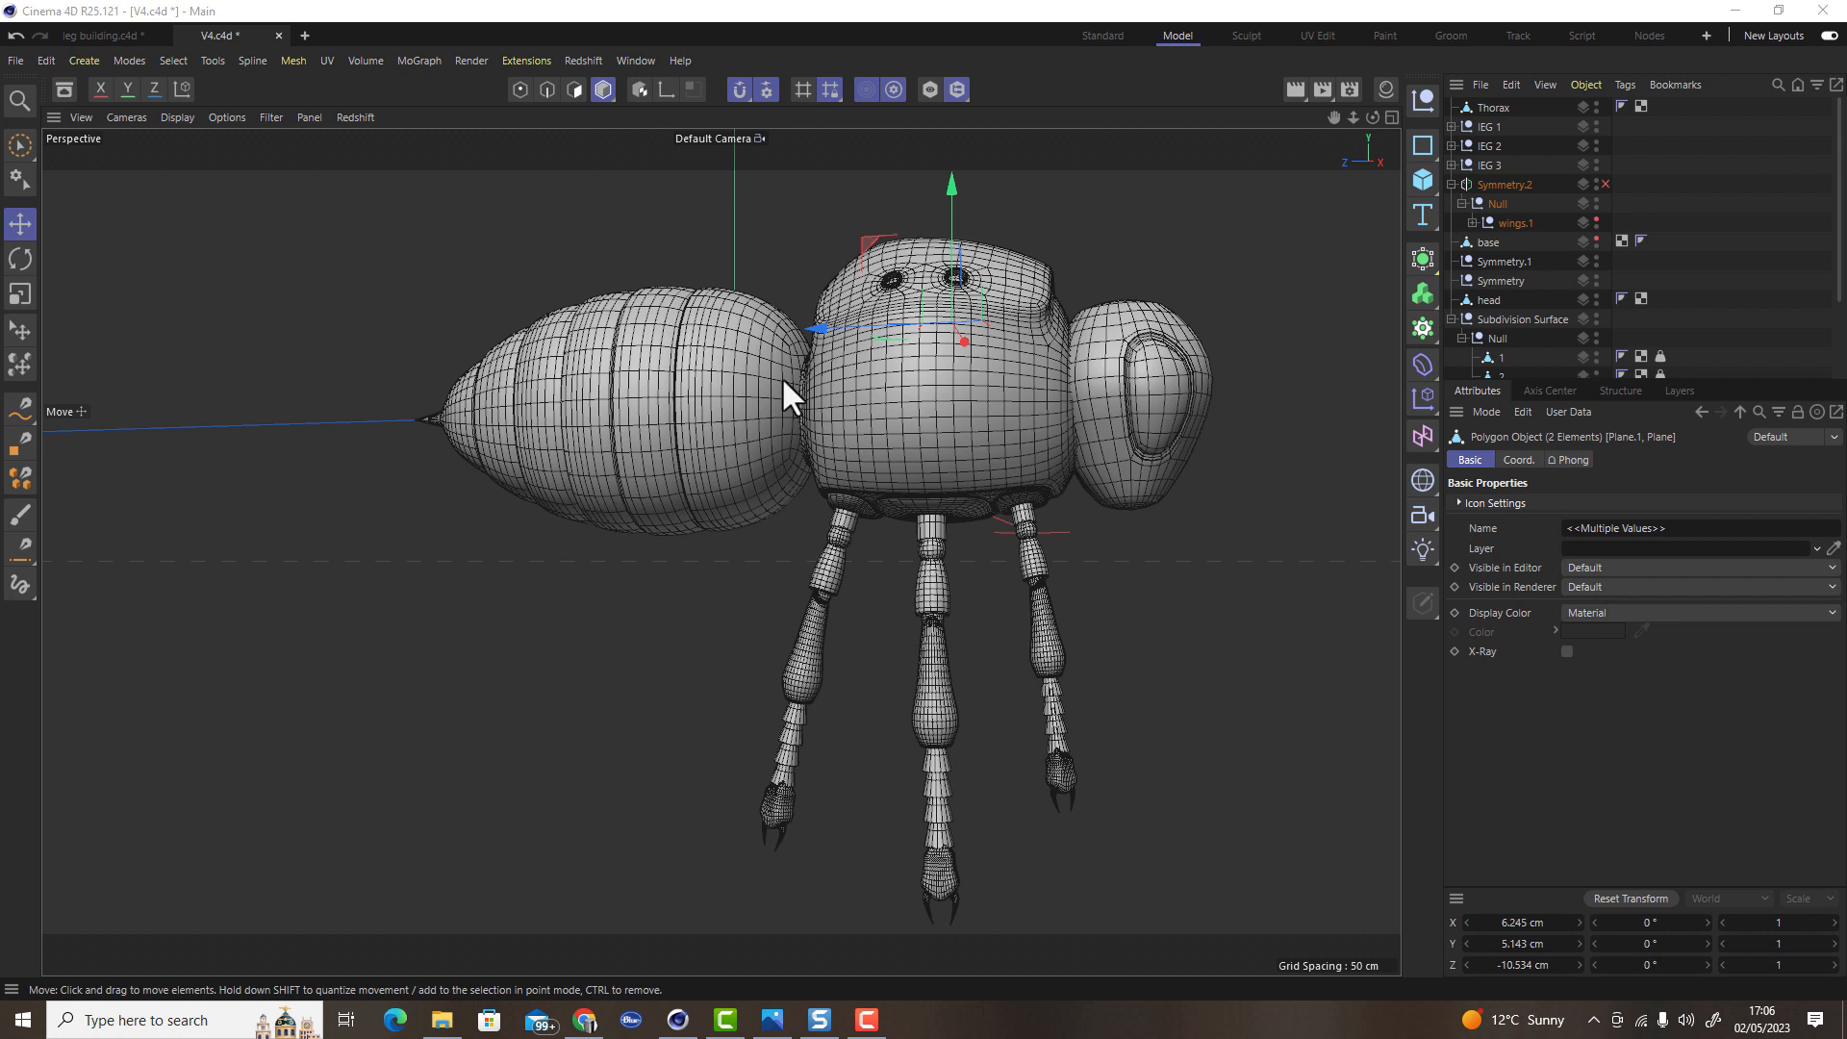
Scale down the foot of the leg nearest the head, and move it up to about Y -2.037 cm against the last segment
{"action": "scroll", "coordinate": [1080, 833], "scroll_direction": "up", "scroll_amount": 8}
{"action": "scroll", "coordinate": [971, 574], "scroll_direction": "down", "scroll_amount": 4}
{"action": "left_click", "coordinate": [1006, 398]}
{"action": "middle_click_drag", "start_coordinate": [1055, 409], "coordinate": [1062, 660], "text": "alt"}
{"action": "scroll", "coordinate": [1062, 660], "scroll_direction": "up", "scroll_amount": 2}
{"action": "key", "text": "t"}
{"action": "left_click_drag", "start_coordinate": [1174, 643], "coordinate": [911, 692]}
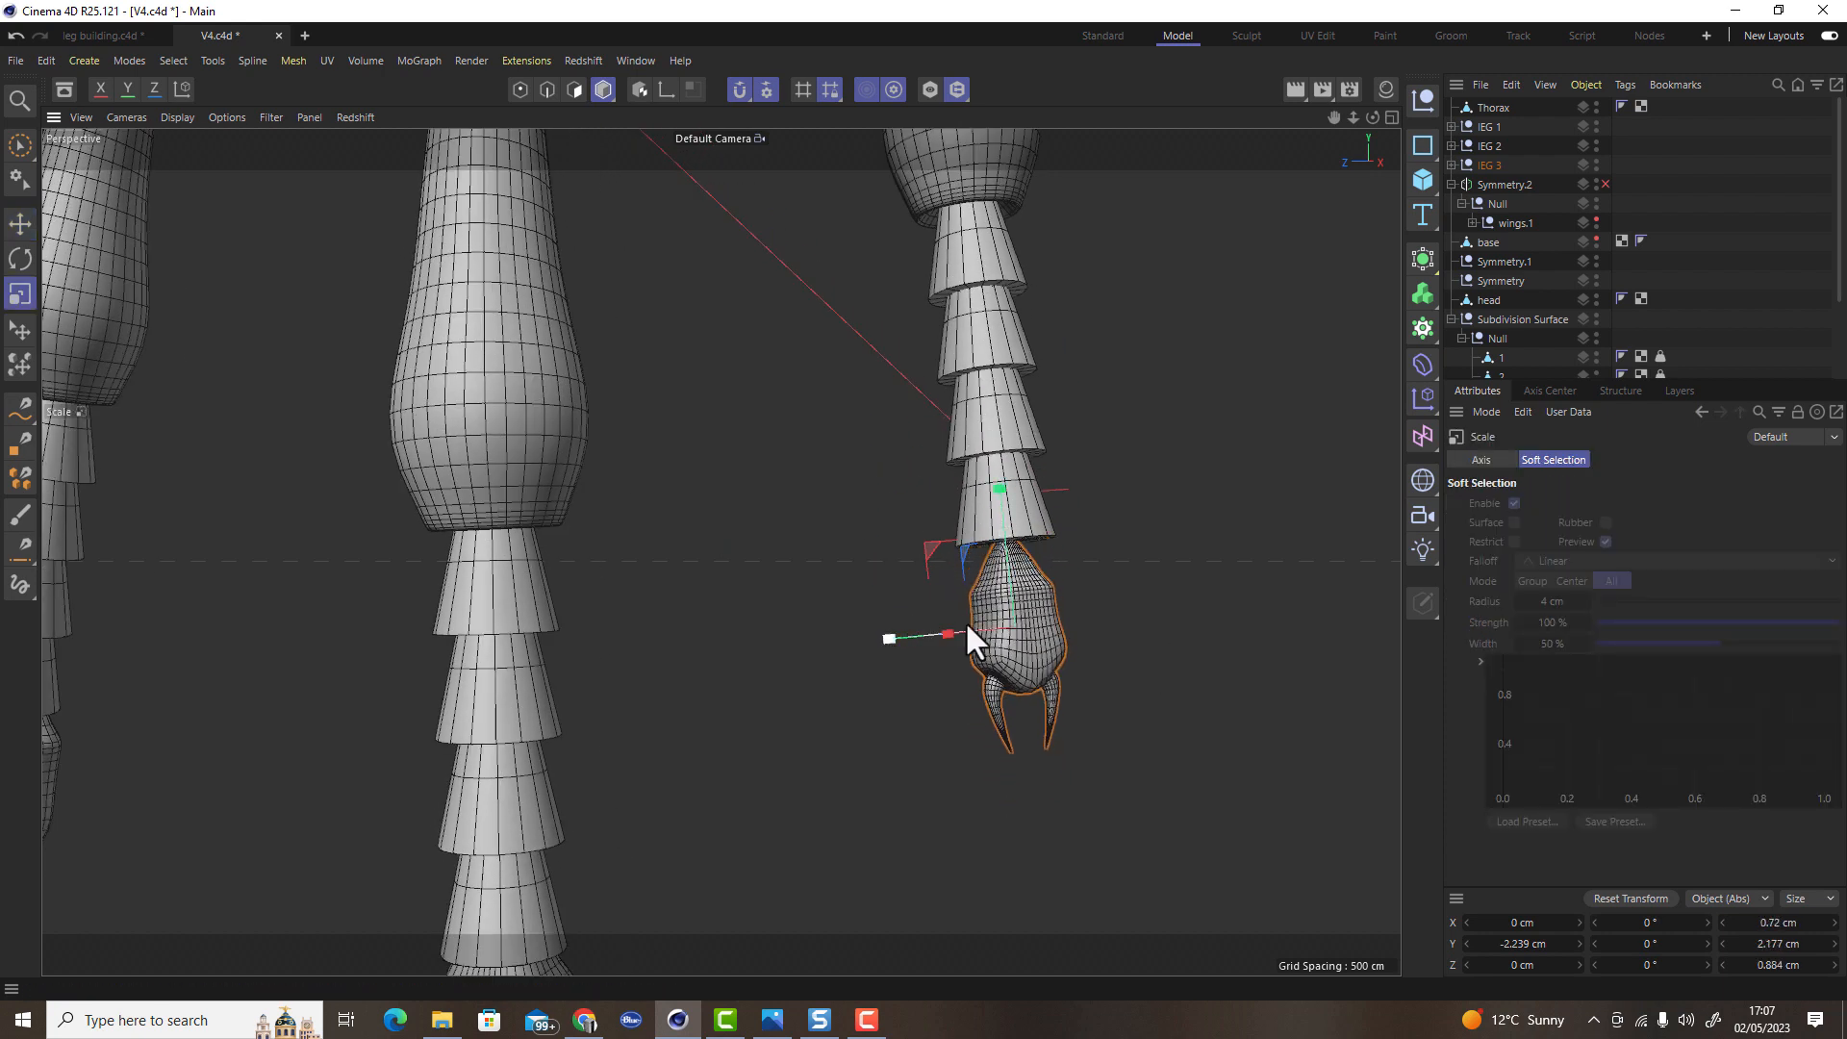
{"action": "key", "text": "e"}
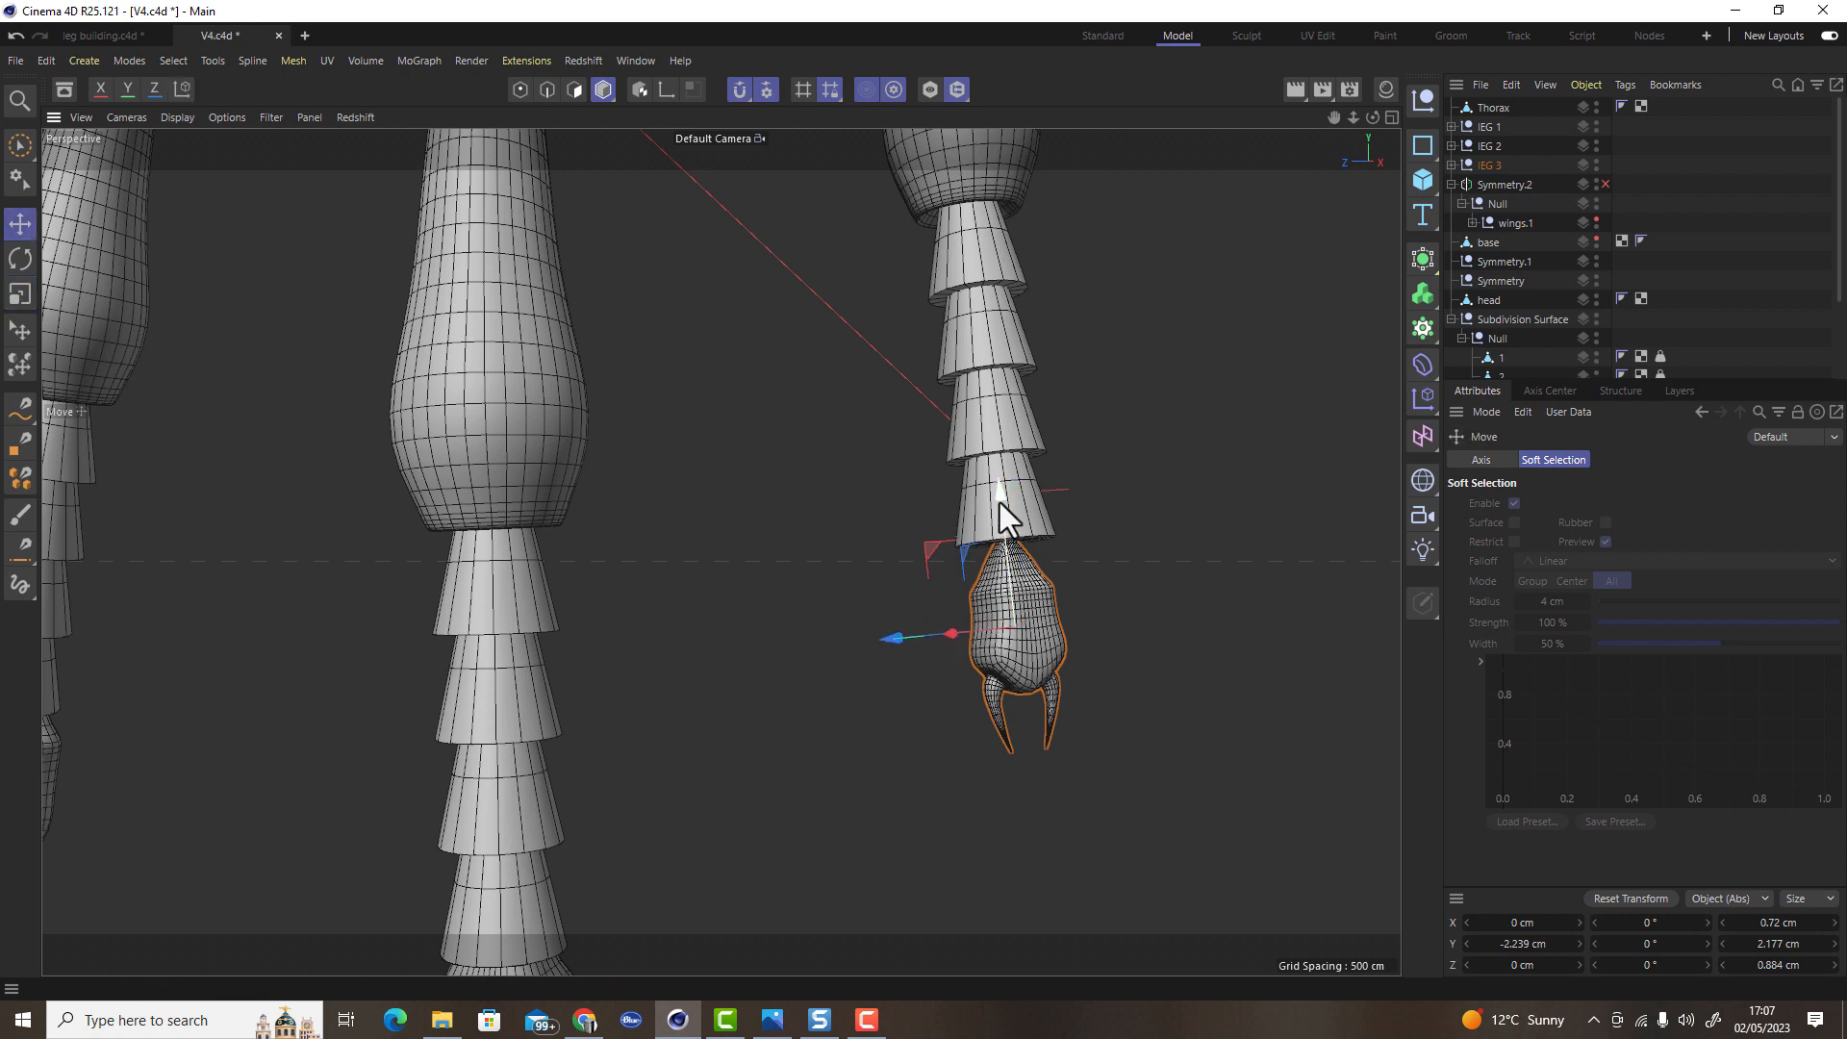
{"action": "left_click_drag", "start_coordinate": [999, 504], "coordinate": [989, 485]}
{"action": "scroll", "coordinate": [1109, 678], "scroll_direction": "down", "scroll_amount": 10}
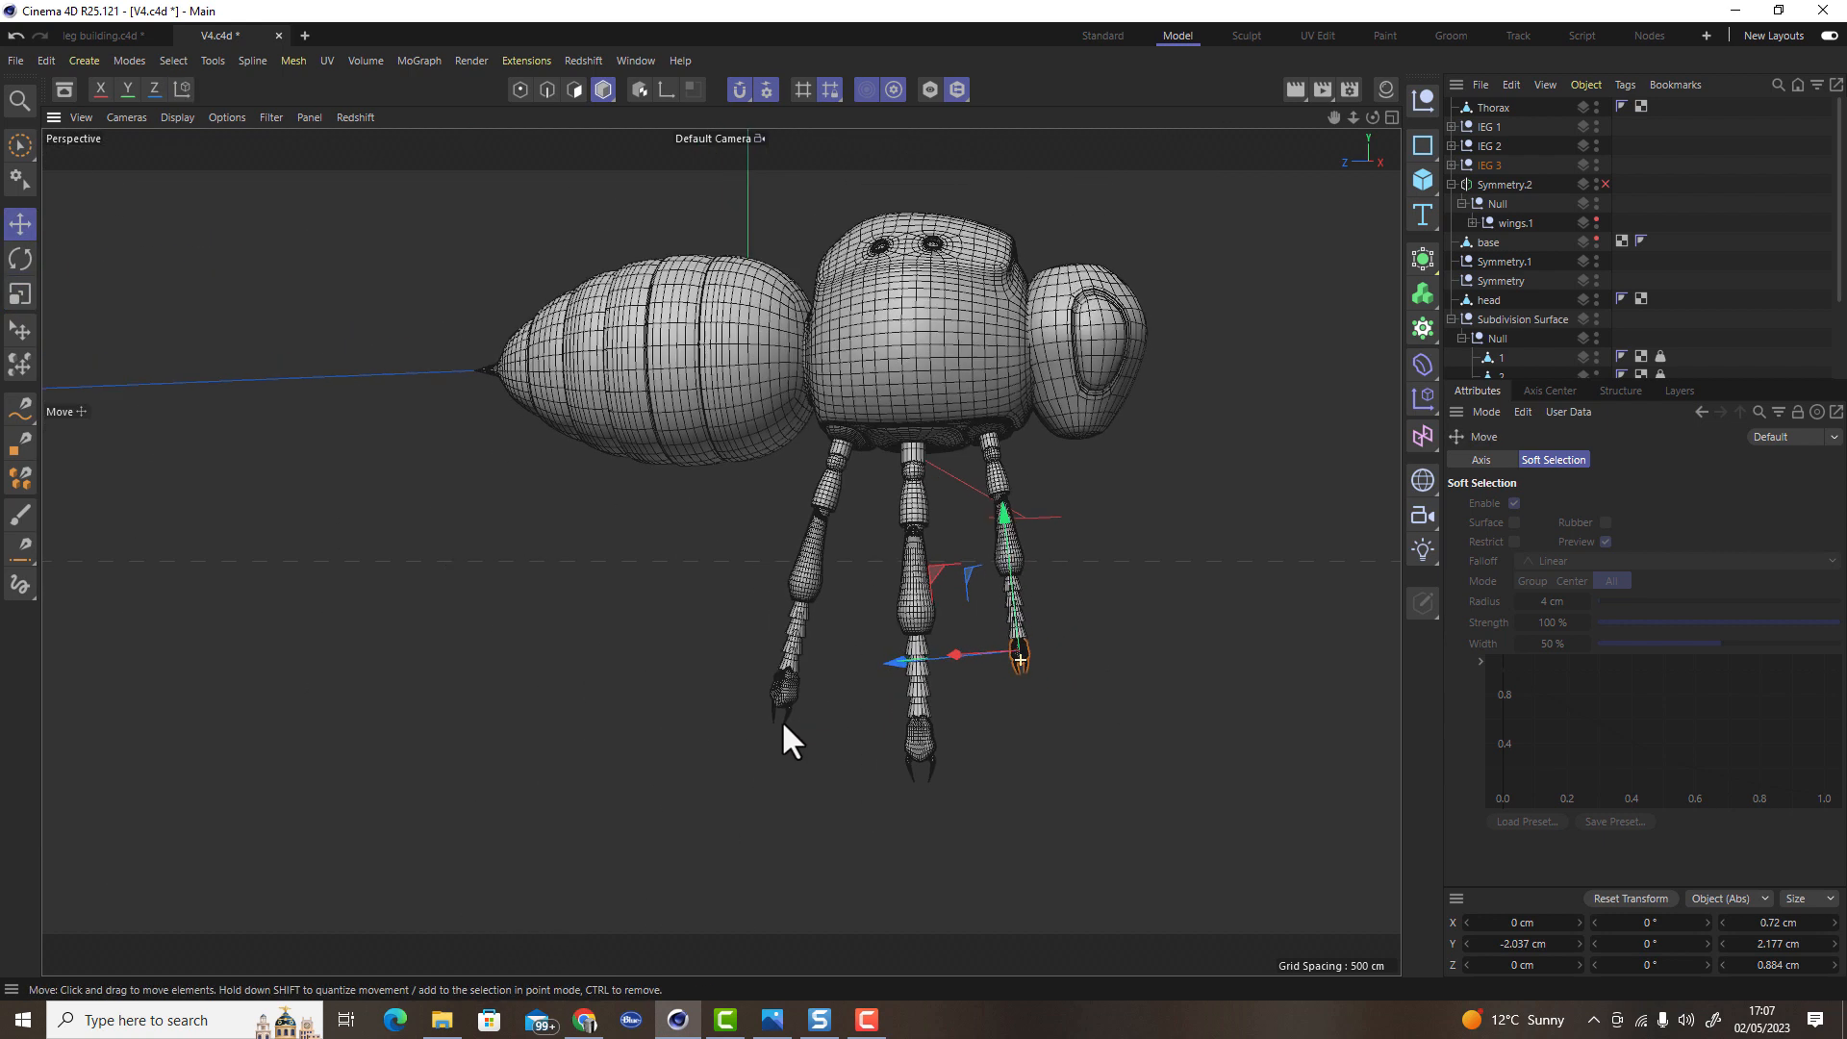
Scale down the claw of the middle leg and move it up against the last leg segment, to about Y -2.6 cm
{"action": "scroll", "coordinate": [781, 719], "scroll_direction": "up", "scroll_amount": 10}
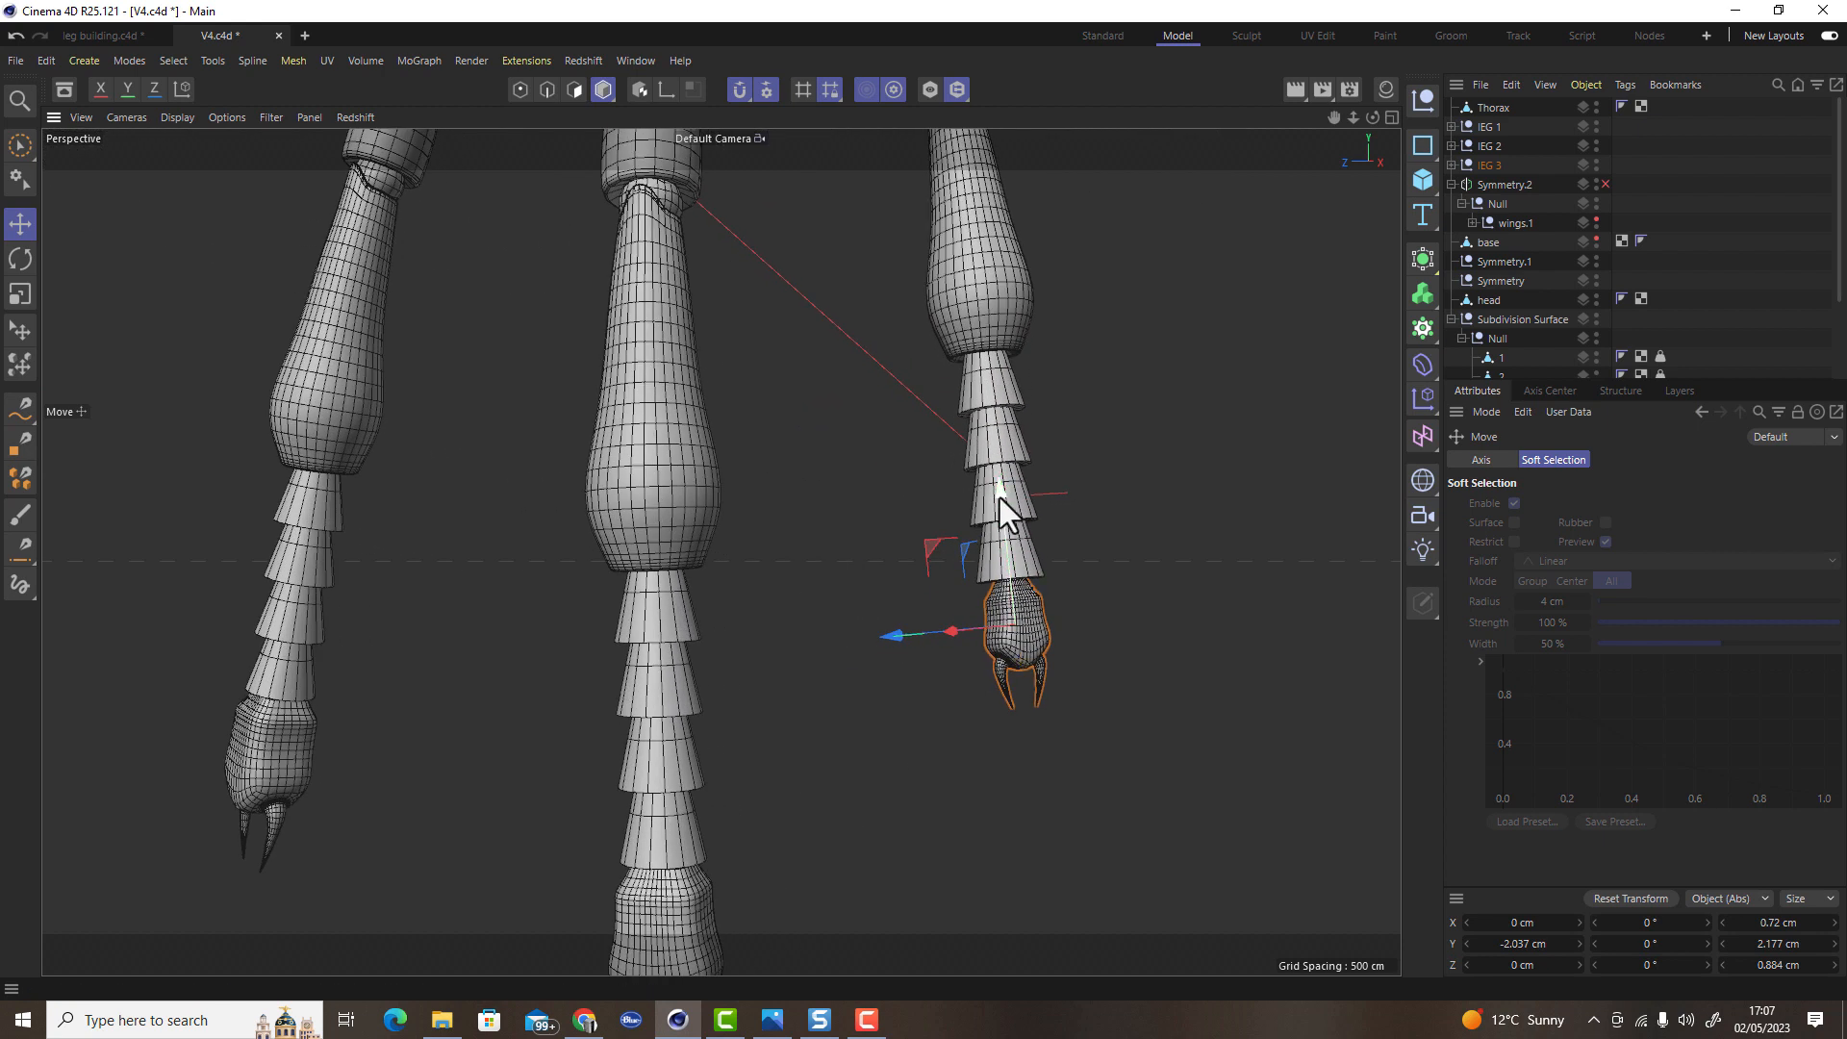
{"action": "scroll", "coordinate": [1001, 630], "scroll_direction": "up", "scroll_amount": 3}
{"action": "left_click_drag", "start_coordinate": [932, 639], "coordinate": [990, 496], "text": "alt"}
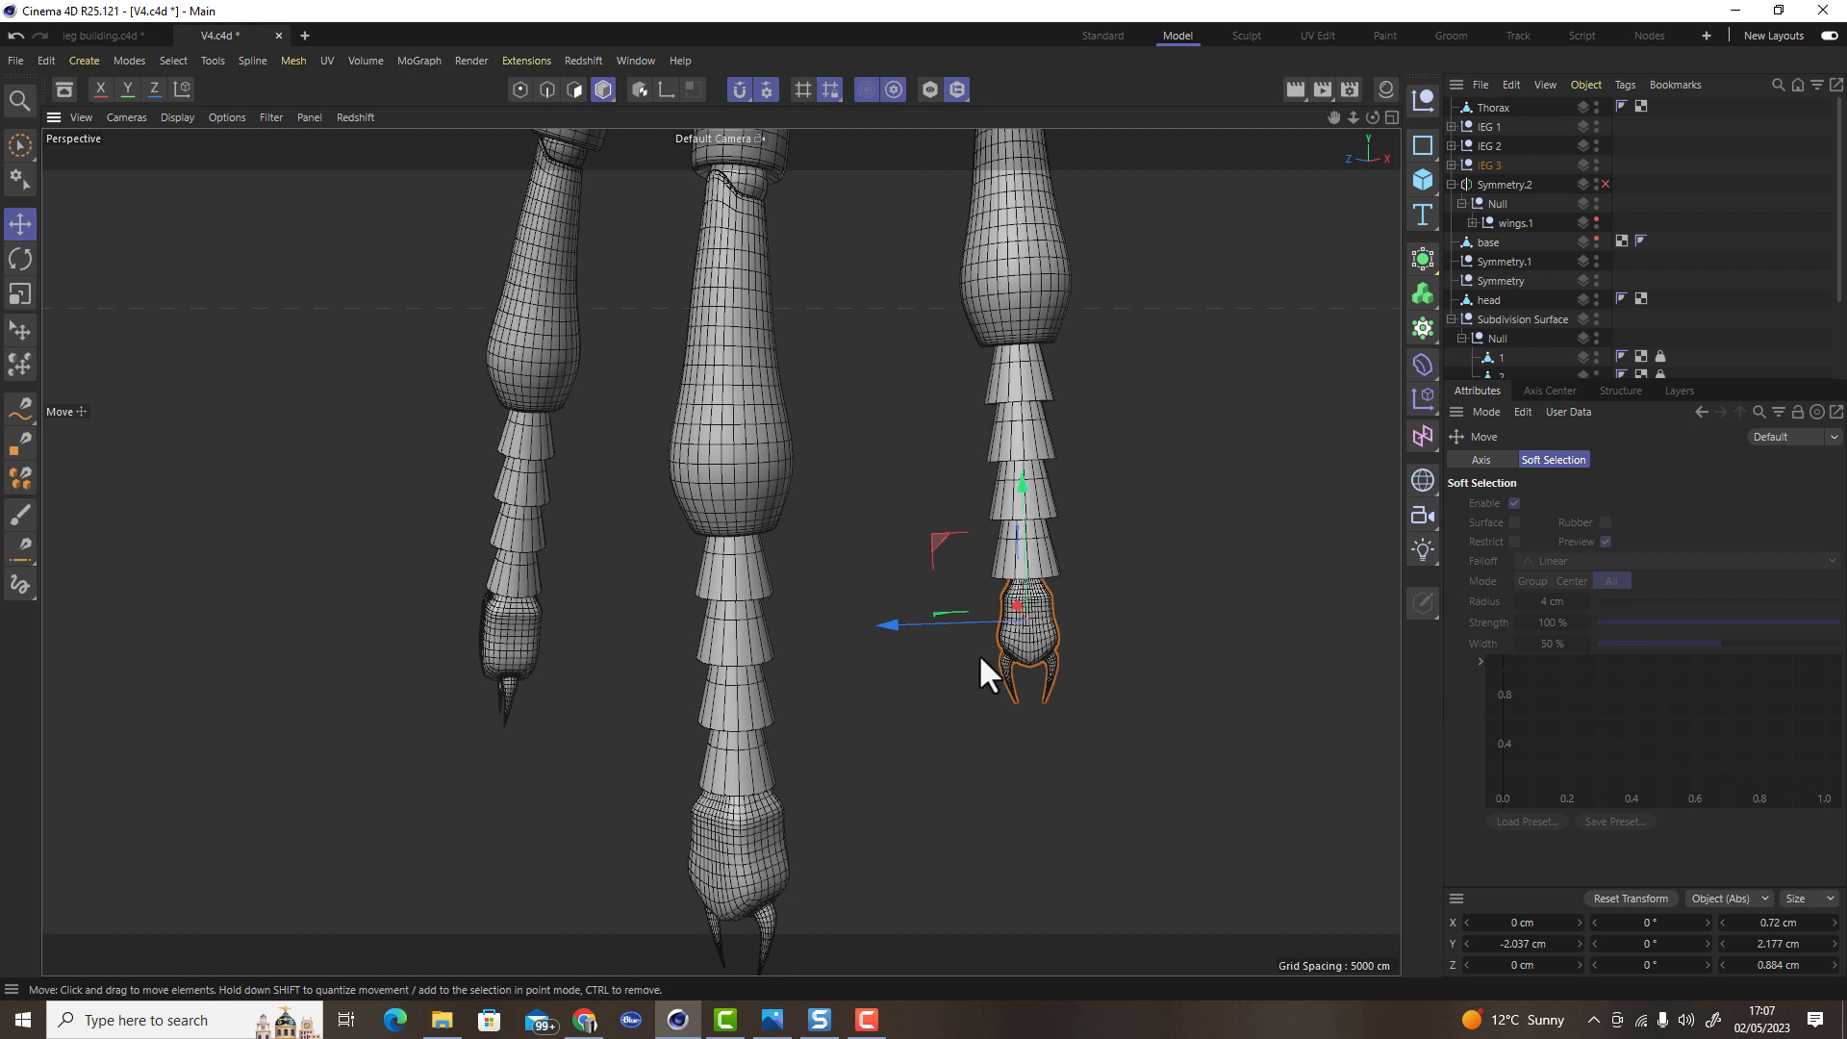
{"action": "scroll", "coordinate": [979, 654], "scroll_direction": "down", "scroll_amount": 6}
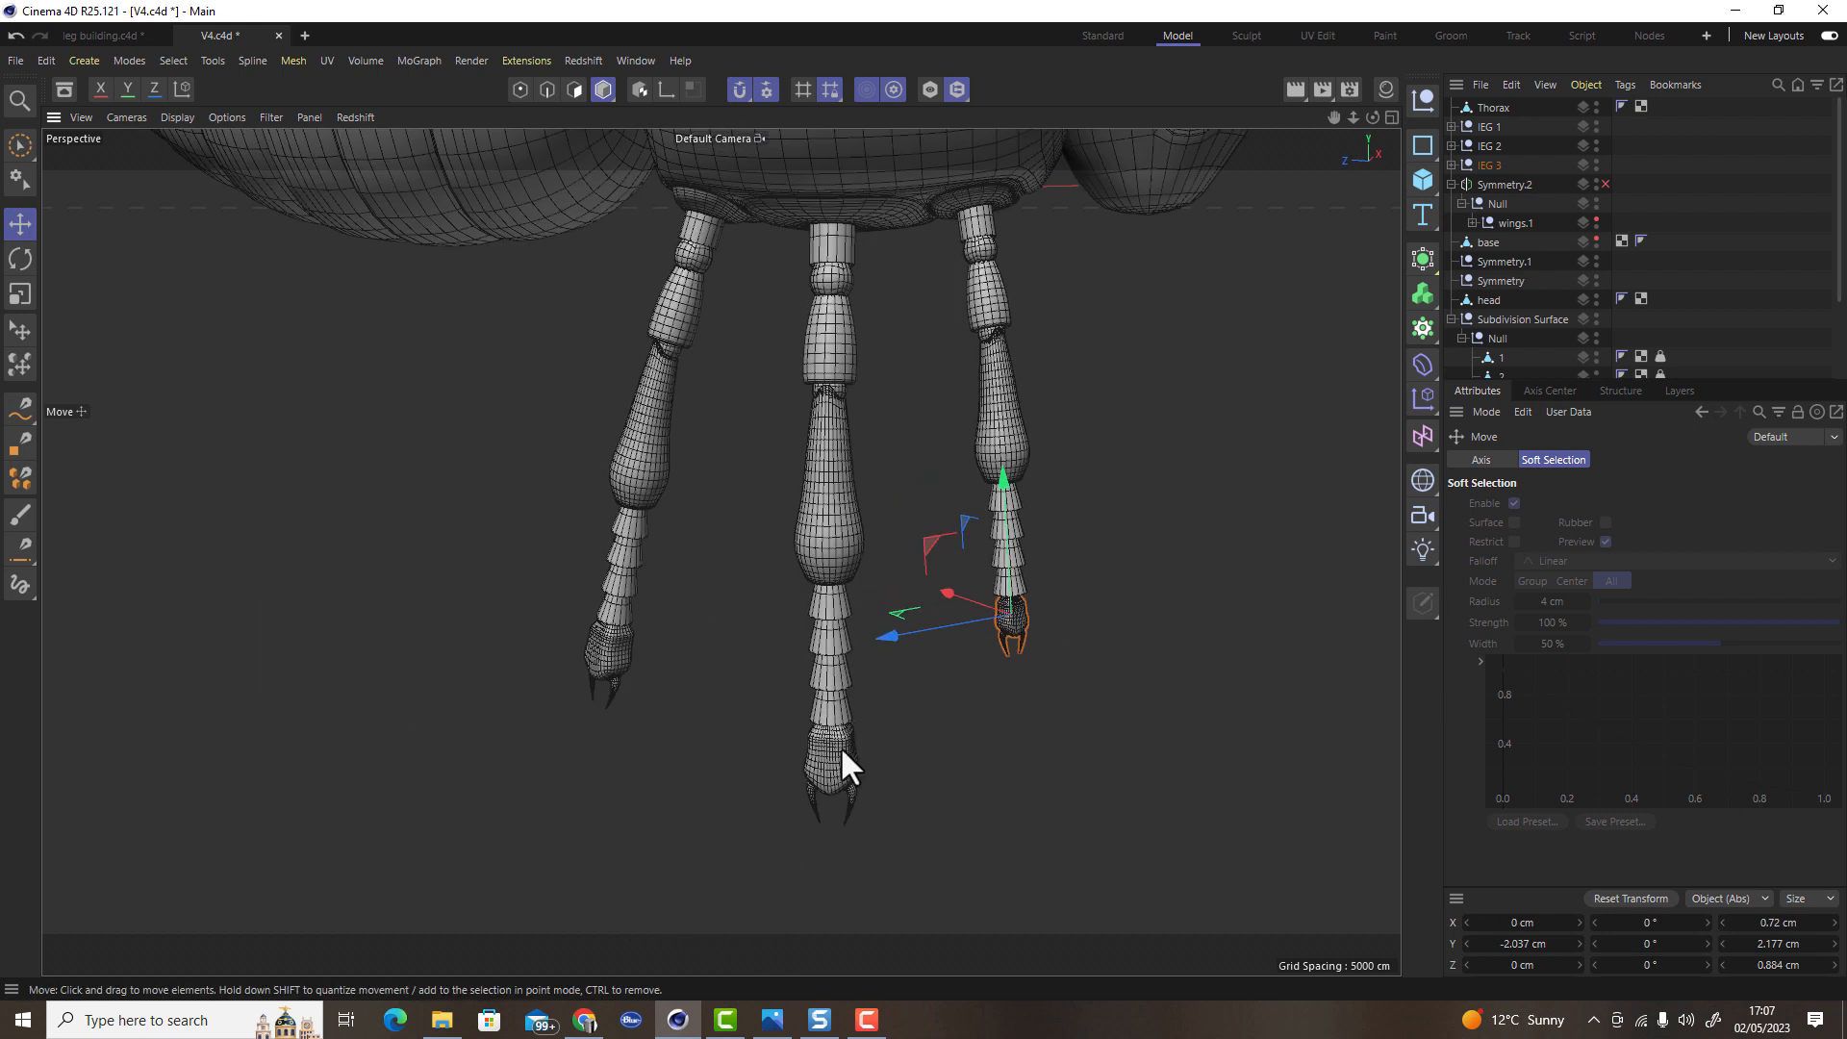
{"action": "left_click", "coordinate": [841, 753]}
{"action": "key", "text": "t"}
{"action": "left_click_drag", "start_coordinate": [931, 749], "coordinate": [685, 851]}
{"action": "key", "text": "e"}
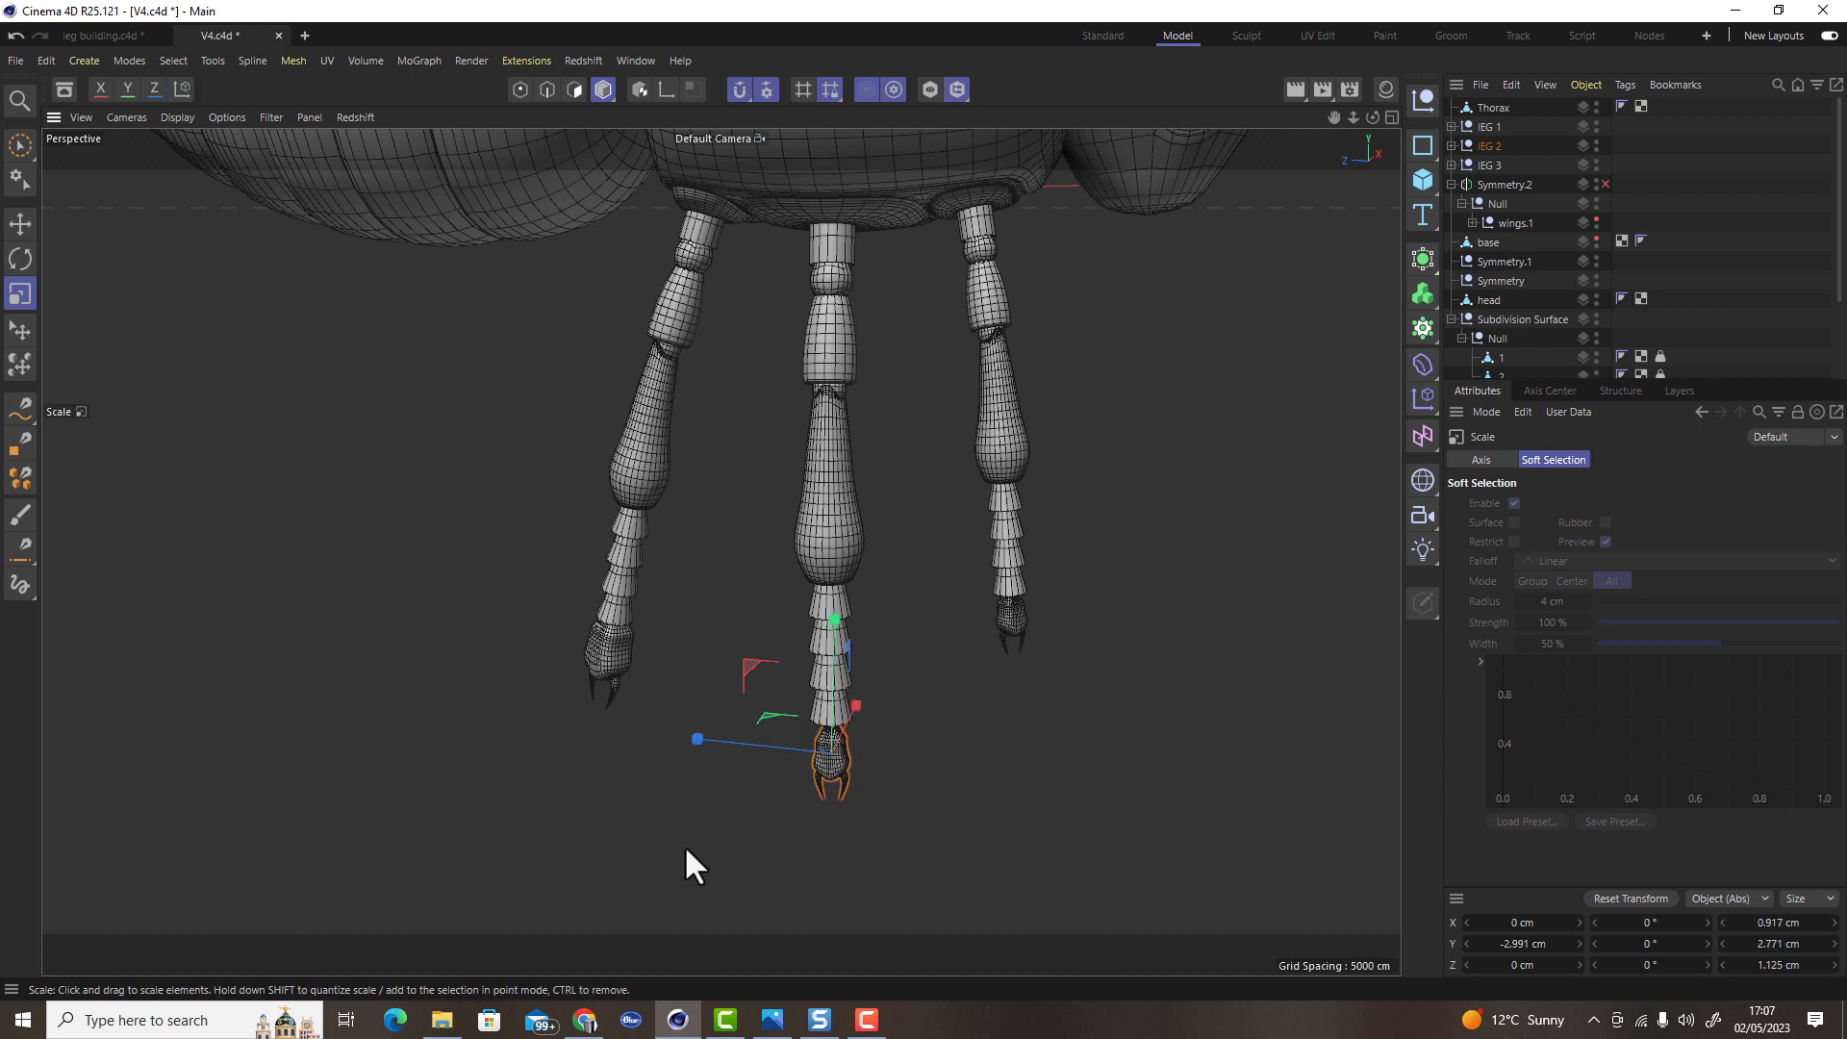
{"action": "left_click_drag", "start_coordinate": [833, 626], "coordinate": [845, 719]}
Scale the claw of the rear leg (IEG 1) to about 62.7 % and move it up about 0.36 cm against its leg segment
{"action": "middle_click_drag", "start_coordinate": [856, 759], "coordinate": [1178, 783], "text": "alt"}
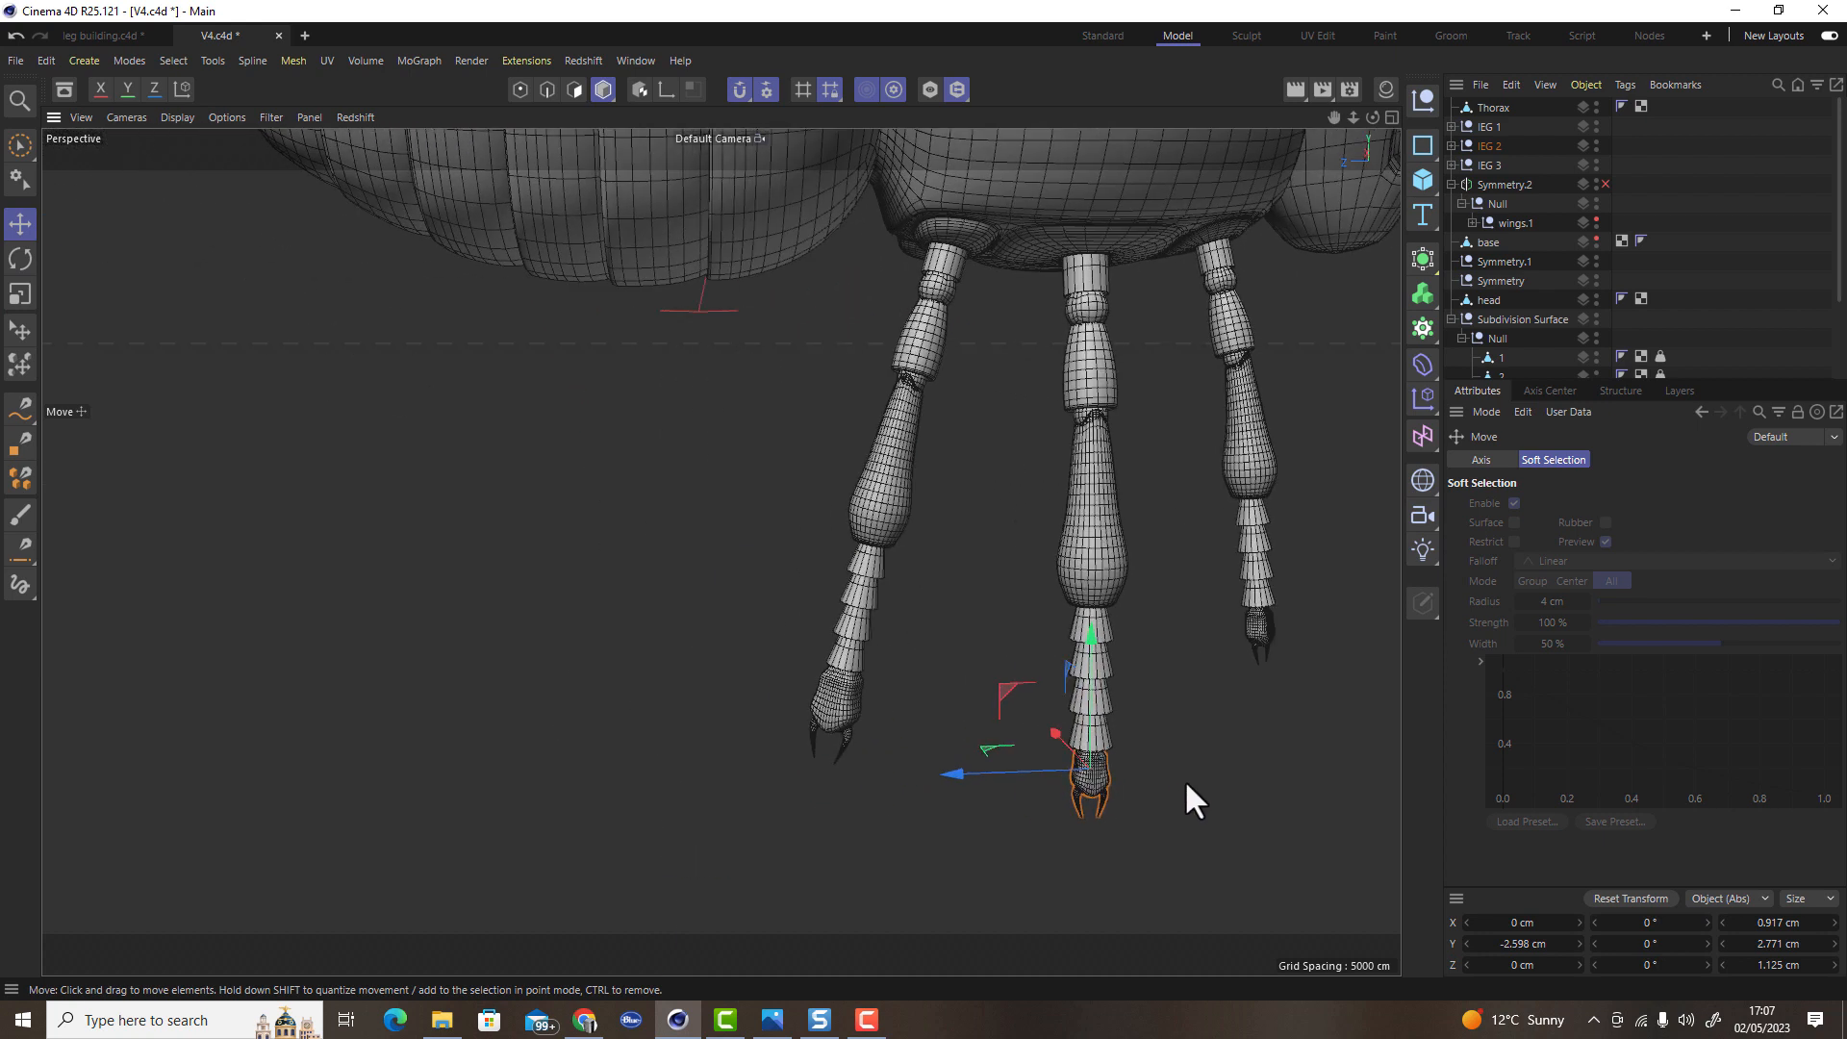
{"action": "left_click", "coordinate": [835, 695]}
{"action": "key", "text": "t"}
{"action": "left_click_drag", "start_coordinate": [893, 737], "coordinate": [889, 759]}
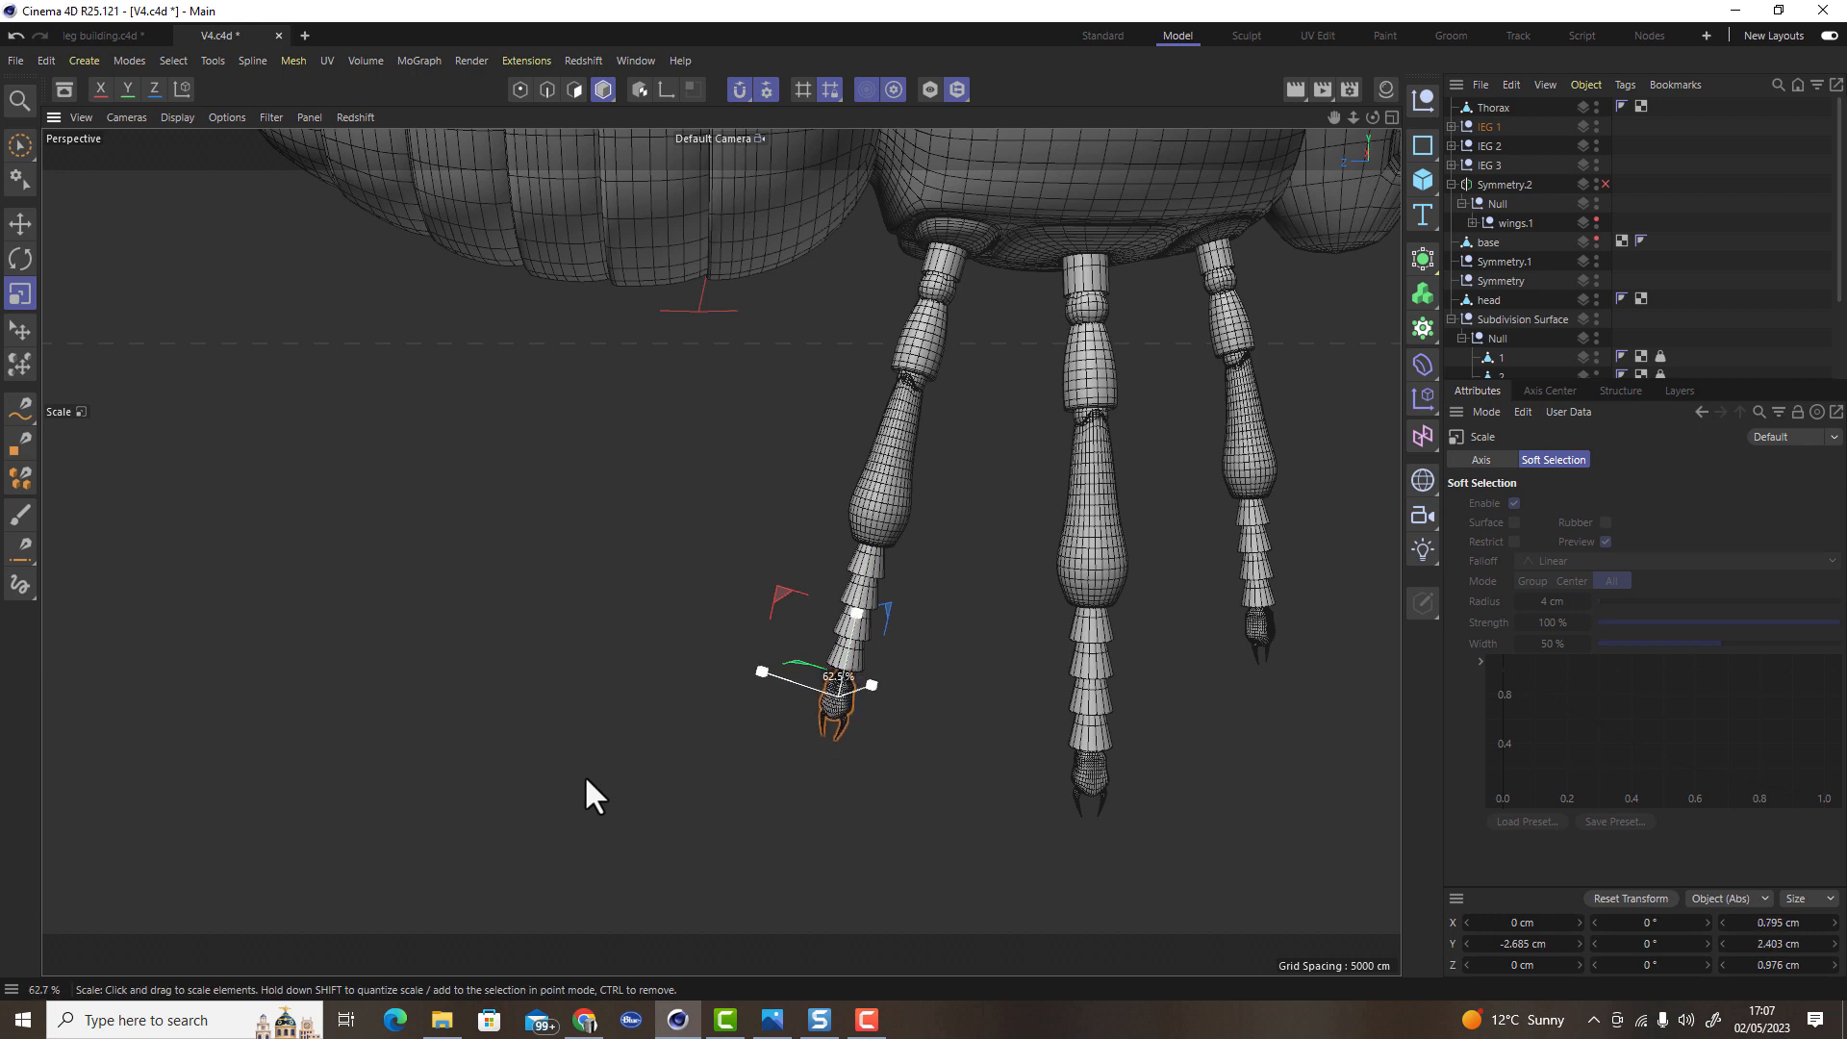
{"action": "key", "text": "e"}
{"action": "left_click_drag", "start_coordinate": [873, 558], "coordinate": [852, 545]}
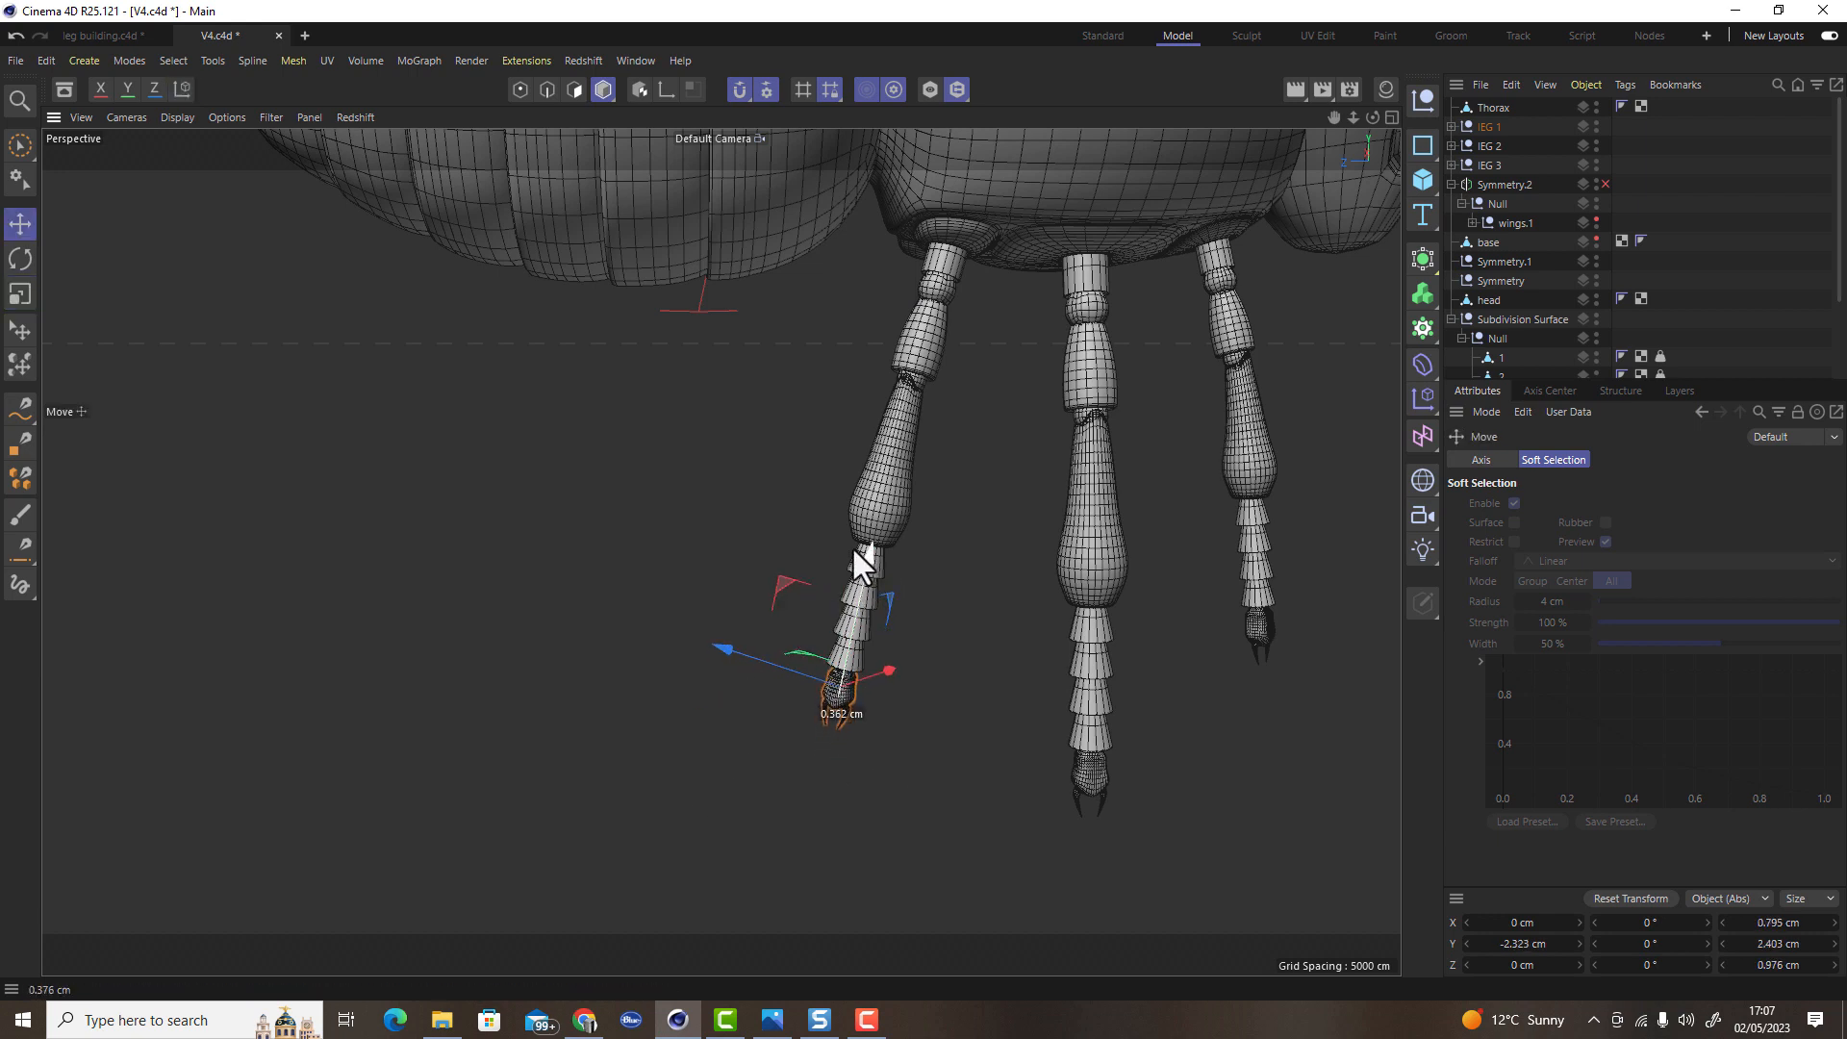
{"action": "left_click", "coordinate": [995, 804]}
Move the leg groups IEG 1 and IEG 2 upward along their Y axes into the sockets under the thorax
{"action": "scroll", "coordinate": [893, 800], "scroll_direction": "down", "scroll_amount": 10}
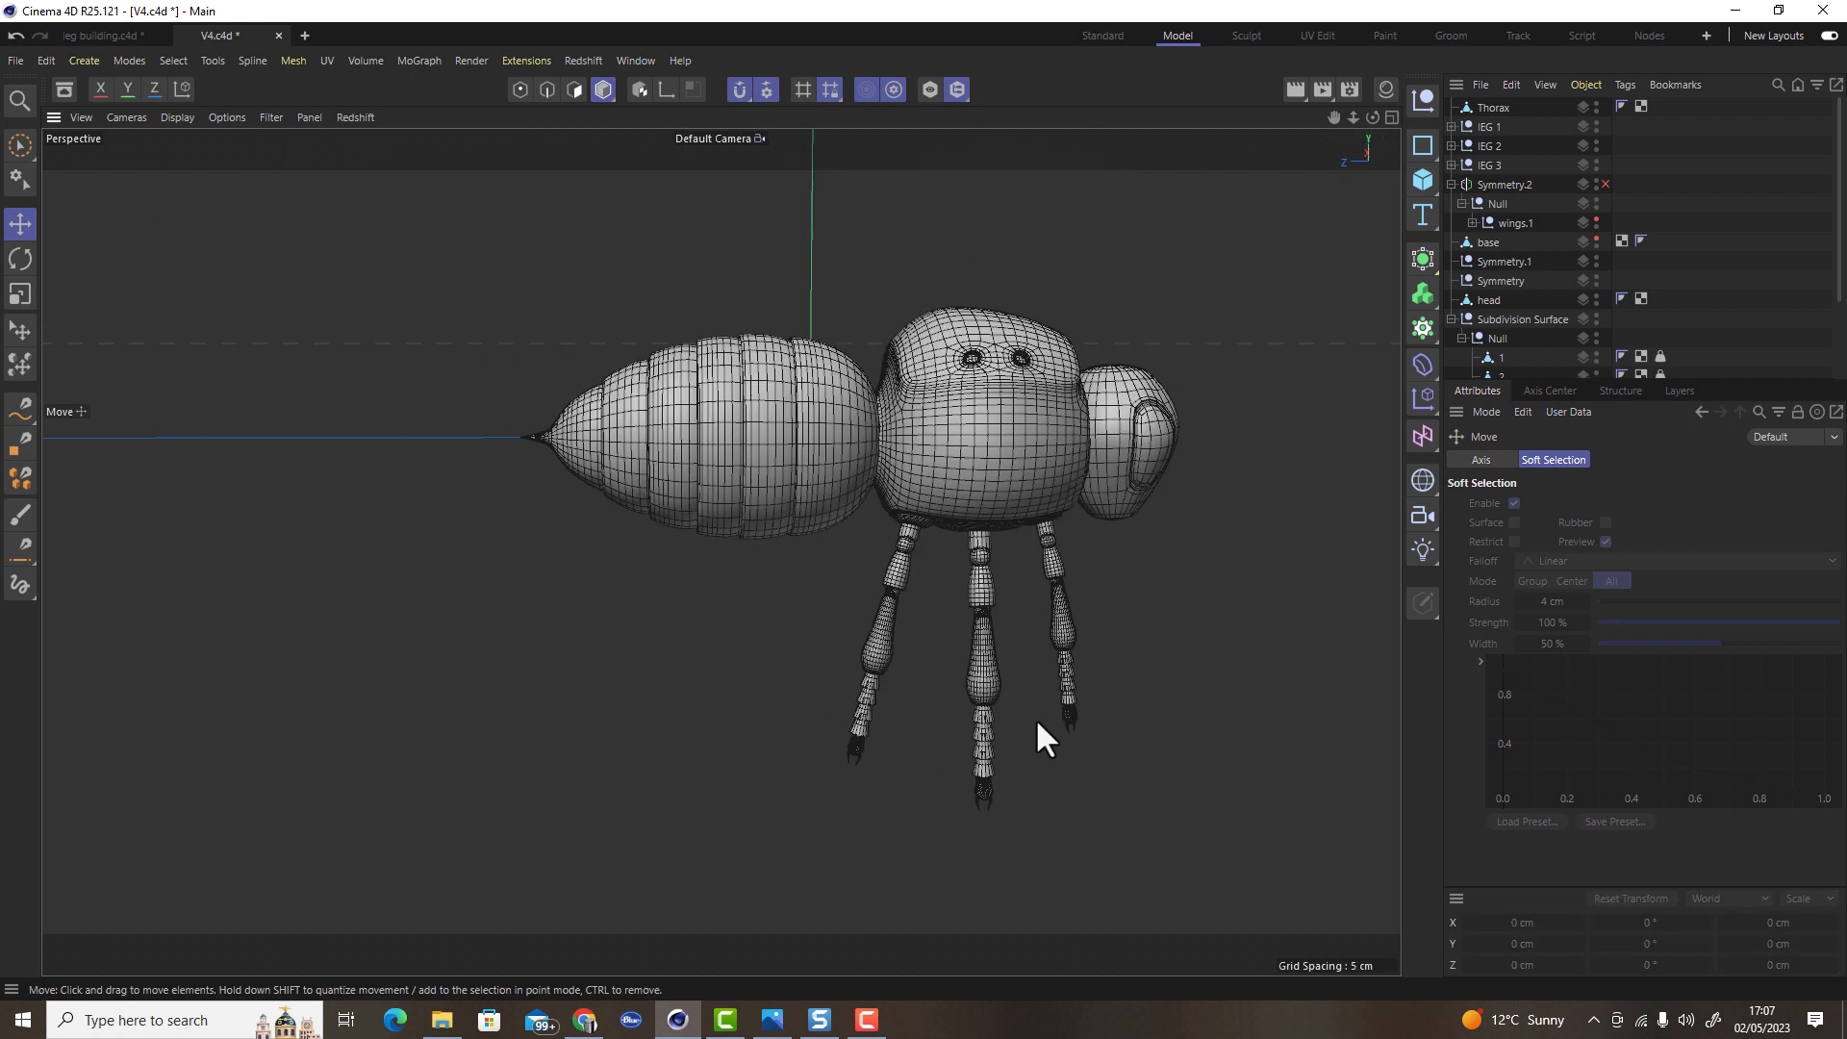
{"action": "left_click_drag", "start_coordinate": [1037, 694], "coordinate": [880, 579], "text": "alt"}
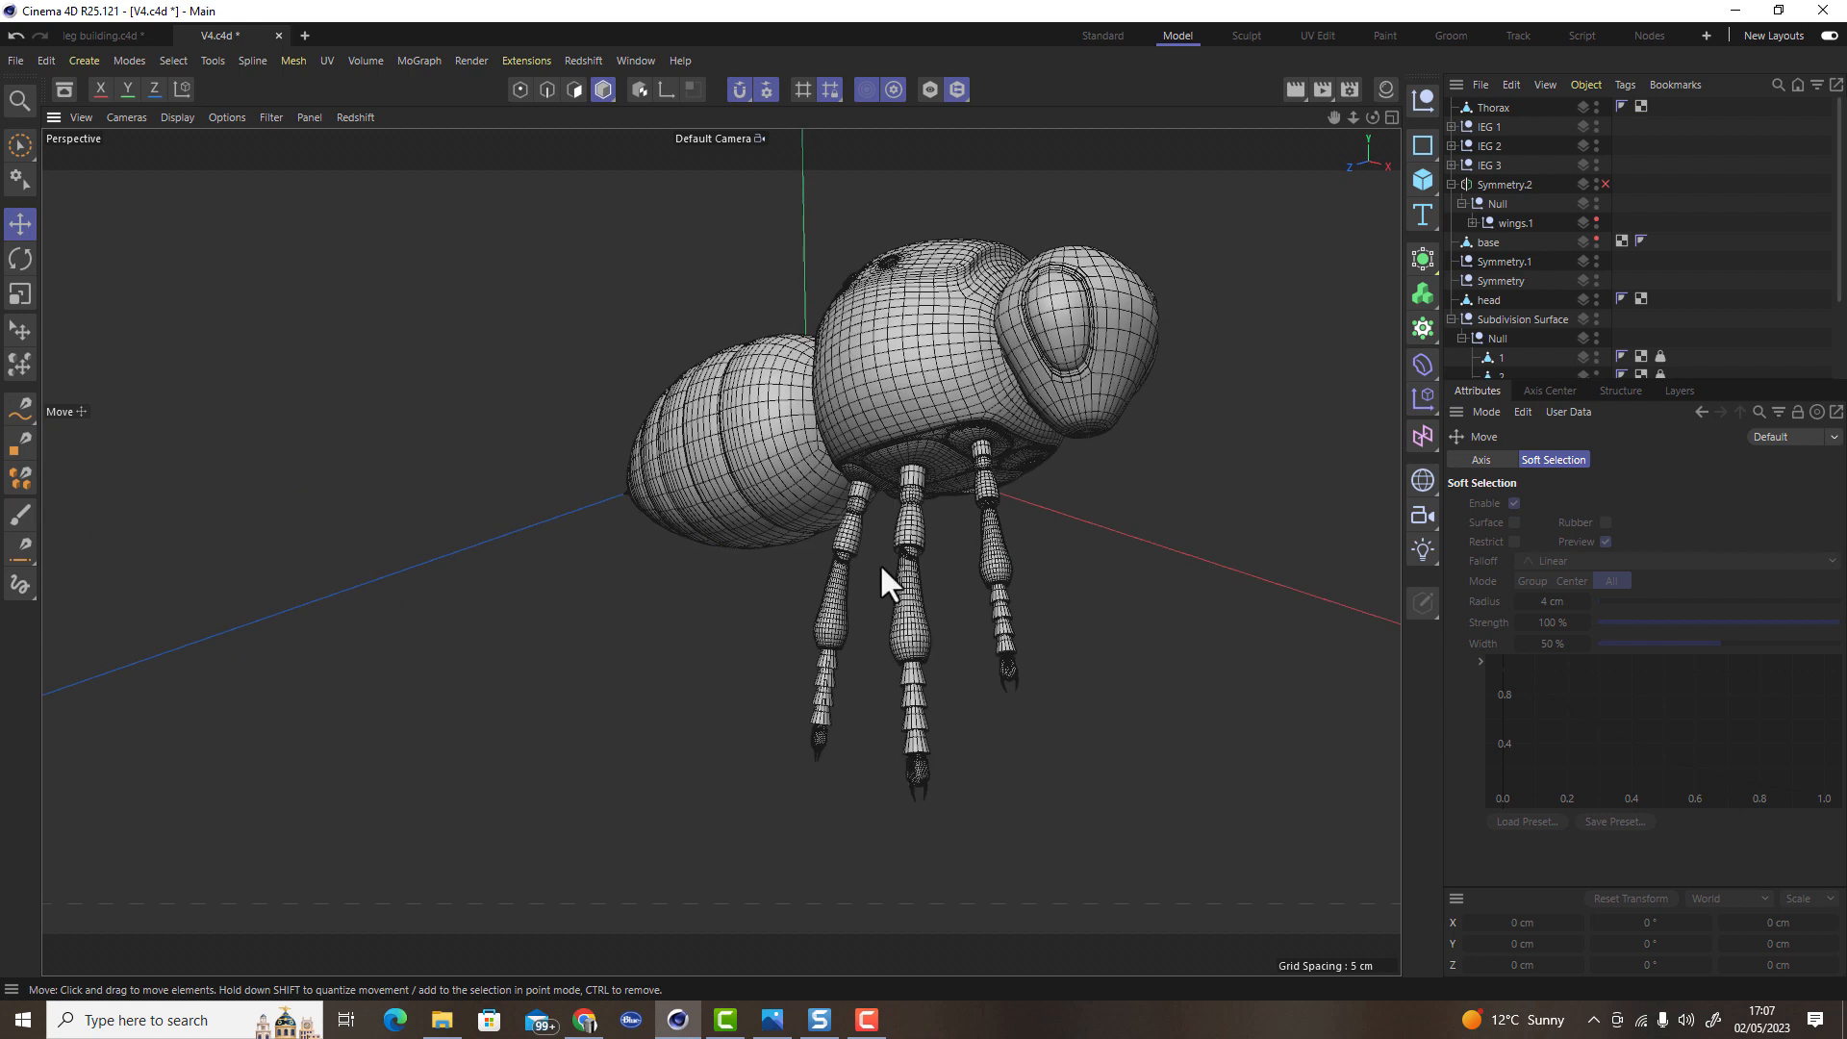
{"action": "right_click_drag", "start_coordinate": [920, 547], "coordinate": [1098, 522], "text": "alt"}
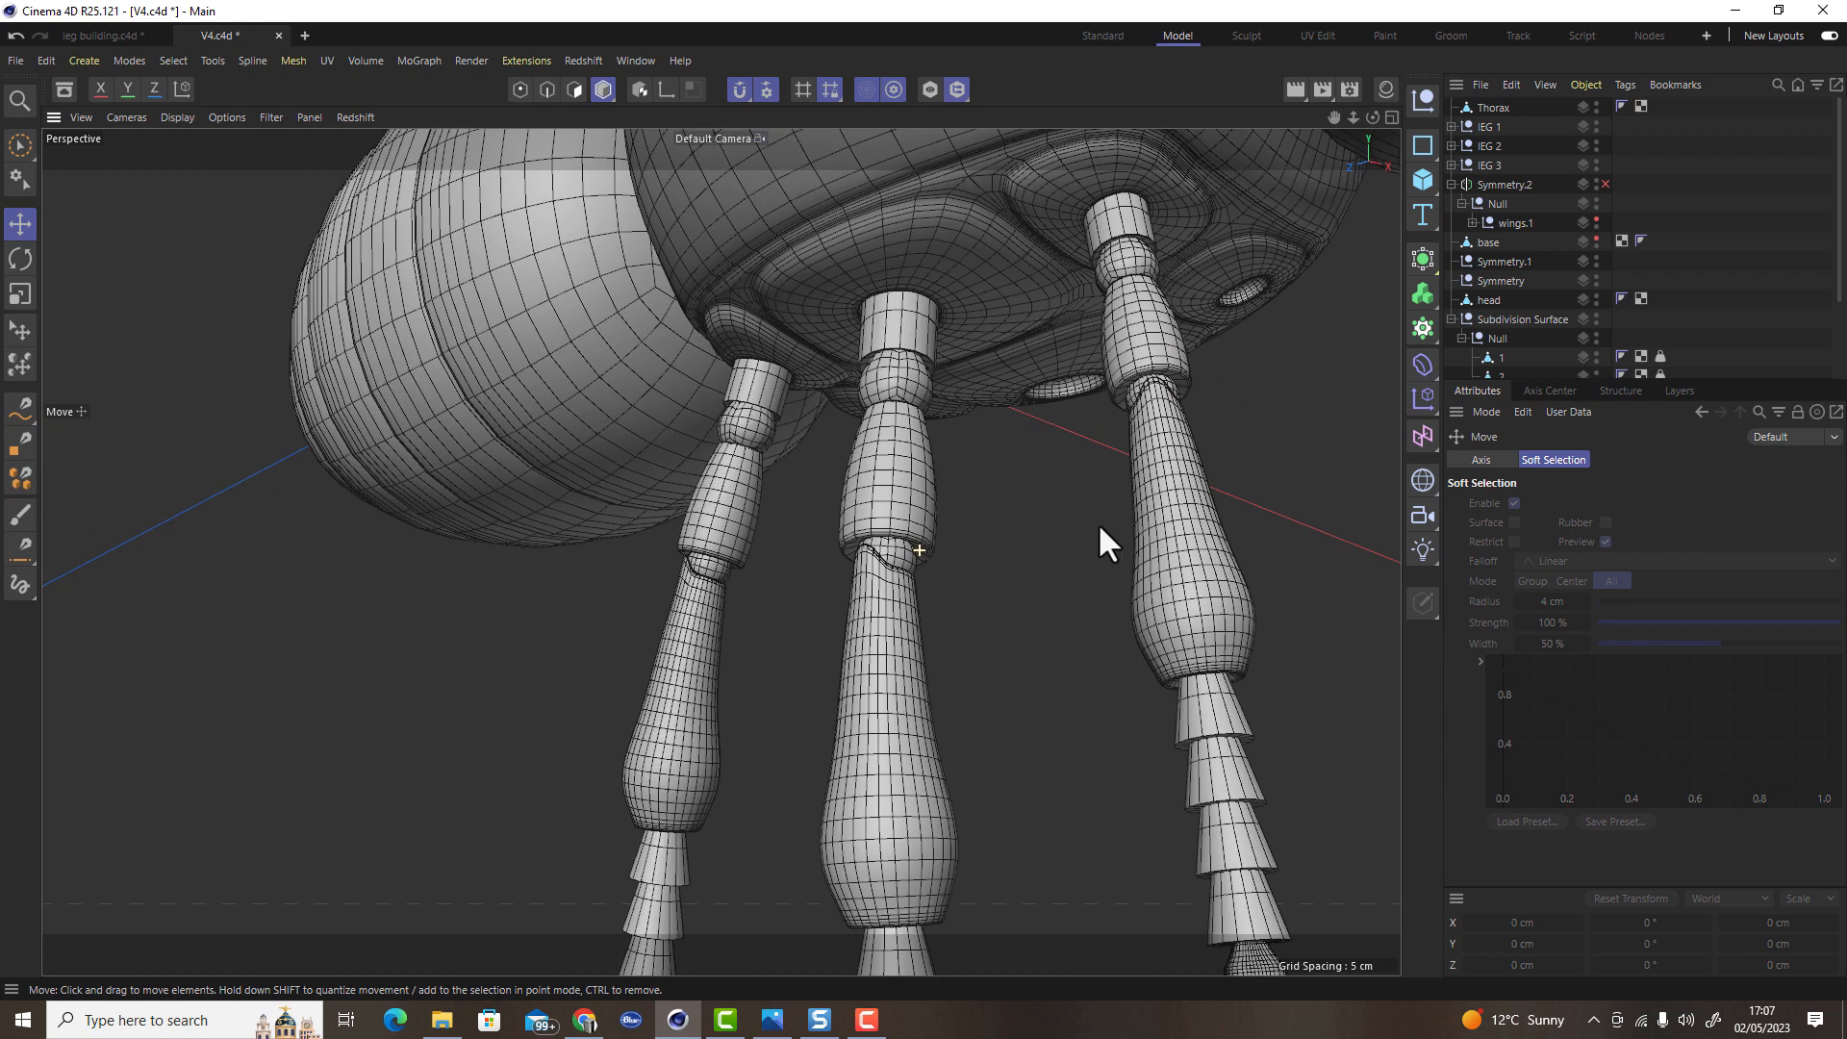
{"action": "left_click_drag", "start_coordinate": [910, 355], "coordinate": [1064, 298], "text": "alt"}
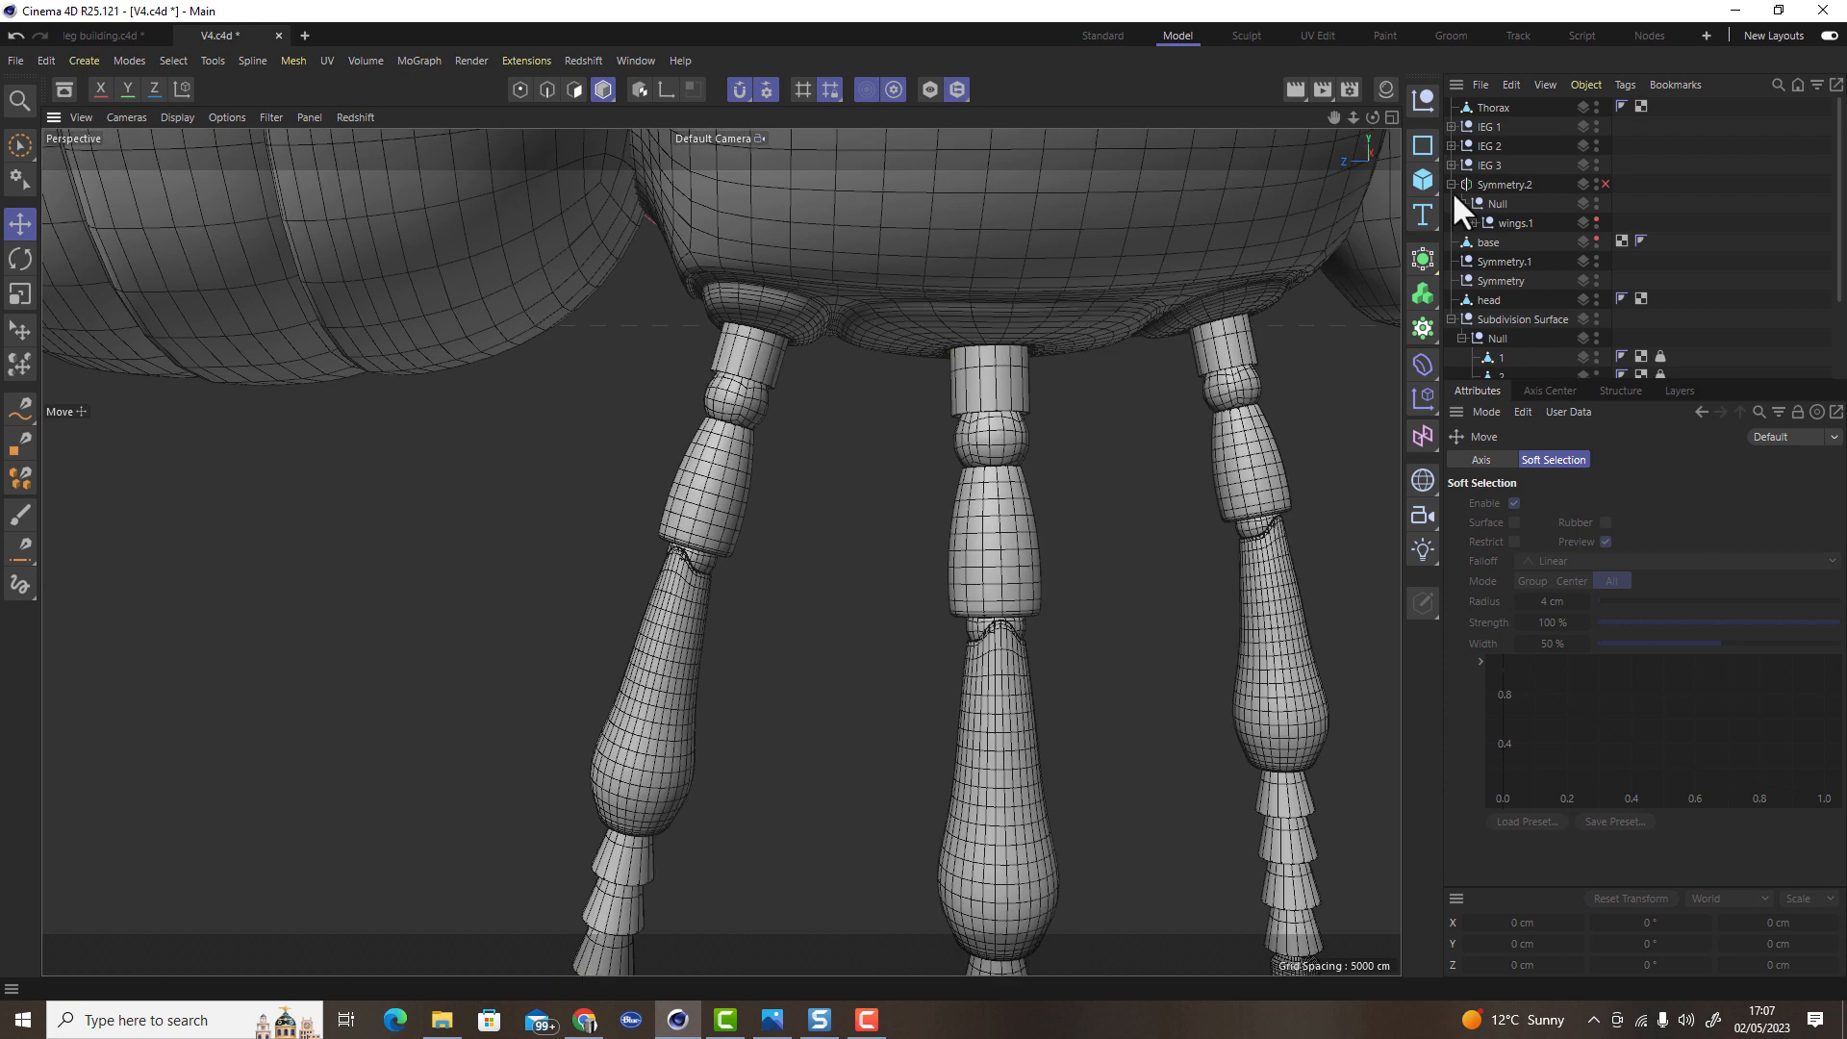
{"action": "left_click", "coordinate": [1488, 126]}
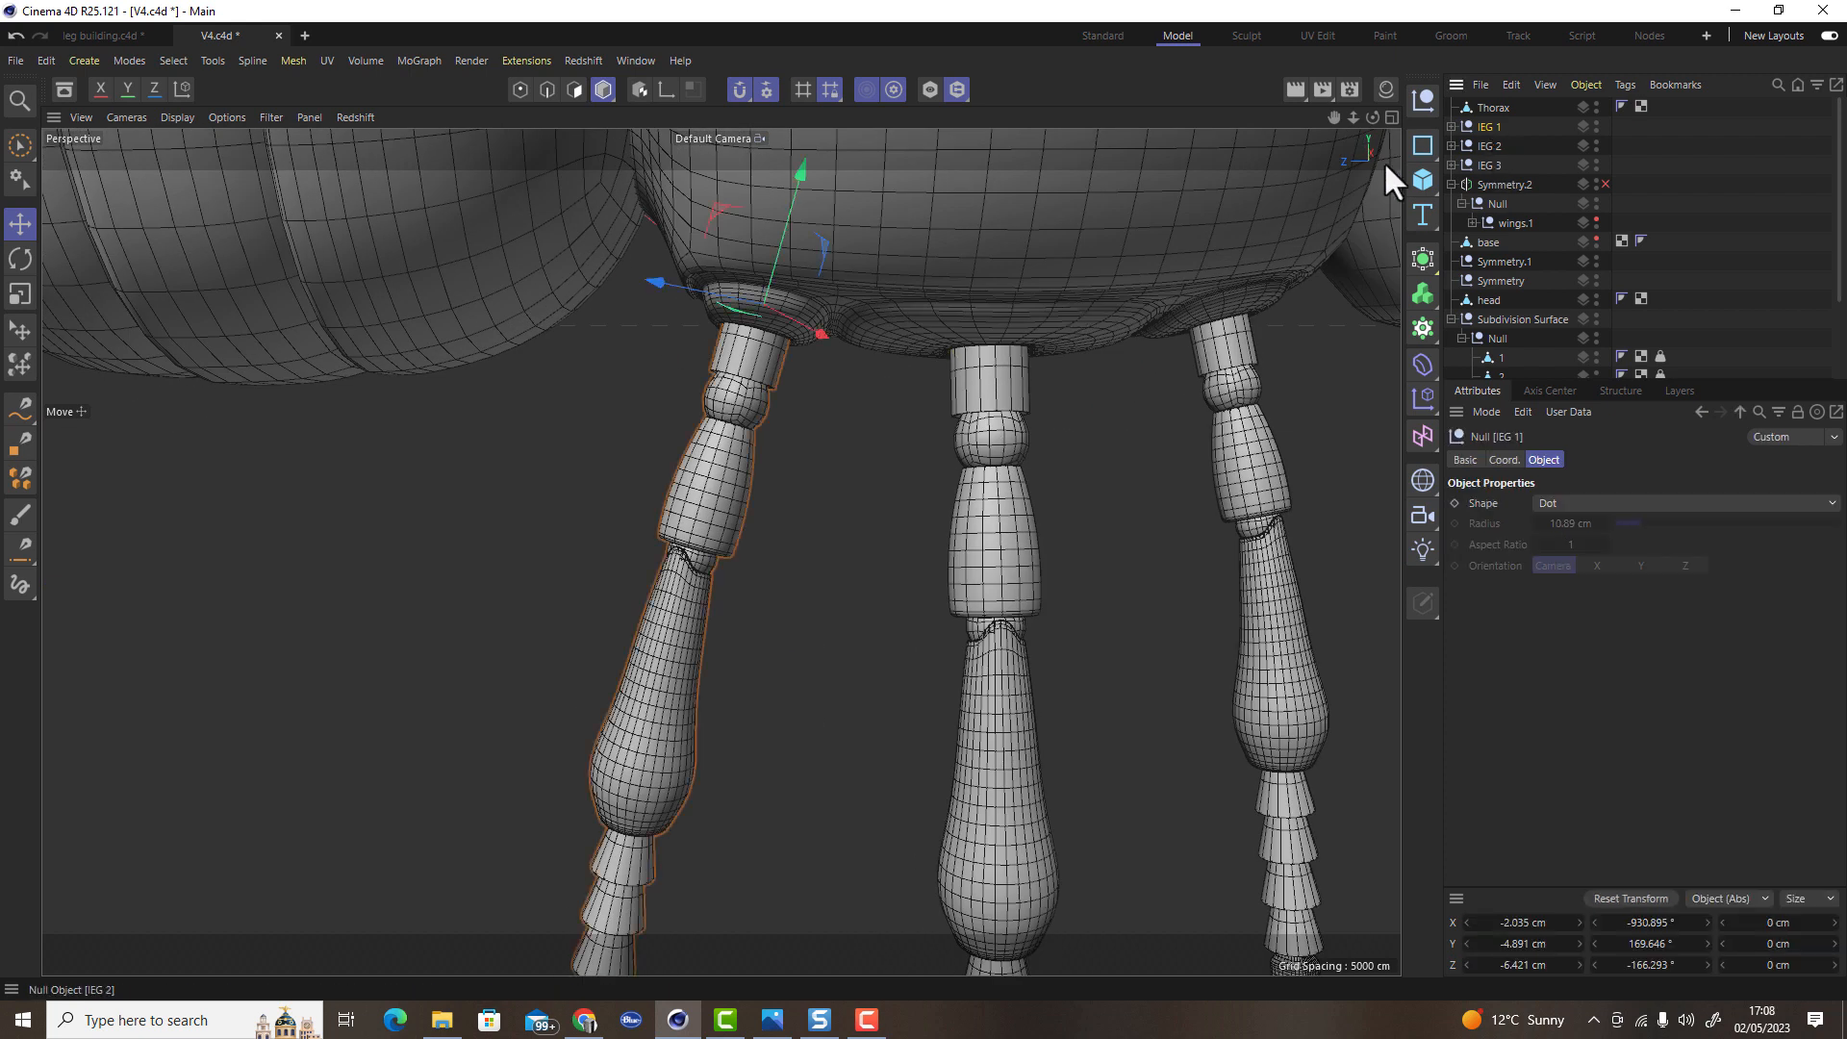
{"action": "left_click_drag", "start_coordinate": [798, 174], "coordinate": [816, 143]}
{"action": "left_click", "coordinate": [1488, 146]}
{"action": "left_click_drag", "start_coordinate": [989, 186], "coordinate": [974, 147]}
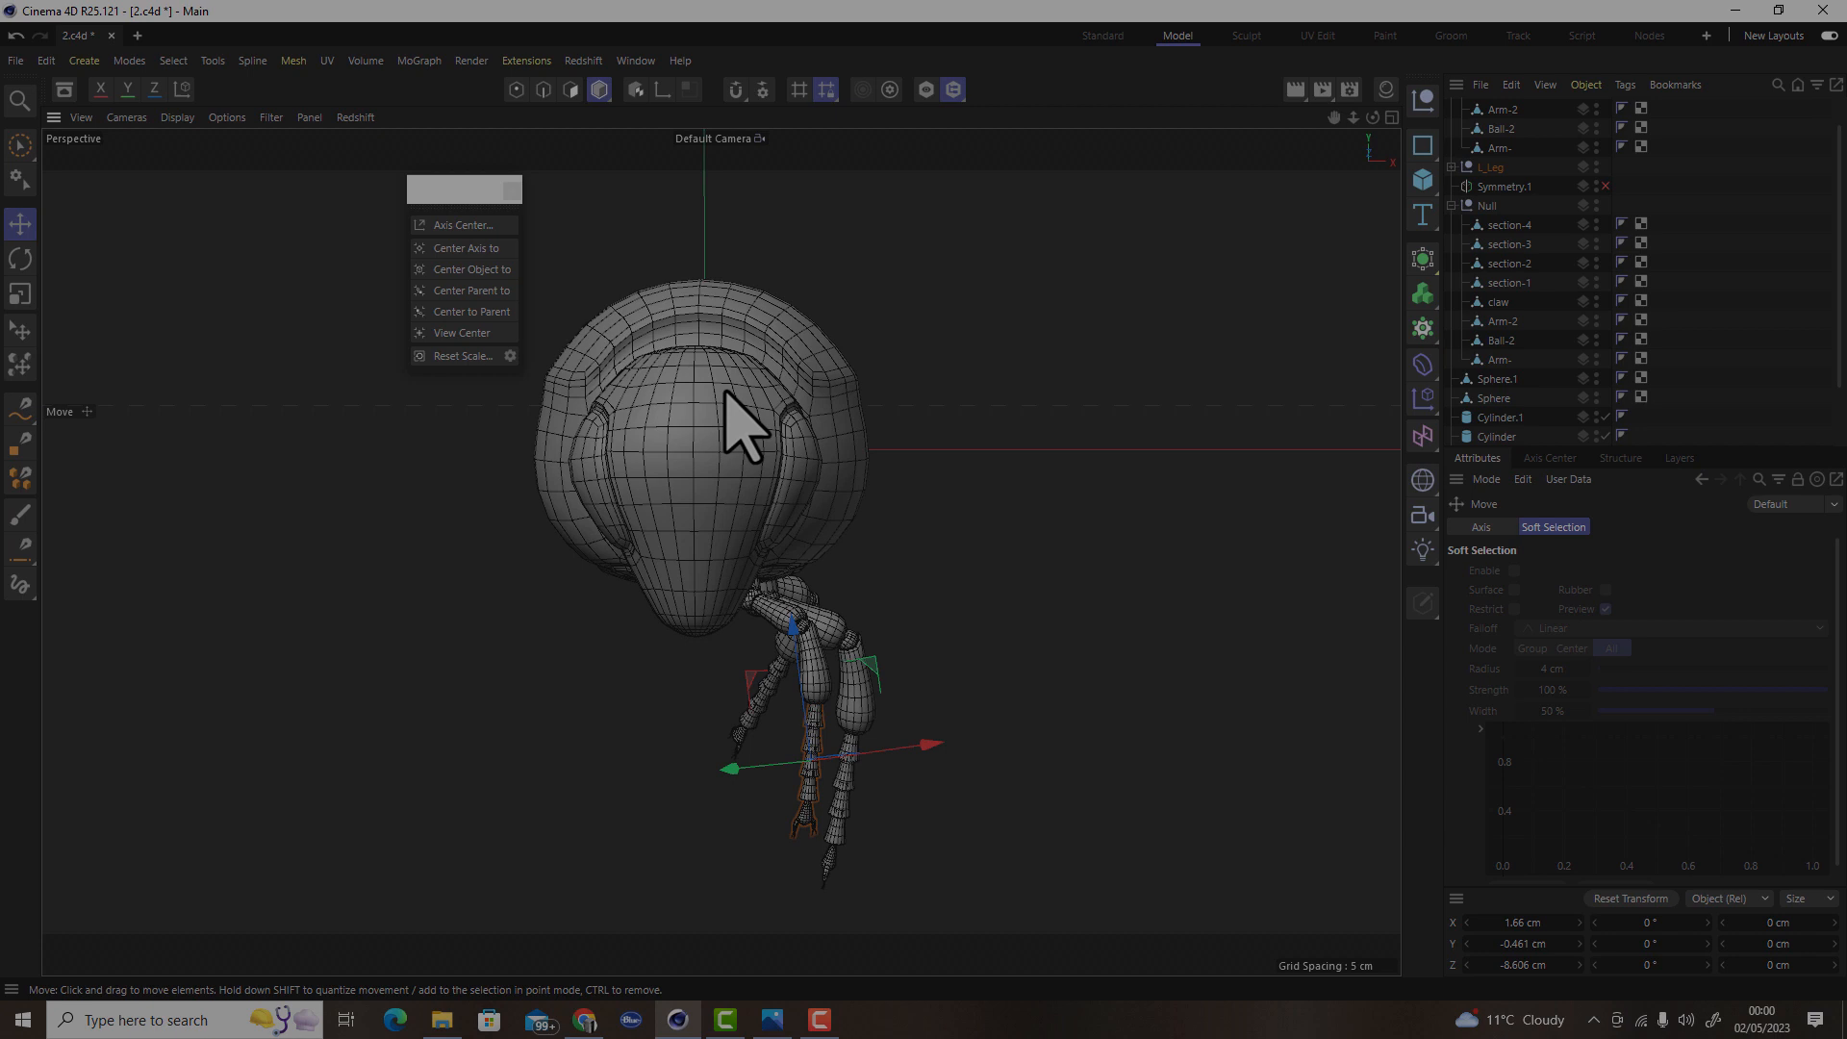
Select the head object, switch to polygon editing and select a single polygon on its upper front
{"action": "left_click", "coordinate": [695, 425]}
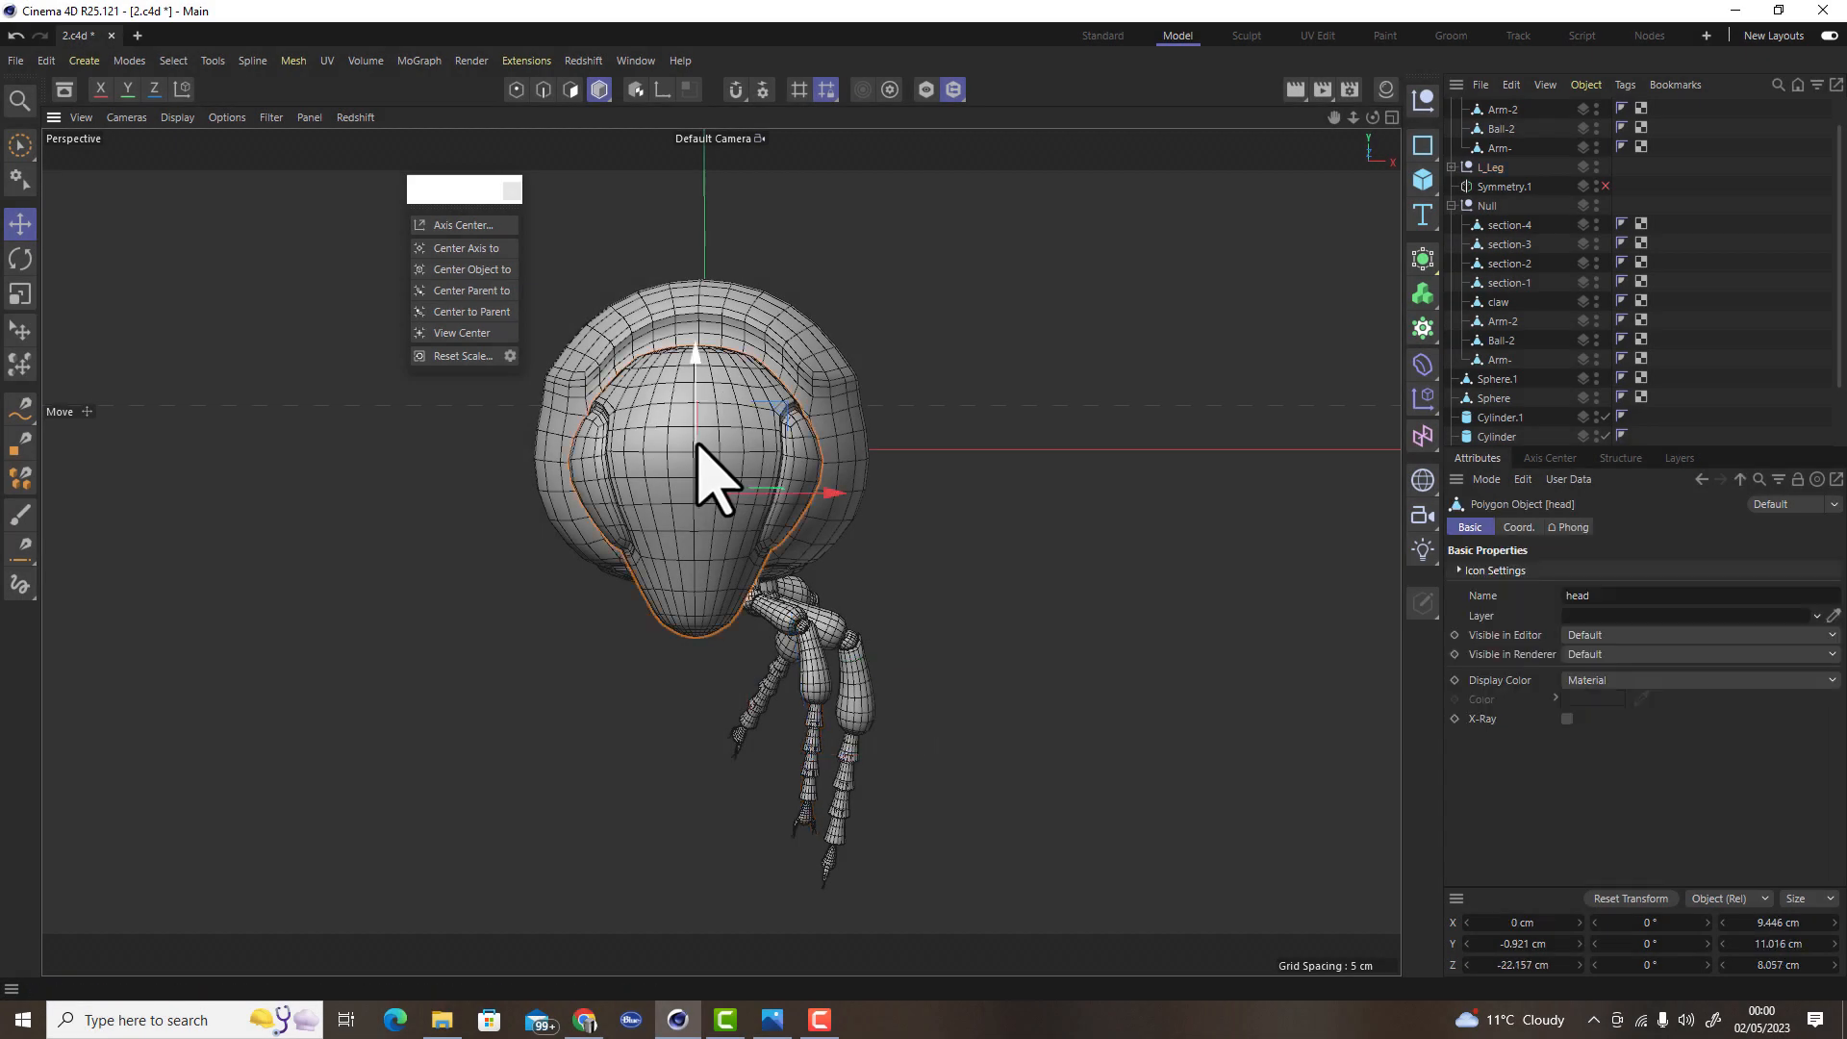
{"action": "right_click_drag", "start_coordinate": [791, 382], "coordinate": [829, 378], "text": "alt"}
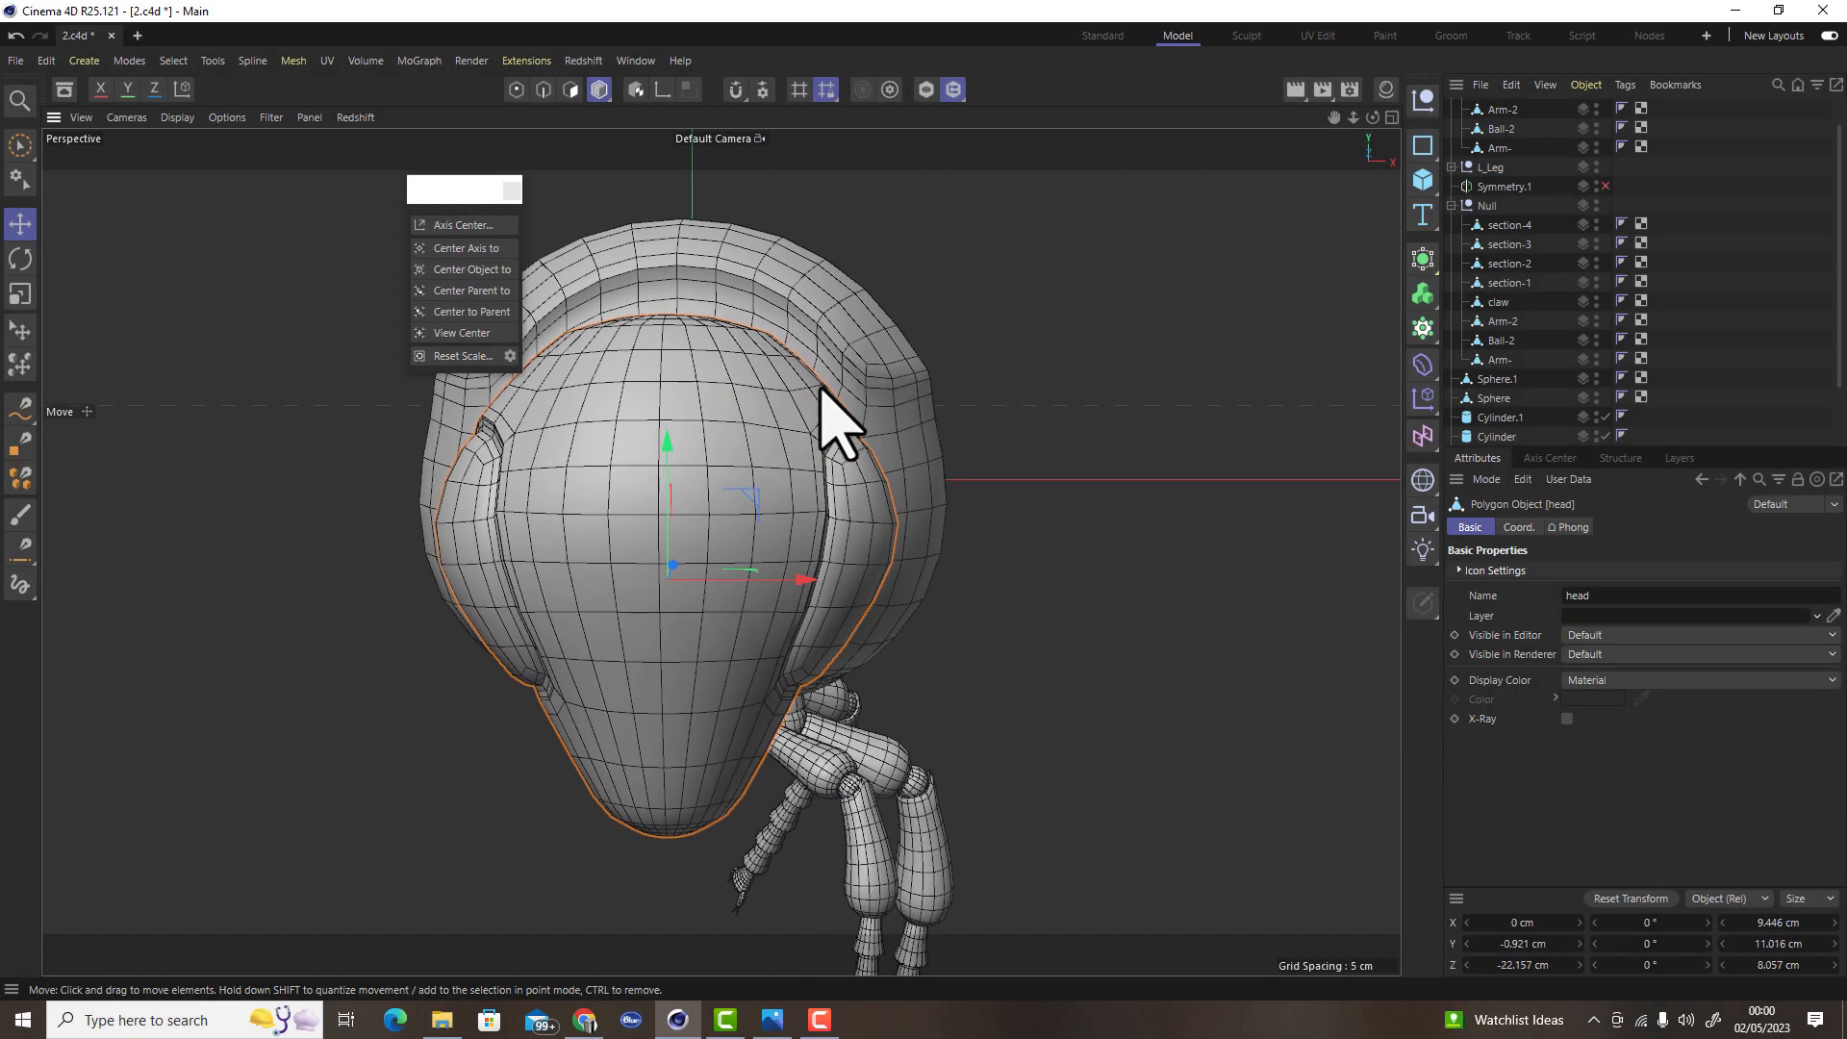
{"action": "left_click", "coordinate": [571, 88]}
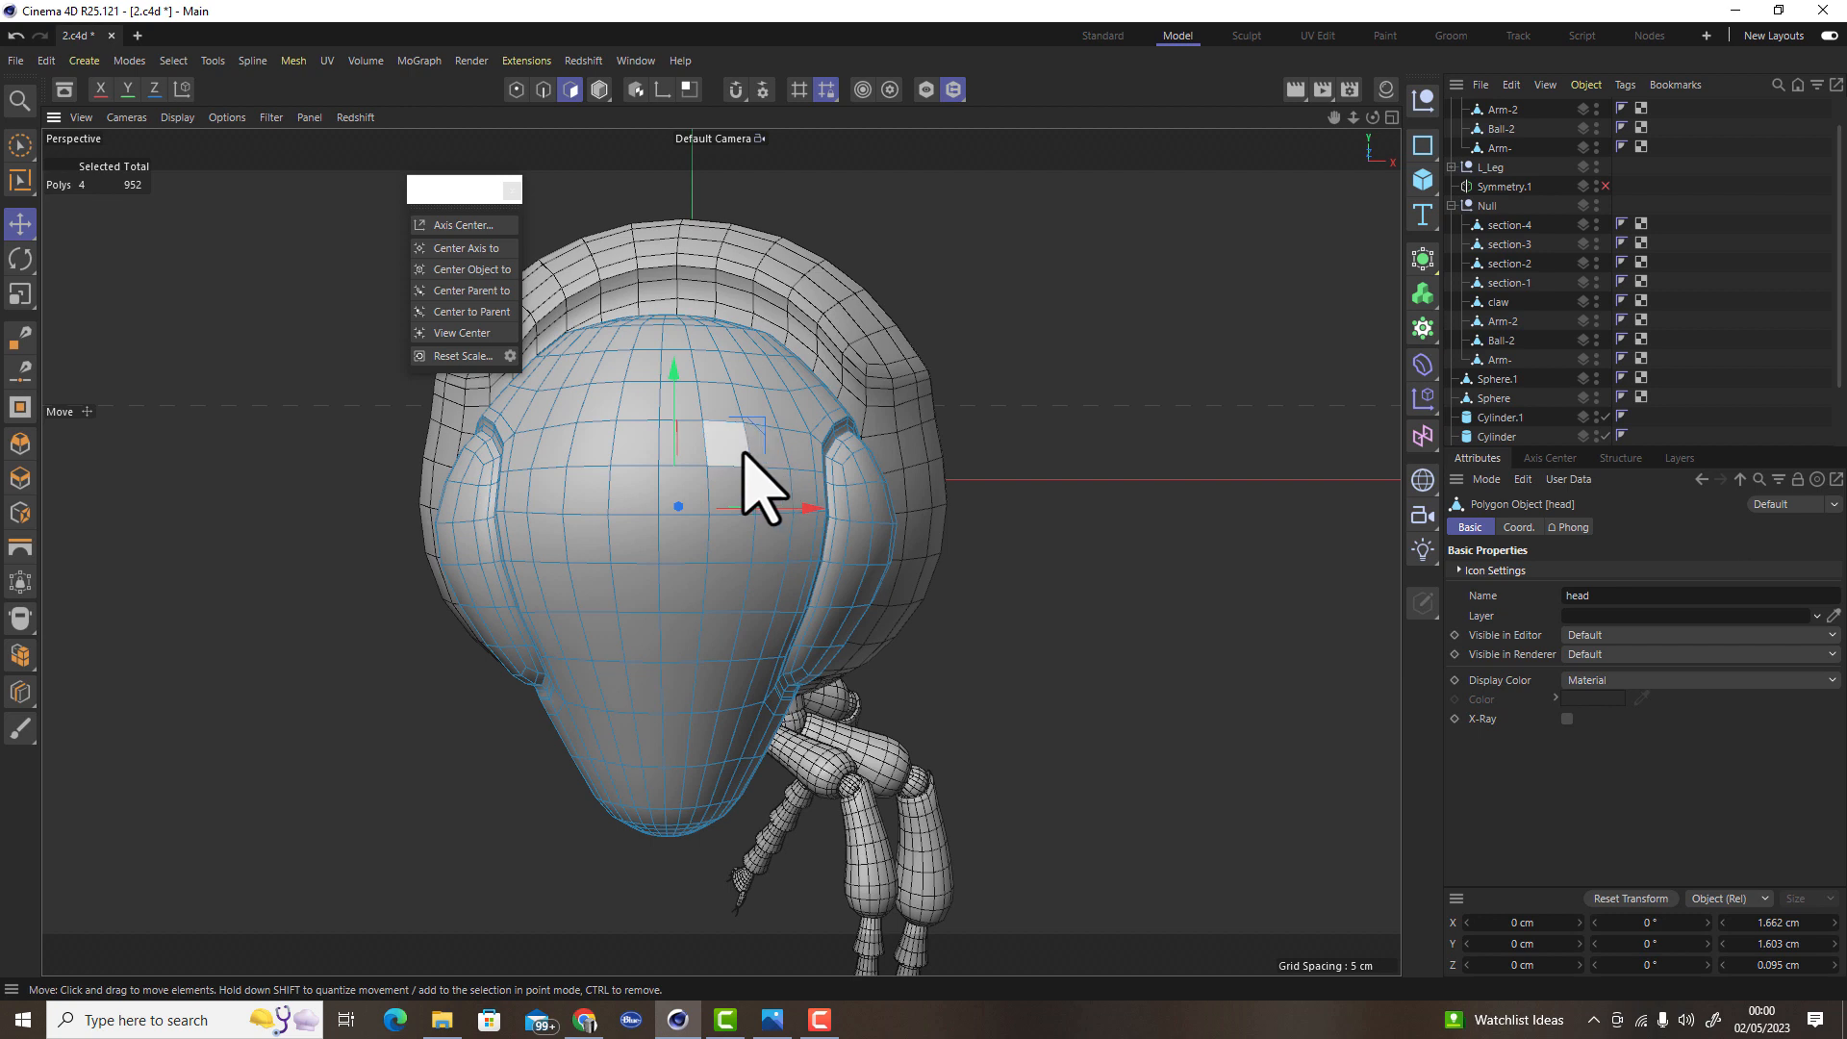
{"action": "left_click", "coordinate": [745, 452]}
{"action": "left_click_drag", "start_coordinate": [804, 557], "coordinate": [763, 557], "text": "alt"}
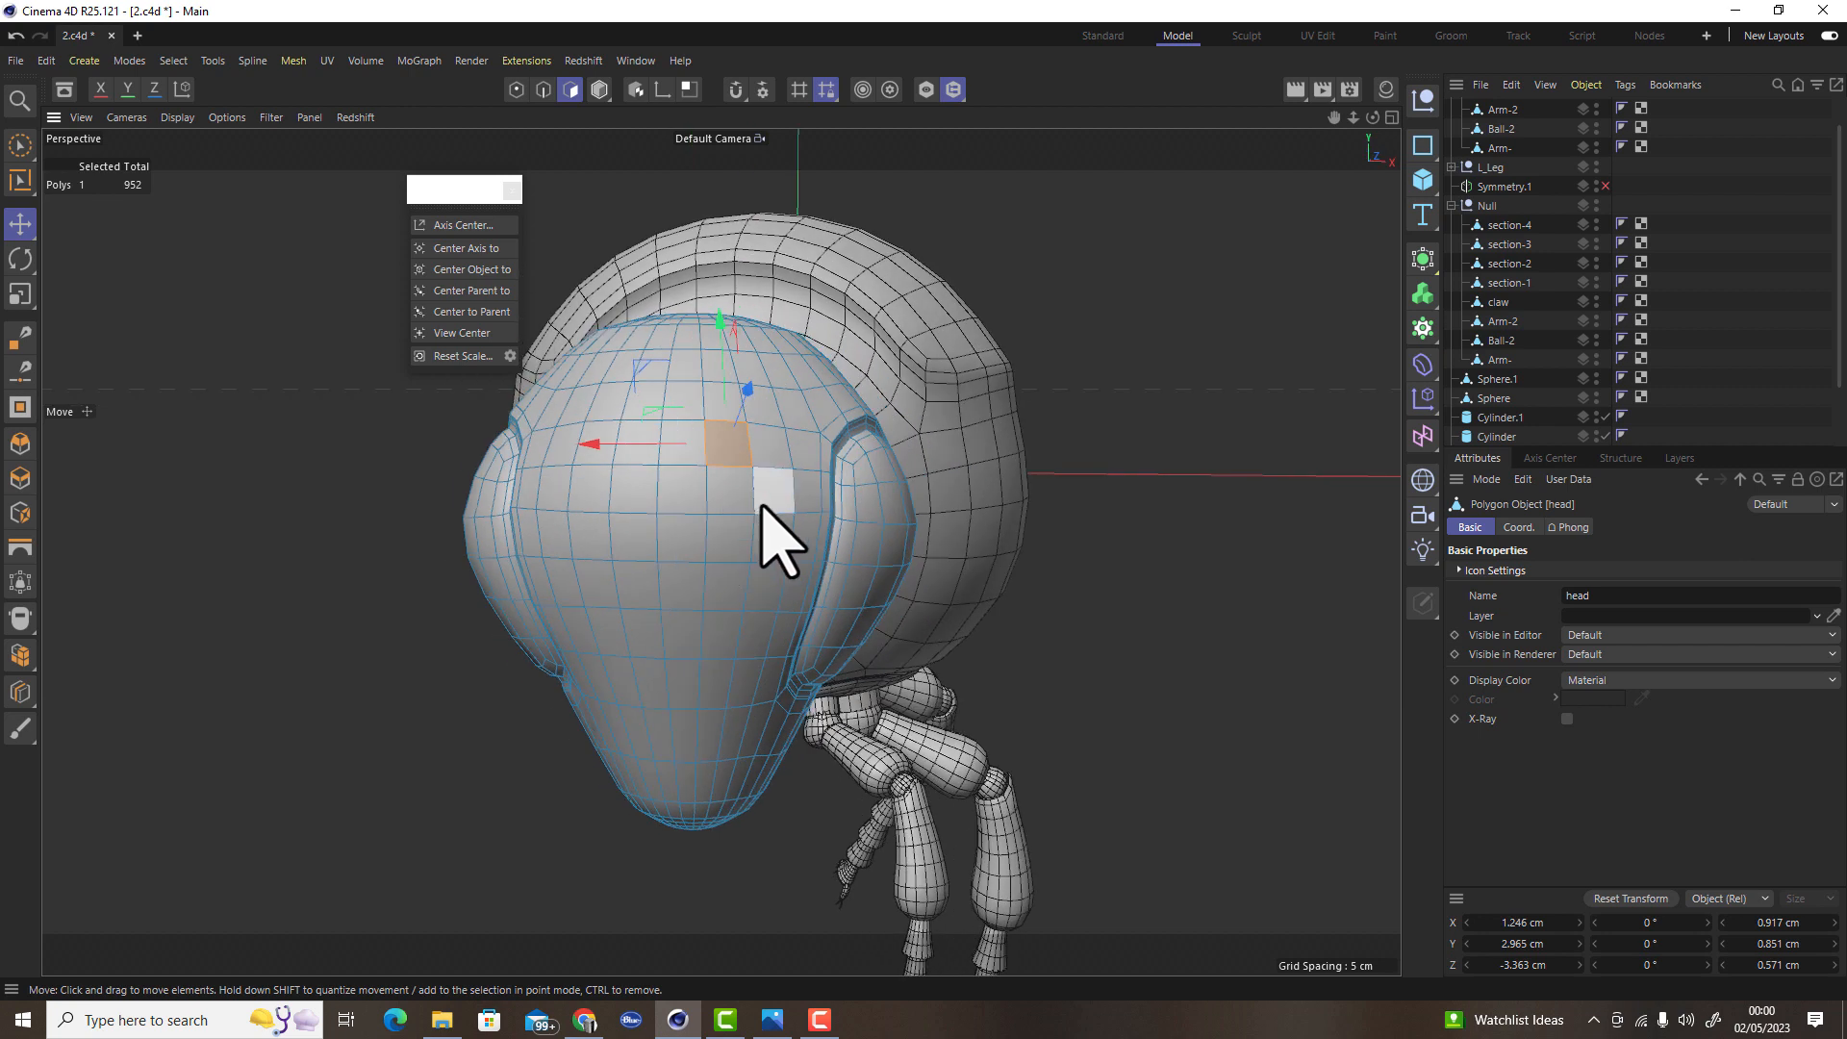
{"action": "scroll", "coordinate": [853, 523], "scroll_direction": "up", "scroll_amount": 3}
{"action": "scroll", "coordinate": [944, 520], "scroll_direction": "up", "scroll_amount": 2}
{"action": "left_click_drag", "start_coordinate": [946, 522], "coordinate": [904, 495], "text": "alt"}
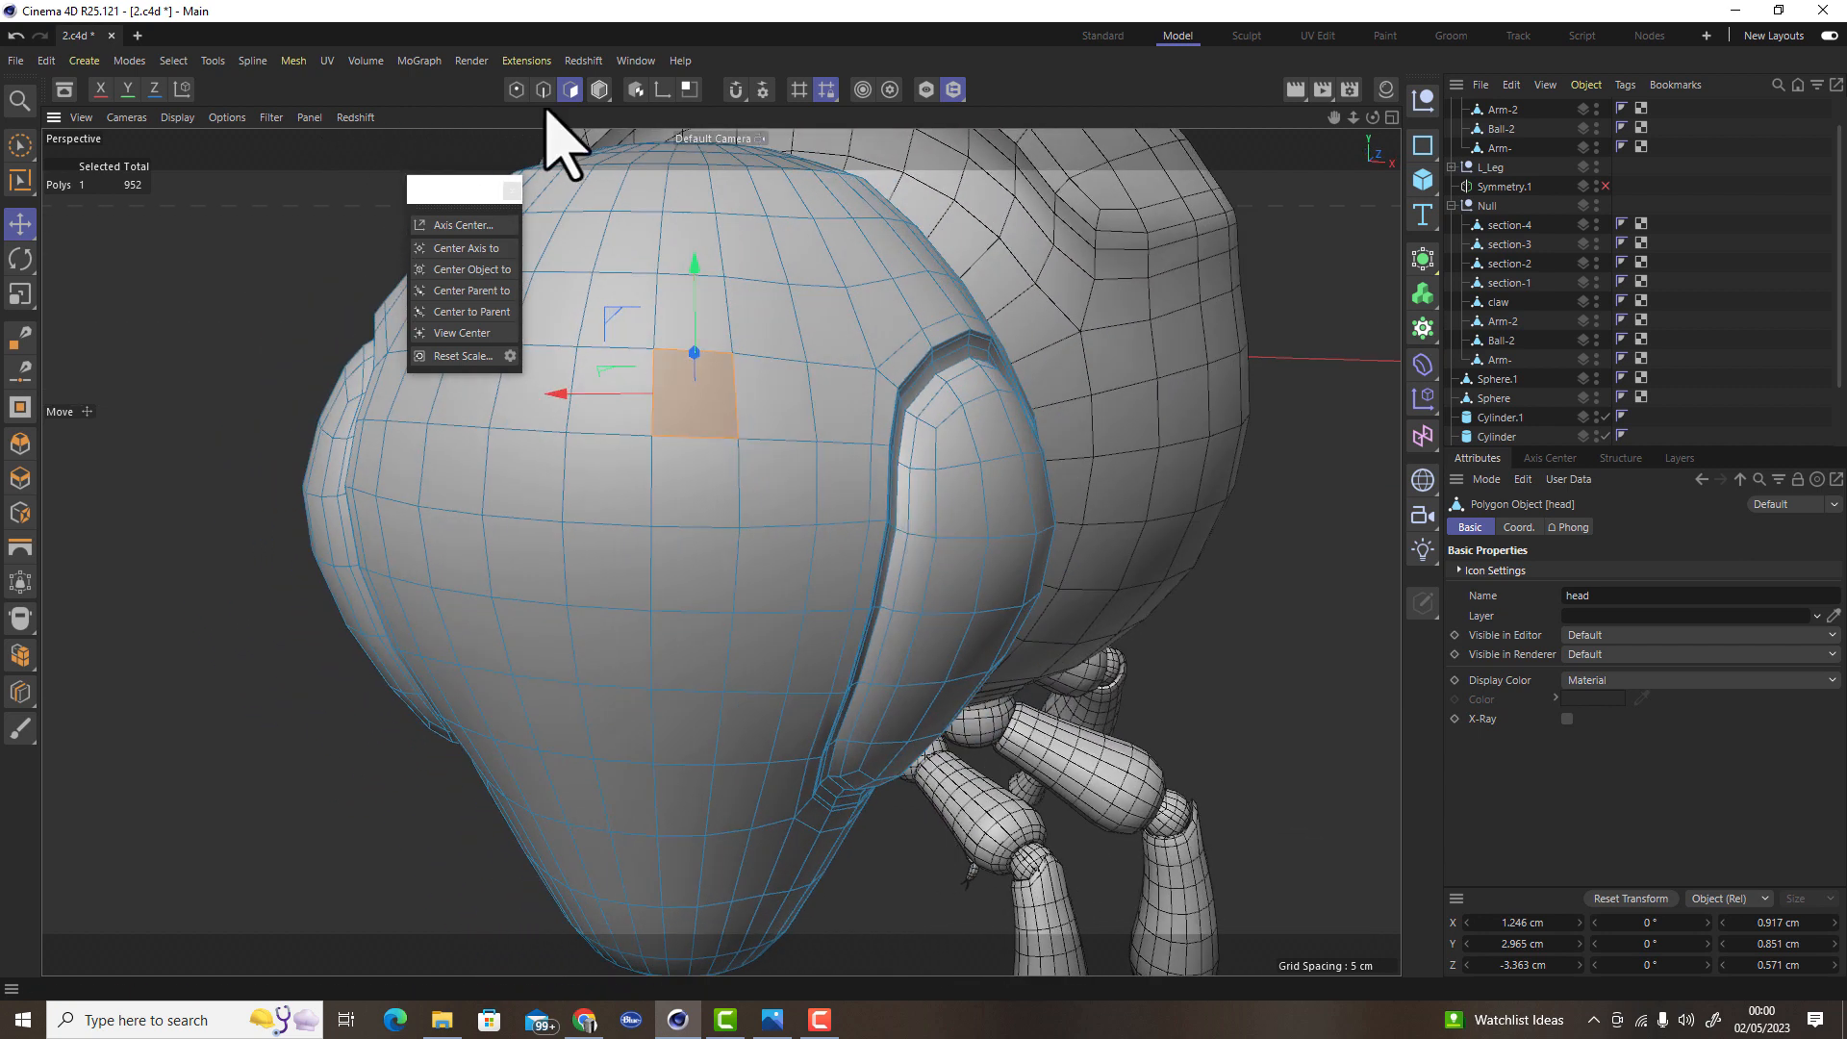
Select the four diagonal points around a forehead vertex and scale them inward to about 1.25 by 1.27 cm to form an octagon
{"action": "left_click", "coordinate": [516, 89]}
{"action": "left_click", "coordinate": [655, 350]}
{"action": "left_click", "coordinate": [806, 363], "text": "shift"}
{"action": "left_click", "coordinate": [816, 526], "text": "shift"}
{"action": "left_click", "coordinate": [652, 527], "text": "shift"}
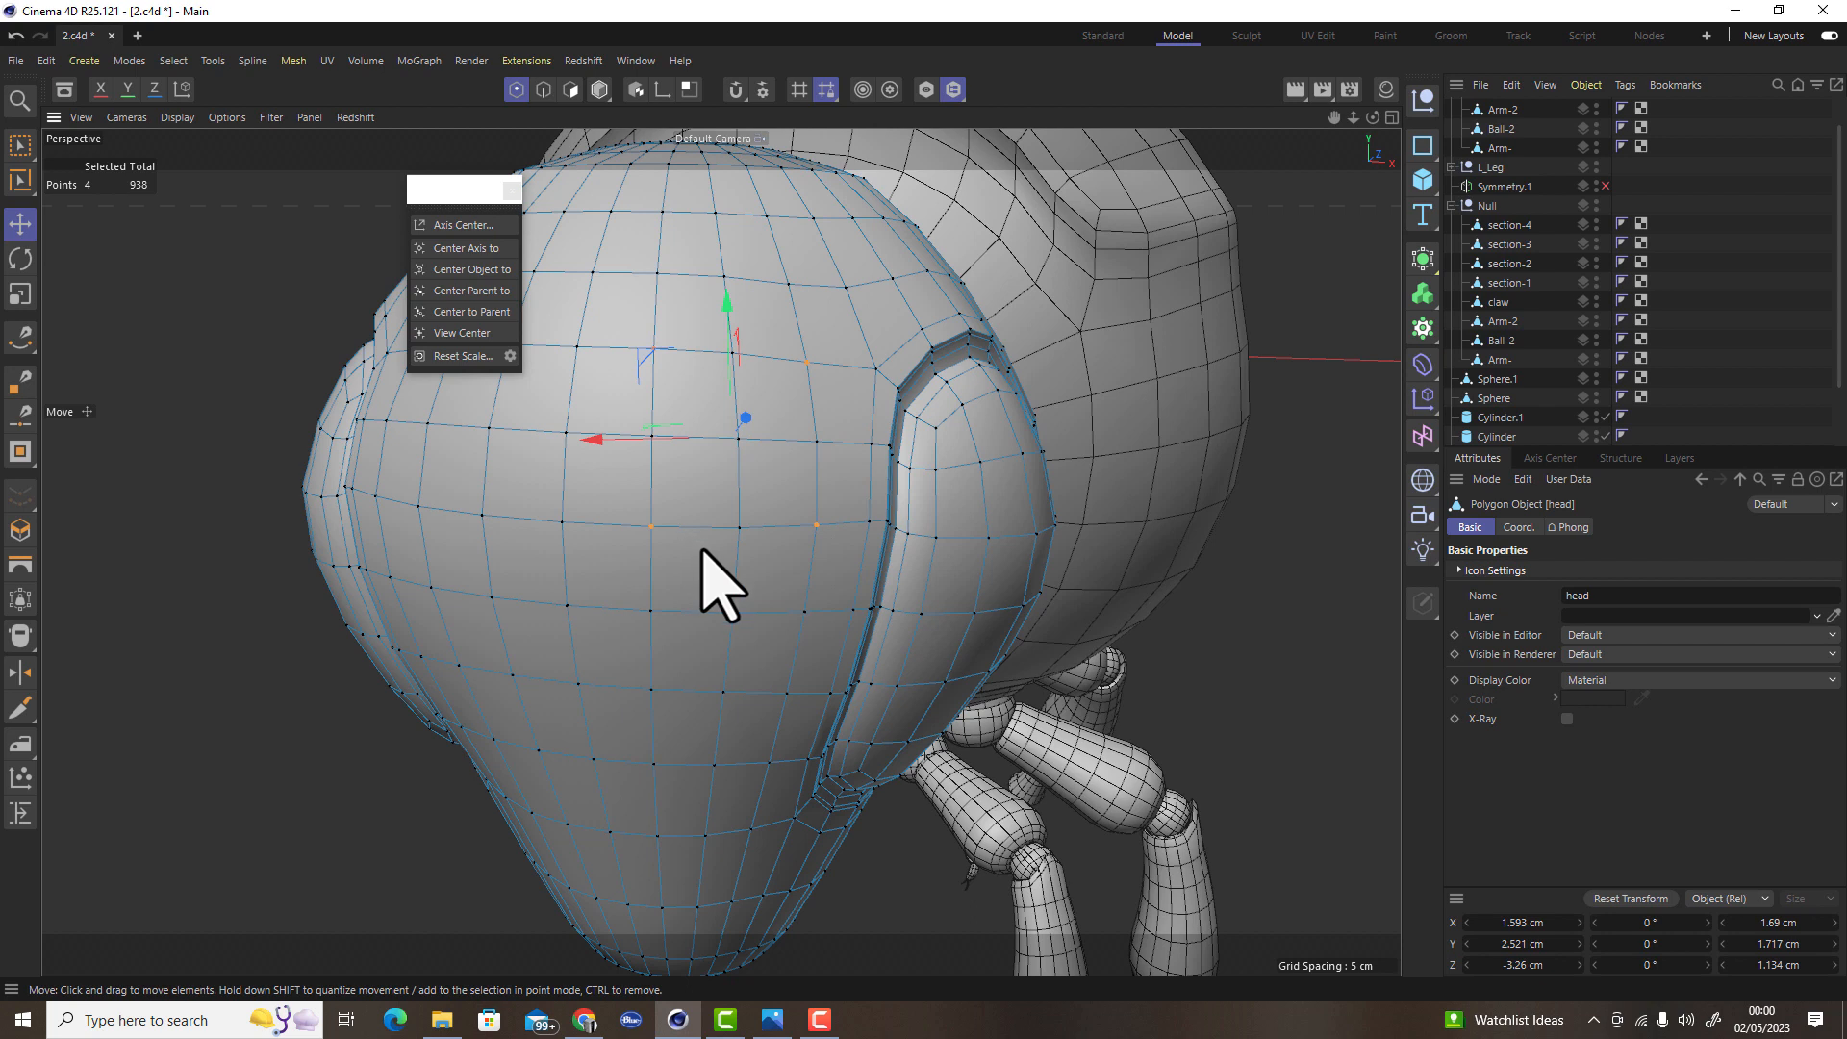
{"action": "key", "text": "t"}
{"action": "left_click_drag", "start_coordinate": [812, 590], "coordinate": [606, 583]}
{"action": "left_click_drag", "start_coordinate": [747, 525], "coordinate": [717, 549], "text": "alt"}
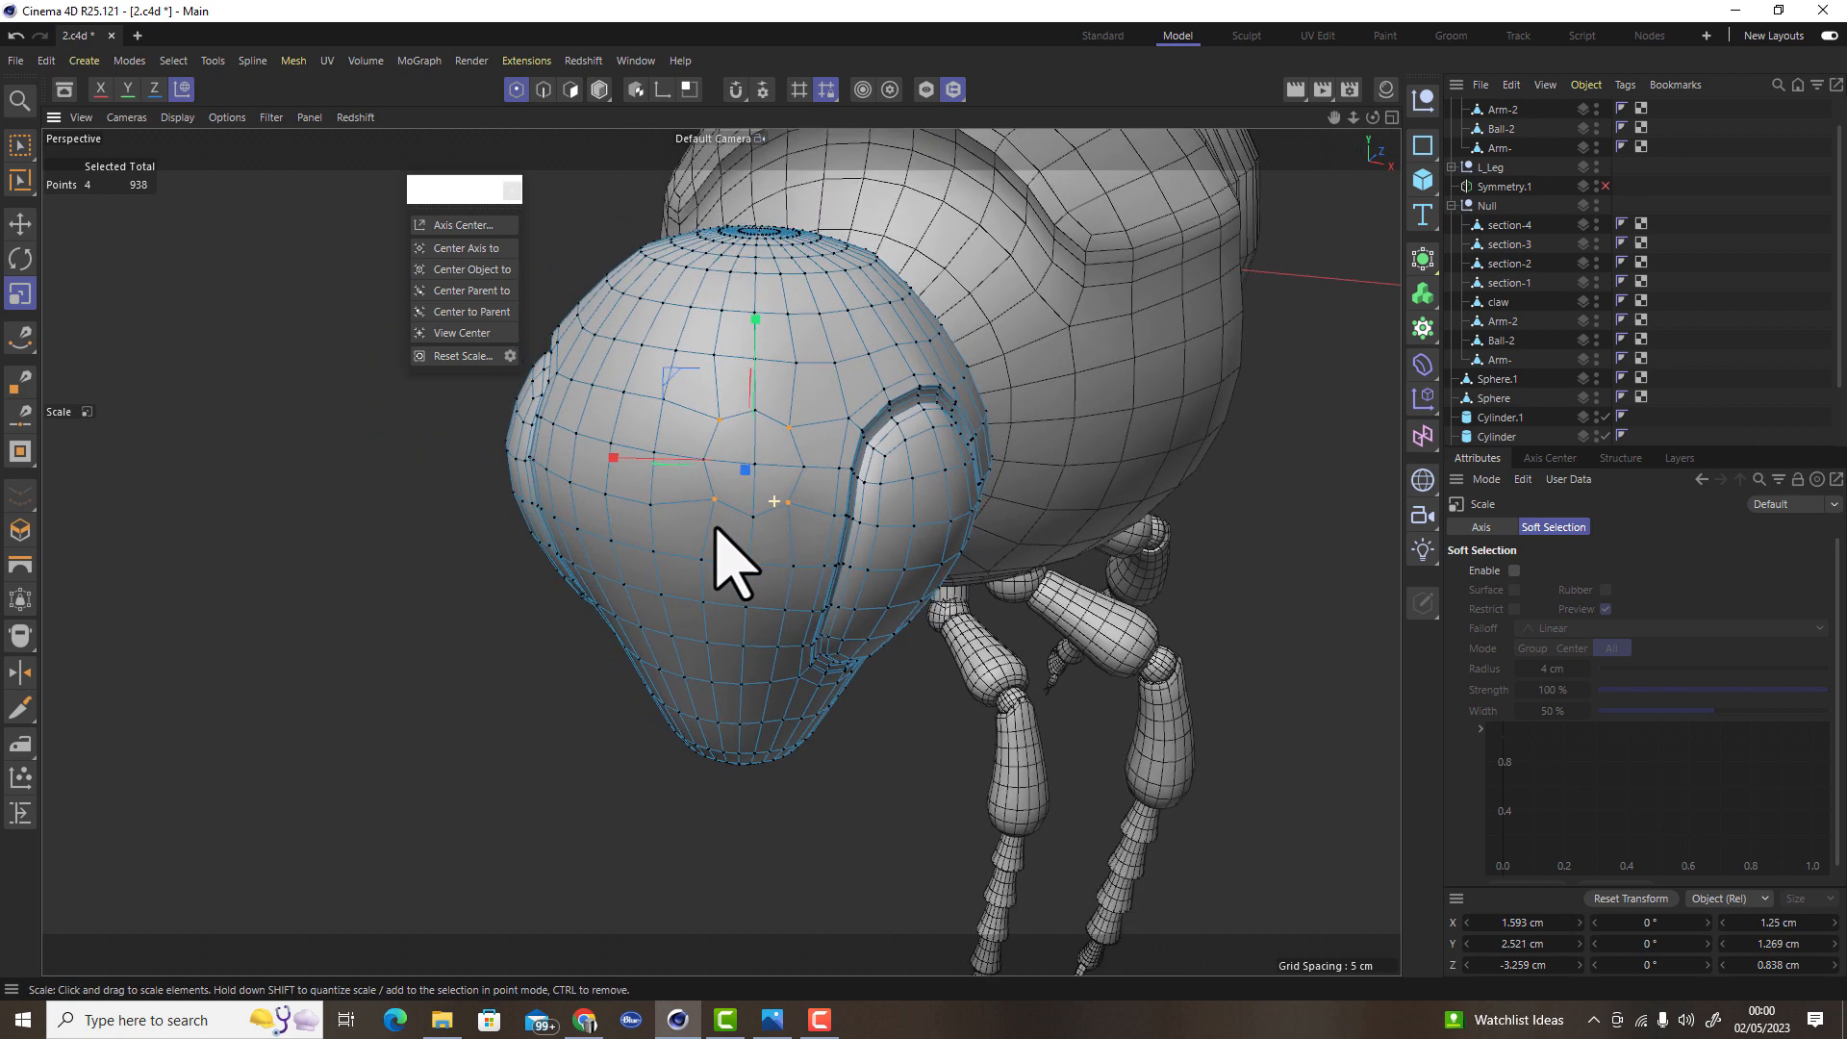
{"action": "left_click_drag", "start_coordinate": [647, 453], "coordinate": [775, 660], "text": "alt"}
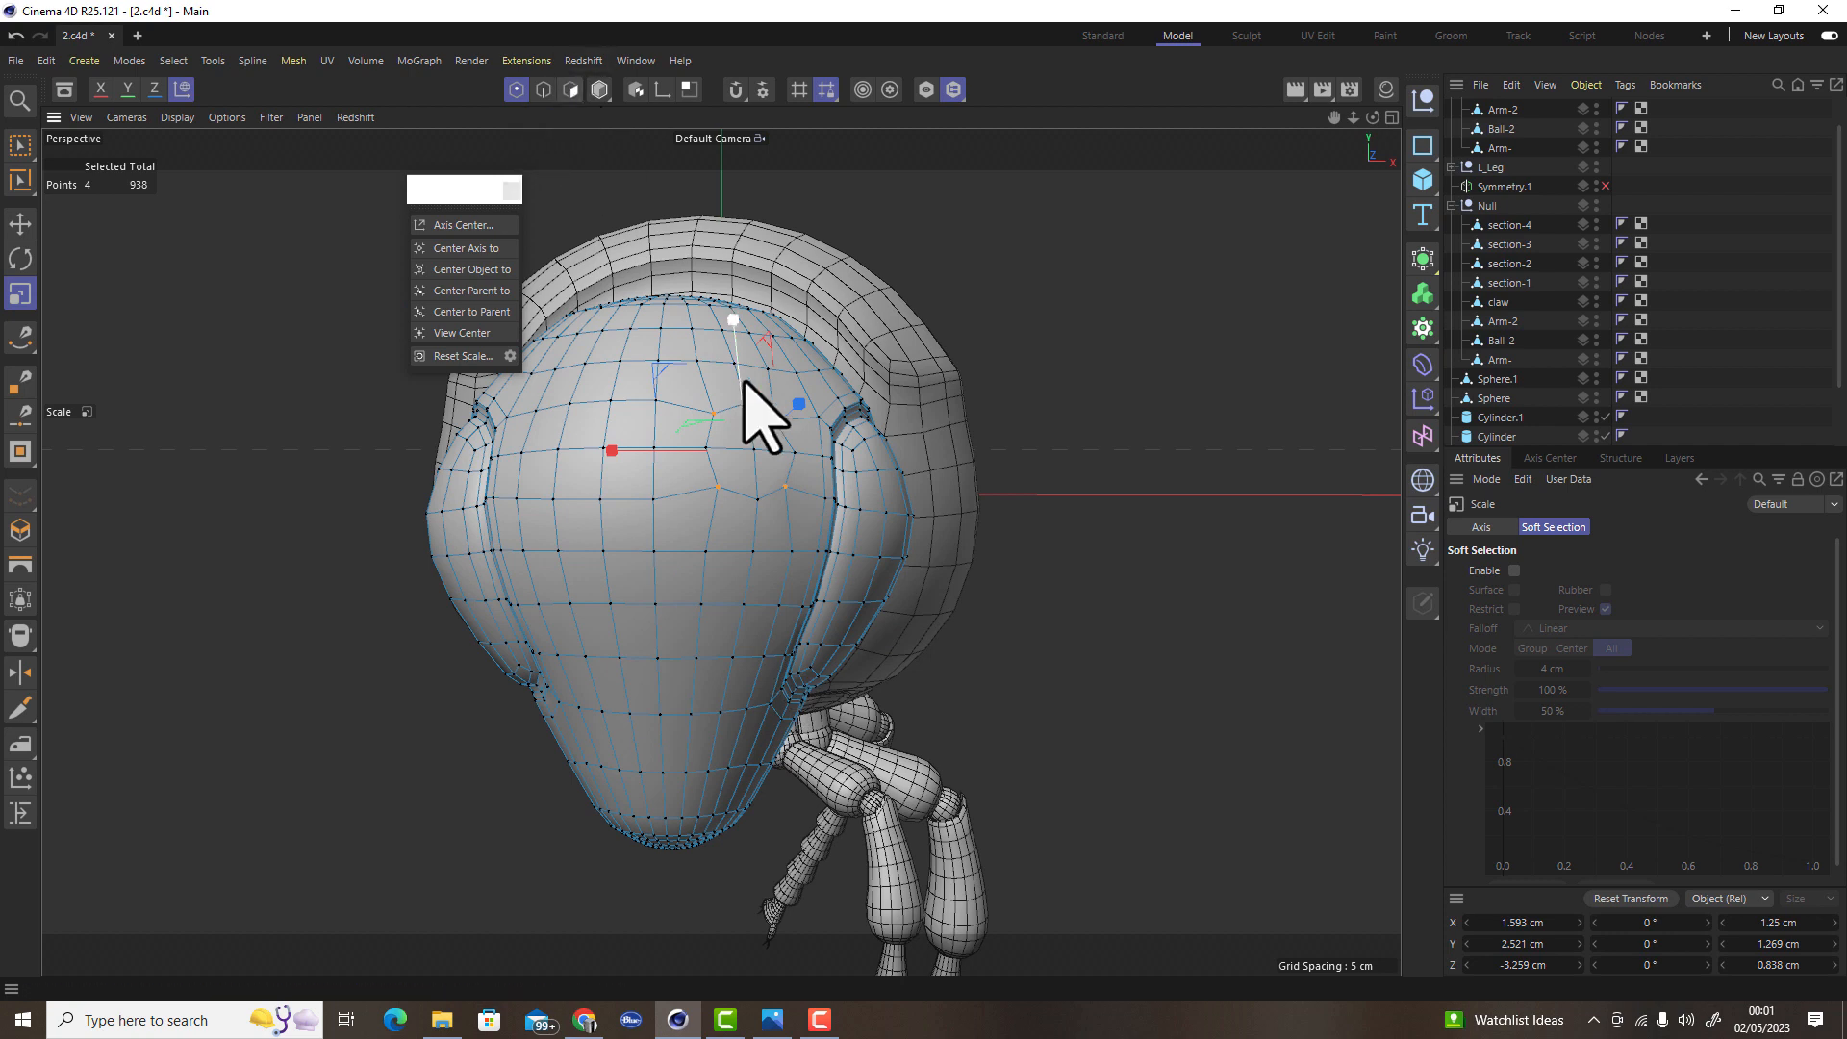
Select the four polygons that make up the octagon on the head's forehead
{"action": "scroll", "coordinate": [837, 492], "scroll_direction": "up", "scroll_amount": 6}
{"action": "left_click_drag", "start_coordinate": [701, 452], "coordinate": [705, 382], "text": "alt"}
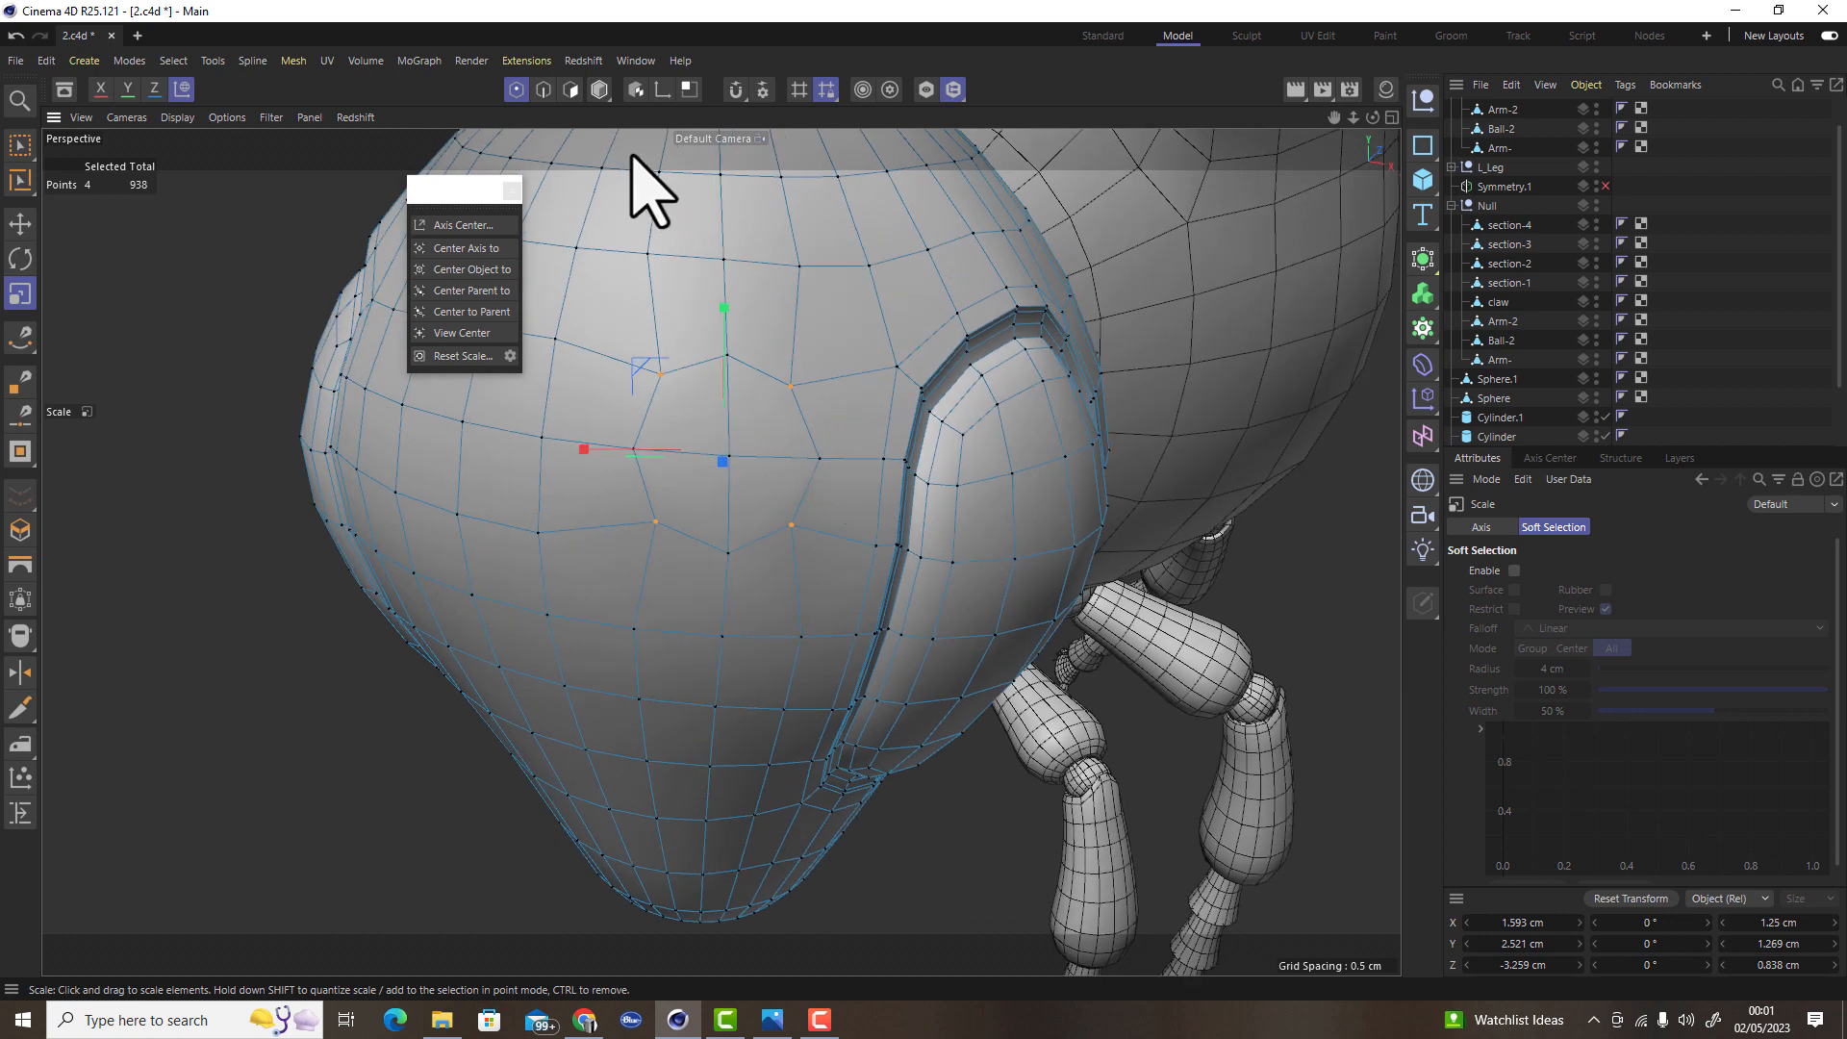
{"action": "left_click", "coordinate": [571, 89]}
{"action": "left_click", "coordinate": [767, 428], "text": "shift"}
{"action": "left_click", "coordinate": [764, 500], "text": "shift"}
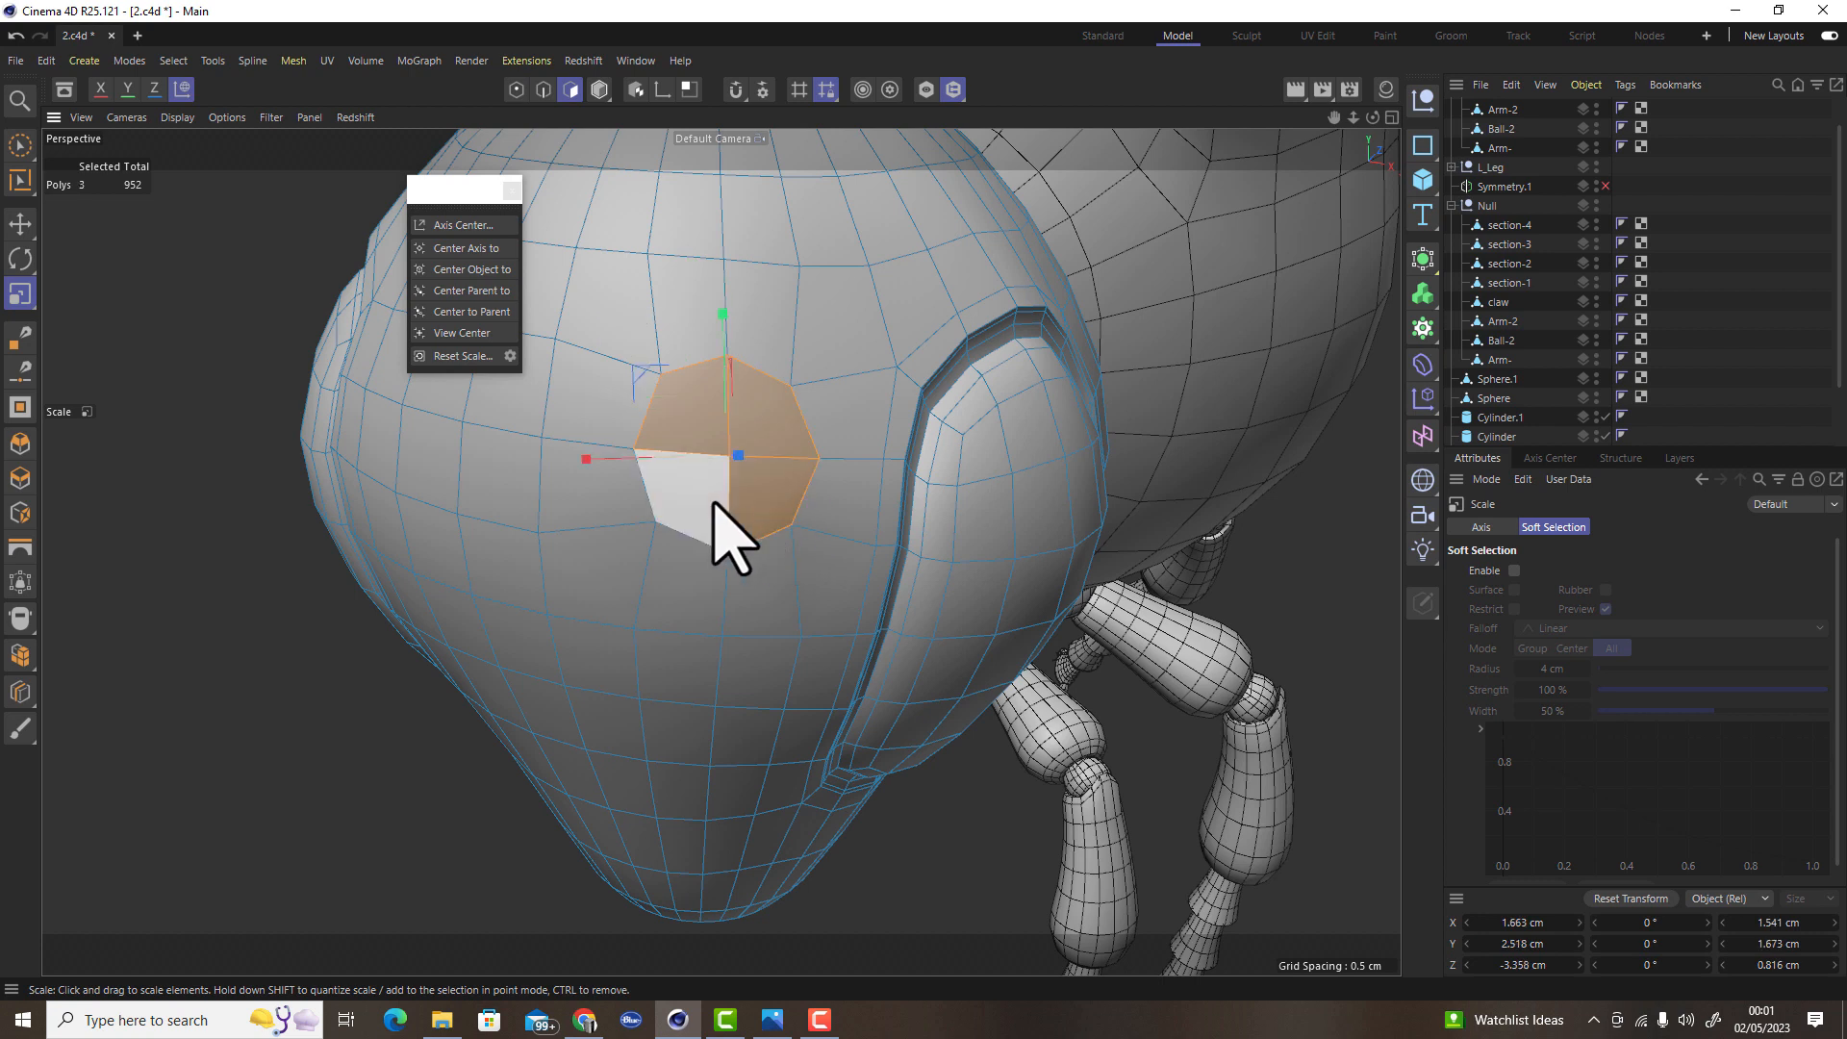
{"action": "left_click_drag", "start_coordinate": [755, 577], "coordinate": [840, 620], "text": "alt"}
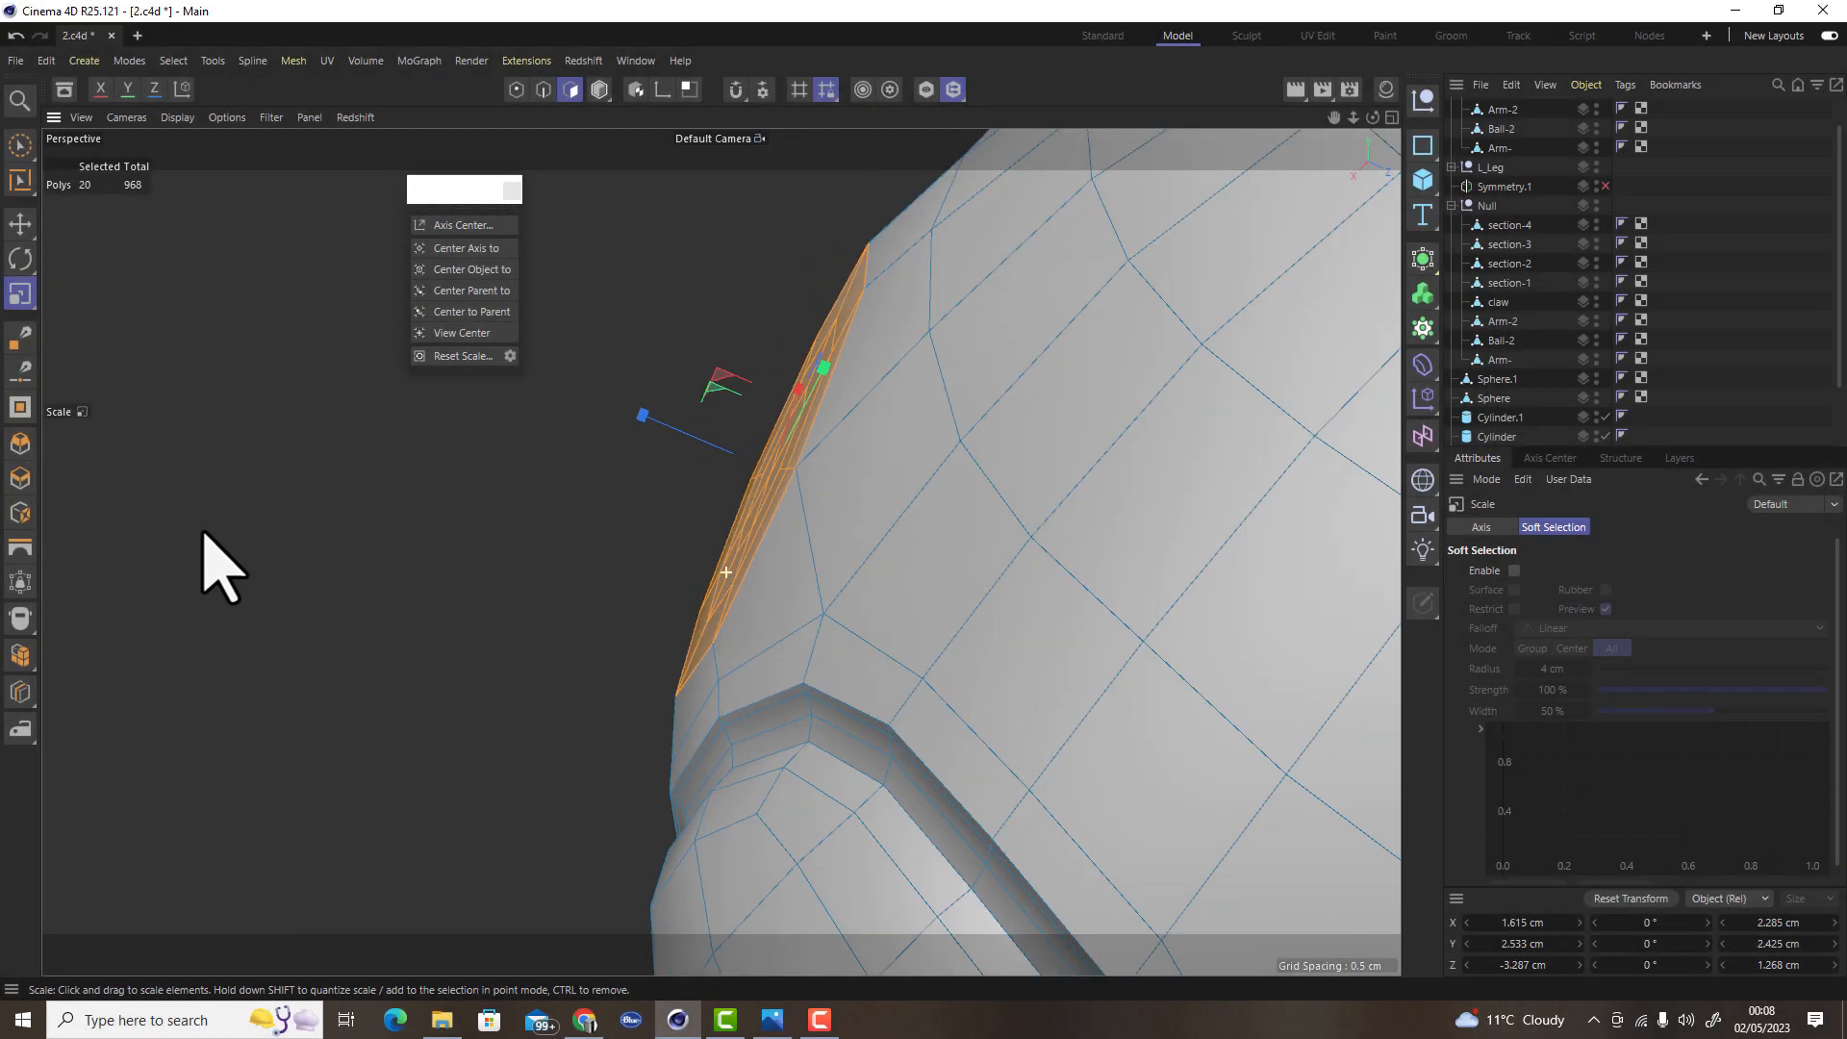
Select only the four innermost polygons inside the inset rings of the forehead octagon
{"action": "left_click_drag", "start_coordinate": [204, 531], "coordinate": [477, 520], "text": "alt"}
{"action": "left_click", "coordinate": [720, 470]}
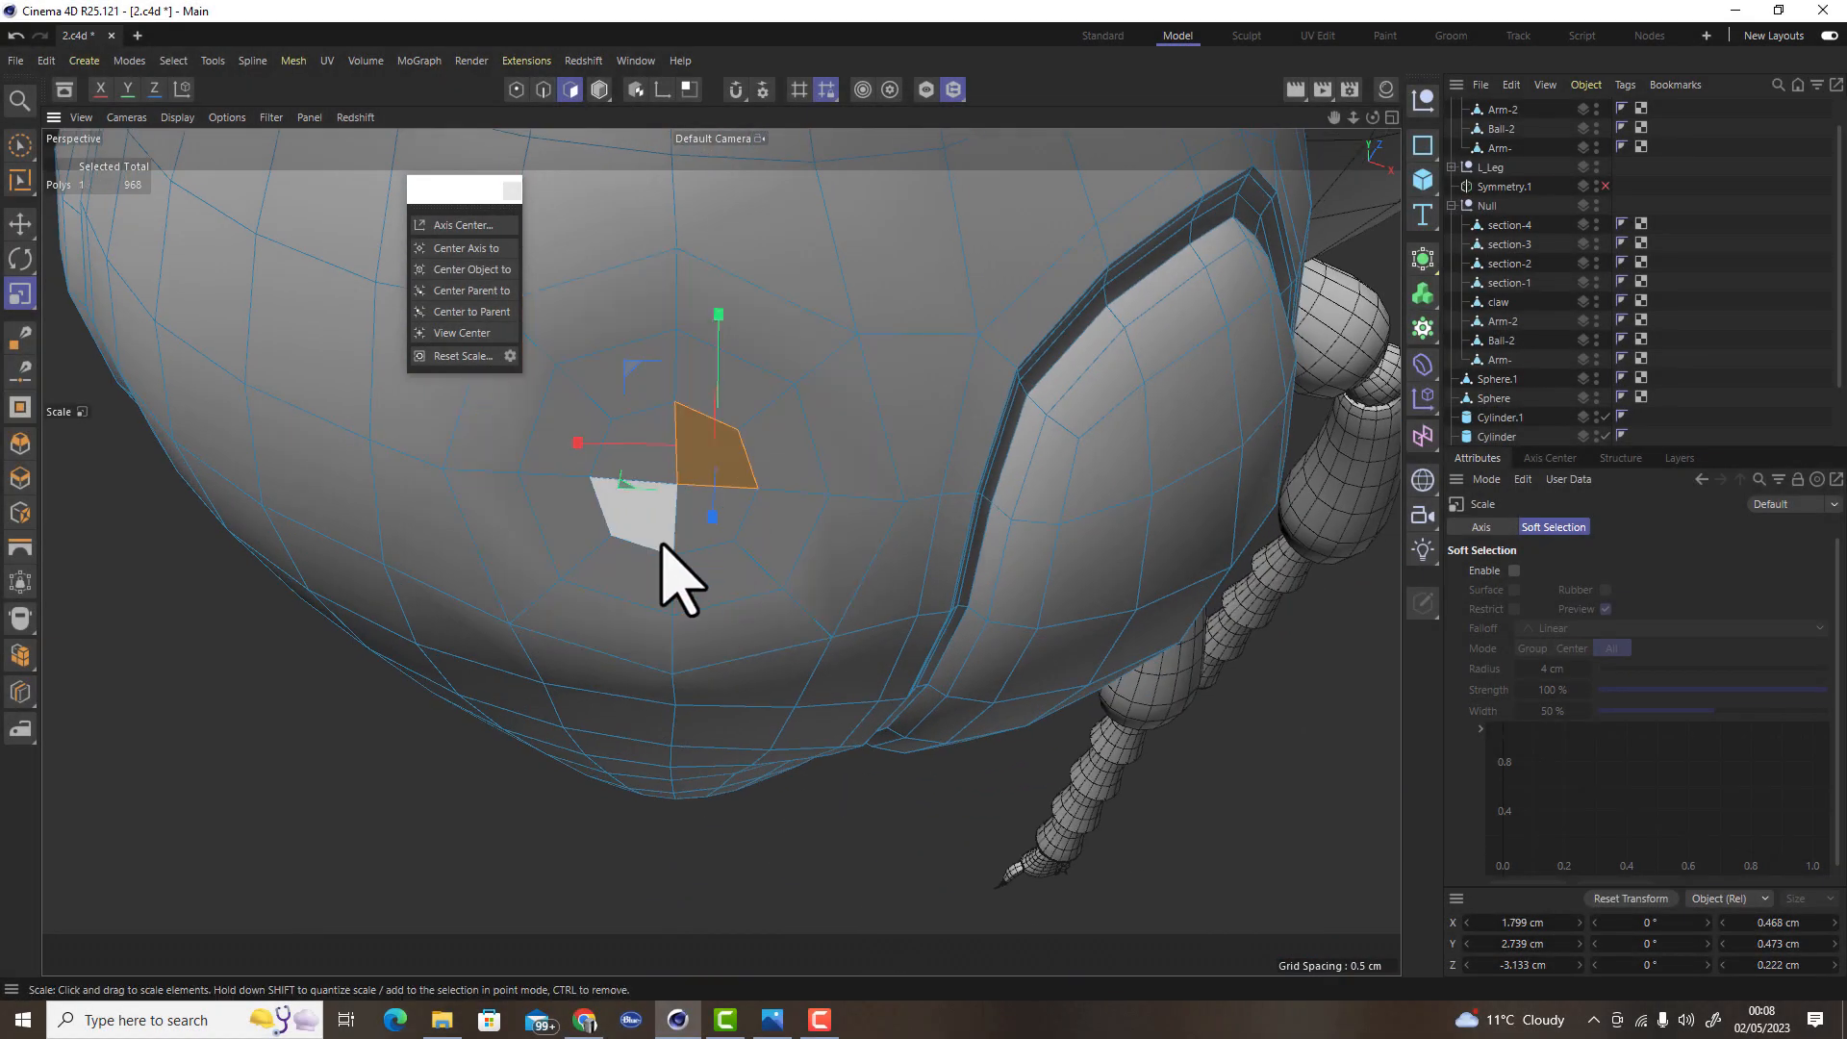
{"action": "left_click", "coordinate": [642, 510], "text": "shift"}
{"action": "left_click", "coordinate": [633, 451], "text": "shift"}
{"action": "left_click", "coordinate": [723, 510], "text": "shift"}
{"action": "left_click_drag", "start_coordinate": [820, 567], "coordinate": [512, 643], "text": "alt"}
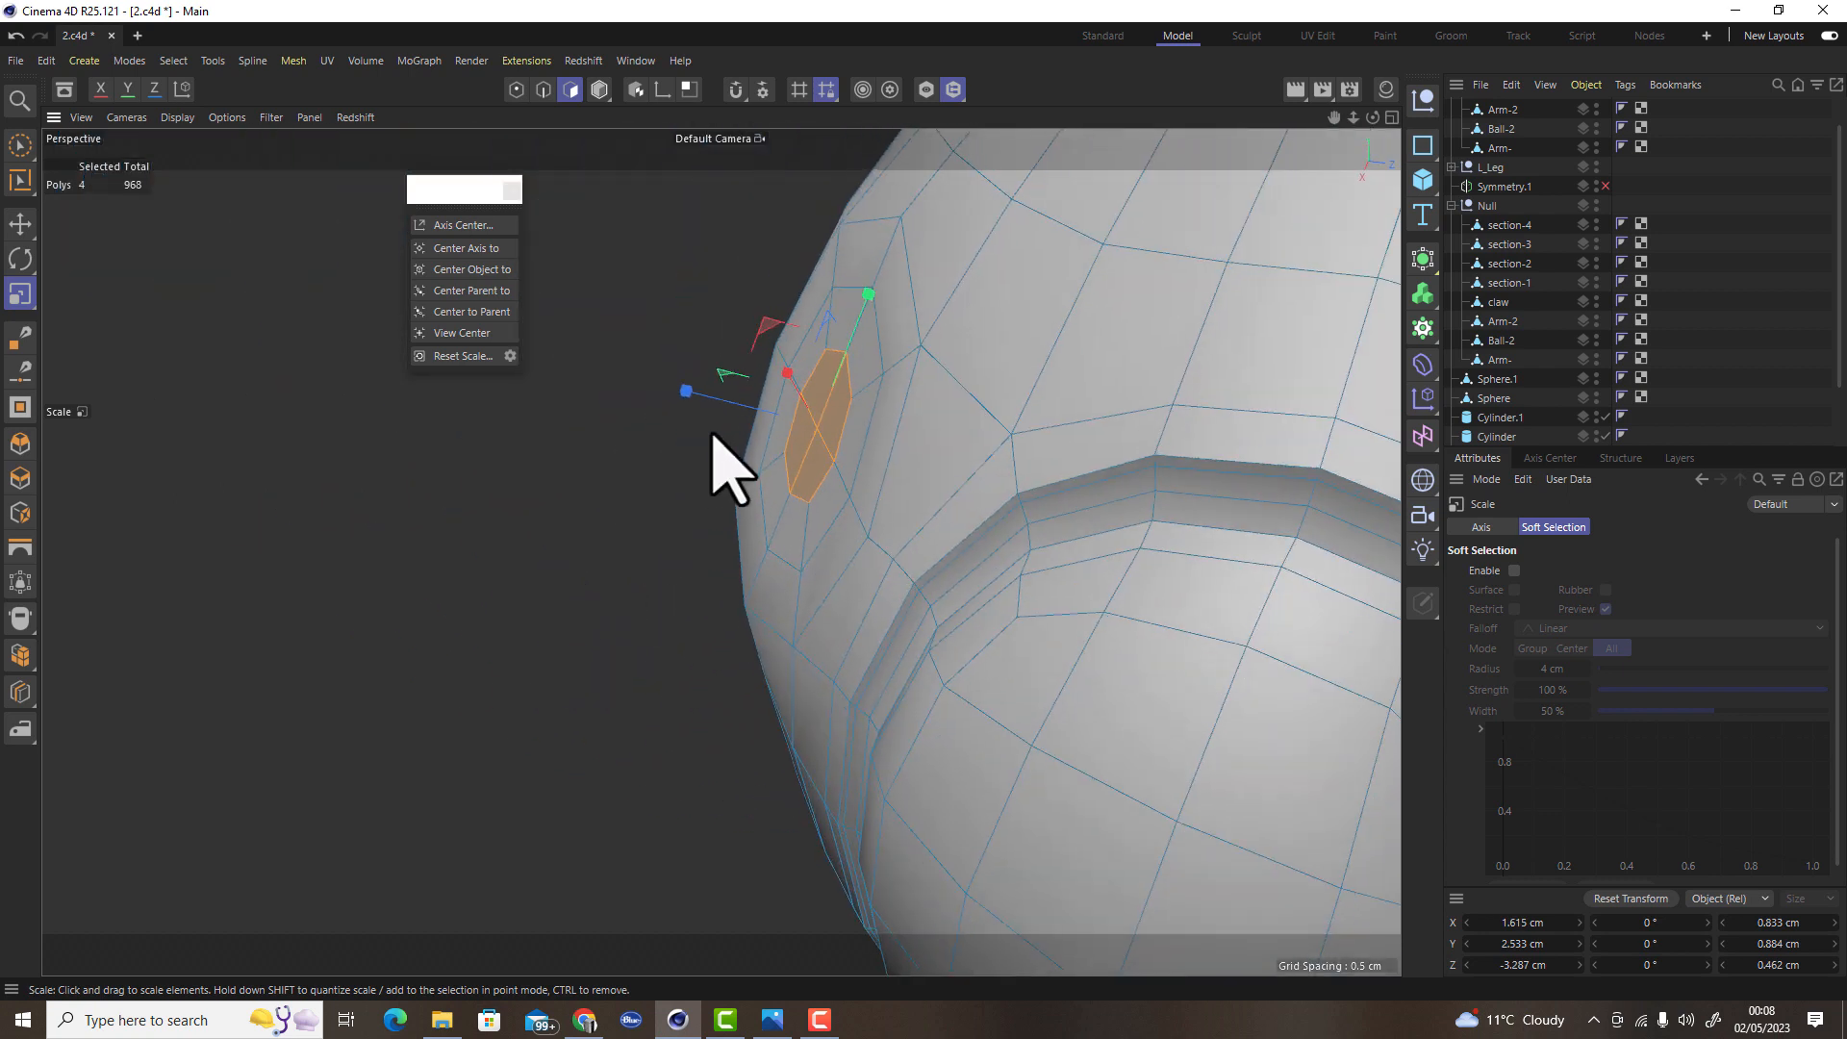
Enable soft selection for the Move tool and set its radius to 1 cm
{"action": "key", "text": "r"}
{"action": "key", "text": "e"}
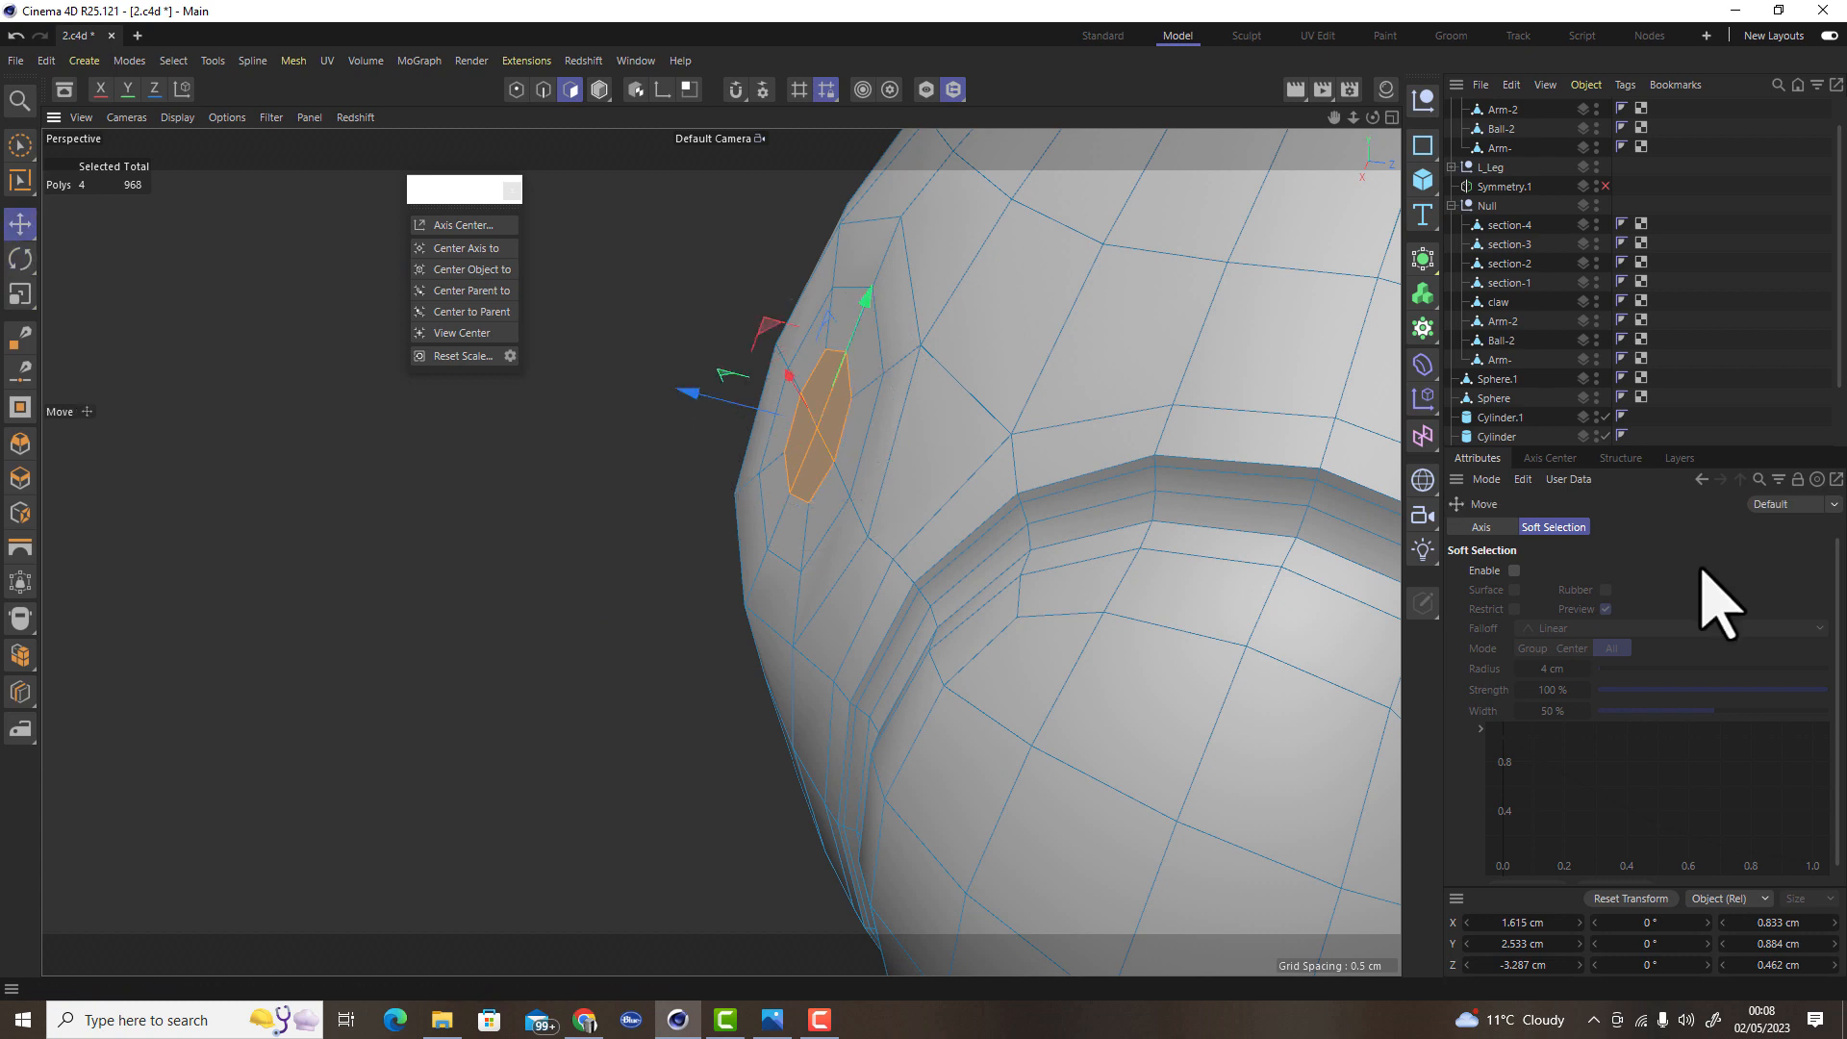
{"action": "left_click", "coordinate": [1512, 571]}
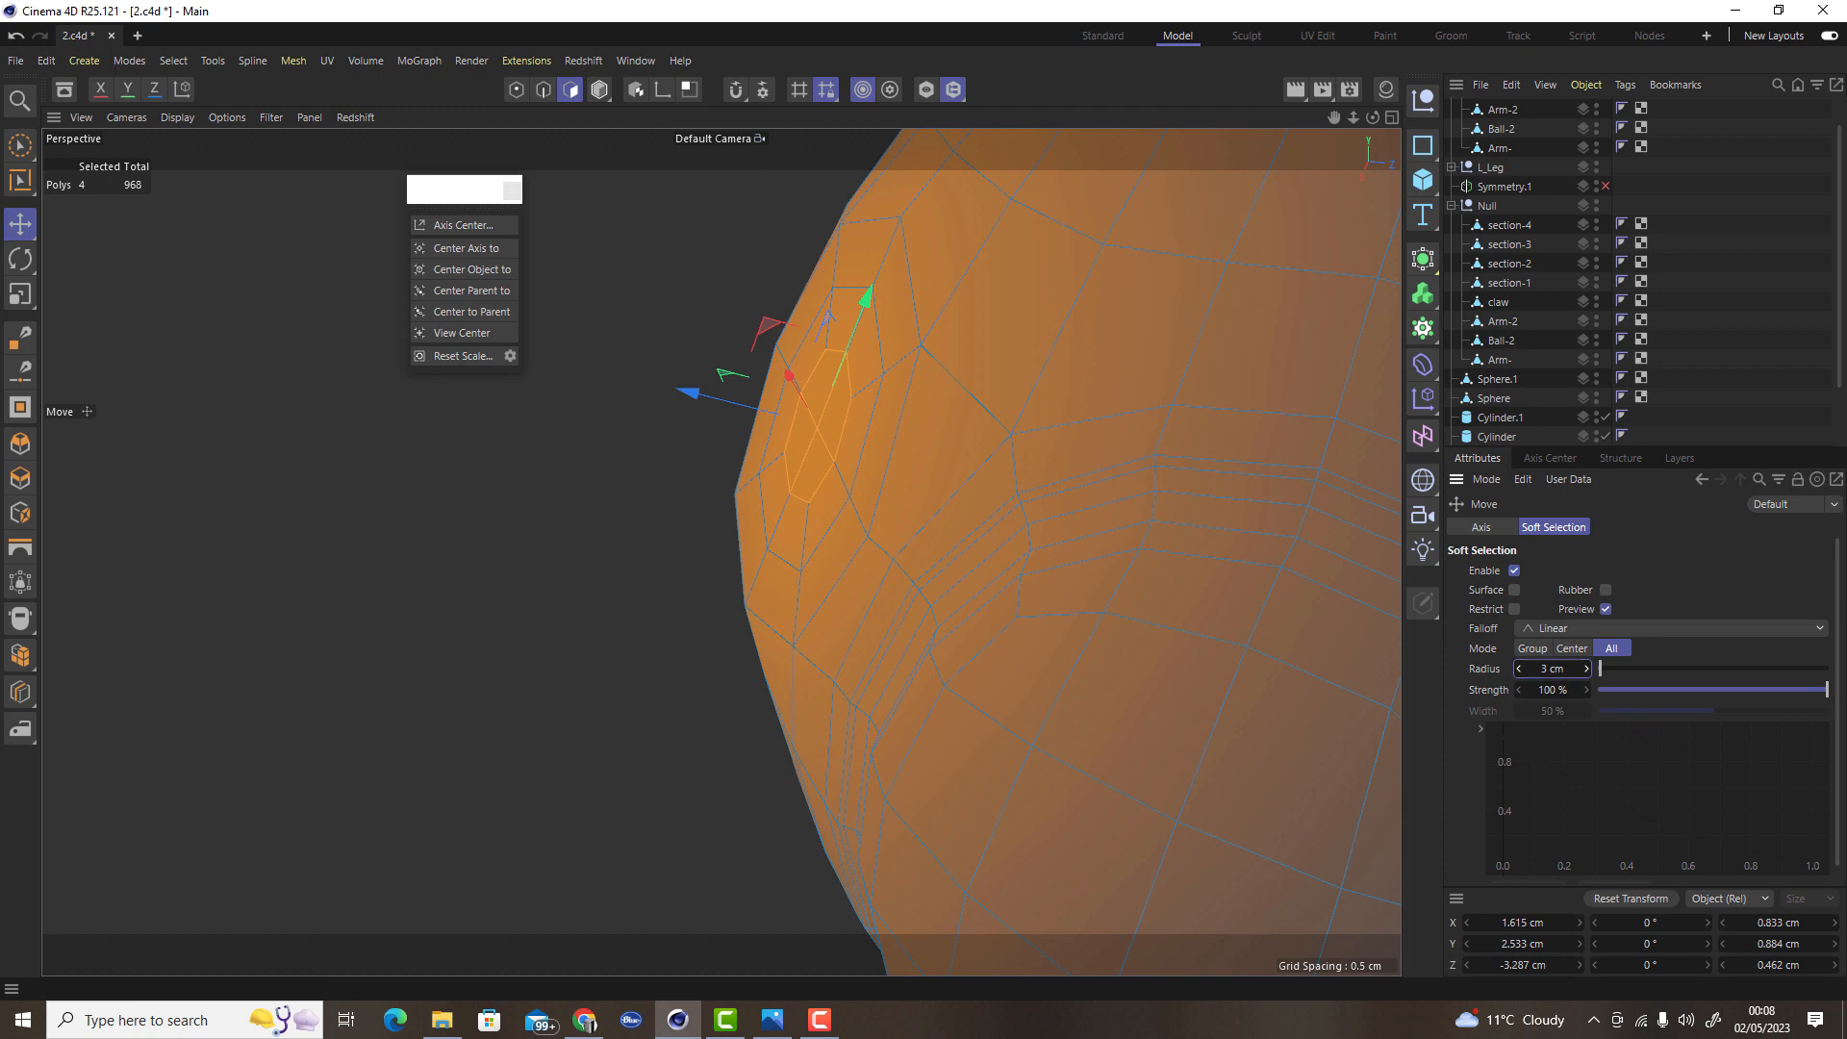
{"action": "left_click", "coordinate": [1517, 668]}
{"action": "left_click", "coordinate": [1517, 669]}
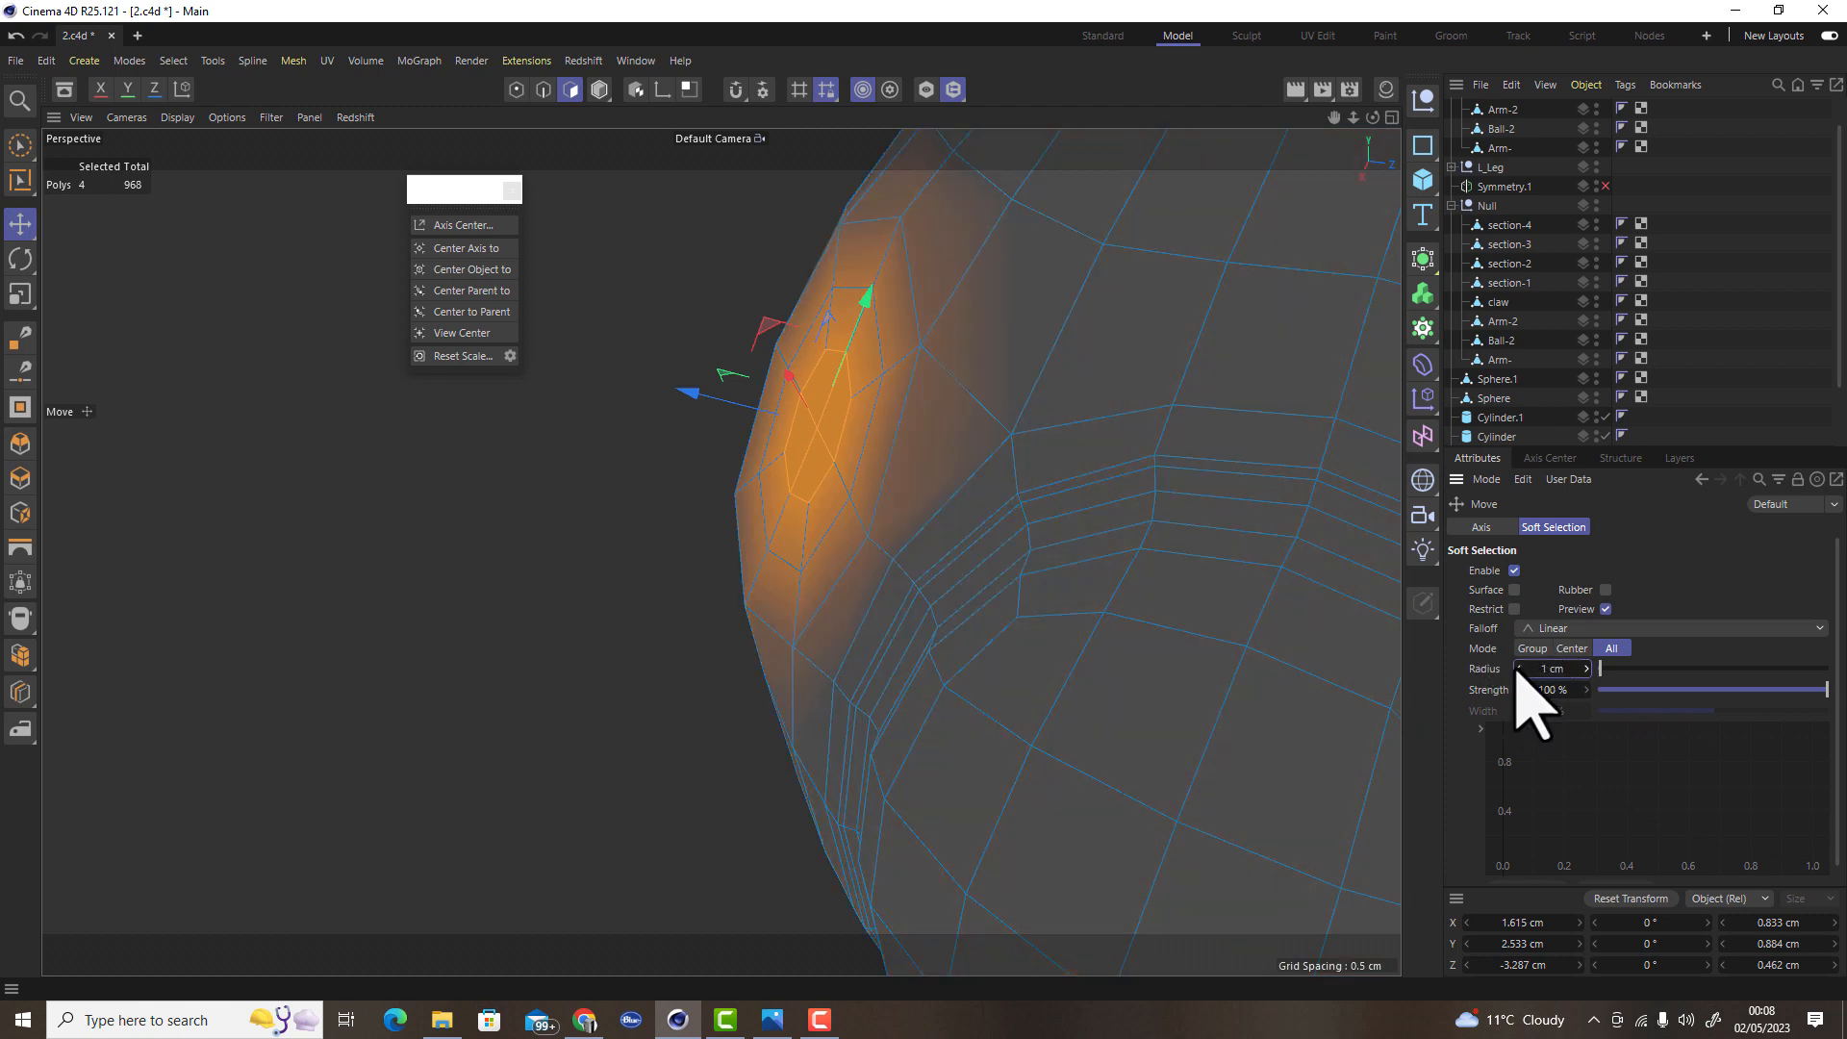
Pull the central octagon polygons outward from the head by about 0.19 cm and another 0.06 cm to form a soft bulge
{"action": "left_click_drag", "start_coordinate": [701, 394], "coordinate": [657, 394]}
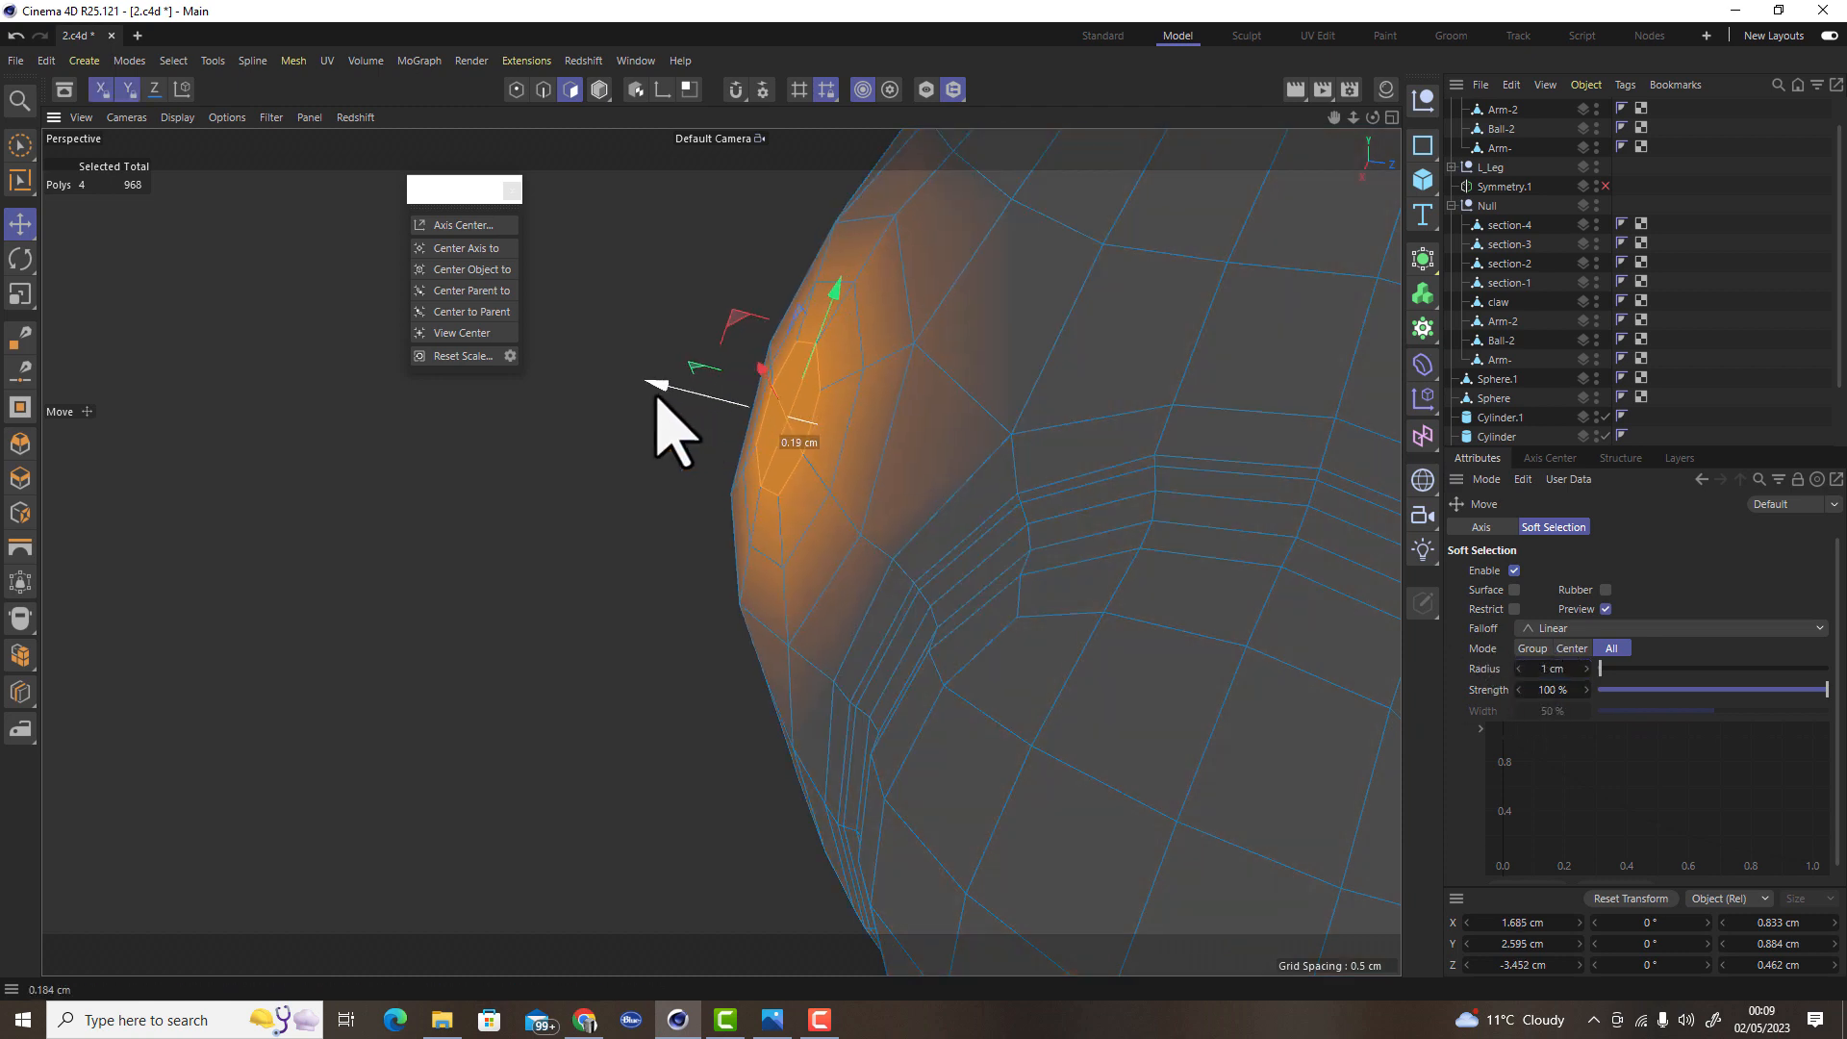
{"action": "left_click_drag", "start_coordinate": [839, 490], "coordinate": [1287, 569], "text": "alt"}
{"action": "left_click_drag", "start_coordinate": [977, 614], "coordinate": [1044, 504], "text": "alt"}
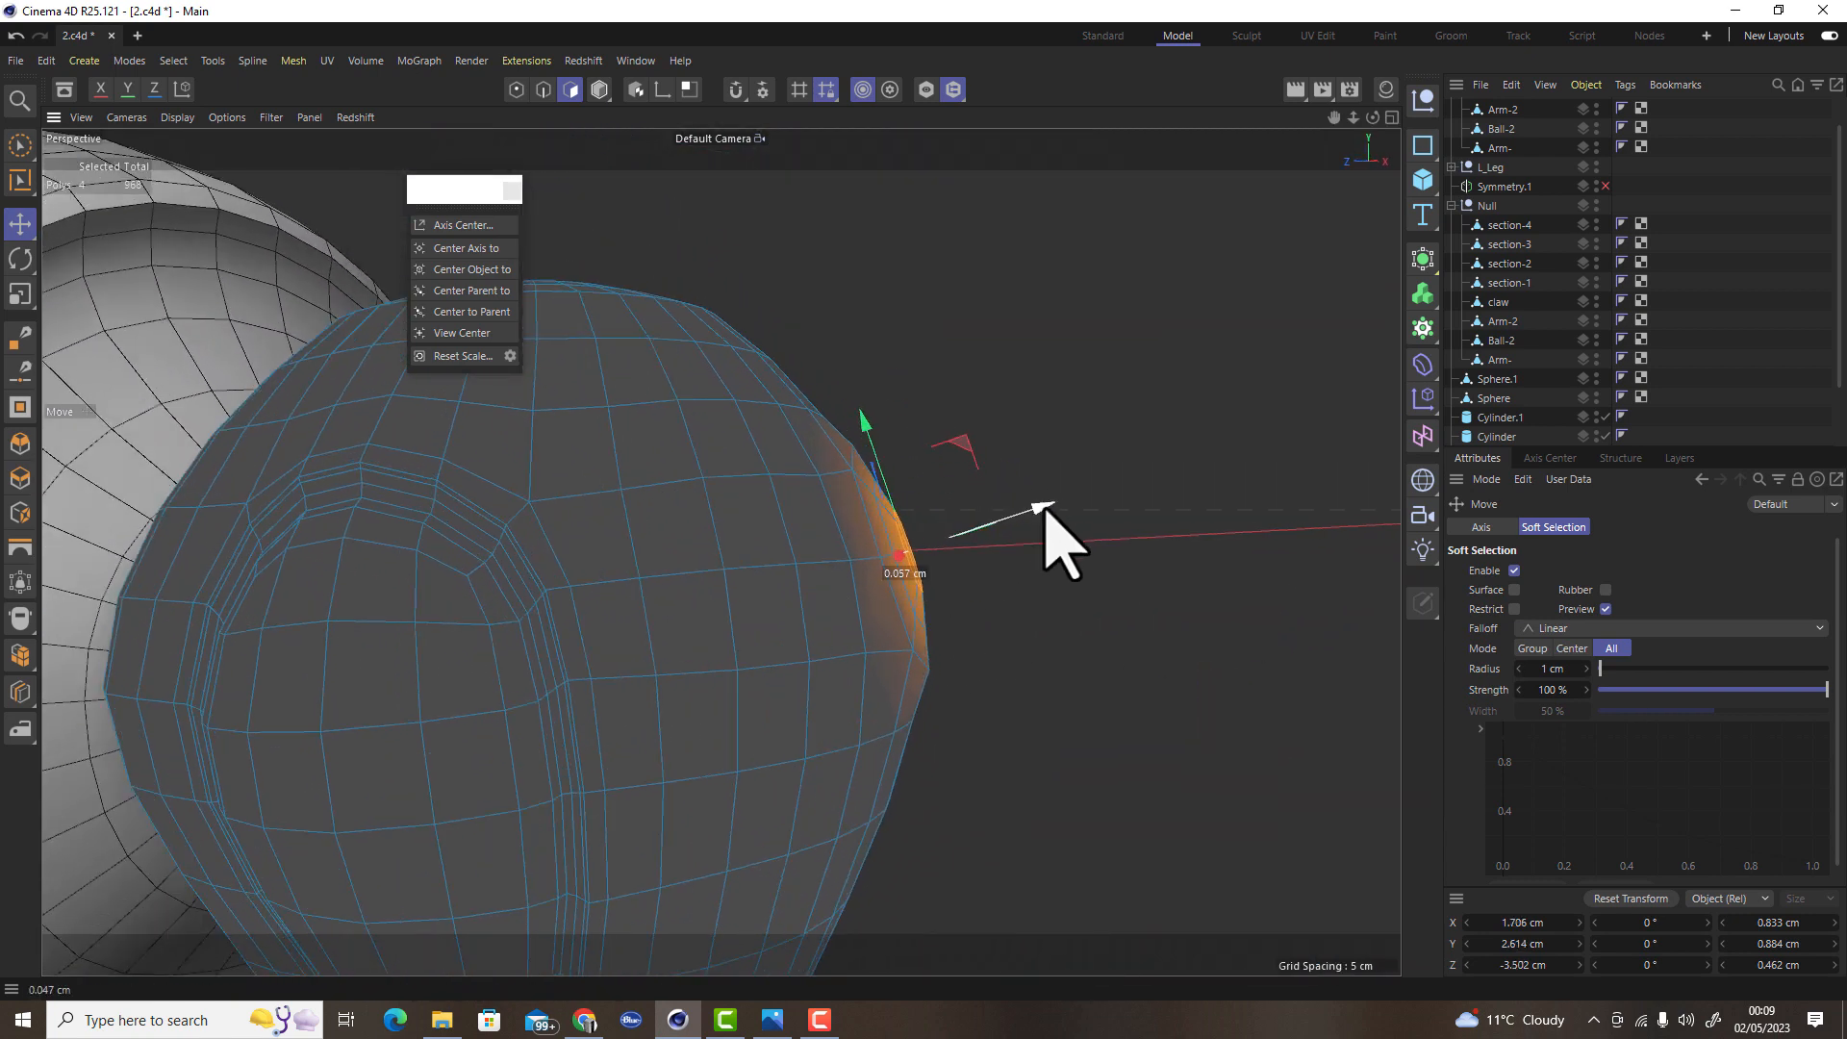
{"action": "left_click_drag", "start_coordinate": [824, 632], "coordinate": [578, 618], "text": "alt"}
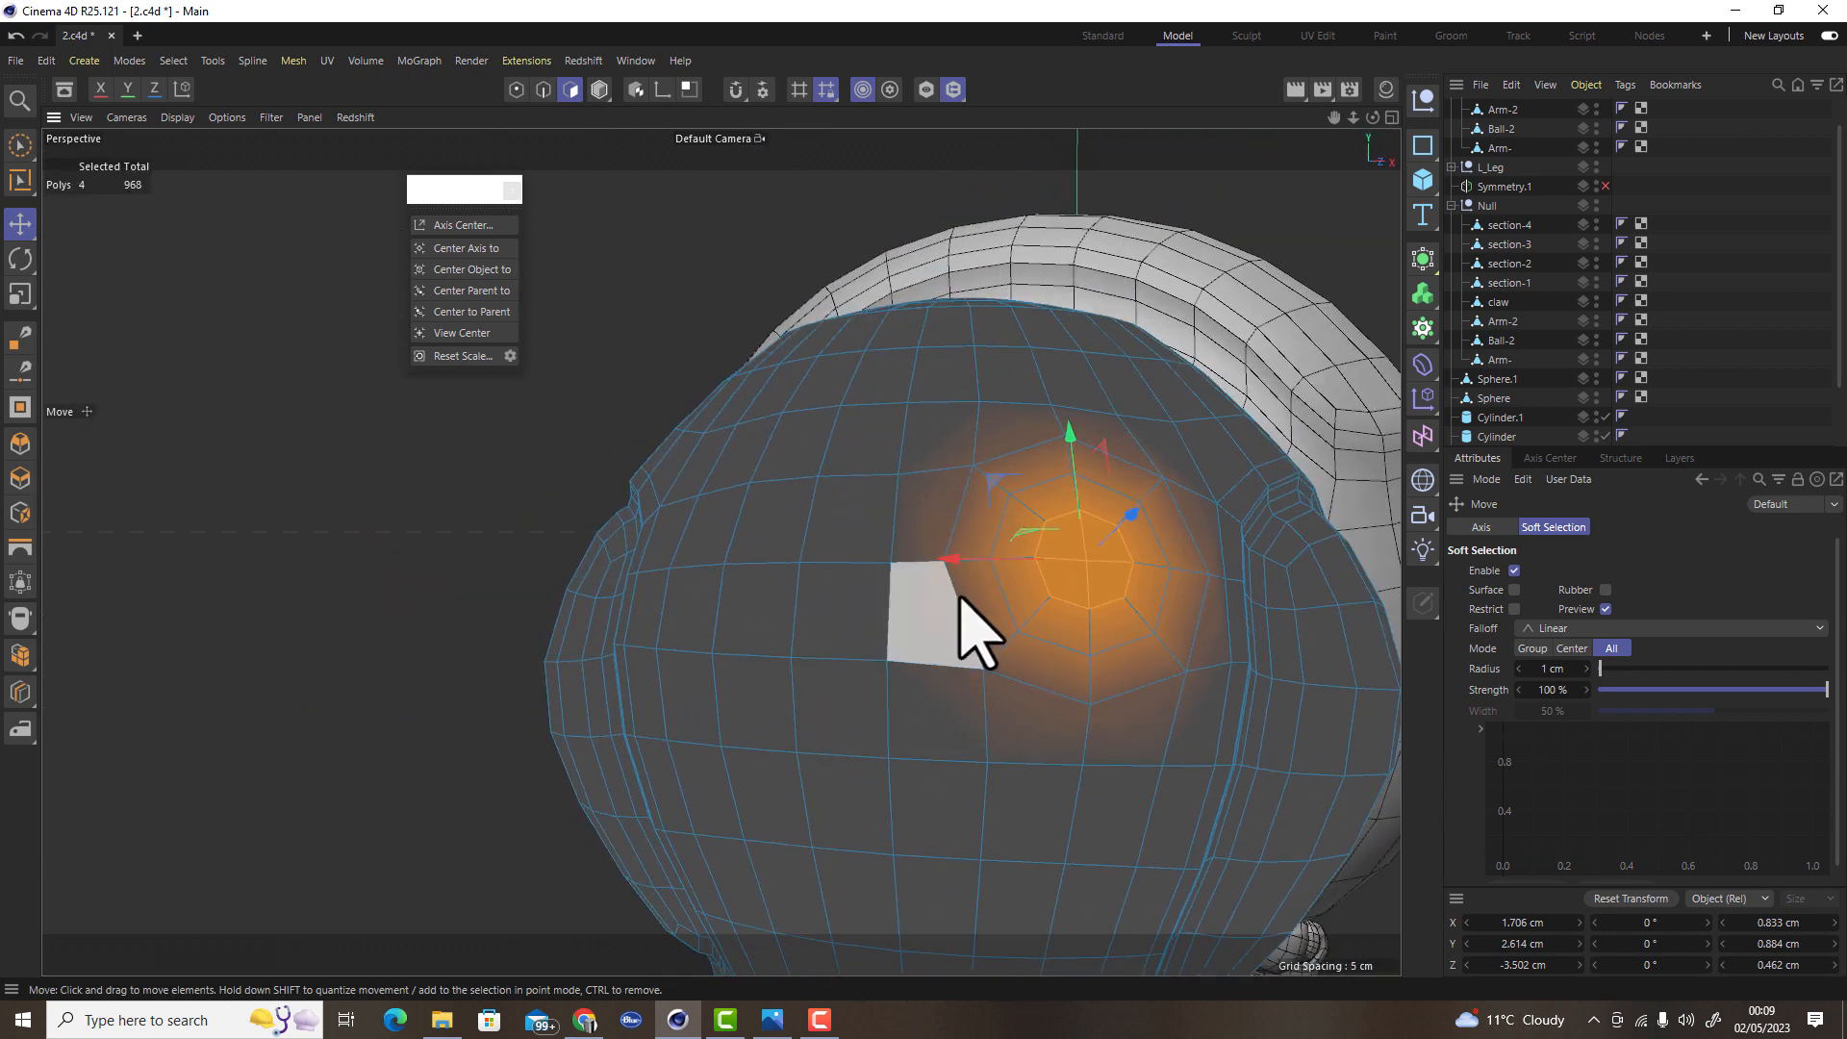
Turn off soft selection and inset the central octagon polygons with scaled extrusions, down to about 0.66 by 0.70 cm
{"action": "left_click", "coordinate": [1515, 570]}
{"action": "scroll", "coordinate": [1155, 616], "scroll_direction": "up", "scroll_amount": 8}
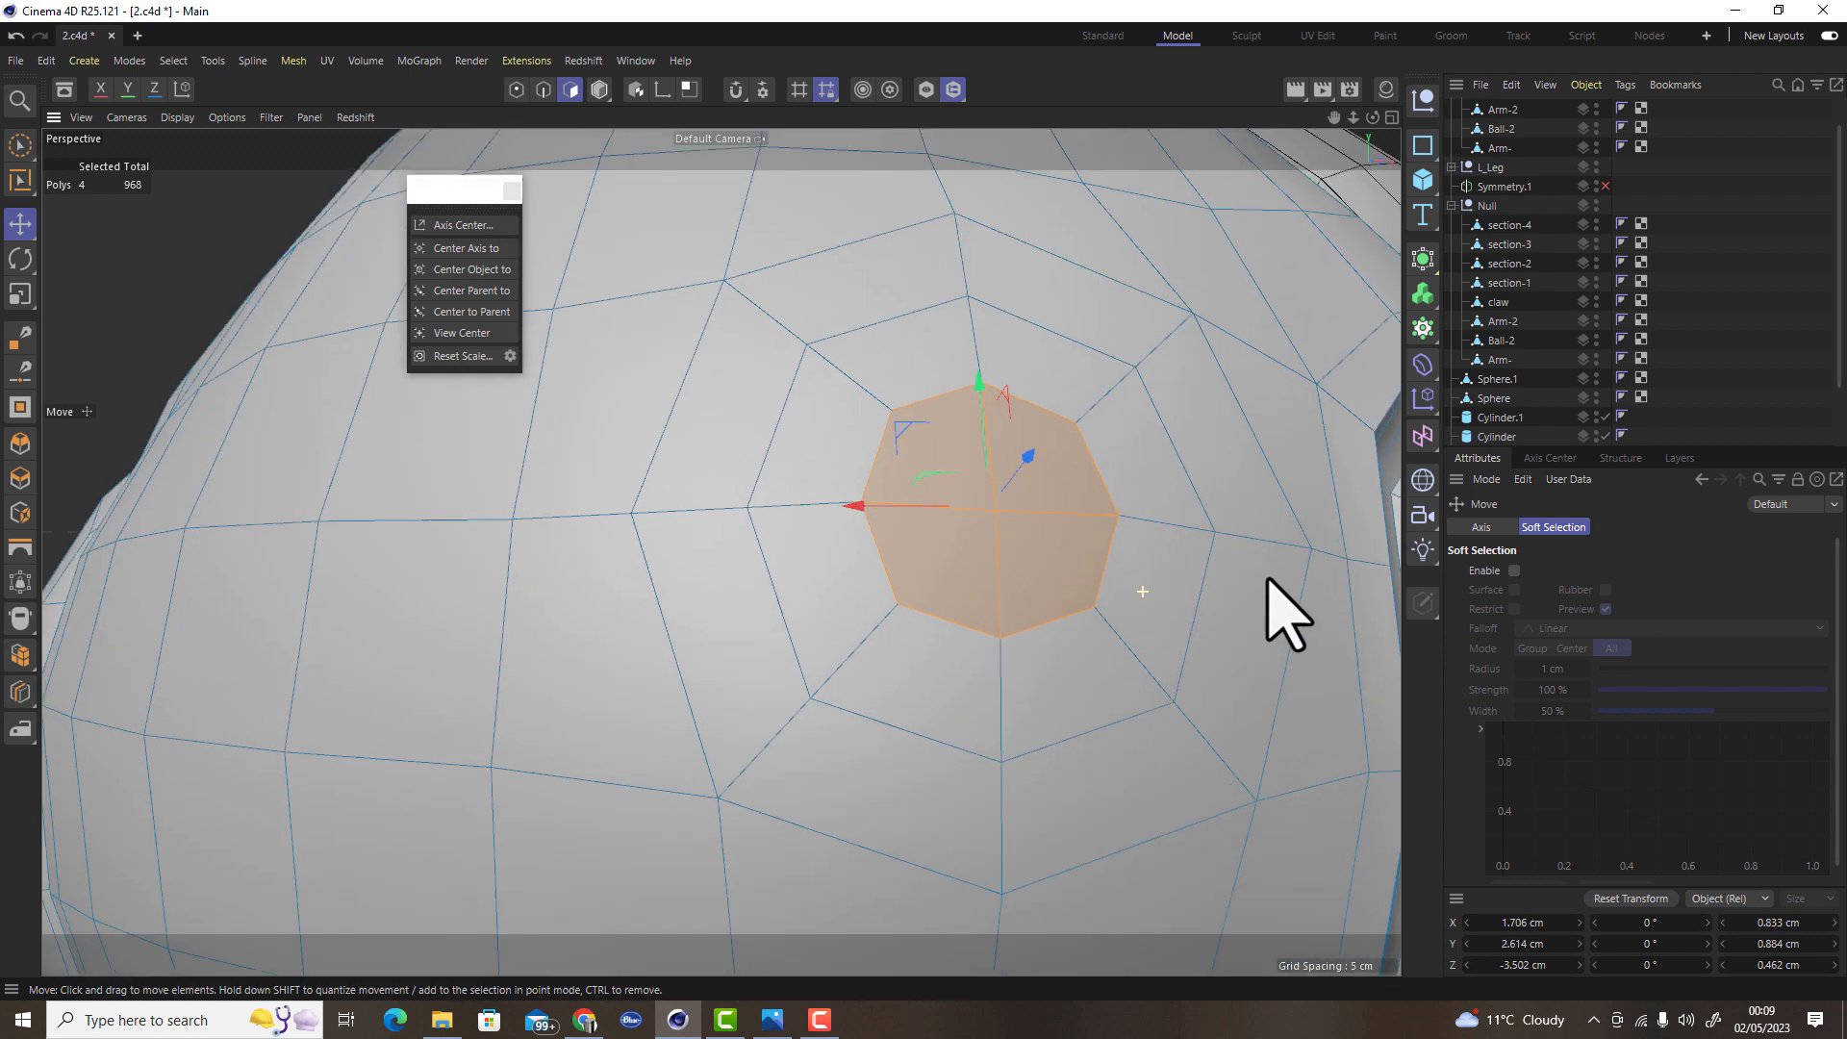
{"action": "scroll", "coordinate": [835, 583], "scroll_direction": "down", "scroll_amount": 4}
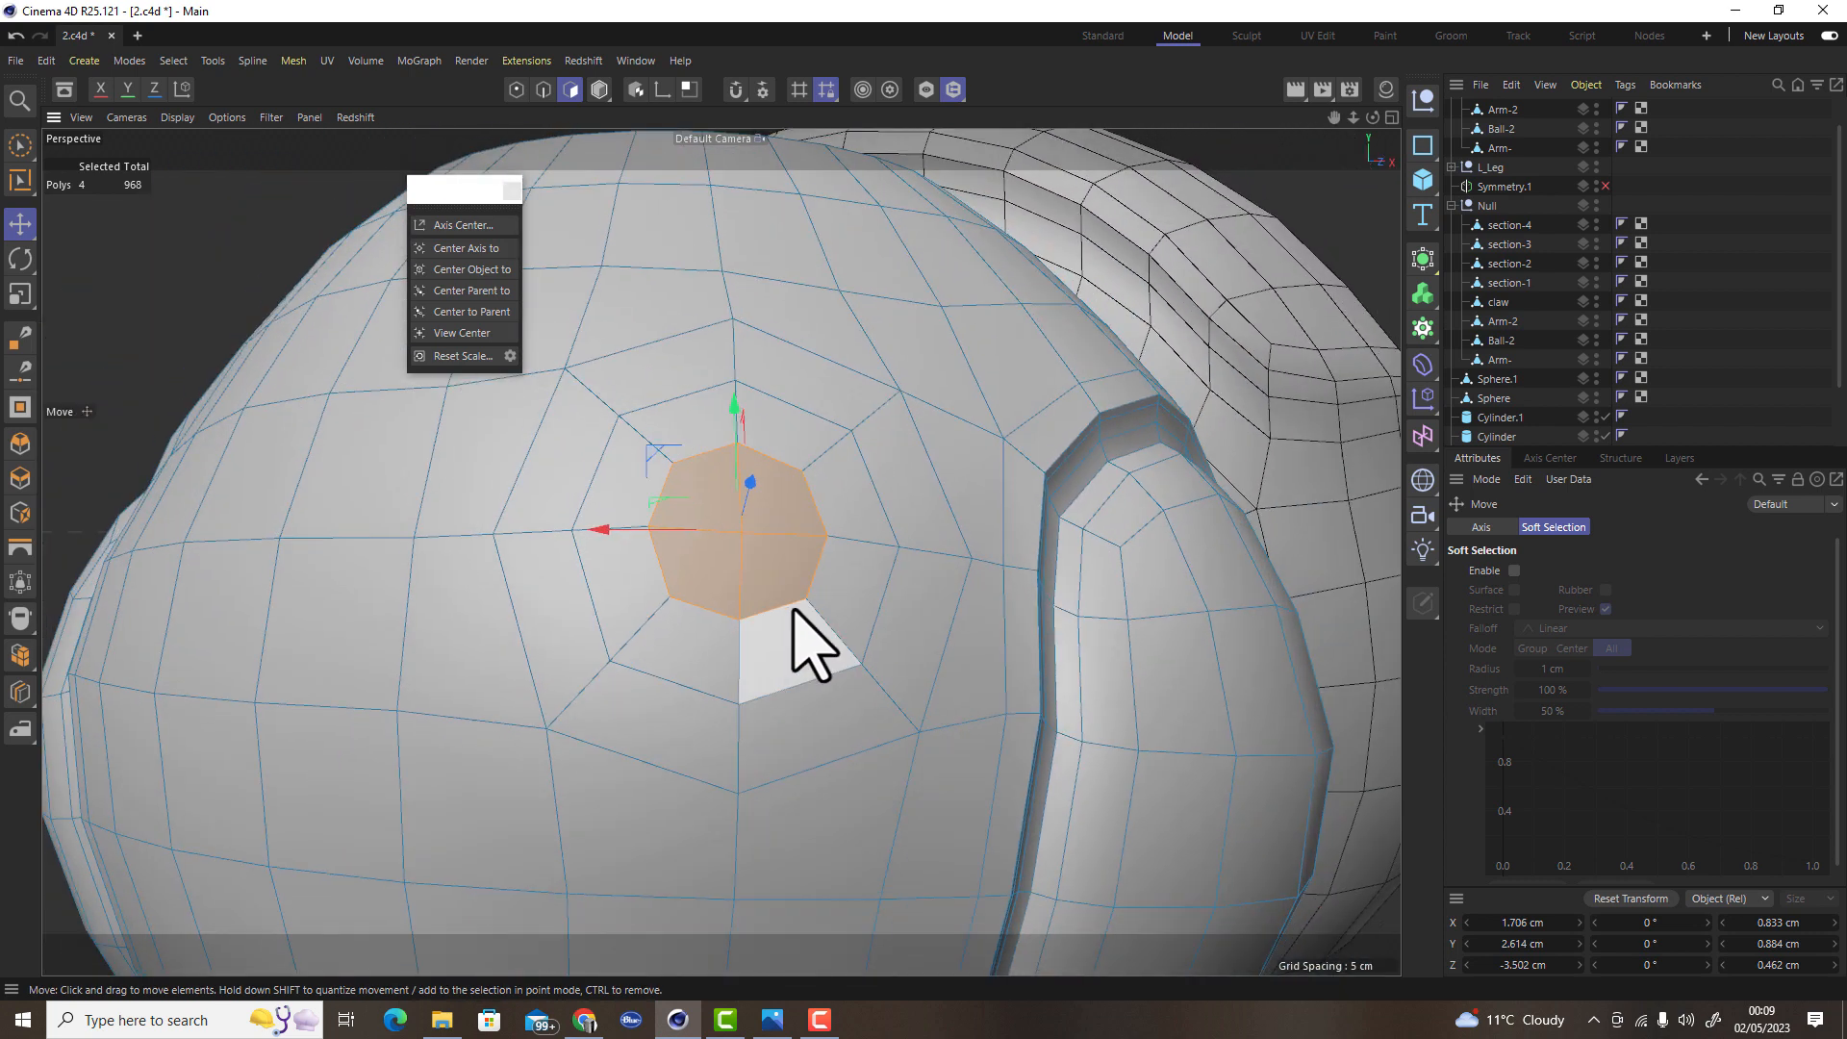
{"action": "key", "text": "t"}
{"action": "left_click_drag", "start_coordinate": [885, 592], "coordinate": [737, 606]}
{"action": "left_click_drag", "start_coordinate": [873, 607], "coordinate": [833, 606], "text": "ctrl"}
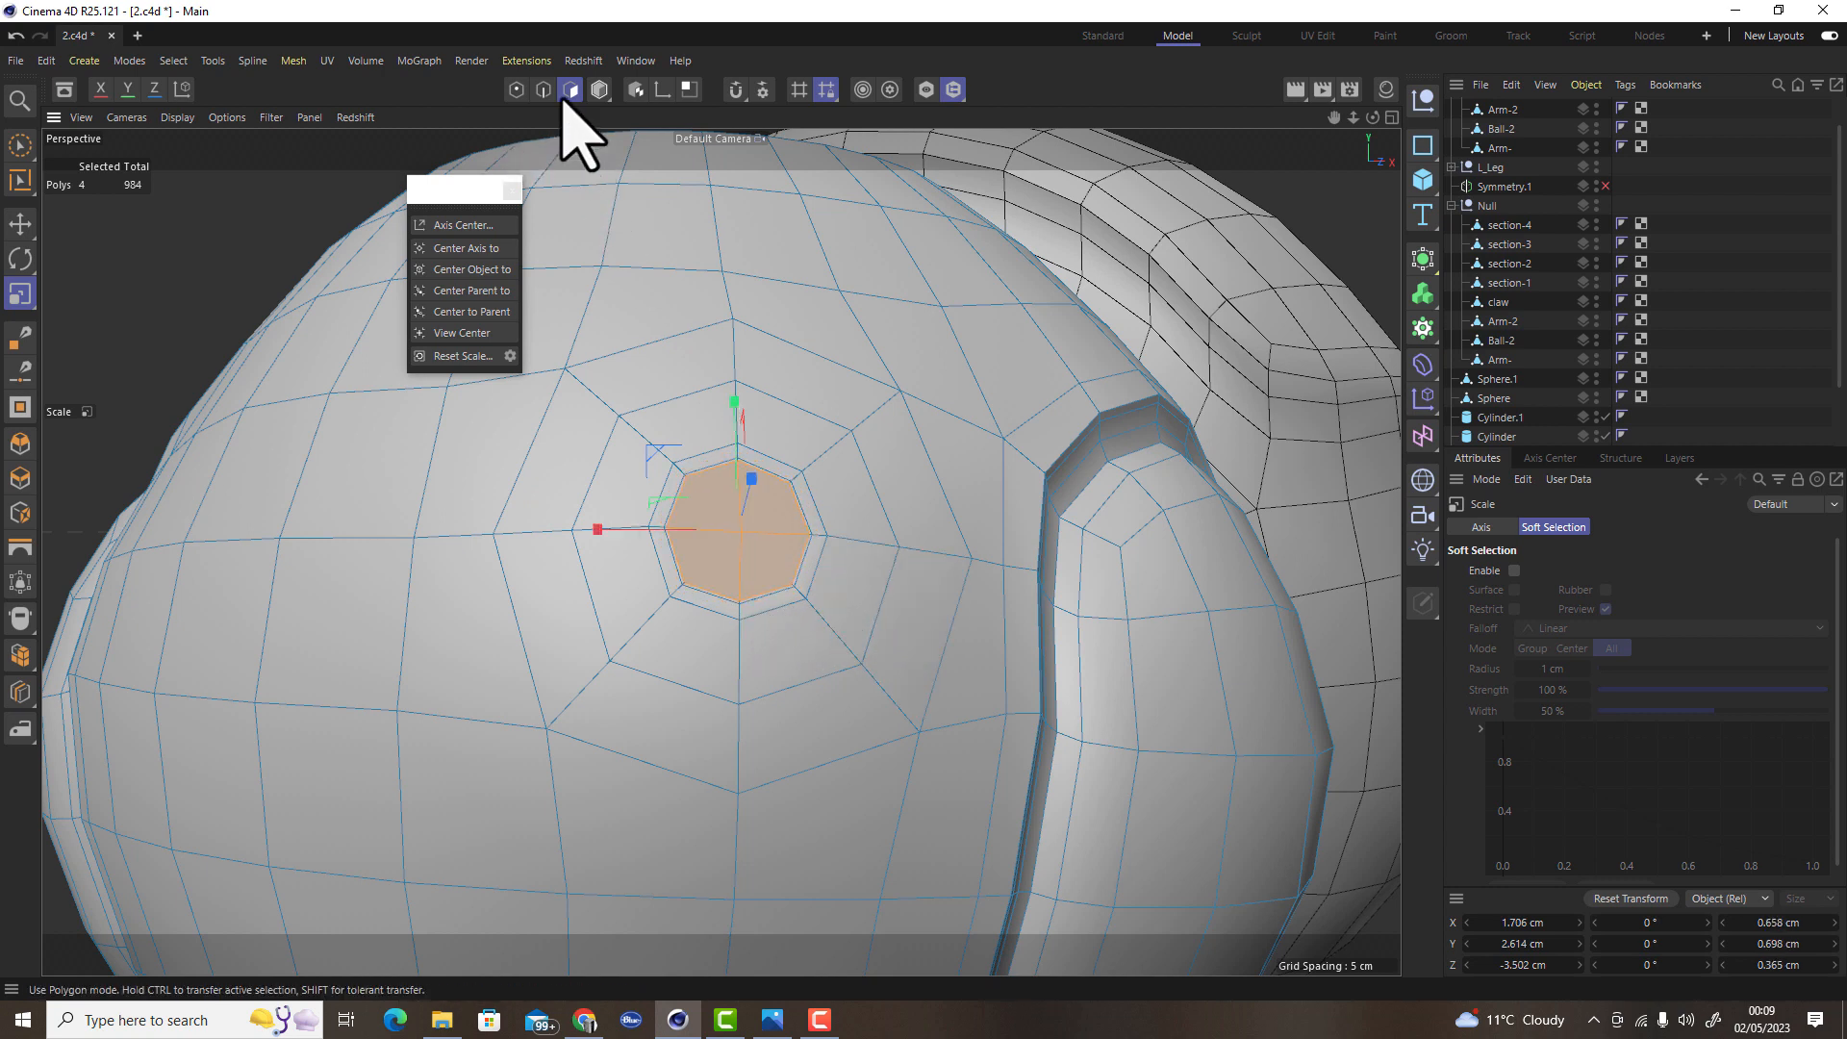
Extrude the central octagon polygons inward to form a shallow recess in the forehead, undoing the surplus second extrusion
{"action": "left_click", "coordinate": [20, 224]}
{"action": "left_click_drag", "start_coordinate": [569, 544], "coordinate": [817, 539], "text": "alt"}
{"action": "scroll", "coordinate": [816, 525], "scroll_direction": "up", "scroll_amount": 2}
{"action": "left_click_drag", "start_coordinate": [760, 522], "coordinate": [753, 568], "text": "ctrl"}
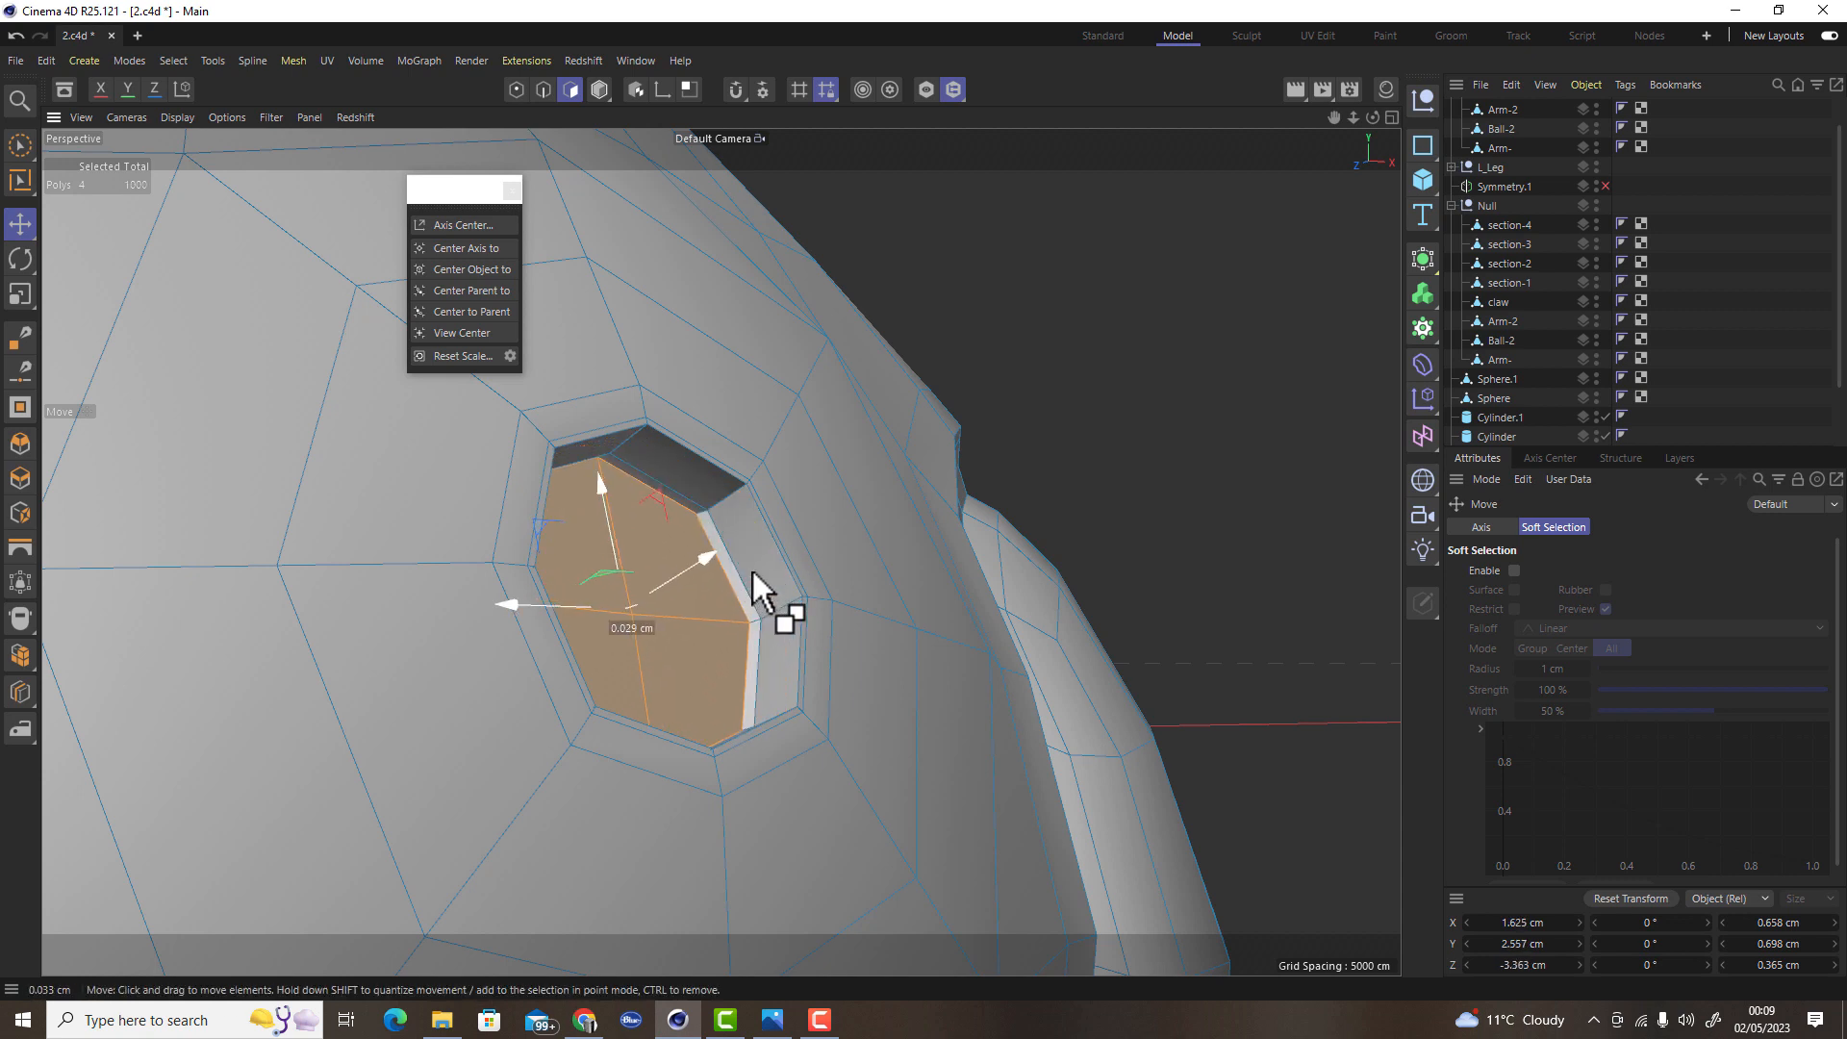
{"action": "key", "text": "ctrl+z"}
Loop-select the side-wall polygons of the forehead recess and shift them slightly
{"action": "key", "text": "u"}
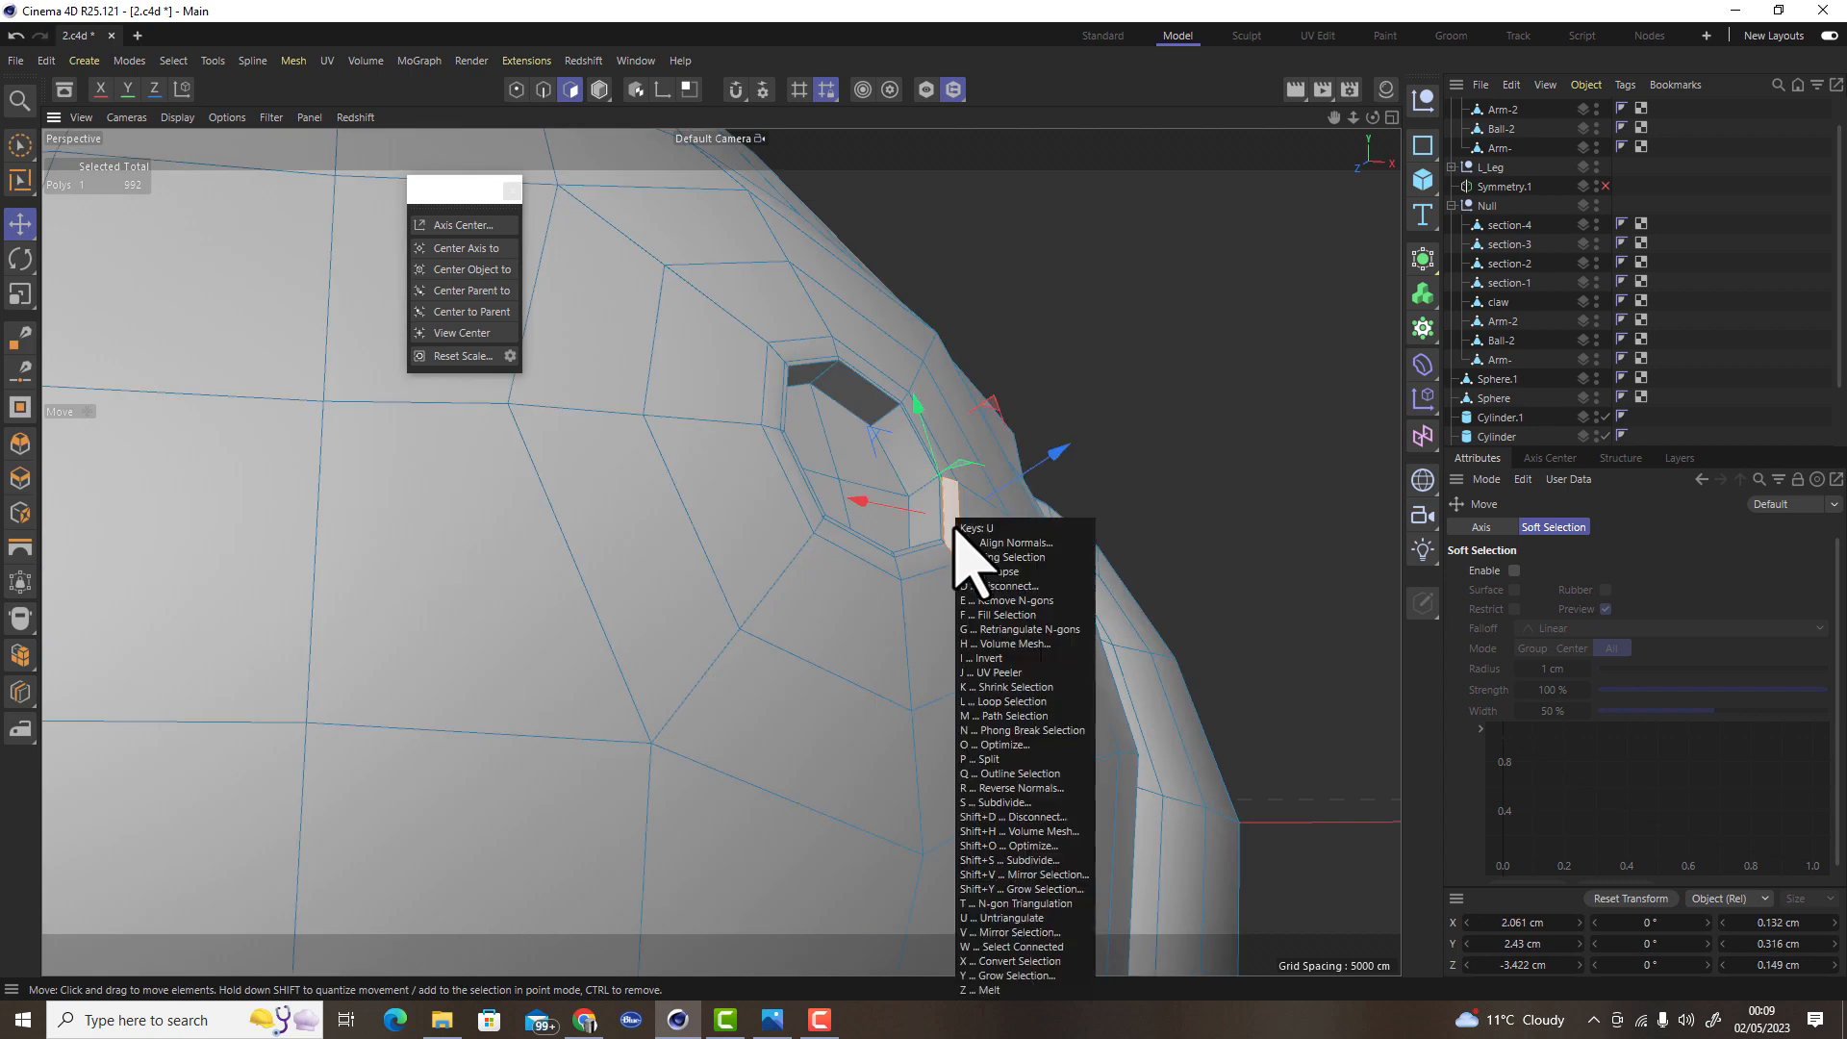
{"action": "key", "text": "l"}
{"action": "left_click", "coordinate": [954, 556]}
{"action": "key", "text": "e"}
{"action": "left_click_drag", "start_coordinate": [965, 377], "coordinate": [976, 403]}
Select the four polygons on the floor of the forehead recess
{"action": "left_click_drag", "start_coordinate": [795, 578], "coordinate": [528, 503], "text": "alt"}
{"action": "left_click", "coordinate": [958, 474]}
{"action": "left_click", "coordinate": [944, 343], "text": "shift"}
{"action": "left_click", "coordinate": [864, 378], "text": "shift"}
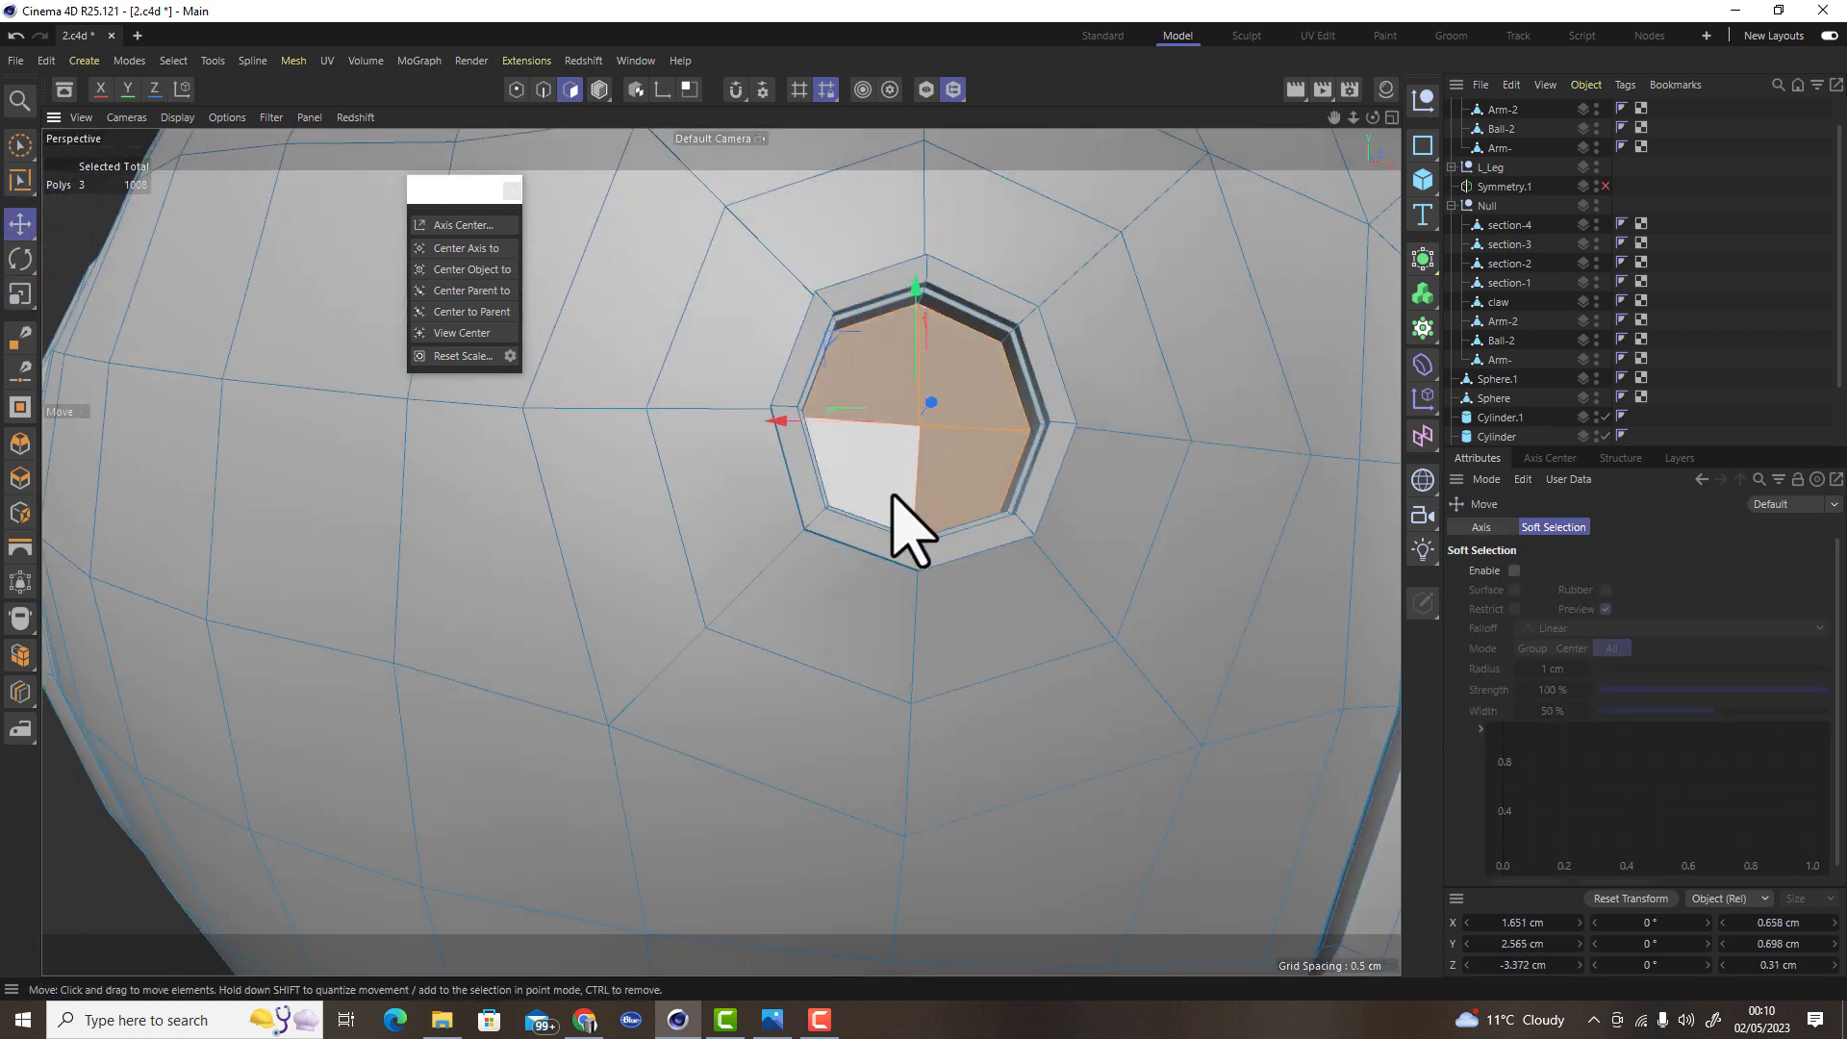
{"action": "left_click", "coordinate": [890, 498], "text": "shift"}
Copy the selected recess-floor polygons from the head and paste them as a separate object
{"action": "scroll", "coordinate": [829, 491], "scroll_direction": "down", "scroll_amount": 8}
{"action": "scroll", "coordinate": [1543, 222], "scroll_direction": "down", "scroll_amount": 2}
{"action": "left_click", "coordinate": [1697, 384]}
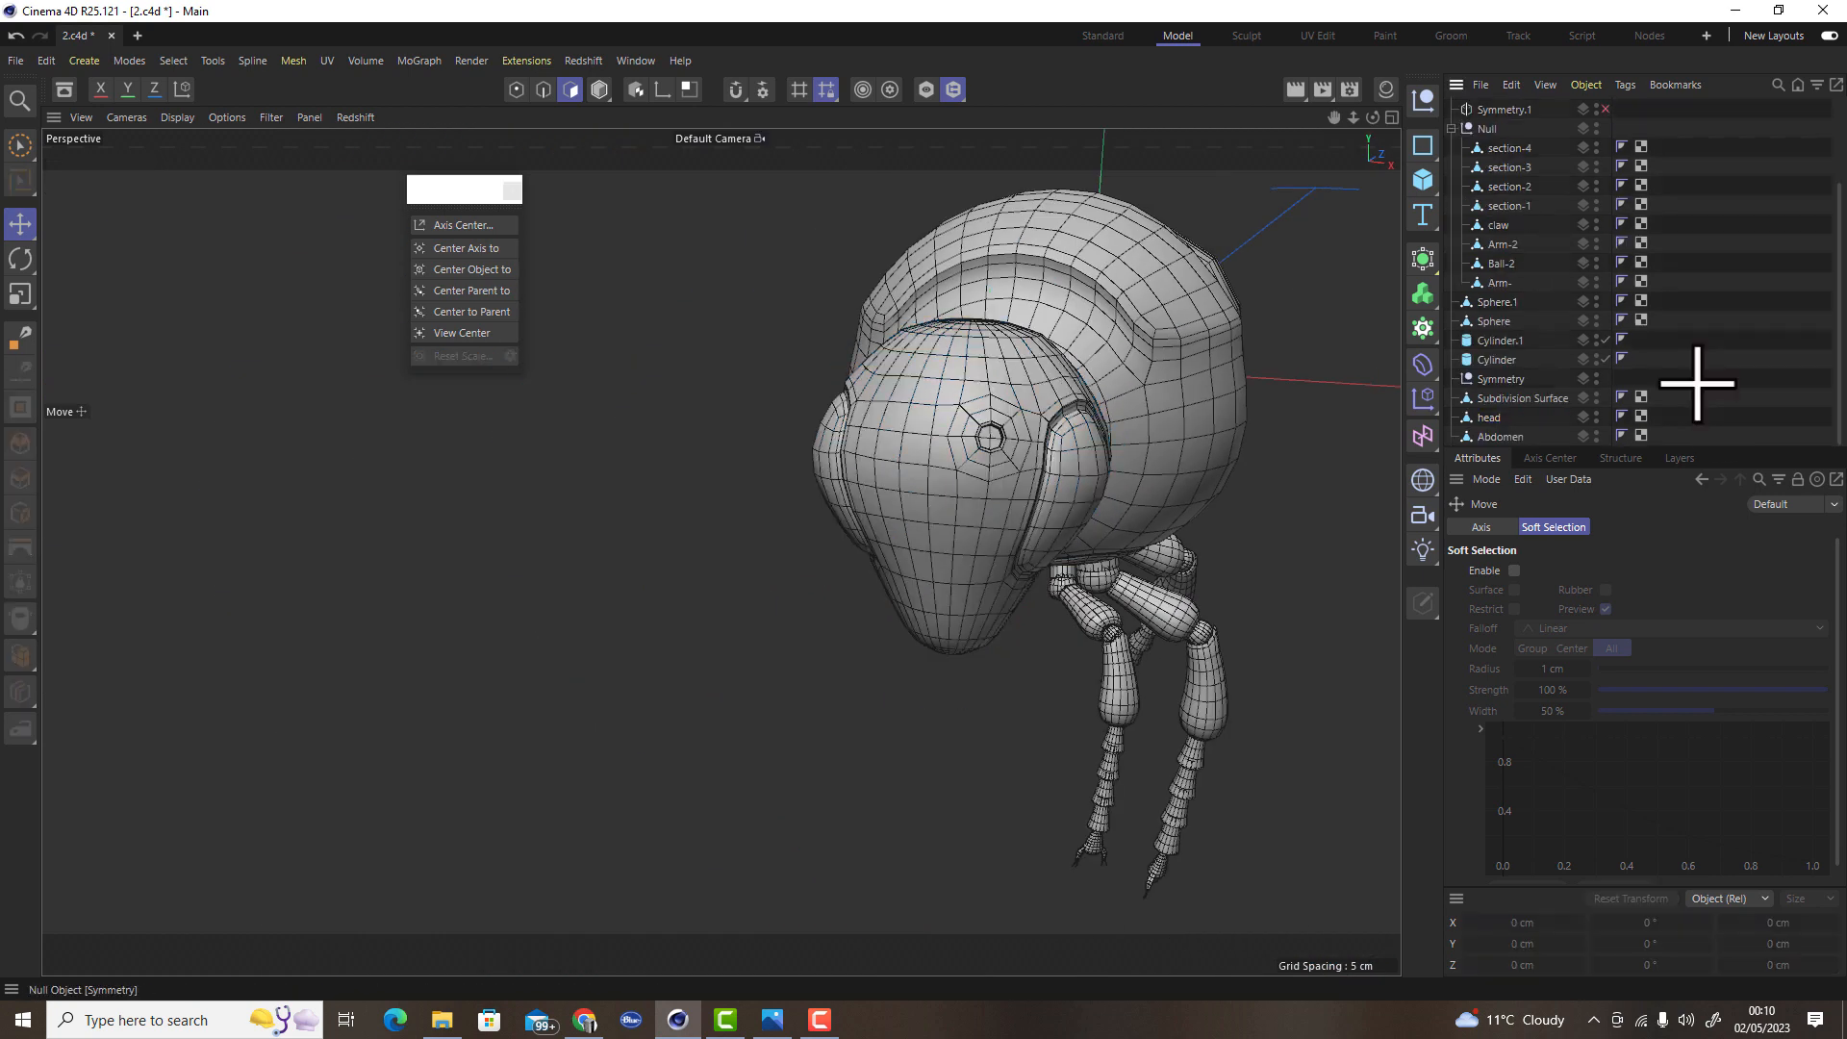
{"action": "left_click", "coordinate": [1711, 416]}
{"action": "key", "text": "ctrl+c"}
{"action": "key", "text": "ctrl+v"}
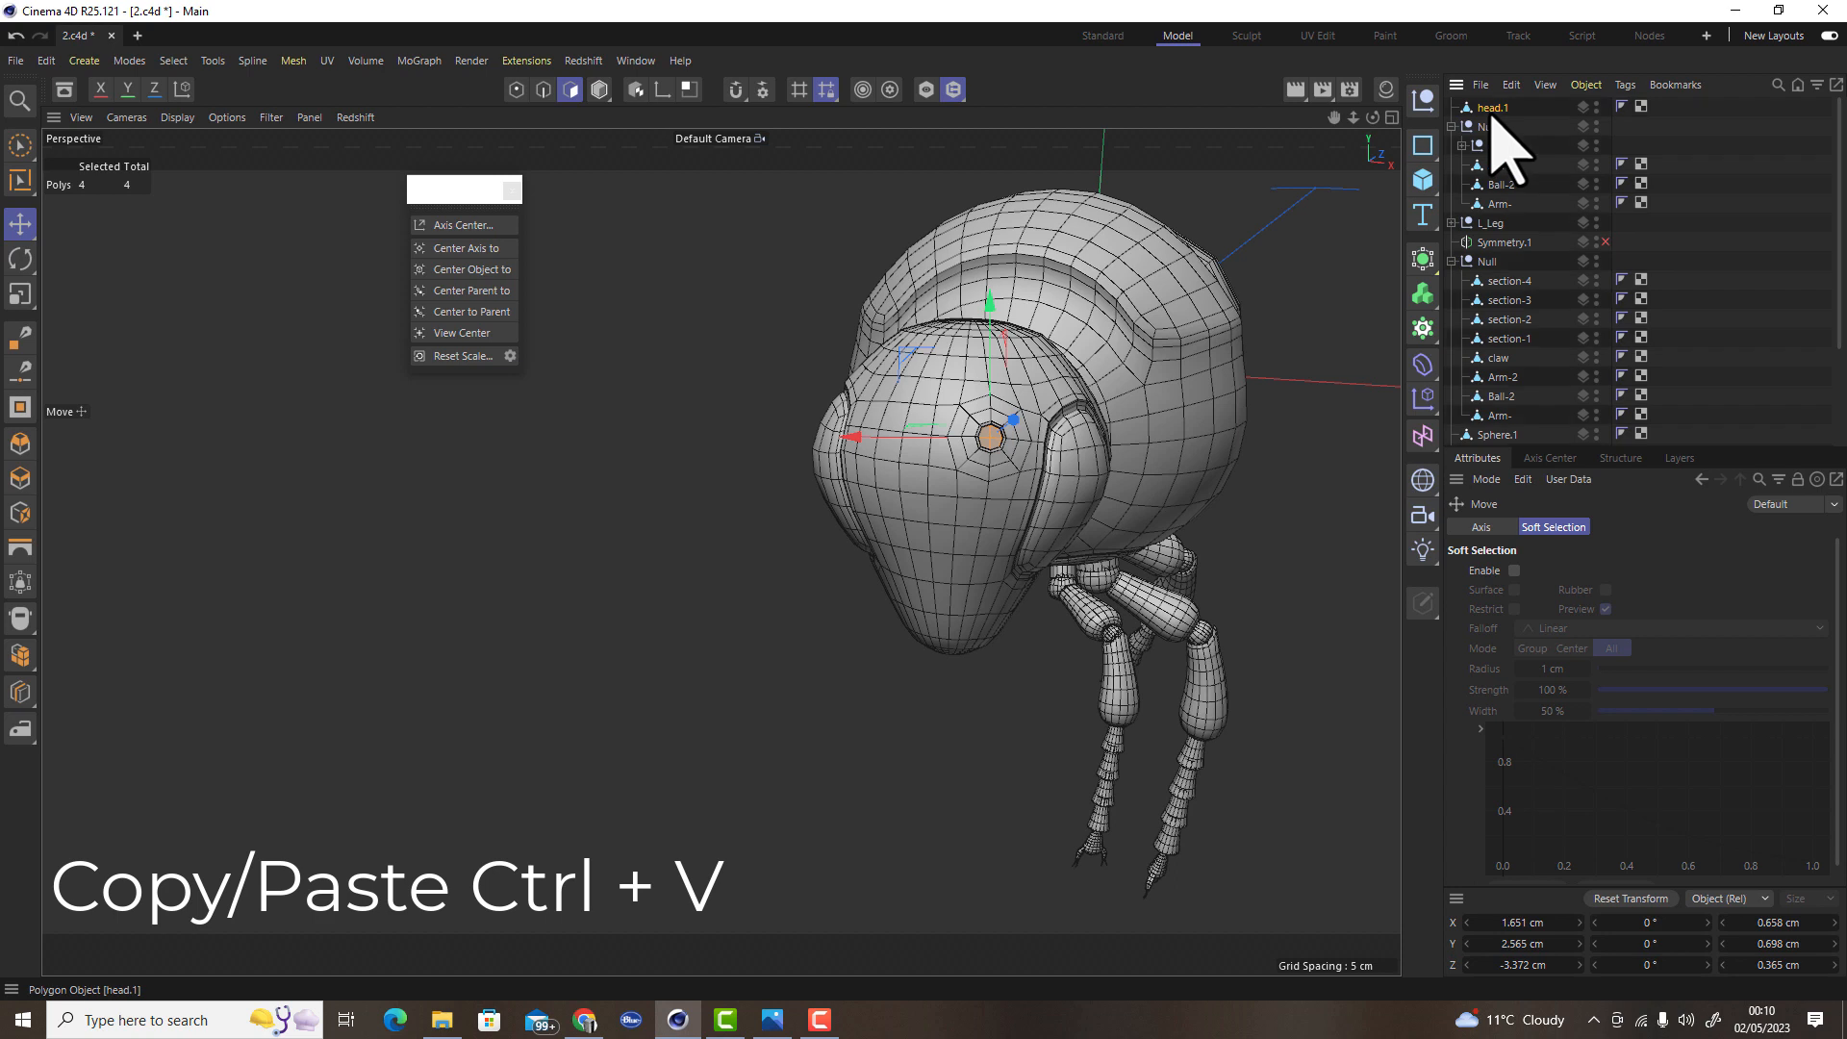
Rename the pasted object as anteni and save the project
{"action": "left_click", "coordinate": [1493, 109]}
{"action": "double_click", "coordinate": [1491, 109]}
{"action": "type", "text": "ar"}
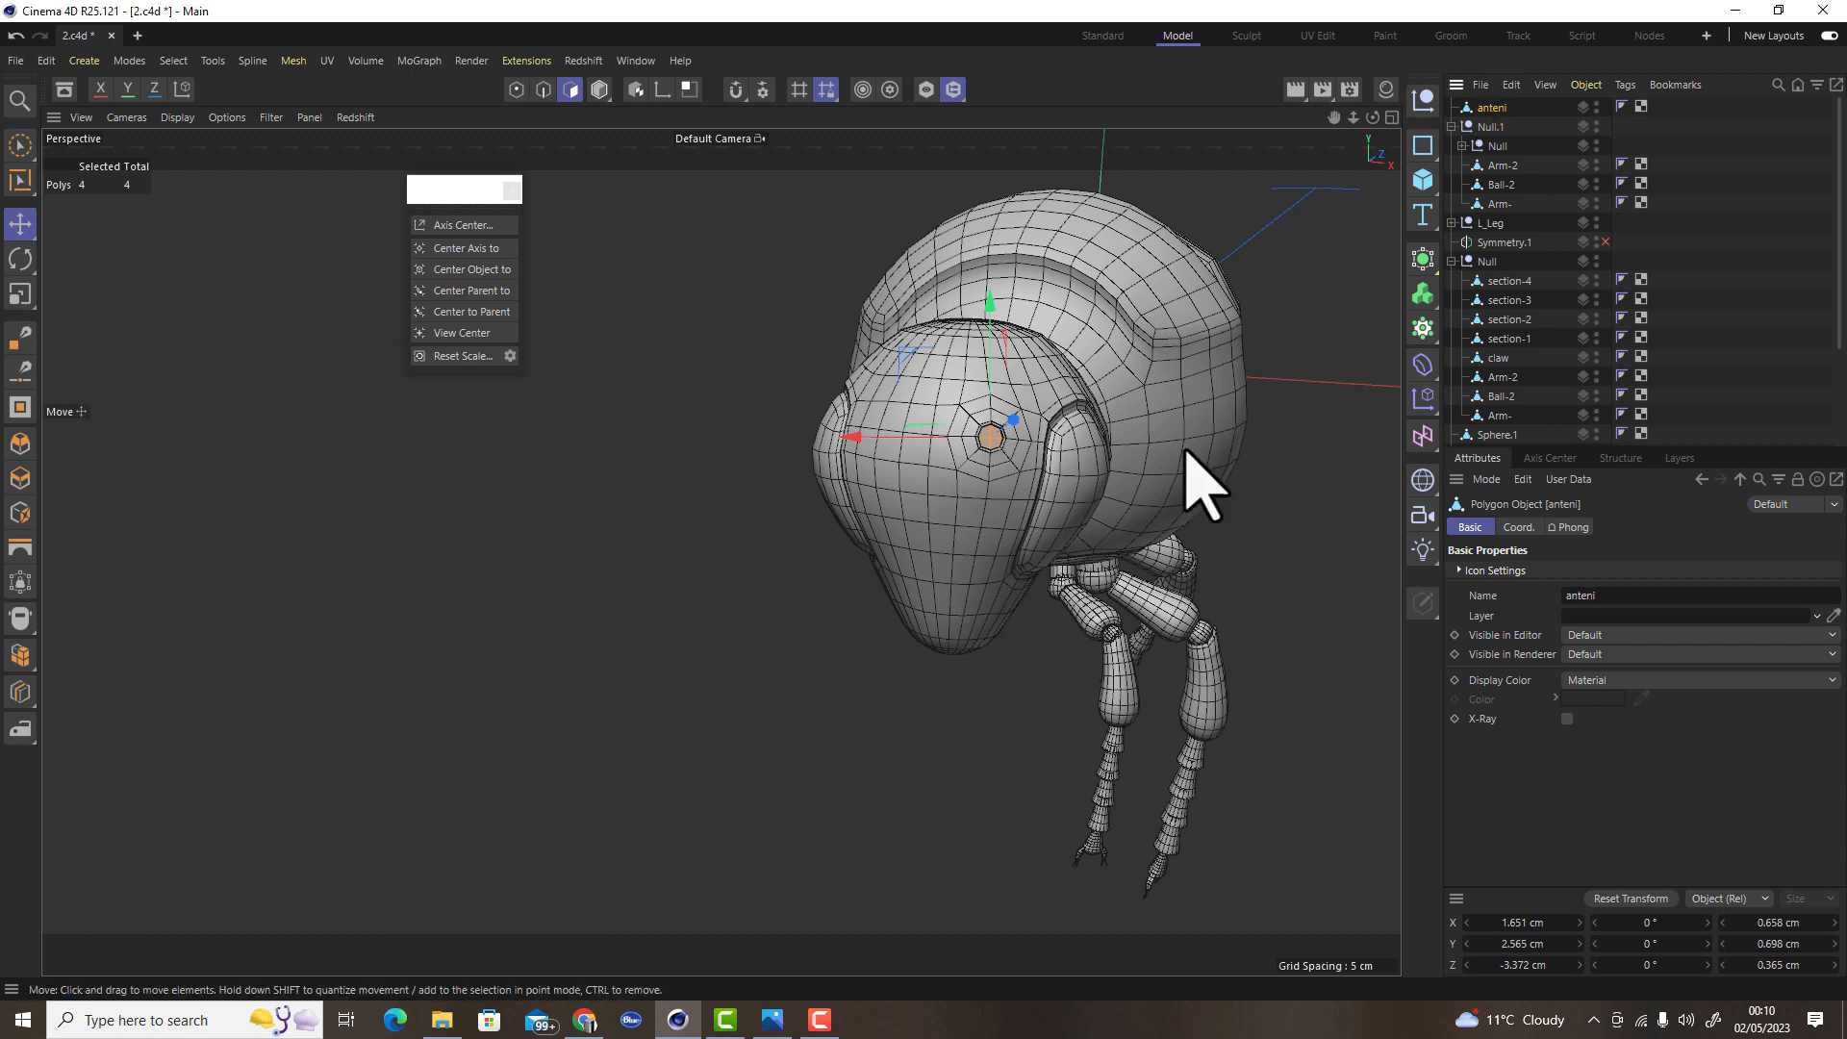
{"action": "key", "text": "ctrl+s"}
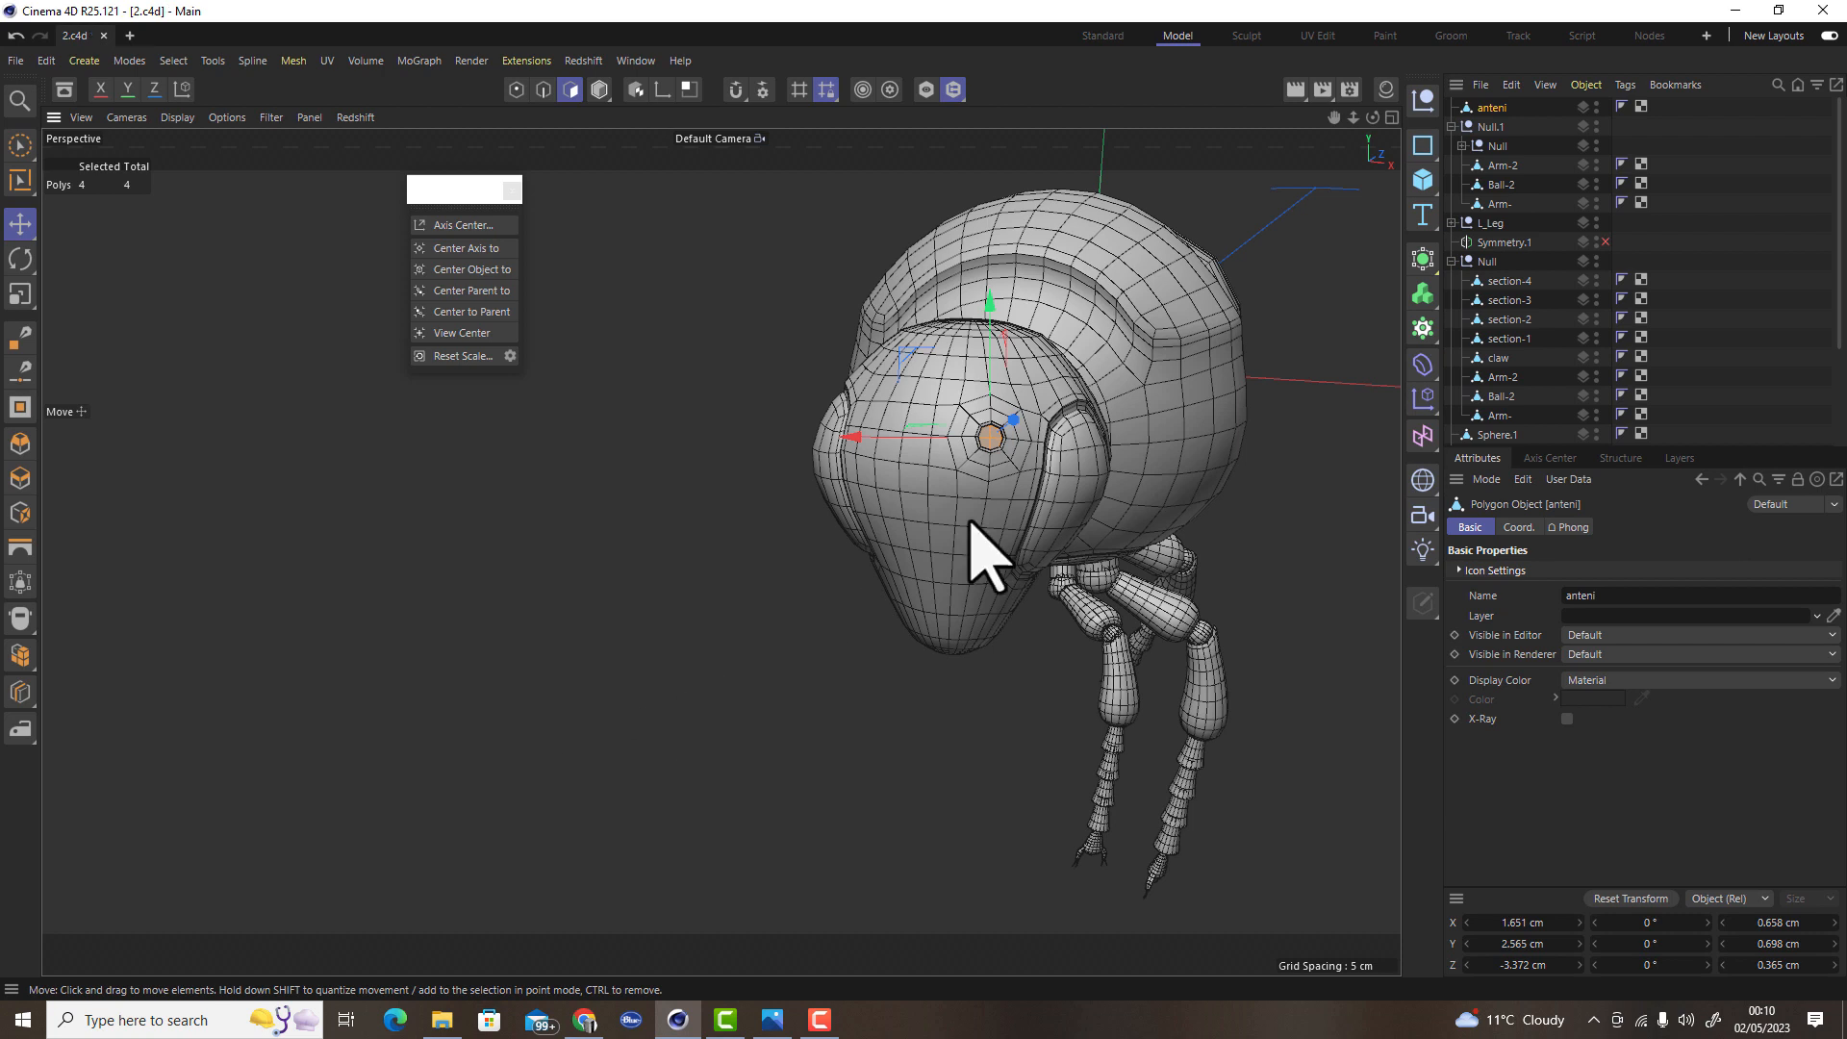
Extrude the anteni polygons out of the recess into a long straight tube ending at about 2.592, 3.404, -5.615 cm
{"action": "left_click_drag", "start_coordinate": [1001, 453], "coordinate": [855, 456], "text": "alt"}
{"action": "right_click_drag", "start_coordinate": [1018, 441], "coordinate": [1249, 443], "text": "alt"}
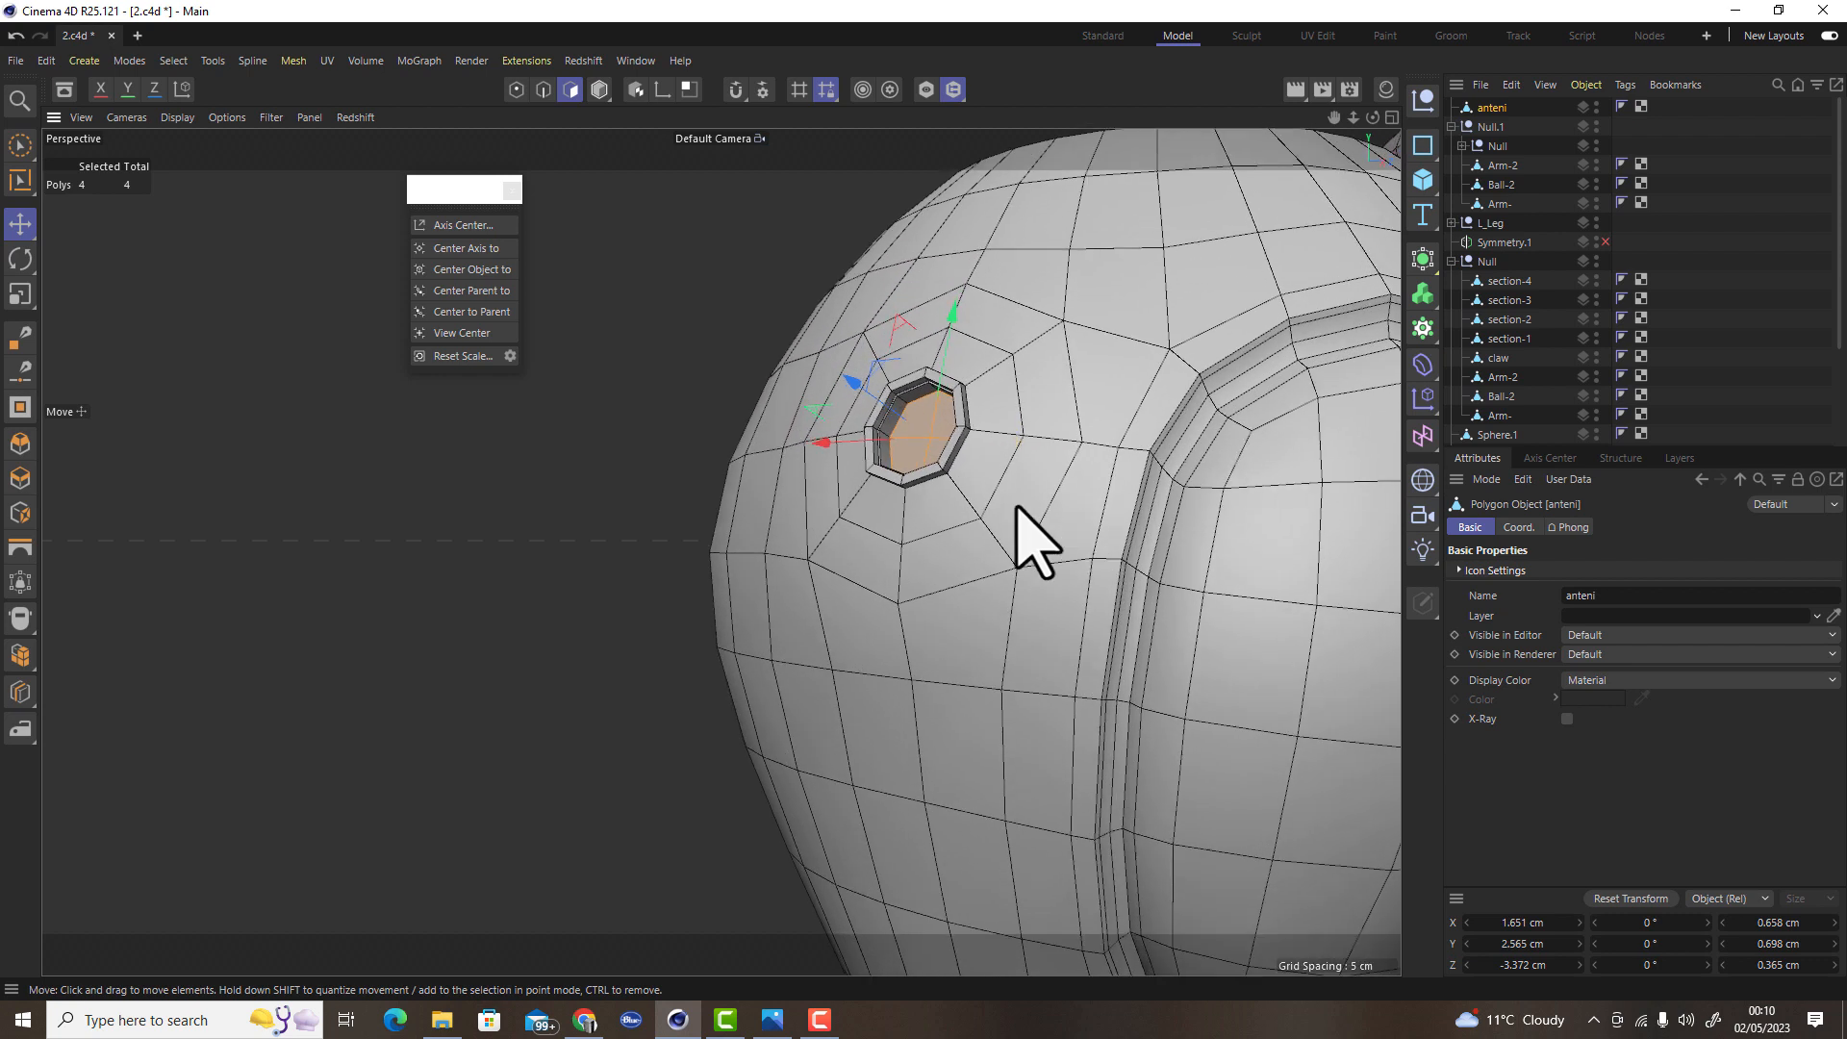
{"action": "left_click_drag", "start_coordinate": [1018, 505], "coordinate": [1065, 429], "text": "alt"}
{"action": "left_click_drag", "start_coordinate": [968, 474], "coordinate": [524, 284], "text": "alt"}
{"action": "scroll", "coordinate": [770, 390], "scroll_direction": "down", "scroll_amount": 5}
{"action": "left_click_drag", "start_coordinate": [741, 391], "coordinate": [847, 558], "text": "alt"}
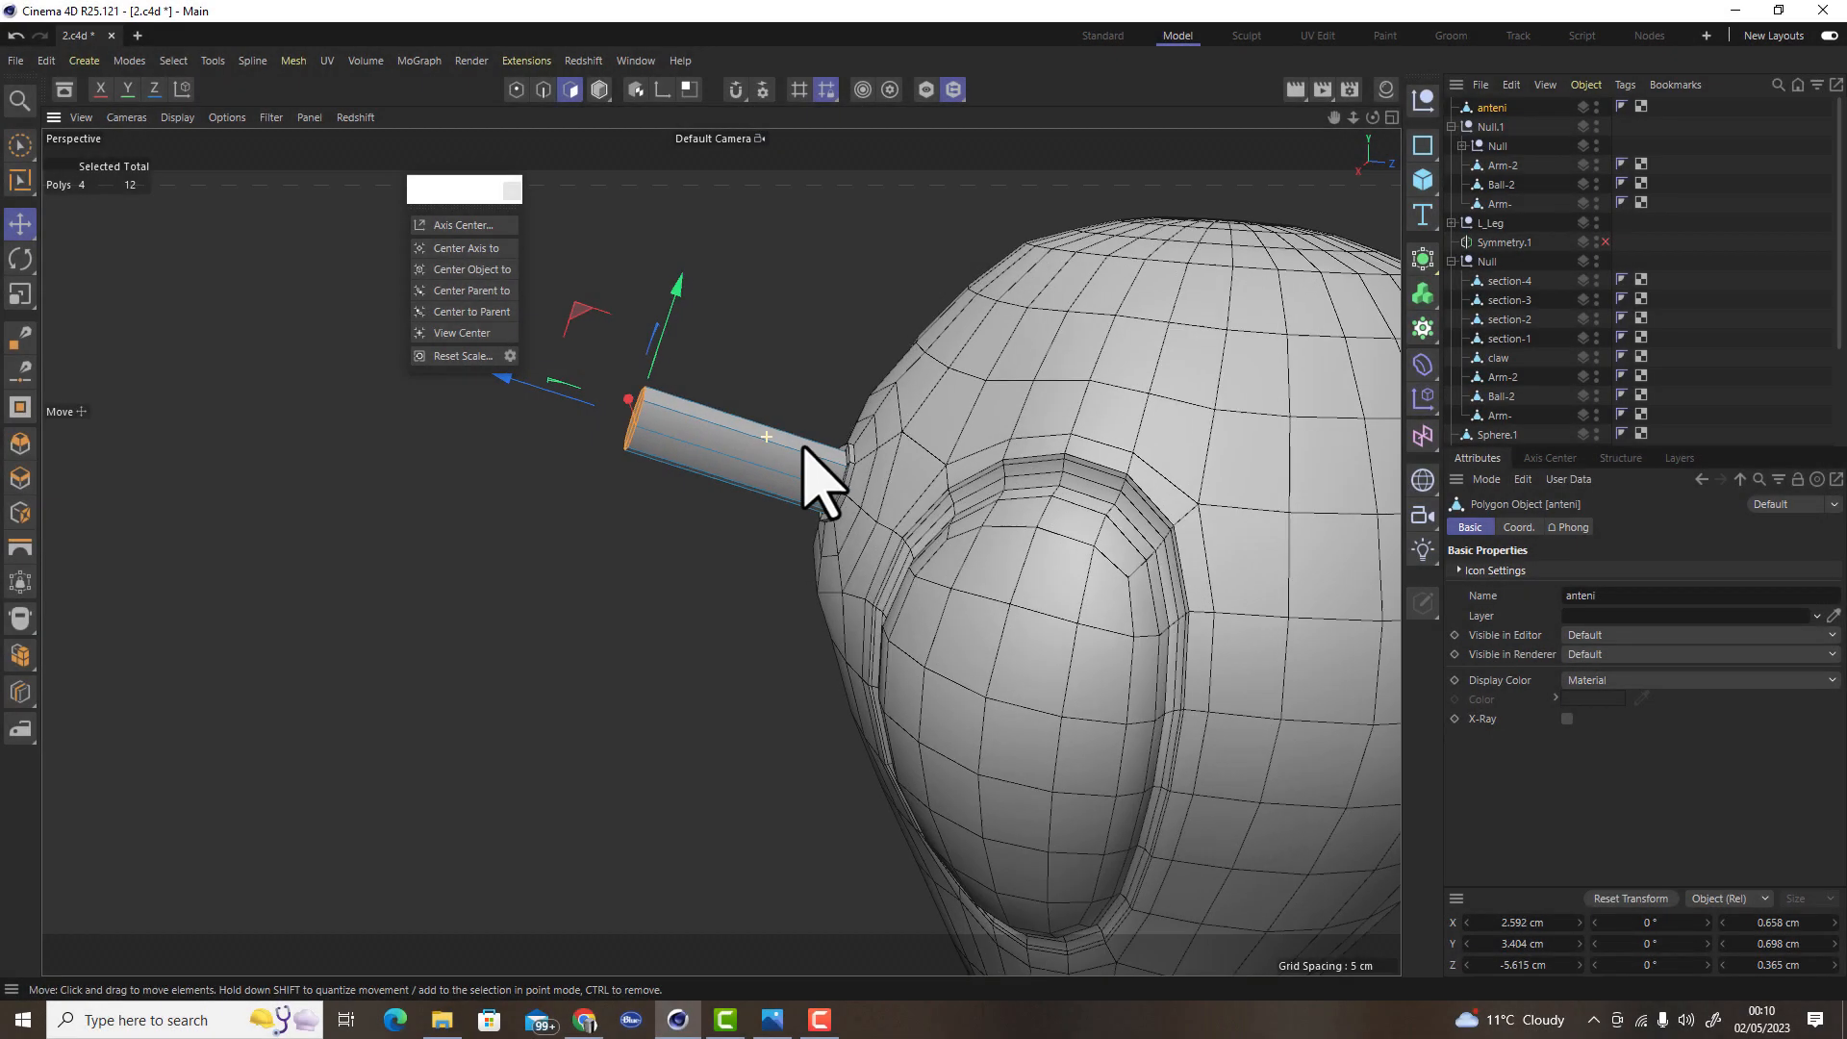
{"action": "scroll", "coordinate": [789, 457], "scroll_direction": "up", "scroll_amount": 2}
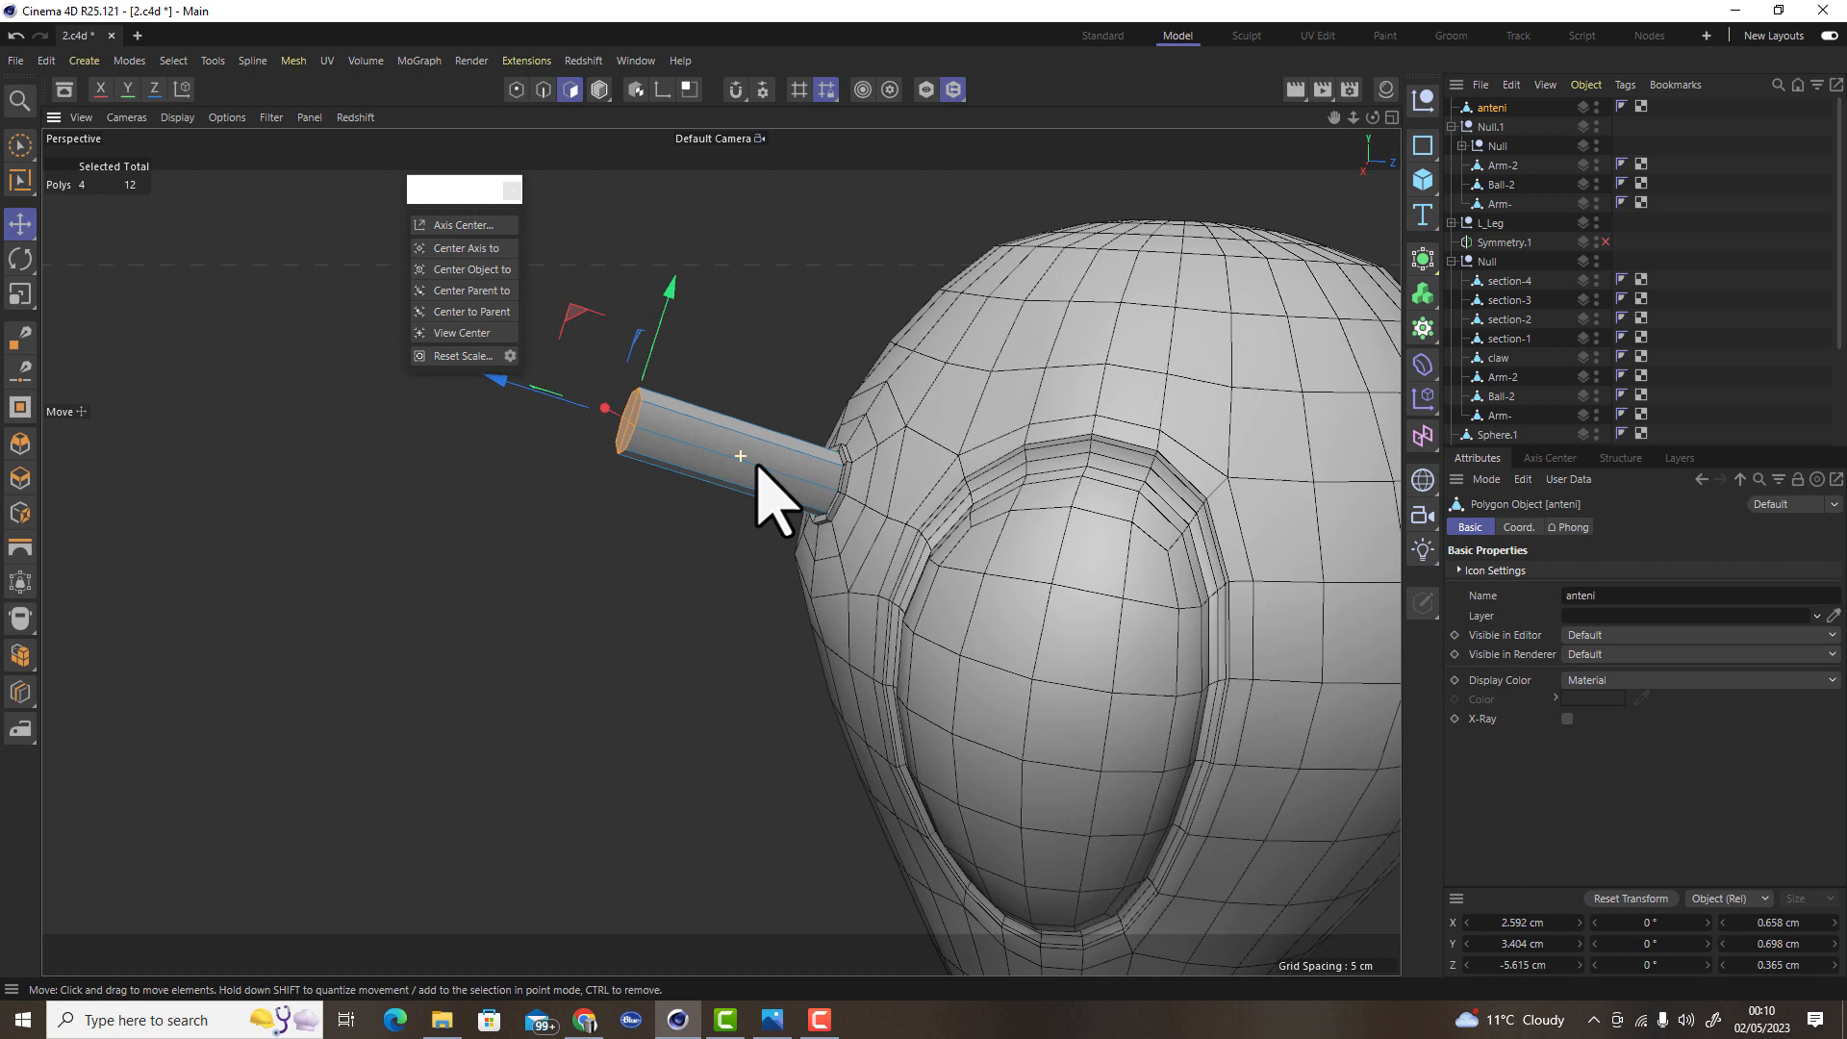
{"action": "left_click_drag", "start_coordinate": [757, 467], "coordinate": [700, 497], "text": "alt"}
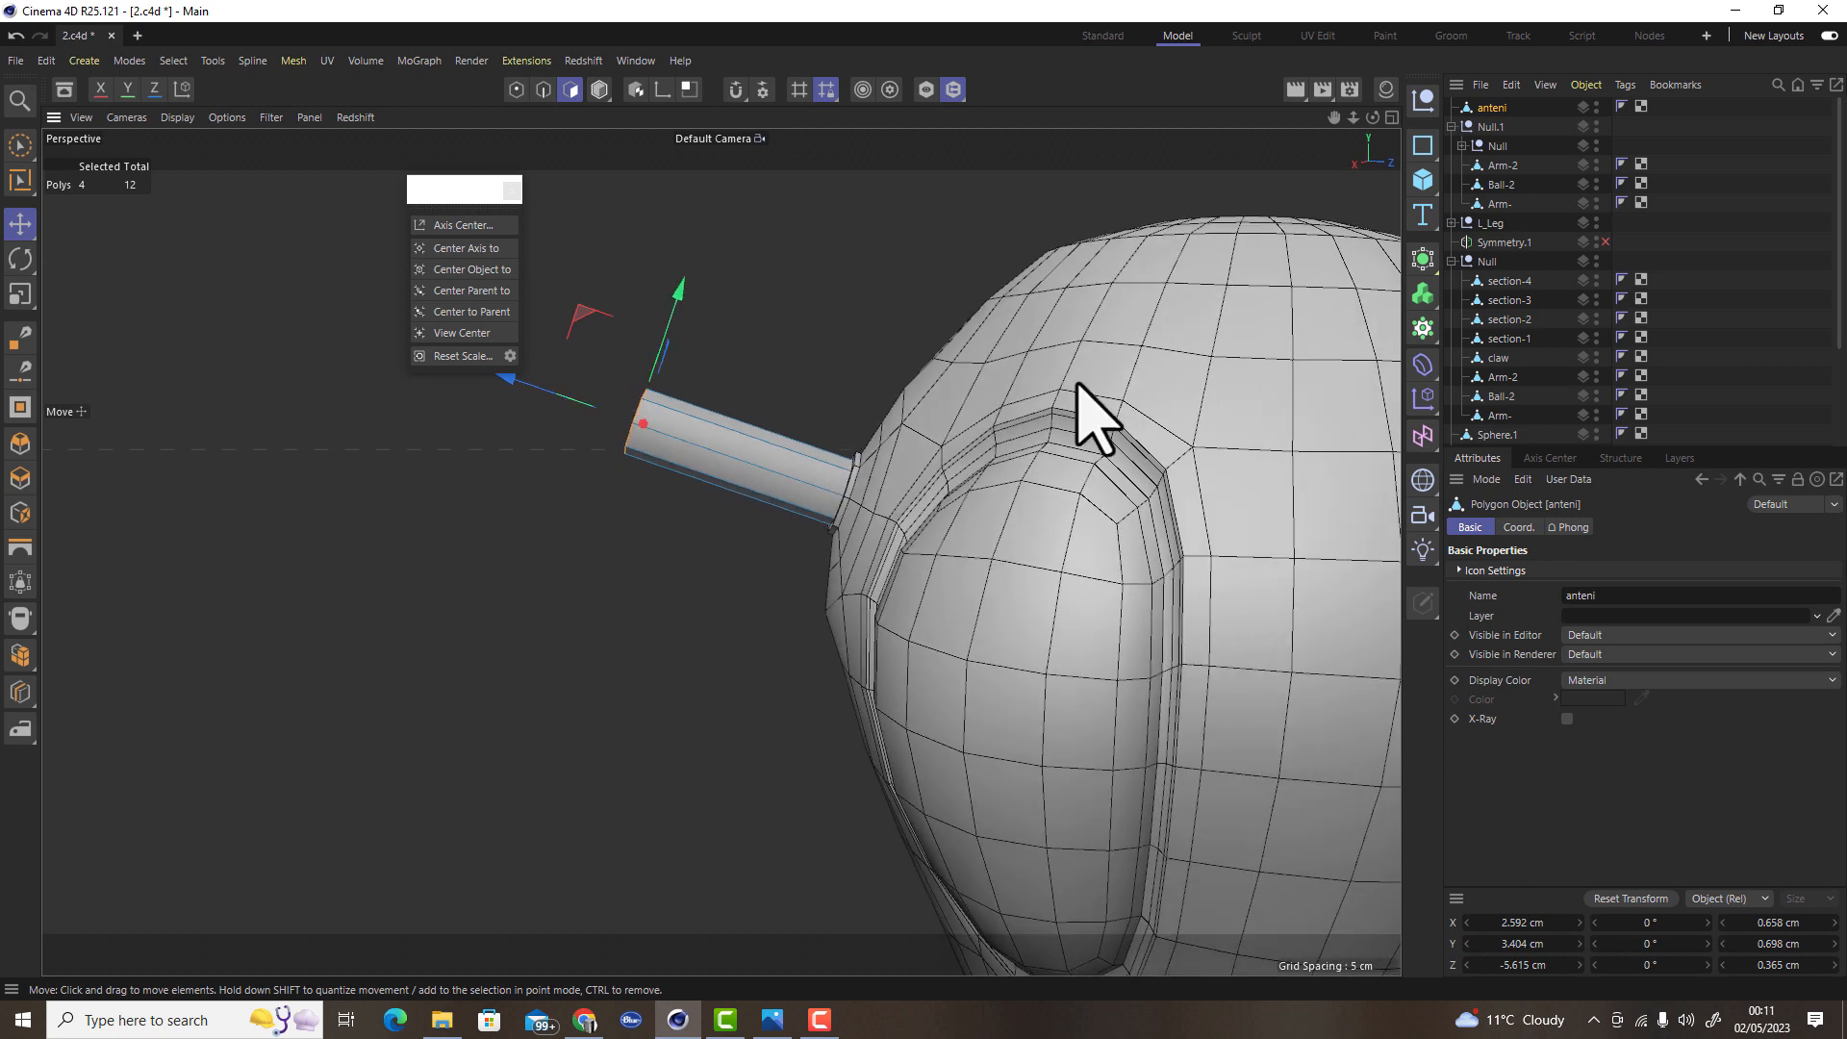
Duplicate the front leg's section-1 segment in model mode and move the copy in front of and below the head
{"action": "scroll", "coordinate": [880, 553], "scroll_direction": "down", "scroll_amount": 10}
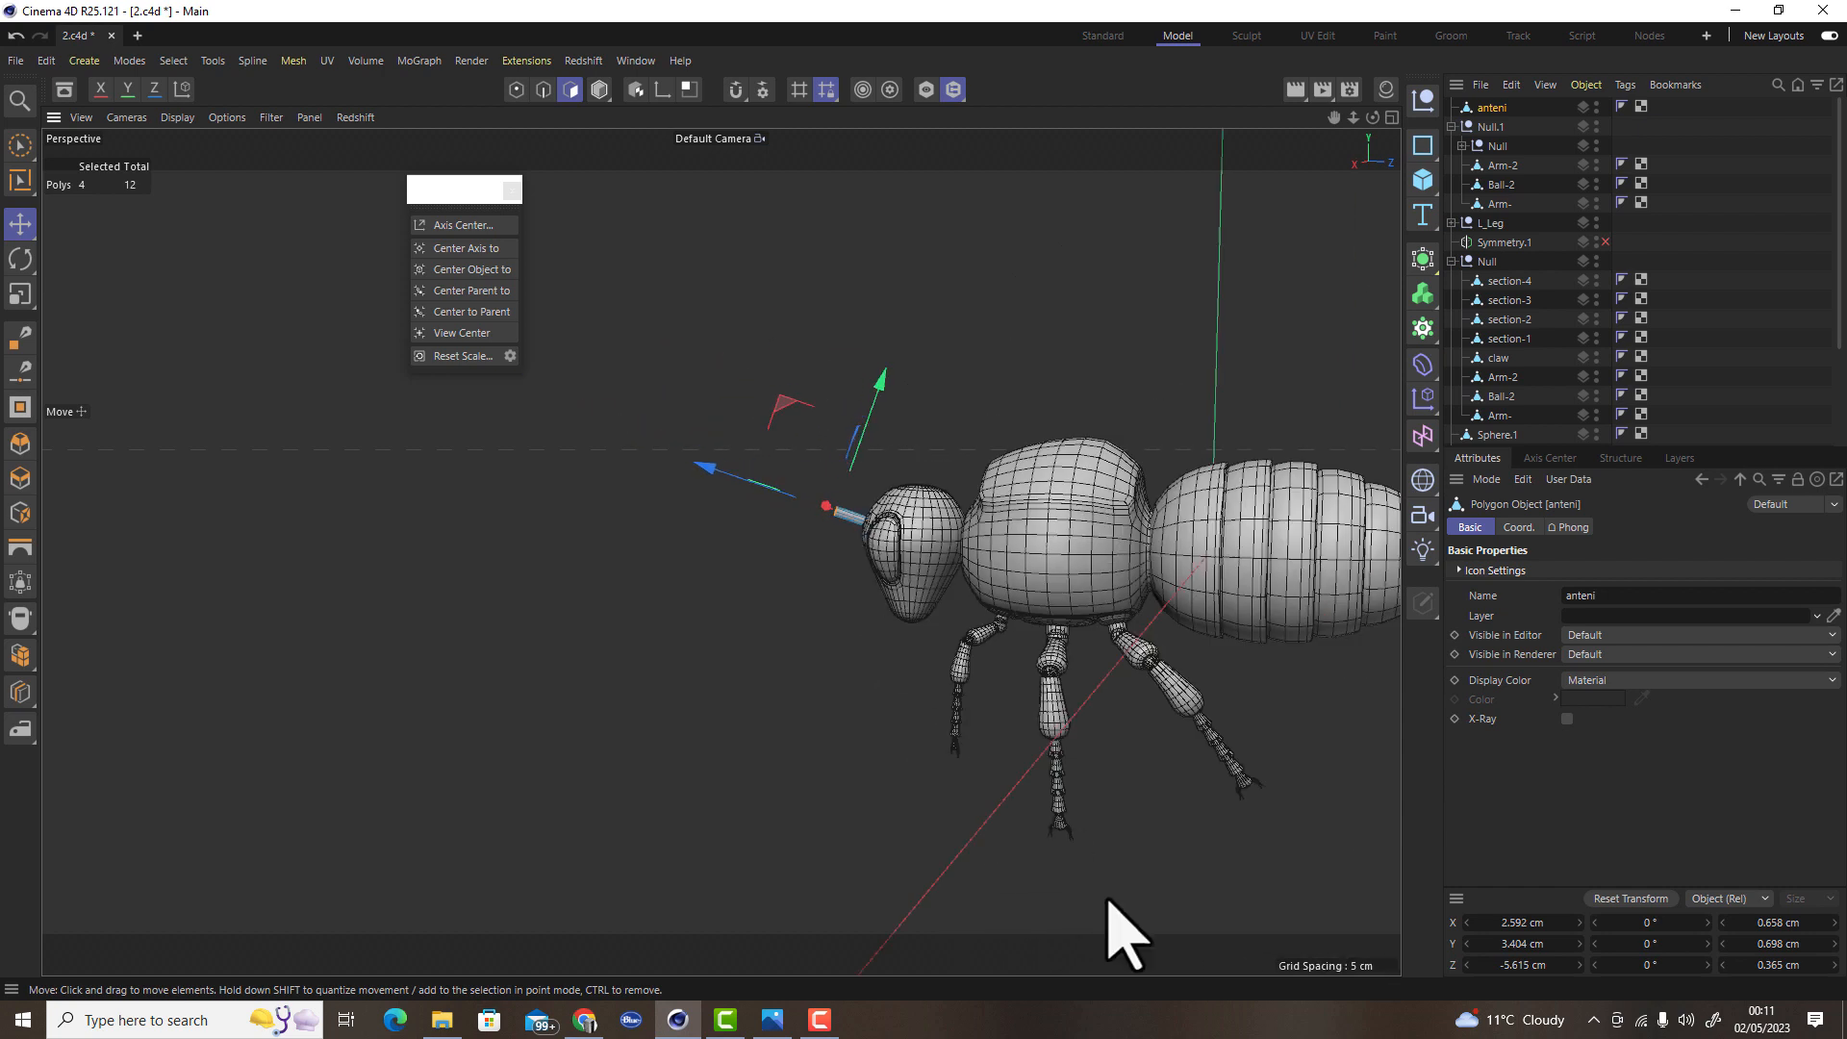
{"action": "scroll", "coordinate": [1047, 810], "scroll_direction": "up", "scroll_amount": 8}
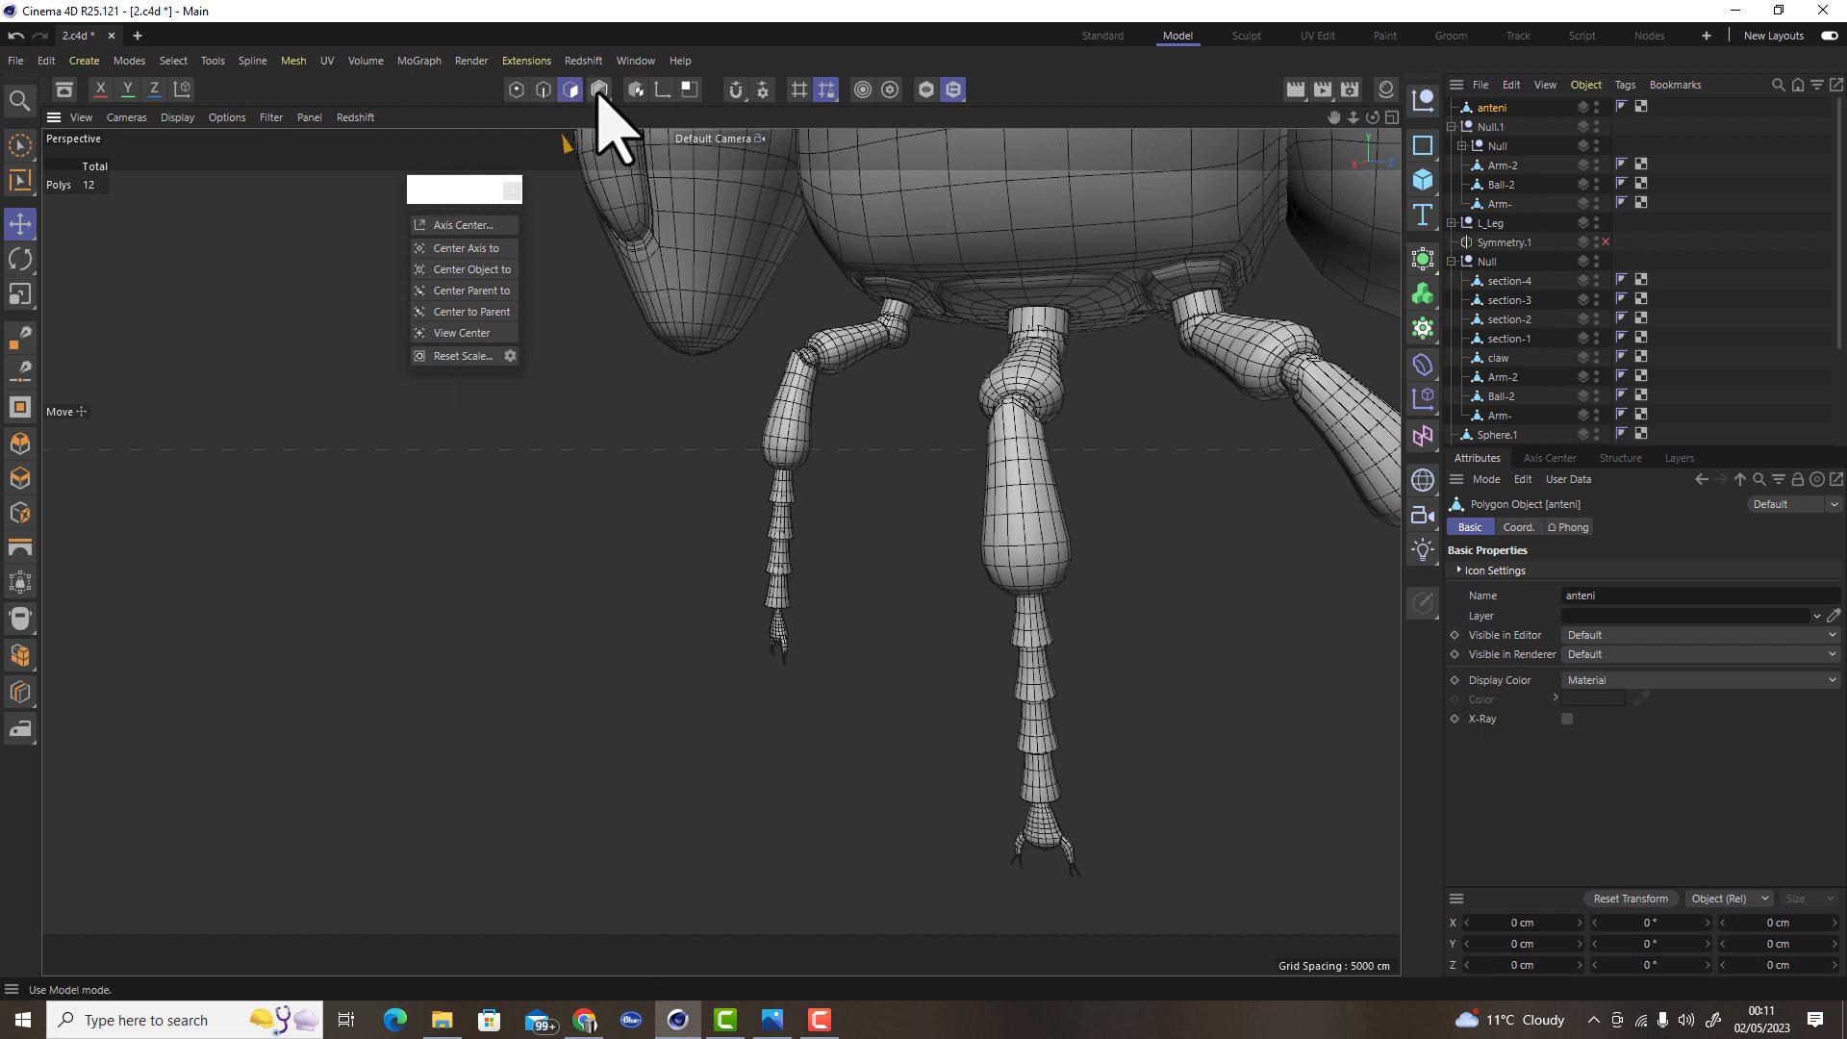
{"action": "left_click", "coordinate": [600, 89]}
{"action": "left_click", "coordinate": [781, 488]}
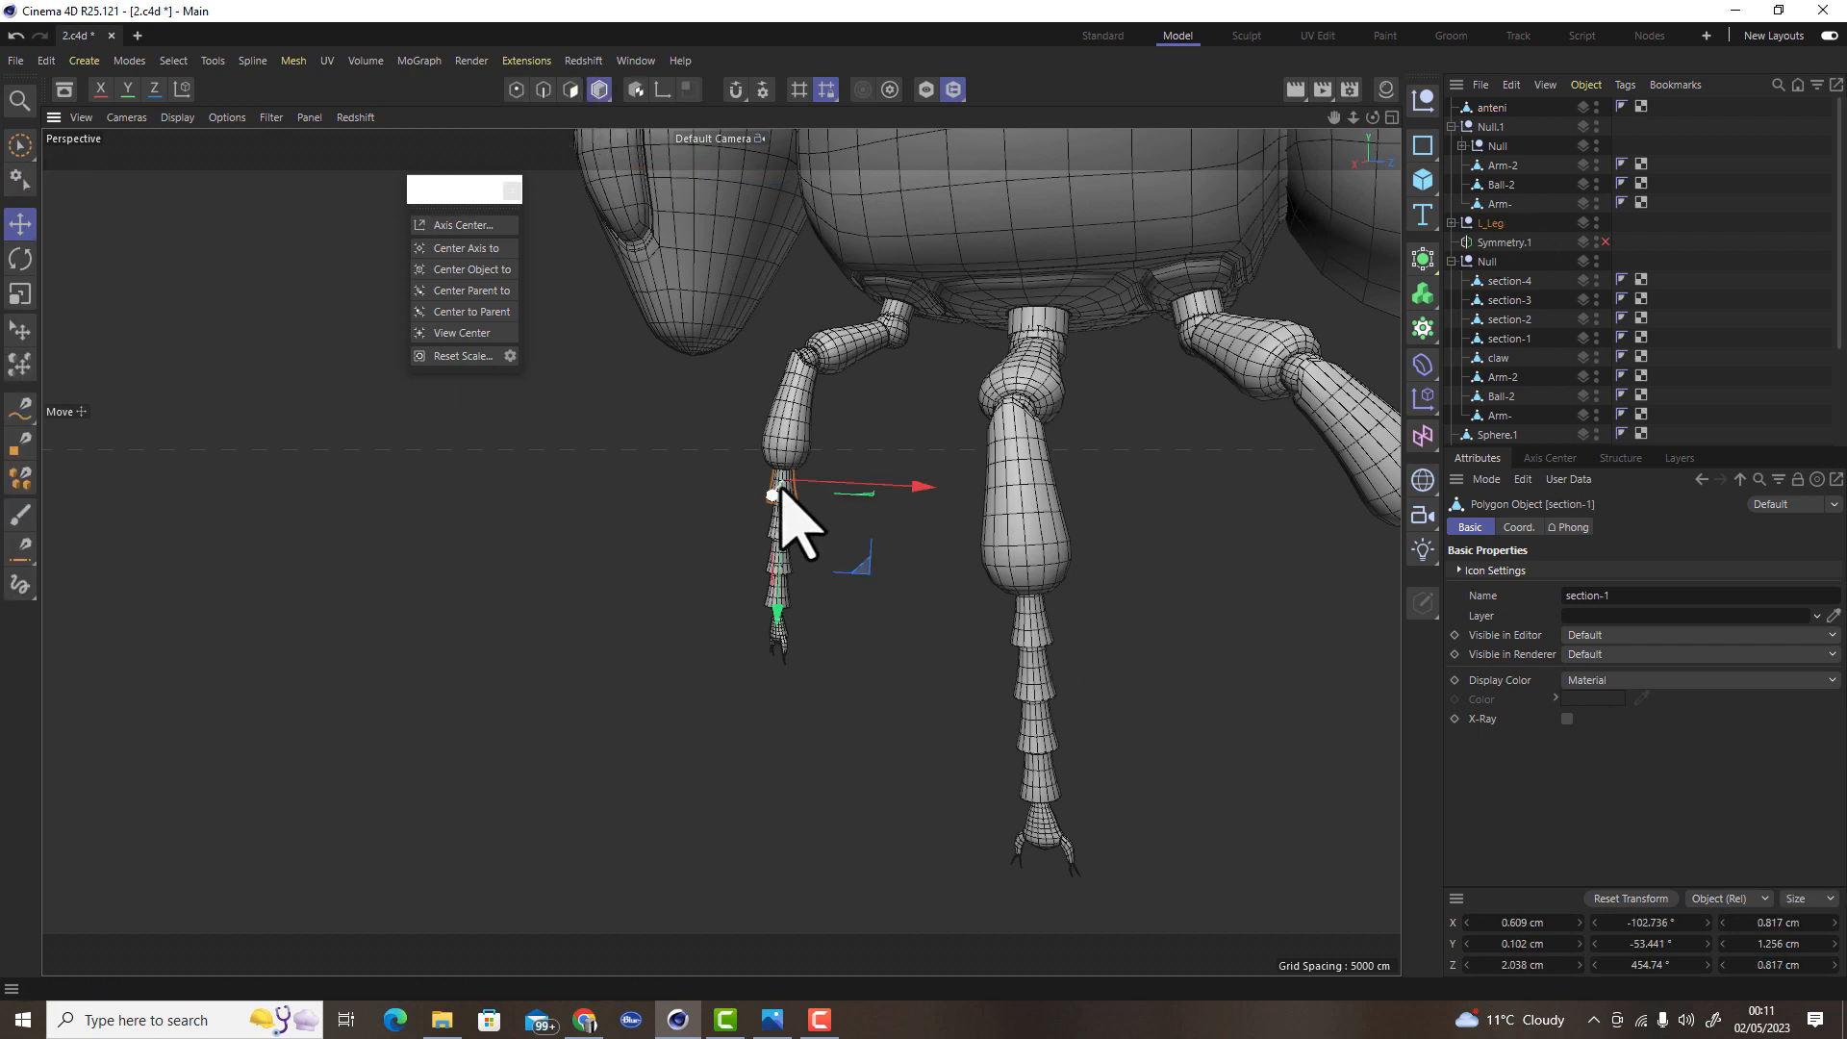
{"action": "left_click_drag", "start_coordinate": [920, 486], "coordinate": [741, 669], "text": "ctrl"}
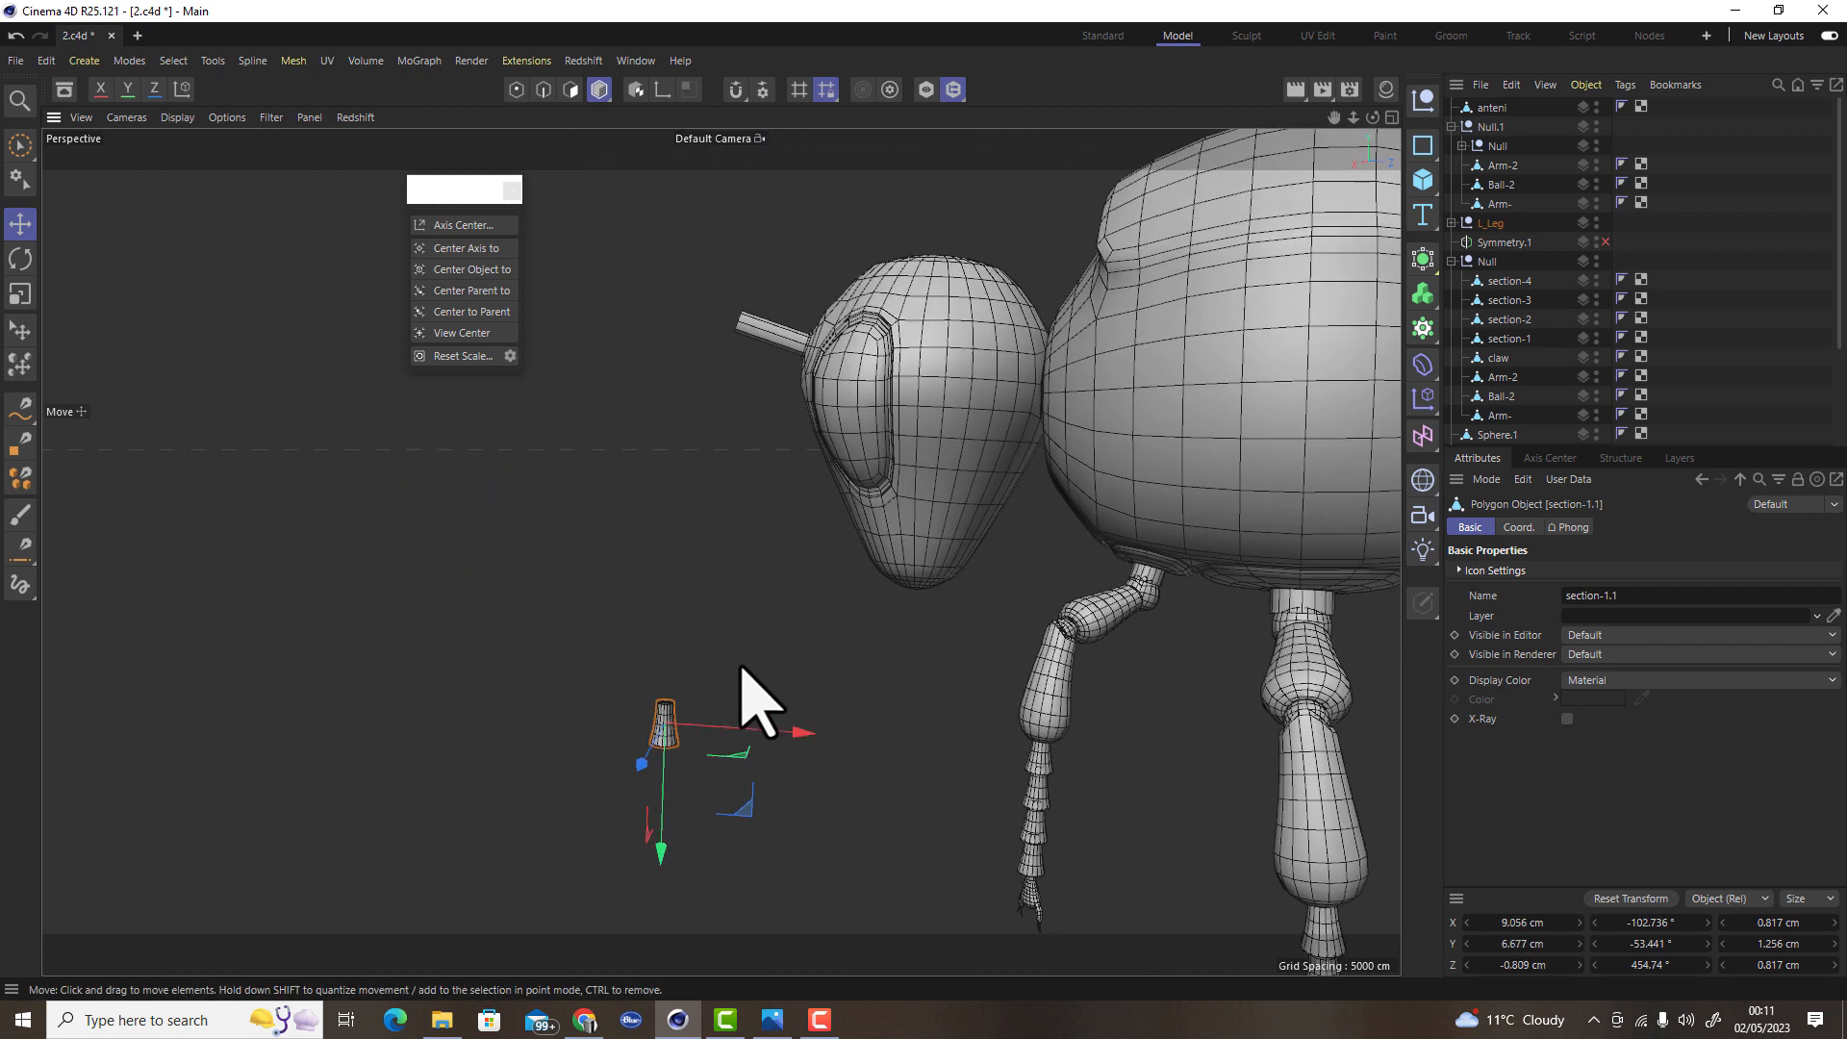
Snap the copied segment onto the free end of the antenna tube with the Place tool
{"action": "left_click", "coordinate": [21, 329]}
{"action": "left_click_drag", "start_coordinate": [689, 385], "coordinate": [864, 309], "text": "alt"}
{"action": "left_click", "coordinate": [740, 327]}
{"action": "left_click_drag", "start_coordinate": [786, 387], "coordinate": [638, 304], "text": "alt"}
{"action": "right_click_drag", "start_coordinate": [673, 279], "coordinate": [1087, 540], "text": "alt"}
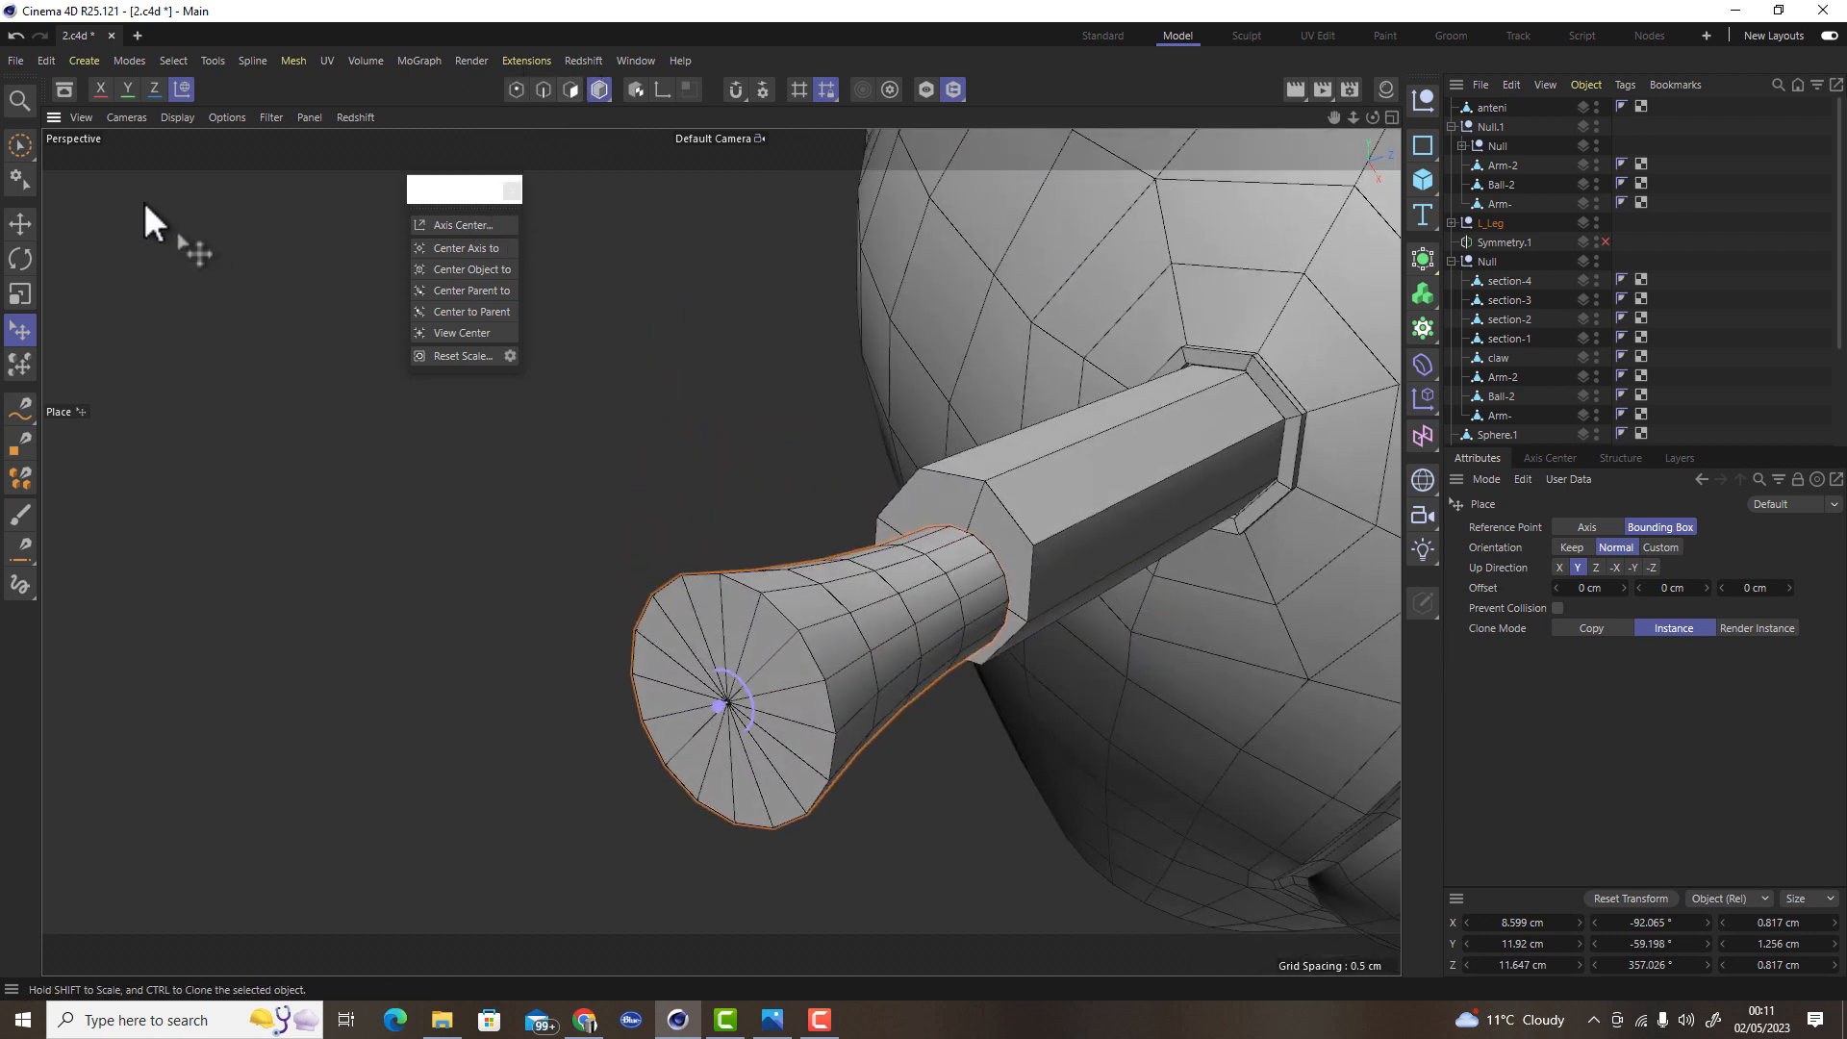
Centre the segment on the tube's end and slide it about 0.53 cm back along its axis into the tube
{"action": "left_click", "coordinate": [28, 223]}
{"action": "left_click_drag", "start_coordinate": [972, 741], "coordinate": [957, 754]}
{"action": "left_click_drag", "start_coordinate": [791, 733], "coordinate": [892, 621]}
{"action": "left_click_drag", "start_coordinate": [831, 427], "coordinate": [597, 550], "text": "alt"}
{"action": "left_click_drag", "start_coordinate": [904, 557], "coordinate": [853, 552], "text": "alt"}
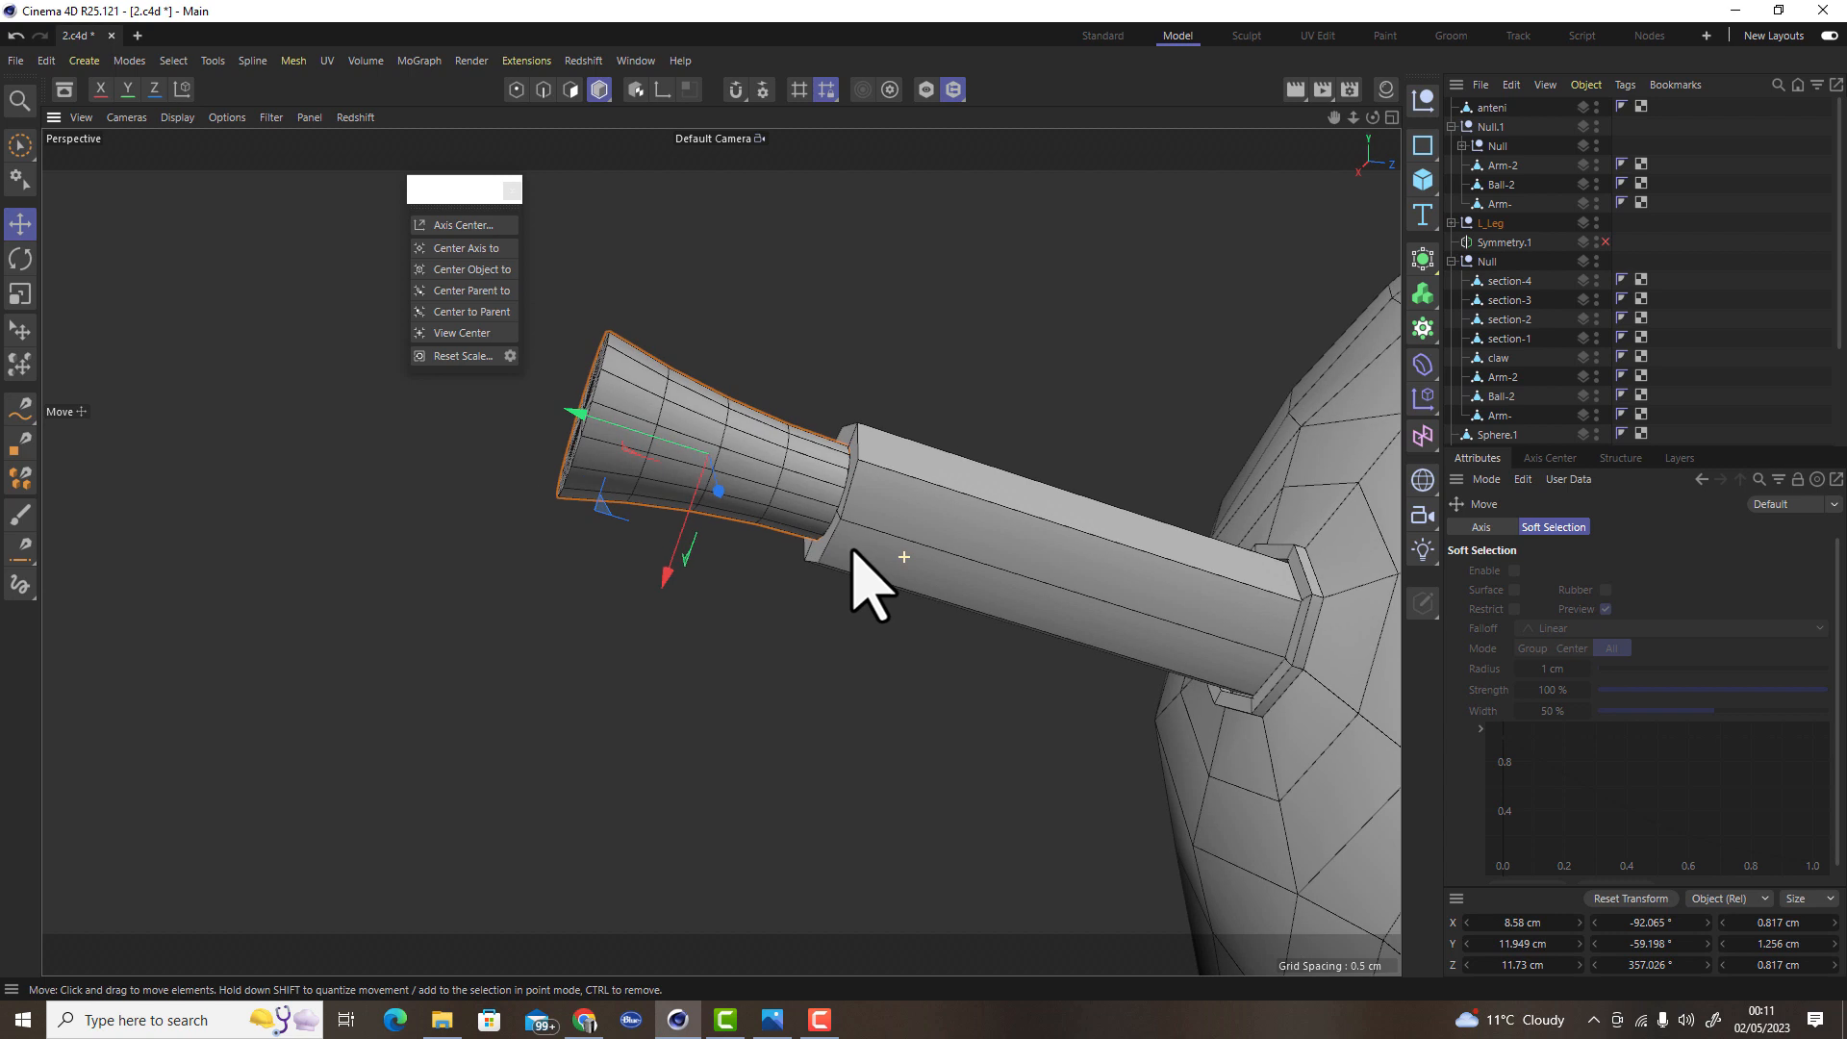
{"action": "left_click_drag", "start_coordinate": [569, 392], "coordinate": [680, 444]}
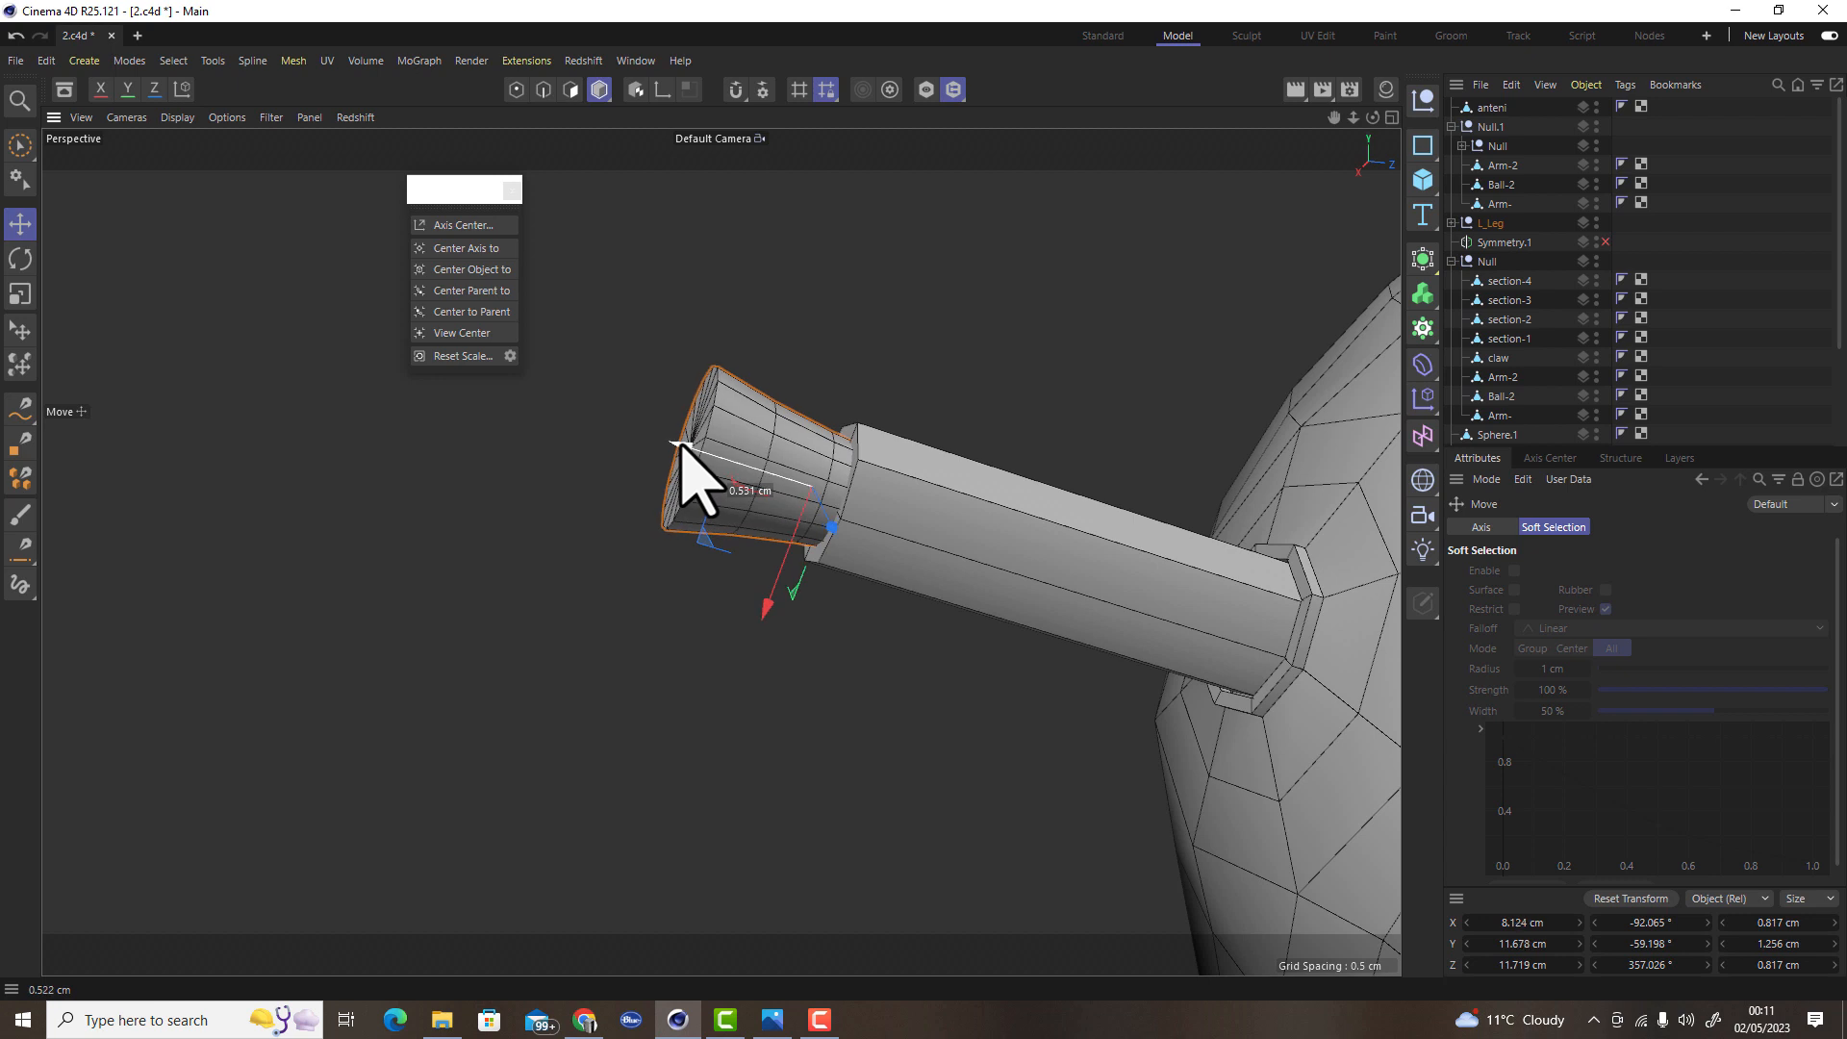
{"action": "left_click_drag", "start_coordinate": [680, 444], "coordinate": [684, 447]}
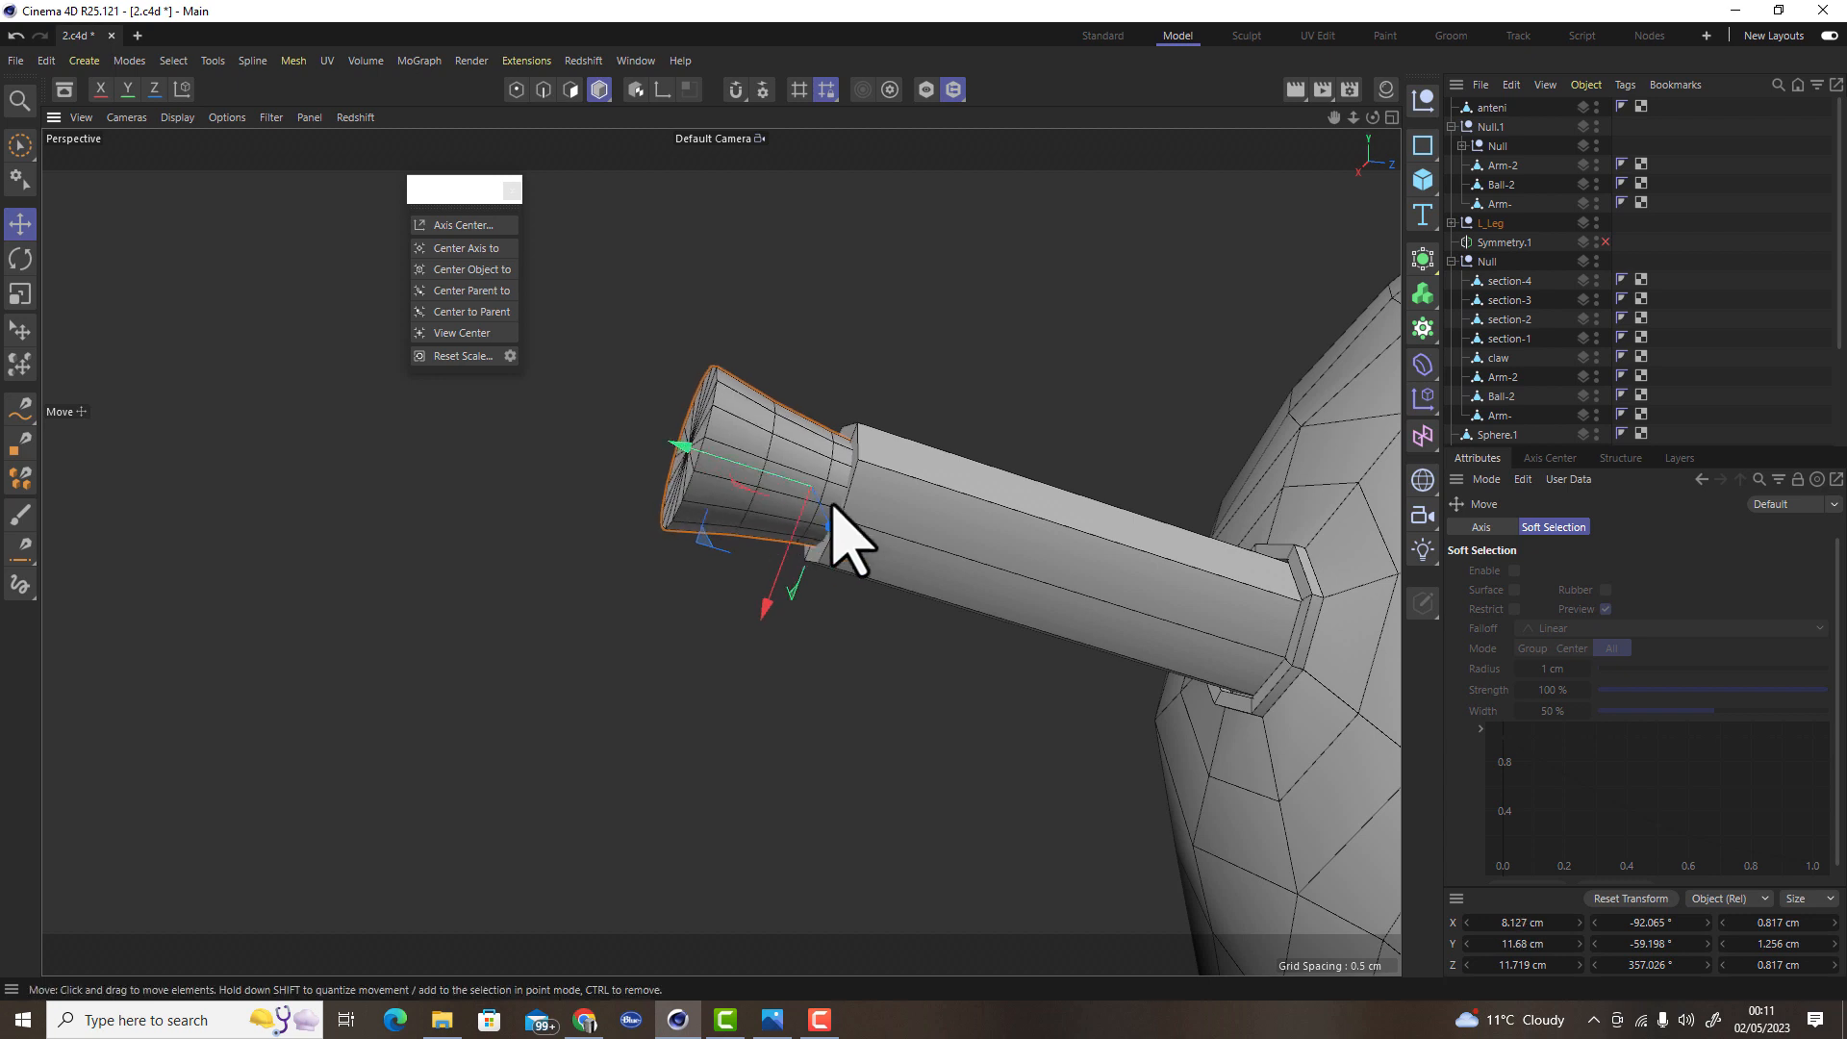
Select all the polygons of the segment's wide end cap with Live Selection
{"action": "scroll", "coordinate": [832, 539], "scroll_direction": "down", "scroll_amount": 3}
{"action": "left_click_drag", "start_coordinate": [843, 471], "coordinate": [997, 412], "text": "alt"}
{"action": "right_click_drag", "start_coordinate": [787, 512], "coordinate": [871, 495], "text": "alt"}
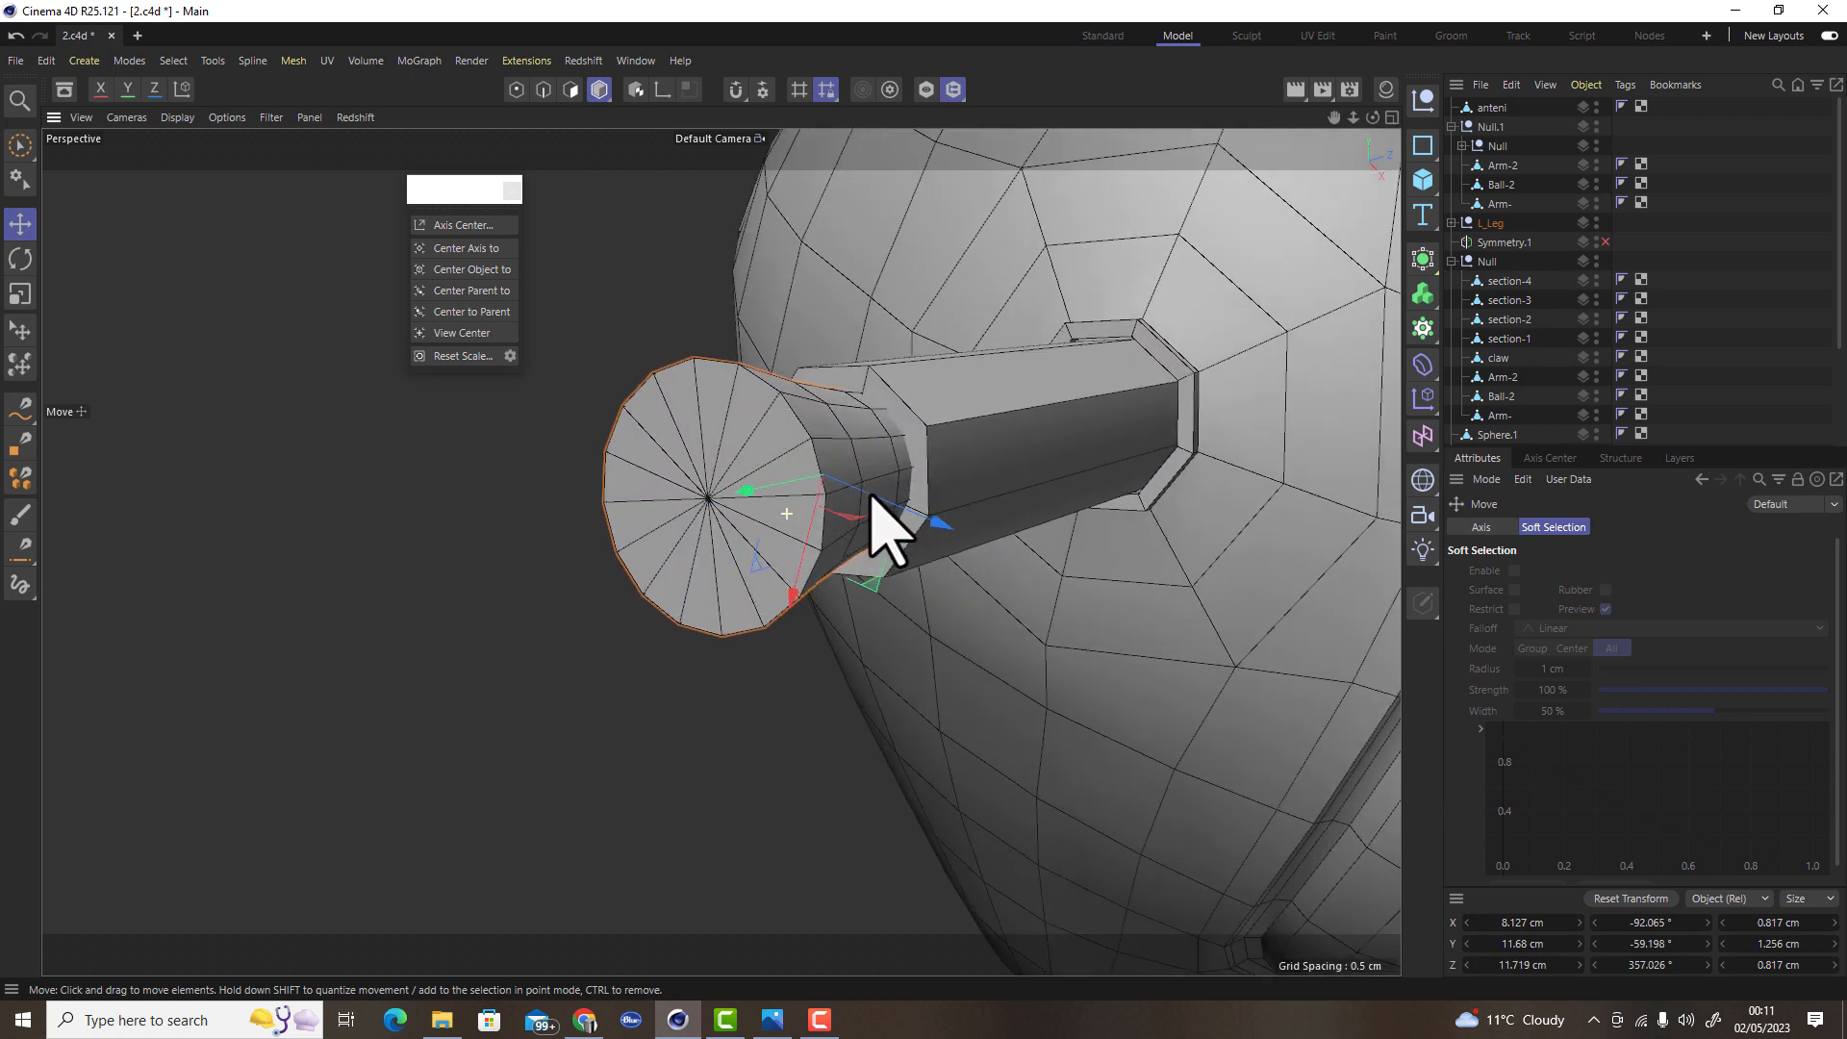
{"action": "left_click", "coordinate": [570, 90]}
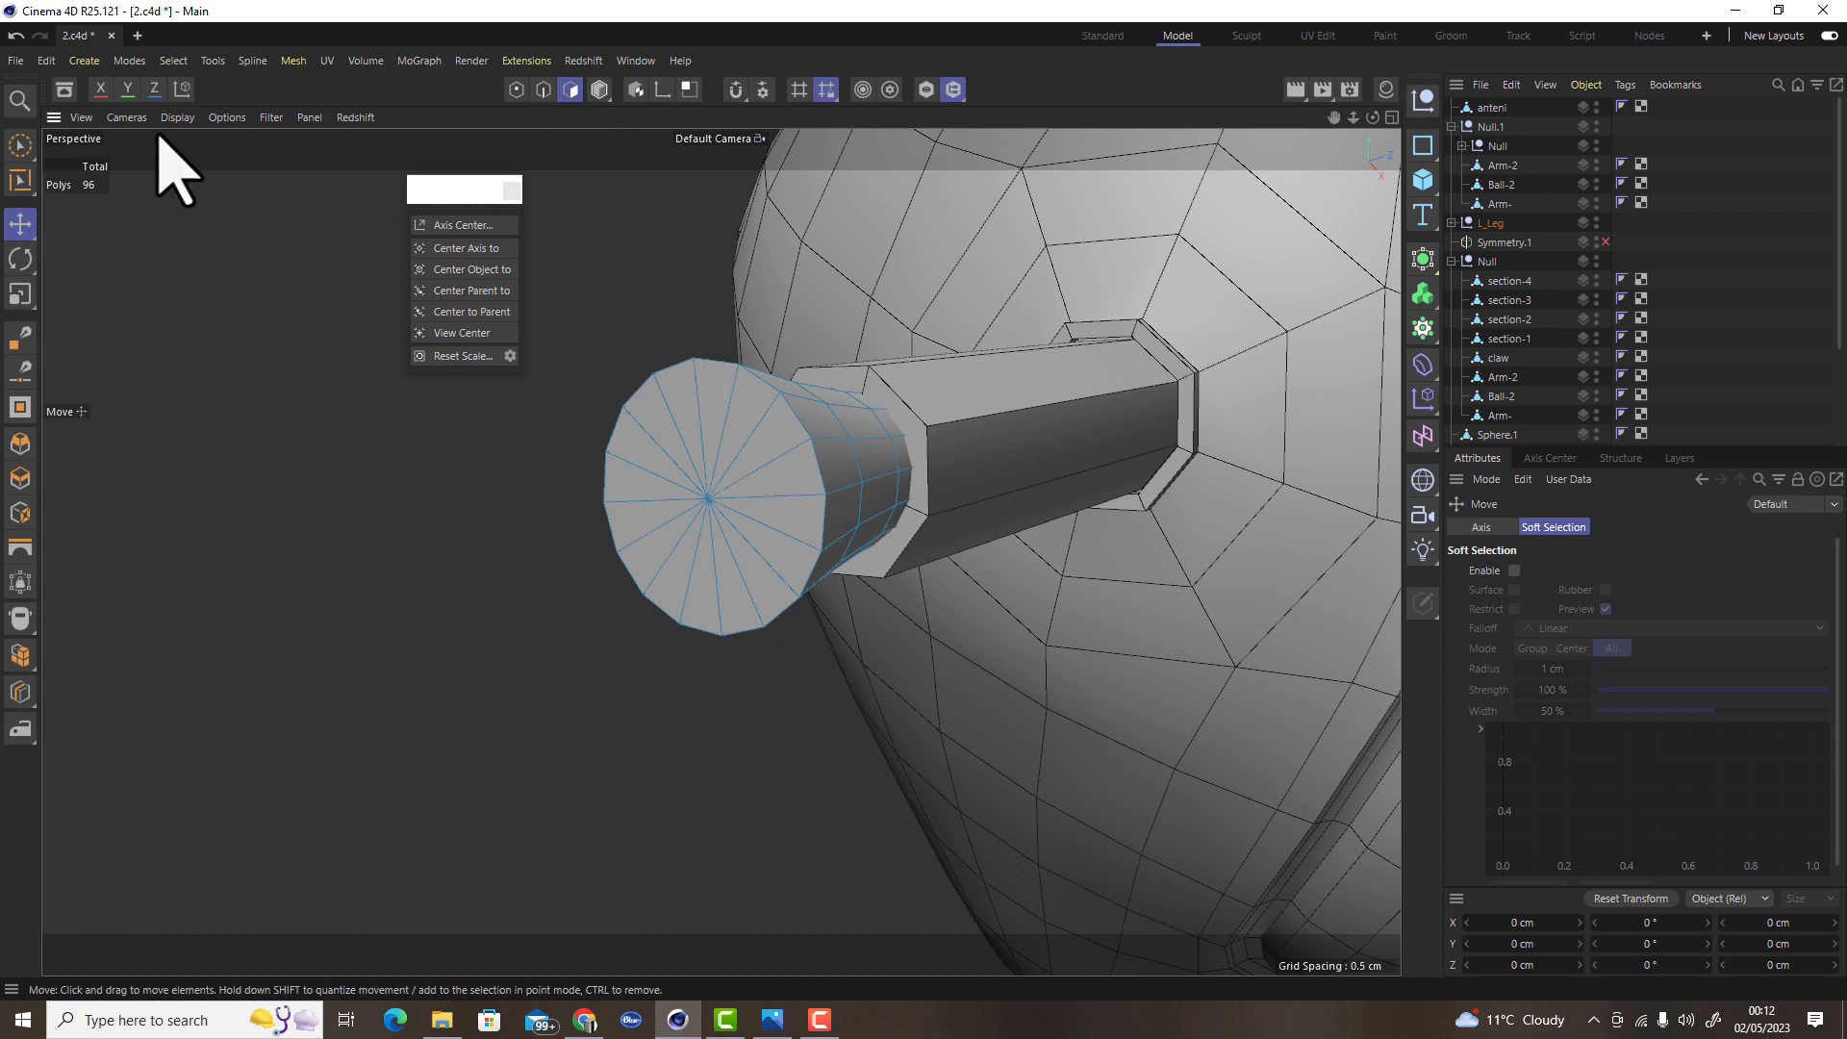
{"action": "left_click", "coordinate": [20, 145]}
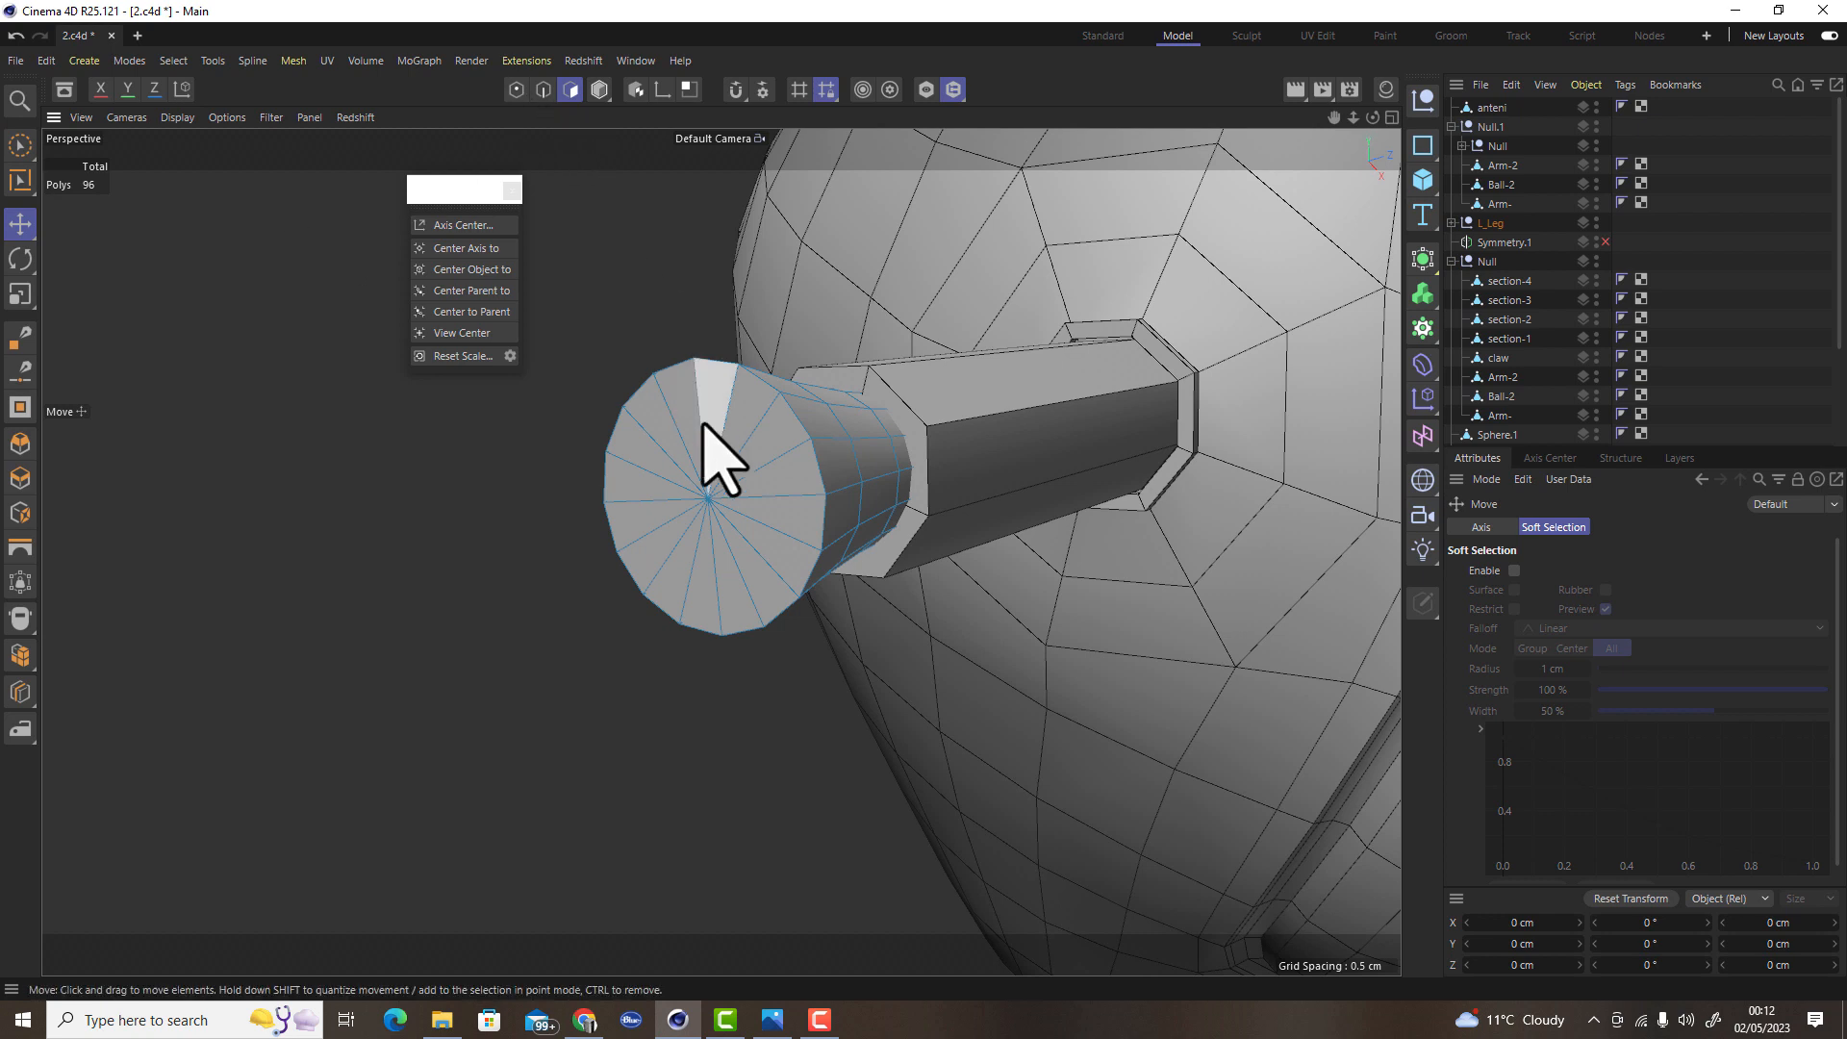
{"action": "left_click", "coordinate": [20, 144]}
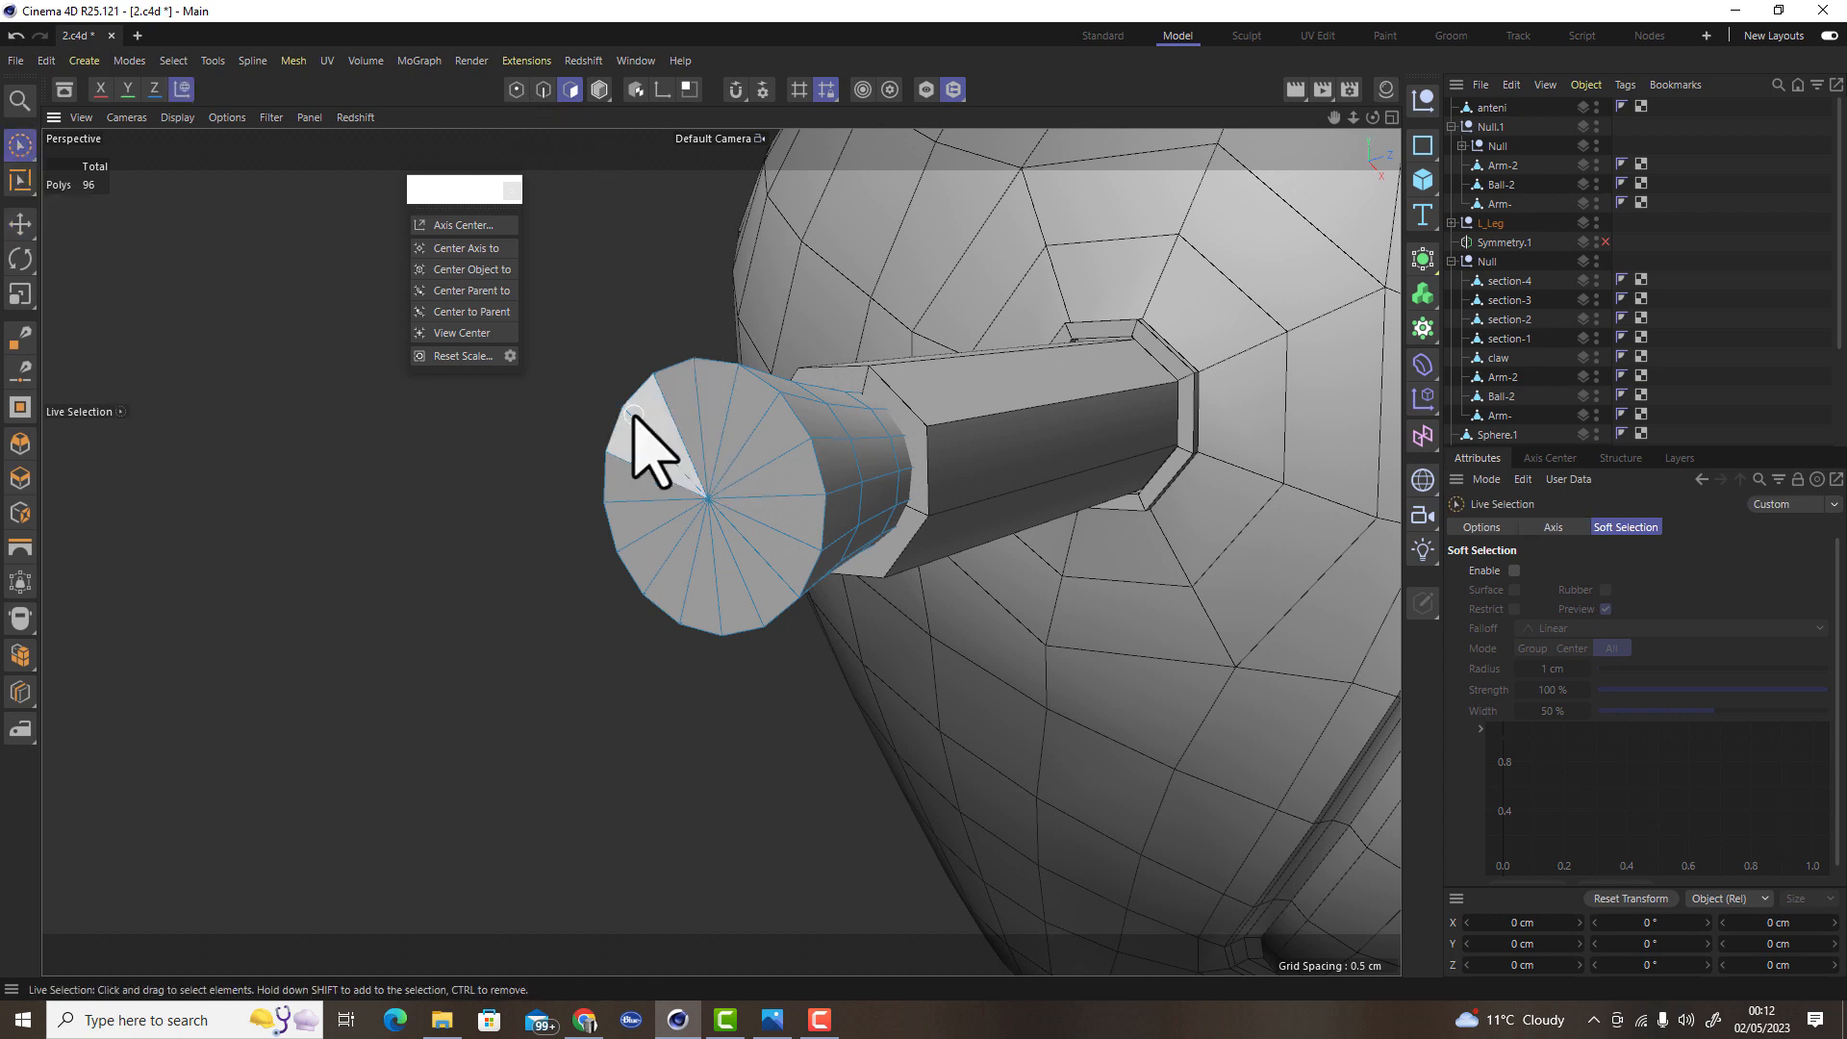
{"action": "mouse_move", "coordinate": [673, 396]}
{"action": "left_mouse_down"}
{"action": "mouse_move", "coordinate": [699, 537]}
{"action": "mouse_move", "coordinate": [713, 460]}
{"action": "left_mouse_up"}
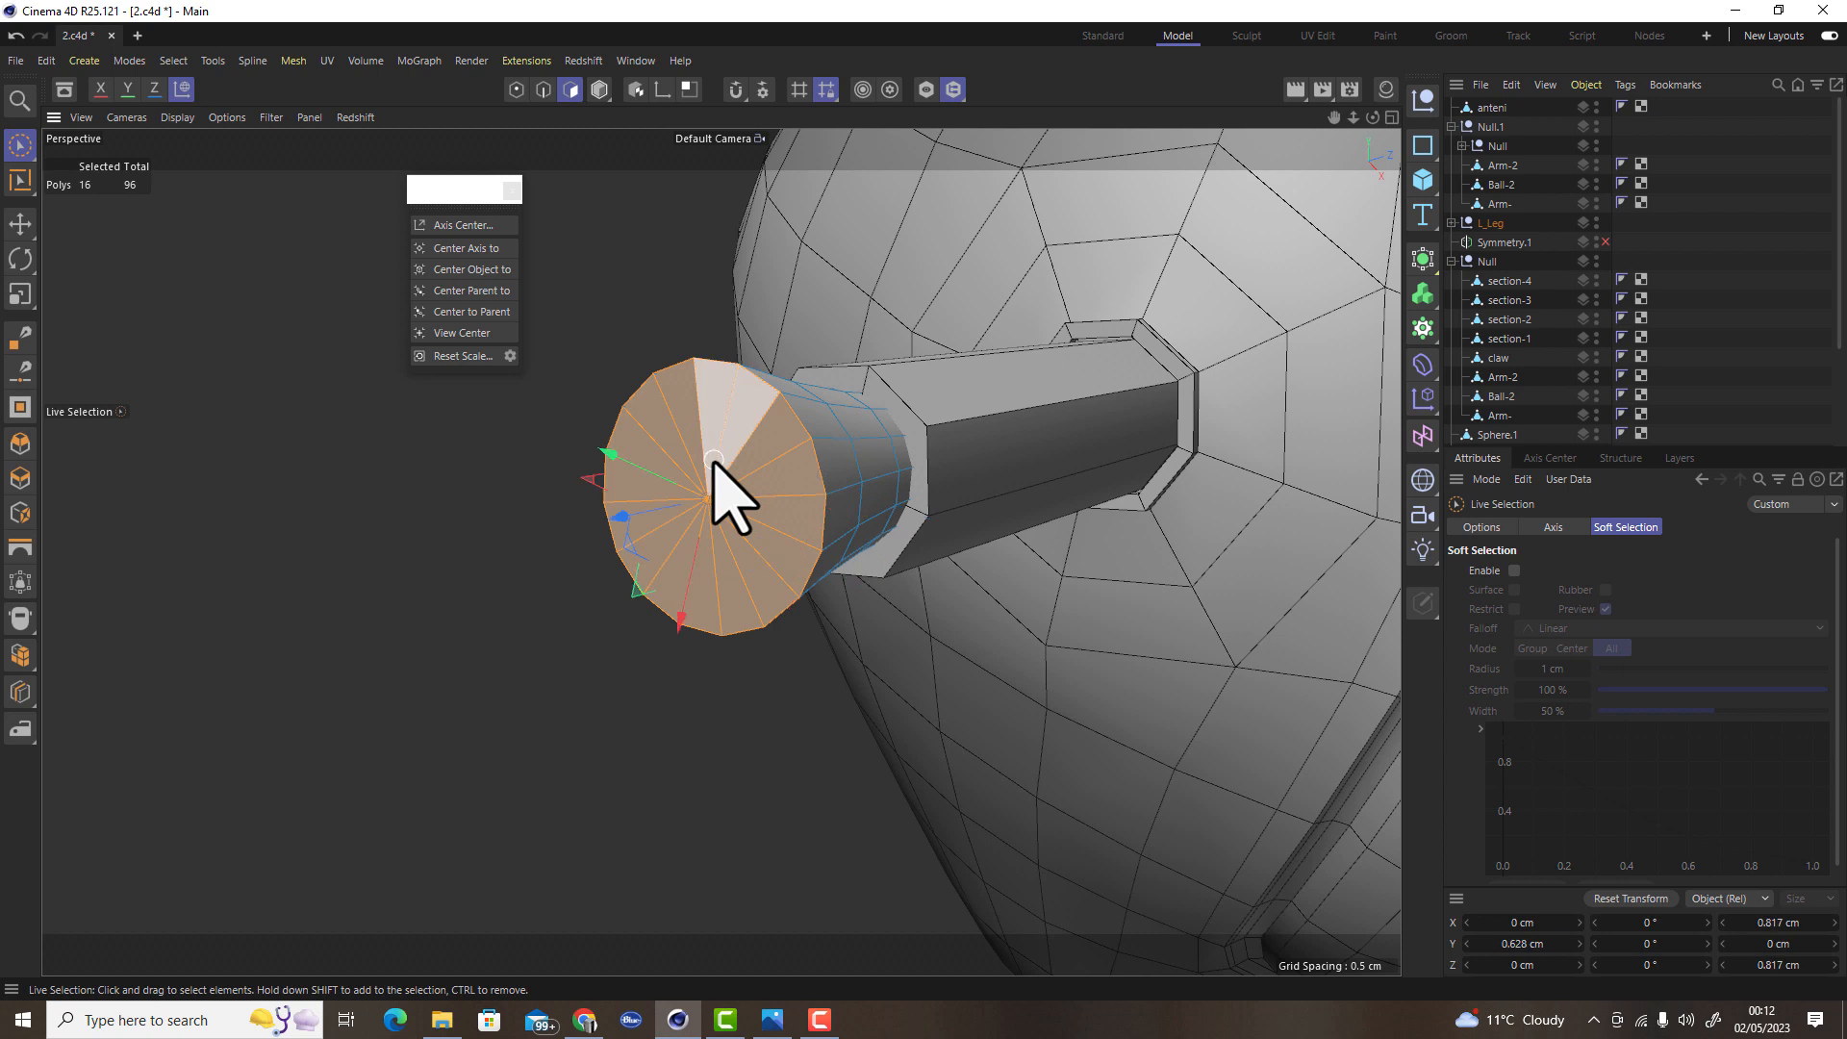
Inset the end-cap polygons to about 0.647 cm across and delete the inner ones to open the segment
{"action": "key", "text": "t"}
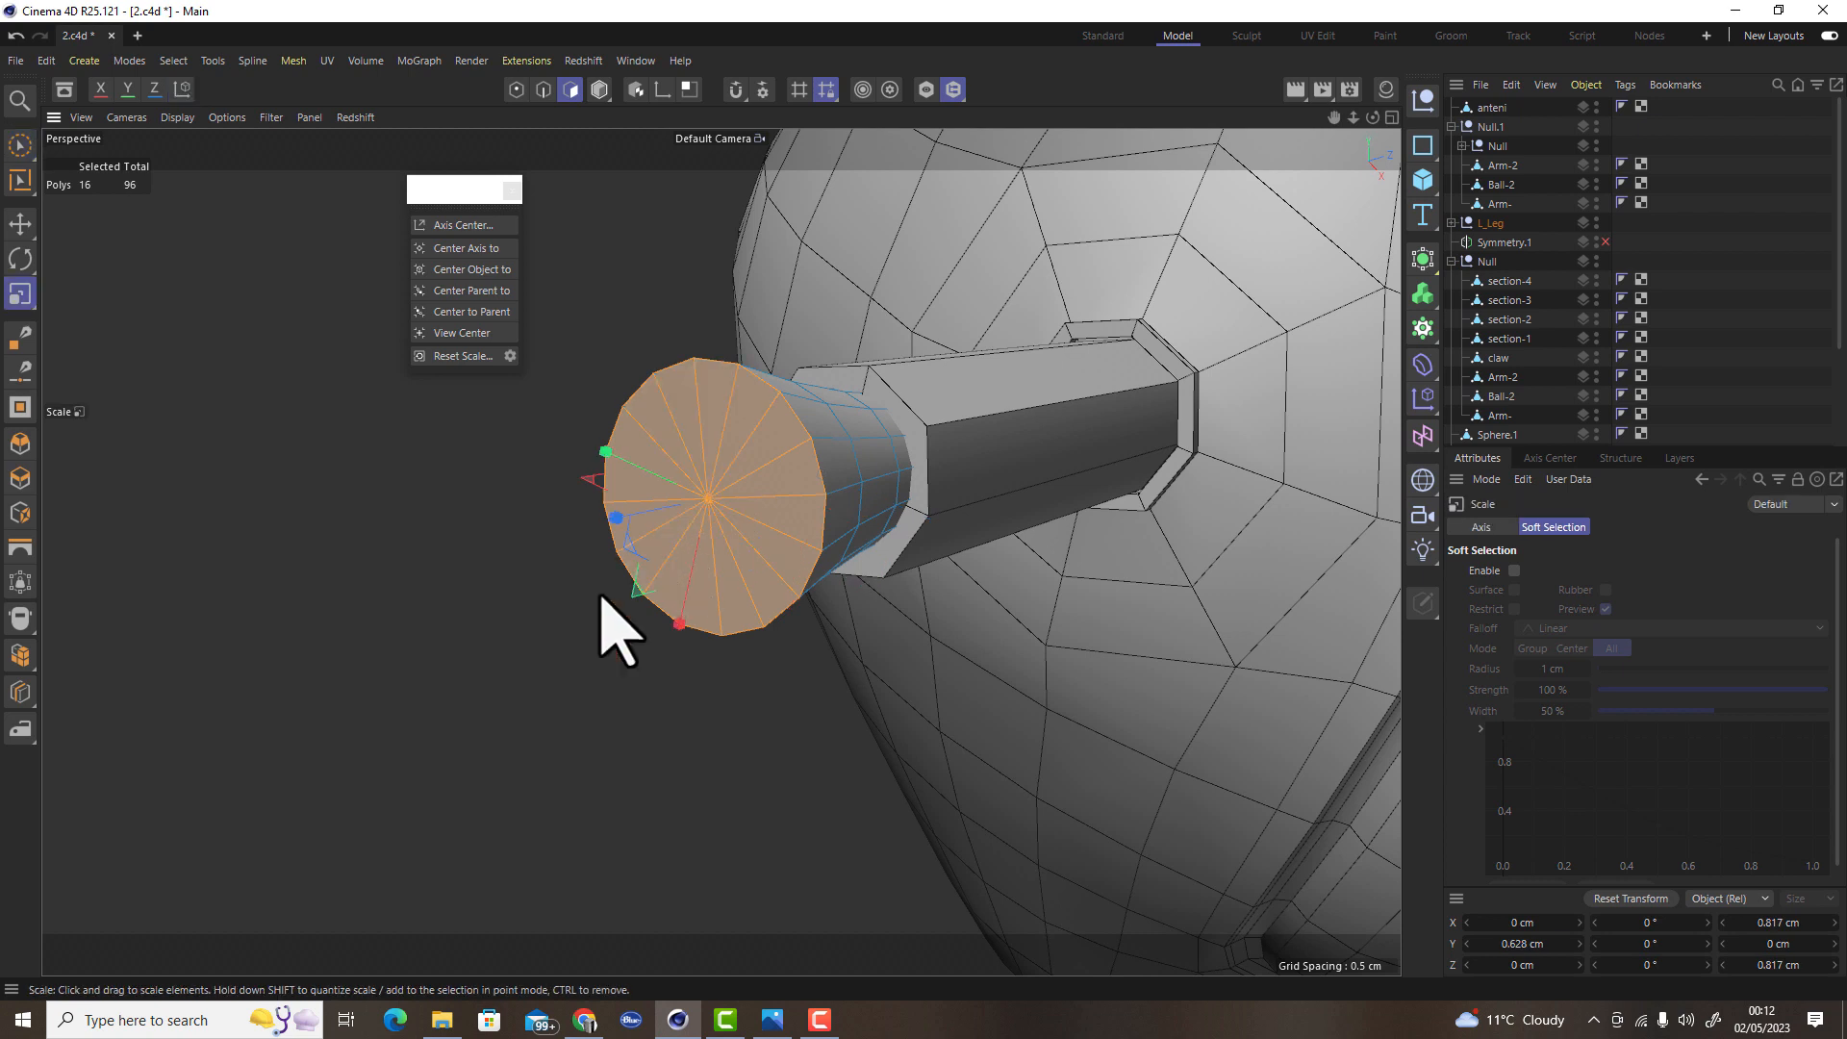
{"action": "left_click_drag", "start_coordinate": [597, 722], "coordinate": [430, 746]}
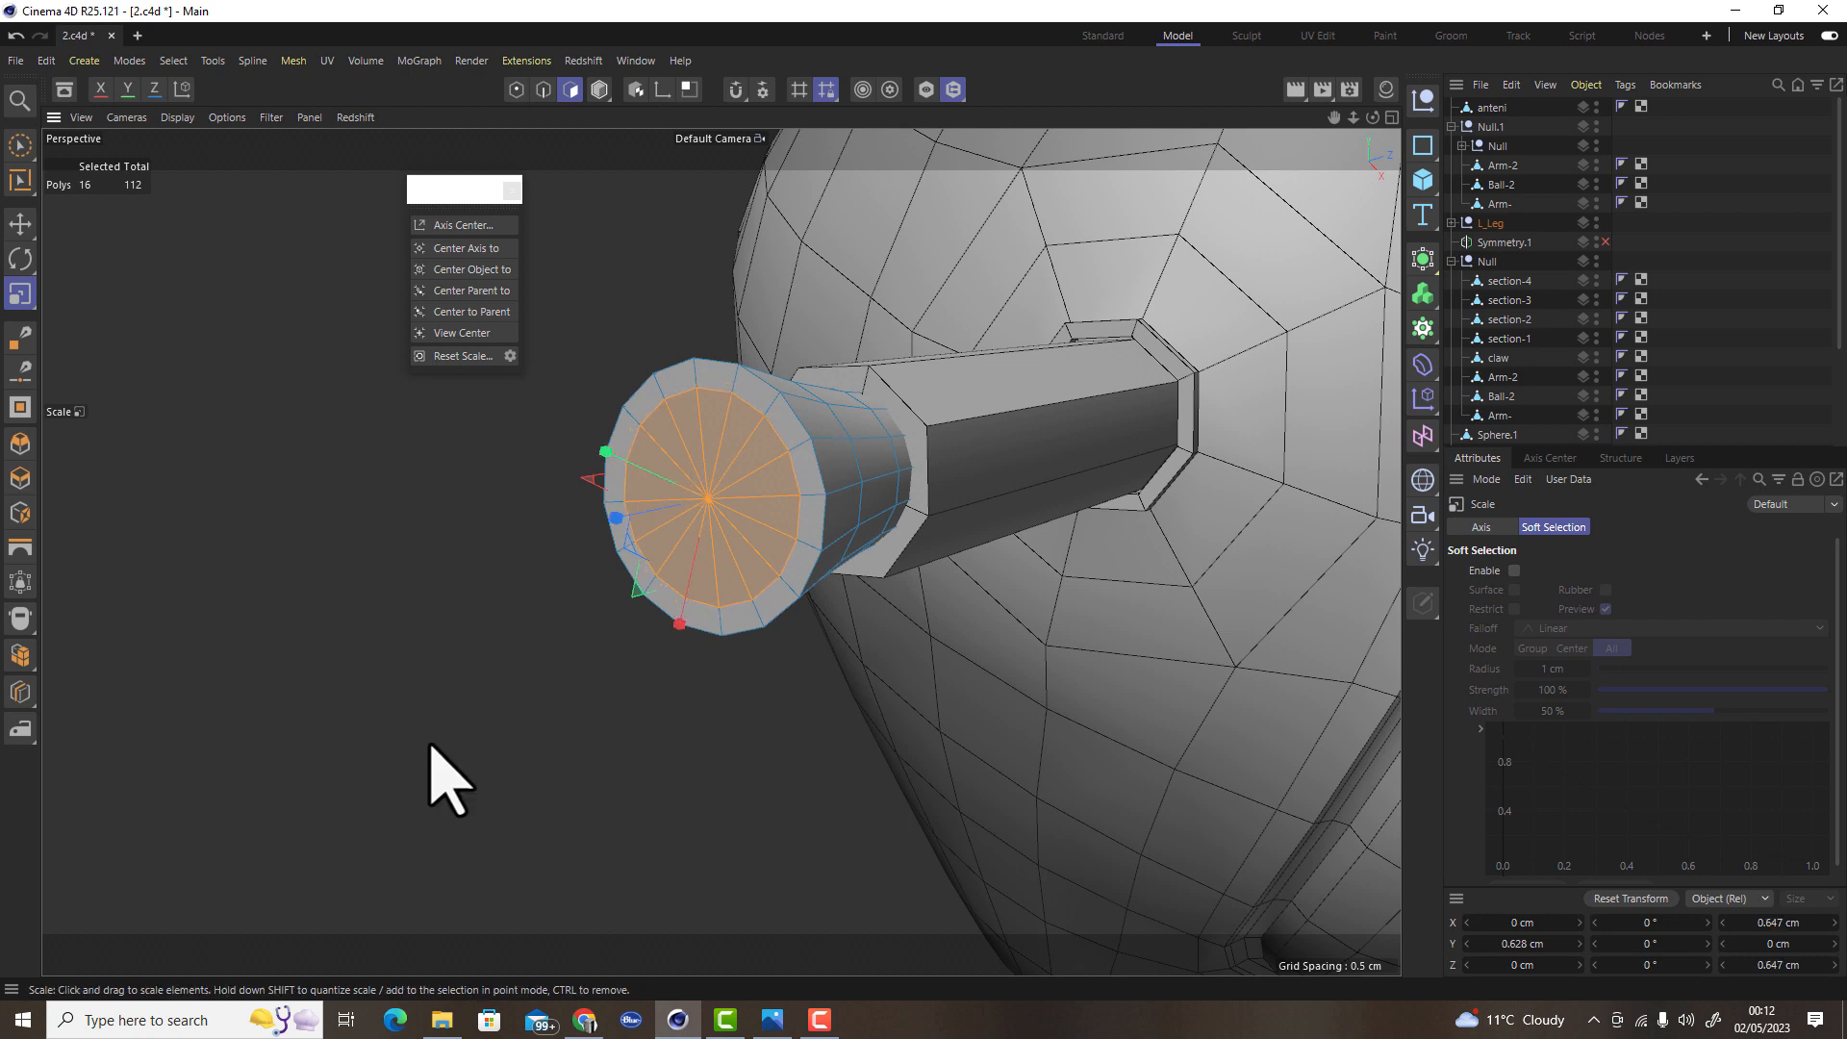
{"action": "key", "text": "Delete"}
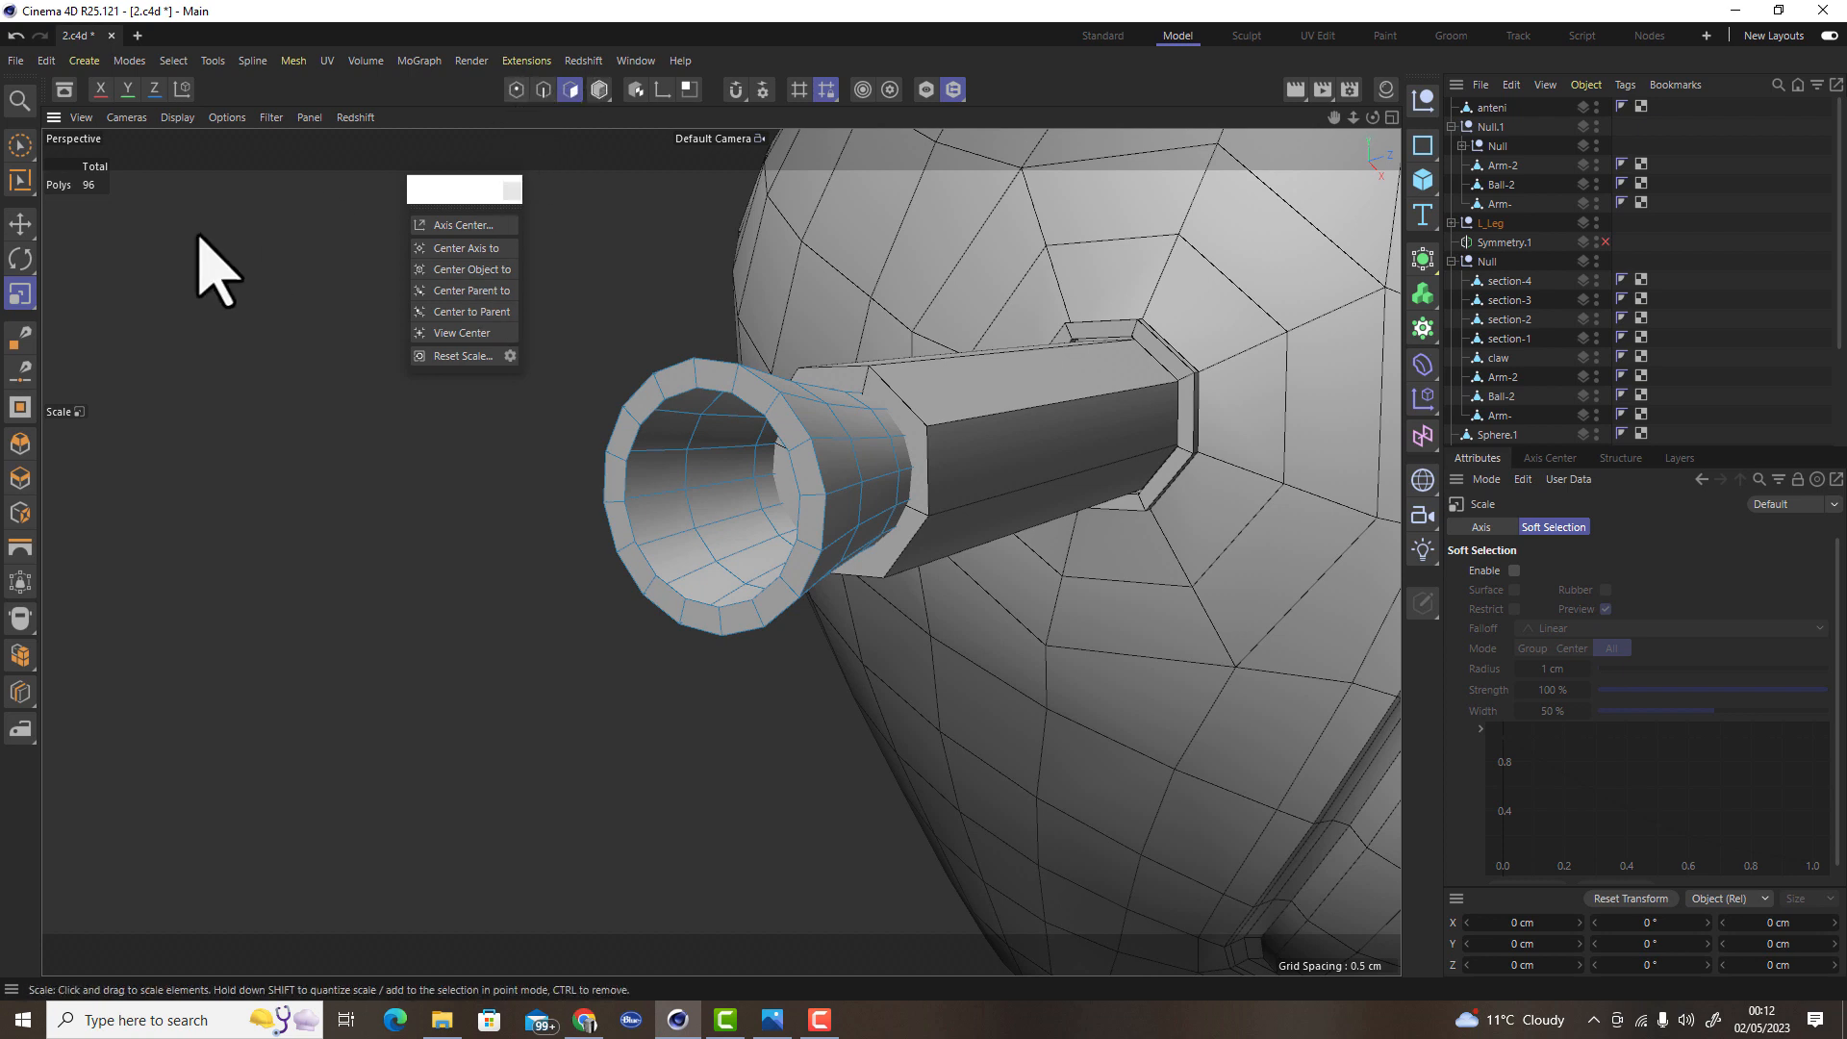
Select the outer rim edge loop of the open segment and bevel it slightly
{"action": "left_click", "coordinate": [545, 89]}
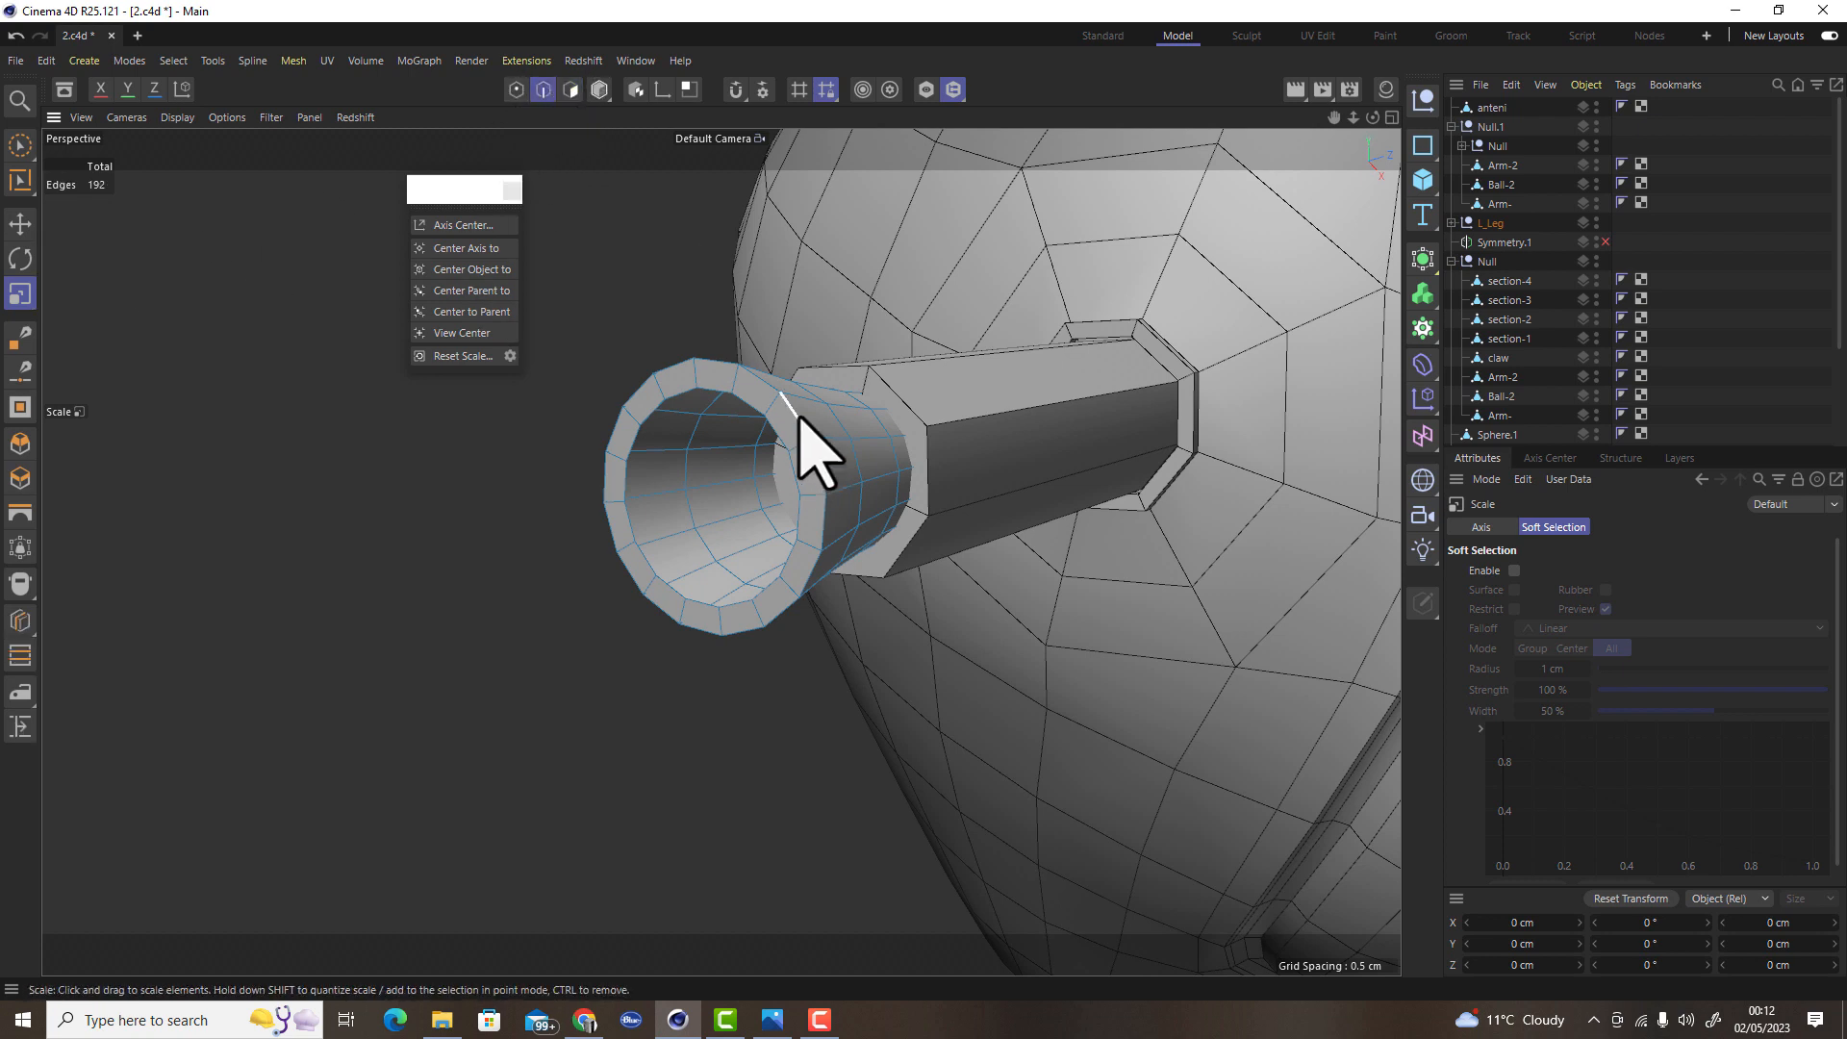
{"action": "double_click", "coordinate": [801, 420]}
{"action": "right_click", "coordinate": [810, 431]}
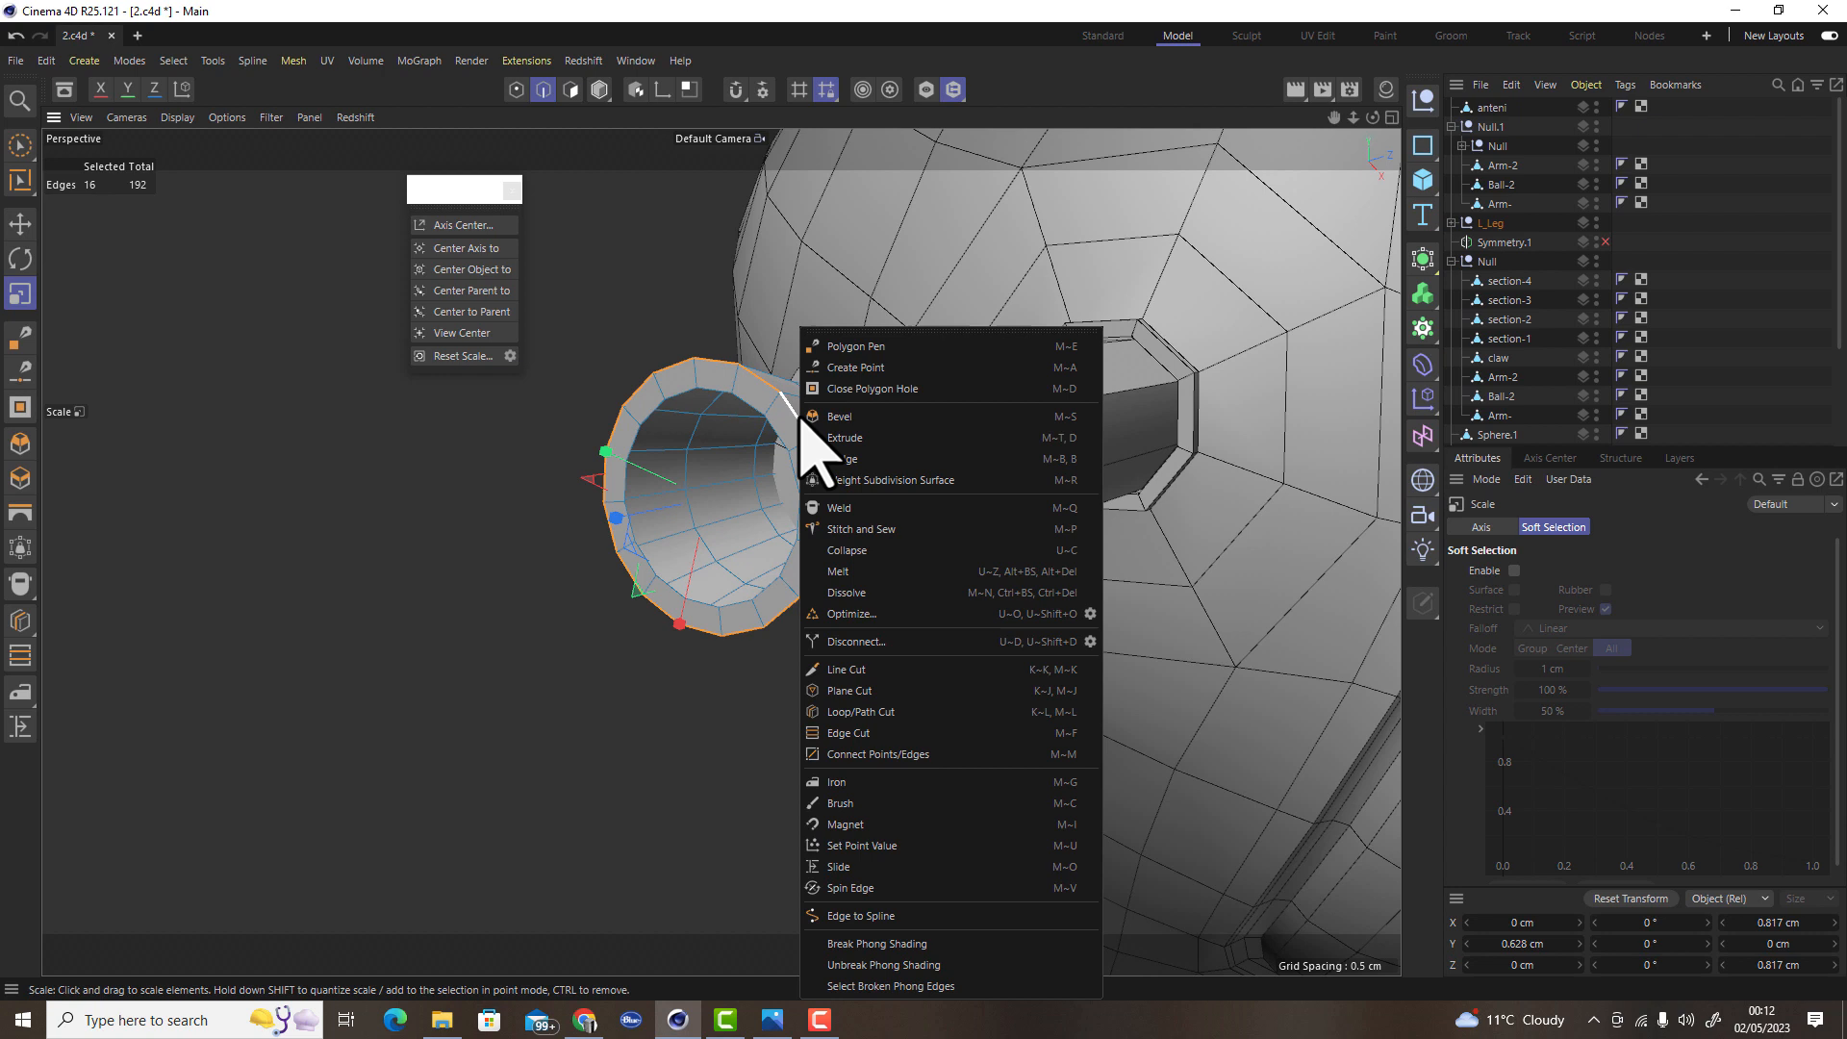
{"action": "left_click", "coordinate": [895, 423]}
{"action": "mouse_move", "coordinate": [643, 751]}
{"action": "left_mouse_down"}
{"action": "mouse_move", "coordinate": [673, 750]}
{"action": "mouse_move", "coordinate": [652, 751]}
{"action": "left_mouse_up"}
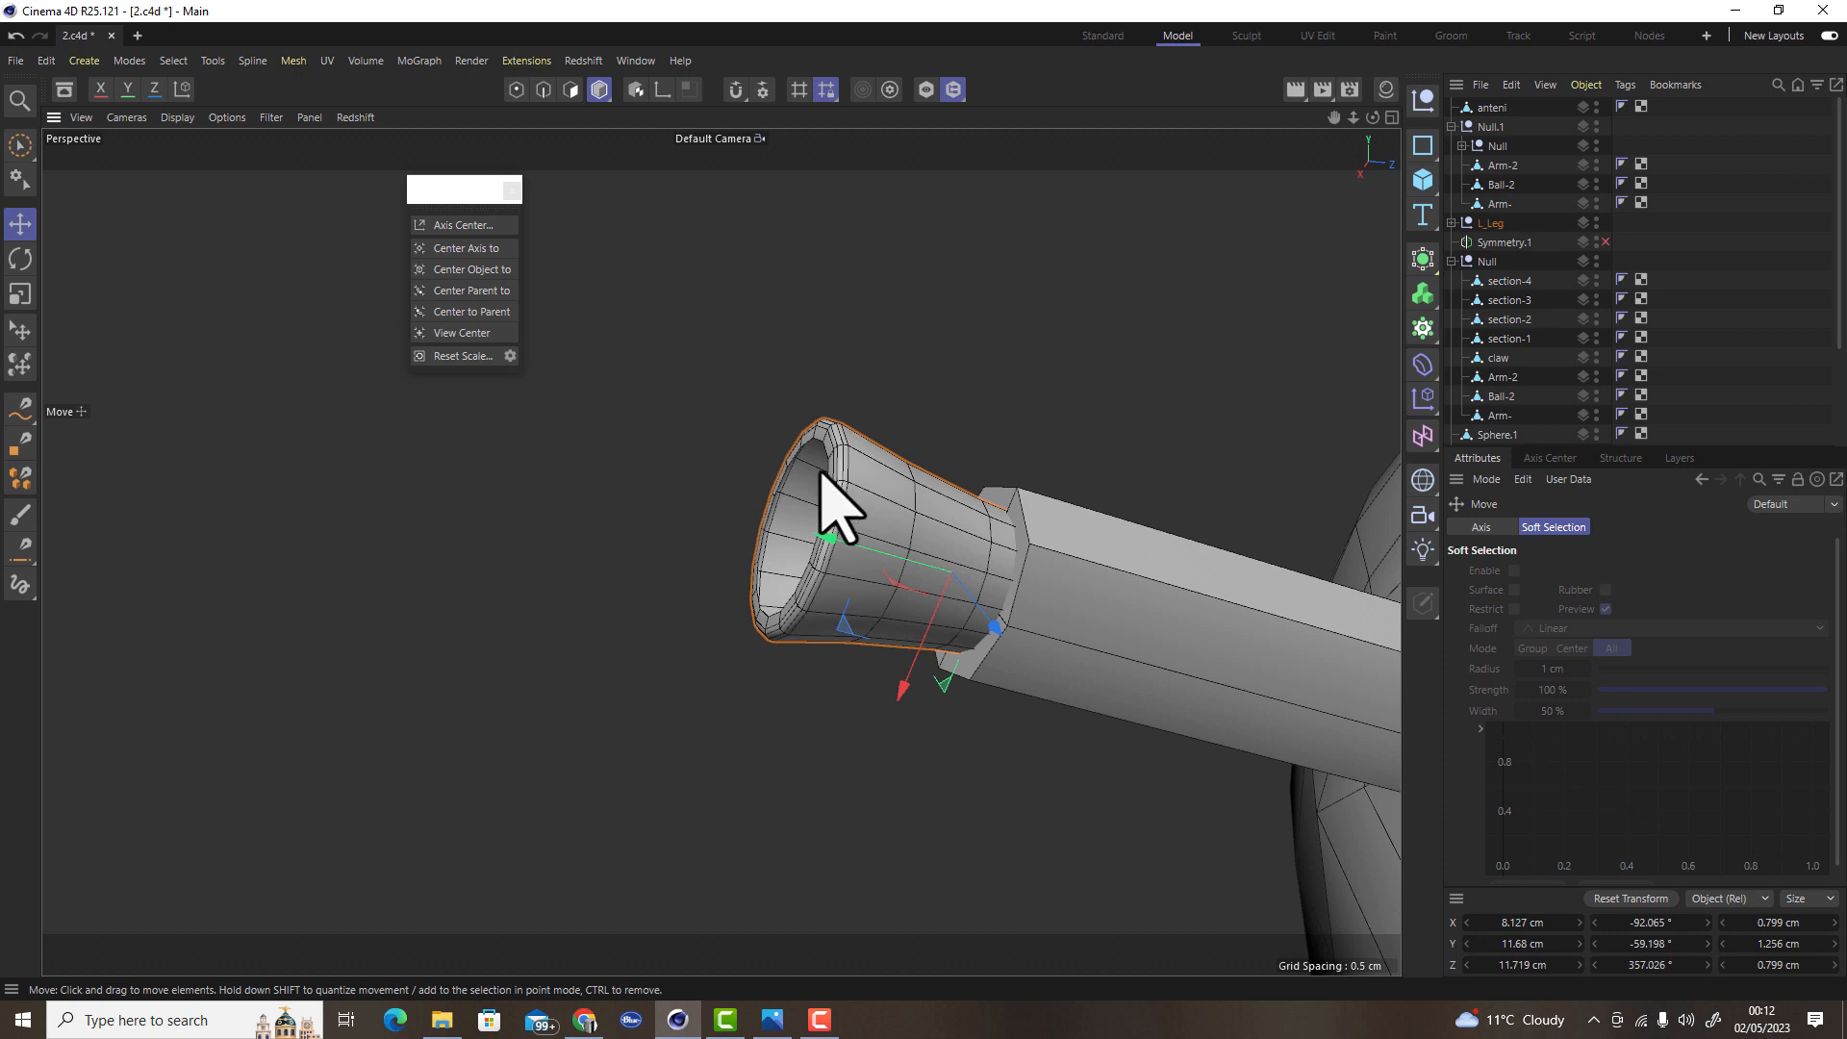
Duplicate the bevelled segment and slide the copy outward along the antenna to about 8.915, 12.149, 11.738 cm
{"action": "left_click_drag", "start_coordinate": [855, 498], "coordinate": [653, 470], "text": "alt"}
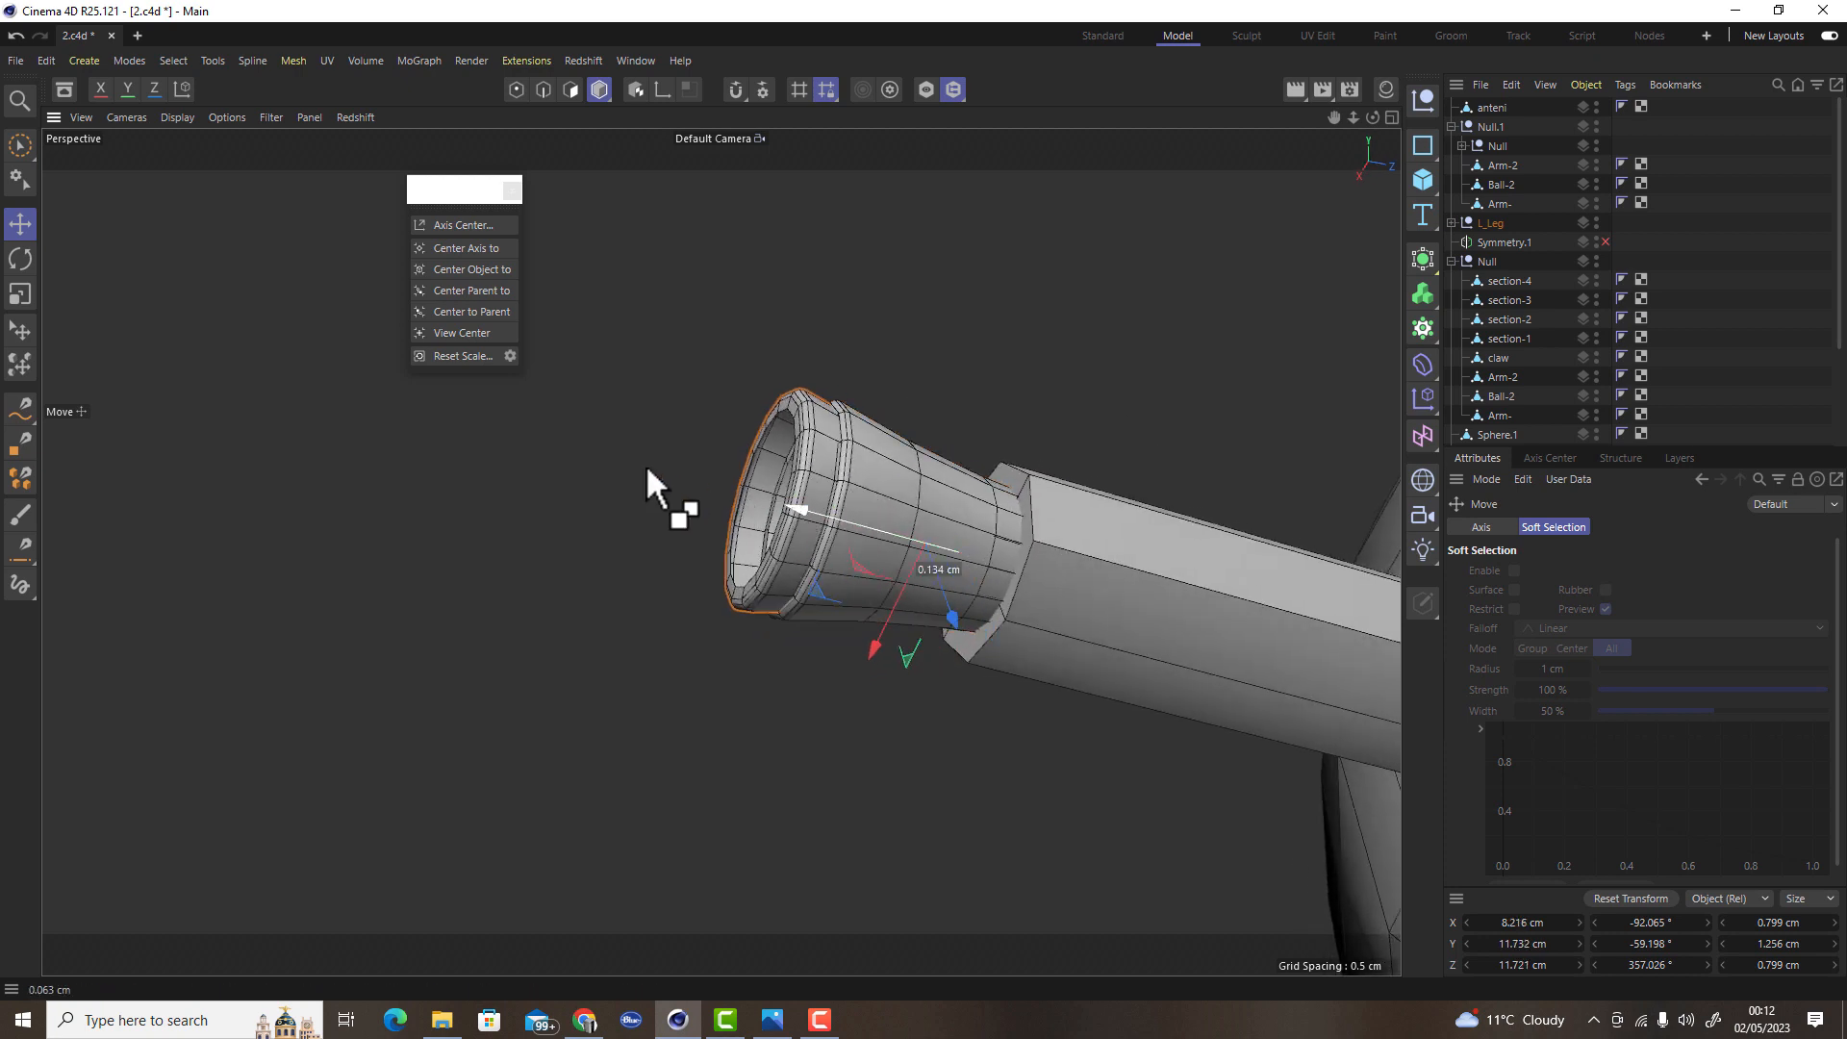
{"action": "left_click_drag", "start_coordinate": [550, 401], "coordinate": [655, 472], "text": "ctrl"}
{"action": "left_click_drag", "start_coordinate": [529, 452], "coordinate": [669, 439]}
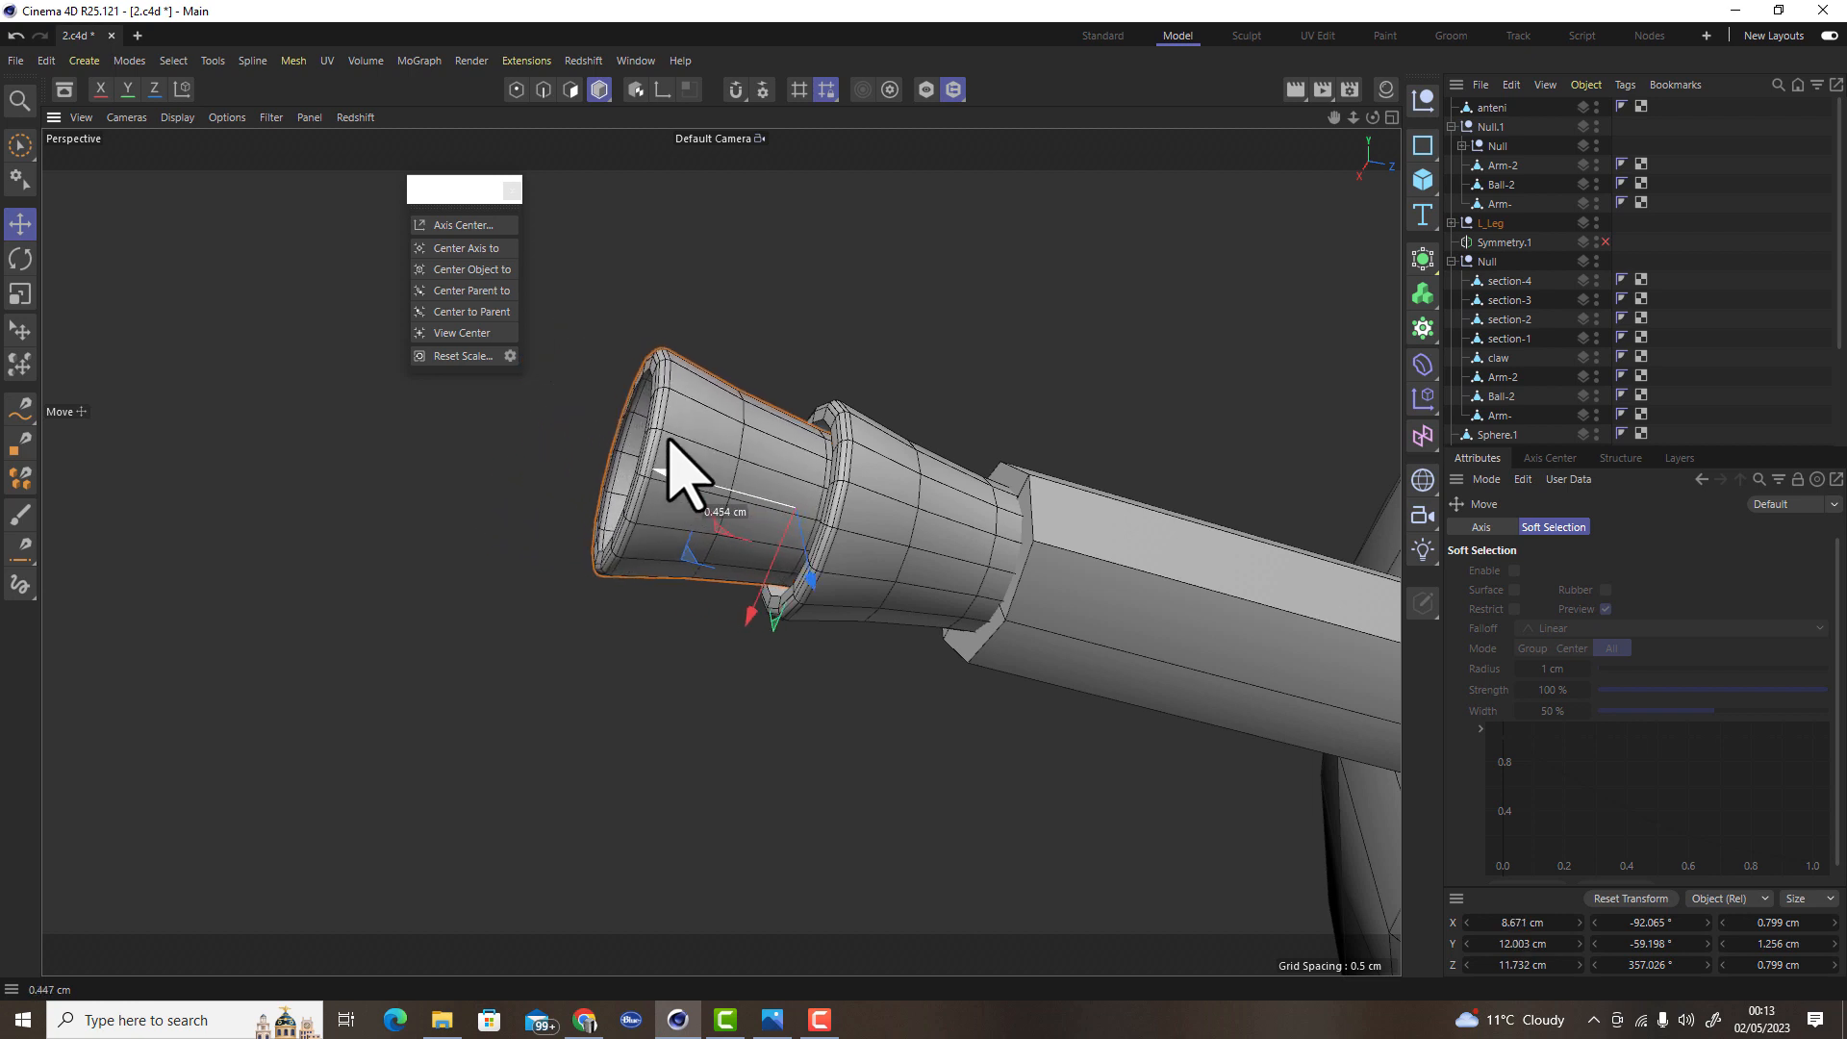
{"action": "left_click_drag", "start_coordinate": [671, 441], "coordinate": [587, 449]}
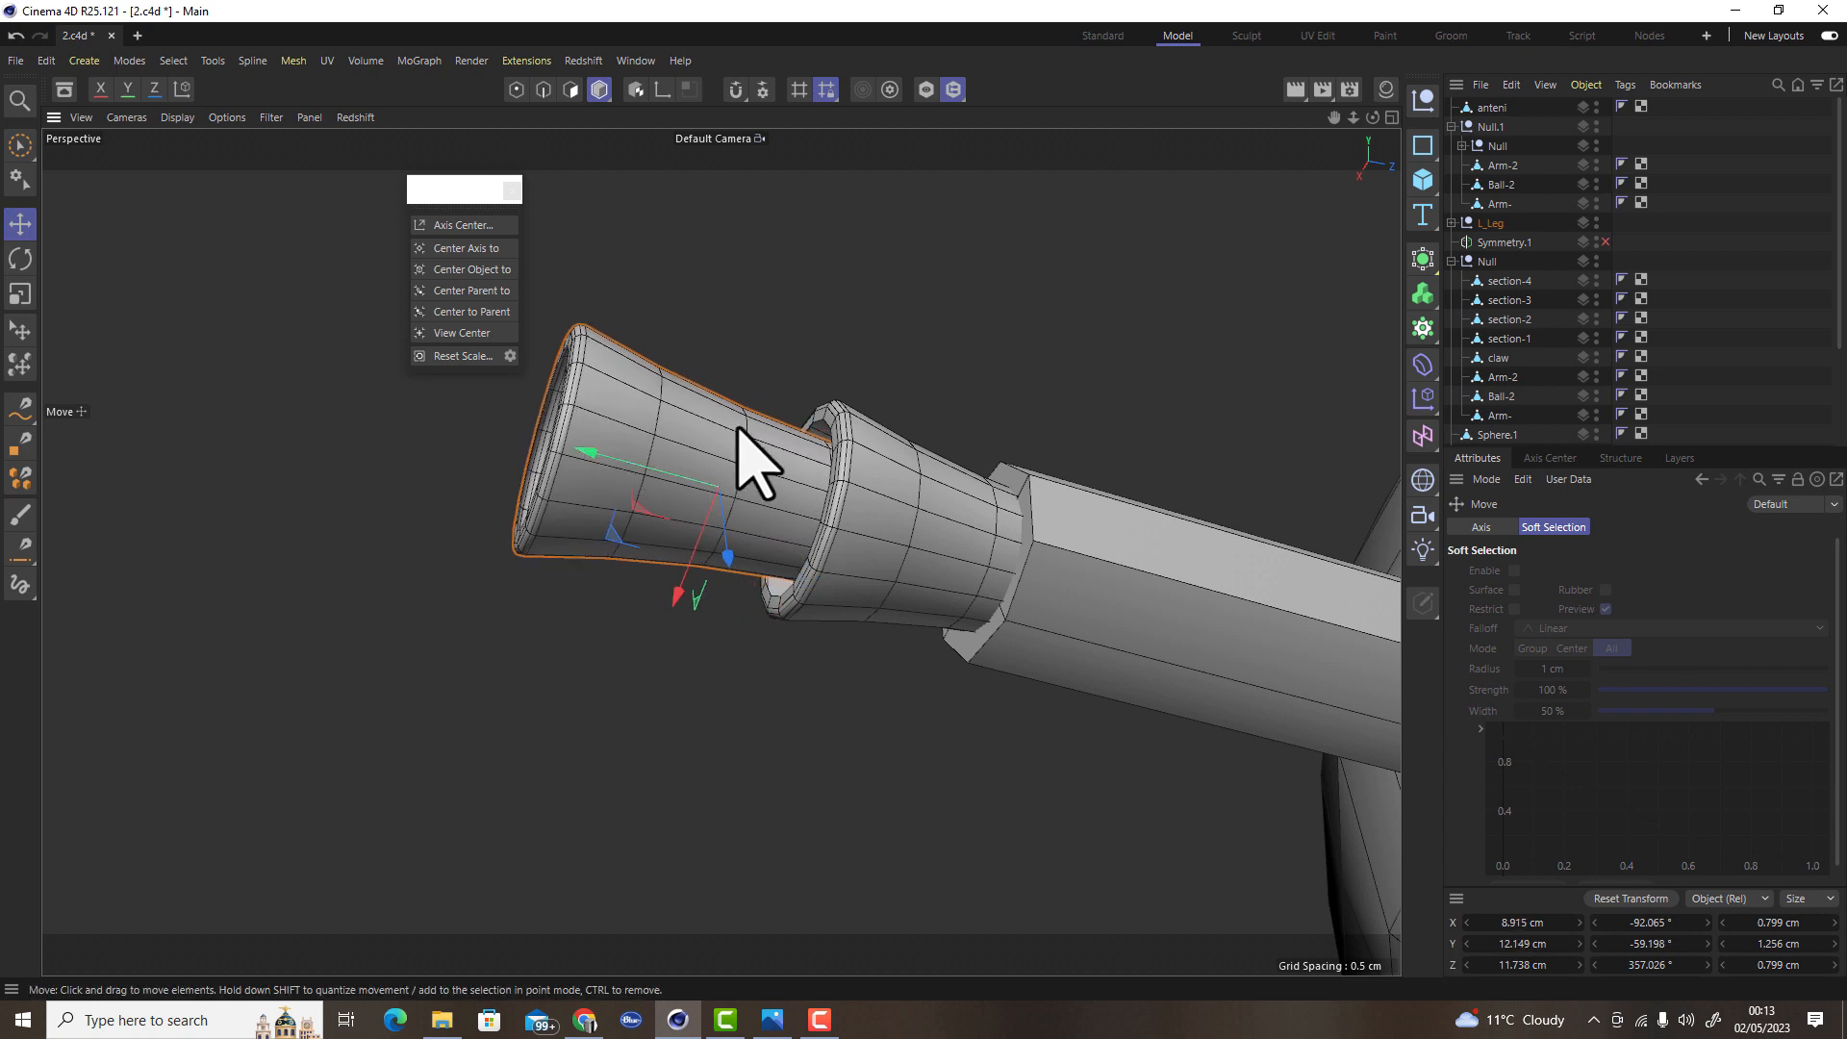
Scale up the copied segment's edge loops one after another to fill out its narrow profile, with the middle loop about 0.709 cm wide
{"action": "scroll", "coordinate": [812, 446], "scroll_direction": "up", "scroll_amount": 3}
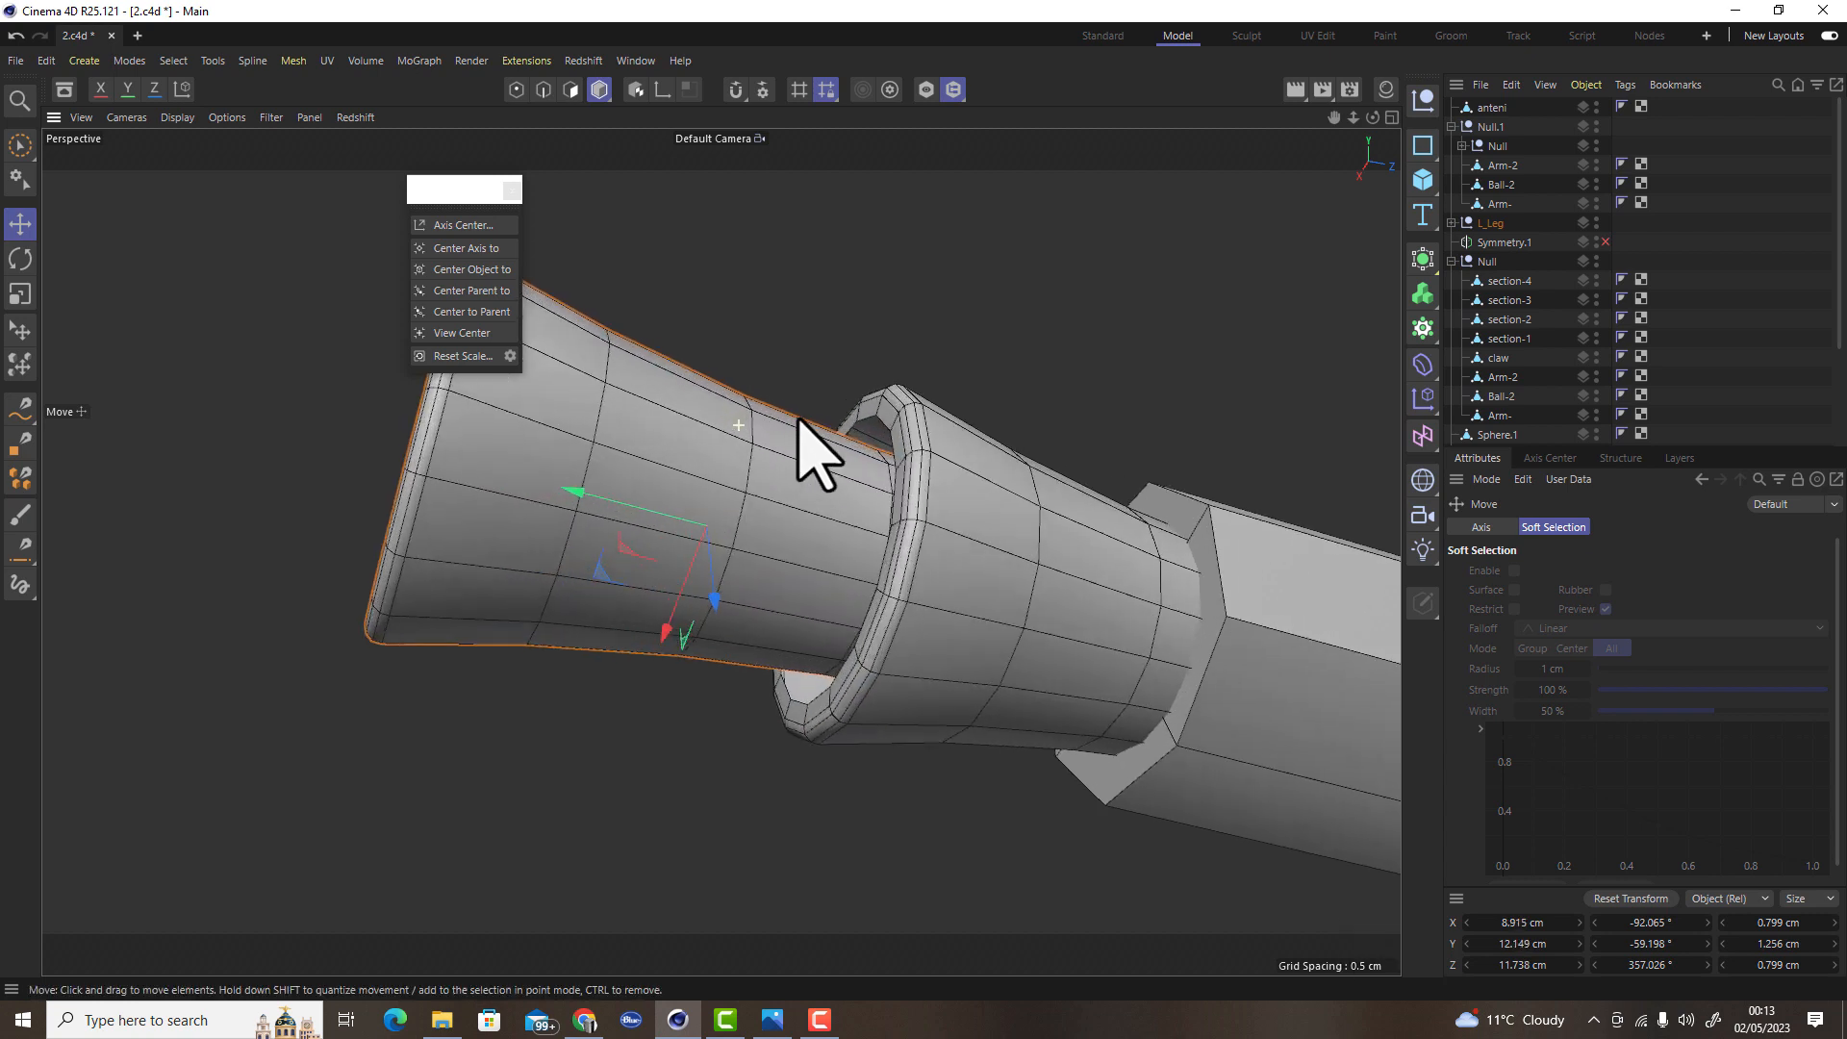
{"action": "left_click", "coordinate": [543, 89]}
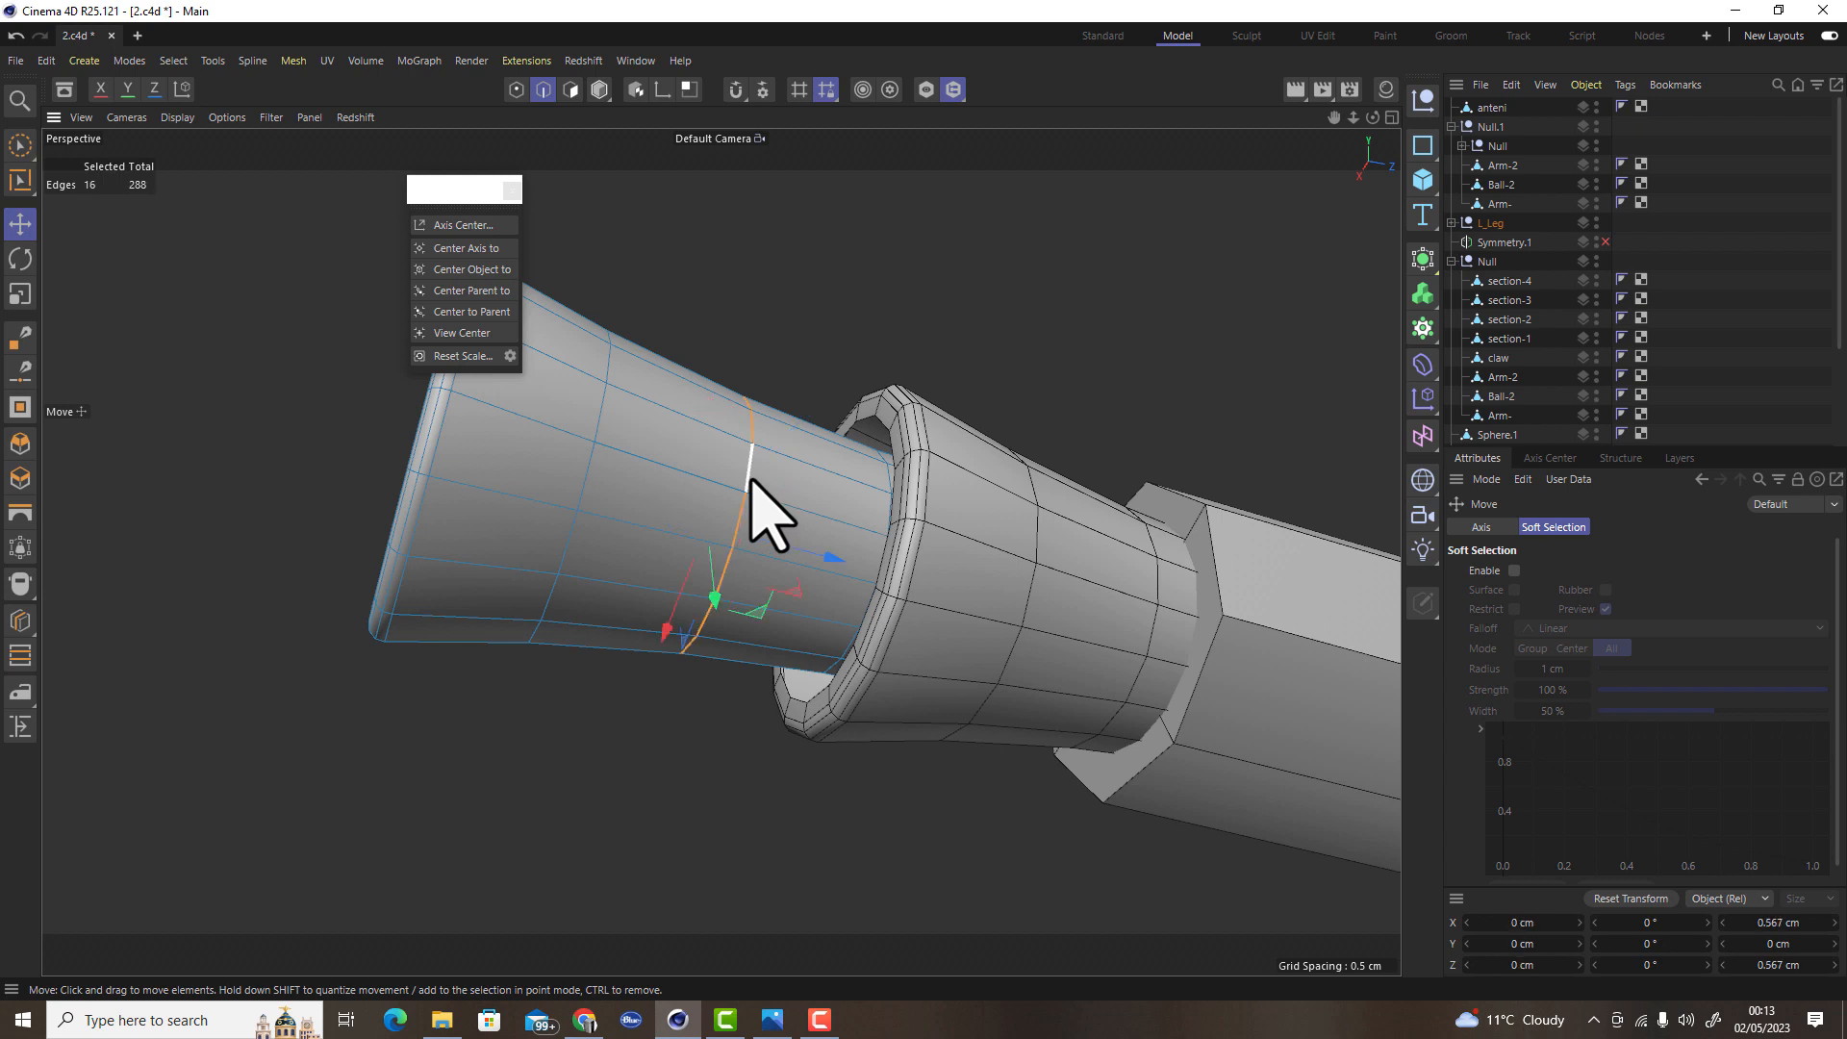
{"action": "key", "text": "t"}
{"action": "left_click_drag", "start_coordinate": [687, 785], "coordinate": [835, 760]}
{"action": "double_click", "coordinate": [583, 467]}
{"action": "left_click_drag", "start_coordinate": [707, 767], "coordinate": [996, 779]}
{"action": "double_click", "coordinate": [883, 486]}
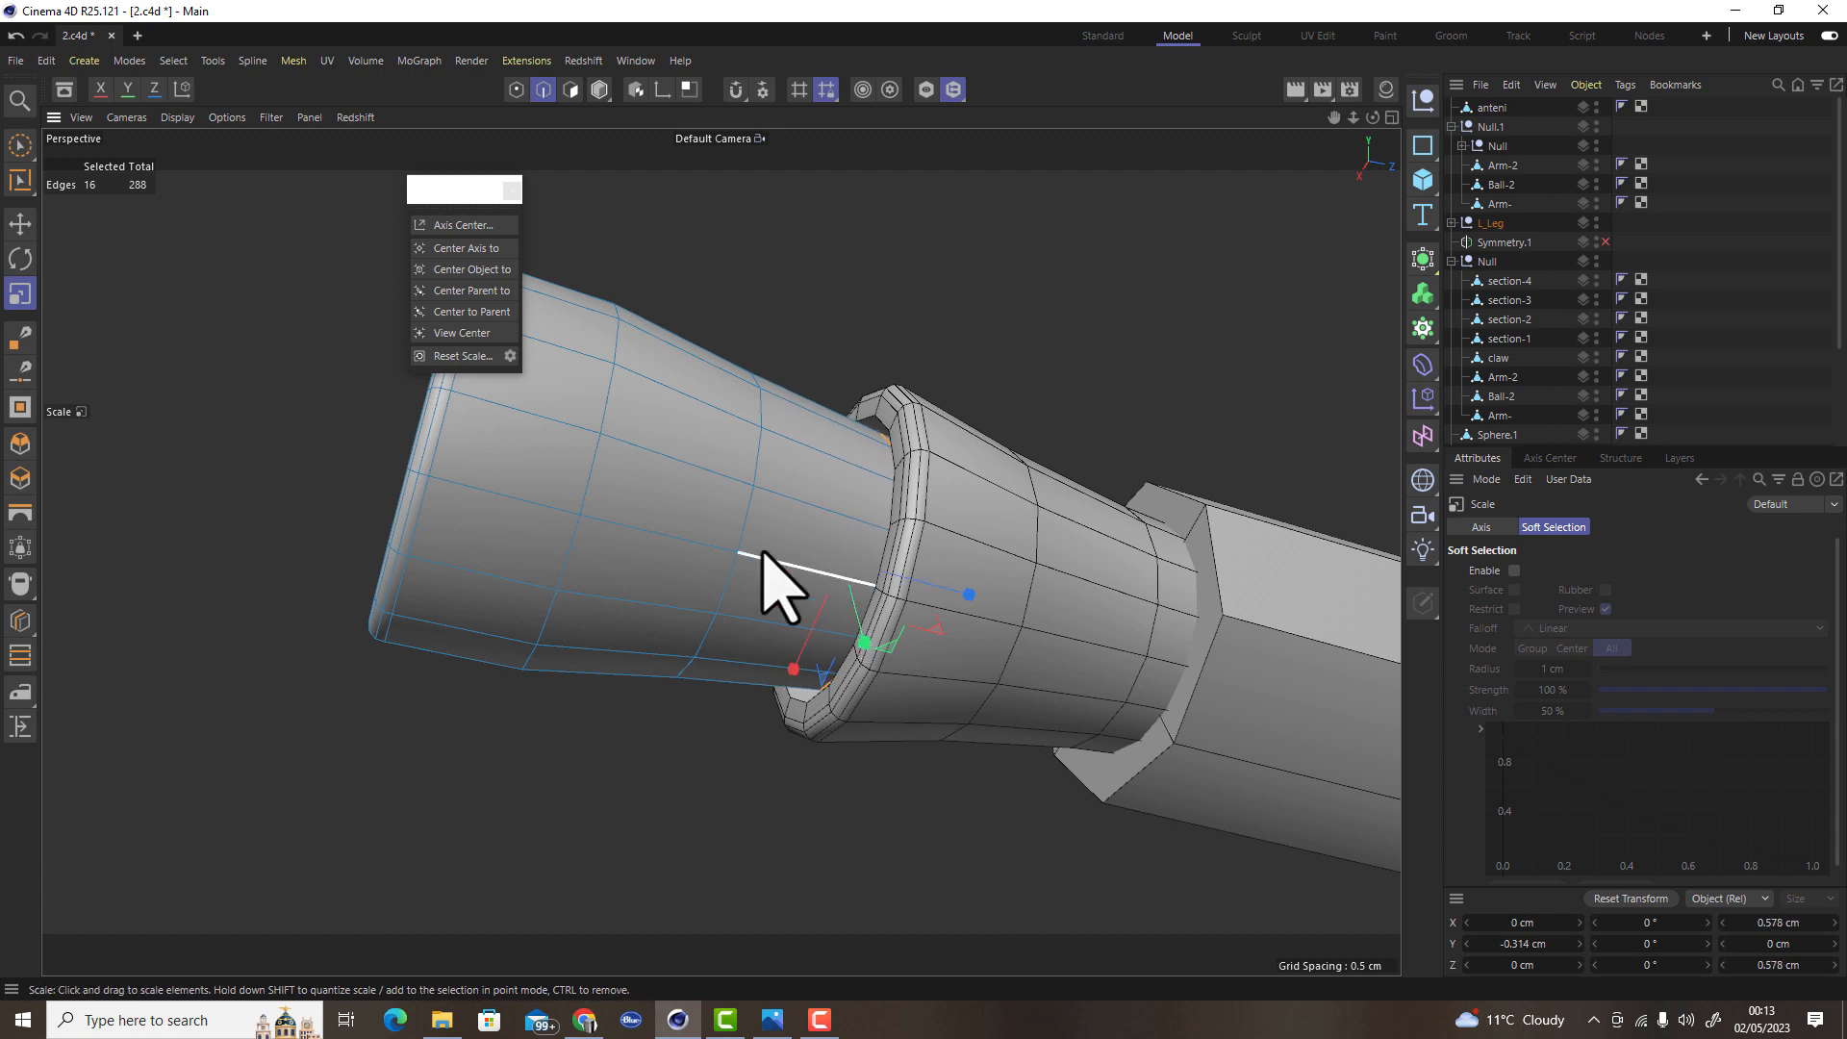
{"action": "double_click", "coordinate": [743, 519]}
{"action": "left_click_drag", "start_coordinate": [819, 792], "coordinate": [864, 794]}
{"action": "right_click_drag", "start_coordinate": [848, 813], "coordinate": [804, 832], "text": "alt"}
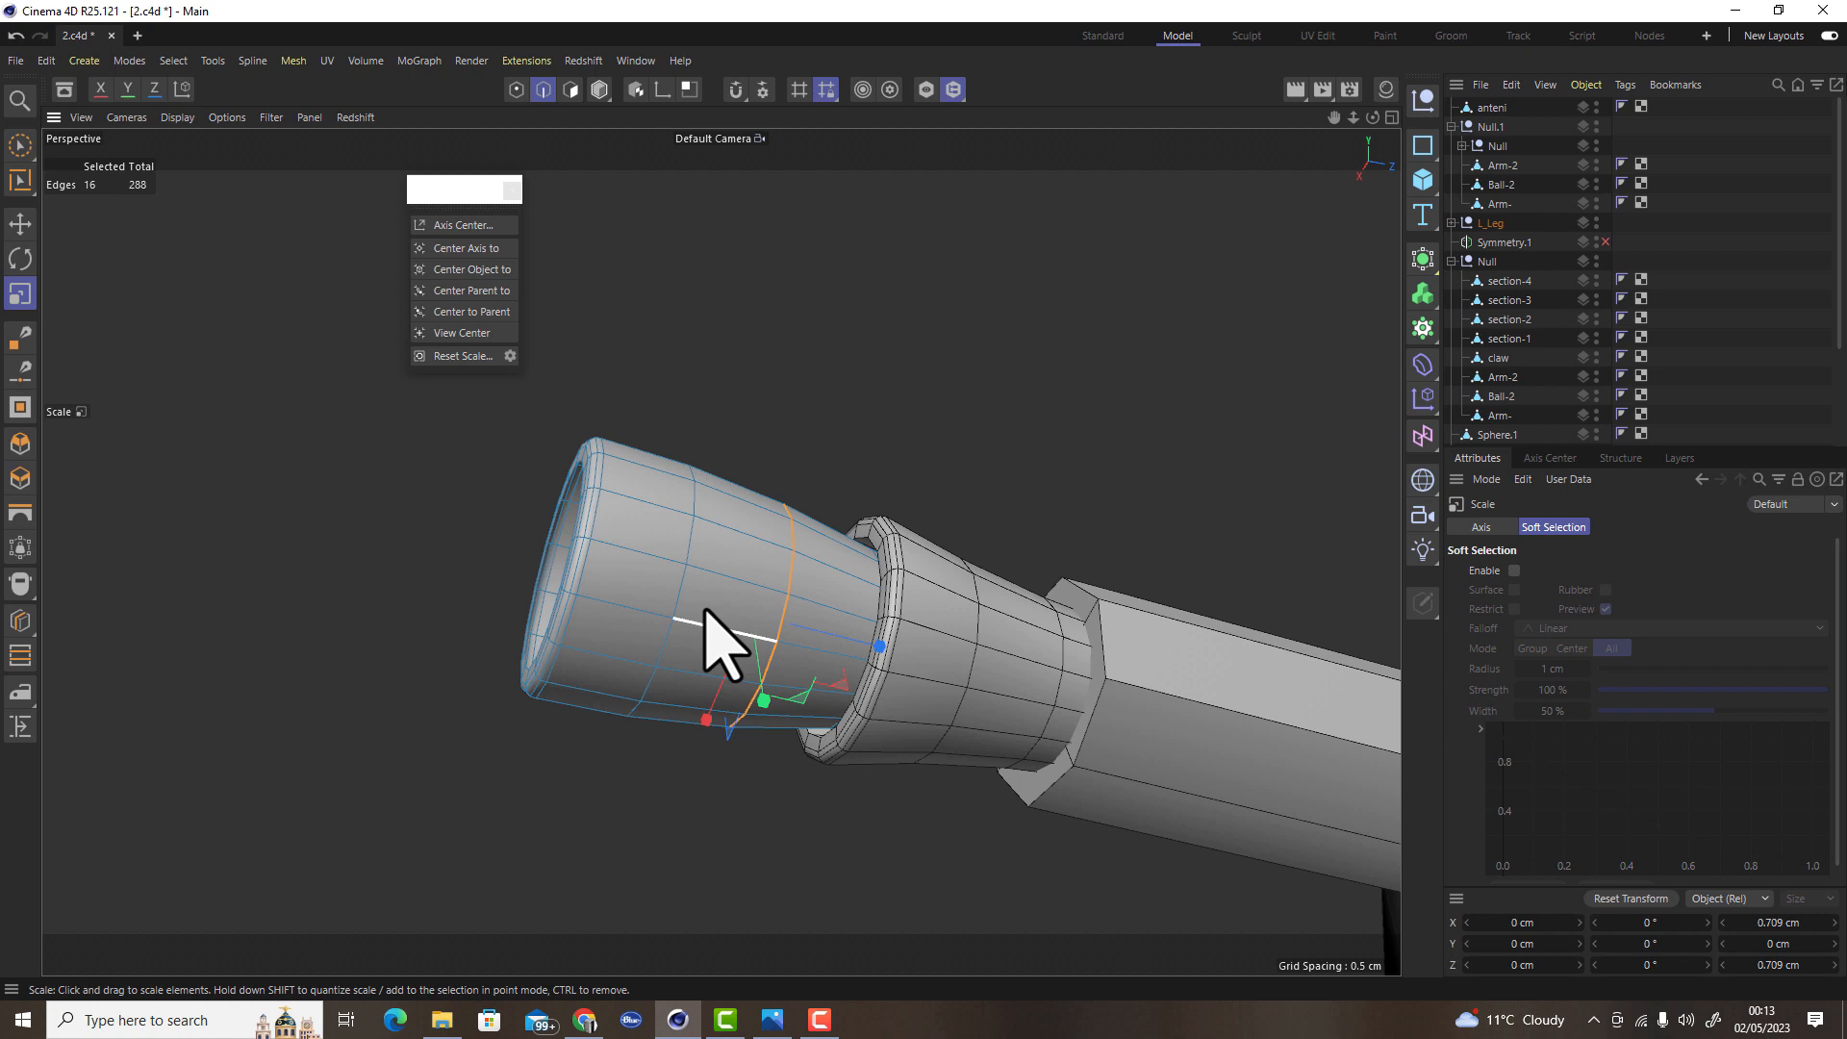
Slide the reshaped segment back toward the antenna base to about 8.83, 12.098, 11.736 cm
{"action": "left_click", "coordinate": [600, 89]}
{"action": "left_click", "coordinate": [22, 226]}
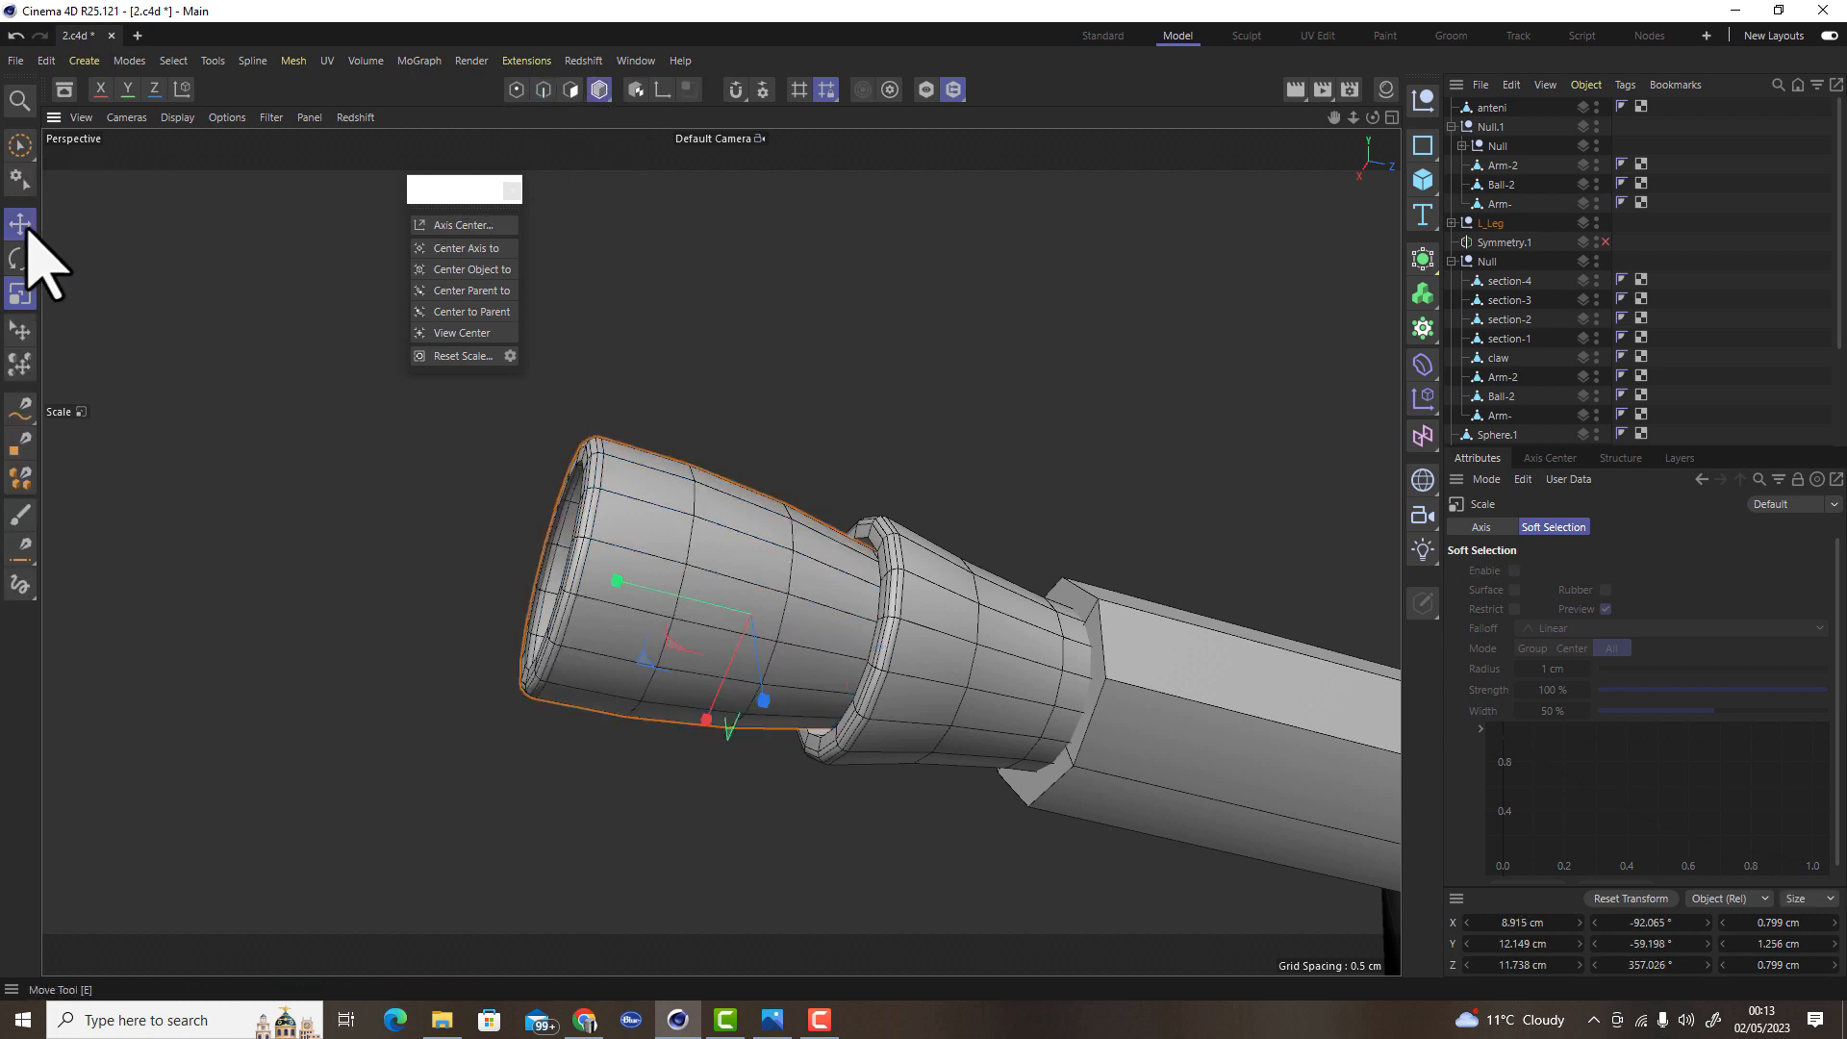
{"action": "left_click_drag", "start_coordinate": [627, 582], "coordinate": [821, 639]}
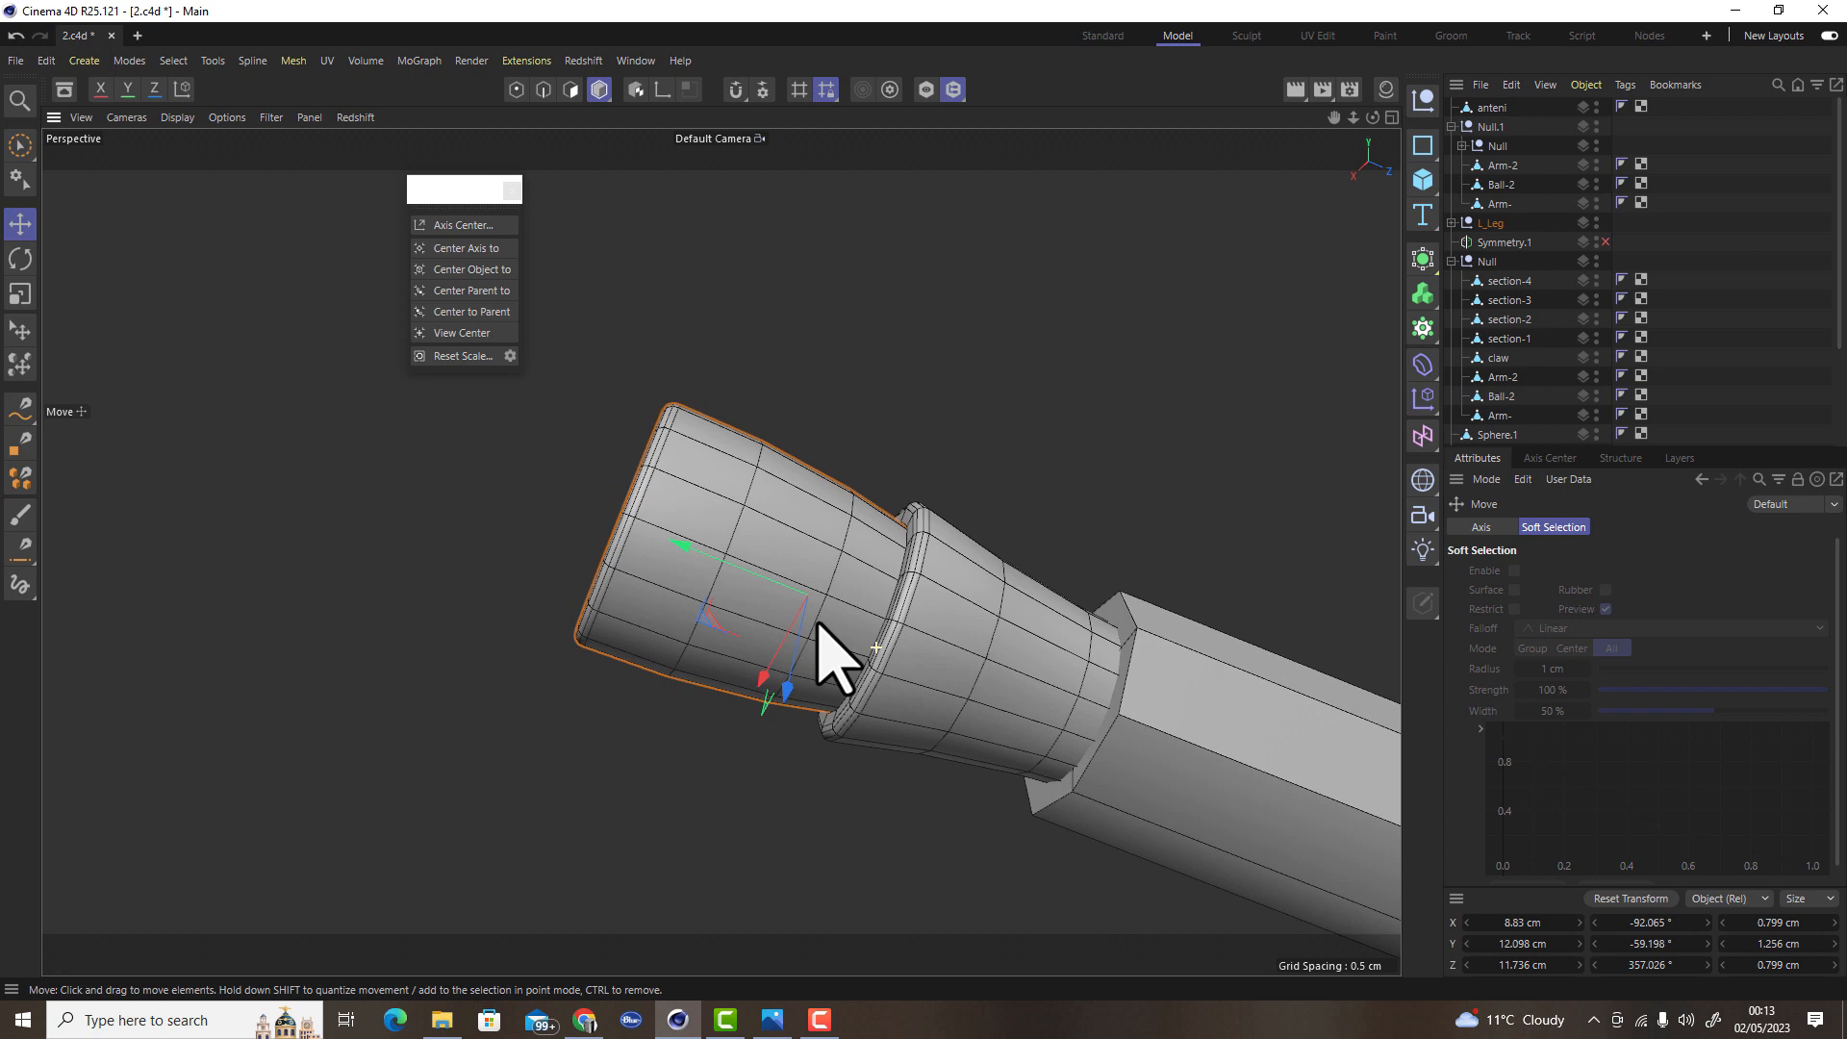
{"action": "scroll", "coordinate": [998, 668], "scroll_direction": "down", "scroll_amount": 5}
{"action": "scroll", "coordinate": [871, 717], "scroll_direction": "up", "scroll_amount": 5}
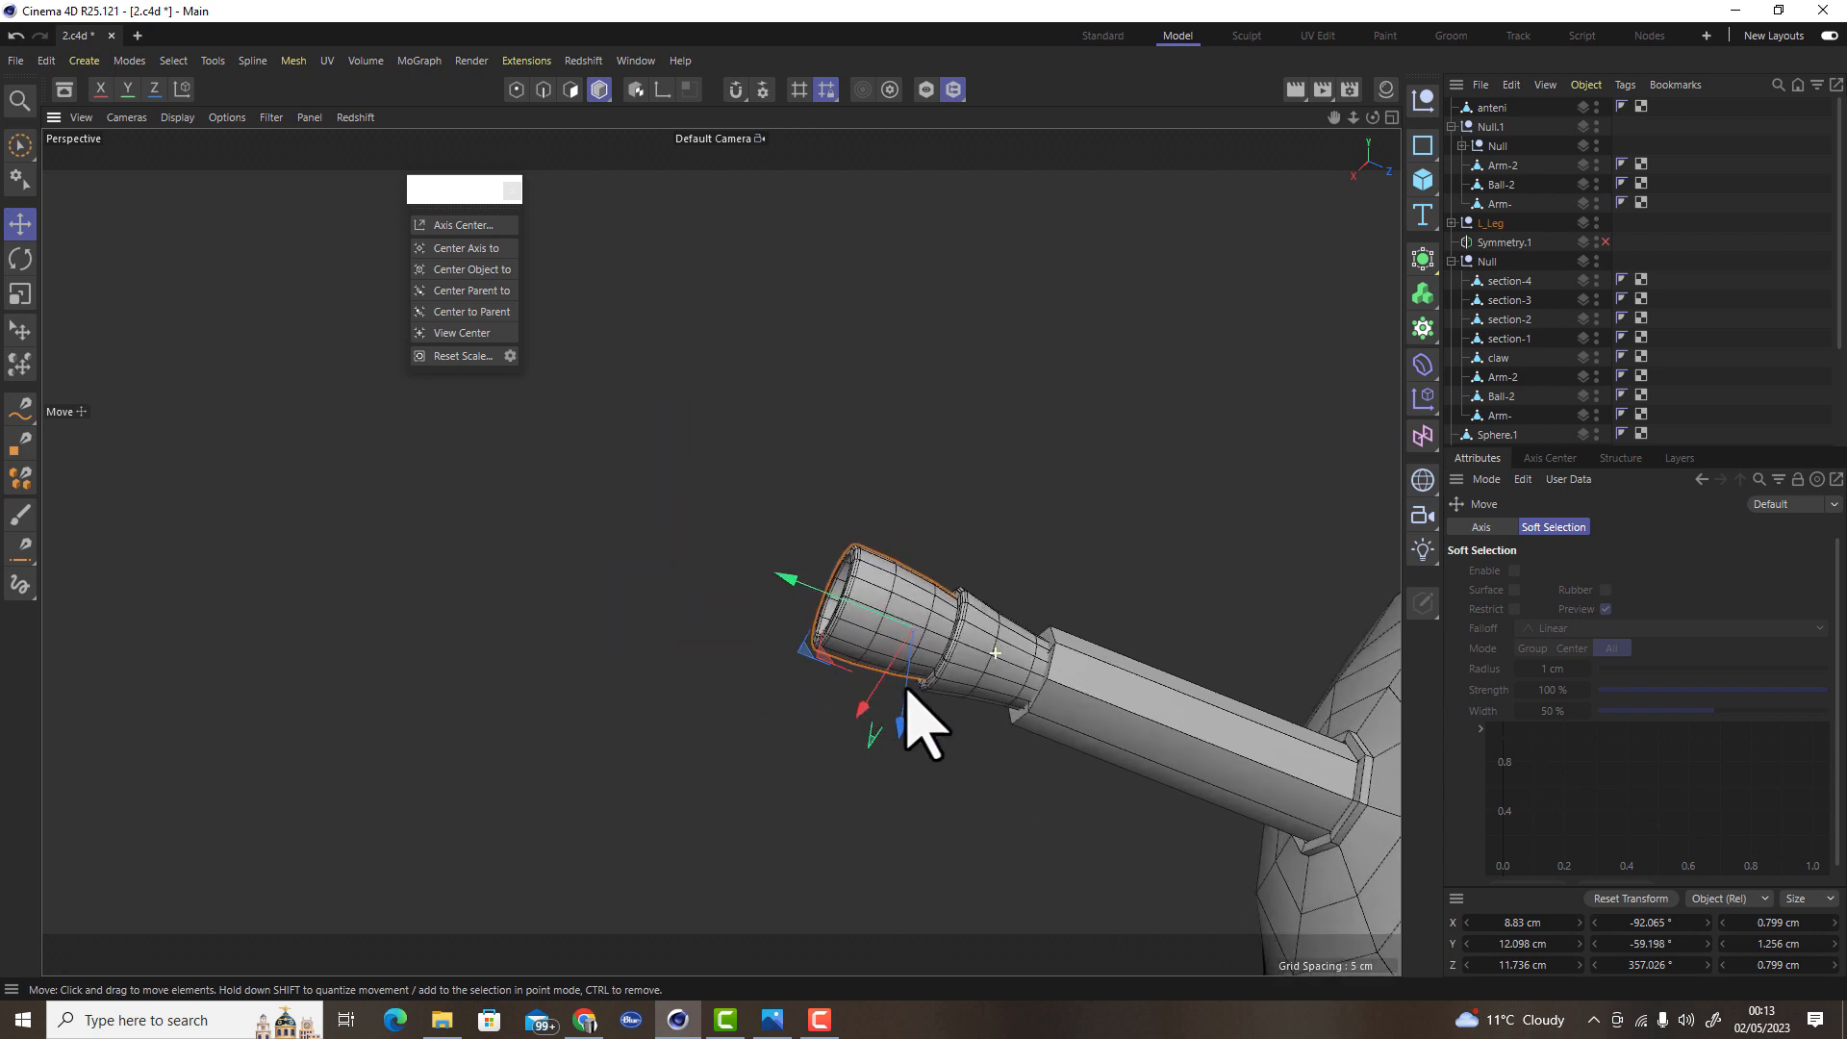
Scale the segment up to about 0.865 × 1.359 × 0.865 cm and seat it at about 8.927, 12.156, 11.738 cm
{"action": "key", "text": "t"}
{"action": "left_click_drag", "start_coordinate": [932, 870], "coordinate": [991, 837]}
{"action": "key", "text": "w"}
{"action": "left_click_drag", "start_coordinate": [760, 575], "coordinate": [733, 561]}
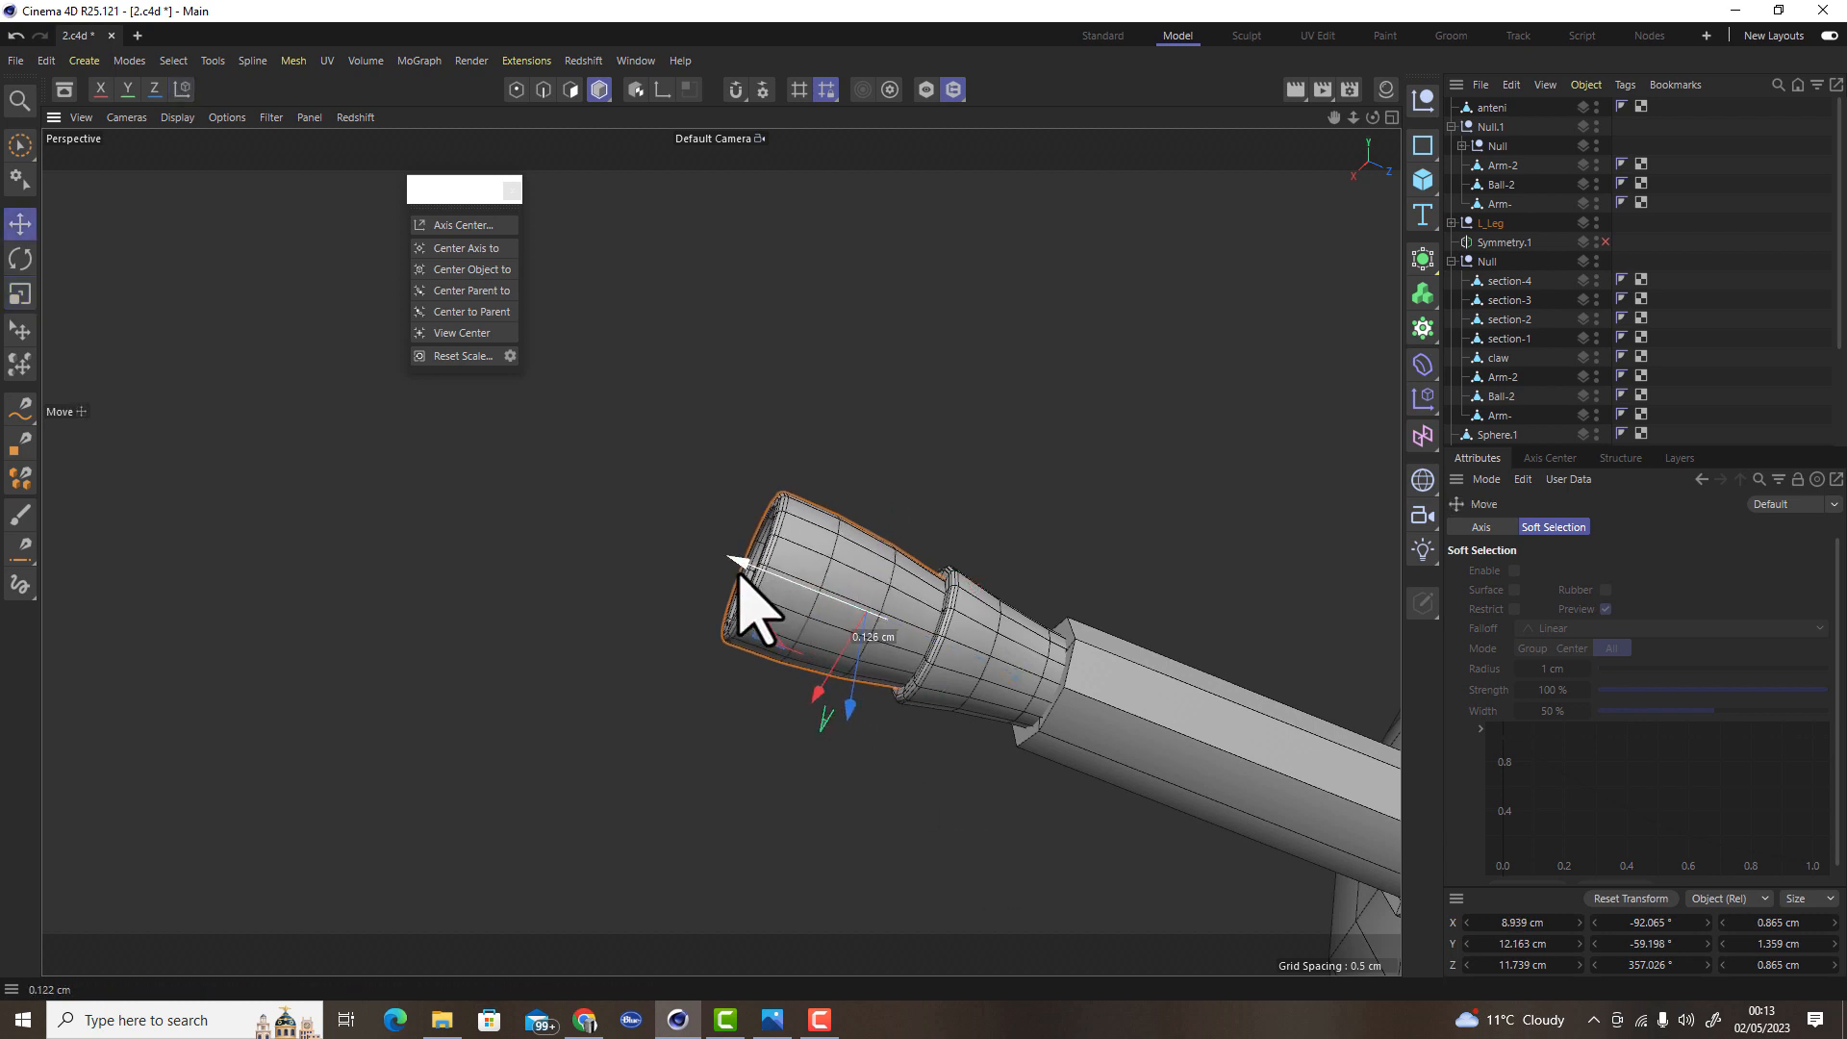
{"action": "right_click_drag", "start_coordinate": [938, 630], "coordinate": [1048, 629], "text": "alt"}
{"action": "left_click_drag", "start_coordinate": [1047, 629], "coordinate": [853, 691], "text": "alt"}
{"action": "mouse_move", "coordinate": [622, 716]}
{"action": "left_mouse_down"}
{"action": "mouse_move", "coordinate": [606, 719]}
{"action": "mouse_move", "coordinate": [631, 708]}
{"action": "left_mouse_up"}
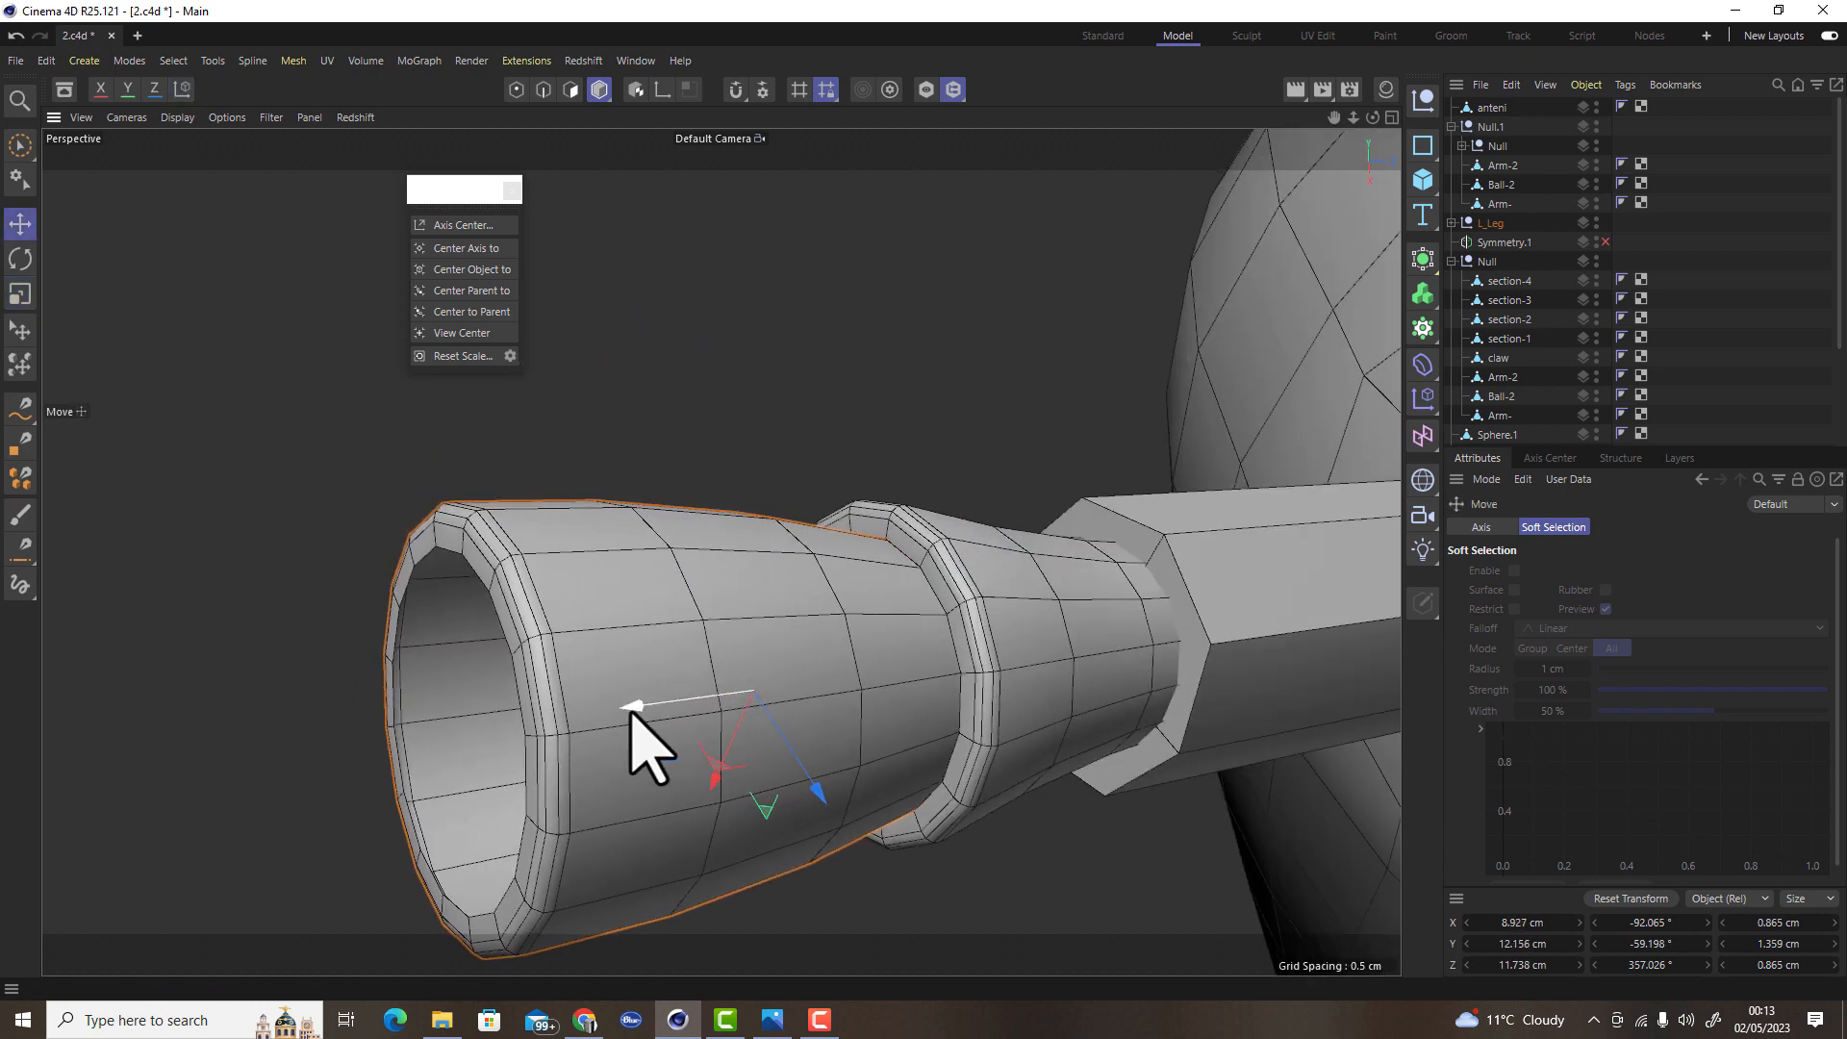
{"action": "right_click_drag", "start_coordinate": [885, 776], "coordinate": [660, 796], "text": "alt"}
{"action": "left_click_drag", "start_coordinate": [660, 796], "coordinate": [583, 840], "text": "alt"}
{"action": "right_click_drag", "start_coordinate": [776, 812], "coordinate": [722, 701], "text": "alt"}
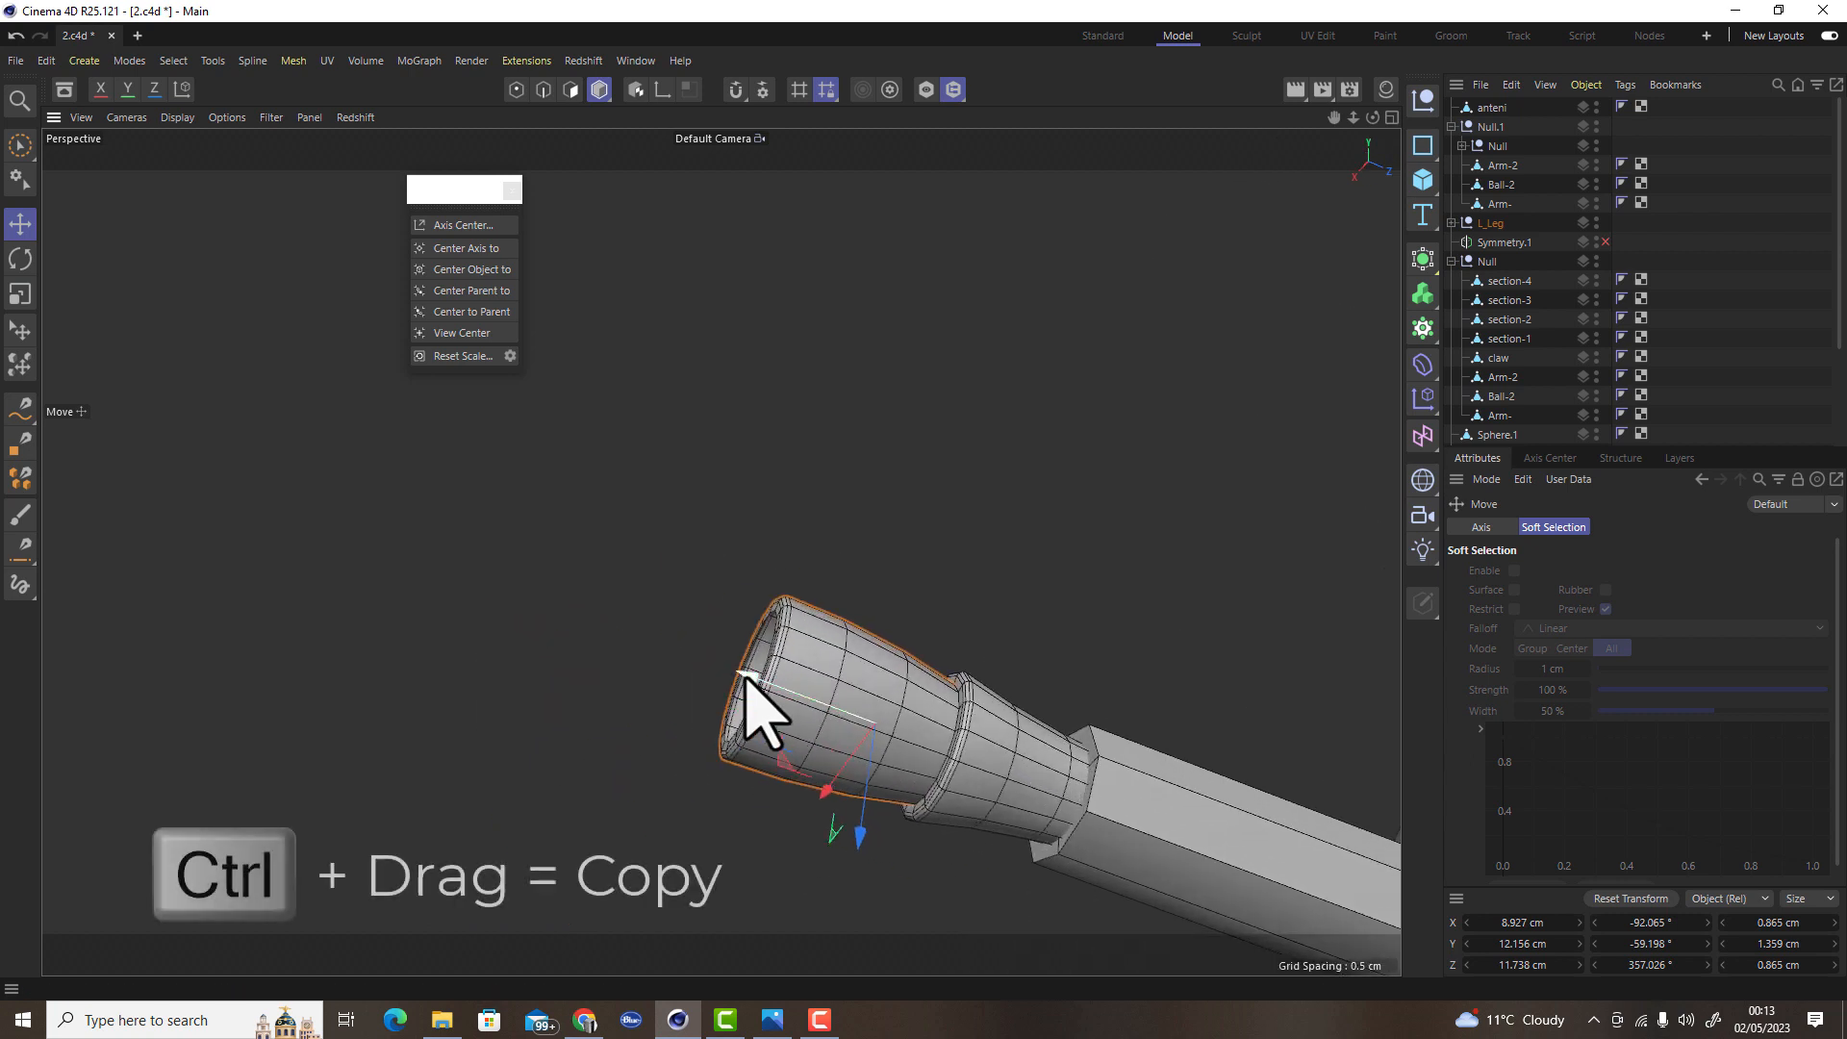
Duplicate the segment outward along the antenna, placing successive copies so each one overlaps the open rim of the previous one
{"action": "left_click_drag", "start_coordinate": [746, 675], "coordinate": [548, 647], "text": "ctrl"}
{"action": "left_click_drag", "start_coordinate": [832, 776], "coordinate": [920, 759], "text": "alt"}
{"action": "right_click_drag", "start_coordinate": [704, 765], "coordinate": [842, 759], "text": "alt"}
{"action": "left_click_drag", "start_coordinate": [450, 664], "coordinate": [639, 647], "text": "ctrl"}
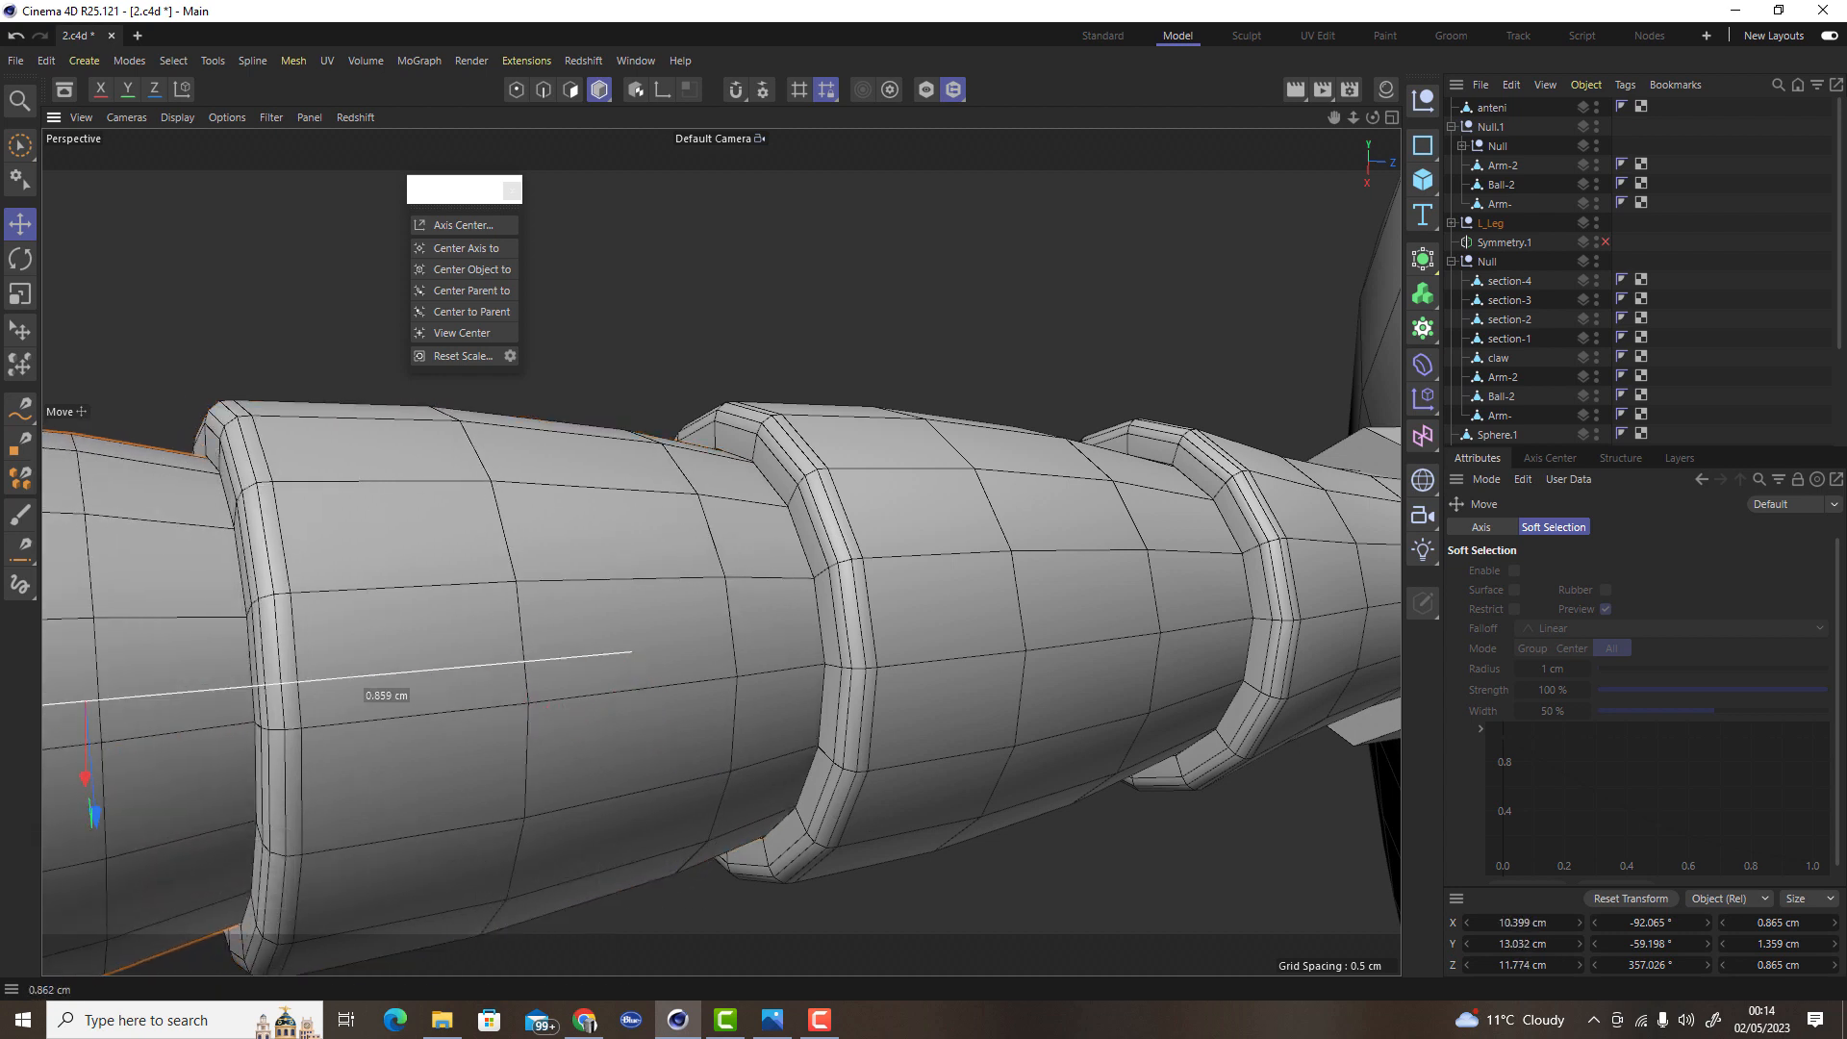
{"action": "scroll", "coordinate": [660, 680], "scroll_direction": "down", "scroll_amount": 10}
{"action": "scroll", "coordinate": [1064, 652], "scroll_direction": "up", "scroll_amount": 5}
{"action": "left_click_drag", "start_coordinate": [909, 591], "coordinate": [701, 656]}
{"action": "middle_click_drag", "start_coordinate": [1032, 613], "coordinate": [1340, 577], "text": "alt"}
Continue duplicating the end segment outward until the outermost copy sits at about 14.1, 15.235, 11.865 cm
{"action": "left_click_drag", "start_coordinate": [1064, 639], "coordinate": [775, 695], "text": "ctrl"}
{"action": "right_click_drag", "start_coordinate": [944, 707], "coordinate": [815, 722], "text": "alt"}
{"action": "left_click_drag", "start_coordinate": [815, 721], "coordinate": [962, 731], "text": "alt"}
{"action": "right_click_drag", "start_coordinate": [967, 732], "coordinate": [1088, 722], "text": "alt"}
{"action": "left_click_drag", "start_coordinate": [955, 609], "coordinate": [798, 594], "text": "alt"}
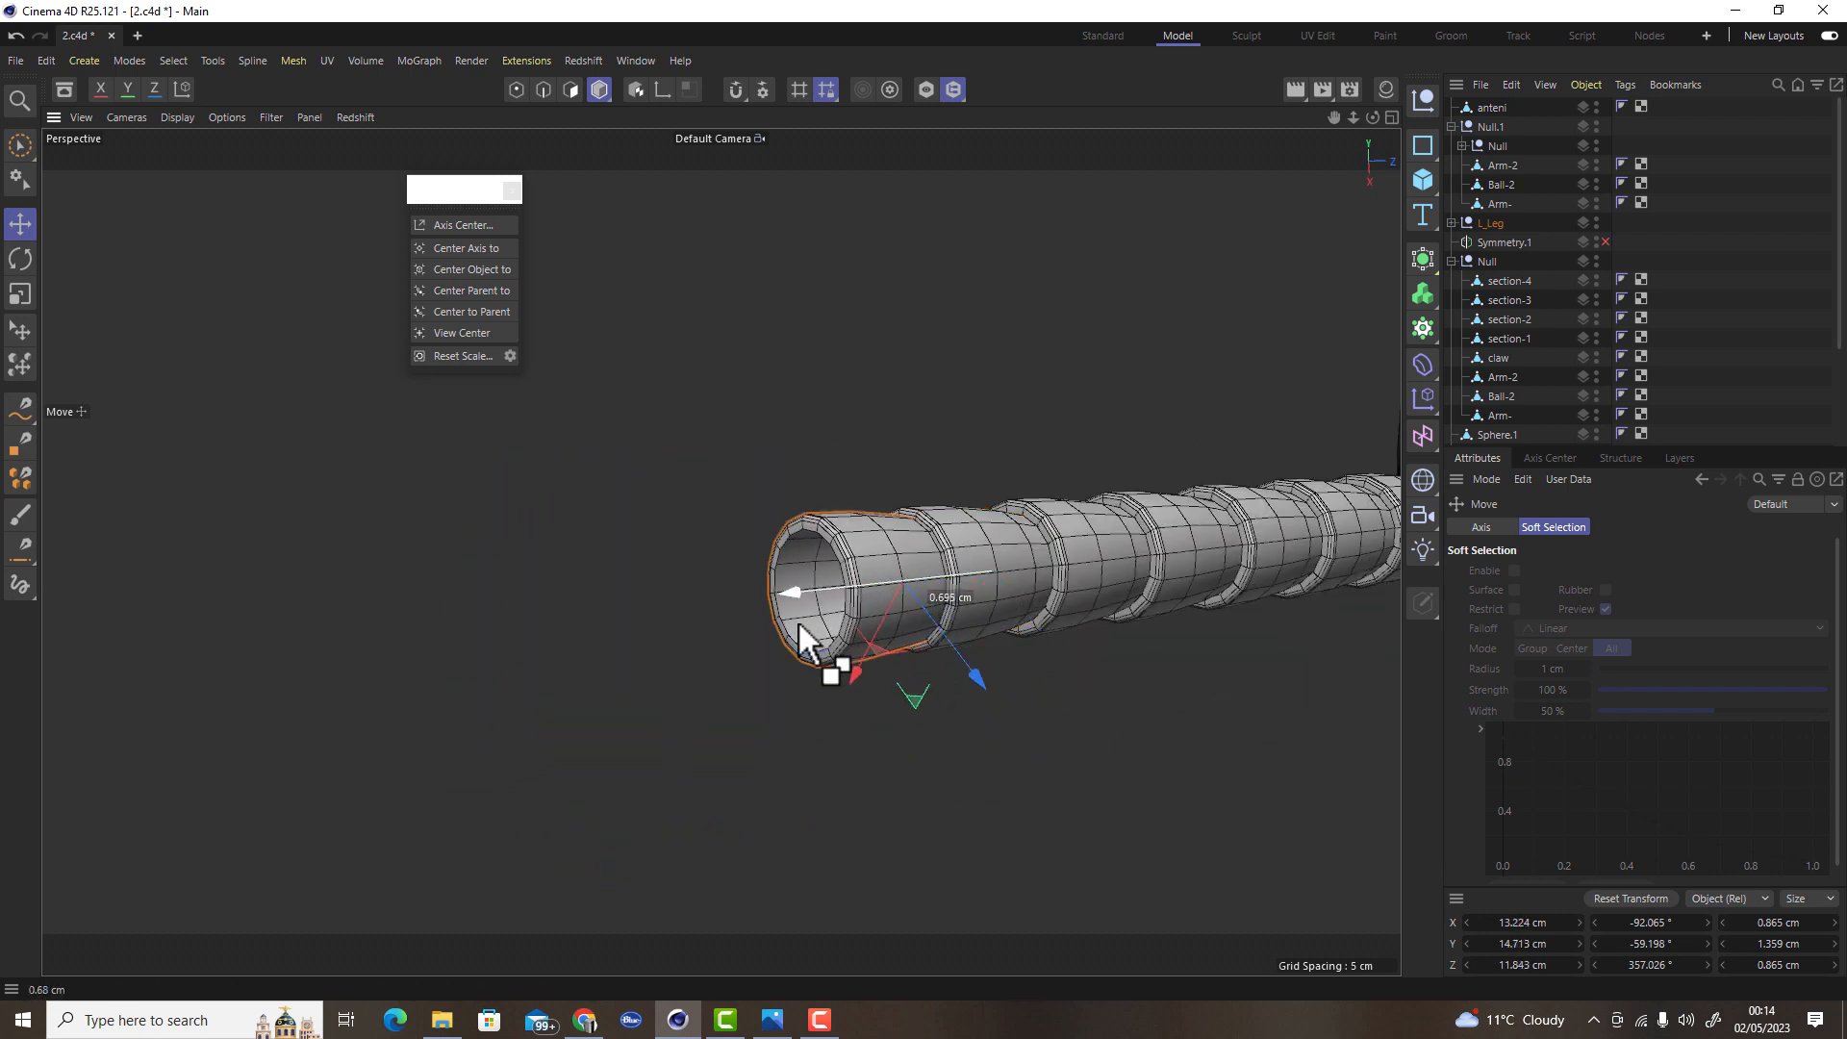
{"action": "right_click_drag", "start_coordinate": [852, 602], "coordinate": [965, 587], "text": "alt"}
{"action": "left_click_drag", "start_coordinate": [821, 587], "coordinate": [789, 590]}
{"action": "left_click_drag", "start_coordinate": [789, 591], "coordinate": [512, 625], "text": "ctrl"}
{"action": "right_click_drag", "start_coordinate": [778, 631], "coordinate": [578, 656], "text": "alt"}
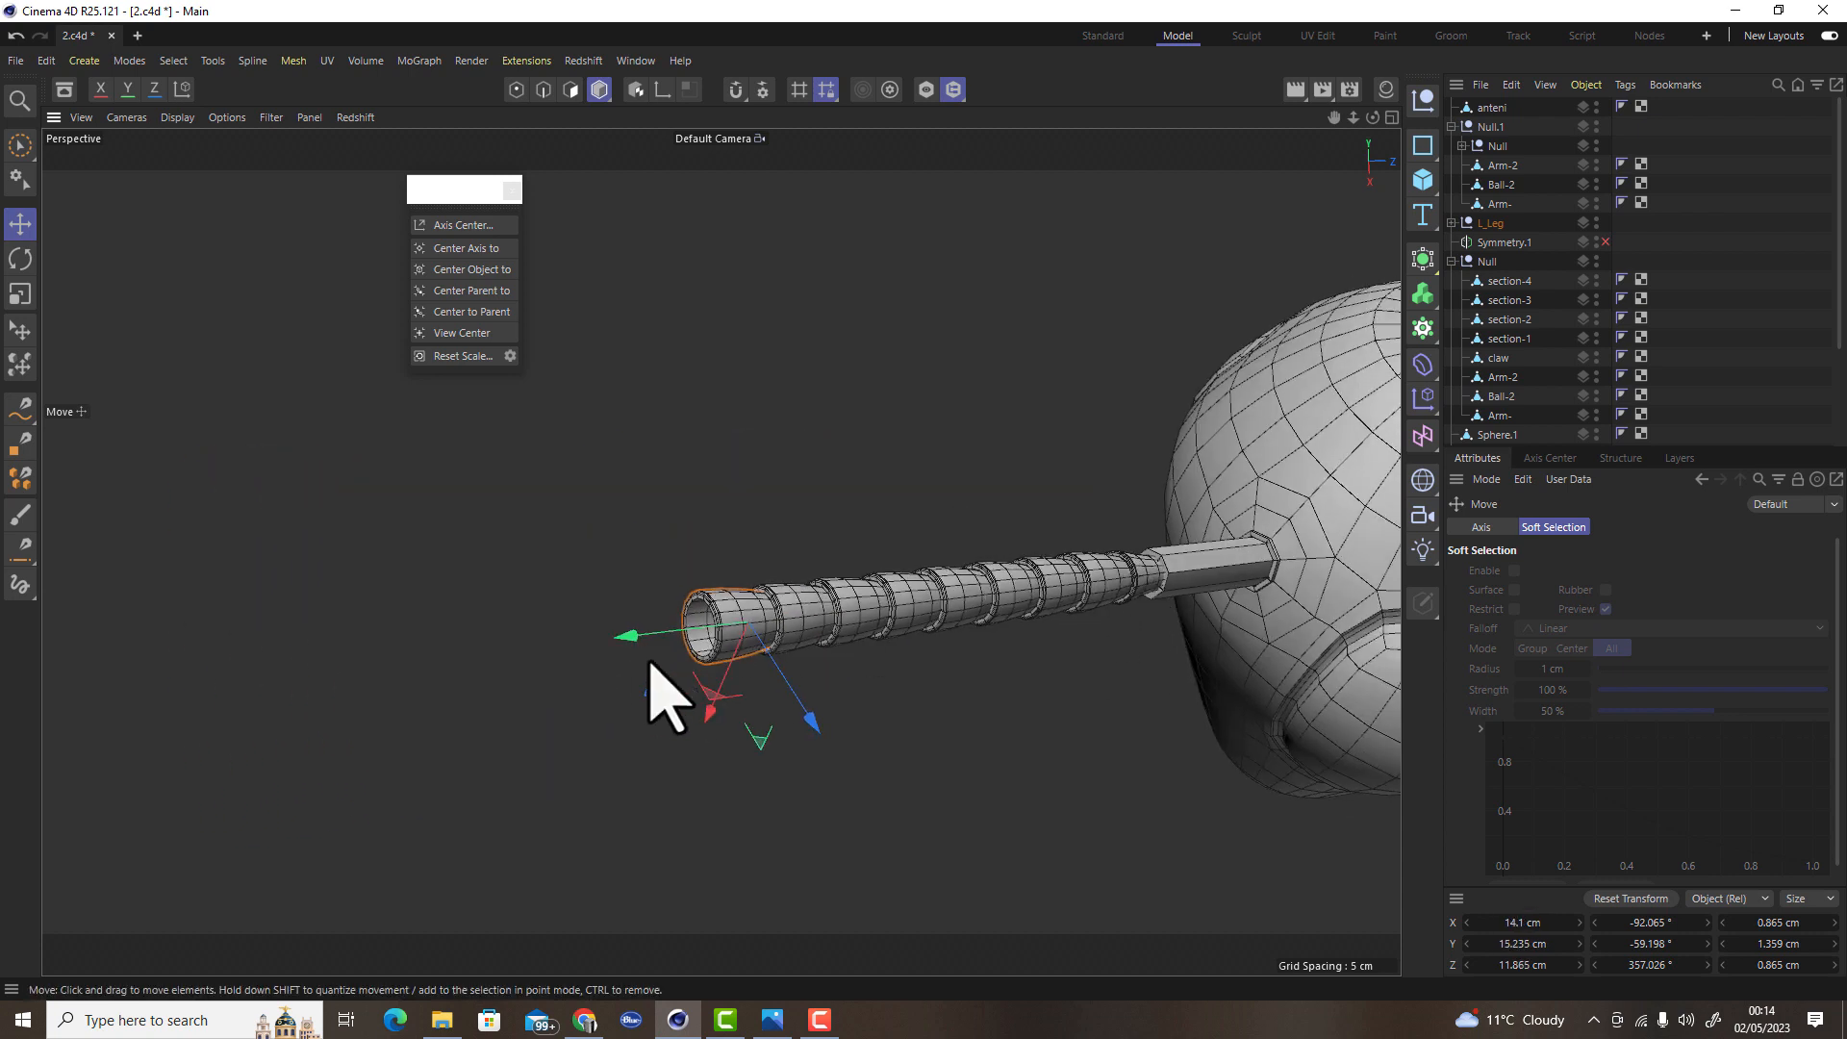
Select the four outermost segments and duplicate them together outward to extend the antenna
{"action": "left_click", "coordinate": [802, 627], "text": "shift"}
{"action": "left_click", "coordinate": [878, 609], "text": "shift"}
{"action": "left_click", "coordinate": [911, 602], "text": "shift"}
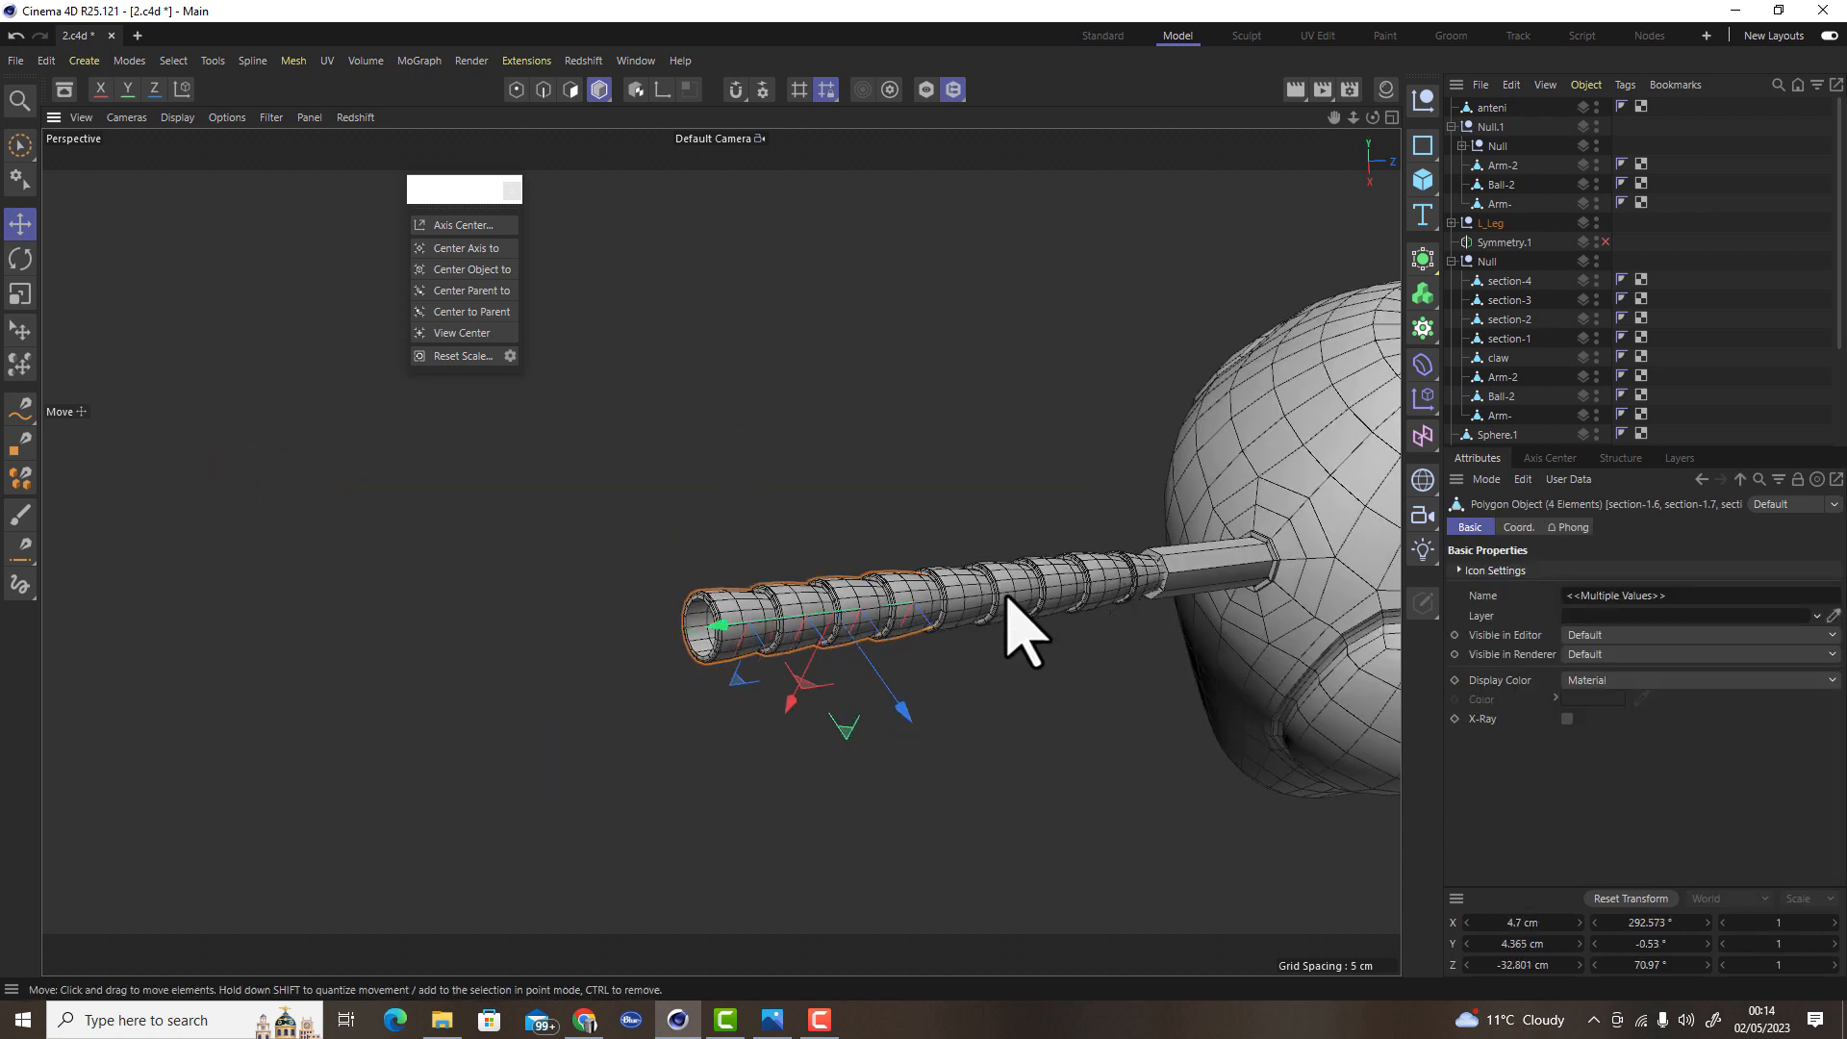
{"action": "right_click_drag", "start_coordinate": [710, 644], "coordinate": [851, 625], "text": "alt"}
{"action": "left_click_drag", "start_coordinate": [854, 597], "coordinate": [321, 718], "text": "ctrl"}
{"action": "right_click_drag", "start_coordinate": [702, 597], "coordinate": [909, 589], "text": "alt"}
{"action": "right_click_drag", "start_coordinate": [866, 631], "coordinate": [721, 649], "text": "alt"}
{"action": "left_click_drag", "start_coordinate": [288, 717], "coordinate": [301, 715]}
{"action": "right_click_drag", "start_coordinate": [936, 627], "coordinate": [766, 675], "text": "alt"}
Select all thirteen antenna segments beyond the base tube and group them under a null
{"action": "left_click_drag", "start_coordinate": [1174, 618], "coordinate": [1113, 564], "text": "alt"}
{"action": "middle_click_drag", "start_coordinate": [1169, 580], "coordinate": [767, 481], "text": "alt"}
{"action": "right_click_drag", "start_coordinate": [767, 481], "coordinate": [1143, 373], "text": "alt"}
{"action": "left_click", "coordinate": [921, 481], "text": "shift"}
{"action": "left_click", "coordinate": [871, 499], "text": "shift"}
{"action": "left_click", "coordinate": [794, 518], "text": "shift"}
{"action": "left_click", "coordinate": [707, 551], "text": "shift"}
{"action": "left_click", "coordinate": [670, 582], "text": "shift"}
{"action": "left_click", "coordinate": [604, 607], "text": "shift"}
{"action": "left_click", "coordinate": [528, 622], "text": "shift"}
{"action": "left_click", "coordinate": [444, 659], "text": "shift"}
{"action": "left_click", "coordinate": [392, 675], "text": "shift"}
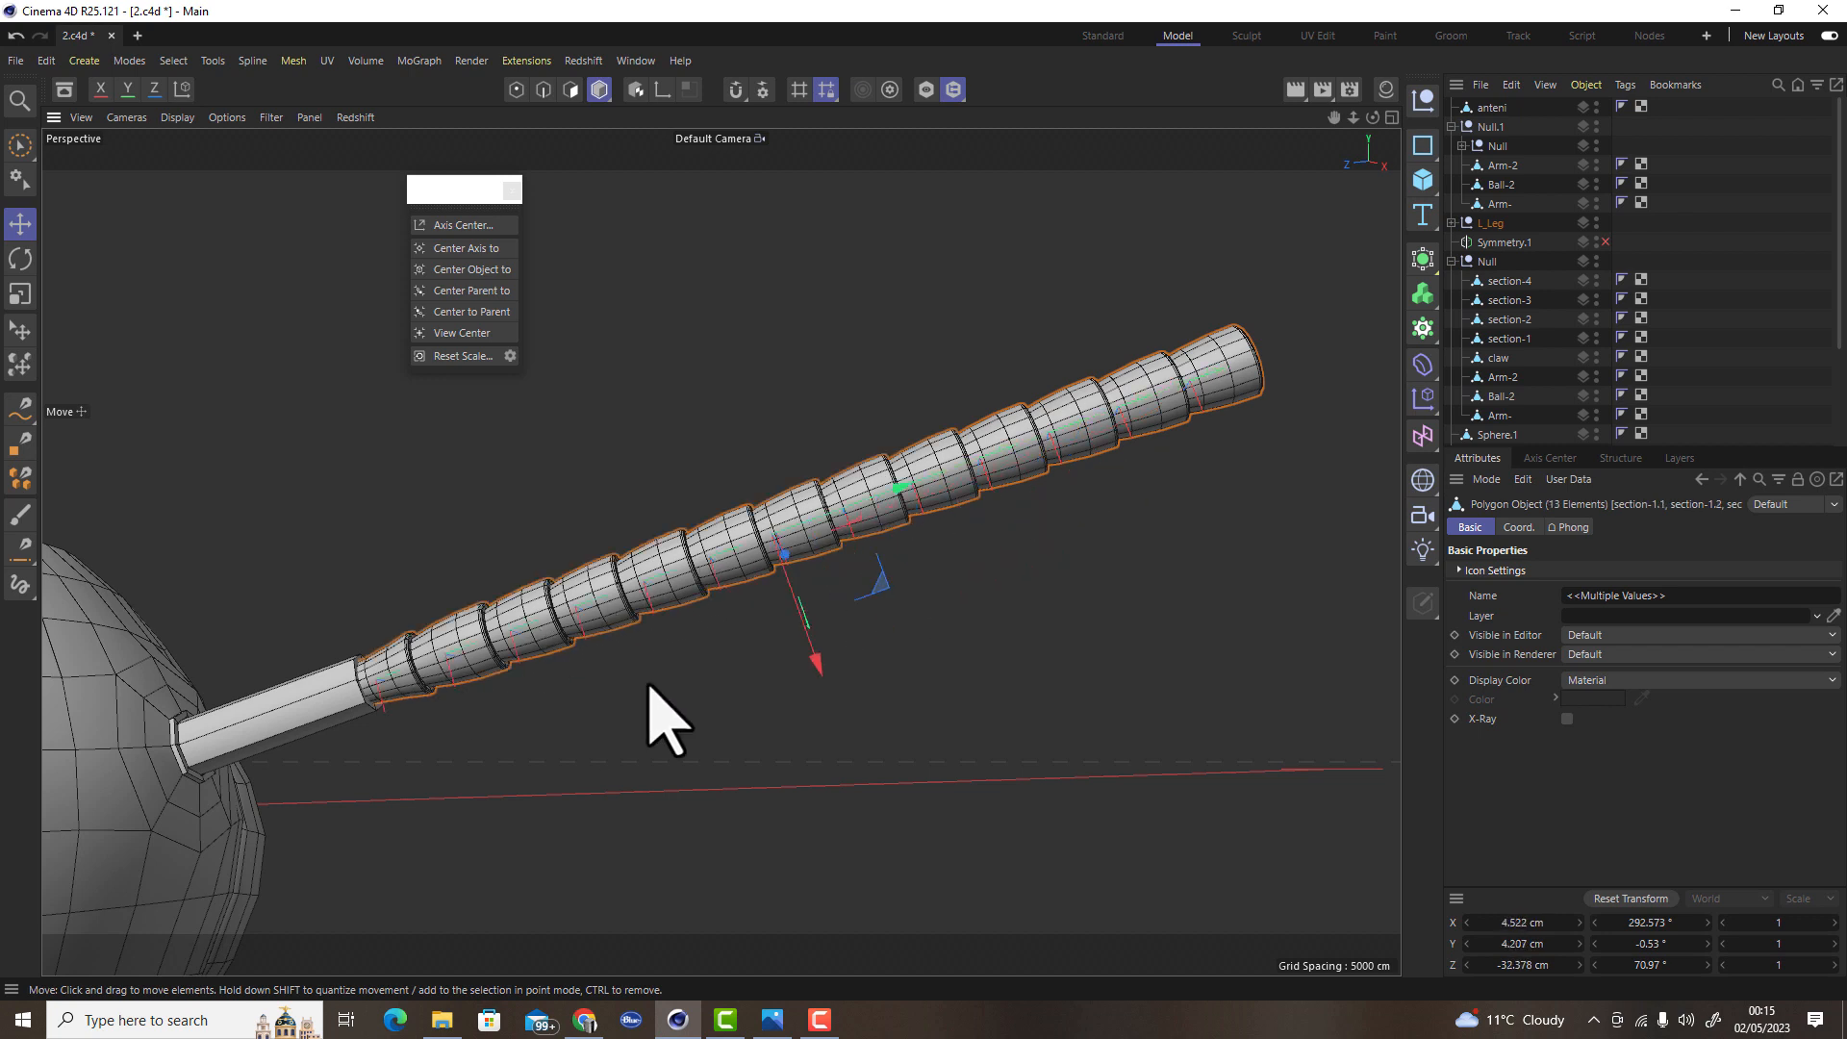
{"action": "right_click_drag", "start_coordinate": [733, 682], "coordinate": [682, 699], "text": "alt"}
{"action": "right_click_drag", "start_coordinate": [994, 631], "coordinate": [1041, 625], "text": "alt"}
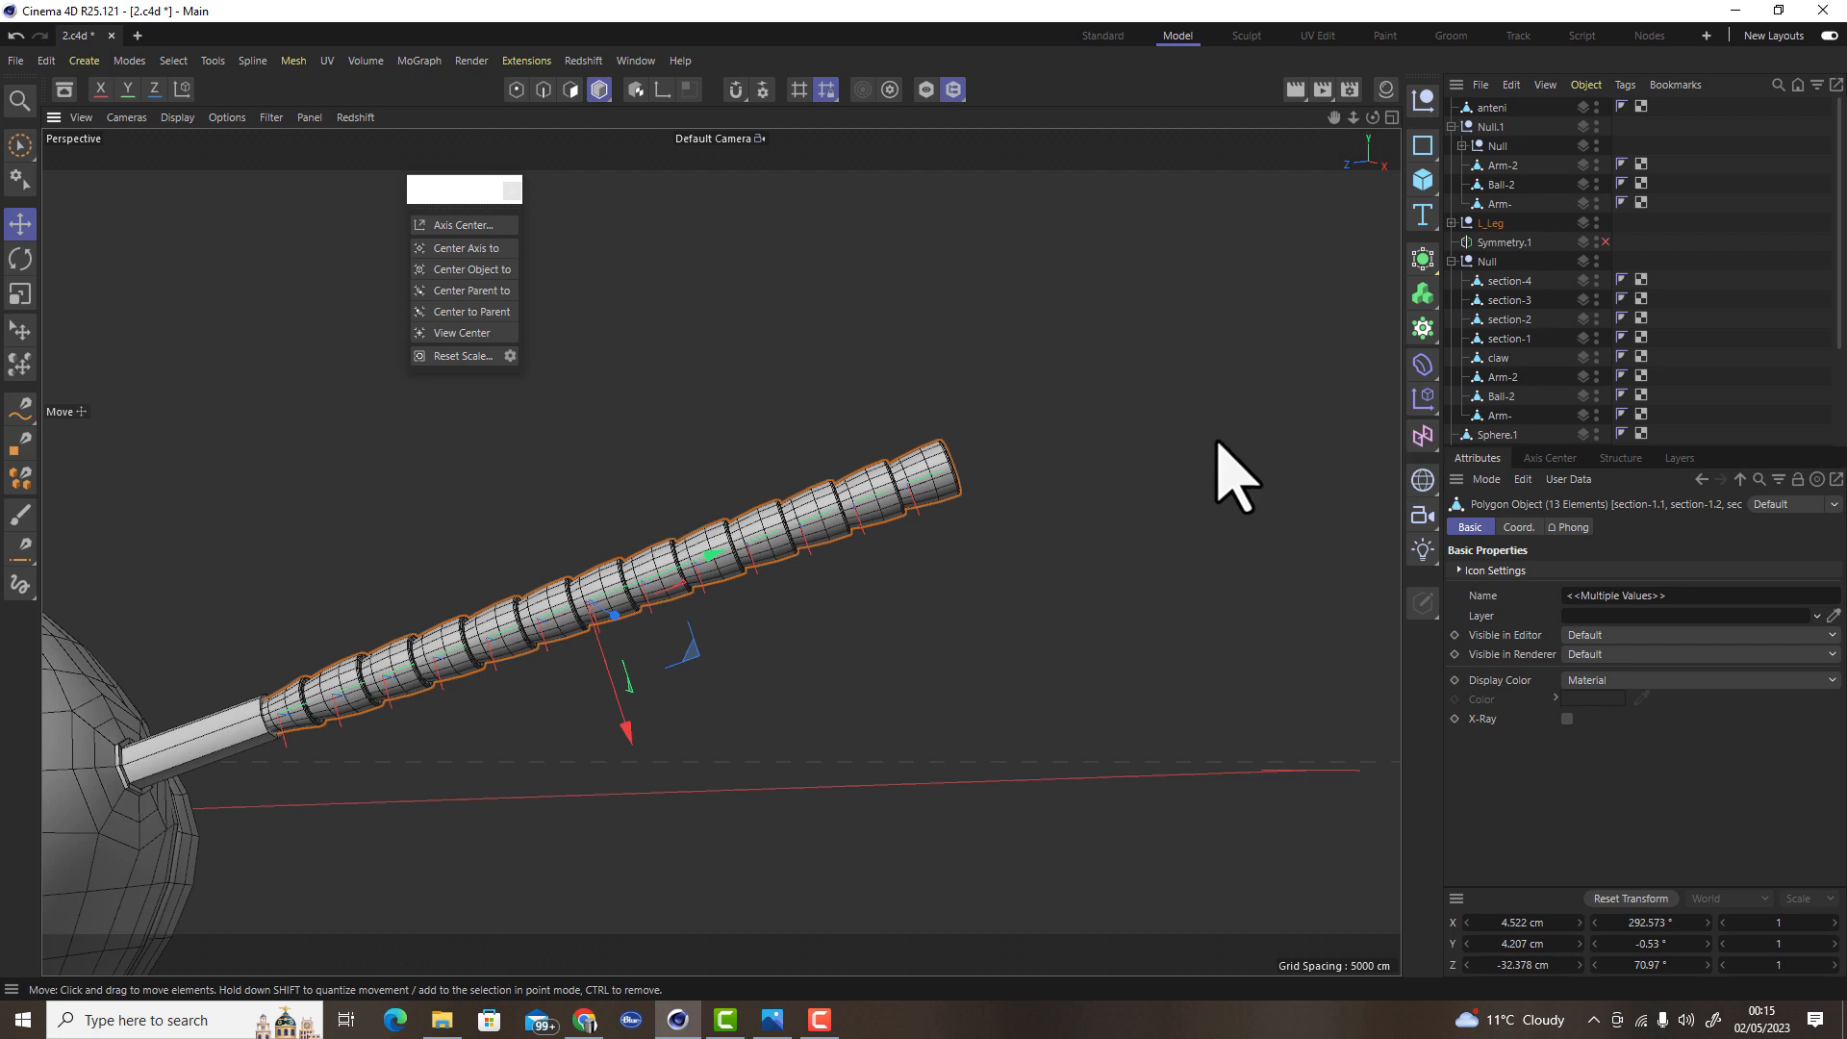
{"action": "key", "text": "alt+g"}
Scale the grouped antenna segments down so they fit the end of the base tube
{"action": "key", "text": "t"}
{"action": "left_click_drag", "start_coordinate": [870, 640], "coordinate": [770, 657]}
{"action": "left_click", "coordinate": [181, 89]}
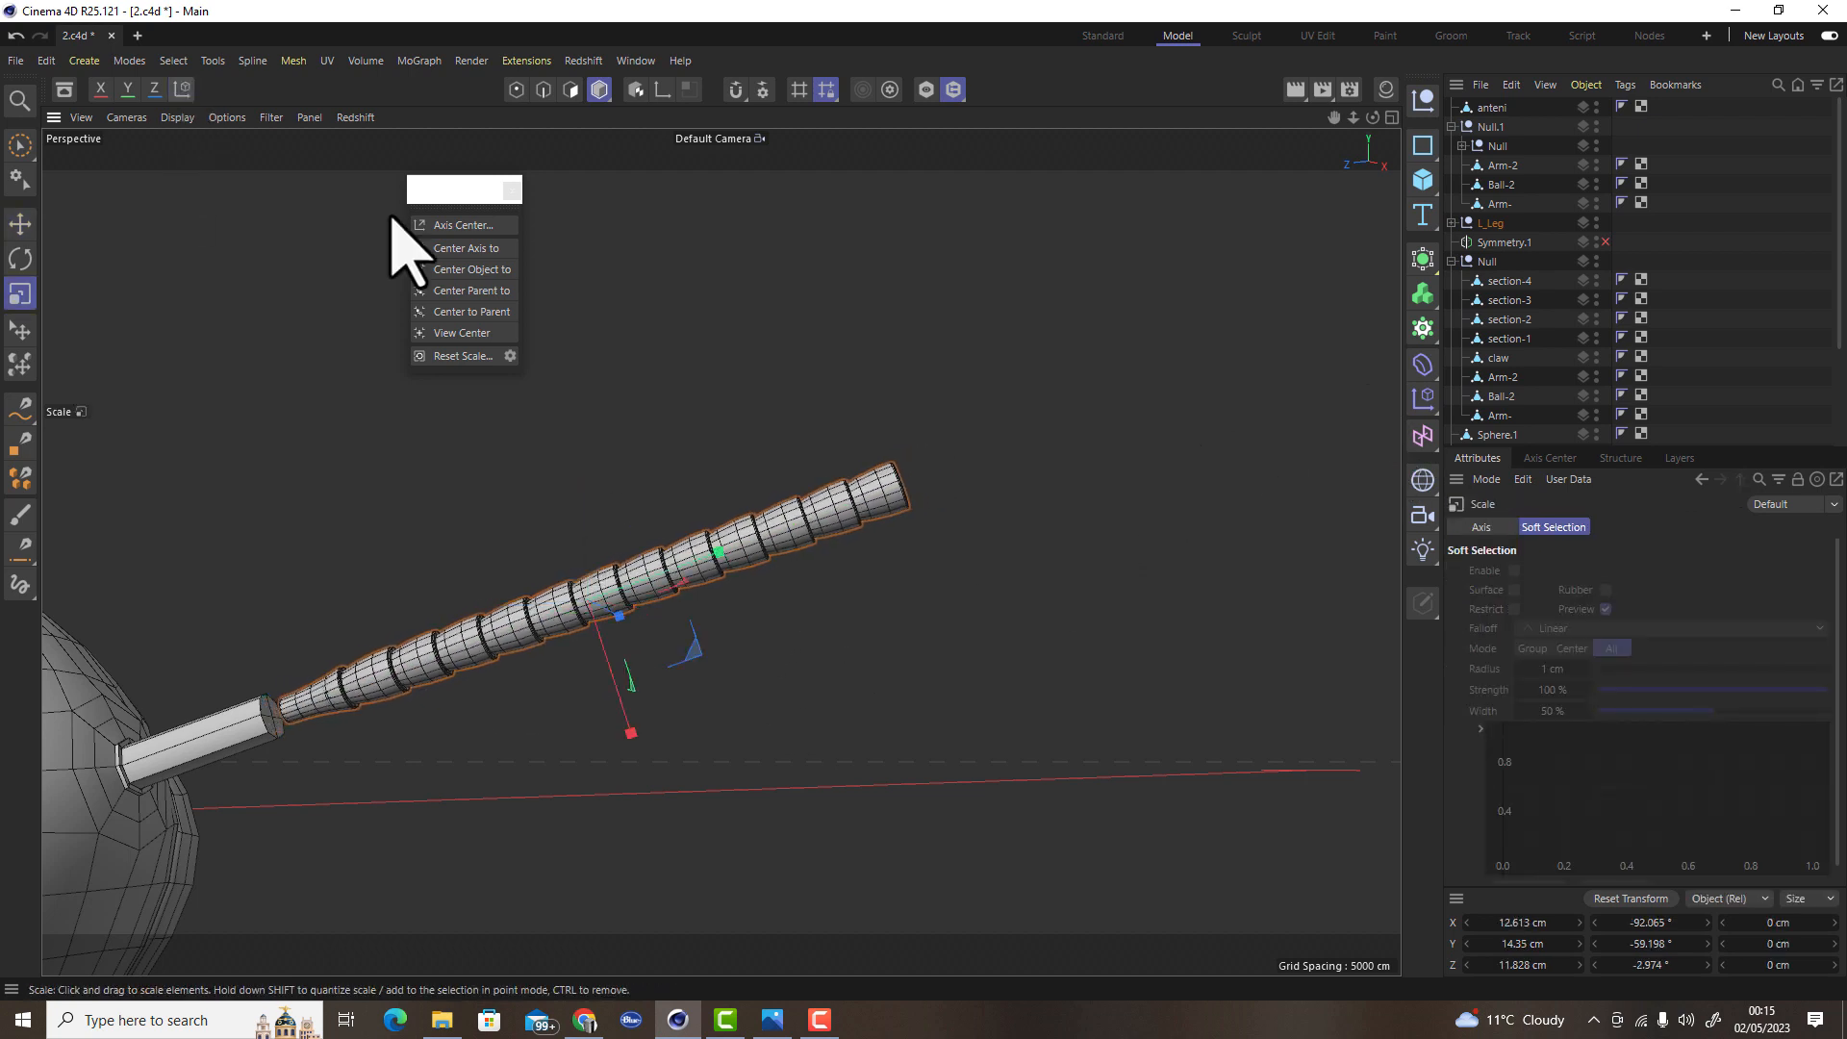
{"action": "left_click_drag", "start_coordinate": [726, 540], "coordinate": [777, 650]}
{"action": "right_click_drag", "start_coordinate": [974, 615], "coordinate": [896, 631], "text": "alt"}
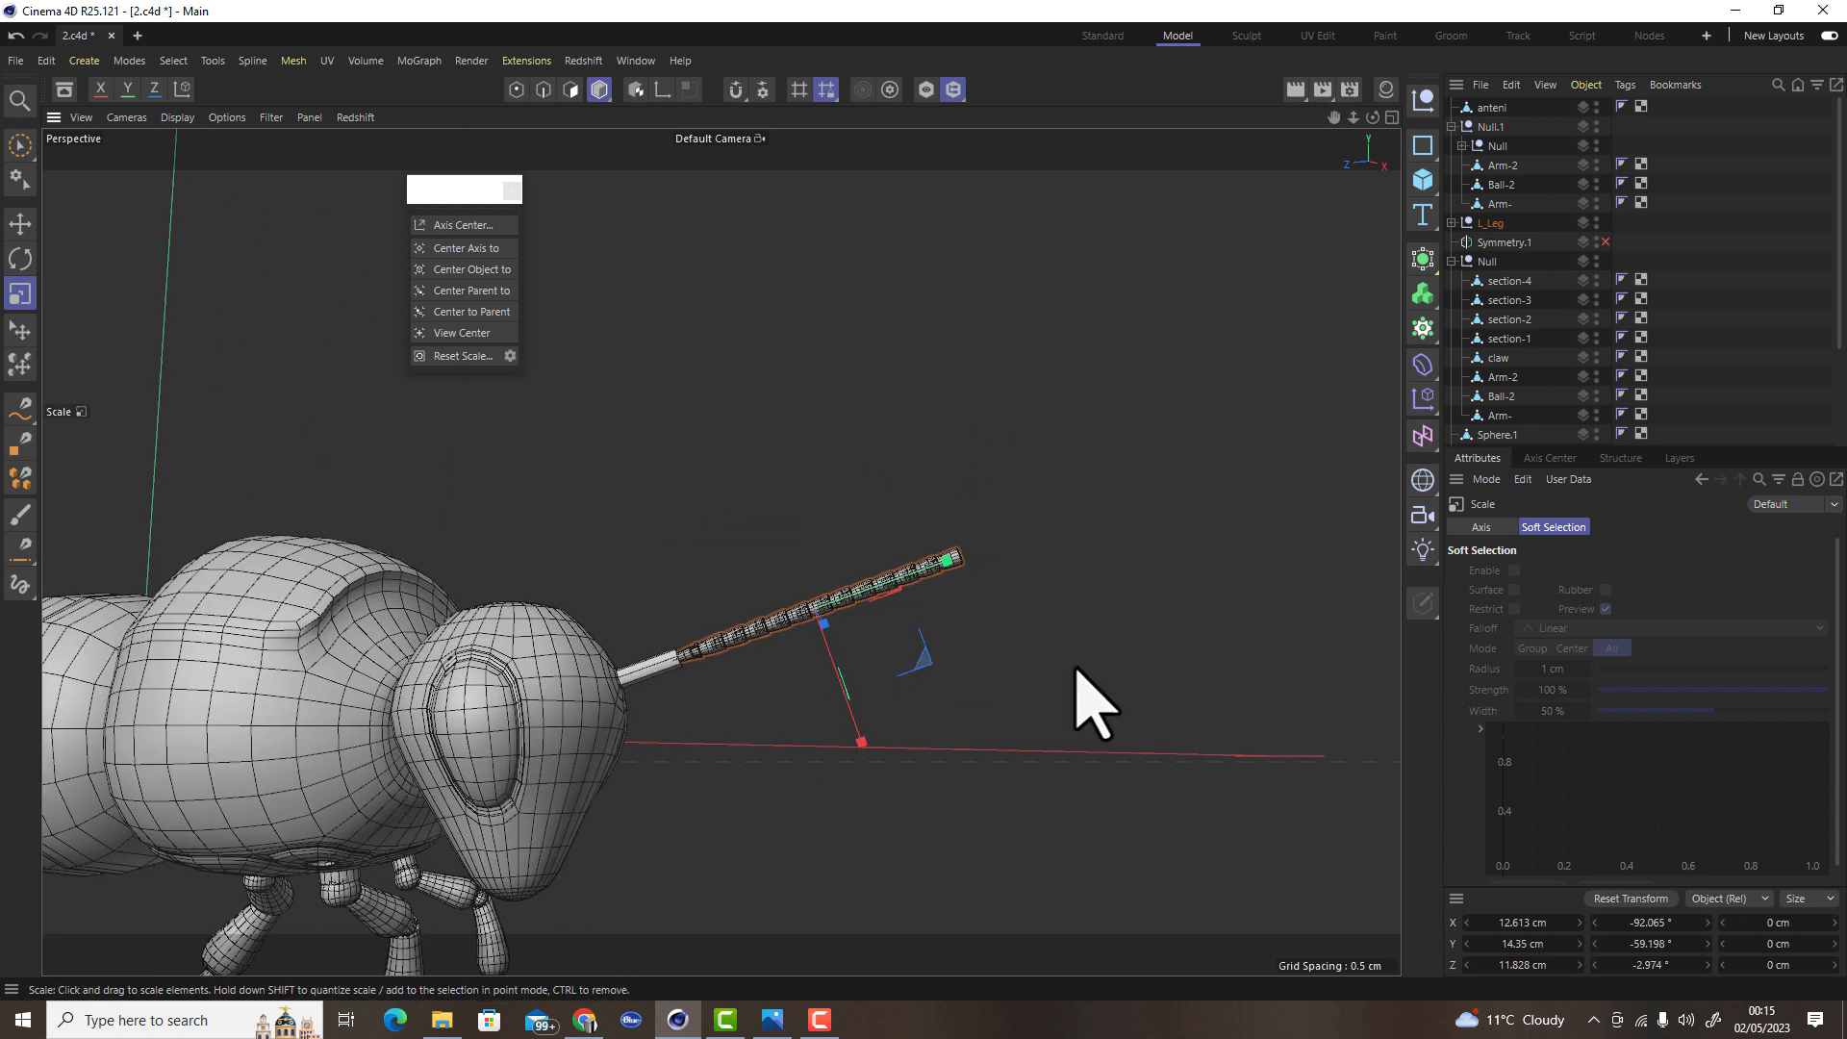
{"action": "left_click_drag", "start_coordinate": [1056, 671], "coordinate": [924, 740]}
{"action": "key", "text": "e"}
{"action": "scroll", "coordinate": [909, 707], "scroll_direction": "up", "scroll_amount": 5}
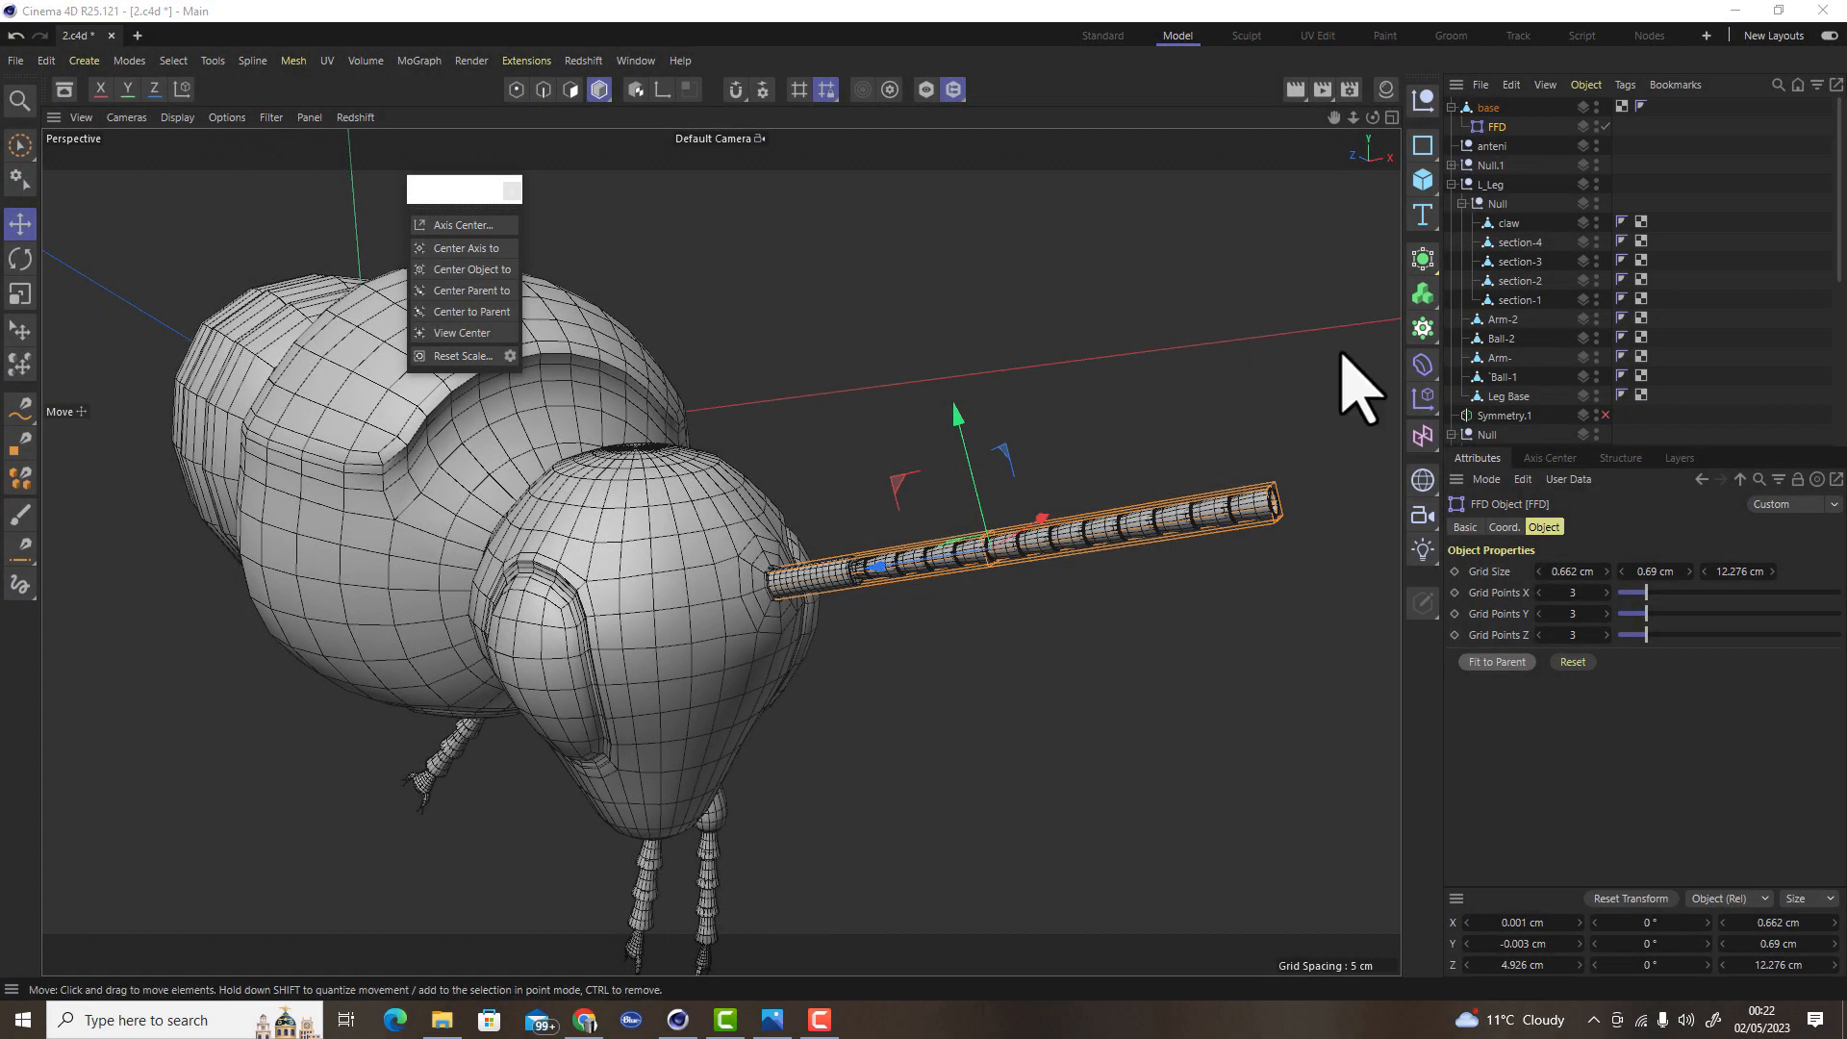
Select the nine FFD lattice points at the antenna's tip with Rectangle Selection in point mode
{"action": "scroll", "coordinate": [1084, 577], "scroll_direction": "up", "scroll_amount": 8}
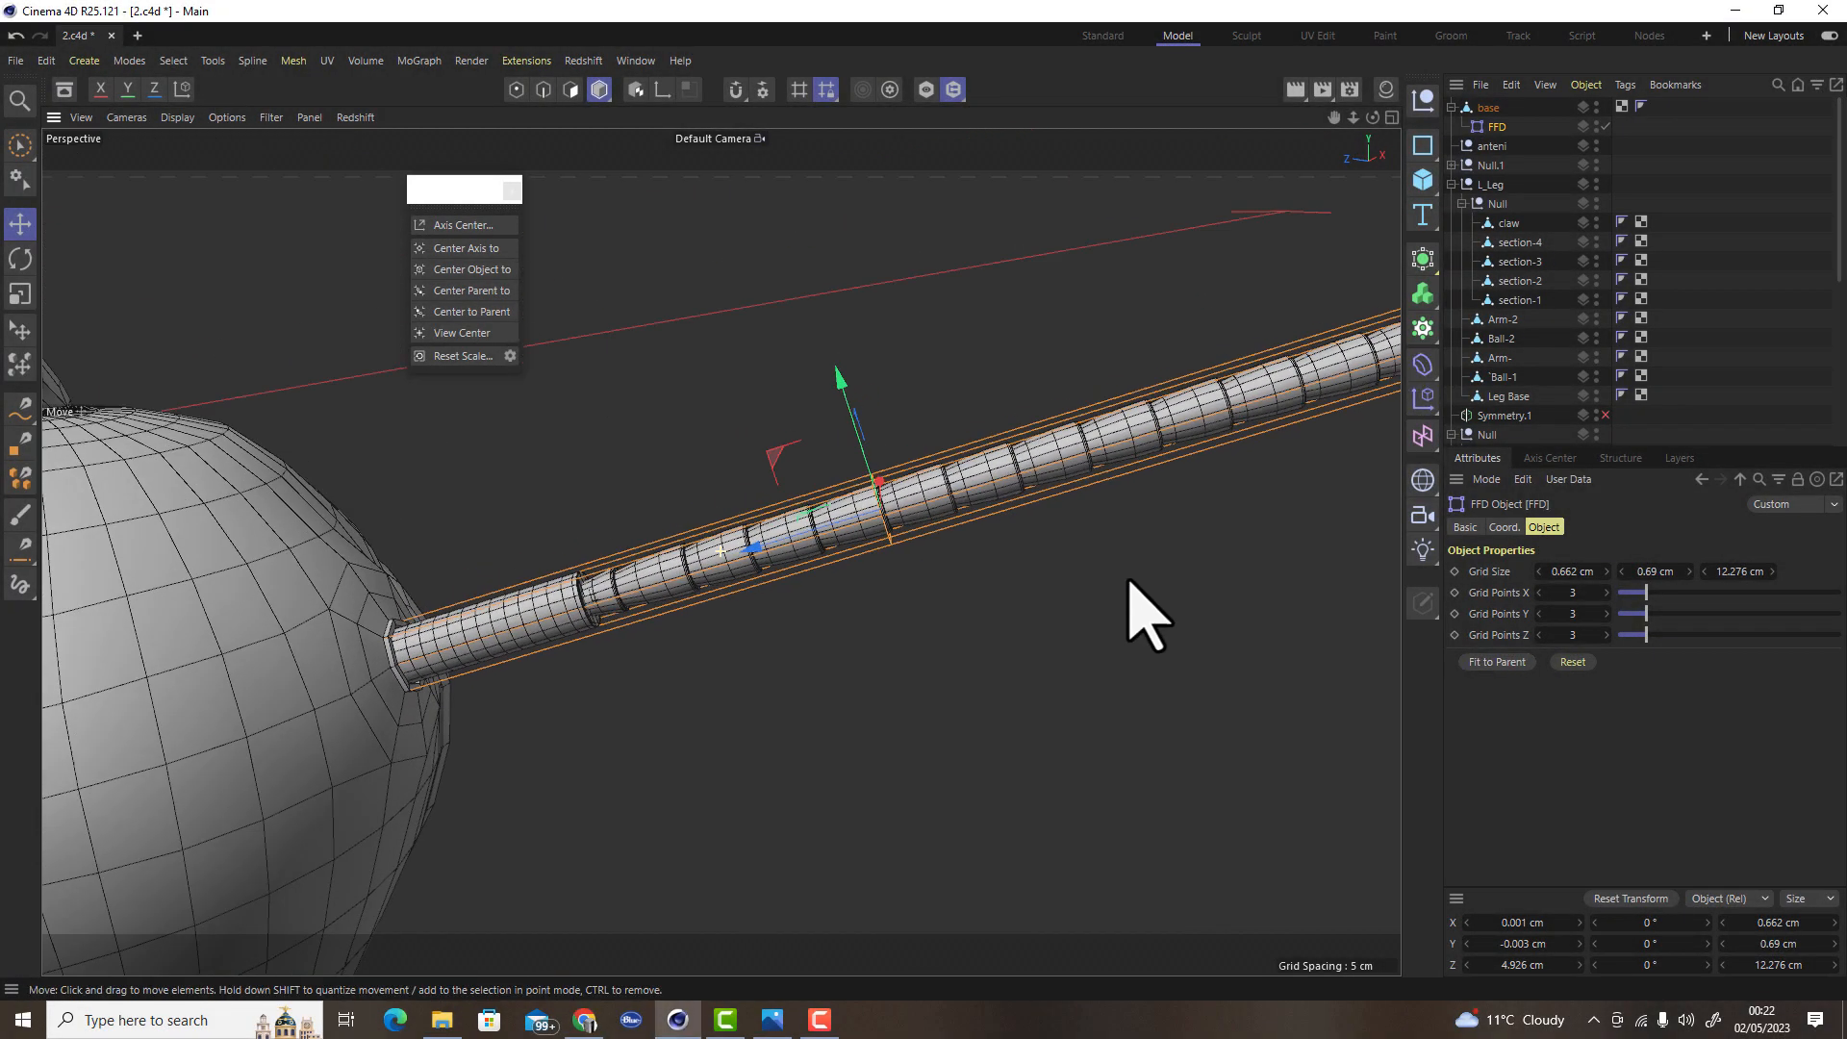
{"action": "scroll", "coordinate": [1059, 591], "scroll_direction": "down", "scroll_amount": 3}
{"action": "left_click_drag", "start_coordinate": [1171, 545], "coordinate": [1010, 769], "text": "alt"}
{"action": "middle_click_drag", "start_coordinate": [983, 685], "coordinate": [850, 681], "text": "alt"}
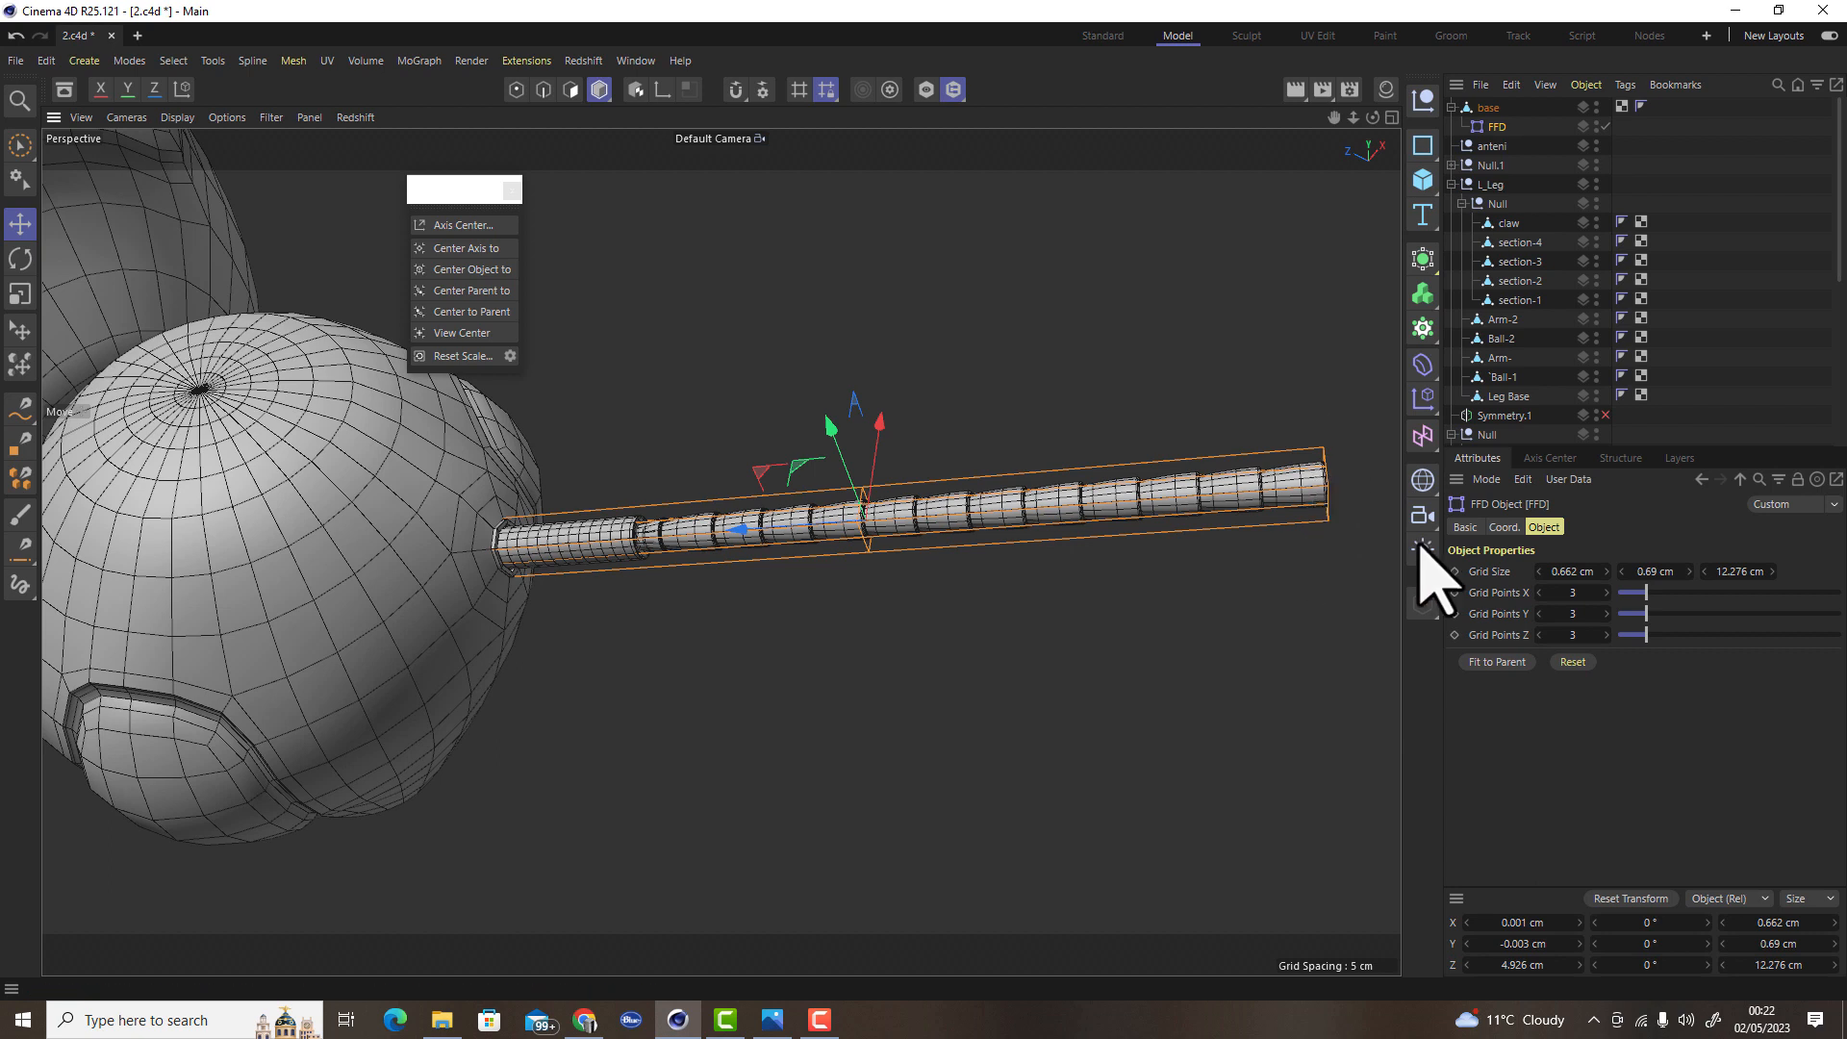
{"action": "left_click_drag", "start_coordinate": [1362, 593], "coordinate": [844, 633], "text": "alt"}
{"action": "scroll", "coordinate": [844, 633], "scroll_direction": "up", "scroll_amount": 5}
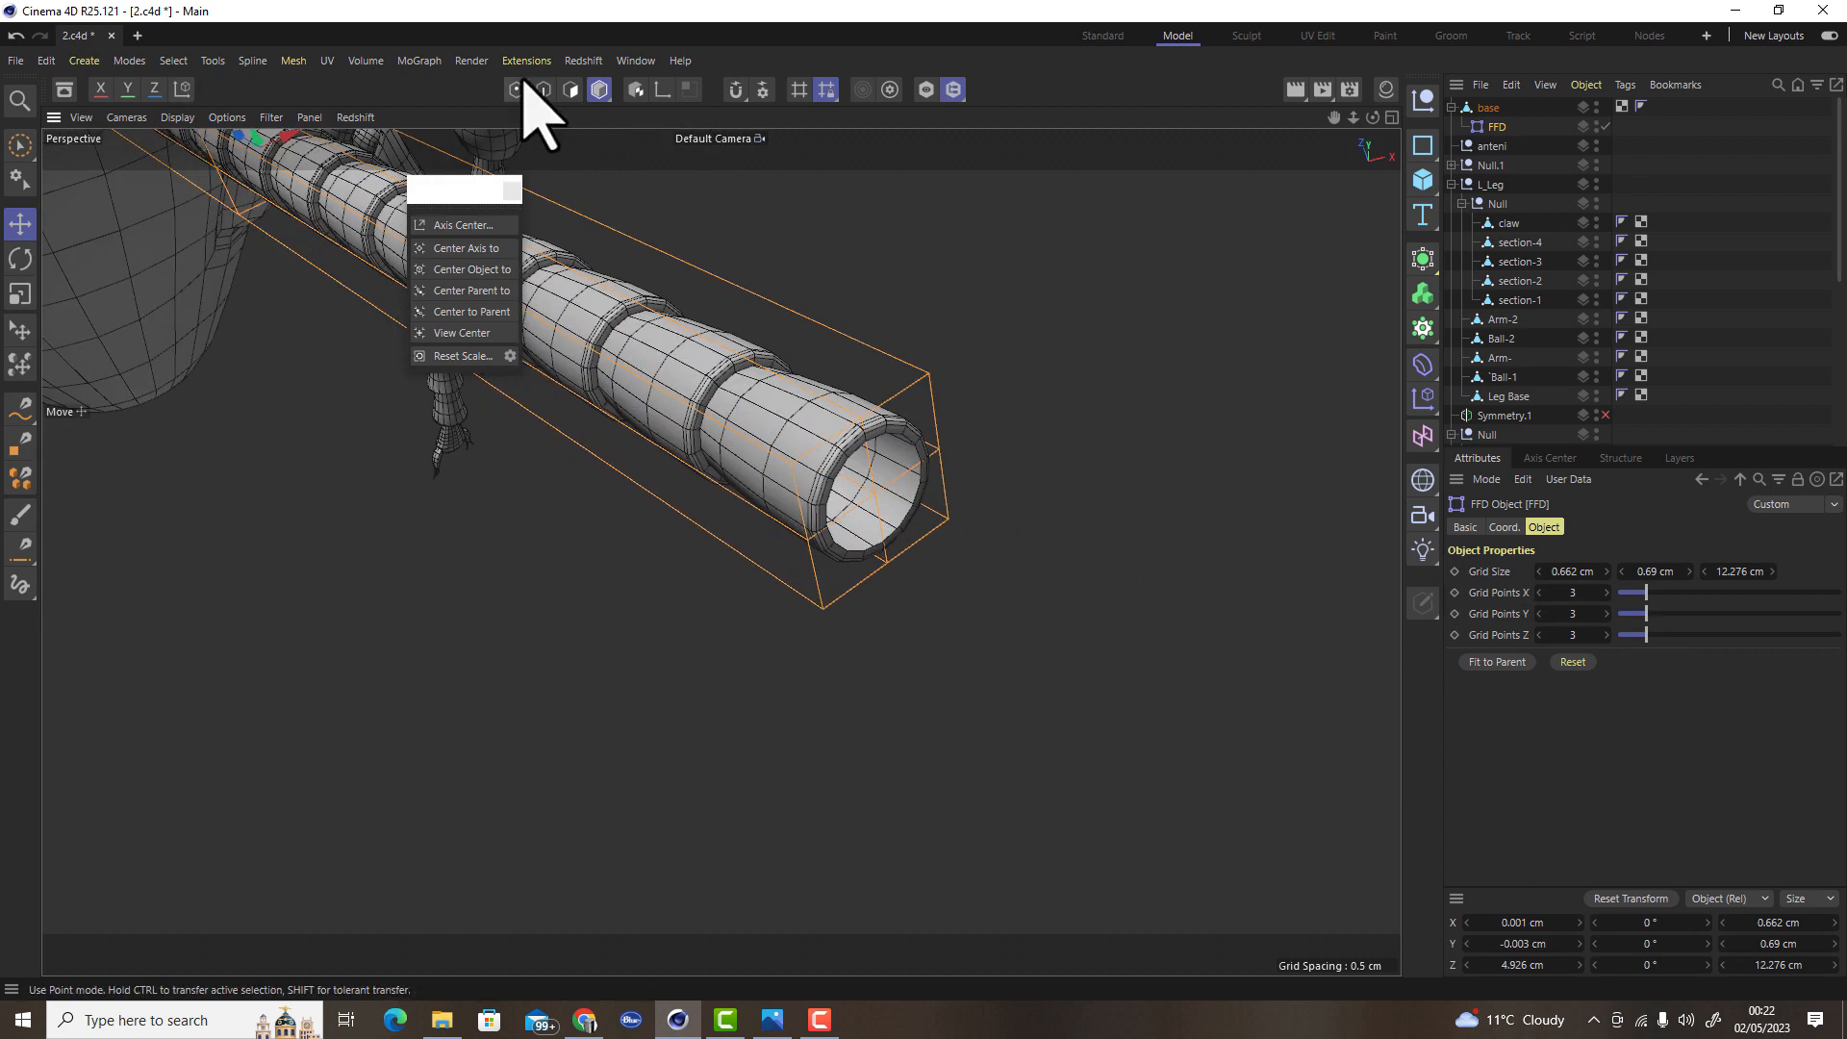
{"action": "left_click", "coordinate": [517, 88]}
{"action": "left_click", "coordinate": [20, 145]}
{"action": "left_click", "coordinate": [109, 206]}
{"action": "left_click_drag", "start_coordinate": [857, 523], "coordinate": [868, 449], "text": "alt"}
{"action": "left_click_drag", "start_coordinate": [783, 322], "coordinate": [1063, 728]}
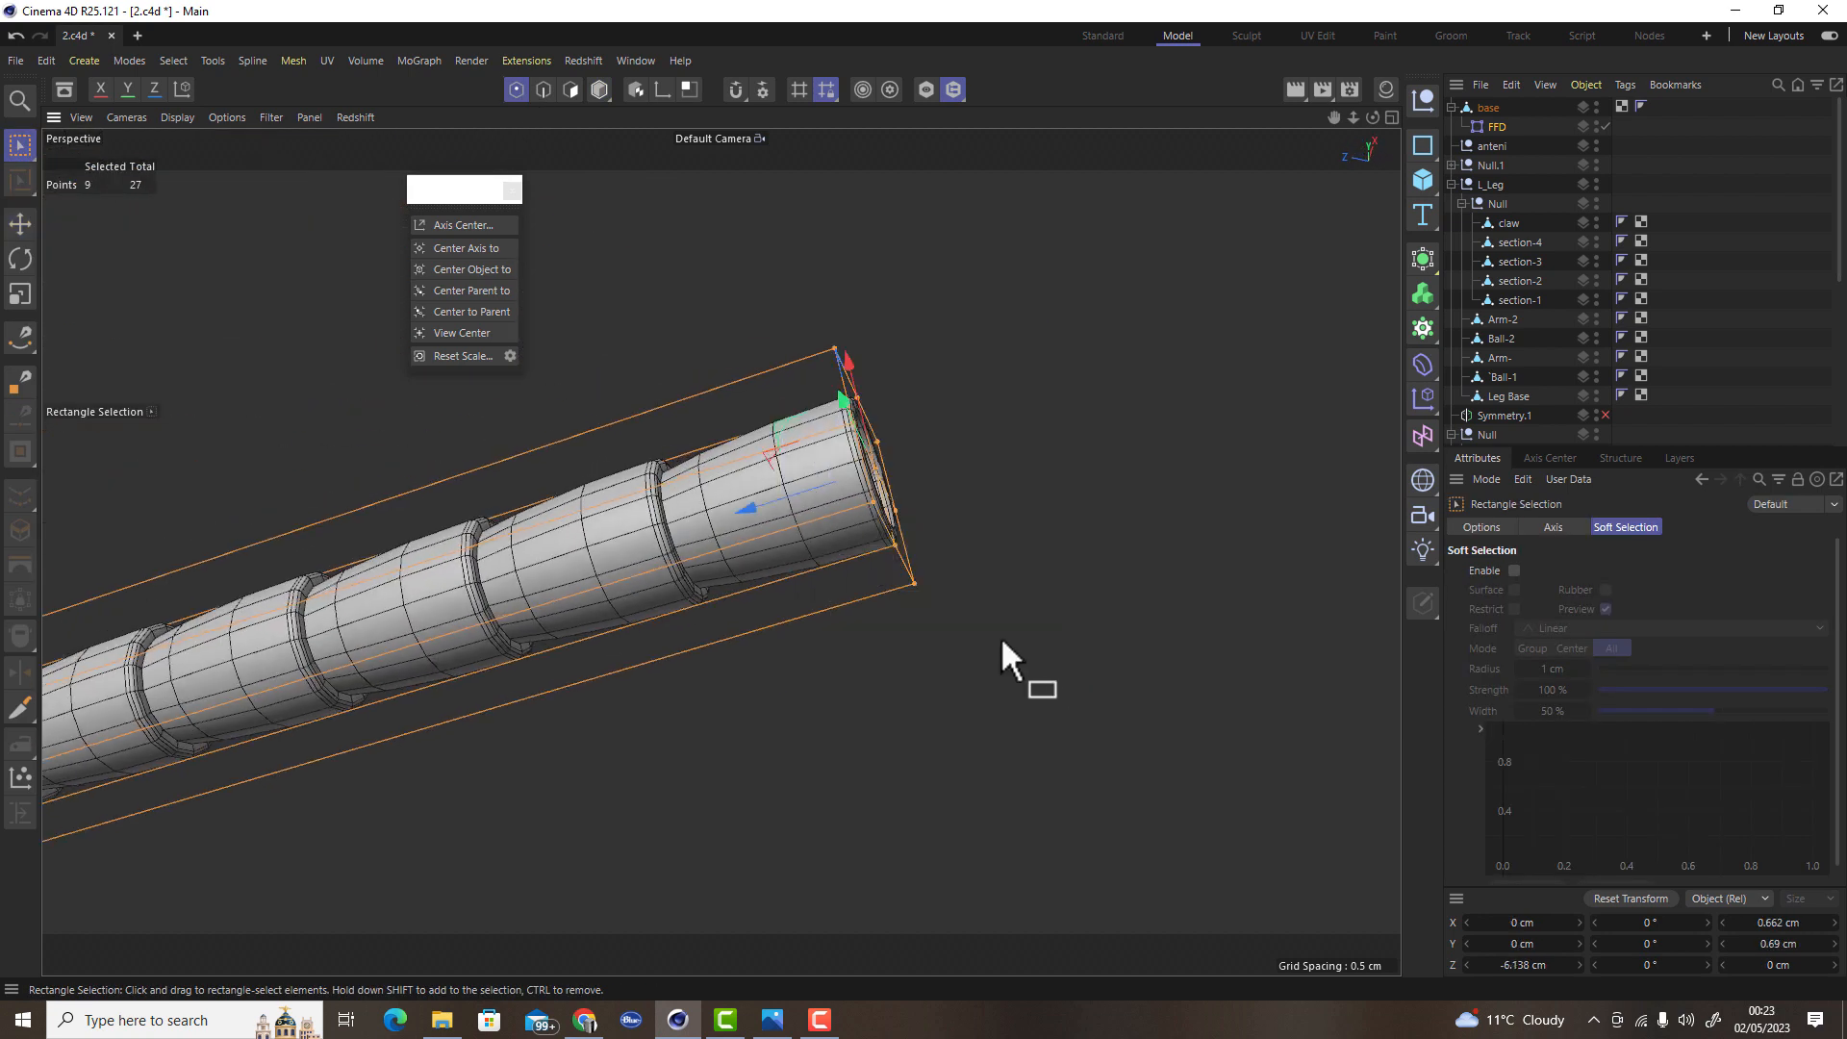
Try to taper the antenna by scaling the lattice points at its tip to about 0.365 × 0.381 cm
{"action": "key", "text": "t"}
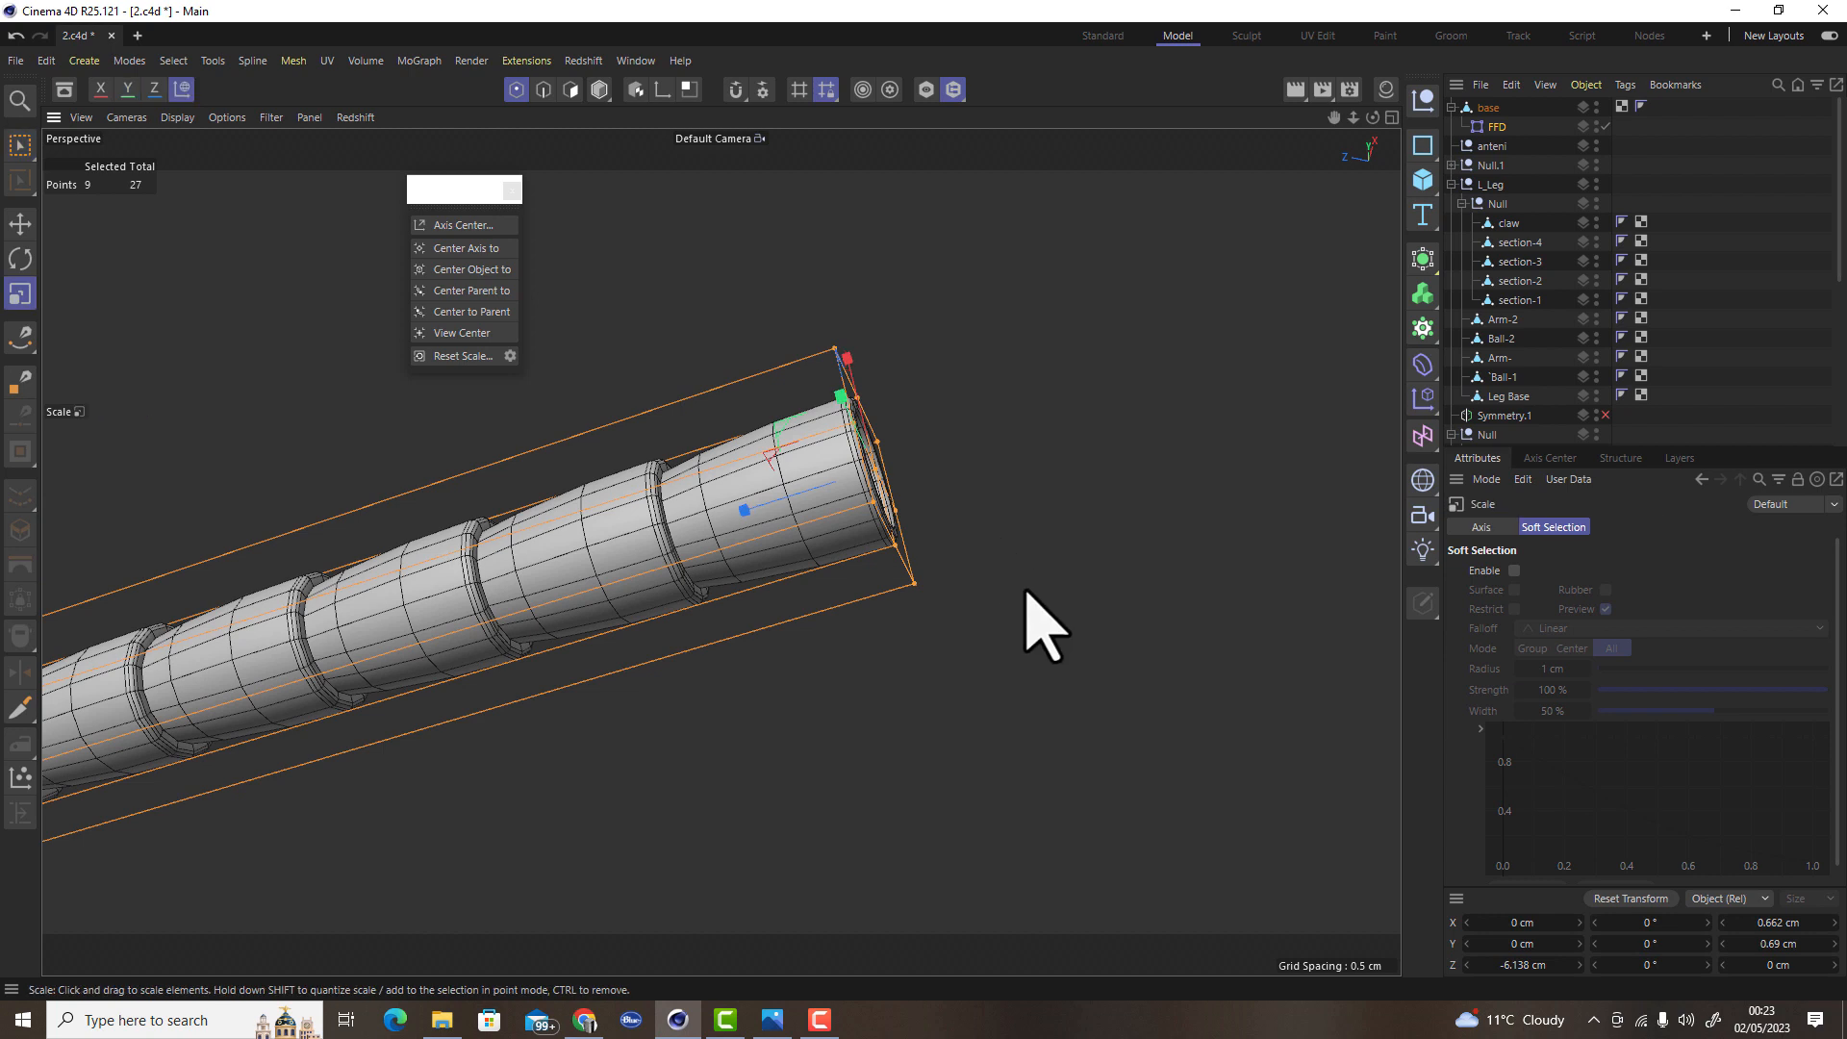
{"action": "left_click_drag", "start_coordinate": [1006, 577], "coordinate": [975, 620], "text": "alt"}
{"action": "scroll", "coordinate": [977, 624], "scroll_direction": "down", "scroll_amount": 3}
{"action": "left_click_drag", "start_coordinate": [1026, 676], "coordinate": [599, 676]}
{"action": "mouse_move", "coordinate": [850, 767]}
{"action": "middle_mouse_down", "text": "alt"}
{"action": "mouse_move", "coordinate": [1174, 654]}
{"action": "mouse_move", "coordinate": [1221, 505]}
{"action": "middle_mouse_up", "text": "alt"}
{"action": "left_click_drag", "start_coordinate": [1039, 618], "coordinate": [907, 619], "text": "alt"}
{"action": "scroll", "coordinate": [907, 618], "scroll_direction": "down", "scroll_amount": 4}
{"action": "mouse_move", "coordinate": [1109, 810]}
{"action": "left_mouse_down", "text": "alt"}
{"action": "mouse_move", "coordinate": [1167, 864]}
{"action": "mouse_move", "coordinate": [1041, 380]}
{"action": "mouse_move", "coordinate": [1021, 851]}
{"action": "left_mouse_up", "text": "alt"}
{"action": "mouse_move", "coordinate": [1068, 681]}
{"action": "left_mouse_down", "text": "alt"}
{"action": "mouse_move", "coordinate": [1093, 585]}
{"action": "mouse_move", "coordinate": [991, 609]}
{"action": "mouse_move", "coordinate": [1087, 606]}
{"action": "left_mouse_up", "text": "alt"}
Set the FFD's Grid Points Z to 2 and reselect the nine lattice points at the antenna's tip
{"action": "left_click", "coordinate": [1492, 128]}
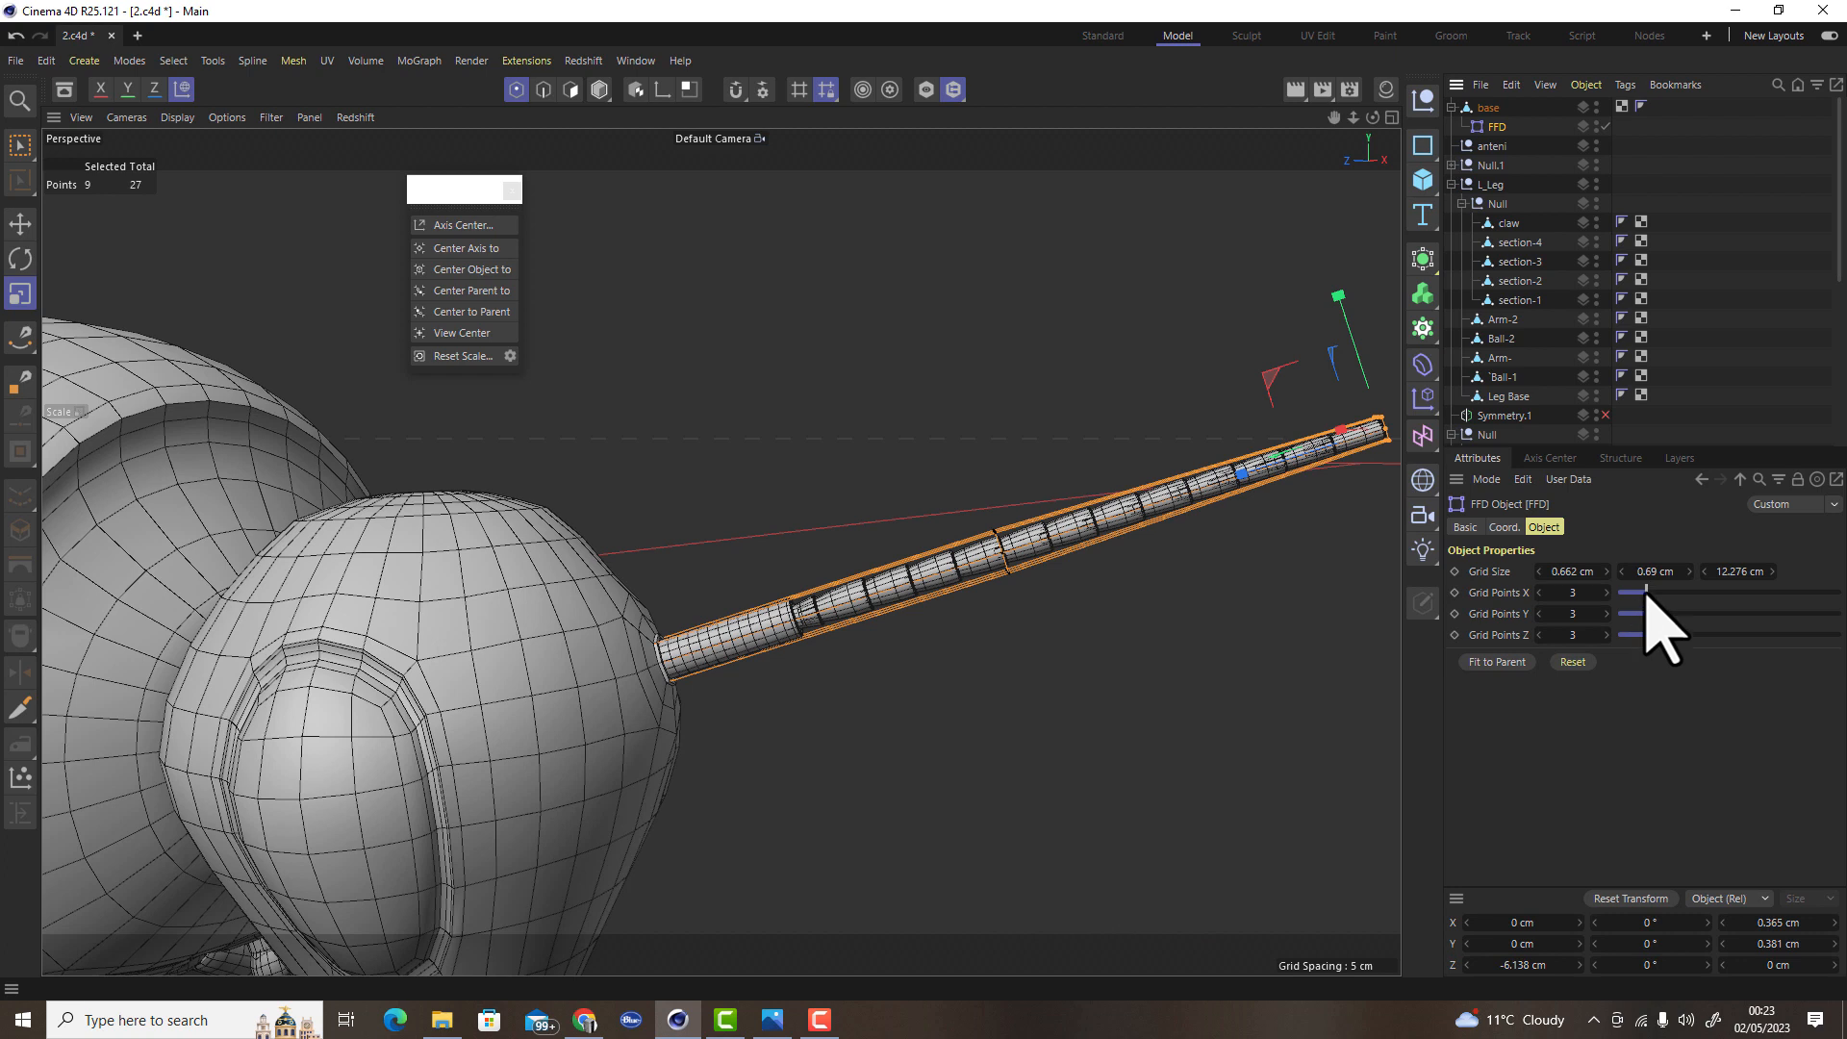
{"action": "left_click_drag", "start_coordinate": [1633, 638], "coordinate": [1620, 637]}
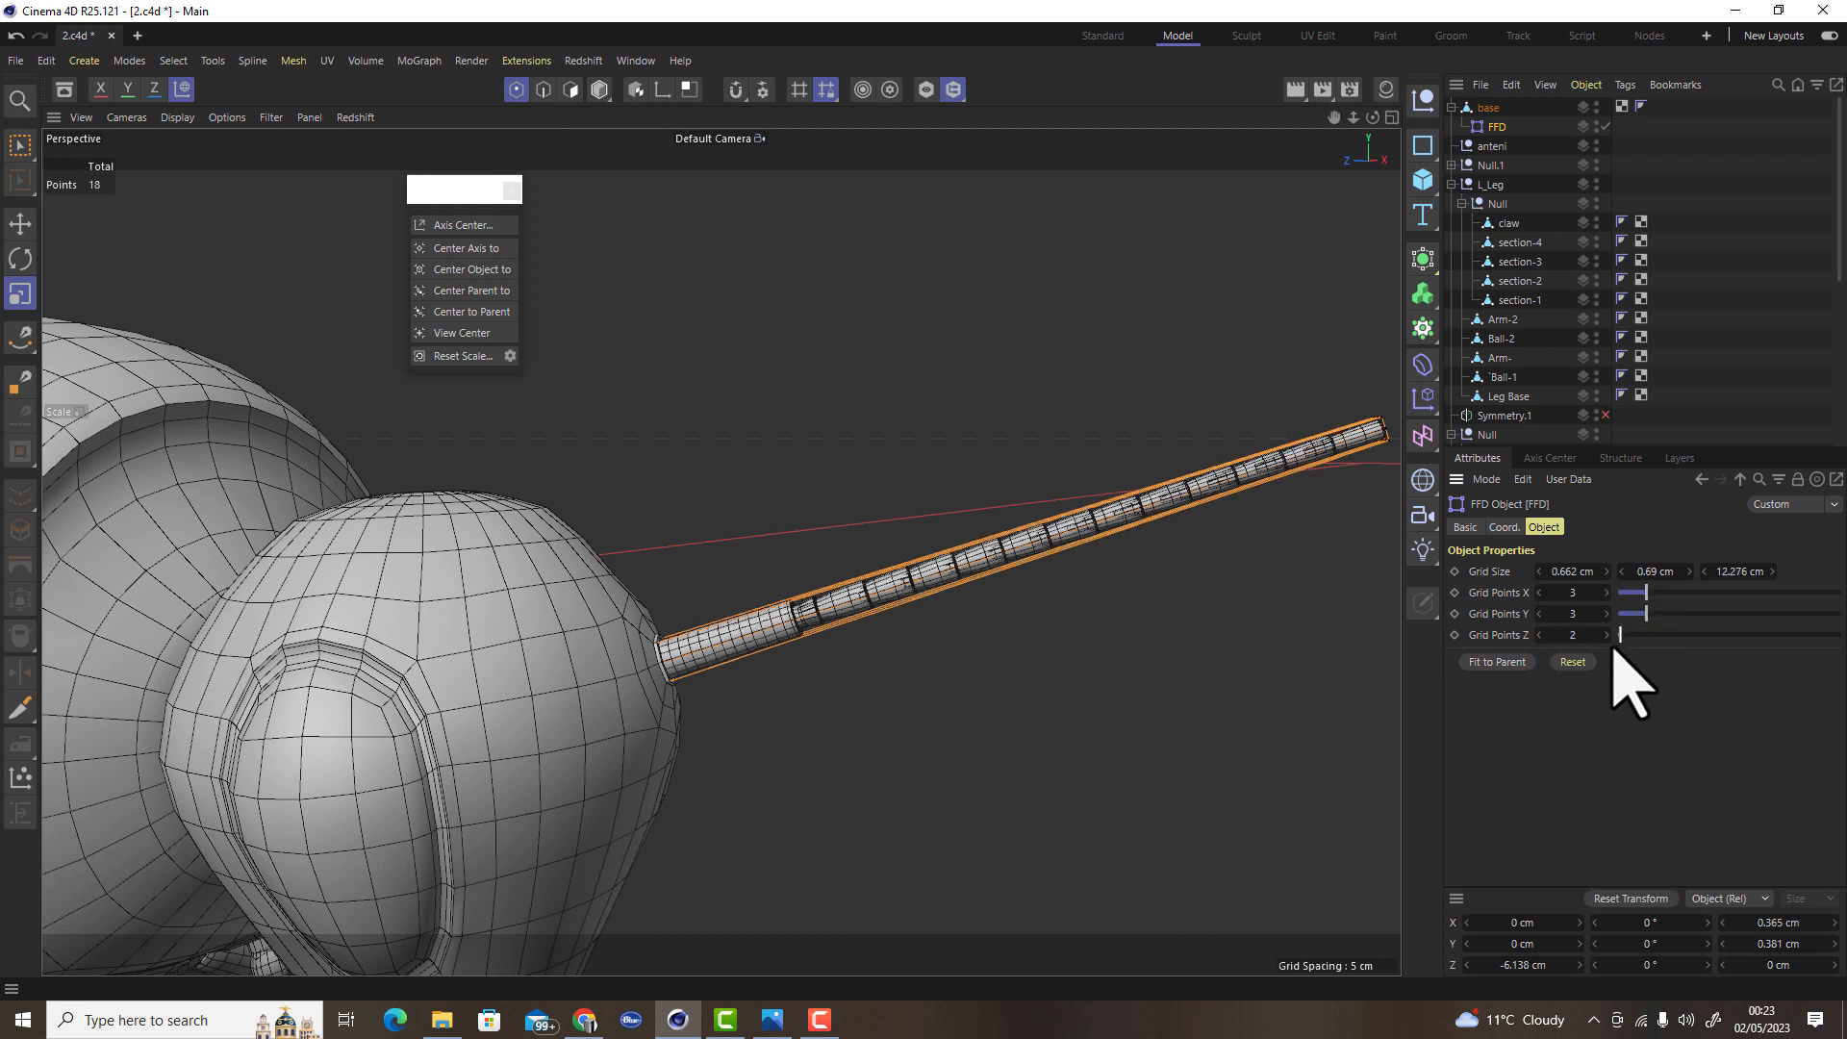
{"action": "left_click_drag", "start_coordinate": [1279, 557], "coordinate": [828, 583], "text": "alt"}
{"action": "right_click_drag", "start_coordinate": [827, 583], "coordinate": [984, 621], "text": "alt"}
{"action": "left_click_drag", "start_coordinate": [984, 622], "coordinate": [1041, 648], "text": "alt"}
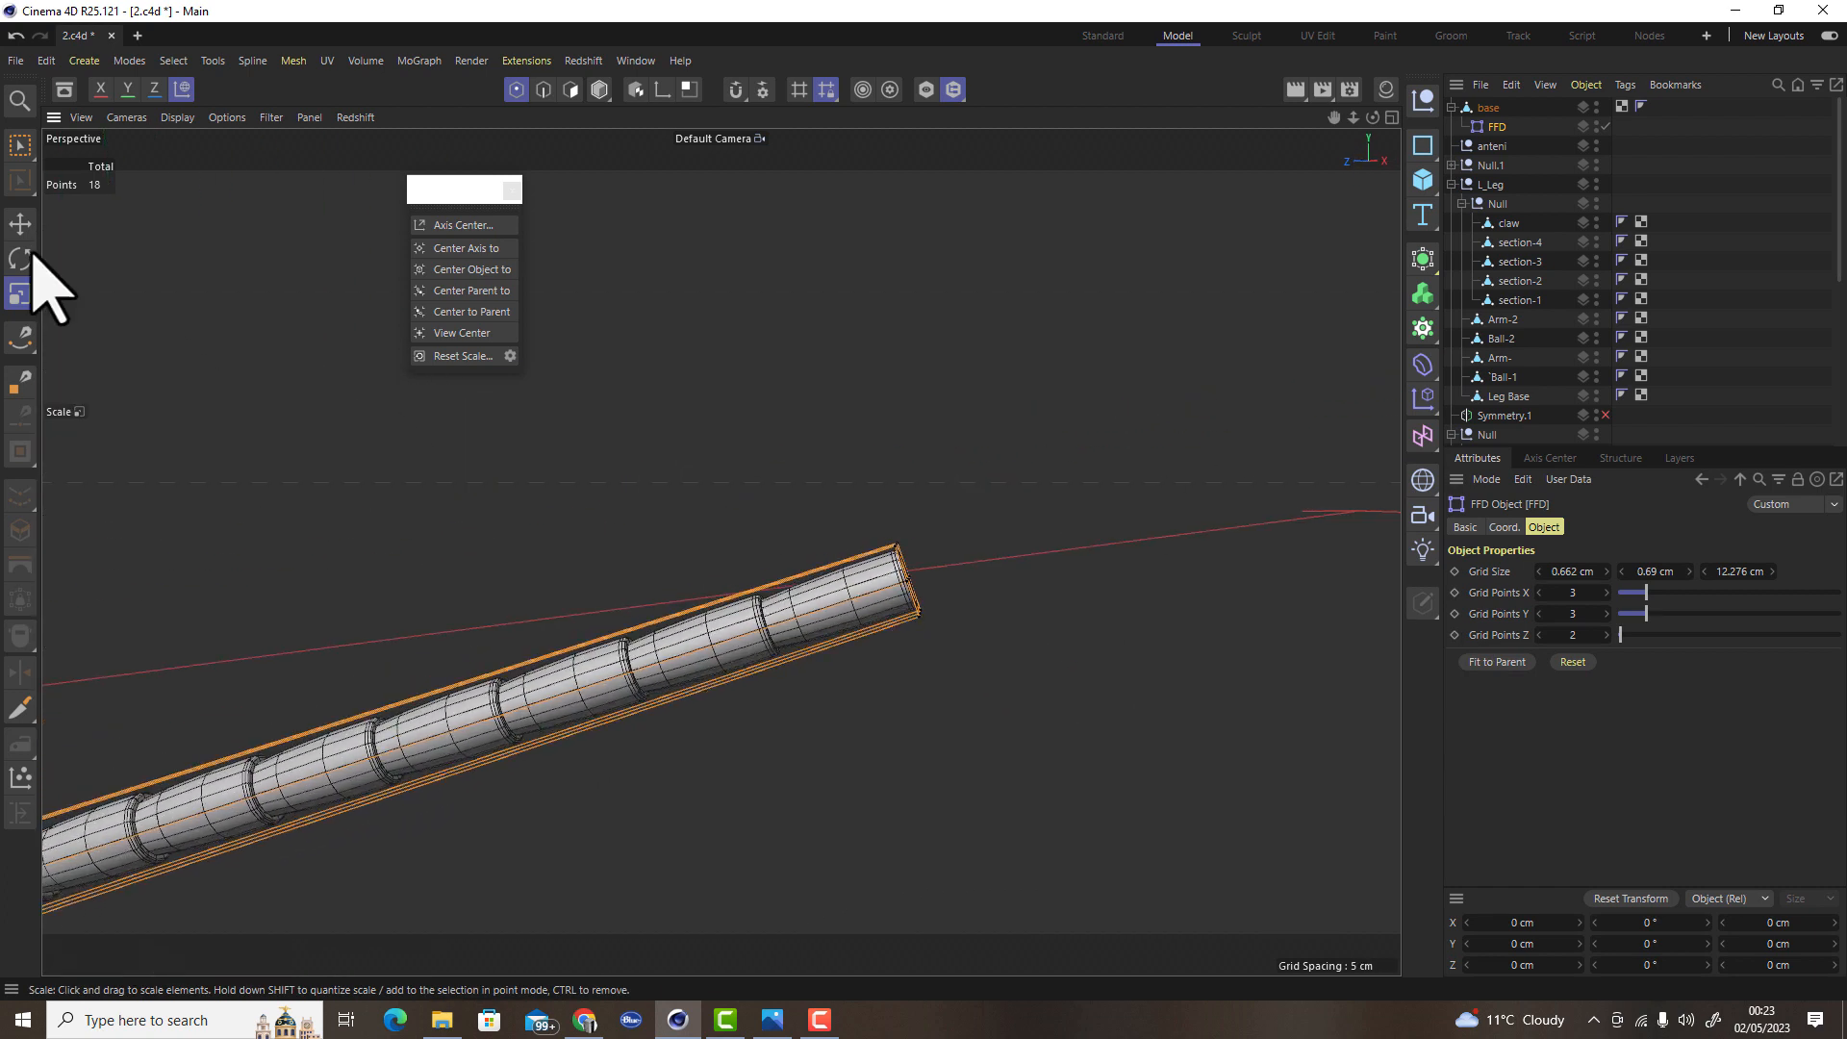
{"action": "left_click", "coordinate": [20, 145]}
{"action": "left_click_drag", "start_coordinate": [867, 508], "coordinate": [640, 784]}
Scale the selected tip points to about 0.31 × 0.324 cm to taper the antenna evenly toward its end
{"action": "key", "text": "t"}
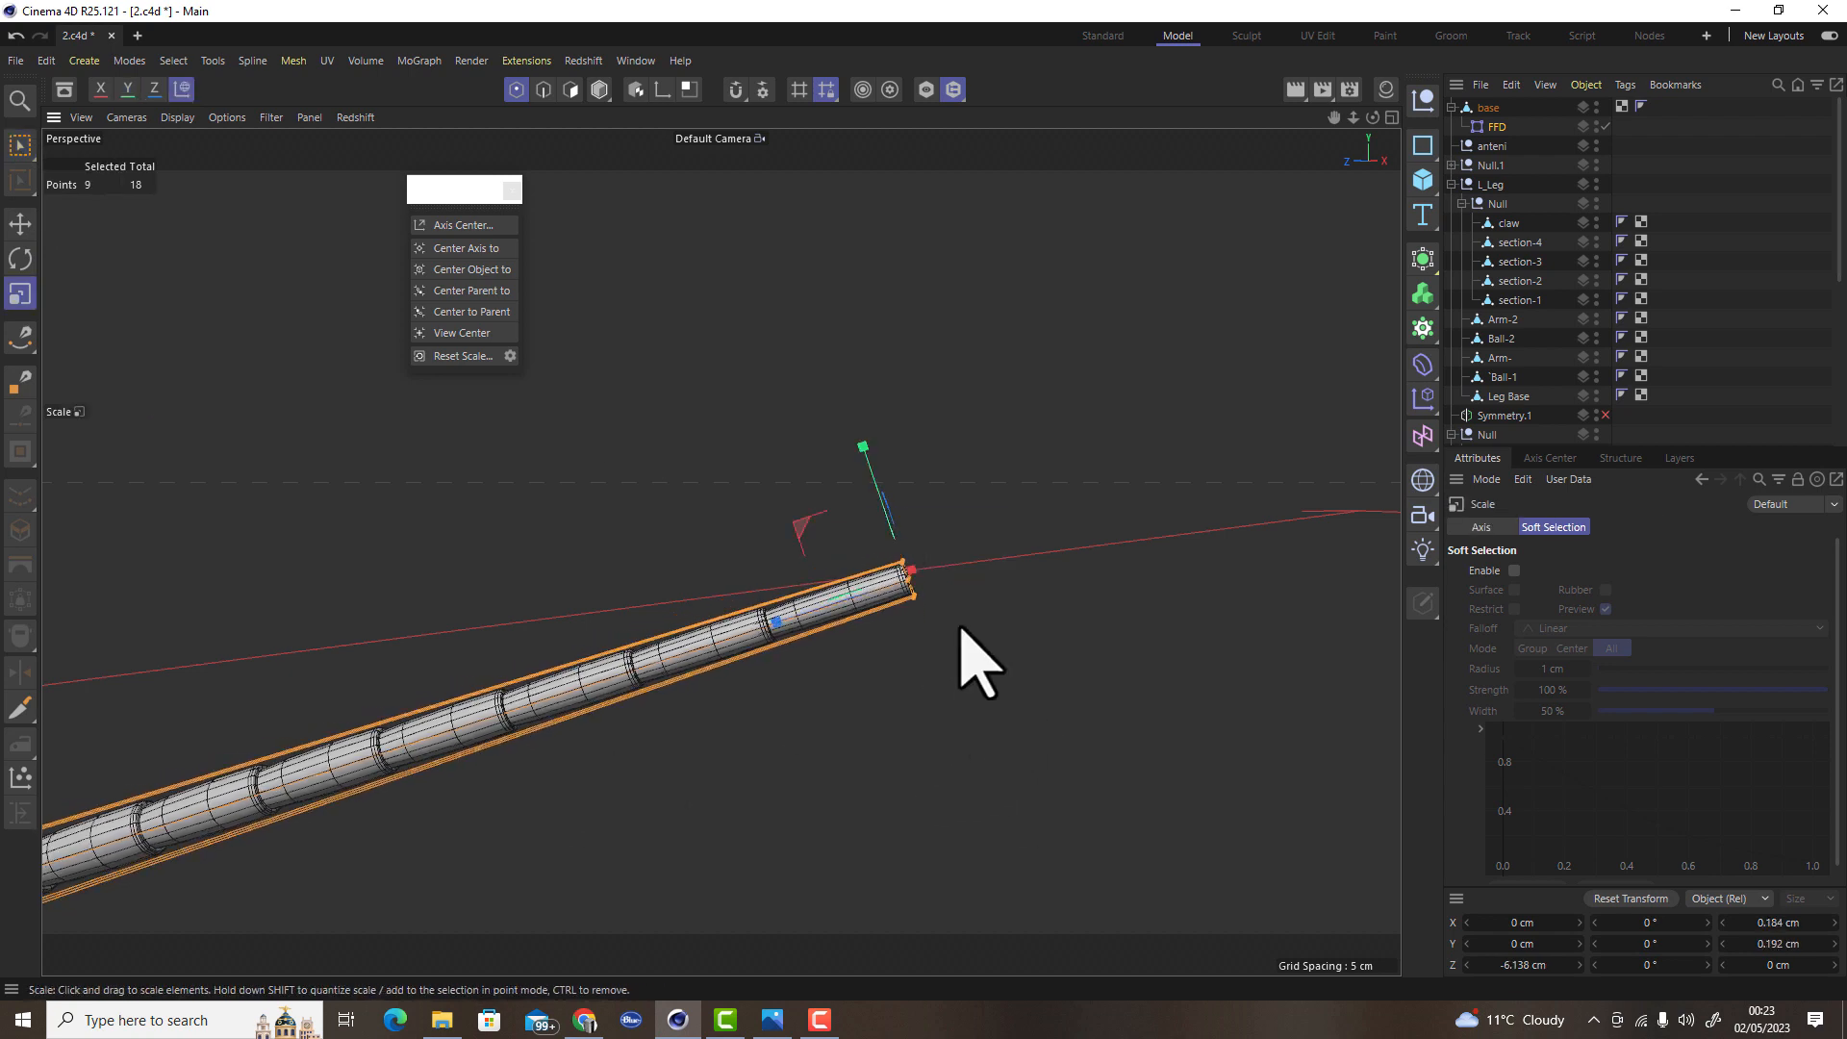
{"action": "left_click_drag", "start_coordinate": [967, 630], "coordinate": [1014, 610], "text": "alt"}
{"action": "right_click_drag", "start_coordinate": [1014, 610], "coordinate": [523, 857], "text": "alt"}
{"action": "left_click_drag", "start_coordinate": [996, 707], "coordinate": [589, 835], "text": "alt"}
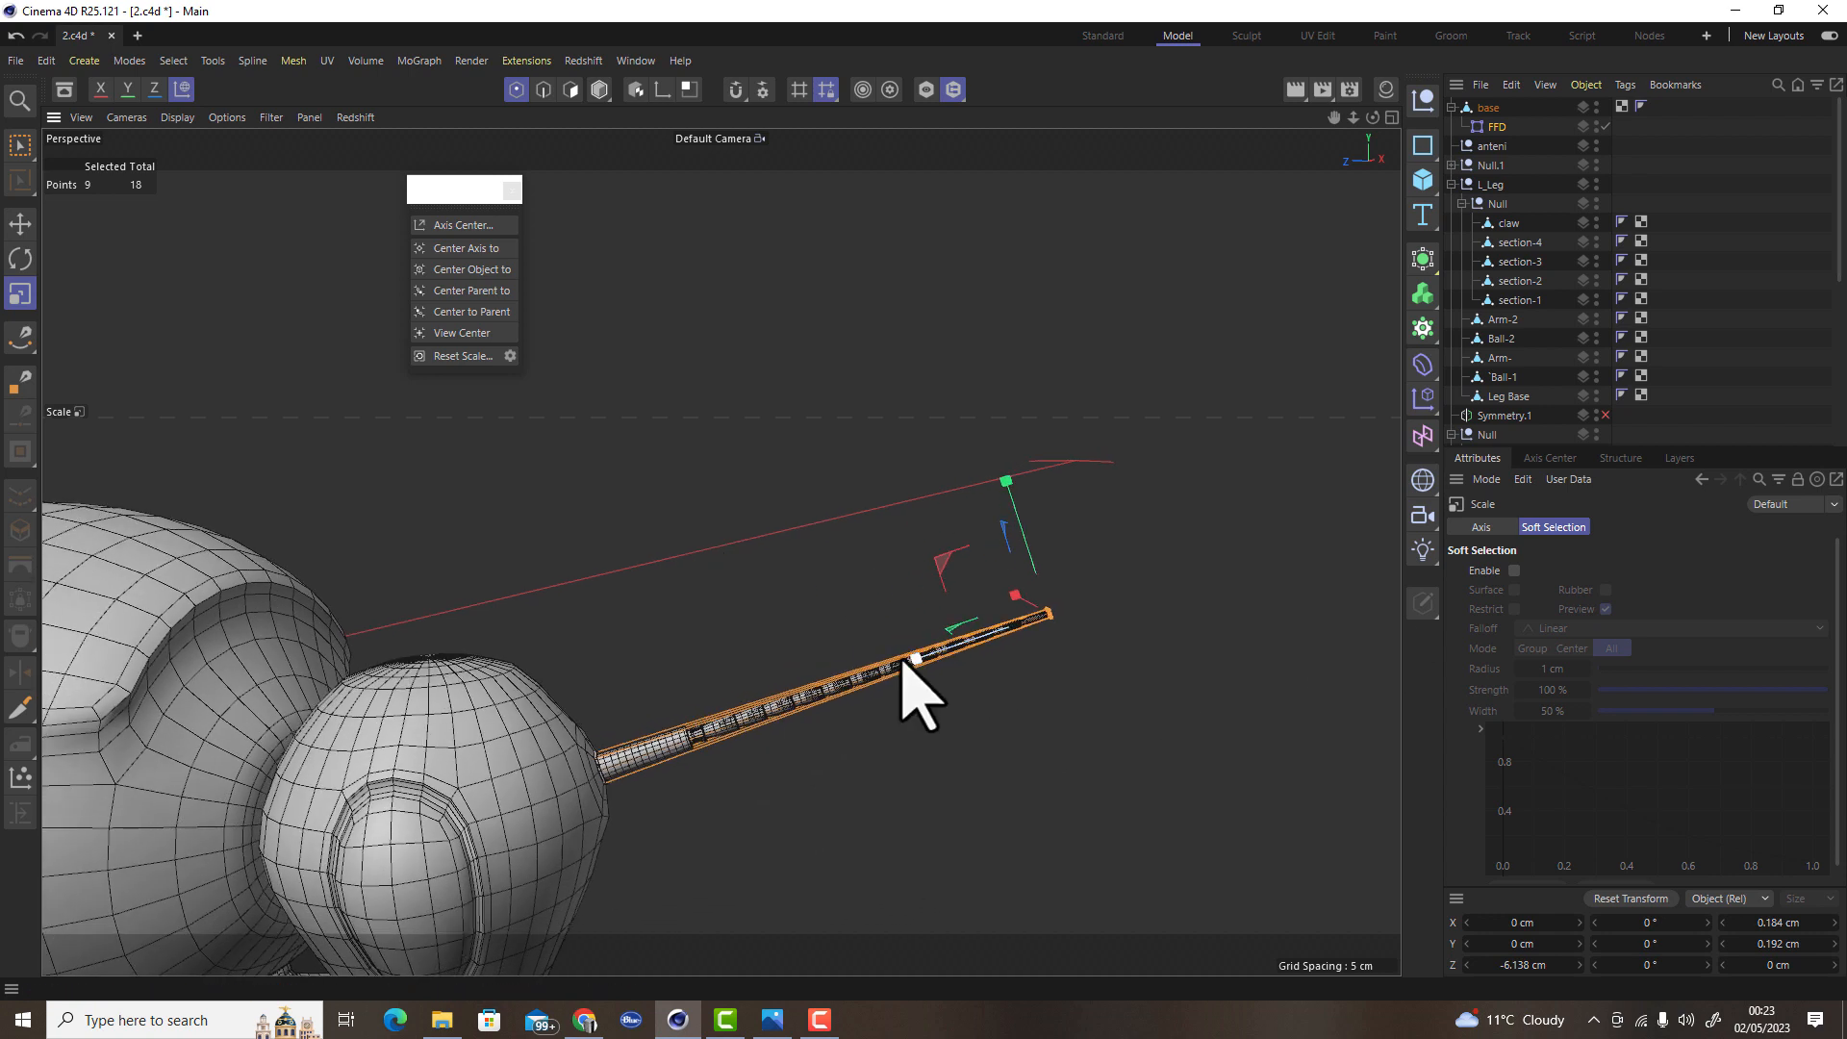
{"action": "left_click_drag", "start_coordinate": [1097, 680], "coordinate": [985, 416]}
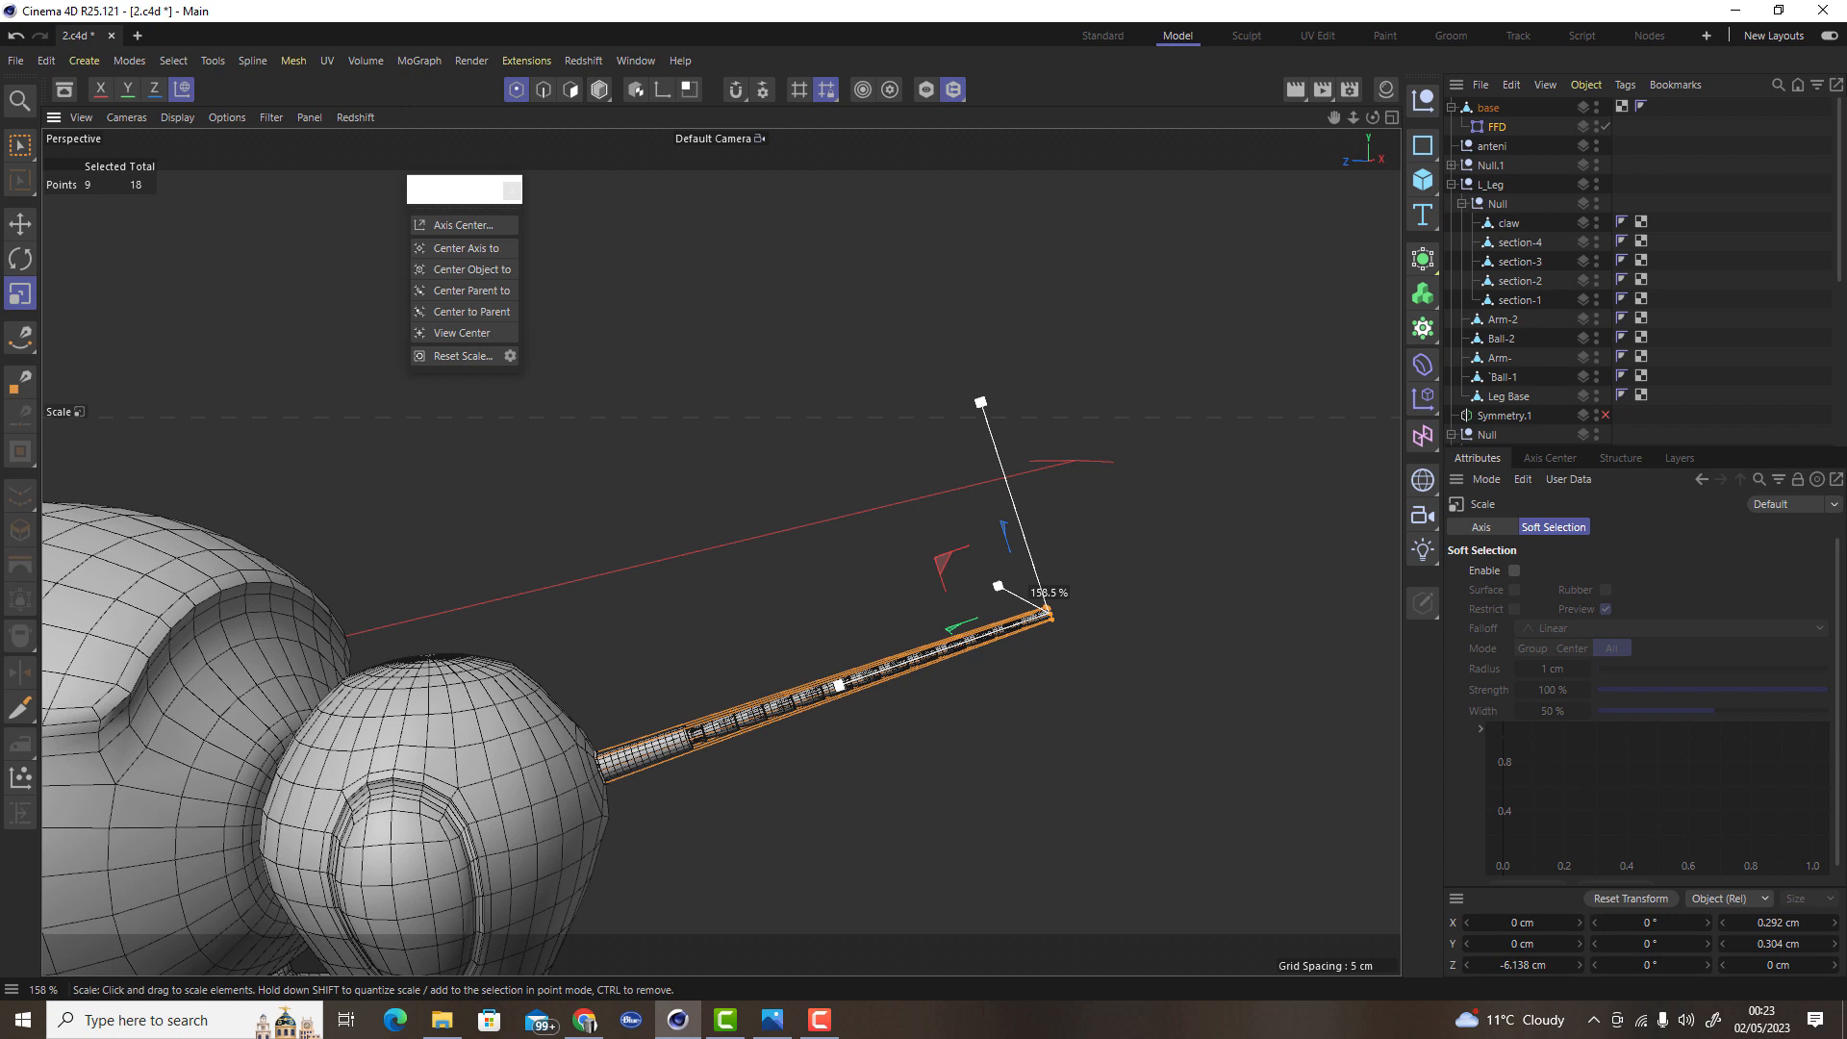
{"action": "mouse_move", "coordinate": [736, 749]}
{"action": "right_mouse_down", "text": "alt"}
{"action": "mouse_move", "coordinate": [1025, 639]}
{"action": "mouse_move", "coordinate": [953, 661]}
{"action": "right_mouse_up", "text": "alt"}
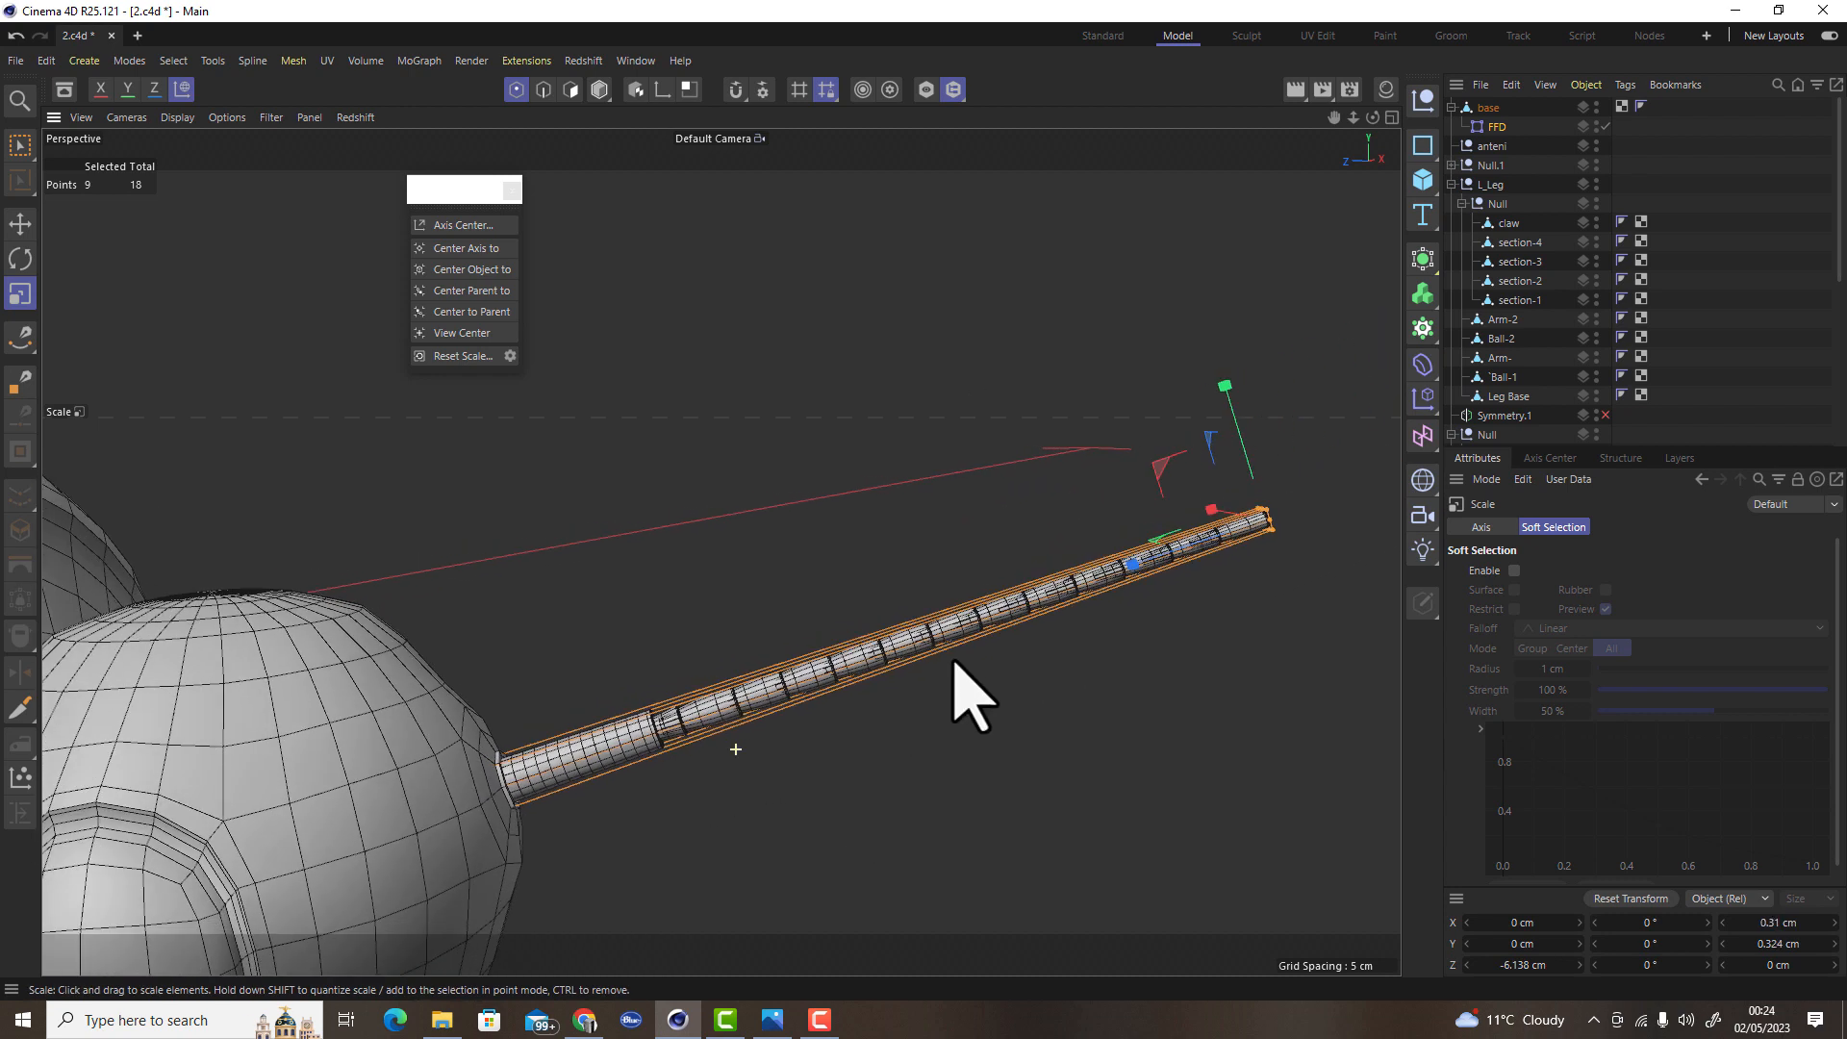
{"action": "mouse_move", "coordinate": [954, 662]}
{"action": "left_mouse_down", "text": "alt"}
{"action": "mouse_move", "coordinate": [920, 702]}
{"action": "mouse_move", "coordinate": [1002, 709]}
{"action": "mouse_move", "coordinate": [954, 690]}
{"action": "left_mouse_up", "text": "alt"}
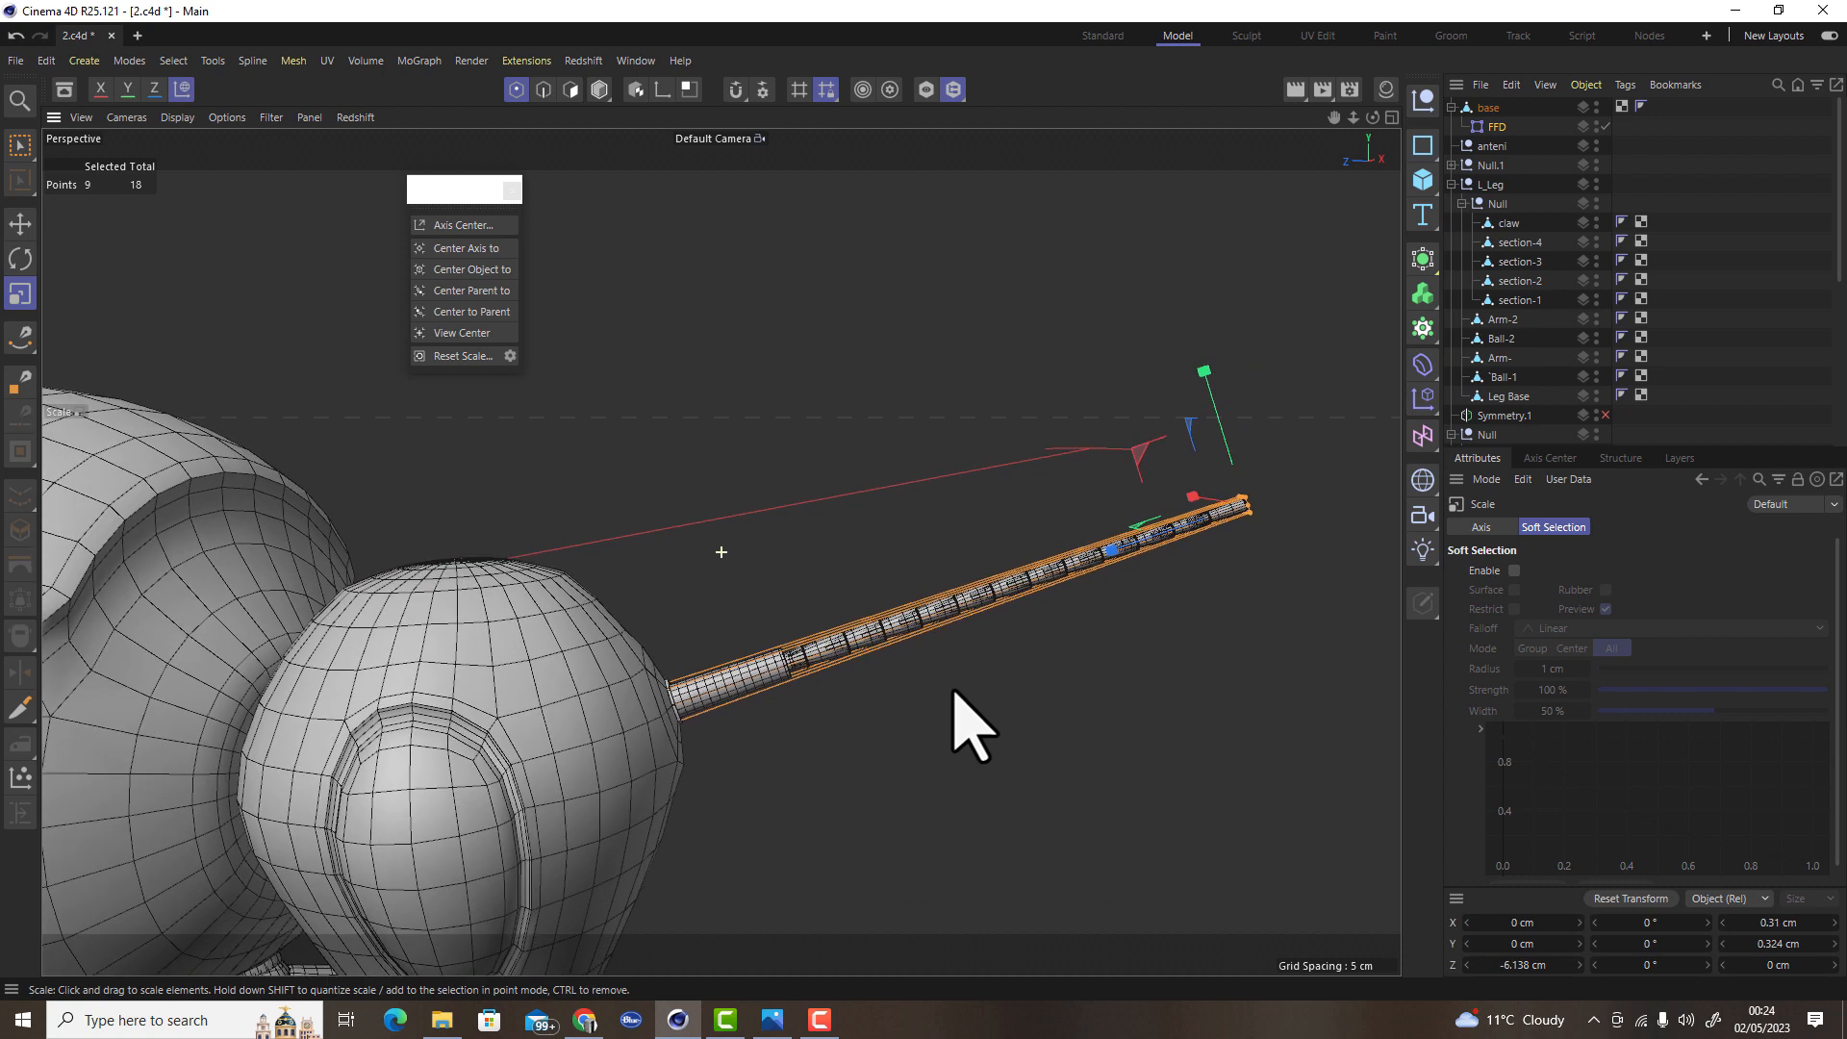
{"action": "left_click_drag", "start_coordinate": [953, 690], "coordinate": [981, 671], "text": "alt"}
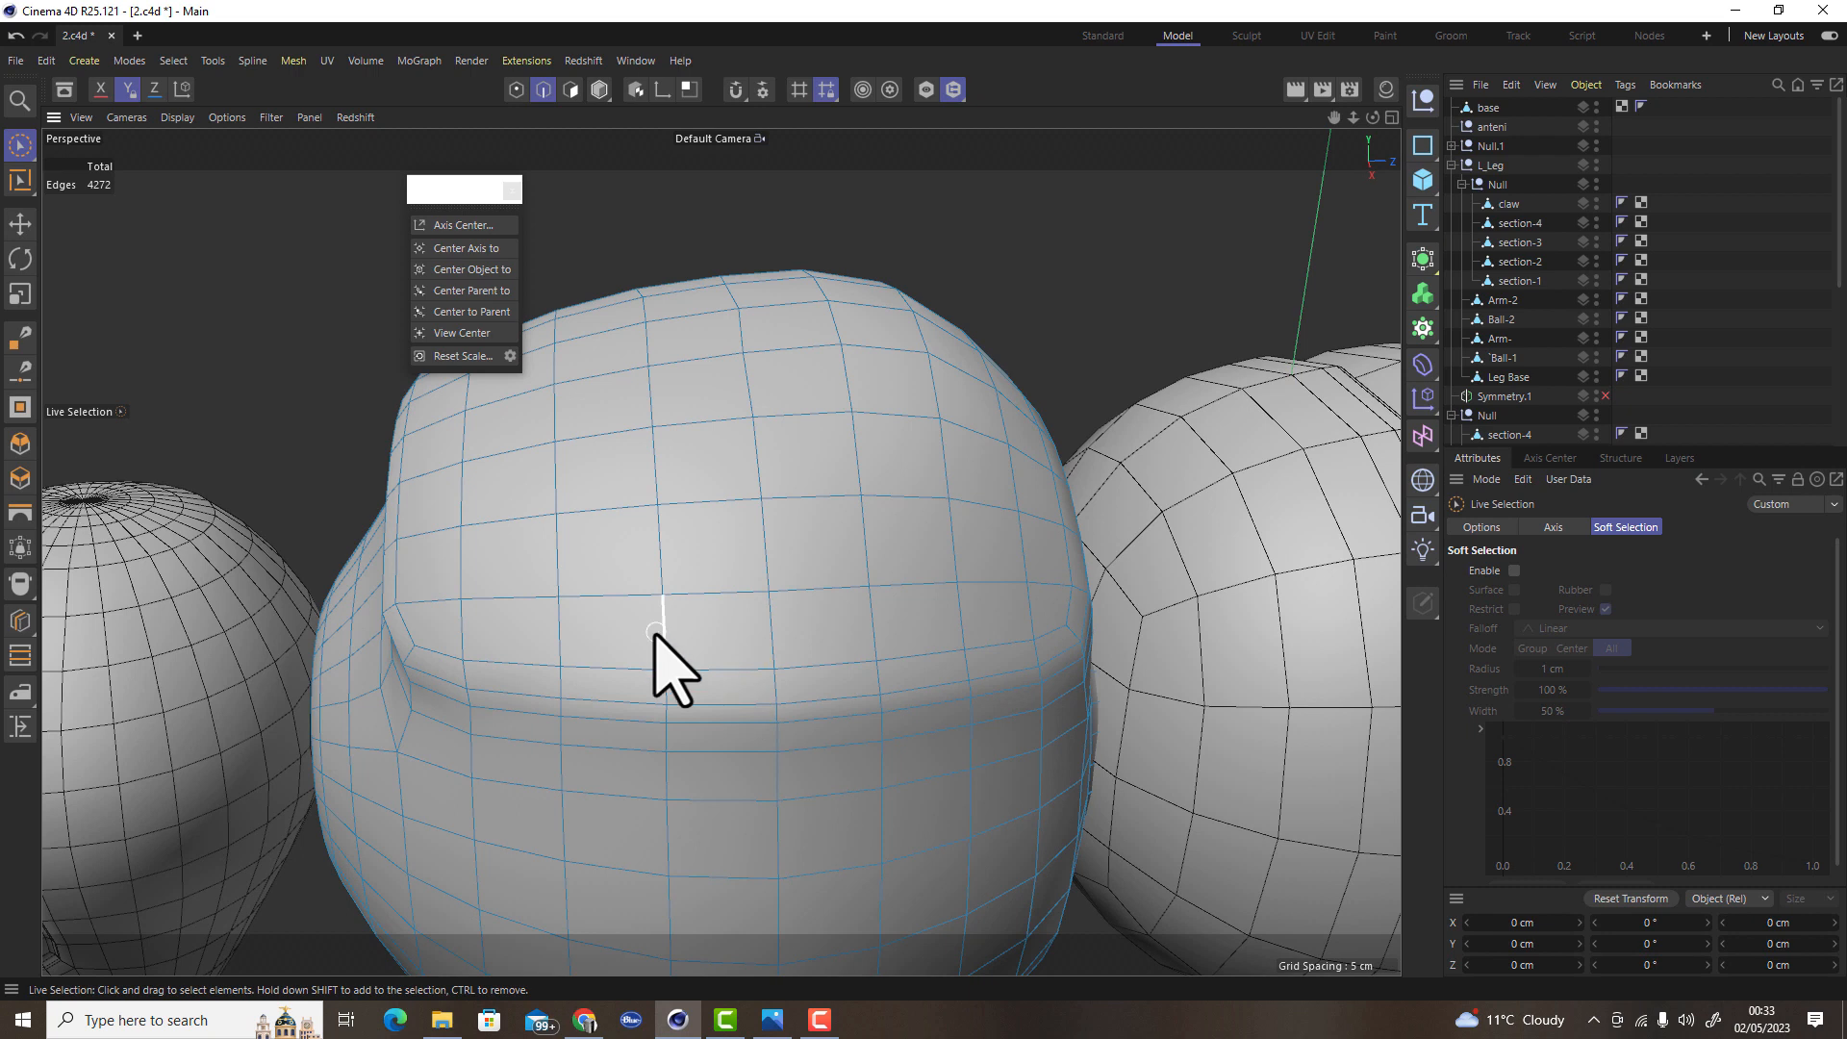
Select a two-by-two block of polygons just above the ridge on the thorax and inset it with a scaled extrusion
{"action": "scroll", "coordinate": [664, 635], "scroll_direction": "up", "scroll_amount": 3}
{"action": "left_click", "coordinate": [570, 90]}
{"action": "mouse_move", "coordinate": [607, 539]}
{"action": "left_mouse_down"}
{"action": "mouse_move", "coordinate": [598, 646]}
{"action": "mouse_move", "coordinate": [727, 567]}
{"action": "left_mouse_up"}
{"action": "key", "text": "t"}
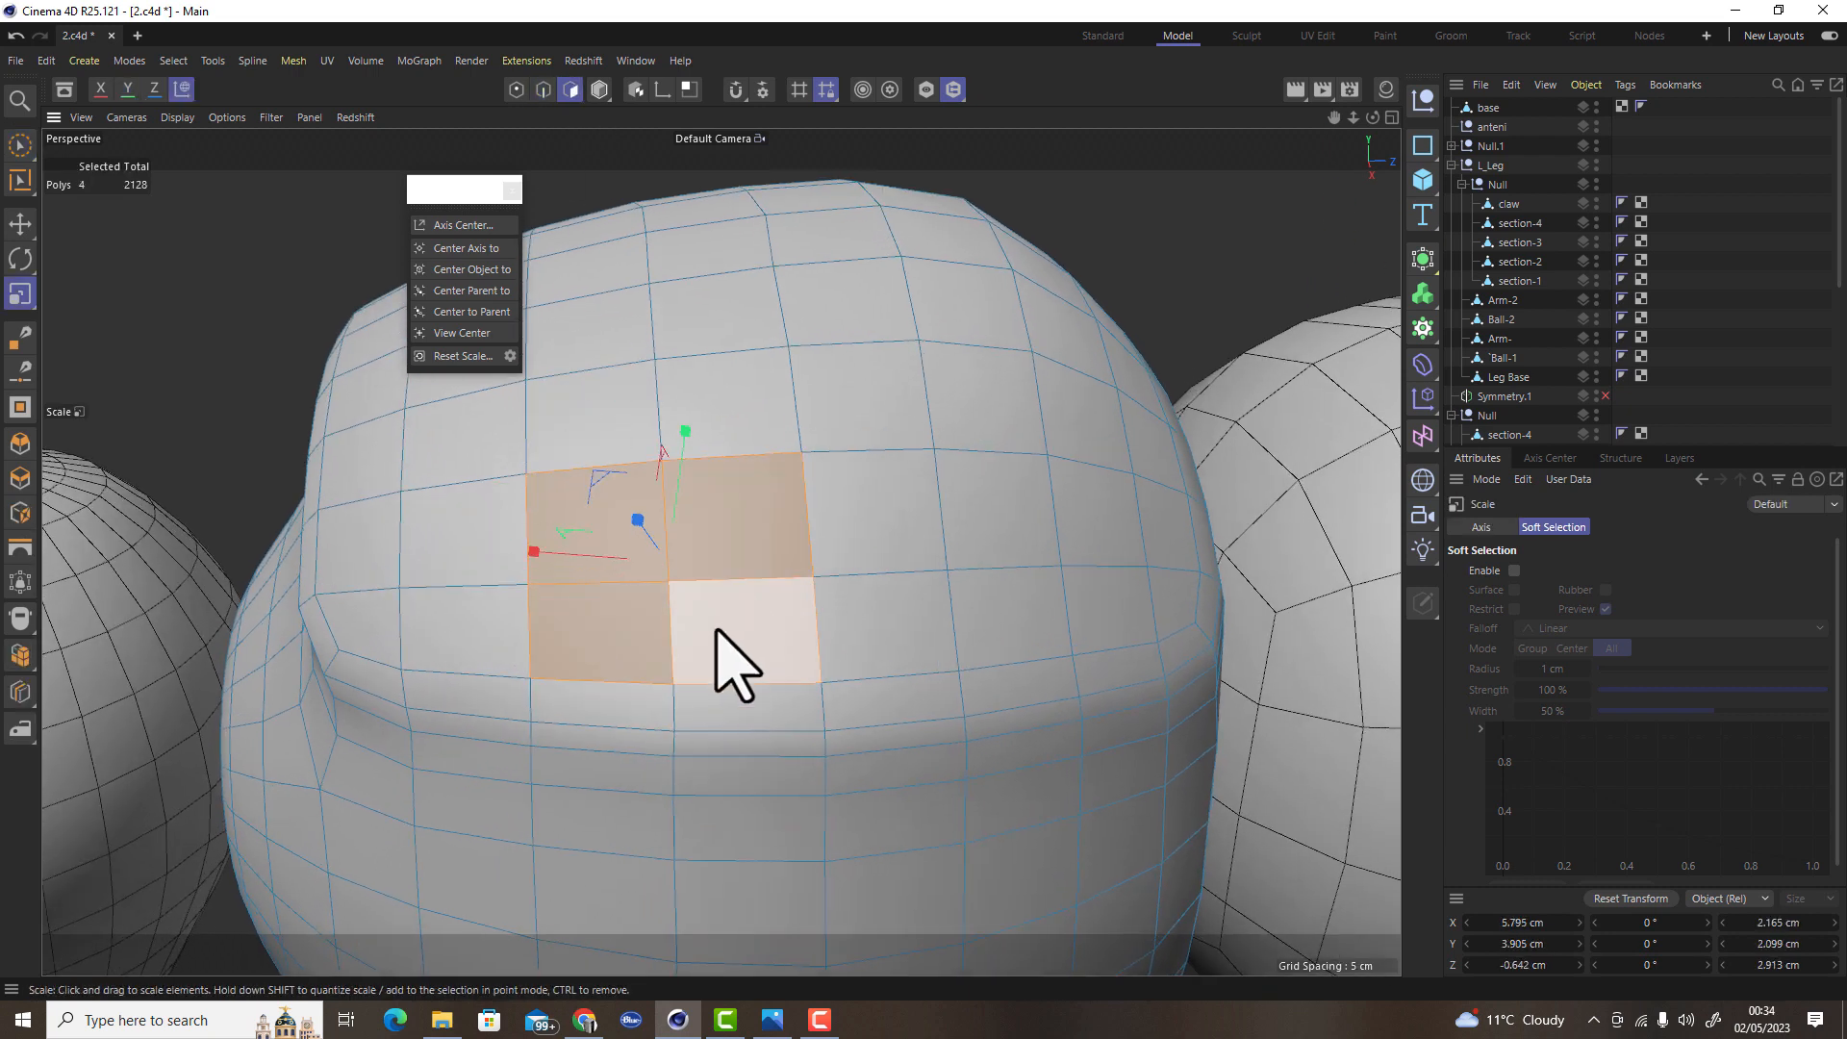
{"action": "left_click_drag", "start_coordinate": [778, 655], "coordinate": [337, 666], "text": "ctrl"}
Select the neighbouring two-by-two block of thorax polygons and inset it to about 56 %
{"action": "left_click", "coordinate": [877, 515]}
{"action": "left_click", "coordinate": [996, 509], "text": "shift"}
{"action": "left_click", "coordinate": [1008, 616], "text": "shift"}
{"action": "left_click", "coordinate": [870, 638], "text": "shift"}
{"action": "left_click_drag", "start_coordinate": [1056, 643], "coordinate": [628, 649], "text": "ctrl"}
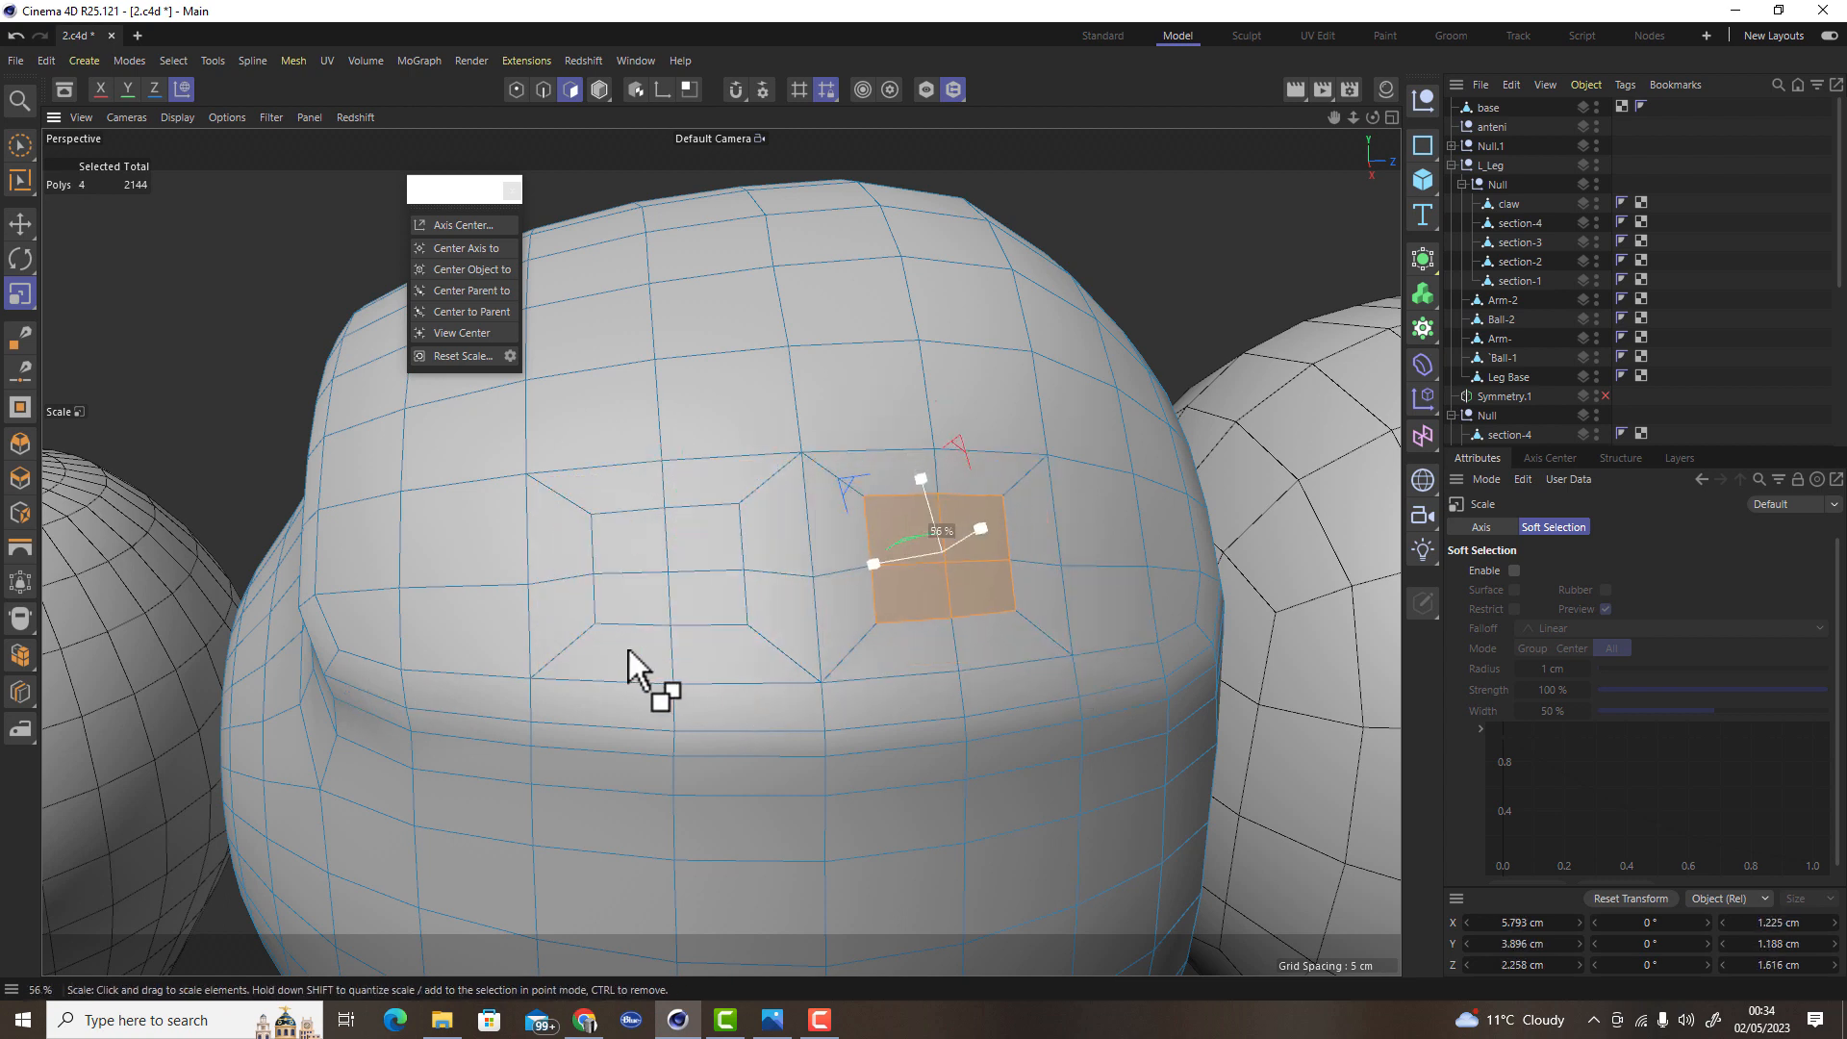
Select the four corner points of the first inset on the thorax and scale them inward to form an octagon
{"action": "left_click_drag", "start_coordinate": [895, 604], "coordinate": [833, 651], "text": "alt"}
{"action": "scroll", "coordinate": [695, 627], "scroll_direction": "up", "scroll_amount": 2}
{"action": "scroll", "coordinate": [695, 628], "scroll_direction": "up", "scroll_amount": 2}
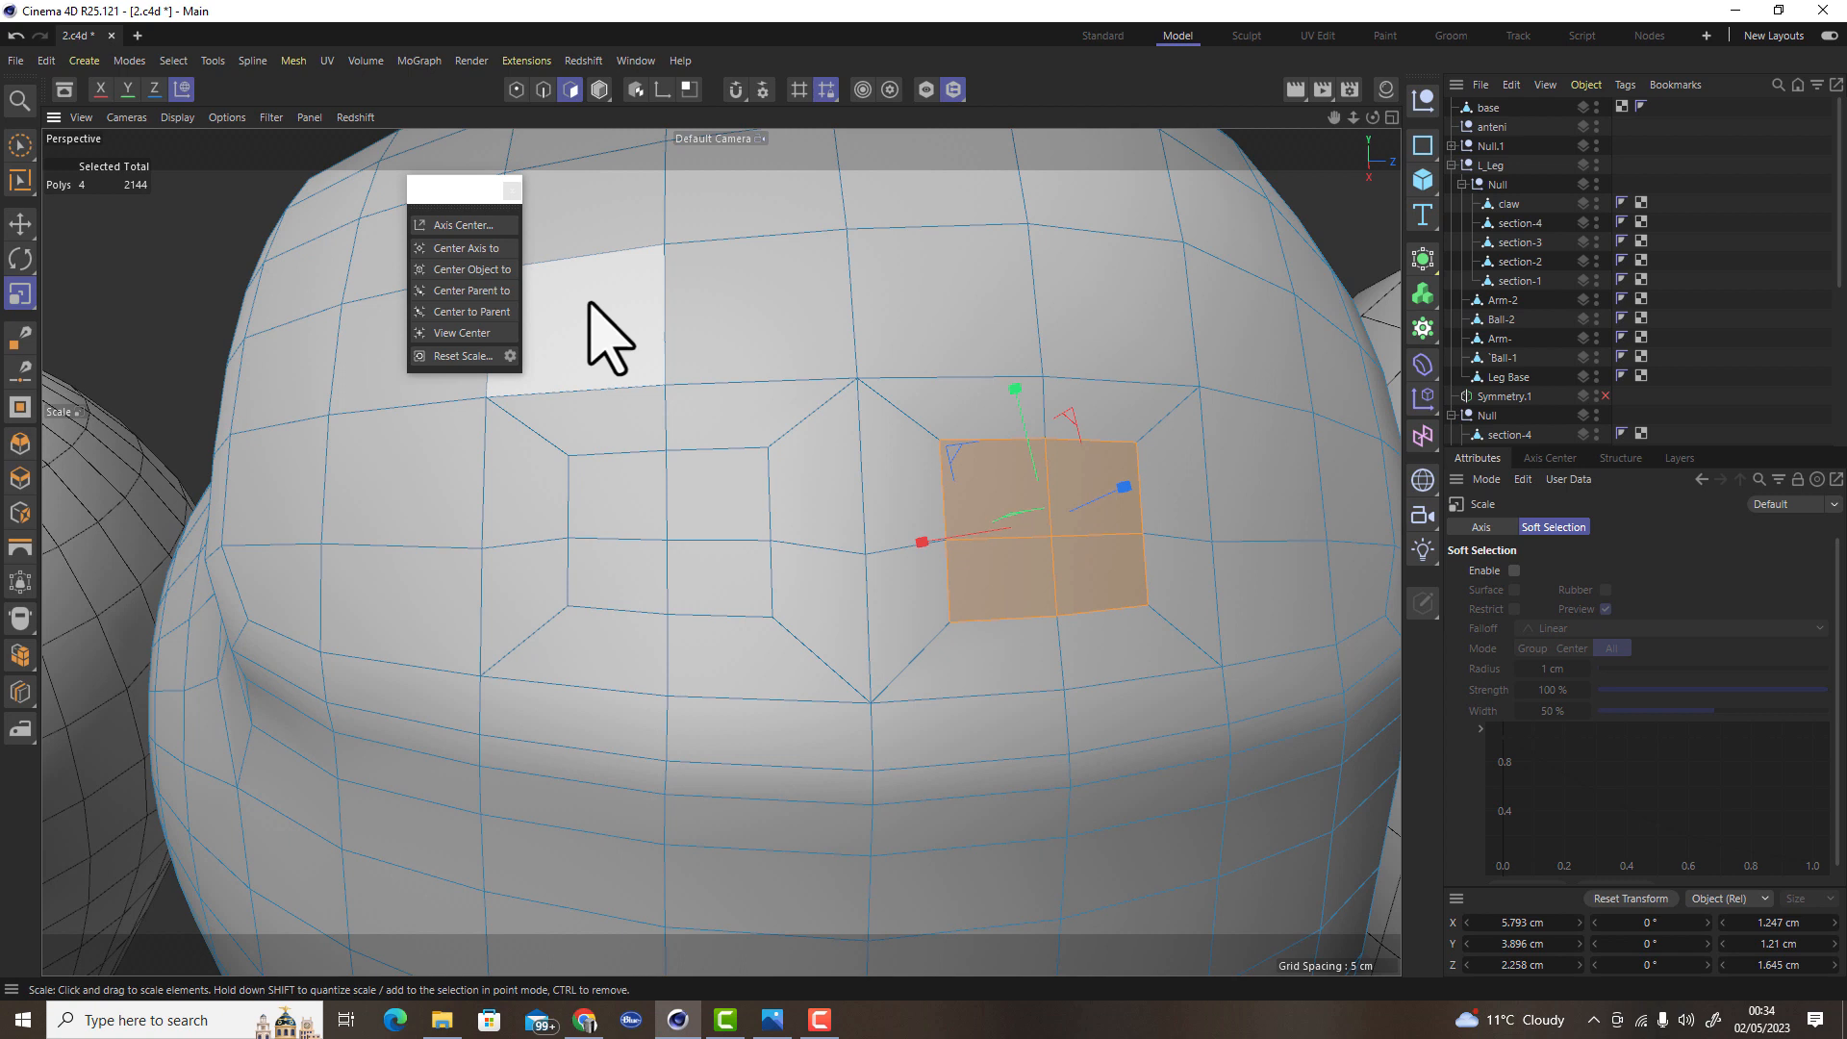
{"action": "left_click", "coordinate": [516, 88]}
{"action": "left_click", "coordinate": [569, 606], "text": "shift"}
{"action": "left_click", "coordinate": [766, 449], "text": "shift"}
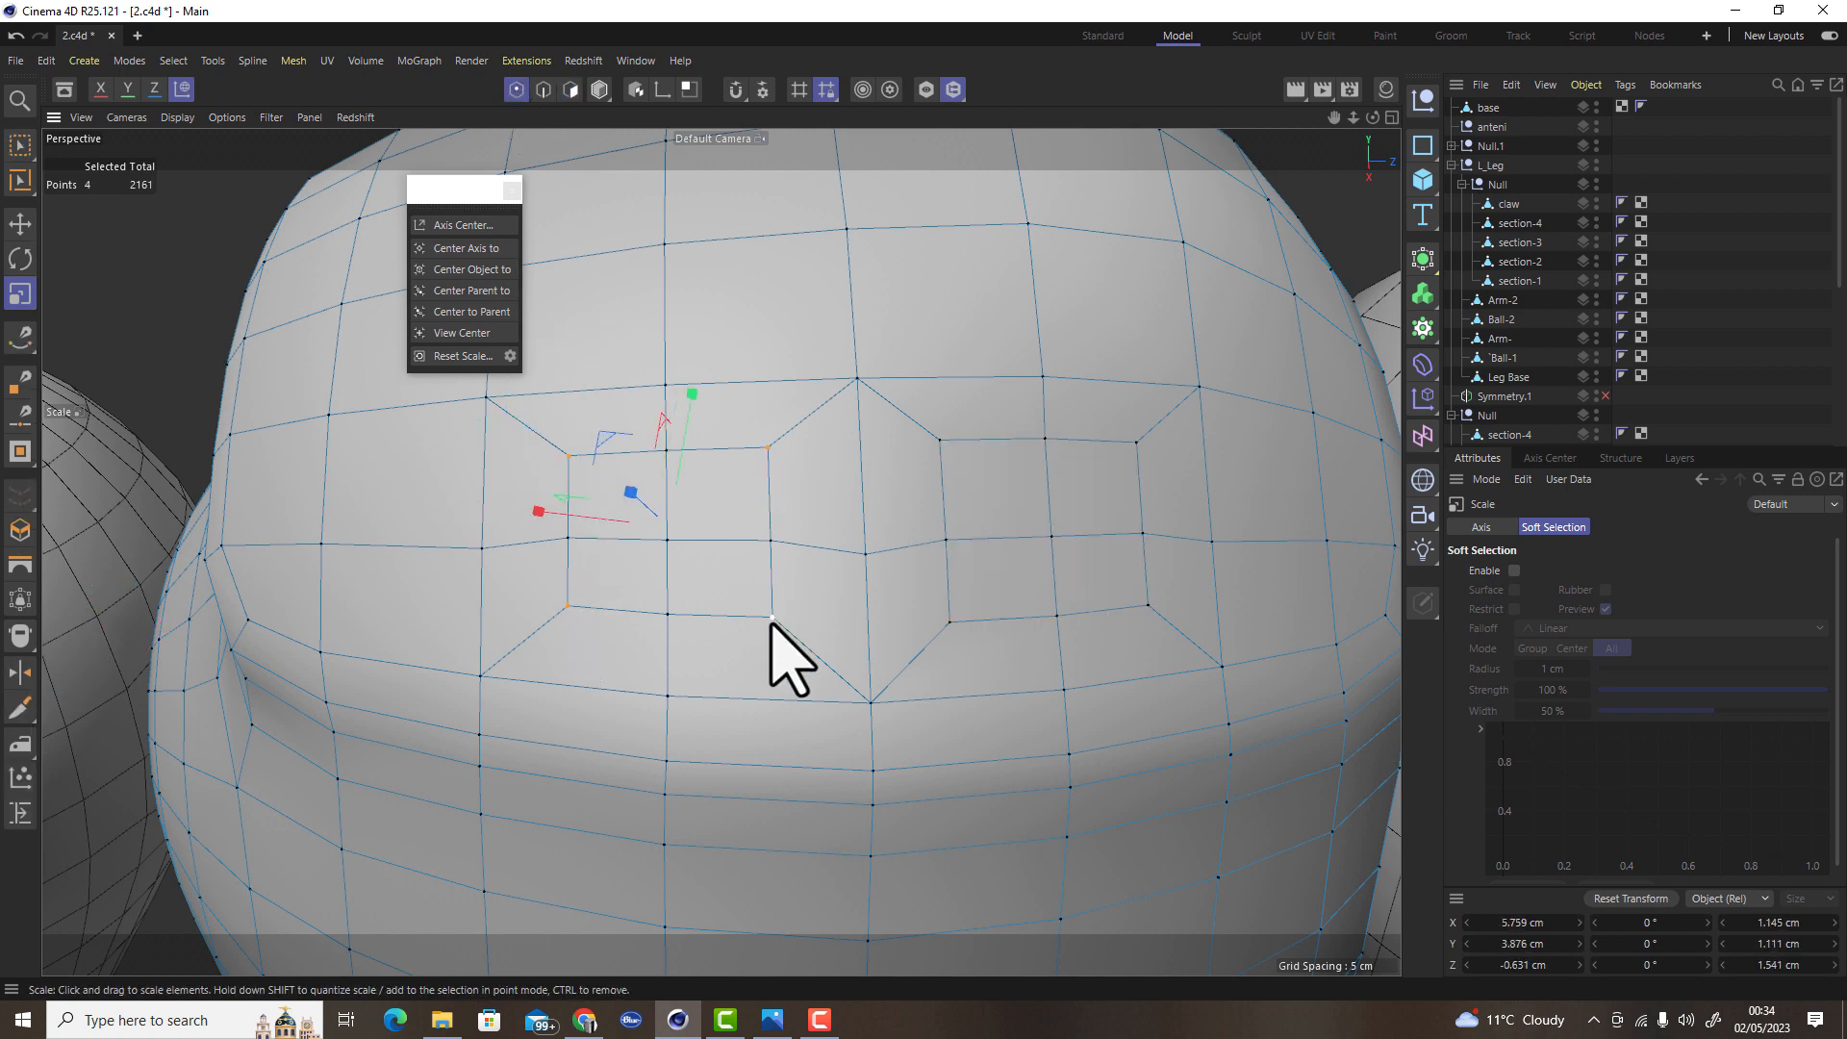
{"action": "left_click_drag", "start_coordinate": [811, 637], "coordinate": [568, 643]}
Select the second inset's four corner points and scale them to about 0.854 × 0.829 × 1.127 cm to form a matching octagon
{"action": "left_click", "coordinate": [941, 440]}
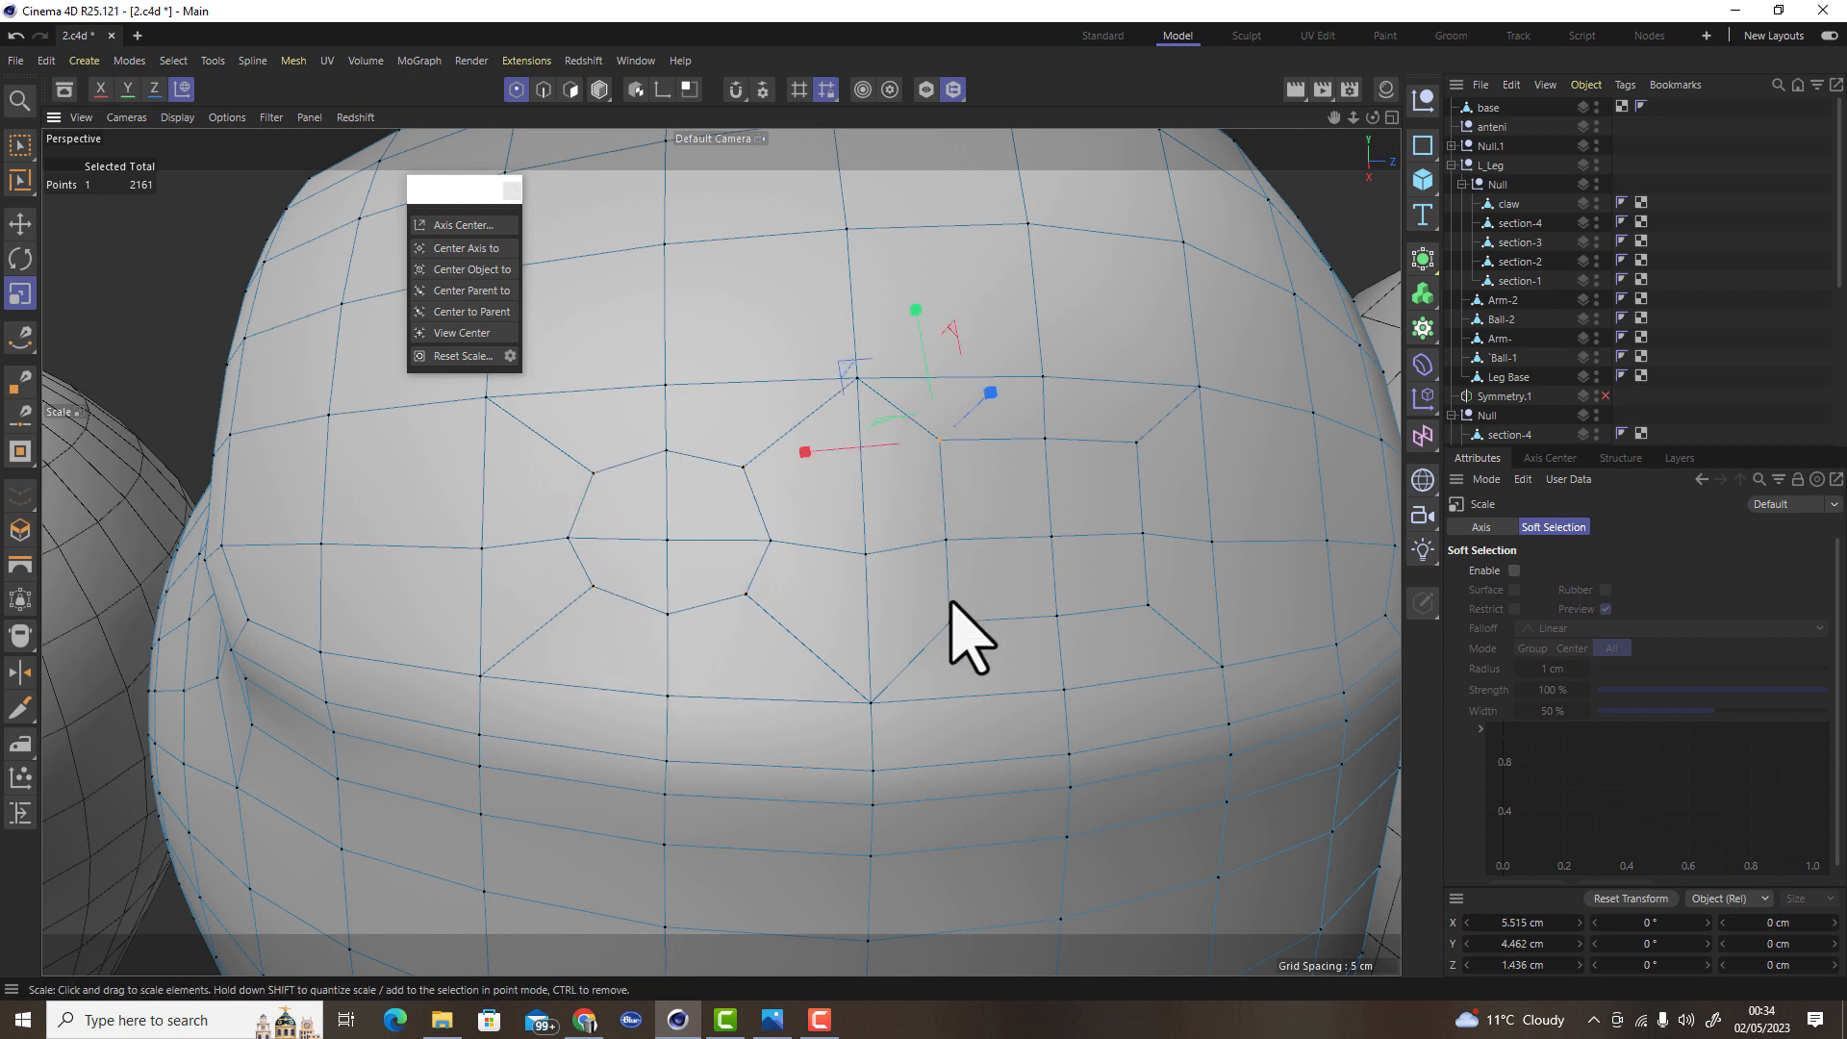
{"action": "left_click", "coordinate": [949, 623], "text": "shift"}
{"action": "left_click", "coordinate": [1137, 442], "text": "shift"}
{"action": "left_click_drag", "start_coordinate": [1167, 580], "coordinate": [894, 589]}
{"action": "left_click_drag", "start_coordinate": [760, 617], "coordinate": [775, 606], "text": "alt"}
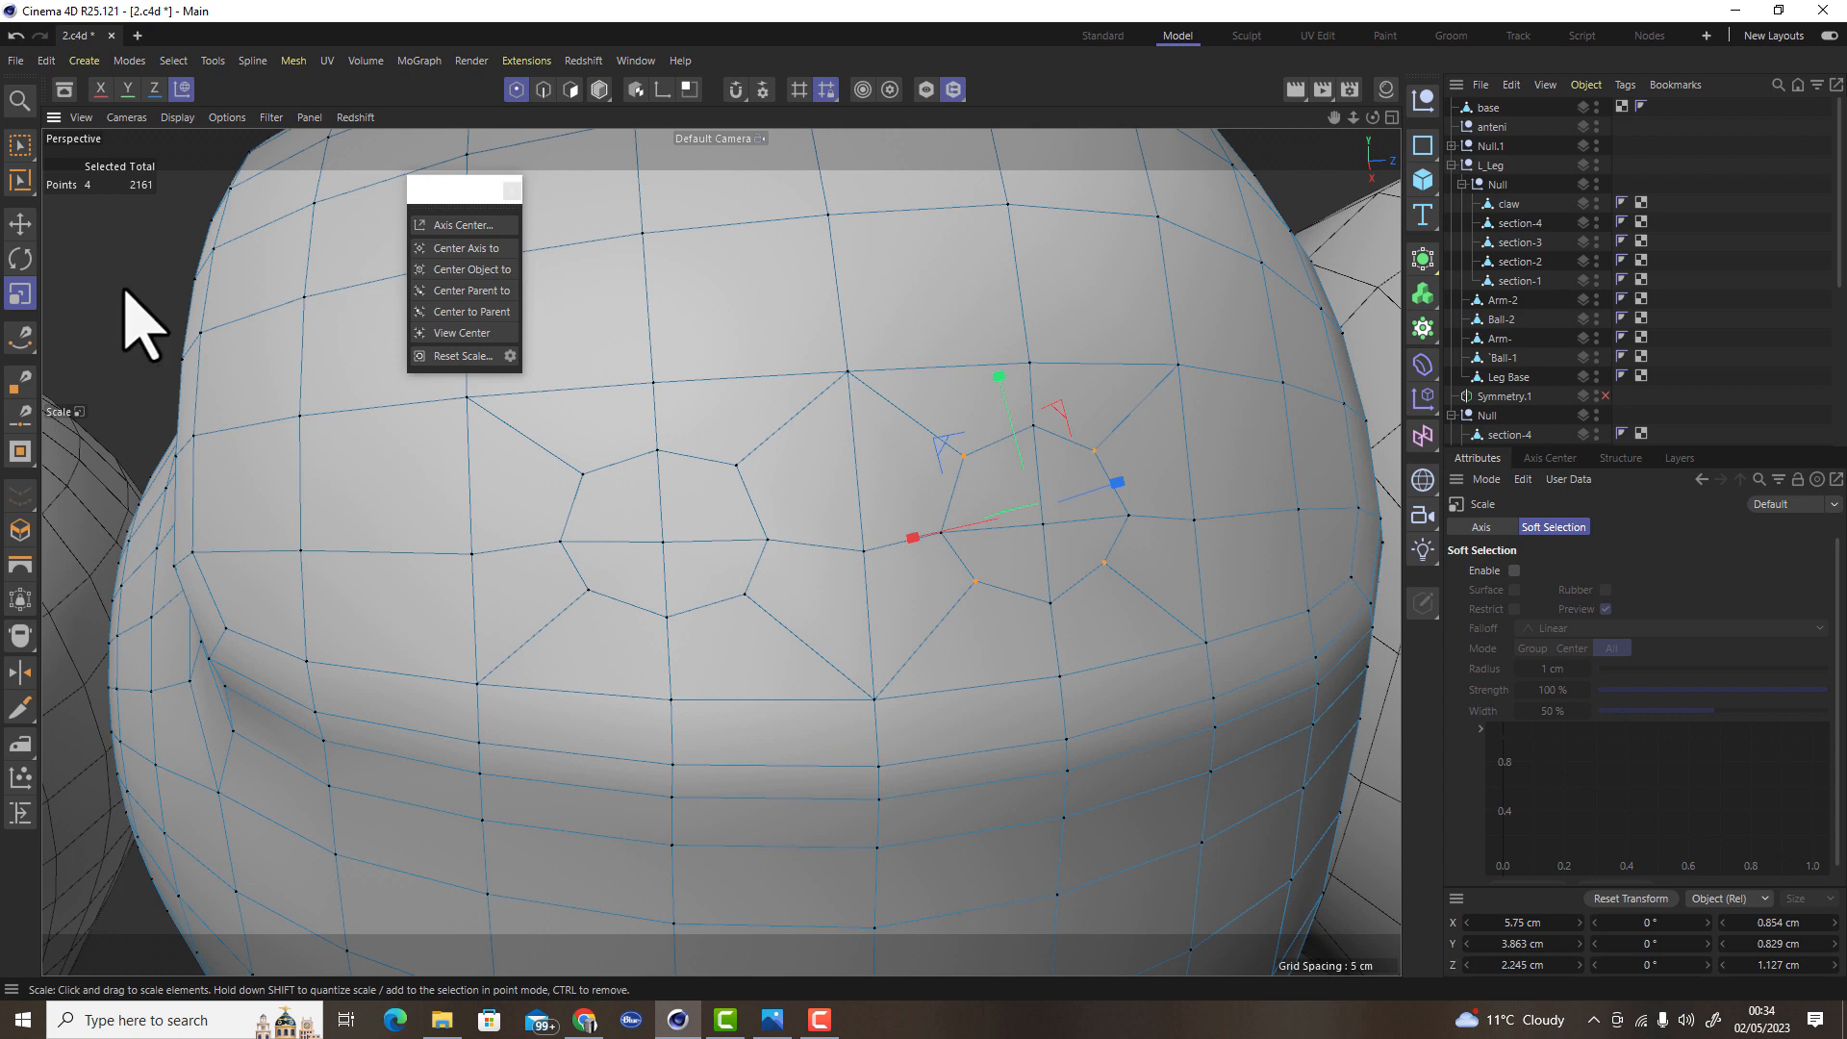
Even out both octagonal point rings on the thorax with the Brush in Smear mode at 50 % strength
{"action": "left_click", "coordinate": [20, 744]}
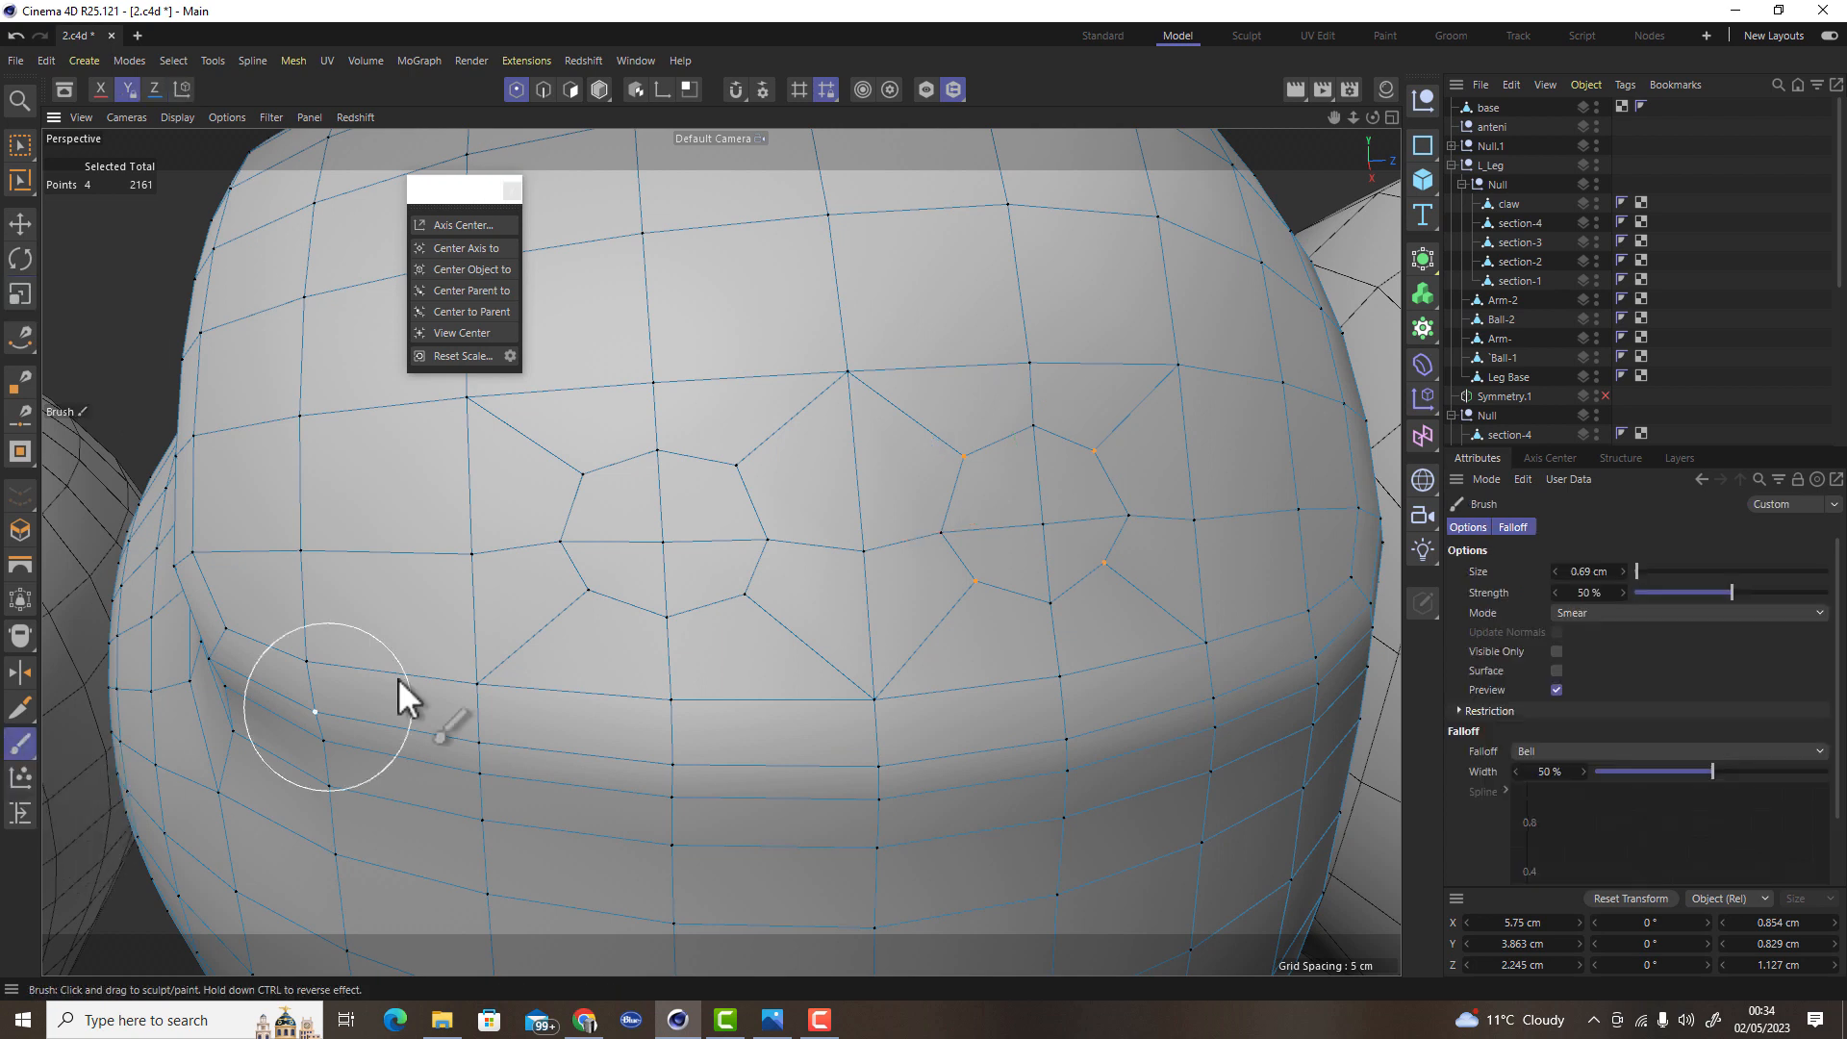
{"action": "key", "text": "9"}
{"action": "left_click", "coordinate": [137, 275]}
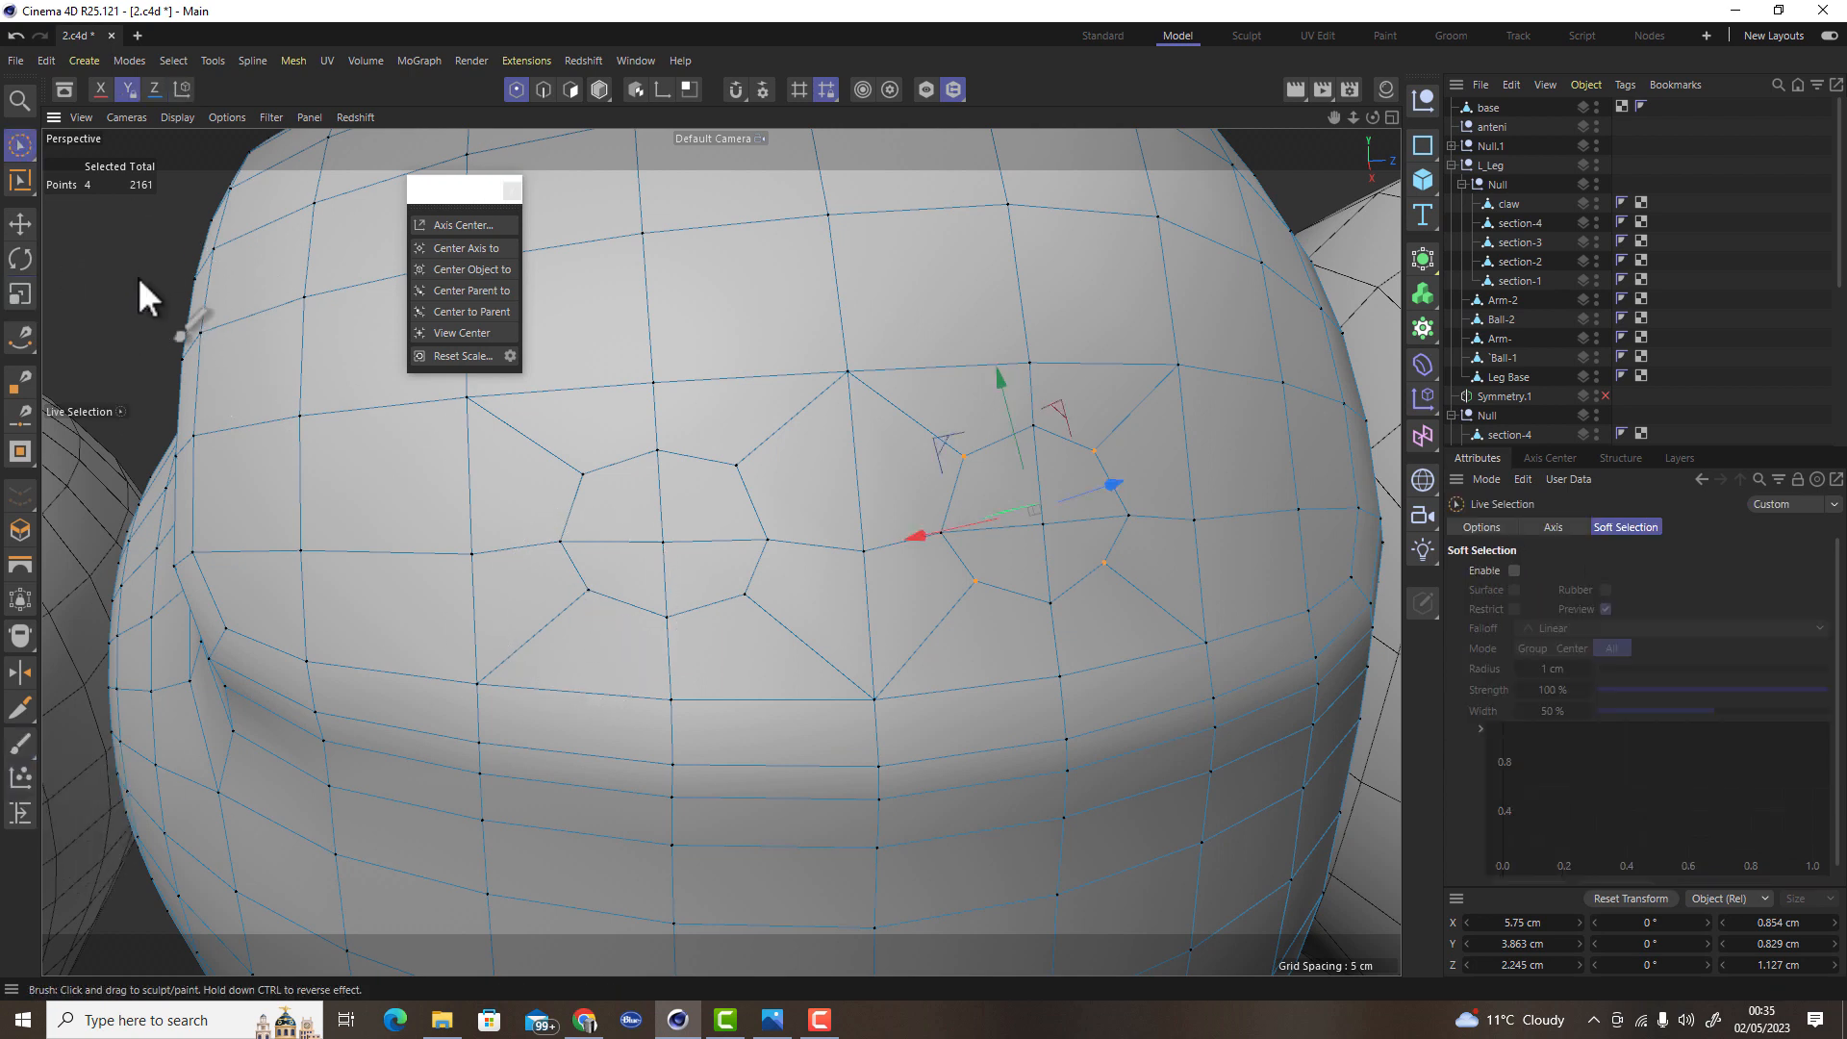
{"action": "left_click", "coordinate": [20, 749]}
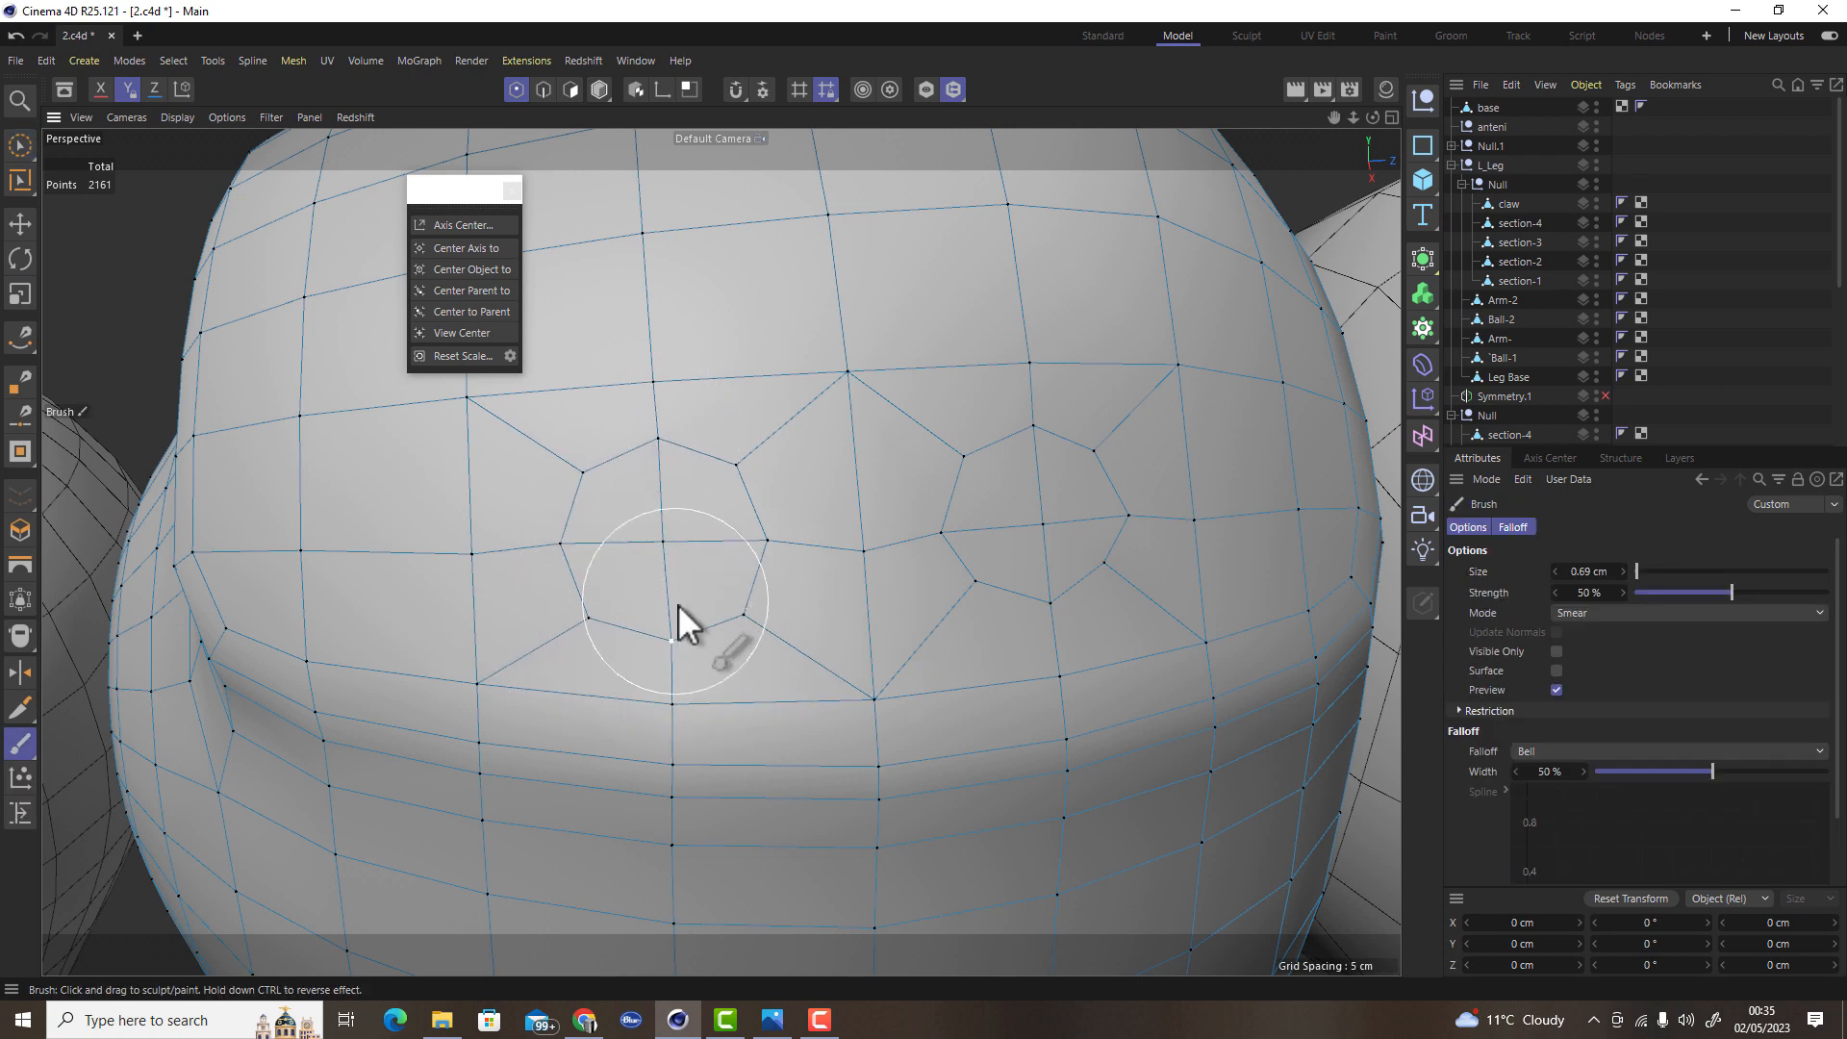
{"action": "mouse_move", "coordinate": [1104, 534]}
{"action": "left_mouse_down", "text": "alt"}
{"action": "mouse_move", "coordinate": [1035, 545]}
{"action": "mouse_move", "coordinate": [1099, 573]}
{"action": "left_mouse_up", "text": "alt"}
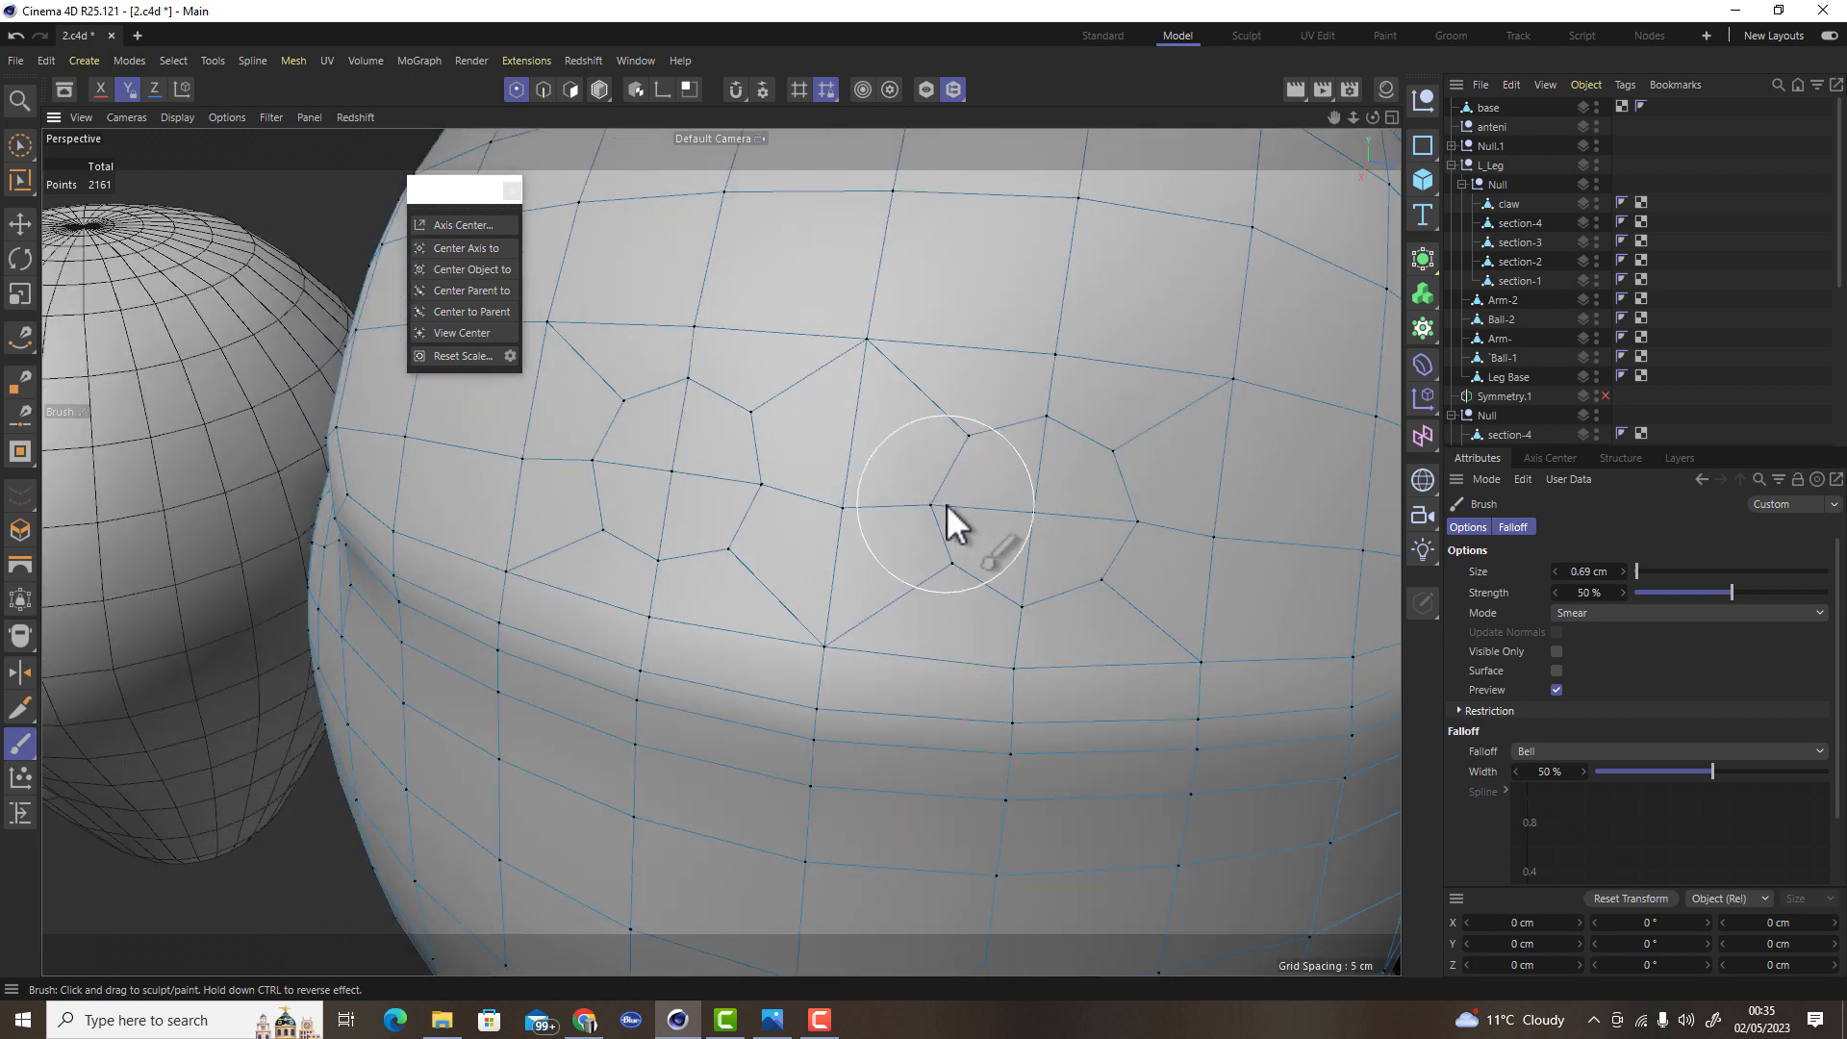
{"action": "left_click_drag", "start_coordinate": [1141, 524], "coordinate": [1133, 521]}
{"action": "left_click_drag", "start_coordinate": [953, 508], "coordinate": [1039, 512]}
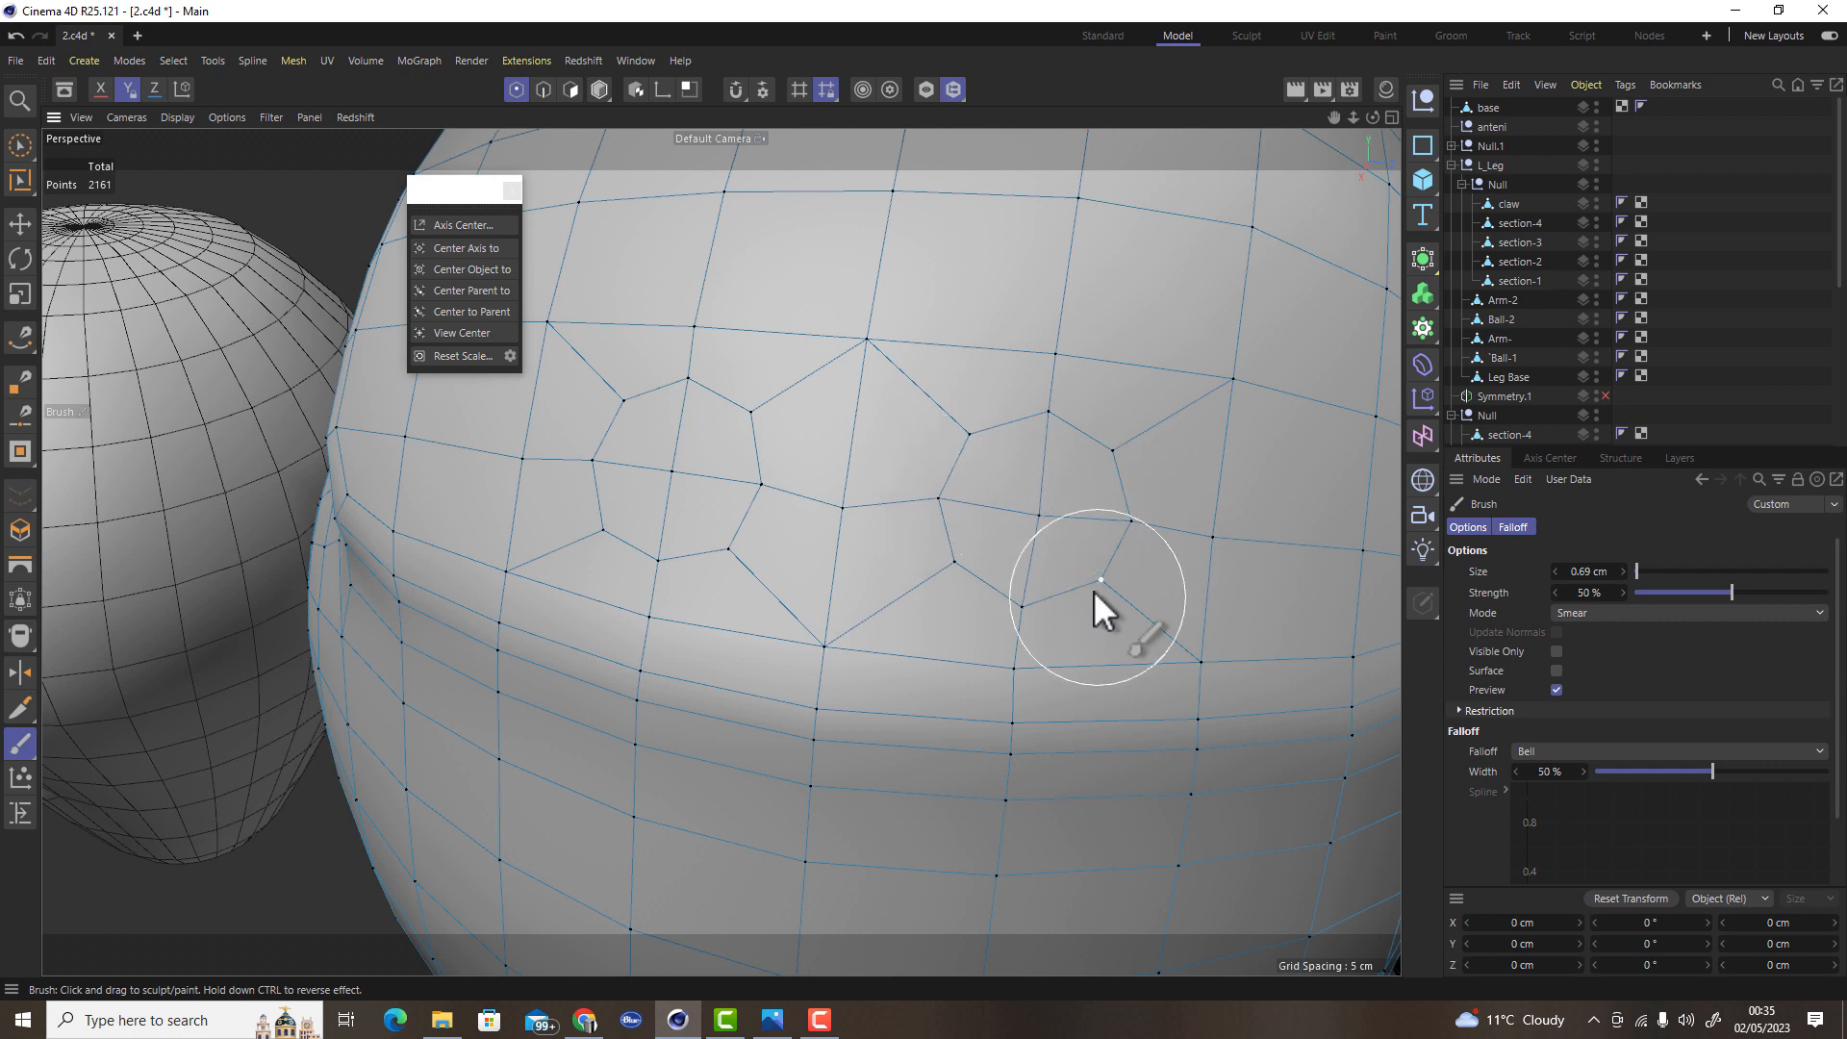
{"action": "left_click_drag", "start_coordinate": [1093, 614], "coordinate": [1021, 590], "text": "alt"}
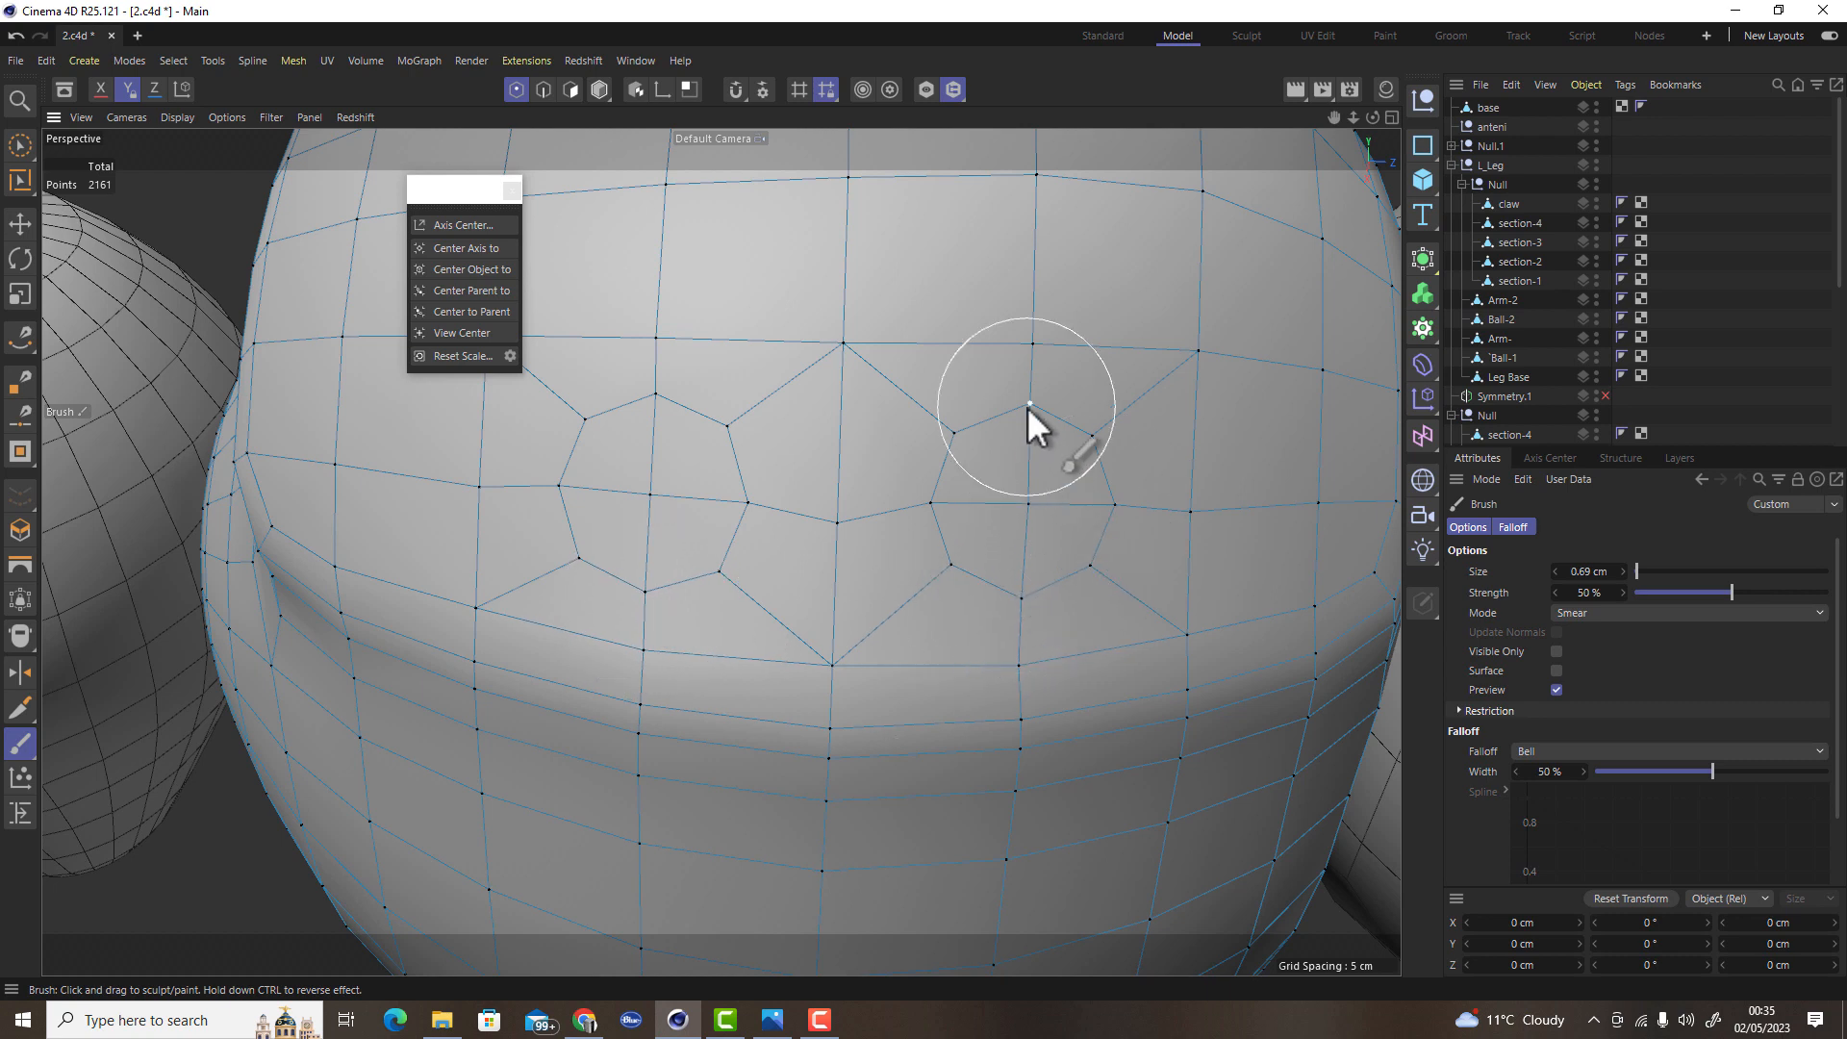
{"action": "mouse_move", "coordinate": [1087, 531]}
{"action": "left_mouse_down", "text": "alt"}
{"action": "mouse_move", "coordinate": [936, 548]}
{"action": "mouse_move", "coordinate": [957, 528]}
{"action": "left_mouse_up", "text": "alt"}
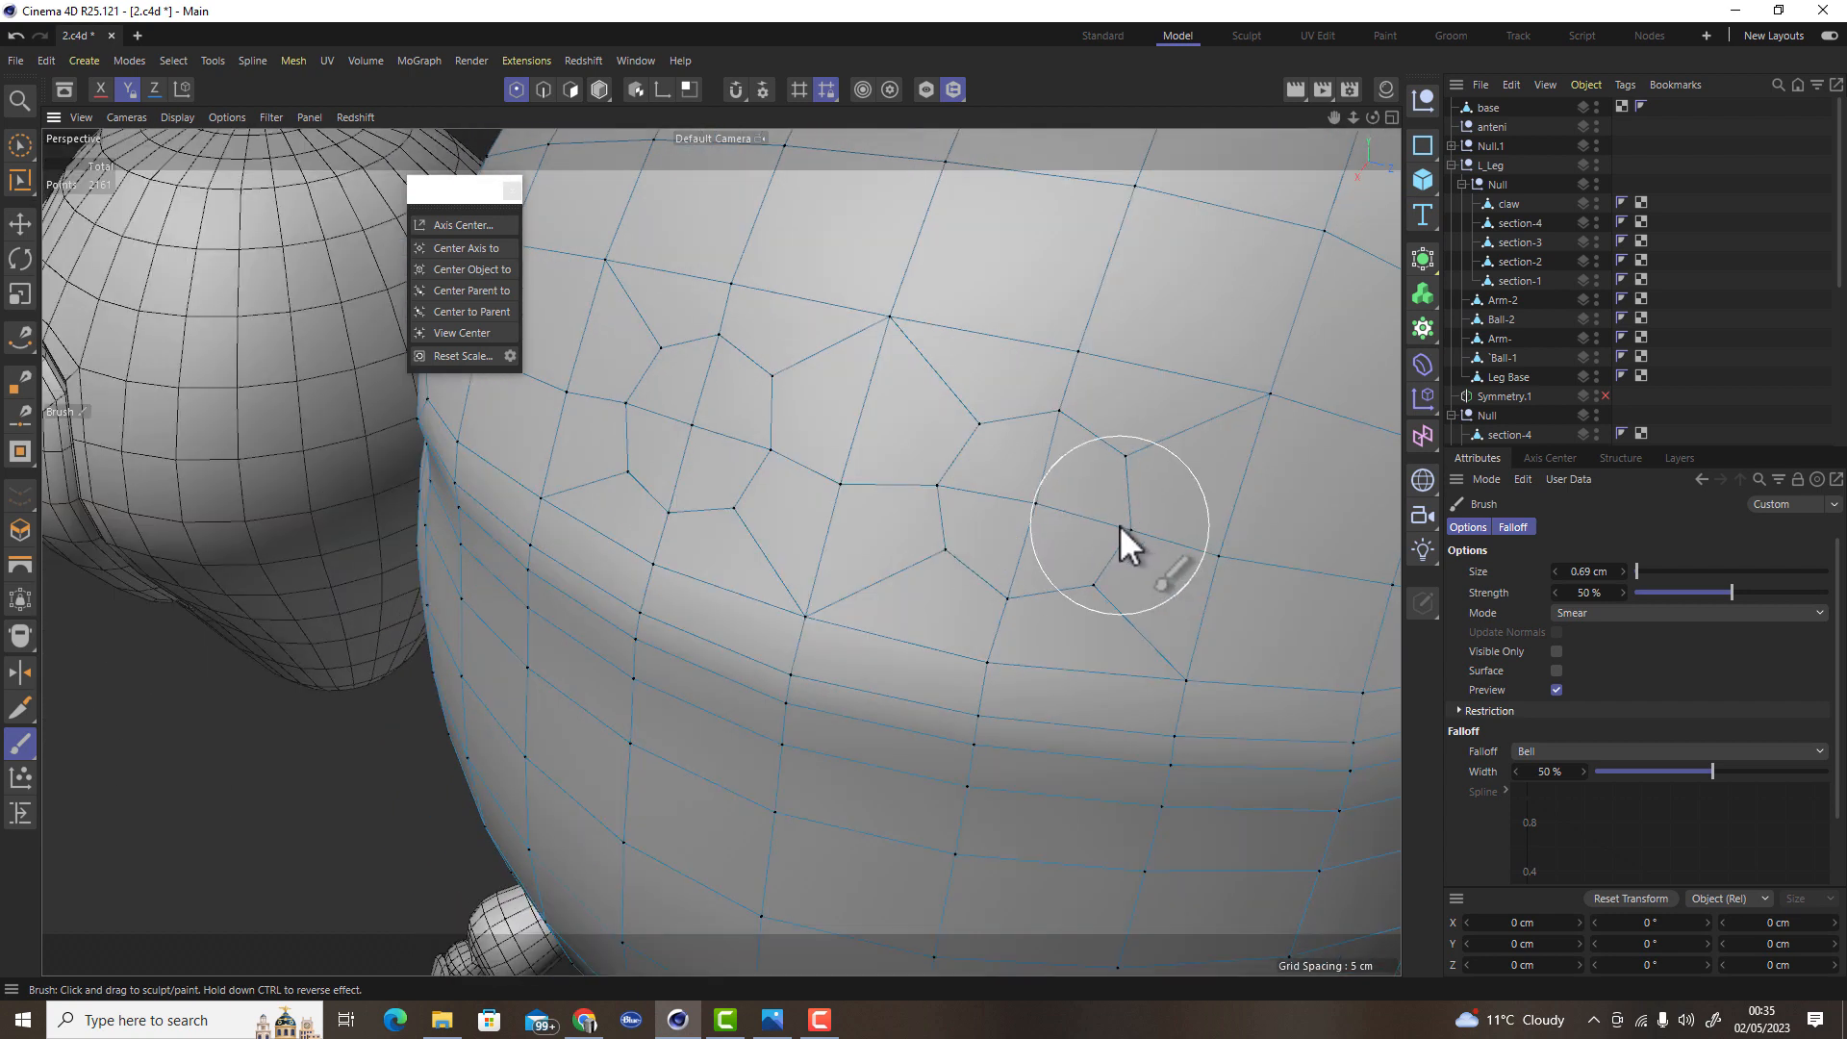
{"action": "mouse_move", "coordinate": [1034, 527]}
{"action": "left_mouse_down", "text": "alt"}
{"action": "mouse_move", "coordinate": [1006, 574]}
{"action": "mouse_move", "coordinate": [1052, 588]}
{"action": "left_mouse_up", "text": "alt"}
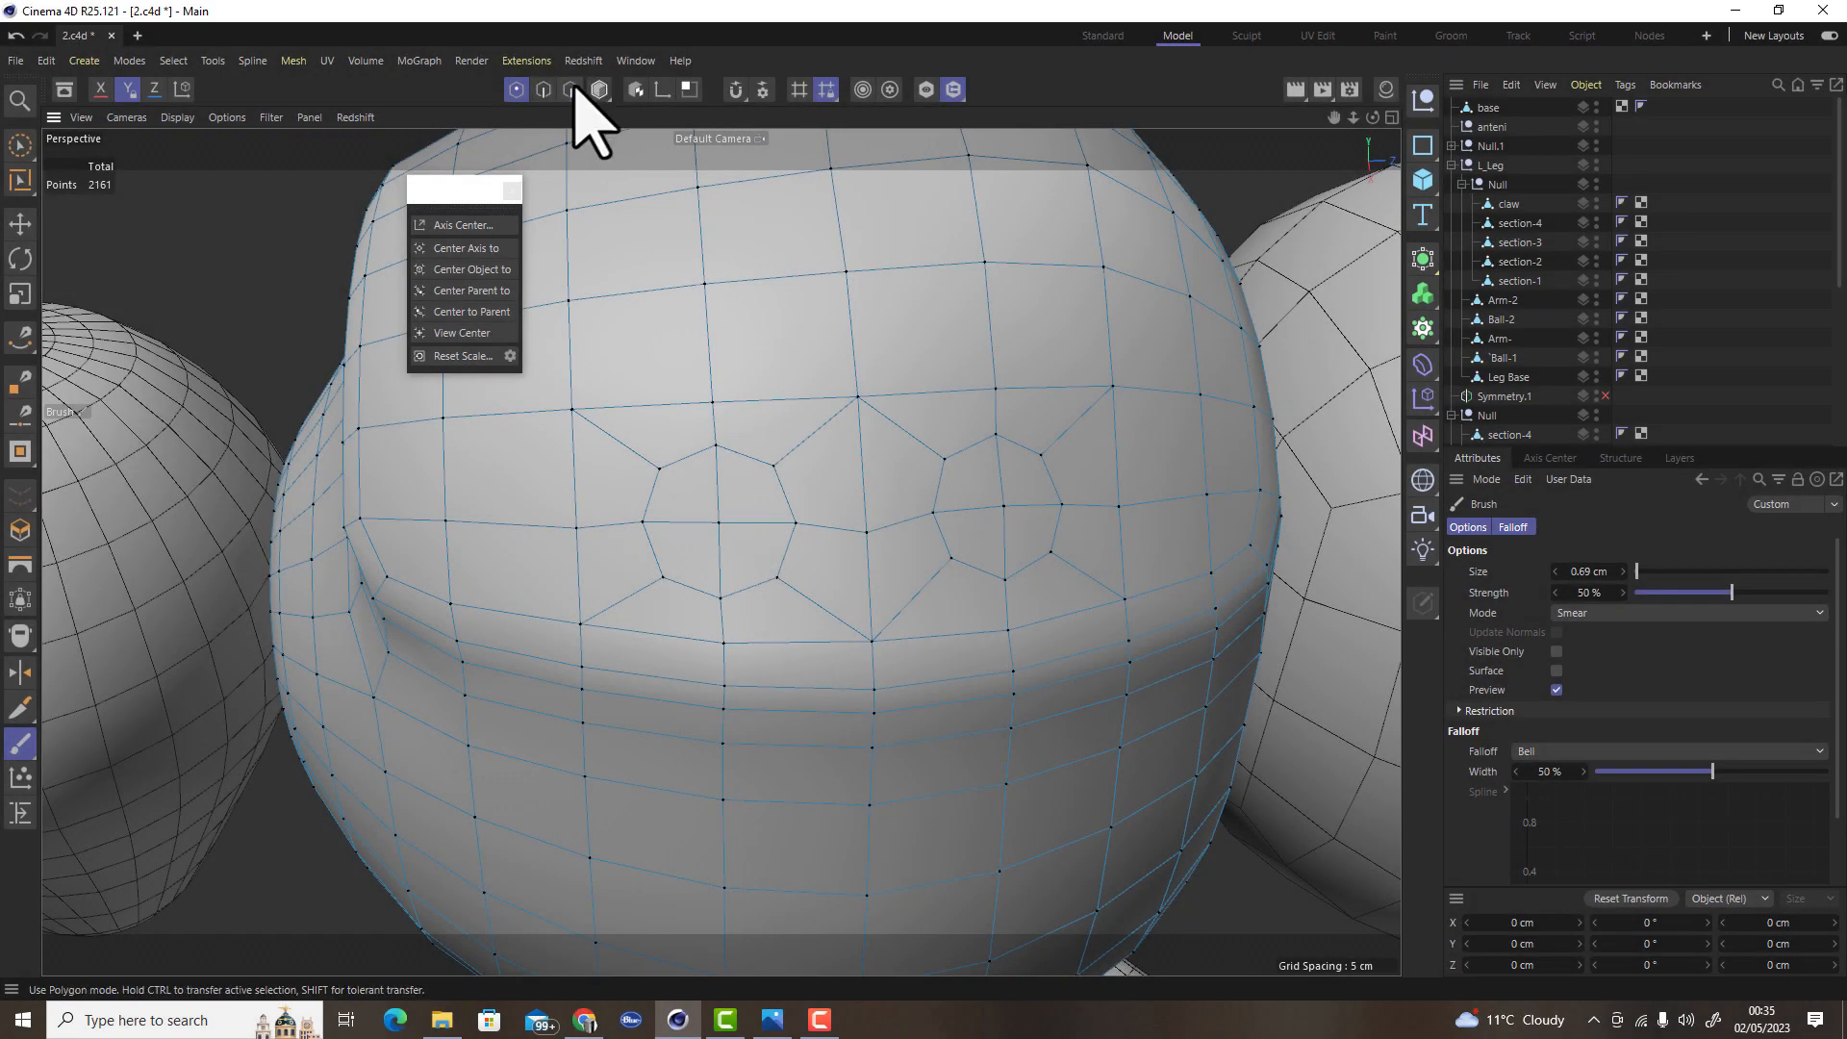
Select the first octagon's four polygons and inset them with a scaled extrusion to about 0.689 × 0.849 × 1.058 cm
{"action": "left_click", "coordinate": [571, 88]}
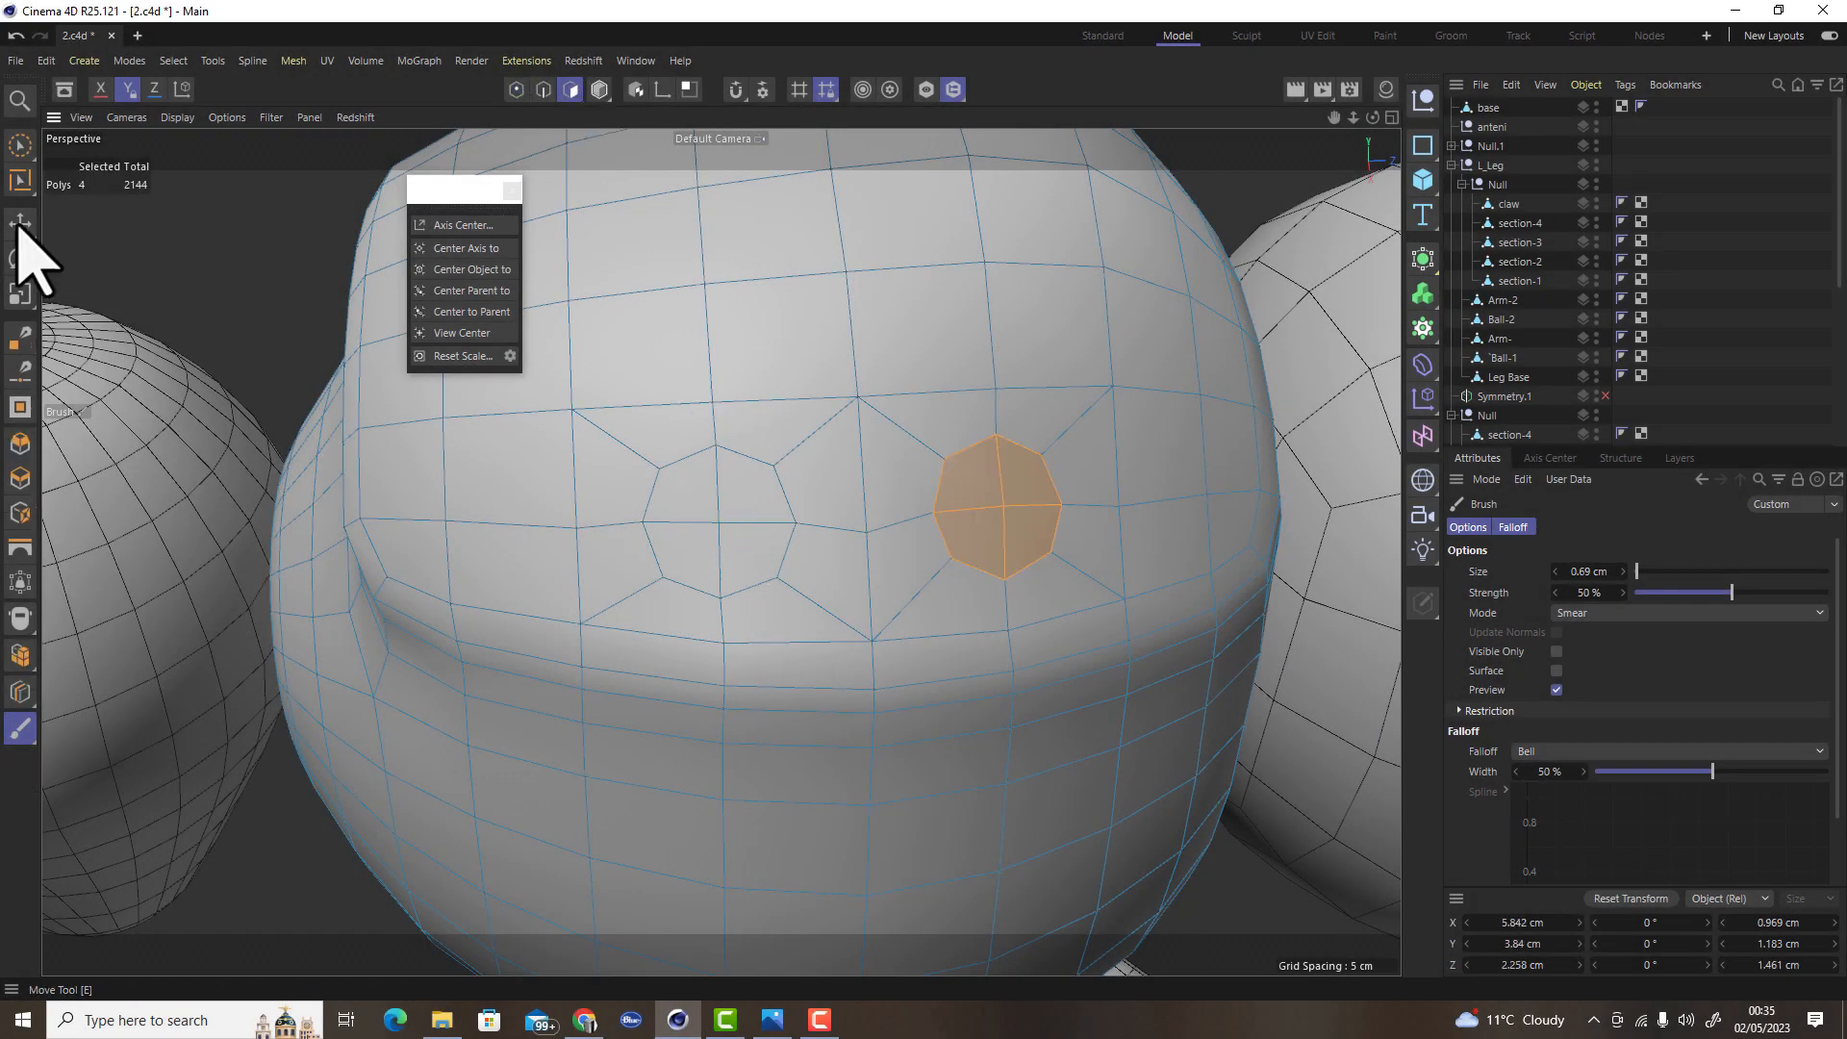
{"action": "left_click", "coordinate": [20, 223]}
{"action": "left_click", "coordinate": [681, 492]}
{"action": "left_click", "coordinate": [760, 501], "text": "shift"}
{"action": "left_click", "coordinate": [749, 563], "text": "shift"}
{"action": "left_click", "coordinate": [698, 577], "text": "shift"}
{"action": "right_click_drag", "start_coordinate": [693, 577], "coordinate": [704, 623], "text": "alt"}
{"action": "key", "text": "t"}
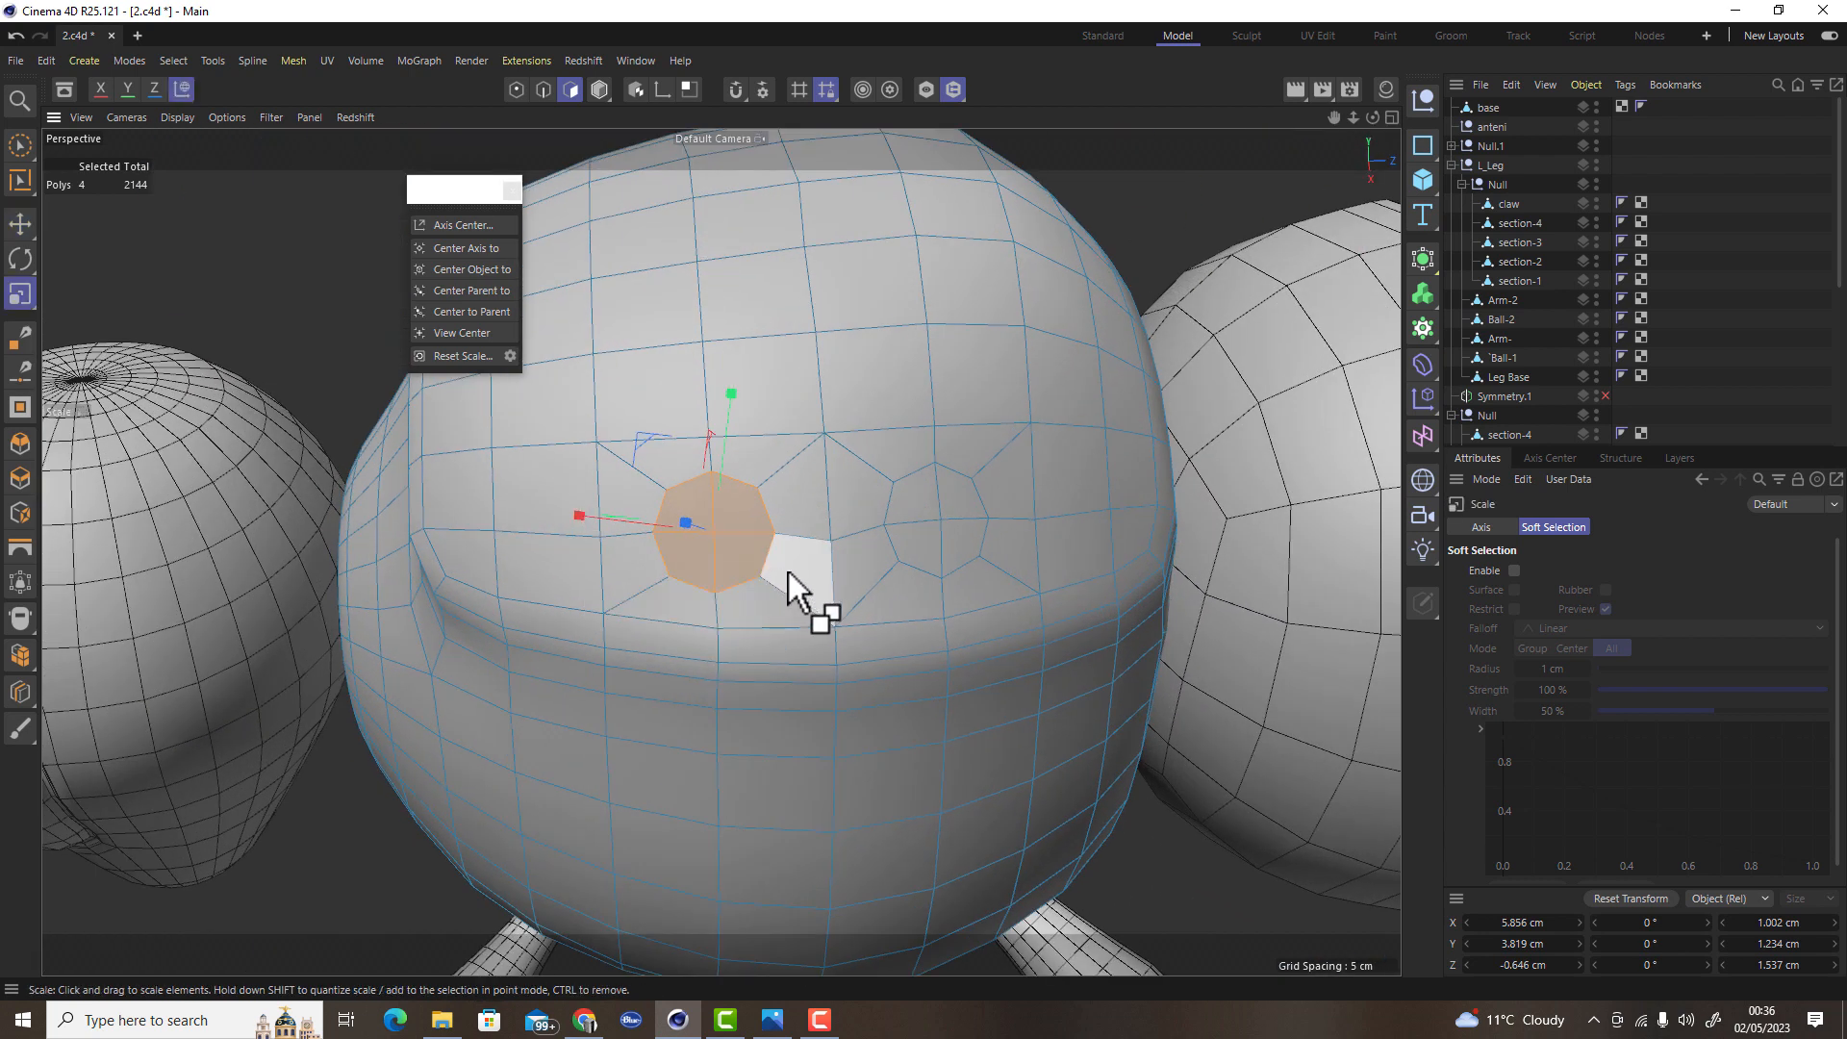
{"action": "left_click_drag", "start_coordinate": [793, 571], "coordinate": [524, 590]}
{"action": "left_click_drag", "start_coordinate": [680, 598], "coordinate": [886, 667], "text": "alt"}
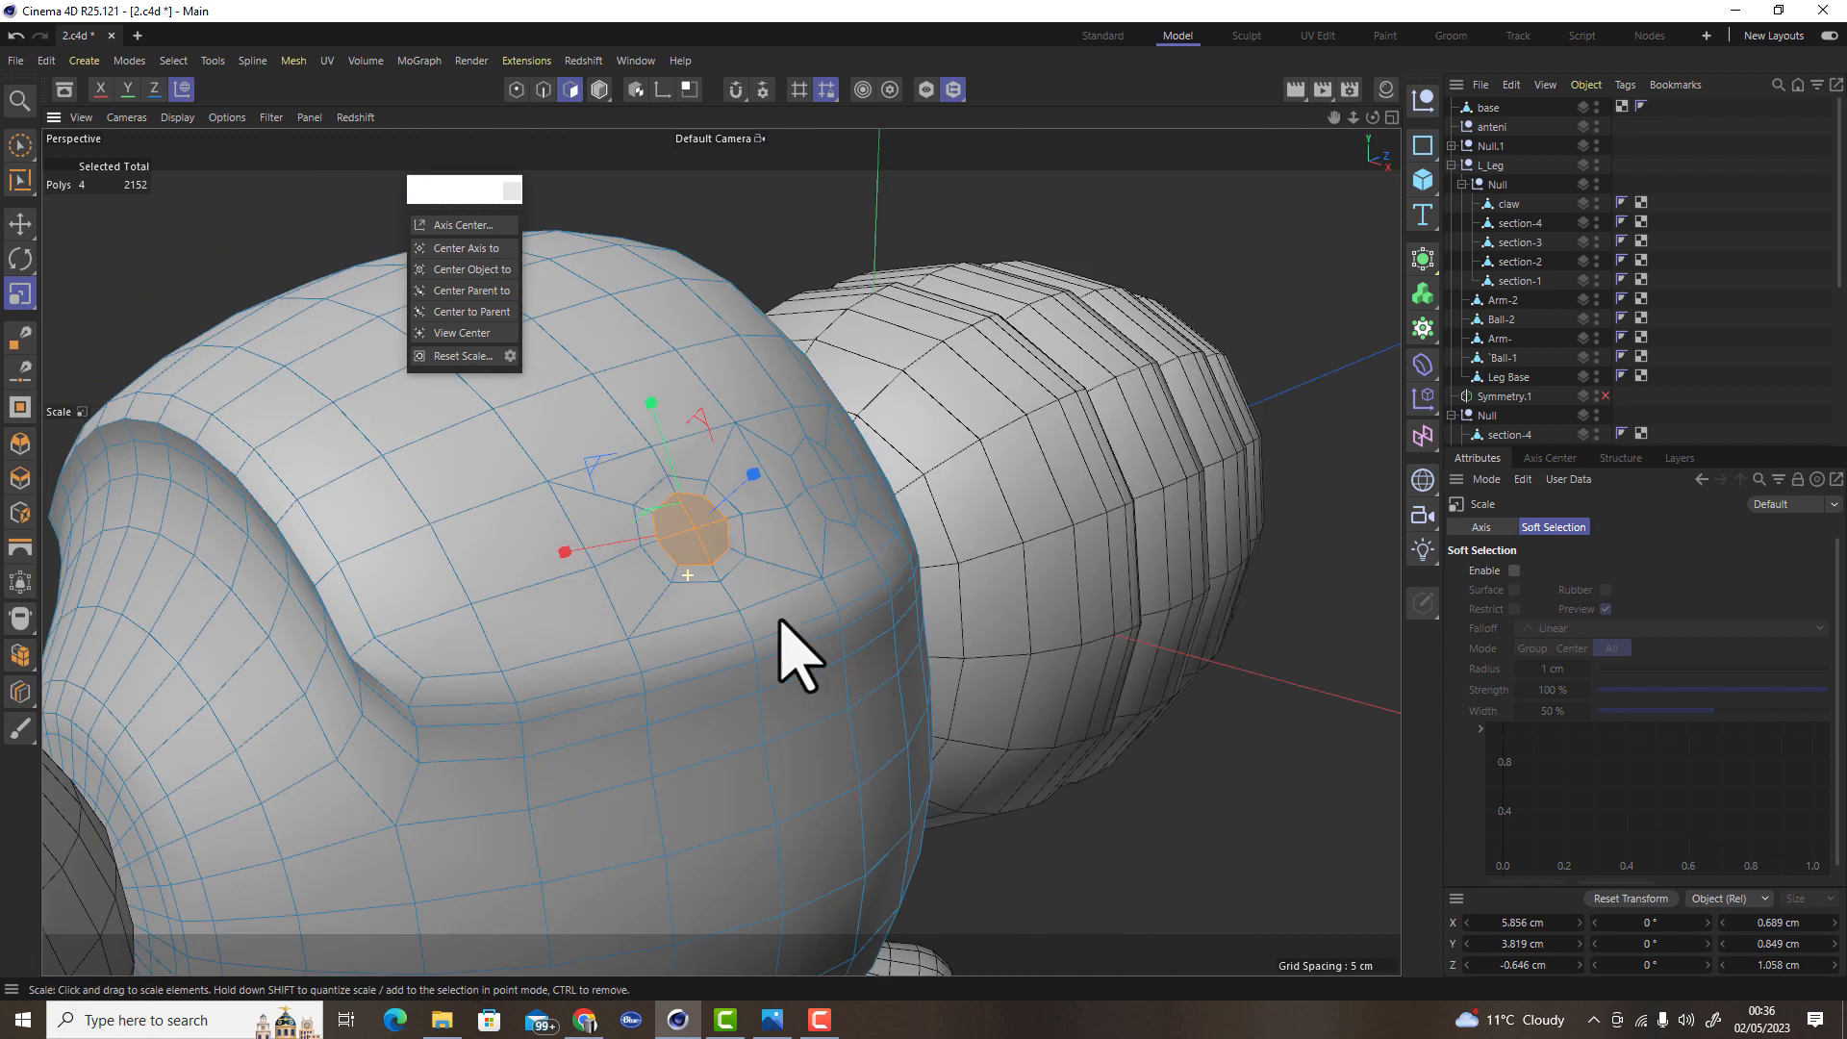
Extrude the first octagon's inset polygons slightly outward from the thorax
{"action": "scroll", "coordinate": [784, 607], "scroll_direction": "up", "scroll_amount": 5}
{"action": "left_click", "coordinate": [20, 224]}
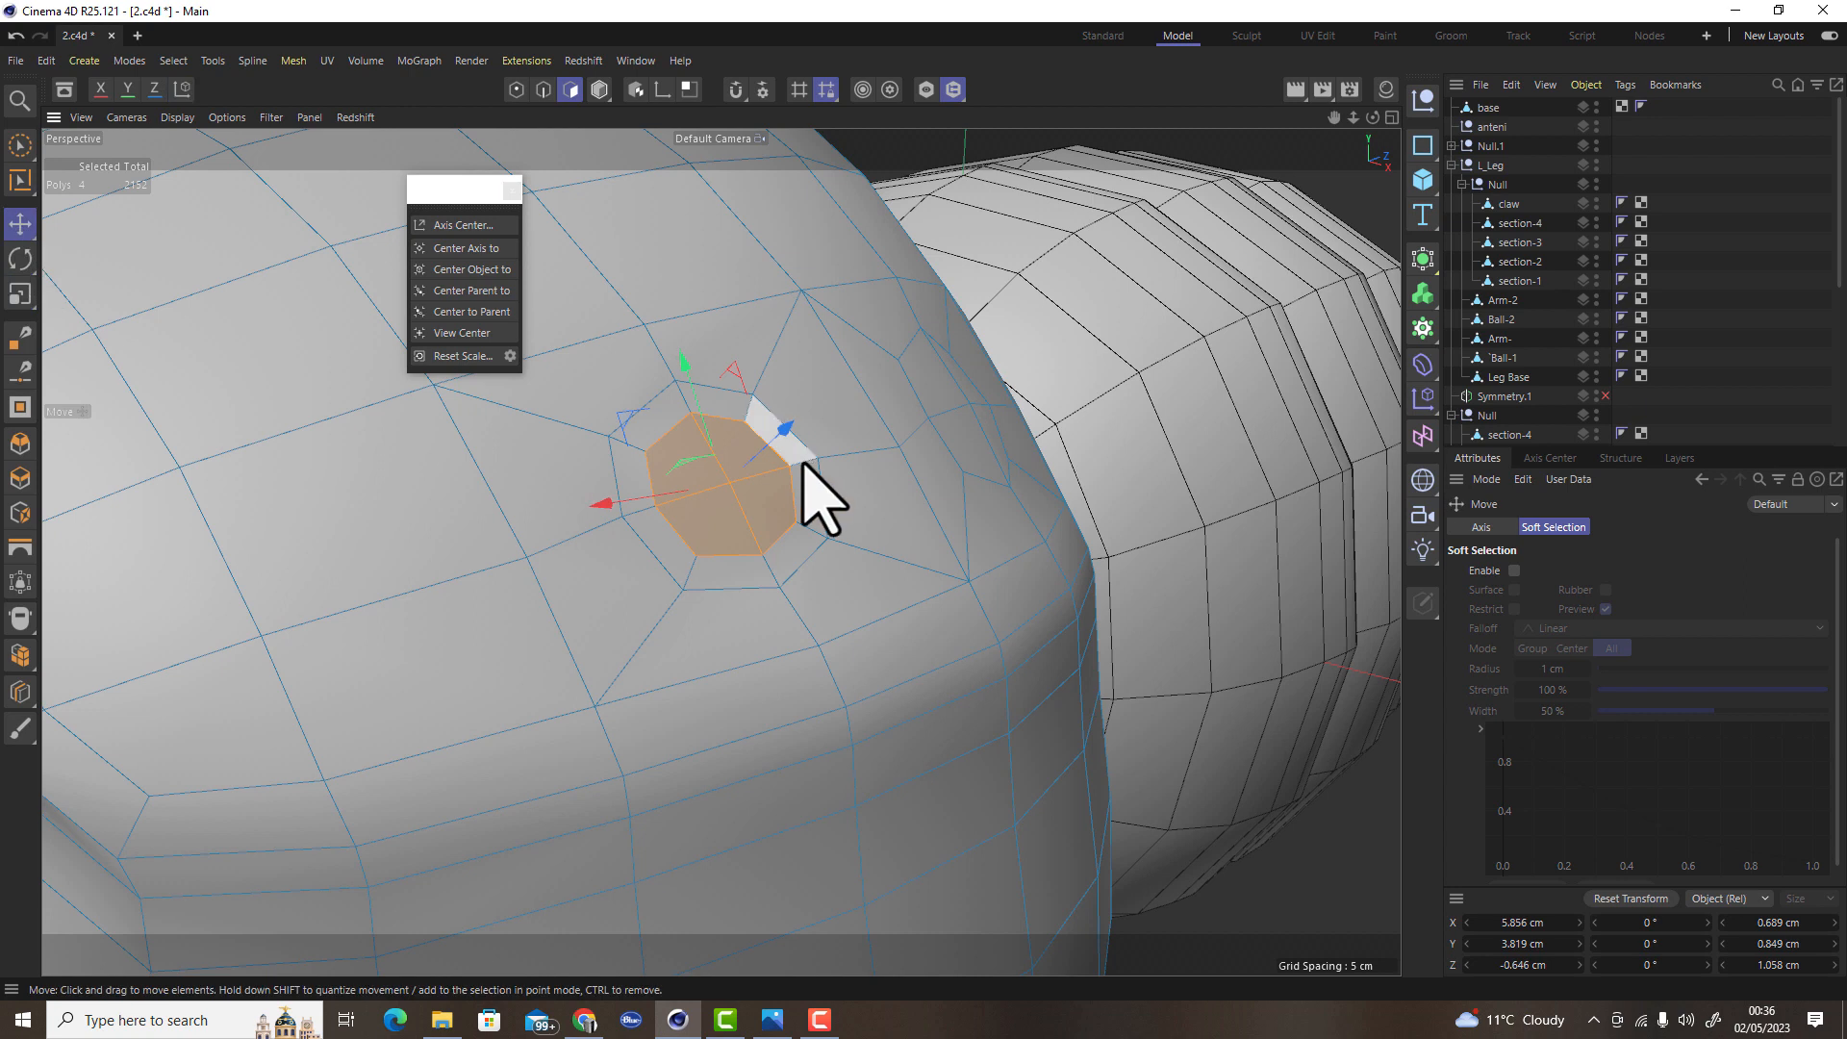
{"action": "left_click_drag", "start_coordinate": [788, 429], "coordinate": [805, 421], "text": "ctrl"}
Inset the raised octagon cap to about 0.58 × 0.714 × 0.89 cm and extrude its centre inward to form a rimmed socket
{"action": "key", "text": "t"}
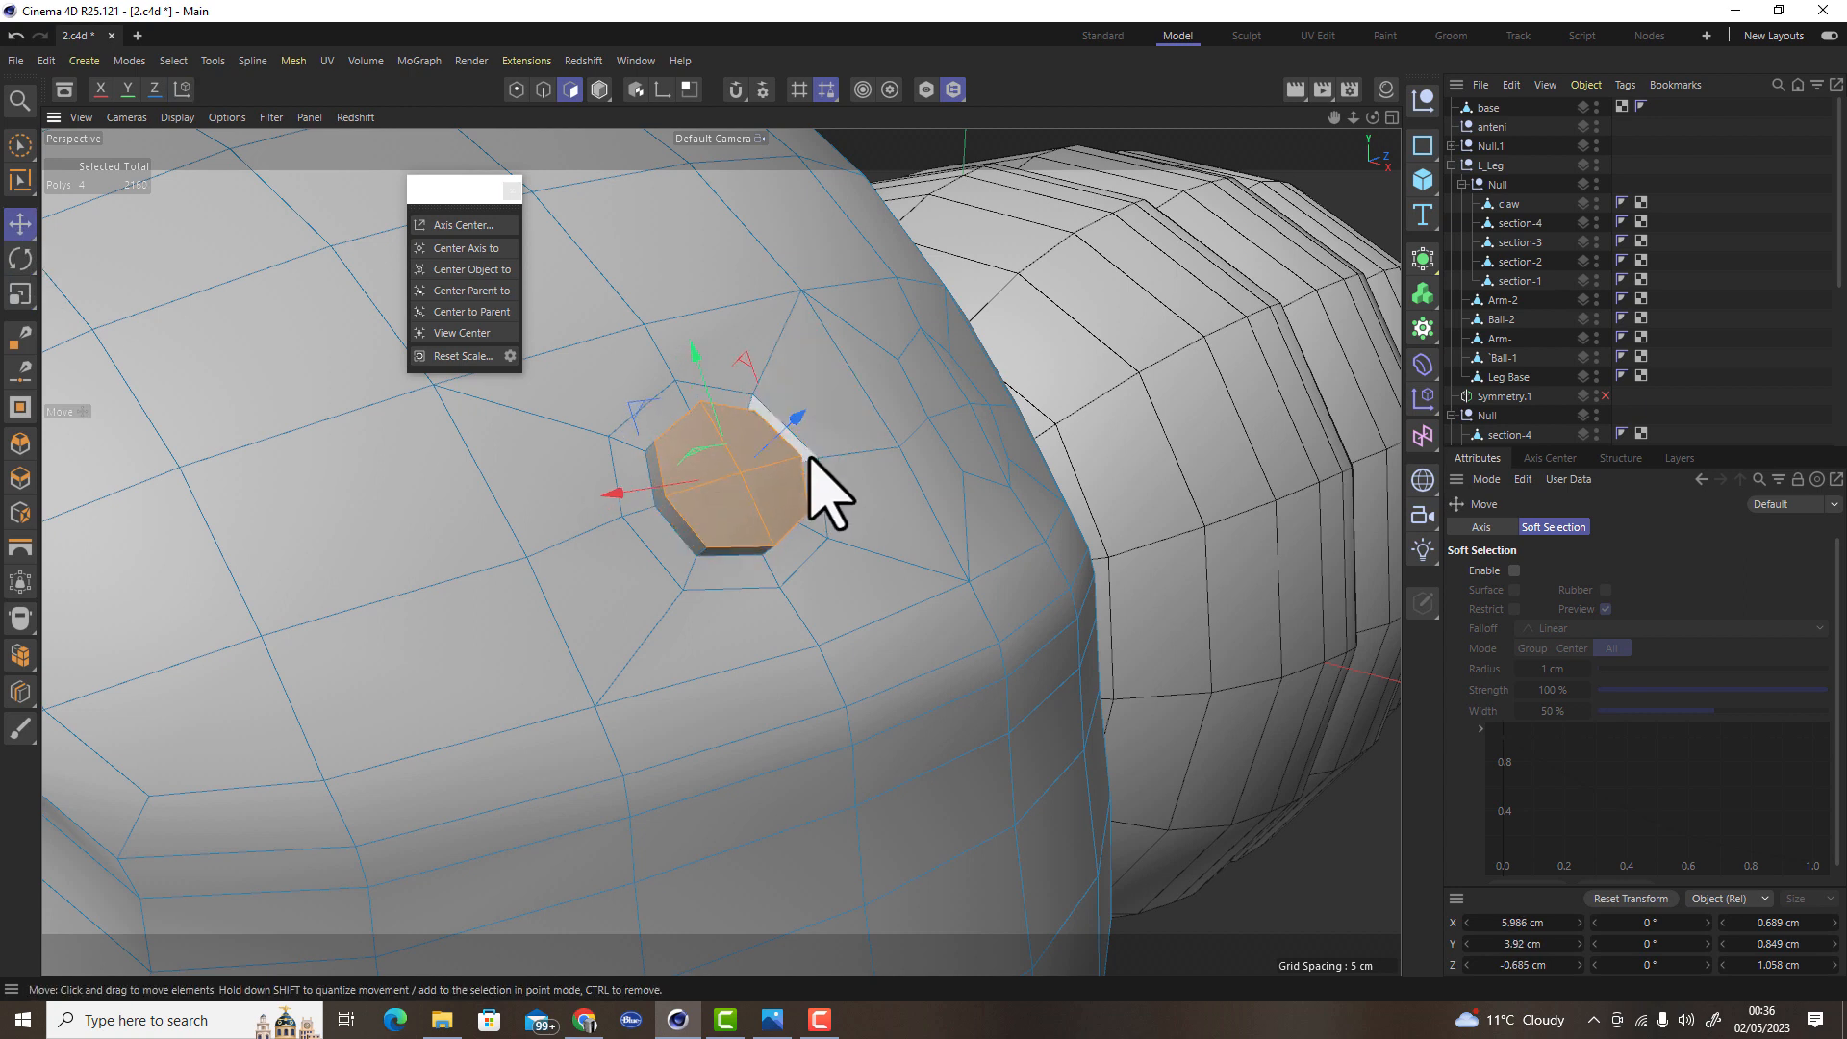
{"action": "left_click_drag", "start_coordinate": [840, 547], "coordinate": [755, 610]}
{"action": "key", "text": "e"}
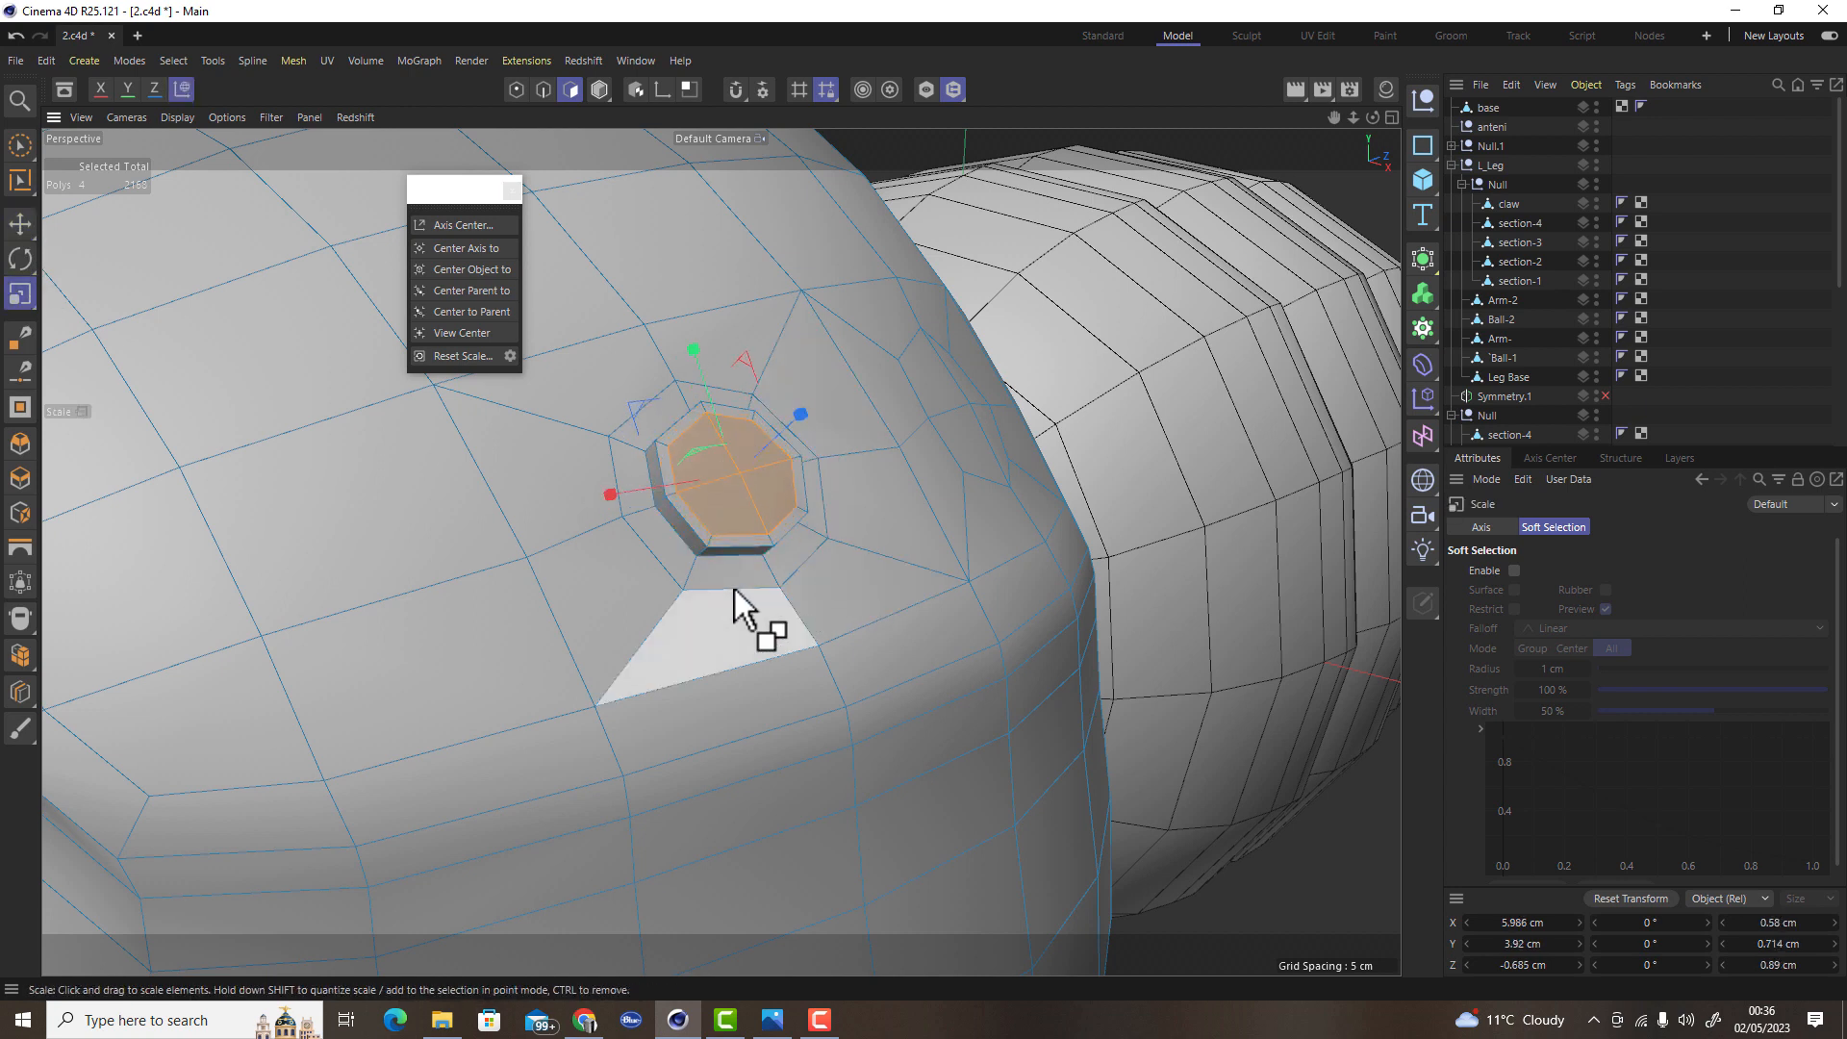
{"action": "left_click_drag", "start_coordinate": [792, 445], "coordinate": [766, 432], "text": "ctrl"}
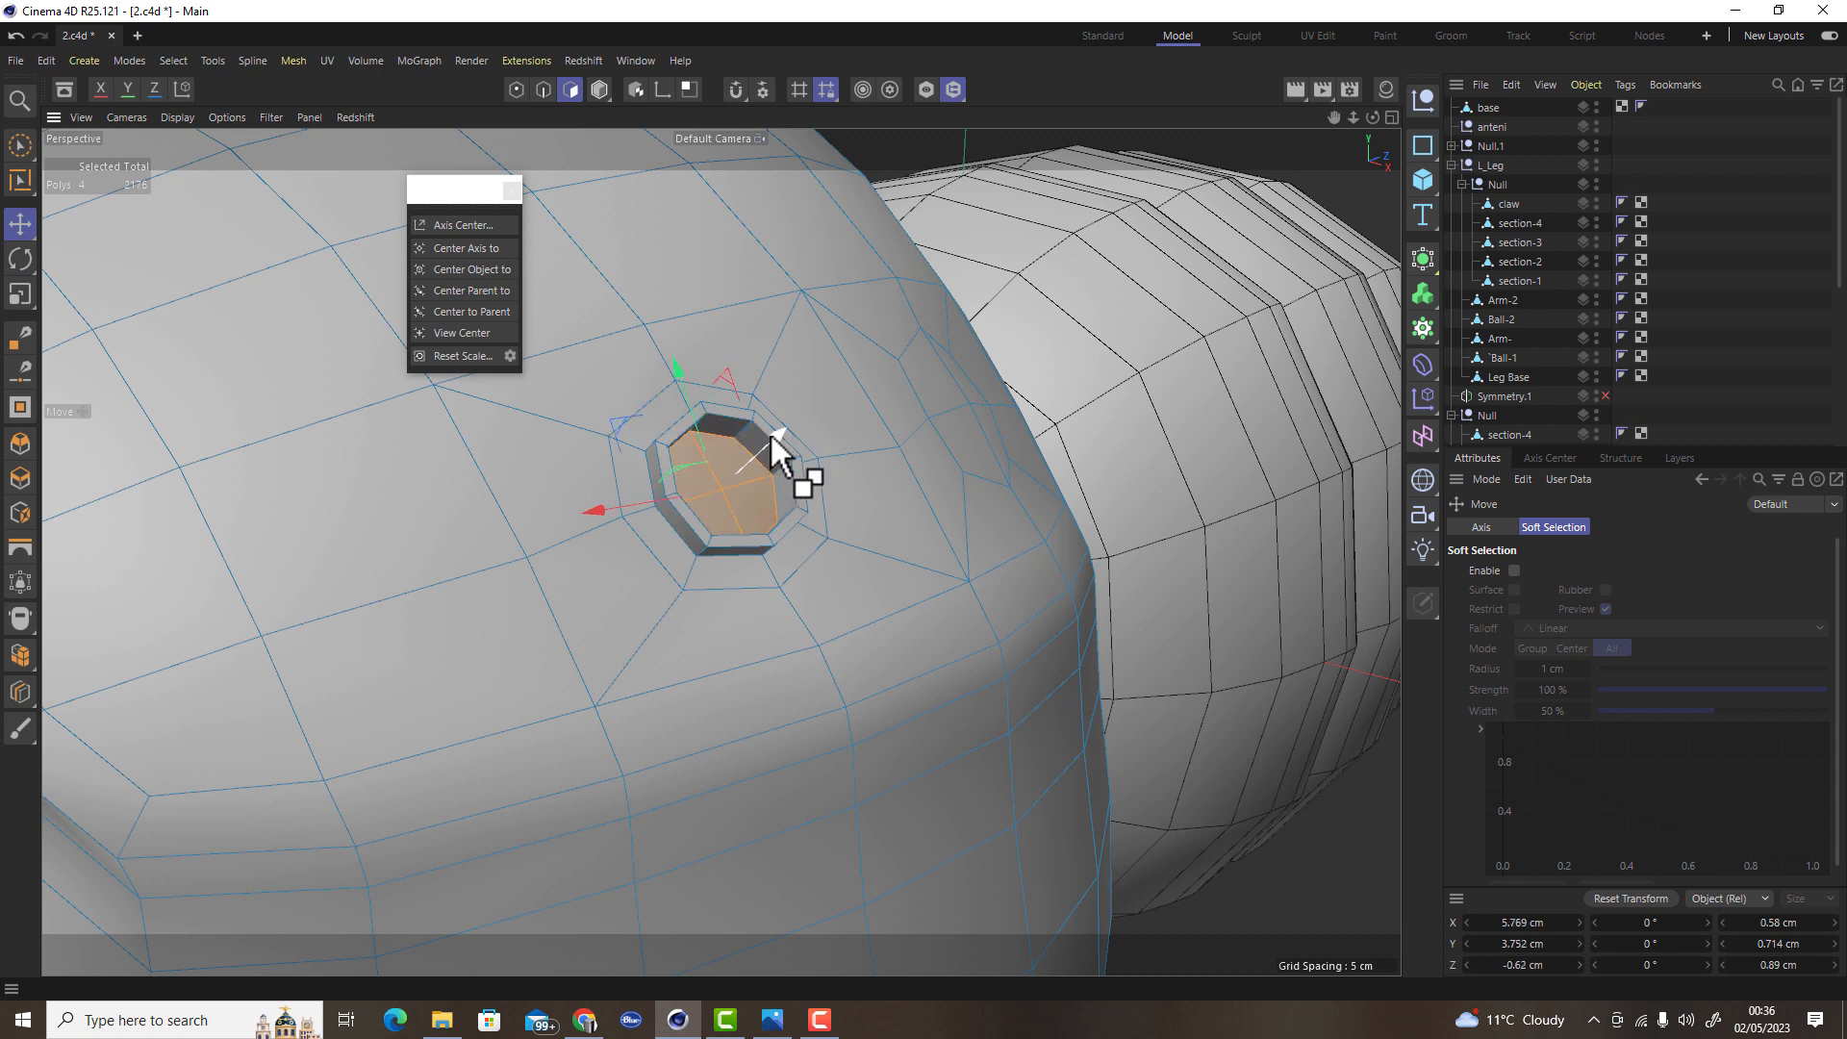
Select the second octagon's four polygons and inset them with a scaled extrusion to about 0.672 × 0.82 × 1.012 cm
{"action": "mouse_move", "coordinate": [812, 535]}
{"action": "left_mouse_down", "text": "alt"}
{"action": "mouse_move", "coordinate": [680, 536]}
{"action": "mouse_move", "coordinate": [779, 542]}
{"action": "left_mouse_up", "text": "alt"}
{"action": "mouse_move", "coordinate": [779, 541]}
{"action": "right_mouse_down", "text": "alt"}
{"action": "mouse_move", "coordinate": [726, 594]}
{"action": "mouse_move", "coordinate": [775, 567]}
{"action": "right_mouse_up", "text": "alt"}
{"action": "left_click", "coordinate": [1162, 468]}
{"action": "left_click", "coordinate": [1231, 483], "text": "shift"}
{"action": "left_click", "coordinate": [1233, 553], "text": "shift"}
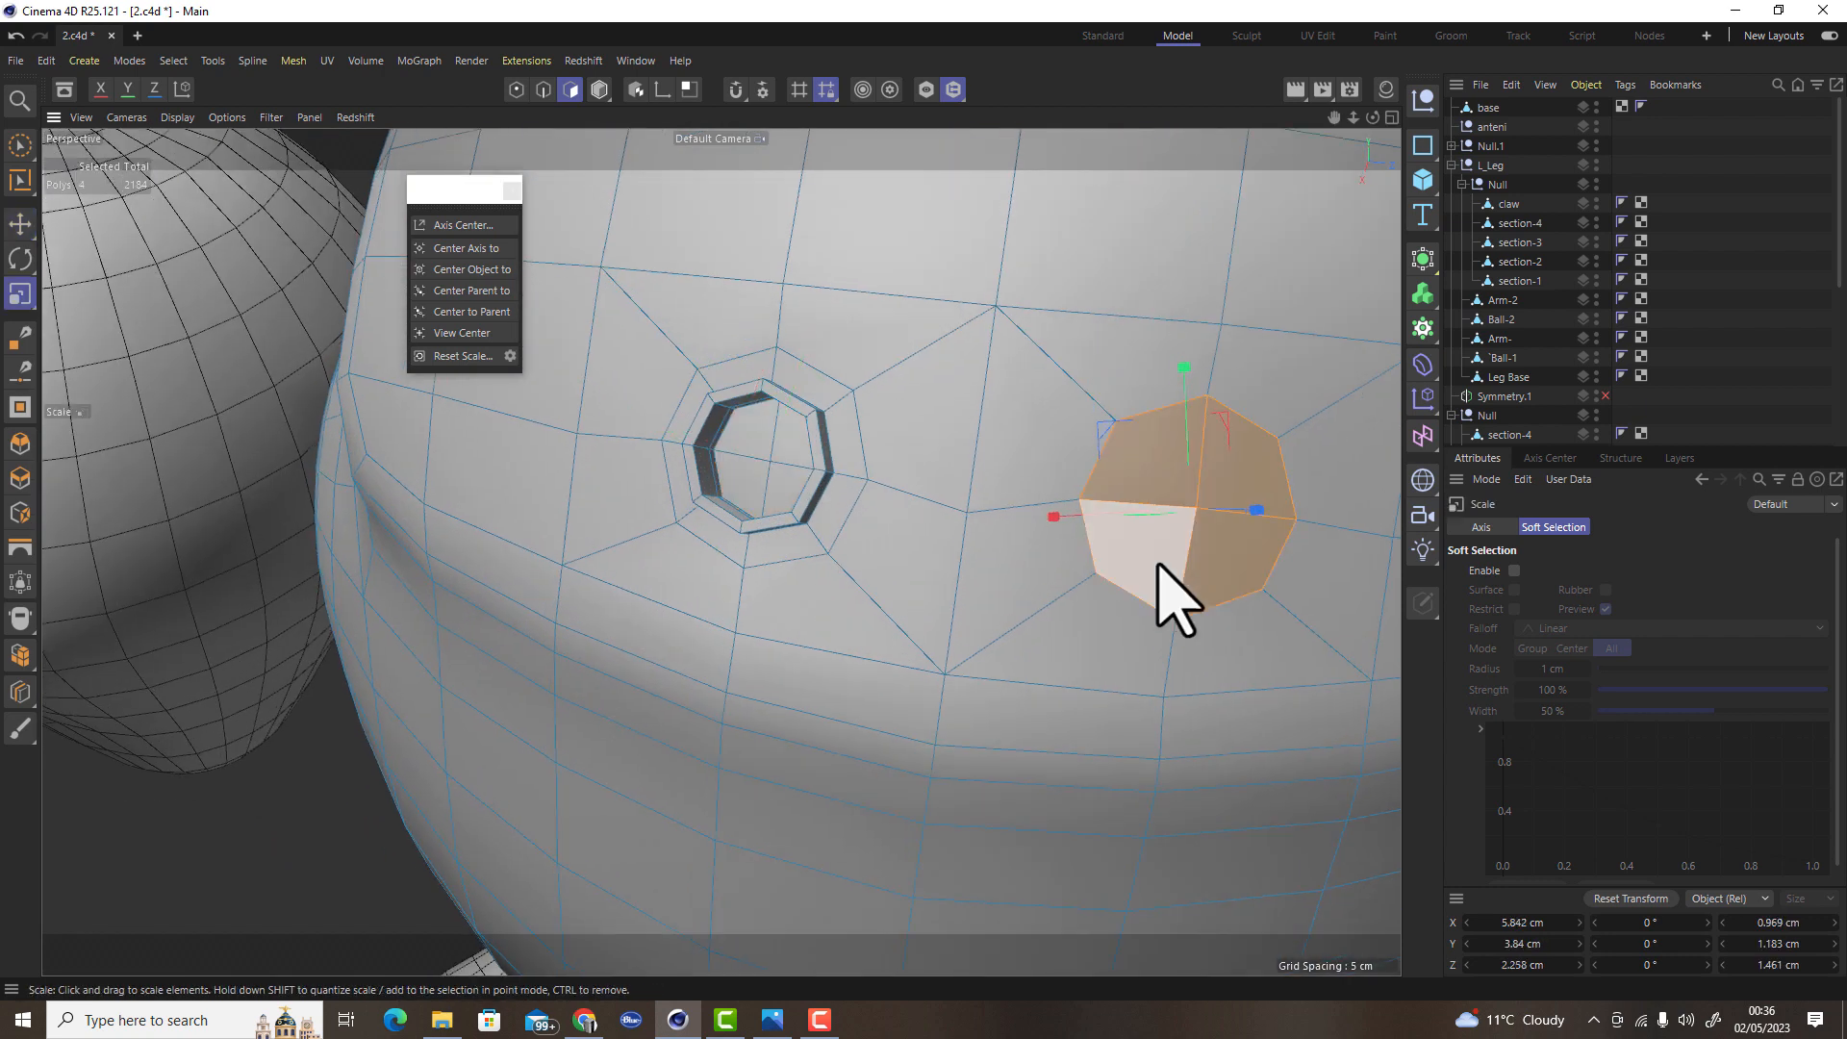
{"action": "key", "text": "t"}
{"action": "left_click_drag", "start_coordinate": [1179, 650], "coordinate": [1002, 662], "text": "ctrl"}
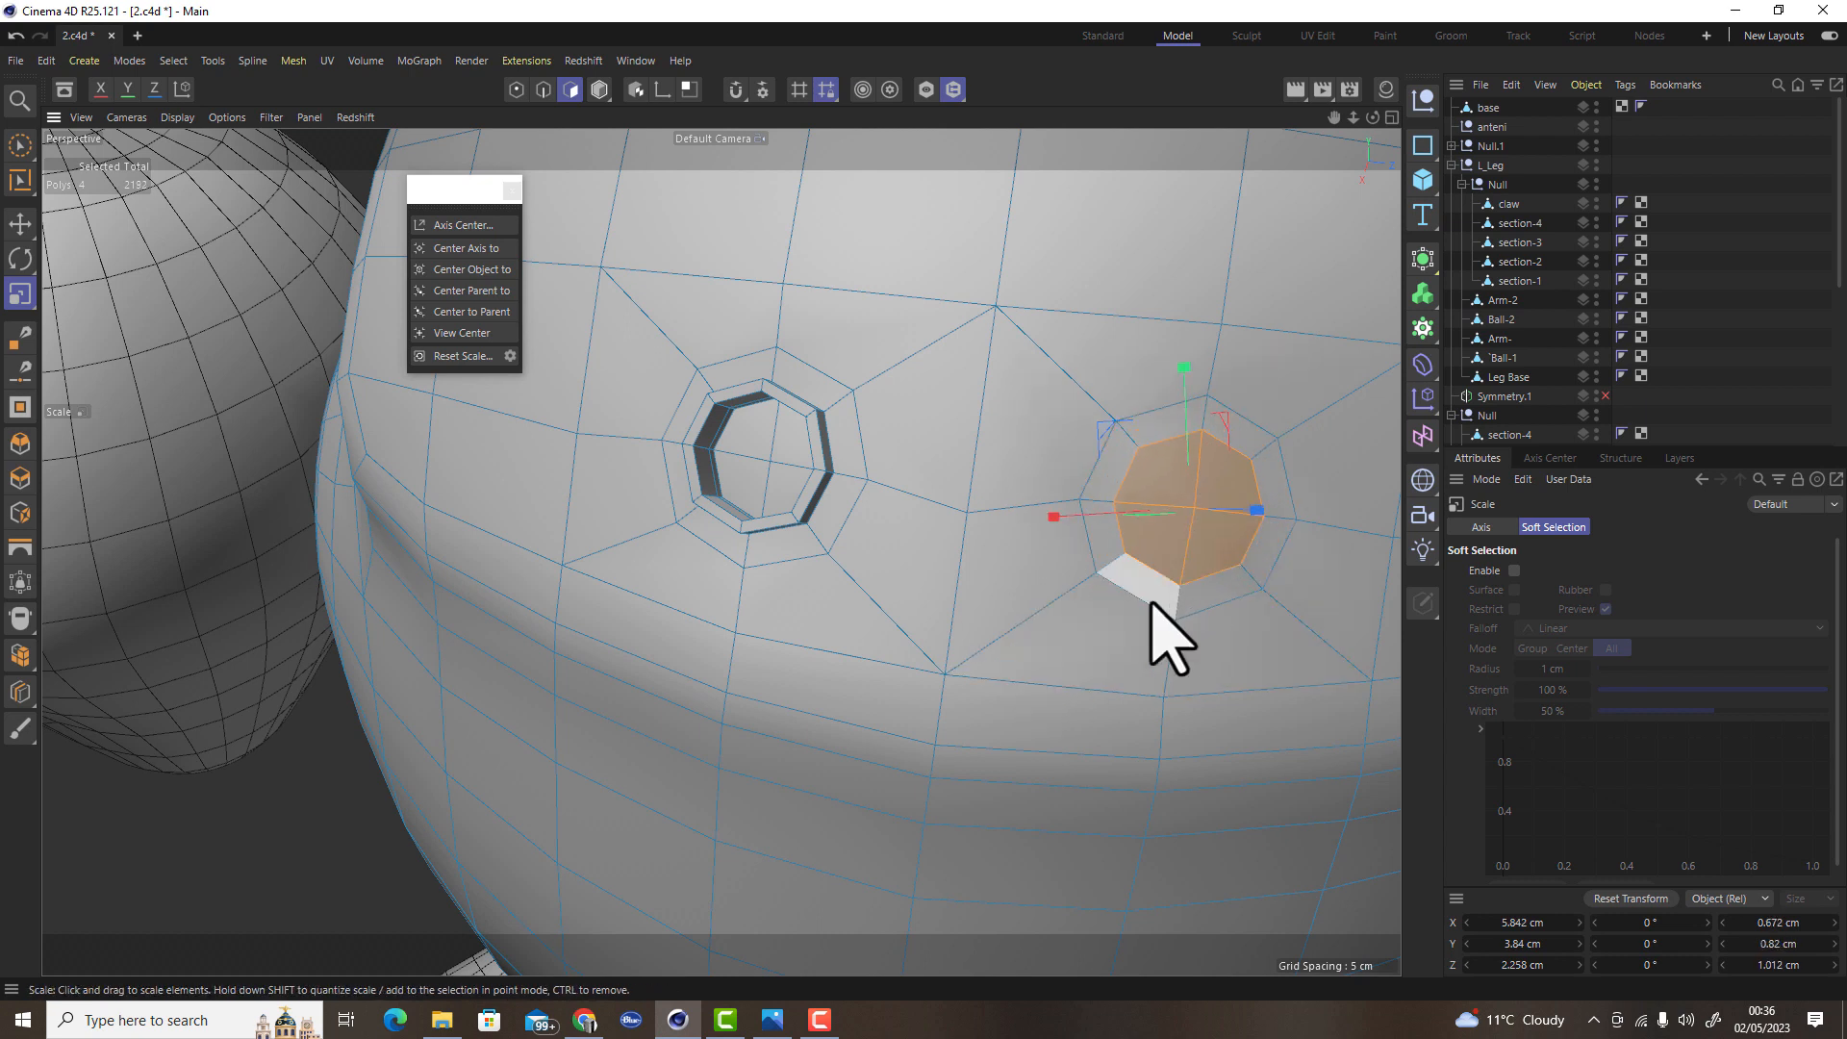
Extrude the second octagon's inset polygons slightly outward to raise a rim
{"action": "left_click_drag", "start_coordinate": [1152, 604], "coordinate": [1256, 595], "text": "alt"}
{"action": "key", "text": "e"}
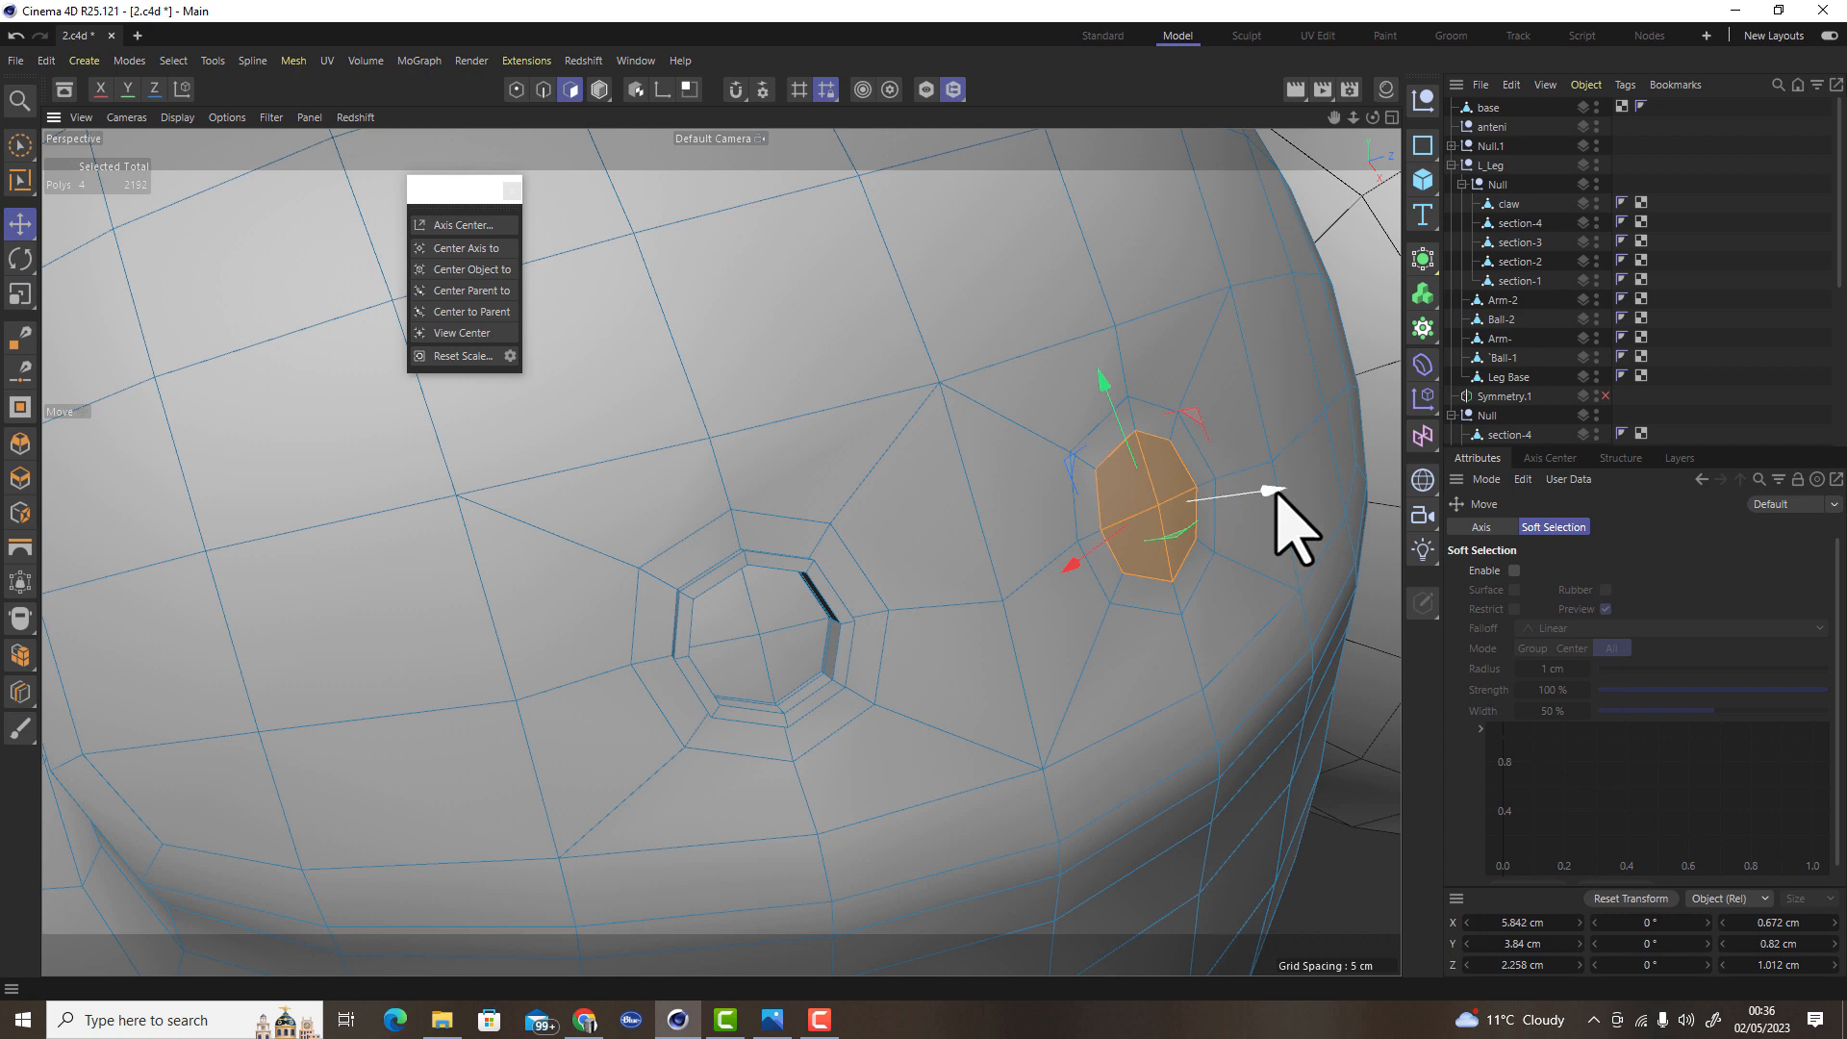
{"action": "left_click_drag", "start_coordinate": [1267, 486], "coordinate": [1294, 491], "text": "ctrl"}
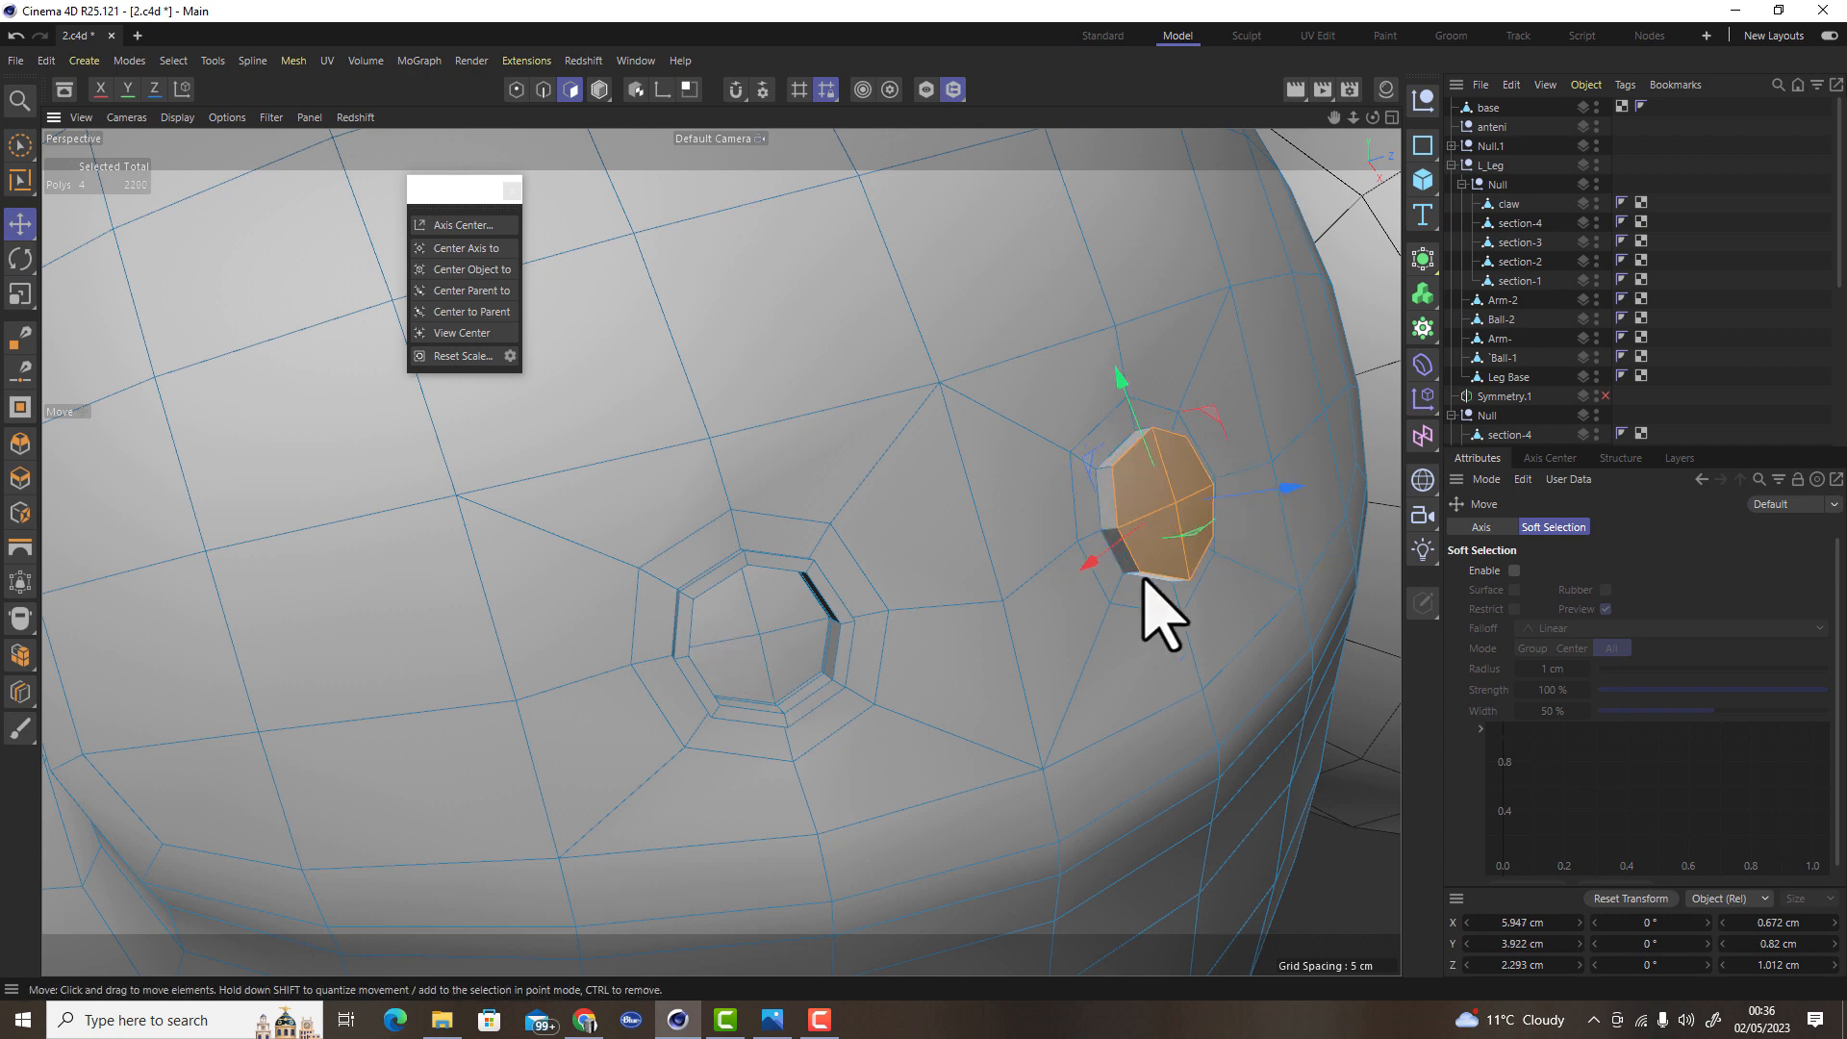
{"action": "left_click_drag", "start_coordinate": [1064, 631], "coordinate": [1154, 567], "text": "alt"}
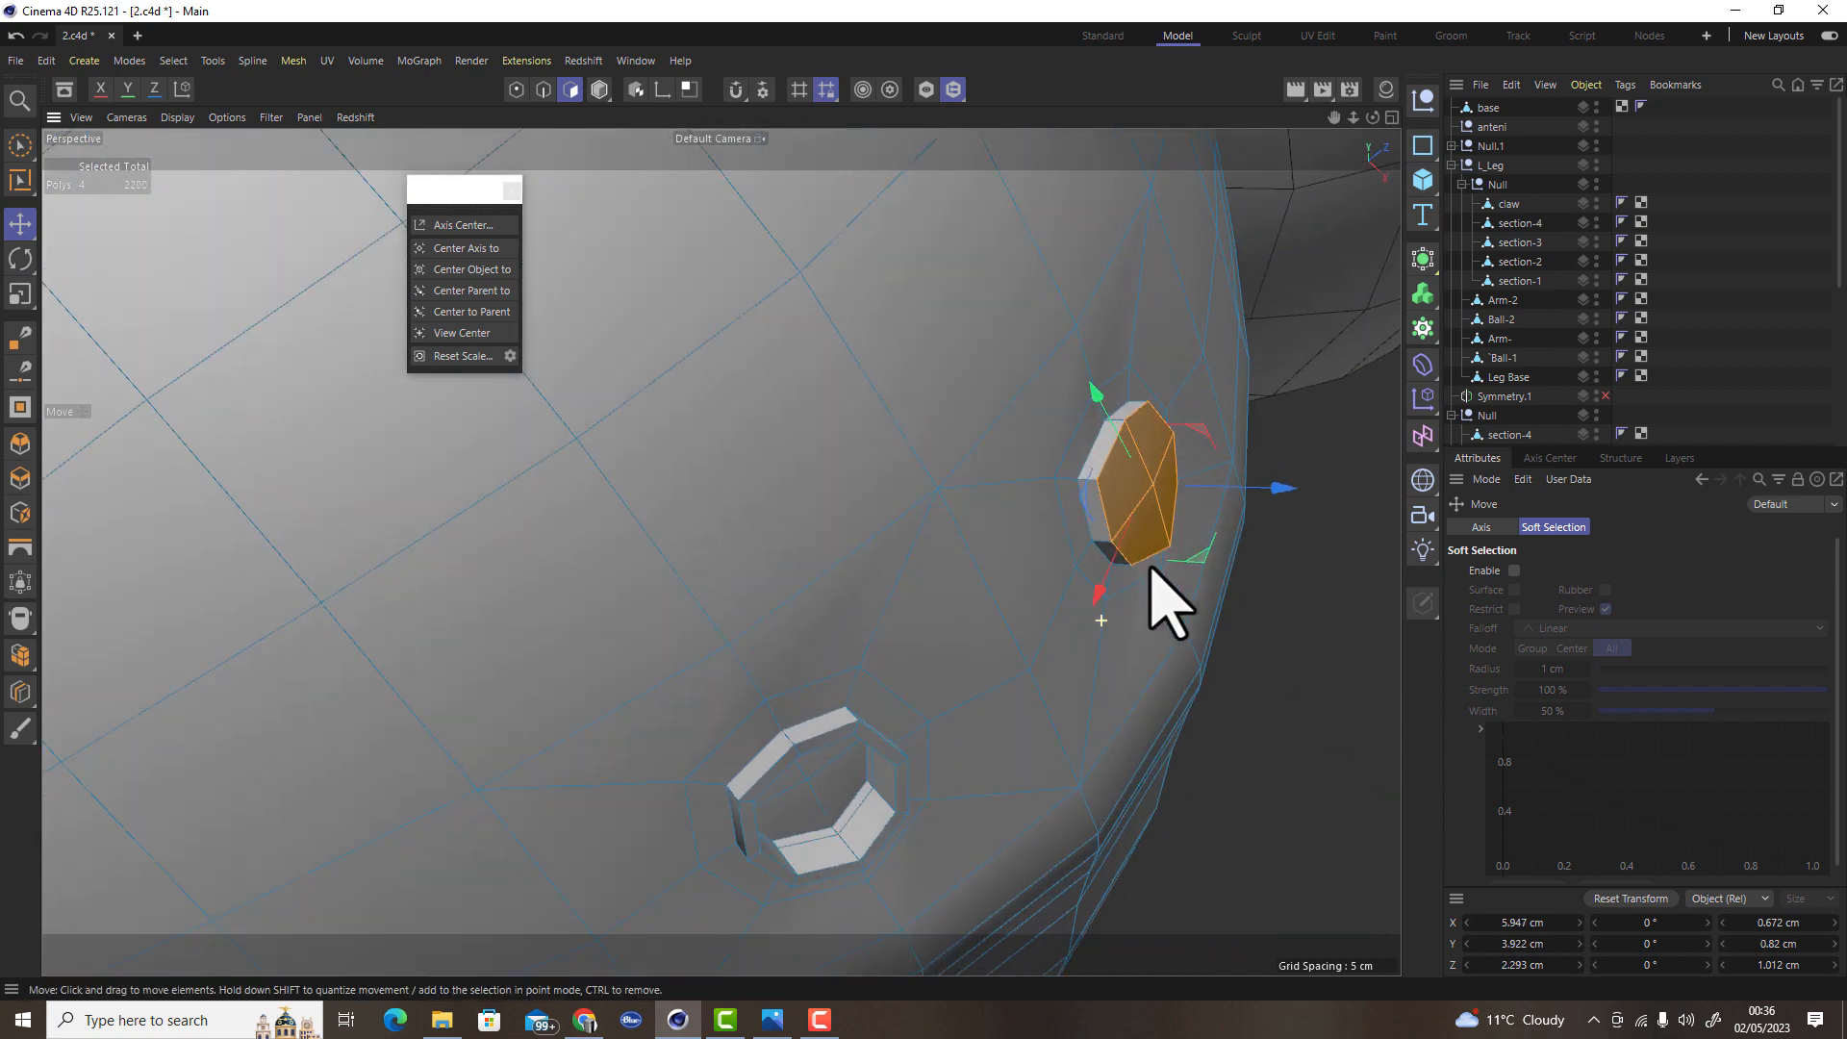
{"action": "left_click_drag", "start_coordinate": [1258, 498], "coordinate": [1268, 494]}
Inset the second raised cap, extrude its centre inward to form a matching socket and clear the selection
{"action": "left_click_drag", "start_coordinate": [1073, 654], "coordinate": [923, 734], "text": "alt"}
{"action": "key", "text": "t"}
{"action": "left_click_drag", "start_coordinate": [1237, 742], "coordinate": [1114, 730]}
{"action": "key", "text": "e"}
{"action": "left_click_drag", "start_coordinate": [1343, 618], "coordinate": [1306, 616]}
{"action": "mouse_move", "coordinate": [1165, 753]}
{"action": "left_mouse_down", "text": "alt"}
{"action": "mouse_move", "coordinate": [1113, 798]}
{"action": "mouse_move", "coordinate": [1147, 753]}
{"action": "left_mouse_up", "text": "alt"}
{"action": "scroll", "coordinate": [1146, 754], "scroll_direction": "down", "scroll_amount": 10}
{"action": "middle_click_drag", "start_coordinate": [1131, 782], "coordinate": [945, 631], "text": "alt"}
{"action": "left_click", "coordinate": [1185, 391]}
Set the Brush to Smooth mode and smooth the thorax mesh around the two sockets
{"action": "mouse_move", "coordinate": [1065, 582]}
{"action": "left_mouse_down", "text": "alt"}
{"action": "mouse_move", "coordinate": [1181, 616]}
{"action": "mouse_move", "coordinate": [895, 552]}
{"action": "mouse_move", "coordinate": [845, 487]}
{"action": "mouse_move", "coordinate": [975, 586]}
{"action": "mouse_move", "coordinate": [1072, 593]}
{"action": "mouse_move", "coordinate": [944, 615]}
{"action": "mouse_move", "coordinate": [866, 541]}
{"action": "mouse_move", "coordinate": [1099, 663]}
{"action": "mouse_move", "coordinate": [1192, 742]}
{"action": "mouse_move", "coordinate": [1130, 618]}
{"action": "mouse_move", "coordinate": [1146, 523]}
{"action": "mouse_move", "coordinate": [651, 742]}
{"action": "left_mouse_up", "text": "alt"}
{"action": "scroll", "coordinate": [1074, 595], "scroll_direction": "up", "scroll_amount": 5}
{"action": "left_click", "coordinate": [20, 728]}
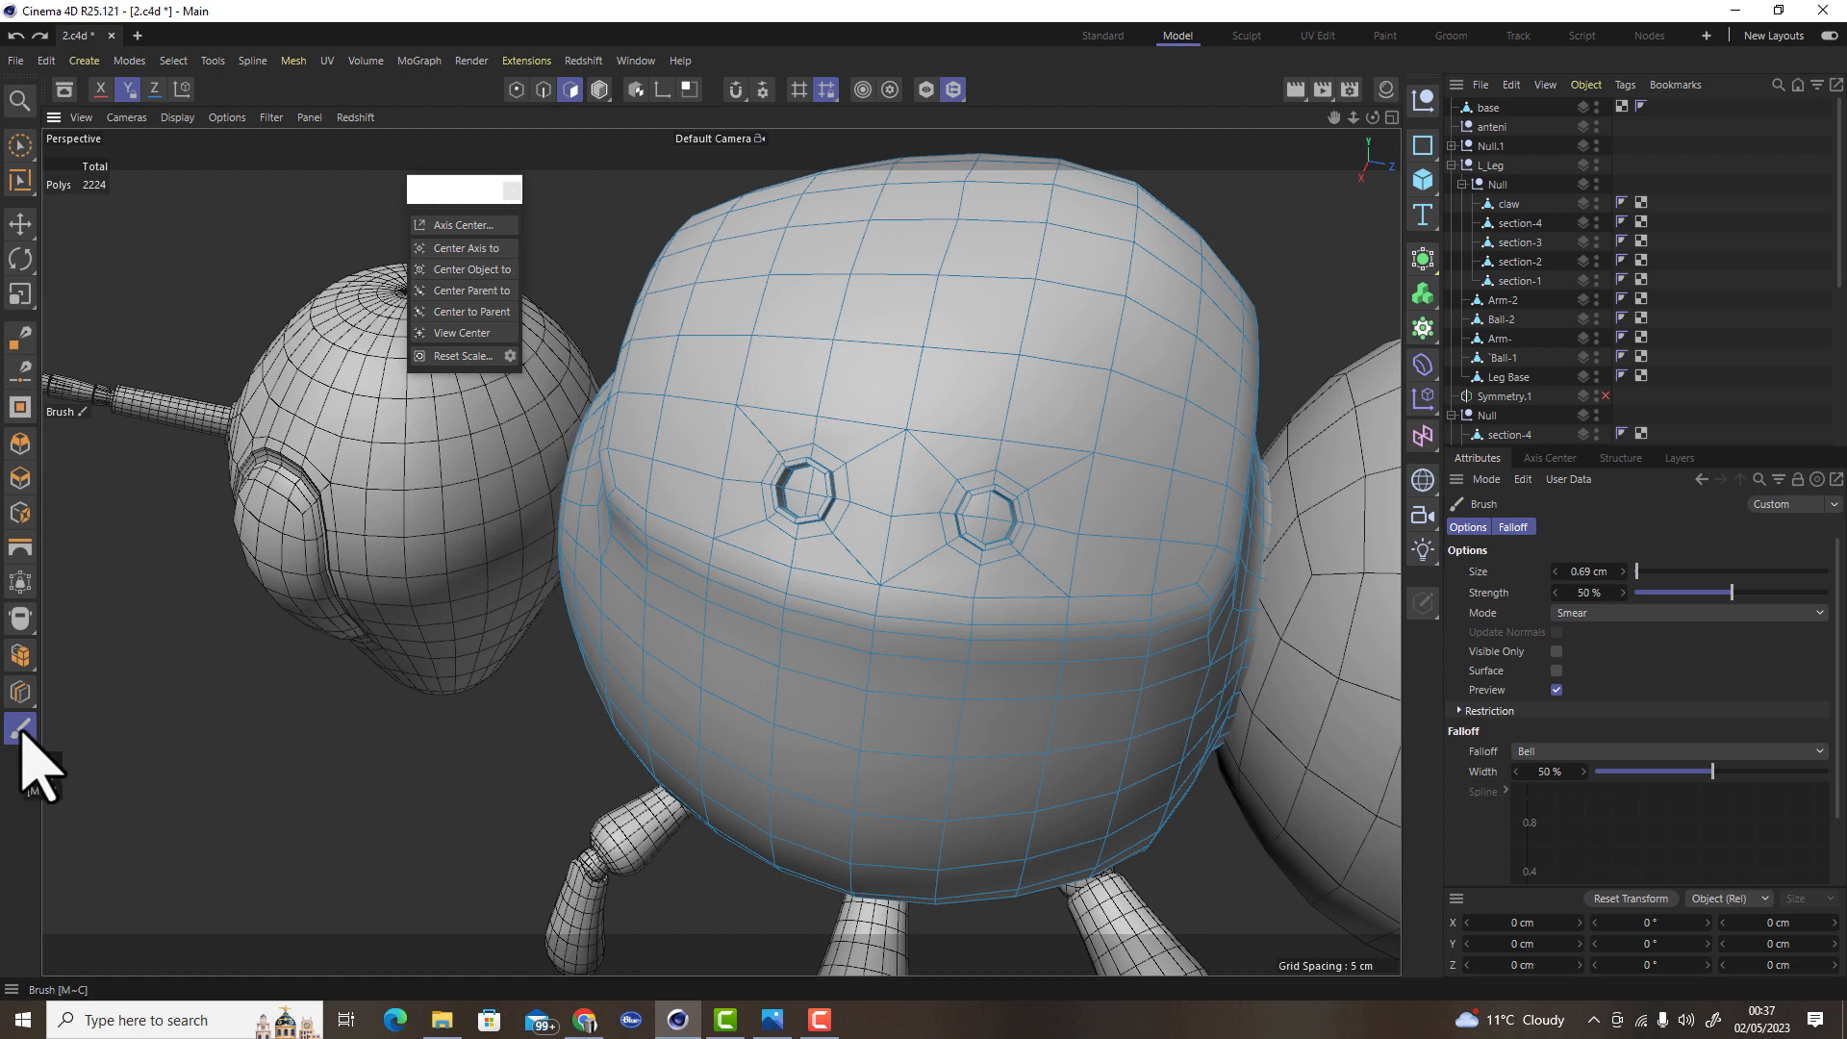
{"action": "left_click", "coordinate": [1641, 612]}
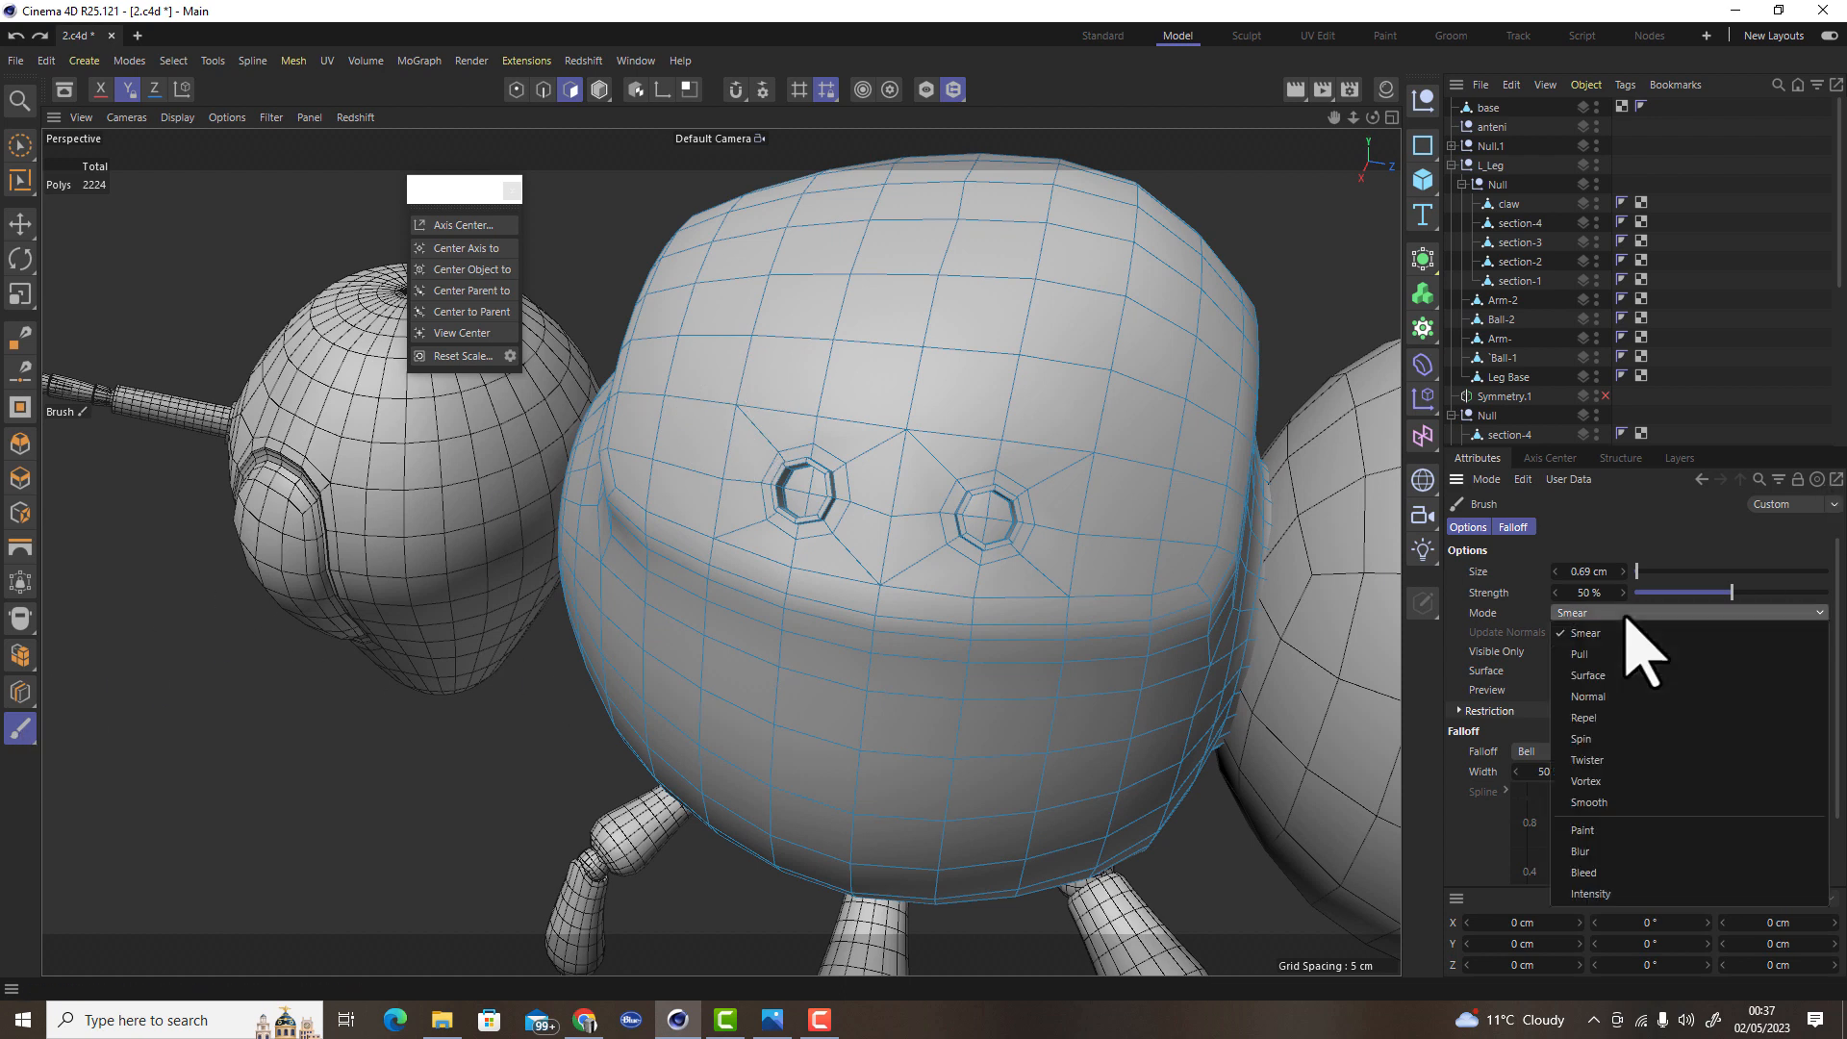
{"action": "left_click", "coordinate": [1596, 802]}
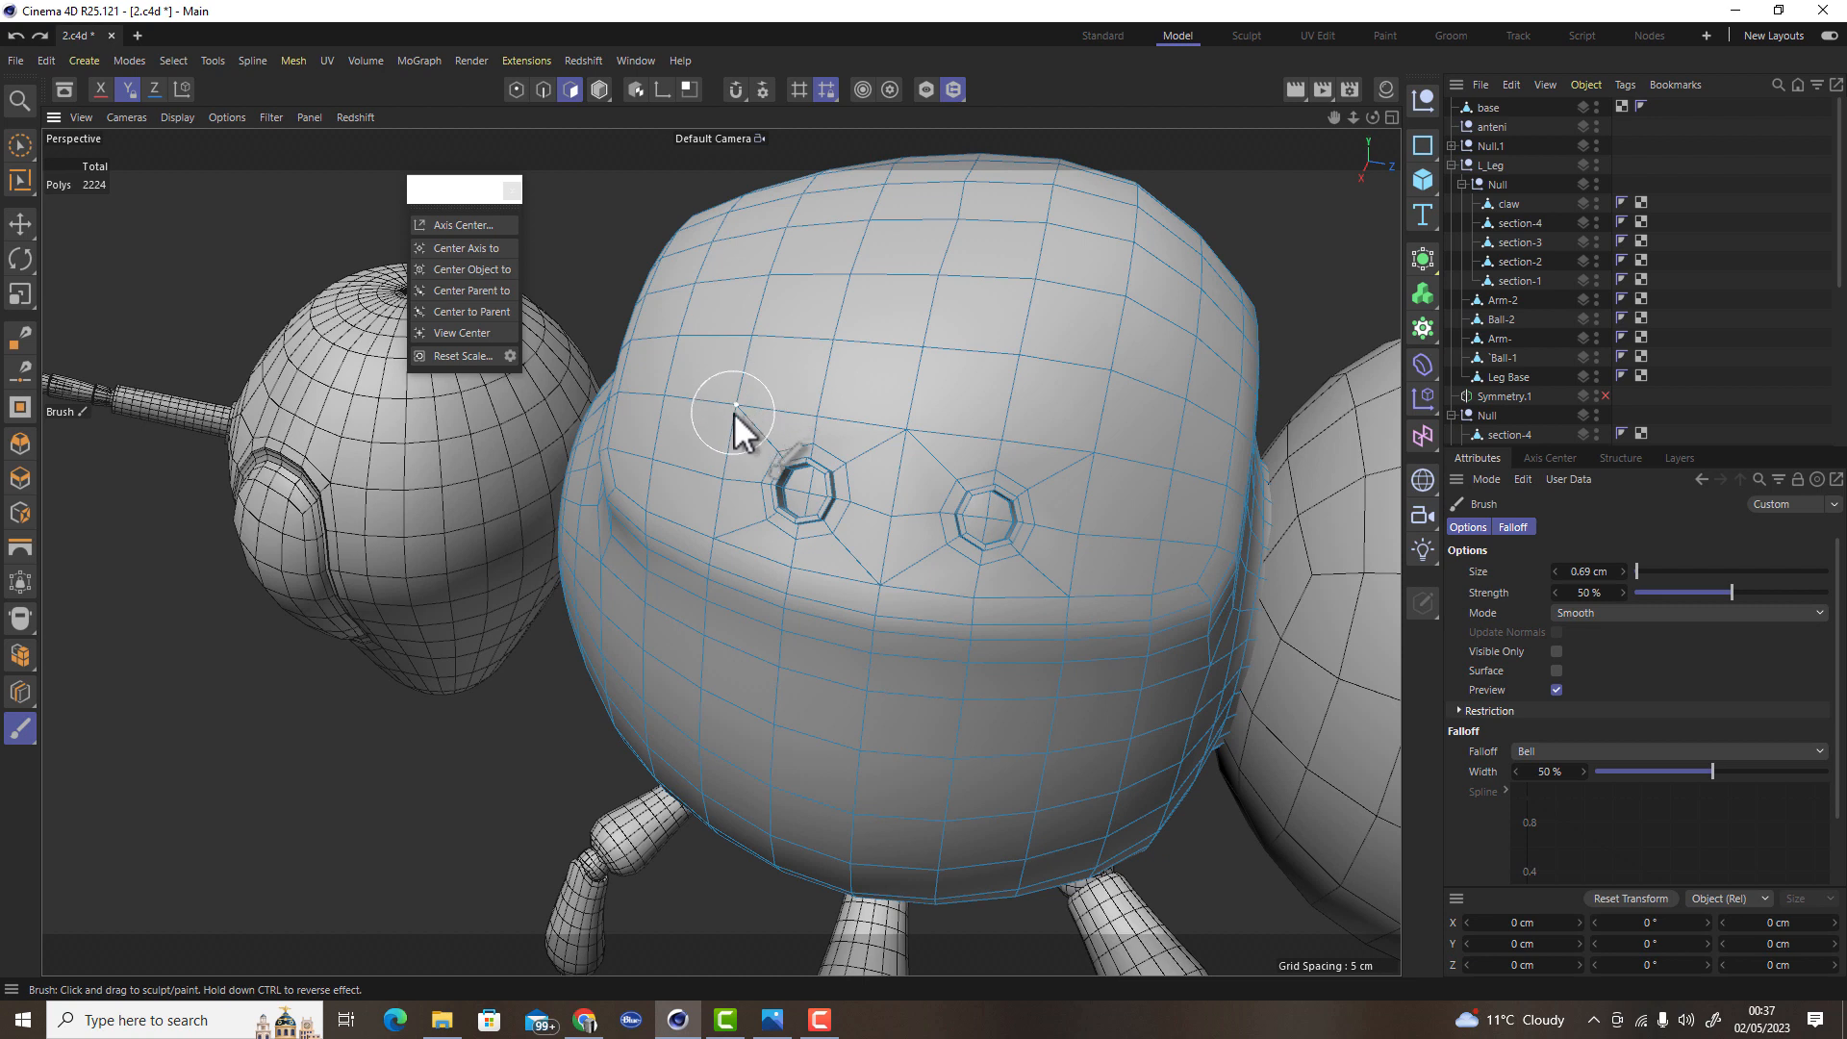
{"action": "left_click_drag", "start_coordinate": [818, 562], "coordinate": [893, 414], "text": "alt"}
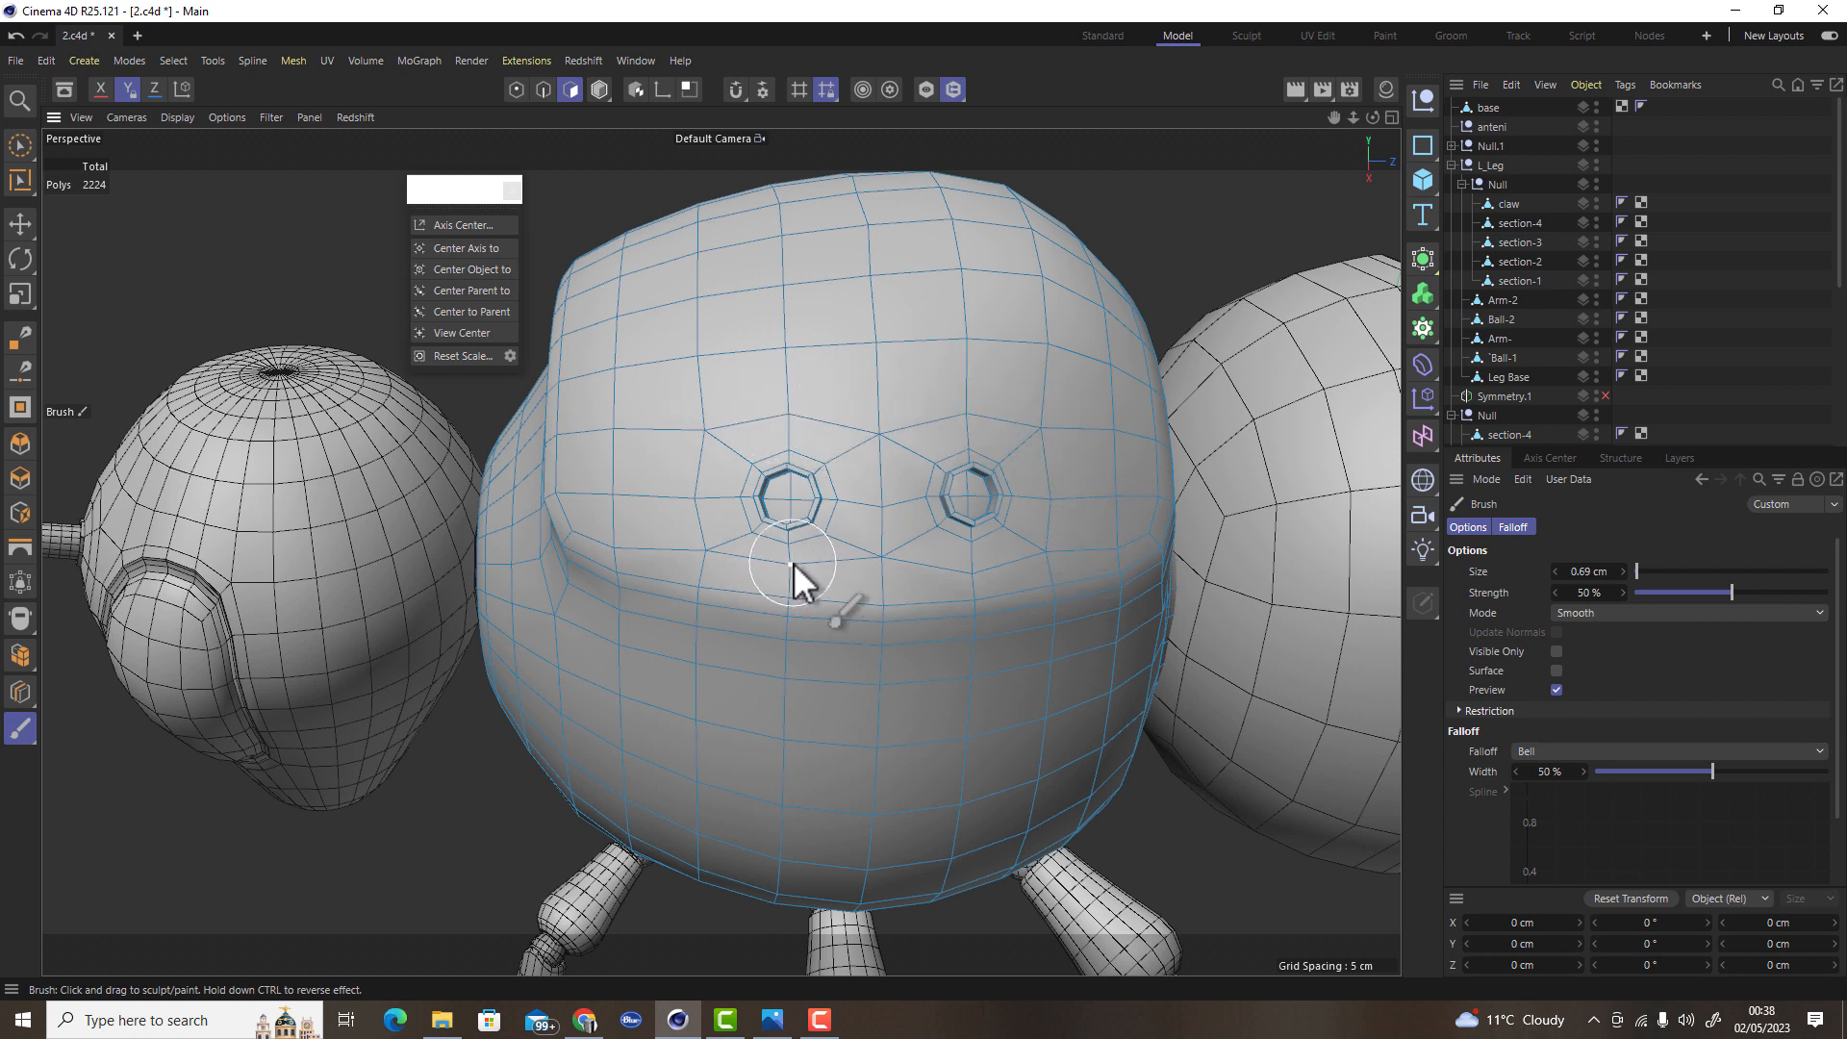
{"action": "left_click_drag", "start_coordinate": [972, 419], "coordinate": [1050, 656], "text": "alt"}
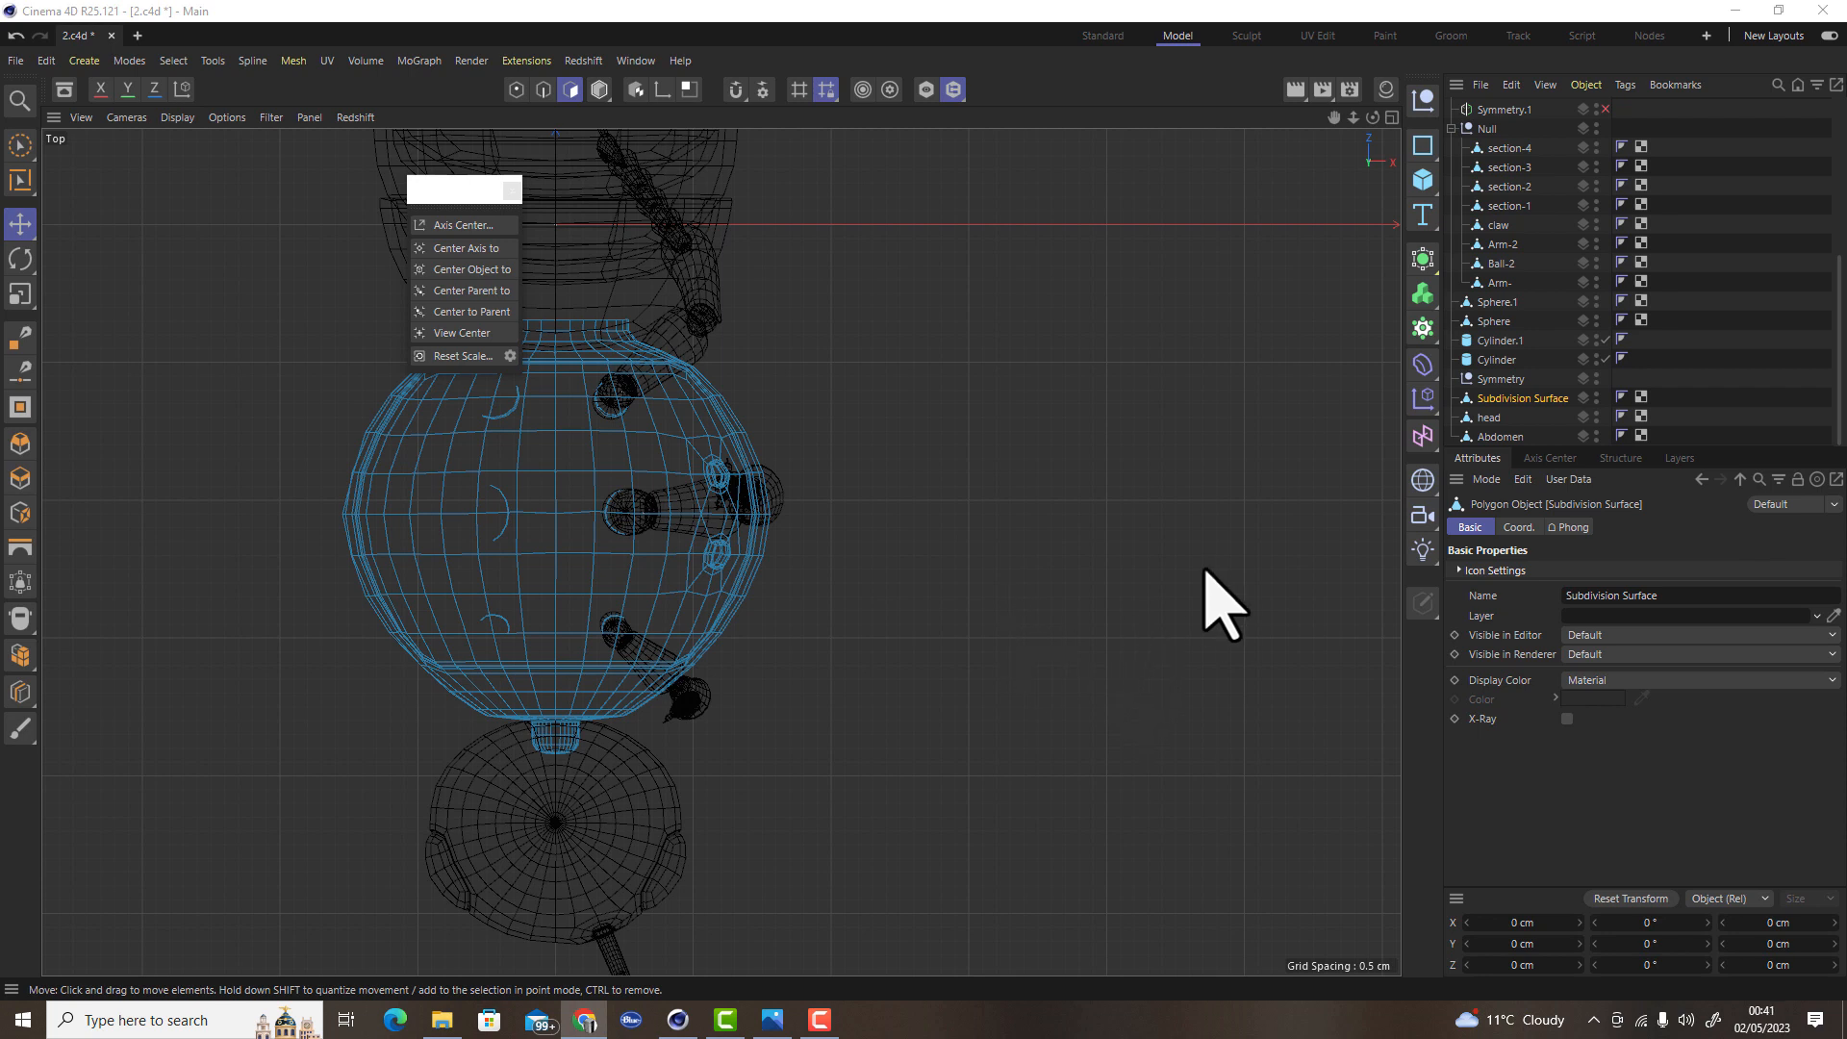
Add a plane primitive for the wing and move it along the X axis to beside the bee's abdomen
{"action": "left_click", "coordinate": [1428, 186]}
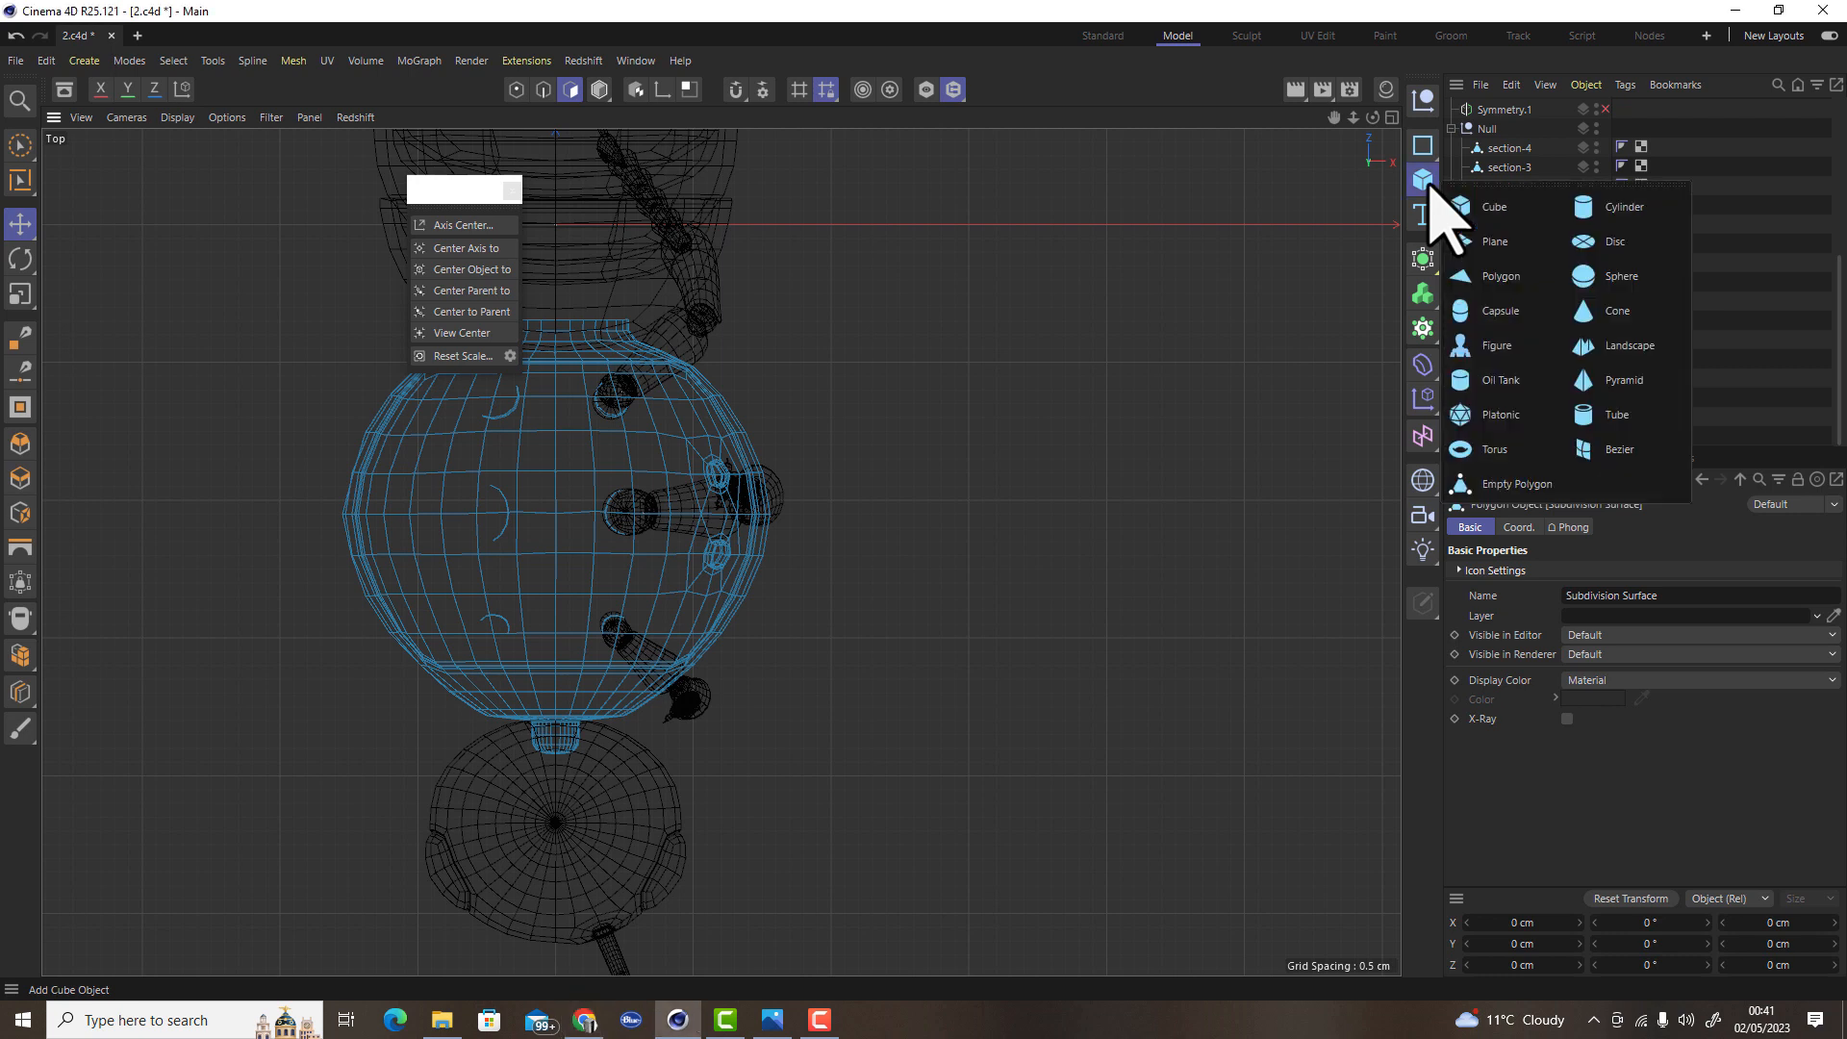
{"action": "left_click", "coordinate": [1491, 244]}
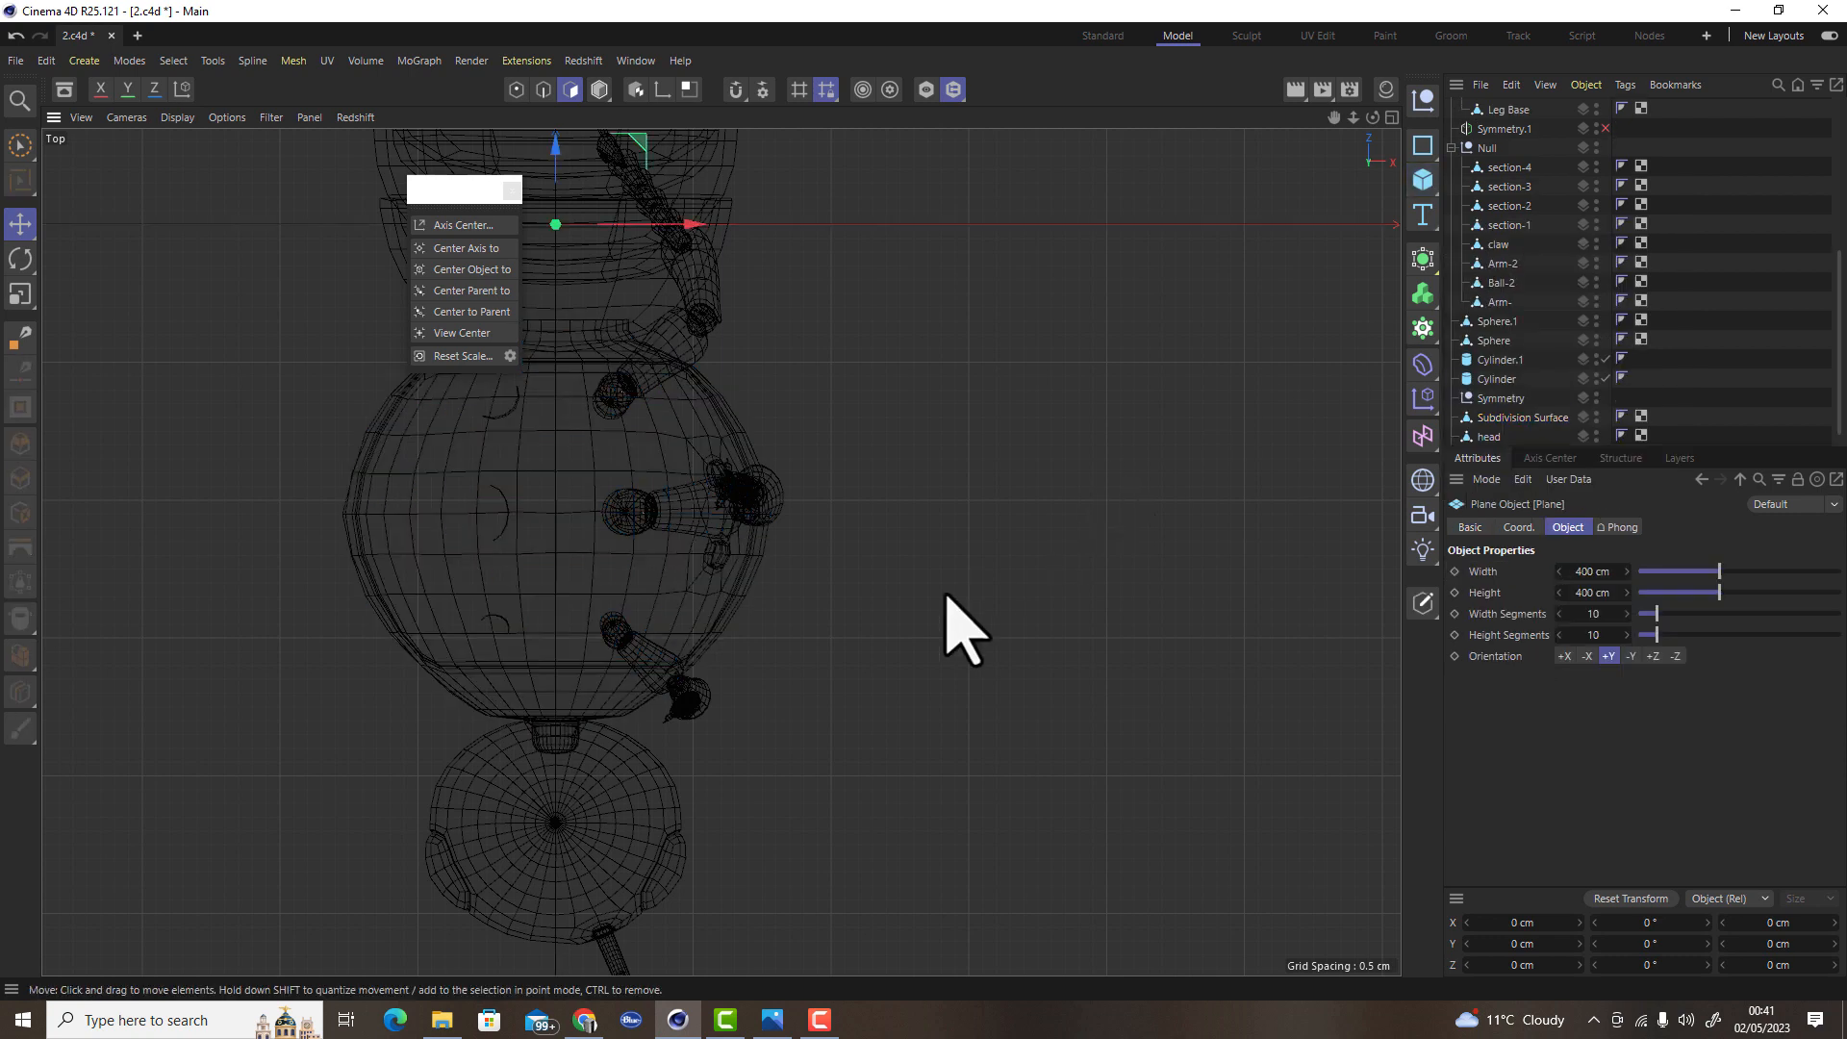
{"action": "scroll", "coordinate": [927, 620], "scroll_direction": "down", "scroll_amount": 8}
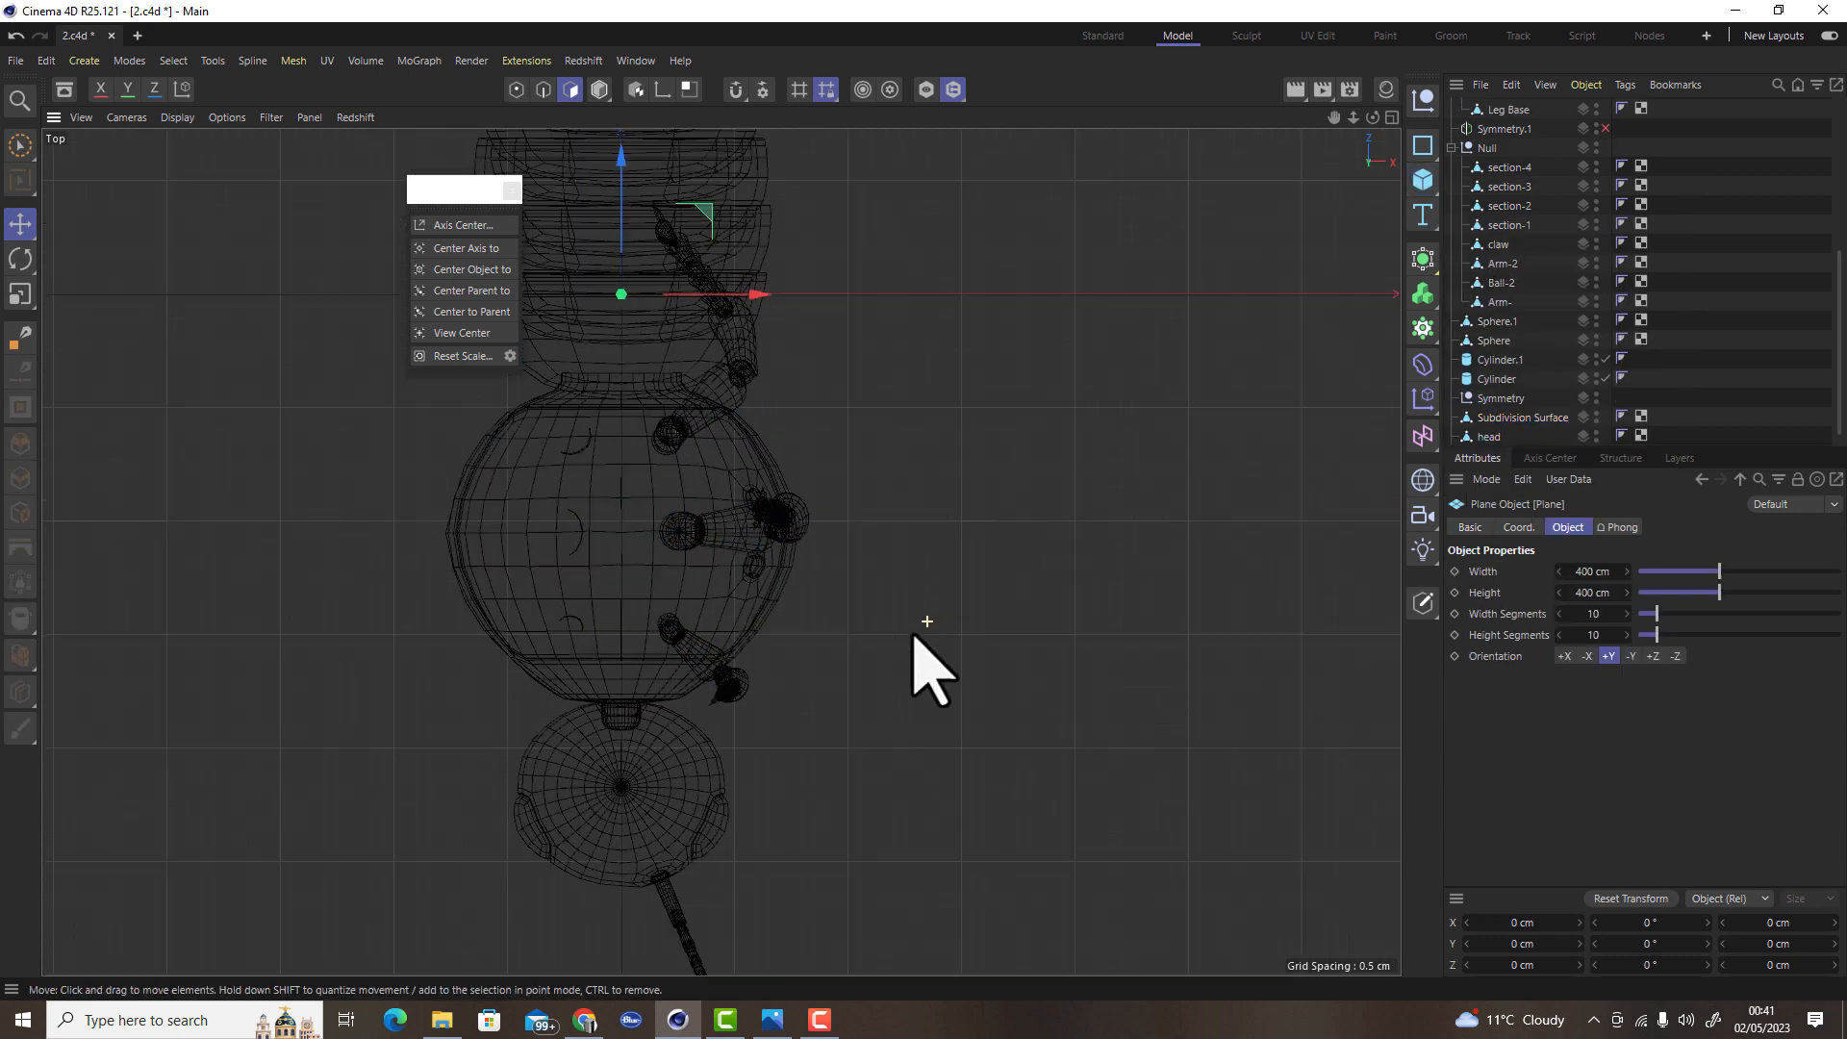
{"action": "scroll", "coordinate": [770, 683], "scroll_direction": "up", "scroll_amount": 5}
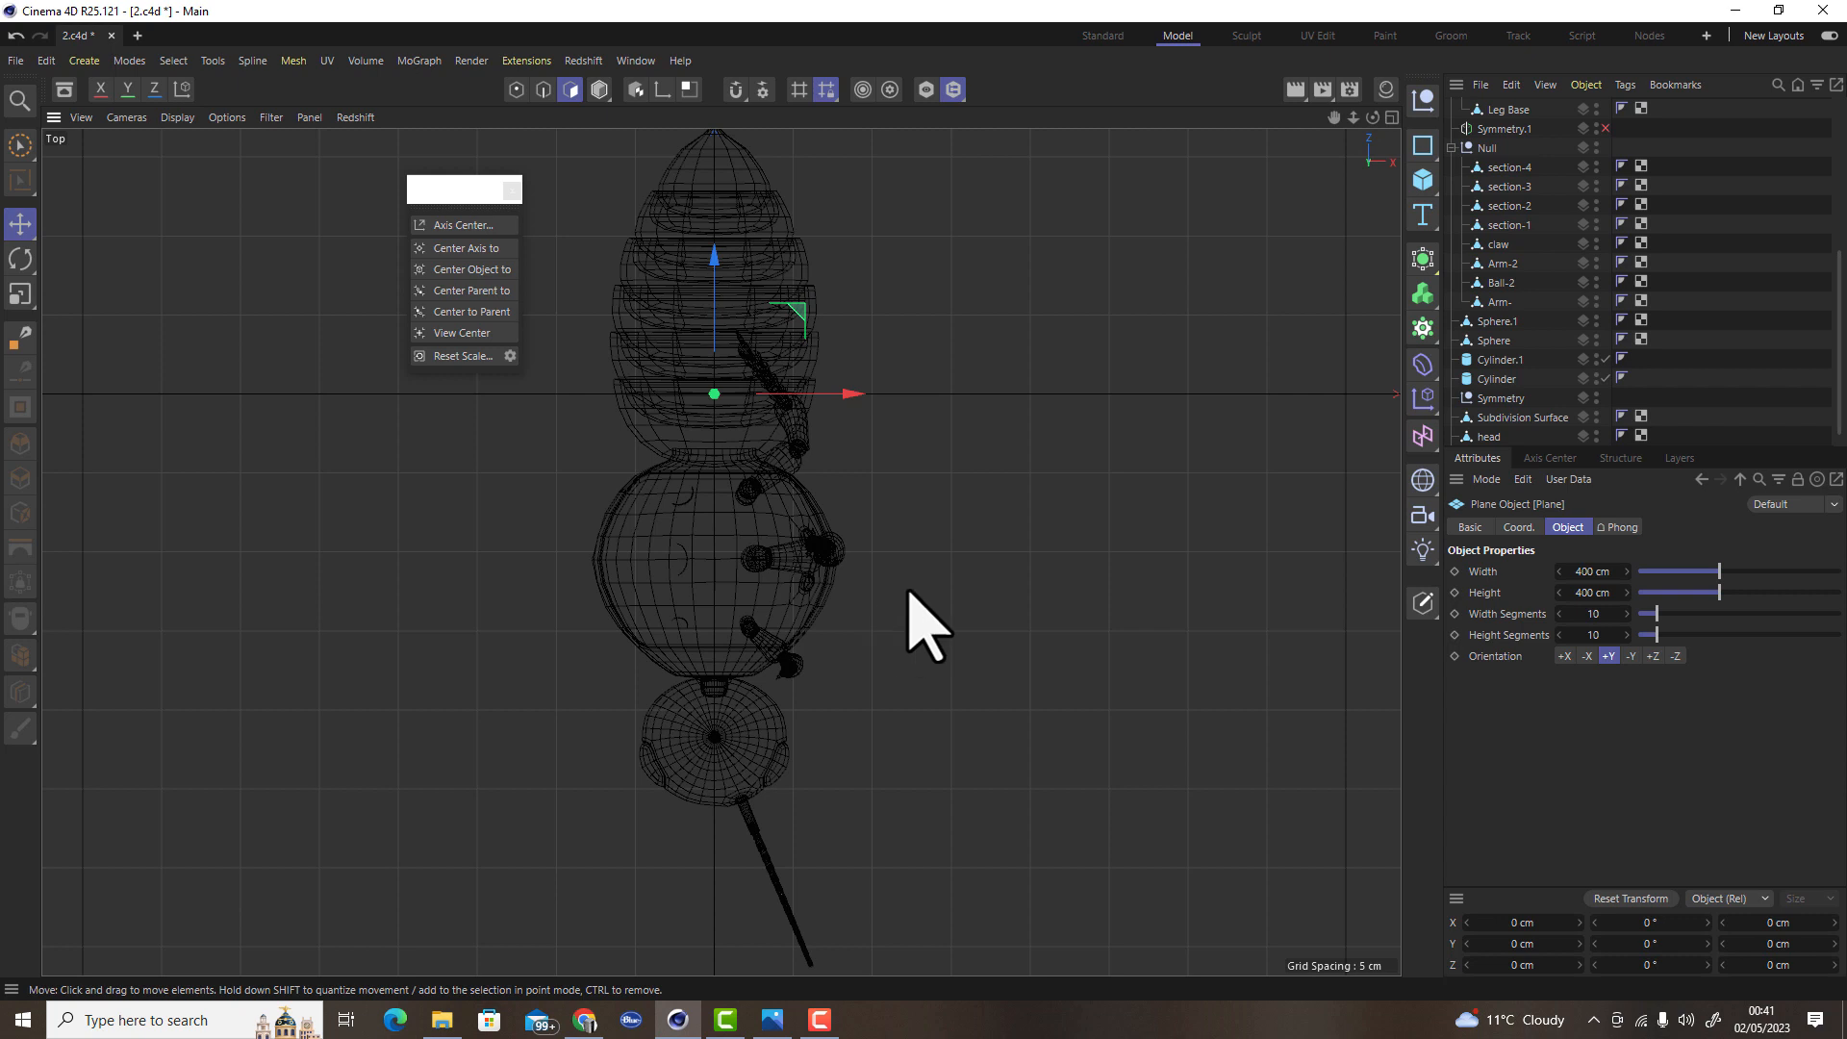
{"action": "scroll", "coordinate": [1547, 281], "scroll_direction": "up", "scroll_amount": 5}
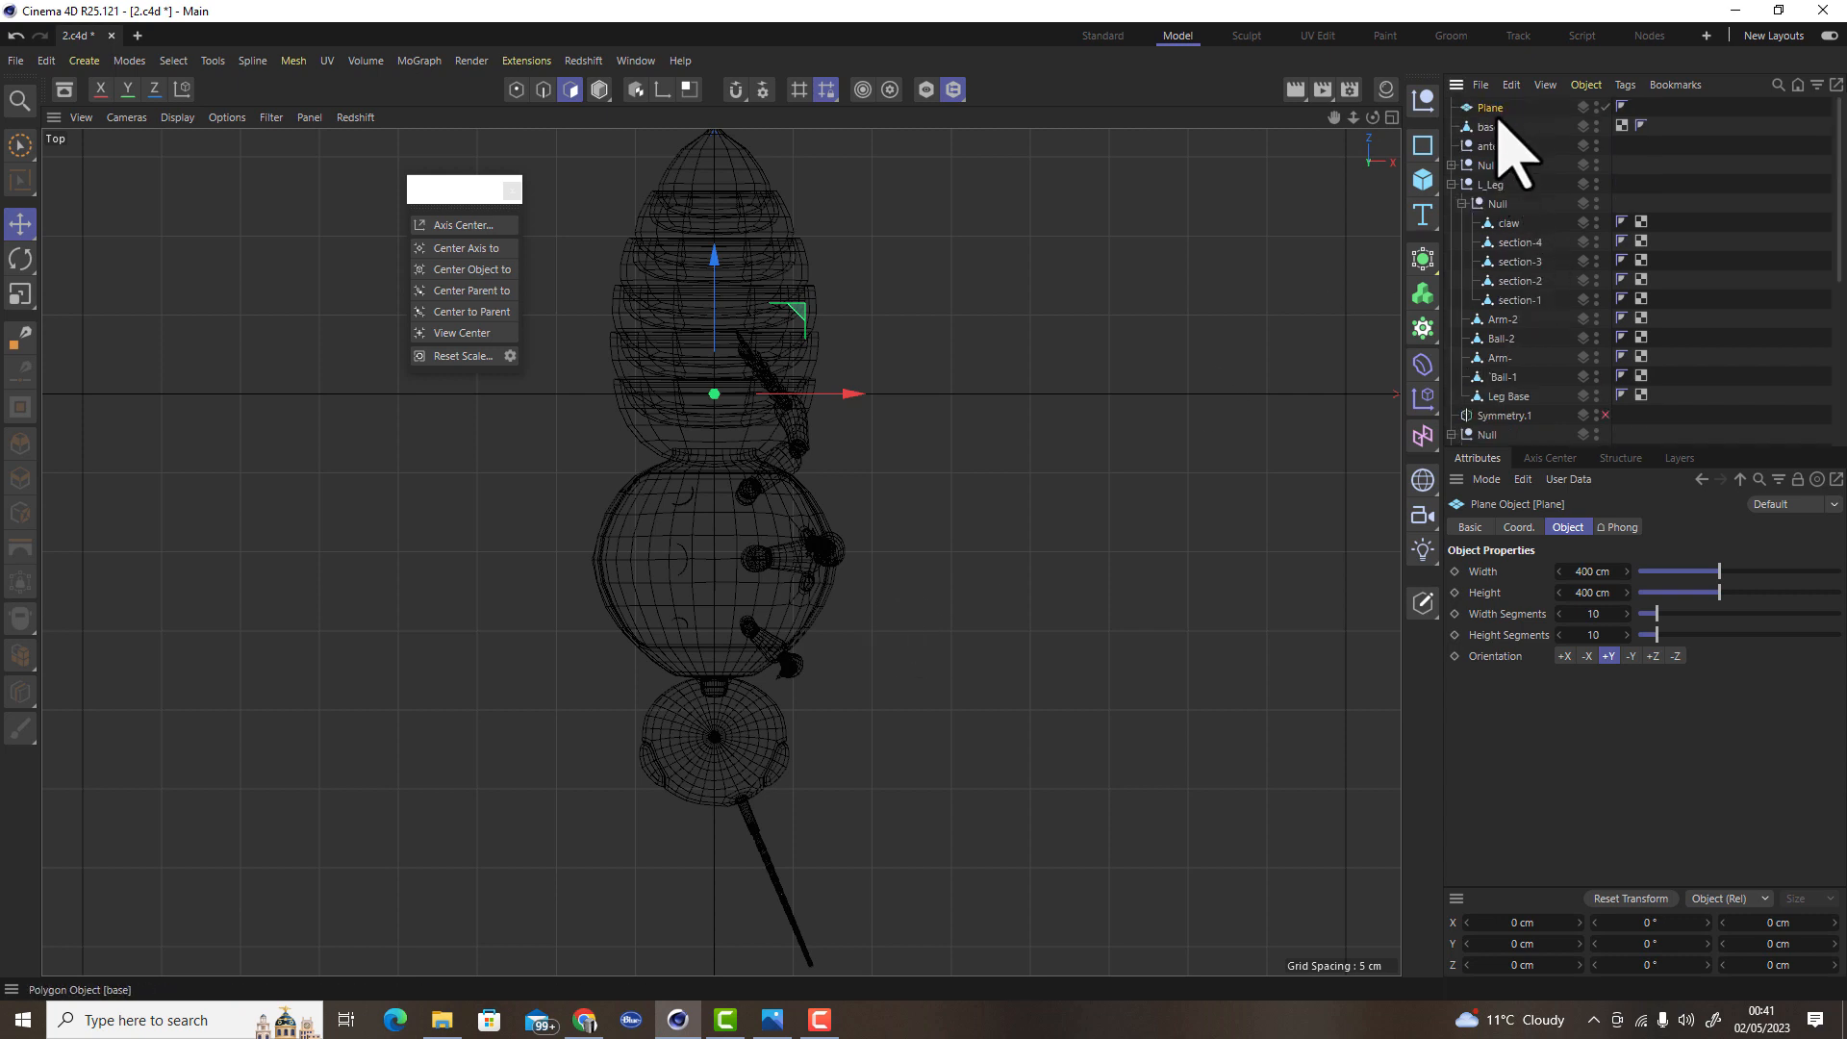
{"action": "left_click_drag", "start_coordinate": [847, 394], "coordinate": [1098, 386]}
Set the plane's width to 30 cm and its height to 7 cm
{"action": "left_click_drag", "start_coordinate": [1624, 571], "coordinate": [1457, 572]}
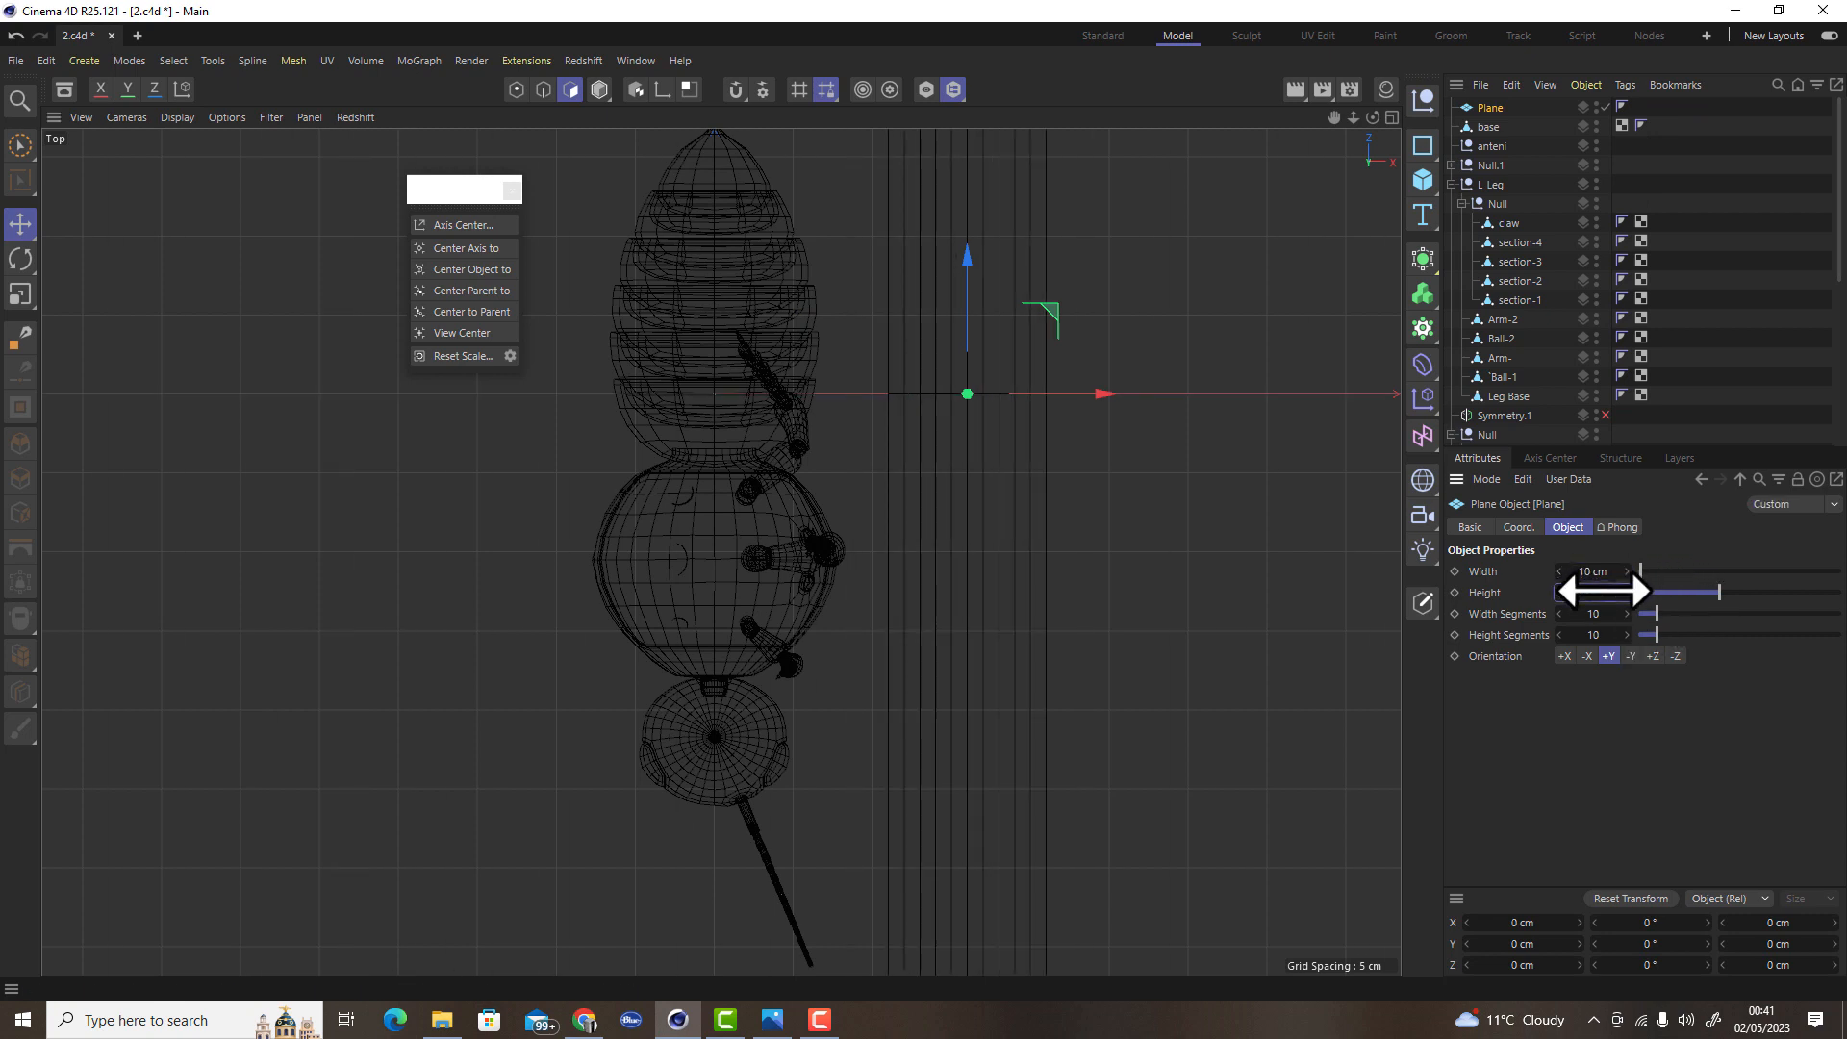
{"action": "left_click_drag", "start_coordinate": [1597, 592], "coordinate": [1552, 593]}
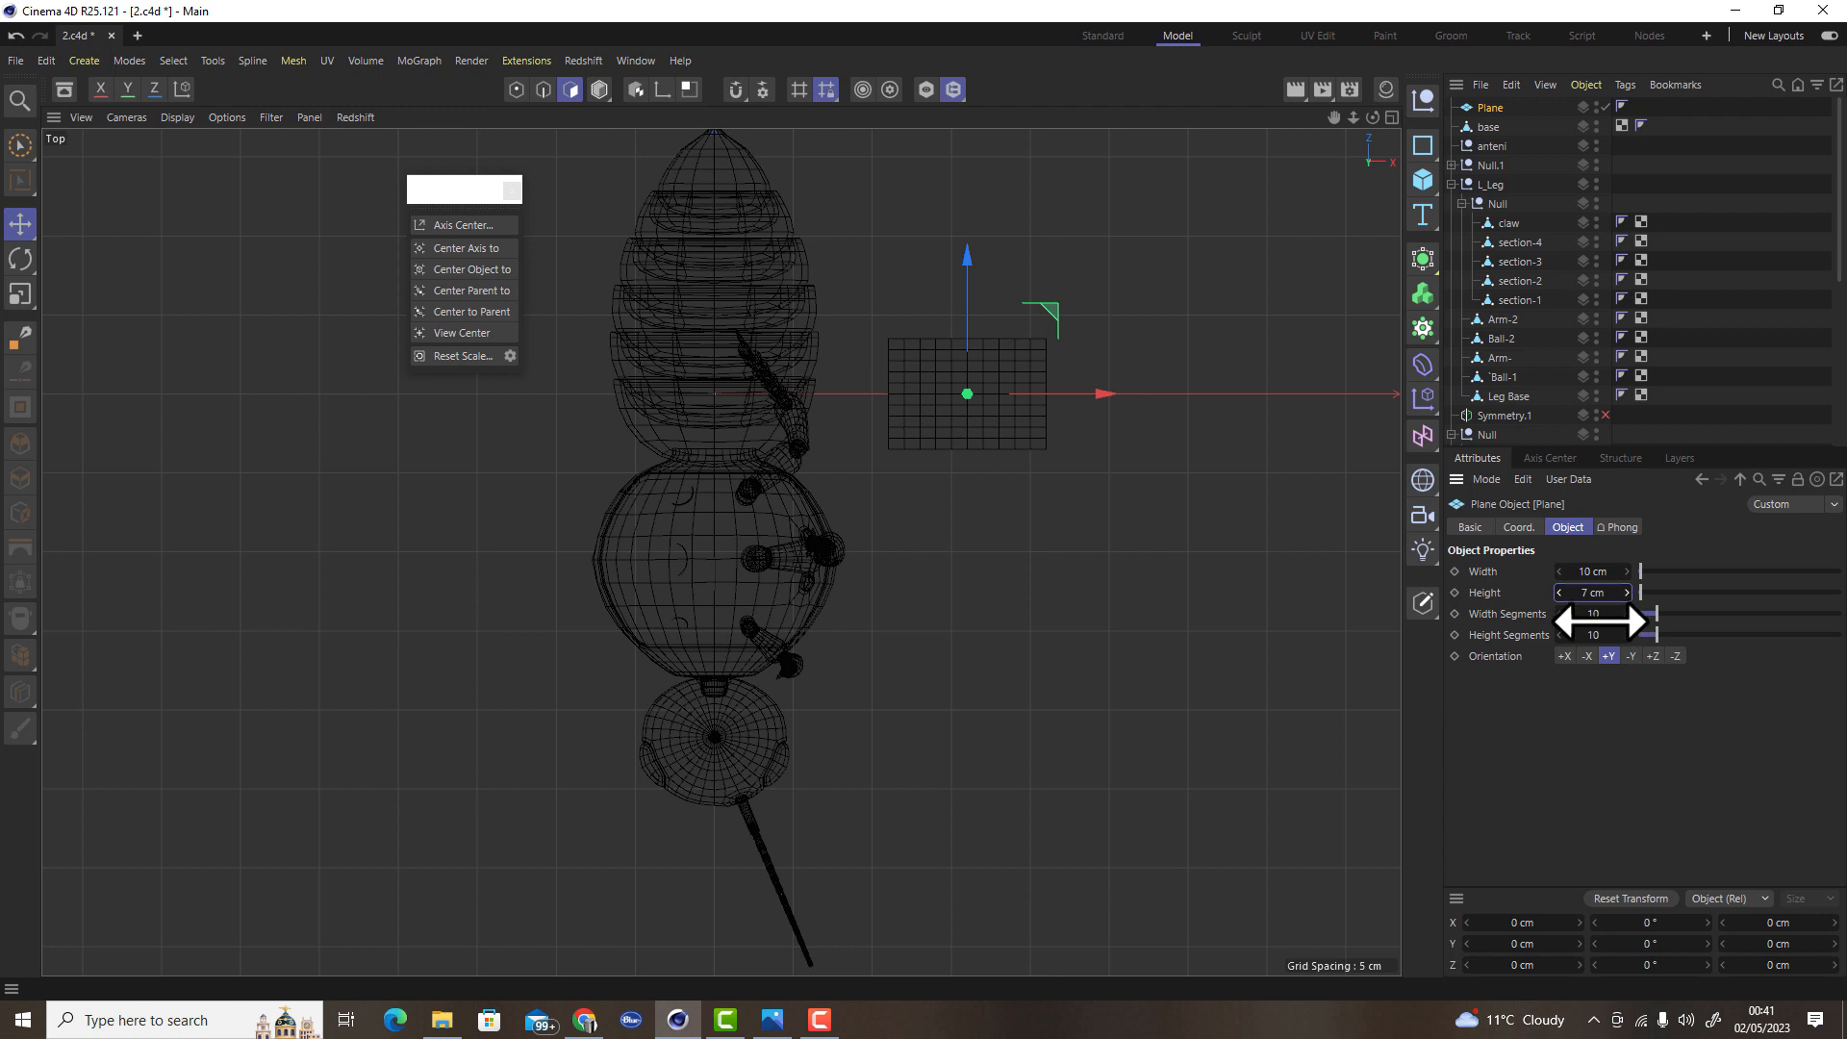
{"action": "left_click_drag", "start_coordinate": [1594, 571], "coordinate": [1623, 571]}
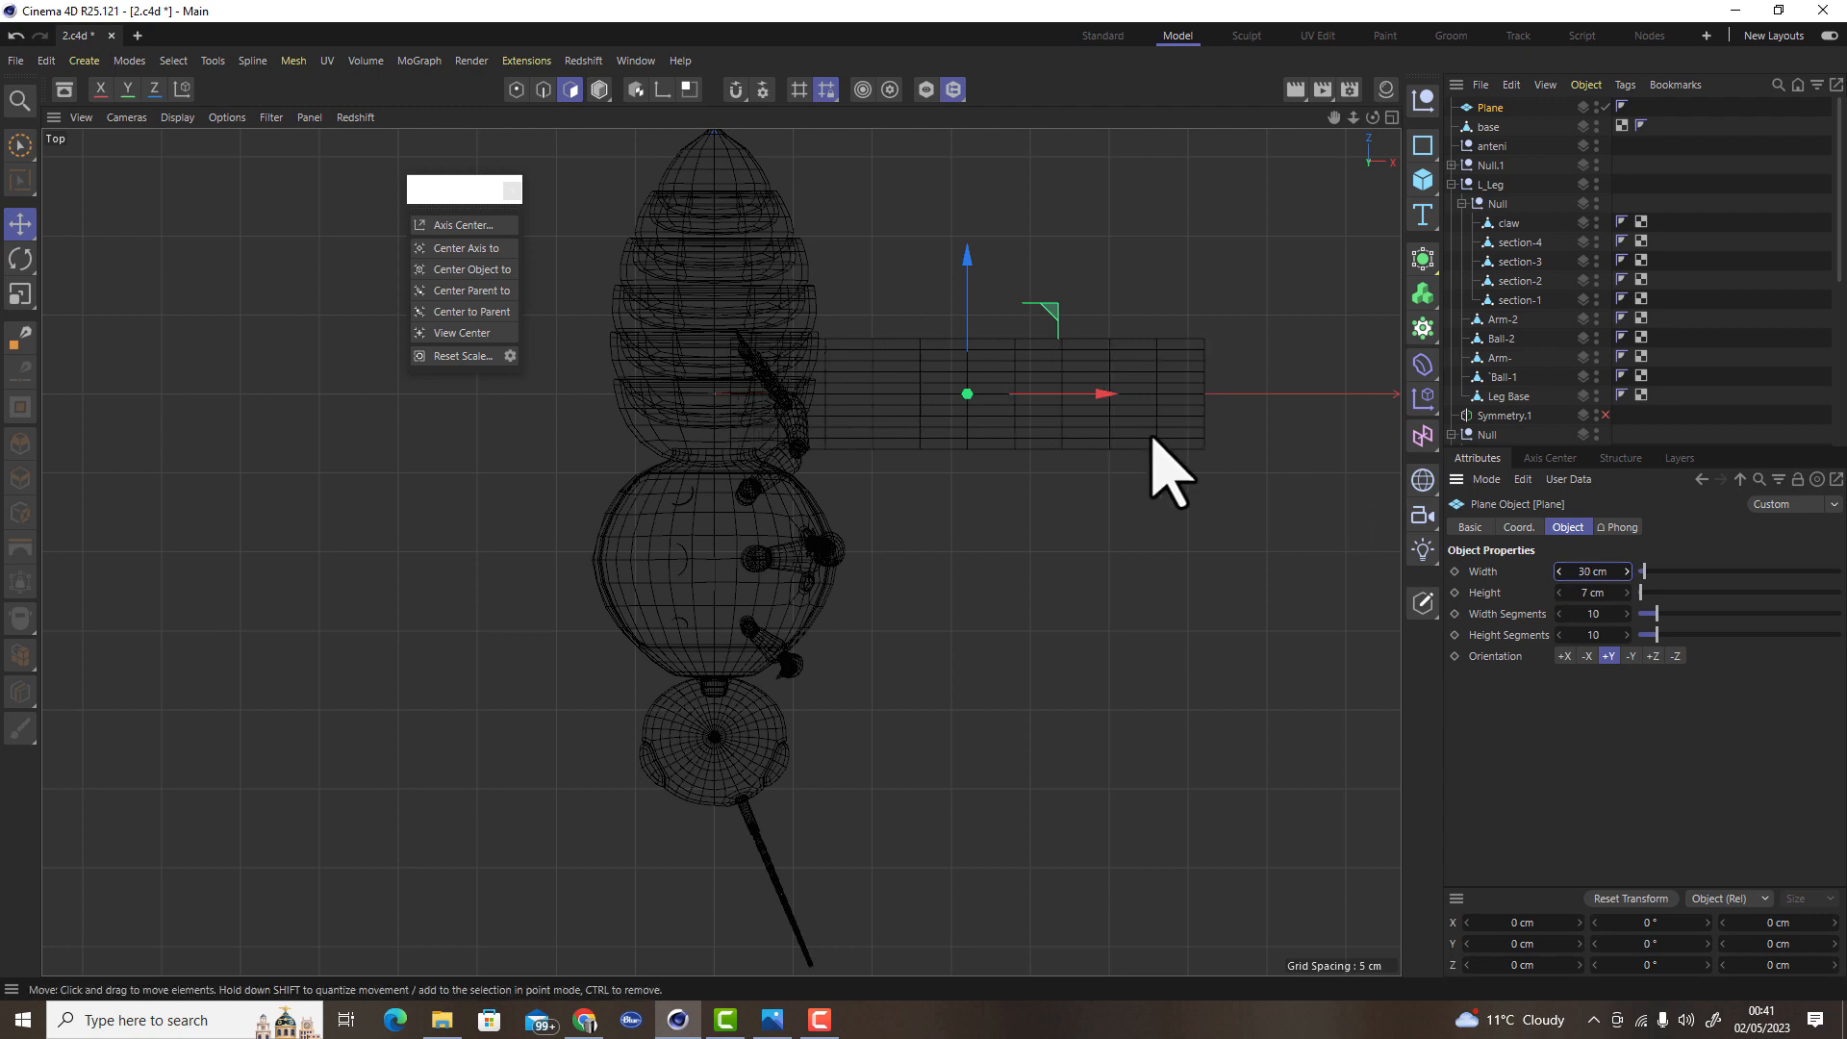
Move the plane level with the thorax so its inner end reaches the sockets, and set its width to 27 cm
{"action": "left_click_drag", "start_coordinate": [1097, 393], "coordinate": [1186, 393]}
{"action": "left_click_drag", "start_coordinate": [1049, 262], "coordinate": [1035, 443]}
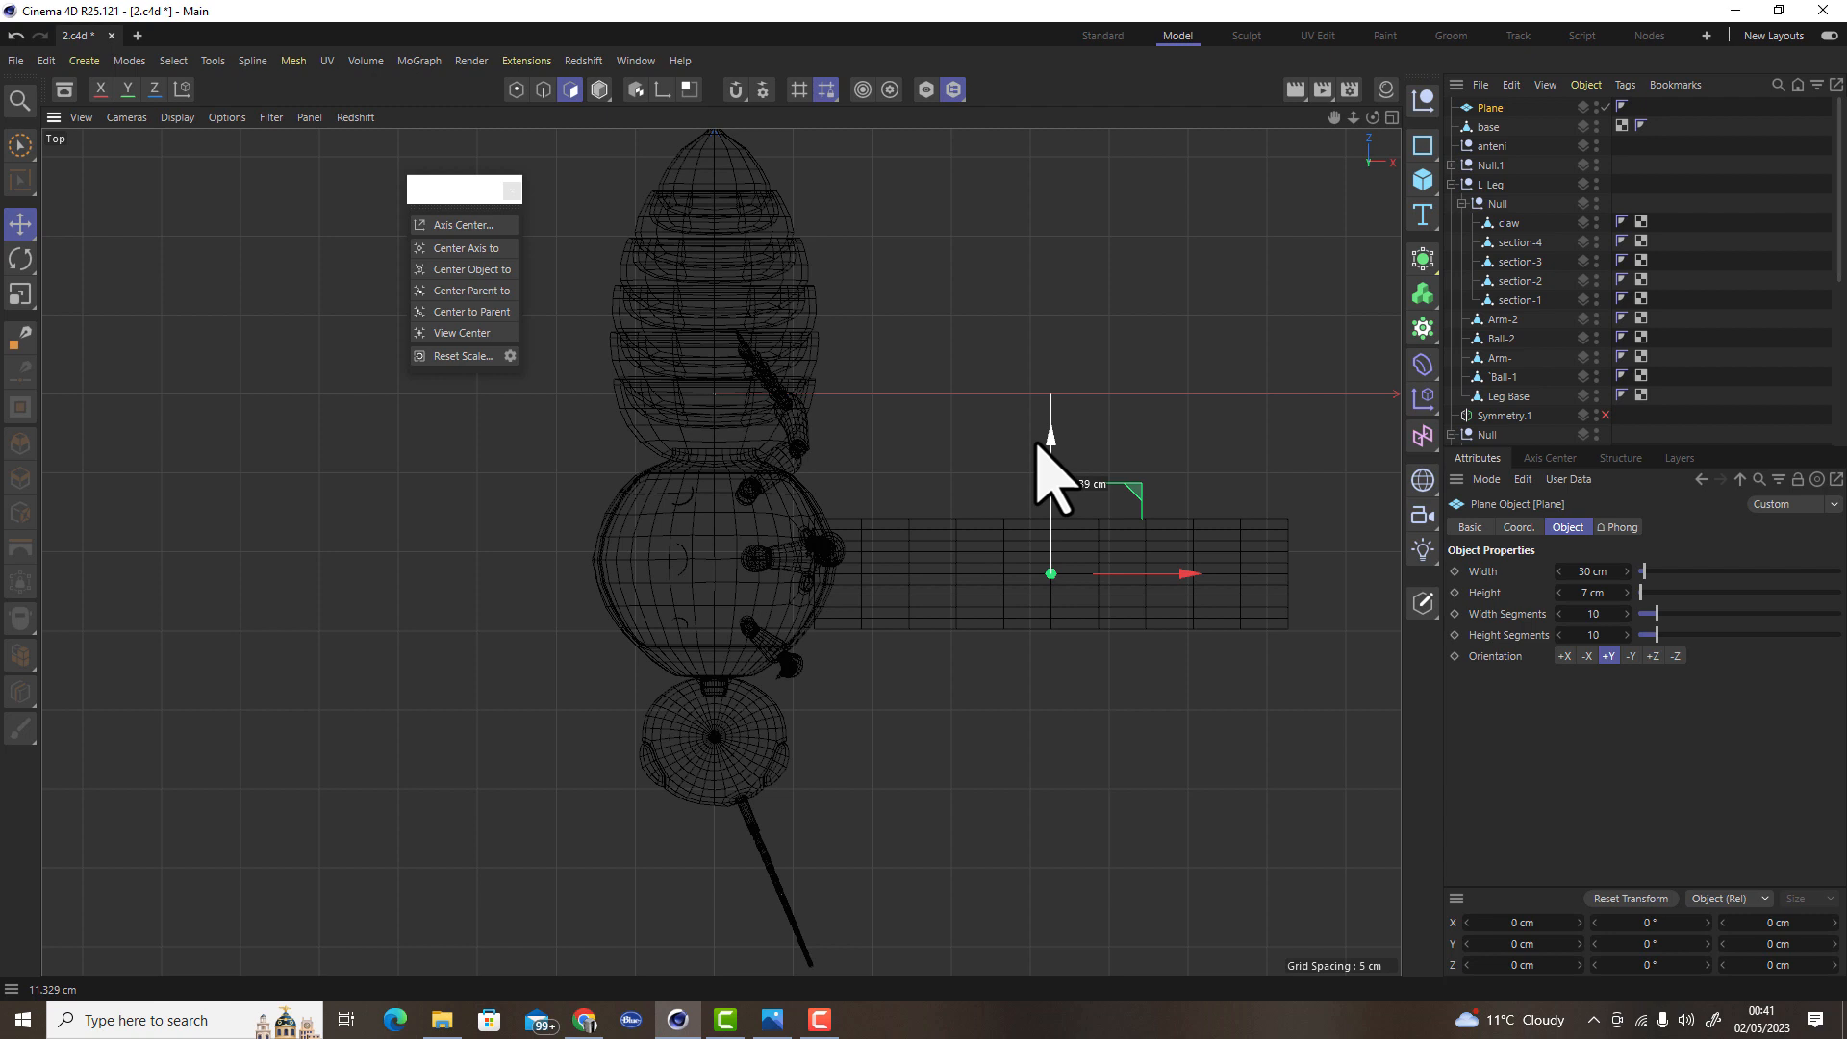
{"action": "left_click_drag", "start_coordinate": [1035, 443], "coordinate": [1042, 444]}
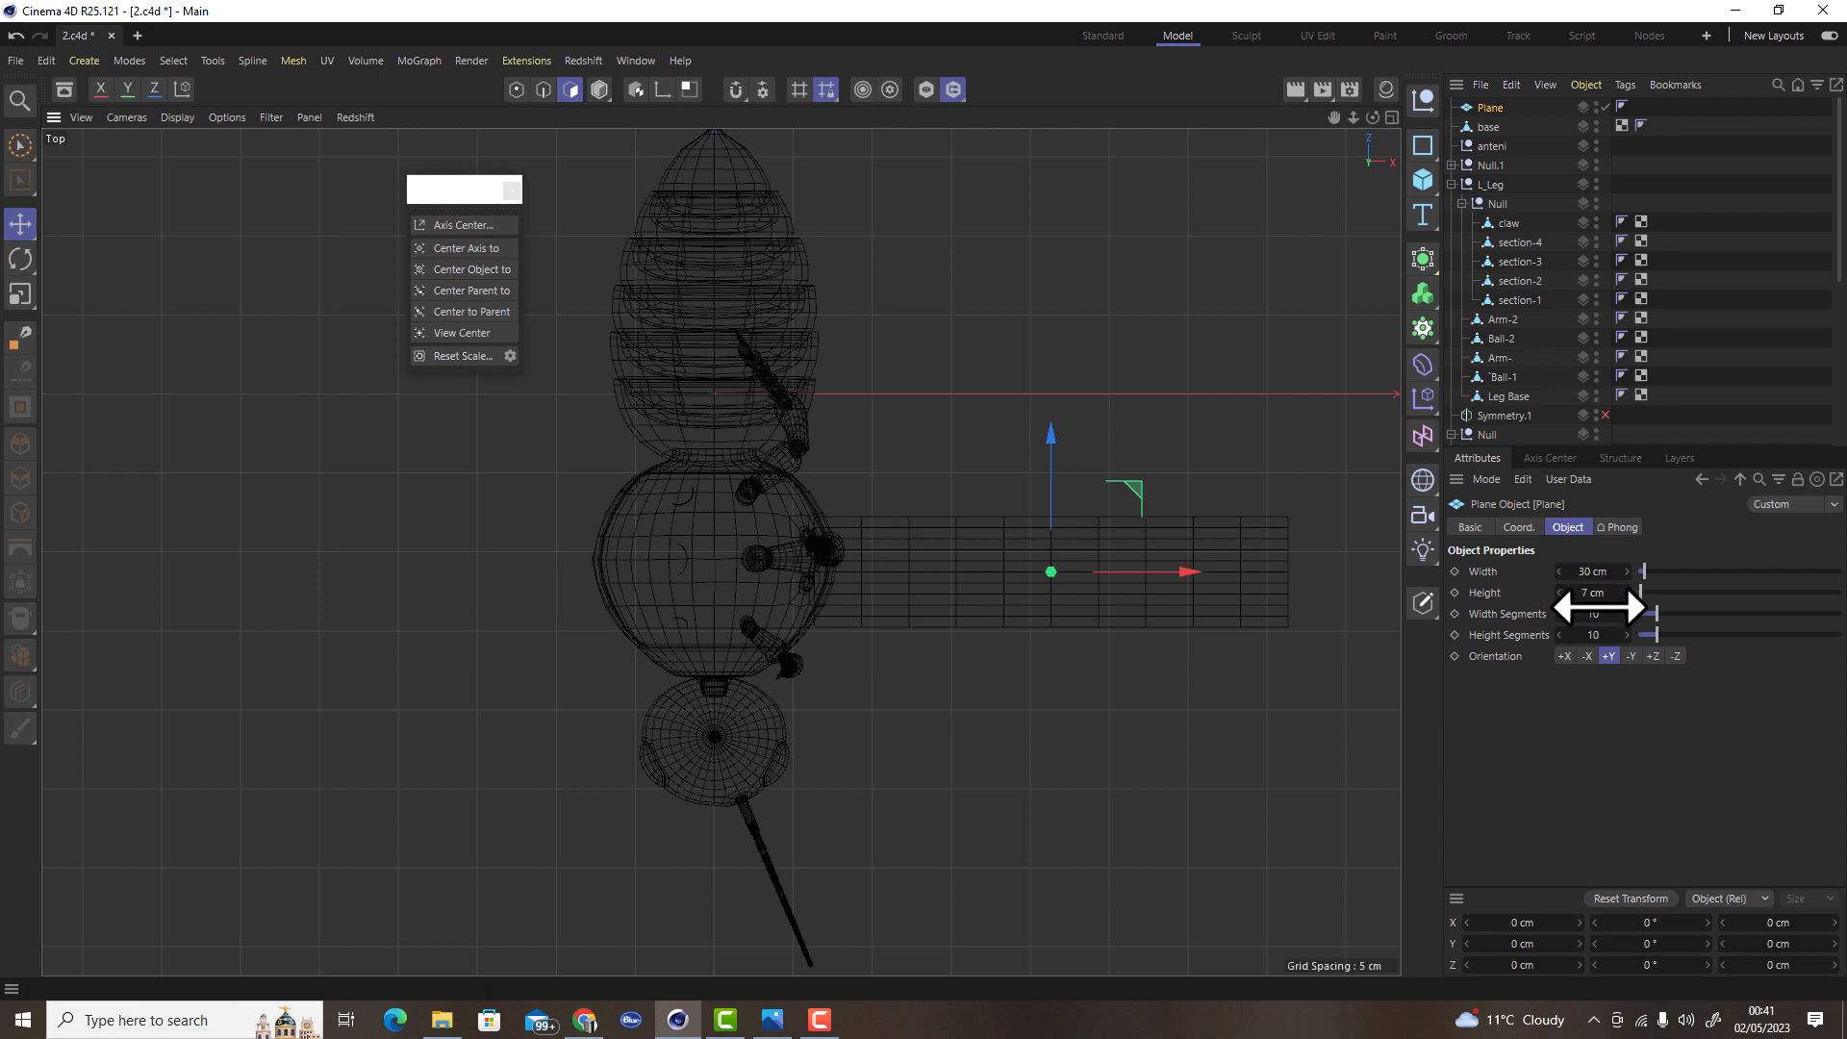
{"action": "left_click_drag", "start_coordinate": [1592, 571], "coordinate": [1578, 572]}
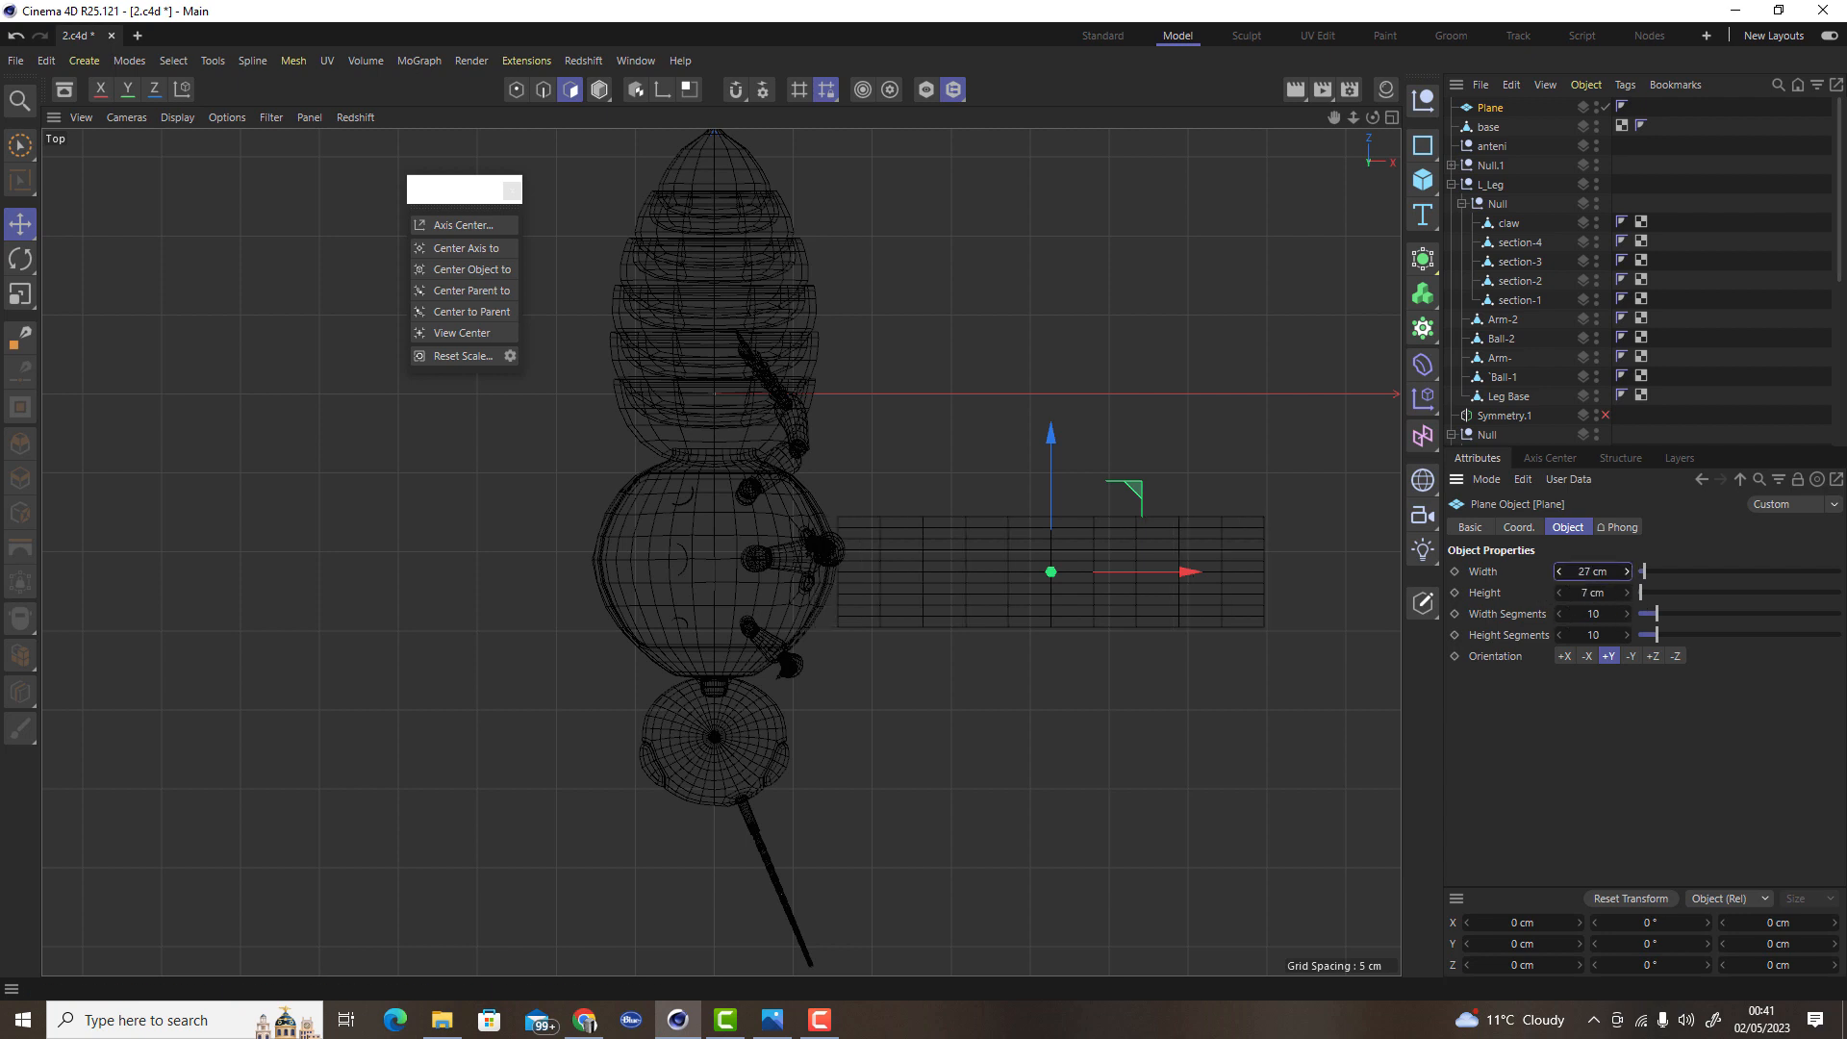
Set the plane's segments to 10 along the width and 4 along the height
{"action": "left_click_drag", "start_coordinate": [1114, 717], "coordinate": [241, 642], "text": "alt"}
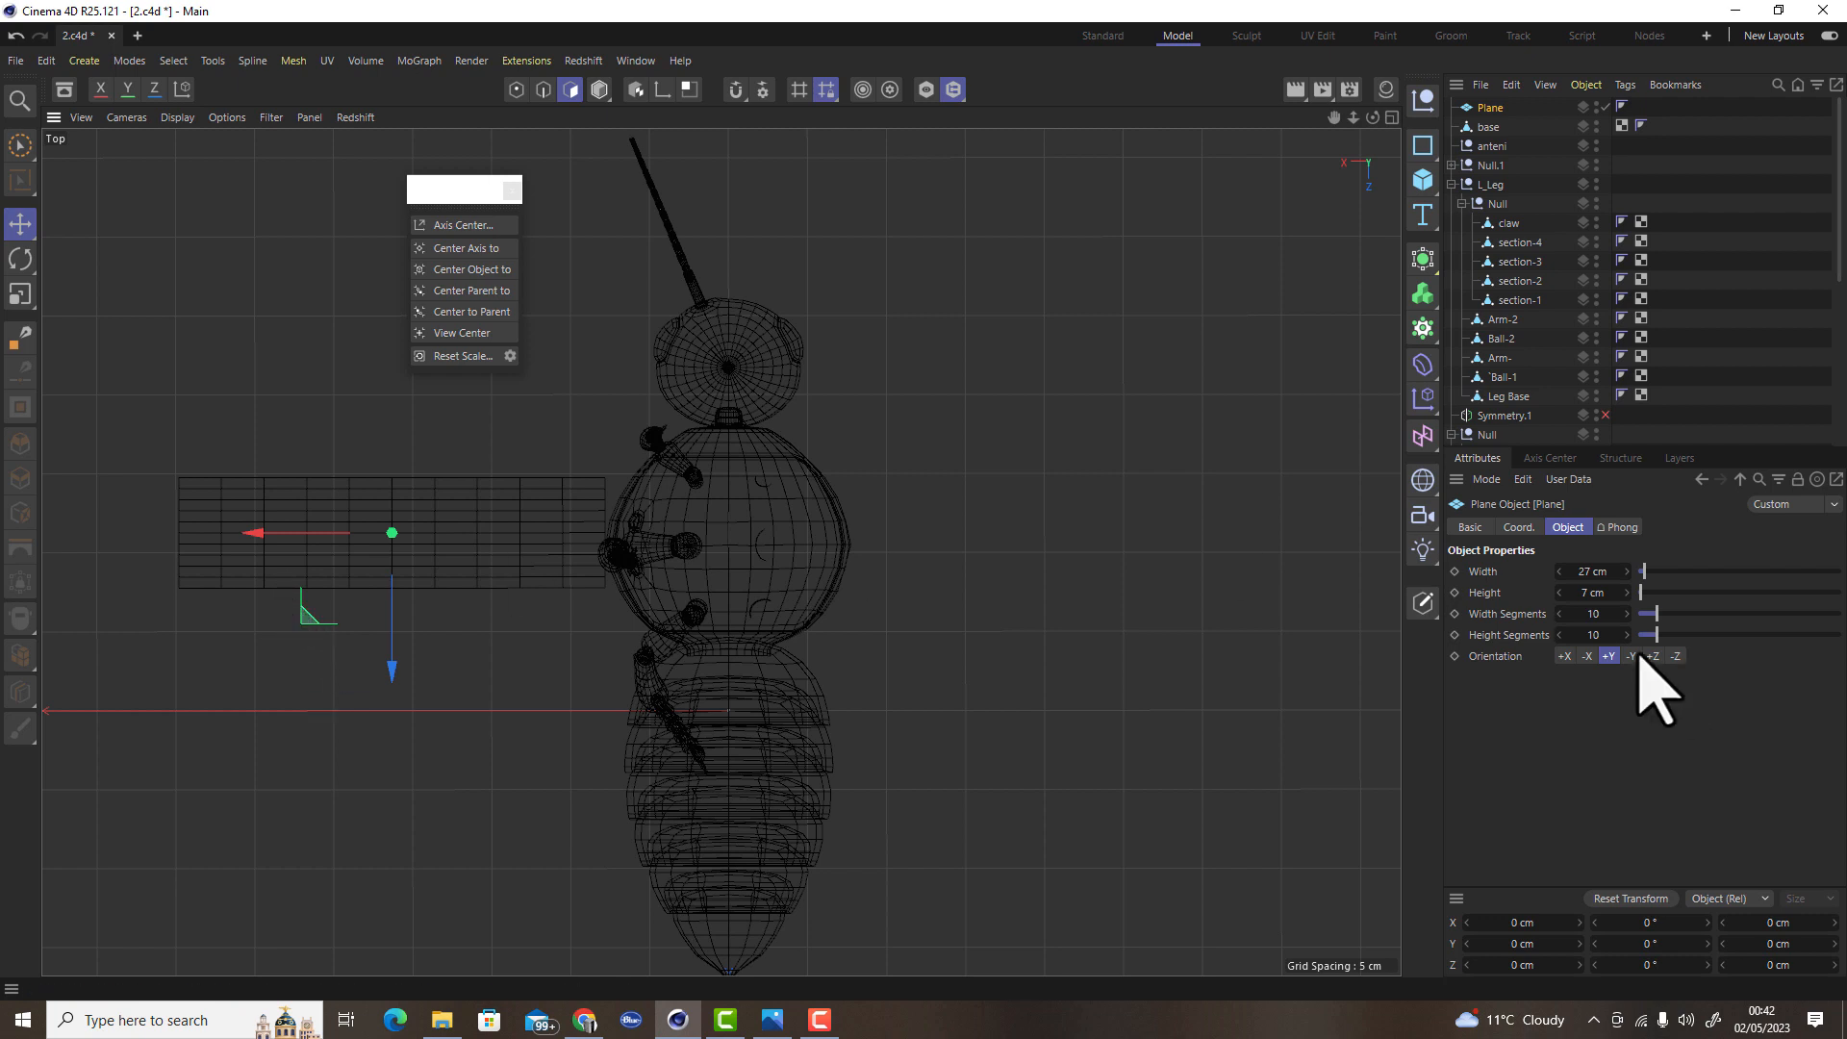
{"action": "left_click_drag", "start_coordinate": [1600, 613], "coordinate": [1578, 613]}
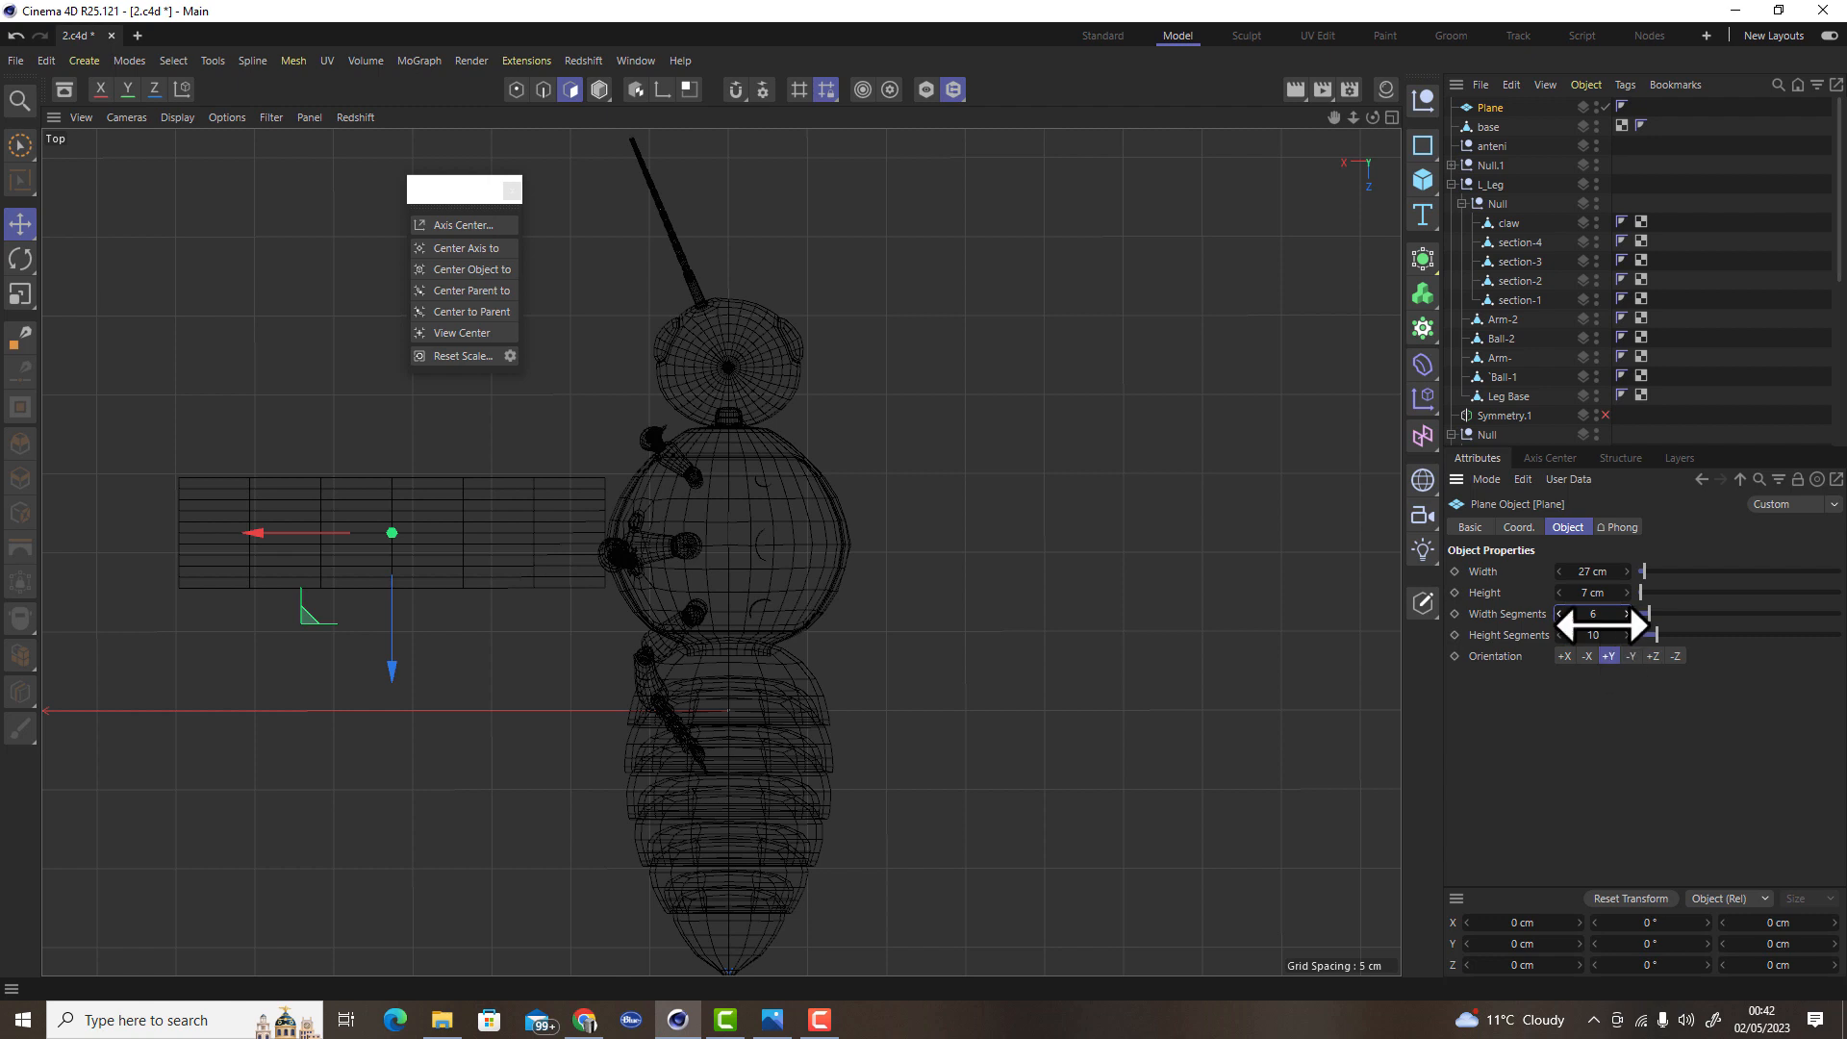
{"action": "left_click_drag", "start_coordinate": [1587, 635], "coordinate": [1568, 635]}
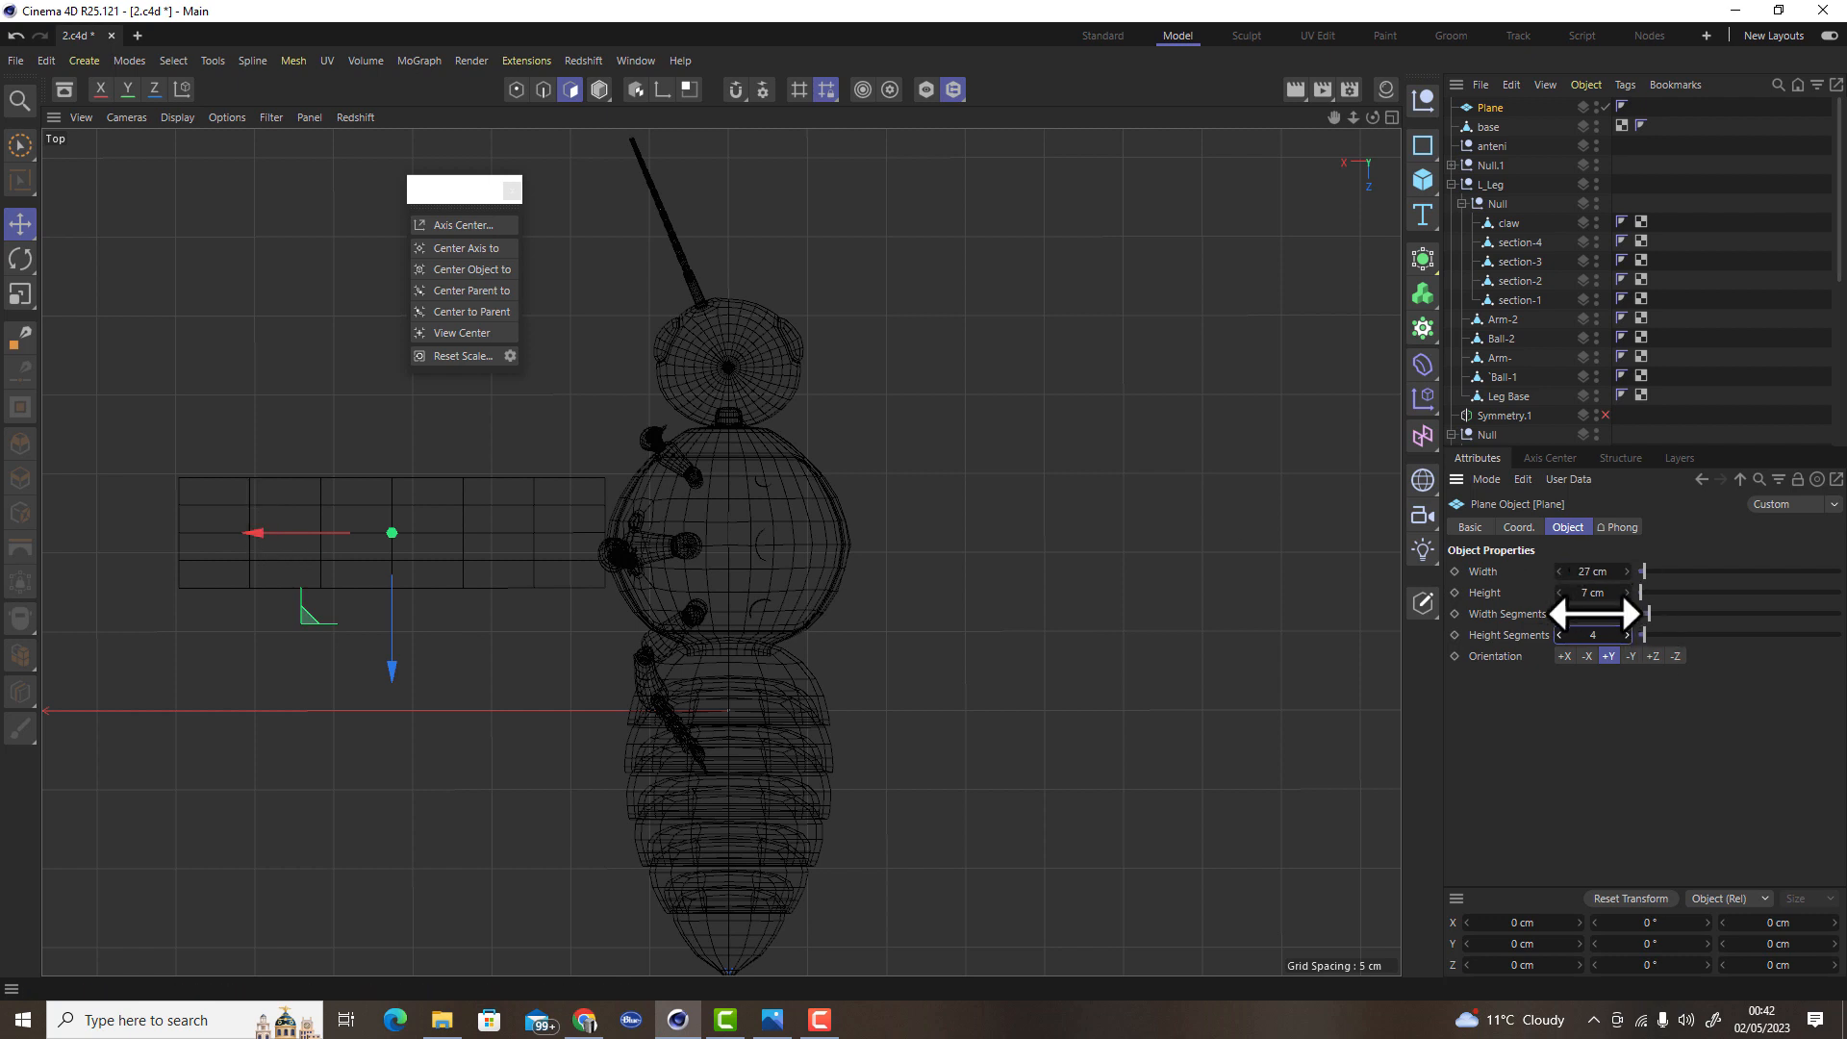
{"action": "left_click_drag", "start_coordinate": [1627, 613], "coordinate": [1625, 613]}
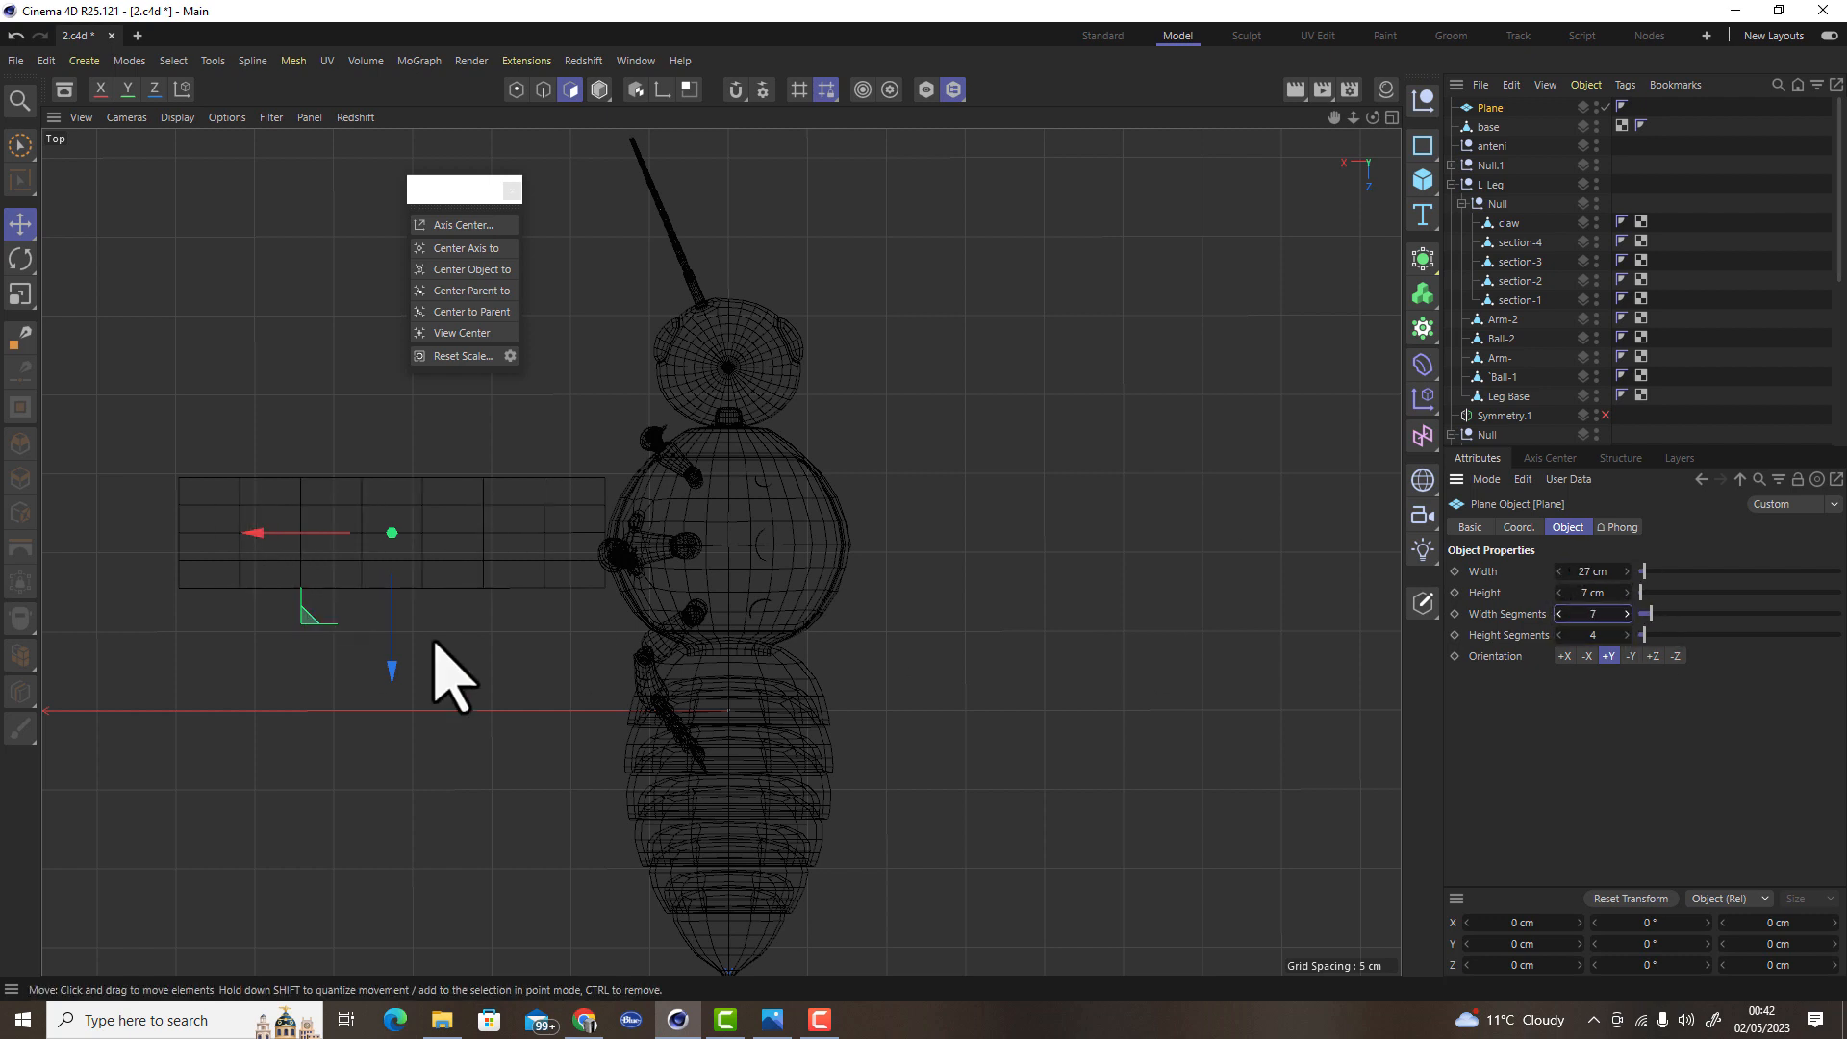
{"action": "left_click", "coordinate": [1627, 614]}
{"action": "left_click", "coordinate": [1626, 614]}
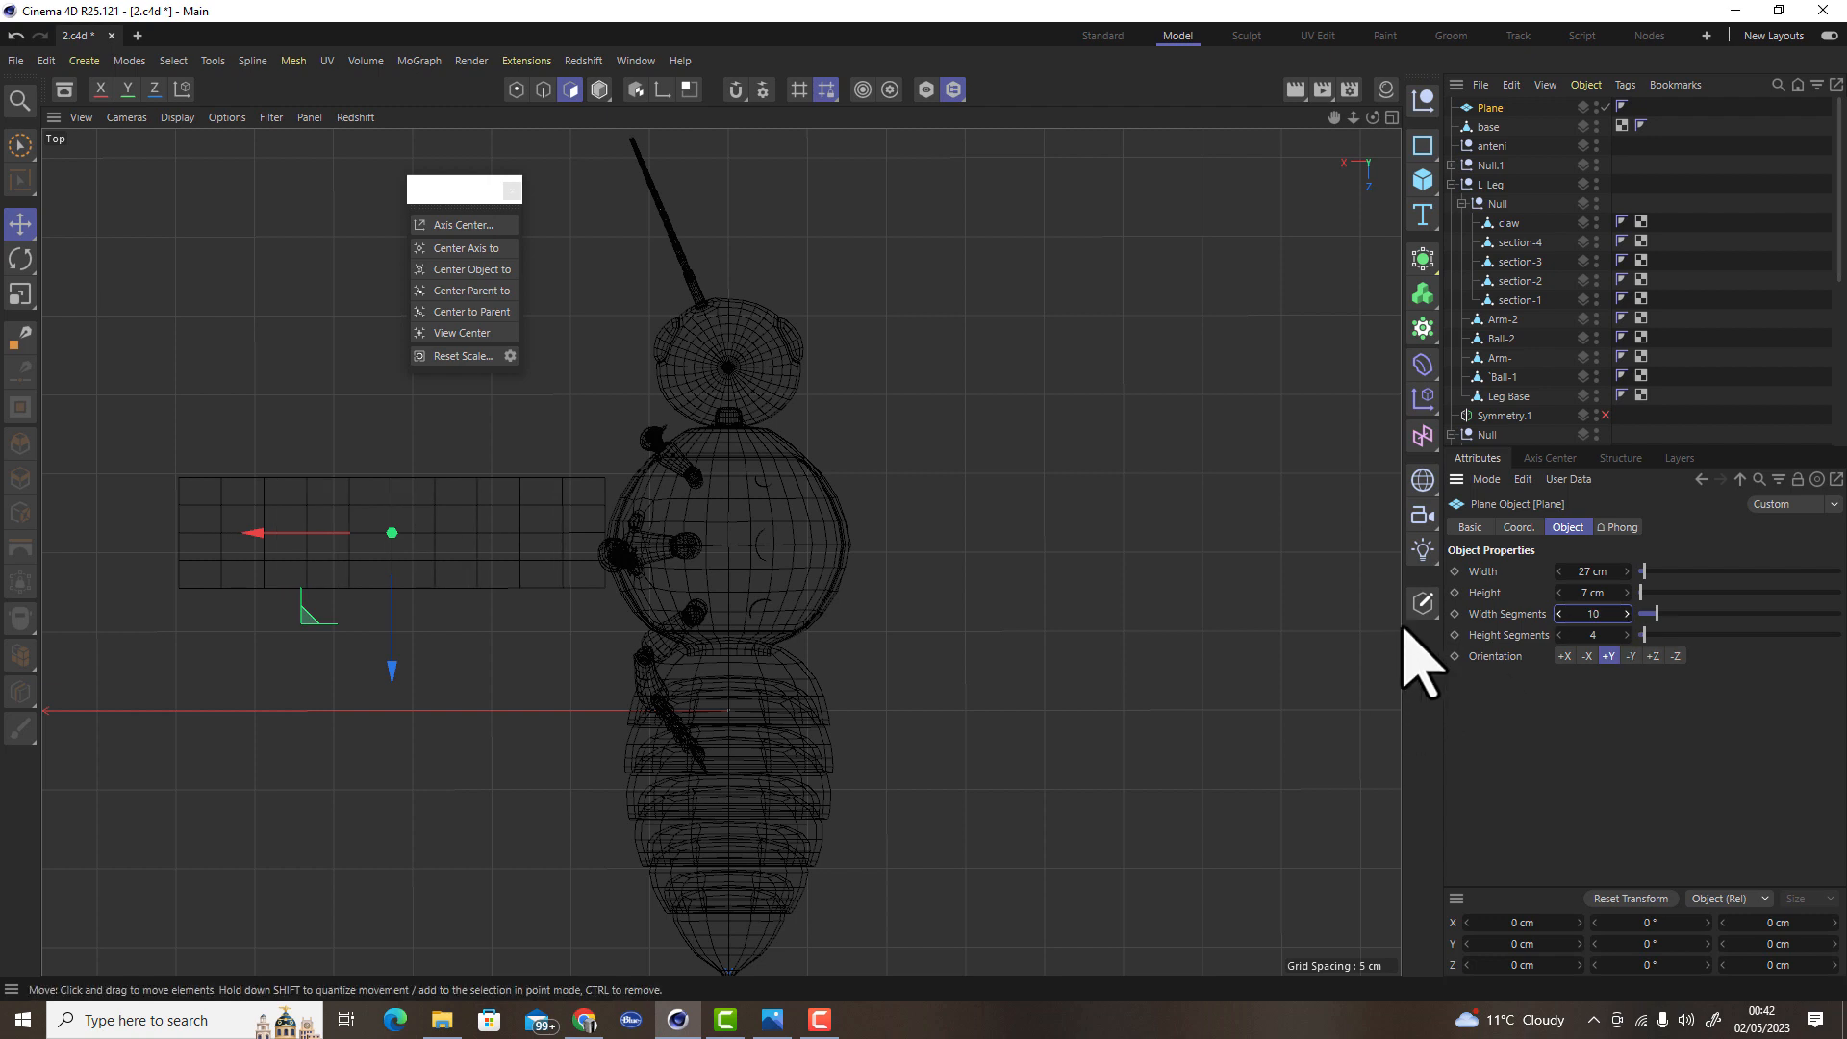
Make the plane editable and set up the Brush in Smear mode with a size of about 3.73 cm
{"action": "left_click", "coordinate": [1423, 603]}
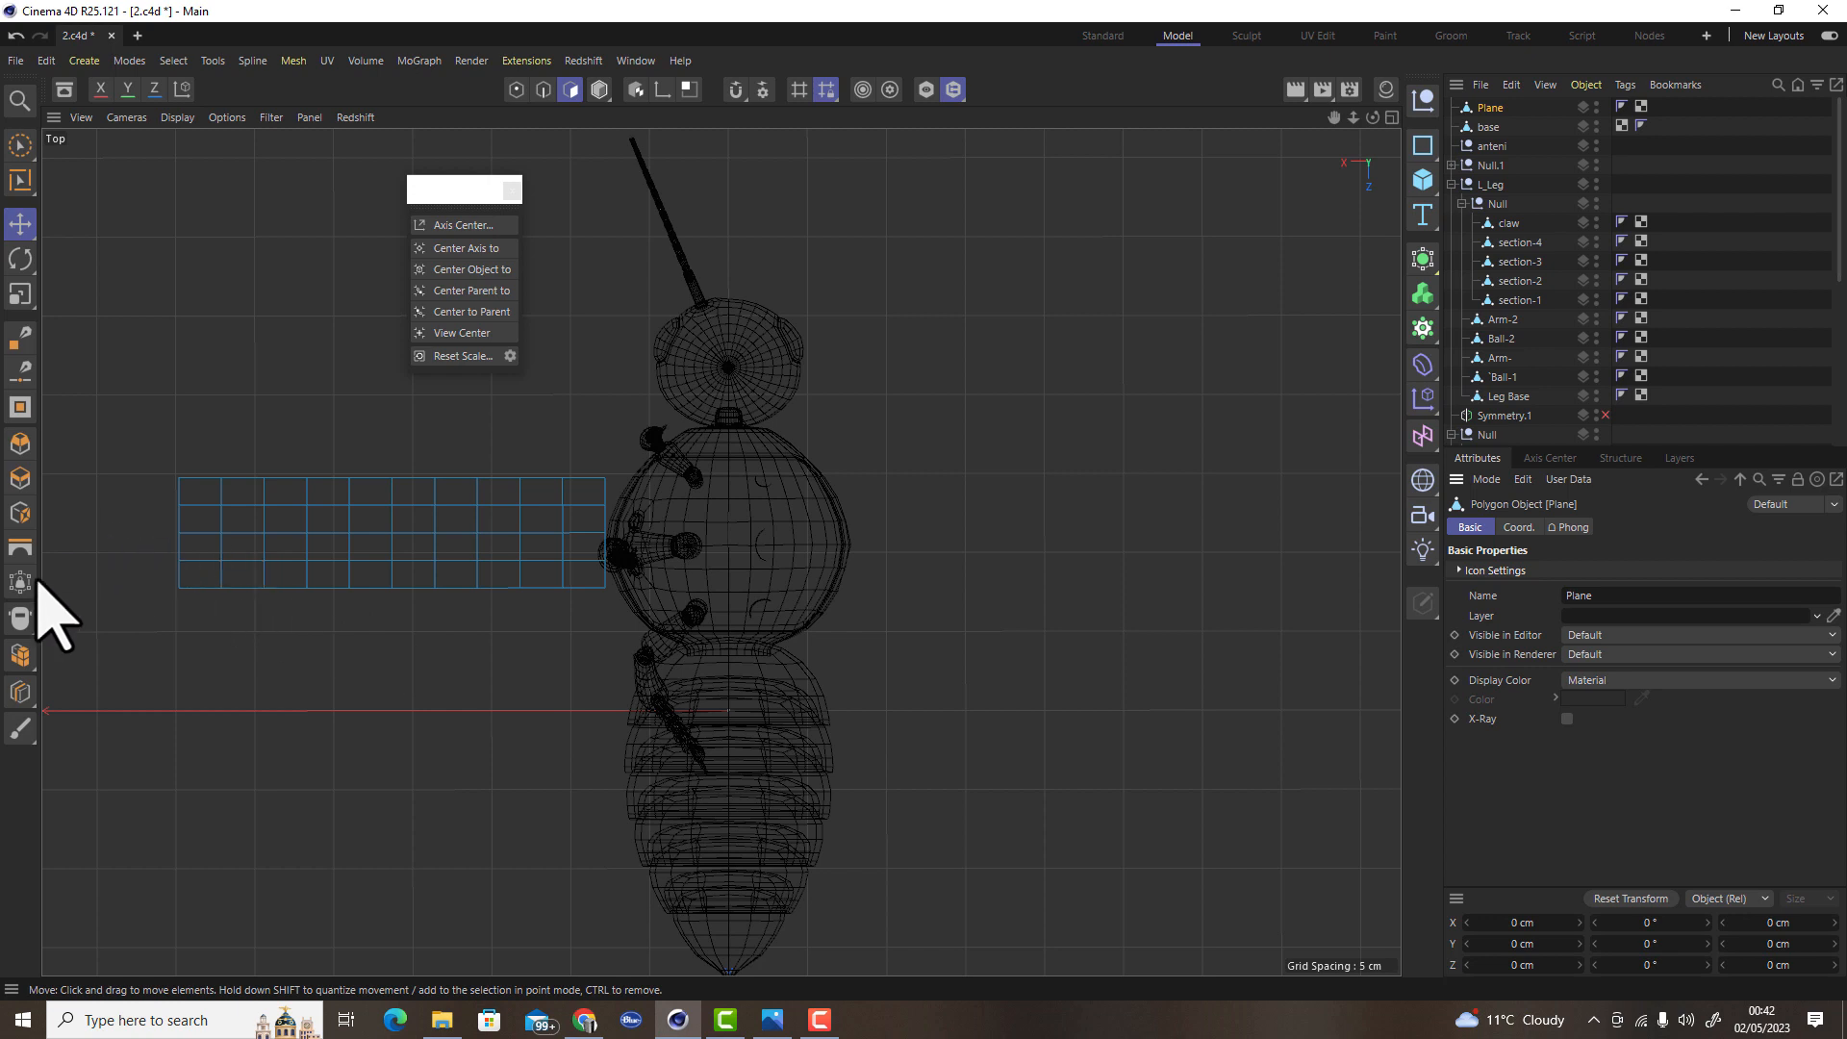
{"action": "left_click", "coordinate": [21, 729]}
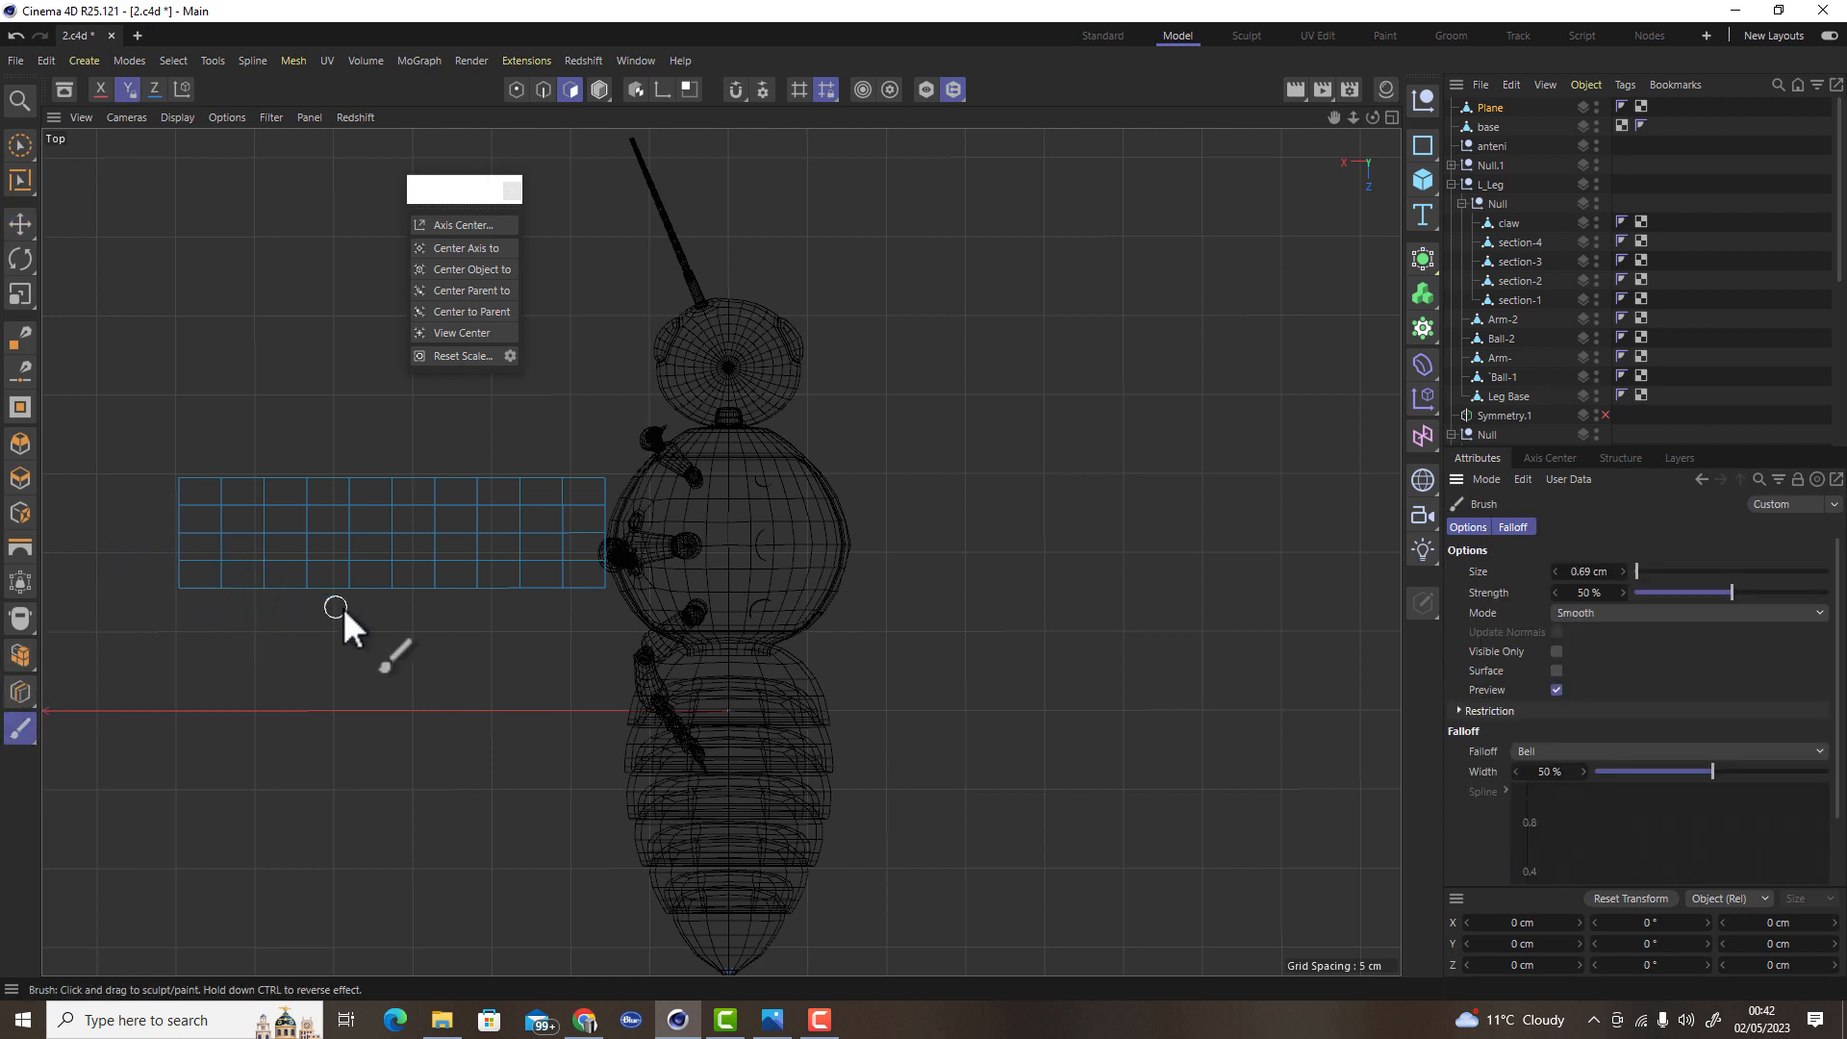
{"action": "left_click", "coordinate": [1630, 616]}
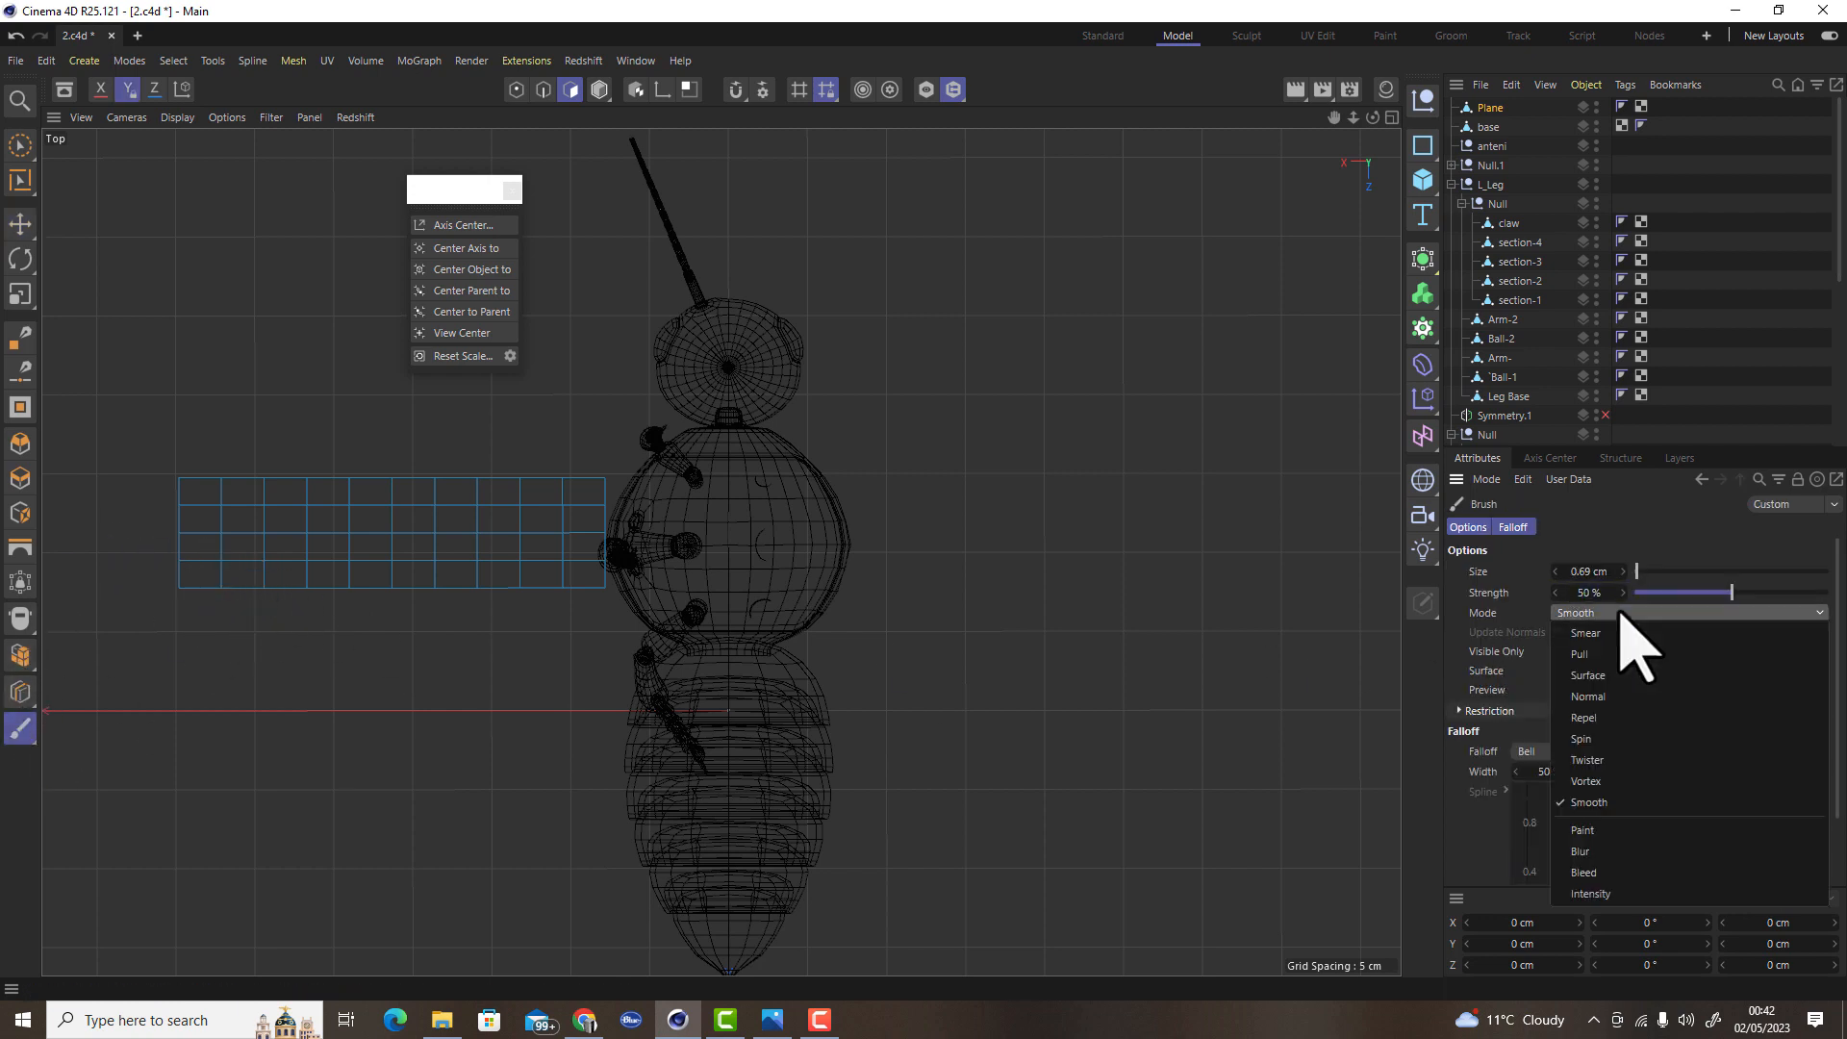
{"action": "left_click", "coordinate": [1636, 633]}
{"action": "scroll", "coordinate": [144, 554], "scroll_direction": "up", "scroll_amount": 3}
{"action": "middle_click_drag", "start_coordinate": [327, 554], "coordinate": [424, 552]}
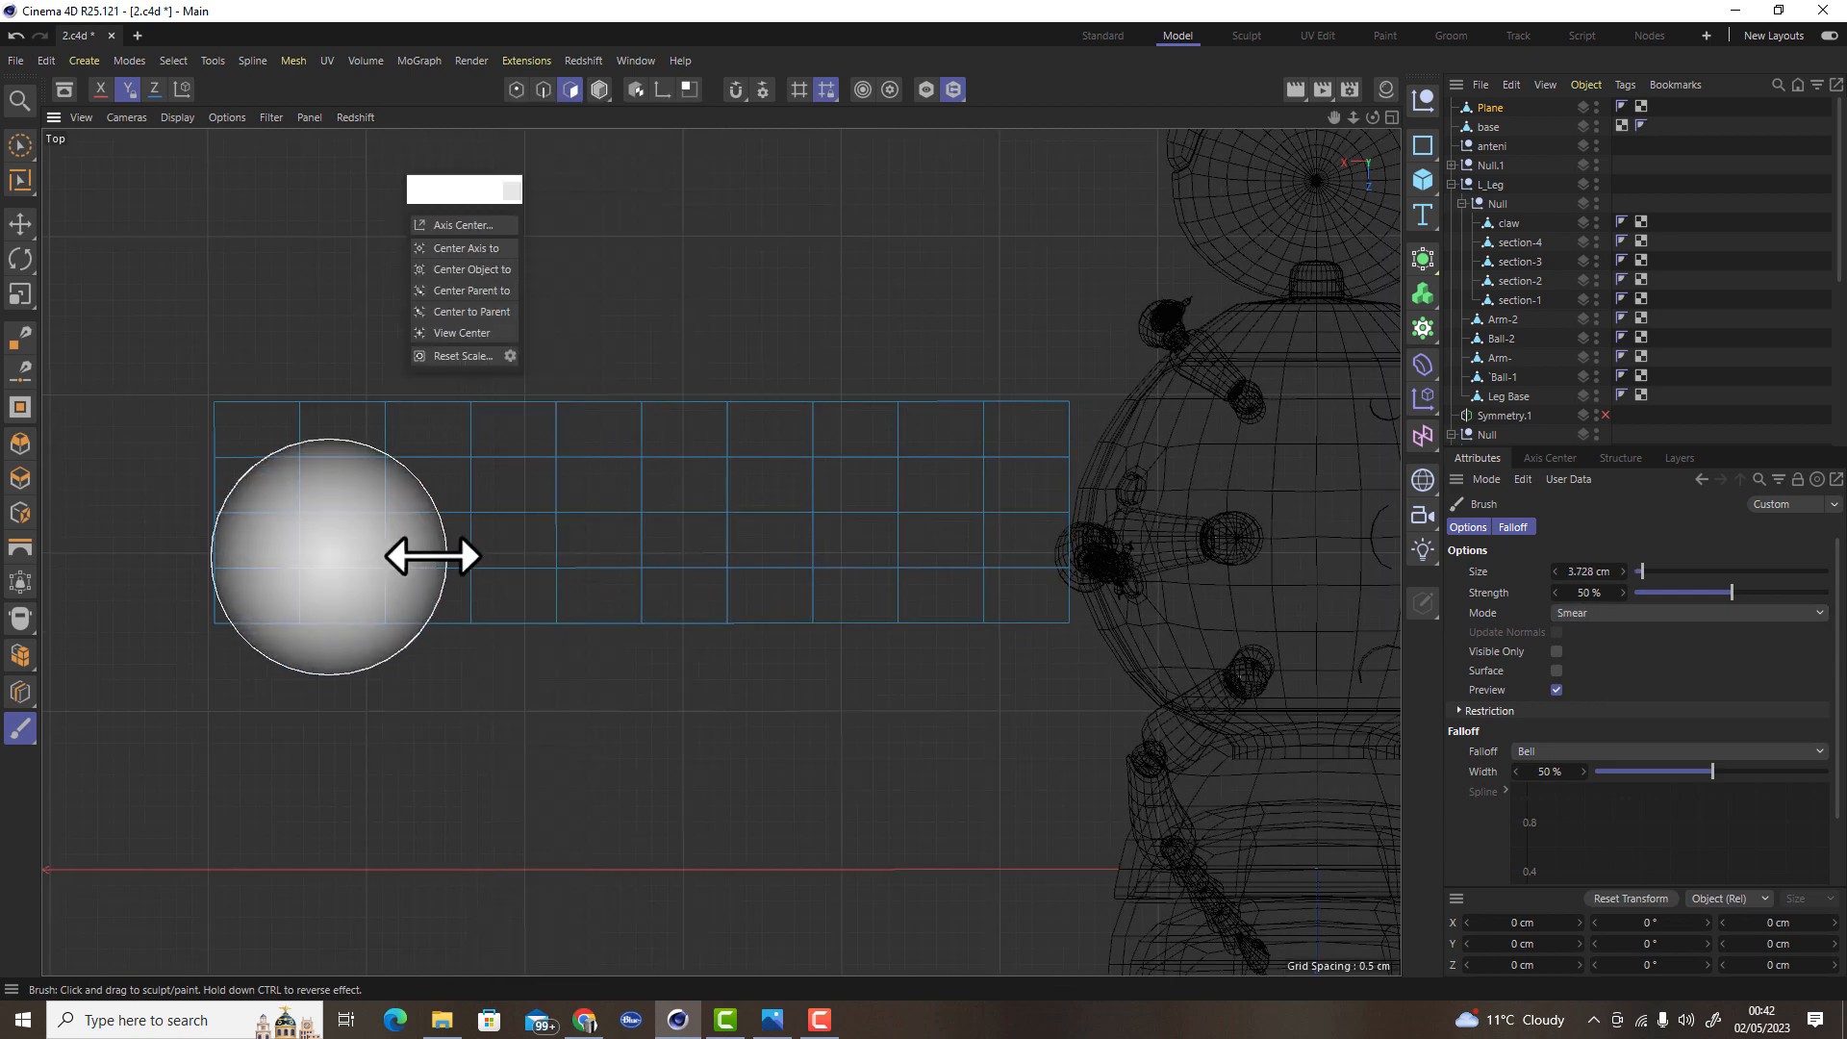
Smear the plane's mesh into a wing outline, broad at the outer end and tapering to a narrow root at the thorax
{"action": "mouse_move", "coordinate": [337, 463]}
{"action": "left_mouse_down"}
{"action": "mouse_move", "coordinate": [160, 363]}
{"action": "mouse_move", "coordinate": [206, 466]}
{"action": "mouse_move", "coordinate": [116, 503]}
{"action": "mouse_move", "coordinate": [186, 549]}
{"action": "left_mouse_up"}
{"action": "mouse_move", "coordinate": [300, 623]}
{"action": "left_mouse_down"}
{"action": "mouse_move", "coordinate": [562, 660]}
{"action": "mouse_move", "coordinate": [930, 658]}
{"action": "mouse_move", "coordinate": [1080, 597]}
{"action": "mouse_move", "coordinate": [865, 652]}
{"action": "mouse_move", "coordinate": [1084, 400]}
{"action": "mouse_move", "coordinate": [977, 464]}
{"action": "mouse_move", "coordinate": [811, 465]}
{"action": "mouse_move", "coordinate": [540, 397]}
{"action": "mouse_move", "coordinate": [423, 332]}
{"action": "left_mouse_up"}
{"action": "left_click_drag", "start_coordinate": [650, 113], "coordinate": [746, 112]}
{"action": "mouse_move", "coordinate": [371, 363]}
{"action": "left_mouse_down"}
{"action": "mouse_move", "coordinate": [285, 330]}
{"action": "mouse_move", "coordinate": [503, 362]}
{"action": "mouse_move", "coordinate": [604, 325]}
{"action": "mouse_move", "coordinate": [776, 431]}
{"action": "mouse_move", "coordinate": [887, 462]}
{"action": "mouse_move", "coordinate": [1048, 470]}
{"action": "mouse_move", "coordinate": [1035, 591]}
{"action": "mouse_move", "coordinate": [724, 662]}
{"action": "mouse_move", "coordinate": [516, 652]}
{"action": "mouse_move", "coordinate": [383, 687]}
{"action": "mouse_move", "coordinate": [697, 454]}
{"action": "mouse_move", "coordinate": [671, 383]}
{"action": "mouse_move", "coordinate": [390, 354]}
{"action": "mouse_move", "coordinate": [154, 358]}
{"action": "left_mouse_up"}
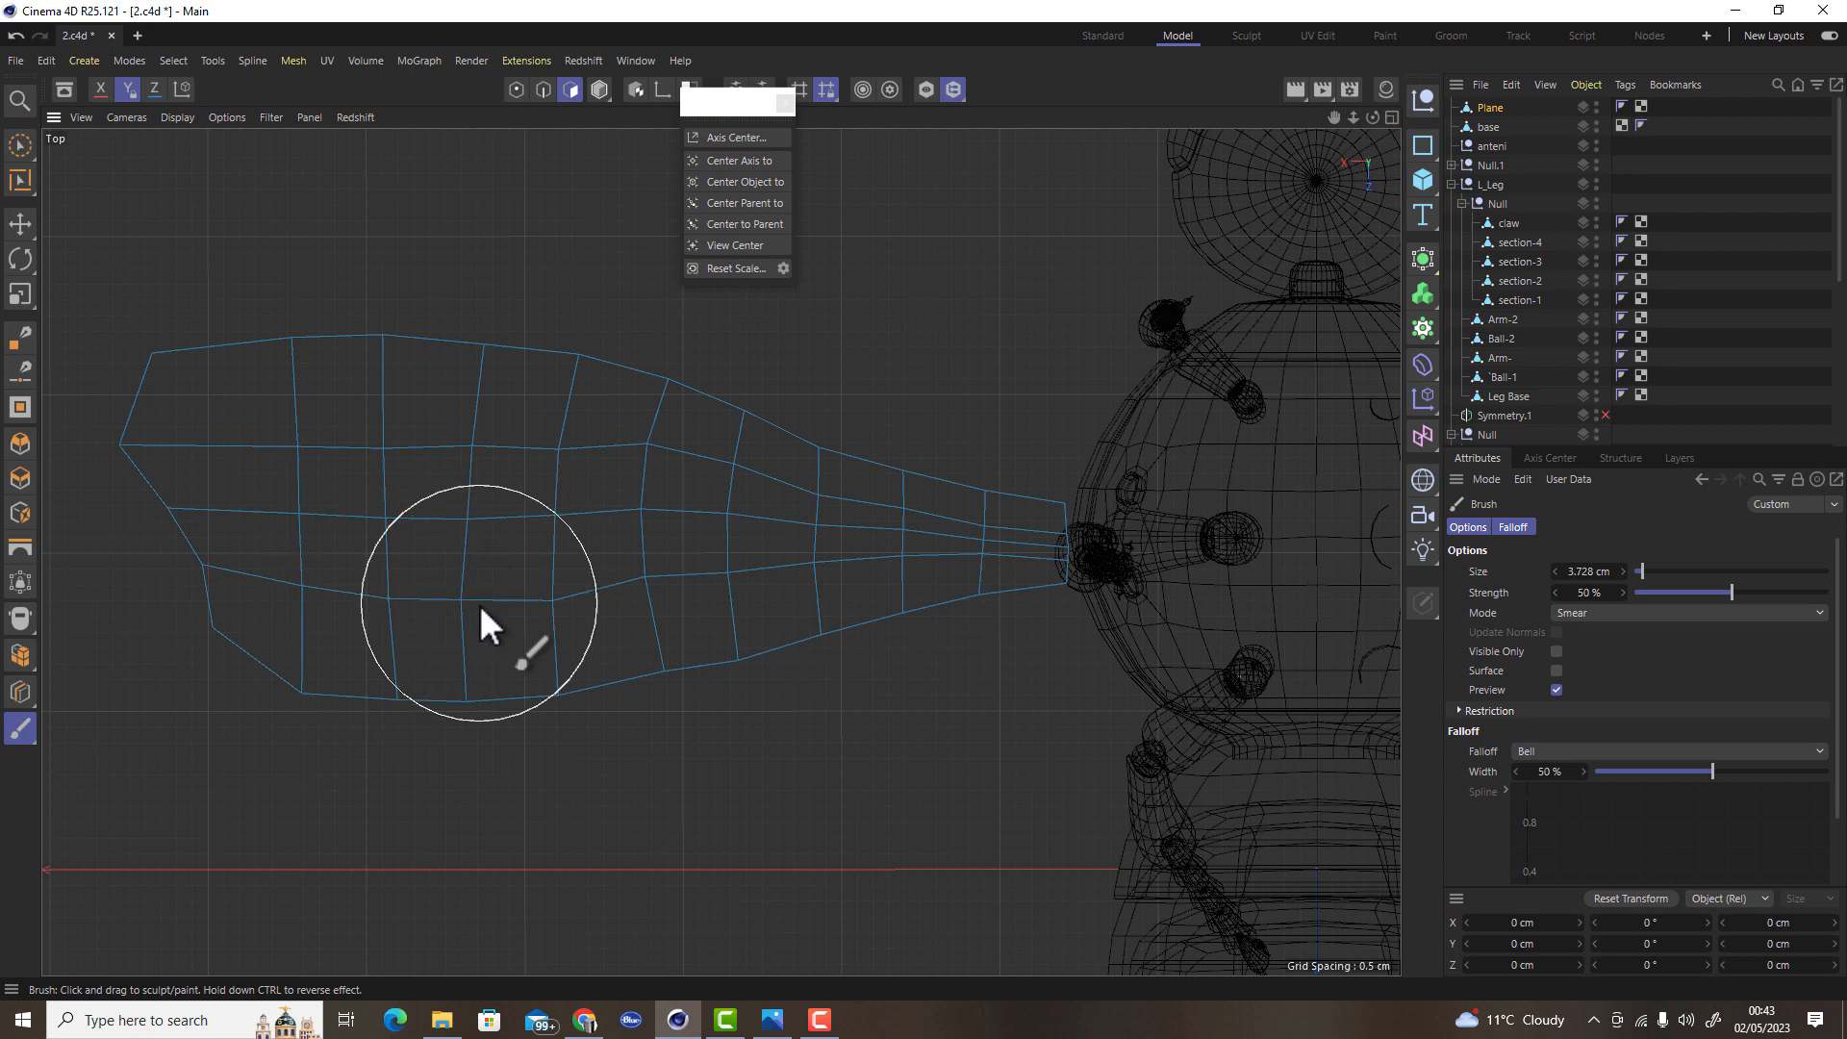
Set the Brush to Smooth mode and smooth the wing mesh towards its root
{"action": "left_click", "coordinate": [1636, 612]}
{"action": "left_click", "coordinate": [1589, 802]}
{"action": "mouse_move", "coordinate": [621, 568]}
{"action": "left_mouse_down"}
{"action": "mouse_move", "coordinate": [387, 472]}
{"action": "mouse_move", "coordinate": [933, 585]}
{"action": "left_mouse_up"}
{"action": "scroll", "coordinate": [680, 764], "scroll_direction": "down", "scroll_amount": 5}
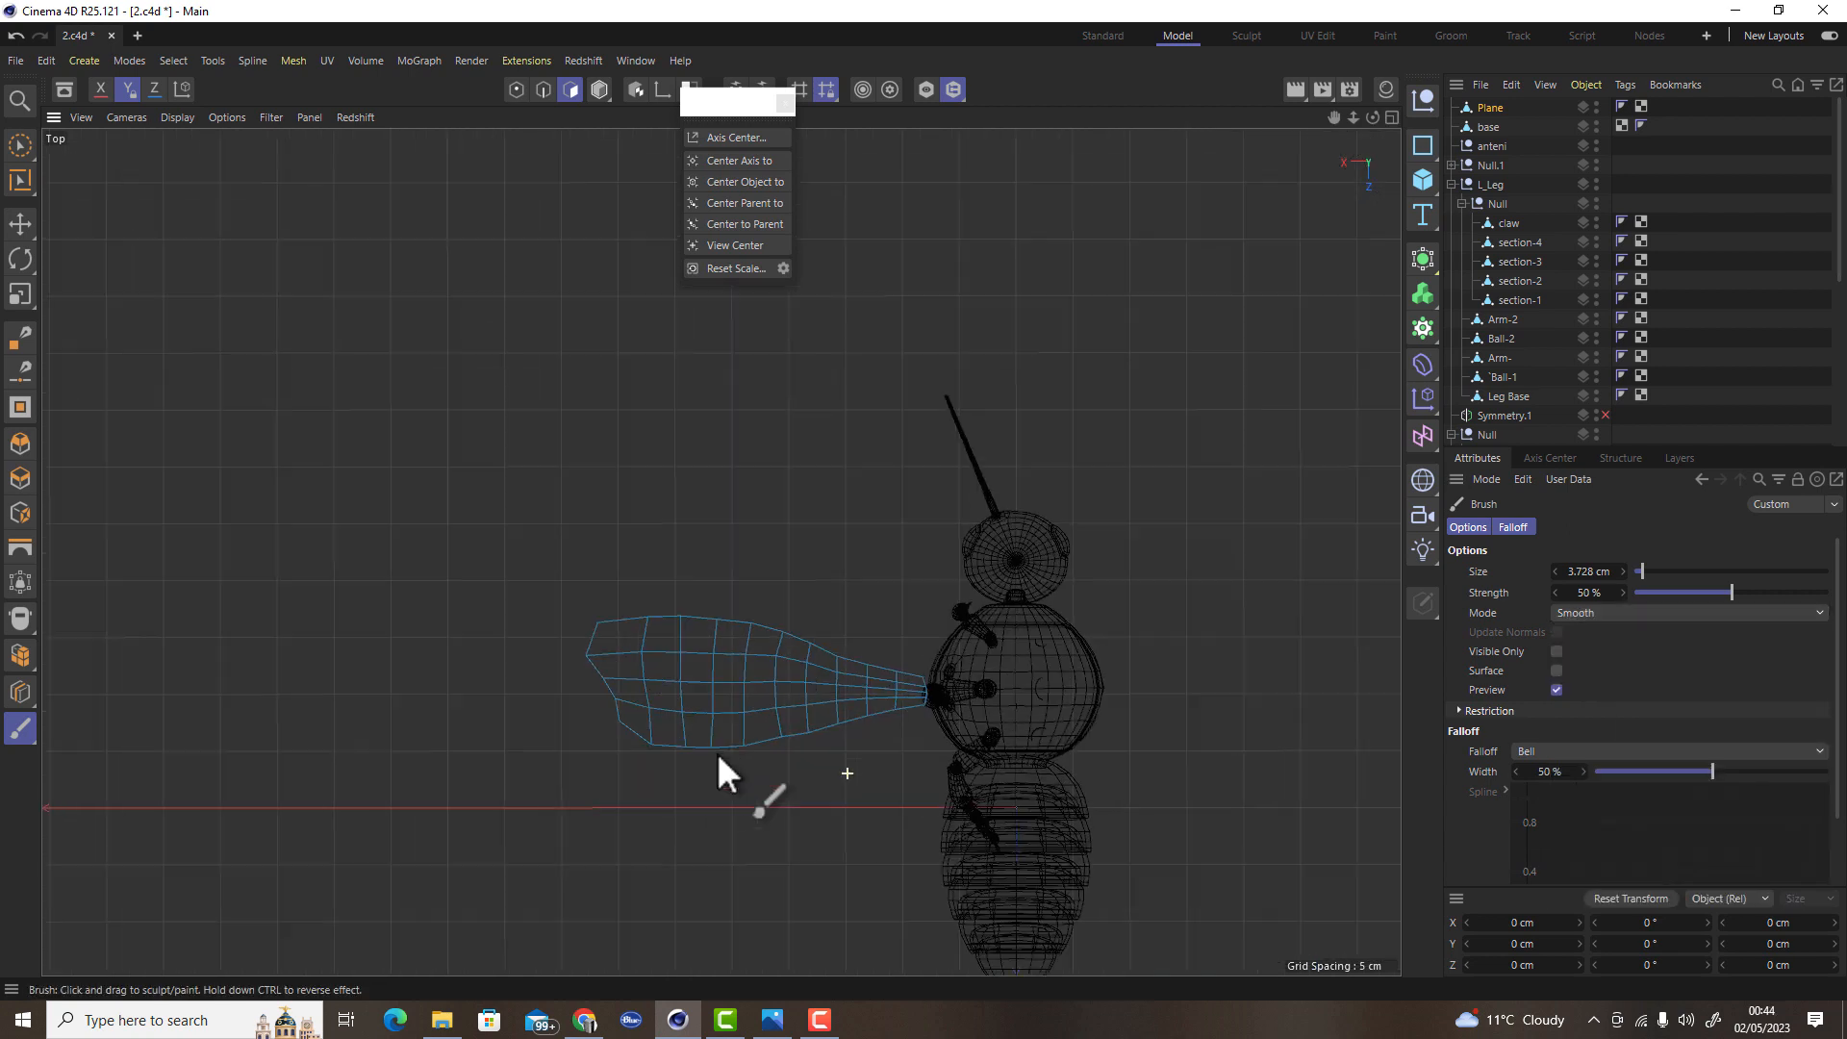
{"action": "scroll", "coordinate": [794, 737], "scroll_direction": "up", "scroll_amount": 4}
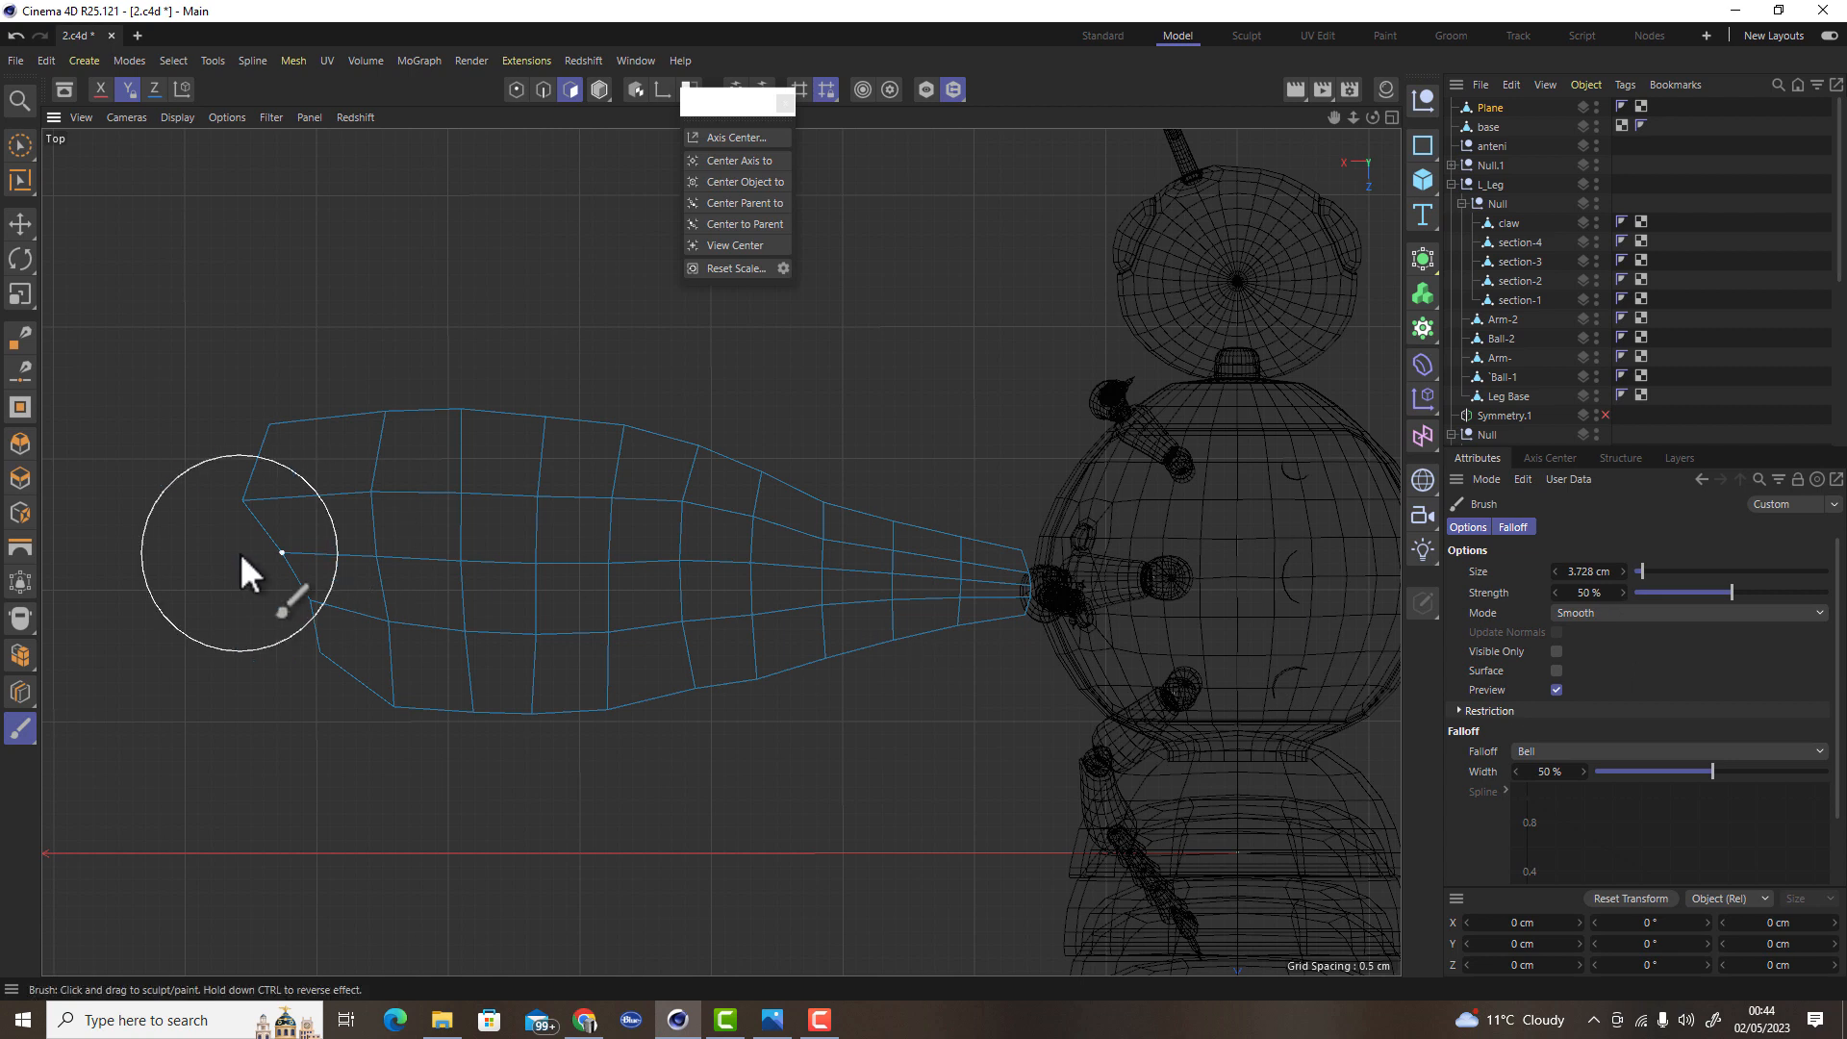
Add a crosswise loop cut at 50% in the wing's outermost segment and smooth the tip's rear corner with the Brush
{"action": "left_click", "coordinate": [19, 694]}
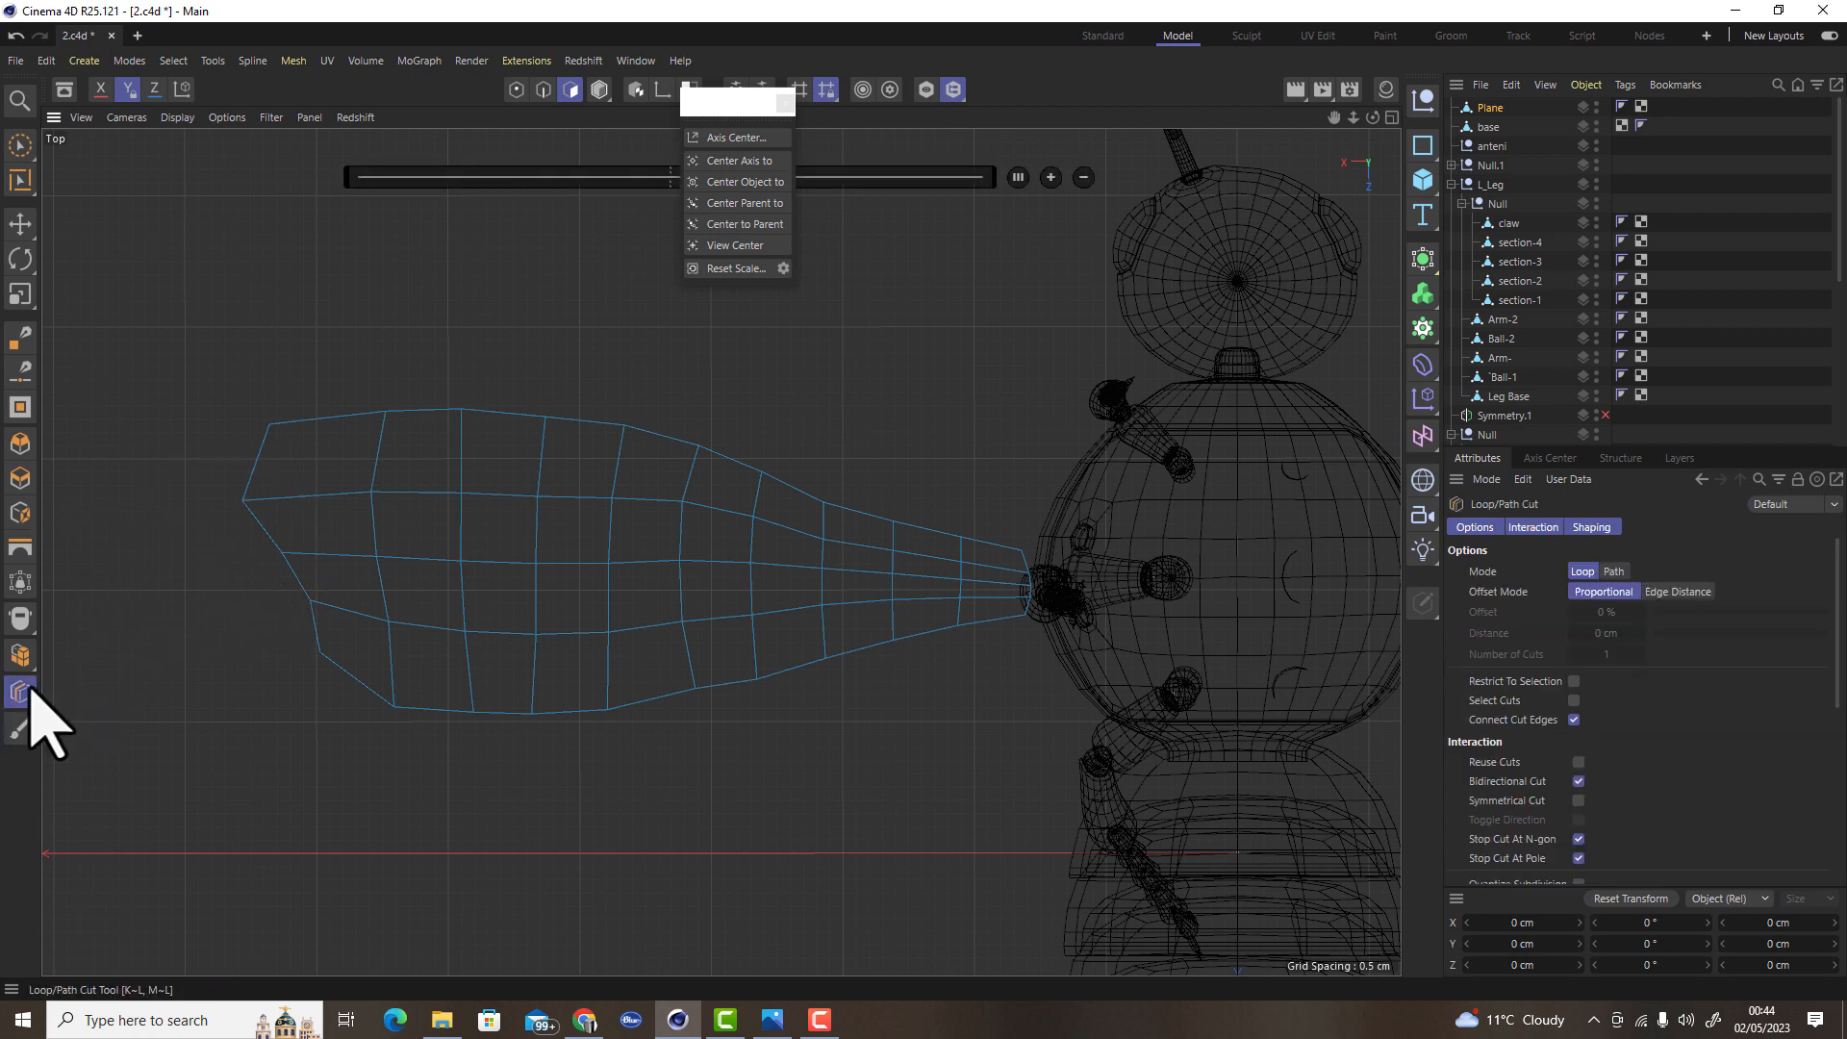
{"action": "left_click", "coordinate": [314, 491]}
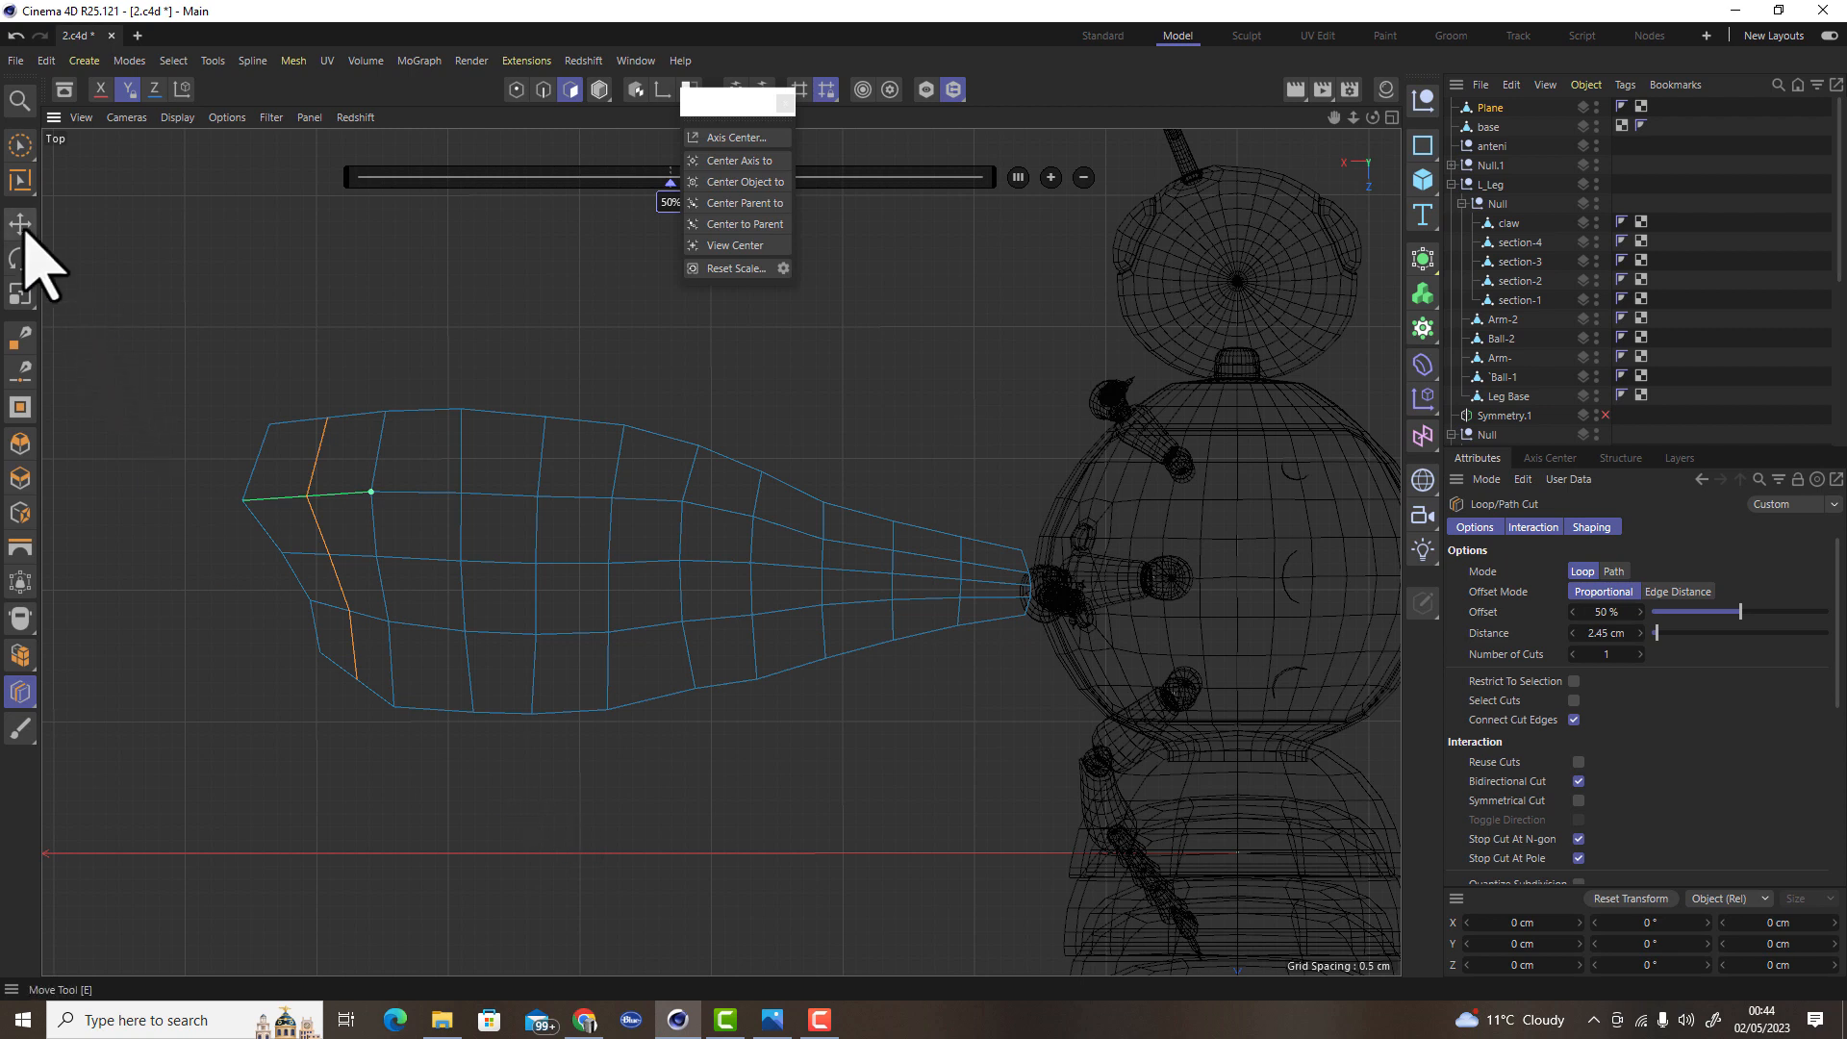
{"action": "left_click", "coordinate": [20, 728]}
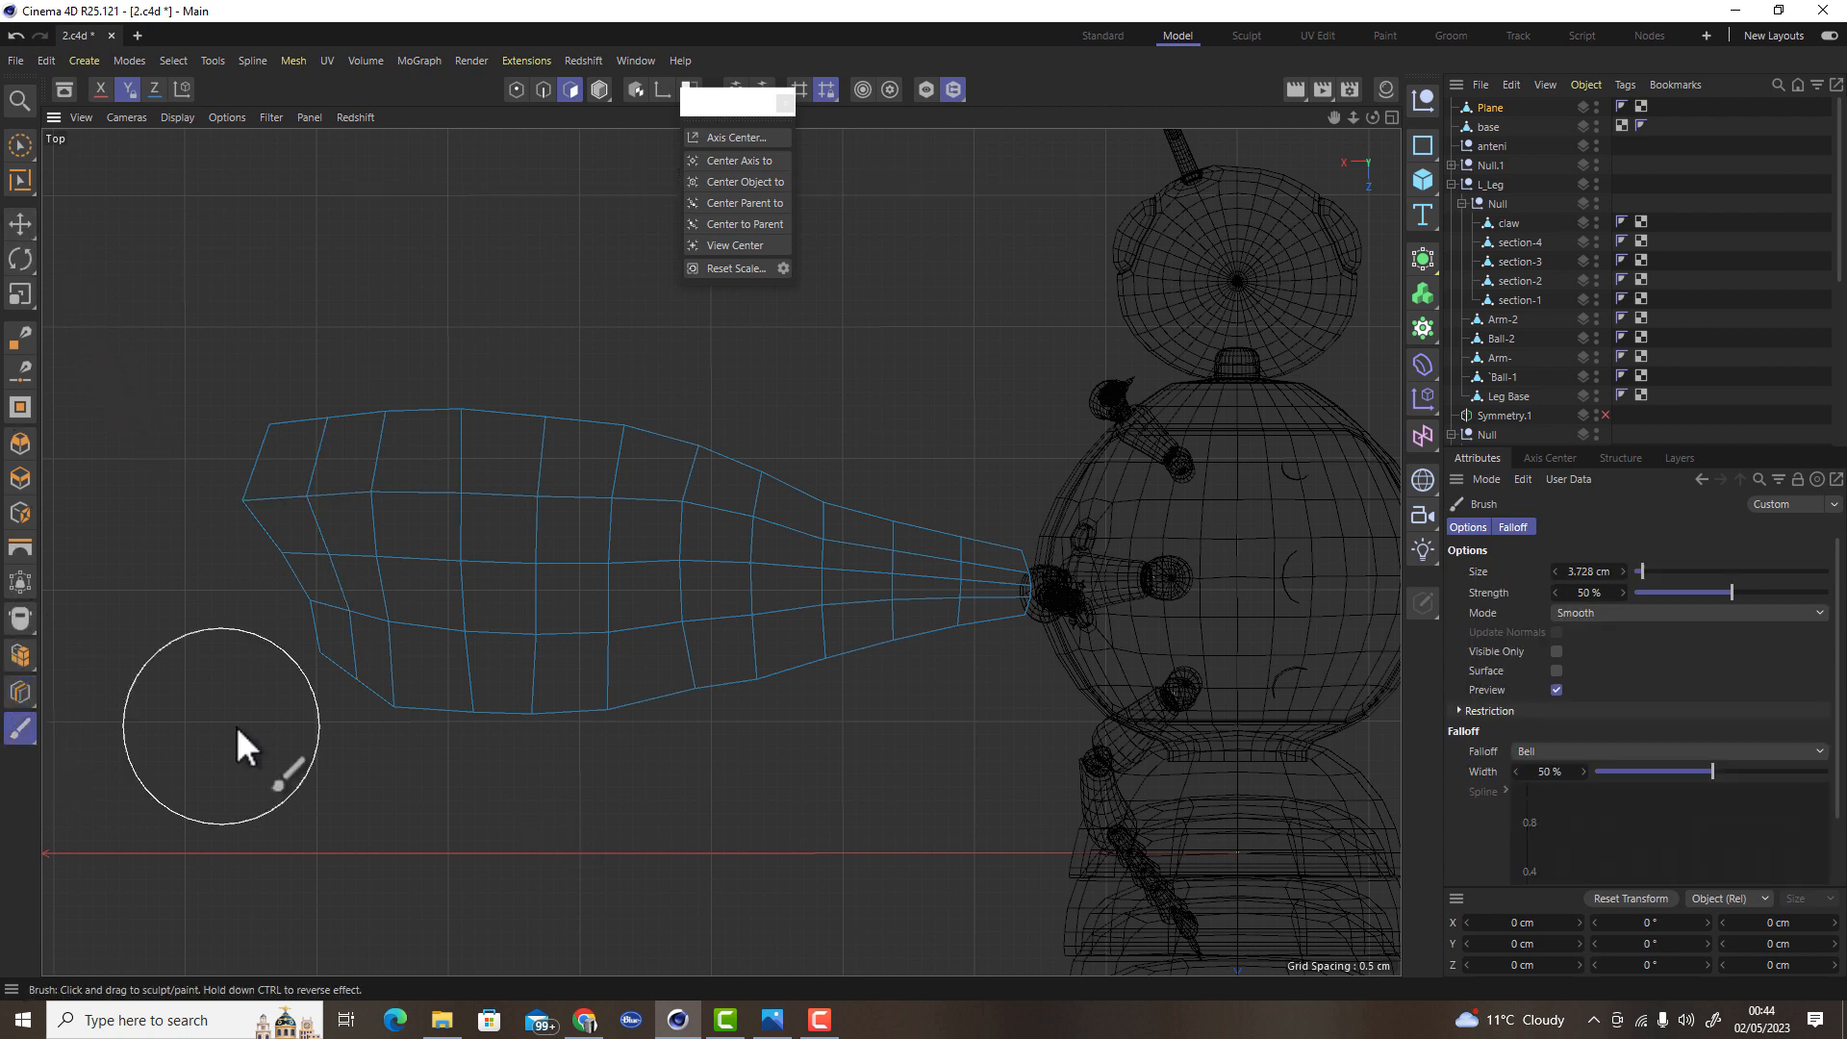
{"action": "left_click", "coordinate": [1607, 614]}
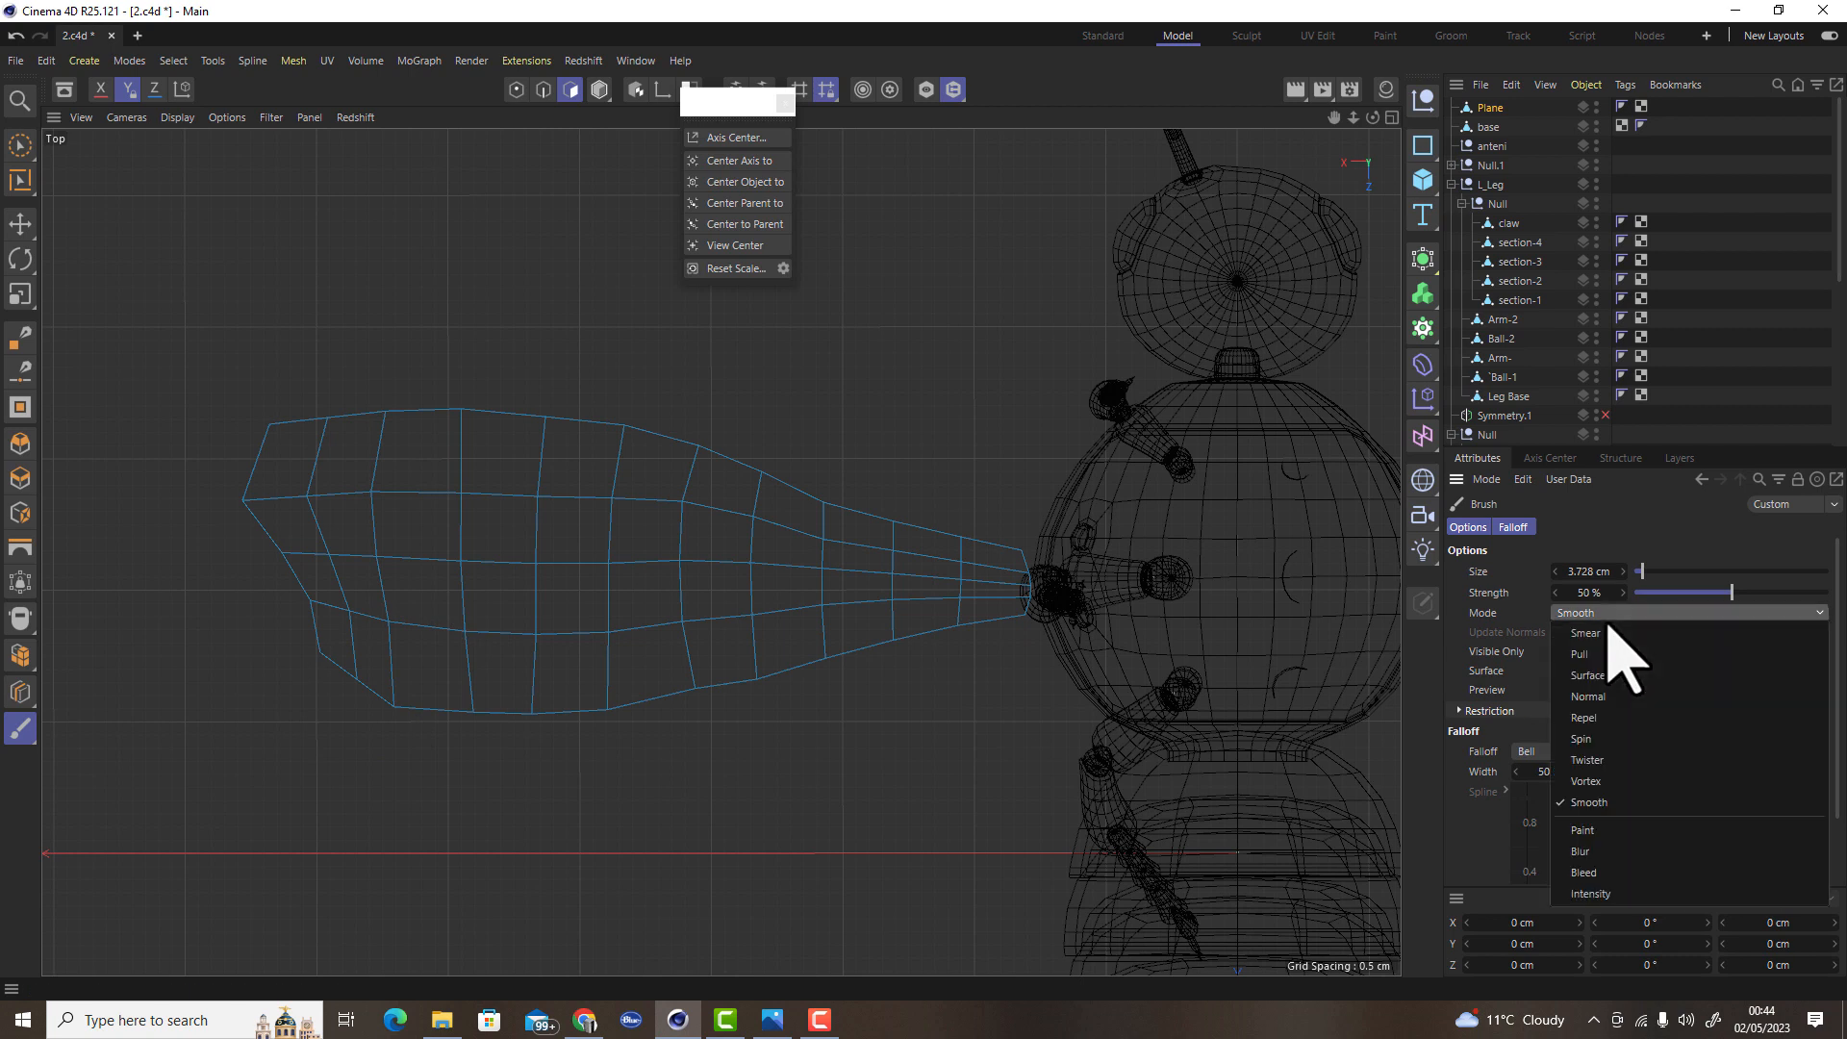
{"action": "left_click", "coordinate": [211, 770]}
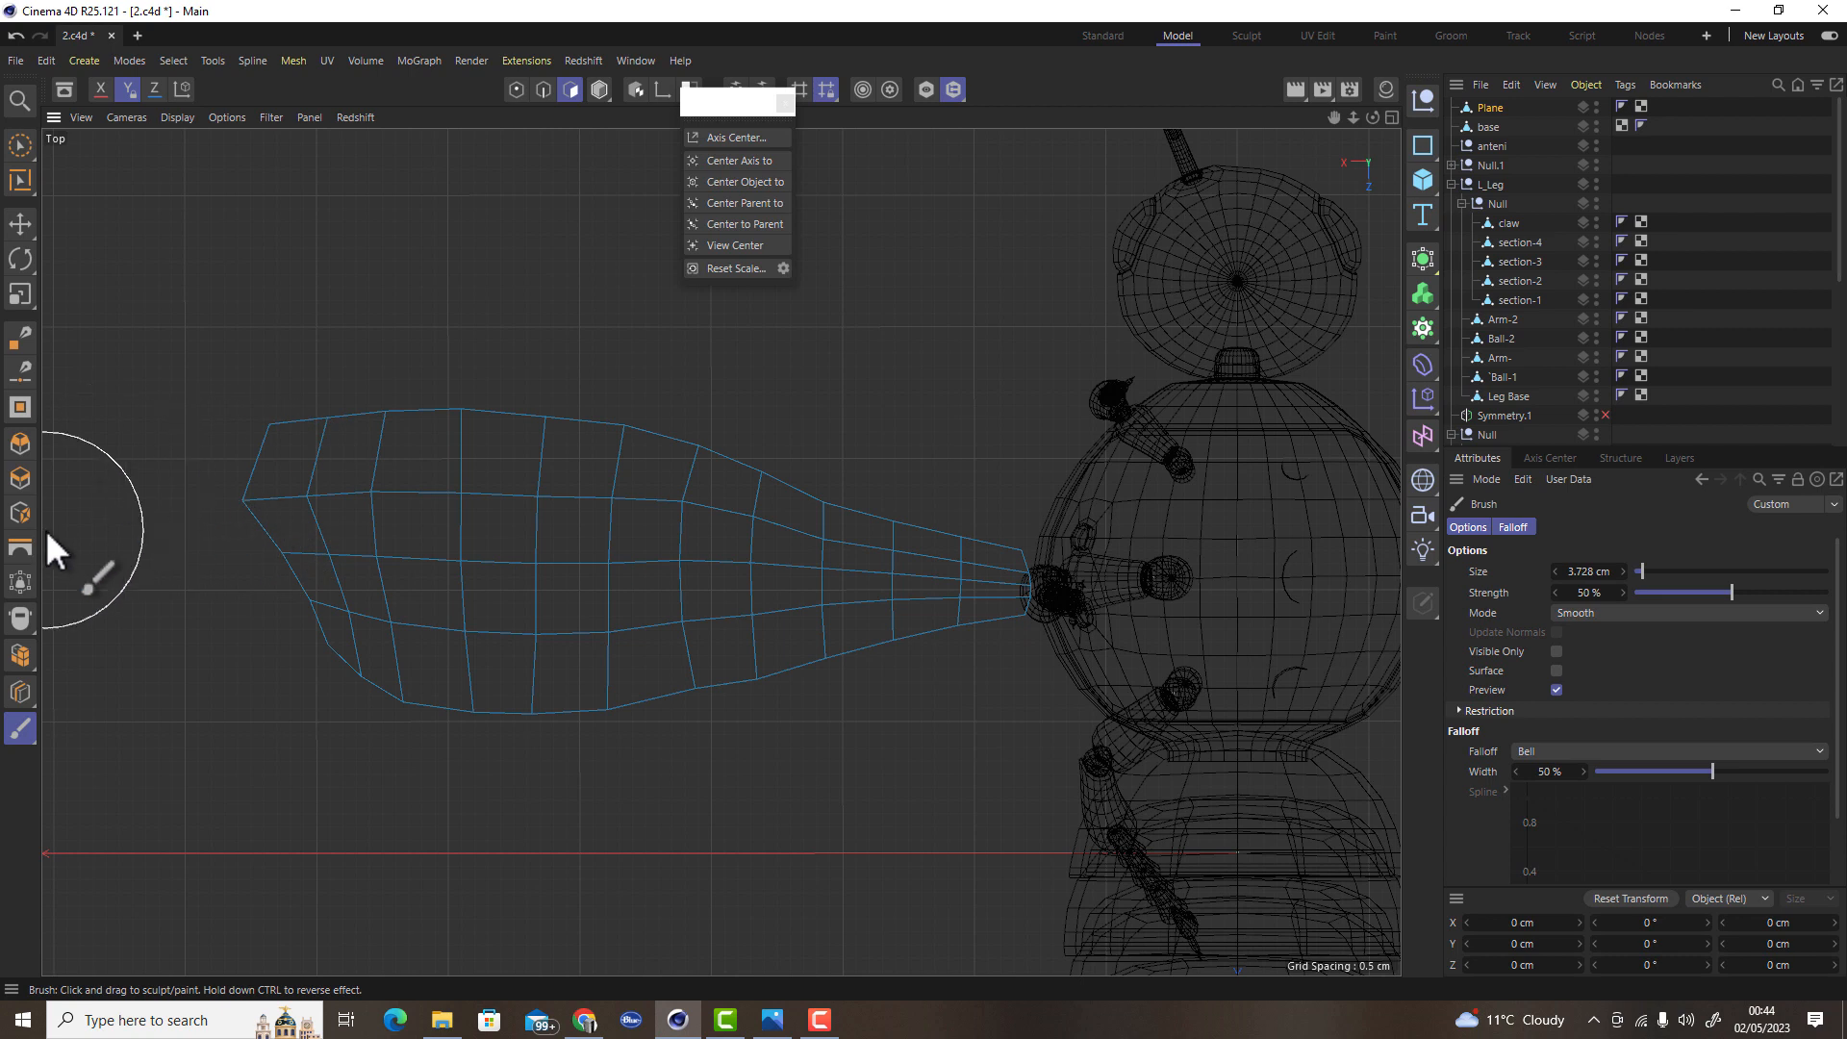
Add a lengthwise loop cut at 50% in the wing's front strip and smooth the tip's front corner with the Brush
{"action": "left_click", "coordinate": [21, 691]}
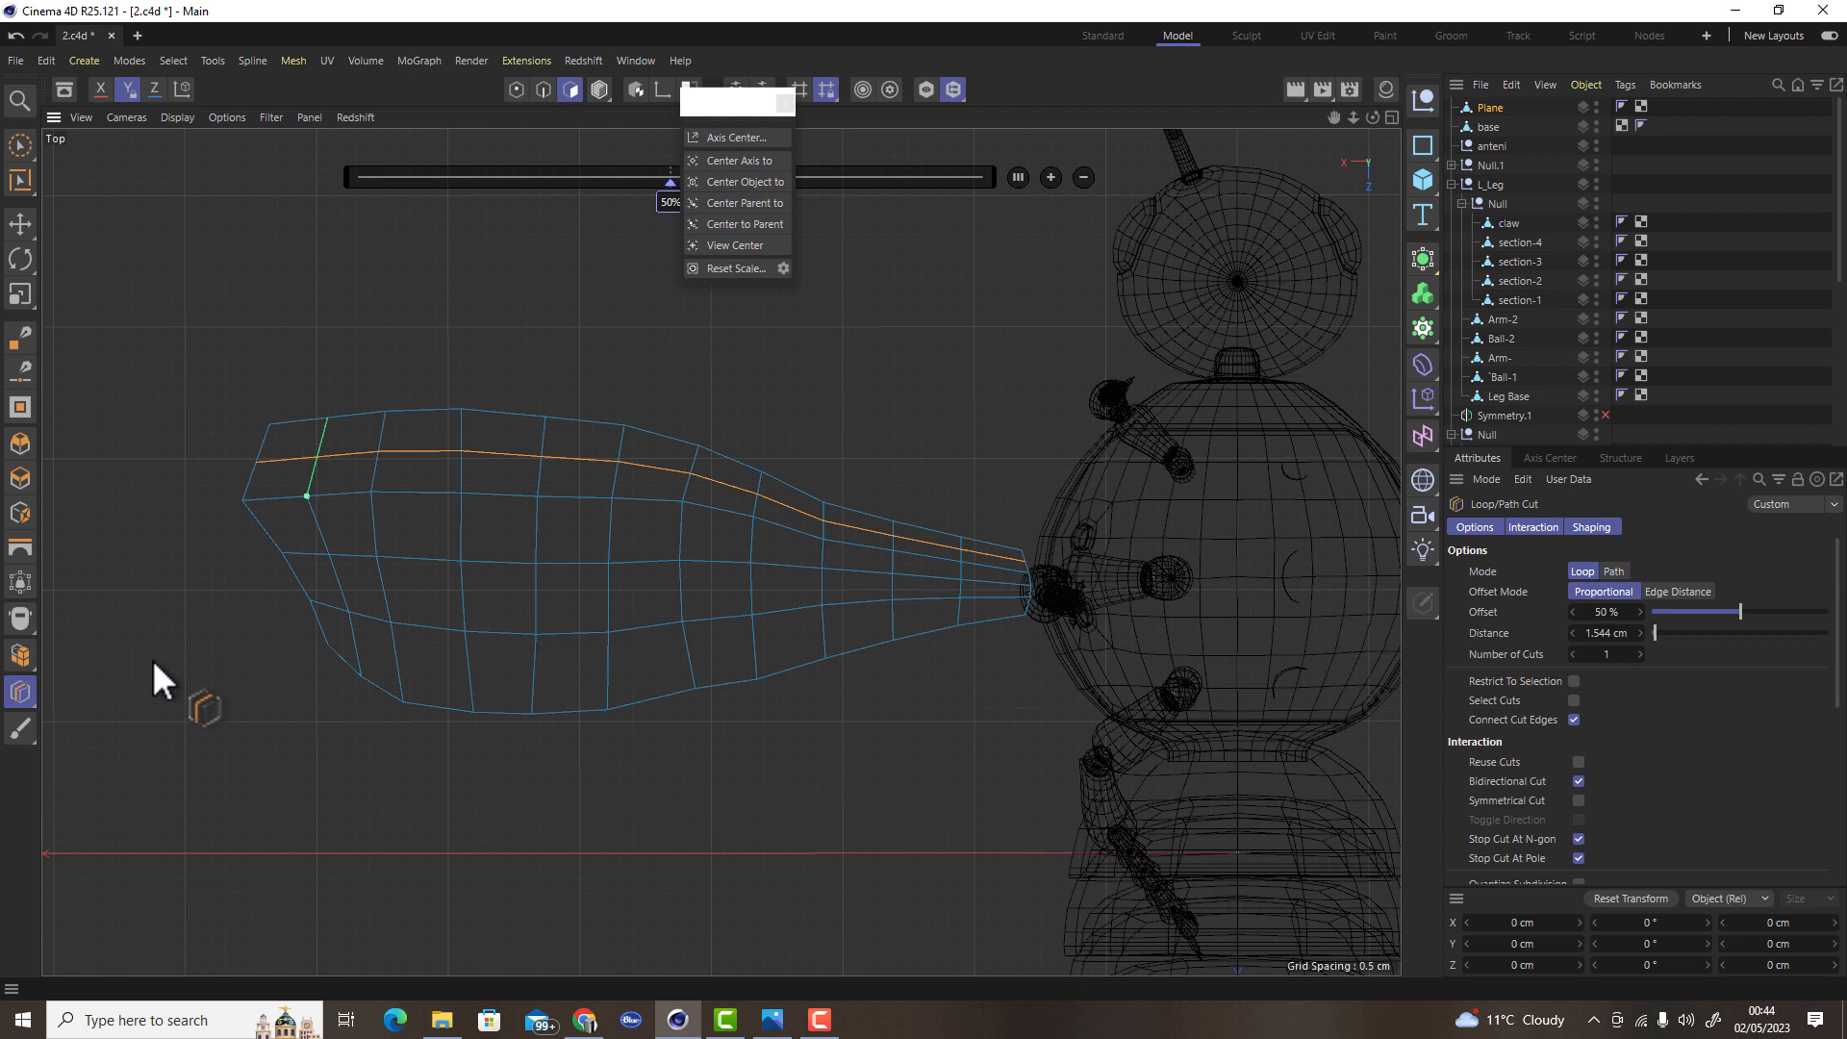
{"action": "left_click", "coordinate": [32, 729]}
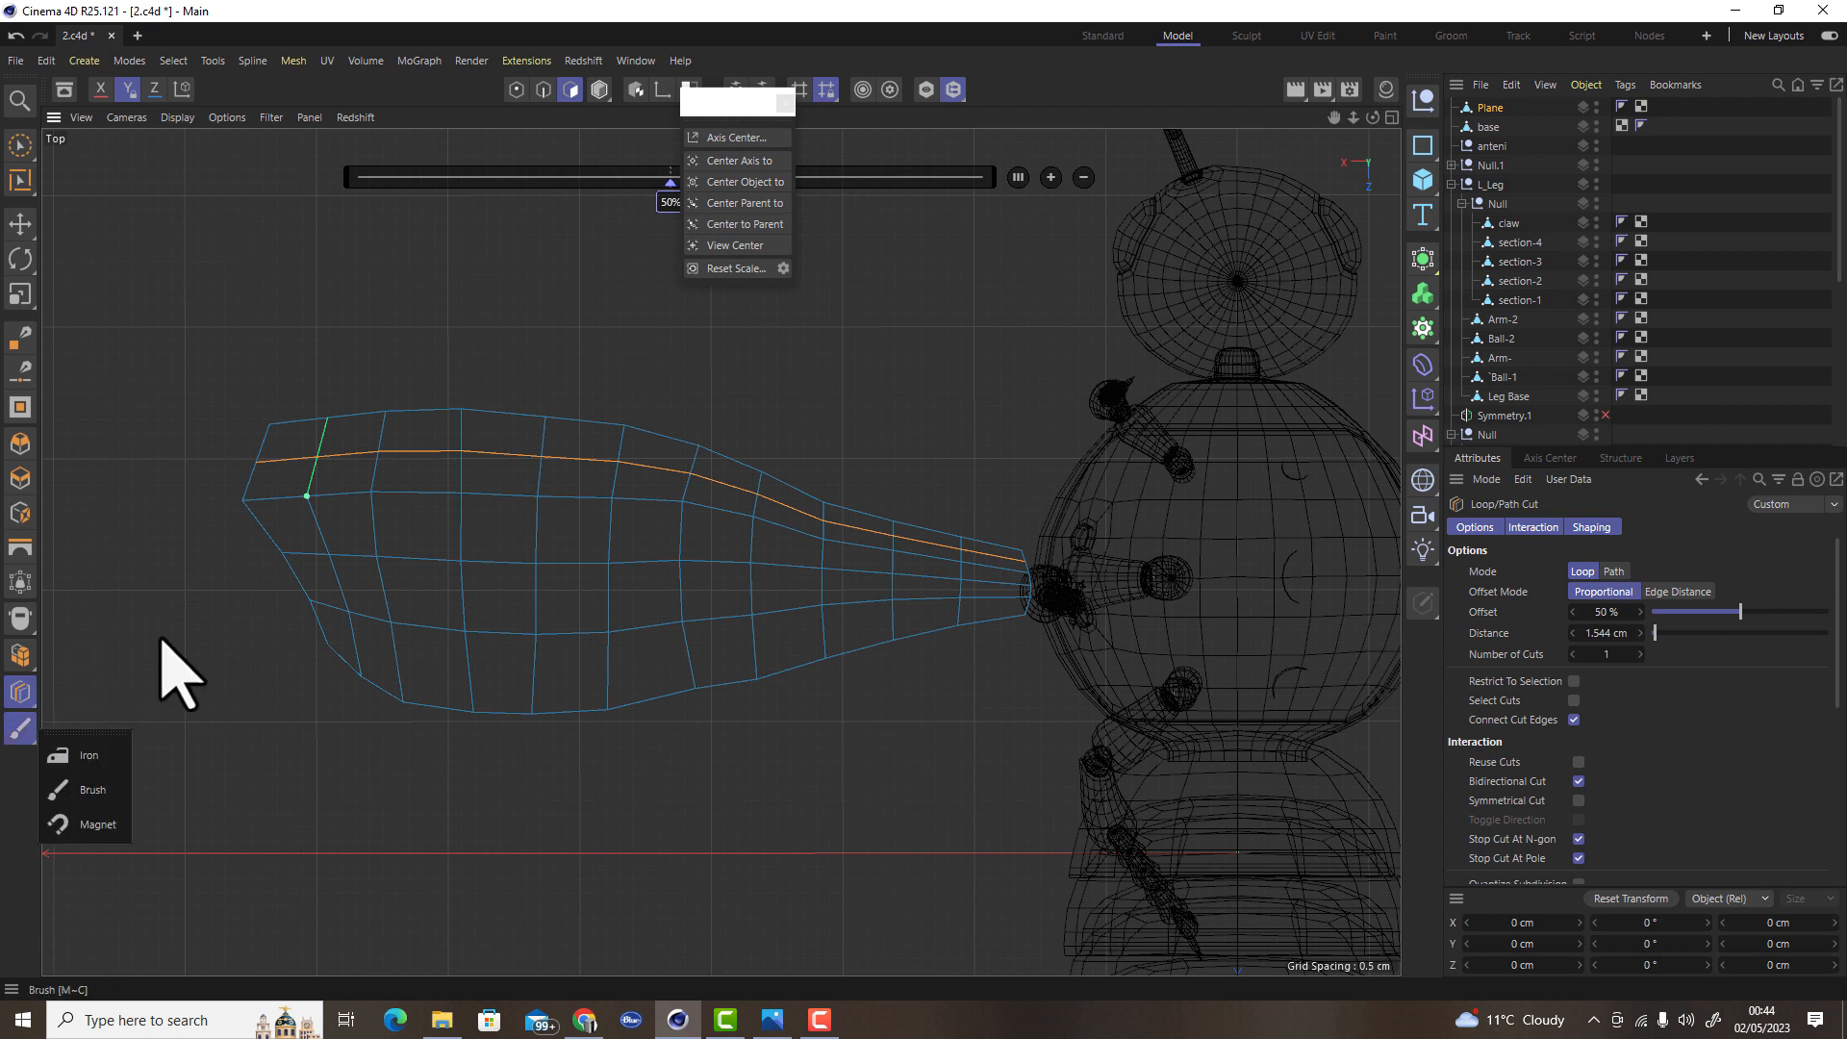
{"action": "left_click", "coordinate": [85, 795]}
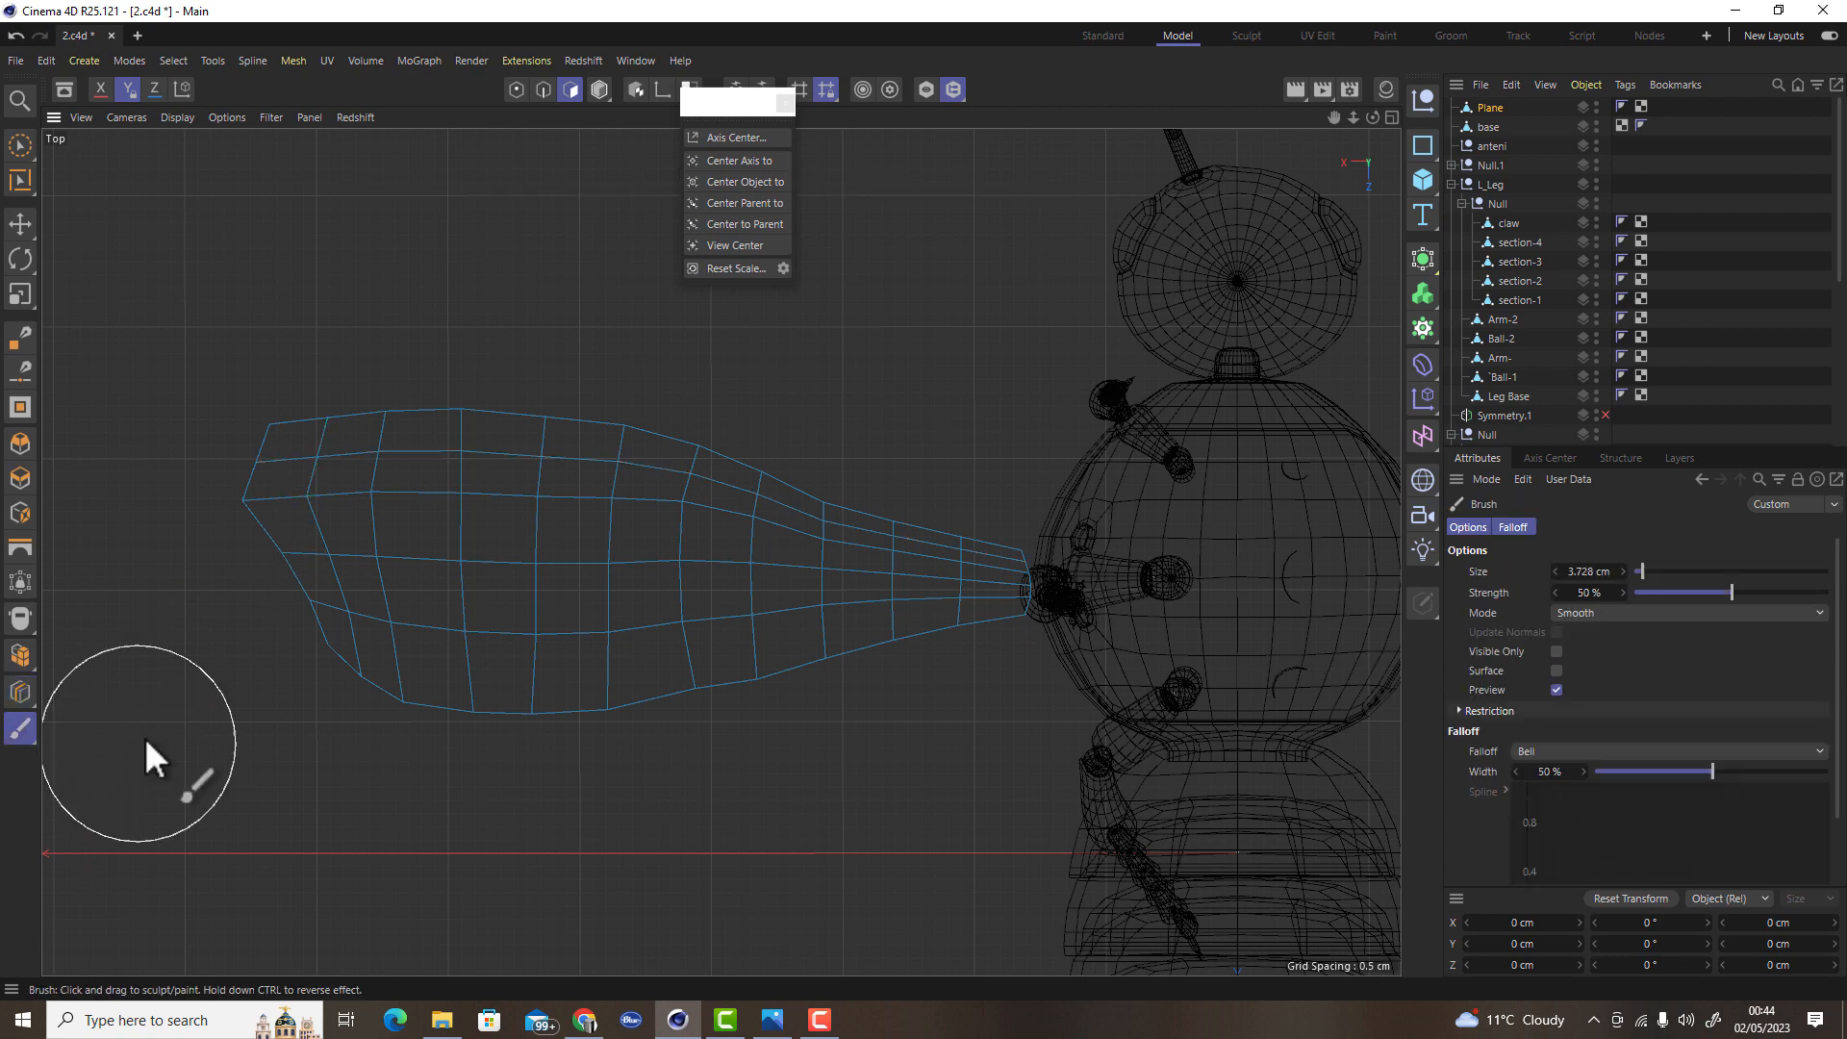
{"action": "left_click_drag", "start_coordinate": [270, 477], "coordinate": [256, 453]}
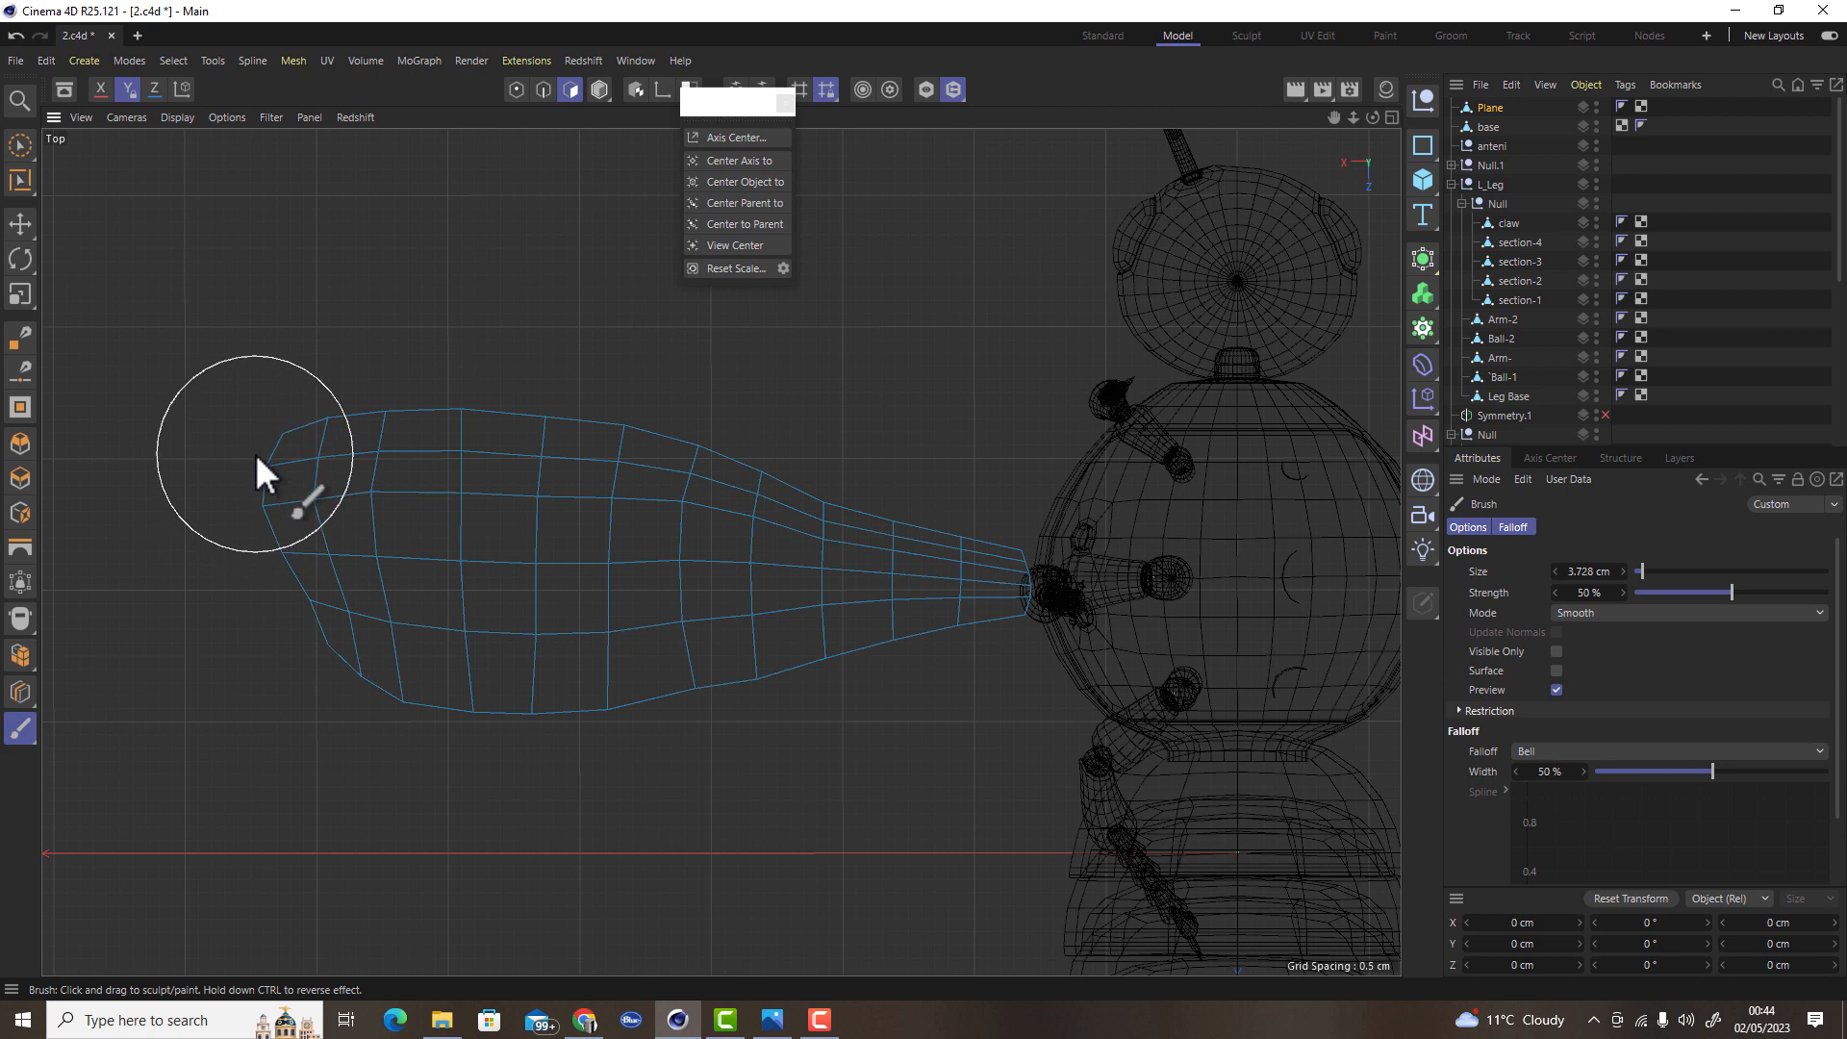
Set the Brush to Smear mode and reshape the wing's outer end into a larger front lobe and a notched rear lobe
{"action": "left_click", "coordinate": [1623, 614]}
{"action": "left_click", "coordinate": [1585, 633]}
{"action": "mouse_move", "coordinate": [316, 482]}
{"action": "left_mouse_down"}
{"action": "mouse_move", "coordinate": [264, 468]}
{"action": "mouse_move", "coordinate": [325, 408]}
{"action": "mouse_move", "coordinate": [421, 402]}
{"action": "left_mouse_up"}
{"action": "mouse_move", "coordinate": [377, 493]}
{"action": "left_mouse_down"}
{"action": "mouse_move", "coordinate": [391, 541]}
{"action": "mouse_move", "coordinate": [317, 560]}
{"action": "mouse_move", "coordinate": [428, 555]}
{"action": "left_mouse_up"}
{"action": "mouse_move", "coordinate": [404, 621]}
{"action": "left_mouse_down"}
{"action": "mouse_move", "coordinate": [437, 626]}
{"action": "mouse_move", "coordinate": [361, 705]}
{"action": "left_mouse_up"}
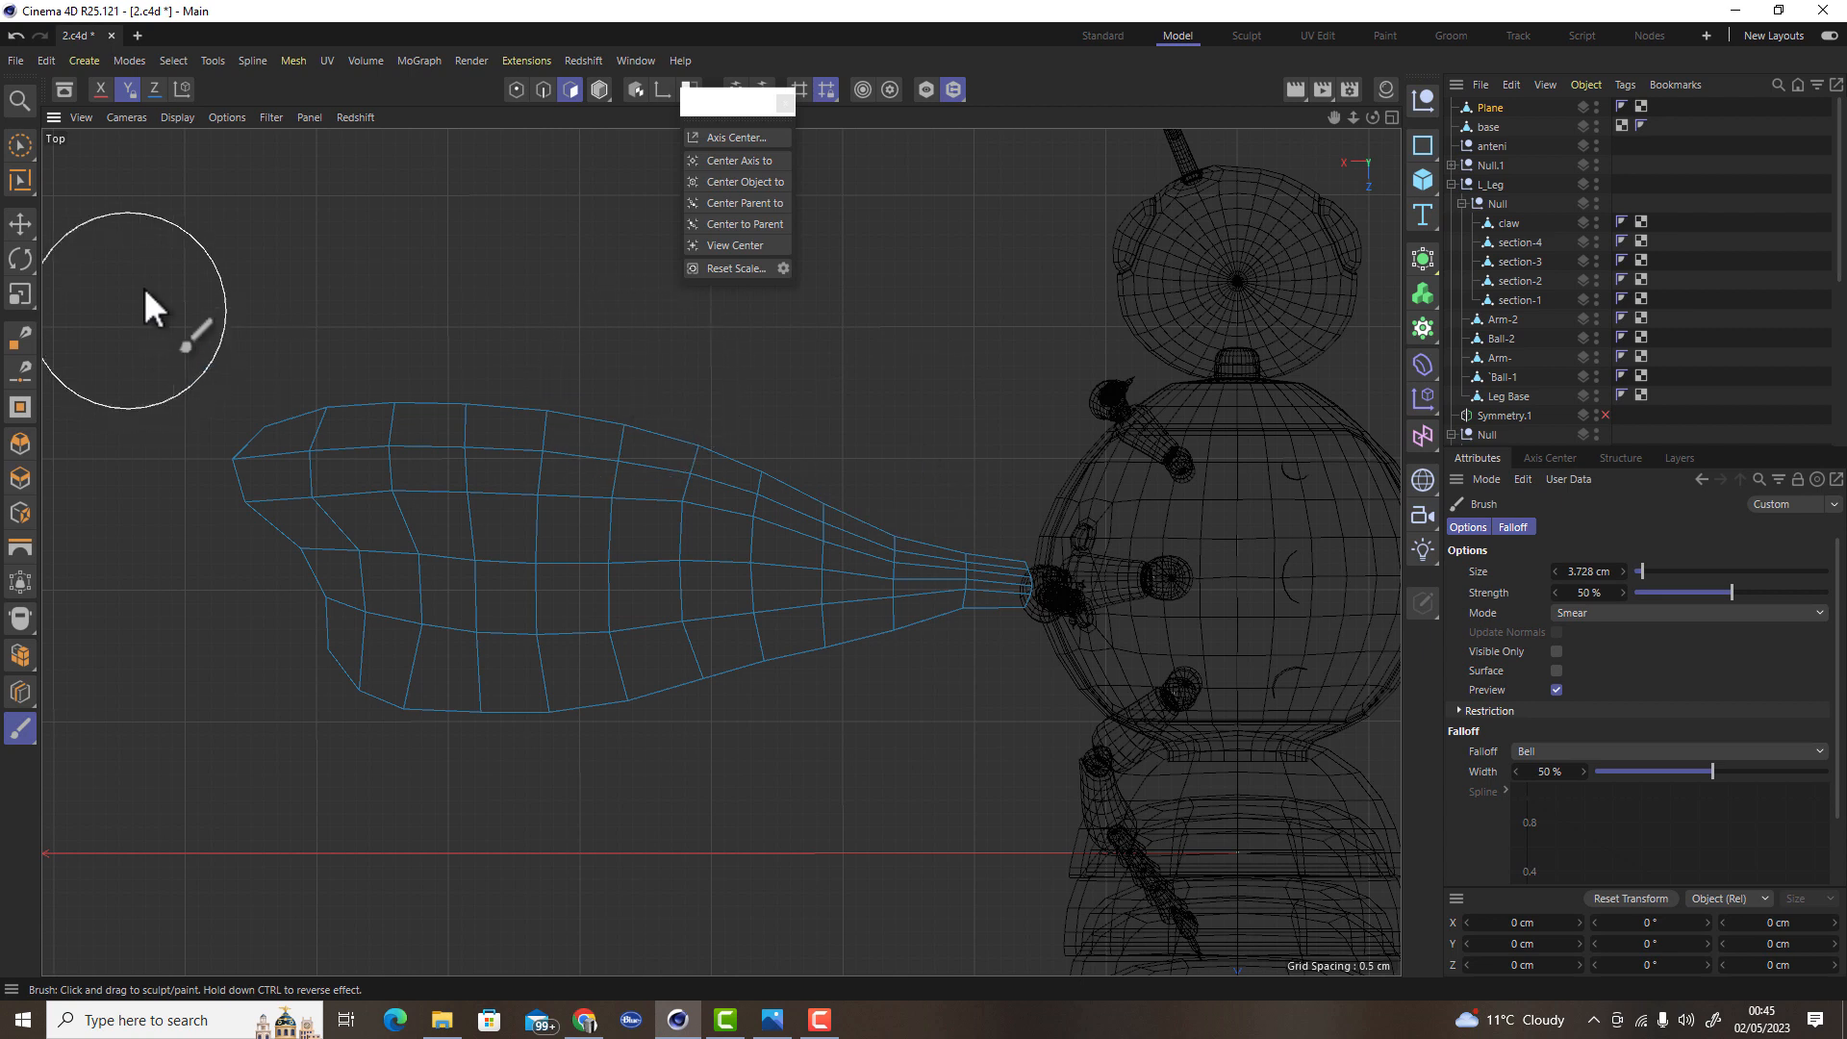
{"action": "key", "text": "e"}
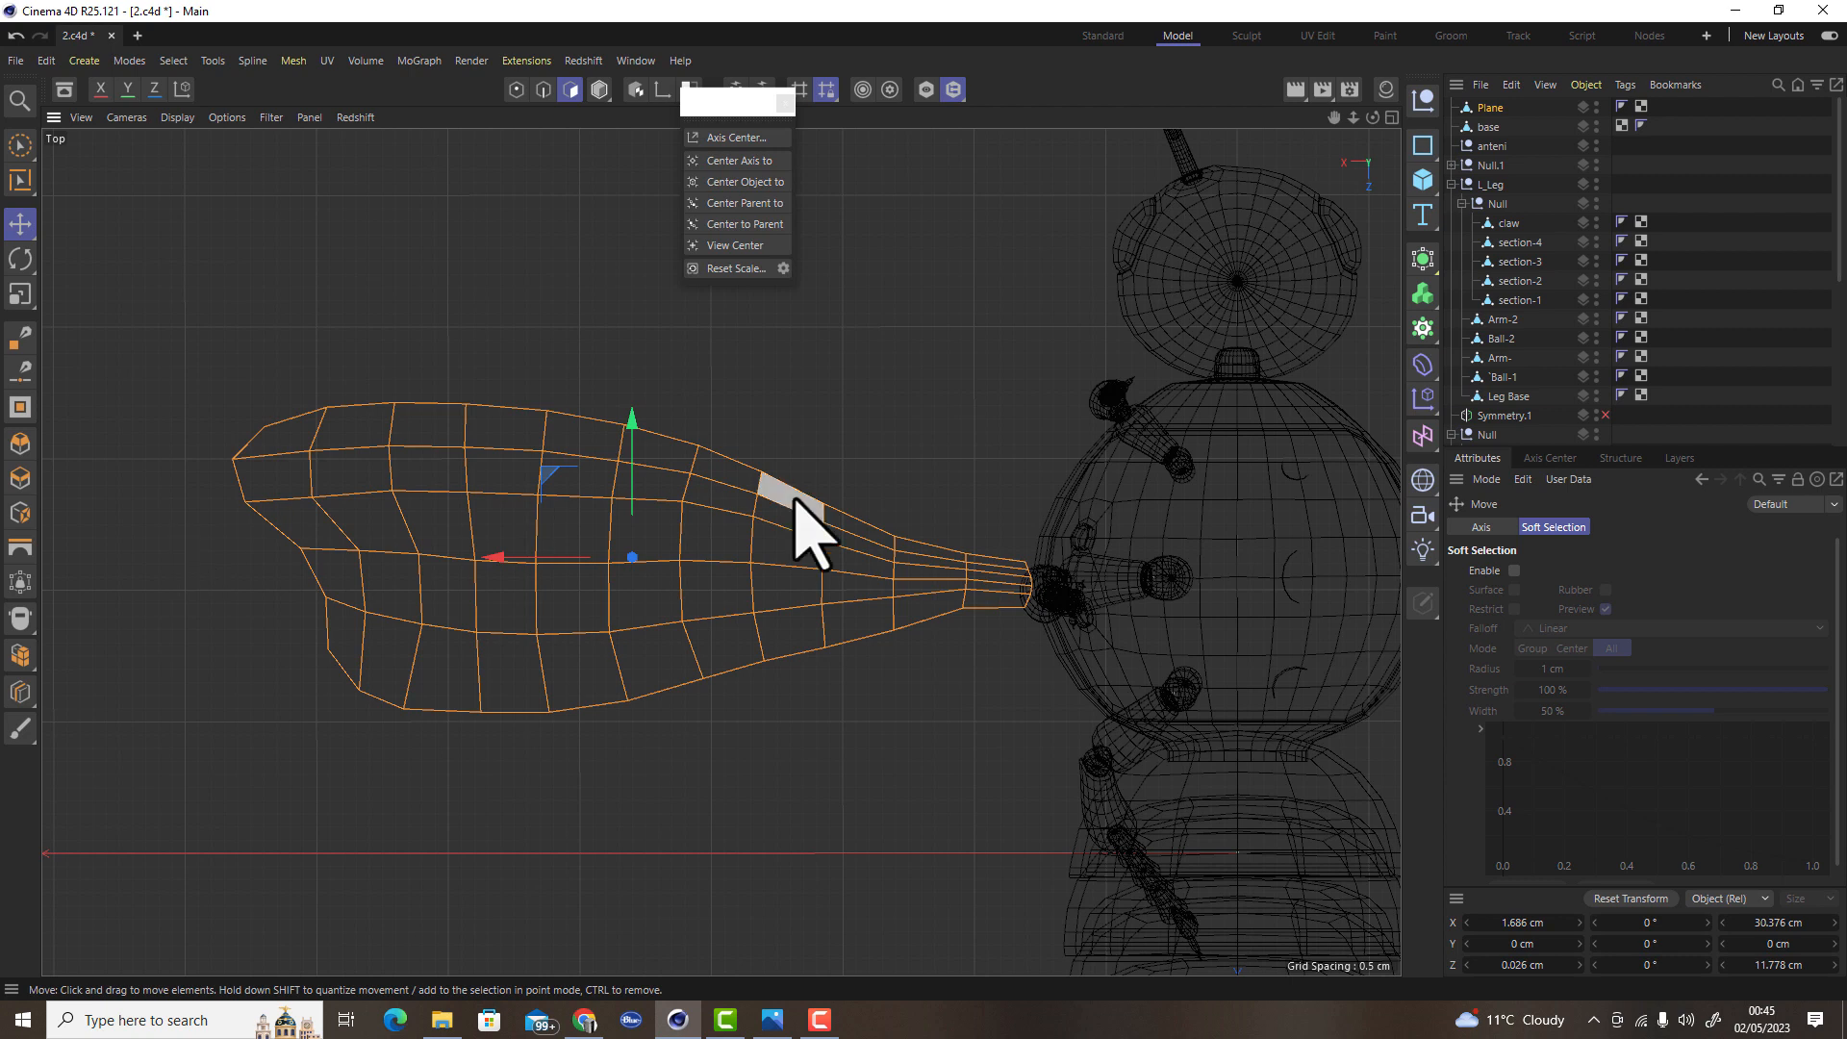
{"action": "scroll", "coordinate": [639, 610], "scroll_direction": "down", "scroll_amount": 5}
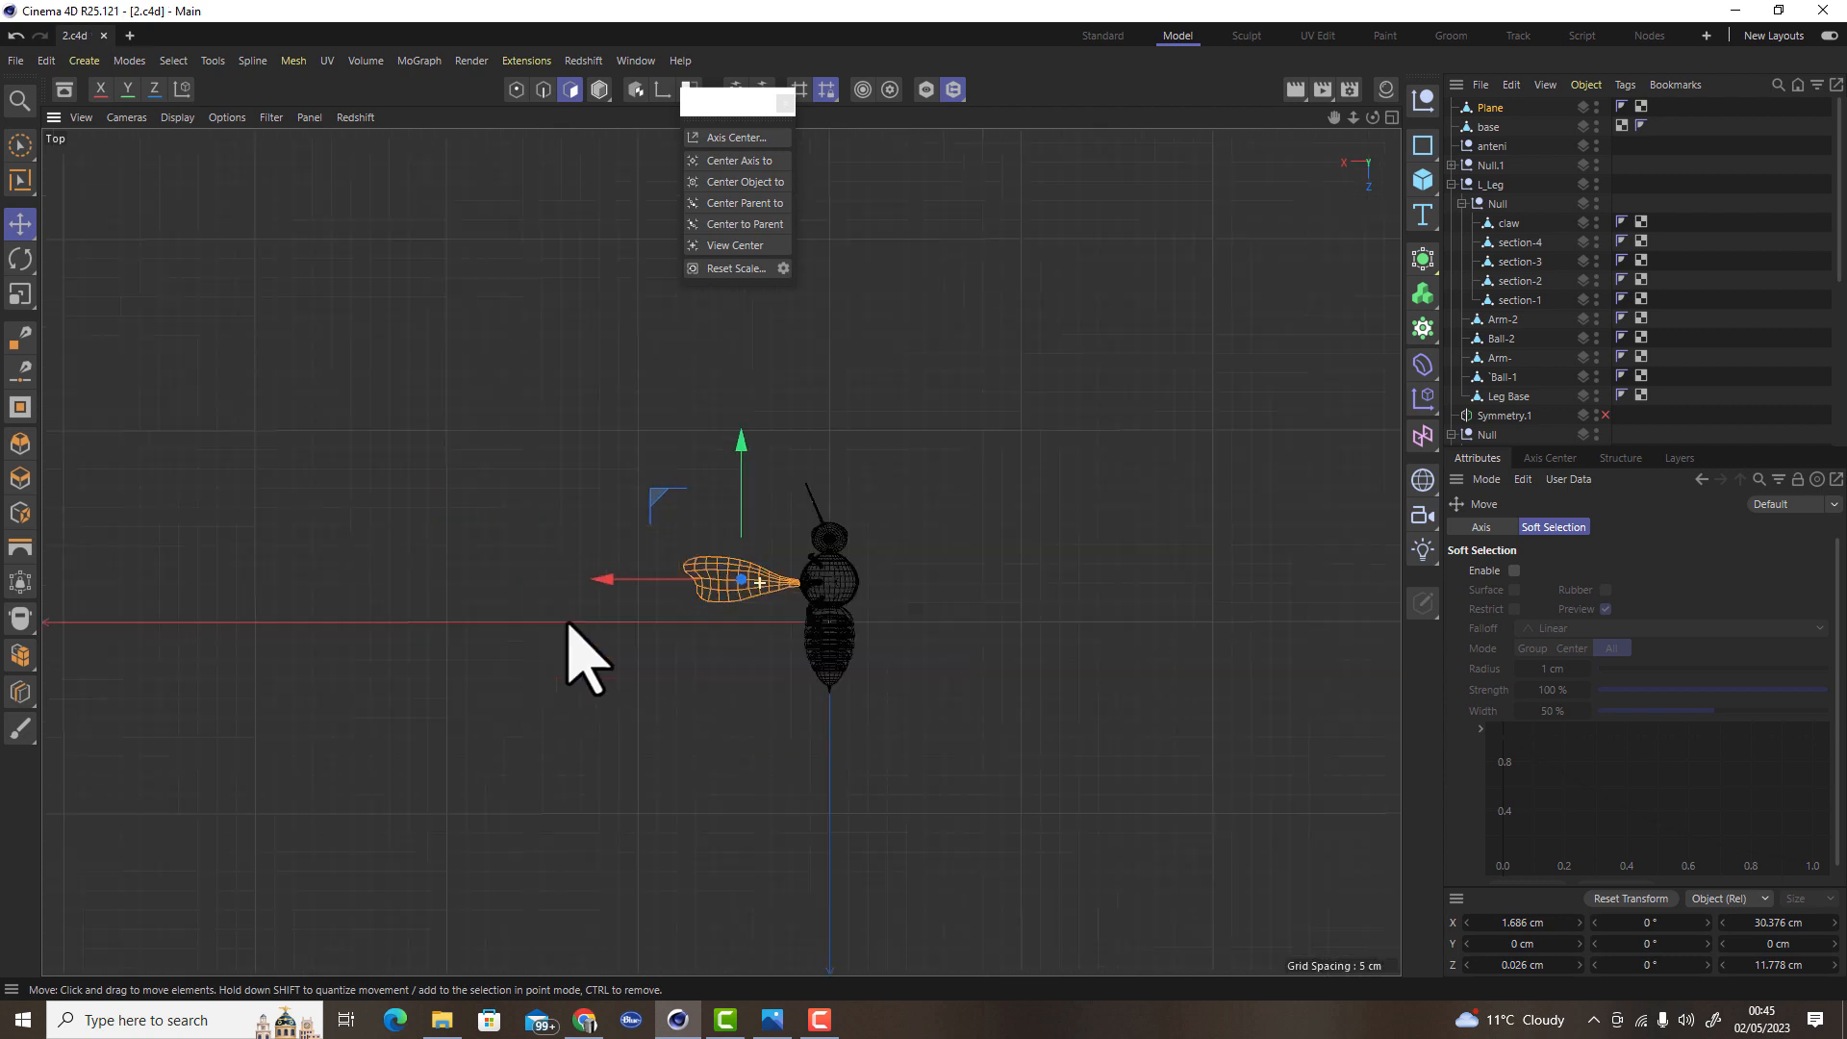
{"action": "scroll", "coordinate": [796, 651], "scroll_direction": "up", "scroll_amount": 5}
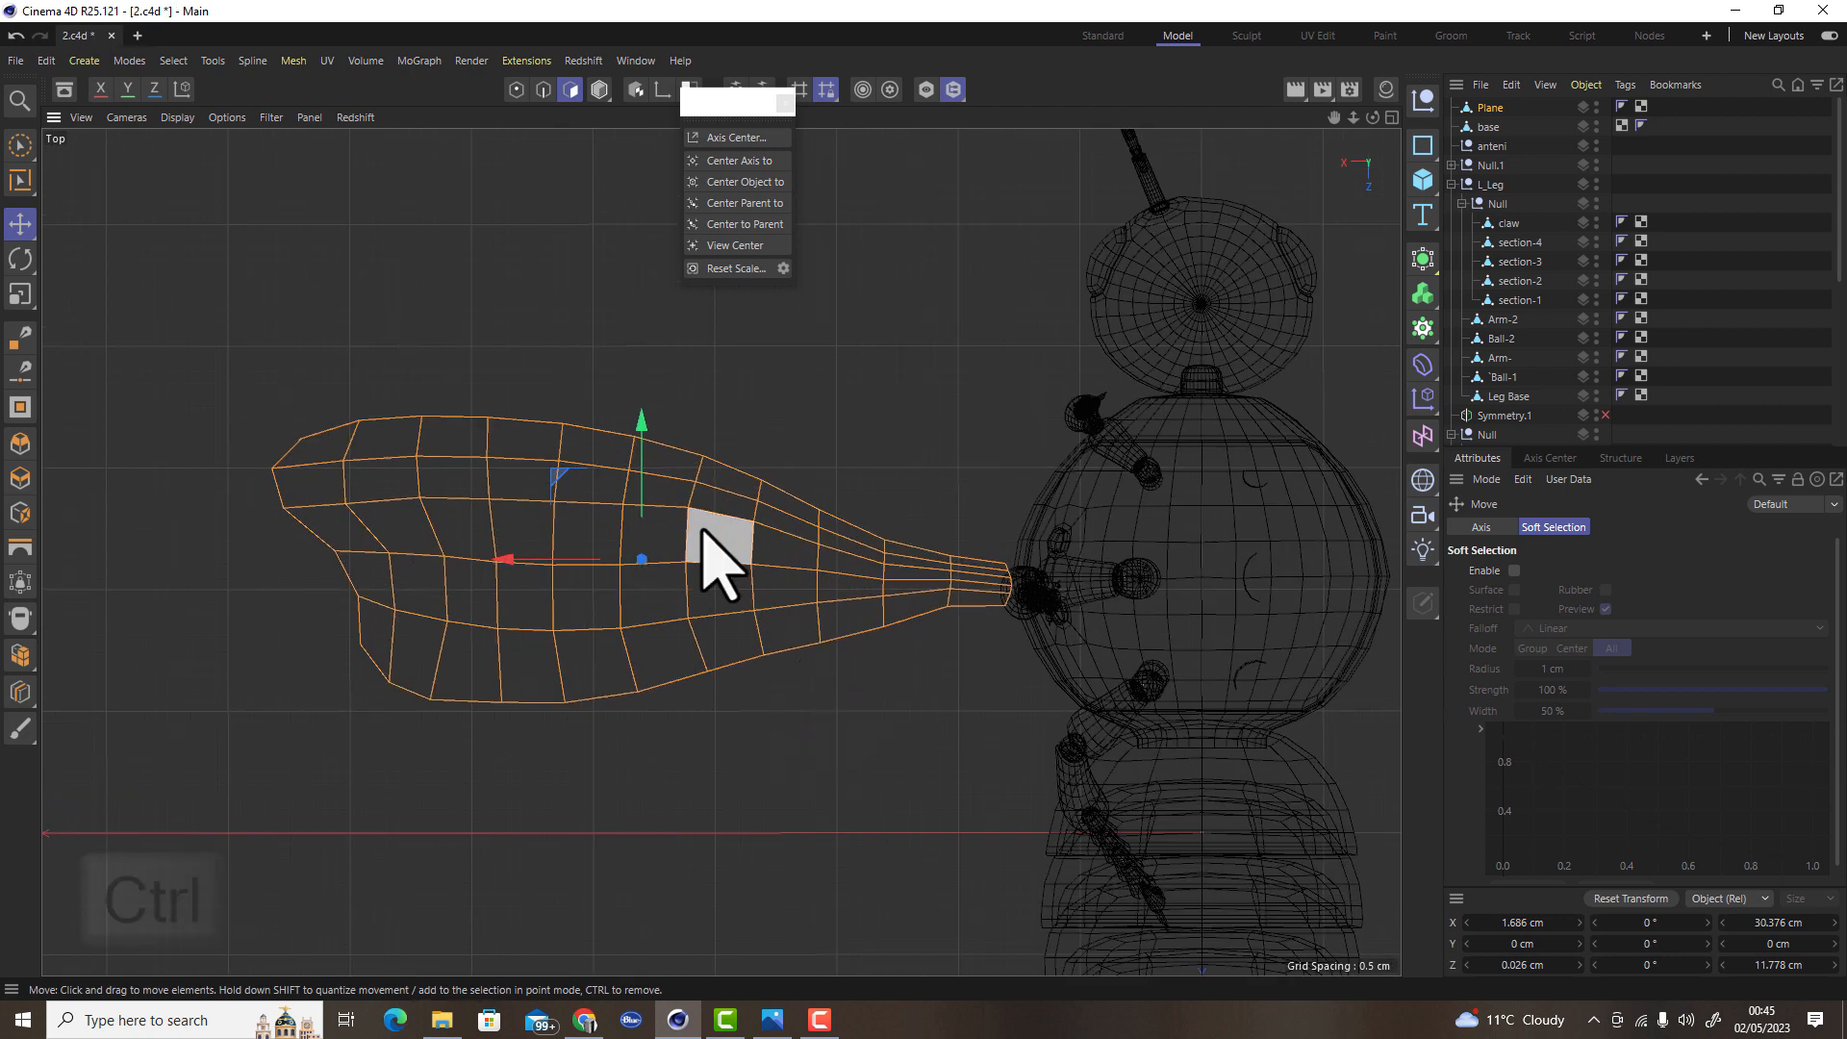
{"action": "left_click_drag", "start_coordinate": [640, 421], "coordinate": [660, 517], "text": "ctrl"}
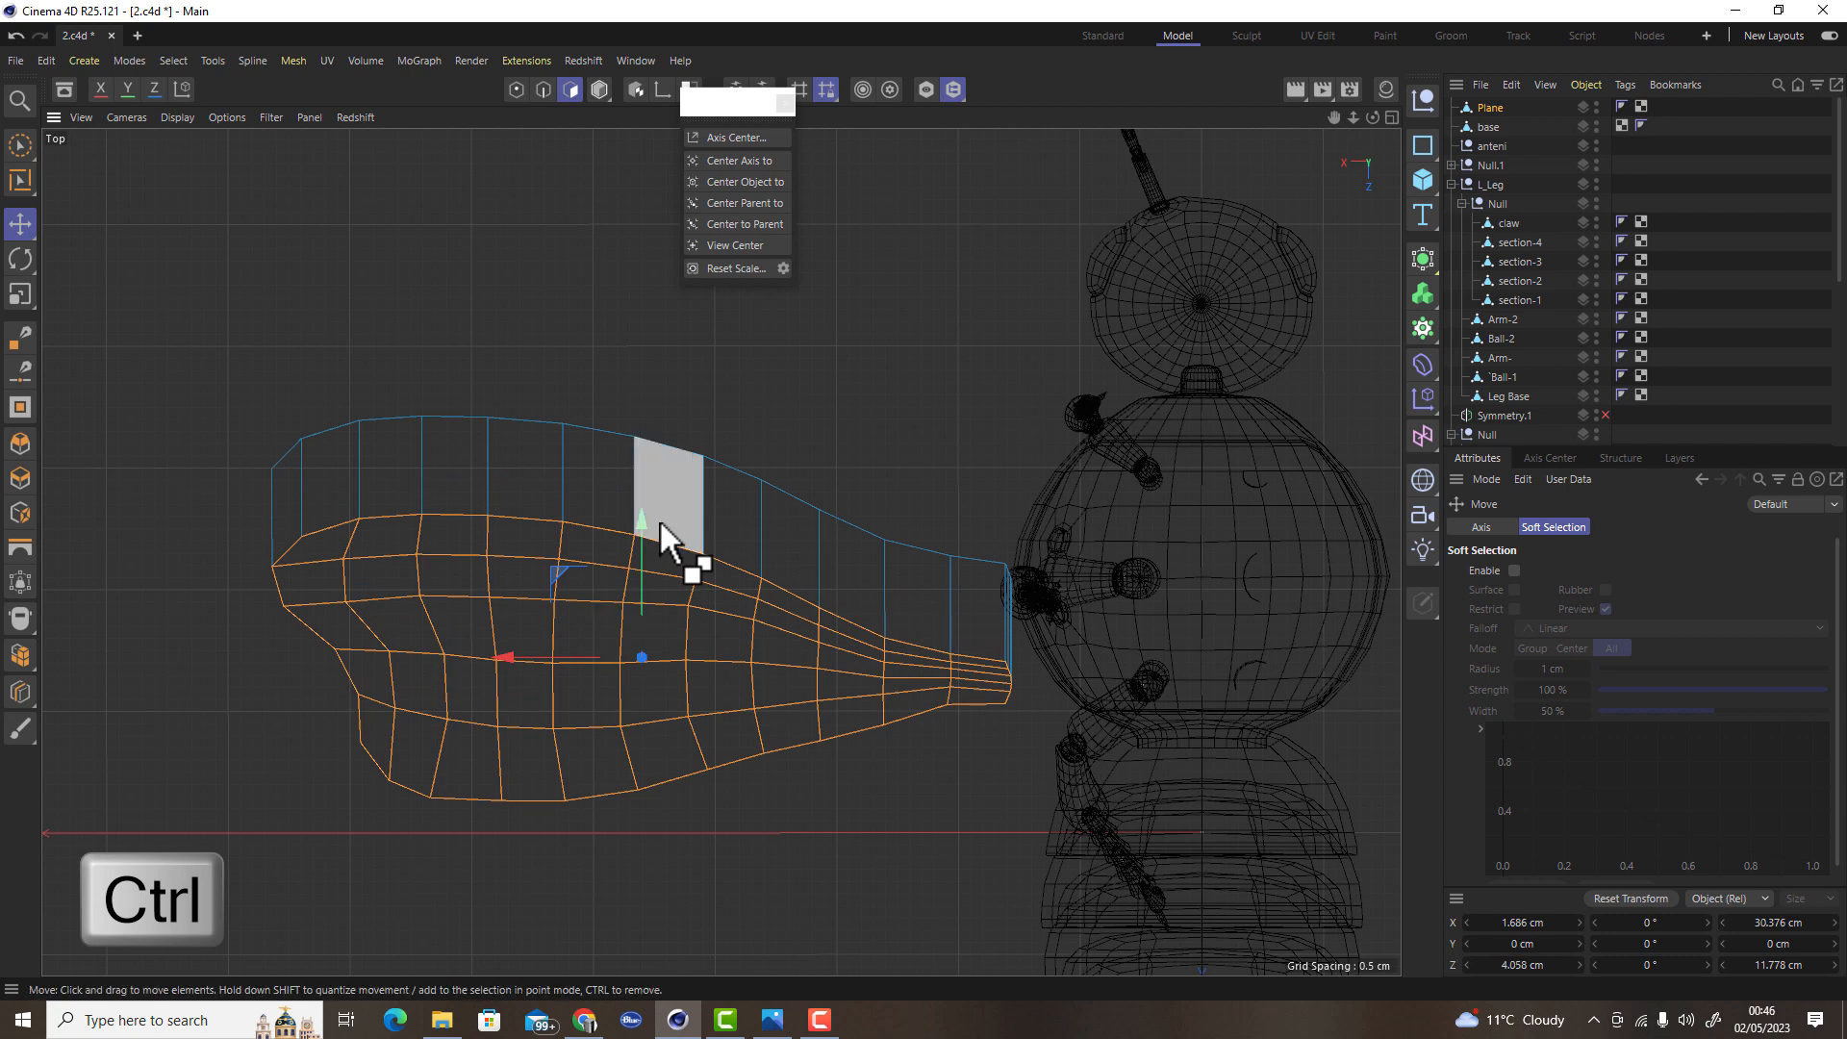
{"action": "key", "text": "ctrl+z"}
Duplicate the whole wing slightly towards the rear and relocate the copy's axis to its root
{"action": "left_click", "coordinate": [597, 90]}
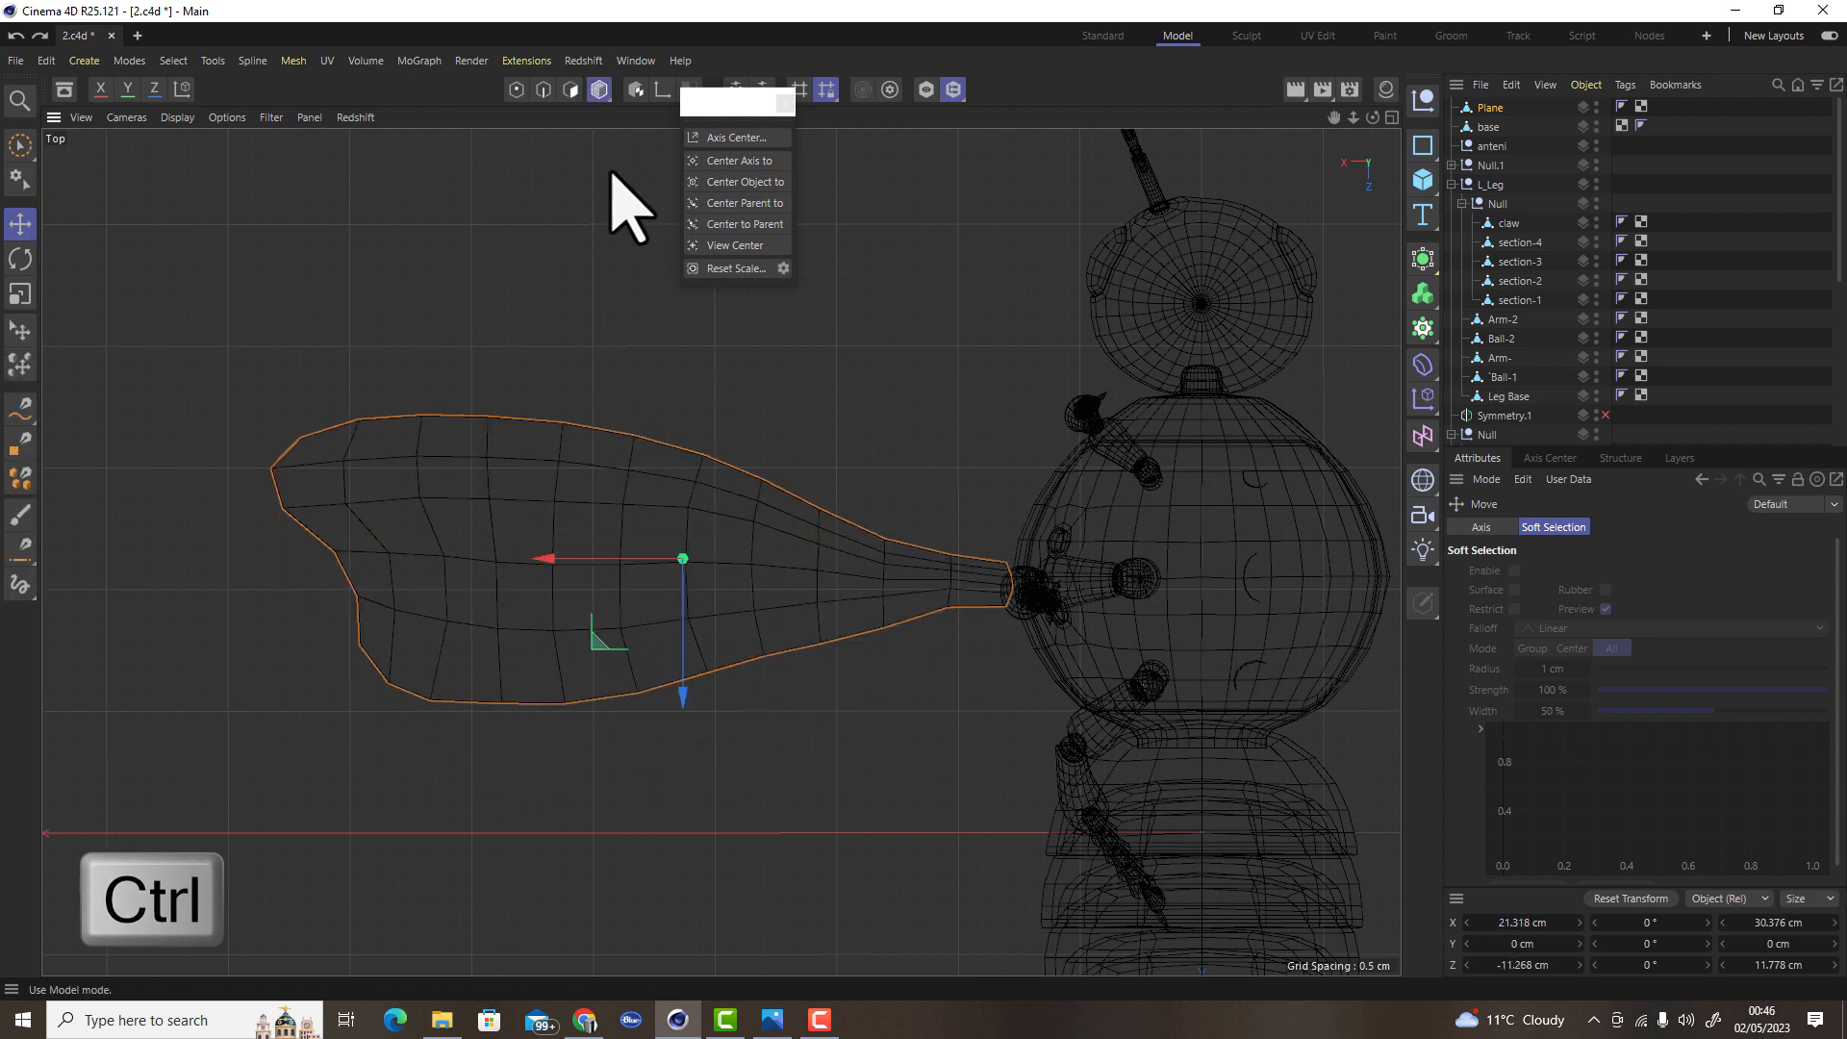
{"action": "left_click_drag", "start_coordinate": [687, 709], "coordinate": [705, 771], "text": "ctrl"}
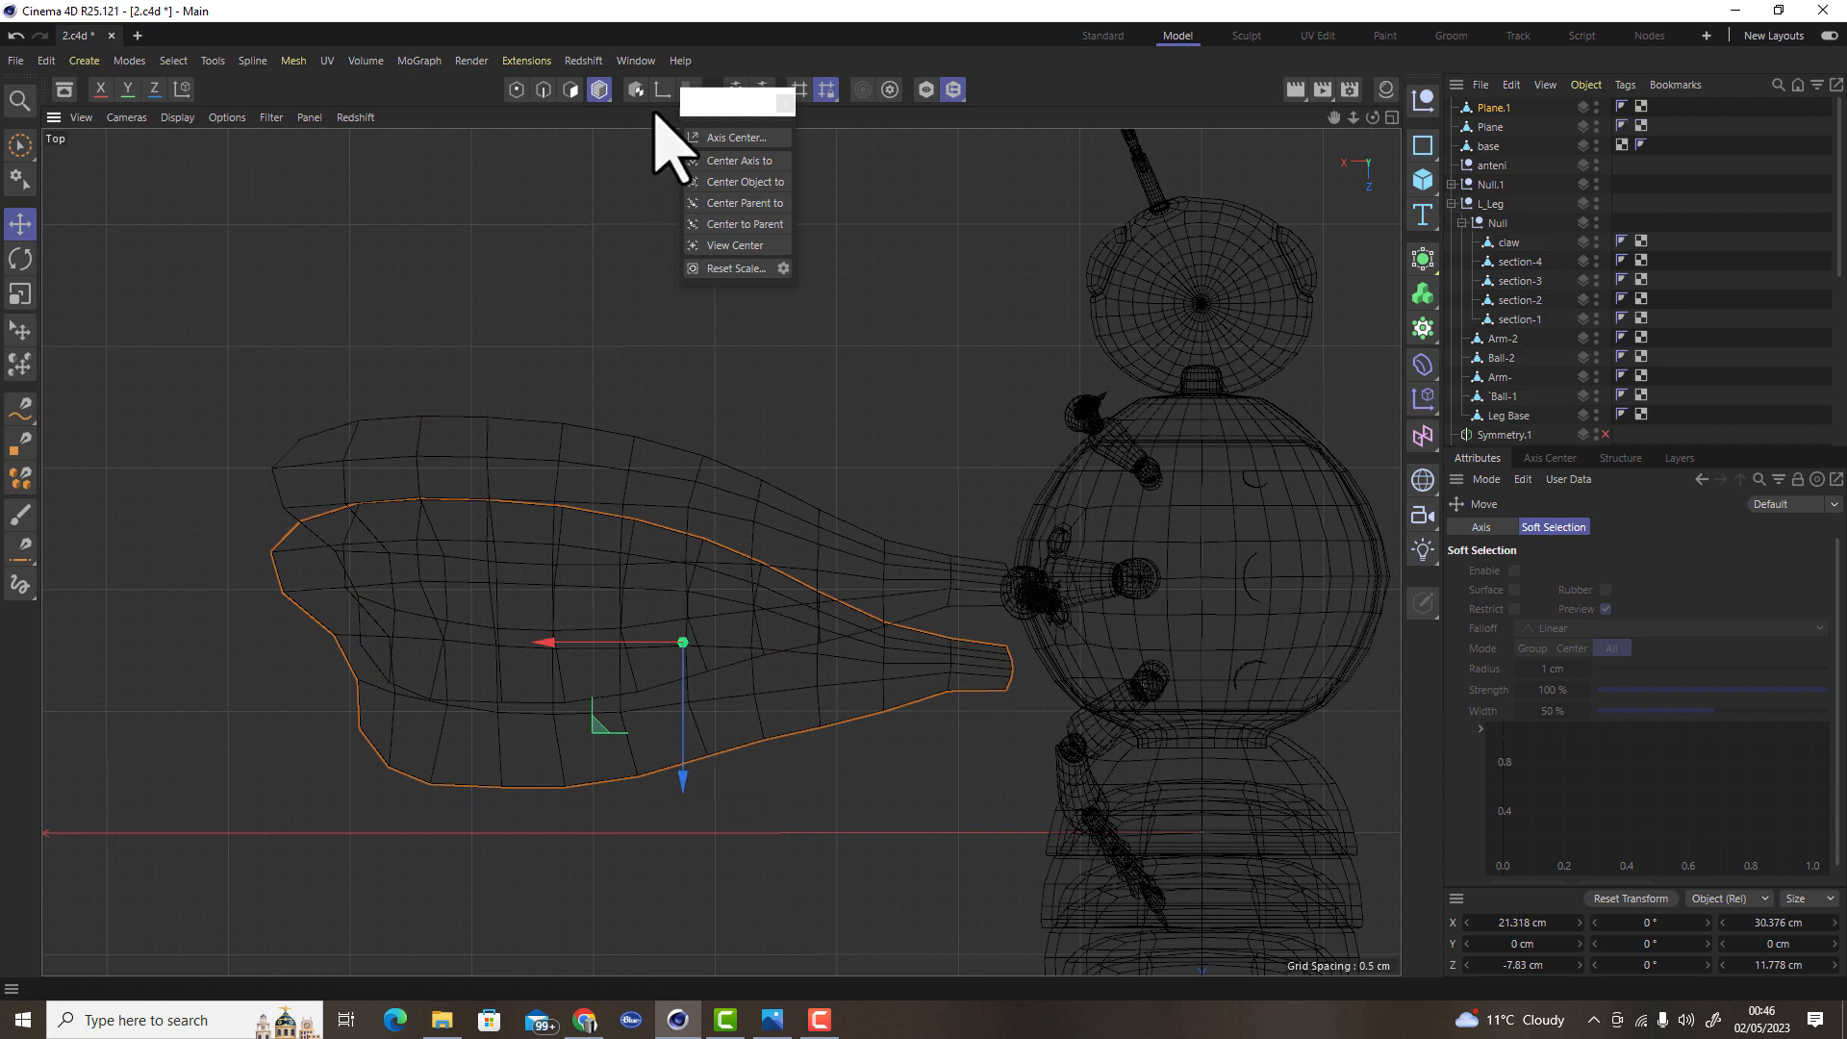
{"action": "left_click_drag", "start_coordinate": [556, 644], "coordinate": [883, 709]}
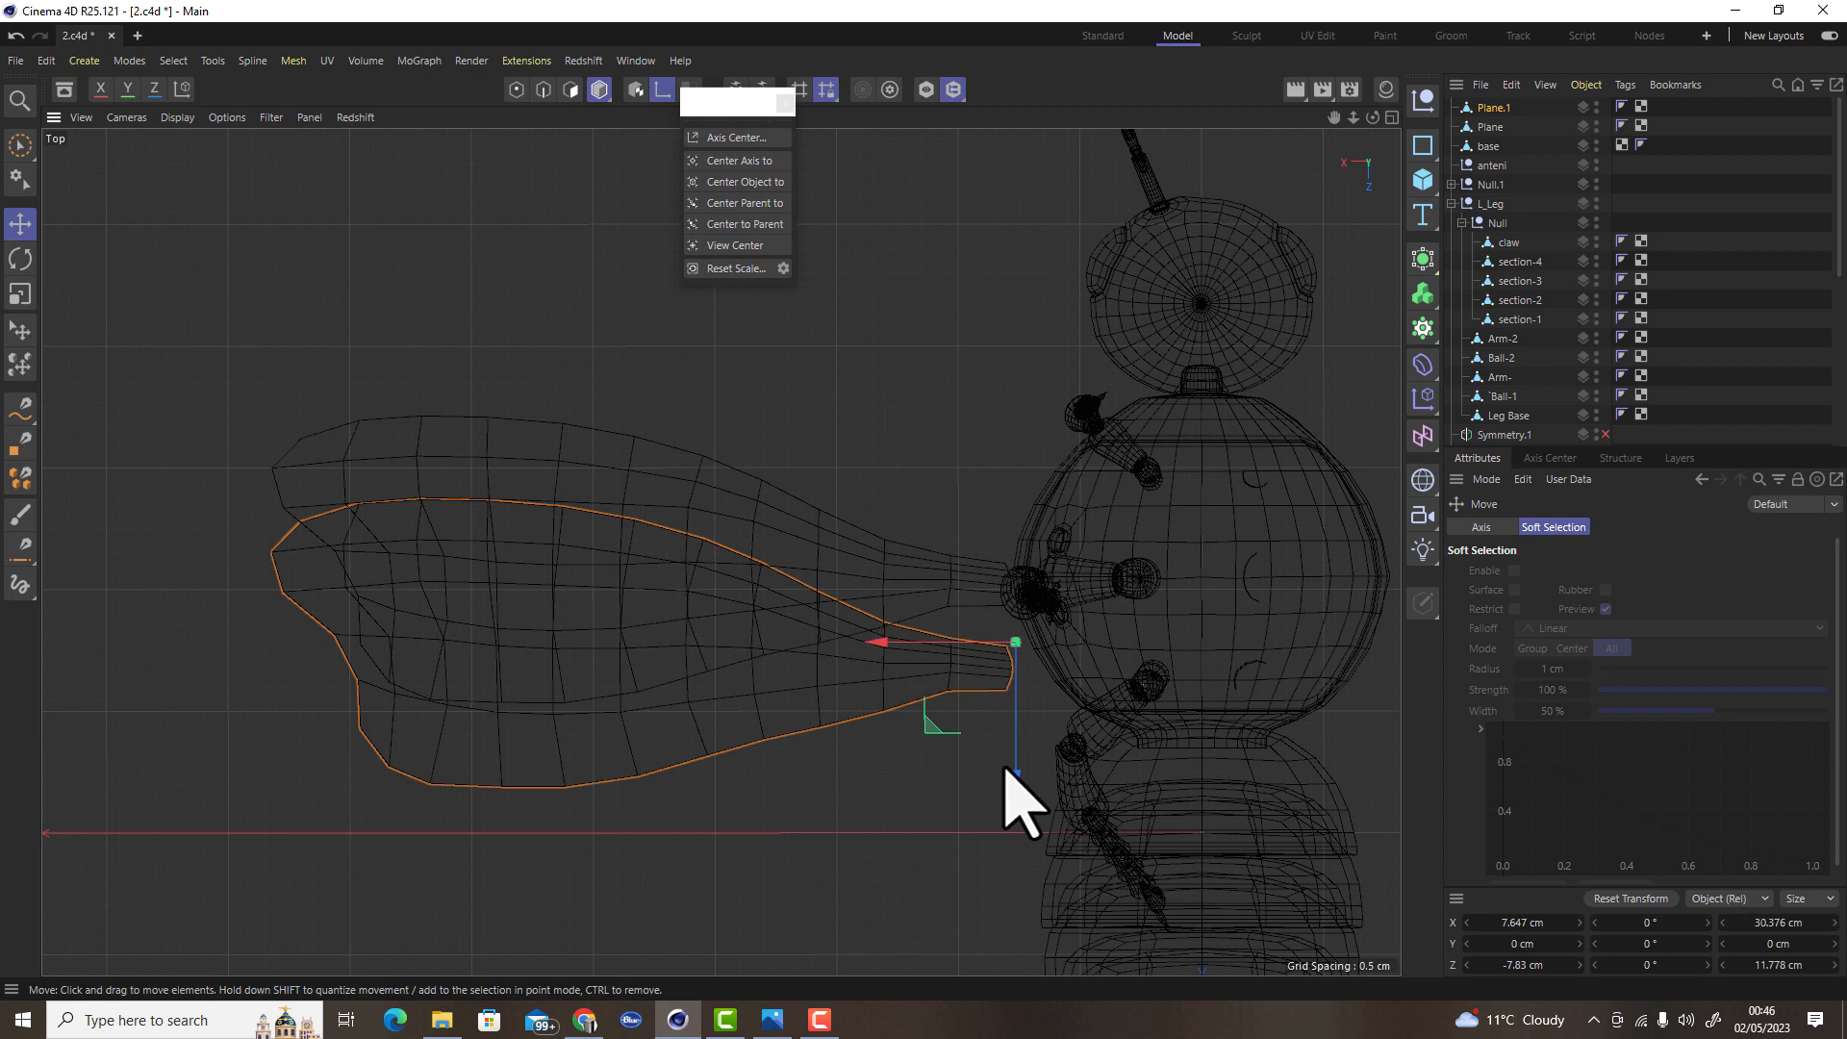
{"action": "left_click_drag", "start_coordinate": [1017, 780], "coordinate": [1011, 782]}
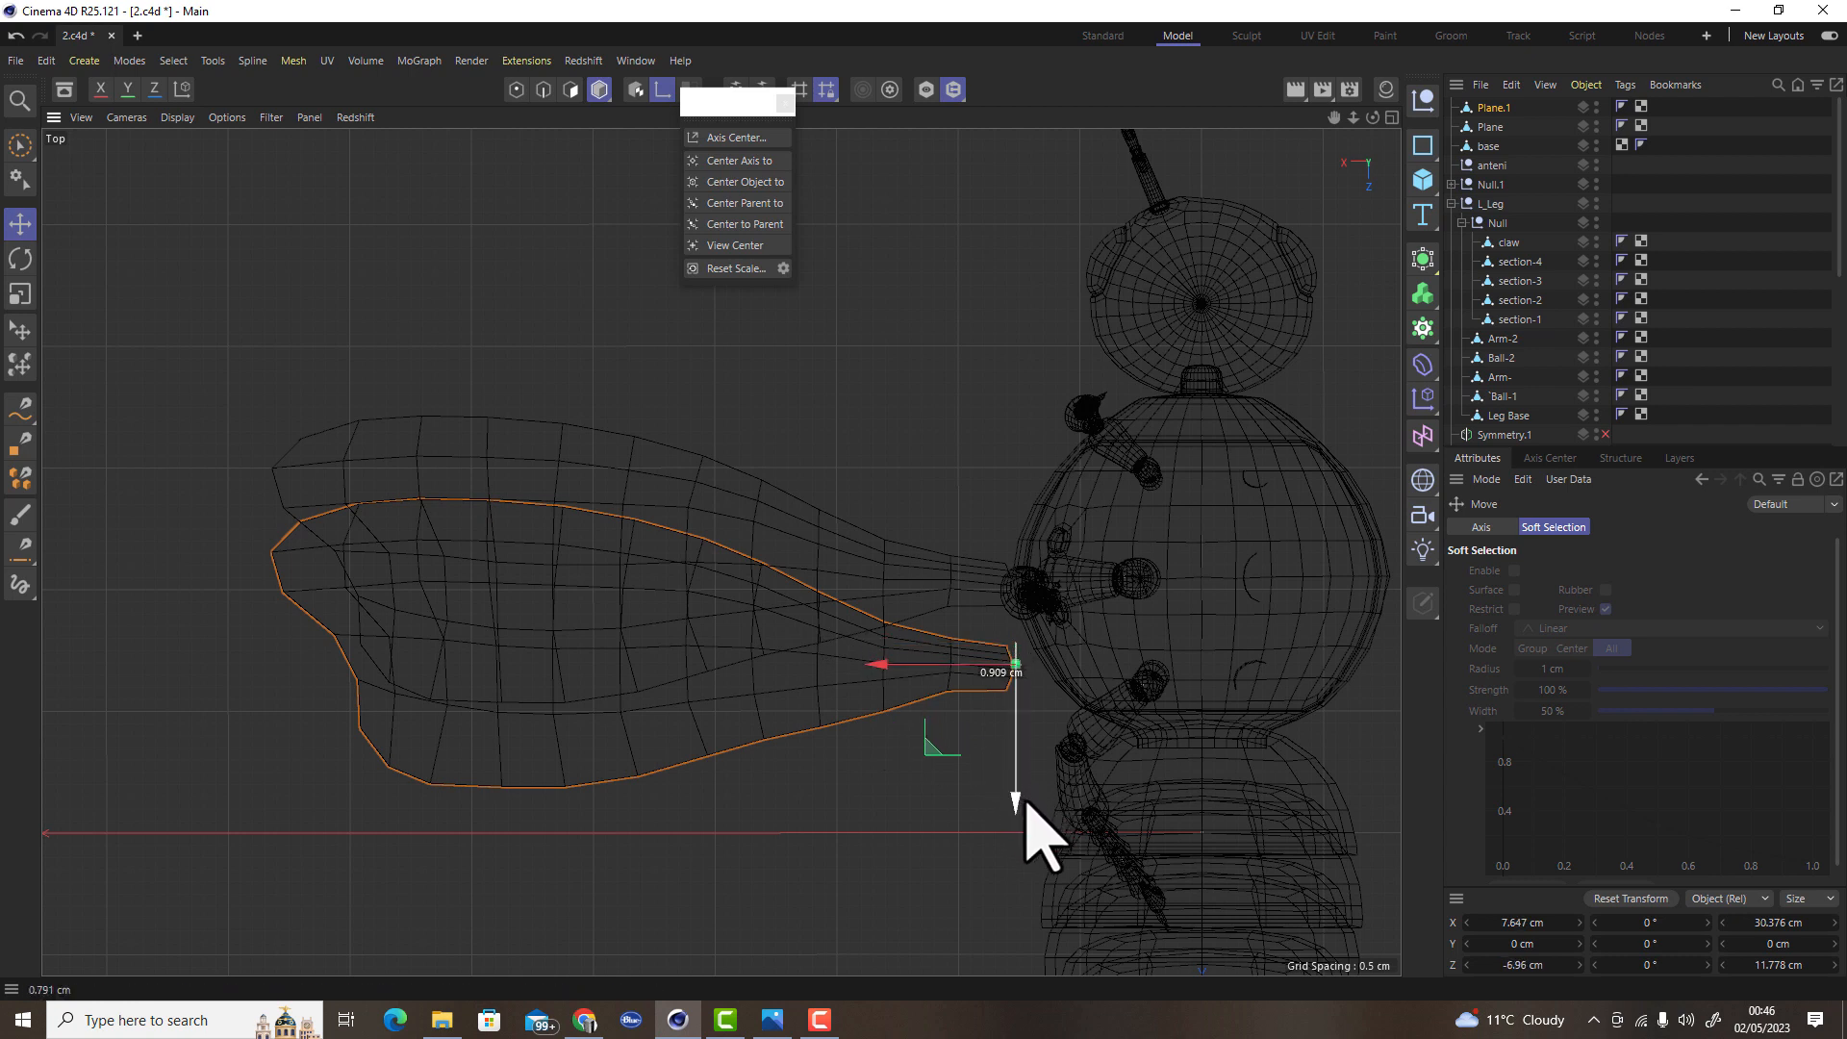
{"action": "left_click_drag", "start_coordinate": [1033, 806], "coordinate": [1034, 806]}
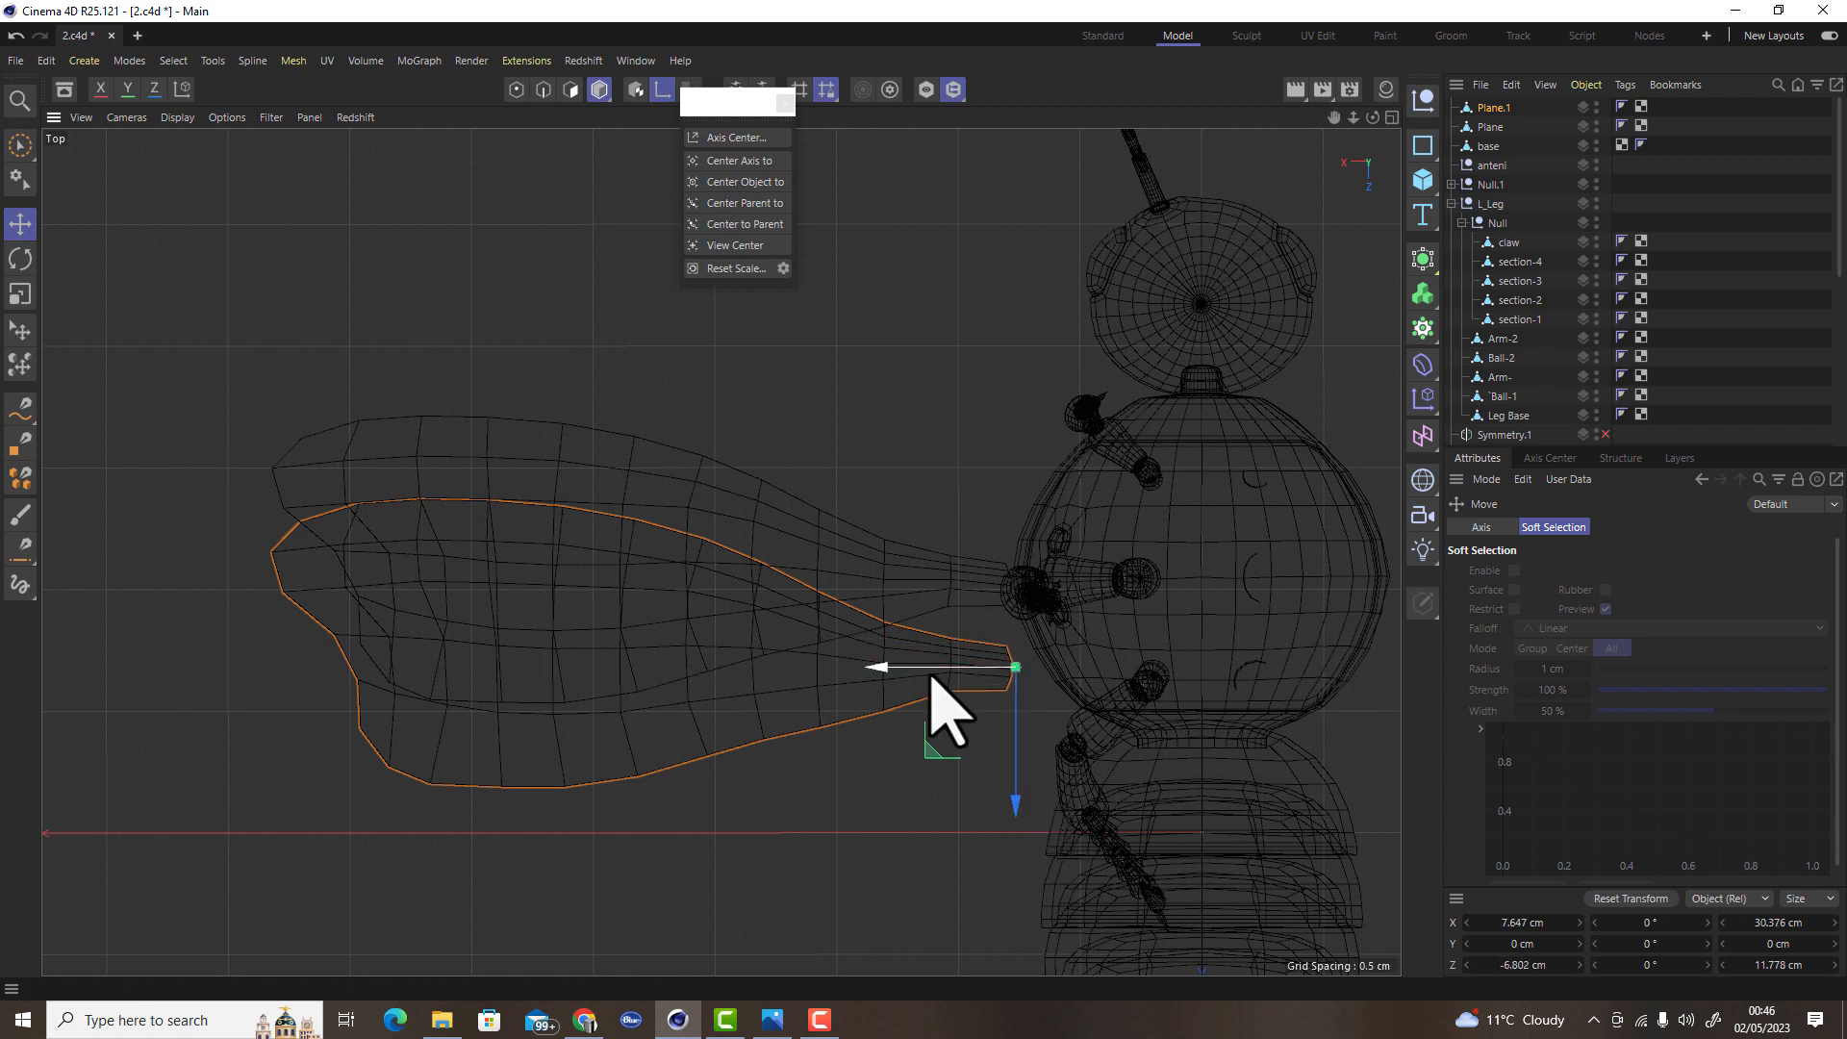
{"action": "left_click_drag", "start_coordinate": [879, 664], "coordinate": [879, 664]}
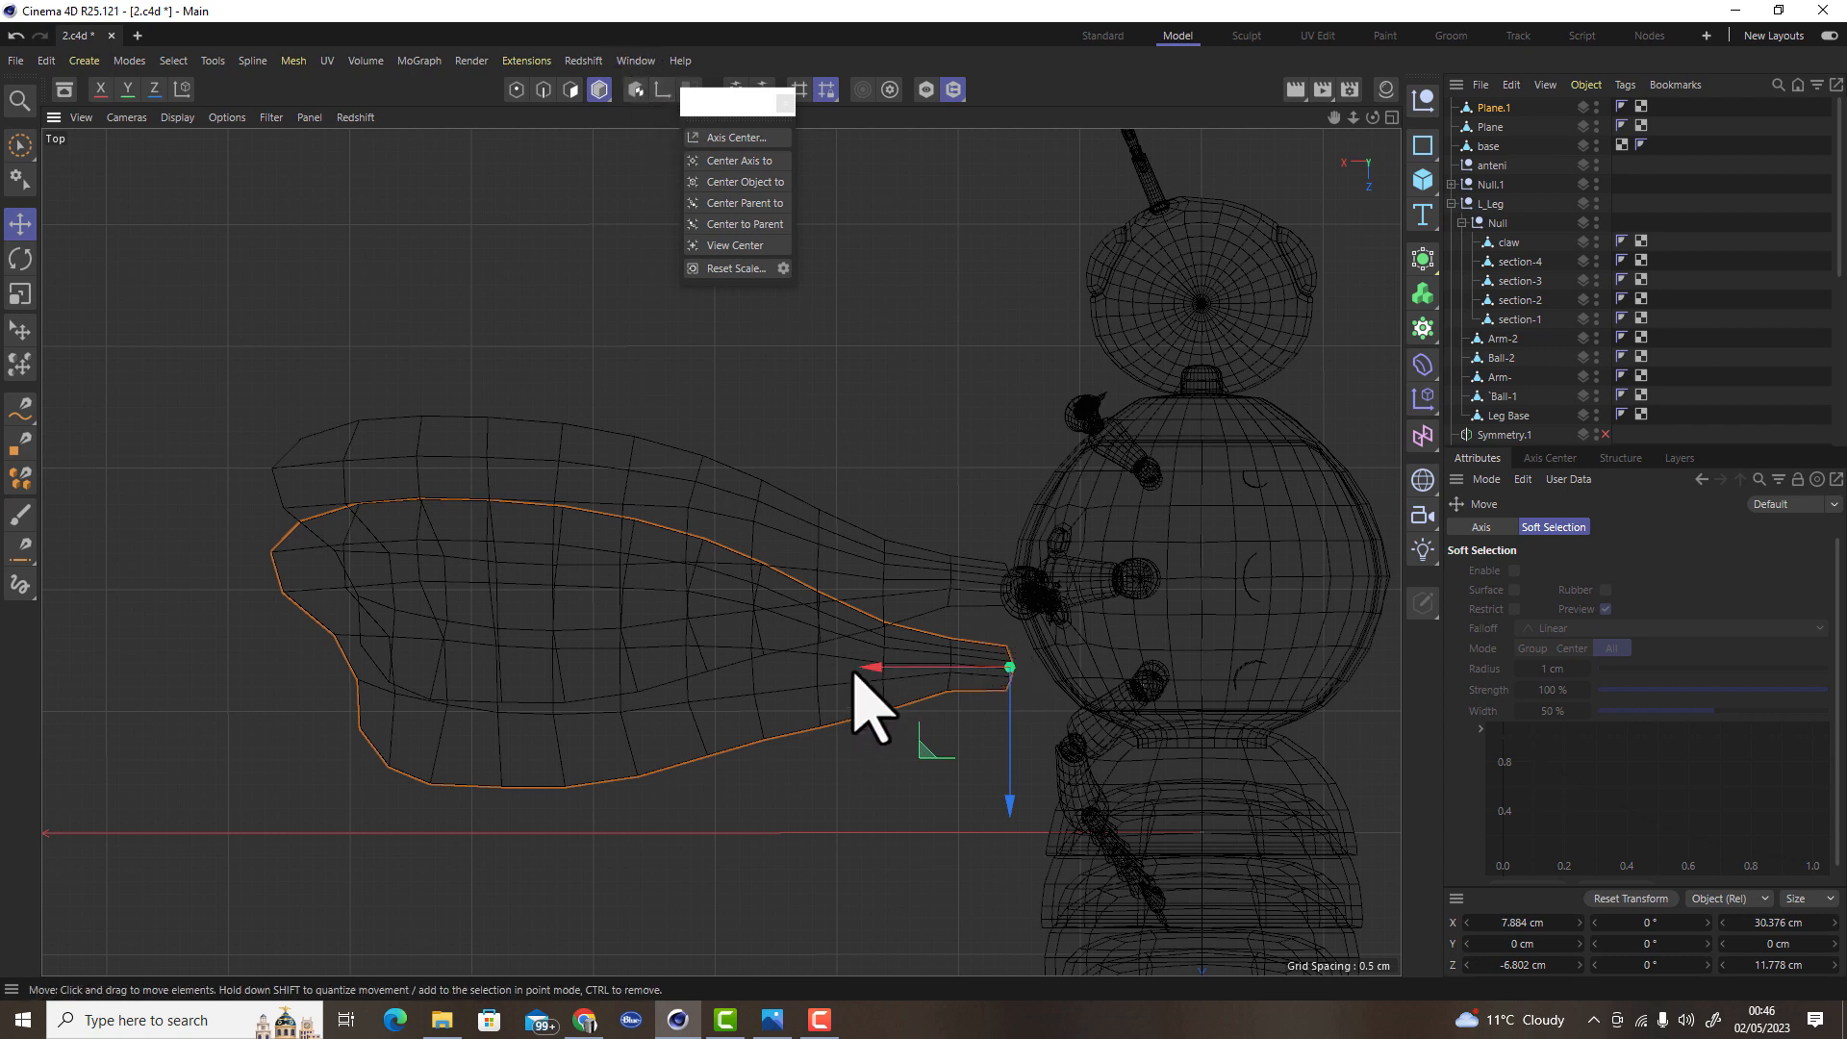
Move the original wing forward and inward so its root sits in the thorax's front wing socket
{"action": "left_click", "coordinate": [926, 566]}
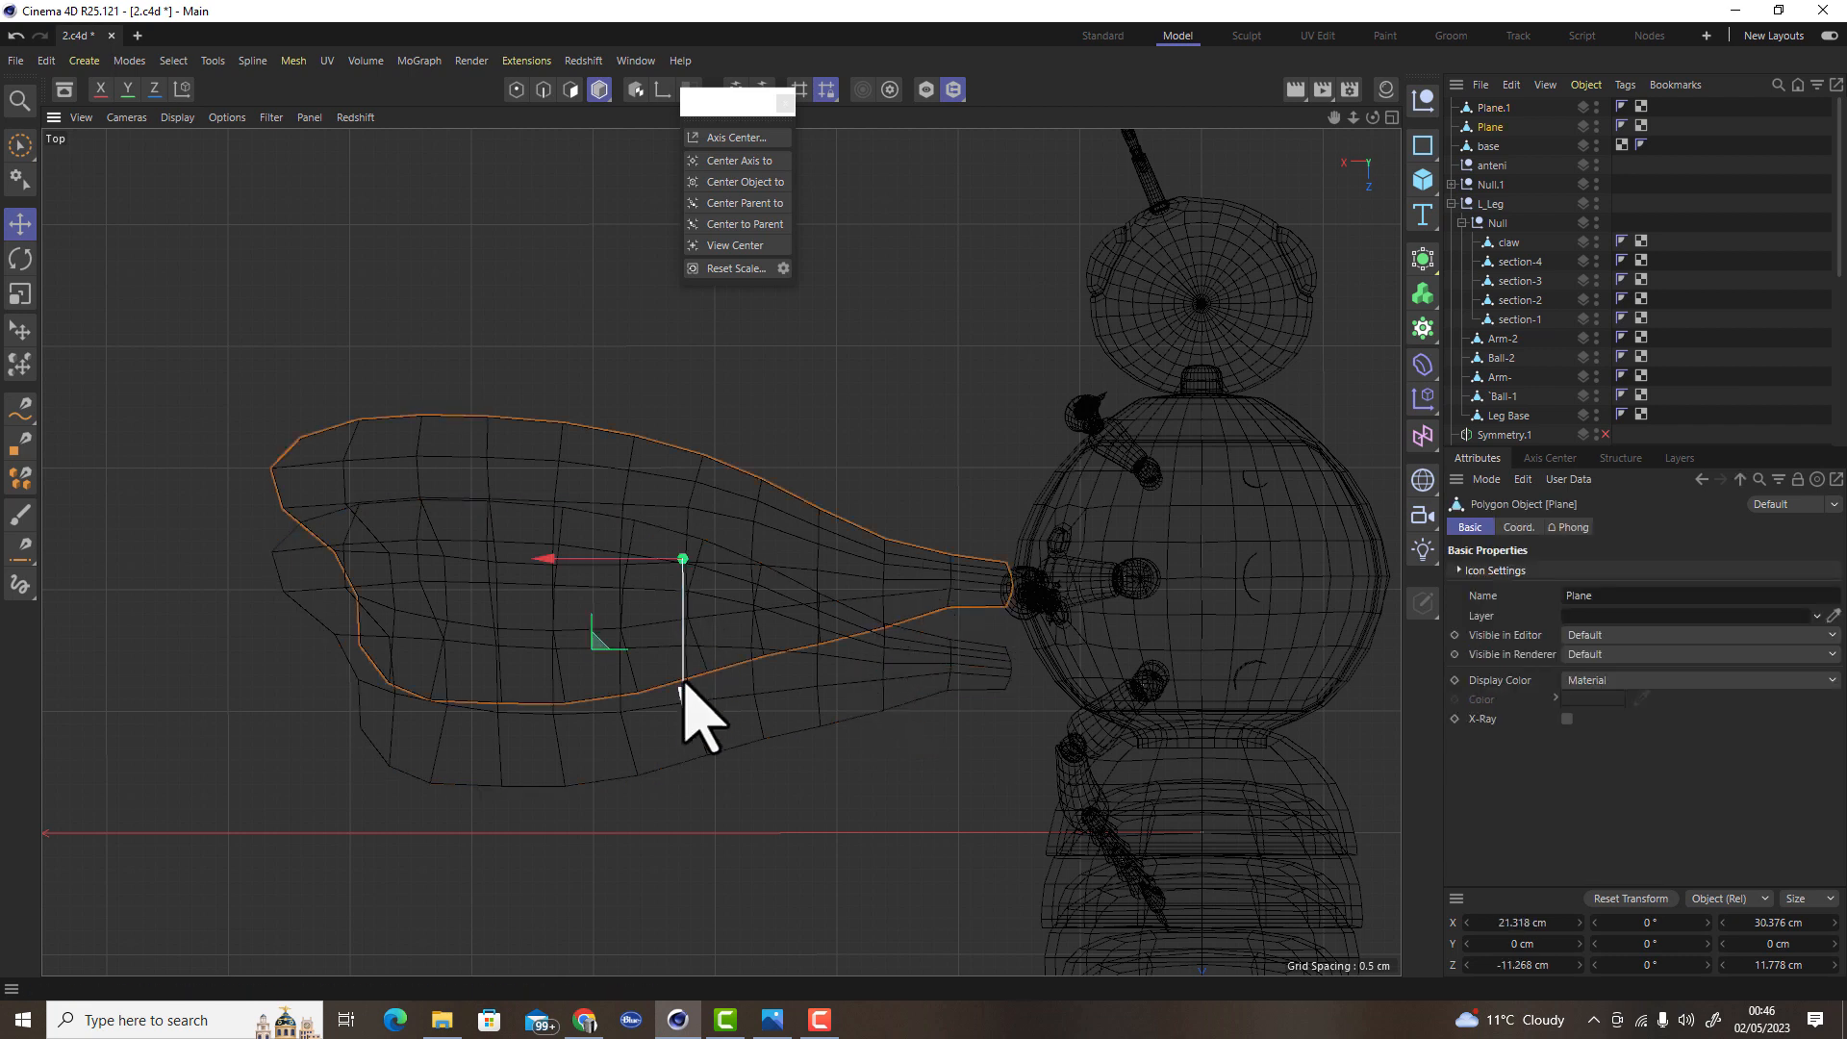
{"action": "left_click_drag", "start_coordinate": [685, 694], "coordinate": [709, 648]}
{"action": "left_click_drag", "start_coordinate": [558, 514], "coordinate": [603, 519]}
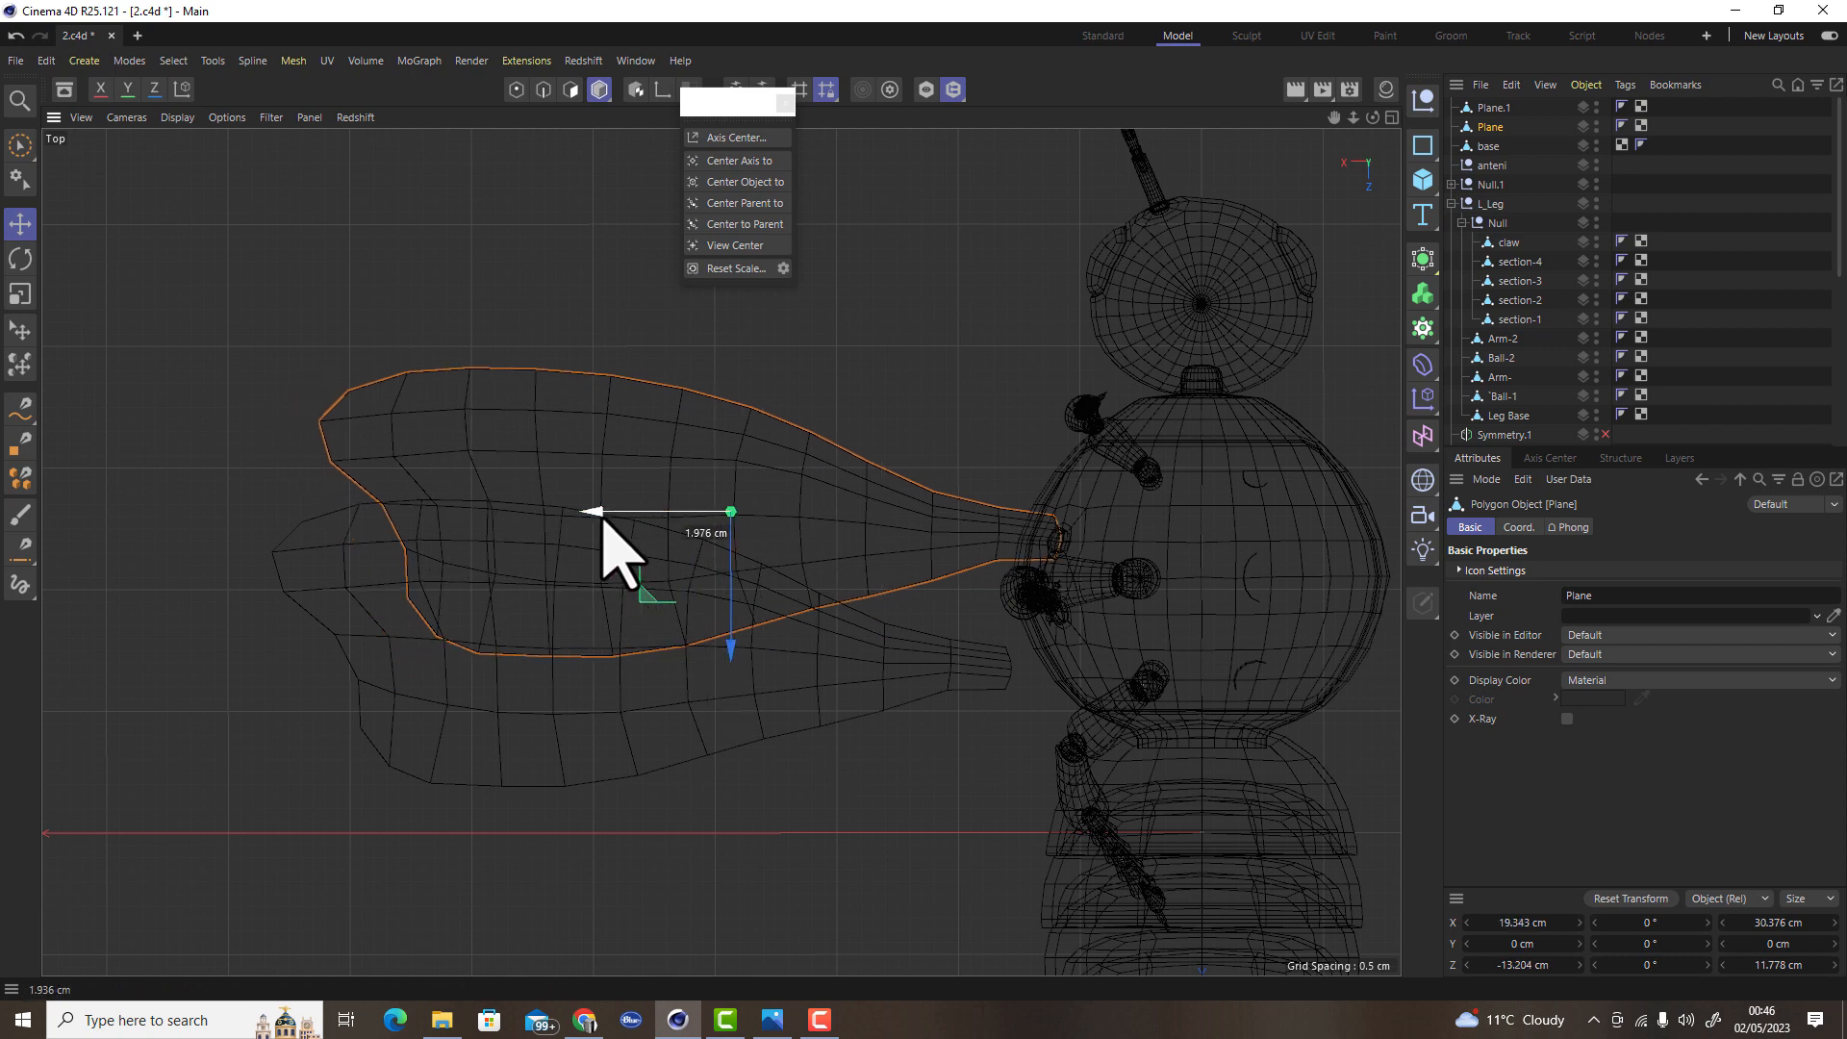
Rotate the copied wing about 14.7° backward around its root and move its root into the thorax behind the front wing
{"action": "left_click", "coordinate": [924, 665]}
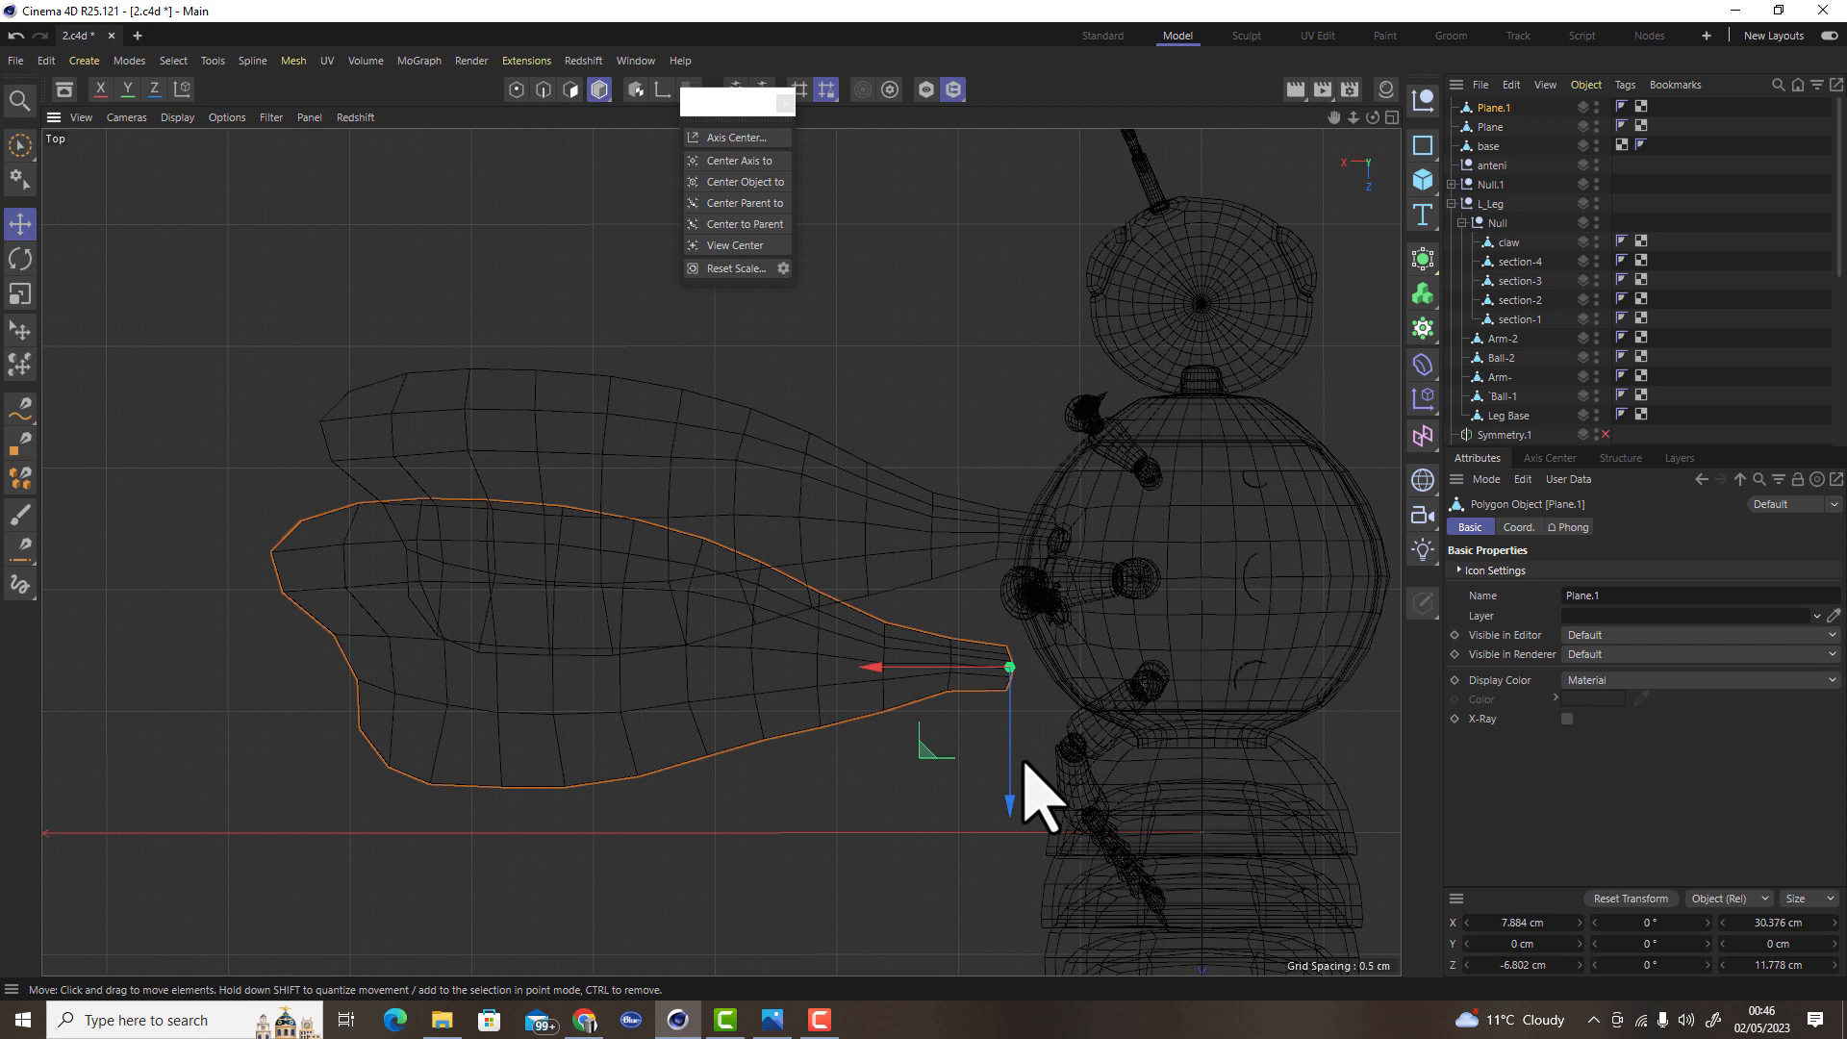
{"action": "key", "text": "r"}
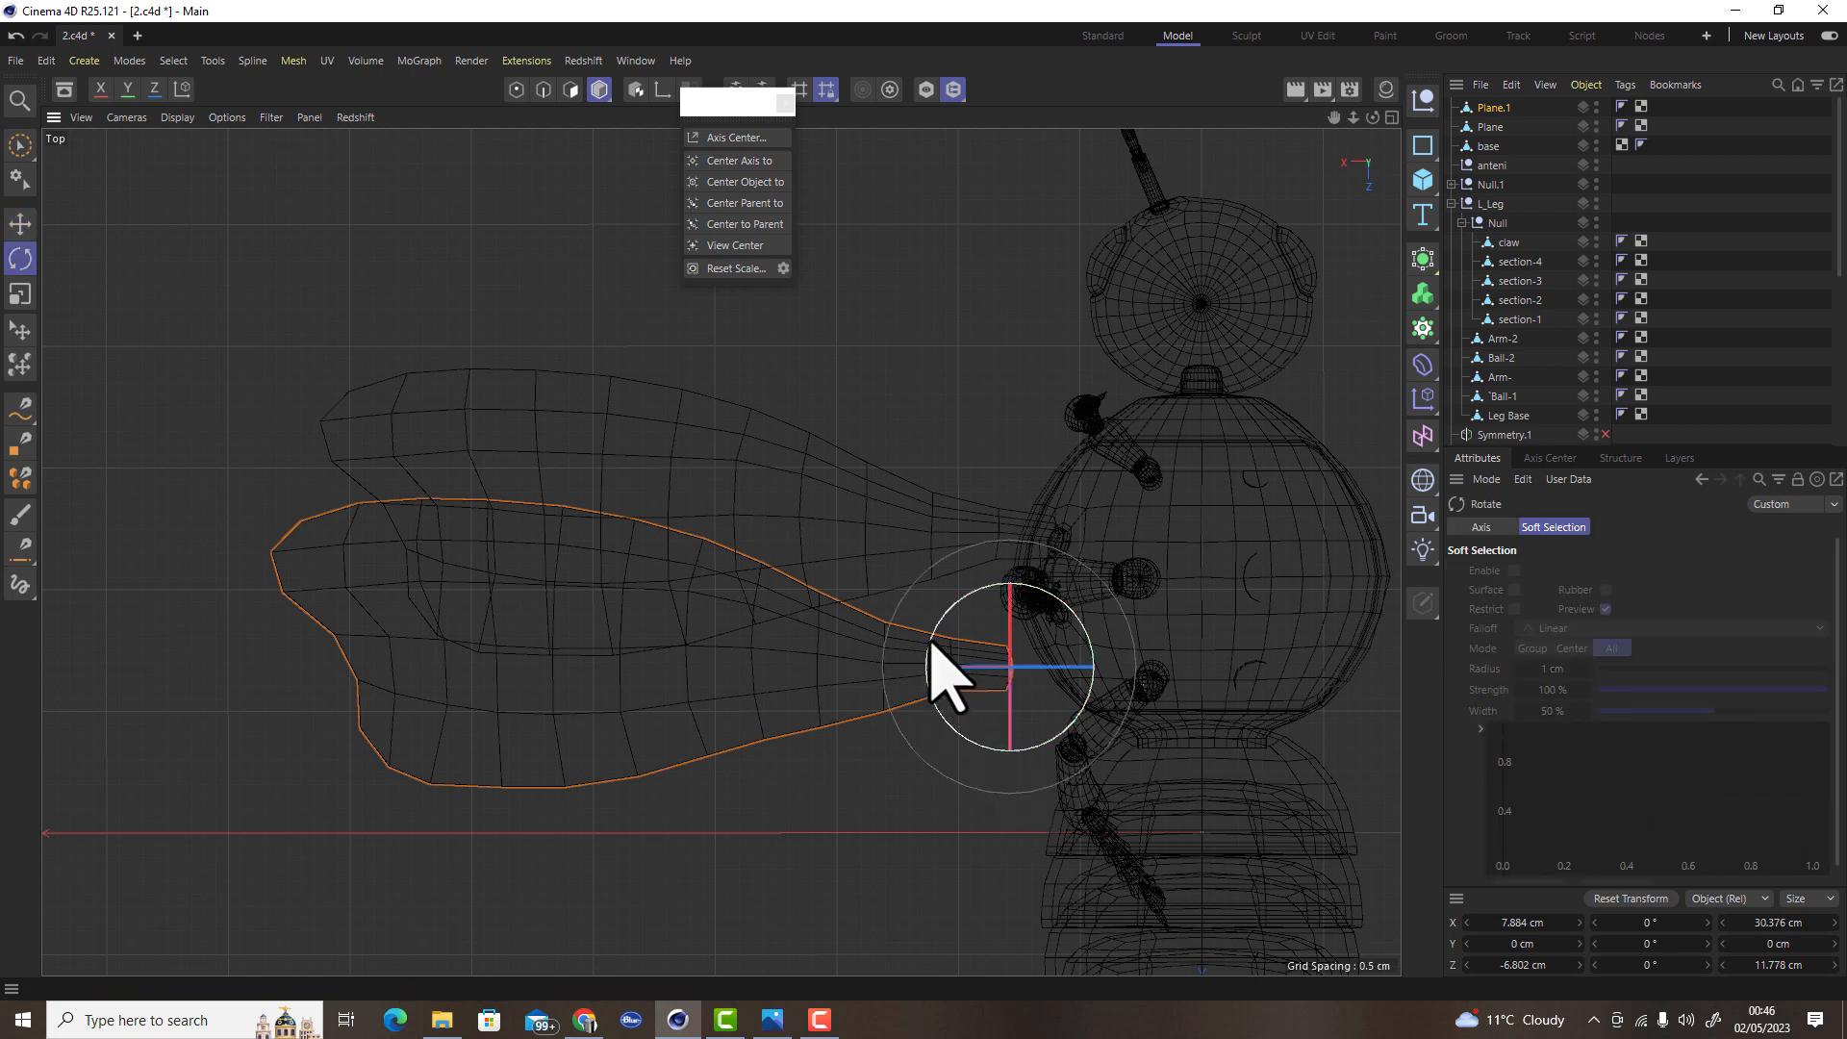
{"action": "left_click_drag", "start_coordinate": [939, 626], "coordinate": [934, 646]}
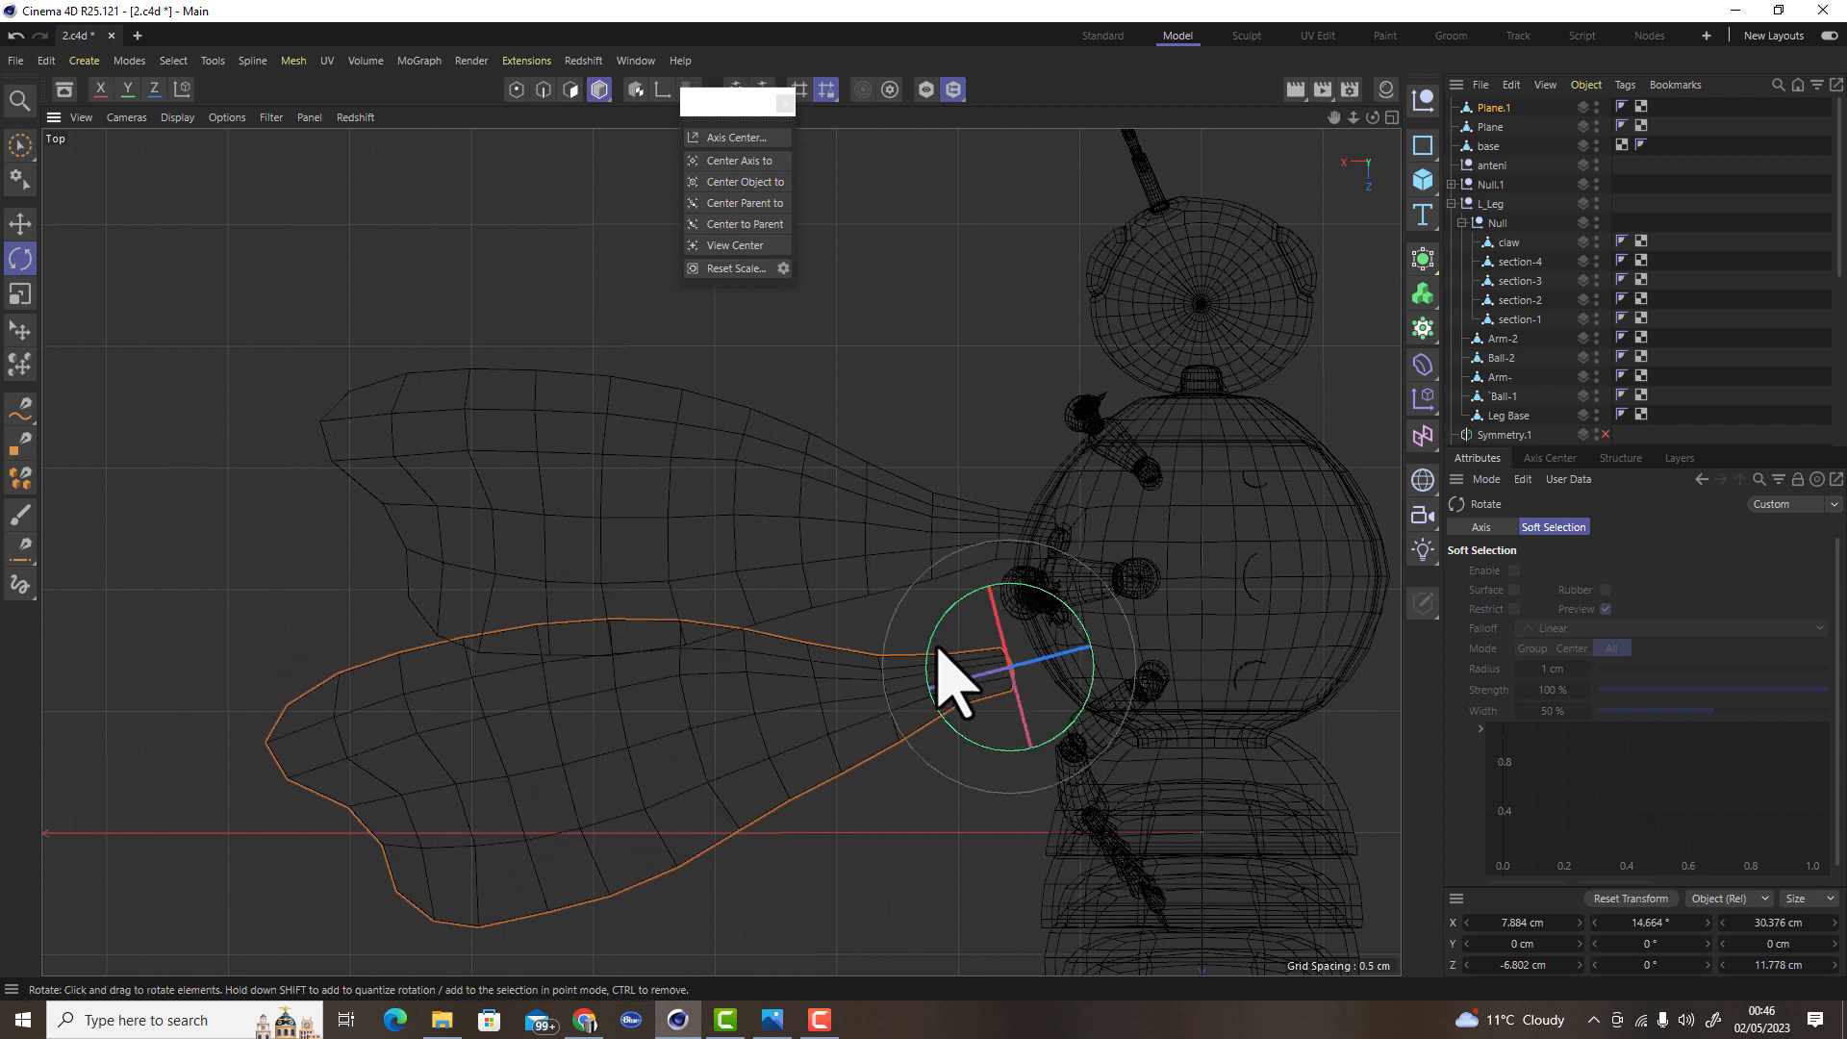
{"action": "key", "text": "e"}
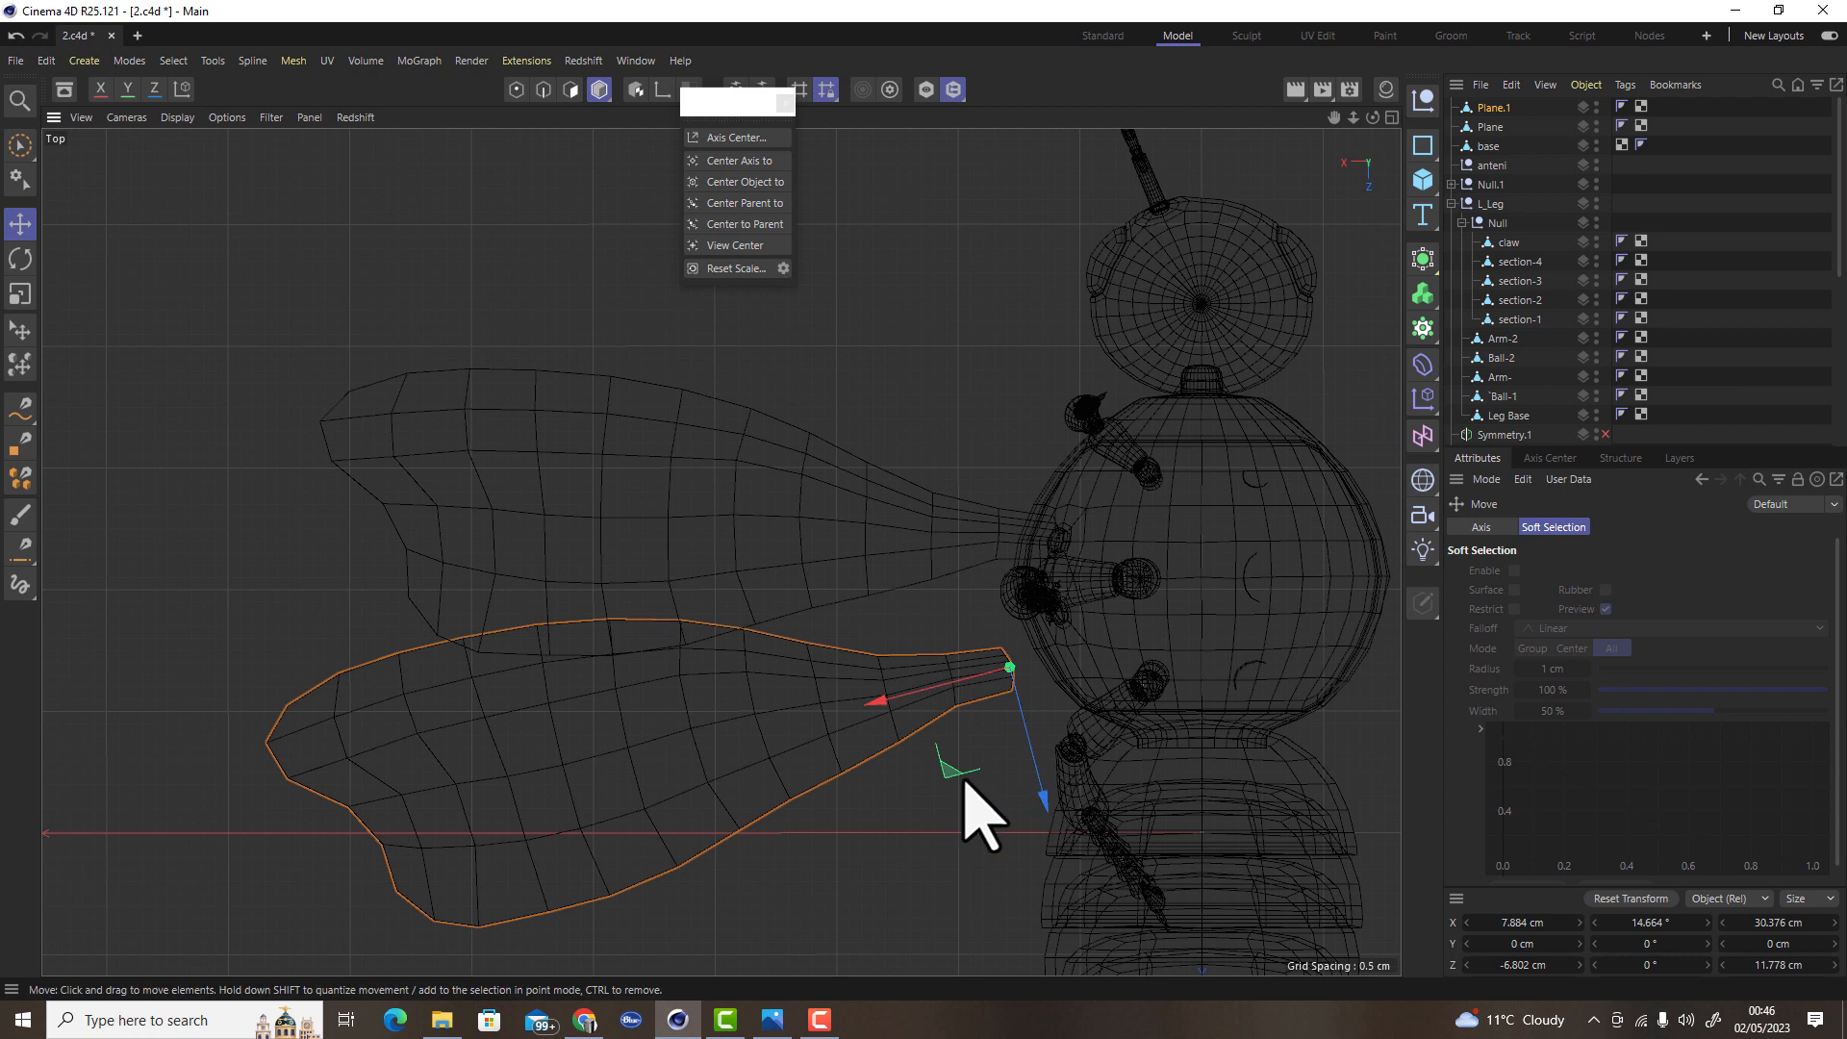
{"action": "left_click_drag", "start_coordinate": [960, 779], "coordinate": [1009, 731]}
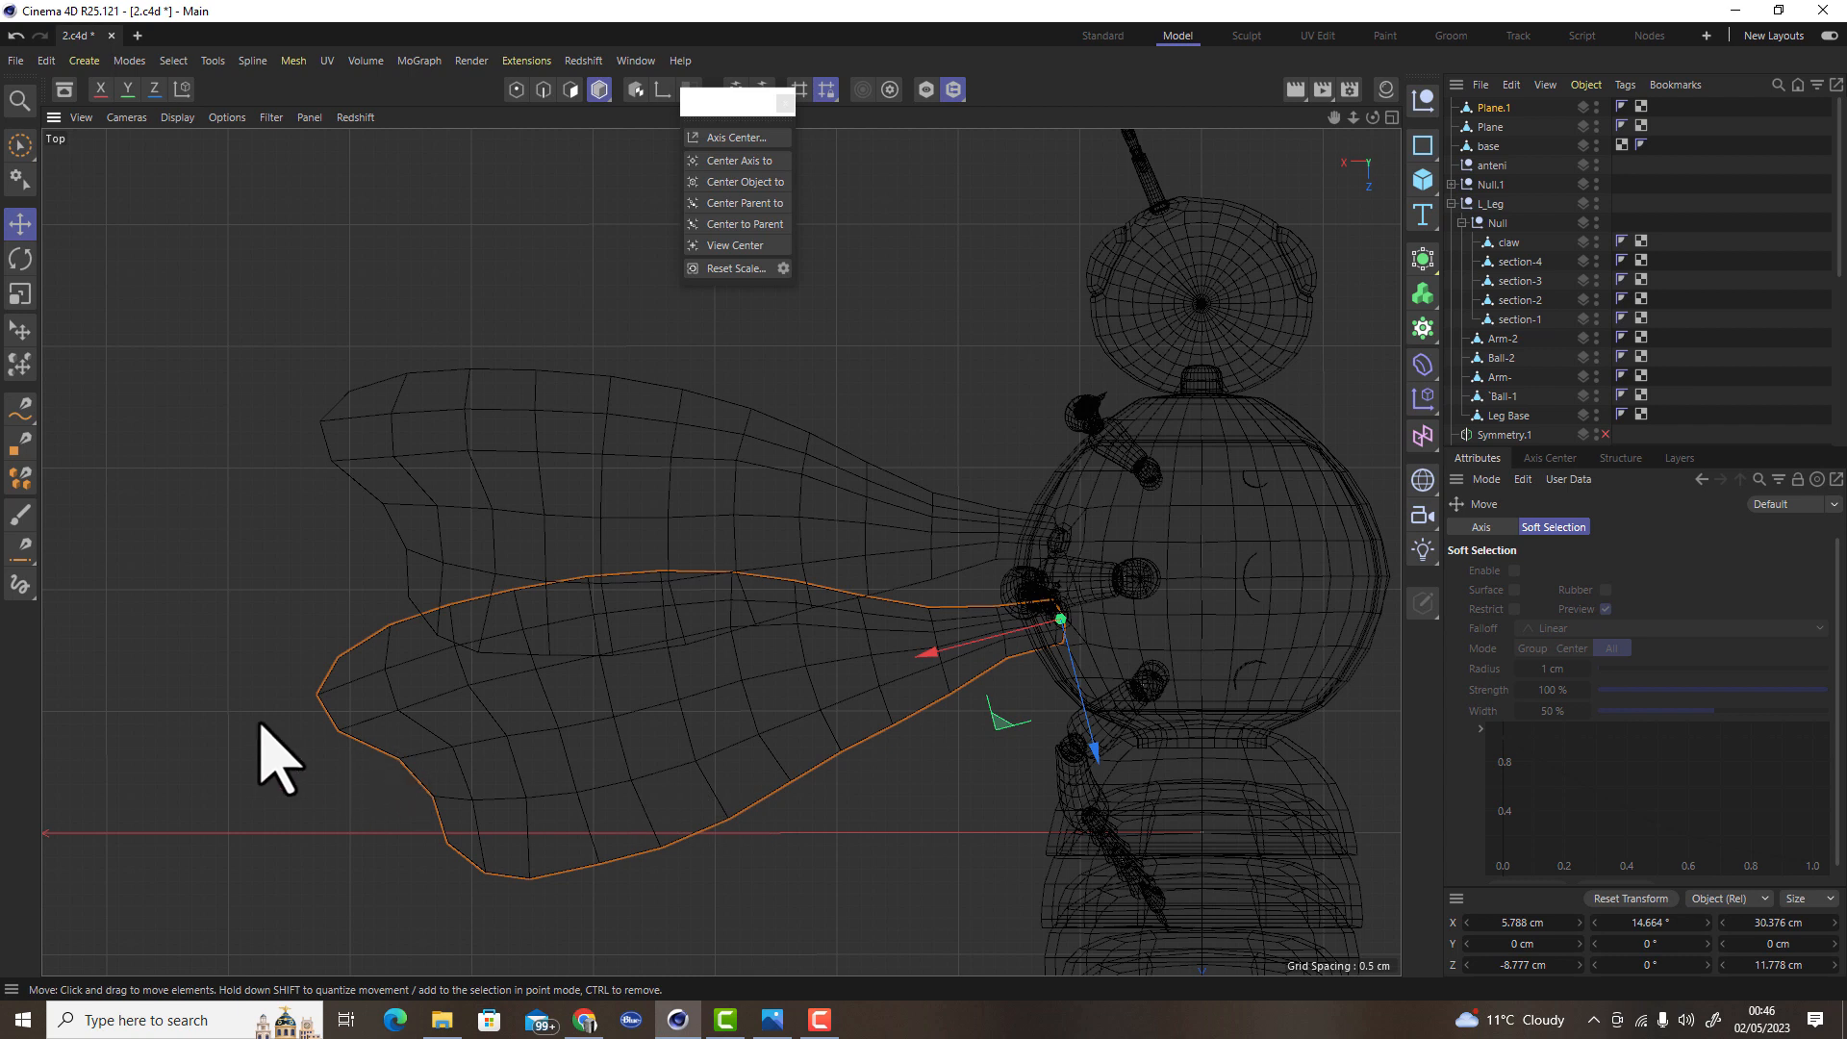
Scale the rear wing uniformly to about 73% around its root
{"action": "key", "text": "t"}
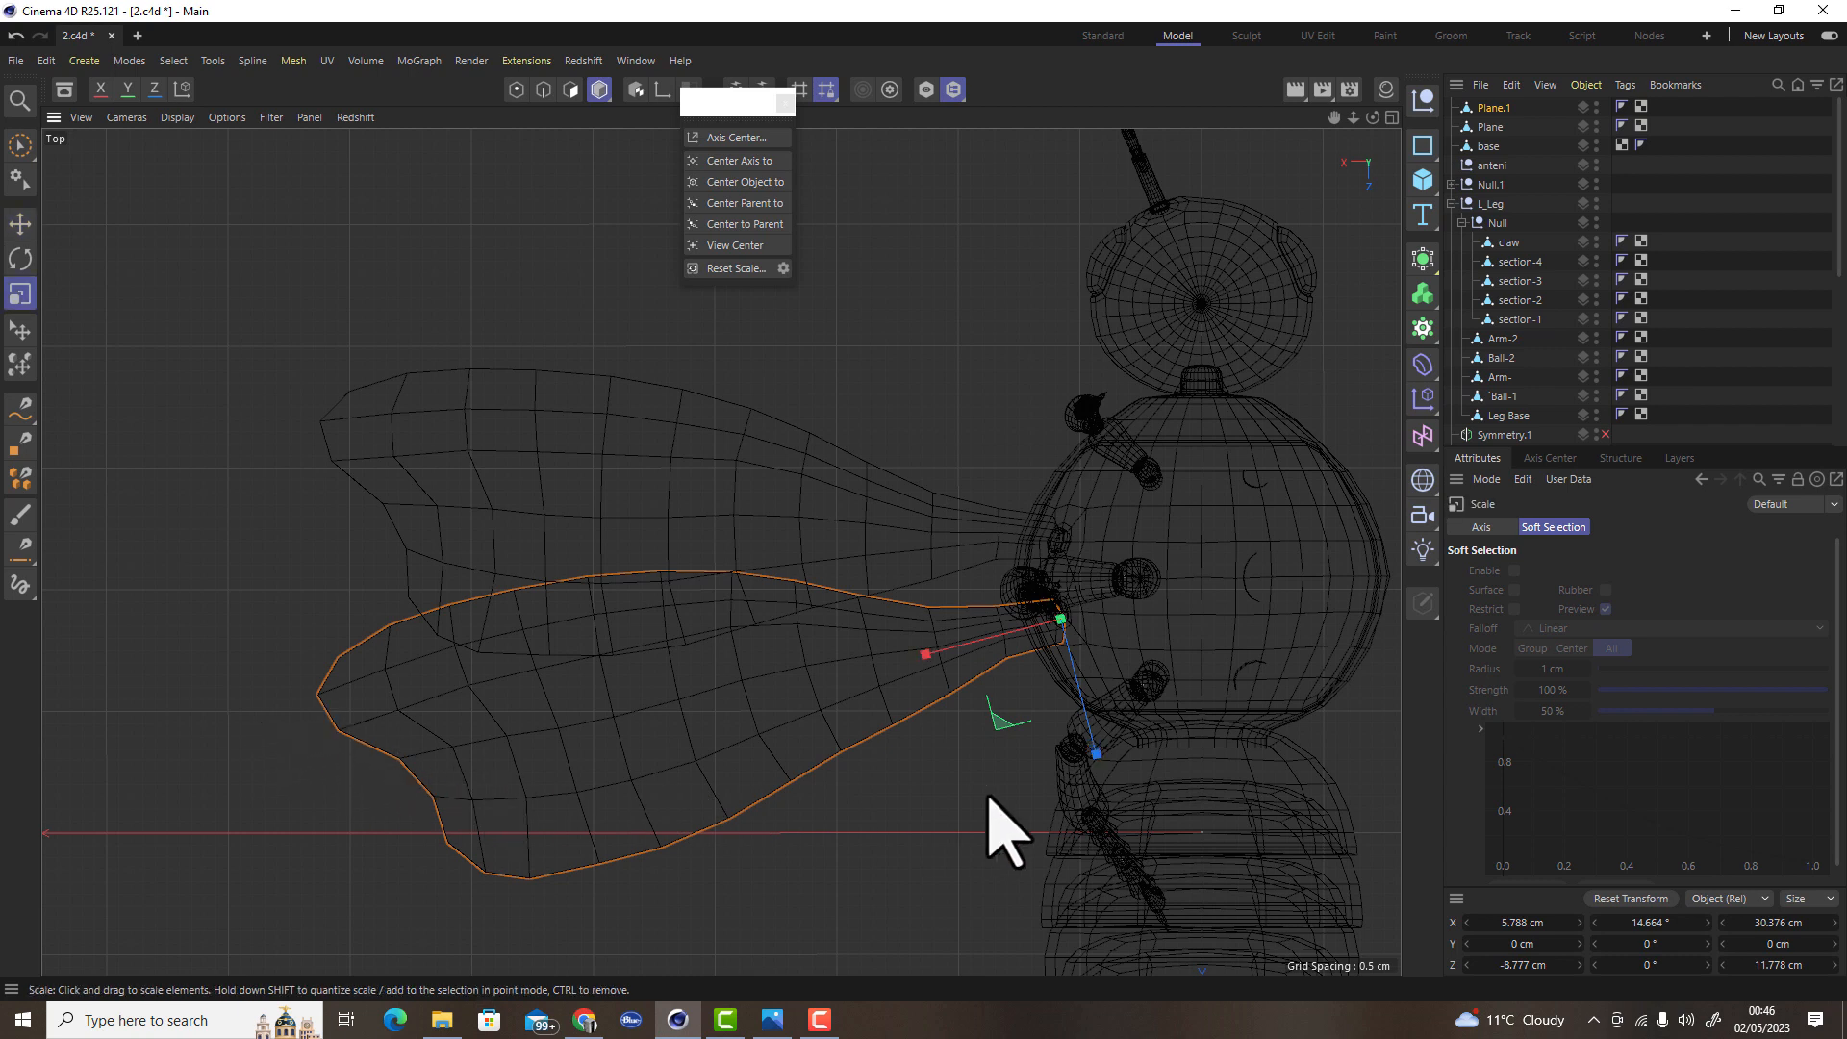
{"action": "left_click_drag", "start_coordinate": [988, 801], "coordinate": [731, 806]}
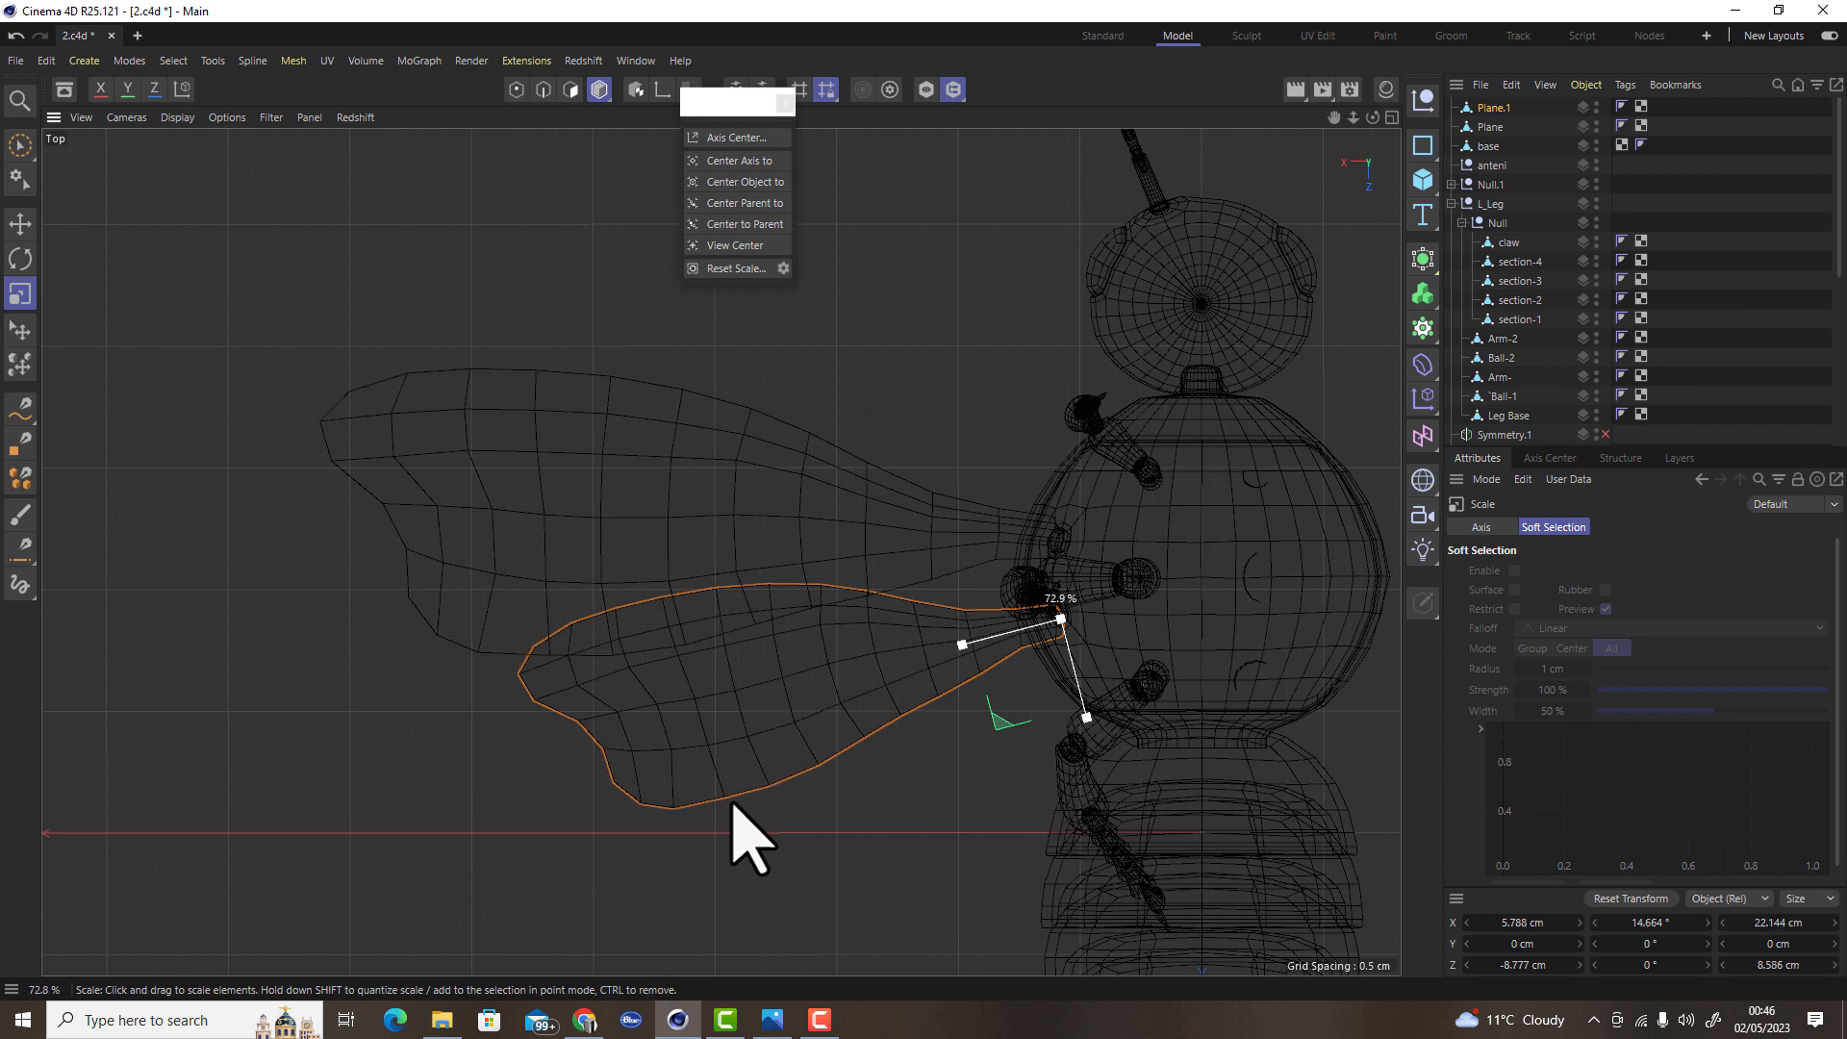
{"action": "left_click_drag", "start_coordinate": [733, 805], "coordinate": [733, 805]}
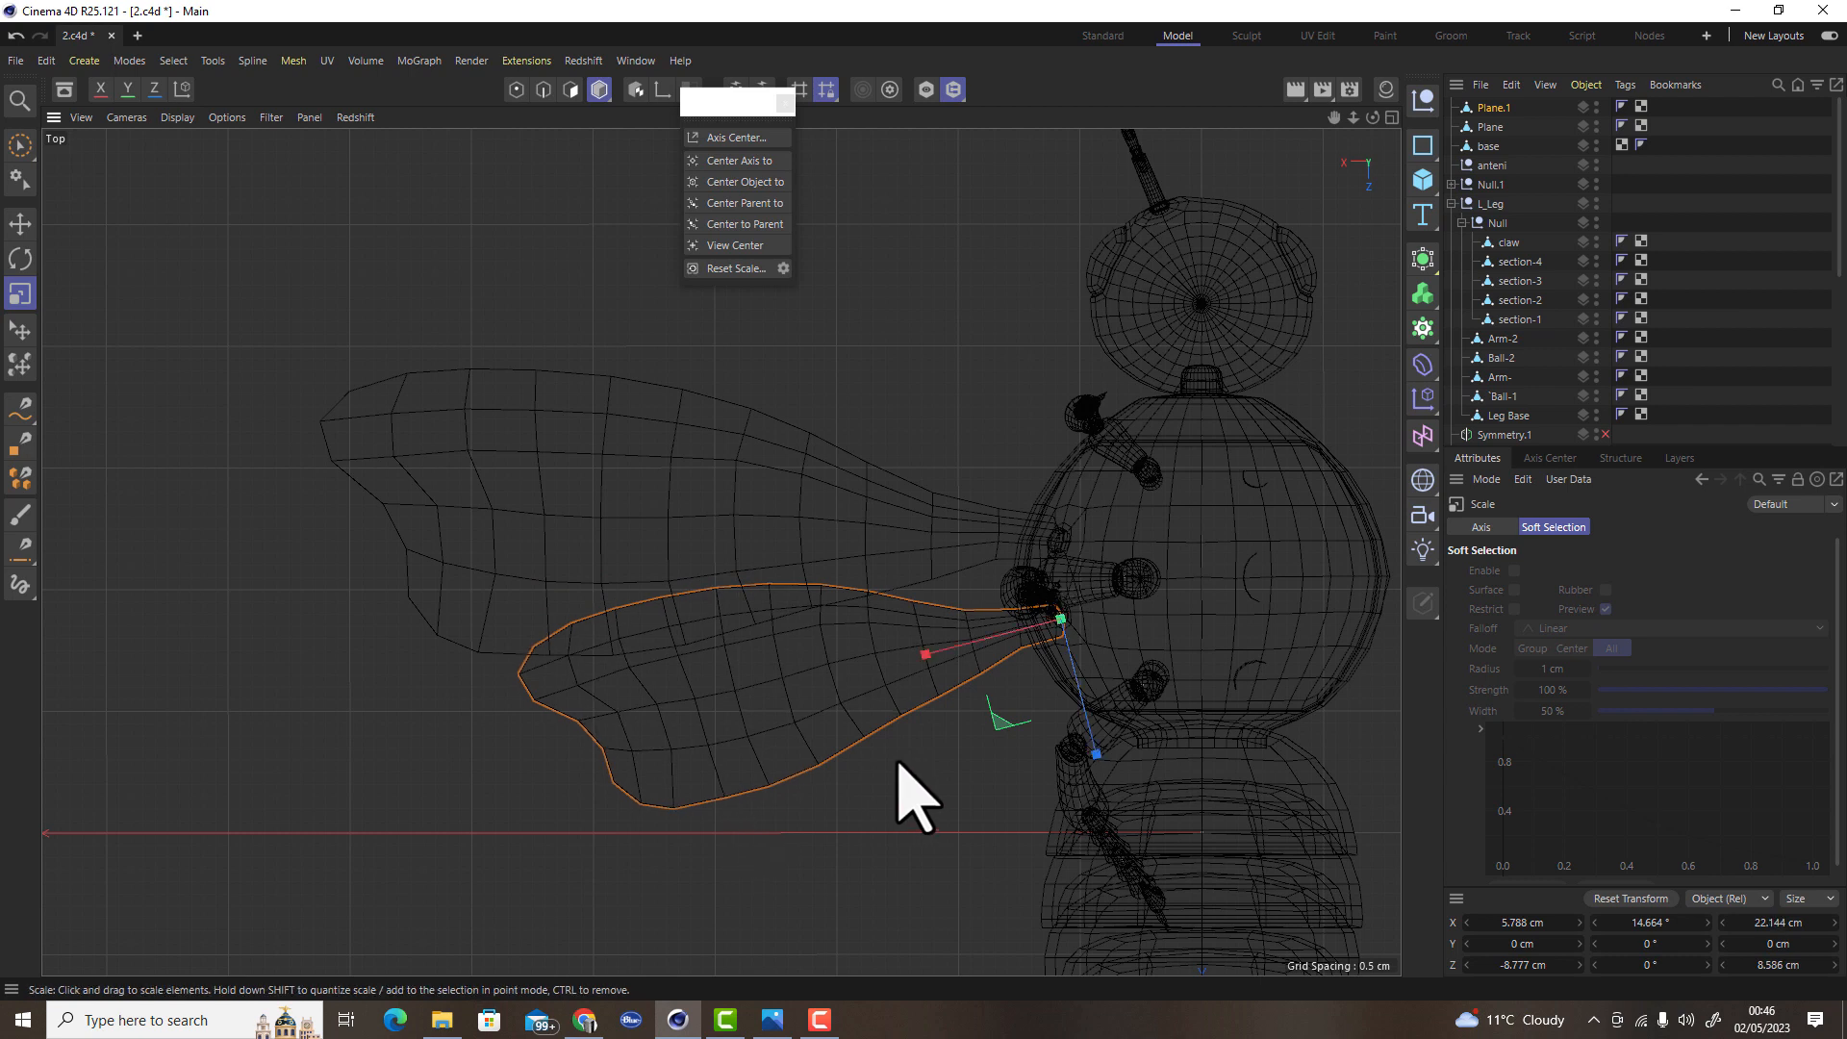
Enlarge the Smear Brush to 5.23 cm and reshape the rear wing's front and rear edges into a slimmer curve
{"action": "left_click", "coordinate": [571, 89]}
{"action": "left_click", "coordinate": [240, 445]}
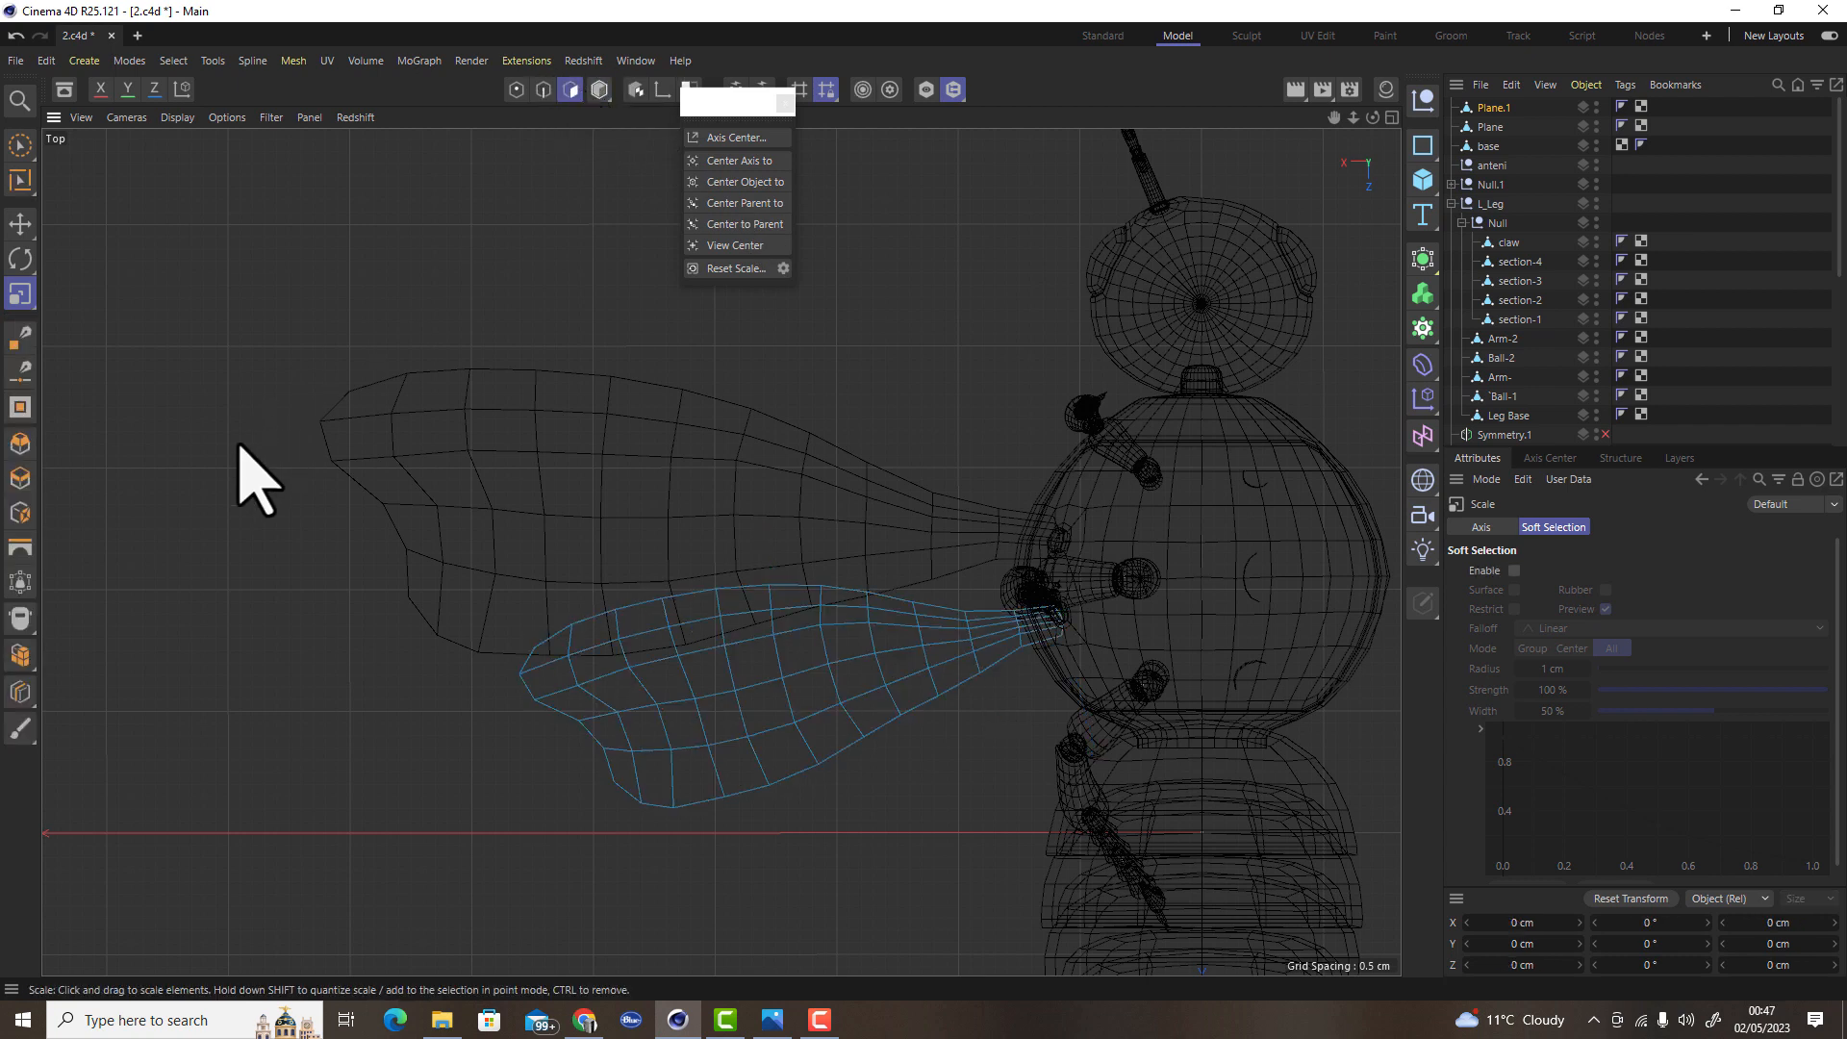
{"action": "left_click", "coordinate": [20, 729]}
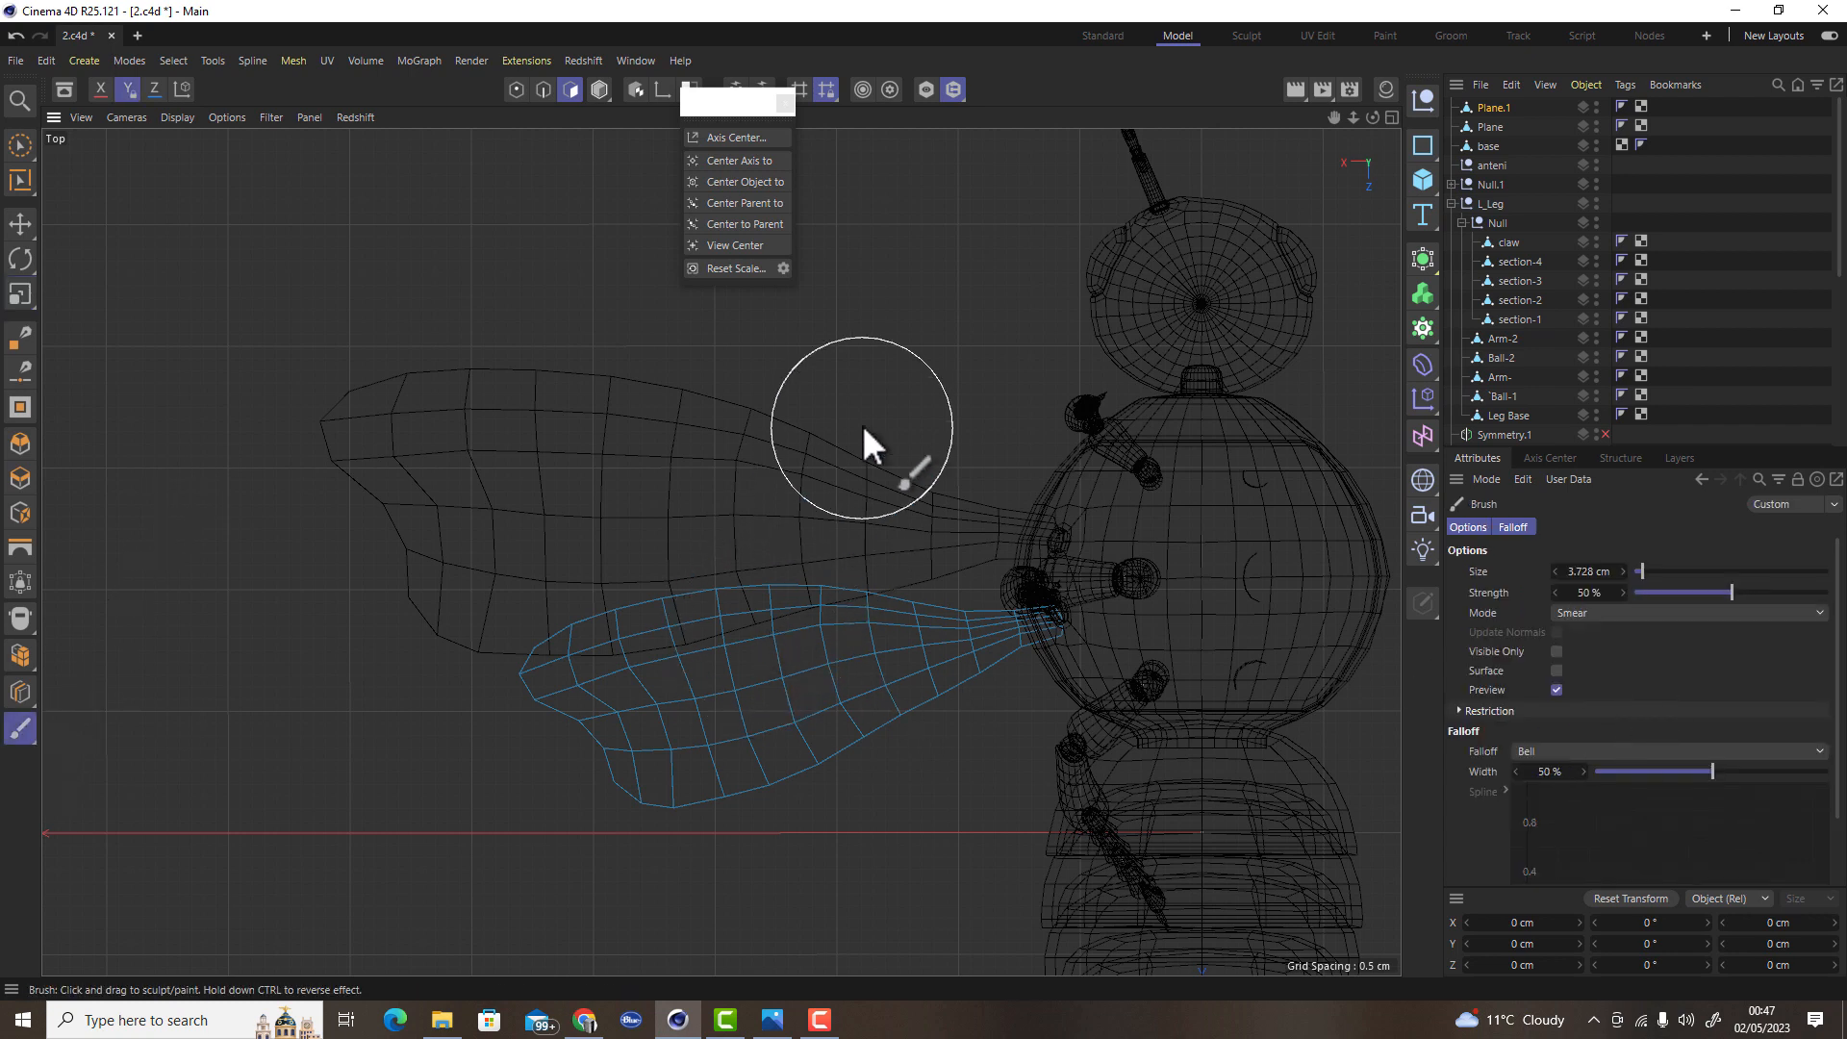
{"action": "right_click", "coordinate": [899, 350]}
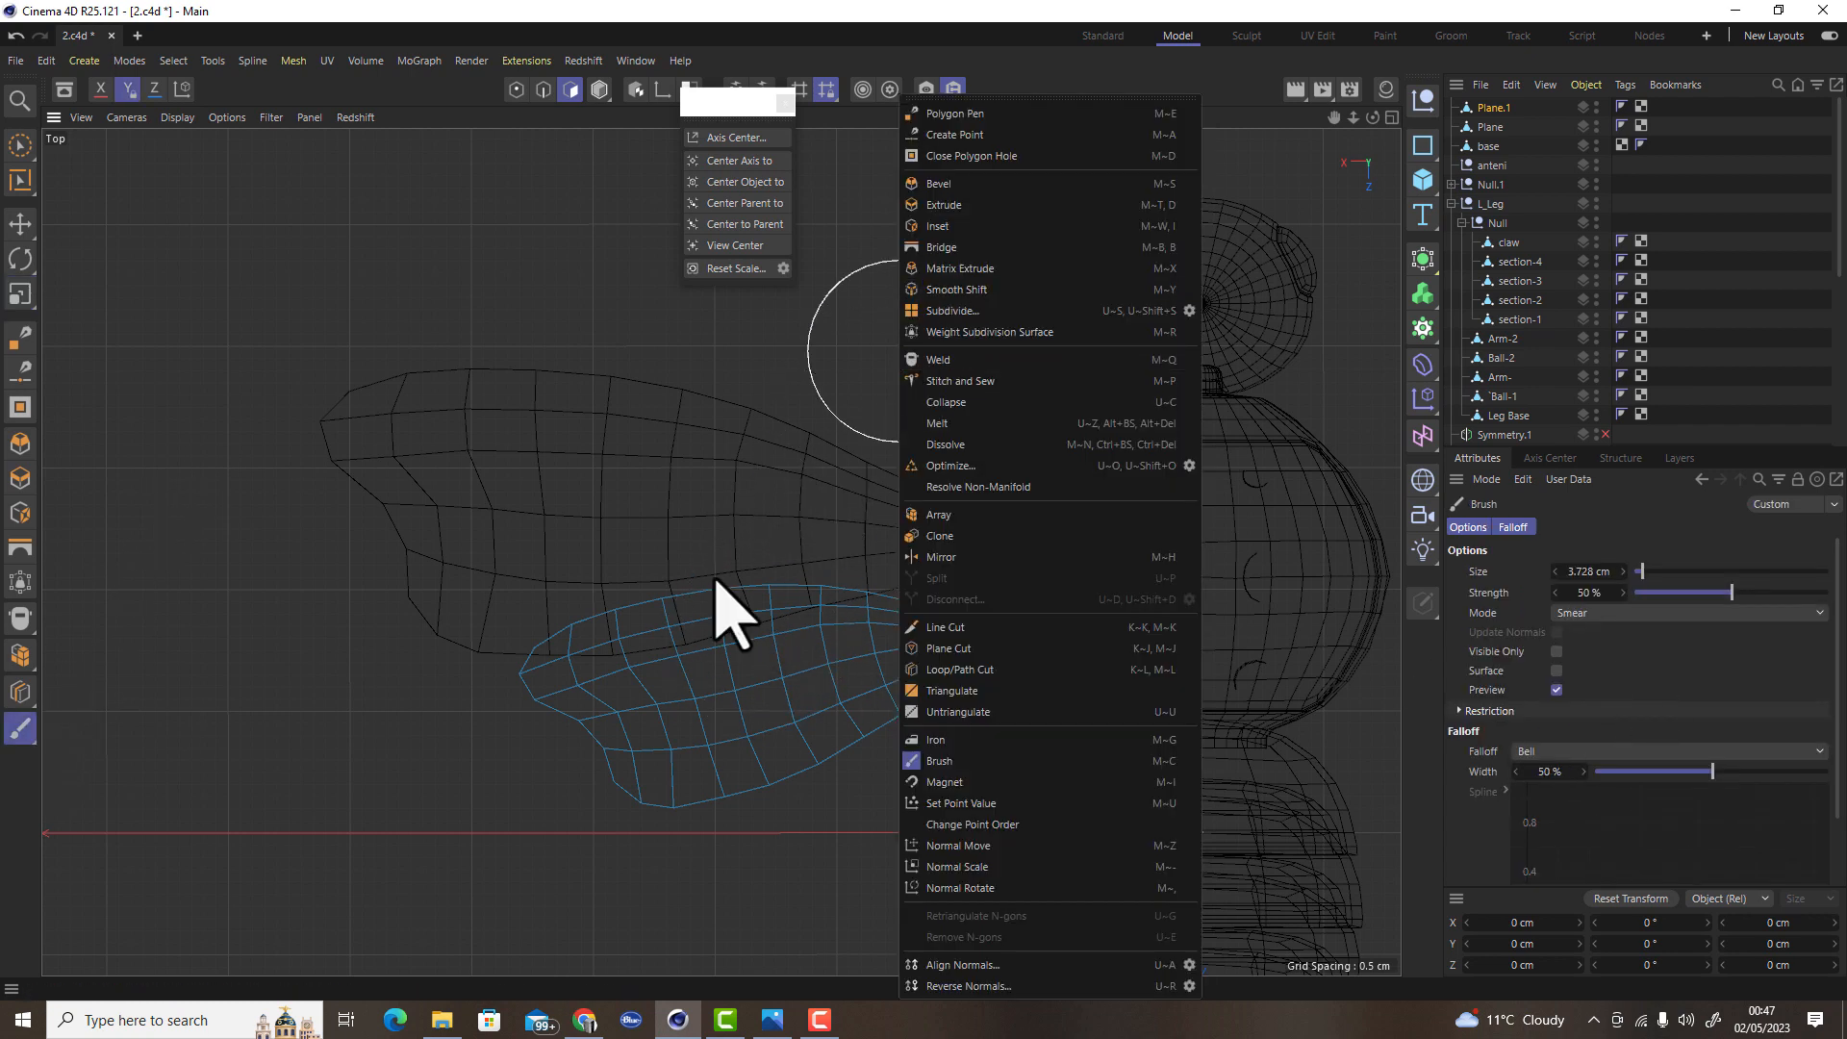
{"action": "left_click", "coordinate": [688, 624]}
{"action": "middle_click_drag", "start_coordinate": [701, 619], "coordinate": [777, 602]}
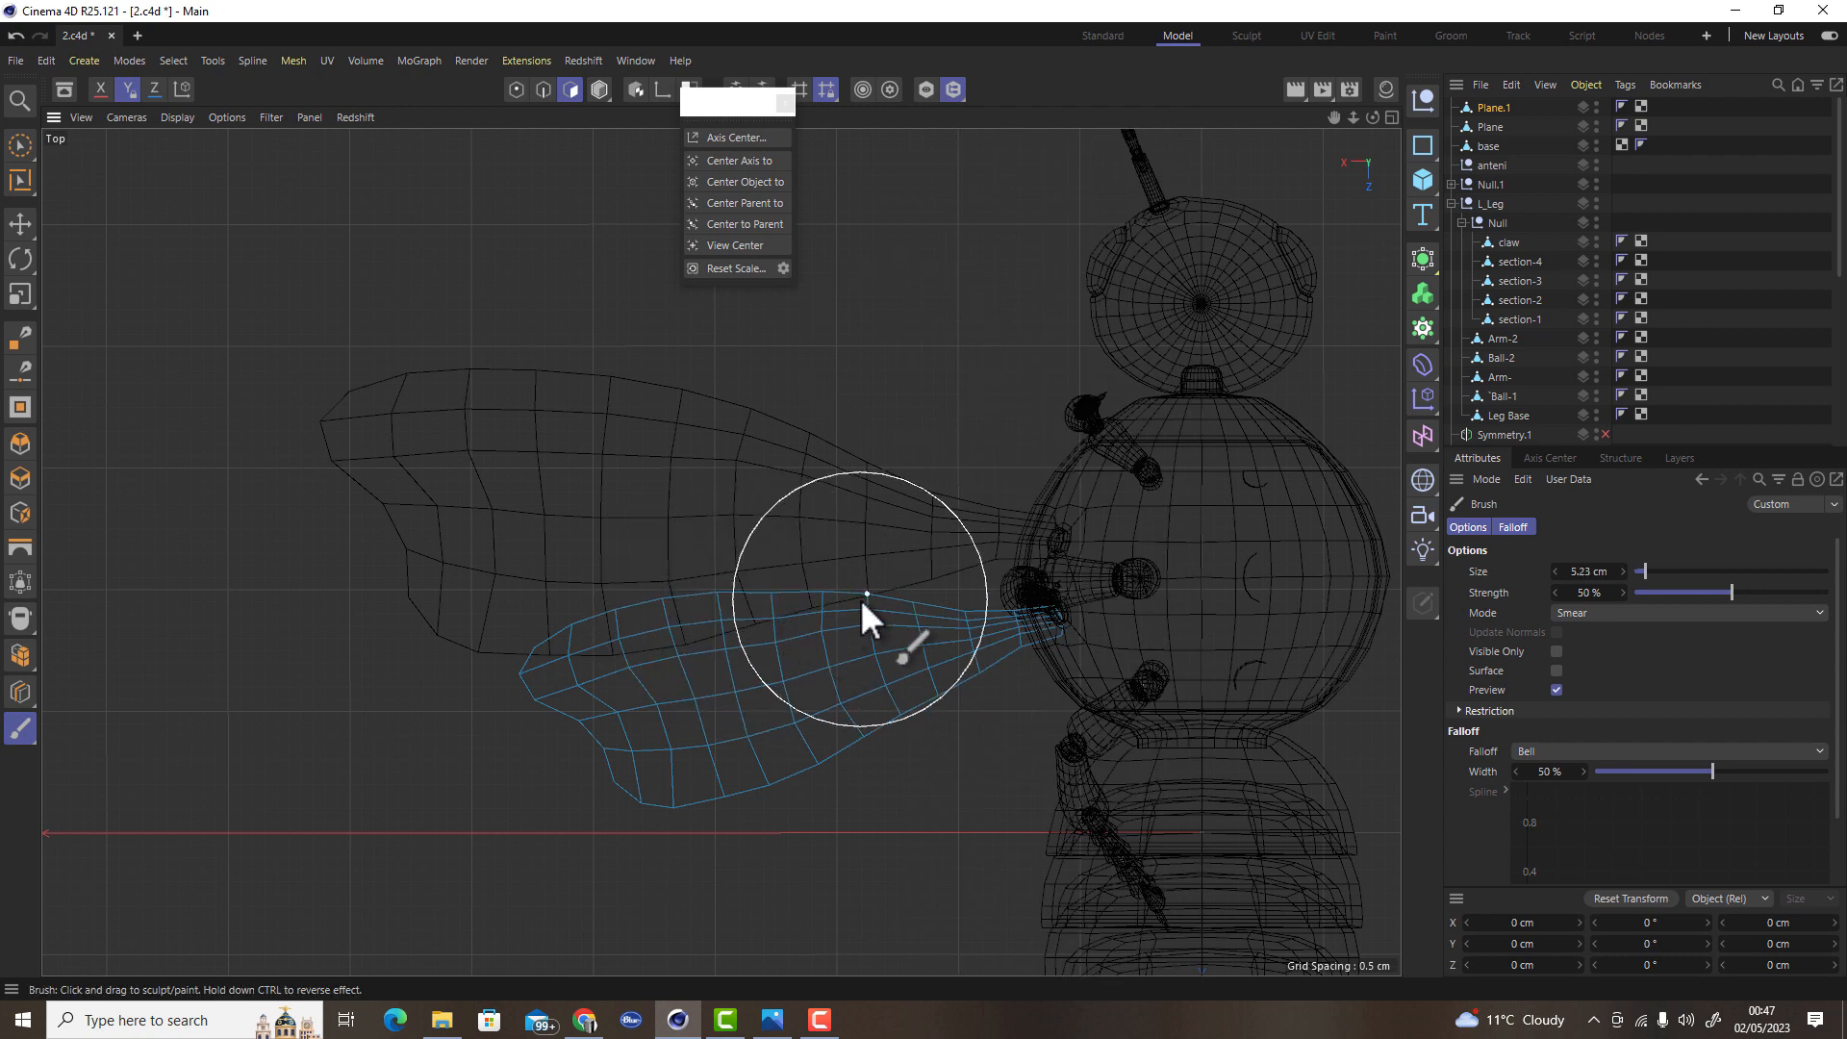
{"action": "mouse_move", "coordinate": [869, 613]}
{"action": "left_mouse_down"}
{"action": "mouse_move", "coordinate": [646, 637]}
{"action": "mouse_move", "coordinate": [713, 606]}
{"action": "mouse_move", "coordinate": [808, 613]}
{"action": "mouse_move", "coordinate": [646, 651]}
{"action": "mouse_move", "coordinate": [566, 702]}
{"action": "mouse_move", "coordinate": [599, 783]}
{"action": "mouse_move", "coordinate": [800, 805]}
{"action": "left_mouse_up"}
{"action": "left_click_drag", "start_coordinate": [731, 744], "coordinate": [729, 758]}
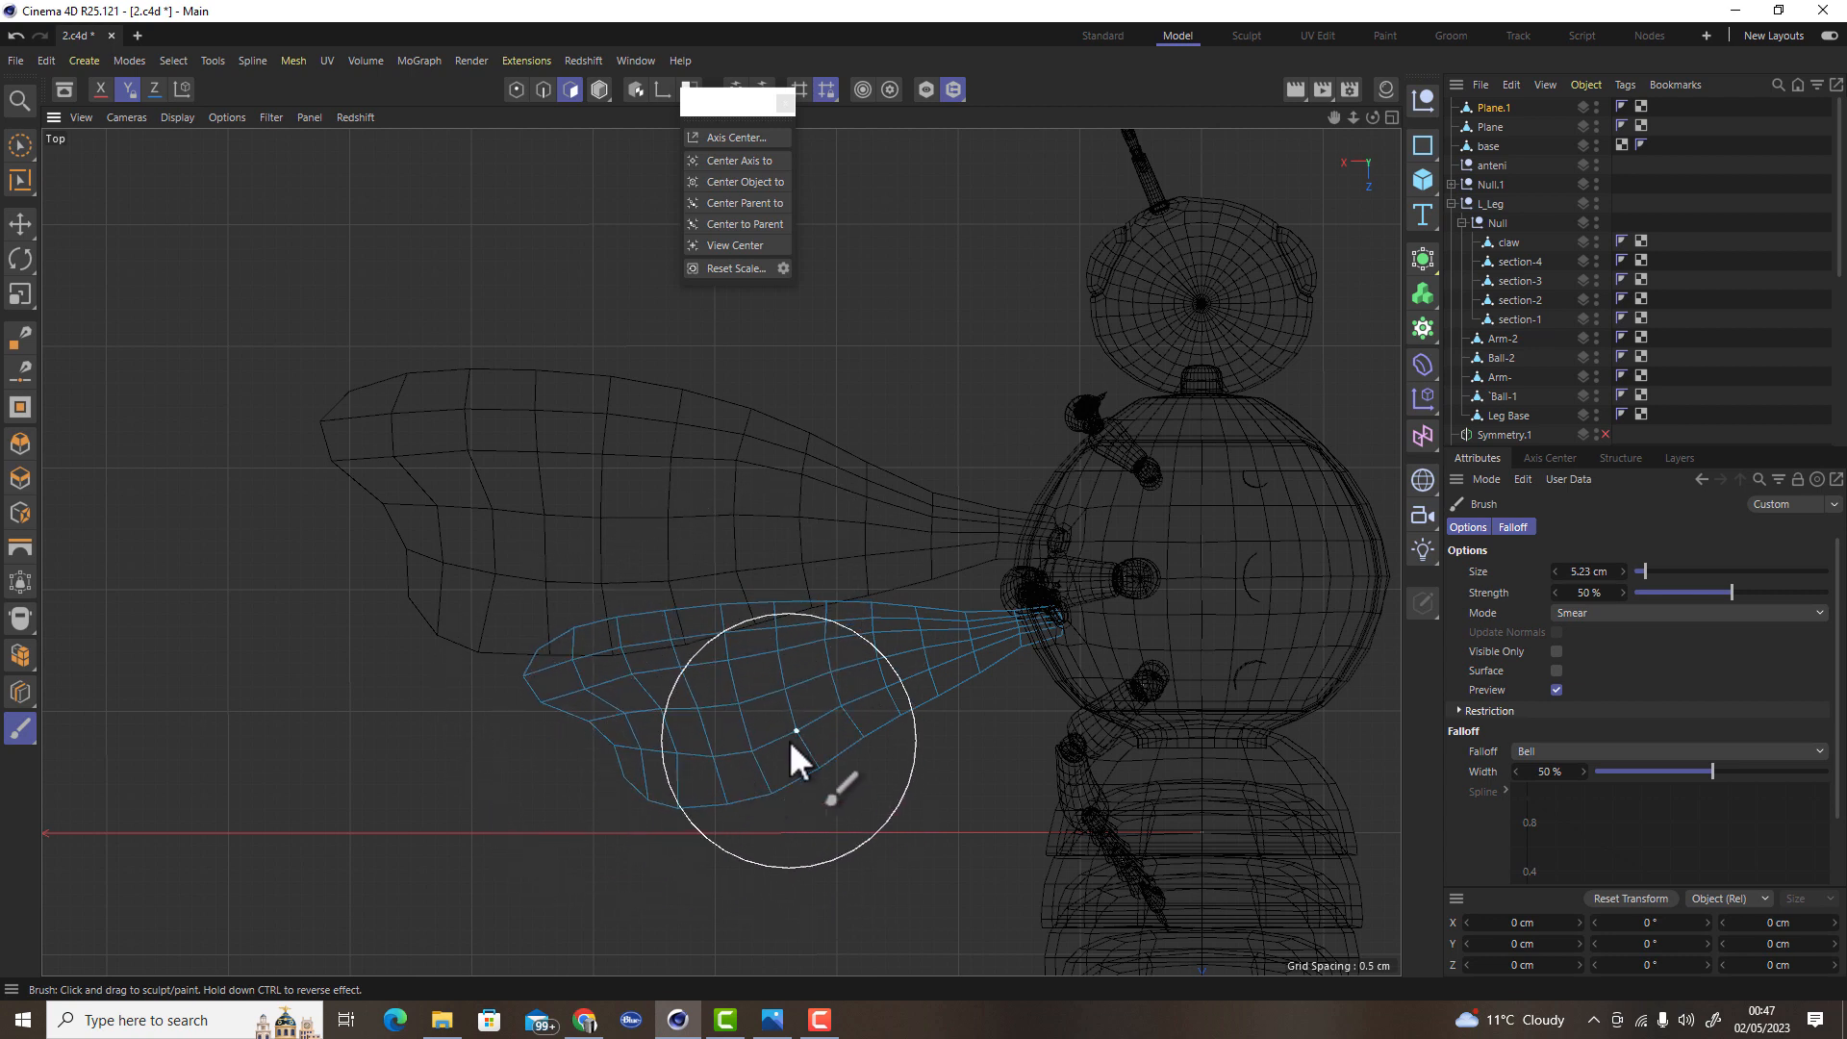
Nudge the whole rear wing slightly forward at its attachment to the thorax
{"action": "left_click", "coordinate": [20, 223]}
{"action": "left_click", "coordinate": [599, 89]}
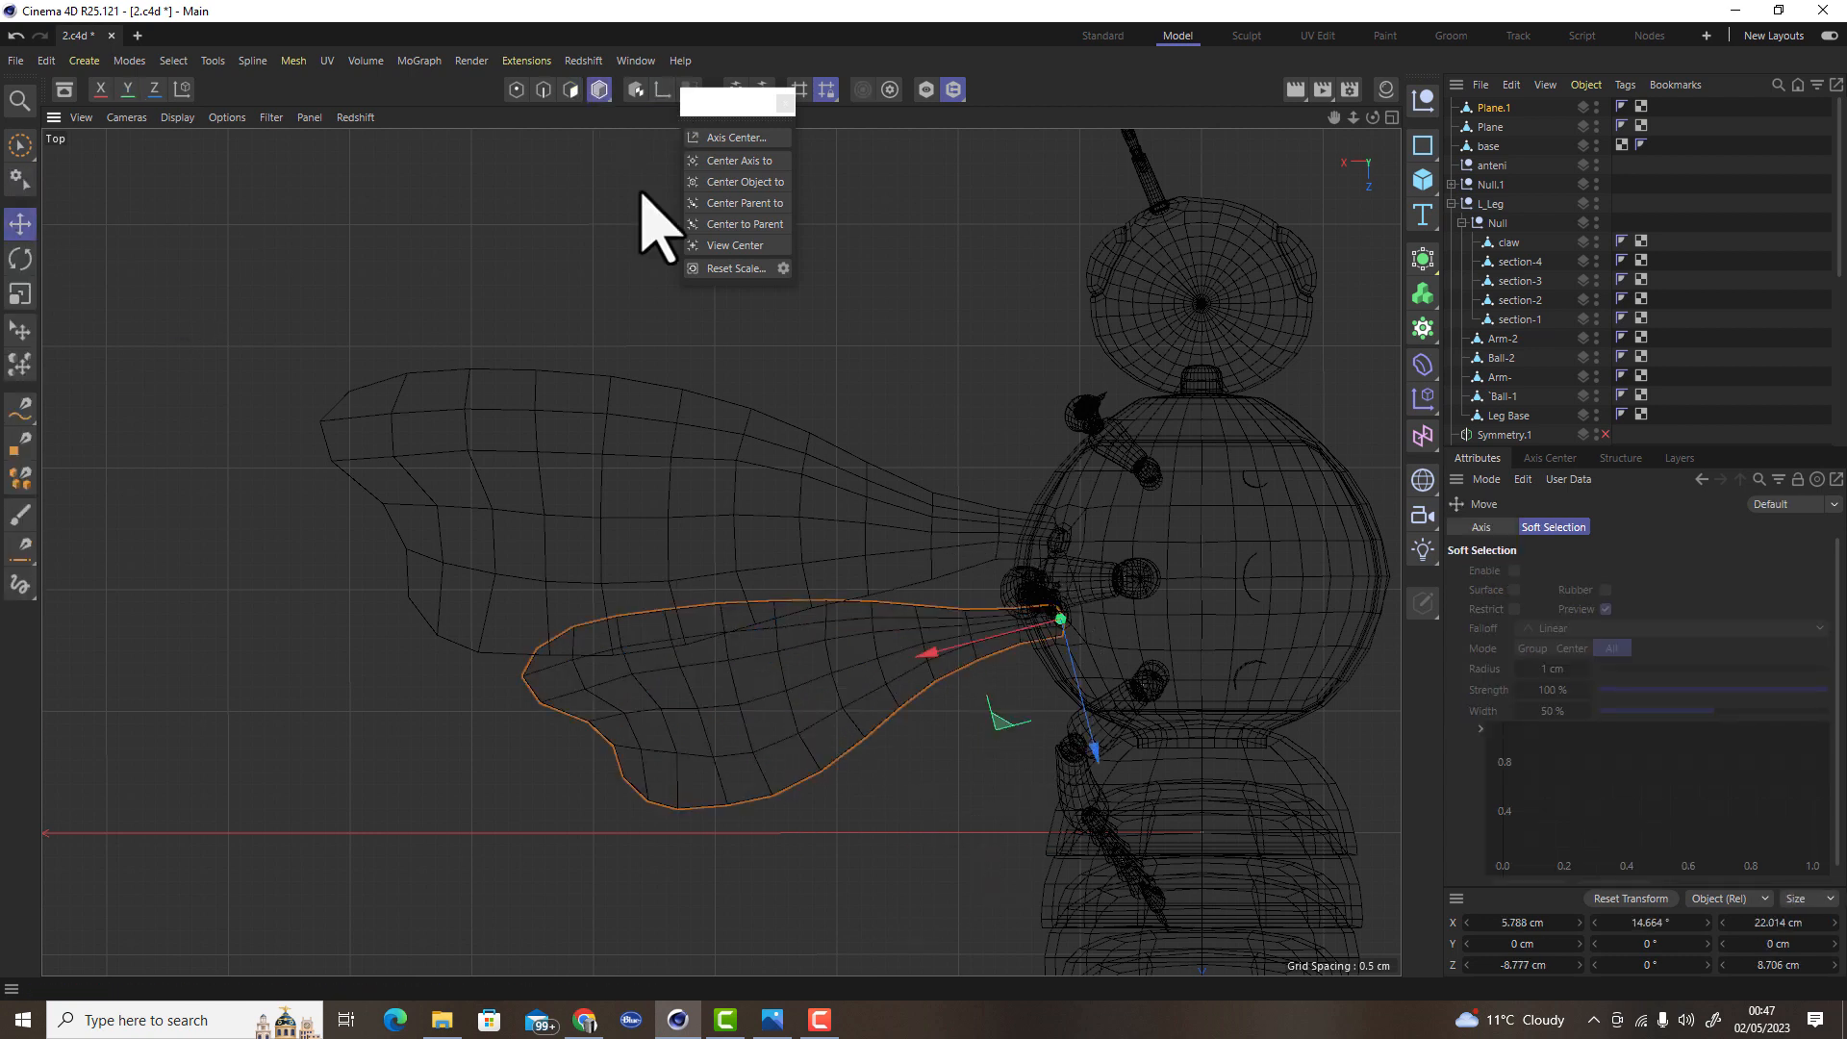
{"action": "right_click_drag", "start_coordinate": [1117, 635], "coordinate": [1247, 620], "text": "alt"}
{"action": "left_click_drag", "start_coordinate": [964, 713], "coordinate": [957, 690]}
{"action": "right_click_drag", "start_coordinate": [801, 606], "coordinate": [701, 626], "text": "alt"}
Relocate the front wing's axis to its root, rotate the wing so its tip swings forward, and save the file
{"action": "left_click", "coordinate": [740, 472]}
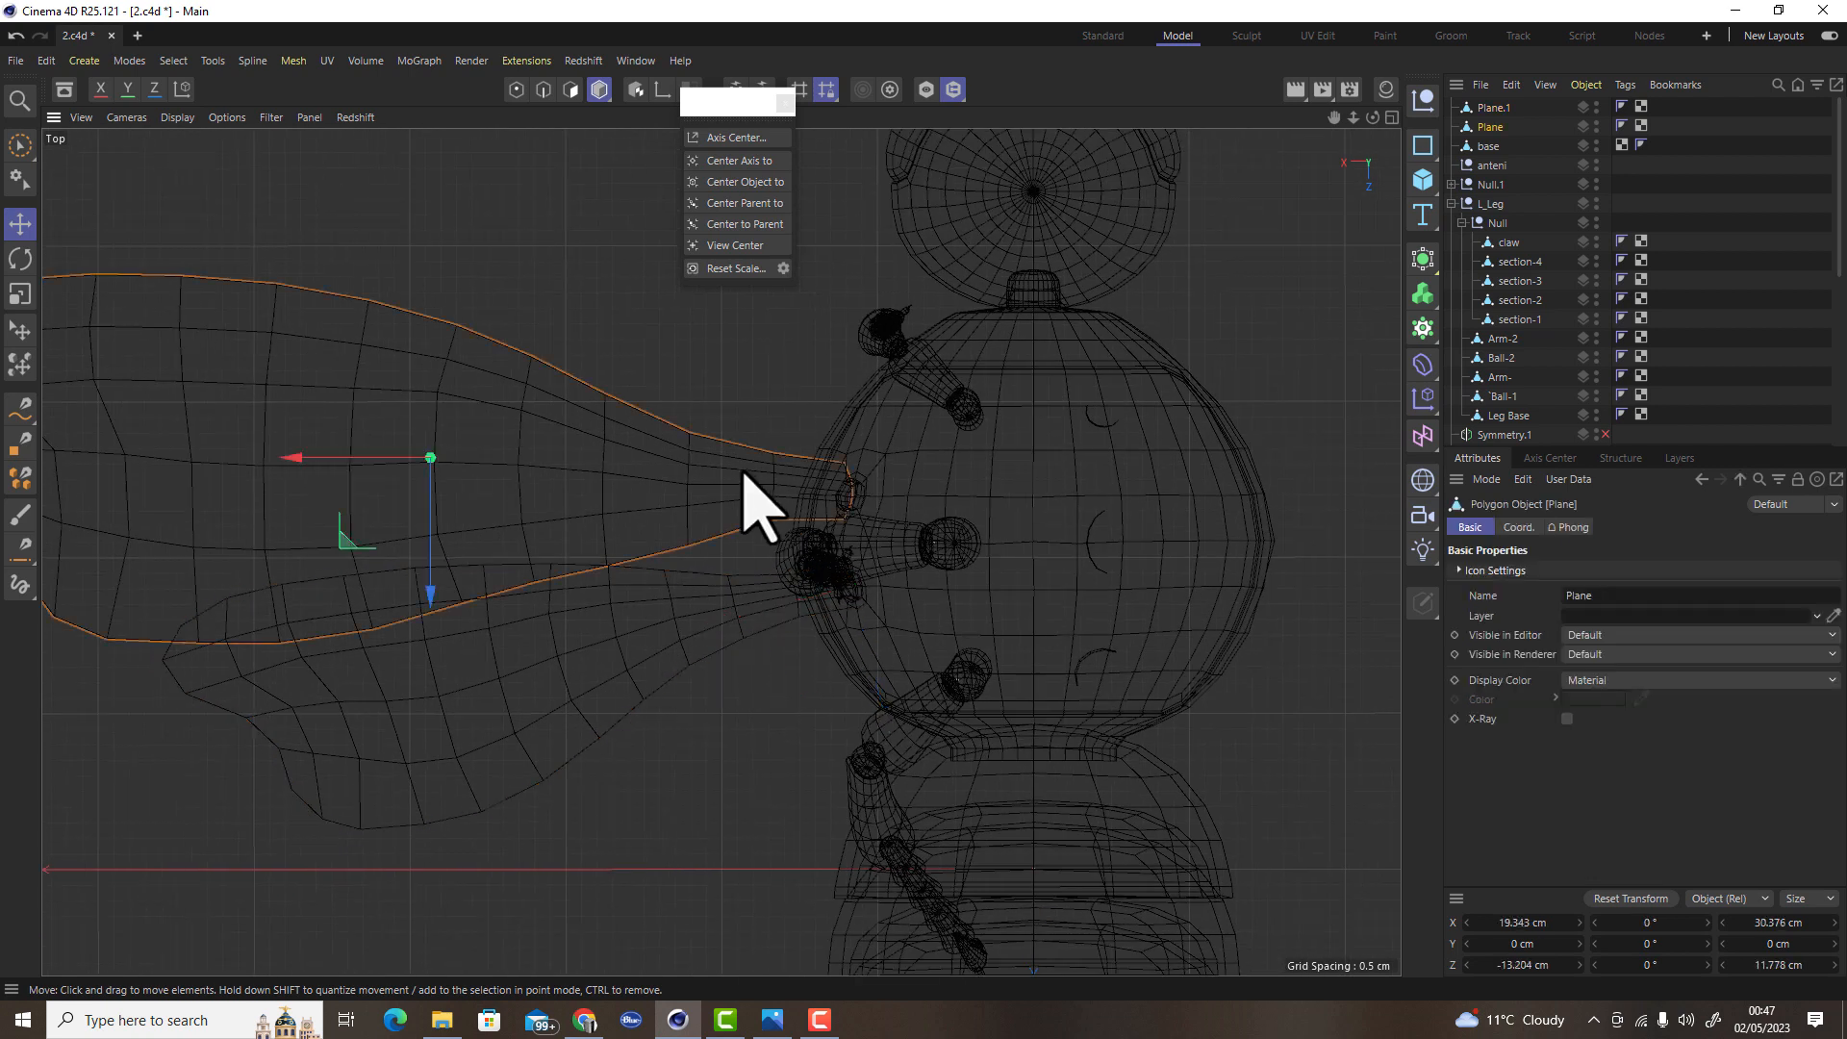
{"action": "left_click", "coordinate": [663, 90]}
{"action": "left_click_drag", "start_coordinate": [342, 556], "coordinate": [767, 578]}
{"action": "left_click", "coordinate": [663, 90]}
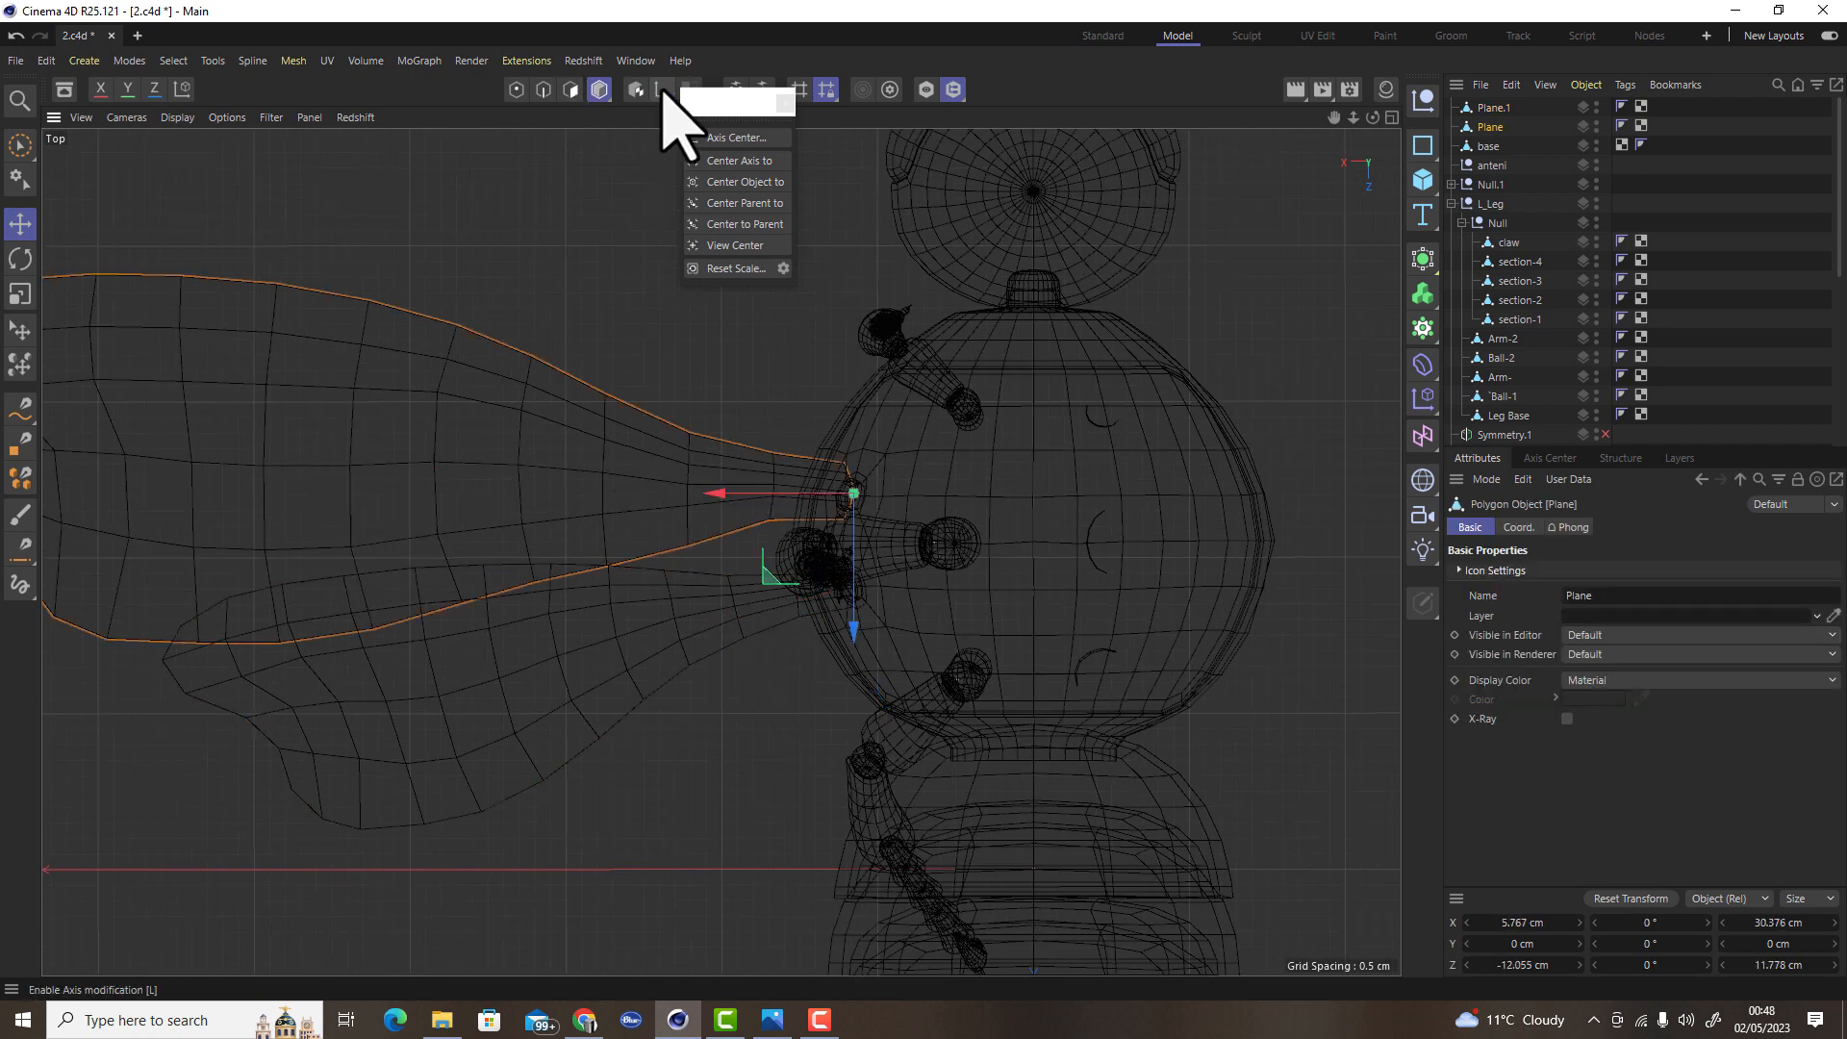
{"action": "key", "text": "r"}
{"action": "left_click_drag", "start_coordinate": [773, 461], "coordinate": [818, 574]}
{"action": "key", "text": "ctrl+s"}
Change the Brush mode and even out the front wing's polygon mesh from its middle towards the tip
{"action": "mouse_move", "coordinate": [1087, 654]}
{"action": "right_mouse_down", "text": "alt"}
{"action": "mouse_move", "coordinate": [1030, 675]}
{"action": "mouse_move", "coordinate": [1069, 676]}
{"action": "right_mouse_up", "text": "alt"}
{"action": "left_click", "coordinate": [716, 742]}
{"action": "left_click", "coordinate": [855, 765]}
{"action": "left_click", "coordinate": [619, 445]}
{"action": "left_click", "coordinate": [573, 89]}
{"action": "left_click", "coordinate": [20, 728]}
{"action": "left_click", "coordinate": [1616, 614]}
{"action": "left_click", "coordinate": [1510, 654]}
{"action": "mouse_move", "coordinate": [709, 440]}
{"action": "left_mouse_down"}
{"action": "mouse_move", "coordinate": [487, 429]}
{"action": "mouse_move", "coordinate": [775, 647]}
{"action": "mouse_move", "coordinate": [529, 456]}
{"action": "mouse_move", "coordinate": [433, 417]}
{"action": "left_mouse_up"}
Brush the rear wing's mesh from its outer part towards the root and save the file
{"action": "left_click", "coordinate": [1493, 108]}
{"action": "left_click_drag", "start_coordinate": [614, 658], "coordinate": [817, 612]}
{"action": "left_click", "coordinate": [1492, 127]}
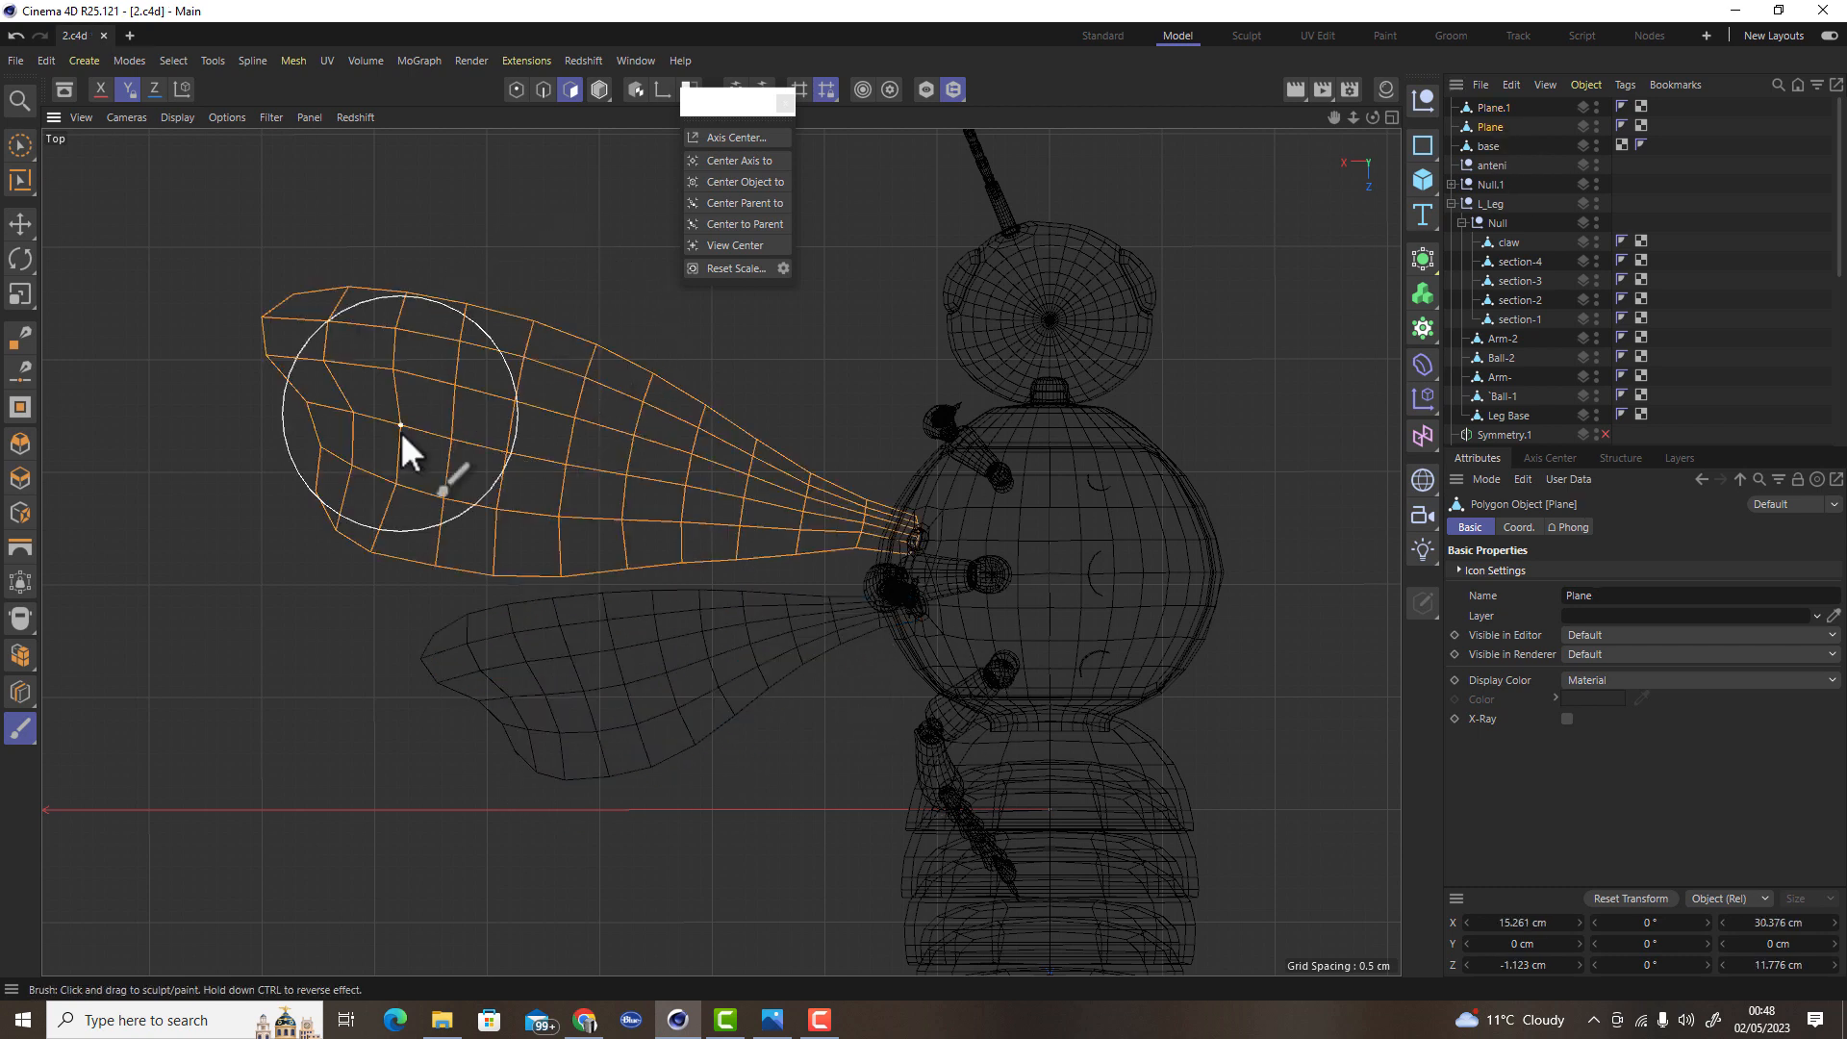
{"action": "key", "text": "ctrl+s"}
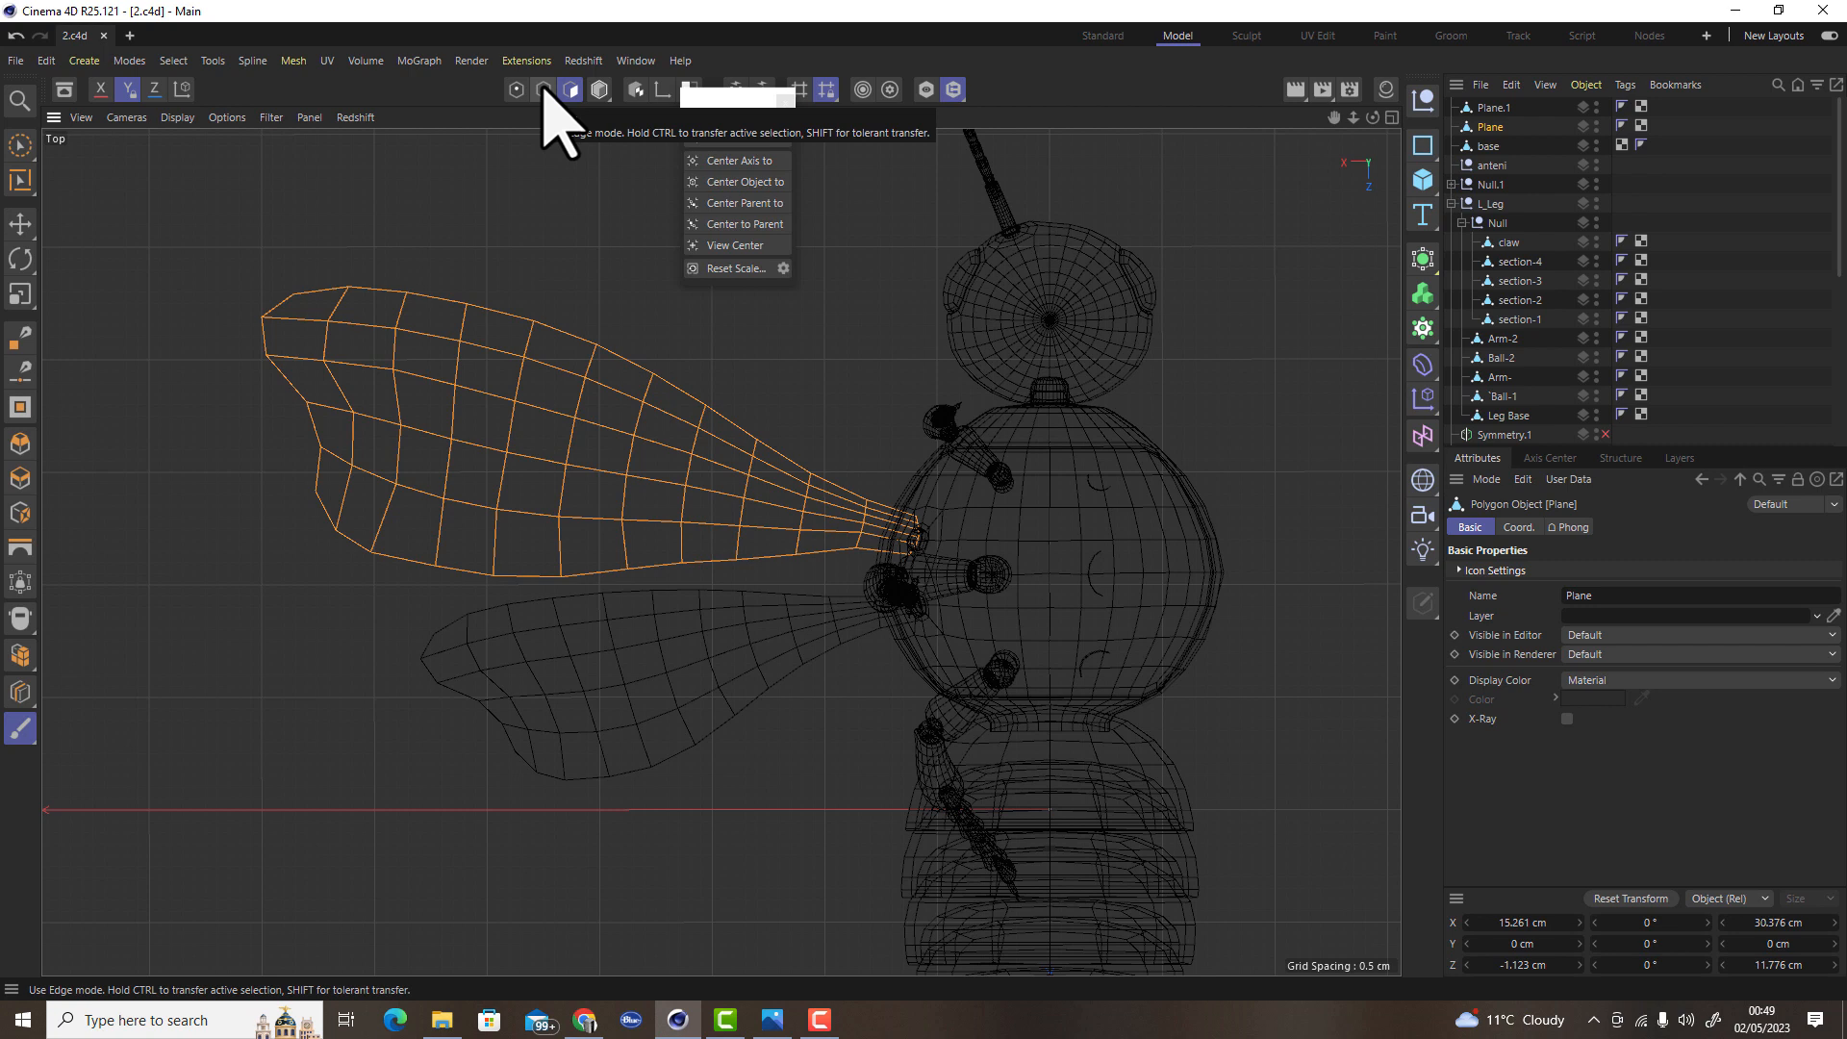
Group the front and rear wings under one null named wings
{"action": "left_click", "coordinate": [1494, 107], "text": "shift"}
{"action": "key", "text": "alt+g"}
{"action": "double_click", "coordinate": [1496, 108]}
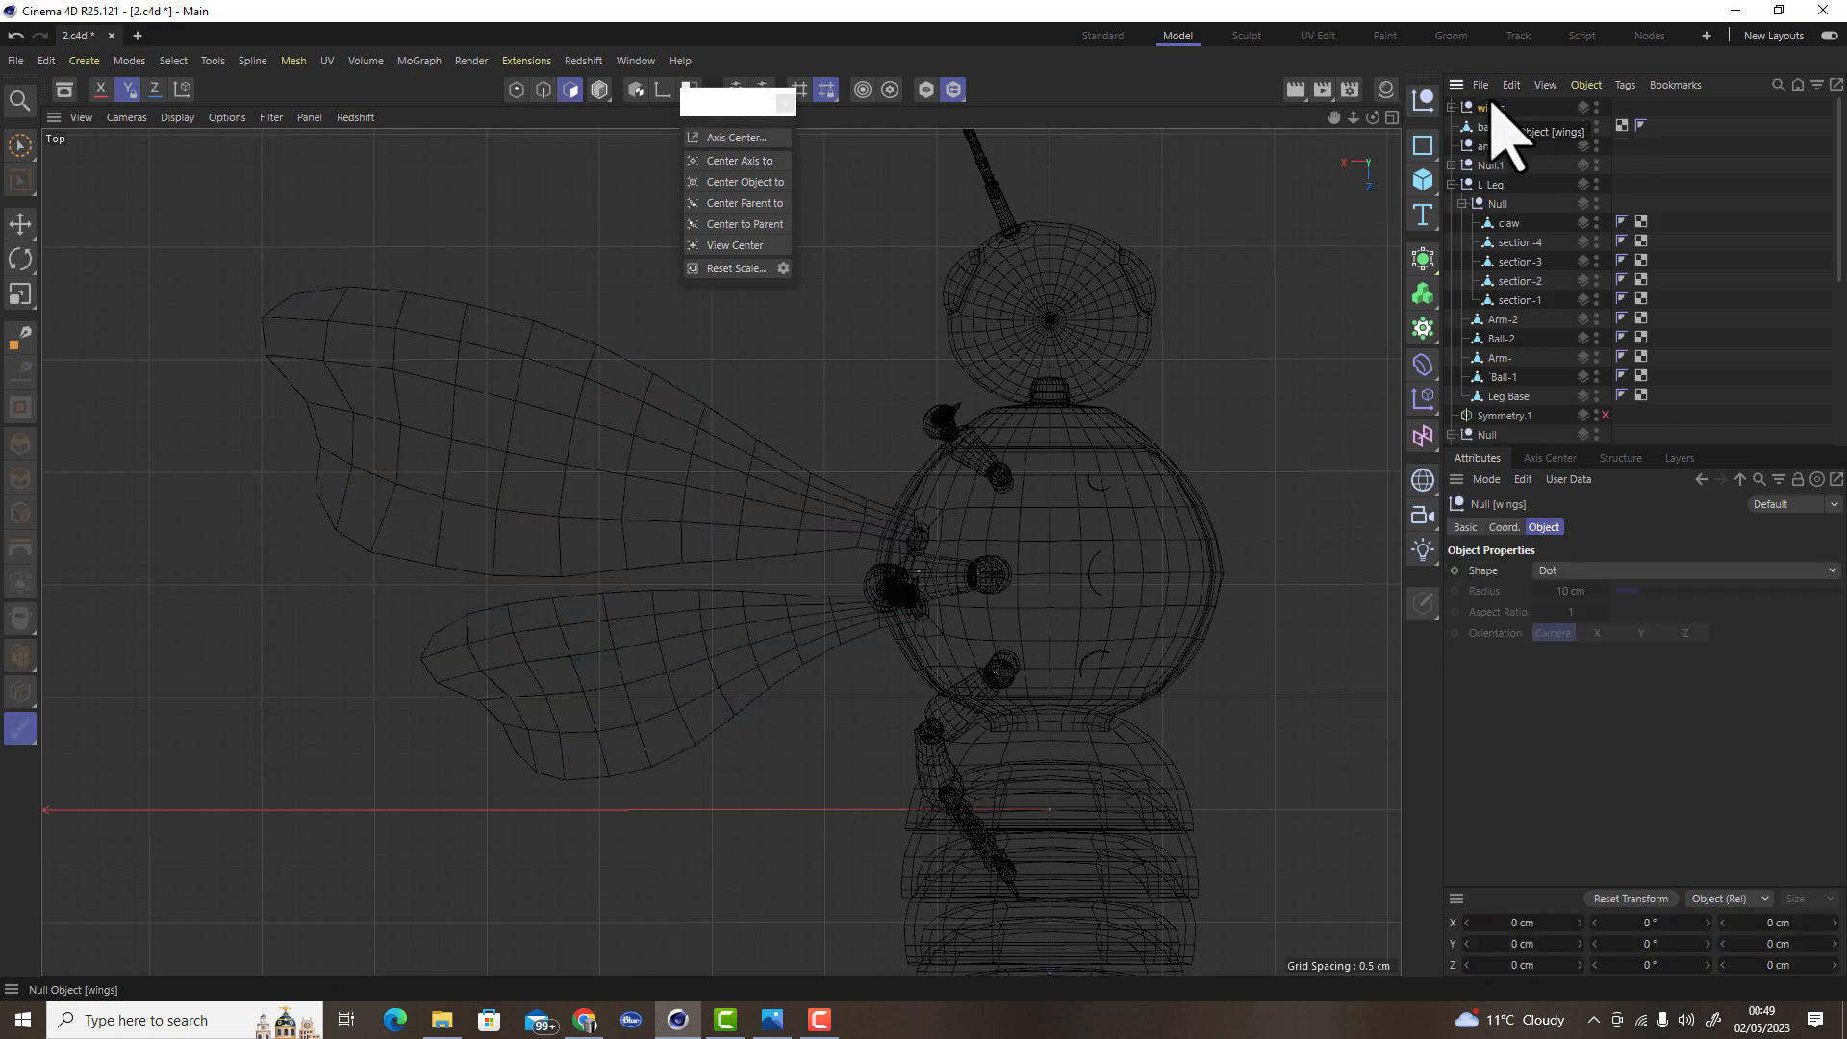
Extrude the rear wing's outline edges outward into a narrow border by scaling them to about 22.7 by 9.3 cm
{"action": "scroll", "coordinate": [812, 701], "scroll_direction": "down", "scroll_amount": 5}
{"action": "scroll", "coordinate": [923, 709], "scroll_direction": "up", "scroll_amount": 4}
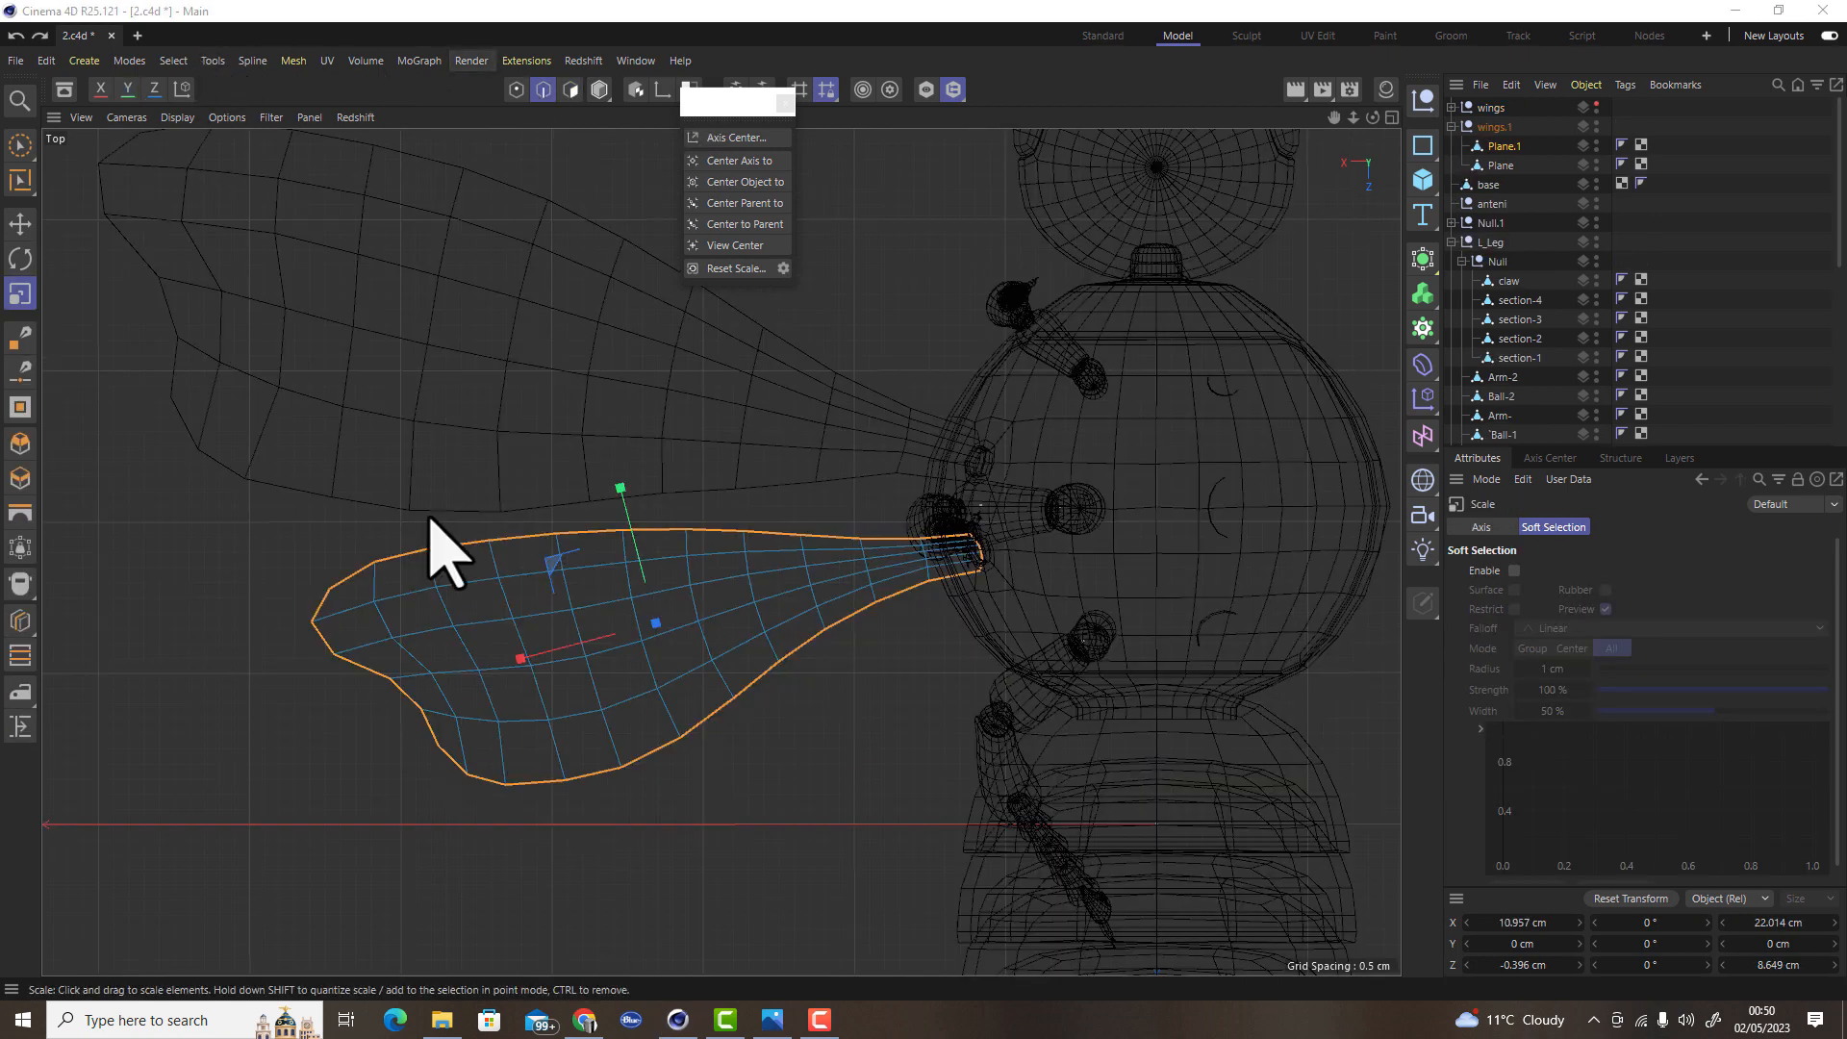
{"action": "scroll", "coordinate": [766, 743], "scroll_direction": "up", "scroll_amount": 2}
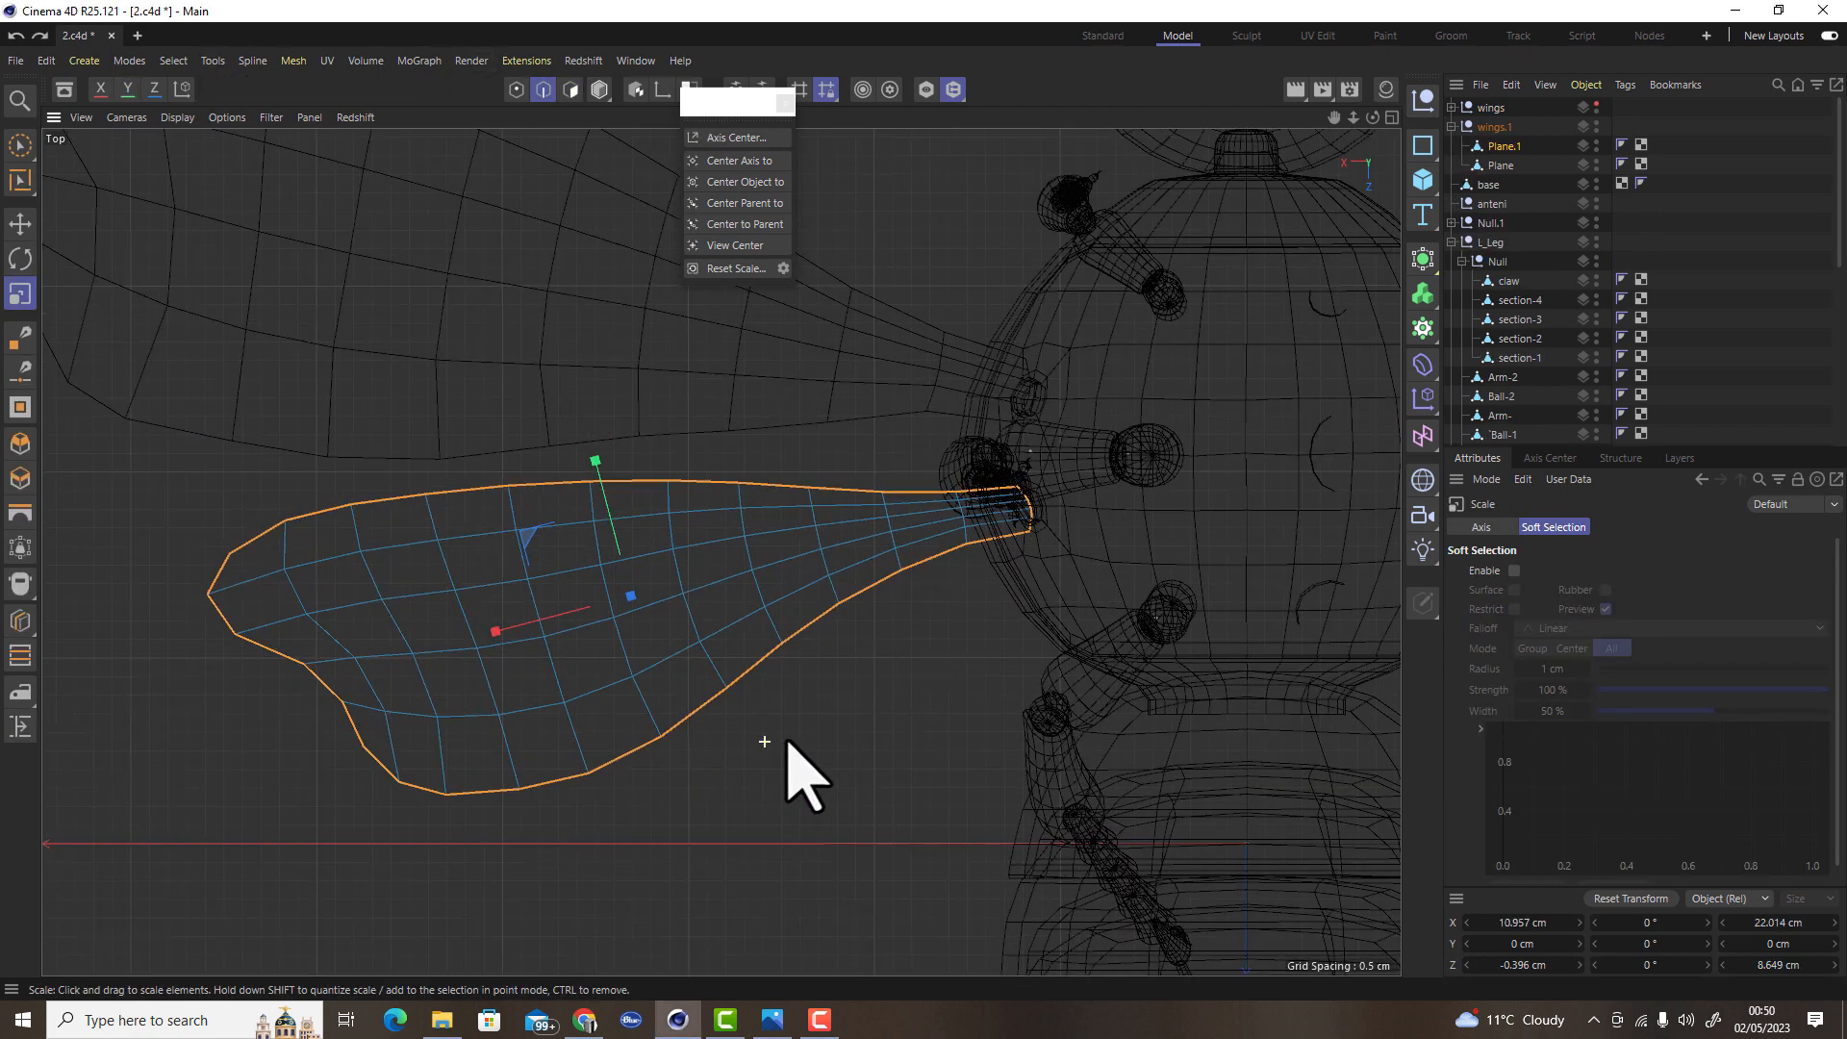
{"action": "left_click_drag", "start_coordinate": [783, 738], "coordinate": [807, 725]}
{"action": "left_click_drag", "start_coordinate": [595, 462], "coordinate": [597, 460]}
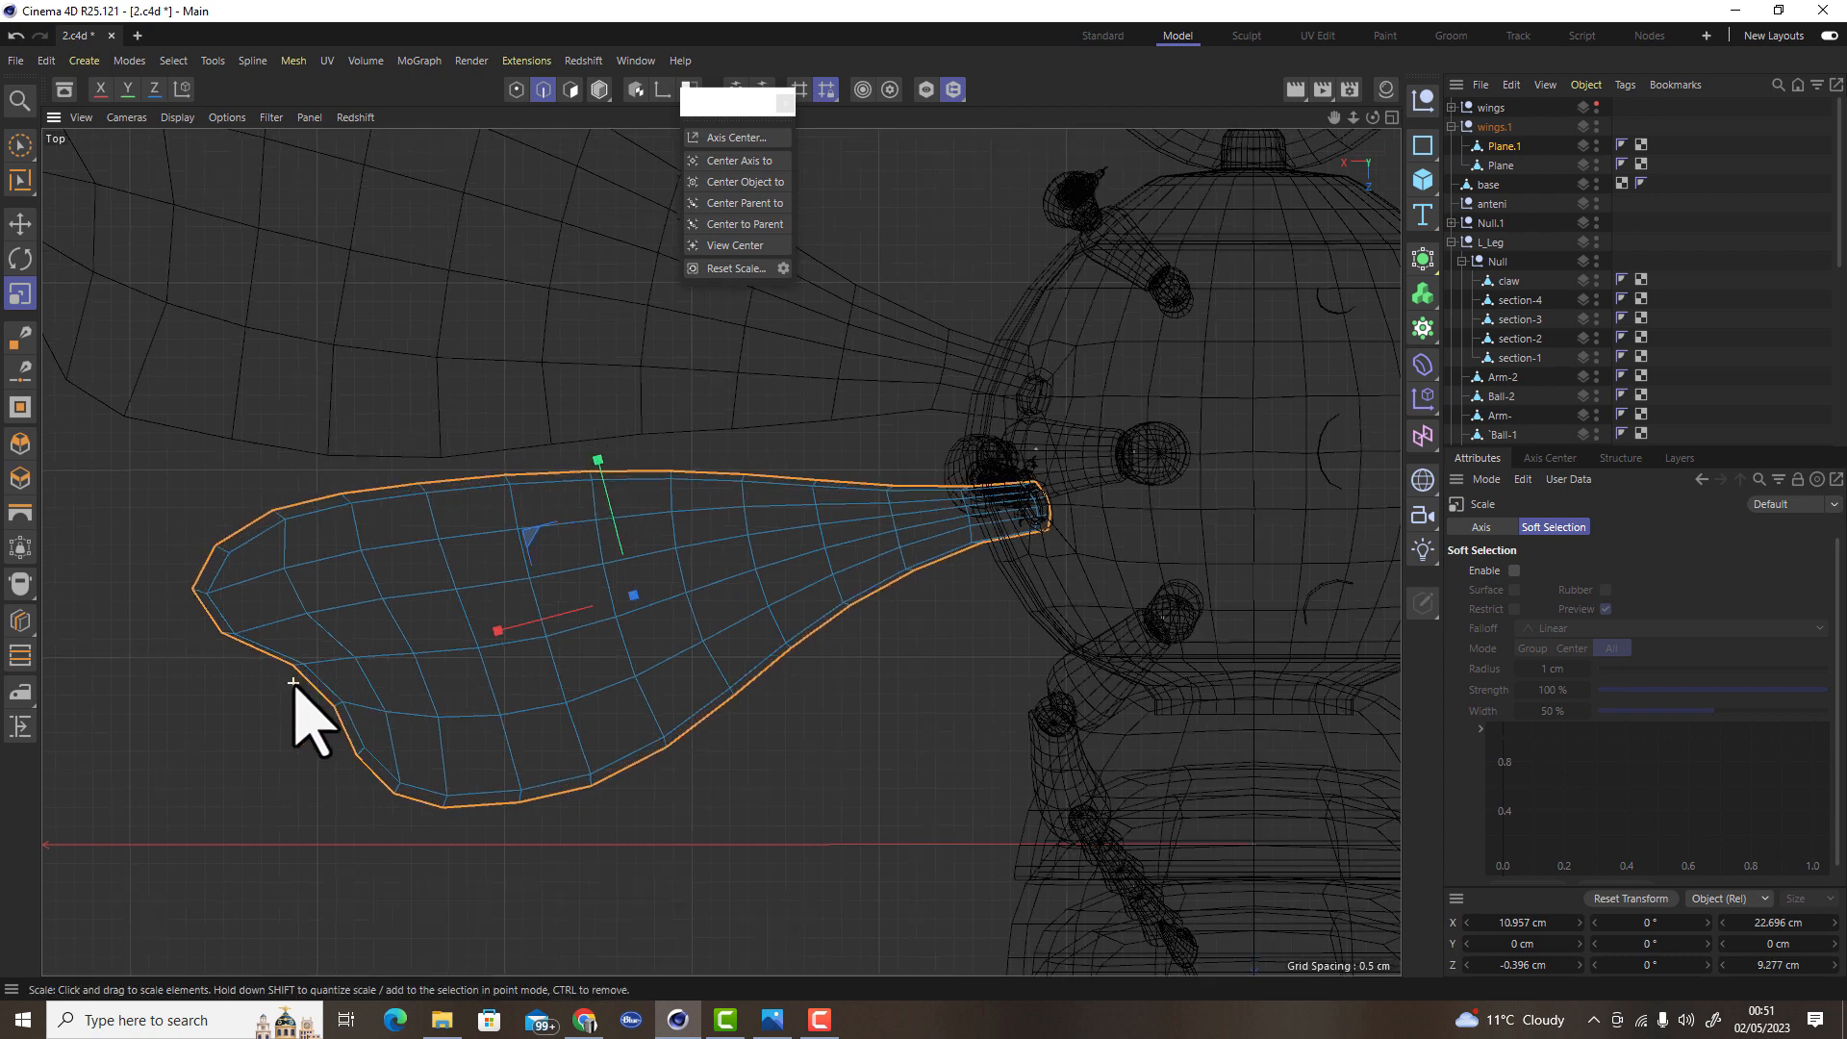
{"action": "scroll", "coordinate": [293, 678], "scroll_direction": "up", "scroll_amount": 3}
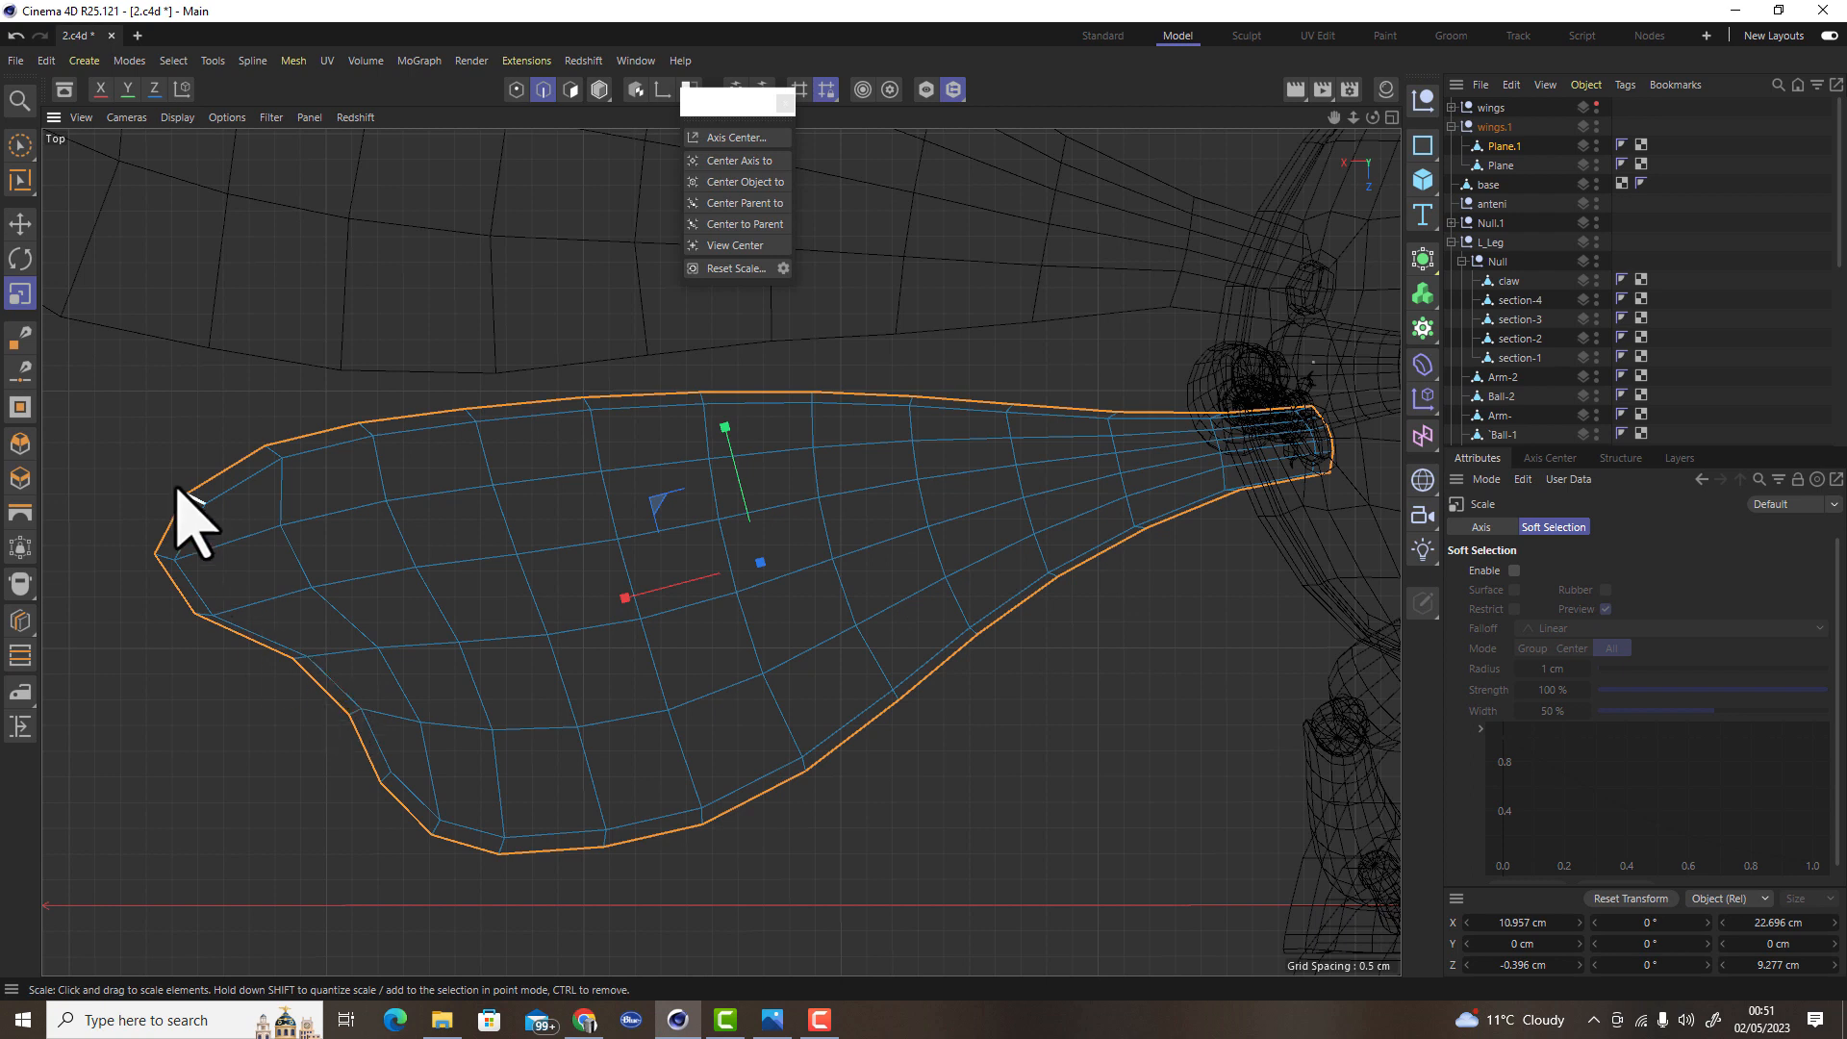
Smooth the new border and surrounding polygons at the rear wing's tip with the Brush at about 2.5 cm
{"action": "left_click", "coordinate": [22, 697]}
{"action": "middle_click_drag", "start_coordinate": [175, 721], "coordinate": [260, 735]}
{"action": "left_click", "coordinate": [570, 90]}
{"action": "left_click_drag", "start_coordinate": [228, 754], "coordinate": [247, 750]}
{"action": "left_click_drag", "start_coordinate": [25, 726], "coordinate": [88, 769]}
{"action": "scroll", "coordinate": [310, 655], "scroll_direction": "down", "scroll_amount": 4}
{"action": "scroll", "coordinate": [310, 655], "scroll_direction": "up", "scroll_amount": 4}
{"action": "middle_click_drag", "start_coordinate": [310, 656], "coordinate": [238, 680]}
{"action": "left_click_drag", "start_coordinate": [211, 611], "coordinate": [402, 795]}
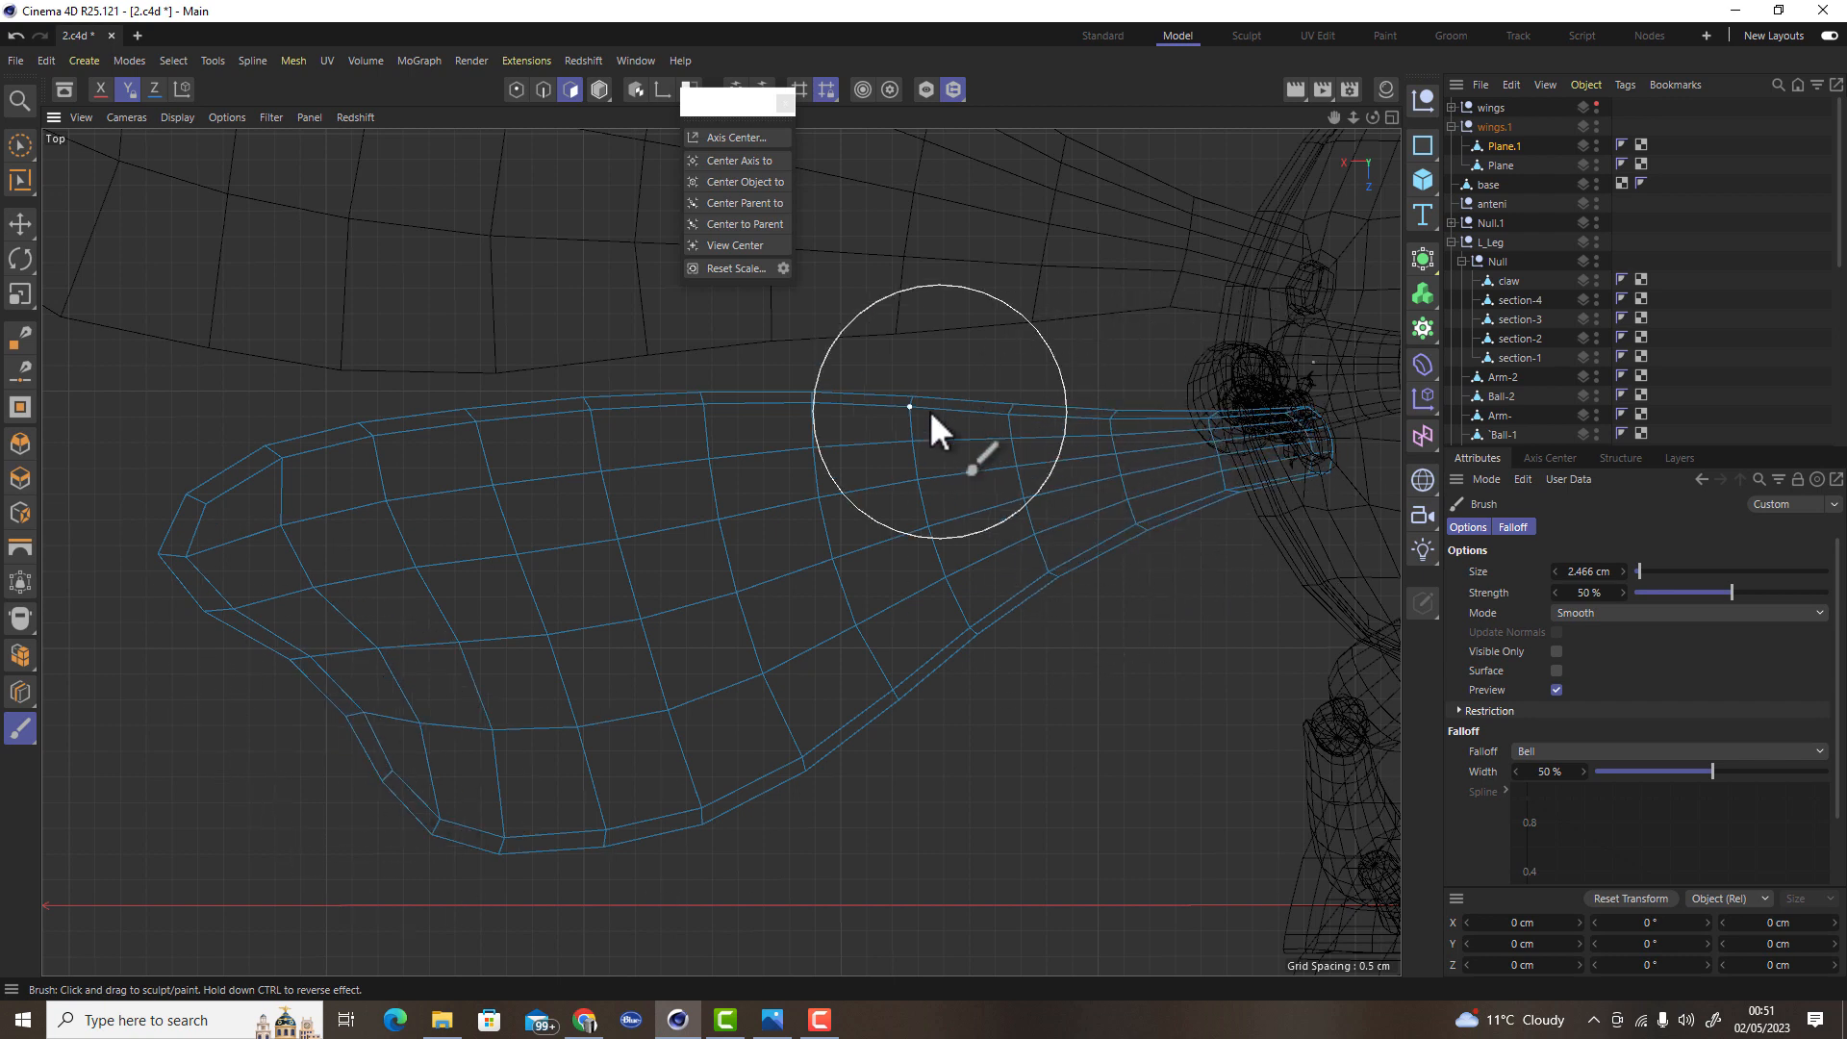
Set the Brush to Smear mode at about 1.0 cm and touch up the rear wing's bordered mesh
{"action": "scroll", "coordinate": [804, 491], "scroll_direction": "down", "scroll_amount": 3}
{"action": "middle_click_drag", "start_coordinate": [804, 490], "coordinate": [1043, 763]}
{"action": "scroll", "coordinate": [1042, 763], "scroll_direction": "up", "scroll_amount": 2}
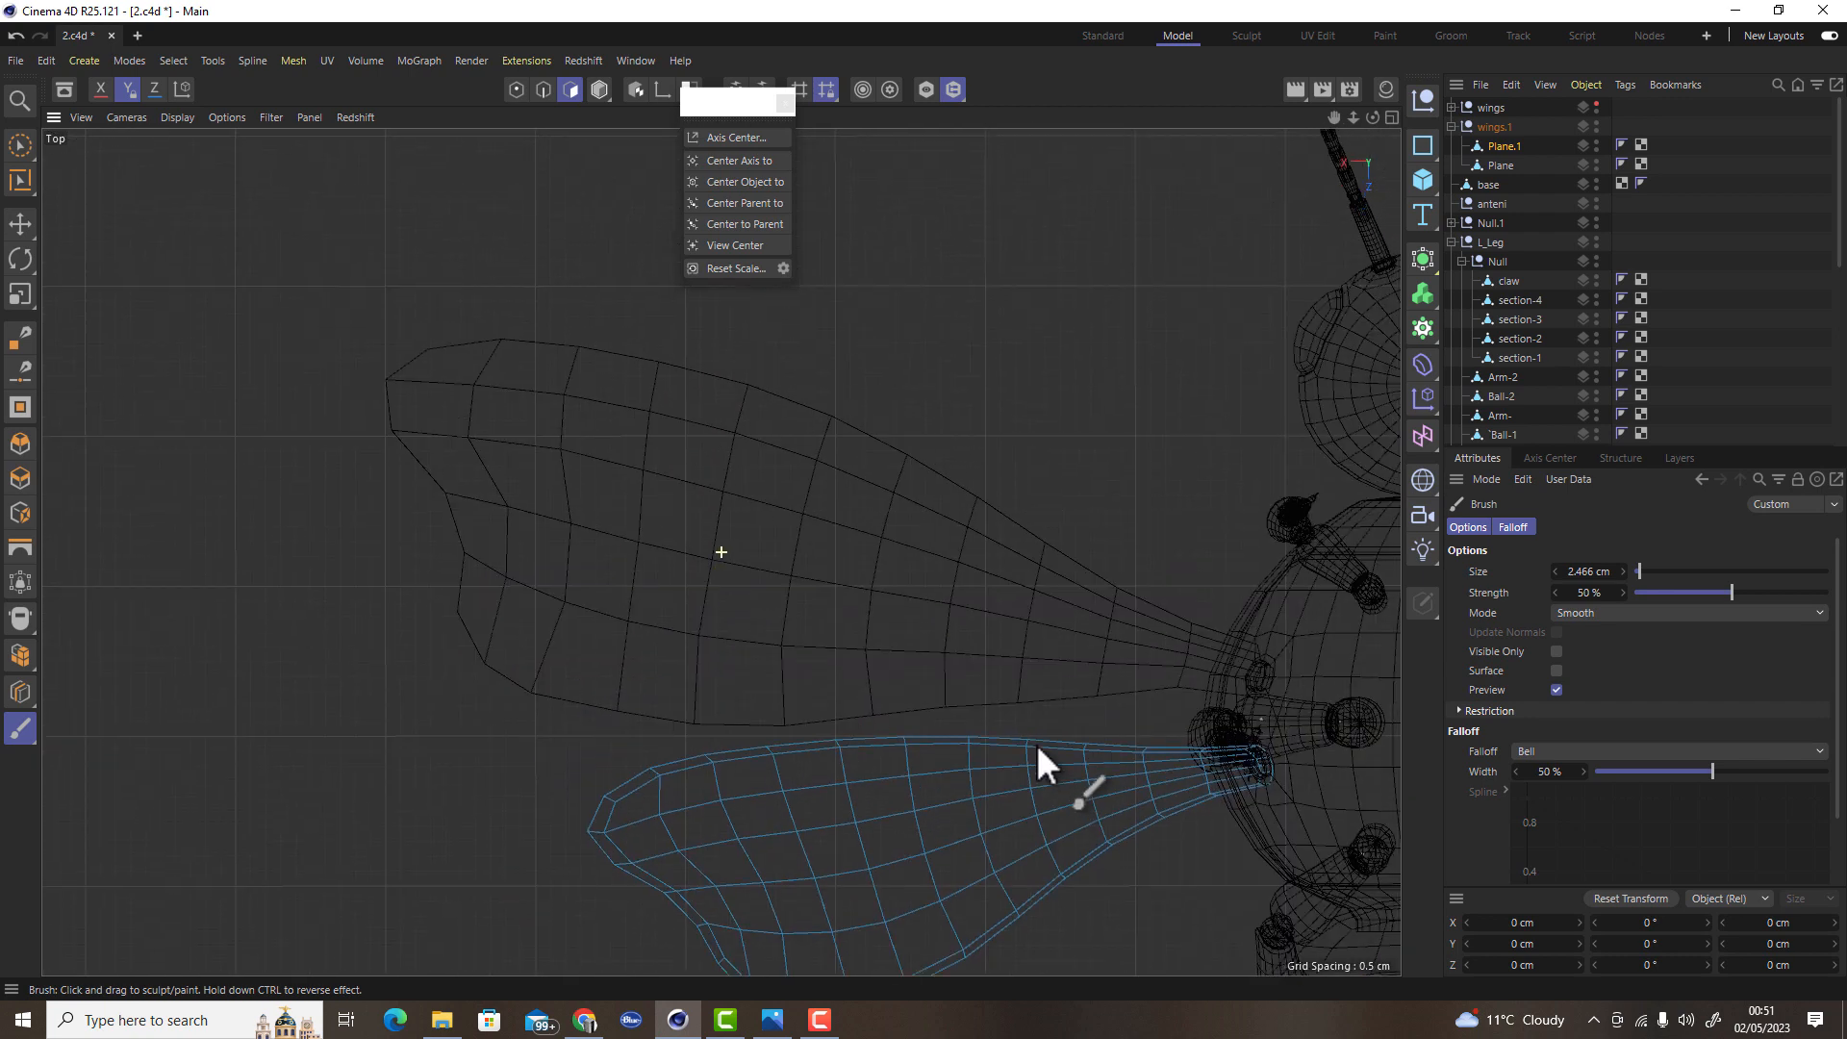
{"action": "left_click", "coordinate": [1683, 613]}
{"action": "left_click", "coordinate": [1616, 617]}
{"action": "scroll", "coordinate": [519, 740], "scroll_direction": "up", "scroll_amount": 5}
{"action": "right_click", "coordinate": [713, 654]}
{"action": "left_click", "coordinate": [707, 648]}
{"action": "middle_click_drag", "start_coordinate": [726, 641], "coordinate": [602, 671]}
{"action": "scroll", "coordinate": [846, 664], "scroll_direction": "down", "scroll_amount": 6}
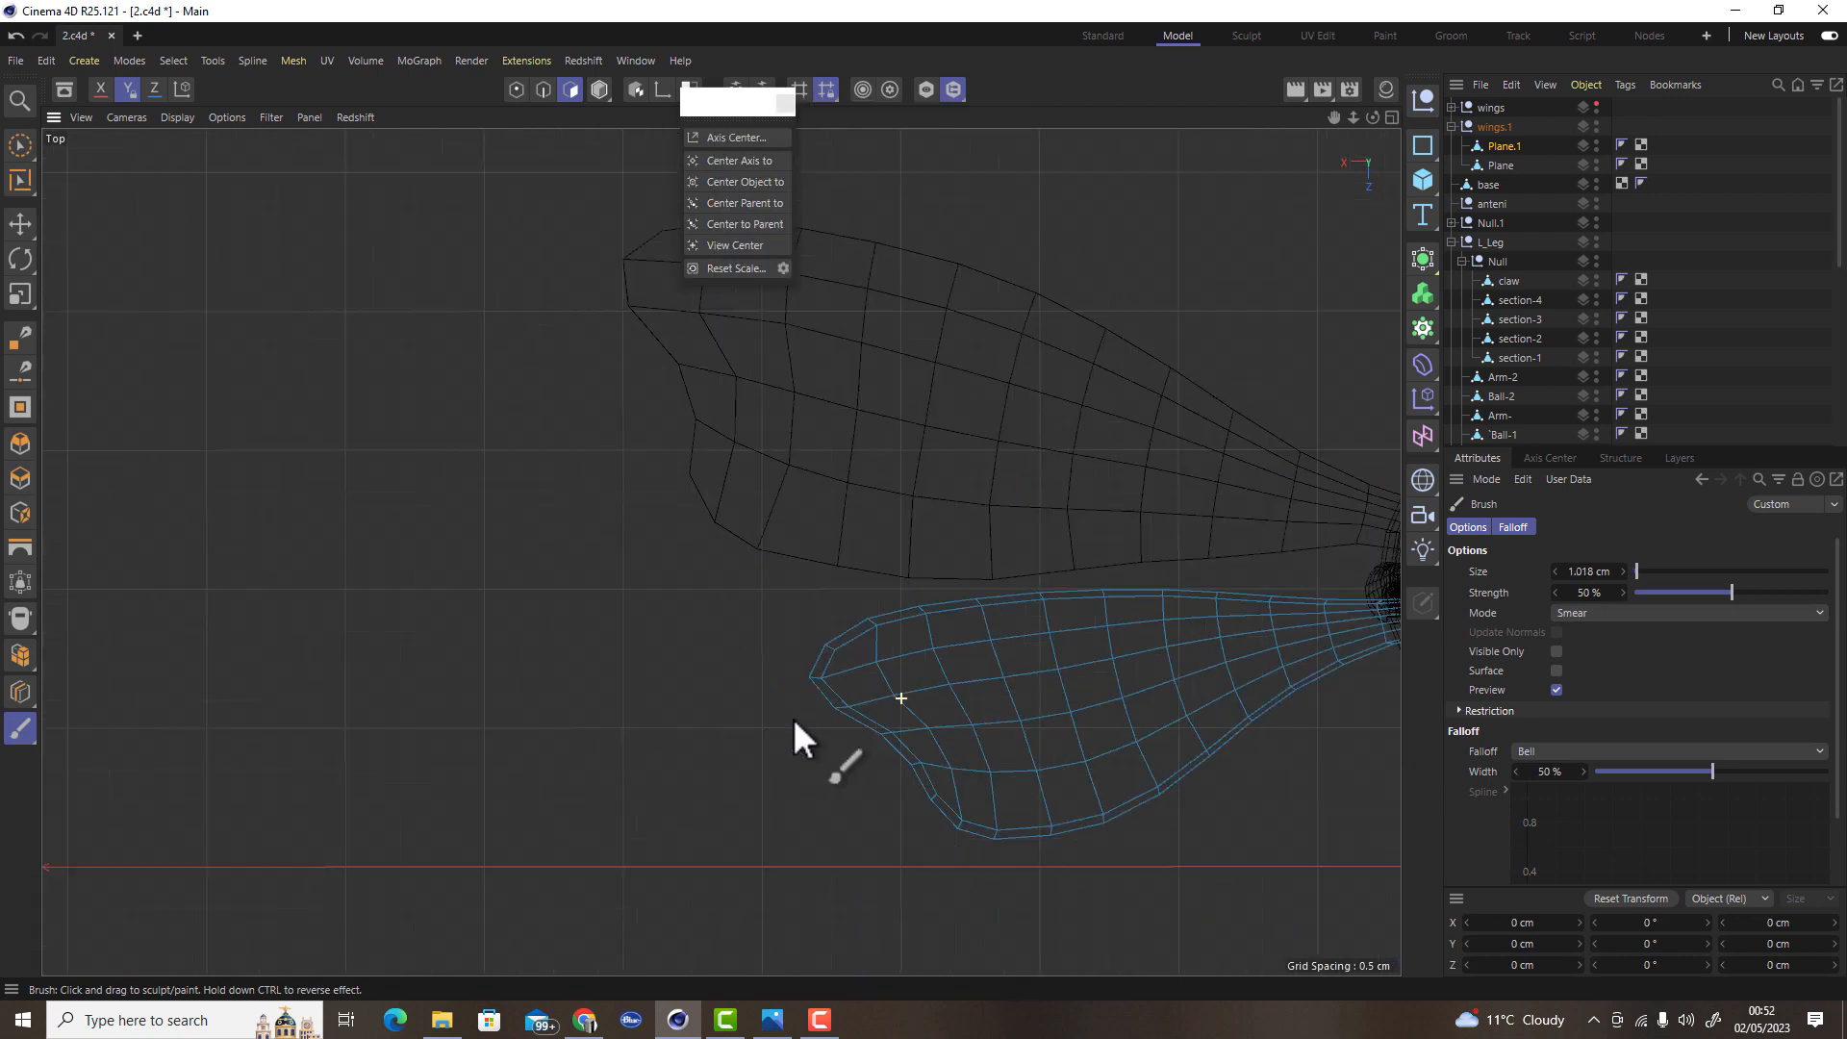
Extrude the front wing's outline edges outward into a narrow border by scaling them to about 31.3 by 12.8 cm
{"action": "left_click", "coordinate": [1505, 165]}
{"action": "left_click", "coordinate": [543, 90]}
{"action": "left_click", "coordinate": [22, 235]}
{"action": "double_click", "coordinate": [445, 223]}
{"action": "double_click", "coordinate": [388, 255], "text": "shift"}
{"action": "double_click", "coordinate": [446, 539], "text": "shift"}
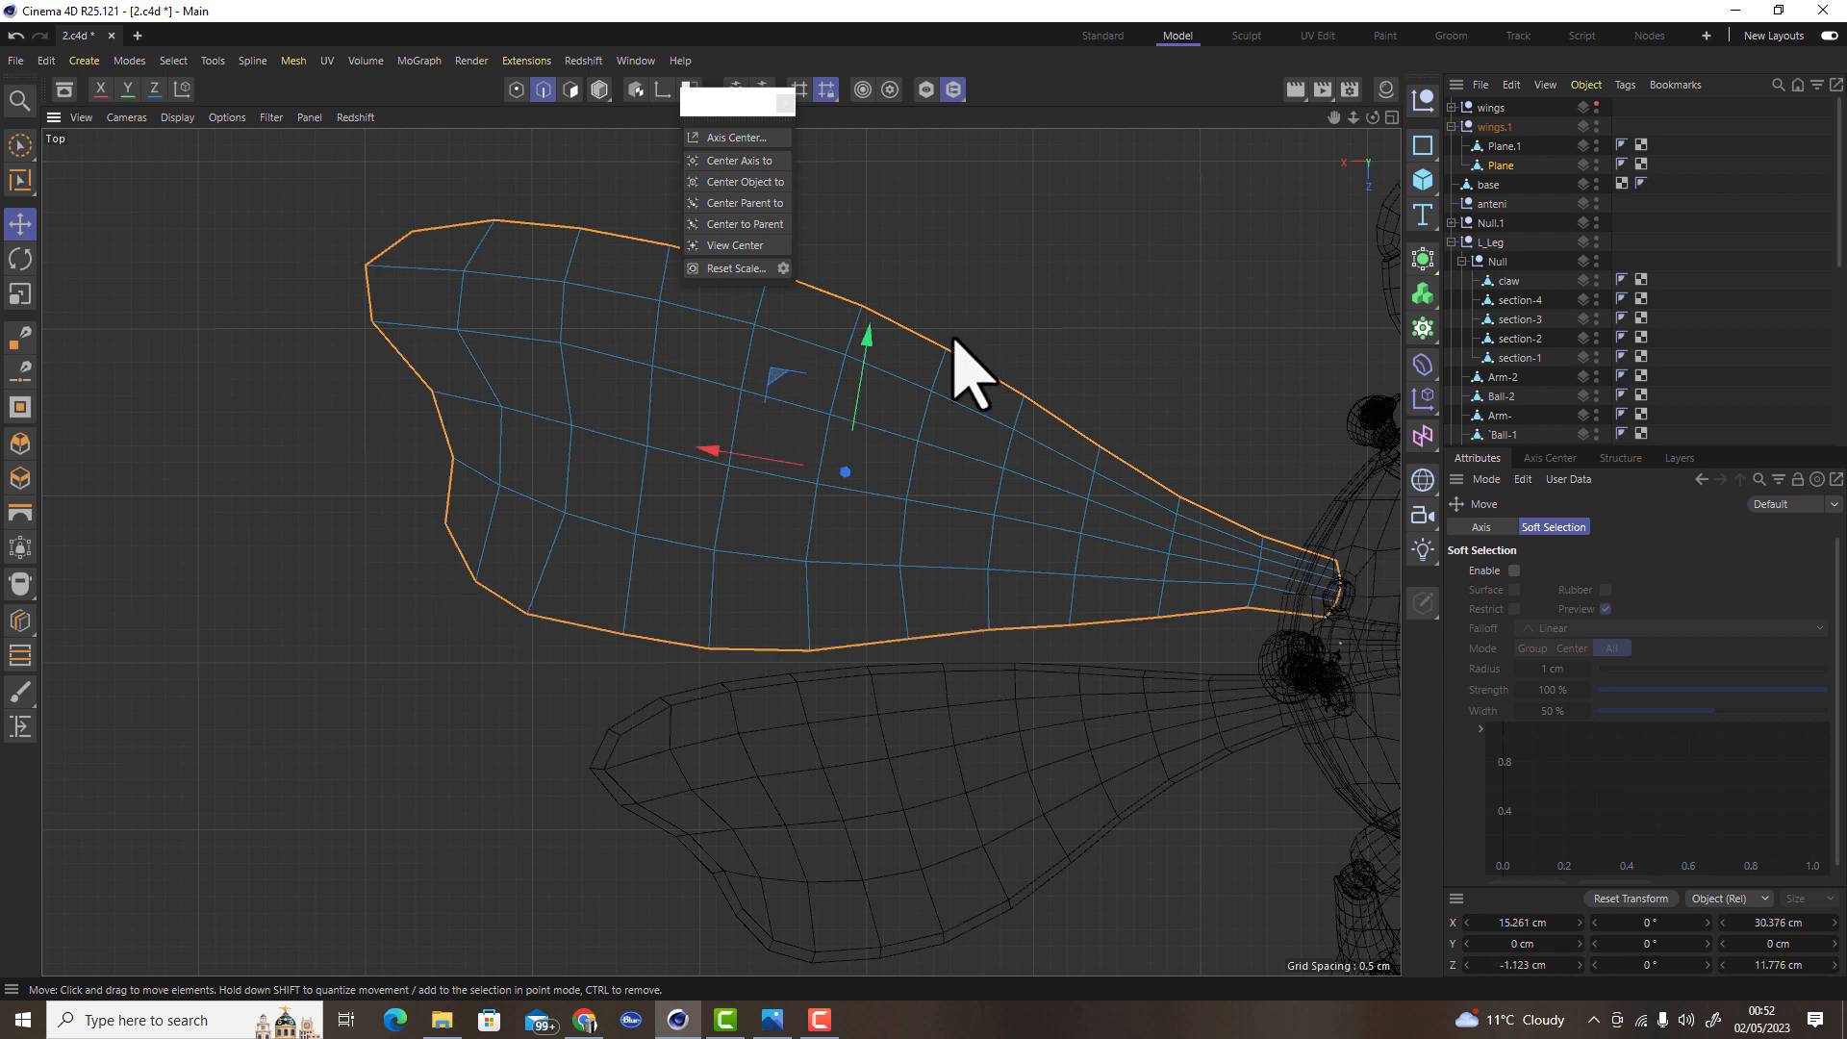
{"action": "key", "text": "t"}
{"action": "left_click_drag", "start_coordinate": [867, 337], "coordinate": [868, 329]}
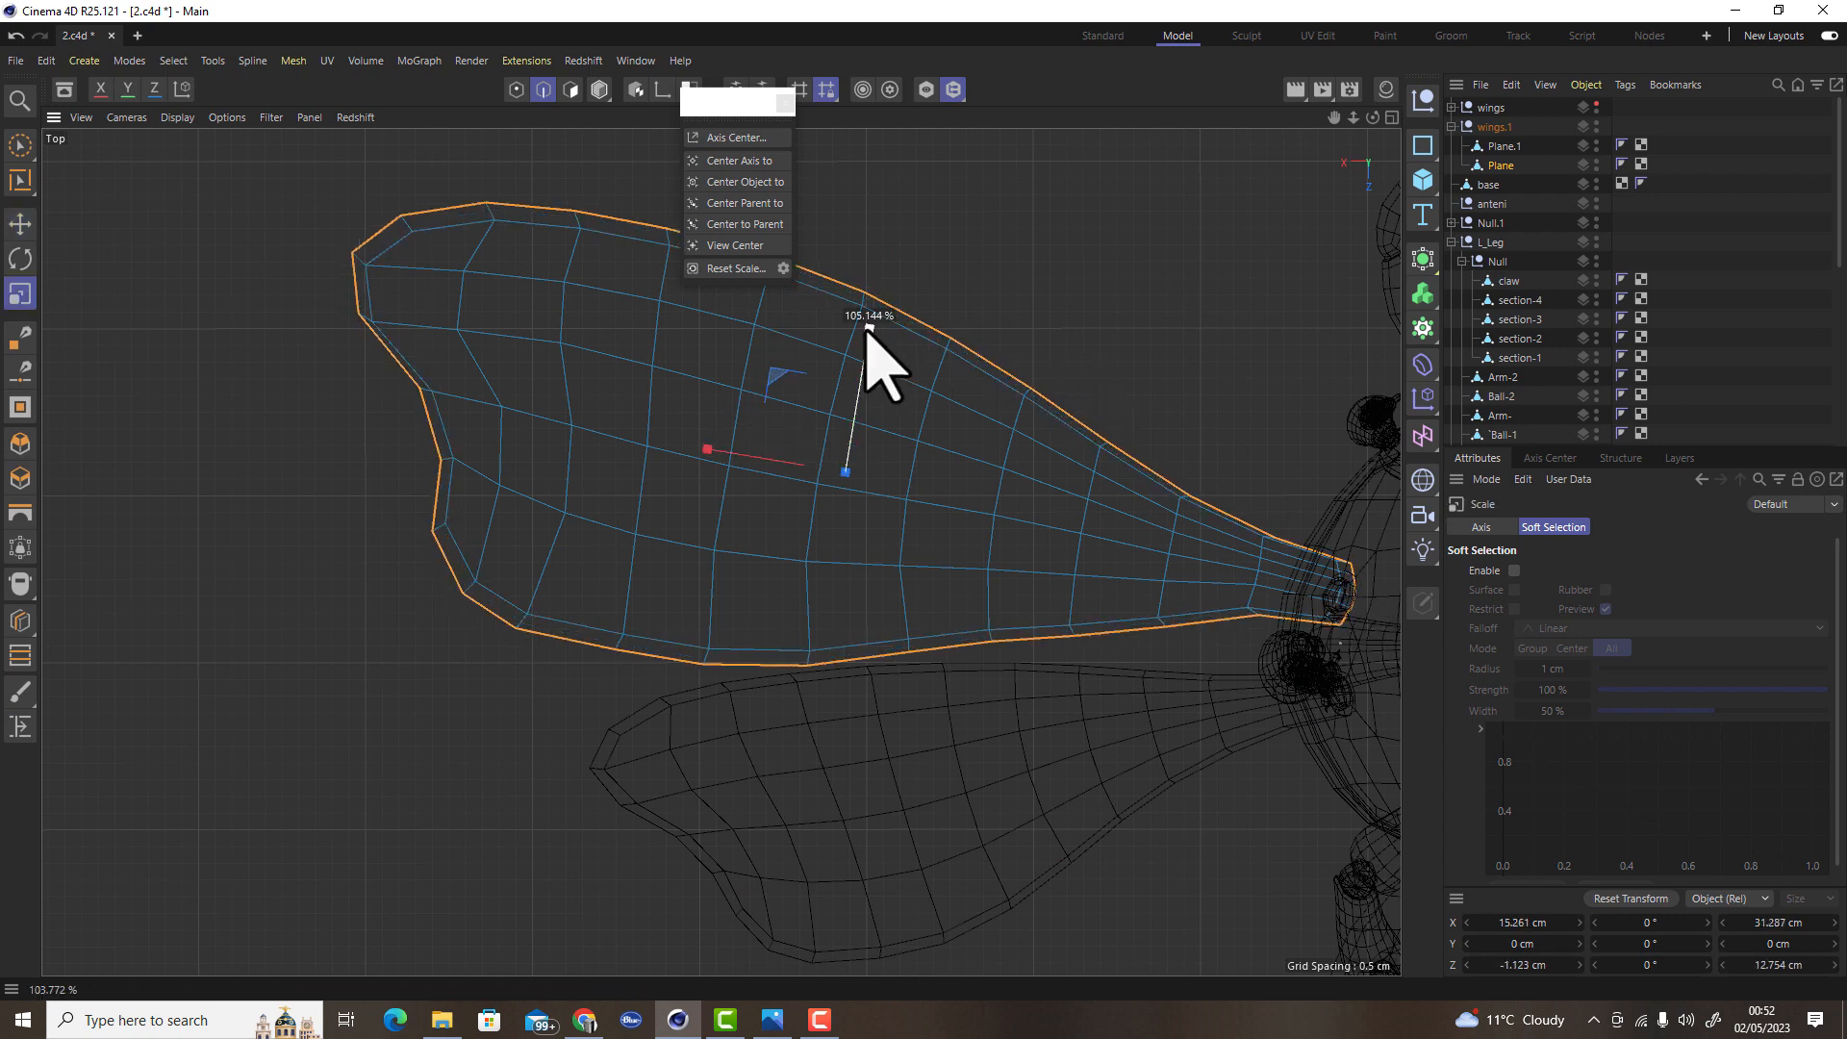
{"action": "left_click", "coordinate": [23, 690]}
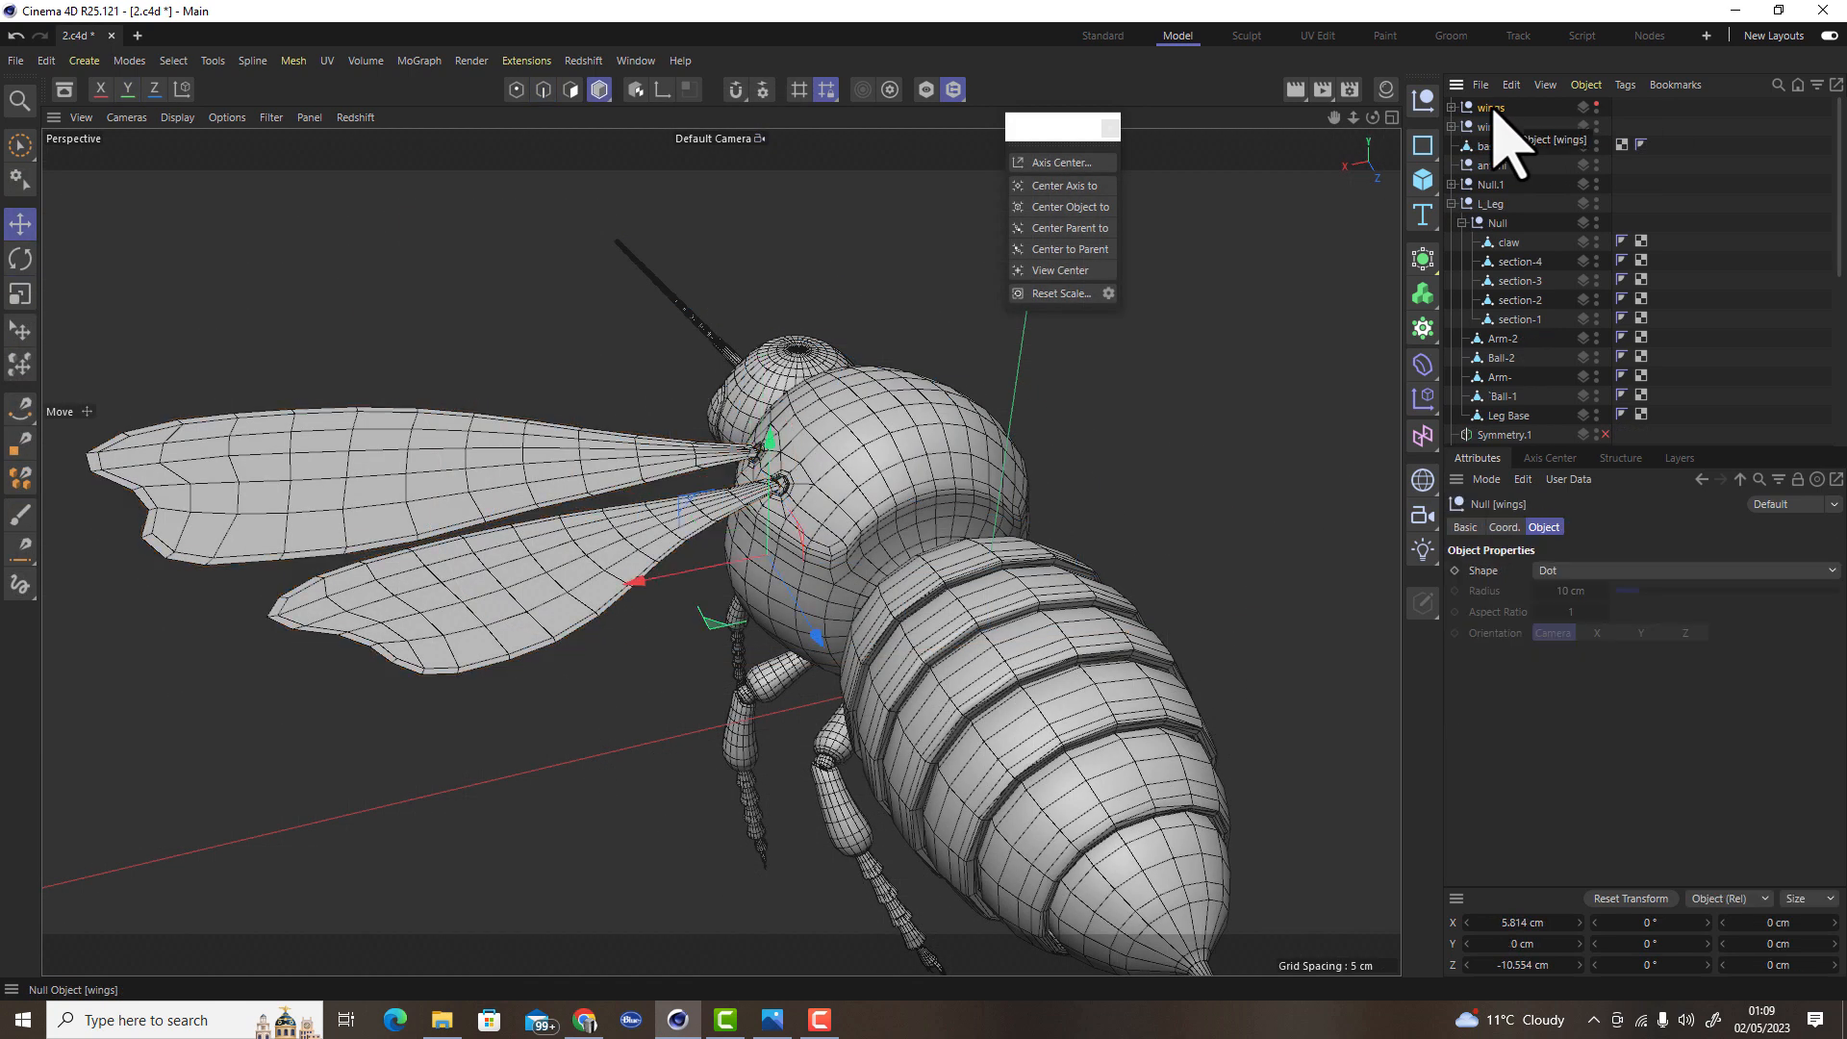
Delete the hidden original wings group, keeping the bordered wings.1 group
{"action": "key", "text": "Delete"}
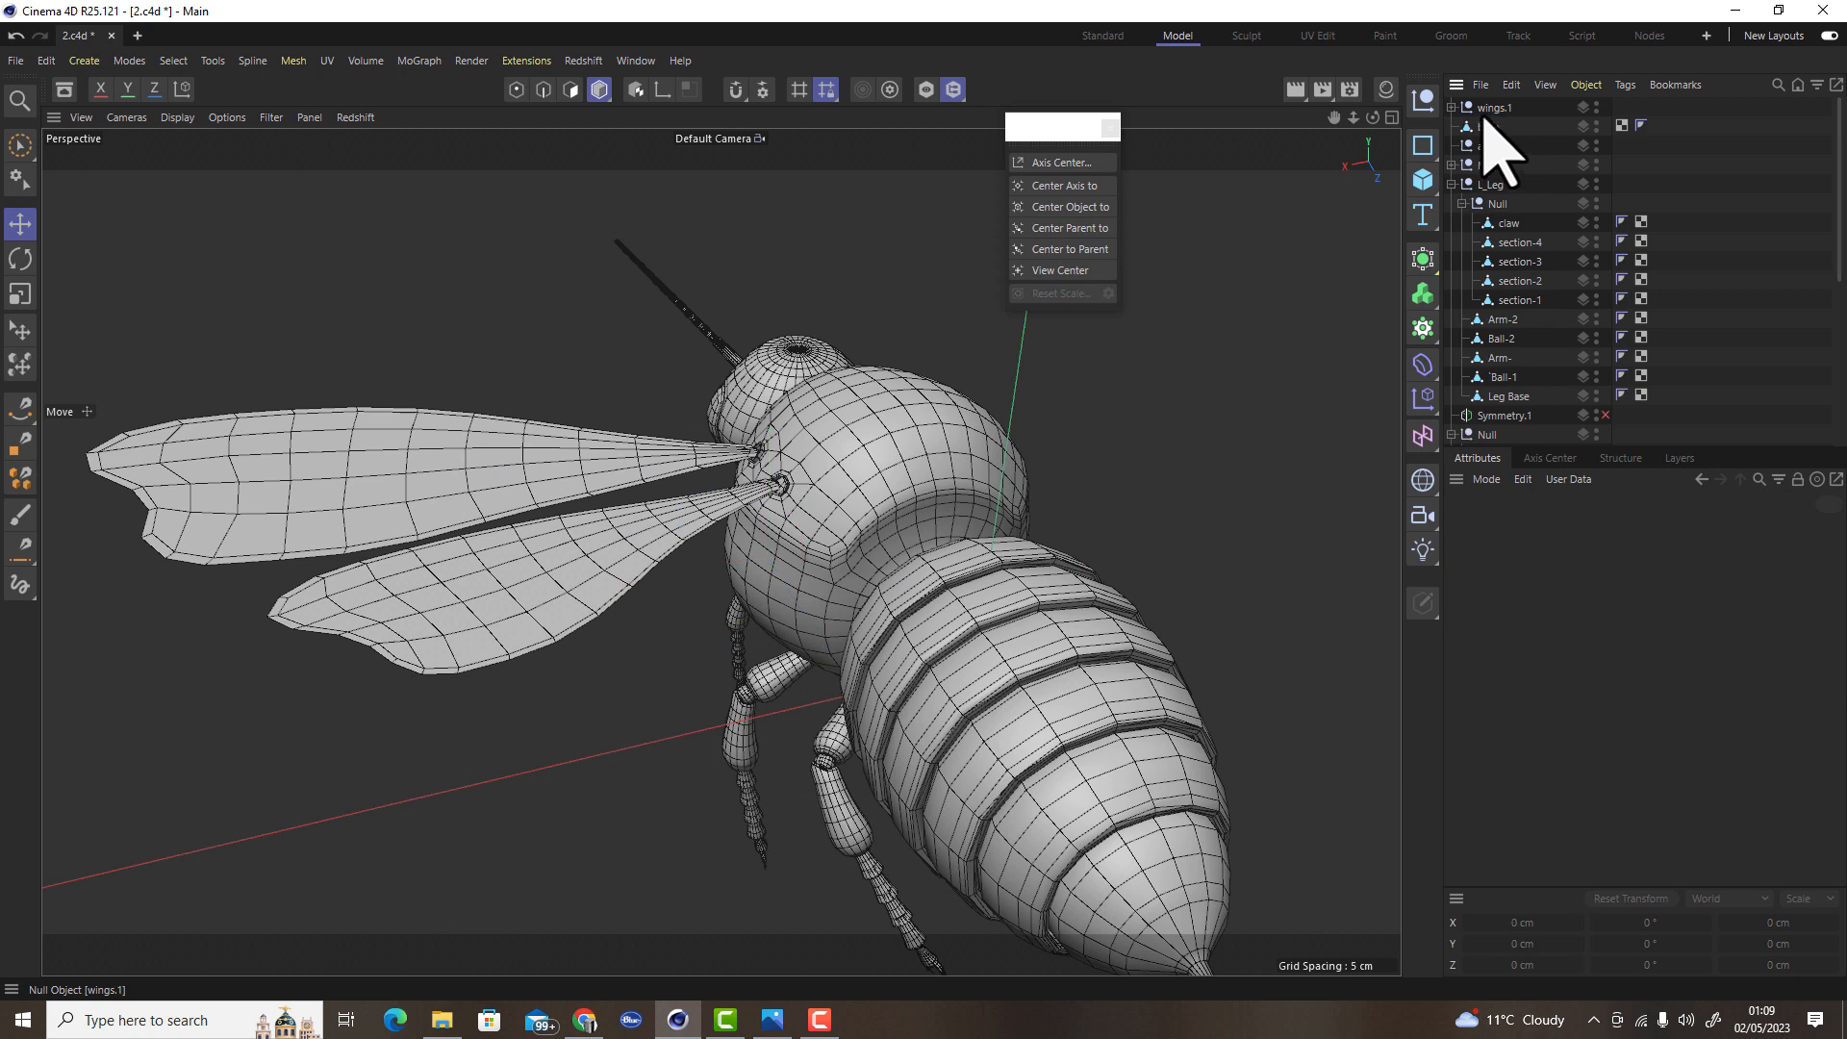
{"action": "left_click", "coordinate": [1482, 109]}
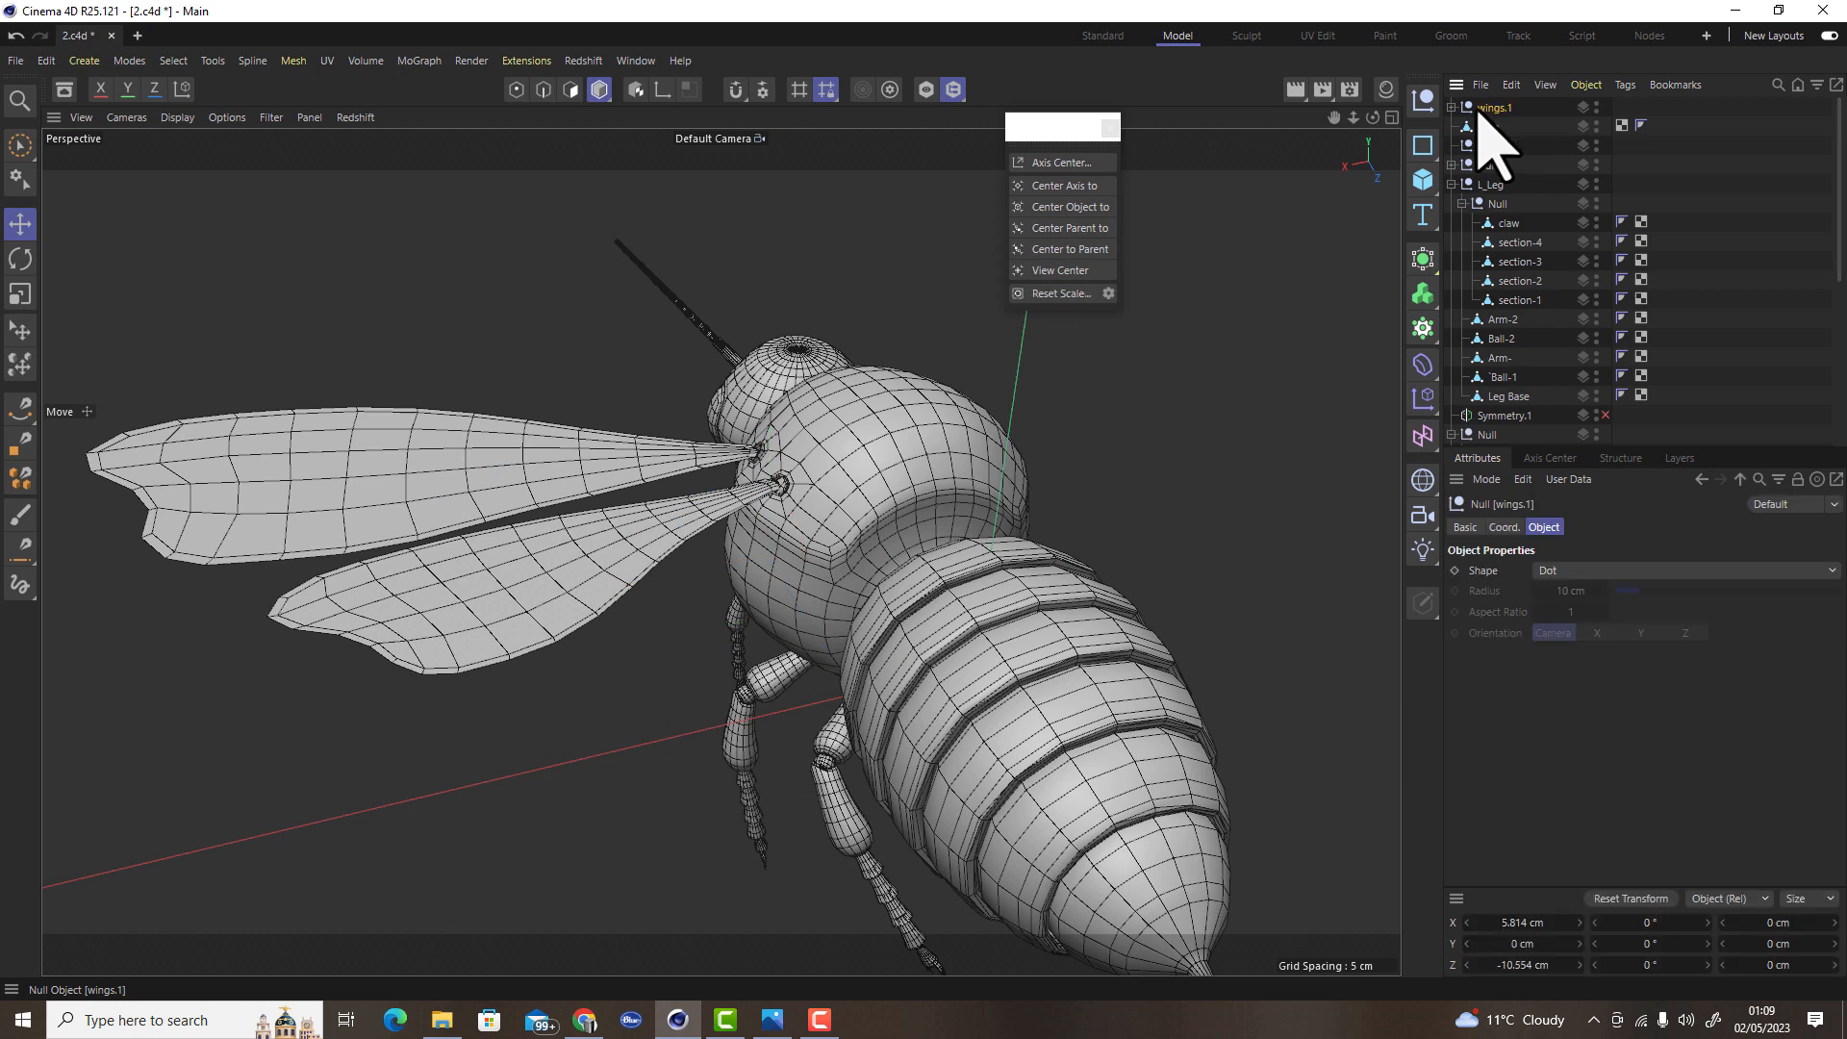
{"action": "left_click", "coordinate": [765, 683], "text": "shift"}
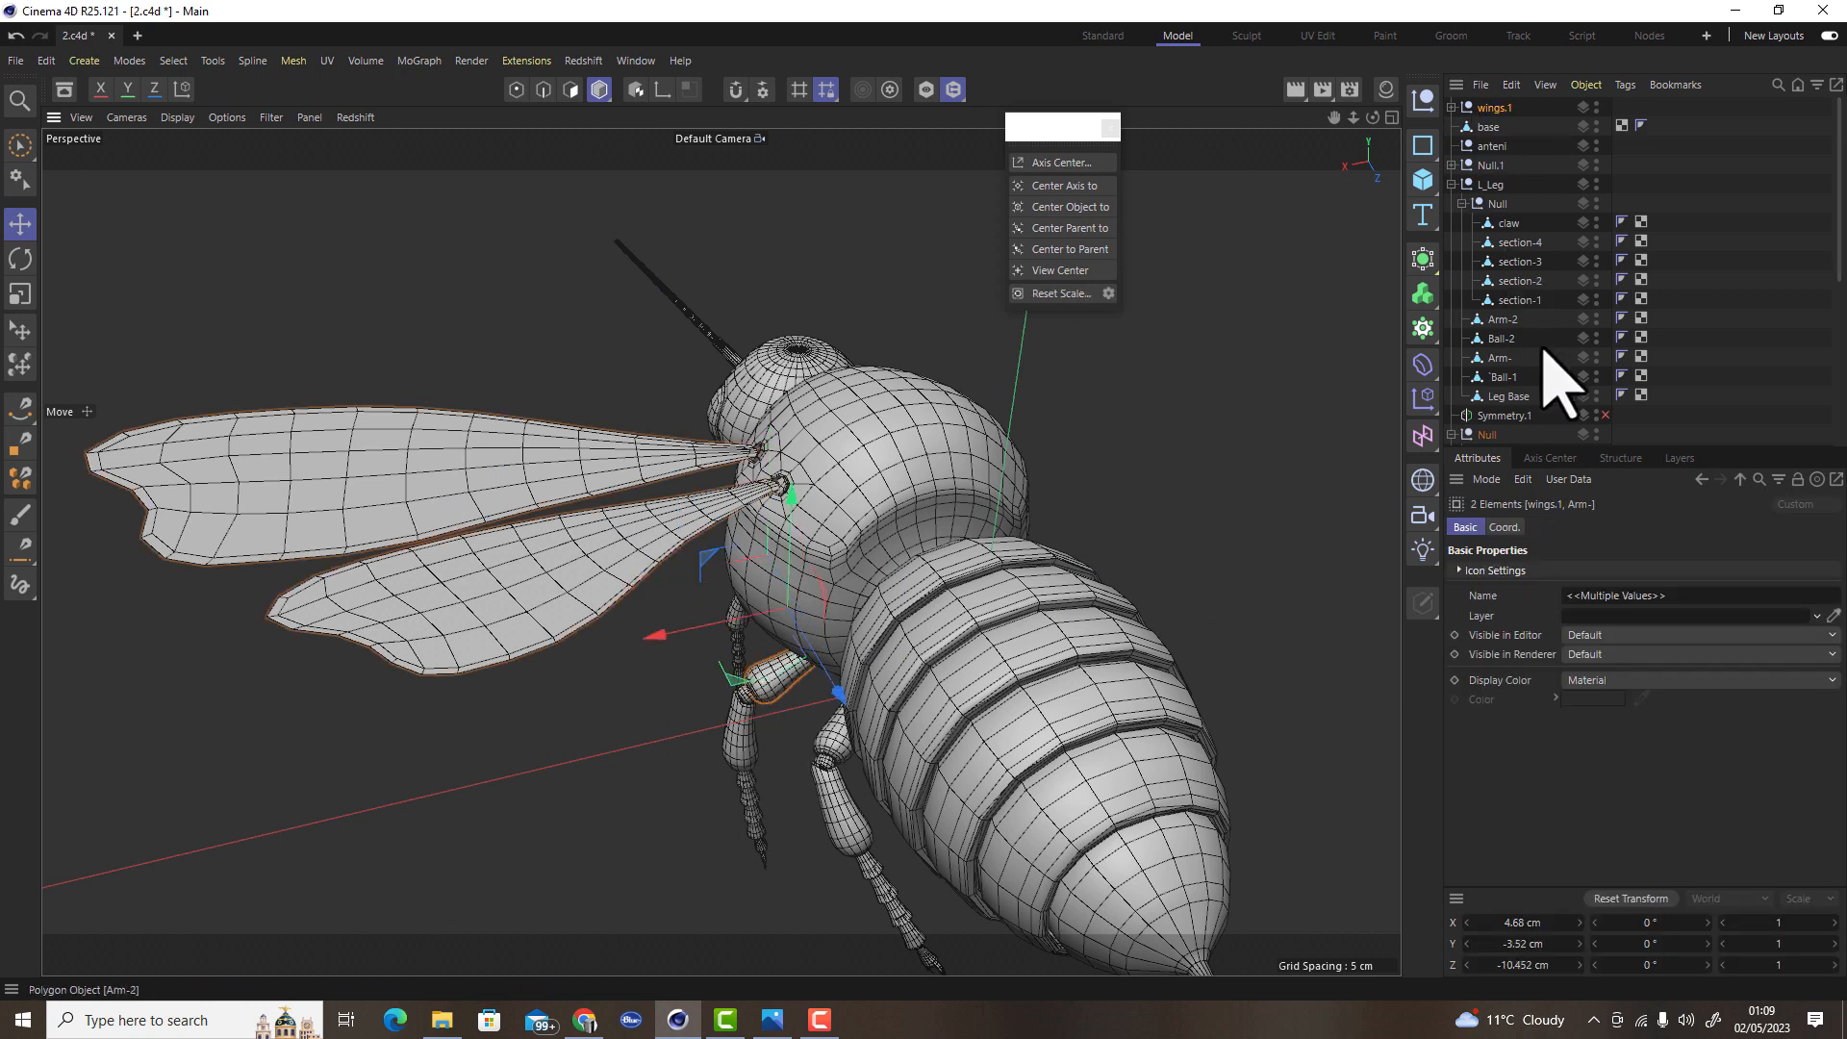
Rename the null holding the middle leg parts as Middle Leg
{"action": "left_click", "coordinate": [1482, 440]}
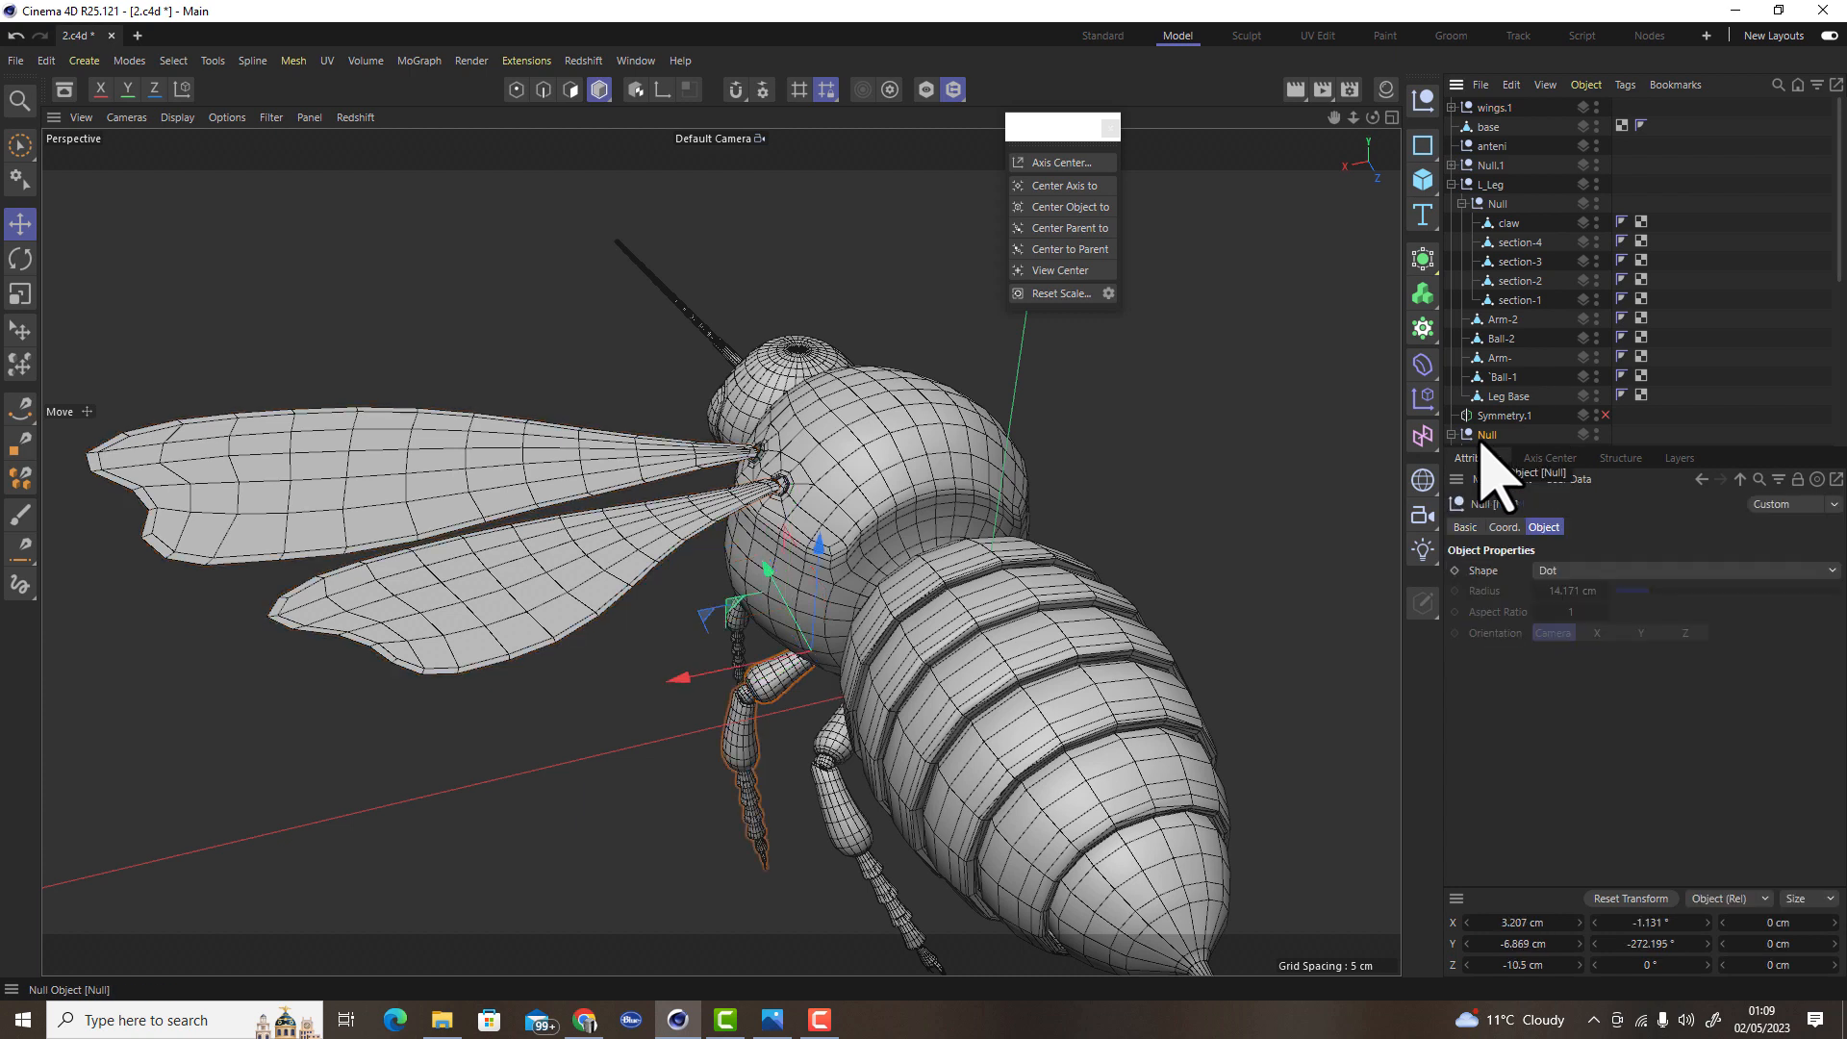
{"action": "scroll", "coordinate": [880, 447], "scroll_direction": "down", "scroll_amount": 2}
{"action": "scroll", "coordinate": [1510, 412], "scroll_direction": "down", "scroll_amount": 4}
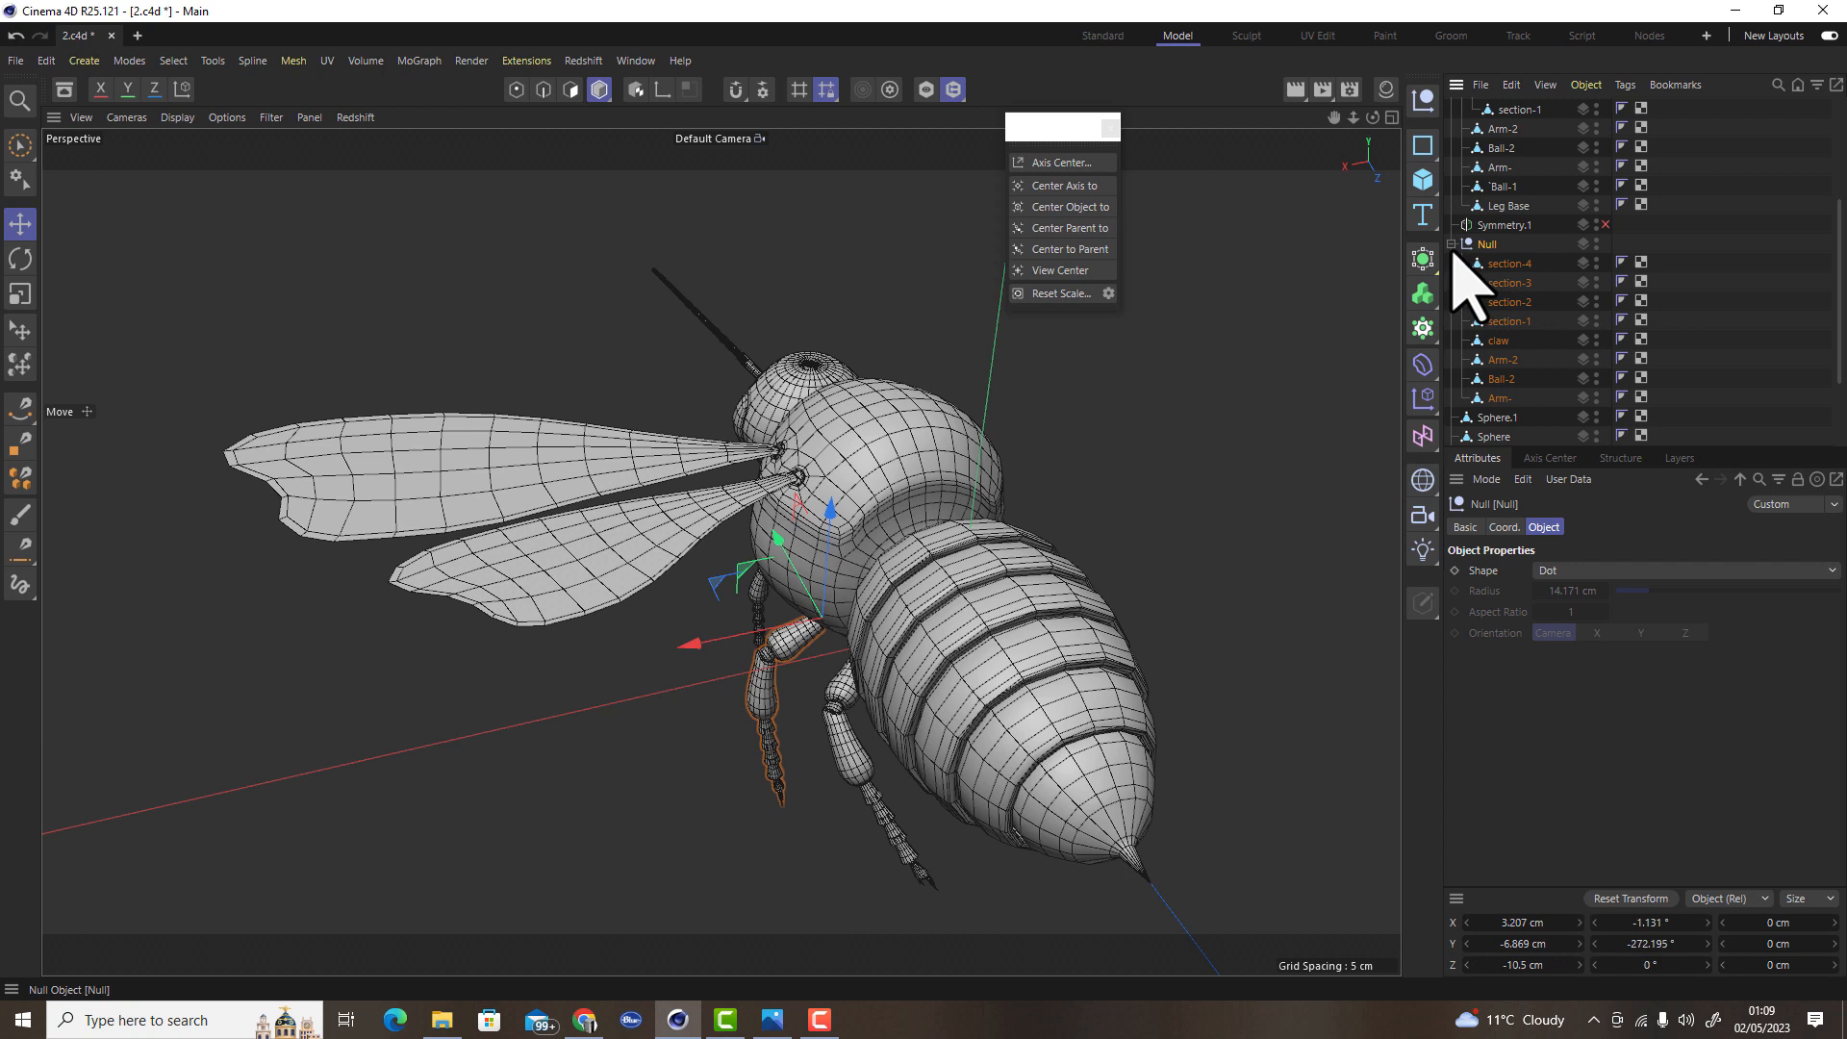
{"action": "left_click", "coordinate": [1451, 244]}
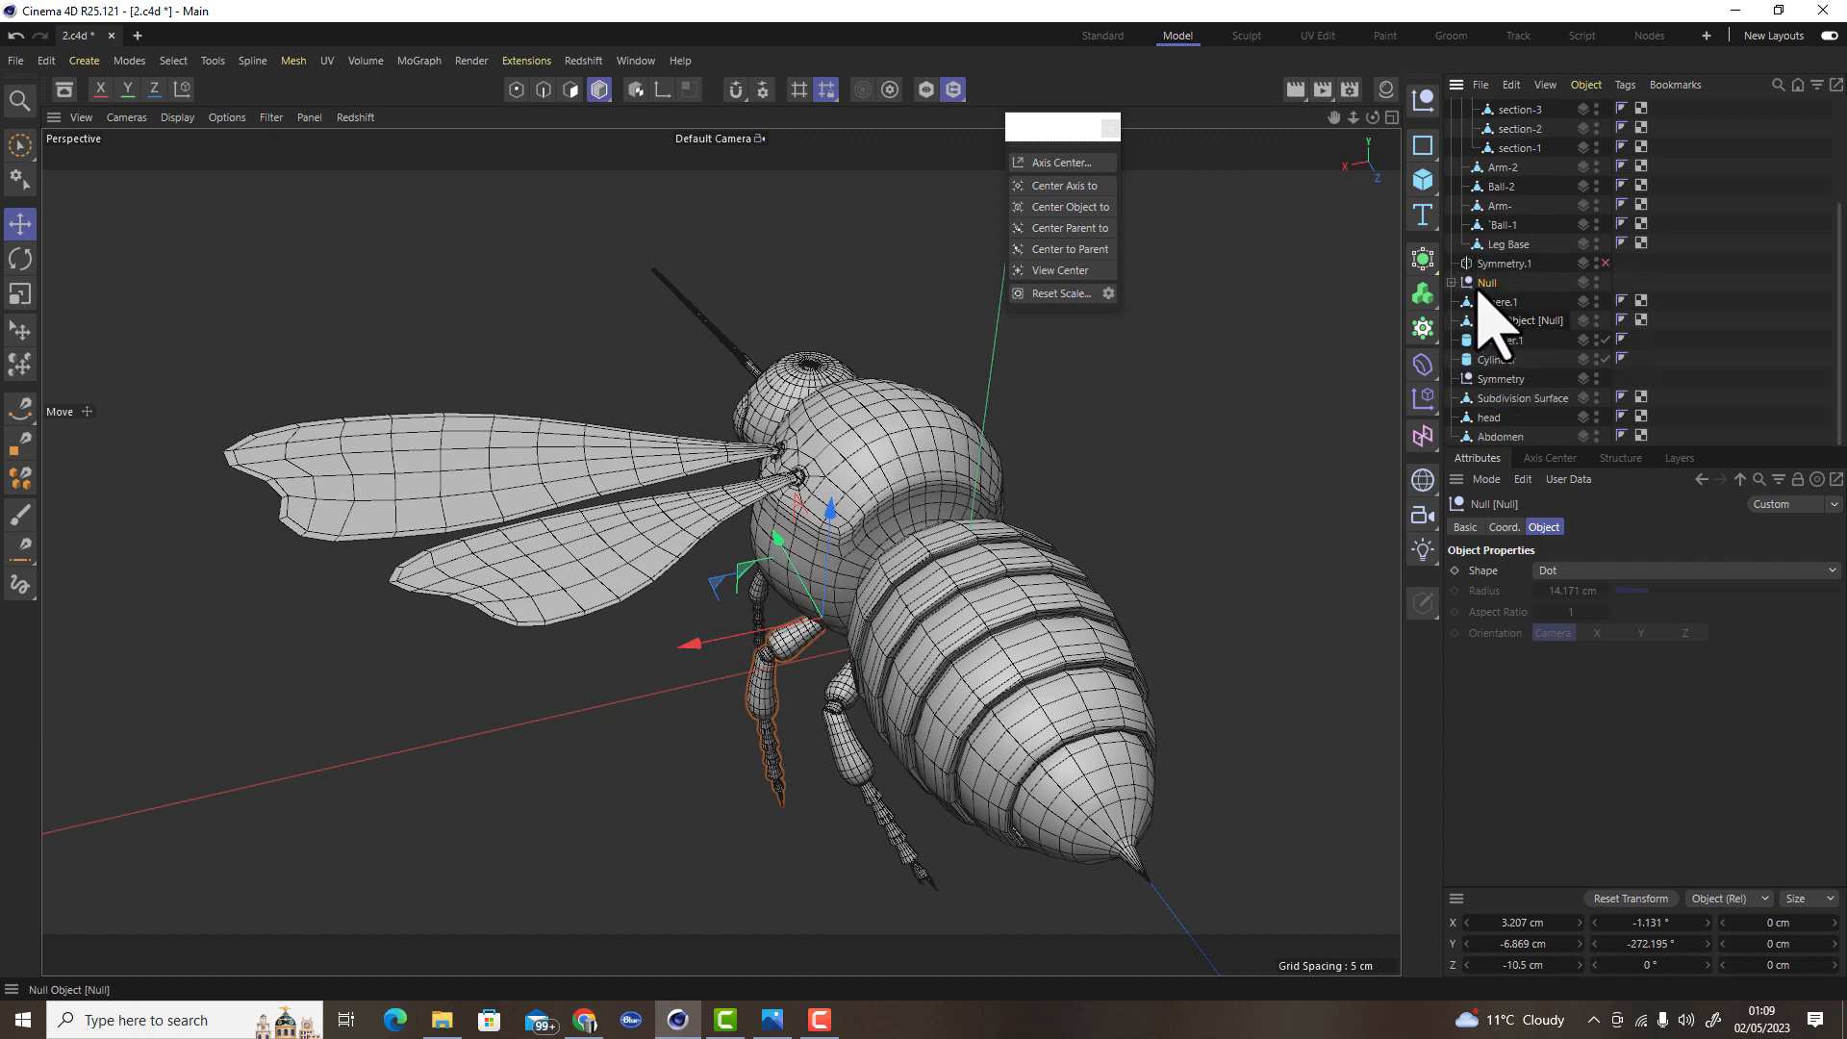
{"action": "left_click", "coordinate": [1298, 391]}
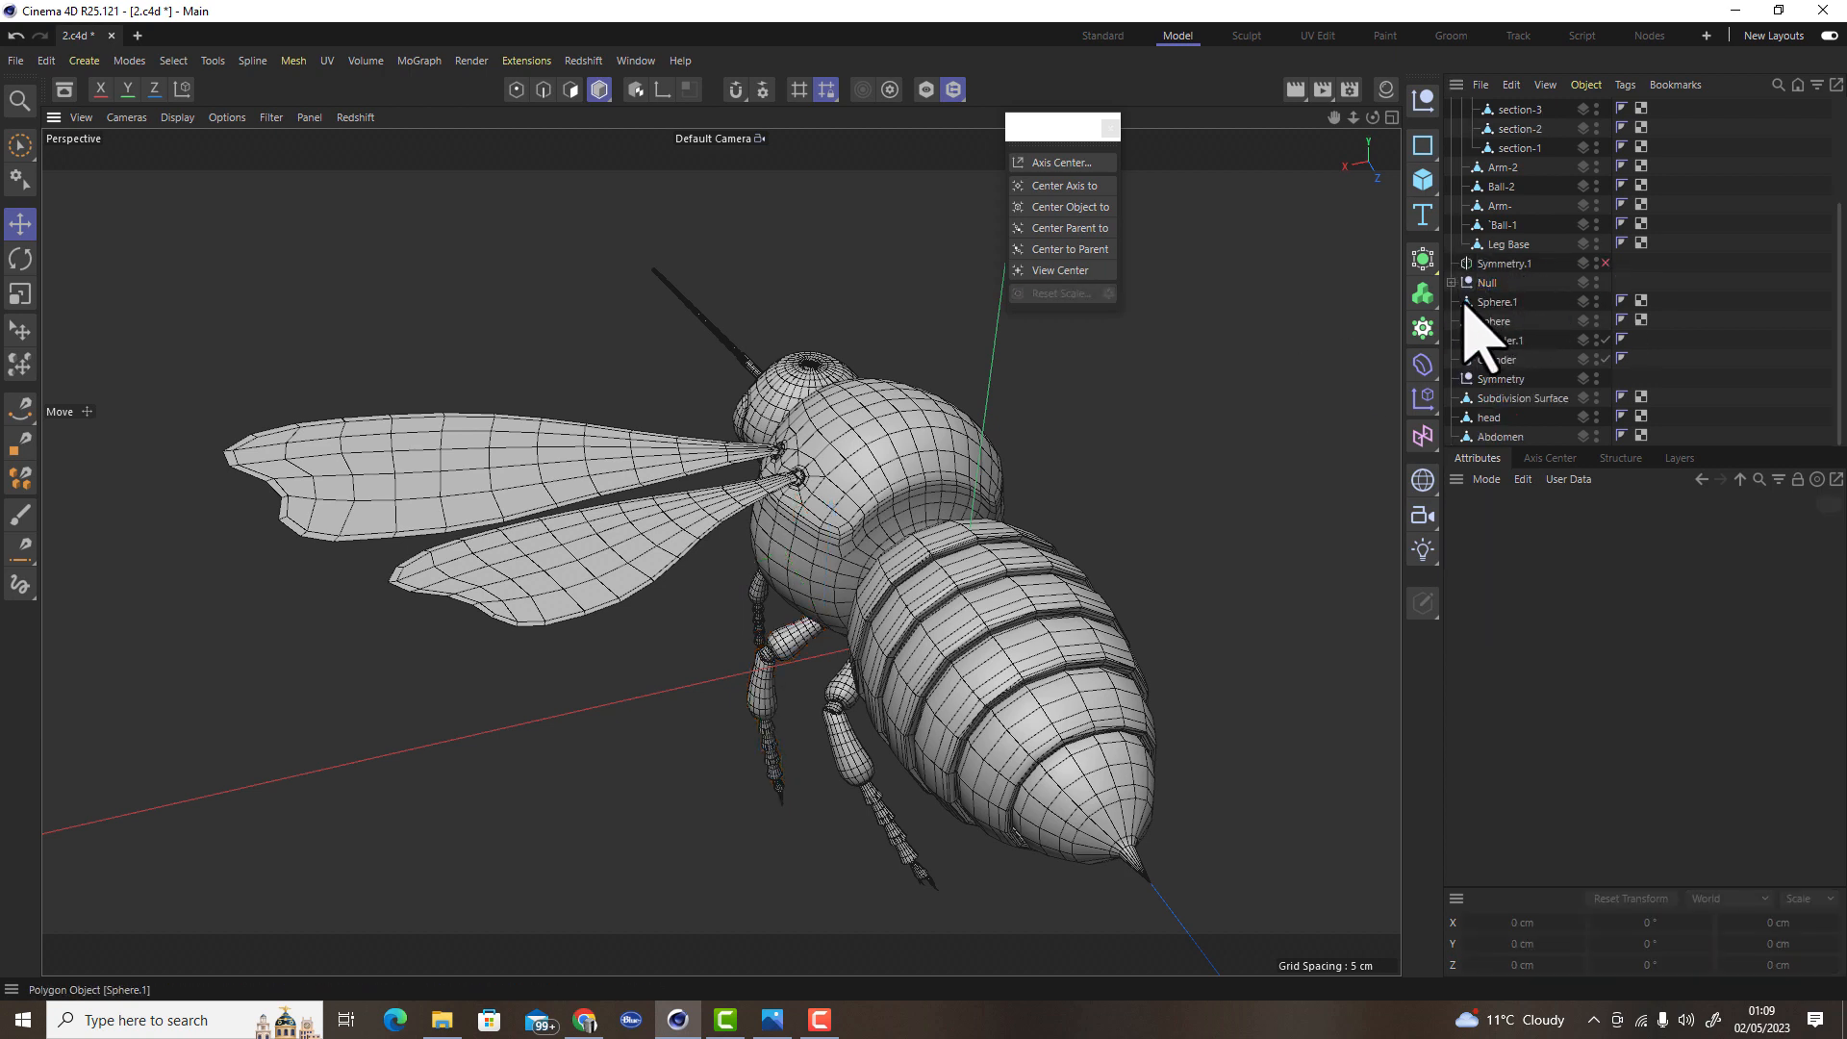
{"action": "left_click", "coordinate": [1481, 288]}
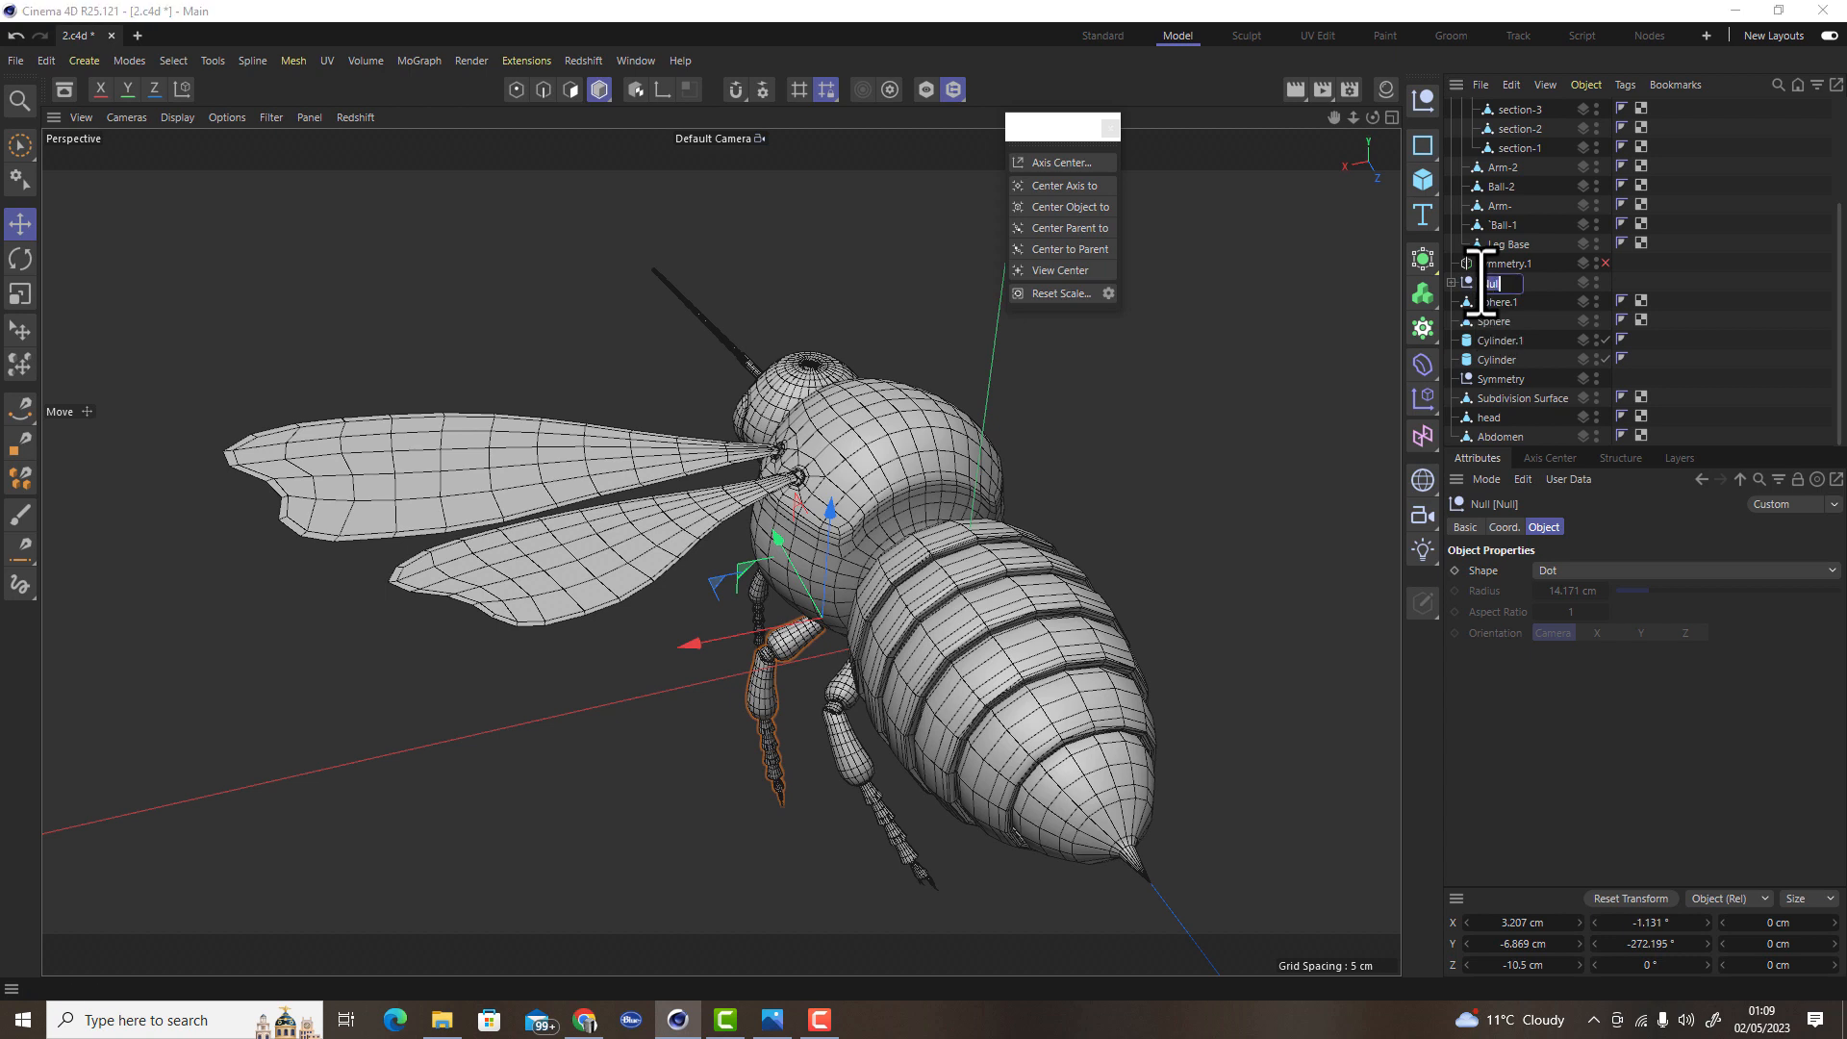
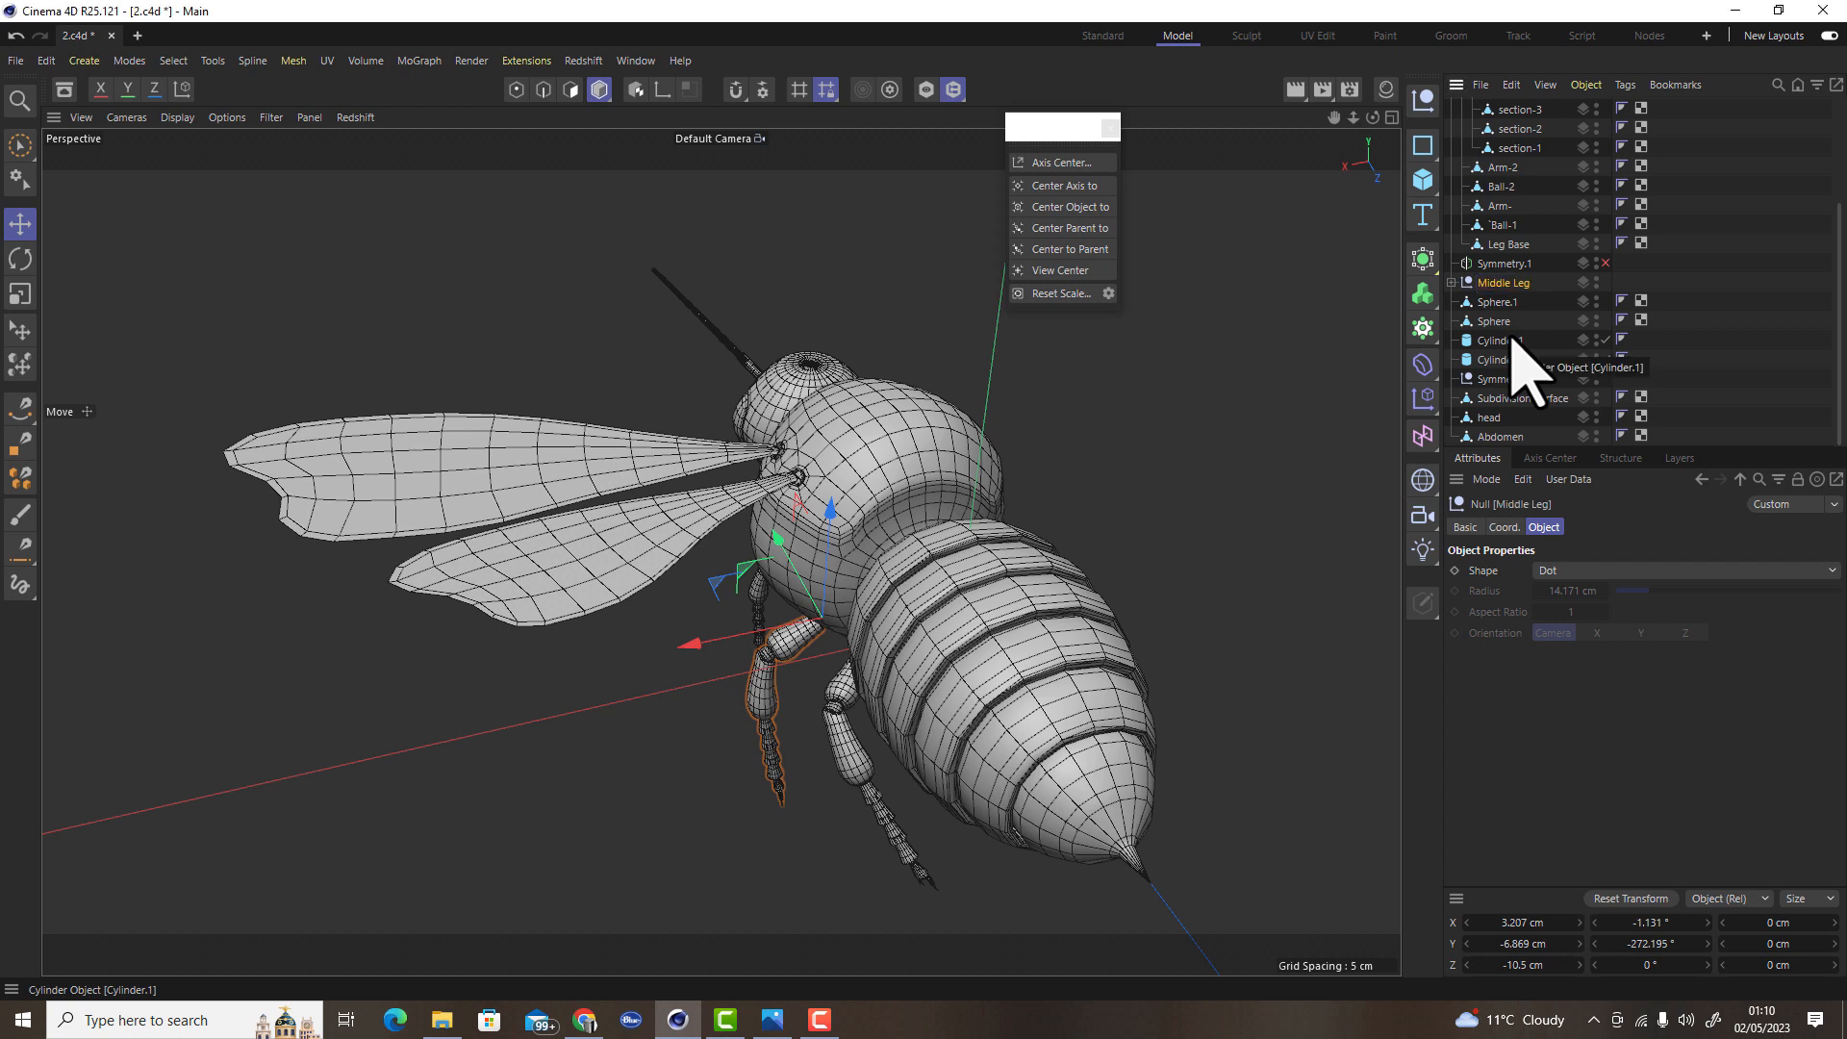
Rename the null holding the rear leg parts as back leg
{"action": "left_click", "coordinate": [848, 750]}
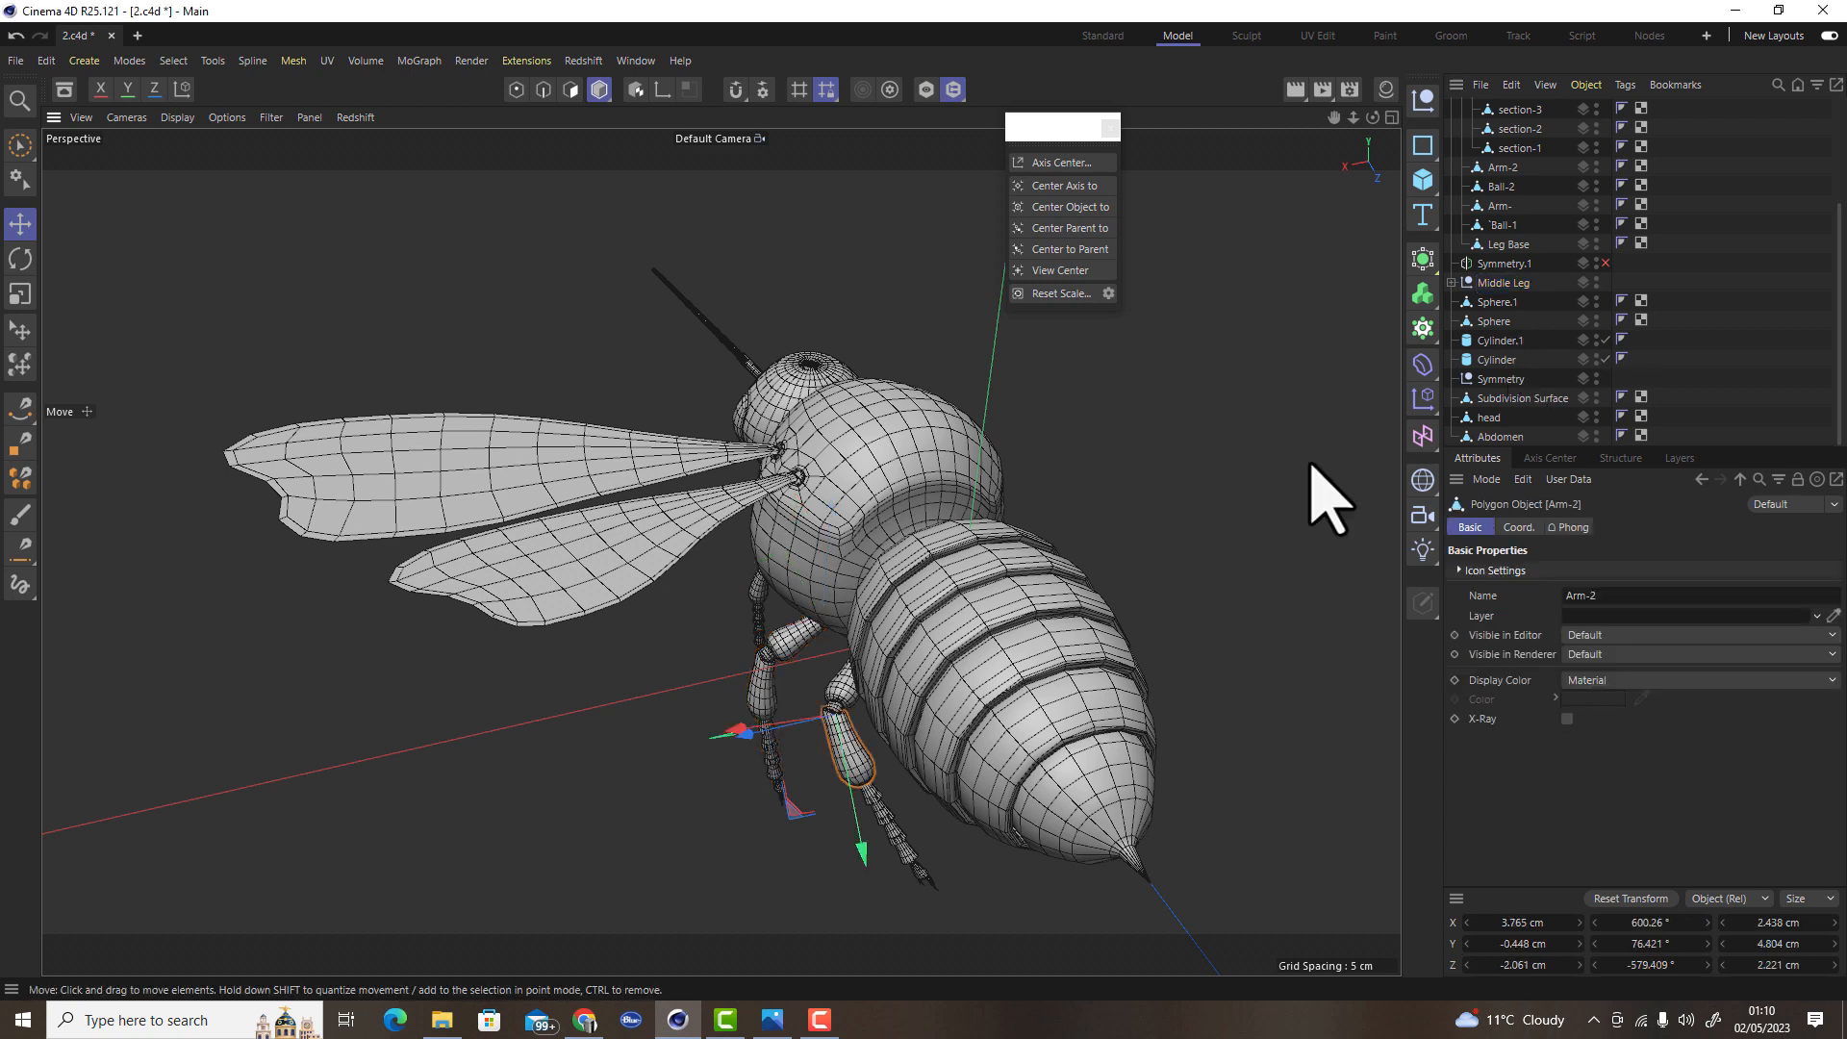
{"action": "scroll", "coordinate": [1544, 312], "scroll_direction": "up", "scroll_amount": 3}
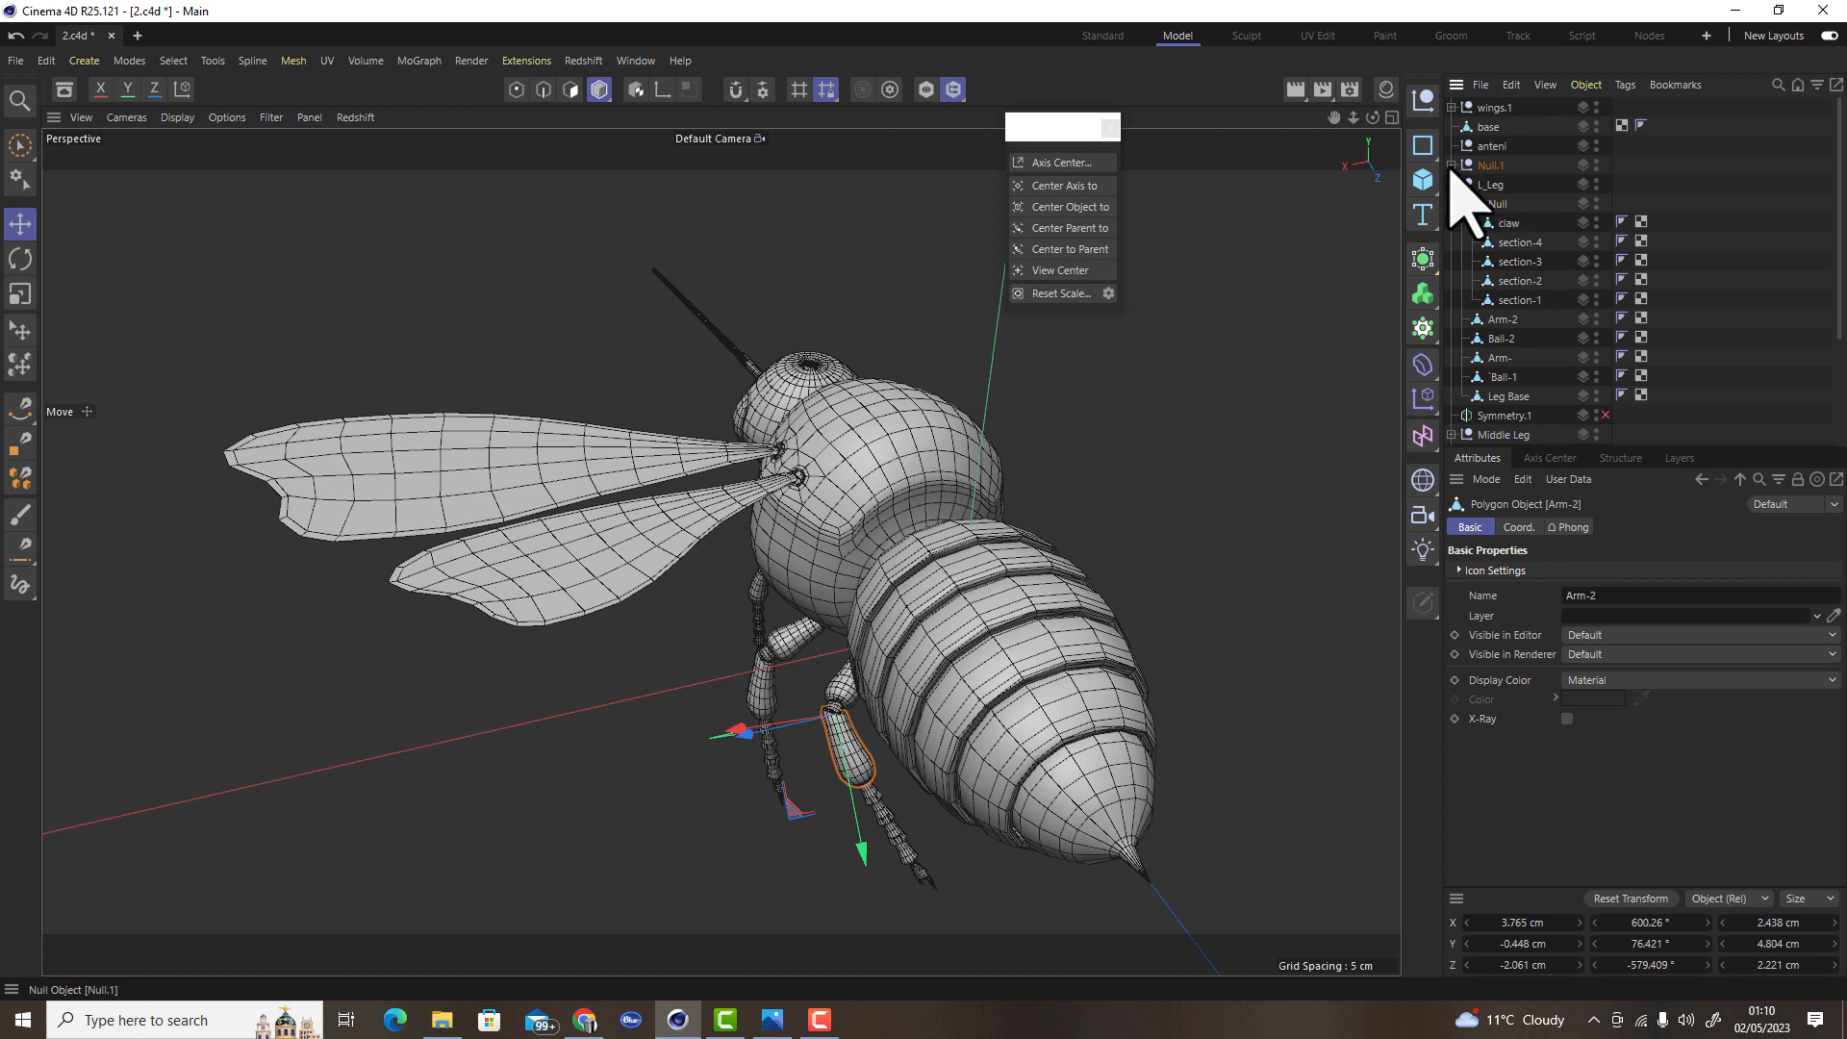
{"action": "left_click", "coordinate": [1489, 167]}
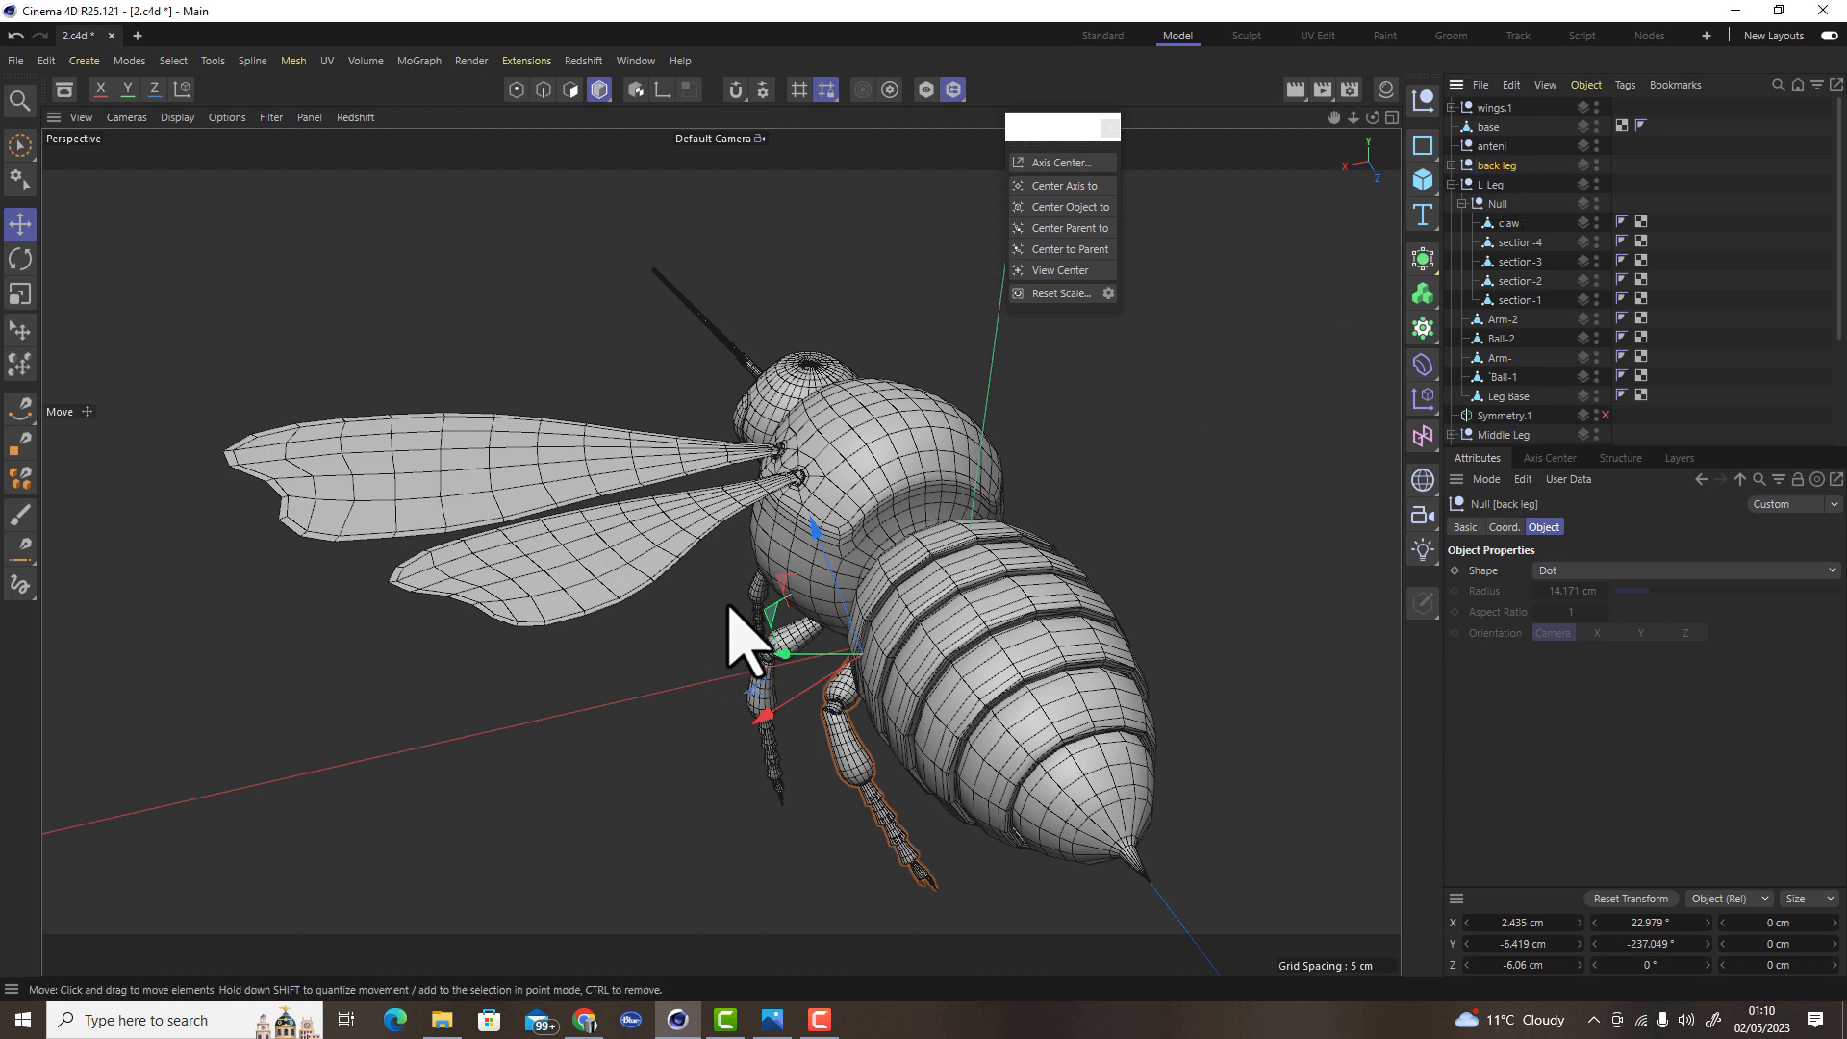
{"action": "left_click", "coordinate": [762, 595]}
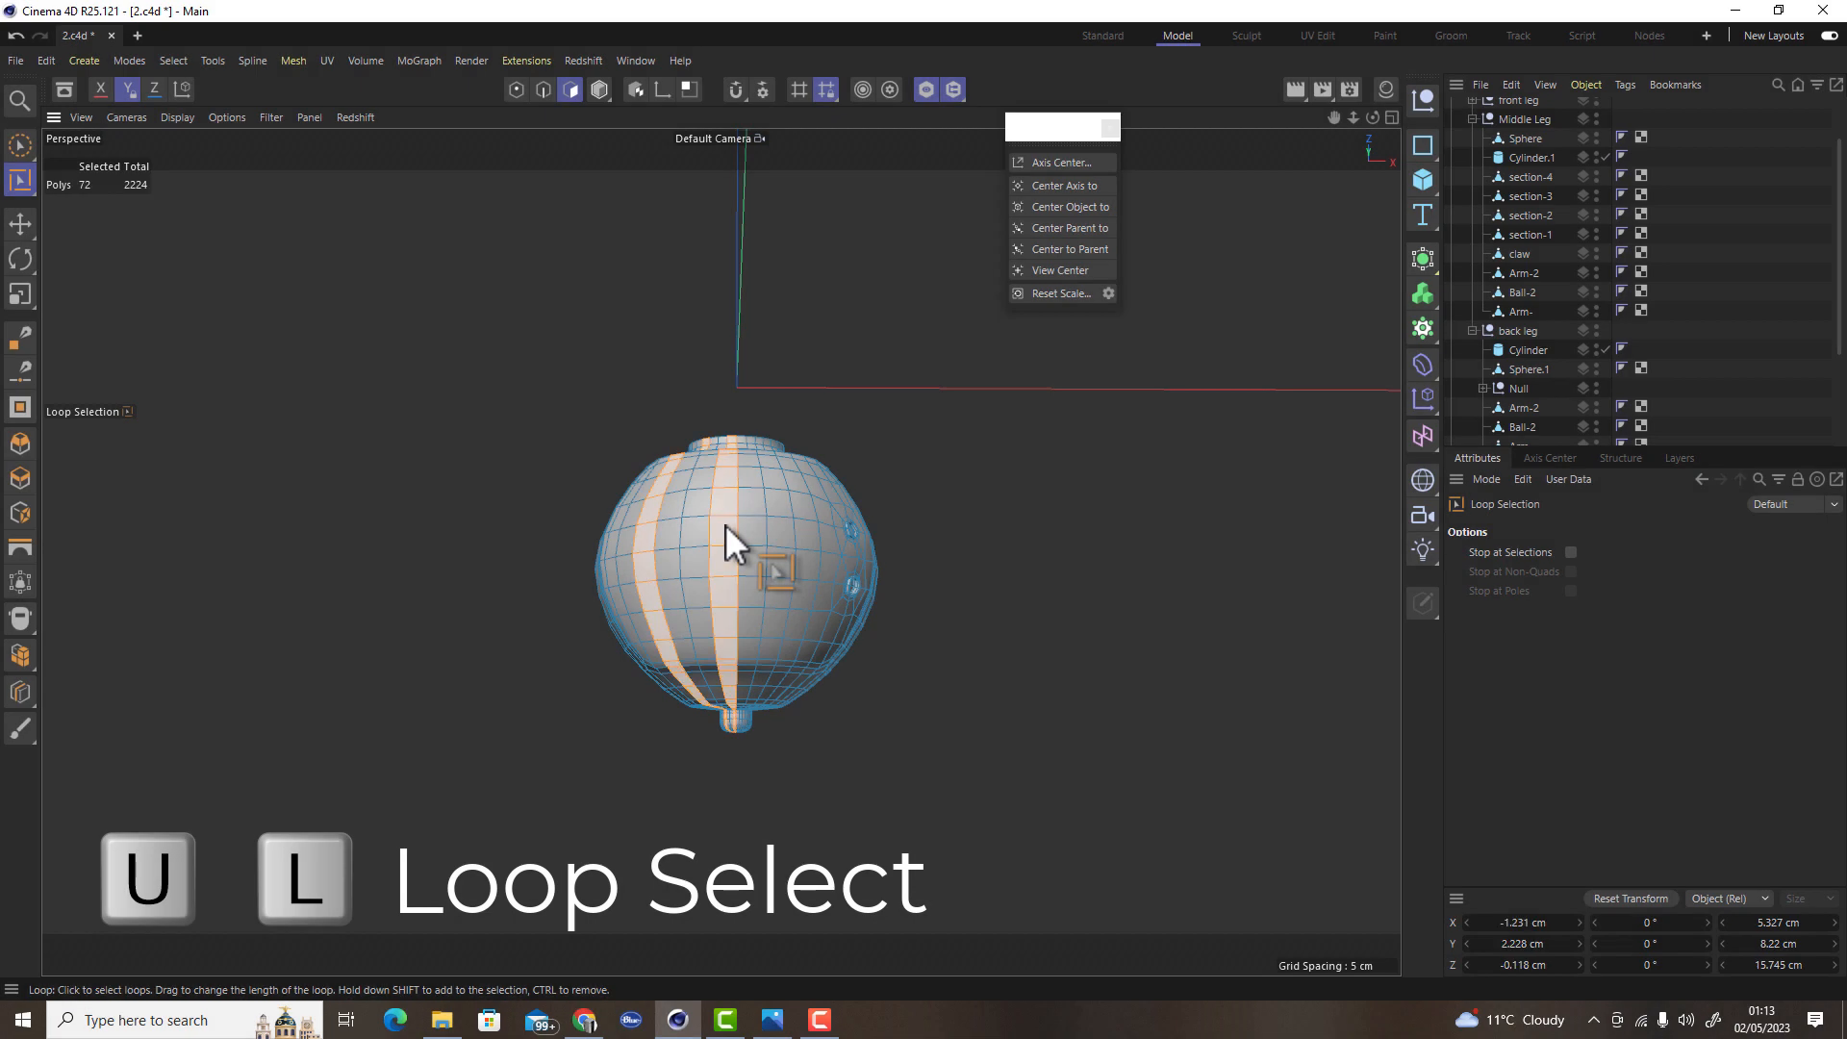
Loop-select the lengthwise polygon strips beside the thorax's centre line, all the way around, and delete them
{"action": "left_click_drag", "start_coordinate": [725, 523], "coordinate": [769, 716], "text": "alt"}
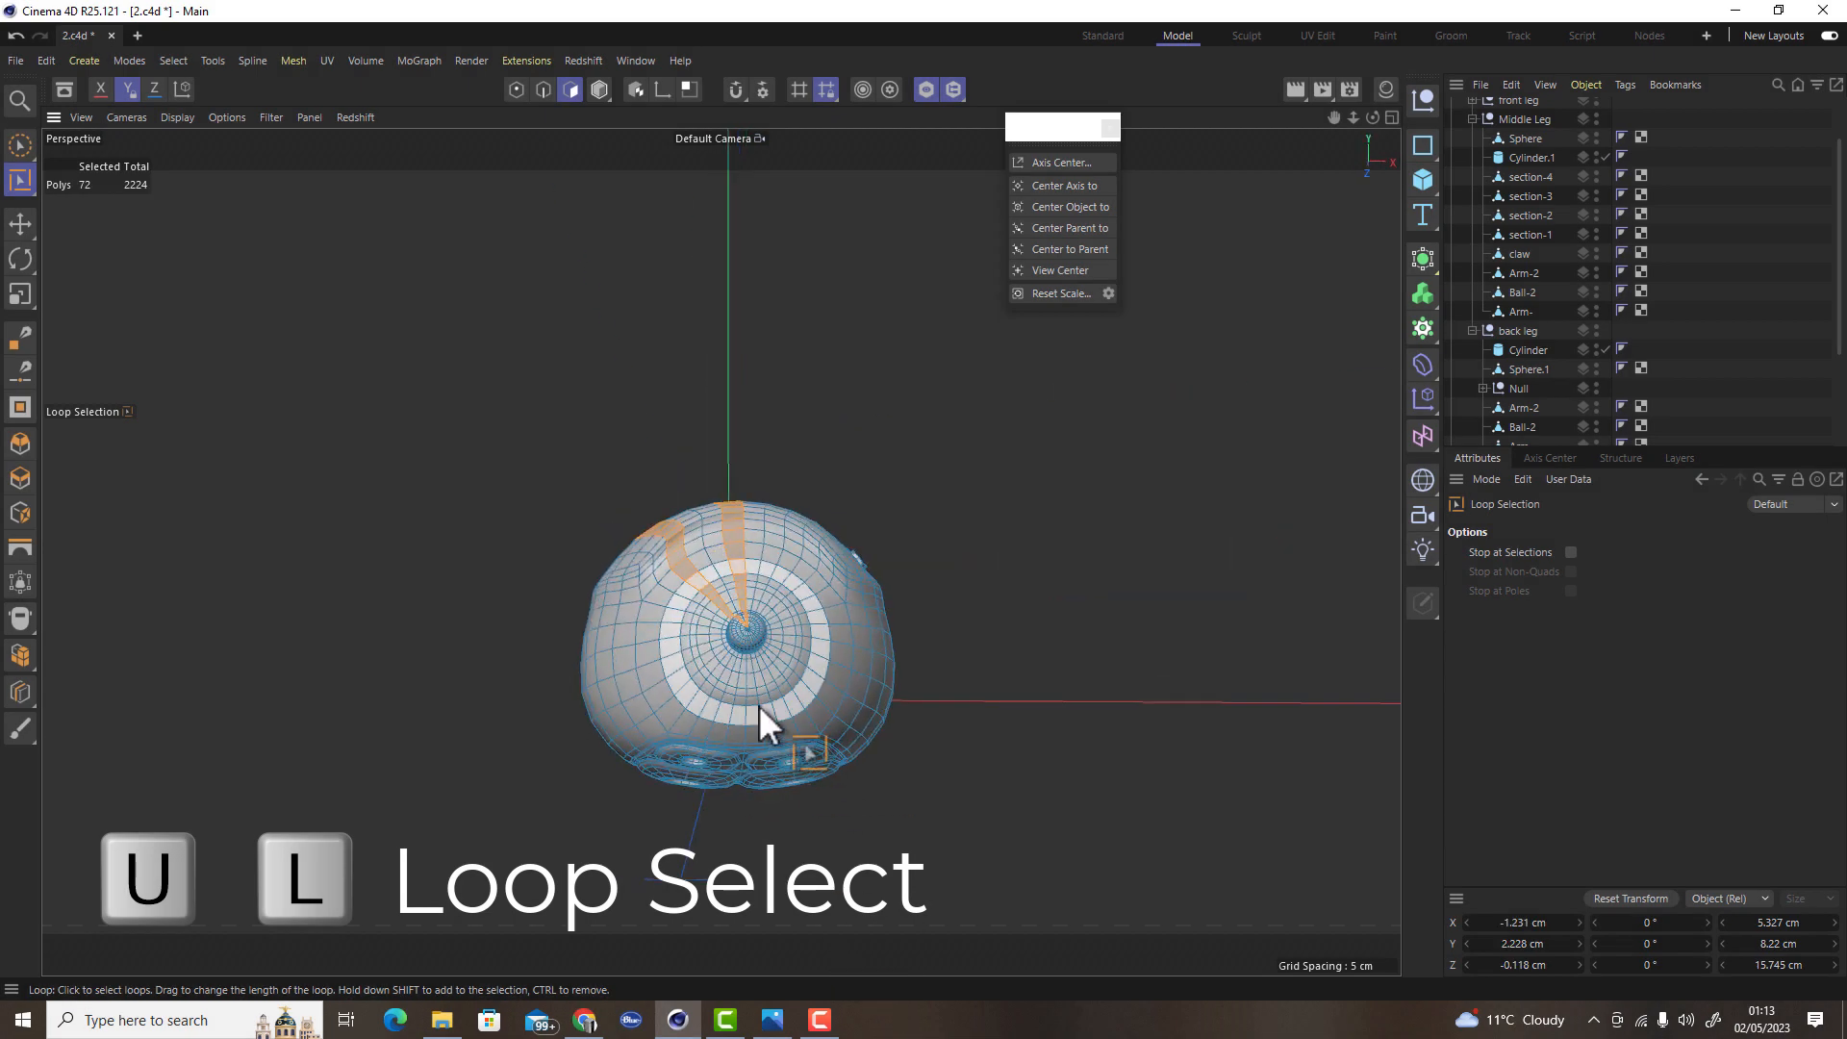
{"action": "scroll", "coordinate": [769, 715], "scroll_direction": "up", "scroll_amount": 6}
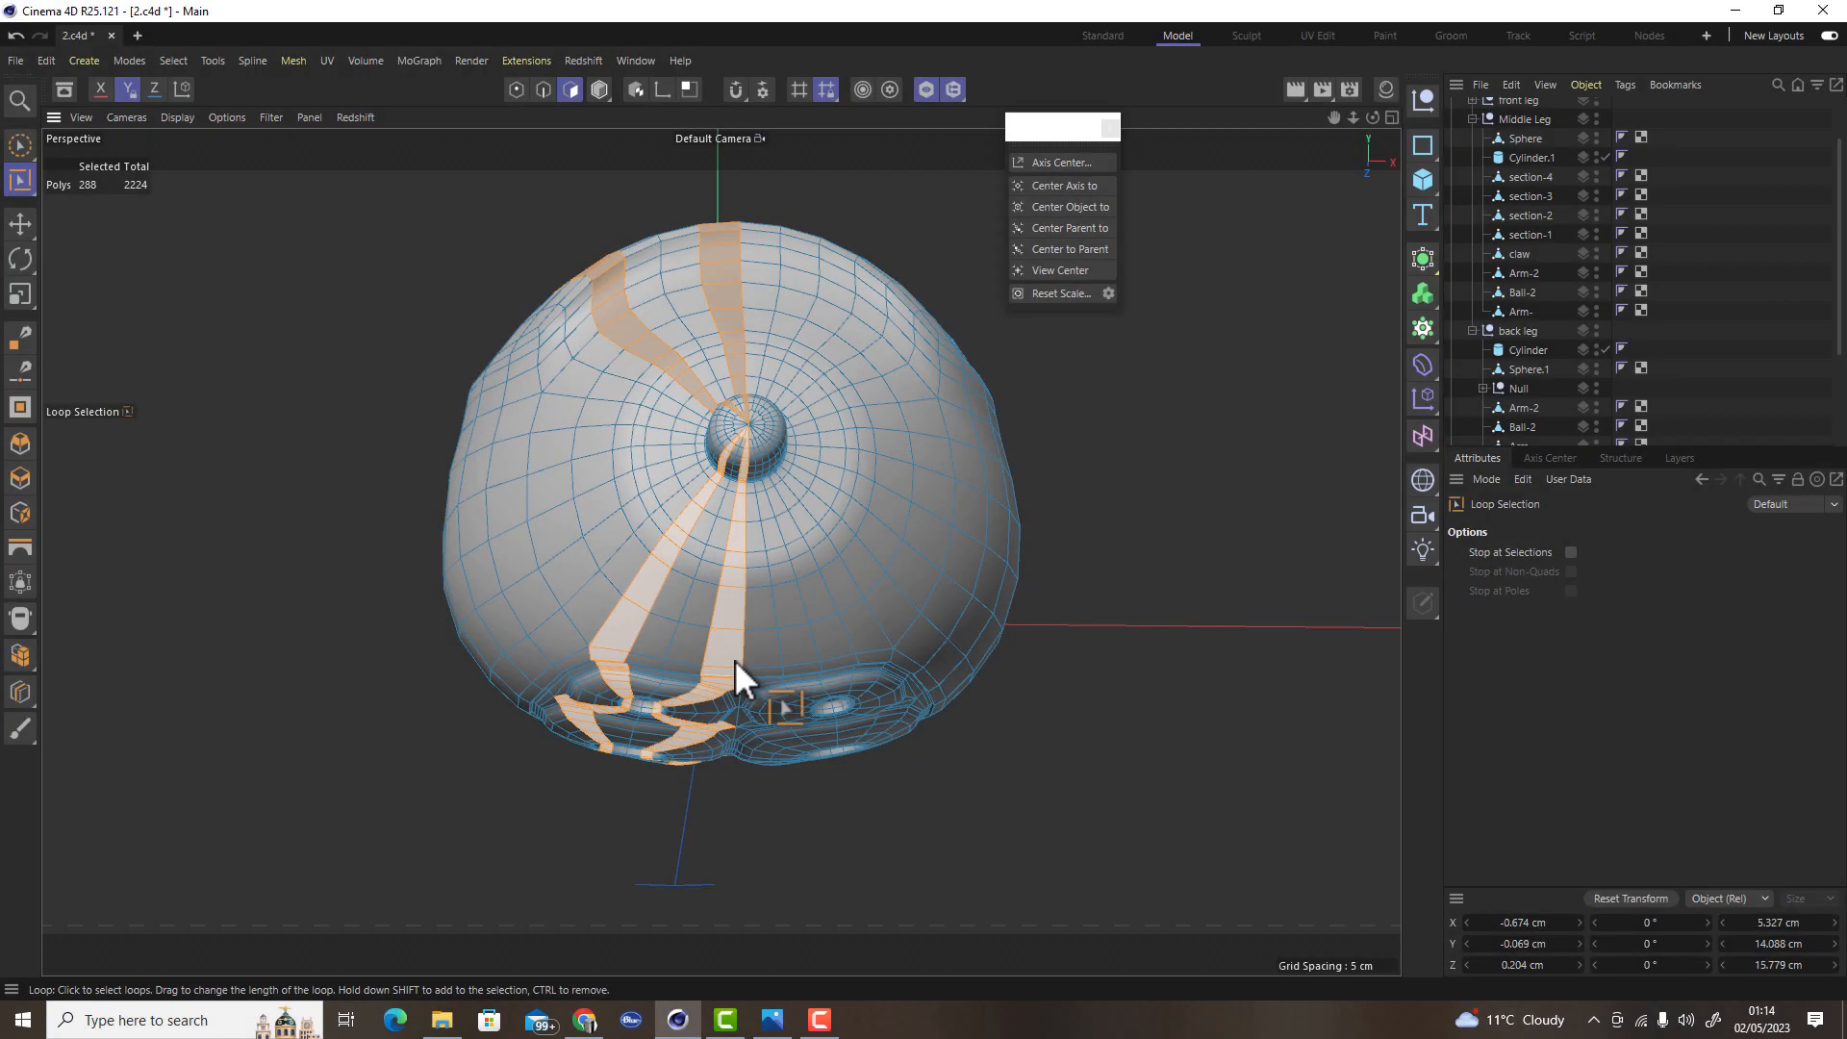
{"action": "left_click_drag", "start_coordinate": [735, 660], "coordinate": [769, 701], "text": "alt"}
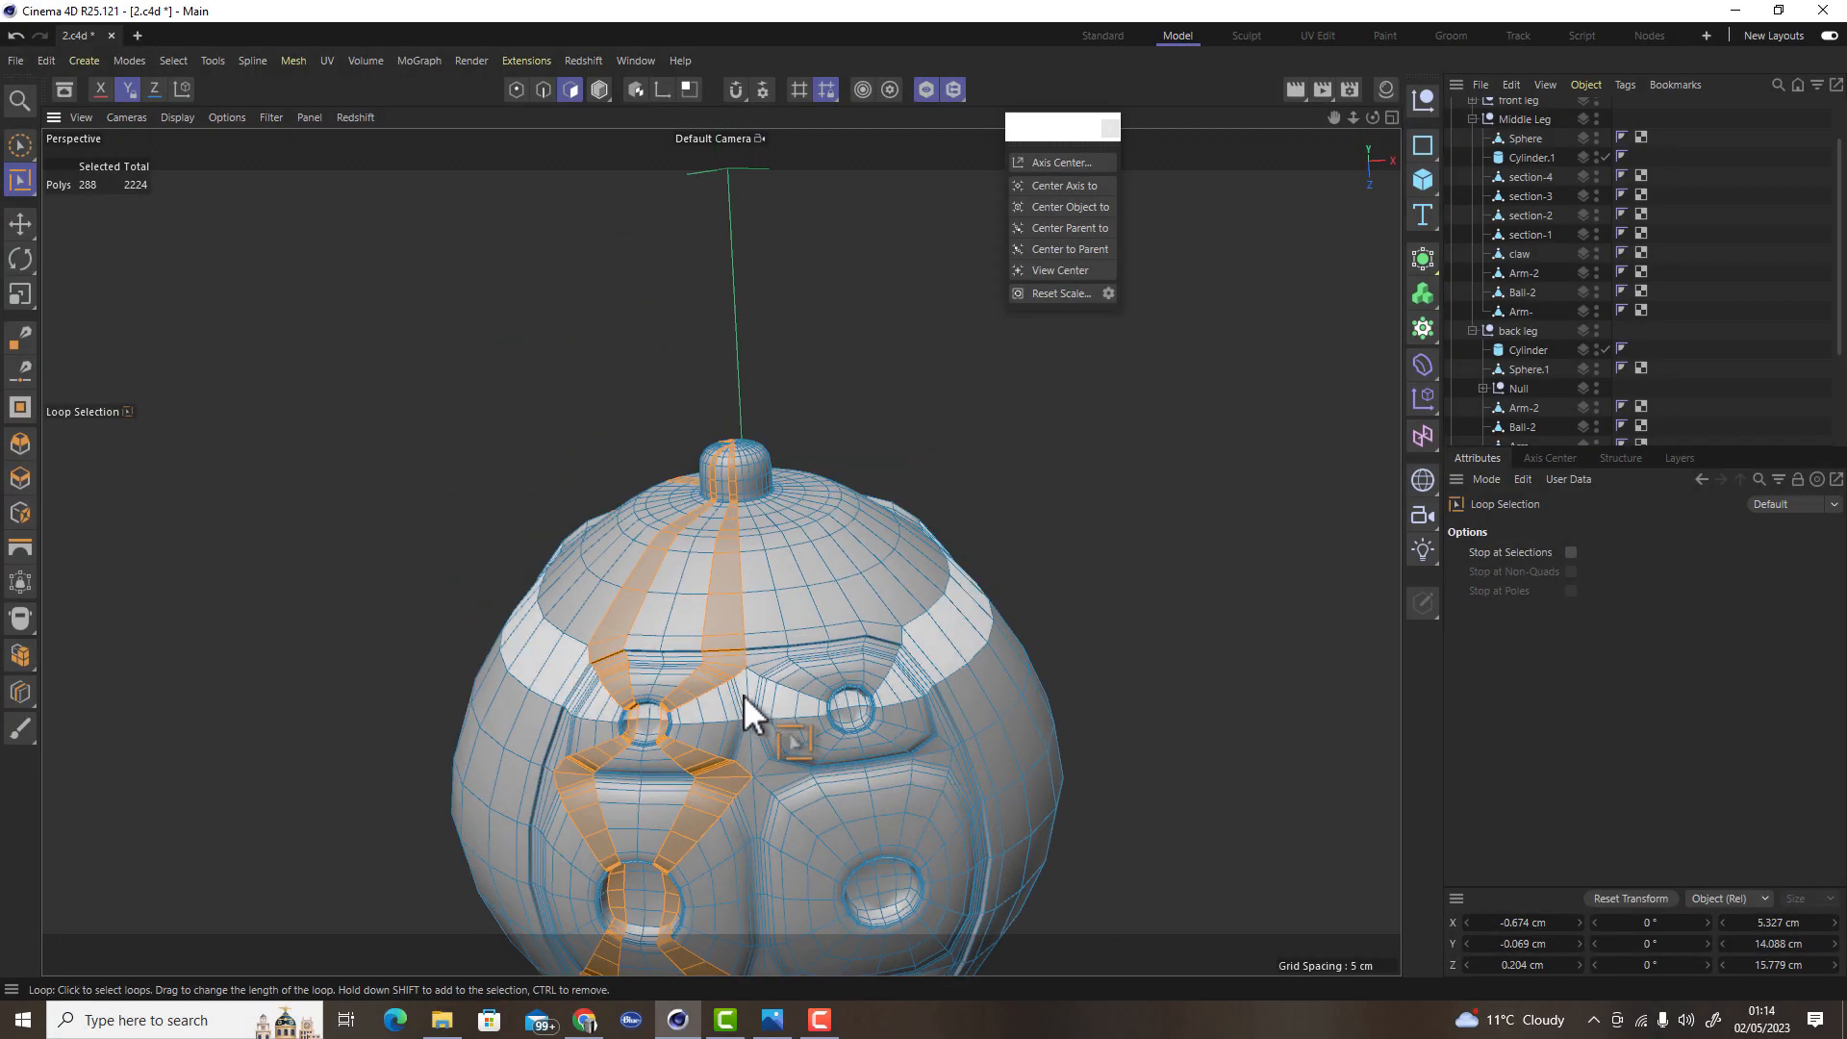
{"action": "right_click_drag", "start_coordinate": [748, 722], "coordinate": [1000, 704], "text": "alt"}
{"action": "left_click", "coordinate": [747, 632], "text": "shift"}
{"action": "right_click_drag", "start_coordinate": [790, 576], "coordinate": [546, 633], "text": "alt"}
{"action": "right_click_drag", "start_coordinate": [759, 791], "coordinate": [893, 770], "text": "alt"}
{"action": "left_click", "coordinate": [824, 597], "text": "shift"}
{"action": "right_click_drag", "start_coordinate": [824, 597], "coordinate": [762, 609], "text": "alt"}
{"action": "left_click_drag", "start_coordinate": [762, 609], "coordinate": [822, 869], "text": "alt"}
{"action": "right_click_drag", "start_coordinate": [821, 869], "coordinate": [1290, 577], "text": "alt"}
{"action": "key", "text": "Delete"}
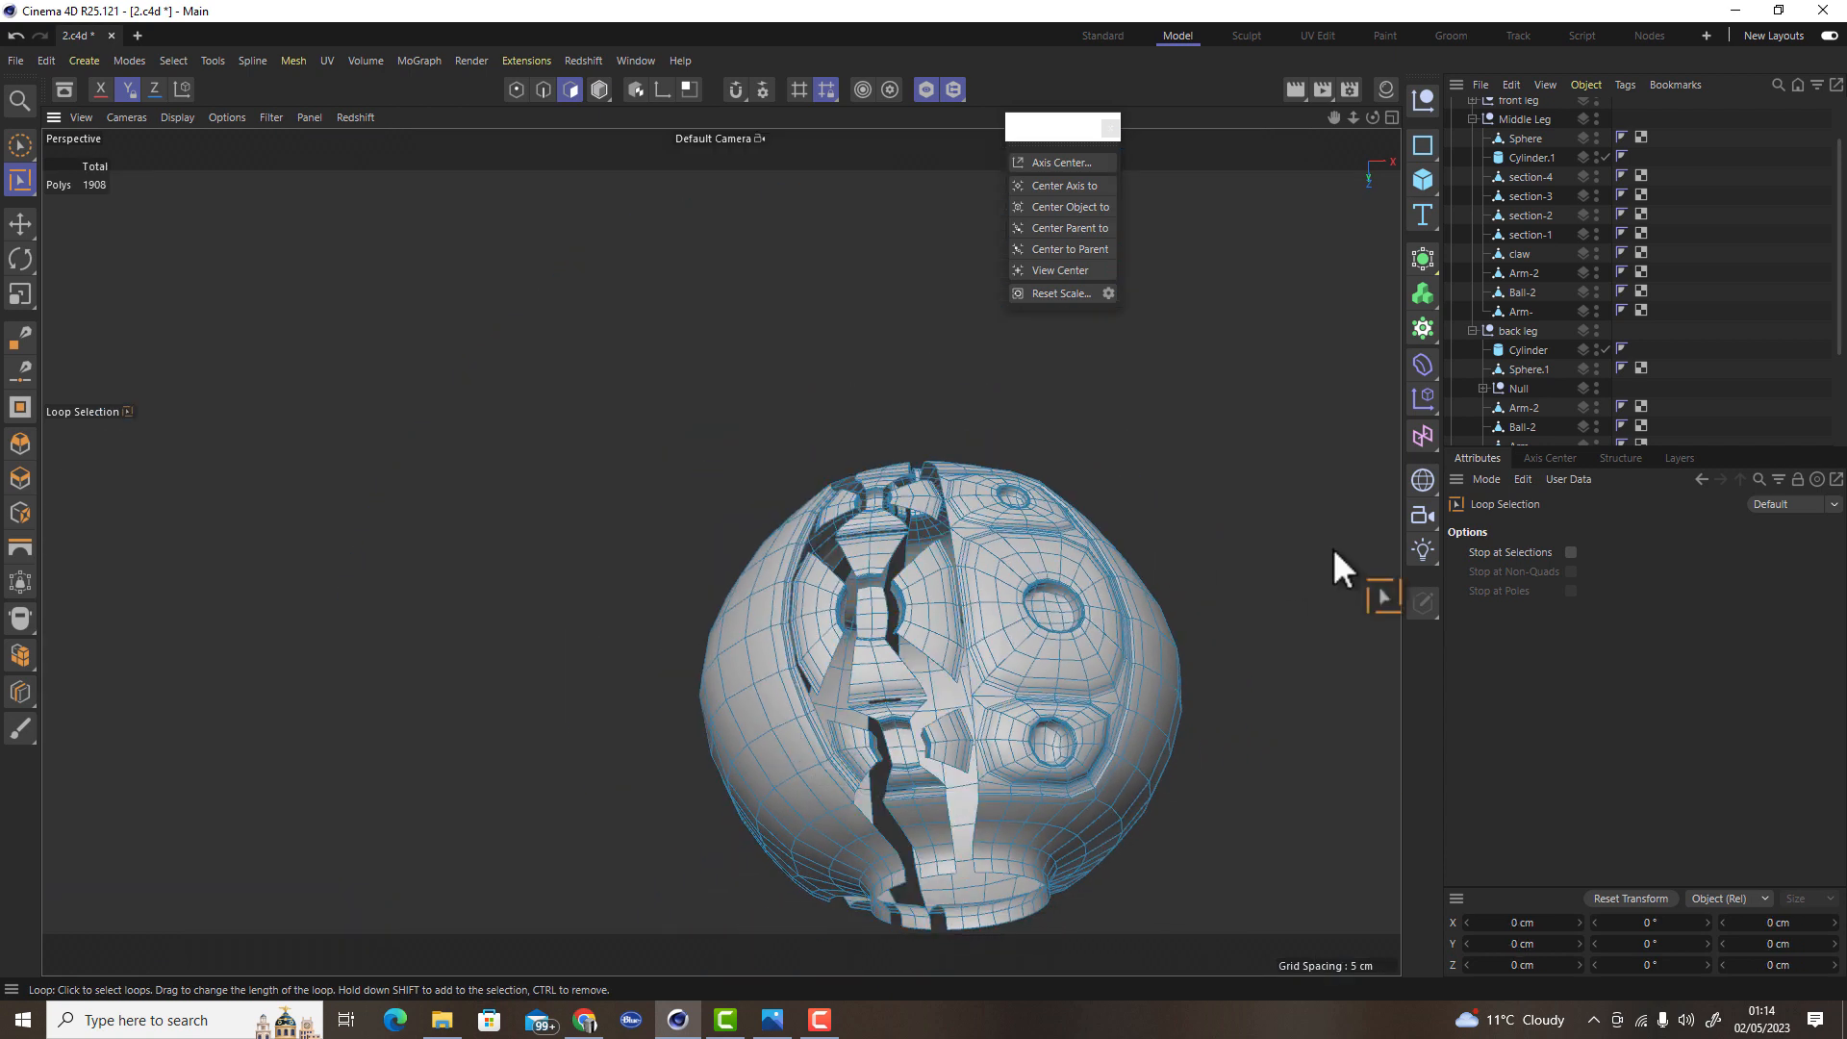
Delete the remaining connected polygon pieces on the thorax's negative X side, leaving only the other half
{"action": "left_click", "coordinate": [23, 225]}
{"action": "double_click", "coordinate": [942, 621]}
{"action": "double_click", "coordinate": [954, 742], "text": "shift"}
{"action": "double_click", "coordinate": [929, 810], "text": "shift"}
{"action": "double_click", "coordinate": [893, 677], "text": "shift"}
{"action": "double_click", "coordinate": [895, 524], "text": "shift"}
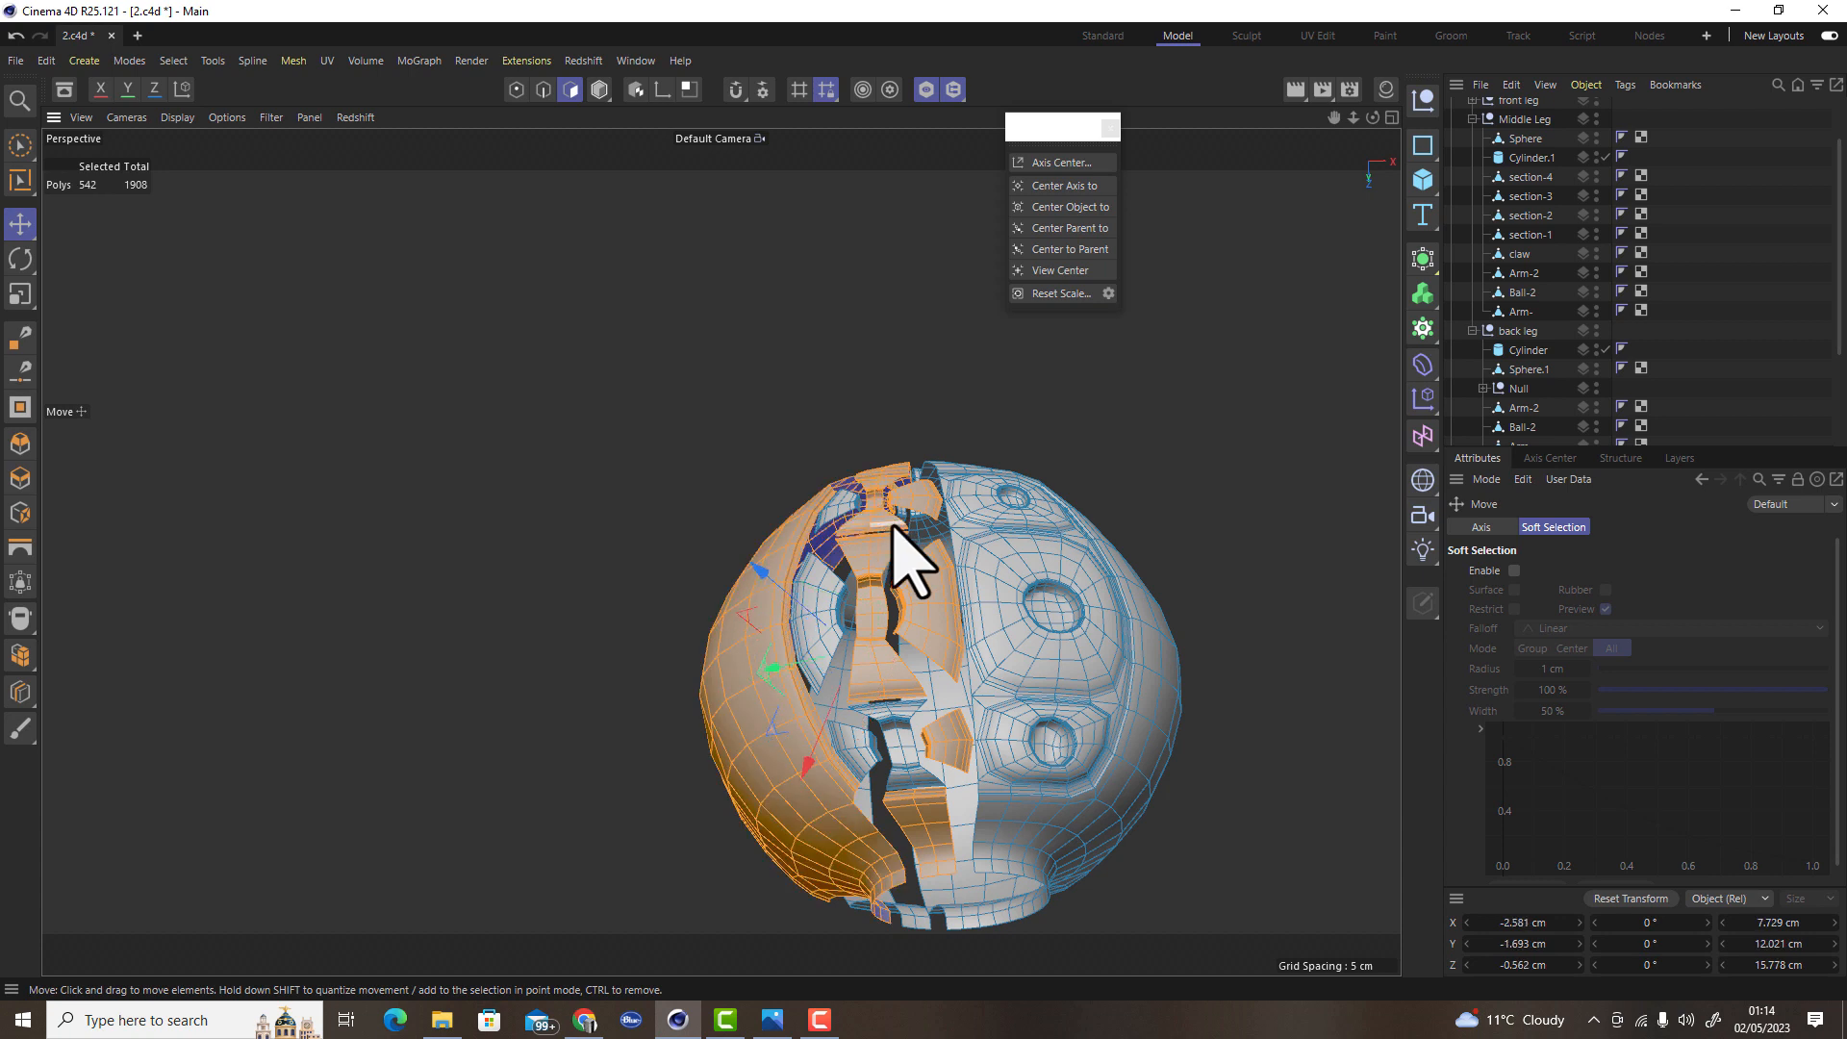
{"action": "key", "text": "Delete"}
{"action": "double_click", "coordinate": [891, 546]}
{"action": "key", "text": "Delete"}
{"action": "double_click", "coordinate": [830, 516]}
{"action": "key", "text": "Delete"}
{"action": "double_click", "coordinate": [811, 625]}
{"action": "key", "text": "Delete"}
{"action": "double_click", "coordinate": [889, 745]}
{"action": "key", "text": "Delete"}
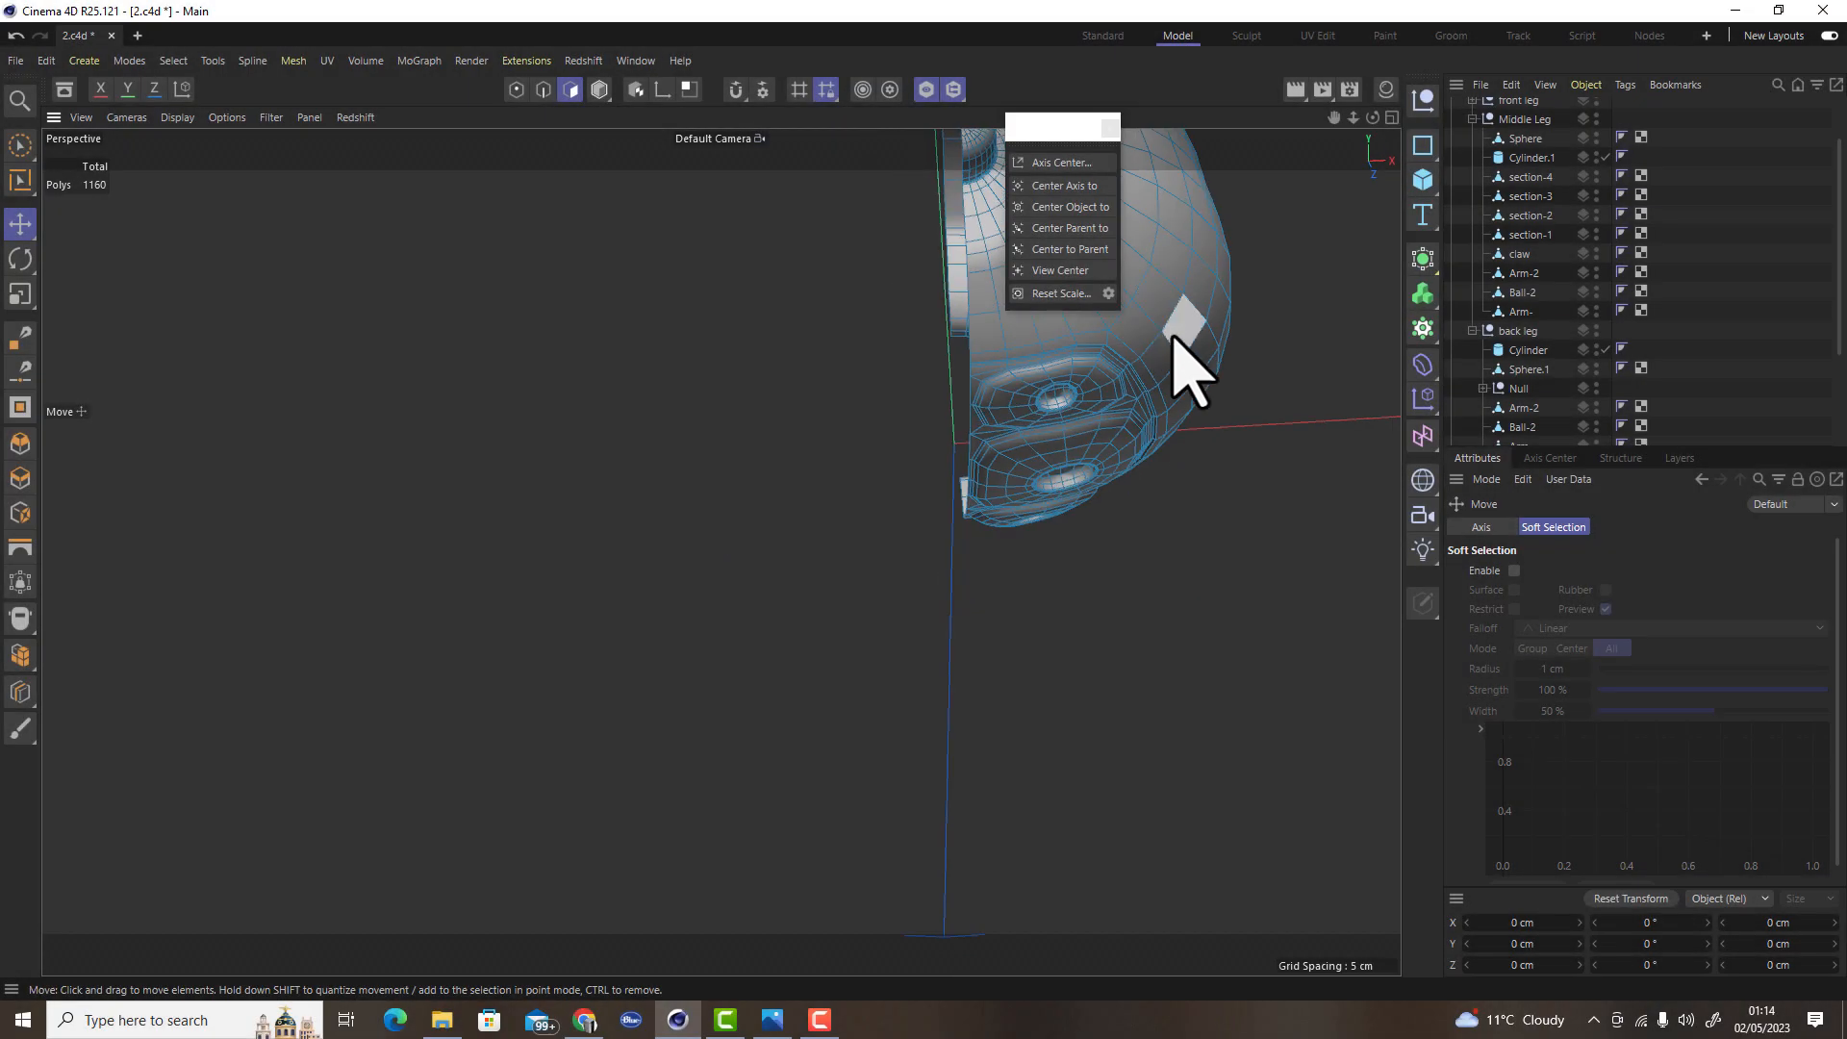
Put the half thorax in a Subdivision Surface with editor and renderer levels of 1 and make it editable
{"action": "left_click_drag", "start_coordinate": [1174, 336], "coordinate": [1290, 505], "text": "alt"}
{"action": "scroll", "coordinate": [1548, 270], "scroll_direction": "down", "scroll_amount": 3}
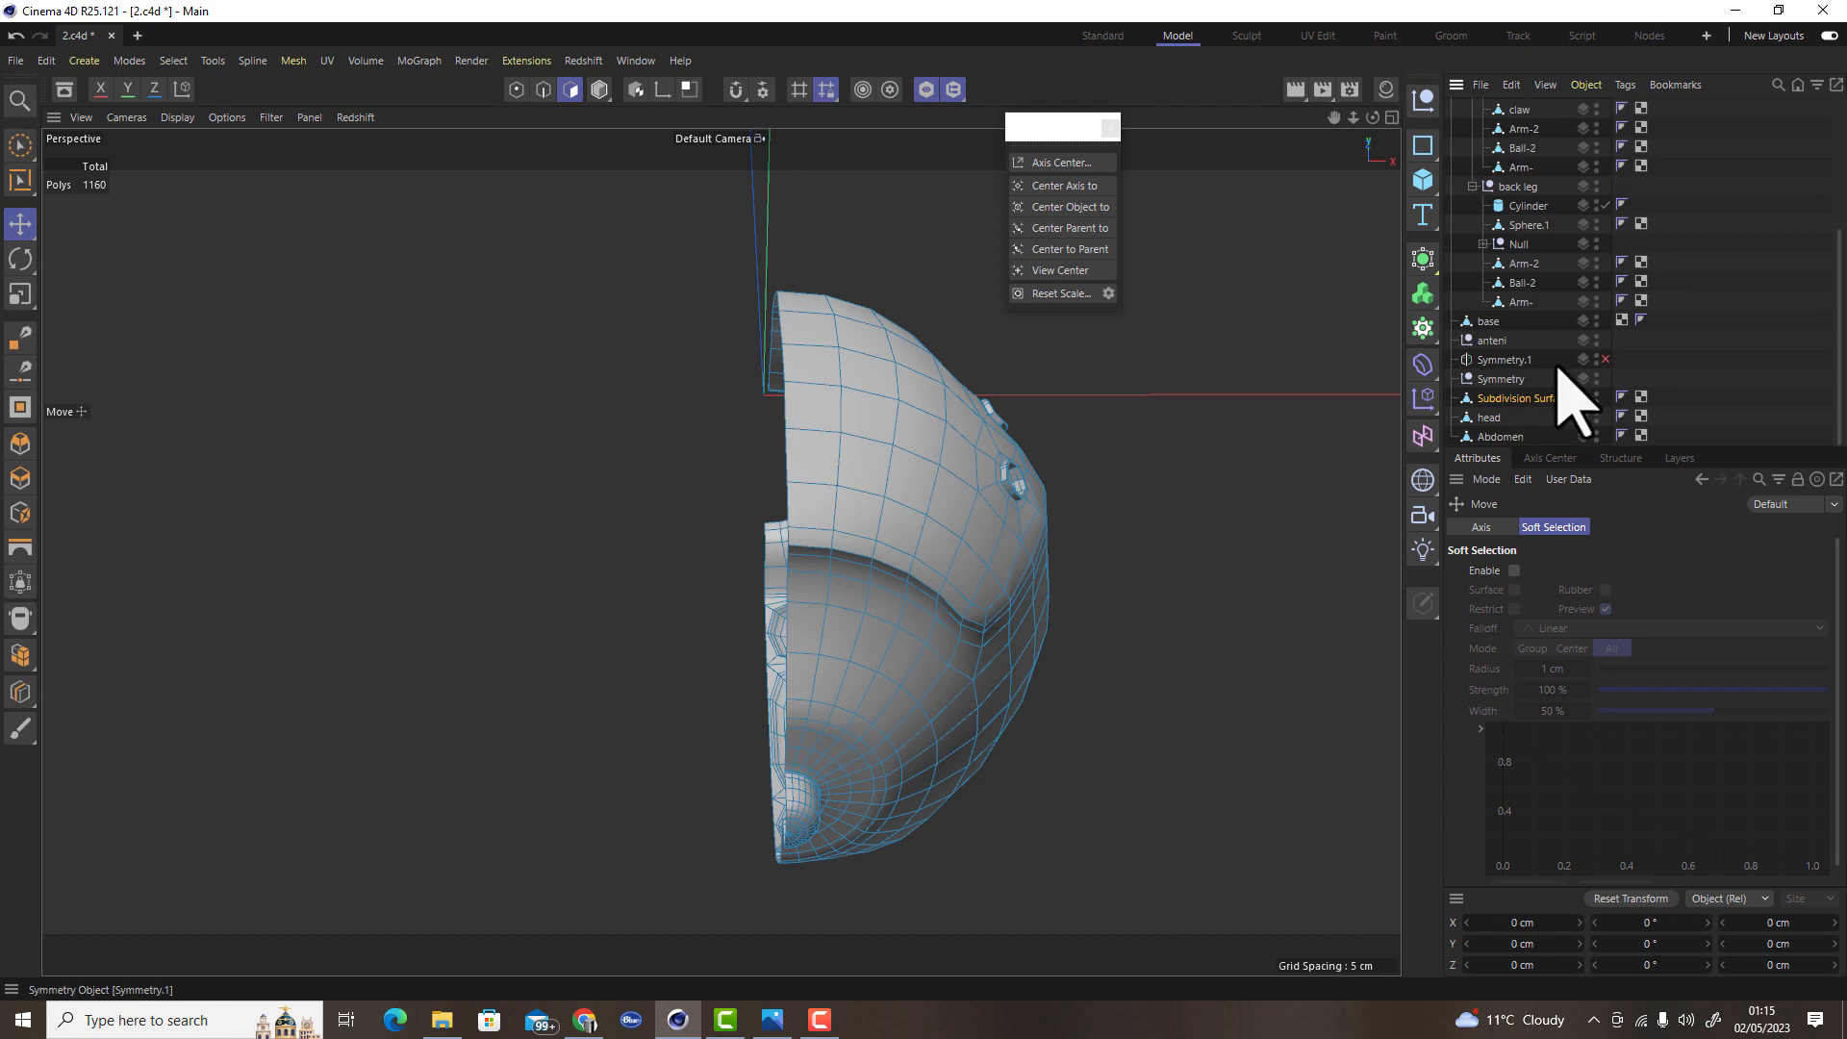
{"action": "left_click", "coordinate": [1425, 291], "text": "alt"}
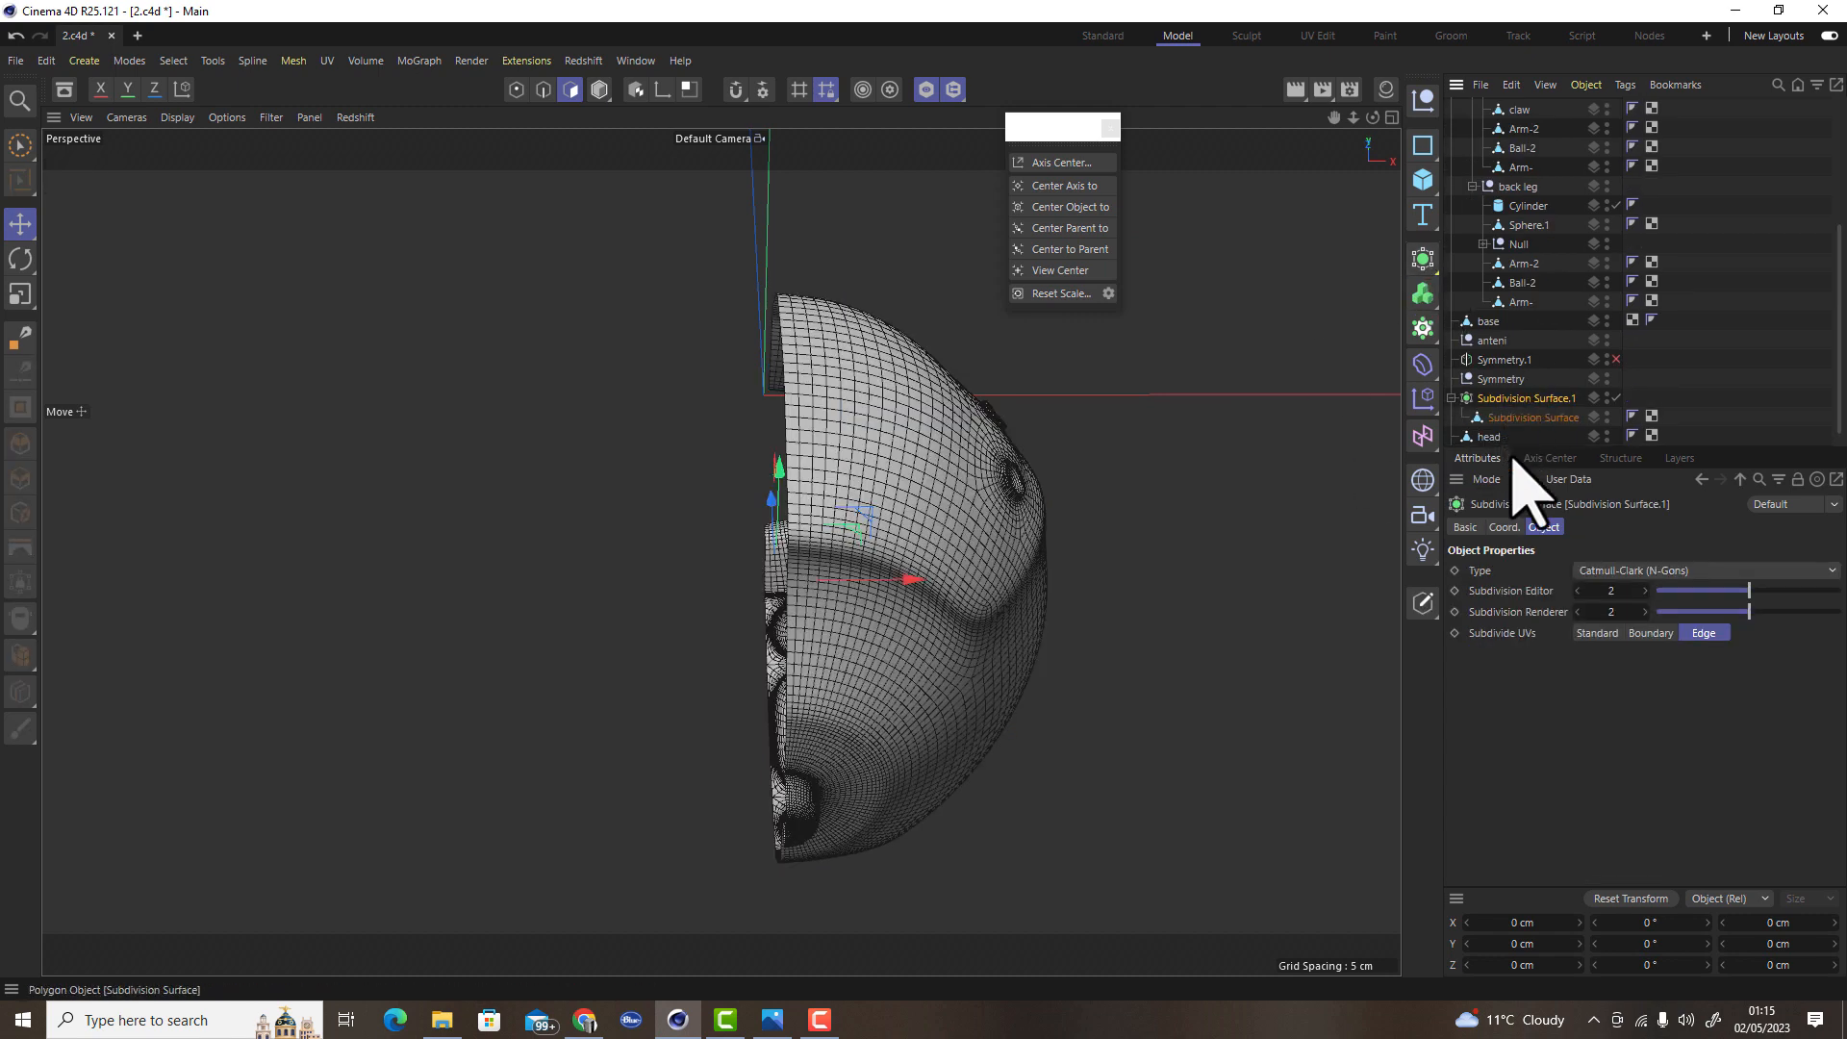
{"action": "left_click", "coordinate": [1578, 591]}
{"action": "left_click_drag", "start_coordinate": [966, 652], "coordinate": [297, 279], "text": "alt"}
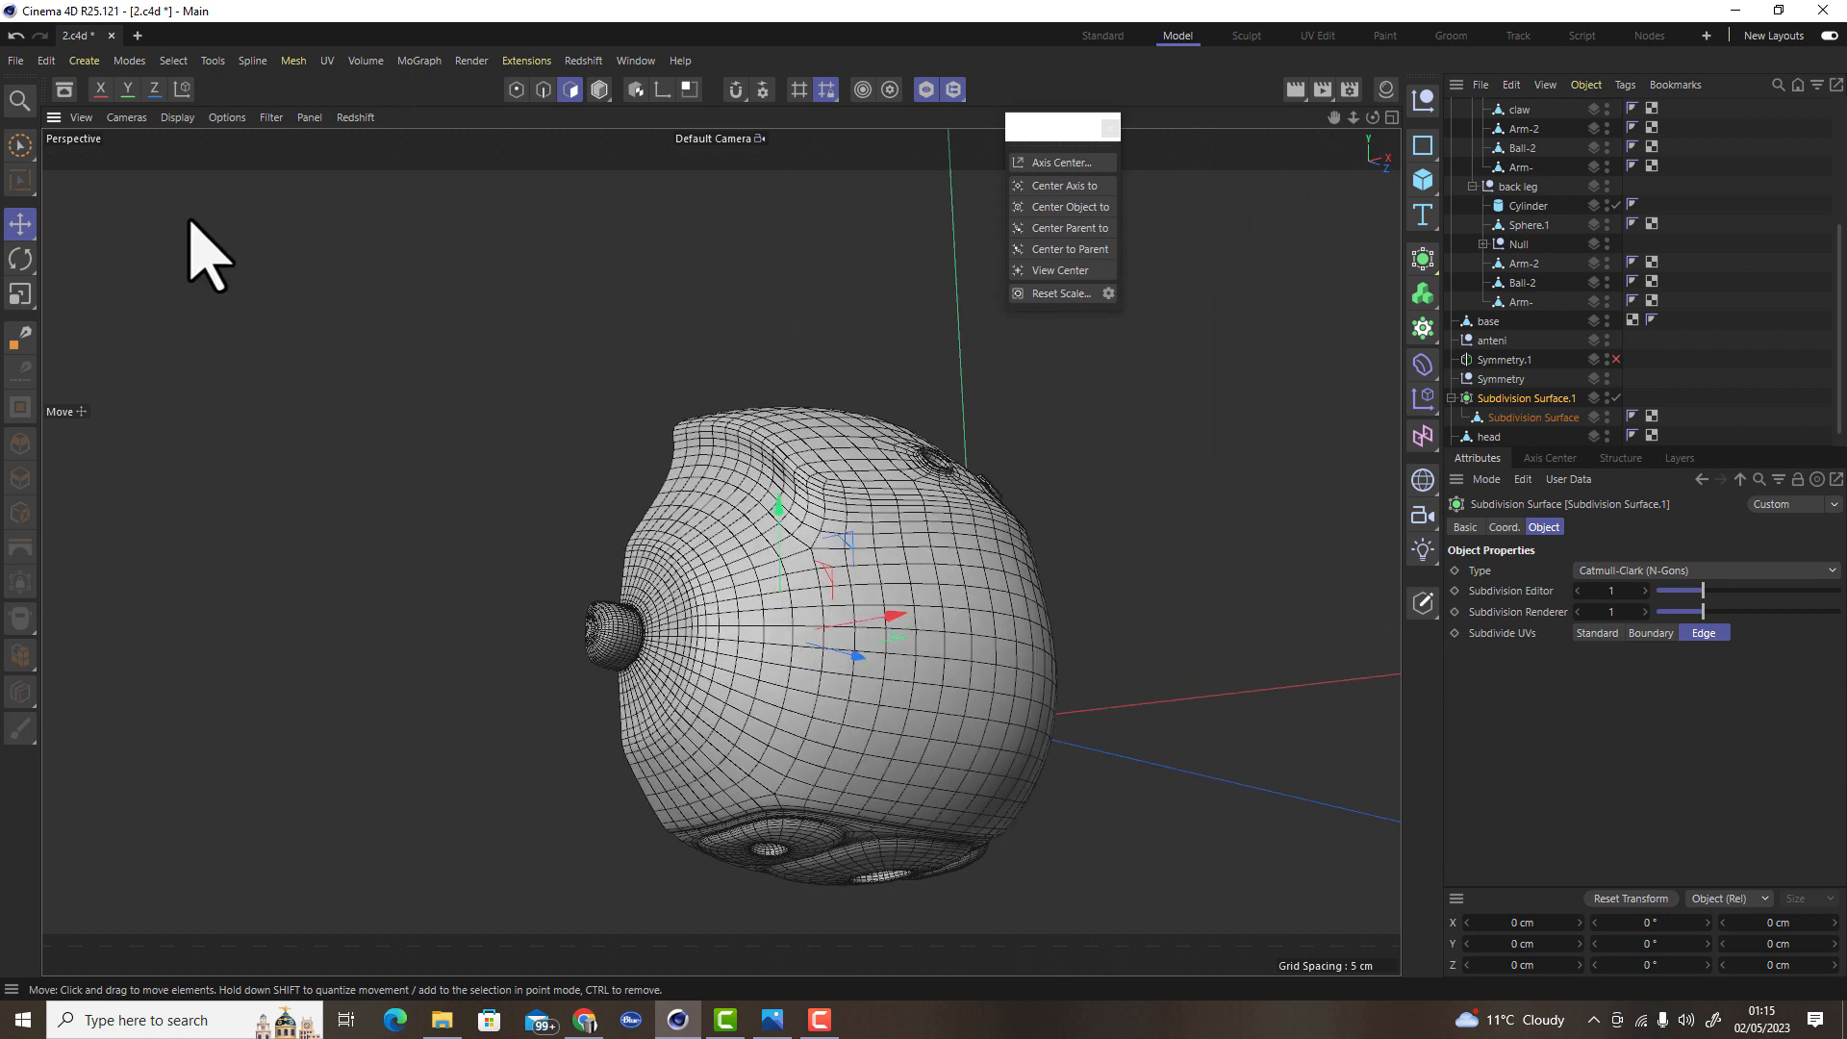
{"action": "left_click", "coordinate": [1422, 604]}
Delete two closely spaced edge loops around the base of the thorax's waist stub
{"action": "left_click_drag", "start_coordinate": [1122, 494], "coordinate": [978, 627], "text": "alt"}
{"action": "right_click_drag", "start_coordinate": [837, 589], "coordinate": [1068, 594], "text": "alt"}
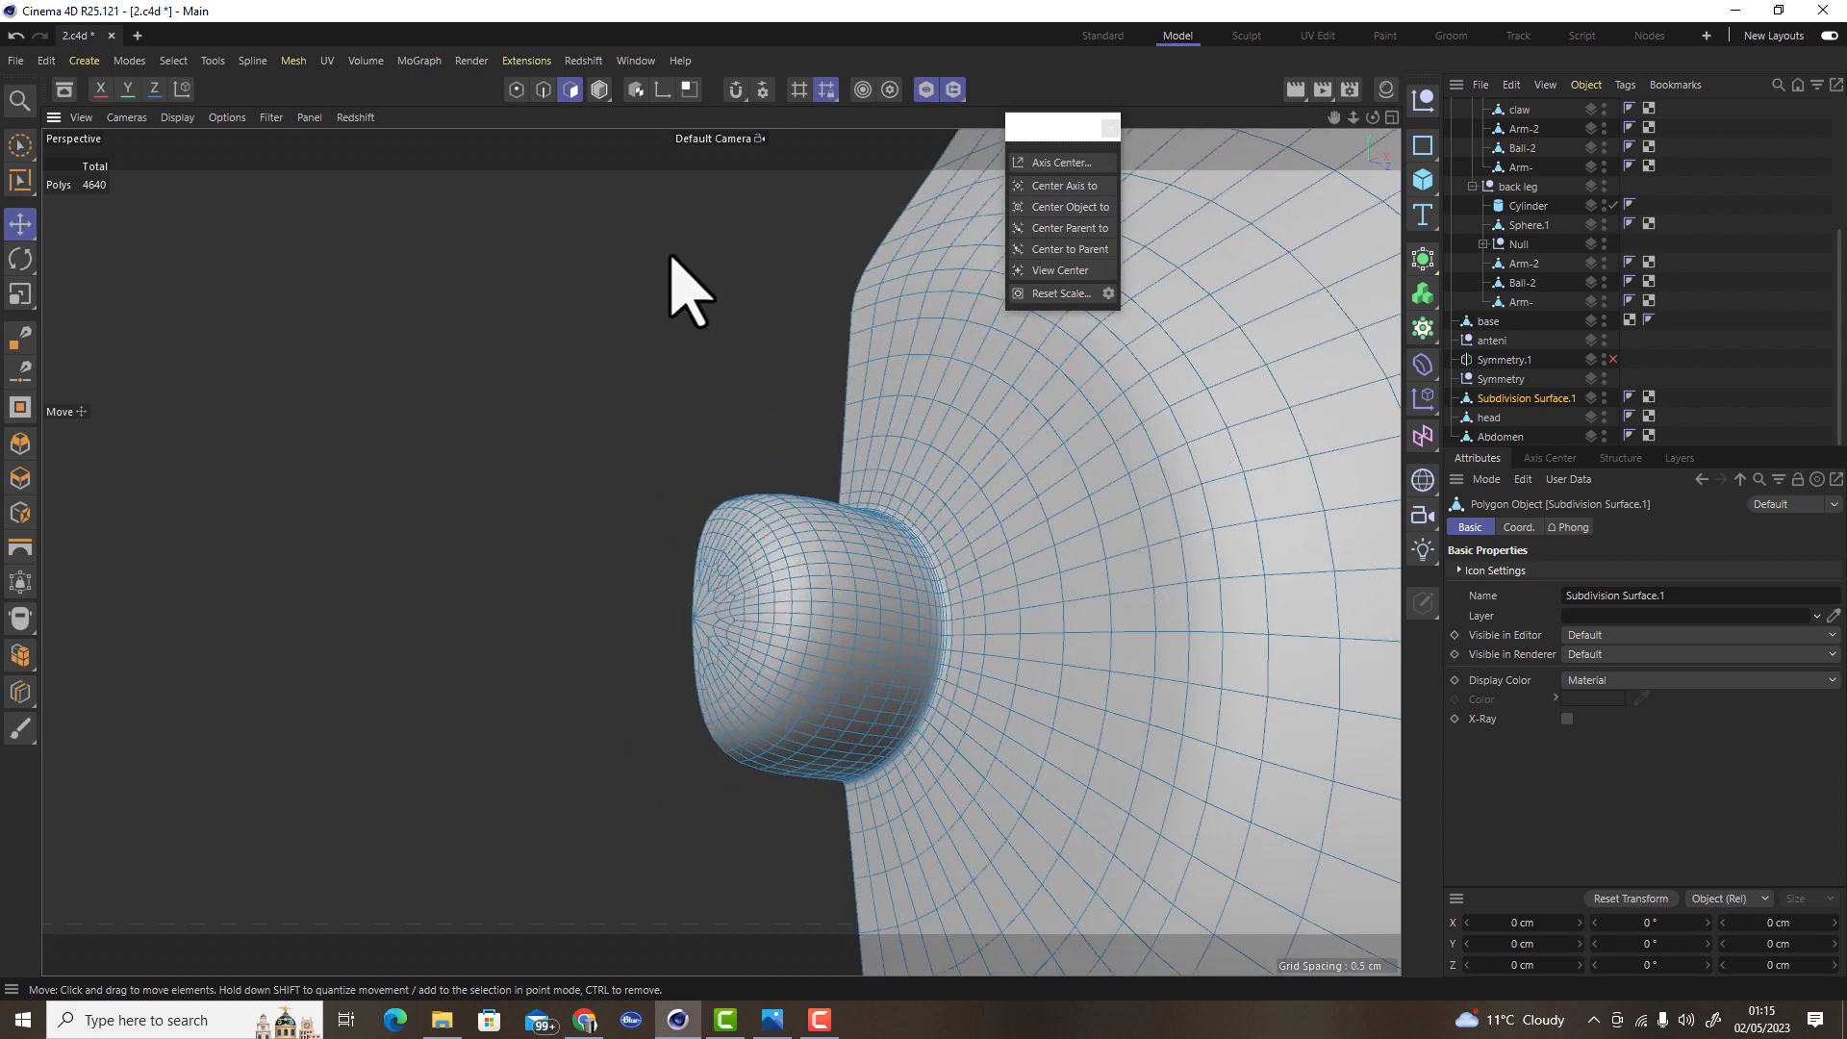
{"action": "left_click", "coordinate": [543, 89]}
{"action": "left_click_drag", "start_coordinate": [977, 701], "coordinate": [967, 619], "text": "alt"}
{"action": "right_click_drag", "start_coordinate": [966, 620], "coordinate": [1009, 563], "text": "alt"}
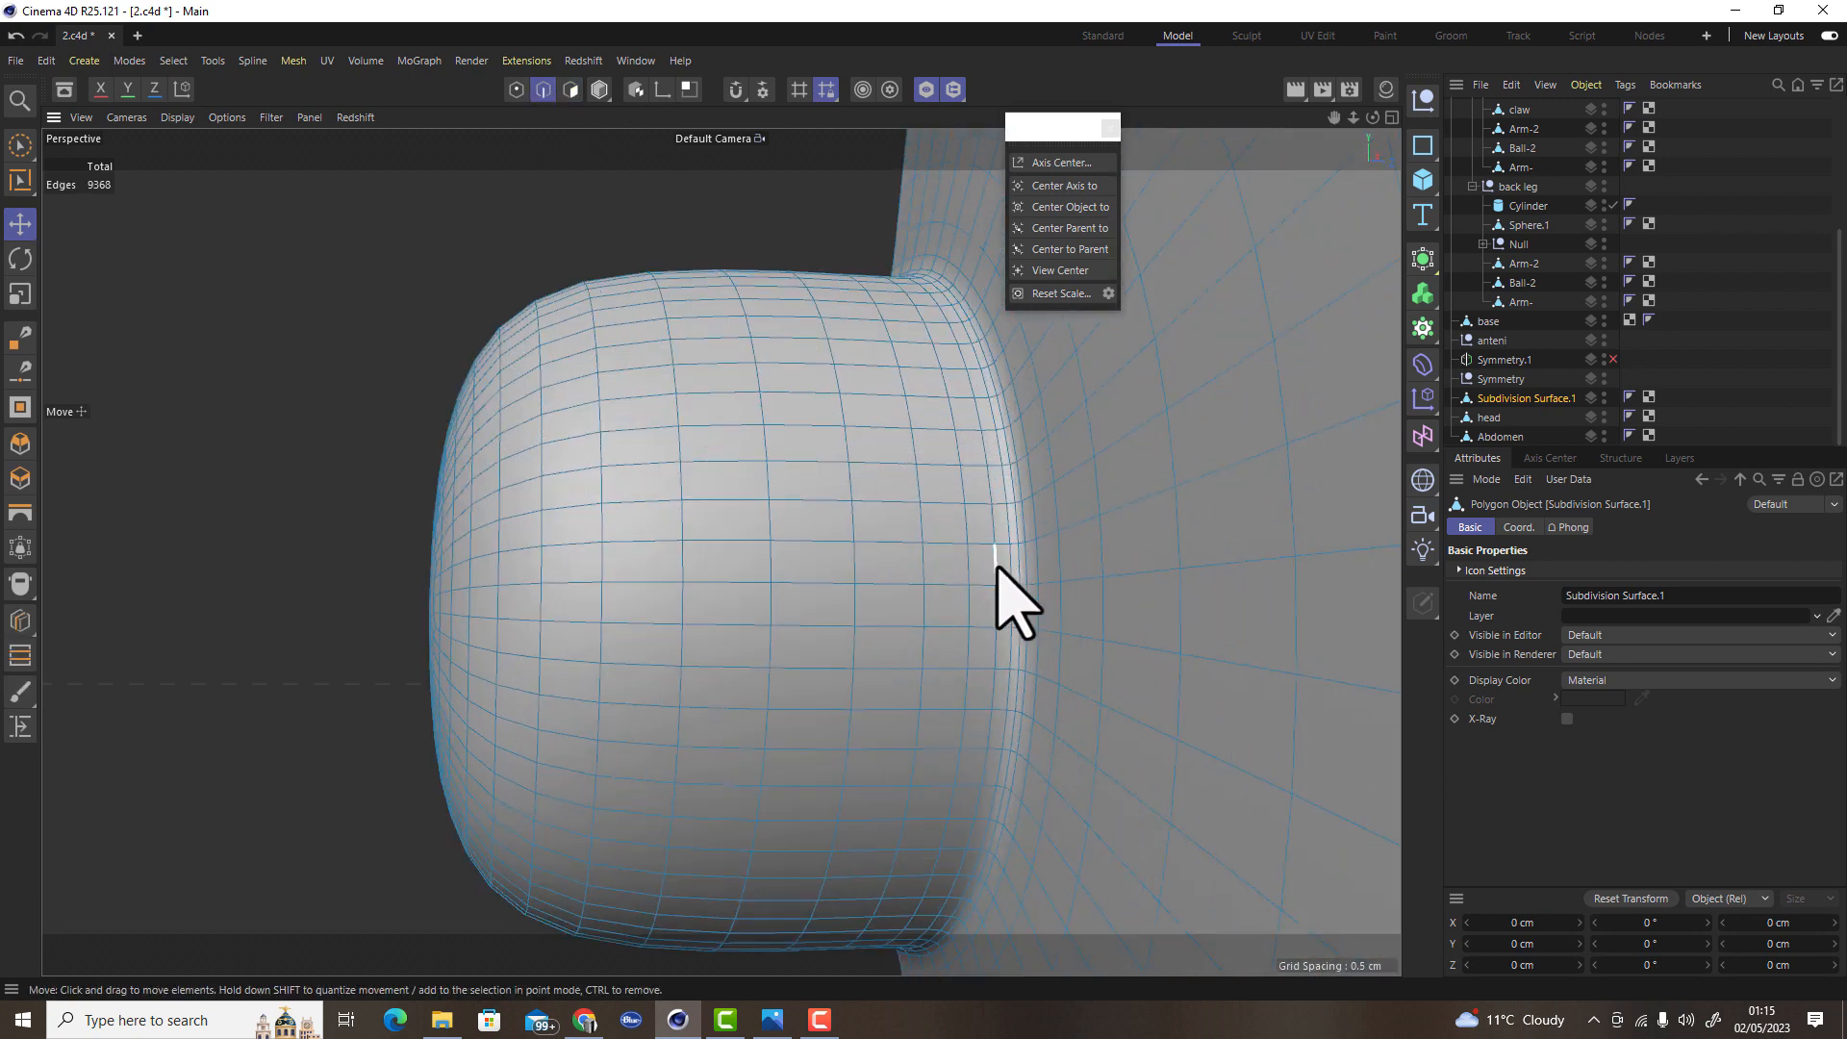
{"action": "double_click", "coordinate": [996, 567]}
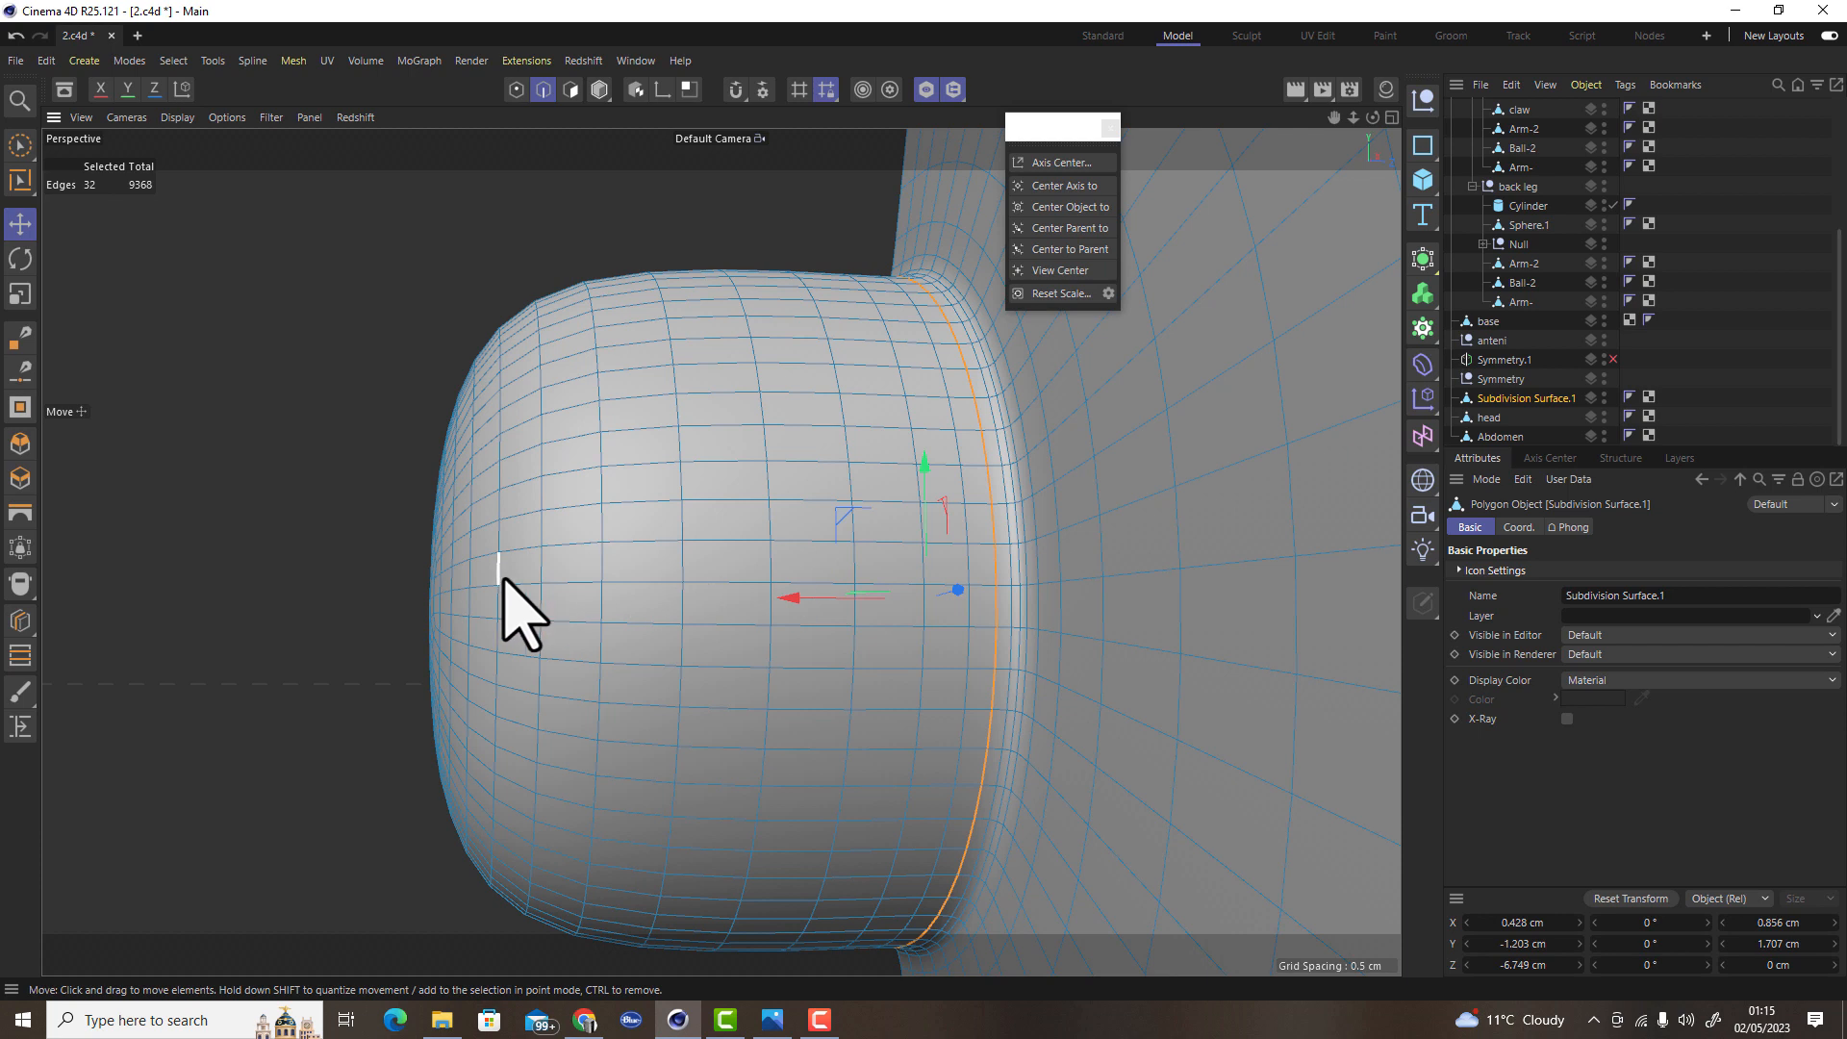
{"action": "key", "text": "Delete"}
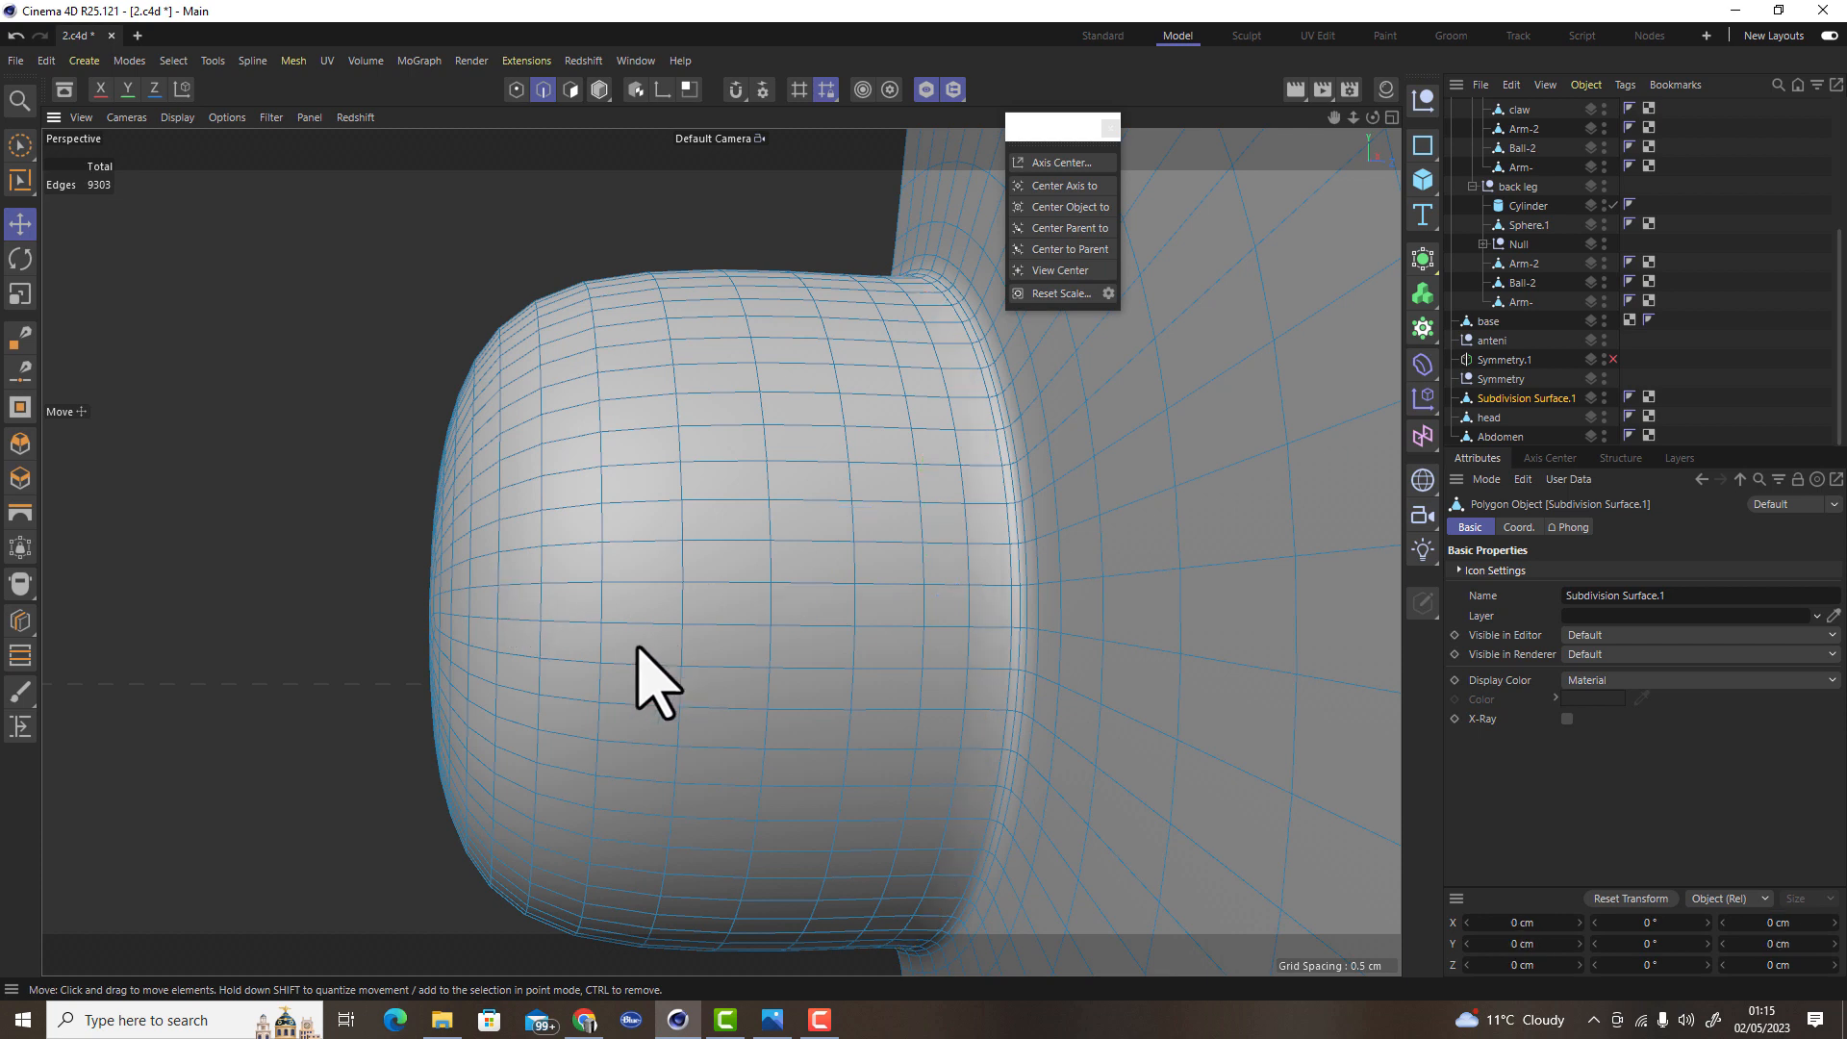
{"action": "double_click", "coordinate": [1046, 472]}
{"action": "key", "text": "Delete"}
{"action": "scroll", "coordinate": [467, 619], "scroll_direction": "down", "scroll_amount": 5}
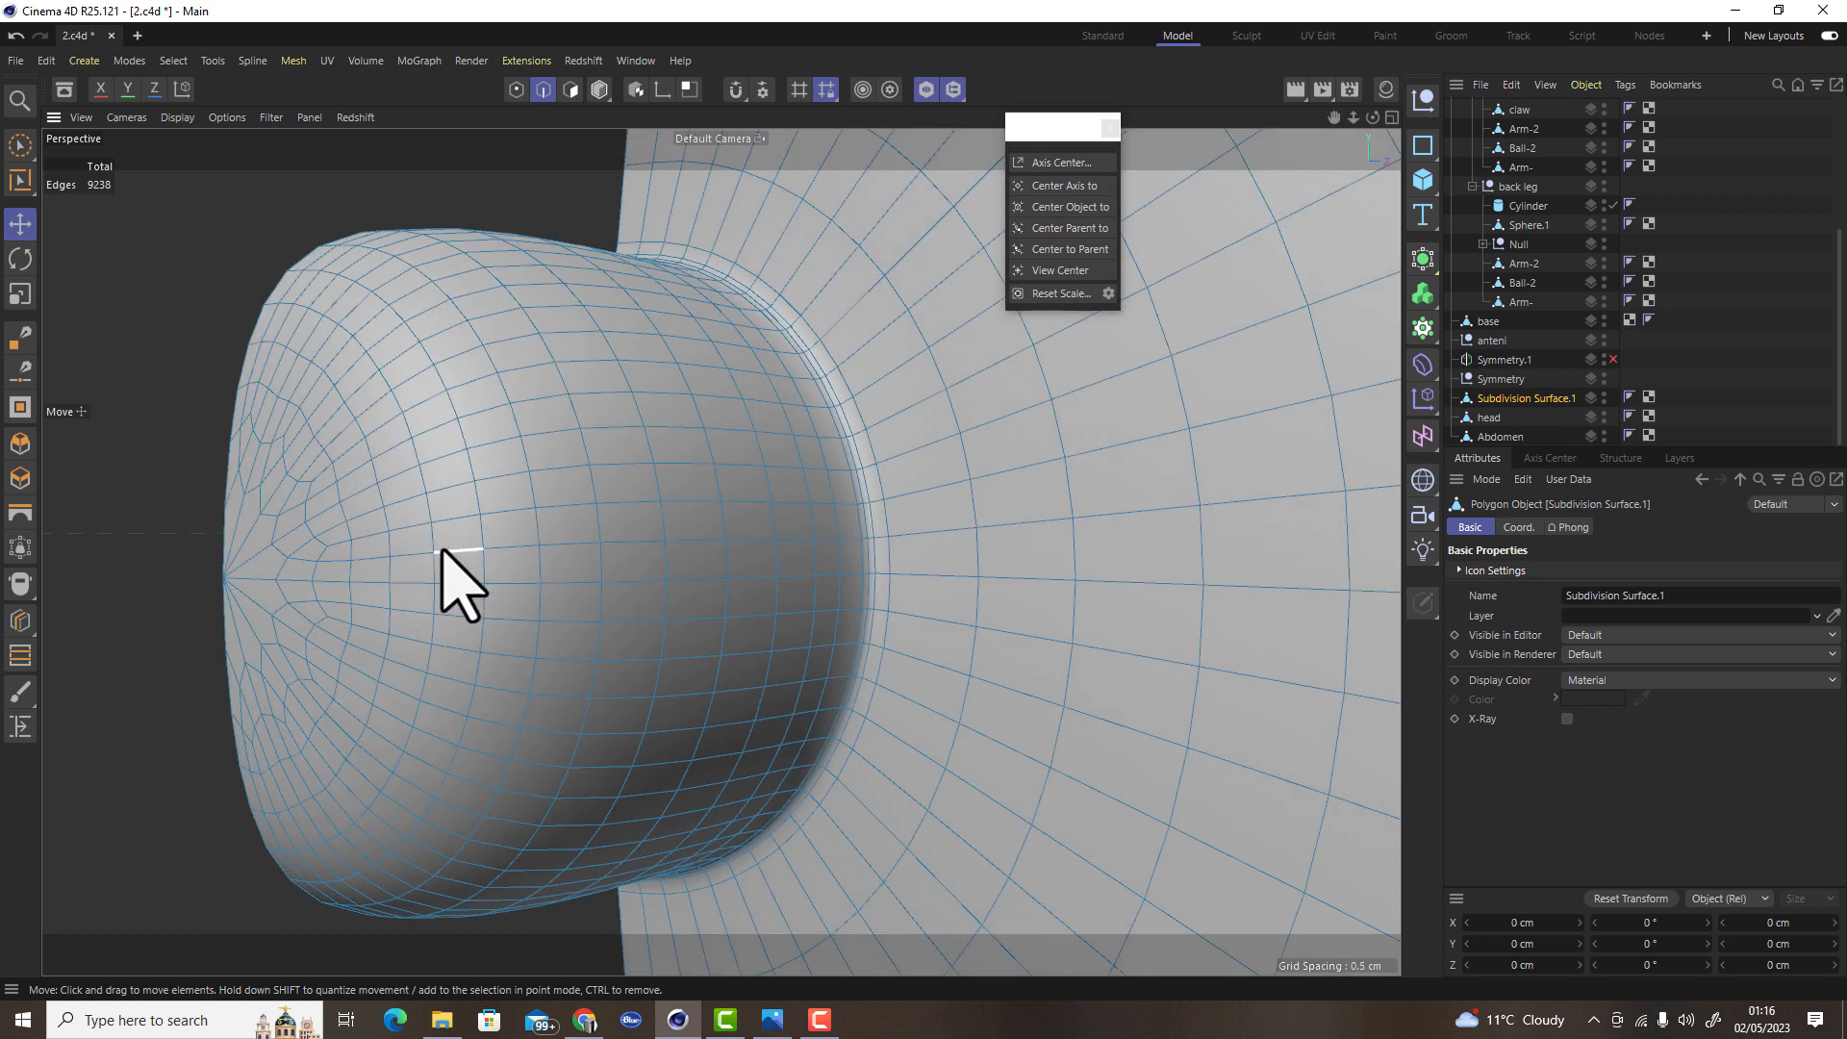
{"action": "scroll", "coordinate": [551, 548], "scroll_direction": "down", "scroll_amount": 3}
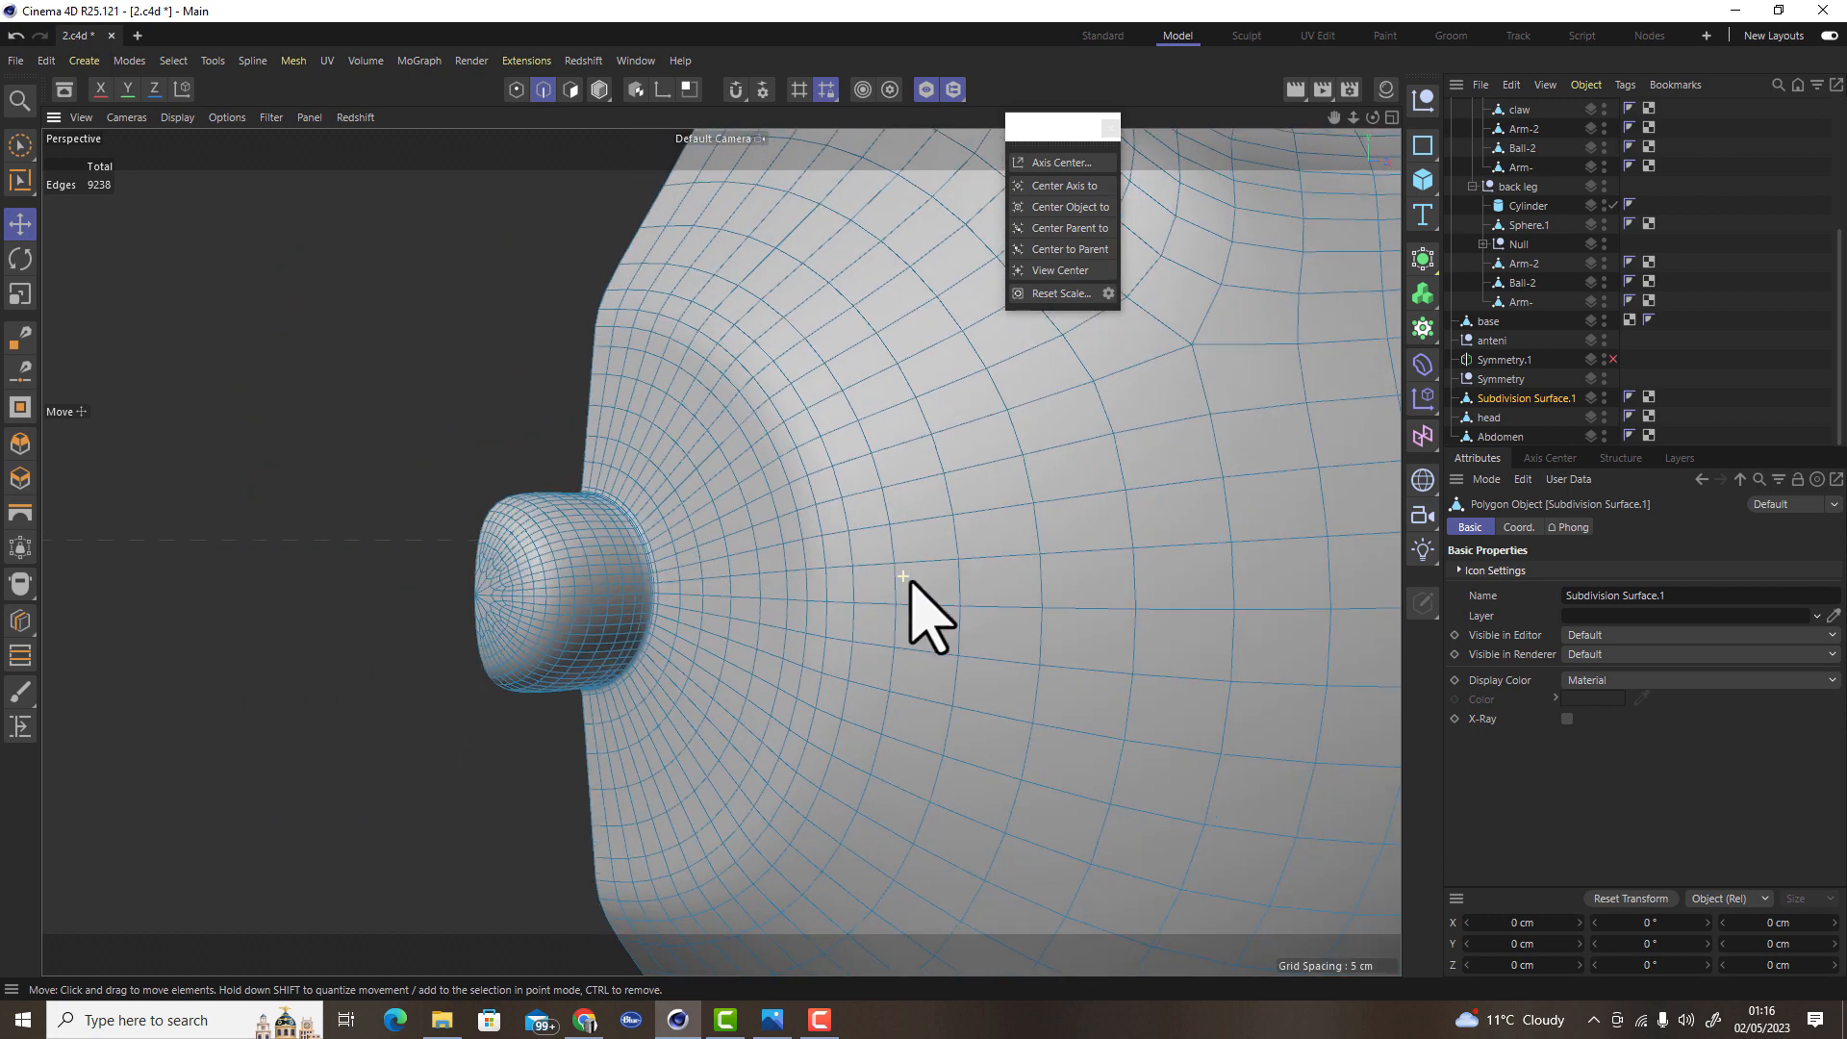
{"action": "scroll", "coordinate": [952, 592], "scroll_direction": "down", "scroll_amount": 5}
{"action": "left_click_drag", "start_coordinate": [1194, 705], "coordinate": [1208, 936], "text": "alt"}
{"action": "scroll", "coordinate": [1066, 865], "scroll_direction": "up", "scroll_amount": 6}
{"action": "scroll", "coordinate": [1214, 827], "scroll_direction": "up", "scroll_amount": 3}
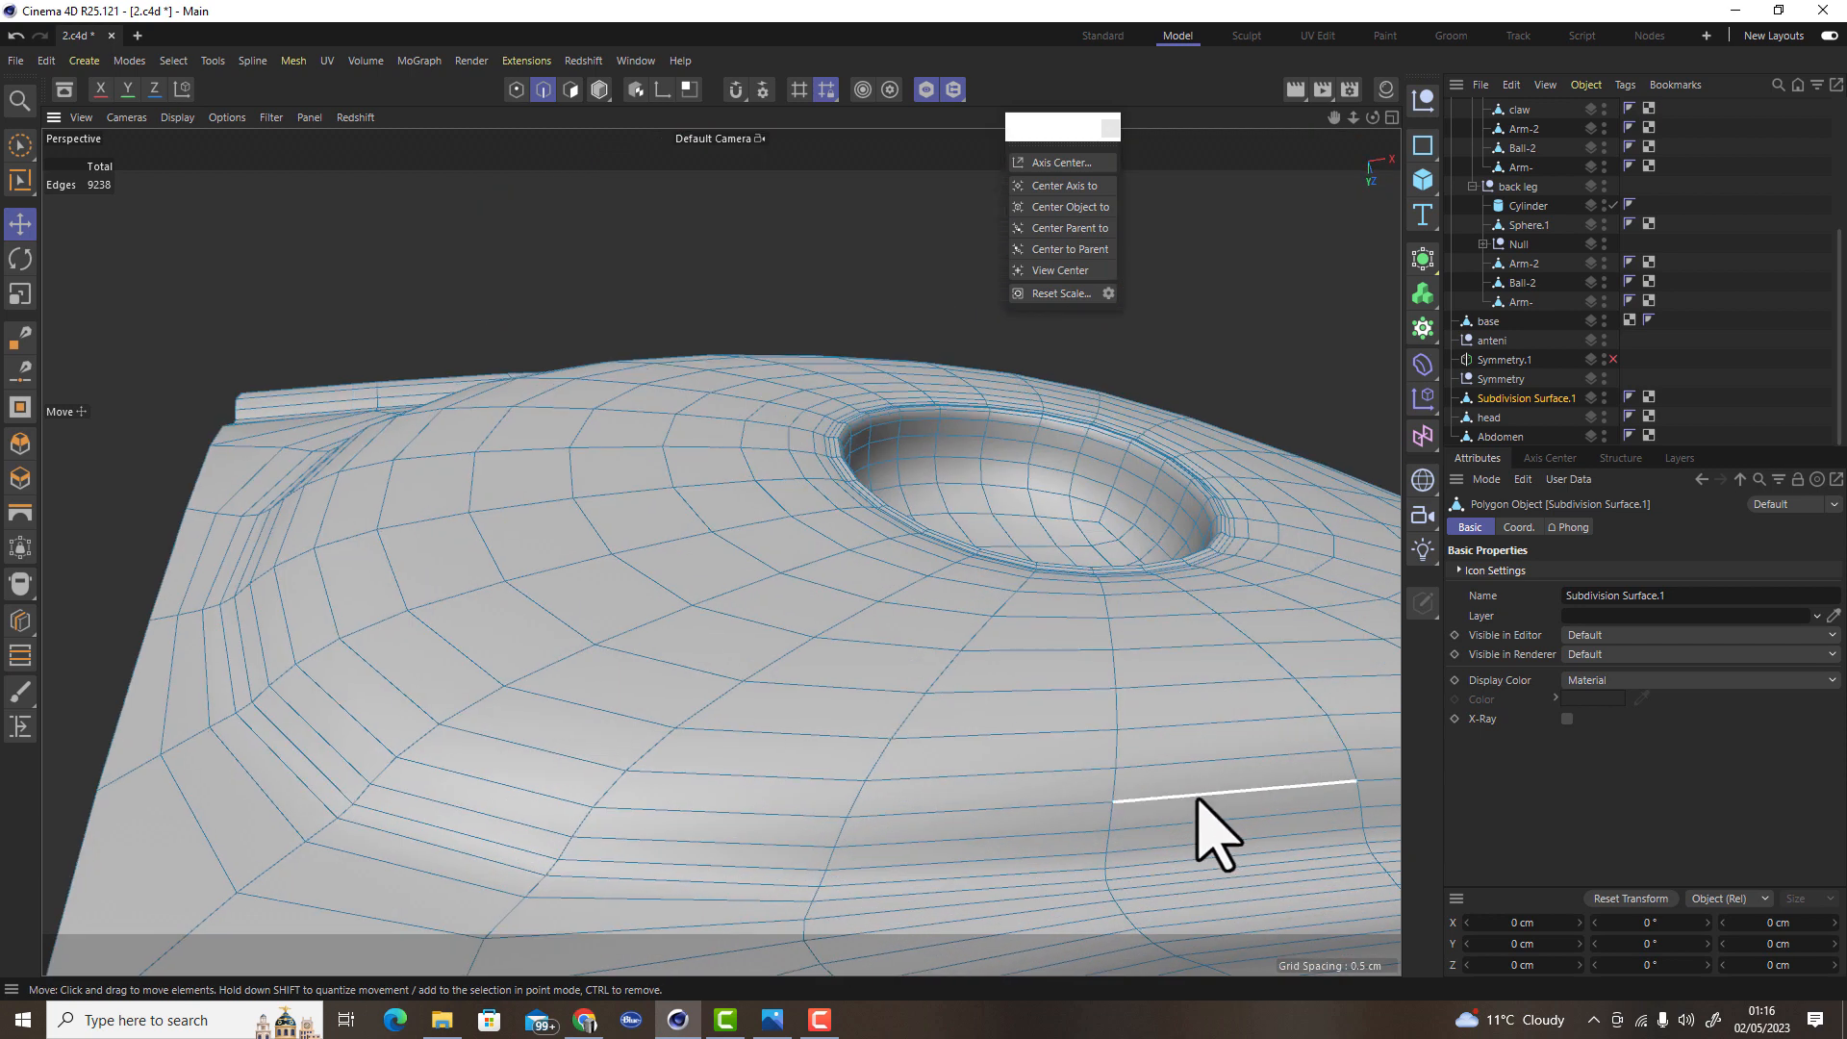
{"action": "scroll", "coordinate": [1209, 853], "scroll_direction": "up", "scroll_amount": 5}
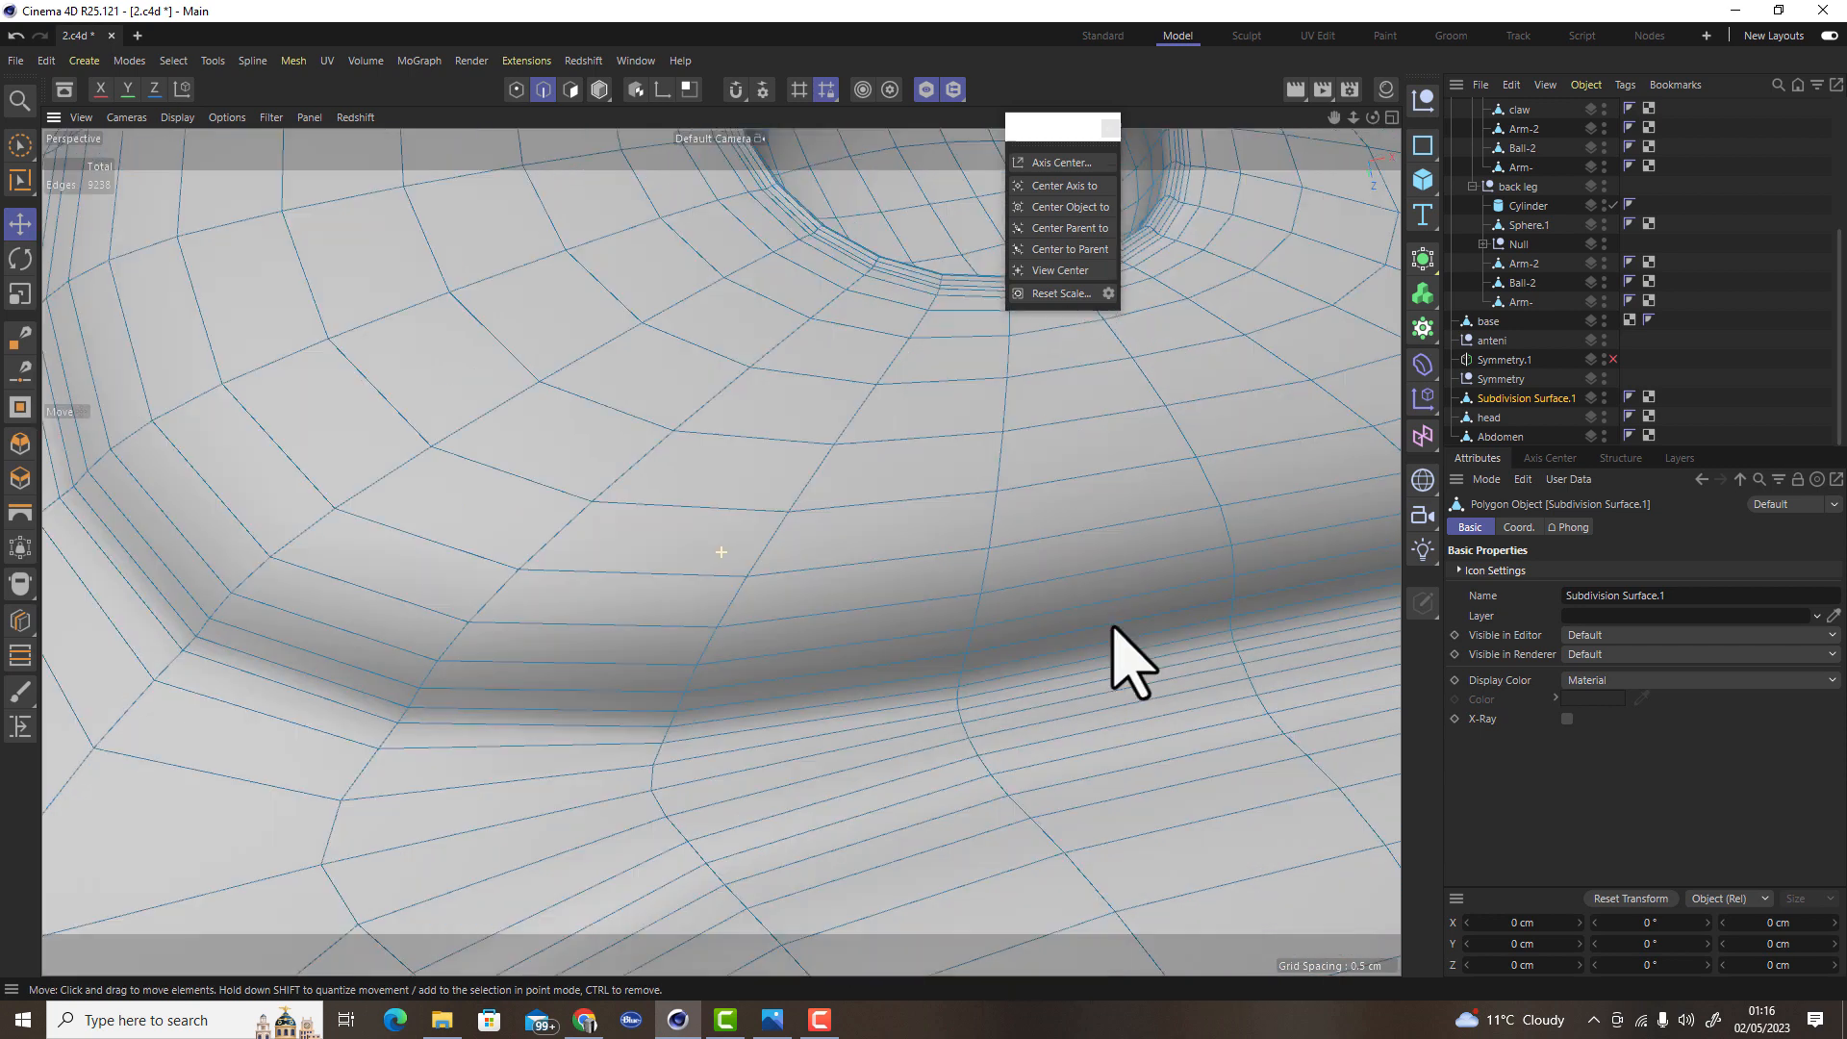
{"action": "double_click", "coordinate": [1022, 550]}
{"action": "double_click", "coordinate": [1026, 570], "text": "shift"}
{"action": "double_click", "coordinate": [1039, 605], "text": "shift"}
{"action": "double_click", "coordinate": [1064, 638], "text": "shift"}
{"action": "right_click_drag", "start_coordinate": [1037, 567], "coordinate": [945, 585], "text": "alt"}
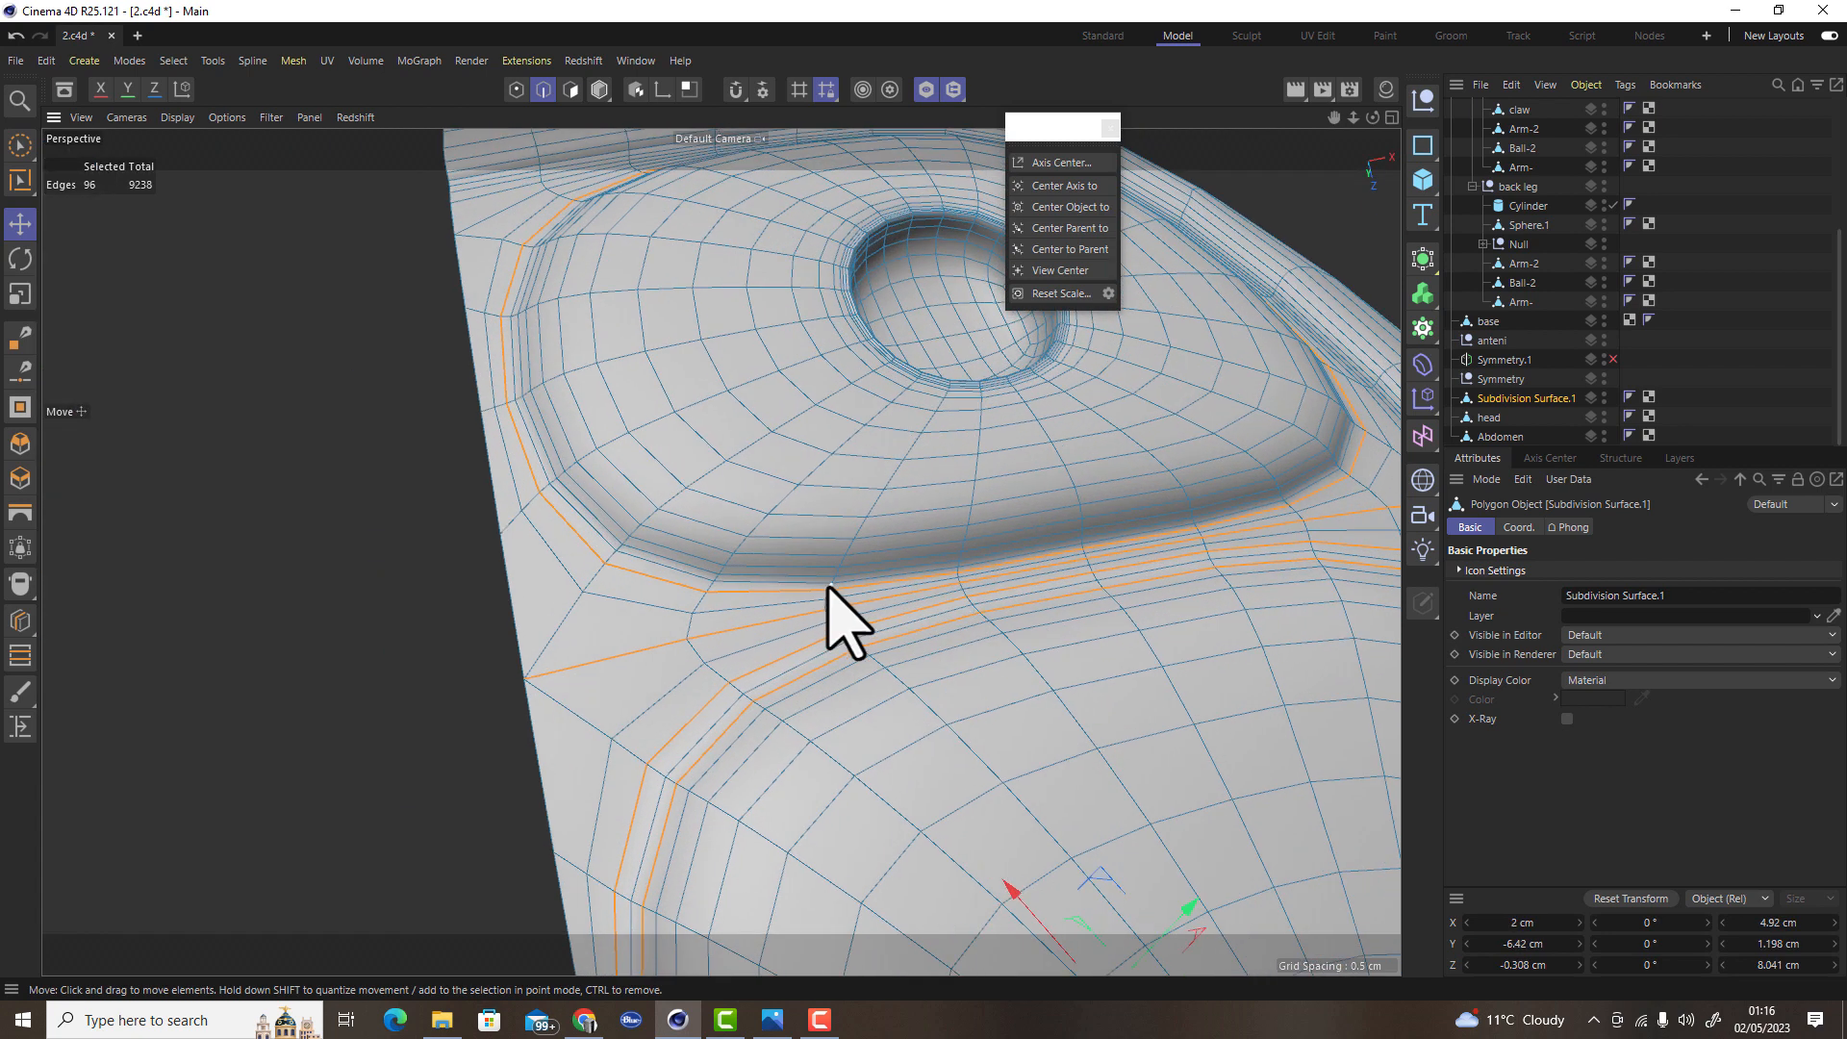
{"action": "right_click_drag", "start_coordinate": [865, 674], "coordinate": [816, 673], "text": "alt"}
Delete one closely spaced edge loop around the large middle leg-socket pad and one around the adjacent smaller pad
{"action": "double_click", "coordinate": [916, 634]}
{"action": "middle_click_drag", "start_coordinate": [1142, 702], "coordinate": [1082, 582], "text": "alt"}
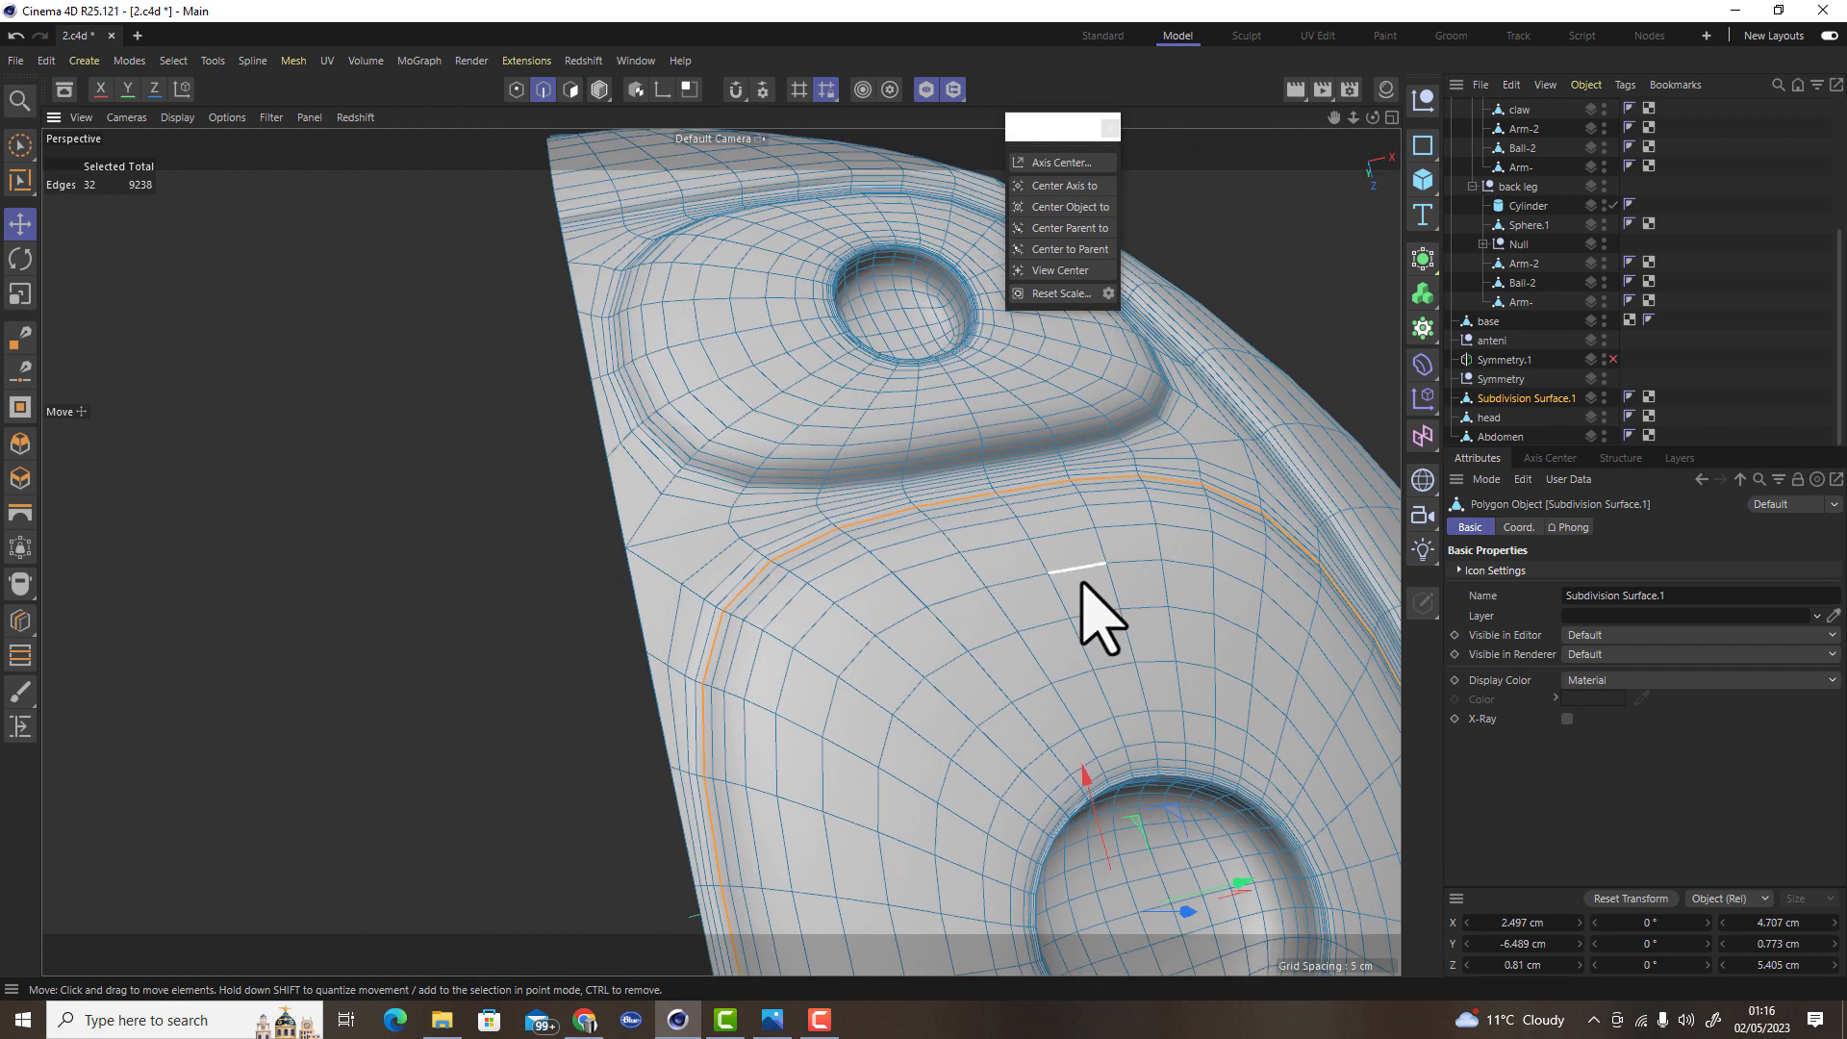
{"action": "left_click_drag", "start_coordinate": [1083, 582], "coordinate": [635, 659], "text": "alt"}
{"action": "left_click_drag", "start_coordinate": [1176, 690], "coordinate": [117, 729], "text": "alt"}
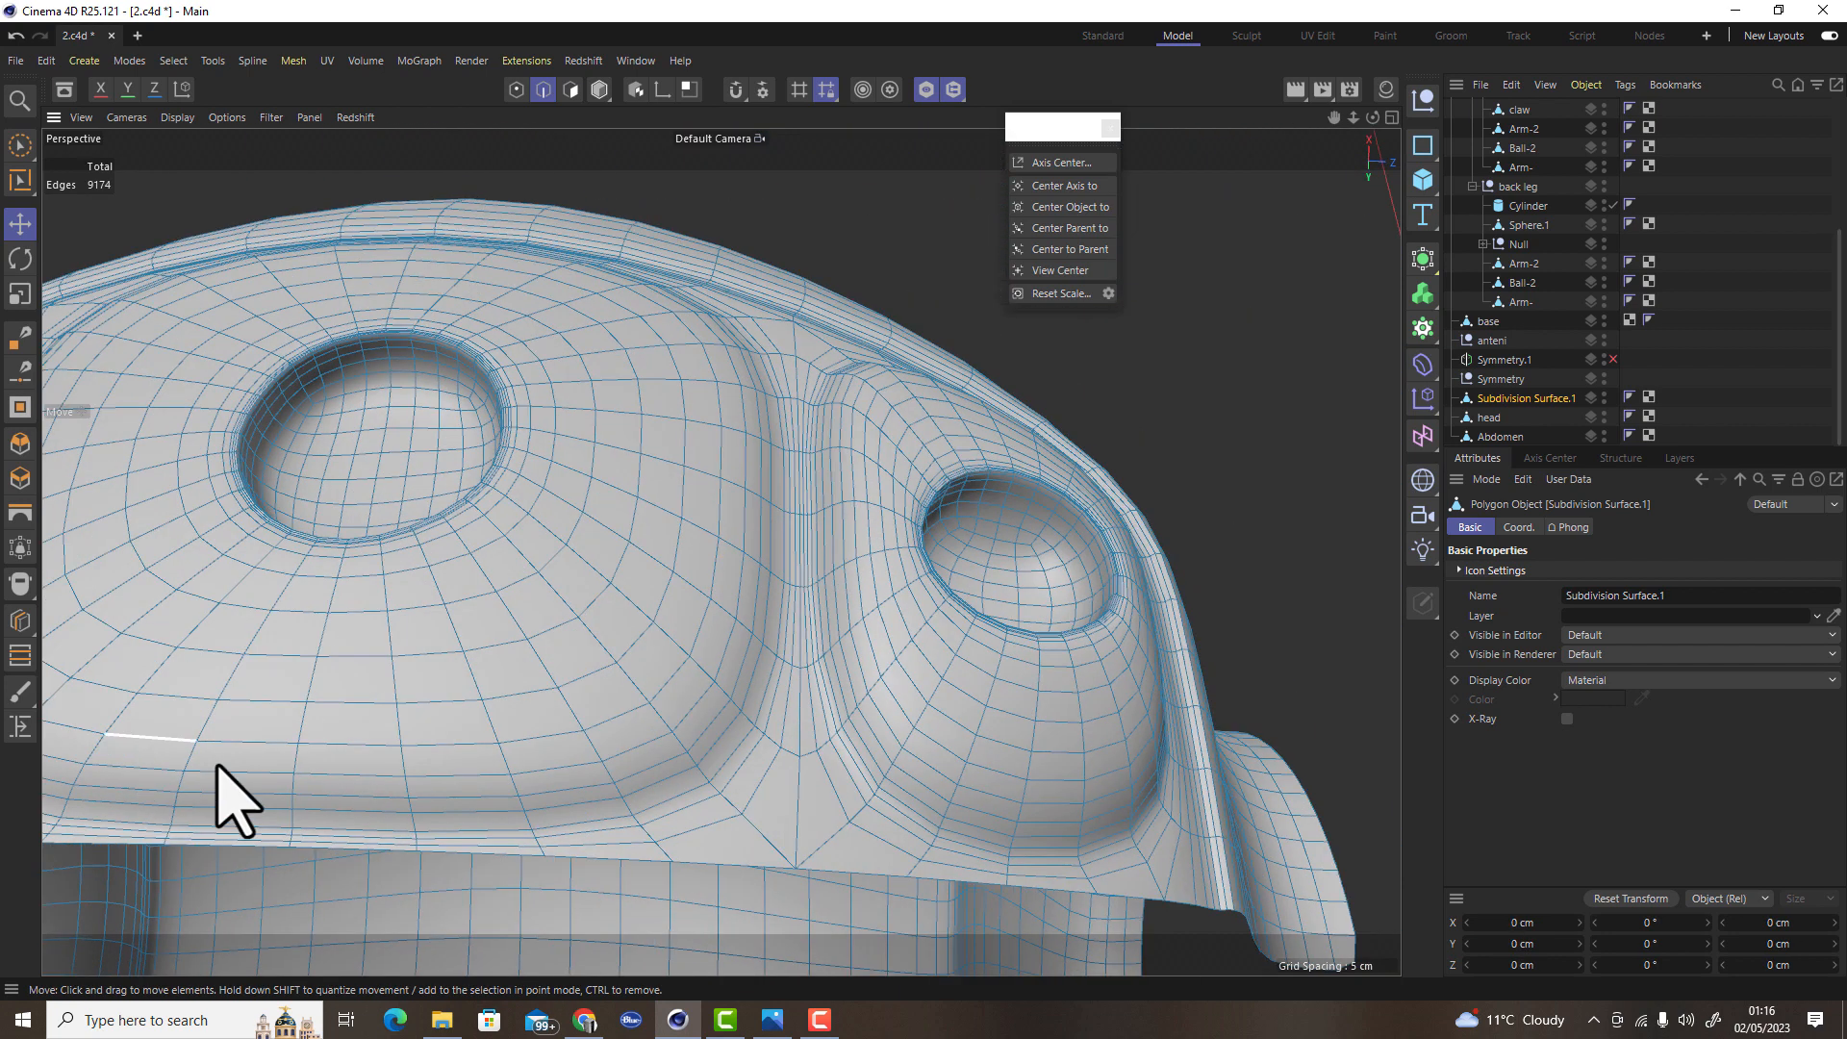
{"action": "right_click_drag", "start_coordinate": [820, 833], "coordinate": [918, 824], "text": "alt"}
{"action": "double_click", "coordinate": [903, 789]}
{"action": "key", "text": "ctrl+BackSpace"}
Delete the closely spaced edge loop just outside the rim of the large middle leg socket
{"action": "right_click_drag", "start_coordinate": [1102, 642], "coordinate": [1052, 647], "text": "alt"}
{"action": "middle_click_drag", "start_coordinate": [775, 210], "coordinate": [1071, 441], "text": "alt"}
{"action": "right_click_drag", "start_coordinate": [552, 440], "coordinate": [658, 473], "text": "alt"}
{"action": "right_click_drag", "start_coordinate": [1039, 721], "coordinate": [1155, 707], "text": "alt"}
{"action": "scroll", "coordinate": [967, 711], "scroll_direction": "down", "scroll_amount": 3}
{"action": "double_click", "coordinate": [973, 737]}
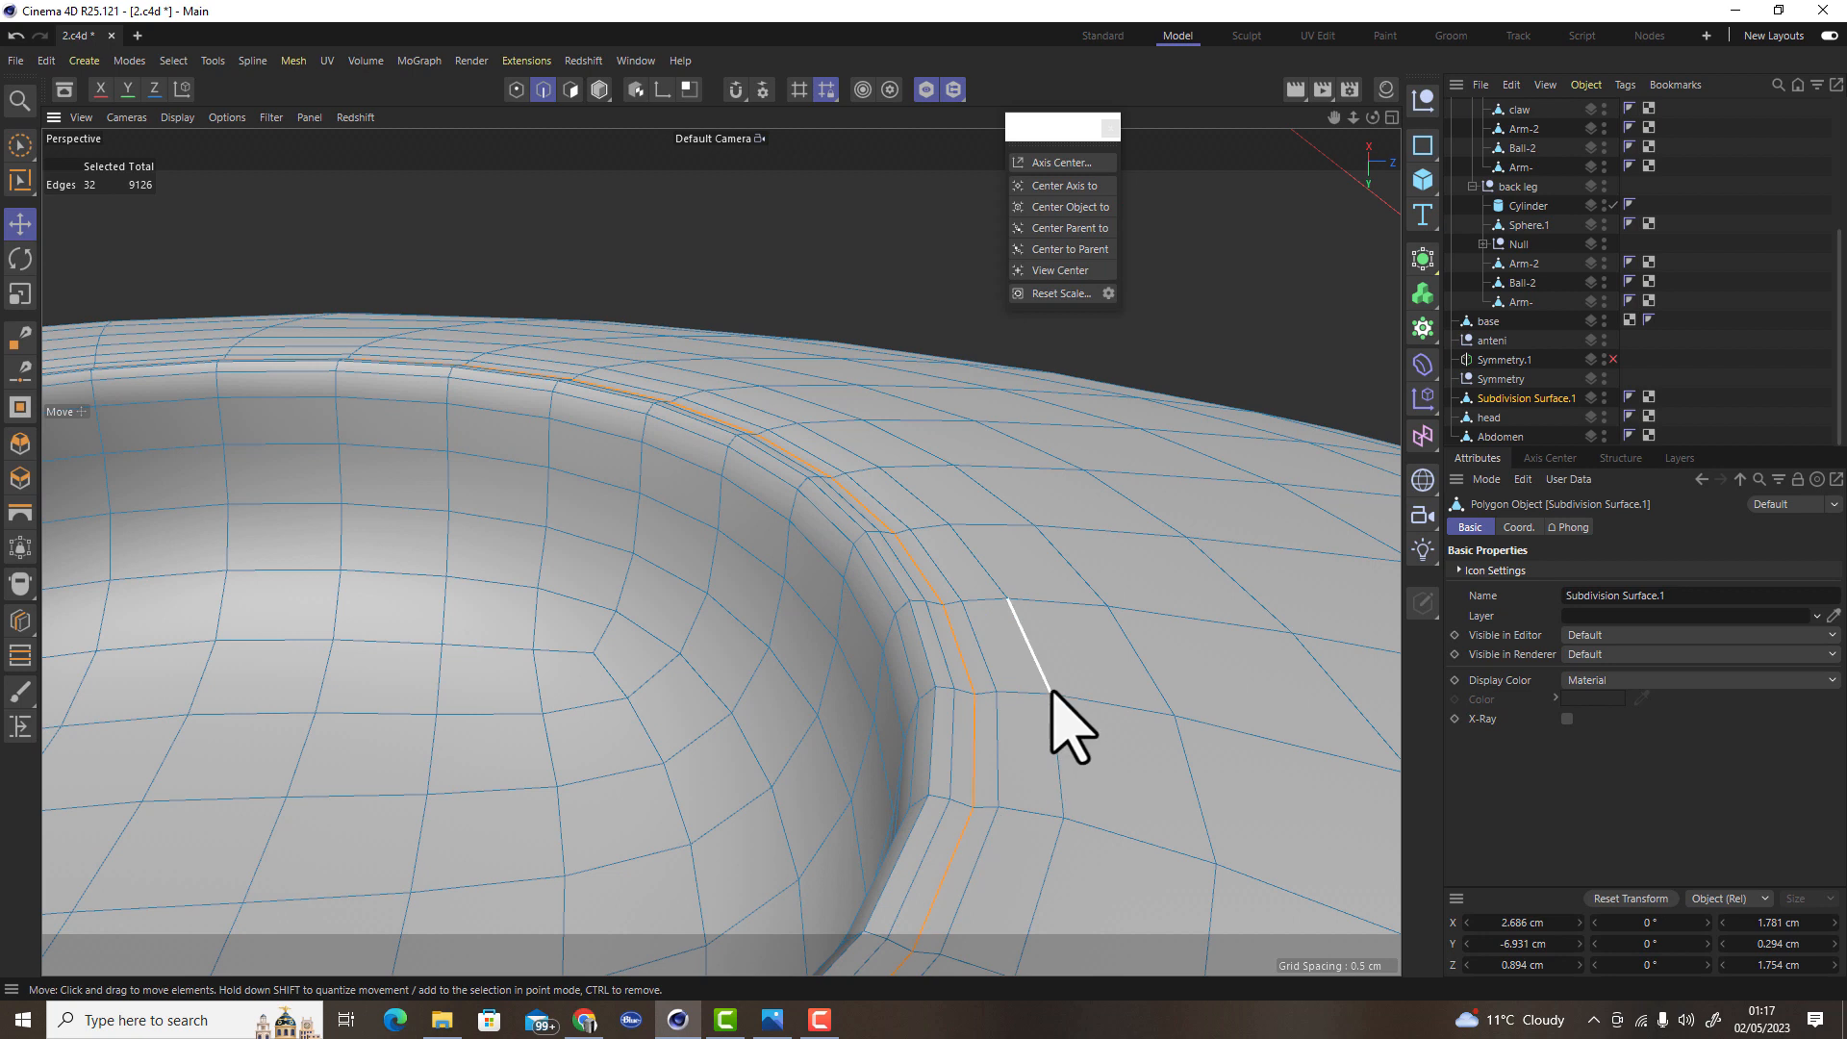
Delete one closely spaced edge loop around the rim of the neighbouring smaller leg socket
{"action": "right_click_drag", "start_coordinate": [953, 554], "coordinate": [769, 587], "text": "alt"}
{"action": "middle_click_drag", "start_coordinate": [1020, 731], "coordinate": [96, 712], "text": "alt"}
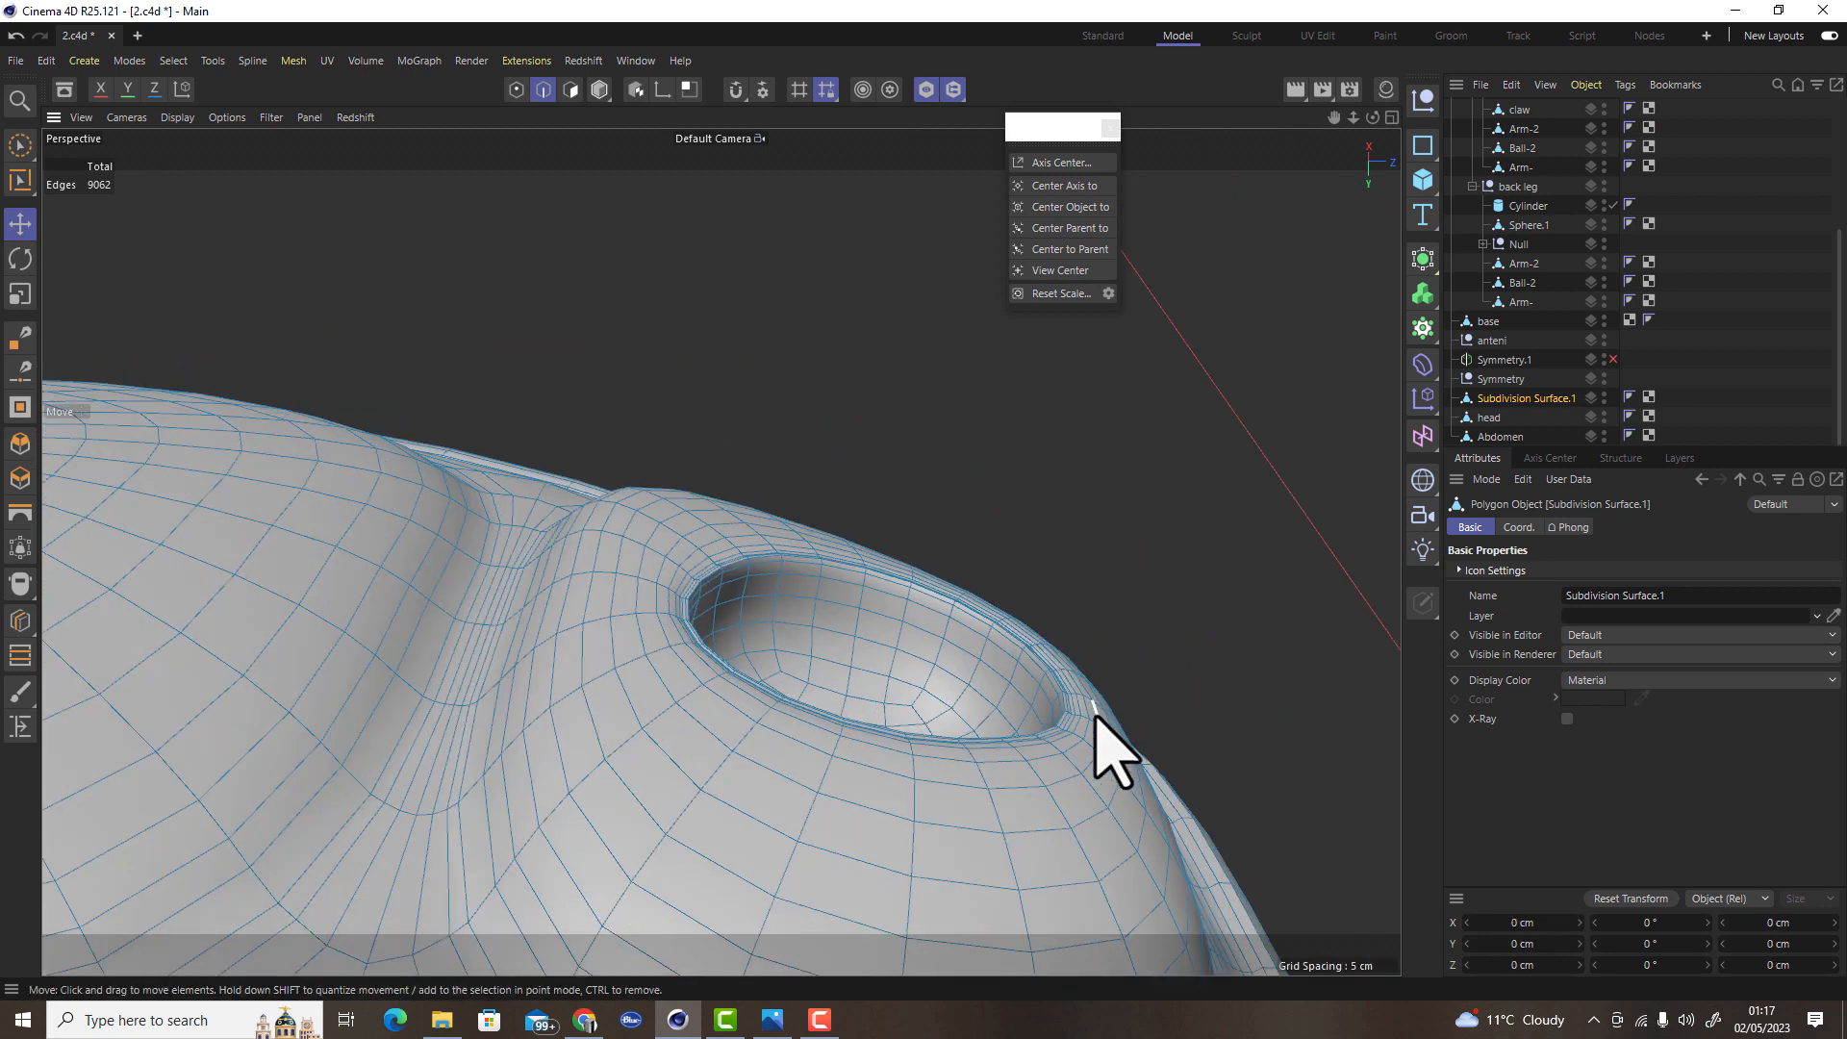
{"action": "right_click_drag", "start_coordinate": [1077, 713], "coordinate": [1222, 733], "text": "alt"}
{"action": "double_click", "coordinate": [997, 741]}
{"action": "key", "text": "ctrl+BackSpace"}
Delete one closely spaced edge loop around the remaining smaller leg socket on the opposite end
{"action": "right_click_drag", "start_coordinate": [1072, 735], "coordinate": [939, 688], "text": "alt"}
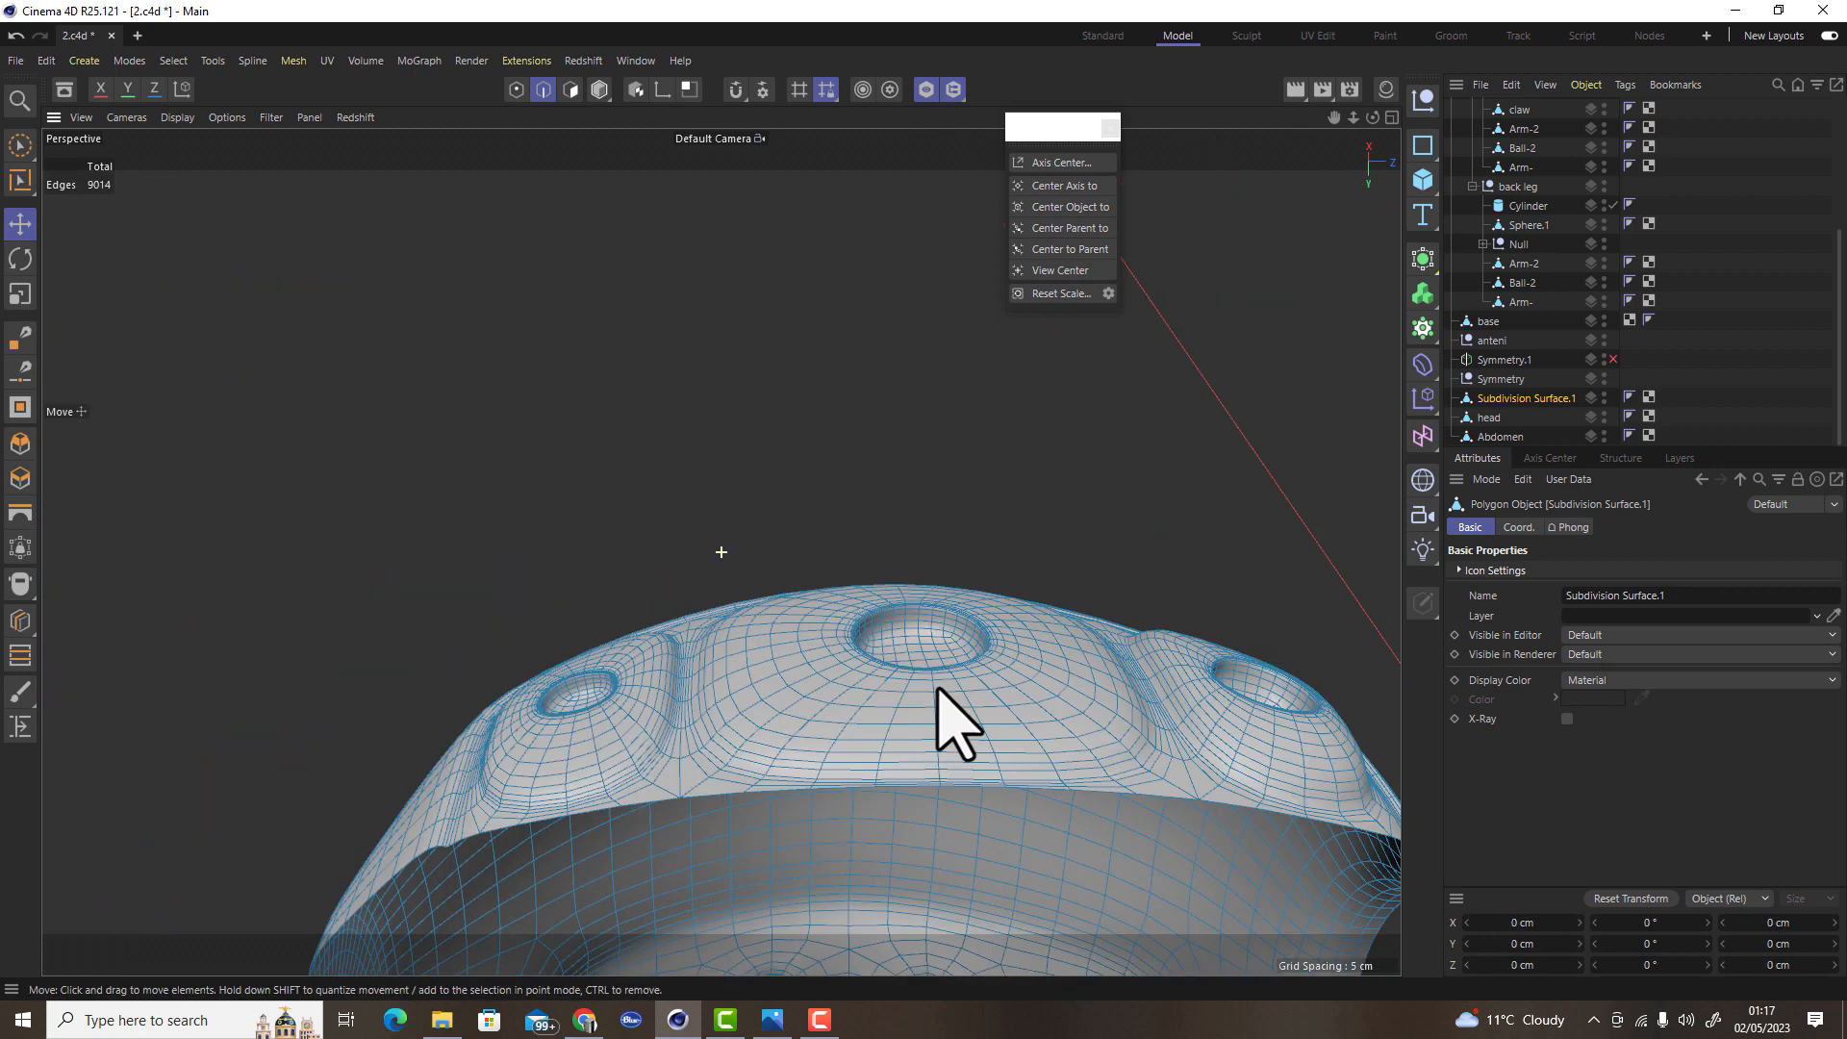
{"action": "left_click_drag", "start_coordinate": [939, 688], "coordinate": [897, 738], "text": "alt"}
{"action": "right_click_drag", "start_coordinate": [781, 708], "coordinate": [1153, 743], "text": "alt"}
{"action": "right_click_drag", "start_coordinate": [971, 701], "coordinate": [1026, 723], "text": "alt"}
{"action": "scroll", "coordinate": [1026, 724], "scroll_direction": "up", "scroll_amount": 3}
{"action": "double_click", "coordinate": [844, 544]}
{"action": "key", "text": "ctrl+BackSpace"}
Delete the surplus edge loops around the end of the half thorax beside the waist stub
{"action": "right_click_drag", "start_coordinate": [947, 515], "coordinate": [709, 606], "text": "alt"}
{"action": "left_click_drag", "start_coordinate": [848, 828], "coordinate": [981, 891], "text": "alt"}
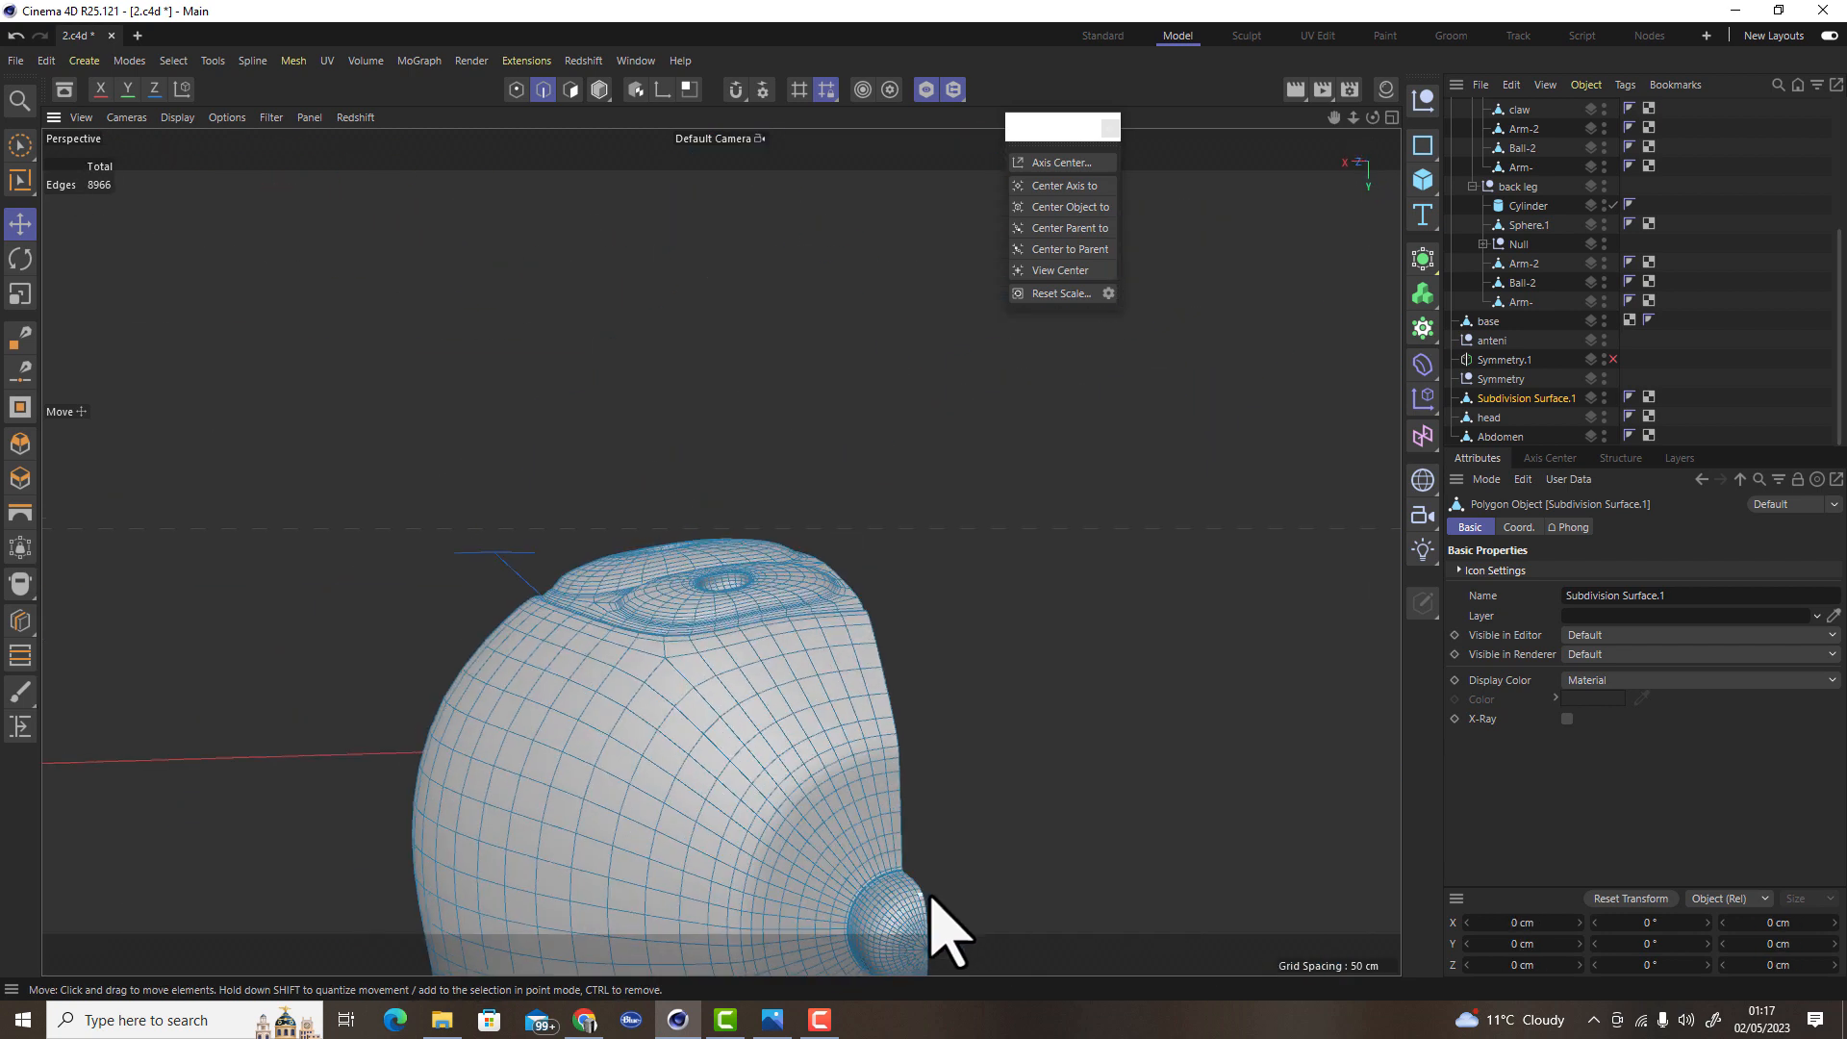
{"action": "scroll", "coordinate": [962, 880], "scroll_direction": "up", "scroll_amount": 5}
{"action": "double_click", "coordinate": [867, 708]}
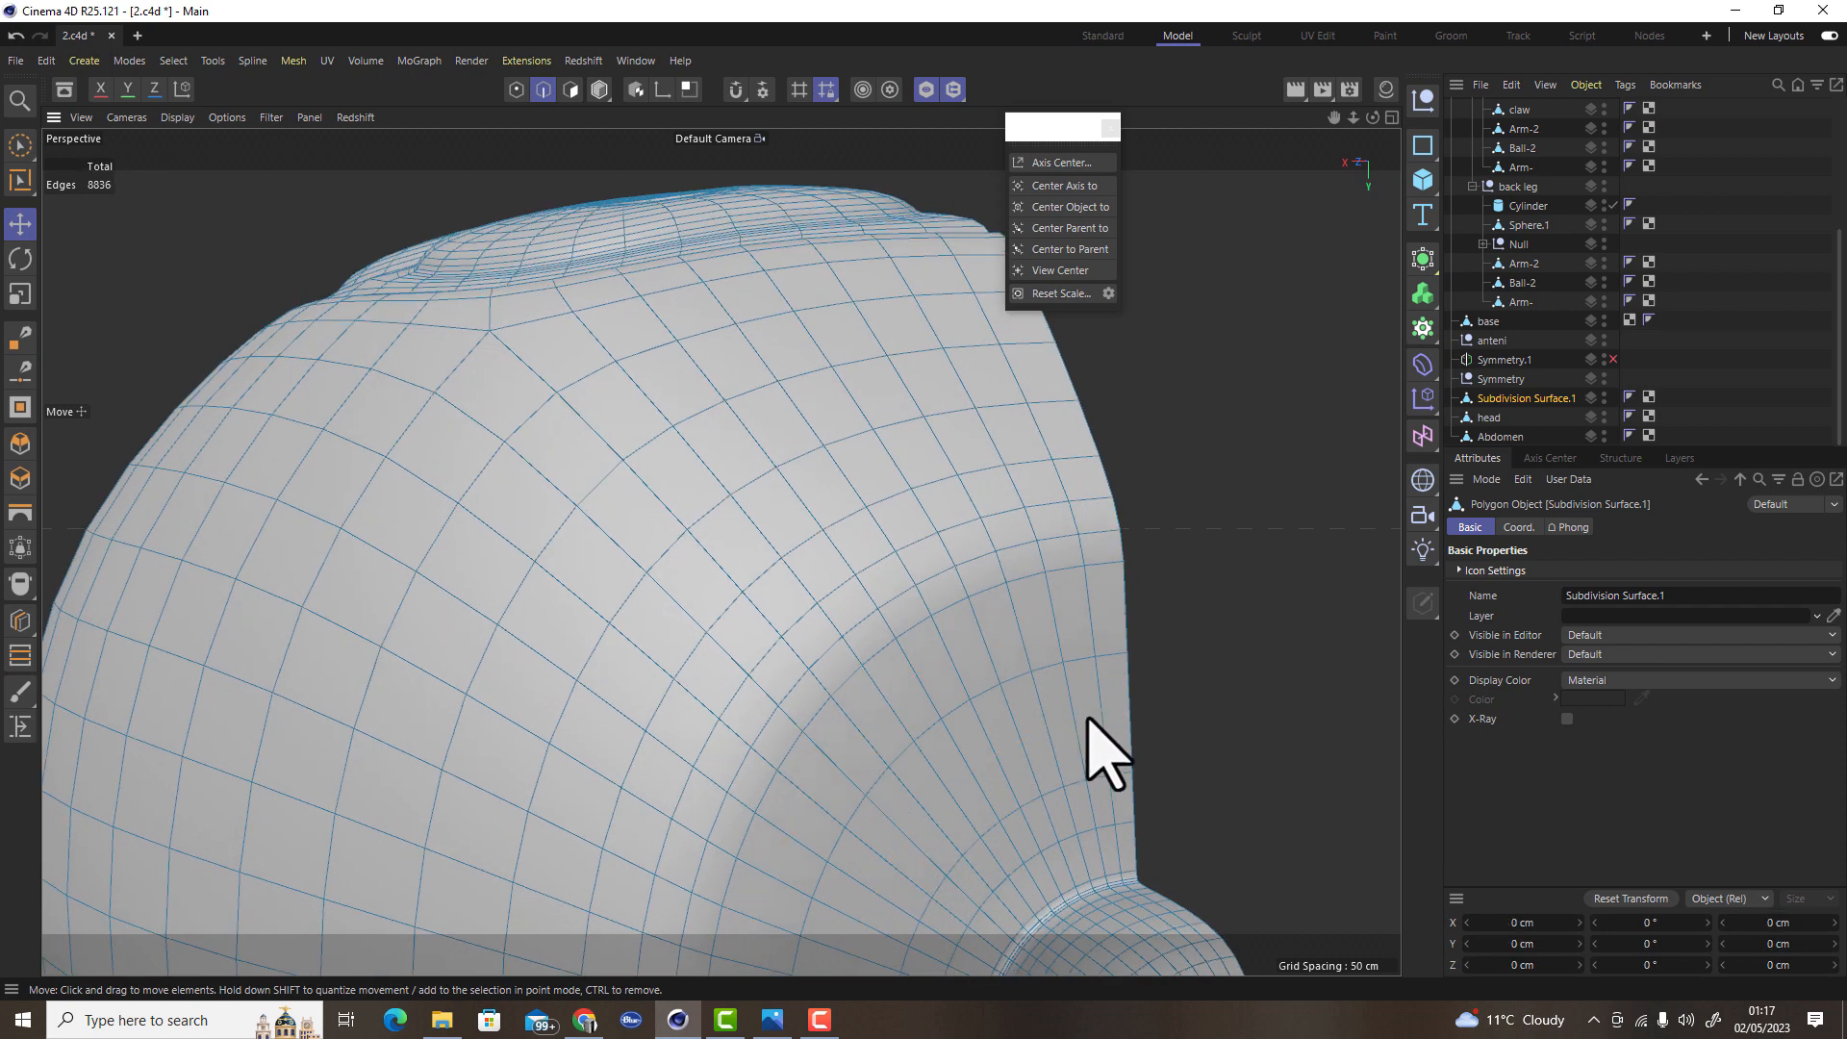
{"action": "scroll", "coordinate": [1086, 569], "scroll_direction": "down", "scroll_amount": 4}
{"action": "scroll", "coordinate": [1093, 857], "scroll_direction": "up", "scroll_amount": 5}
{"action": "left_click_drag", "start_coordinate": [1093, 857], "coordinate": [1253, 862], "text": "alt"}
{"action": "double_click", "coordinate": [962, 670]}
{"action": "key", "text": "ctrl+BackSpace"}
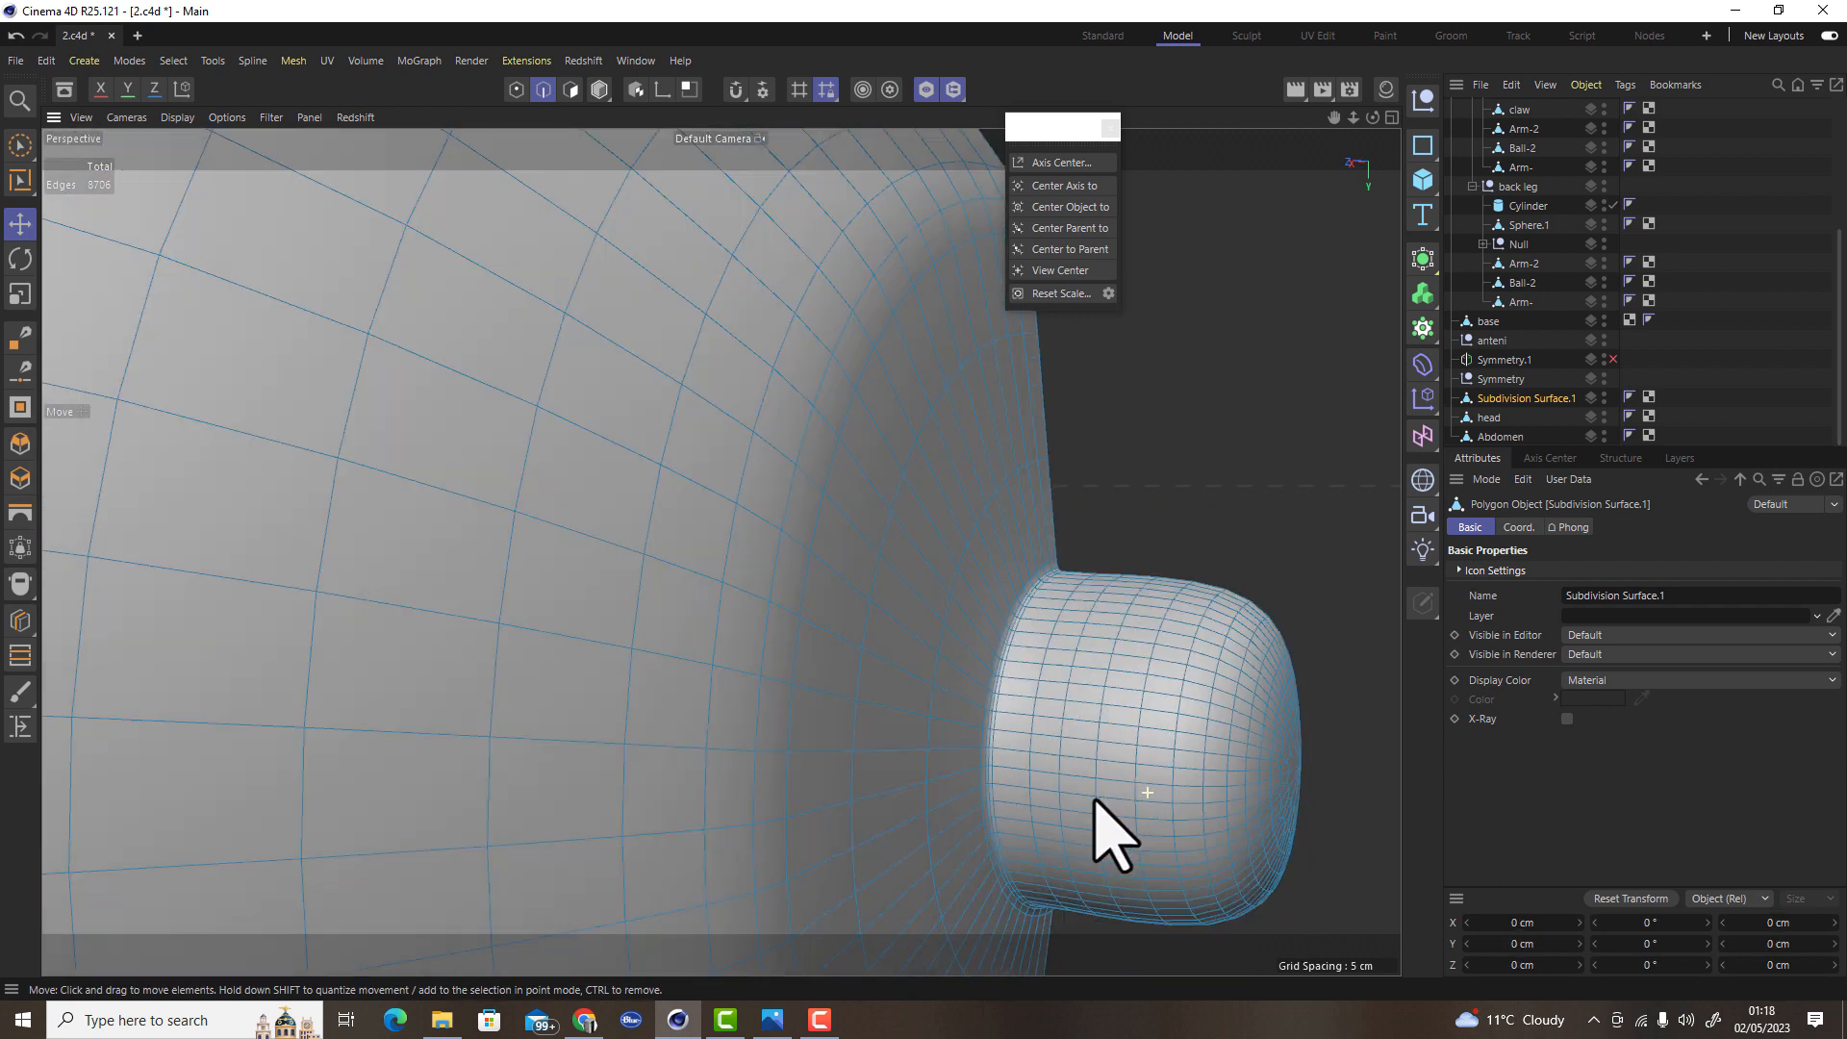
Place the half thorax Subdivision Surface.1 under the enabled Symmetry.1 object and turn off viewport solo to show the whole bee
{"action": "scroll", "coordinate": [1106, 825], "scroll_direction": "down", "scroll_amount": 5}
{"action": "left_click_drag", "start_coordinate": [840, 725], "coordinate": [726, 636], "text": "alt"}
{"action": "scroll", "coordinate": [750, 519], "scroll_direction": "up", "scroll_amount": 8}
{"action": "scroll", "coordinate": [747, 503], "scroll_direction": "down", "scroll_amount": 6}
{"action": "left_click_drag", "start_coordinate": [801, 572], "coordinate": [875, 651], "text": "alt"}
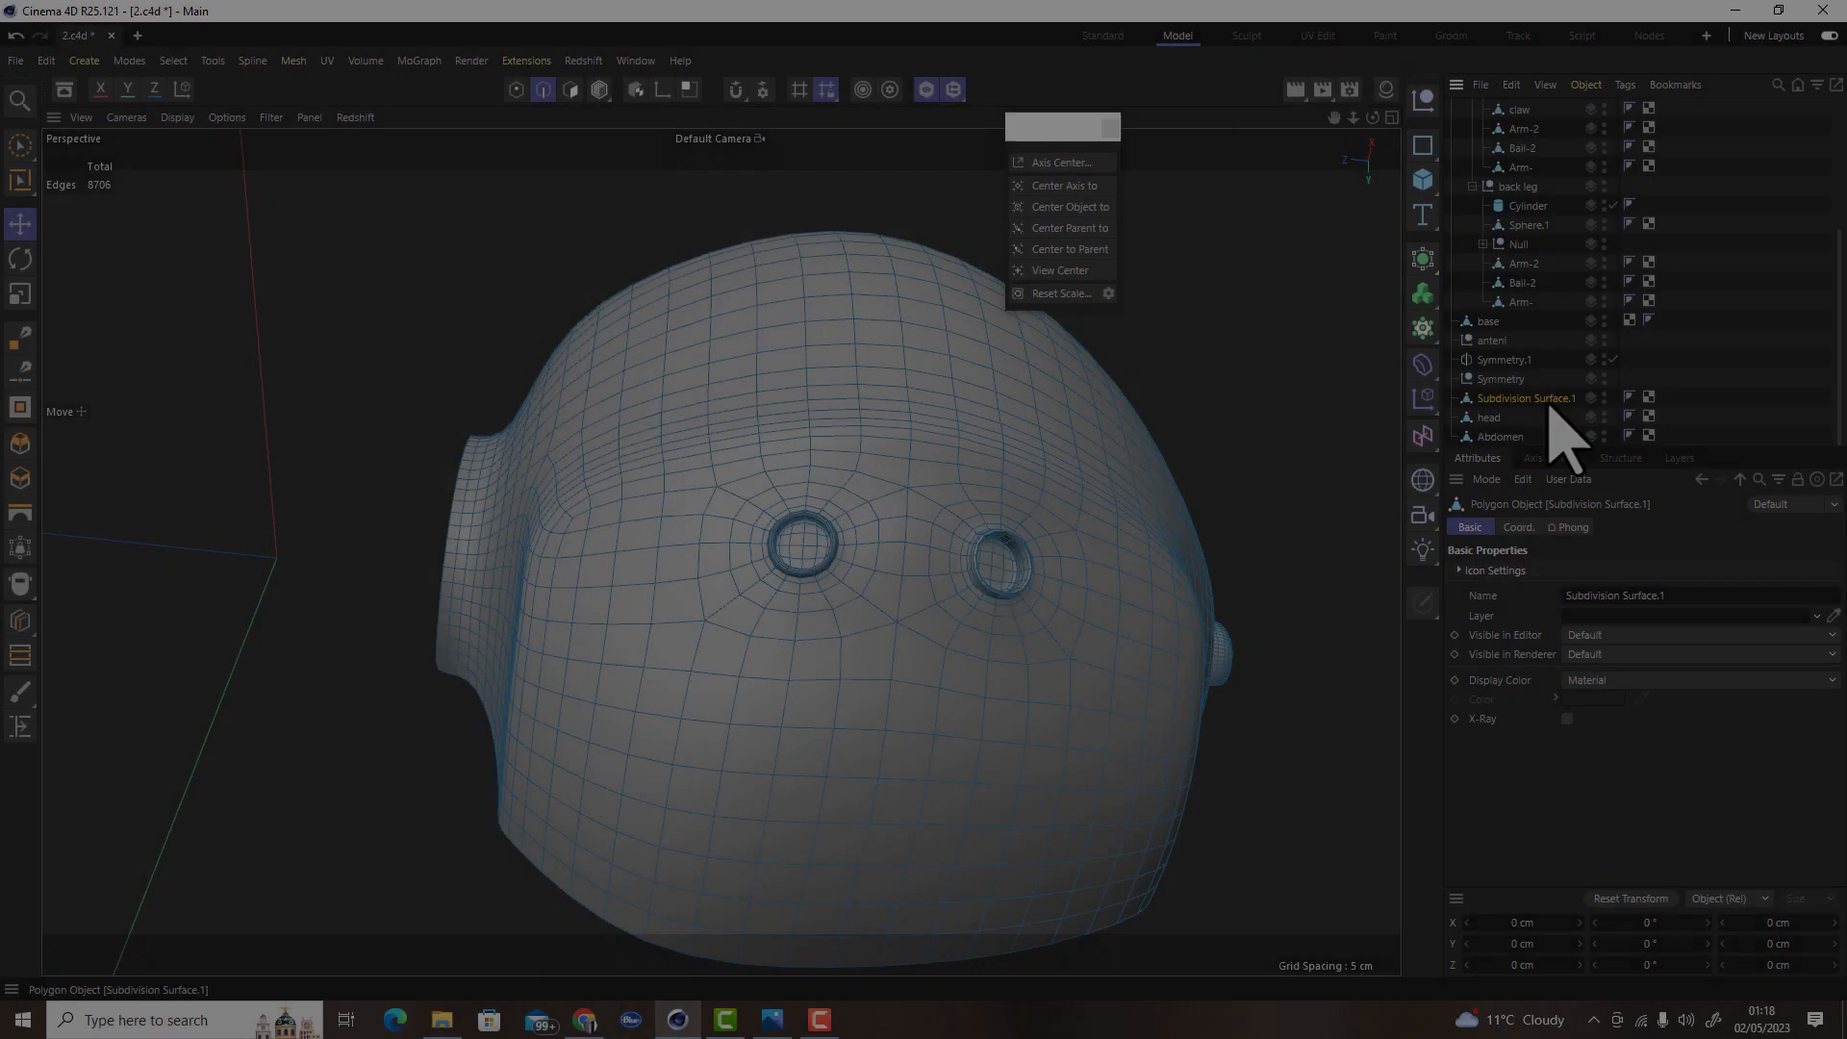
{"action": "left_click_drag", "start_coordinate": [1539, 398], "coordinate": [1502, 362]}
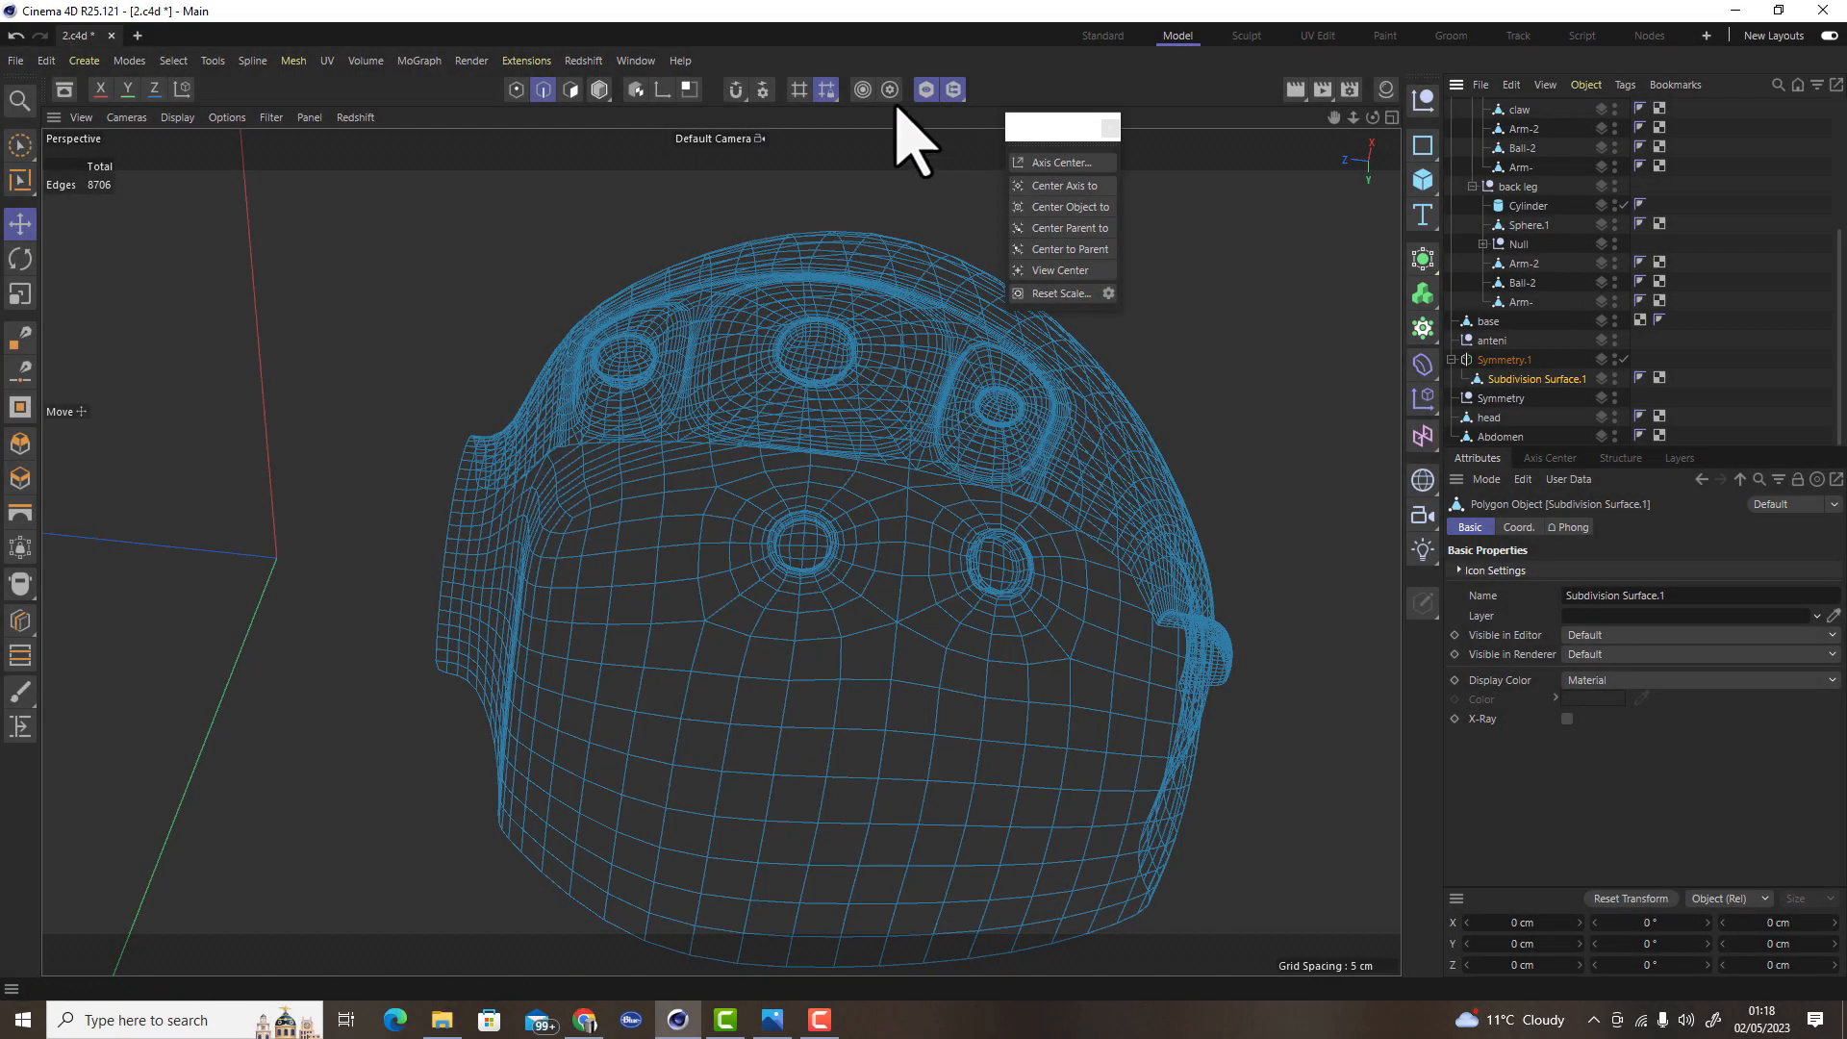
{"action": "left_click", "coordinate": [926, 88]}
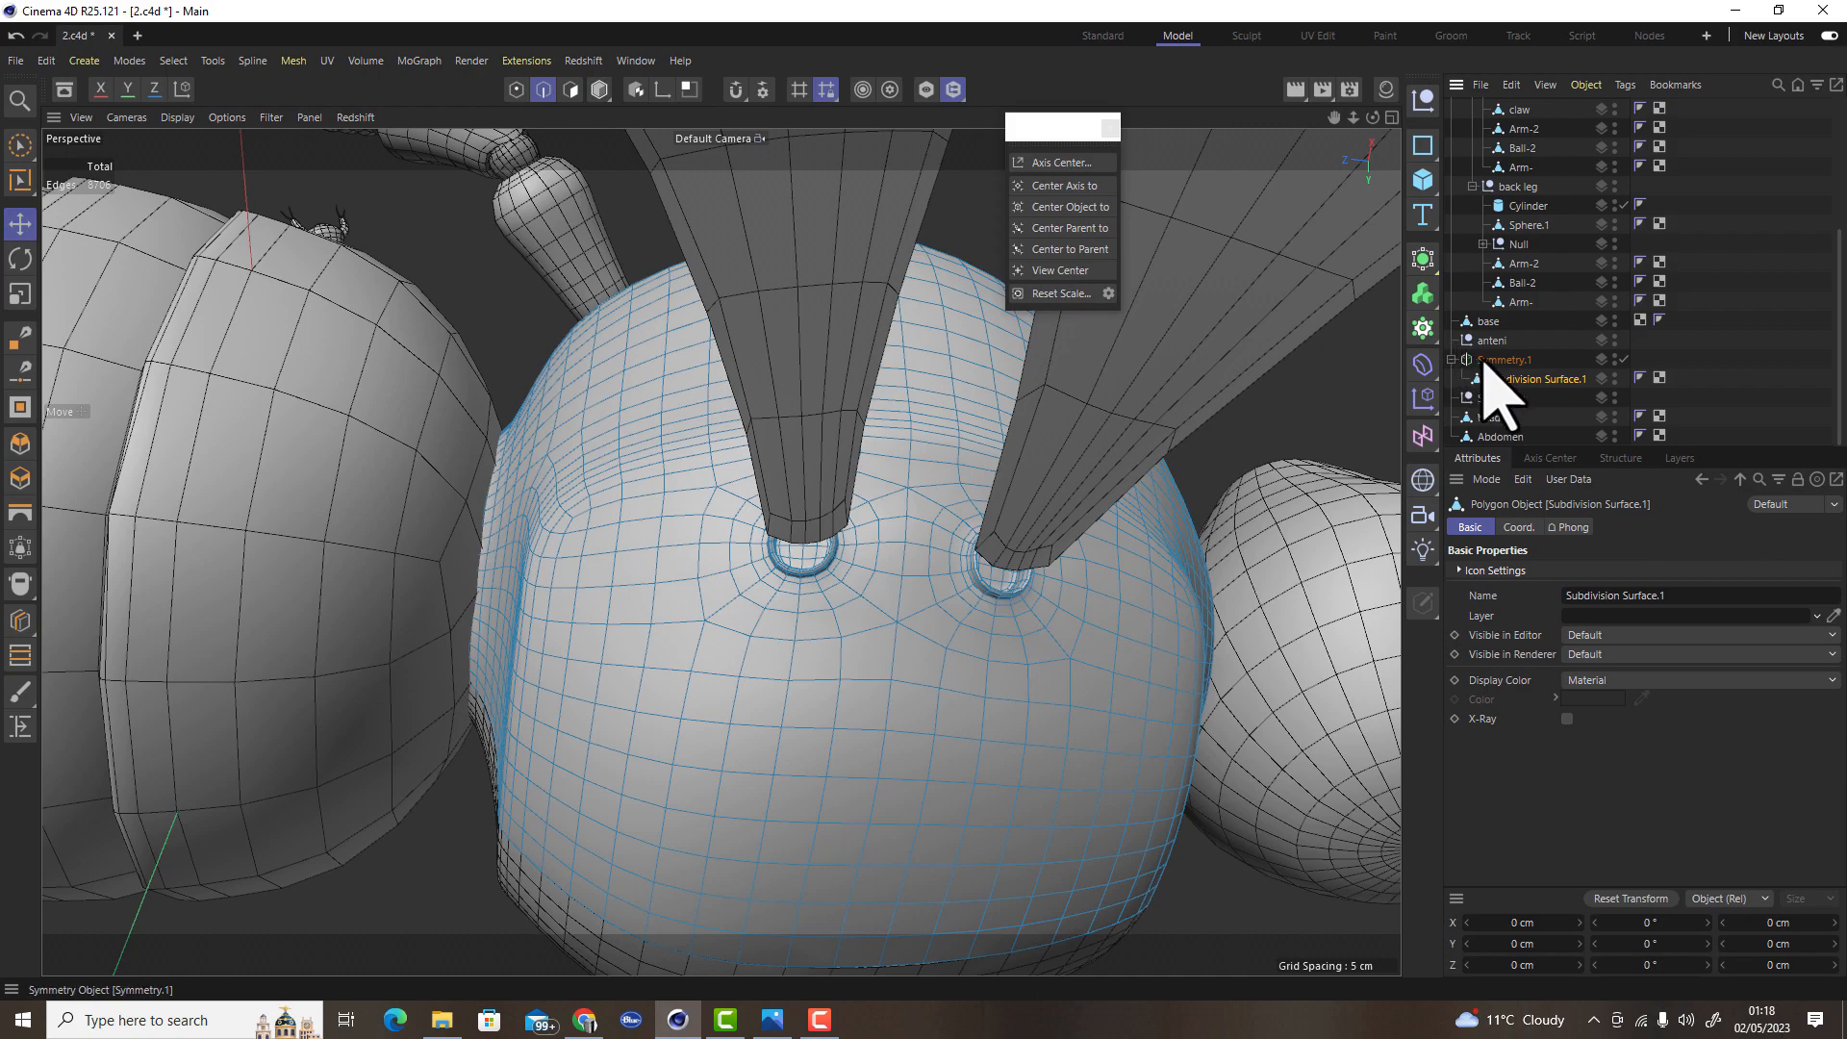
{"action": "left_click", "coordinate": [1490, 362]}
{"action": "scroll", "coordinate": [824, 660], "scroll_direction": "down", "scroll_amount": 8}
{"action": "left_click_drag", "start_coordinate": [689, 674], "coordinate": [760, 519], "text": "alt"}
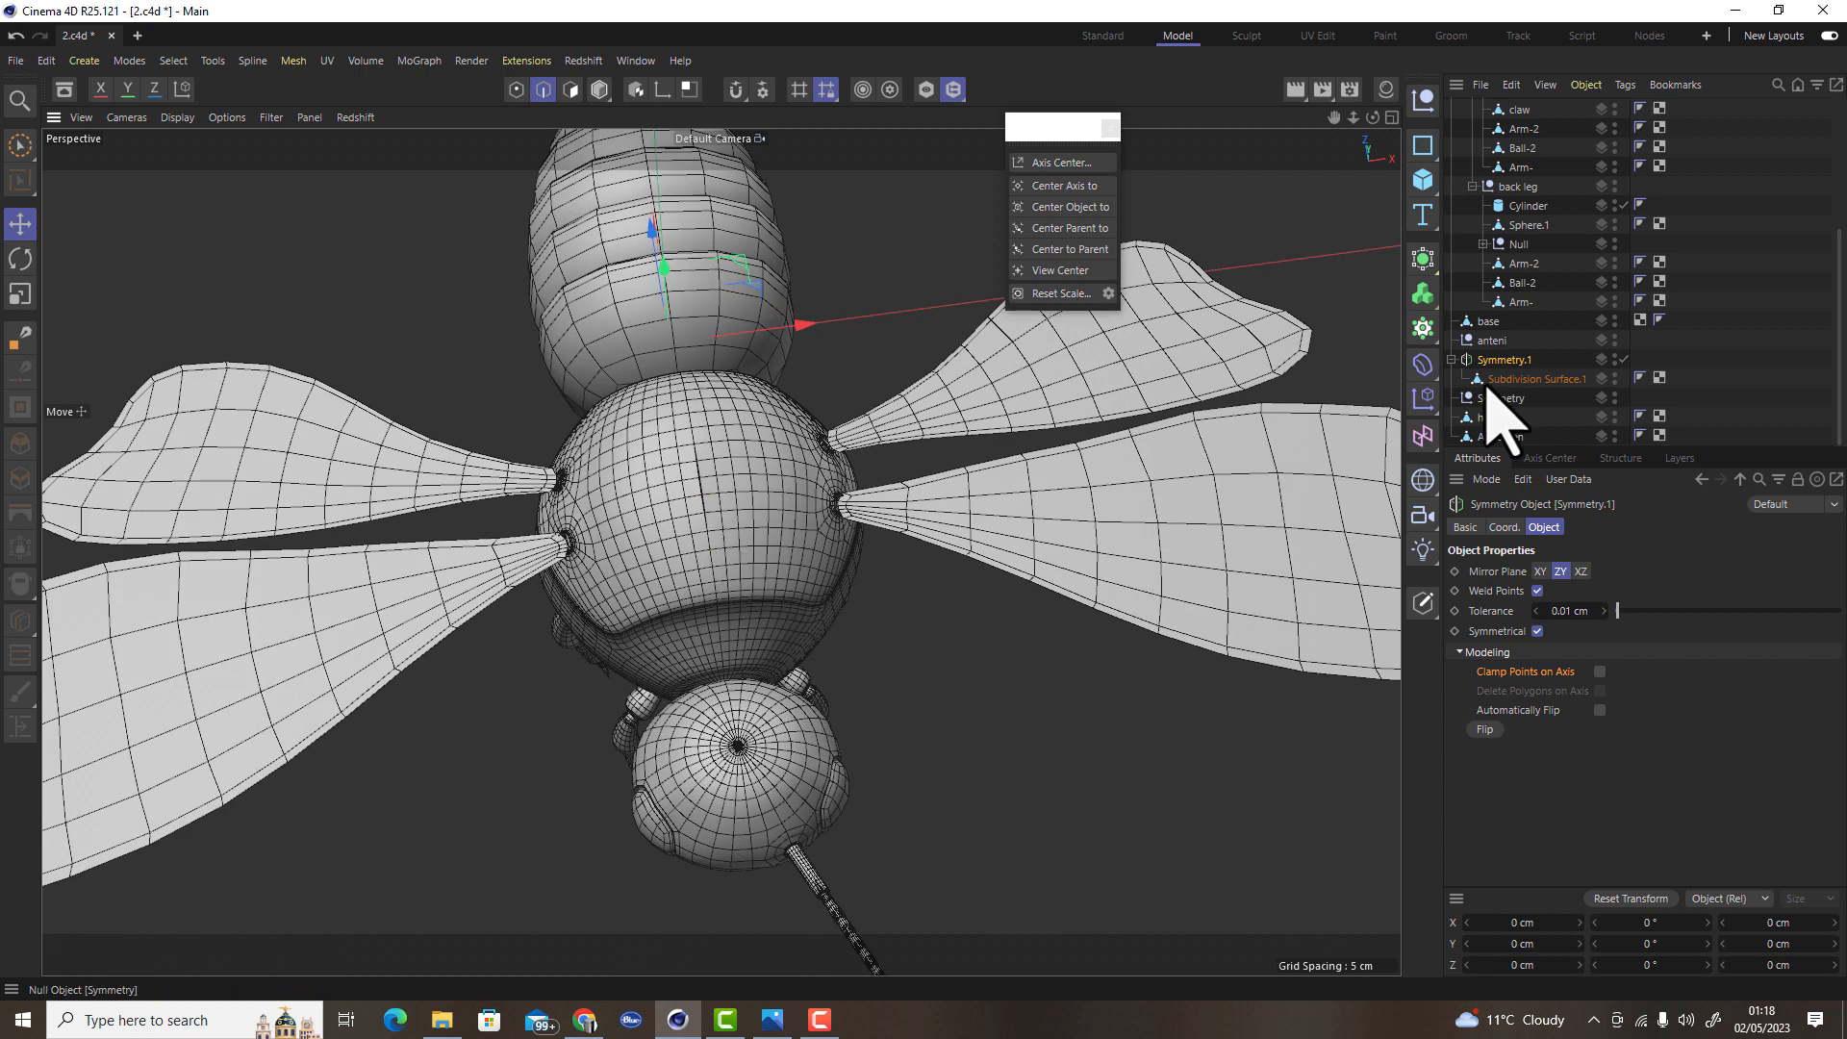
Disable Symmetry.1 and isolate the half thorax with its open centre-line border edges selected for scaling
{"action": "left_click", "coordinate": [1623, 359]}
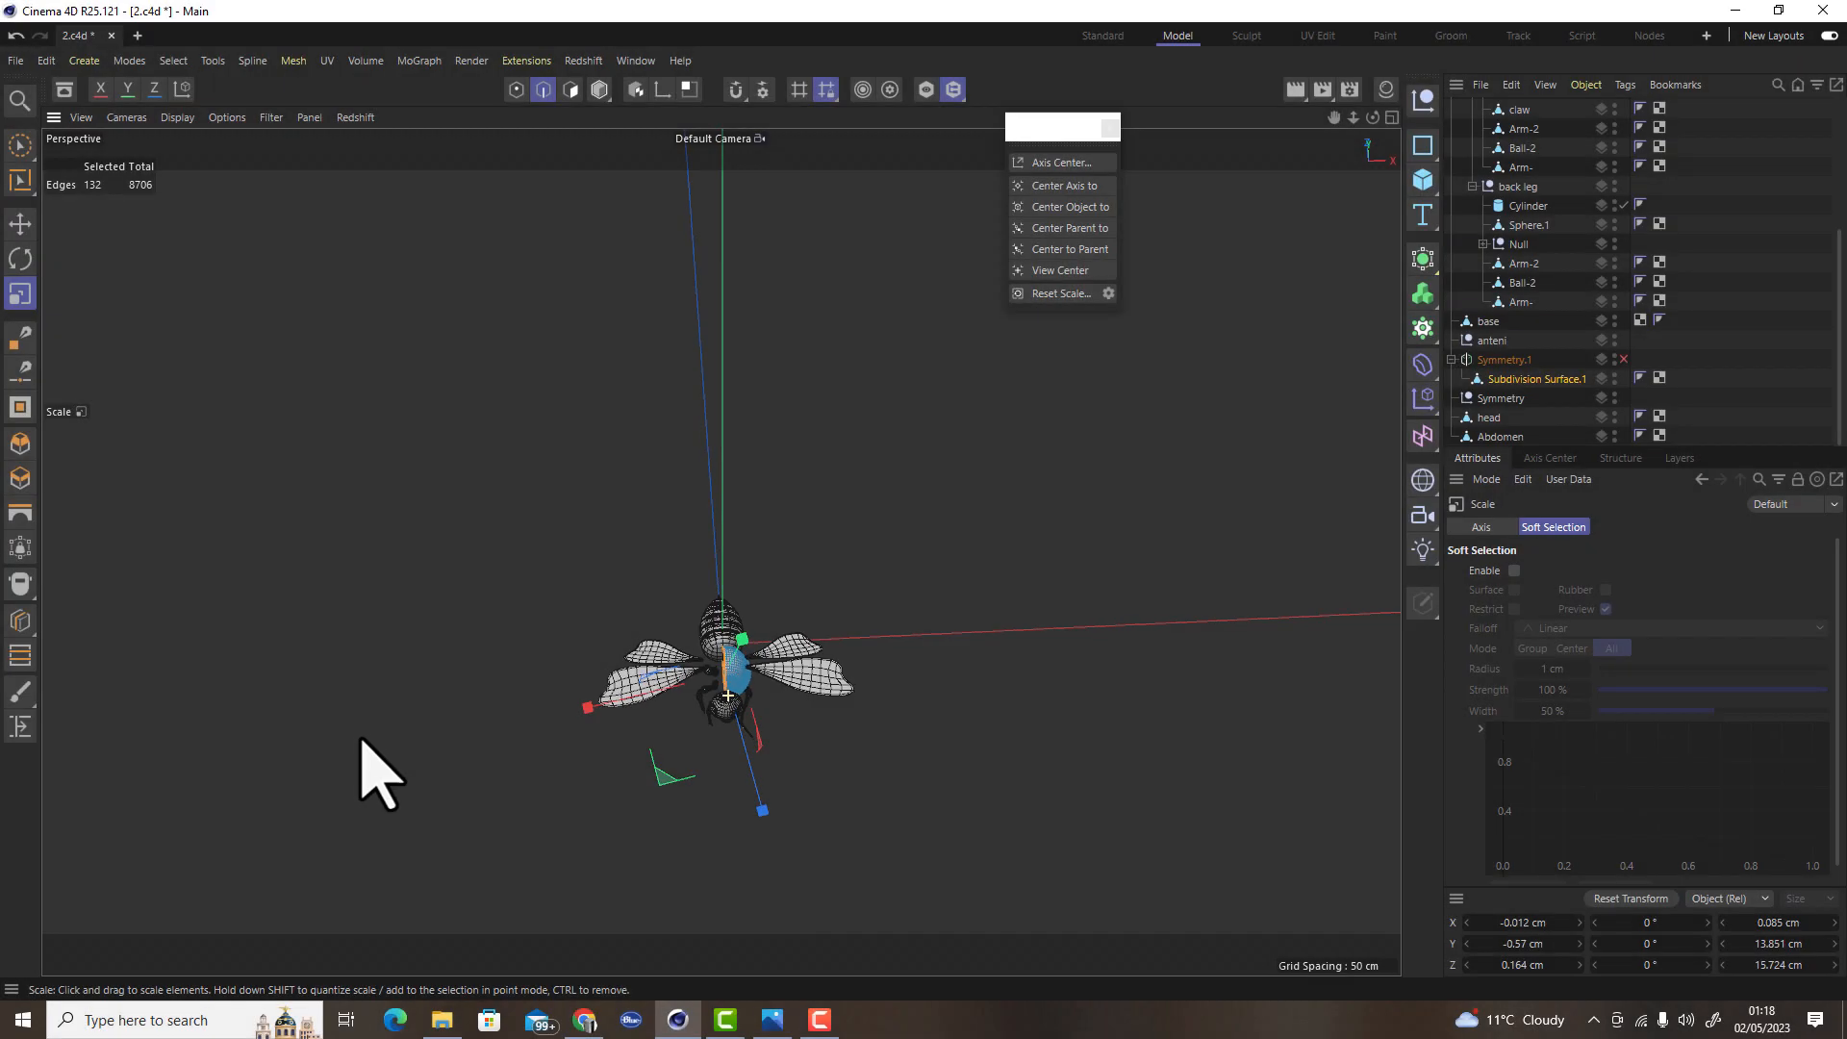
{"action": "right_click_drag", "start_coordinate": [378, 775], "coordinate": [1087, 315], "text": "alt"}
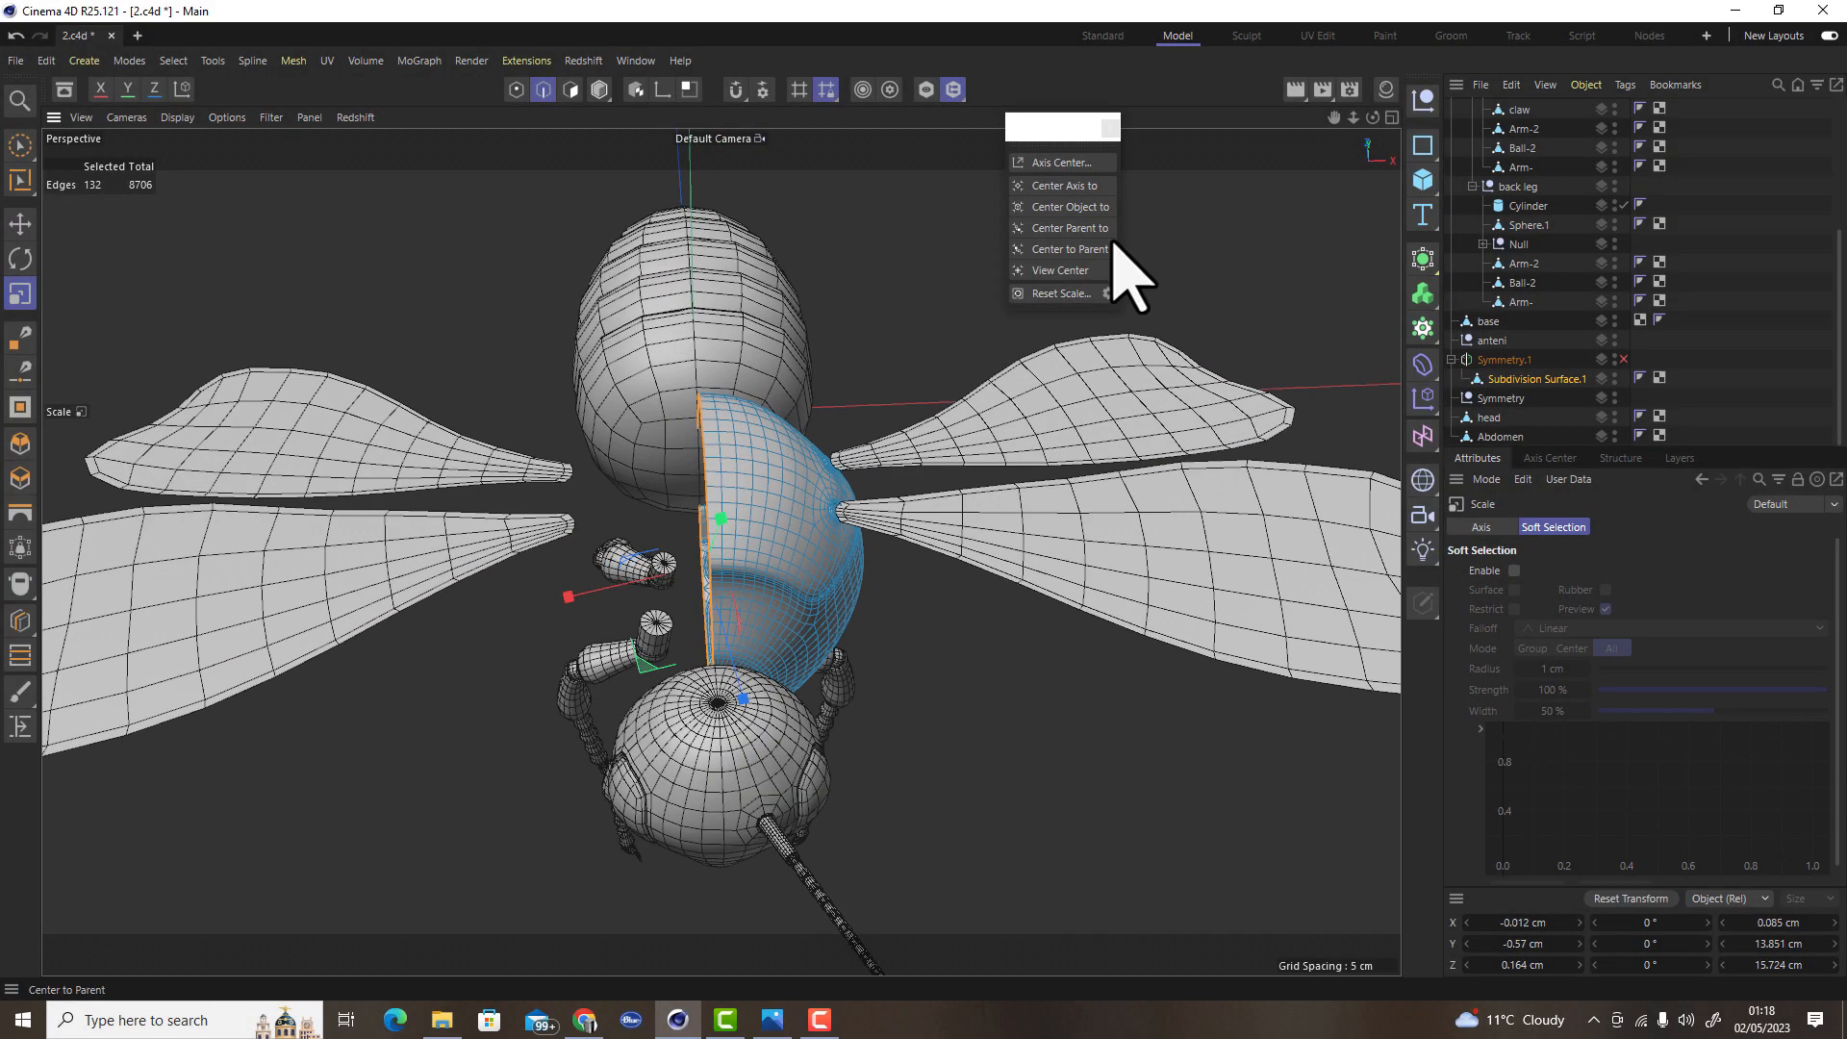
{"action": "left_click", "coordinate": [926, 89]}
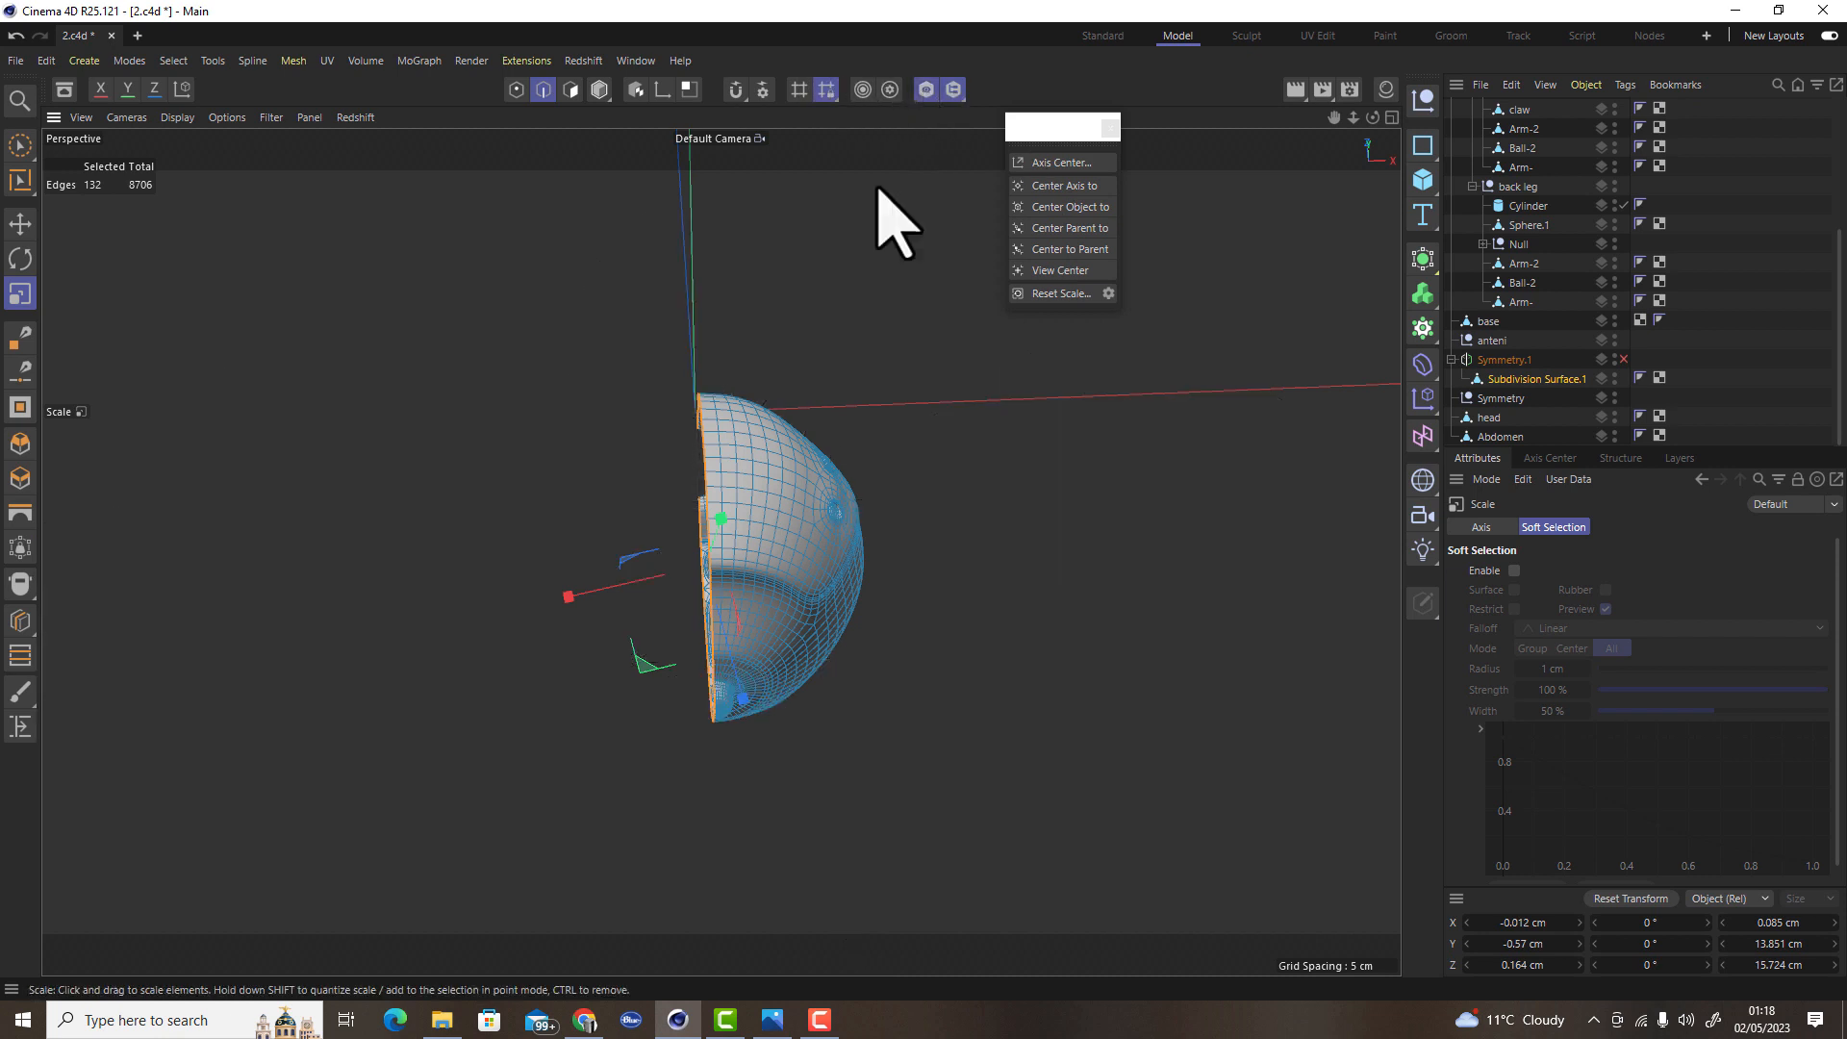
{"action": "left_click_drag", "start_coordinate": [667, 610], "coordinate": [798, 631], "text": "alt"}
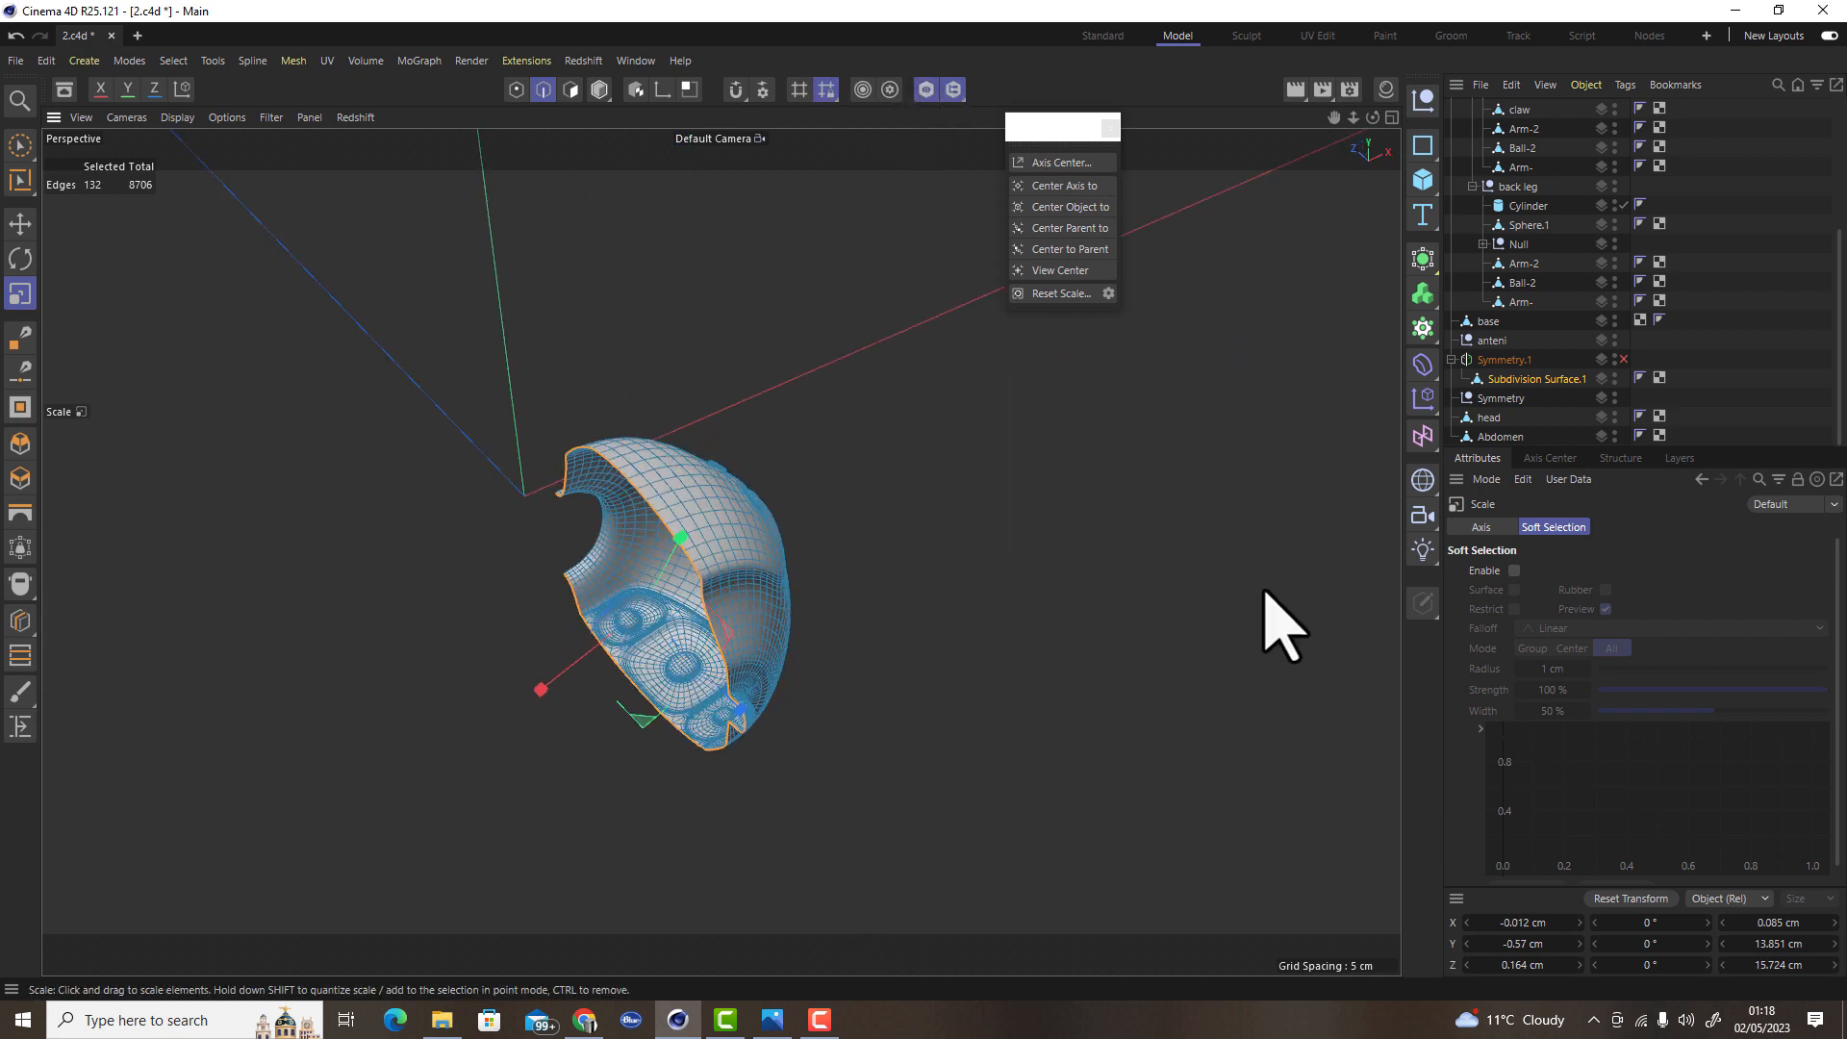
Set both the position and the orientation of the Scale tool's axis to World
{"action": "right_click", "coordinate": [540, 689]}
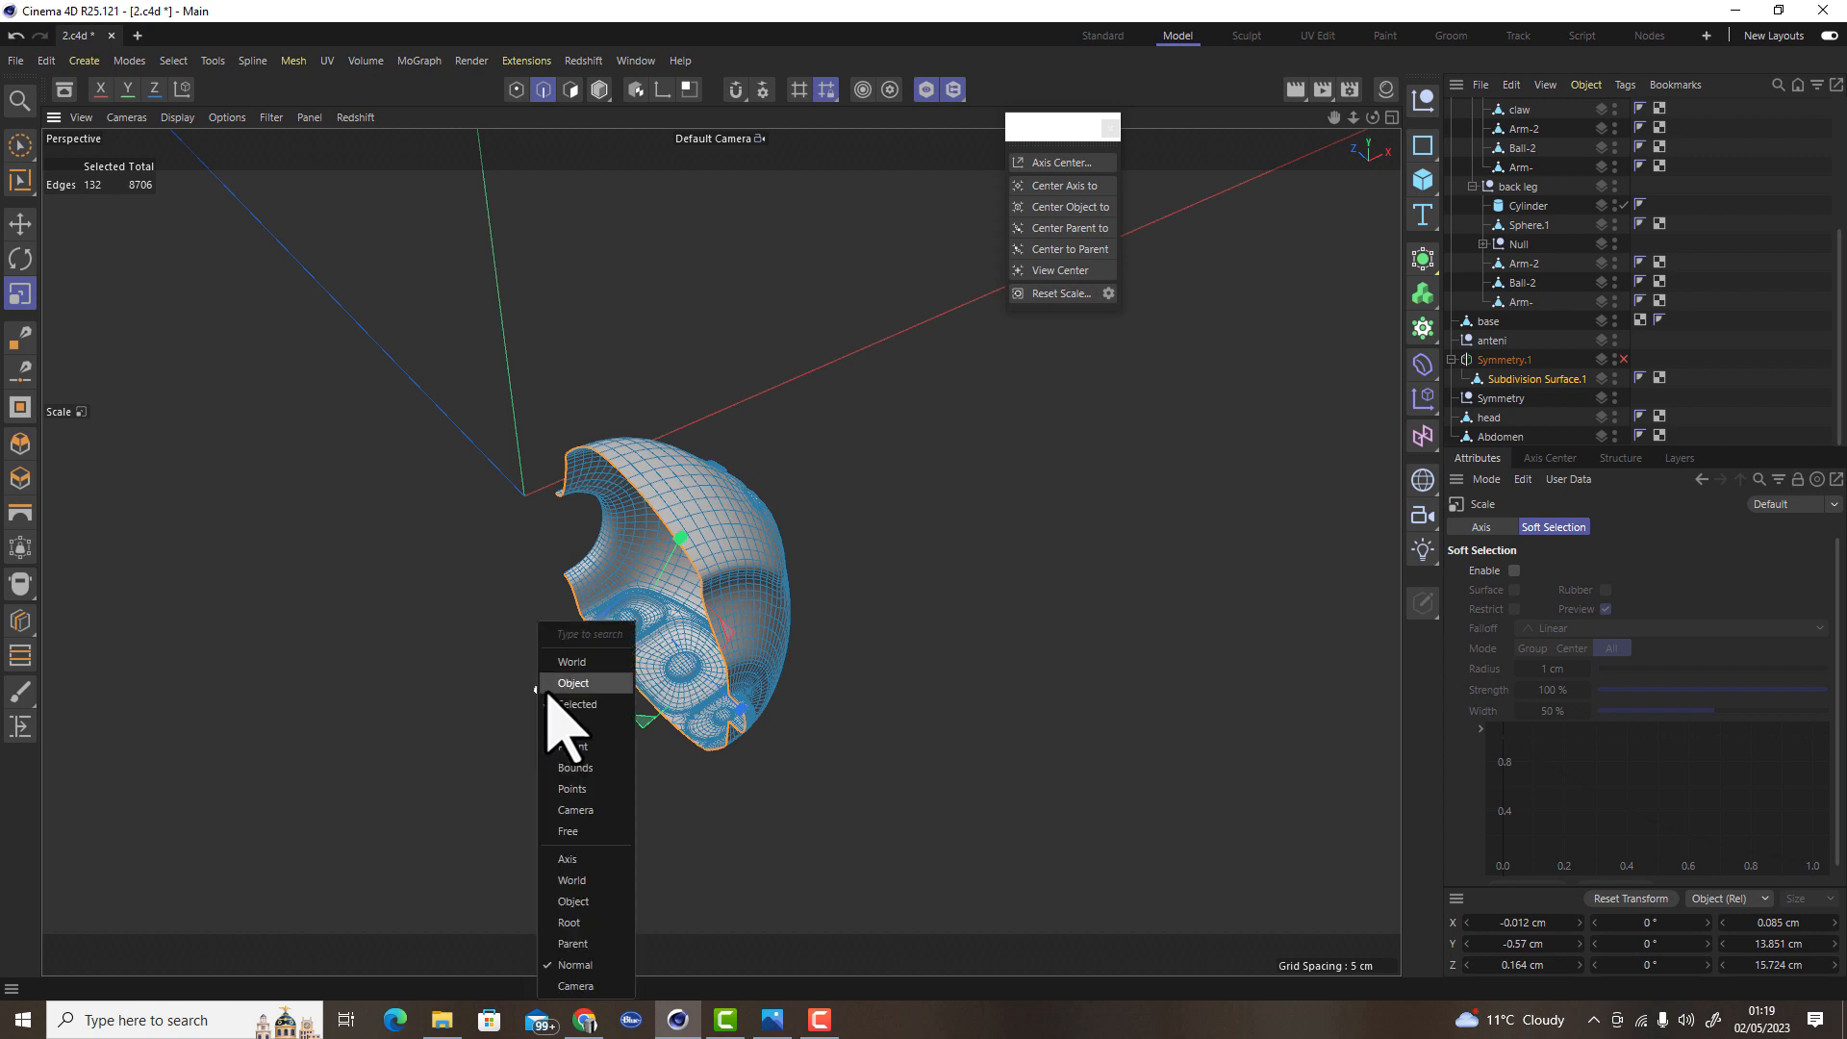
{"action": "left_click", "coordinate": [594, 684]}
{"action": "left_click_drag", "start_coordinate": [643, 662], "coordinate": [589, 680], "text": "alt"}
{"action": "right_click", "coordinate": [450, 517]}
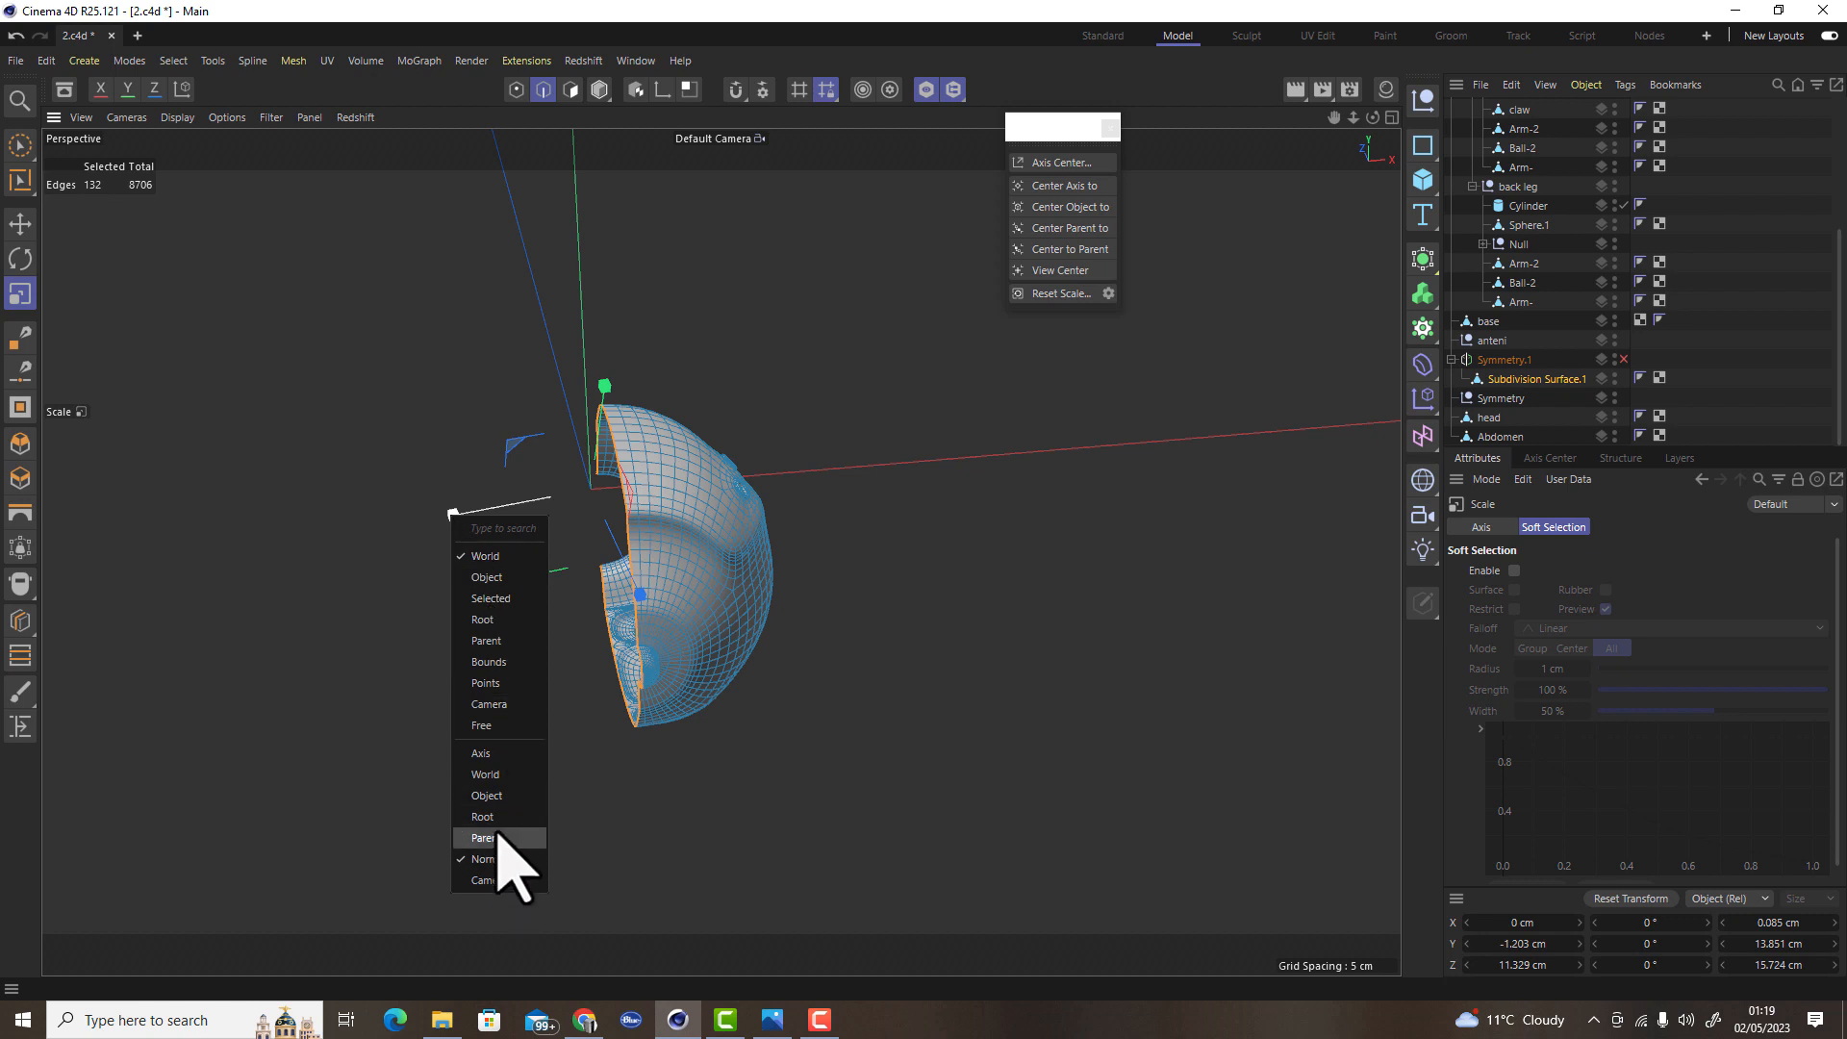
{"action": "left_click", "coordinate": [486, 776]}
Scale the selected border edges along X to a size of 0 cm and enable Symmetry.1 again
{"action": "left_click_drag", "start_coordinate": [572, 643], "coordinate": [581, 540], "text": "alt"}
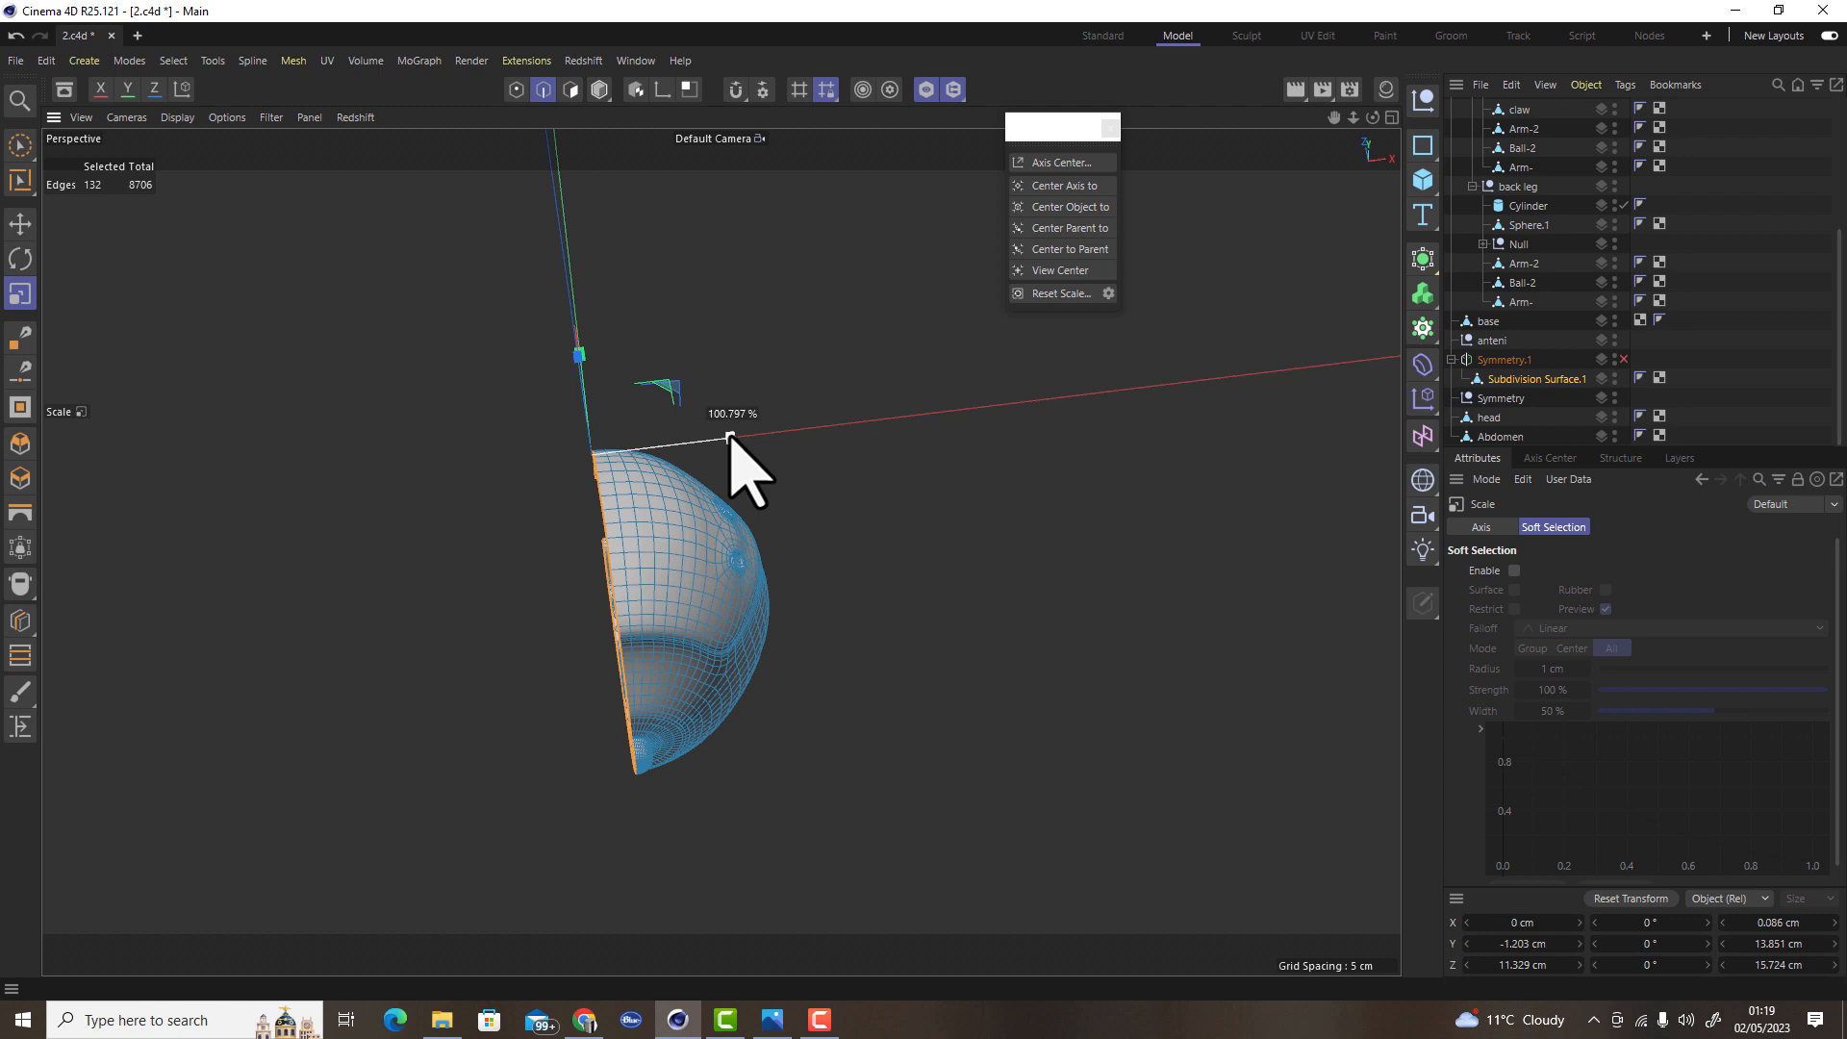
{"action": "left_click_drag", "start_coordinate": [683, 436], "coordinate": [592, 440]}
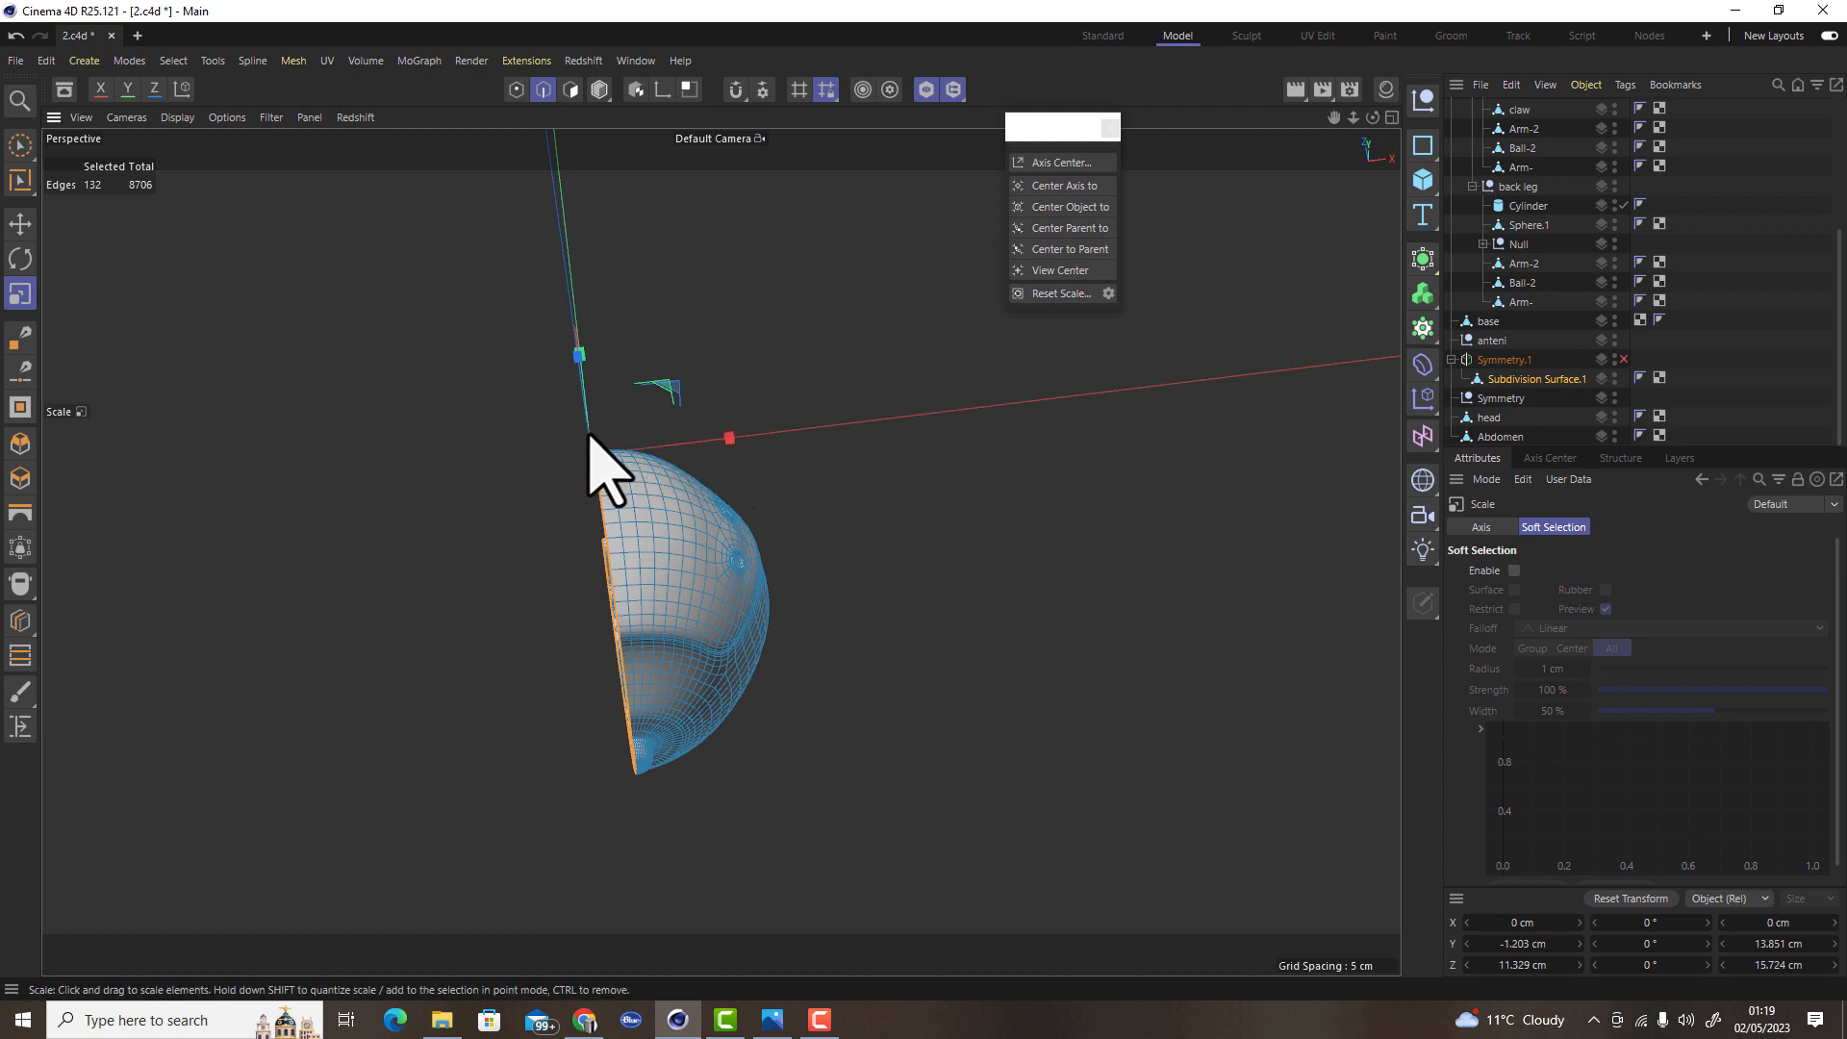
{"action": "left_click", "coordinate": [1624, 359]}
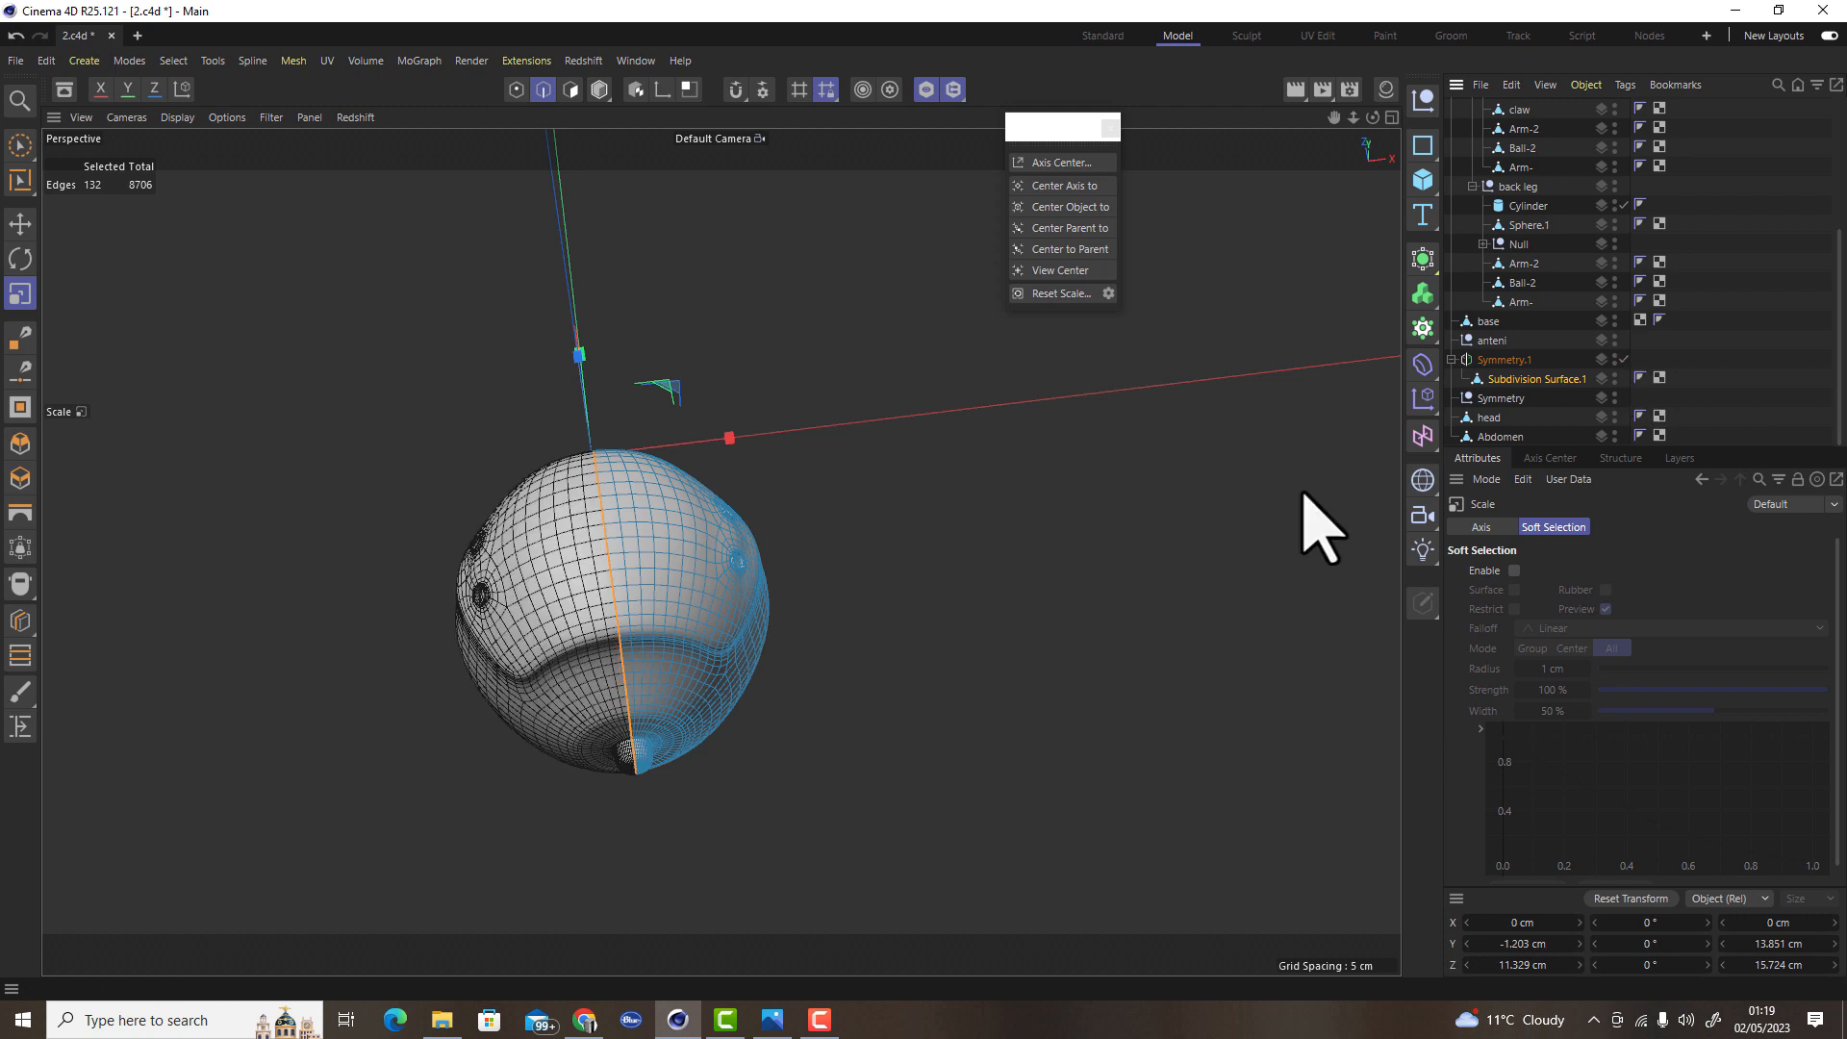
{"action": "scroll", "coordinate": [693, 655], "scroll_direction": "up", "scroll_amount": 3}
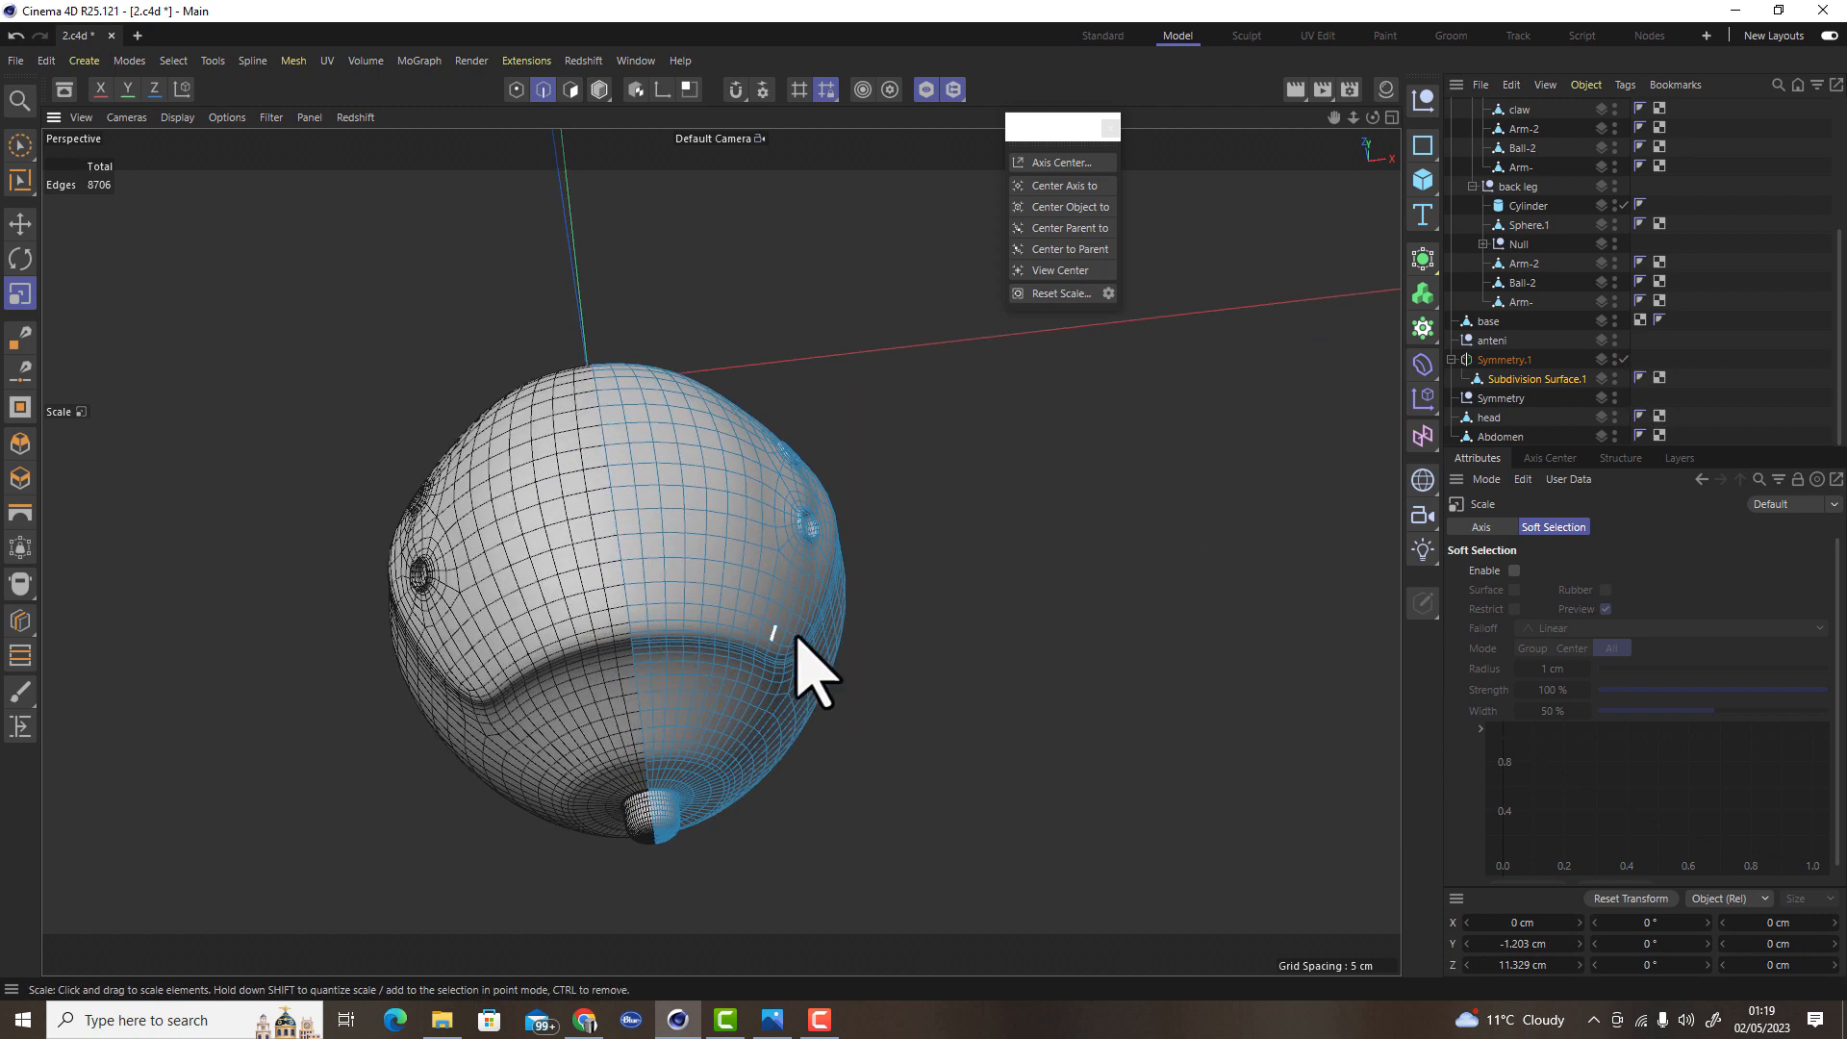
Turn on Clamp Points on Axis and Delete Polygons on Axis for Symmetry.1, and make it editable
{"action": "left_click", "coordinate": [1528, 360]}
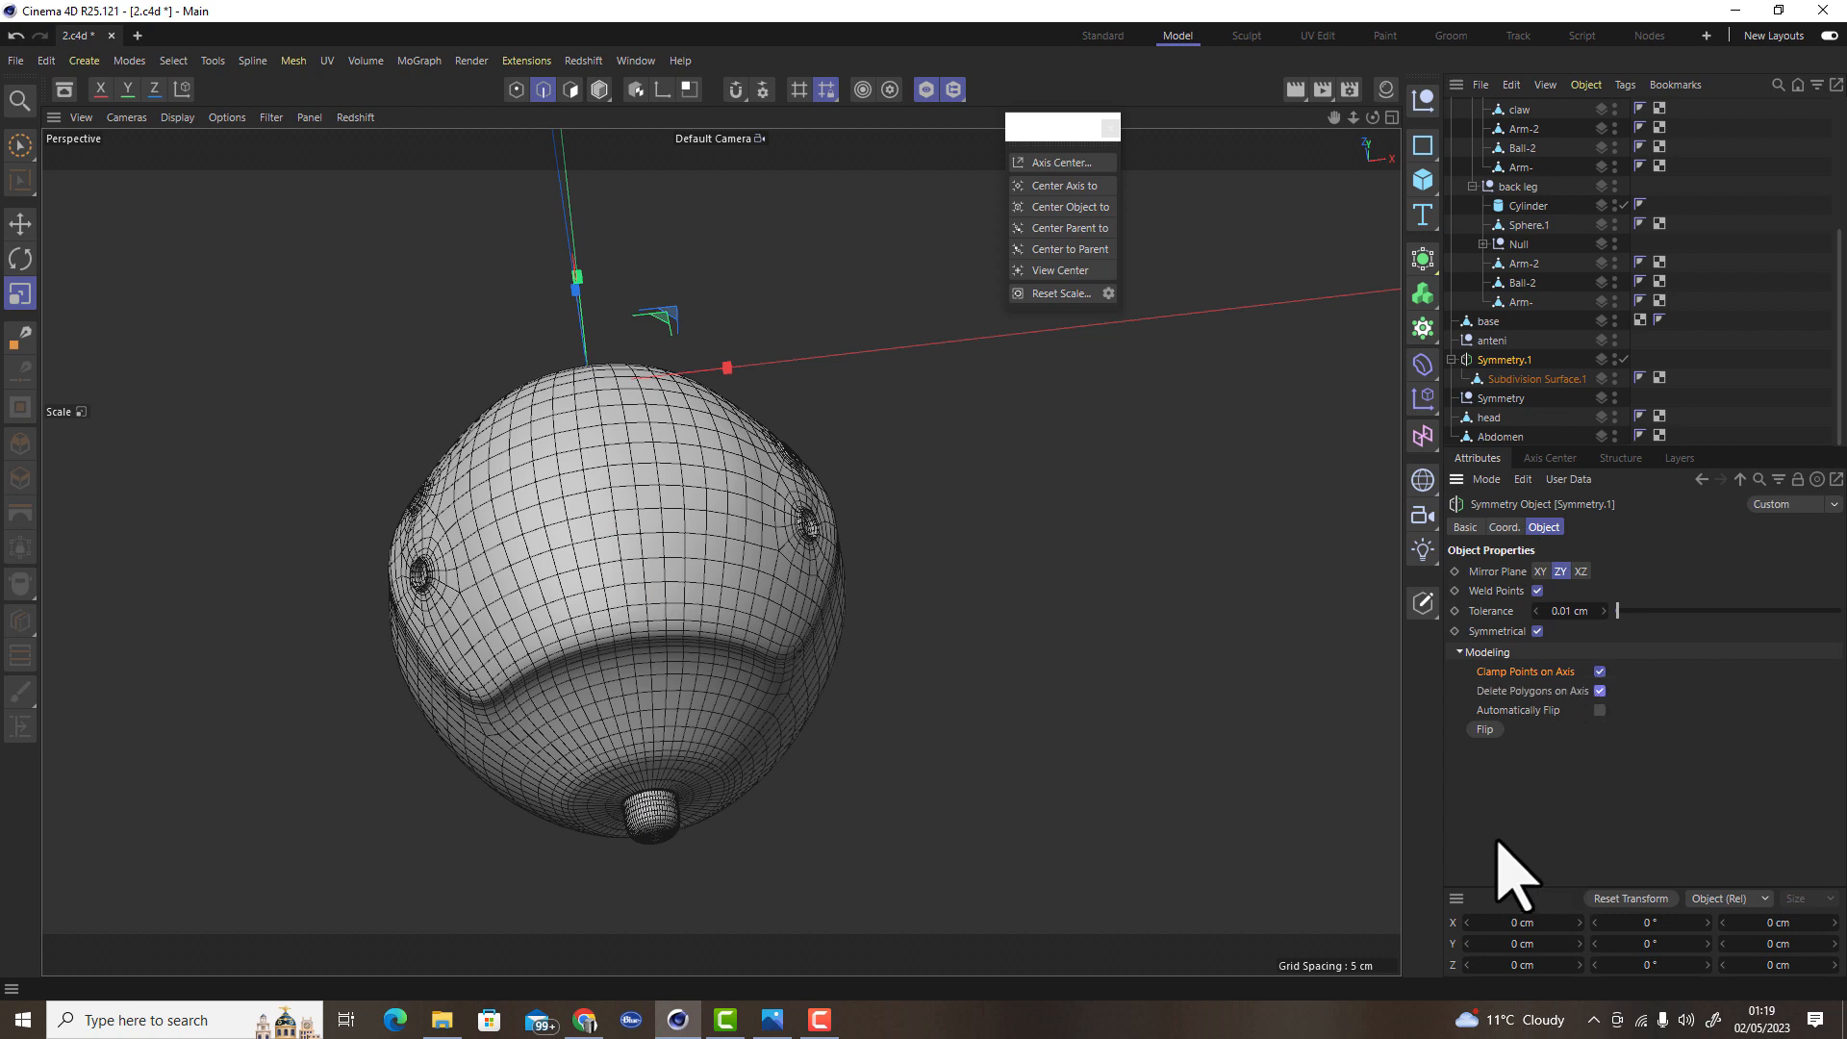
{"action": "left_click", "coordinate": [1423, 604]}
{"action": "left_click_drag", "start_coordinate": [643, 674], "coordinate": [239, 466], "text": "alt"}
{"action": "left_click_drag", "start_coordinate": [812, 680], "coordinate": [619, 847], "text": "alt"}
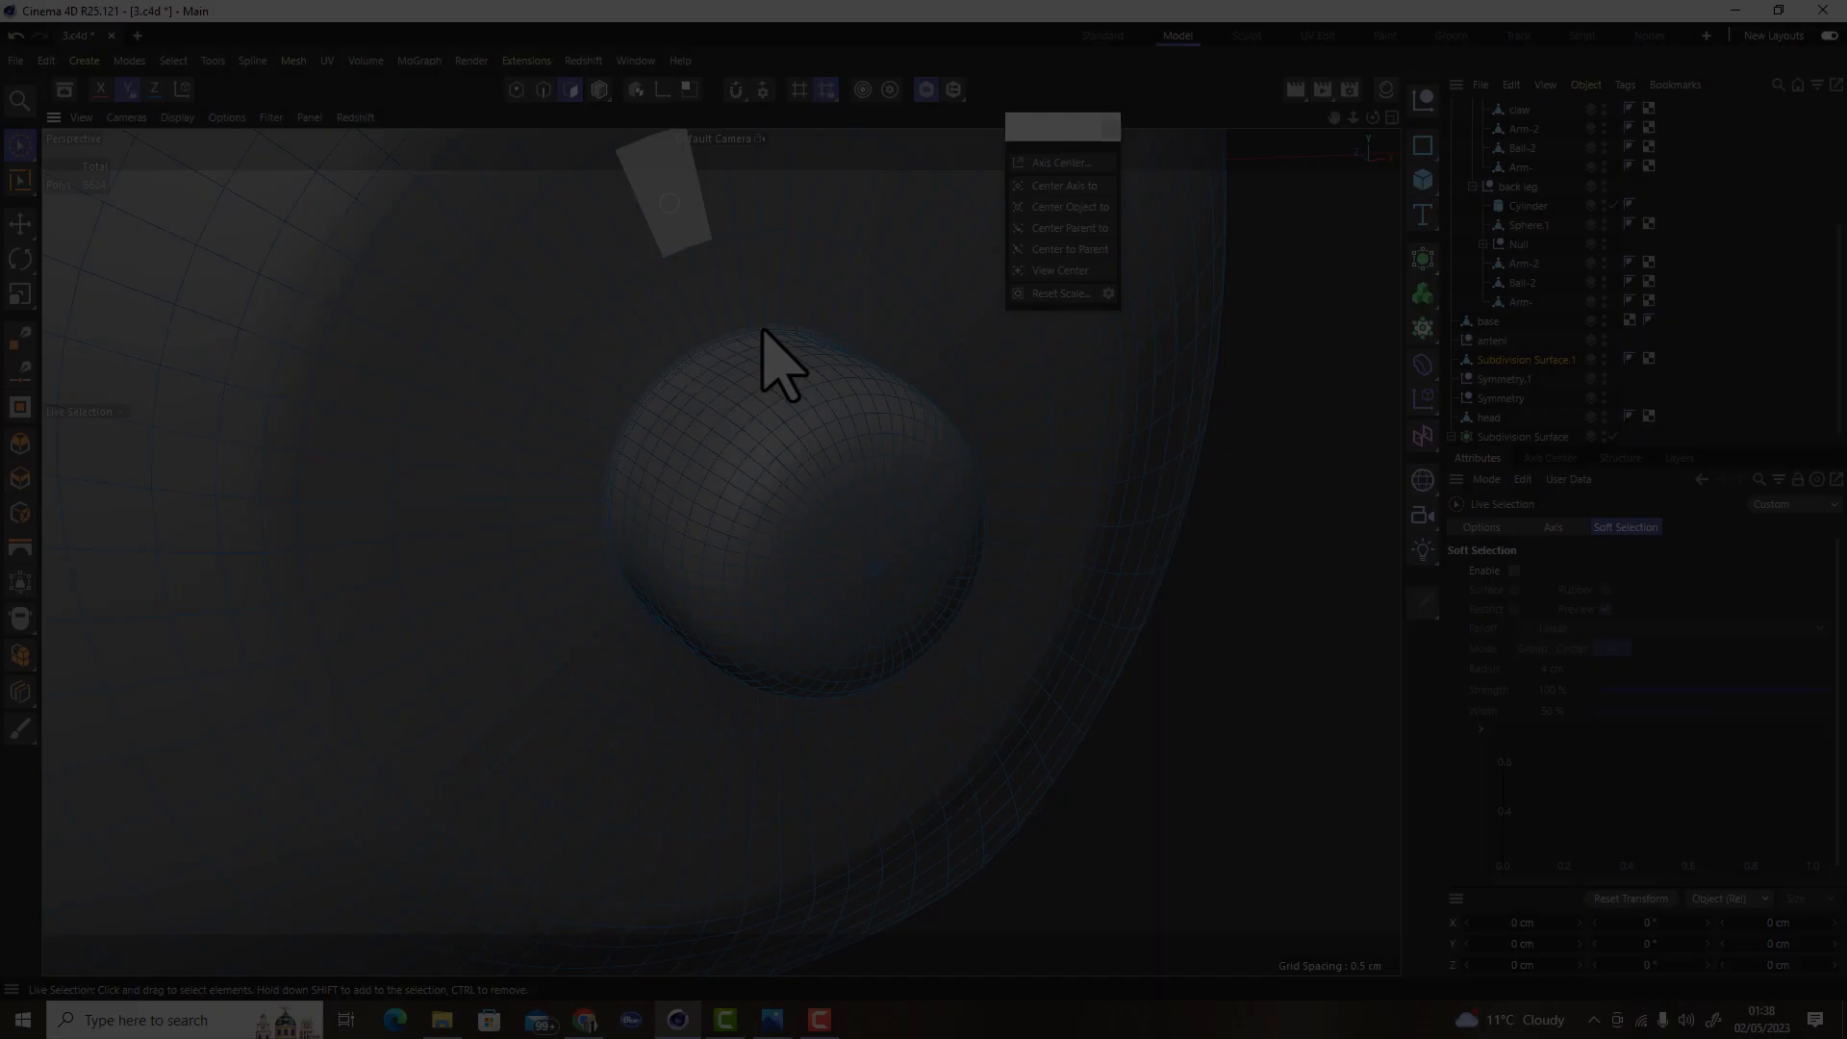
Select the polygons at the waist stub's tip and grow the selection until it covers the entire stub
{"action": "left_click", "coordinate": [895, 572]}
{"action": "key", "text": "u"}
{"action": "key", "text": "y"}
{"action": "key", "text": "u"}
{"action": "key", "text": "y"}
{"action": "key", "text": "u"}
{"action": "key", "text": "y"}
{"action": "key", "text": "u"}
{"action": "key", "text": "y"}
{"action": "key", "text": "u"}
{"action": "key", "text": "y"}
{"action": "key", "text": "u"}
{"action": "key", "text": "y"}
{"action": "key", "text": "u"}
{"action": "key", "text": "y"}
{"action": "key", "text": "y"}
{"action": "key", "text": "u"}
{"action": "key", "text": "y"}
{"action": "key", "text": "y"}
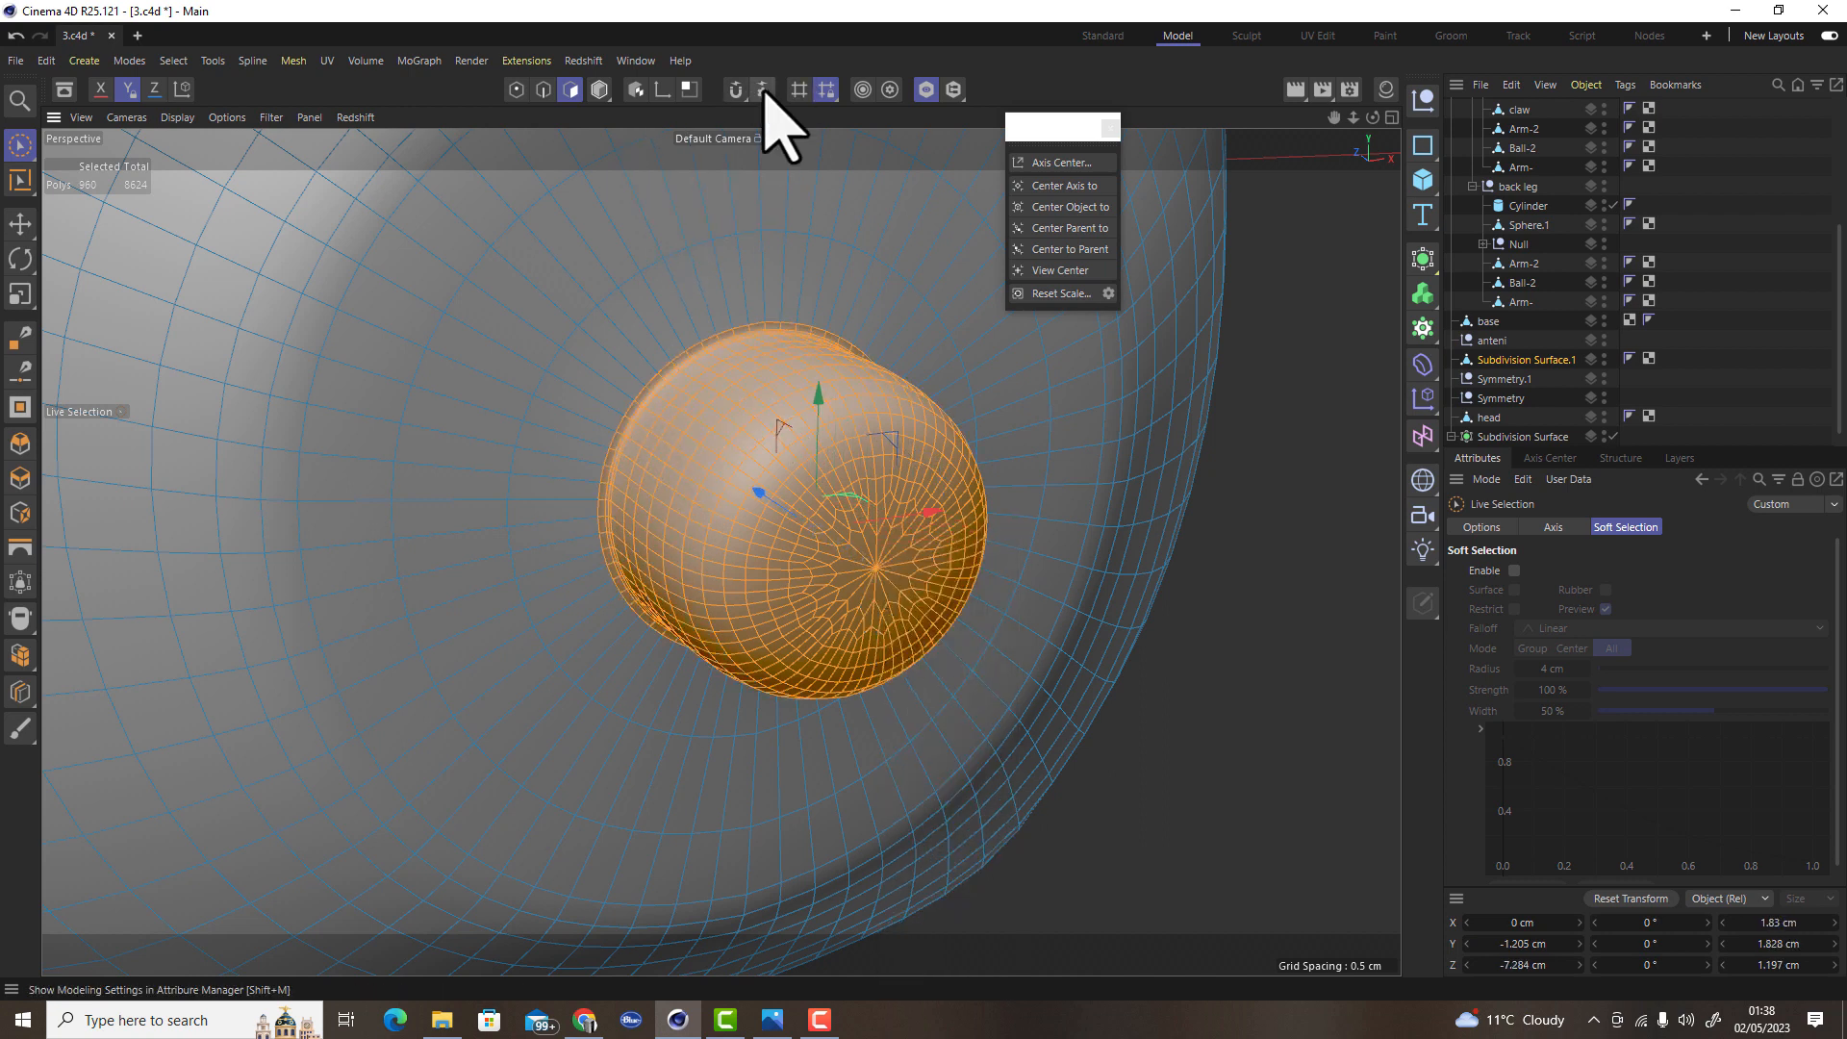
Enable Soft Selection and move the waist stub along Z to about -6.71 cm
{"action": "left_click", "coordinate": [863, 89]}
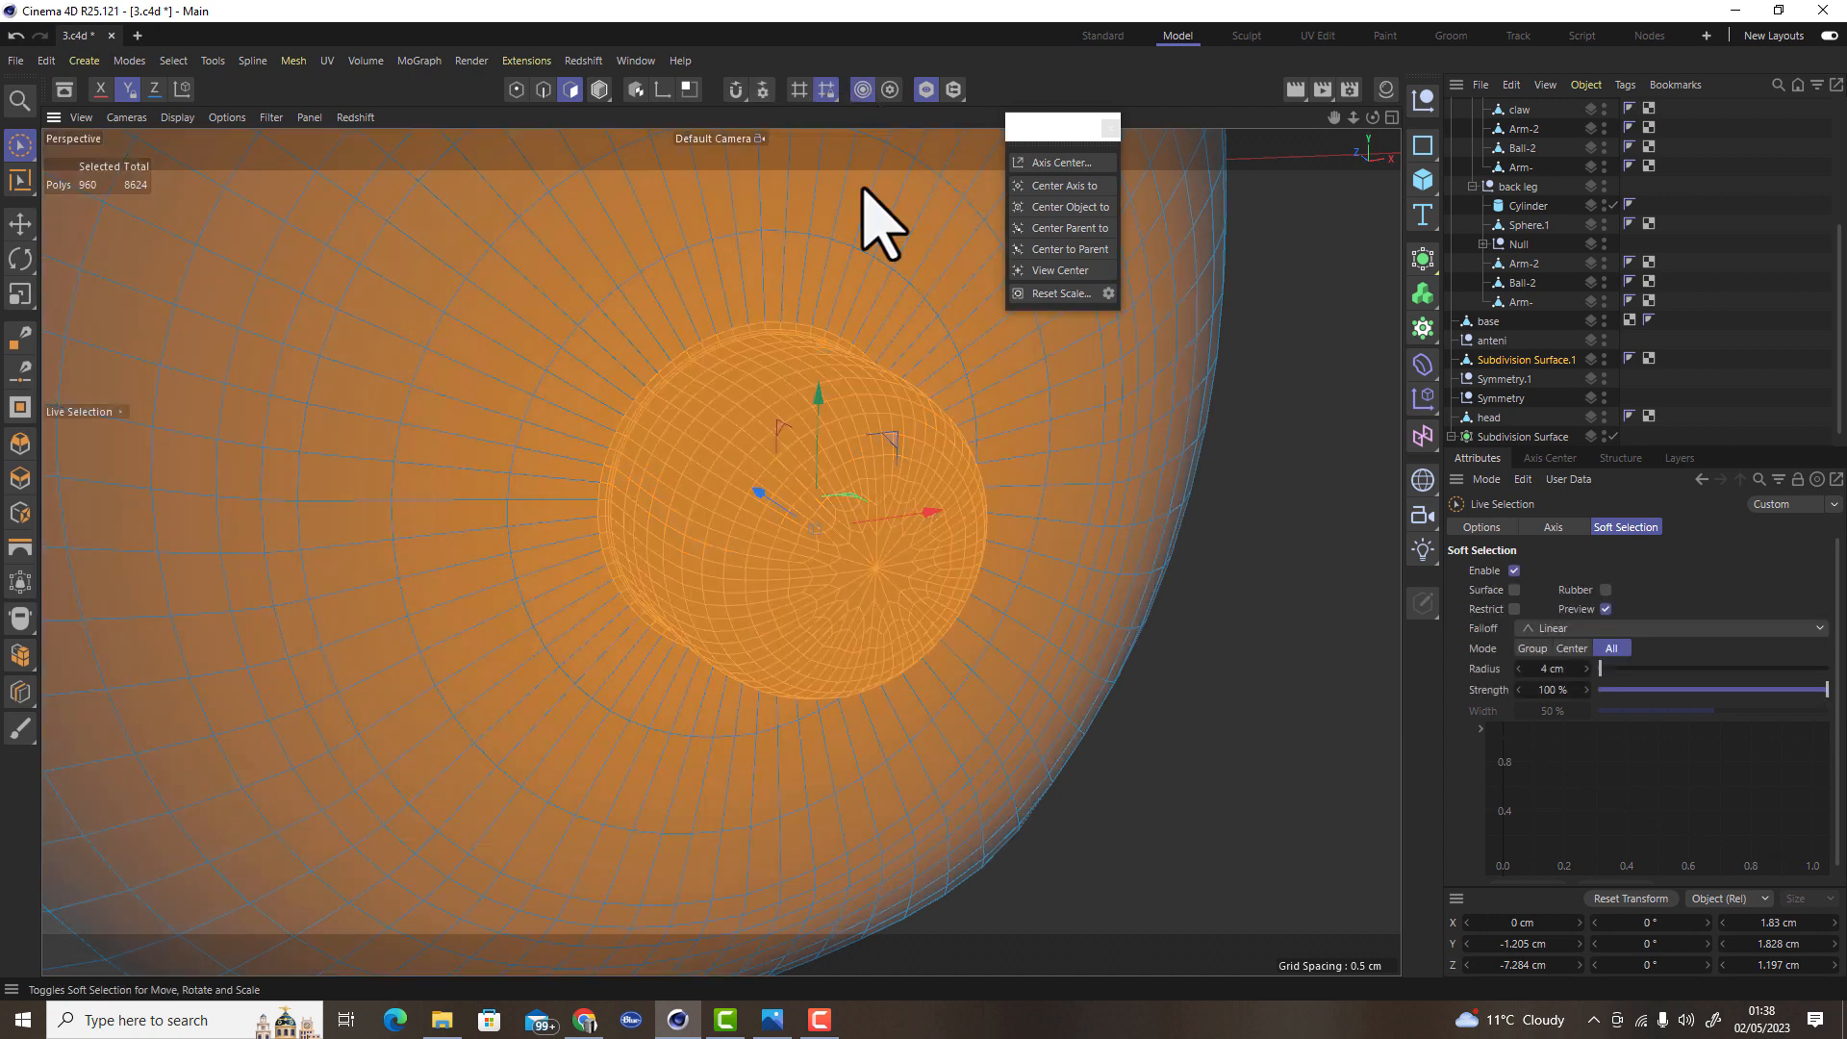
{"action": "scroll", "coordinate": [784, 552], "scroll_direction": "down", "scroll_amount": 5}
{"action": "left_click_drag", "start_coordinate": [688, 578], "coordinate": [505, 515], "text": "alt"}
{"action": "mouse_move", "coordinate": [977, 528]}
{"action": "left_mouse_down", "text": "alt"}
{"action": "mouse_move", "coordinate": [1143, 570]}
{"action": "mouse_move", "coordinate": [1029, 664]}
{"action": "mouse_move", "coordinate": [976, 563]}
{"action": "left_mouse_up", "text": "alt"}
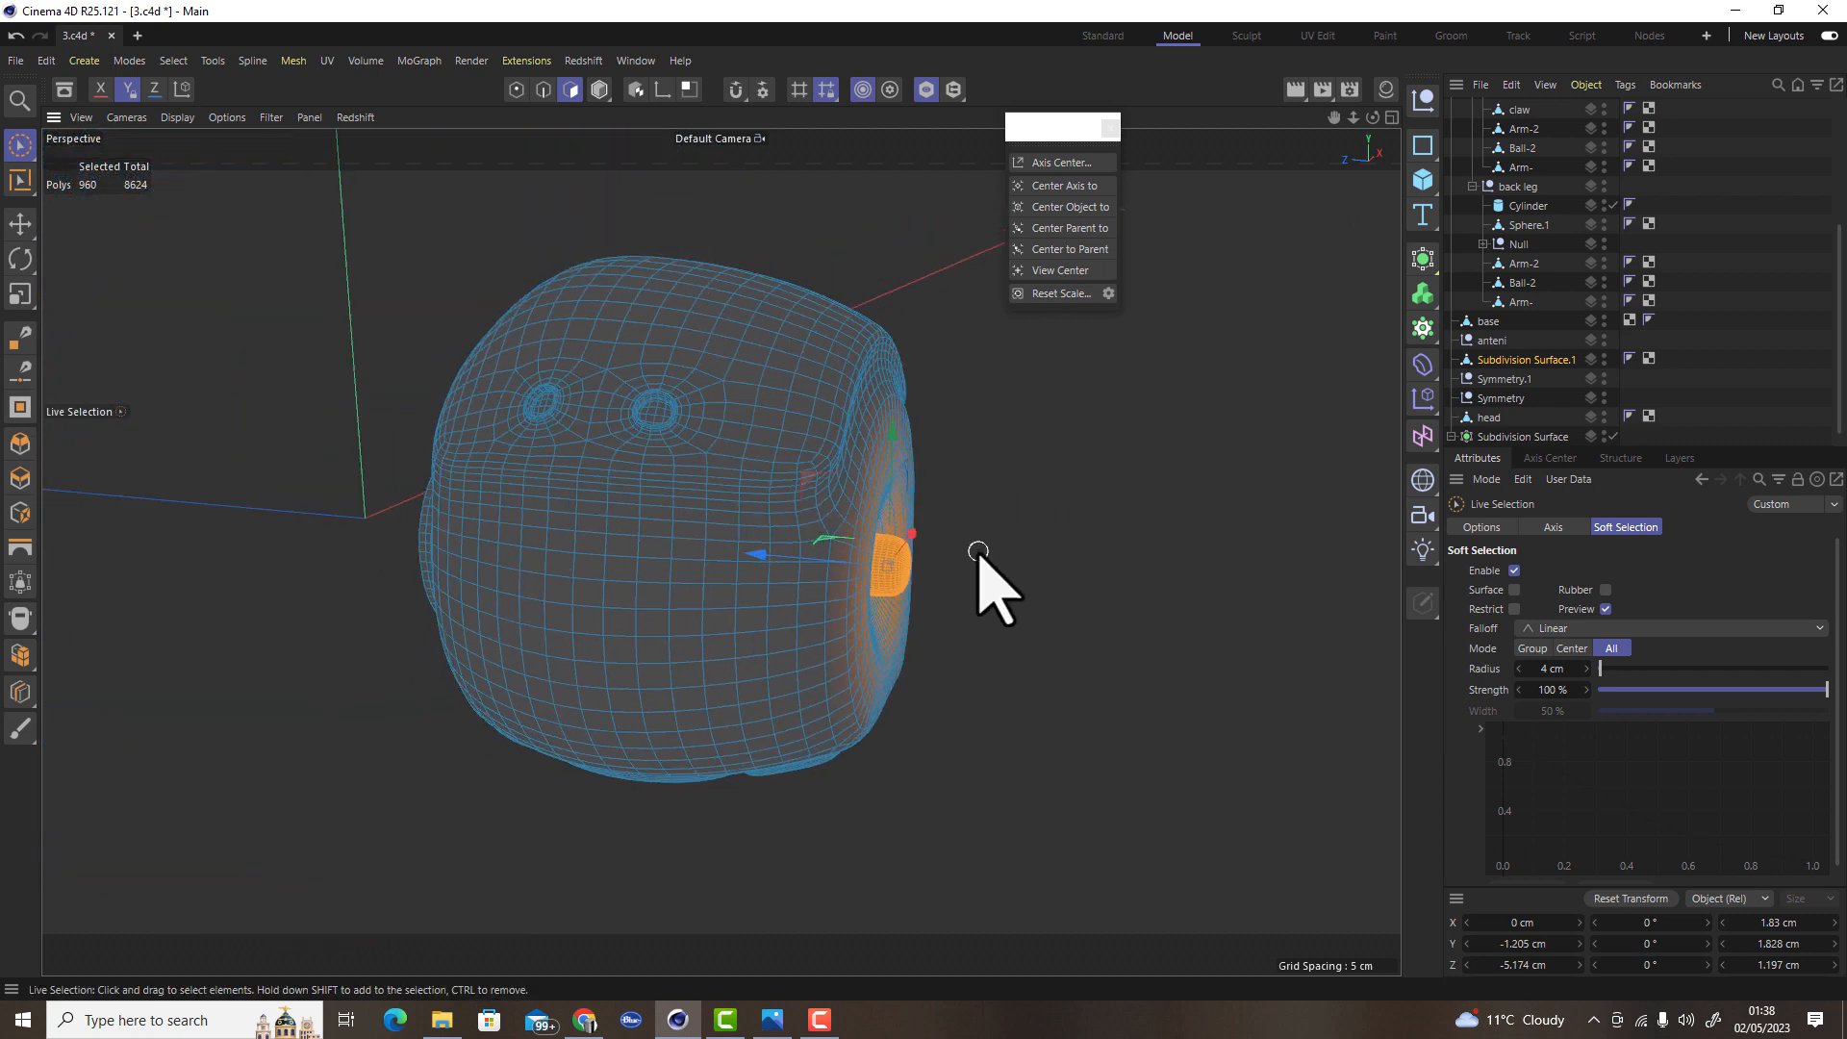
{"action": "left_click_drag", "start_coordinate": [753, 556], "coordinate": [806, 555]}
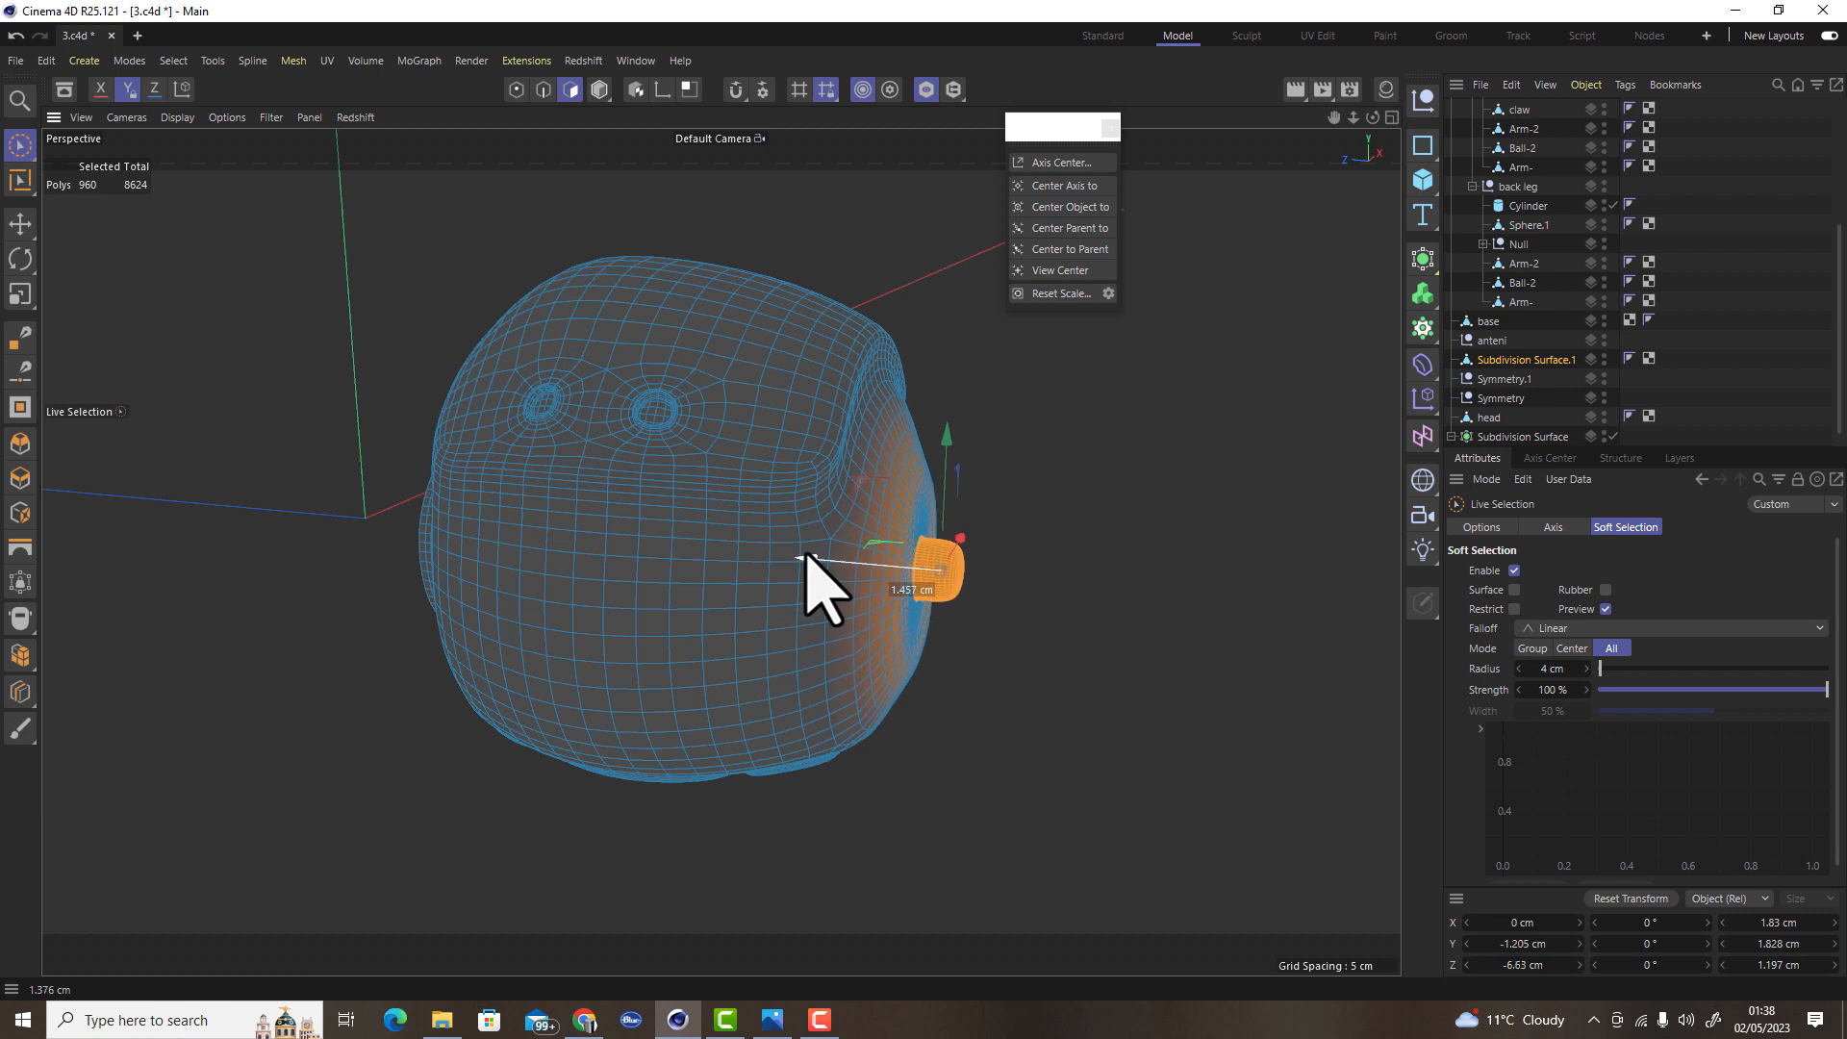
{"action": "left_click", "coordinate": [587, 1021]}
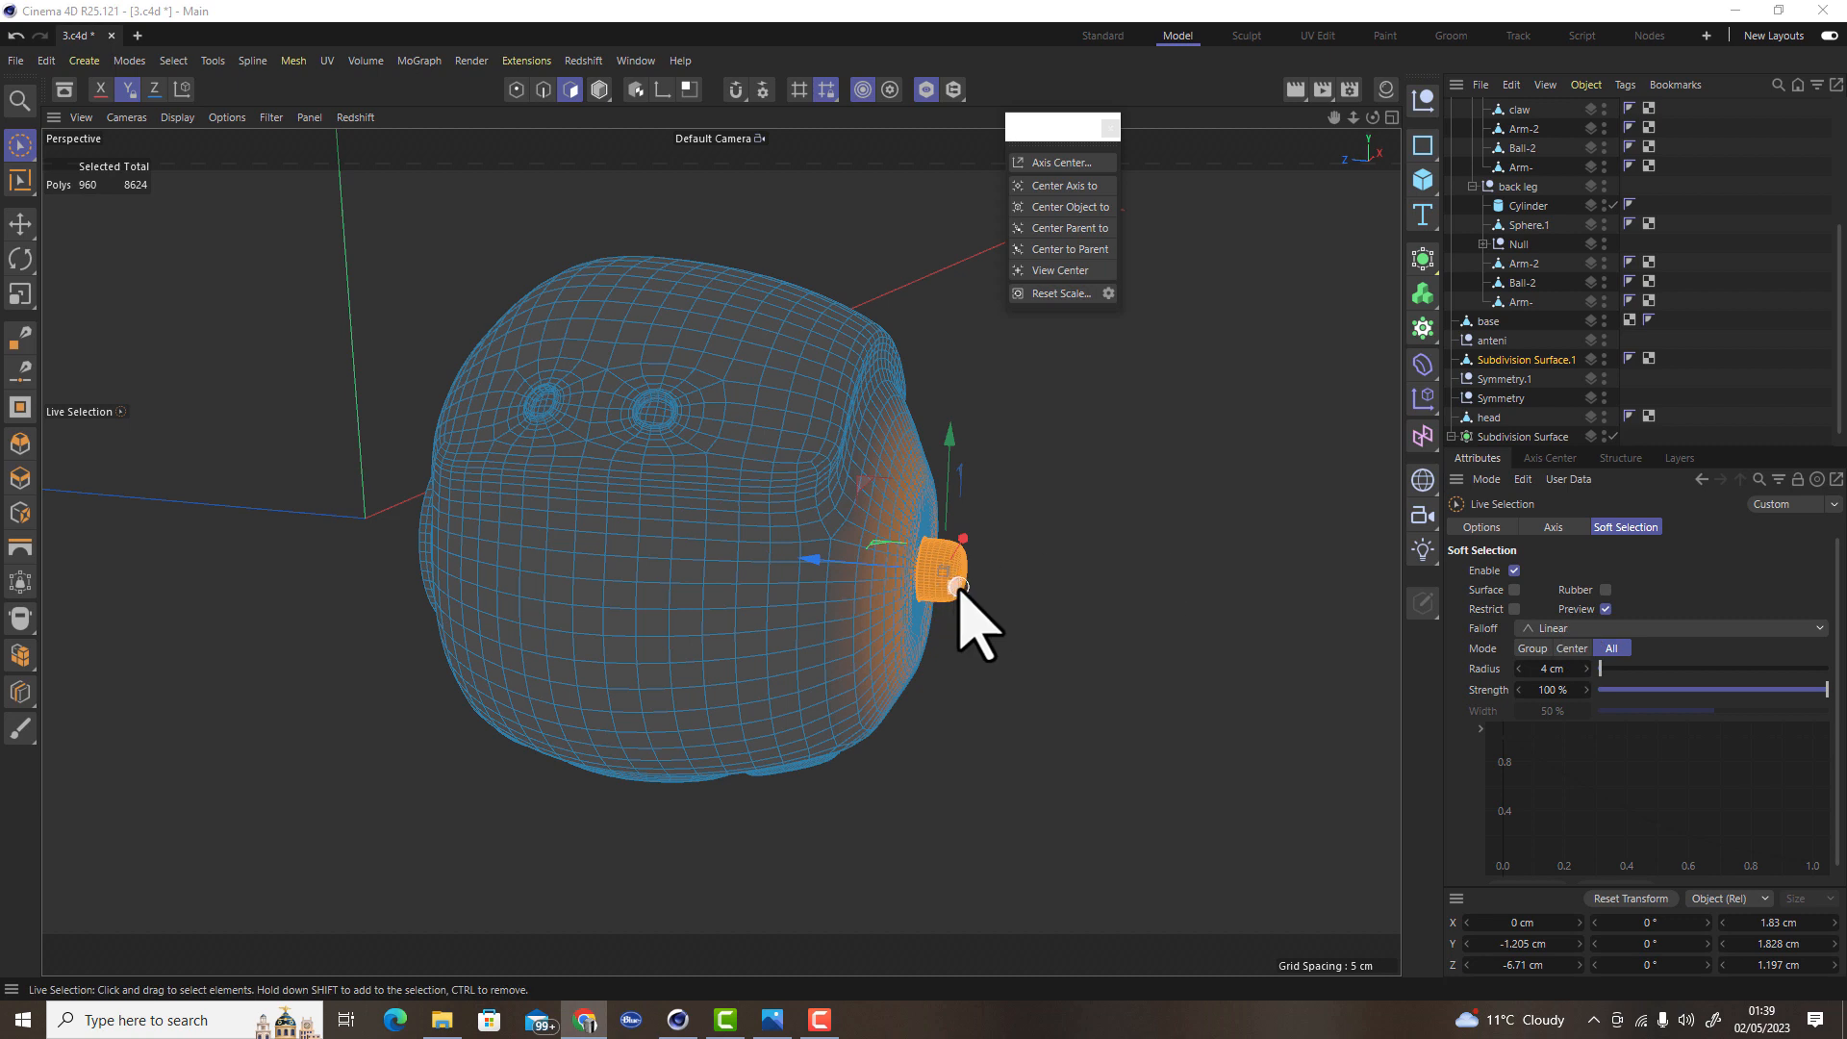
{"action": "scroll", "coordinate": [962, 615], "scroll_direction": "up", "scroll_amount": 10}
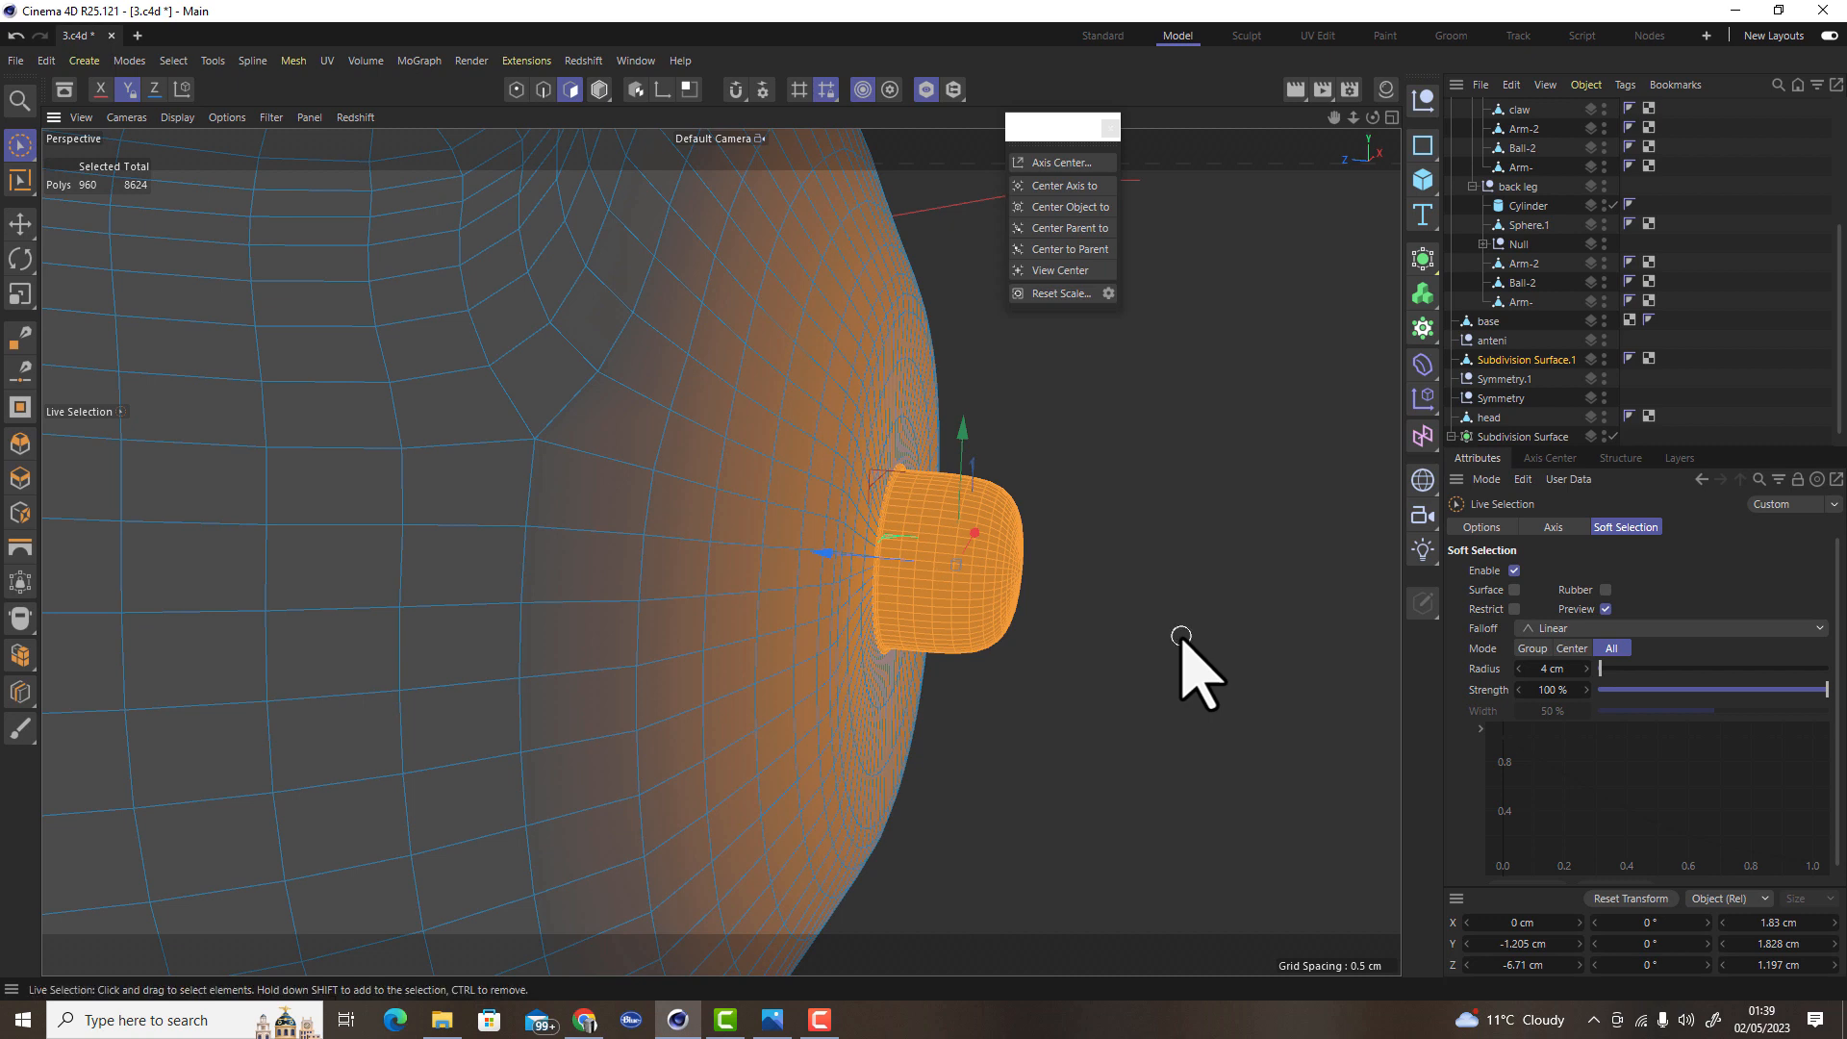
Move the waist stub along Z to about -6.595 cm and stop isolating the thorax
{"action": "scroll", "coordinate": [890, 618], "scroll_direction": "down", "scroll_amount": 10}
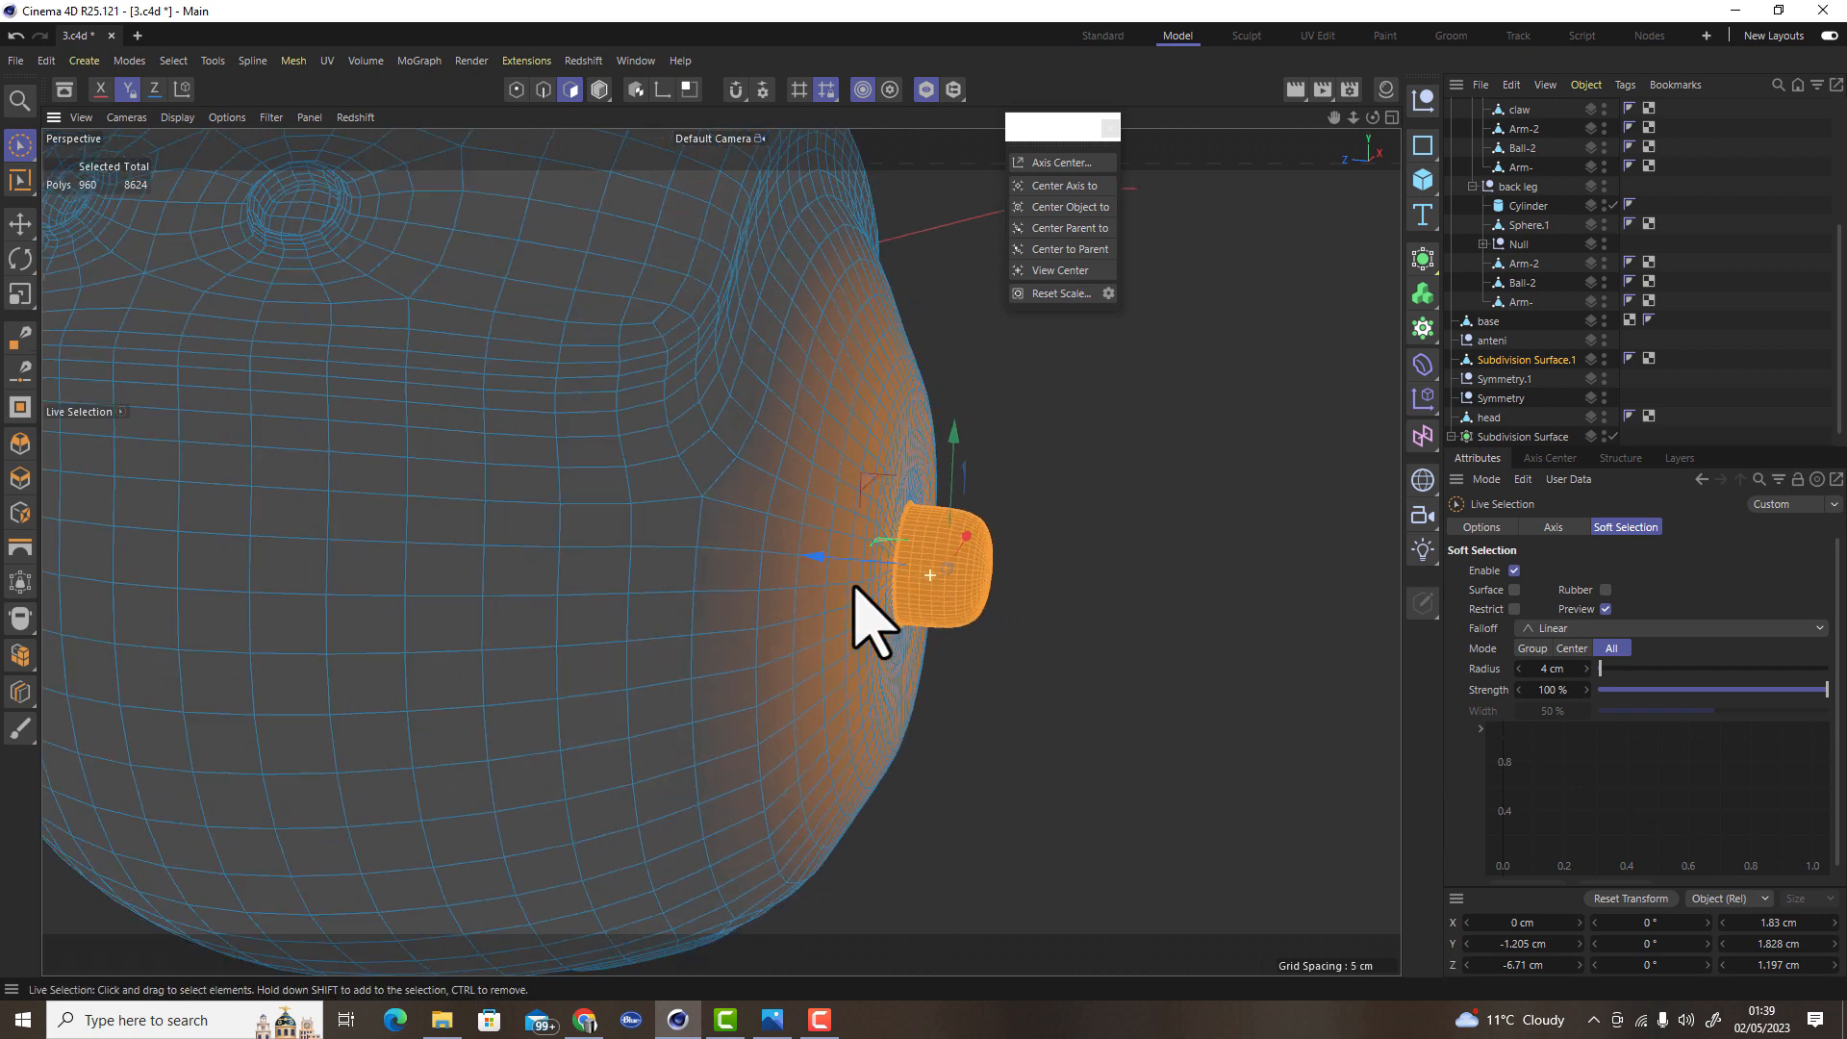
{"action": "left_click_drag", "start_coordinate": [813, 568], "coordinate": [807, 568]}
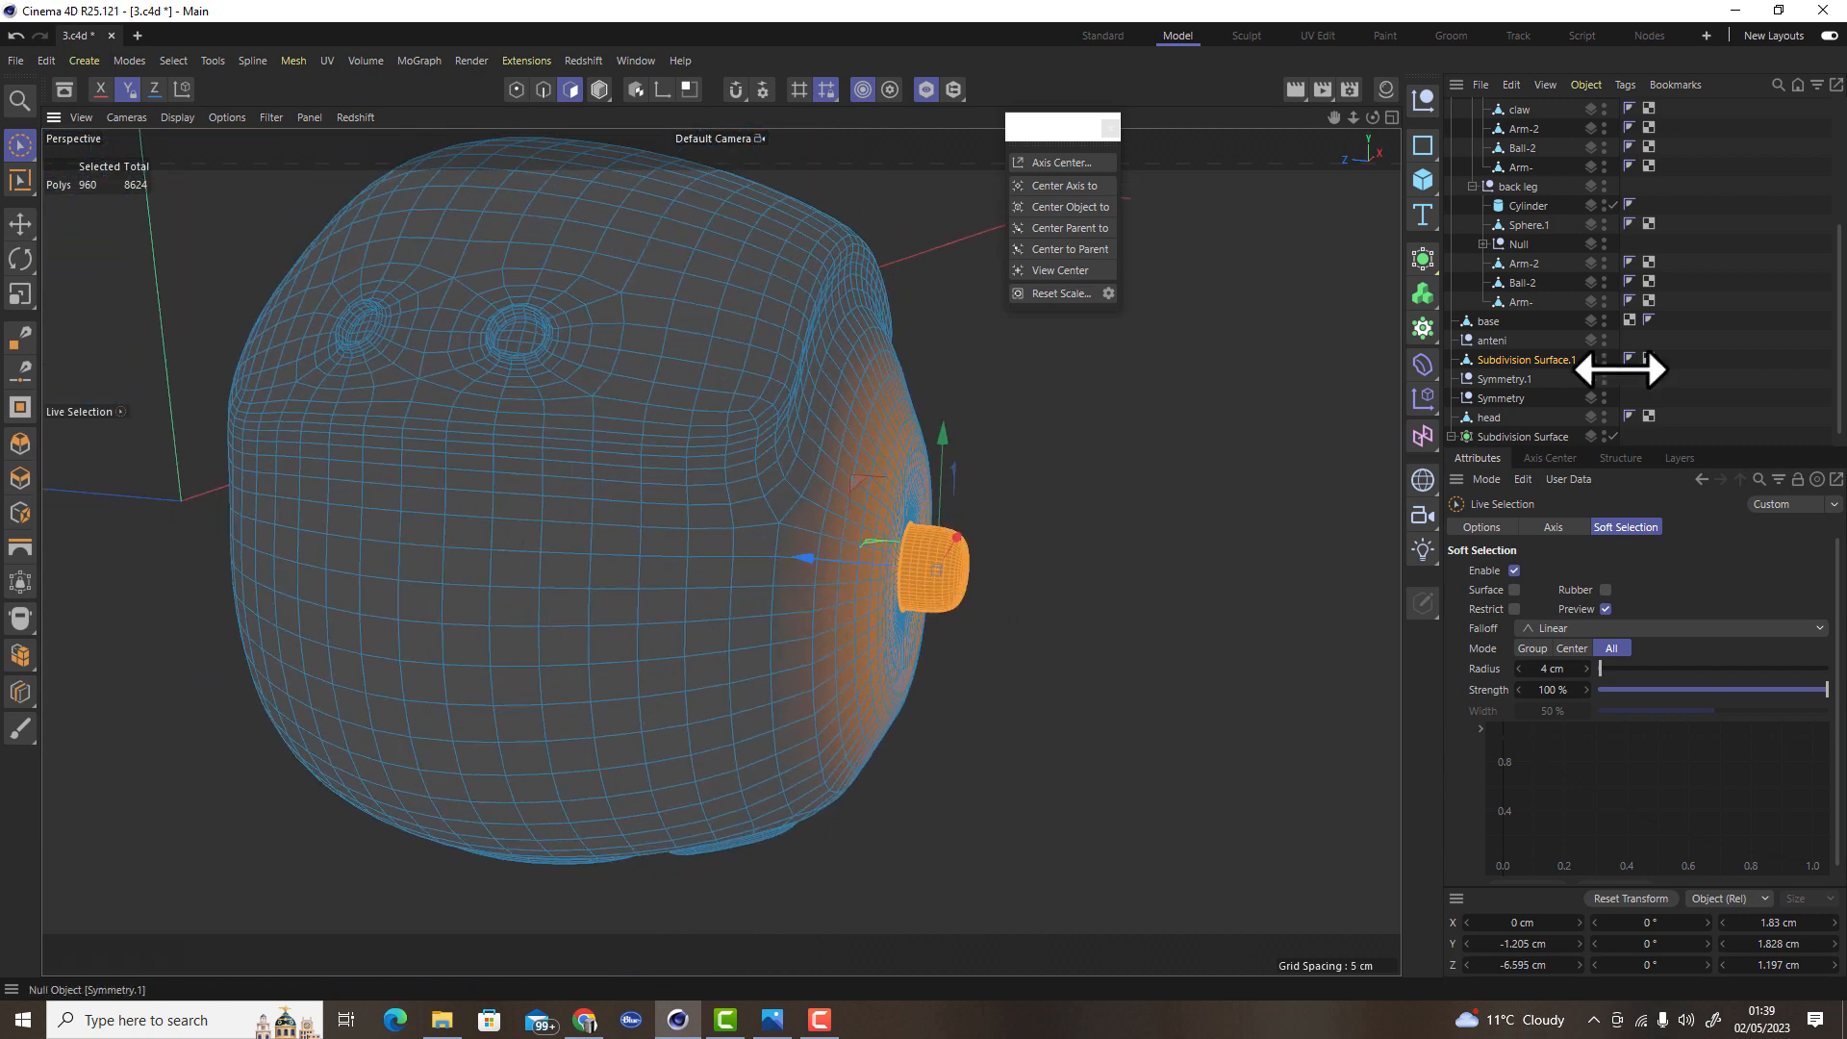
{"action": "left_click", "coordinate": [925, 90]}
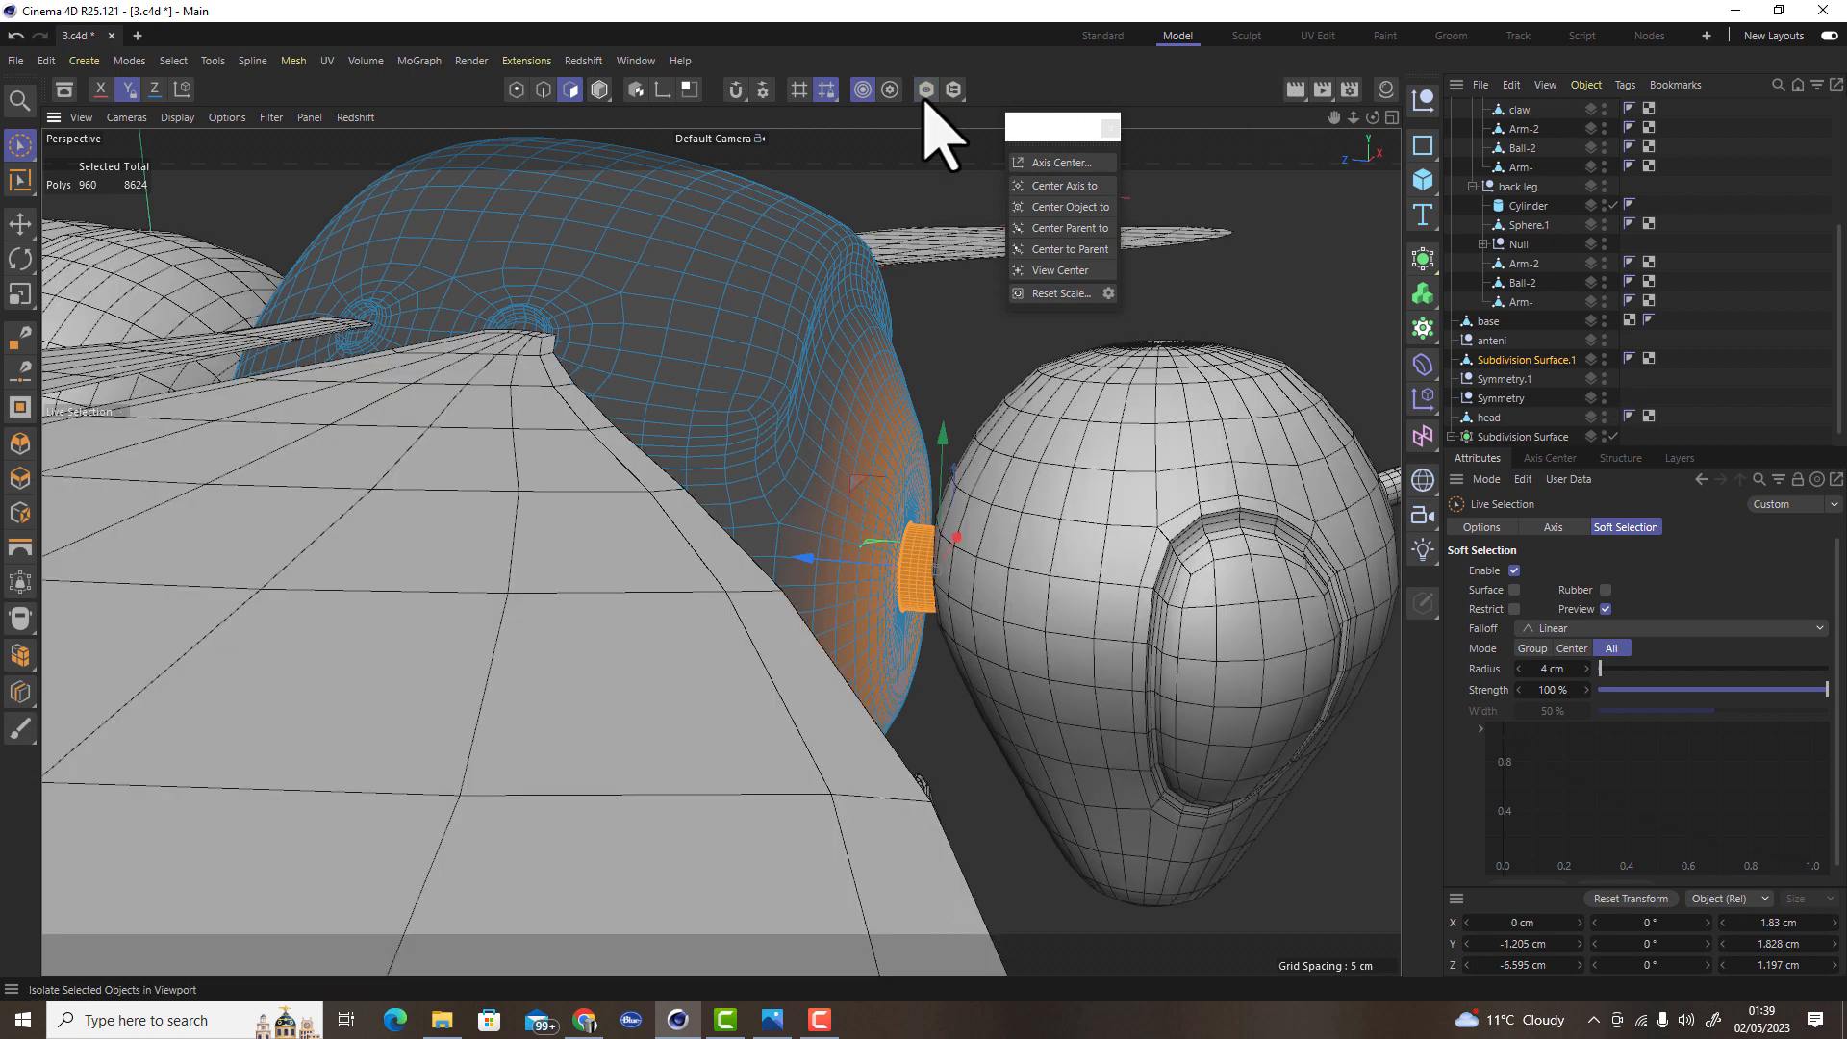
Select the whole head object in Model mode and move it along Z to about -21.015 cm, closer to the waist stub
{"action": "left_click", "coordinate": [600, 88]}
{"action": "left_click", "coordinate": [1167, 554]}
{"action": "left_click_drag", "start_coordinate": [1022, 625], "coordinate": [956, 630]}
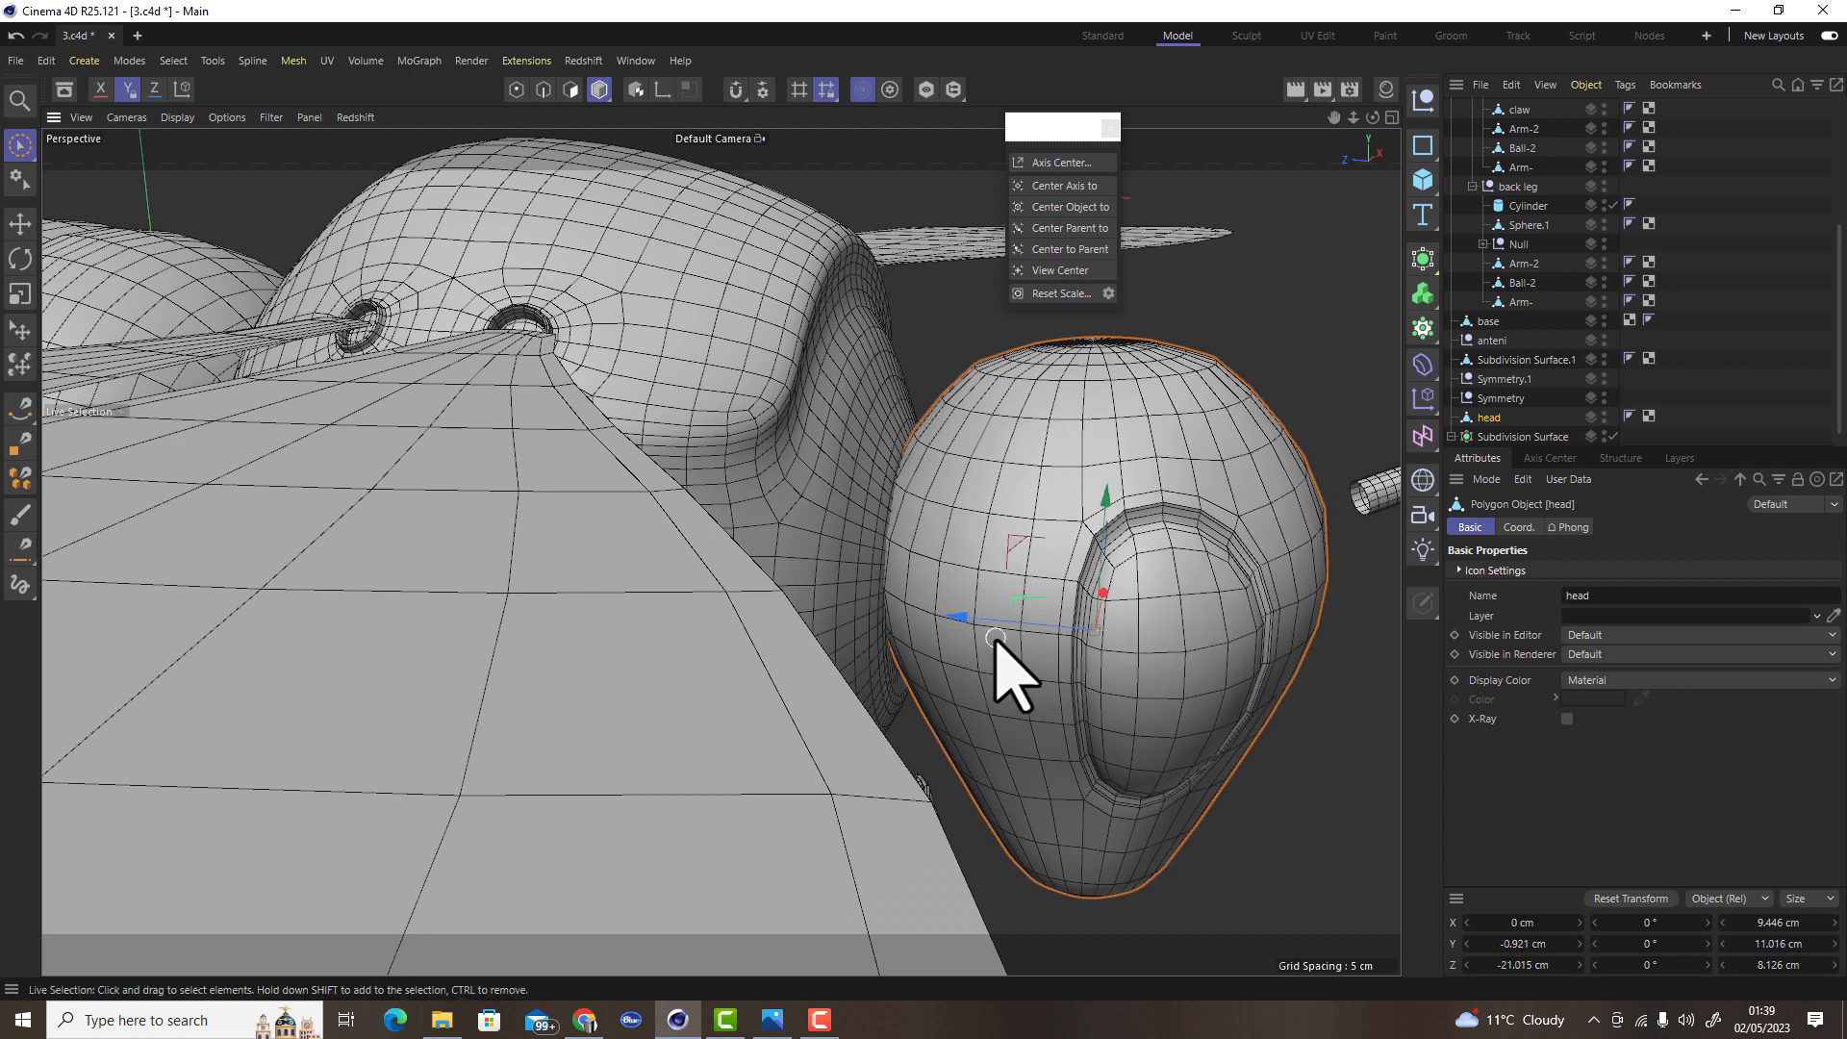
{"action": "left_click", "coordinate": [19, 223]}
{"action": "left_click_drag", "start_coordinate": [866, 528], "coordinate": [507, 598], "text": "alt"}
{"action": "left_click", "coordinate": [1253, 497], "text": "shift"}
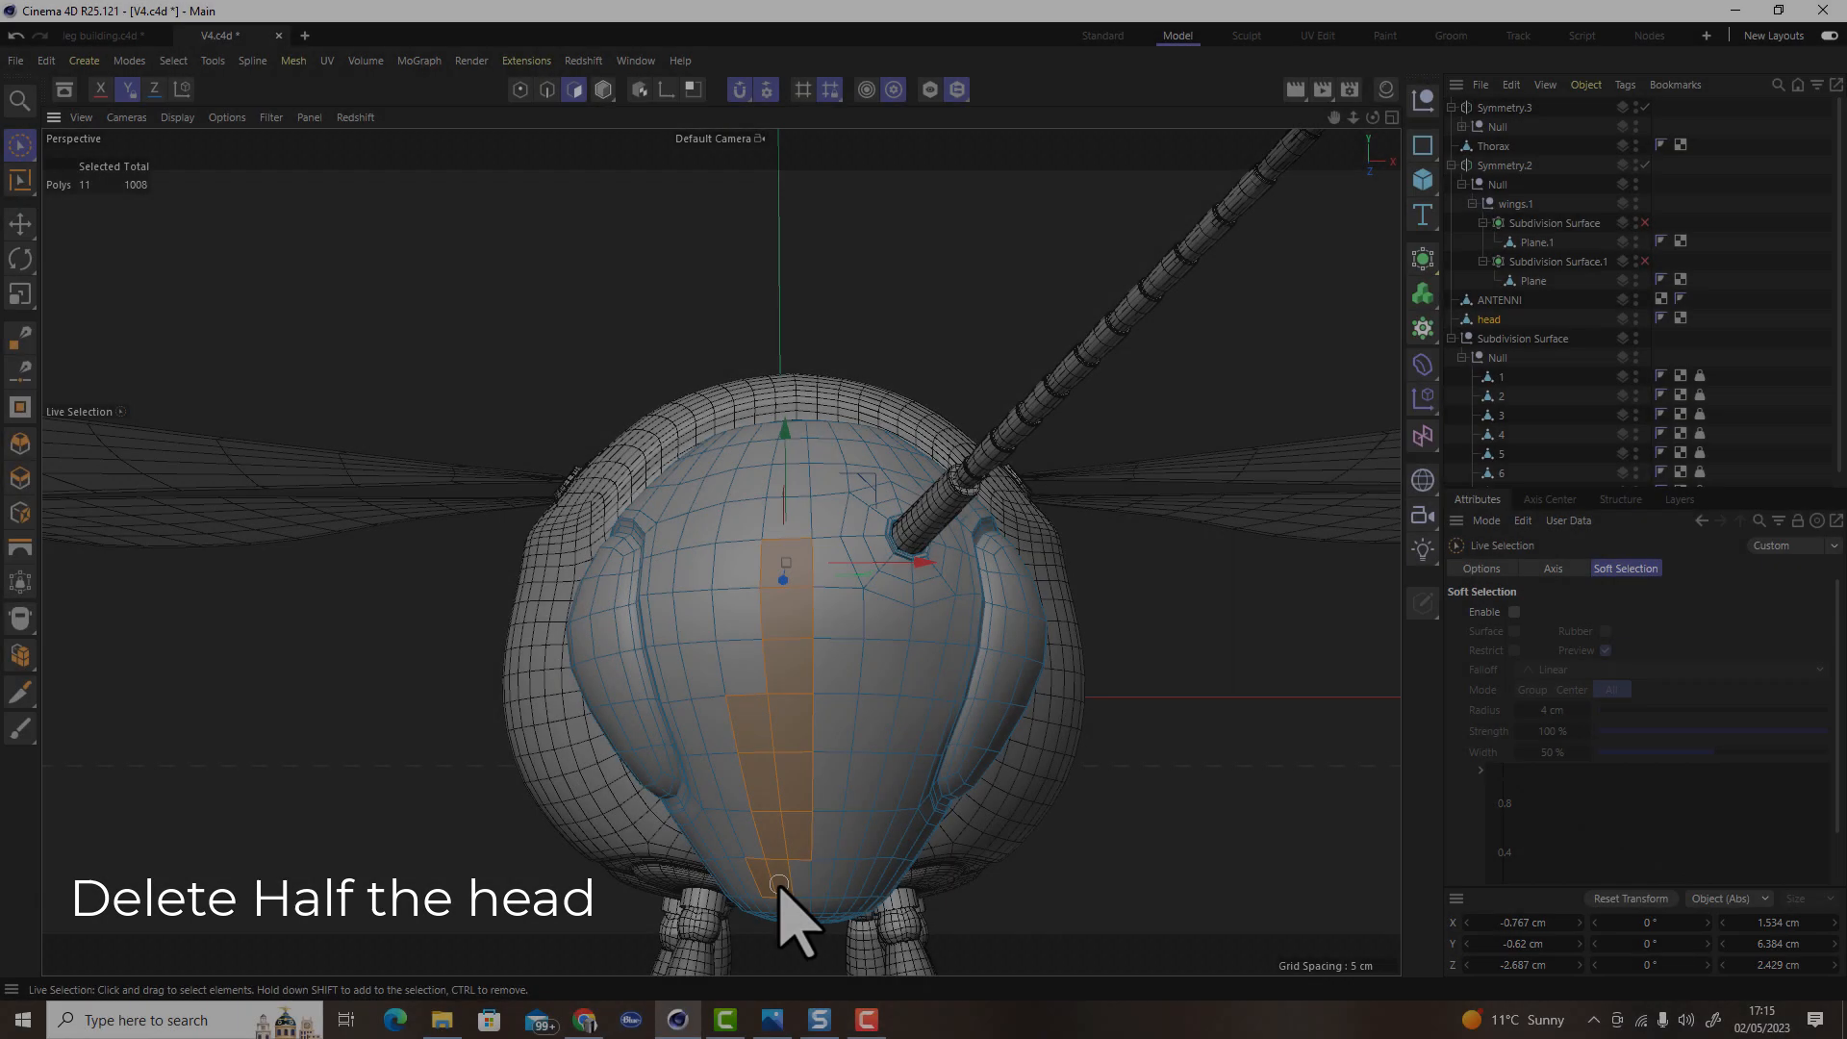
Extend the polygon selection on one side of the head's centre line from the face around the chin and over the crown
{"action": "left_click_drag", "start_coordinate": [783, 915], "coordinate": [740, 476], "text": "alt"}
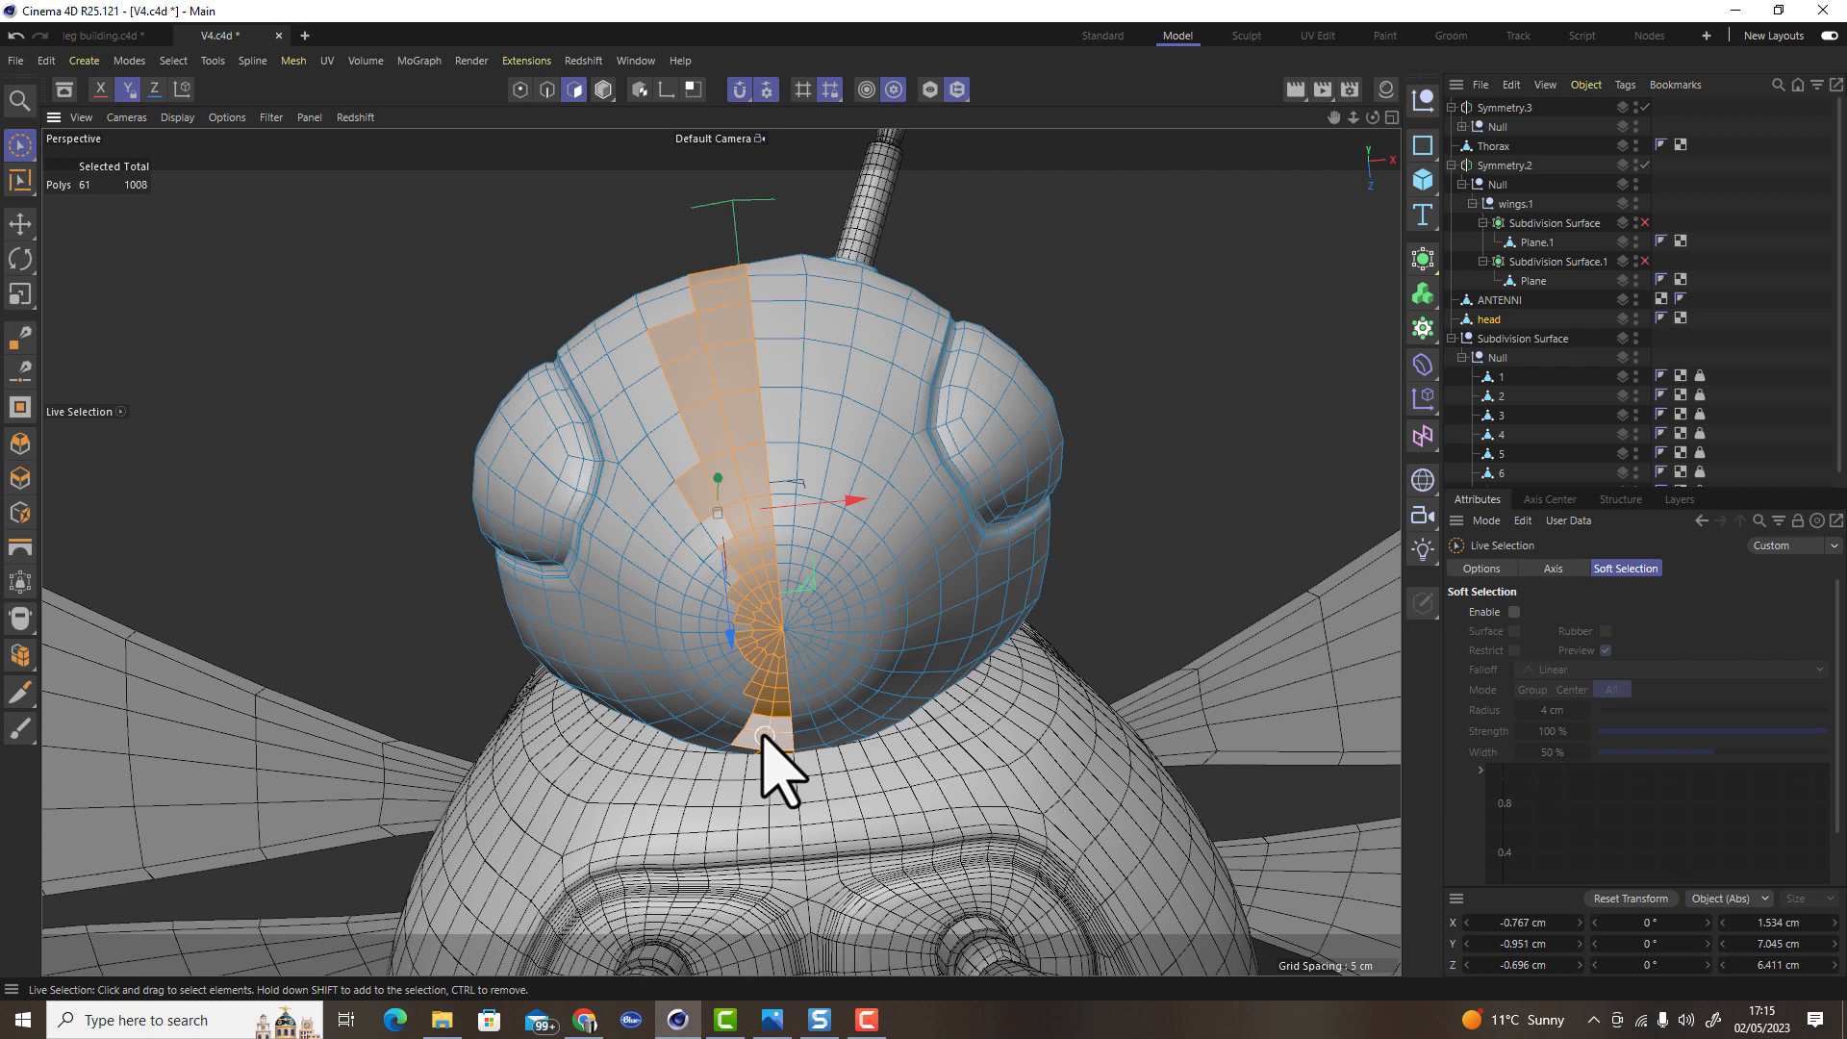
{"action": "left_click_drag", "start_coordinate": [767, 742], "coordinate": [814, 608], "text": "alt"}
{"action": "mouse_move", "coordinate": [722, 685]}
{"action": "left_mouse_down", "text": "shift"}
{"action": "mouse_move", "coordinate": [705, 526]}
{"action": "mouse_move", "coordinate": [751, 619]}
{"action": "left_mouse_up", "text": "shift"}
{"action": "scroll", "coordinate": [743, 643], "scroll_direction": "up", "scroll_amount": 5}
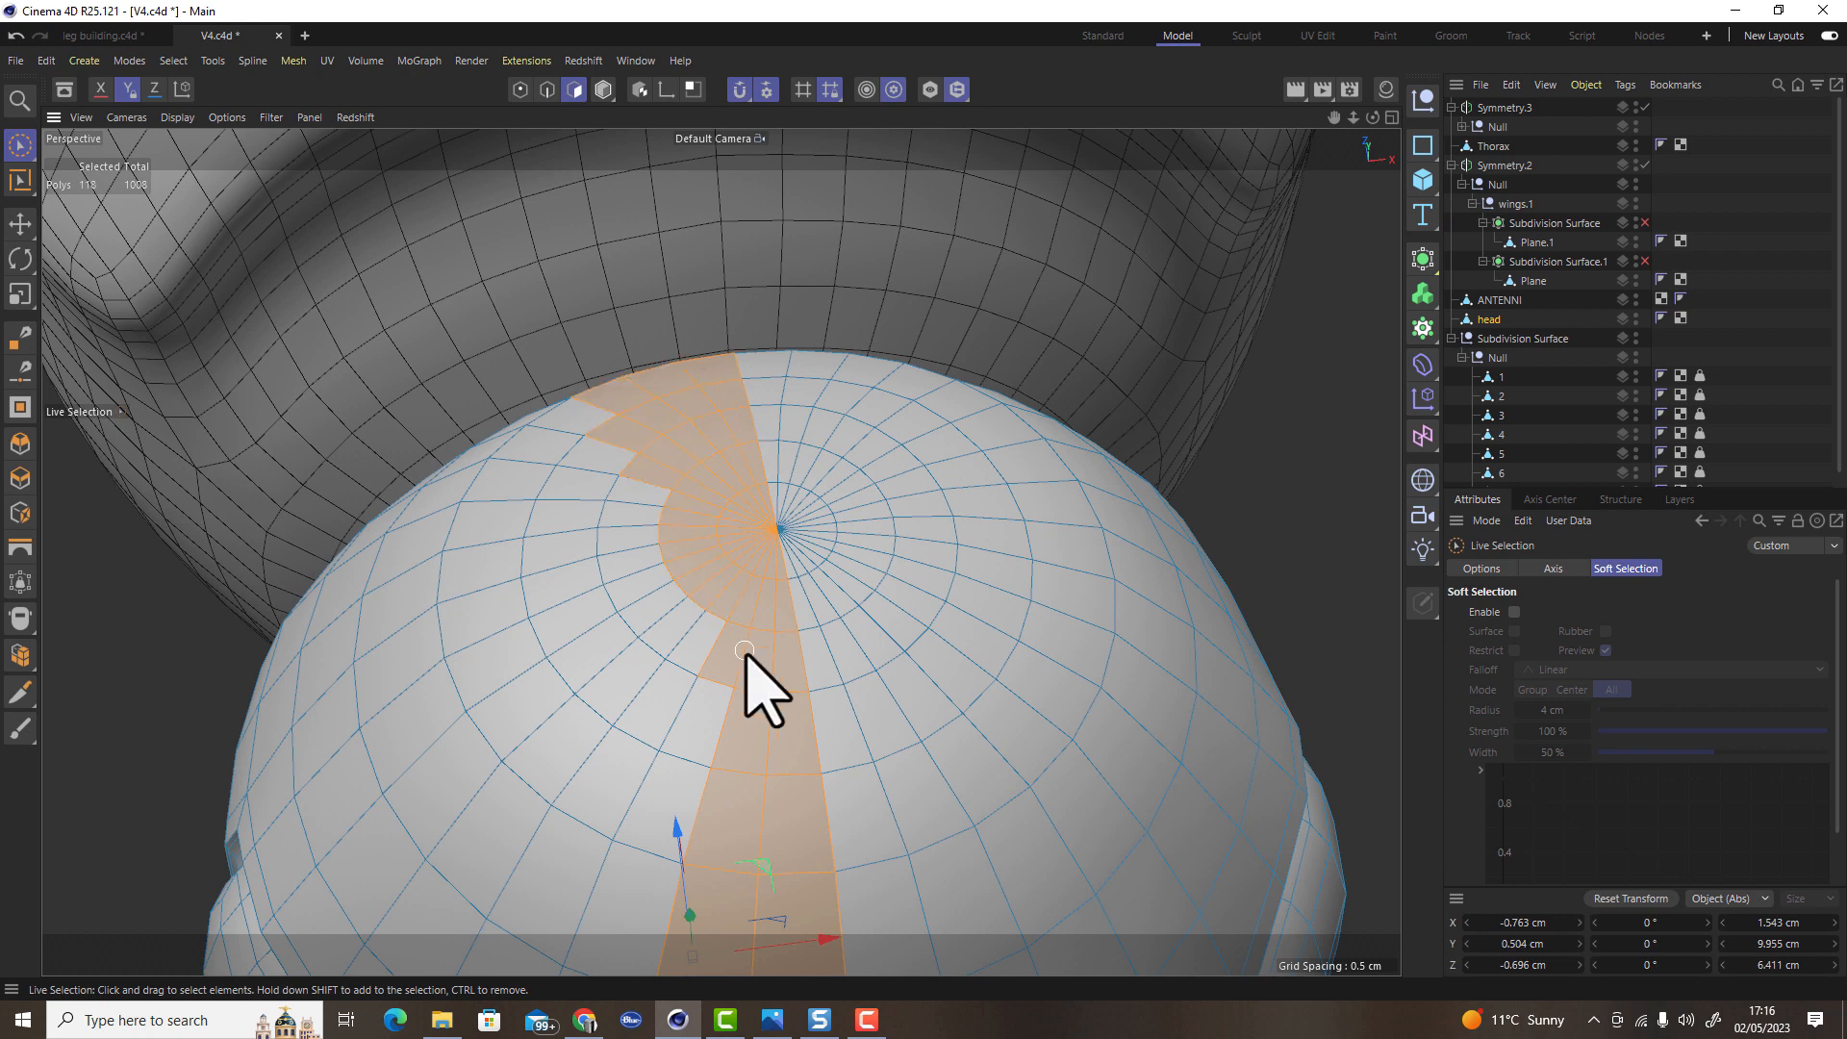
{"action": "left_click_drag", "start_coordinate": [739, 620], "coordinate": [621, 527], "text": "shift"}
Isolate the head and extend the selected strip down its back, through the neck opening to the chin
{"action": "left_click", "coordinate": [930, 91]}
{"action": "scroll", "coordinate": [664, 444], "scroll_direction": "down", "scroll_amount": 5}
{"action": "left_click_drag", "start_coordinate": [676, 444], "coordinate": [1157, 544], "text": "alt"}
{"action": "scroll", "coordinate": [785, 639], "scroll_direction": "down", "scroll_amount": 3}
{"action": "left_click_drag", "start_coordinate": [687, 570], "coordinate": [658, 557], "text": "shift"}
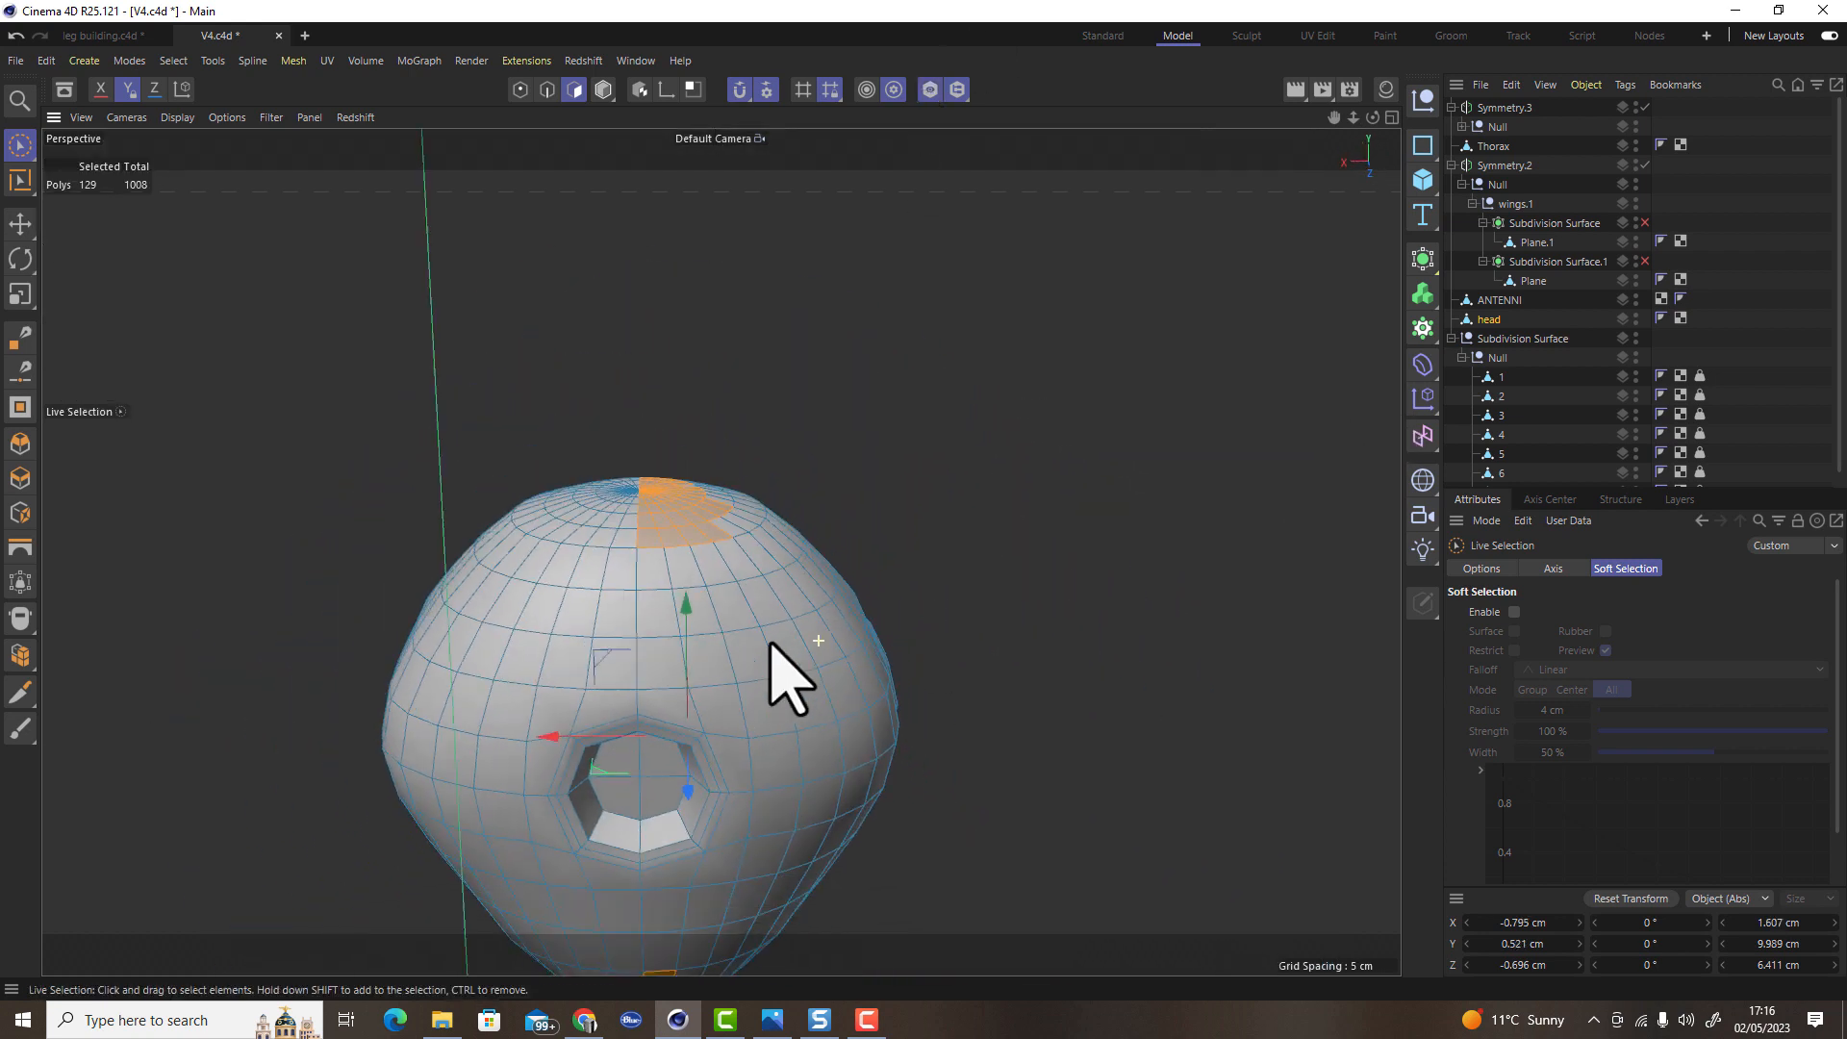
{"action": "left_click_drag", "start_coordinate": [687, 840], "coordinate": [736, 723], "text": "shift"}
{"action": "middle_click_drag", "start_coordinate": [754, 862], "coordinate": [795, 377], "text": "alt"}
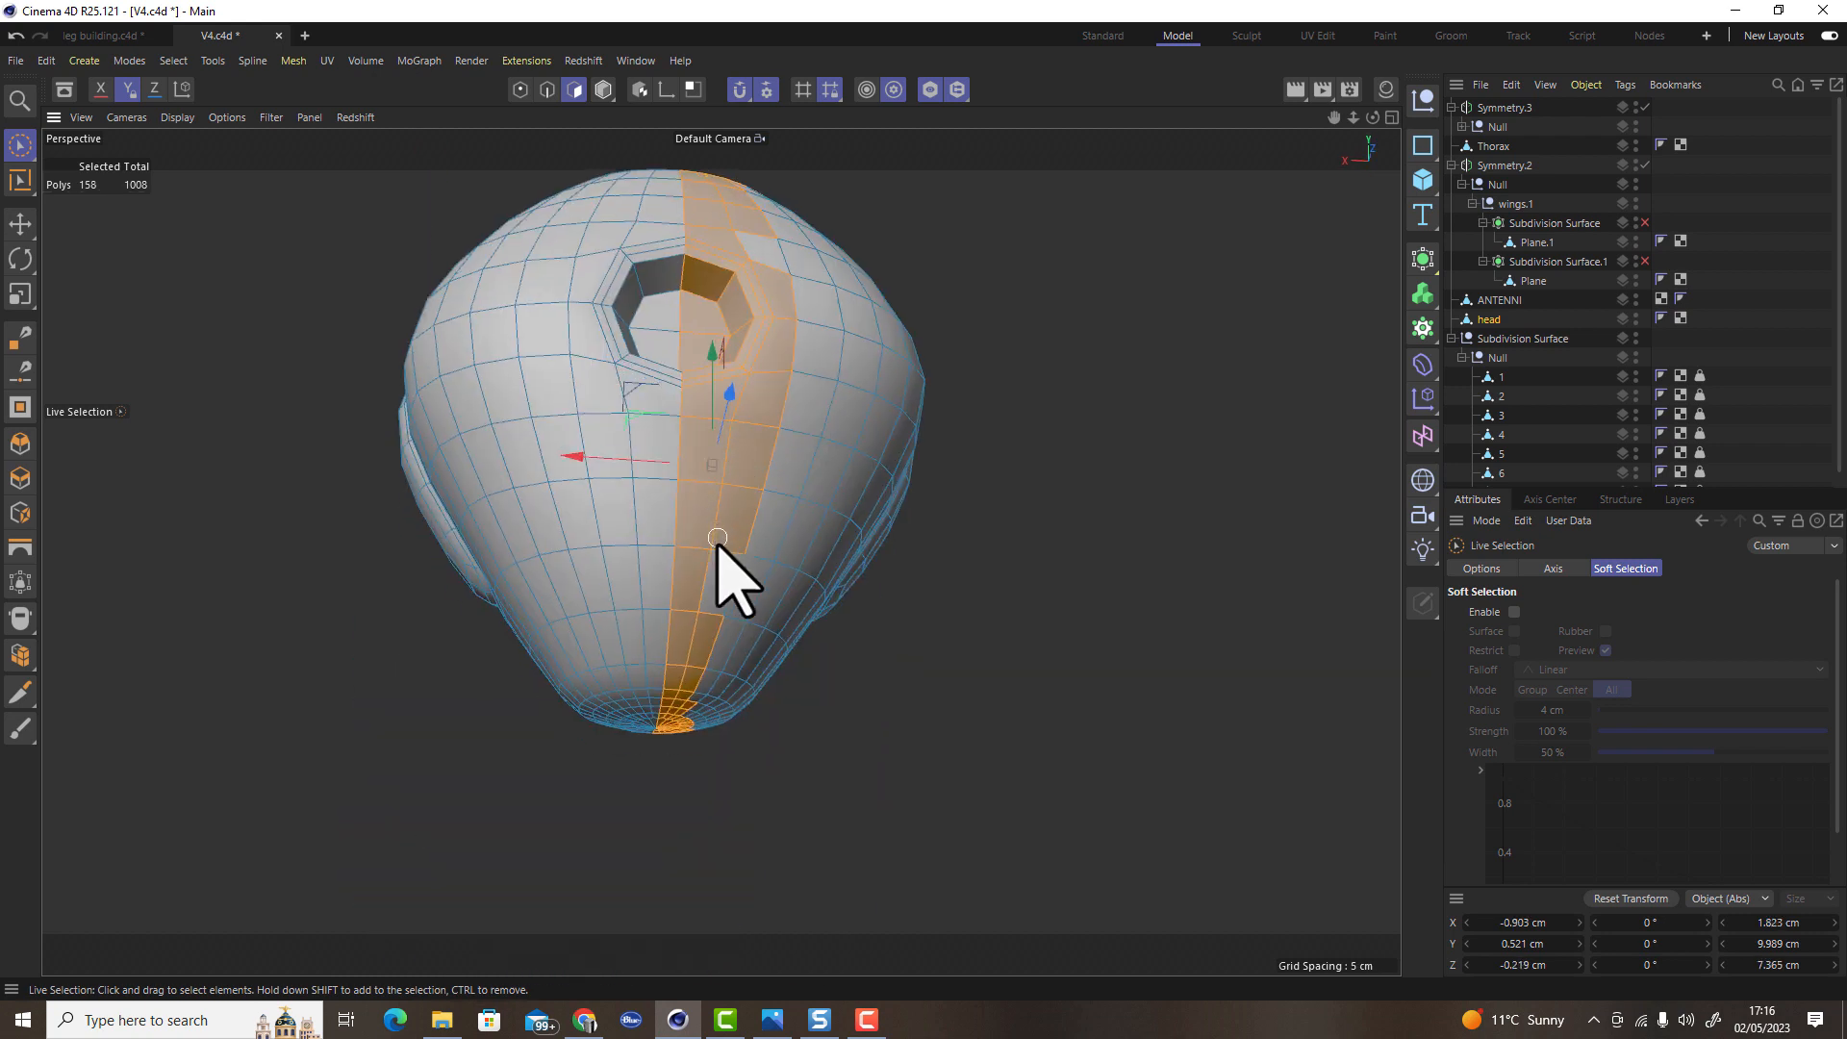
Delete the selected centre strip and the detached remainder of that half of the head
{"action": "key", "text": "Delete"}
{"action": "left_click", "coordinate": [20, 223]}
{"action": "double_click", "coordinate": [787, 467]}
{"action": "key", "text": "Delete"}
Select the innermost ring of triangles around the crown's pole with Live Selection and delete them
{"action": "left_click_drag", "start_coordinate": [718, 453], "coordinate": [669, 763], "text": "alt"}
{"action": "right_click_drag", "start_coordinate": [669, 629], "coordinate": [889, 580], "text": "alt"}
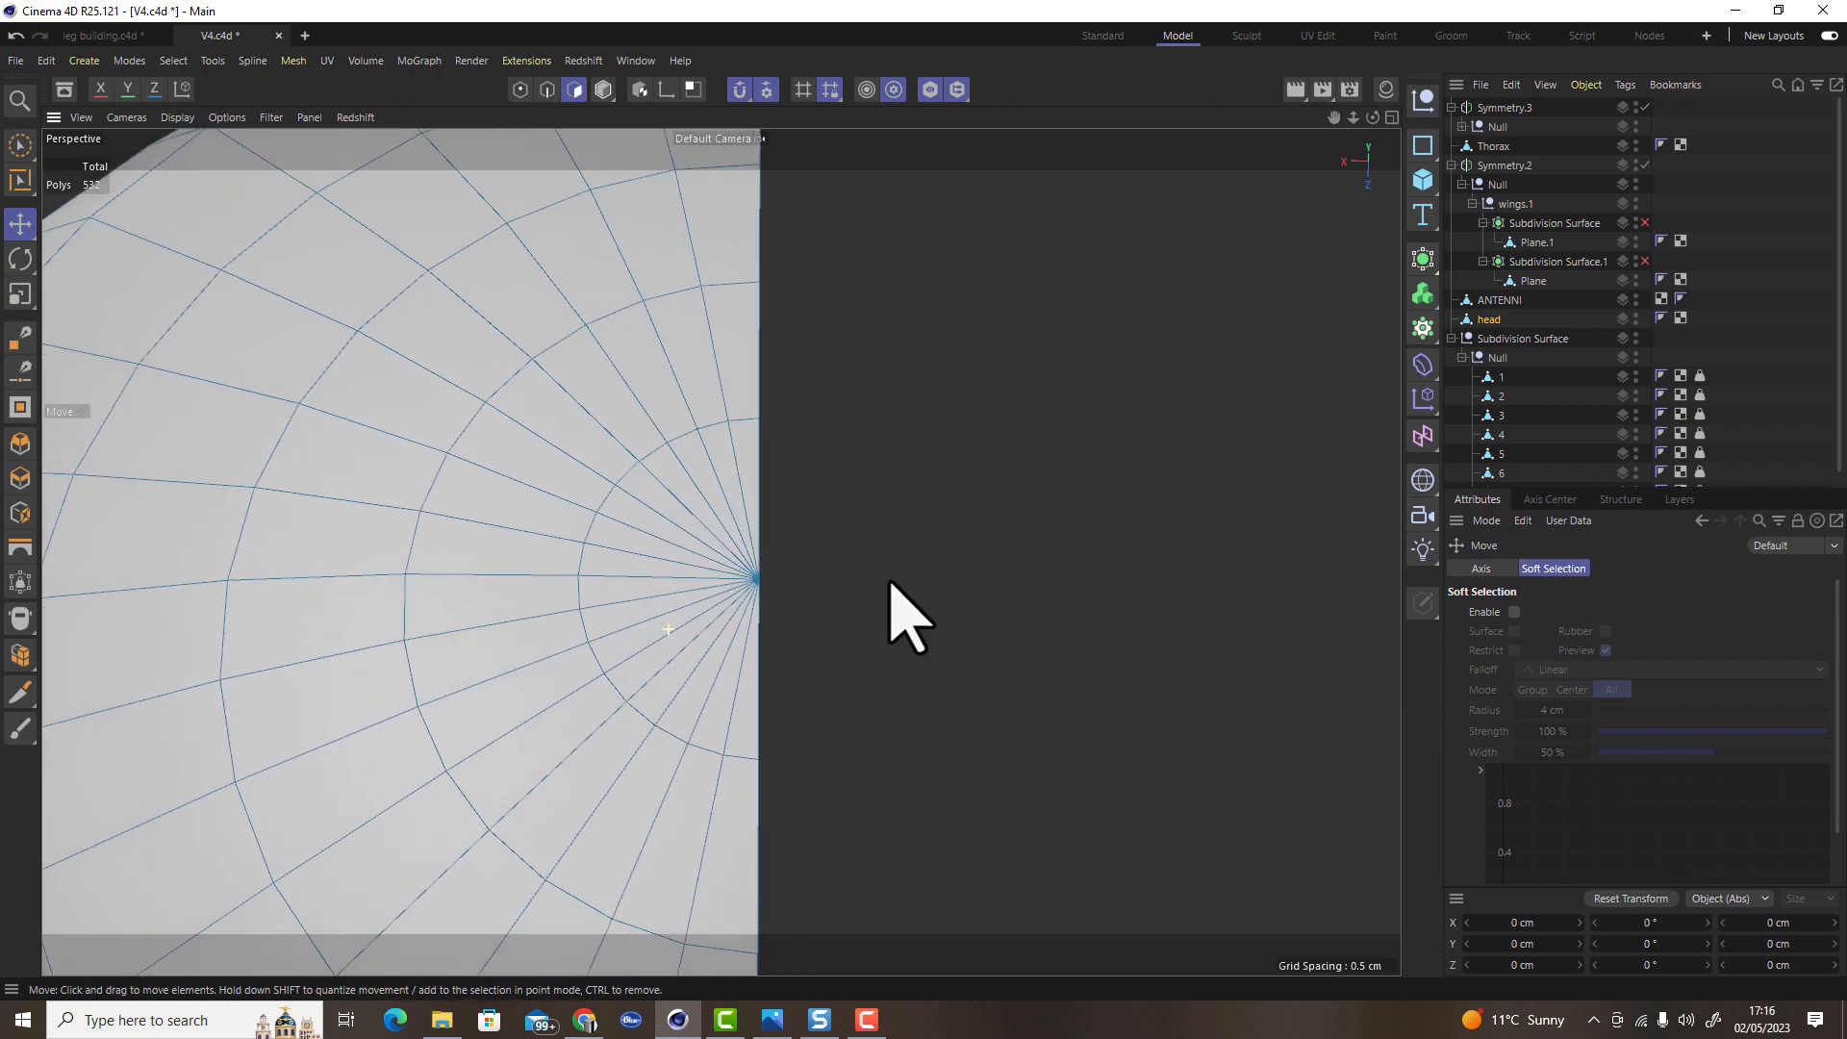
{"action": "right_click_drag", "start_coordinate": [889, 580], "coordinate": [866, 568], "text": "alt"}
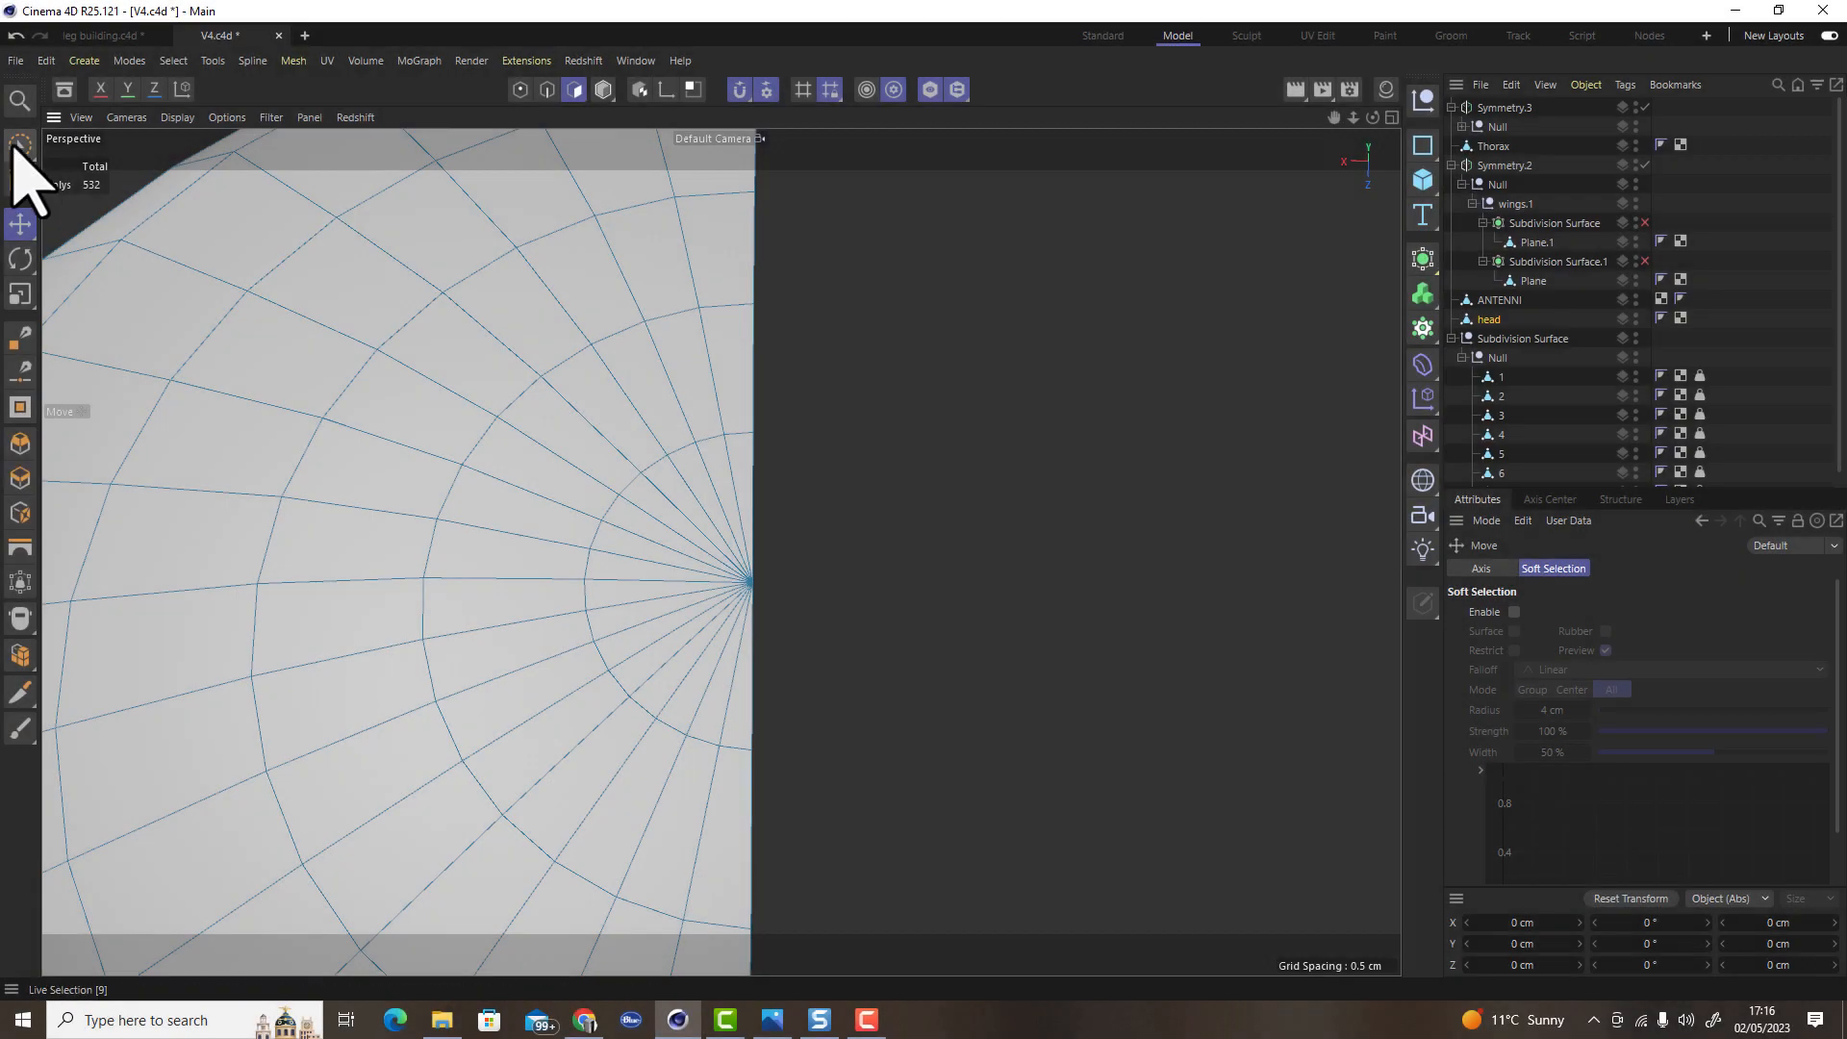
{"action": "left_click", "coordinate": [19, 144]}
{"action": "mouse_move", "coordinate": [742, 503]}
{"action": "left_mouse_down"}
{"action": "mouse_move", "coordinate": [754, 750]}
{"action": "mouse_move", "coordinate": [744, 714]}
{"action": "left_mouse_up"}
{"action": "key", "text": "Delete"}
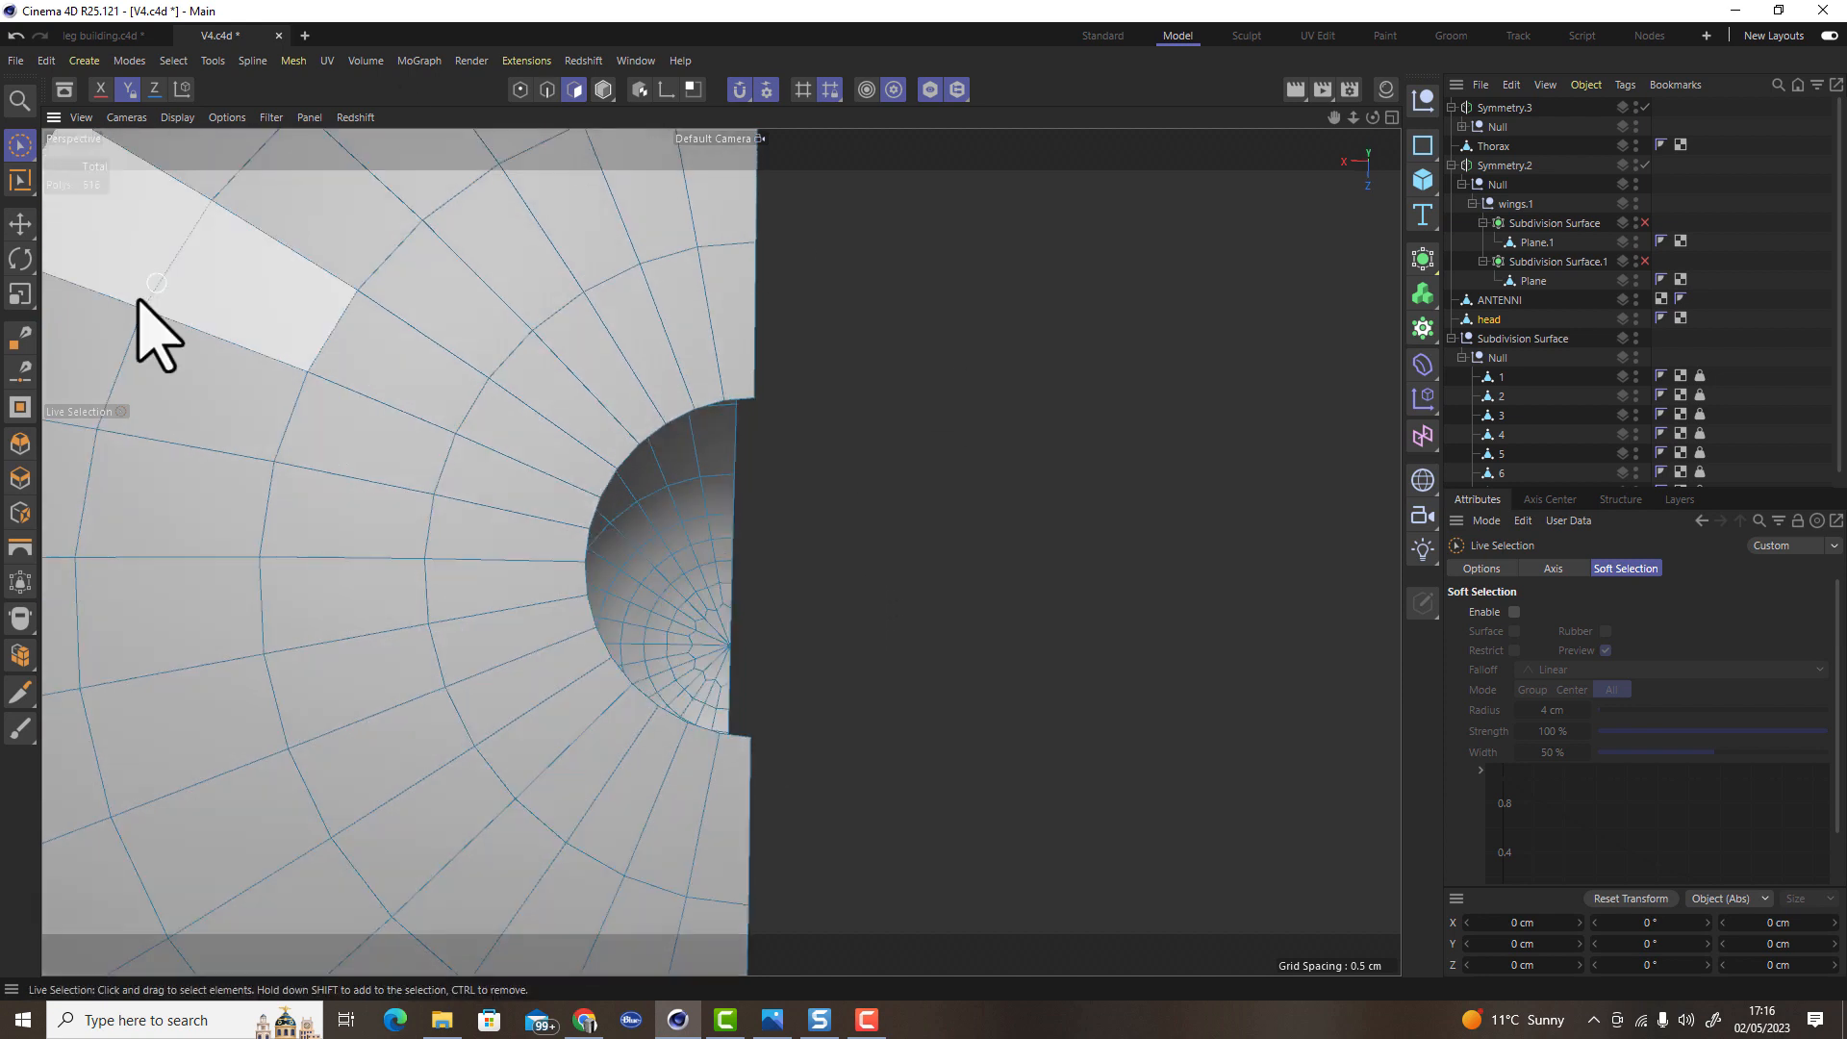
Turn off snapping and bridge the crown hole from its open side with four polygon strips using the Polygon Pen
{"action": "left_click", "coordinate": [20, 337]}
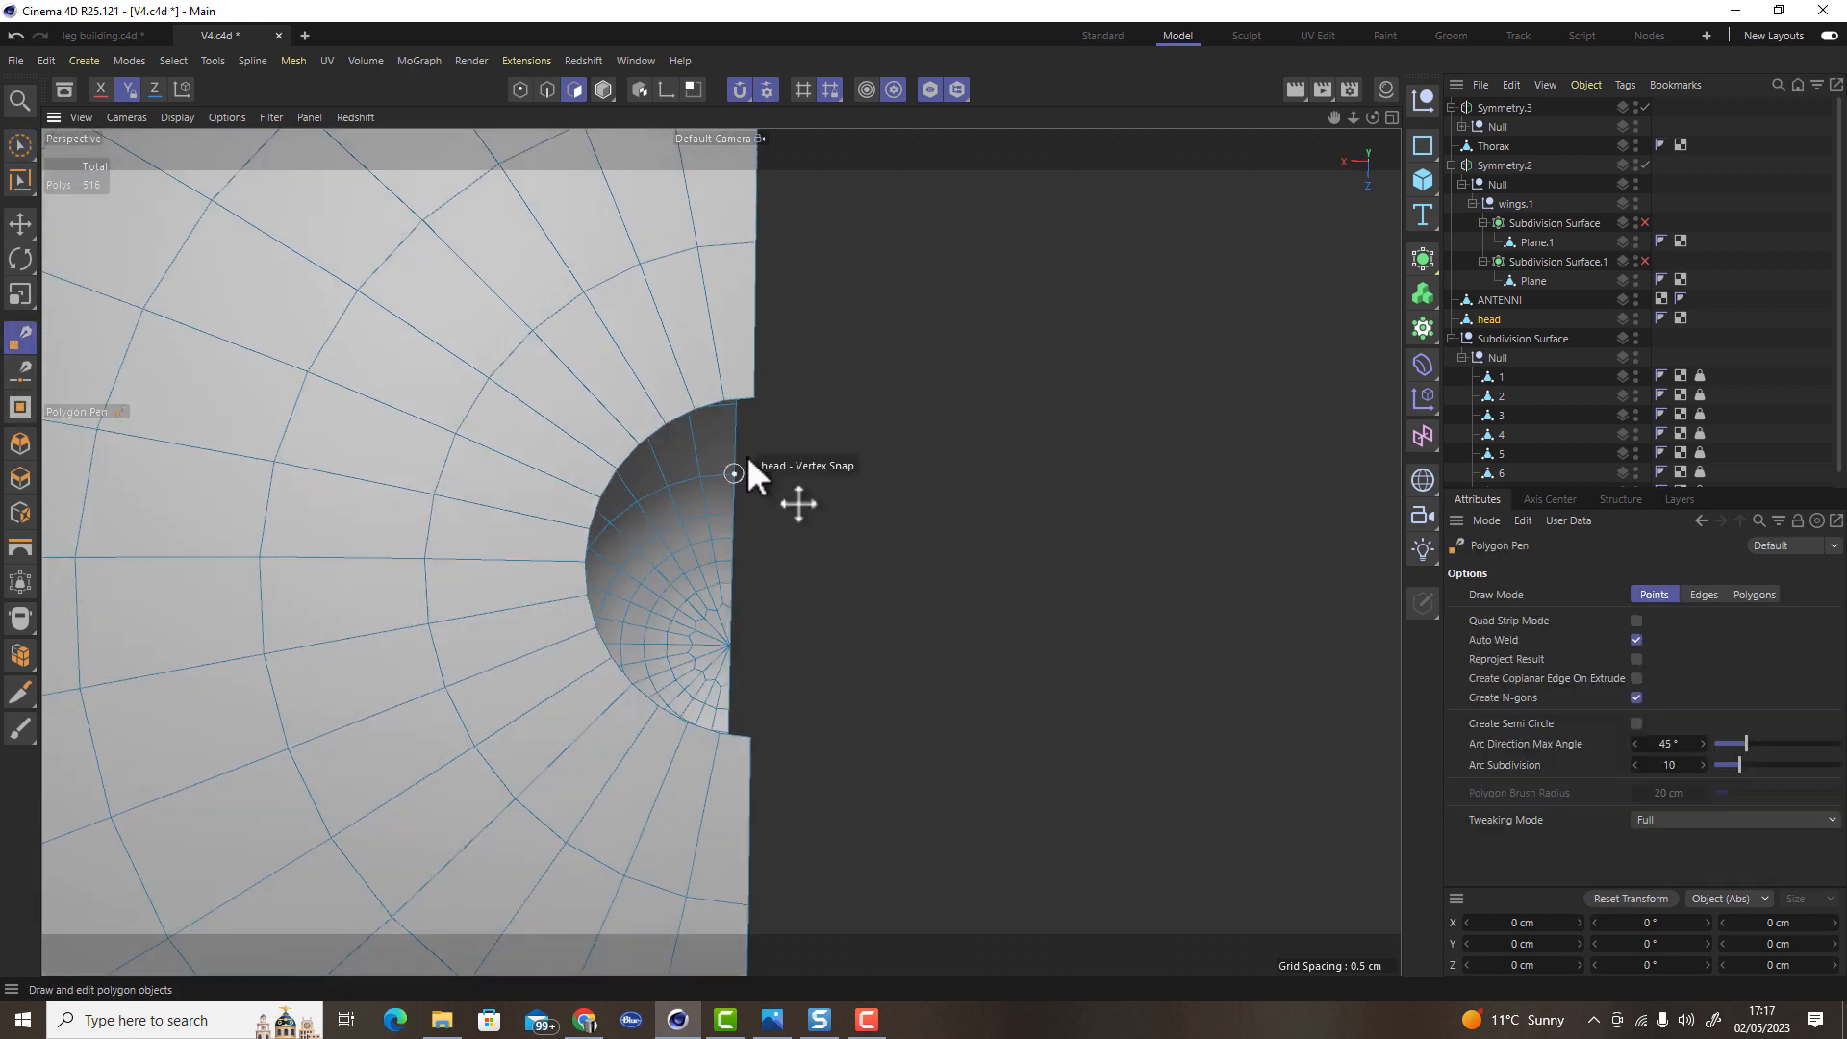
{"action": "left_click", "coordinate": [740, 89]}
{"action": "left_click_drag", "start_coordinate": [748, 404], "coordinate": [764, 742], "text": "alt"}
{"action": "left_click_drag", "start_coordinate": [702, 402], "coordinate": [721, 736]}
{"action": "key", "text": "ctrl+z"}
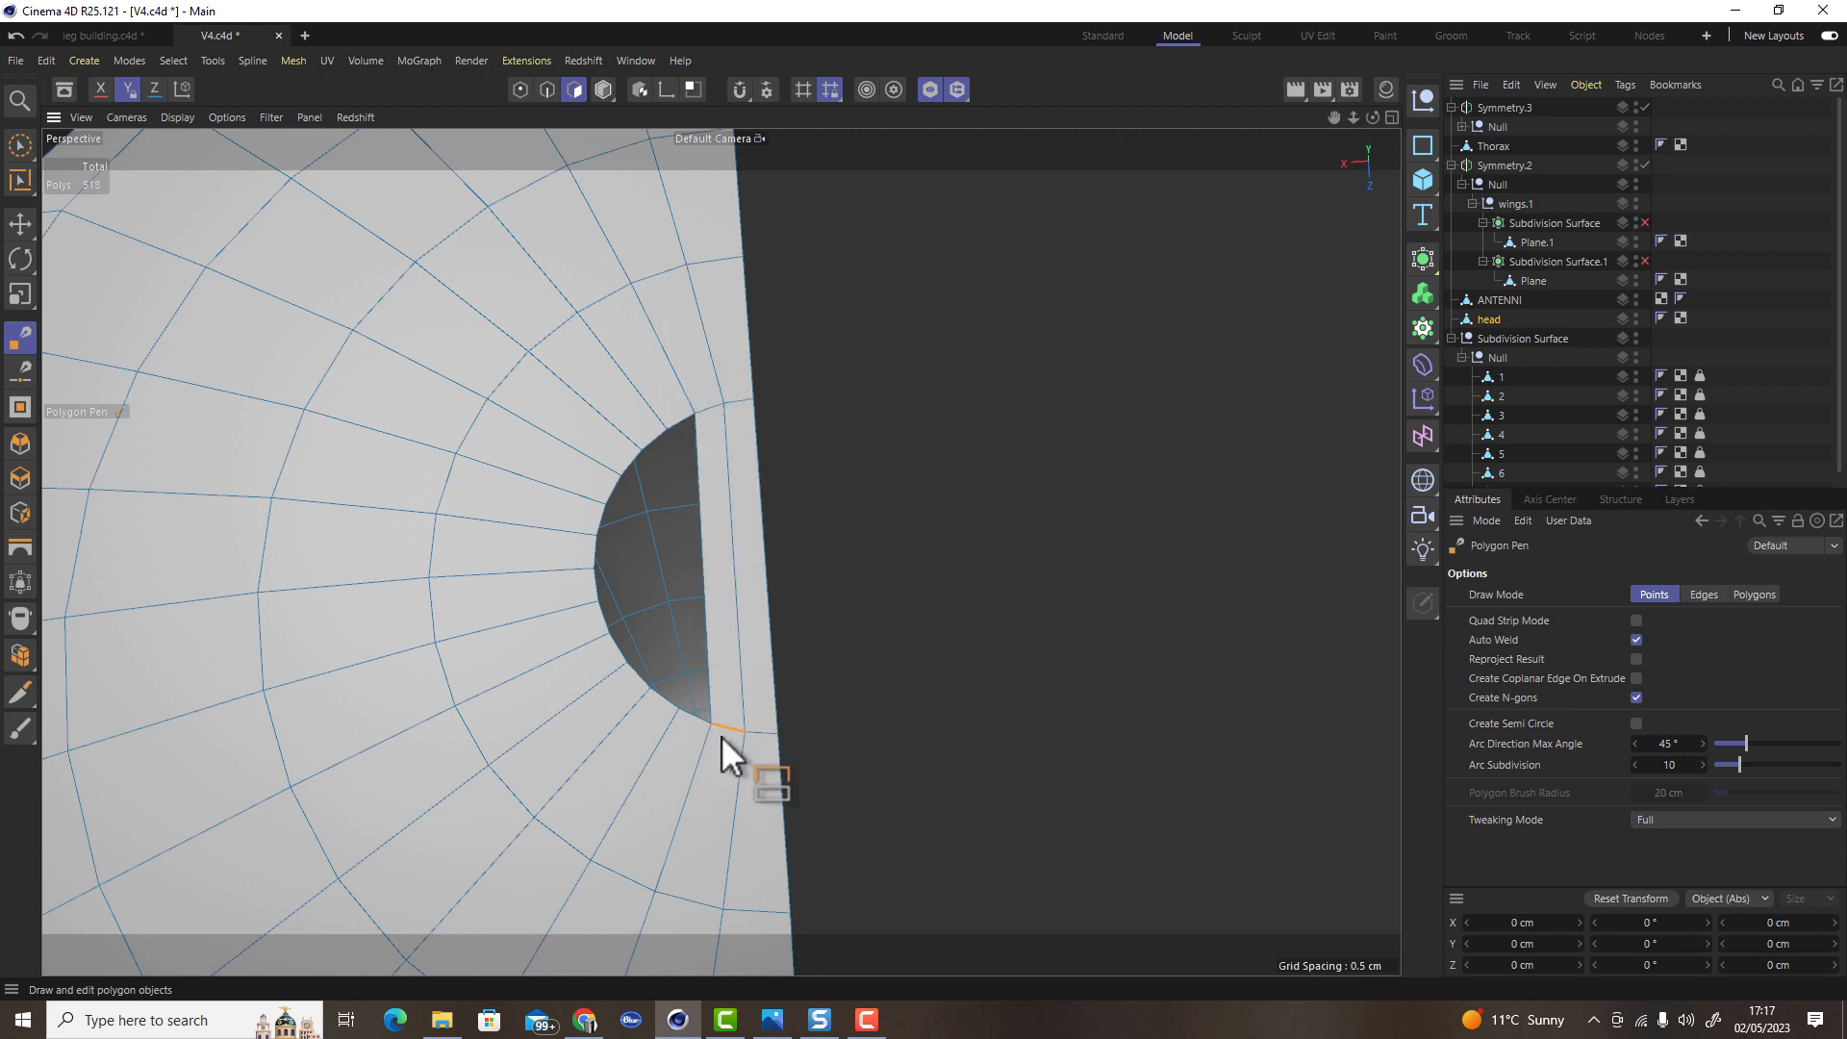
{"action": "left_click_drag", "start_coordinate": [683, 433], "coordinate": [692, 724], "text": "ctrl"}
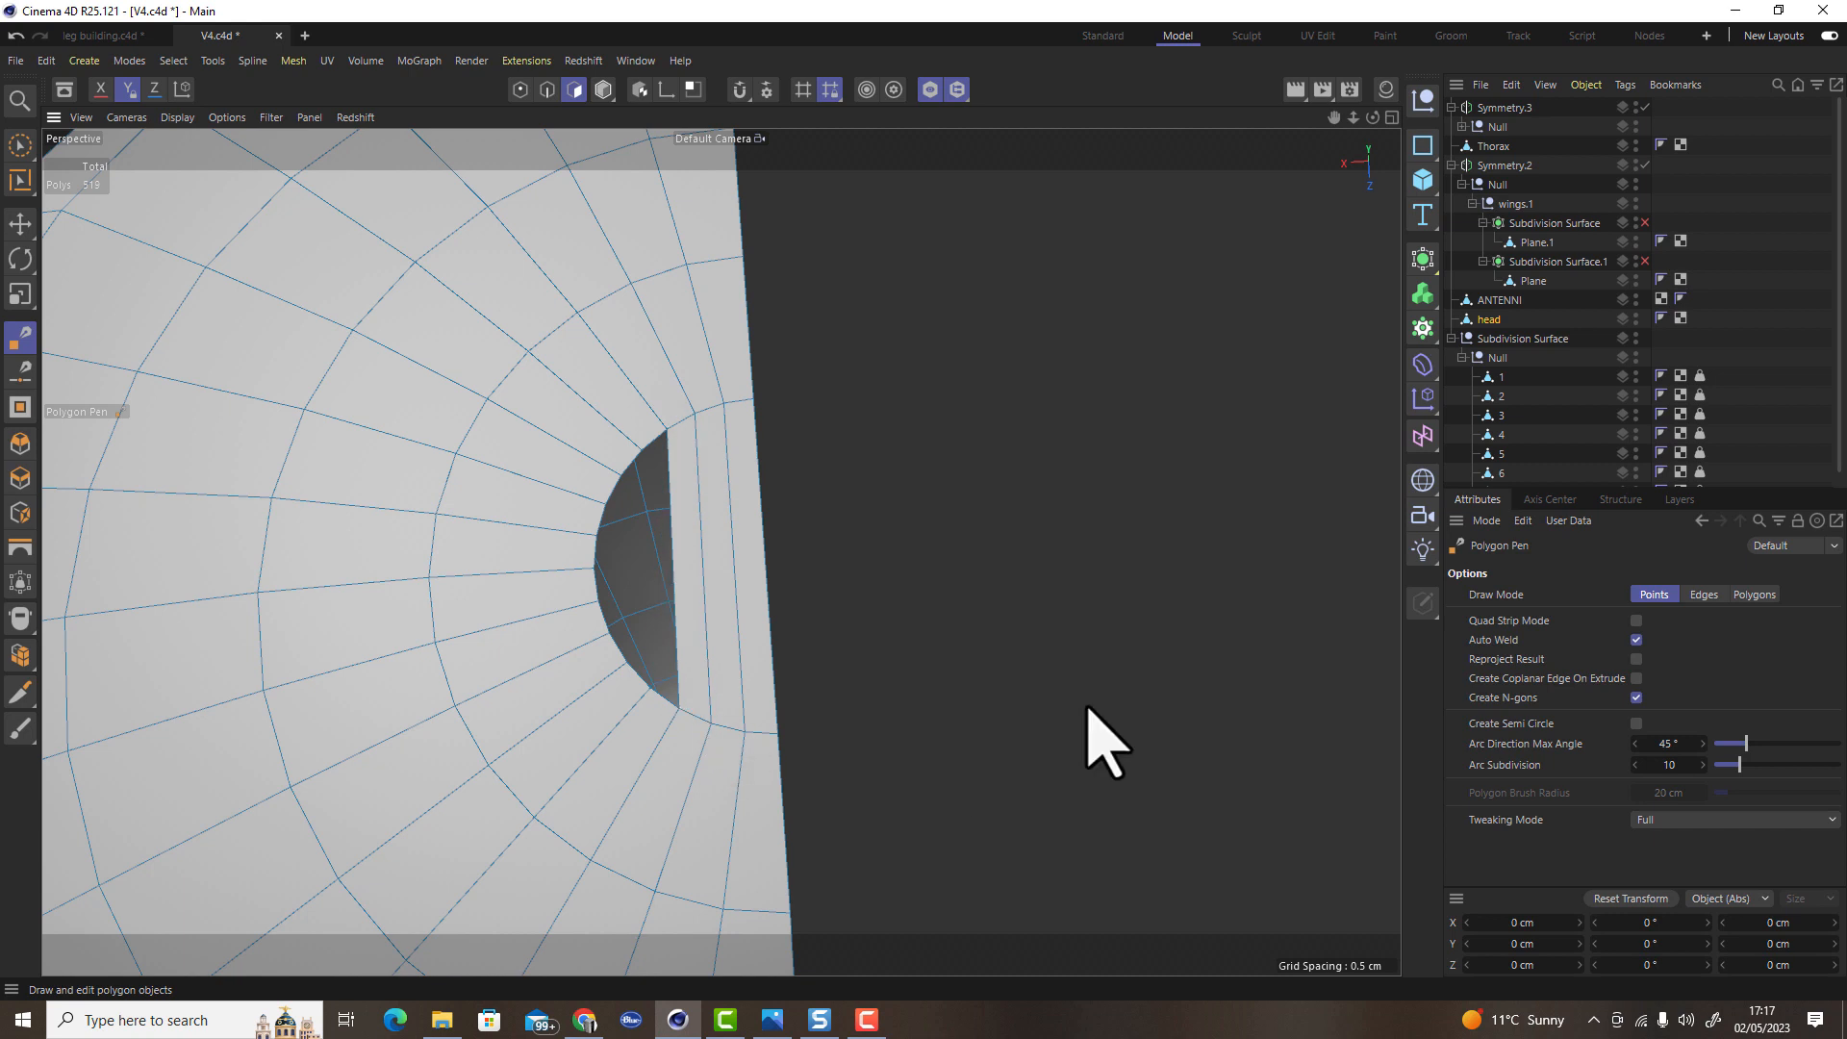
{"action": "left_click_drag", "start_coordinate": [655, 446], "coordinate": [660, 718], "text": "ctrl"}
{"action": "mouse_move", "coordinate": [870, 594]}
{"action": "left_mouse_down", "text": "alt"}
{"action": "mouse_move", "coordinate": [907, 640]}
{"action": "mouse_move", "coordinate": [868, 599]}
{"action": "left_mouse_up", "text": "alt"}
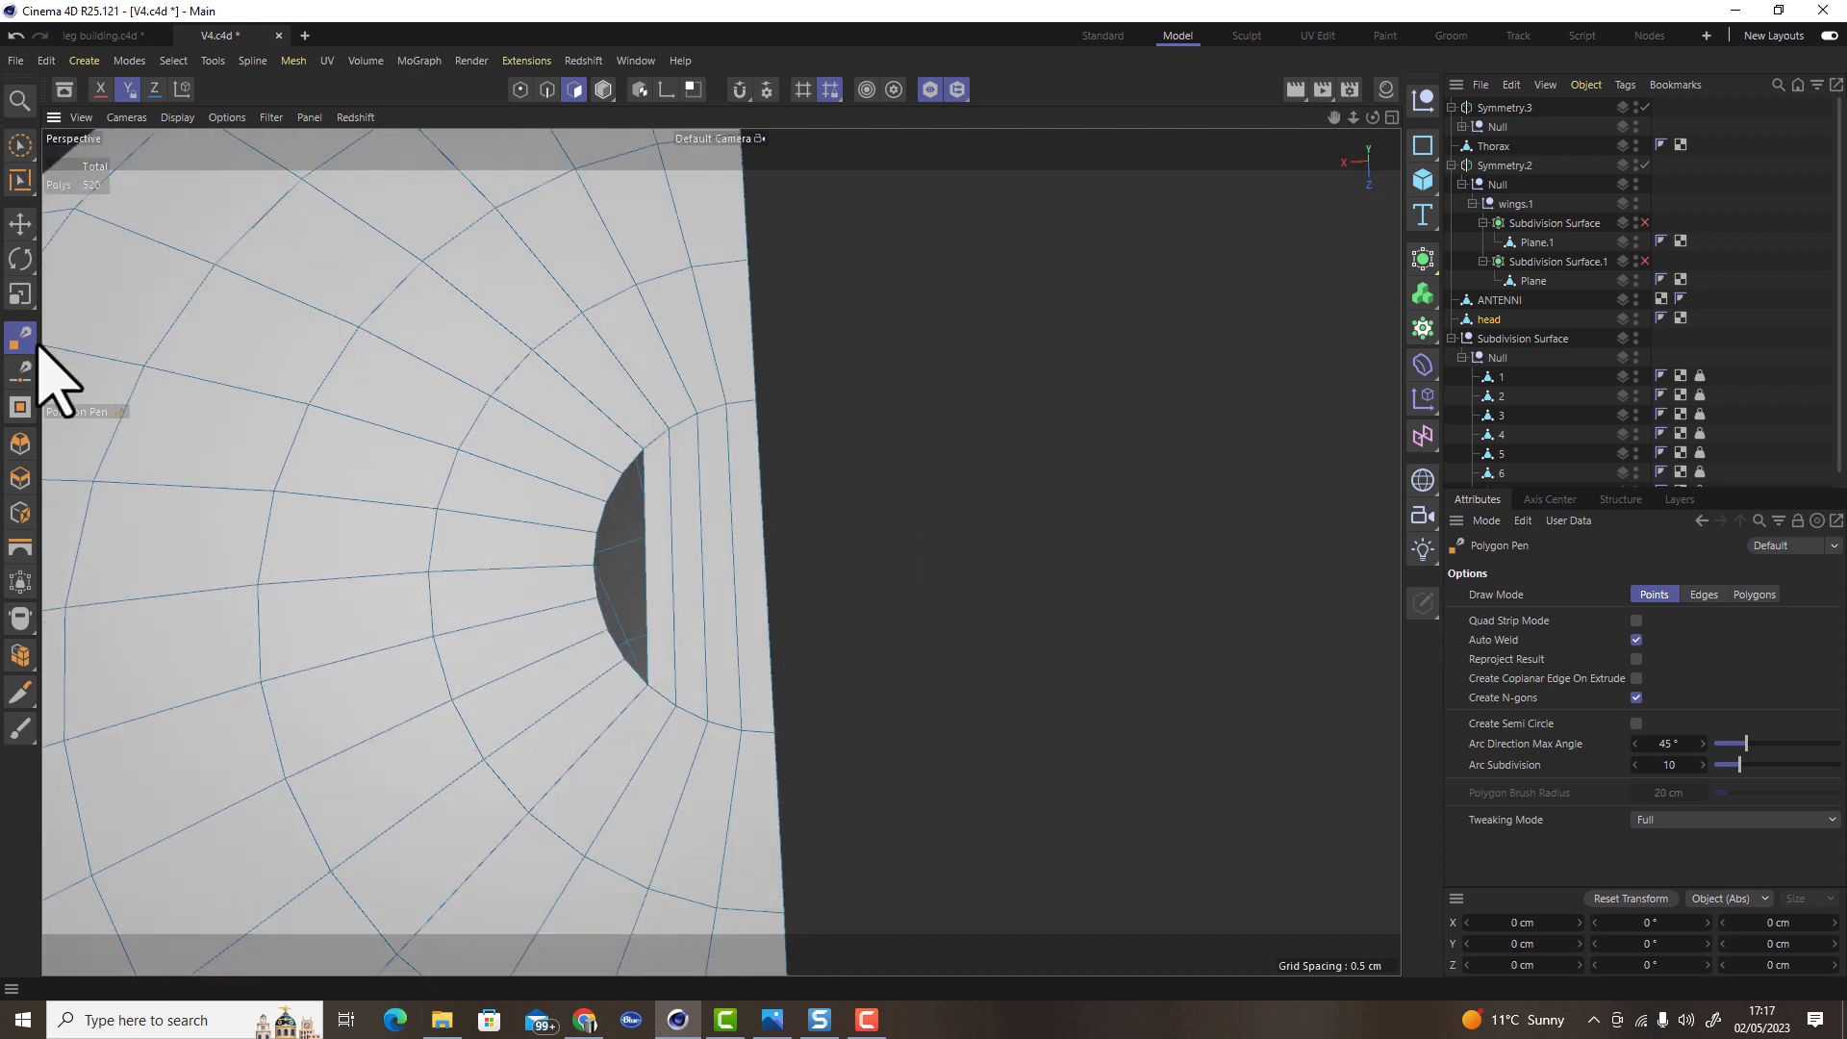
Add five evenly spaced cuts across the four crown strips with Loop/Path Cut
{"action": "right_click", "coordinate": [921, 472]}
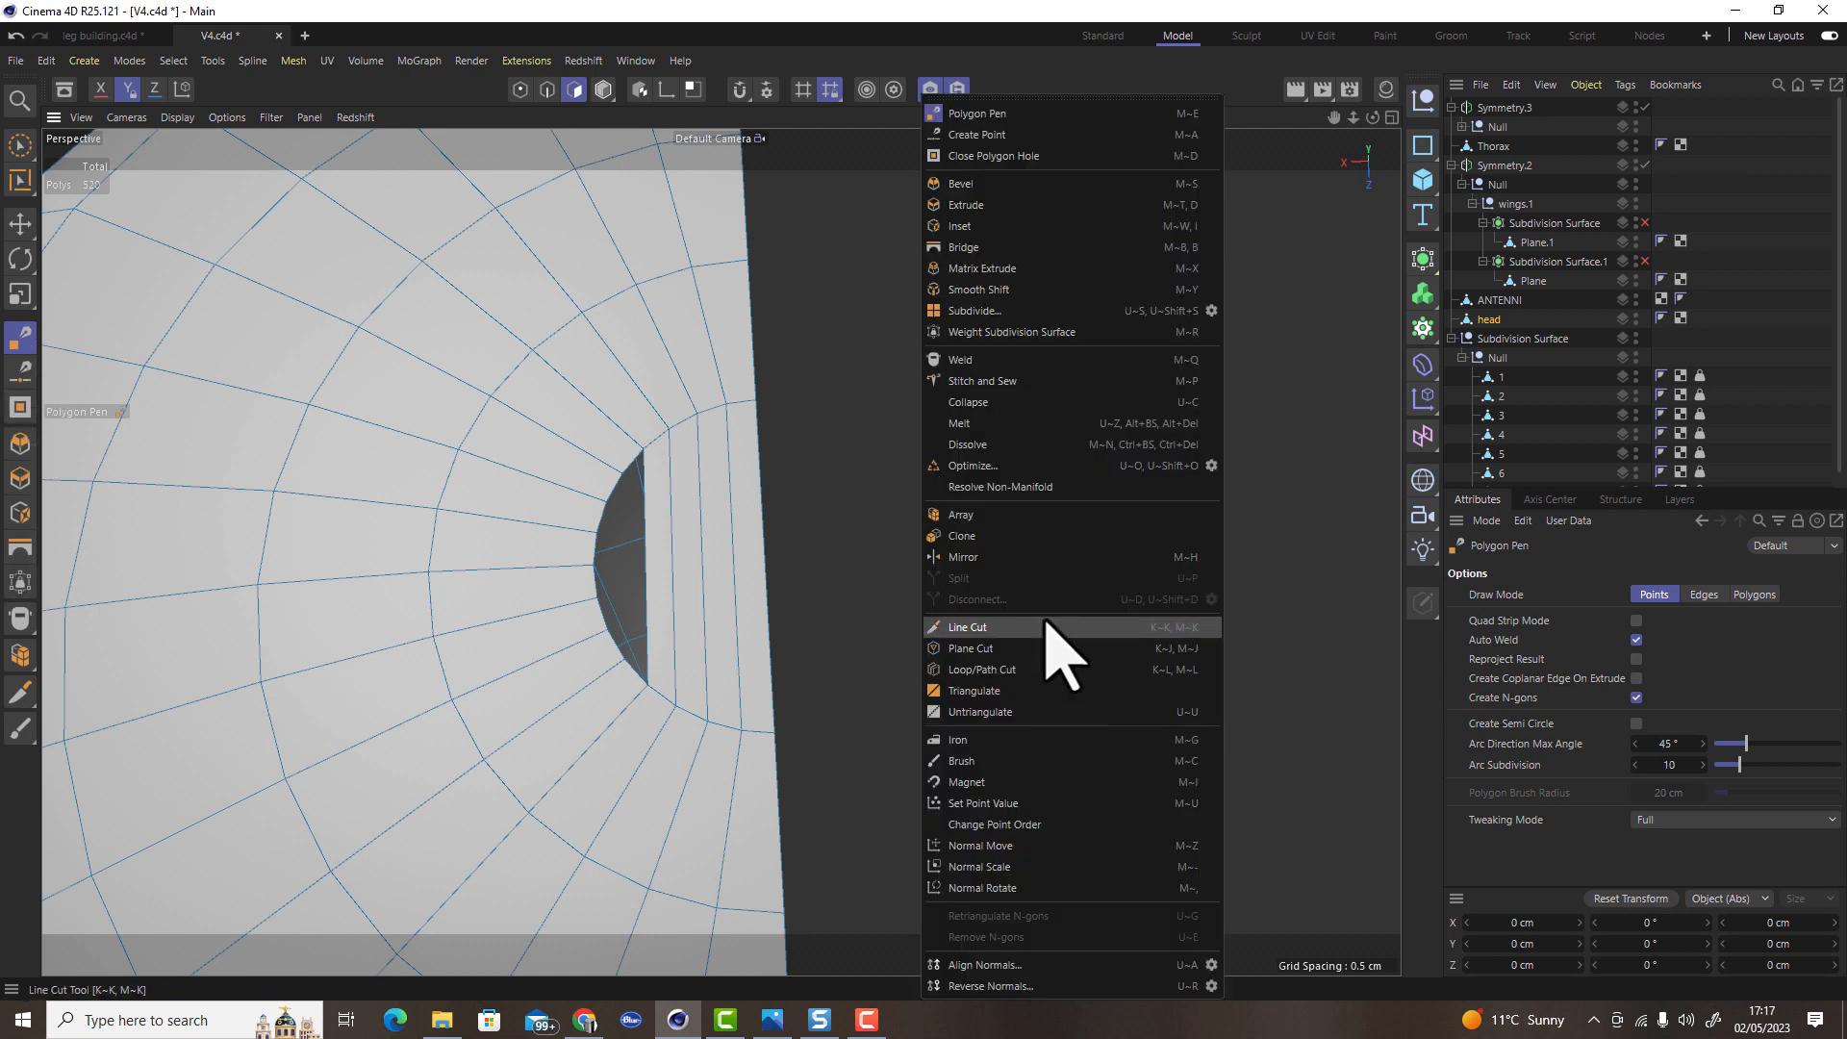
{"action": "left_click", "coordinate": [1027, 669]}
{"action": "left_click", "coordinate": [758, 560]}
{"action": "left_click", "coordinate": [1051, 177]}
{"action": "left_click", "coordinate": [1051, 177]}
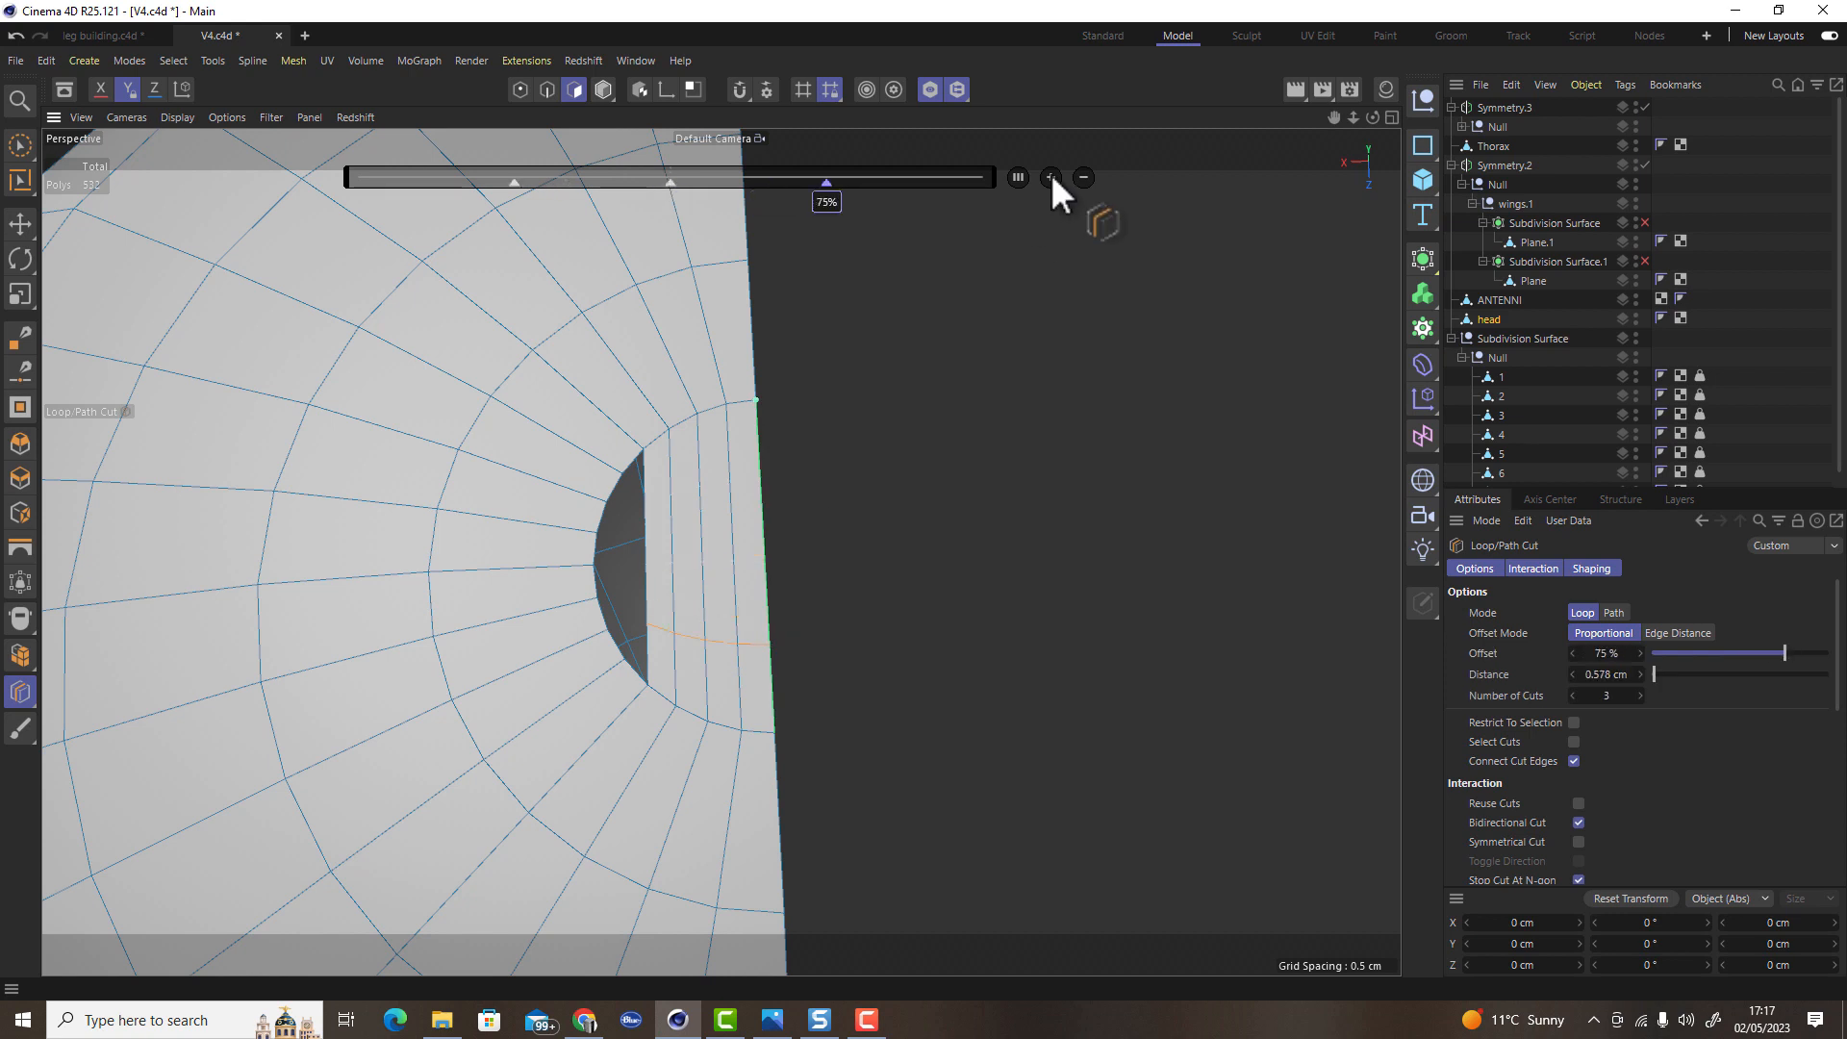
{"action": "left_click", "coordinate": [1051, 177]}
{"action": "scroll", "coordinate": [810, 577], "scroll_direction": "up", "scroll_amount": 4}
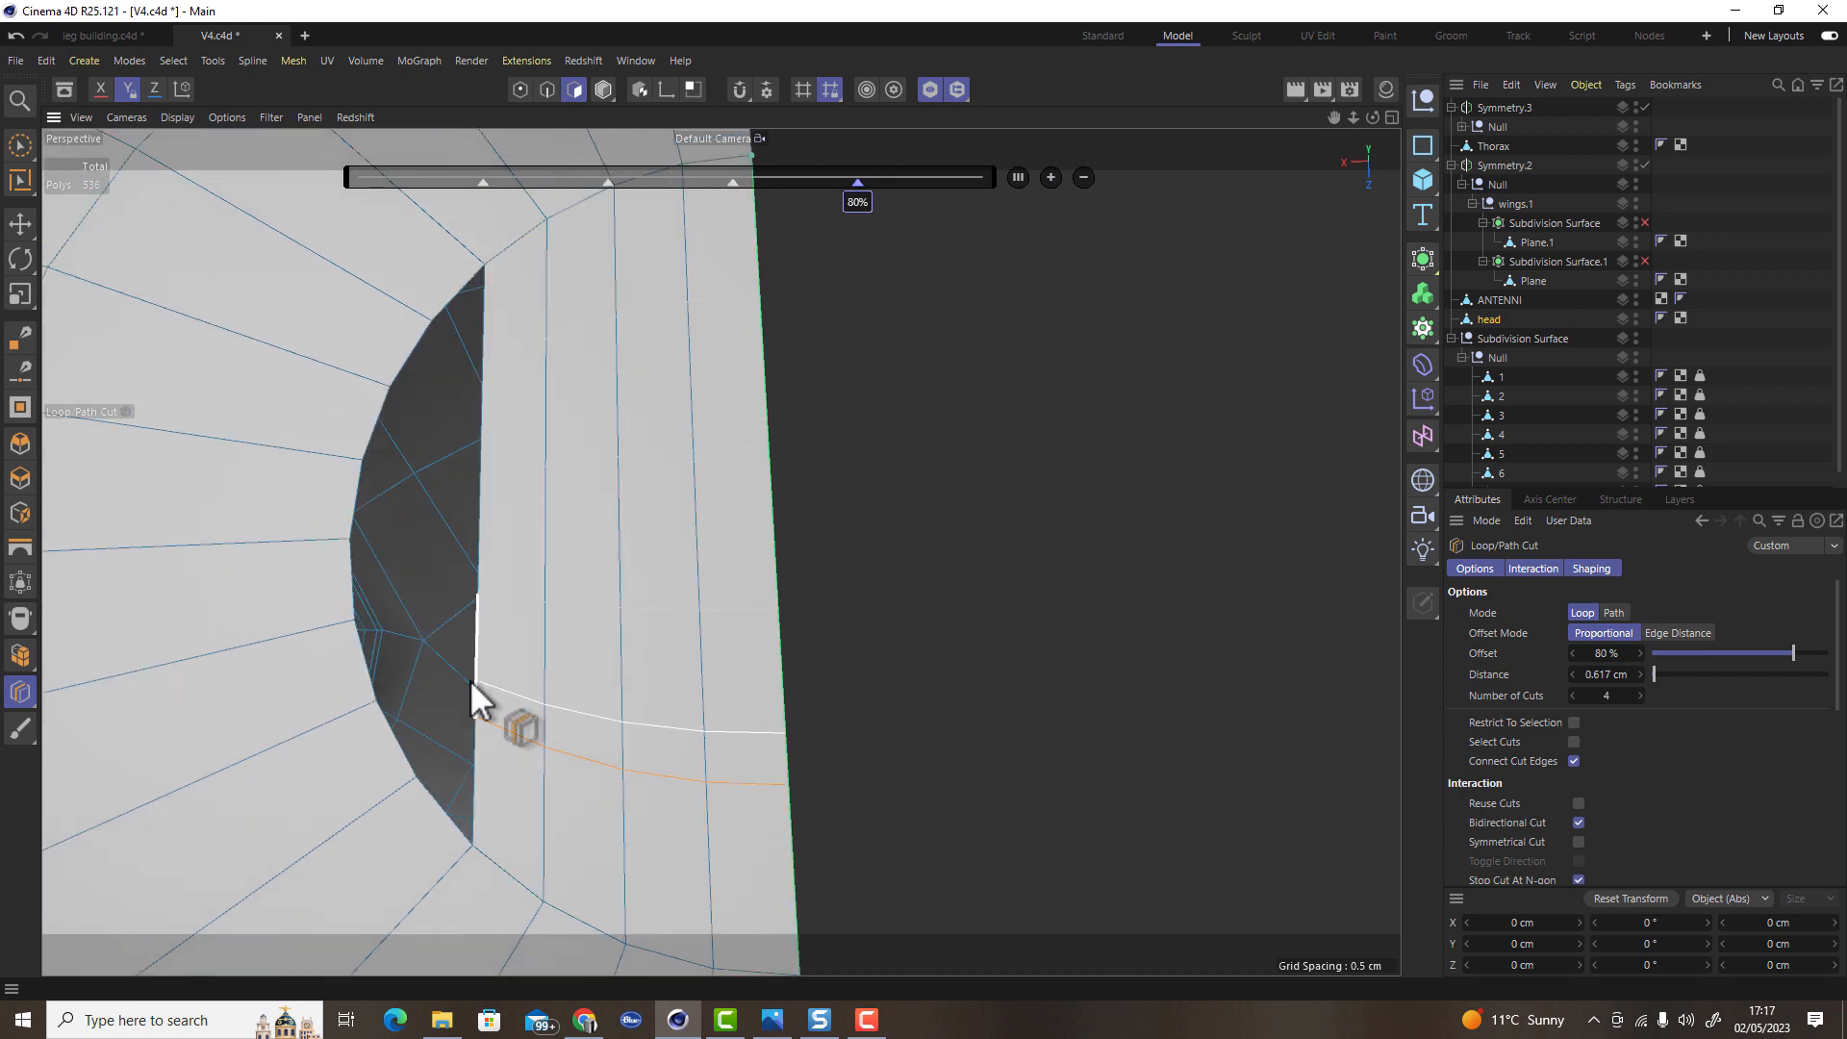
{"action": "left_click_drag", "start_coordinate": [850, 460], "coordinate": [692, 691], "text": "alt"}
{"action": "middle_click_drag", "start_coordinate": [692, 691], "coordinate": [689, 706], "text": "alt"}
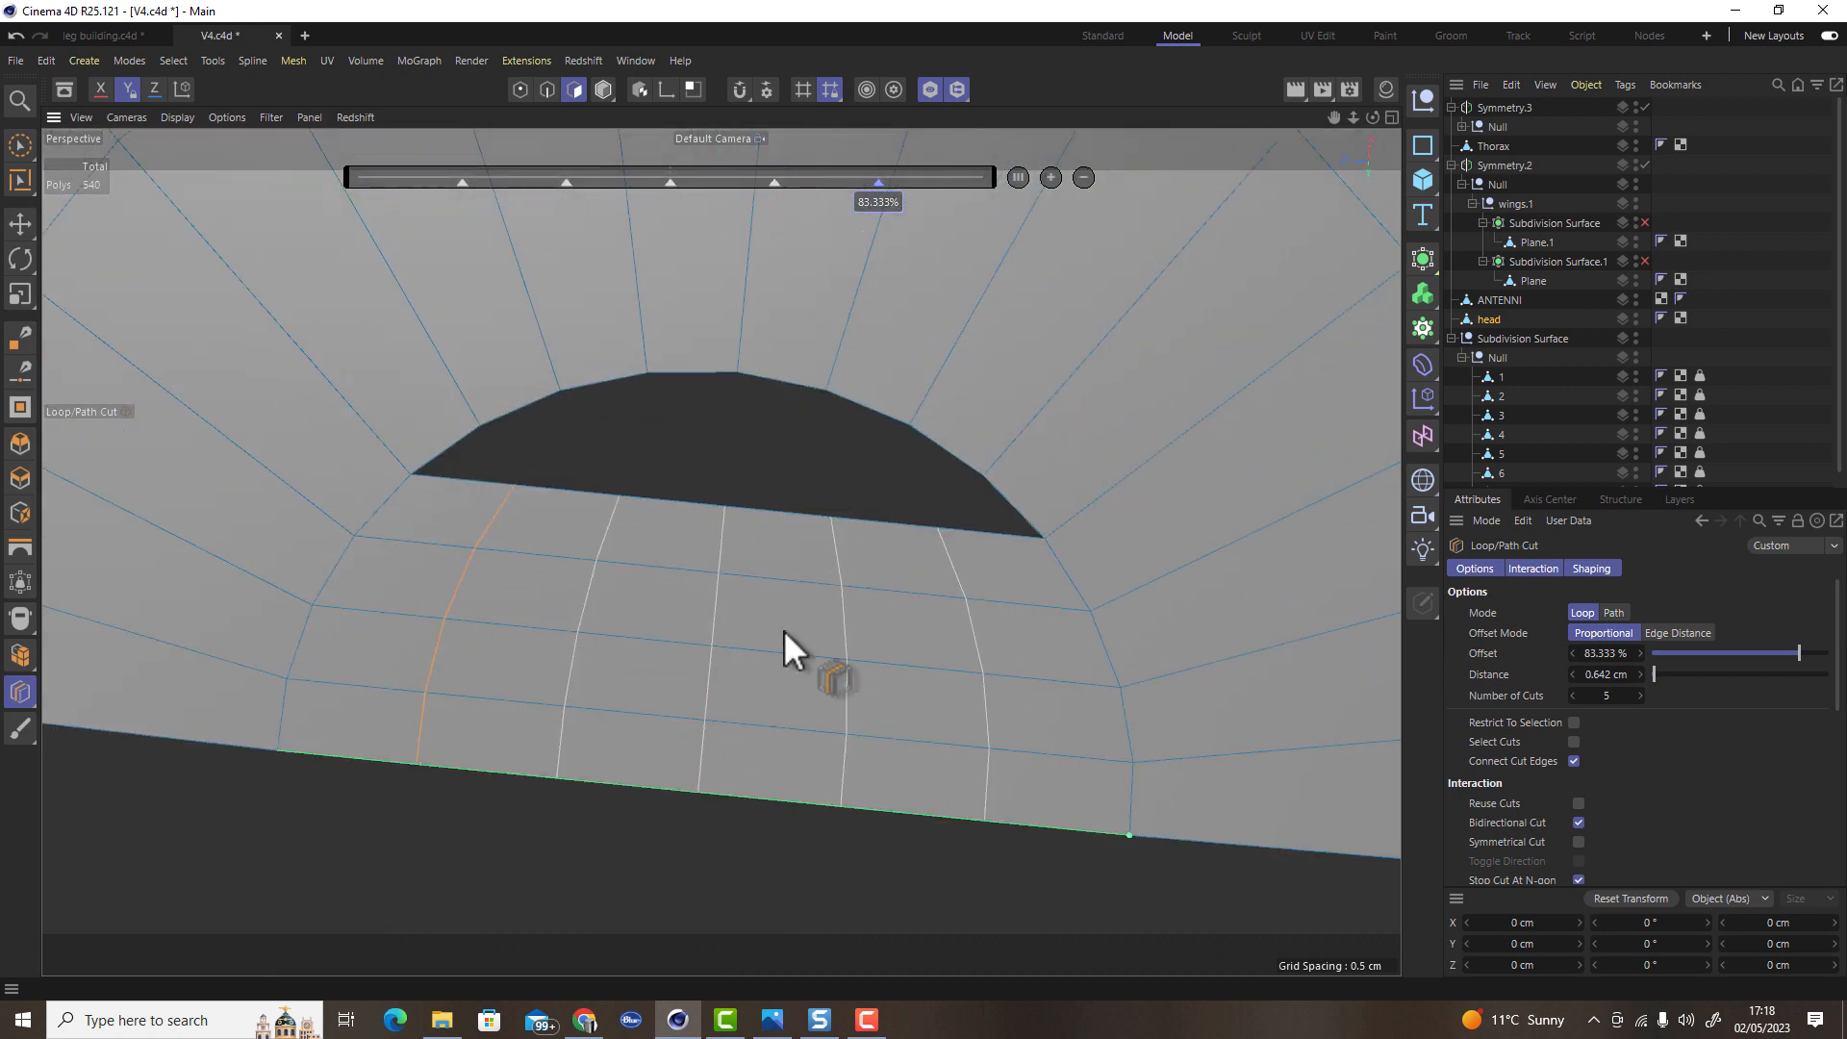
{"action": "key", "text": "Return"}
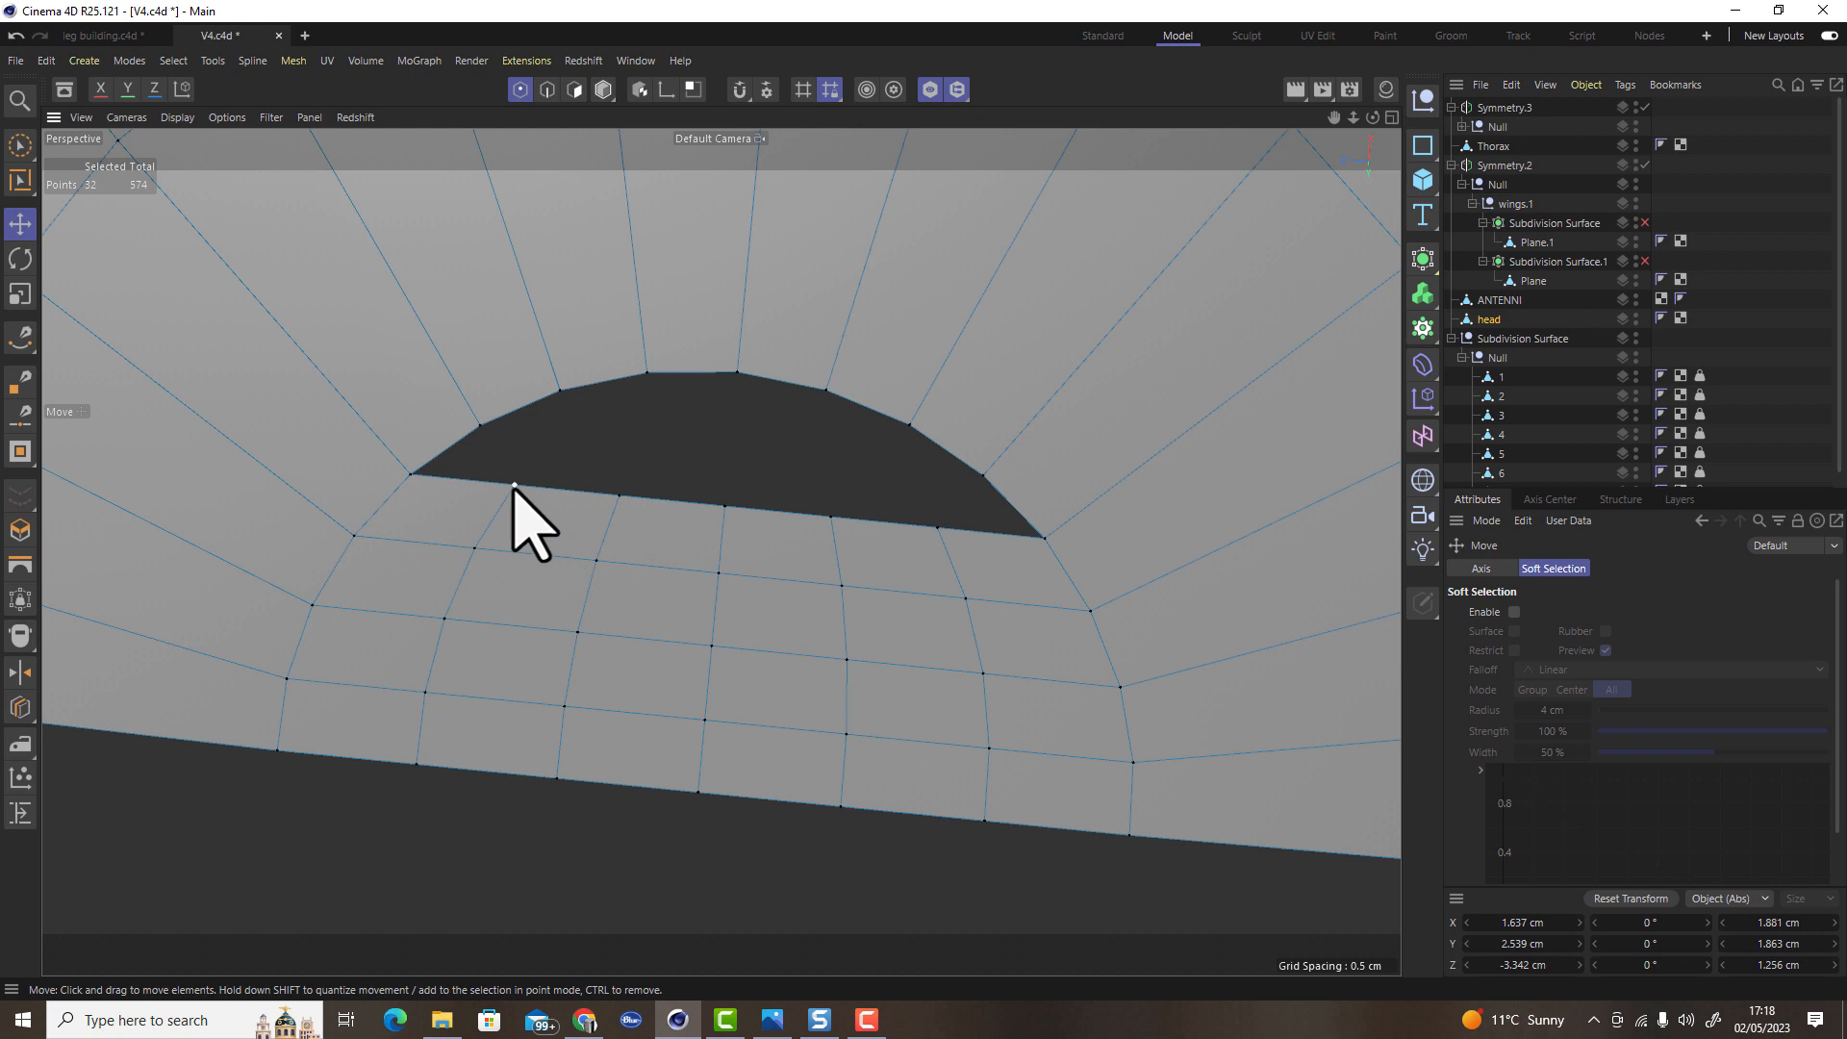
Fill the rest of the crown hole with Polygon Pen polygons and reposition the inner points into an even grid
{"action": "left_click", "coordinate": [20, 383]}
{"action": "left_click_drag", "start_coordinate": [517, 408], "coordinate": [668, 502]}
{"action": "left_click_drag", "start_coordinate": [791, 401], "coordinate": [781, 381]}
{"action": "left_click_drag", "start_coordinate": [951, 446], "coordinate": [950, 447], "text": "ctrl"}
{"action": "left_click_drag", "start_coordinate": [621, 493], "coordinate": [631, 442]}
{"action": "left_click_drag", "start_coordinate": [726, 506], "coordinate": [833, 487]}
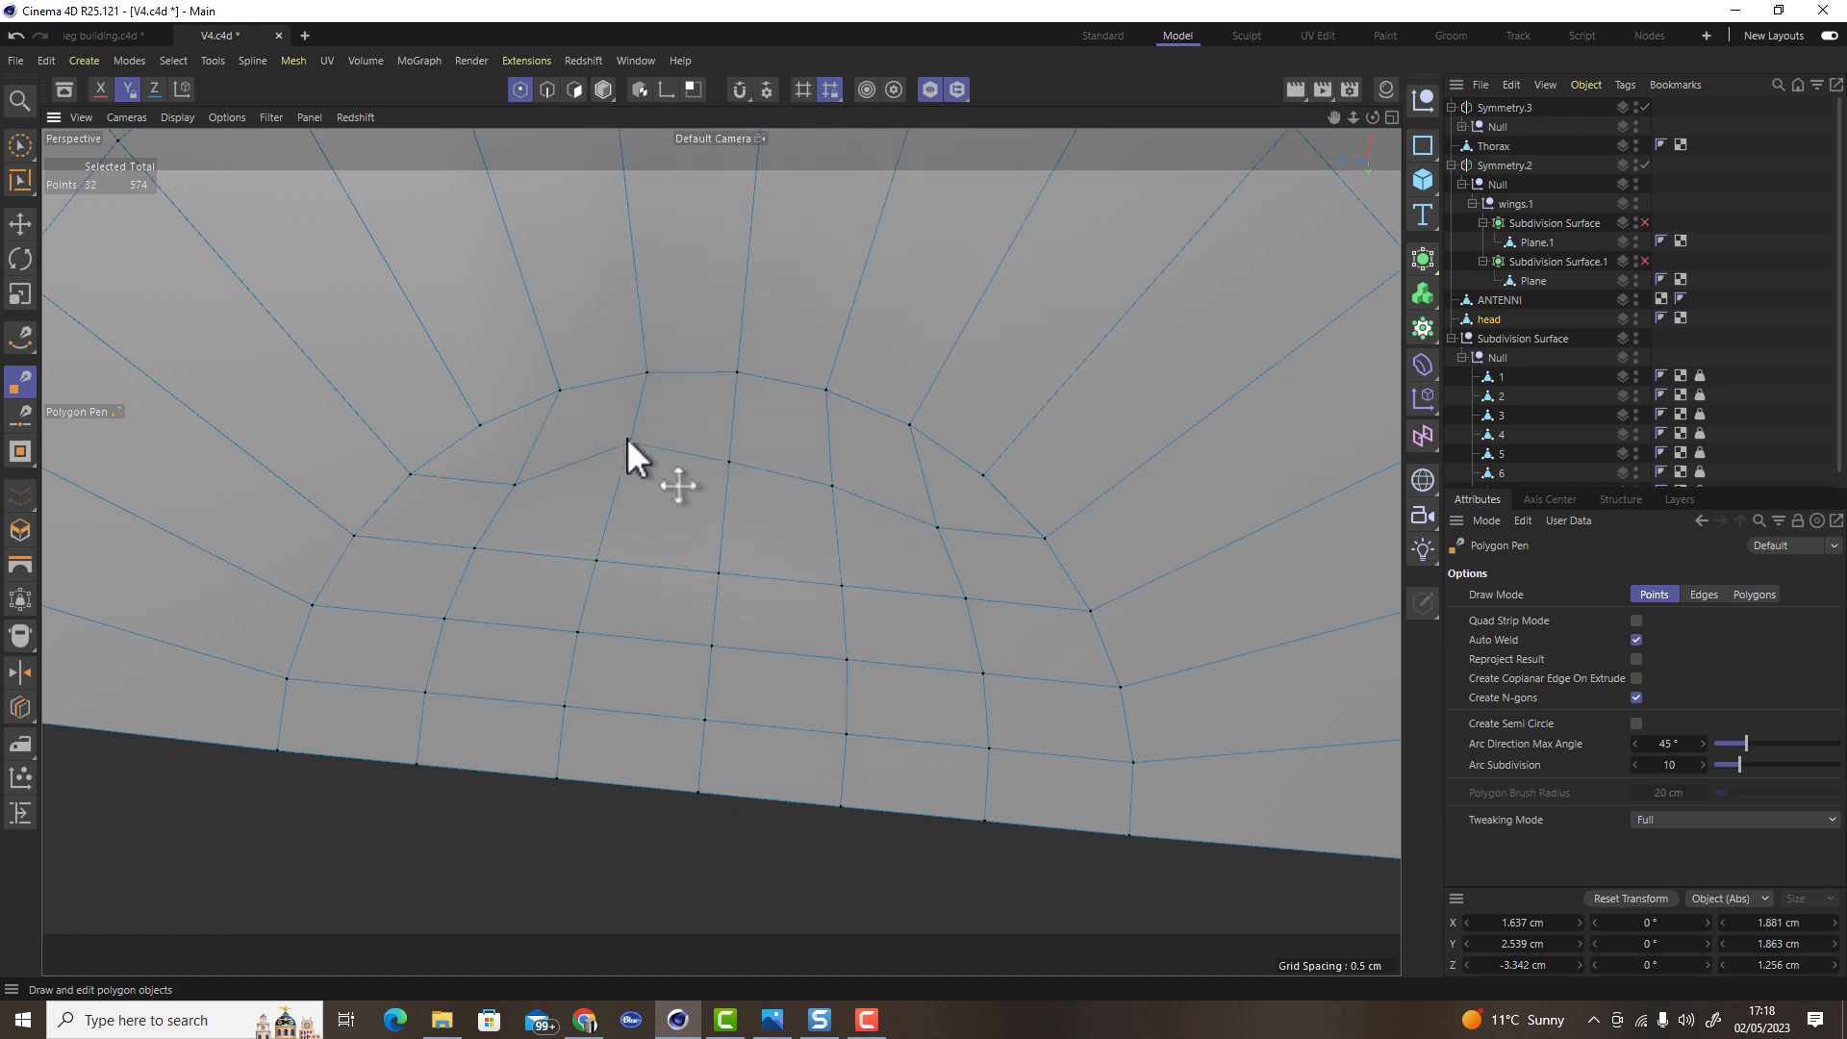
{"action": "left_click_drag", "start_coordinate": [625, 470], "coordinate": [829, 509], "text": "alt"}
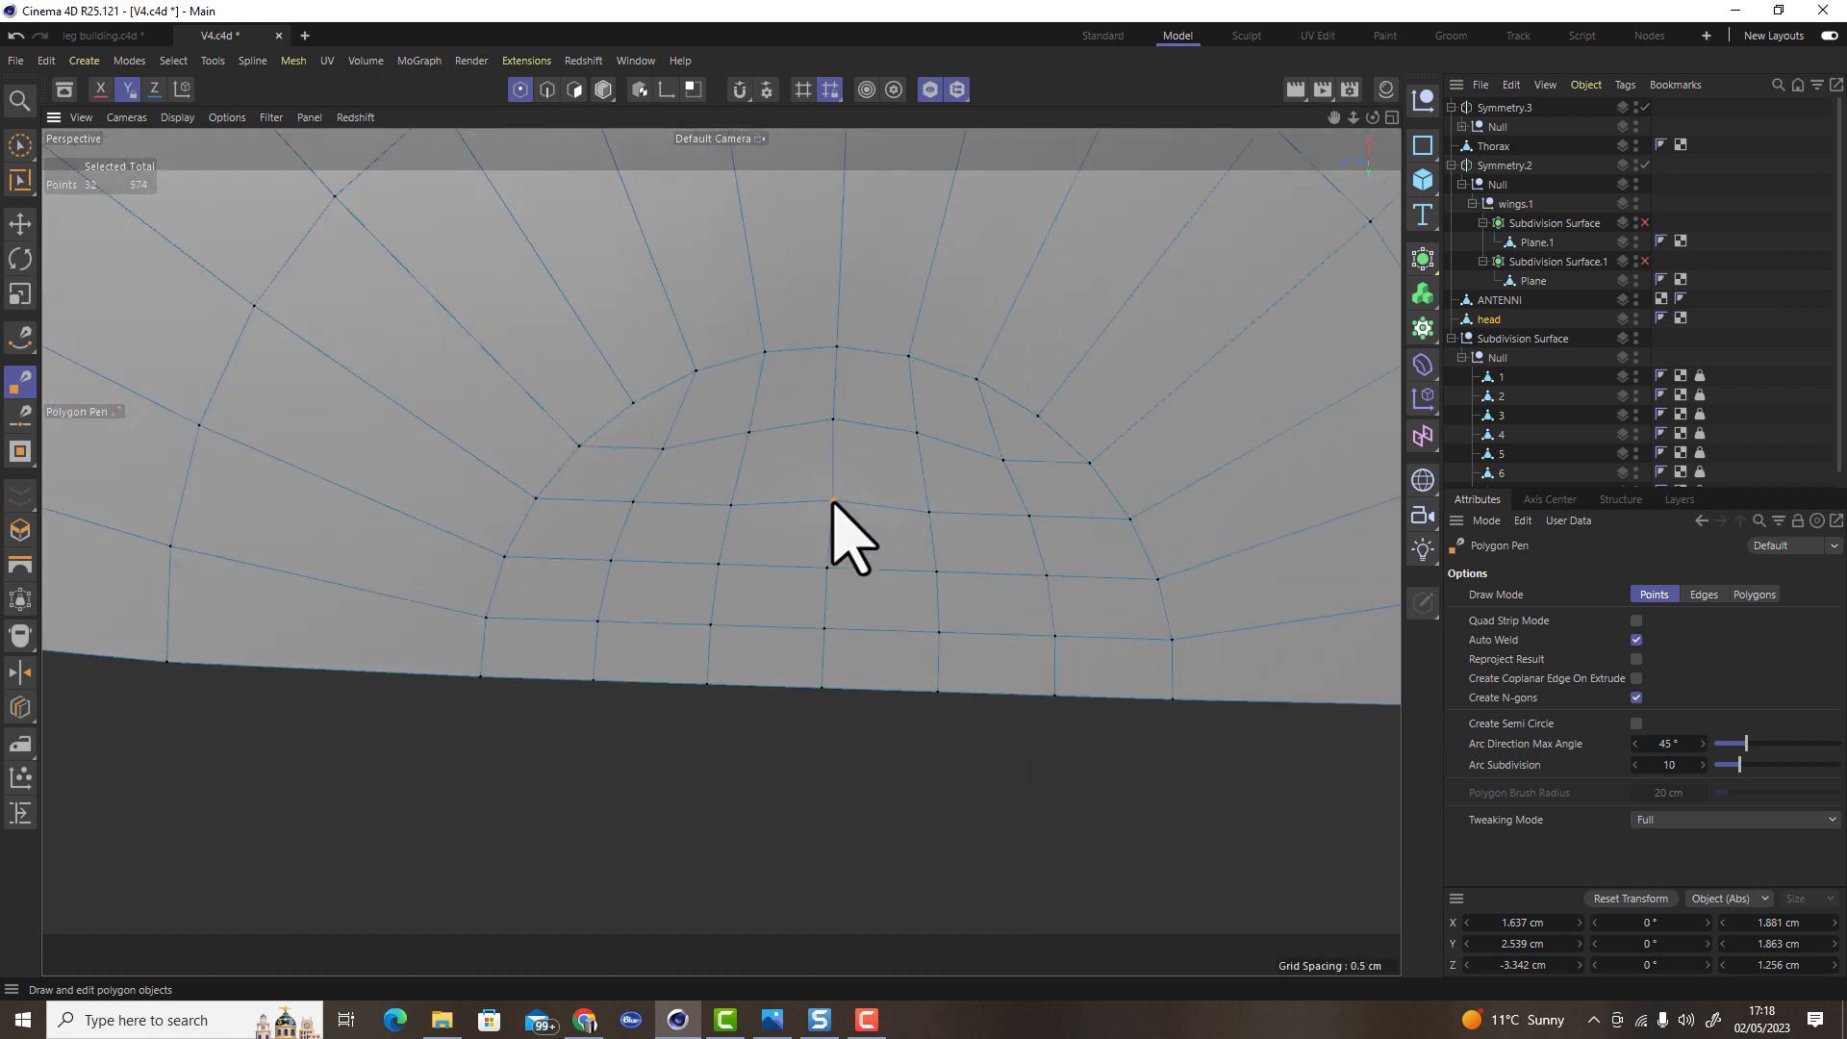
{"action": "left_click_drag", "start_coordinate": [926, 503], "coordinate": [711, 656], "text": "alt"}
{"action": "scroll", "coordinate": [731, 635], "scroll_direction": "up", "scroll_amount": 2}
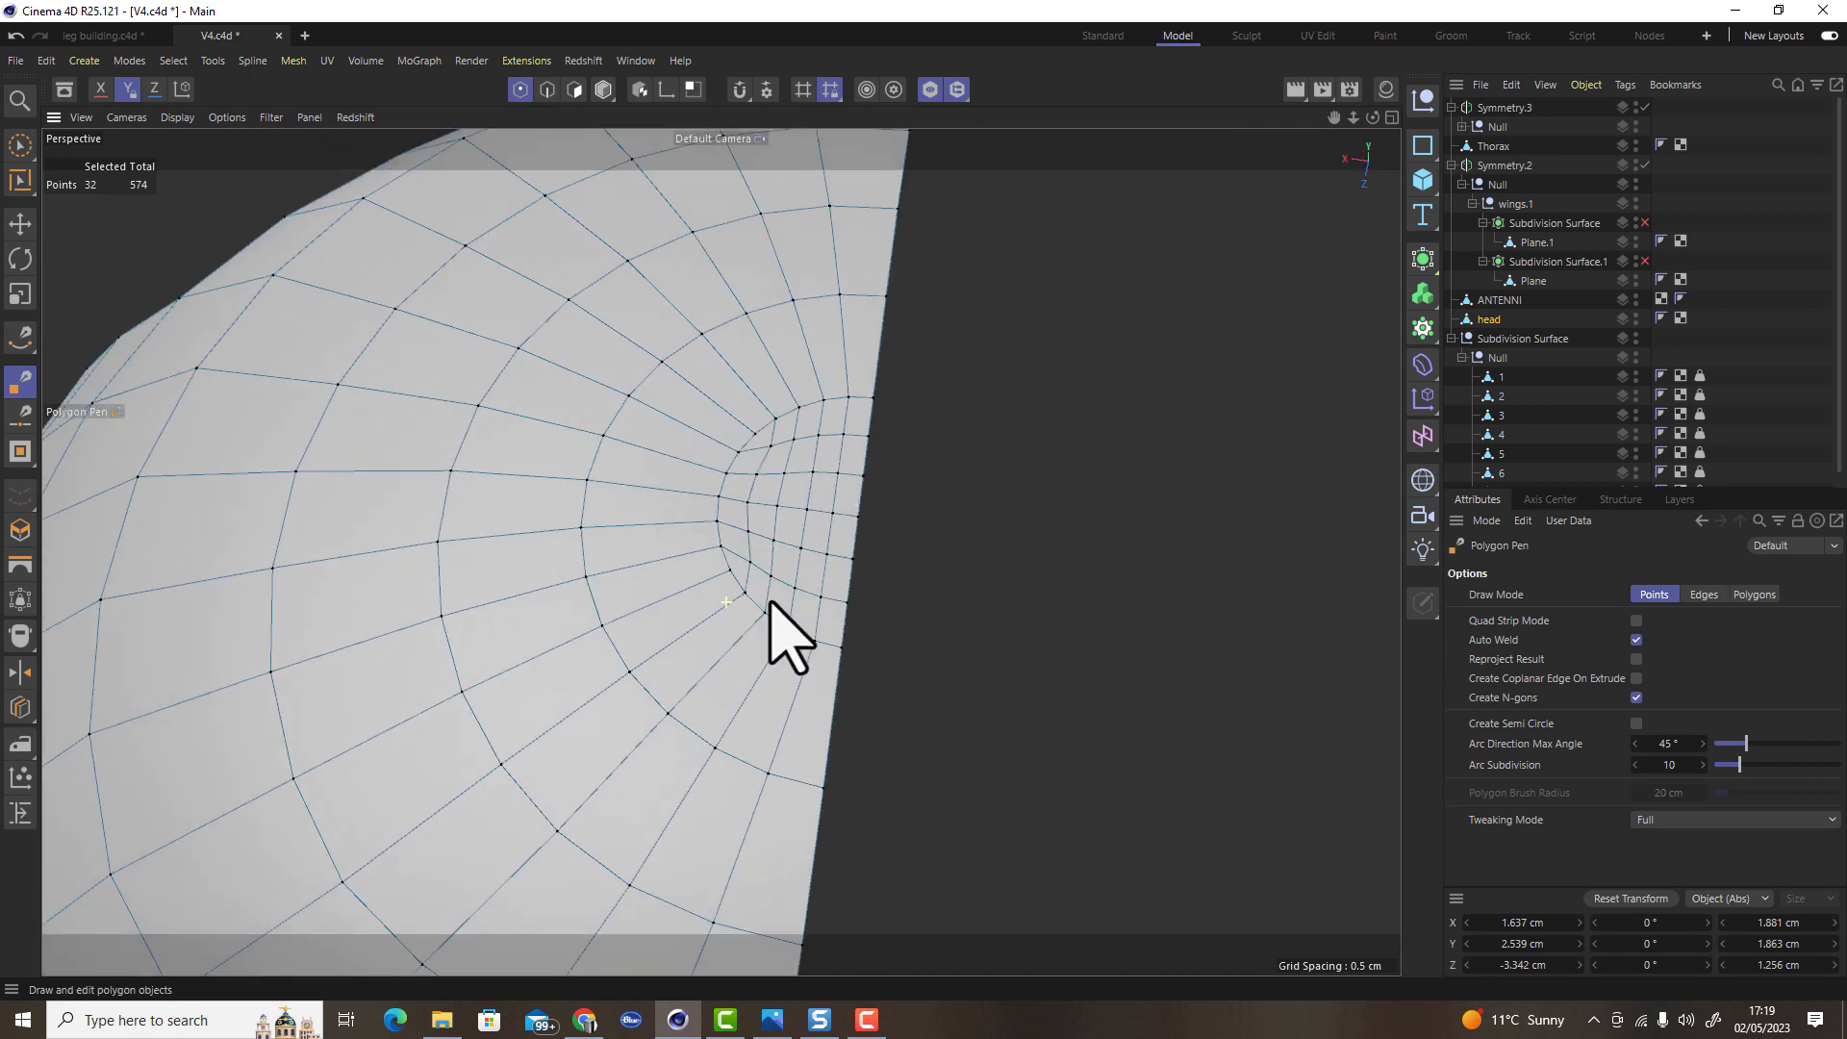
Add a Symmetry generator and make the half head its child
{"action": "left_click", "coordinate": [575, 90]}
{"action": "scroll", "coordinate": [833, 502], "scroll_direction": "down", "scroll_amount": 3}
{"action": "left_click_drag", "start_coordinate": [828, 503], "coordinate": [775, 626], "text": "alt"}
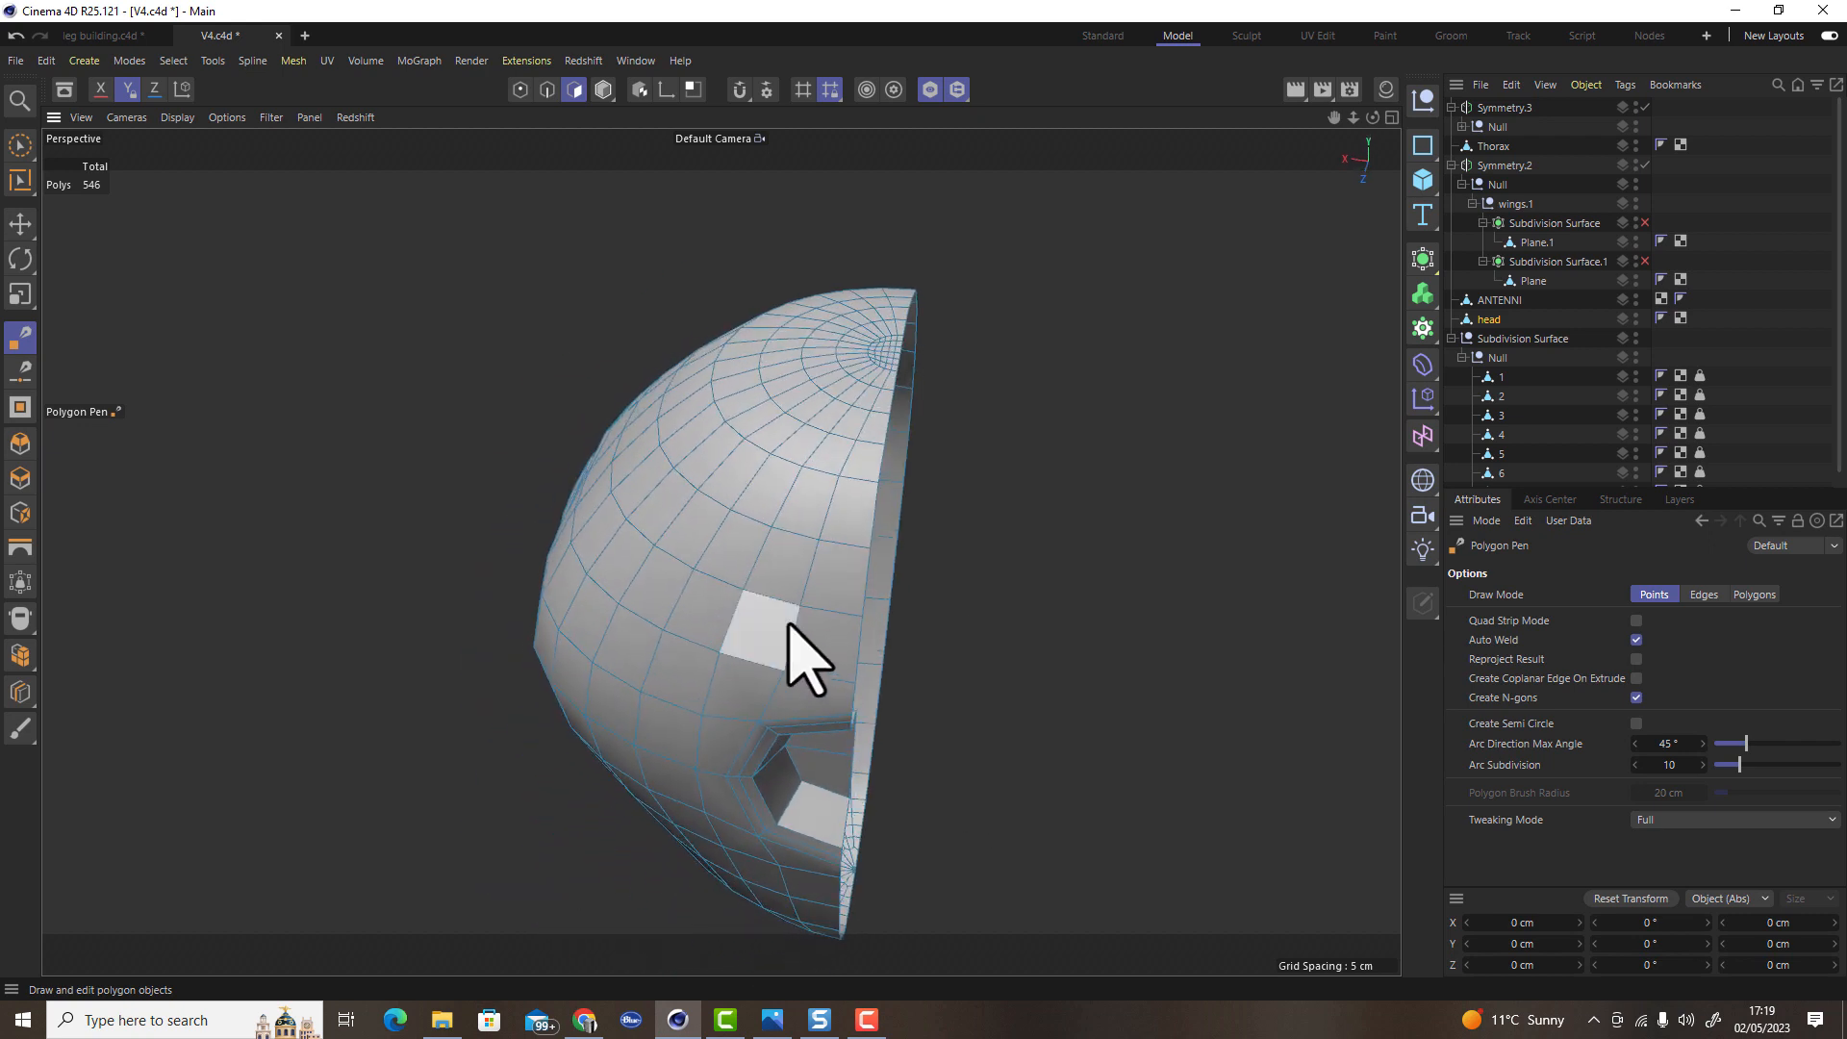
{"action": "left_click", "coordinate": [1433, 271]}
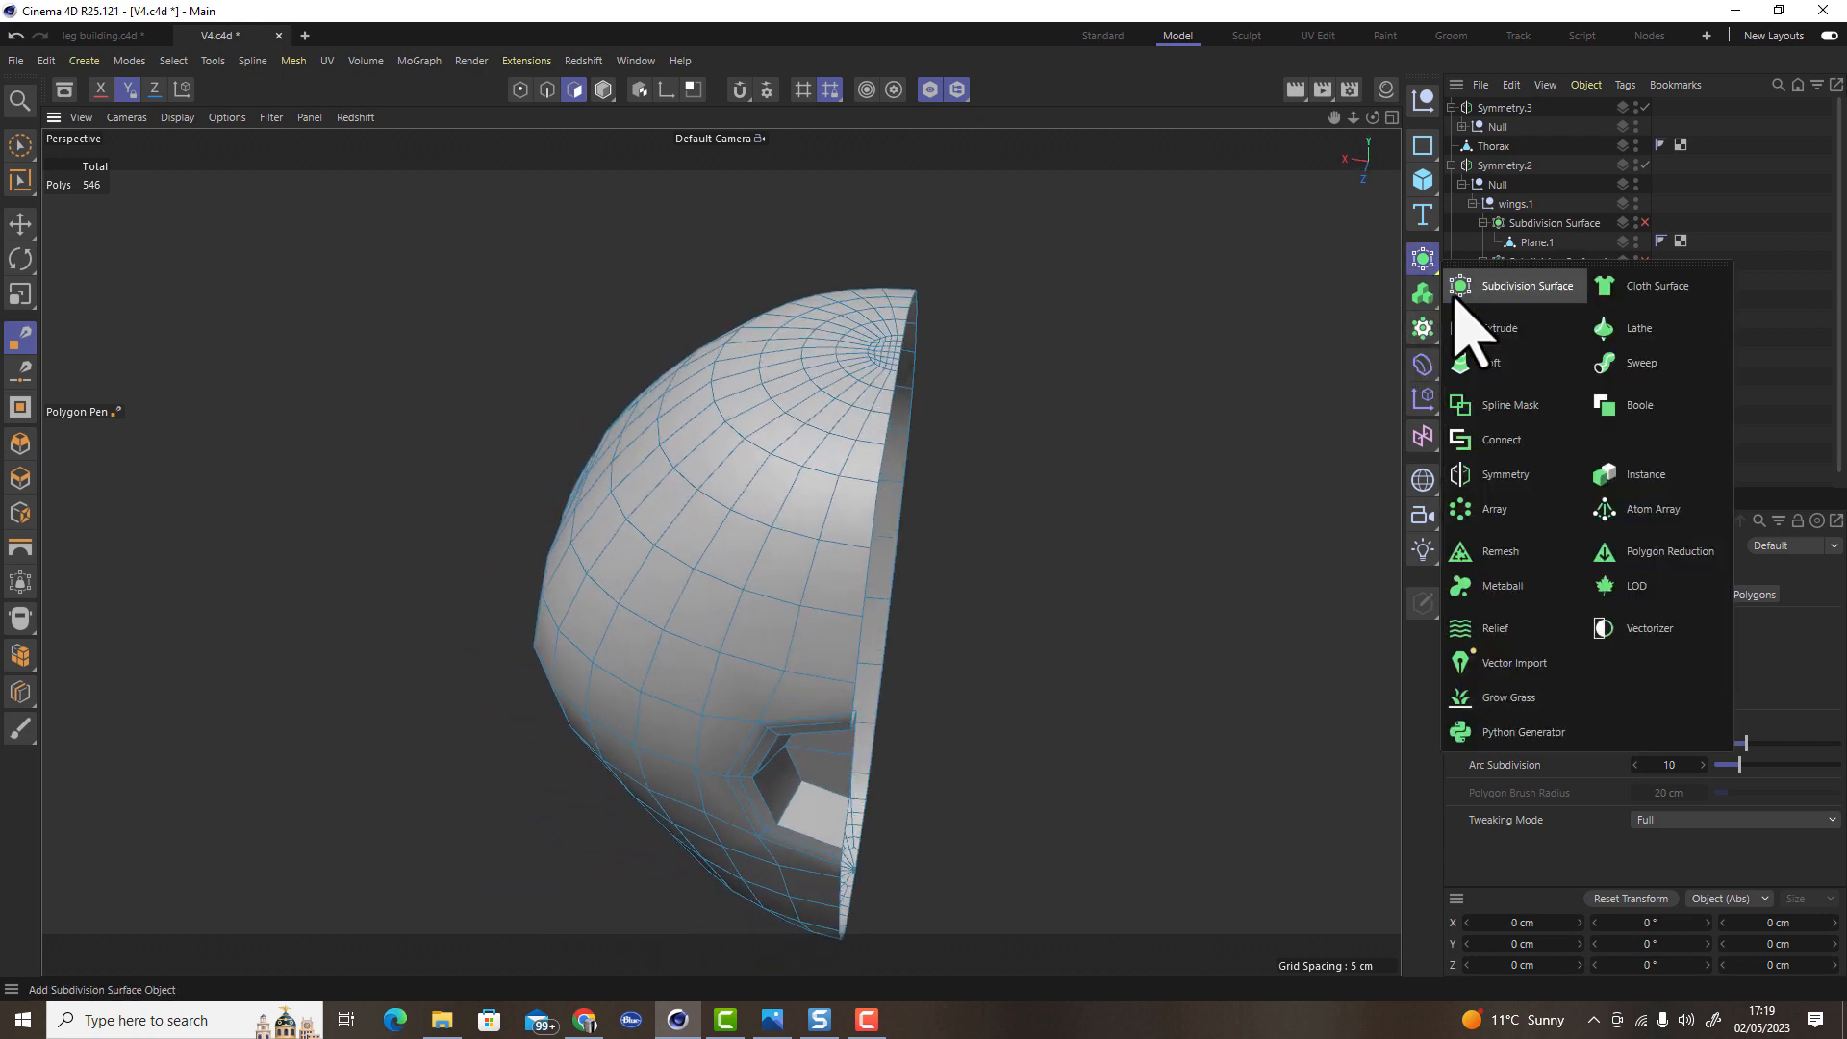
{"action": "left_click", "coordinate": [1515, 474]}
{"action": "left_click_drag", "start_coordinate": [1497, 107], "coordinate": [1494, 304]}
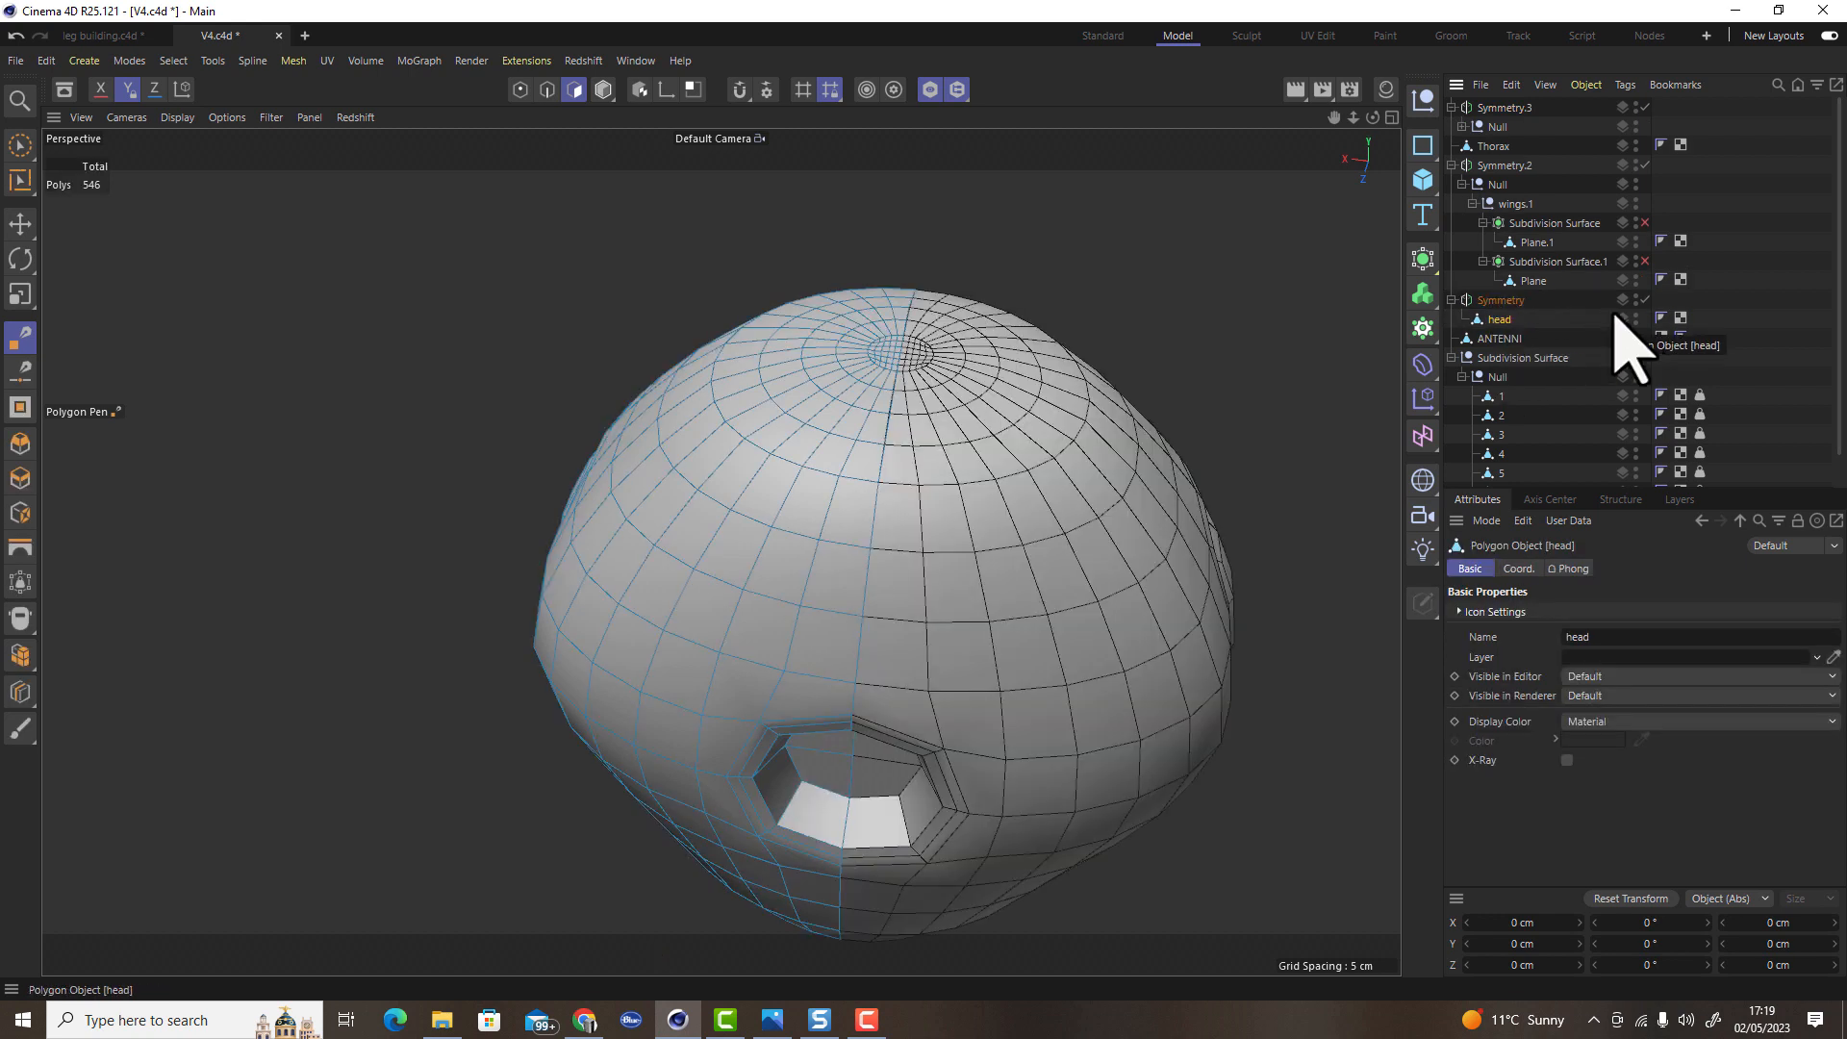
With the Symmetry disabled, select the half head's open border edge loop and scale it flat along X to 0 cm
{"action": "left_click", "coordinate": [1644, 300]}
{"action": "left_click", "coordinate": [547, 90]}
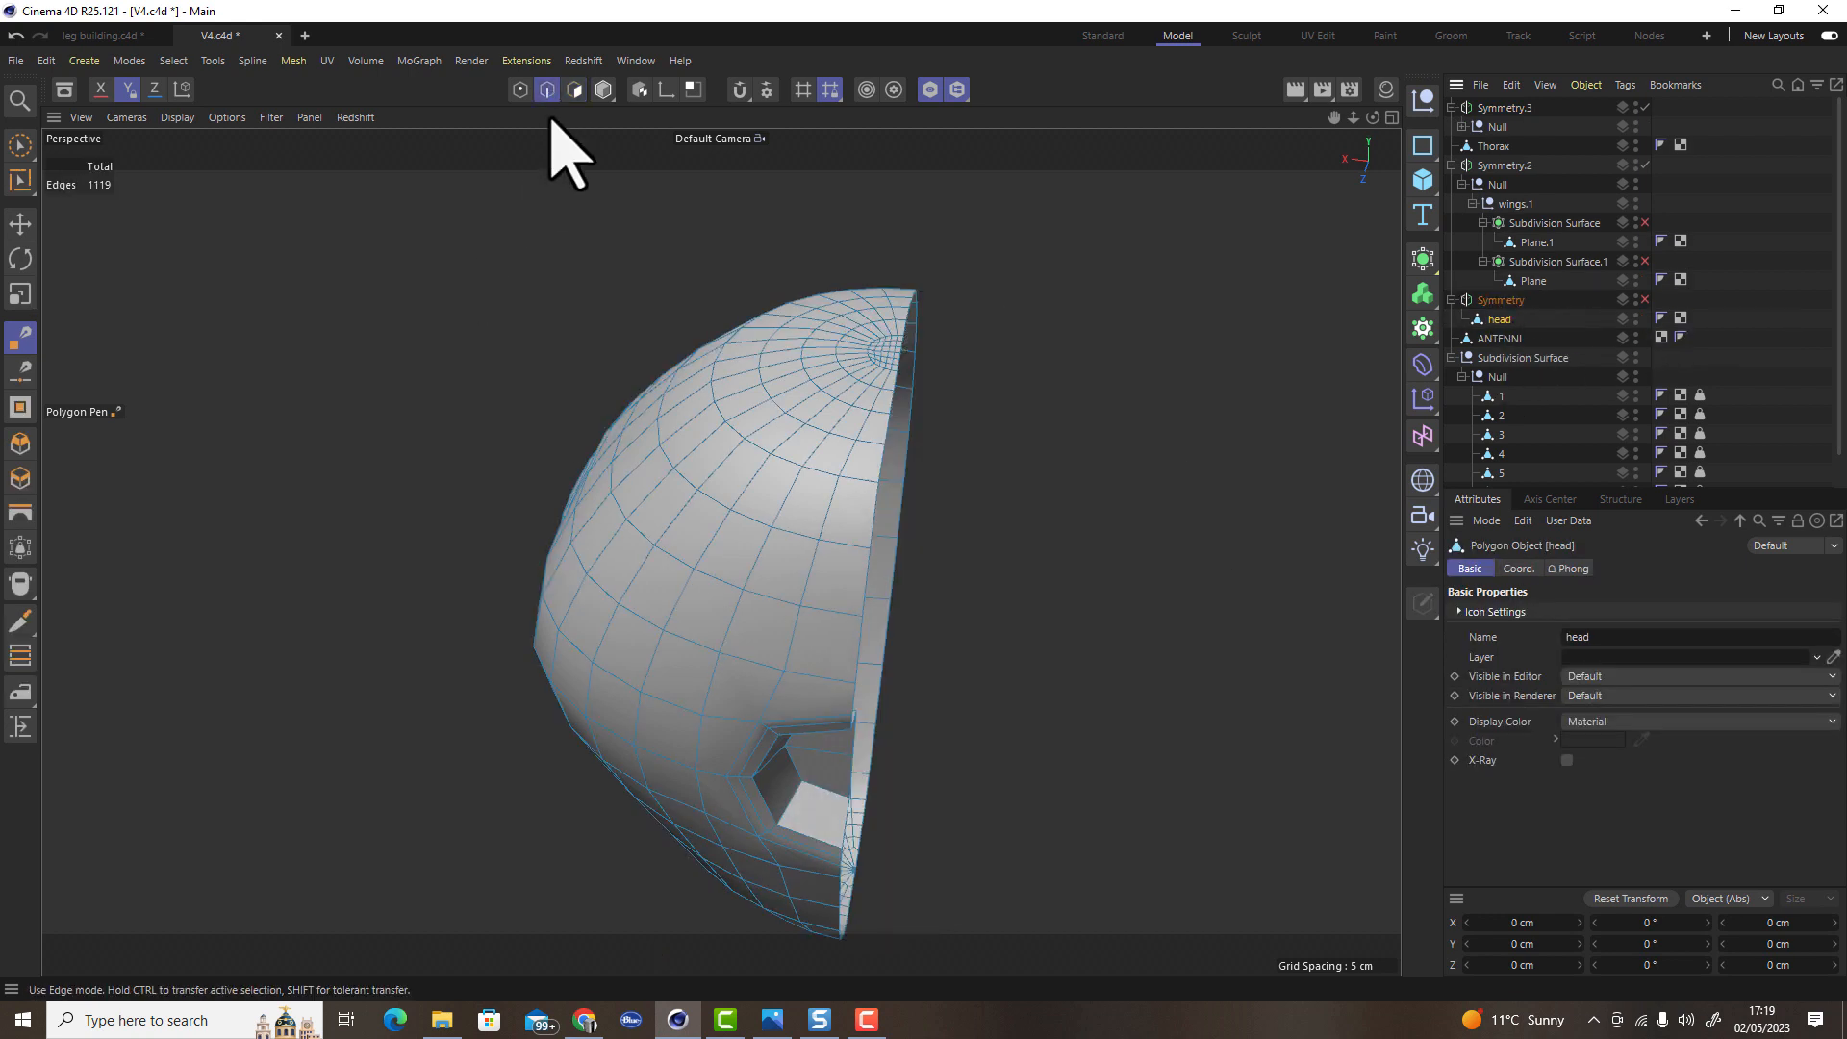
{"action": "left_click_drag", "start_coordinate": [887, 548], "coordinate": [927, 565], "text": "alt"}
{"action": "left_click", "coordinate": [1392, 118]}
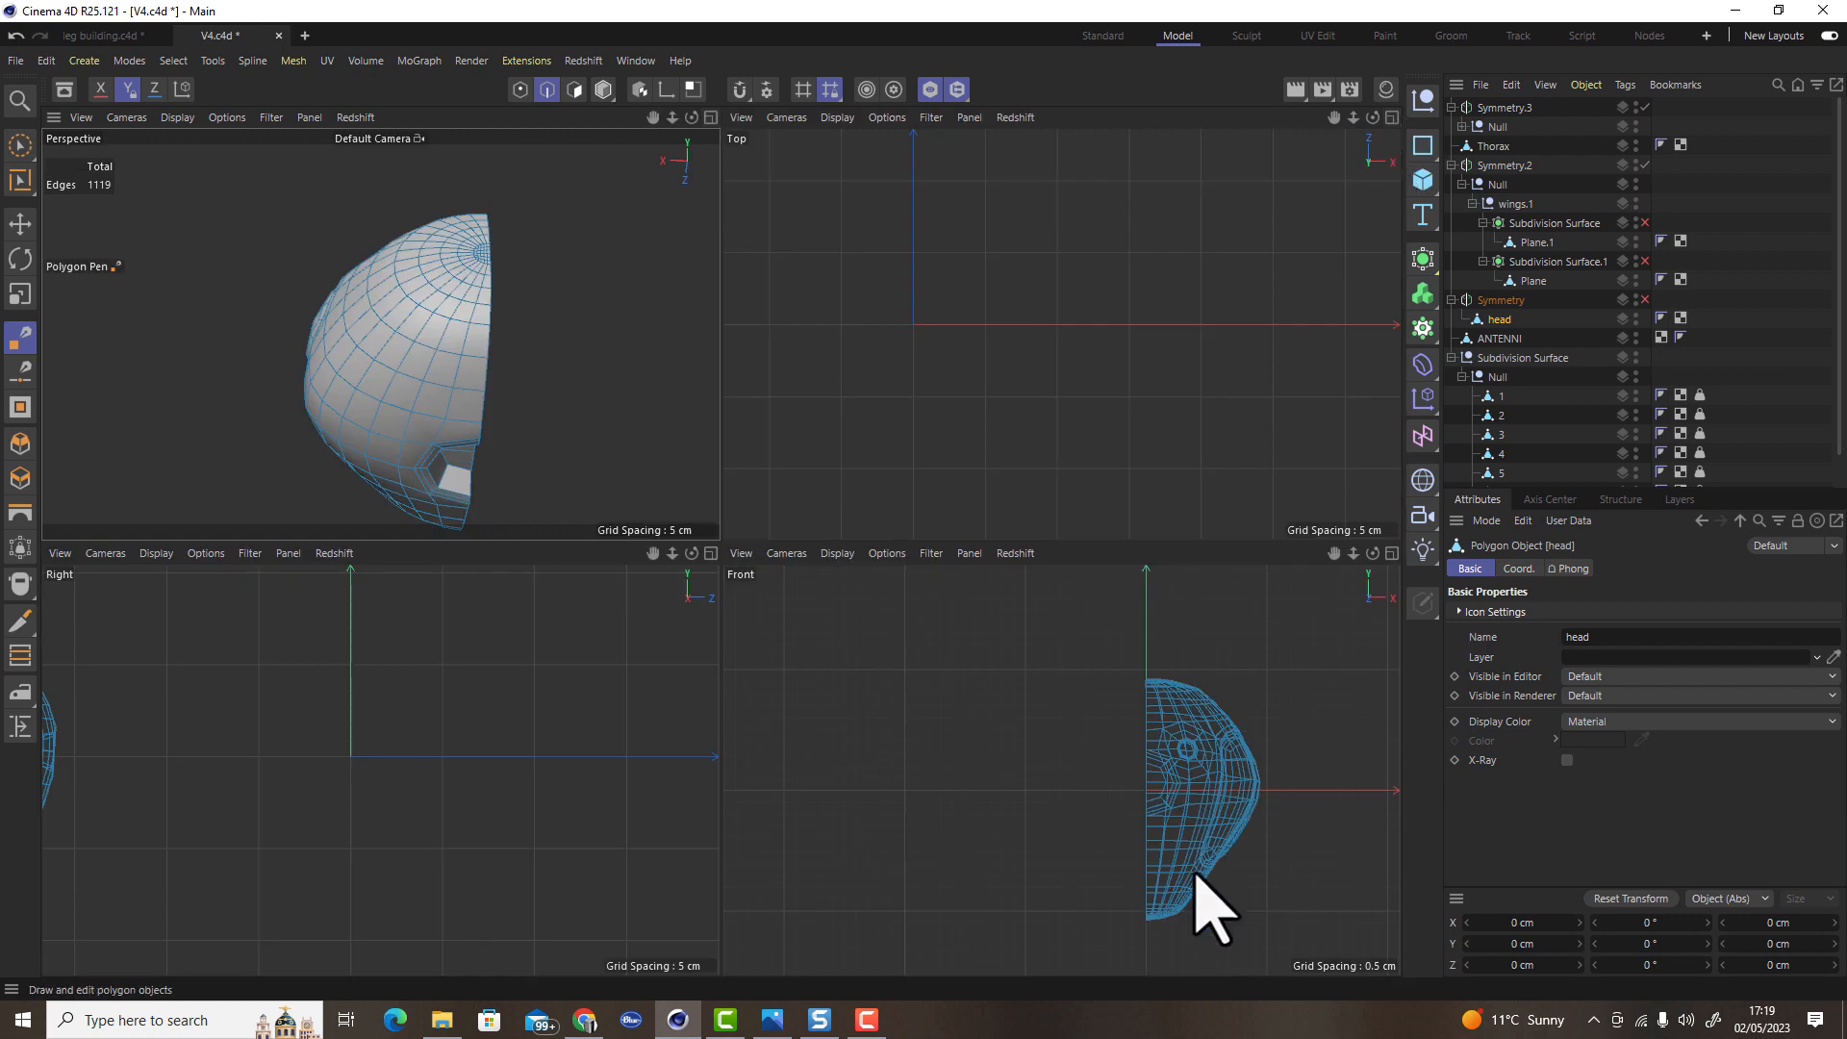
{"action": "scroll", "coordinate": [1193, 880], "scroll_direction": "down", "scroll_amount": 2}
{"action": "key", "text": "e"}
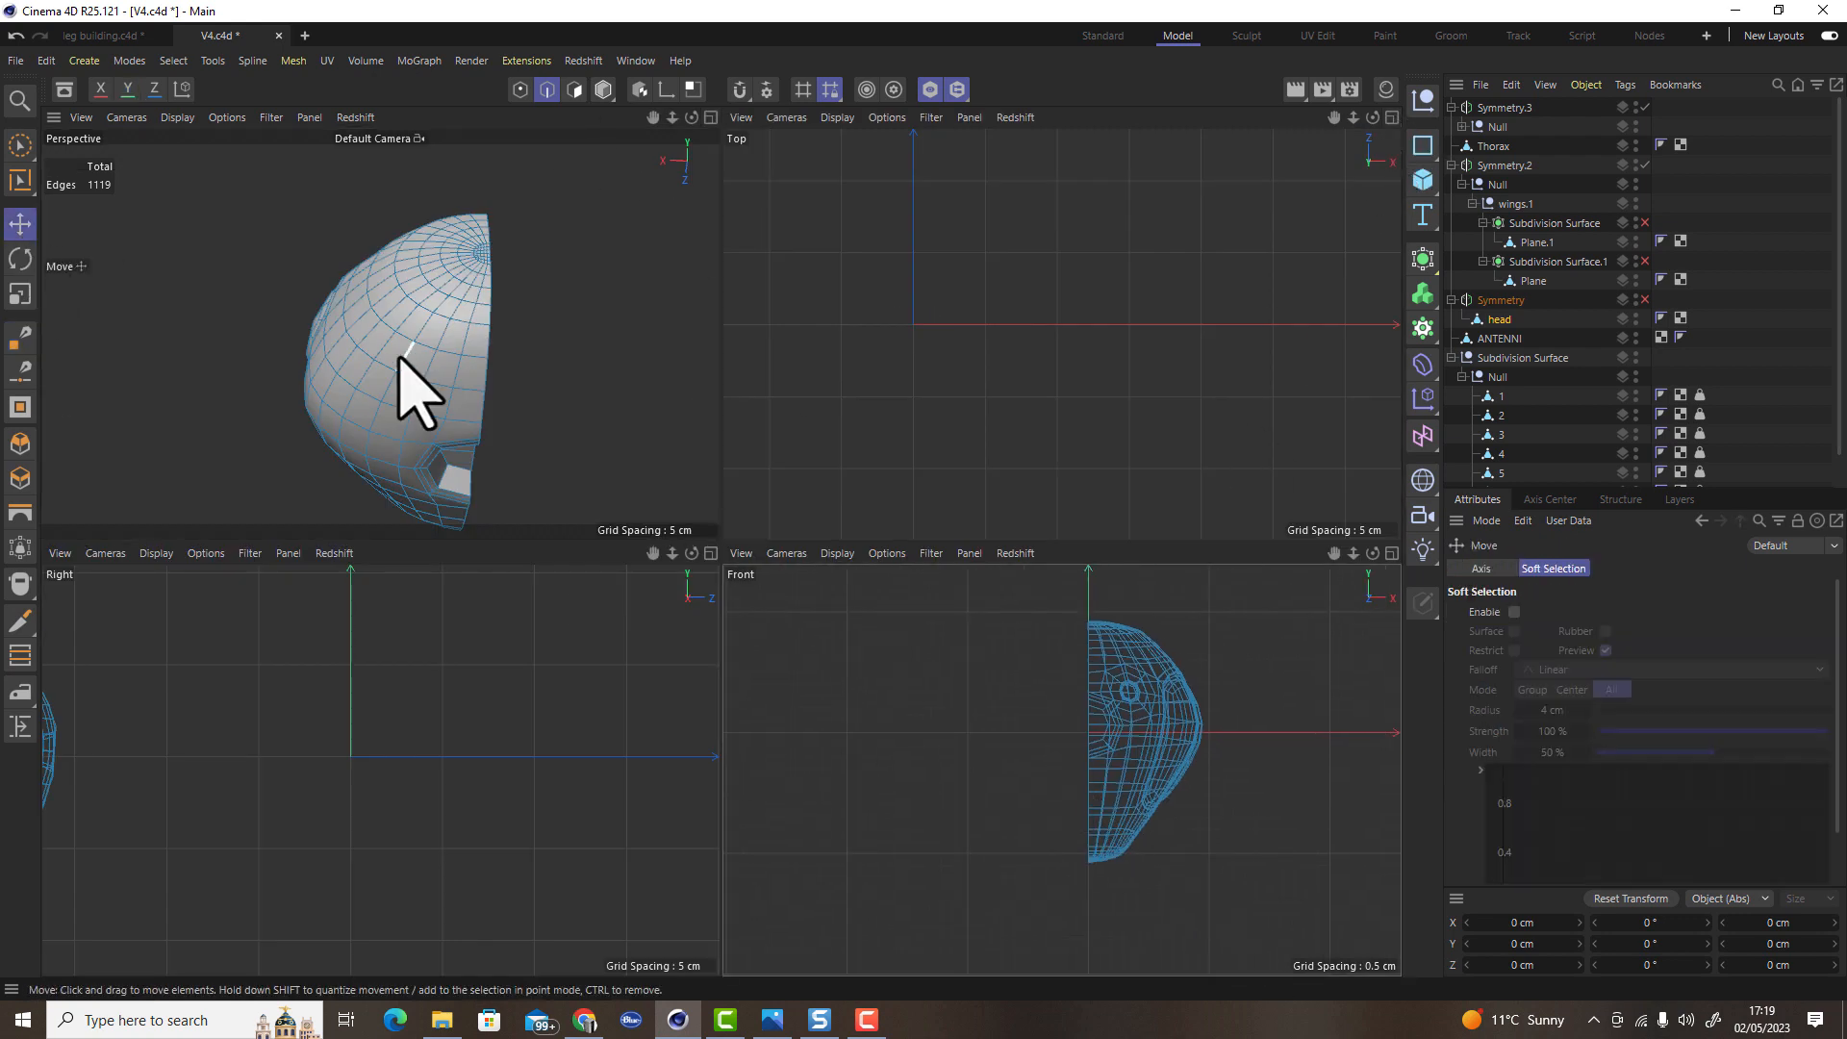
{"action": "double_click", "coordinate": [487, 413]}
{"action": "left_click_drag", "start_coordinate": [556, 478], "coordinate": [648, 556], "text": "alt"}
{"action": "scroll", "coordinate": [1183, 783], "scroll_direction": "up", "scroll_amount": 5}
{"action": "key", "text": "t"}
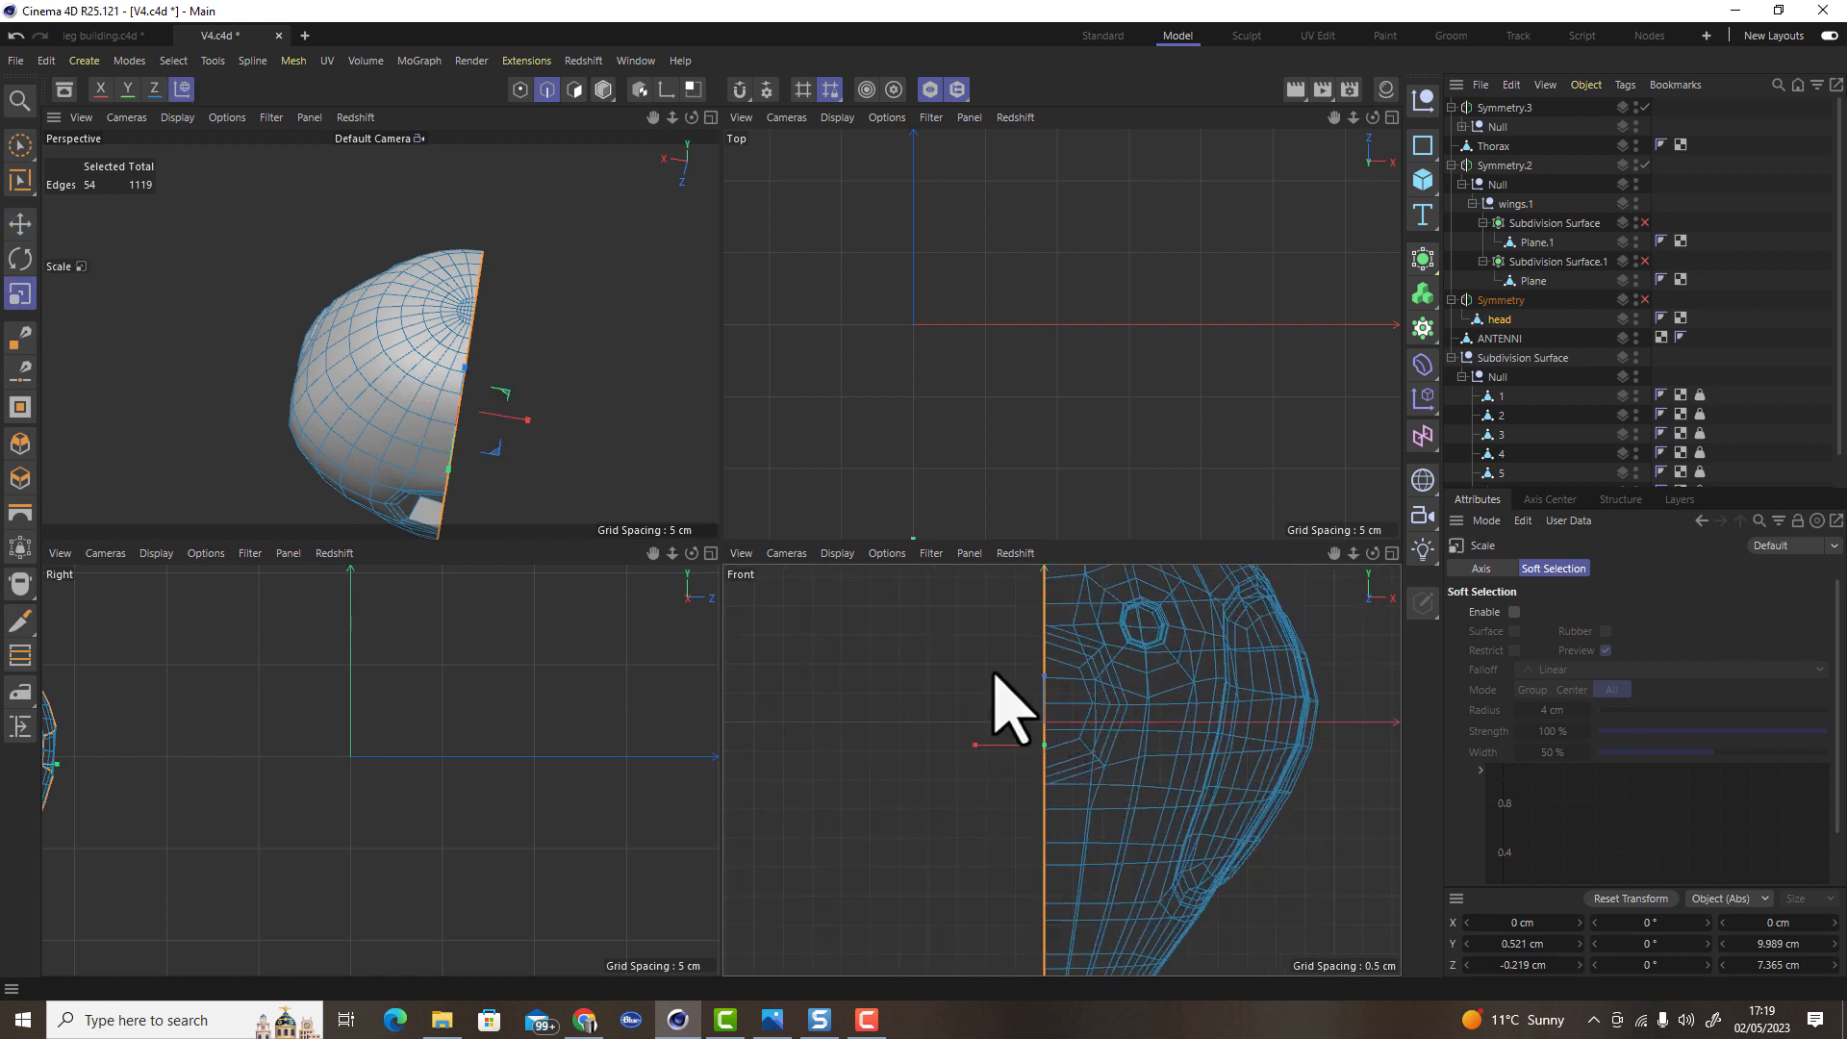
Enable the head's Symmetry again and make it editable
{"action": "left_click", "coordinate": [1645, 299]}
{"action": "left_click", "coordinate": [710, 116]}
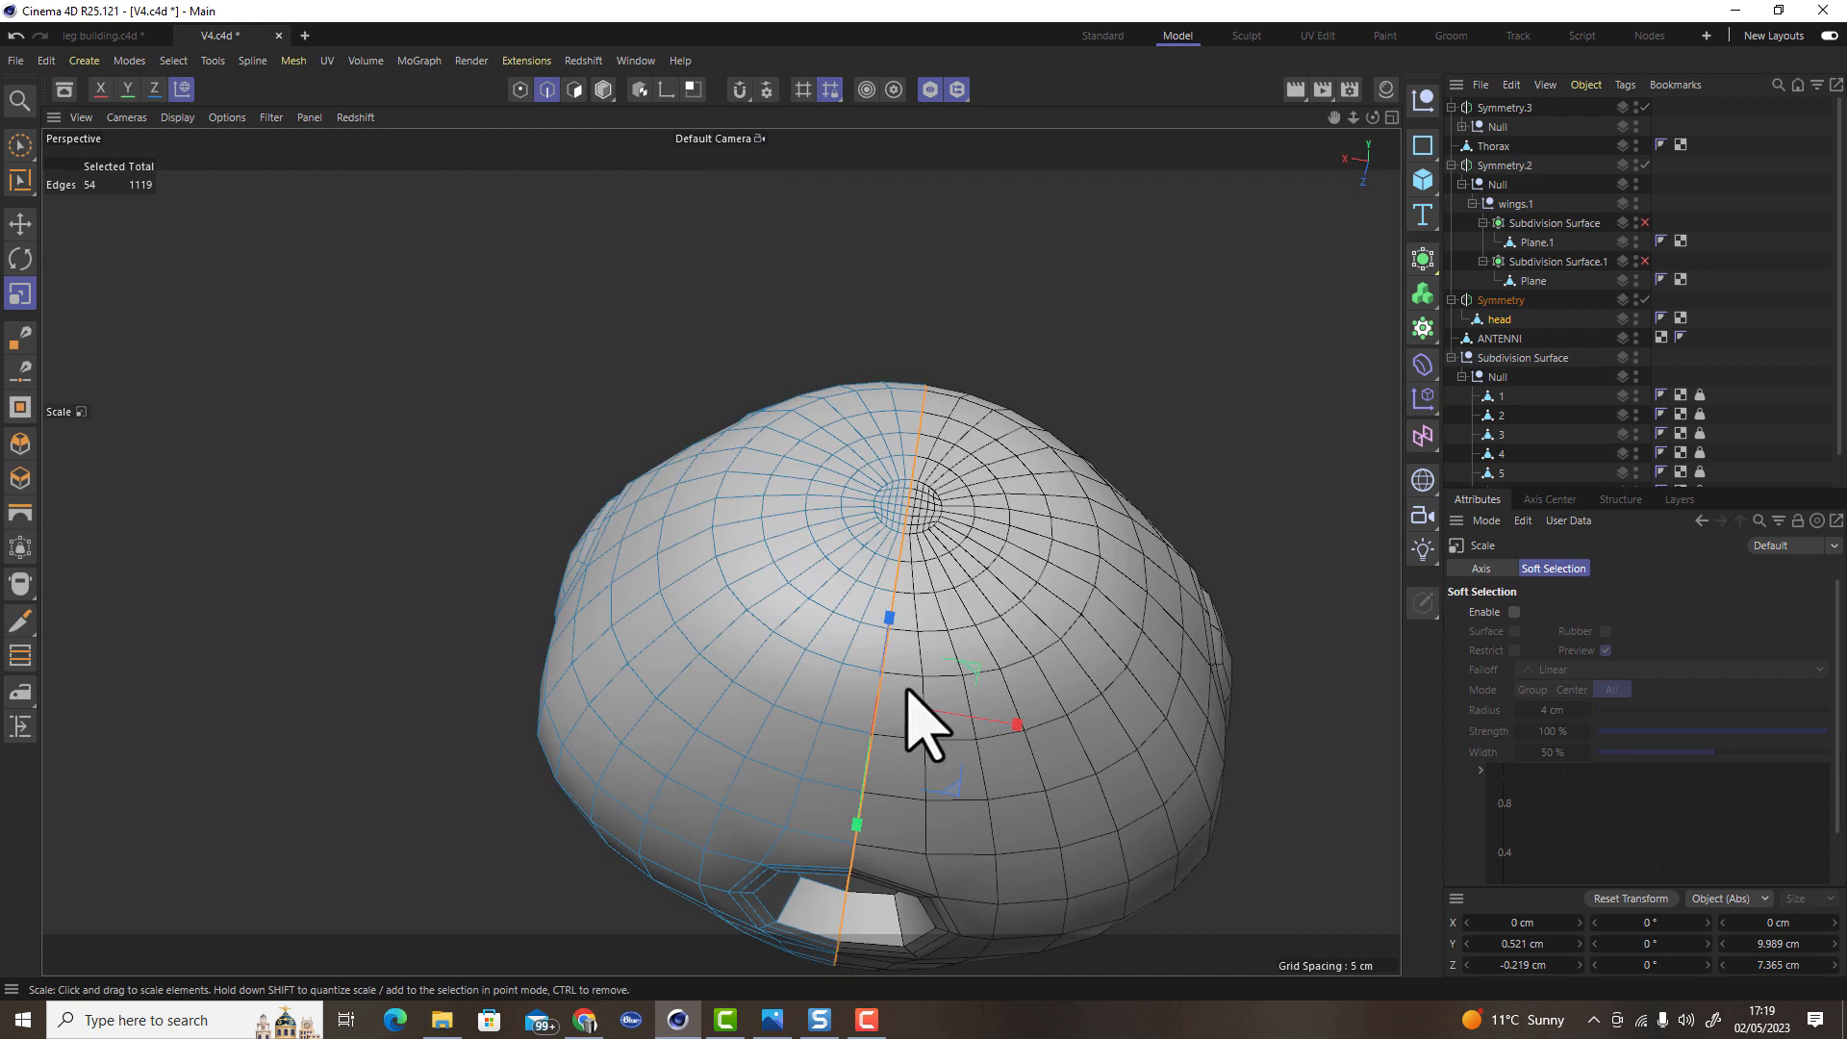
{"action": "scroll", "coordinate": [948, 606], "scroll_direction": "up", "scroll_amount": 3}
{"action": "left_click", "coordinate": [1500, 299]}
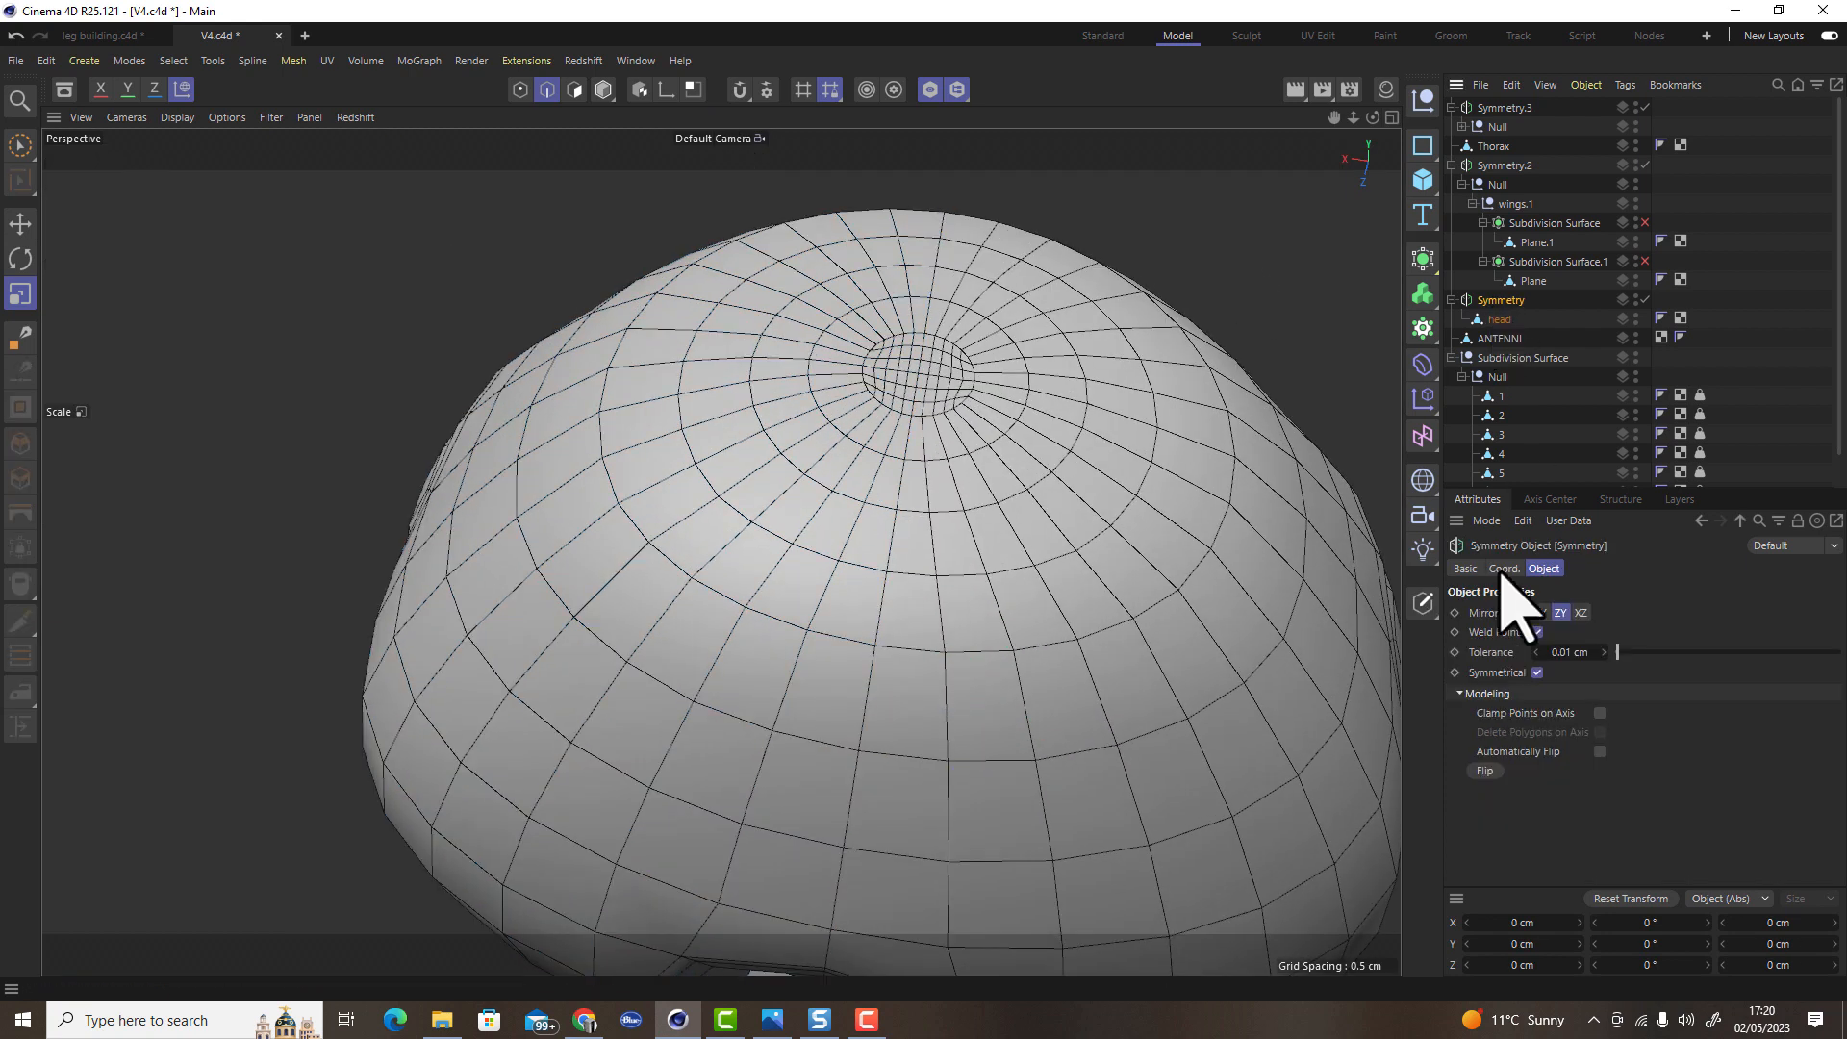
{"action": "left_click", "coordinate": [1433, 605]}
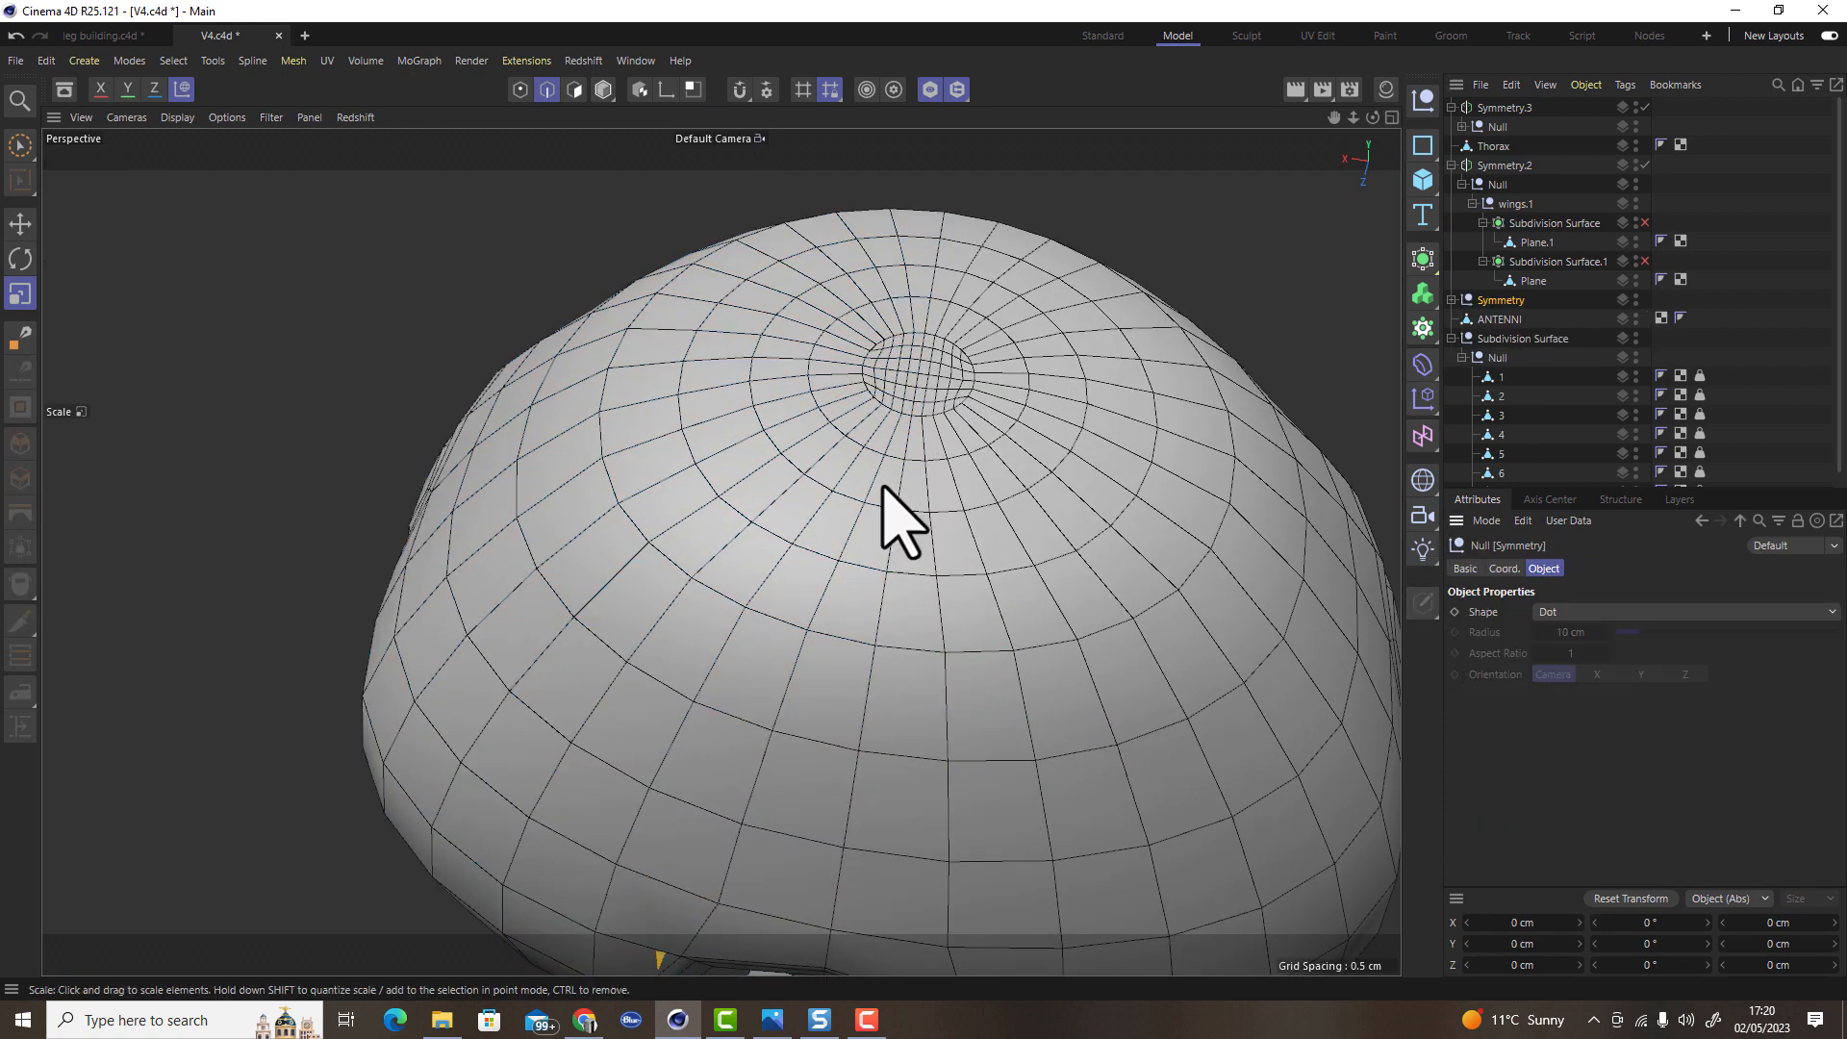
{"action": "scroll", "coordinate": [825, 536], "scroll_direction": "down", "scroll_amount": 3}
{"action": "mouse_move", "coordinate": [824, 536]}
{"action": "left_mouse_down", "text": "alt"}
{"action": "mouse_move", "coordinate": [926, 575]}
{"action": "mouse_move", "coordinate": [932, 464]}
{"action": "mouse_move", "coordinate": [797, 527]}
{"action": "left_mouse_up", "text": "alt"}
{"action": "scroll", "coordinate": [775, 424], "scroll_direction": "up", "scroll_amount": 5}
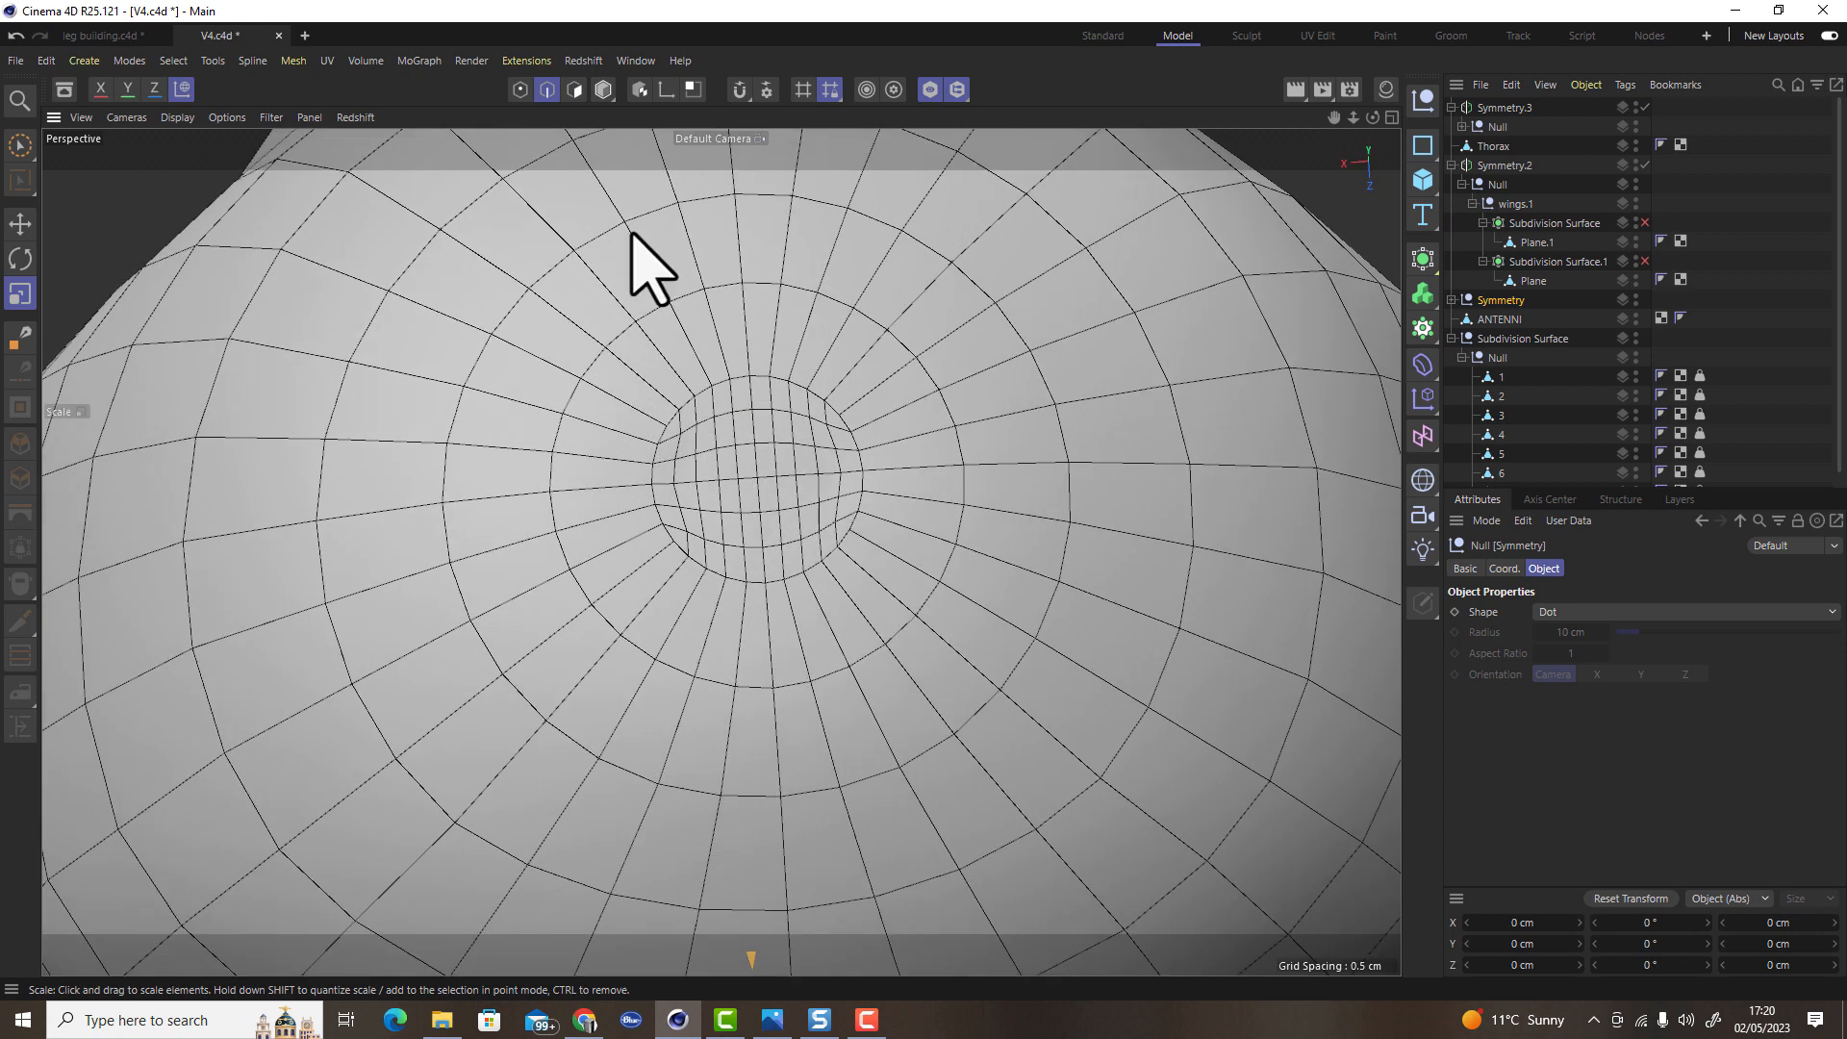
Select the circular patch of polygons around the dense centre of the head mesh with Live Selection
{"action": "left_click", "coordinate": [576, 89]}
{"action": "left_click", "coordinate": [20, 144]}
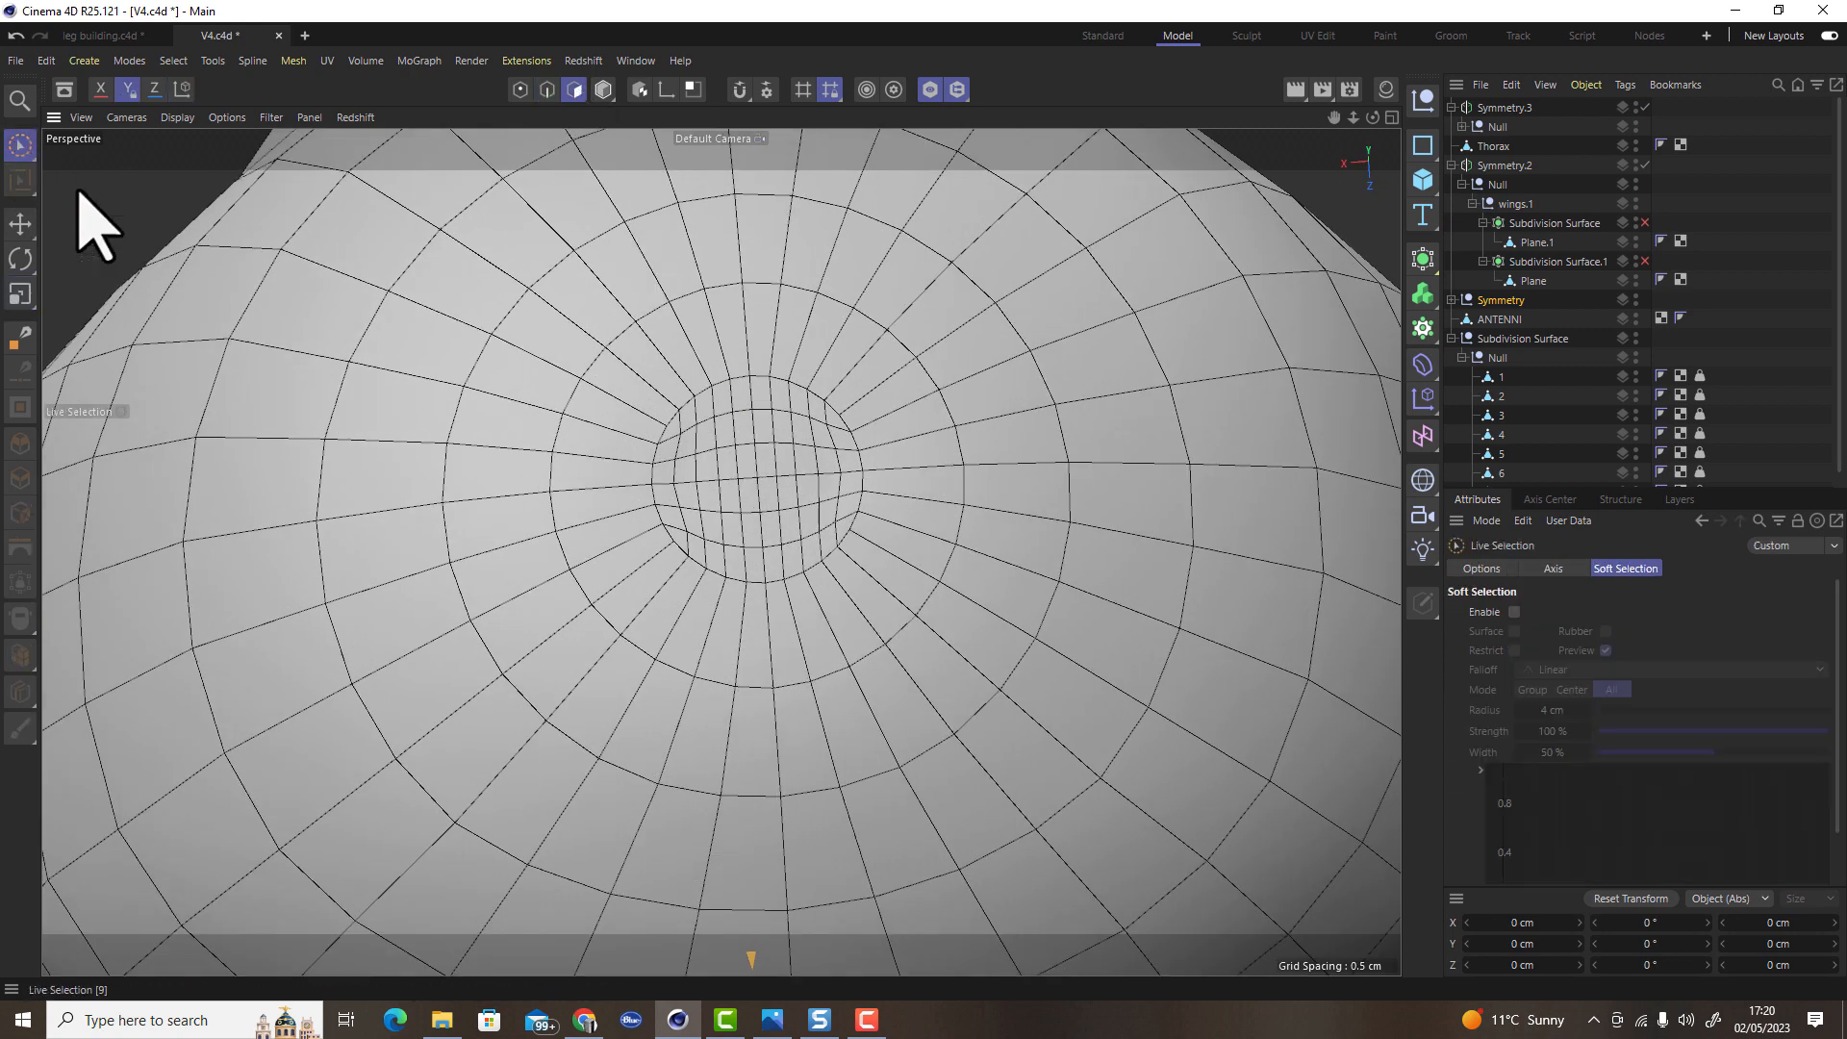
{"action": "left_click", "coordinate": [1452, 300]}
{"action": "left_click", "coordinate": [1499, 320]}
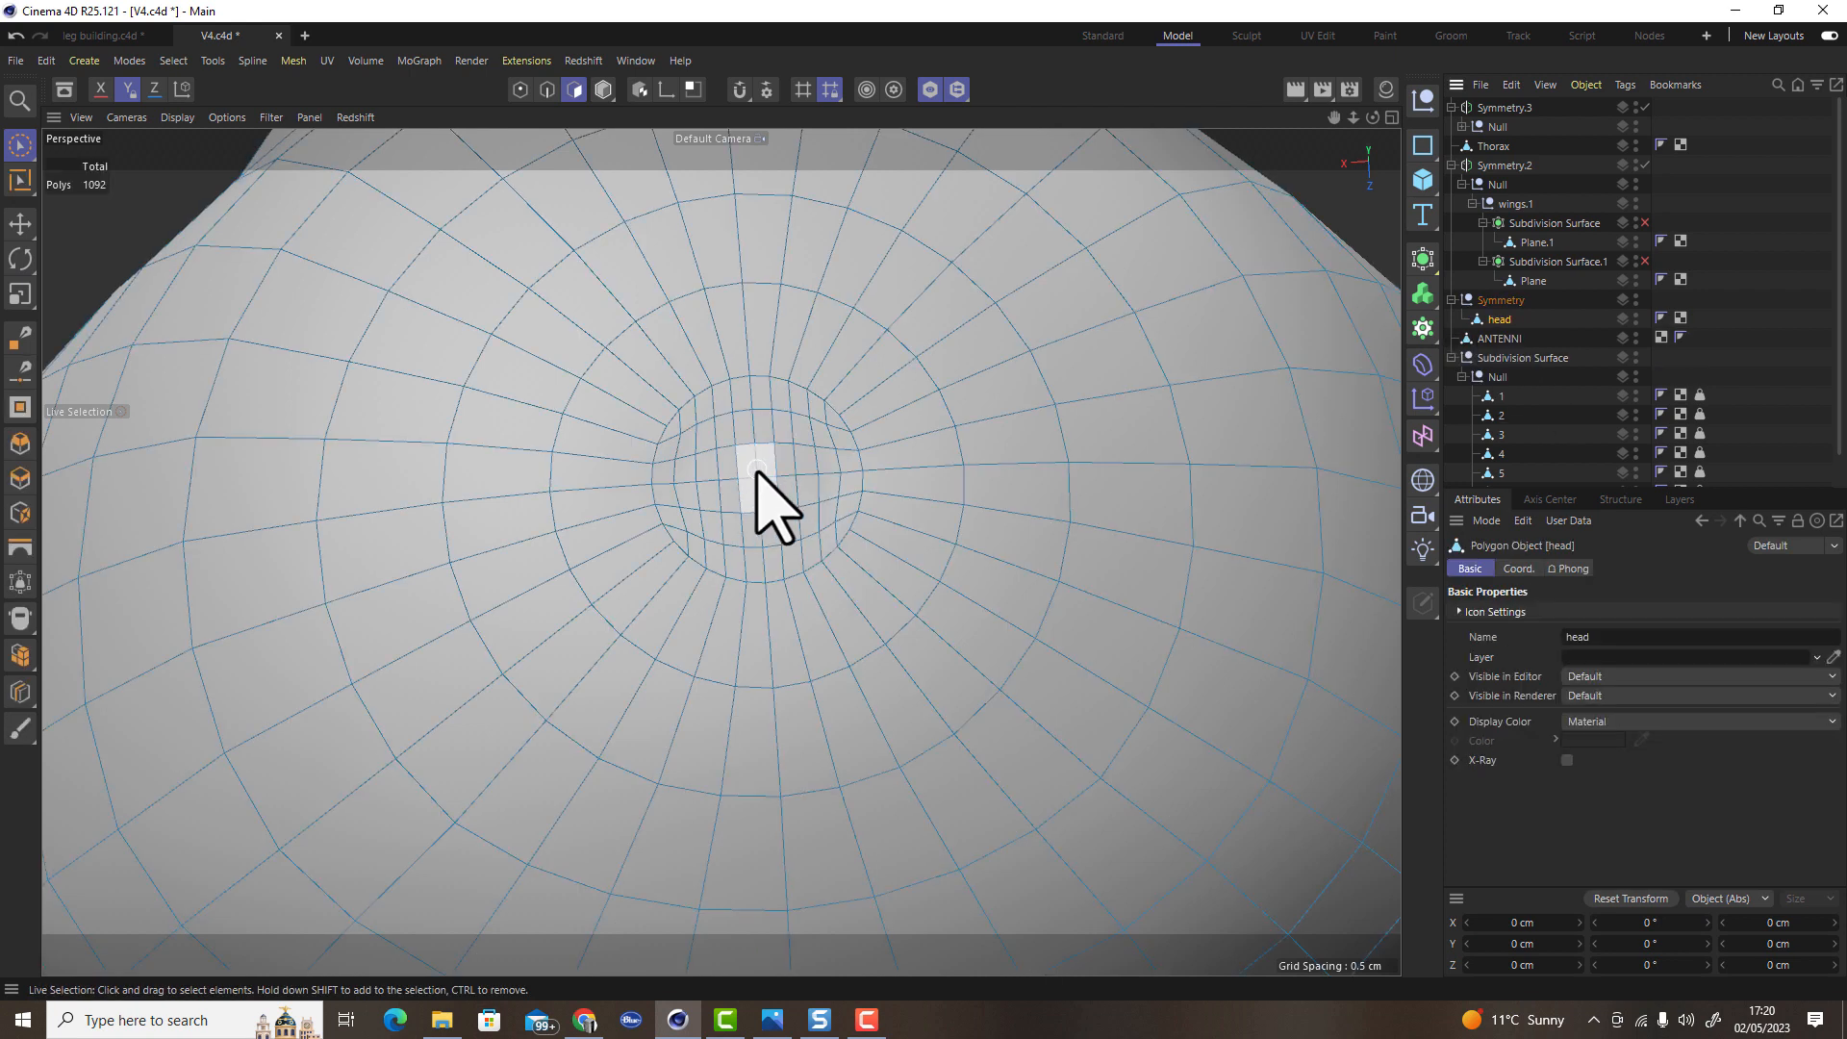
{"action": "mouse_move", "coordinate": [783, 478]}
{"action": "left_mouse_down"}
{"action": "mouse_move", "coordinate": [707, 469]}
{"action": "mouse_move", "coordinate": [763, 523]}
{"action": "mouse_move", "coordinate": [796, 453]}
{"action": "mouse_move", "coordinate": [558, 578]}
{"action": "left_mouse_up"}
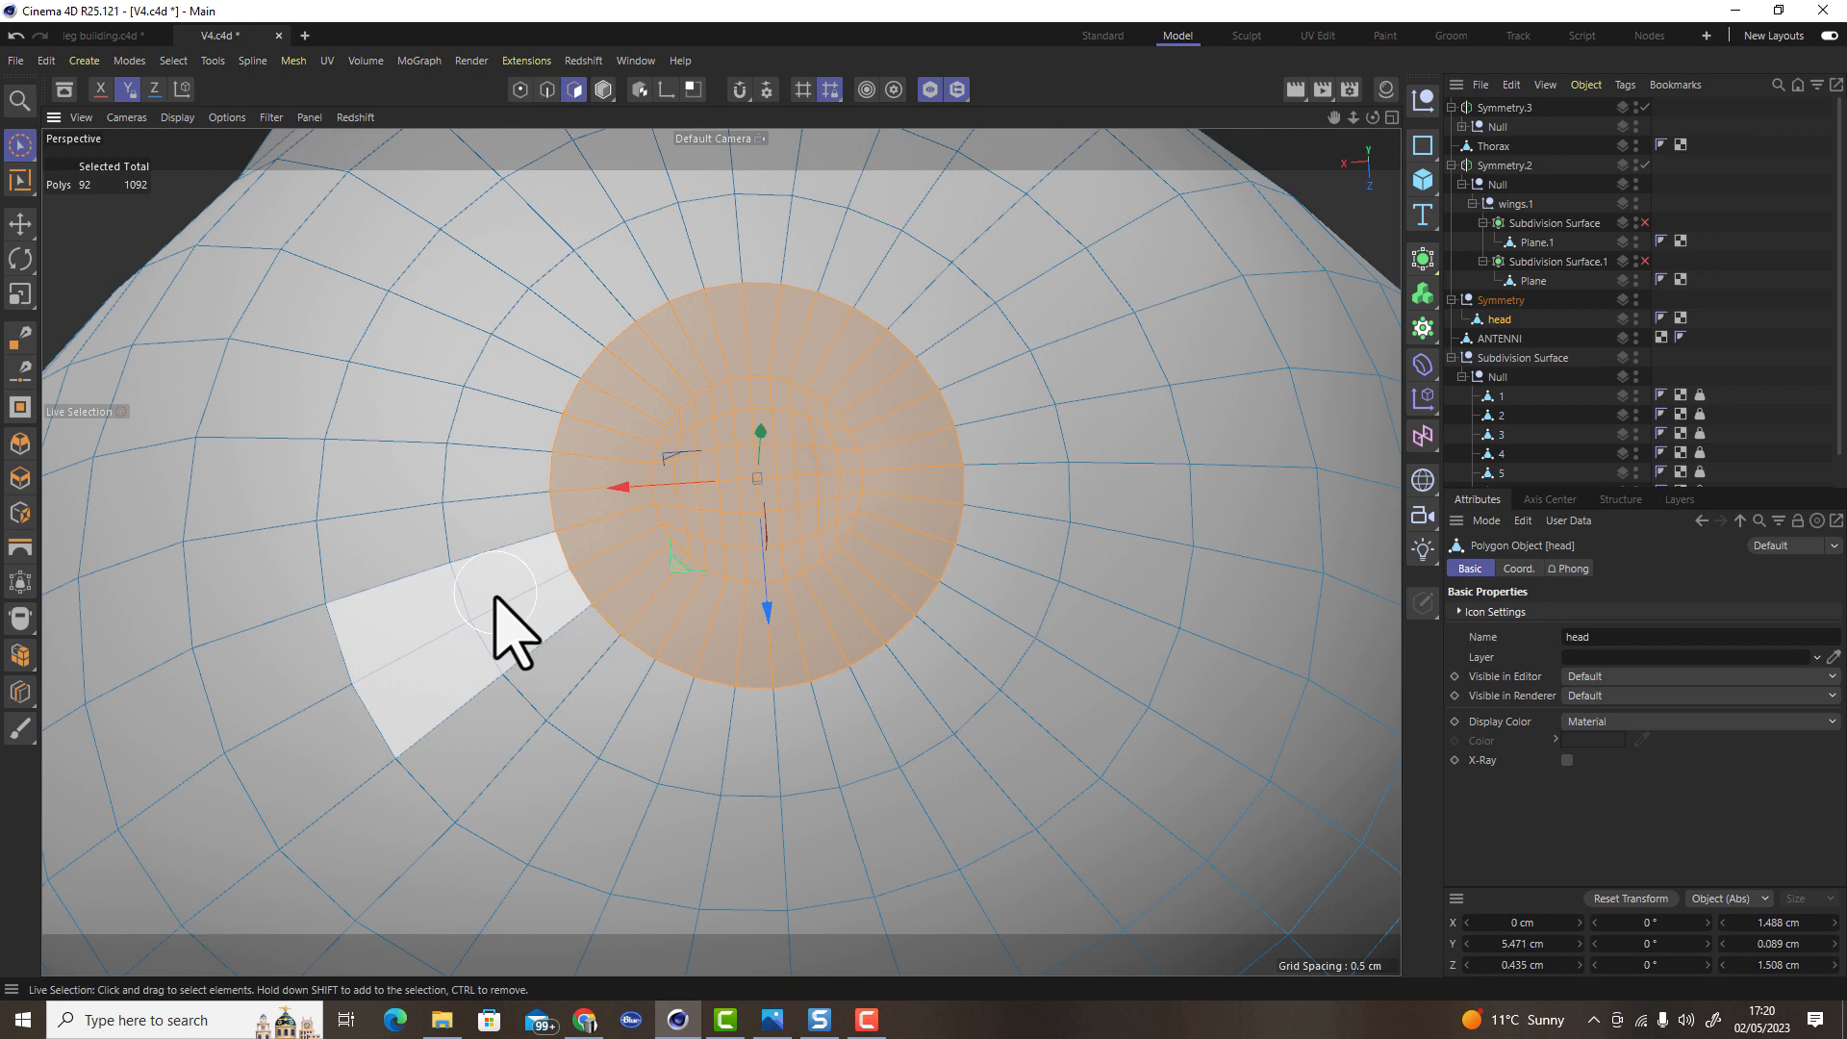
Smooth the selected patch on the head with the Iron tool at 100% strength, growing the selection by two rings
{"action": "left_click_drag", "start_coordinate": [20, 728], "coordinate": [63, 752]}
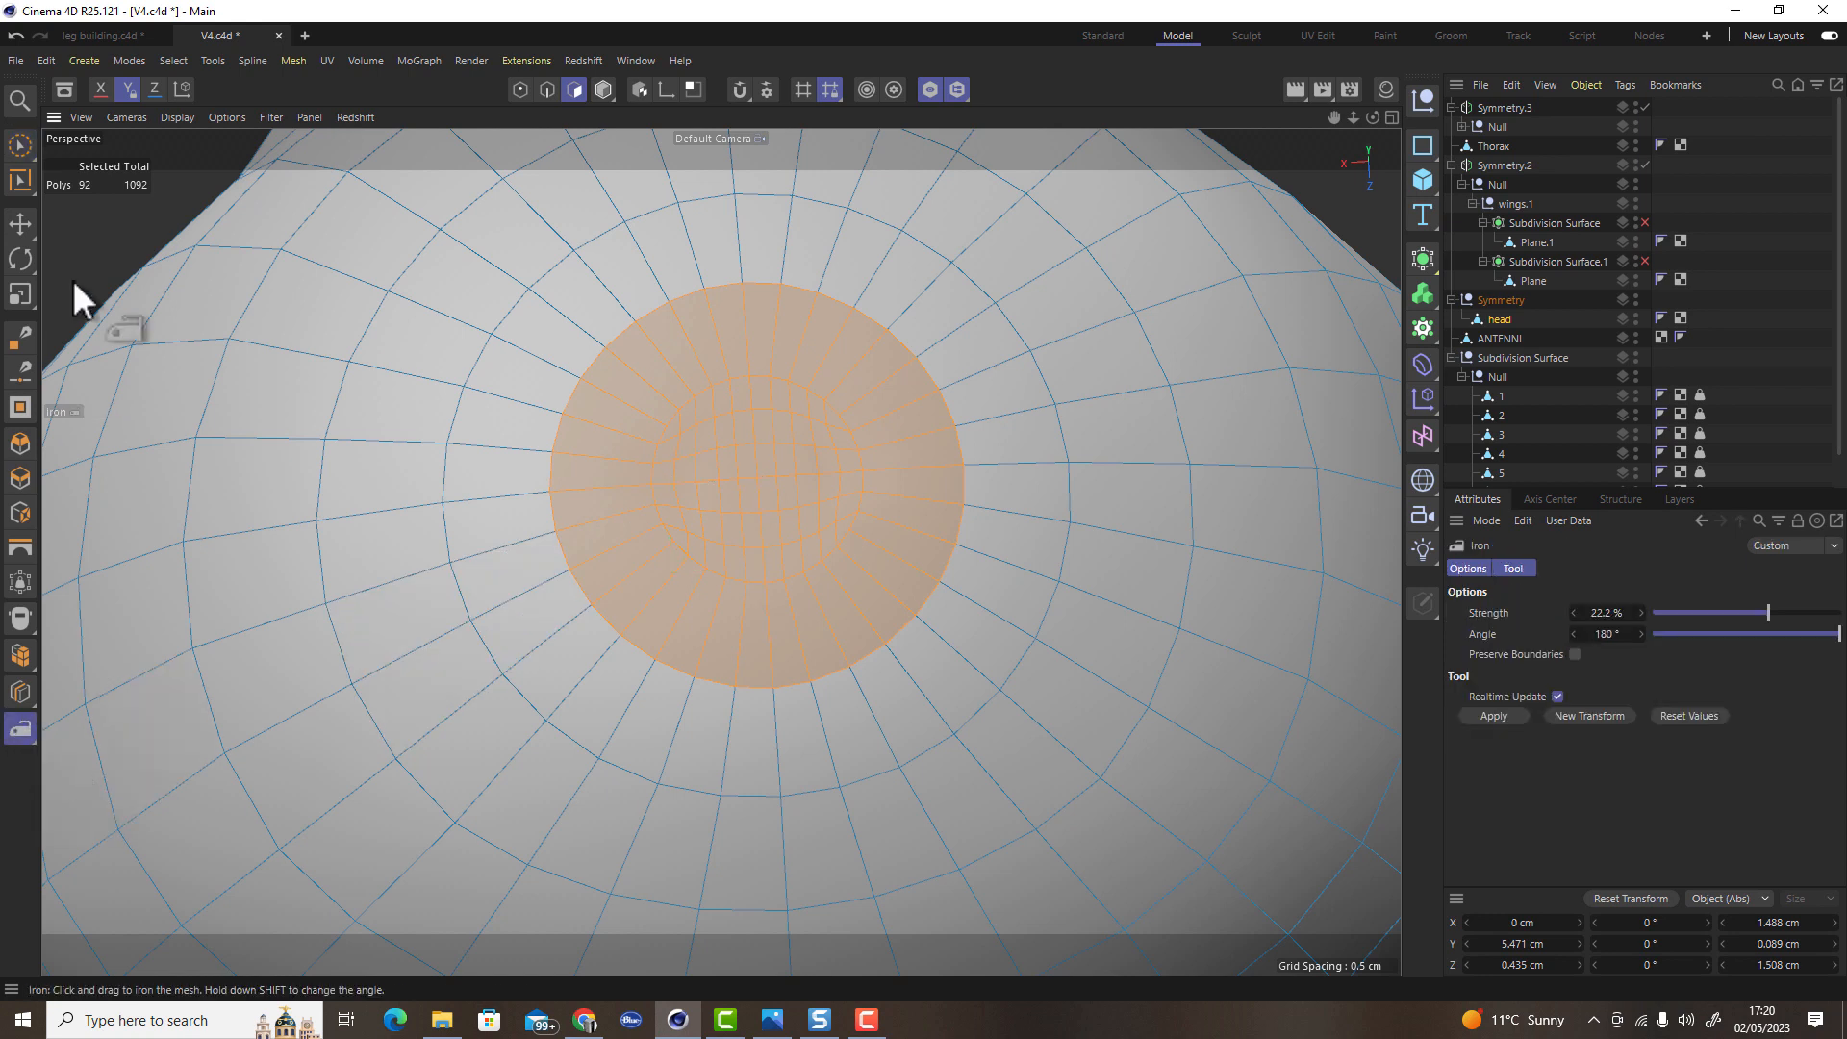
{"action": "scroll", "coordinate": [881, 425], "scroll_direction": "down", "scroll_amount": 5}
{"action": "key", "text": "u"}
{"action": "key", "text": "y"}
{"action": "left_click_drag", "start_coordinate": [414, 499], "coordinate": [1383, 173]}
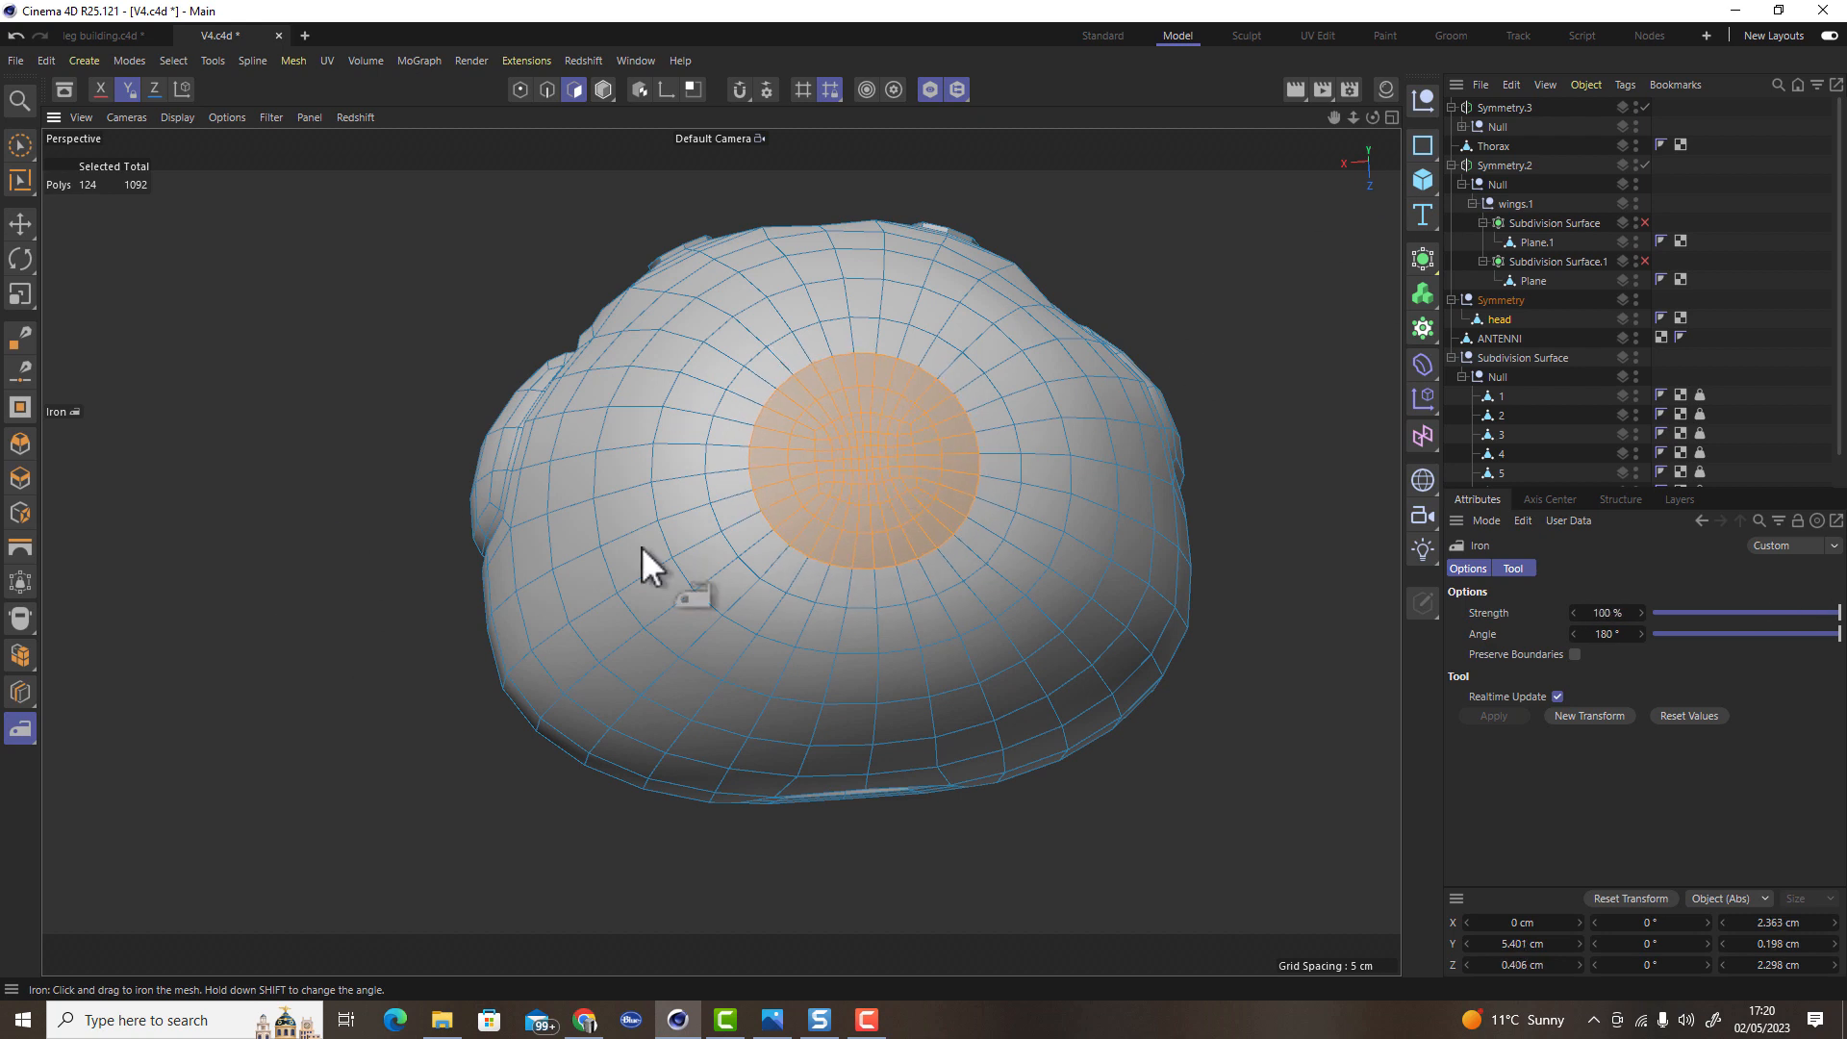
{"action": "key", "text": "u"}
{"action": "key", "text": "y"}
{"action": "left_click_drag", "start_coordinate": [385, 661], "coordinate": [656, 581]}
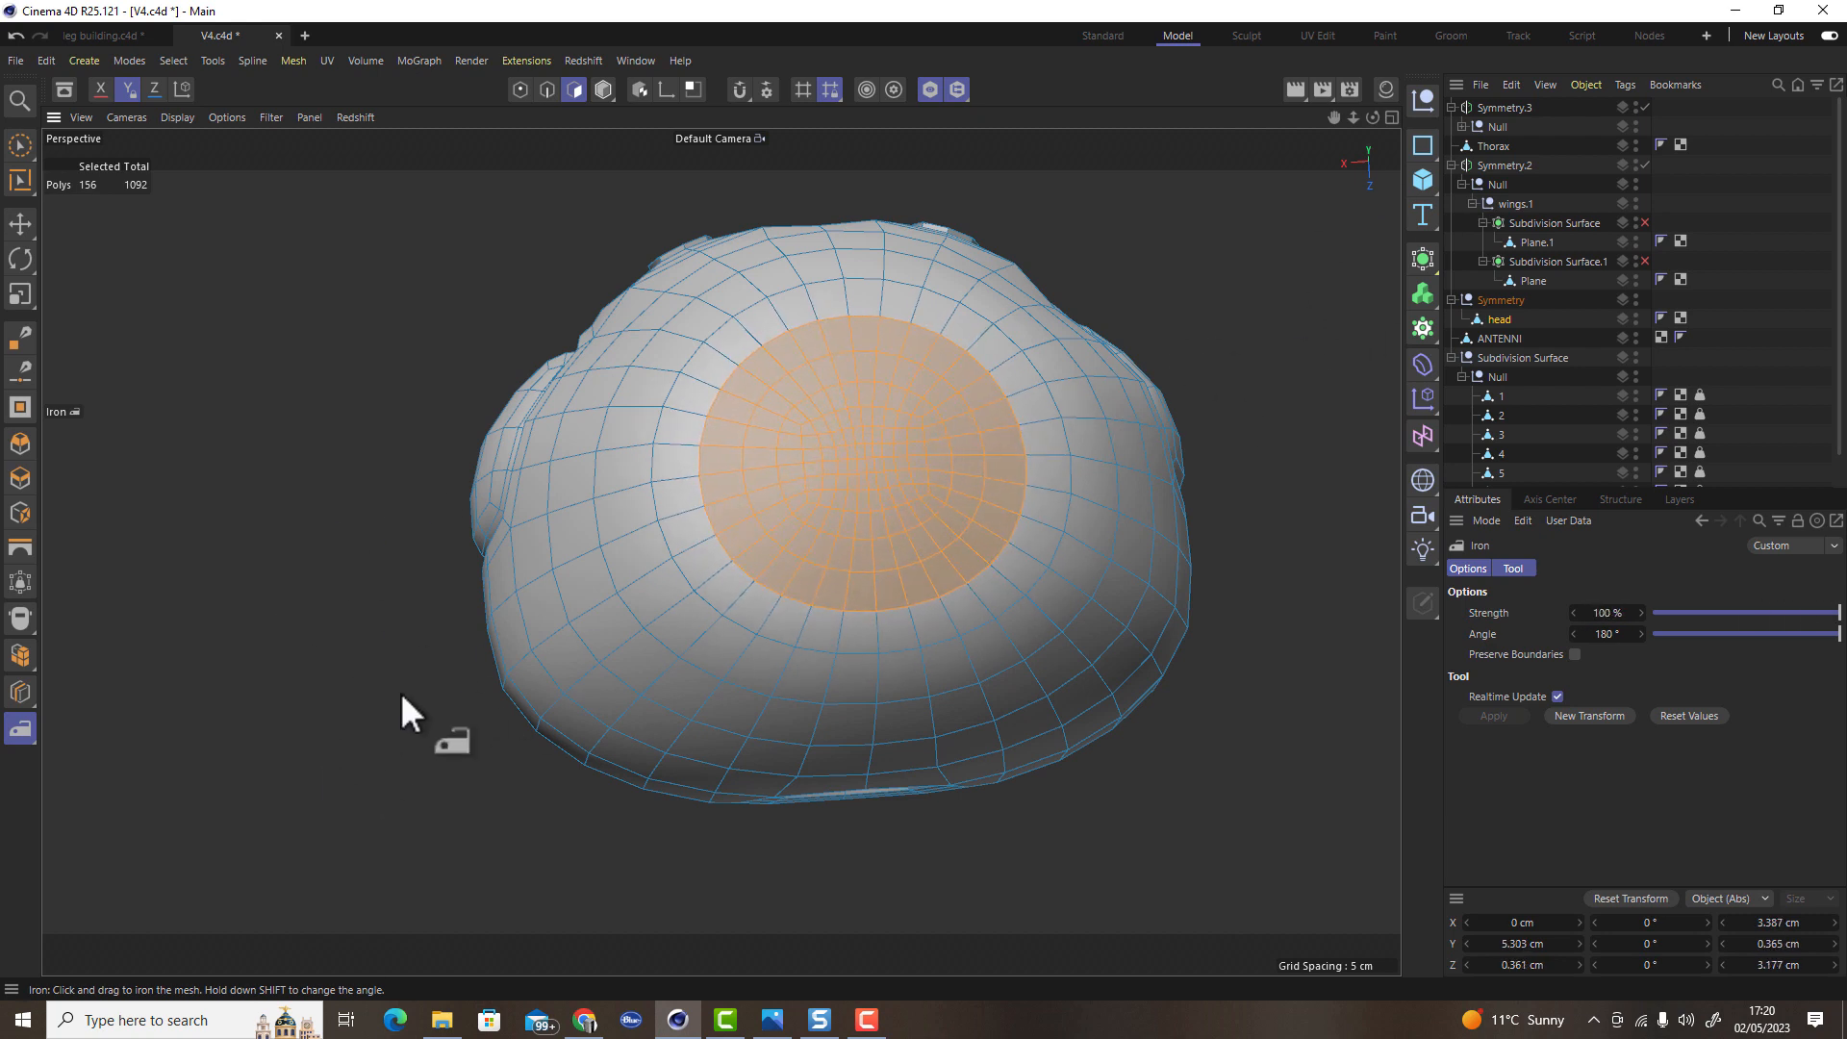
Grow the selection further down the crown of the head and smooth each wider area with the Iron tool
{"action": "key", "text": "u"}
{"action": "key", "text": "g"}
{"action": "left_click_drag", "start_coordinate": [389, 787], "coordinate": [1144, 627], "text": "alt"}
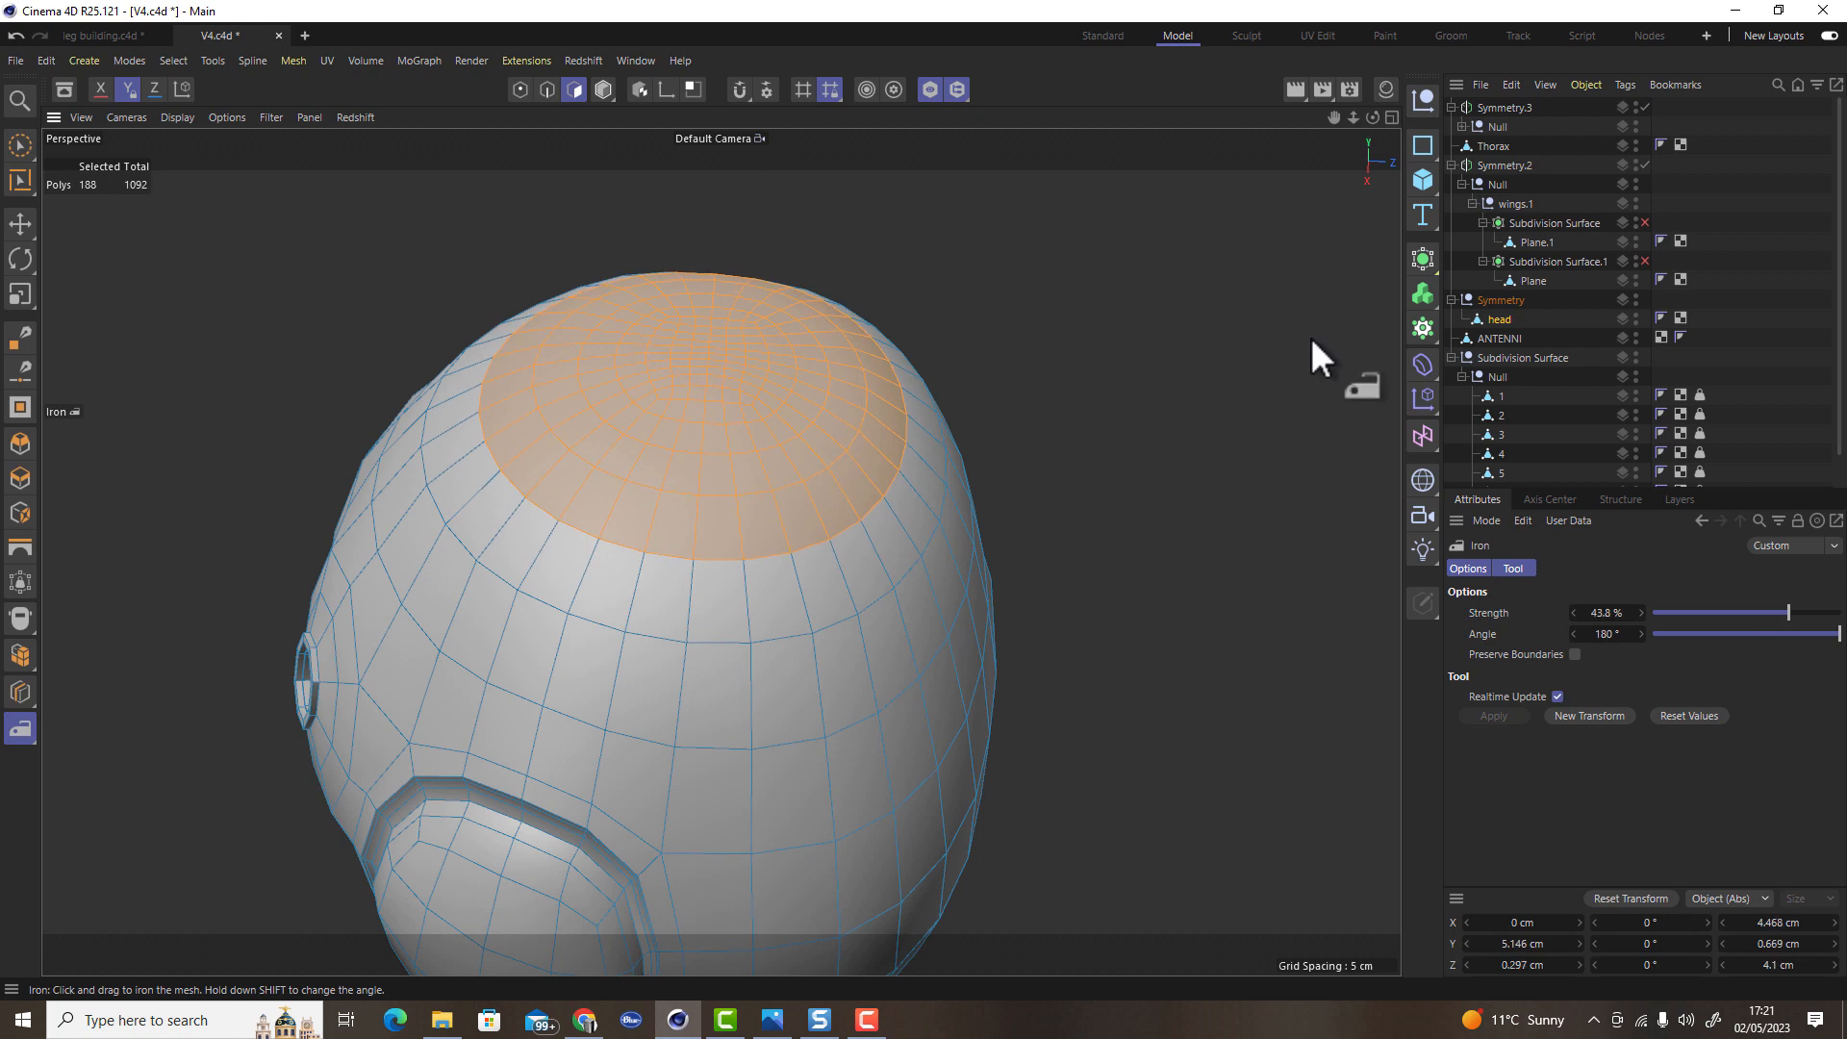
{"action": "left_click_drag", "start_coordinate": [1295, 360], "coordinate": [1083, 698], "text": "alt"}
{"action": "left_click_drag", "start_coordinate": [1208, 472], "coordinate": [1233, 588], "text": "alt"}
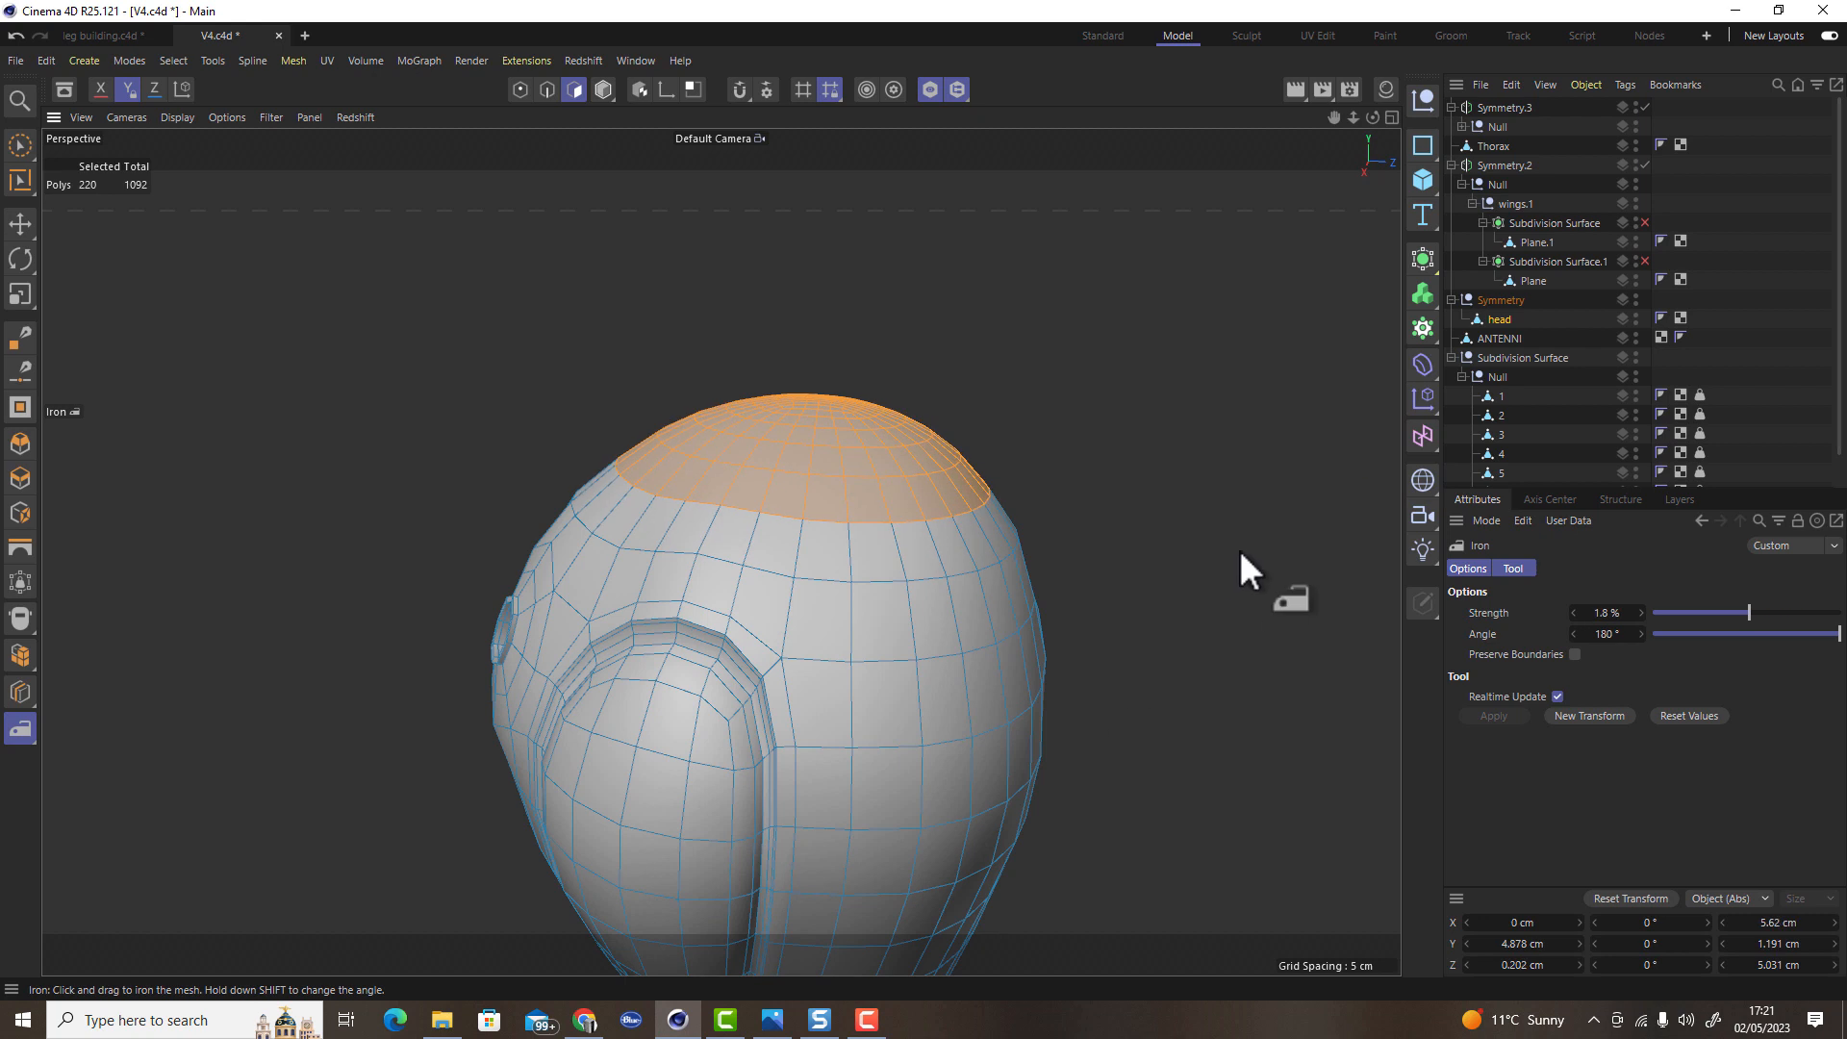
{"action": "key", "text": "u"}
{"action": "key", "text": "y"}
{"action": "left_click_drag", "start_coordinate": [1166, 675], "coordinate": [1301, 538]}
{"action": "left_click_drag", "start_coordinate": [1152, 609], "coordinate": [1085, 773], "text": "alt"}
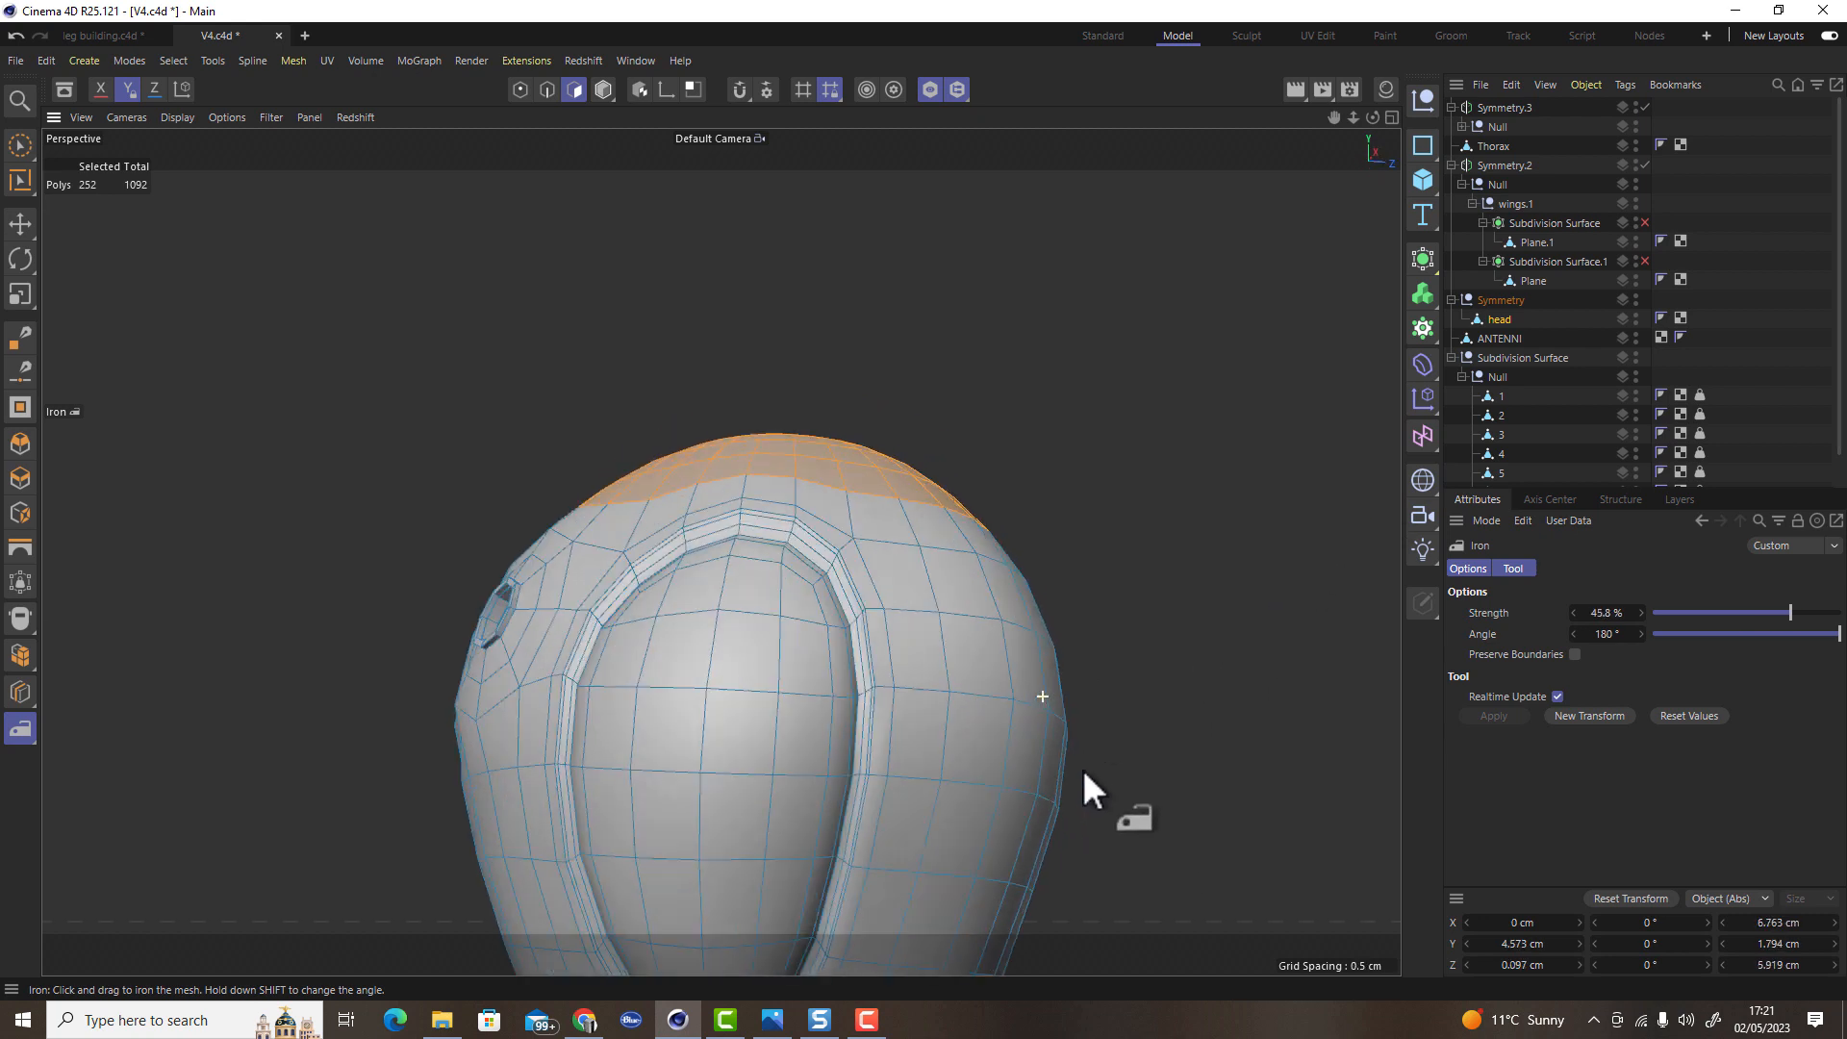
Move the head mesh out of the Symmetry null and delete the empty null
{"action": "left_click_drag", "start_coordinate": [1129, 631], "coordinate": [831, 648], "text": "alt"}
{"action": "right_click_drag", "start_coordinate": [831, 648], "coordinate": [1029, 620], "text": "alt"}
{"action": "left_click_drag", "start_coordinate": [829, 646], "coordinate": [1011, 540], "text": "alt"}
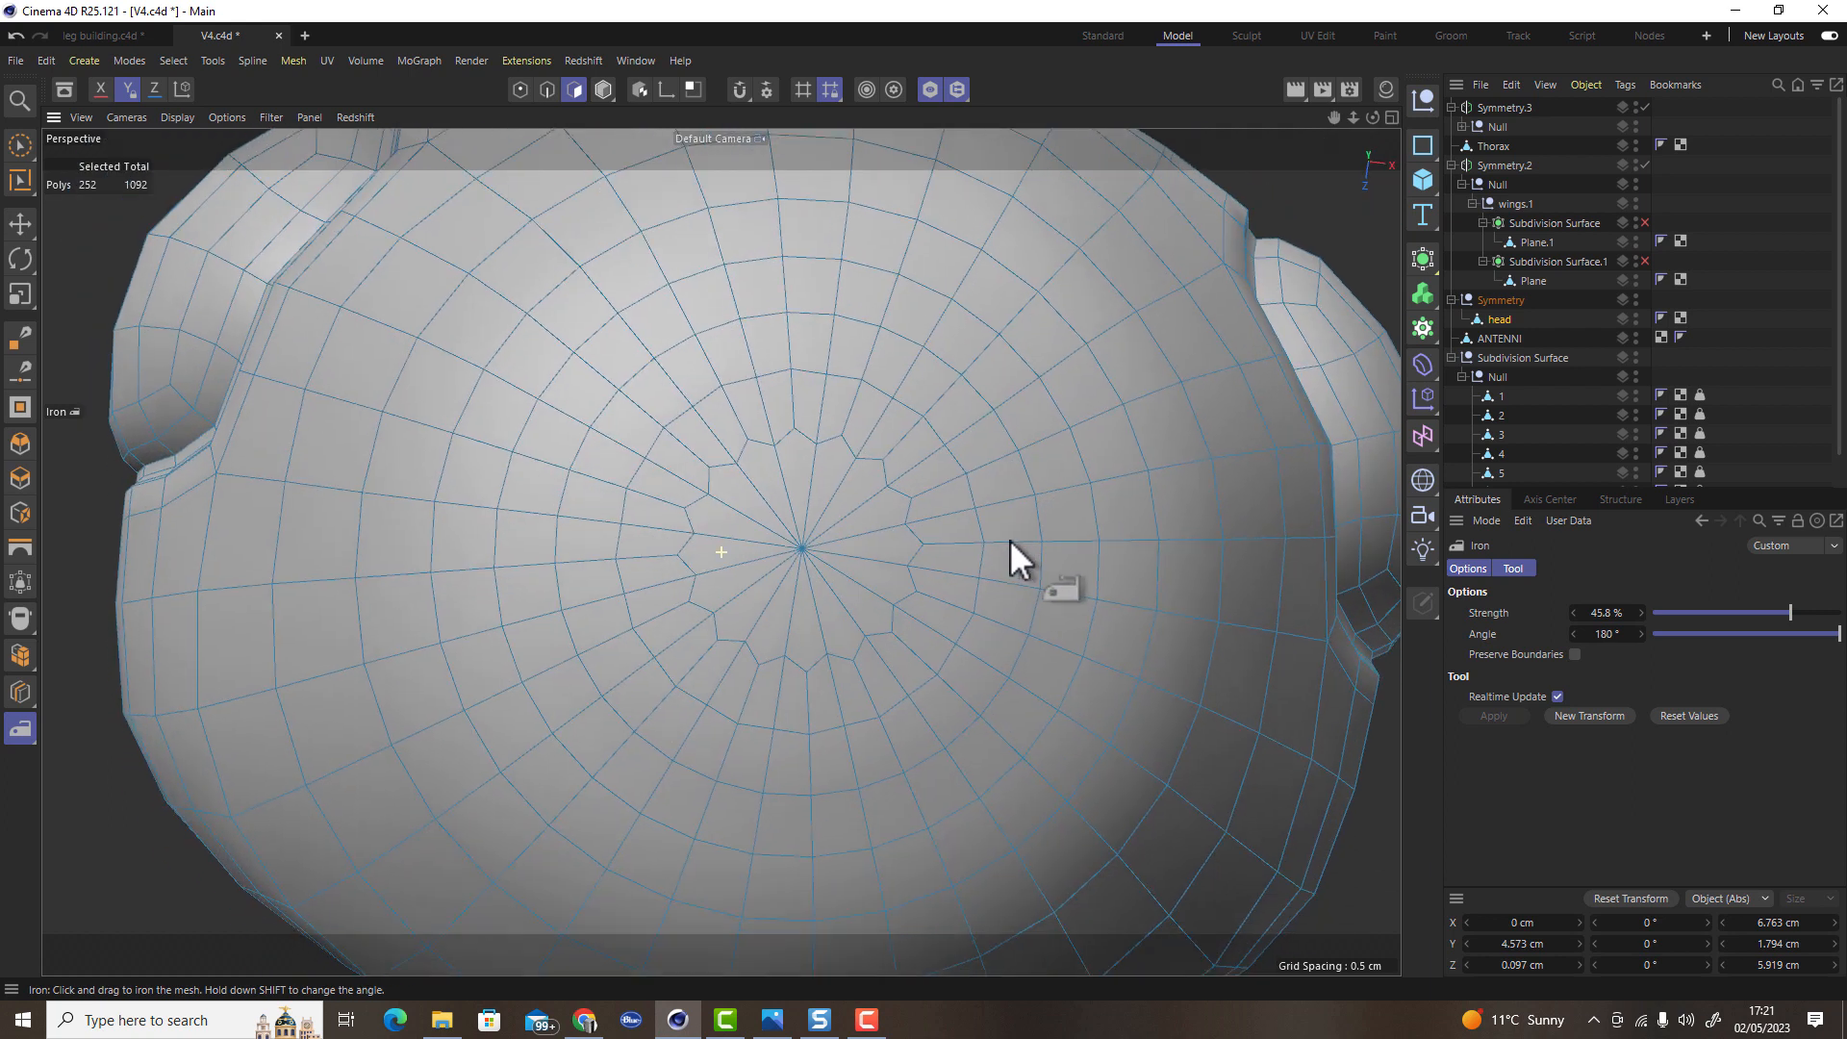
{"action": "right_click_drag", "start_coordinate": [1010, 540], "coordinate": [828, 585], "text": "alt"}
{"action": "left_click_drag", "start_coordinate": [919, 543], "coordinate": [974, 504], "text": "alt"}
{"action": "left_click_drag", "start_coordinate": [1492, 320], "coordinate": [1502, 291]}
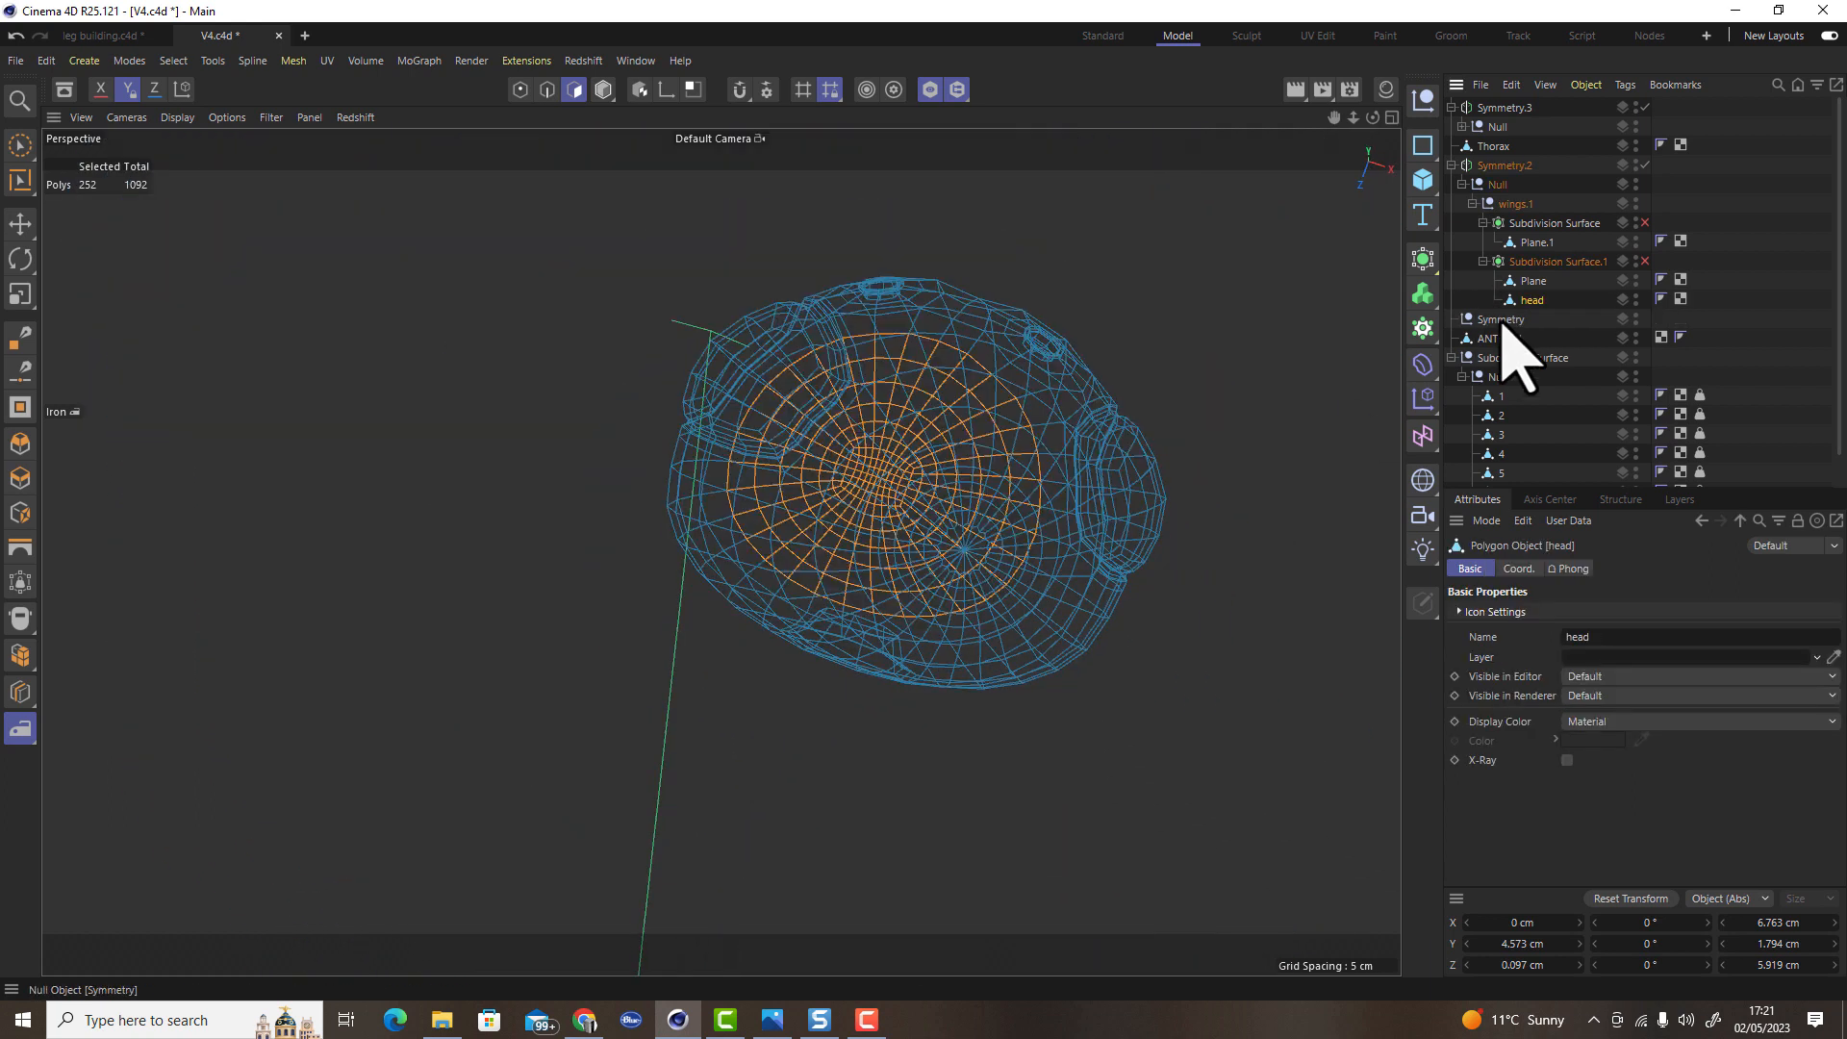
{"action": "left_click", "coordinate": [1502, 321]}
{"action": "key", "text": "Delete"}
{"action": "left_click", "coordinate": [1531, 300]}
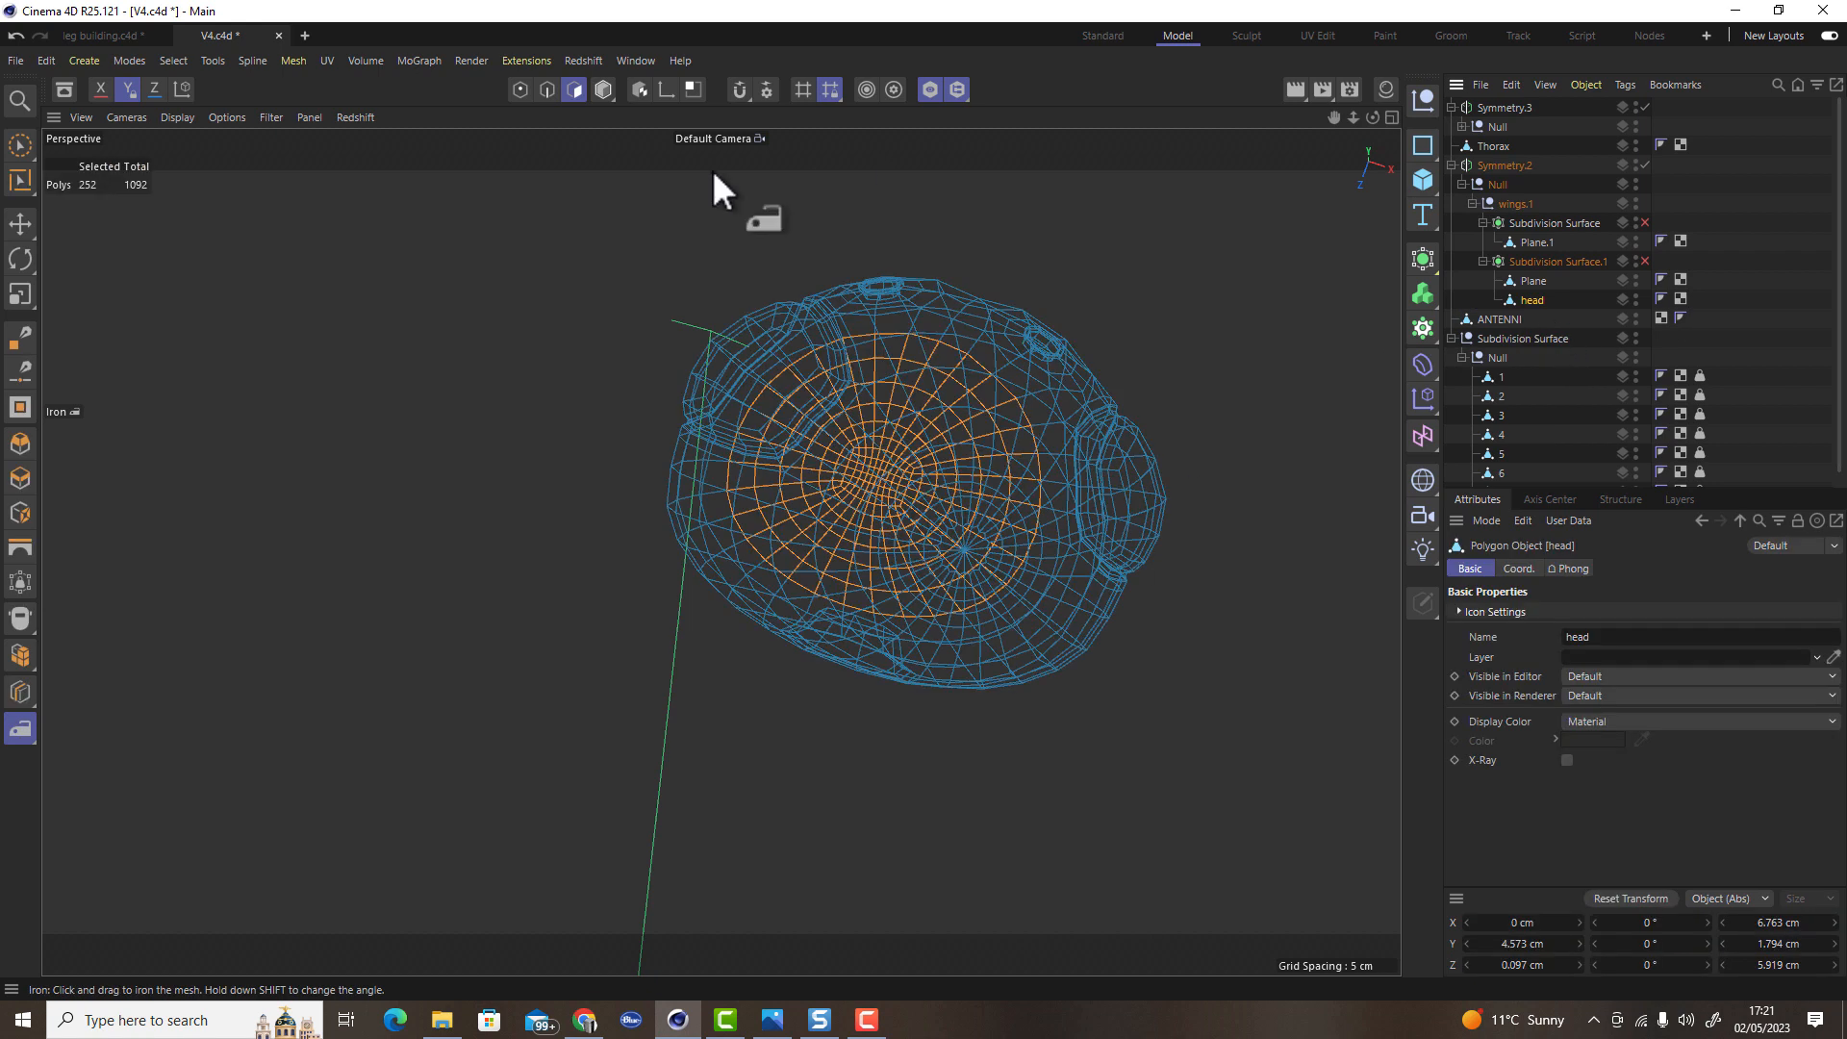
Turn off solo display to show the whole bee and deselect the head
{"action": "left_click", "coordinate": [929, 89]}
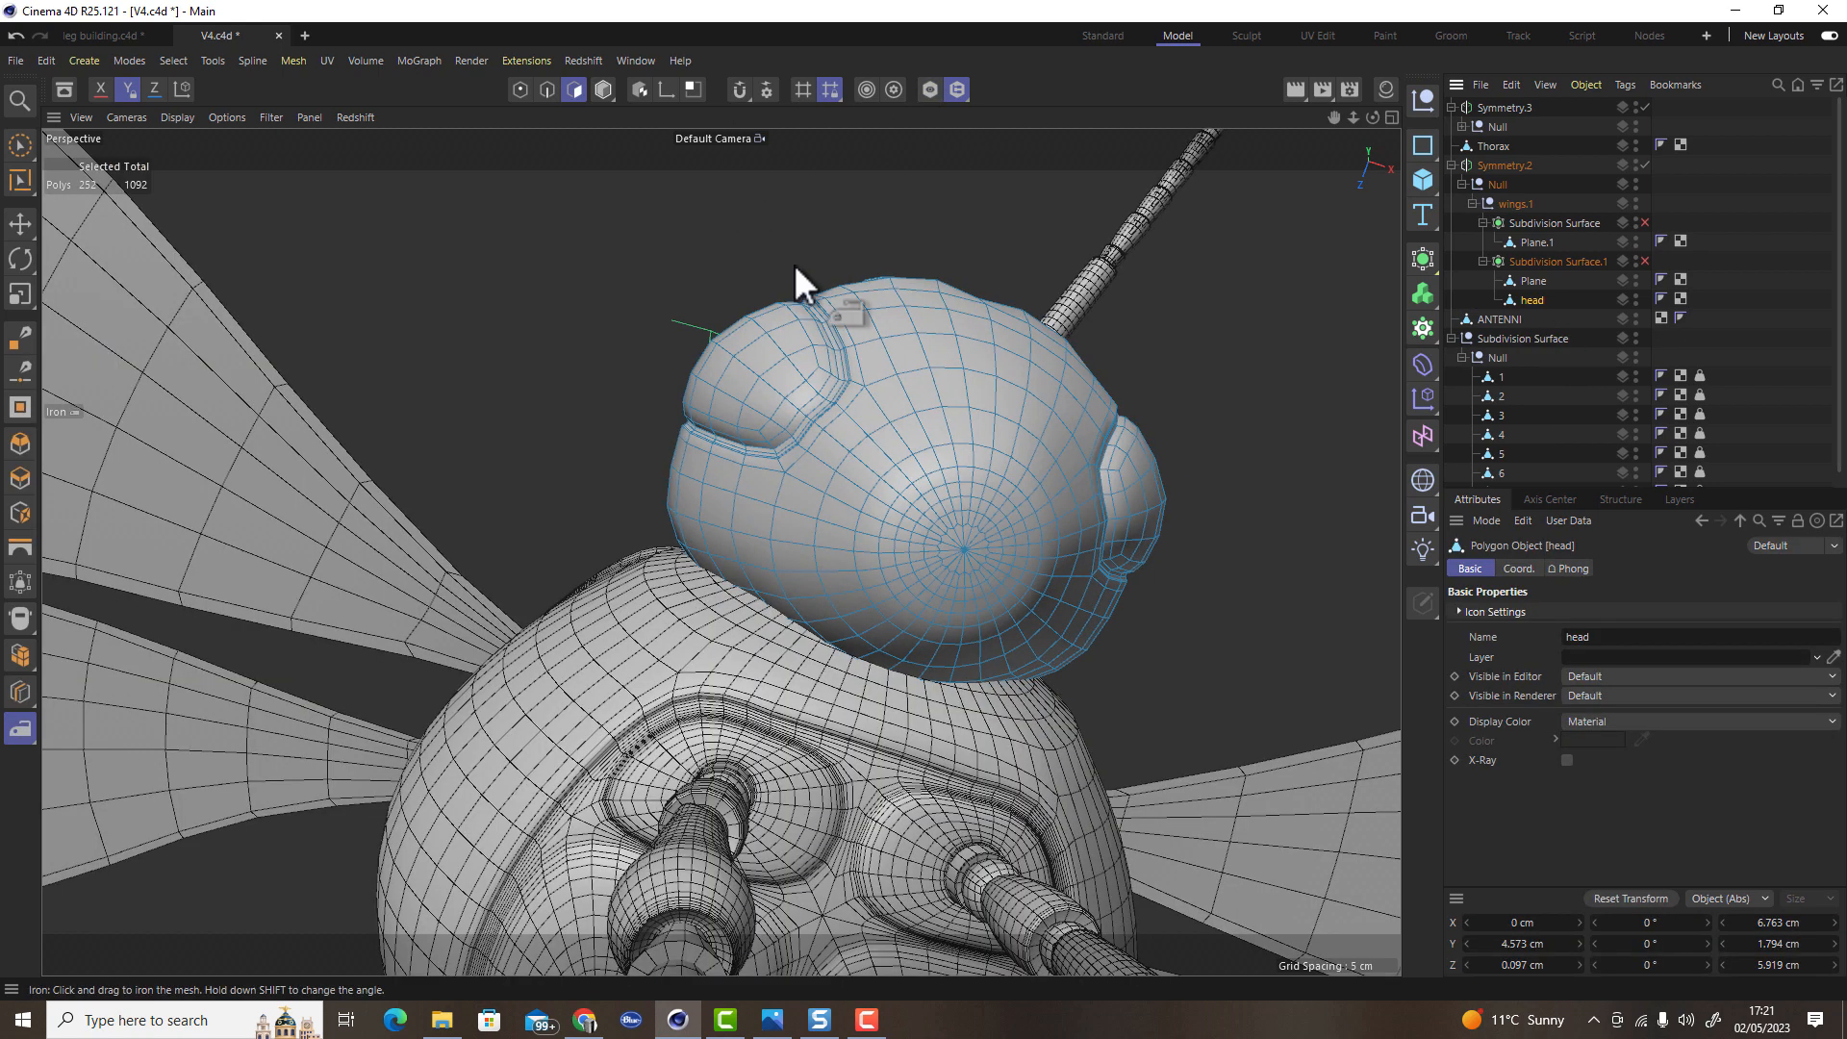
{"action": "left_click", "coordinate": [19, 223]}
{"action": "left_click", "coordinate": [574, 337]}
{"action": "left_click_drag", "start_coordinate": [886, 507], "coordinate": [853, 549], "text": "alt"}
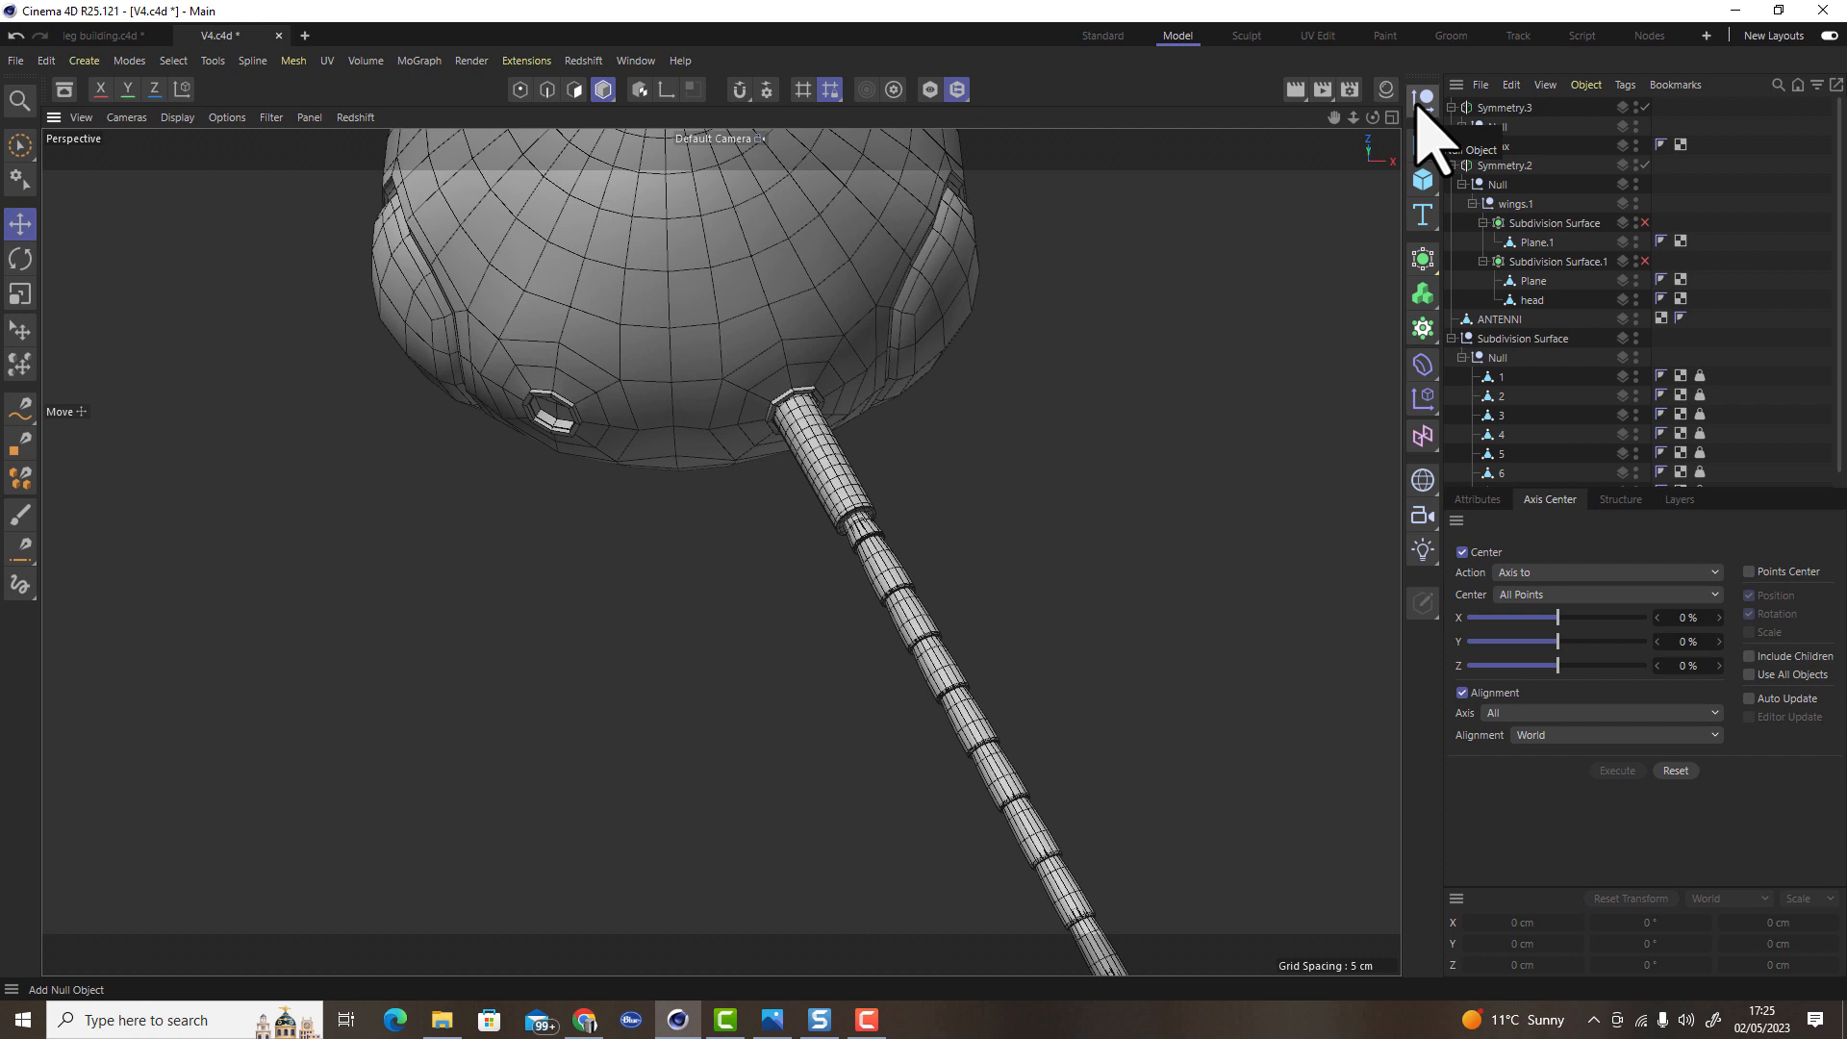
Create a null at about Z -24.55 cm near the head and nest the ANTENNI object inside it
{"action": "left_click", "coordinate": [1422, 99]}
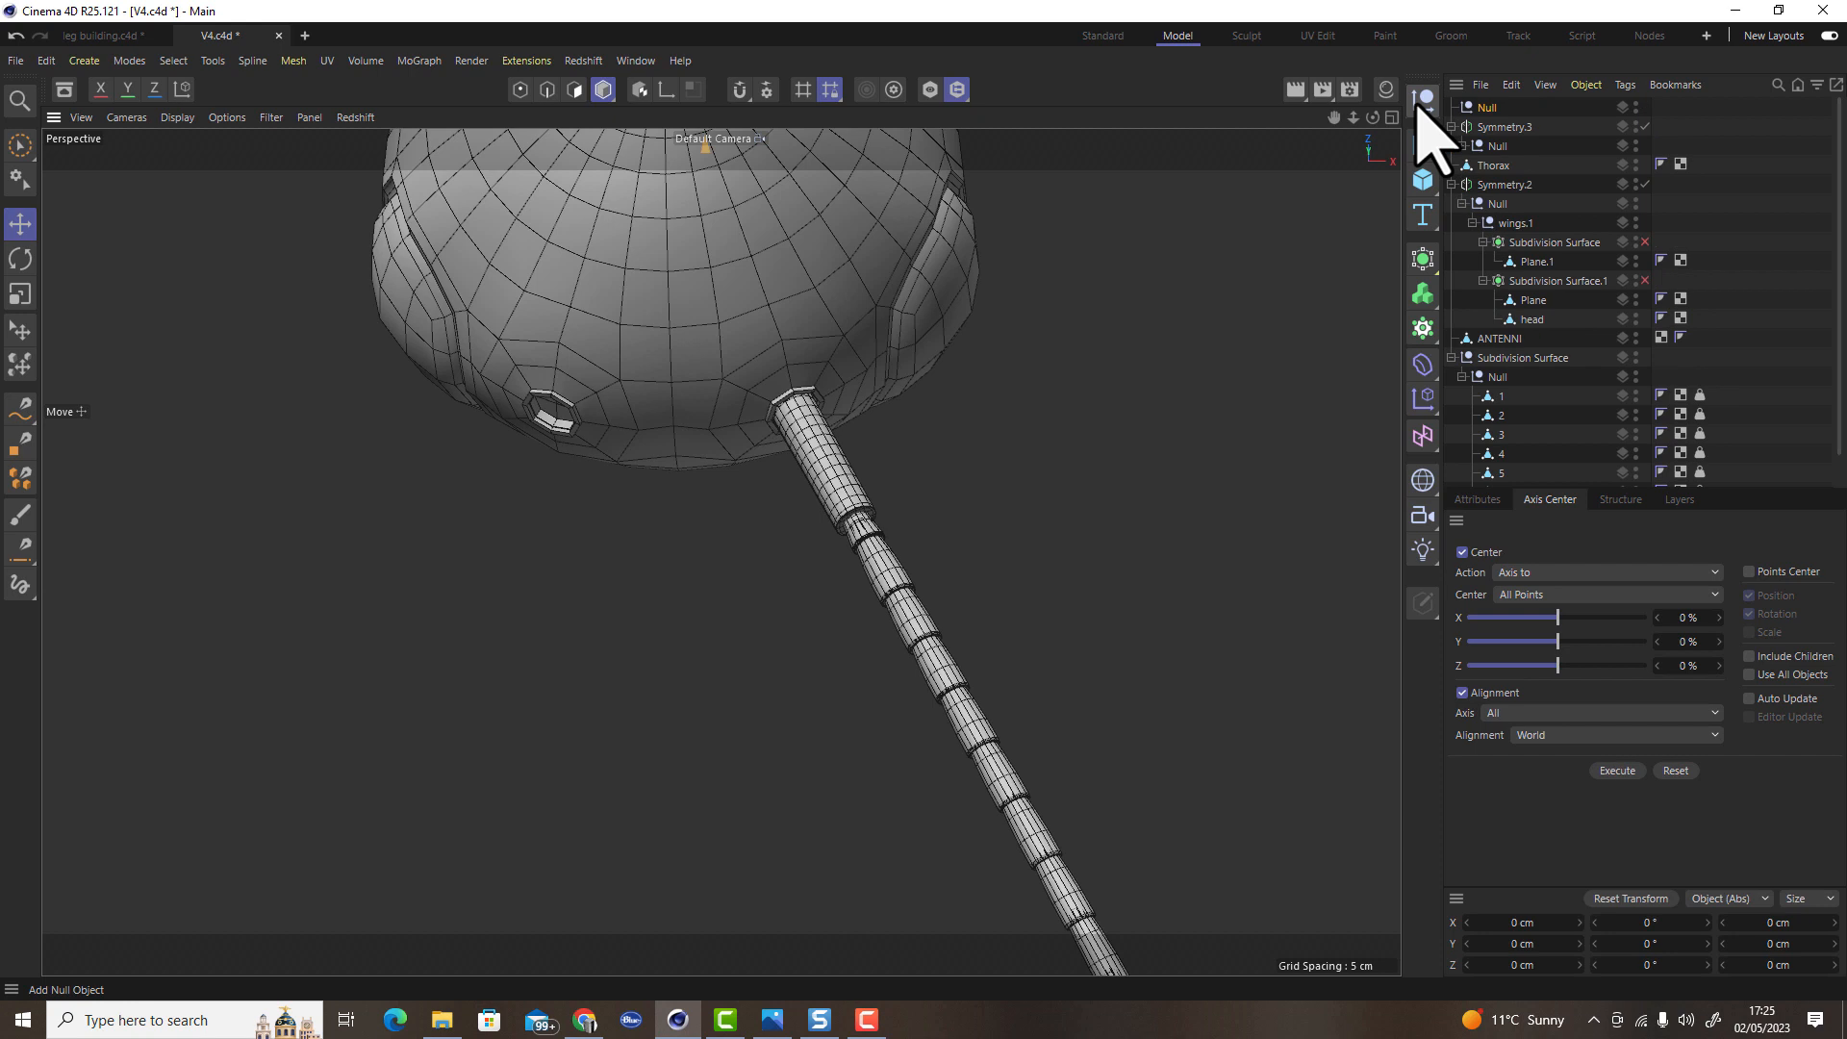
{"action": "scroll", "coordinate": [988, 620], "scroll_direction": "down", "scroll_amount": 10}
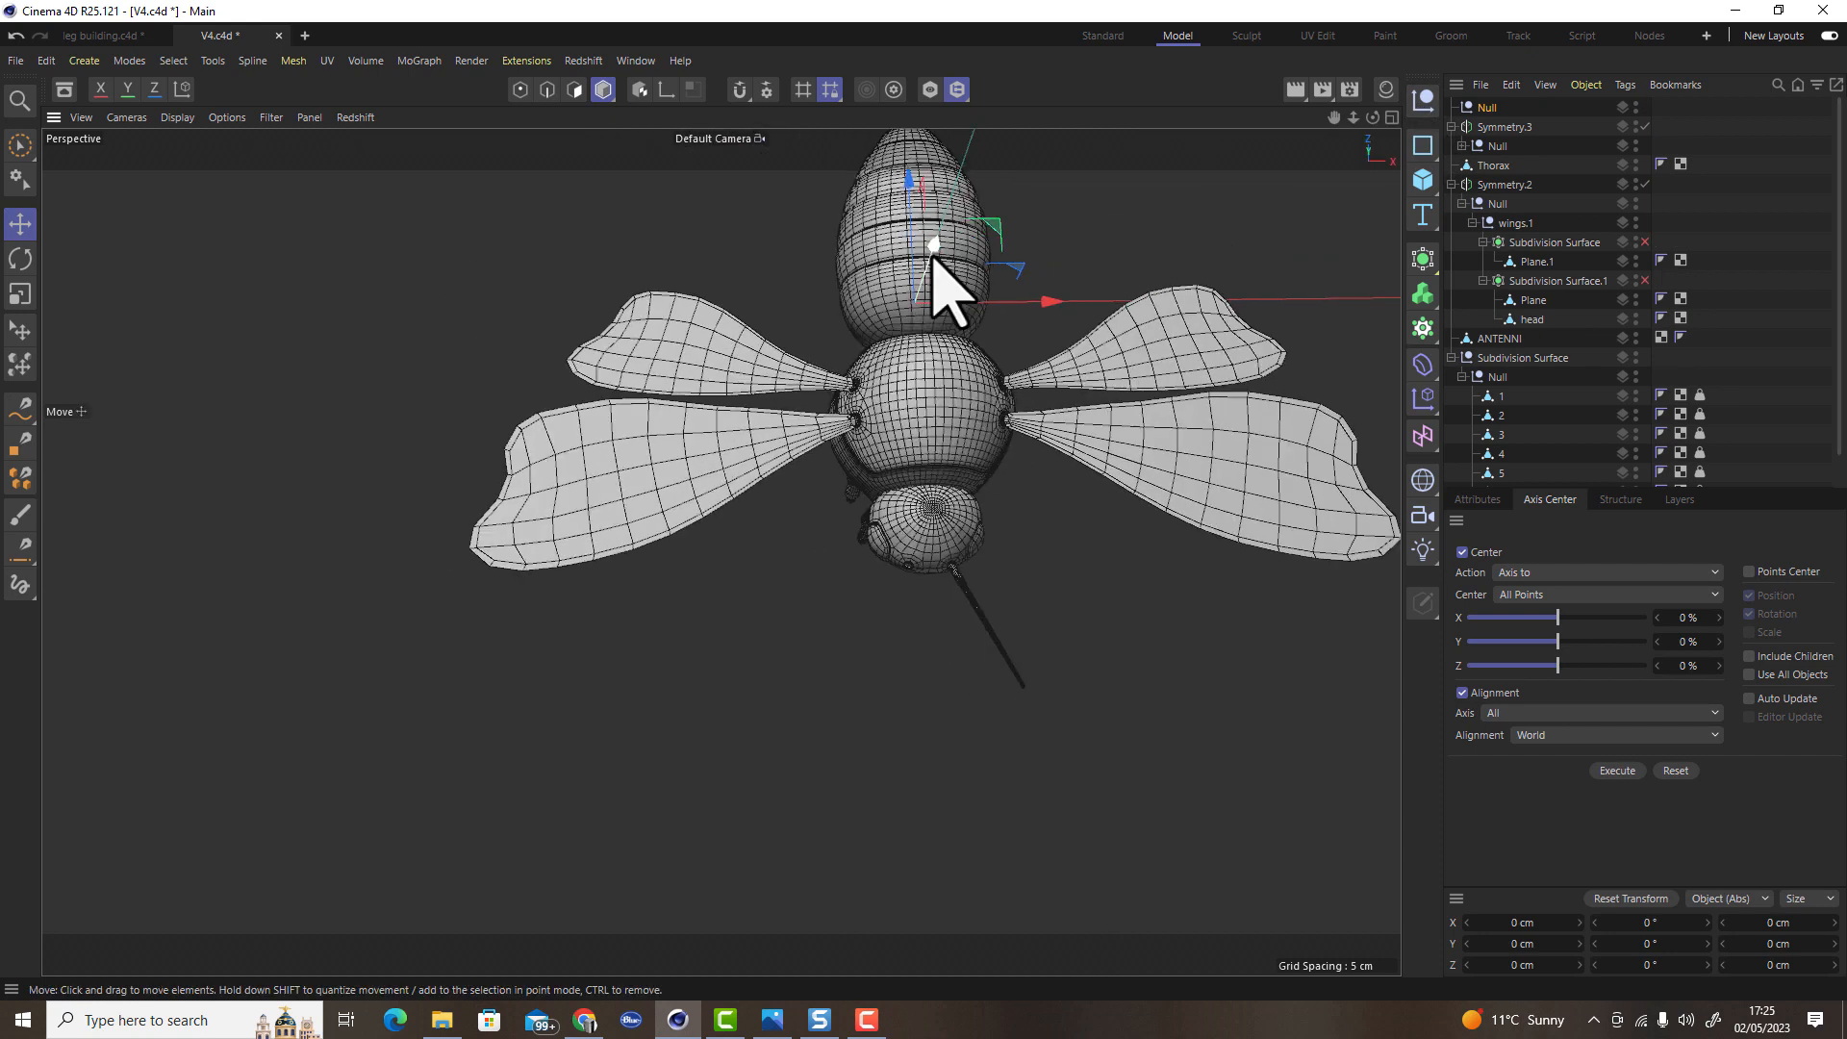
{"action": "left_click_drag", "start_coordinate": [911, 186], "coordinate": [922, 460]}
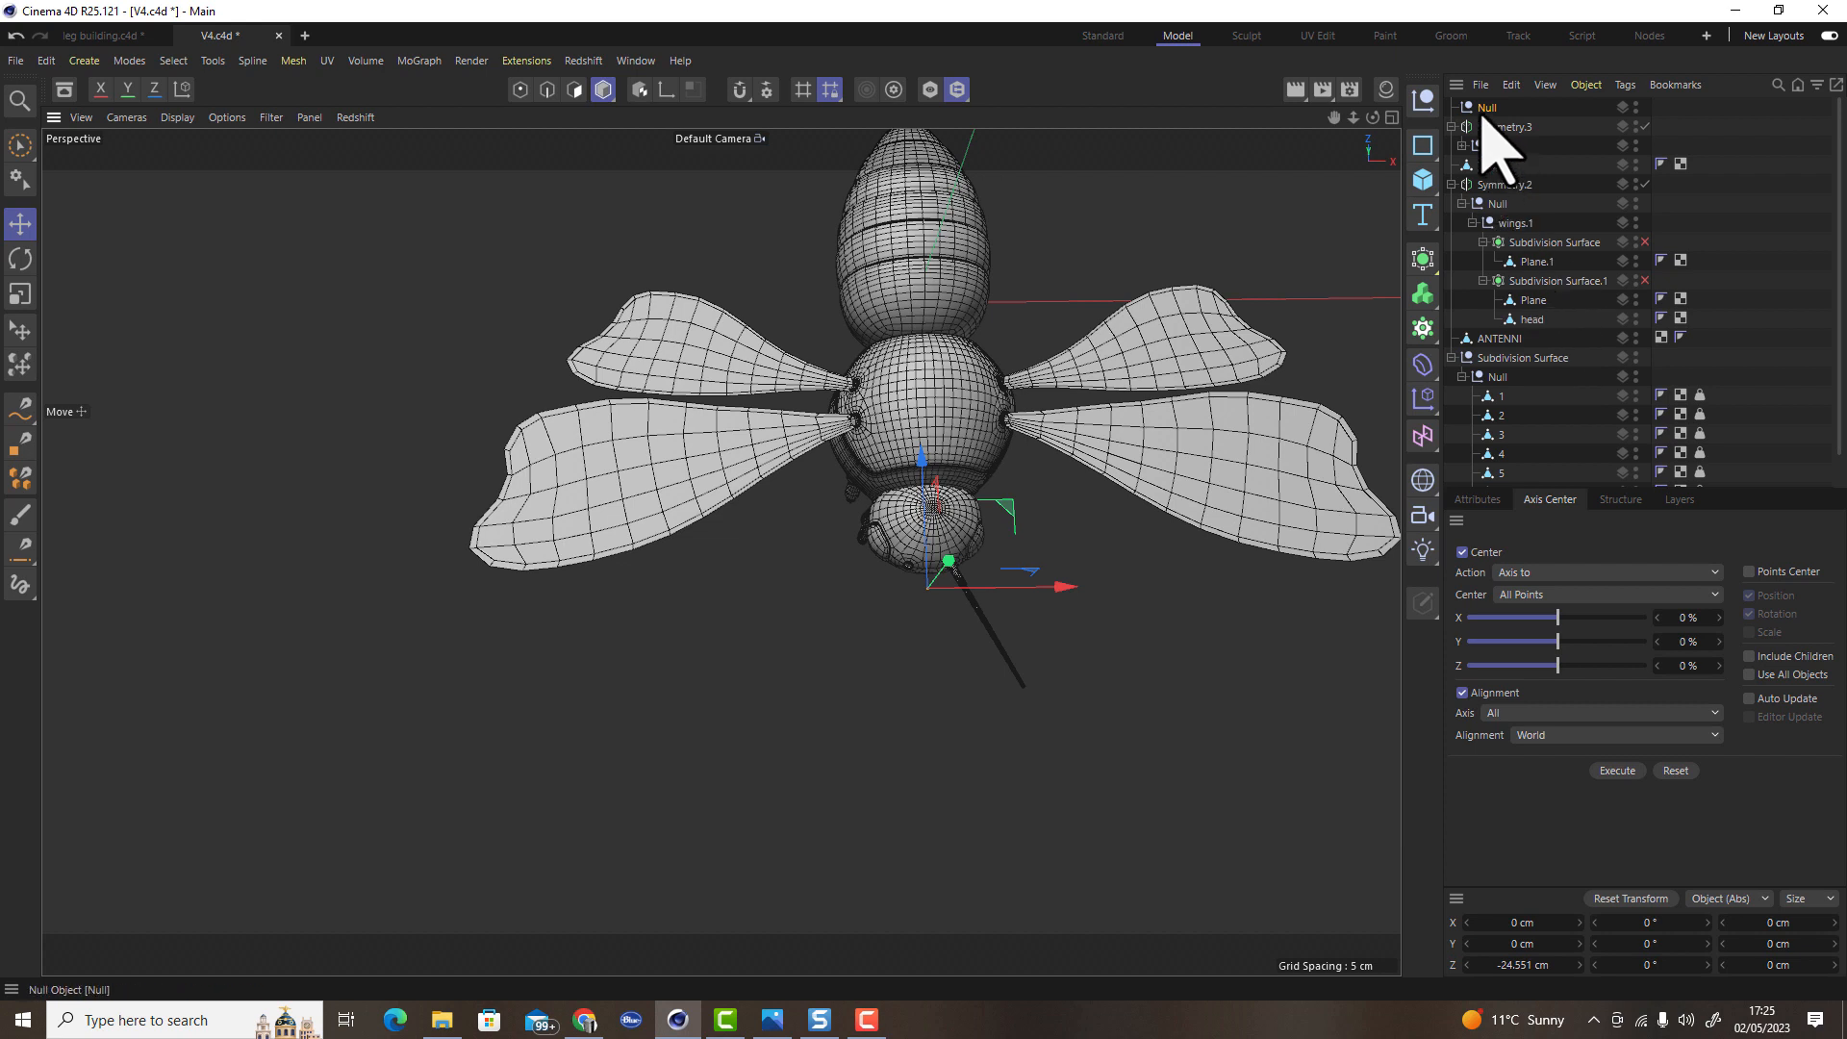
{"action": "left_click_drag", "start_coordinate": [1524, 332], "coordinate": [1489, 322]}
{"action": "left_click", "coordinate": [1488, 323]}
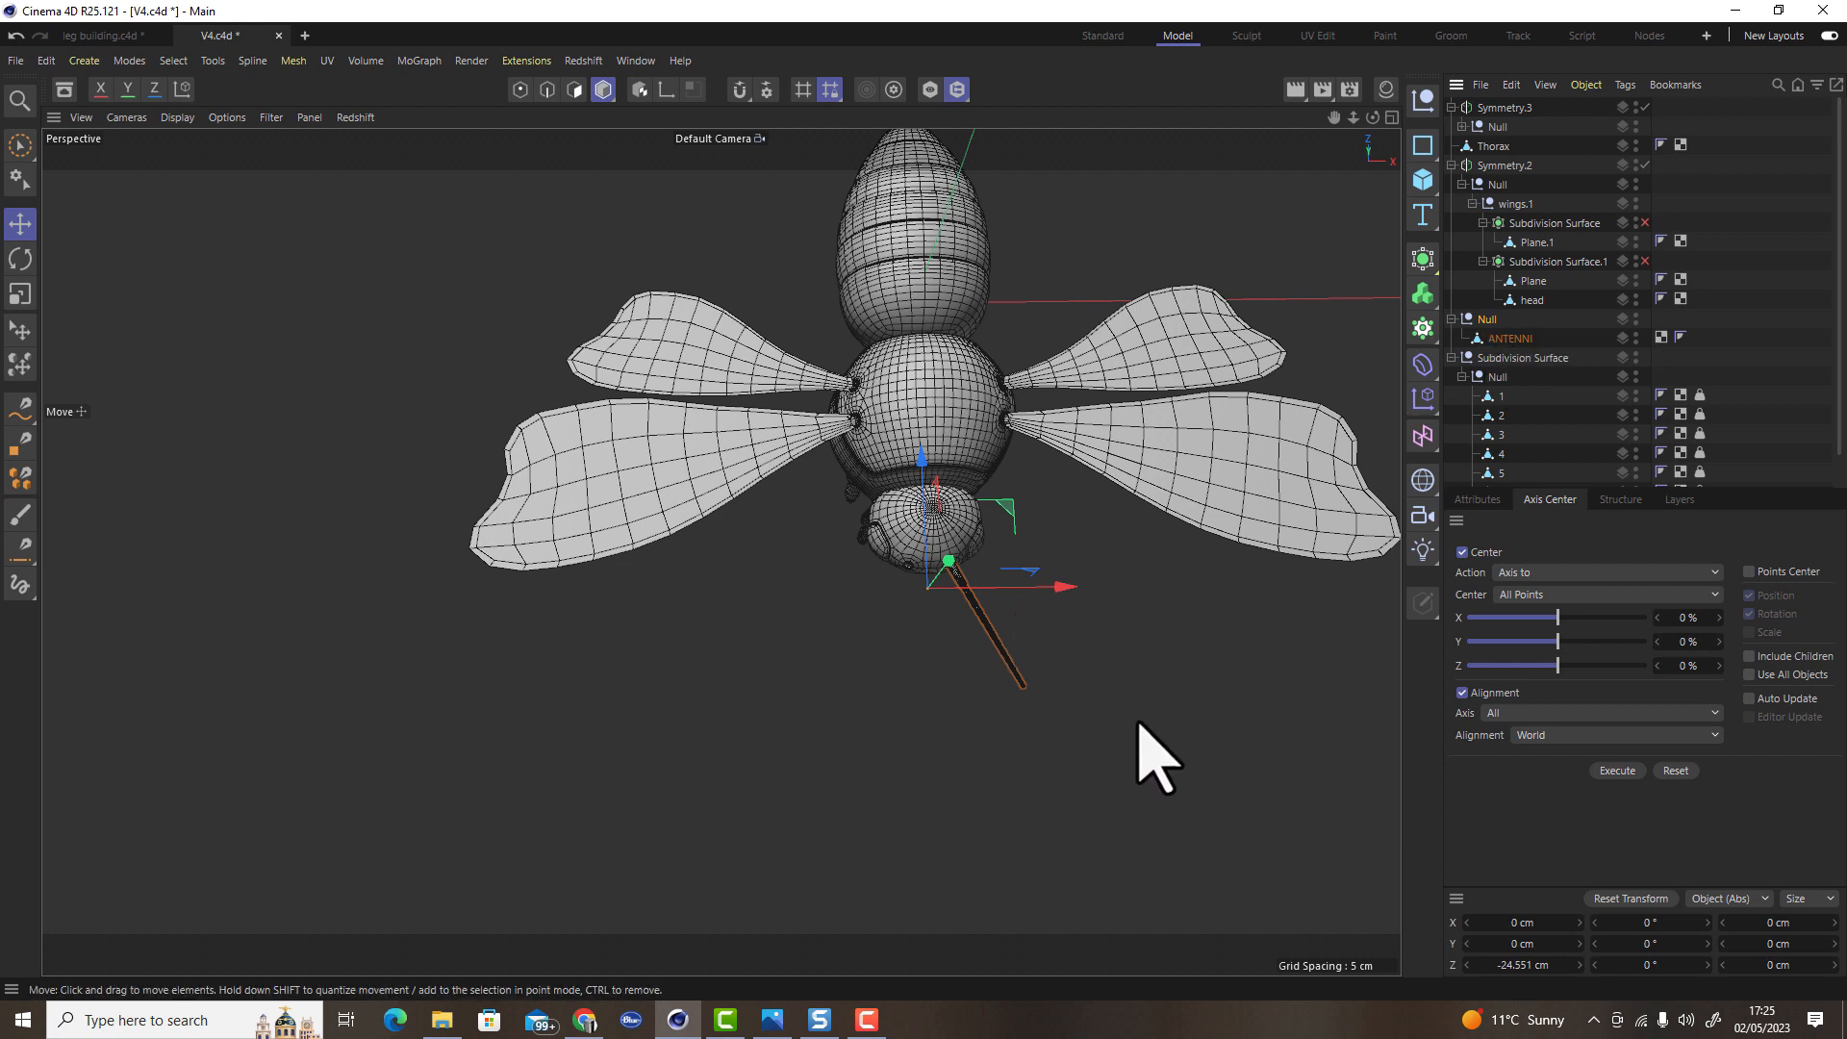
Add a Symmetry object and nest the antenna null inside it to mirror the antenna across the head
{"action": "scroll", "coordinate": [1015, 610], "scroll_direction": "up", "scroll_amount": 5}
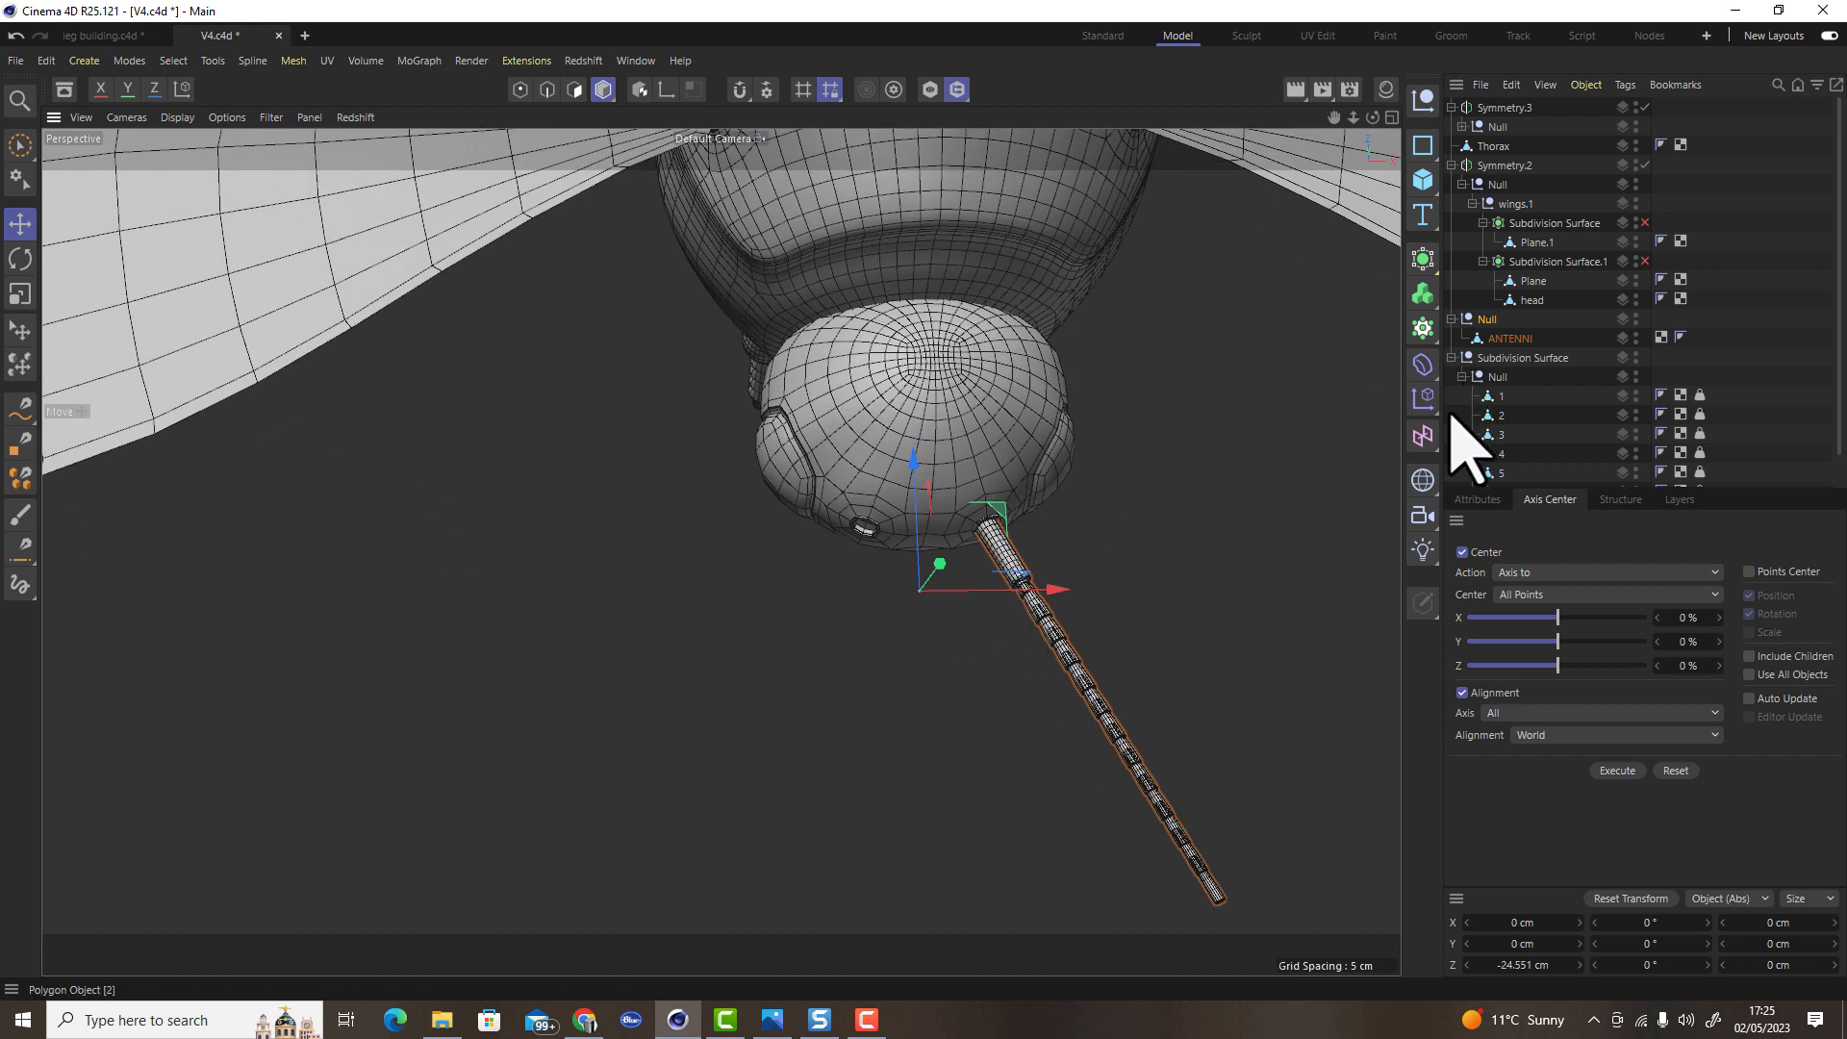
{"action": "left_click", "coordinate": [1428, 332]}
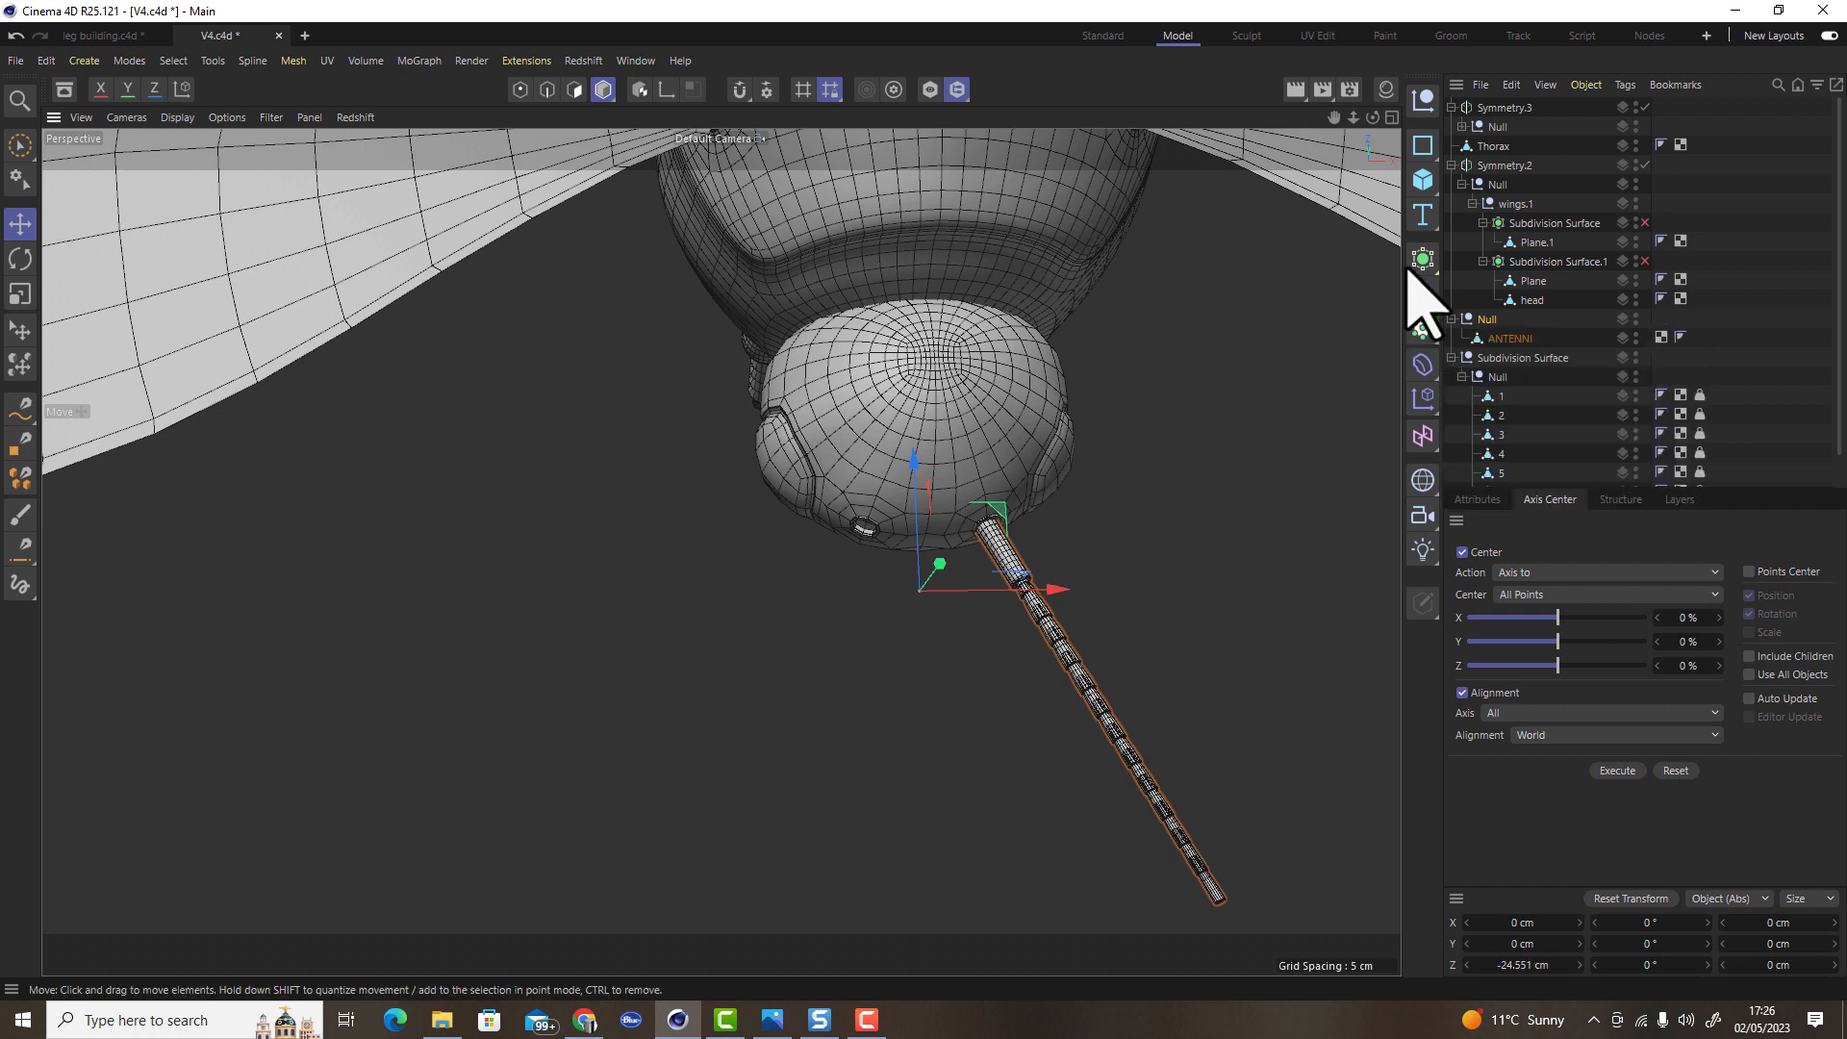
{"action": "left_click", "coordinate": [1424, 291]}
{"action": "left_click", "coordinate": [1484, 455]}
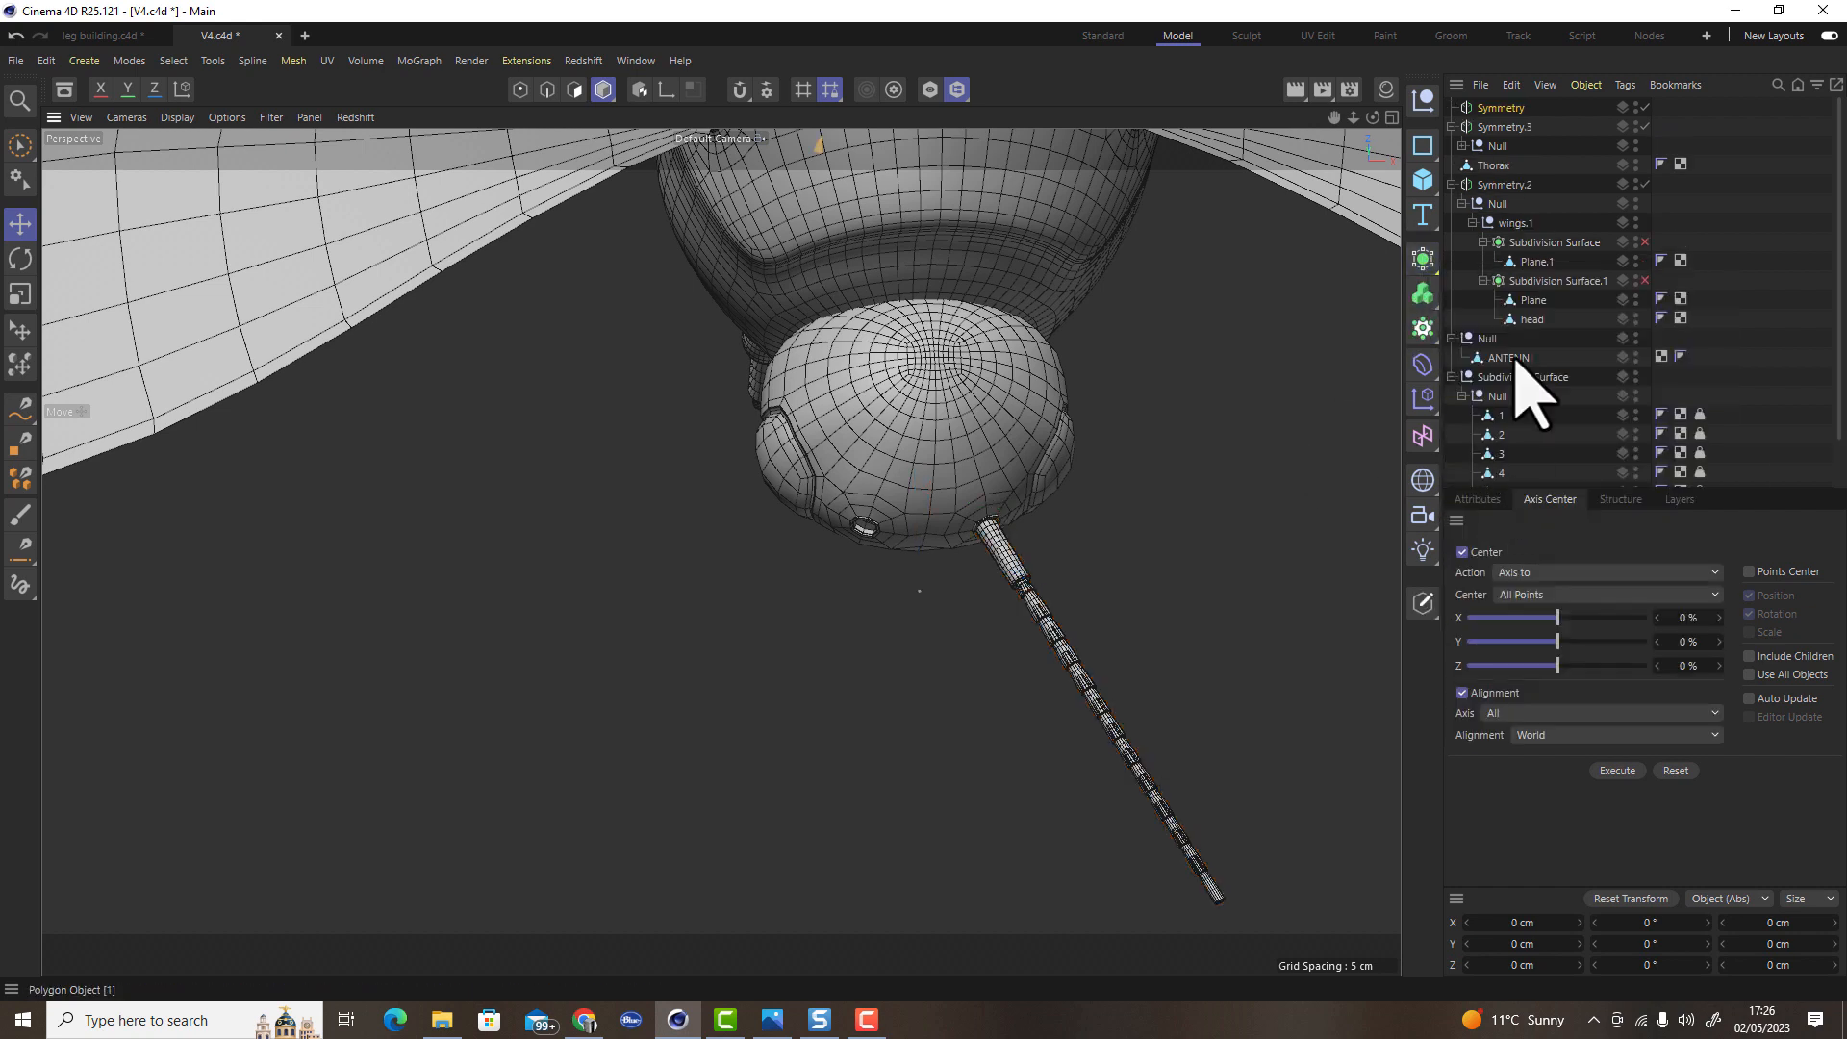
{"action": "mouse_move", "coordinate": [1514, 302]}
{"action": "left_mouse_down"}
{"action": "mouse_move", "coordinate": [1515, 332]}
{"action": "mouse_move", "coordinate": [1491, 319]}
{"action": "left_mouse_up"}
{"action": "left_click", "coordinate": [1491, 333]}
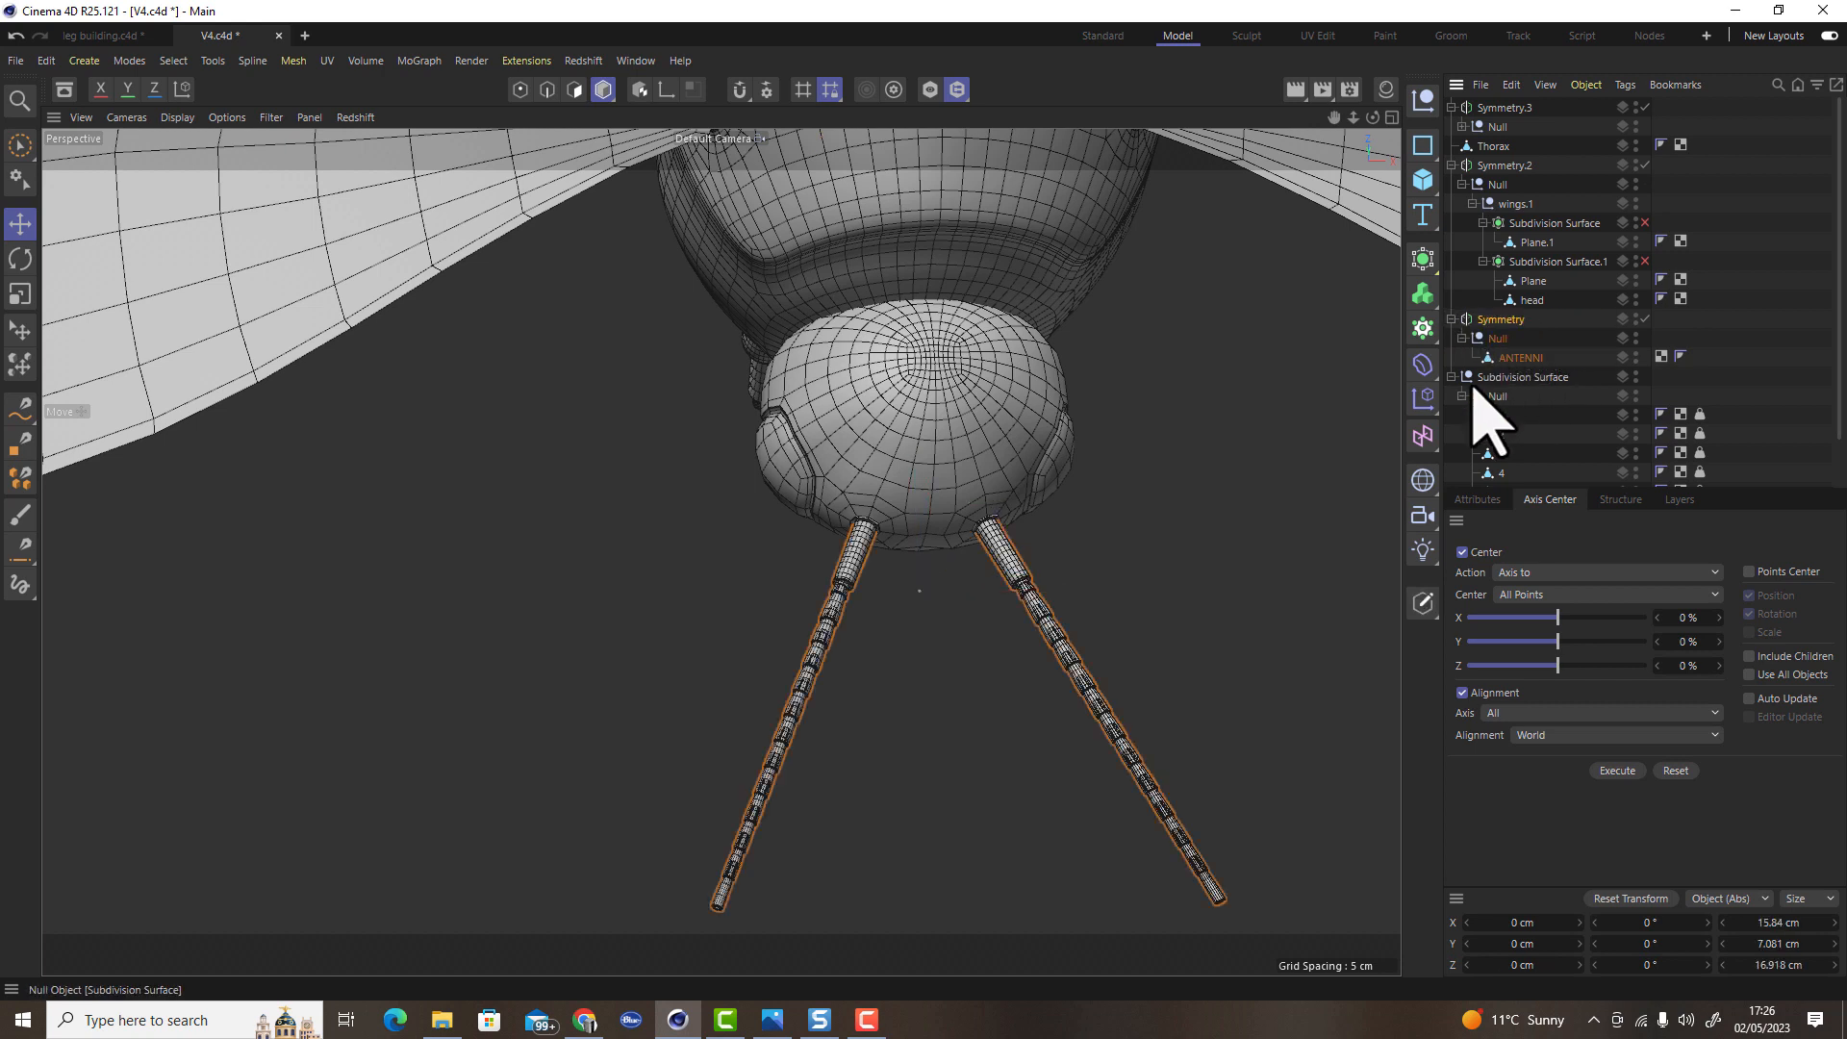
Convert the antenna Symmetry to editable geometry named Anteni and save the file
{"action": "left_click", "coordinate": [1422, 603]}
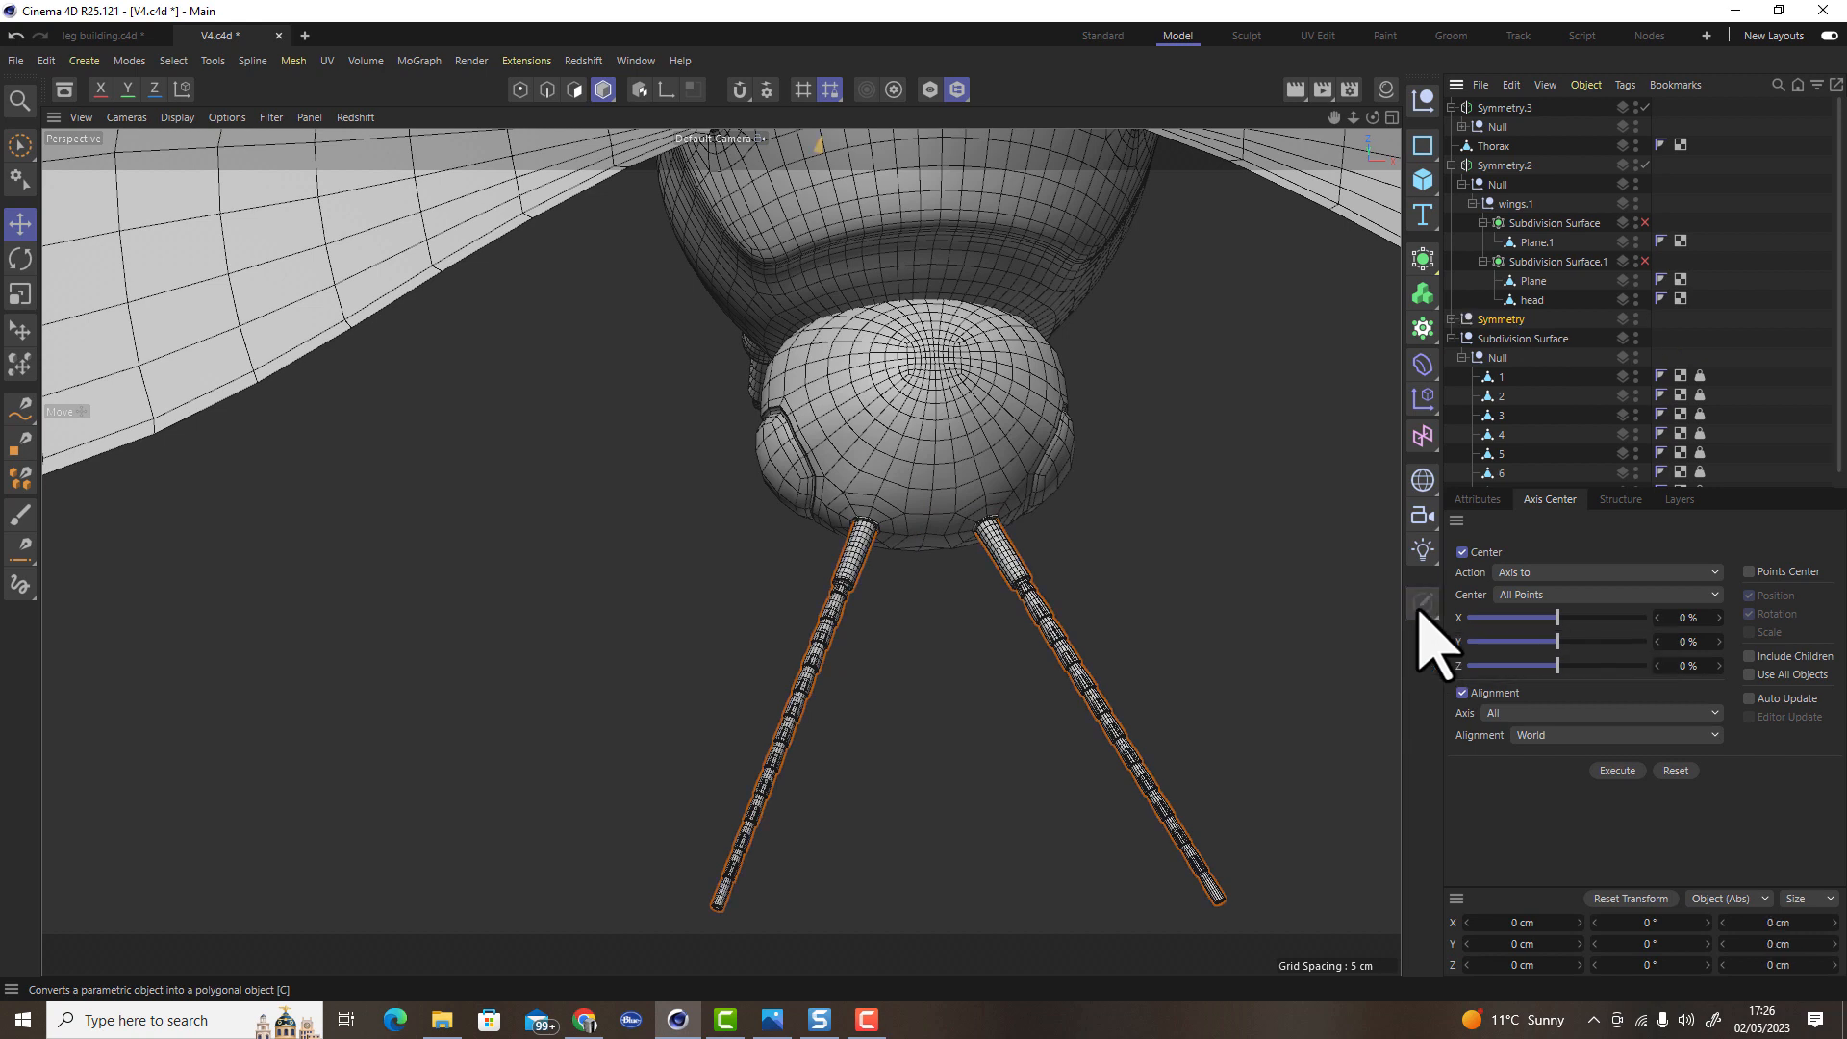
{"action": "double_click", "coordinate": [1501, 319]}
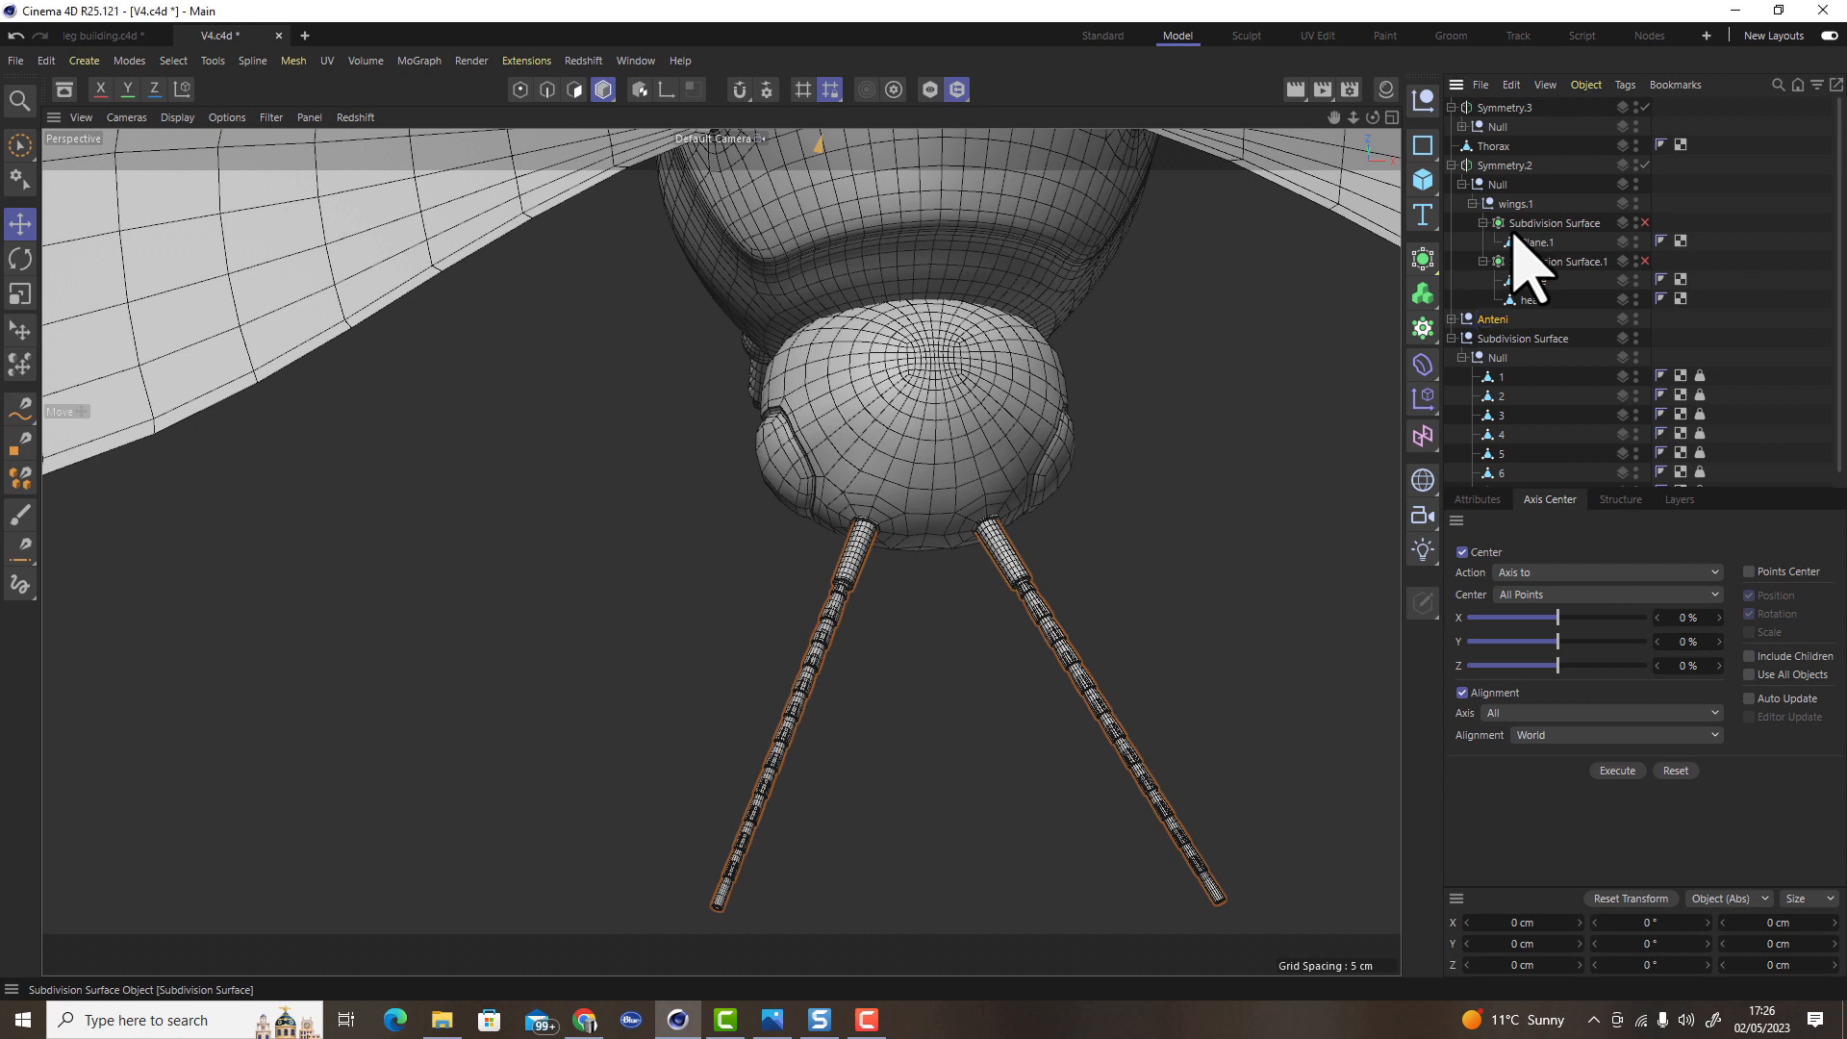
{"action": "key", "text": "ctrl+s"}
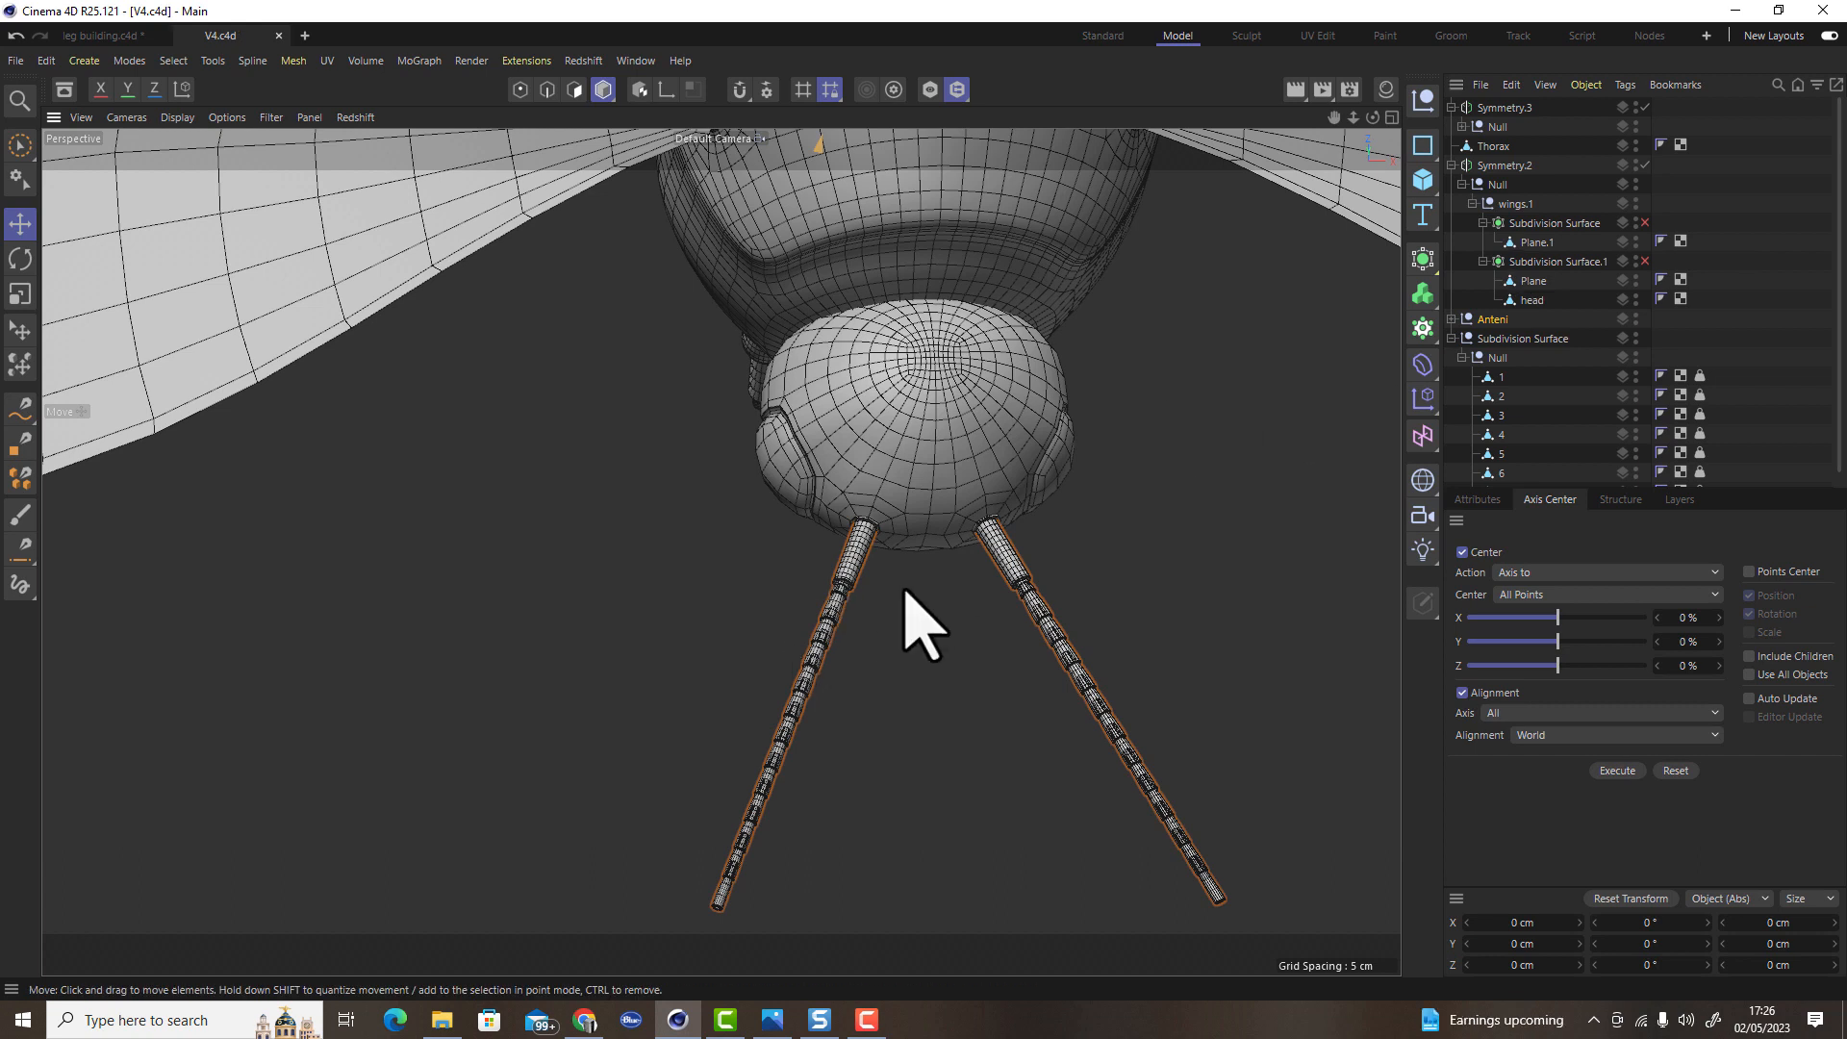
Examine the bee's head from the front and inspect the mesh at its lower tip
{"action": "left_click_drag", "start_coordinate": [907, 618], "coordinate": [869, 583], "text": "alt"}
{"action": "left_click_drag", "start_coordinate": [783, 710], "coordinate": [652, 734], "text": "alt"}
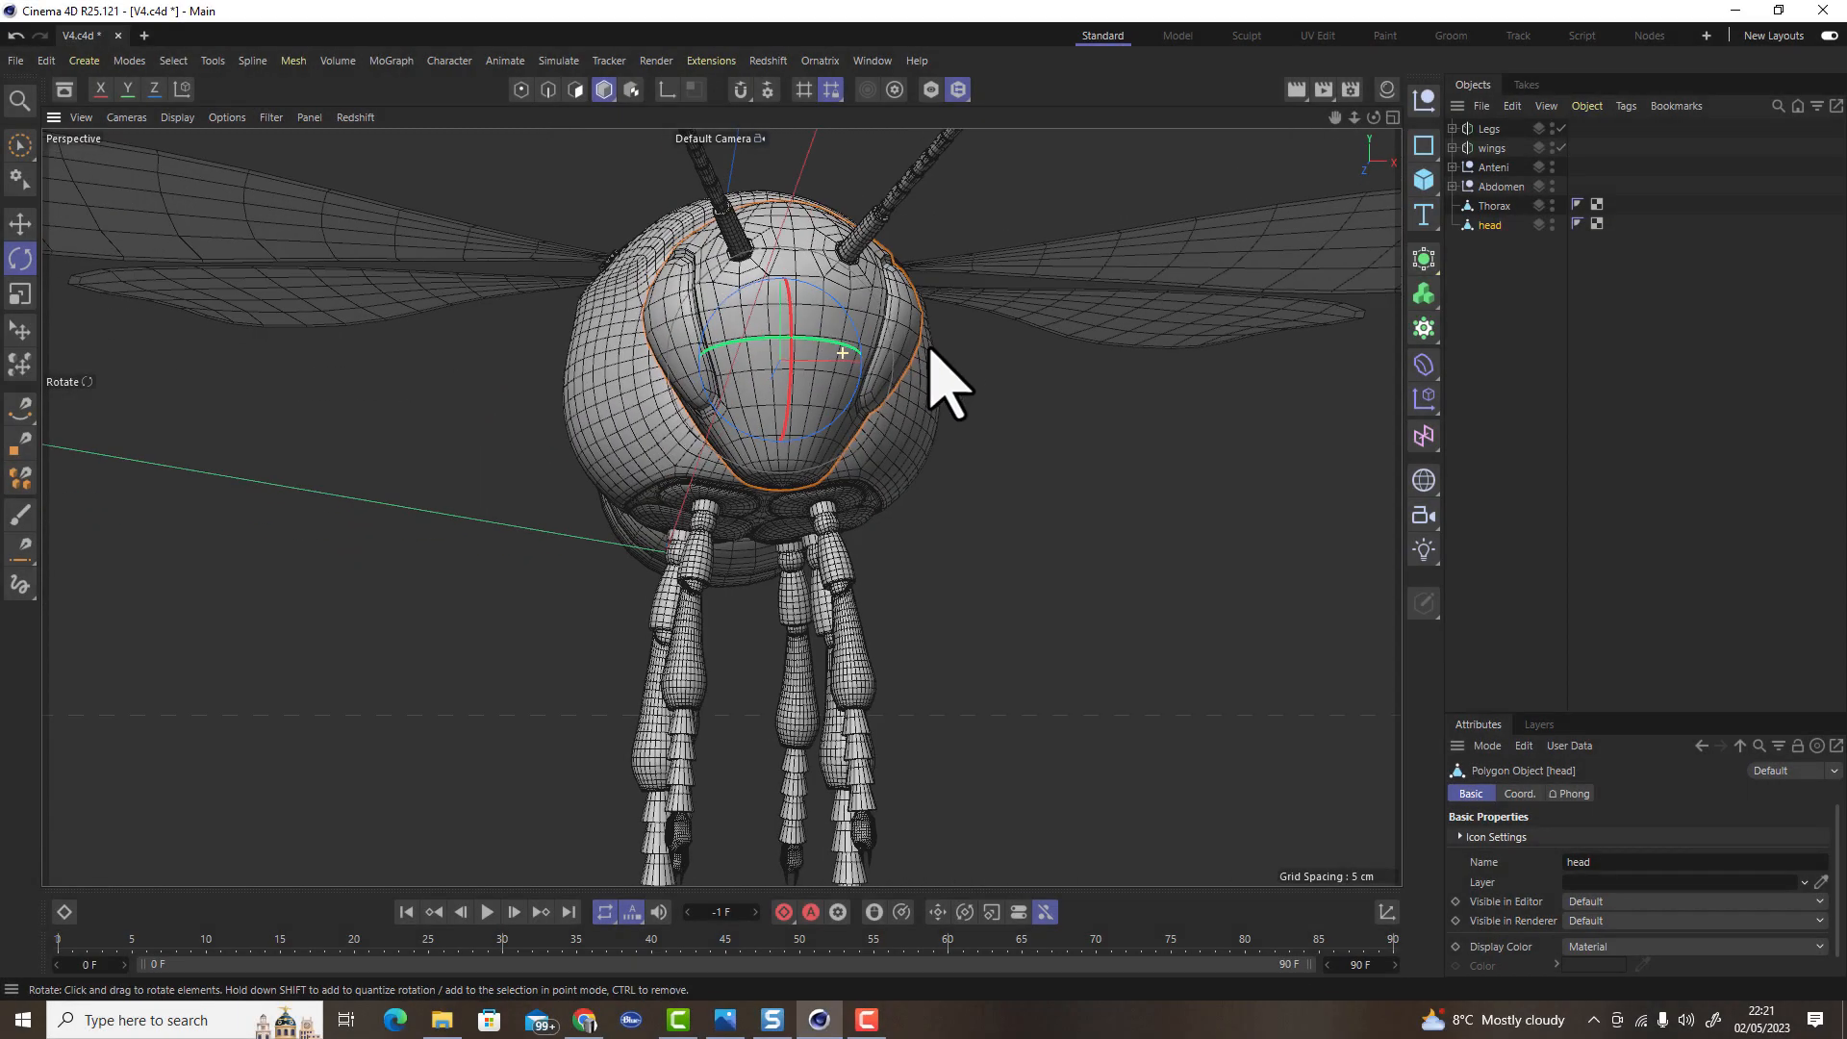
{"action": "left_click_drag", "start_coordinate": [929, 348], "coordinate": [895, 303], "text": "alt"}
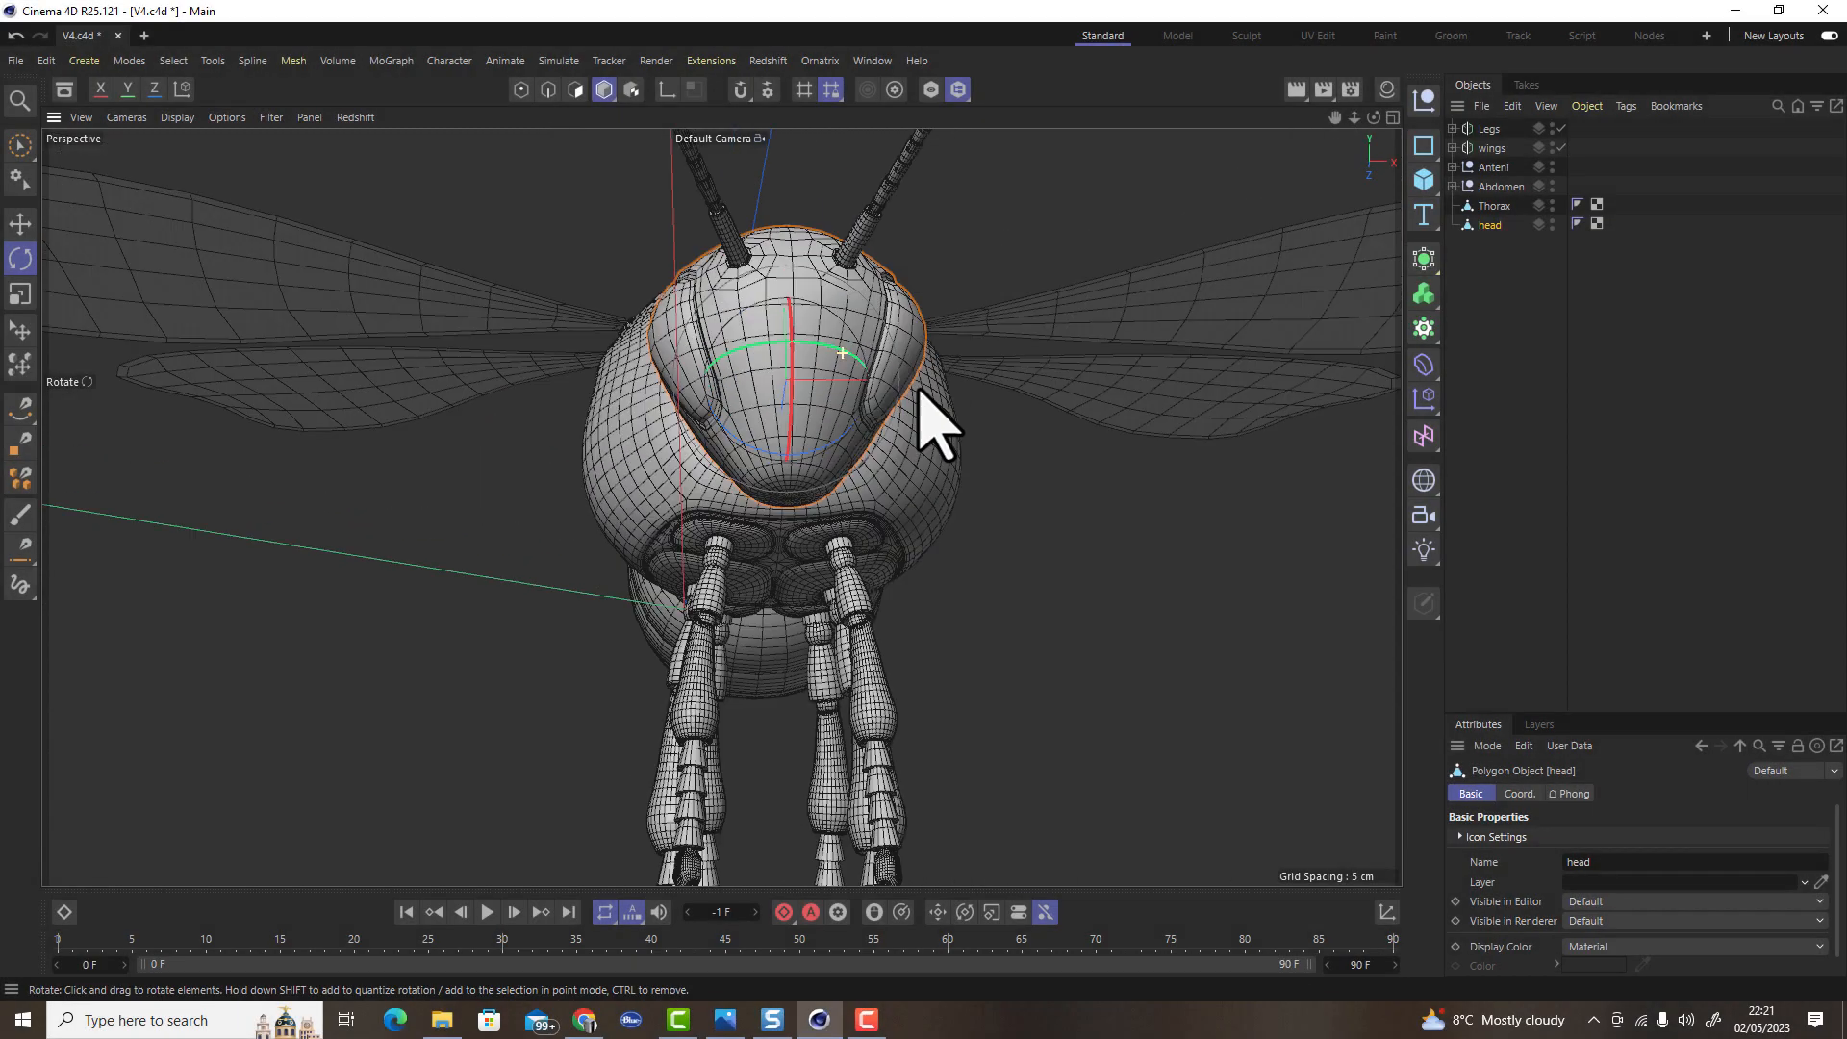
{"action": "right_click_drag", "start_coordinate": [785, 504], "coordinate": [851, 496], "text": "alt"}
{"action": "left_click_drag", "start_coordinate": [837, 485], "coordinate": [806, 518], "text": "alt"}
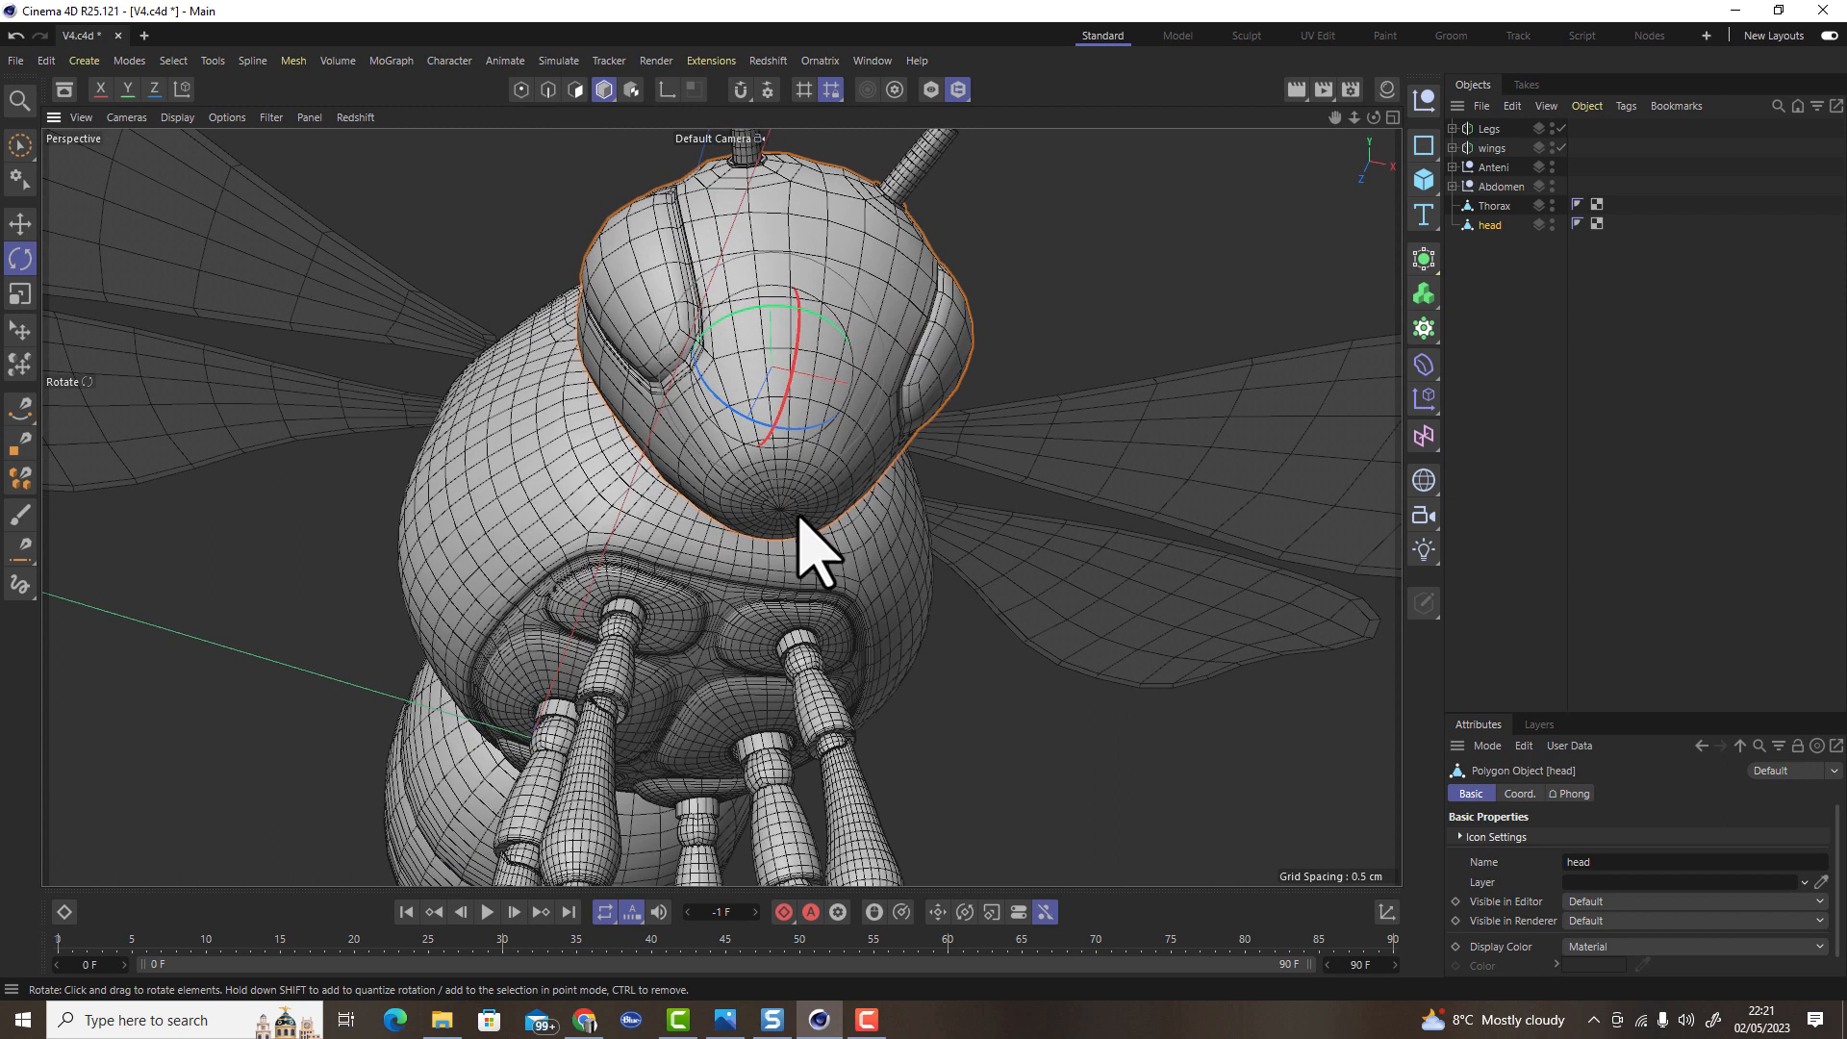
{"action": "scroll", "coordinate": [808, 517], "scroll_direction": "up", "scroll_amount": 5}
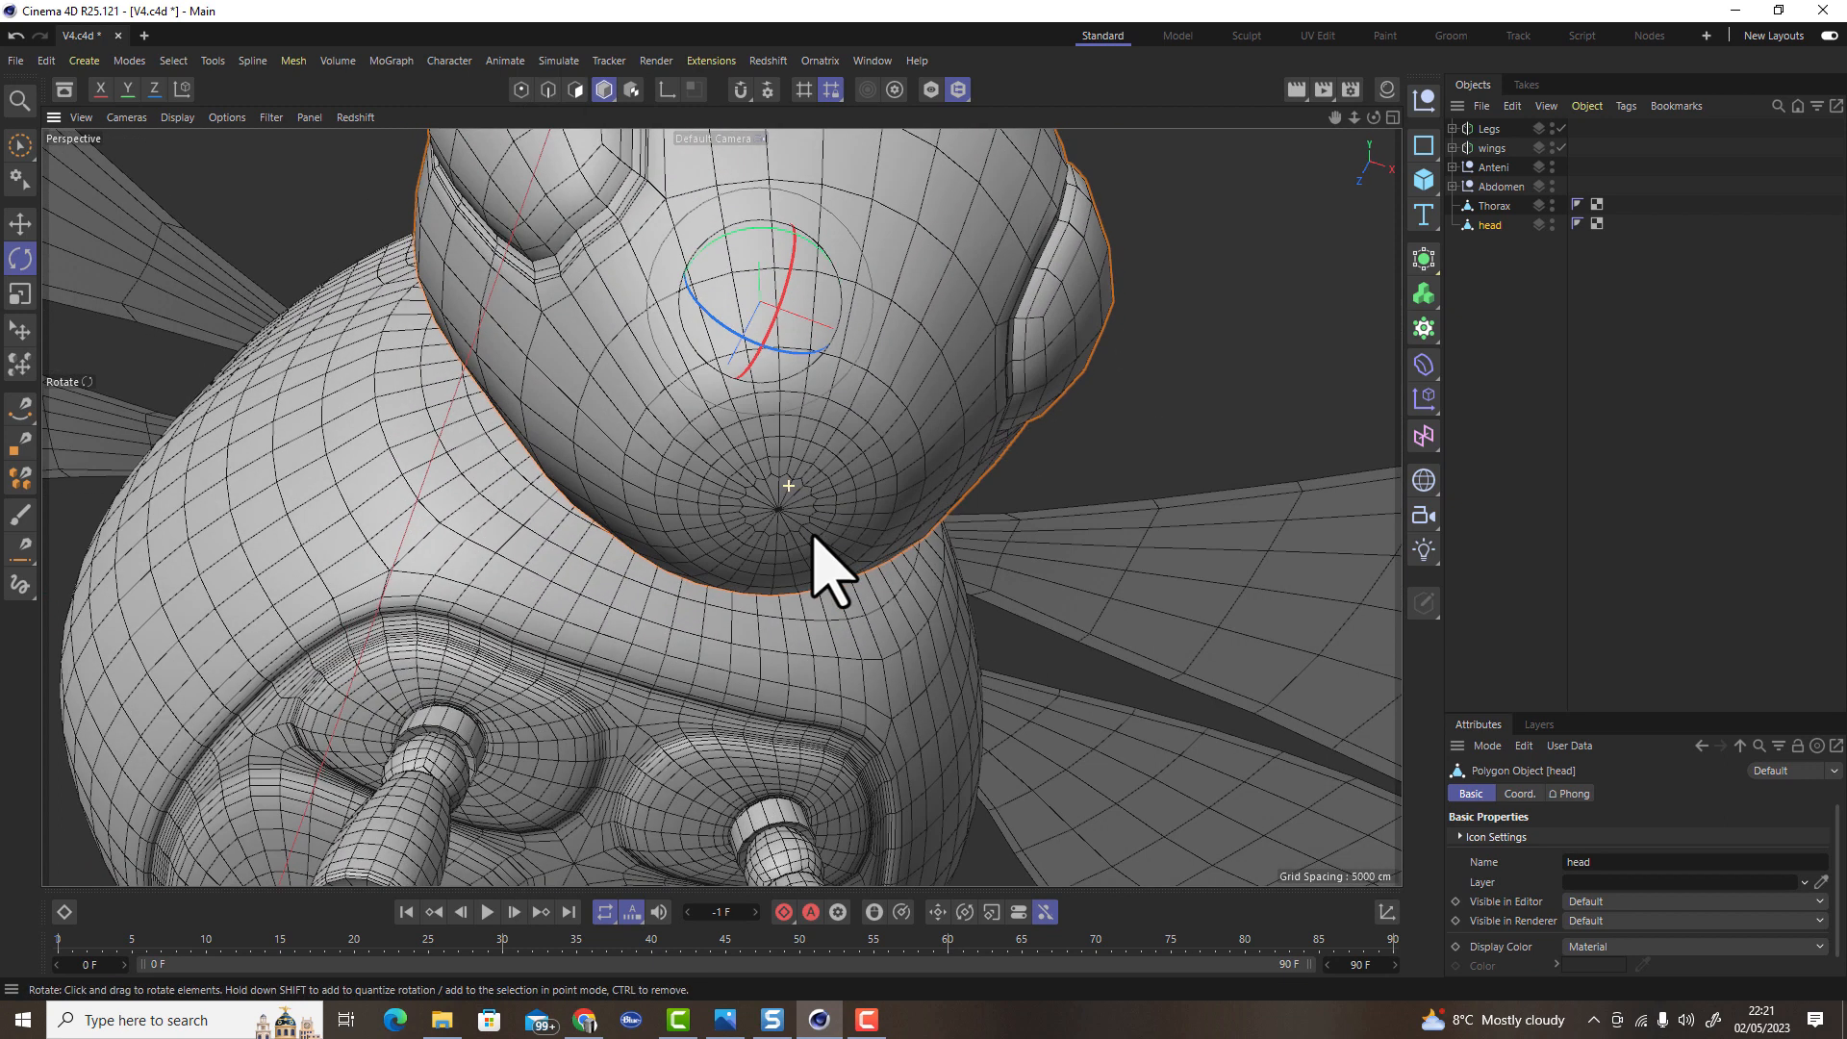
{"action": "scroll", "coordinate": [813, 540], "scroll_direction": "down", "scroll_amount": 6}
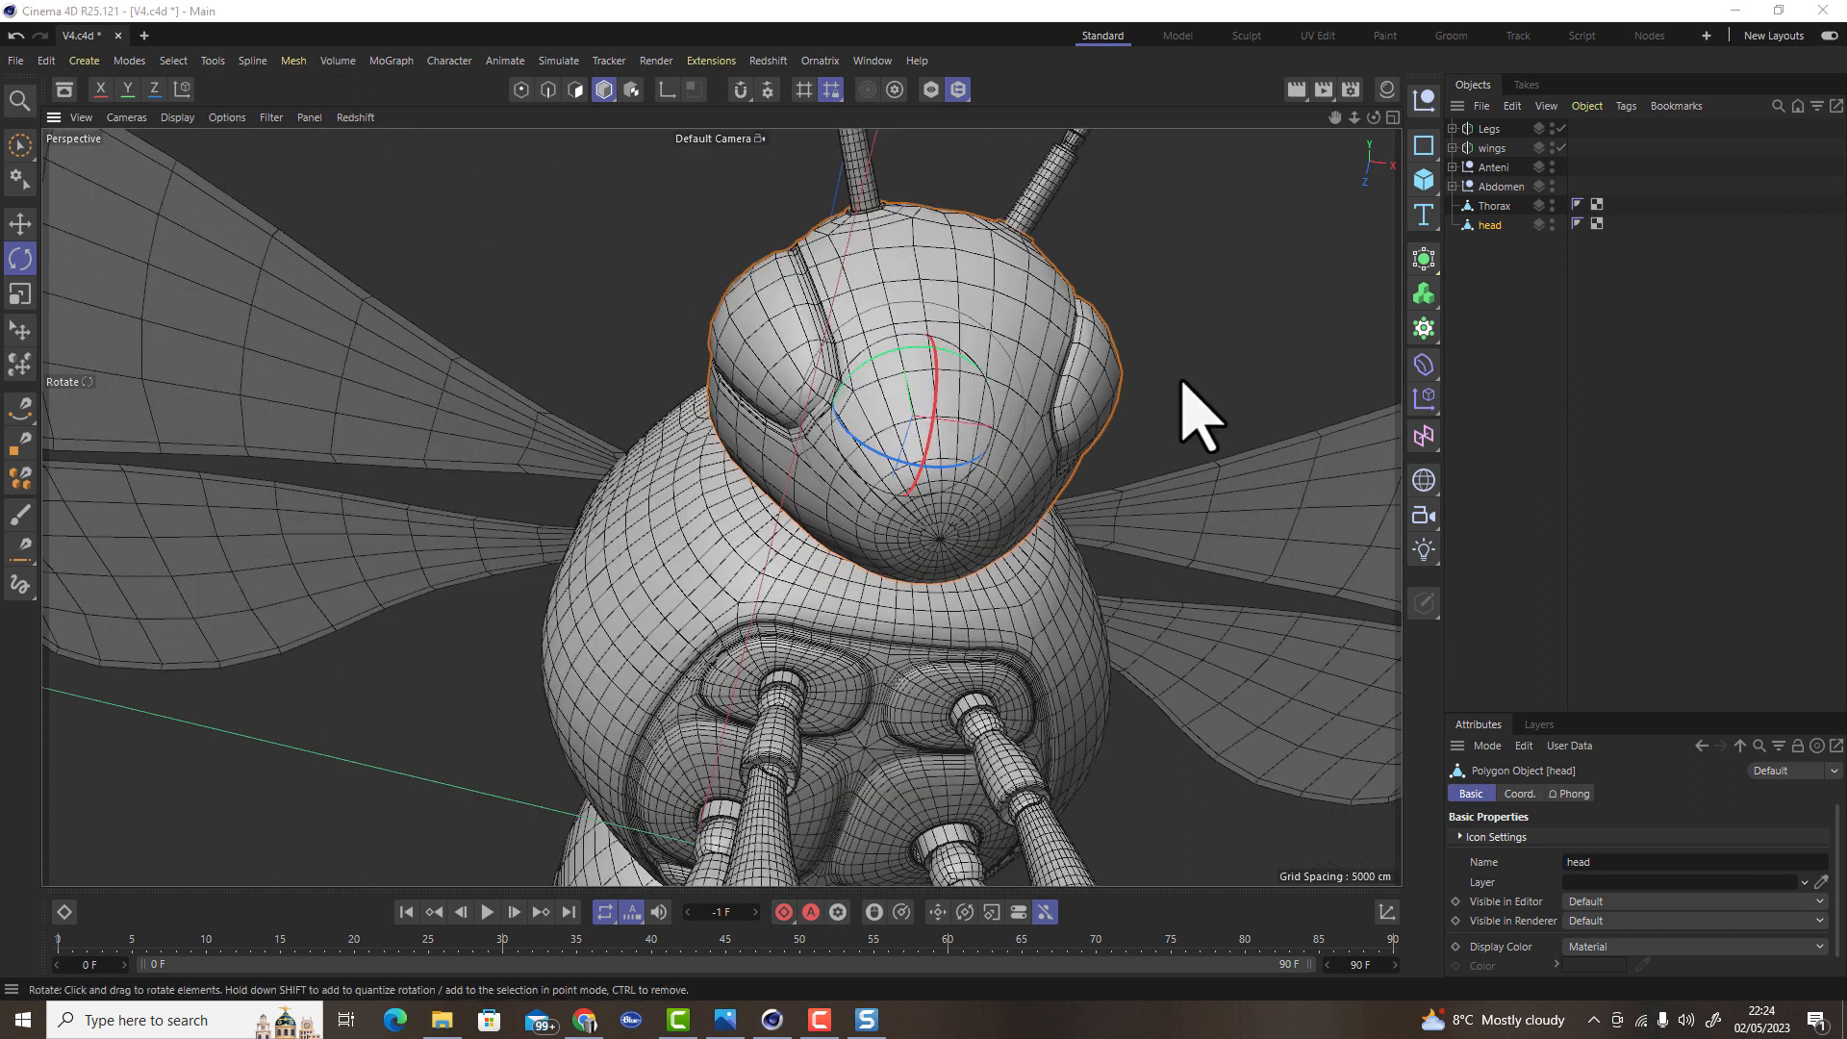
Select the circular cap of polygons at the lower tip of the head with Live Selection and activate the Move tool
{"action": "left_click", "coordinate": [575, 90]}
{"action": "scroll", "coordinate": [943, 553], "scroll_direction": "up", "scroll_amount": 4}
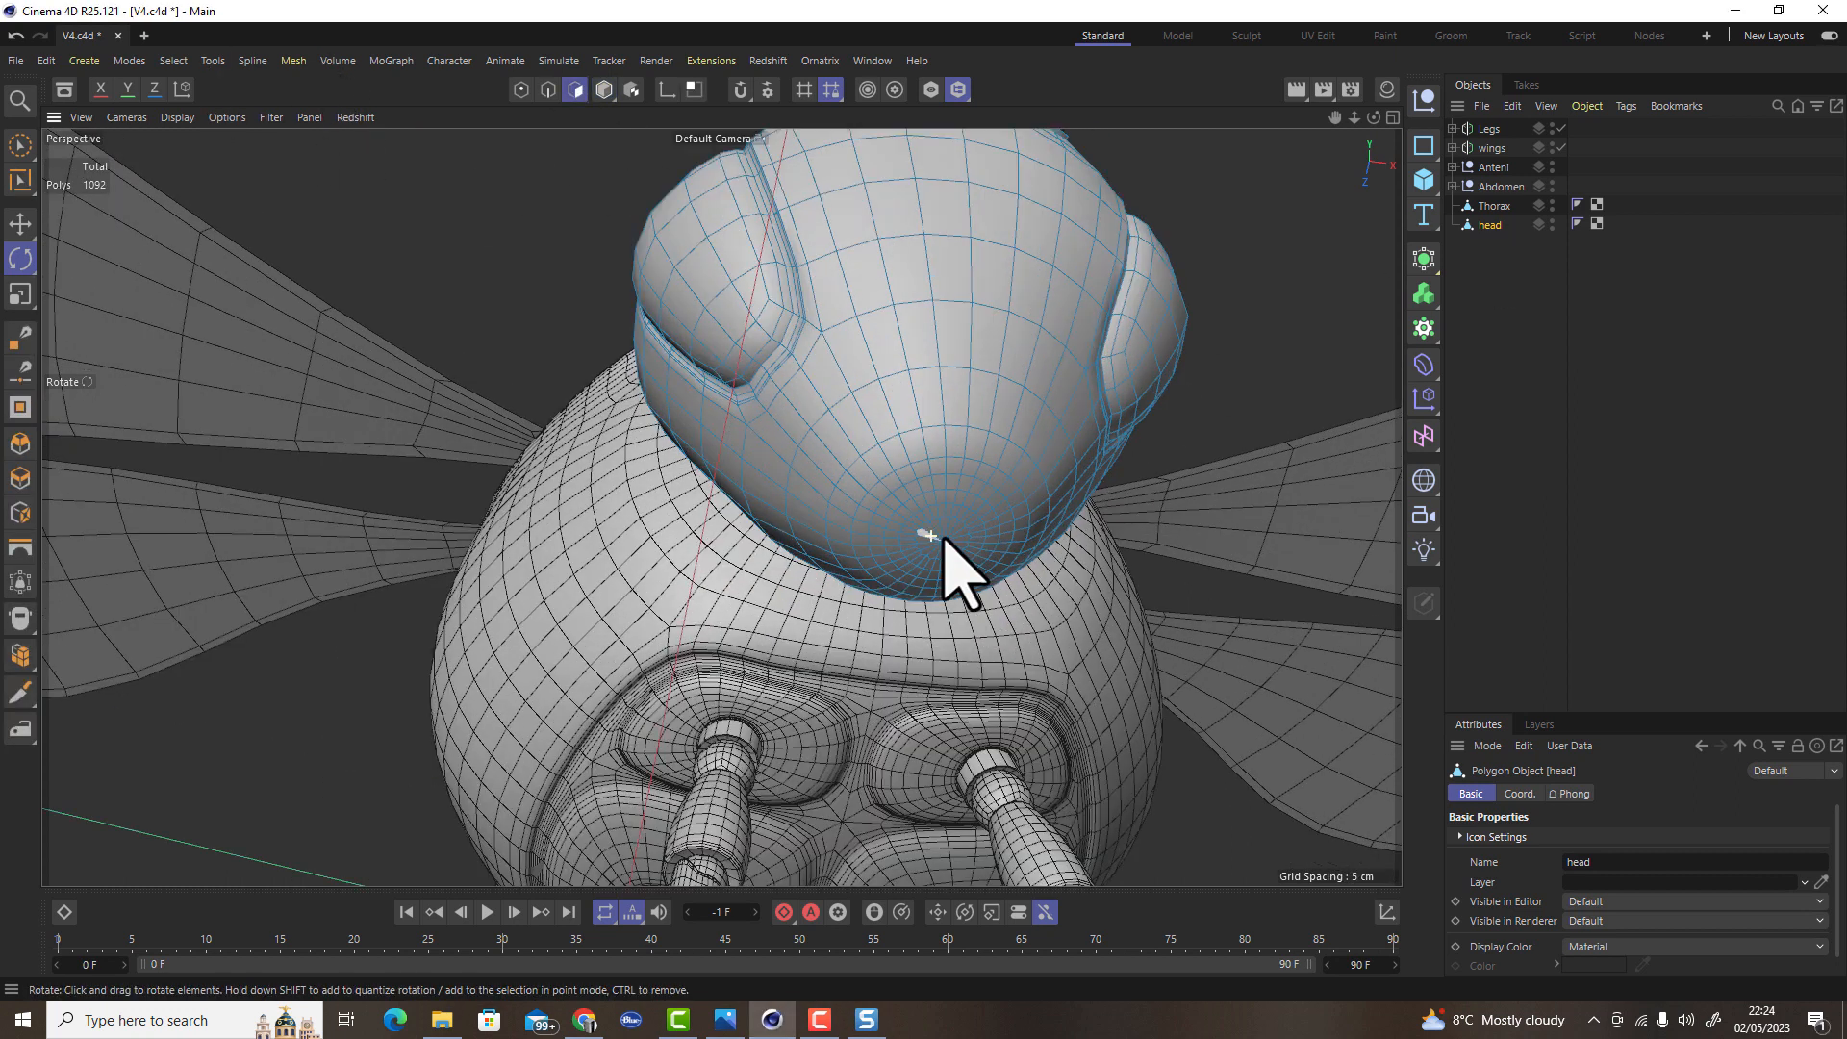
{"action": "scroll", "coordinate": [960, 537], "scroll_direction": "up", "scroll_amount": 2}
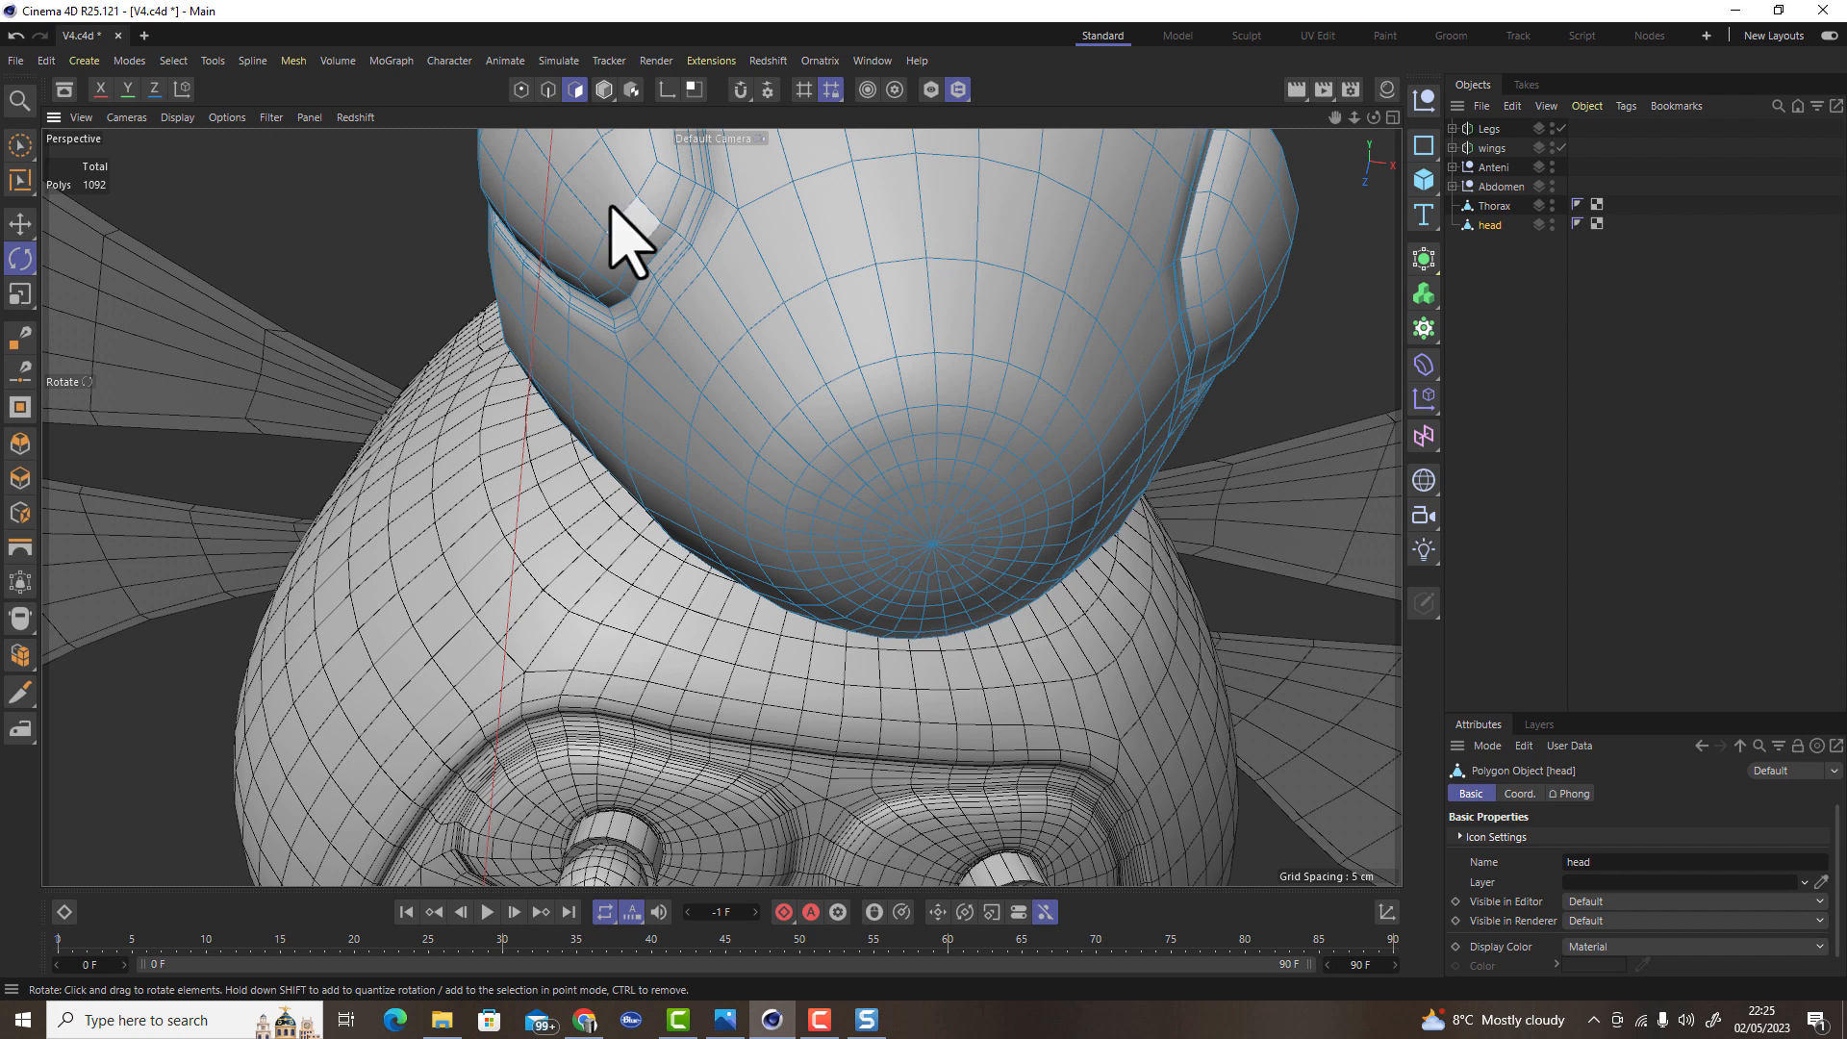
{"action": "left_click", "coordinate": [19, 145]}
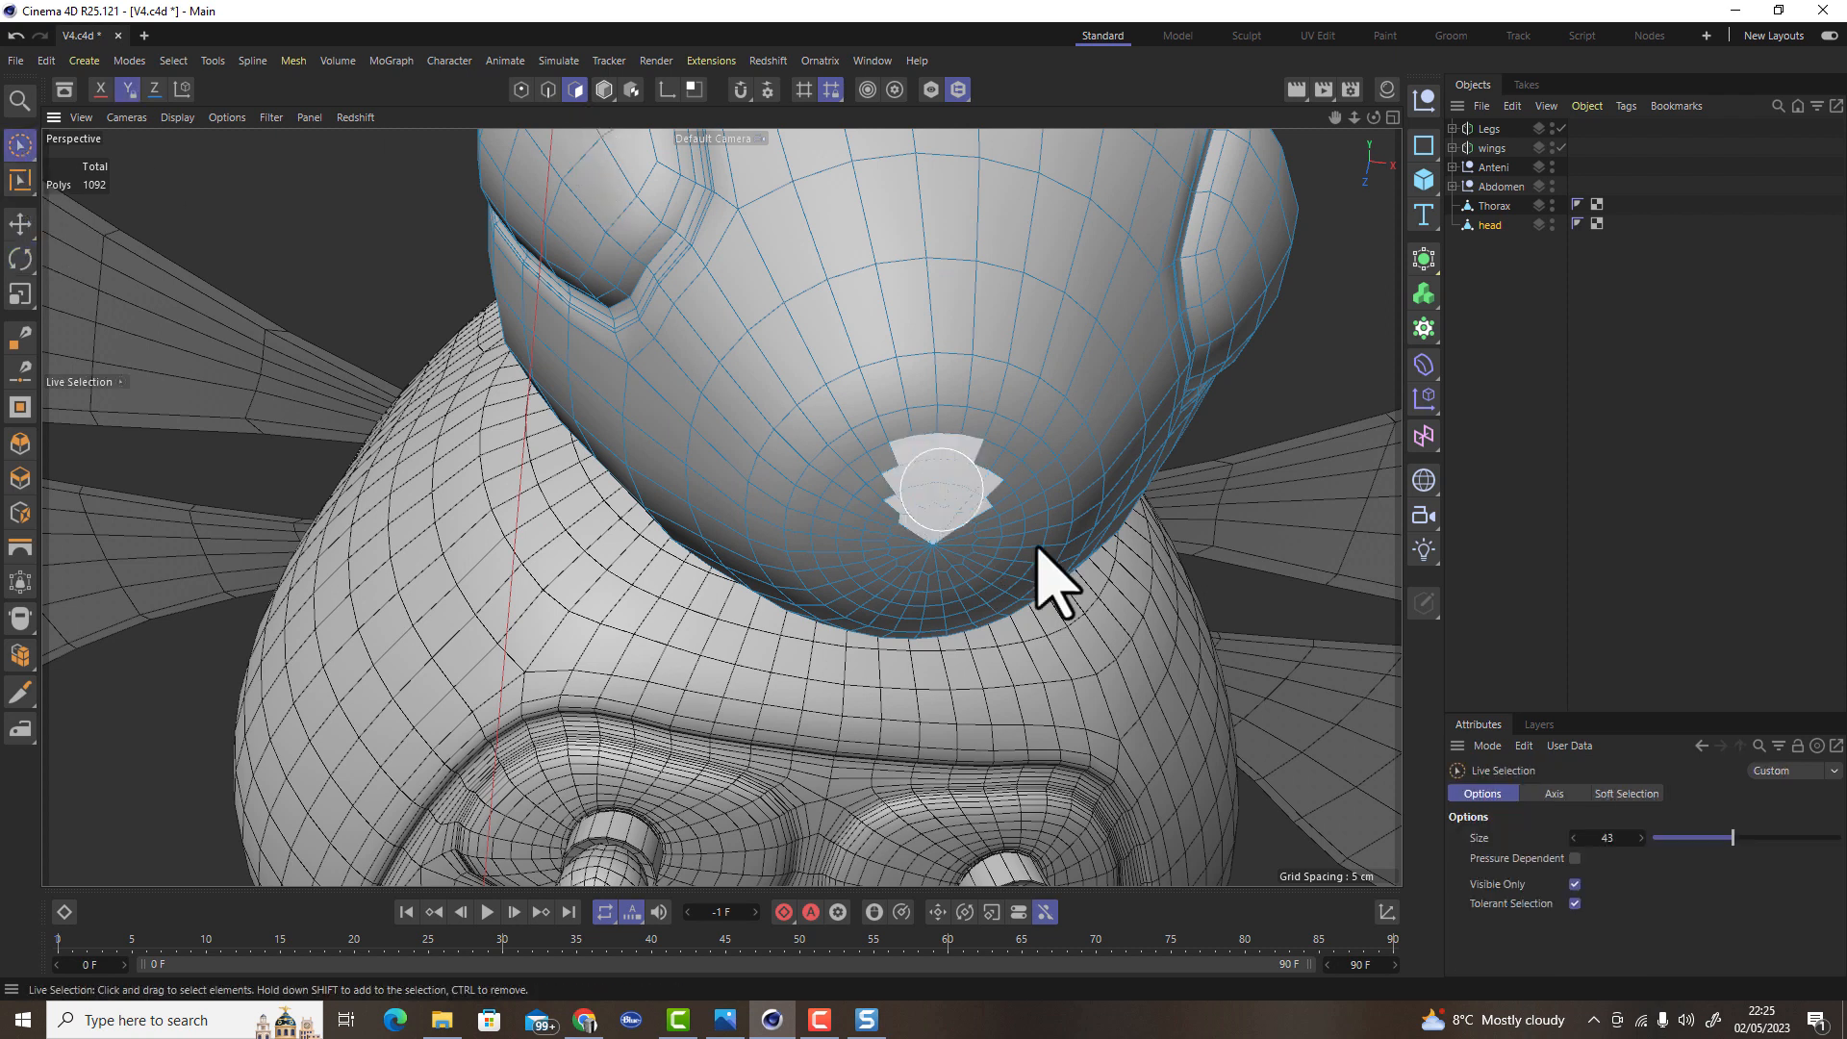
{"action": "left_click", "coordinate": [942, 540]}
{"action": "mouse_move", "coordinate": [947, 539]}
{"action": "left_mouse_down"}
{"action": "mouse_move", "coordinate": [990, 466]}
{"action": "mouse_move", "coordinate": [924, 467]}
{"action": "mouse_move", "coordinate": [849, 557]}
{"action": "mouse_move", "coordinate": [922, 570]}
{"action": "mouse_move", "coordinate": [1026, 514]}
{"action": "left_mouse_up"}
{"action": "left_click", "coordinate": [1106, 560], "text": "ctrl"}
{"action": "right_click_drag", "start_coordinate": [1006, 552], "coordinate": [921, 553], "text": "alt"}
{"action": "left_click_drag", "start_coordinate": [919, 554], "coordinate": [1049, 502], "text": "alt"}
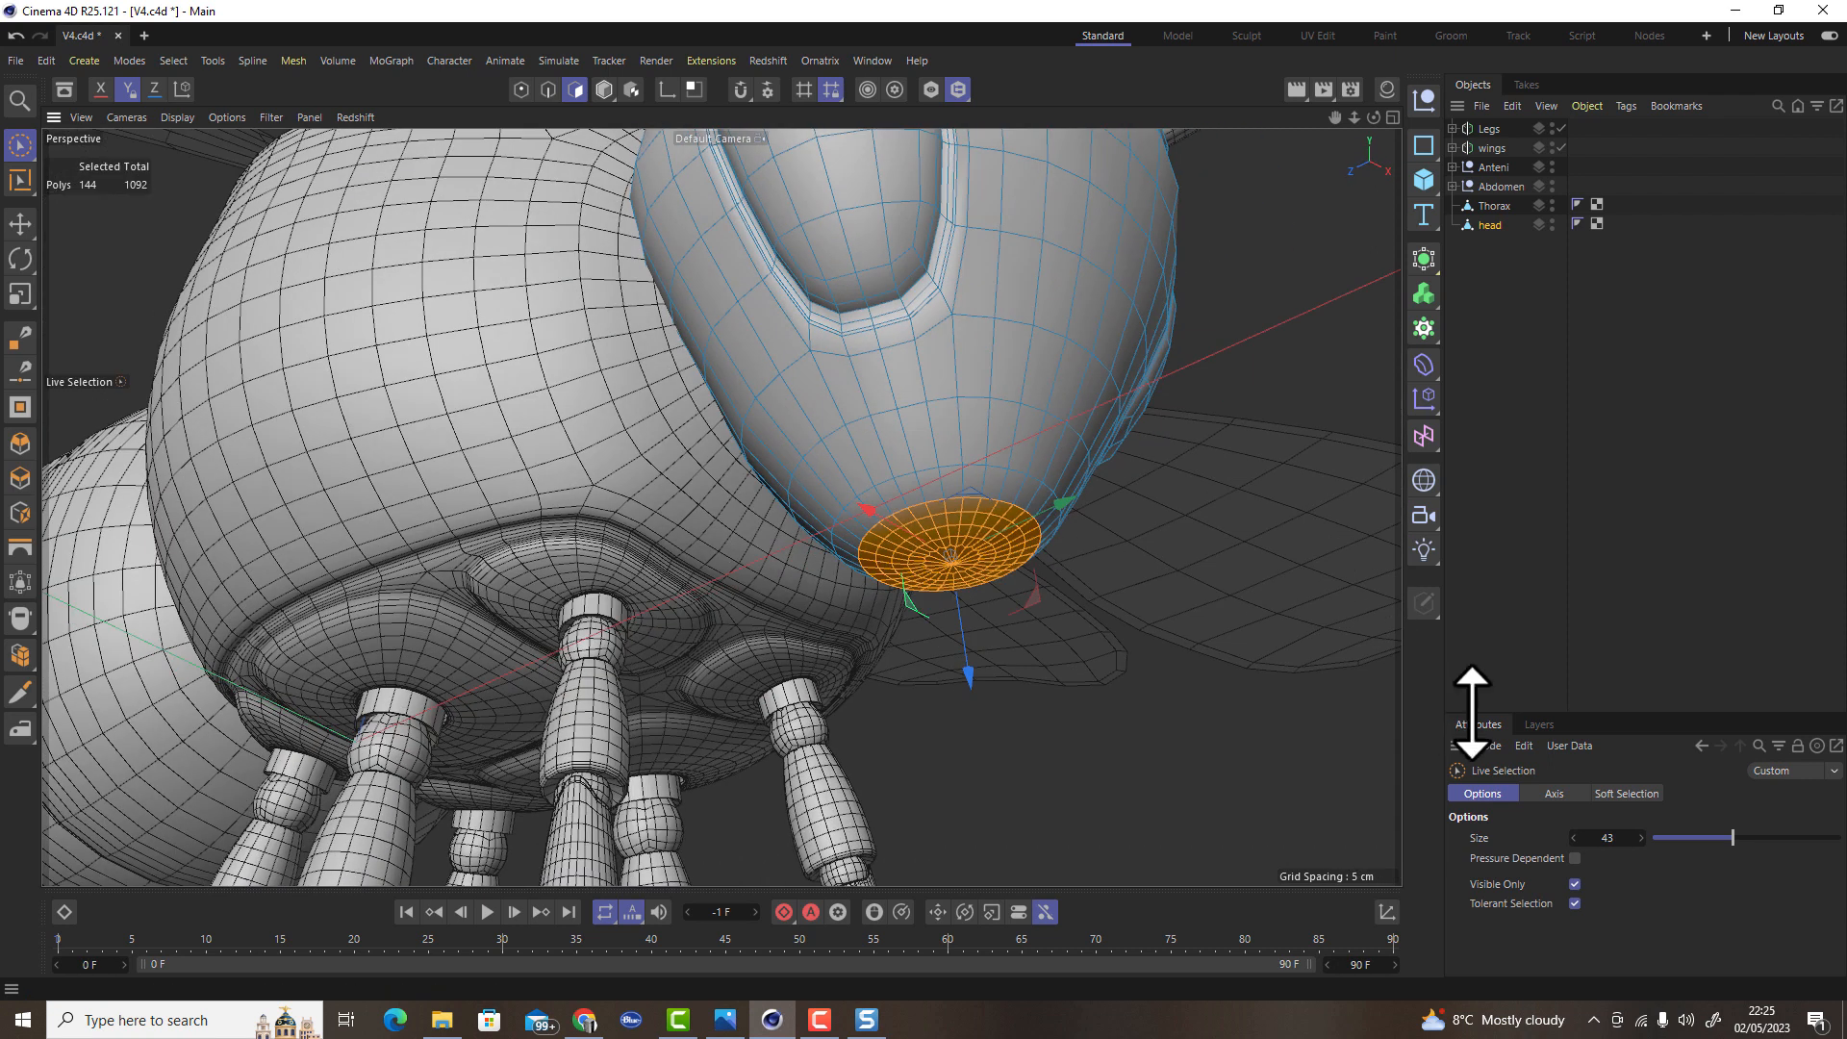
{"action": "left_click", "coordinate": [17, 227]}
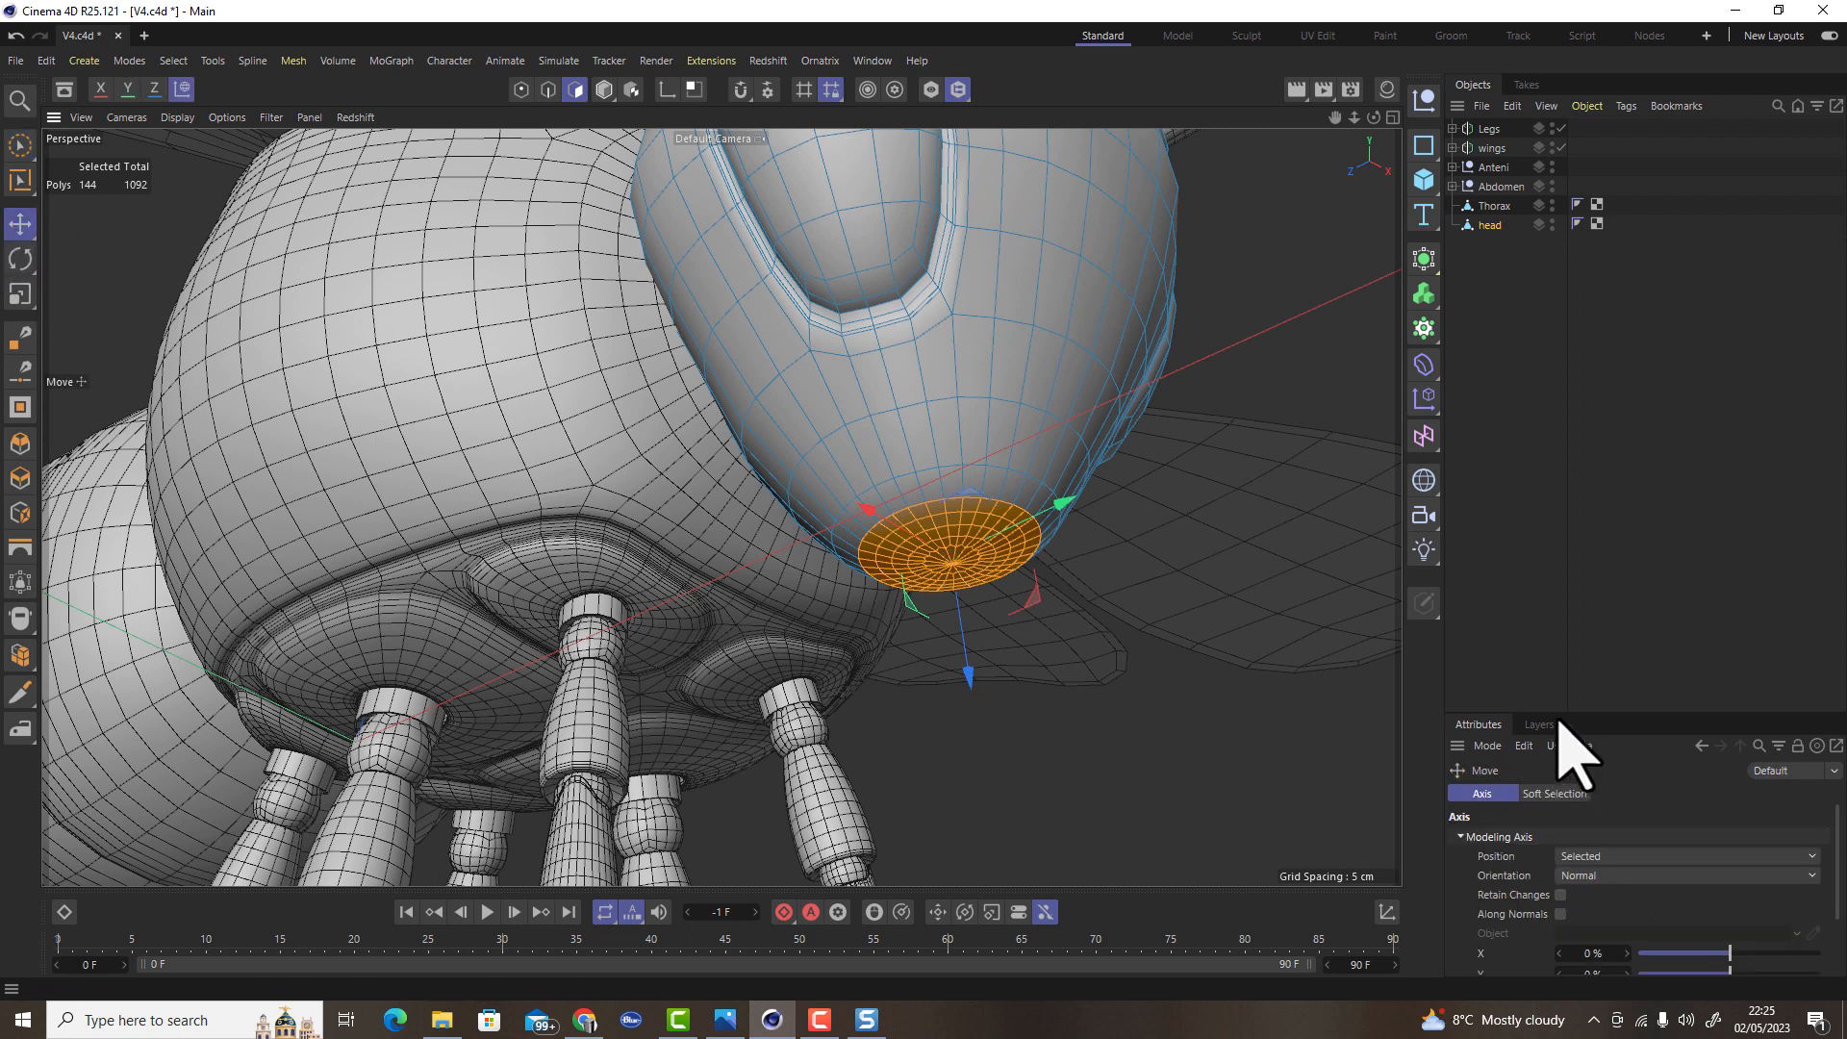
Enable Soft Selection for the selected cap polygons and set its radius to 2 cm
{"action": "left_click_drag", "start_coordinate": [1552, 659], "coordinate": [1558, 424]}
{"action": "left_click", "coordinate": [1551, 558]}
{"action": "left_click", "coordinate": [1515, 601]}
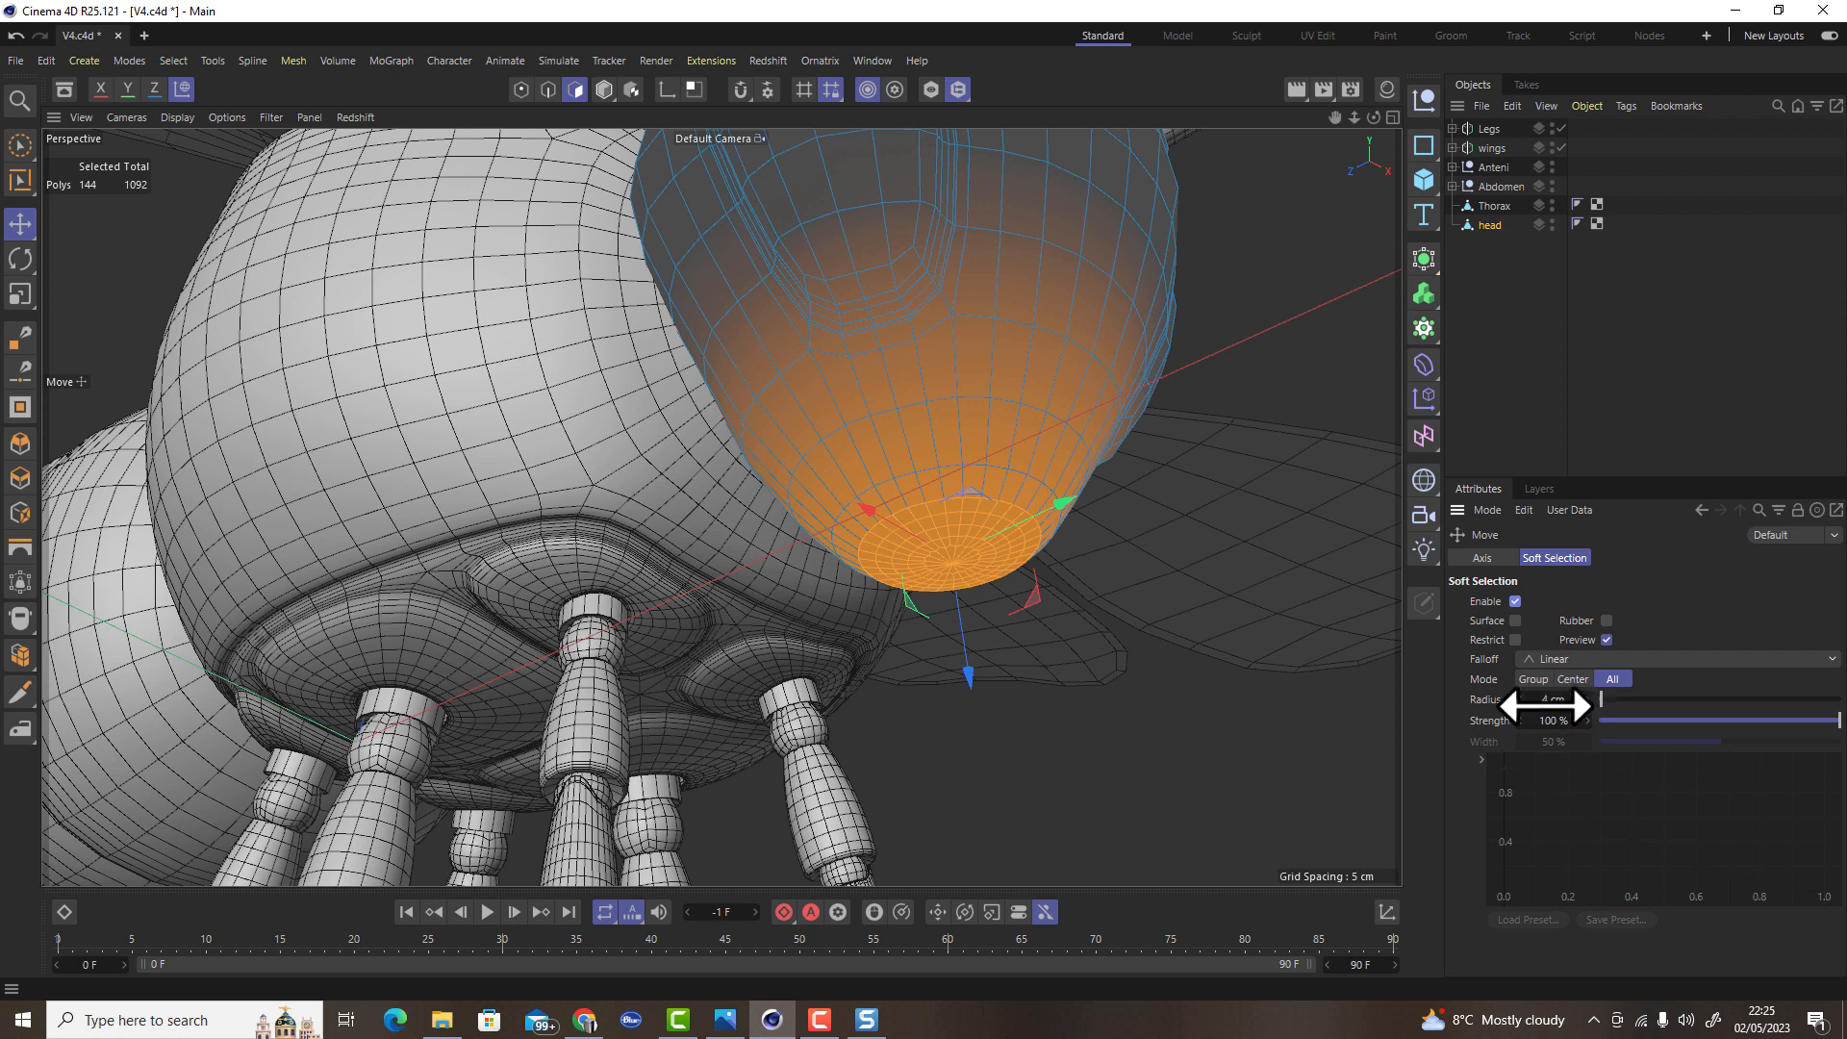
{"action": "left_click", "coordinate": [1519, 700]}
Move the cap polygons along their axes with soft falloff to reshape the lower tip of the head
{"action": "left_click_drag", "start_coordinate": [967, 676], "coordinate": [784, 417]}
{"action": "left_click_drag", "start_coordinate": [1053, 589], "coordinate": [1051, 578]}
{"action": "left_click_drag", "start_coordinate": [1051, 577], "coordinate": [685, 397], "text": "alt"}
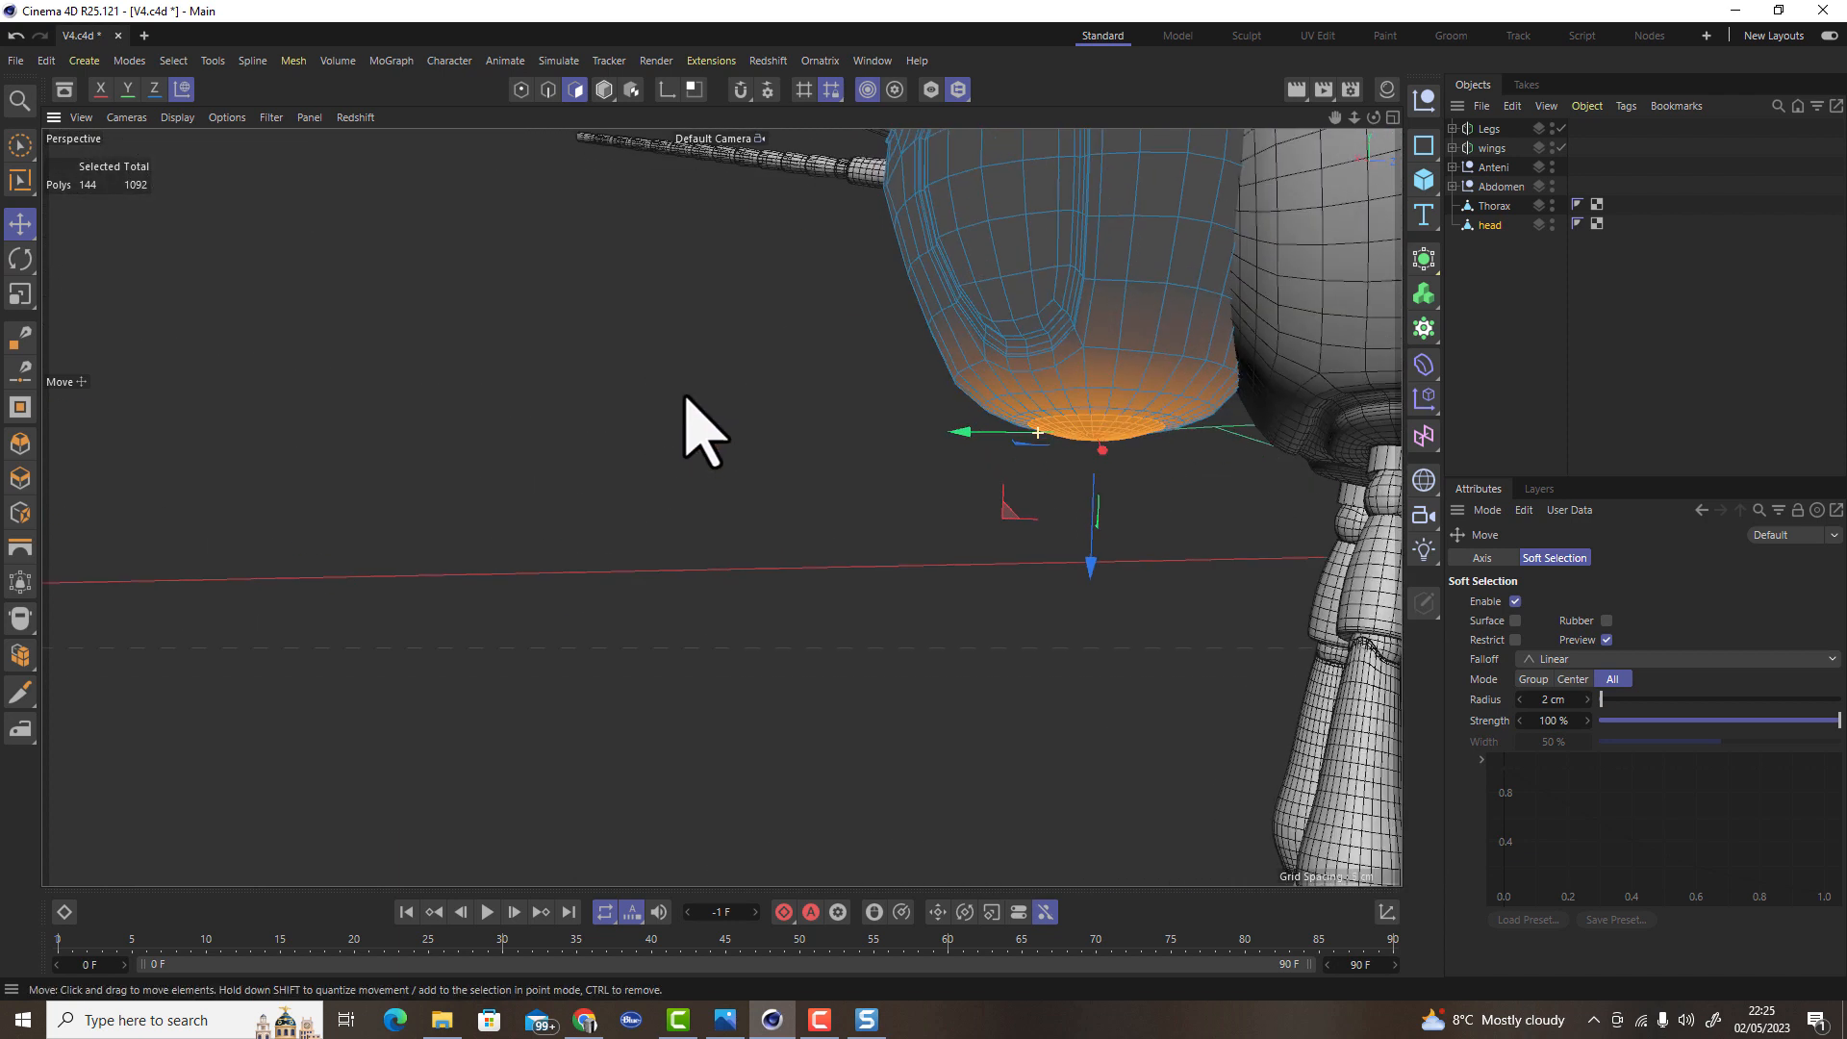
{"action": "left_click_drag", "start_coordinate": [962, 434], "coordinate": [948, 442]}
{"action": "left_click_drag", "start_coordinate": [1080, 558], "coordinate": [1081, 565]}
{"action": "left_click_drag", "start_coordinate": [1039, 402], "coordinate": [1201, 270], "text": "alt"}
{"action": "left_click_drag", "start_coordinate": [991, 337], "coordinate": [1121, 360], "text": "alt"}
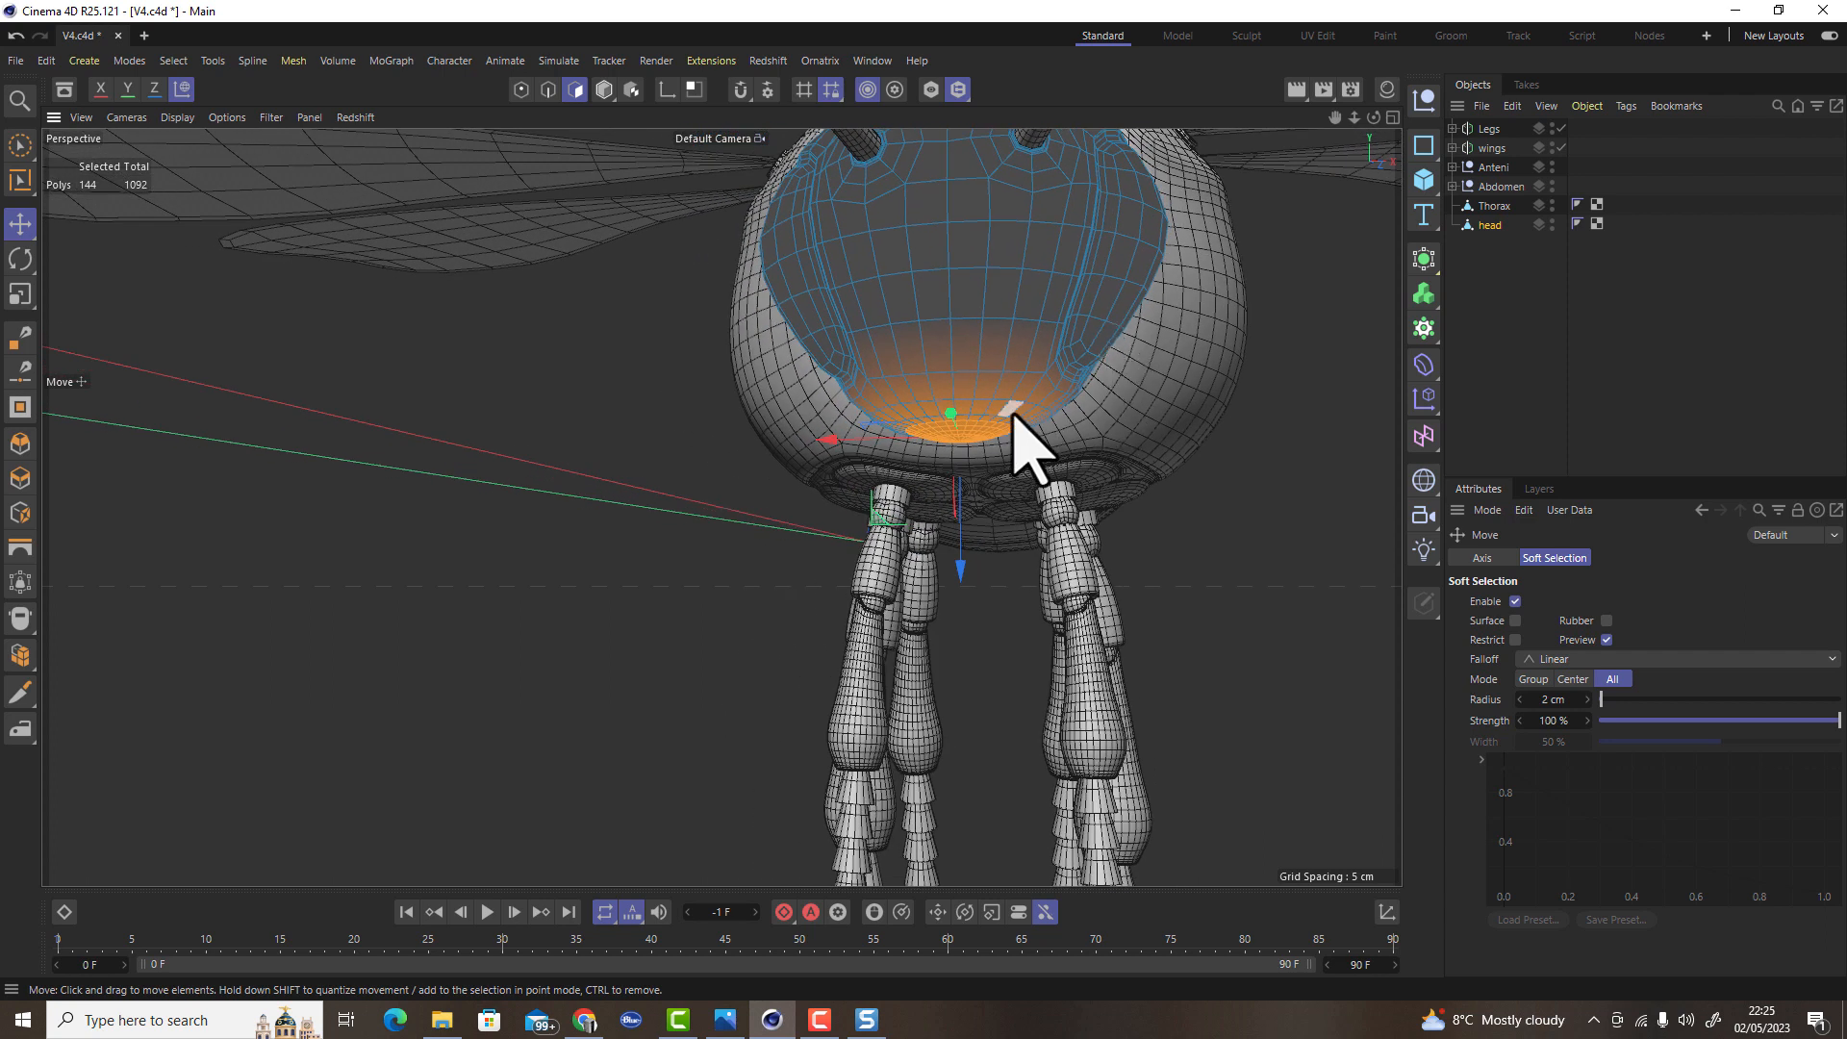
Delete the circular cap of polygons at the lower tip of the head, leaving a round opening
{"action": "left_click_drag", "start_coordinate": [1014, 414], "coordinate": [770, 592], "text": "alt"}
{"action": "right_click_drag", "start_coordinate": [1082, 500], "coordinate": [1243, 466], "text": "alt"}
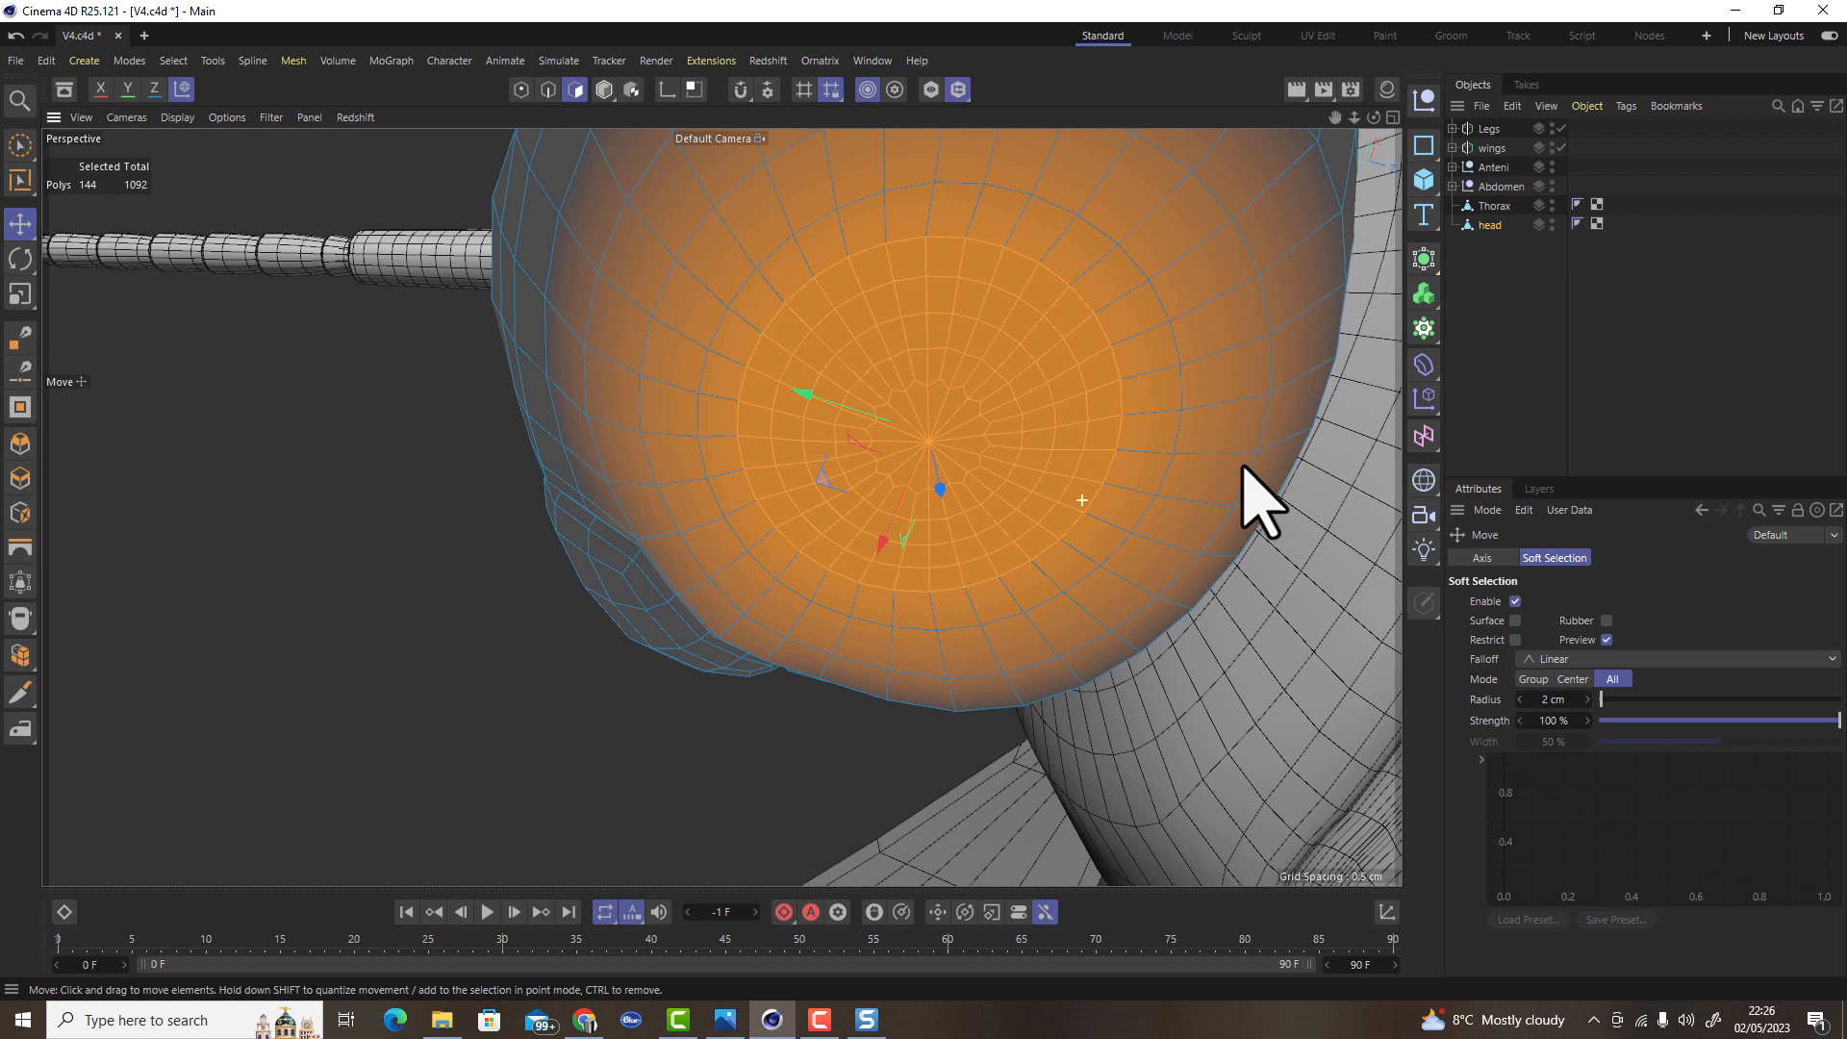
{"action": "key", "text": "Delete"}
{"action": "left_click_drag", "start_coordinate": [1018, 412], "coordinate": [1026, 545], "text": "alt"}
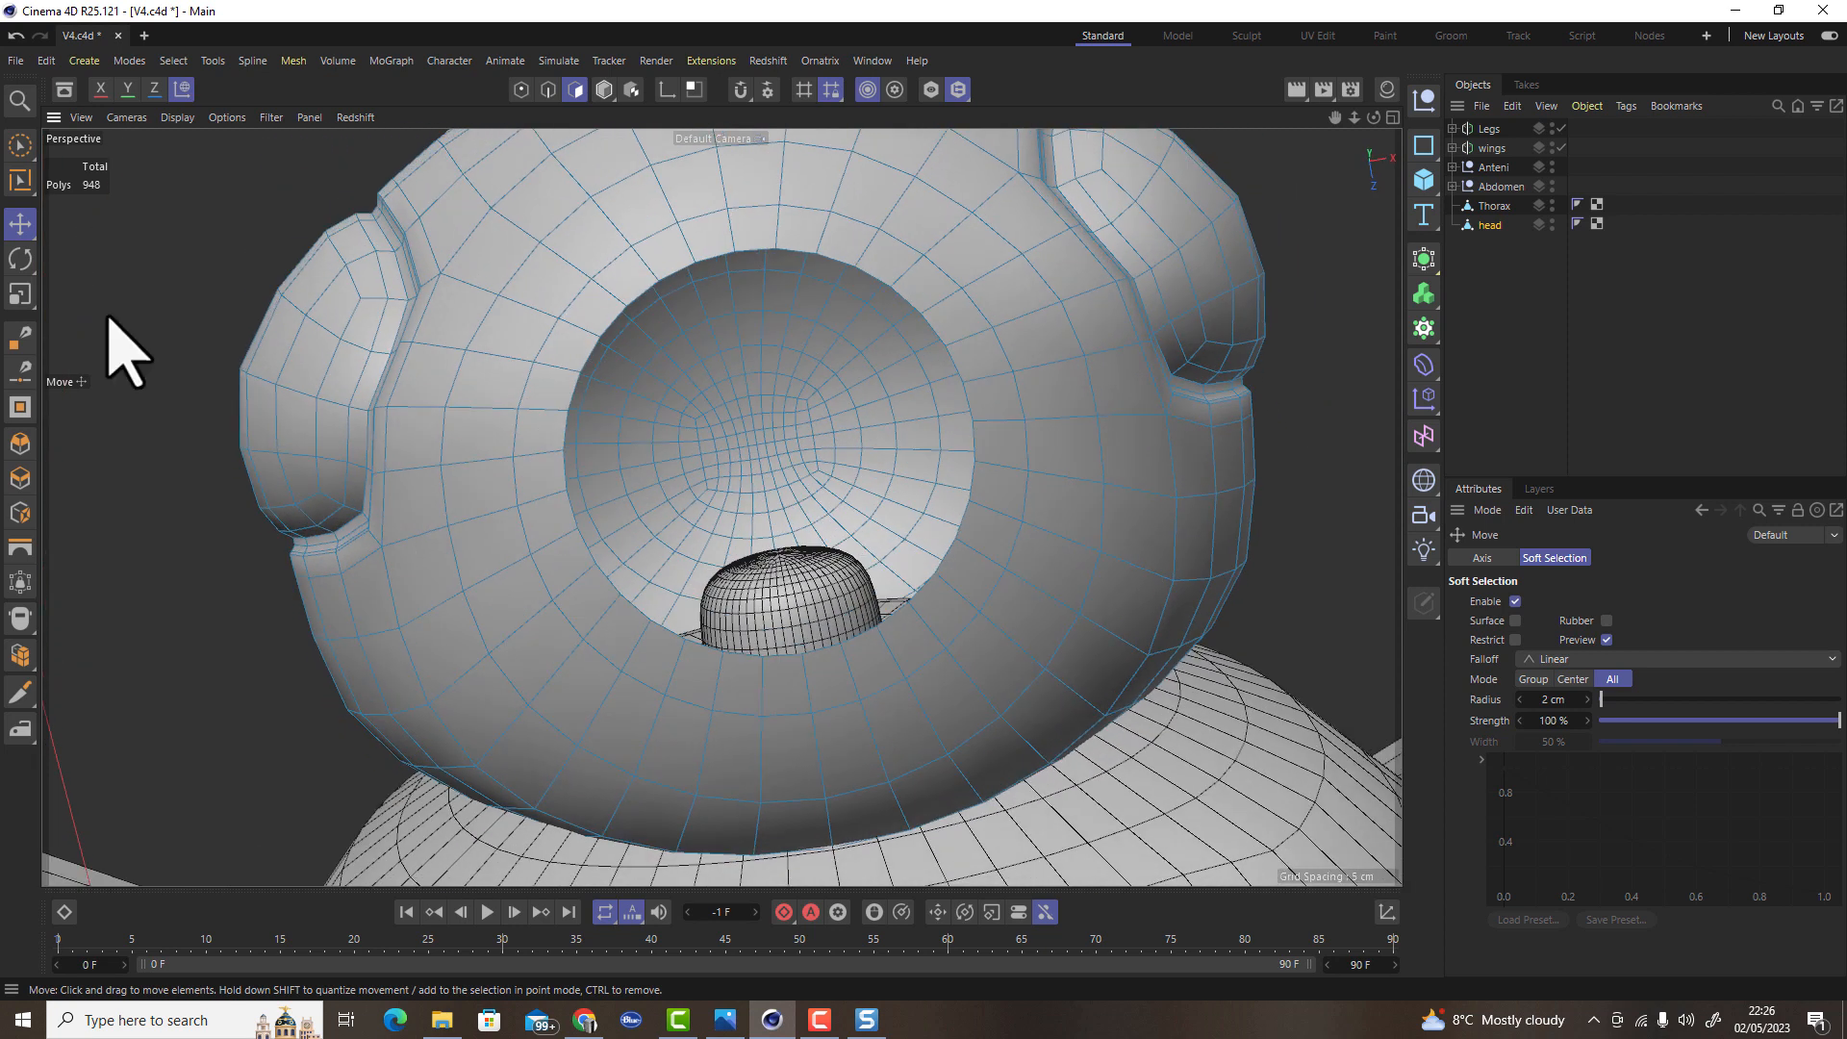
Bridge the round opening with six adjoining parallel polygon strips by extruding opposite border edges with the Polygon Pen
{"action": "left_click", "coordinate": [21, 339]}
{"action": "left_click_drag", "start_coordinate": [754, 250], "coordinate": [822, 656], "text": "ctrl"}
{"action": "left_click_drag", "start_coordinate": [735, 418], "coordinate": [784, 662], "text": "ctrl"}
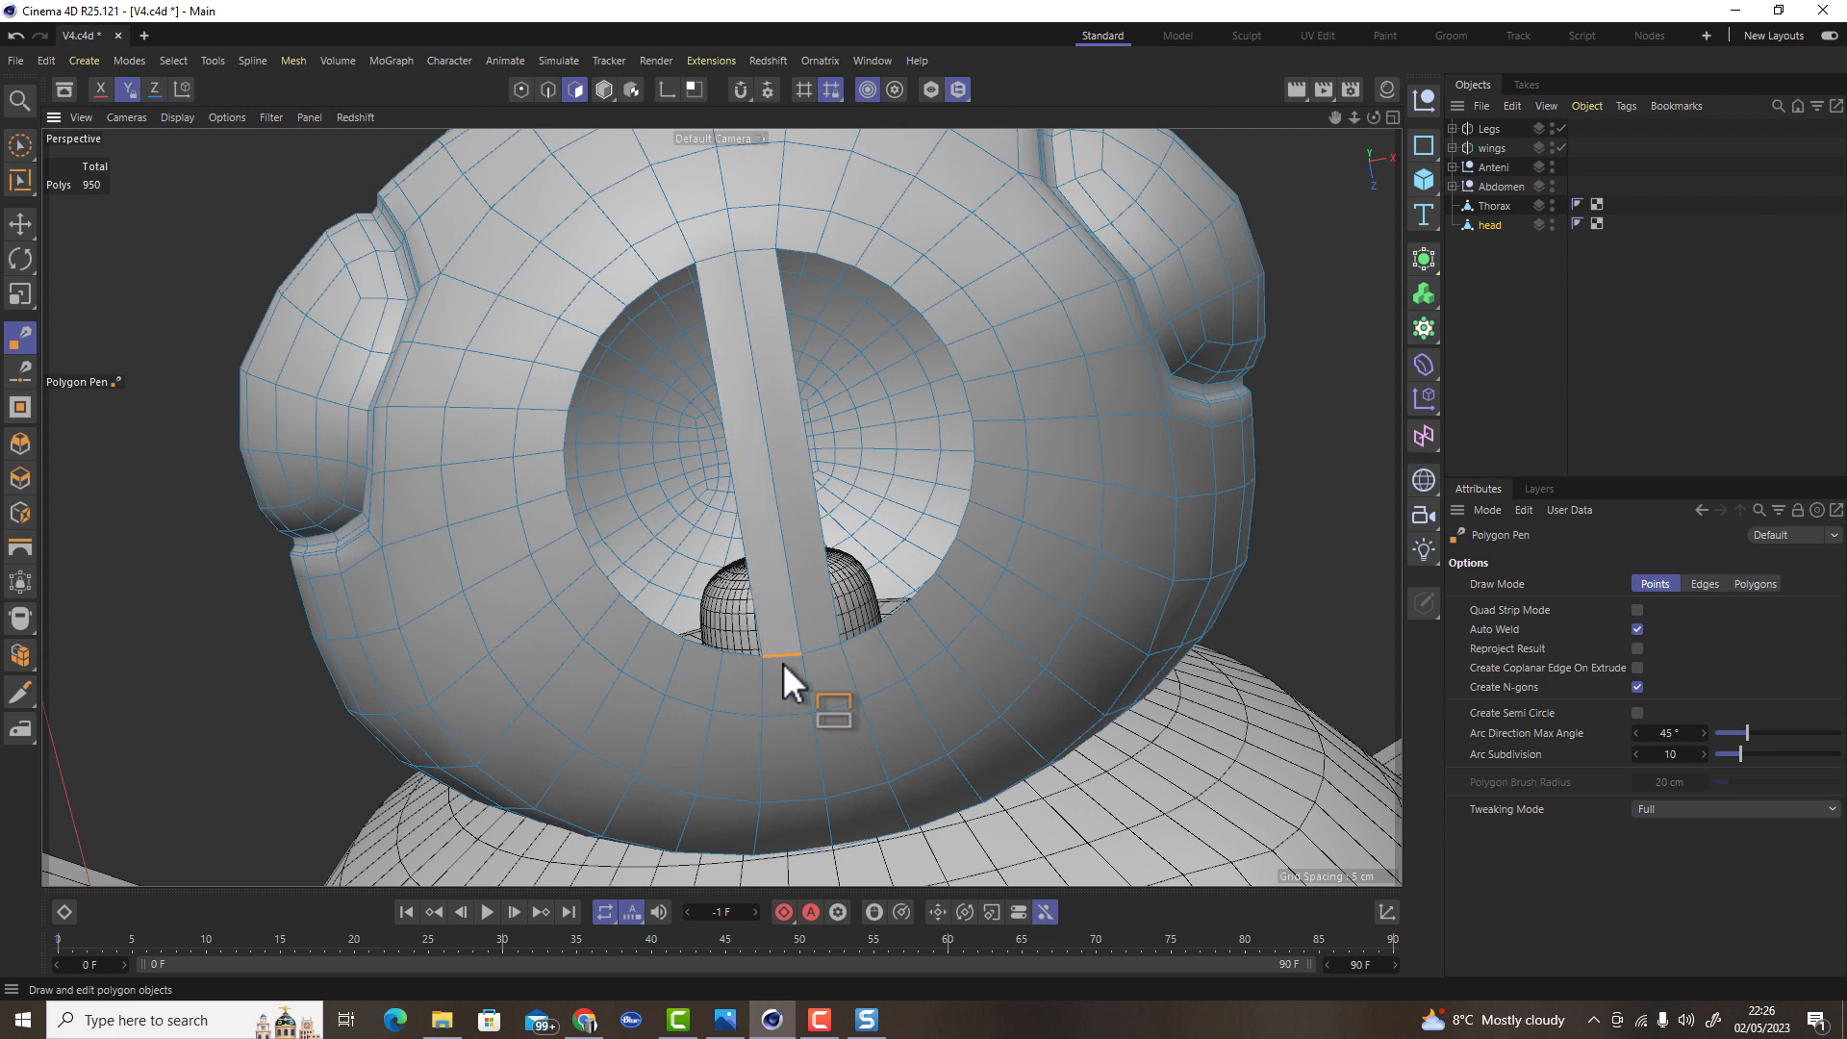
{"action": "left_click_drag", "start_coordinate": [804, 248], "coordinate": [863, 643], "text": "ctrl"}
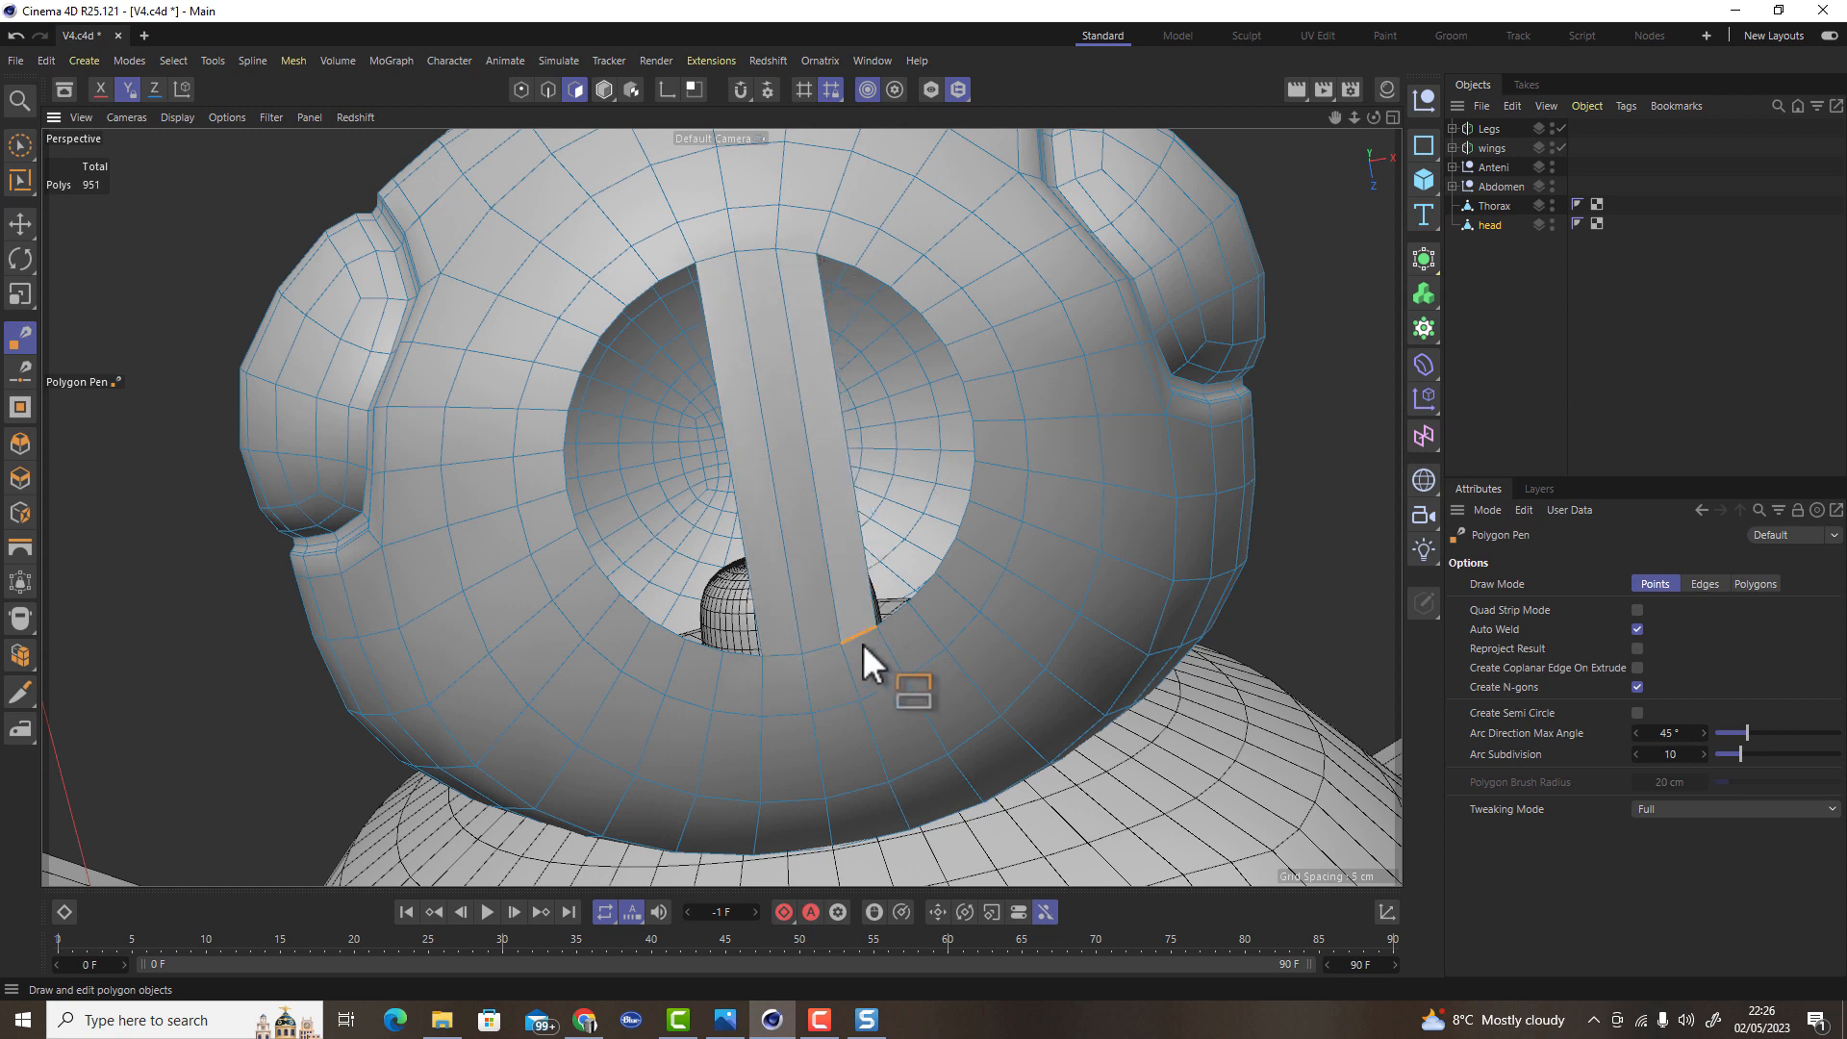
{"action": "left_click_drag", "start_coordinate": [677, 279], "coordinate": [739, 675], "text": "ctrl"}
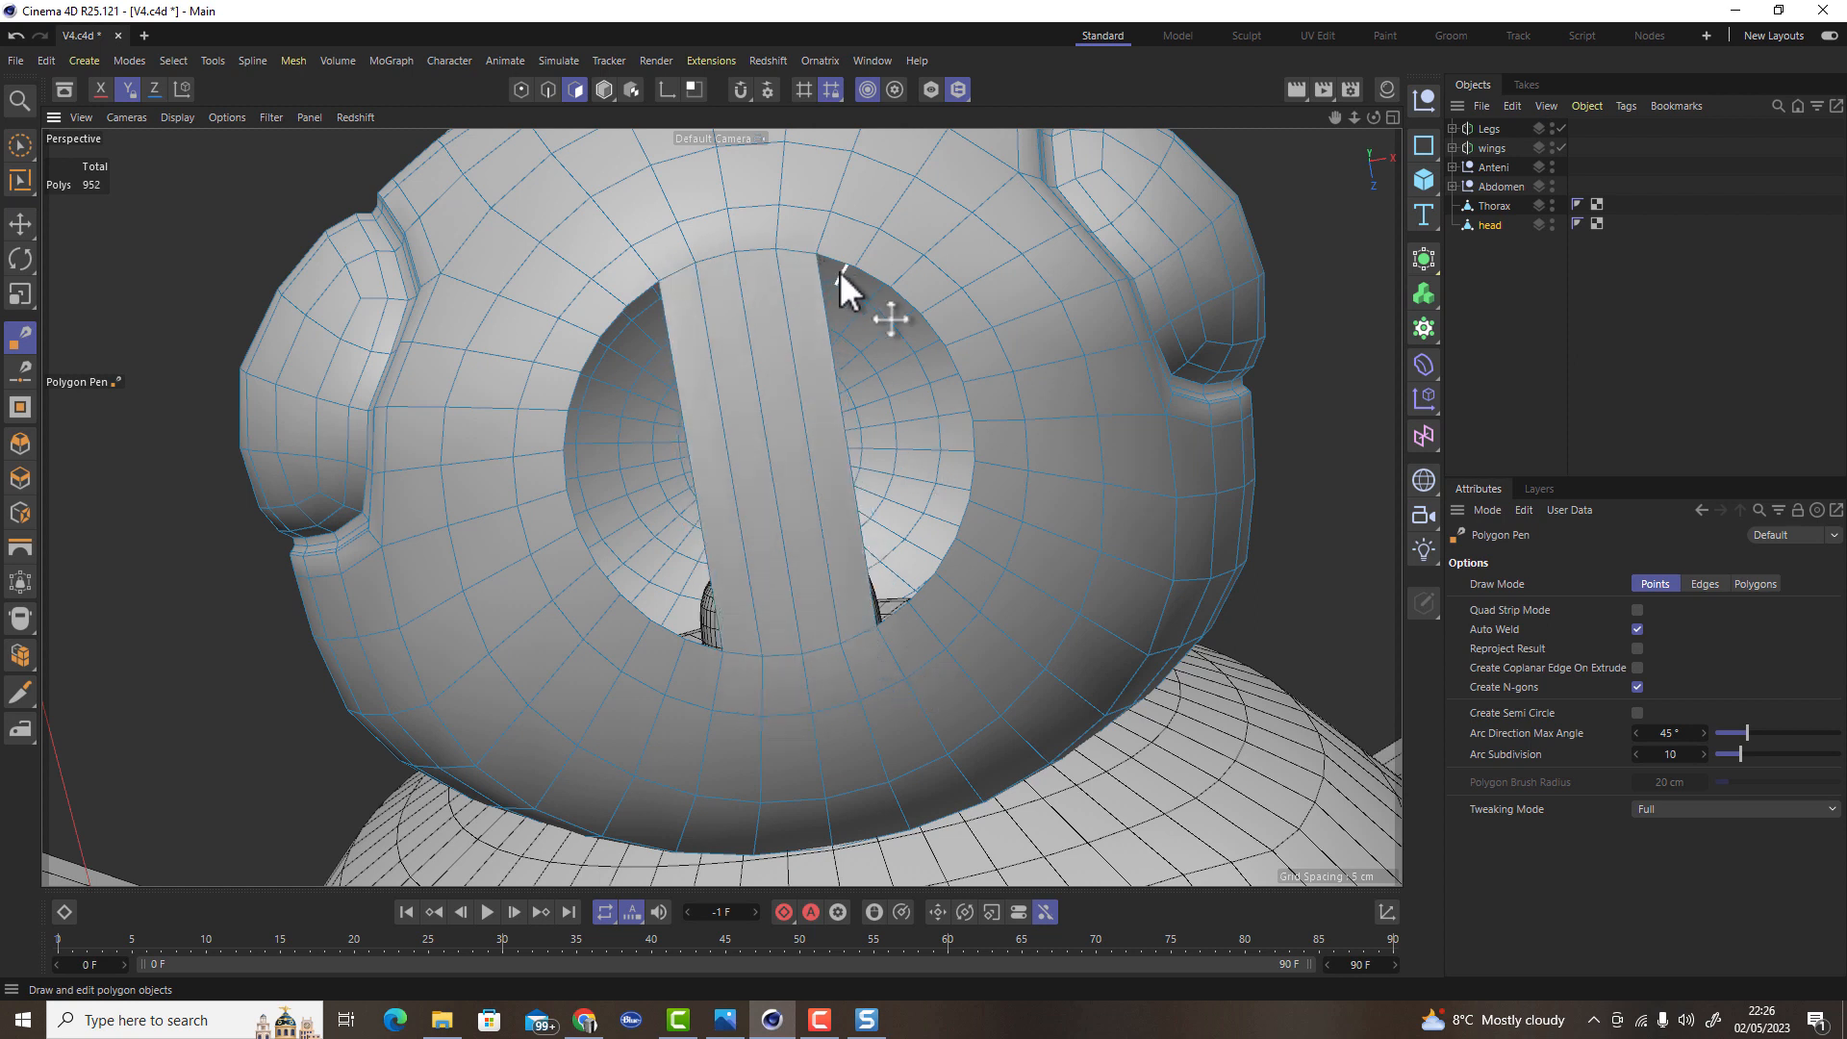
{"action": "left_click_drag", "start_coordinate": [860, 529], "coordinate": [889, 621], "text": "ctrl"}
{"action": "left_click_drag", "start_coordinate": [643, 302], "coordinate": [706, 652], "text": "ctrl"}
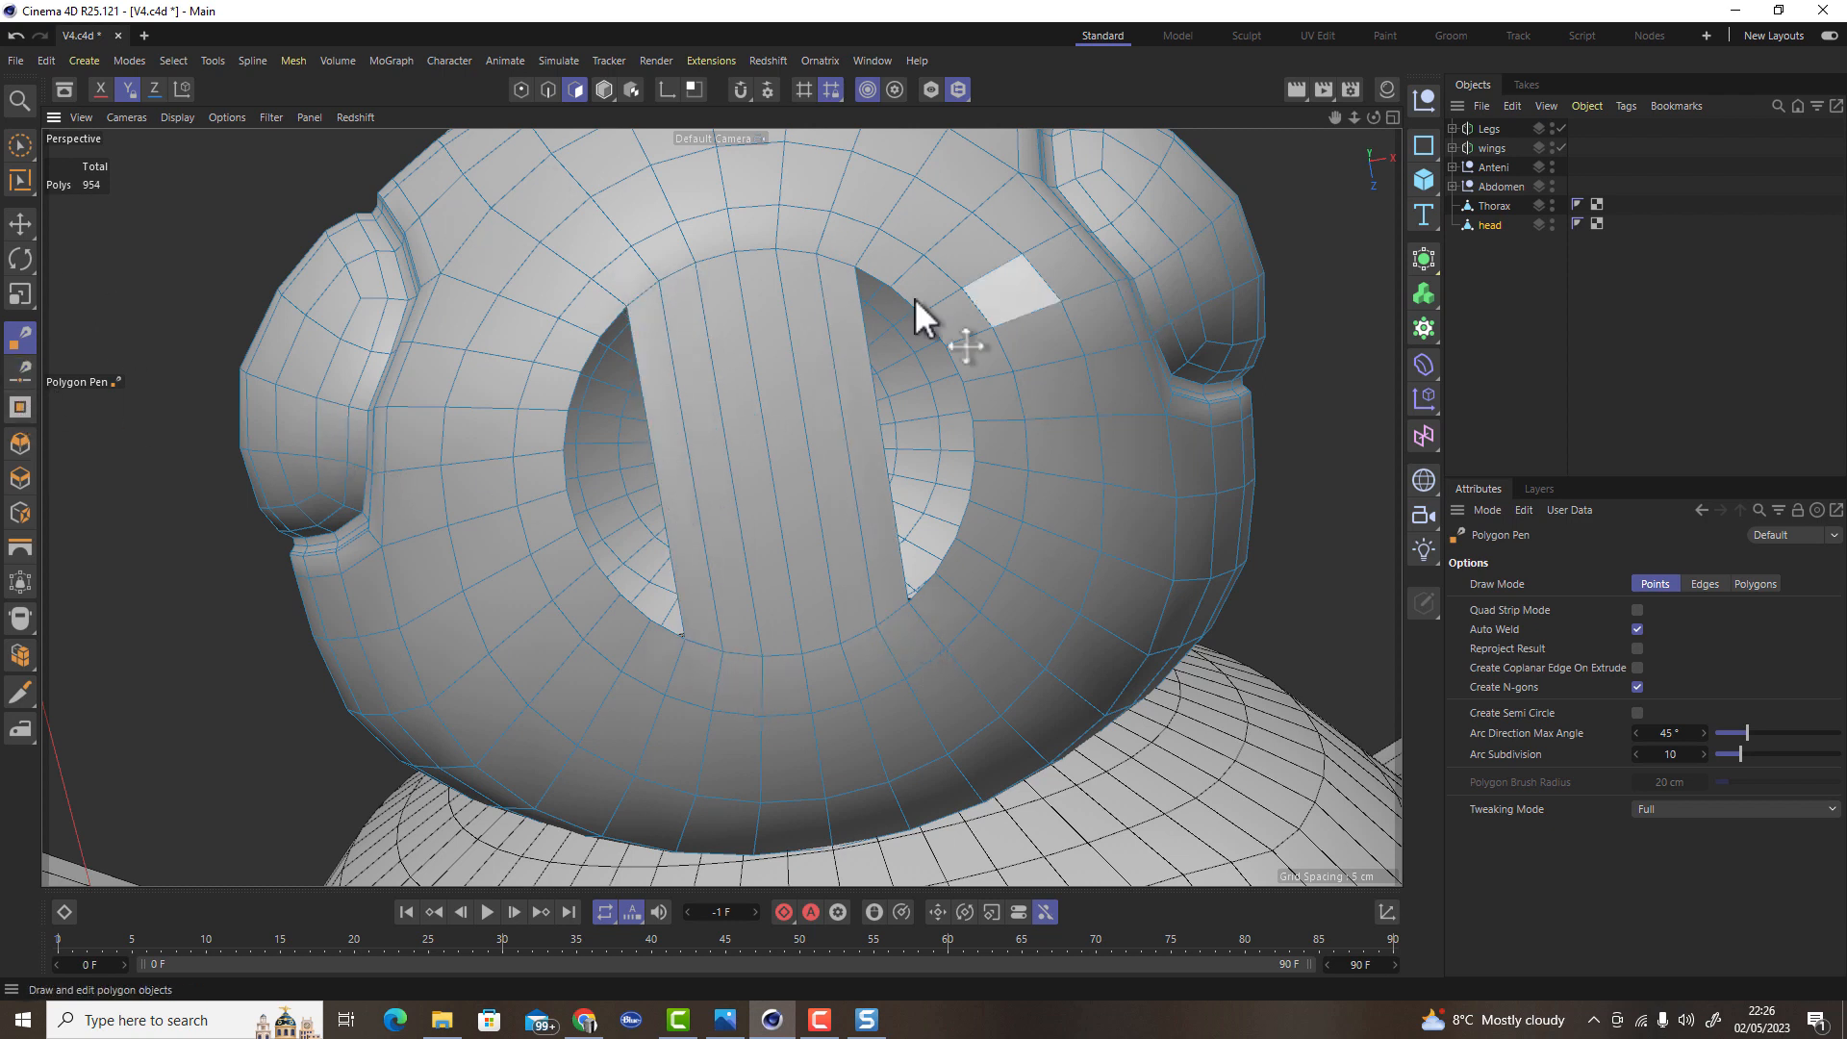
Cut seven evenly spaced loops across the bridging strips with Loop/Path Cut
{"action": "left_click", "coordinate": [22, 223]}
{"action": "key", "text": "m"}
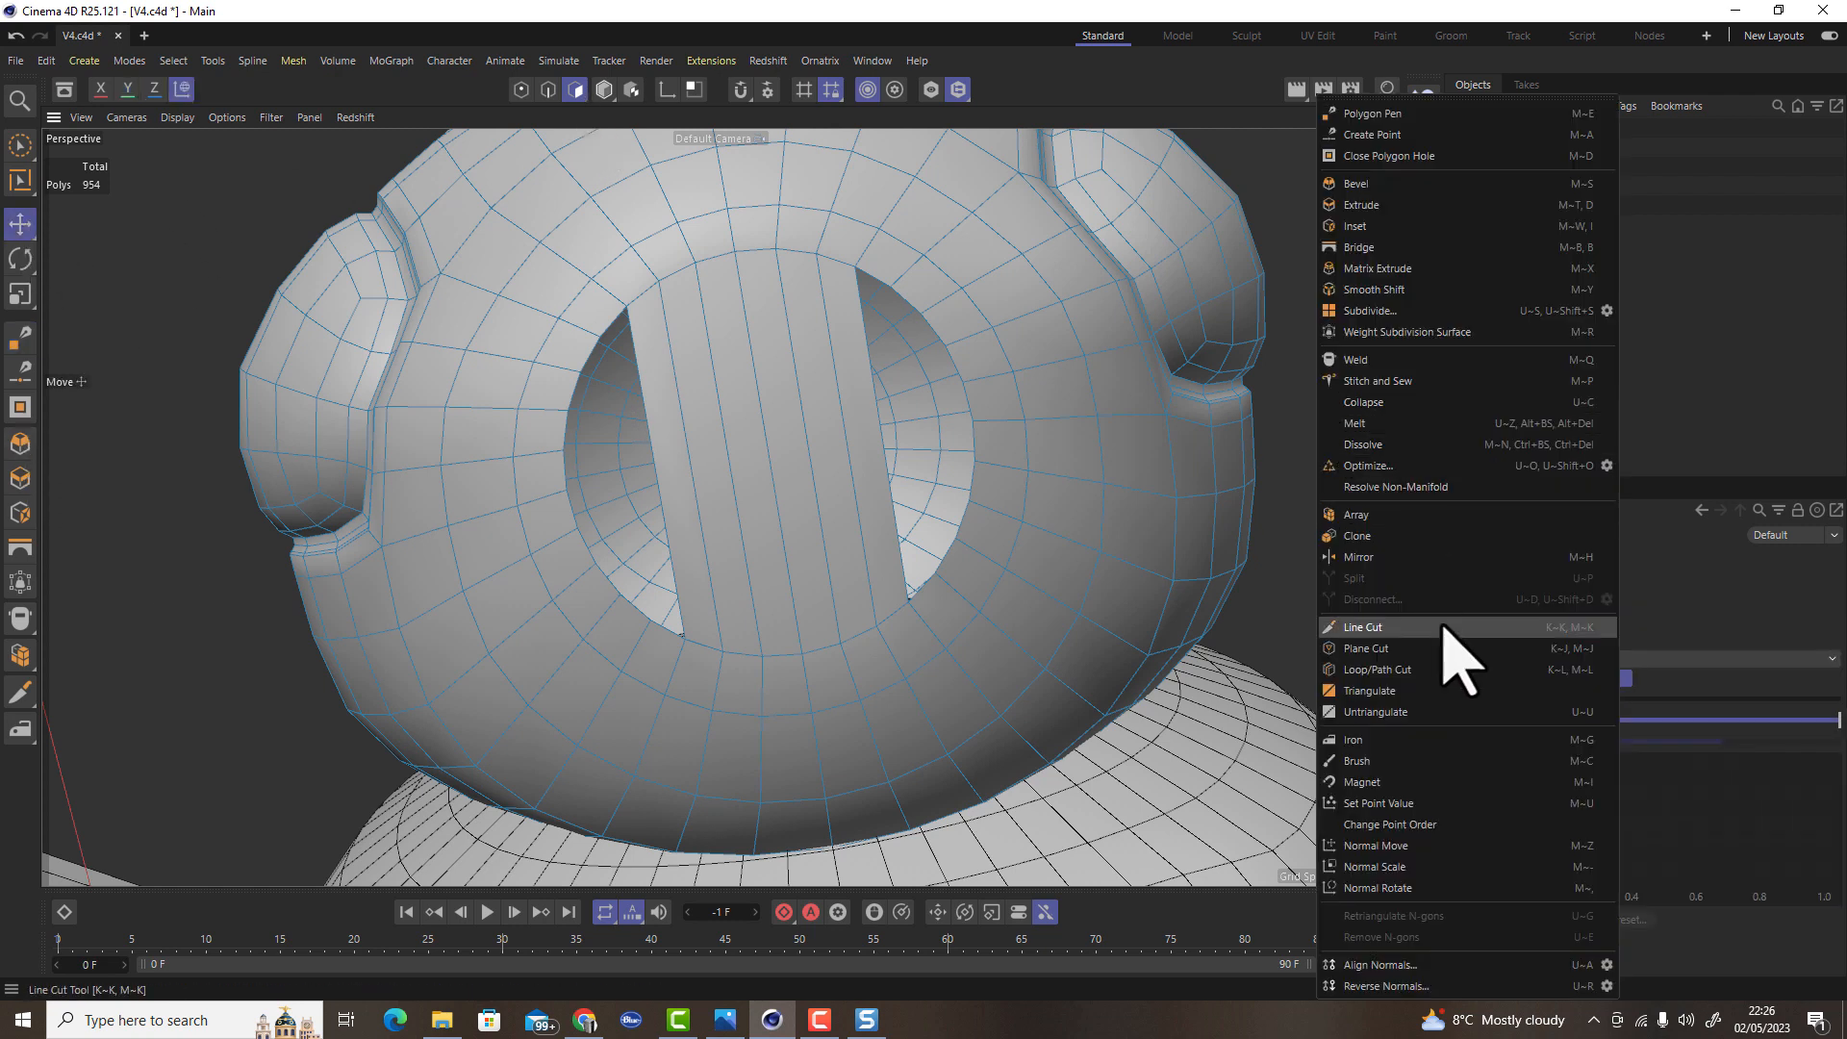
{"action": "left_click", "coordinate": [1438, 669]}
{"action": "left_click", "coordinate": [845, 454]}
{"action": "left_click", "coordinate": [1054, 179]}
{"action": "left_click", "coordinate": [1053, 179]}
{"action": "left_click", "coordinate": [1053, 179]}
{"action": "left_click", "coordinate": [1053, 179]}
{"action": "left_click", "coordinate": [1054, 179]}
{"action": "left_click", "coordinate": [1053, 179]}
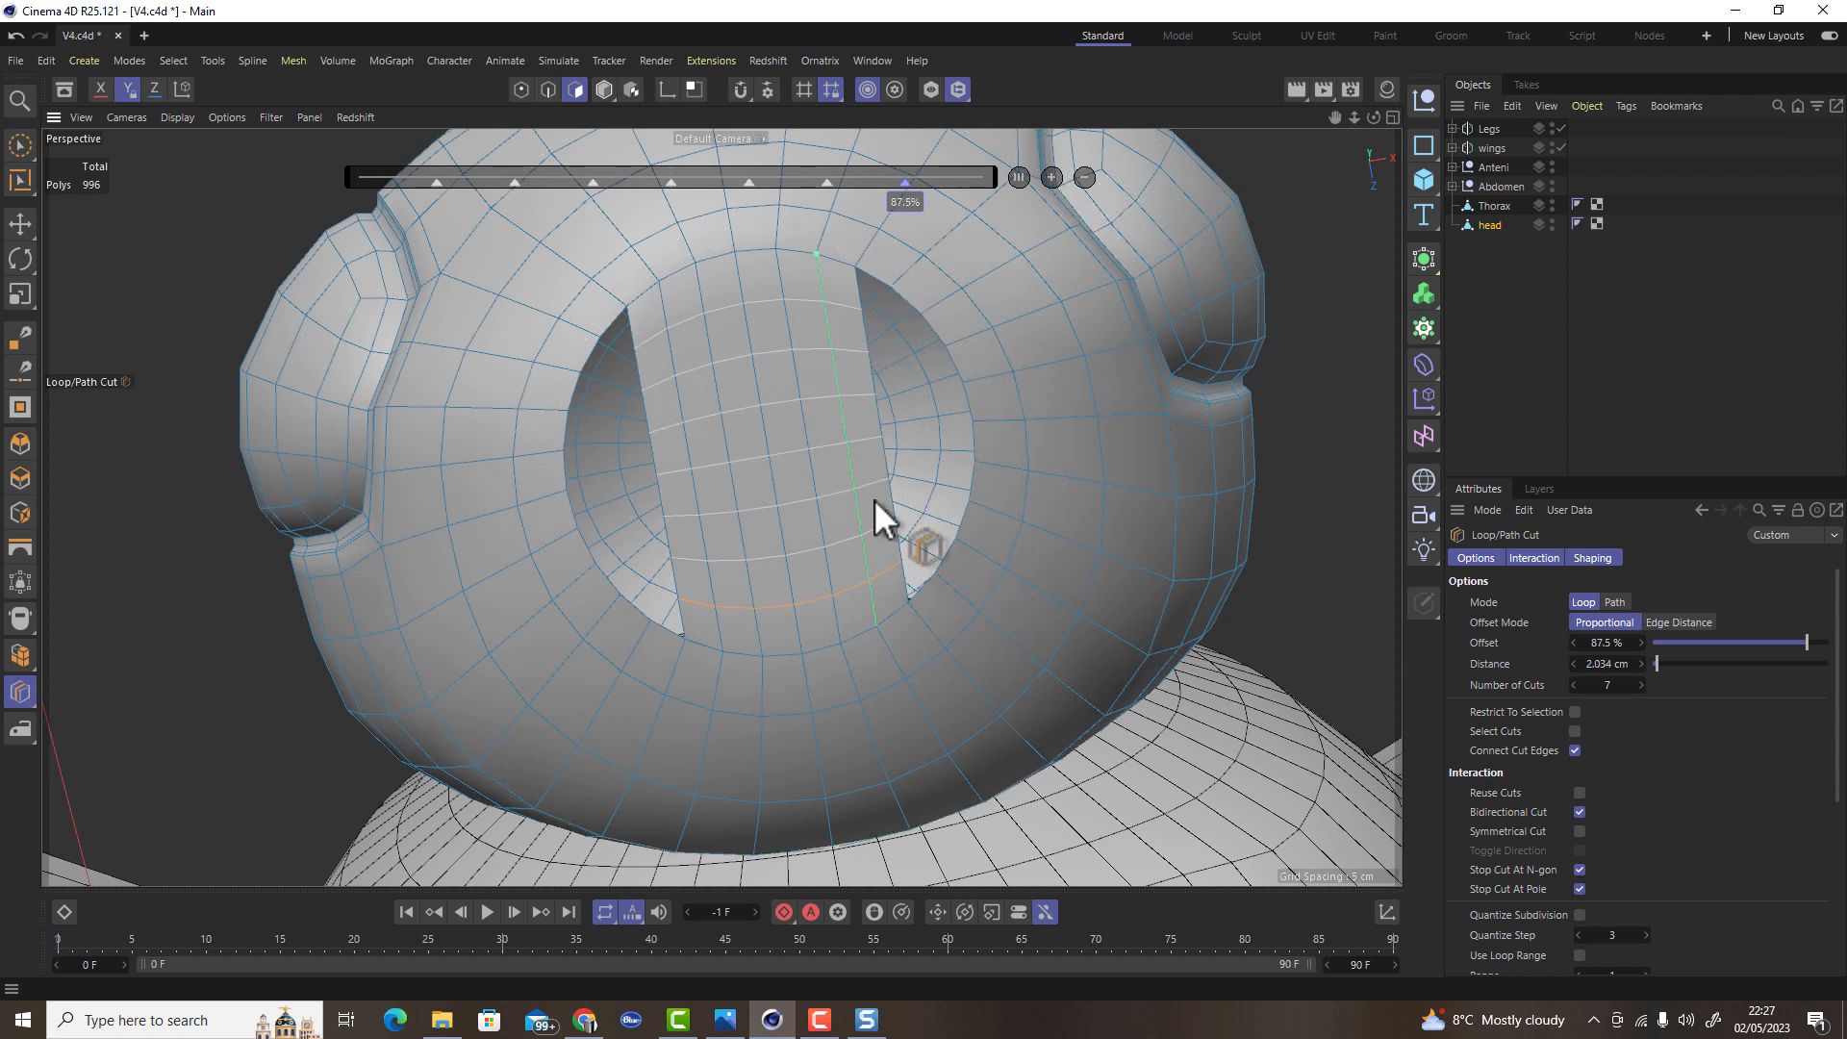
Fill the gaps on both sides of the strips by extending the opening's border edges to the strip points with the Polygon Pen
{"action": "left_click", "coordinate": [522, 90]}
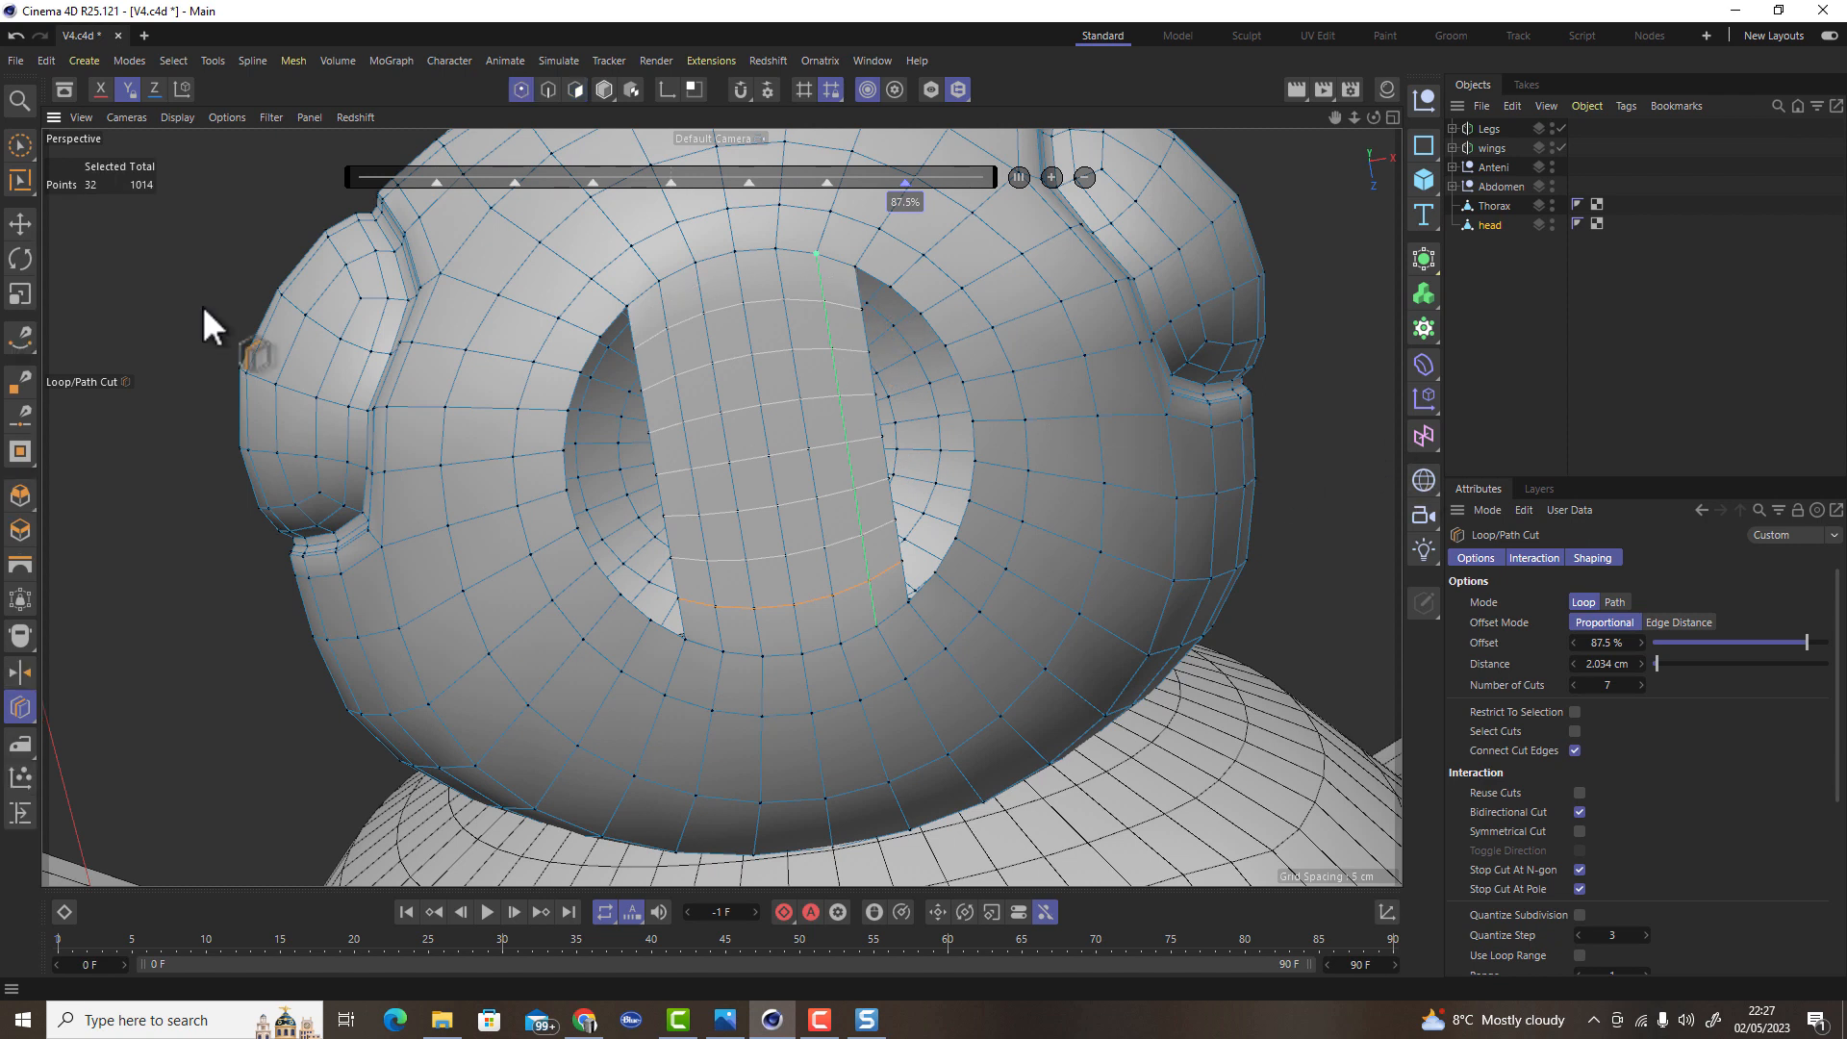
{"action": "left_click", "coordinate": [12, 377]}
{"action": "scroll", "coordinate": [909, 327], "scroll_direction": "up", "scroll_amount": 3}
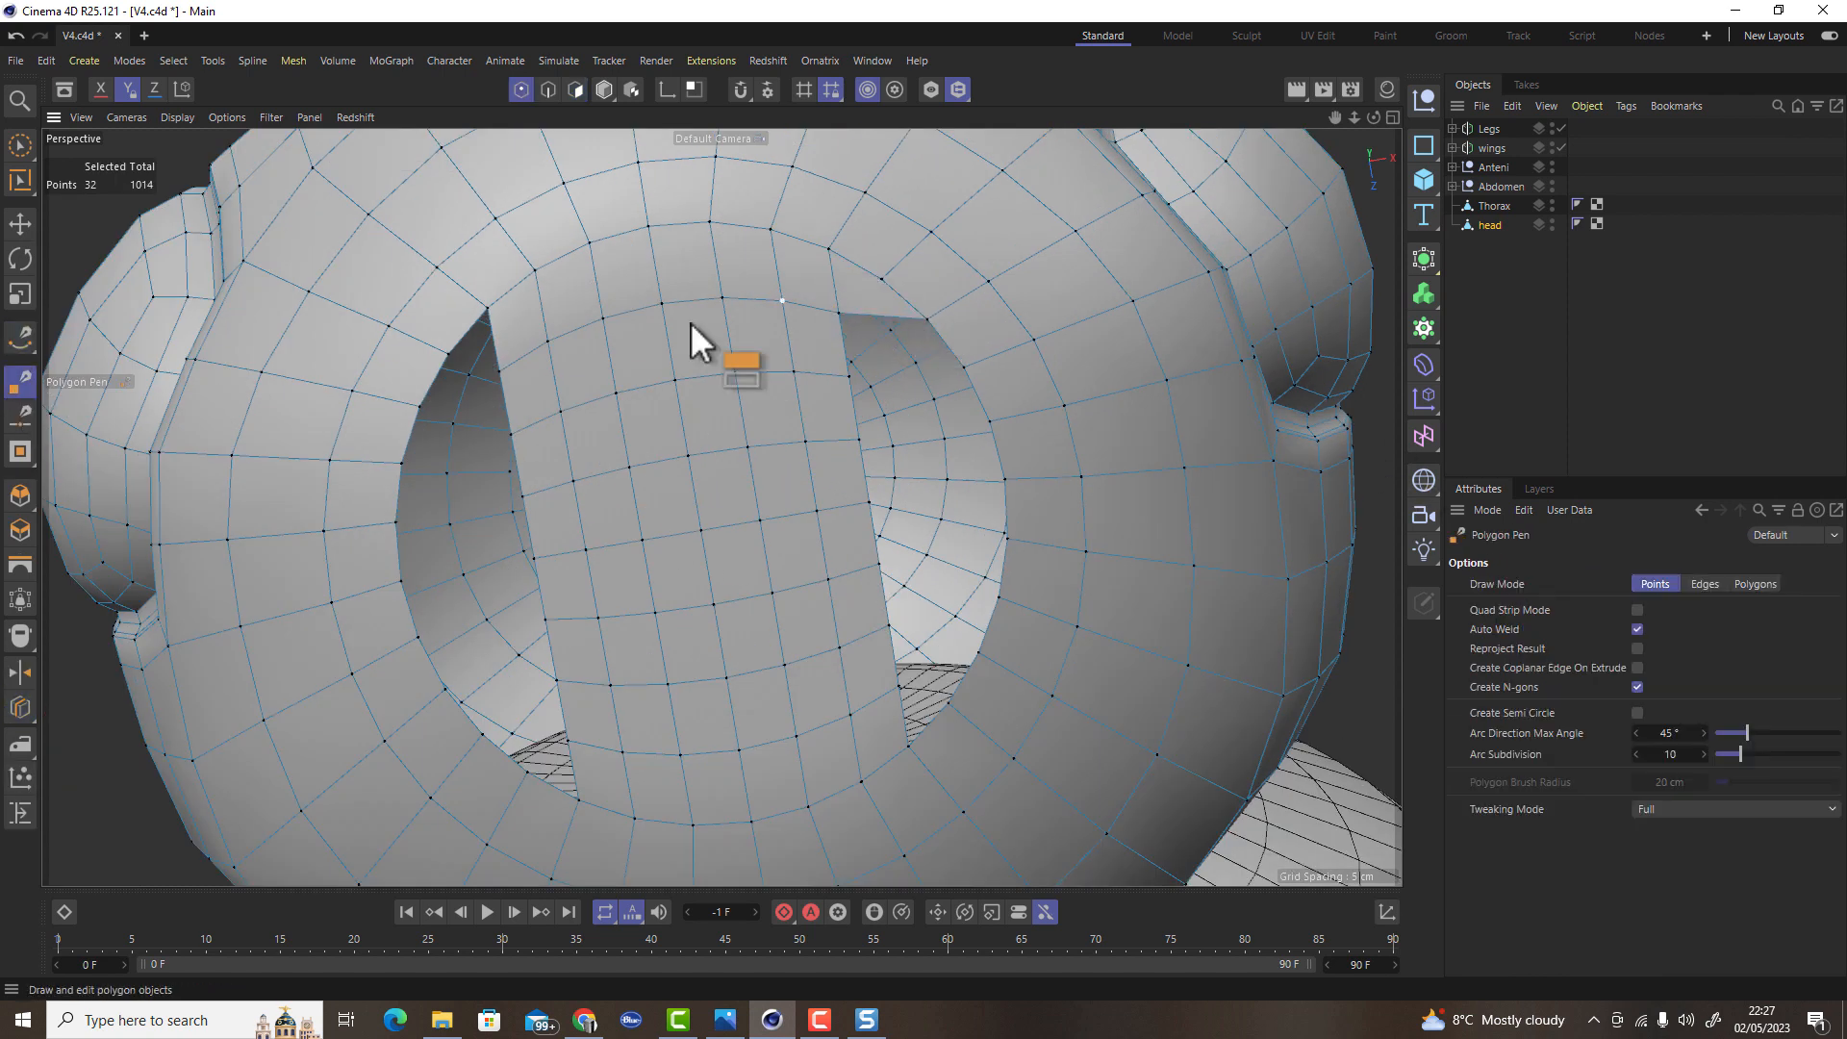
{"action": "left_click_drag", "start_coordinate": [399, 494], "coordinate": [520, 469], "text": "ctrl"}
{"action": "left_click_drag", "start_coordinate": [400, 551], "coordinate": [529, 524], "text": "ctrl"}
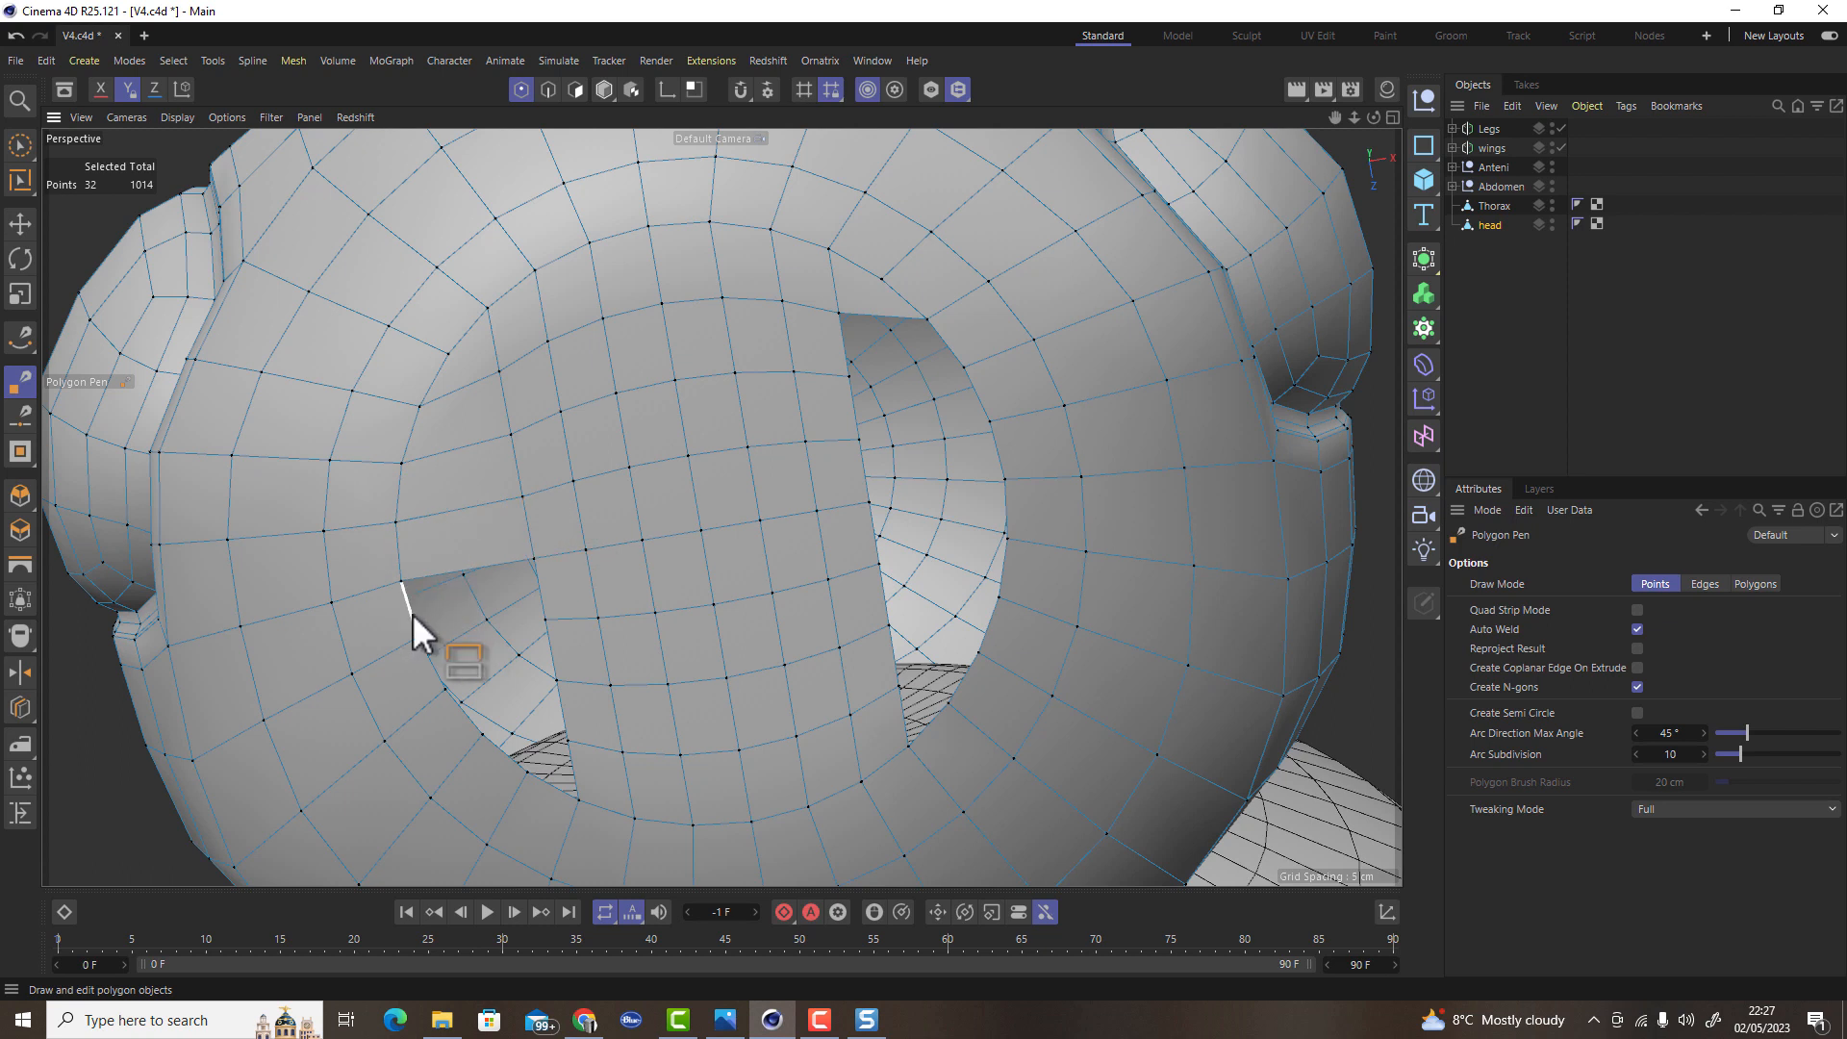
{"action": "left_click_drag", "start_coordinate": [411, 609], "coordinate": [529, 589], "text": "ctrl"}
{"action": "left_click_drag", "start_coordinate": [434, 663], "coordinate": [477, 662], "text": "ctrl"}
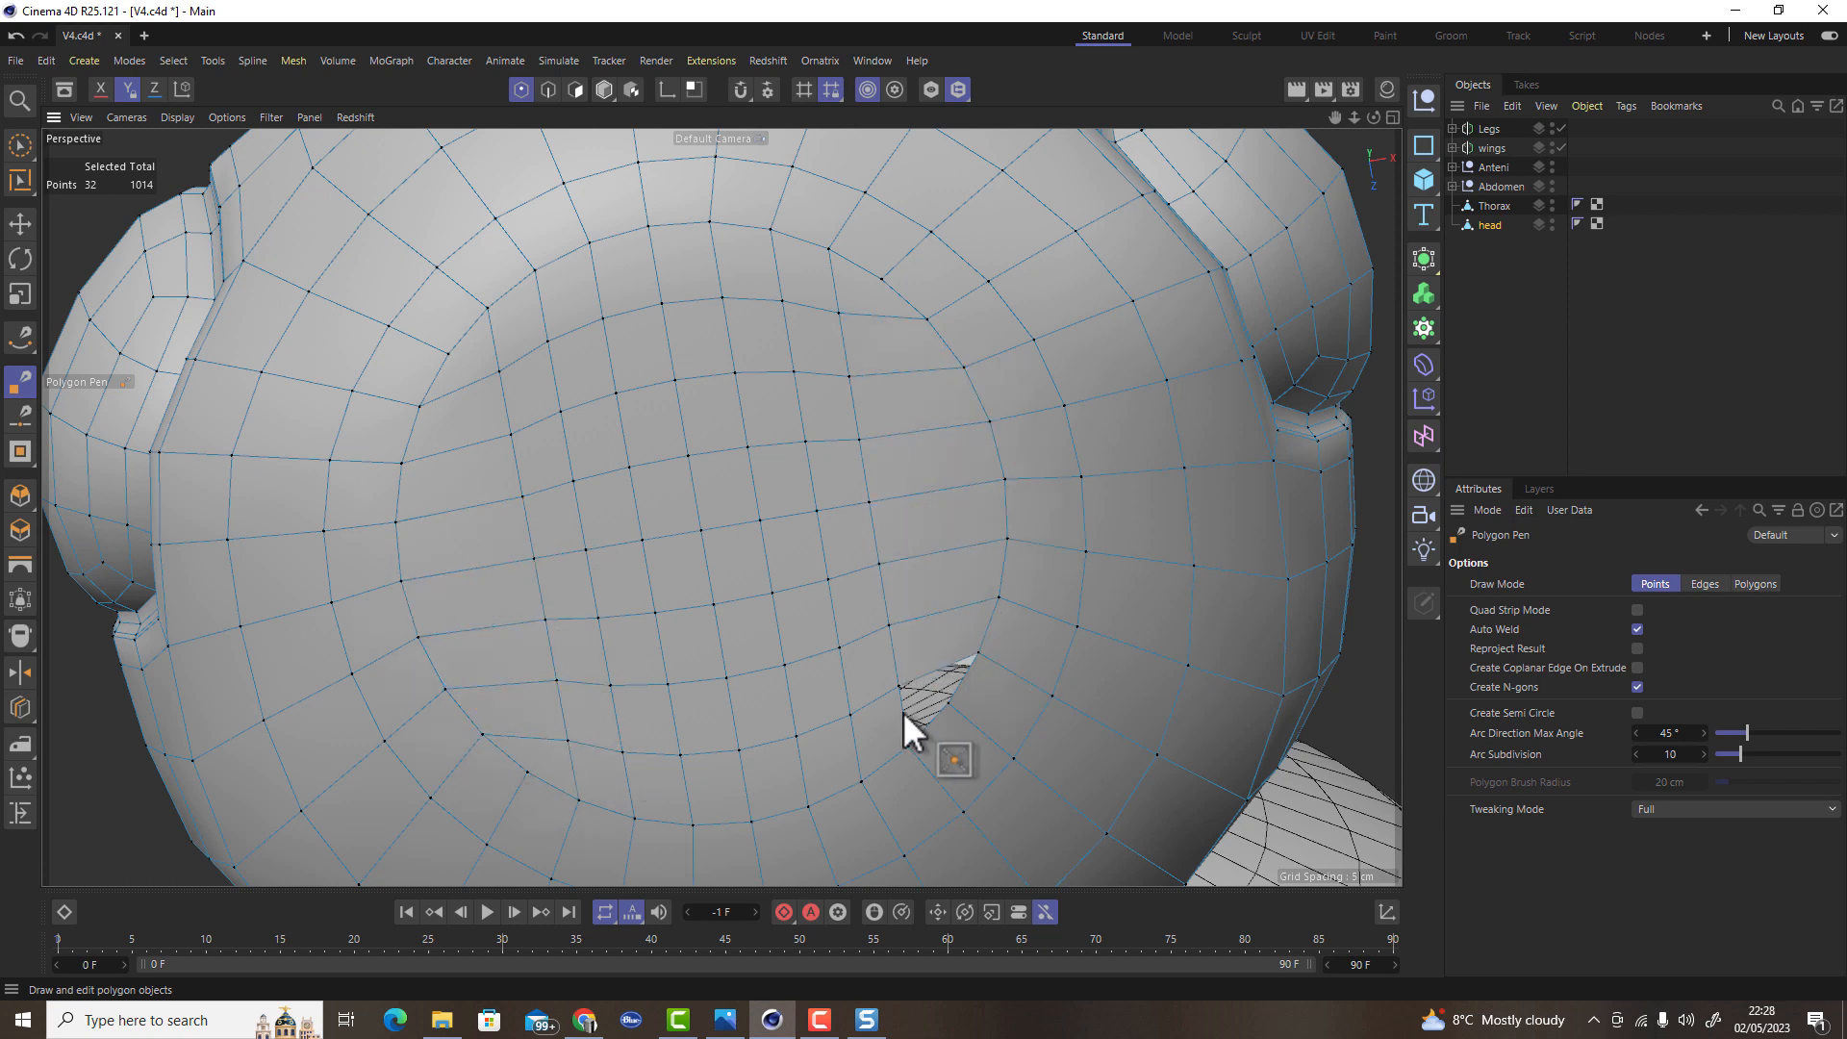
Turn off Soft Selection and select a block of four polygons on the lower face beside the eye
{"action": "scroll", "coordinate": [990, 574], "scroll_direction": "down", "scroll_amount": 8}
{"action": "scroll", "coordinate": [990, 573], "scroll_direction": "up", "scroll_amount": 1}
{"action": "left_click", "coordinate": [575, 89]}
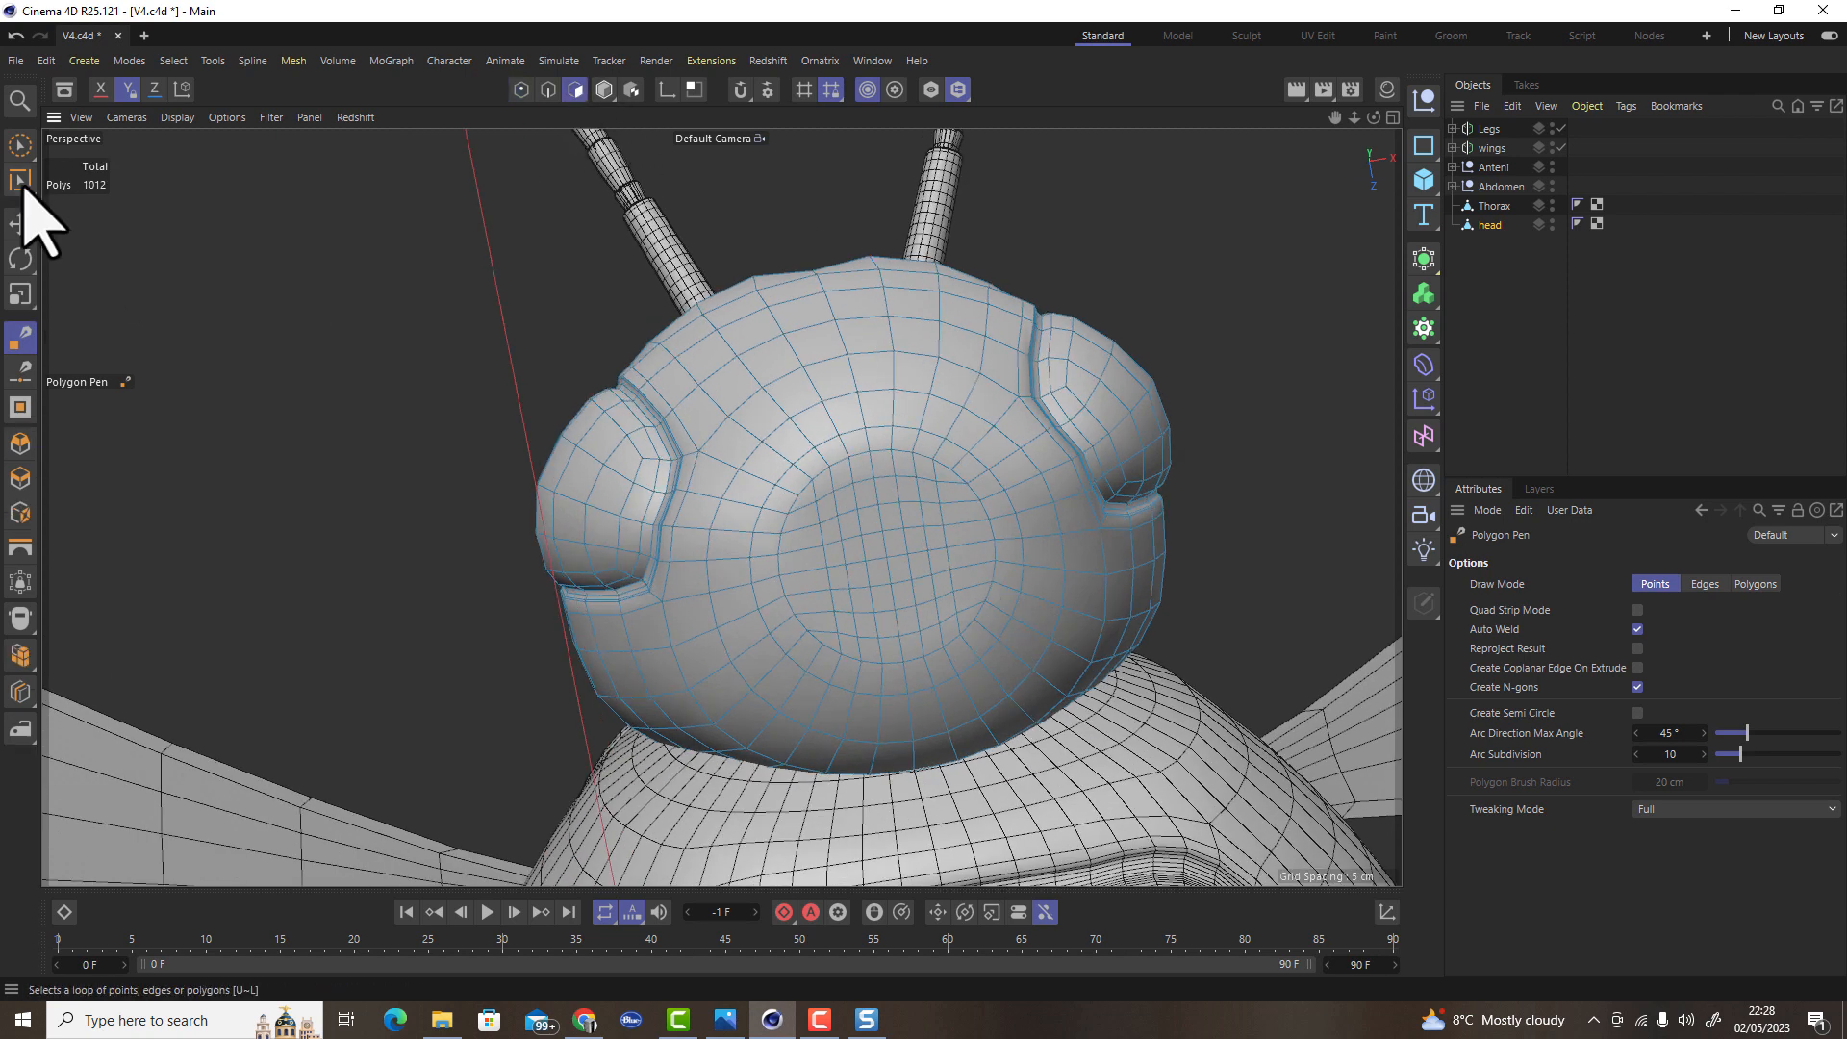
{"action": "left_click", "coordinate": [19, 146]}
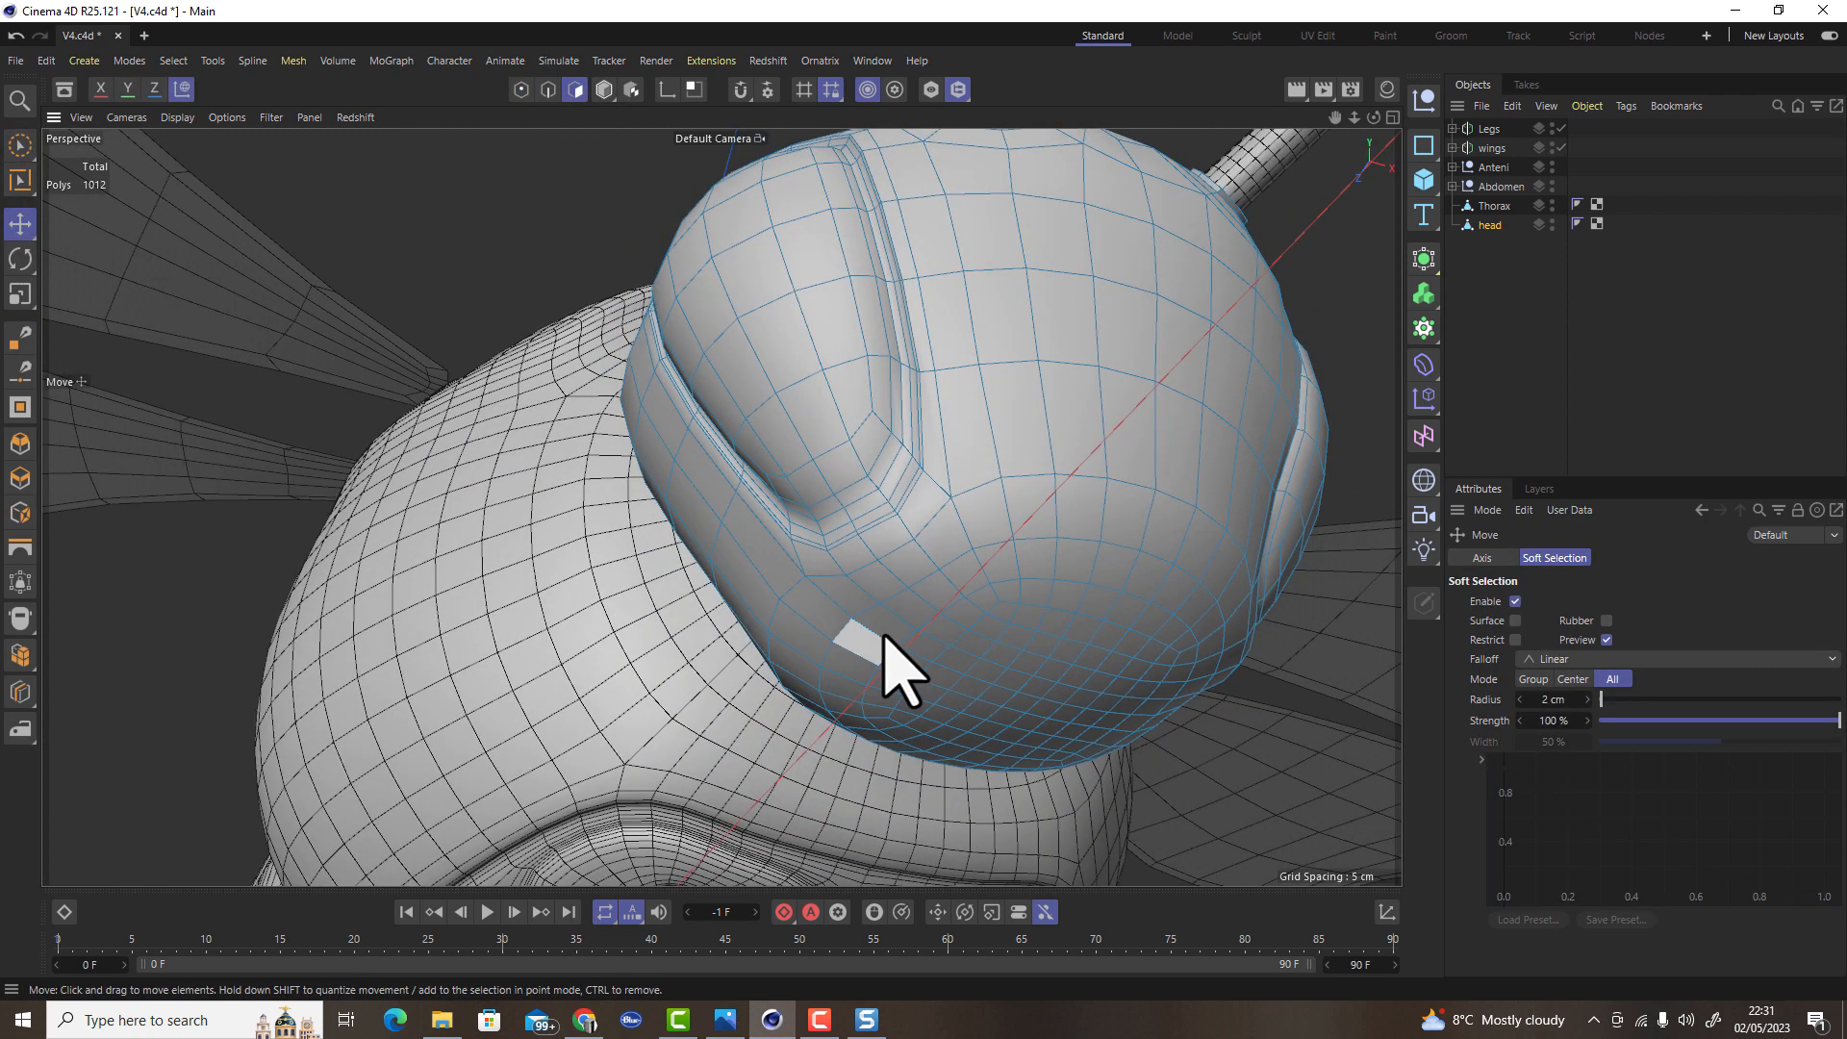
{"action": "key", "text": "e"}
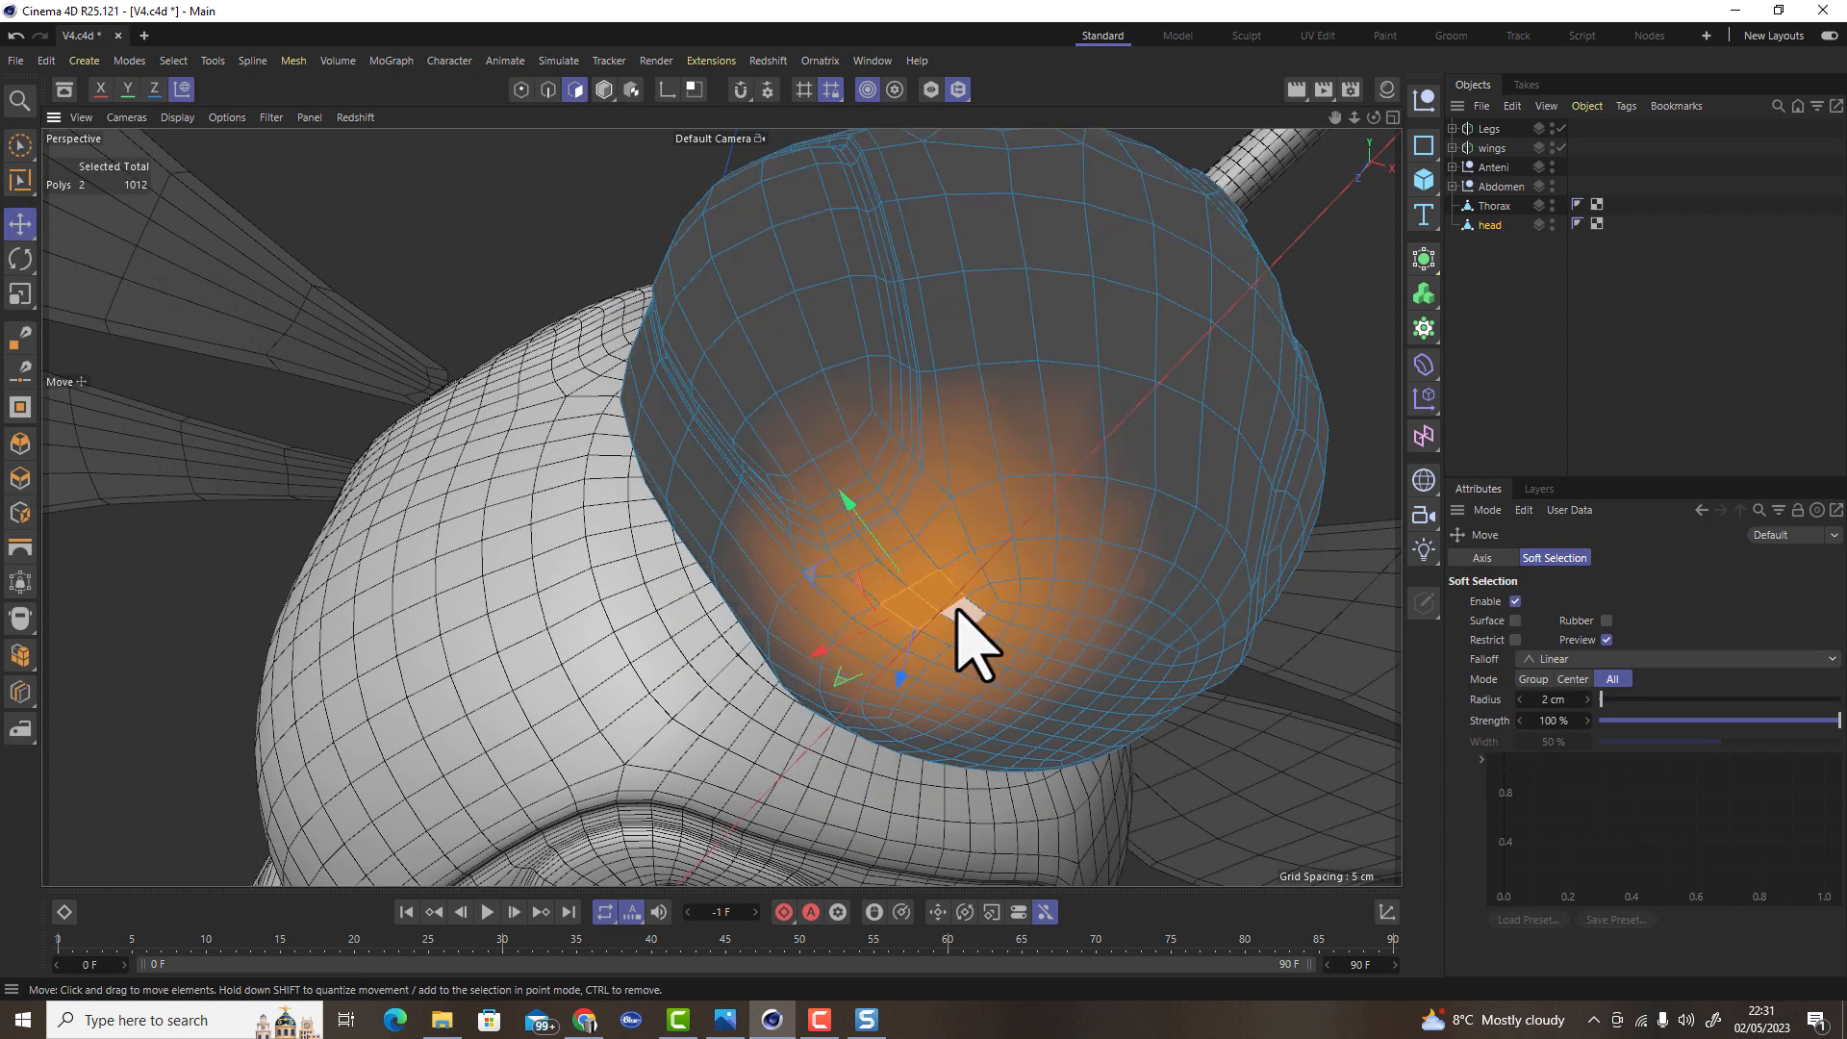
{"action": "left_click_drag", "start_coordinate": [1000, 640], "coordinate": [991, 541], "text": "alt"}
{"action": "left_click", "coordinate": [1515, 602]}
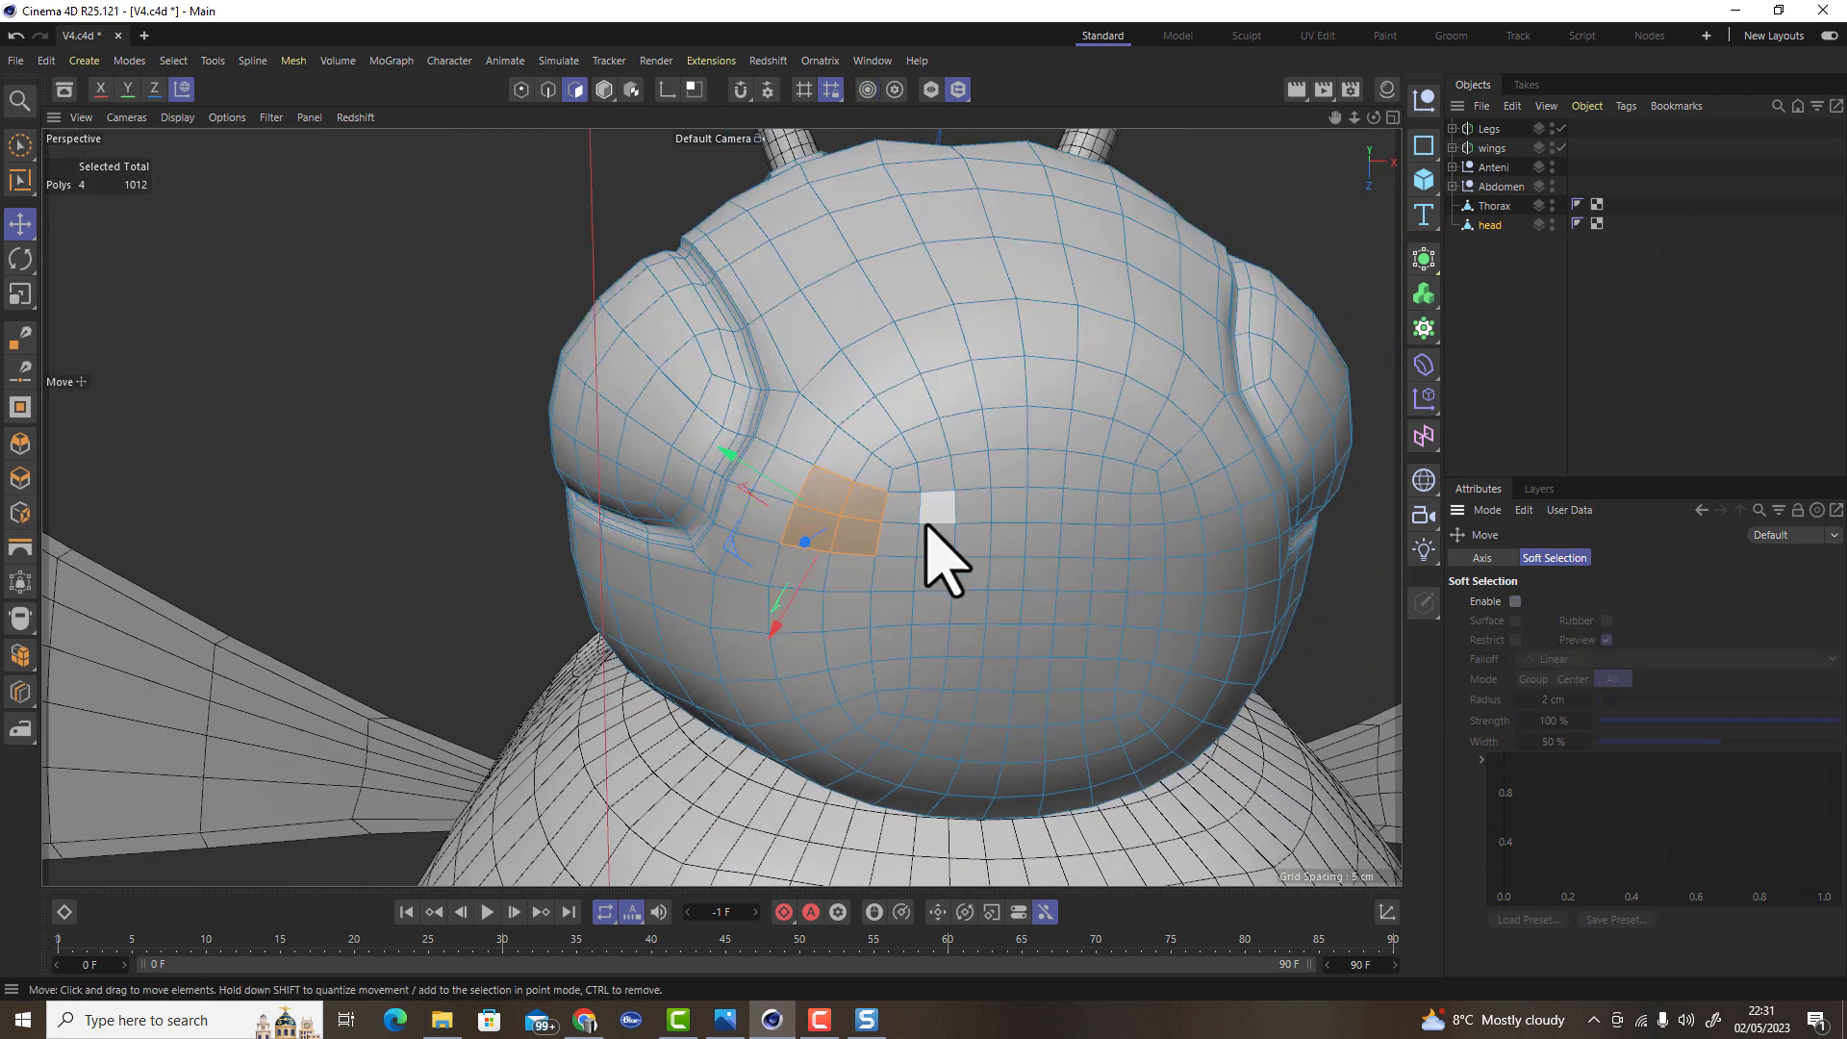
{"action": "scroll", "coordinate": [824, 517], "scroll_direction": "up", "scroll_amount": 3}
{"action": "left_click_drag", "start_coordinate": [770, 523], "coordinate": [421, 587], "text": "alt"}
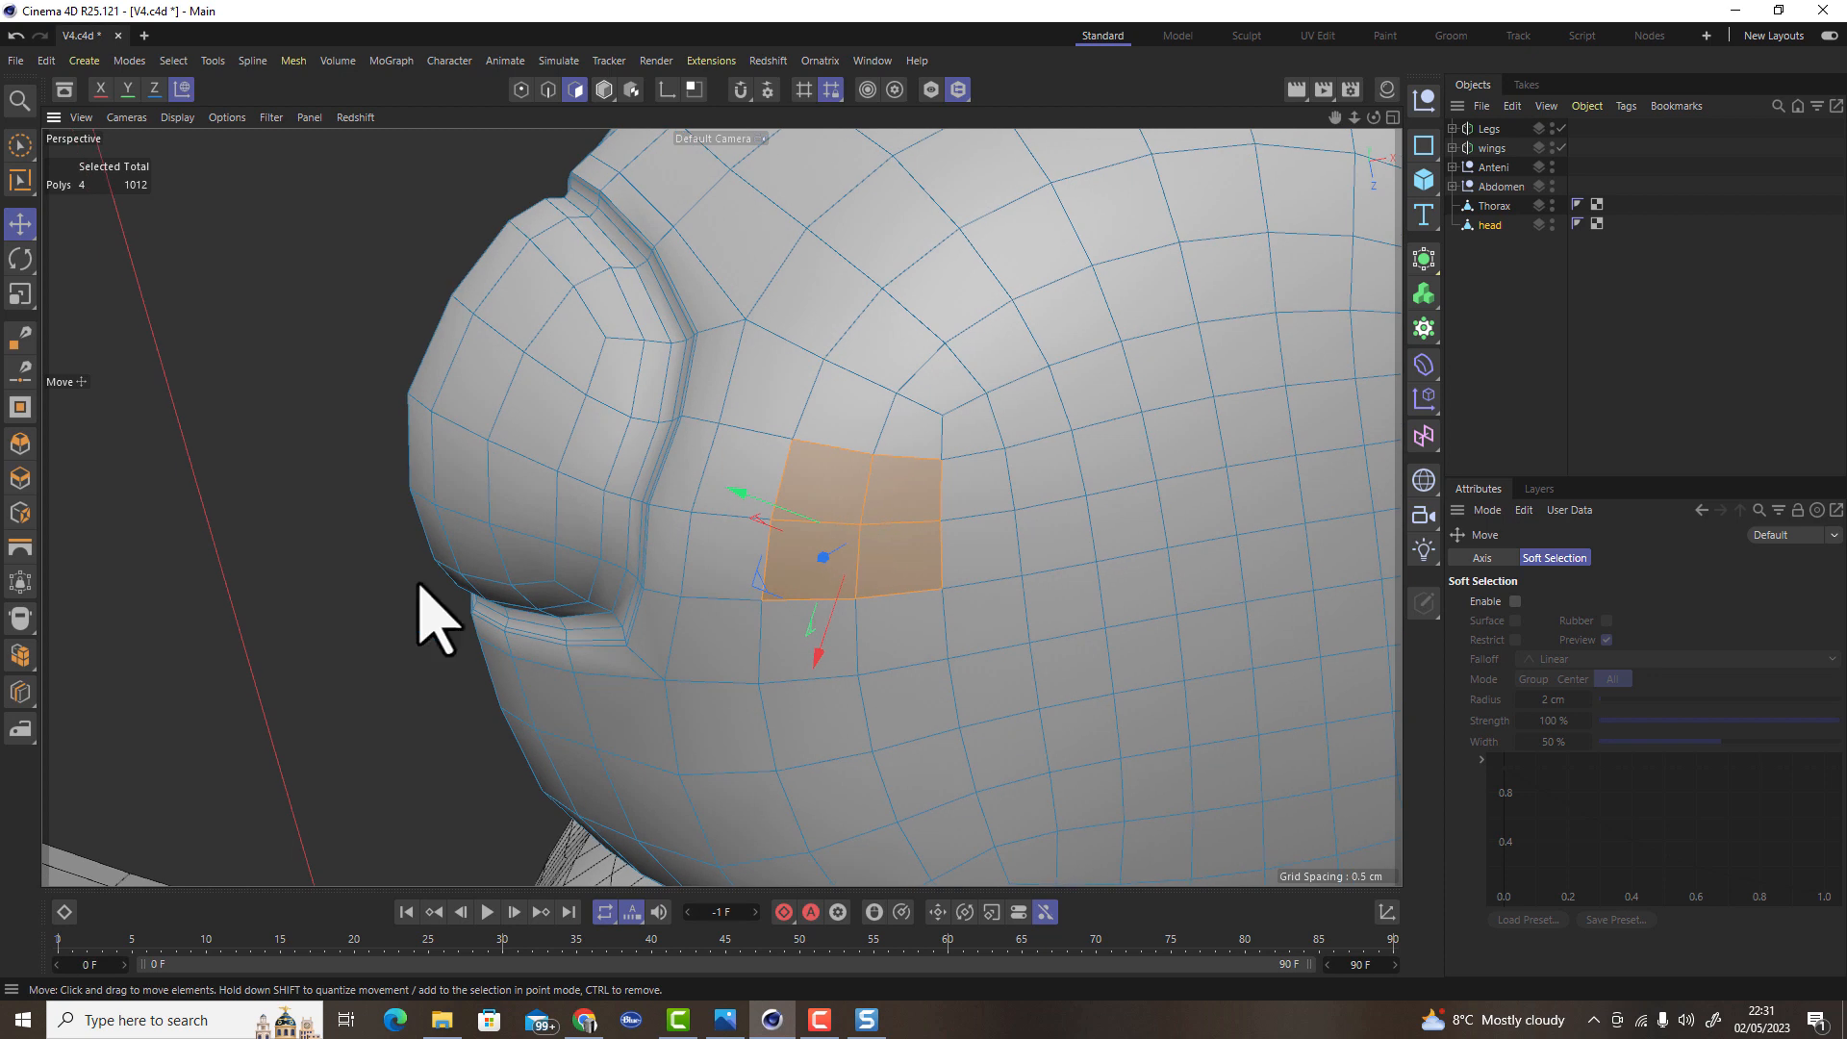
Round the outline of the four selected polygons into an octagon using the Brush in Smear mode at size 0.272 cm
{"action": "left_click_drag", "start_coordinate": [24, 731], "coordinate": [103, 804]}
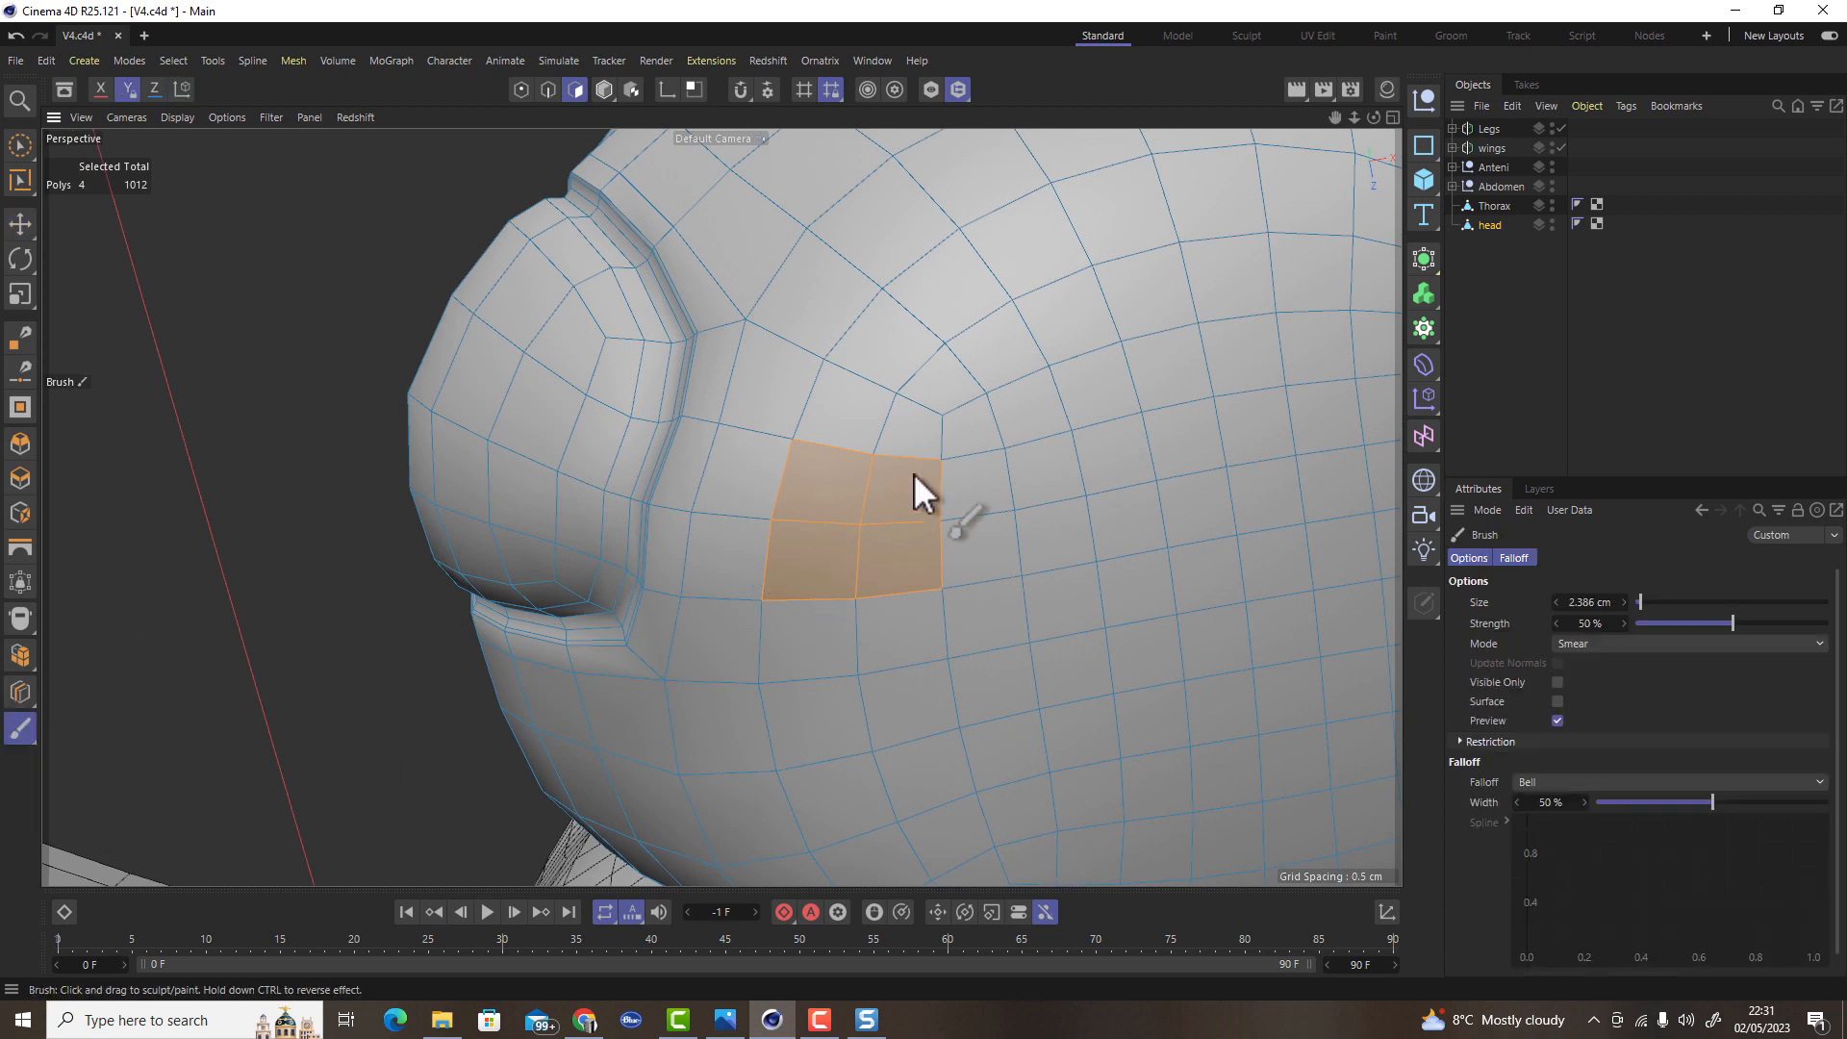
{"action": "mouse_move", "coordinate": [912, 527]}
{"action": "middle_mouse_down"}
{"action": "mouse_move", "coordinate": [1072, 457]}
{"action": "mouse_move", "coordinate": [1030, 466]}
{"action": "mouse_move", "coordinate": [1153, 493]}
{"action": "mouse_move", "coordinate": [21, 534]}
{"action": "middle_mouse_up"}
{"action": "left_click", "coordinate": [1642, 603]}
{"action": "mouse_move", "coordinate": [1035, 515]}
{"action": "middle_mouse_down"}
{"action": "mouse_move", "coordinate": [547, 571]}
{"action": "mouse_move", "coordinate": [489, 560]}
{"action": "middle_mouse_up"}
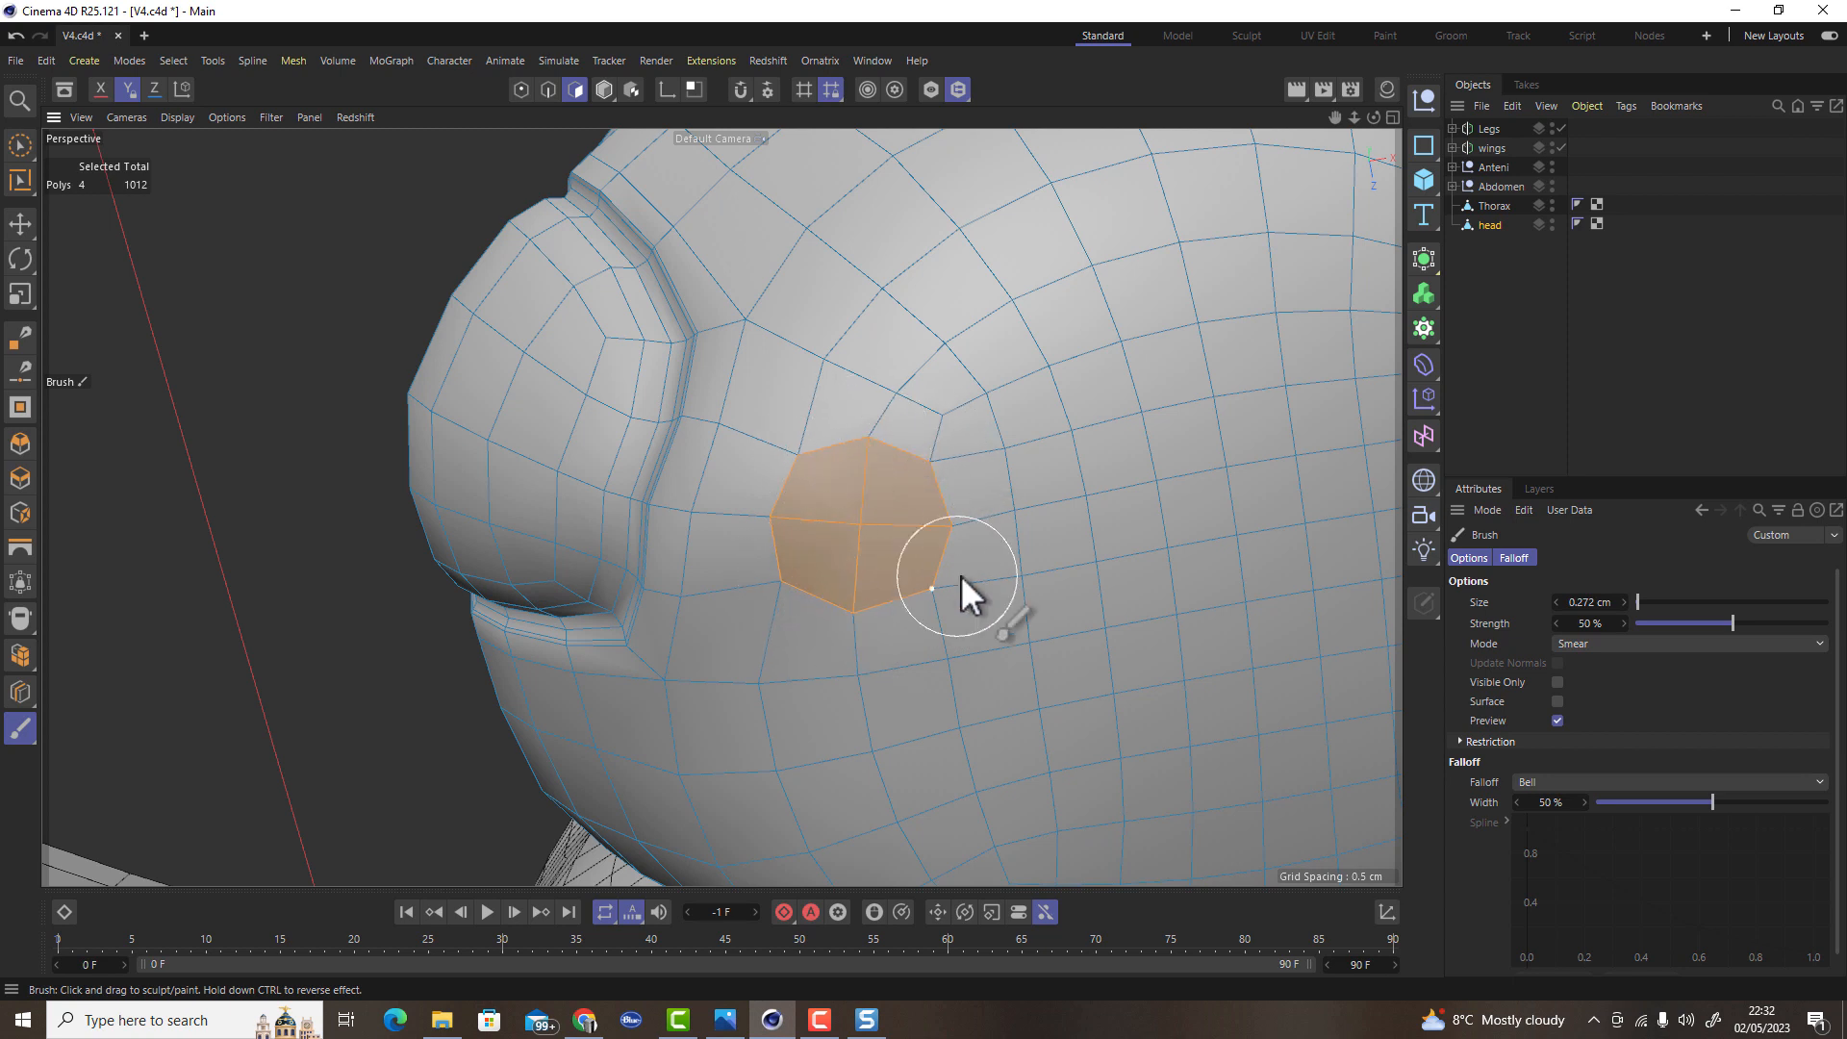
{"action": "scroll", "coordinate": [875, 550], "scroll_direction": "down", "scroll_amount": 5}
{"action": "left_click_drag", "start_coordinate": [875, 550], "coordinate": [1054, 546], "text": "alt"}
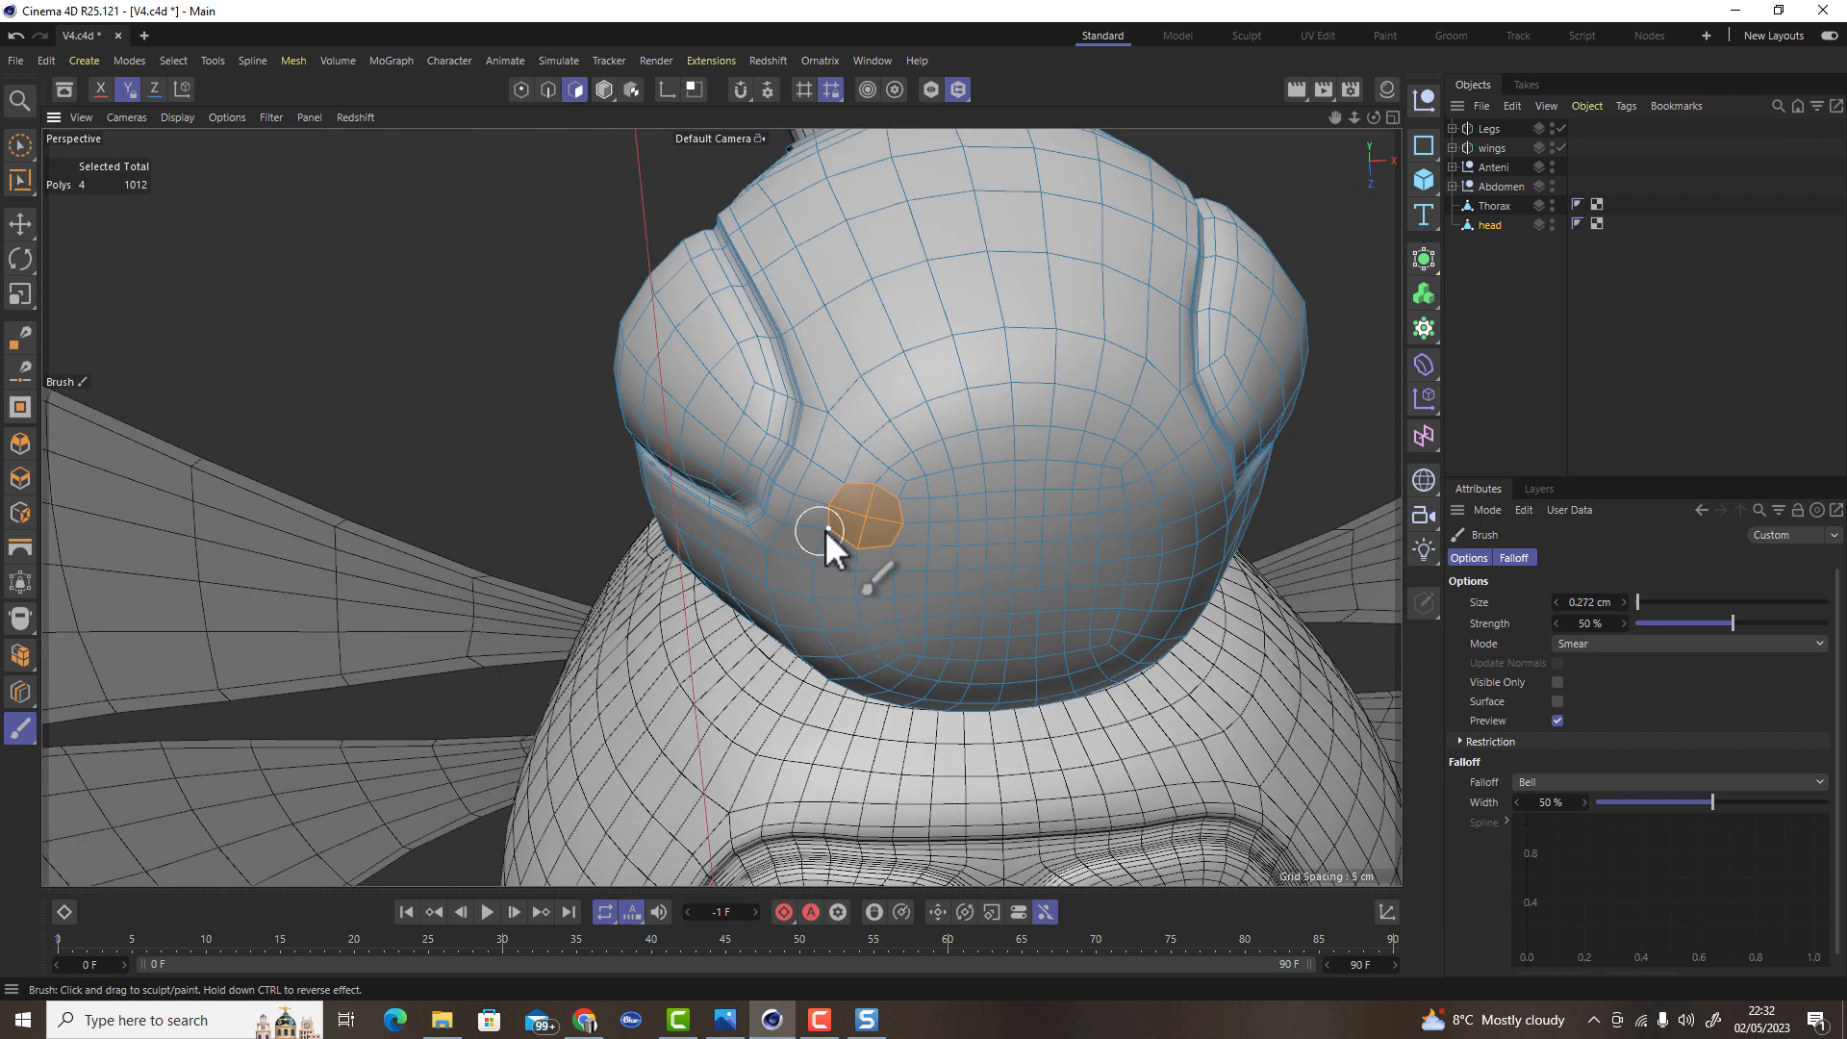
Inset the octagonal polygons with three narrow concentric rings by extruding and scaling them inward
{"action": "scroll", "coordinate": [819, 531], "scroll_direction": "up", "scroll_amount": 5}
{"action": "left_click_drag", "start_coordinate": [775, 521], "coordinate": [733, 577], "text": "alt"}
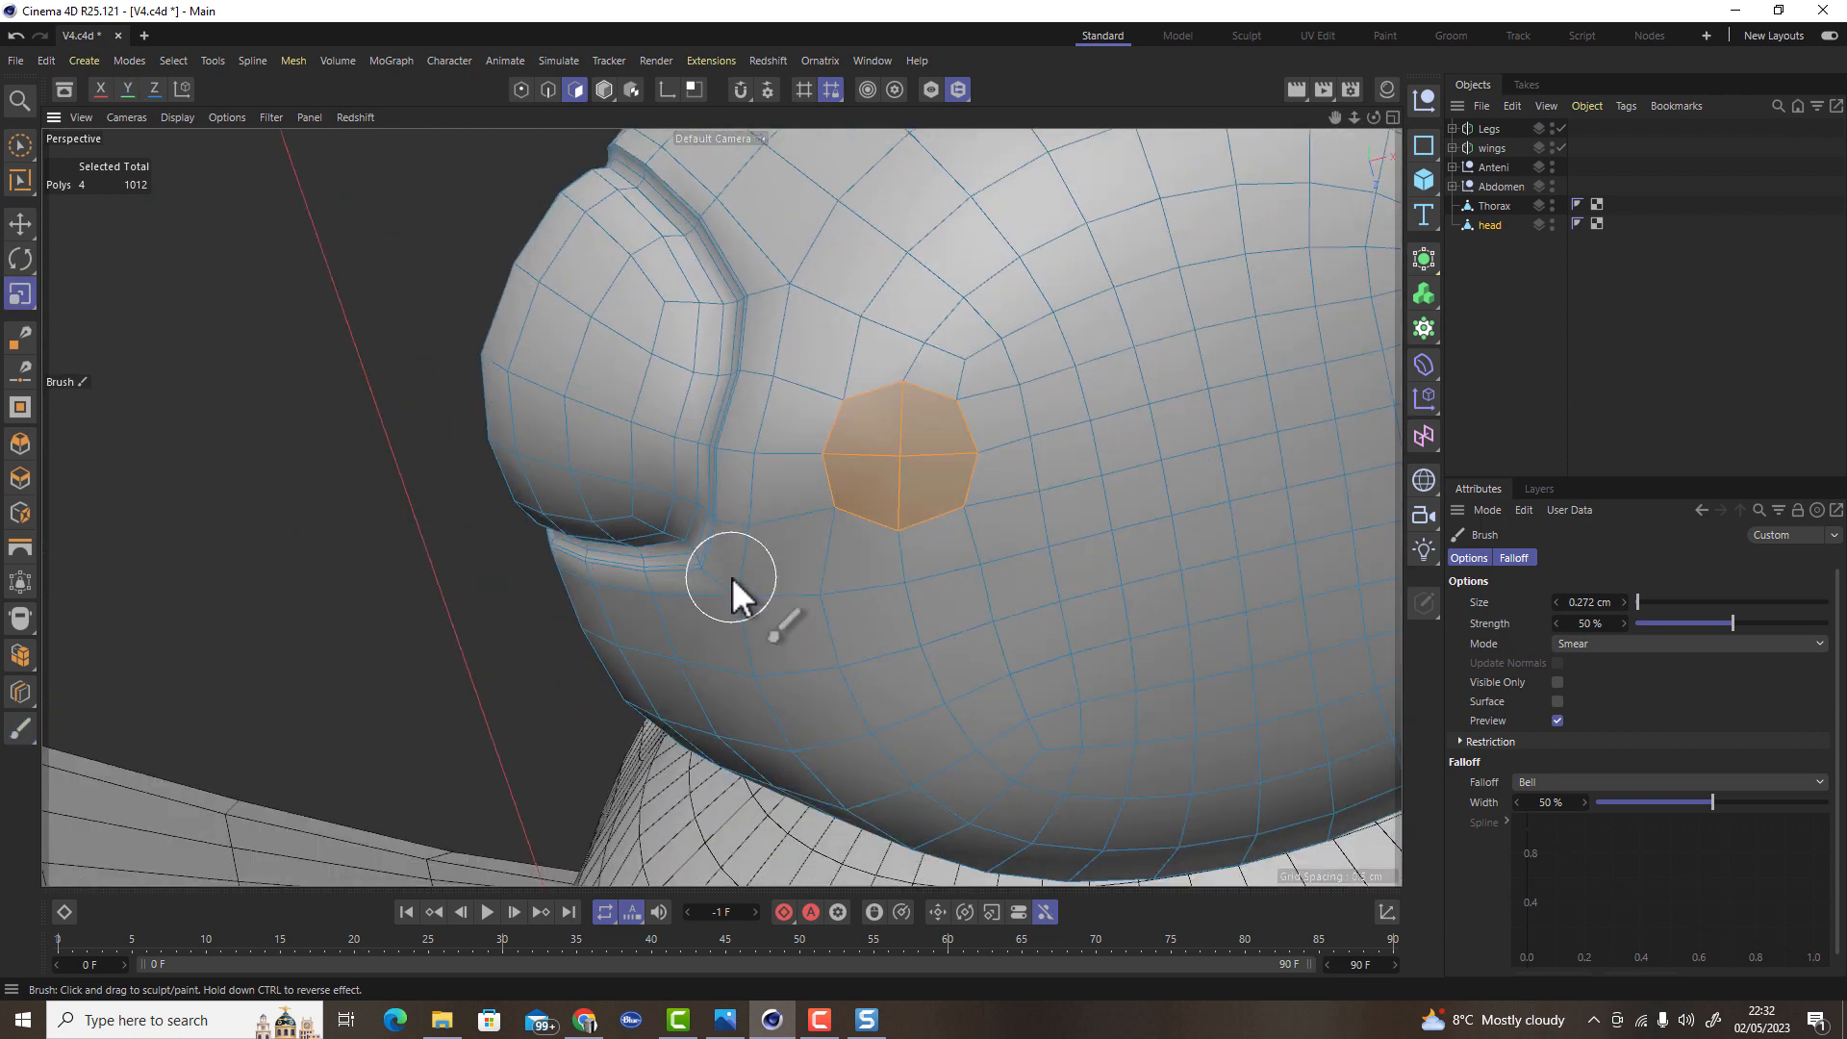
{"action": "key", "text": "t"}
{"action": "mouse_move", "coordinate": [1062, 490]}
{"action": "left_mouse_down"}
{"action": "mouse_move", "coordinate": [949, 485]}
{"action": "mouse_move", "coordinate": [1088, 400]}
{"action": "mouse_move", "coordinate": [1064, 445]}
{"action": "mouse_move", "coordinate": [1042, 394]}
{"action": "left_mouse_up"}
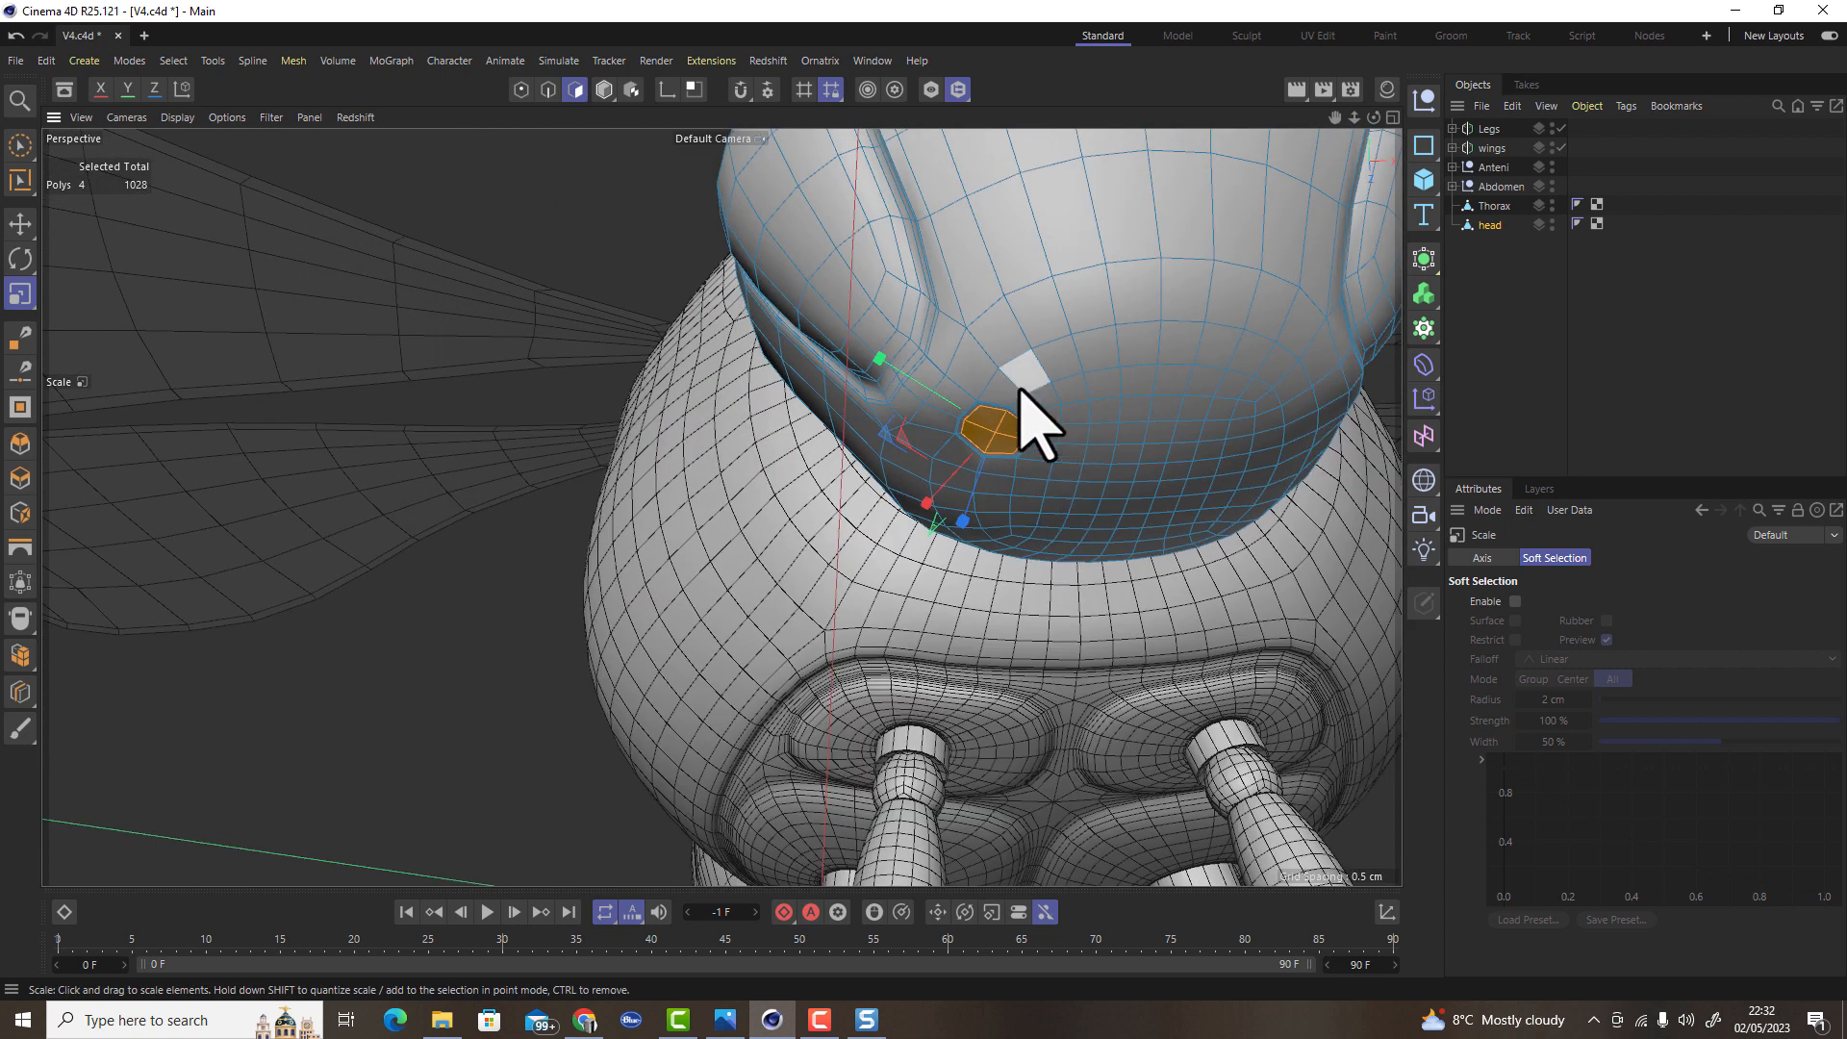
{"action": "scroll", "coordinate": [1042, 394], "scroll_direction": "up", "scroll_amount": 8}
{"action": "left_click_drag", "start_coordinate": [1106, 557], "coordinate": [1004, 576], "text": "ctrl"}
Extrude the inner octagon into the head to form a recess and resize the recess floor
{"action": "key", "text": "e"}
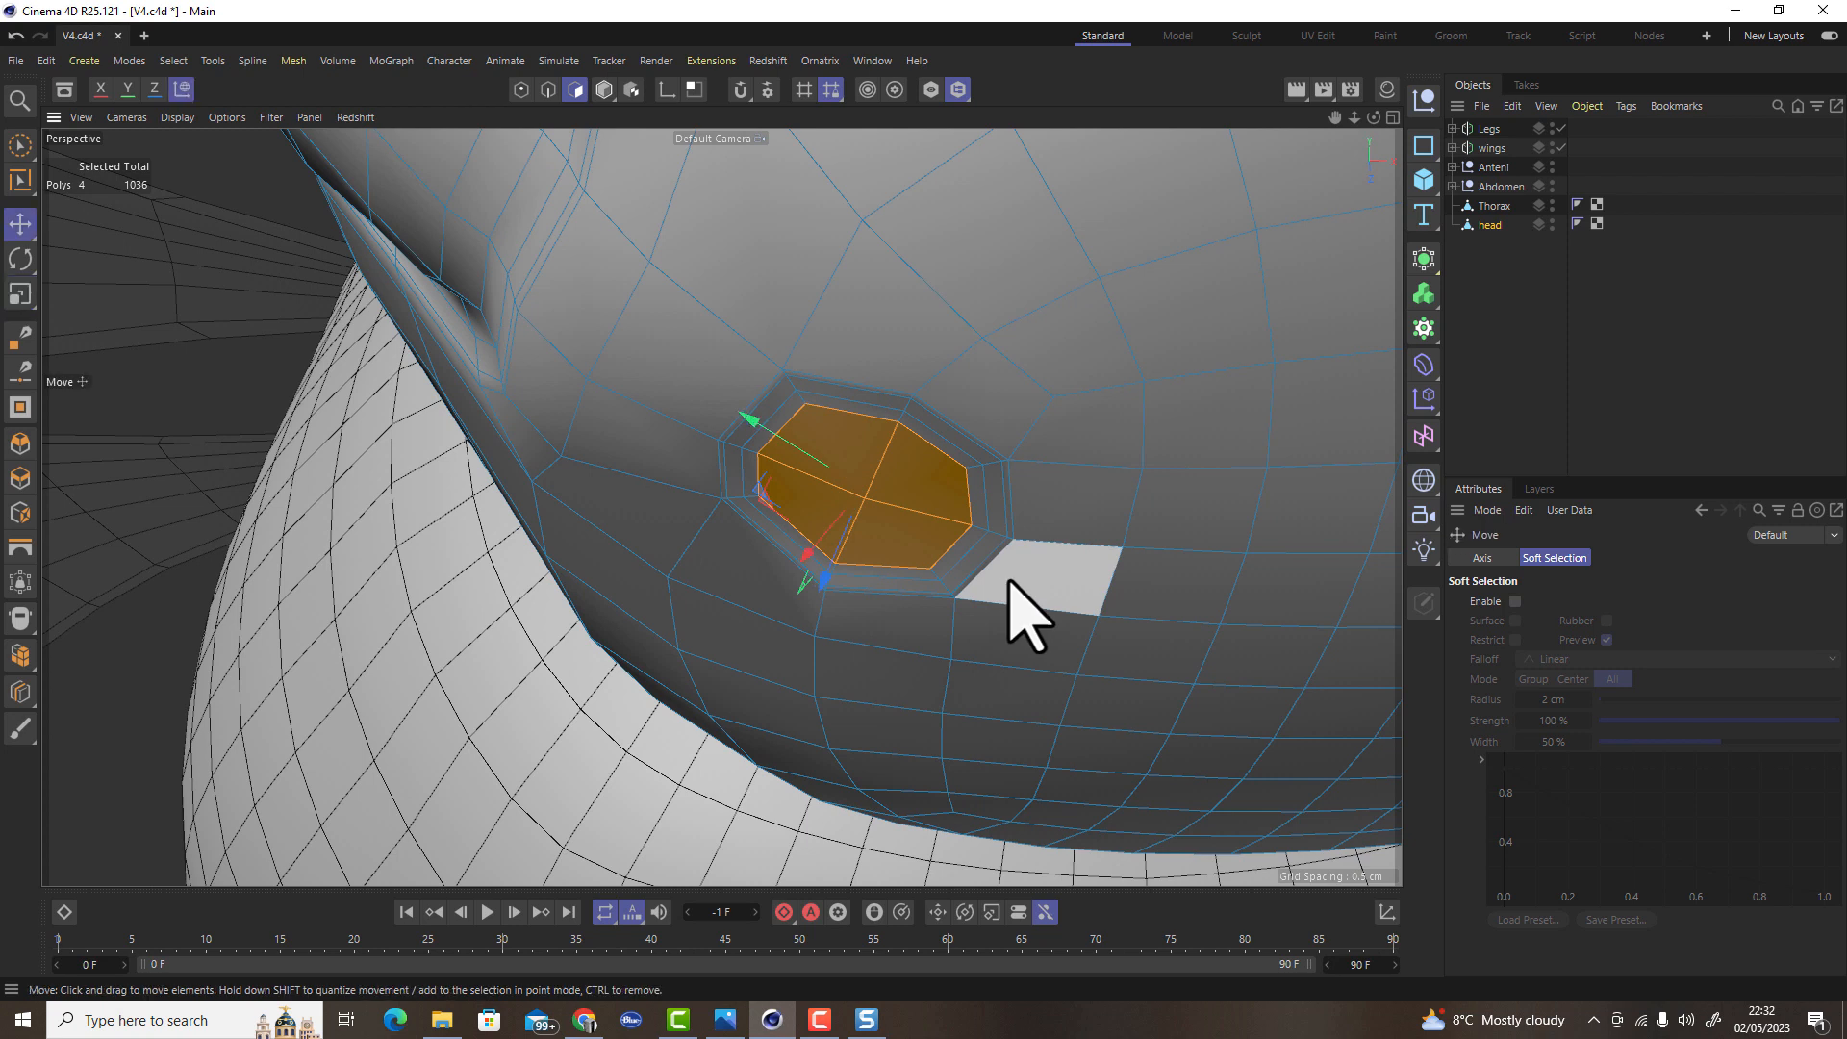
{"action": "left_click_drag", "start_coordinate": [827, 575], "coordinate": [857, 546], "text": "ctrl"}
{"action": "key", "text": "t"}
{"action": "left_click_drag", "start_coordinate": [974, 583], "coordinate": [965, 626]}
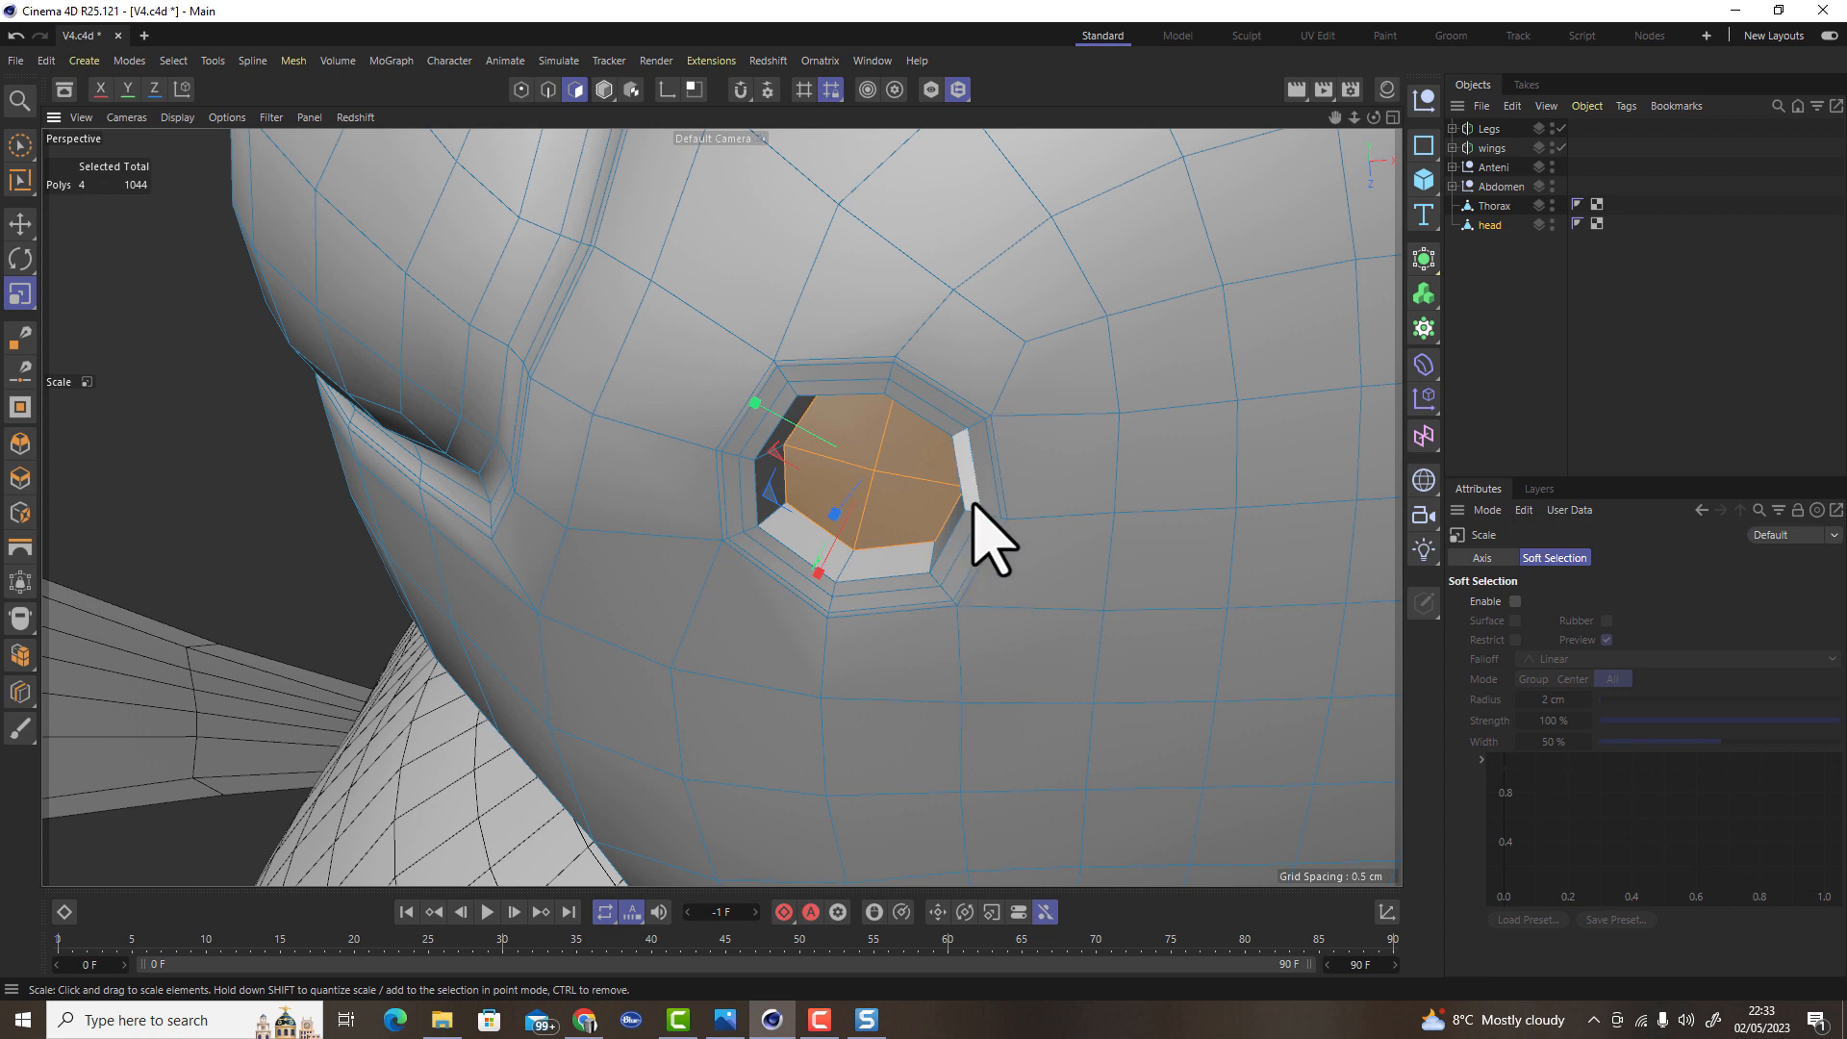
Select the eight-edge loop around the recess rim and move it slightly outward from the head surface
{"action": "left_click", "coordinate": [548, 87]}
{"action": "double_click", "coordinate": [968, 442]}
{"action": "left_click_drag", "start_coordinate": [964, 538], "coordinate": [976, 510], "text": "alt"}
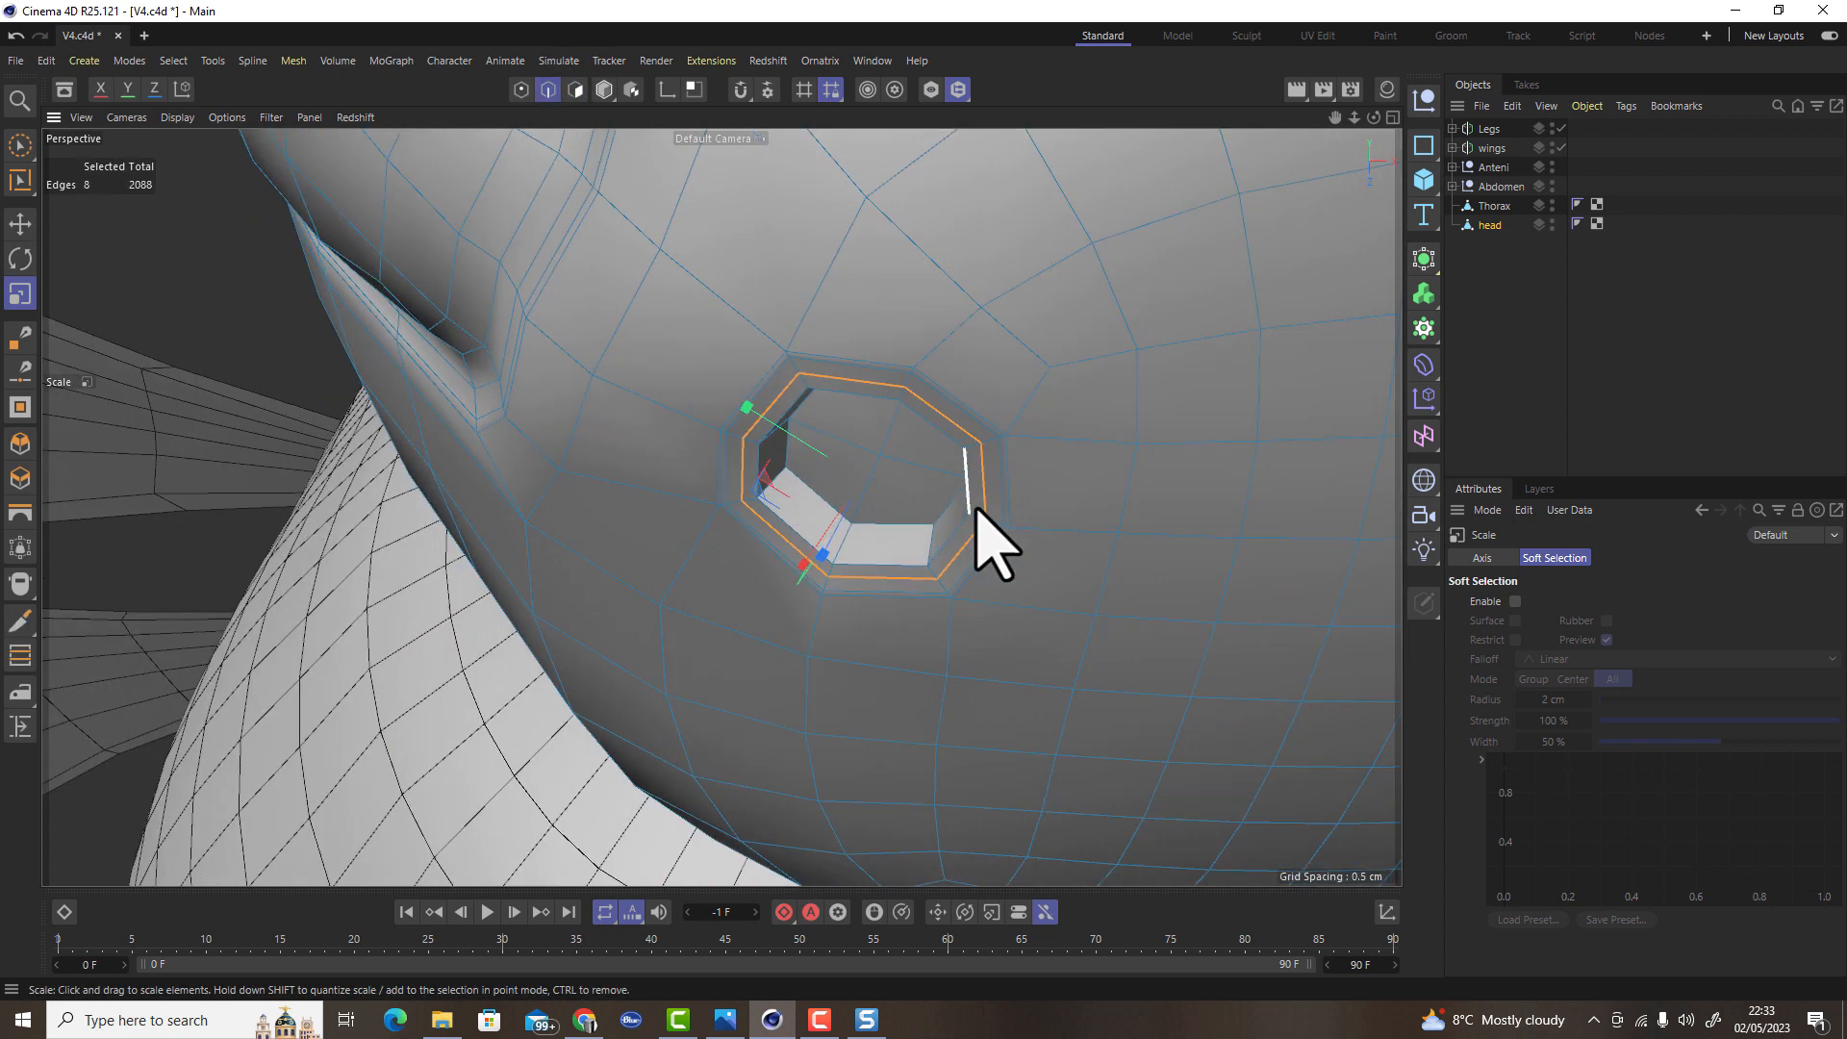
{"action": "key", "text": "e"}
{"action": "left_click_drag", "start_coordinate": [819, 554], "coordinate": [819, 558]}
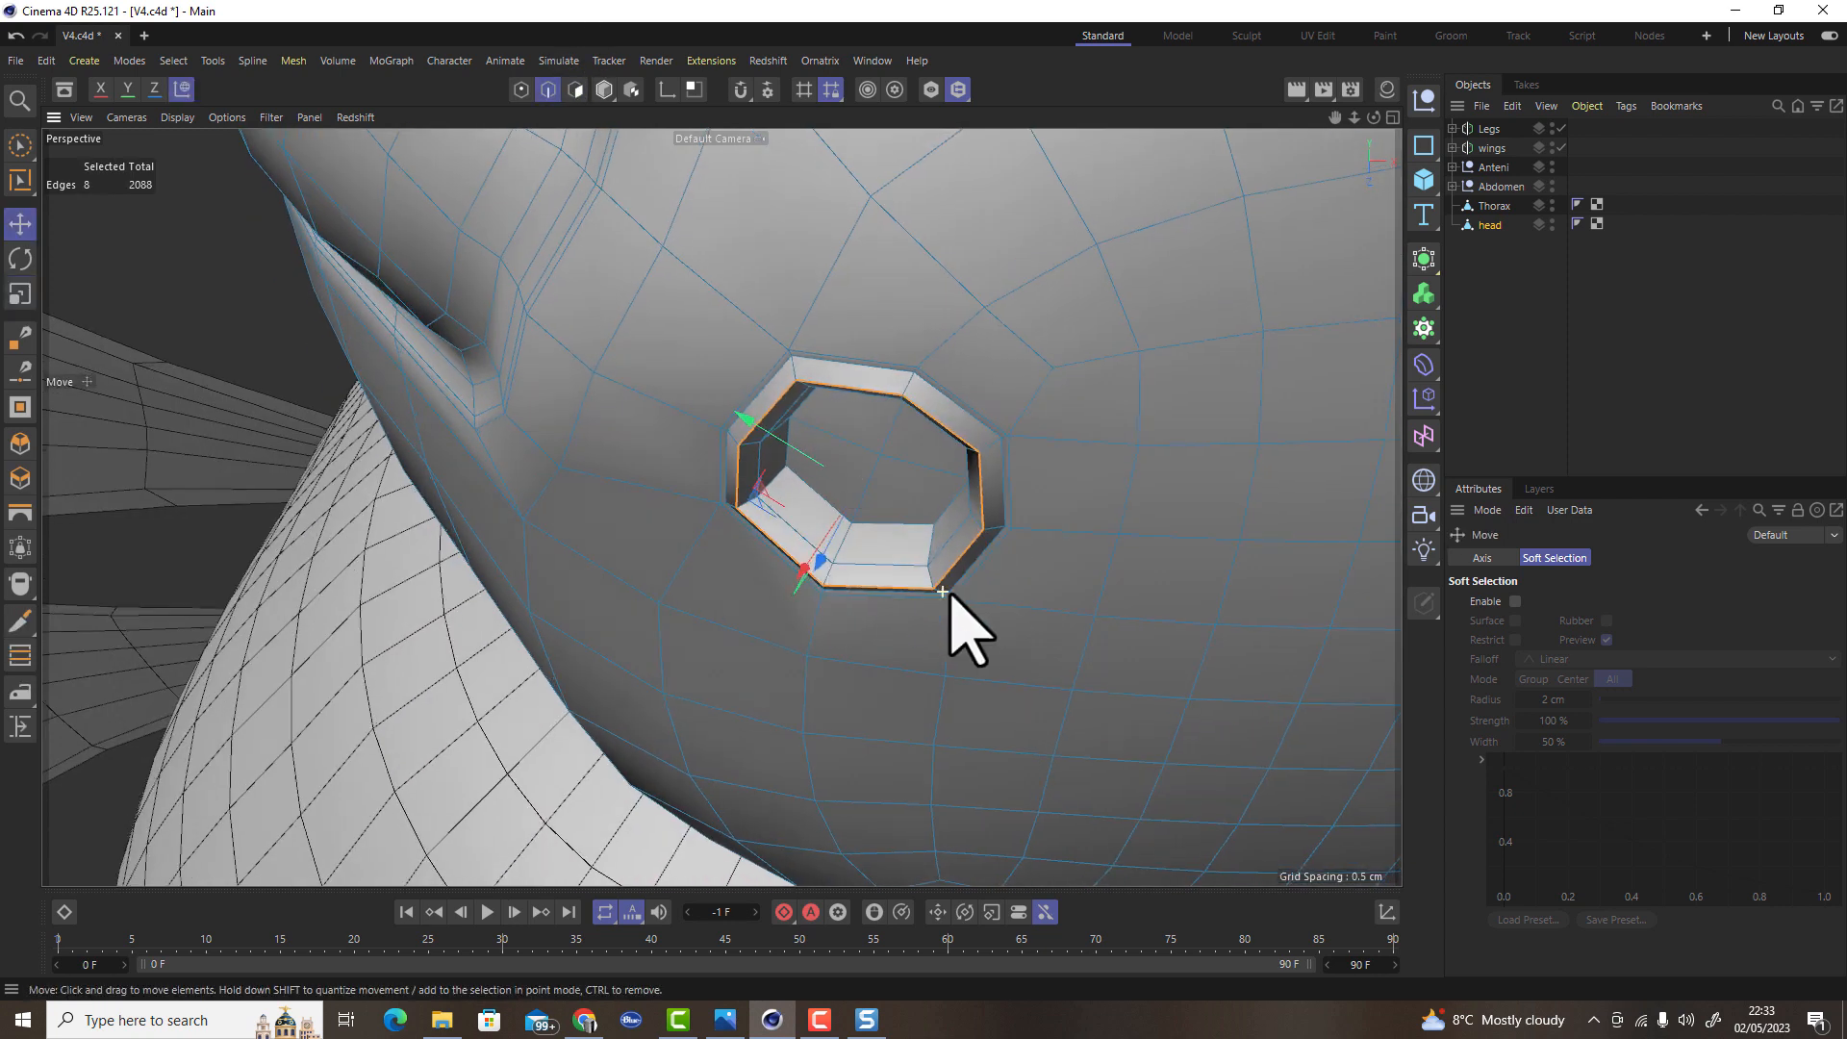
Select the edges along the lower rim of the eye socket and nudge them slightly to smooth the surface
{"action": "left_click_drag", "start_coordinate": [962, 595], "coordinate": [1093, 465], "text": "alt"}
{"action": "left_click_drag", "start_coordinate": [810, 499], "coordinate": [1068, 486], "text": "alt"}
{"action": "left_click_drag", "start_coordinate": [940, 512], "coordinate": [823, 577], "text": "alt"}
{"action": "left_click_drag", "start_coordinate": [1073, 644], "coordinate": [1119, 515], "text": "alt"}
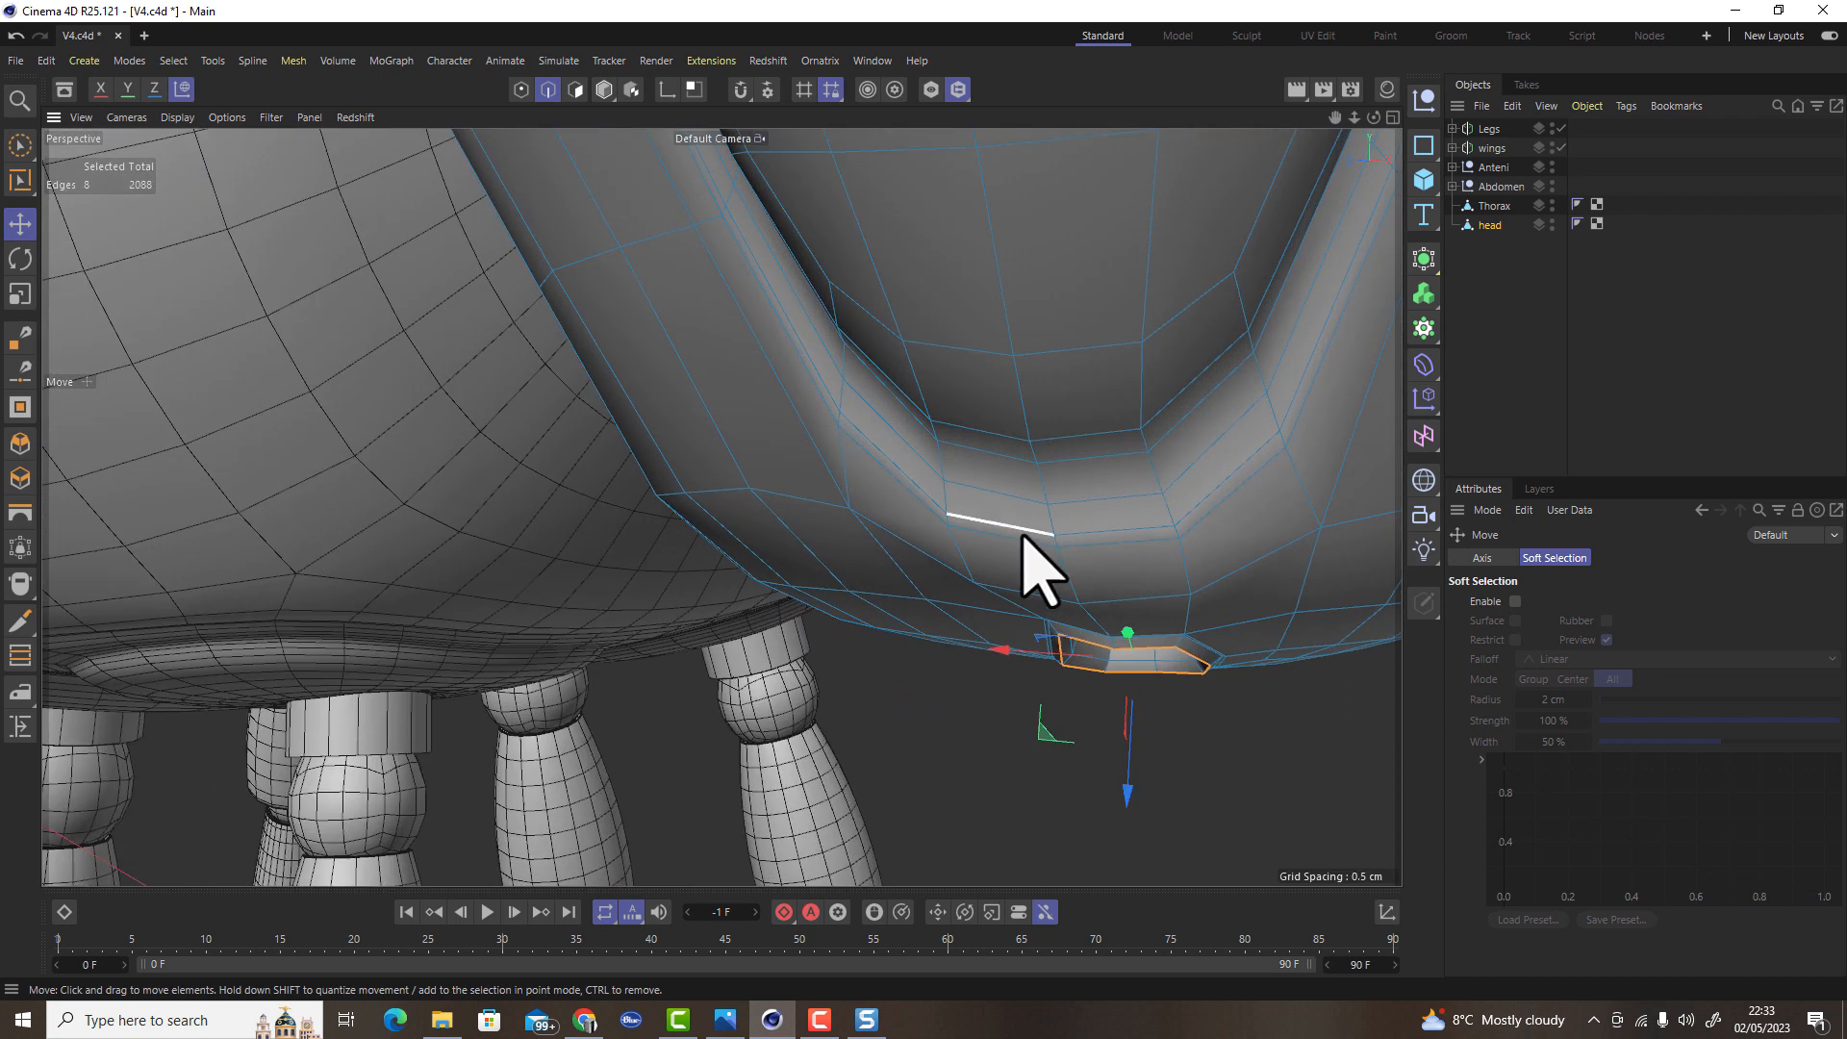
{"action": "left_click_drag", "start_coordinate": [1116, 444], "coordinate": [1092, 400], "text": "alt"}
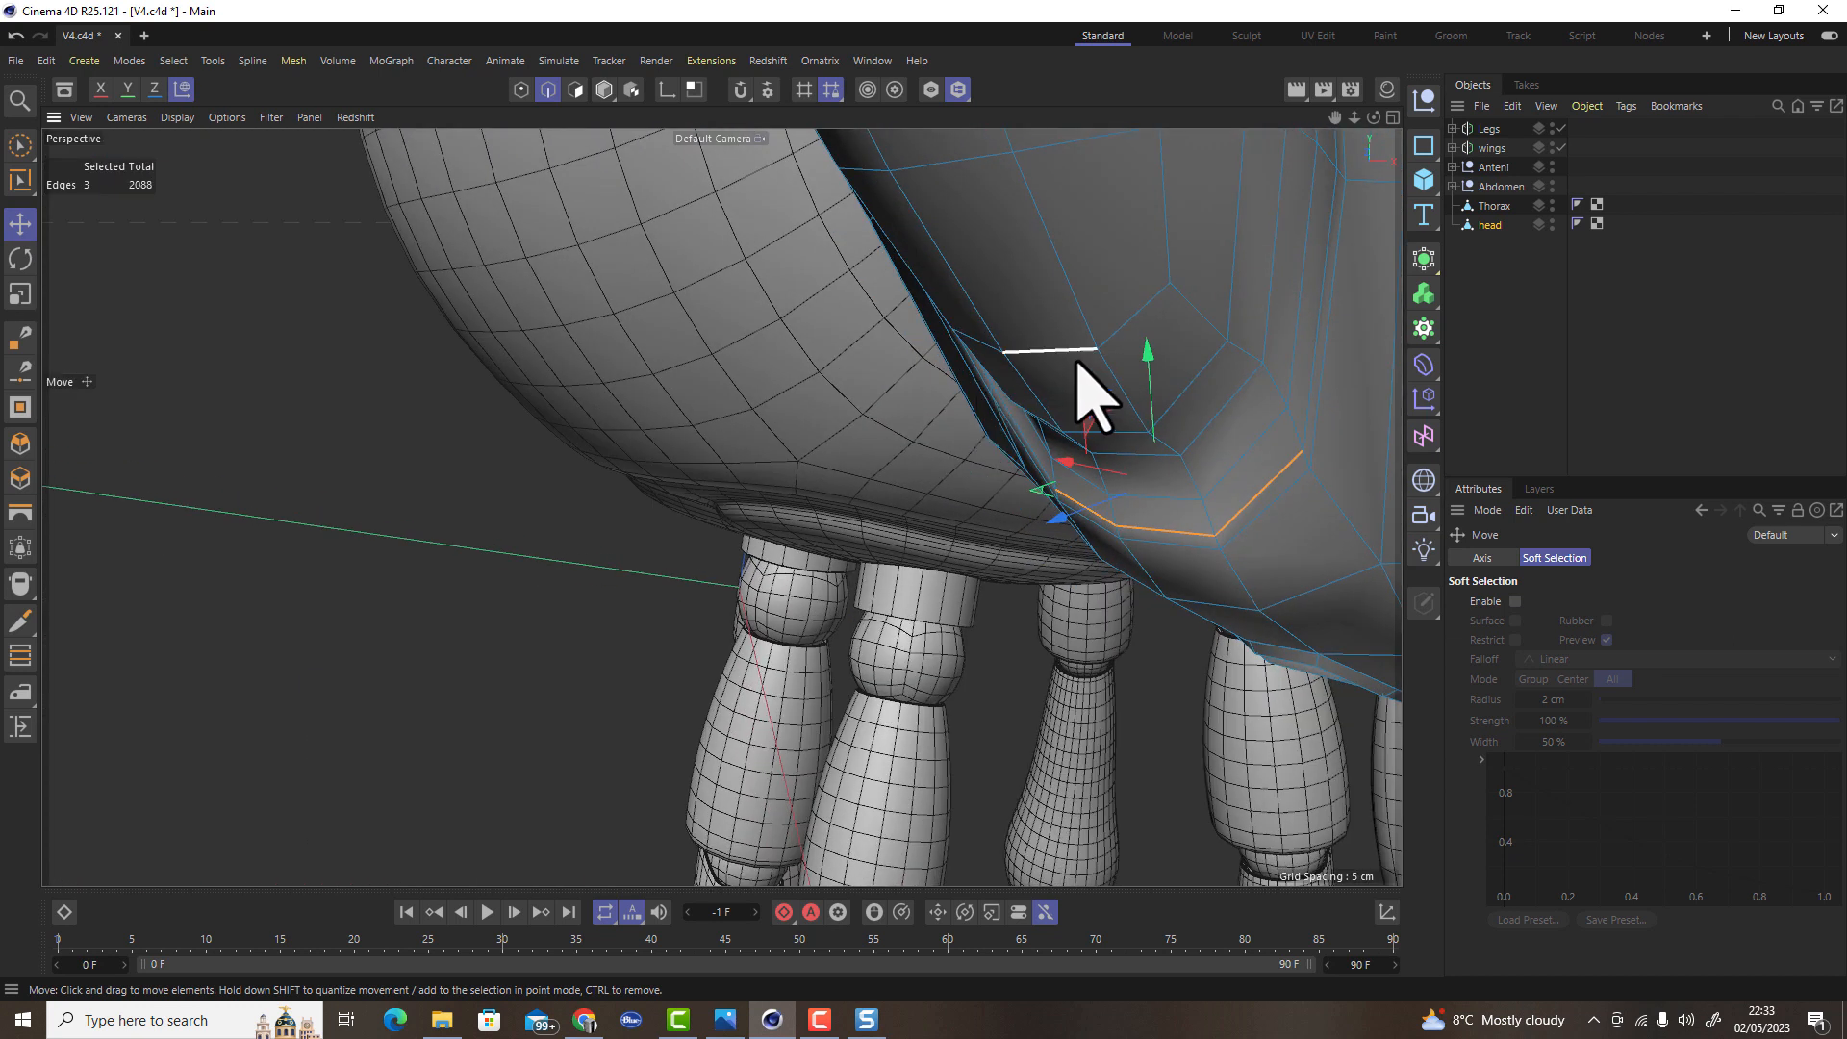
{"action": "left_click", "coordinate": [1134, 500], "text": "shift"}
{"action": "left_click", "coordinate": [1112, 474], "text": "shift"}
{"action": "left_click_drag", "start_coordinate": [1116, 306], "coordinate": [1116, 310]}
Shift the two edges below the lower end of the eye groove slightly downward, away from the groove
{"action": "left_click_drag", "start_coordinate": [1225, 521], "coordinate": [1298, 584], "text": "alt"}
{"action": "left_click", "coordinate": [1182, 511], "text": "shift"}
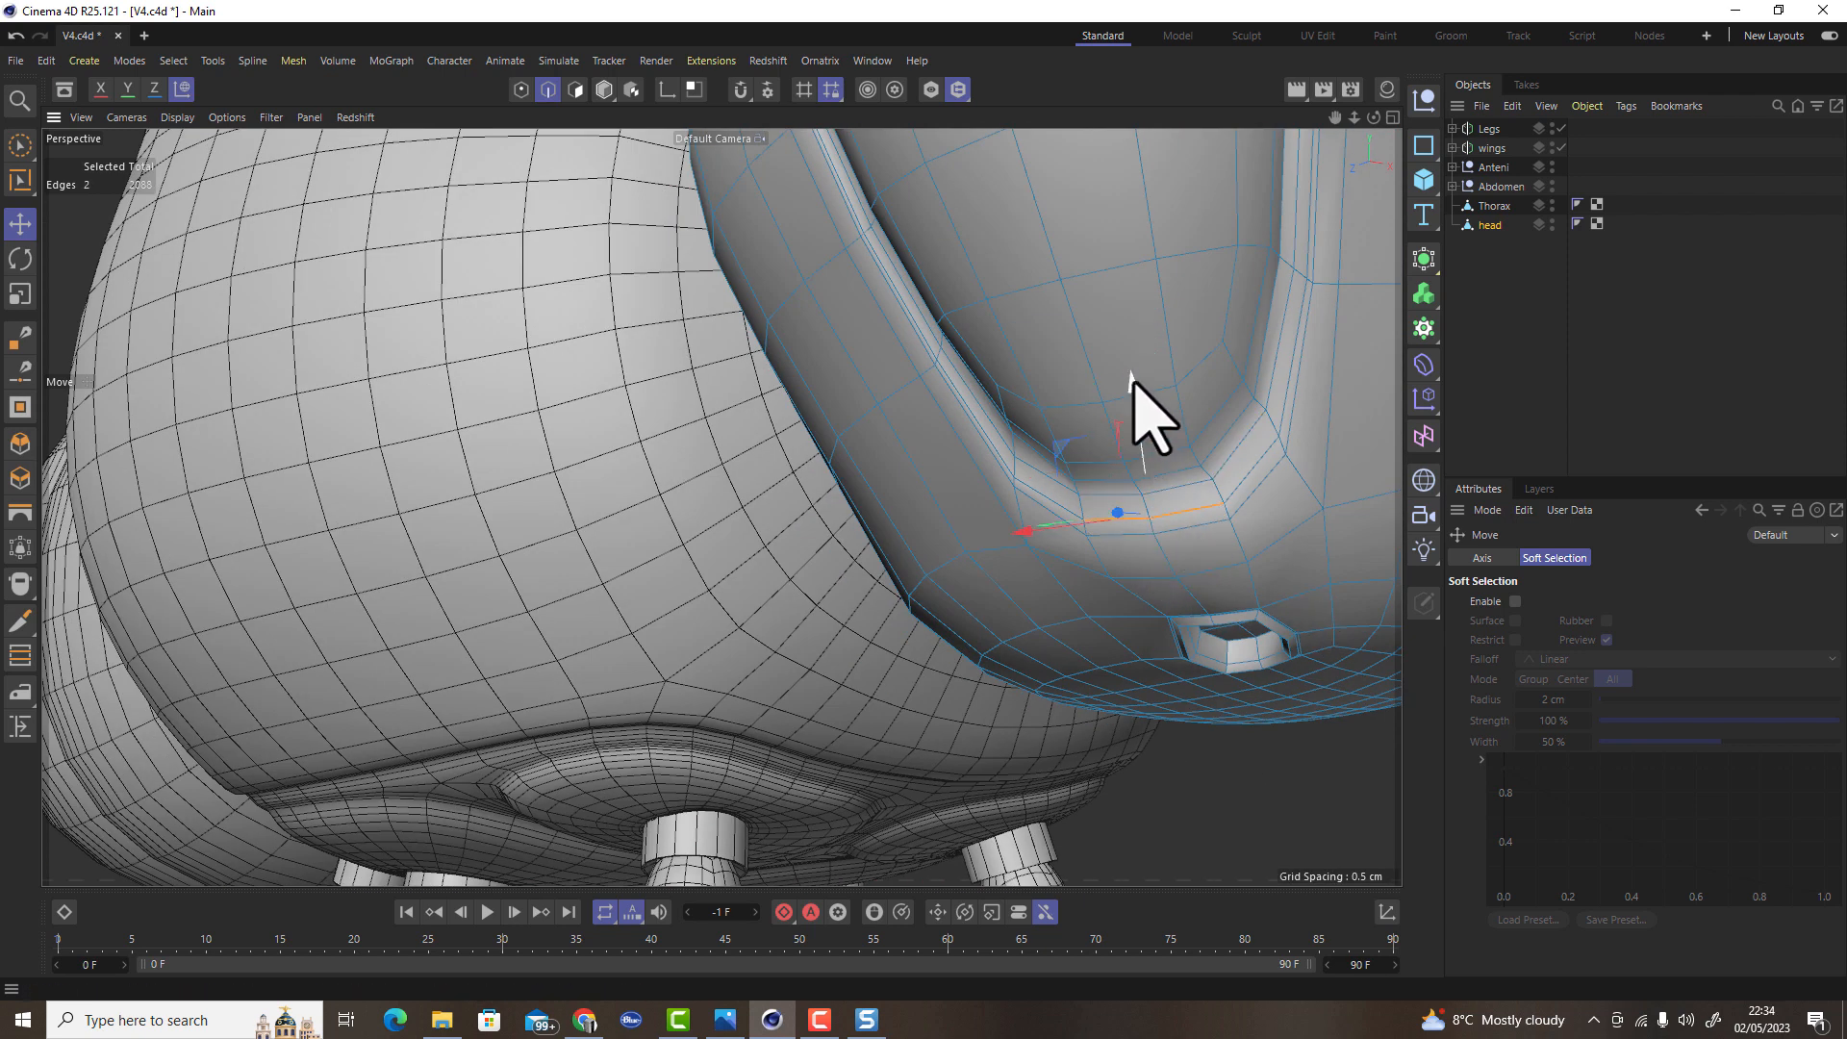
{"action": "left_click_drag", "start_coordinate": [1129, 358], "coordinate": [1130, 364]}
{"action": "left_click", "coordinate": [1133, 540], "text": "shift"}
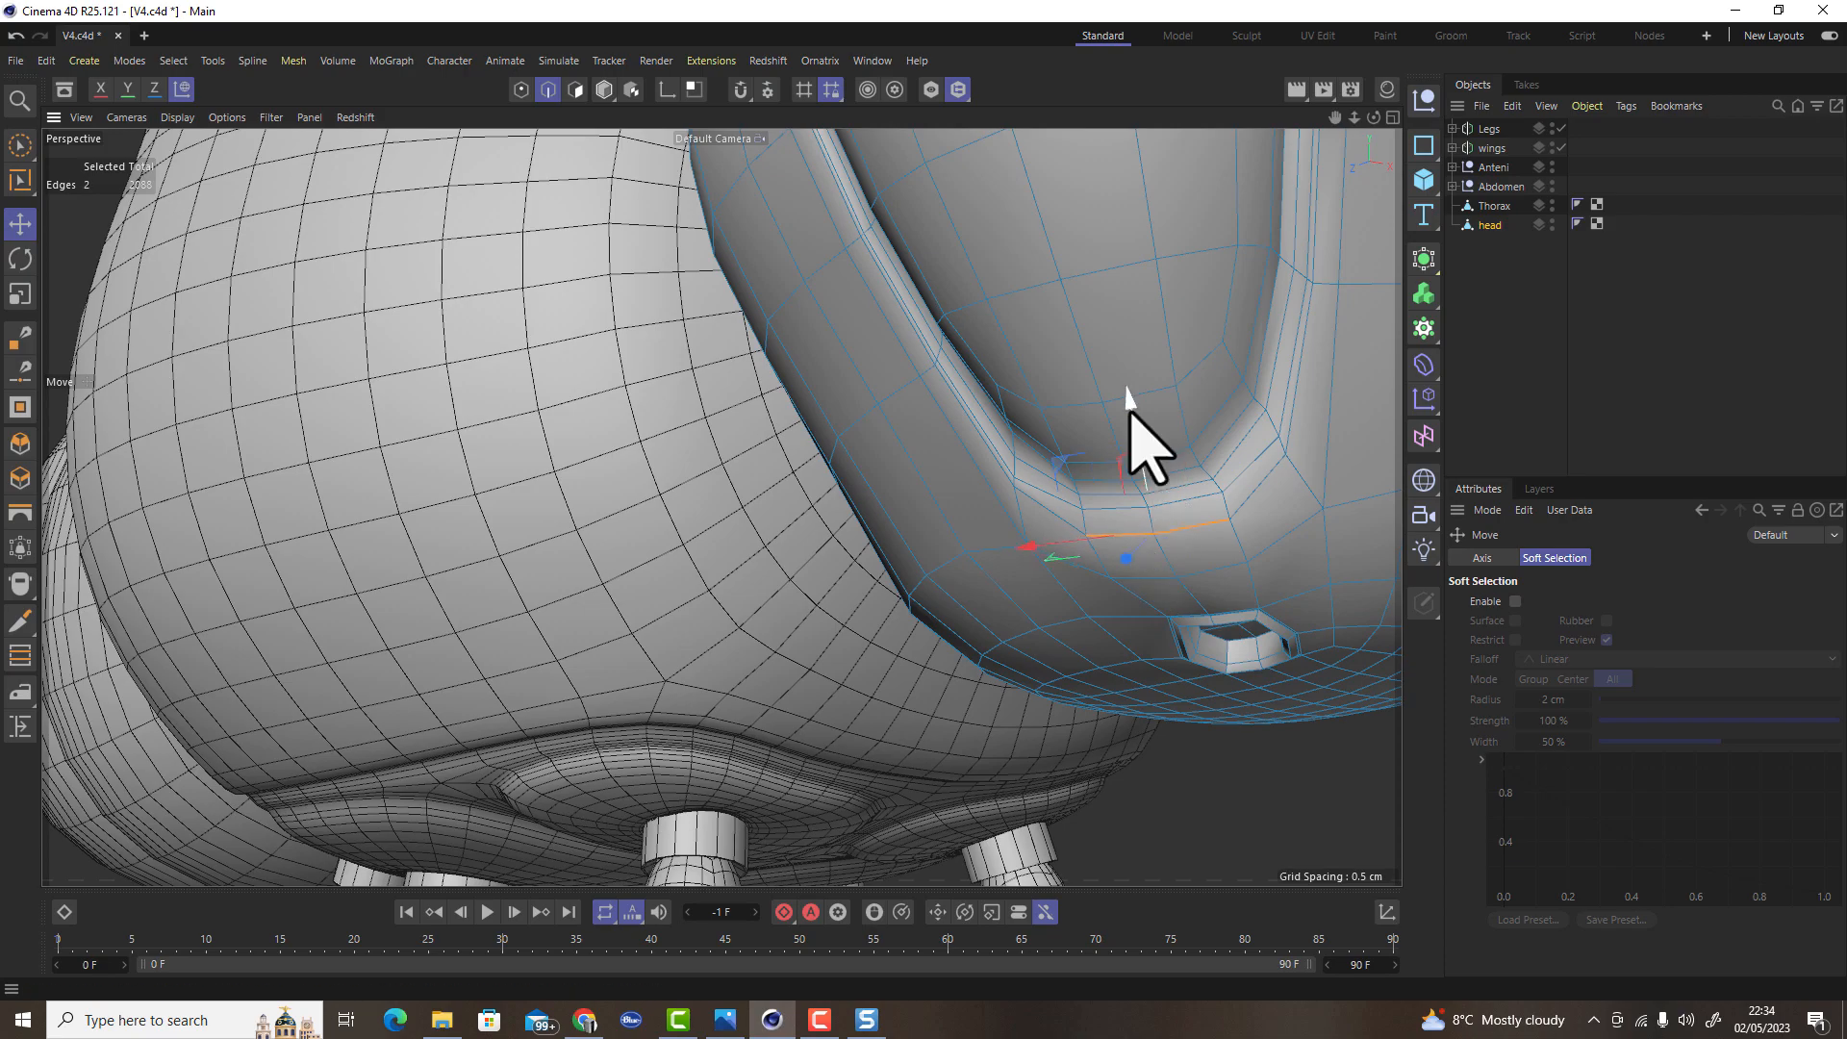
{"action": "scroll", "coordinate": [1124, 376], "scroll_direction": "down", "scroll_amount": 10}
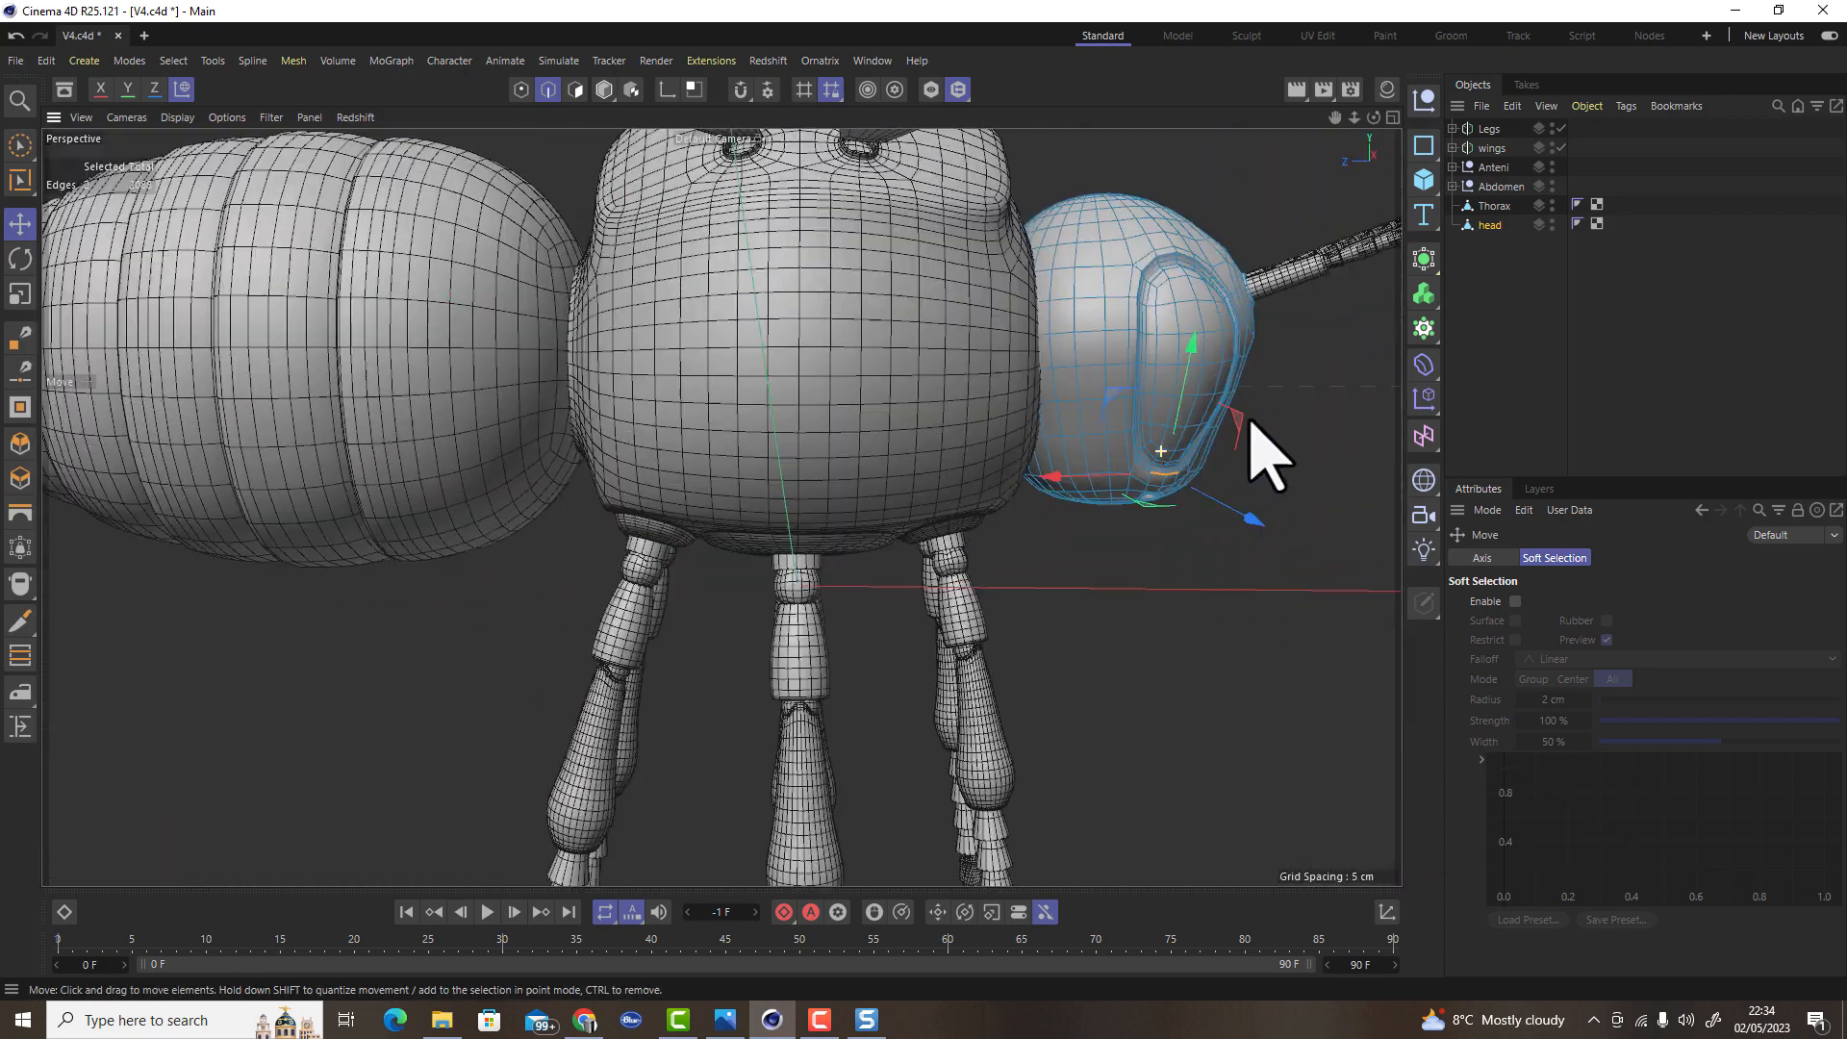
{"action": "left_click_drag", "start_coordinate": [1250, 420], "coordinate": [998, 635], "text": "alt"}
{"action": "right_click_drag", "start_coordinate": [1302, 462], "coordinate": [1395, 464], "text": "alt"}
{"action": "scroll", "coordinate": [1117, 453], "scroll_direction": "up", "scroll_amount": 10}
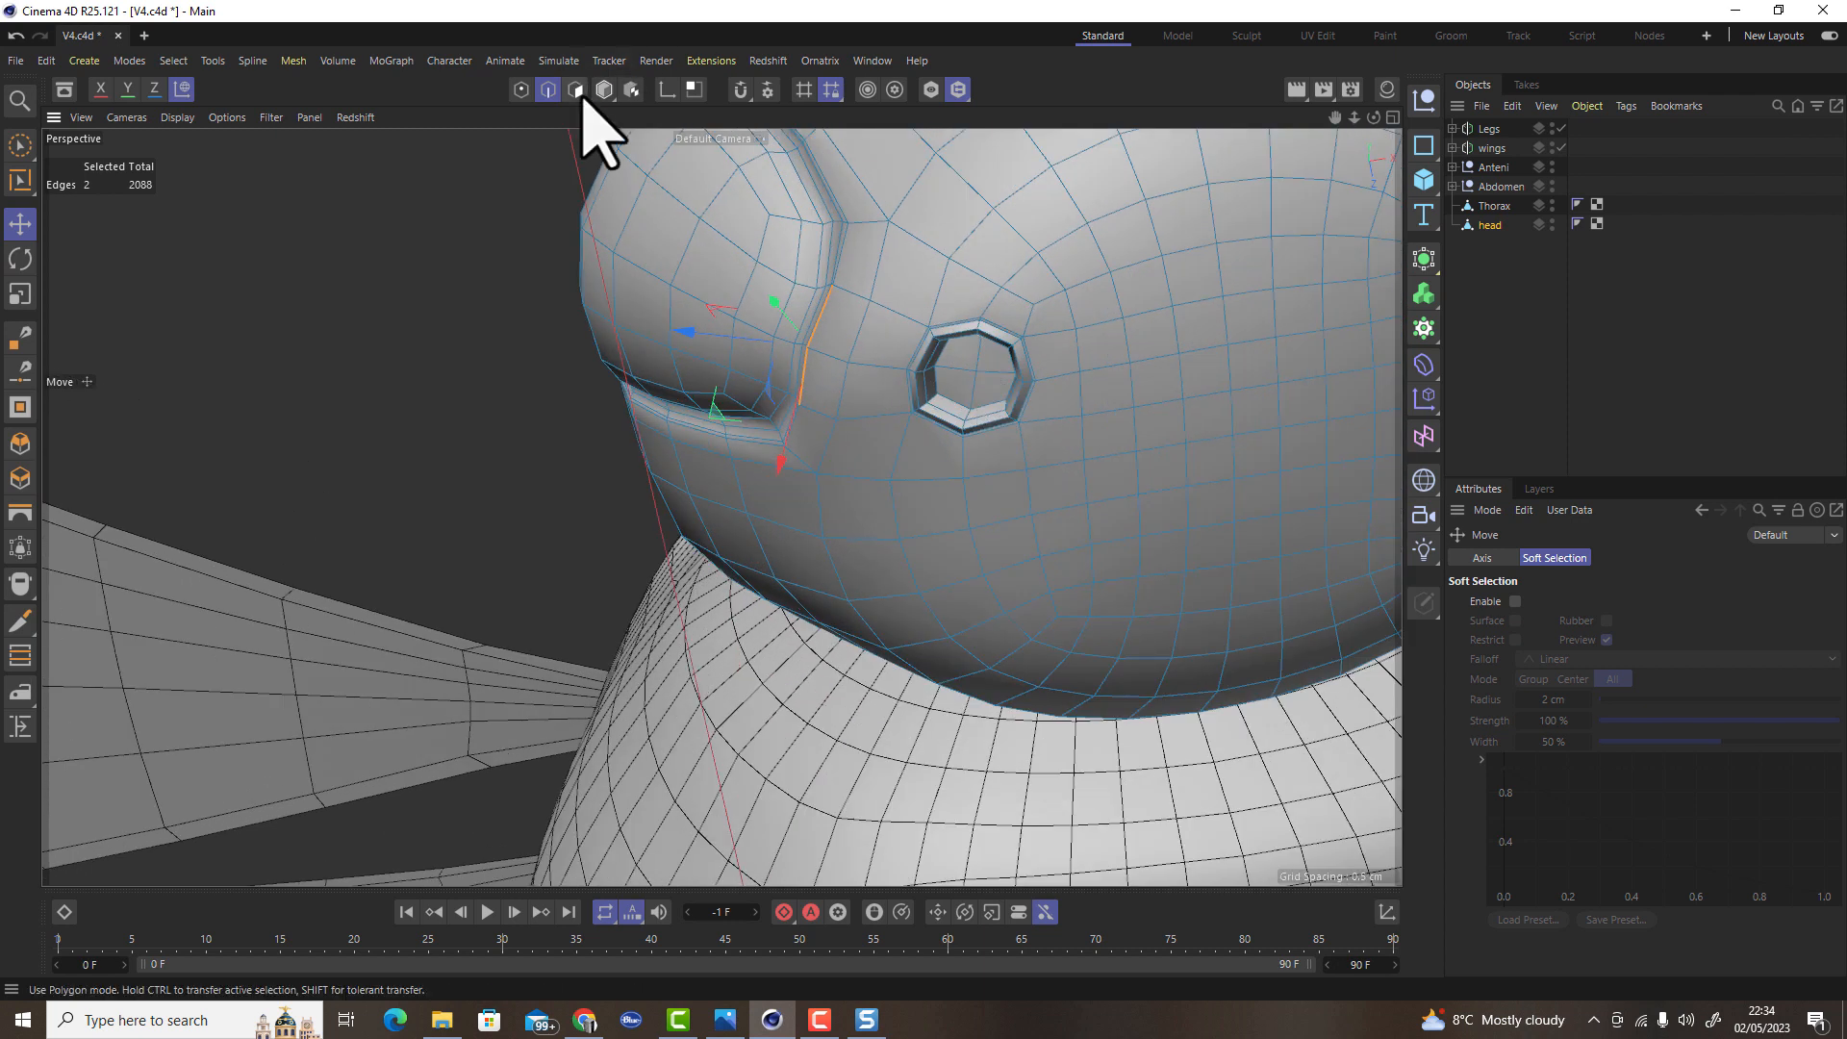
Copy the four polygons of the recess floor on the head into a separate object
{"action": "left_click", "coordinate": [575, 89]}
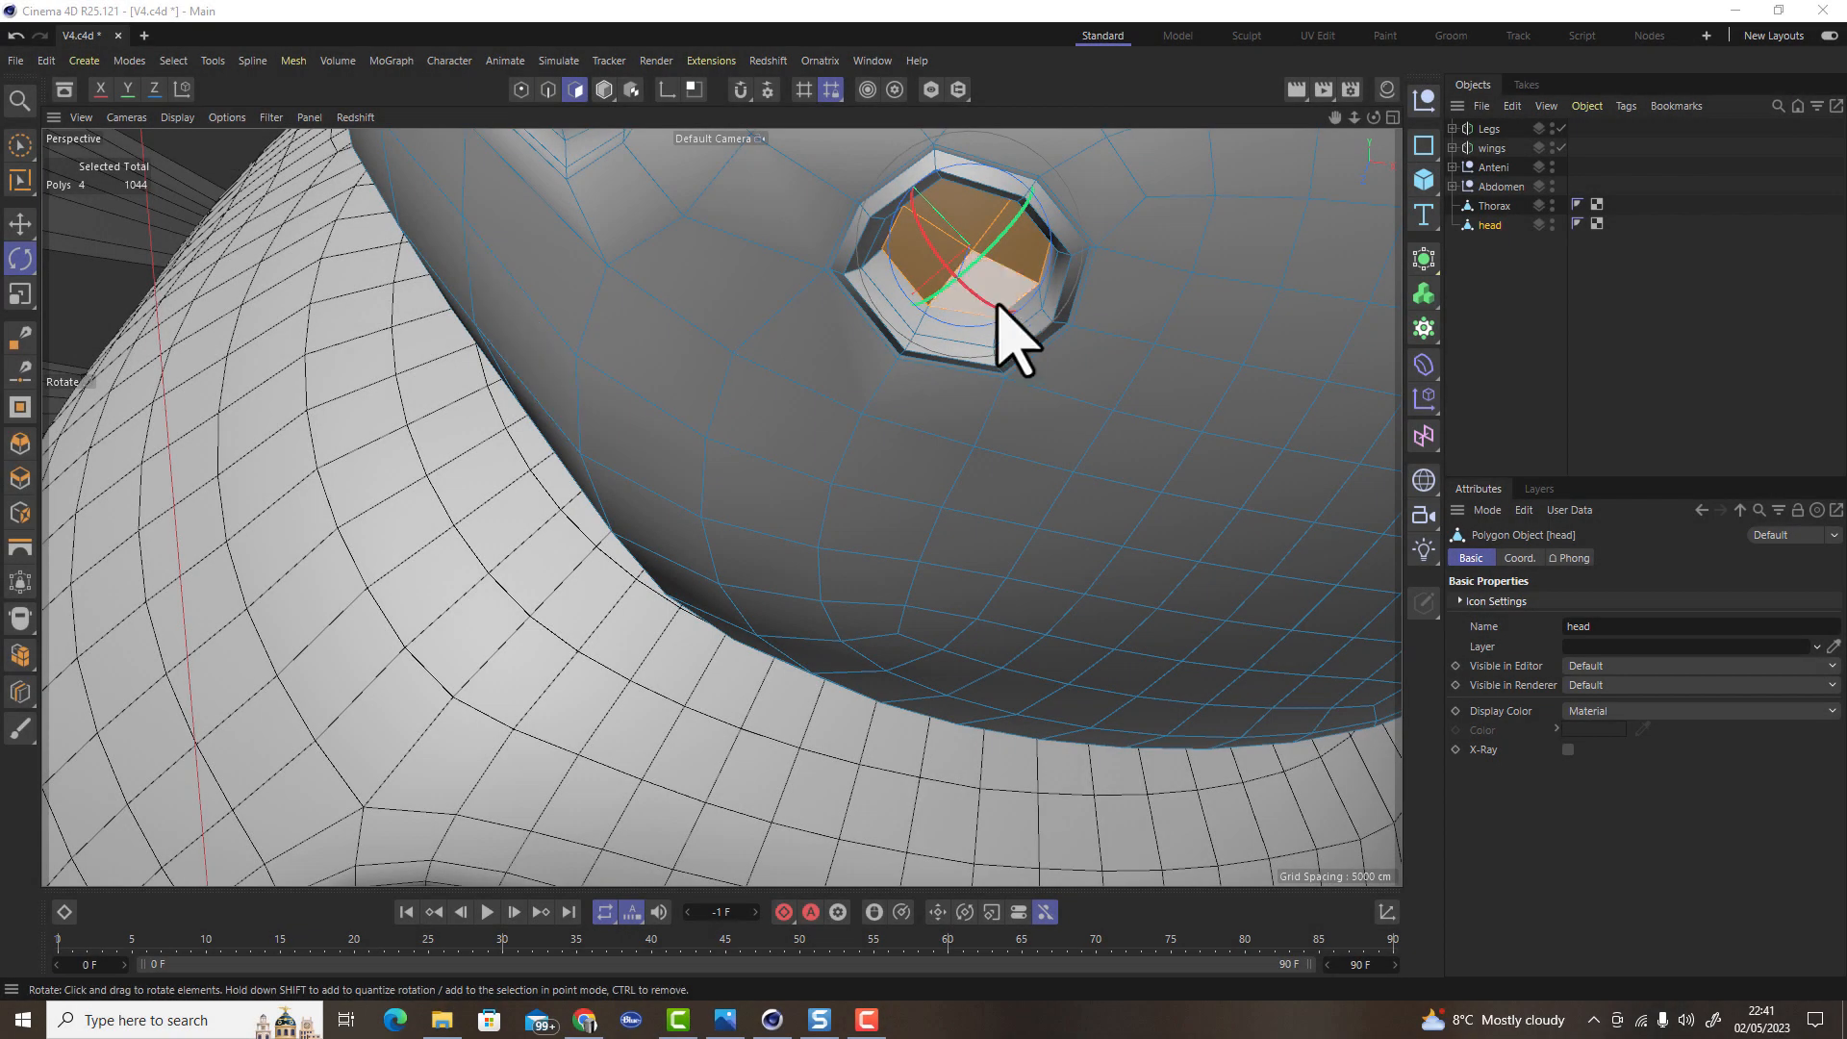
{"action": "left_click", "coordinate": [1474, 230]}
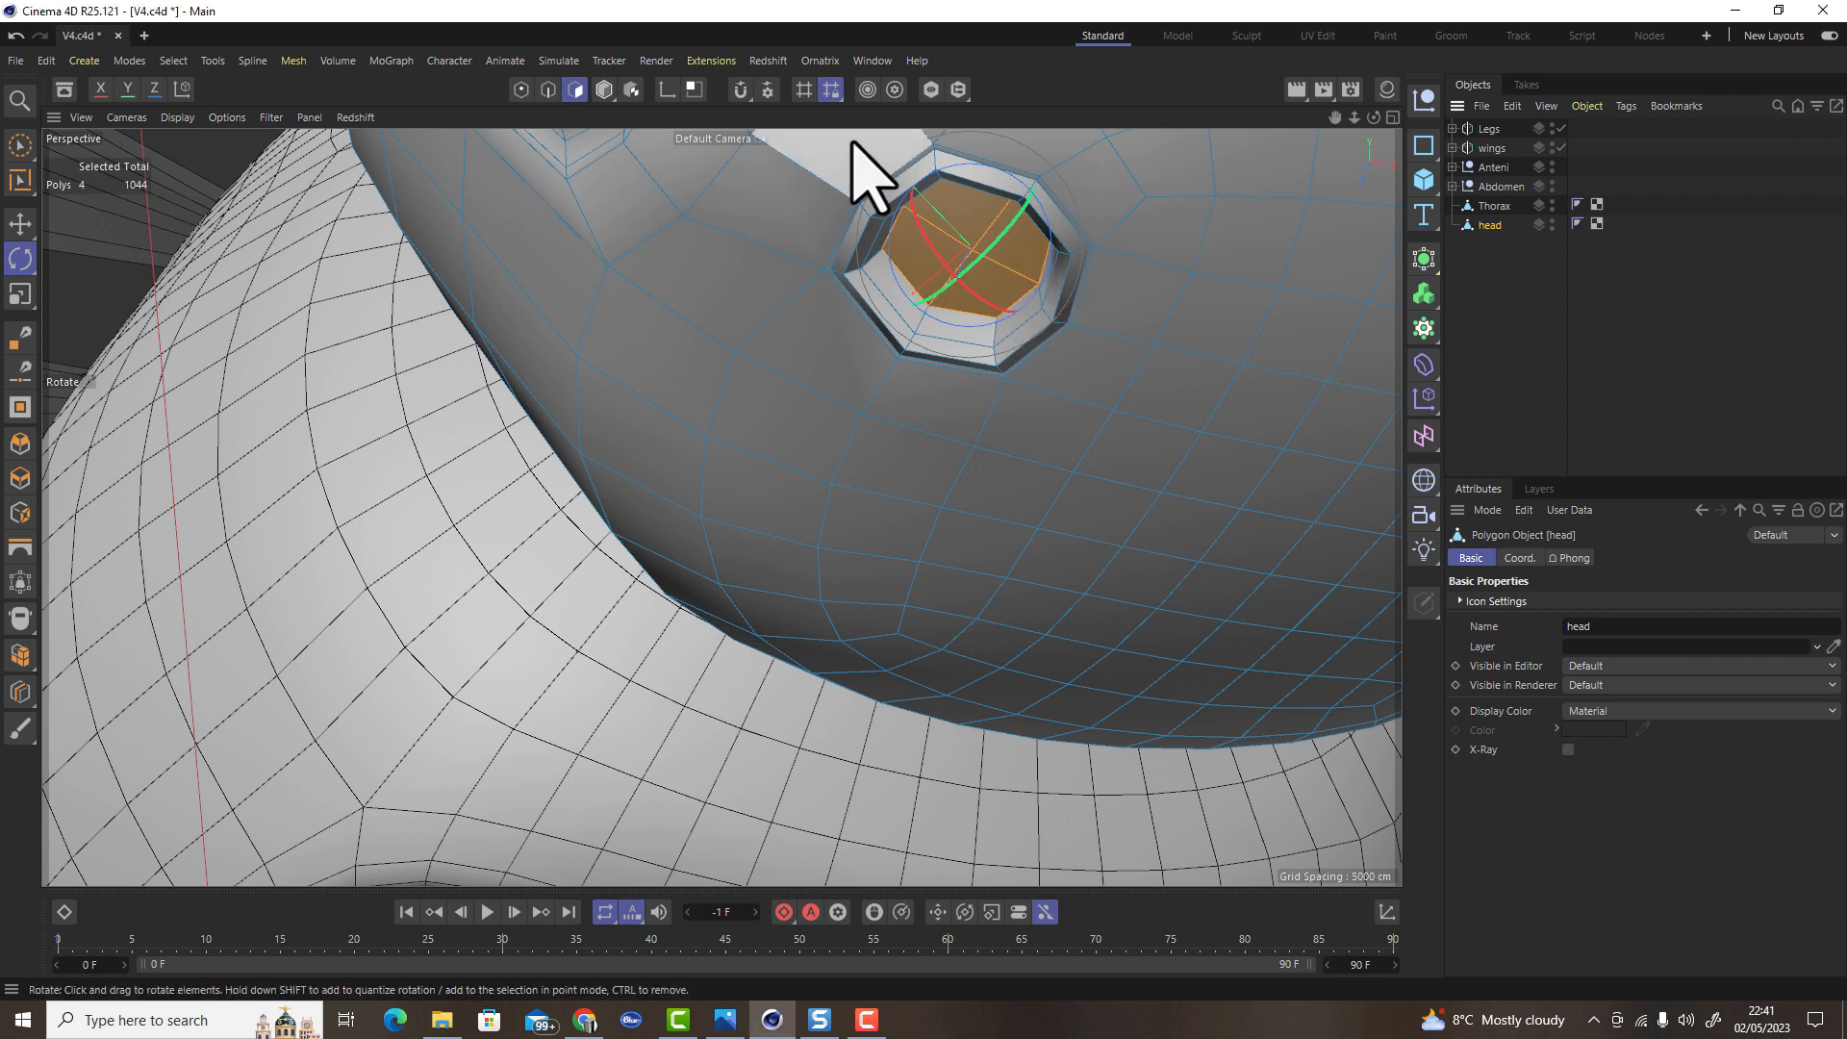
{"action": "key", "text": "r"}
{"action": "key", "text": "t"}
{"action": "left_click_drag", "start_coordinate": [970, 321], "coordinate": [1074, 354], "text": "alt"}
{"action": "left_click", "coordinate": [1490, 334]}
{"action": "key", "text": "ctrl+v"}
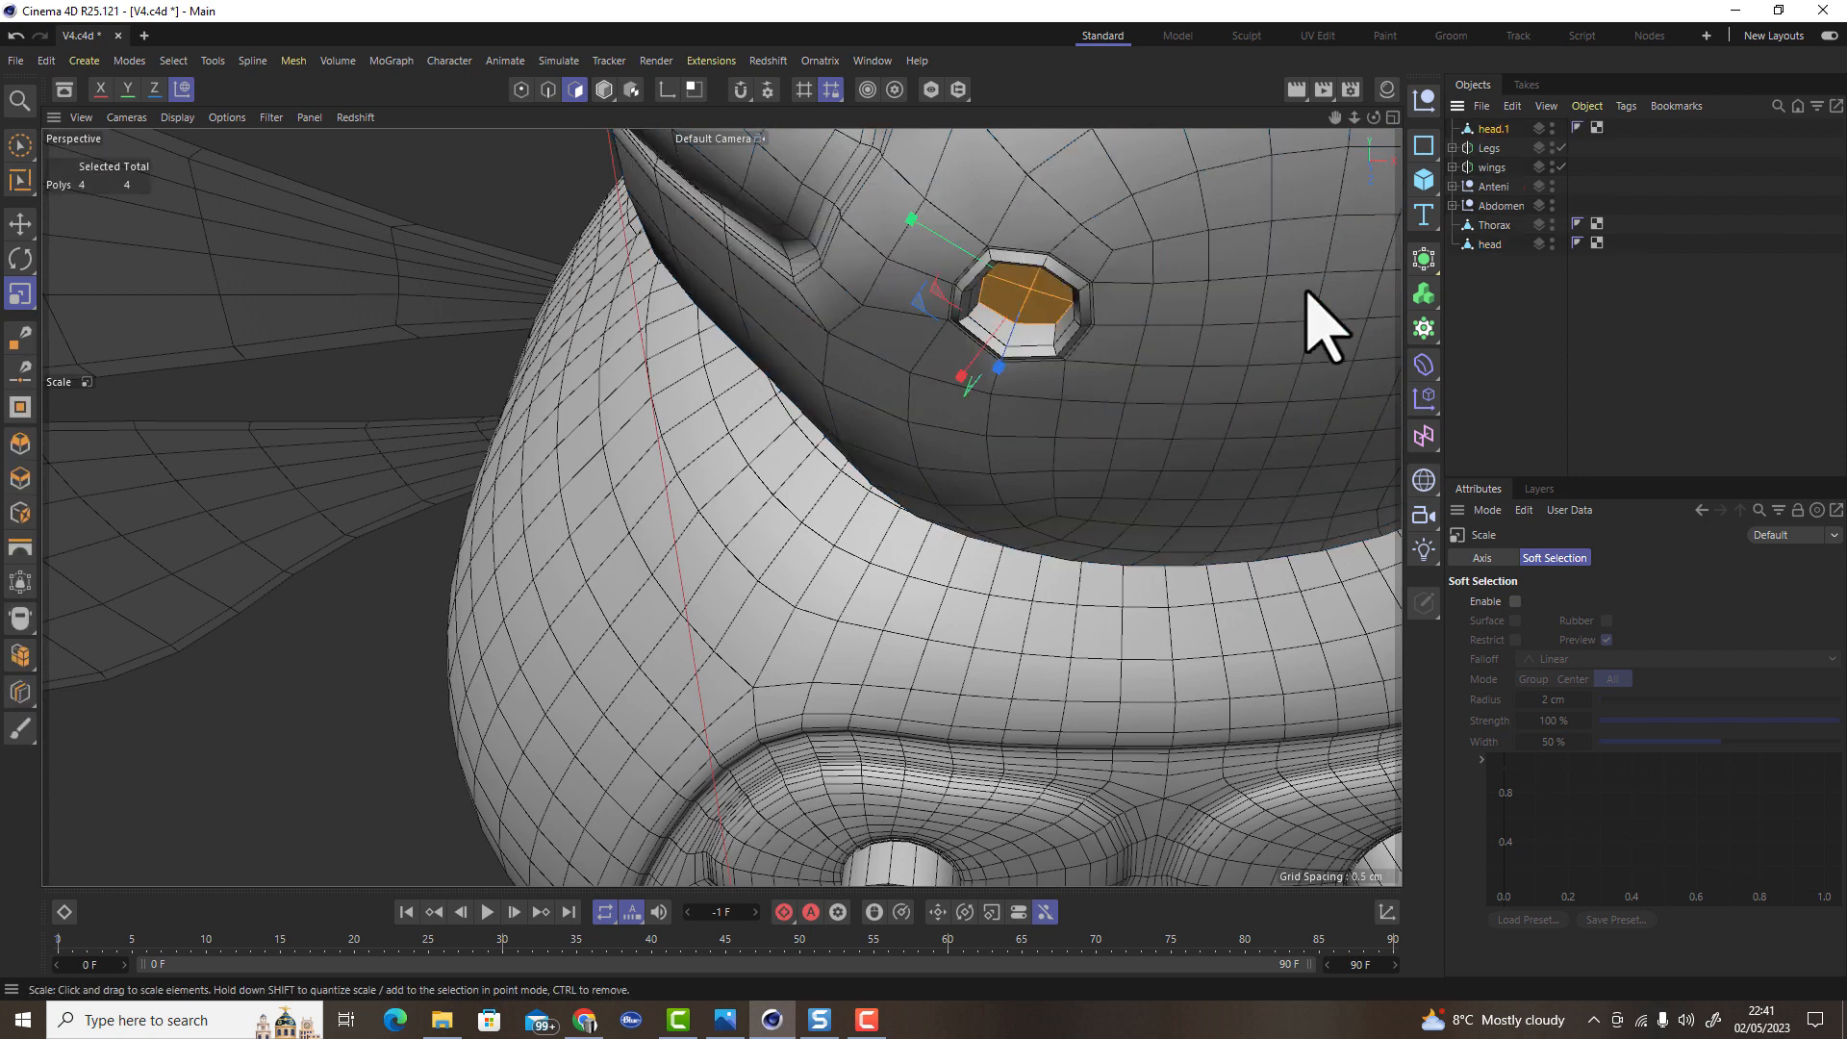
Centre the copied piece's axis on its geometry and move the piece out of the recess, clear of the head
{"action": "left_click", "coordinate": [606, 91]}
{"action": "left_click", "coordinate": [19, 223]}
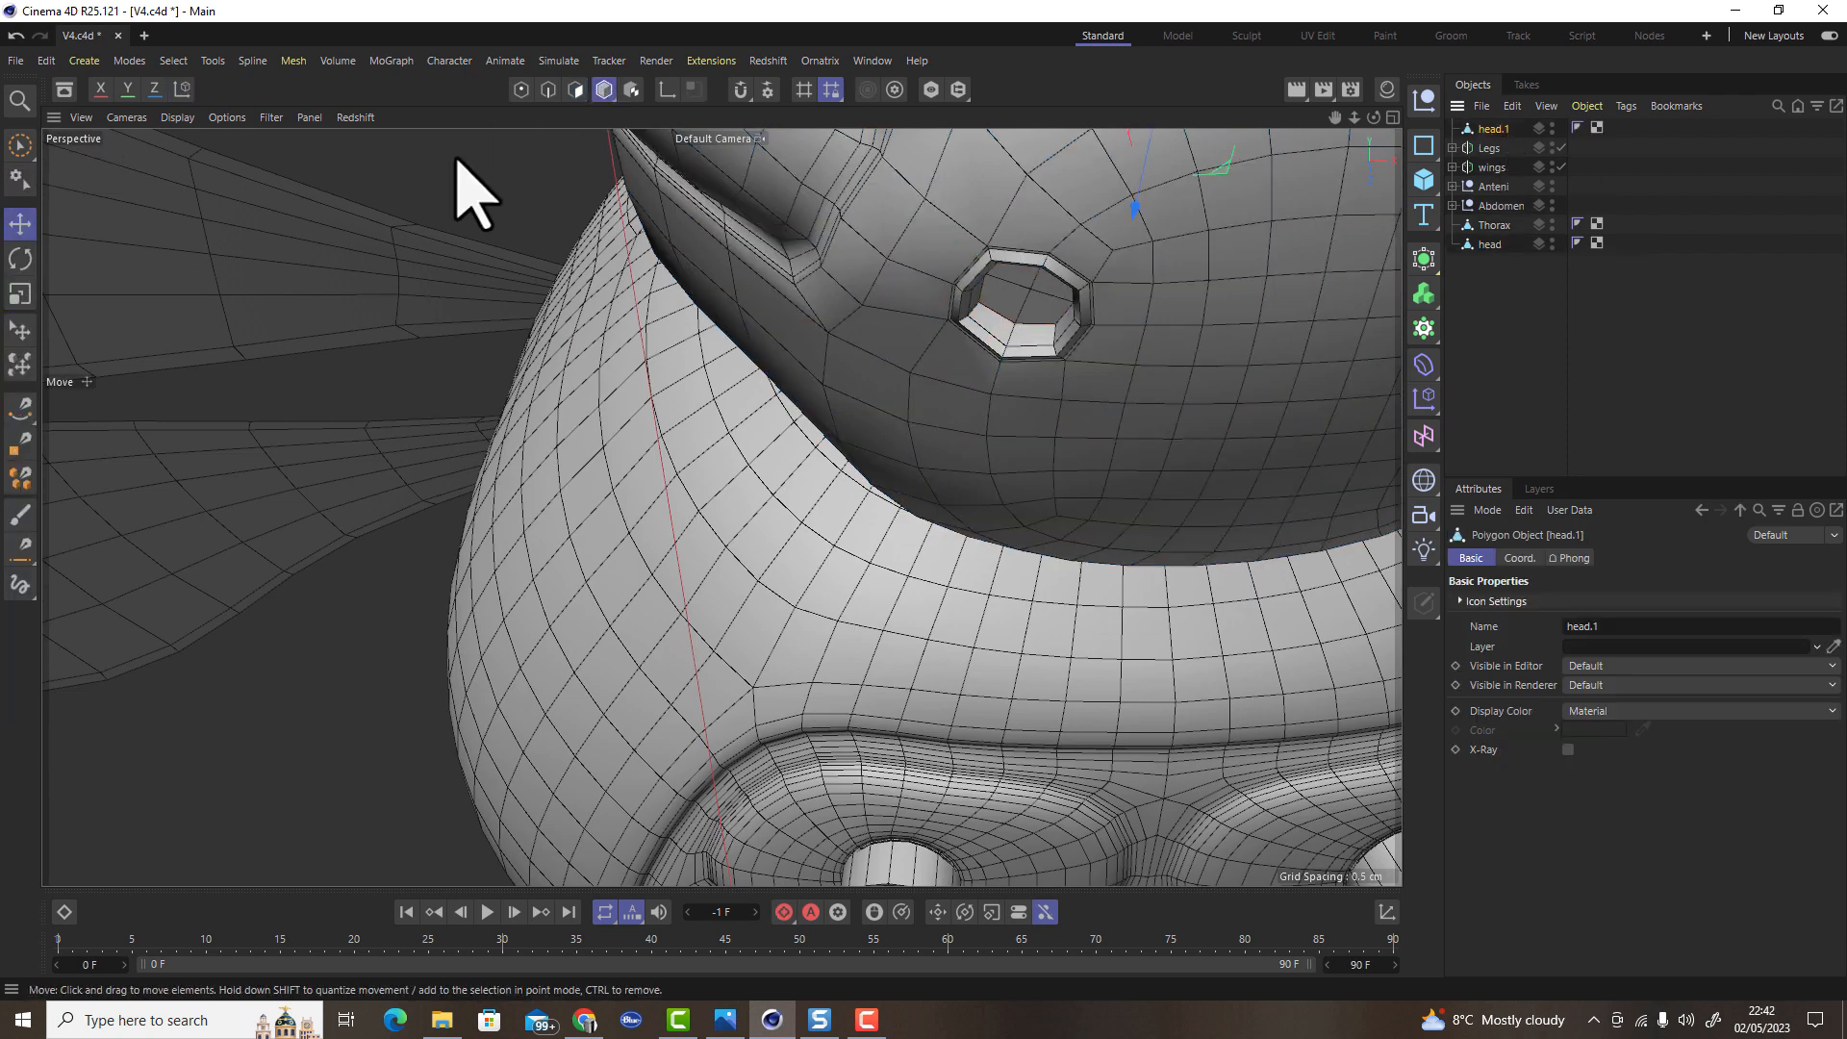
{"action": "left_click", "coordinate": [213, 60]}
{"action": "mouse_move", "coordinate": [289, 323]}
{"action": "left_click", "coordinate": [491, 330]}
{"action": "left_click", "coordinate": [610, 588]}
{"action": "left_click", "coordinate": [753, 309]}
{"action": "left_click_drag", "start_coordinate": [1027, 338], "coordinate": [1144, 209]}
{"action": "scroll", "coordinate": [956, 416], "scroll_direction": "up", "scroll_amount": 3}
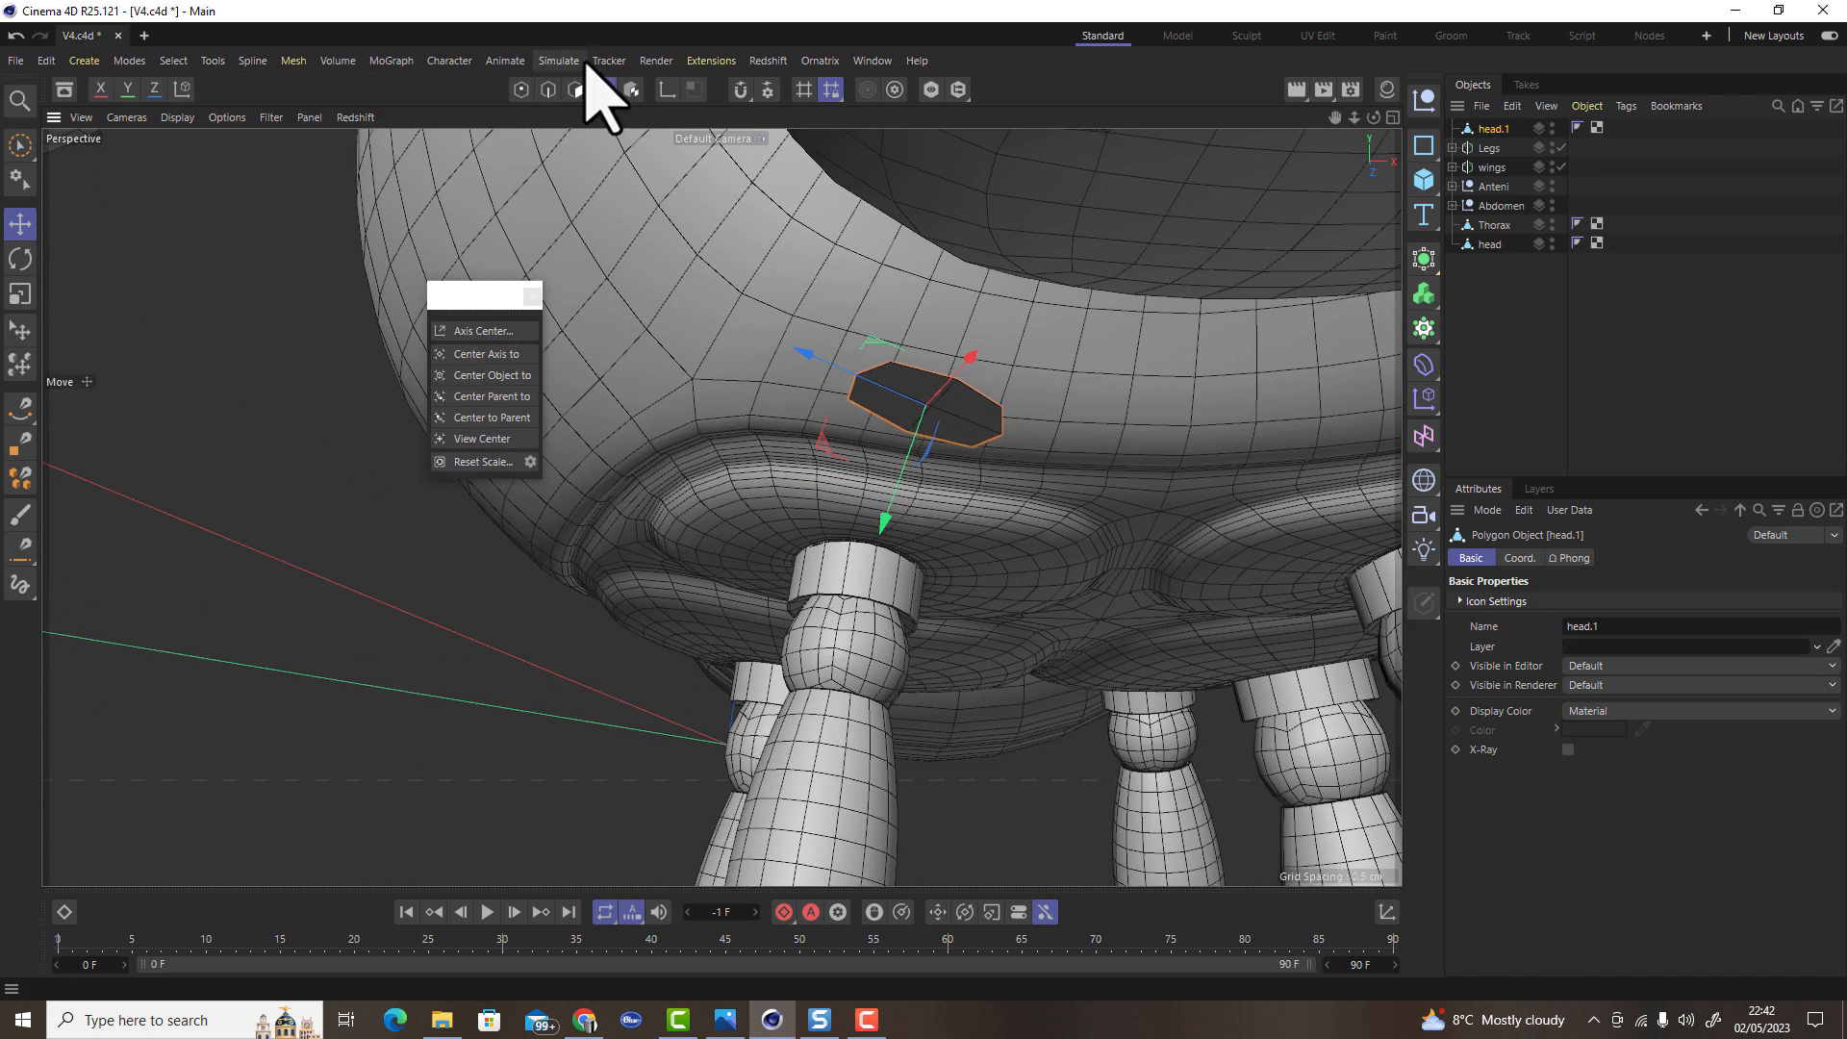
Extrude the piece's four polygons into a short collar and scale in an inset ring at its end
{"action": "left_click", "coordinate": [575, 89]}
{"action": "left_click_drag", "start_coordinate": [887, 523], "coordinate": [858, 563], "text": "ctrl"}
{"action": "scroll", "coordinate": [916, 558], "scroll_direction": "down", "scroll_amount": 3}
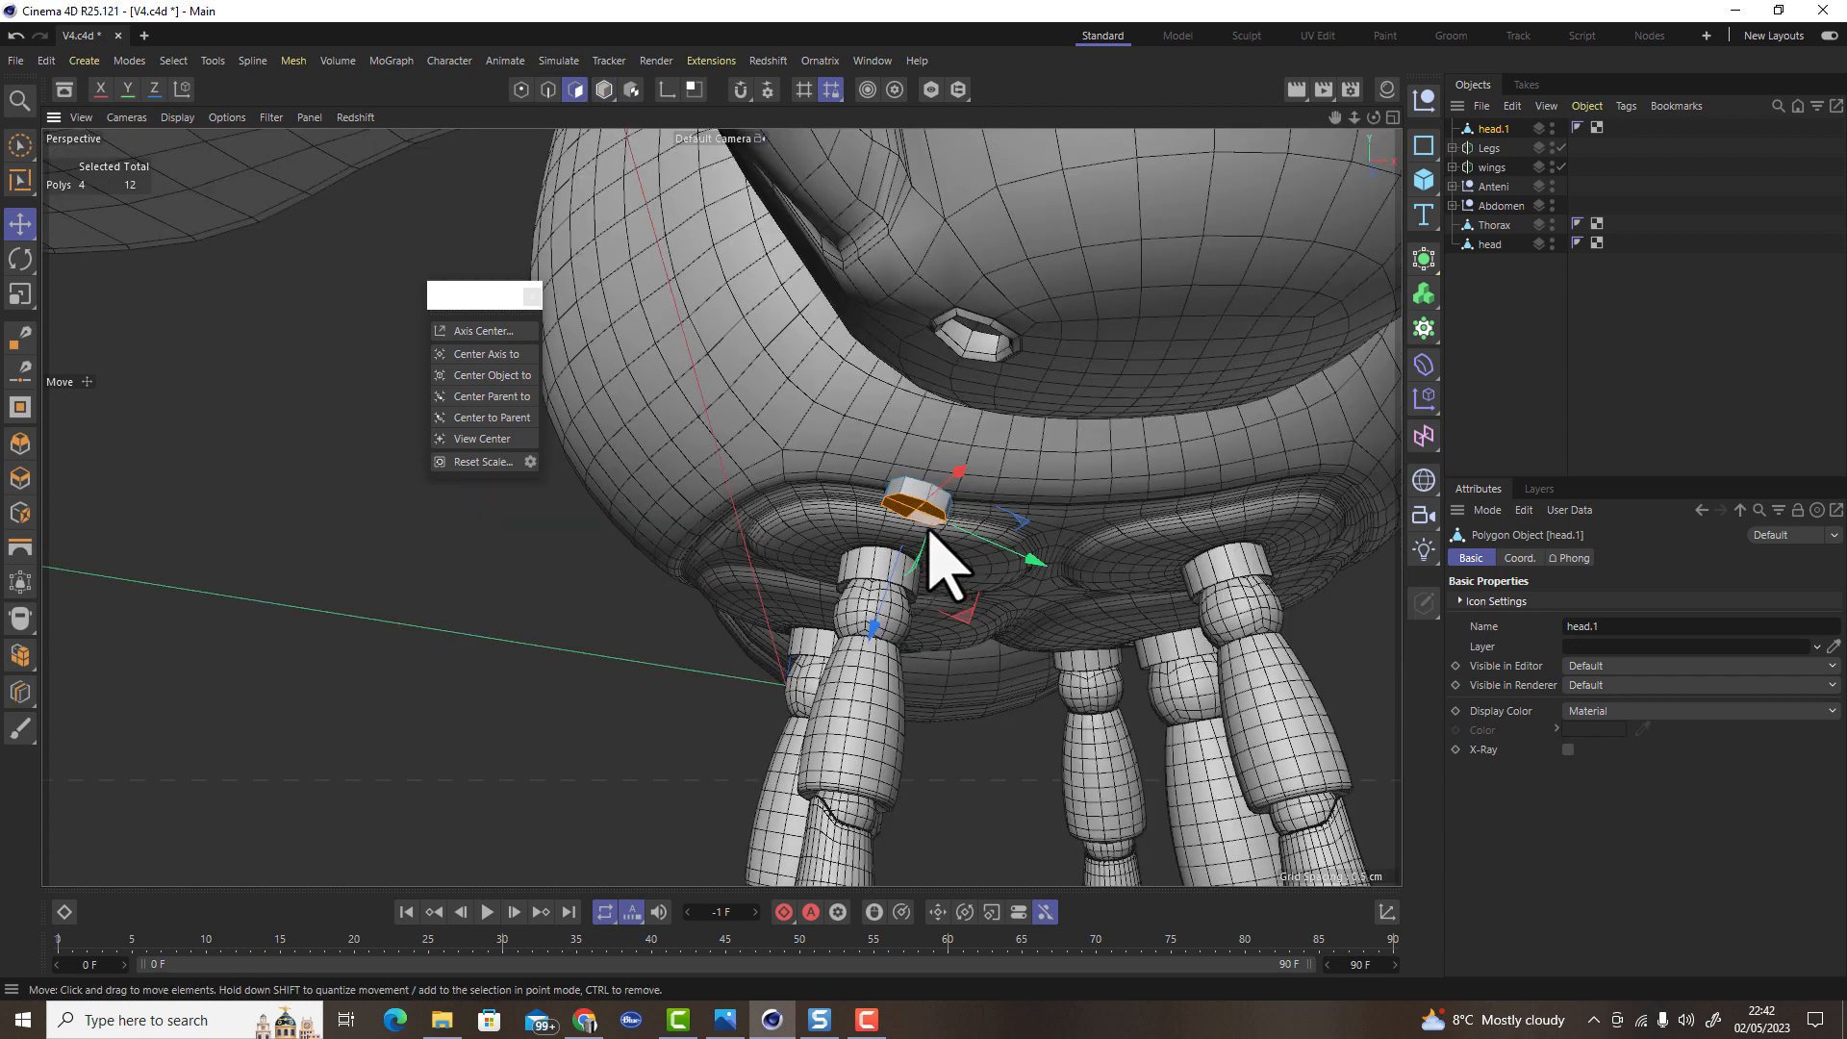
{"action": "scroll", "coordinate": [914, 534], "scroll_direction": "up", "scroll_amount": 3}
{"action": "key", "text": "t"}
{"action": "left_click_drag", "start_coordinate": [1122, 517], "coordinate": [1087, 515], "text": "ctrl"}
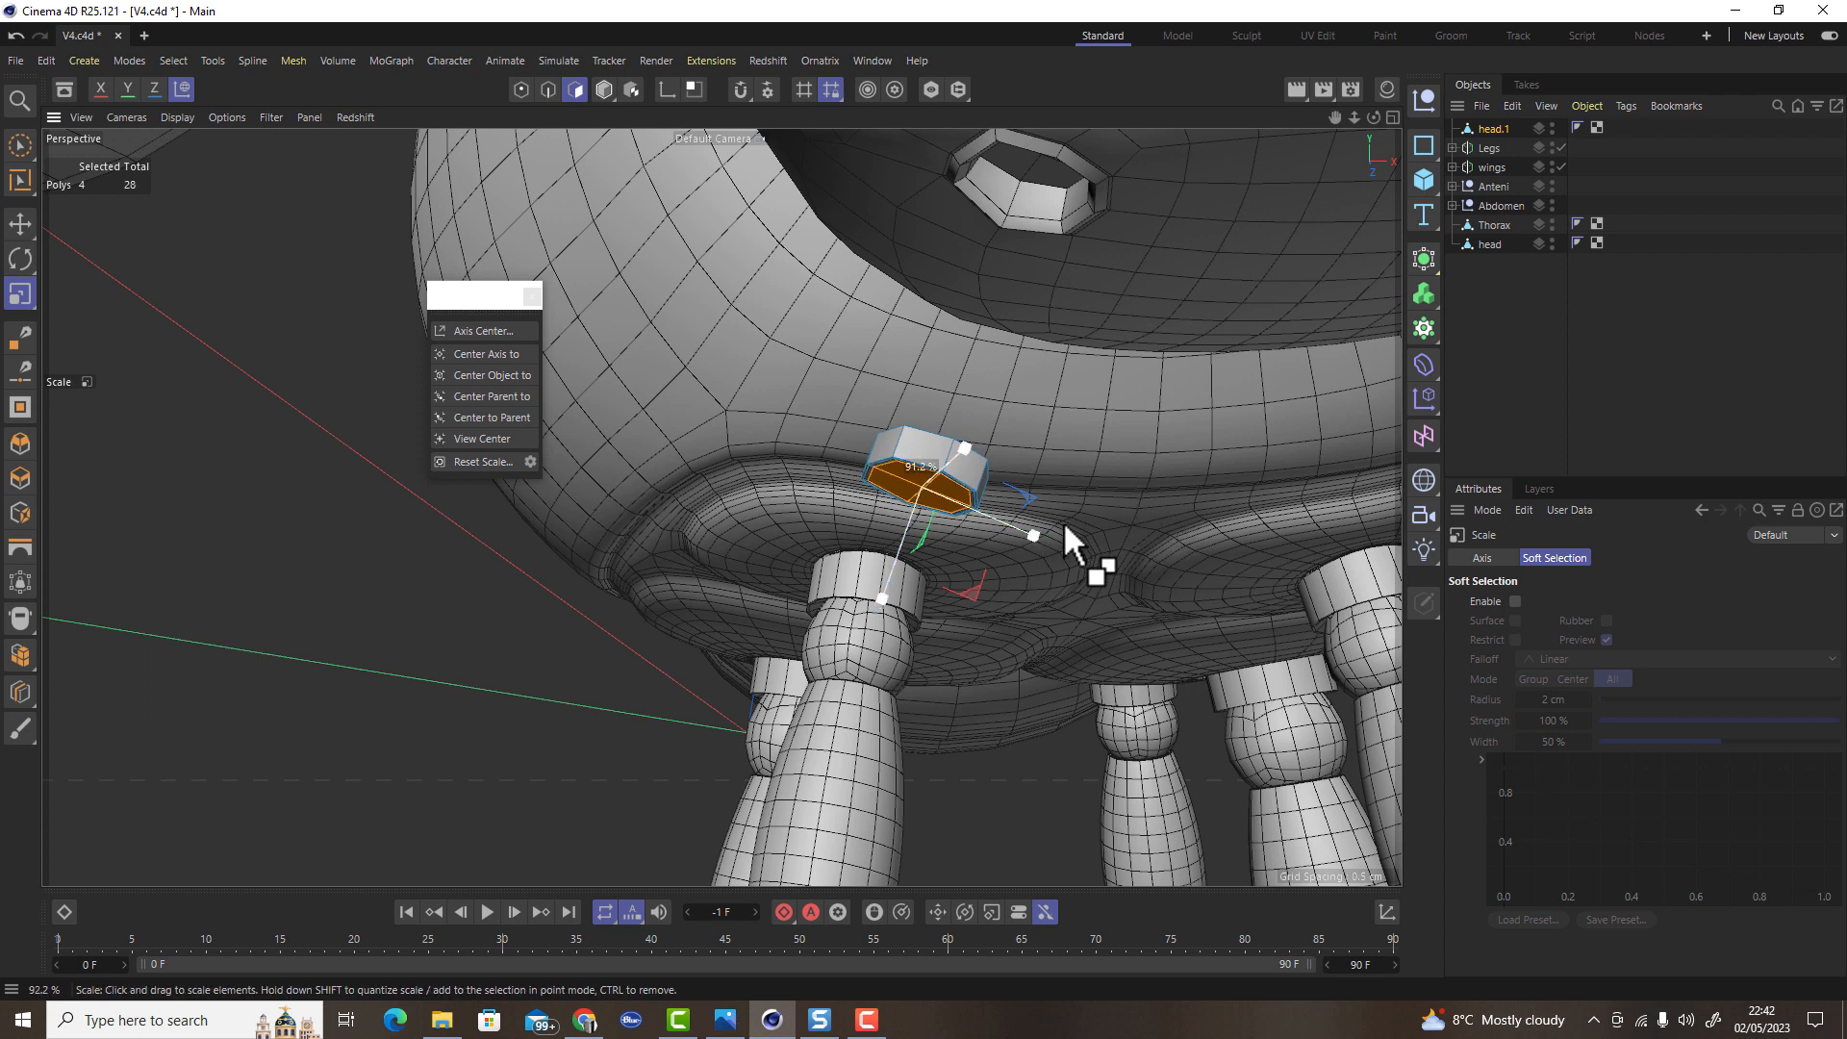
Extrude the inset end of the collar downward into a tube segment and adjust the end face's position
{"action": "key", "text": "e"}
{"action": "left_click_drag", "start_coordinate": [1030, 597], "coordinate": [401, 557], "text": "ctrl"}
{"action": "scroll", "coordinate": [875, 541], "scroll_direction": "up", "scroll_amount": 3}
{"action": "key", "text": "r"}
{"action": "key", "text": "e"}
{"action": "left_click_drag", "start_coordinate": [964, 604], "coordinate": [952, 604]}
{"action": "left_click_drag", "start_coordinate": [953, 604], "coordinate": [865, 595], "text": "alt"}
Extrude the tube forward around a bend, then rotate and scale its end face to suit the new direction
{"action": "key", "text": "r"}
{"action": "key", "text": "e"}
{"action": "left_click_drag", "start_coordinate": [758, 727], "coordinate": [876, 775], "text": "ctrl"}
{"action": "key", "text": "r"}
{"action": "left_click_drag", "start_coordinate": [974, 674], "coordinate": [981, 631]}
{"action": "key", "text": "t"}
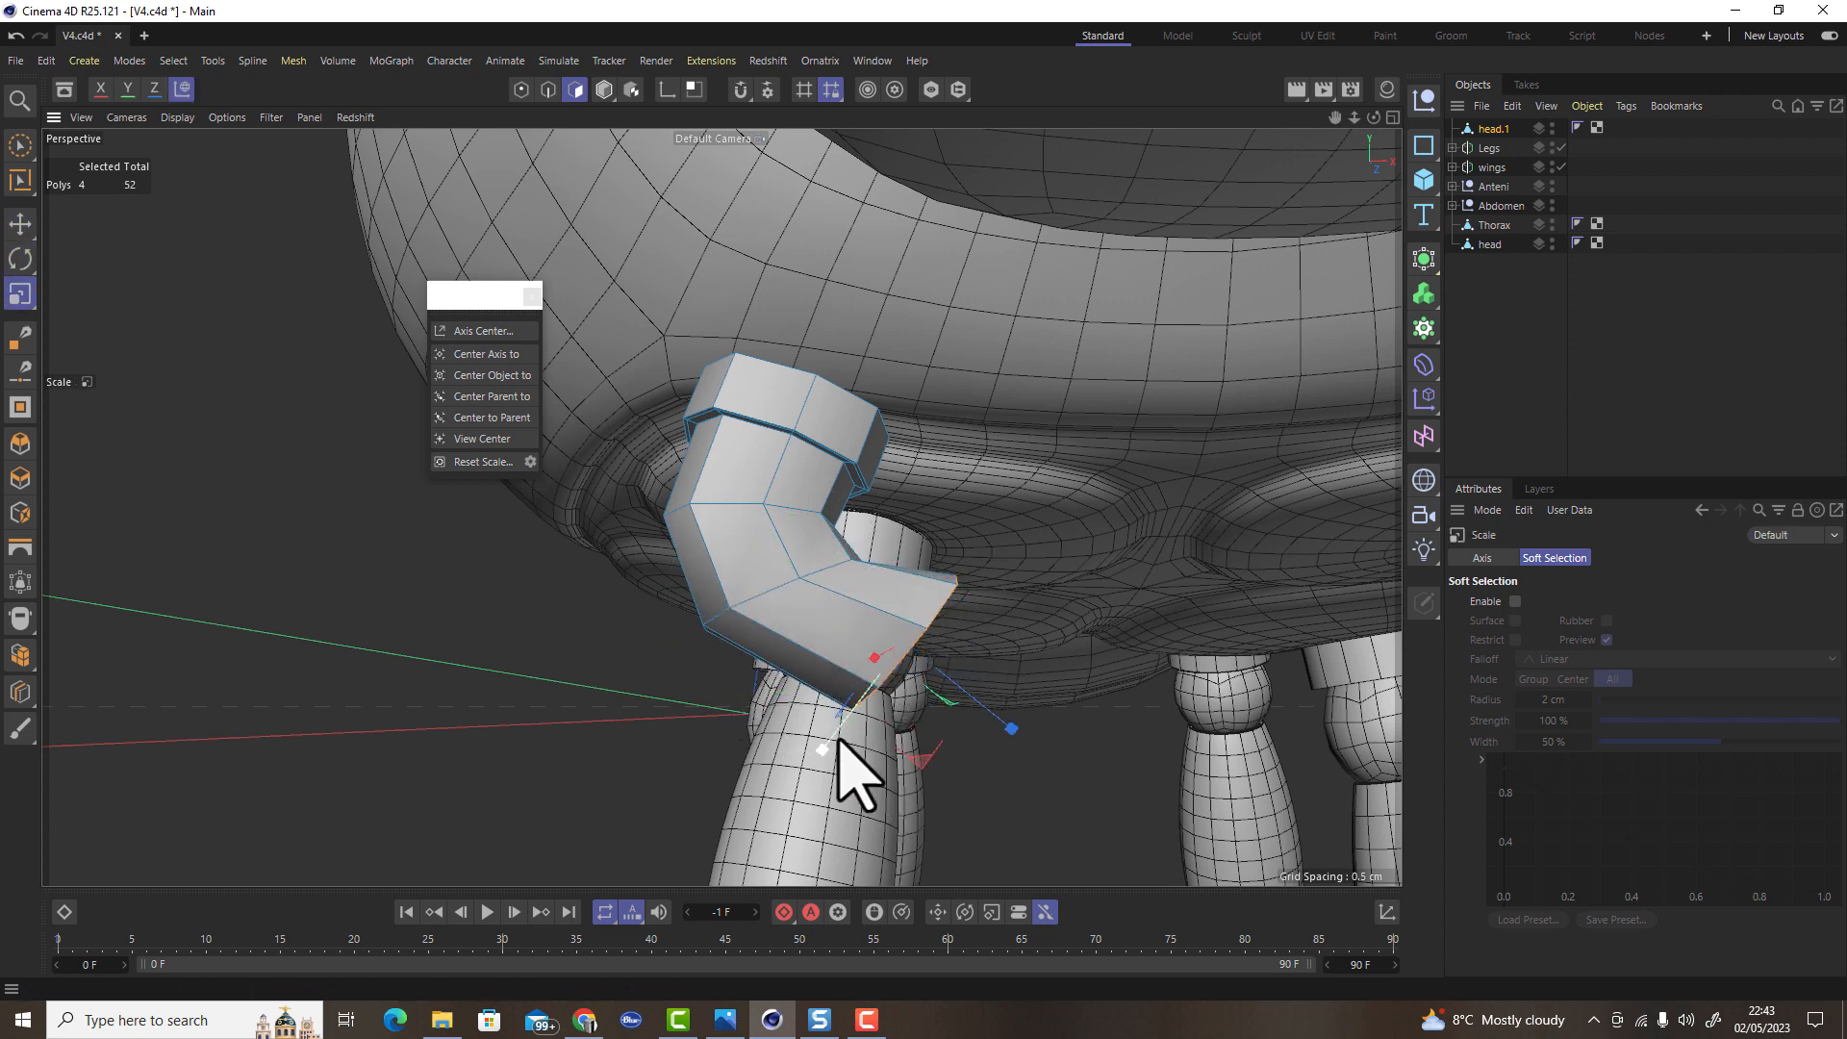
{"action": "left_click_drag", "start_coordinate": [826, 750], "coordinate": [878, 704]}
Even out the outline of the tube's octagonal end face by smearing its corner points with the Brush tool
{"action": "left_click_drag", "start_coordinate": [845, 643], "coordinate": [495, 659], "text": "alt"}
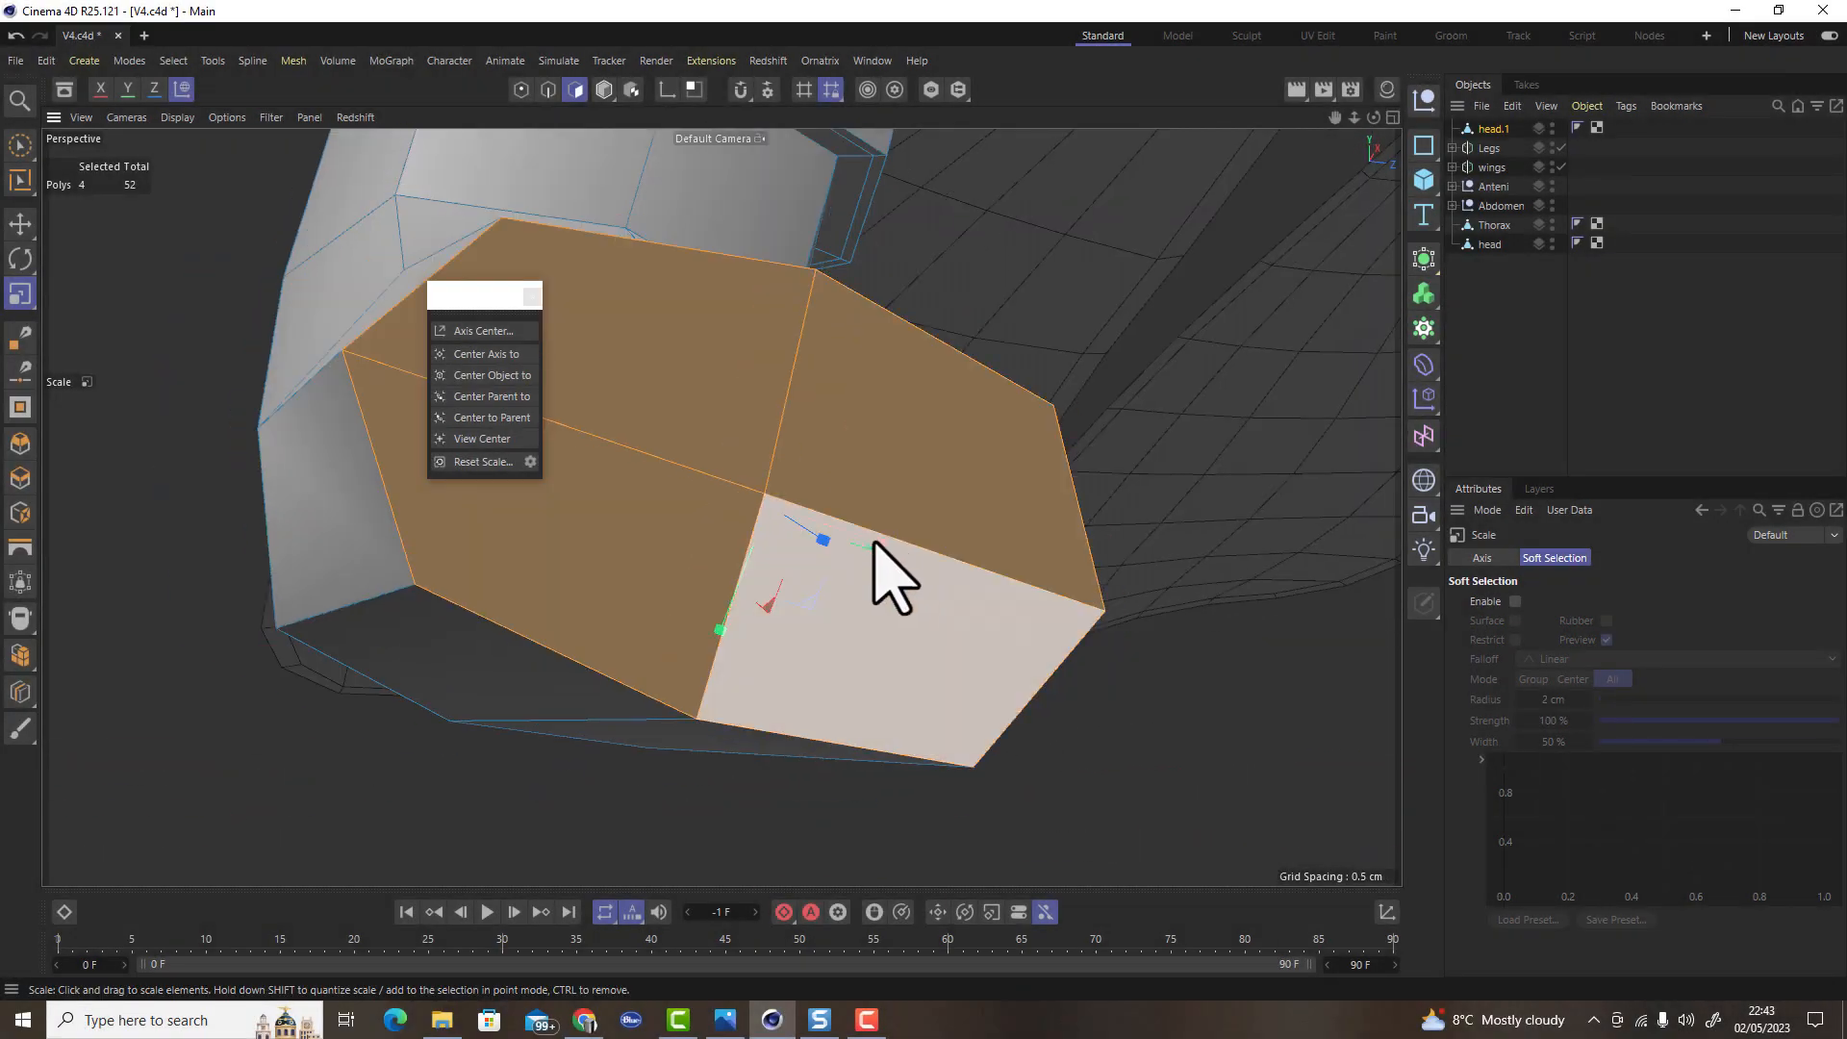
{"action": "mouse_move", "coordinate": [798, 542]}
{"action": "left_mouse_down", "text": "alt"}
{"action": "mouse_move", "coordinate": [804, 589]}
{"action": "mouse_move", "coordinate": [790, 536]}
{"action": "mouse_move", "coordinate": [767, 543]}
{"action": "left_mouse_up", "text": "alt"}
{"action": "scroll", "coordinate": [976, 649], "scroll_direction": "down", "scroll_amount": 4}
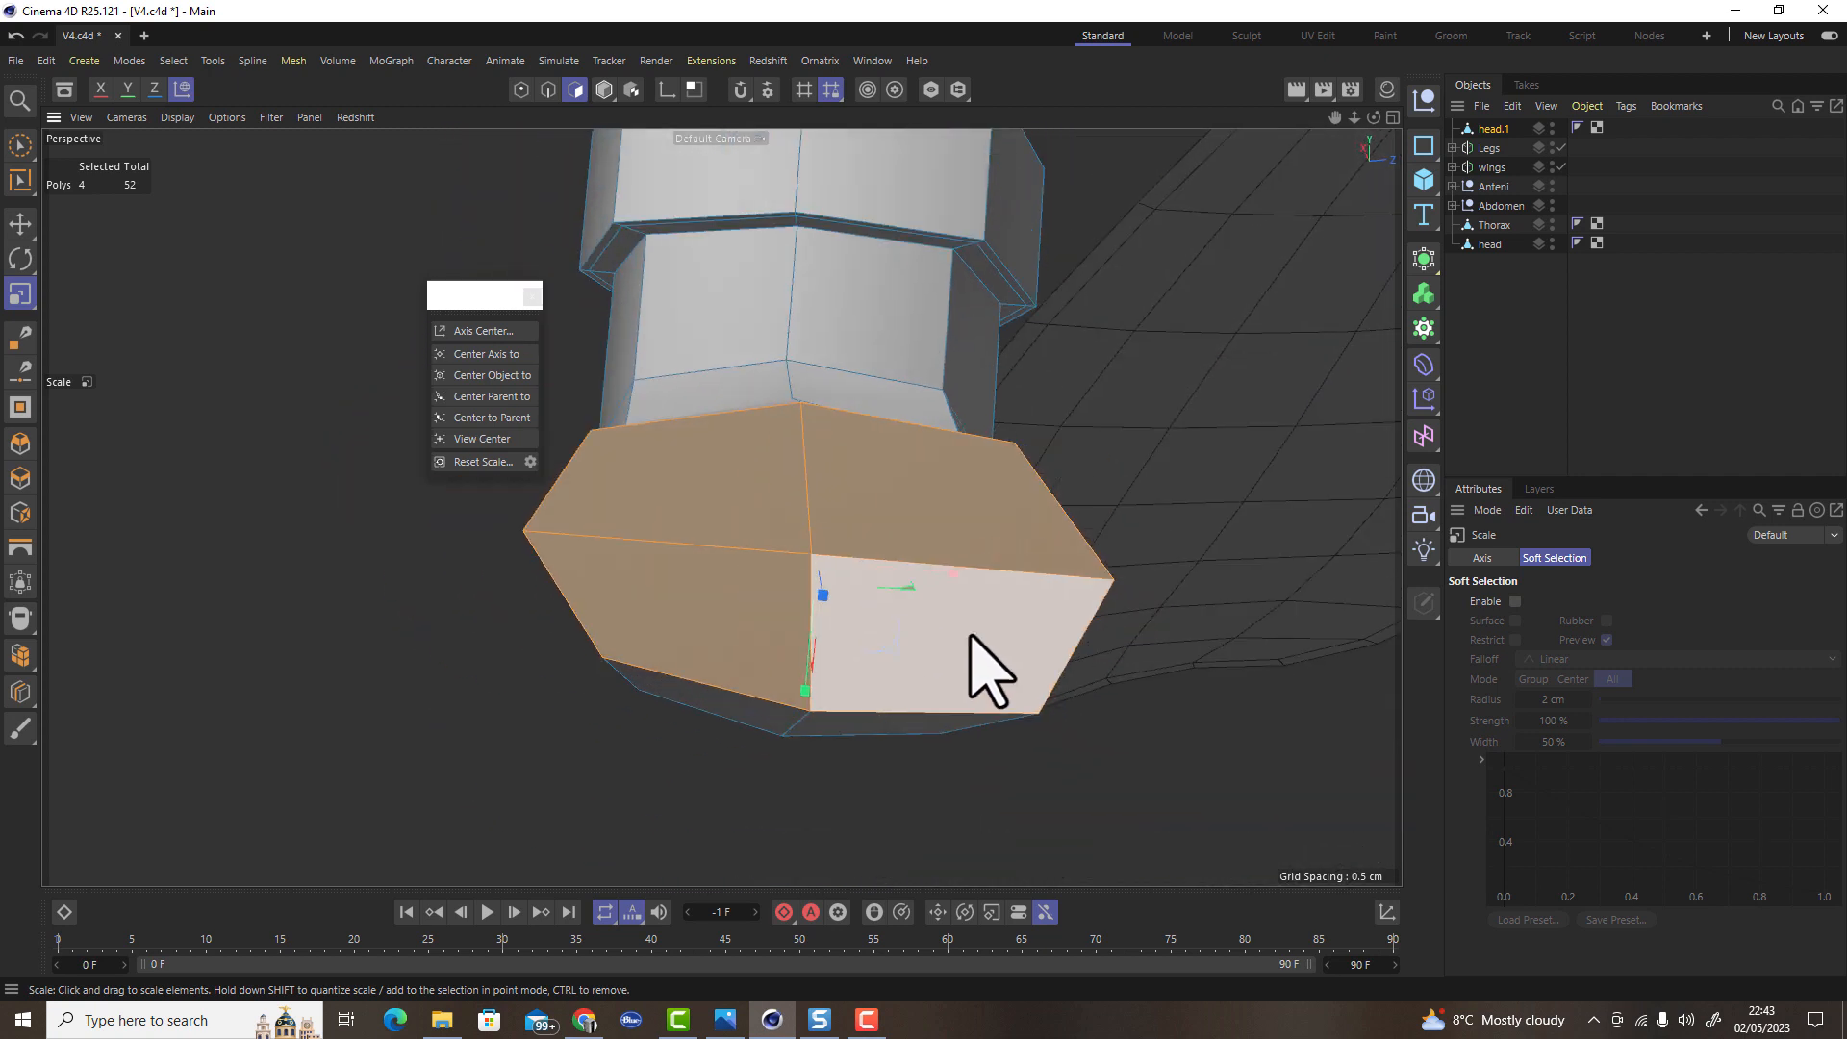
{"action": "left_click", "coordinate": [15, 733]}
{"action": "middle_click_drag", "start_coordinate": [1002, 677], "coordinate": [731, 668]}
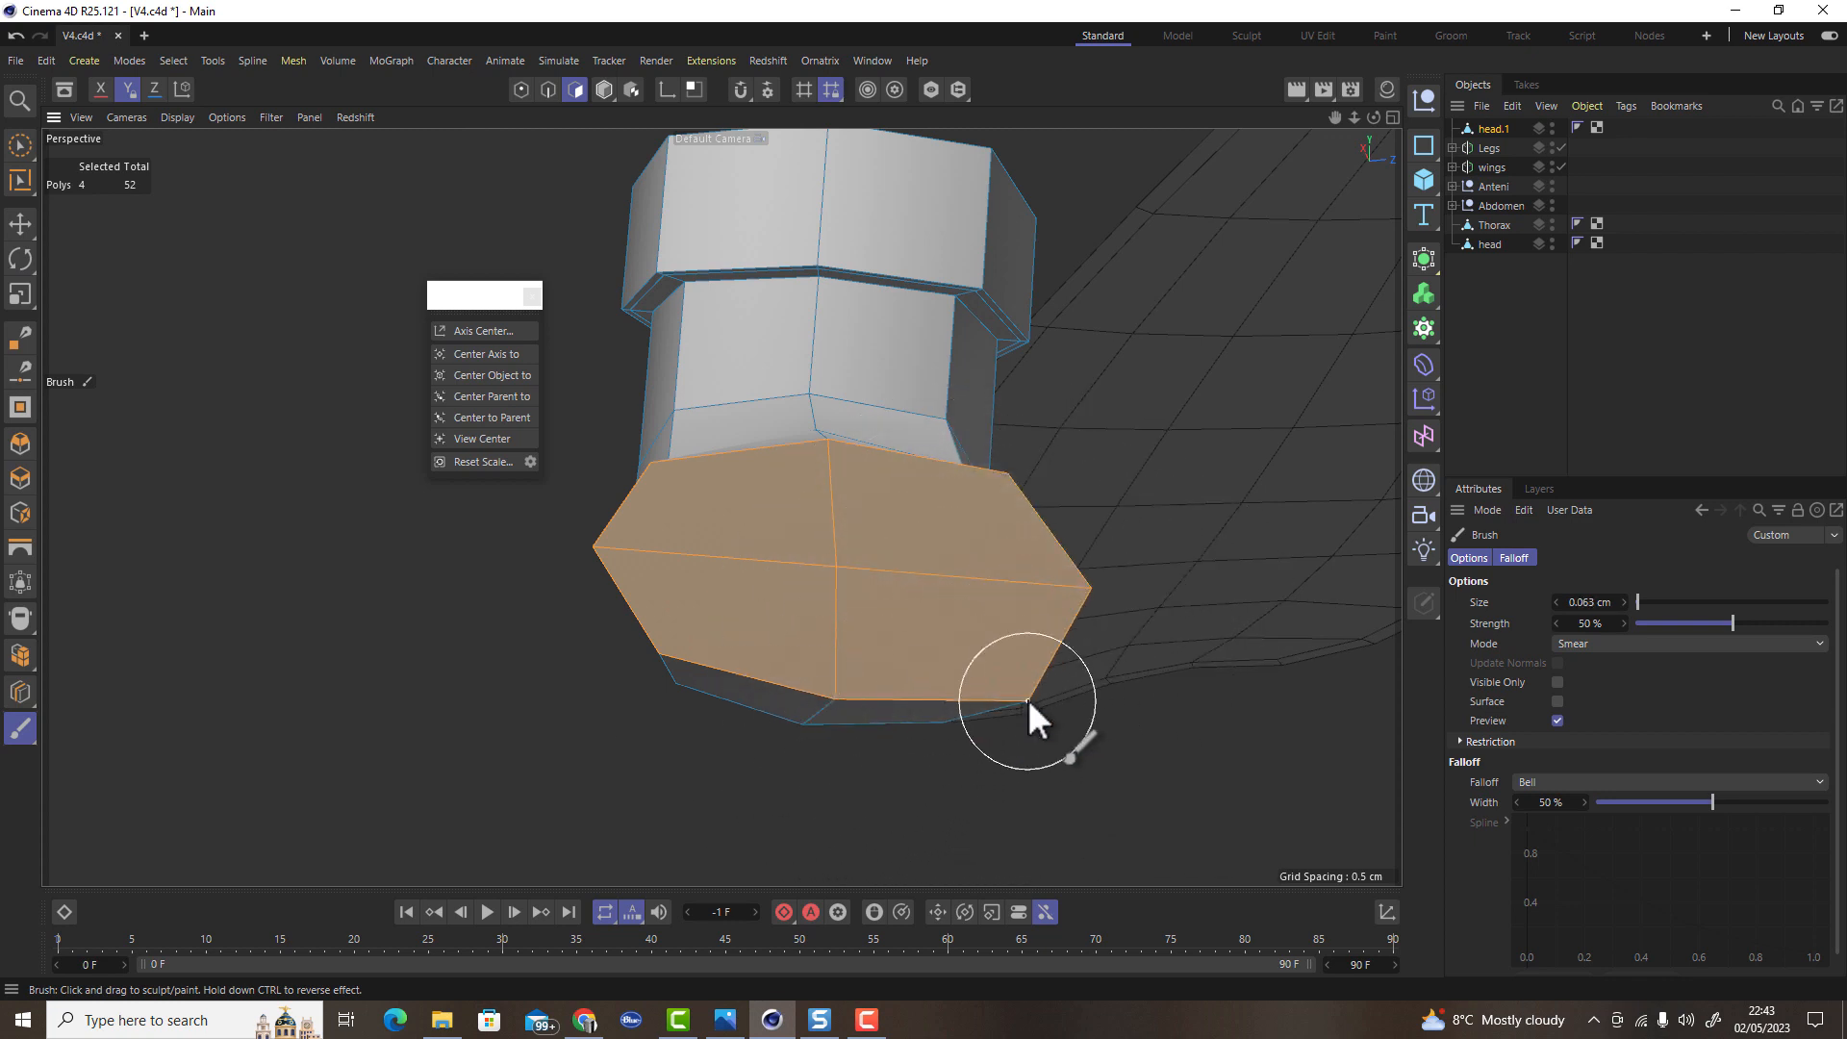
{"action": "mouse_move", "coordinate": [866, 662]}
{"action": "left_mouse_down", "text": "alt"}
{"action": "mouse_move", "coordinate": [812, 482]}
{"action": "mouse_move", "coordinate": [929, 472]}
{"action": "mouse_move", "coordinate": [862, 454]}
{"action": "mouse_move", "coordinate": [842, 556]}
{"action": "mouse_move", "coordinate": [995, 459]}
{"action": "left_mouse_up", "text": "alt"}
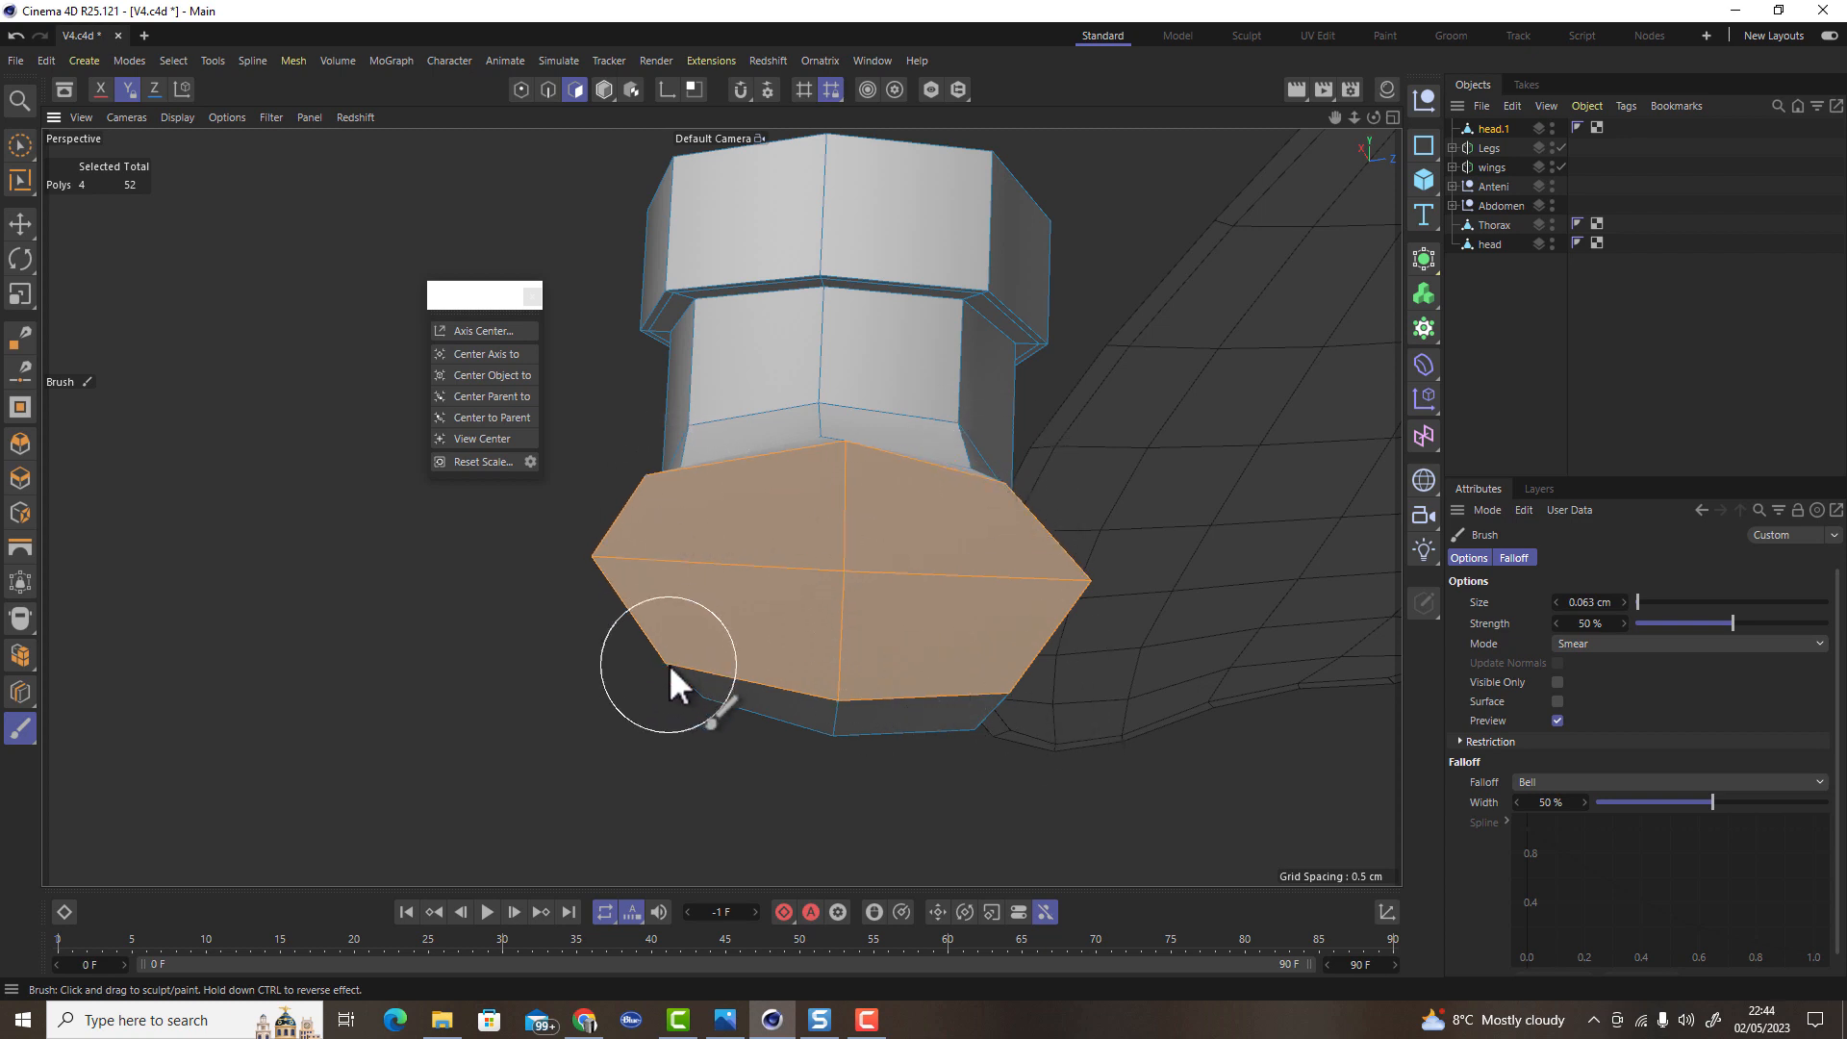
{"action": "left_click_drag", "start_coordinate": [592, 558], "coordinate": [600, 580]}
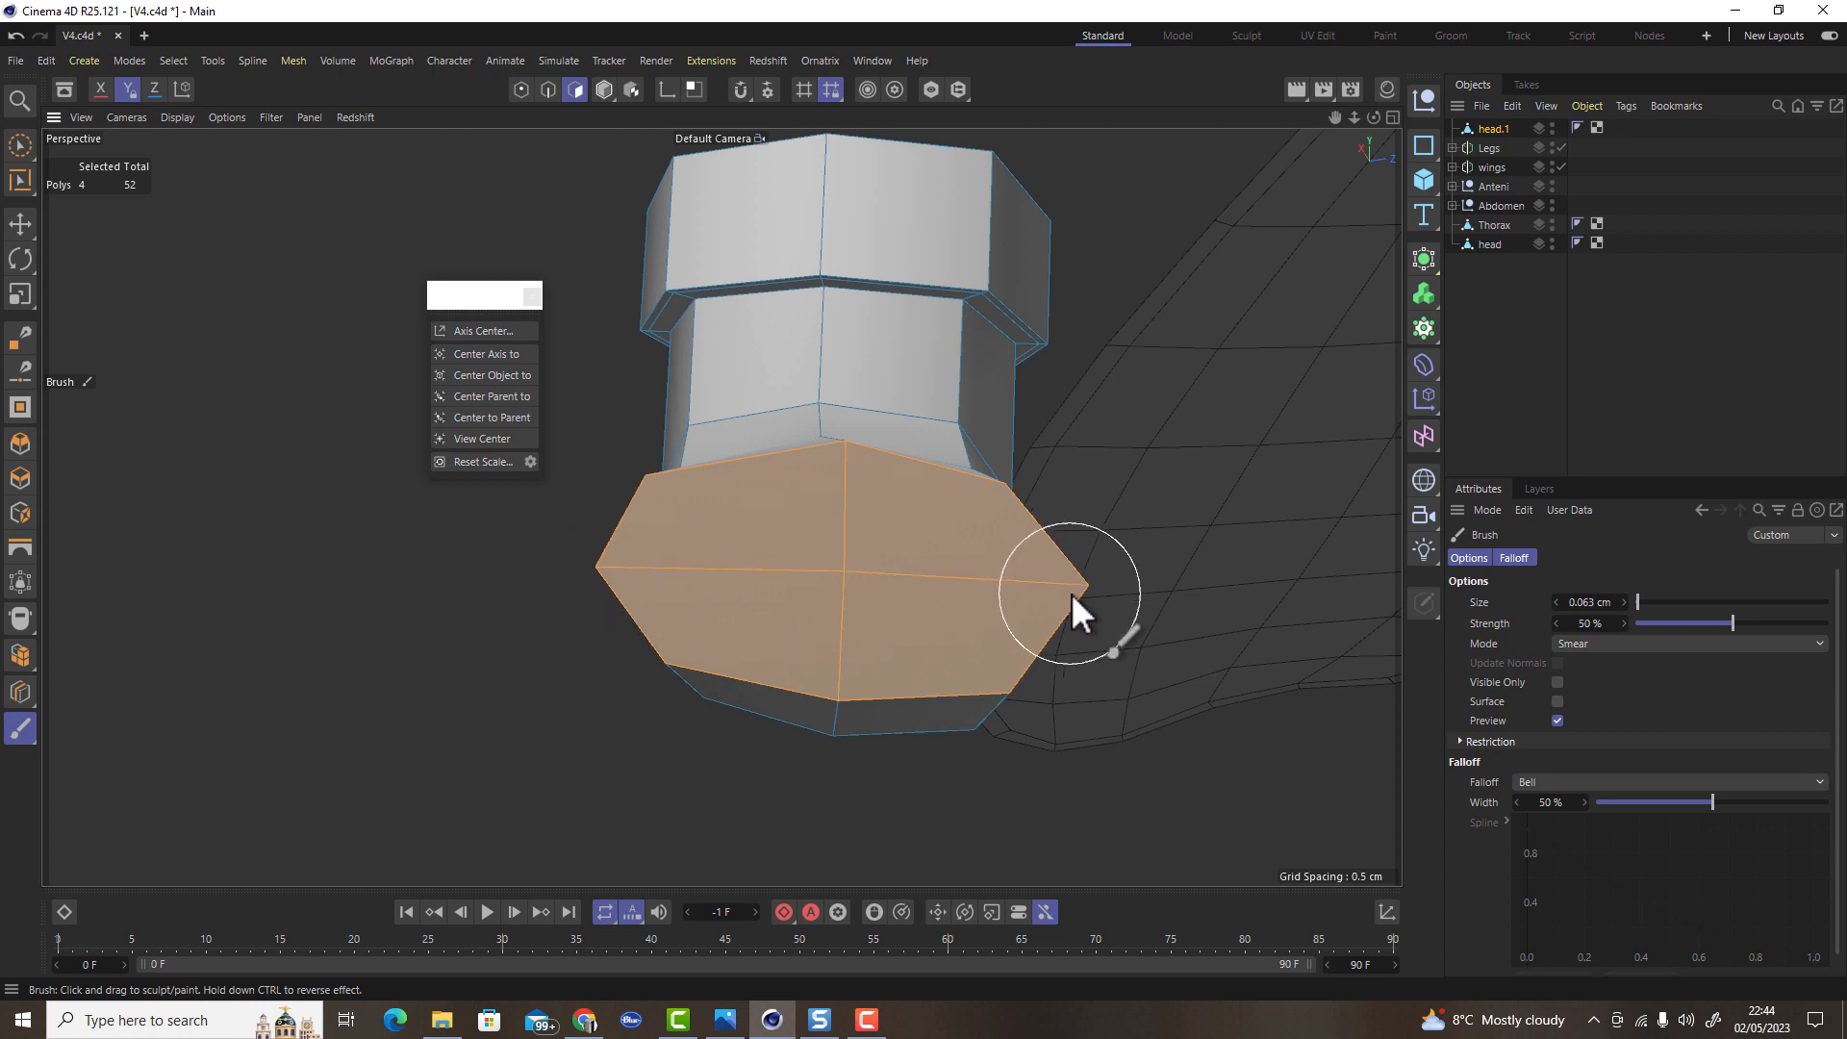
{"action": "mouse_move", "coordinate": [968, 622]}
{"action": "left_mouse_down", "text": "alt"}
{"action": "mouse_move", "coordinate": [1075, 598]}
{"action": "mouse_move", "coordinate": [1054, 577]}
{"action": "left_mouse_up", "text": "alt"}
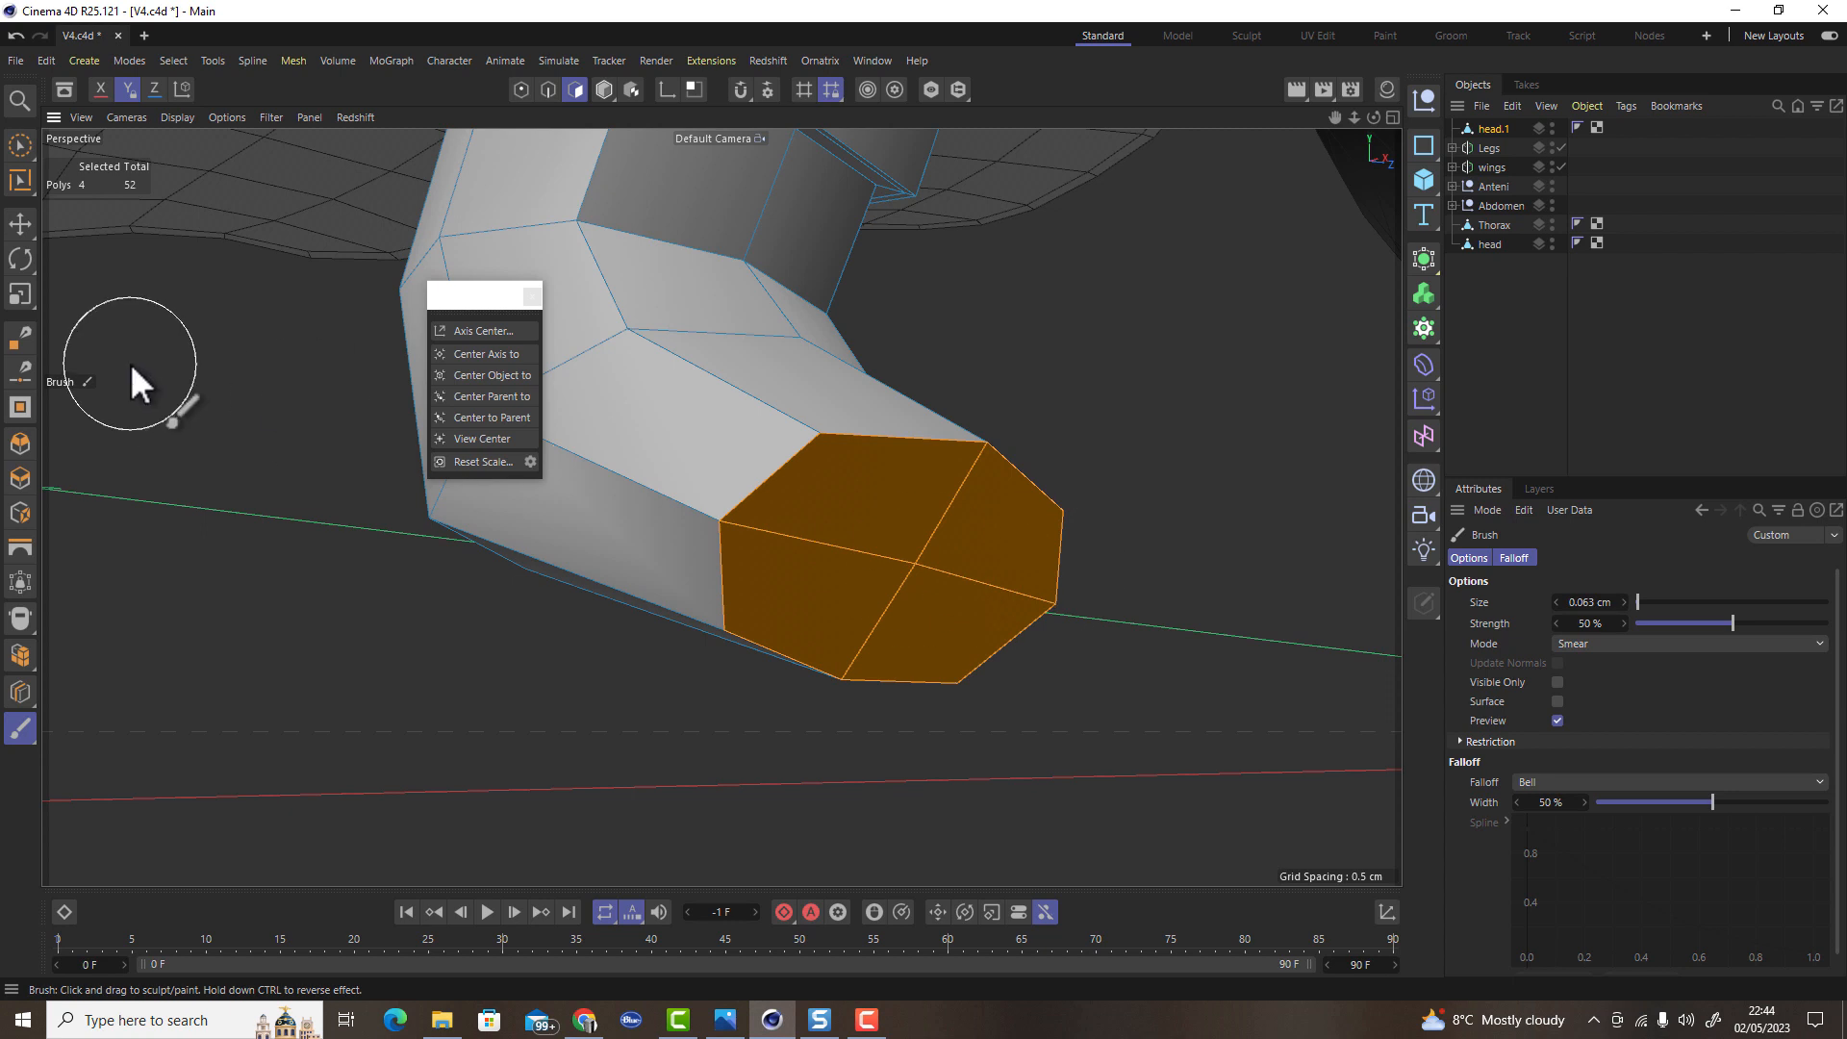
Rotate the tube's end face upright and extrude it forward into a further segment
{"action": "left_click", "coordinate": [21, 224]}
{"action": "left_click_drag", "start_coordinate": [754, 589], "coordinate": [956, 566], "text": "alt"}
{"action": "key", "text": "r"}
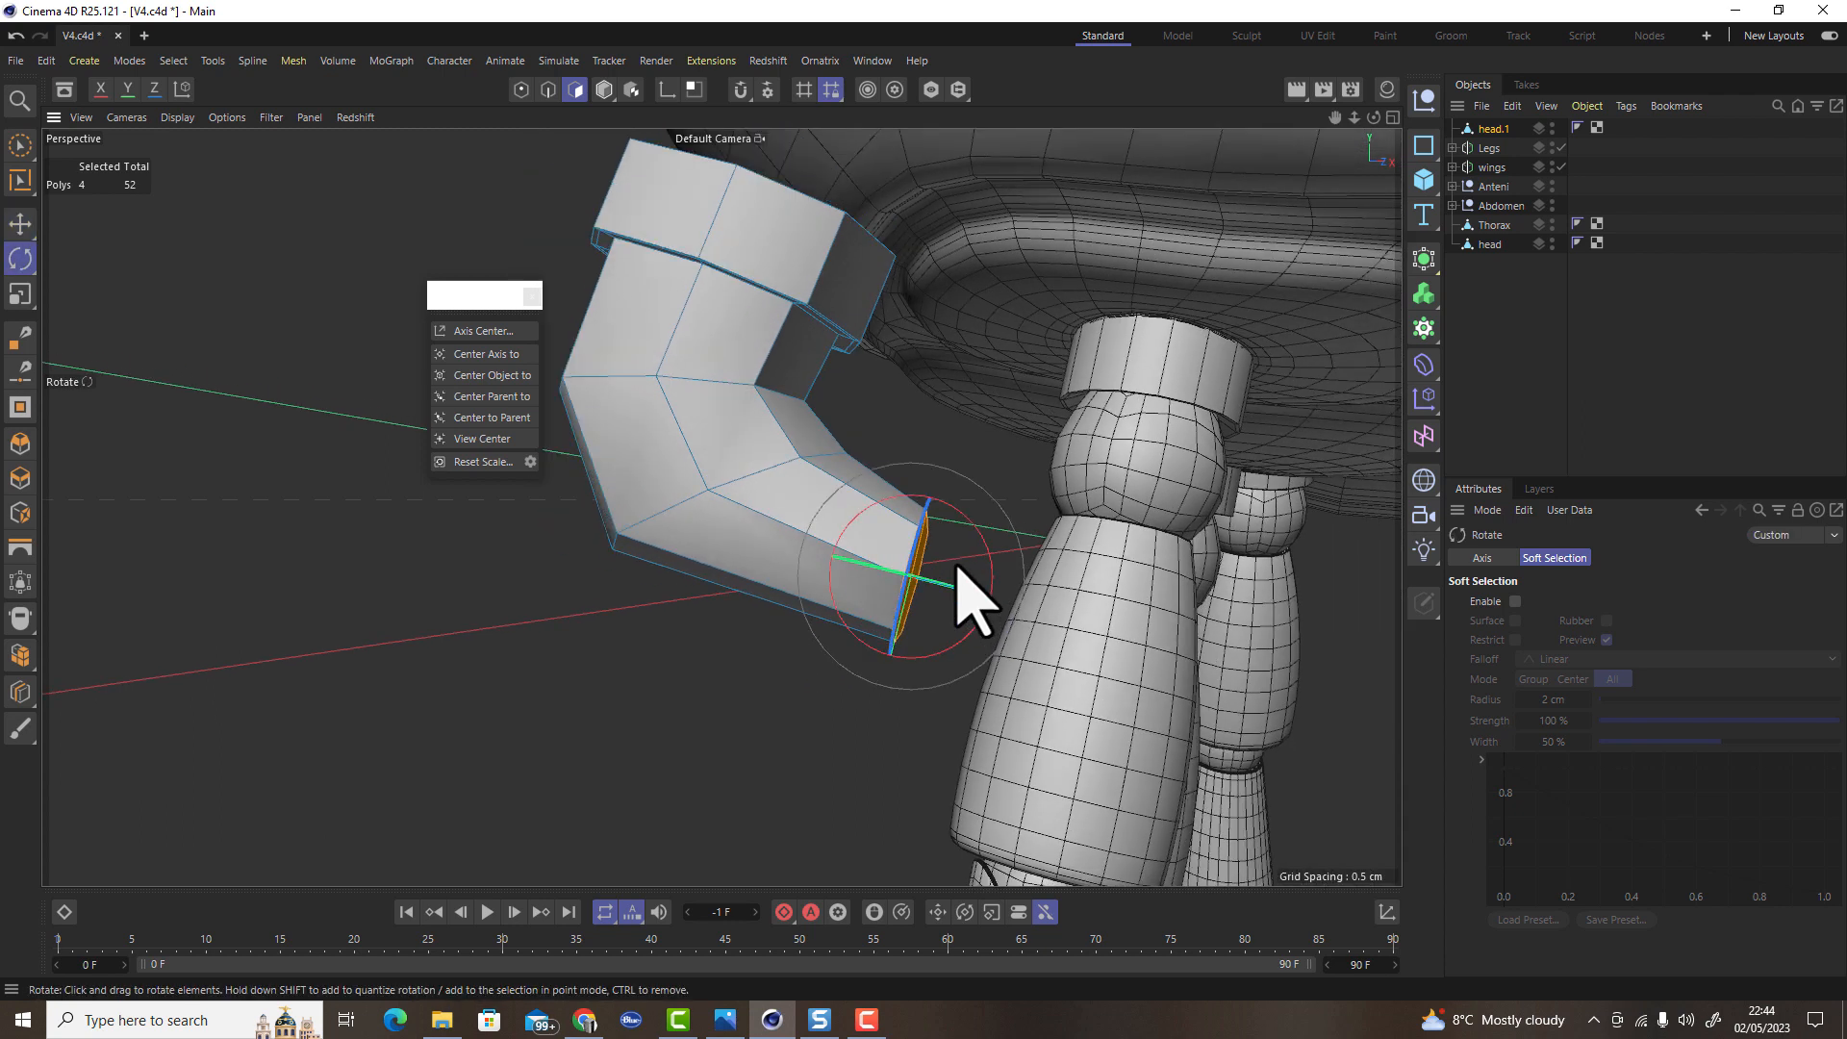
{"action": "key", "text": "e"}
{"action": "left_click_drag", "start_coordinate": [1048, 606], "coordinate": [1204, 605], "text": "ctrl"}
{"action": "scroll", "coordinate": [931, 611], "scroll_direction": "down", "scroll_amount": 5}
{"action": "scroll", "coordinate": [923, 610], "scroll_direction": "up", "scroll_amount": 1}
Extrude the next segment of the mouthpart and scale its end face wider to flare the shape
{"action": "left_click_drag", "start_coordinate": [924, 610], "coordinate": [962, 854], "text": "alt"}
{"action": "key", "text": "u"}
{"action": "key", "text": "g"}
{"action": "key", "text": "t"}
{"action": "key", "text": "u"}
{"action": "key", "text": "k"}
{"action": "left_click_drag", "start_coordinate": [952, 610], "coordinate": [794, 416], "text": "alt"}
{"action": "key", "text": "e"}
{"action": "left_click_drag", "start_coordinate": [1137, 586], "coordinate": [1192, 573], "text": "ctrl"}
{"action": "key", "text": "t"}
{"action": "left_click_drag", "start_coordinate": [1113, 647], "coordinate": [1263, 824]}
{"action": "left_click_drag", "start_coordinate": [1177, 691], "coordinate": [1174, 687]}
Extend the flared part of the mouthpart forward and narrow its end face to begin a taper
{"action": "left_click_drag", "start_coordinate": [962, 608], "coordinate": [1078, 820], "text": "alt"}
{"action": "key", "text": "u"}
{"action": "key", "text": "y"}
{"action": "key", "text": "u"}
{"action": "key", "text": "k"}
{"action": "left_click_drag", "start_coordinate": [920, 615], "coordinate": [1030, 660], "text": "alt"}
{"action": "key", "text": "w"}
{"action": "left_click_drag", "start_coordinate": [1130, 577], "coordinate": [1146, 528]}
{"action": "key", "text": "t"}
{"action": "left_click_drag", "start_coordinate": [1003, 651], "coordinate": [1015, 614]}
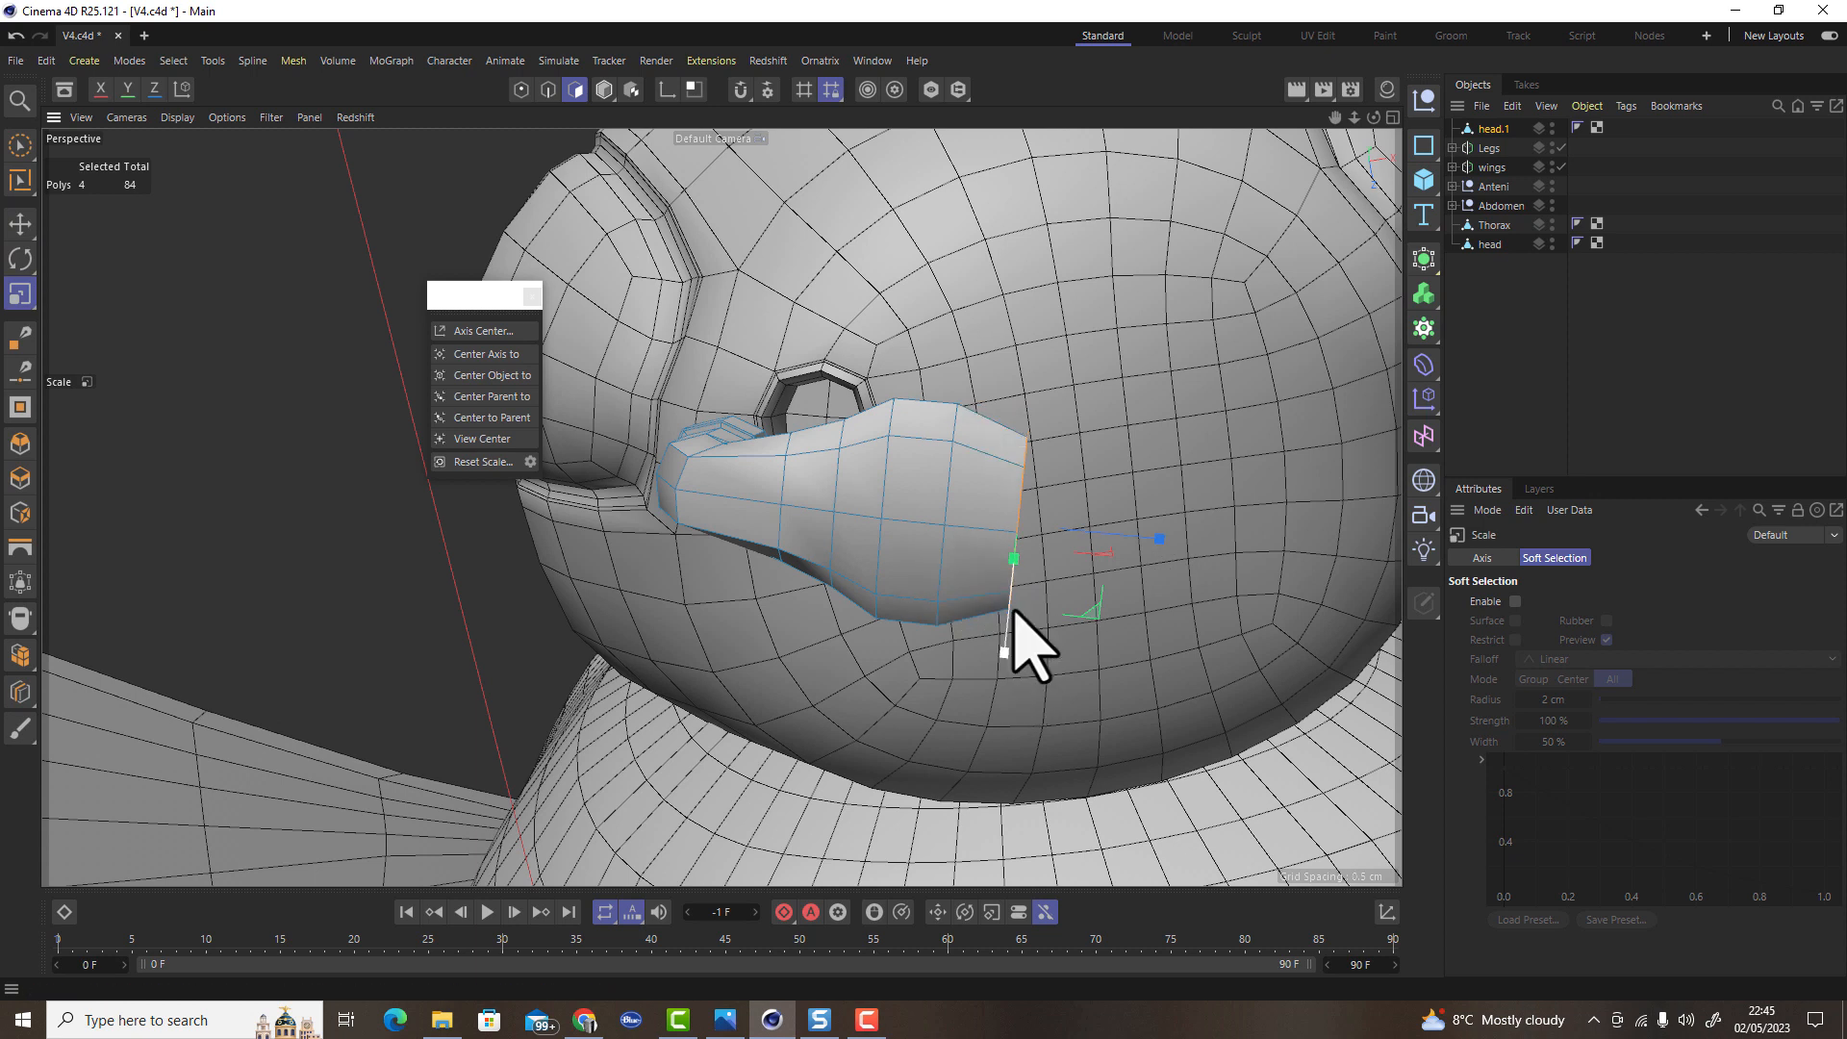
{"action": "left_click_drag", "start_coordinate": [1150, 585], "coordinate": [1216, 543], "text": "ctrl"}
{"action": "left_click_drag", "start_coordinate": [1094, 660], "coordinate": [1067, 612]}
Select the two centre edges dividing the mouthpart's end face and pull them slightly forward
{"action": "left_click_drag", "start_coordinate": [1089, 494], "coordinate": [799, 337], "text": "alt"}
{"action": "scroll", "coordinate": [1122, 475], "scroll_direction": "up", "scroll_amount": 4}
{"action": "left_click", "coordinate": [1083, 443], "text": "ctrl"}
{"action": "left_click", "coordinate": [1091, 478], "text": "ctrl"}
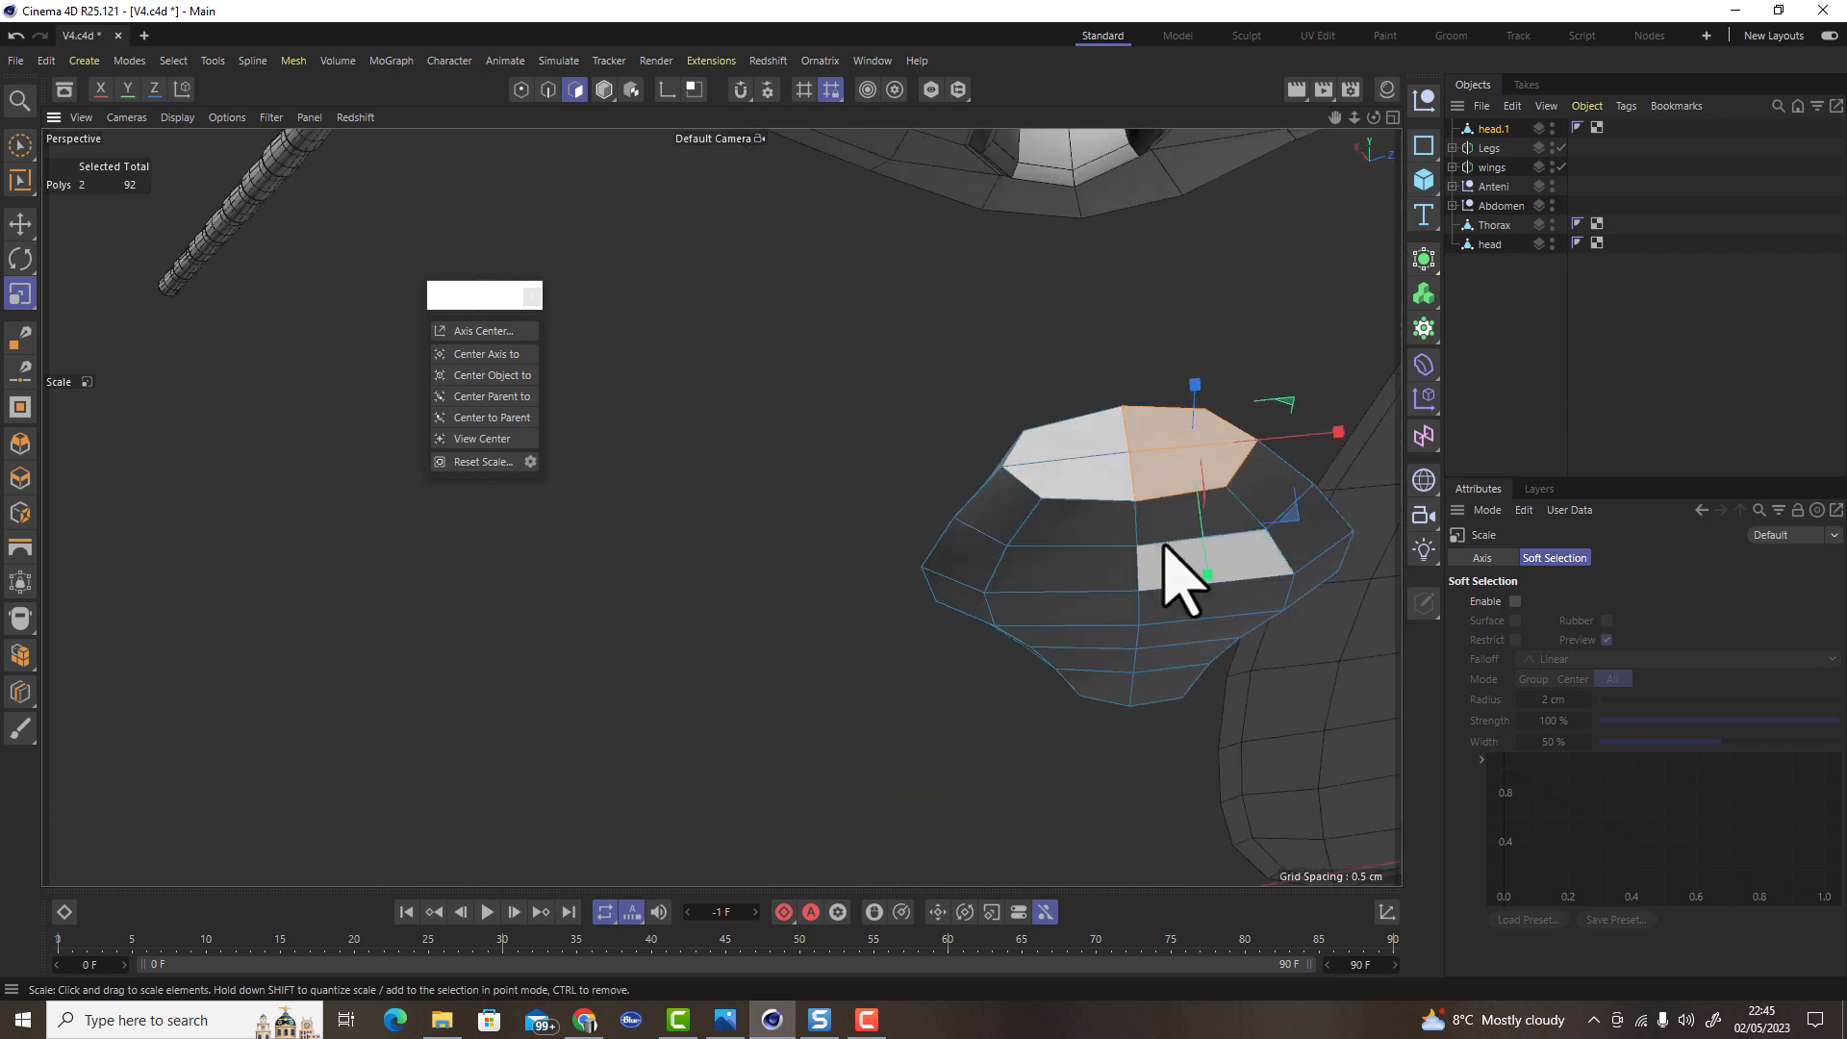
{"action": "left_click_drag", "start_coordinate": [1245, 321], "coordinate": [1080, 458], "text": "alt"}
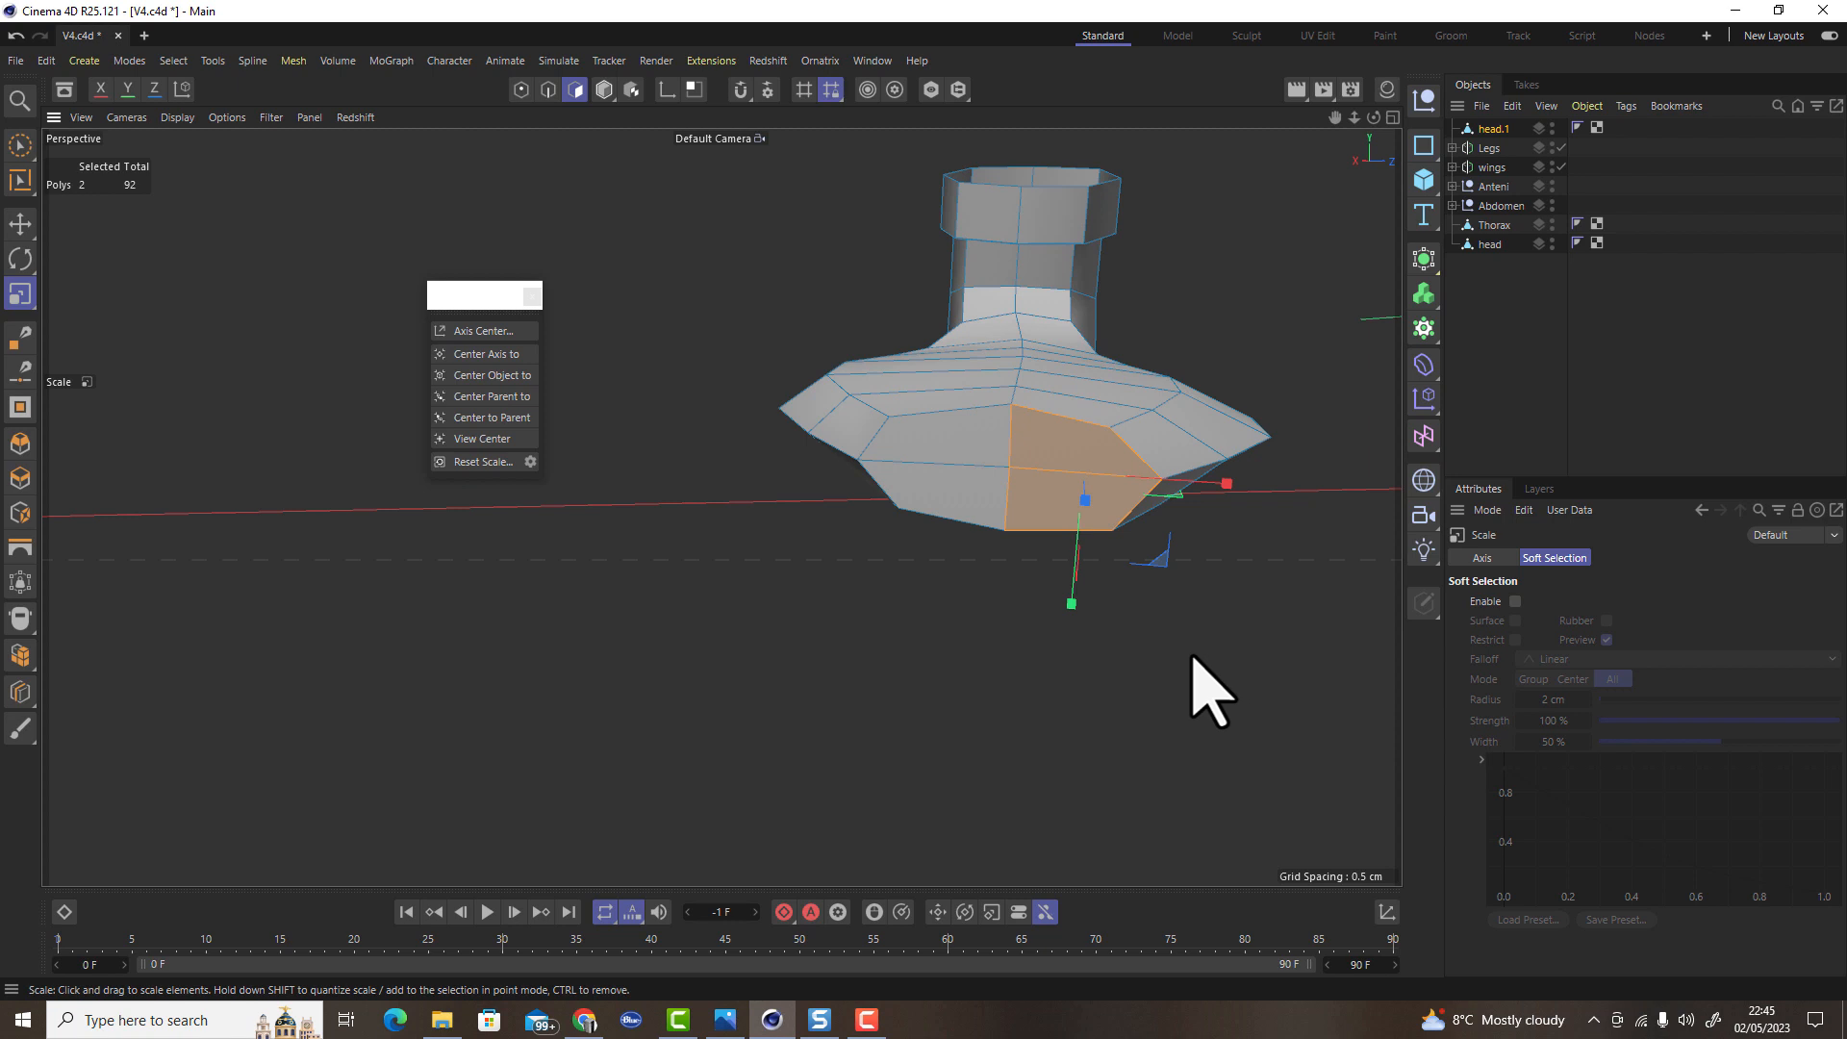
{"action": "left_click", "coordinate": [548, 89]}
{"action": "left_click", "coordinate": [1005, 428]}
{"action": "left_click_drag", "start_coordinate": [1002, 516], "coordinate": [1022, 697], "text": "alt"}
{"action": "left_click", "coordinate": [1011, 484], "text": "shift"}
{"action": "key", "text": "e"}
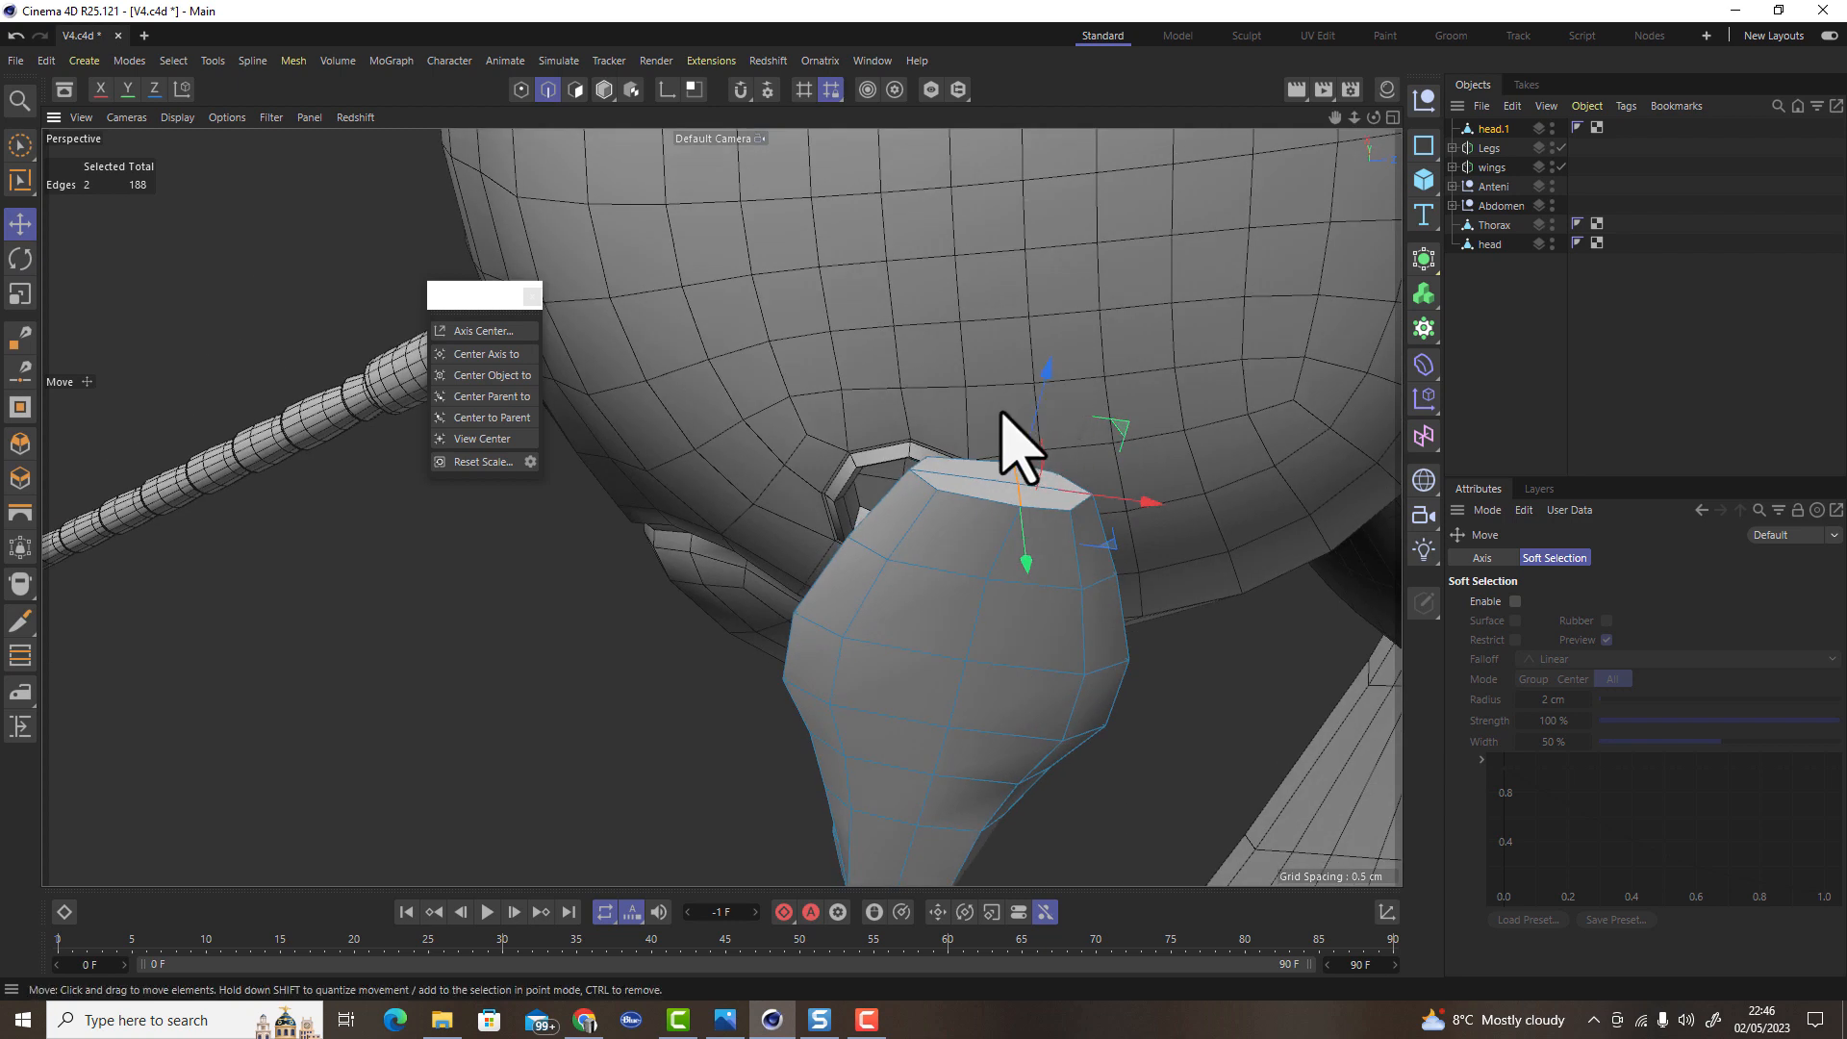
{"action": "left_click_drag", "start_coordinate": [1035, 356], "coordinate": [1040, 335]}
Extrude each half of the end face separately to split the mouthpart's tip into two prongs
{"action": "left_click", "coordinate": [575, 90]}
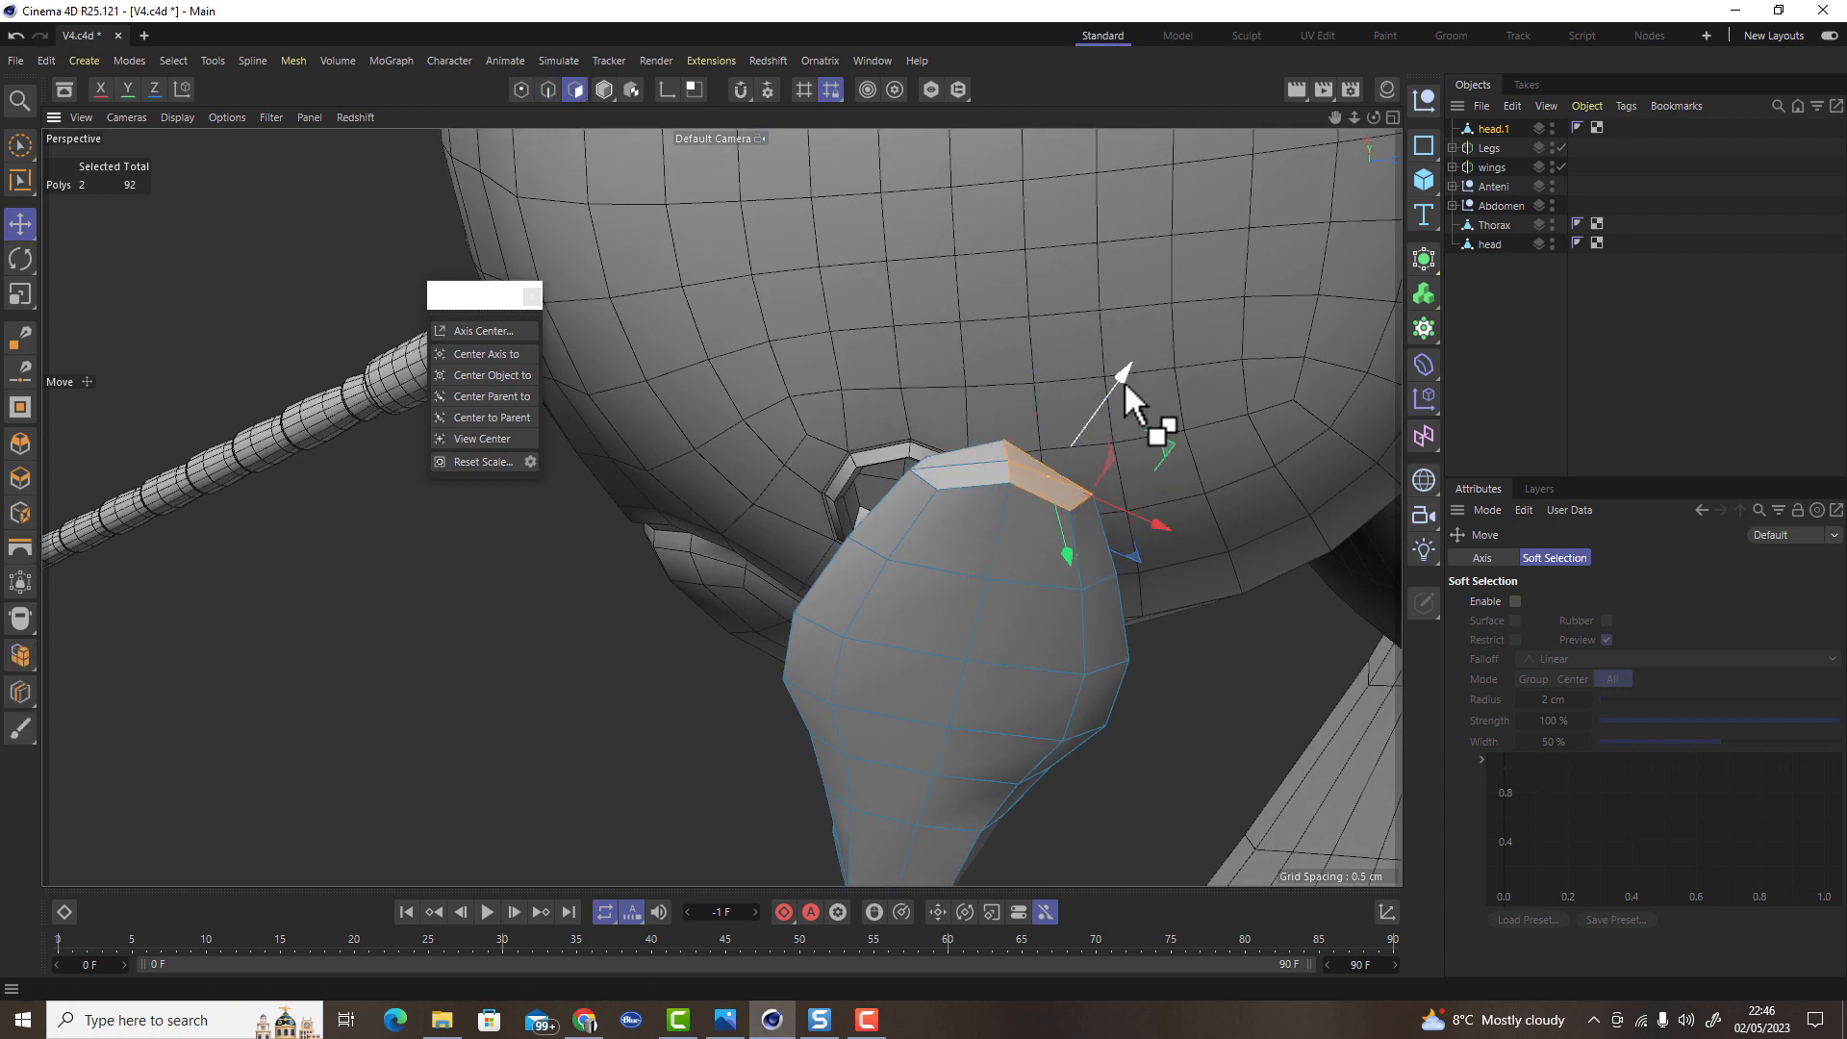
{"action": "left_click_drag", "start_coordinate": [1124, 379], "coordinate": [1146, 306], "text": "ctrl"}
{"action": "left_click", "coordinate": [966, 466]}
{"action": "left_click_drag", "start_coordinate": [949, 365], "coordinate": [941, 290], "text": "ctrl"}
{"action": "left_click_drag", "start_coordinate": [1051, 471], "coordinate": [1142, 342], "text": "alt"}
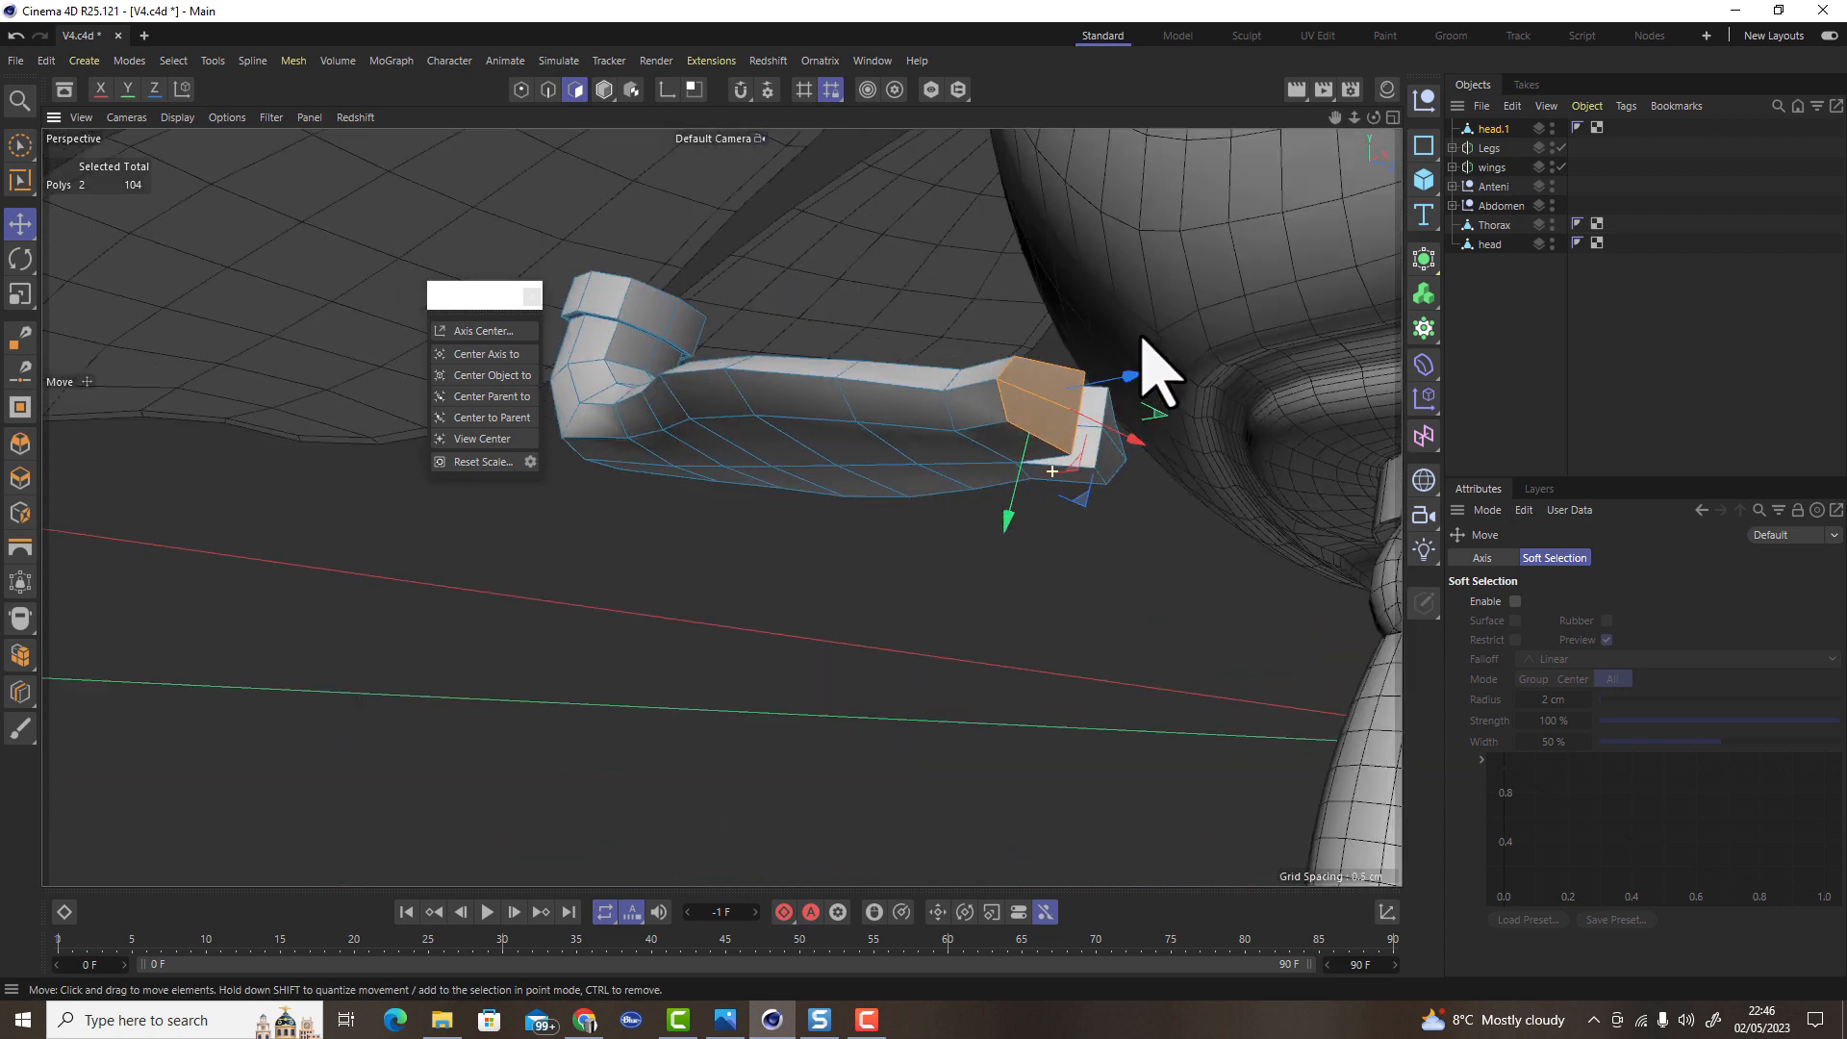
Scale down the end faces of the two prongs so that they taper
{"action": "key", "text": "t"}
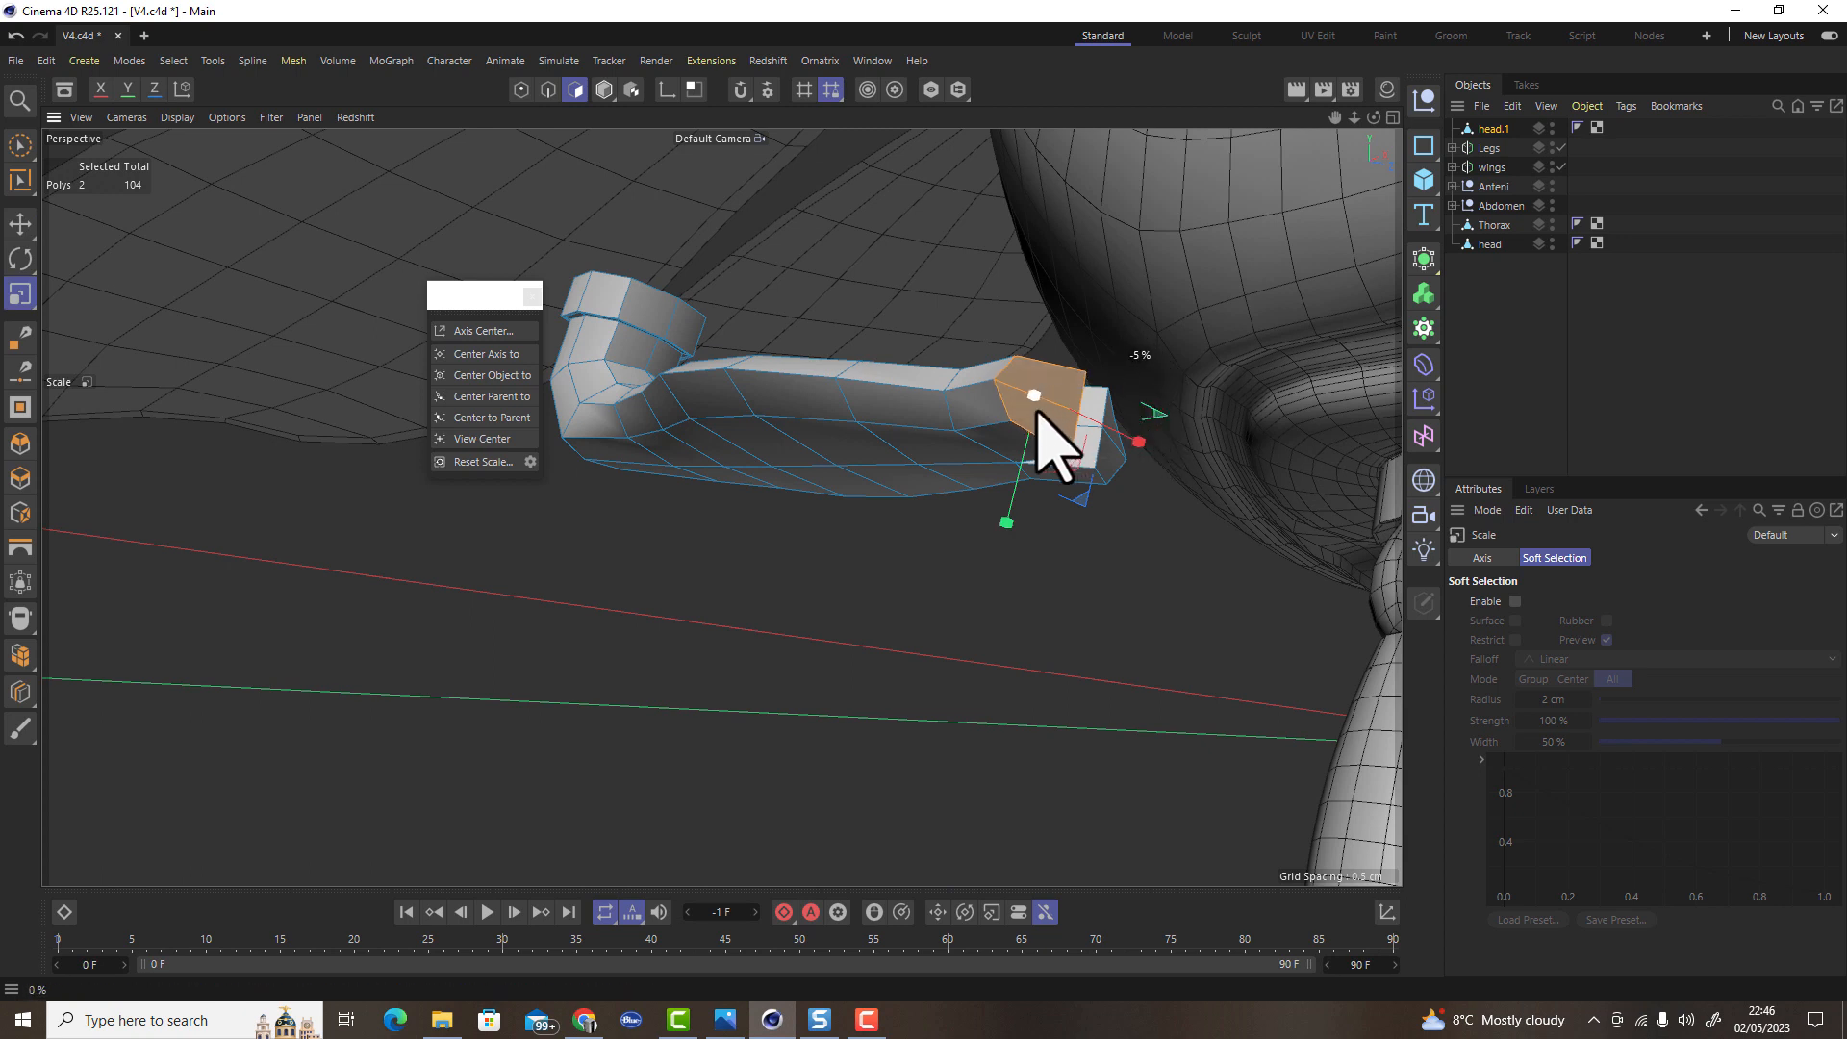
{"action": "left_click_drag", "start_coordinate": [1055, 447], "coordinate": [1294, 426], "text": "alt"}
{"action": "left_click", "coordinate": [1202, 394]}
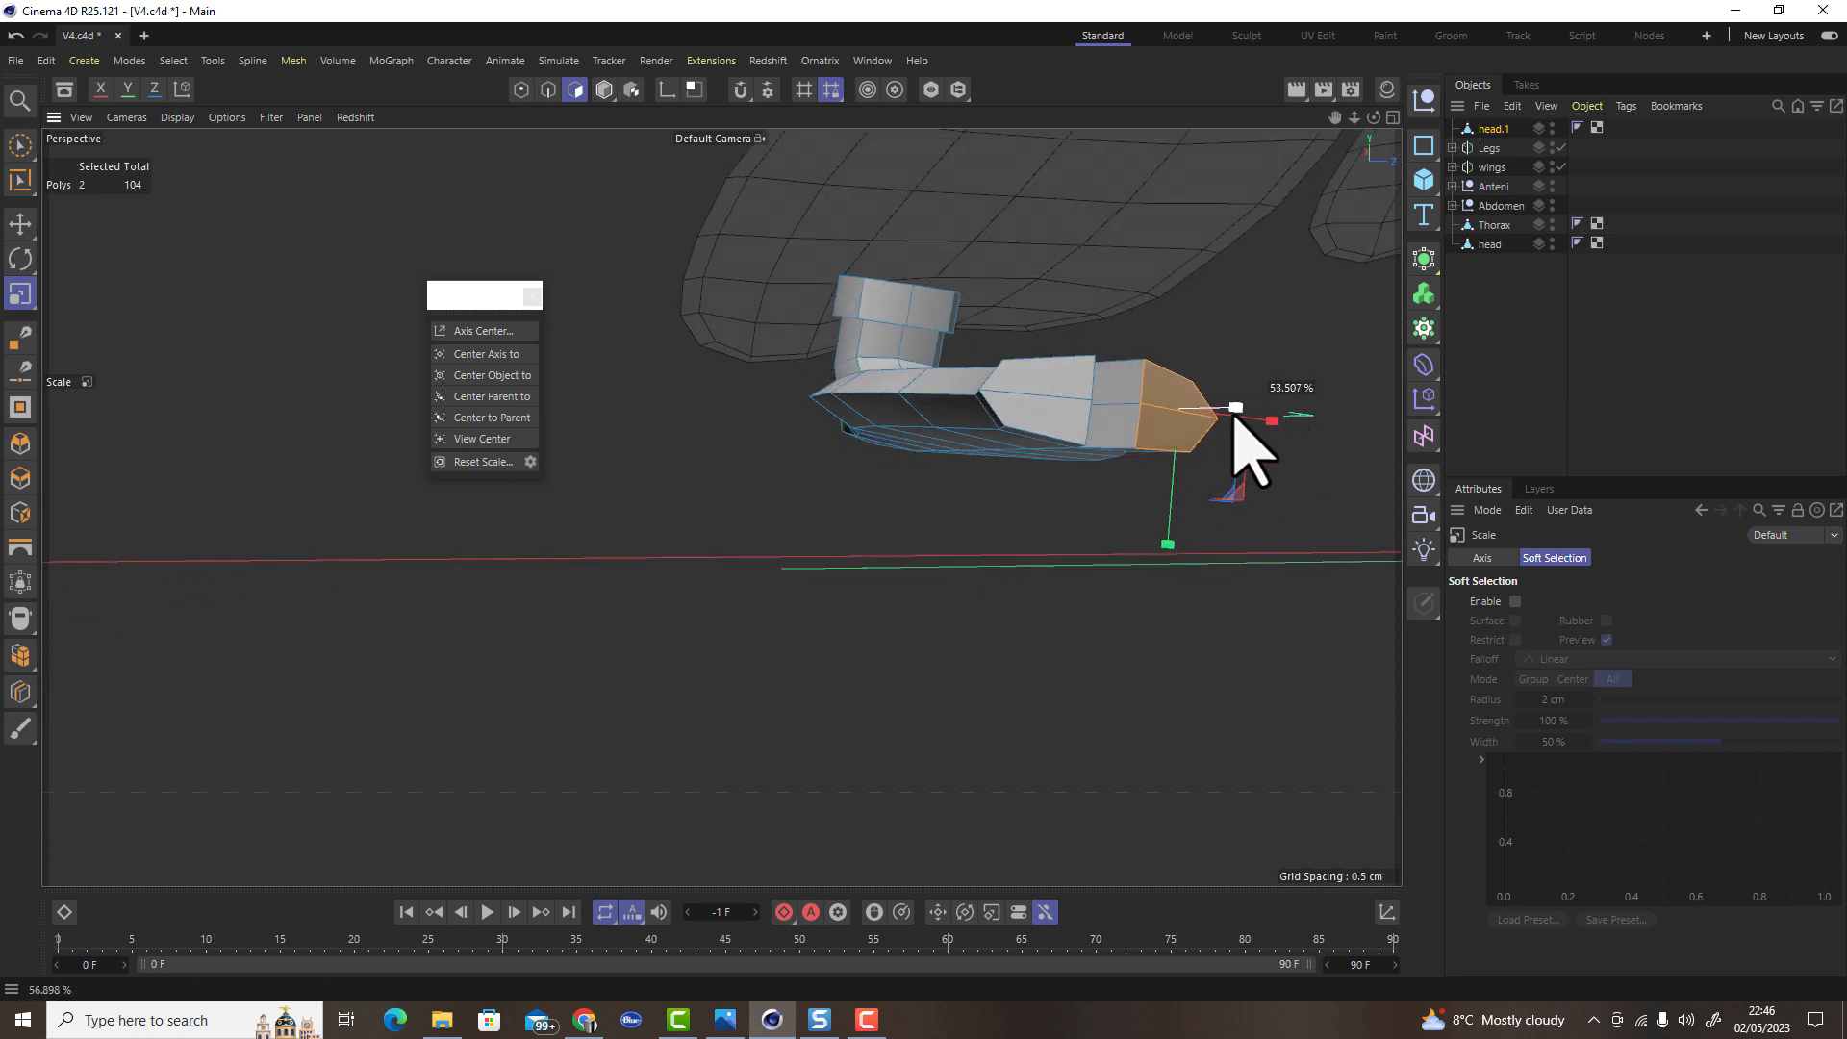
{"action": "left_click_drag", "start_coordinate": [1129, 441], "coordinate": [1181, 548], "text": "alt"}
{"action": "left_click_drag", "start_coordinate": [1080, 391], "coordinate": [1003, 356], "text": "alt"}
{"action": "left_click_drag", "start_coordinate": [1025, 266], "coordinate": [852, 662], "text": "alt"}
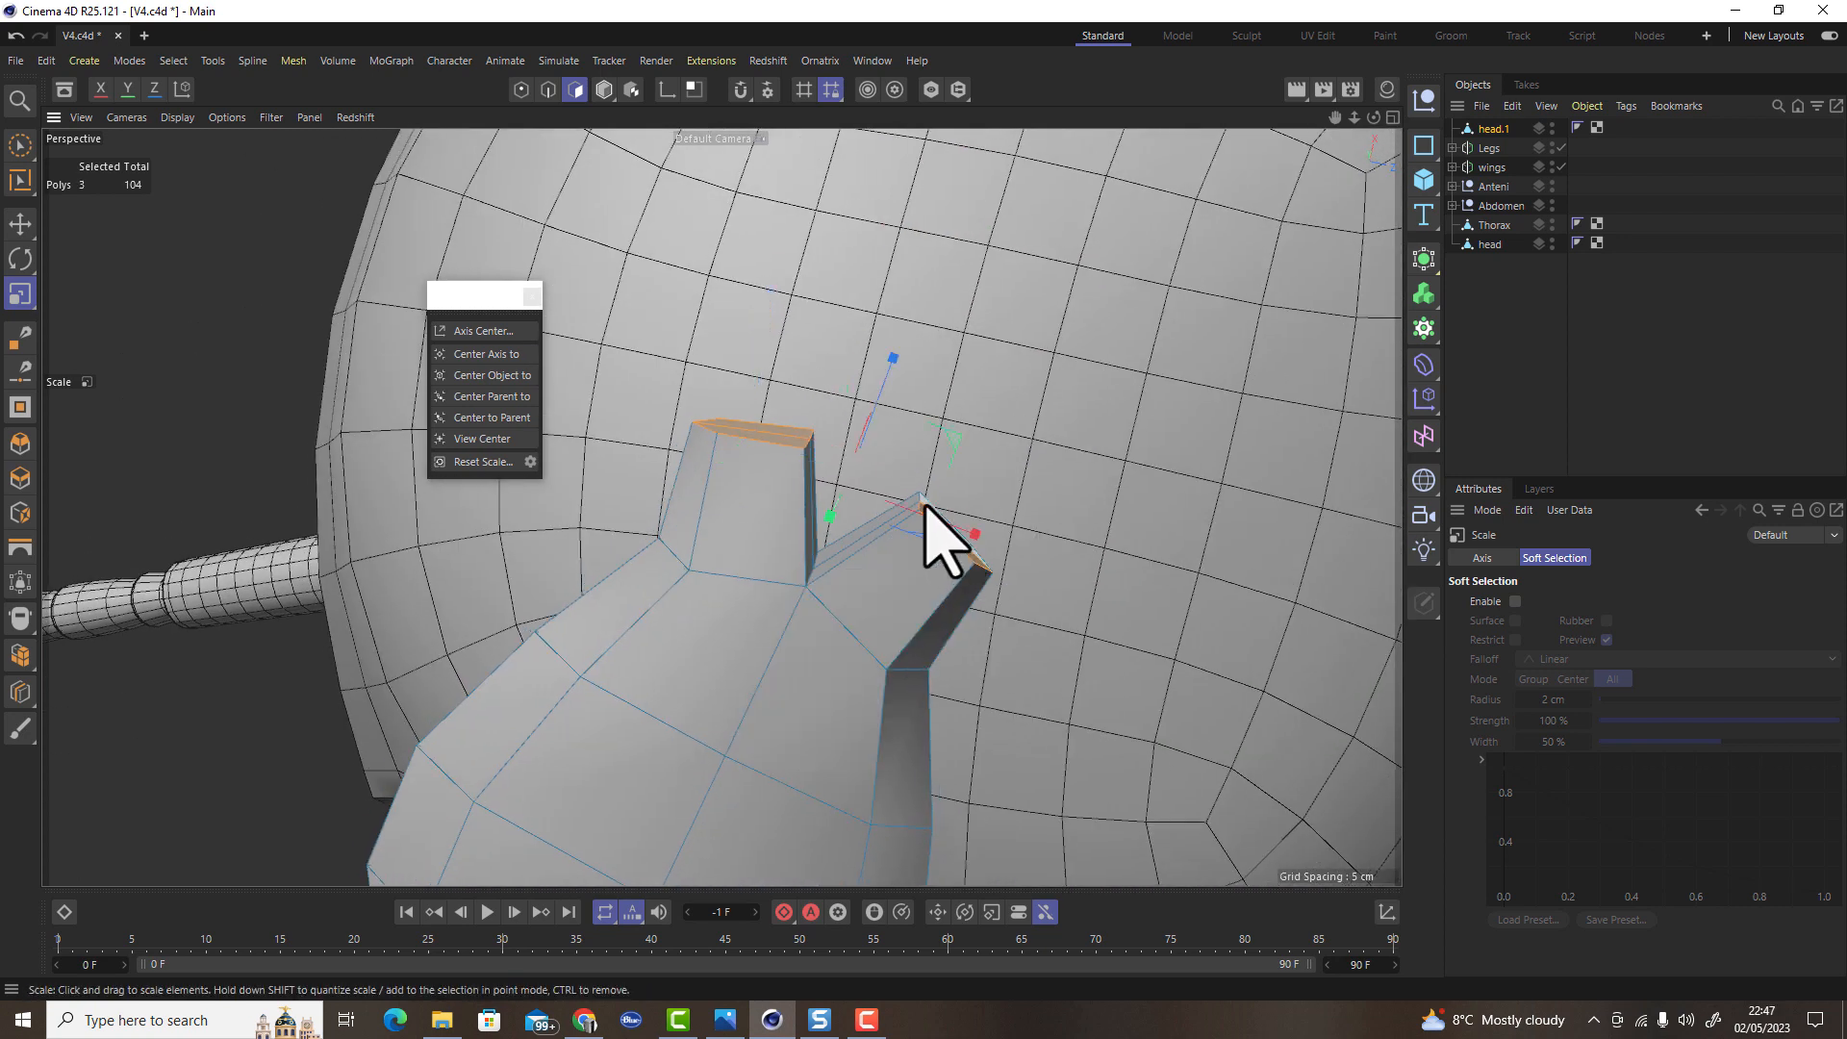
Rotate the end faces of the prongs so that the prongs point forward
{"action": "left_click_drag", "start_coordinate": [946, 527], "coordinate": [950, 537]}
{"action": "key", "text": "r"}
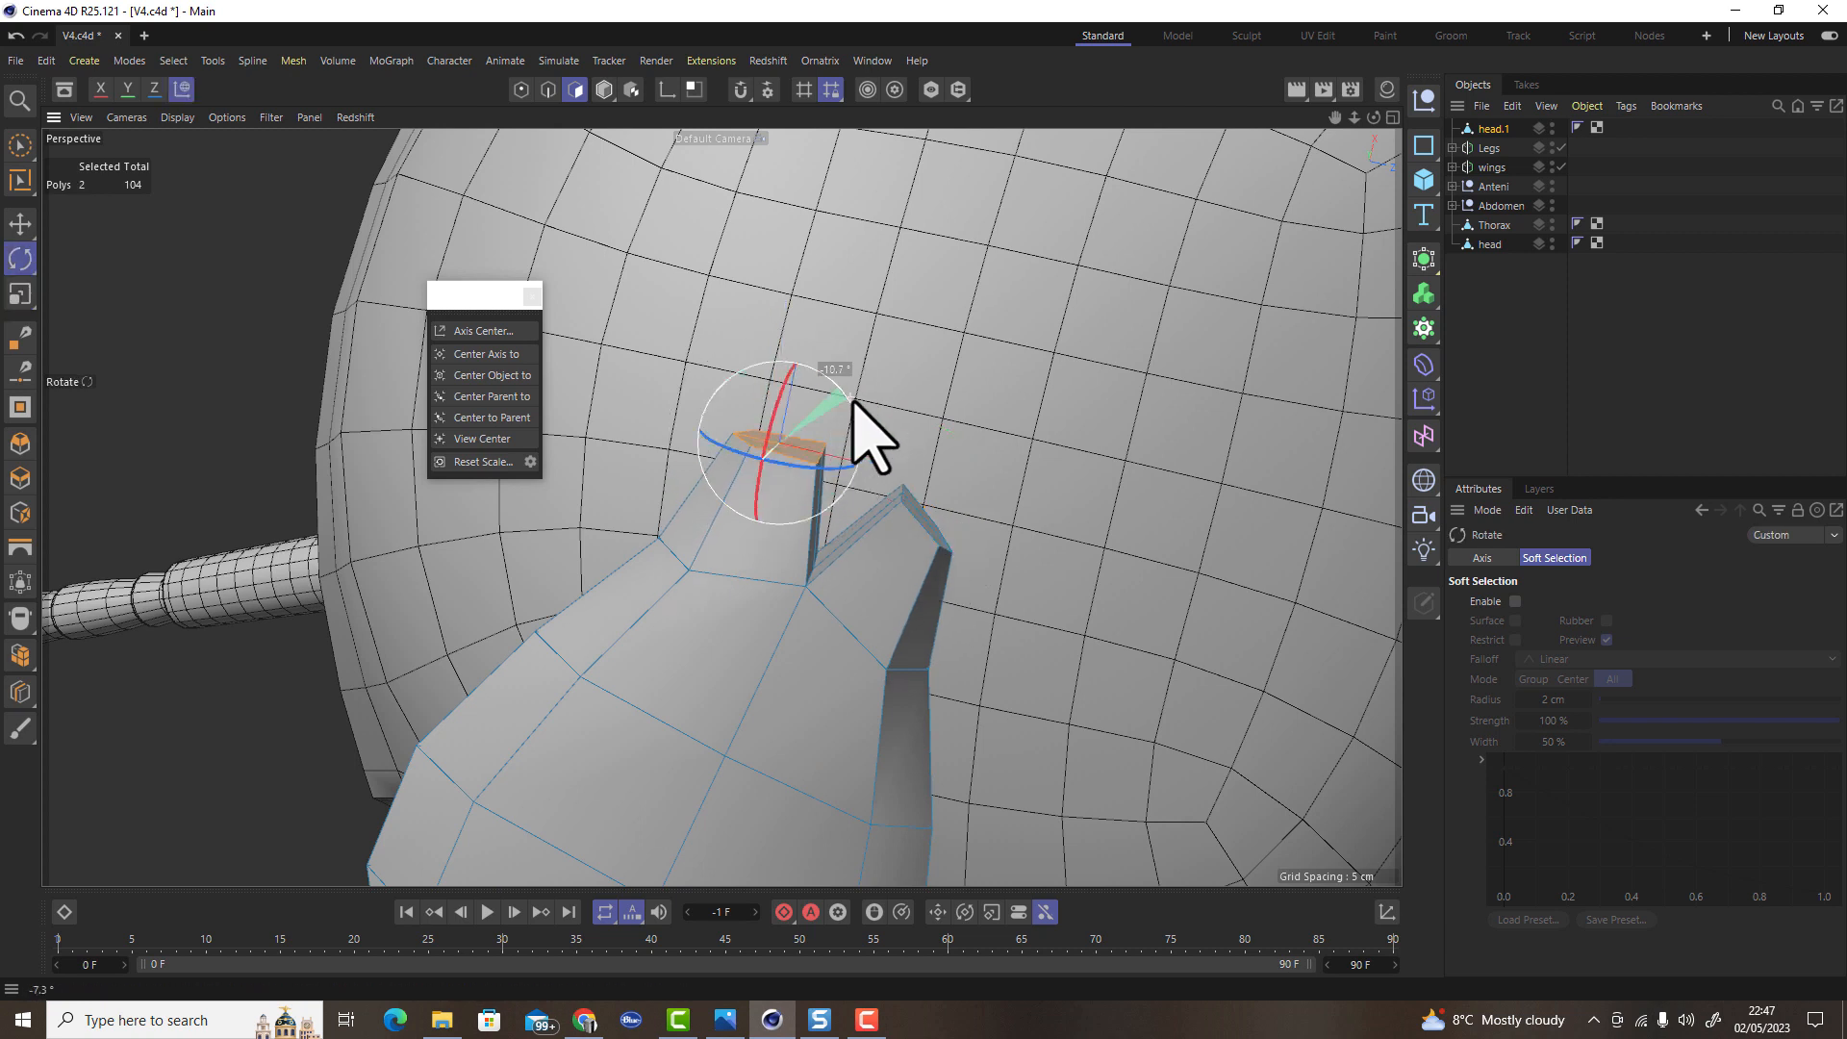
{"action": "left_click_drag", "start_coordinate": [900, 439], "coordinate": [899, 439]}
{"action": "left_click_drag", "start_coordinate": [899, 440], "coordinate": [1090, 837], "text": "alt"}
Extrude both prongs further forward and scale their end faces narrower
{"action": "left_click", "coordinate": [812, 503], "text": "shift"}
{"action": "key", "text": "e"}
{"action": "left_click_drag", "start_coordinate": [771, 676], "coordinate": [686, 612], "text": "ctrl"}
{"action": "left_click", "coordinate": [825, 560]}
{"action": "left_click", "coordinate": [829, 546], "text": "shift"}
{"action": "key", "text": "t"}
{"action": "left_click", "coordinate": [995, 587]}
{"action": "left_click_drag", "start_coordinate": [837, 567], "coordinate": [731, 462]}
{"action": "scroll", "coordinate": [828, 597], "scroll_direction": "down", "scroll_amount": 4}
Select the edges along the inner sides of both prongs and adjust them to narrow the gap between the prongs
{"action": "left_click", "coordinate": [548, 90]}
{"action": "double_click", "coordinate": [1003, 591]}
{"action": "scroll", "coordinate": [956, 710], "scroll_direction": "down", "scroll_amount": 4}
{"action": "left_click_drag", "start_coordinate": [956, 710], "coordinate": [1200, 598], "text": "alt"}
{"action": "scroll", "coordinate": [1034, 541], "scroll_direction": "up", "scroll_amount": 4}
{"action": "double_click", "coordinate": [983, 529]}
{"action": "double_click", "coordinate": [1123, 515], "text": "shift"}
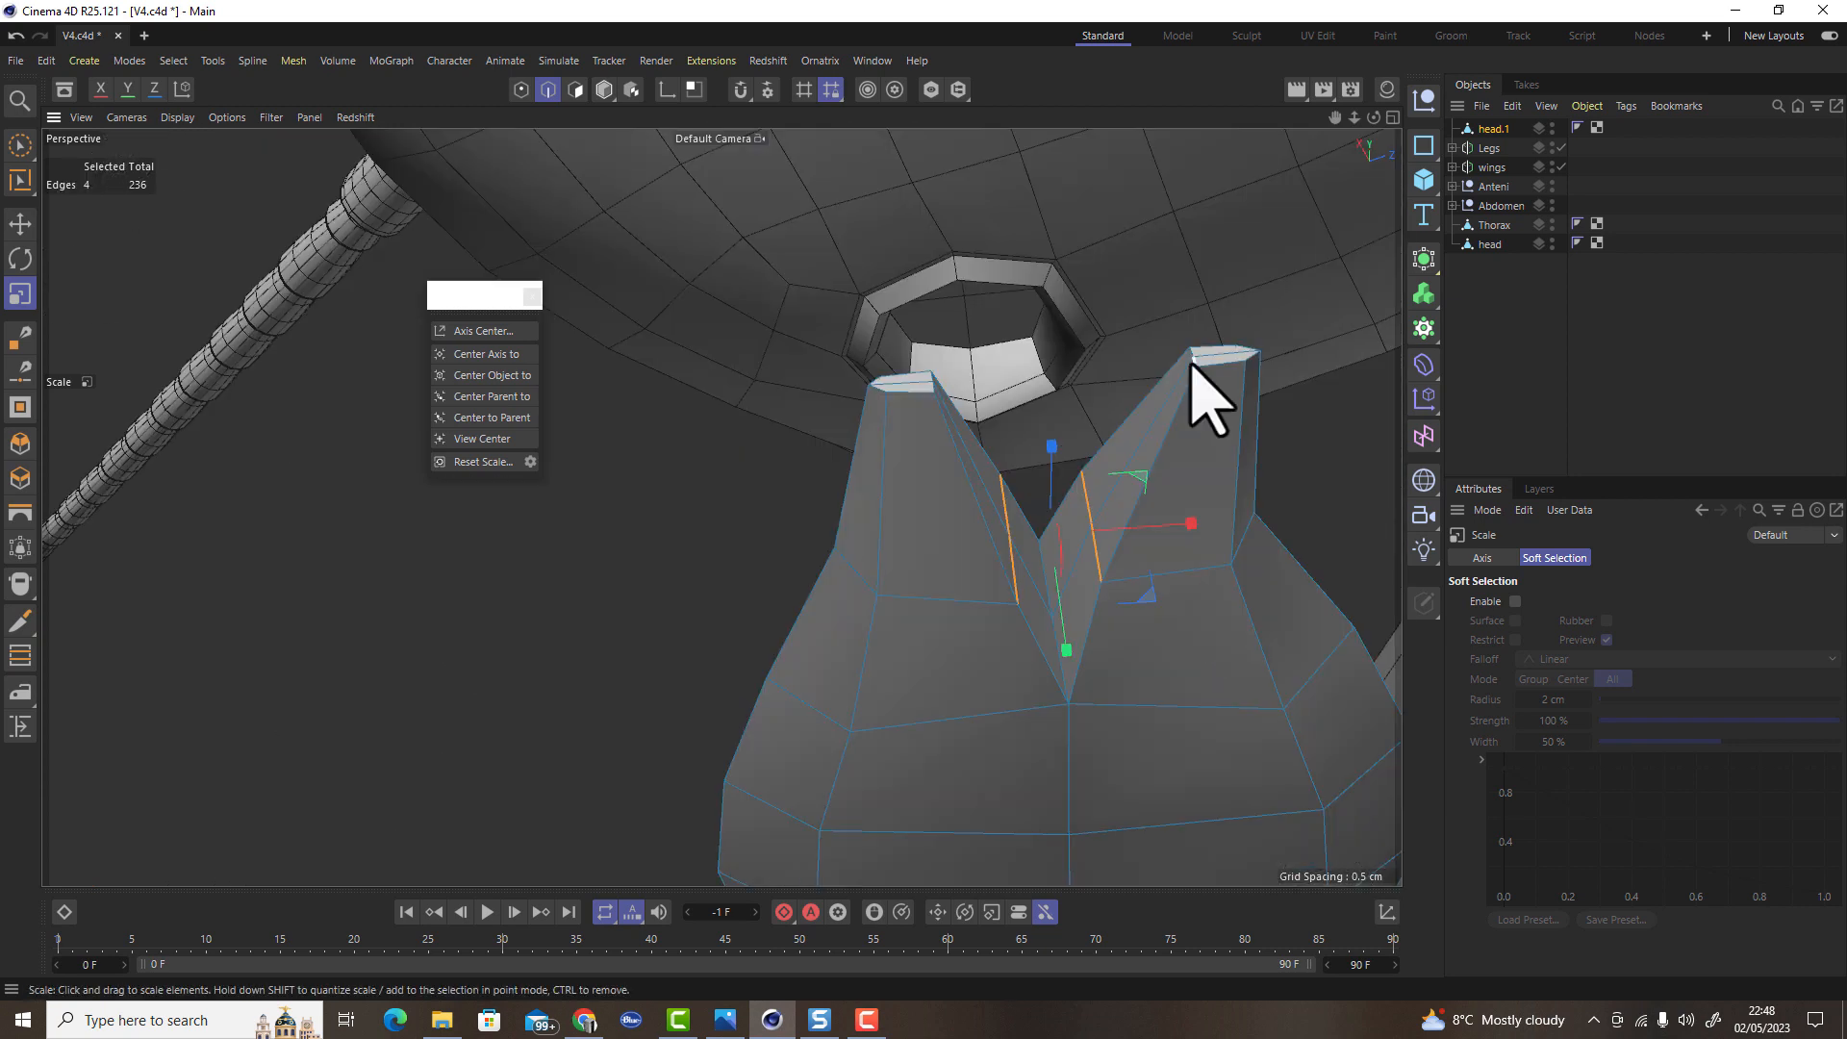
{"action": "left_click_drag", "start_coordinate": [1206, 310], "coordinate": [1154, 314]}
{"action": "left_click_drag", "start_coordinate": [1155, 314], "coordinate": [962, 375], "text": "alt"}
Select the end faces of both prongs and scale them down to a pointed tip
{"action": "left_click", "coordinate": [895, 356]}
{"action": "left_click", "coordinate": [1103, 312]}
{"action": "left_click_drag", "start_coordinate": [1077, 384], "coordinate": [486, 500]}
{"action": "left_click_drag", "start_coordinate": [808, 414], "coordinate": [806, 608], "text": "alt"}
{"action": "scroll", "coordinate": [983, 589], "scroll_direction": "down", "scroll_amount": 3}
{"action": "scroll", "coordinate": [983, 589], "scroll_direction": "down", "scroll_amount": 5}
{"action": "scroll", "coordinate": [806, 608], "scroll_direction": "up", "scroll_amount": 6}
{"action": "scroll", "coordinate": [806, 608], "scroll_direction": "down", "scroll_amount": 3}
Subdivide the mouthpart with a Subdivision Surface lowered one editor level, bake it to editable polygons and delete the leftover parent
{"action": "left_click", "coordinate": [1423, 260], "text": "alt"}
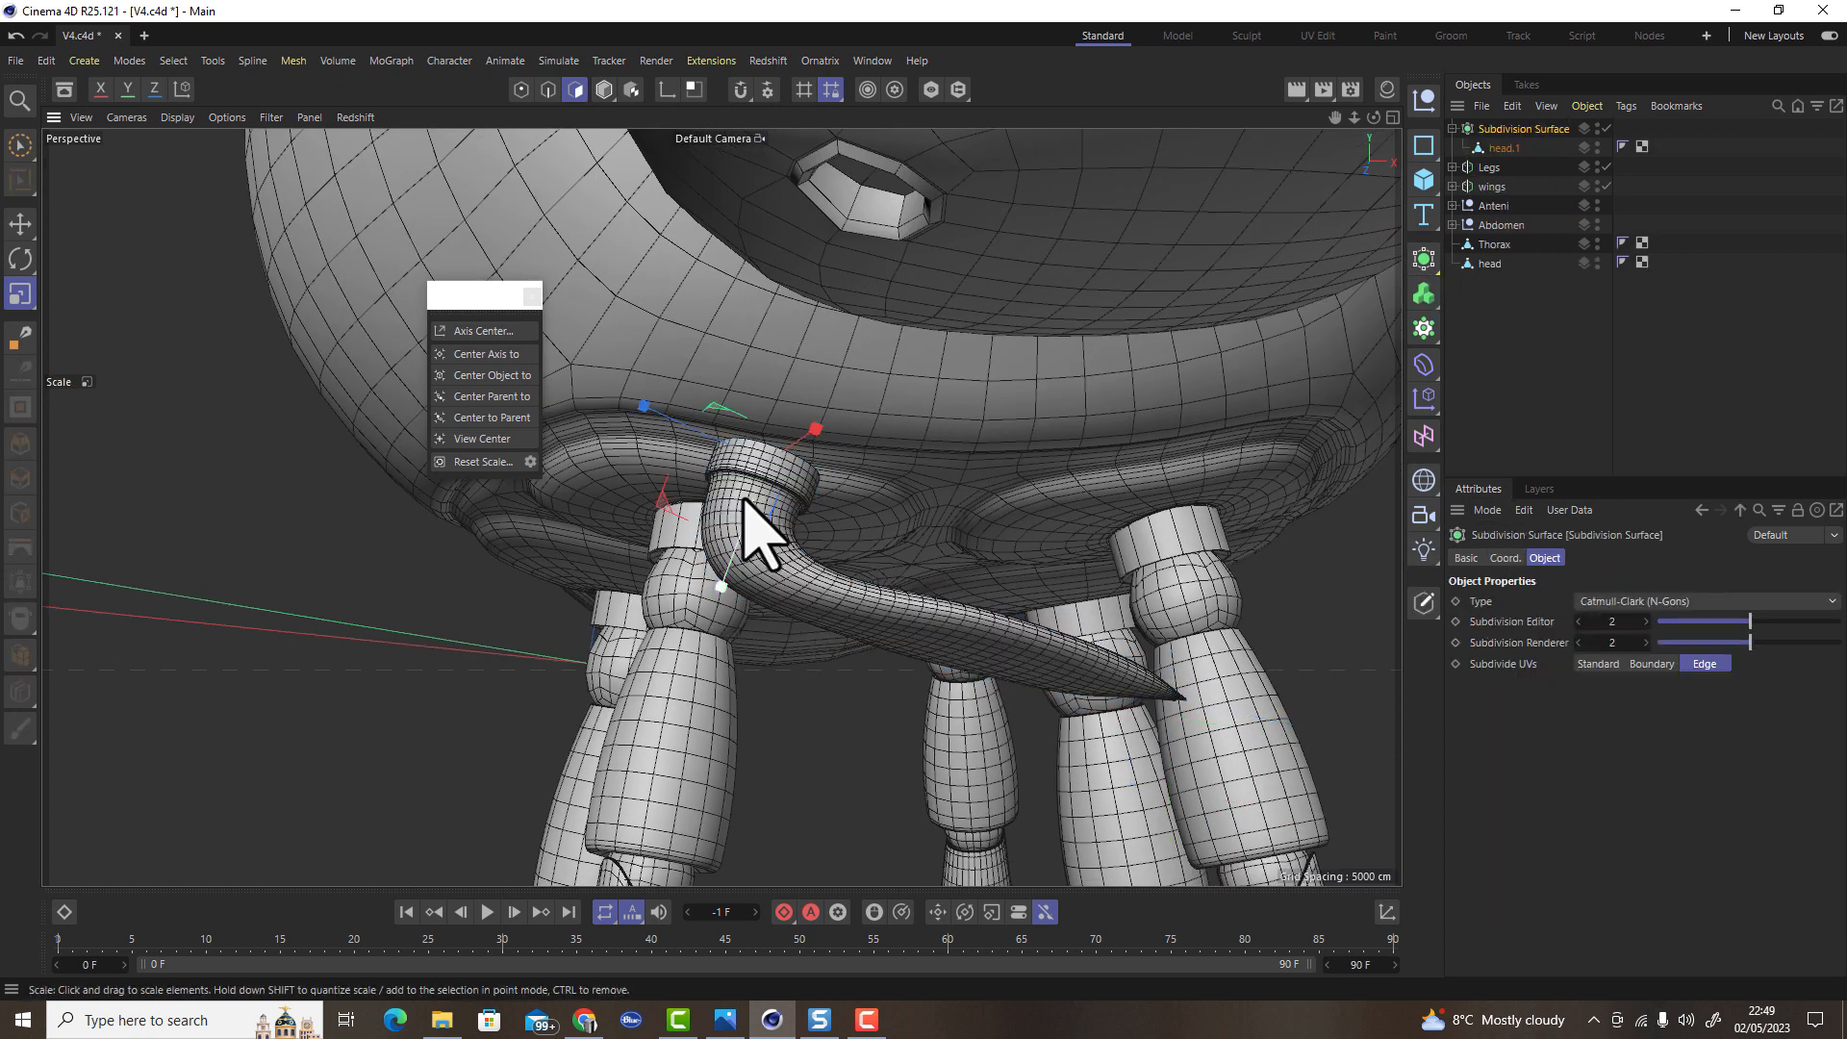
{"action": "scroll", "coordinate": [1184, 516], "scroll_direction": "up", "scroll_amount": 2}
{"action": "left_click", "coordinate": [1579, 621]}
{"action": "left_click", "coordinate": [1424, 606]}
{"action": "left_click_drag", "start_coordinate": [1504, 148], "coordinate": [1503, 123]}
{"action": "key", "text": "Delete"}
Select the mouthpart as a whole object and move it up to the recess in the head
{"action": "scroll", "coordinate": [788, 596], "scroll_direction": "down", "scroll_amount": 5}
{"action": "left_click_drag", "start_coordinate": [789, 596], "coordinate": [820, 565], "text": "alt"}
{"action": "scroll", "coordinate": [820, 565], "scroll_direction": "up", "scroll_amount": 3}
{"action": "left_click", "coordinate": [1493, 129]}
{"action": "left_click", "coordinate": [605, 90]}
{"action": "scroll", "coordinate": [741, 463], "scroll_direction": "up", "scroll_amount": 3}
{"action": "left_click", "coordinate": [577, 89]}
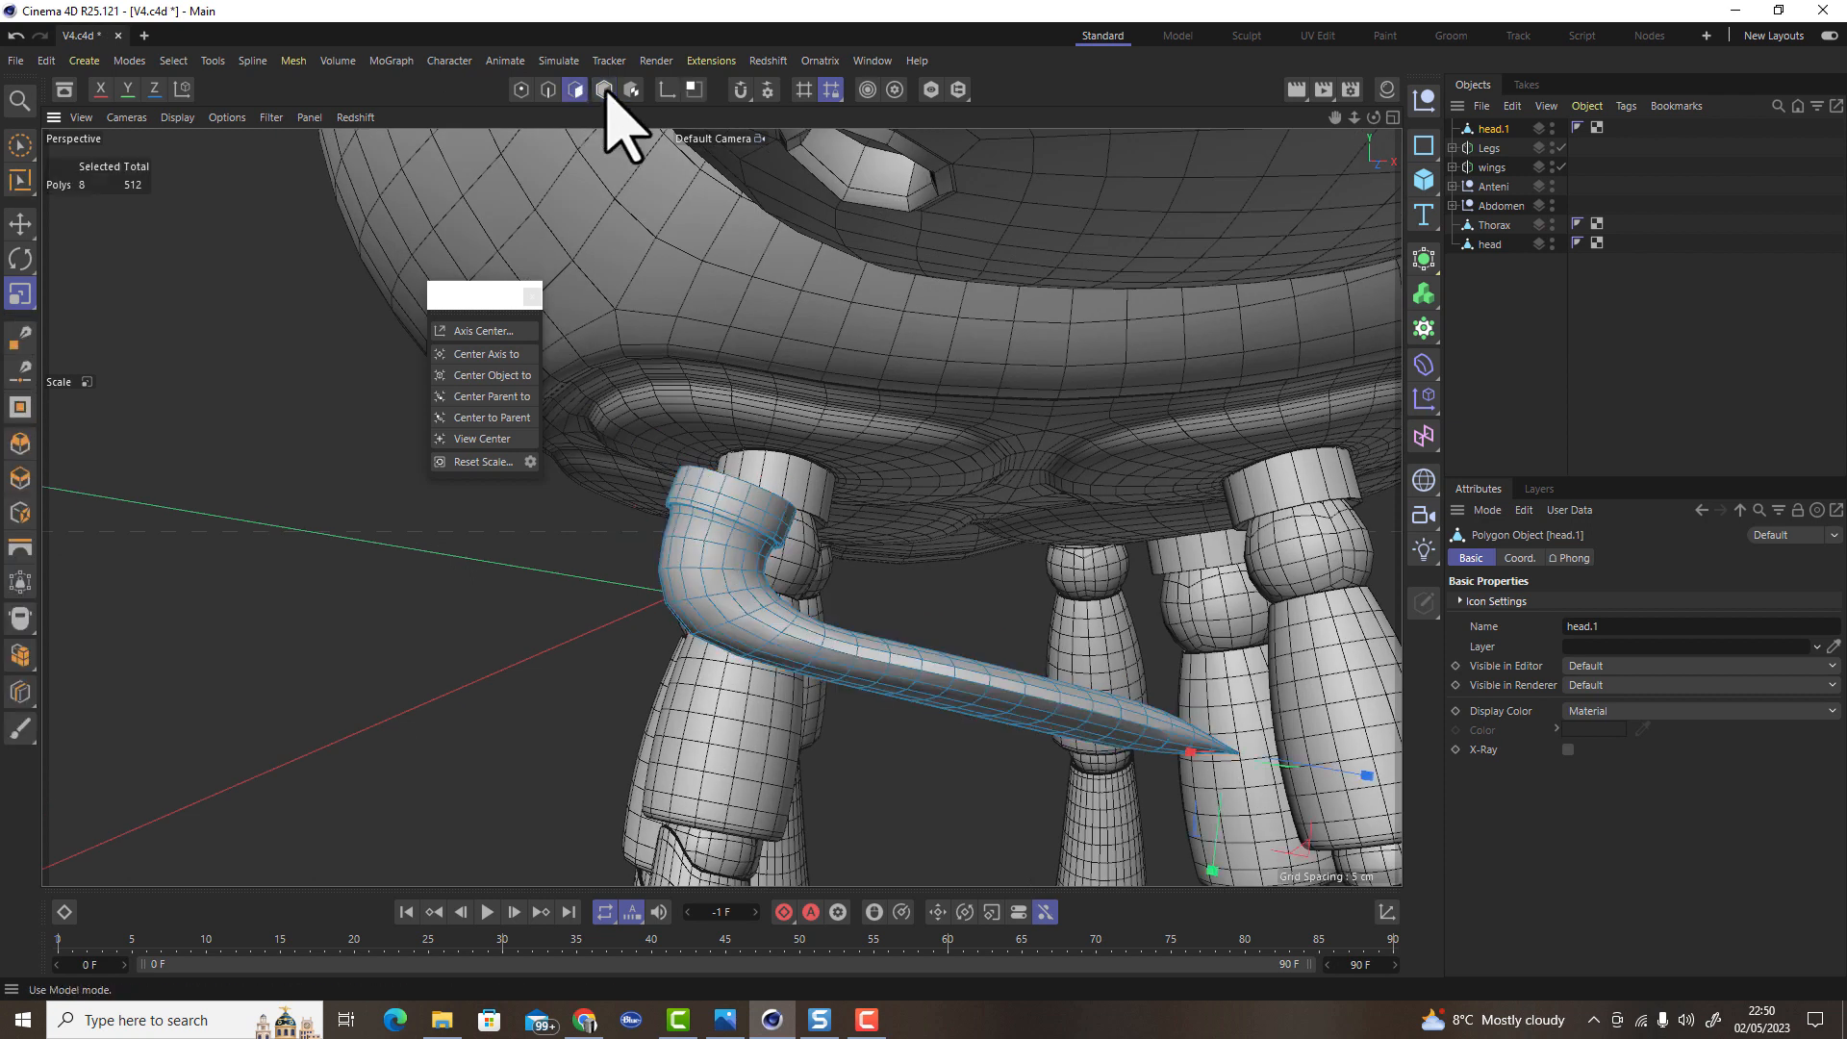
{"action": "left_click", "coordinate": [604, 89]}
{"action": "left_click", "coordinate": [21, 224]}
{"action": "left_click_drag", "start_coordinate": [664, 623], "coordinate": [891, 329]}
{"action": "scroll", "coordinate": [789, 568], "scroll_direction": "down", "scroll_amount": 5}
{"action": "left_click_drag", "start_coordinate": [789, 568], "coordinate": [862, 619], "text": "alt"}
{"action": "scroll", "coordinate": [776, 736], "scroll_direction": "up", "scroll_amount": 5}
Rotate the mouthpart so it points diagonally across the face and seat its collar in the recess
{"action": "key", "text": "r"}
{"action": "left_click_drag", "start_coordinate": [810, 449], "coordinate": [866, 438]}
{"action": "left_click_drag", "start_coordinate": [865, 438], "coordinate": [806, 421], "text": "alt"}
{"action": "left_click_drag", "start_coordinate": [806, 421], "coordinate": [615, 365]}
{"action": "scroll", "coordinate": [829, 422], "scroll_direction": "down", "scroll_amount": 5}
{"action": "left_click_drag", "start_coordinate": [673, 365], "coordinate": [731, 336]}
{"action": "key", "text": "w"}
{"action": "left_click_drag", "start_coordinate": [481, 336], "coordinate": [650, 331], "text": "alt"}
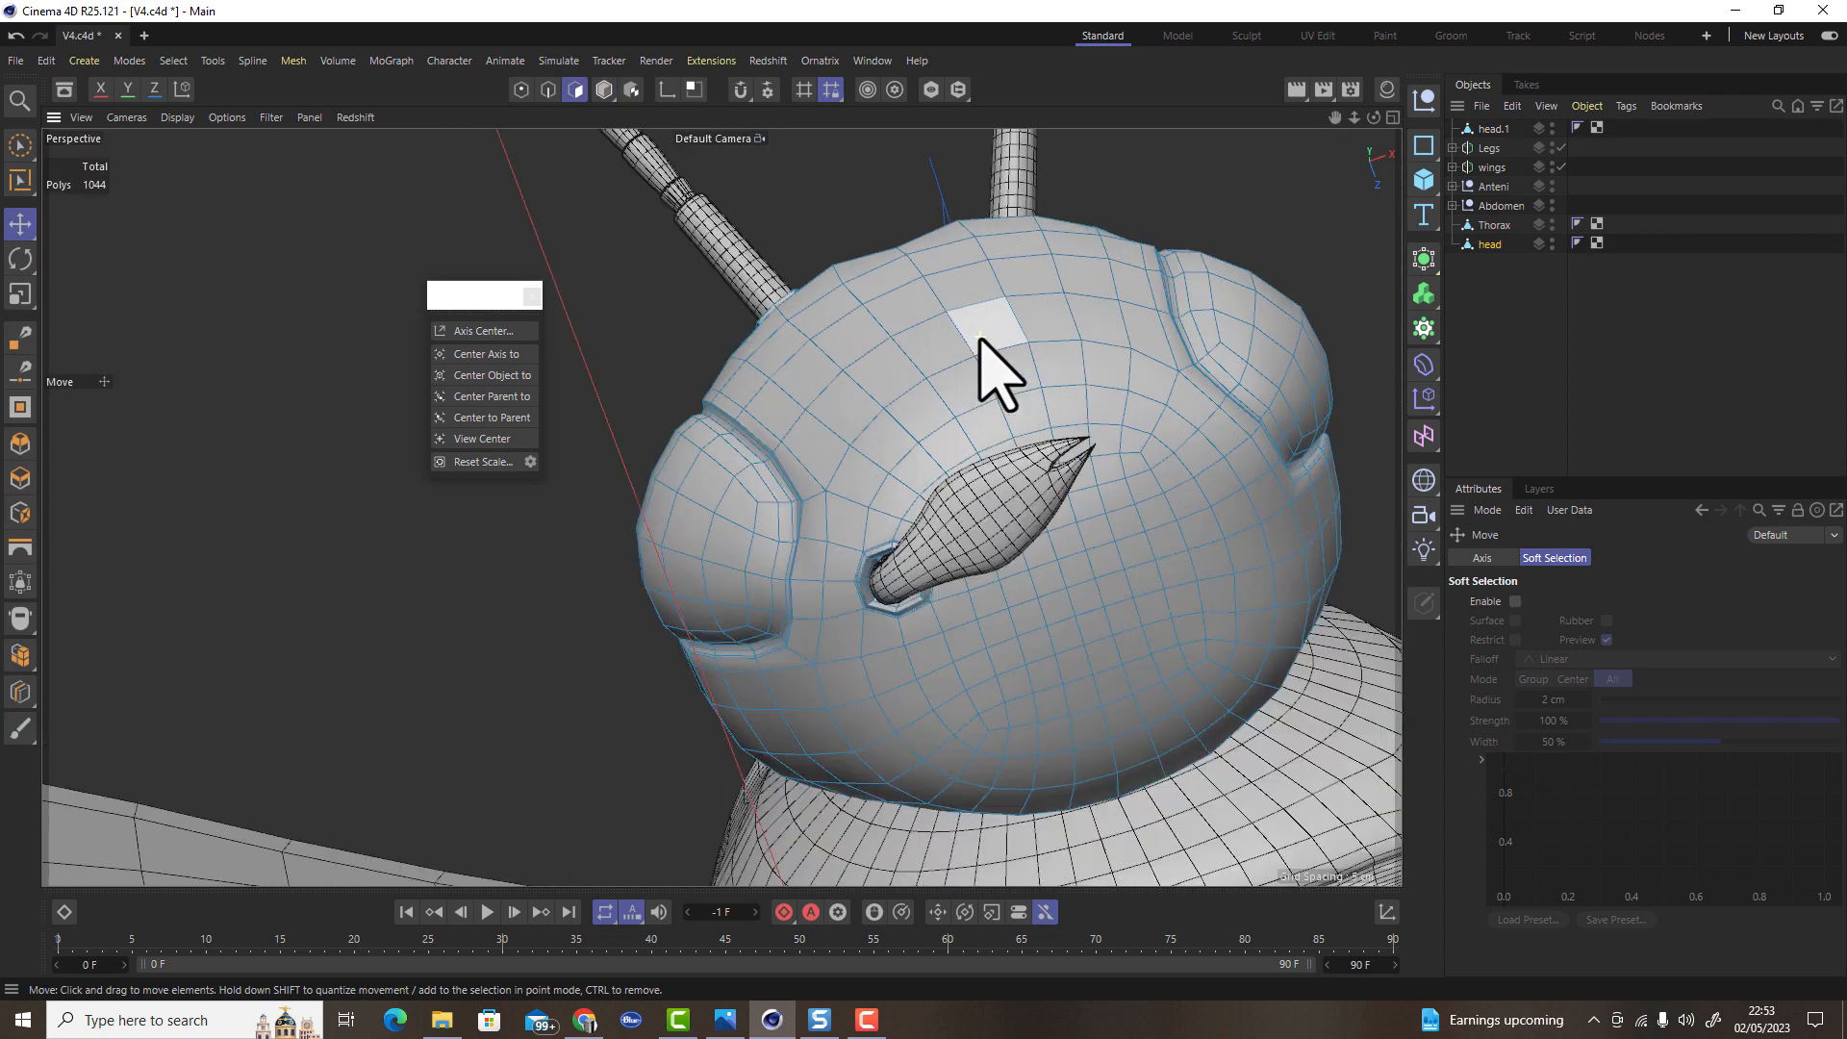
Select the vertical polygon loop running down the centre of the head and delete it
{"action": "left_click", "coordinate": [984, 332]}
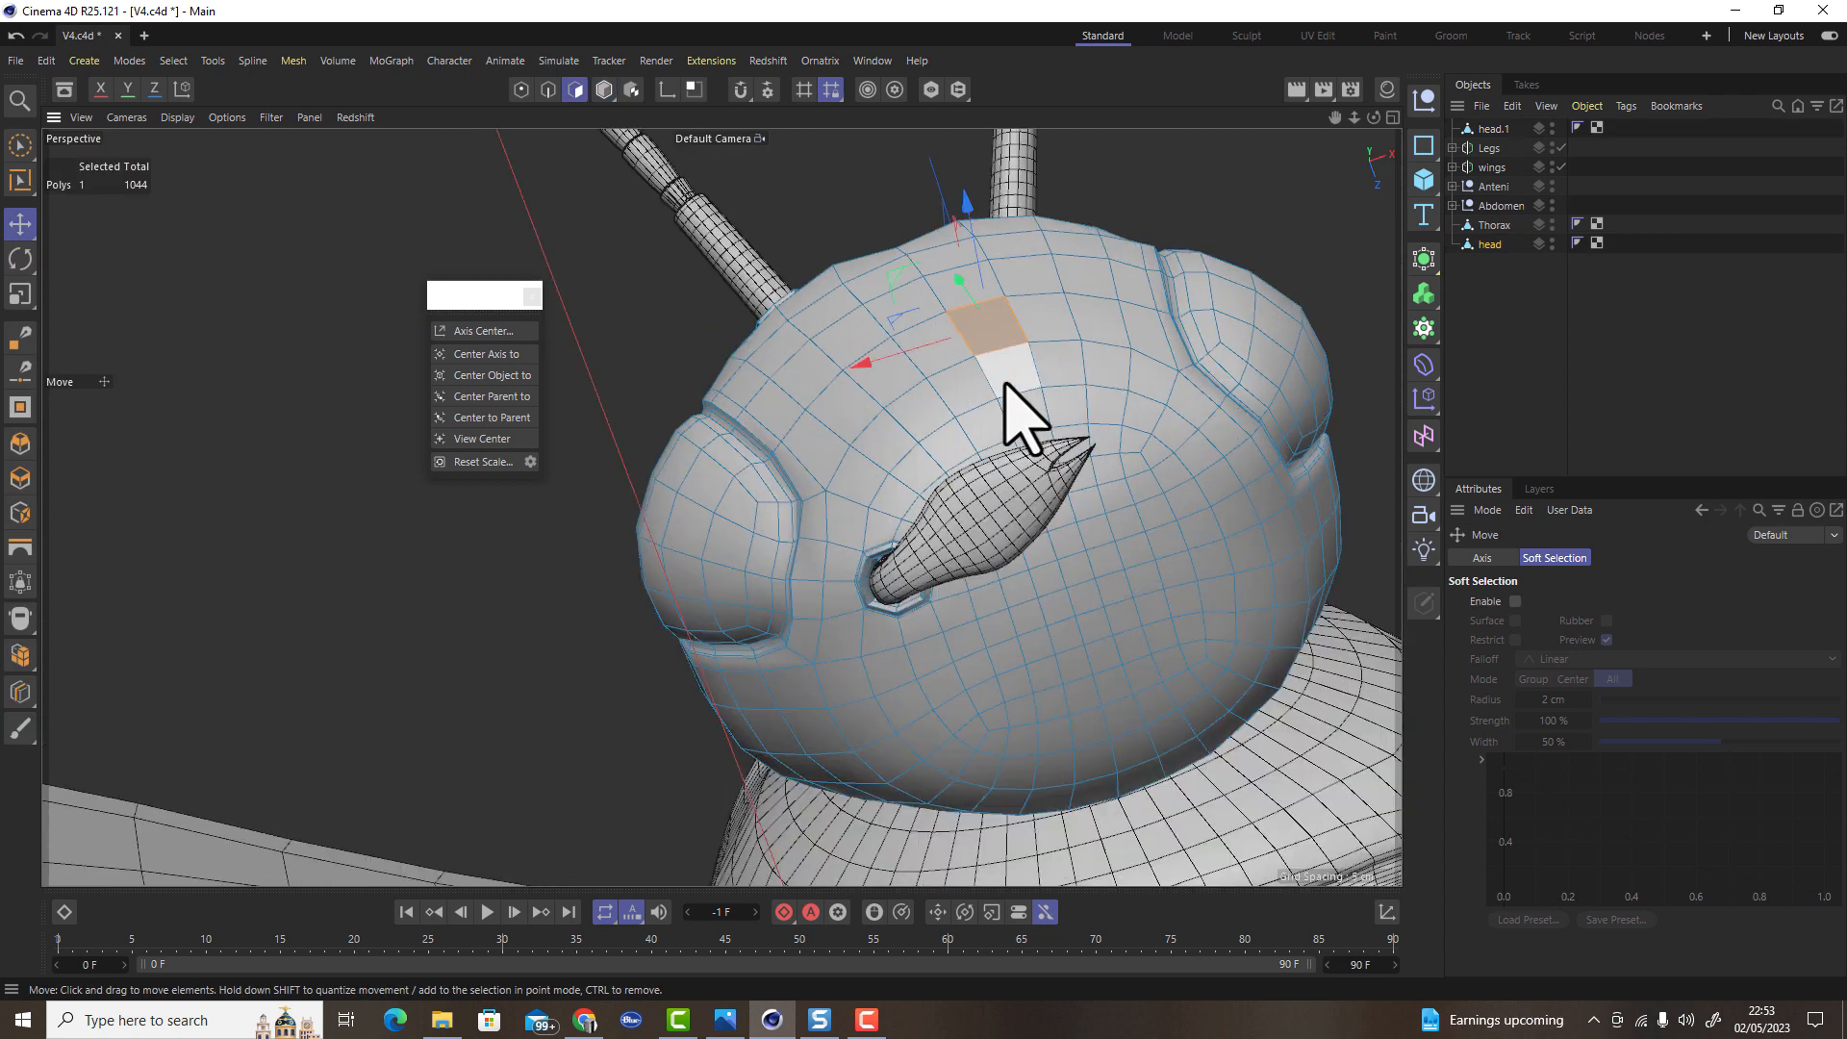
{"action": "key", "text": "u"}
{"action": "key", "text": "l"}
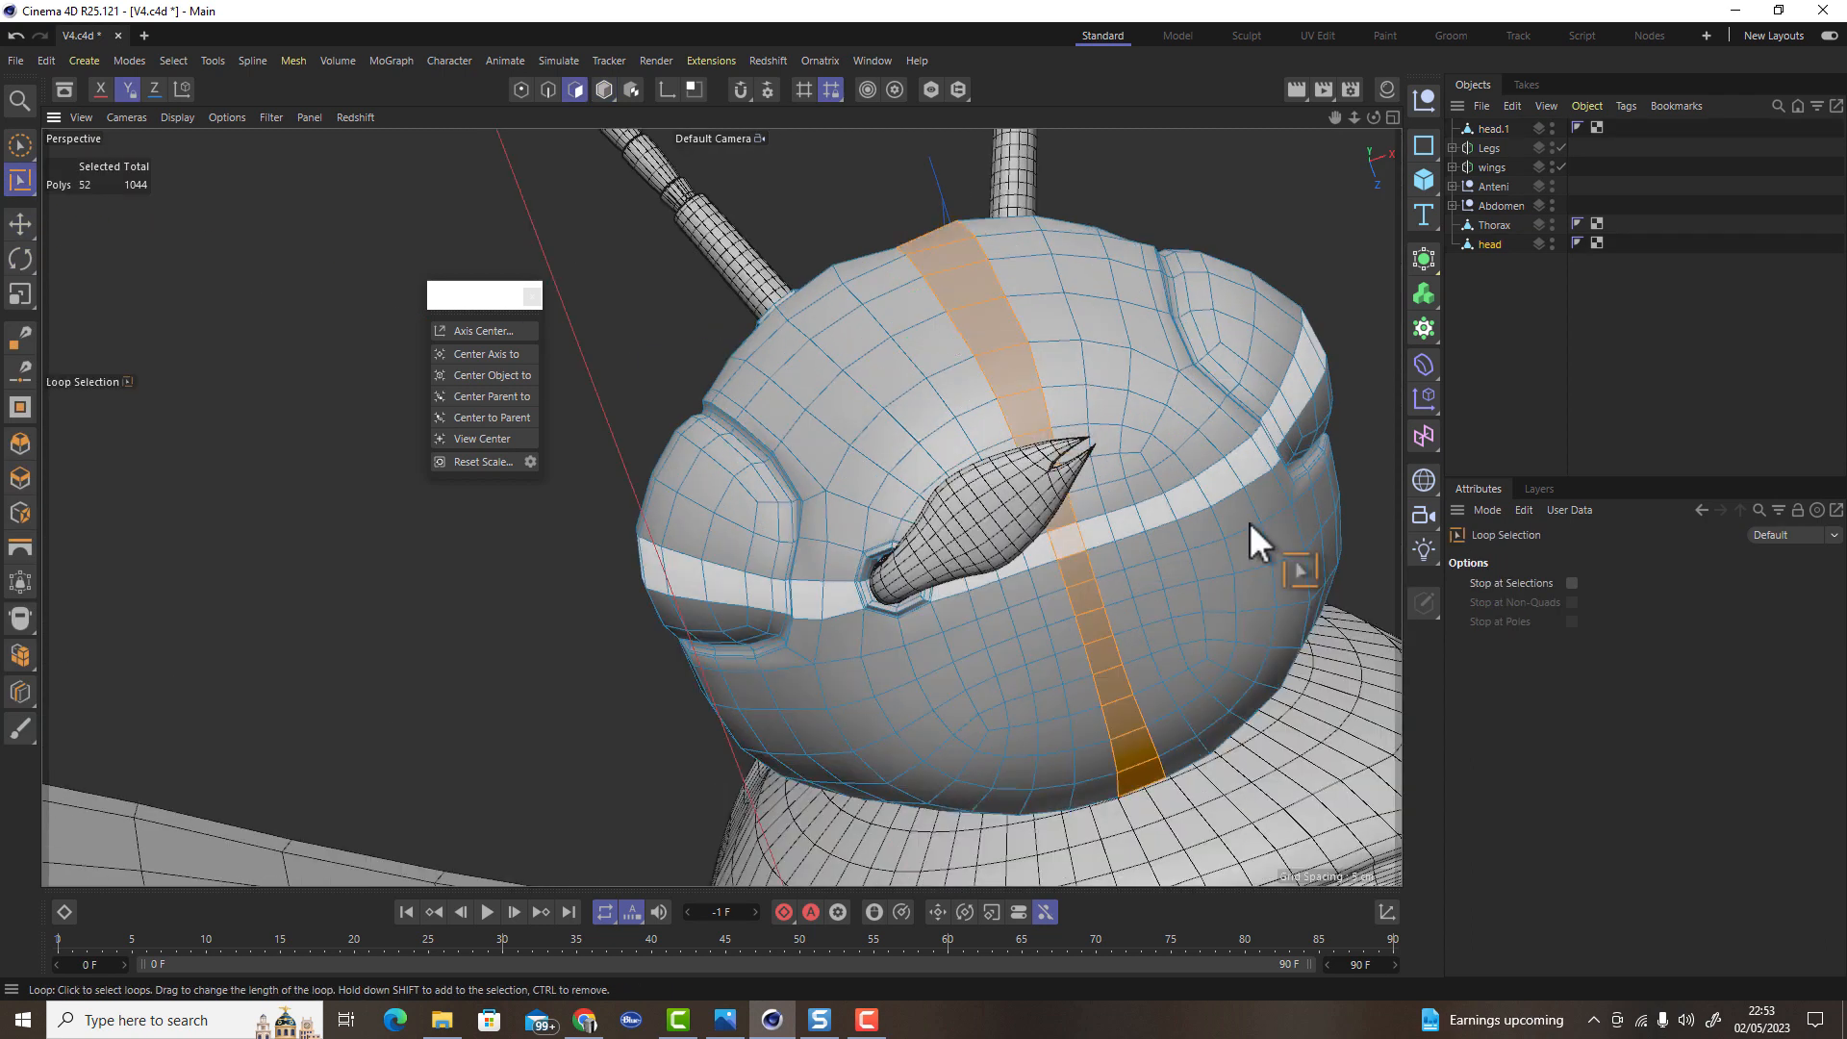
{"action": "key", "text": "Delete"}
{"action": "left_click", "coordinate": [604, 89]}
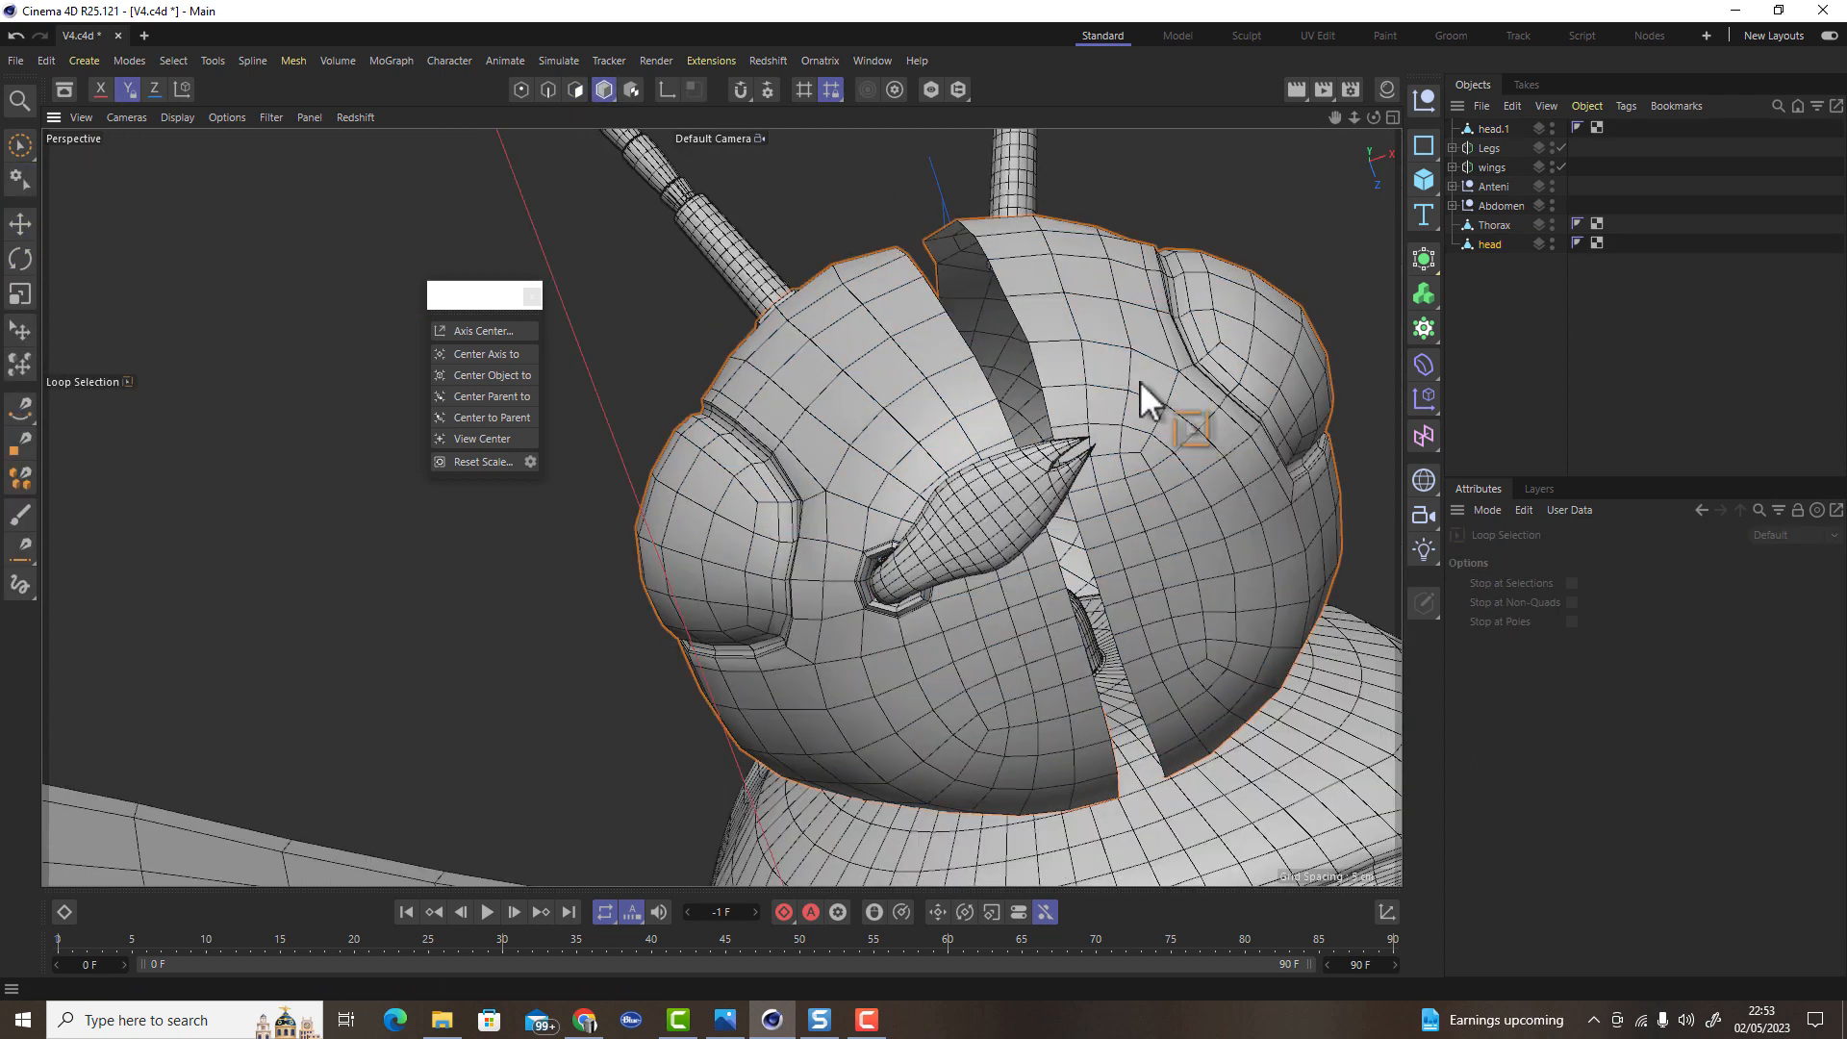
Delete the detached half of the head that has no mouthpart recess
{"action": "left_click", "coordinate": [20, 223]}
{"action": "left_click", "coordinate": [575, 89]}
{"action": "double_click", "coordinate": [1158, 412]}
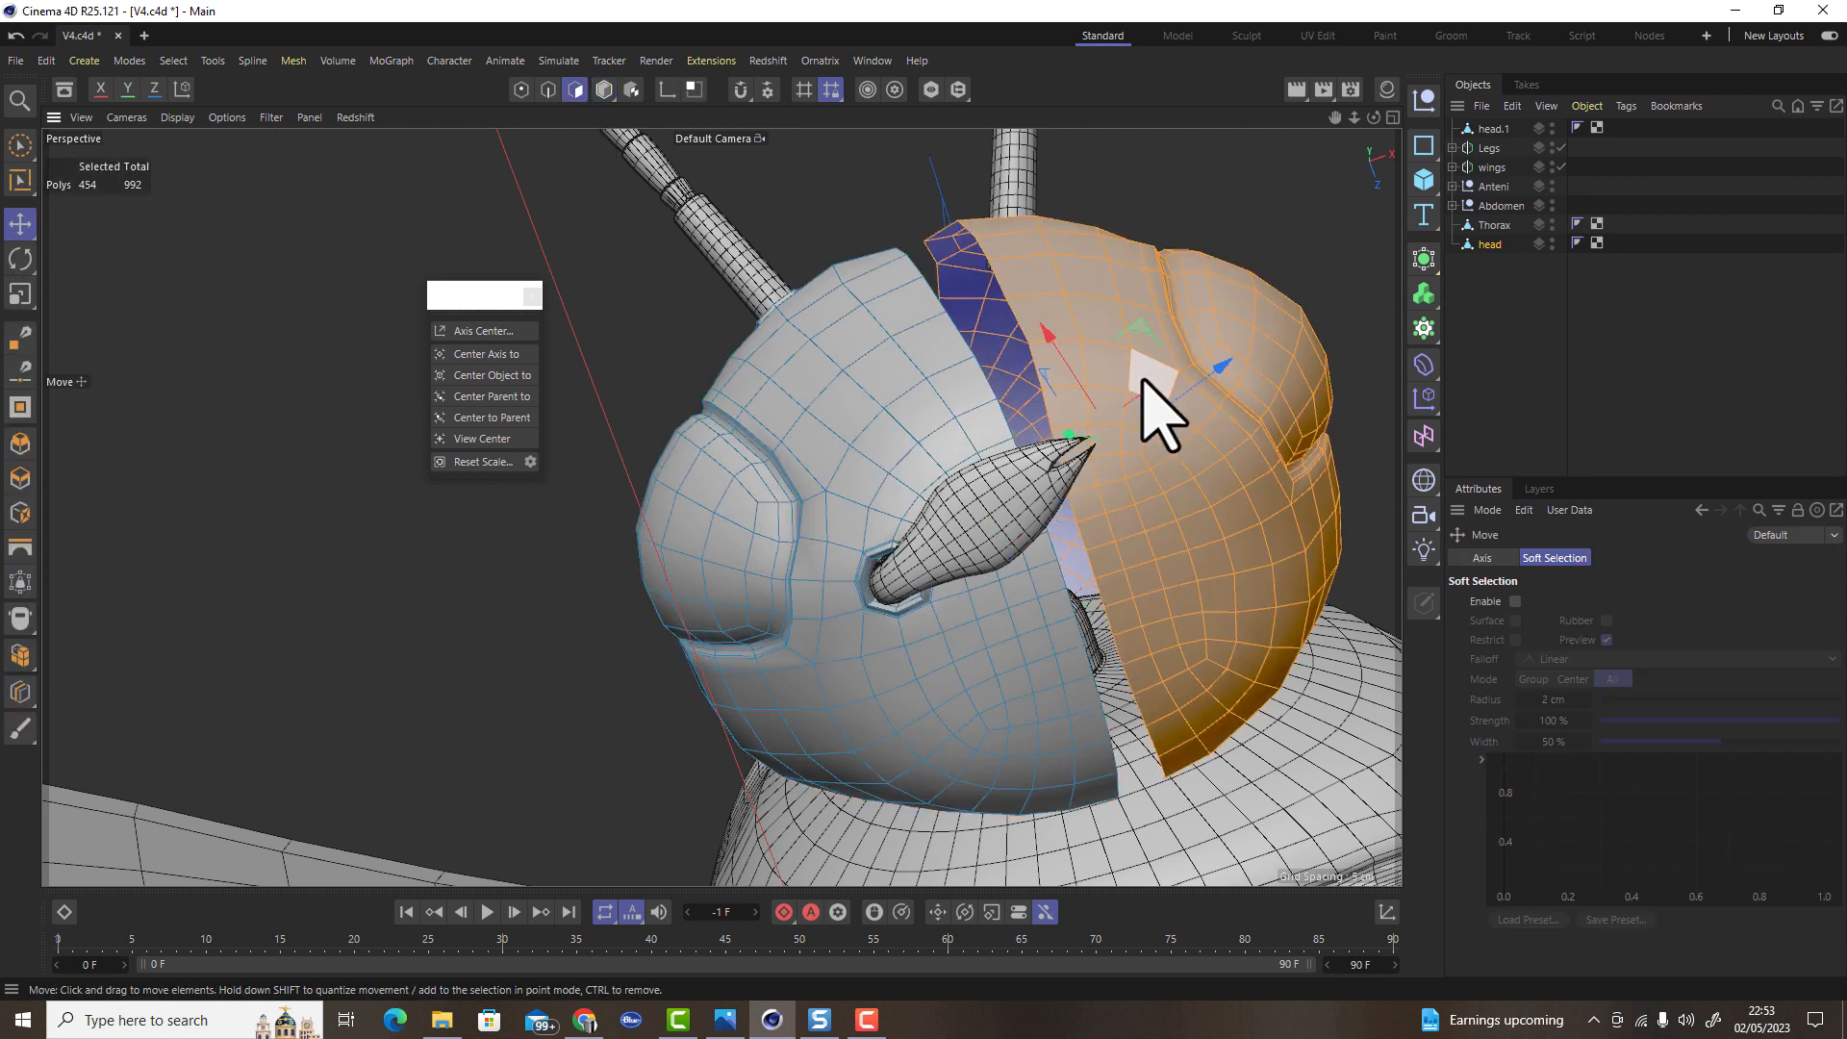
{"action": "key", "text": "Delete"}
{"action": "left_click_drag", "start_coordinate": [1142, 417], "coordinate": [1039, 443], "text": "alt"}
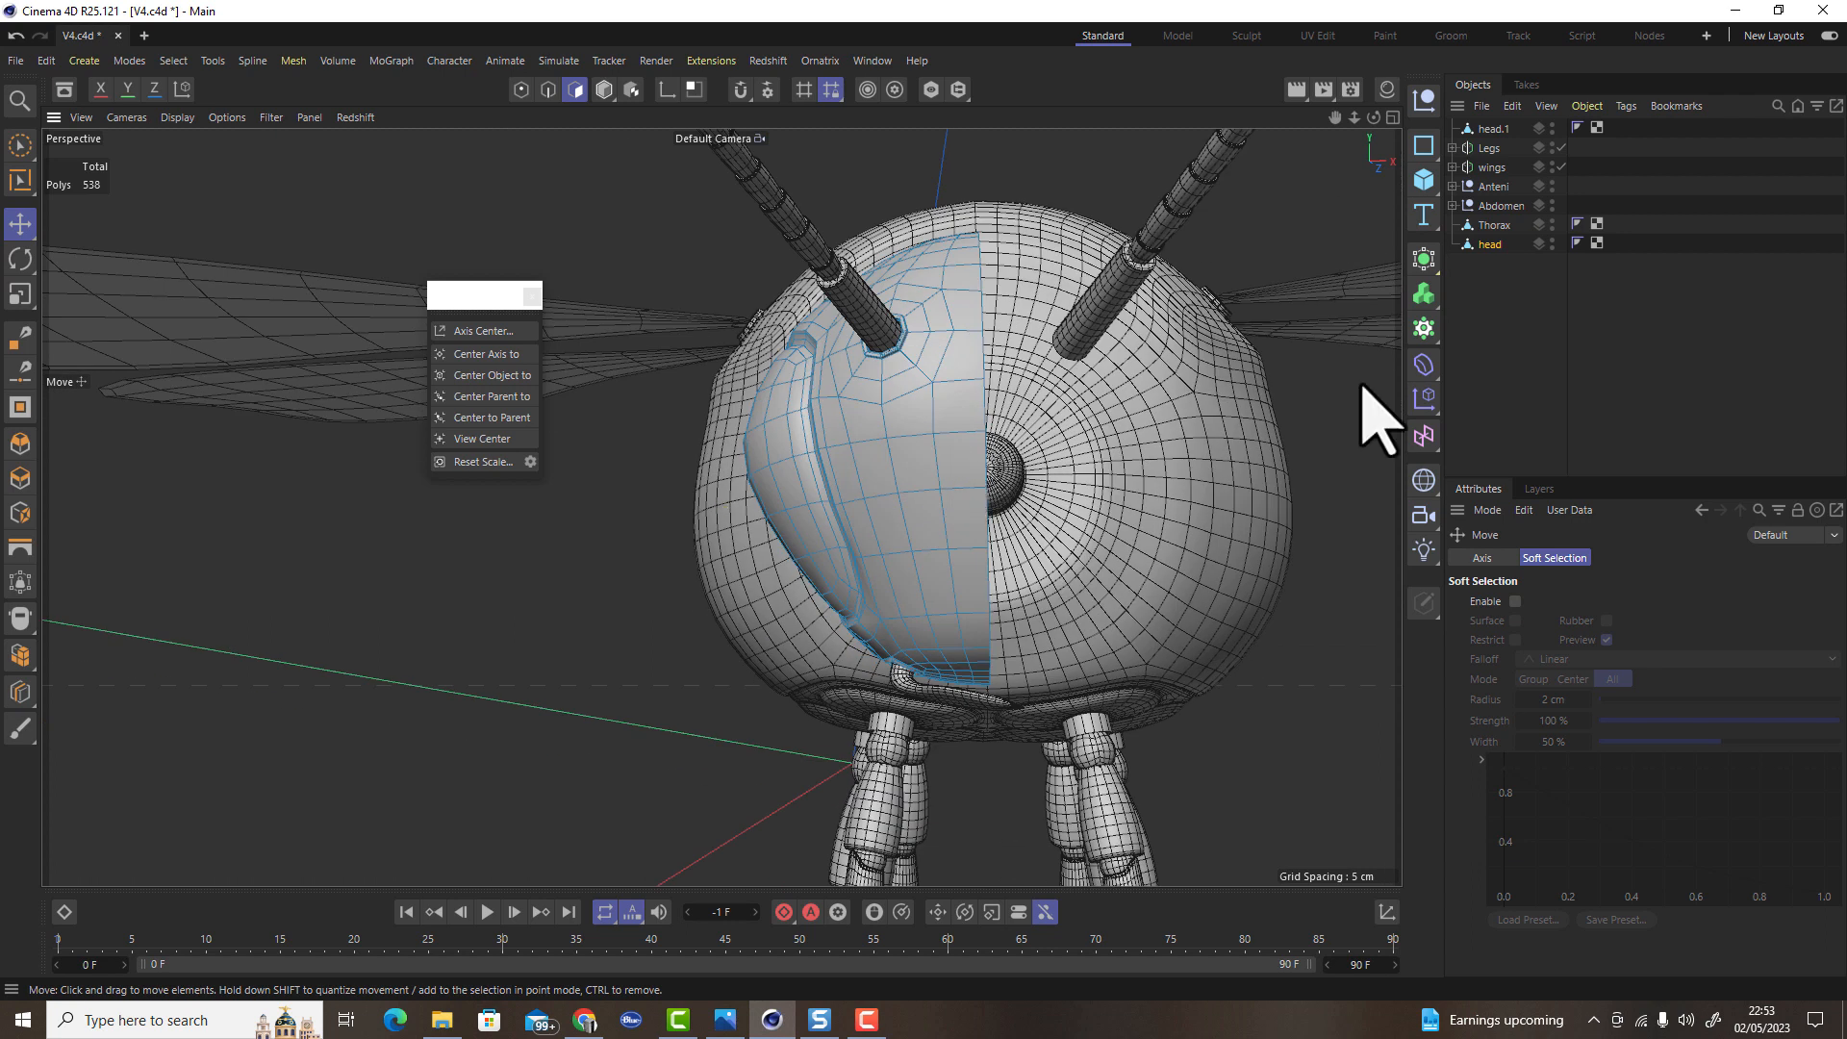
Mirror the remaining half of the head with a Symmetry object, make it editable and delete the leftover parent
{"action": "left_click", "coordinate": [1423, 260]}
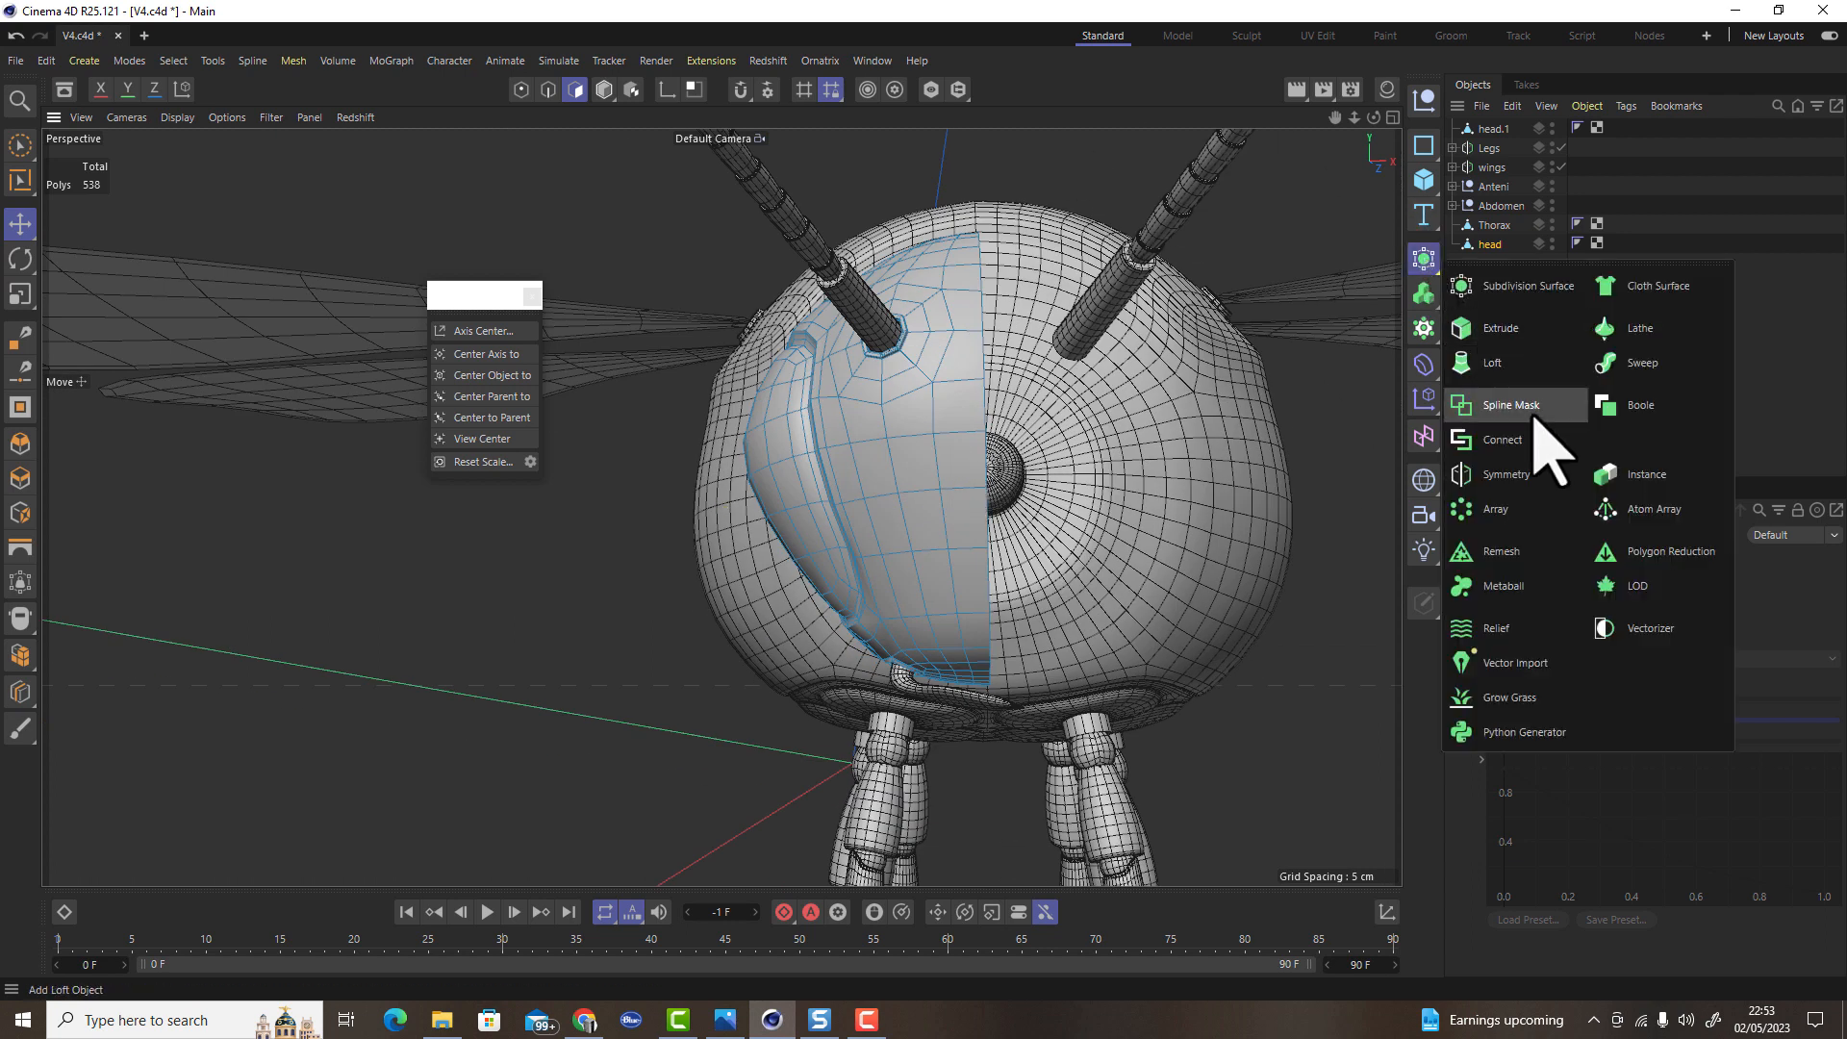
{"action": "left_click", "coordinate": [1523, 474], "text": "alt"}
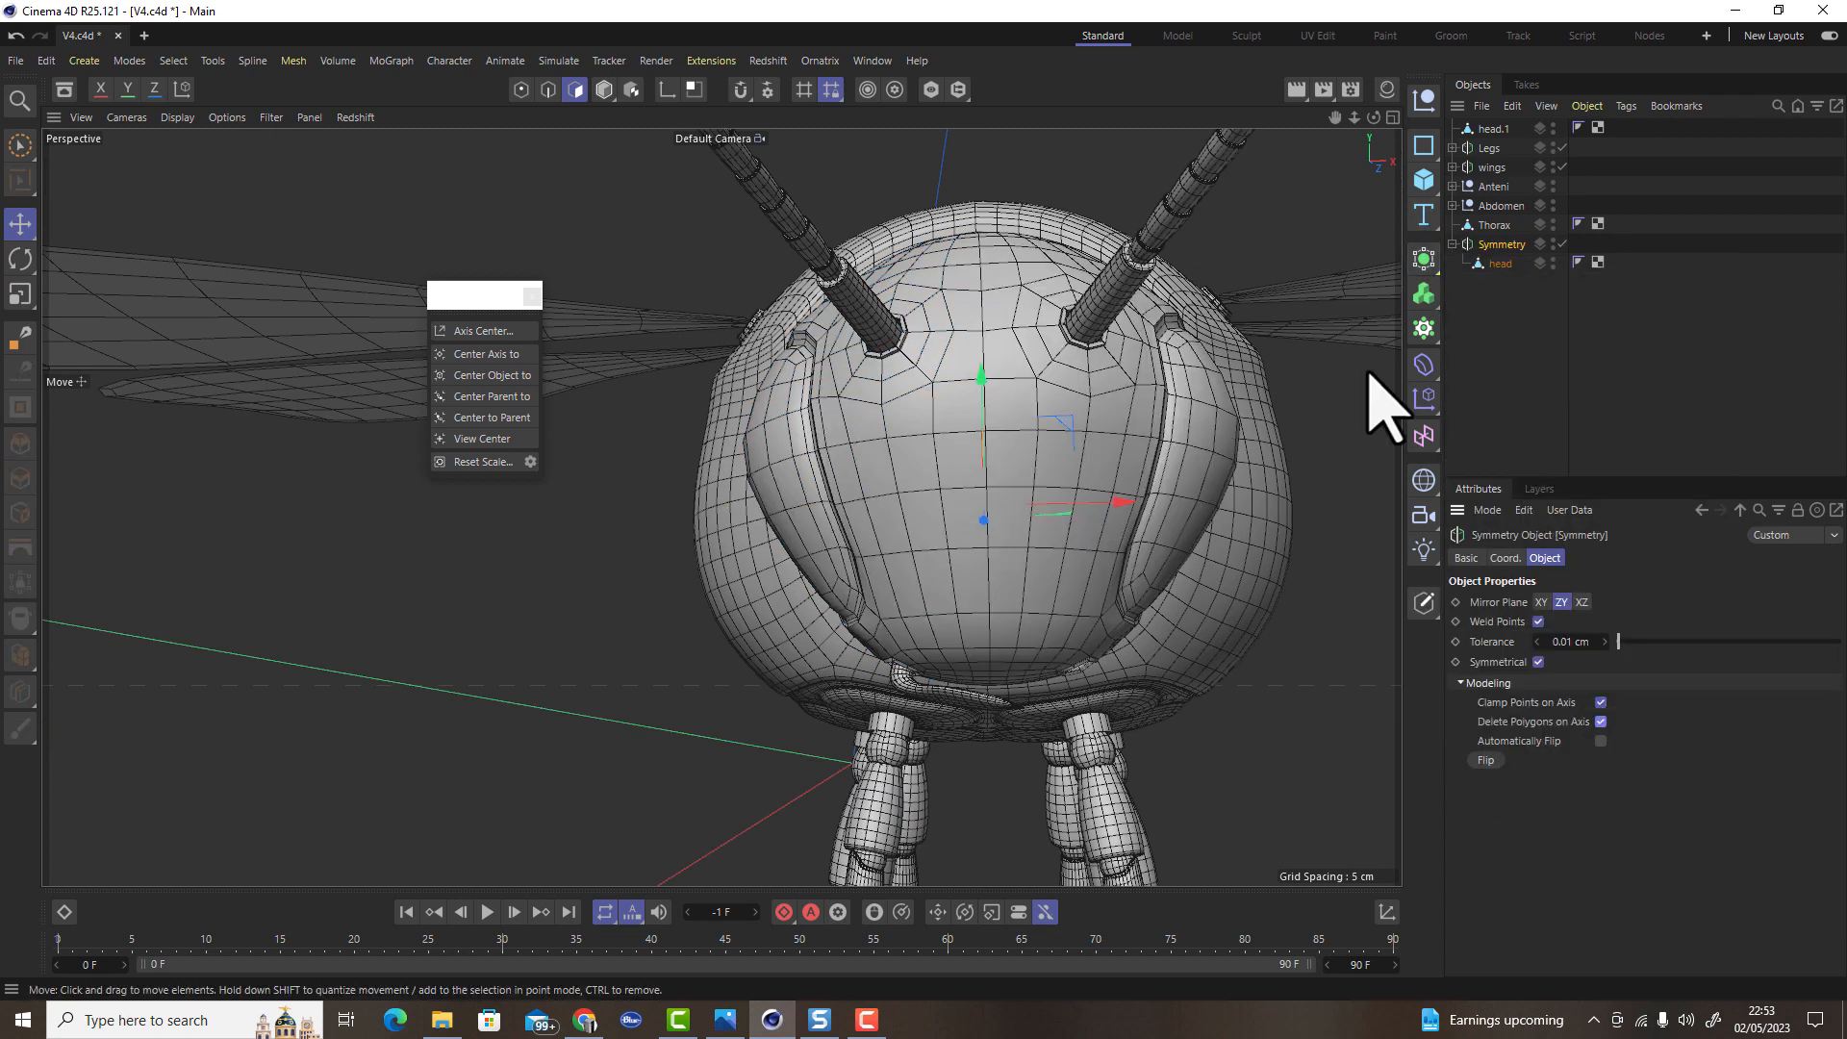
{"action": "left_click", "coordinate": [1424, 602]}
{"action": "left_click_drag", "start_coordinate": [1514, 309], "coordinate": [1514, 310]}
{"action": "left_click", "coordinate": [1491, 248]}
{"action": "key", "text": "Delete"}
Select the four polygons on the head's centre line just below the forked mouthpart and inset them slightly
{"action": "scroll", "coordinate": [1216, 577], "scroll_direction": "up", "scroll_amount": 10}
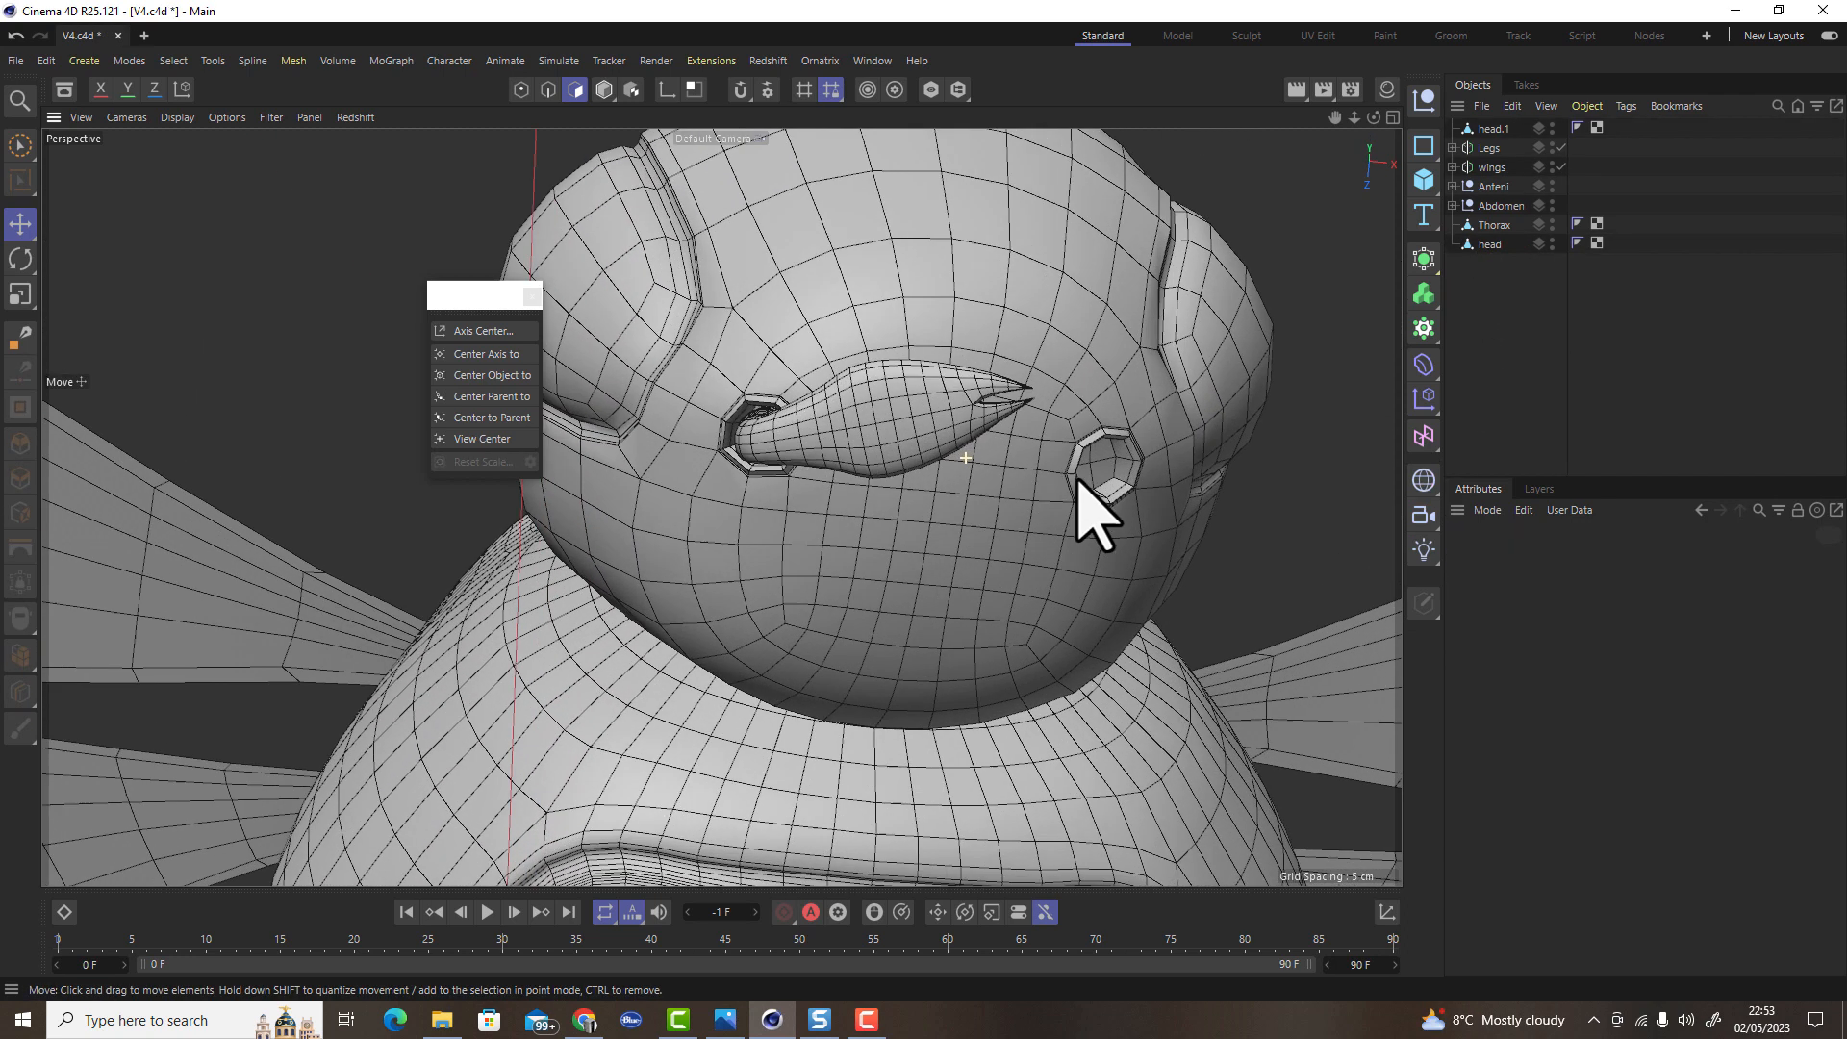
{"action": "right_click_drag", "start_coordinate": [1078, 481], "coordinate": [1108, 482], "text": "alt"}
{"action": "left_click_drag", "start_coordinate": [1018, 512], "coordinate": [982, 536], "text": "alt"}
{"action": "left_click", "coordinate": [1493, 245]}
{"action": "scroll", "coordinate": [1032, 548], "scroll_direction": "down", "scroll_amount": 4}
{"action": "scroll", "coordinate": [1155, 577], "scroll_direction": "up", "scroll_amount": 5}
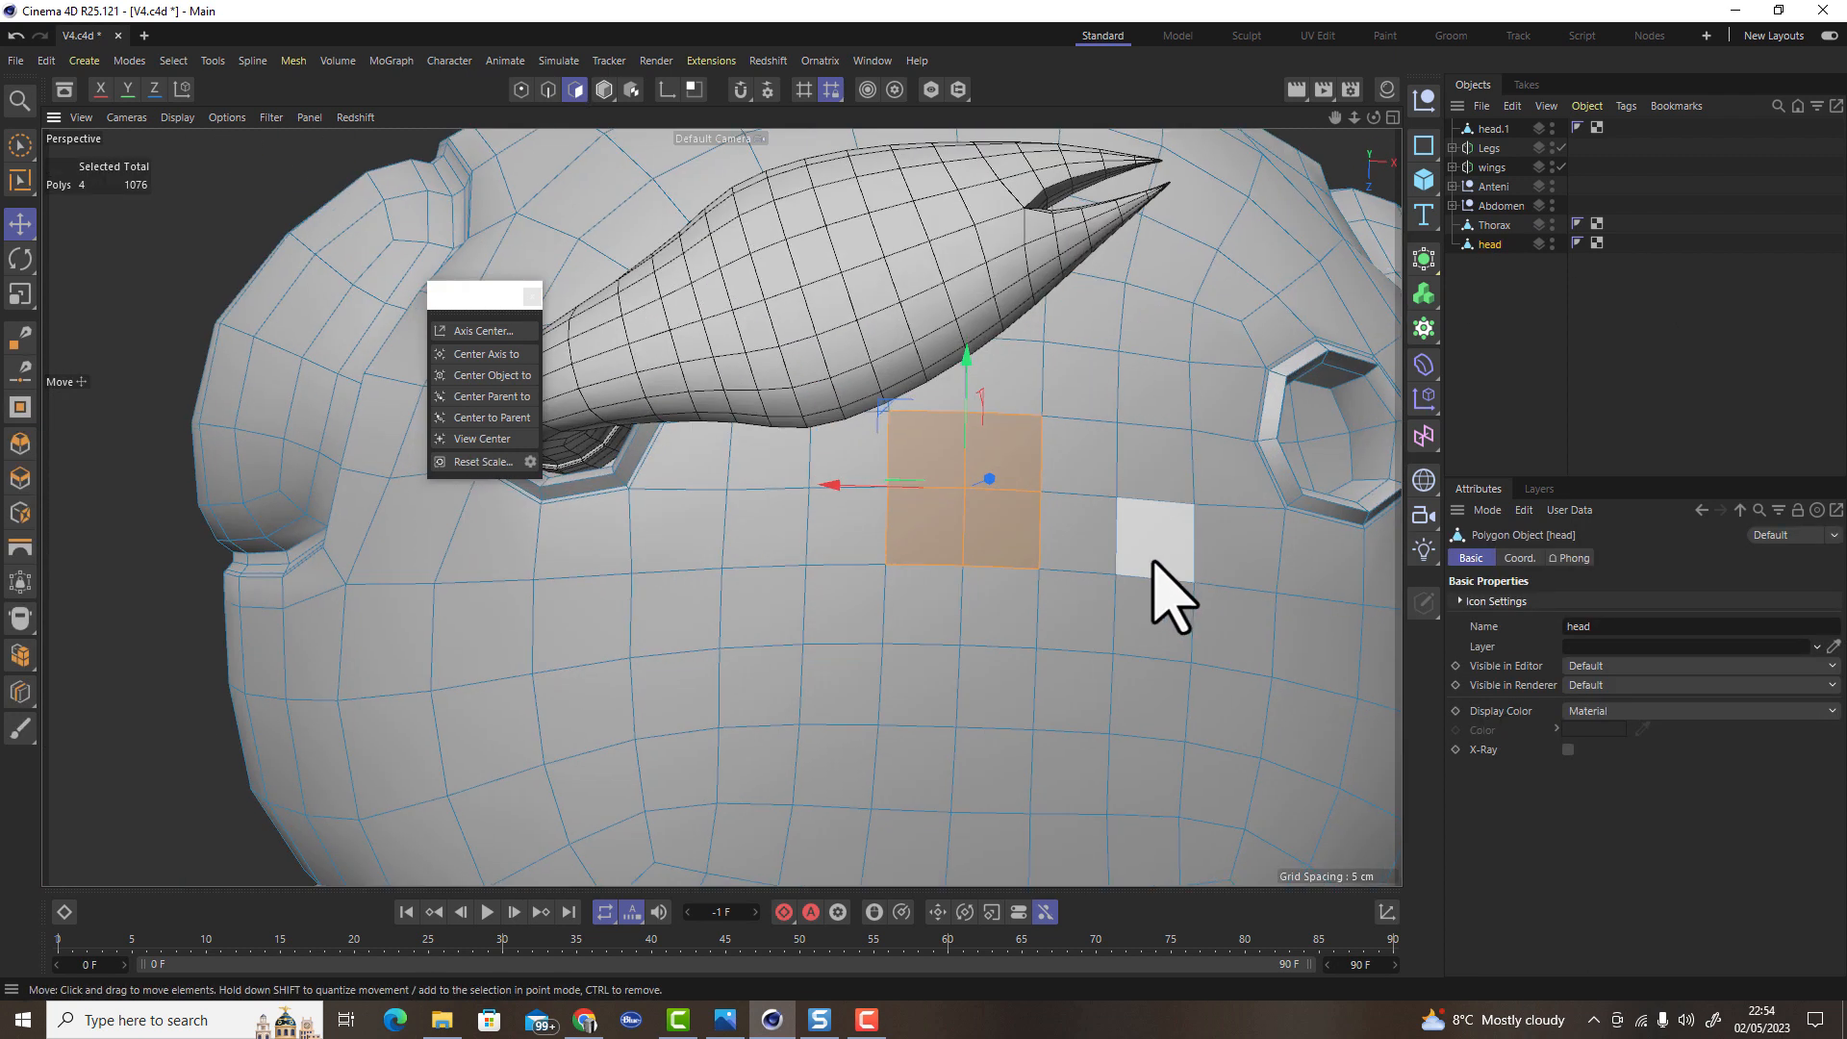
{"action": "key", "text": "t"}
{"action": "left_click_drag", "start_coordinate": [1230, 647], "coordinate": [1064, 693], "text": "ctrl"}
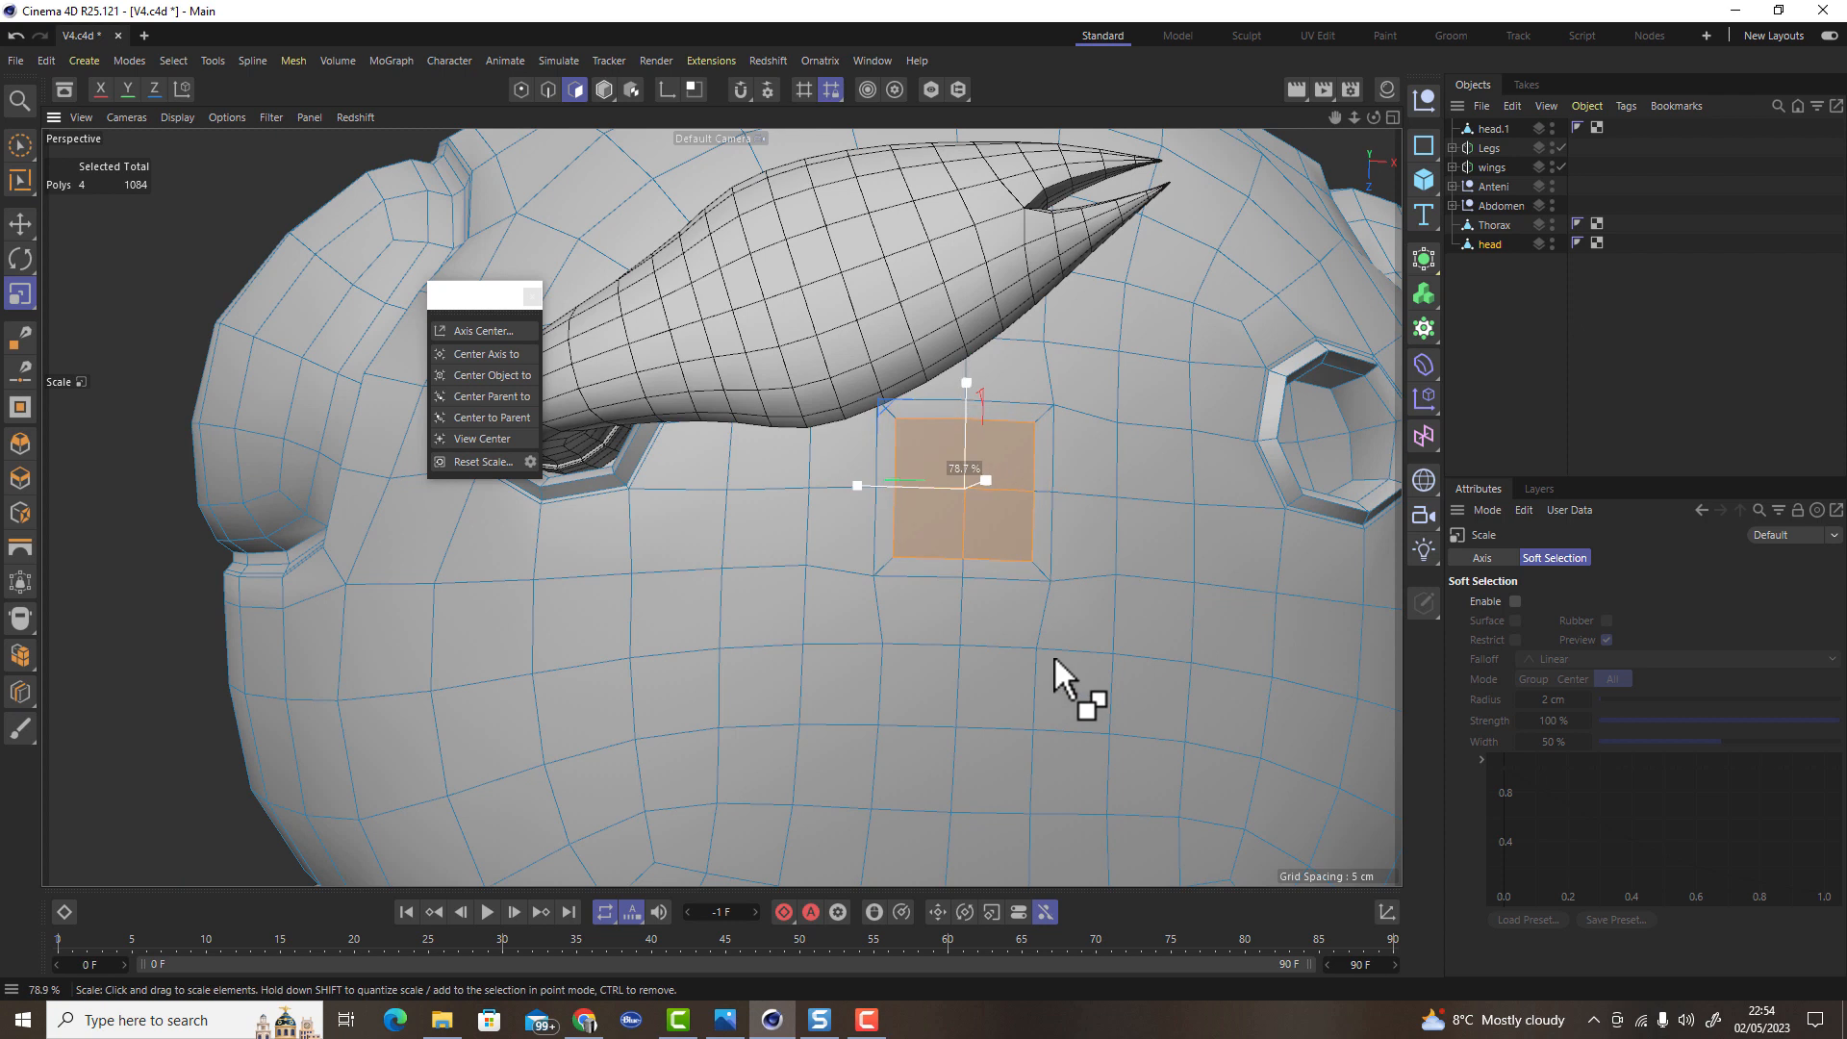
Round the inset square into an octagon and grow the selection to the surrounding ring, ready for scaling
{"action": "left_click", "coordinate": [20, 728]}
{"action": "mouse_move", "coordinate": [998, 563]}
{"action": "left_mouse_down"}
{"action": "mouse_move", "coordinate": [1033, 453]}
{"action": "mouse_move", "coordinate": [777, 371]}
{"action": "left_mouse_up"}
{"action": "left_click", "coordinate": [1629, 644]}
{"action": "left_click", "coordinate": [1628, 663]}
{"action": "key", "text": "u"}
{"action": "key", "text": "y"}
{"action": "left_click", "coordinate": [20, 295]}
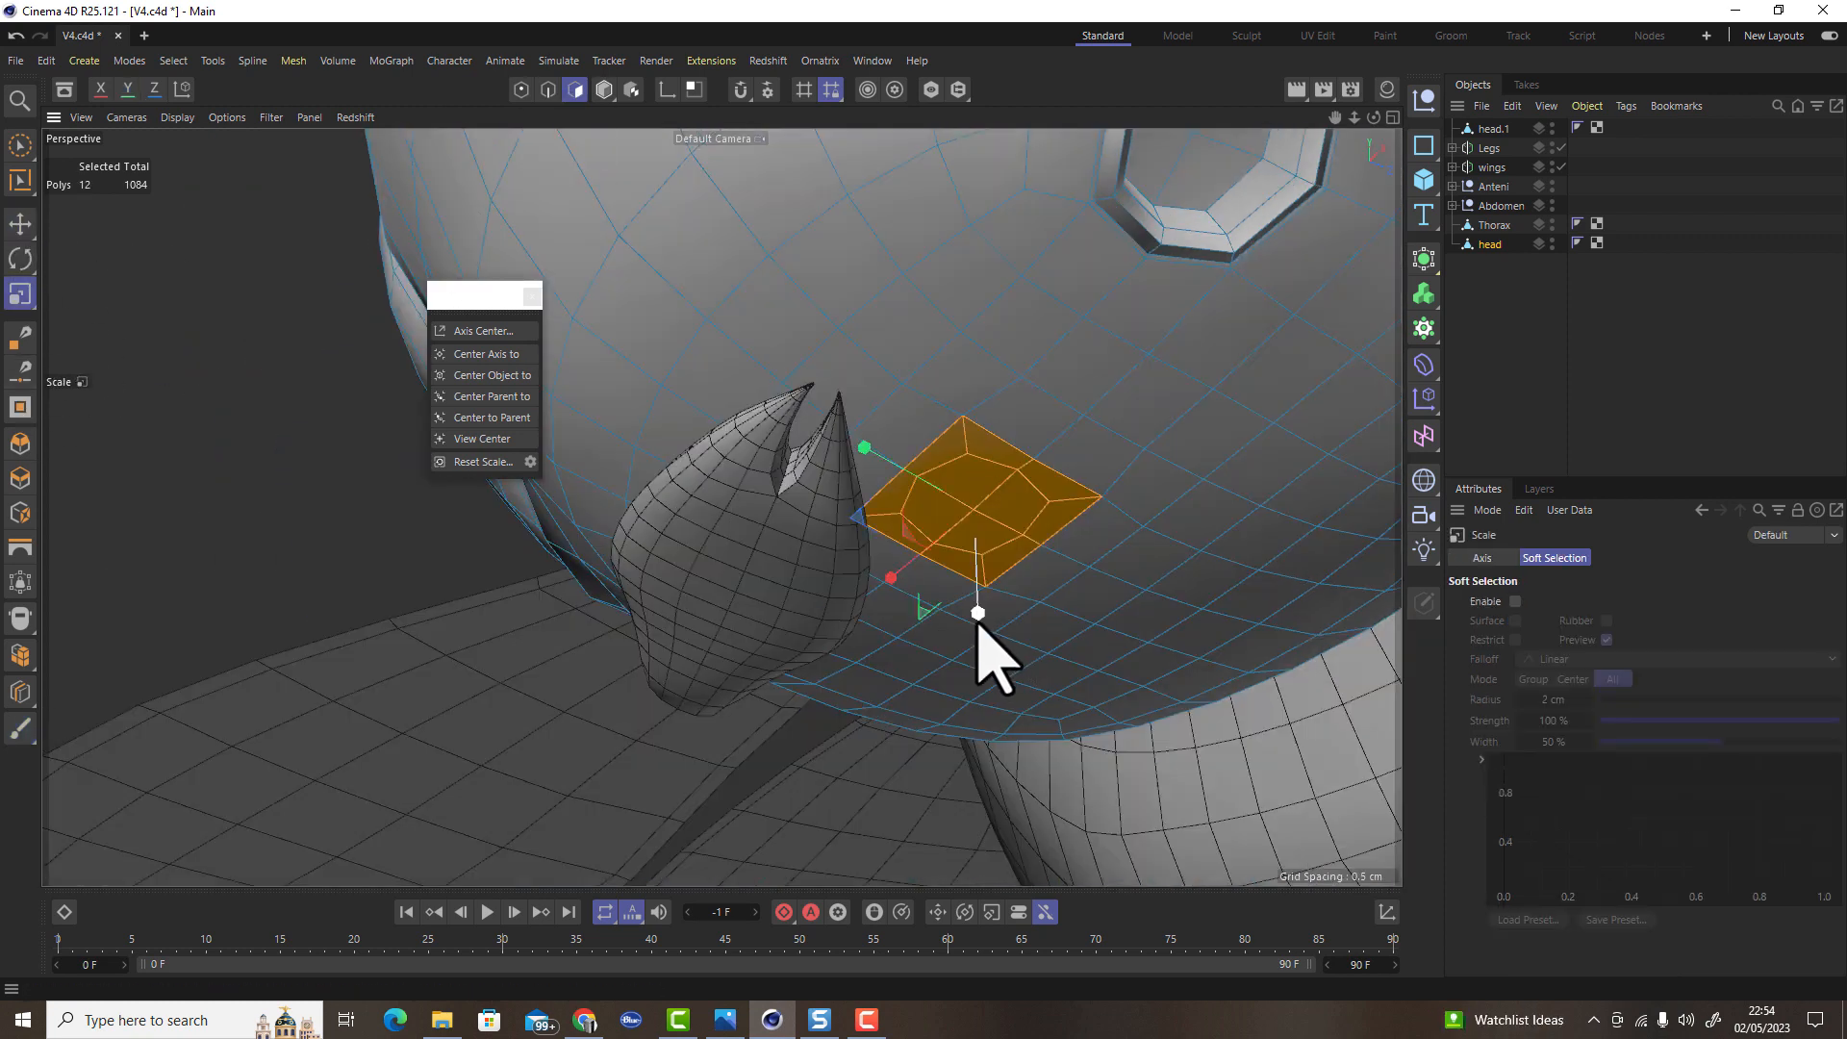
Shrink the selection to the octagon's four inner polygons, then inset and extrude them to form a small socket
{"action": "left_click_drag", "start_coordinate": [994, 500], "coordinate": [1076, 558], "text": "alt"}
{"action": "key", "text": "u"}
{"action": "key", "text": "k"}
{"action": "right_click_drag", "start_coordinate": [957, 478], "coordinate": [1075, 506], "text": "alt"}
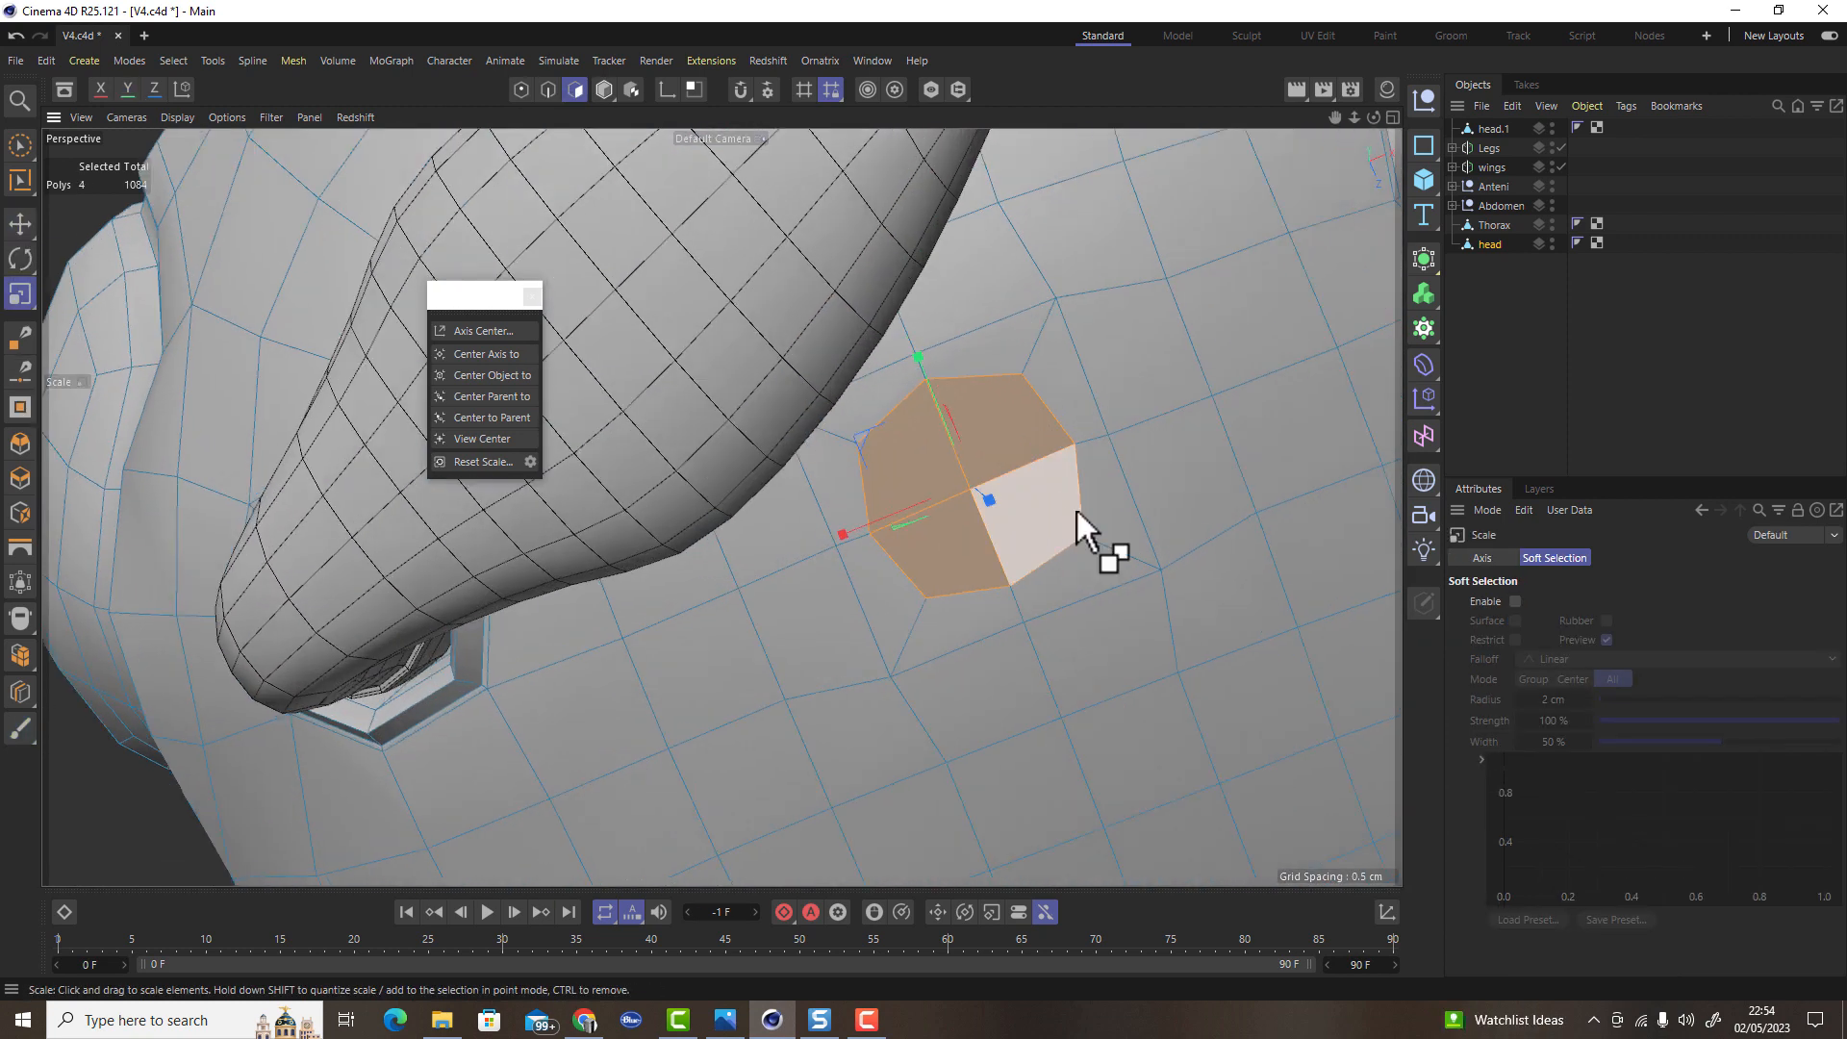
{"action": "left_click_drag", "start_coordinate": [1075, 506], "coordinate": [1027, 614], "text": "alt"}
{"action": "left_click_drag", "start_coordinate": [1095, 664], "coordinate": [1065, 661], "text": "ctrl"}
{"action": "key", "text": "e"}
{"action": "left_click_drag", "start_coordinate": [993, 598], "coordinate": [1002, 572], "text": "ctrl"}
Paste the socket's polygons as a separate object, head.2, and extrude it downward out of the head
{"action": "left_click", "coordinate": [1491, 308]}
{"action": "key", "text": "ctrl+v"}
{"action": "left_click_drag", "start_coordinate": [1015, 476], "coordinate": [709, 298], "text": "alt"}
{"action": "scroll", "coordinate": [994, 507], "scroll_direction": "down", "scroll_amount": 3}
{"action": "left_click_drag", "start_coordinate": [1145, 464], "coordinate": [1135, 539], "text": "ctrl"}
Tilt the lower end of the tube, extrude another segment from it and adjust the width of its end
{"action": "left_click_drag", "start_coordinate": [1135, 540], "coordinate": [893, 575], "text": "alt"}
{"action": "key", "text": "r"}
{"action": "left_click_drag", "start_coordinate": [971, 441], "coordinate": [963, 413]}
{"action": "key", "text": "e"}
{"action": "left_click_drag", "start_coordinate": [929, 527], "coordinate": [1076, 539], "text": "ctrl"}
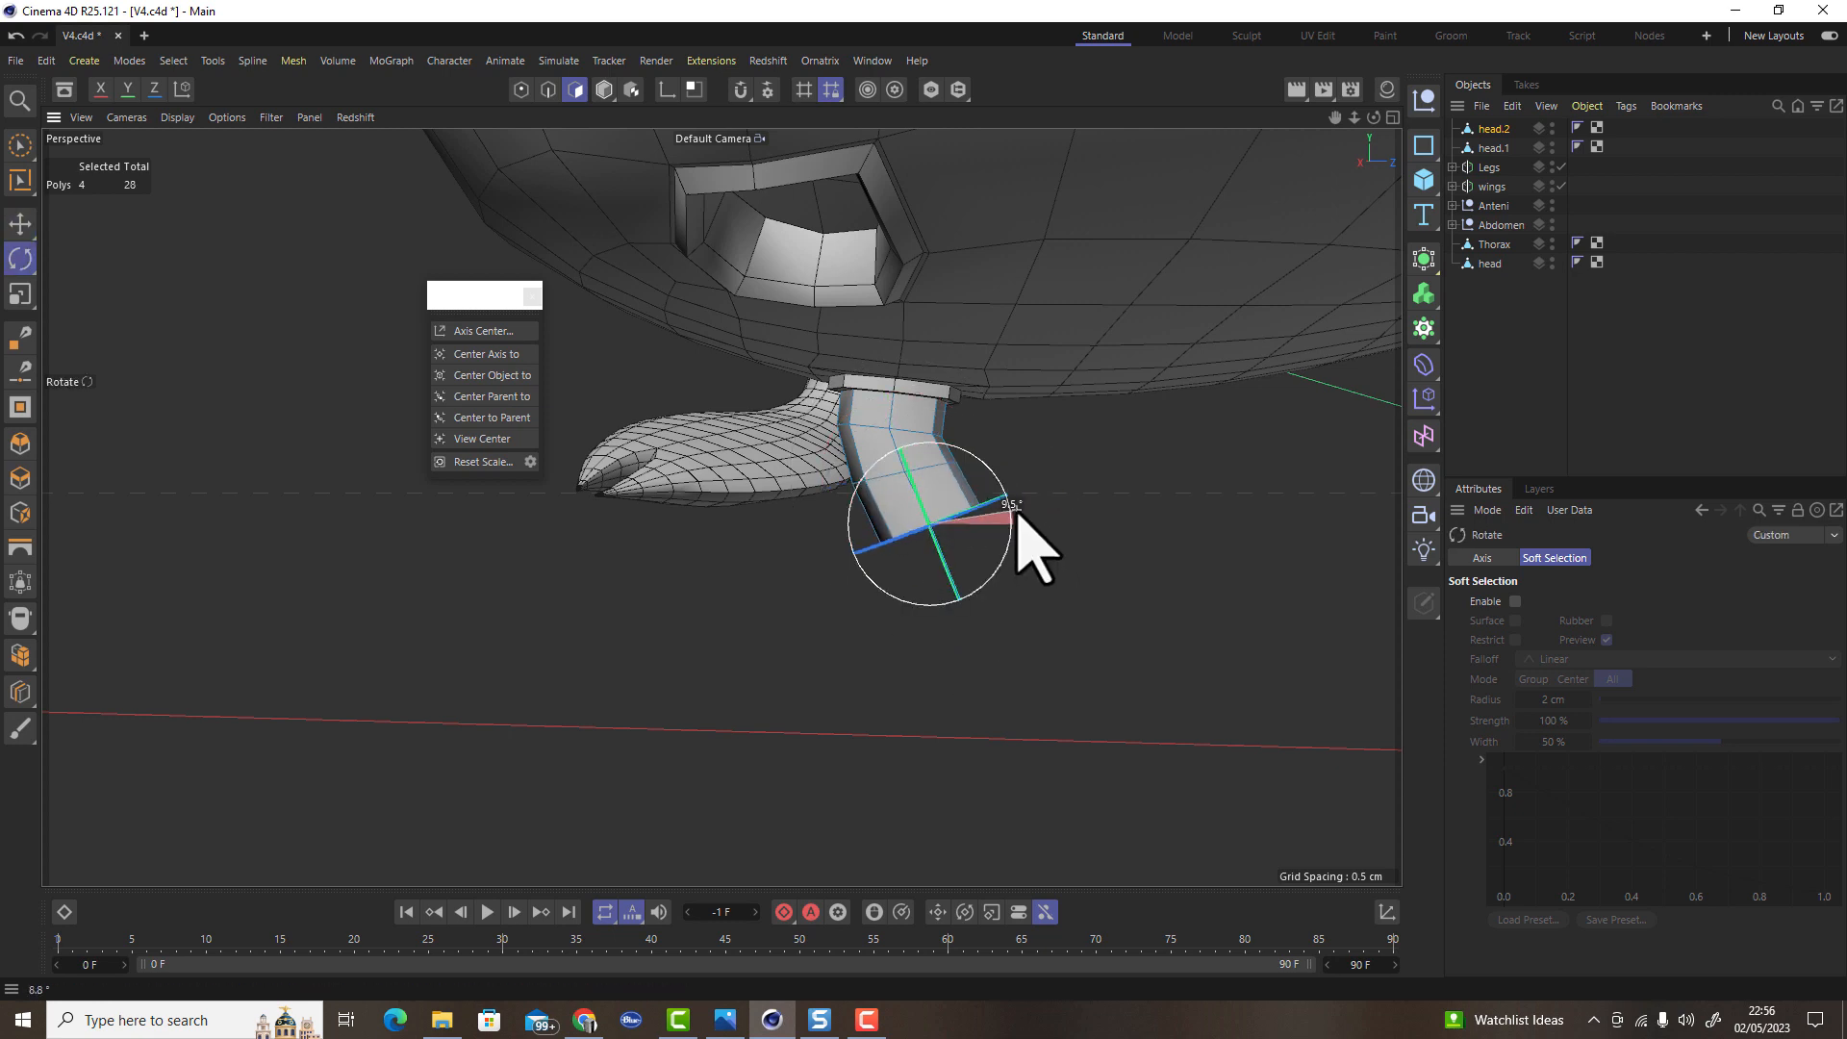
{"action": "key", "text": "t"}
{"action": "left_click_drag", "start_coordinate": [1136, 674], "coordinate": [1220, 647]}
Extrude further segments from the tube's end, bending them into a smooth backward curve
{"action": "key", "text": "e"}
{"action": "left_click_drag", "start_coordinate": [973, 652], "coordinate": [999, 718], "text": "ctrl"}
{"action": "left_click_drag", "start_coordinate": [1074, 543], "coordinate": [1103, 605]}
{"action": "key", "text": "r"}
{"action": "key", "text": "e"}
{"action": "key", "text": "r"}
{"action": "key", "text": "e"}
{"action": "left_click_drag", "start_coordinate": [1119, 716], "coordinate": [1168, 776], "text": "ctrl"}
{"action": "left_click_drag", "start_coordinate": [1155, 613], "coordinate": [1174, 596]}
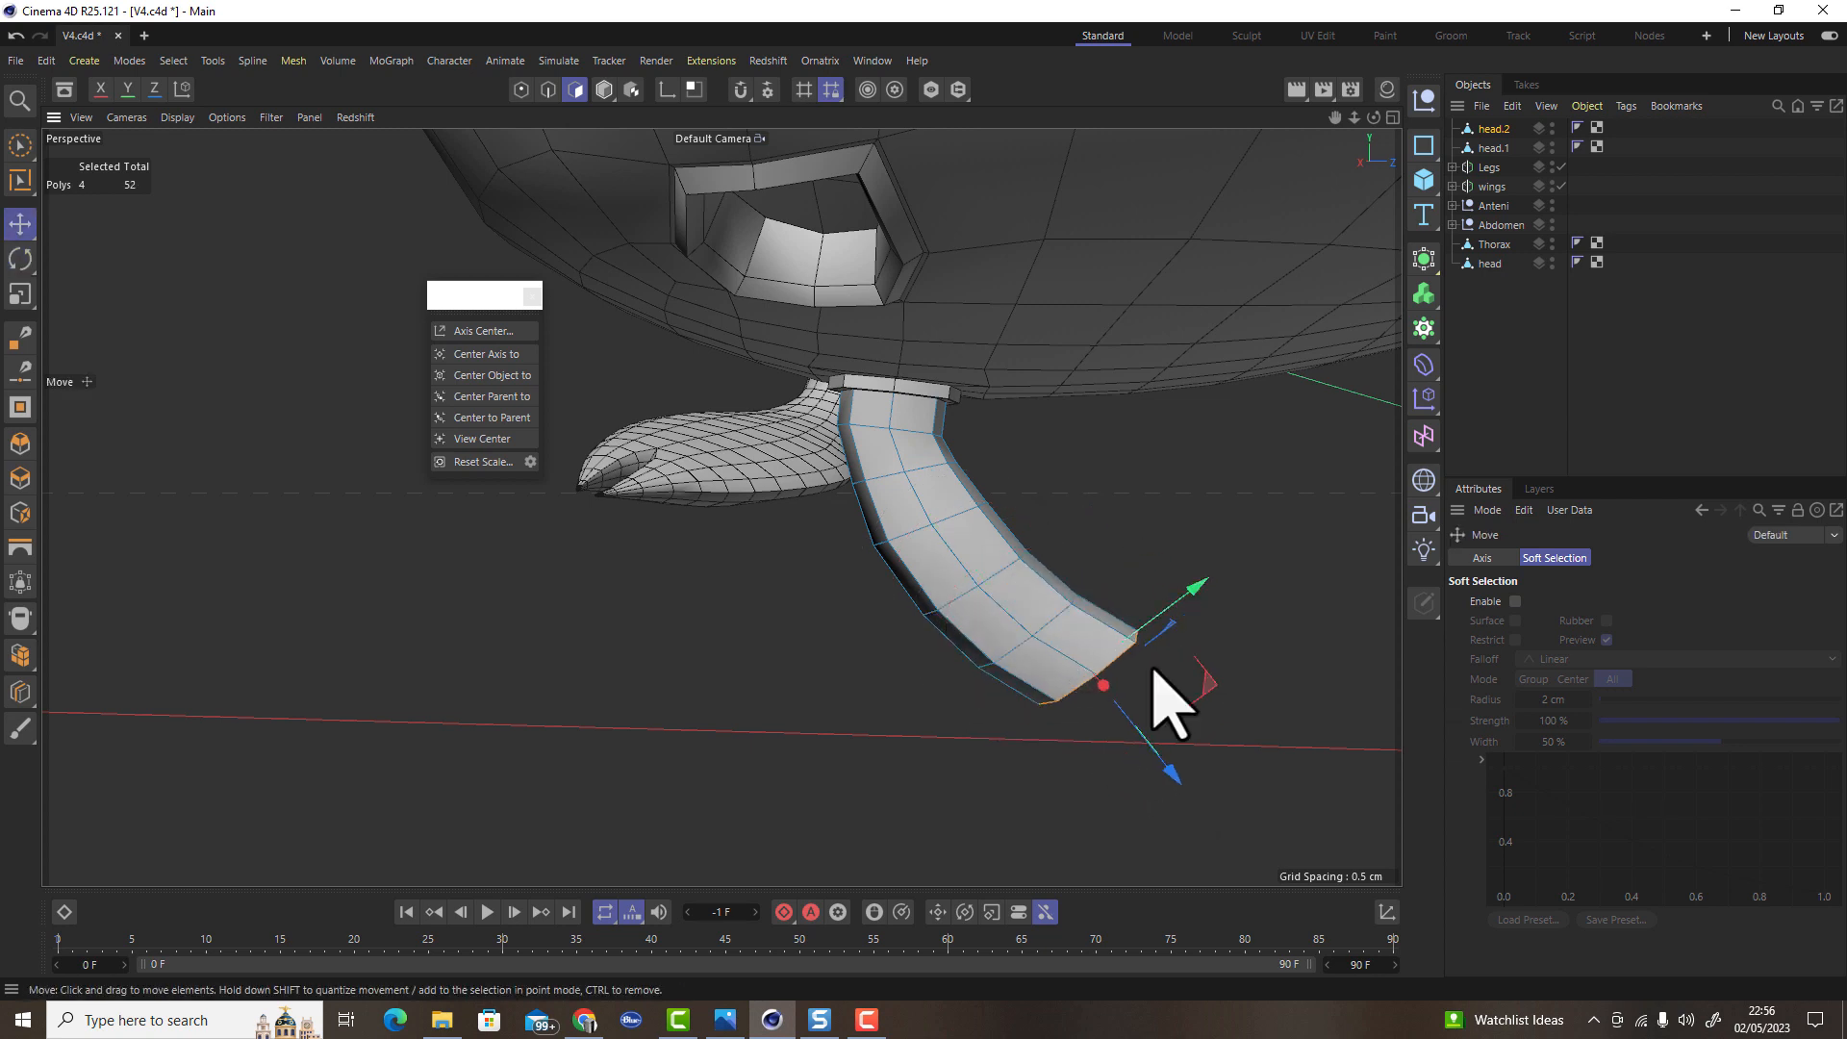
Narrow and rotate the end polygons so the curved tube begins to taper
{"action": "key", "text": "t"}
{"action": "left_click_drag", "start_coordinate": [1247, 712], "coordinate": [1149, 754]}
{"action": "scroll", "coordinate": [1022, 644], "scroll_direction": "down", "scroll_amount": 8}
{"action": "scroll", "coordinate": [1023, 644], "scroll_direction": "up", "scroll_amount": 4}
{"action": "key", "text": "r"}
{"action": "left_click_drag", "start_coordinate": [1068, 579], "coordinate": [1061, 562]}
{"action": "key", "text": "e"}
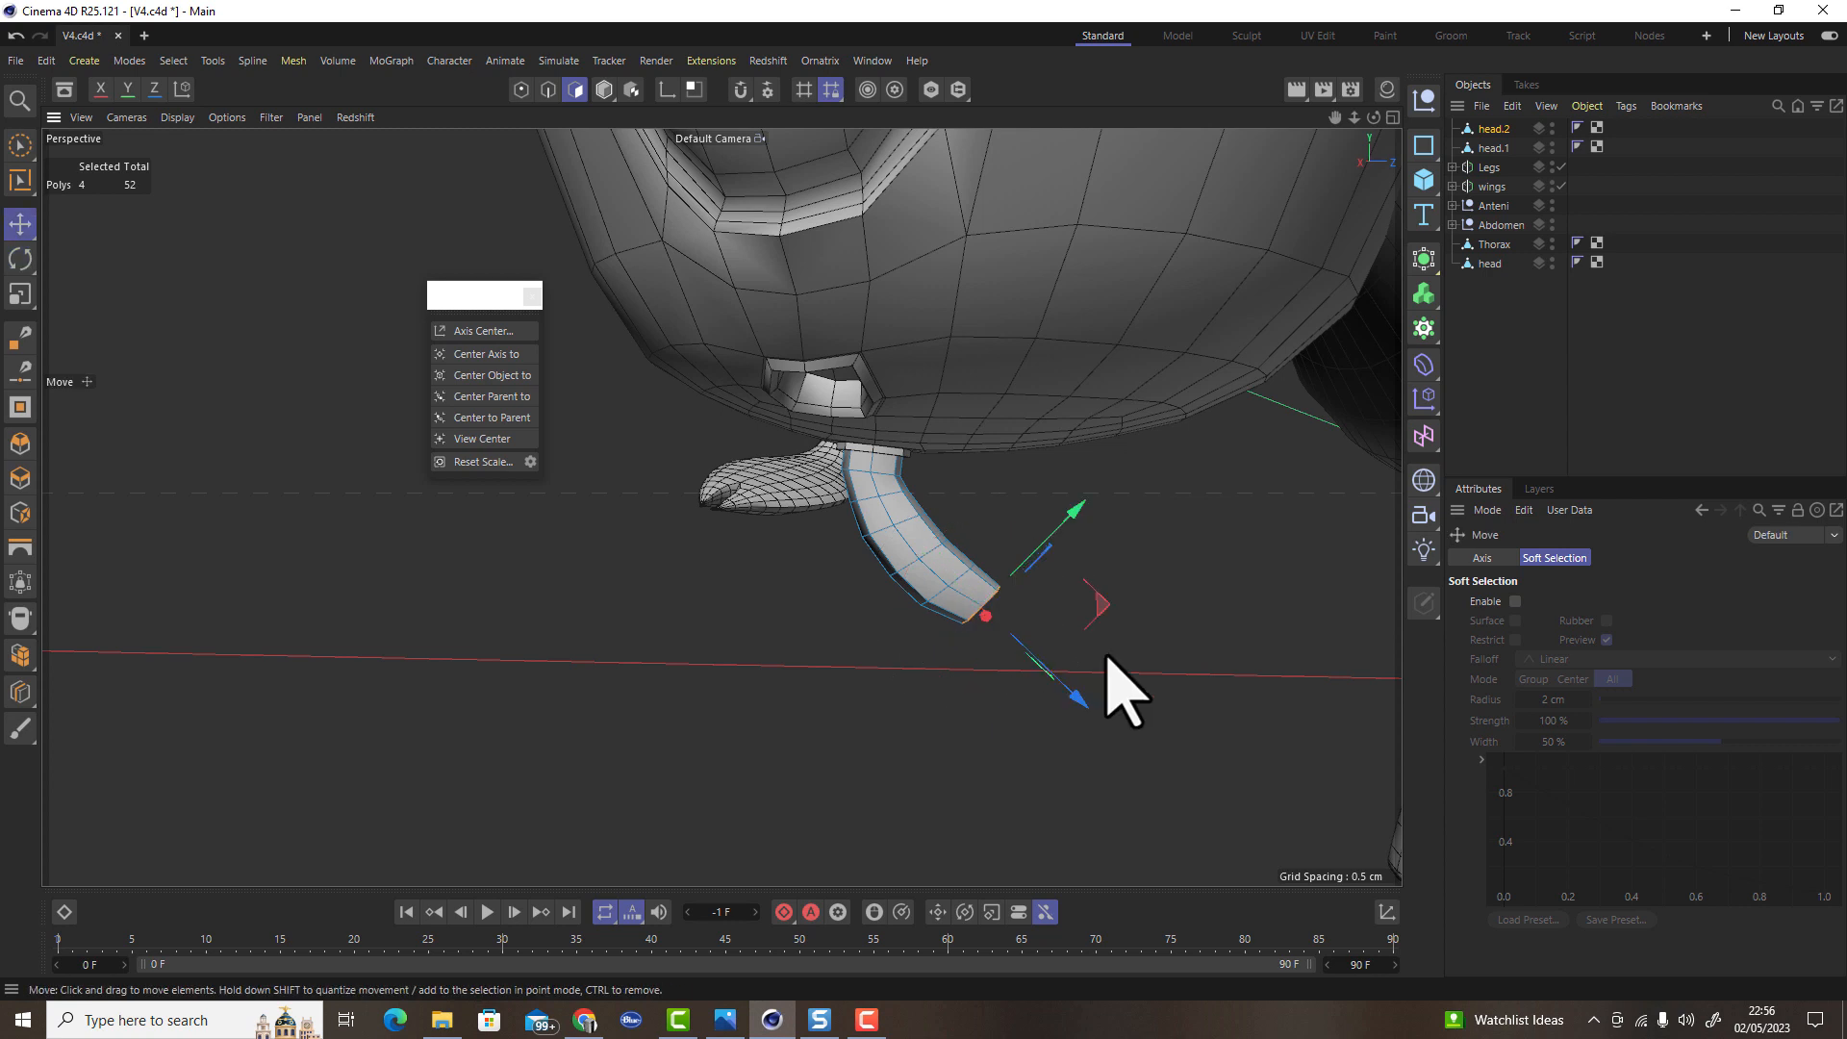
{"action": "left_click_drag", "start_coordinate": [1077, 699], "coordinate": [1127, 668], "text": "alt"}
{"action": "mouse_move", "coordinate": [1075, 553]}
{"action": "left_mouse_down"}
{"action": "mouse_move", "coordinate": [1081, 529]}
{"action": "mouse_move", "coordinate": [1111, 616]}
{"action": "mouse_move", "coordinate": [1084, 562]}
{"action": "left_mouse_up"}
{"action": "key", "text": "r"}
{"action": "key", "text": "t"}
{"action": "left_click_drag", "start_coordinate": [1227, 695], "coordinate": [1015, 703]}
Extrude several more segments from the tapered end, narrowing and turning them into a slender tip
{"action": "key", "text": "e"}
{"action": "left_click_drag", "start_coordinate": [1136, 674], "coordinate": [871, 766], "text": "ctrl"}
{"action": "key", "text": "t"}
{"action": "key", "text": "r"}
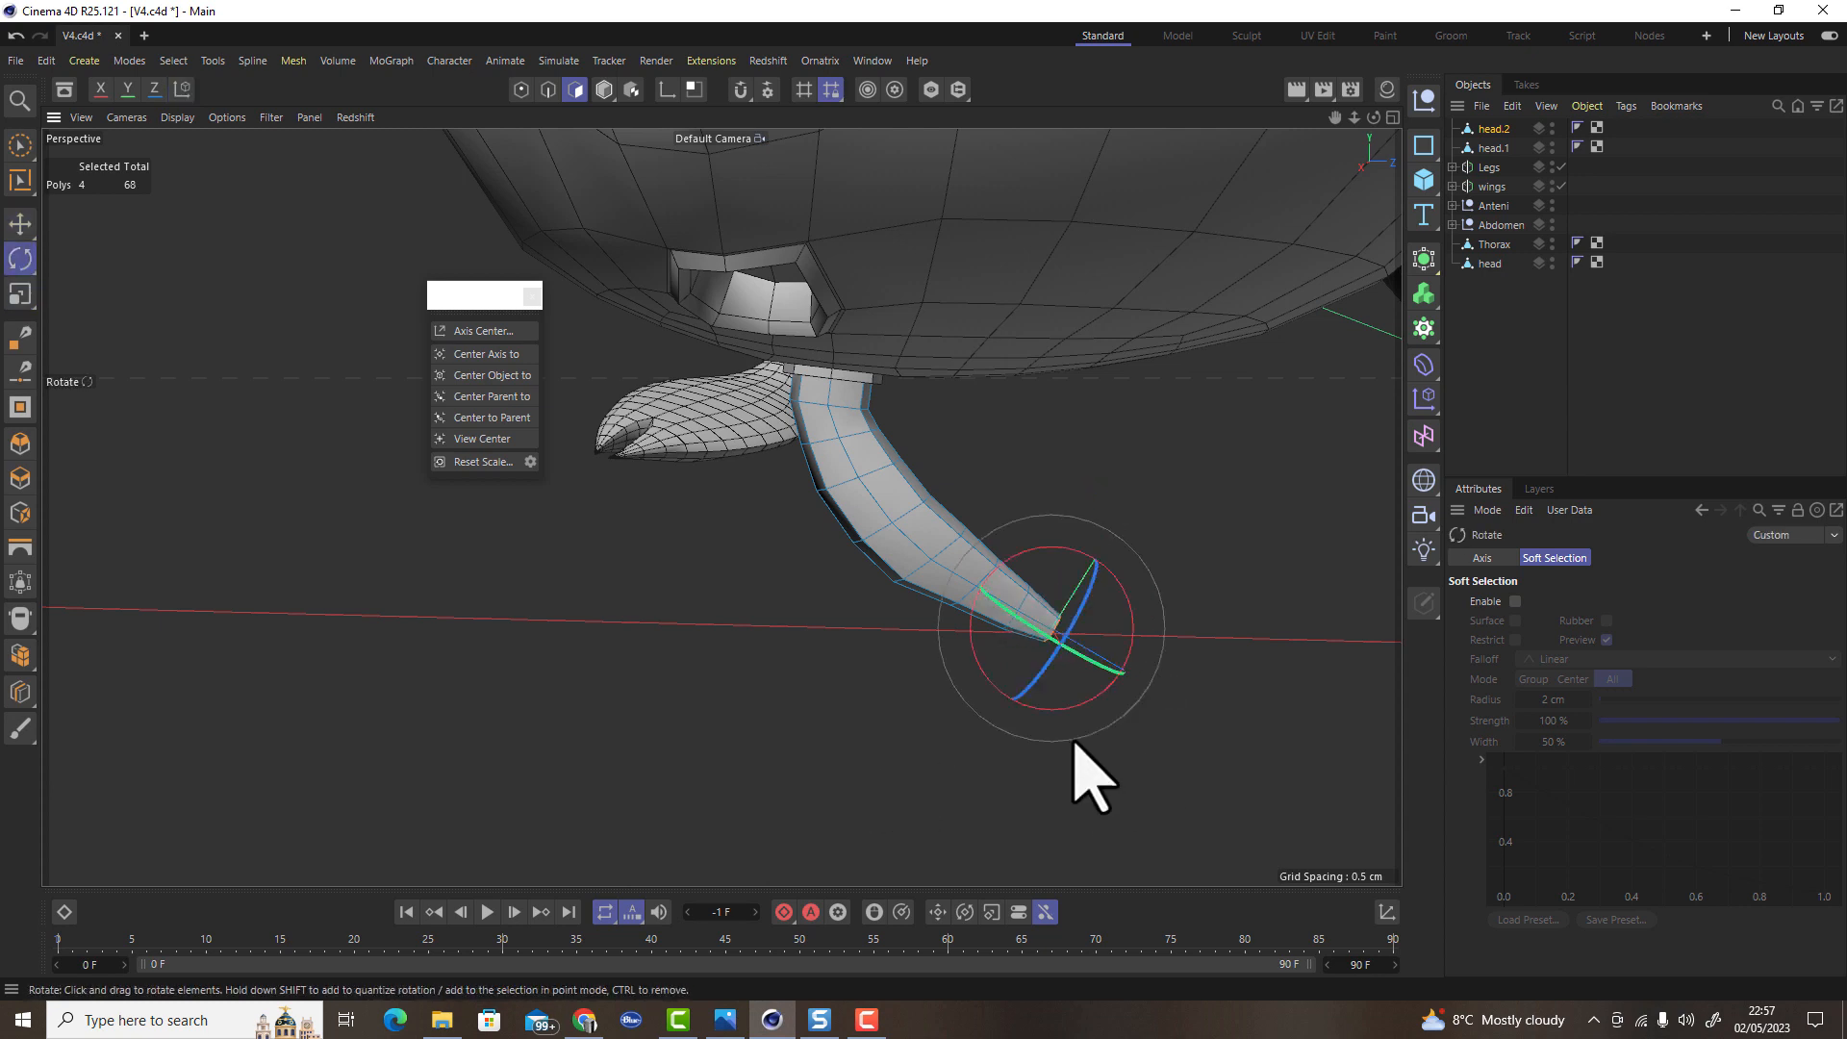
{"action": "key", "text": "e"}
{"action": "left_click_drag", "start_coordinate": [1089, 743], "coordinate": [1097, 656], "text": "ctrl"}
{"action": "key", "text": "r"}
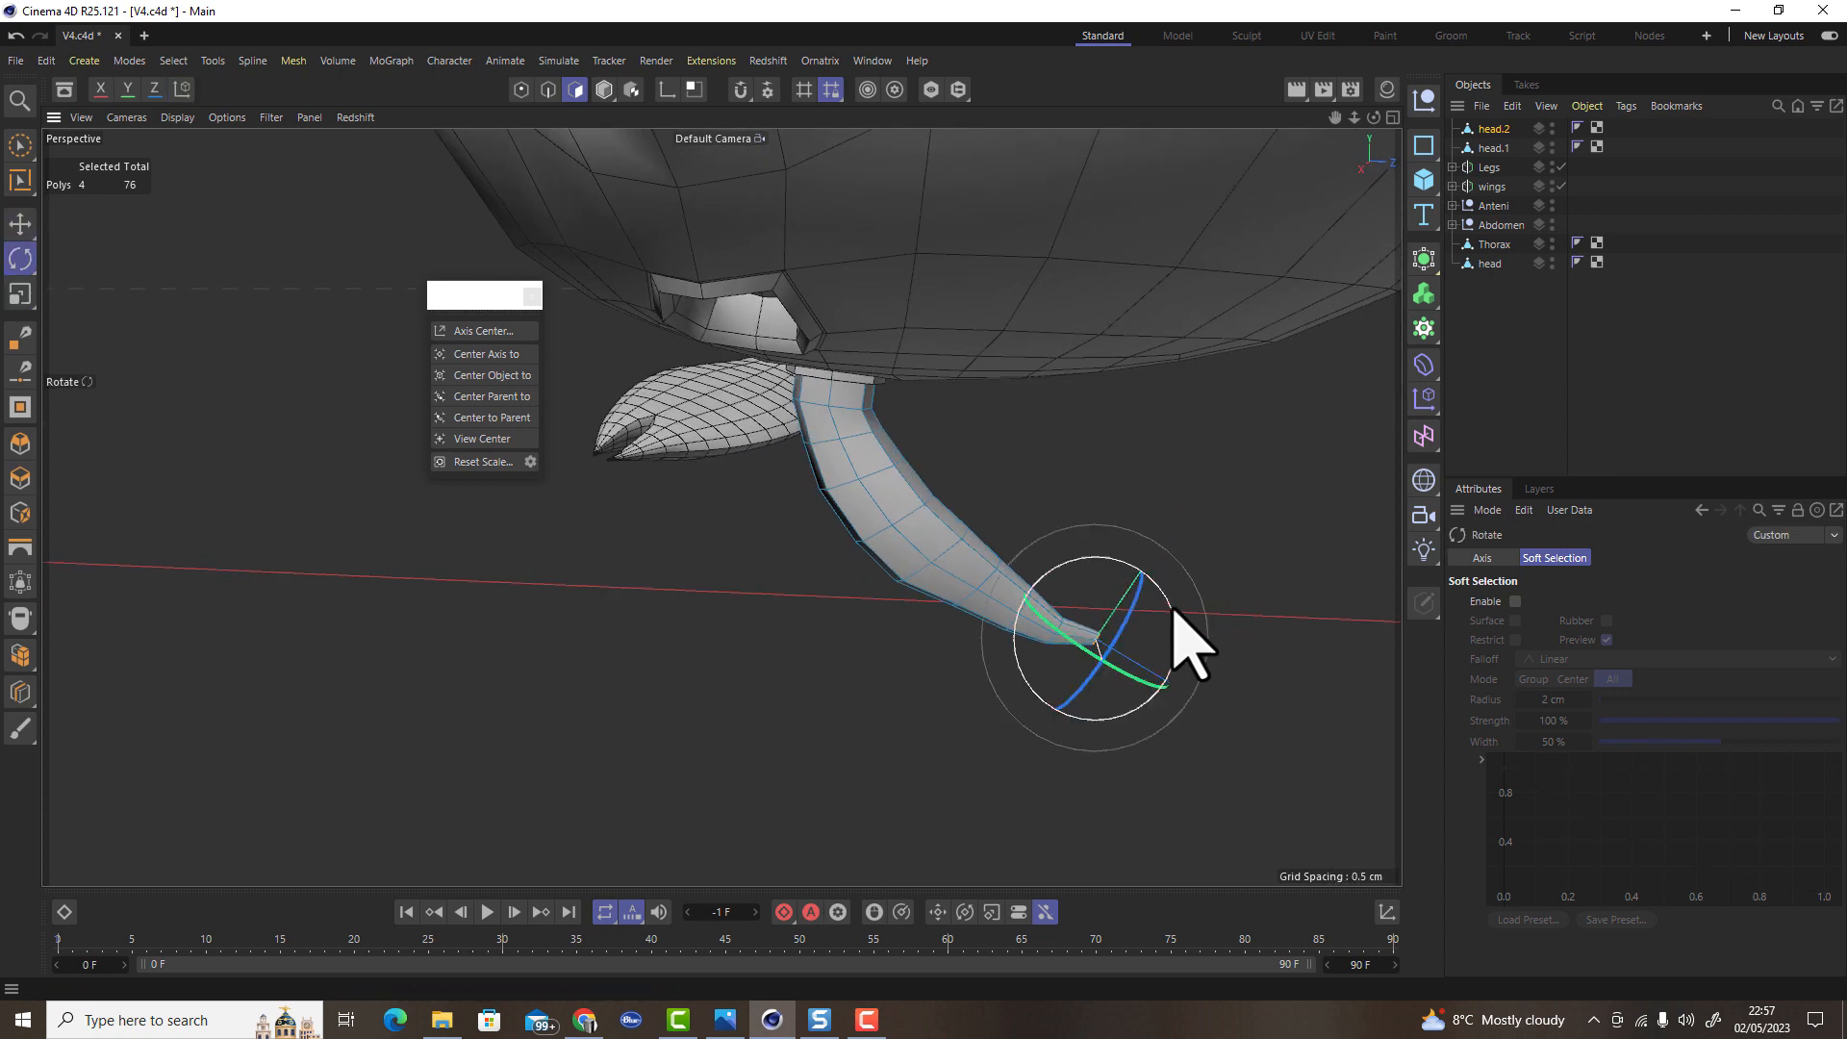
{"action": "key", "text": "e"}
{"action": "left_click_drag", "start_coordinate": [1232, 680], "coordinate": [1024, 804], "text": "ctrl"}
{"action": "key", "text": "t"}
Select edge loops along the curved horn and move them to refine its bend
{"action": "scroll", "coordinate": [1059, 673], "scroll_direction": "up", "scroll_amount": 6}
{"action": "left_click", "coordinate": [19, 226]}
{"action": "left_click", "coordinate": [548, 90]}
{"action": "double_click", "coordinate": [1051, 598]}
{"action": "double_click", "coordinate": [916, 480]}
{"action": "left_click_drag", "start_coordinate": [954, 424], "coordinate": [783, 269]}
Select another edge loop on the horn and scale it down to even out the taper
{"action": "scroll", "coordinate": [973, 375], "scroll_direction": "down", "scroll_amount": 5}
{"action": "scroll", "coordinate": [967, 384], "scroll_direction": "up", "scroll_amount": 3}
{"action": "scroll", "coordinate": [940, 412], "scroll_direction": "down", "scroll_amount": 2}
{"action": "scroll", "coordinate": [940, 412], "scroll_direction": "up", "scroll_amount": 5}
{"action": "double_click", "coordinate": [920, 426]}
{"action": "key", "text": "t"}
{"action": "left_click_drag", "start_coordinate": [1150, 391], "coordinate": [1064, 408]}
Select the edge loops in the horn's upper and middle section and scale them to even out its thickness
{"action": "scroll", "coordinate": [1065, 410], "scroll_direction": "down", "scroll_amount": 8}
{"action": "left_click_drag", "start_coordinate": [1050, 312], "coordinate": [1144, 577], "text": "alt"}
{"action": "scroll", "coordinate": [635, 596], "scroll_direction": "up", "scroll_amount": 5}
{"action": "double_click", "coordinate": [741, 353]}
{"action": "double_click", "coordinate": [755, 421]}
{"action": "left_click_drag", "start_coordinate": [855, 381], "coordinate": [793, 459]}
{"action": "double_click", "coordinate": [758, 526]}
{"action": "left_click_drag", "start_coordinate": [810, 541], "coordinate": [617, 713], "text": "alt"}
{"action": "left_click_drag", "start_coordinate": [729, 620], "coordinate": [938, 645], "text": "alt"}
{"action": "left_click_drag", "start_coordinate": [647, 648], "coordinate": [641, 598], "text": "alt"}
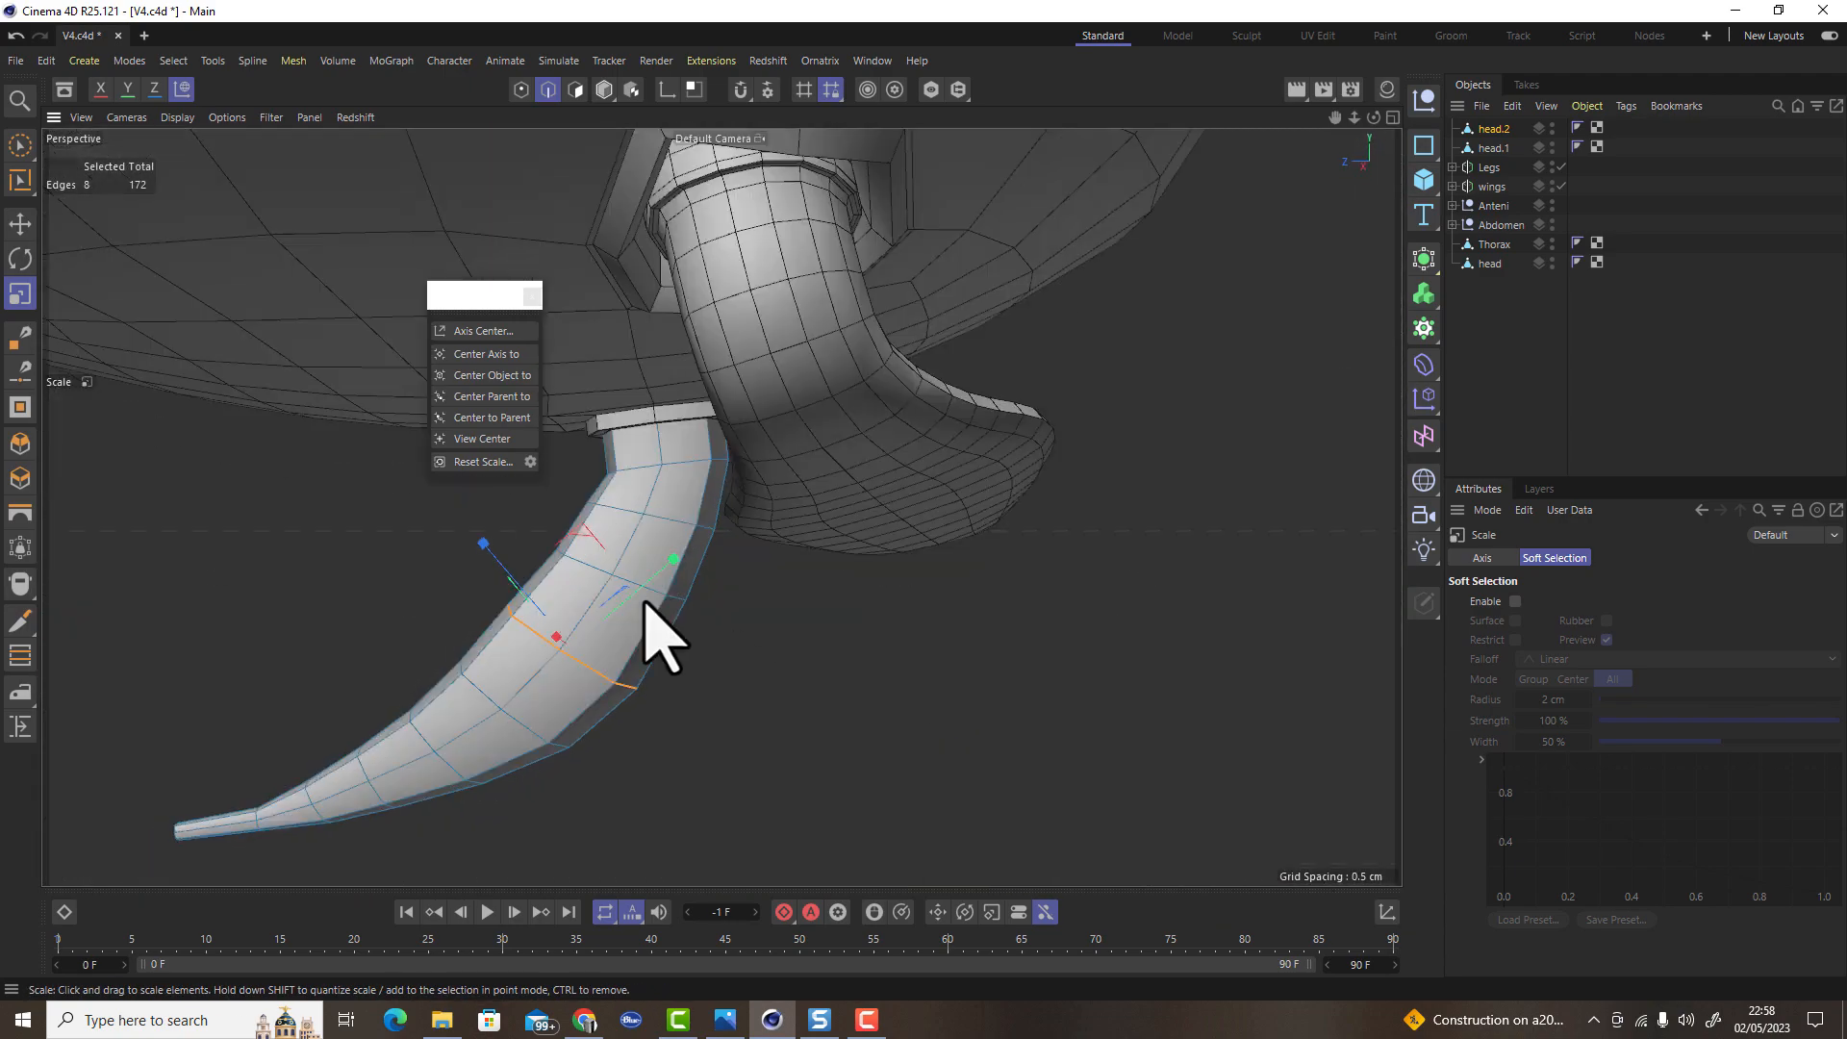
{"action": "left_click_drag", "start_coordinate": [751, 684], "coordinate": [757, 695]}
Shift individual edge loops from the horn's middle towards its tip to smooth the curve
{"action": "key", "text": "e"}
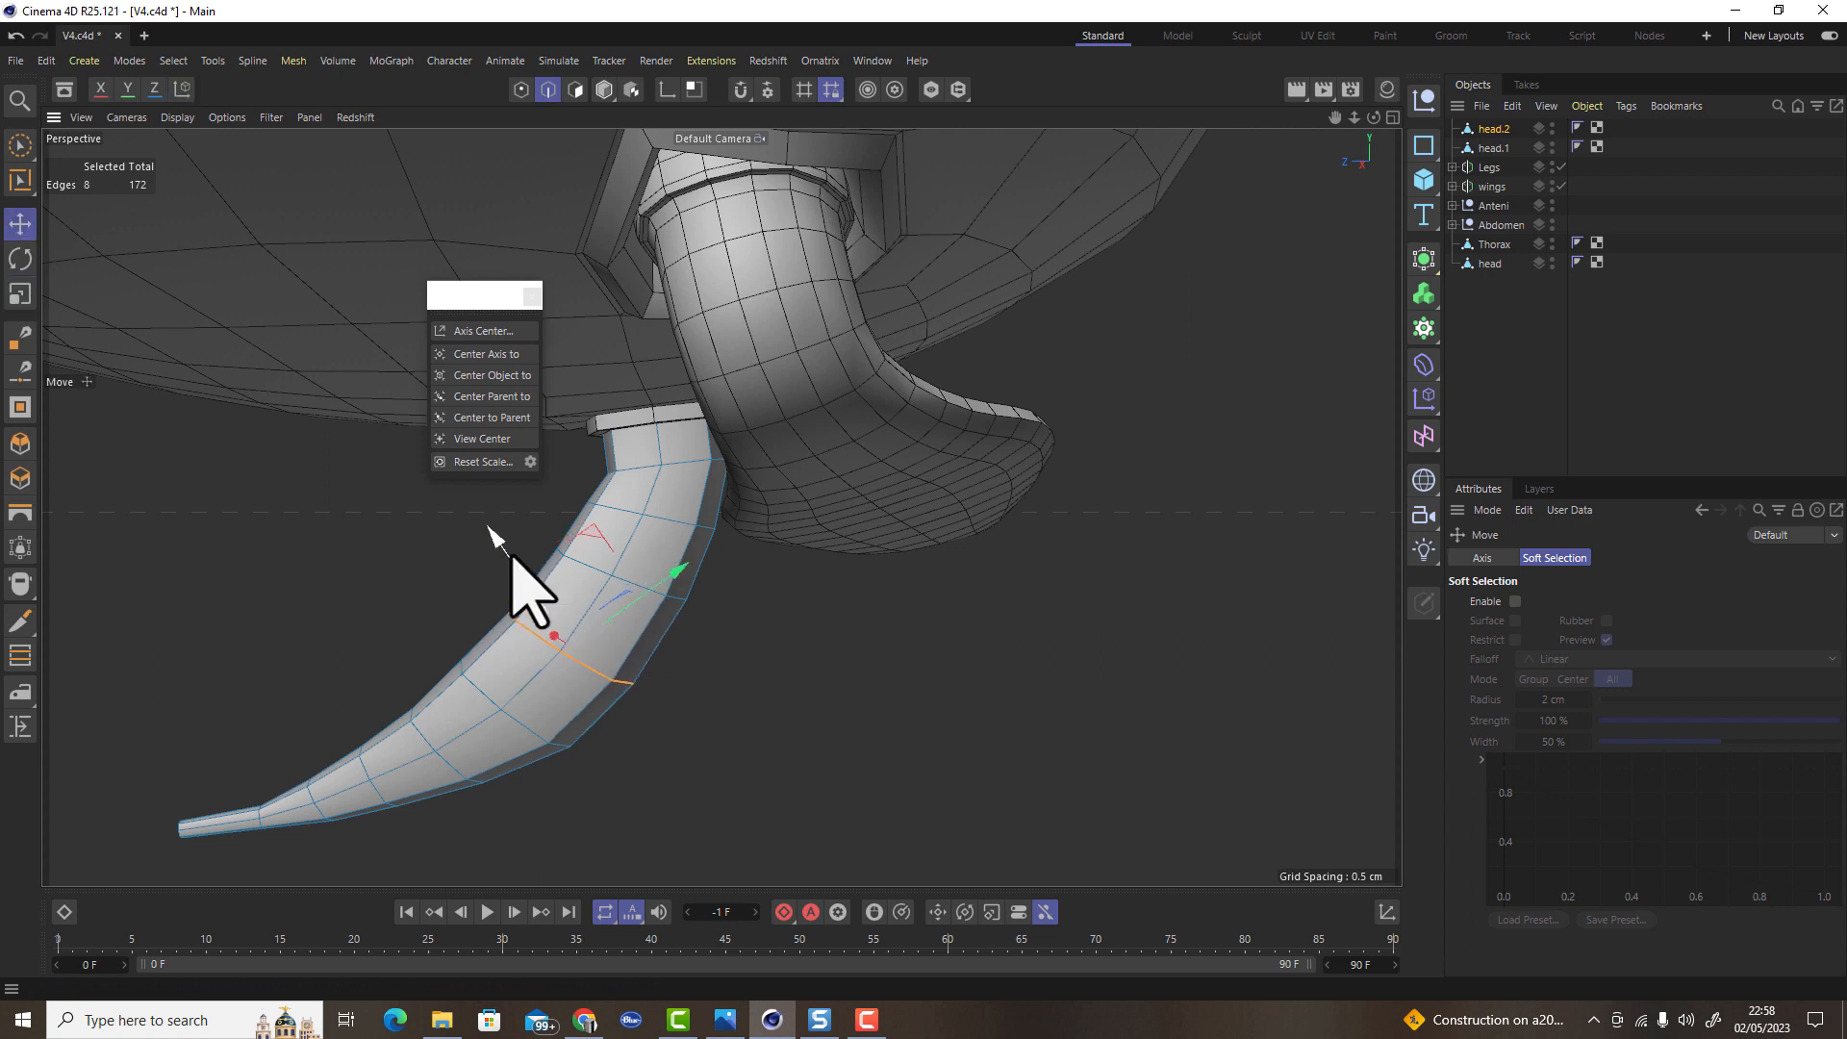
{"action": "double_click", "coordinate": [503, 709]}
{"action": "double_click", "coordinate": [581, 563]}
{"action": "left_click_drag", "start_coordinate": [493, 540], "coordinate": [534, 499]}
{"action": "double_click", "coordinate": [528, 628]}
{"action": "double_click", "coordinate": [614, 508]}
{"action": "double_click", "coordinate": [475, 689]}
{"action": "left_click_drag", "start_coordinate": [446, 605], "coordinate": [395, 637]}
{"action": "double_click", "coordinate": [422, 734]}
{"action": "double_click", "coordinate": [365, 762]}
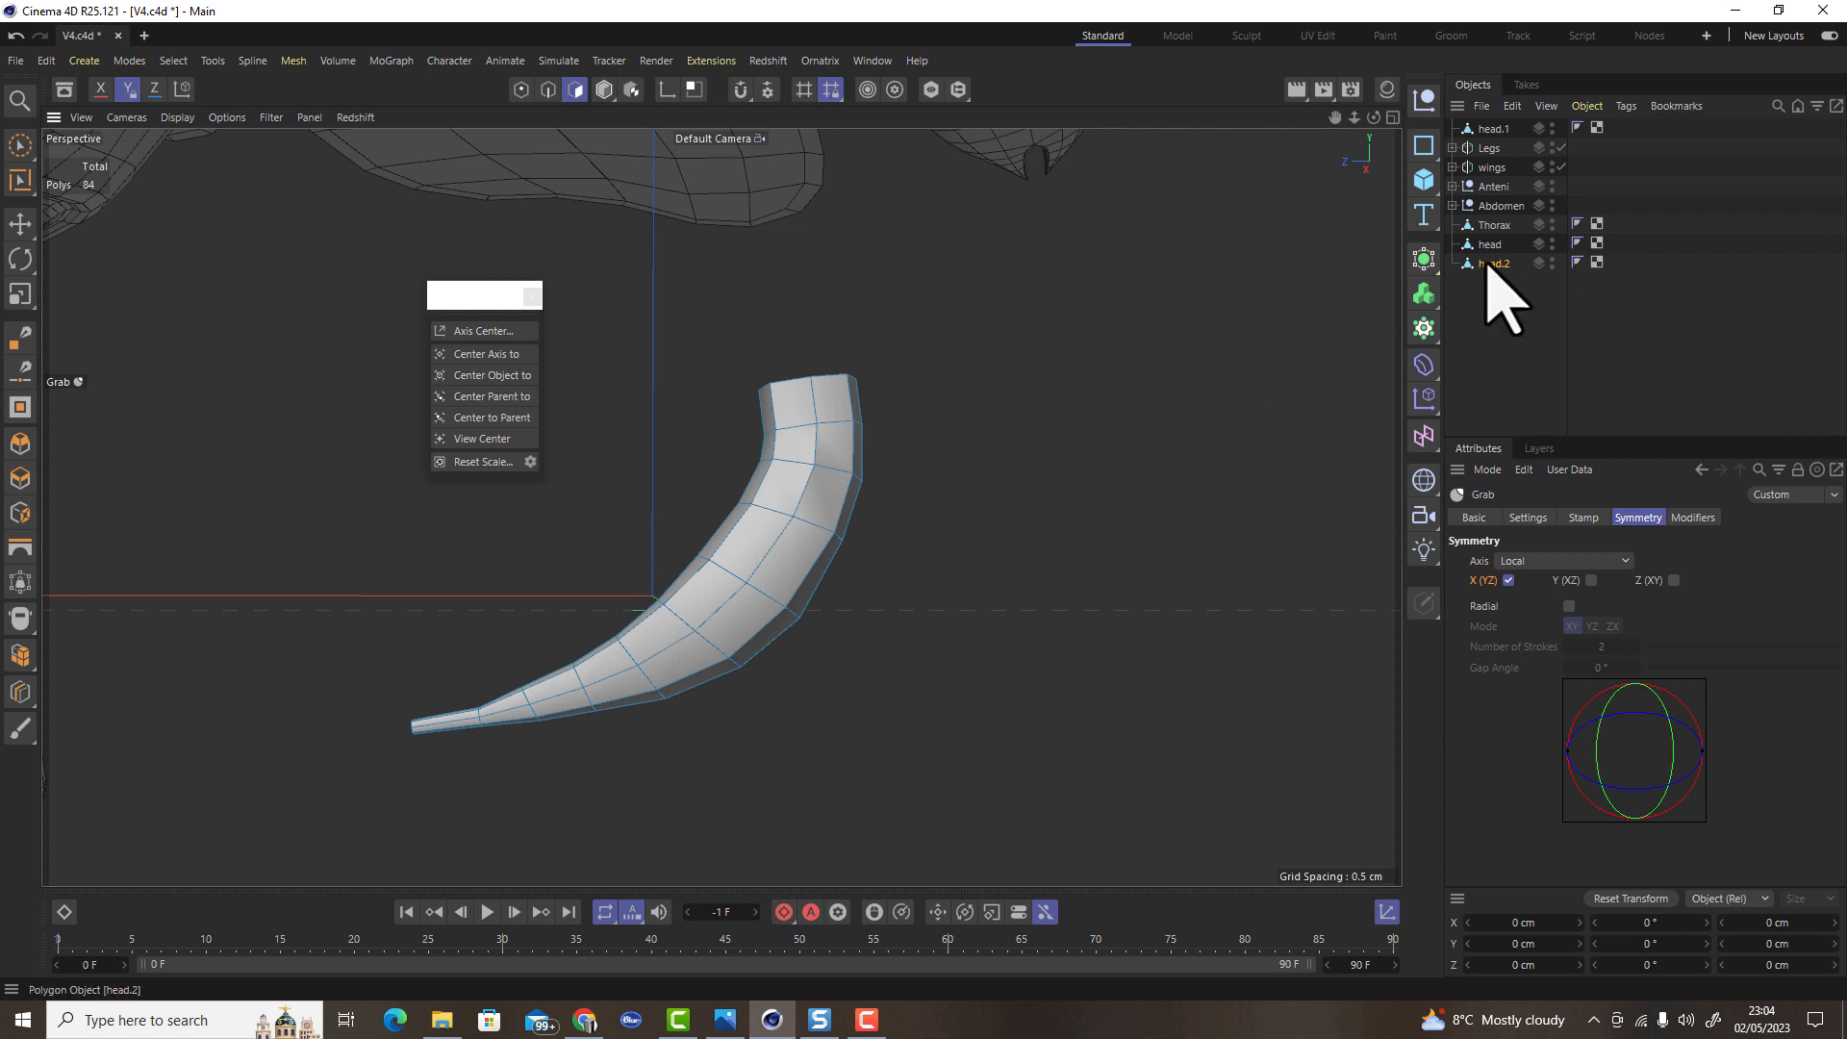
Smooth the horn with a Subdivision Surface set to 1 for both editor and renderer, and make it editable
{"action": "left_click", "coordinate": [1425, 259], "text": "alt"}
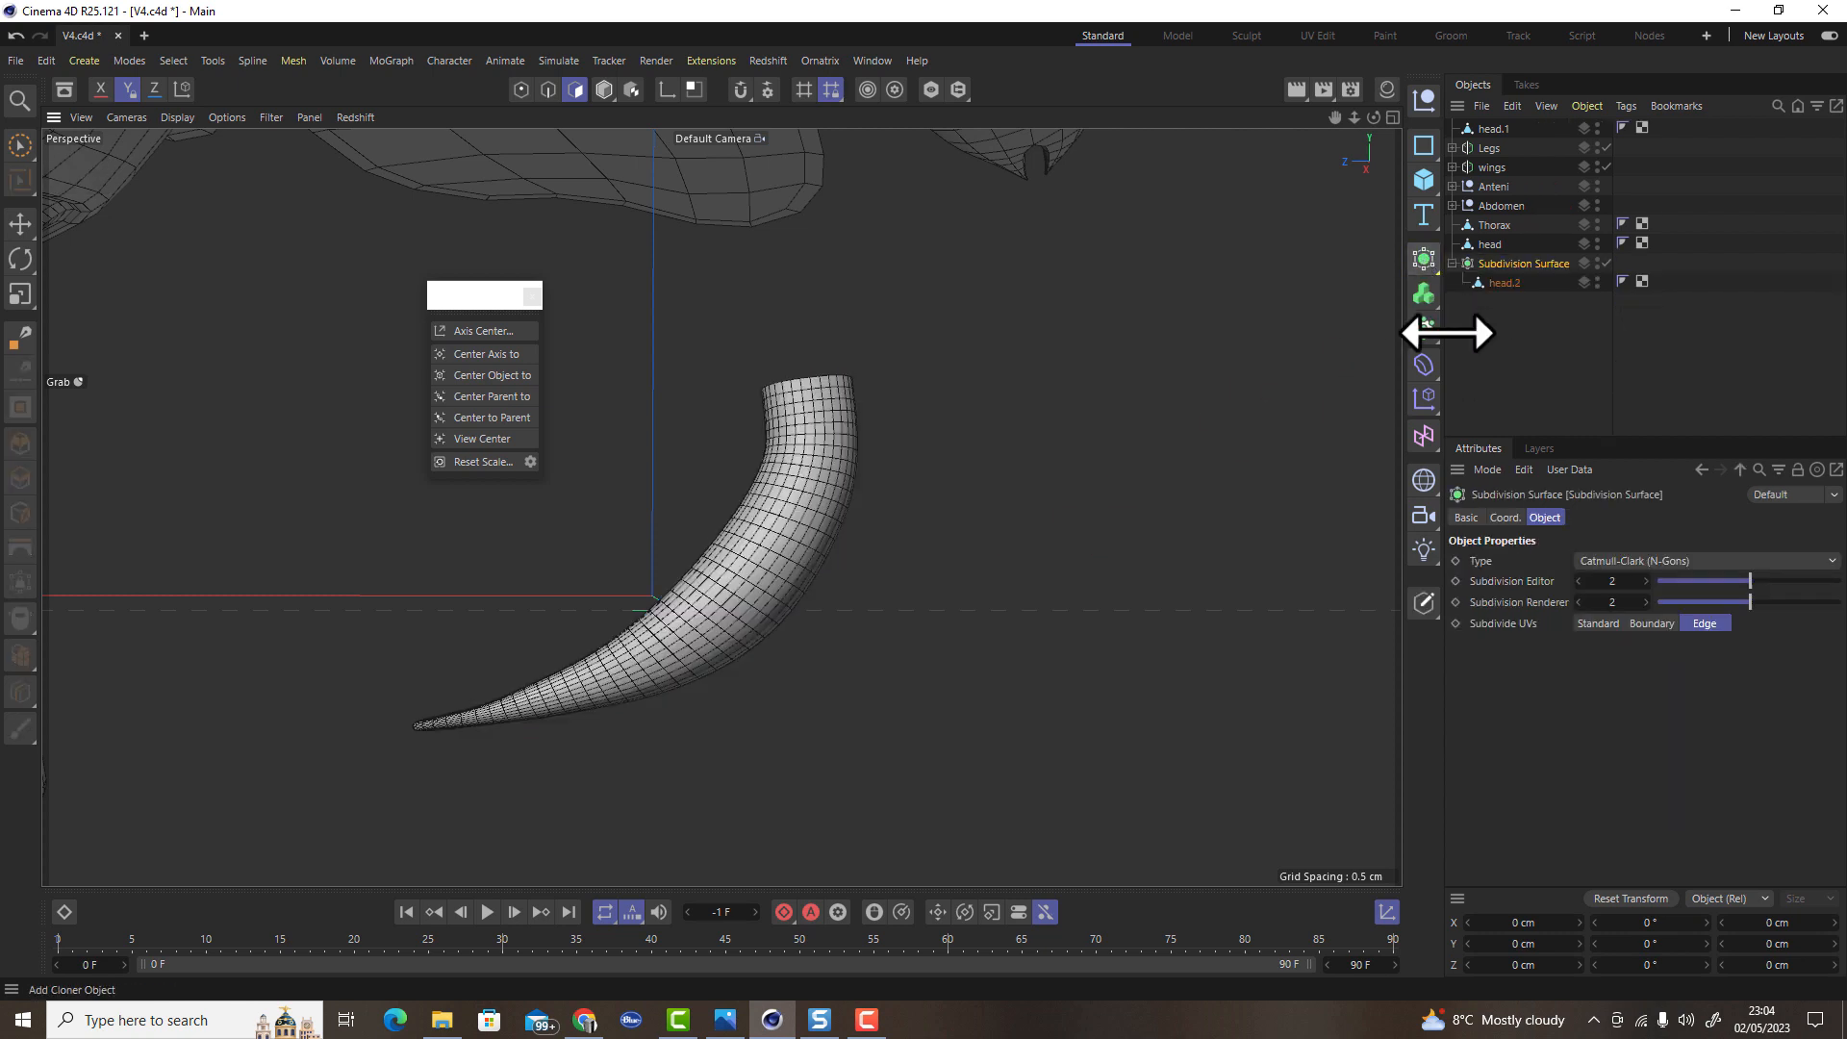
{"action": "left_click", "coordinate": [1579, 581]}
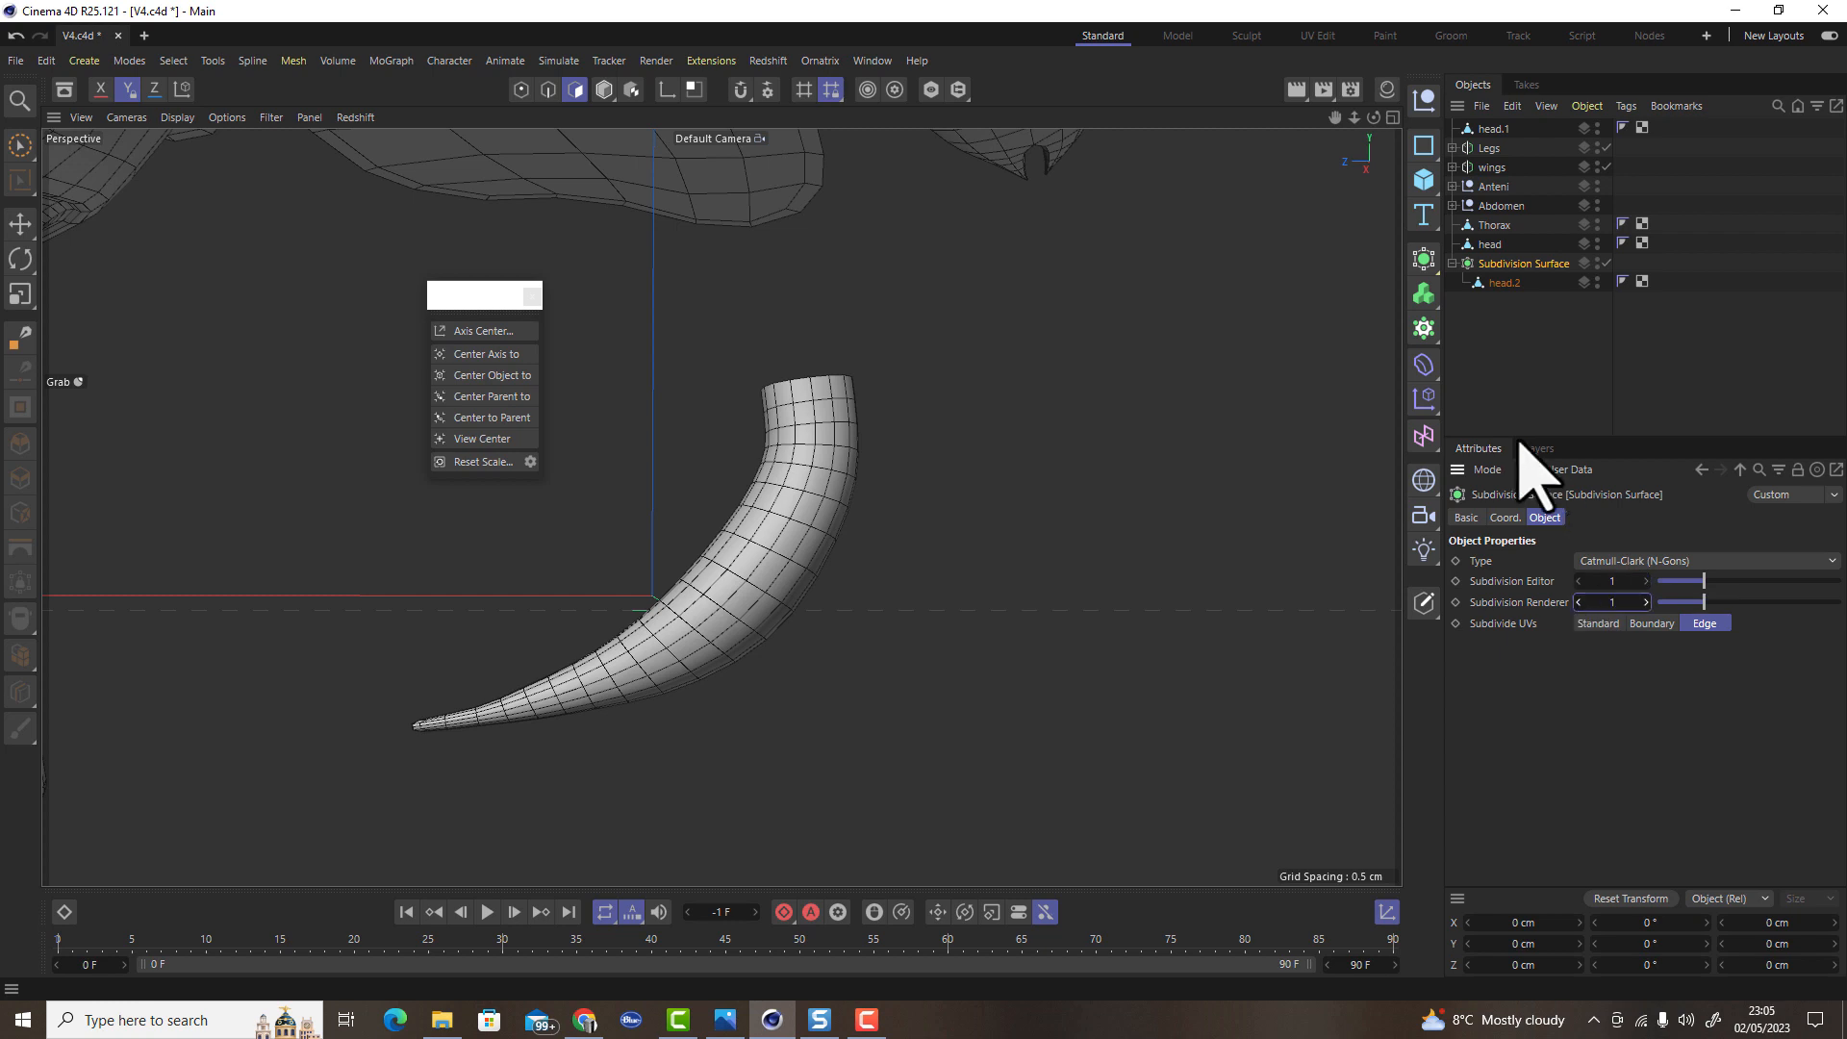
{"action": "left_click", "coordinate": [1425, 604]}
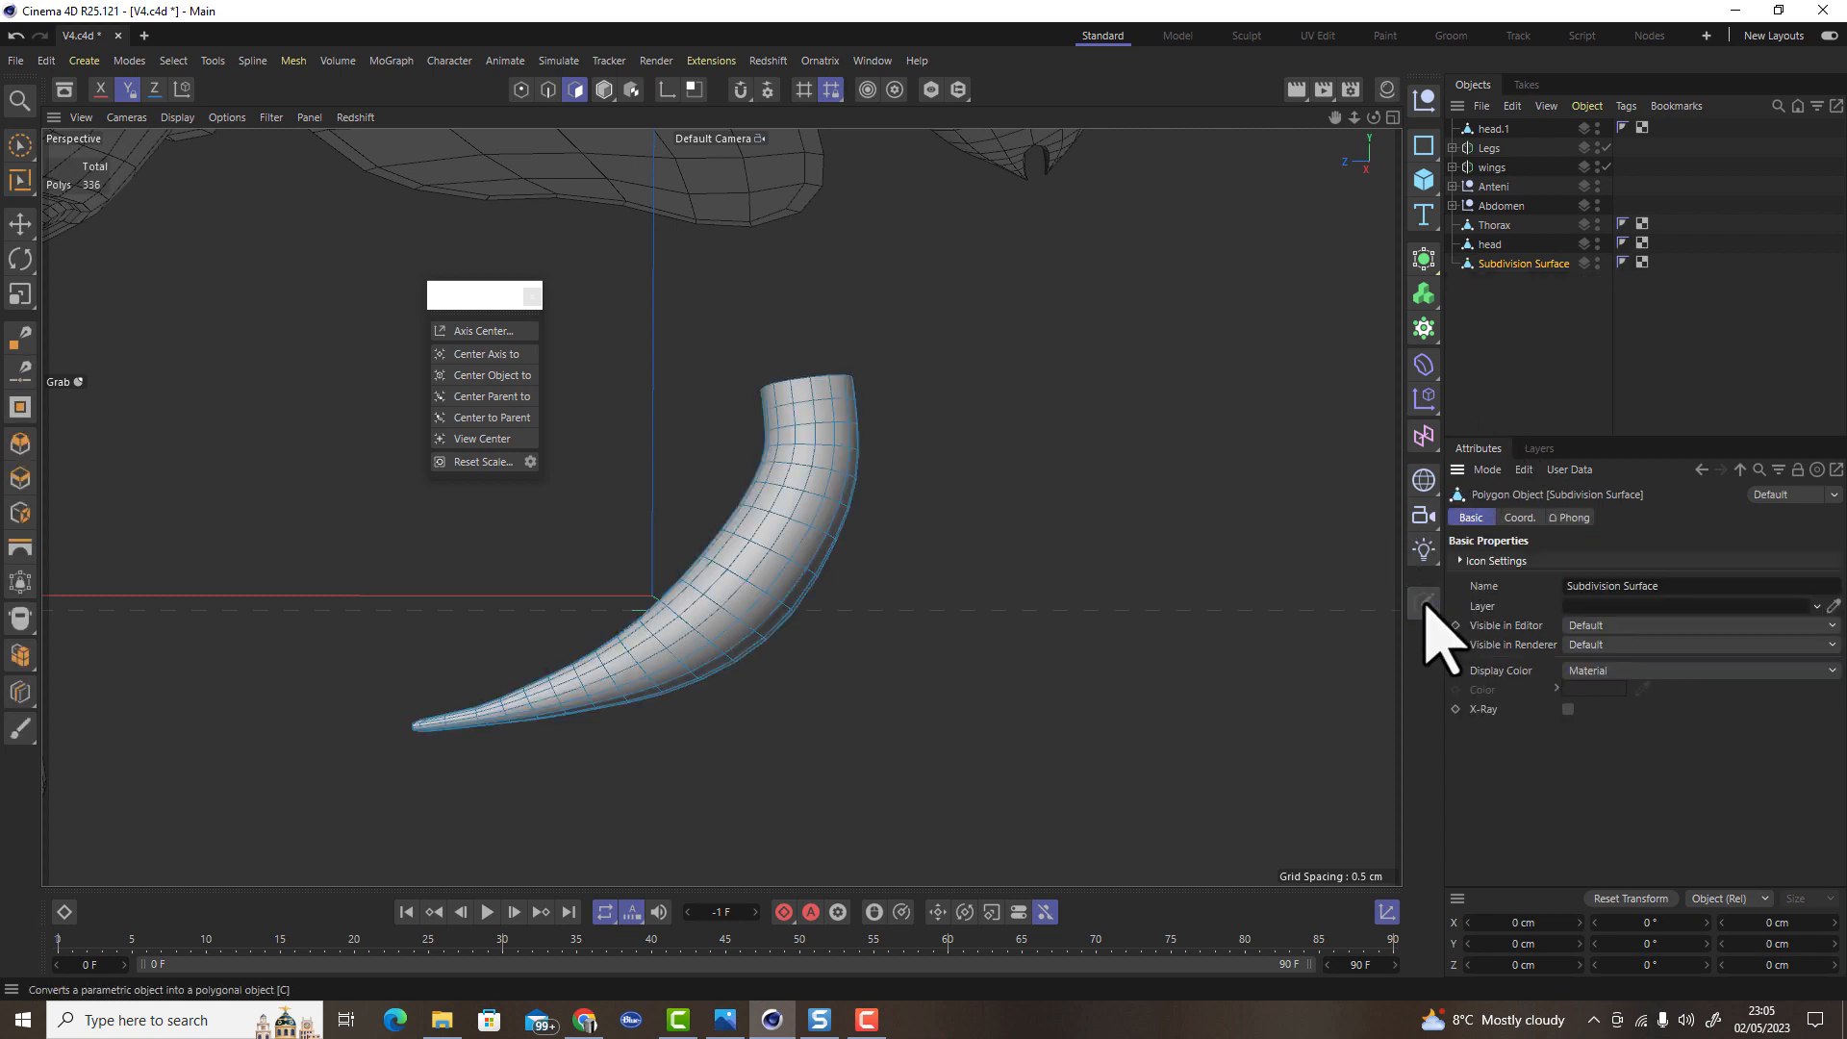
{"action": "left_click_drag", "start_coordinate": [973, 490], "coordinate": [933, 489], "text": "alt"}
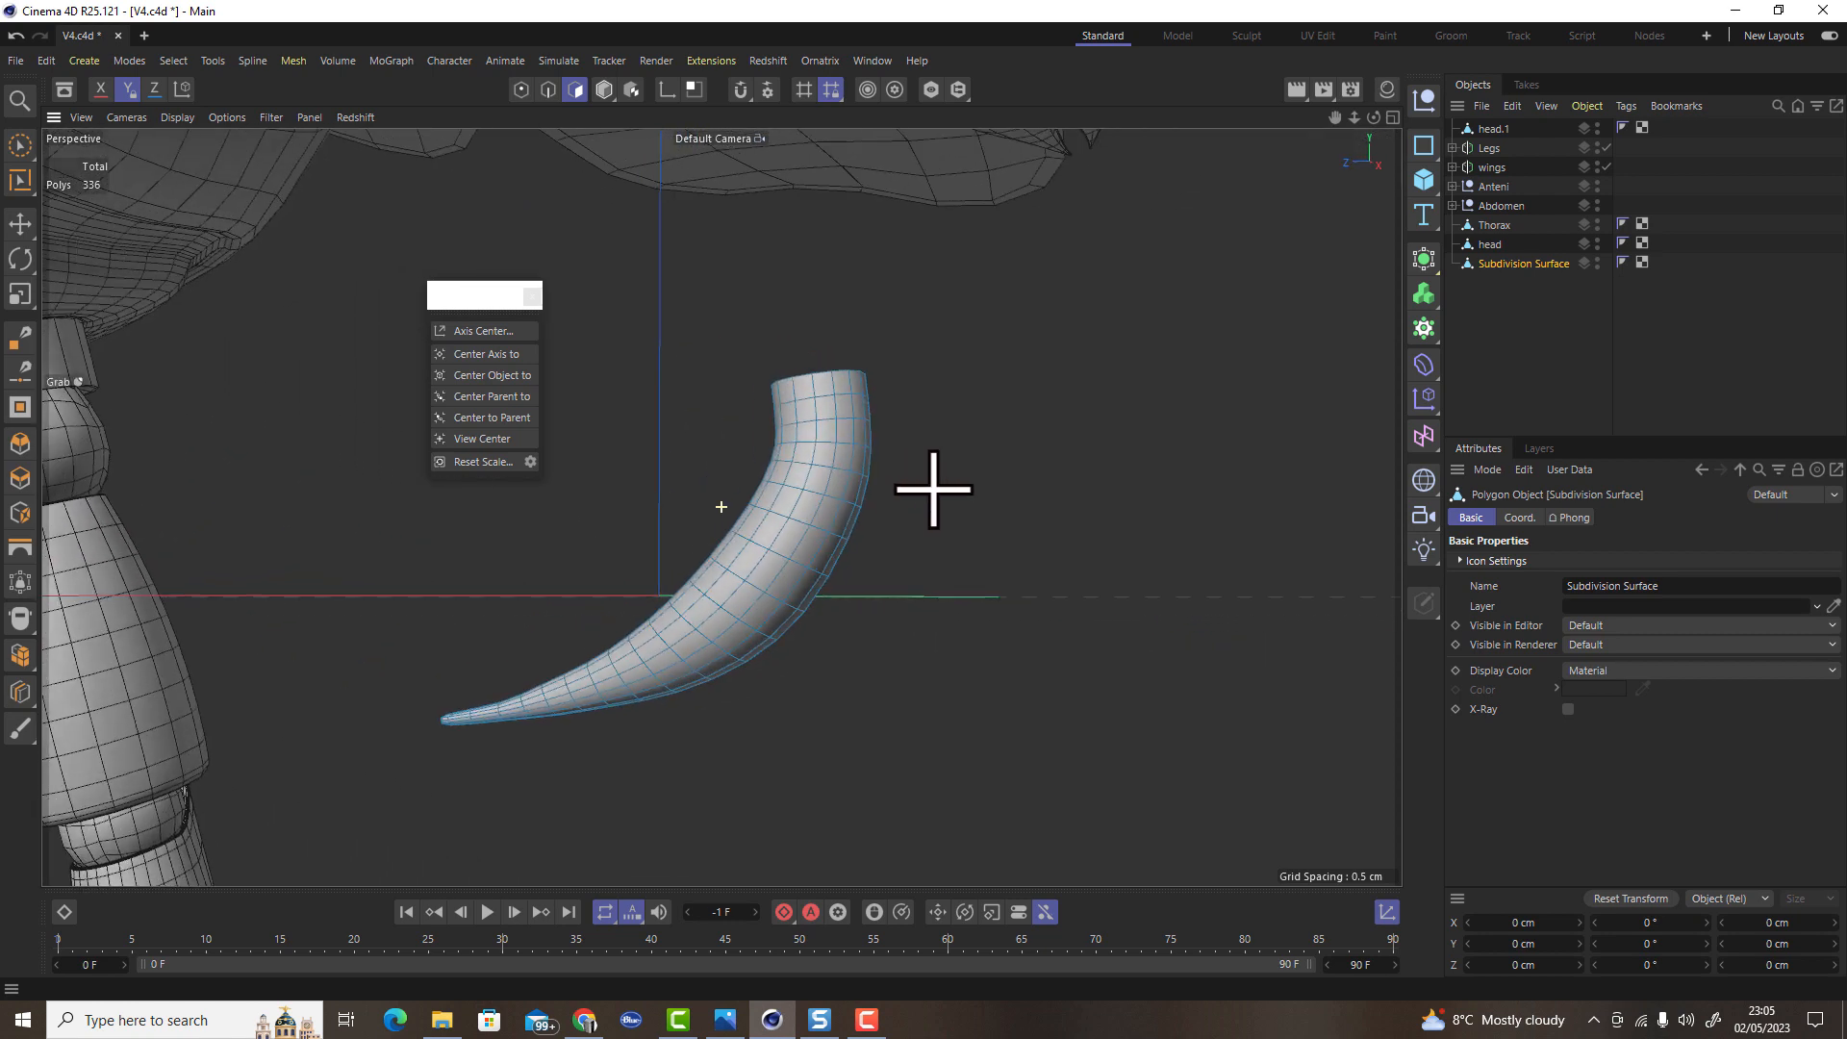
Select the horn as a whole object and move it up about 1.28 cm towards the underside of the head
{"action": "left_click", "coordinate": [604, 89]}
{"action": "left_click", "coordinate": [20, 223]}
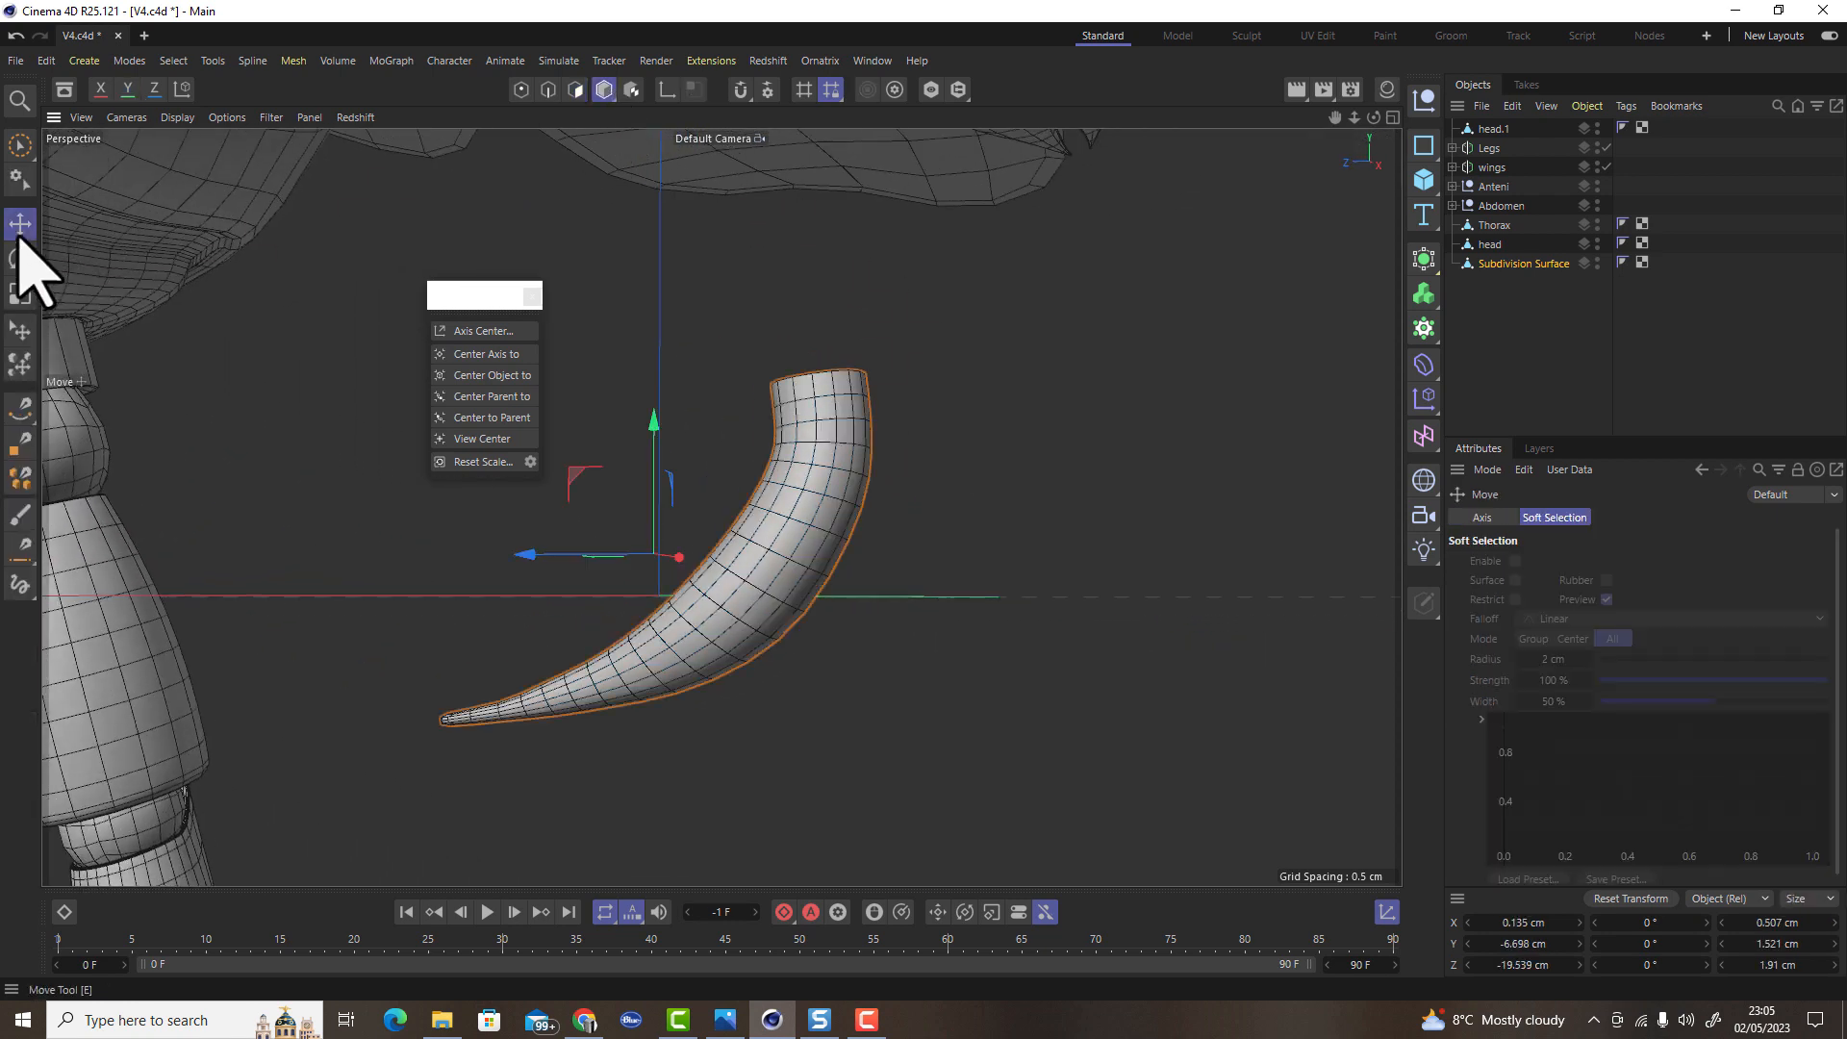
{"action": "left_click_drag", "start_coordinate": [890, 394], "coordinate": [926, 324], "text": "alt"}
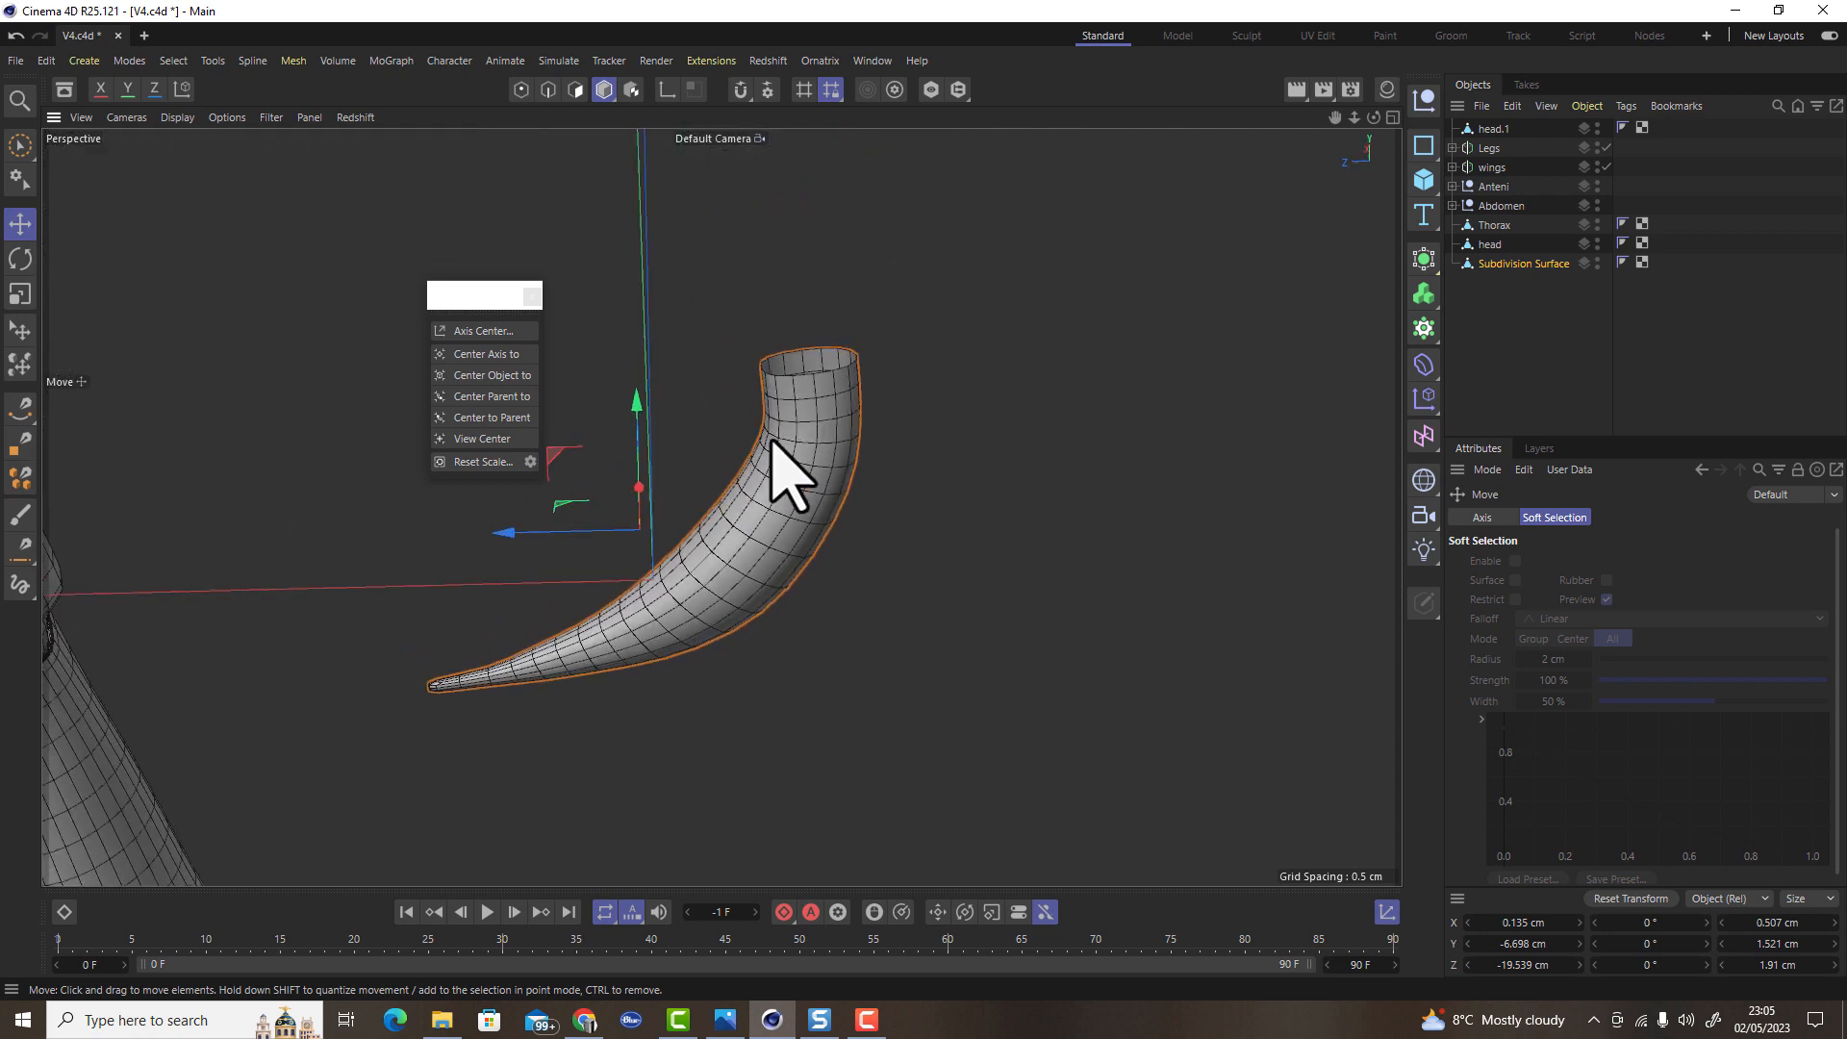
{"action": "scroll", "coordinate": [620, 423], "scroll_direction": "down", "scroll_amount": 5}
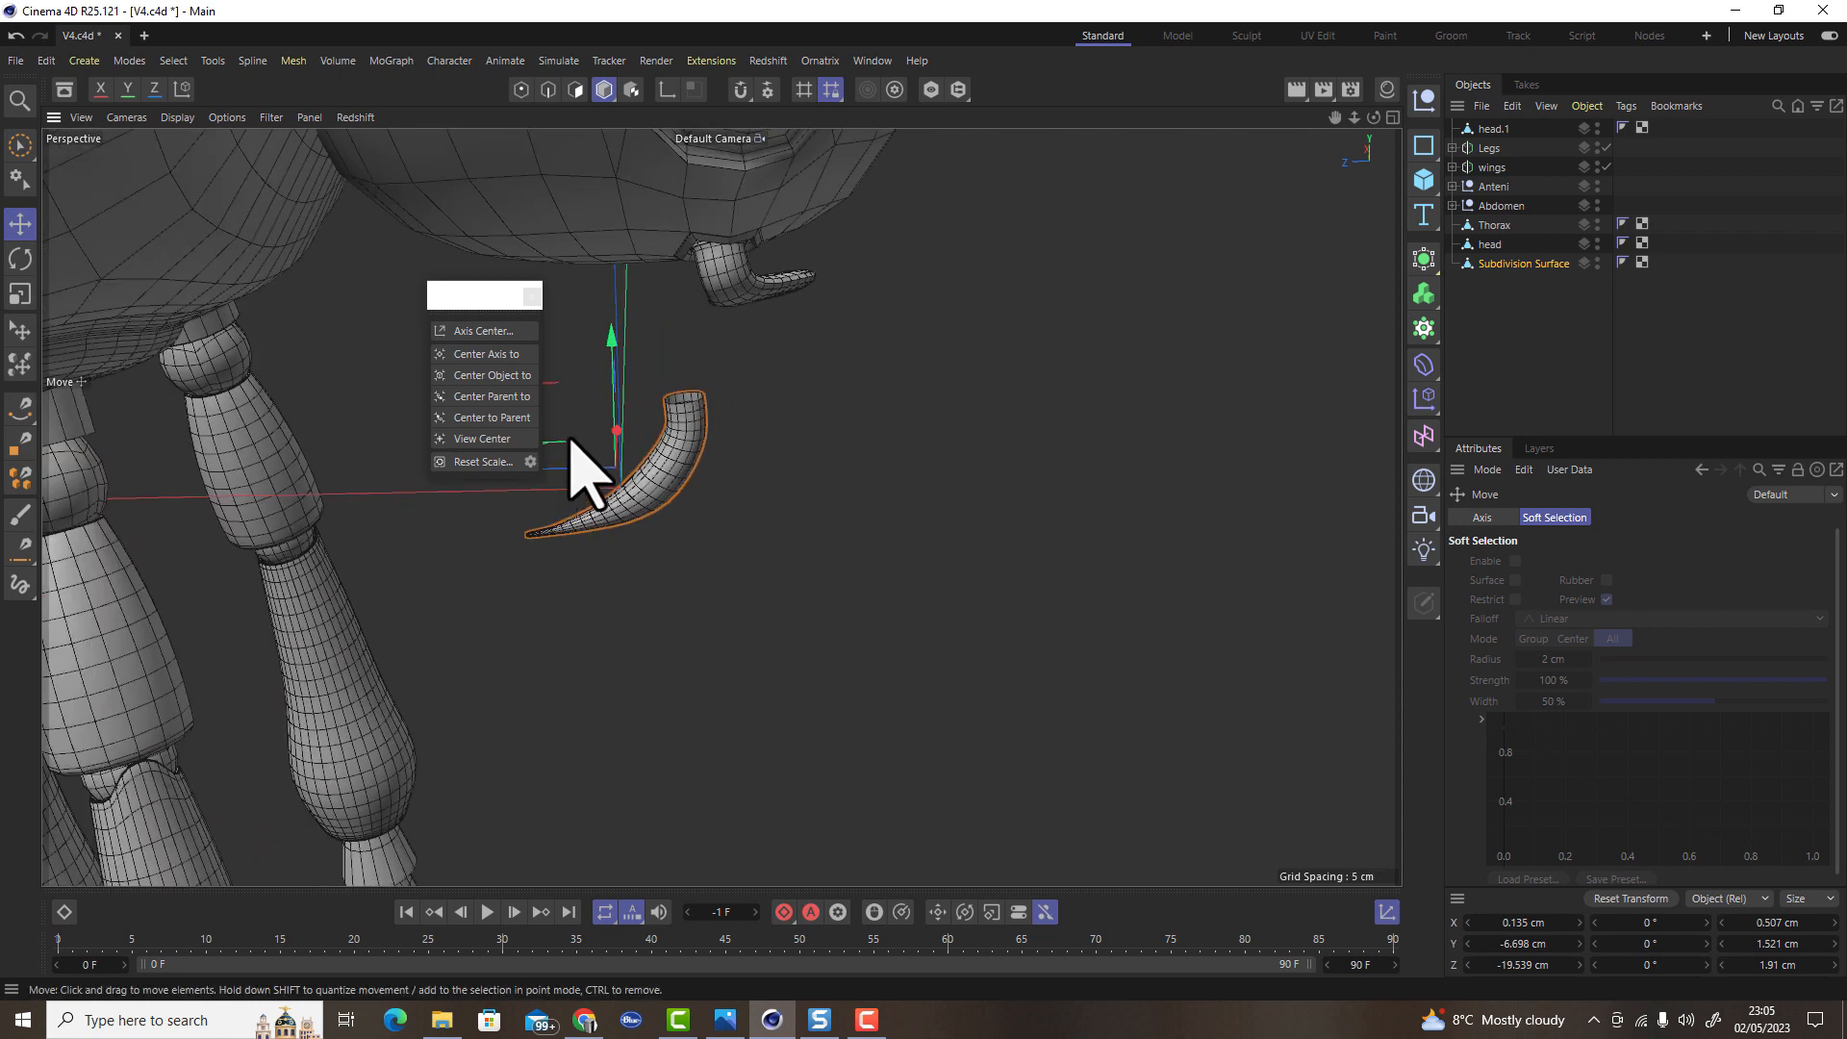
{"action": "left_click_drag", "start_coordinate": [616, 344], "coordinate": [615, 205]}
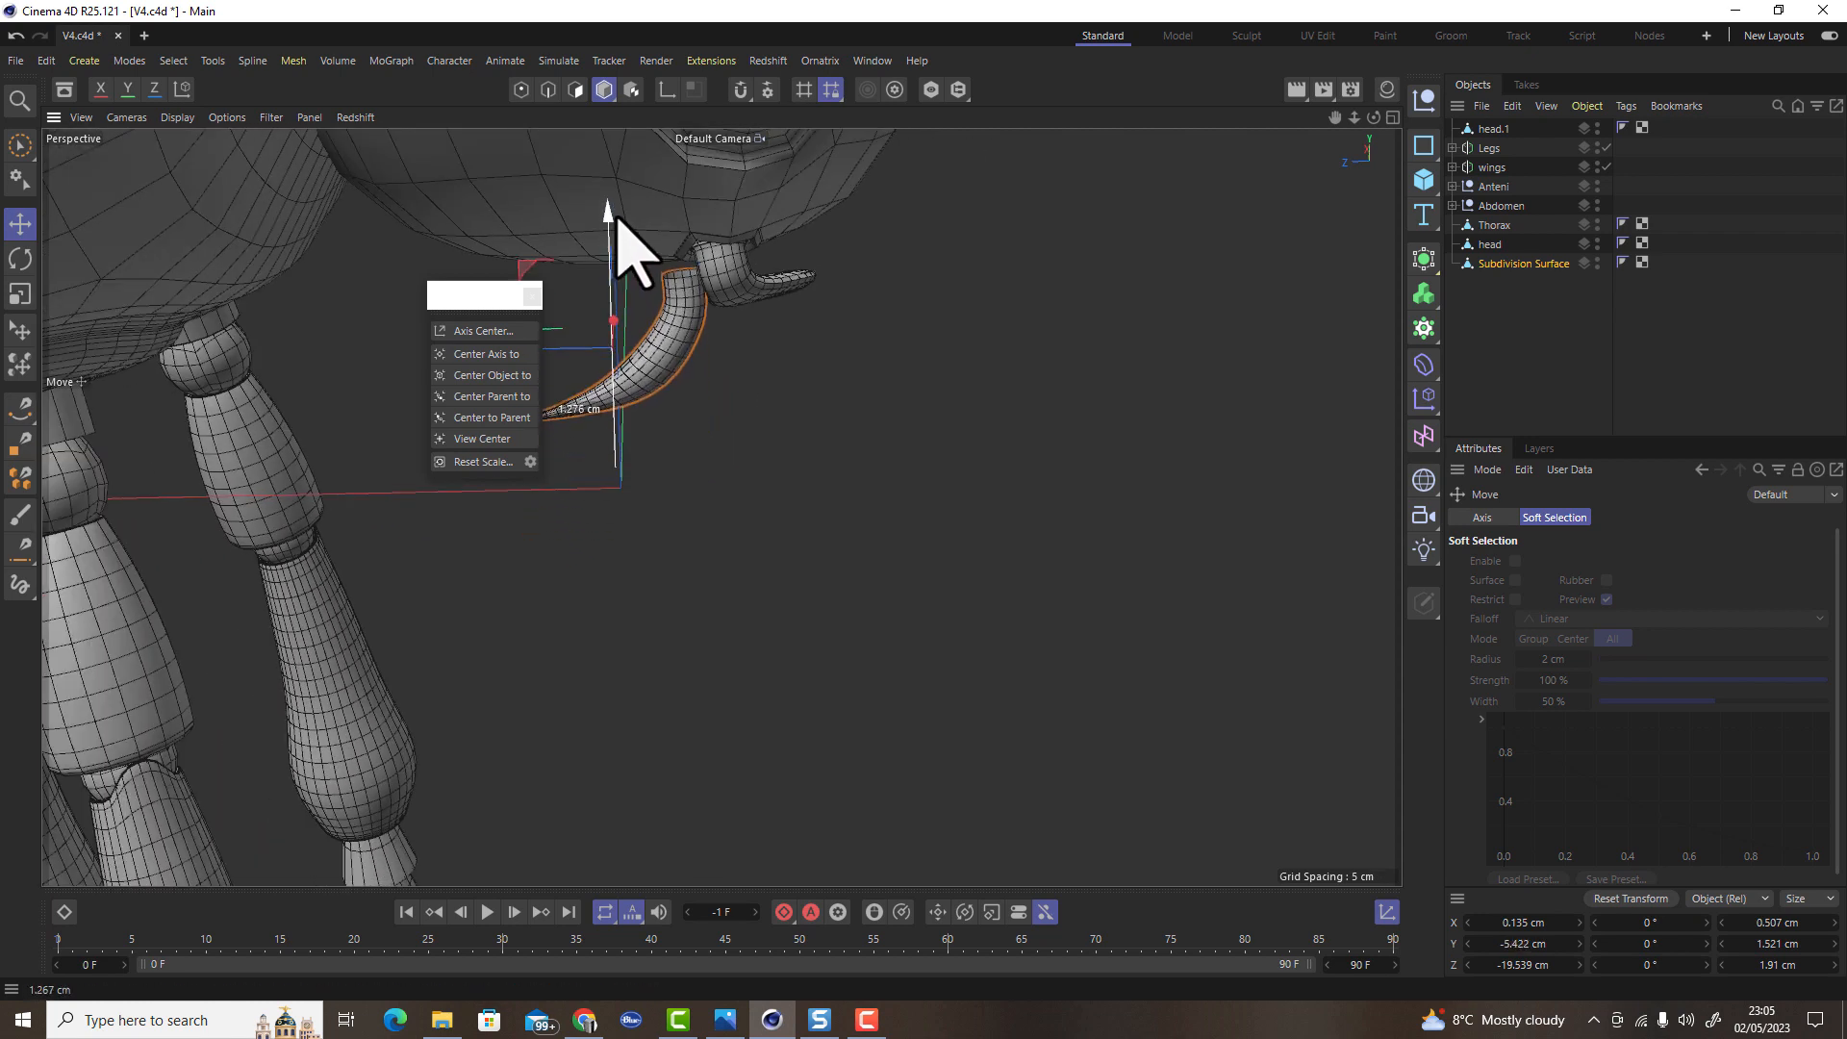
Set the horn's X position to 0 cm and raise it into the head's socket at about -5.14 cm in Y
{"action": "left_click_drag", "start_coordinate": [765, 219], "coordinate": [504, 404], "text": "alt"}
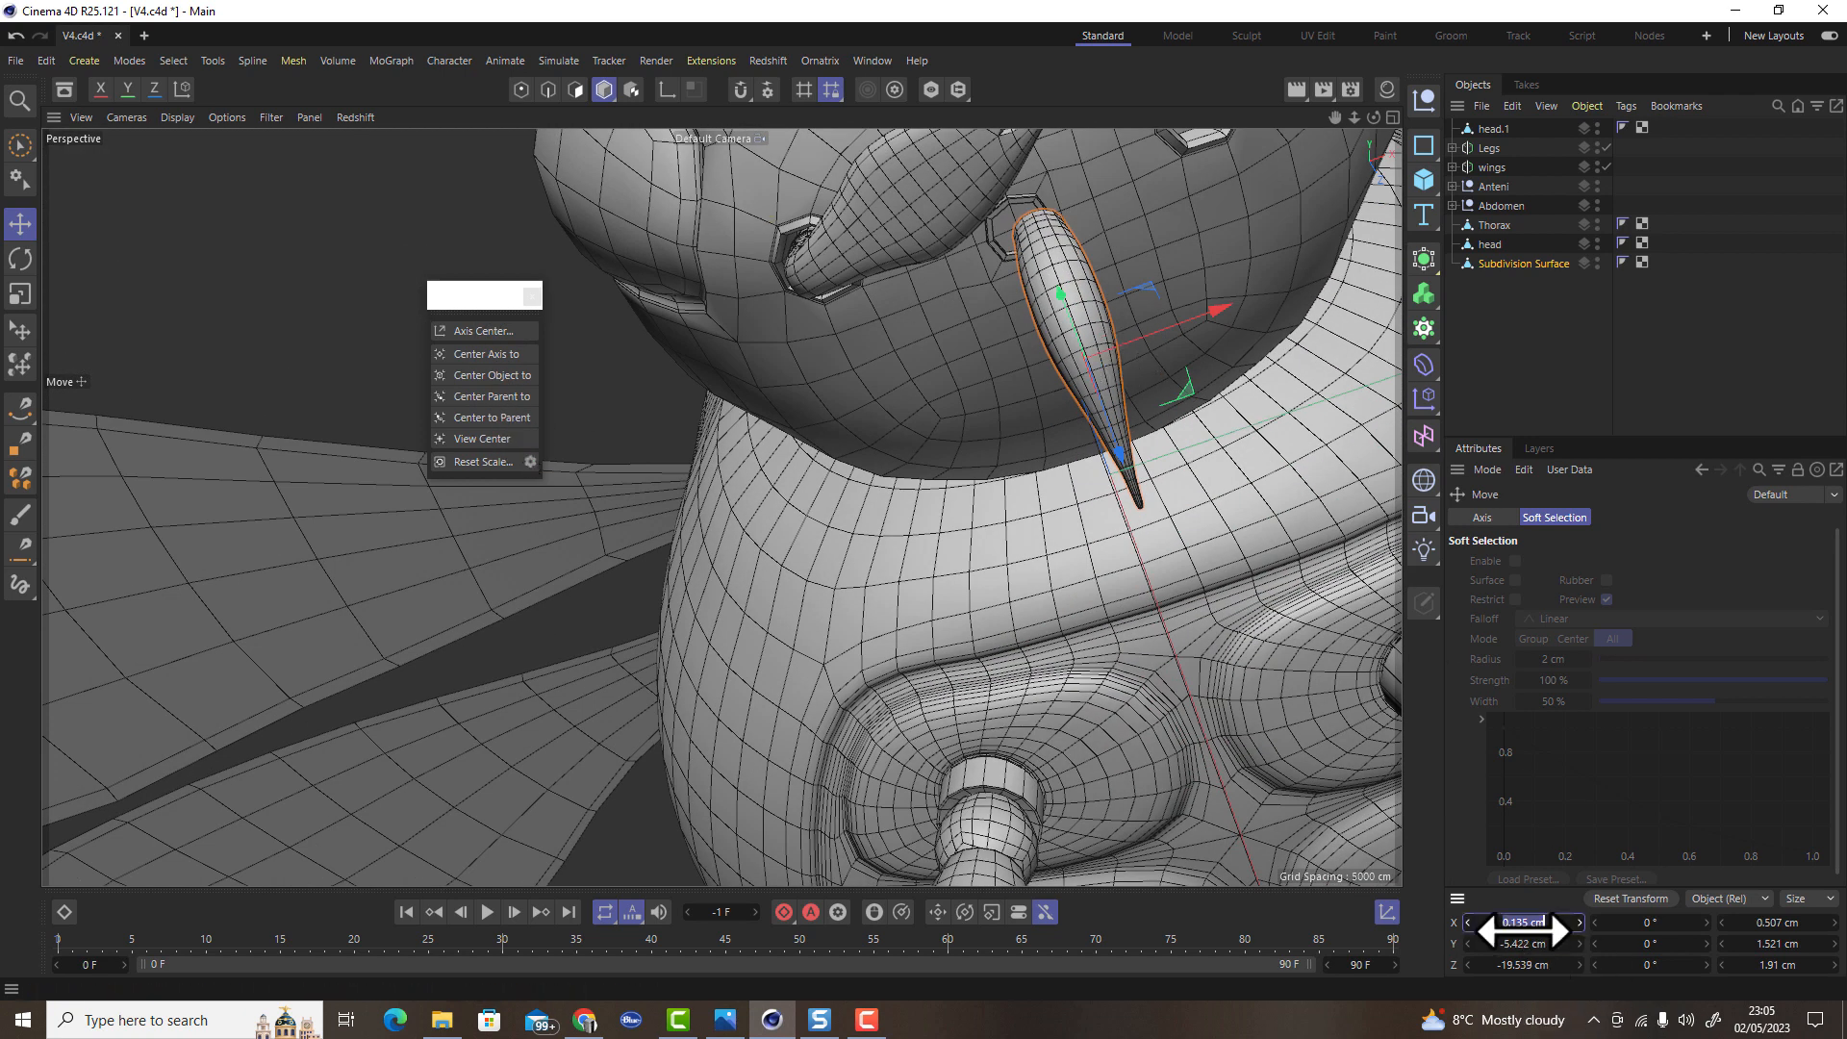
{"action": "key", "text": "Return"}
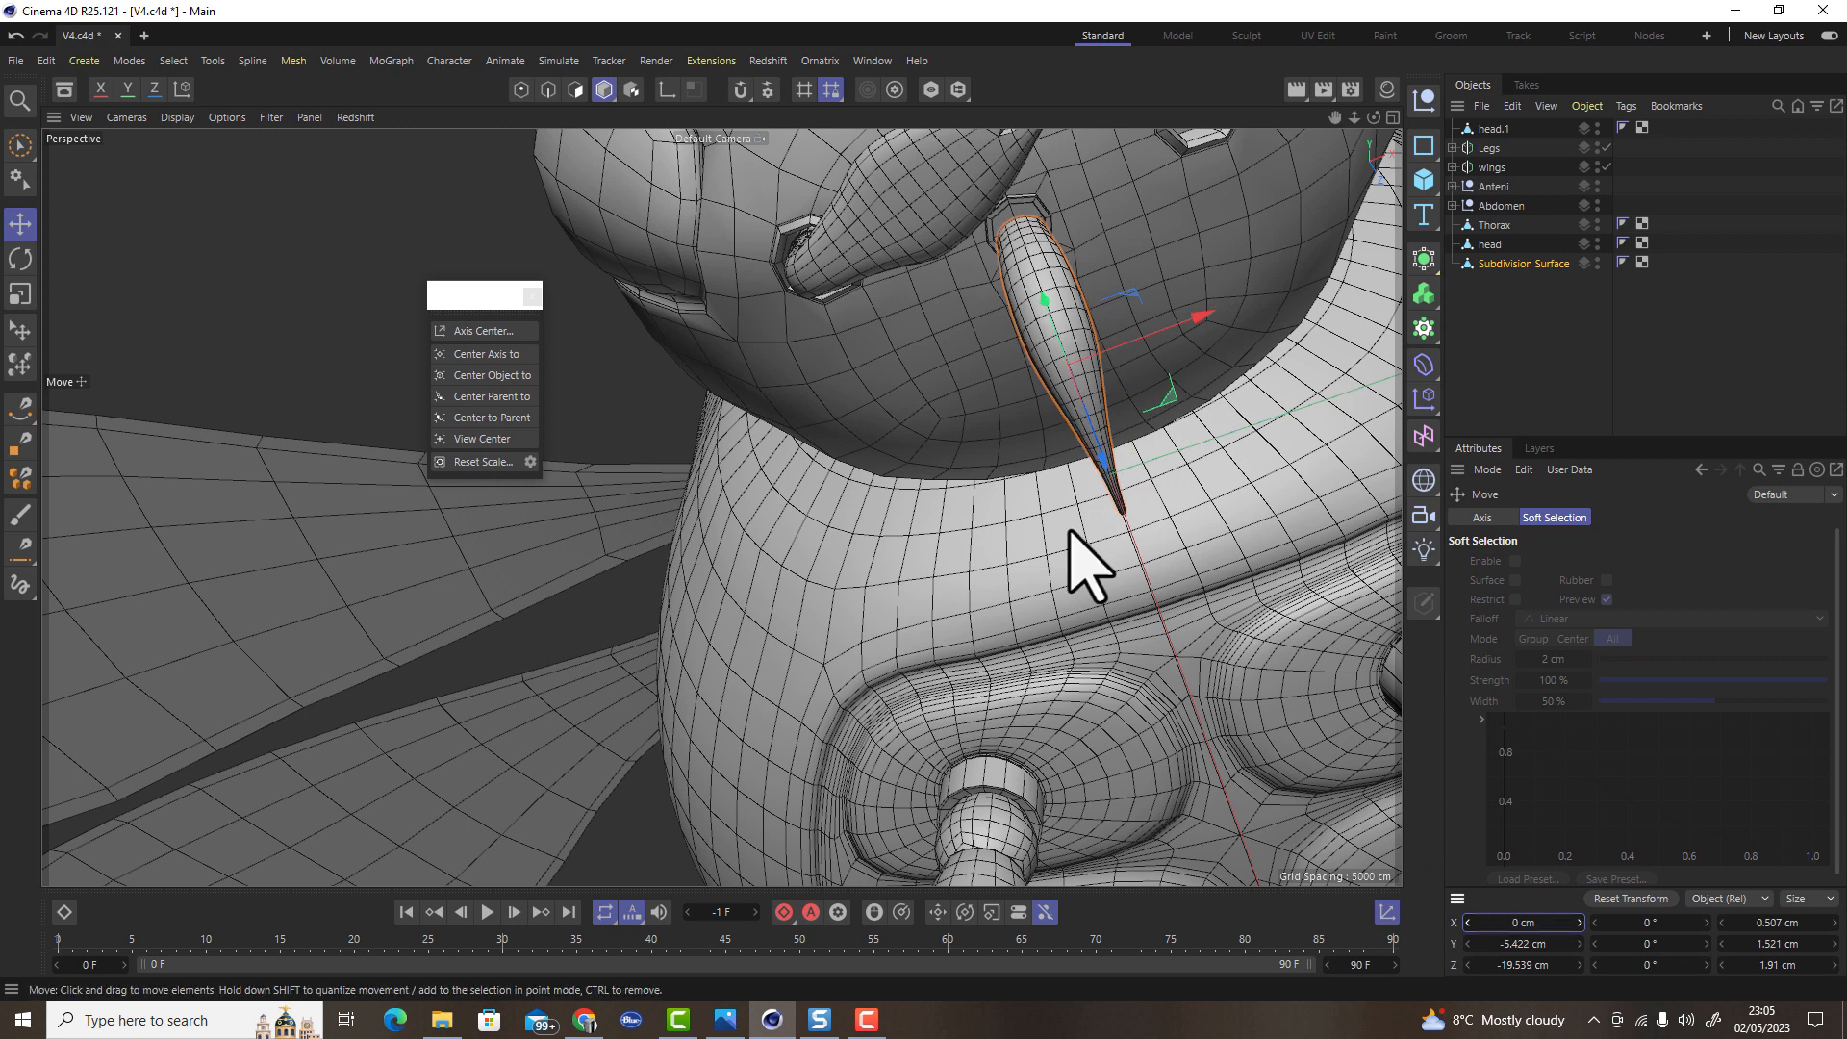
{"action": "left_click_drag", "start_coordinate": [998, 265], "coordinate": [1202, 235], "text": "alt"}
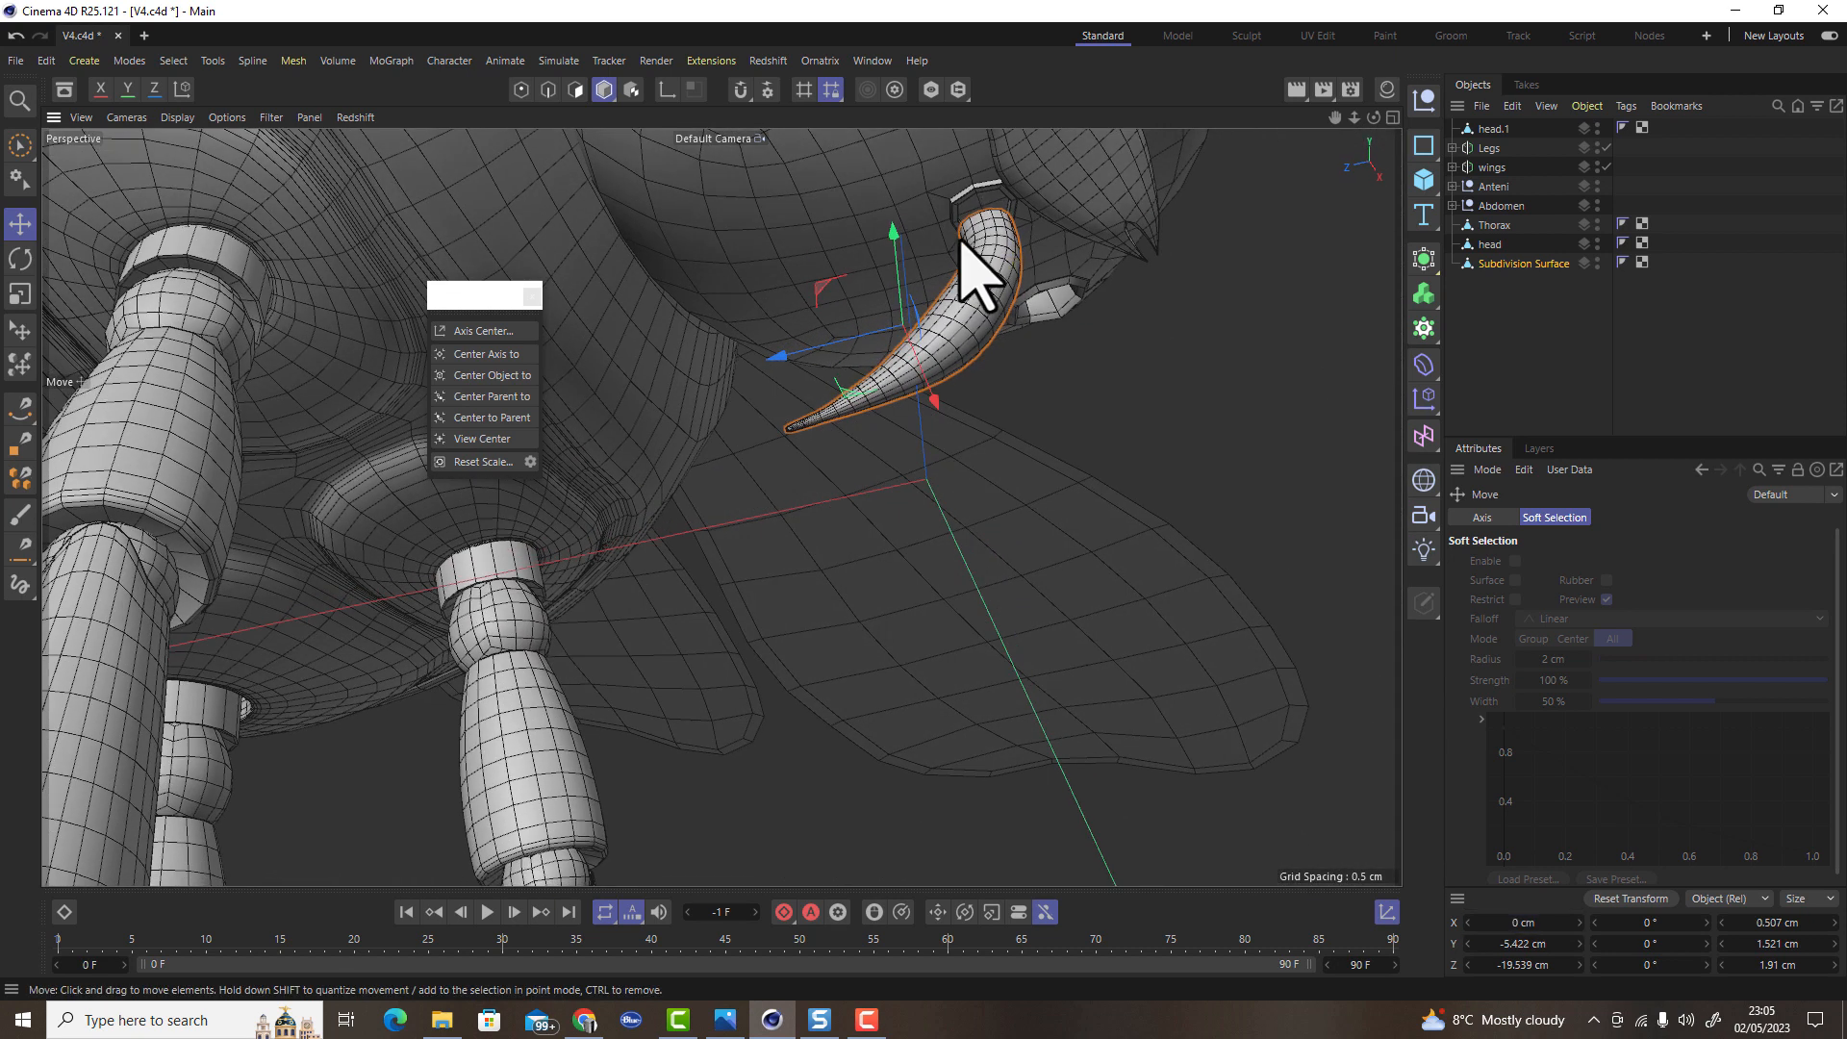
{"action": "left_click_drag", "start_coordinate": [891, 231], "coordinate": [1012, 183]}
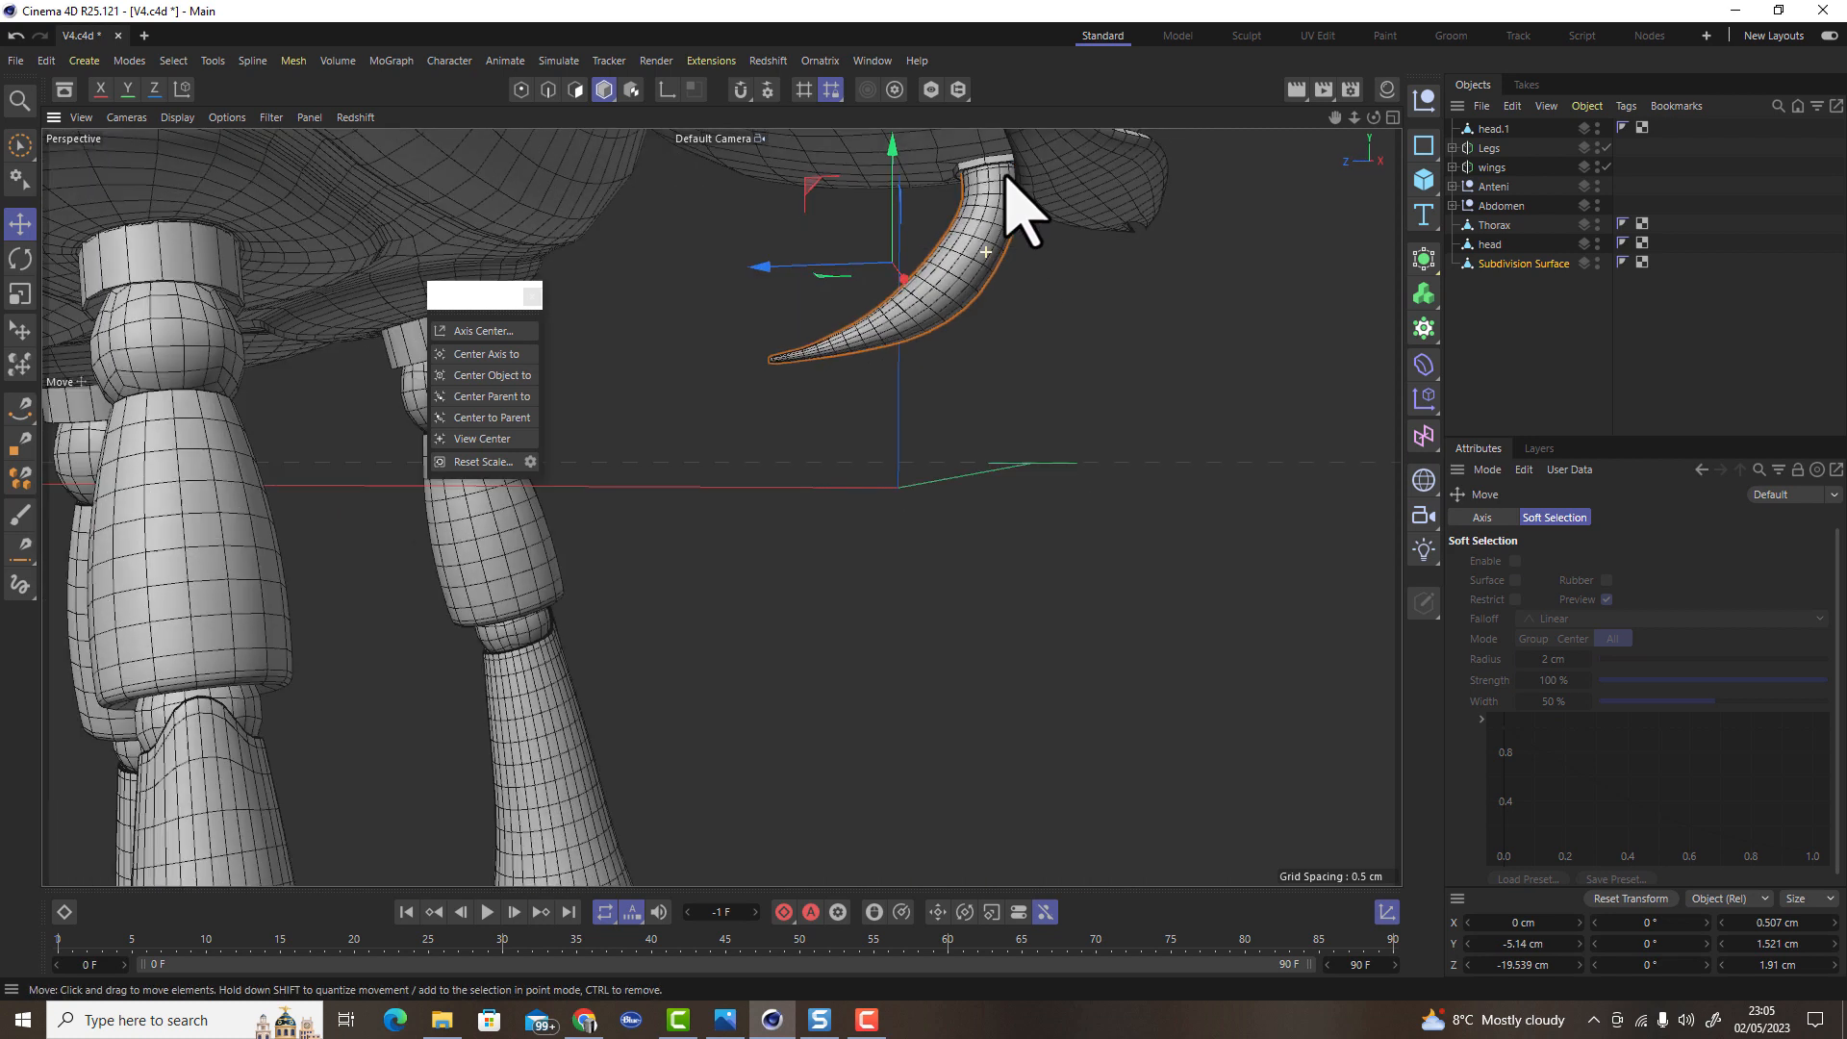
{"action": "scroll", "coordinate": [981, 231], "scroll_direction": "down", "scroll_amount": 5}
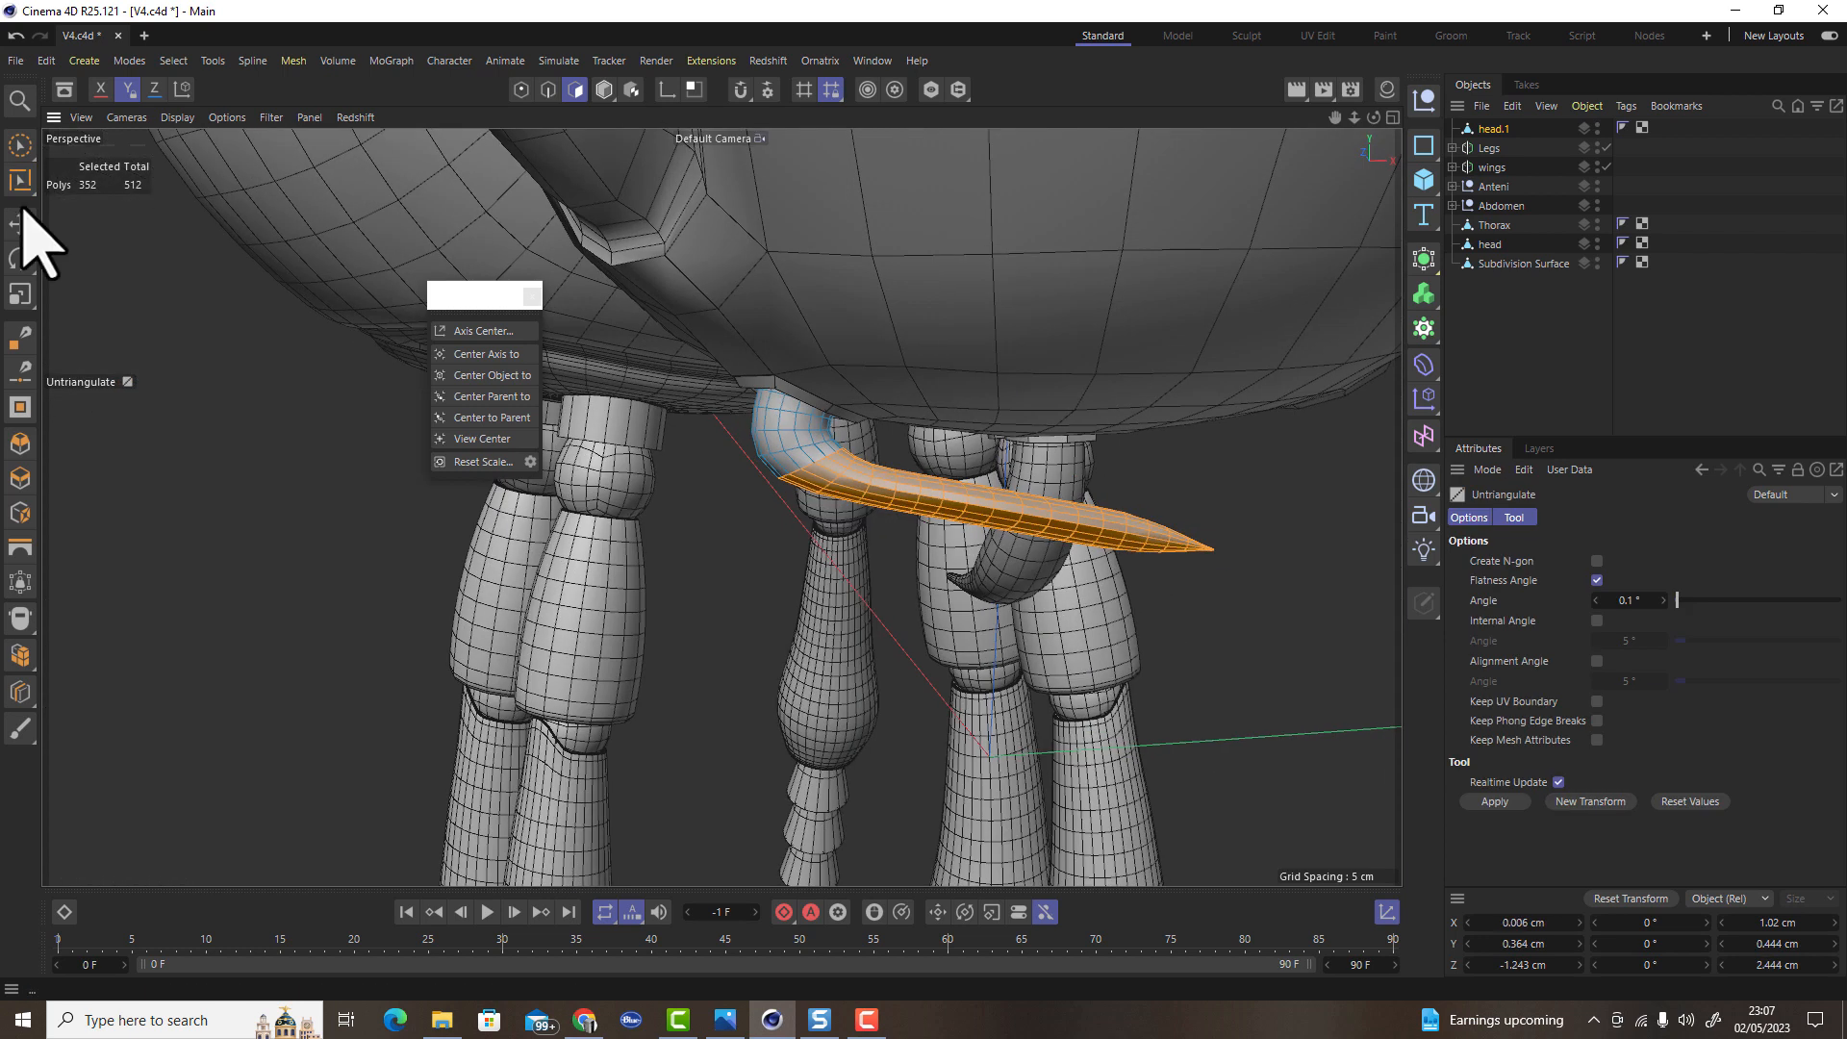
Move and rotate only the modelling axis of the forked mouthpart's selected blade polygons to align it at their base
{"action": "left_click", "coordinate": [19, 224]}
{"action": "left_click", "coordinate": [666, 90]}
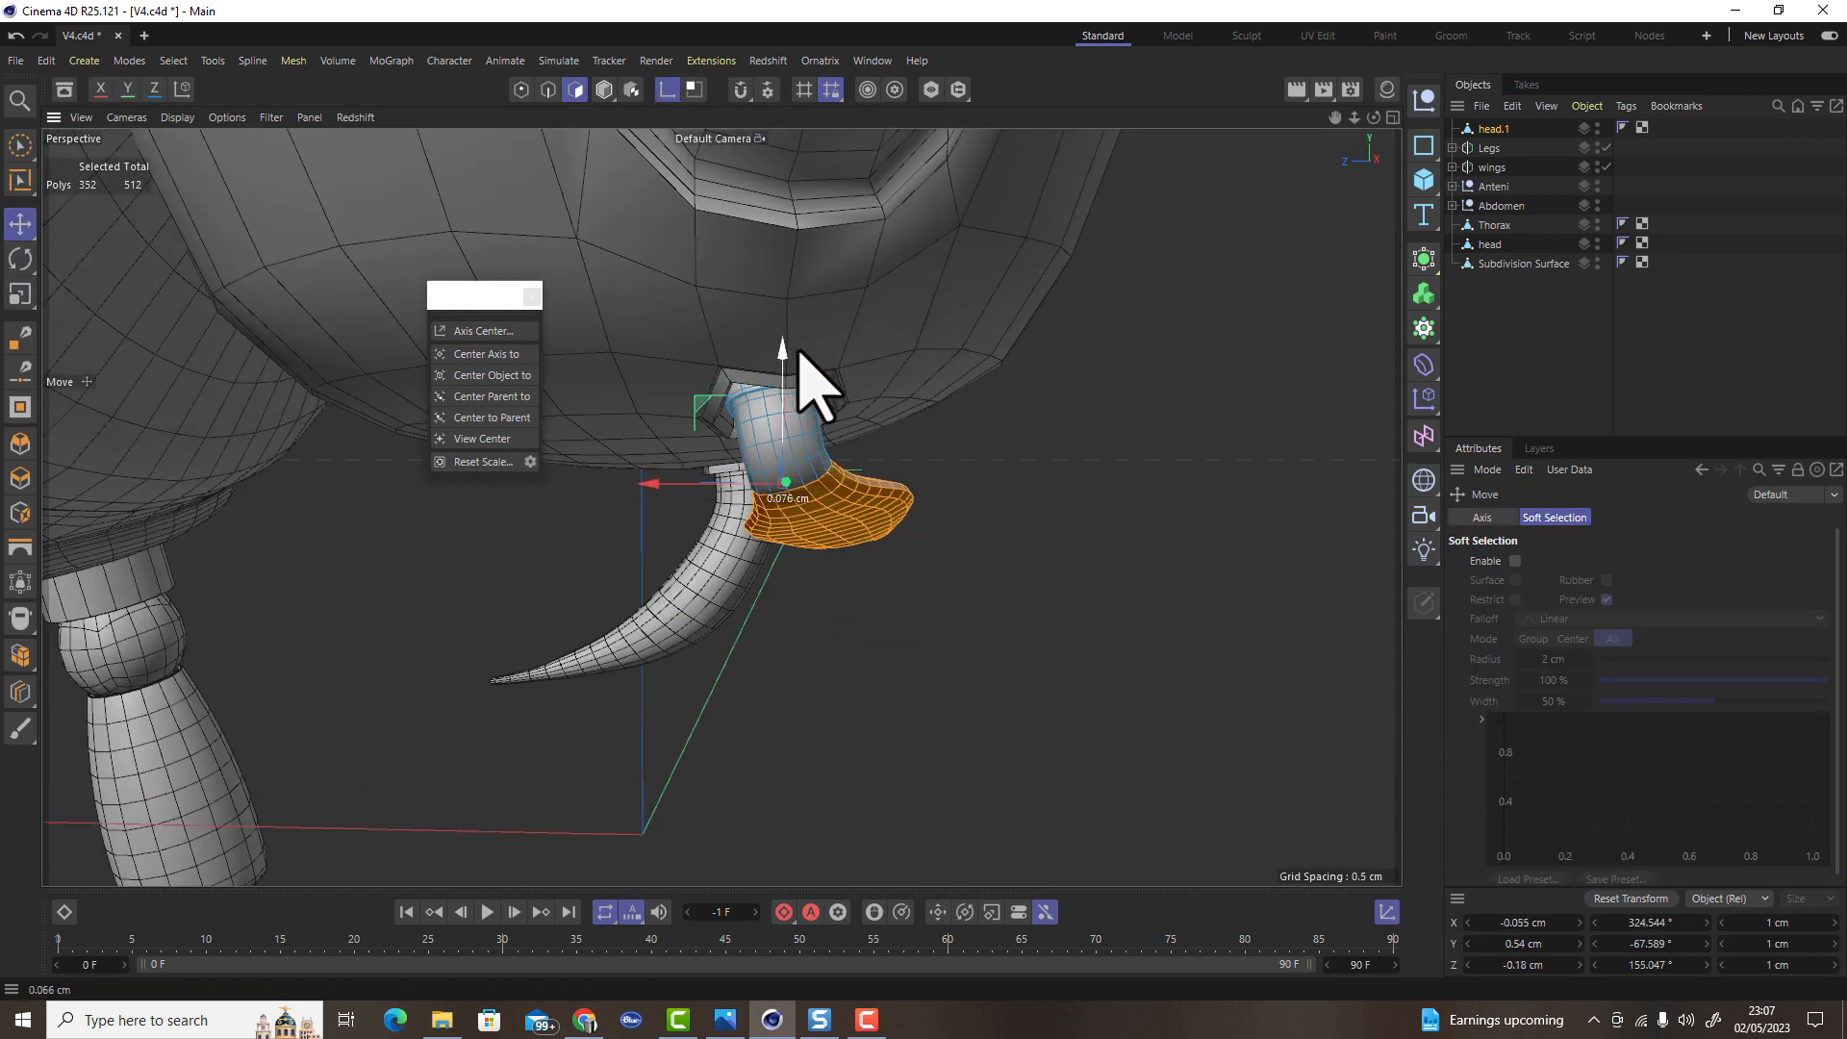
{"action": "left_click_drag", "start_coordinate": [799, 353], "coordinate": [799, 345]}
{"action": "left_click_drag", "start_coordinate": [752, 188], "coordinate": [734, 157], "text": "alt"}
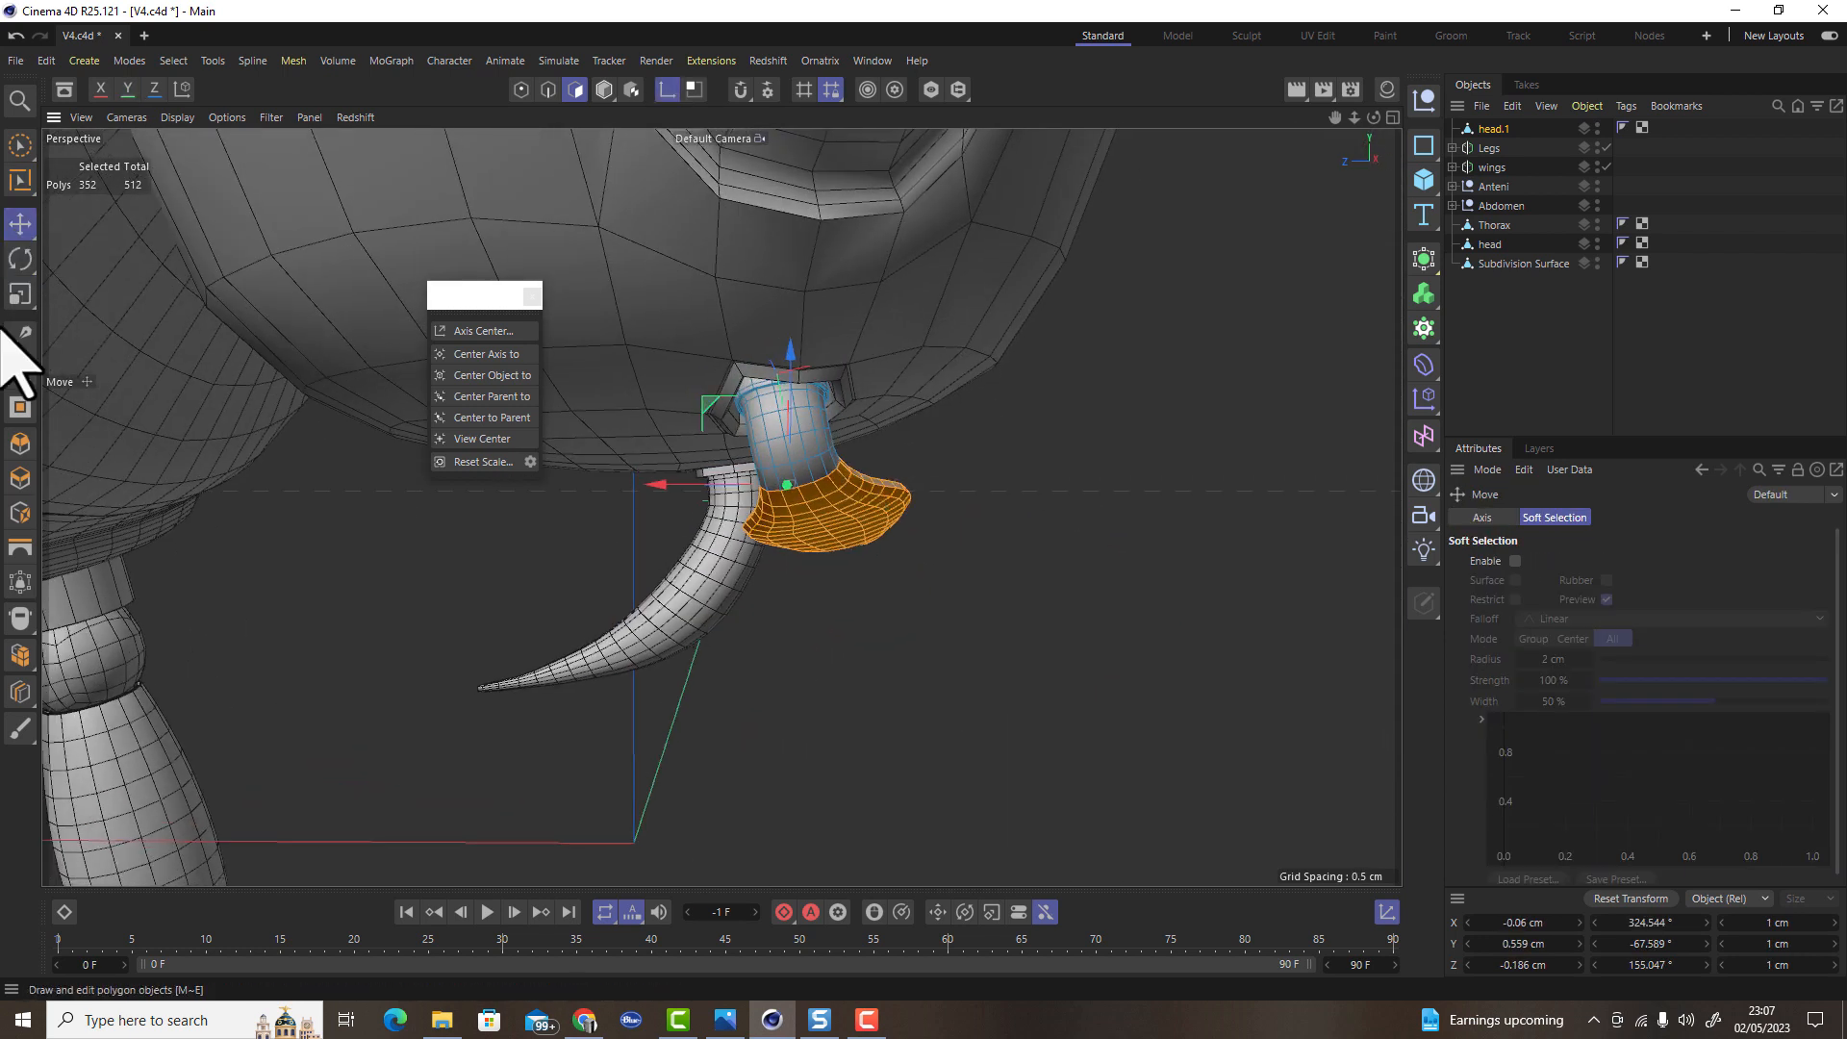
{"action": "key", "text": "r"}
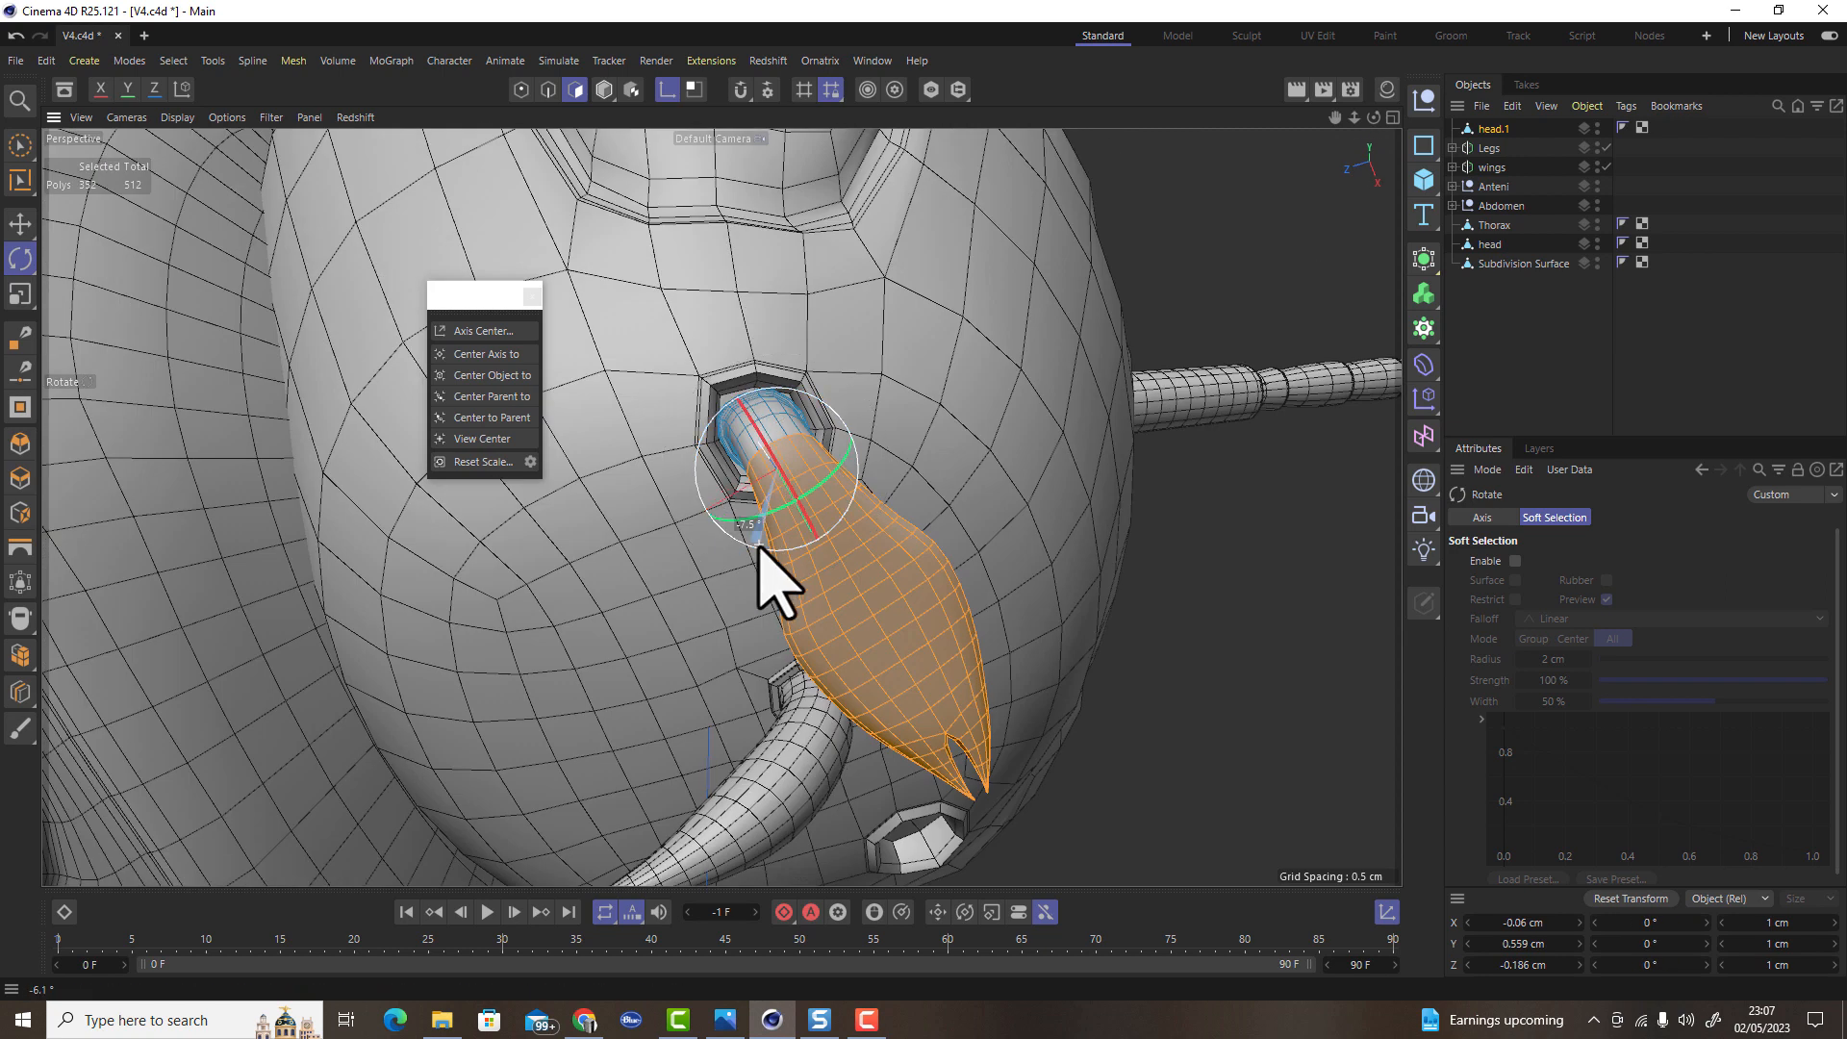
{"action": "key", "text": "e"}
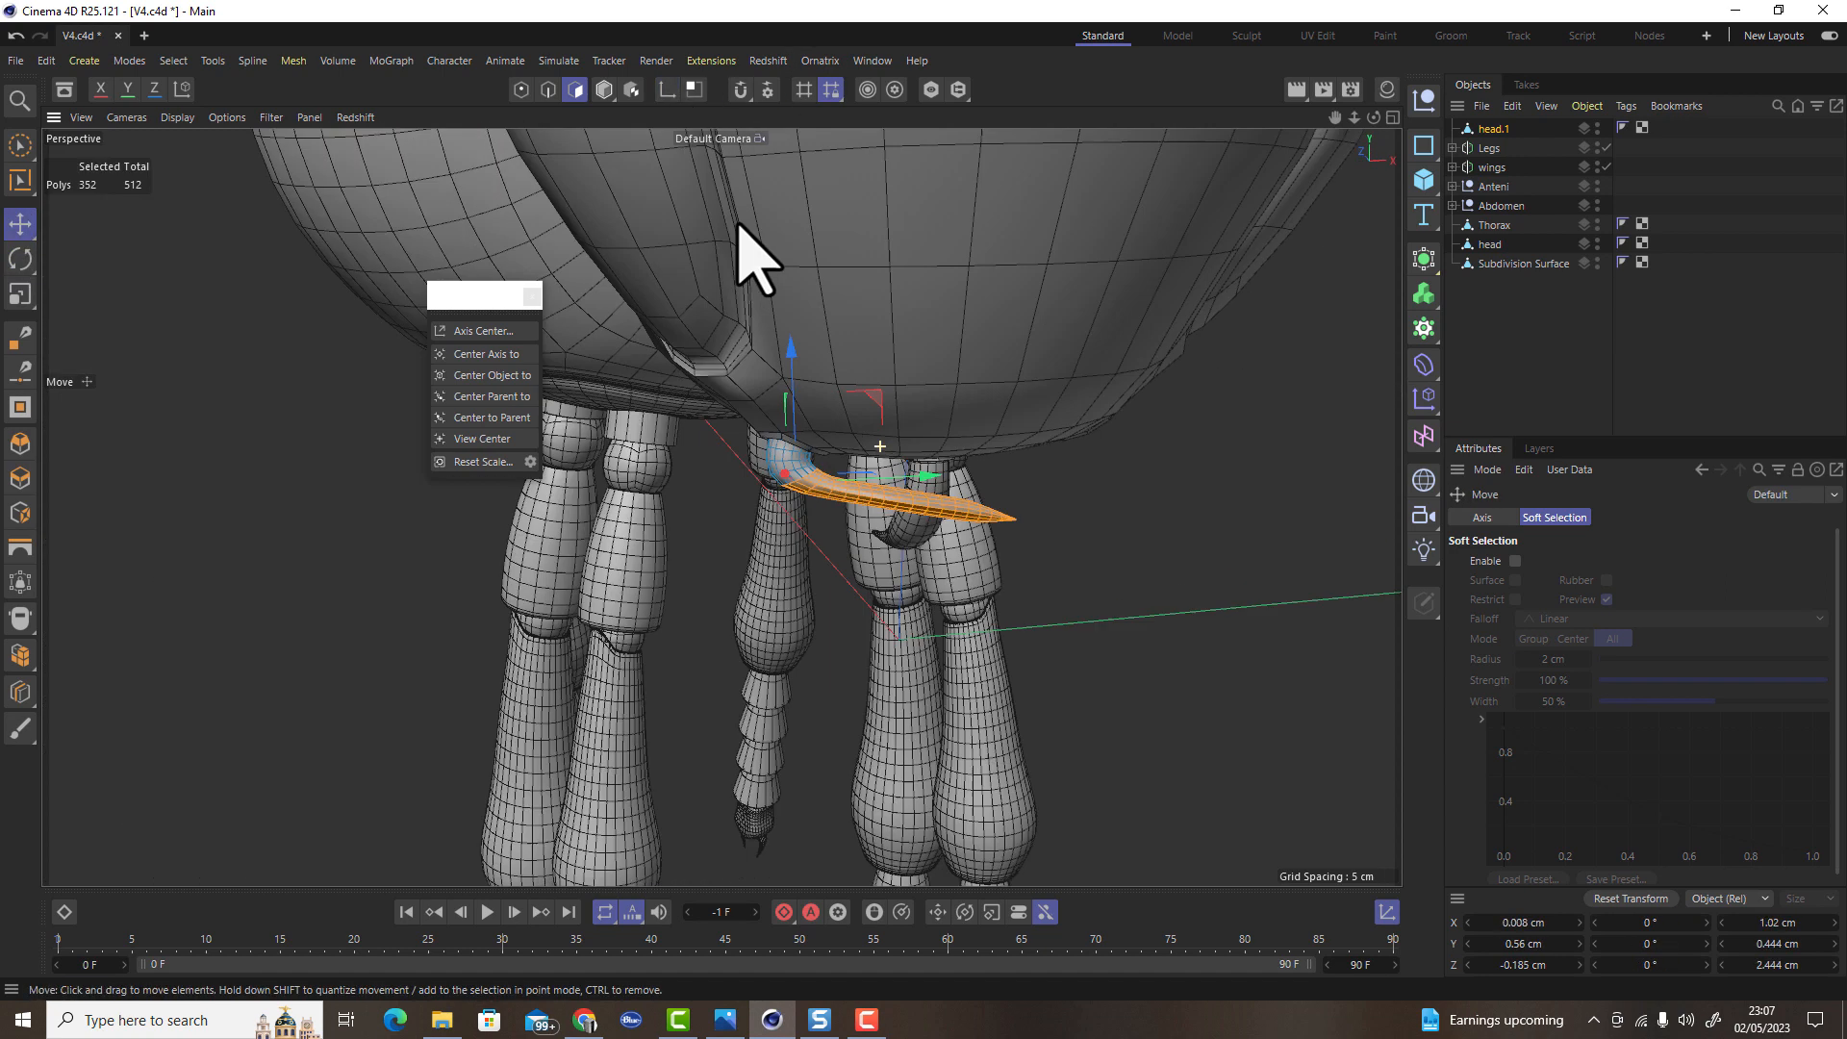
Rotate the forked mouthpart's selected blade polygons slightly about the modelling axis at their base
{"action": "left_click_drag", "start_coordinate": [743, 247], "coordinate": [957, 549], "text": "alt"}
{"action": "key", "text": "r"}
{"action": "left_click_drag", "start_coordinate": [799, 626], "coordinate": [1035, 572], "text": "alt"}
{"action": "key", "text": "e"}
{"action": "left_click_drag", "start_coordinate": [885, 611], "coordinate": [845, 551], "text": "alt"}
{"action": "scroll", "coordinate": [803, 574], "scroll_direction": "up", "scroll_amount": 5}
{"action": "key", "text": "ctrl+z"}
{"action": "scroll", "coordinate": [768, 692], "scroll_direction": "down", "scroll_amount": 3}
{"action": "left_click_drag", "start_coordinate": [1047, 584], "coordinate": [1047, 590]}
Grow the blade's polygon selection at its base and reposition only the modelling axis of the enlarged selection
{"action": "left_click_drag", "start_coordinate": [1047, 591], "coordinate": [873, 566], "text": "alt"}
{"action": "left_click", "coordinate": [667, 90]}
{"action": "left_click", "coordinate": [918, 572]}
{"action": "left_click", "coordinate": [668, 90]}
{"action": "left_click", "coordinate": [20, 258]}
{"action": "key", "text": "u"}
{"action": "key", "text": "y"}
{"action": "left_click", "coordinate": [667, 90]}
{"action": "left_click", "coordinate": [874, 568]}
{"action": "left_click", "coordinate": [667, 89]}
Rotate the enlarged blade selection about its repositioned axis beneath the head
{"action": "left_click_drag", "start_coordinate": [800, 729], "coordinate": [769, 739], "text": "alt"}
{"action": "left_click_drag", "start_coordinate": [863, 577], "coordinate": [880, 535]}
{"action": "left_click_drag", "start_coordinate": [854, 633], "coordinate": [936, 649], "text": "alt"}
{"action": "scroll", "coordinate": [899, 616], "scroll_direction": "down", "scroll_amount": 4}
{"action": "scroll", "coordinate": [936, 649], "scroll_direction": "up", "scroll_amount": 2}
Grow the blade selection once more and rotate it slightly around a readjusted modelling axis
{"action": "key", "text": "u"}
{"action": "key", "text": "y"}
{"action": "left_click", "coordinate": [668, 90]}
{"action": "left_click", "coordinate": [943, 577]}
{"action": "key", "text": "l"}
{"action": "scroll", "coordinate": [882, 590], "scroll_direction": "up", "scroll_amount": 5}
{"action": "left_click_drag", "start_coordinate": [882, 590], "coordinate": [1055, 631], "text": "alt"}
{"action": "left_click_drag", "start_coordinate": [988, 412], "coordinate": [991, 410]}
{"action": "scroll", "coordinate": [837, 573], "scroll_direction": "down", "scroll_amount": 2}
Examine the rotated blade's position under the head in the four-view layout
{"action": "left_click_drag", "start_coordinate": [837, 573], "coordinate": [1410, 198], "text": "alt"}
{"action": "scroll", "coordinate": [947, 503], "scroll_direction": "down", "scroll_amount": 10}
{"action": "middle_click", "coordinate": [1323, 271]}
{"action": "scroll", "coordinate": [911, 275], "scroll_direction": "down", "scroll_amount": 5}
{"action": "scroll", "coordinate": [973, 569], "scroll_direction": "down", "scroll_amount": 5}
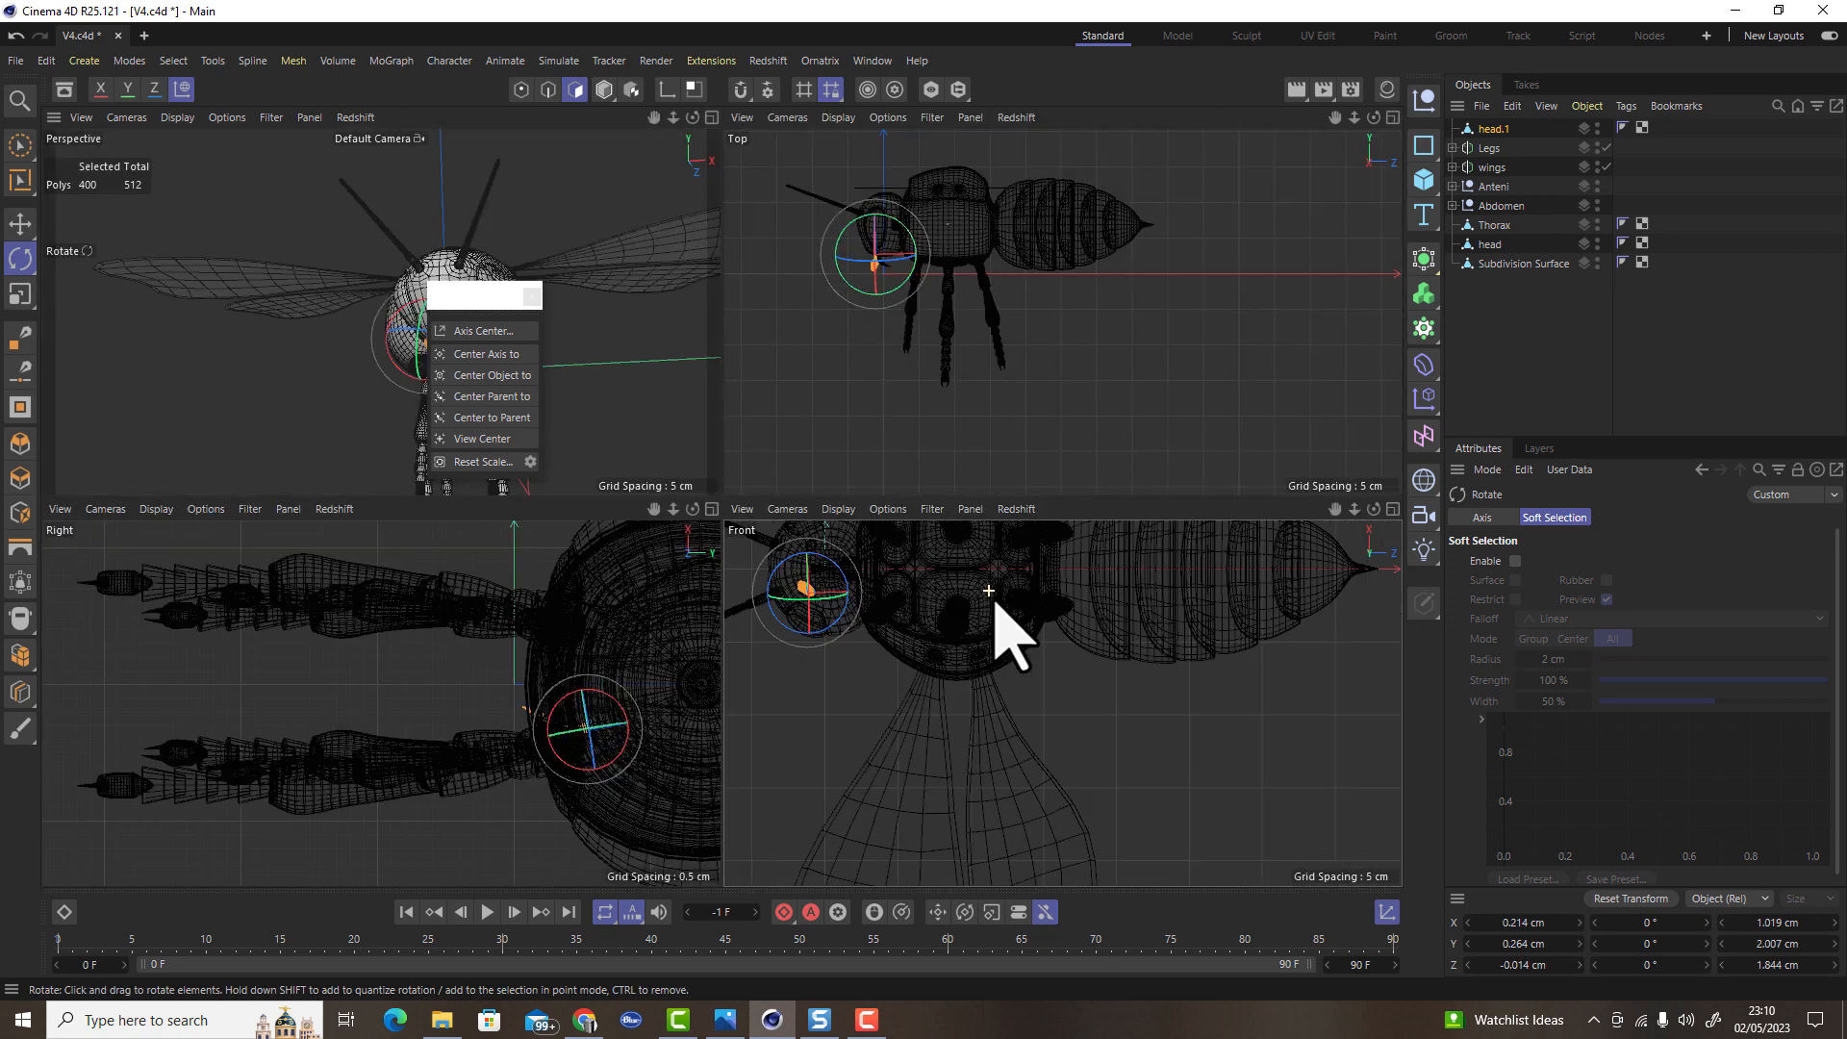
{"action": "scroll", "coordinate": [578, 780], "scroll_direction": "down", "scroll_amount": 3}
{"action": "scroll", "coordinate": [523, 754], "scroll_direction": "up", "scroll_amount": 4}
{"action": "left_click_drag", "start_coordinate": [523, 755], "coordinate": [607, 811], "text": "alt"}
{"action": "scroll", "coordinate": [340, 649], "scroll_direction": "up", "scroll_amount": 5}
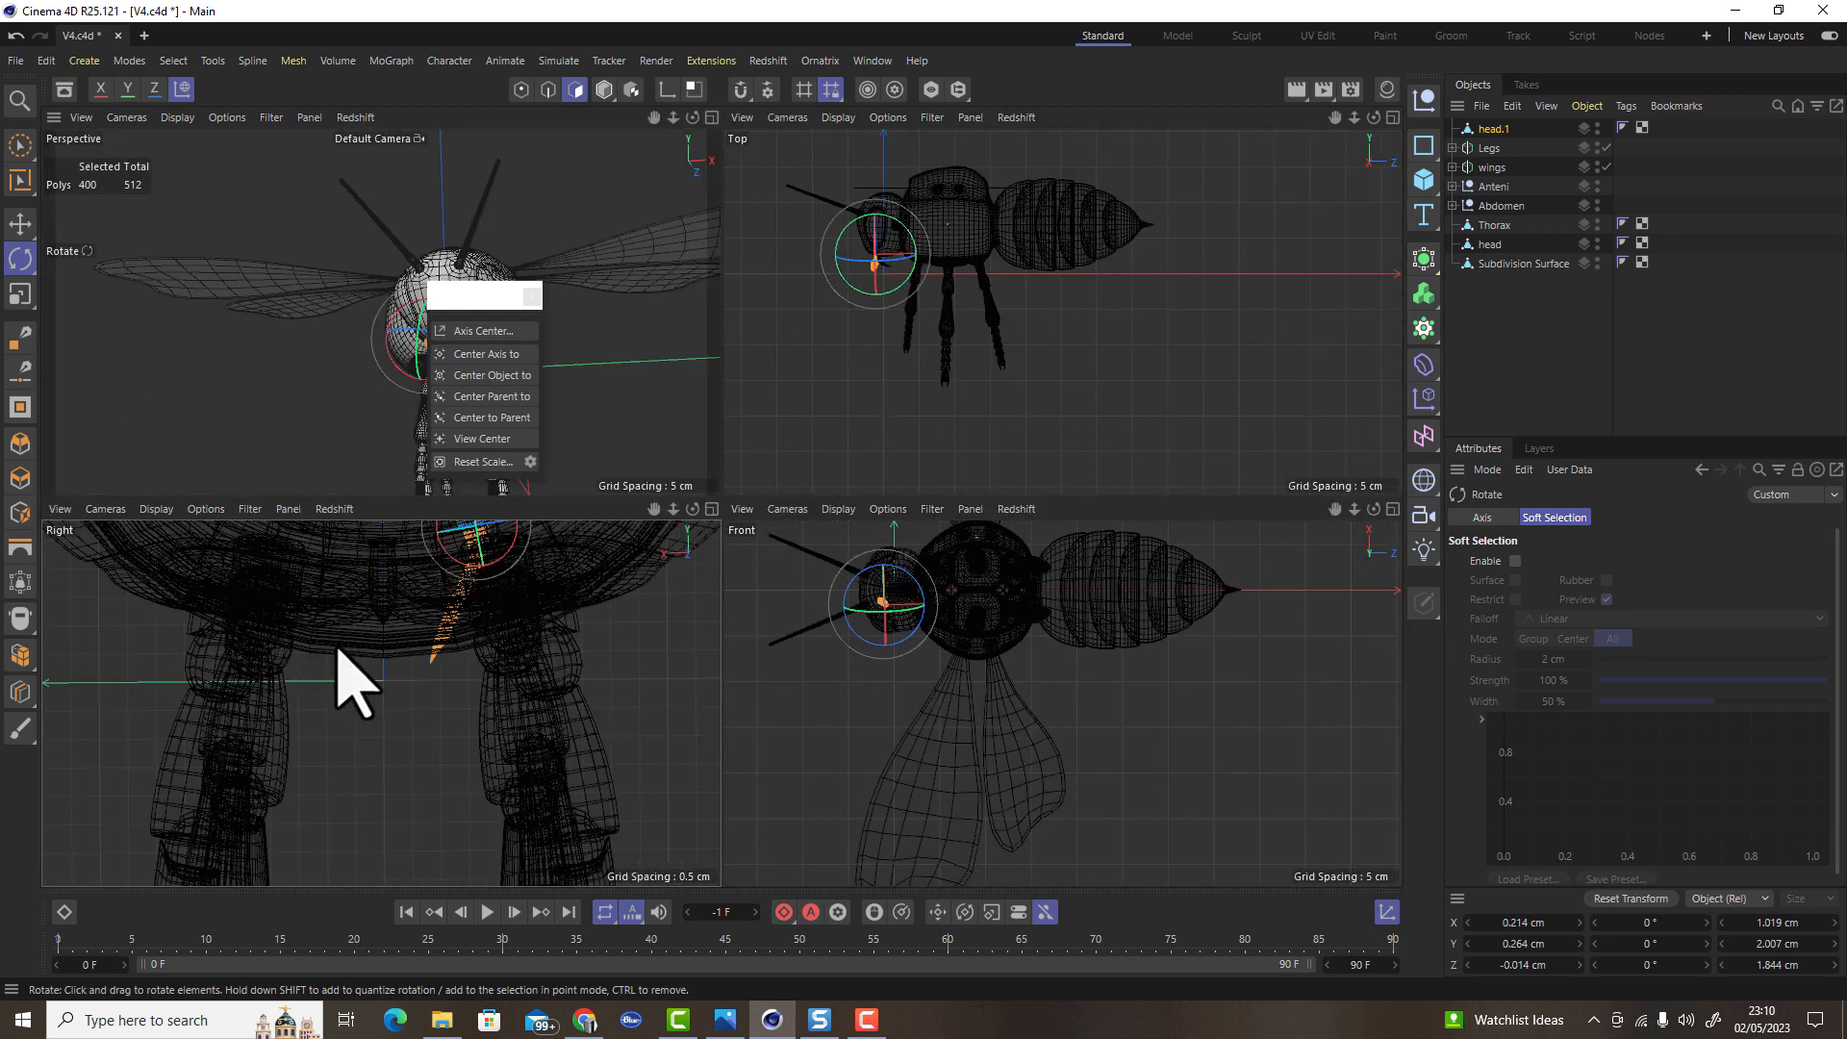
{"action": "left_click", "coordinate": [712, 119]}
Smooth the selected blade polygons with the Iron tool at a strength of about 16.2 %
{"action": "left_click_drag", "start_coordinate": [789, 538], "coordinate": [840, 589], "text": "alt"}
{"action": "scroll", "coordinate": [841, 590], "scroll_direction": "up", "scroll_amount": 8}
{"action": "left_click", "coordinate": [27, 734]}
{"action": "left_click", "coordinate": [58, 787]}
{"action": "left_click_drag", "start_coordinate": [339, 669], "coordinate": [500, 664]}
{"action": "left_click_drag", "start_coordinate": [500, 664], "coordinate": [1039, 625], "text": "alt"}
{"action": "left_click_drag", "start_coordinate": [895, 630], "coordinate": [452, 606], "text": "alt"}
{"action": "scroll", "coordinate": [448, 614], "scroll_direction": "down", "scroll_amount": 5}
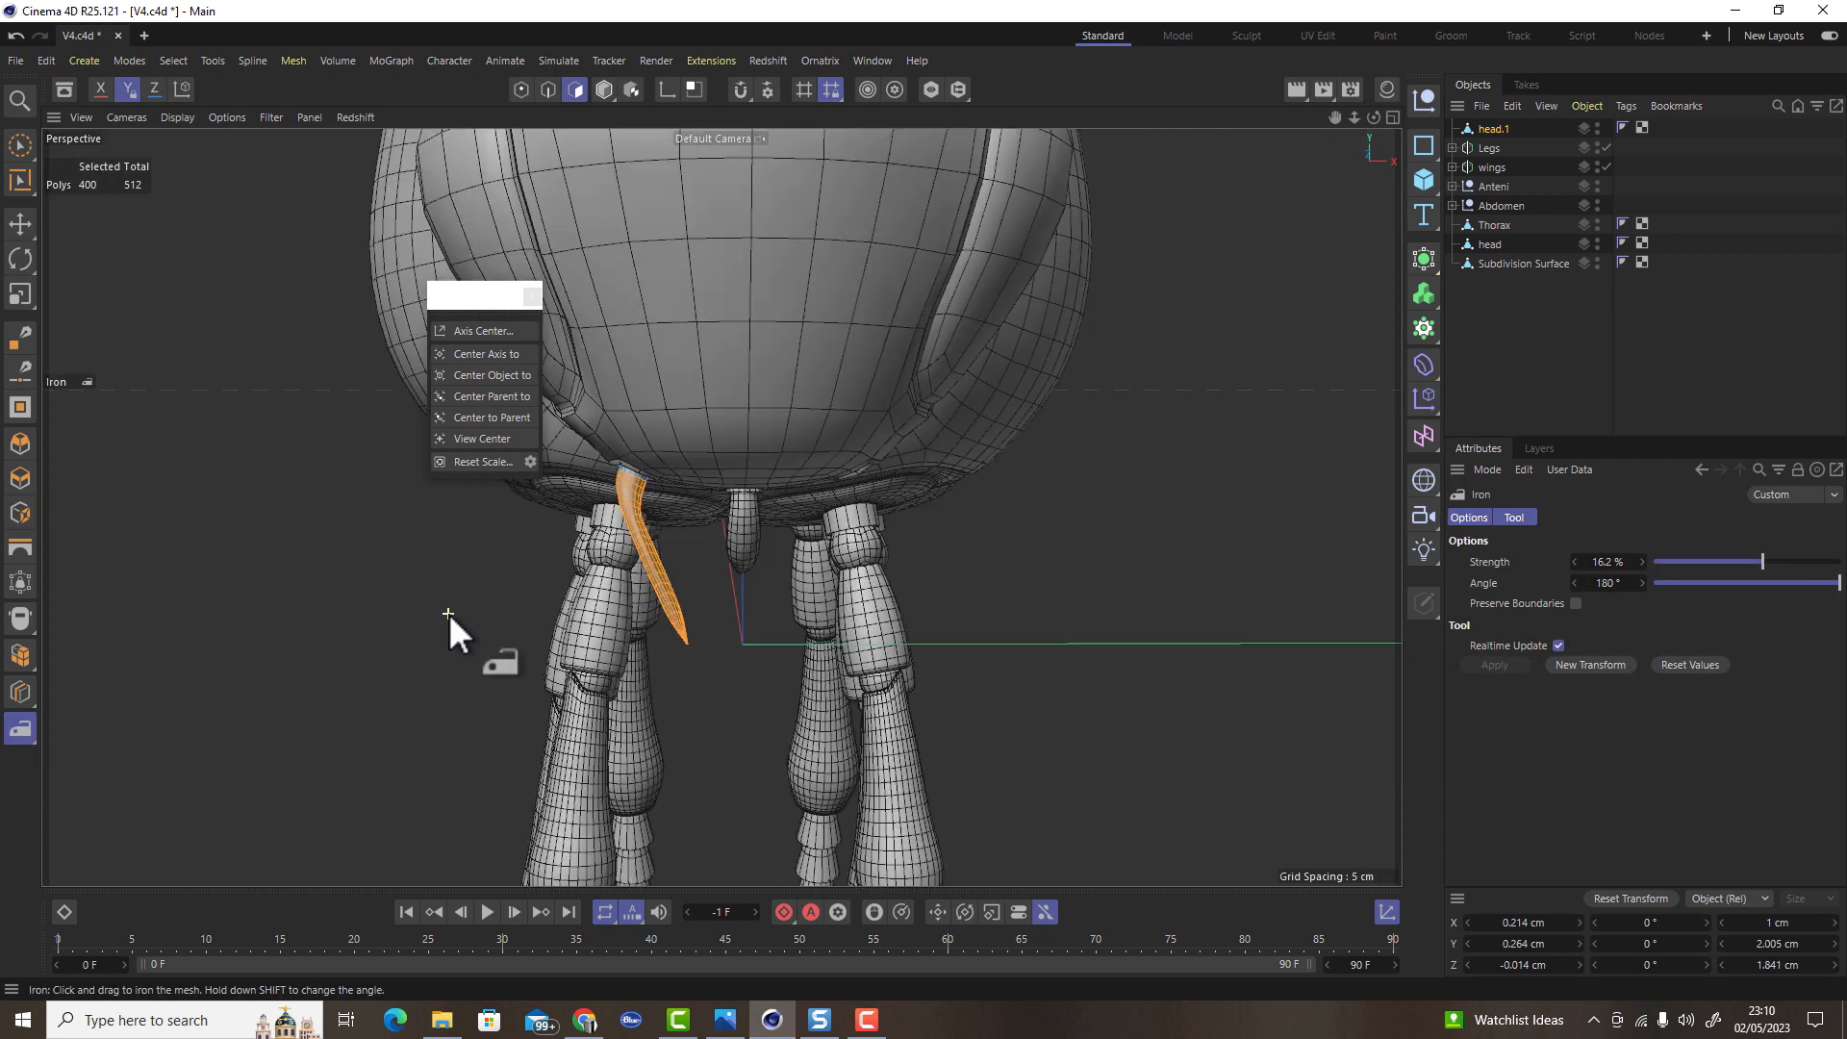
{"action": "left_click_drag", "start_coordinate": [611, 524], "coordinate": [643, 491], "text": "alt"}
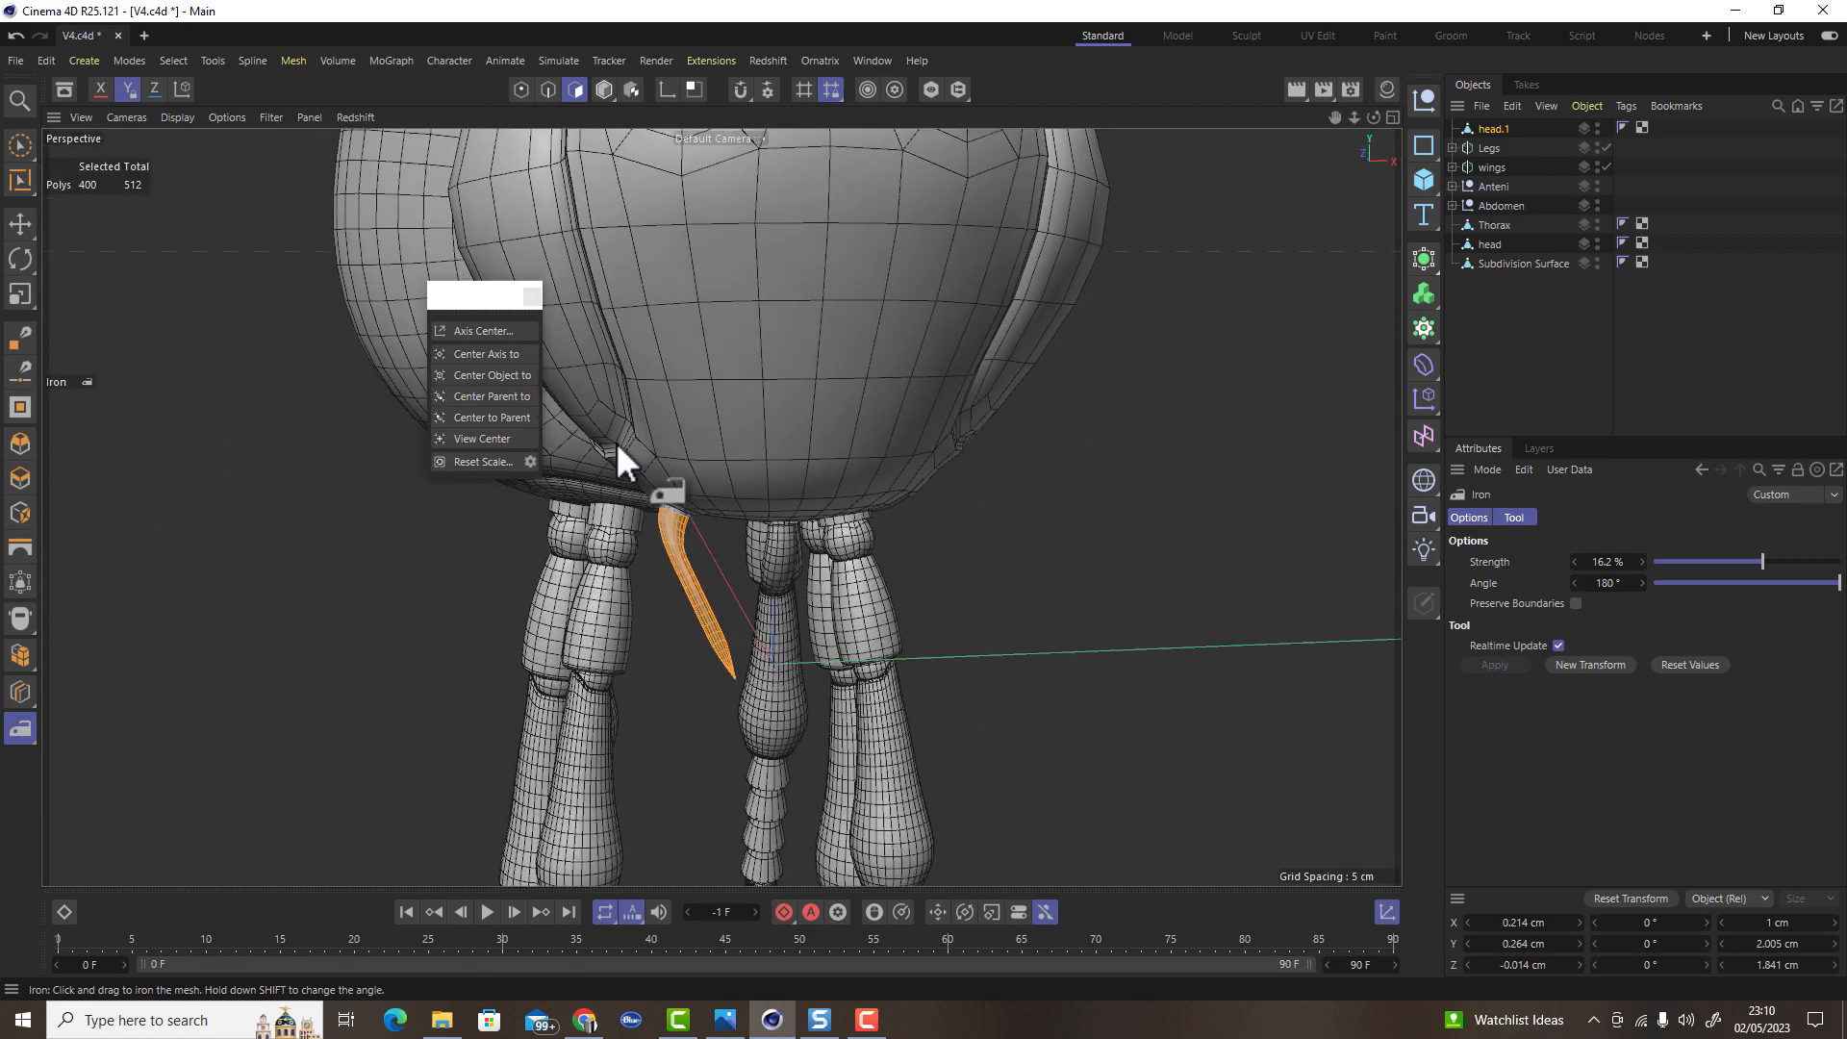
Select the blade as a whole object, enable axis editing and center its axis on the mesh
{"action": "left_click", "coordinate": [606, 90]}
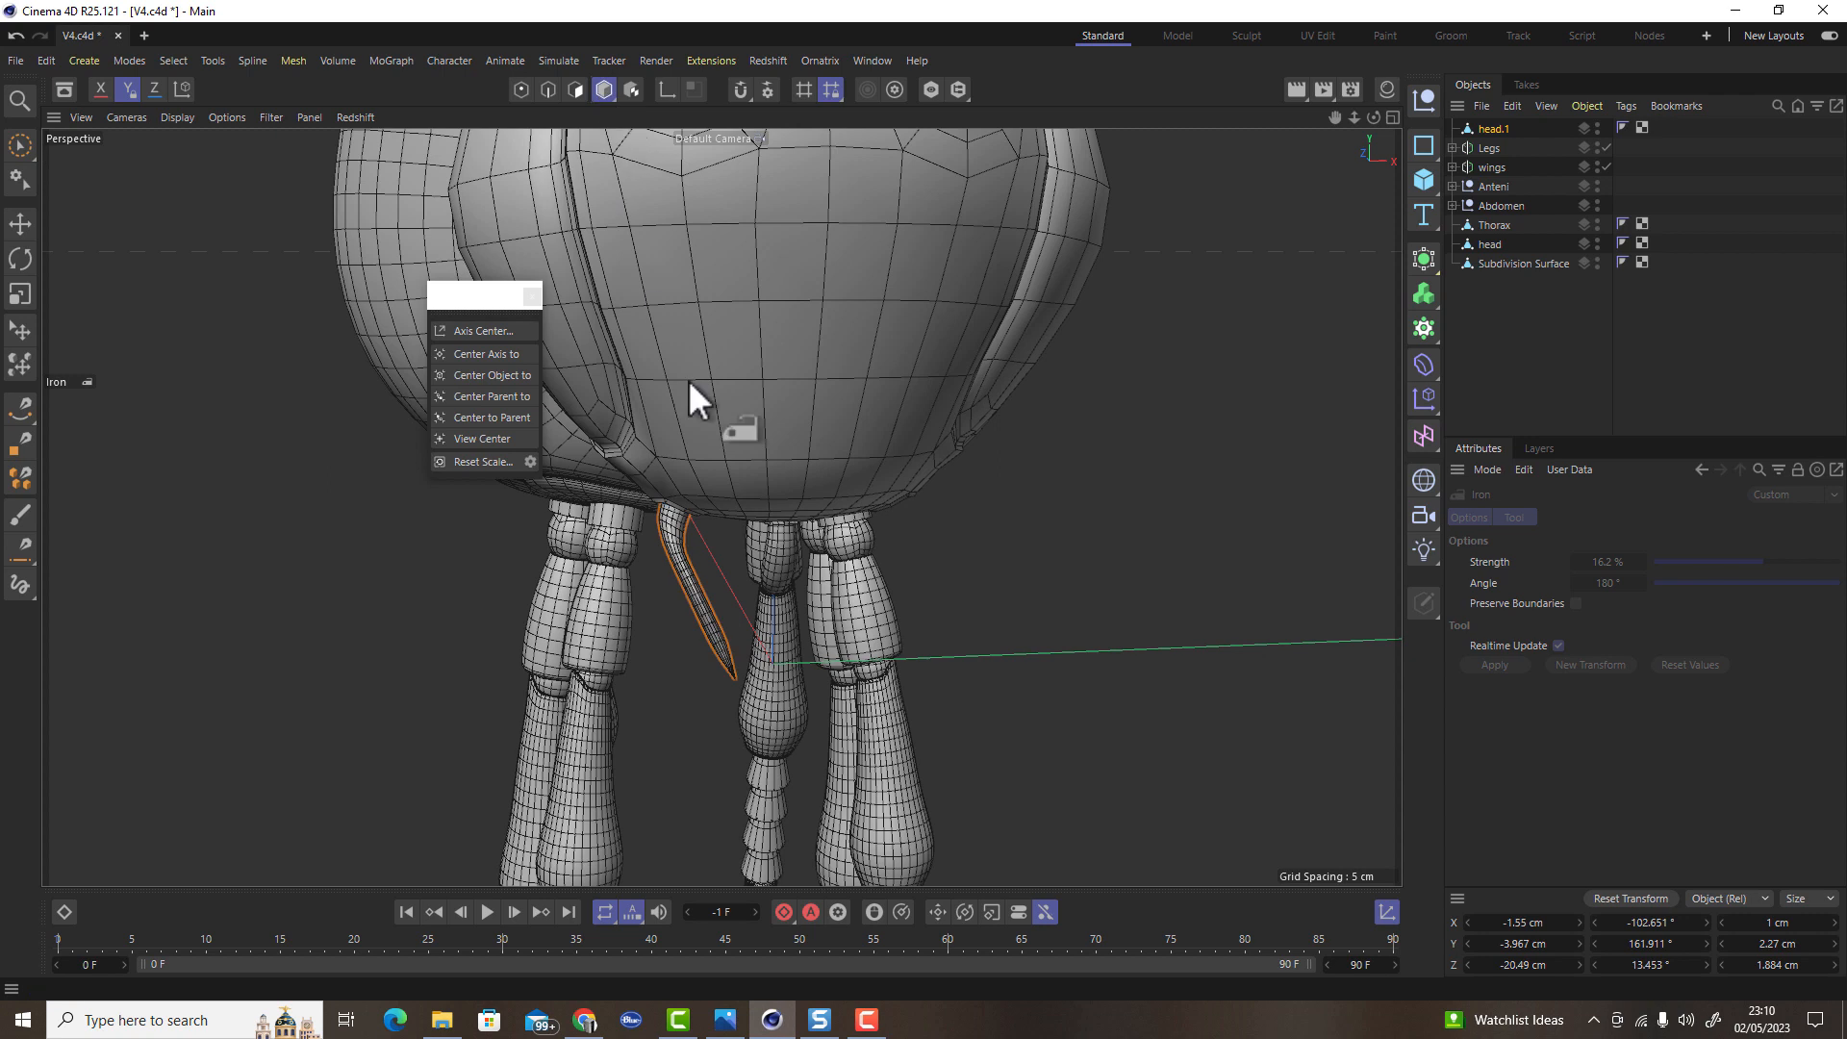
{"action": "left_click", "coordinate": [666, 90]}
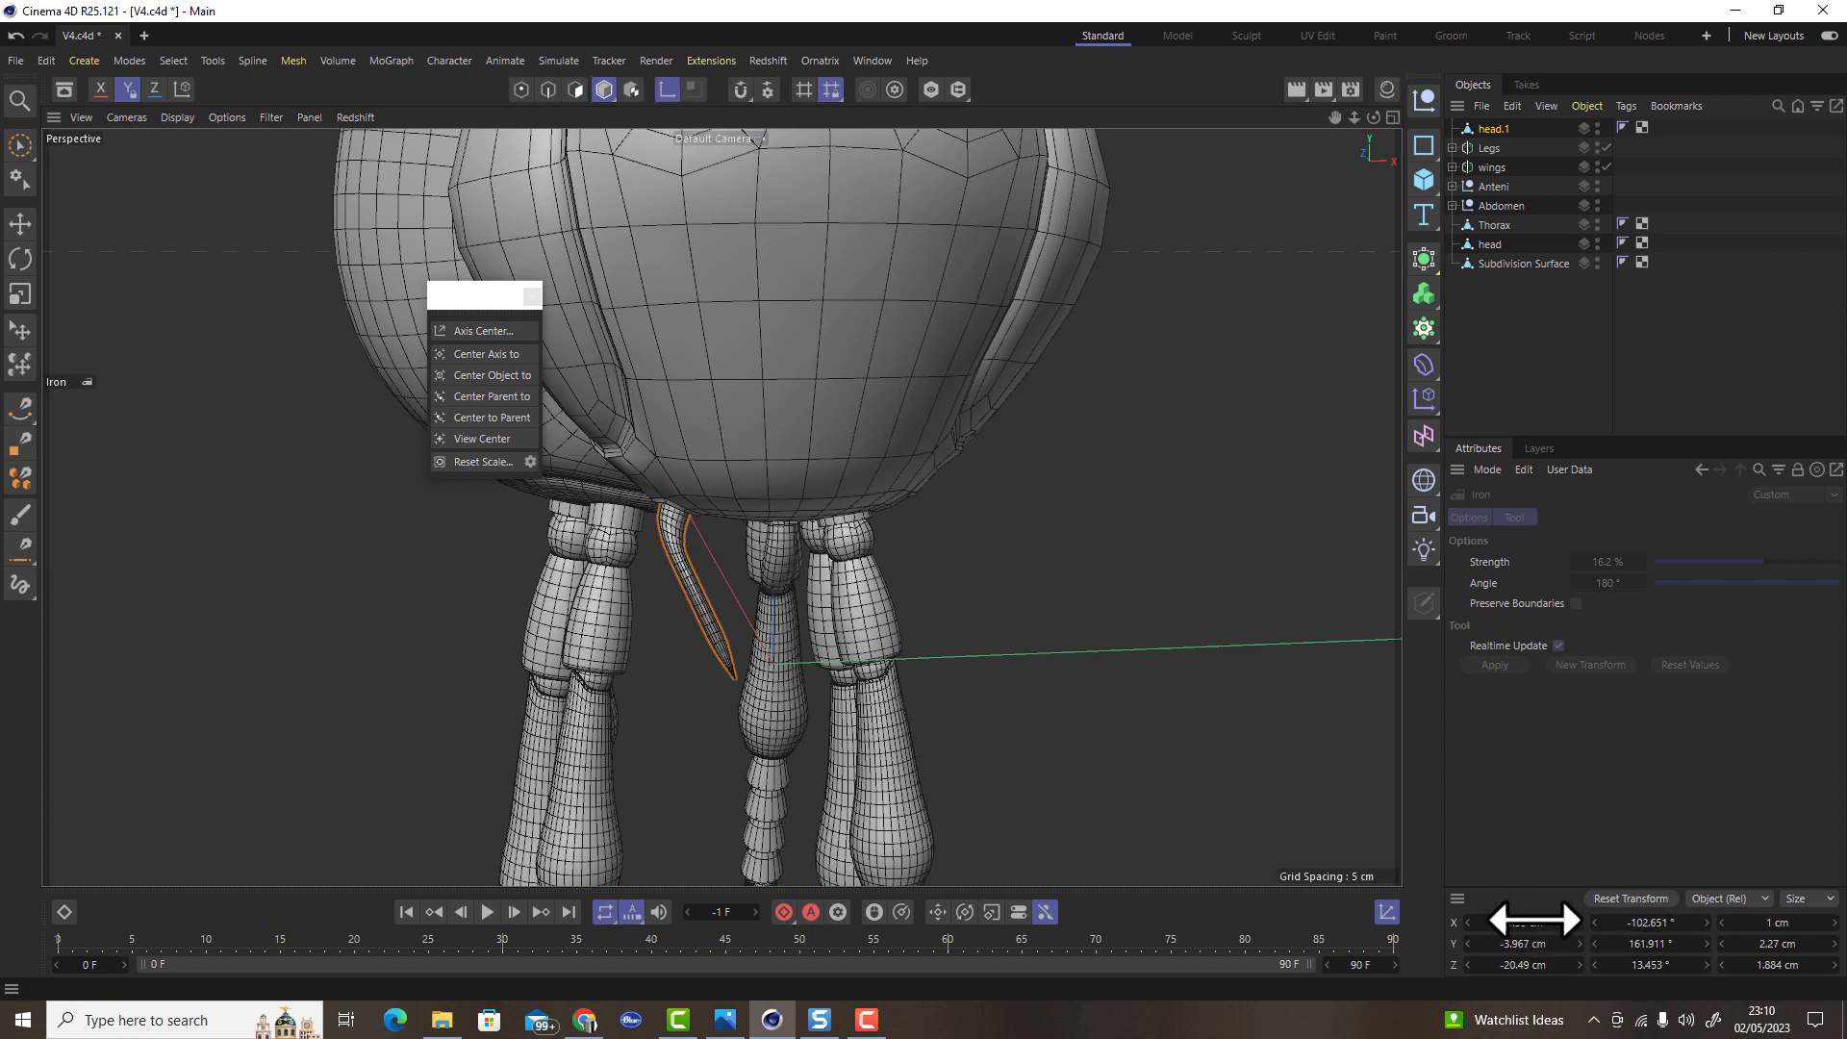
{"action": "double_click", "coordinate": [1536, 921]}
{"action": "key", "text": "h"}
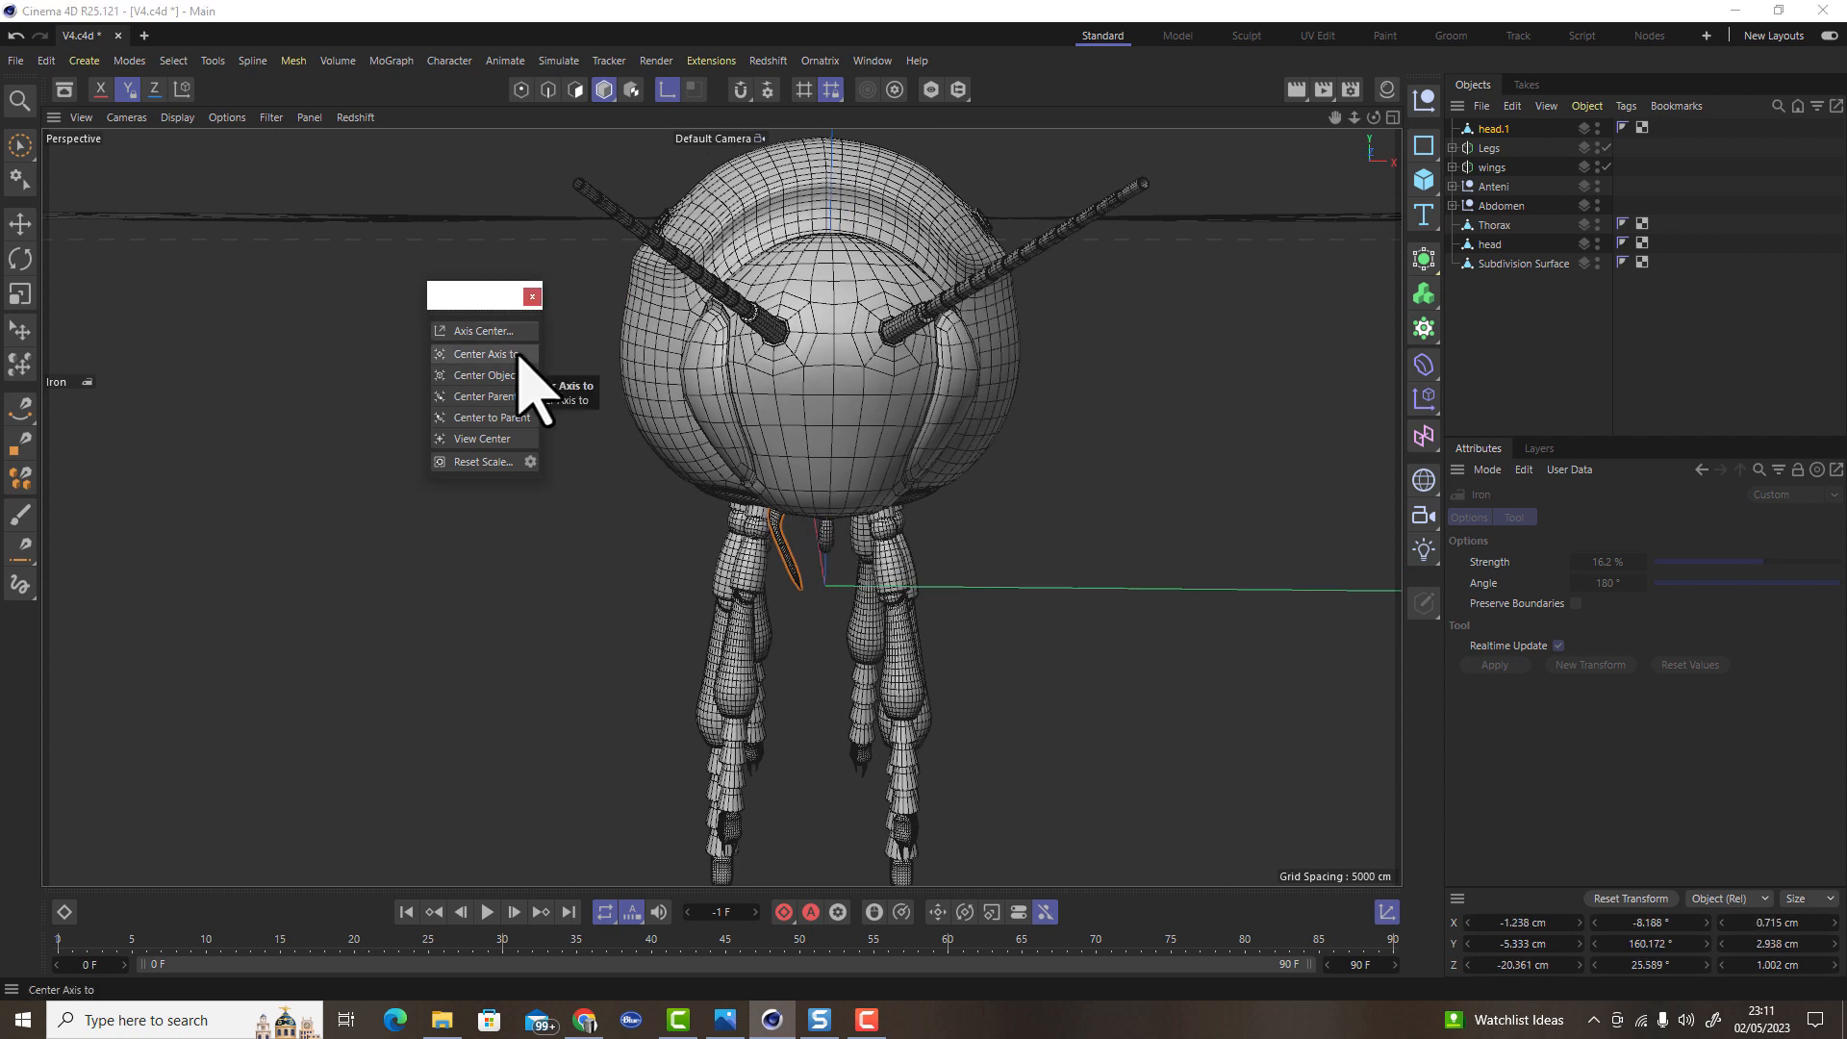
{"action": "left_click", "coordinate": [21, 224]}
{"action": "scroll", "coordinate": [827, 631], "scroll_direction": "up", "scroll_amount": 6}
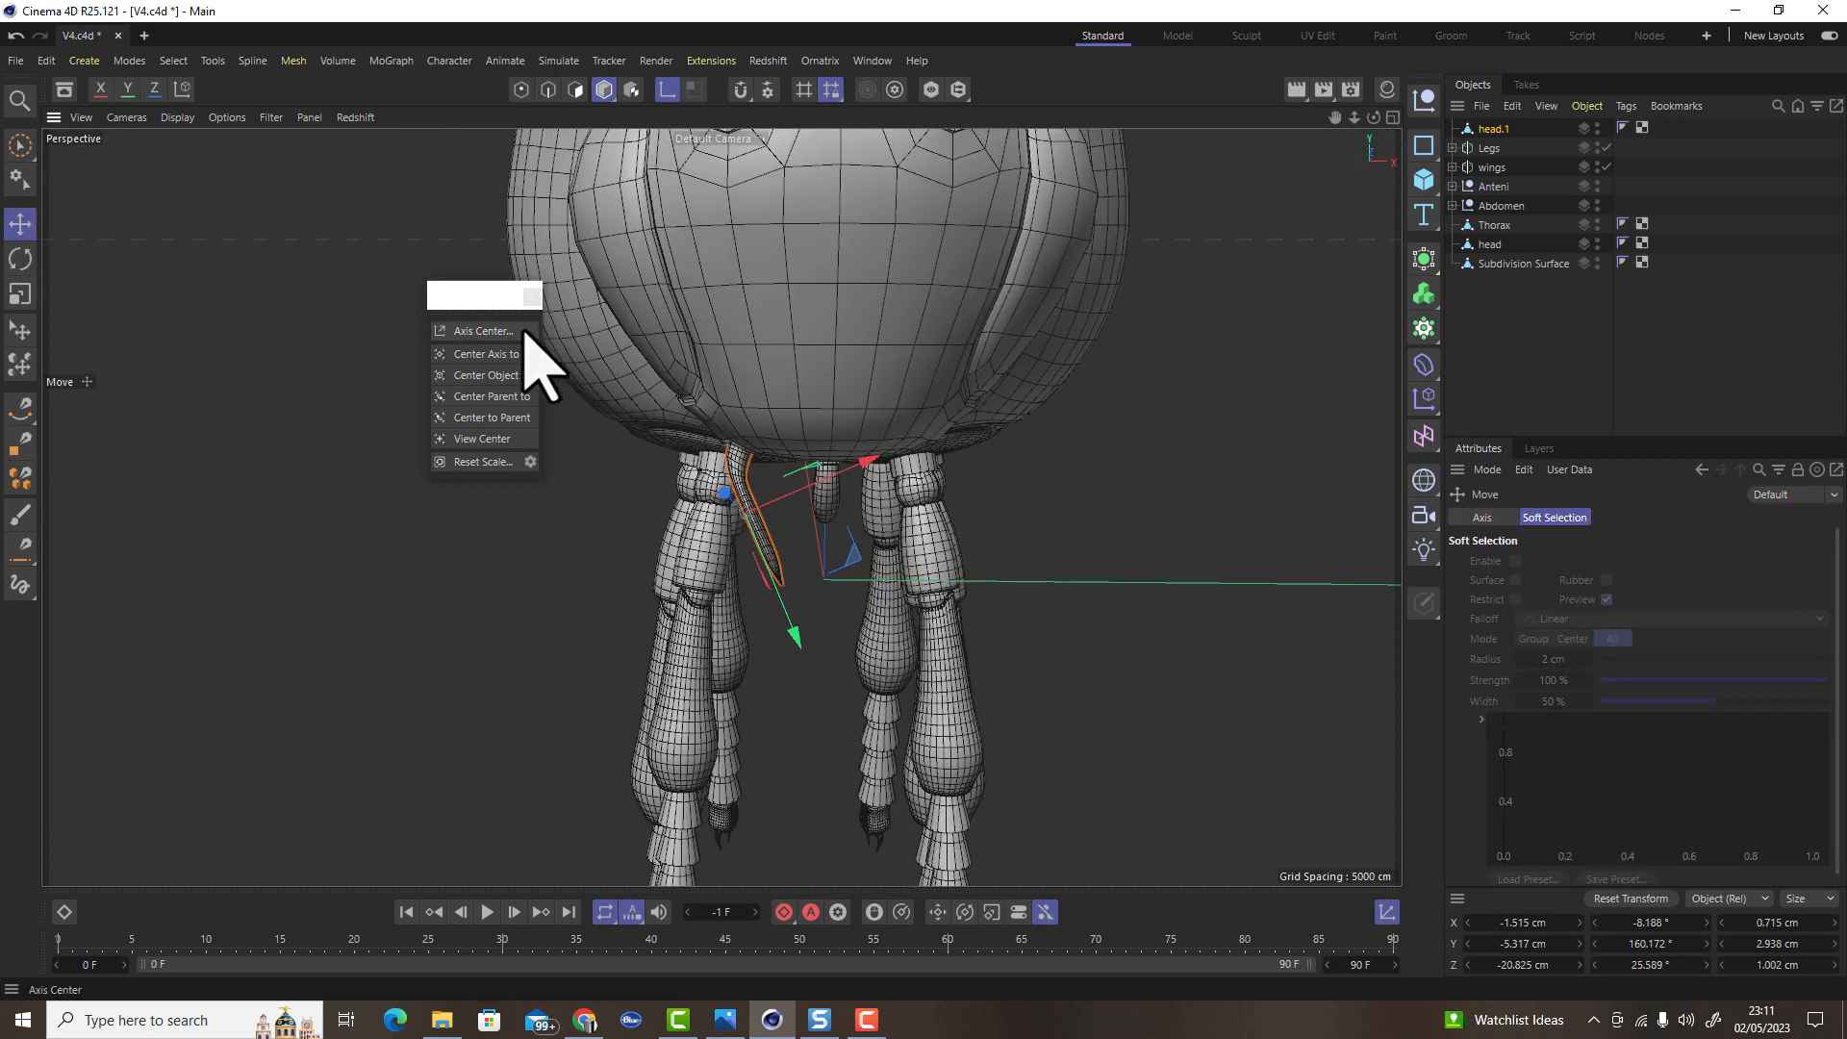
Align the blade's axis to World with Axis Center and set only the axis's X position to 0 cm
{"action": "left_click", "coordinate": [531, 333]}
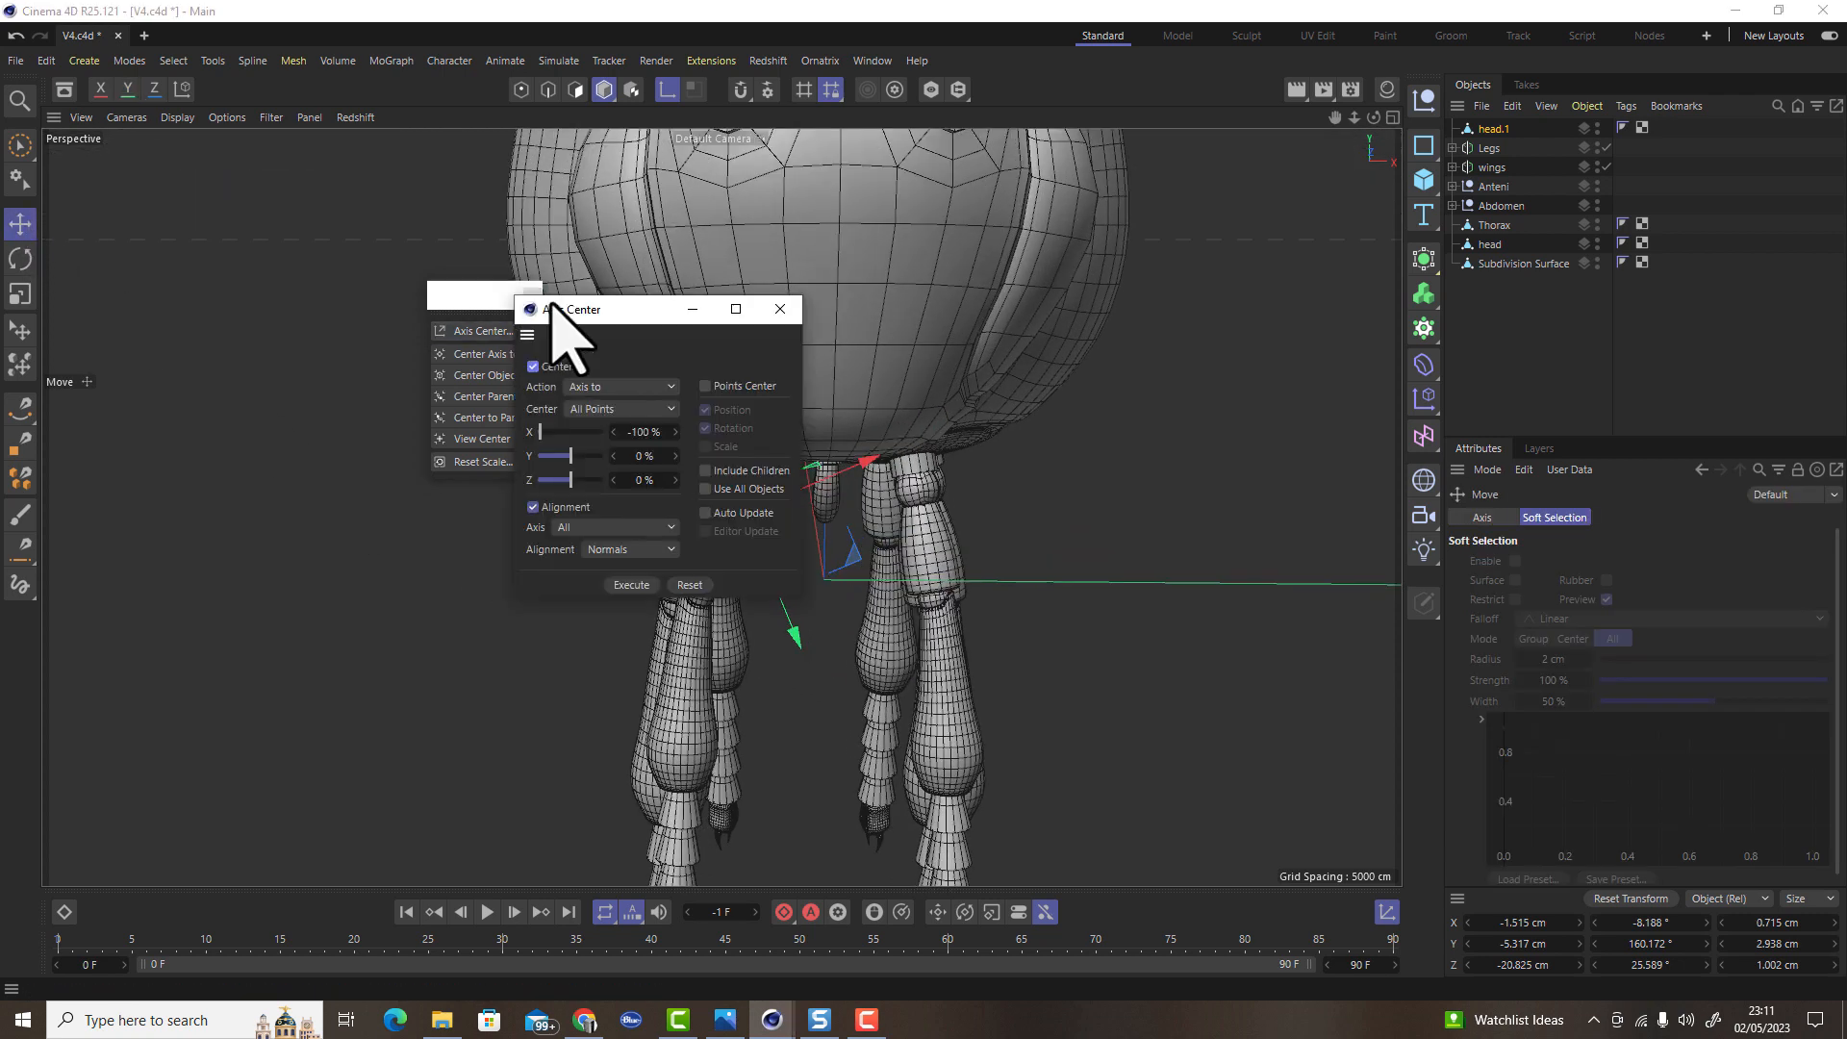
{"action": "left_click_drag", "start_coordinate": [626, 314], "coordinate": [1241, 308]}
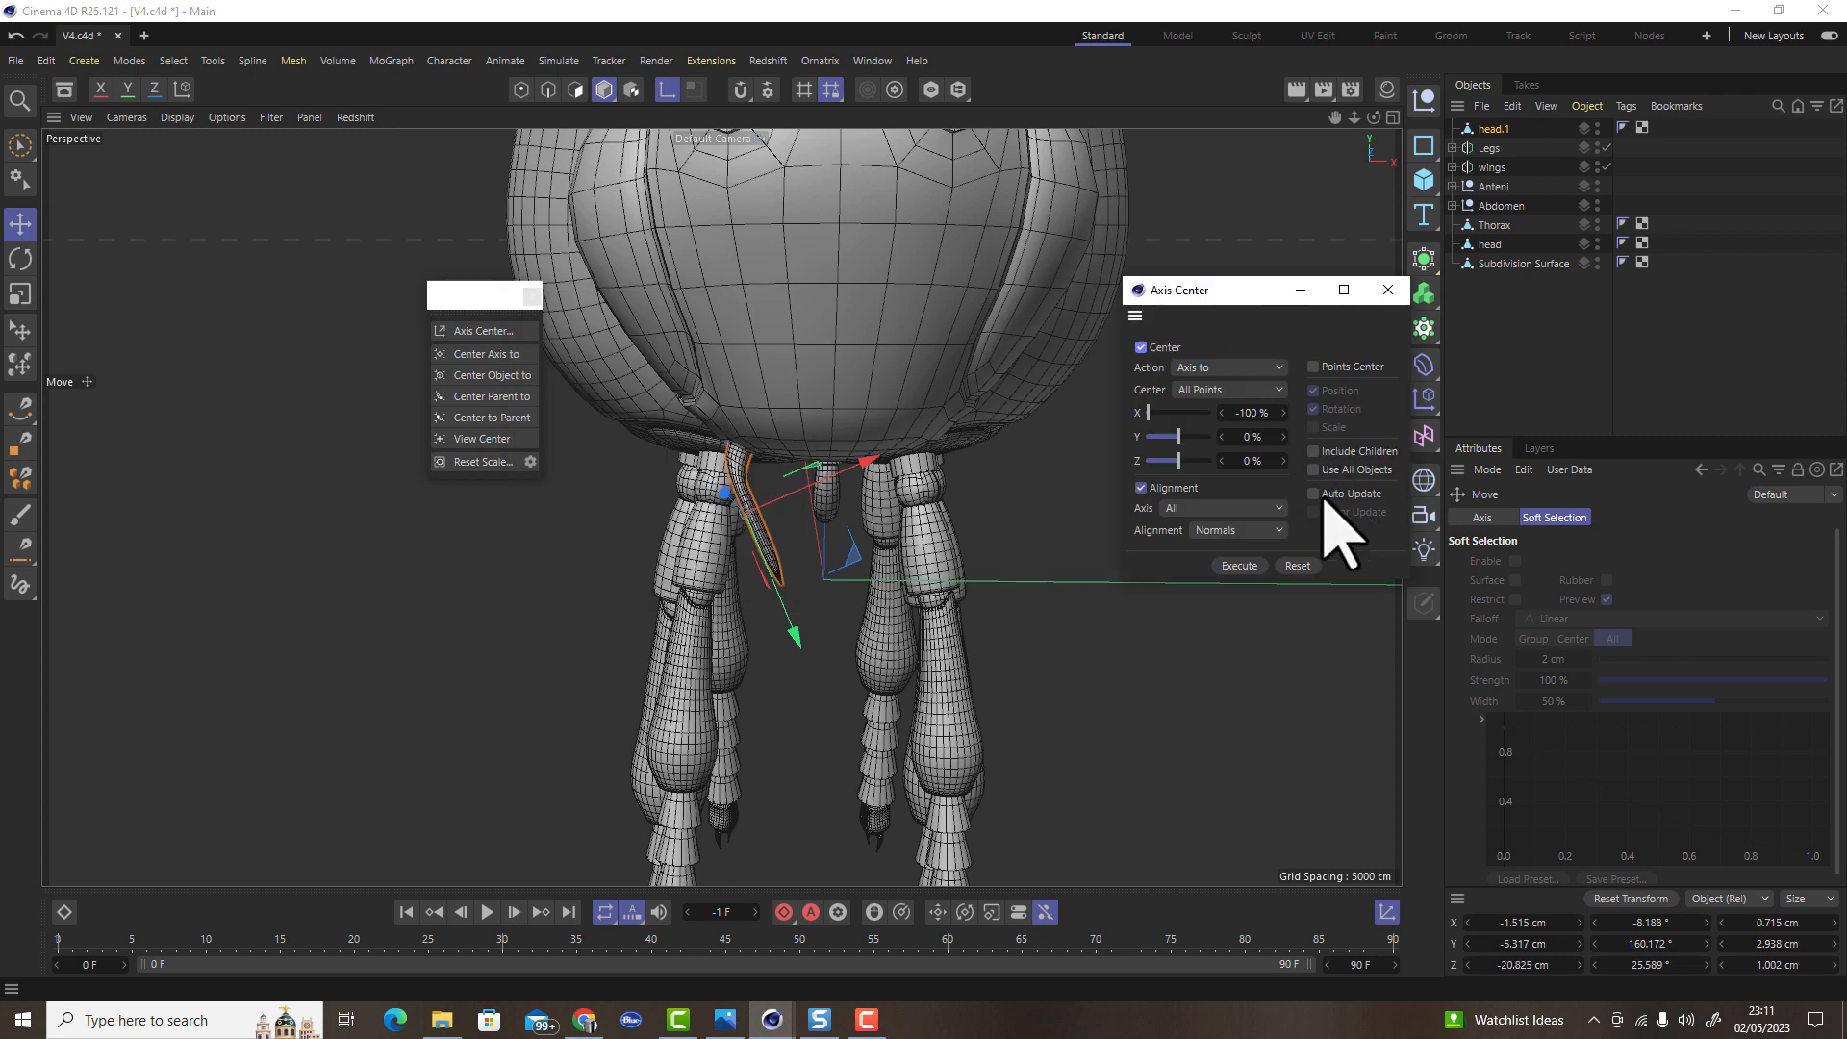
{"action": "left_click", "coordinate": [1273, 529]}
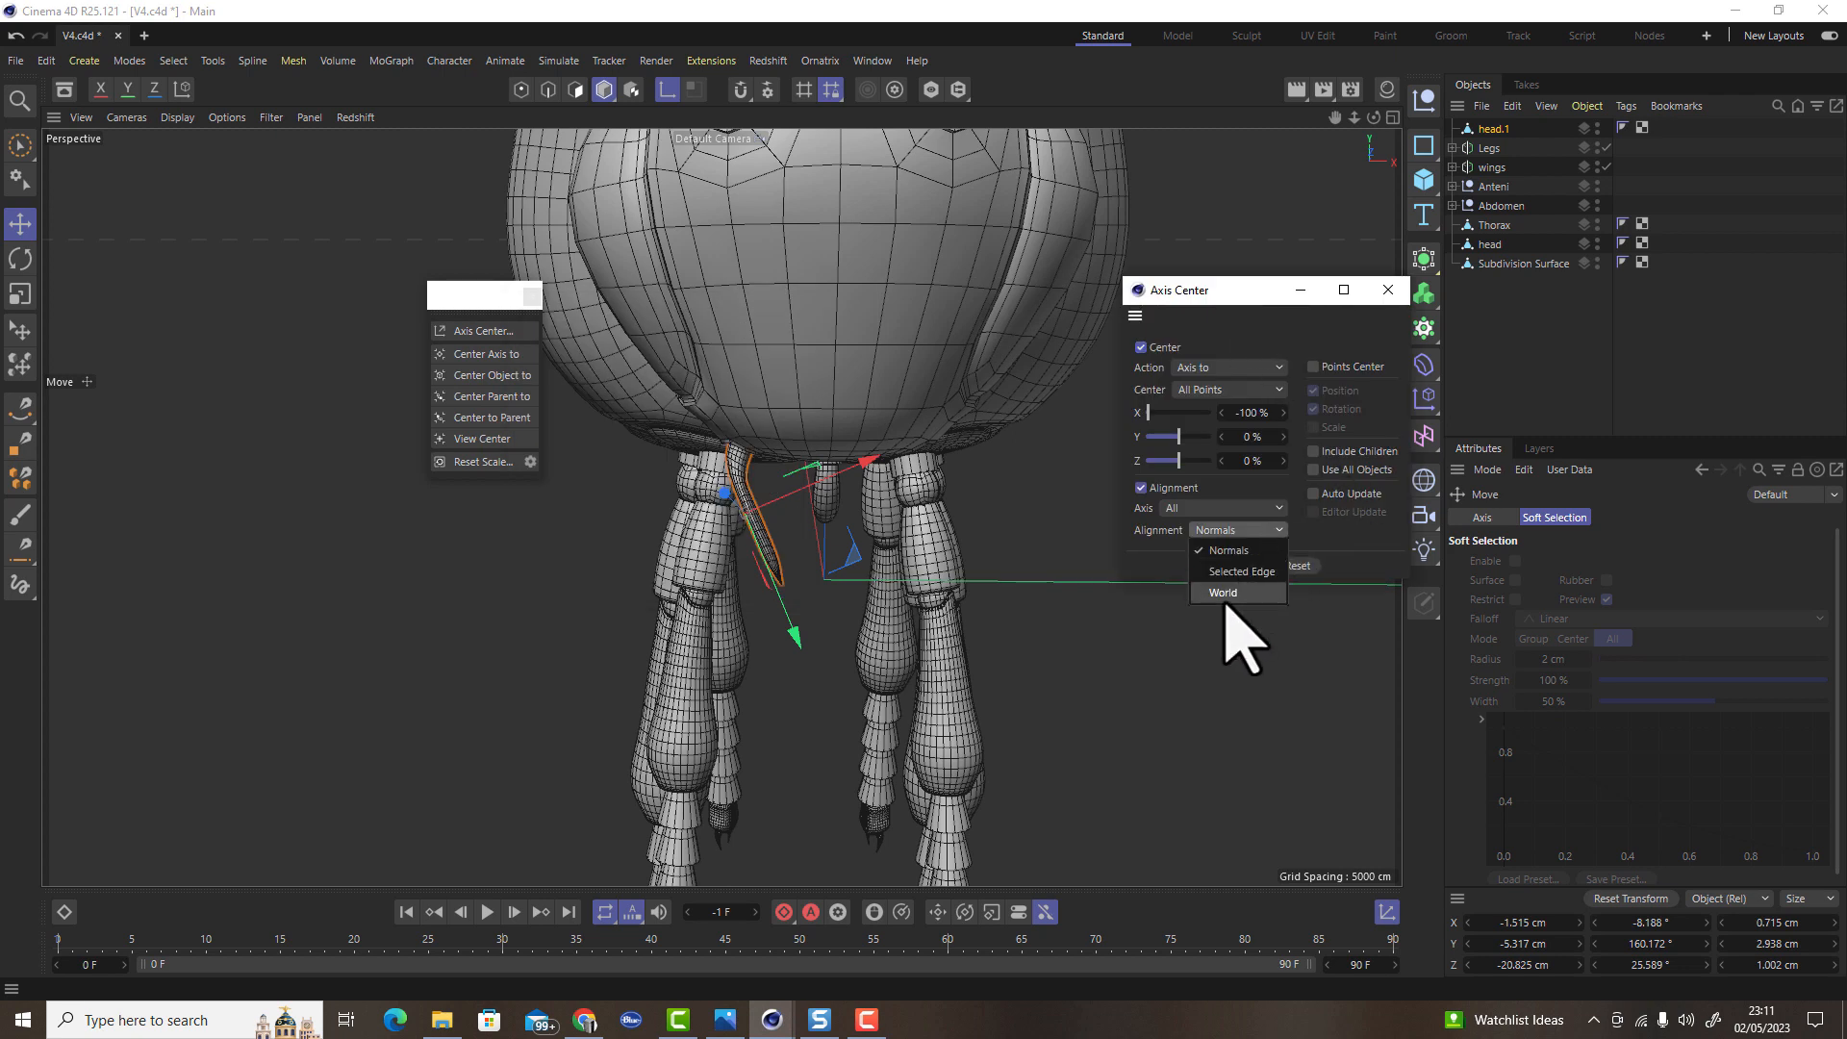
{"action": "left_click", "coordinate": [1225, 602]}
{"action": "left_click", "coordinate": [1237, 572]}
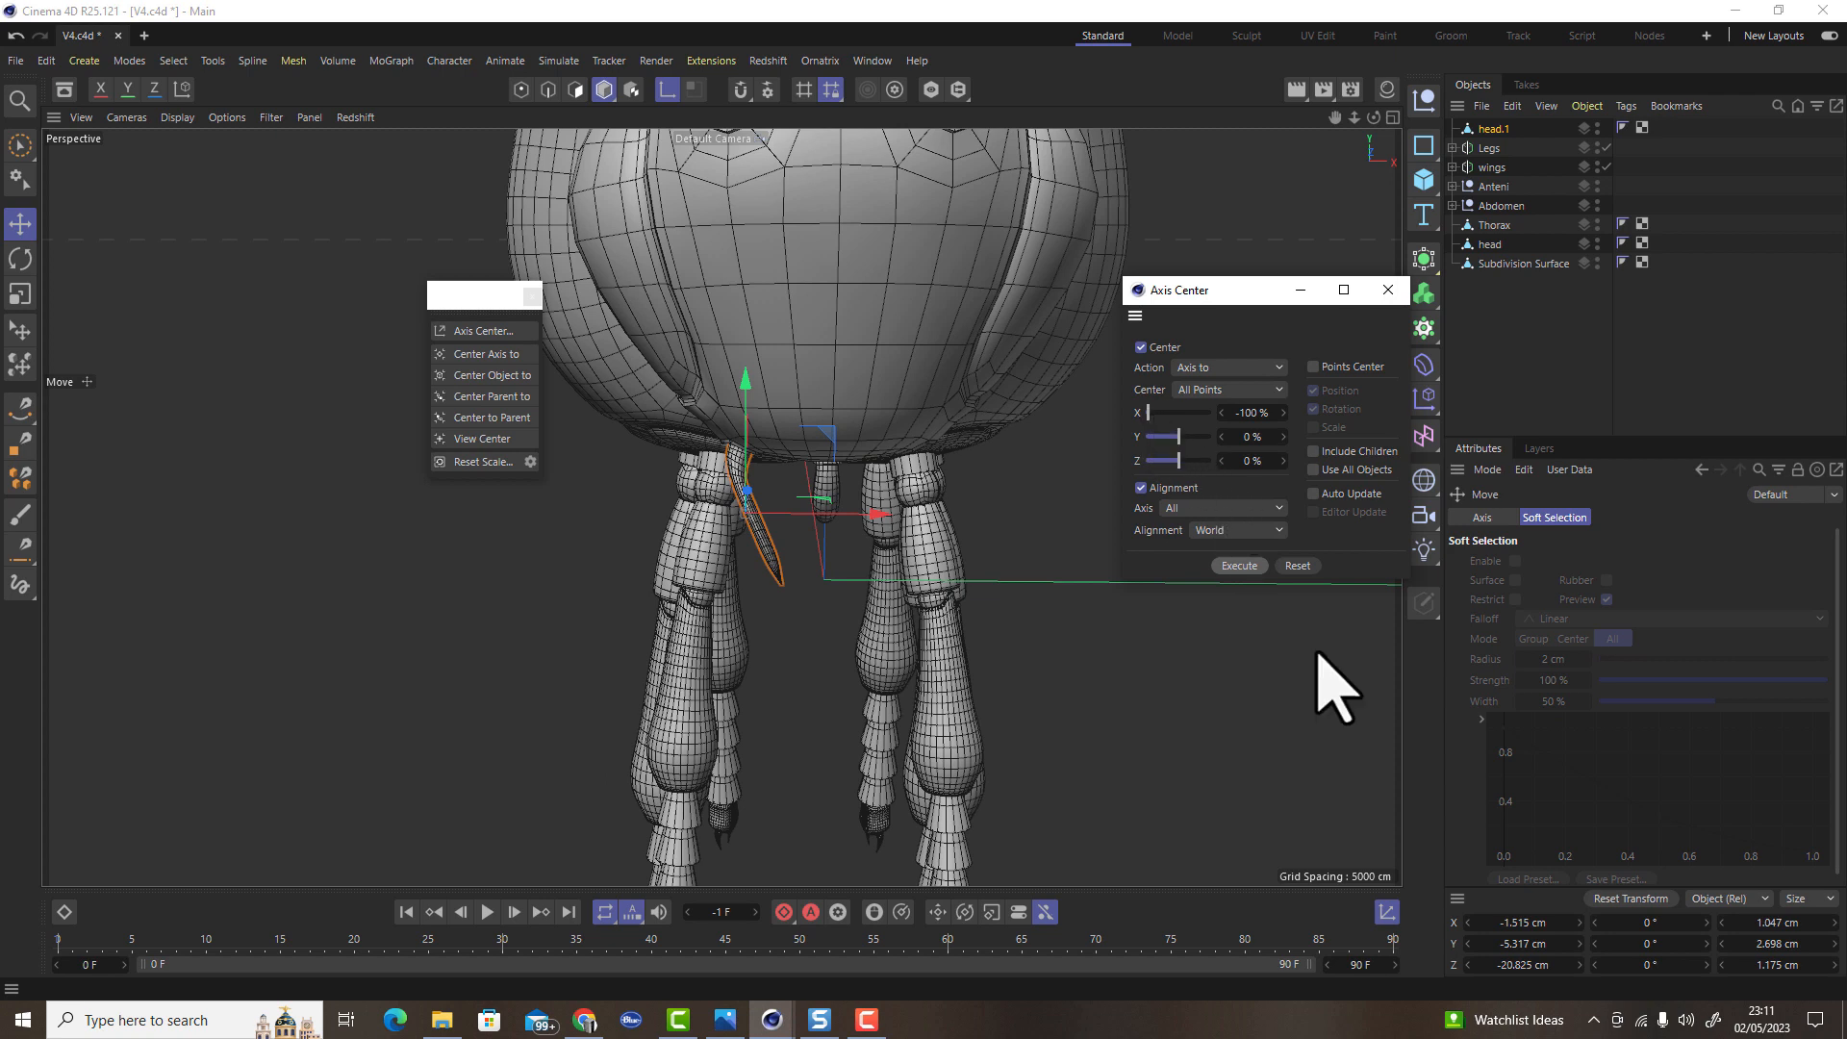
{"action": "left_click", "coordinate": [1525, 924]}
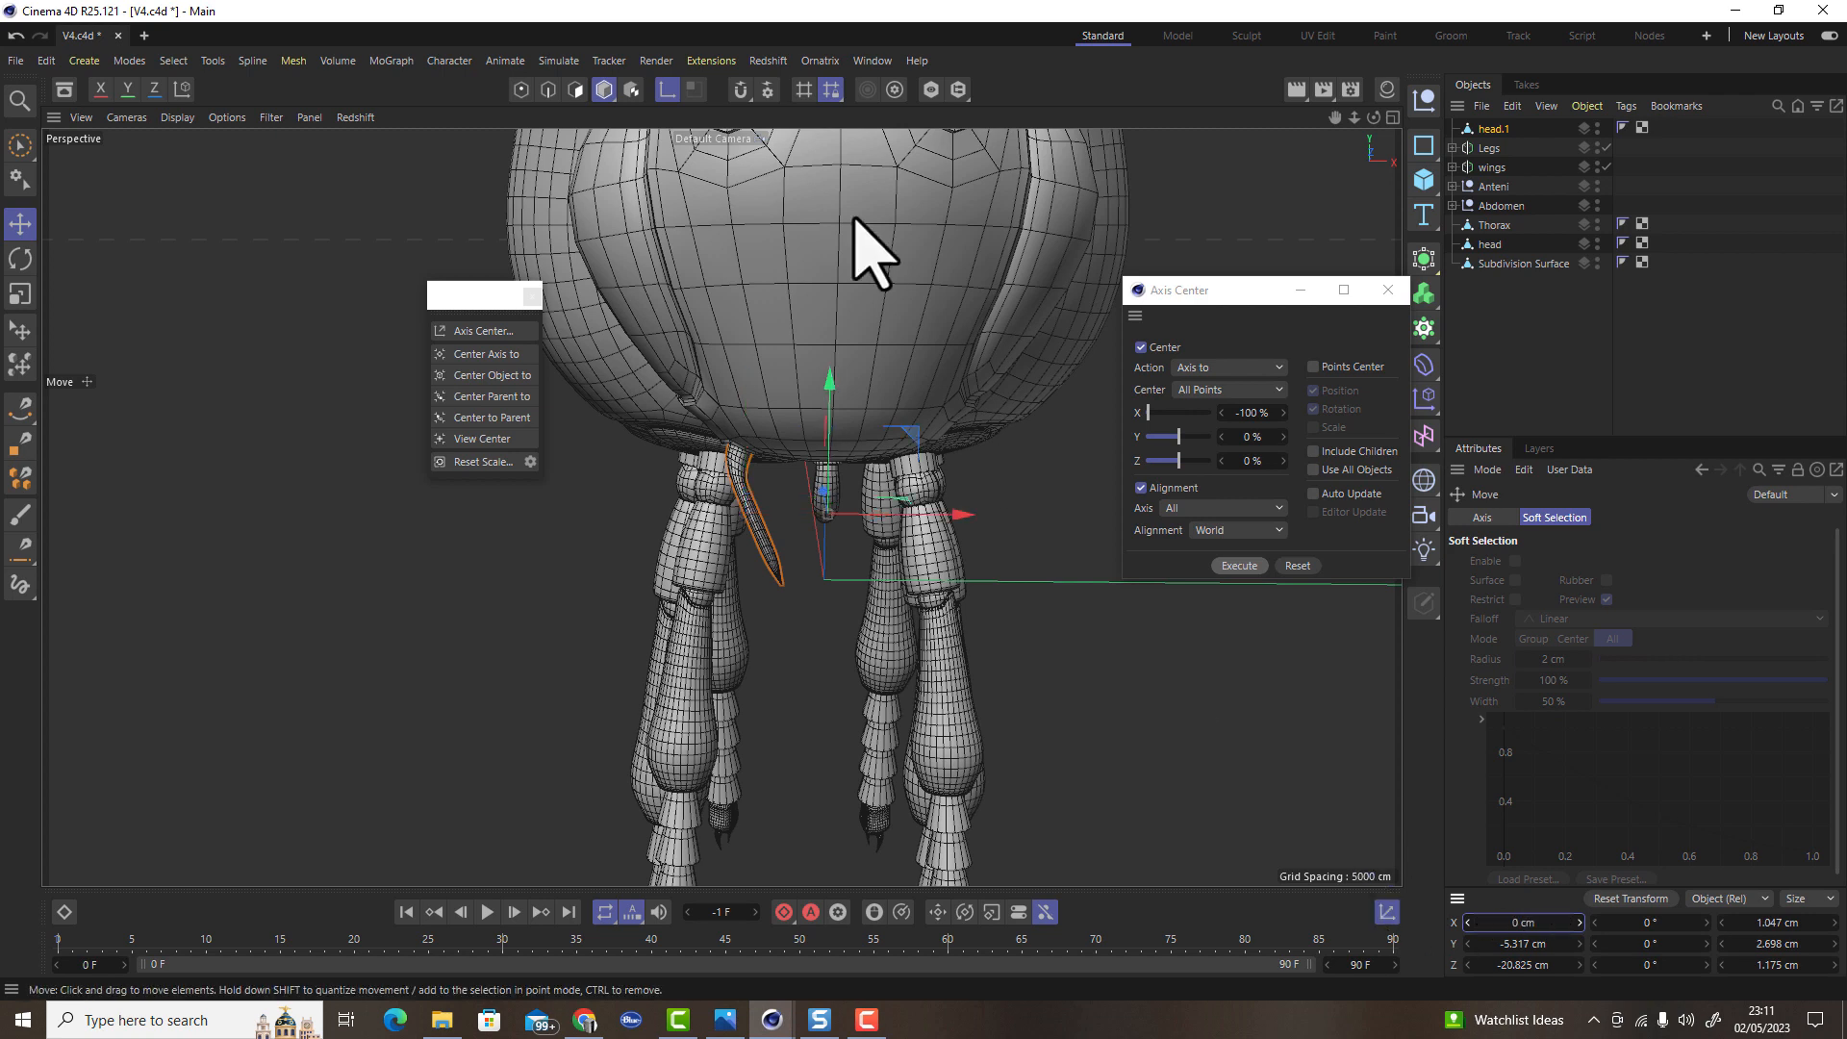
{"action": "left_click", "coordinate": [1388, 290]}
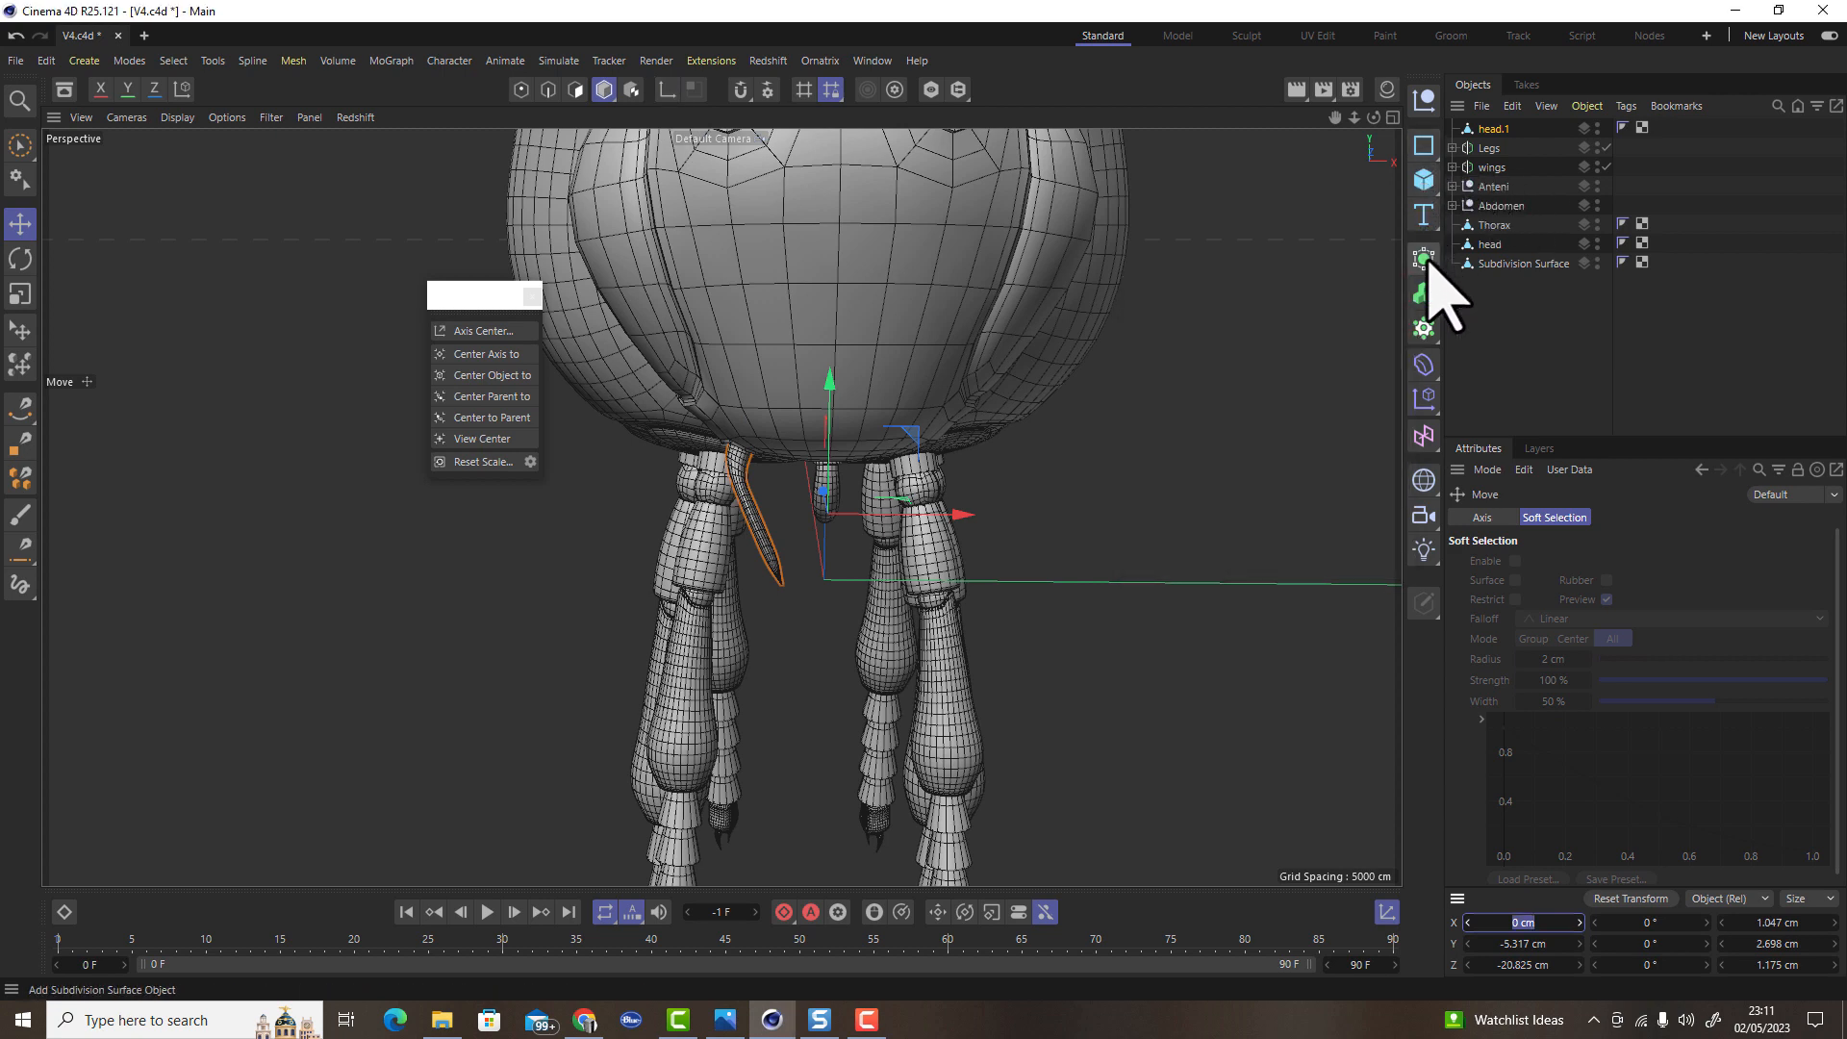
Mirror the blade across the ZY plane with a Symmetry generator and make the result editable
{"action": "left_click", "coordinate": [1426, 261]}
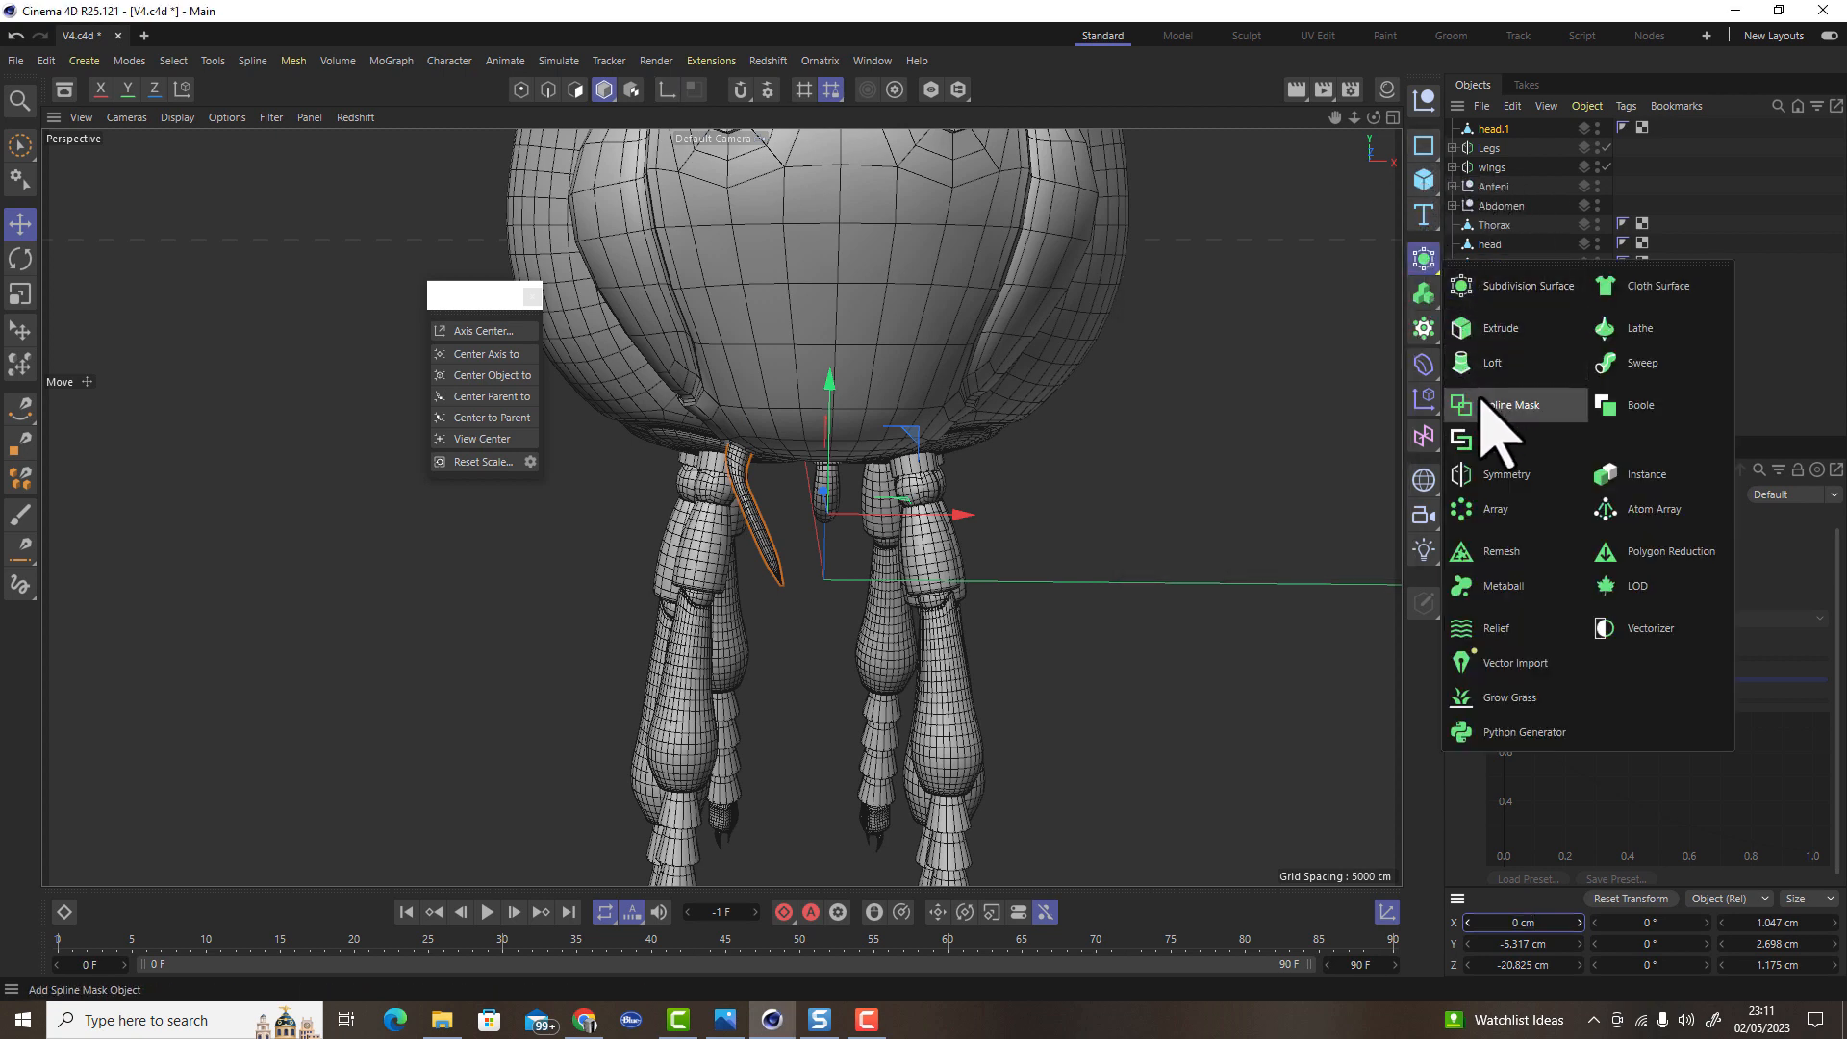
{"action": "left_click", "coordinate": [1509, 475], "text": "alt"}
{"action": "left_click_drag", "start_coordinate": [818, 601], "coordinate": [825, 647], "text": "alt"}
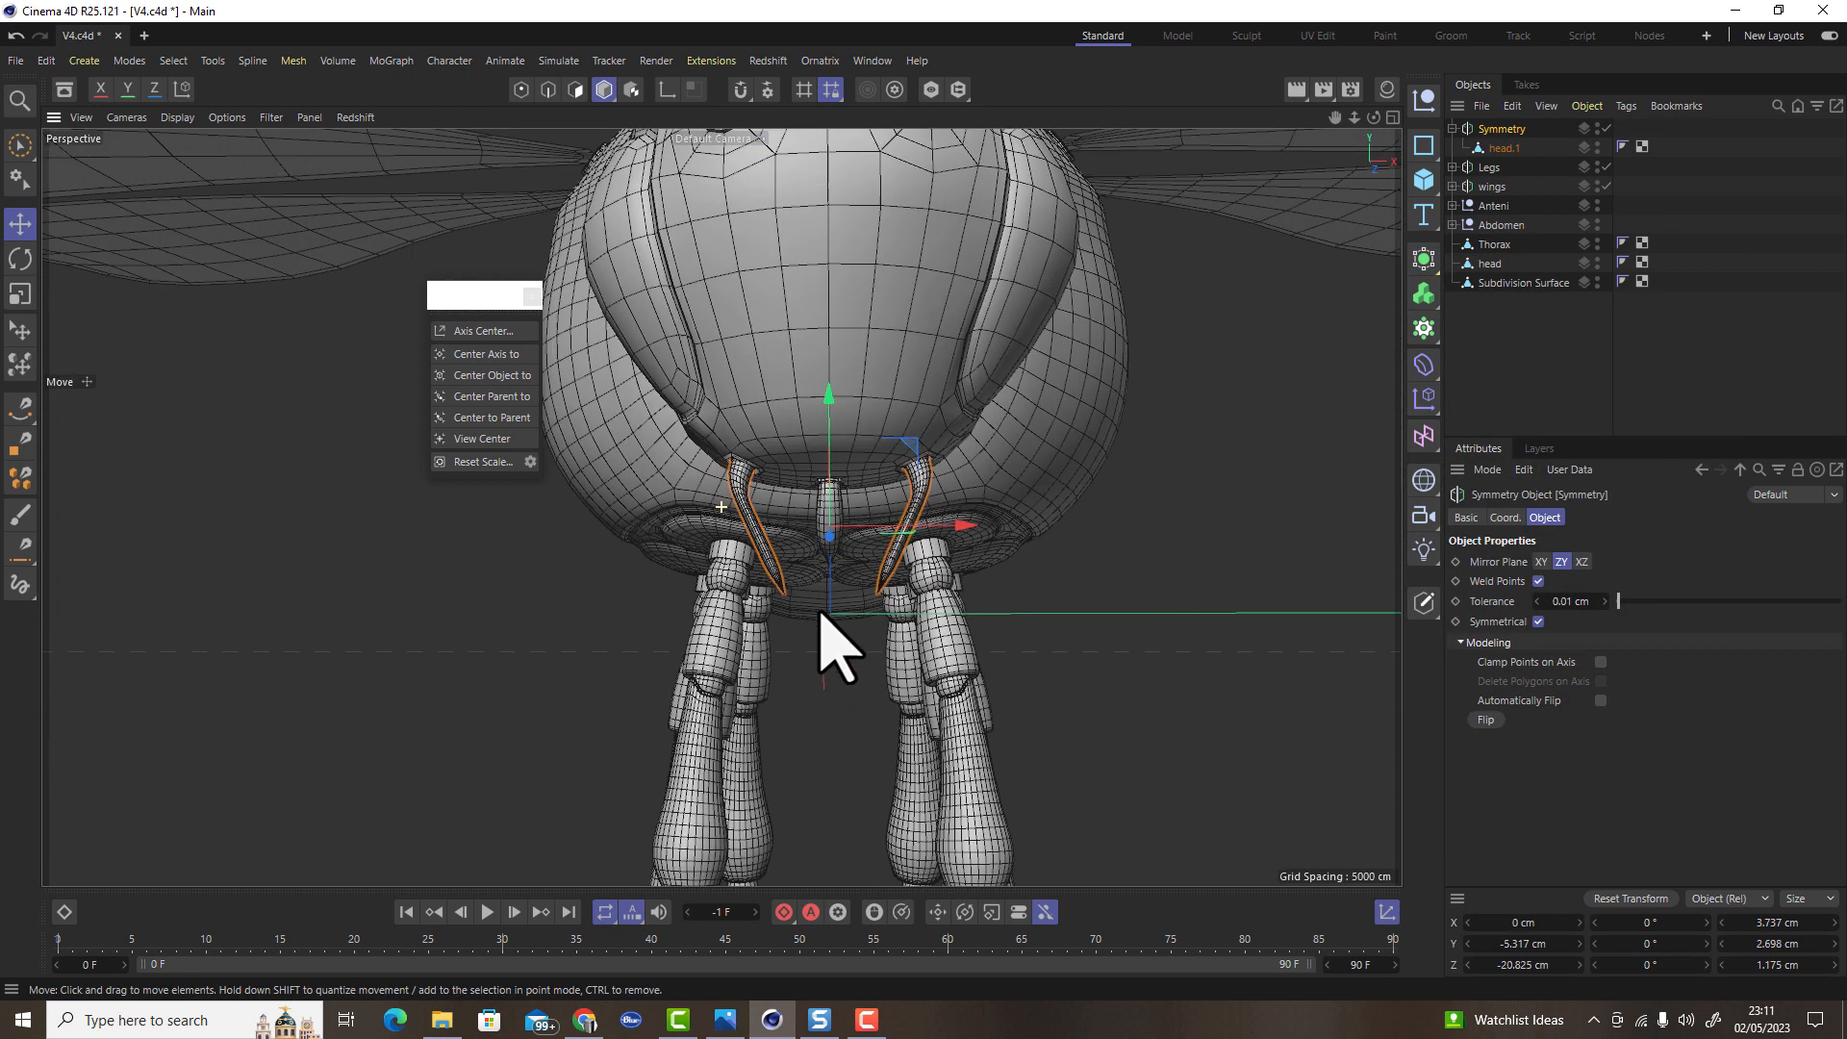
{"action": "left_click", "coordinate": [1425, 603]}
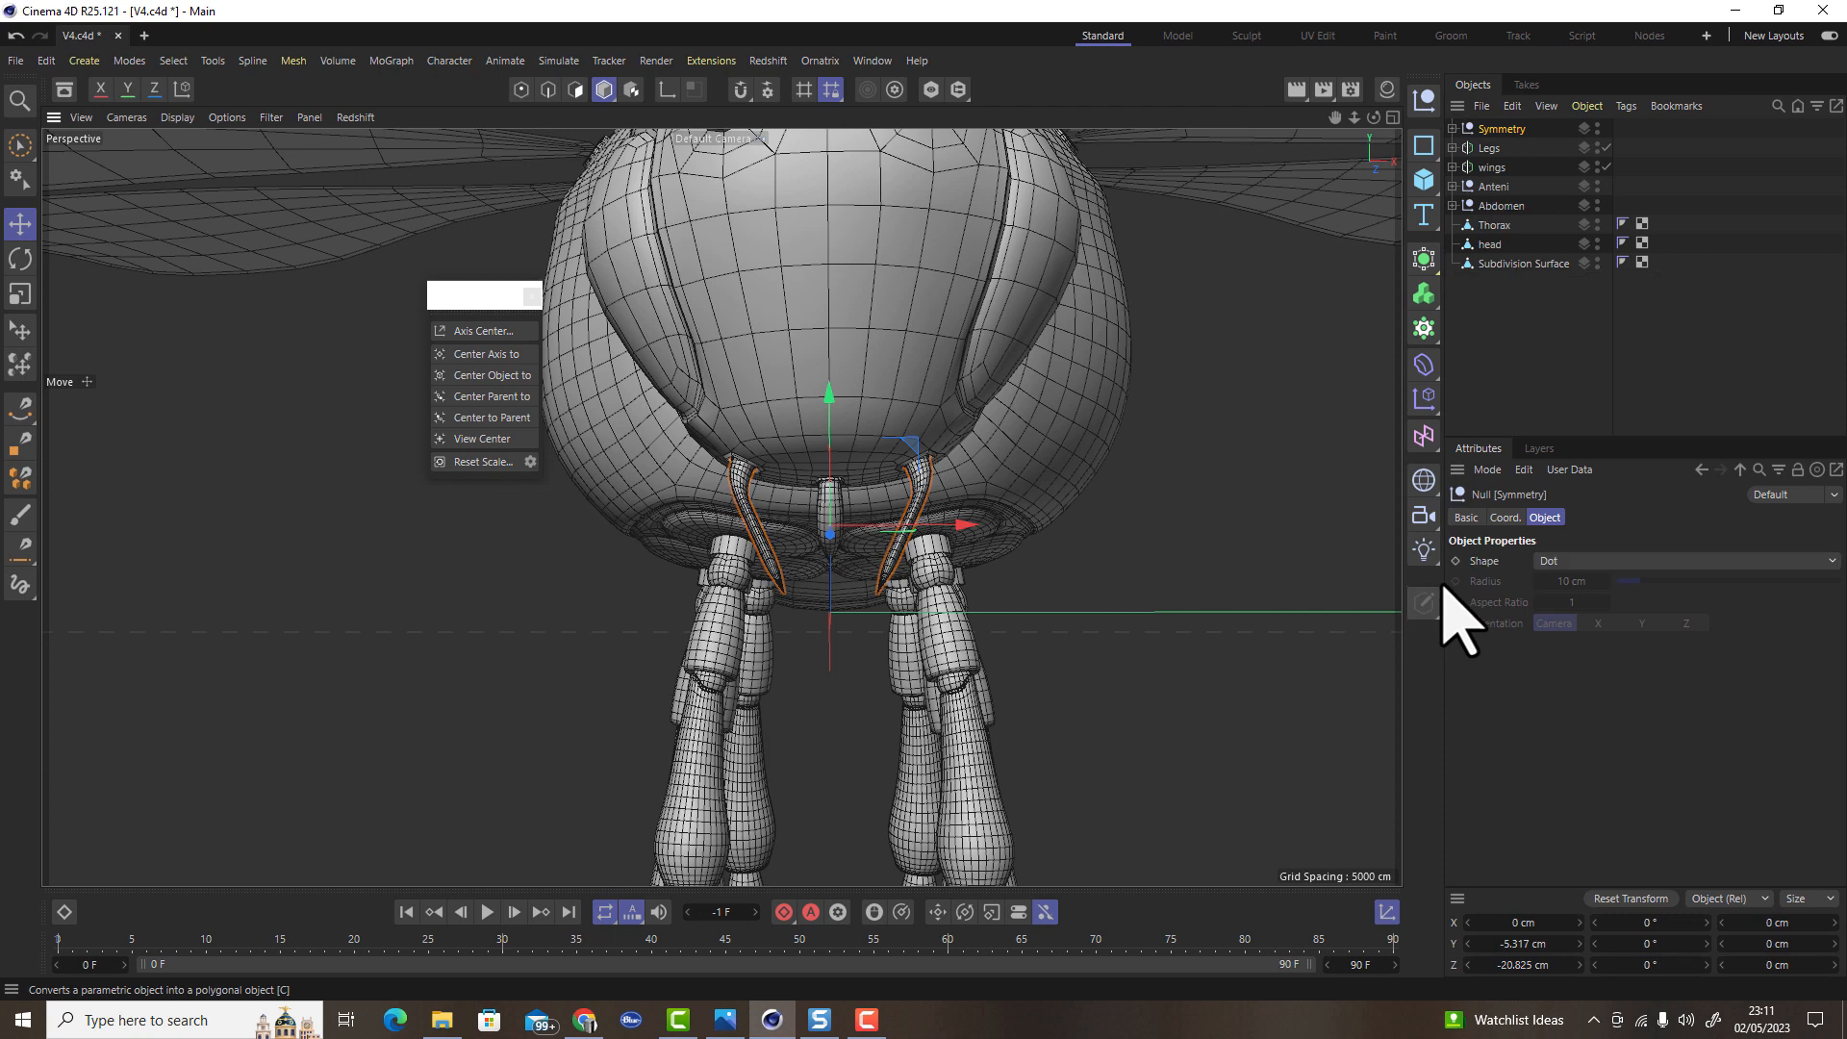
Take the mirrored head.1 mesh out of the Symmetry null and place it at the end of the object list
{"action": "left_click", "coordinate": [1454, 128]}
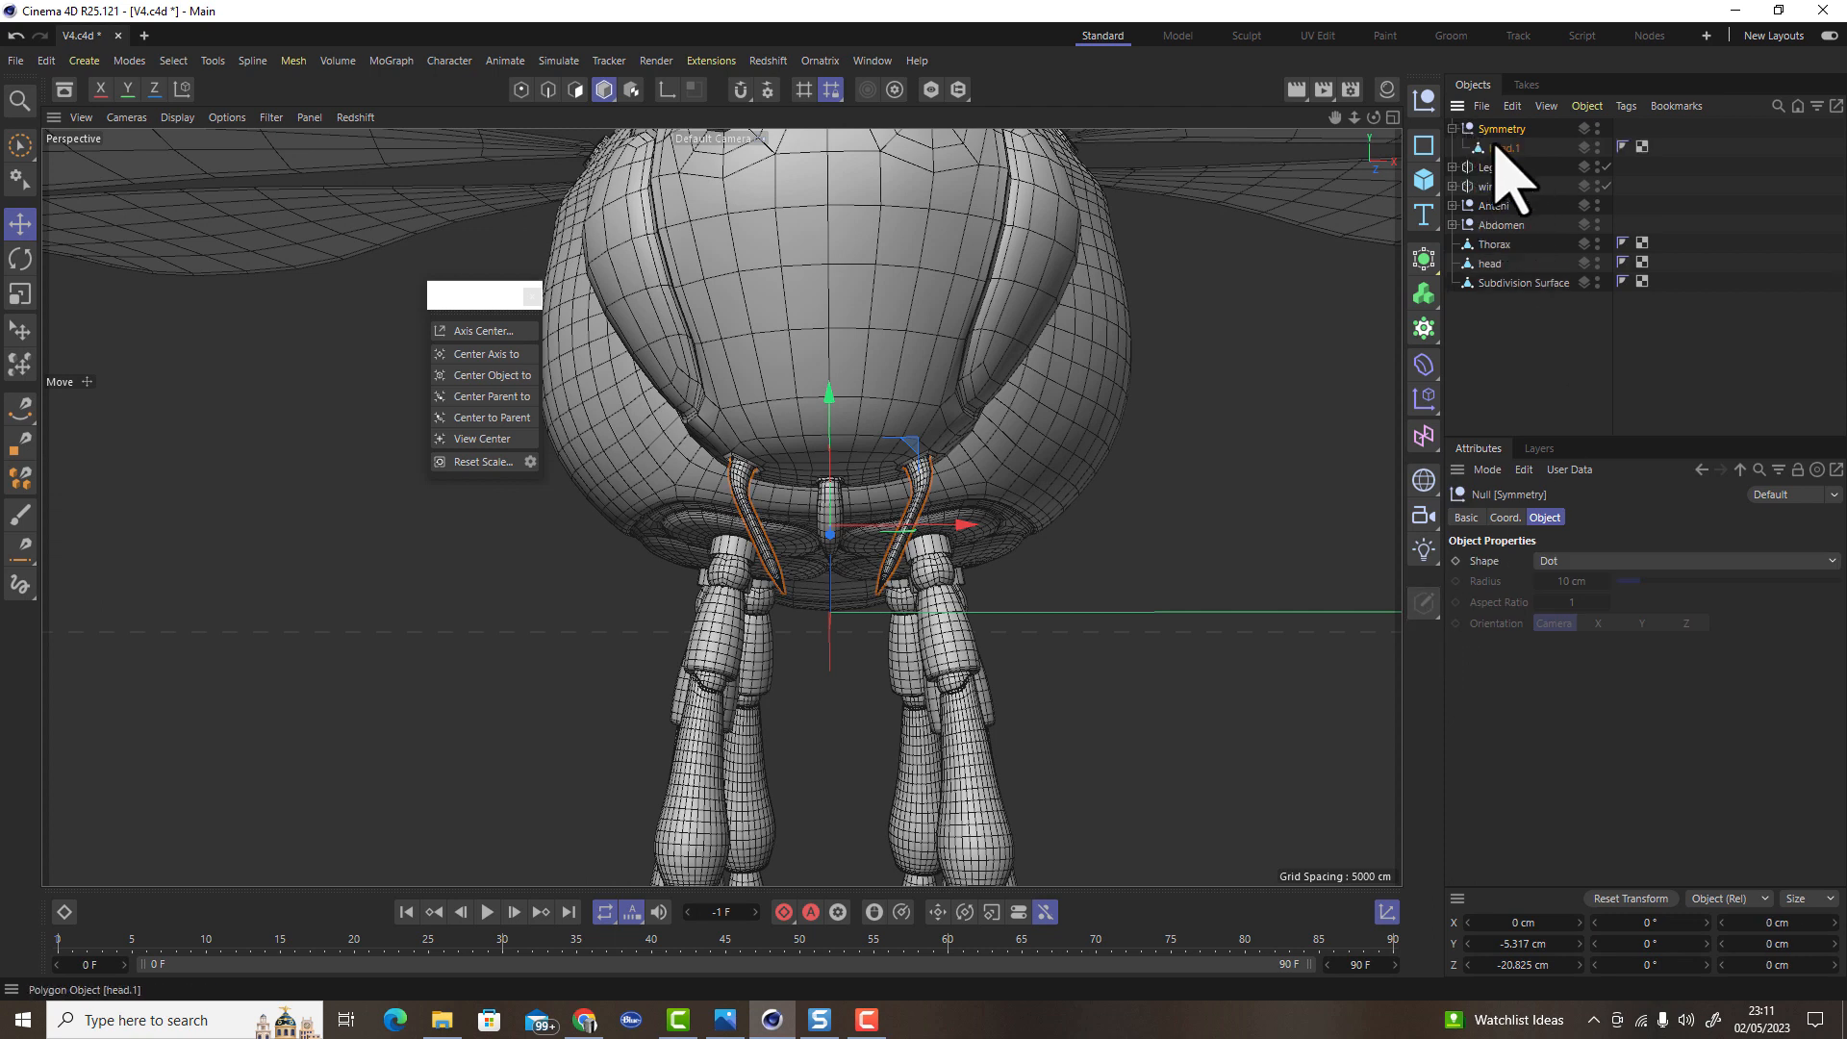
{"action": "left_click_drag", "start_coordinate": [1536, 313], "coordinate": [1534, 314]}
{"action": "left_click", "coordinate": [1517, 265]}
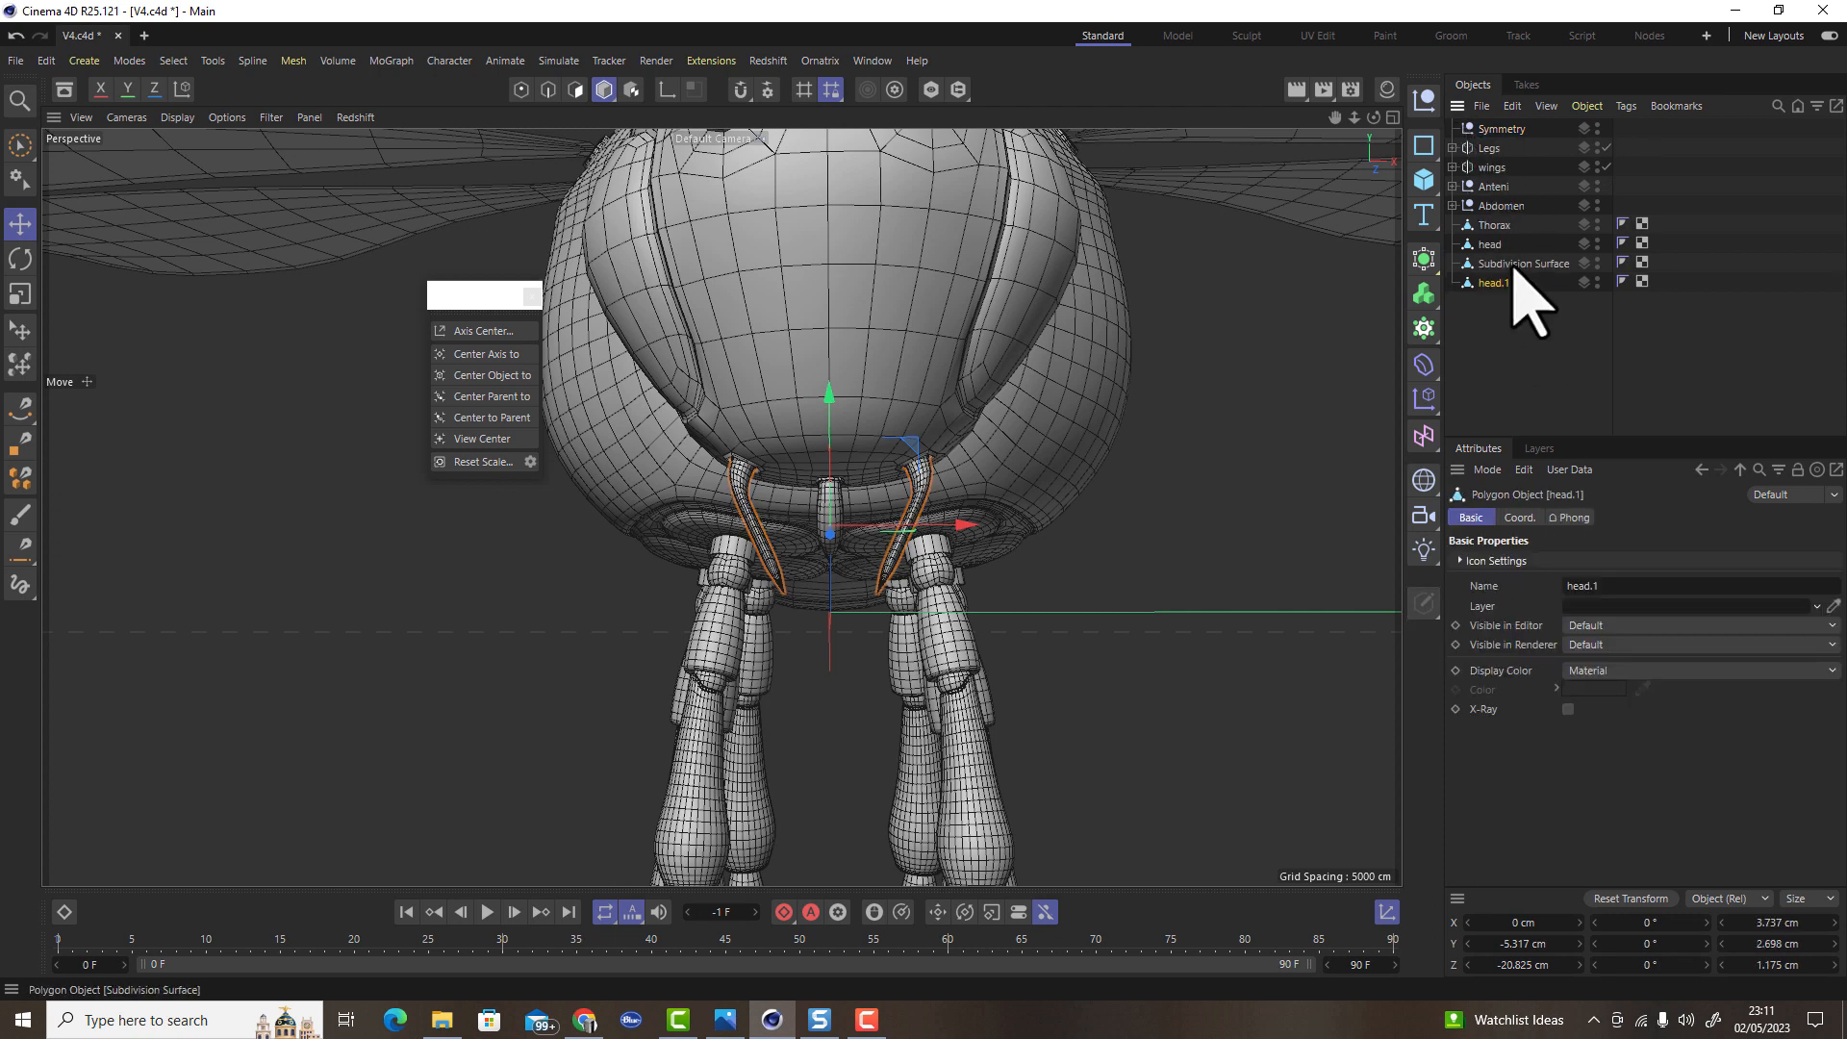
{"action": "left_click", "coordinate": [1500, 283]}
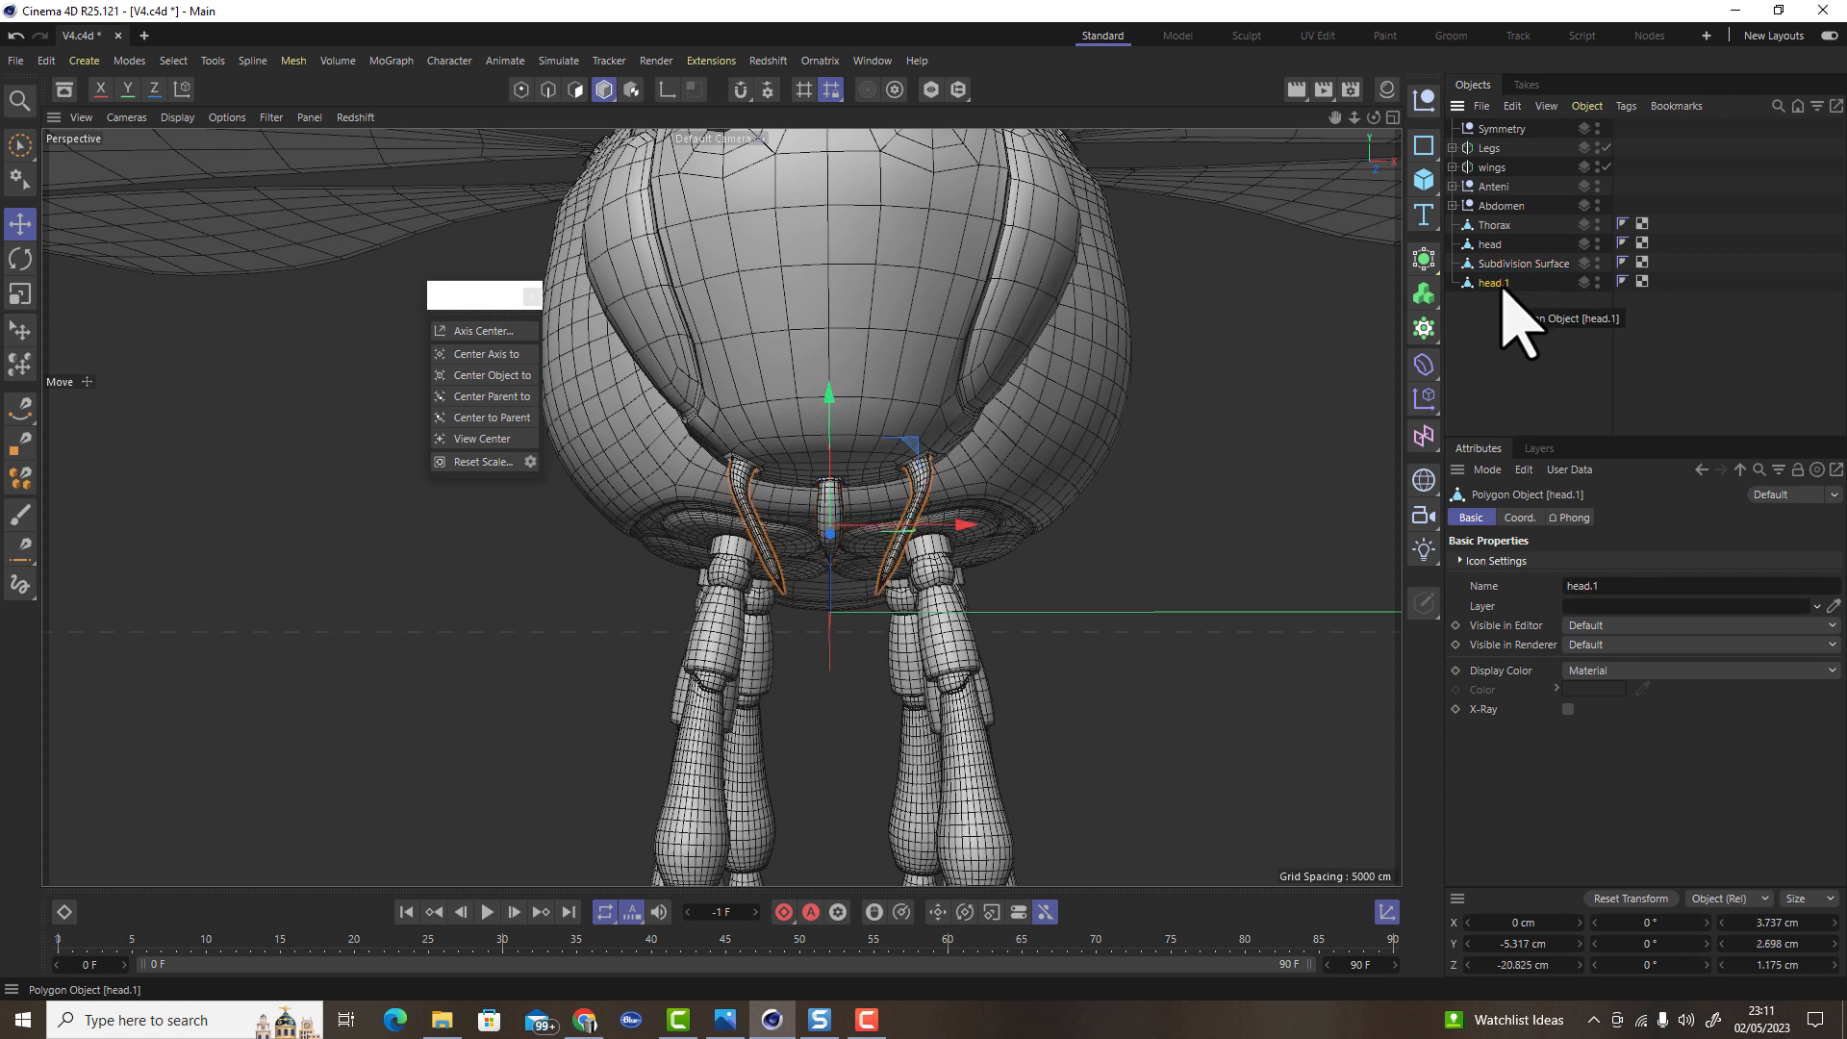
Rename the horn mesh from Subdivision Surface to "Toungue"
{"action": "left_click", "coordinate": [1506, 267]}
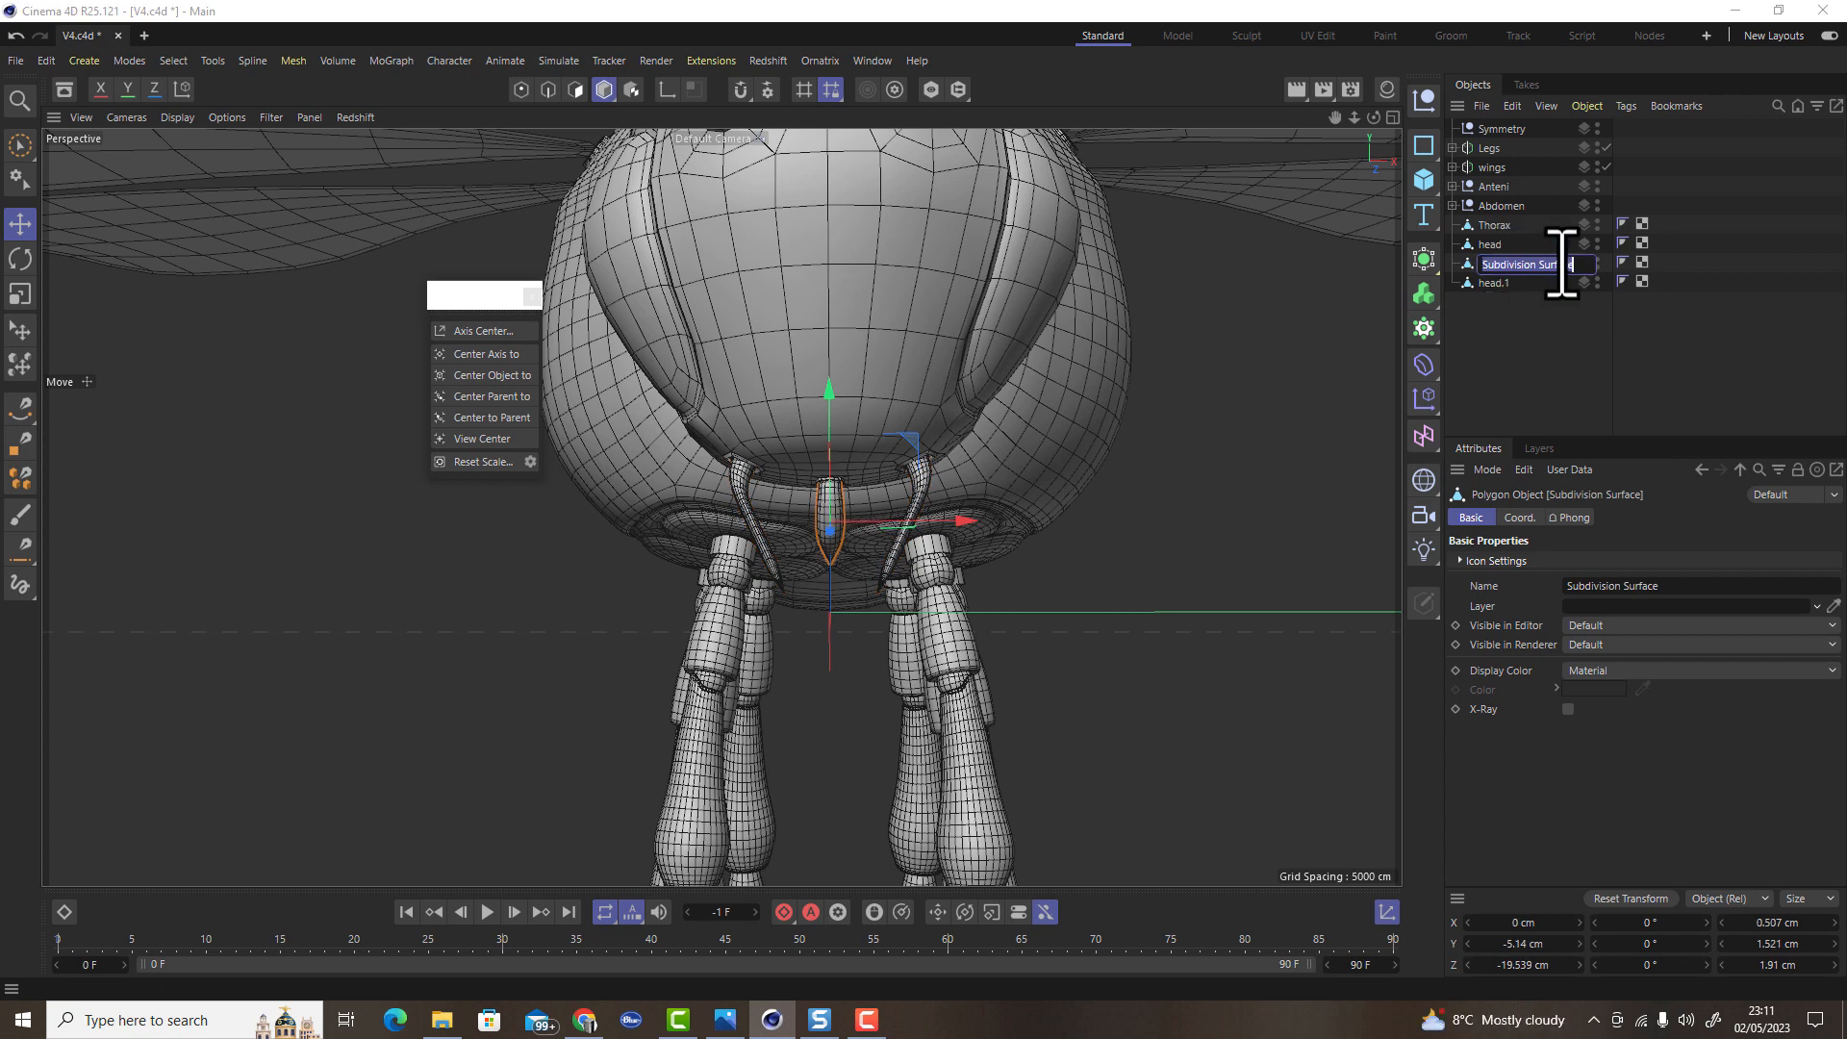
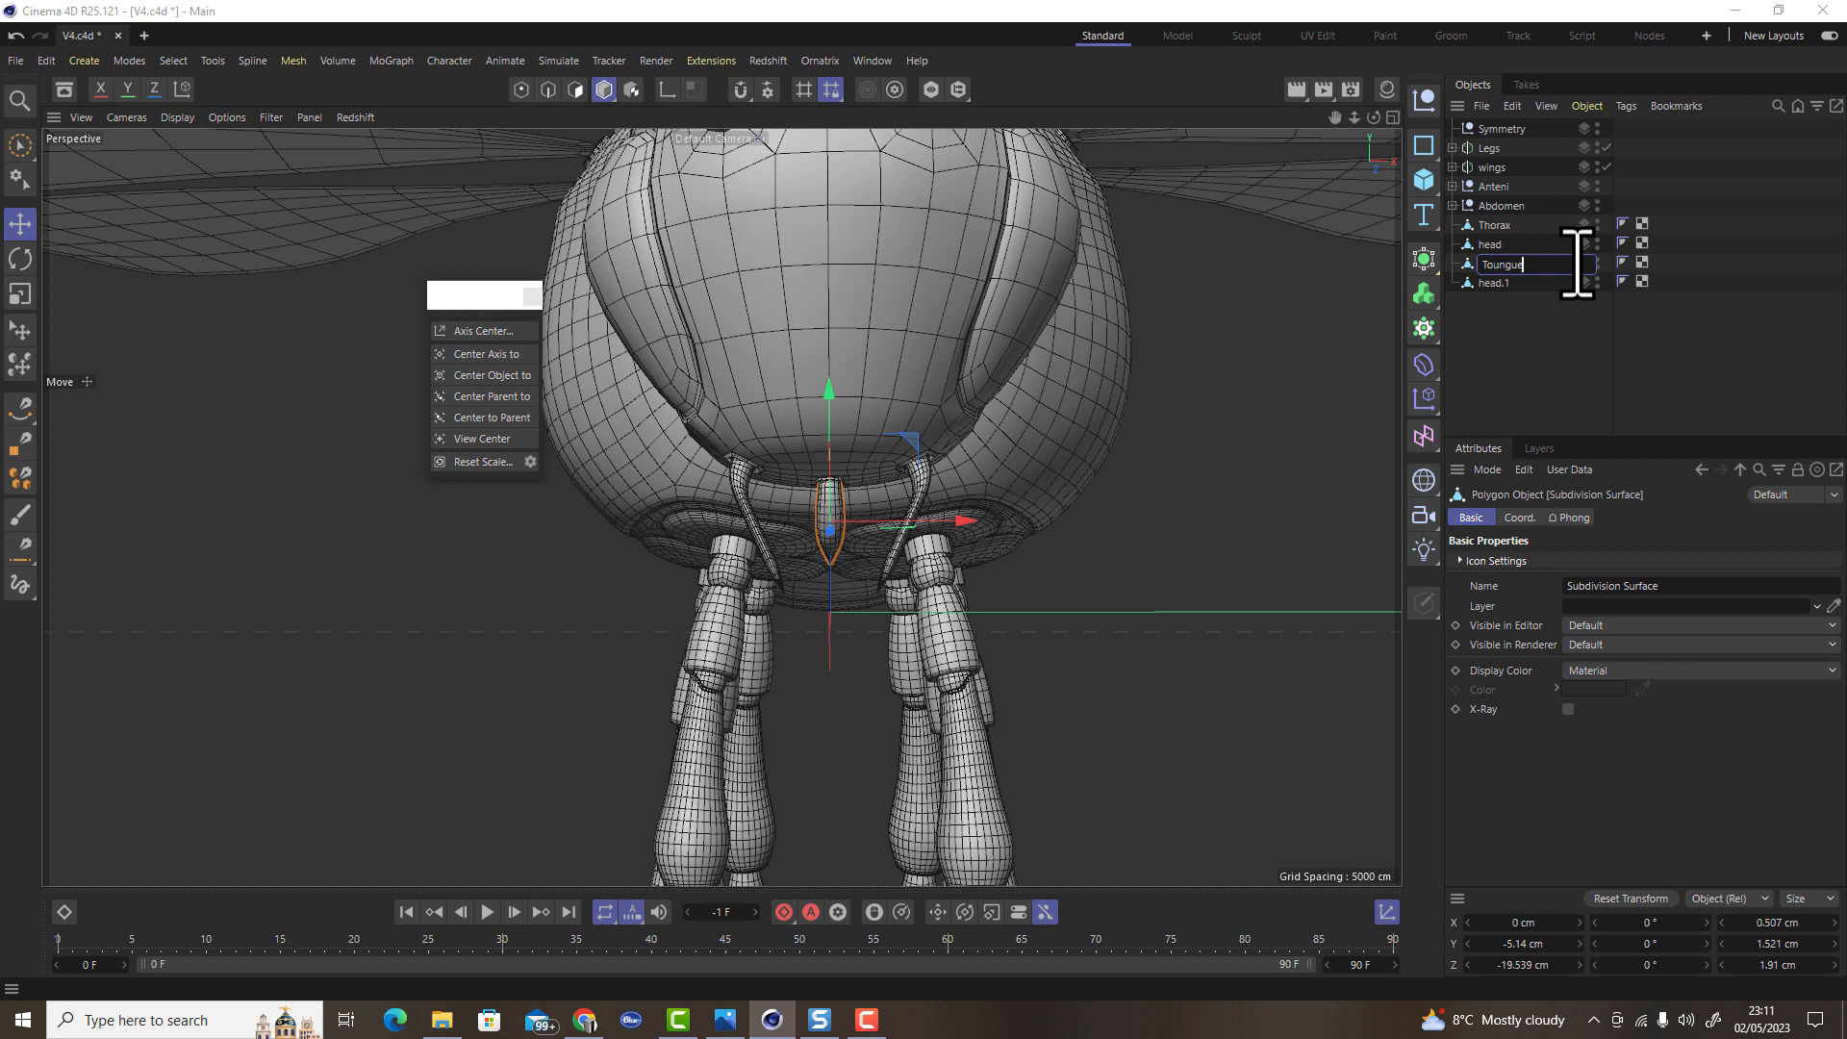
{"action": "key", "text": "Return"}
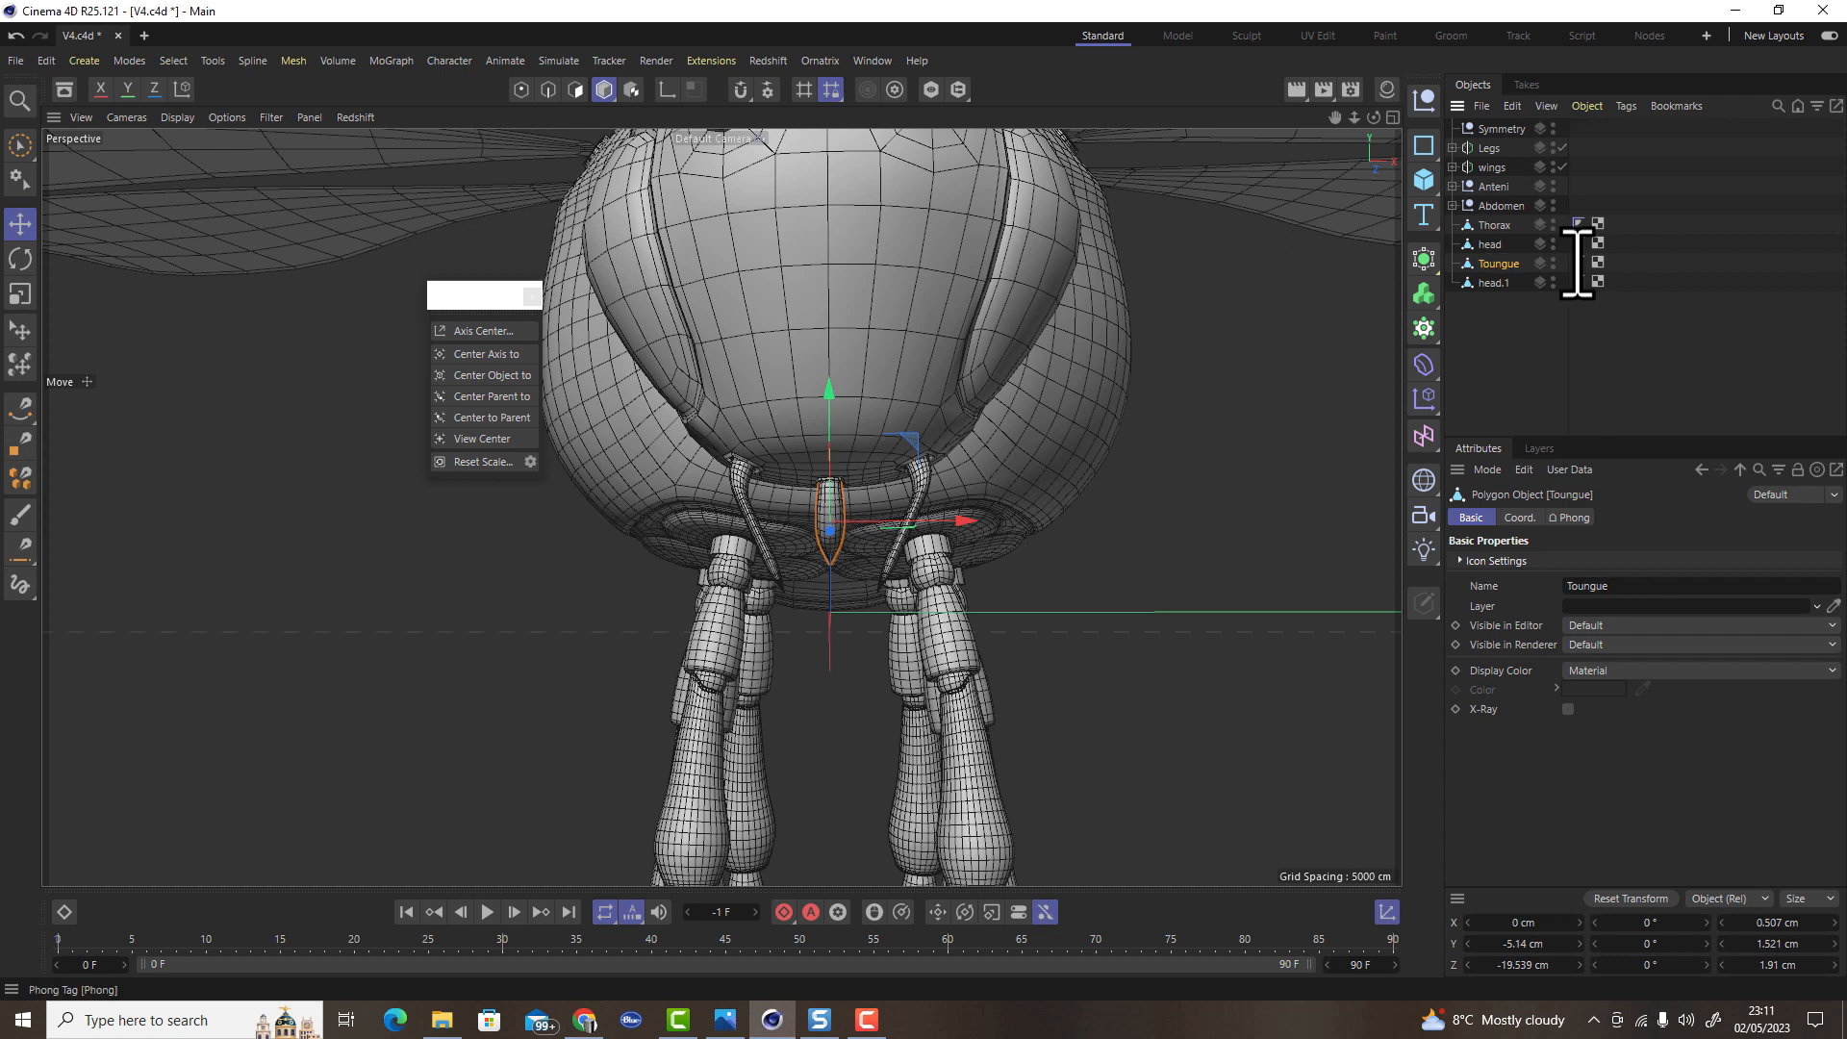
{"action": "scroll", "coordinate": [1055, 592], "scroll_direction": "down", "scroll_amount": 6}
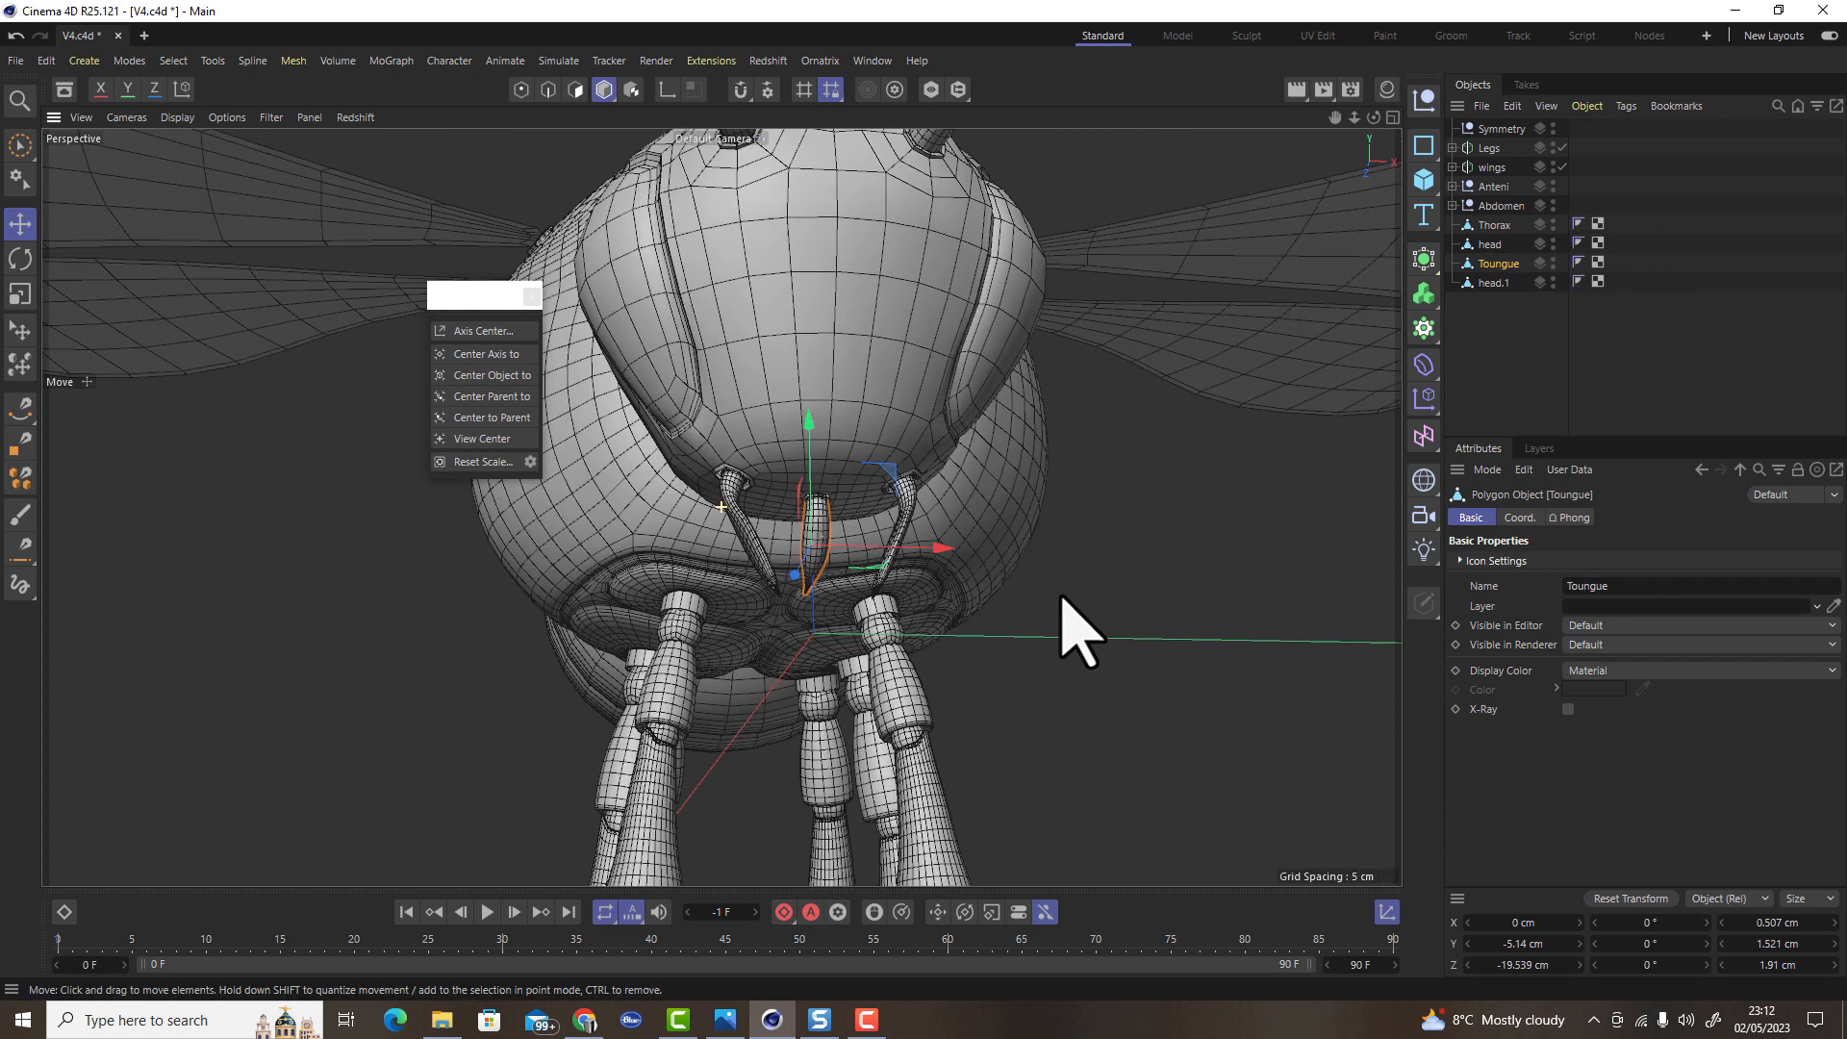
{"action": "left_click_drag", "start_coordinate": [890, 524], "coordinate": [1049, 371], "text": "alt"}
{"action": "middle_click_drag", "start_coordinate": [879, 465], "coordinate": [950, 470], "text": "alt"}
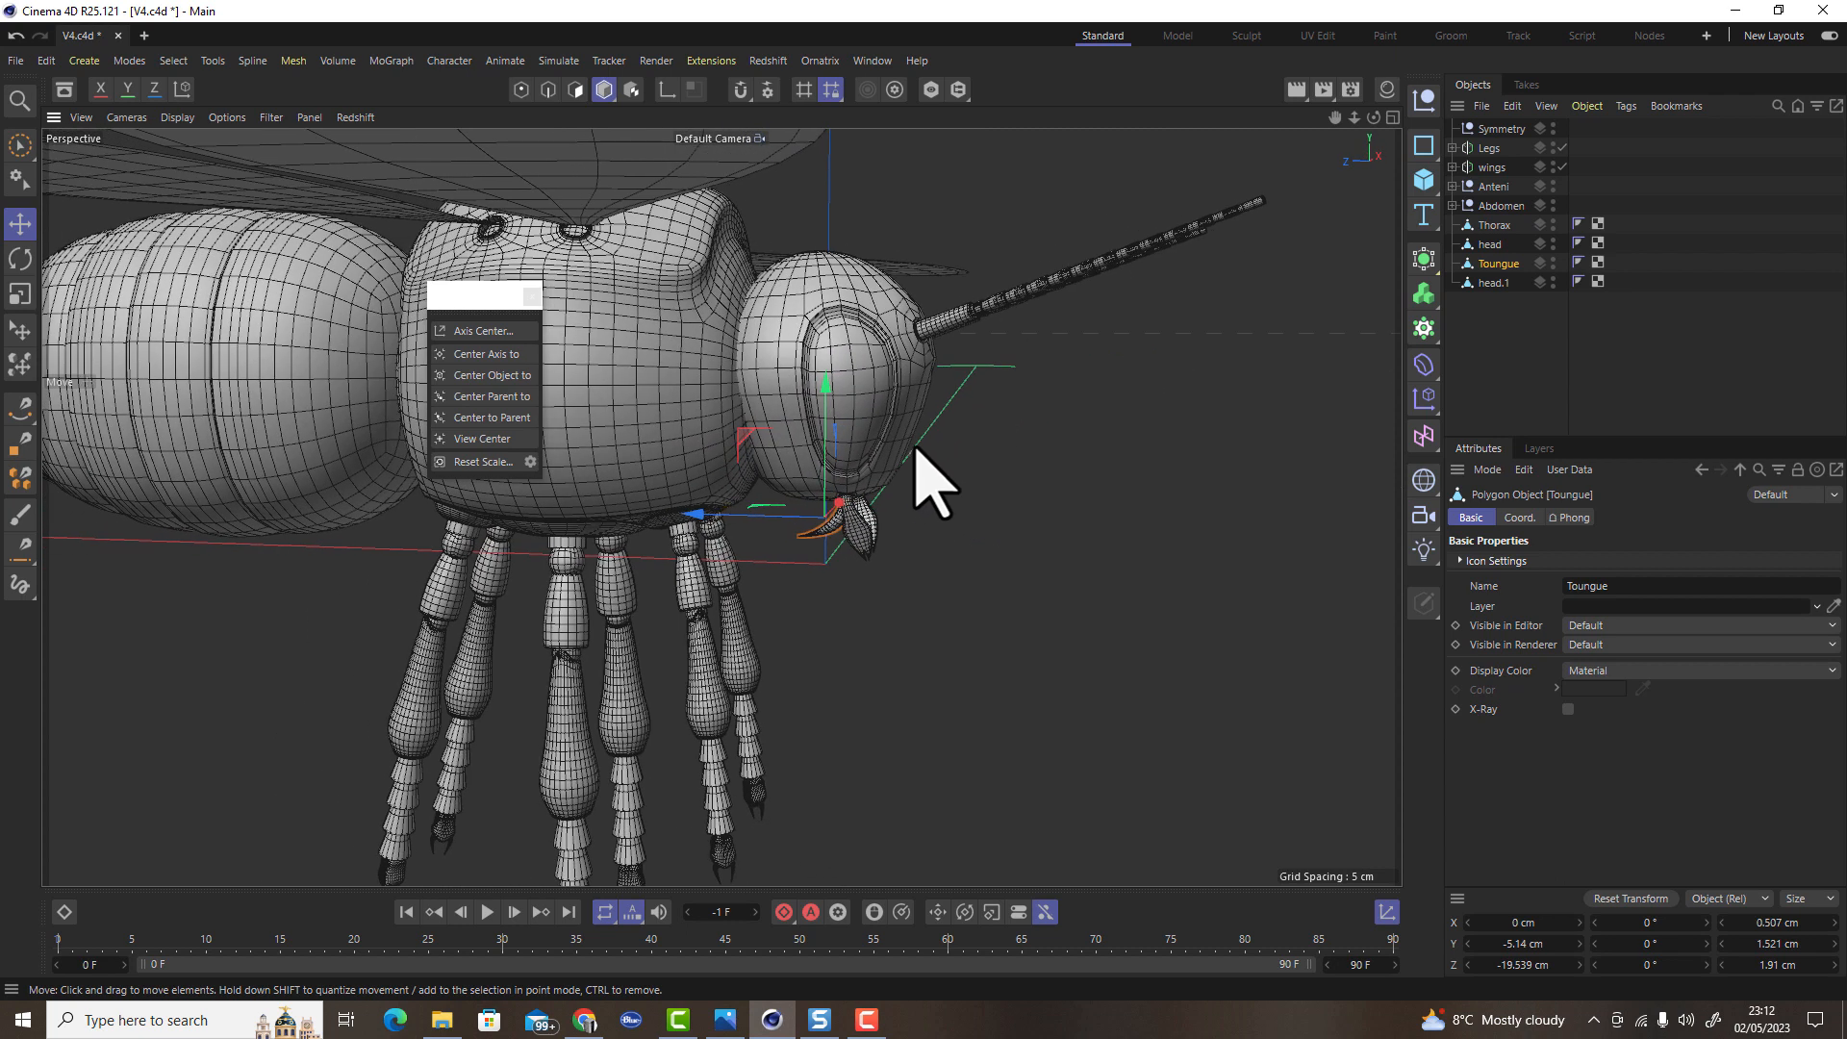
{"action": "left_click_drag", "start_coordinate": [845, 395], "coordinate": [878, 414], "text": "alt"}
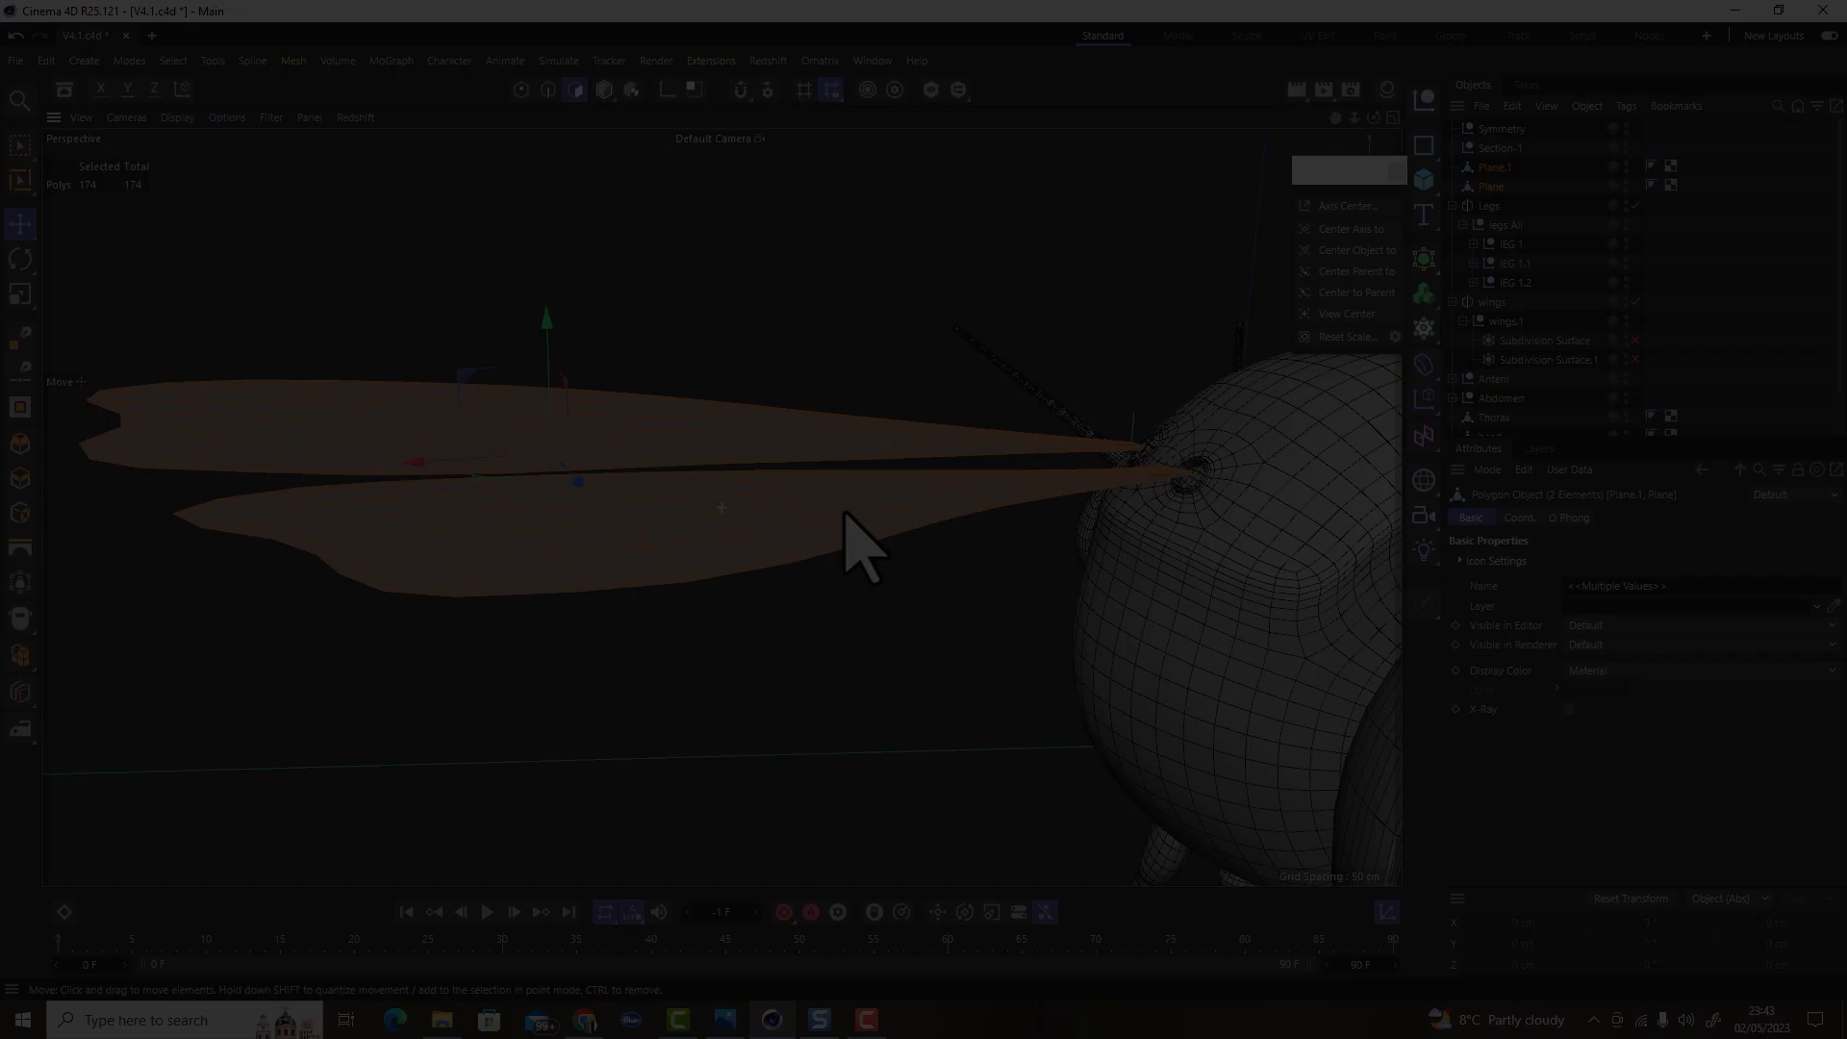
Try to extrude all polygons of both wing planes about 0.12 cm with Create Caps enabled
{"action": "mouse_move", "coordinate": [611, 581]}
{"action": "right_mouse_down", "text": "alt"}
{"action": "mouse_move", "coordinate": [659, 577]}
{"action": "mouse_move", "coordinate": [593, 585]}
{"action": "right_mouse_up", "text": "alt"}
{"action": "mouse_move", "coordinate": [604, 579]}
{"action": "left_mouse_down", "text": "alt"}
{"action": "mouse_move", "coordinate": [619, 545]}
{"action": "mouse_move", "coordinate": [616, 569]}
{"action": "left_mouse_up", "text": "alt"}
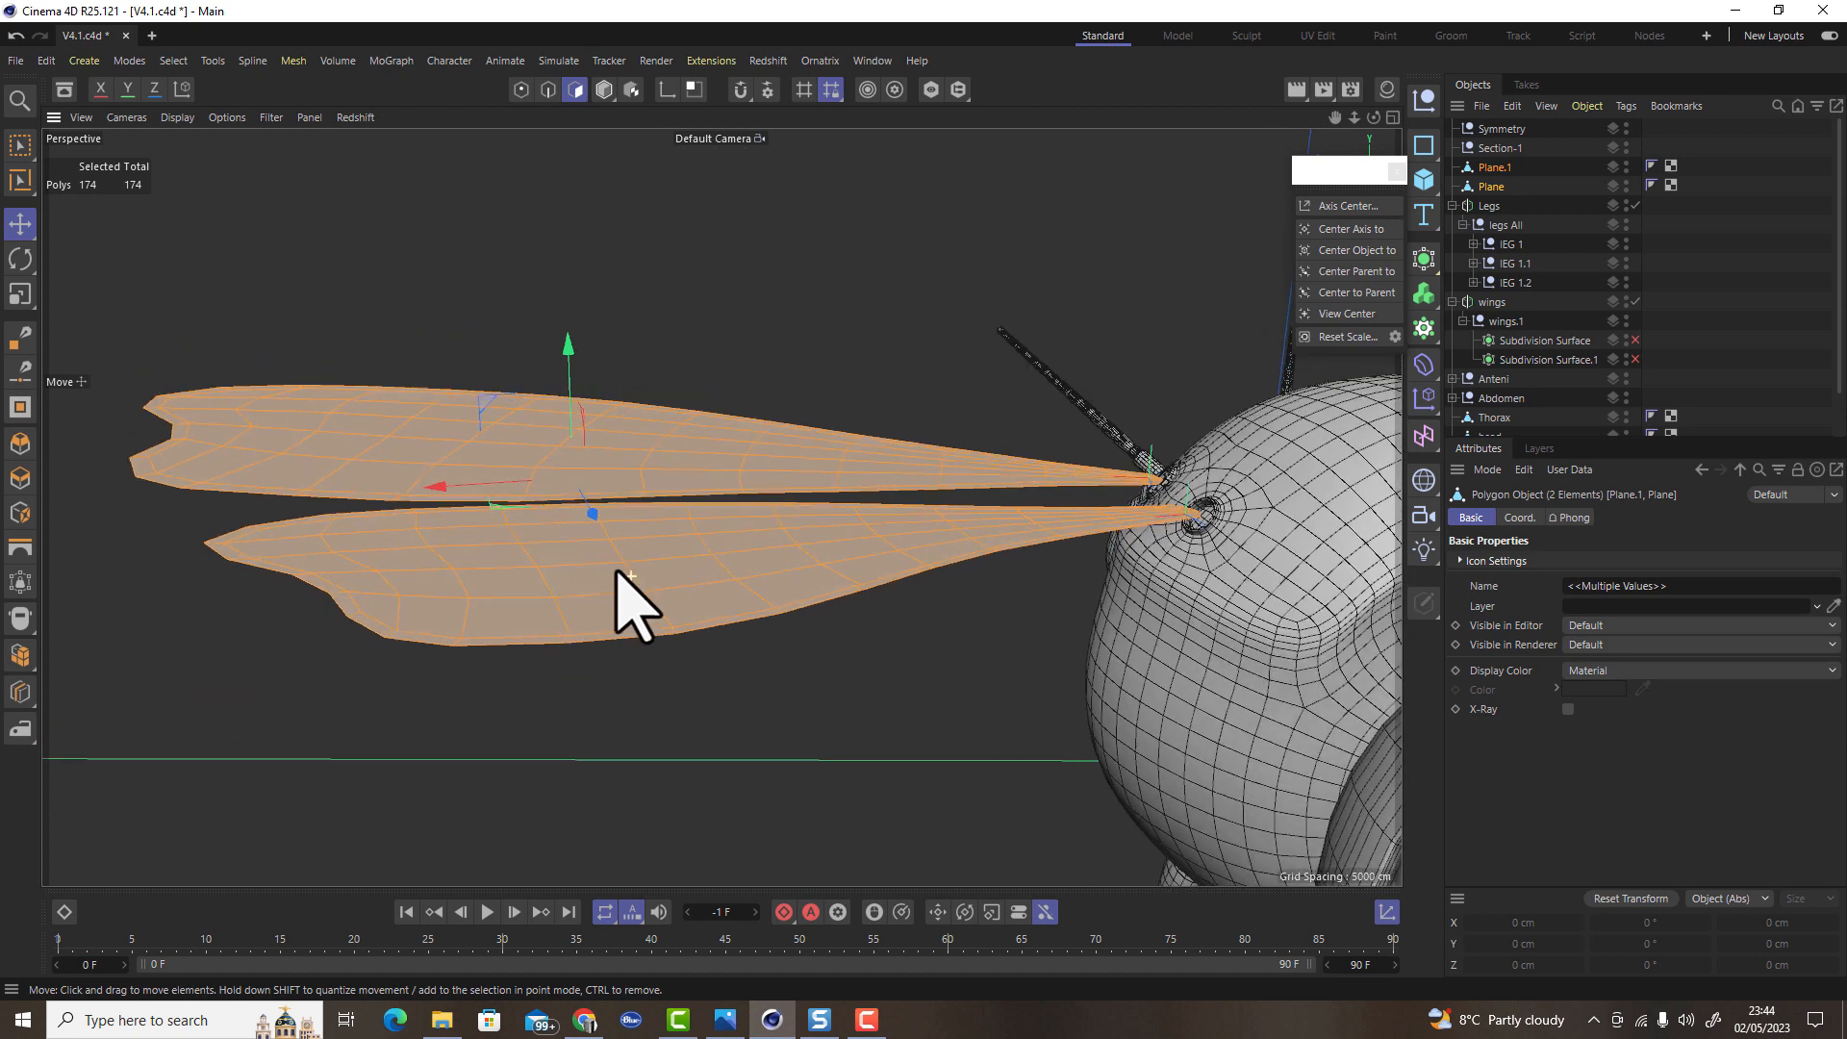
{"action": "right_click", "coordinate": [868, 384]}
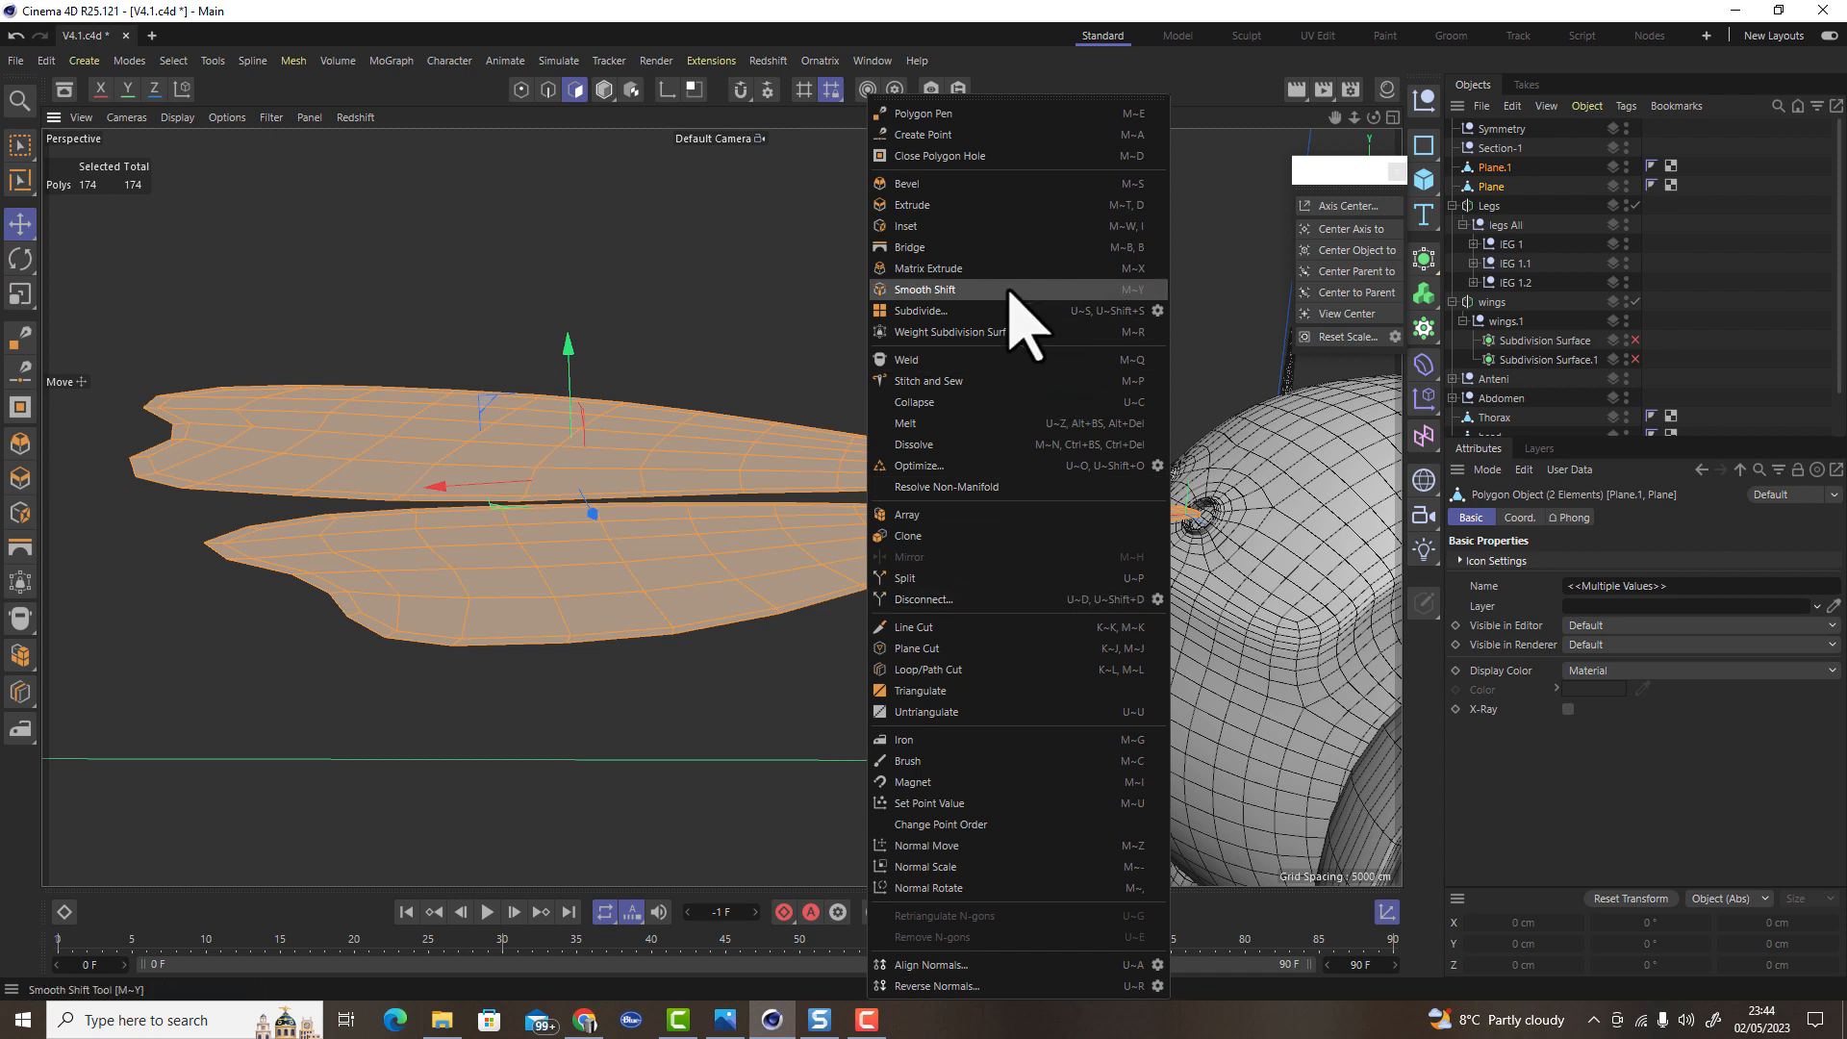
{"action": "left_click", "coordinate": [991, 205]}
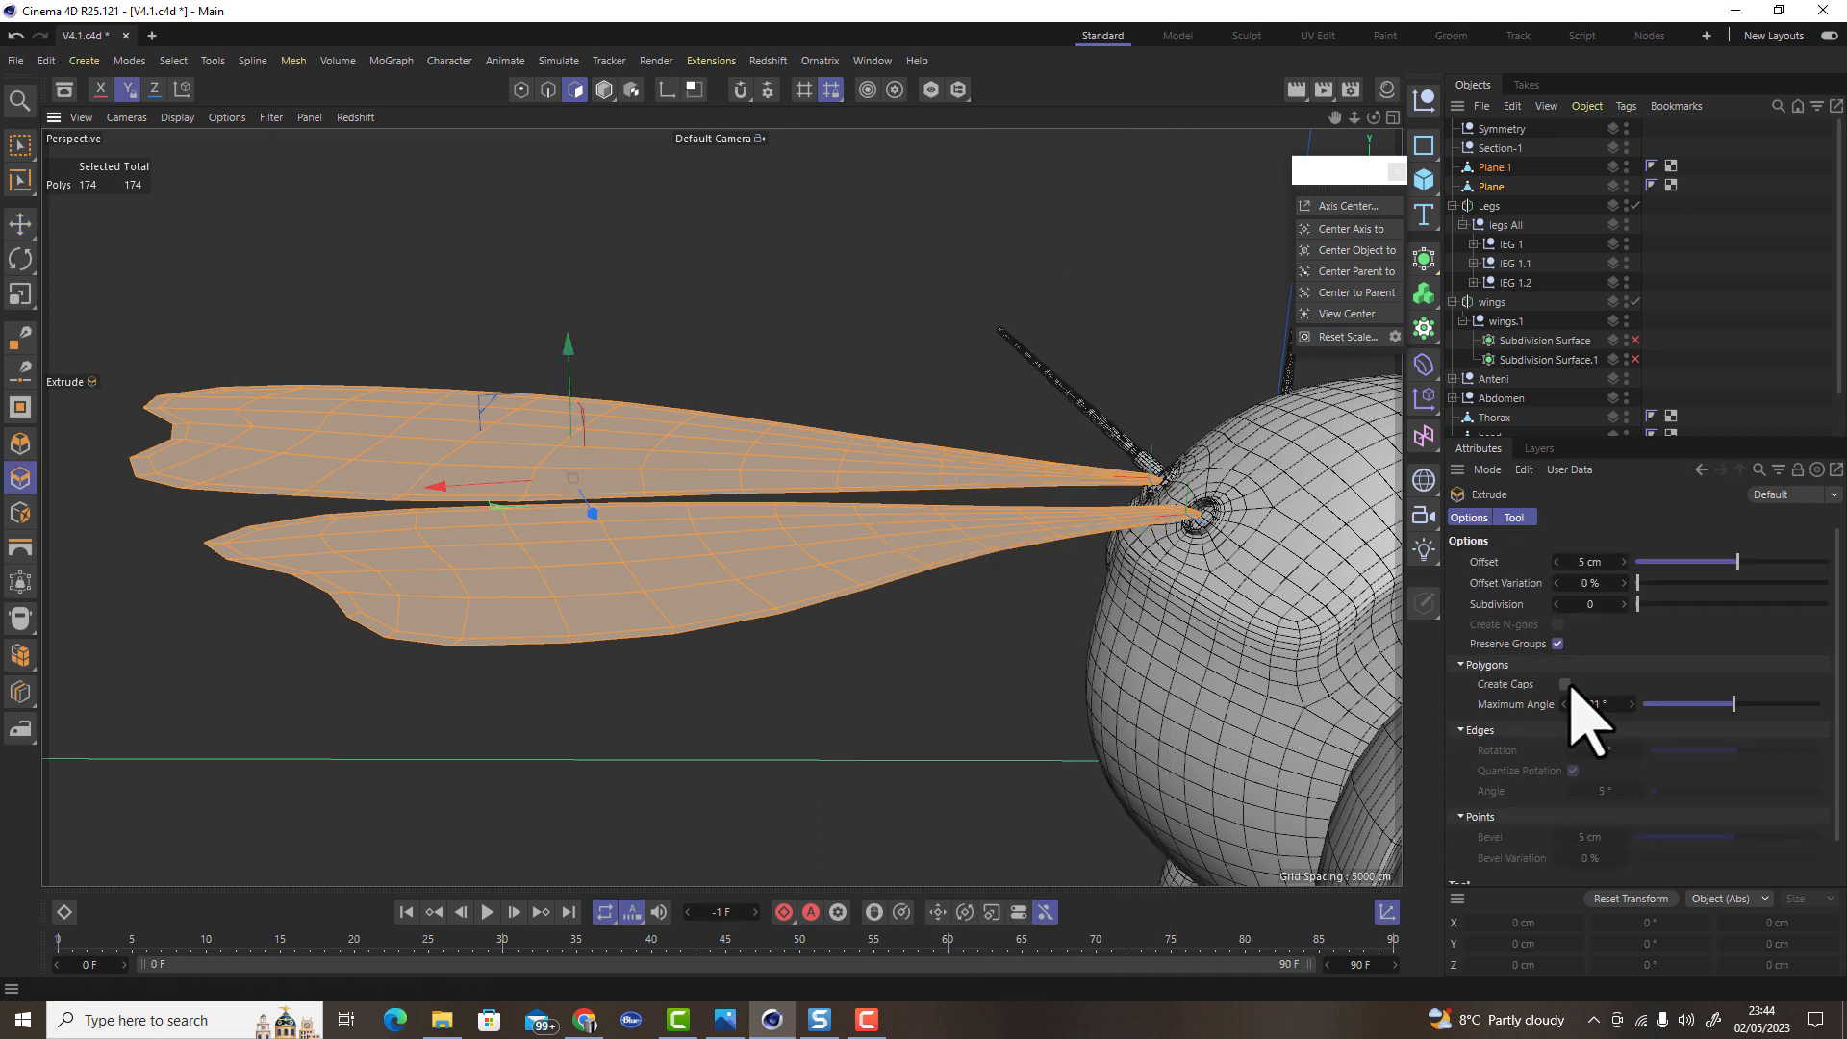
{"action": "left_click_drag", "start_coordinate": [946, 673], "coordinate": [864, 683]}
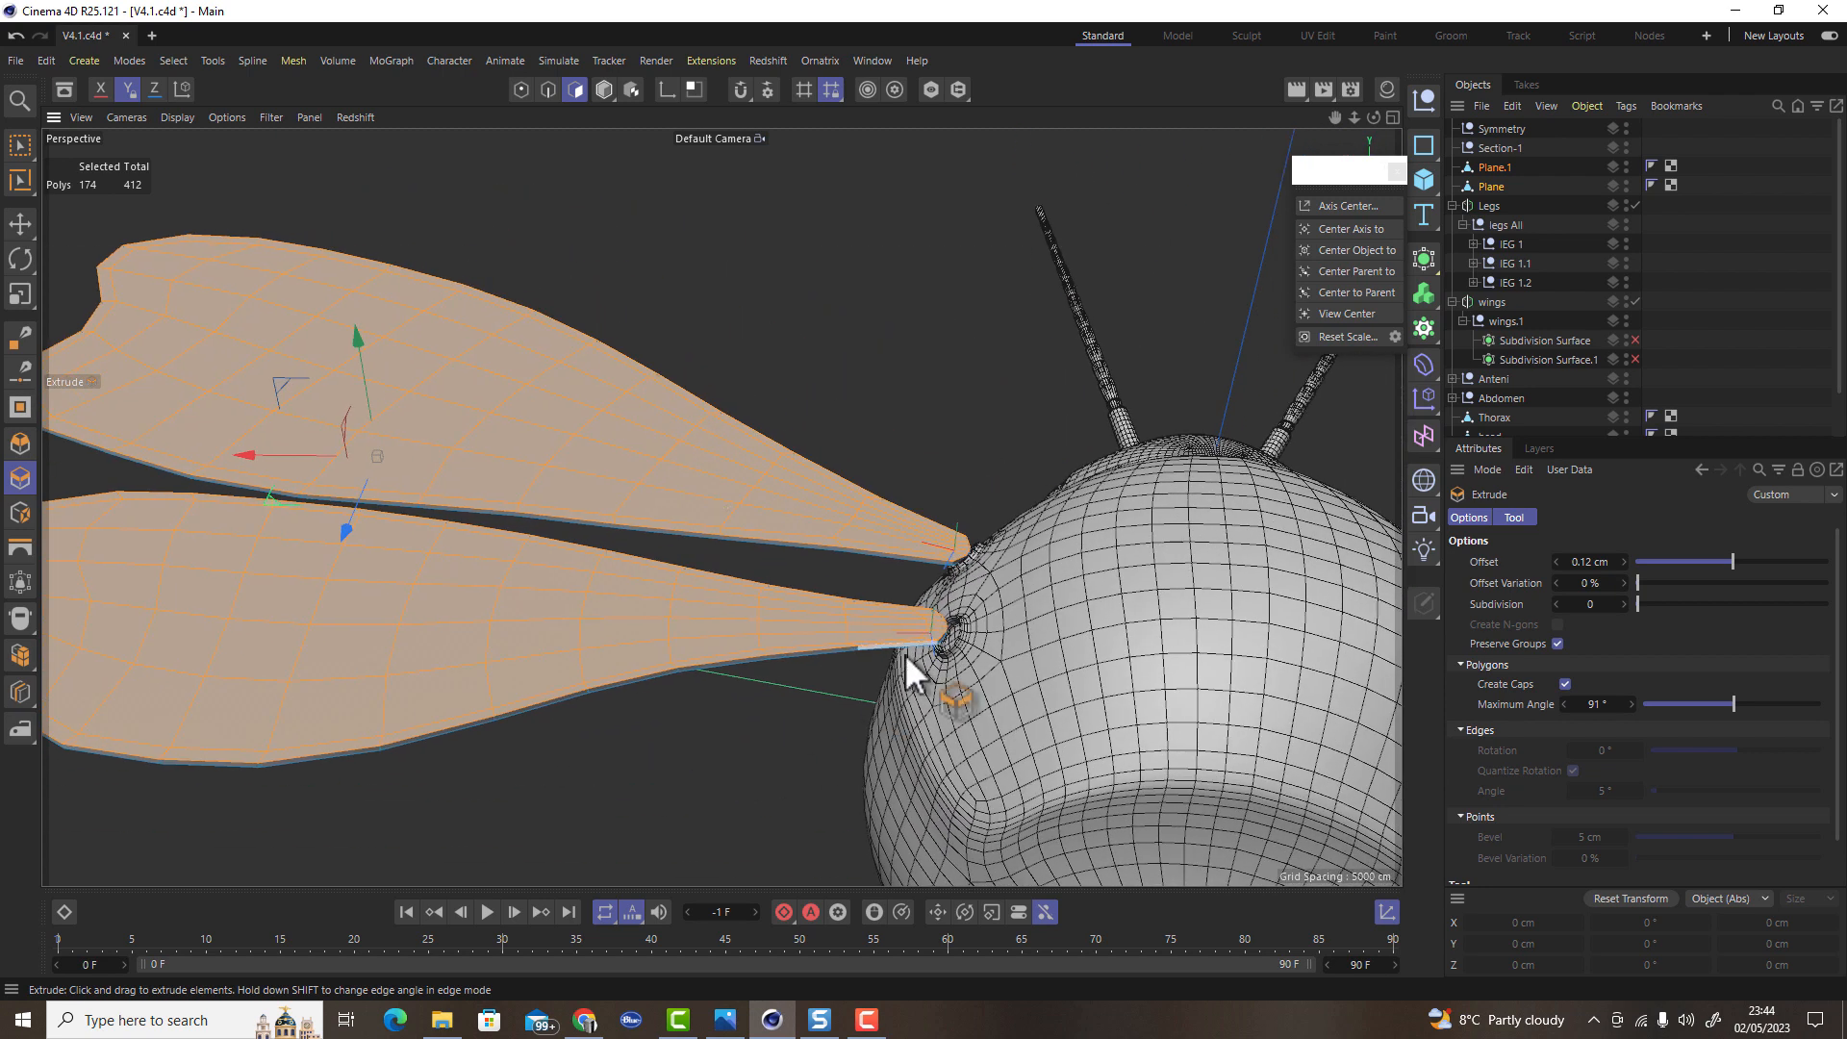
{"action": "mouse_move", "coordinate": [851, 764]}
{"action": "left_mouse_down", "text": "alt"}
{"action": "mouse_move", "coordinate": [721, 507]}
{"action": "mouse_move", "coordinate": [881, 770]}
{"action": "mouse_move", "coordinate": [896, 700]}
{"action": "mouse_move", "coordinate": [899, 754]}
{"action": "mouse_move", "coordinate": [883, 726]}
{"action": "mouse_move", "coordinate": [847, 746]}
{"action": "left_mouse_up", "text": "alt"}
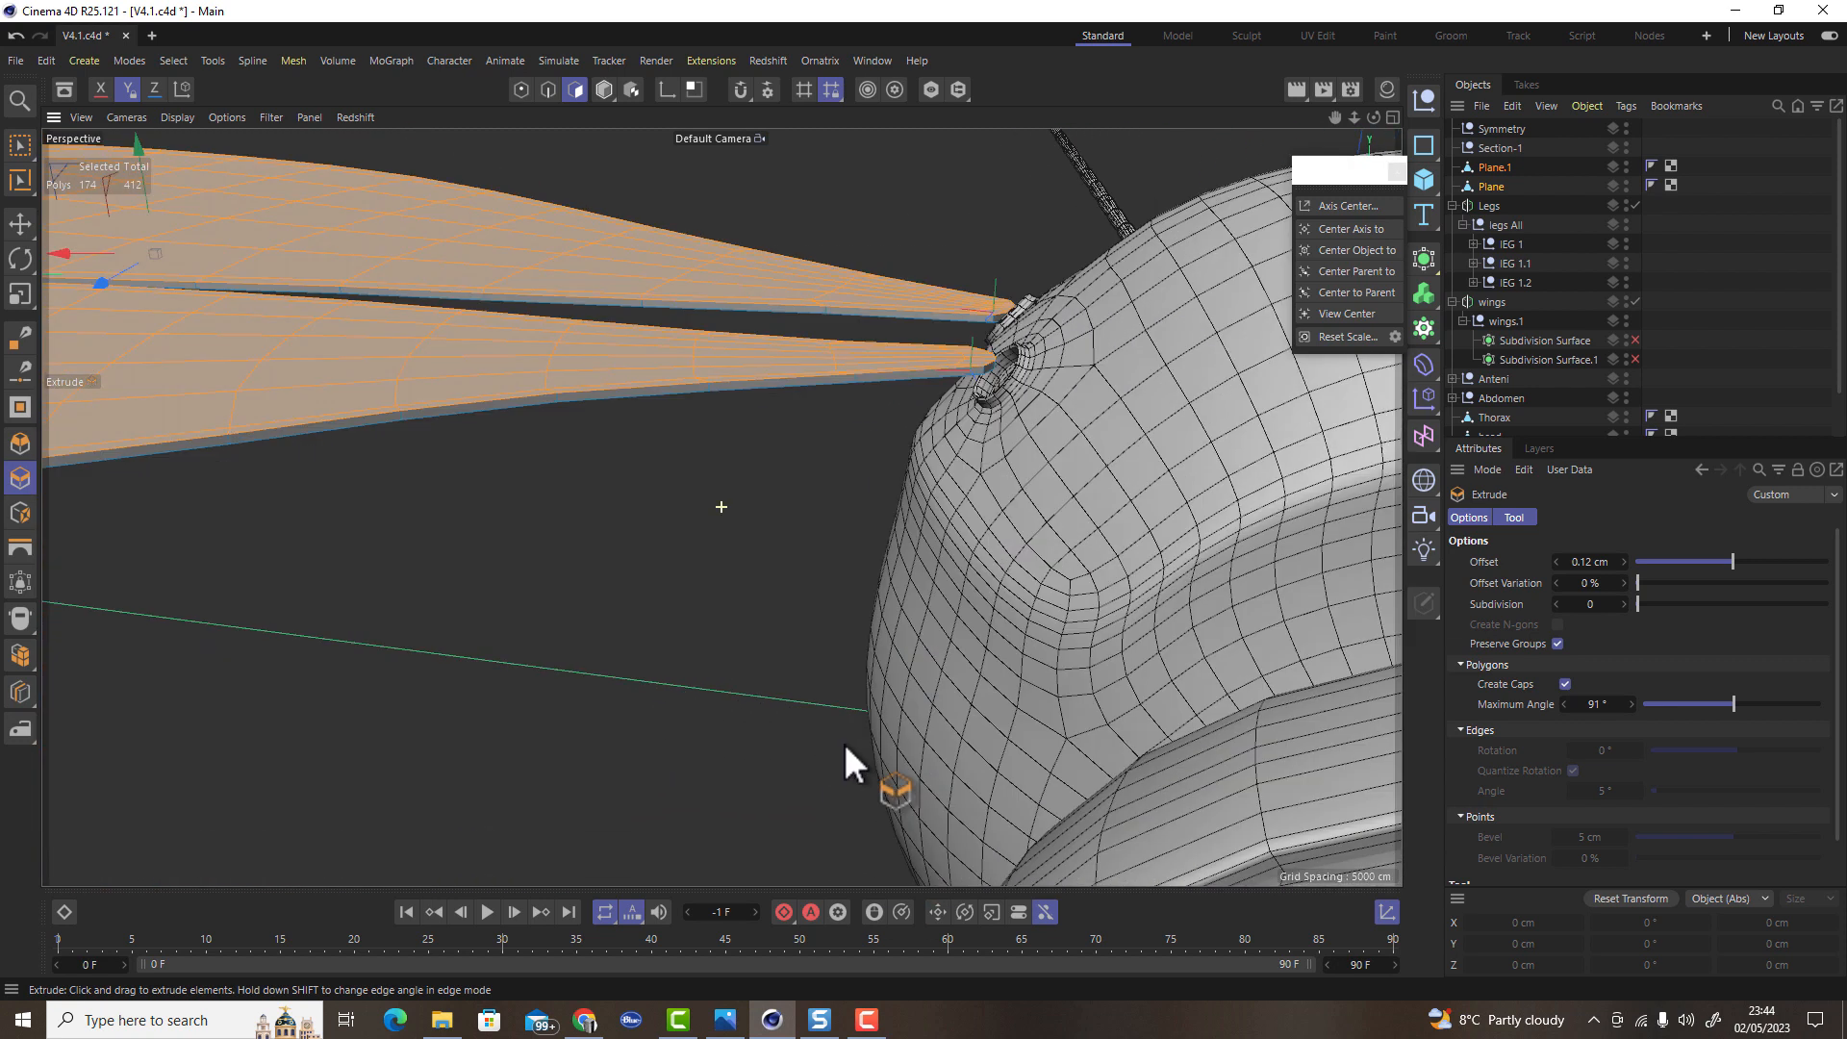
{"action": "key", "text": "ctrl+z"}
Extrude both wing planes about 0.15 cm with 1 subdivision and caps
{"action": "left_click", "coordinate": [1624, 604]}
{"action": "left_click_drag", "start_coordinate": [753, 636], "coordinate": [781, 637]}
{"action": "left_click_drag", "start_coordinate": [706, 494], "coordinate": [623, 524], "text": "alt"}
{"action": "right_click_drag", "start_coordinate": [639, 487], "coordinate": [721, 488], "text": "alt"}
{"action": "left_click_drag", "start_coordinate": [722, 506], "coordinate": [649, 385], "text": "alt"}
{"action": "left_click_drag", "start_coordinate": [918, 431], "coordinate": [945, 404], "text": "alt"}
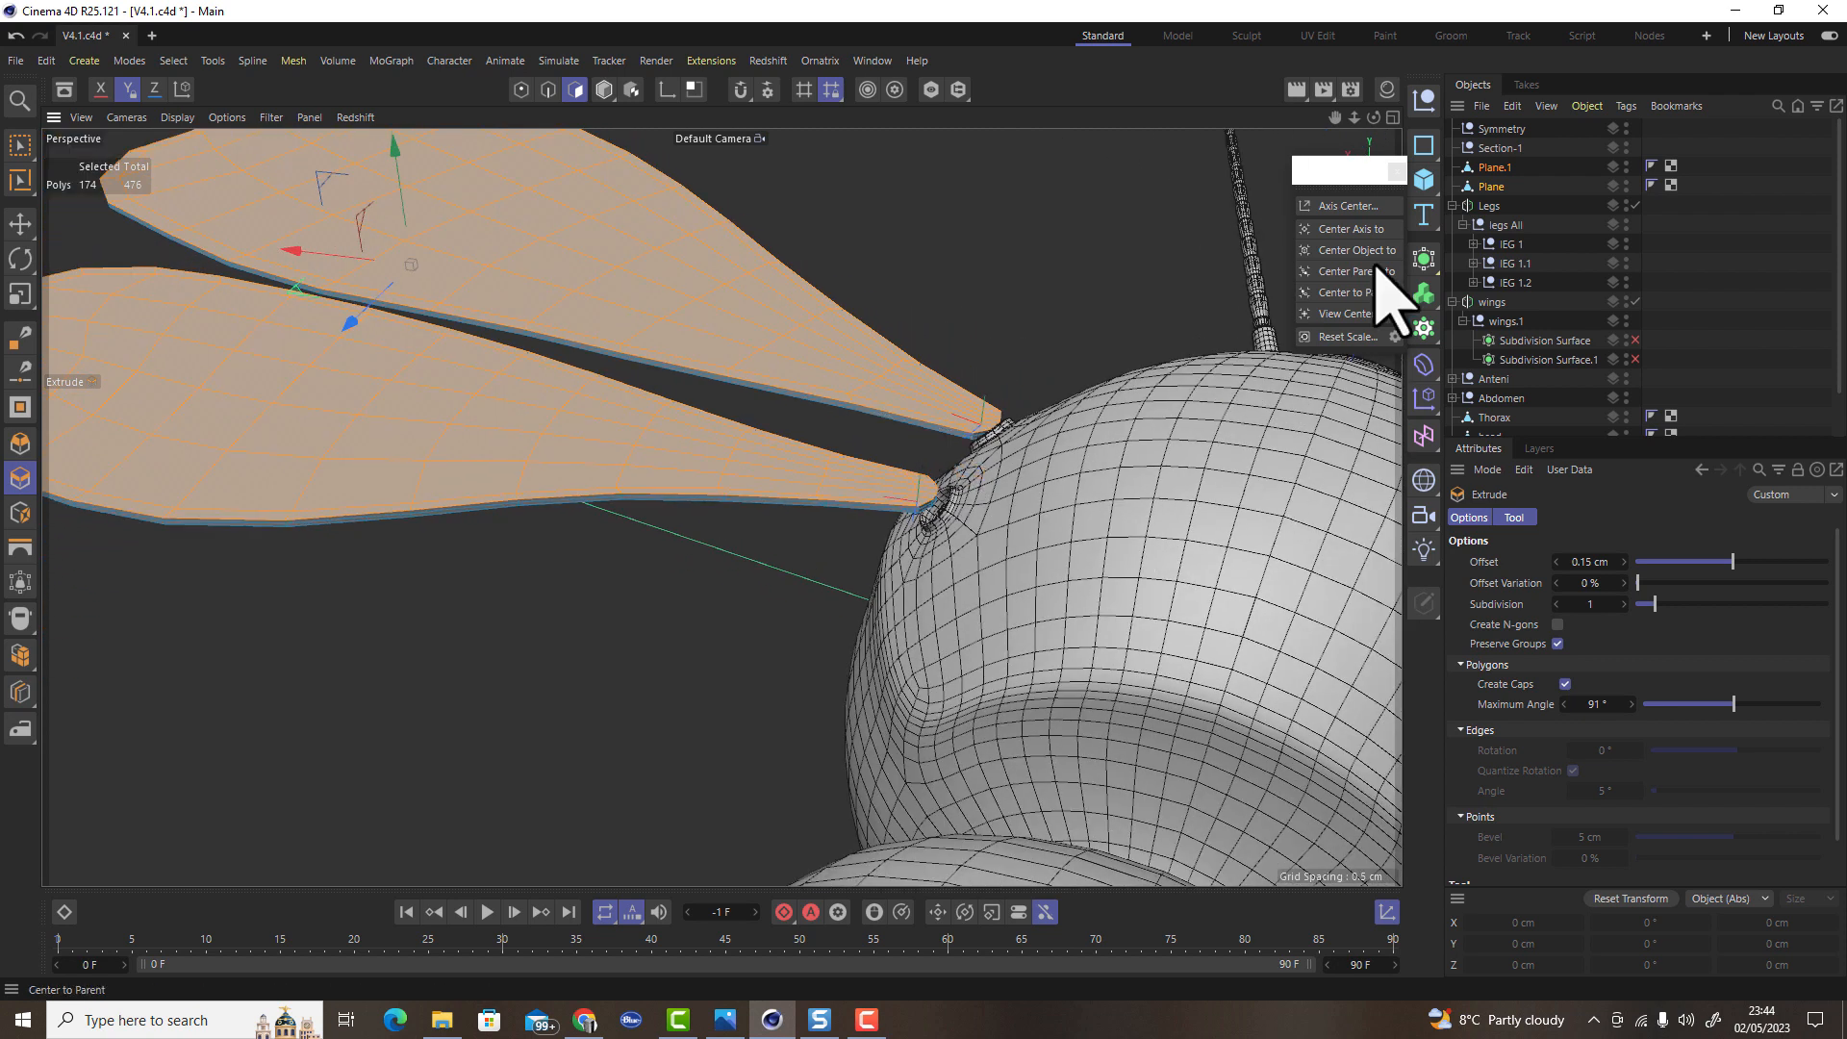
Nest Plane.1 in Subdivision Surface and Plane in Subdivision Surface.1 inside wings.1, and enable both generators
{"action": "left_click_drag", "start_coordinate": [1495, 169], "coordinate": [1626, 354]}
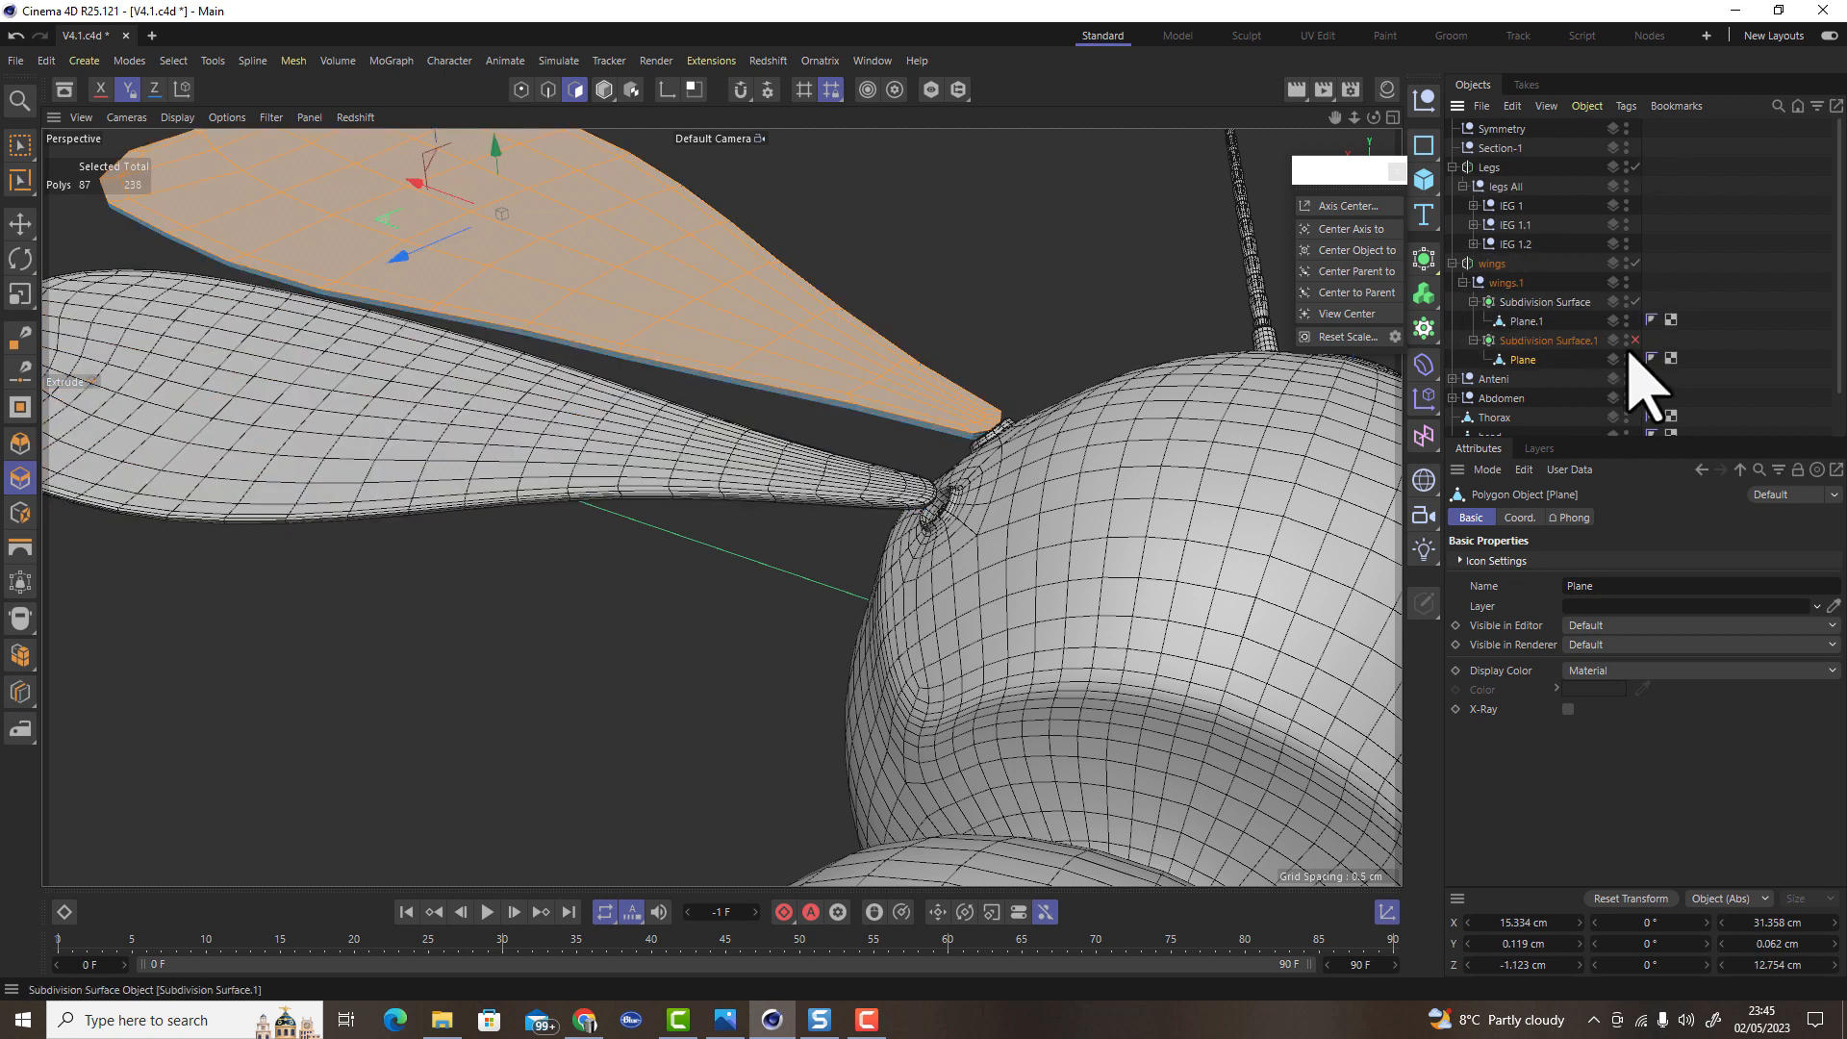
{"action": "left_click", "coordinate": [1635, 342]}
{"action": "scroll", "coordinate": [753, 546], "scroll_direction": "down", "scroll_amount": 6}
{"action": "scroll", "coordinate": [752, 548], "scroll_direction": "up", "scroll_amount": 7}
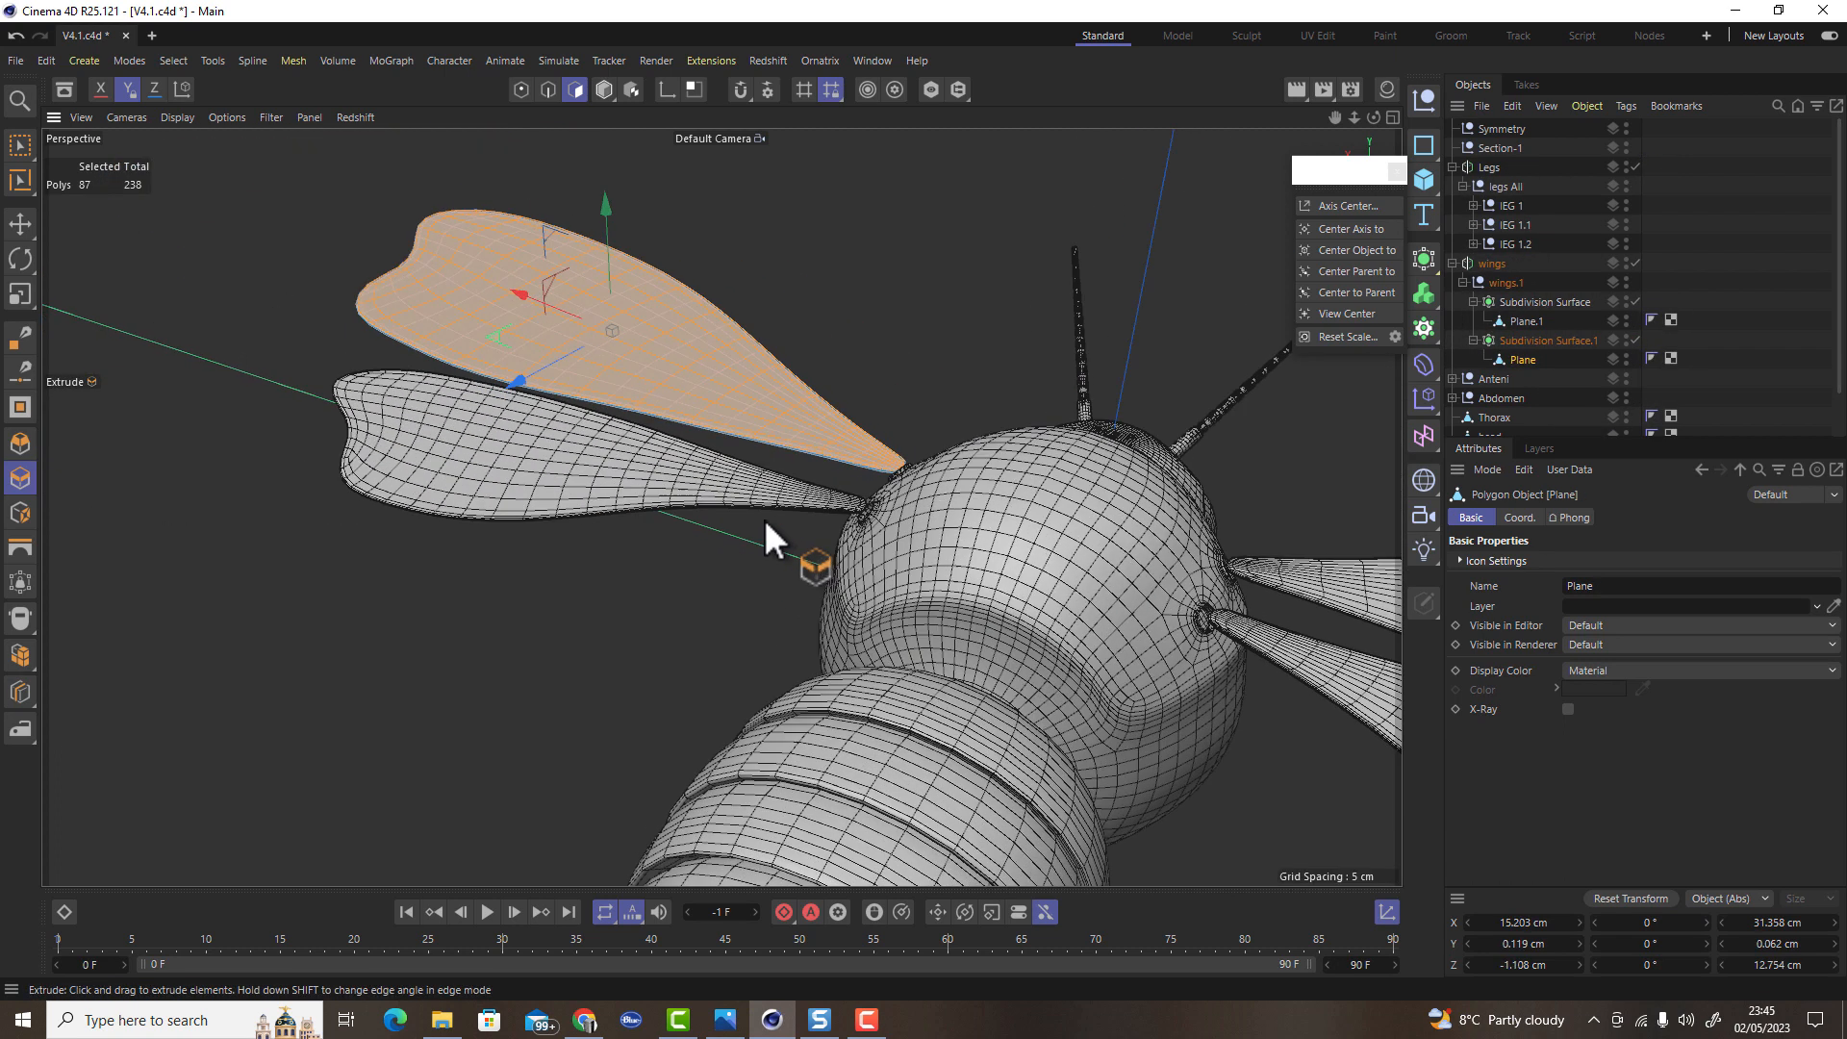
{"action": "left_click_drag", "start_coordinate": [810, 507], "coordinate": [1060, 529], "text": "alt"}
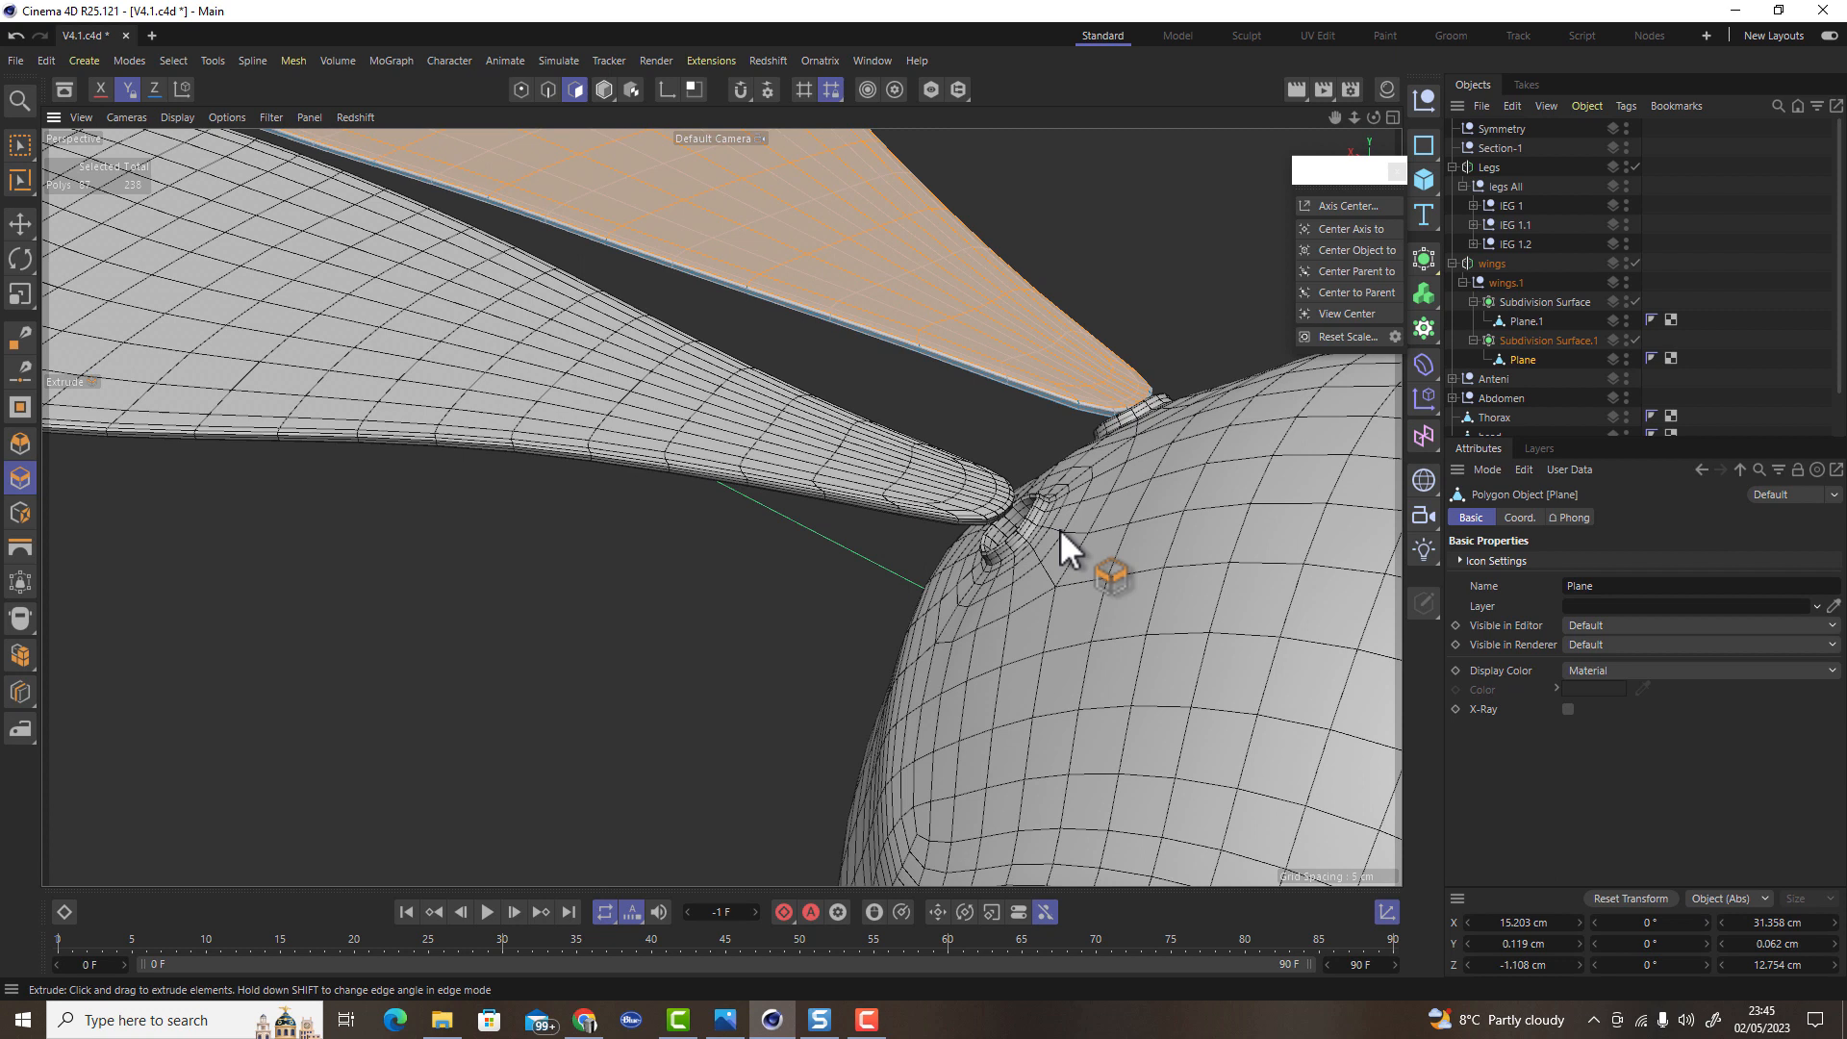
Make both wing Subdivision Surface generators editable so the smoothing is baked into the wing meshes
{"action": "left_click", "coordinate": [1527, 337]}
{"action": "left_click", "coordinate": [1531, 305], "text": "ctrl"}
{"action": "scroll", "coordinate": [863, 569], "scroll_direction": "down", "scroll_amount": 4}
{"action": "scroll", "coordinate": [873, 522], "scroll_direction": "up", "scroll_amount": 3}
{"action": "left_click_drag", "start_coordinate": [873, 522], "coordinate": [956, 622], "text": "alt"}
{"action": "left_click", "coordinate": [1550, 337], "text": "ctrl"}
{"action": "left_click", "coordinate": [1550, 338], "text": "ctrl"}
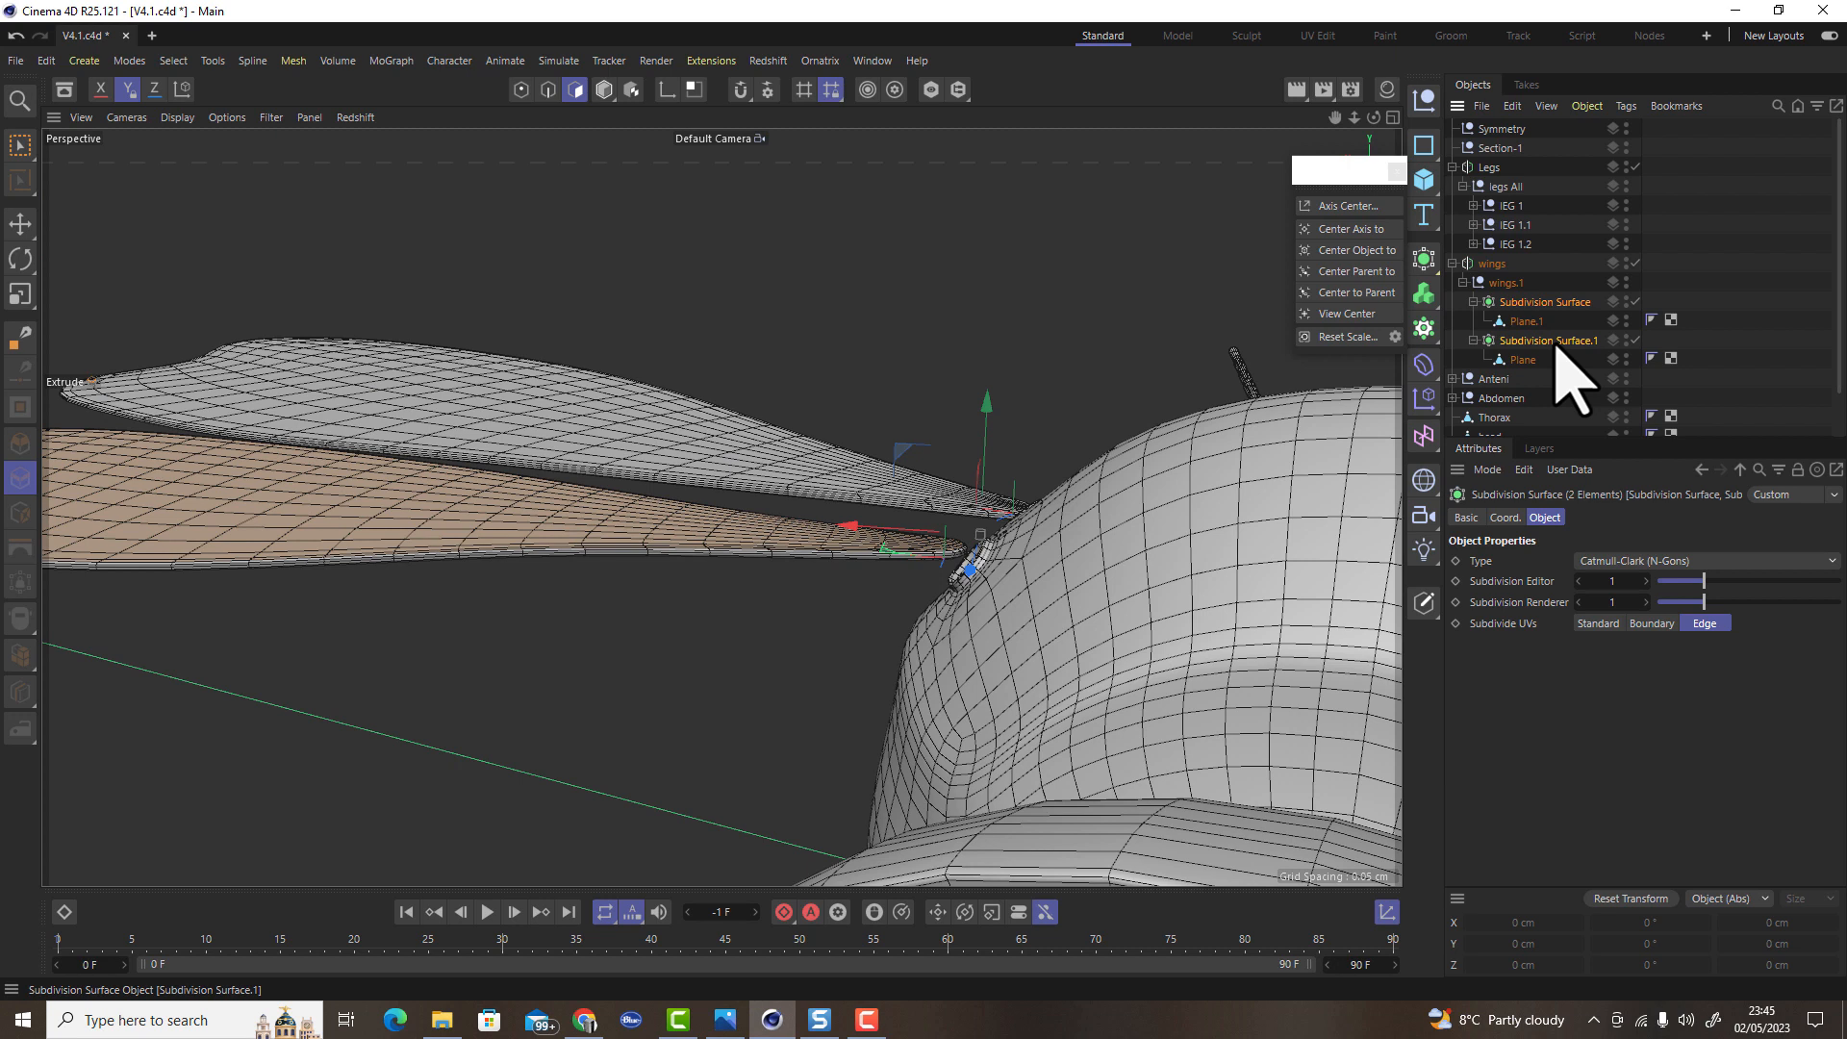
{"action": "left_click", "coordinate": [1424, 604]}
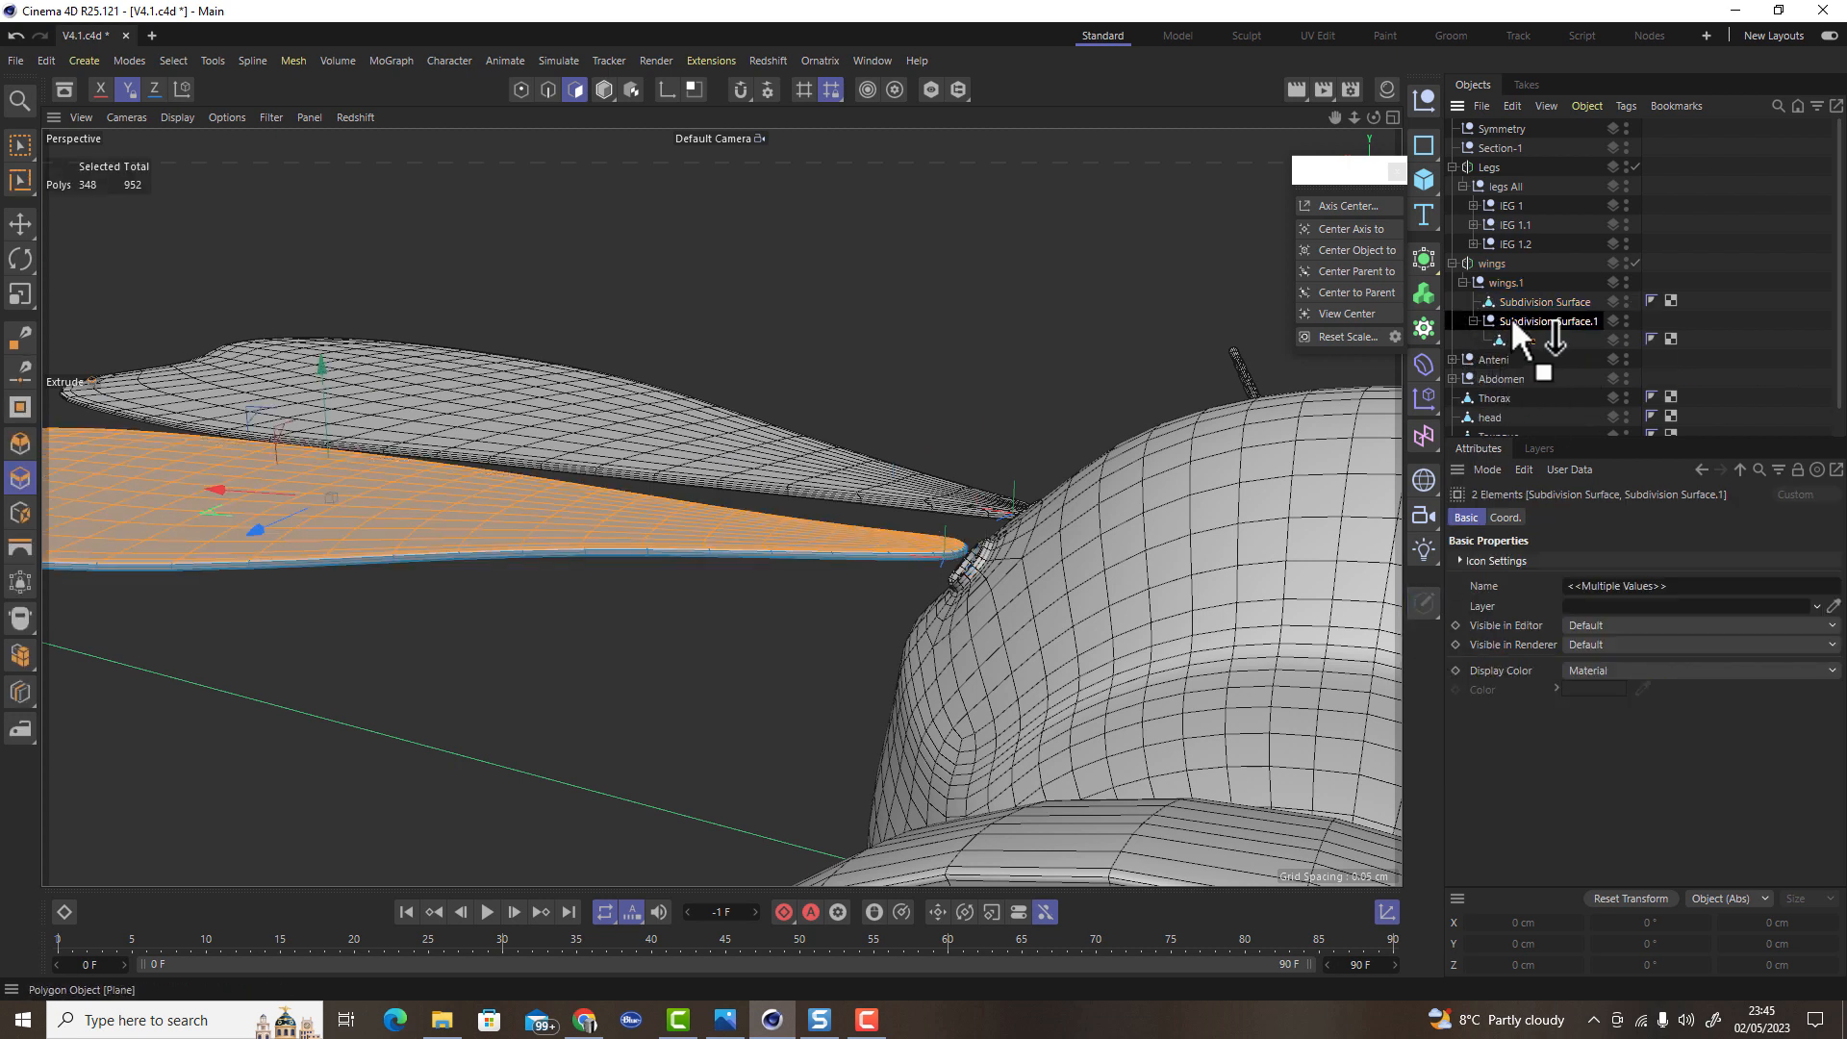
Place the Plane mesh directly under wings.1 and delete the leftover Subdivision Surface.1 null
{"action": "left_click_drag", "start_coordinate": [1510, 319], "coordinate": [1512, 314]}
{"action": "left_click", "coordinate": [1525, 338]}
{"action": "key", "text": "Delete"}
Select both wing meshes, Subdivision Surface and Plane, and isolate them in the viewport with hierarchy solo
{"action": "scroll", "coordinate": [577, 538], "scroll_direction": "down", "scroll_amount": 3}
{"action": "left_click_drag", "start_coordinate": [575, 537], "coordinate": [635, 503], "text": "alt"}
{"action": "right_click_drag", "start_coordinate": [740, 556], "coordinate": [1022, 532], "text": "alt"}
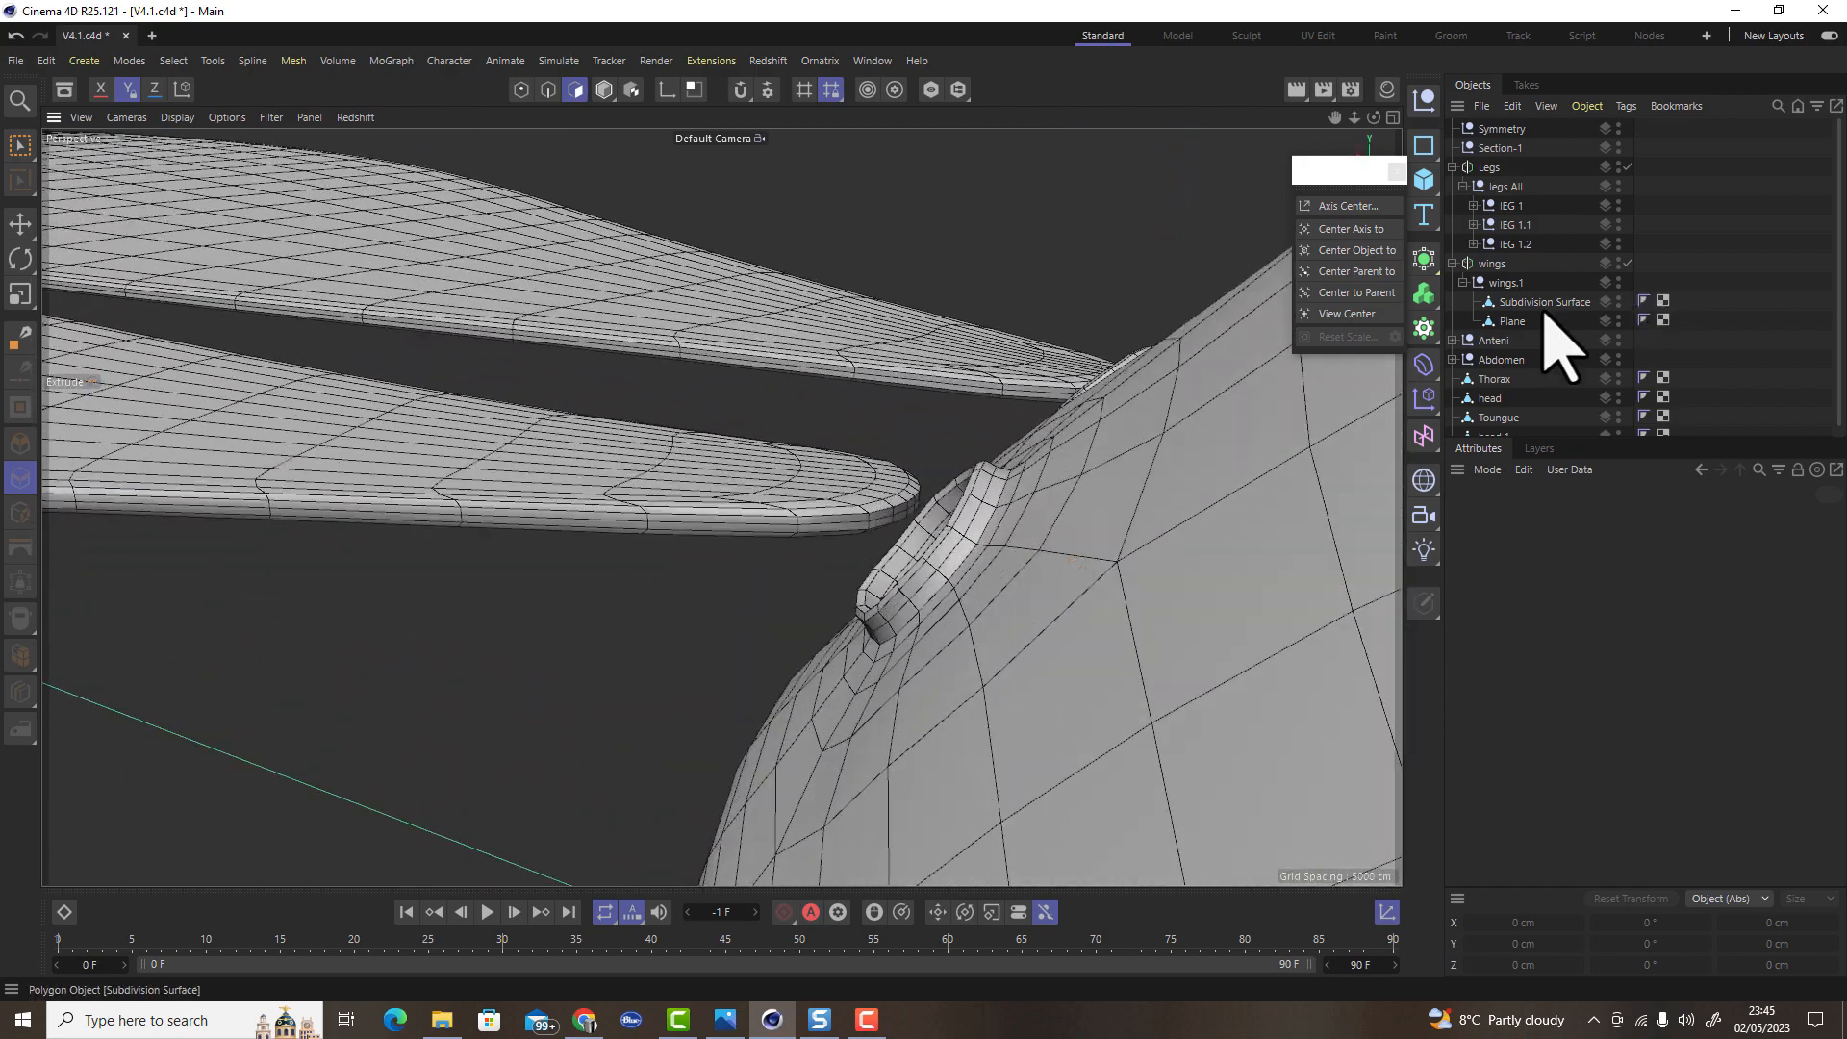
{"action": "left_click", "coordinate": [1507, 286]}
{"action": "left_click", "coordinate": [1527, 305]}
{"action": "left_click_drag", "start_coordinate": [935, 463], "coordinate": [775, 372], "text": "alt"}
{"action": "right_click_drag", "start_coordinate": [957, 604], "coordinate": [1095, 625], "text": "alt"}
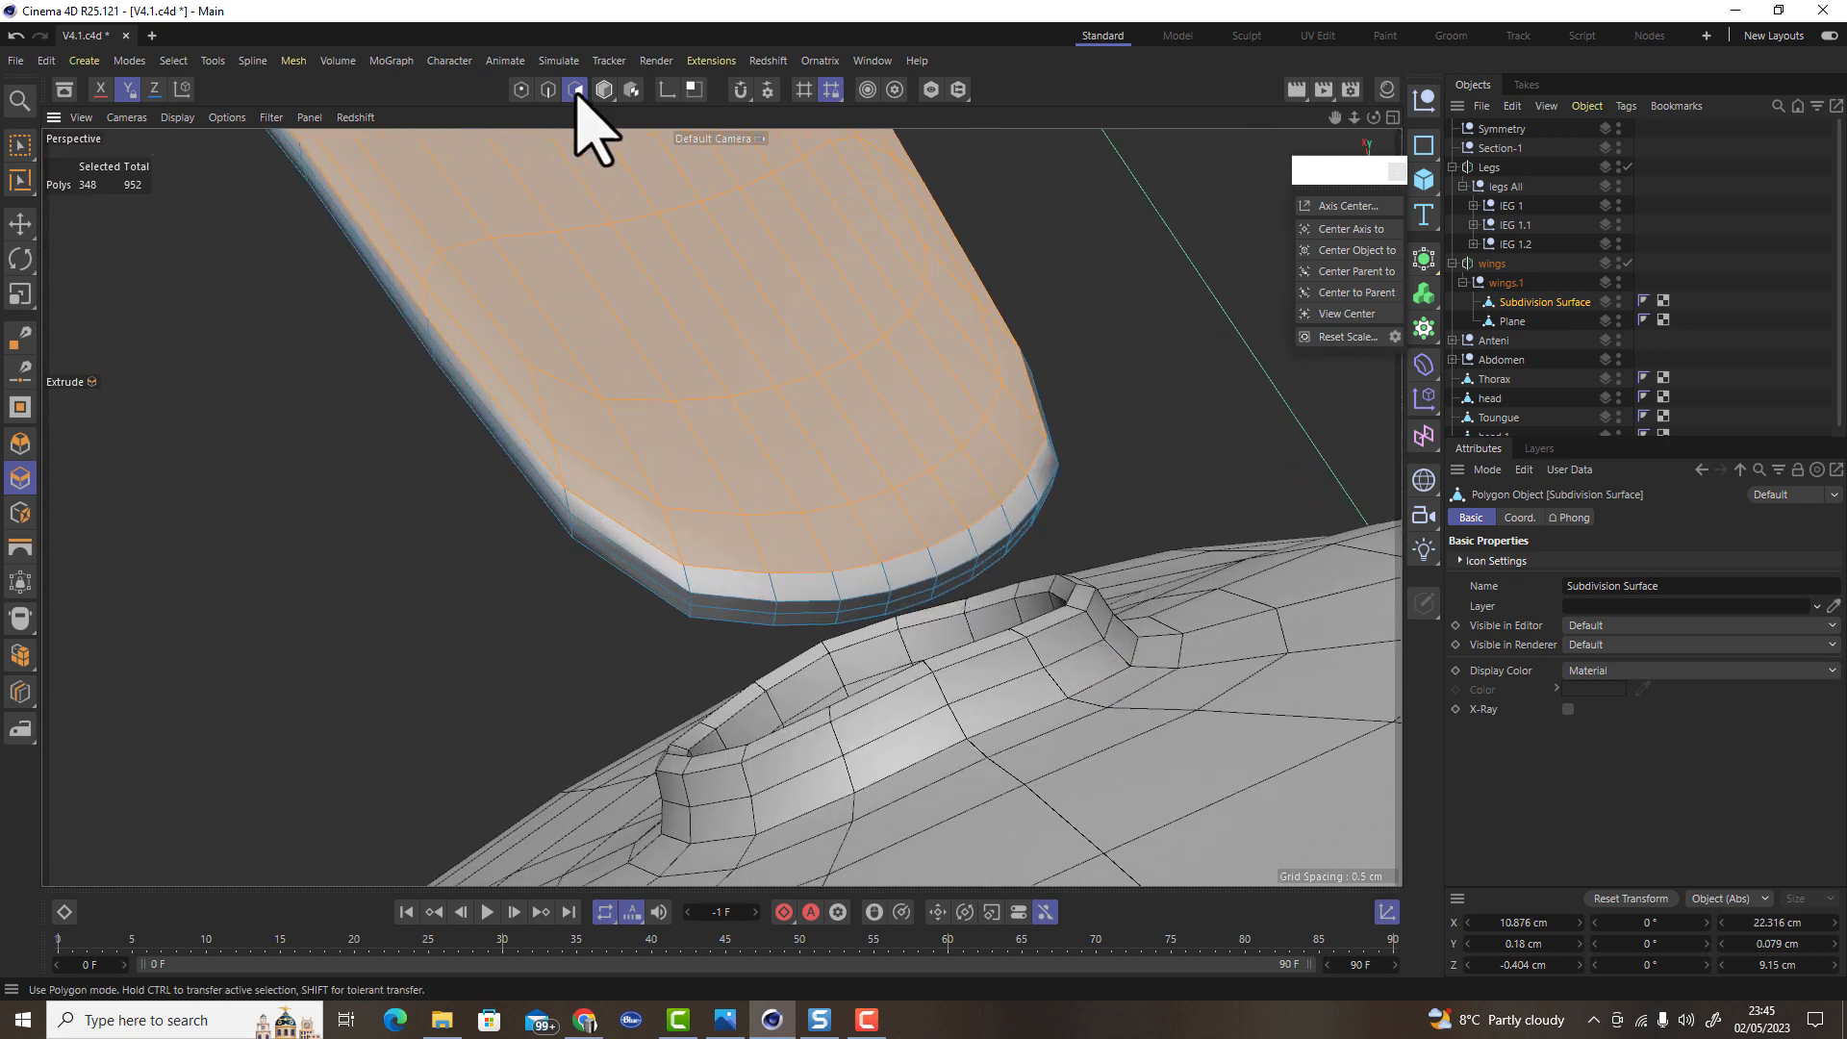
{"action": "left_click", "coordinate": [20, 225]}
{"action": "left_click_drag", "start_coordinate": [856, 738], "coordinate": [931, 749], "text": "alt"}
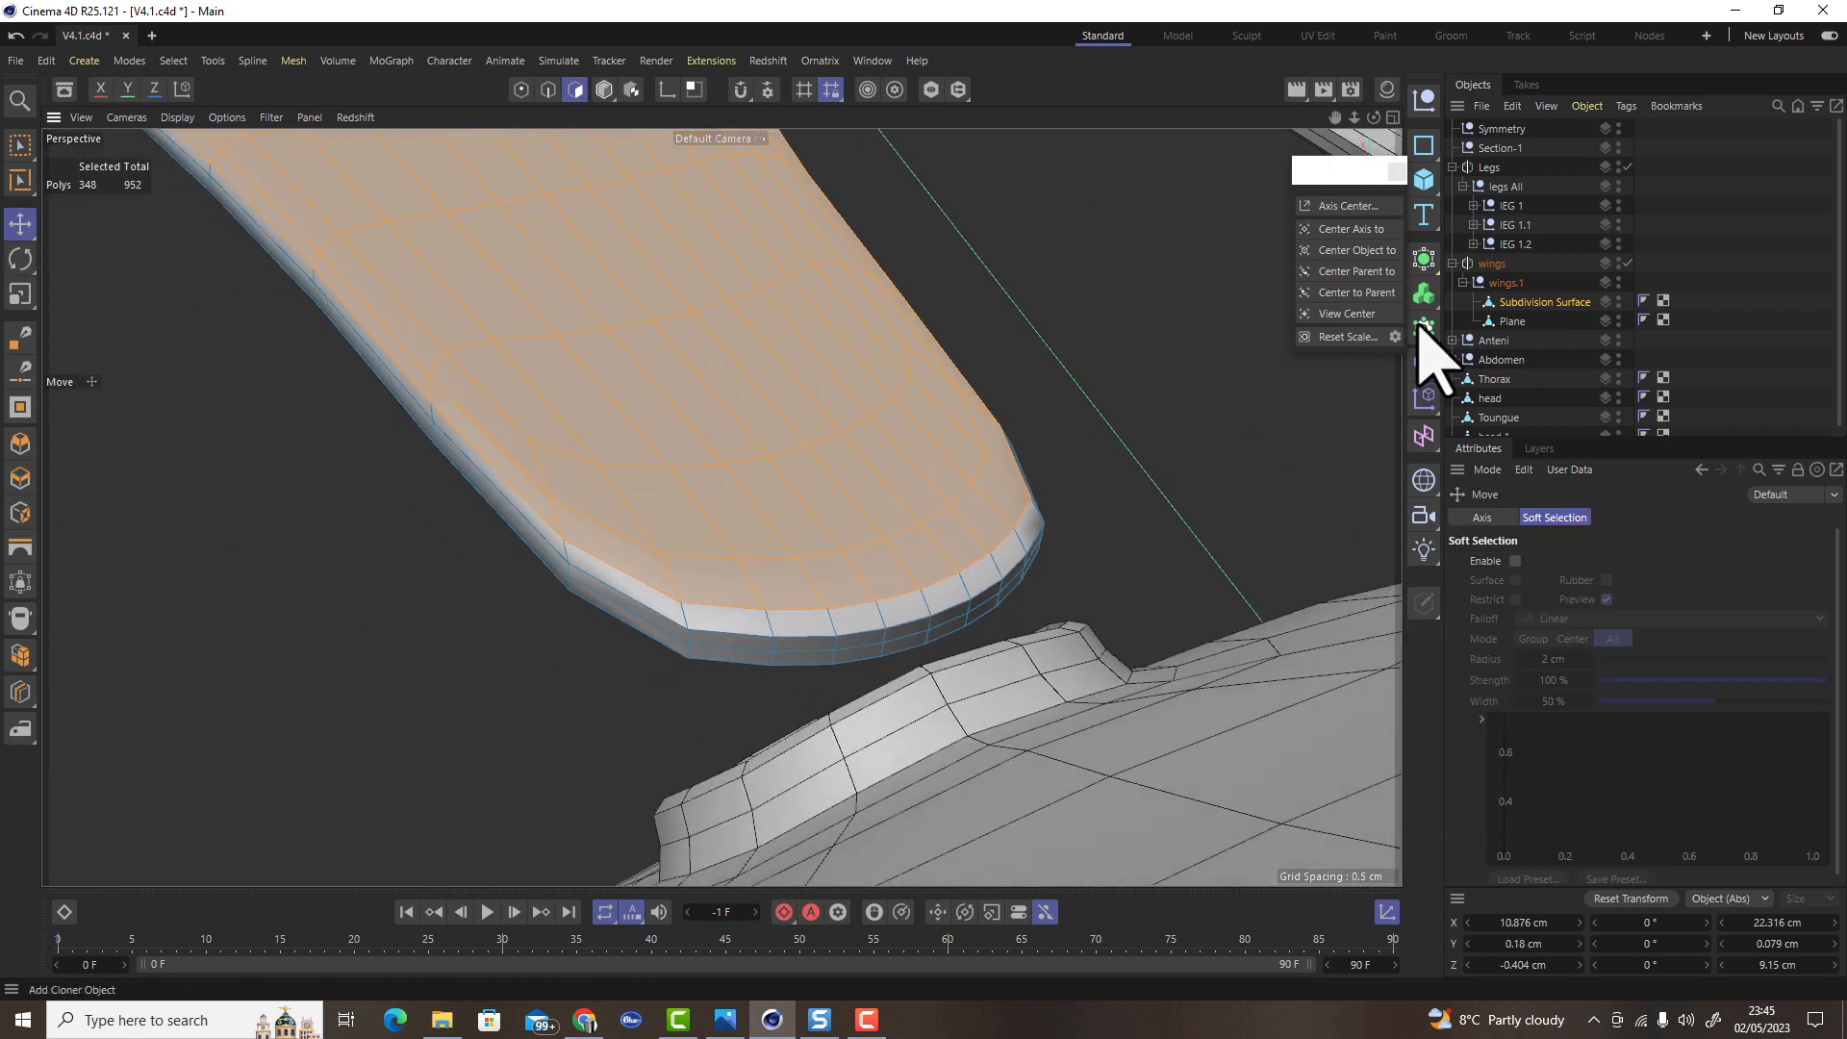
{"action": "left_click", "coordinate": [1525, 321], "text": "ctrl"}
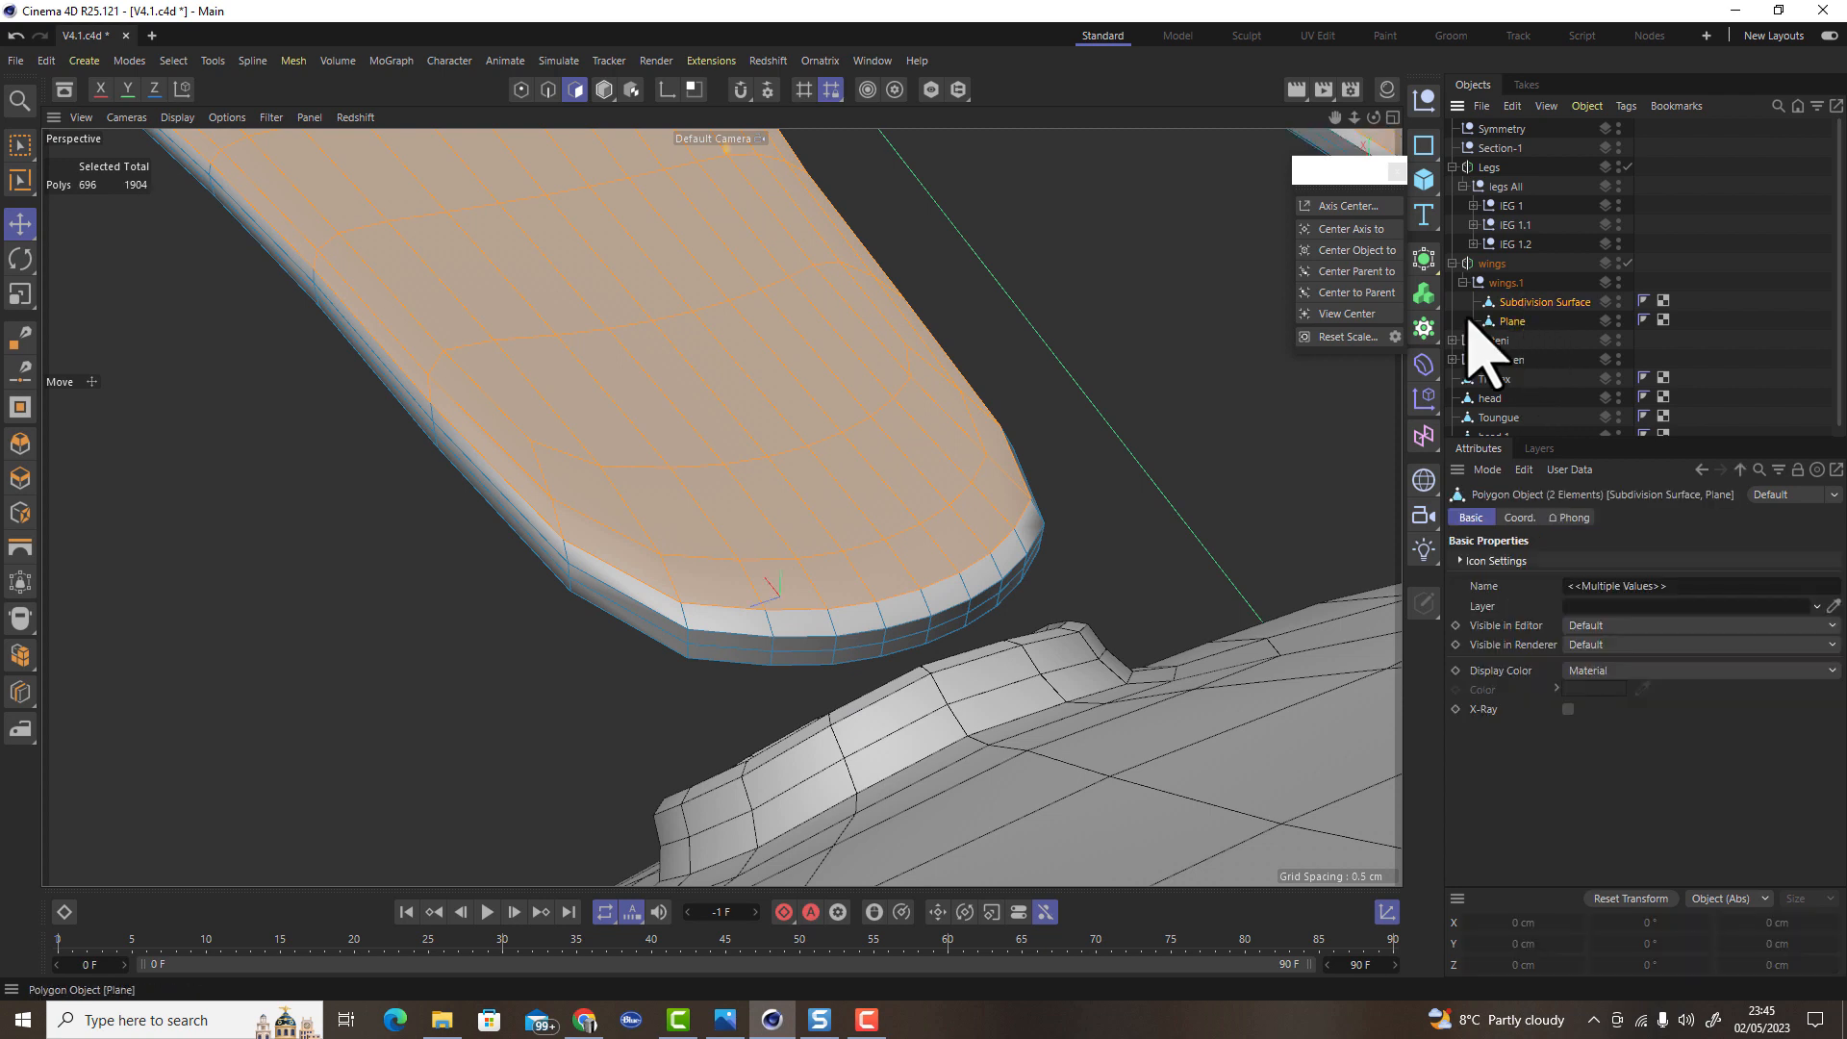
{"action": "left_click", "coordinate": [932, 91]}
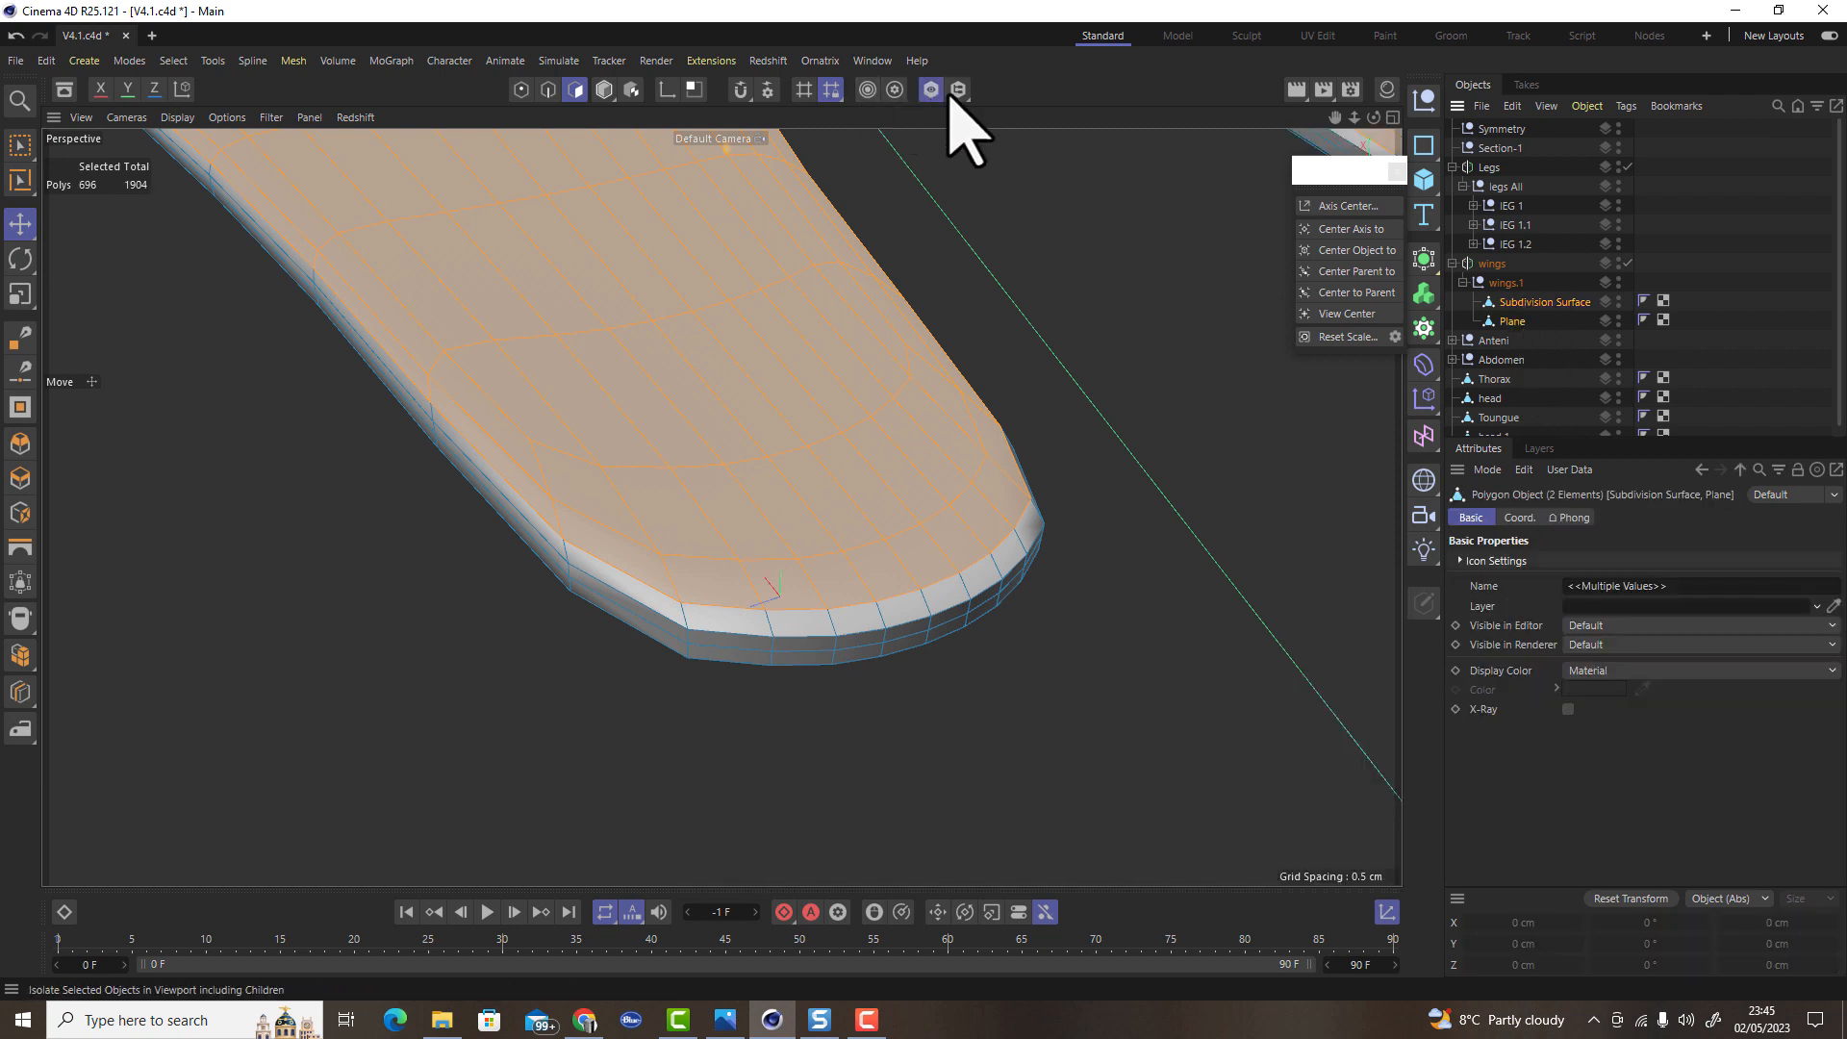
{"action": "left_click", "coordinate": [958, 89]}
Select the upper and lower middle points on the wing's root end and scale them apart vertically
{"action": "scroll", "coordinate": [922, 564], "scroll_direction": "down", "scroll_amount": 10}
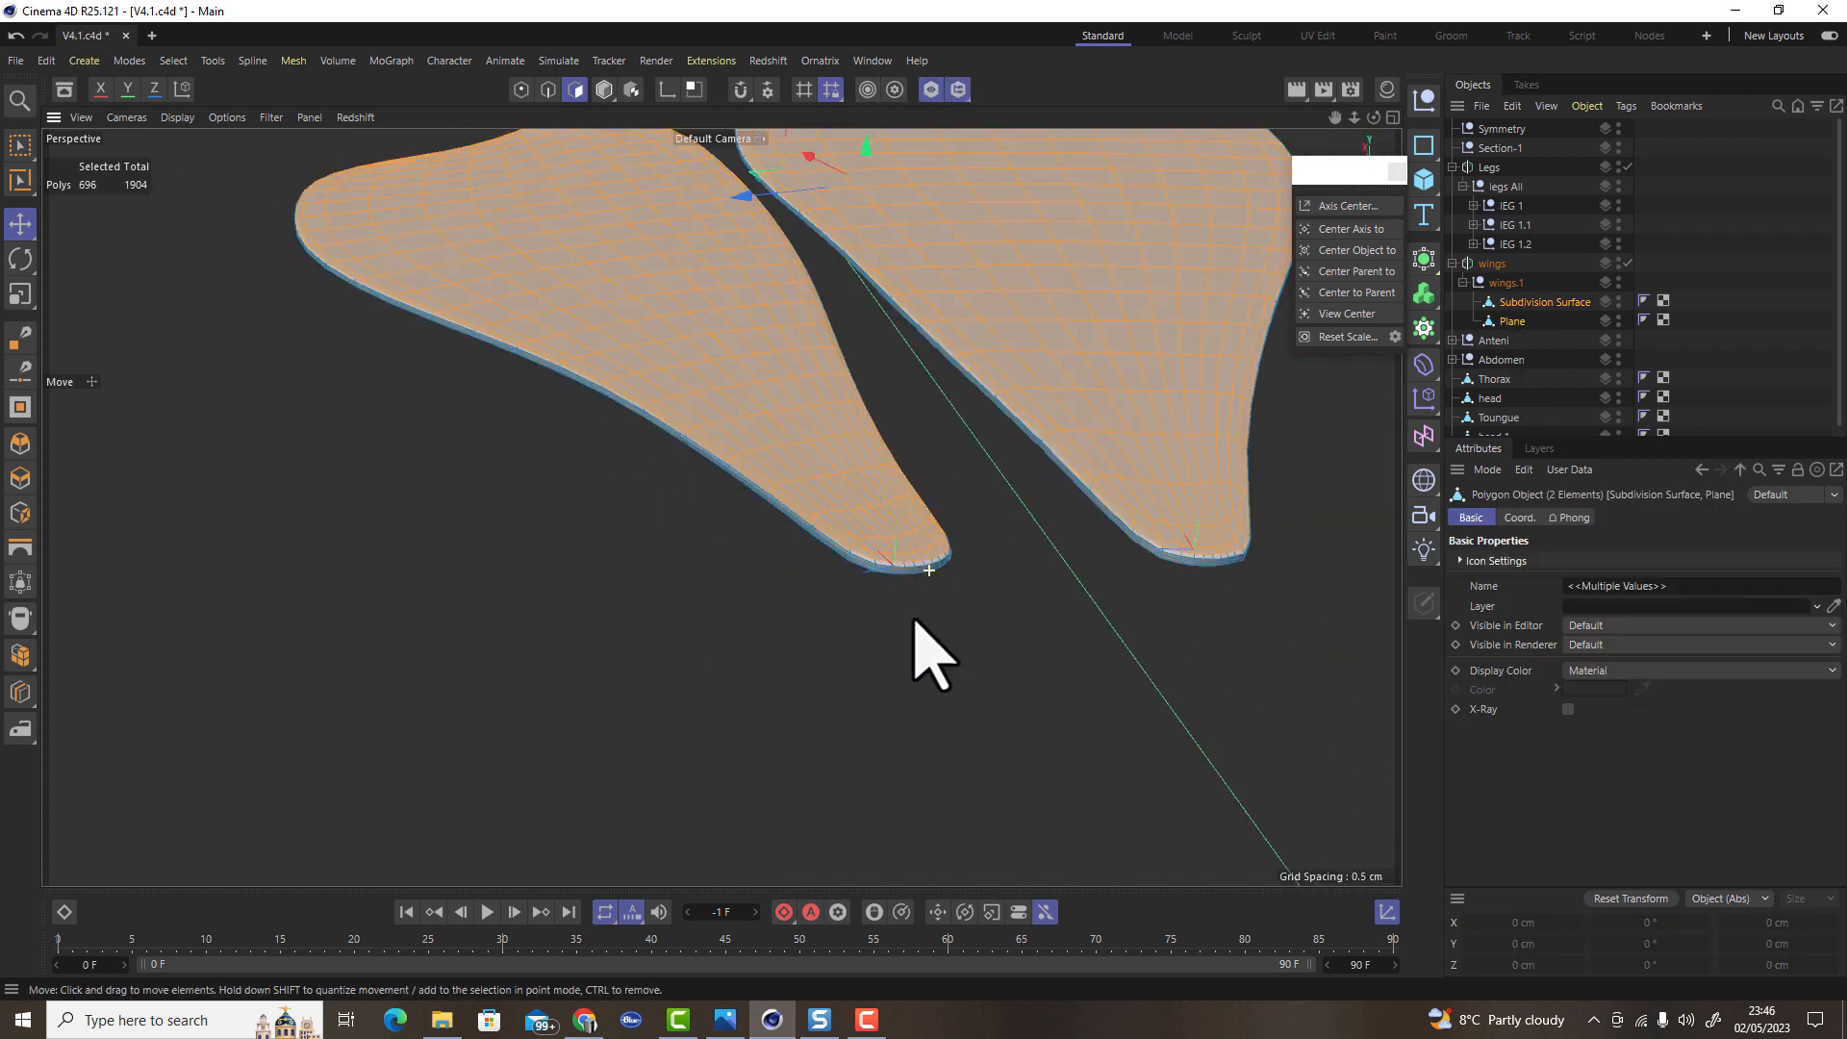
{"action": "right_click_drag", "start_coordinate": [977, 564], "coordinate": [1063, 523], "text": "alt"}
{"action": "left_click_drag", "start_coordinate": [930, 532], "coordinate": [846, 569], "text": "alt"}
{"action": "left_click", "coordinate": [885, 554]}
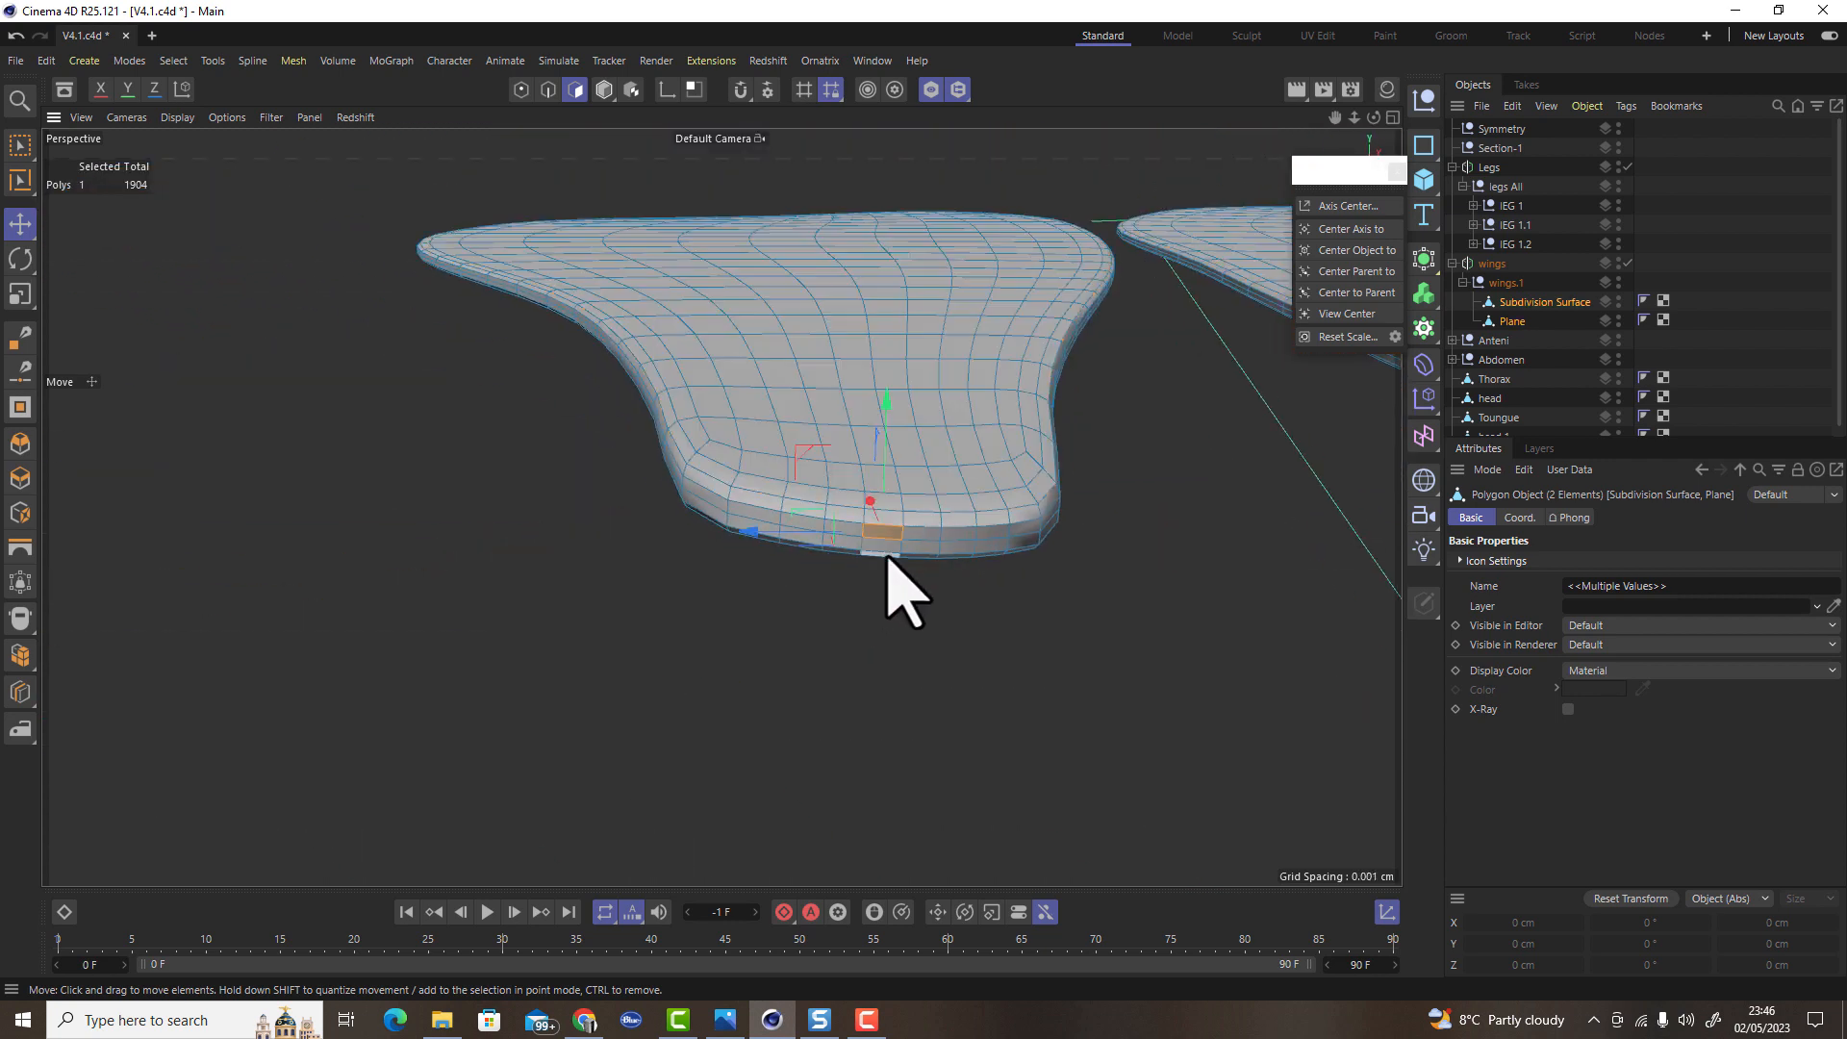
{"action": "mouse_move", "coordinate": [905, 575]}
{"action": "left_mouse_down", "text": "alt"}
{"action": "mouse_move", "coordinate": [915, 627]}
{"action": "mouse_move", "coordinate": [912, 582]}
{"action": "left_mouse_up", "text": "alt"}
{"action": "left_click", "coordinate": [520, 89]}
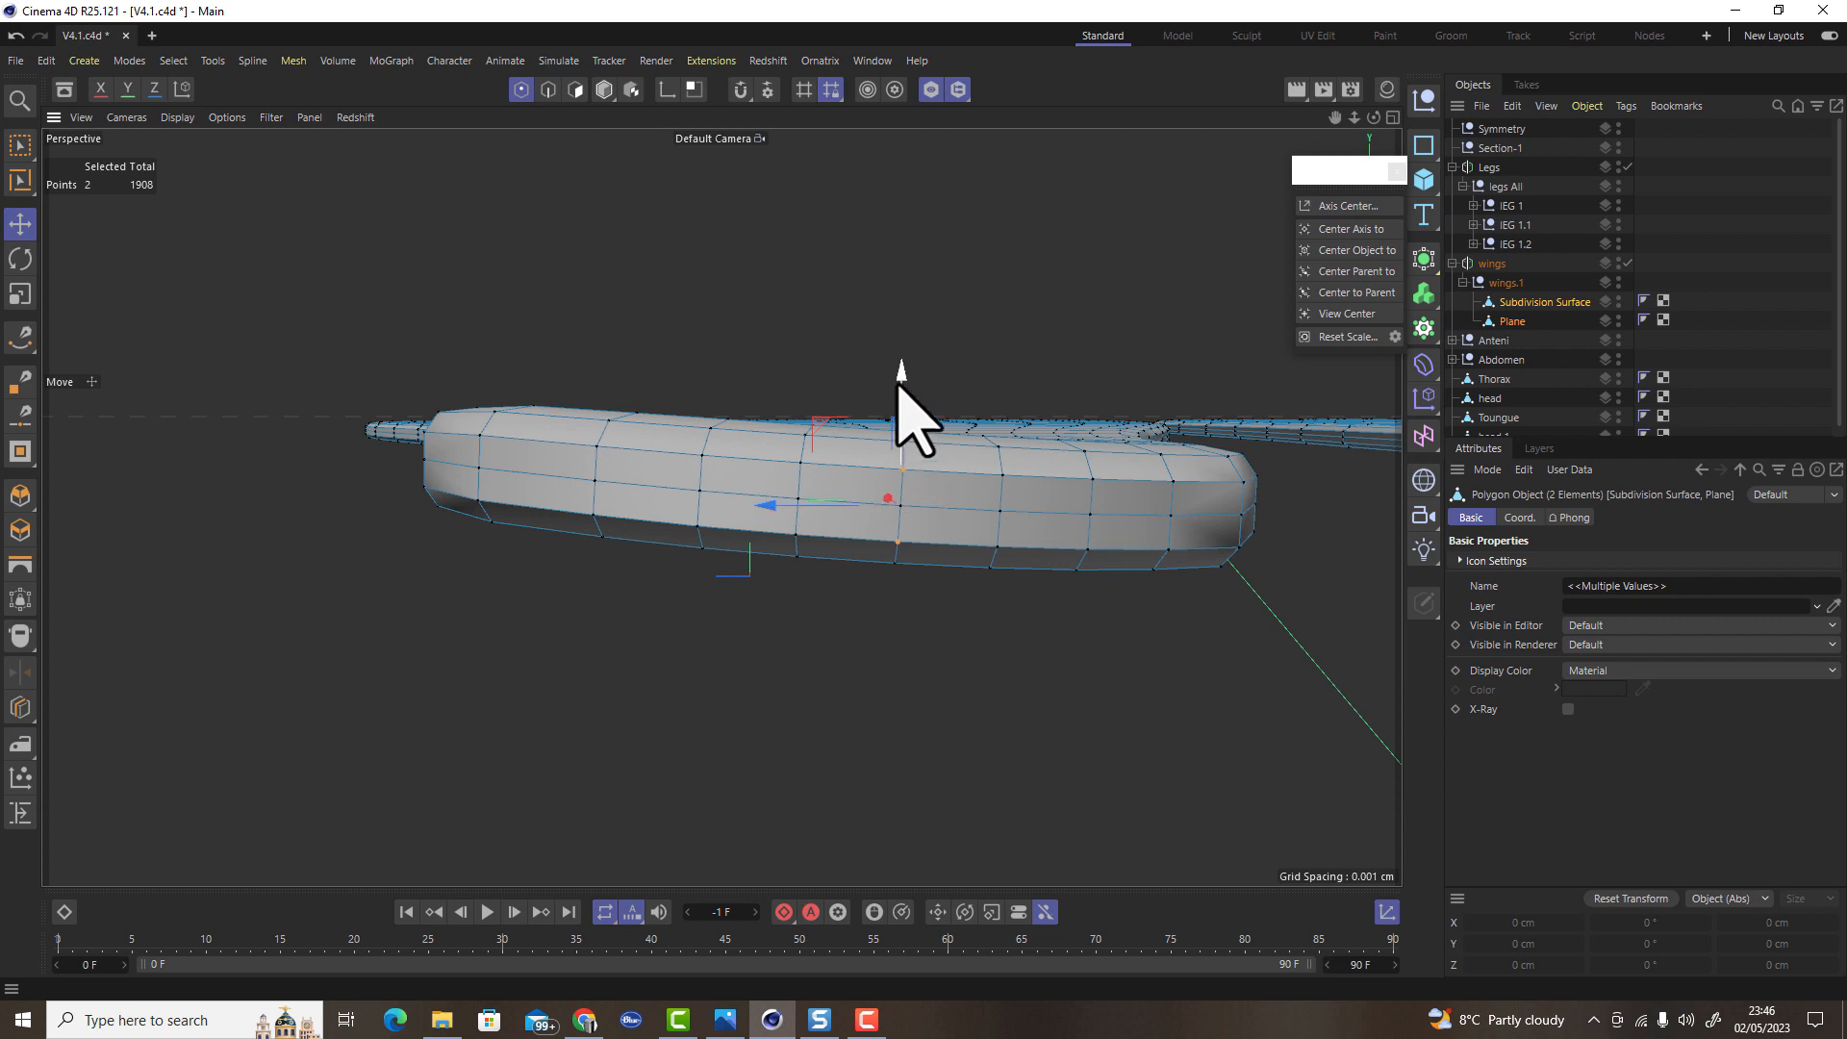
{"action": "key", "text": "t"}
{"action": "left_click_drag", "start_coordinate": [899, 382], "coordinate": [915, 322]}
{"action": "left_click_drag", "start_coordinate": [923, 481], "coordinate": [881, 544], "text": "alt"}
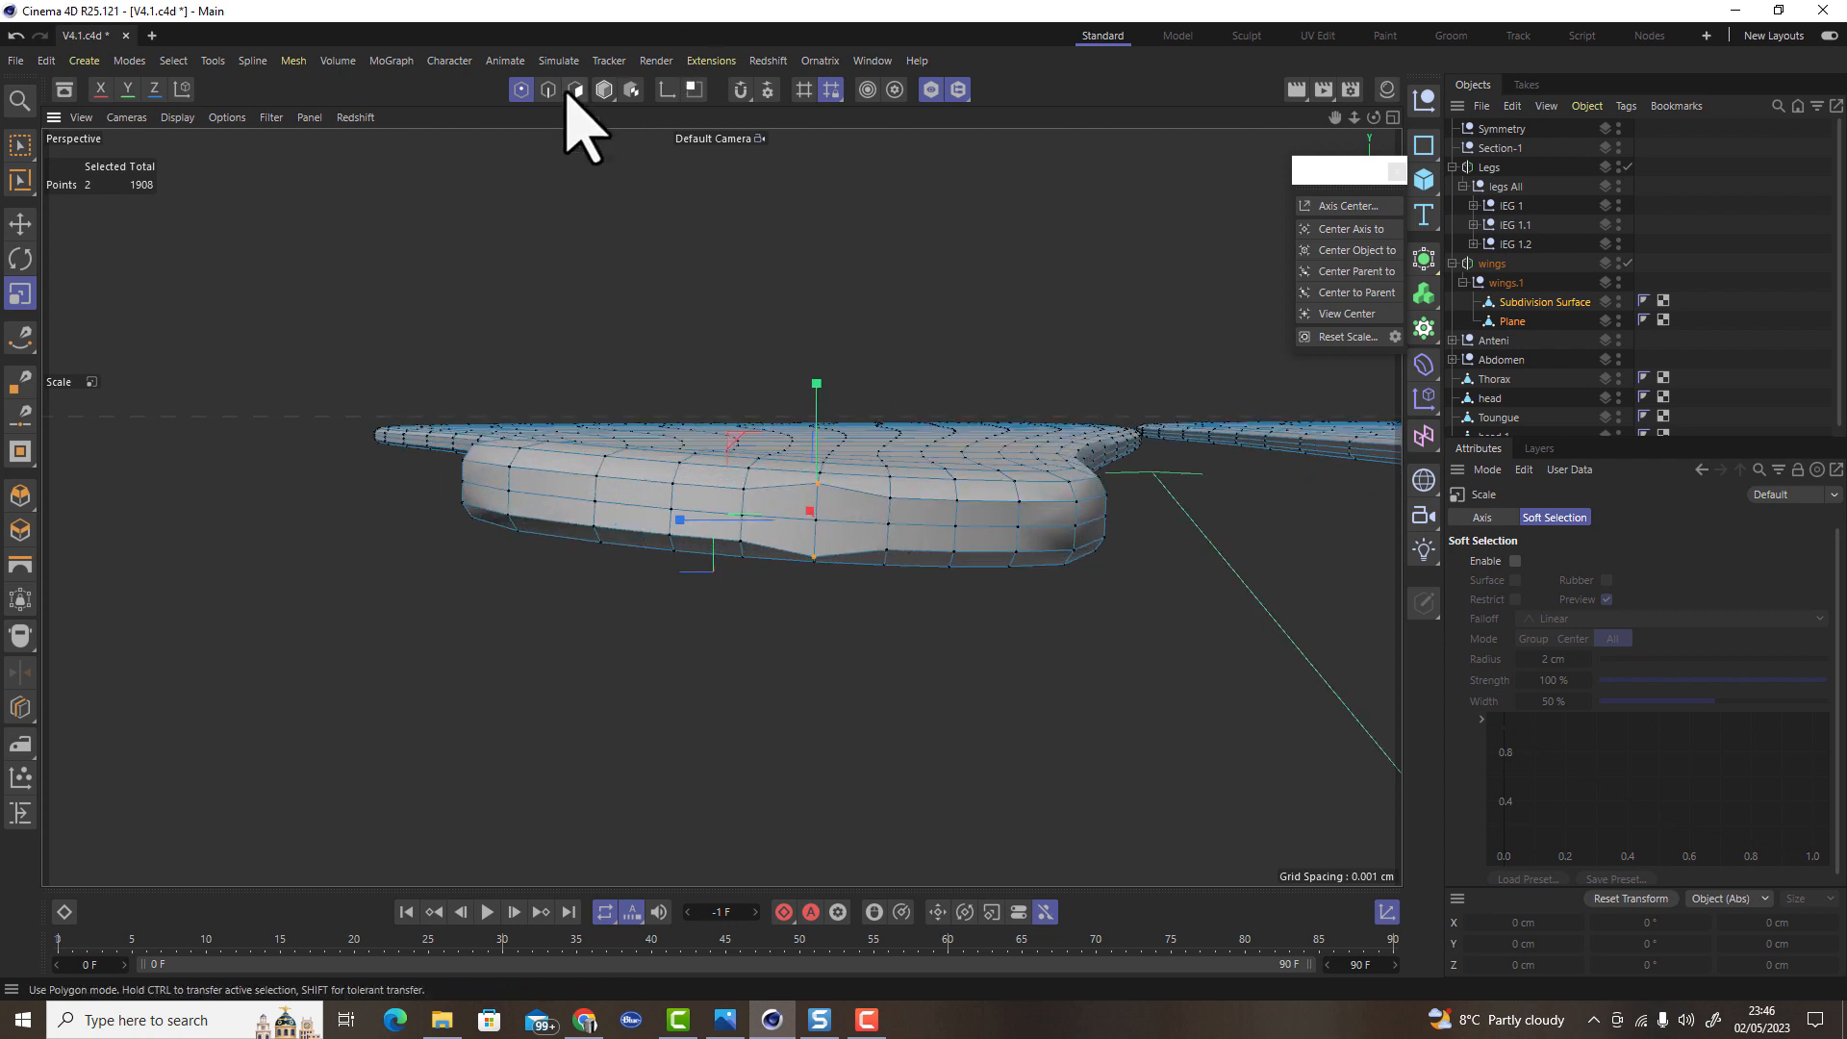
Select the four neighbouring polygons in the middle of the wing's root end
{"action": "left_click", "coordinate": [575, 91]}
{"action": "scroll", "coordinate": [854, 567], "scroll_direction": "up", "scroll_amount": 6}
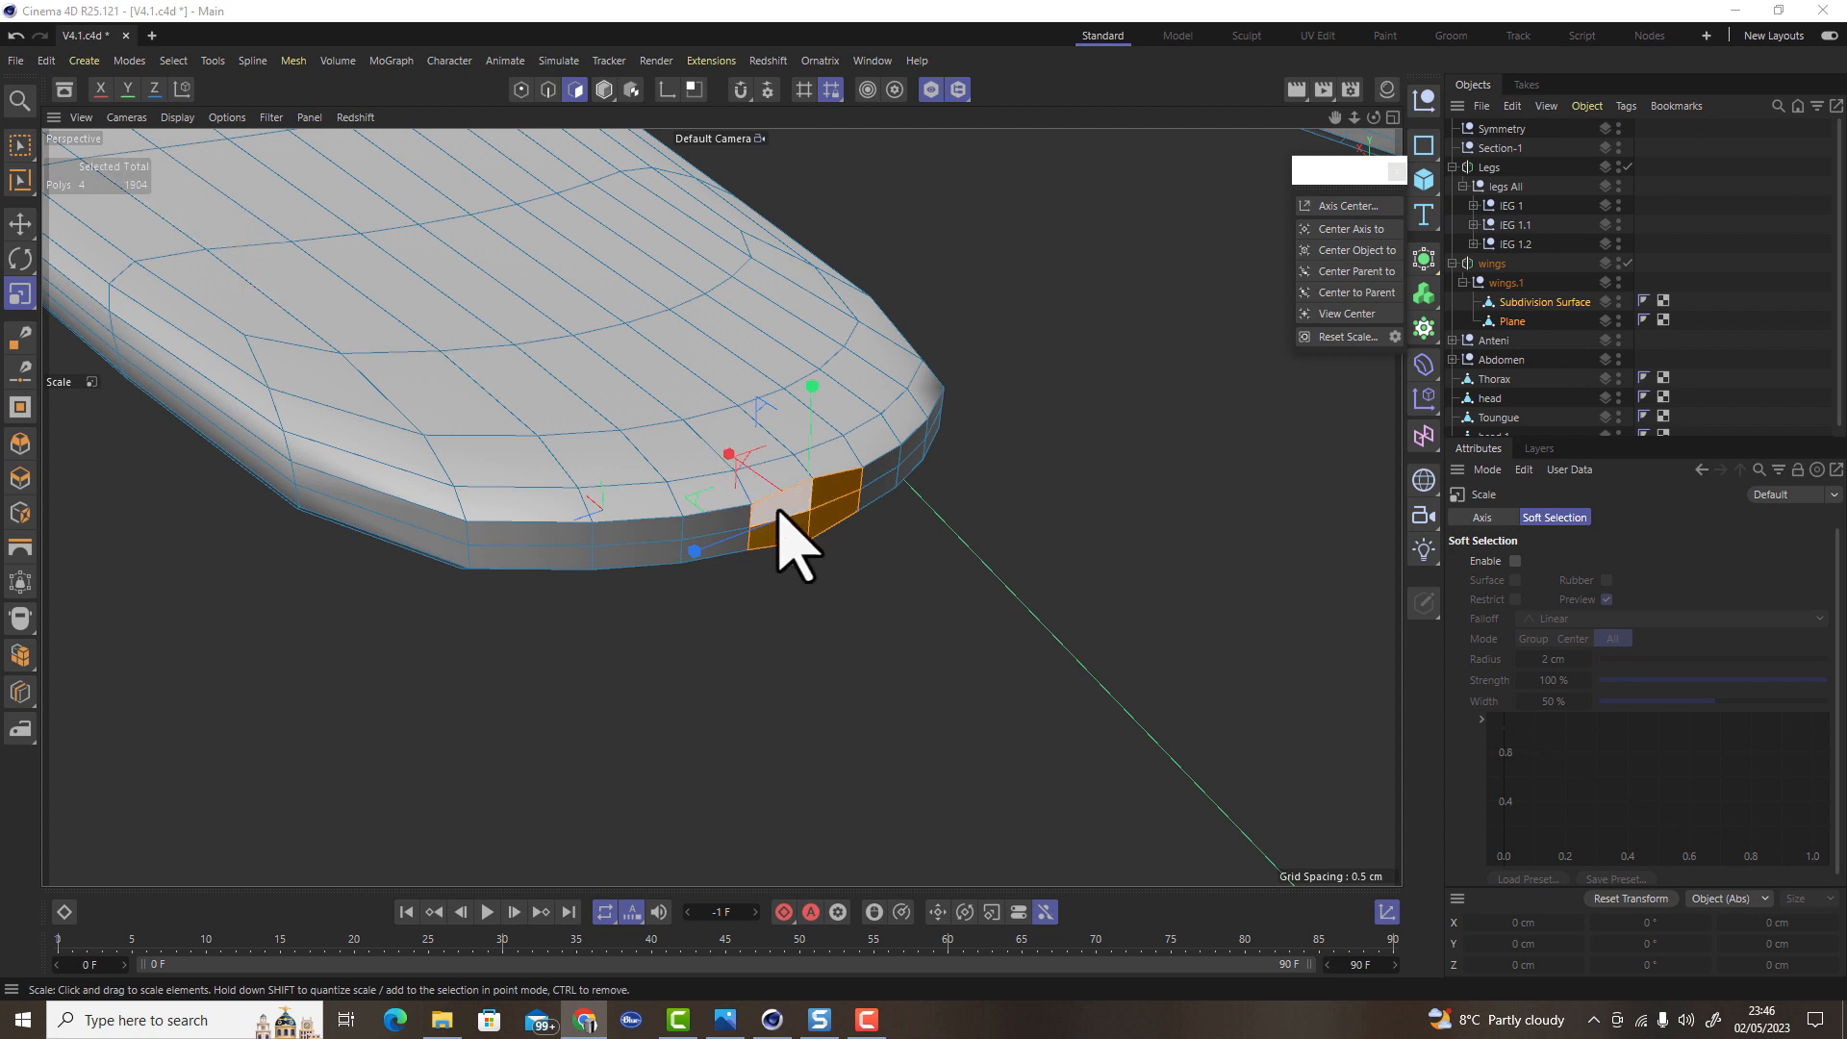
{"action": "scroll", "coordinate": [770, 531], "scroll_direction": "down", "scroll_amount": 10}
{"action": "scroll", "coordinate": [734, 535], "scroll_direction": "up", "scroll_amount": 10}
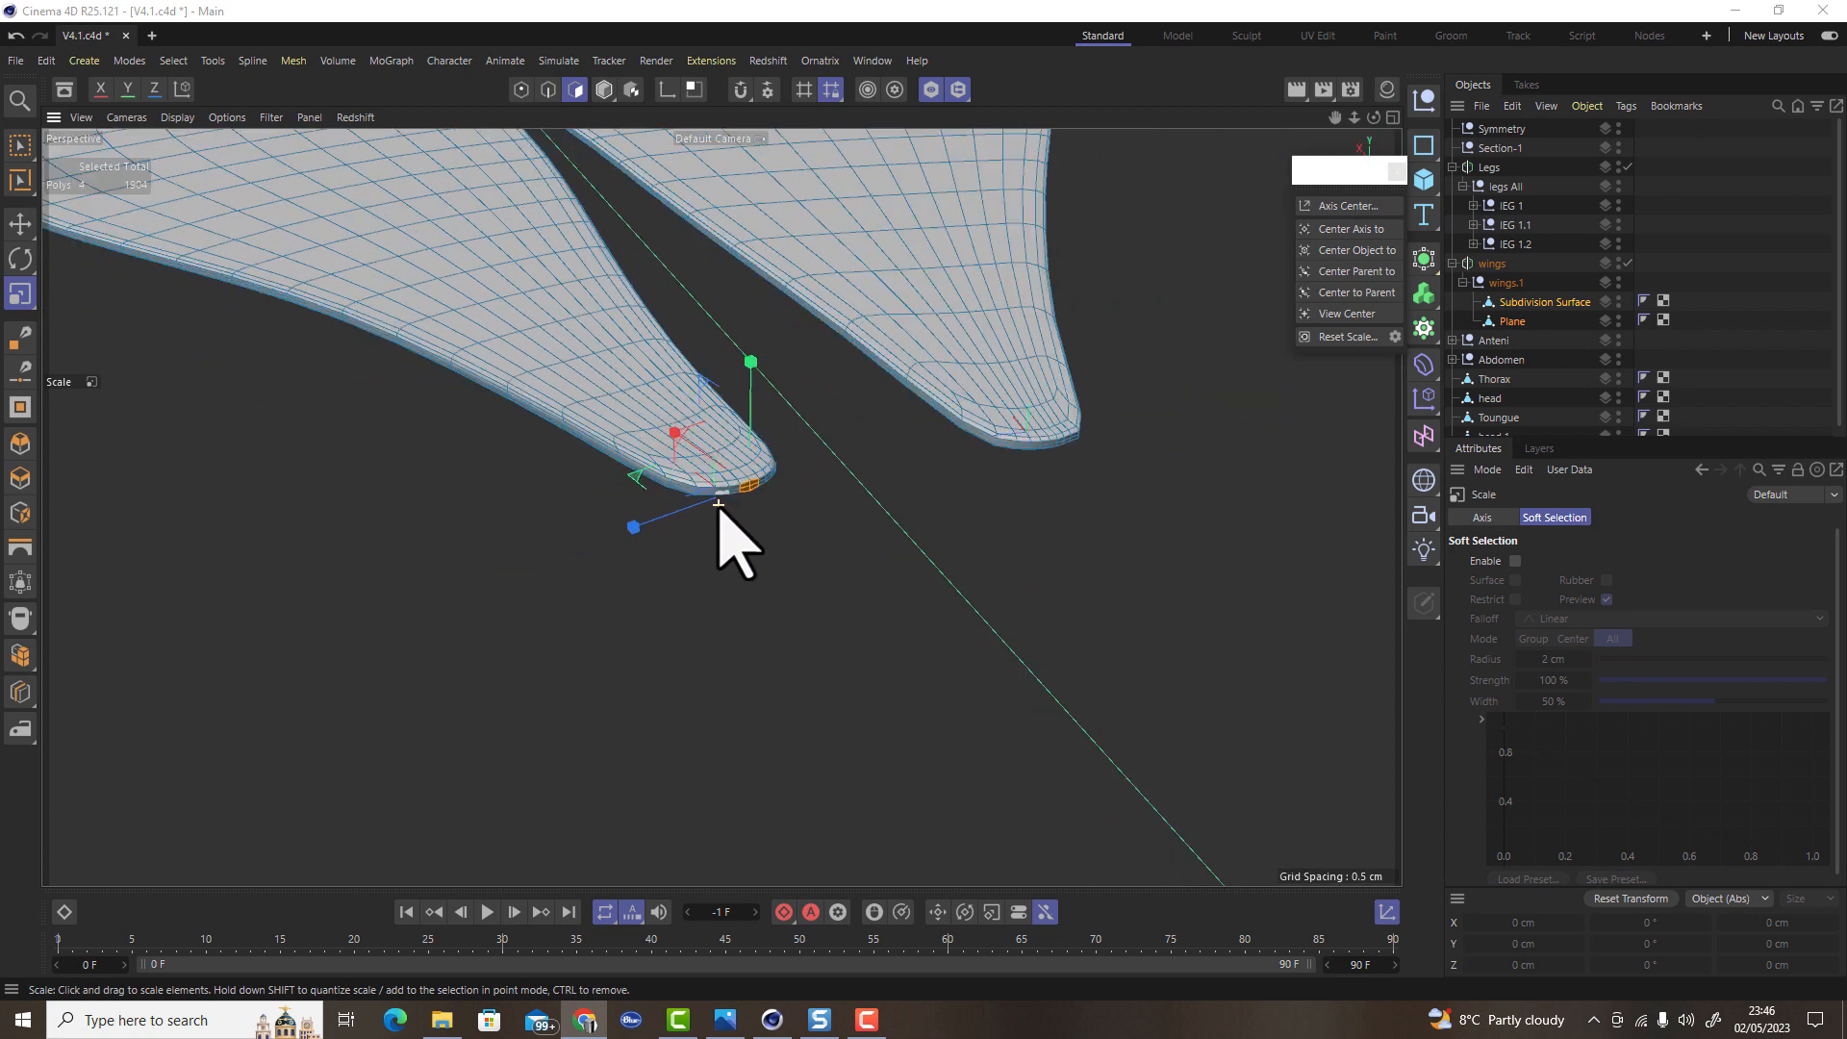
Turn off the isolation and examine how the wing's root end lines up with the thorax socket
{"action": "left_click", "coordinate": [930, 90]}
{"action": "scroll", "coordinate": [970, 483], "scroll_direction": "down", "scroll_amount": 12}
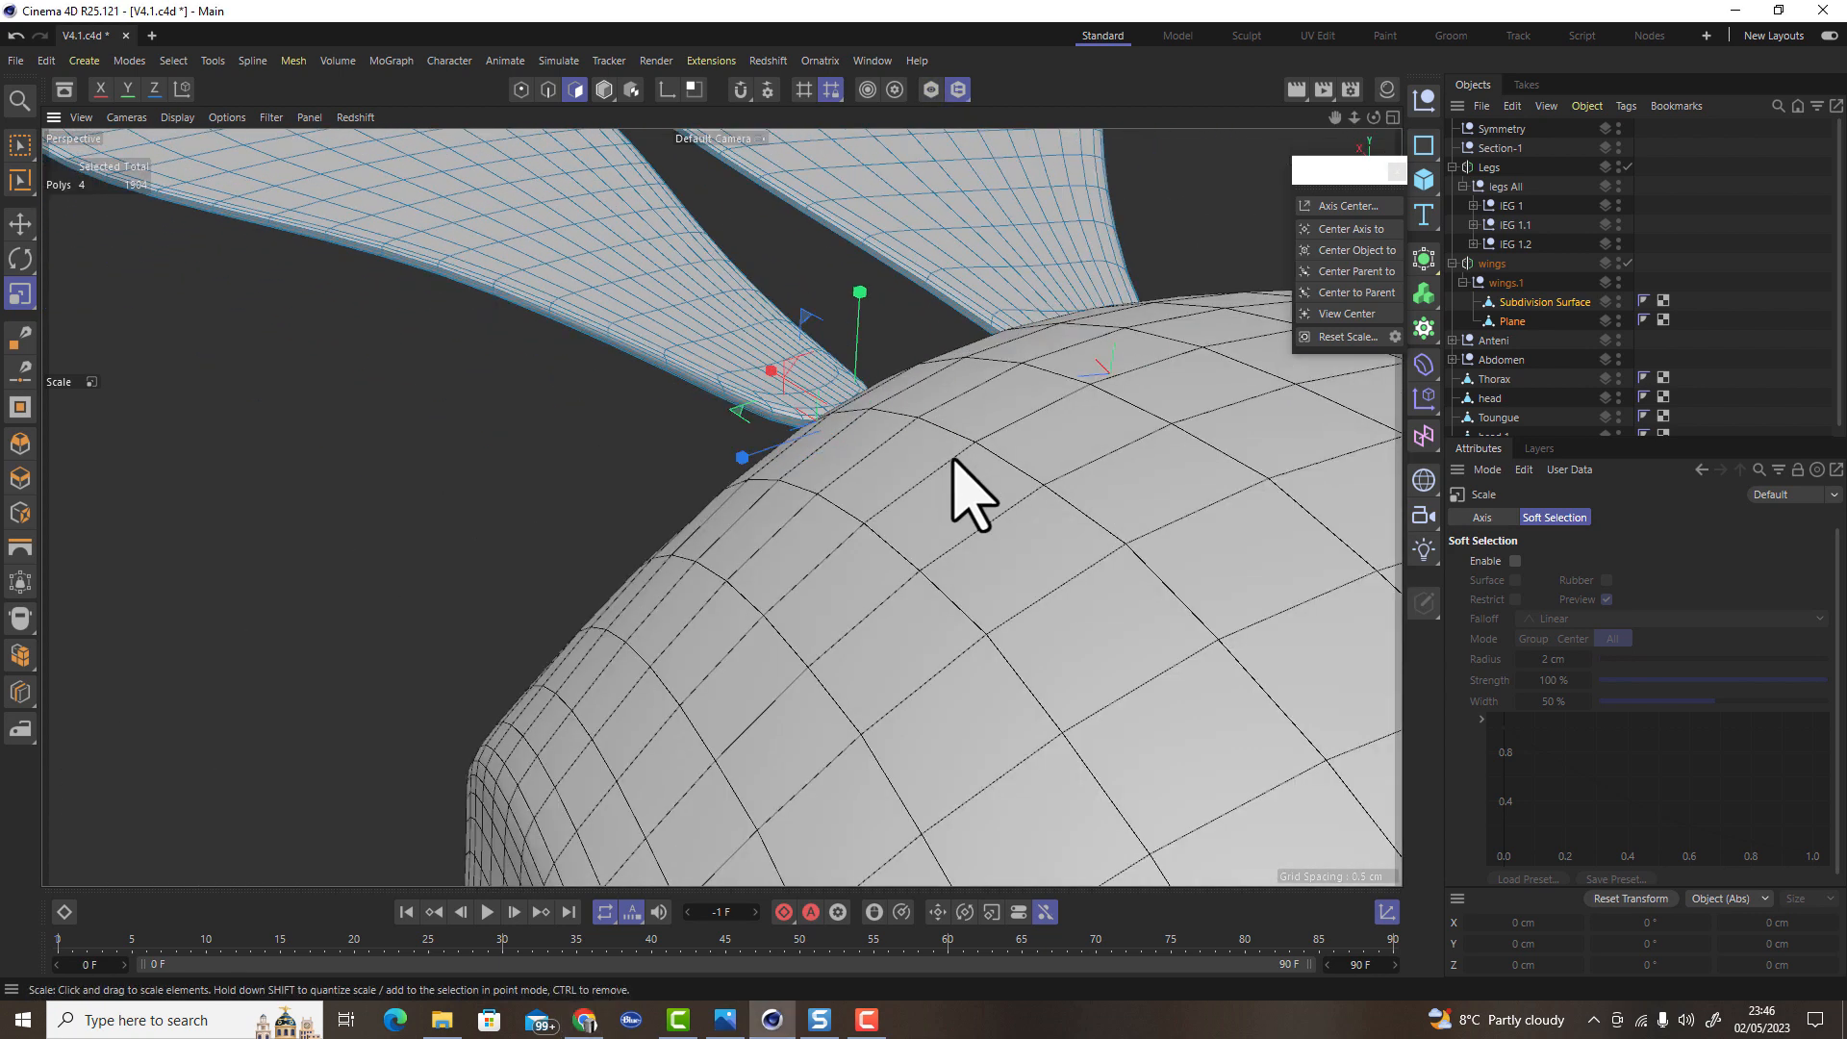
{"action": "scroll", "coordinate": [756, 584], "scroll_direction": "up", "scroll_amount": 12}
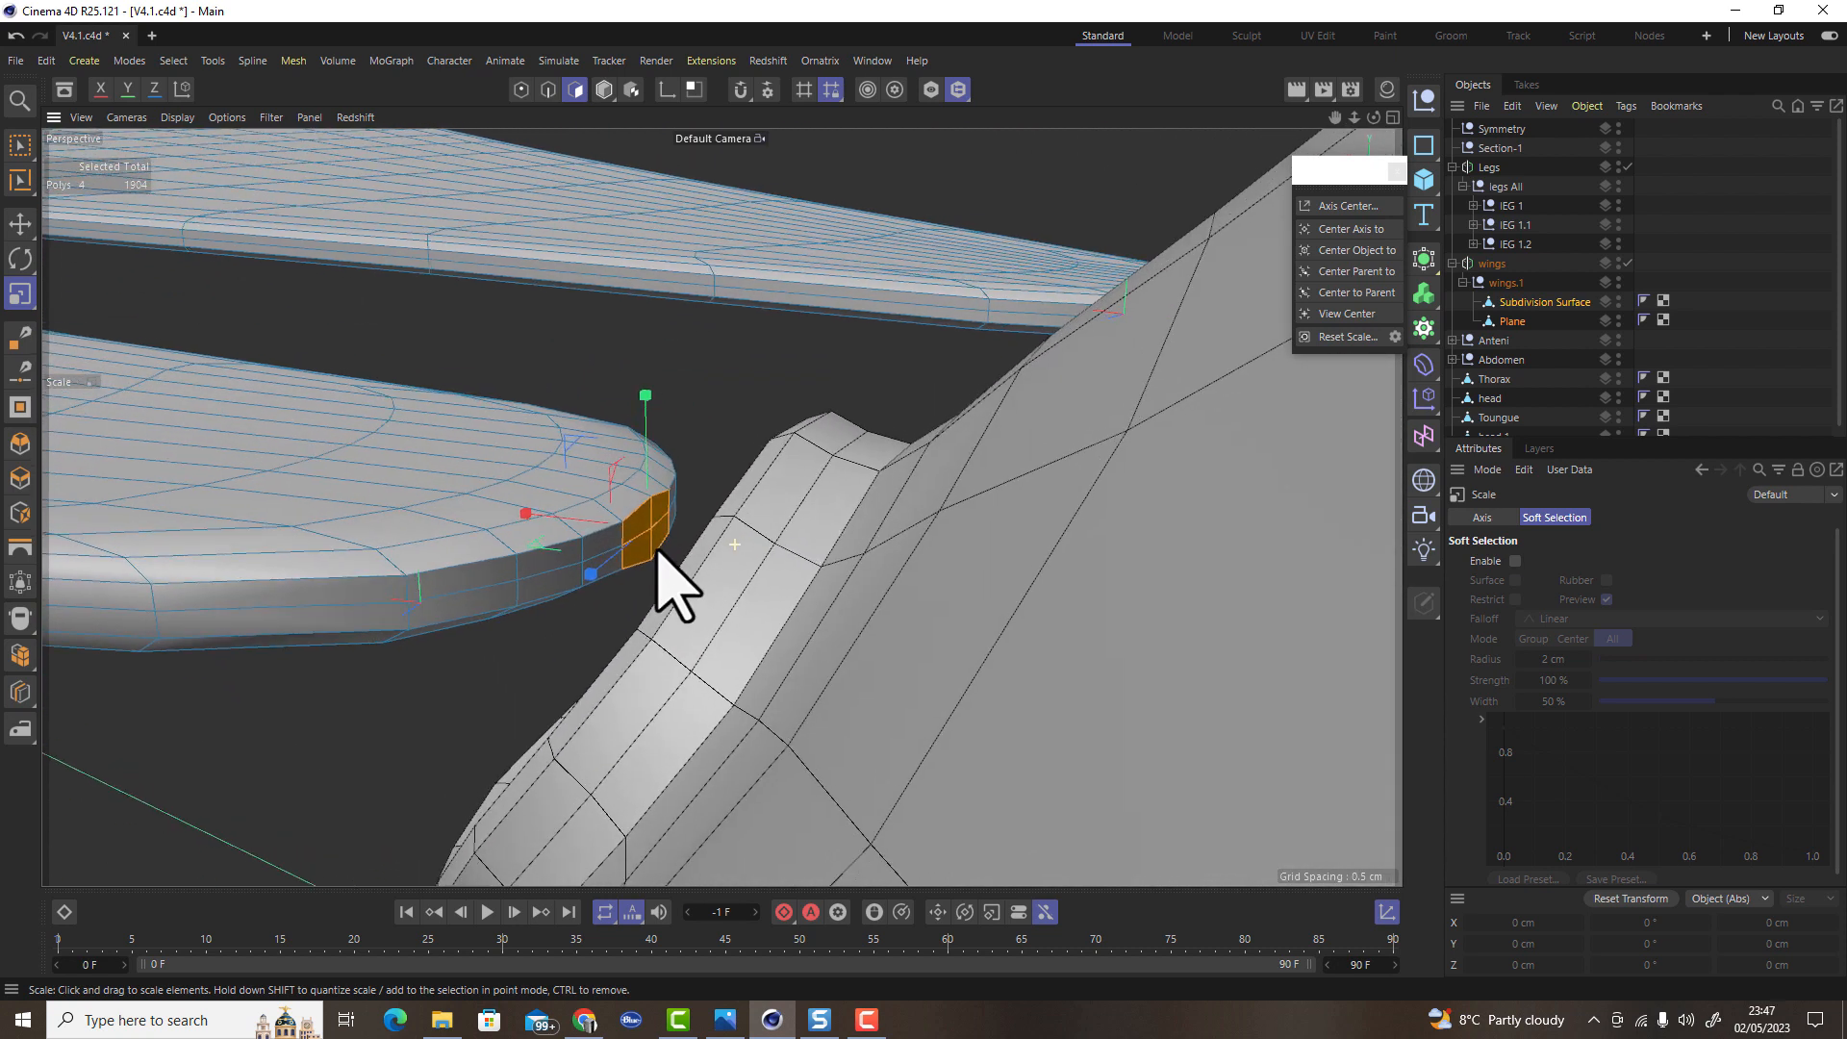
{"action": "left_click_drag", "start_coordinate": [657, 551], "coordinate": [635, 540], "text": "alt"}
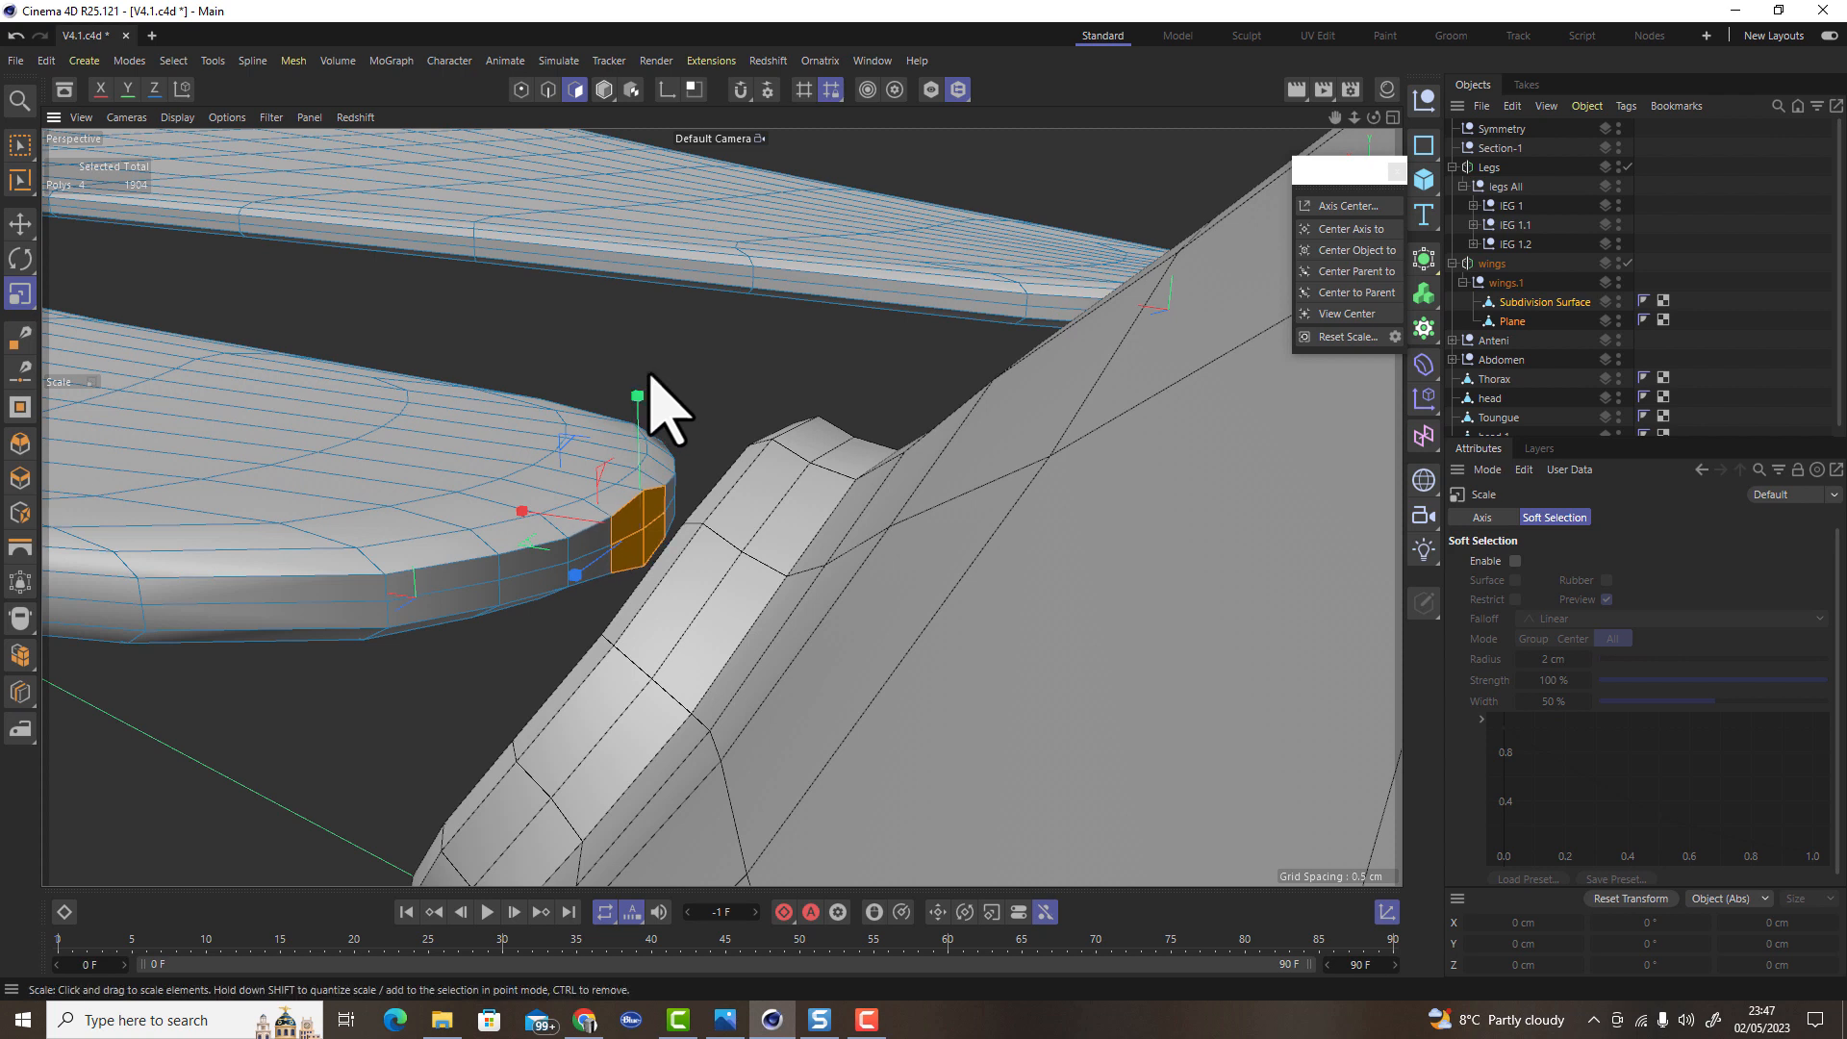
{"action": "left_click_drag", "start_coordinate": [727, 568], "coordinate": [552, 574], "text": "alt"}
{"action": "scroll", "coordinate": [583, 644], "scroll_direction": "down", "scroll_amount": 10}
{"action": "left_click_drag", "start_coordinate": [595, 671], "coordinate": [519, 714], "text": "alt"}
{"action": "scroll", "coordinate": [596, 621], "scroll_direction": "up", "scroll_amount": 8}
{"action": "left_click_drag", "start_coordinate": [705, 606], "coordinate": [466, 570], "text": "alt"}
{"action": "scroll", "coordinate": [594, 556], "scroll_direction": "up", "scroll_amount": 3}
{"action": "scroll", "coordinate": [594, 556], "scroll_direction": "up", "scroll_amount": 2}
{"action": "left_click_drag", "start_coordinate": [721, 507], "coordinate": [565, 583], "text": "alt"}
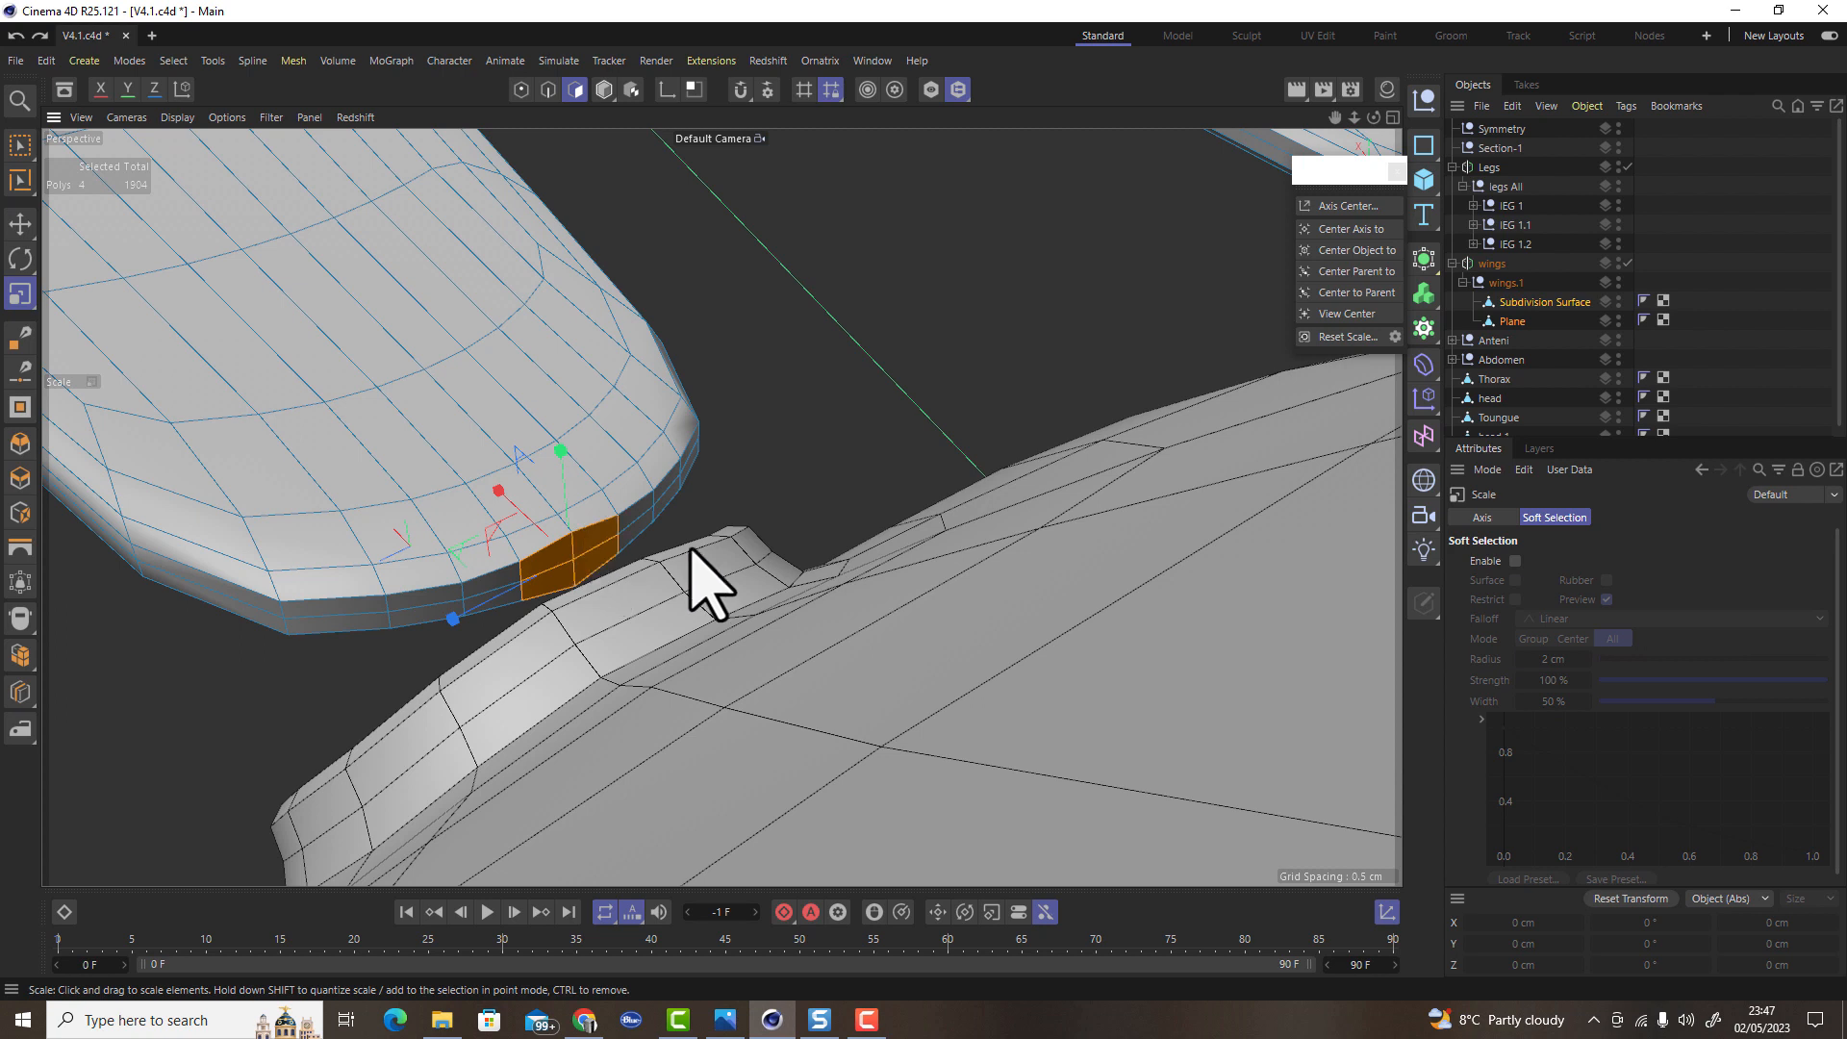
Enable Soft Selection with a 1 cm radius and scale up the wing's root end vertically to thicken it
{"action": "left_click", "coordinate": [1516, 561]}
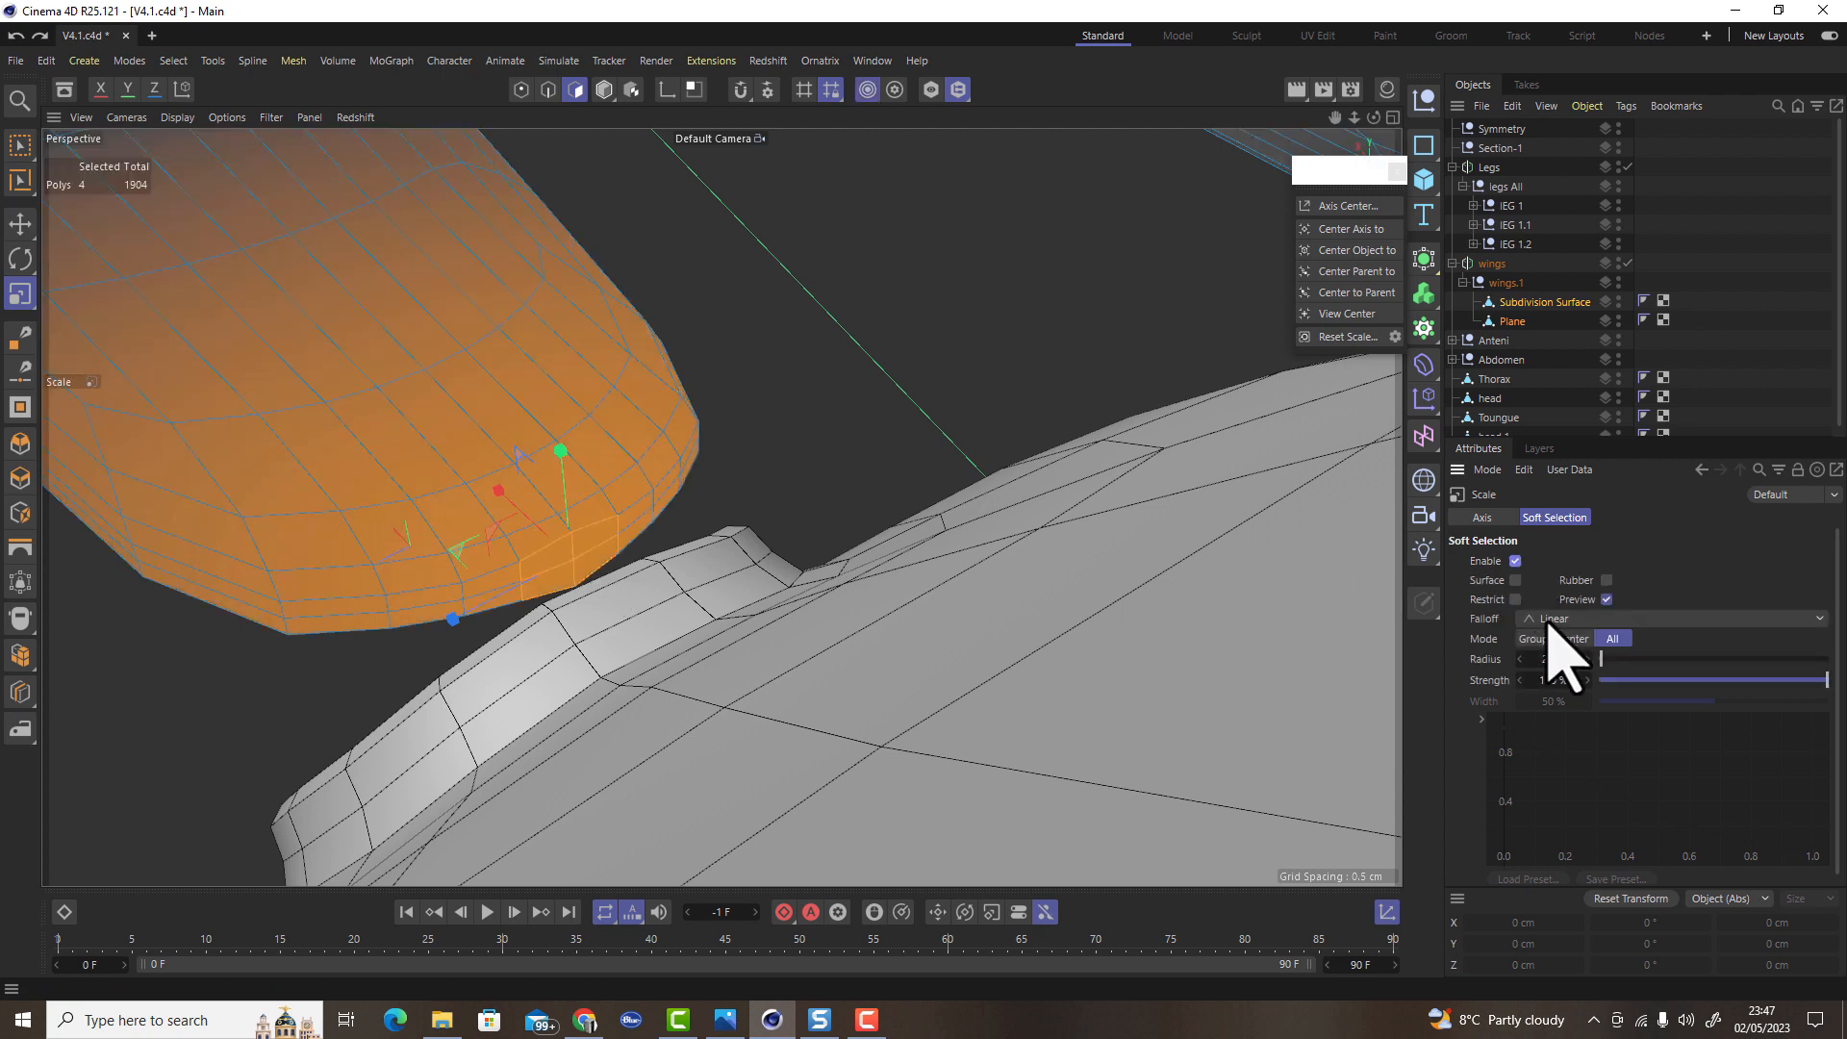
{"action": "left_click_drag", "start_coordinate": [1520, 660], "coordinate": [741, 565]}
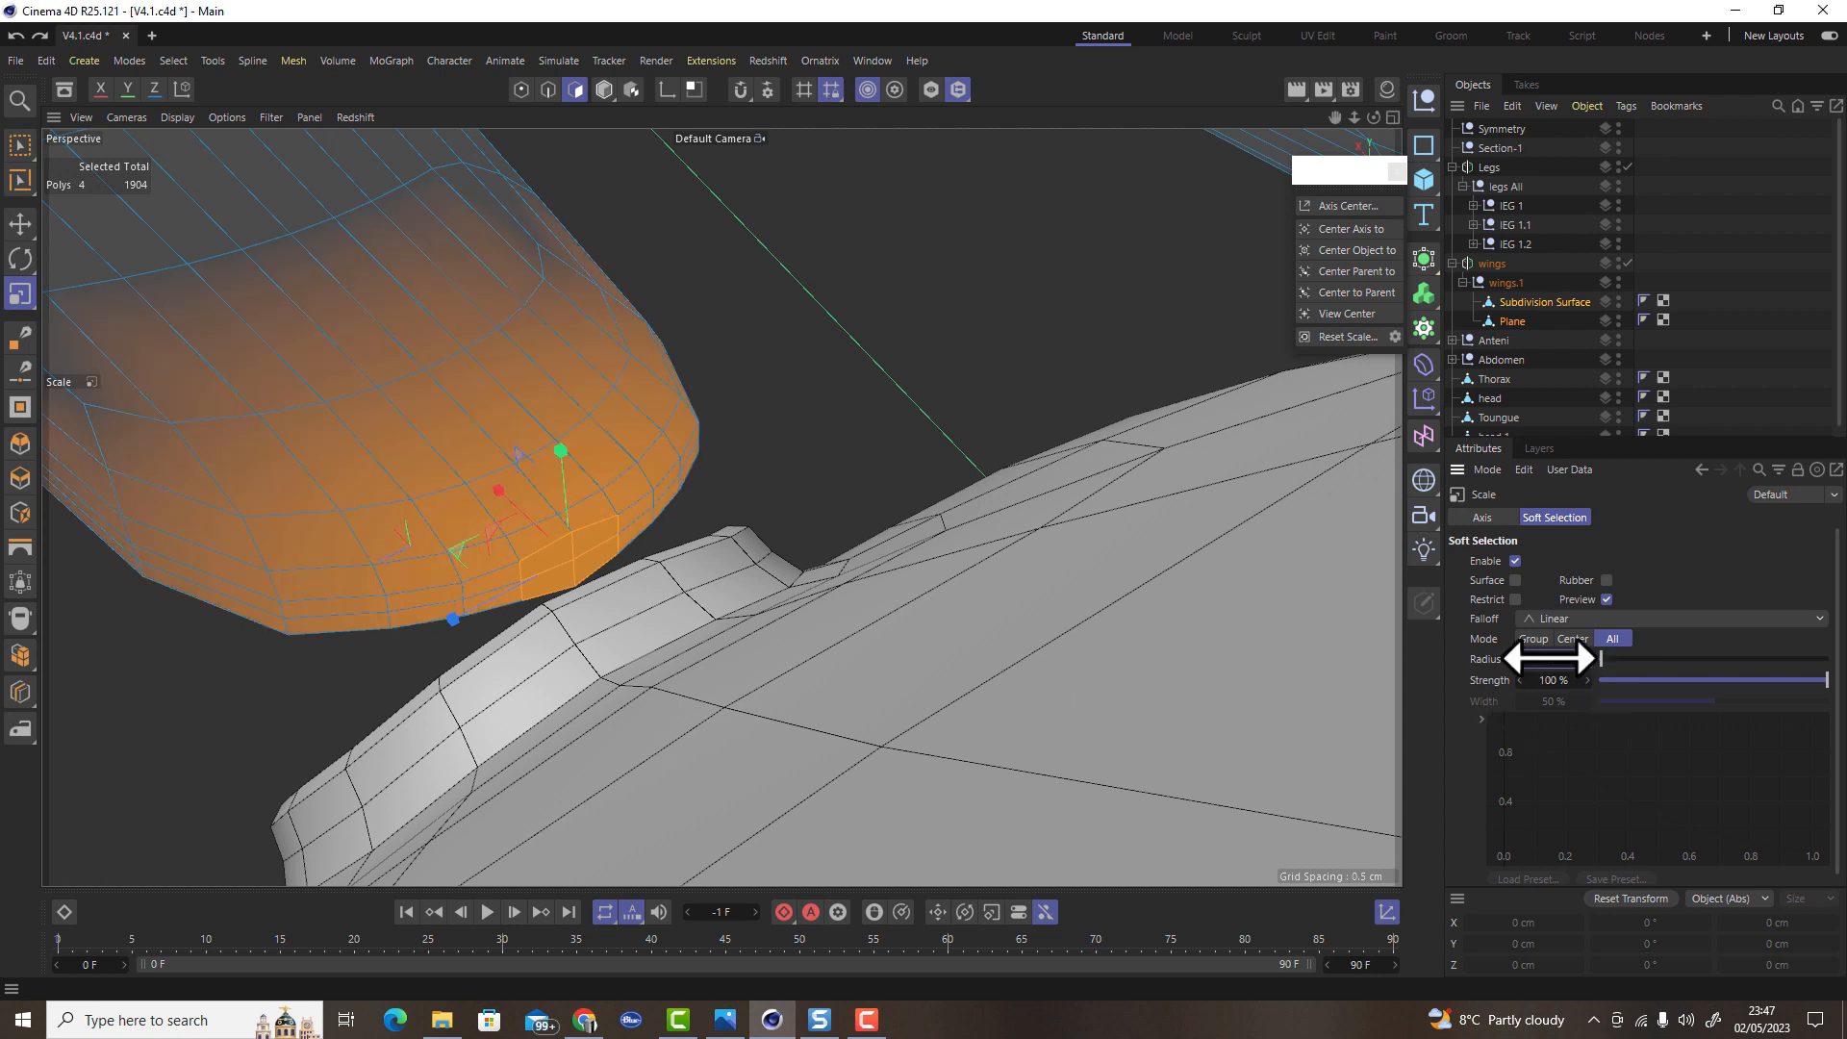
{"action": "left_click_drag", "start_coordinate": [558, 441], "coordinate": [525, 335]}
{"action": "scroll", "coordinate": [341, 515], "scroll_direction": "down", "scroll_amount": 5}
{"action": "left_click_drag", "start_coordinate": [340, 516], "coordinate": [597, 441], "text": "alt"}
{"action": "left_click_drag", "start_coordinate": [598, 442], "coordinate": [574, 421], "text": "alt"}
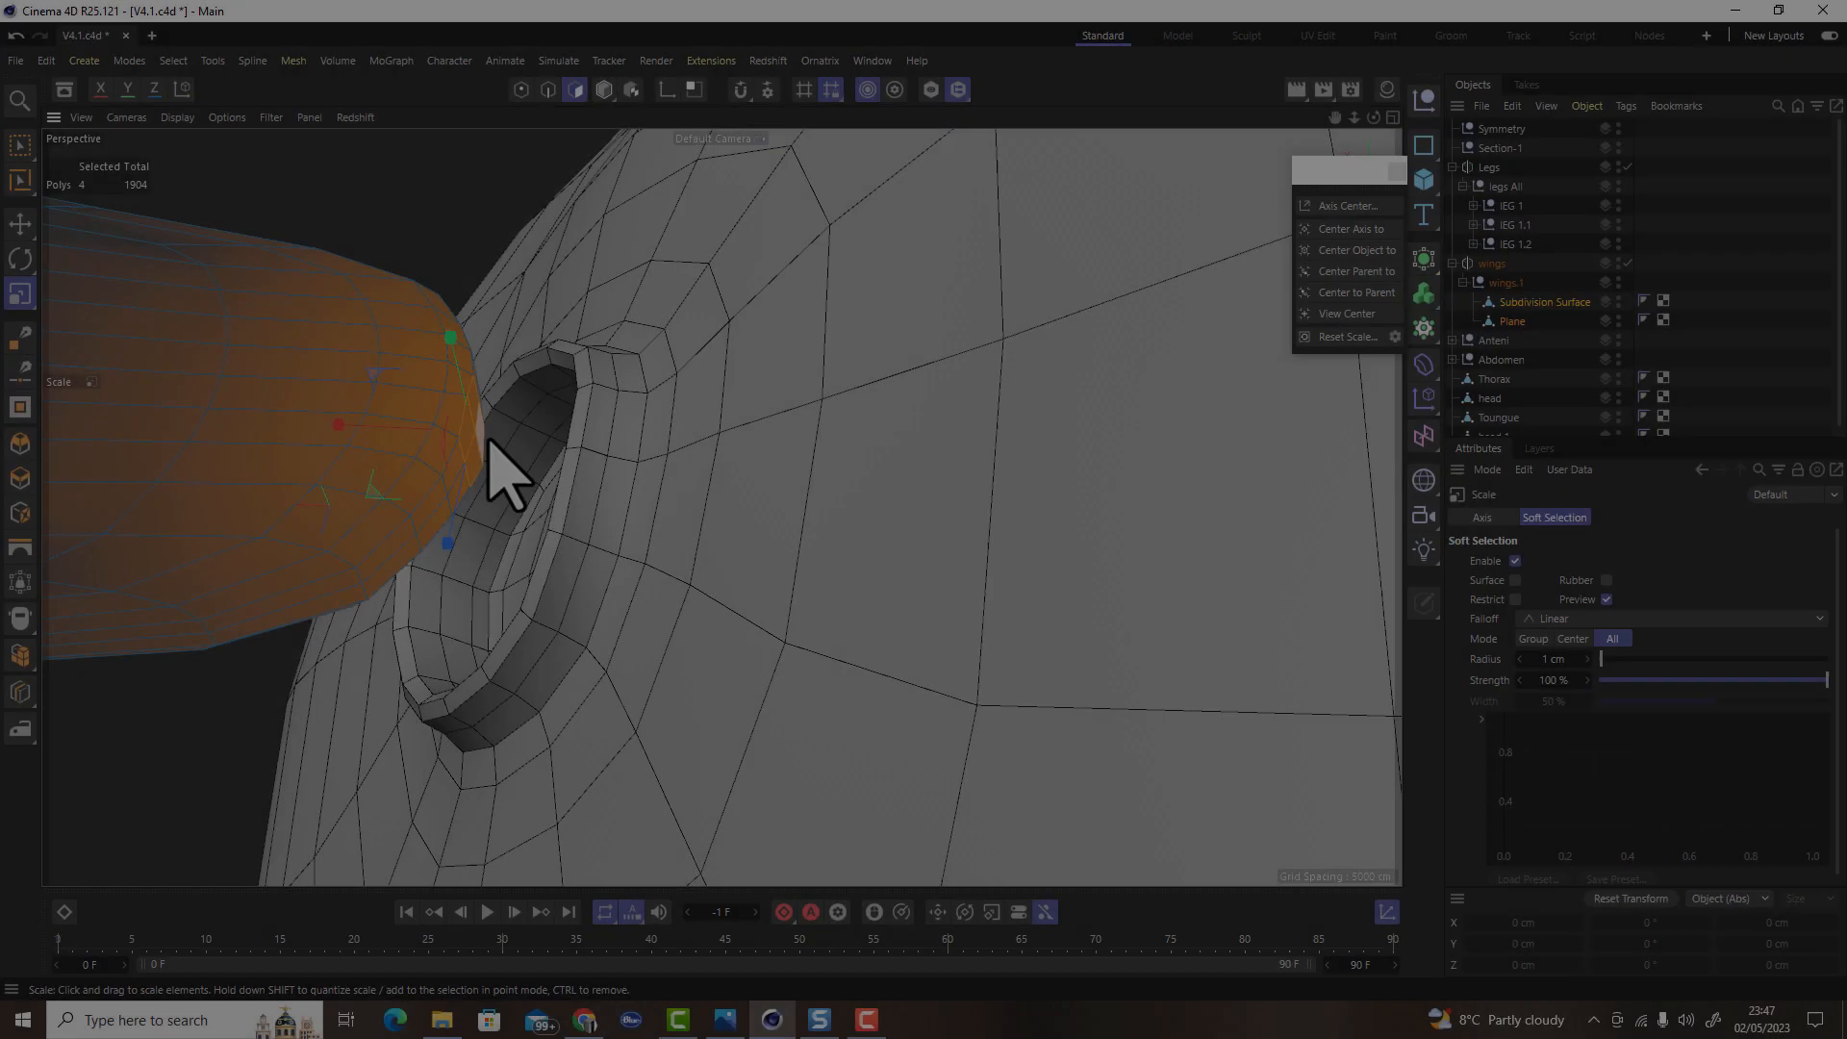
{"action": "key", "text": "e"}
{"action": "left_click_drag", "start_coordinate": [348, 429], "coordinate": [366, 437]}
{"action": "key", "text": "ctrl+z"}
Turn off Soft Selection and extrude the four root polygons into a short stub reaching toward the thorax socket
{"action": "left_click", "coordinate": [1515, 561]}
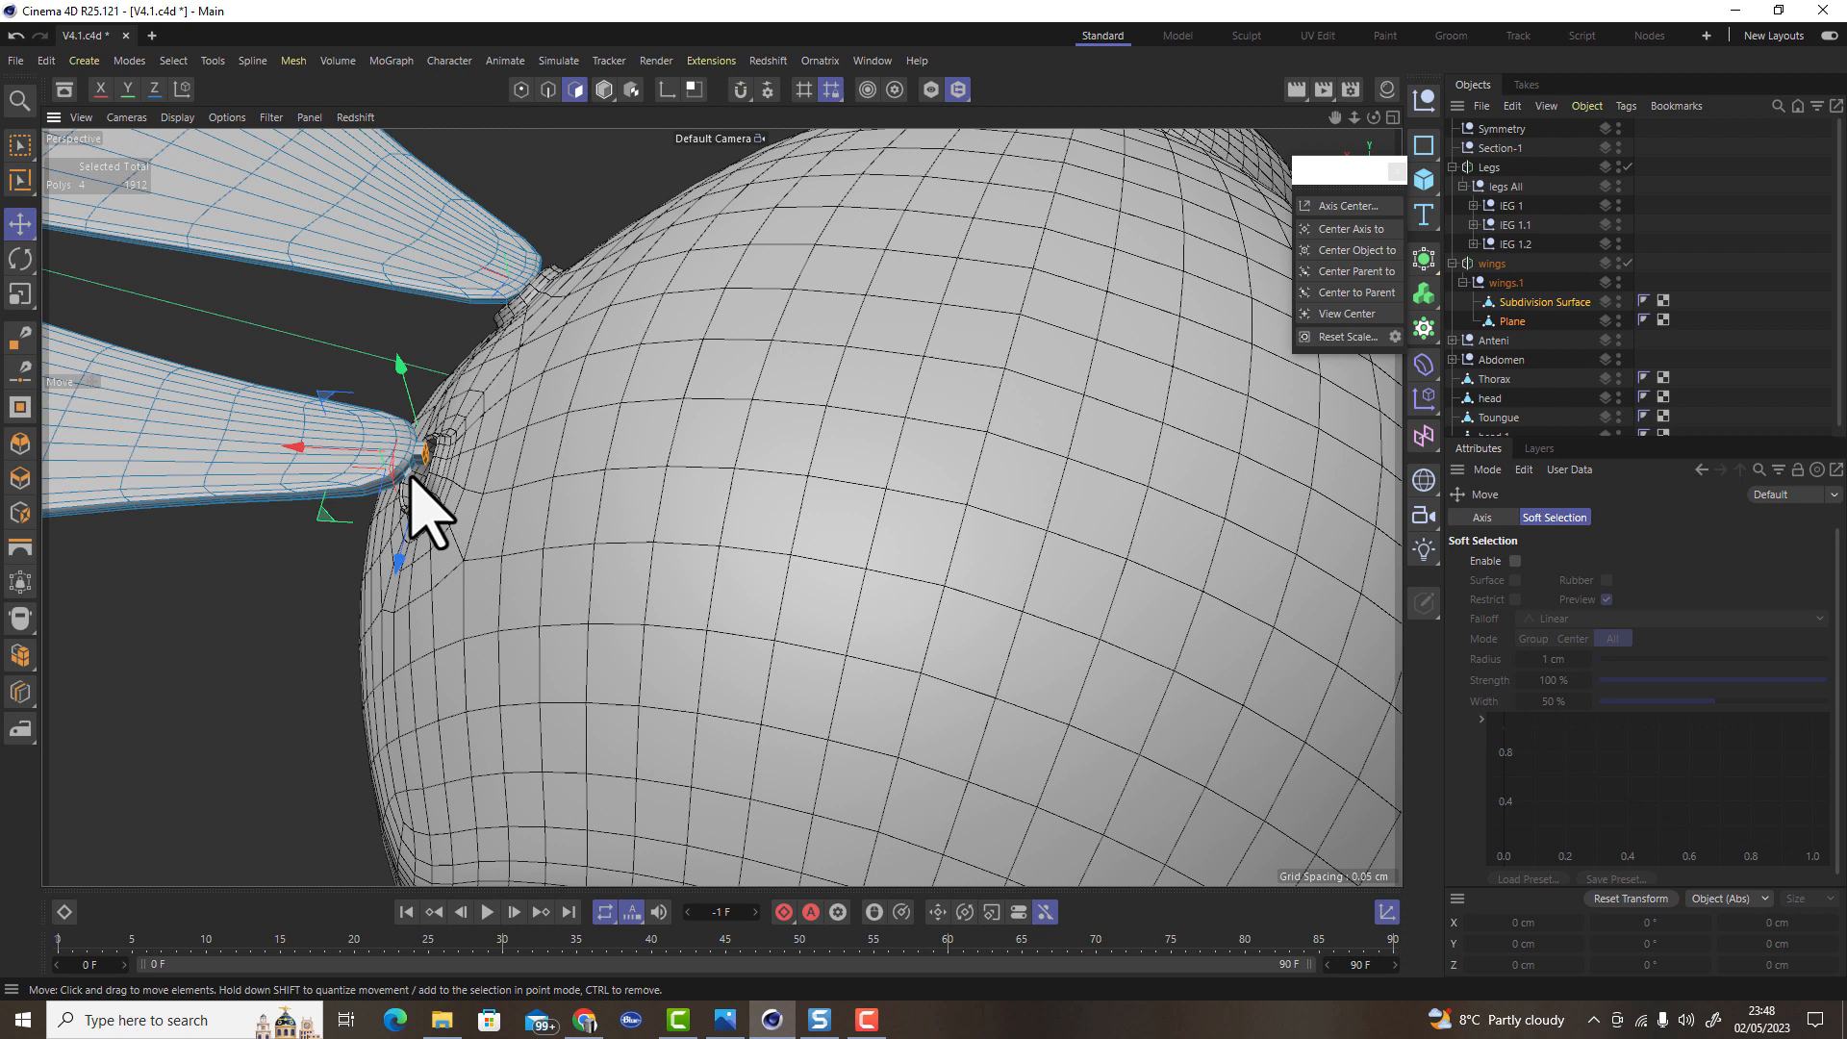
{"action": "left_click_drag", "start_coordinate": [411, 478], "coordinate": [644, 448], "text": "alt"}
{"action": "scroll", "coordinate": [662, 475], "scroll_direction": "up", "scroll_amount": 3}
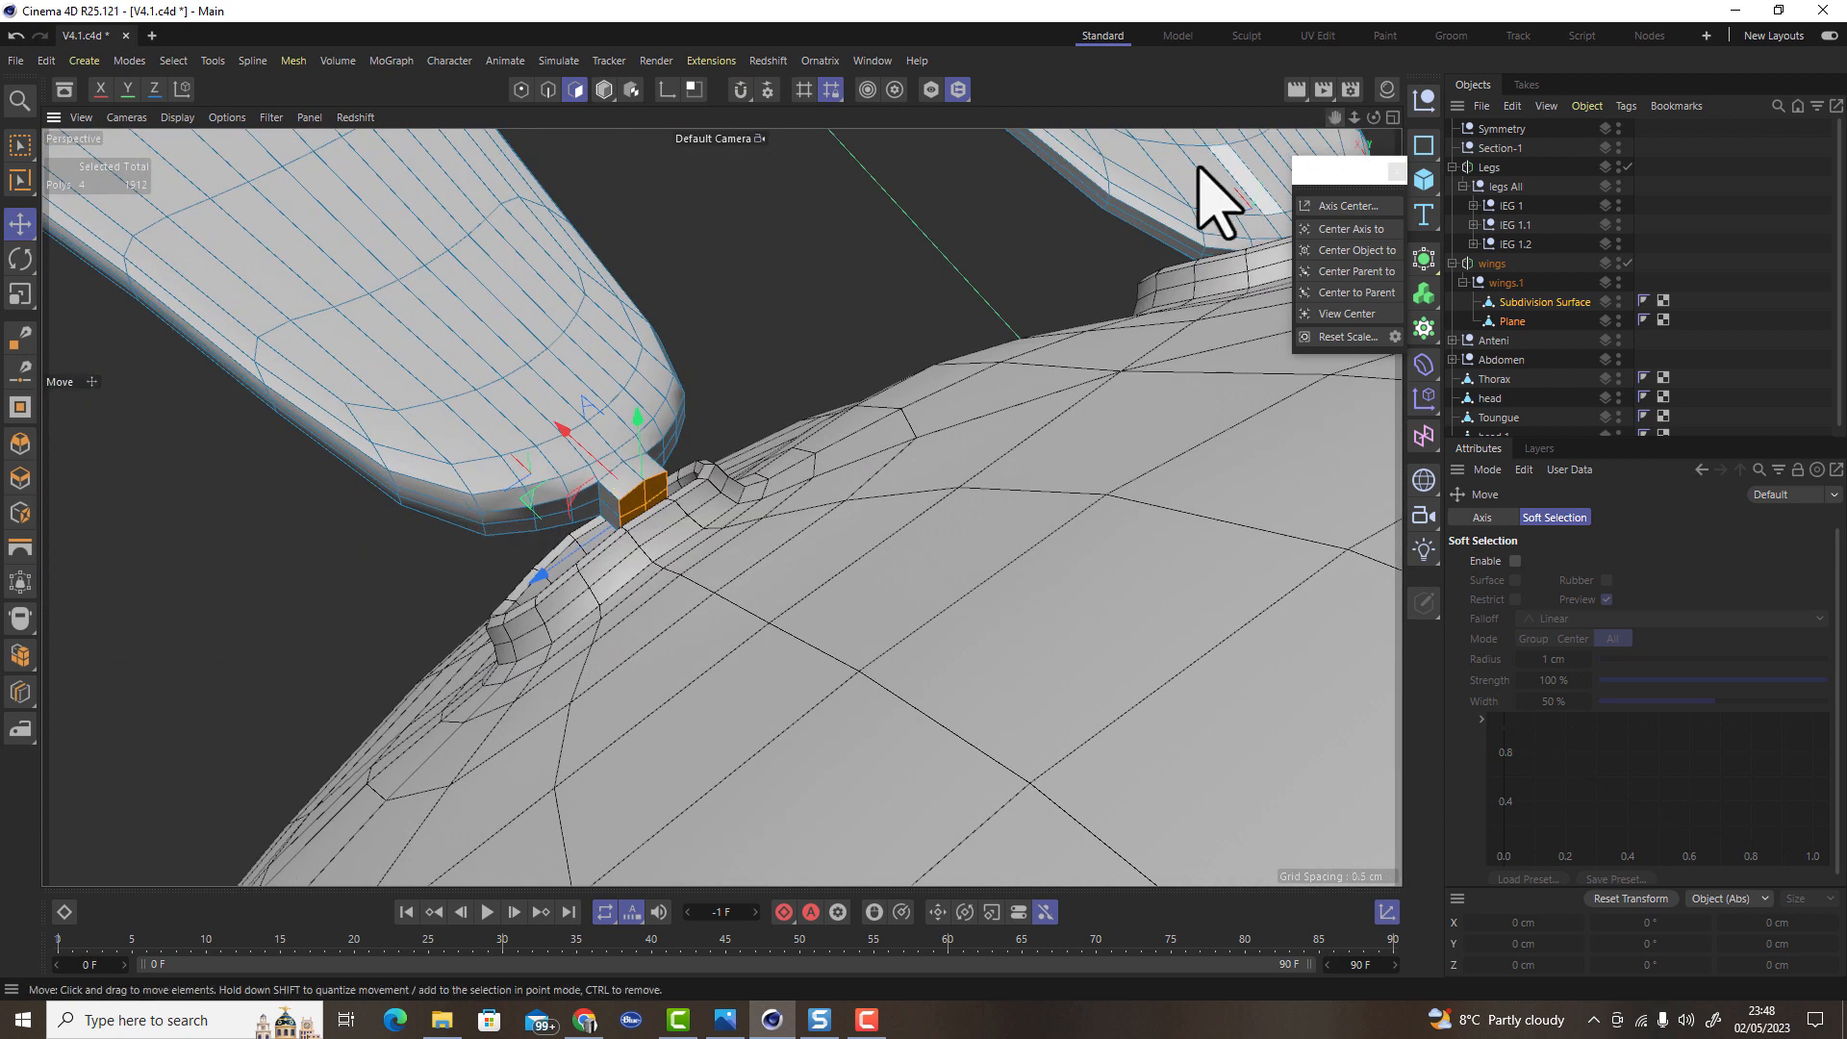
{"action": "left_click", "coordinate": [1323, 88]}
{"action": "left_click", "coordinate": [1824, 70]}
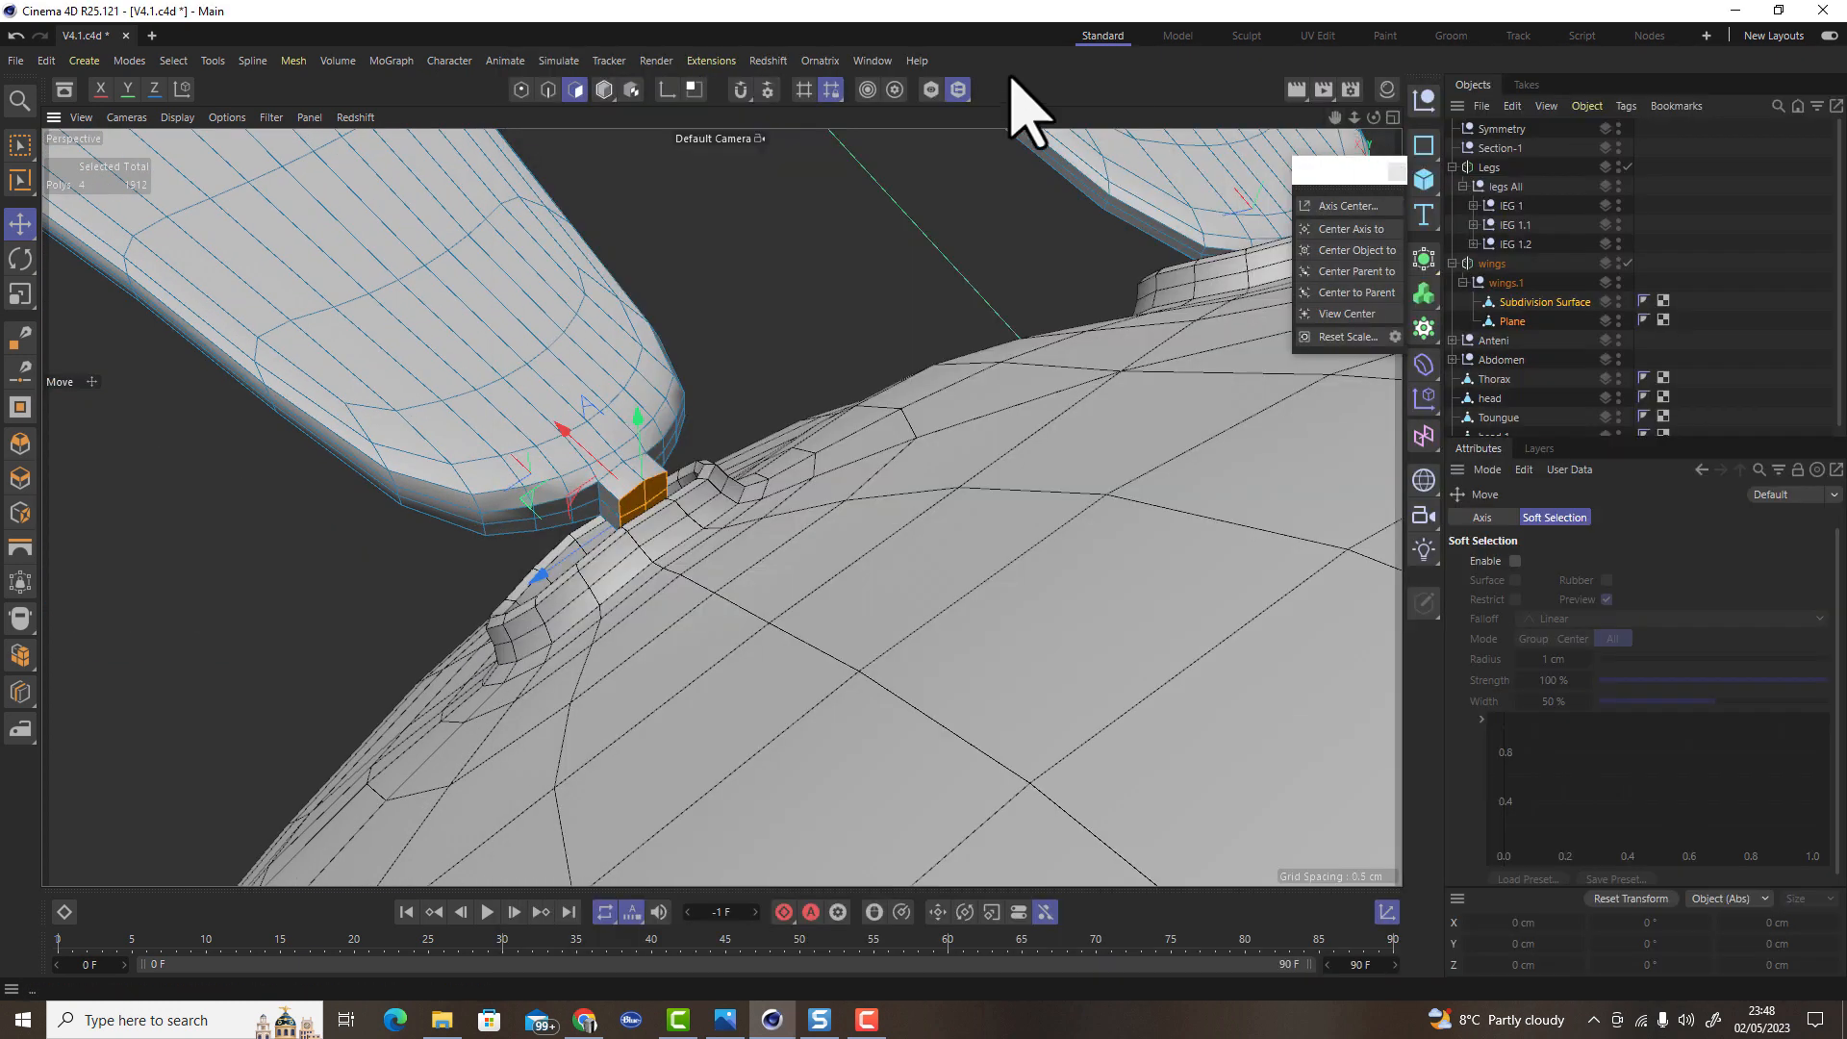
Isolate the wings again and move the stub's middle side edge outward by about 0.02 cm
{"action": "left_click", "coordinate": [929, 89]}
{"action": "left_click_drag", "start_coordinate": [639, 495], "coordinate": [691, 541], "text": "alt"}
{"action": "right_click_drag", "start_coordinate": [692, 545], "coordinate": [771, 551], "text": "alt"}
{"action": "left_click", "coordinate": [550, 90]}
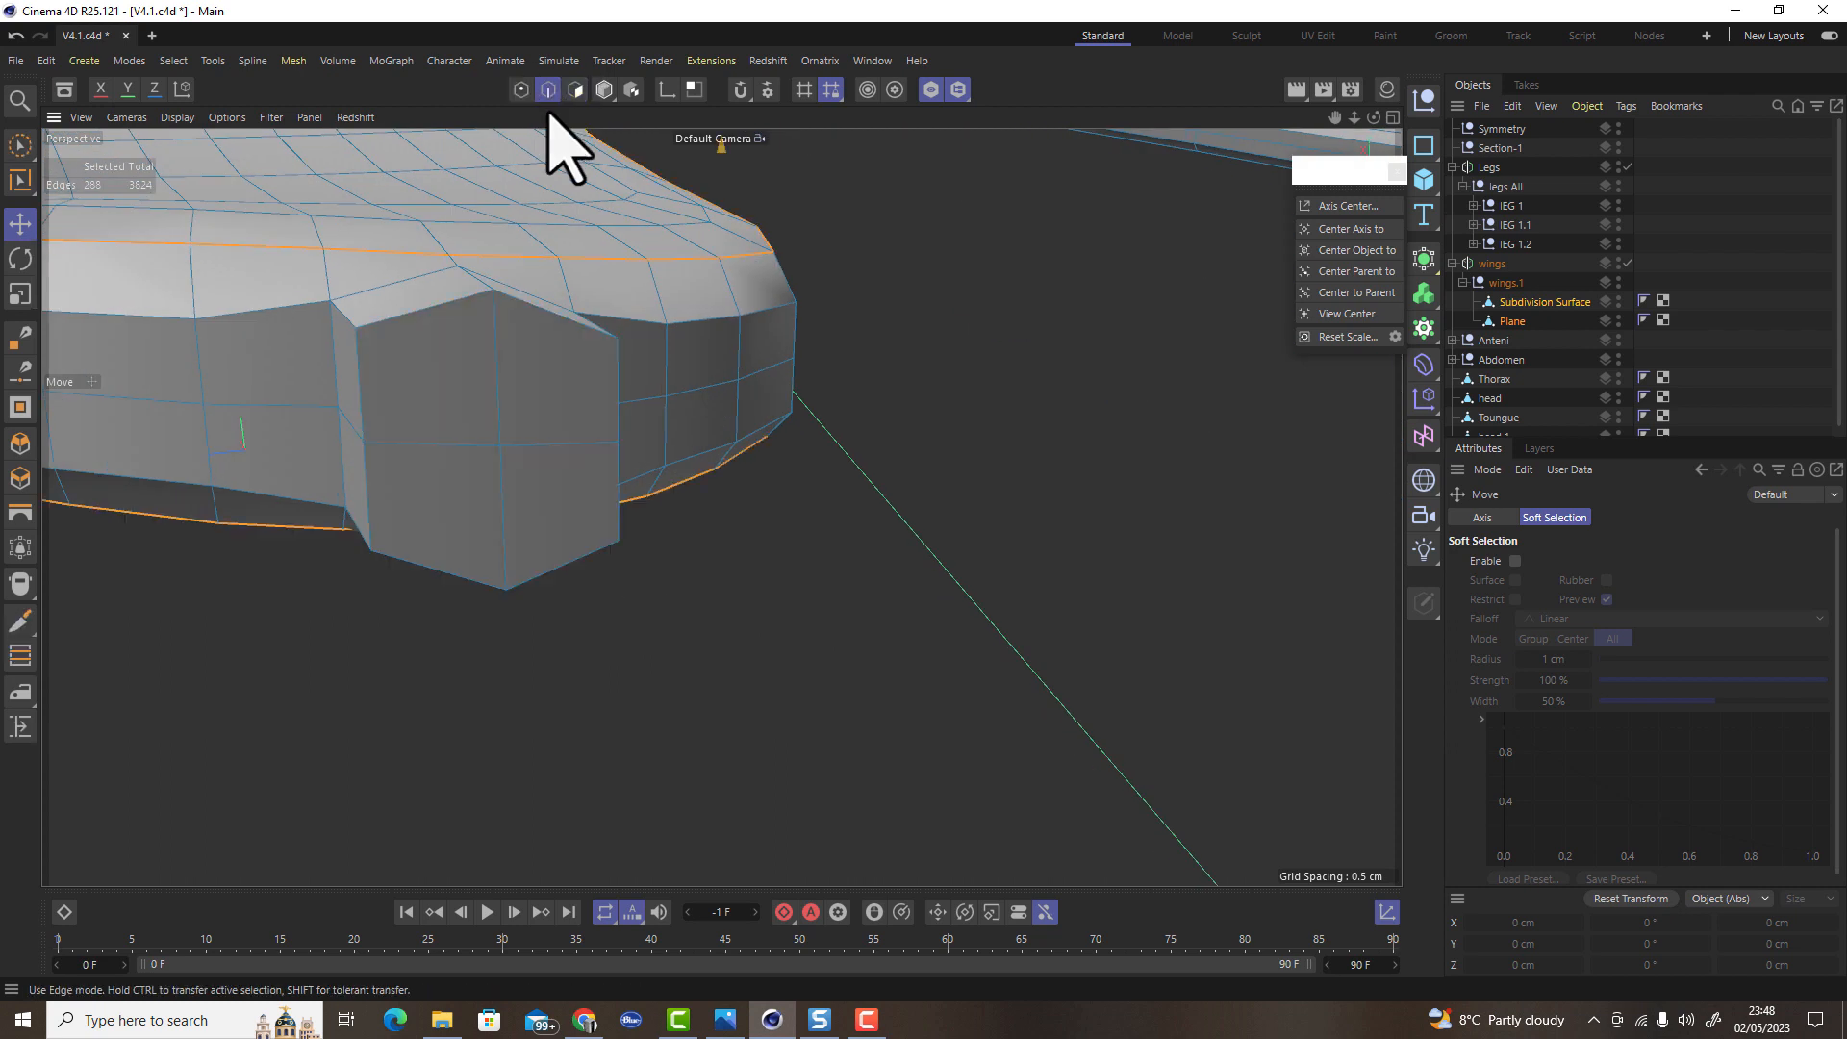
{"action": "left_click", "coordinate": [352, 432]}
{"action": "left_click_drag", "start_coordinate": [504, 450], "coordinate": [626, 450], "text": "alt"}
{"action": "left_click", "coordinate": [642, 456], "text": "shift"}
{"action": "right_click_drag", "start_coordinate": [641, 462], "coordinate": [599, 495], "text": "alt"}
{"action": "left_click_drag", "start_coordinate": [600, 493], "coordinate": [746, 424], "text": "alt"}
{"action": "key", "text": "t"}
{"action": "left_click", "coordinate": [21, 227]}
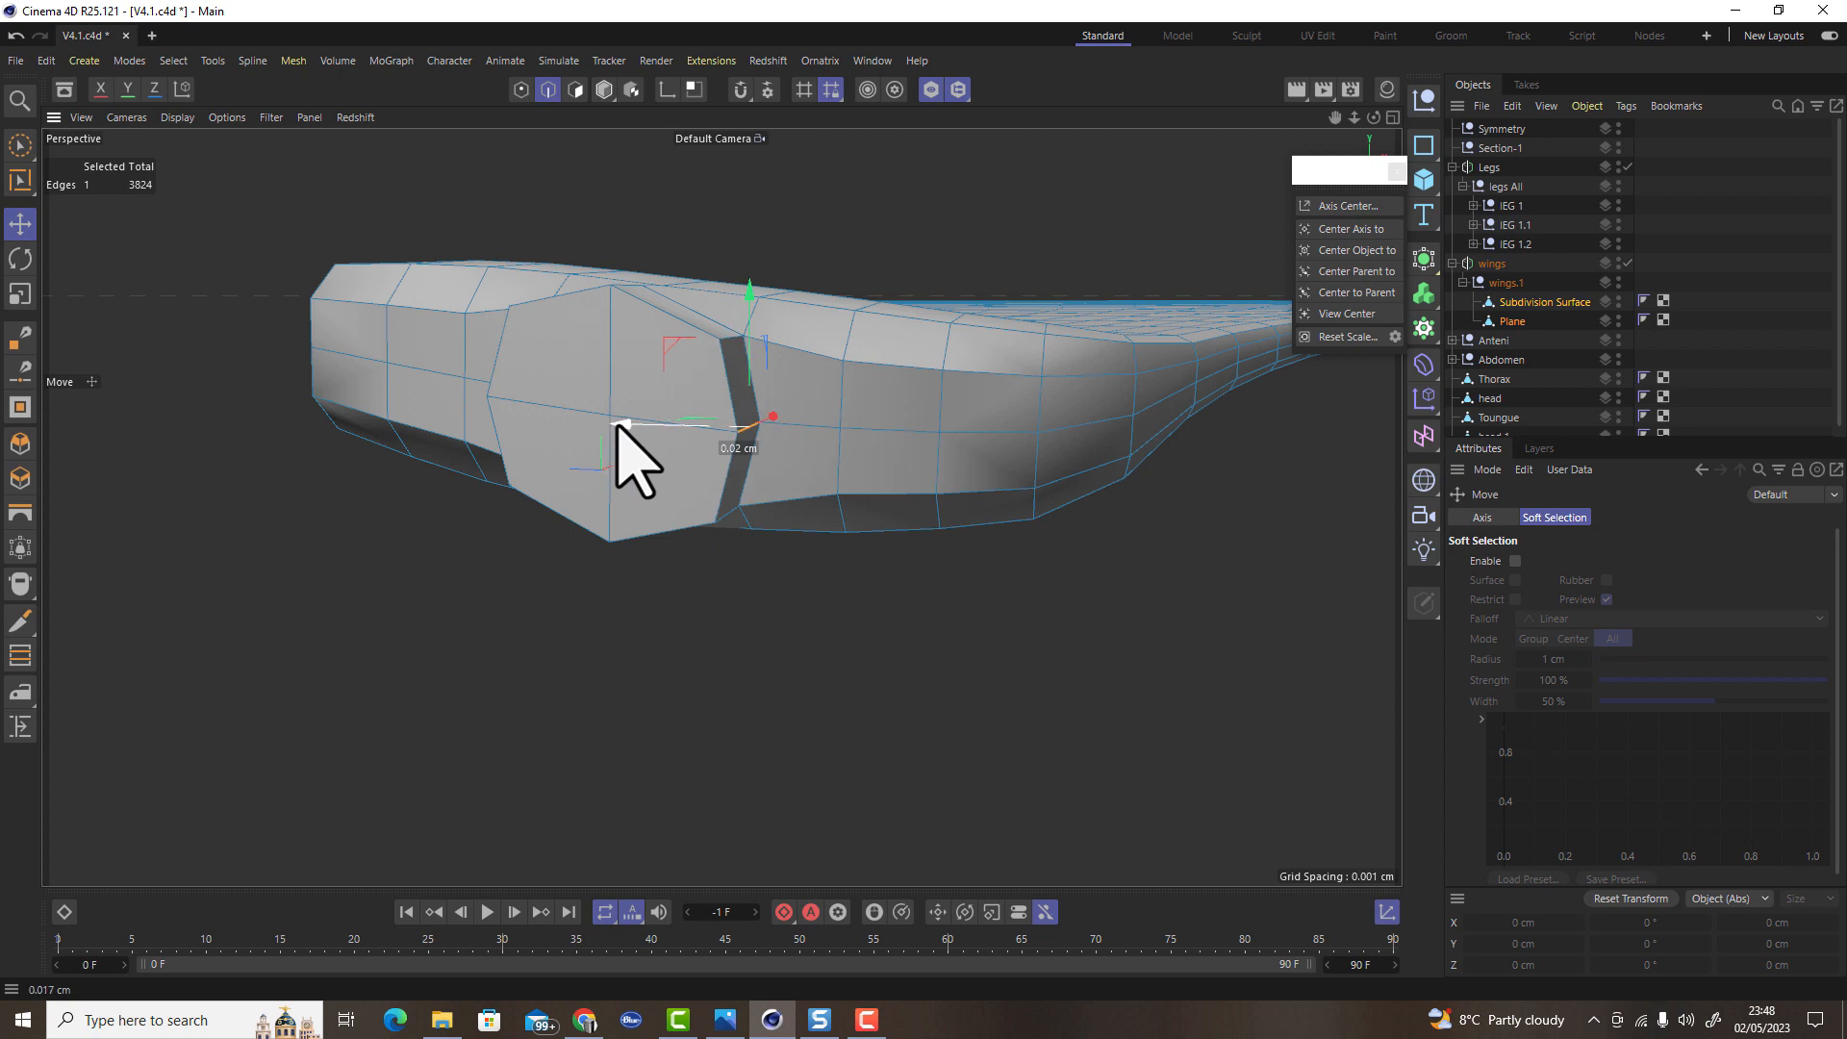
Reposition the stub's lower corner edges to give its cross-section a rounder outline
{"action": "scroll", "coordinate": [709, 478], "scroll_direction": "up", "scroll_amount": 2}
{"action": "left_click_drag", "start_coordinate": [716, 500], "coordinate": [590, 350], "text": "alt"}
{"action": "left_click_drag", "start_coordinate": [475, 336], "coordinate": [715, 708]}
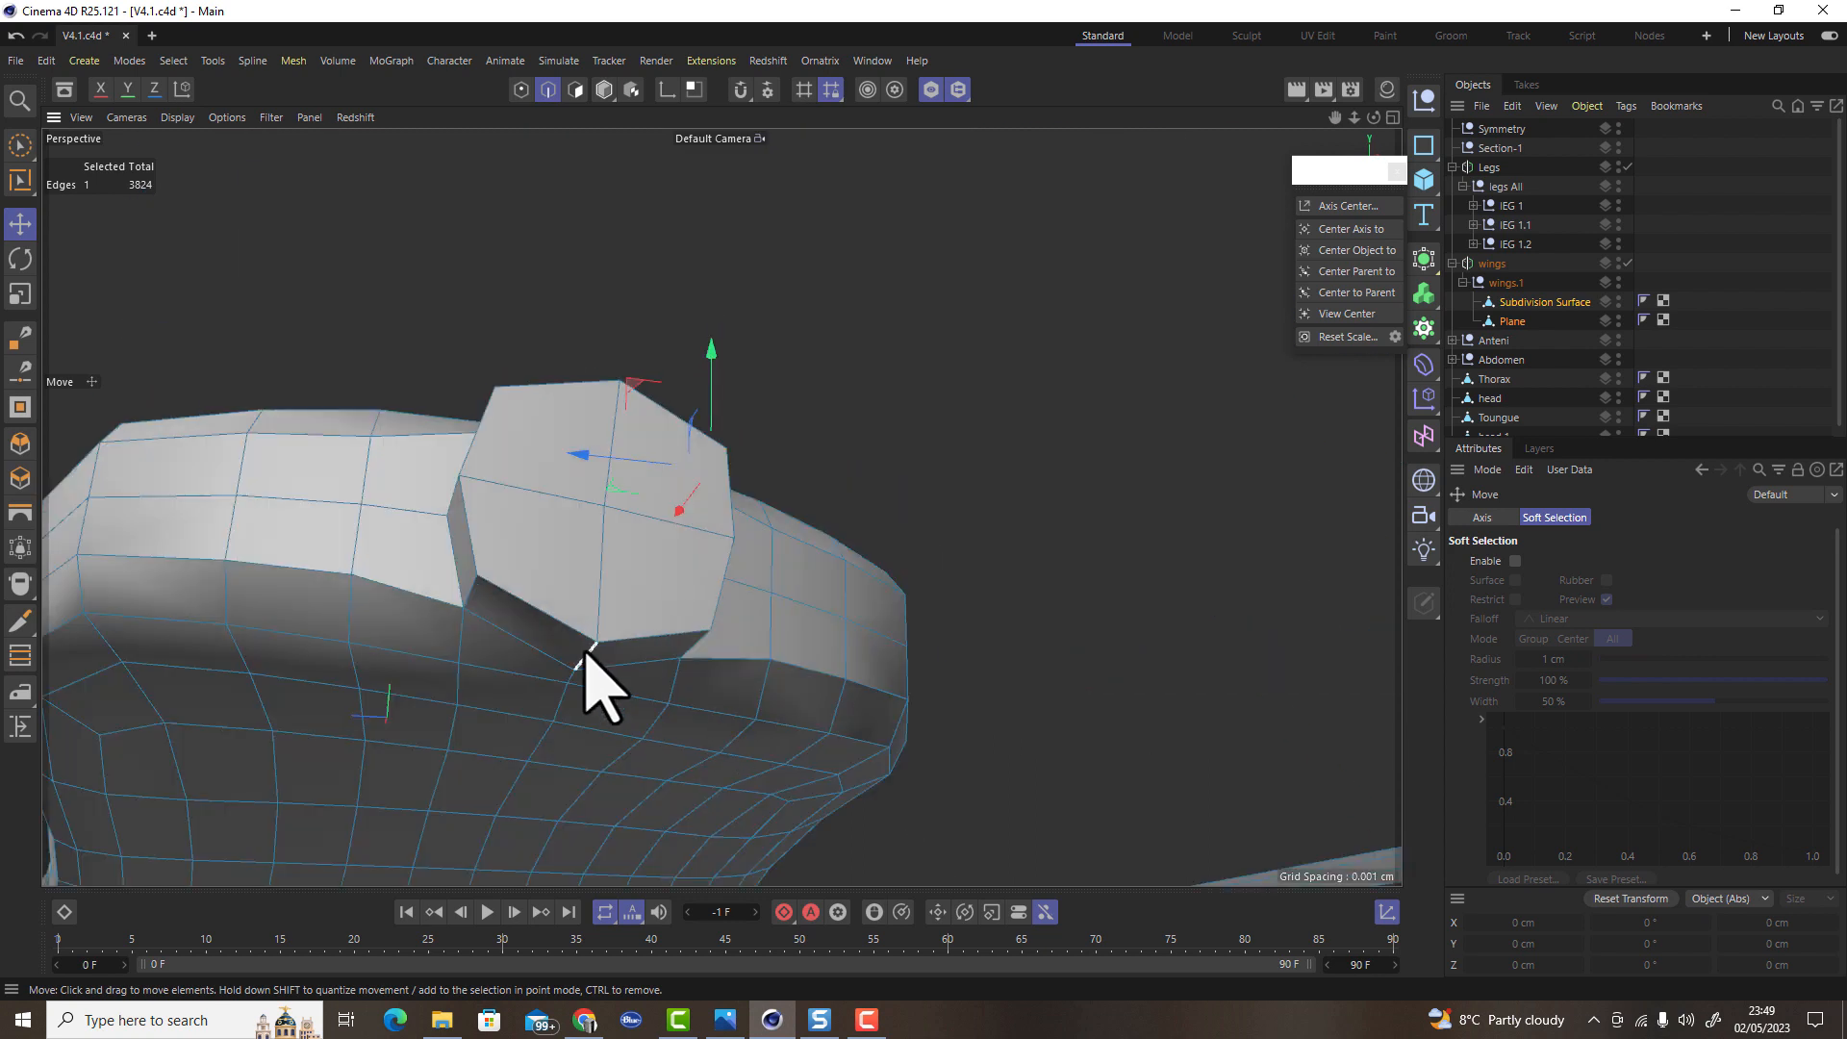
{"action": "left_click_drag", "start_coordinate": [490, 633], "coordinate": [443, 641]}
{"action": "left_click_drag", "start_coordinate": [590, 488], "coordinate": [726, 639], "text": "alt"}
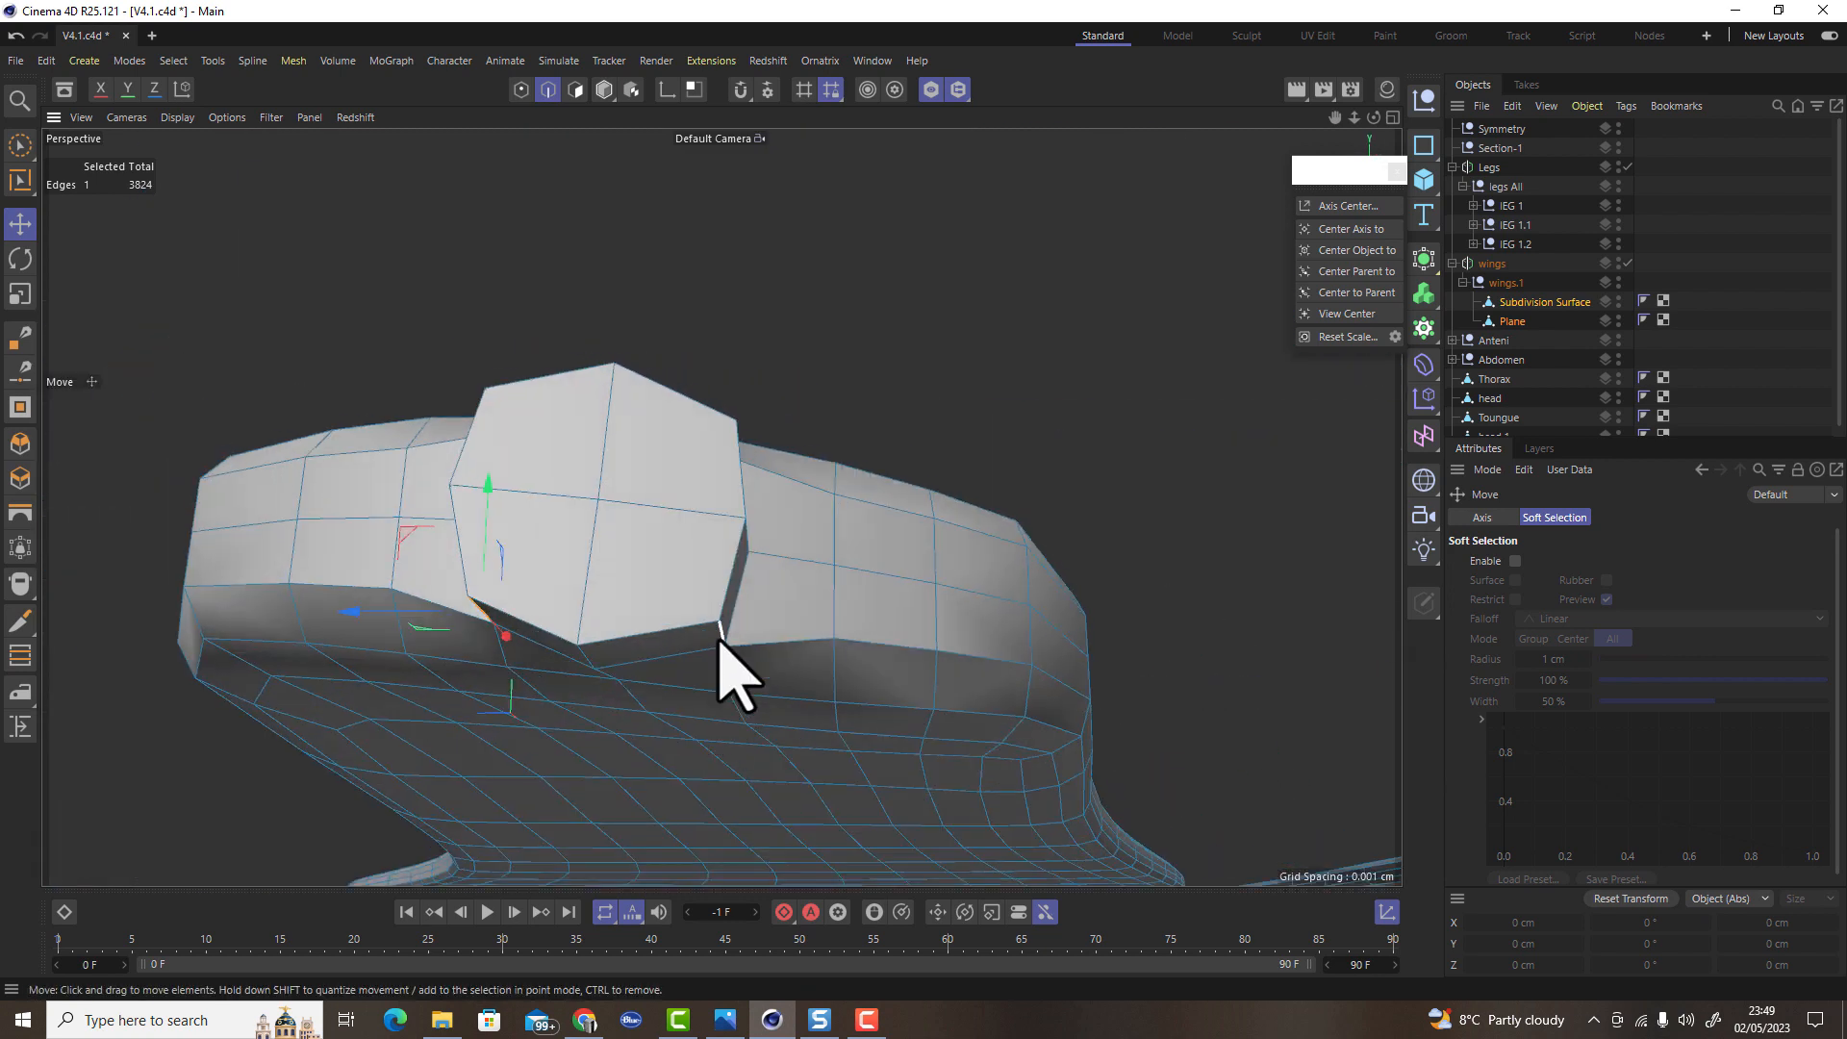
{"action": "left_click_drag", "start_coordinate": [599, 635], "coordinate": [544, 452], "text": "alt"}
Extrude the stub's four end polygons, scale them up and move them to form a flared end
{"action": "left_click", "coordinate": [577, 100]}
{"action": "left_click_drag", "start_coordinate": [616, 349], "coordinate": [759, 375], "text": "alt"}
{"action": "key", "text": "t"}
{"action": "left_click_drag", "start_coordinate": [632, 508], "coordinate": [873, 542]}
{"action": "key", "text": "e"}
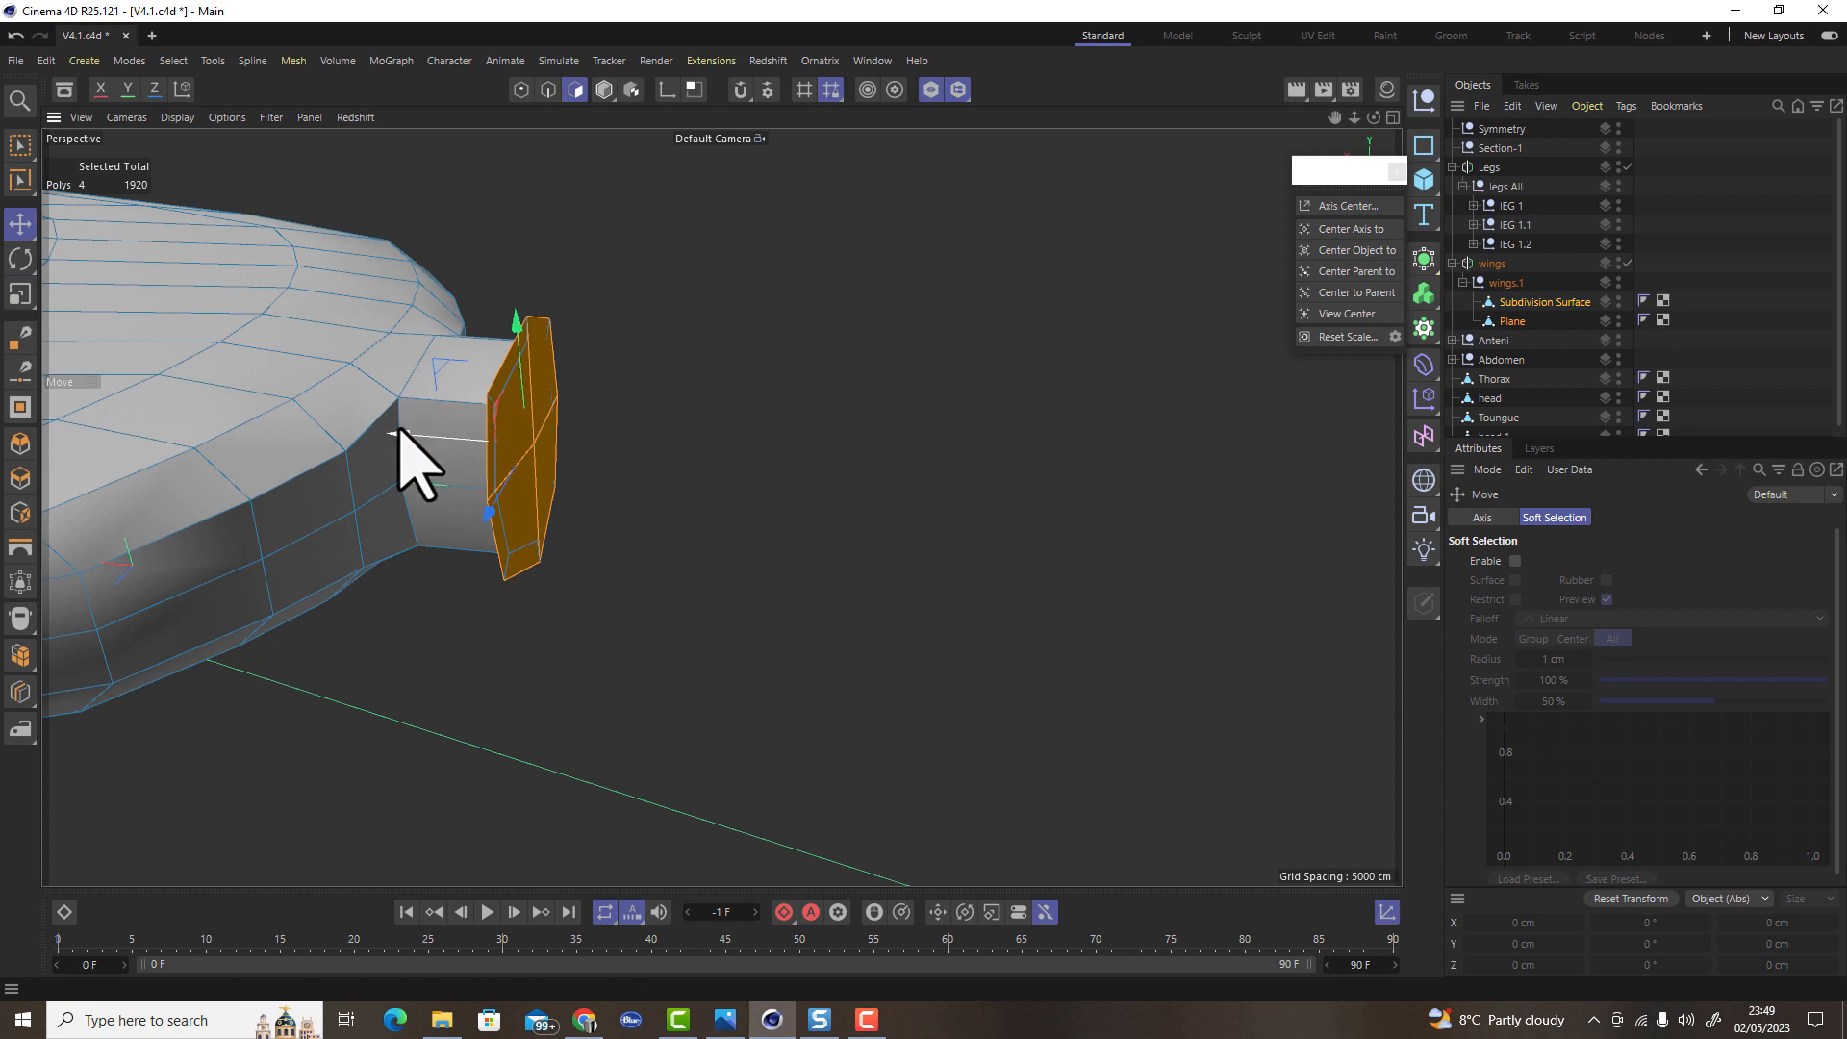
{"action": "left_click_drag", "start_coordinate": [399, 438], "coordinate": [425, 441]}
Enlarge the flared end and extrude a further section outward, adjusting its scale and distance from the wing
{"action": "key", "text": "t"}
{"action": "left_click_drag", "start_coordinate": [707, 574], "coordinate": [969, 590]}
{"action": "key", "text": "e"}
{"action": "left_click_drag", "start_coordinate": [433, 465], "coordinate": [829, 633]}
{"action": "left_click_drag", "start_coordinate": [579, 556], "coordinate": [575, 555]}
{"action": "key", "text": "t"}
{"action": "left_click_drag", "start_coordinate": [843, 610], "coordinate": [983, 607]}
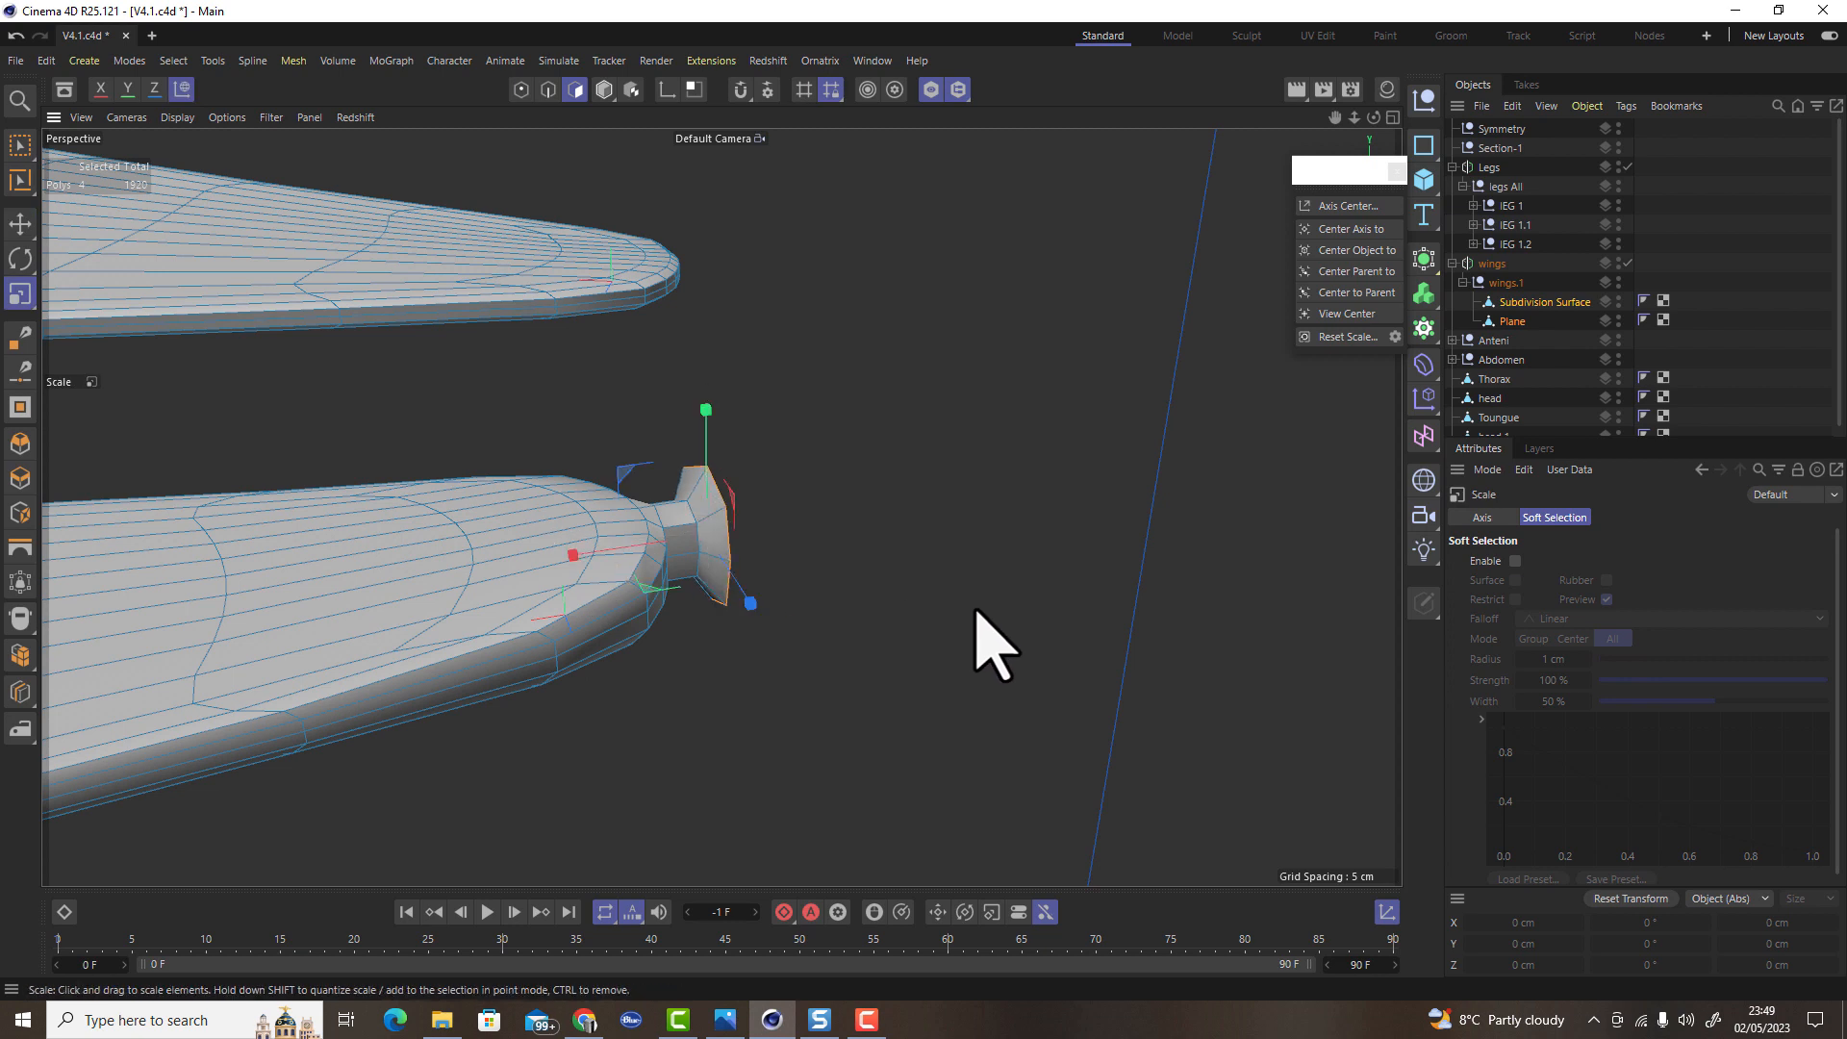
{"action": "left_click_drag", "start_coordinate": [850, 602], "coordinate": [1062, 580]}
{"action": "key", "text": "e"}
{"action": "left_click_drag", "start_coordinate": [598, 565], "coordinate": [627, 557]}
Bring back the rest of the bee and extrude a wider section of the wing joint toward the thorax
{"action": "left_click", "coordinate": [931, 90]}
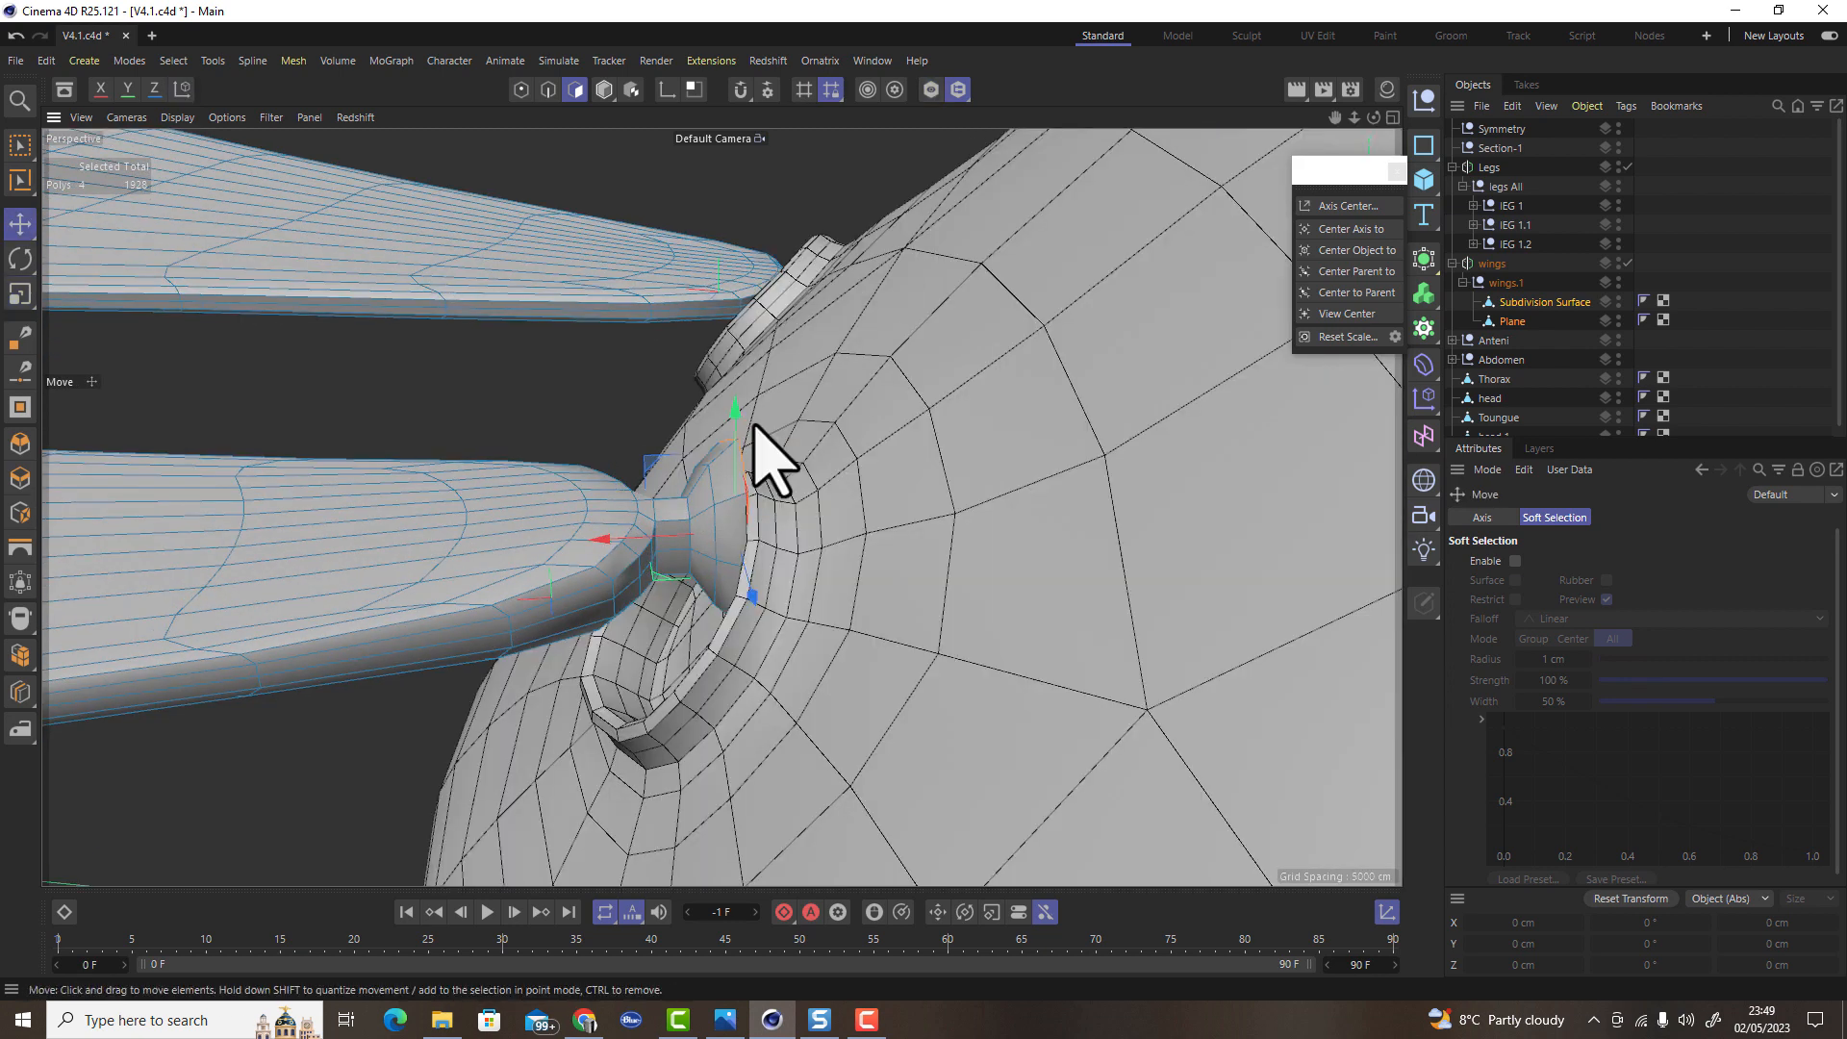
{"action": "key", "text": "t"}
{"action": "left_click_drag", "start_coordinate": [845, 508], "coordinate": [1060, 487], "text": "ctrl"}
{"action": "key", "text": "e"}
{"action": "left_click_drag", "start_coordinate": [597, 540], "coordinate": [720, 604]}
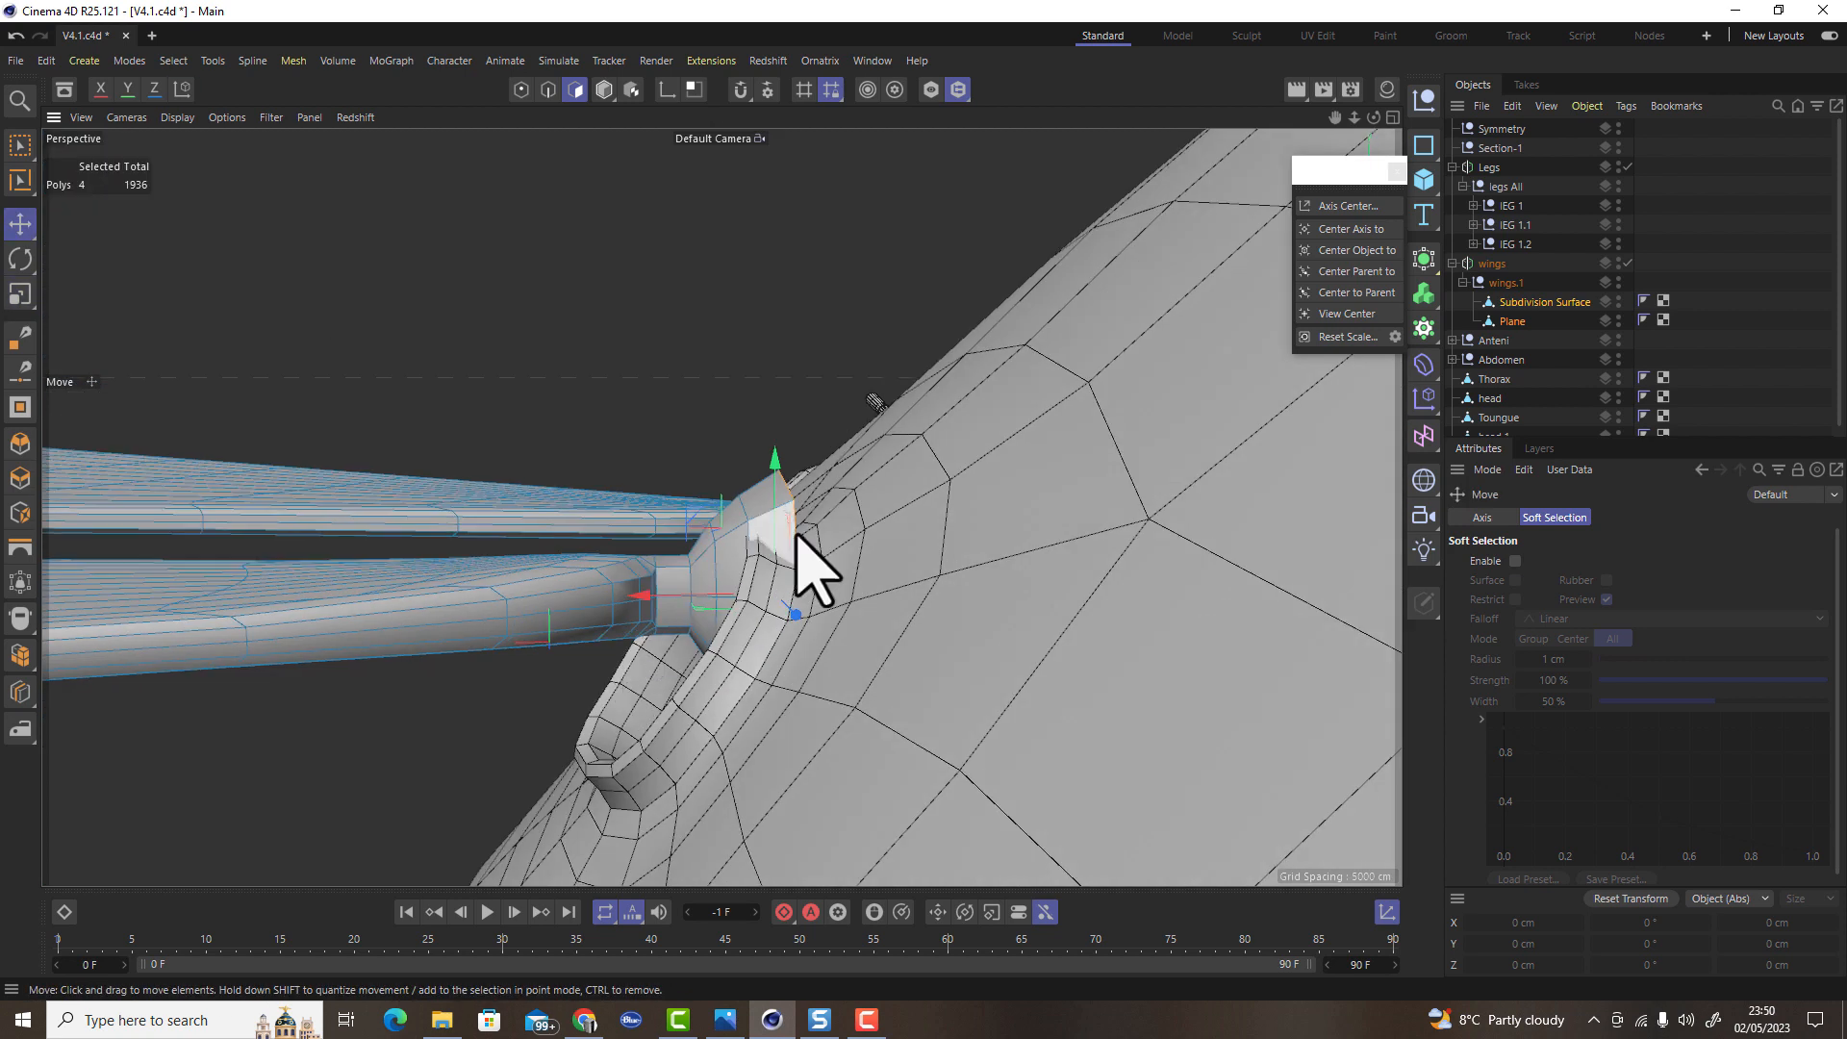
Extrude another enlarged section from the joint's end polygons and push it into the thorax
{"action": "key", "text": "t"}
{"action": "left_click_drag", "start_coordinate": [911, 618], "coordinate": [1075, 585], "text": "ctrl"}
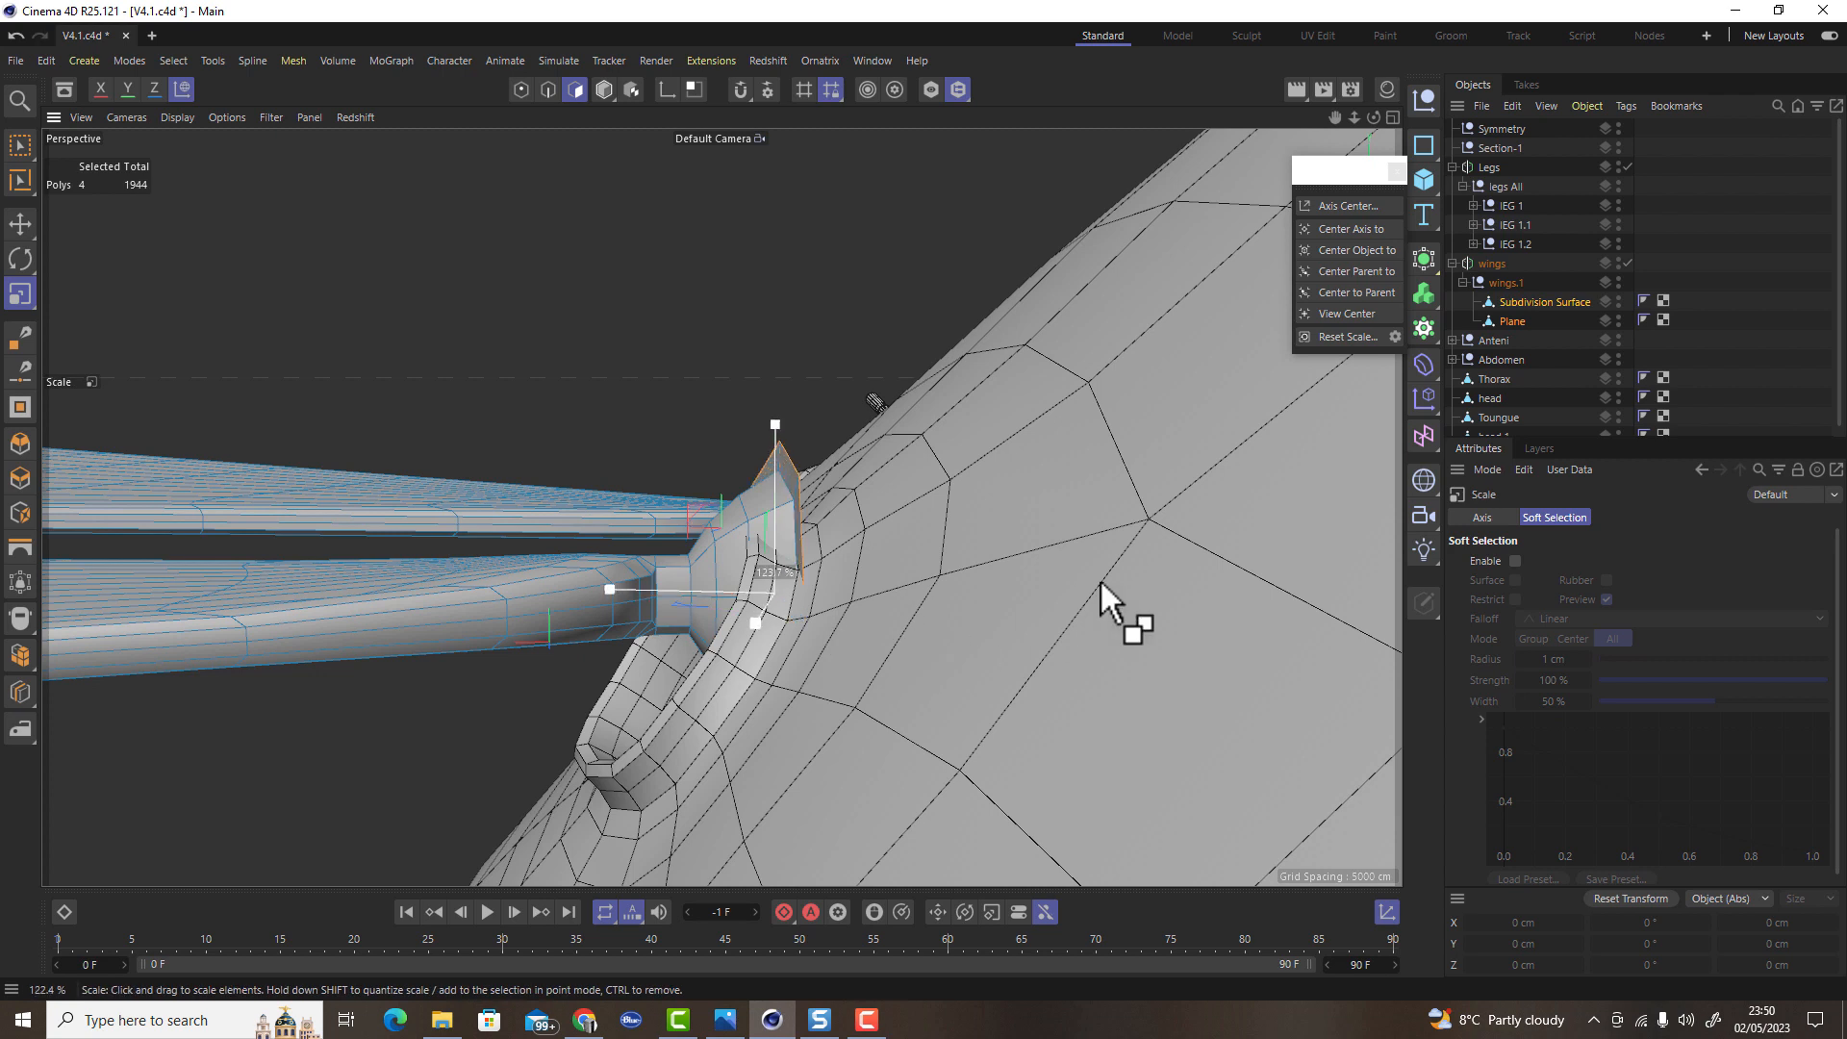
{"action": "key", "text": "e"}
{"action": "left_click_drag", "start_coordinate": [610, 615], "coordinate": [725, 639]}
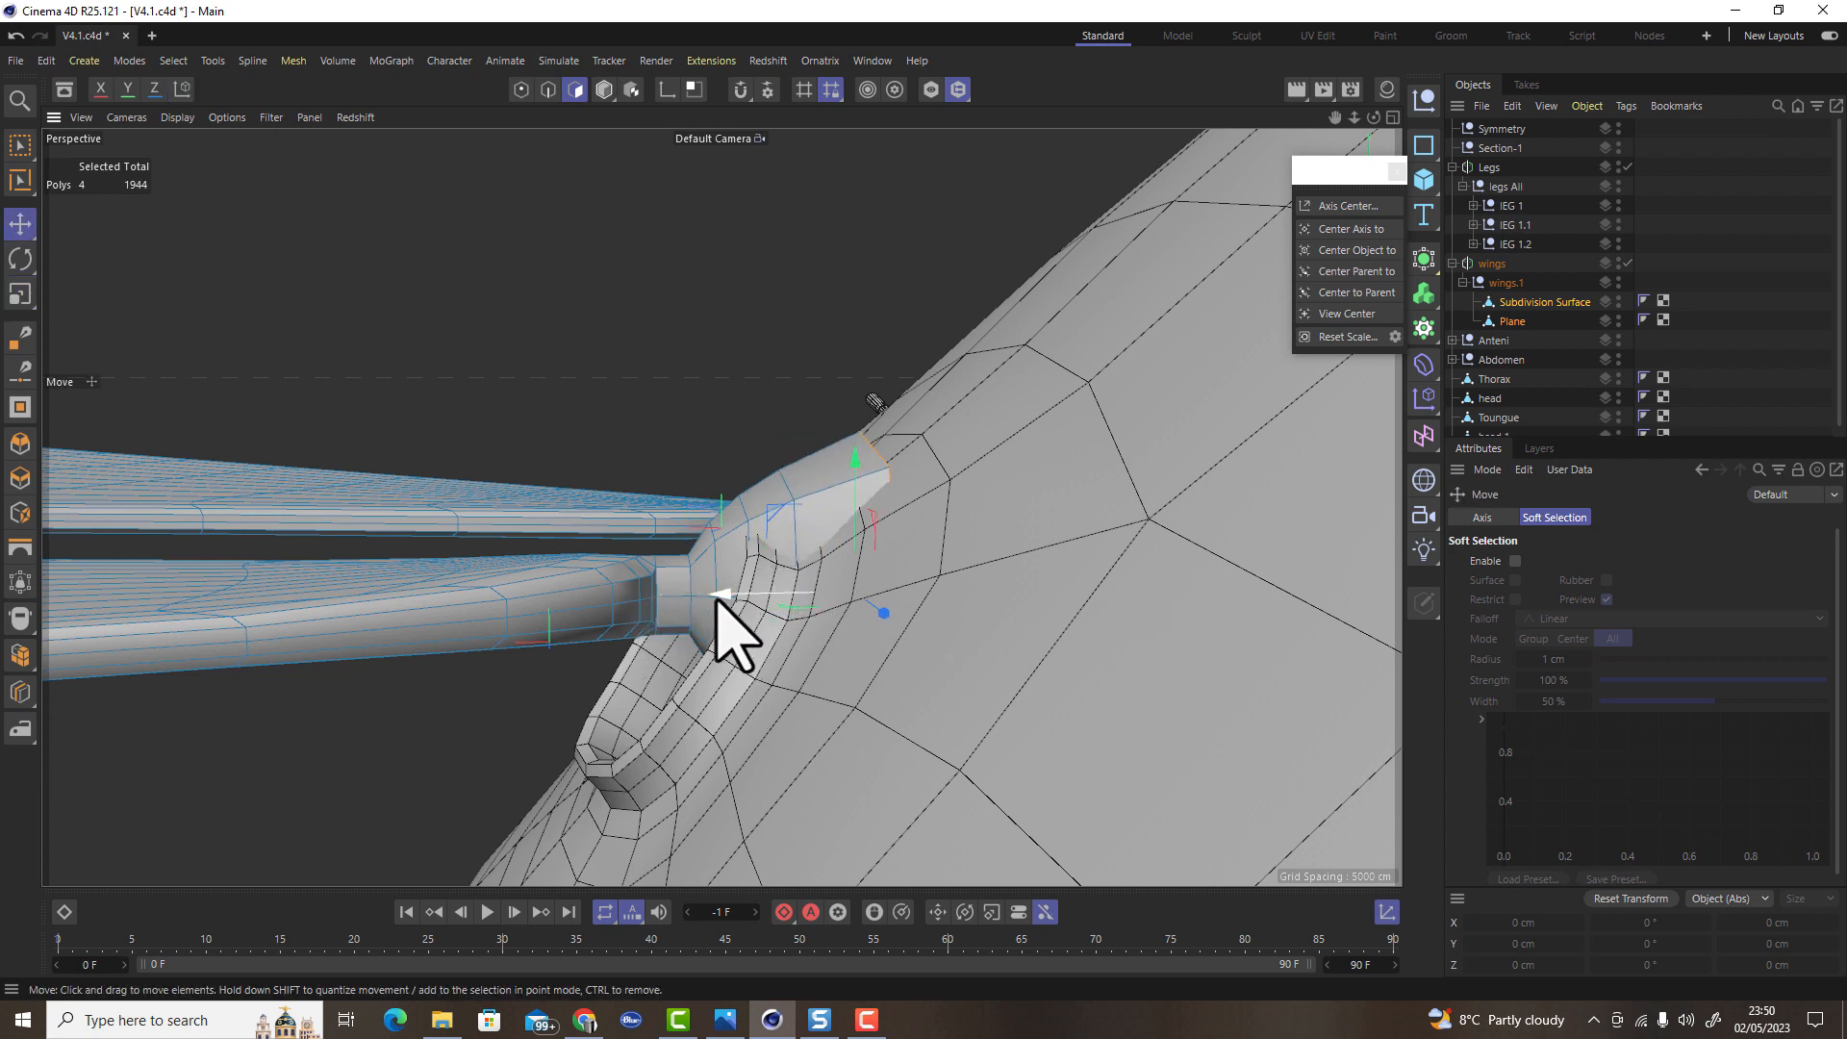
Isolate the wings and extrude the wing joint's end polygons further outward, adjusting the scale of the new end
{"action": "key", "text": "s"}
{"action": "left_click_drag", "start_coordinate": [928, 582], "coordinate": [940, 112], "text": "alt"}
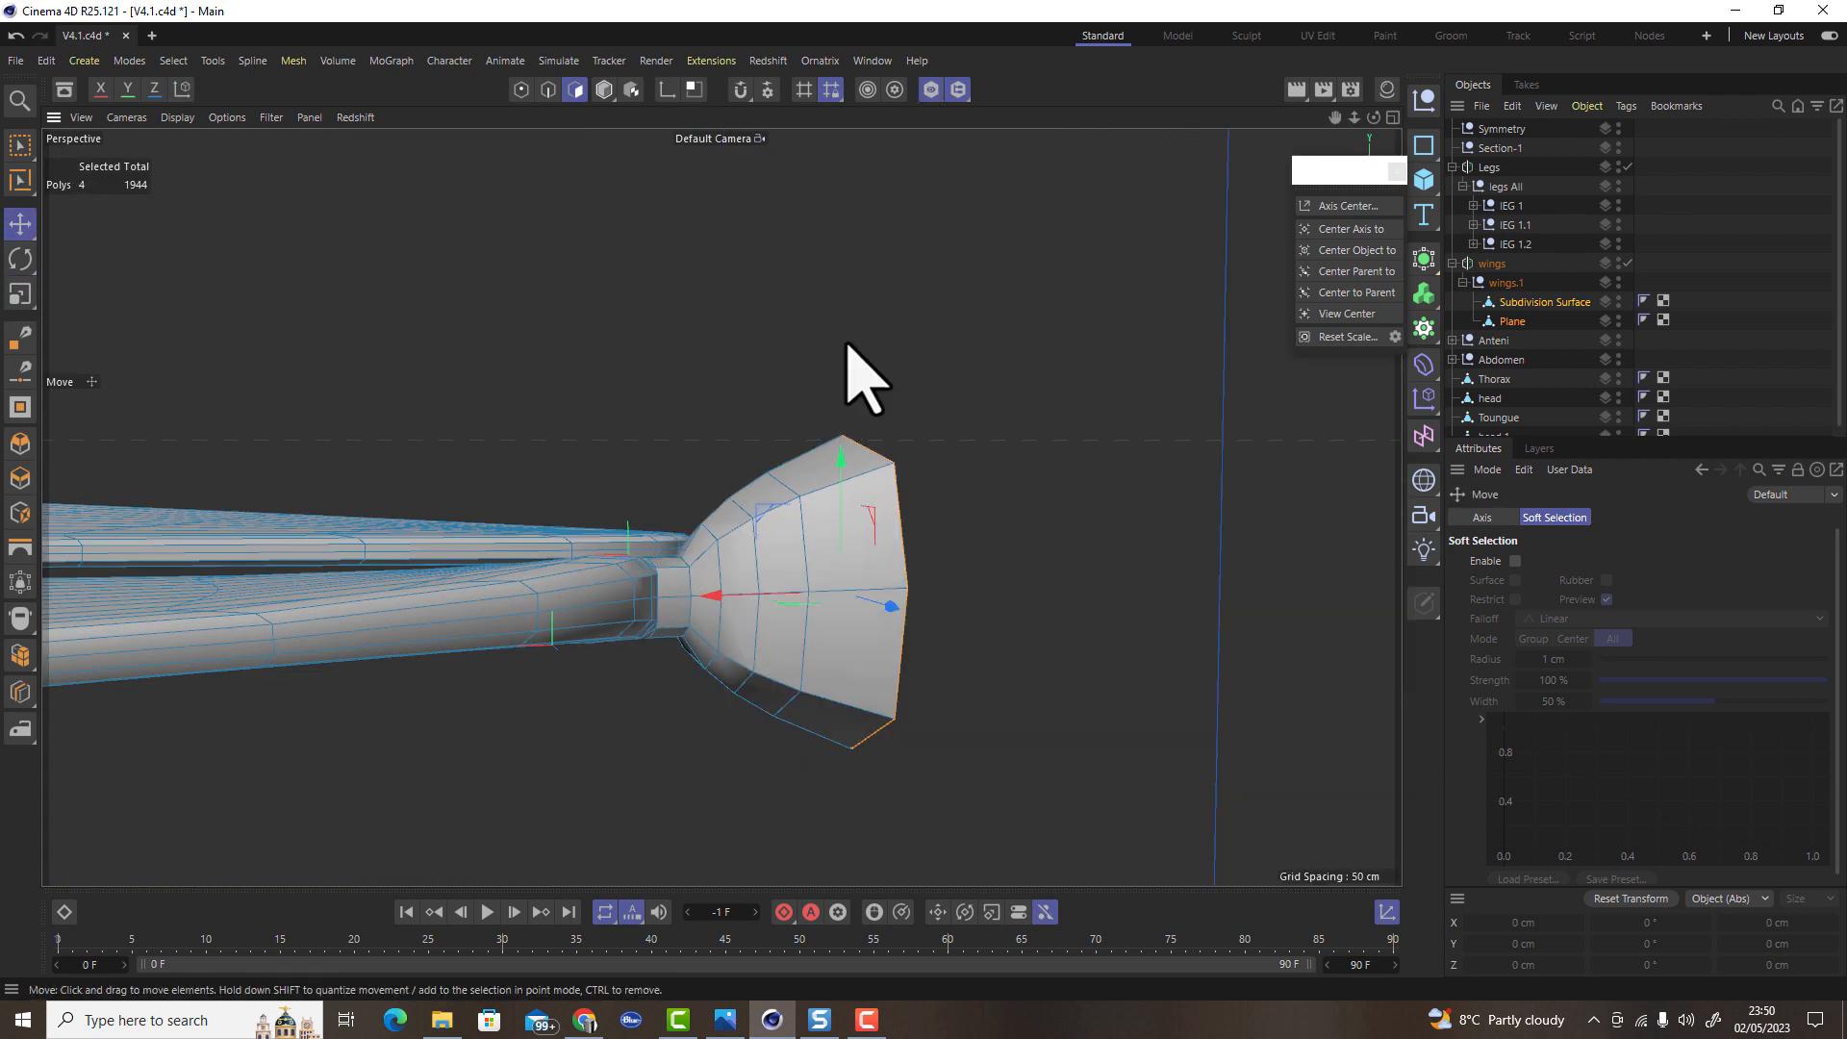
{"action": "key", "text": "t"}
{"action": "left_click_drag", "start_coordinate": [934, 518], "coordinate": [949, 559]}
{"action": "key", "text": "e"}
{"action": "left_click_drag", "start_coordinate": [740, 551], "coordinate": [802, 523]}
{"action": "key", "text": "t"}
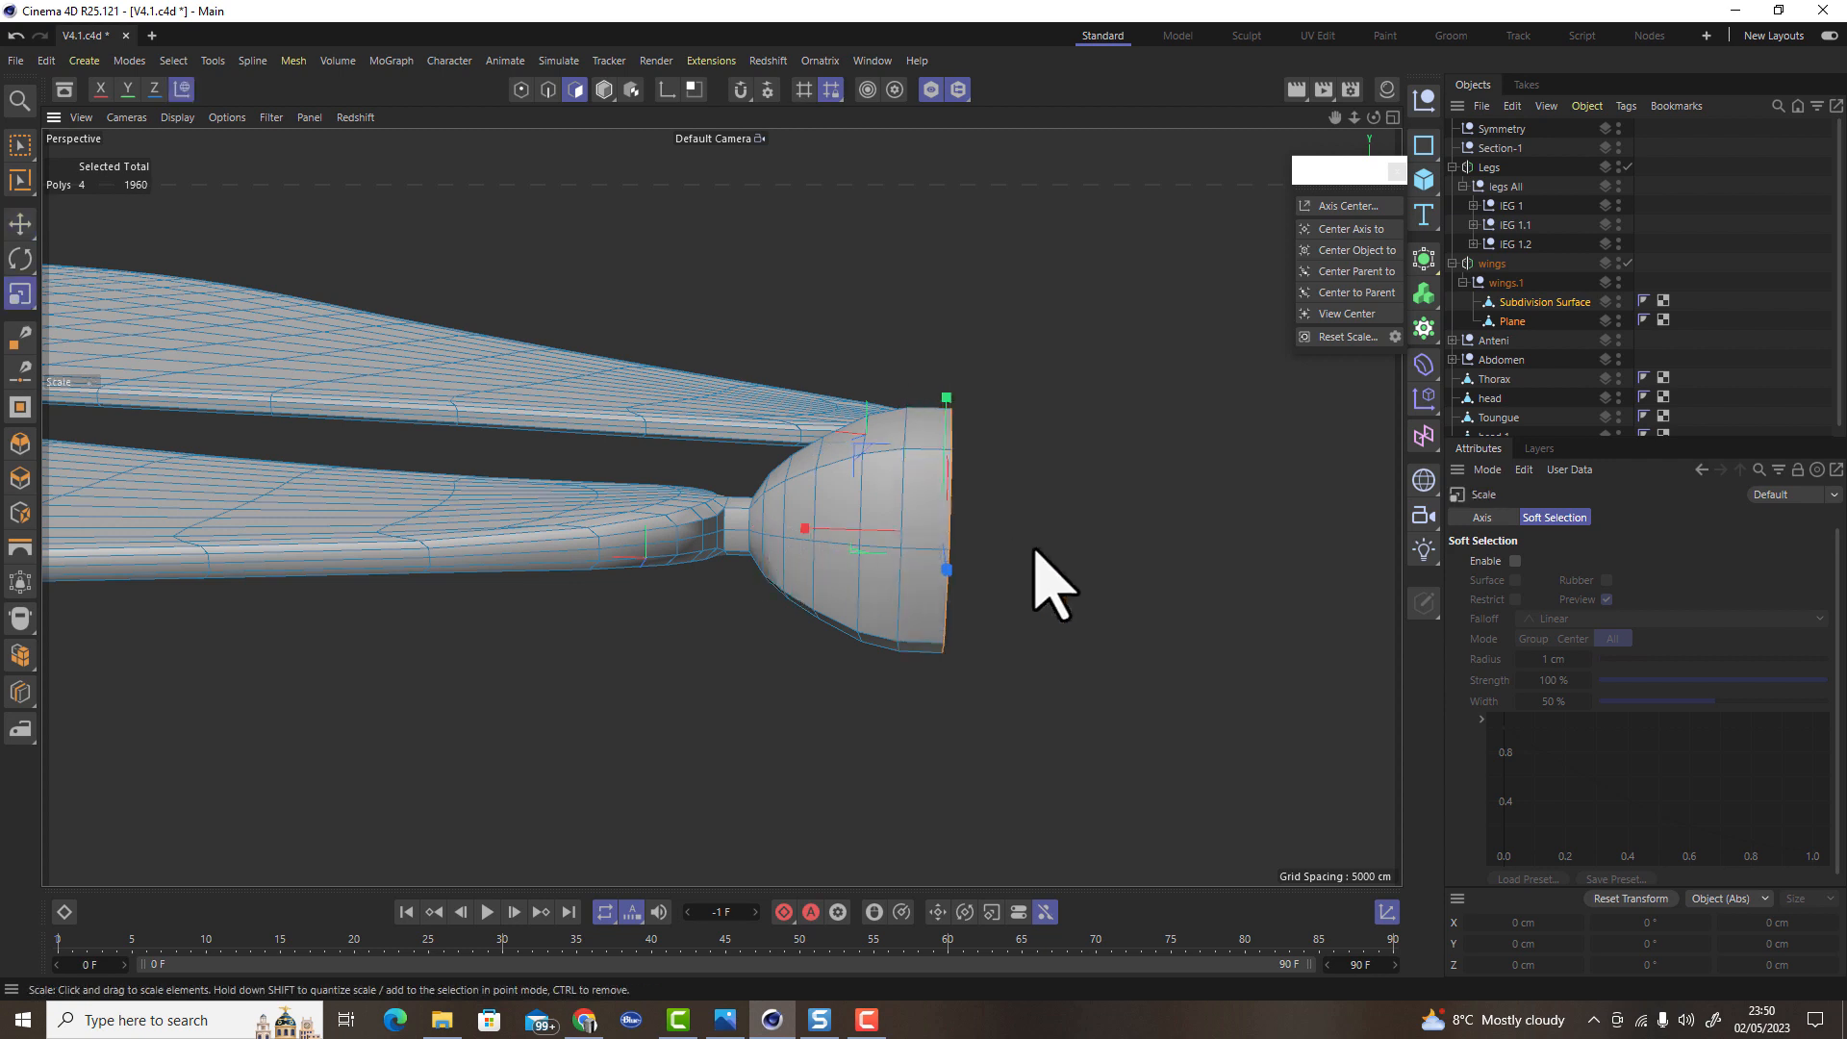
{"action": "left_click_drag", "start_coordinate": [1035, 578], "coordinate": [1012, 598]}
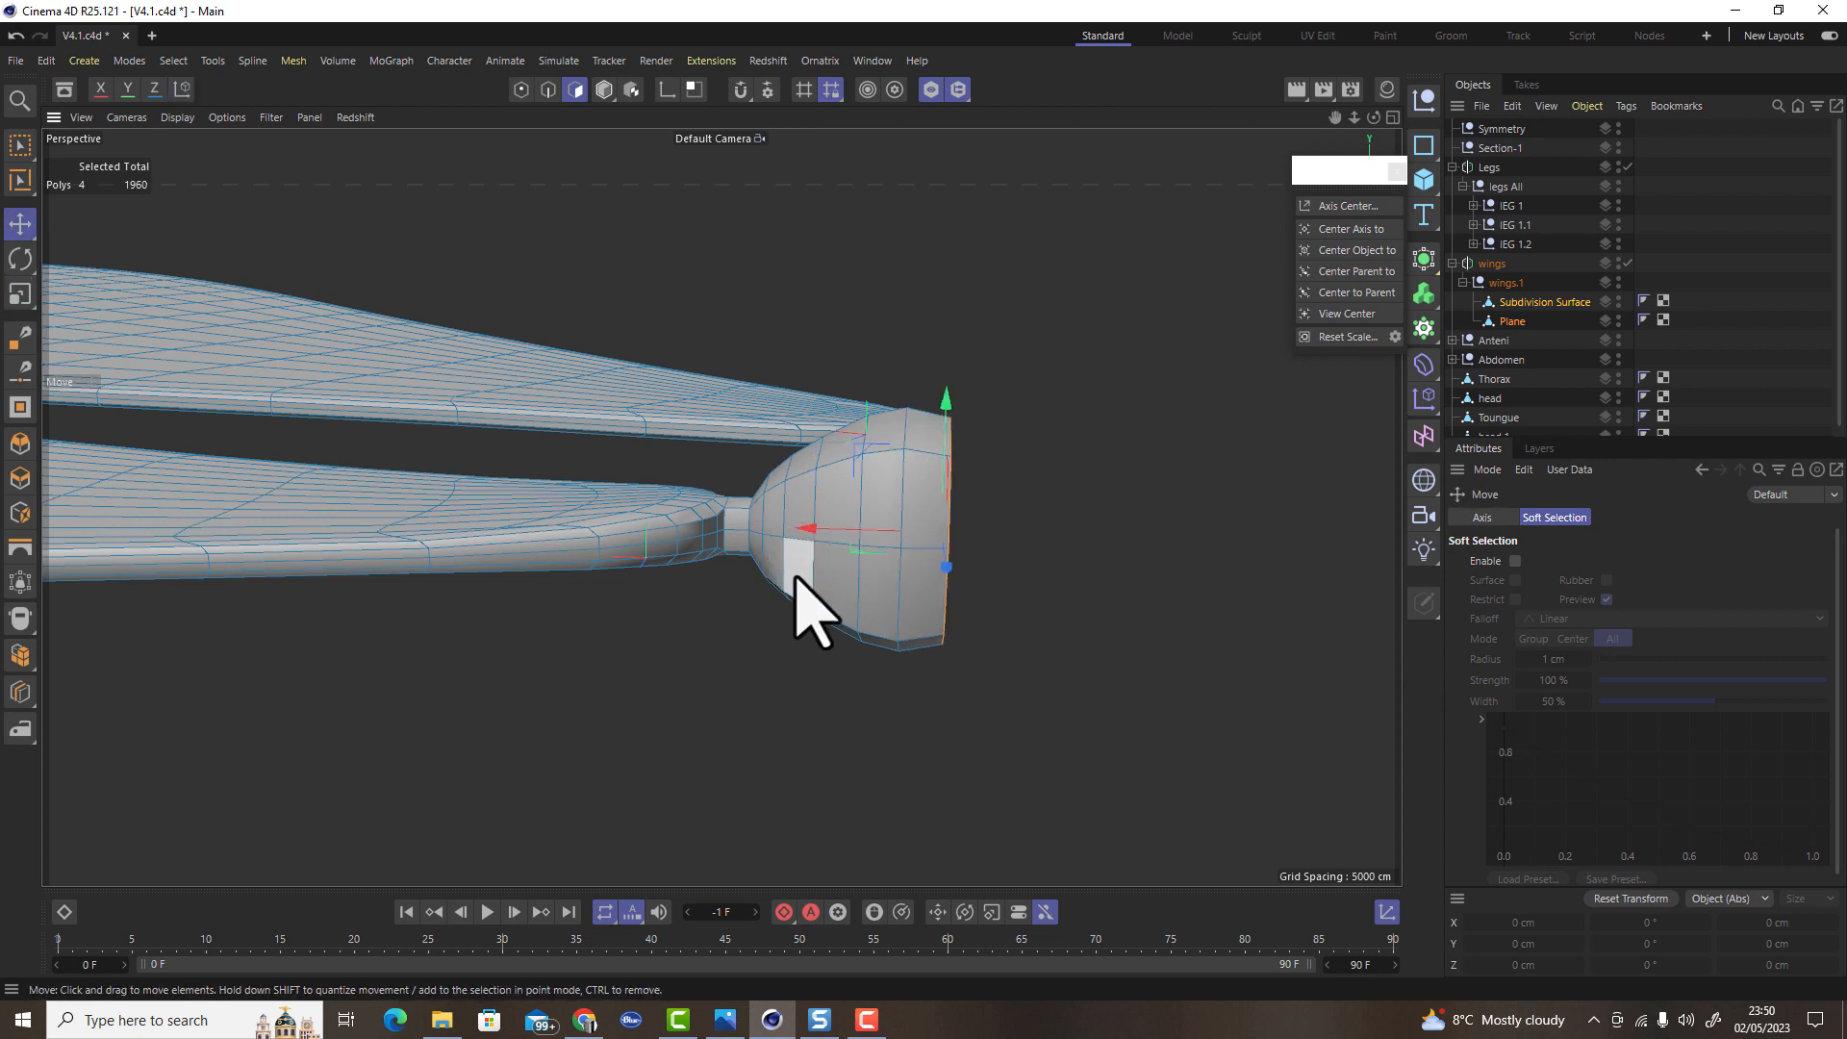
Extrude further sections from the joint's end polygons and scale them down to round off the ball
{"action": "left_click_drag", "start_coordinate": [847, 525], "coordinate": [851, 525], "text": "ctrl"}
{"action": "key", "text": "t"}
{"action": "left_click_drag", "start_coordinate": [1200, 599], "coordinate": [910, 727]}
{"action": "key", "text": "e"}
{"action": "left_click_drag", "start_coordinate": [849, 525], "coordinate": [893, 525], "text": "ctrl"}
{"action": "left_click_drag", "start_coordinate": [890, 554], "coordinate": [837, 631], "text": "alt"}
{"action": "key", "text": "t"}
Start a Line Cut at the neck's wing-side vertex and run it midway between the edges up the first rings of the ball
{"action": "left_click_drag", "start_coordinate": [1221, 730], "coordinate": [746, 510], "text": "alt"}
{"action": "left_click_drag", "start_coordinate": [716, 573], "coordinate": [604, 616], "text": "alt"}
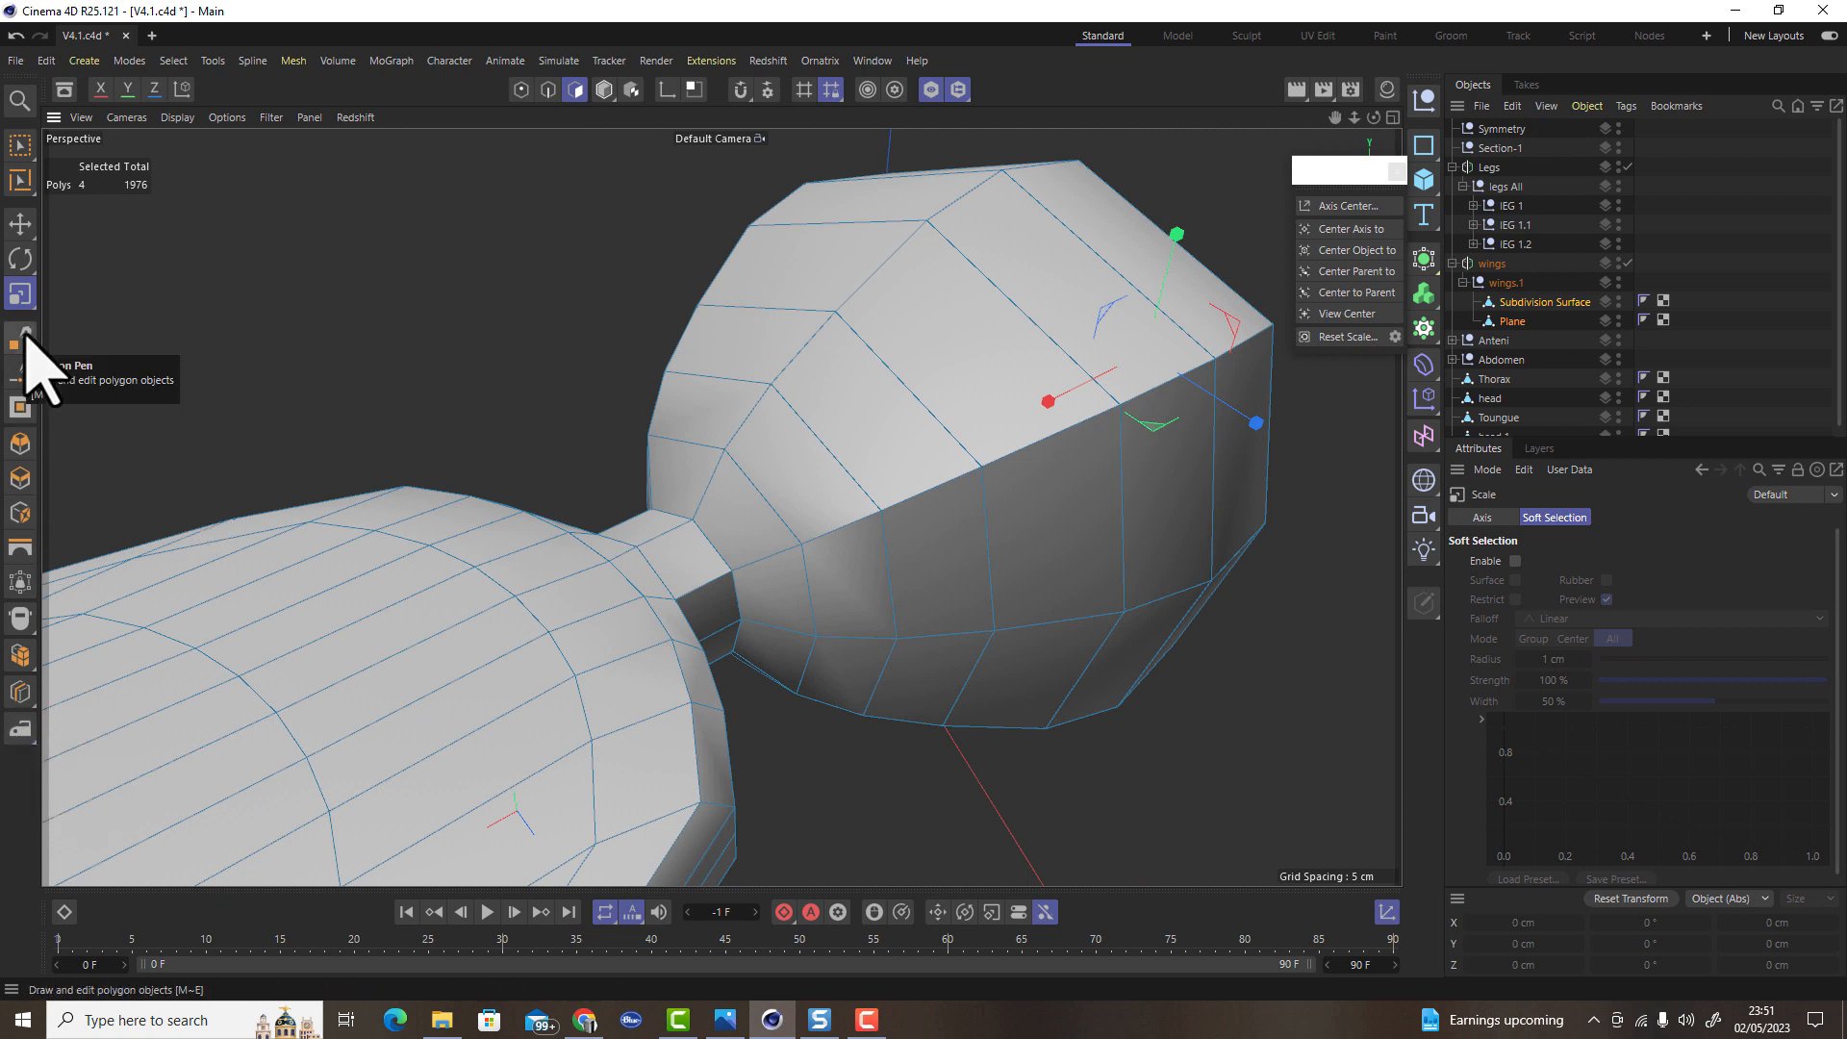
{"action": "left_click", "coordinate": [23, 372]}
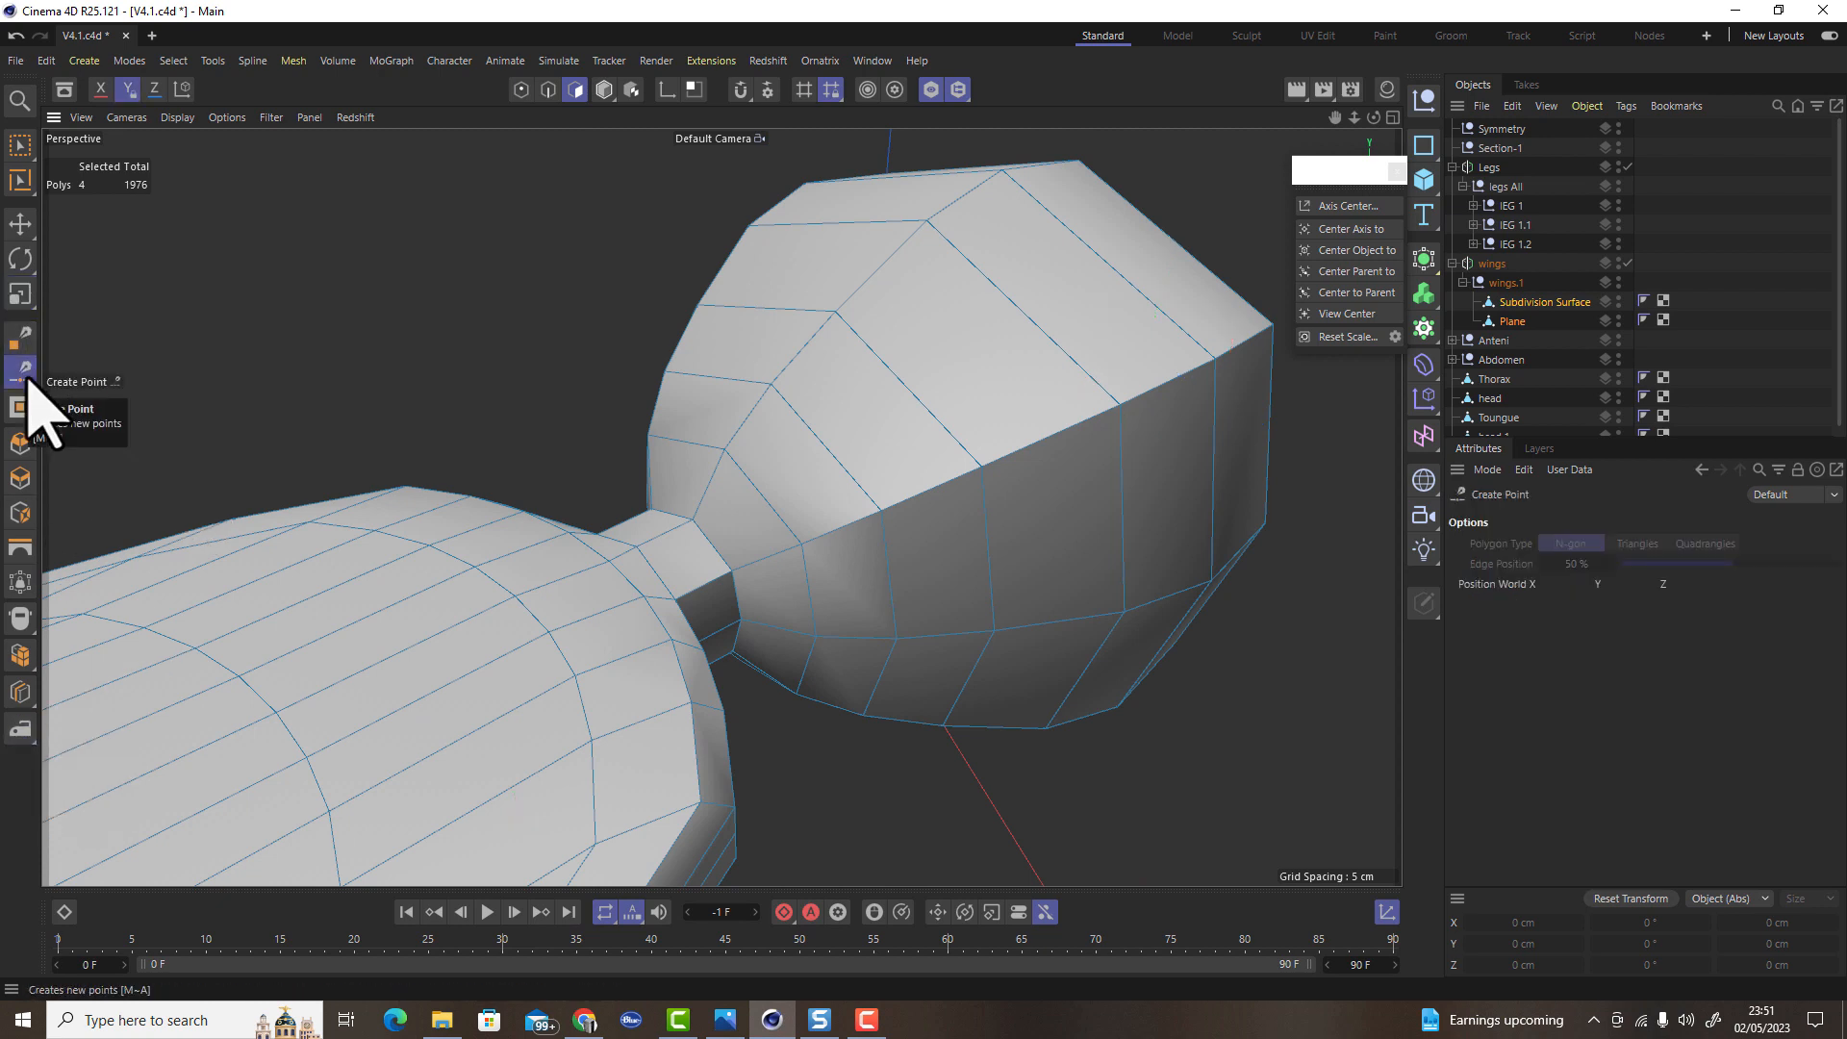
{"action": "left_click_drag", "start_coordinate": [21, 692], "coordinate": [101, 760]}
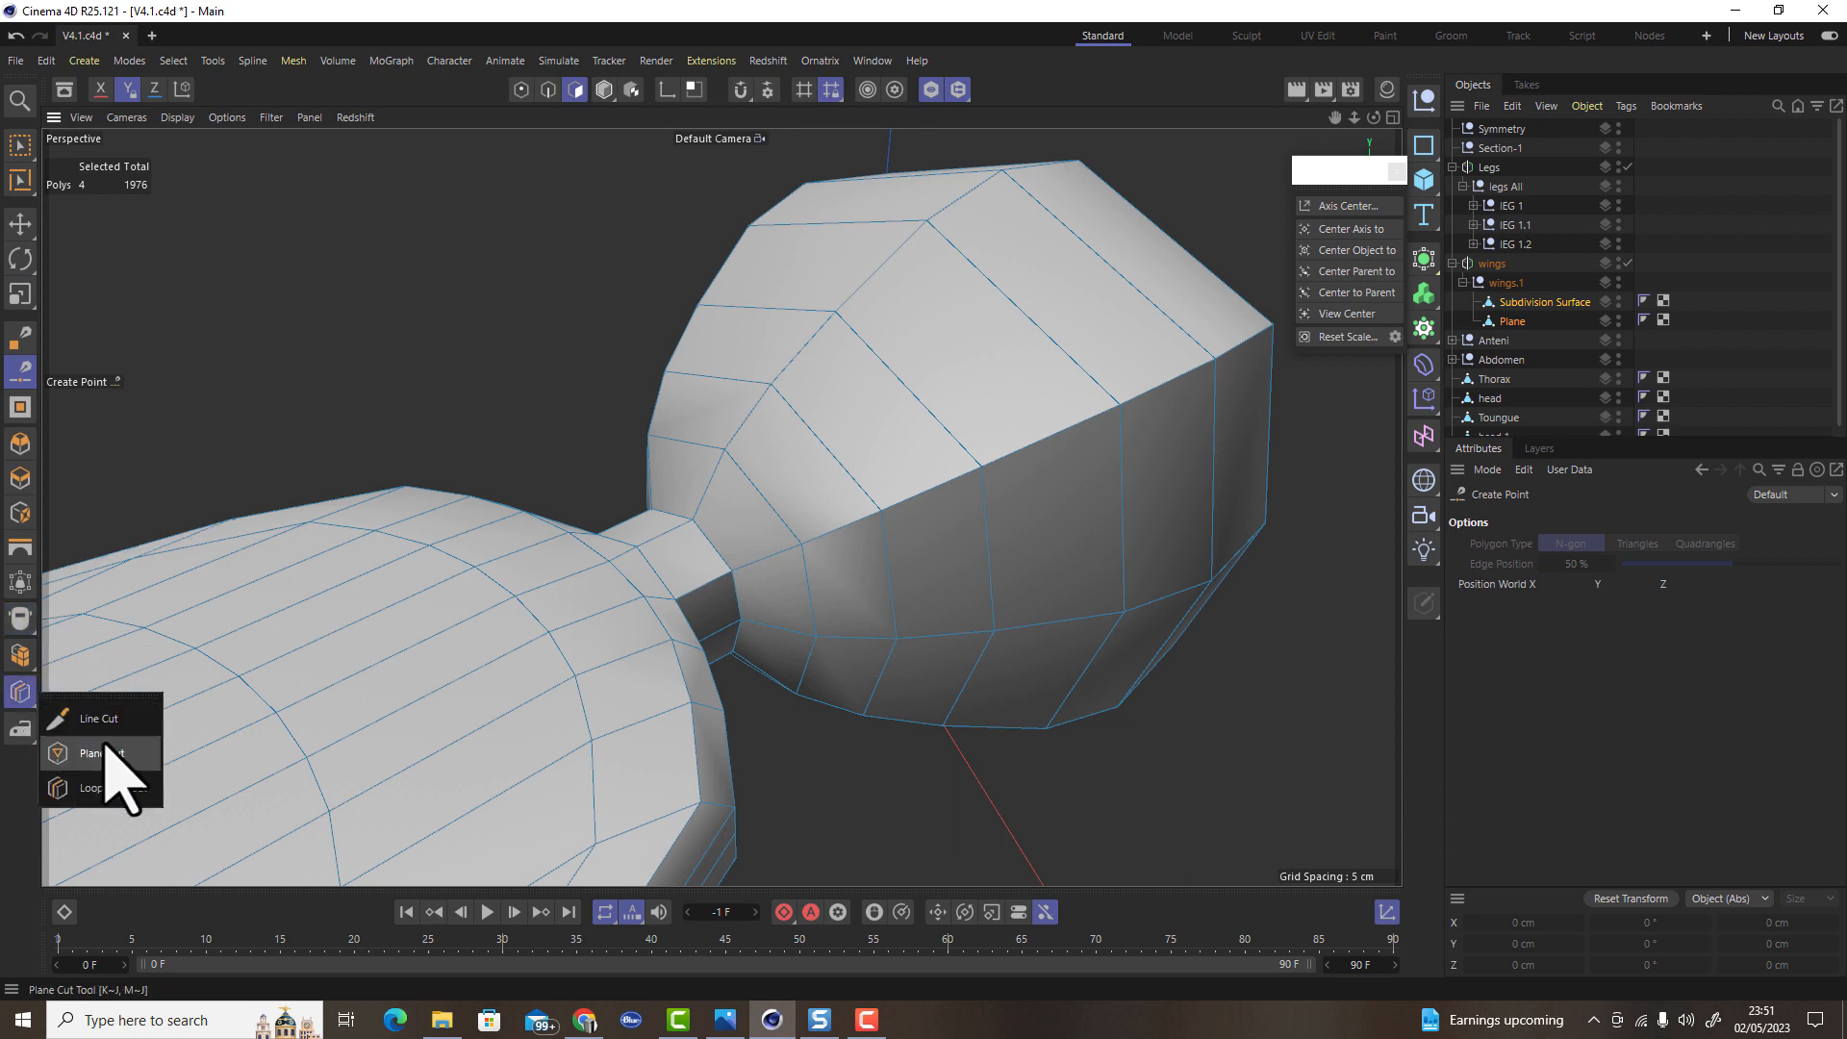
{"action": "left_click", "coordinate": [96, 729]}
{"action": "left_click_drag", "start_coordinate": [706, 625], "coordinate": [685, 572], "text": "alt"}
{"action": "scroll", "coordinate": [685, 571], "scroll_direction": "up", "scroll_amount": 3}
{"action": "left_click", "coordinate": [592, 633]}
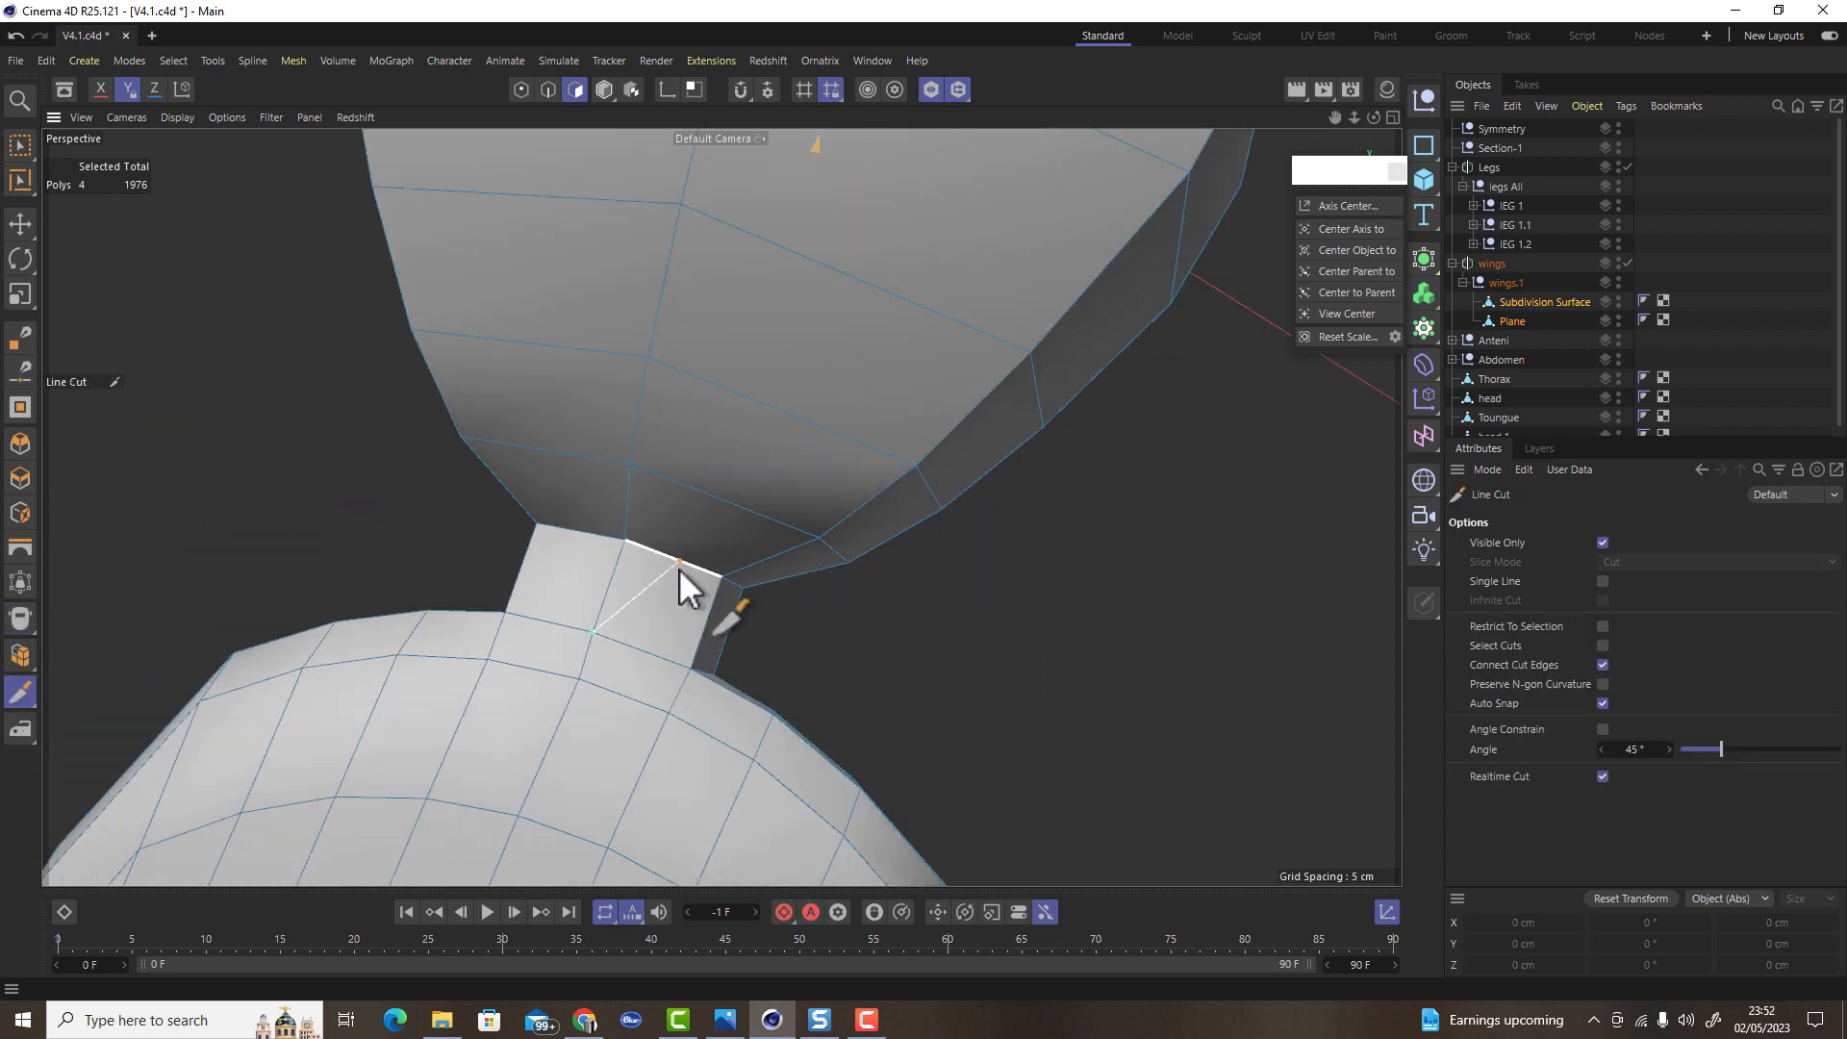
{"action": "left_click", "coordinate": [680, 562]}
{"action": "left_click", "coordinate": [727, 501]}
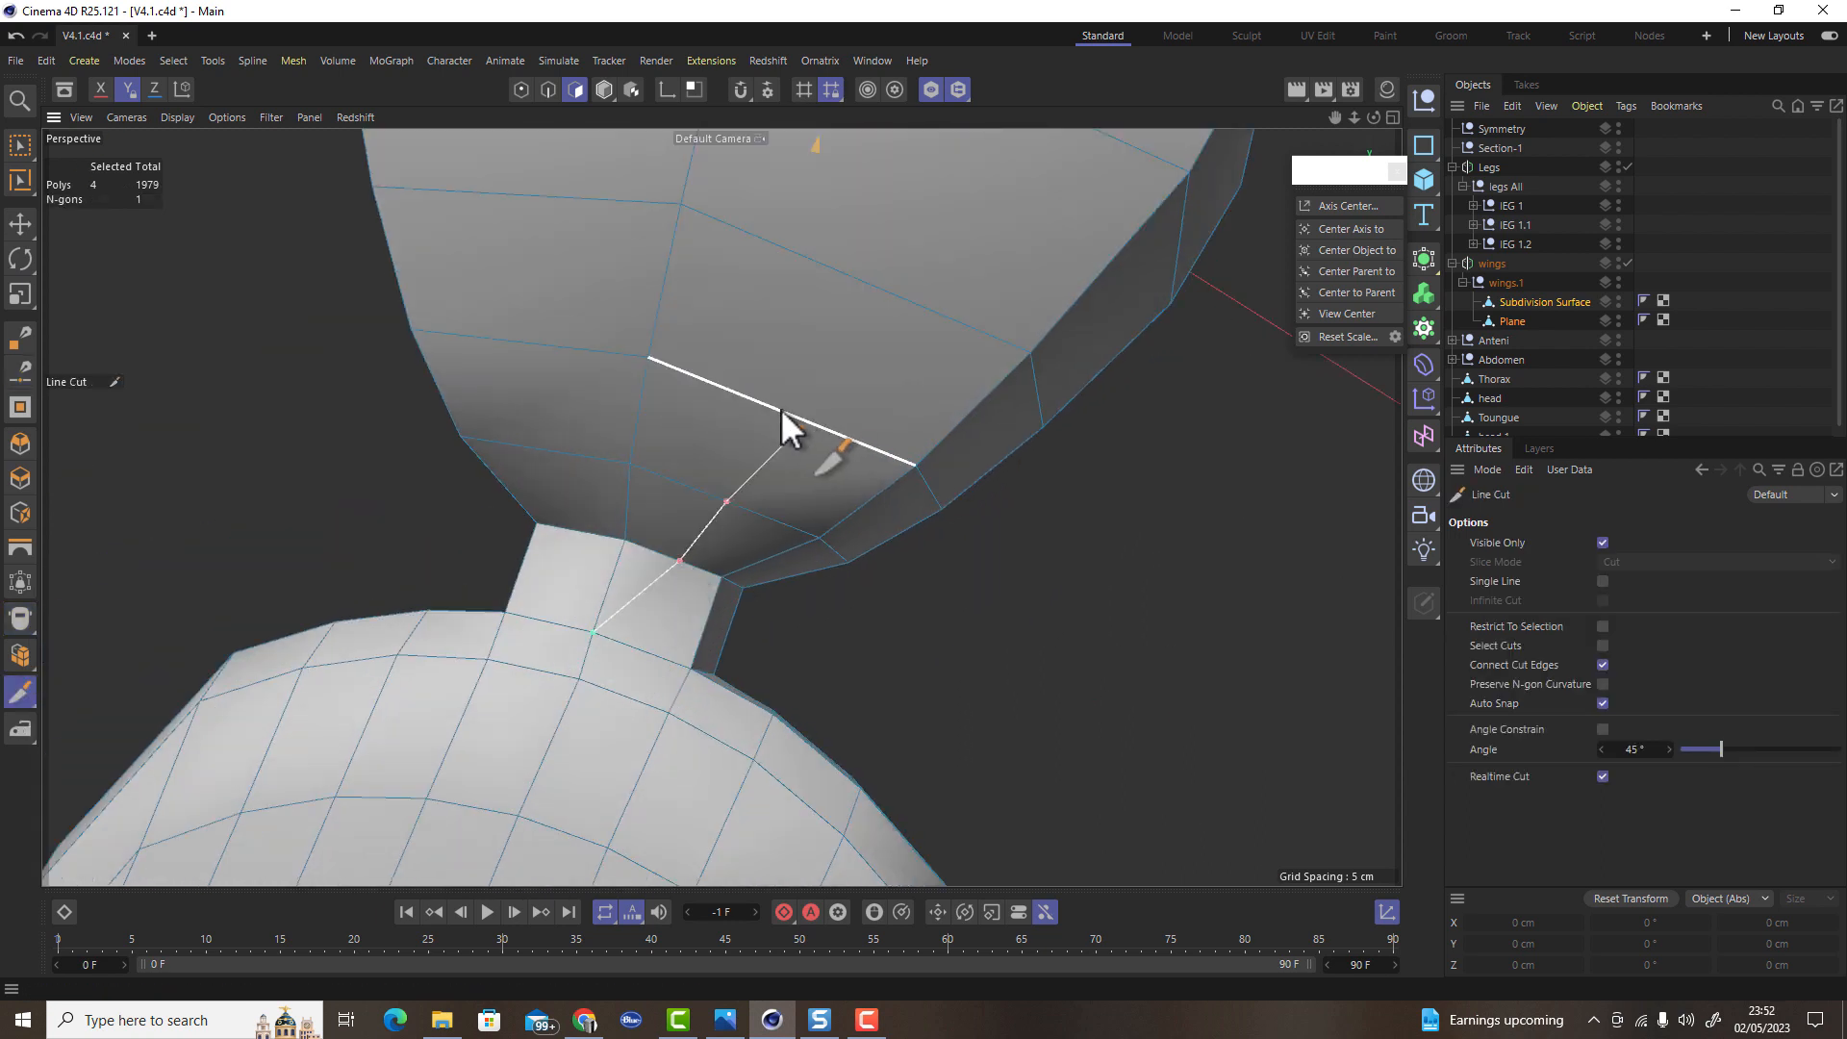
{"action": "left_click", "coordinate": [791, 412]}
Continue the cut over the ball, across the selected end polygons and back along the opposite side toward the neck
{"action": "left_click_drag", "start_coordinate": [791, 412], "coordinate": [840, 510], "text": "alt"}
{"action": "left_click", "coordinate": [862, 282]}
{"action": "left_click_drag", "start_coordinate": [863, 282], "coordinate": [926, 389], "text": "alt"}
{"action": "left_click", "coordinate": [688, 354]}
{"action": "left_click_drag", "start_coordinate": [746, 275], "coordinate": [713, 395], "text": "alt"}
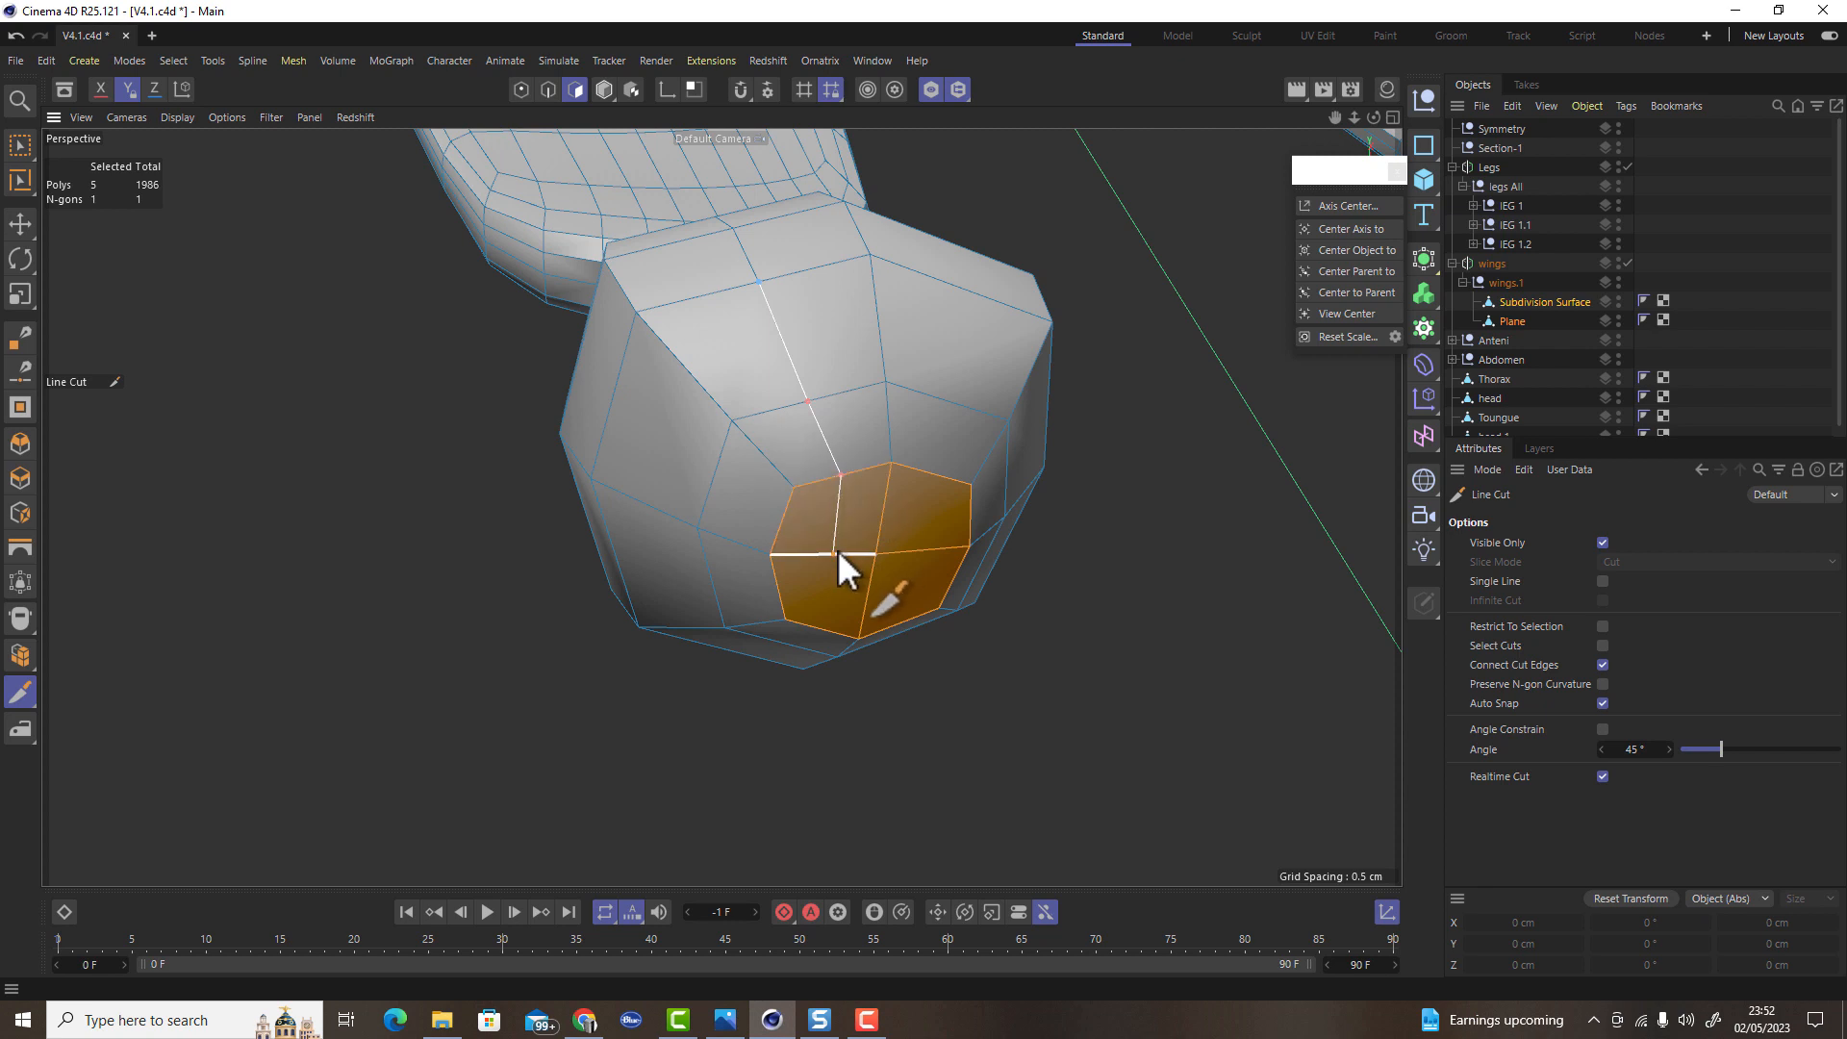
{"action": "left_click", "coordinate": [816, 630]}
{"action": "left_click_drag", "start_coordinate": [816, 630], "coordinate": [794, 669], "text": "alt"}
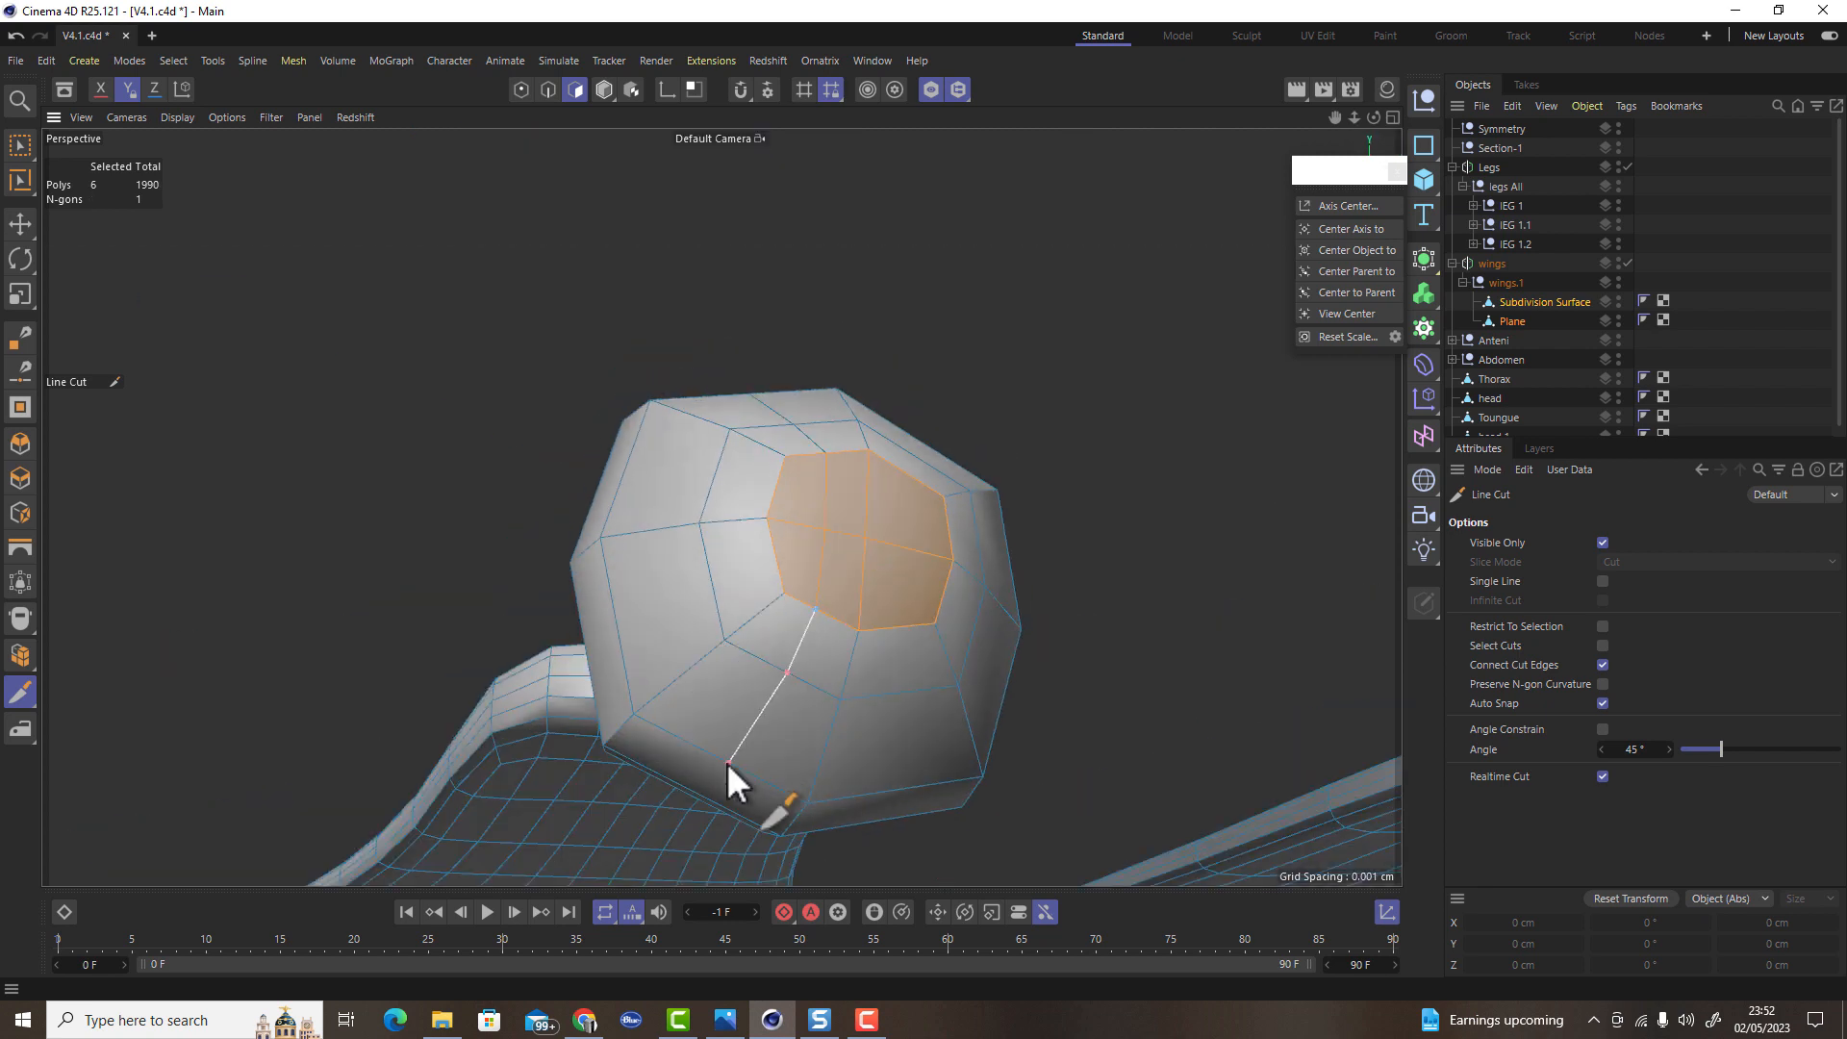
{"action": "left_click", "coordinate": [735, 755]}
{"action": "left_click_drag", "start_coordinate": [735, 754], "coordinate": [941, 827], "text": "alt"}
{"action": "left_click", "coordinate": [655, 756]}
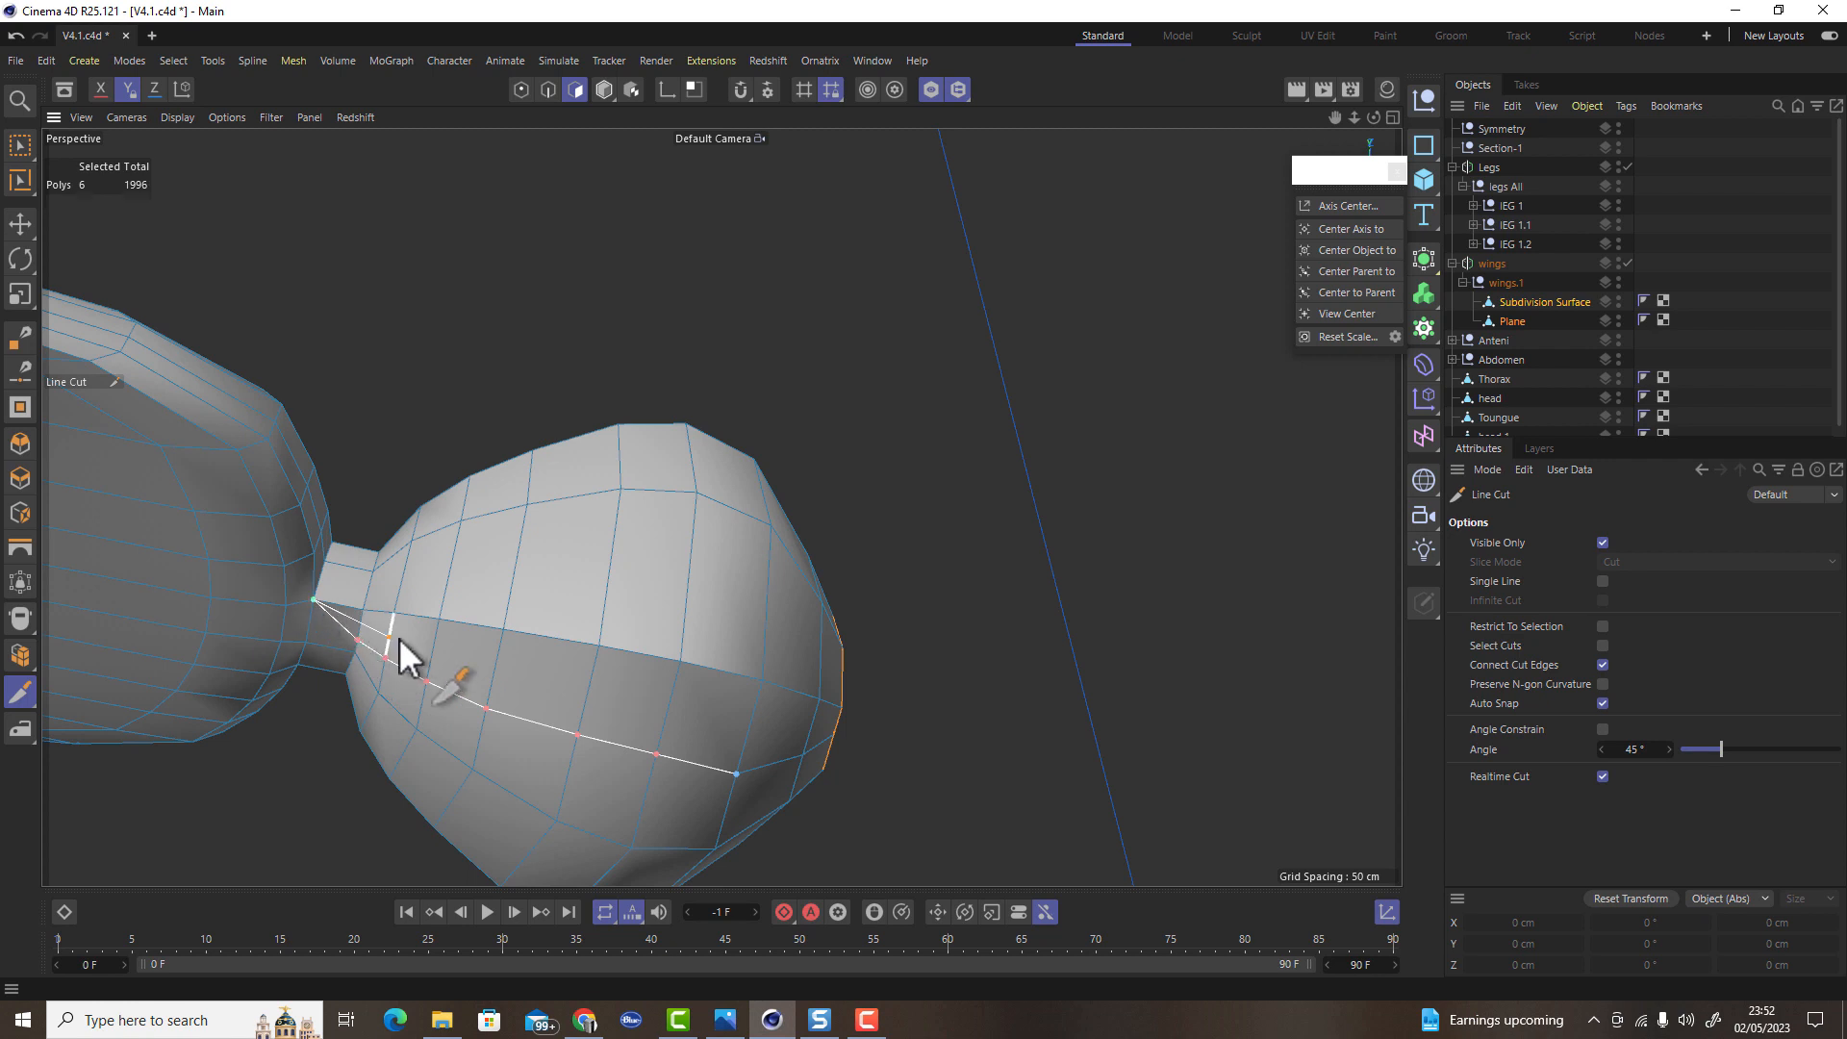
Cut another line from the neck through the next column of polygons up the ball
{"action": "left_click_drag", "start_coordinate": [532, 517], "coordinate": [564, 309], "text": "alt"}
{"action": "scroll", "coordinate": [297, 521], "scroll_direction": "up", "scroll_amount": 4}
{"action": "left_click_drag", "start_coordinate": [390, 458], "coordinate": [303, 530], "text": "alt"}
{"action": "left_click", "coordinate": [172, 478]}
{"action": "middle_click_drag", "start_coordinate": [175, 452], "coordinate": [839, 523], "text": "alt"}
{"action": "left_click", "coordinate": [684, 488]}
{"action": "left_click", "coordinate": [623, 375]}
{"action": "left_click", "coordinate": [558, 236]}
{"action": "scroll", "coordinate": [581, 247], "scroll_direction": "down", "scroll_amount": 5}
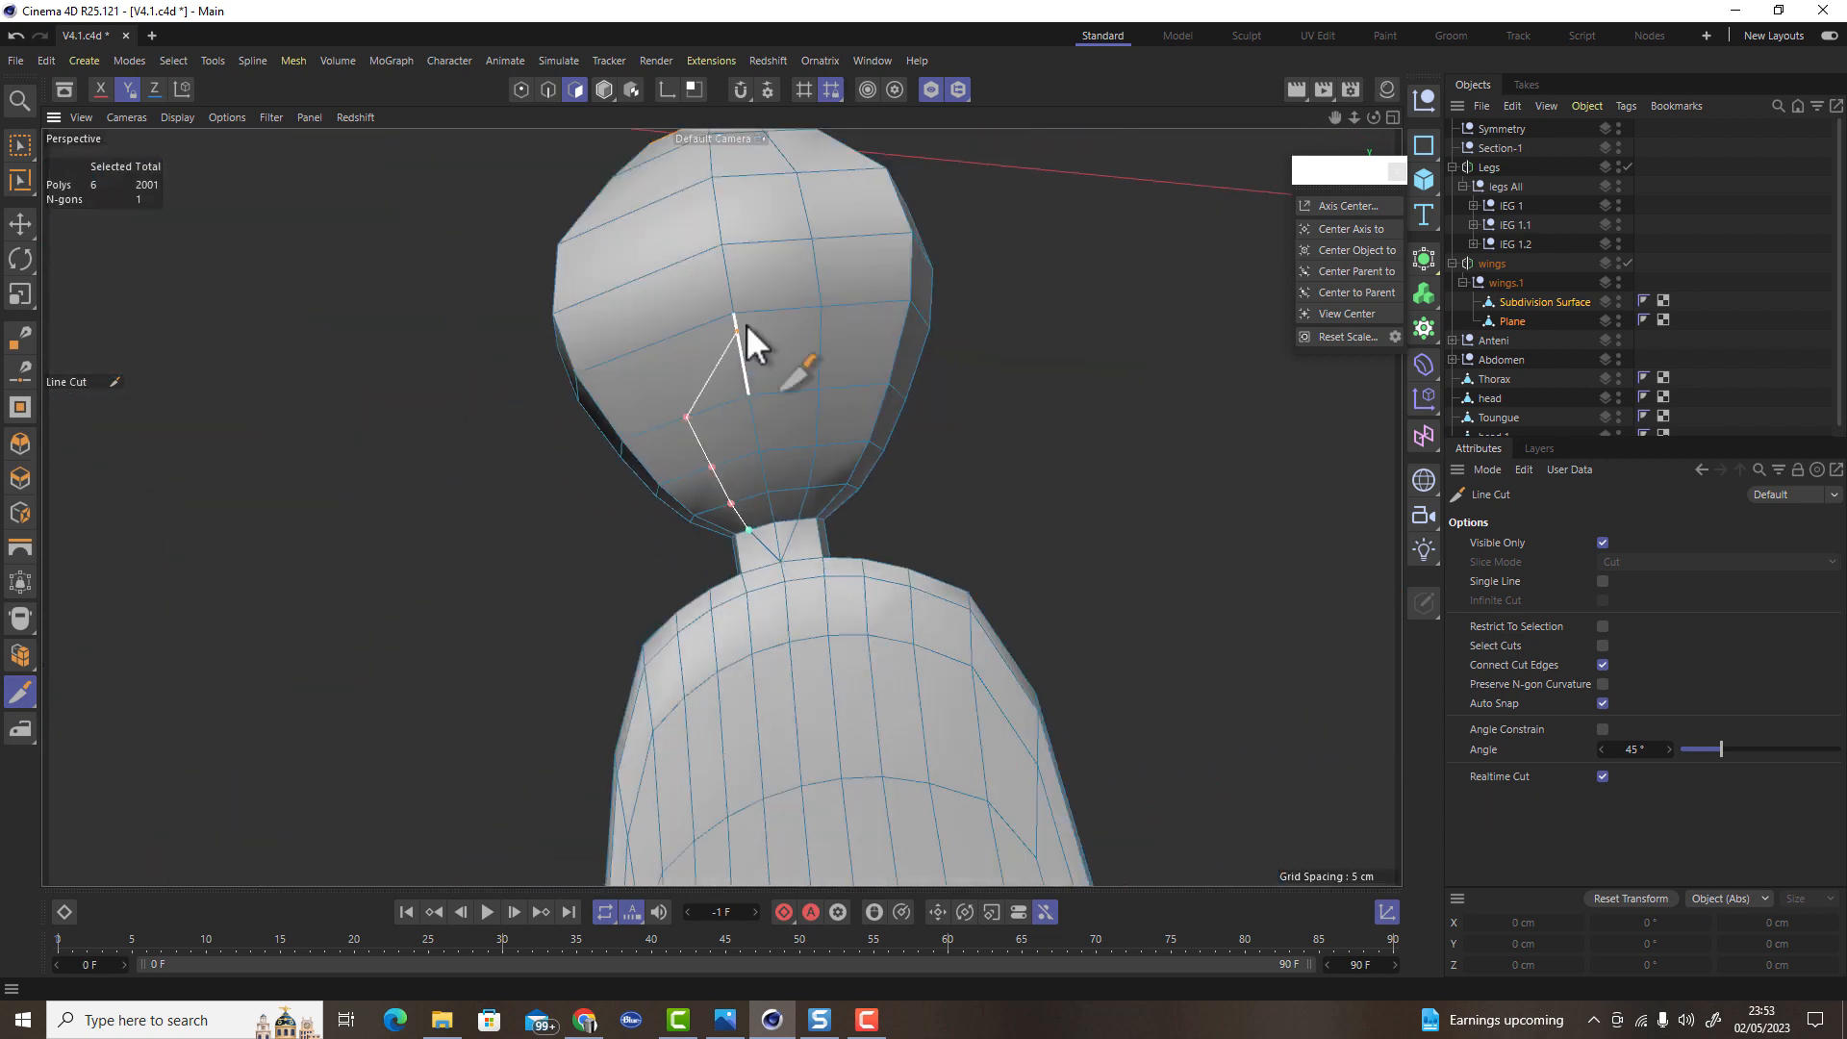
{"action": "left_click", "coordinate": [632, 225]}
{"action": "middle_click_drag", "start_coordinate": [632, 225], "coordinate": [694, 452], "text": "alt"}
{"action": "left_click", "coordinate": [716, 386]}
Carry this second cut across the end polygons, return it along the far side to the neck and finish it
{"action": "left_click_drag", "start_coordinate": [717, 387], "coordinate": [735, 265], "text": "alt"}
{"action": "left_click", "coordinate": [729, 336]}
{"action": "left_click", "coordinate": [729, 264]}
{"action": "left_click", "coordinate": [740, 206]}
{"action": "left_click", "coordinate": [726, 179]}
{"action": "left_click_drag", "start_coordinate": [725, 179], "coordinate": [806, 672], "text": "alt"}
{"action": "left_click", "coordinate": [741, 551]}
{"action": "left_click_drag", "start_coordinate": [741, 550], "coordinate": [656, 384], "text": "alt"}
{"action": "left_click", "coordinate": [683, 445]}
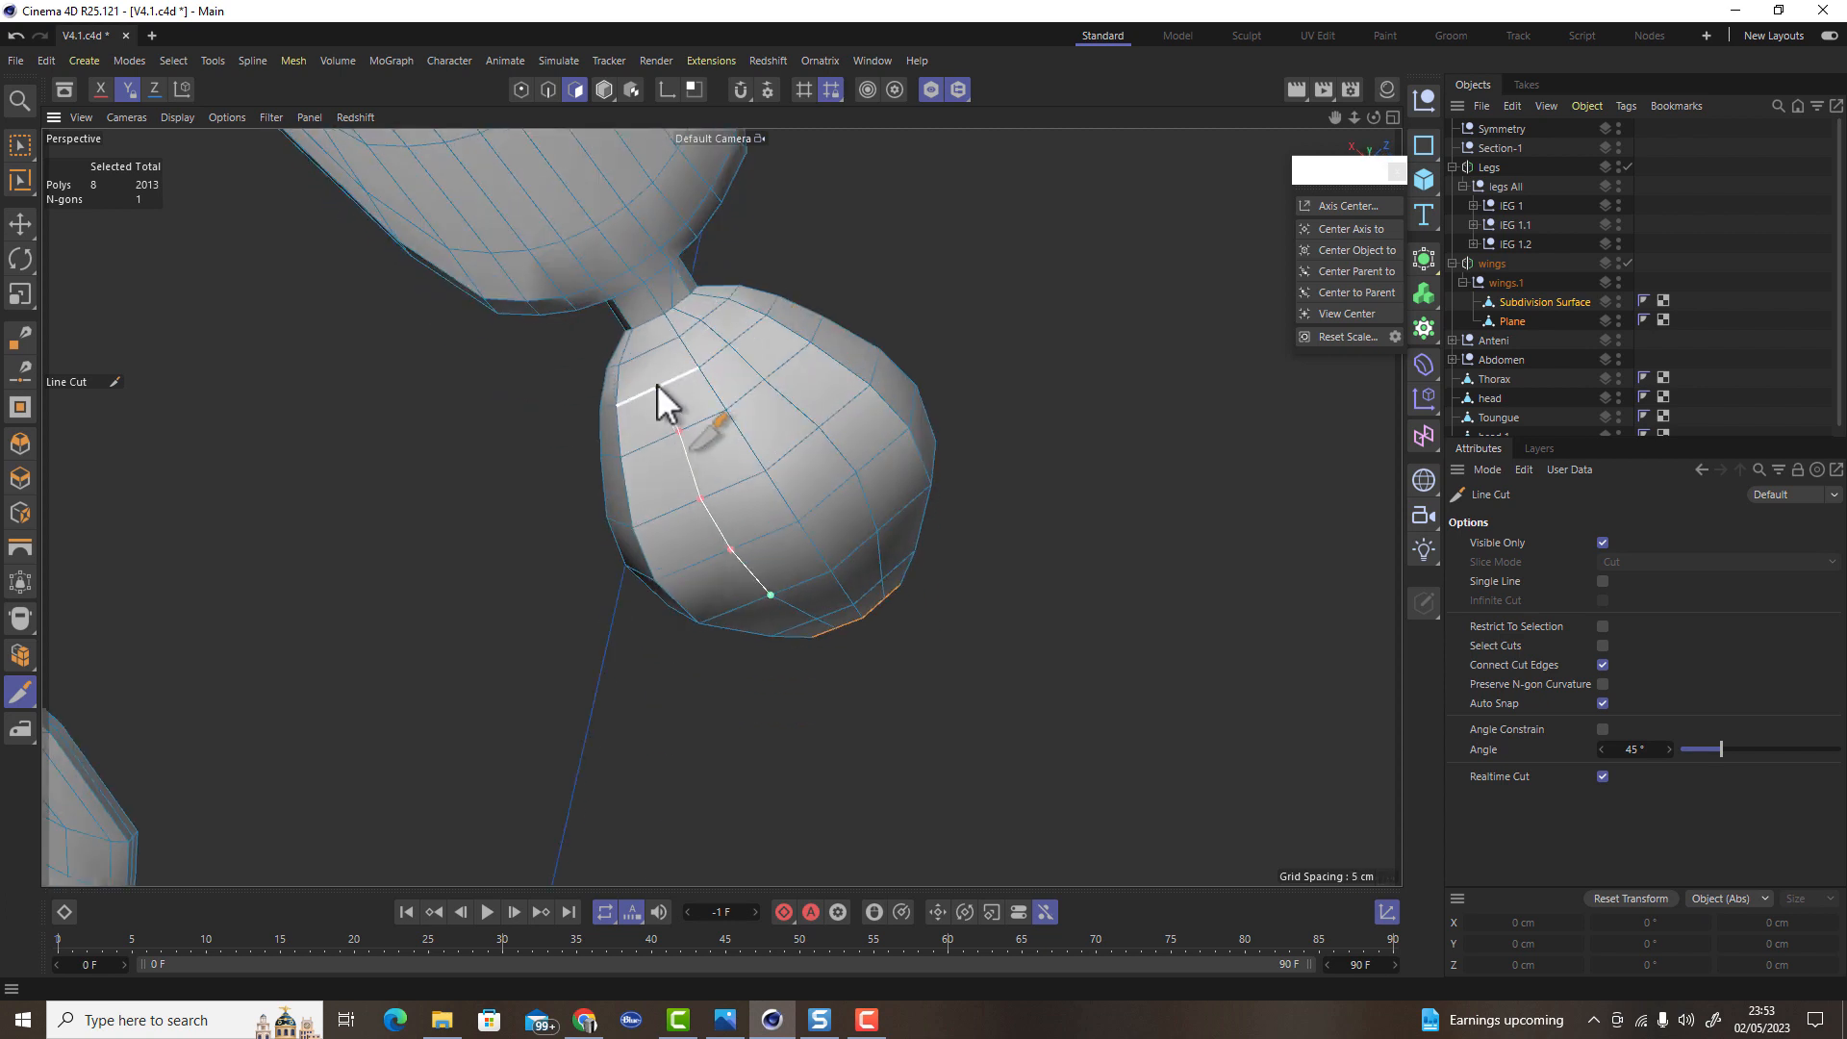
{"action": "left_click", "coordinate": [619, 296]}
{"action": "key", "text": "Escape"}
Line-cut a third loop from the neck over the ball and its end polygons, ending back at the neck
{"action": "left_click_drag", "start_coordinate": [712, 420], "coordinate": [581, 663], "text": "alt"}
{"action": "scroll", "coordinate": [591, 540], "scroll_direction": "up", "scroll_amount": 5}
{"action": "left_click", "coordinate": [557, 554]}
{"action": "scroll", "coordinate": [1210, 499], "scroll_direction": "down", "scroll_amount": 3}
{"action": "left_click", "coordinate": [1212, 499]}
{"action": "middle_click_drag", "start_coordinate": [1313, 479], "coordinate": [766, 614], "text": "alt"}
{"action": "left_click_drag", "start_coordinate": [893, 591], "coordinate": [845, 633], "text": "alt"}
{"action": "left_click", "coordinate": [1238, 680]}
{"action": "left_click_drag", "start_coordinate": [918, 586], "coordinate": [677, 644], "text": "alt"}
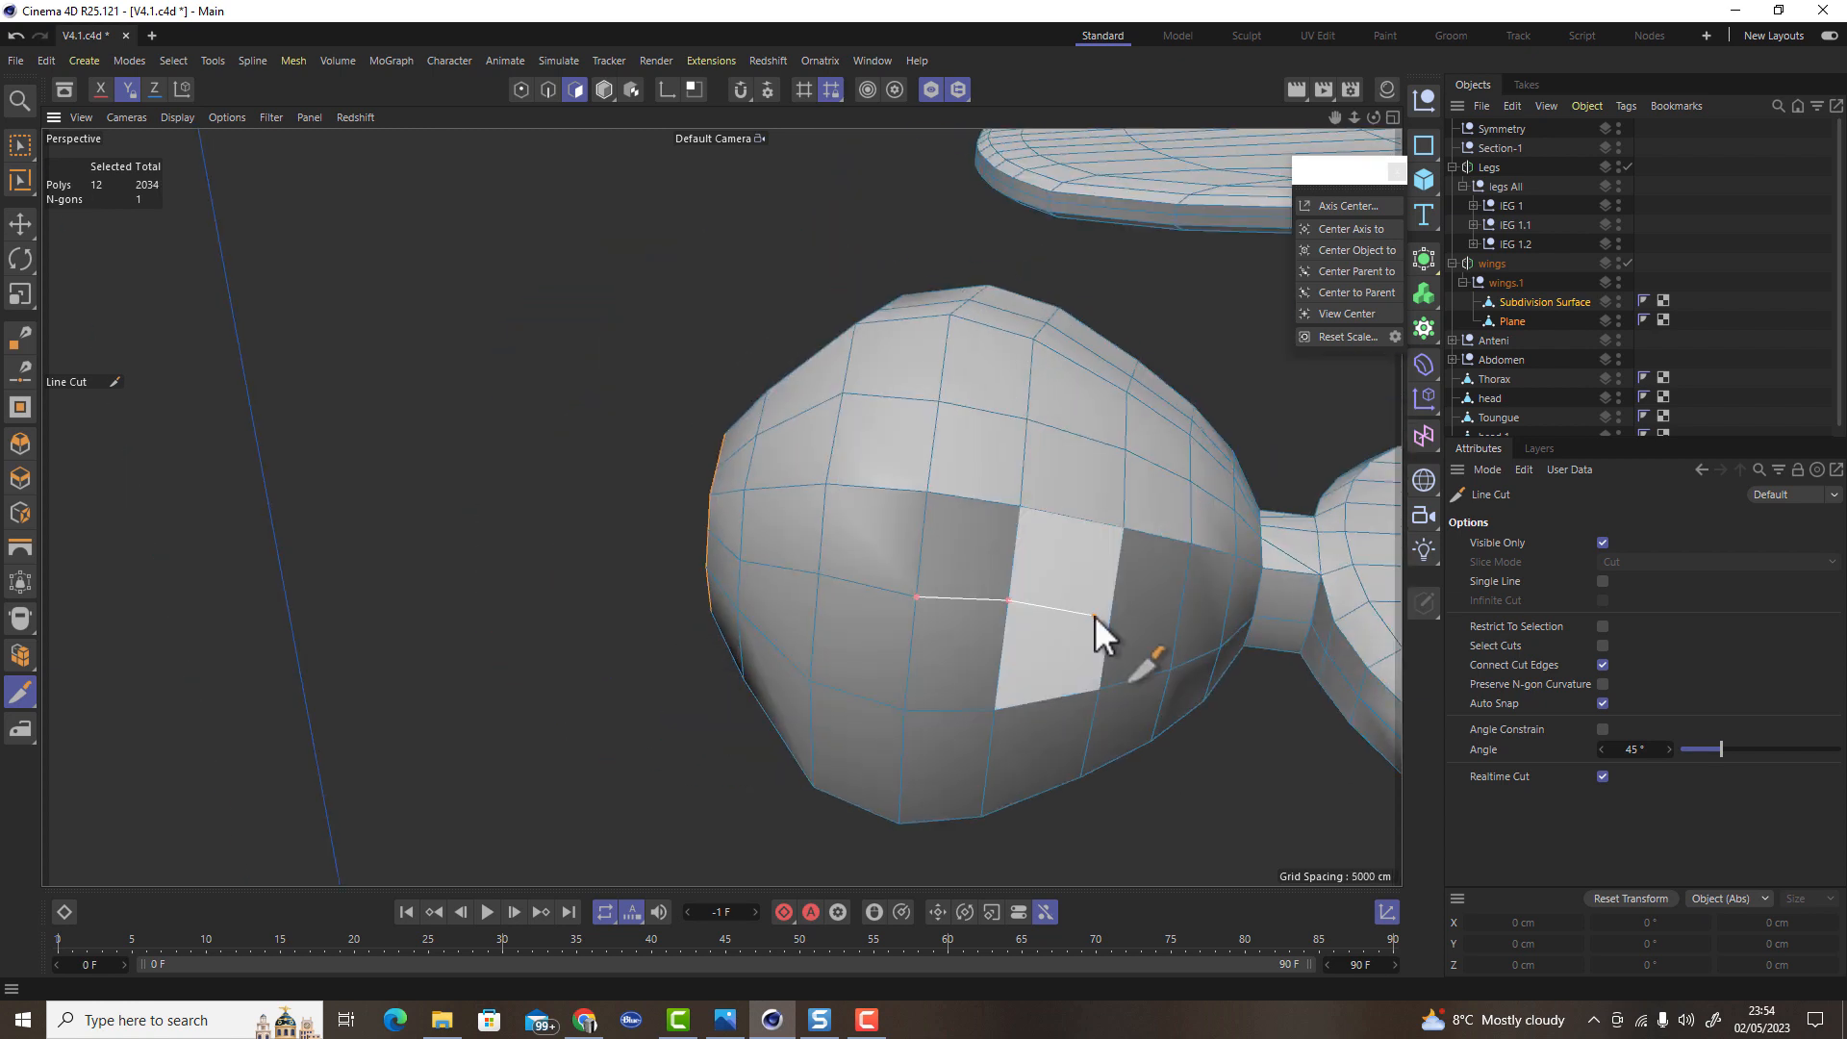
{"action": "left_click", "coordinate": [1251, 594]}
{"action": "key", "text": "Escape"}
Begin a fourth cut at the neck's lower vertex and run it through the remaining wide polygons toward the ball's end
{"action": "left_click_drag", "start_coordinate": [1012, 668], "coordinate": [874, 724], "text": "alt"}
{"action": "scroll", "coordinate": [874, 723], "scroll_direction": "up", "scroll_amount": 6}
{"action": "left_click_drag", "start_coordinate": [759, 623], "coordinate": [758, 694], "text": "alt"}
{"action": "left_click", "coordinate": [643, 617]}
{"action": "left_click", "coordinate": [723, 582]}
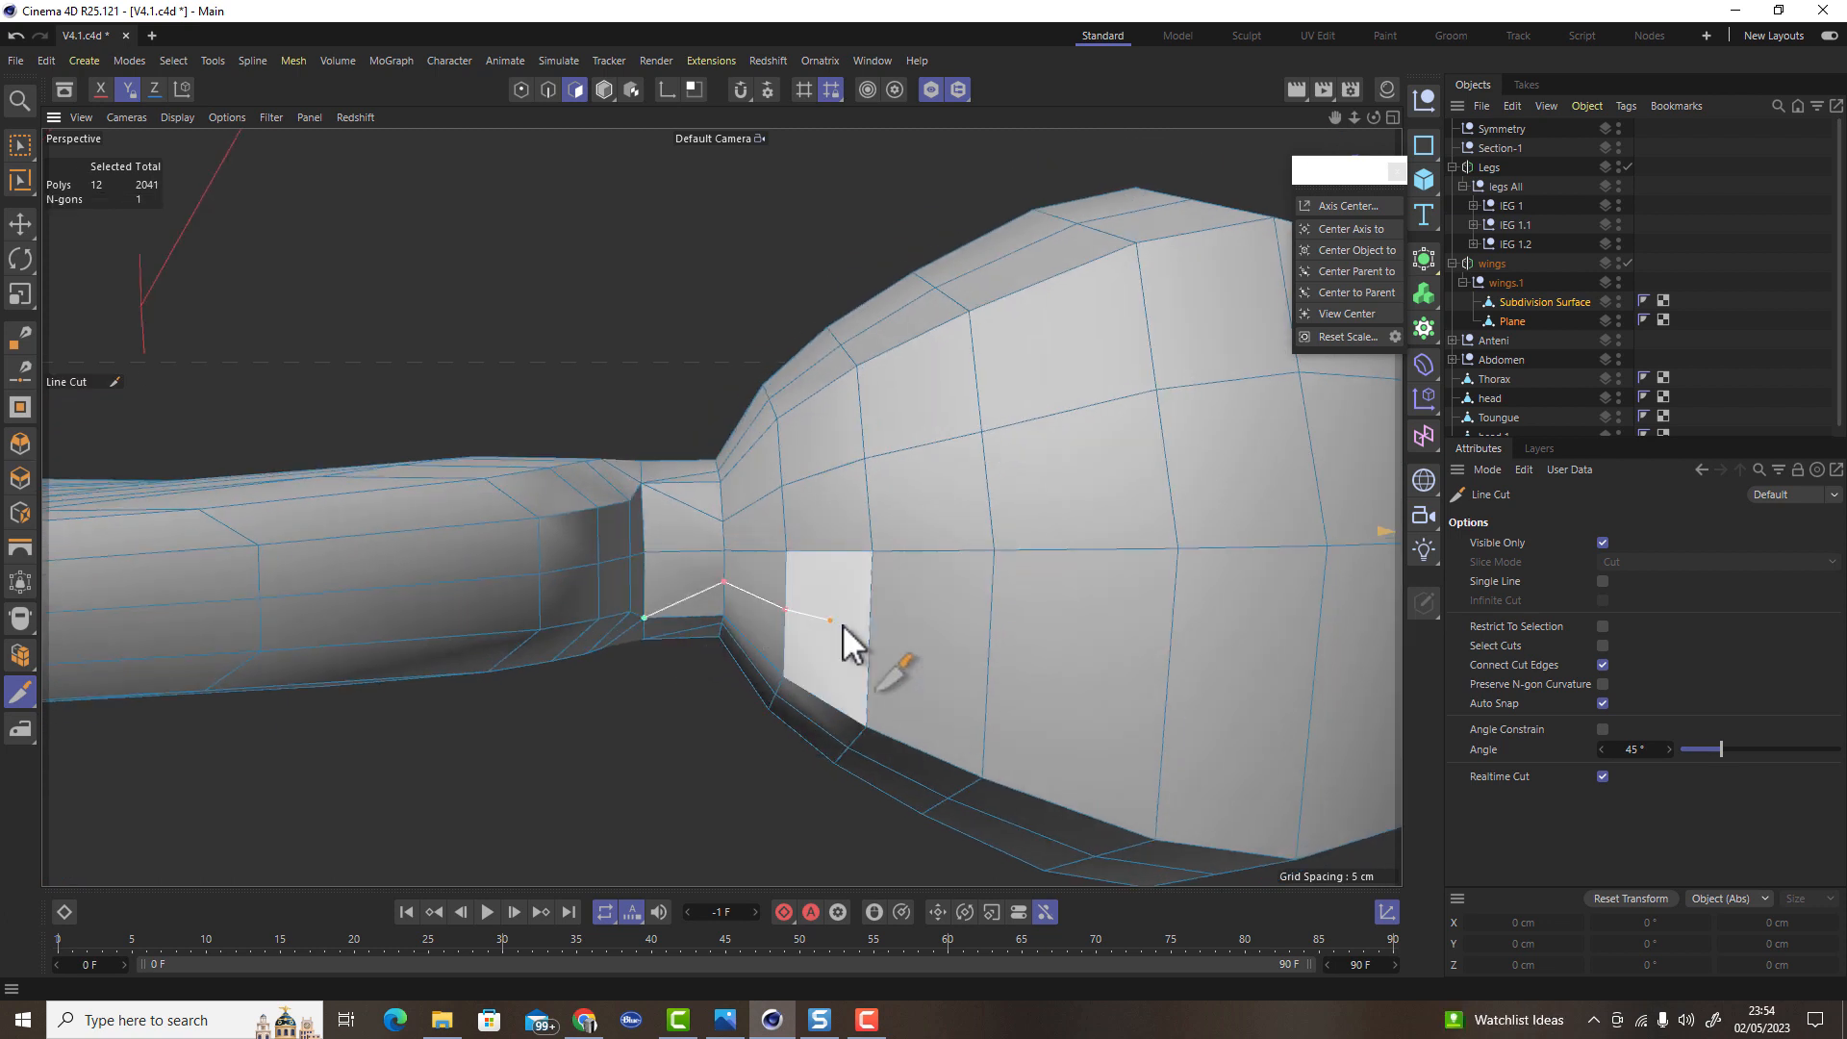
{"action": "left_click", "coordinate": [987, 654]}
{"action": "left_click", "coordinate": [1167, 682]}
{"action": "left_click", "coordinate": [1309, 689]}
{"action": "middle_click_drag", "start_coordinate": [1307, 689], "coordinate": [671, 648], "text": "alt"}
{"action": "left_click", "coordinate": [825, 627]}
{"action": "left_click", "coordinate": [939, 585]}
Extend the fourth cut through the lower row of end polygons and along the other side of the ball
{"action": "left_click_drag", "start_coordinate": [939, 585], "coordinate": [1020, 597], "text": "alt"}
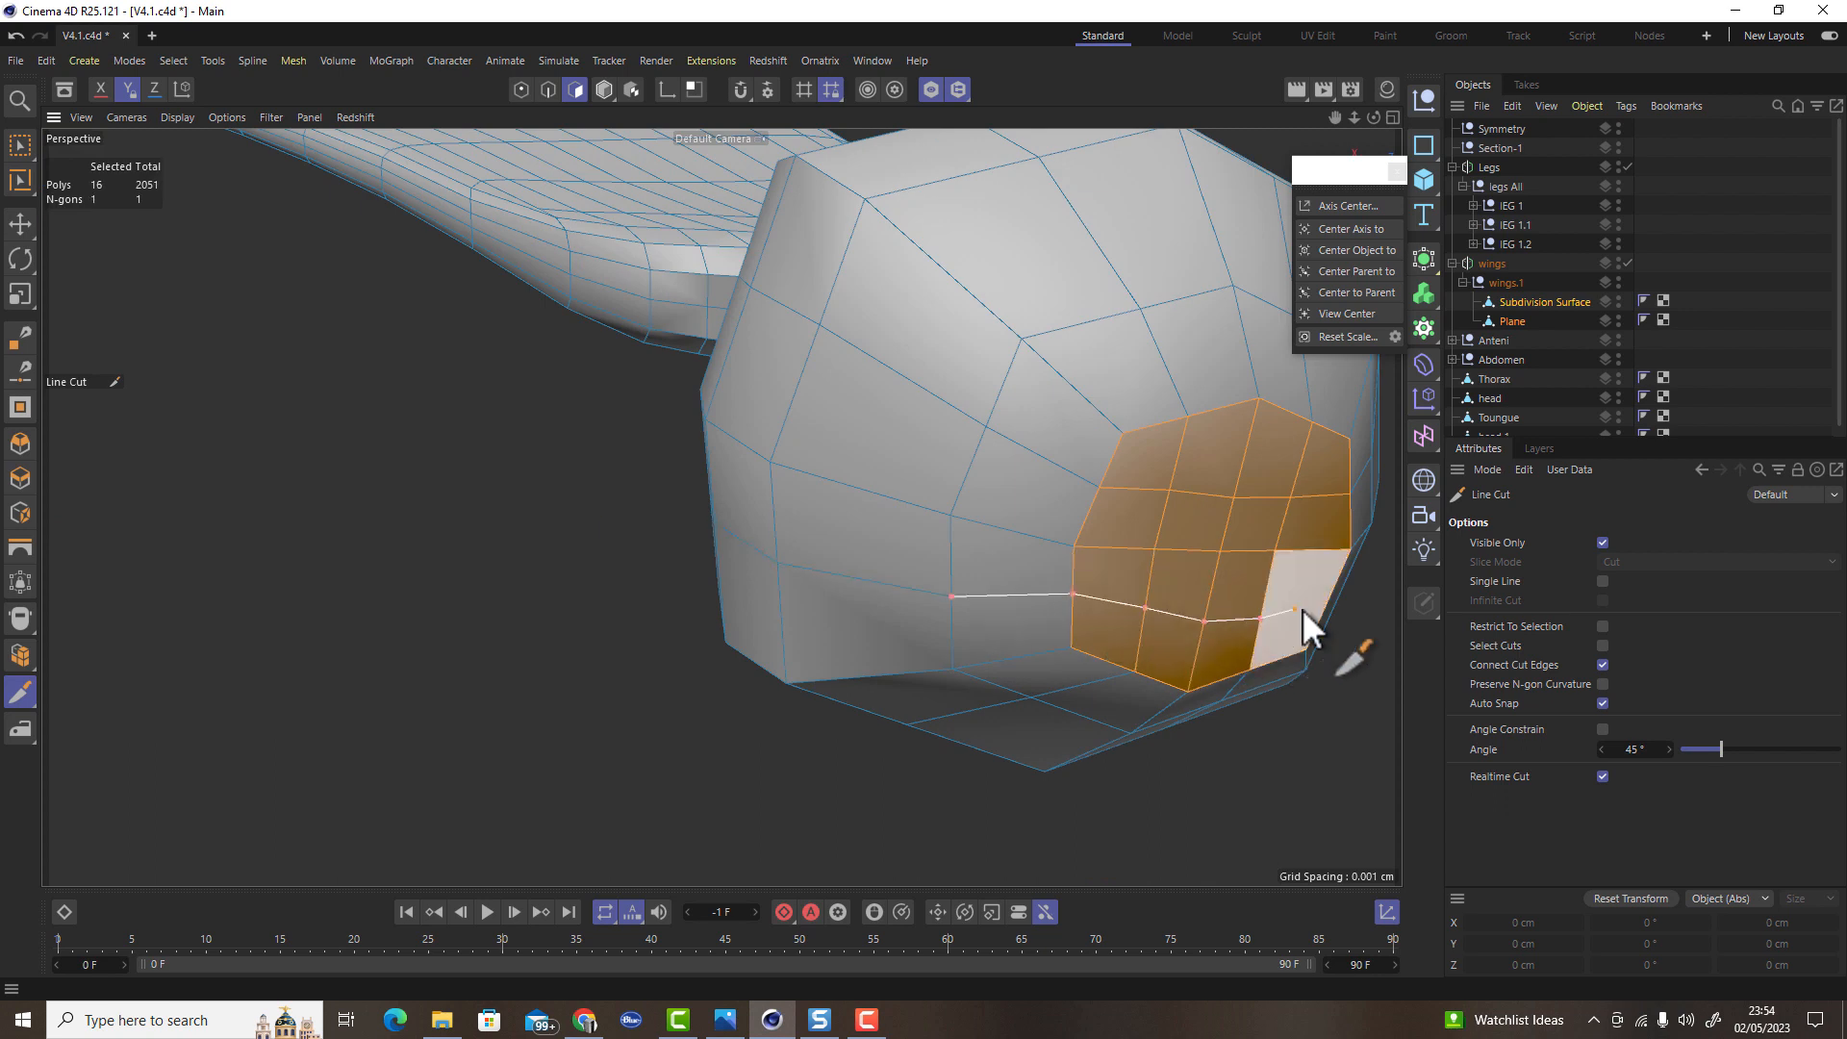
{"action": "left_click_drag", "start_coordinate": [1295, 596], "coordinate": [596, 500], "text": "alt"}
{"action": "left_click", "coordinate": [774, 558]}
{"action": "left_click", "coordinate": [1239, 539]}
{"action": "left_click_drag", "start_coordinate": [1239, 539], "coordinate": [572, 668], "text": "alt"}
{"action": "left_click", "coordinate": [1009, 604]}
Finish the remaining line cuts around the joint and check the fanned edges on the neck
{"action": "left_click_drag", "start_coordinate": [1010, 603], "coordinate": [1205, 698], "text": "alt"}
{"action": "scroll", "coordinate": [845, 625], "scroll_direction": "up", "scroll_amount": 5}
{"action": "left_click_drag", "start_coordinate": [845, 625], "coordinate": [782, 558], "text": "alt"}
{"action": "left_click_drag", "start_coordinate": [777, 672], "coordinate": [789, 817], "text": "alt"}
{"action": "left_click_drag", "start_coordinate": [748, 727], "coordinate": [787, 687], "text": "alt"}
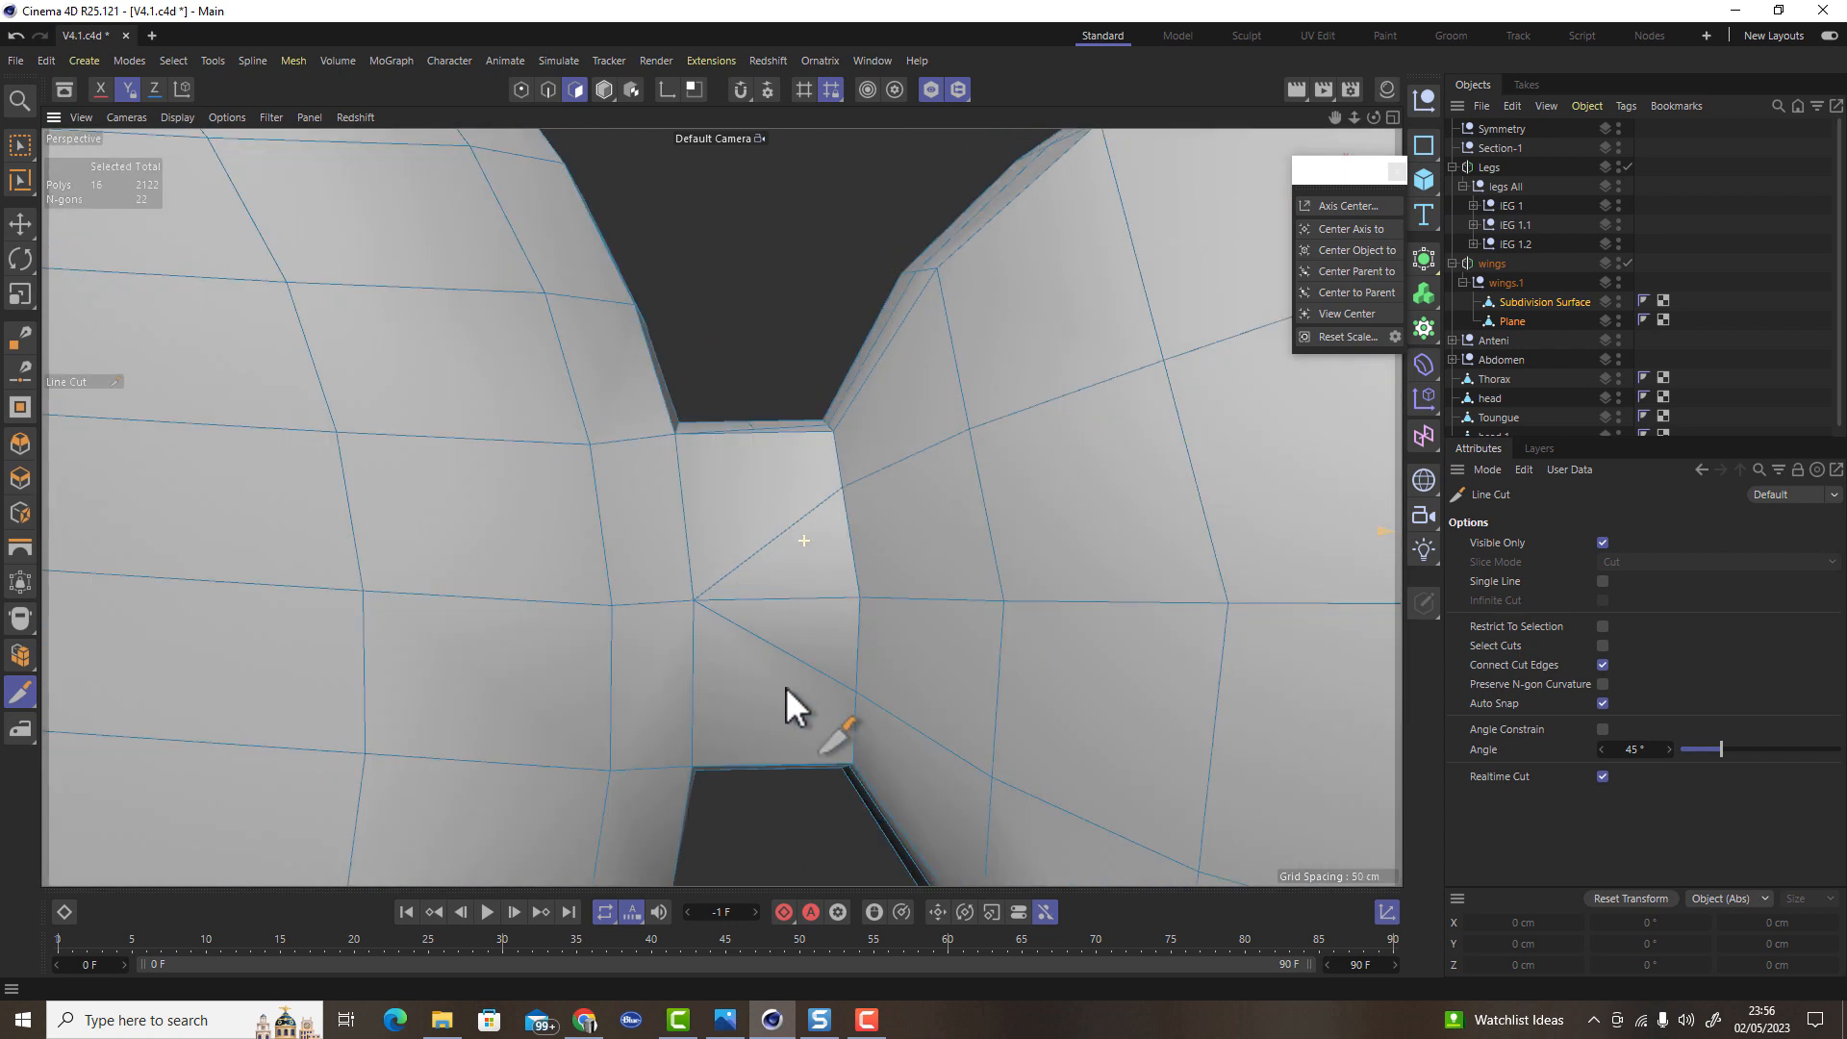
{"action": "left_click_drag", "start_coordinate": [799, 531], "coordinate": [810, 777], "text": "alt"}
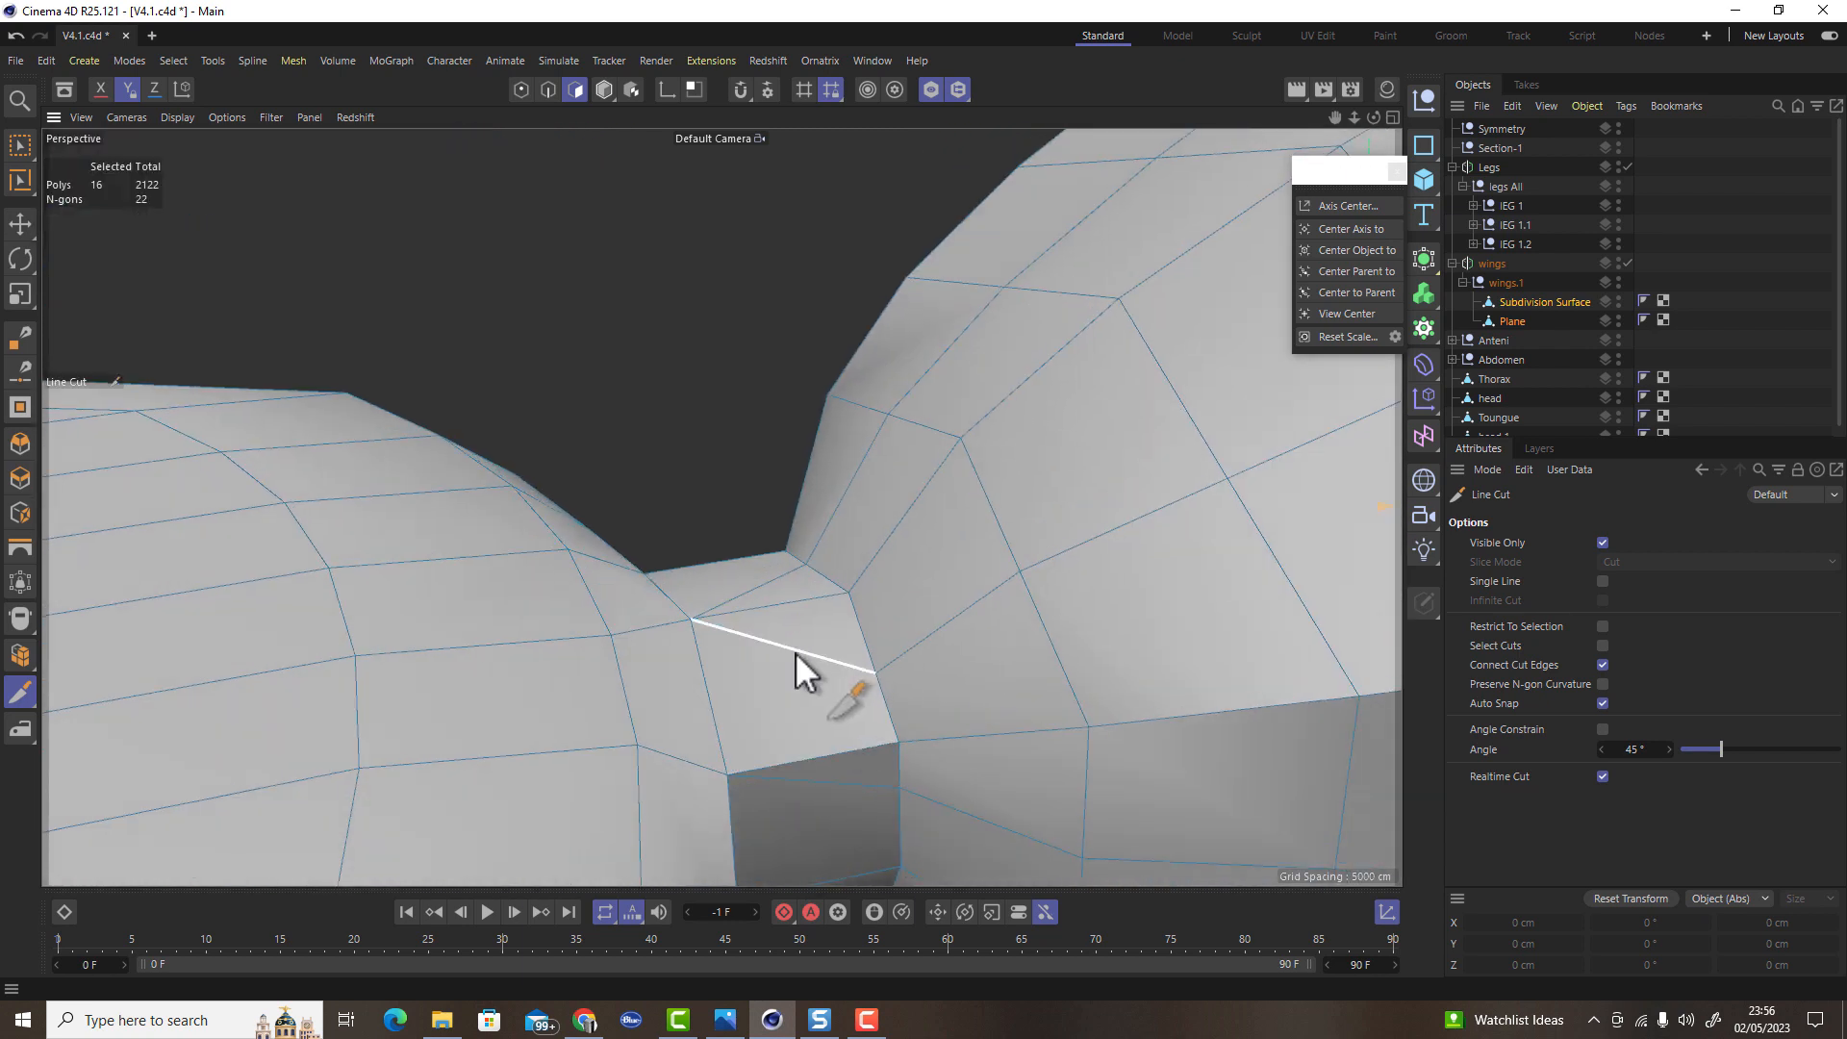
{"action": "mouse_move", "coordinate": [817, 677]}
{"action": "left_mouse_down", "text": "alt"}
{"action": "mouse_move", "coordinate": [762, 637]}
{"action": "mouse_move", "coordinate": [683, 498]}
{"action": "mouse_move", "coordinate": [683, 850]}
{"action": "mouse_move", "coordinate": [739, 529]}
{"action": "mouse_move", "coordinate": [759, 706]}
{"action": "mouse_move", "coordinate": [713, 776]}
{"action": "mouse_move", "coordinate": [973, 438]}
{"action": "mouse_move", "coordinate": [938, 783]}
{"action": "mouse_move", "coordinate": [991, 724]}
{"action": "mouse_move", "coordinate": [805, 631]}
{"action": "mouse_move", "coordinate": [814, 644]}
{"action": "left_mouse_up", "text": "alt"}
{"action": "key", "text": "Escape"}
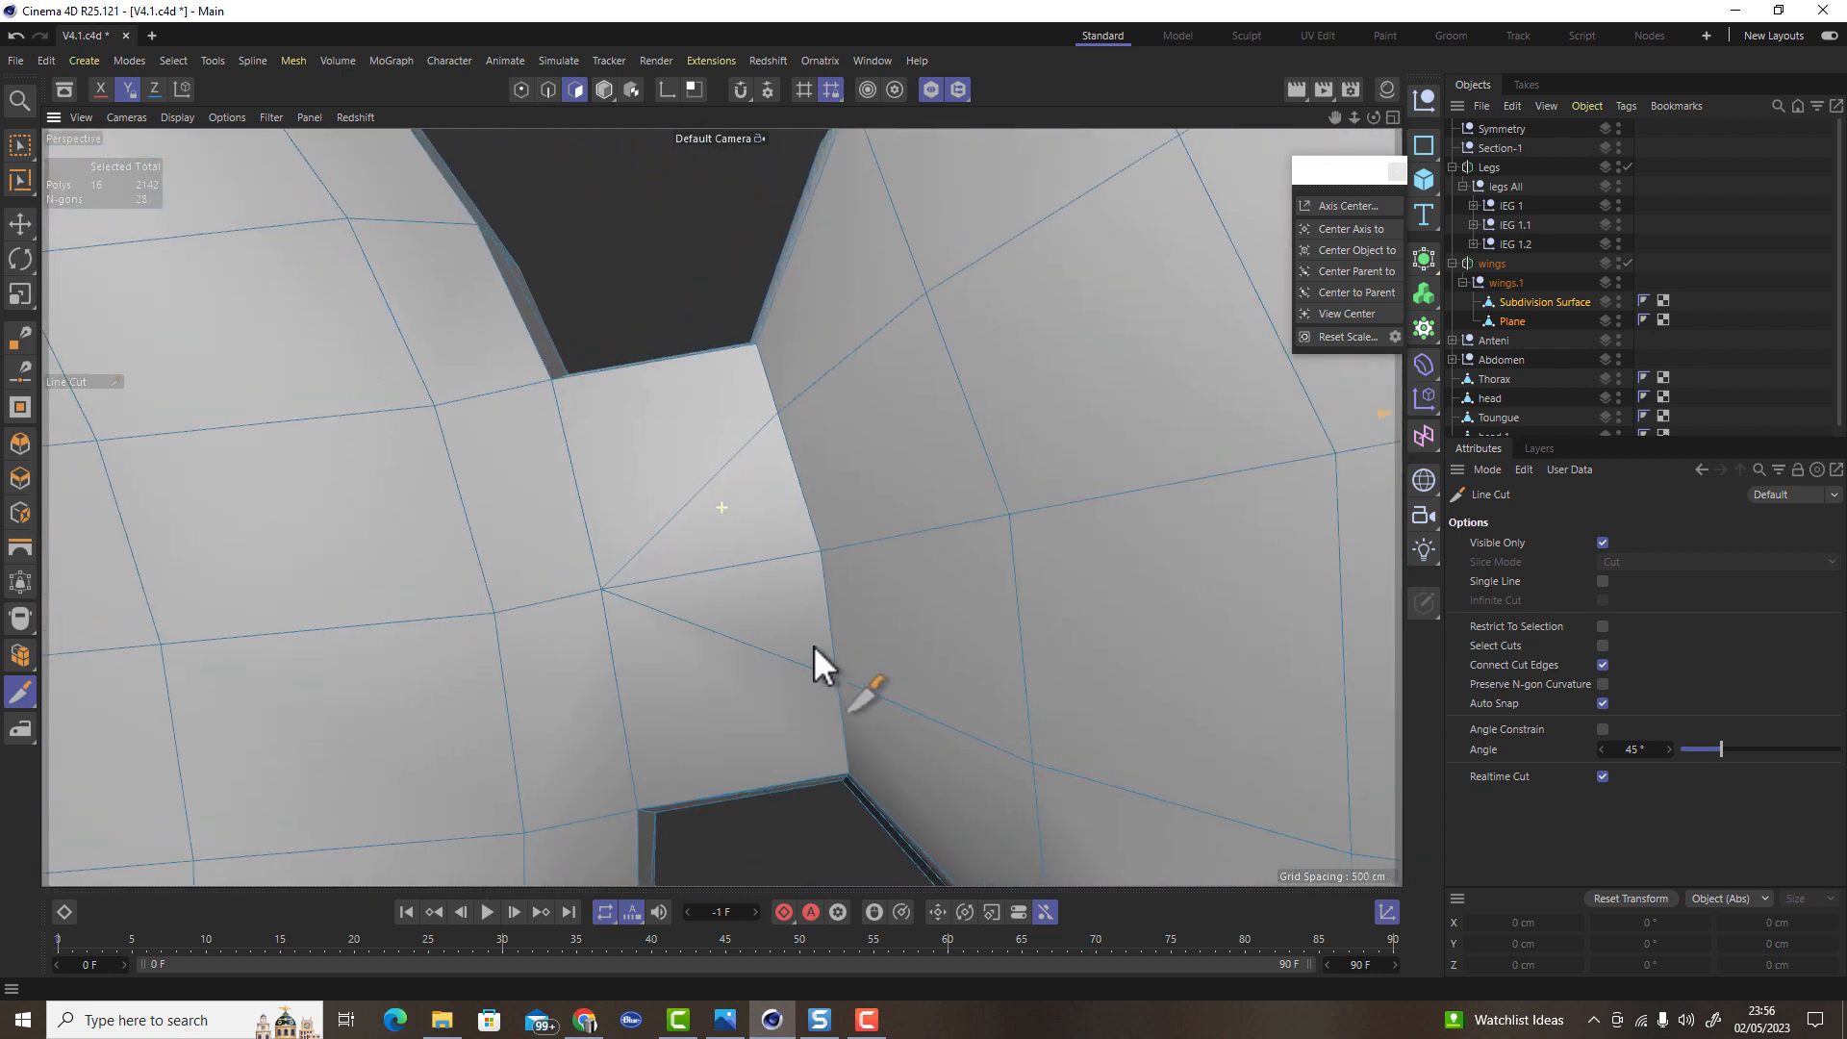
Switch to edge mode, select the edge in the middle of the neck and delete it
{"action": "left_click", "coordinate": [546, 88]}
{"action": "left_click", "coordinate": [21, 225]}
{"action": "left_click", "coordinate": [766, 560]}
{"action": "key", "text": "Delete"}
{"action": "key", "text": "ctrl+z"}
{"action": "key", "text": "Delete"}
Return to polygon mode and grow the selection from the end polygons until it covers the whole ball
{"action": "left_click_drag", "start_coordinate": [754, 590], "coordinate": [666, 514], "text": "alt"}
{"action": "scroll", "coordinate": [676, 442], "scroll_direction": "down", "scroll_amount": 6}
{"action": "left_click_drag", "start_coordinate": [728, 451], "coordinate": [912, 285], "text": "alt"}
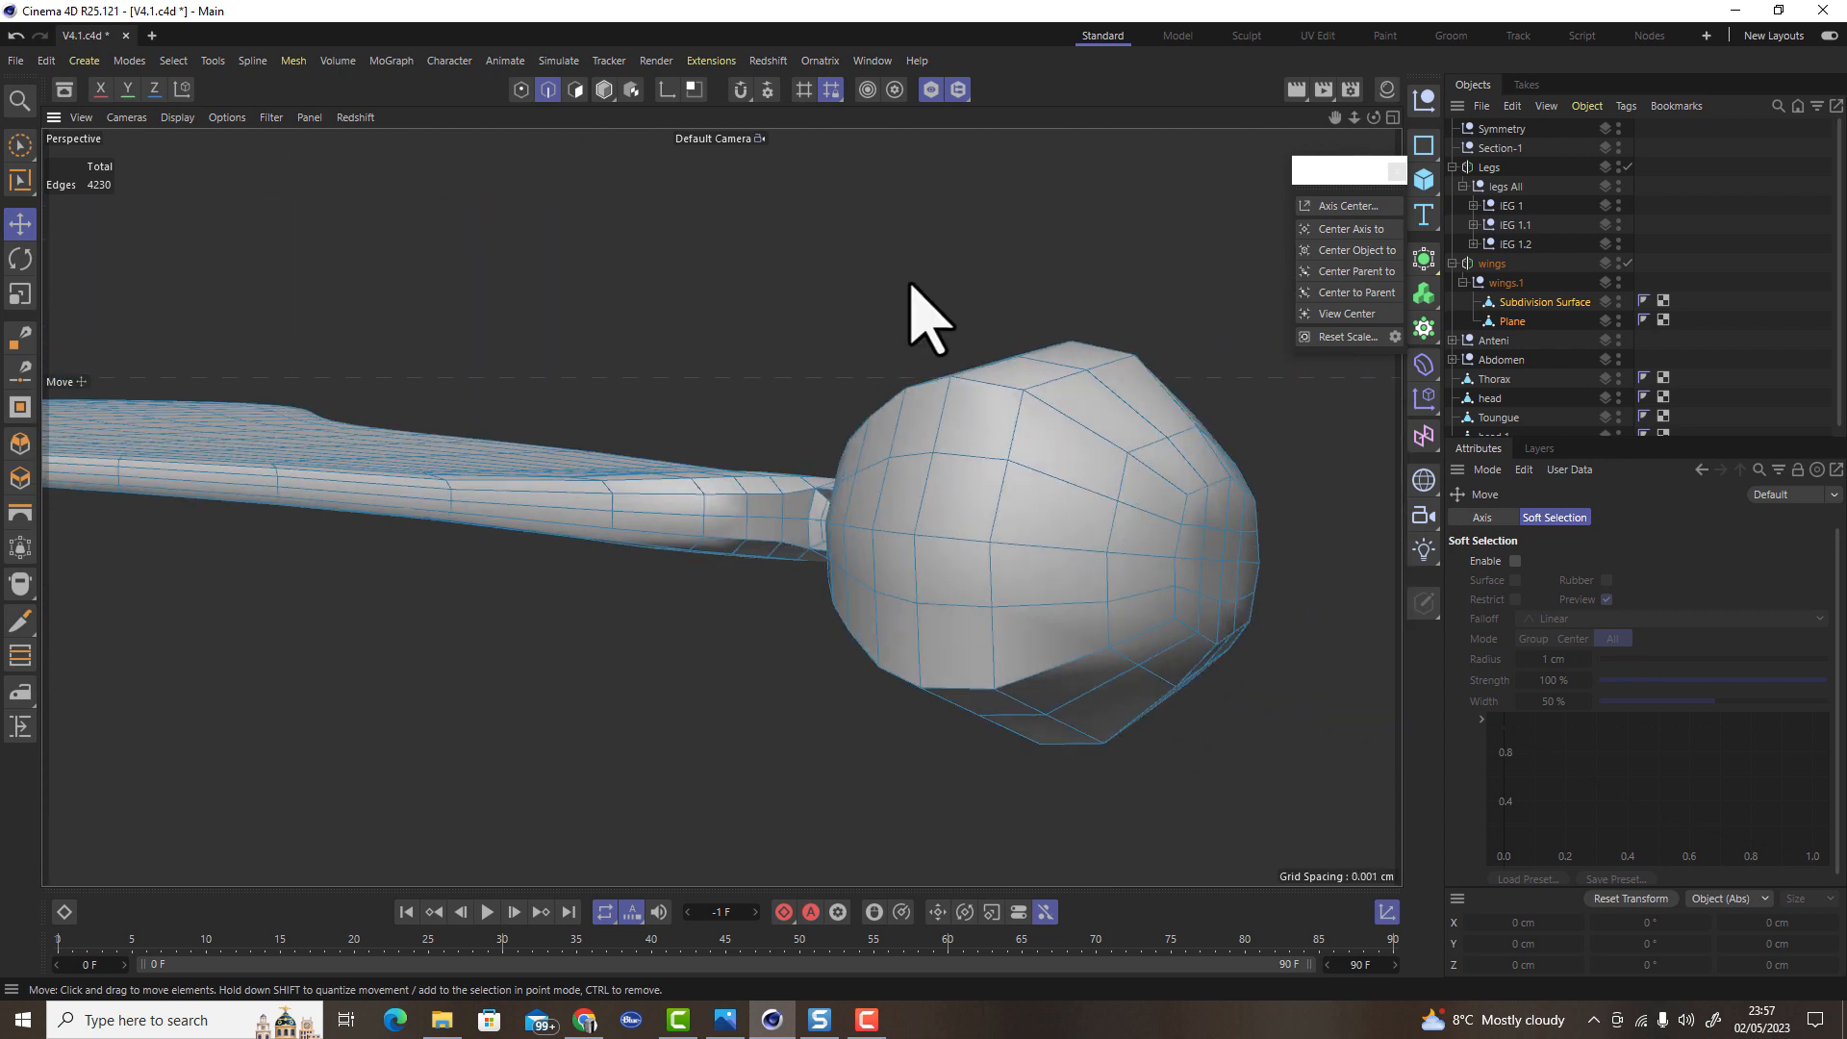
{"action": "left_click", "coordinate": [576, 91]}
{"action": "left_click_drag", "start_coordinate": [1238, 627], "coordinate": [1236, 608], "text": "alt"}
{"action": "key", "text": "u"}
{"action": "key", "text": "y"}
{"action": "key", "text": "u"}
{"action": "key", "text": "y"}
{"action": "key", "text": "u"}
{"action": "key", "text": "y"}
{"action": "key", "text": "u"}
{"action": "key", "text": "y"}
{"action": "key", "text": "u"}
{"action": "key", "text": "y"}
{"action": "key", "text": "u"}
{"action": "key", "text": "y"}
{"action": "left_click_drag", "start_coordinate": [824, 781], "coordinate": [928, 574], "text": "alt"}
{"action": "key", "text": "u"}
{"action": "key", "text": "u"}
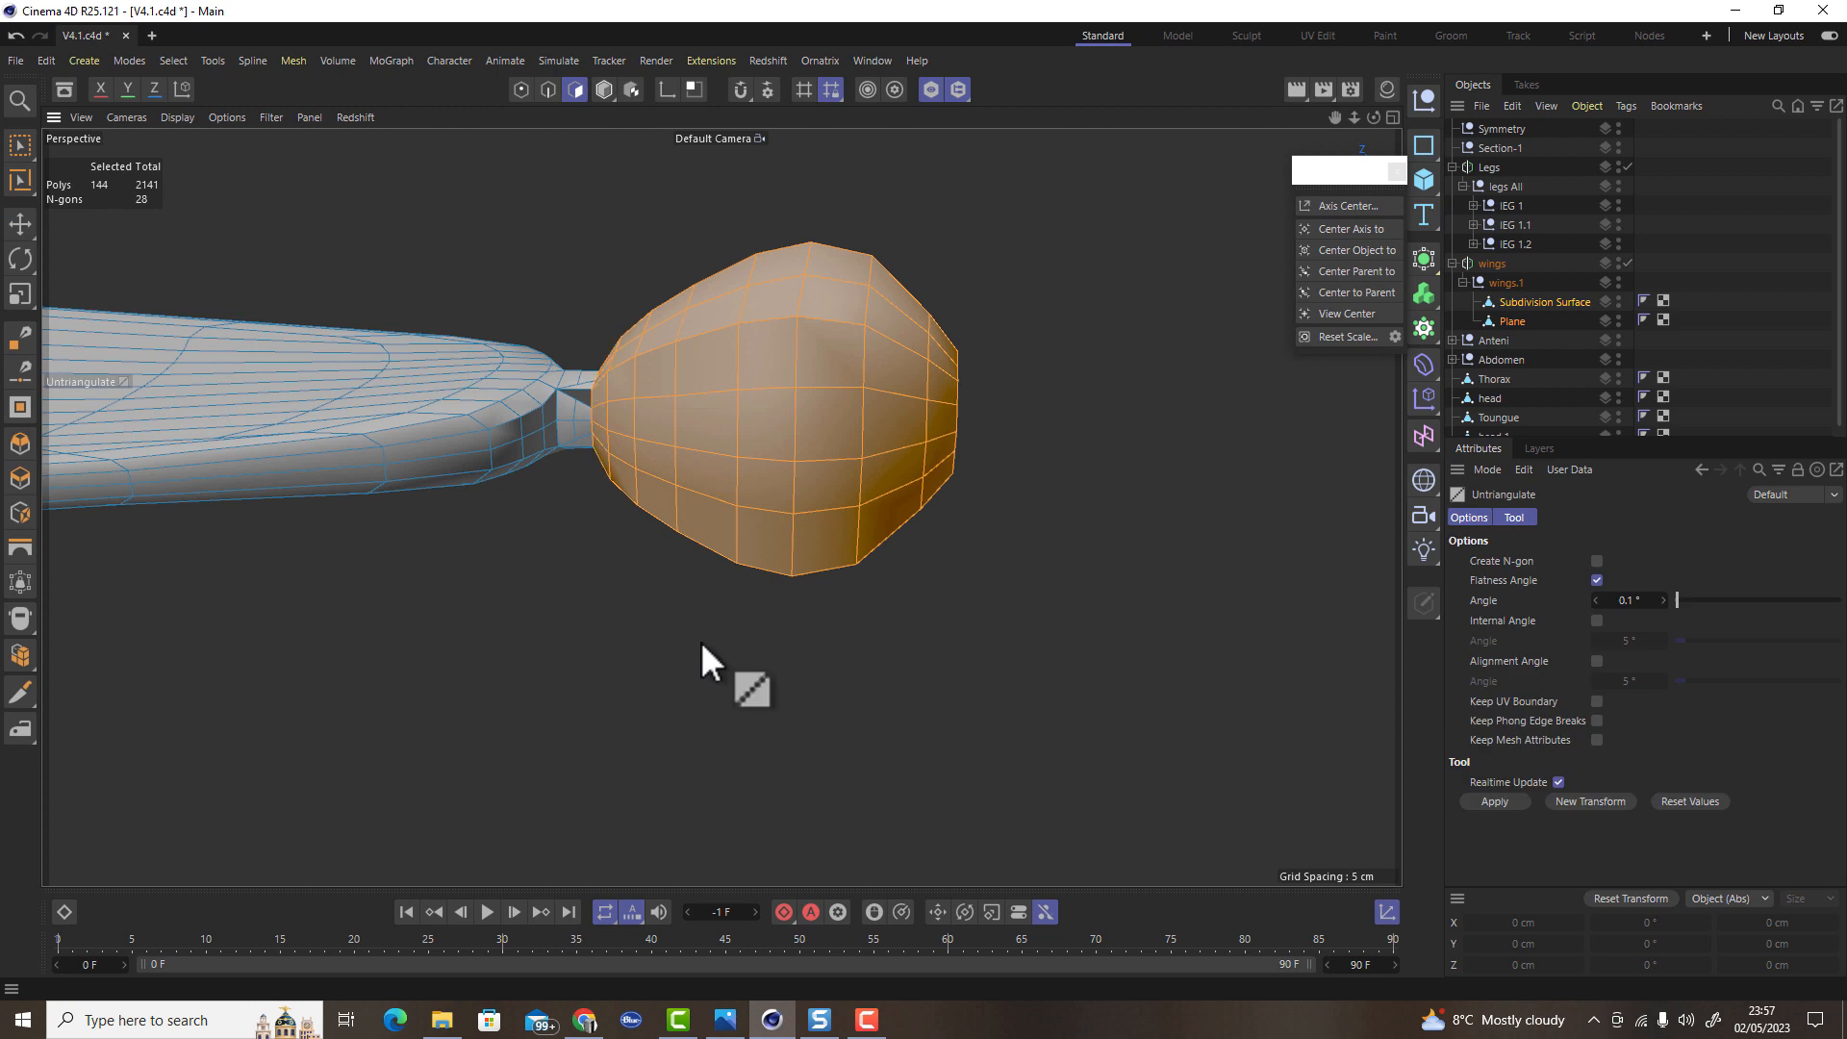
Add the neck polygons to the ball selection and deselect the polygons belonging to the wing
{"action": "key", "text": "t"}
{"action": "right_click_drag", "start_coordinate": [715, 630], "coordinate": [809, 618], "text": "alt"}
{"action": "middle_click_drag", "start_coordinate": [707, 664], "coordinate": [873, 695], "text": "alt"}
{"action": "left_click_drag", "start_coordinate": [757, 439], "coordinate": [775, 462]}
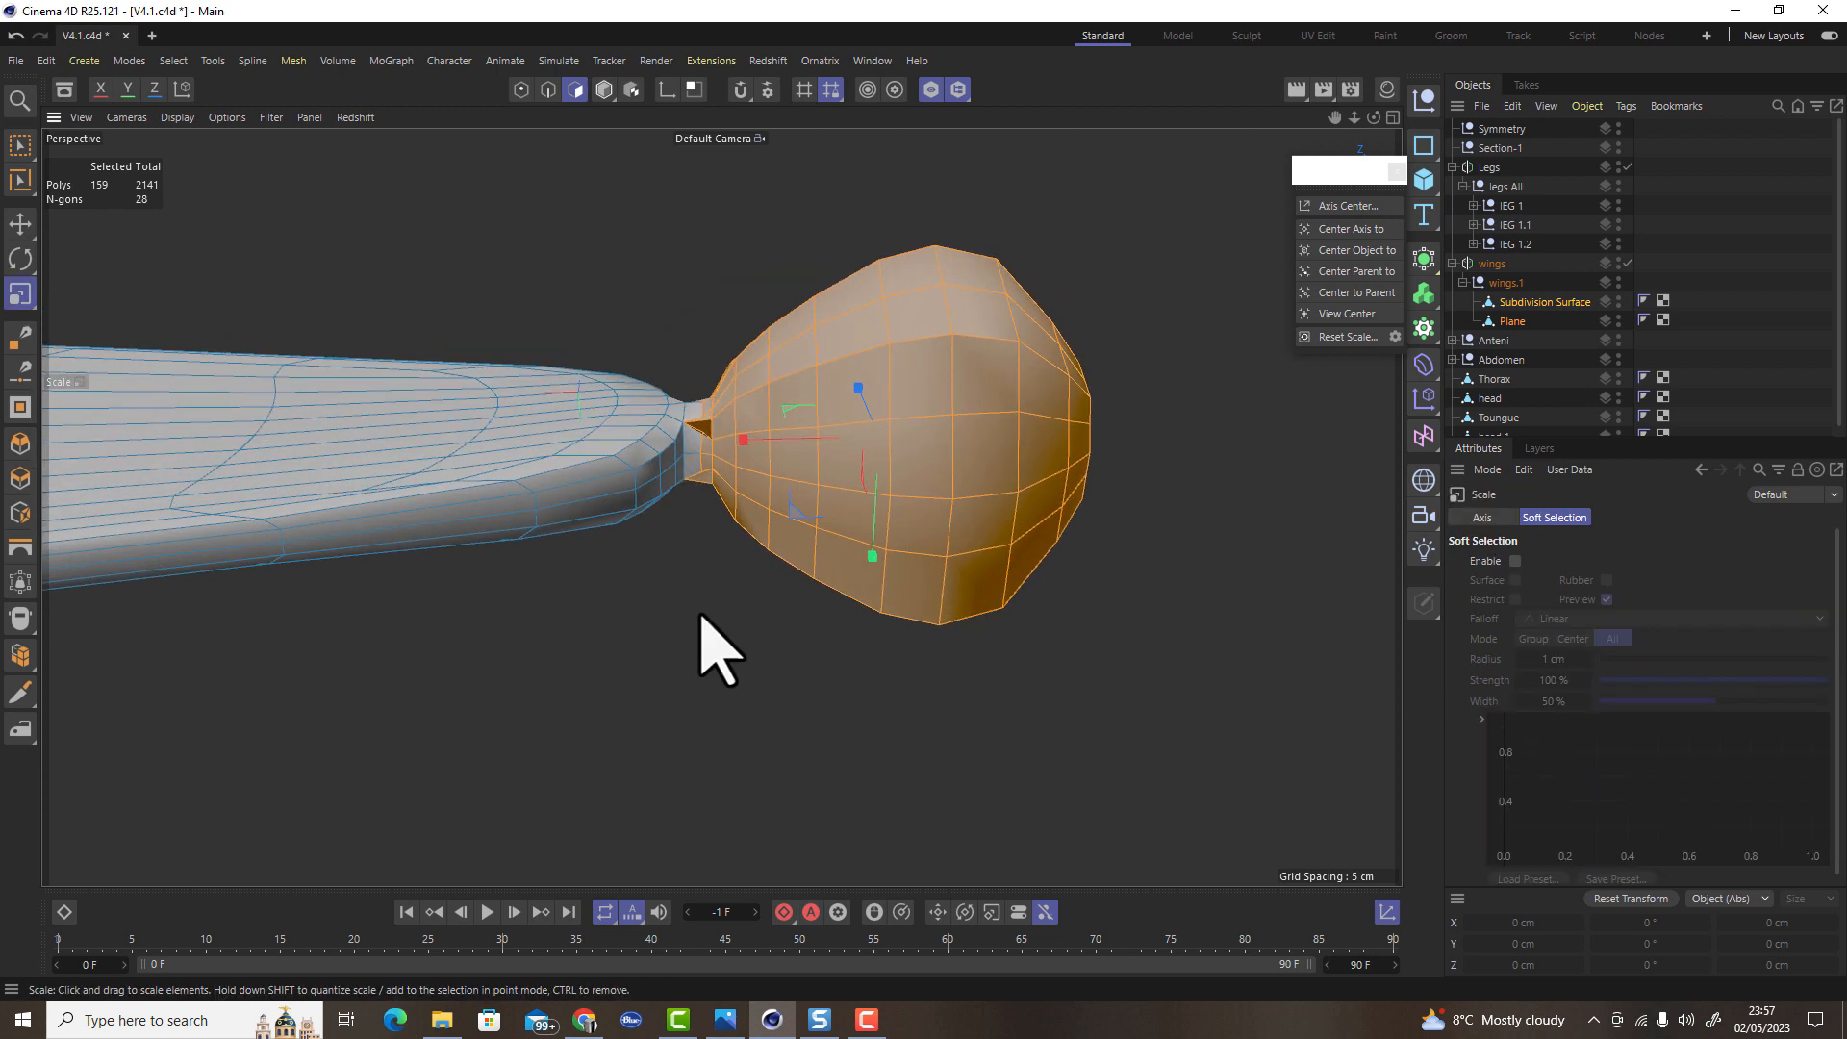
{"action": "scroll", "coordinate": [685, 471], "scroll_direction": "up", "scroll_amount": 2}
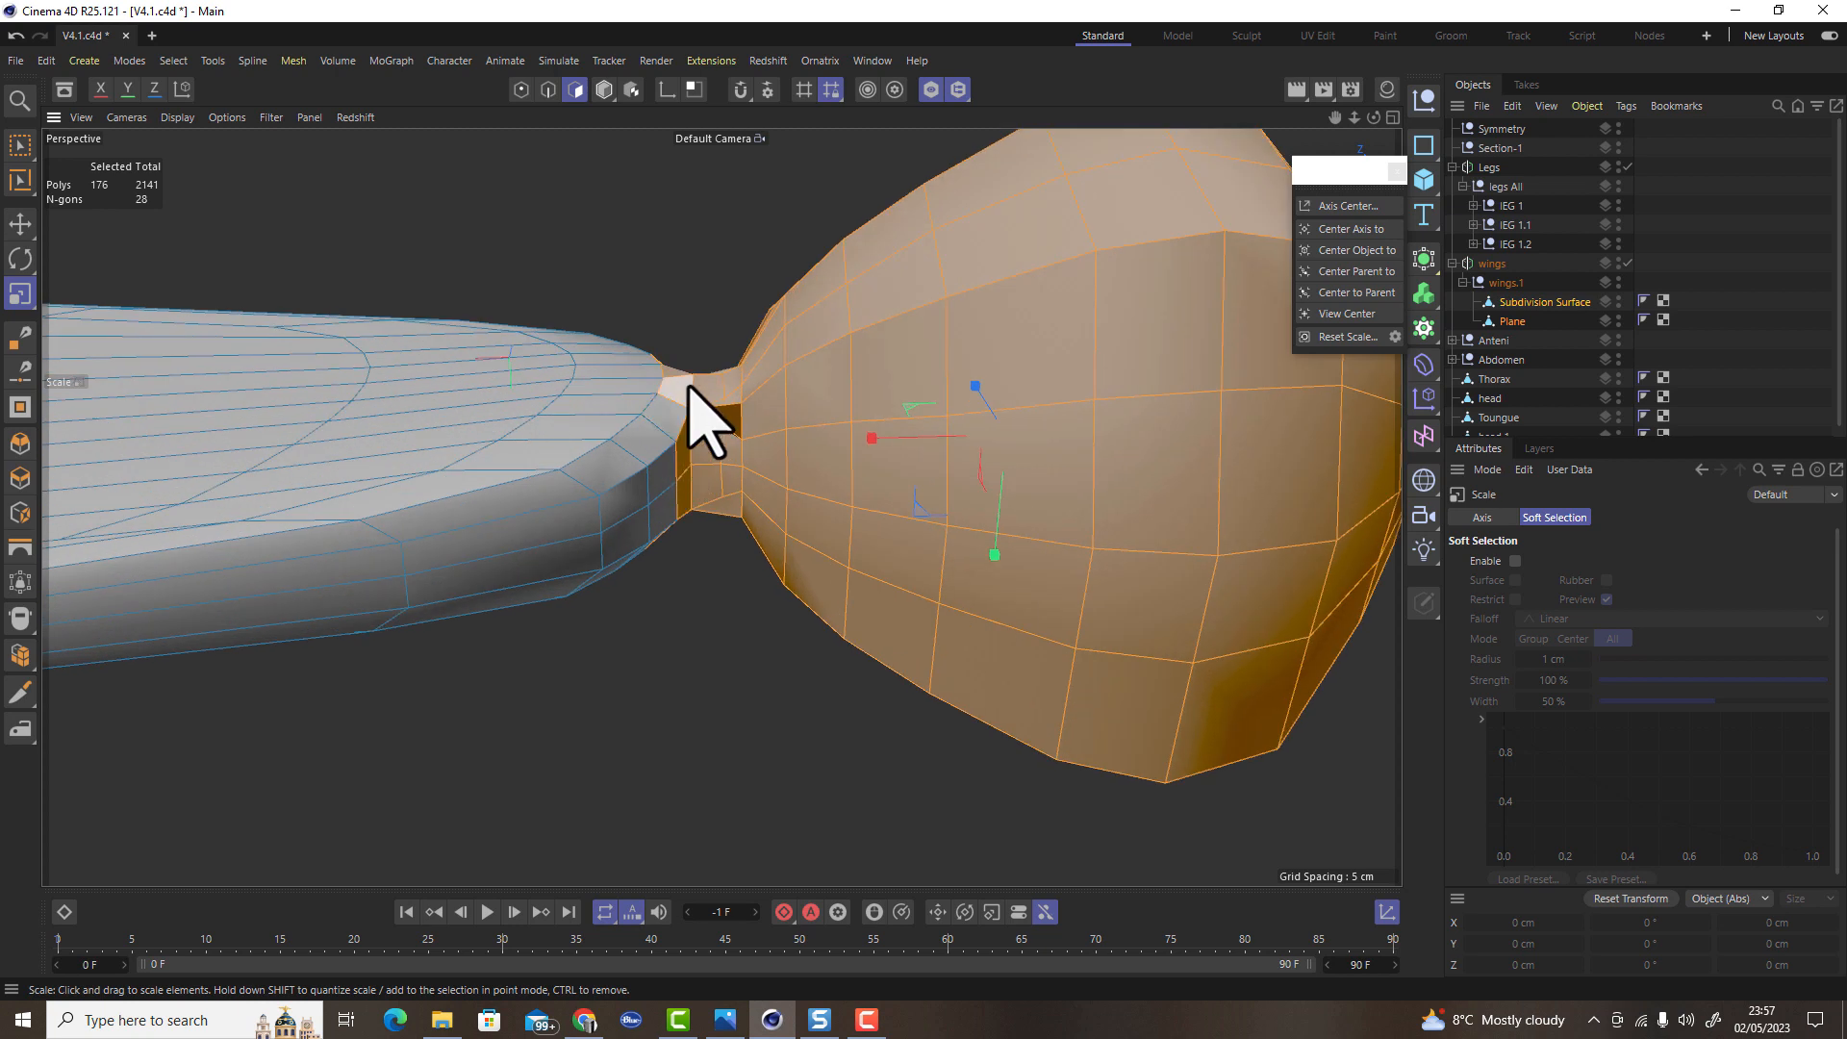
{"action": "left_click_drag", "start_coordinate": [683, 489], "coordinate": [679, 272], "text": "alt"}
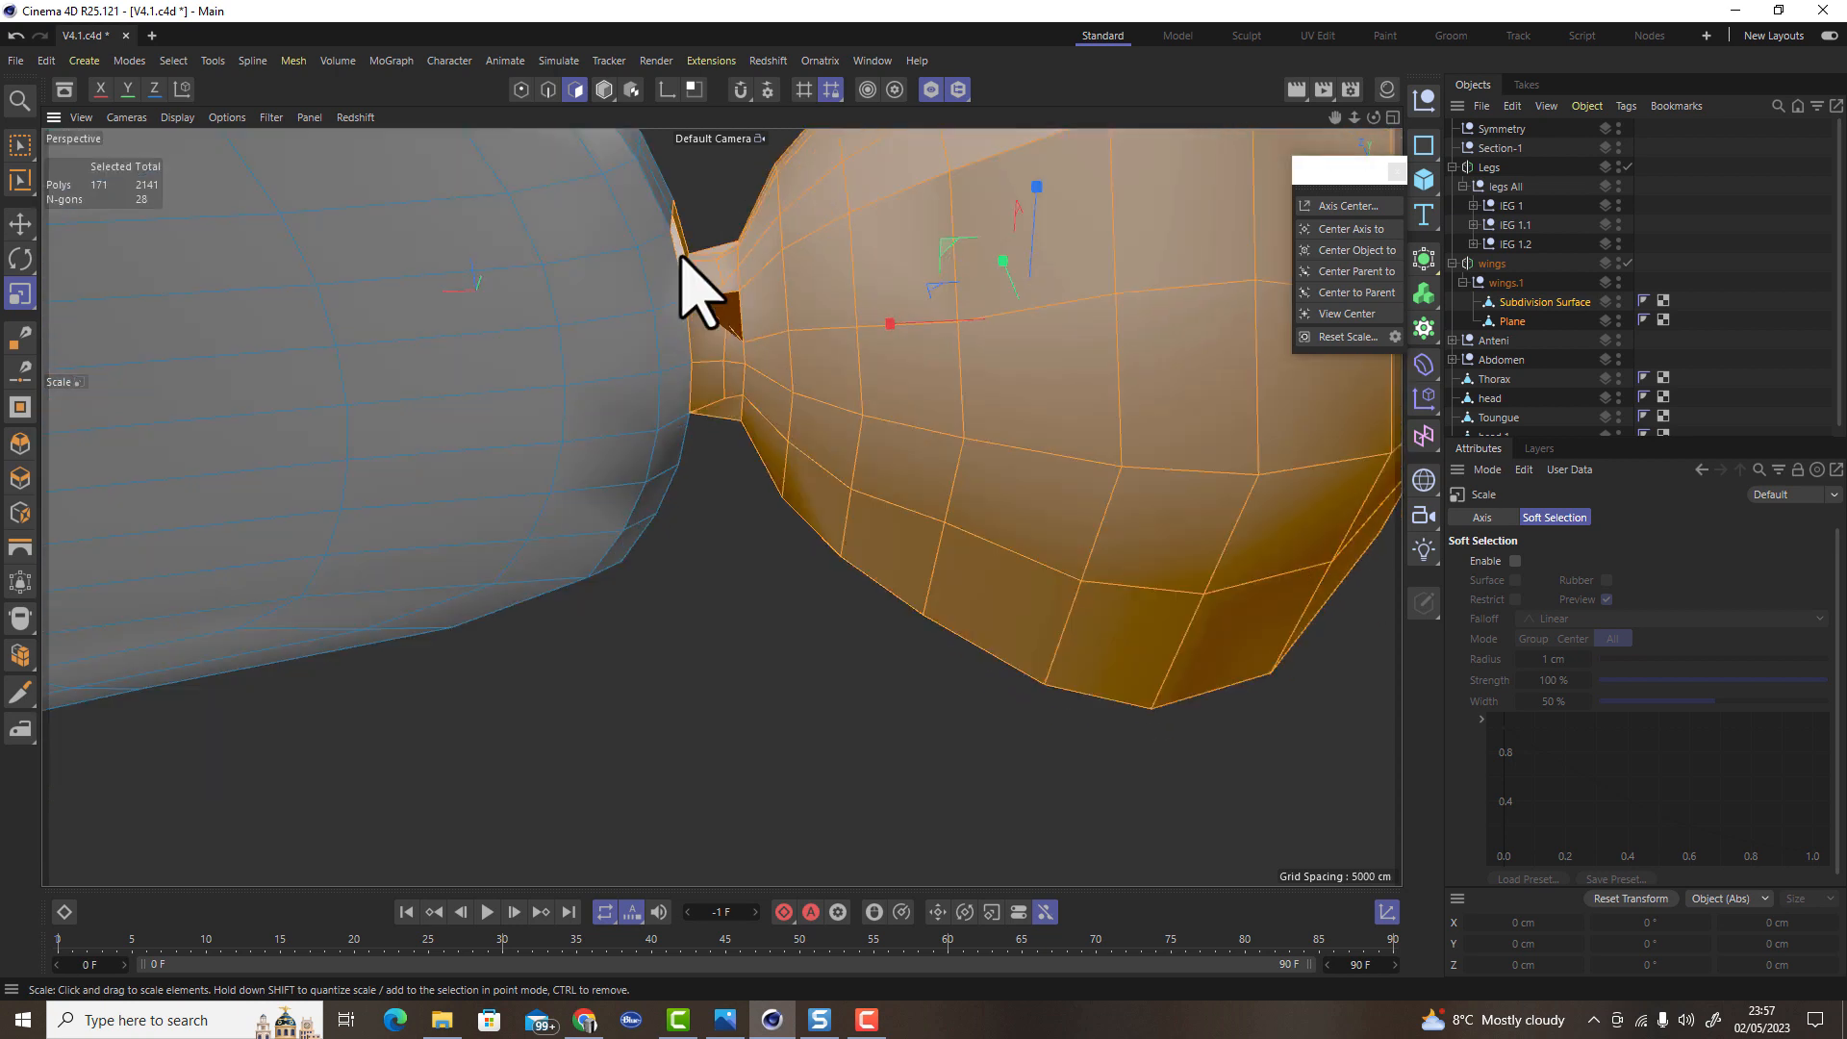
{"action": "left_click_drag", "start_coordinate": [707, 373], "coordinate": [672, 409], "text": "alt"}
{"action": "left_click", "coordinate": [656, 455], "text": "ctrl"}
{"action": "left_click", "coordinate": [752, 632], "text": "ctrl"}
{"action": "left_click_drag", "start_coordinate": [751, 632], "coordinate": [705, 167], "text": "alt"}
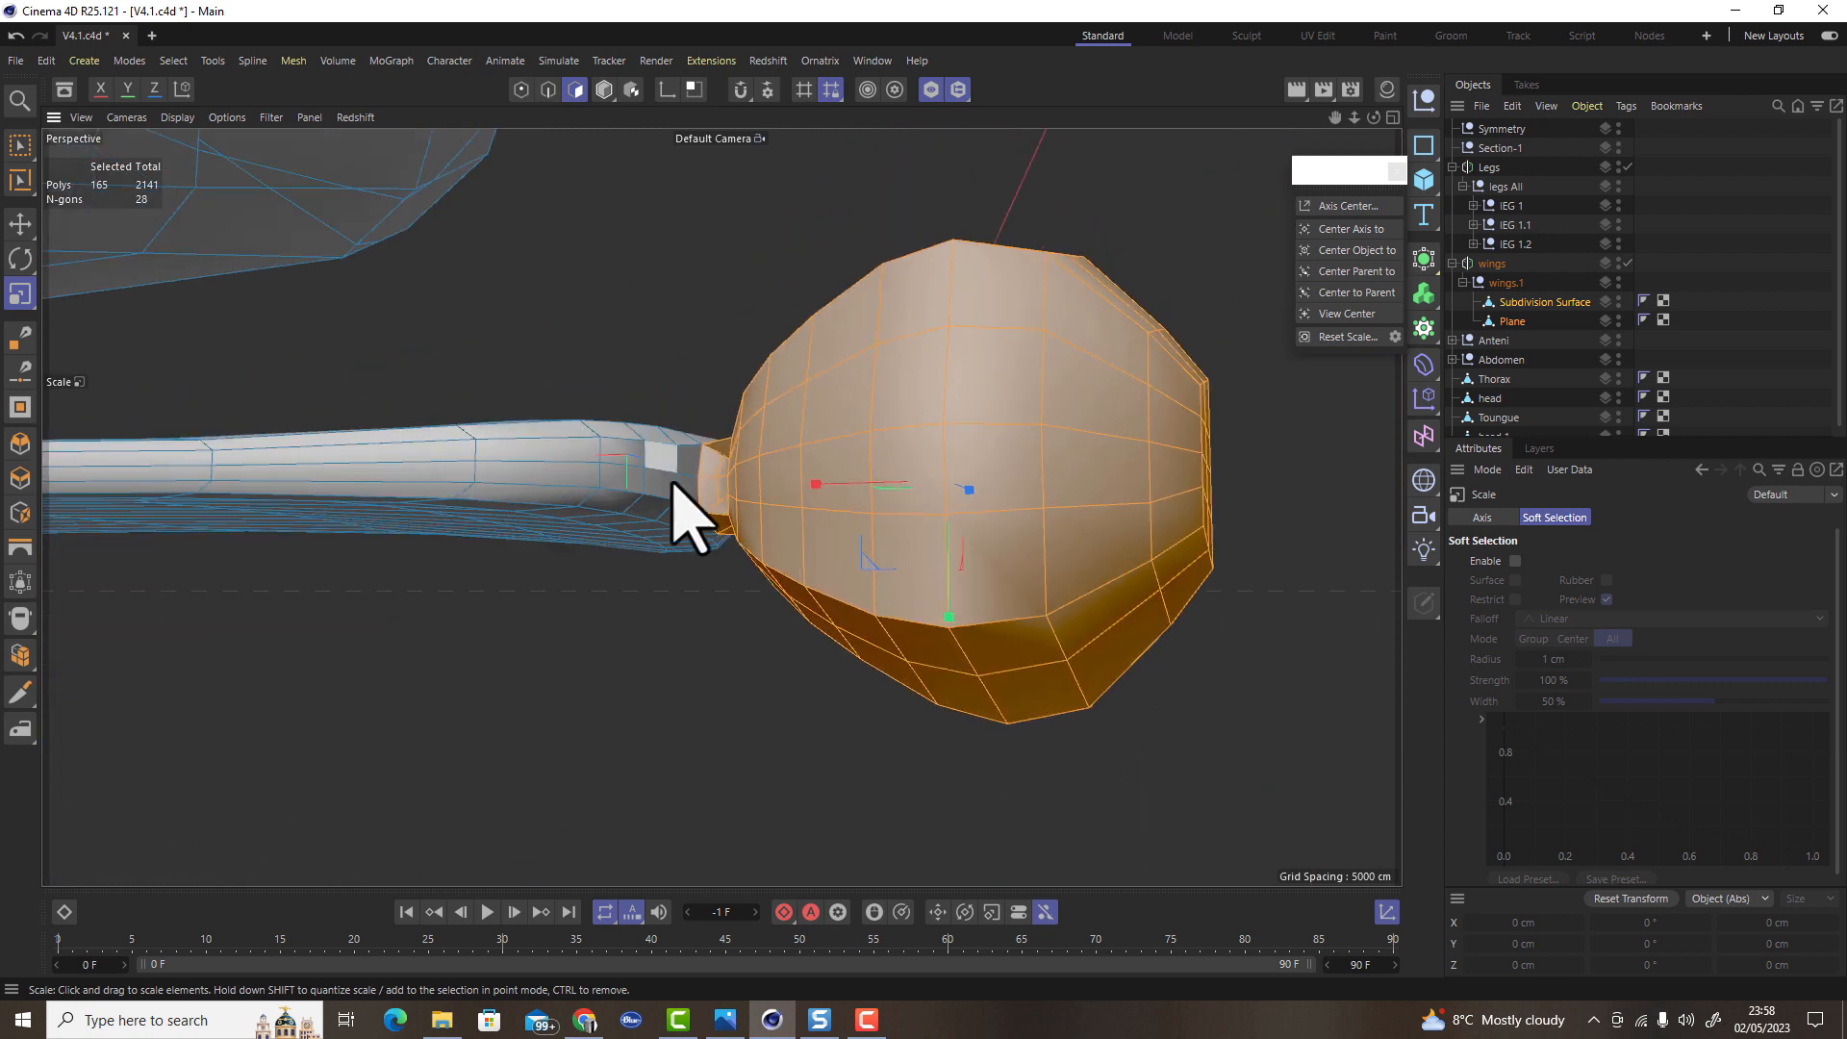
Smooth the selected joint polygons with Iron at 97.6% strength and bring back the rest of the bee
{"action": "left_click", "coordinate": [20, 728]}
{"action": "left_click_drag", "start_coordinate": [277, 683], "coordinate": [801, 623]}
{"action": "left_click_drag", "start_coordinate": [707, 635], "coordinate": [1010, 476]}
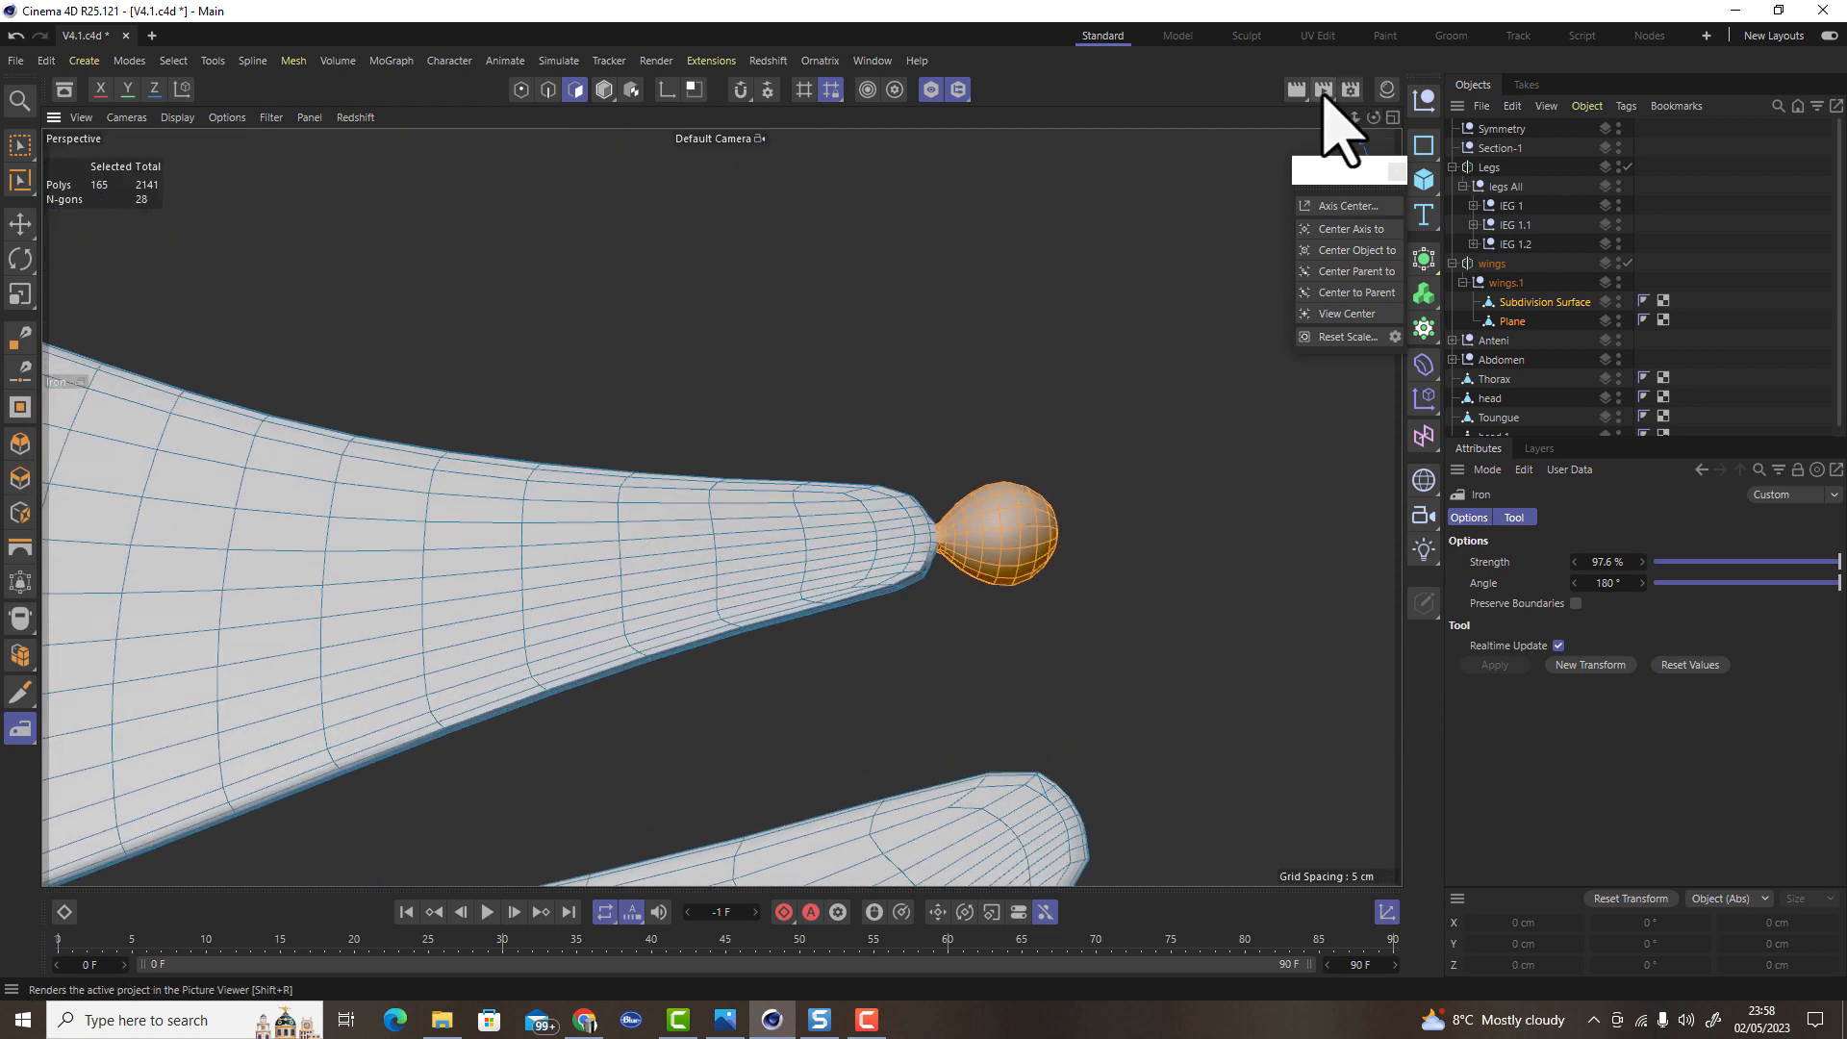
{"action": "left_click", "coordinate": [931, 89]}
{"action": "left_click_drag", "start_coordinate": [931, 188], "coordinate": [541, 745], "text": "alt"}
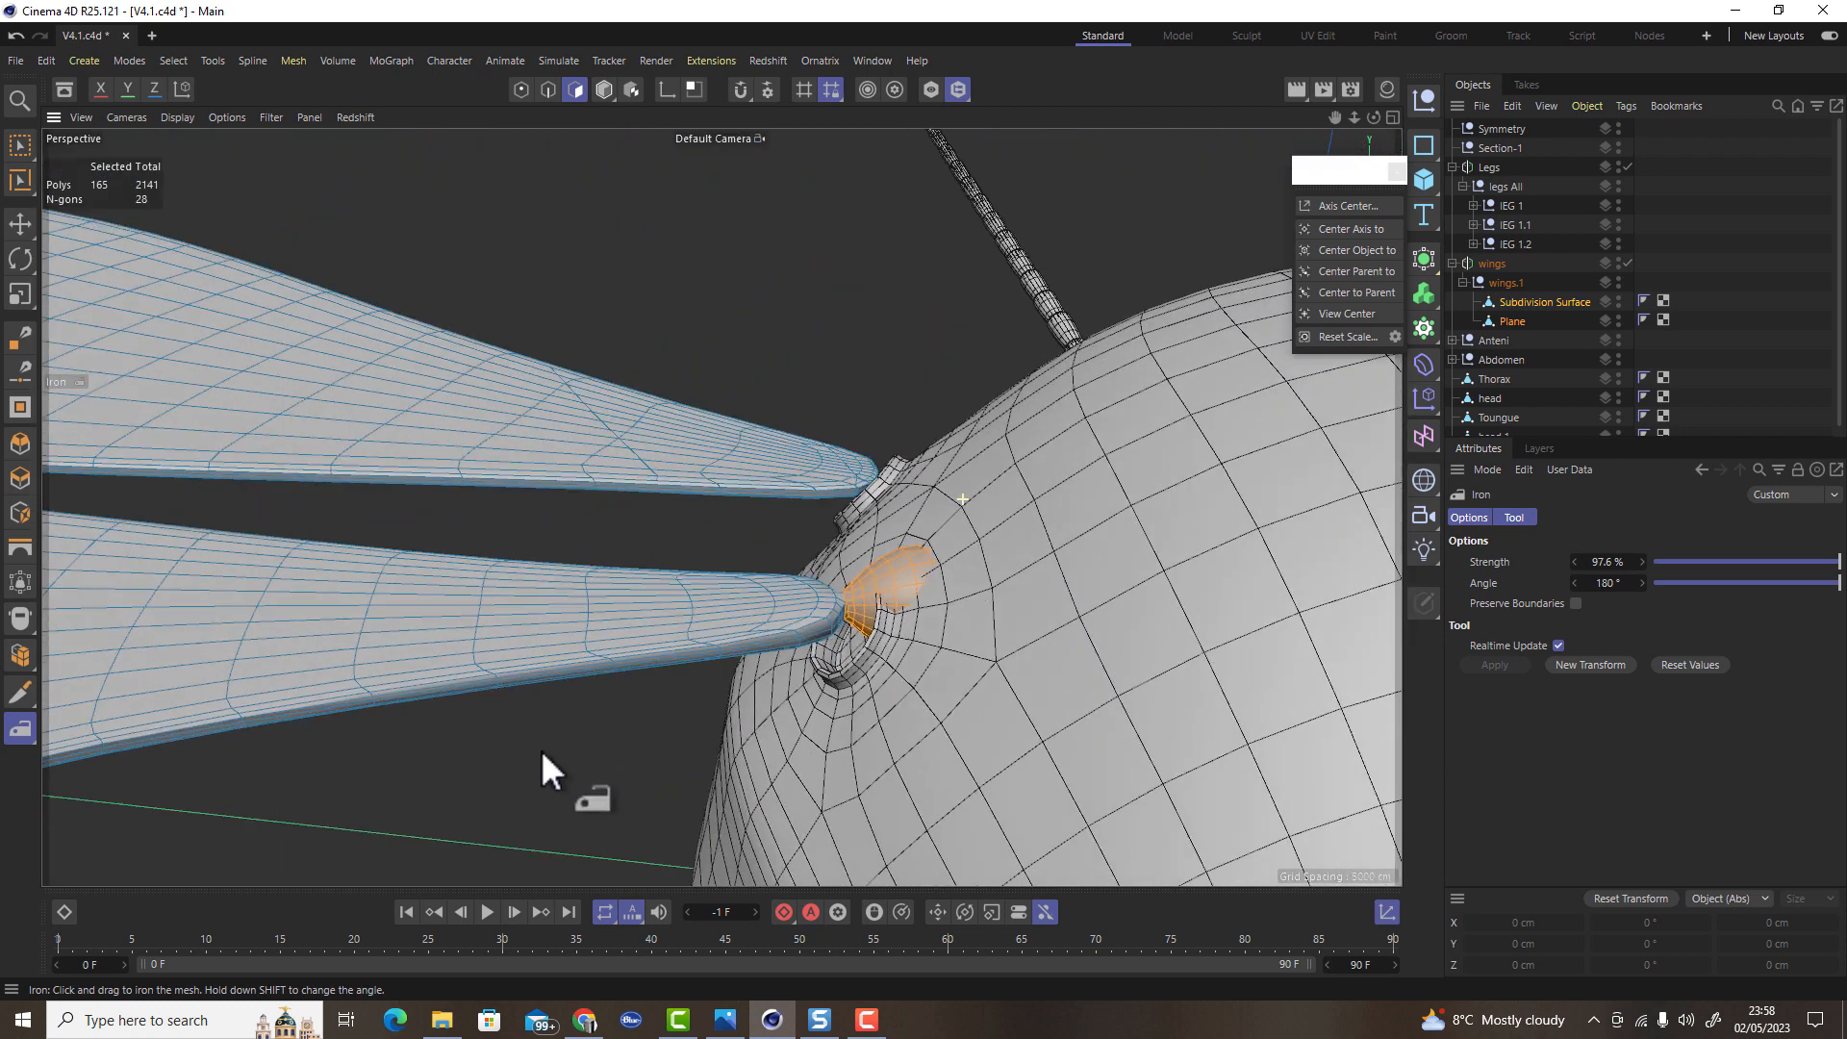
{"action": "right_click_drag", "start_coordinate": [956, 592], "coordinate": [1084, 596], "text": "alt"}
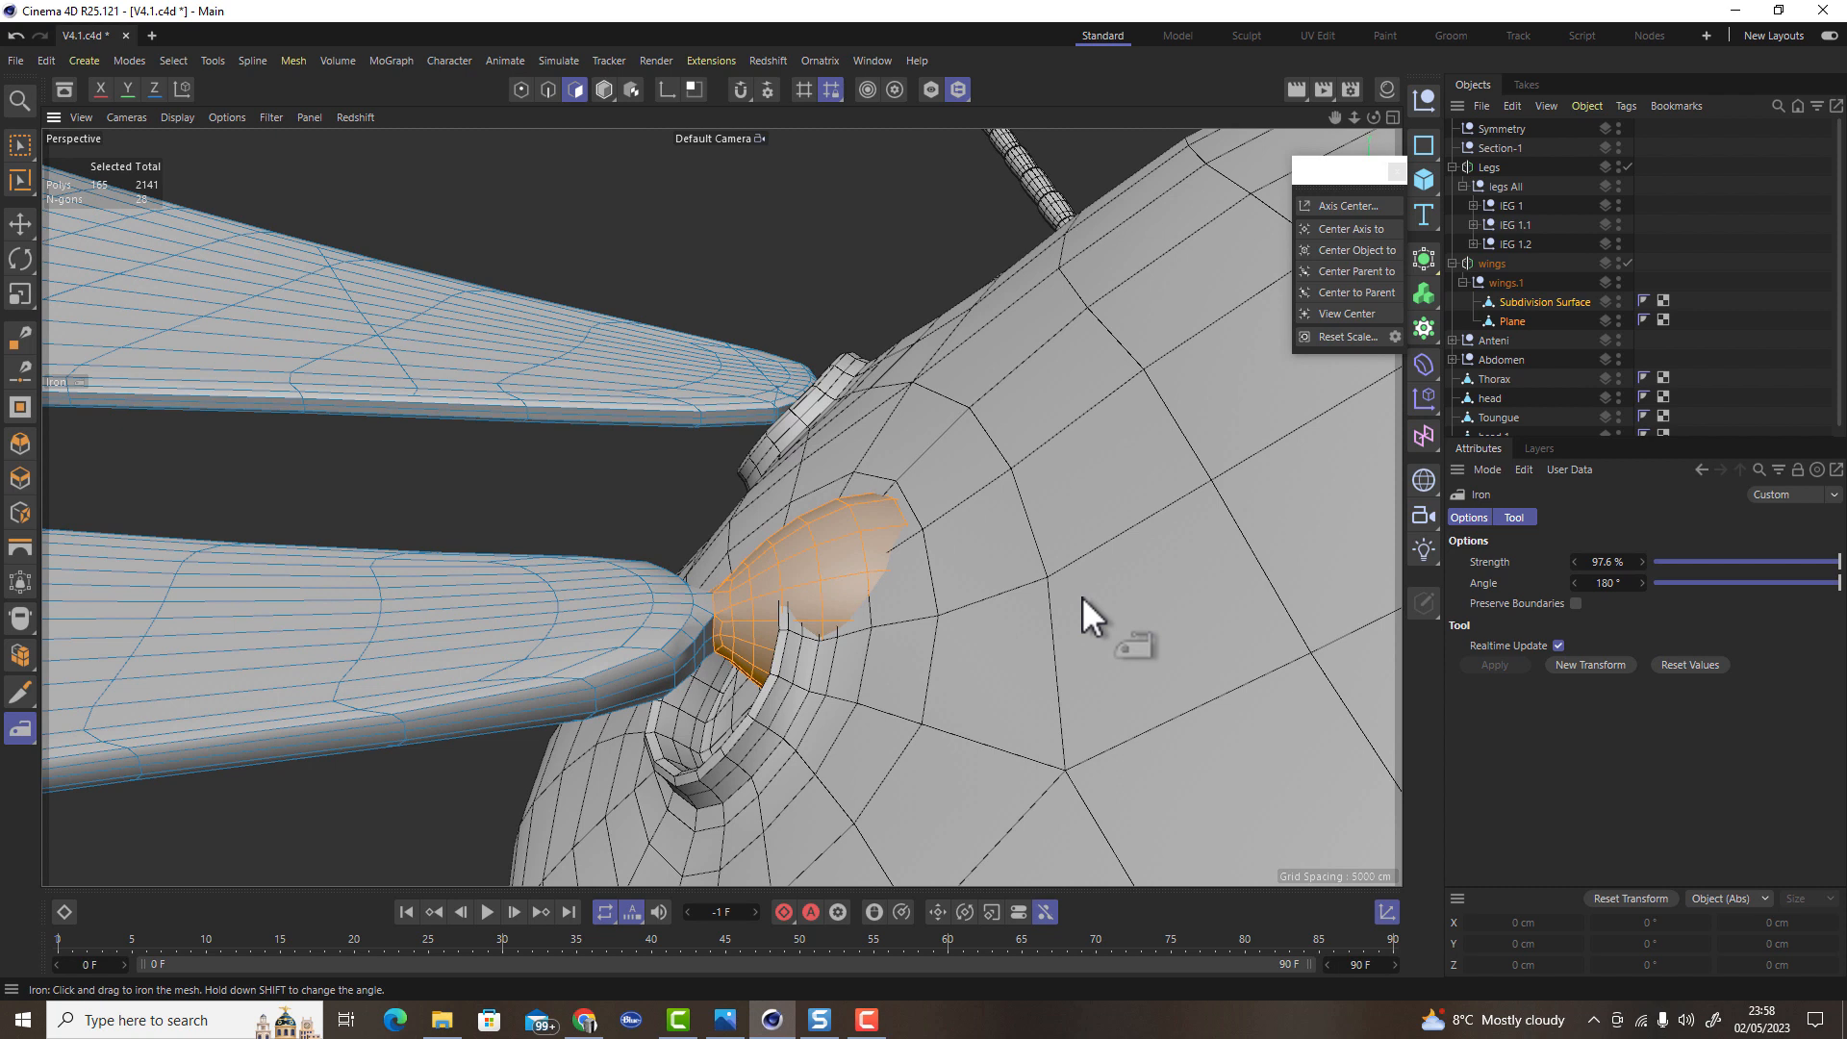
Undo the last change, scale the selected joint polygons and shift them slightly at the thorax socket
{"action": "key", "text": "u"}
{"action": "key", "text": "k"}
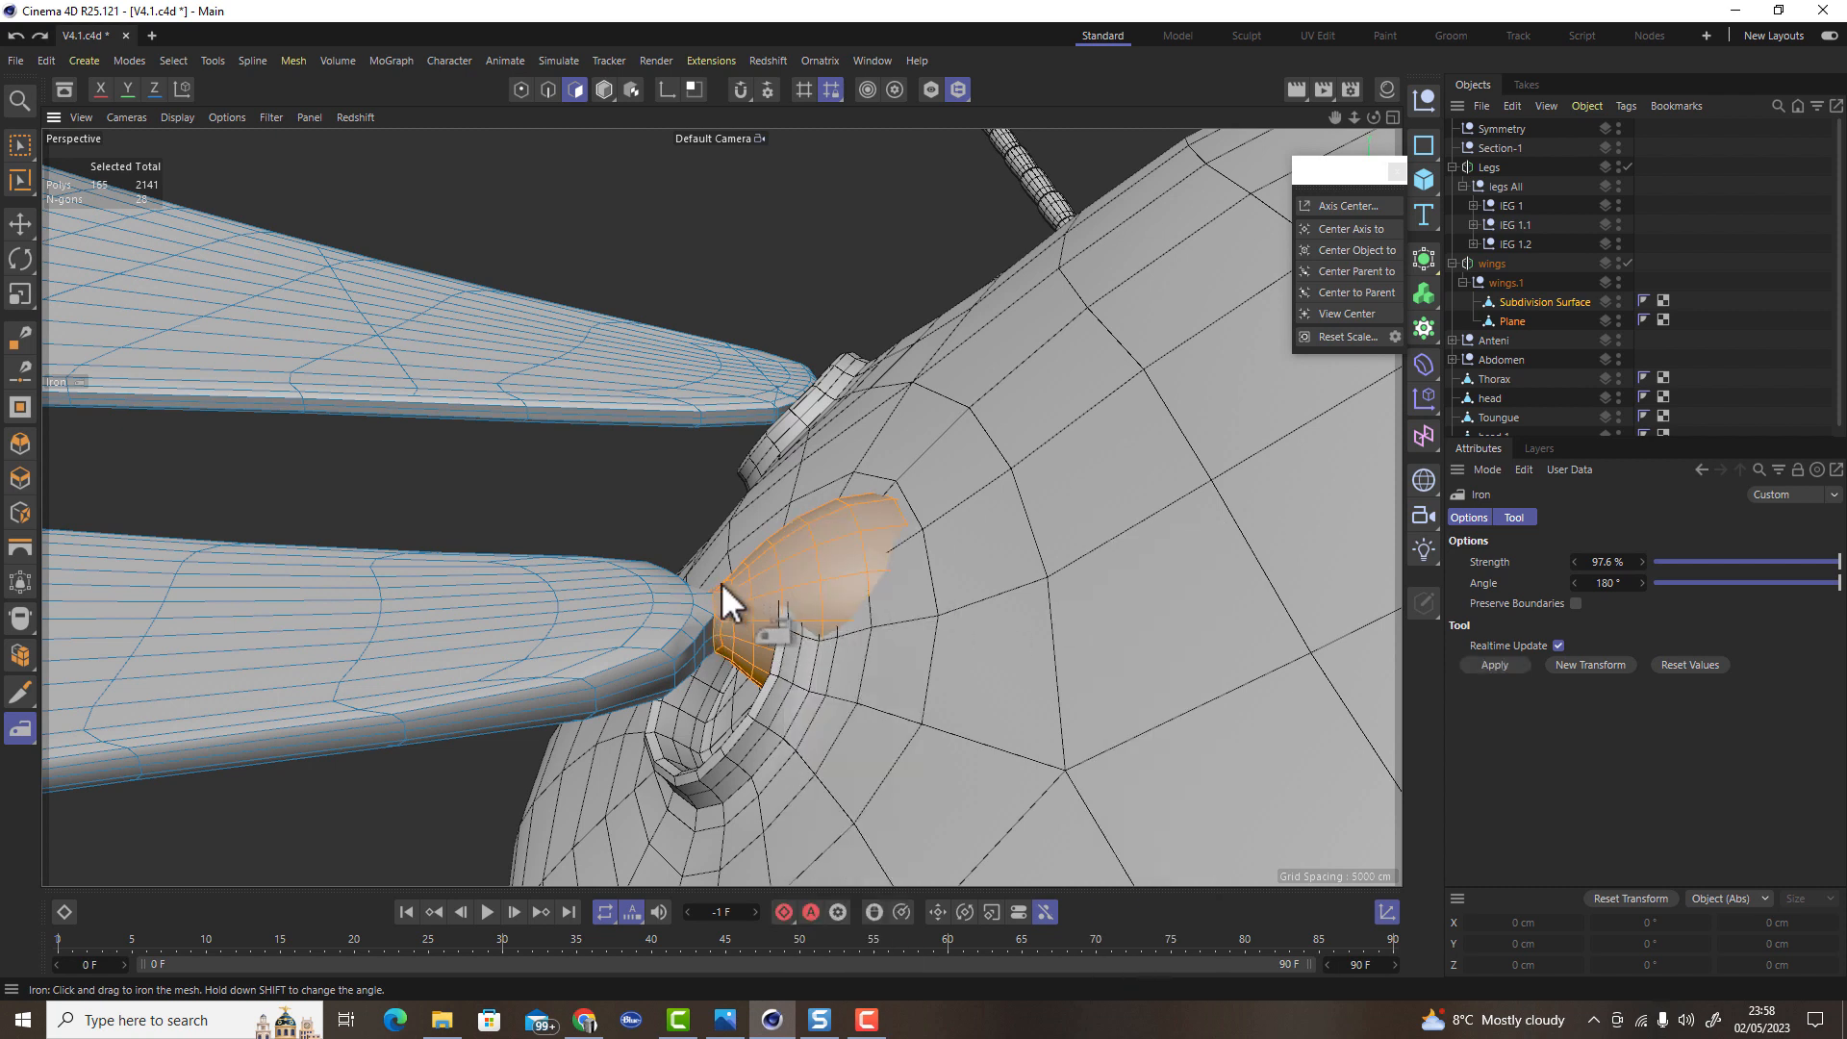
{"action": "key", "text": "ctrl+z"}
{"action": "scroll", "coordinate": [725, 584], "scroll_direction": "down", "scroll_amount": 1}
{"action": "key", "text": "t"}
{"action": "left_click_drag", "start_coordinate": [973, 631], "coordinate": [1049, 645]}
{"action": "key", "text": "e"}
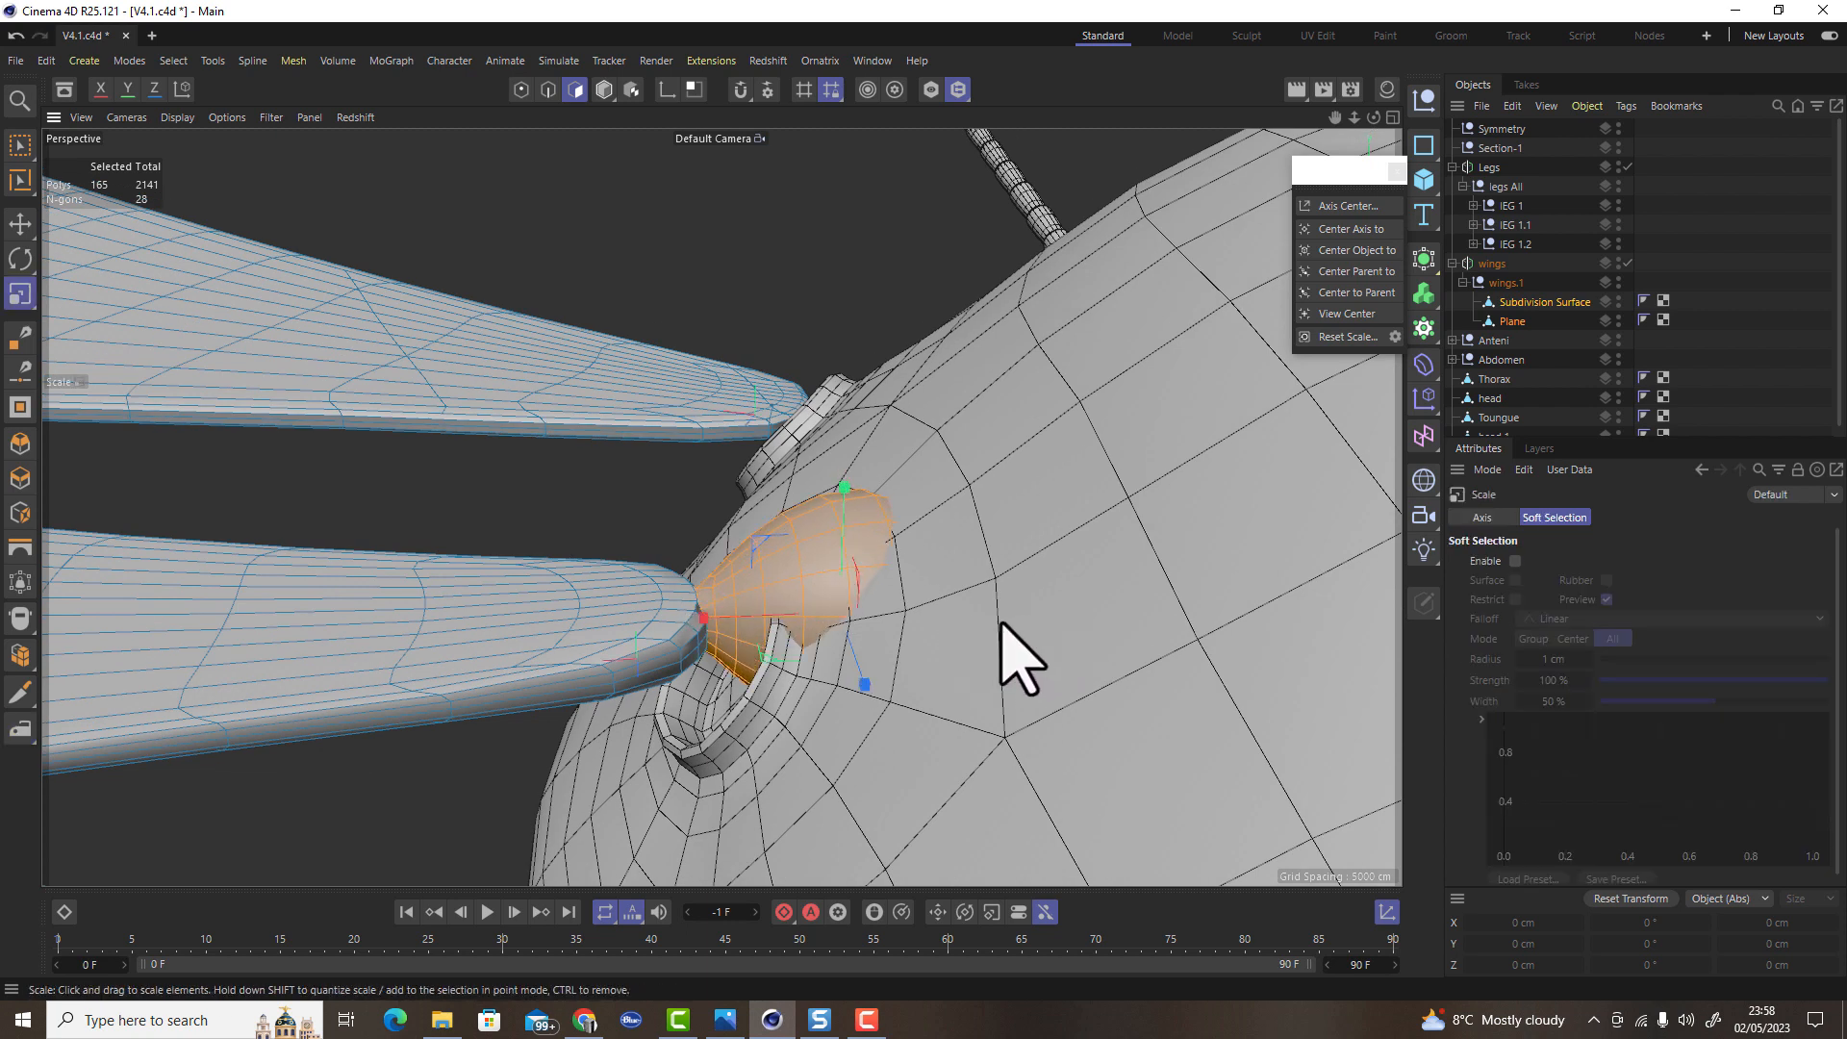
{"action": "mouse_move", "coordinate": [693, 626]}
{"action": "left_mouse_down"}
{"action": "mouse_move", "coordinate": [741, 664]}
{"action": "mouse_move", "coordinate": [709, 597]}
{"action": "mouse_move", "coordinate": [878, 549]}
{"action": "mouse_move", "coordinate": [972, 423]}
{"action": "mouse_move", "coordinate": [760, 519]}
{"action": "mouse_move", "coordinate": [699, 591]}
{"action": "left_mouse_up"}
{"action": "scroll", "coordinate": [709, 597], "scroll_direction": "down", "scroll_amount": 2}
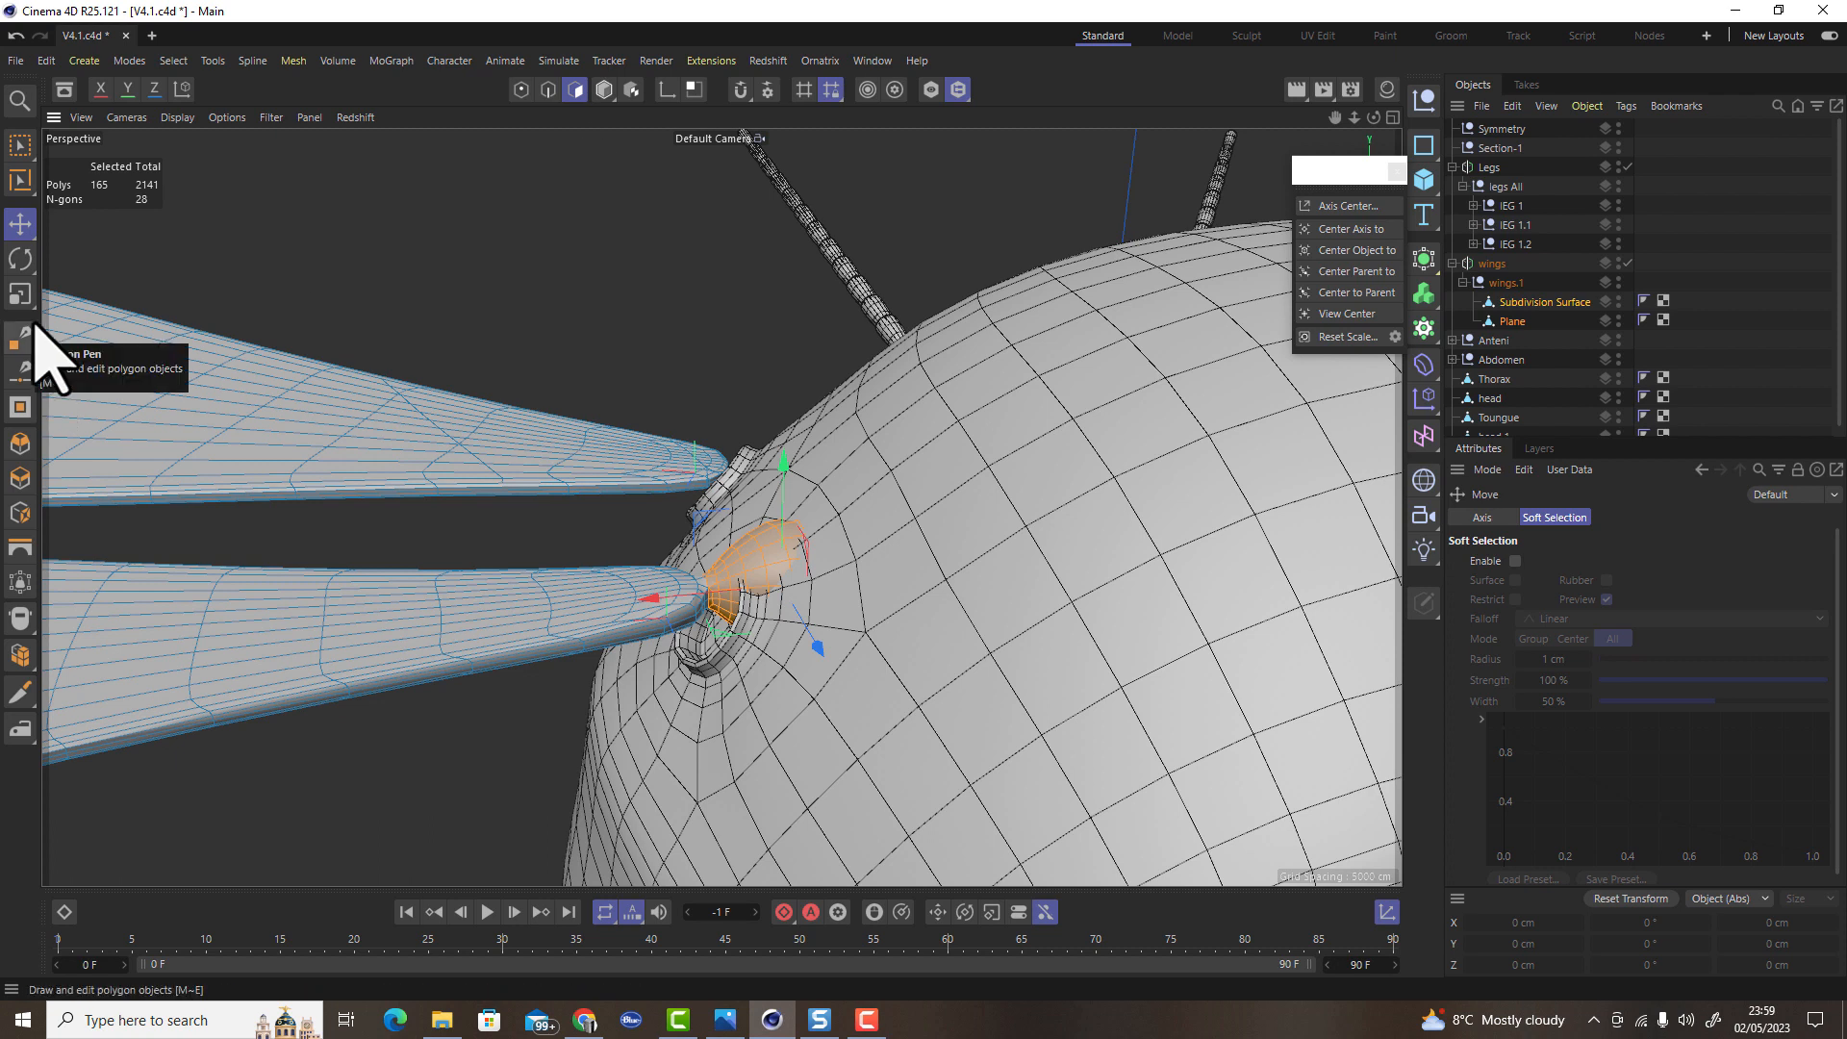
In model mode, move the Subdivision Surface wing to about X 1.104, Y 4.798, Z 1.778 cm, seating its joint in the thorax socket
{"action": "left_click", "coordinate": [604, 90]}
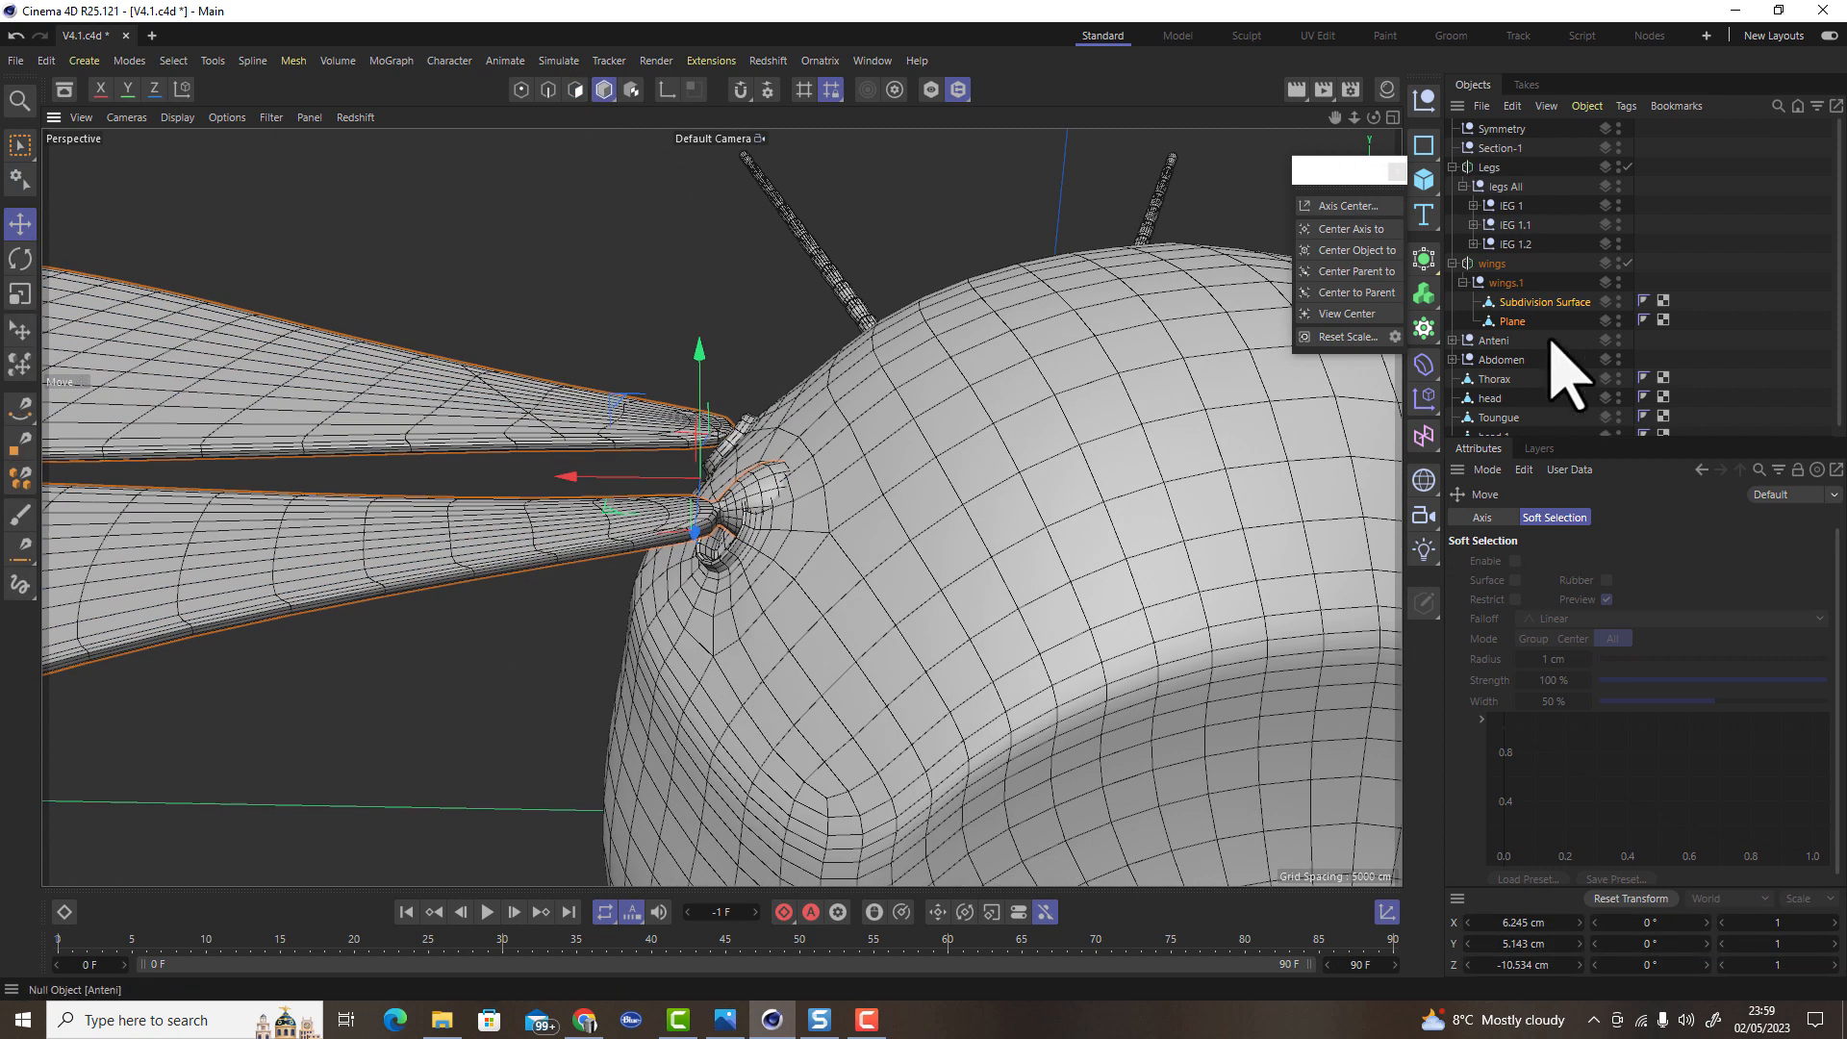
{"action": "left_click", "coordinate": [1515, 323]}
{"action": "left_click", "coordinate": [1542, 302]}
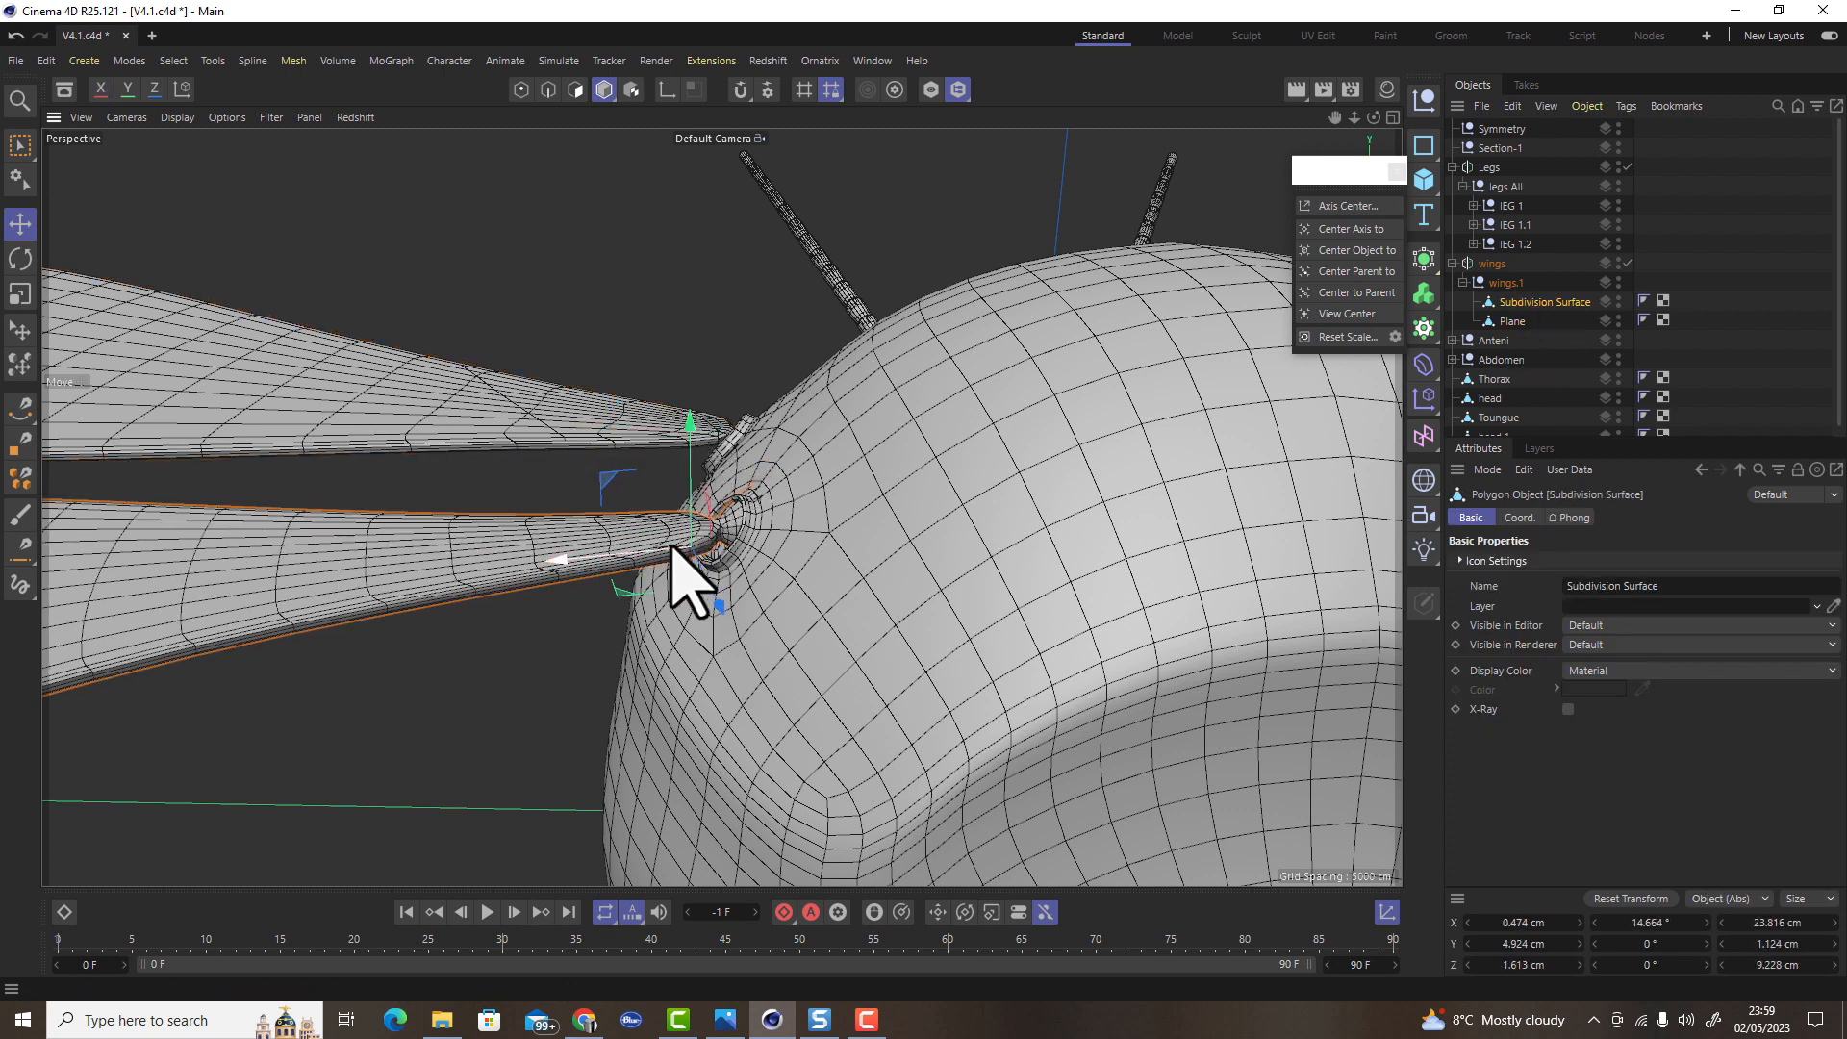
{"action": "left_click_drag", "start_coordinate": [553, 560], "coordinate": [504, 619]}
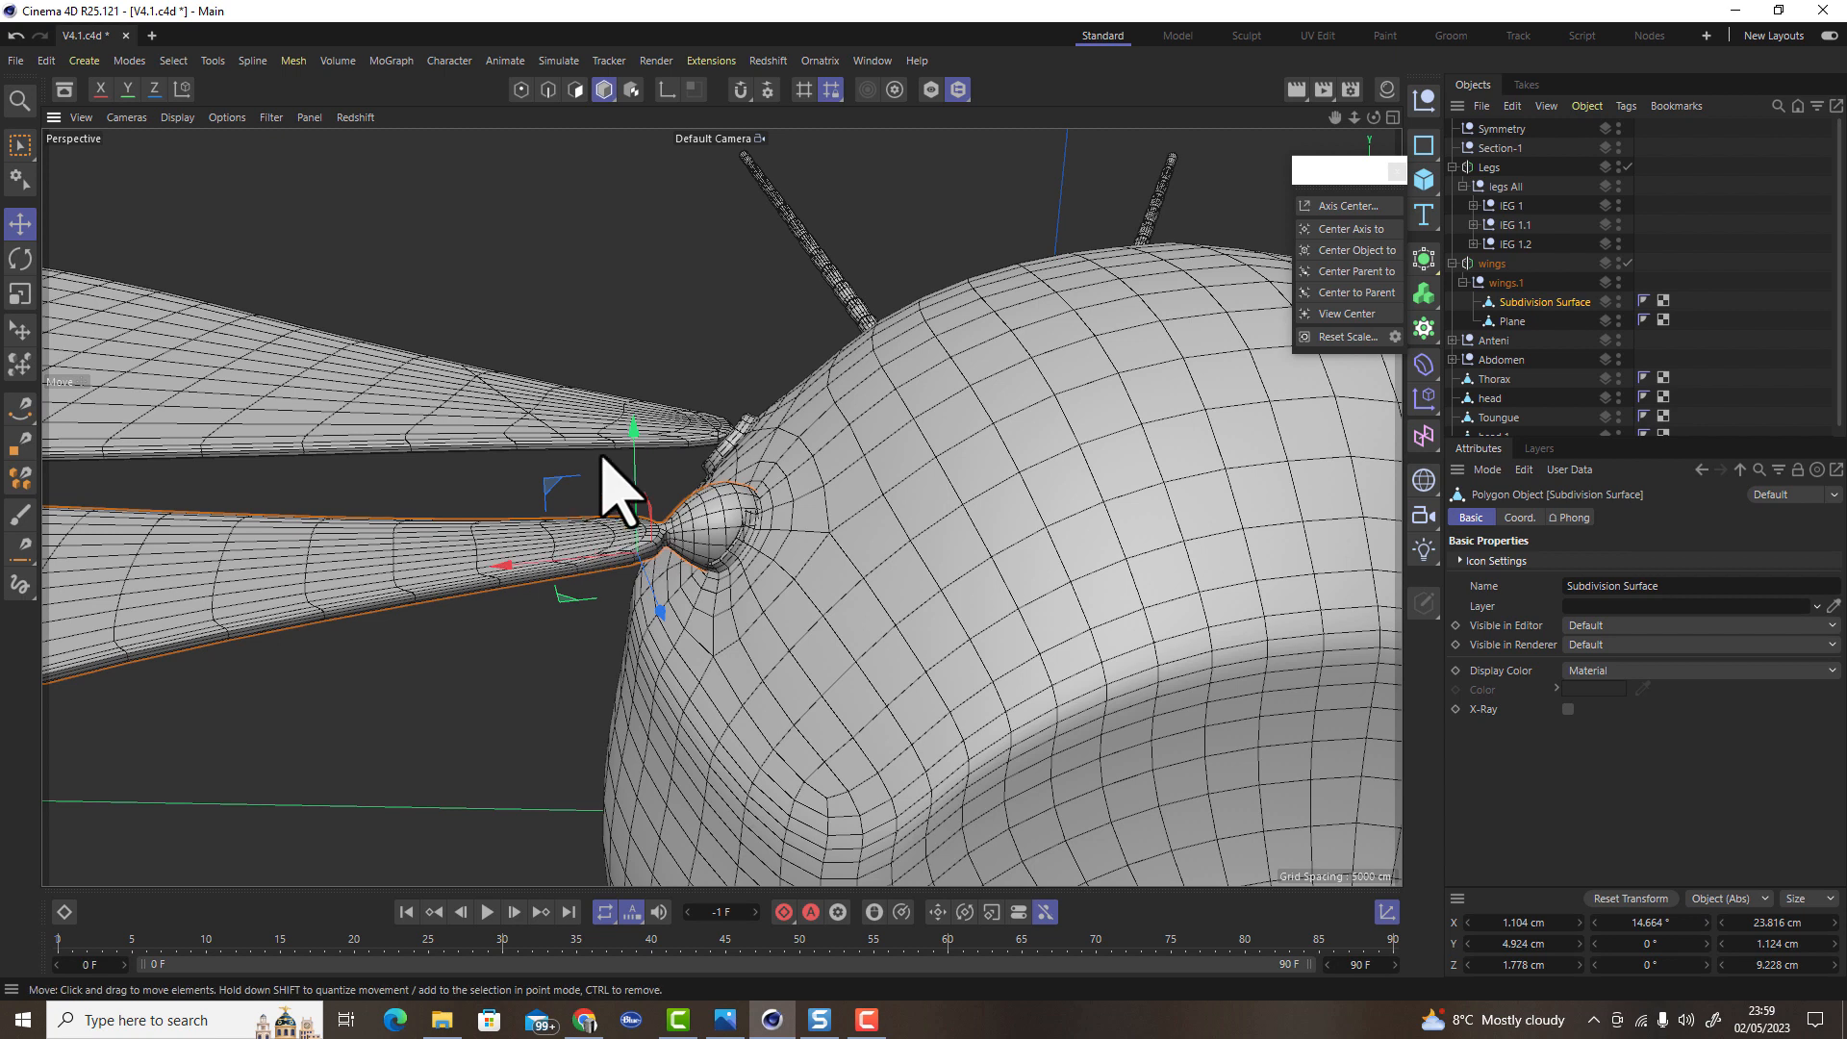
{"action": "left_click_drag", "start_coordinate": [628, 423], "coordinate": [618, 462]}
{"action": "scroll", "coordinate": [846, 548], "scroll_direction": "up", "scroll_amount": 5}
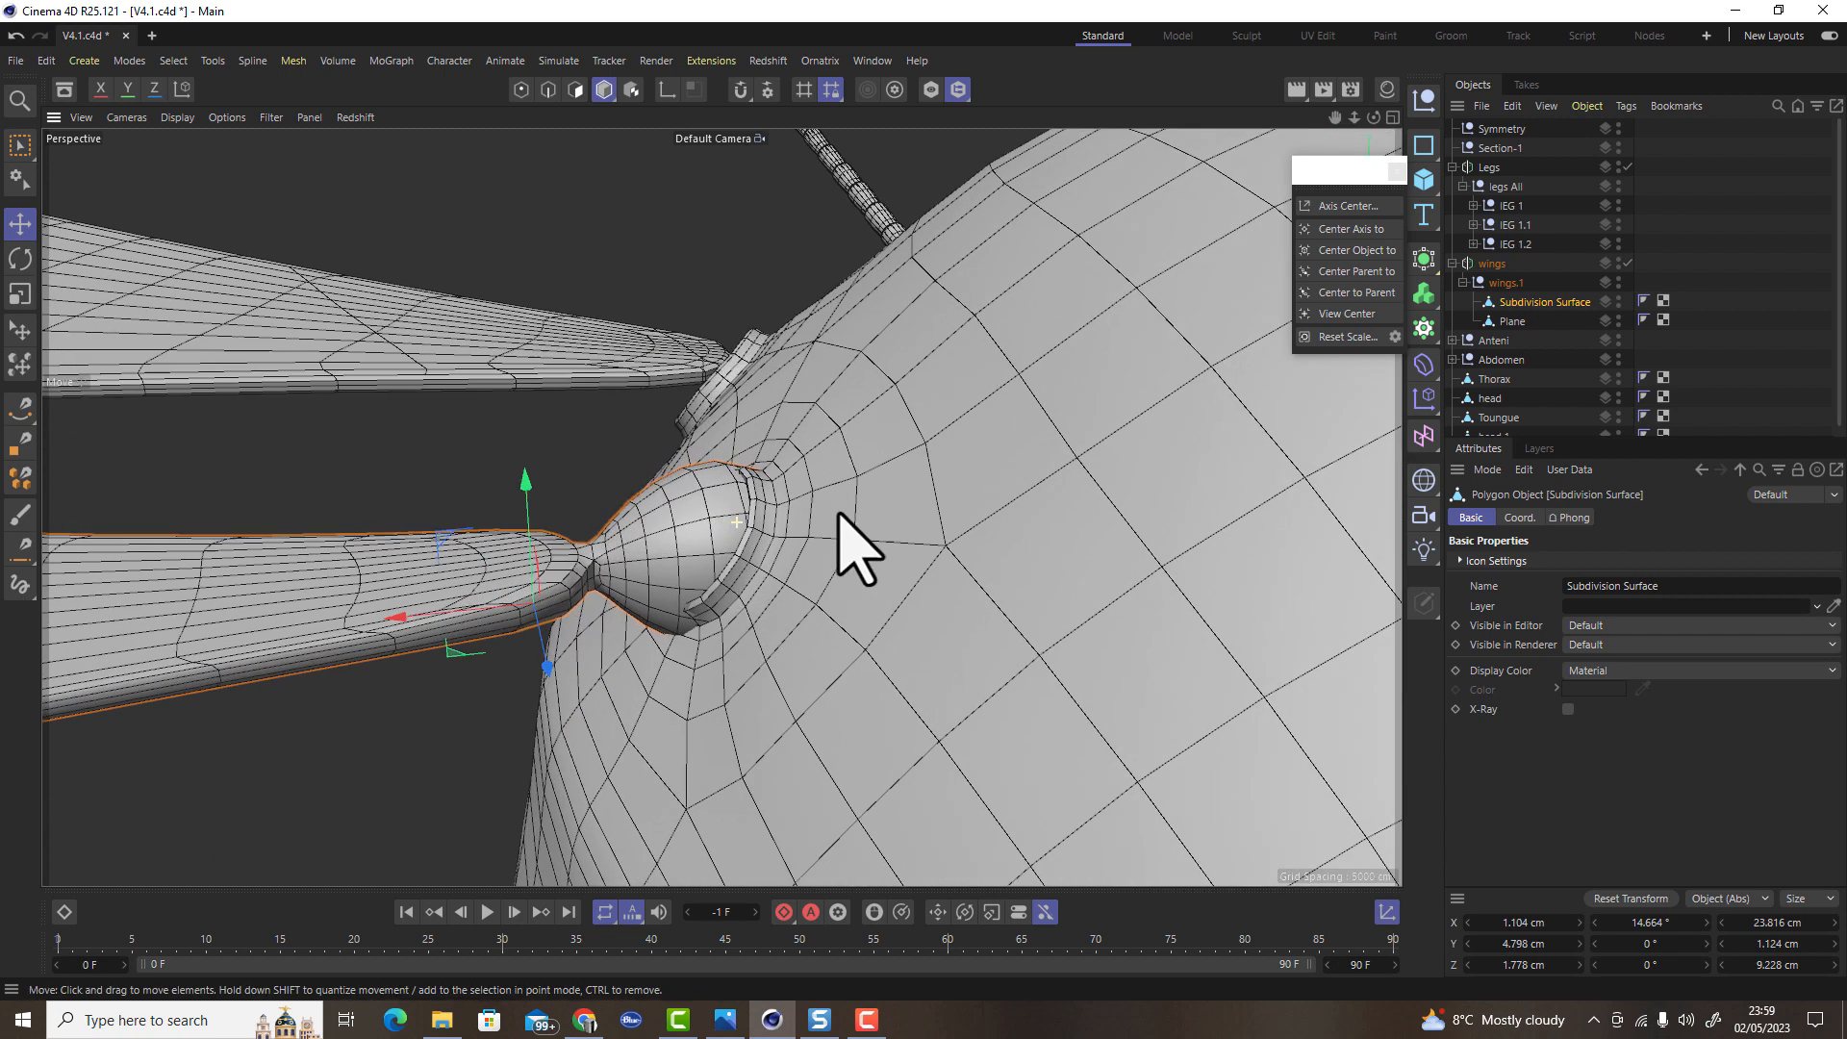
Move the rear wing to about X 1.069, Y 4.903, Z 1.909 cm so its ball joint sits in the thorax socket
{"action": "left_click_drag", "start_coordinate": [837, 521], "coordinate": [975, 500], "text": "alt"}
{"action": "left_click_drag", "start_coordinate": [775, 762], "coordinate": [808, 756]}
{"action": "left_click_drag", "start_coordinate": [671, 679], "coordinate": [660, 144]}
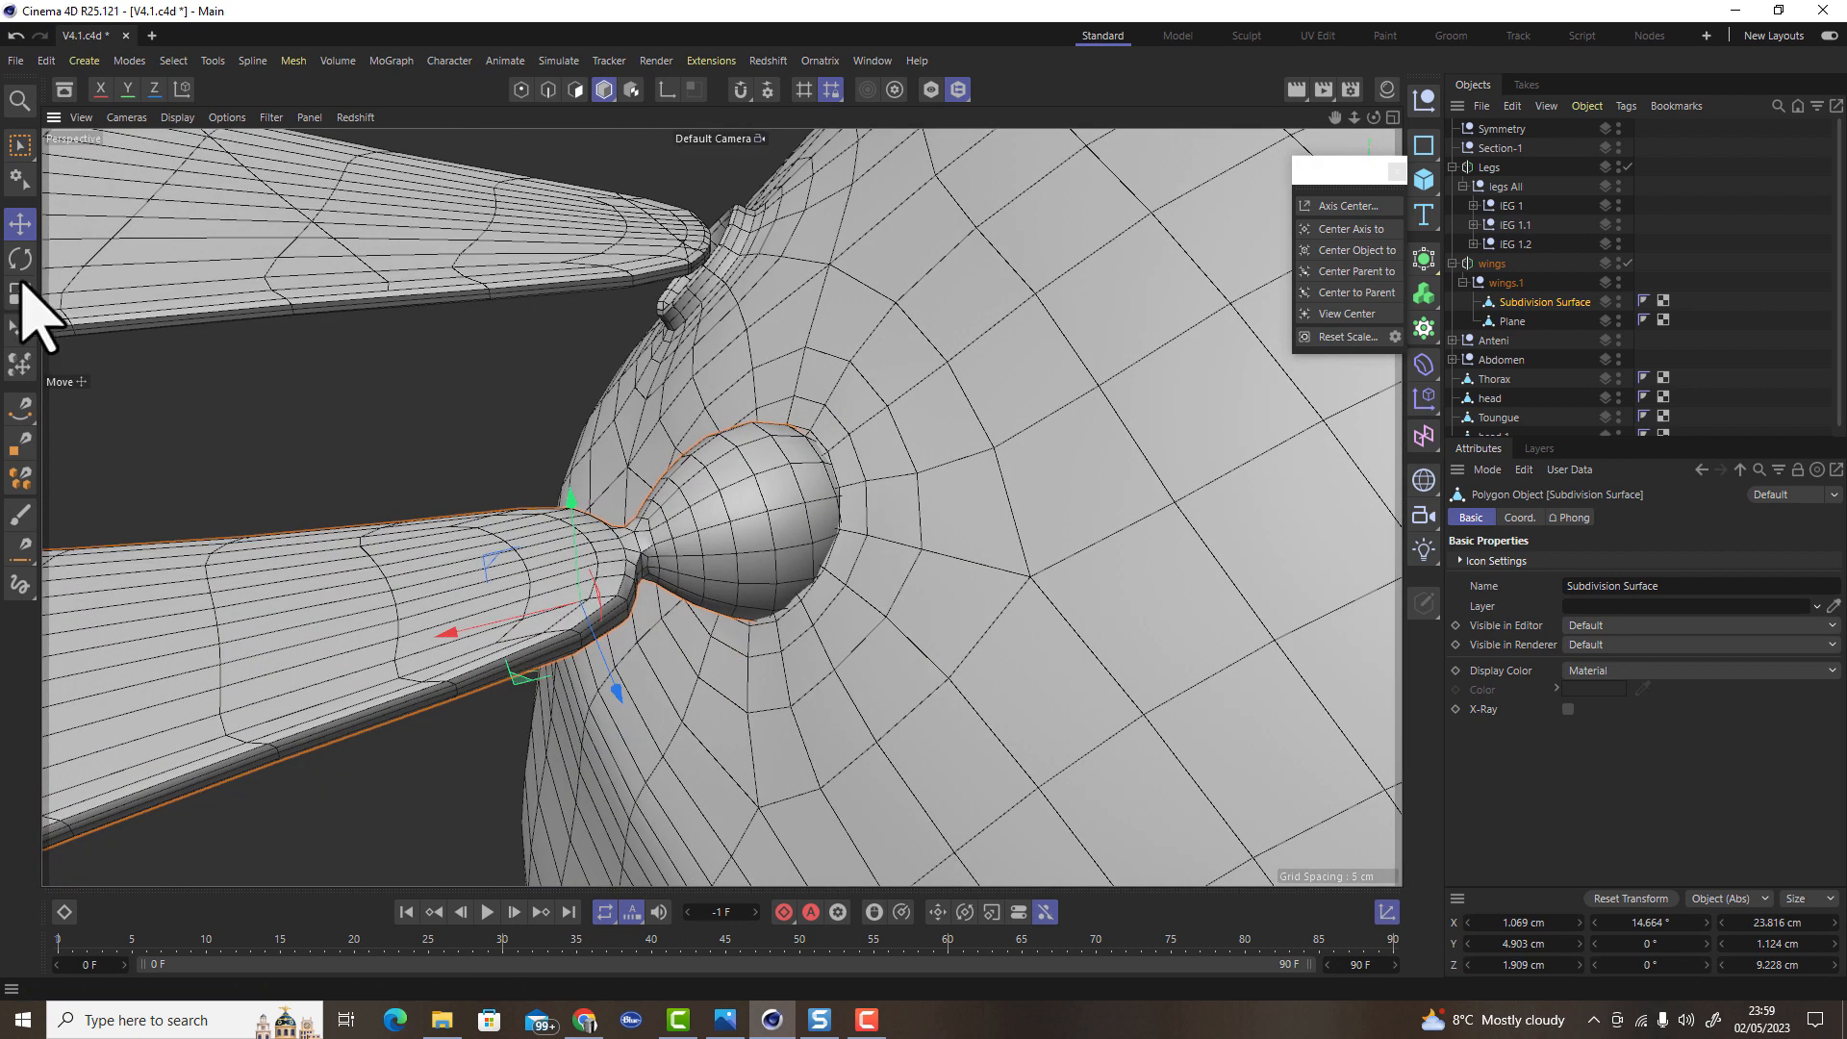
Scale the rear wing's selected ball joint polygons down to about 83%, clear the selection and check the fit in the socket
{"action": "left_click", "coordinate": [573, 94]}
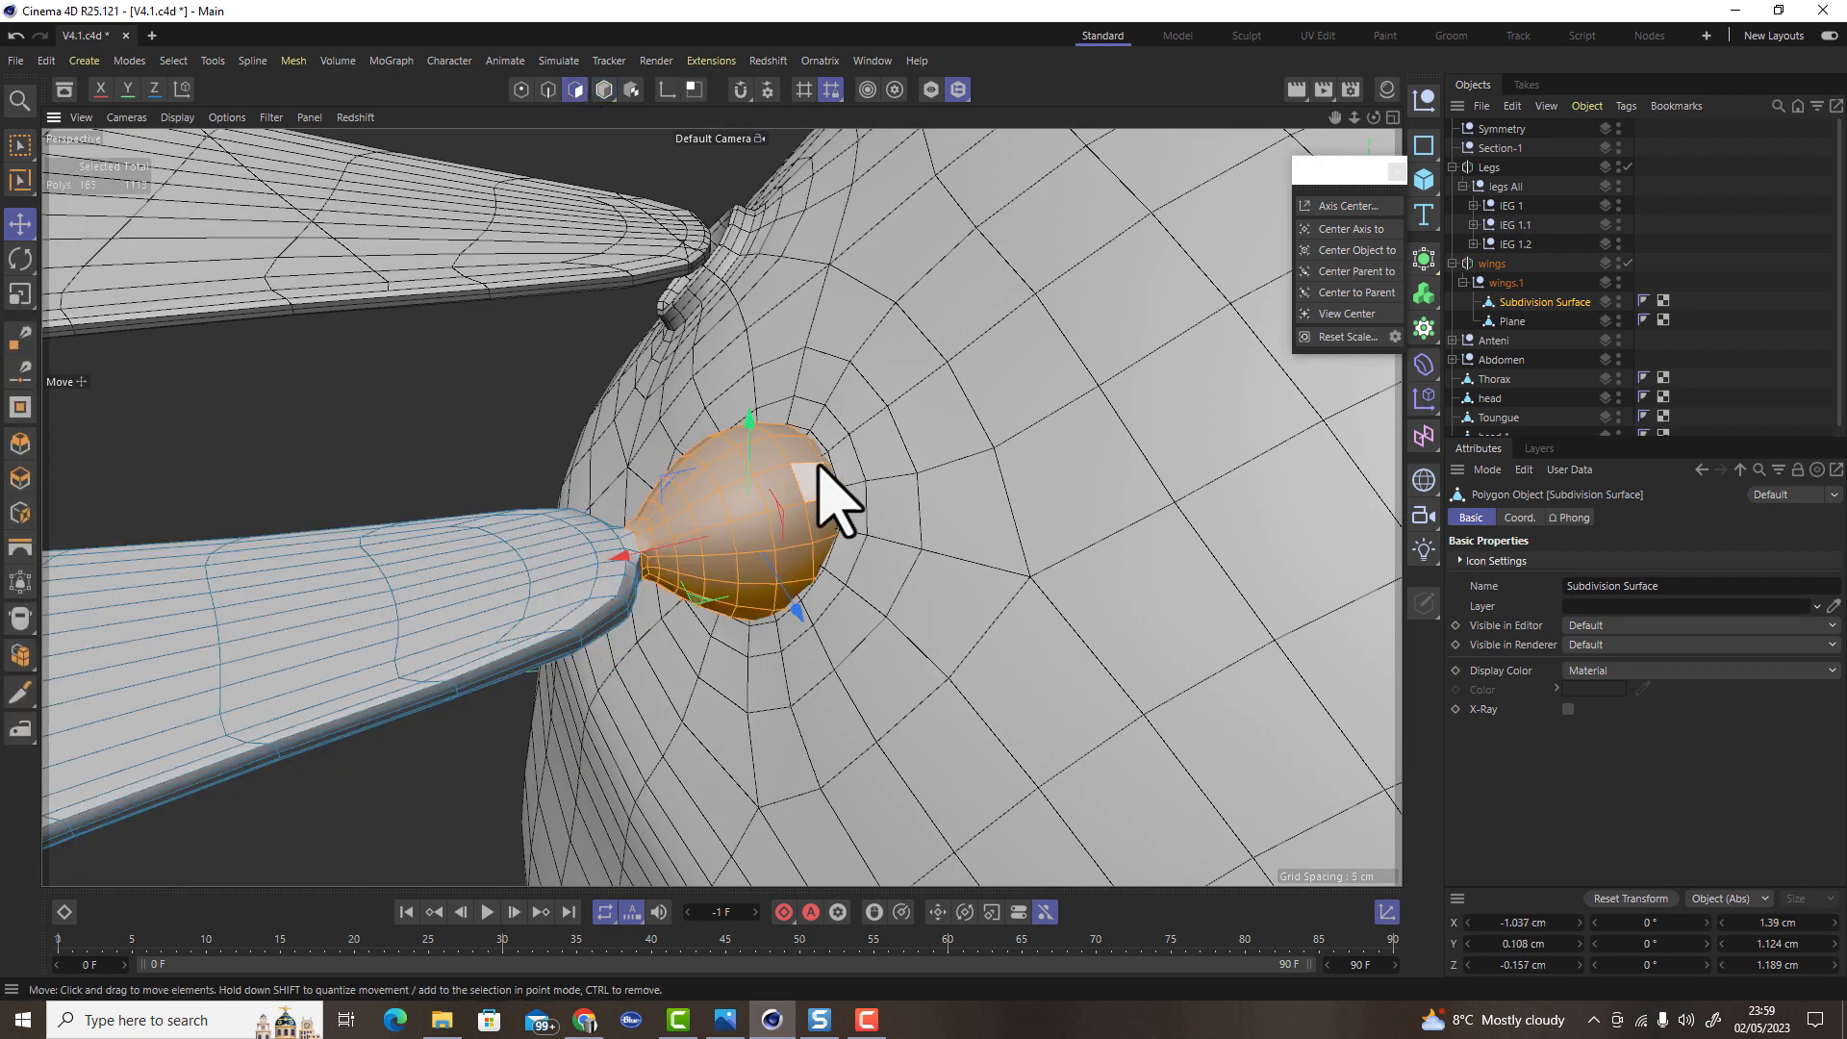
{"action": "key", "text": "t"}
{"action": "left_click_drag", "start_coordinate": [948, 519], "coordinate": [950, 567]}
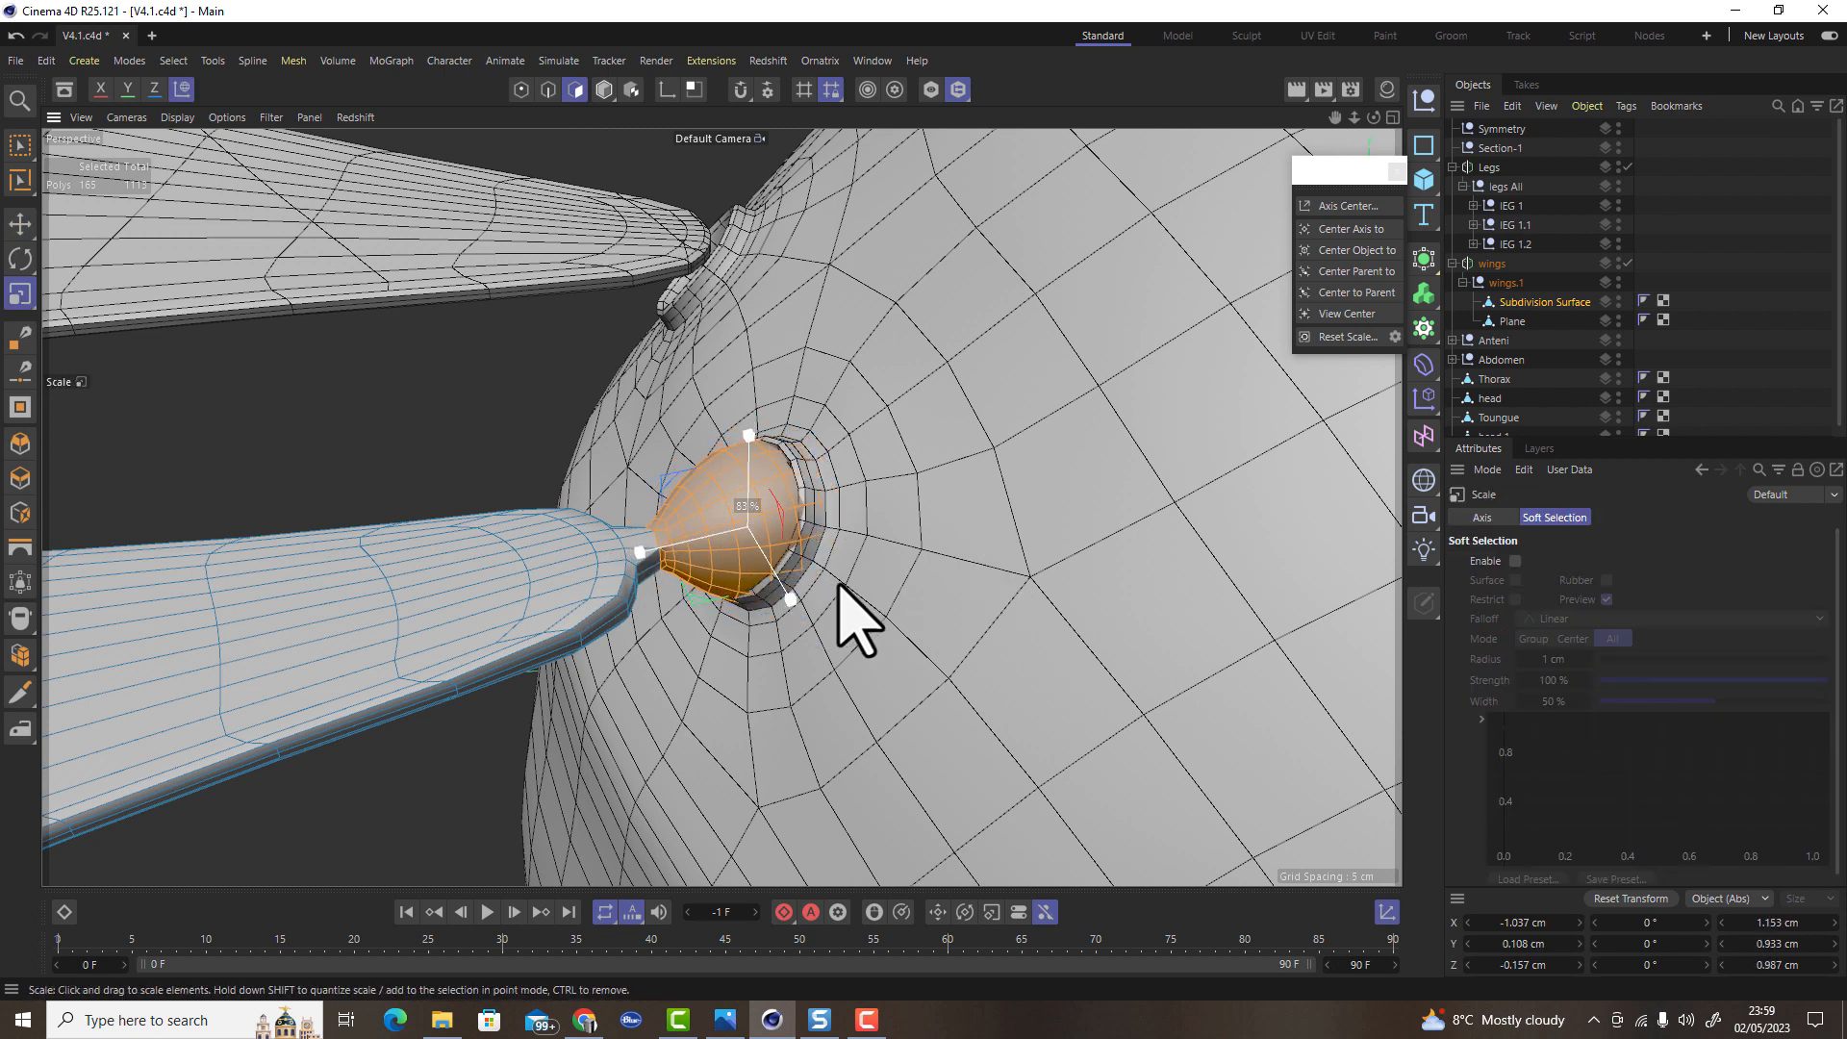
{"action": "left_click", "coordinate": [606, 672]}
{"action": "key", "text": "super"}
{"action": "left_click", "coordinate": [925, 691]}
{"action": "scroll", "coordinate": [791, 702], "scroll_direction": "down", "scroll_amount": 15}
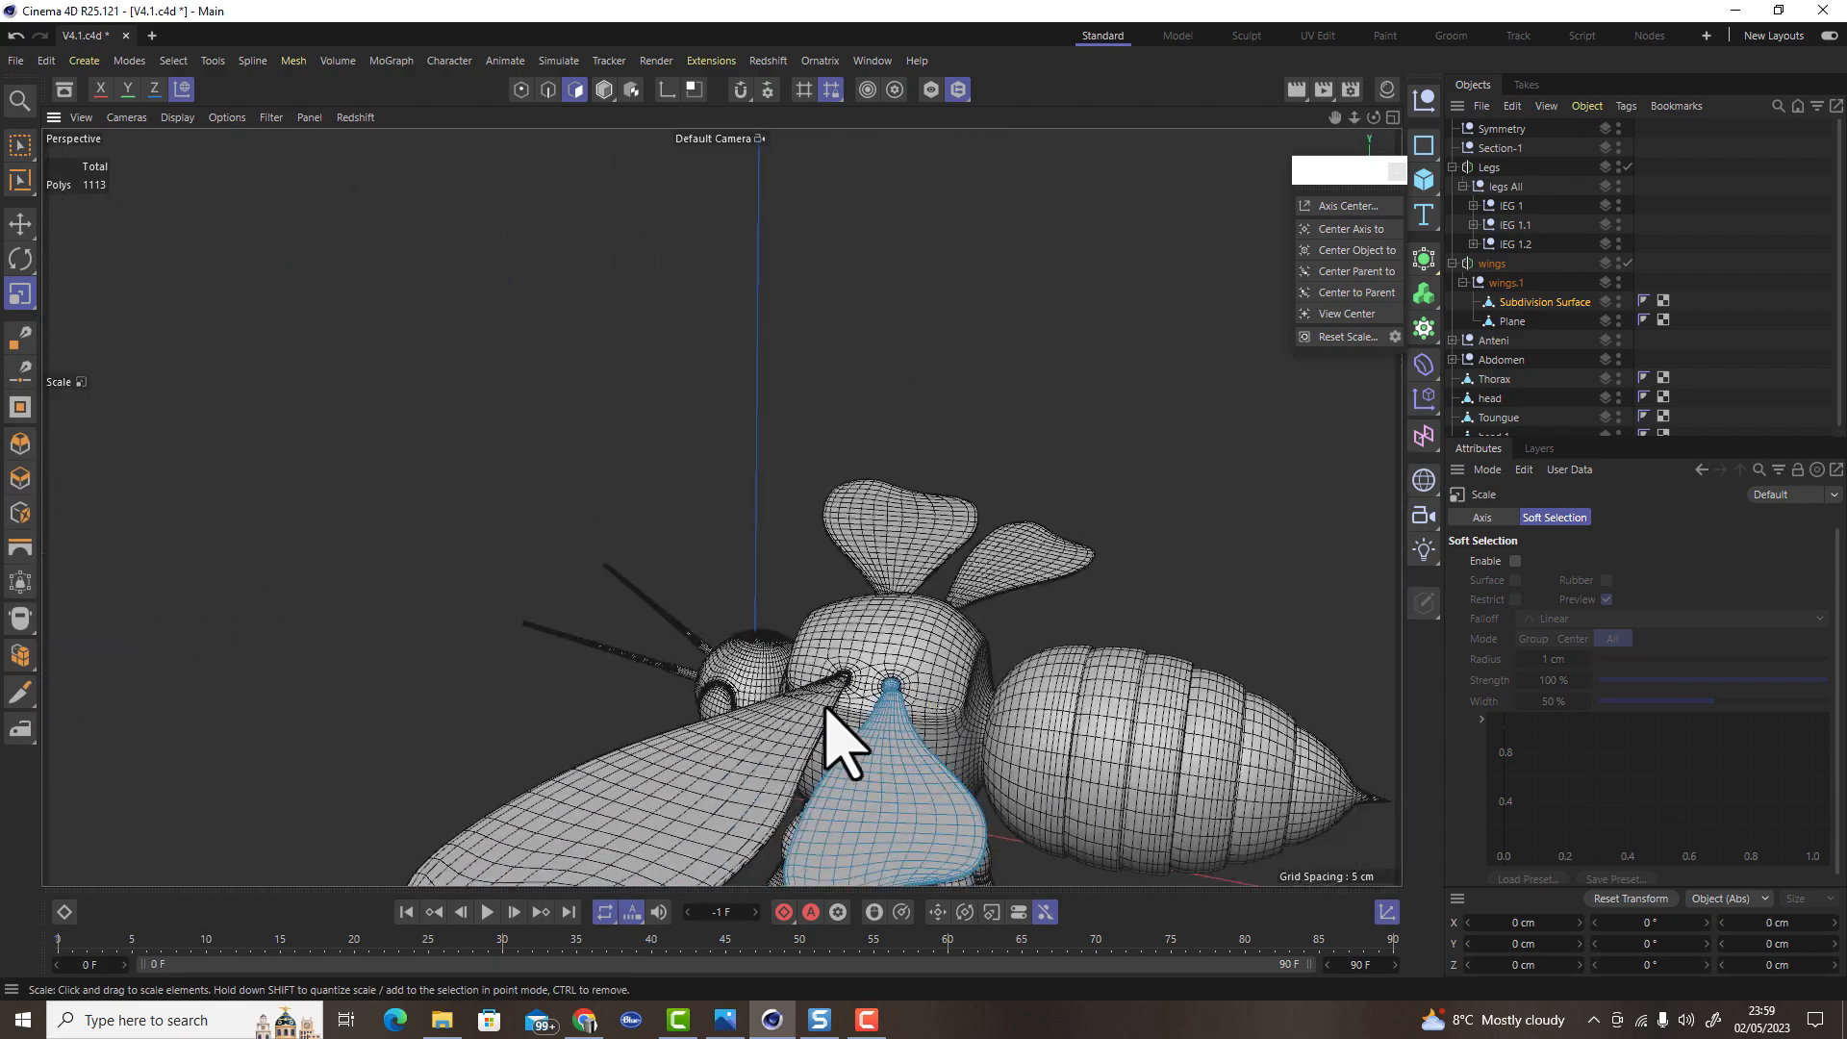
{"action": "left_click_drag", "start_coordinate": [840, 745], "coordinate": [751, 690], "text": "alt"}
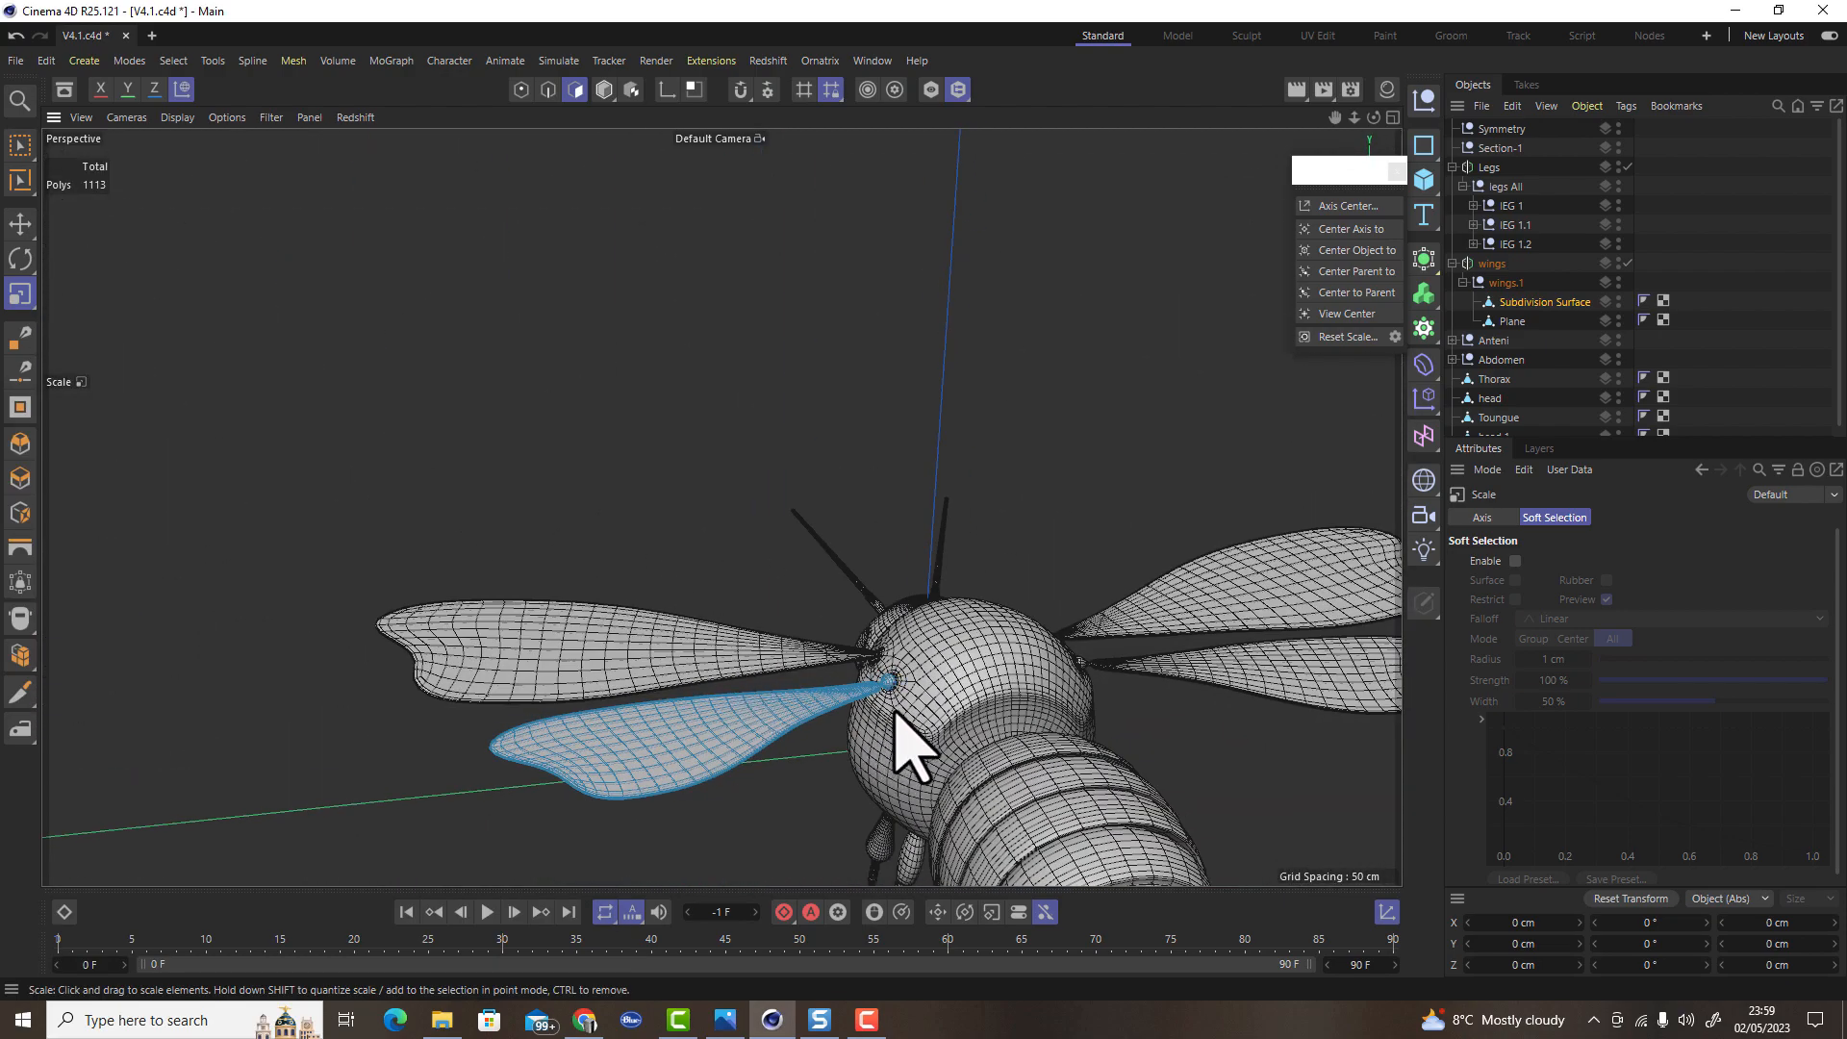
{"action": "scroll", "coordinate": [905, 750], "scroll_direction": "up", "scroll_amount": 15}
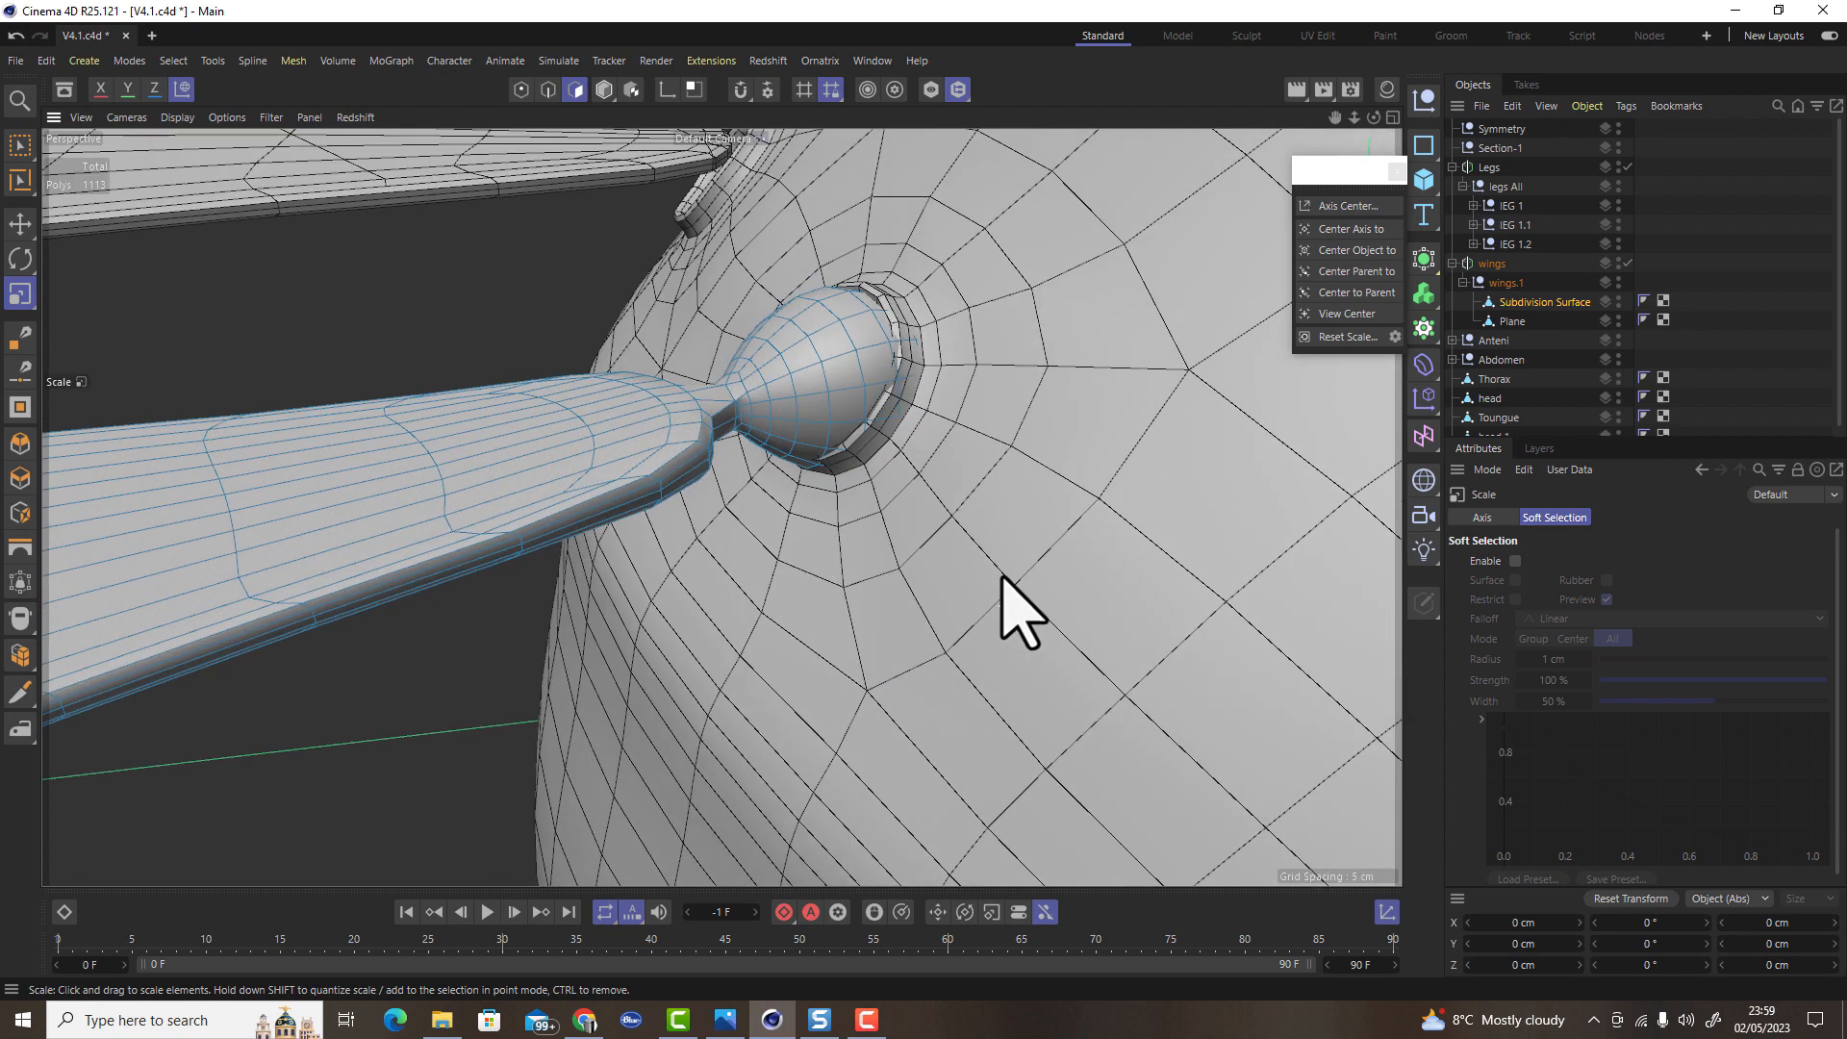
{"action": "scroll", "coordinate": [1006, 596], "scroll_direction": "down", "scroll_amount": 3}
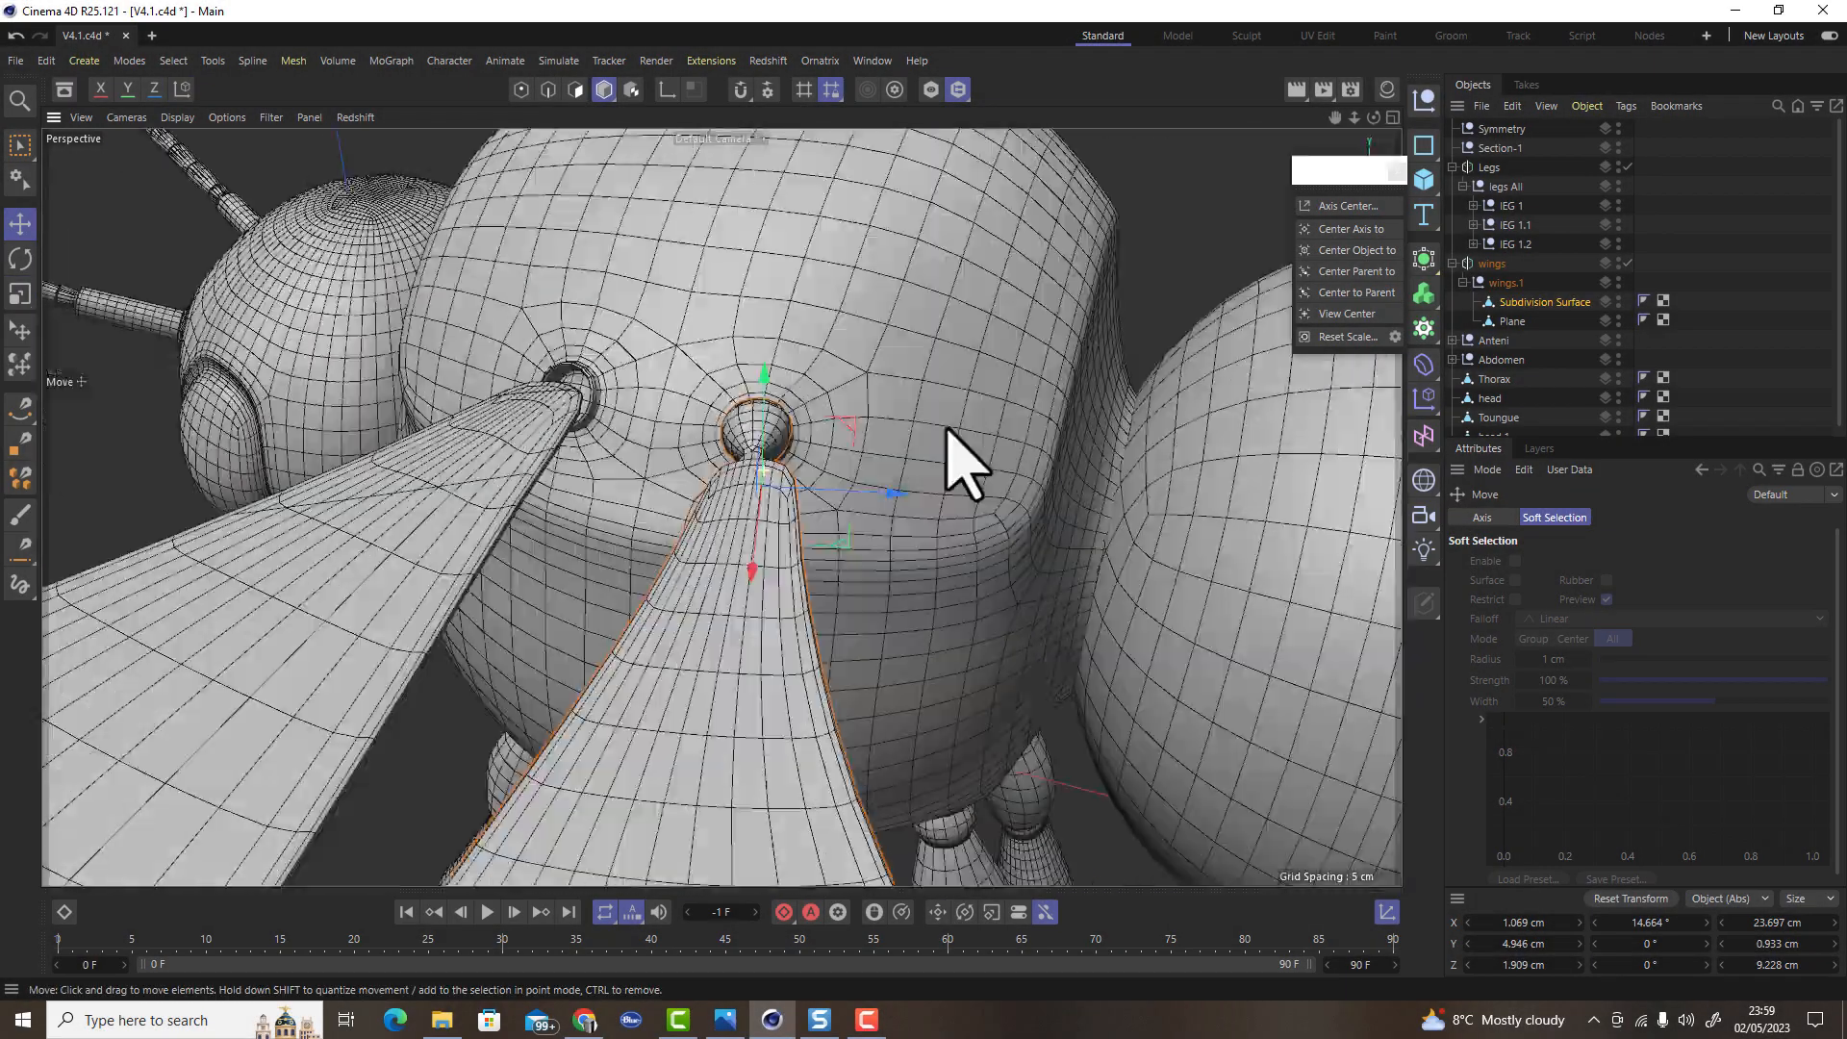
Move the front wing's Subdivision Surface into the wings.1 group and delete the empty wings null
{"action": "left_click_drag", "start_coordinate": [583, 495], "coordinate": [566, 491]}
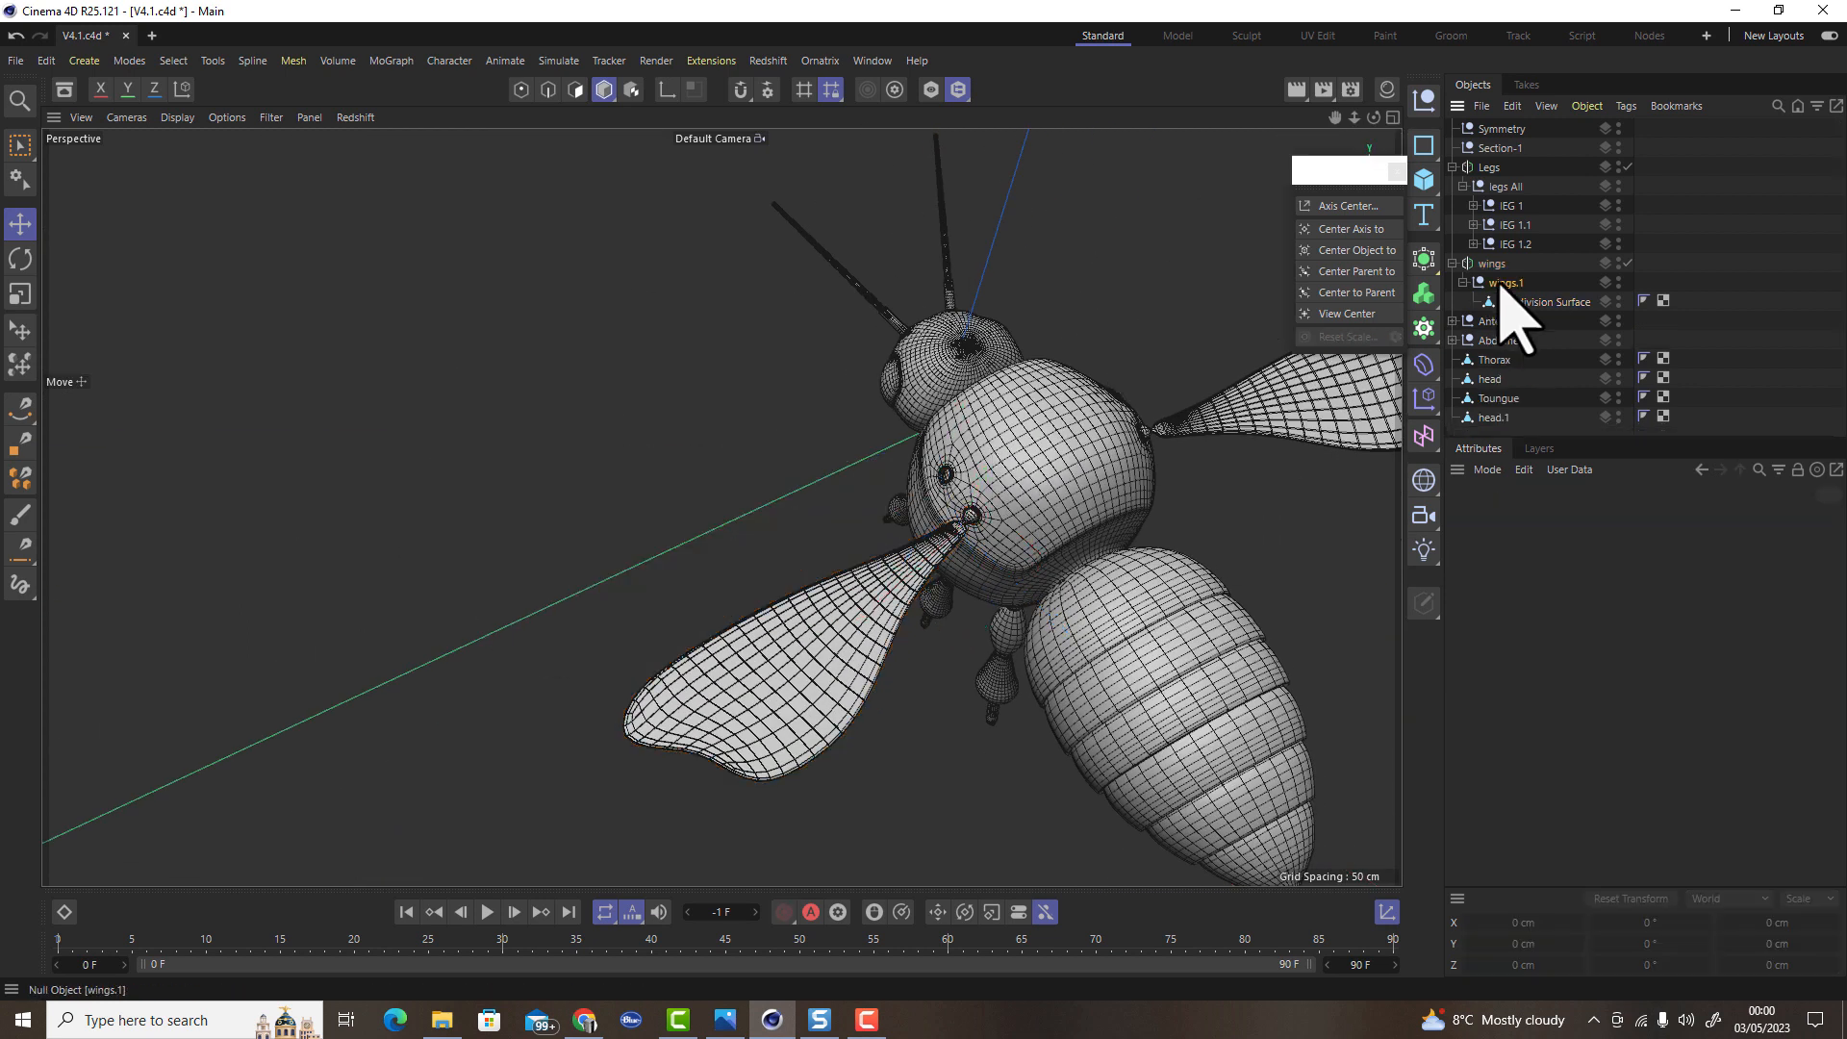
{"action": "left_click_drag", "start_coordinate": [947, 481], "coordinate": [919, 582]}
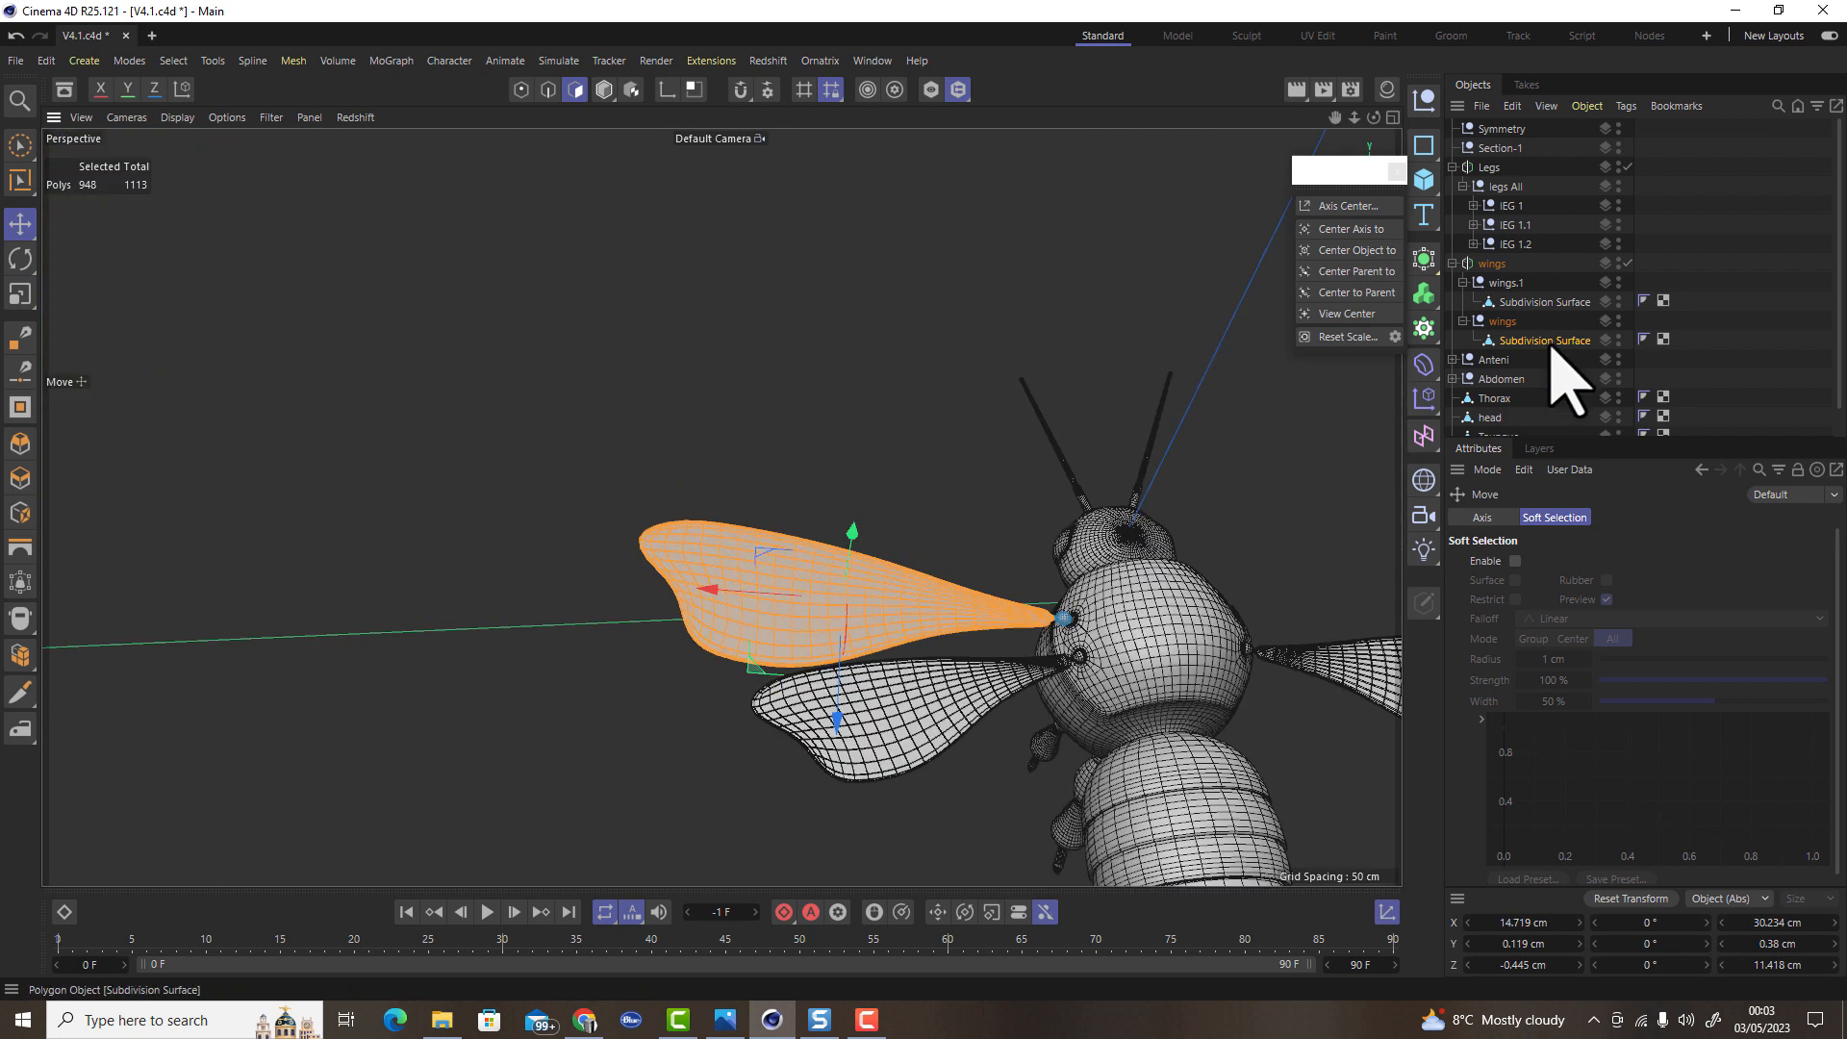
{"action": "left_click_drag", "start_coordinate": [1549, 339], "coordinate": [1510, 300]}
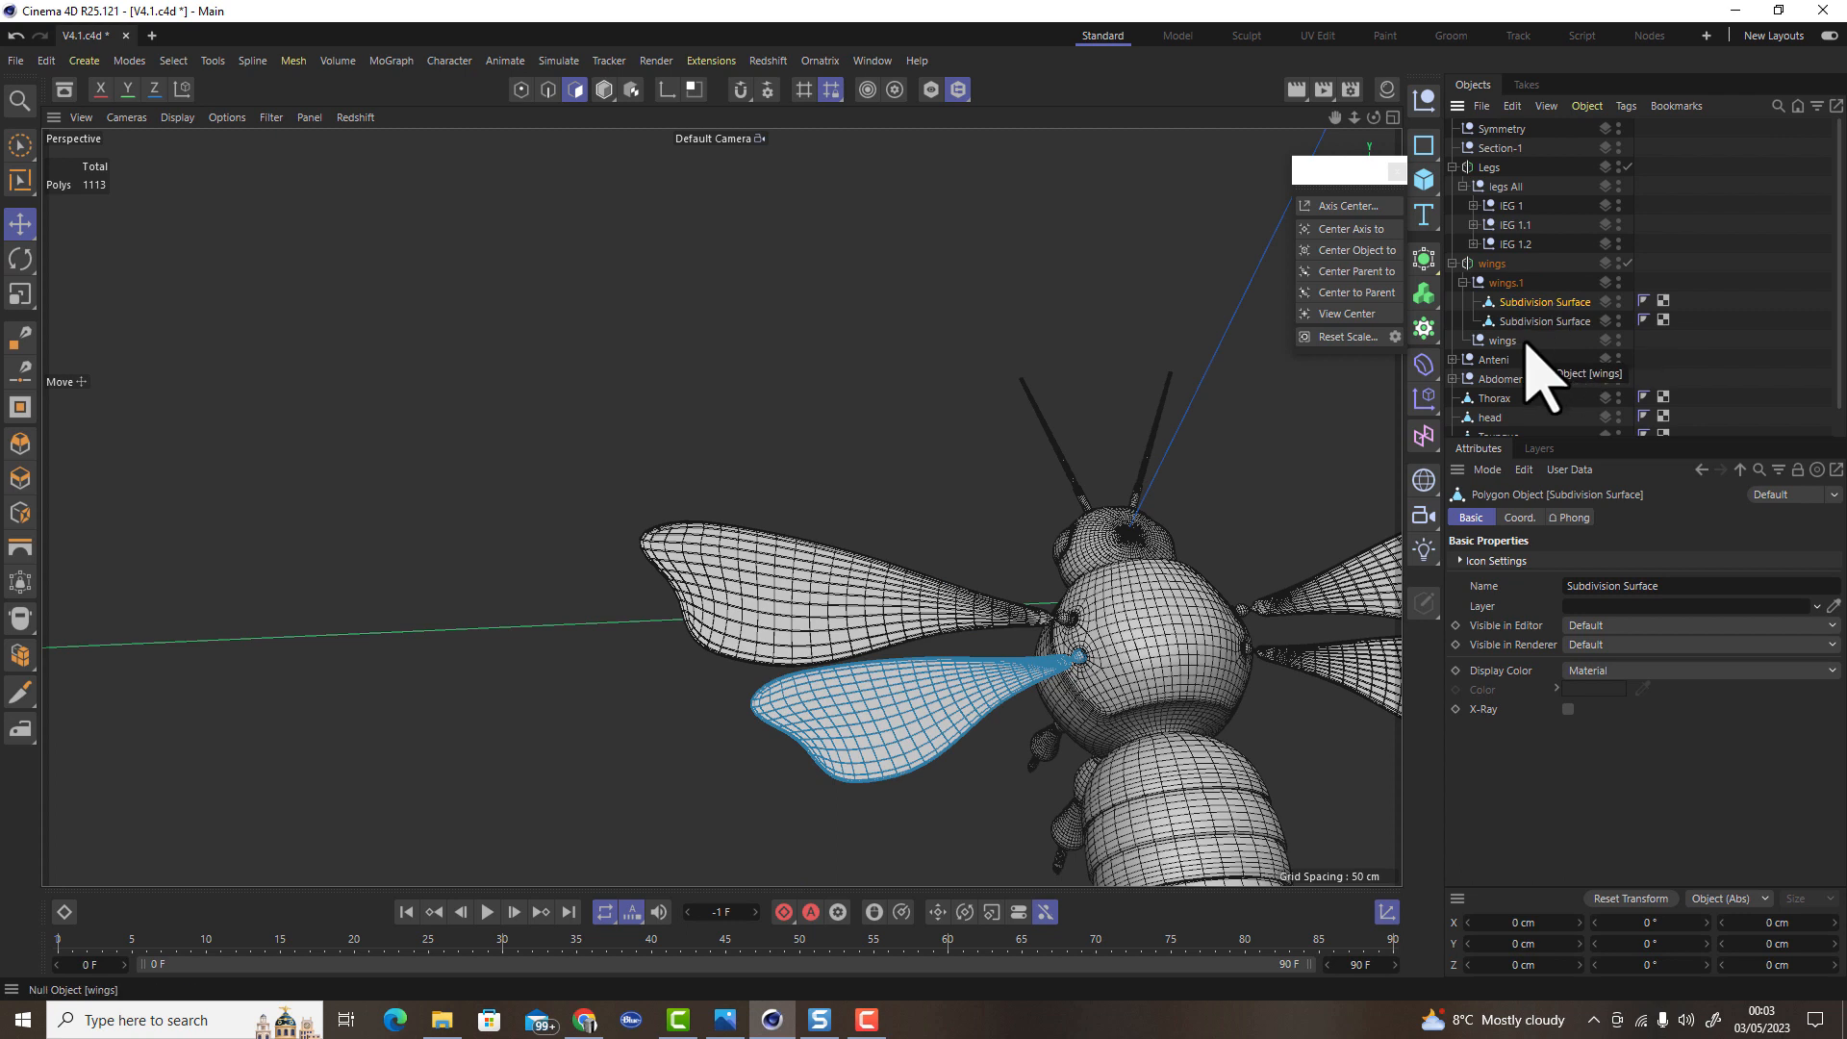
{"action": "left_click", "coordinate": [1507, 341]}
{"action": "key", "text": "Delete"}
In model mode, move the front wing to about X 1.248, Y 4.915, Z -1.476 cm at its thorax socket
{"action": "right_click_drag", "start_coordinate": [1061, 644], "coordinate": [1212, 652], "text": "alt"}
{"action": "left_click", "coordinate": [1526, 307]}
{"action": "left_click", "coordinate": [1531, 324]}
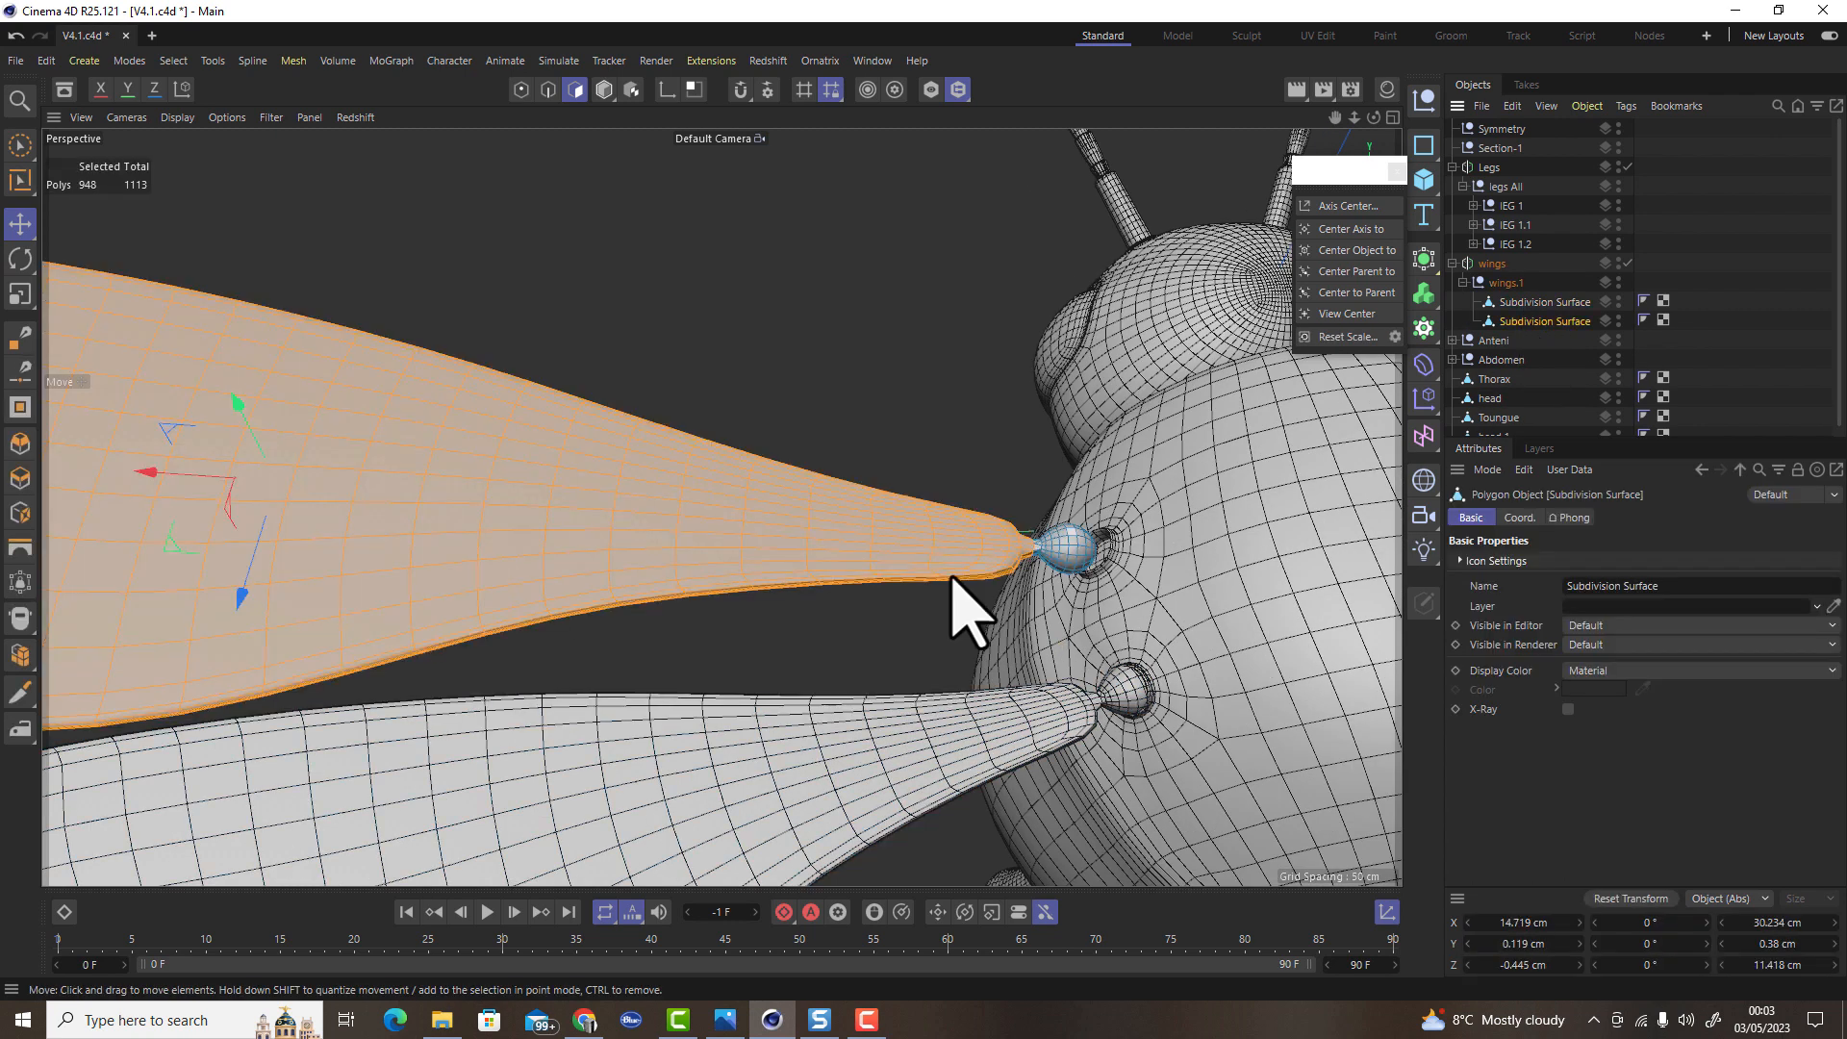
{"action": "right_click_drag", "start_coordinate": [958, 583], "coordinate": [857, 549], "text": "alt"}
{"action": "left_click", "coordinate": [604, 92]}
{"action": "left_click_drag", "start_coordinate": [866, 551], "coordinate": [882, 549]}
{"action": "right_click_drag", "start_coordinate": [890, 556], "coordinate": [827, 616], "text": "alt"}
{"action": "left_click_drag", "start_coordinate": [690, 717], "coordinate": [687, 643], "text": "alt"}
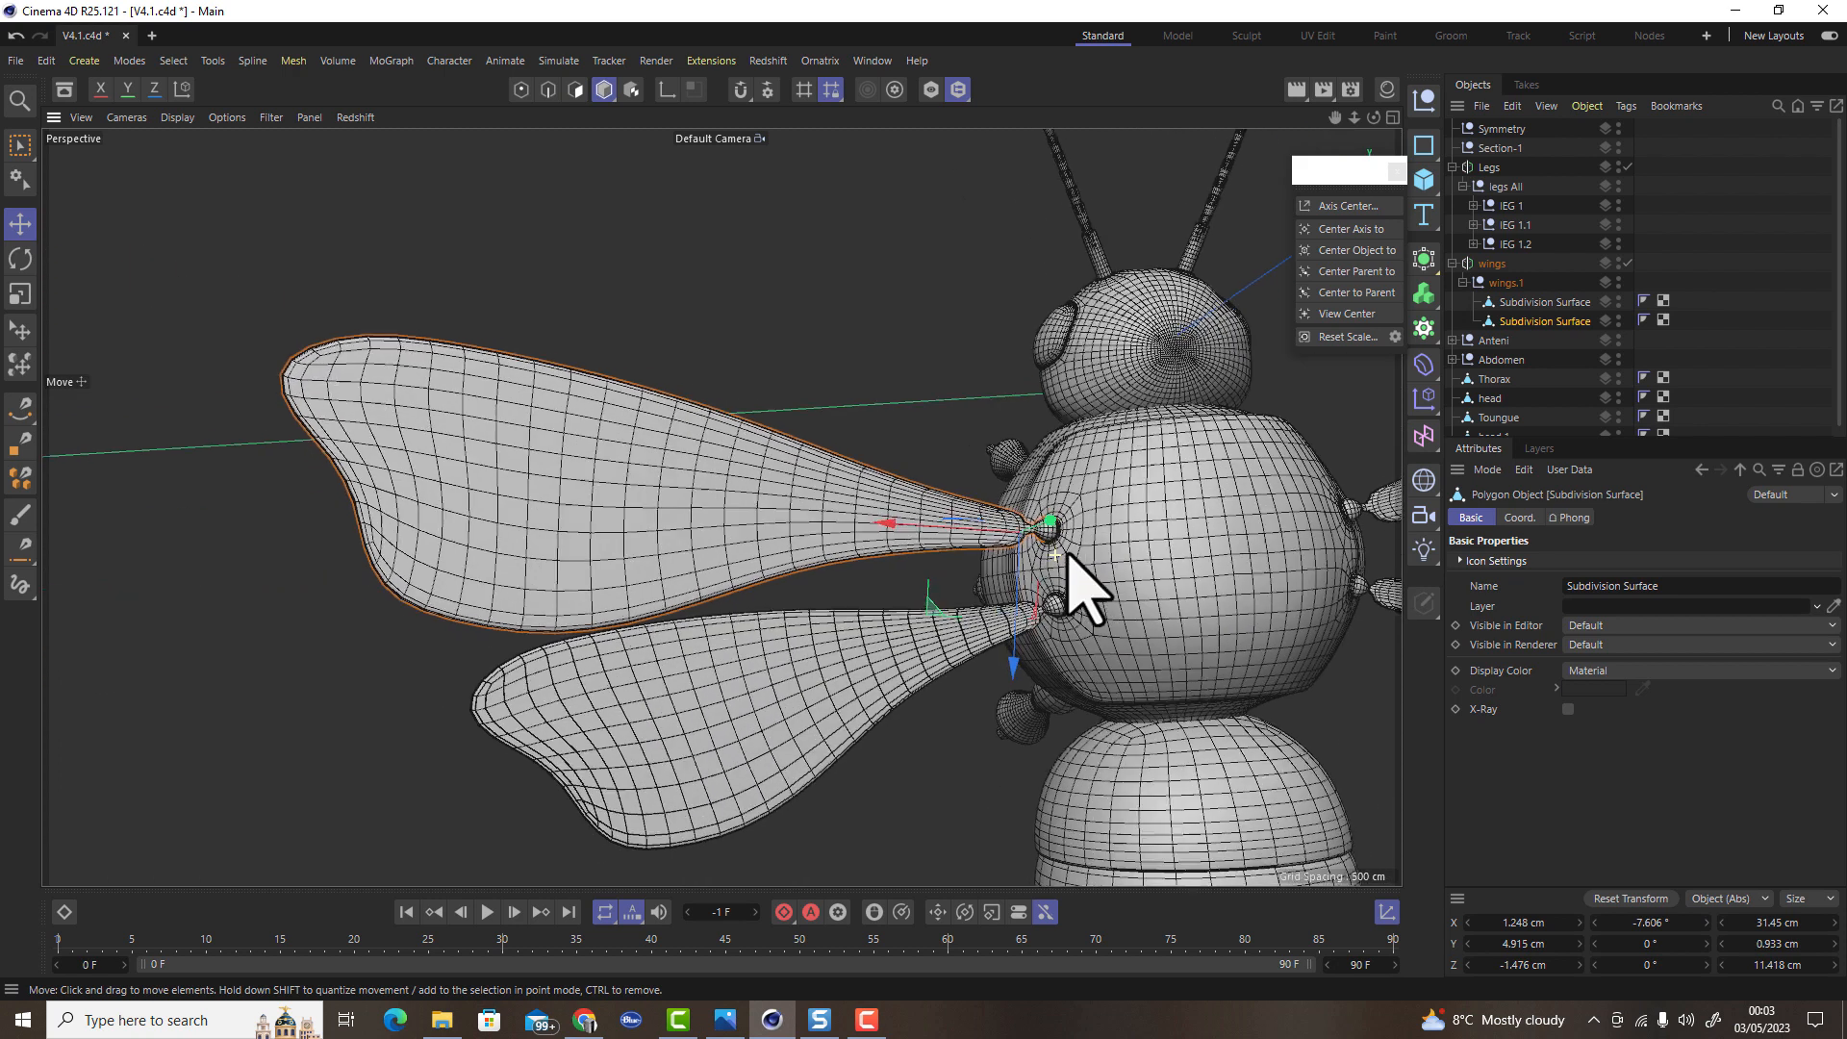
Reposition the front wing's axis at its ball joint using axis modification, and turn that mode off
{"action": "right_click_drag", "start_coordinate": [1028, 575], "coordinate": [1221, 576], "text": "alt"}
{"action": "middle_click_drag", "start_coordinate": [935, 426], "coordinate": [709, 466], "text": "alt"}
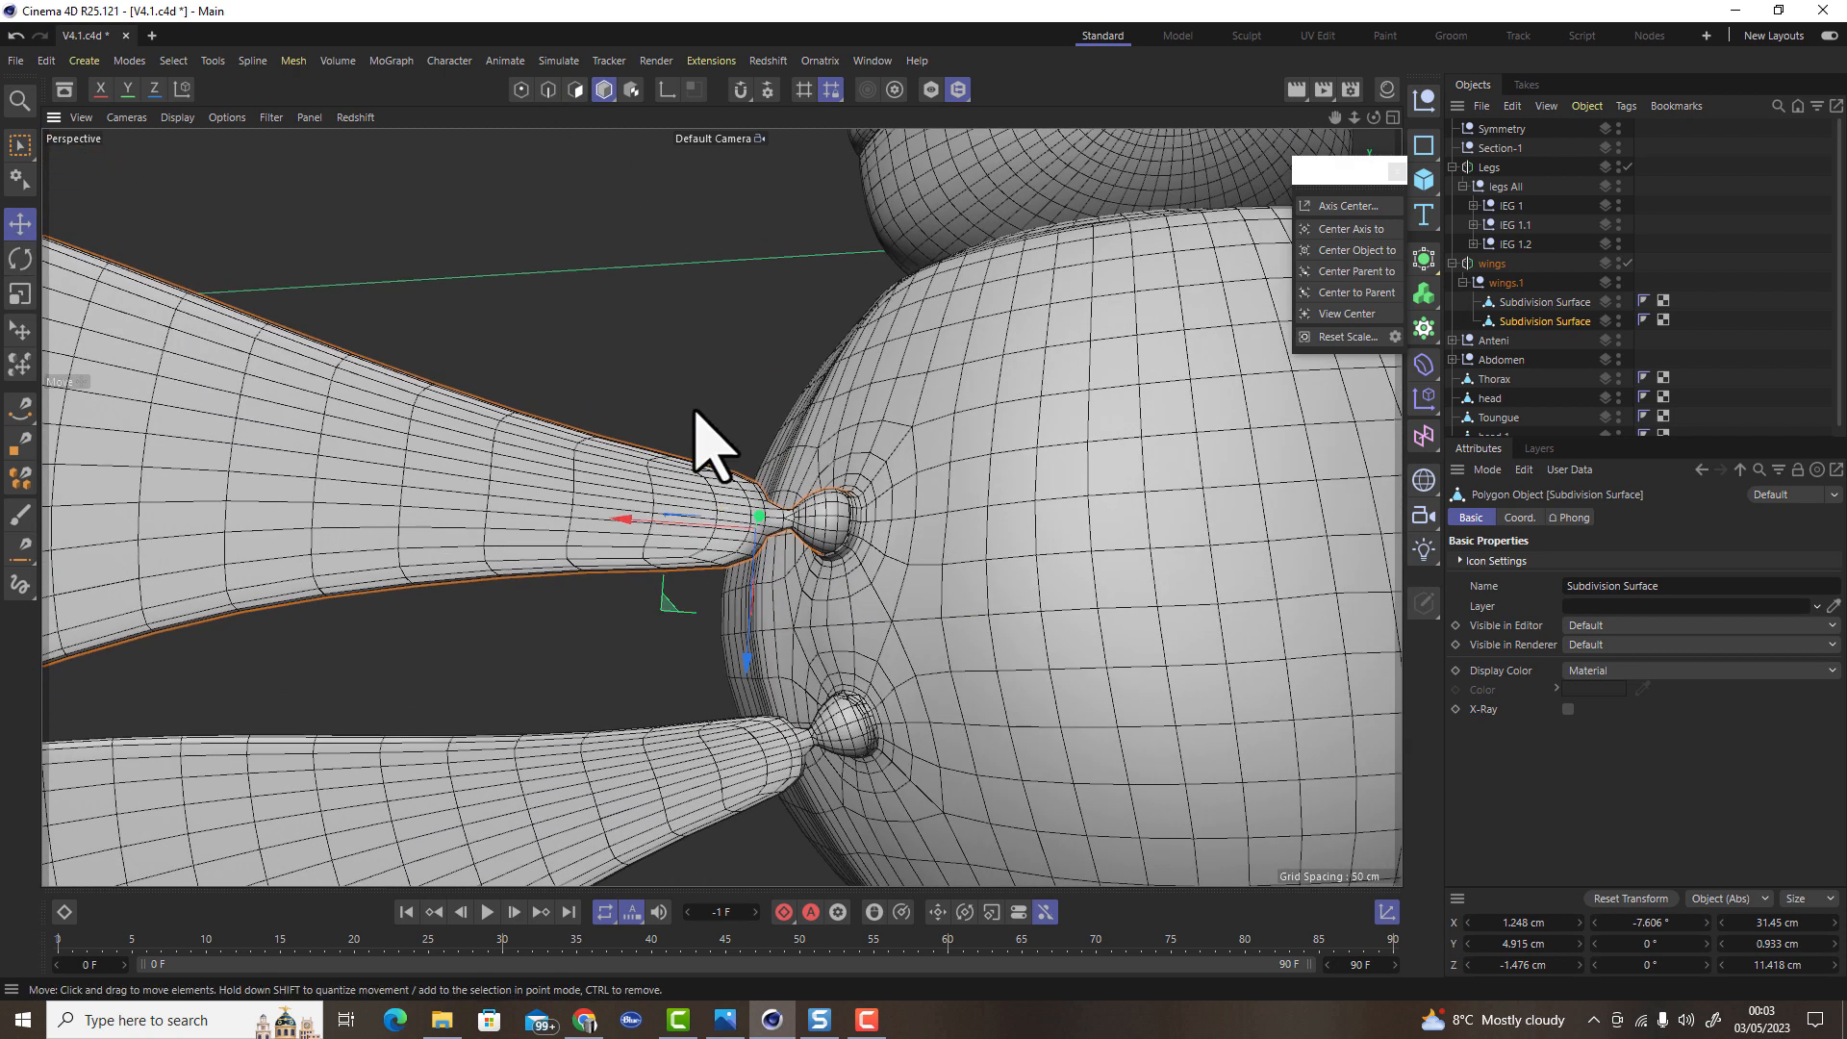
{"action": "left_click", "coordinate": [664, 94]}
{"action": "left_click_drag", "start_coordinate": [818, 657], "coordinate": [818, 663]}
{"action": "left_click_drag", "start_coordinate": [821, 664], "coordinate": [952, 525], "text": "alt"}
{"action": "left_click_drag", "start_coordinate": [814, 480], "coordinate": [986, 492], "text": "alt"}
{"action": "left_click_drag", "start_coordinate": [926, 602], "coordinate": [934, 603]}
{"action": "left_click_drag", "start_coordinate": [934, 603], "coordinate": [620, 630], "text": "alt"}
{"action": "left_click", "coordinate": [668, 92]}
Rotate the front wing about its joint to a heading of about -14.5°
{"action": "scroll", "coordinate": [745, 360], "scroll_direction": "down", "scroll_amount": 4}
{"action": "key", "text": "r"}
{"action": "left_click_drag", "start_coordinate": [779, 597], "coordinate": [783, 564]}
{"action": "scroll", "coordinate": [746, 654], "scroll_direction": "down", "scroll_amount": 4}
{"action": "mouse_move", "coordinate": [735, 643]}
{"action": "left_mouse_down", "text": "alt"}
{"action": "mouse_move", "coordinate": [1056, 660]}
{"action": "mouse_move", "coordinate": [759, 565]}
{"action": "mouse_move", "coordinate": [718, 776]}
{"action": "mouse_move", "coordinate": [732, 614]}
{"action": "left_mouse_up", "text": "alt"}
{"action": "scroll", "coordinate": [733, 617], "scroll_direction": "down", "scroll_amount": 4}
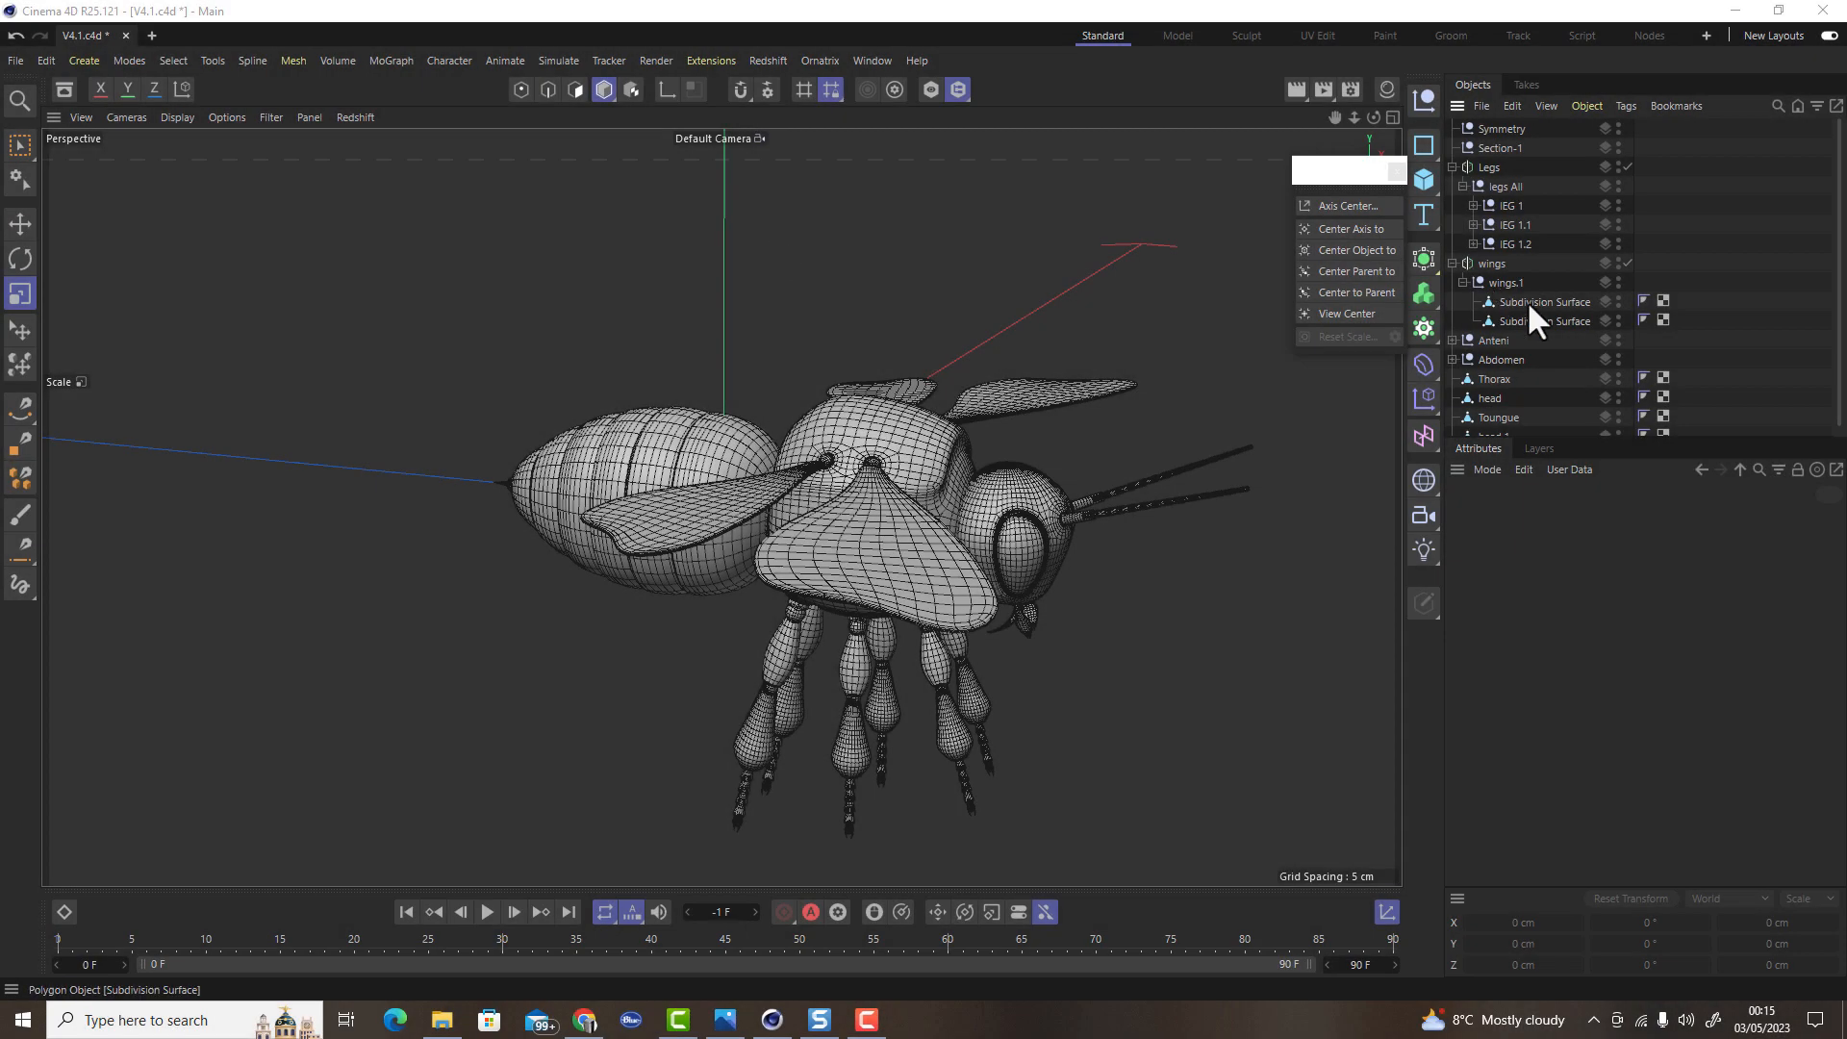
Make the wings Symmetry object editable, move wings.1 into the legs All group and delete the emptied wings object
{"action": "left_click", "coordinate": [1492, 263]}
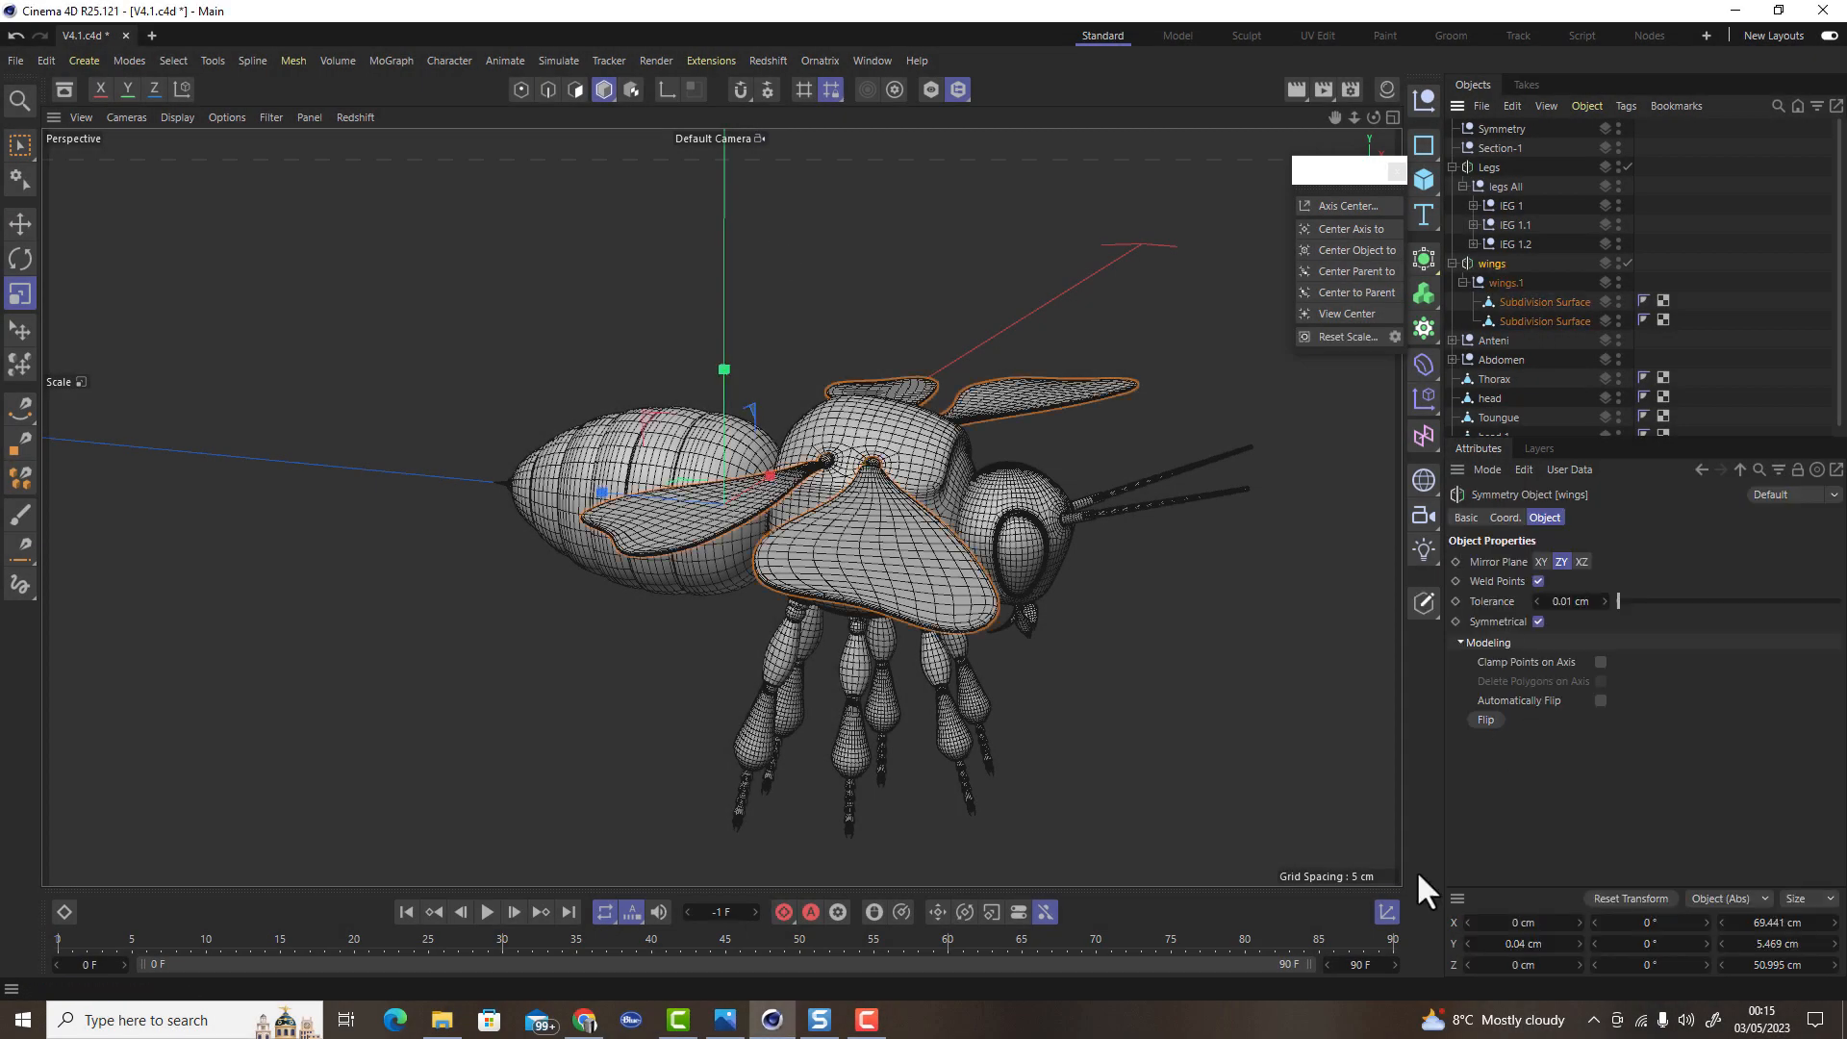
{"action": "key", "text": "c"}
{"action": "left_click_drag", "start_coordinate": [1509, 285], "coordinate": [1507, 261]}
{"action": "key", "text": "Delete"}
Rename the two wing objects in wings.1 as Wings Front and Wings Back
{"action": "left_click", "coordinate": [1541, 281]}
{"action": "key", "text": "space"}
{"action": "left_click", "coordinate": [1055, 441]}
{"action": "left_click", "coordinate": [1533, 304]}
{"action": "left_click_drag", "start_coordinate": [1051, 392], "coordinate": [1044, 457], "text": "alt"}
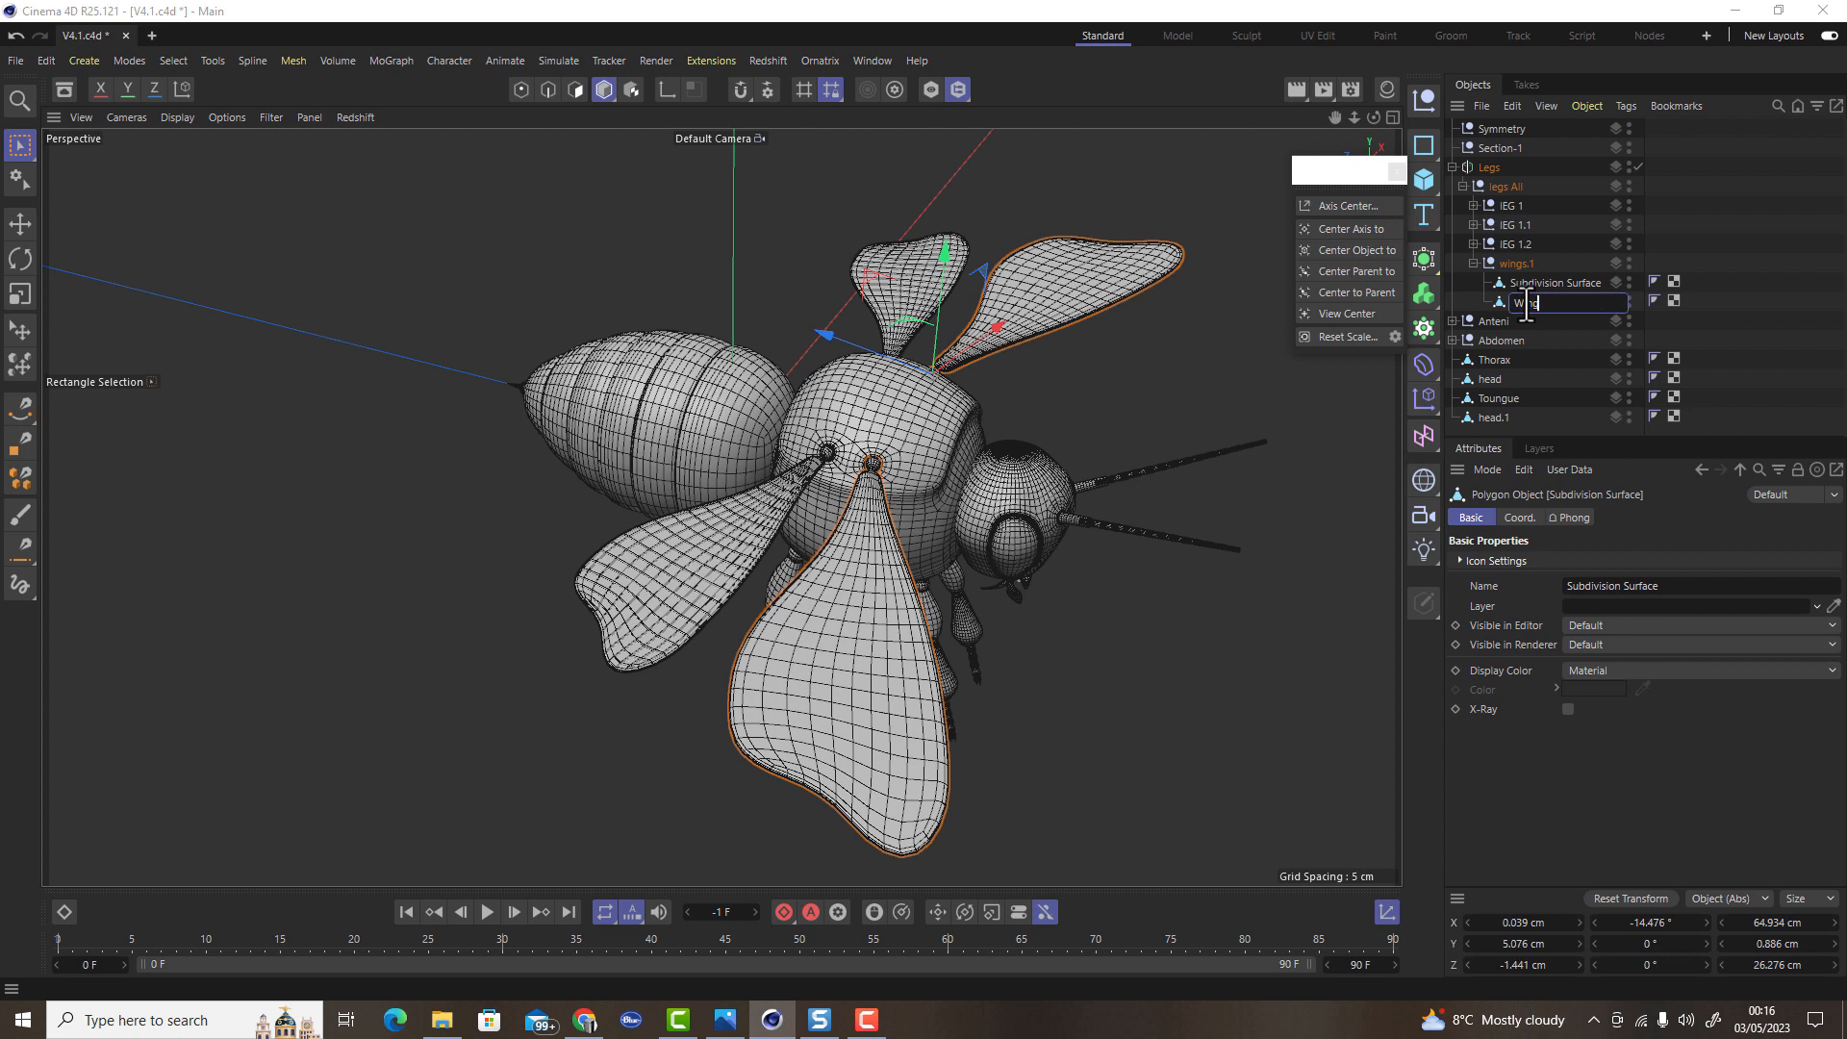
{"action": "type", "text": "t"}
{"action": "key", "text": "Return"}
{"action": "double_click", "coordinate": [1552, 283]}
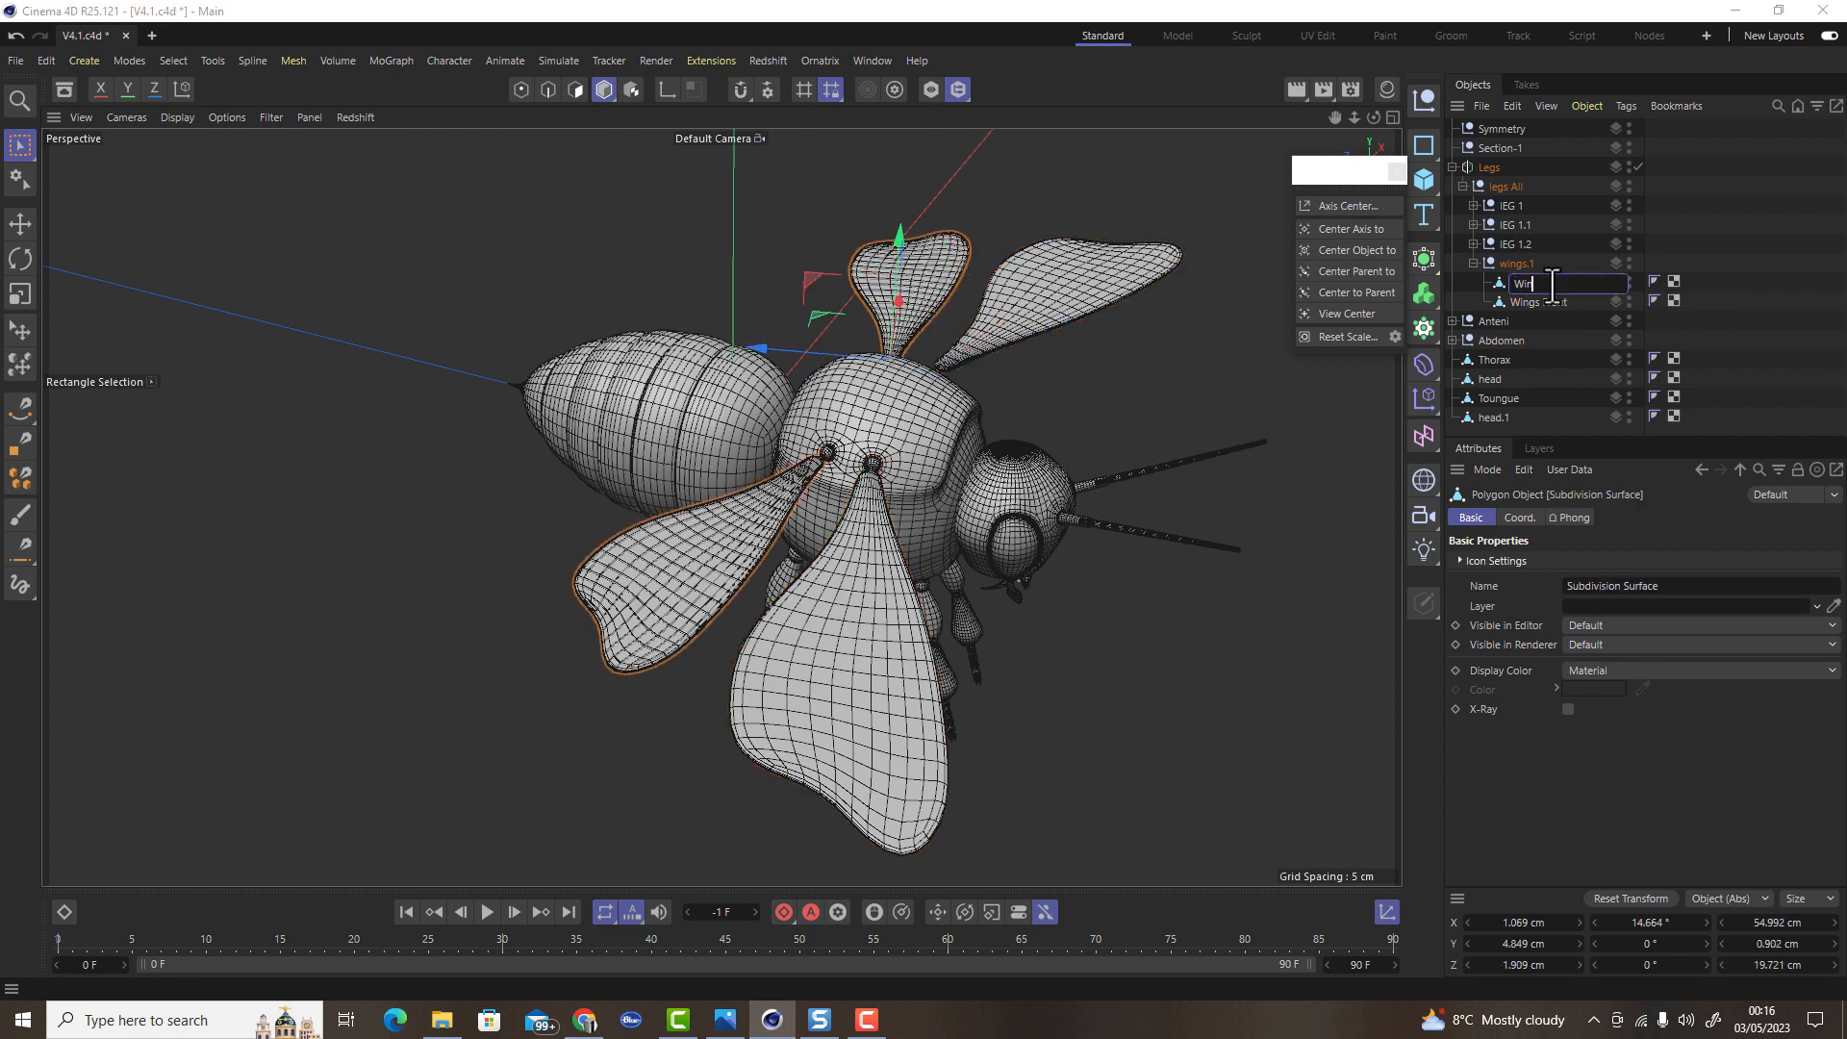
{"action": "type", "text": "Wings Back"}
{"action": "key", "text": "Return"}
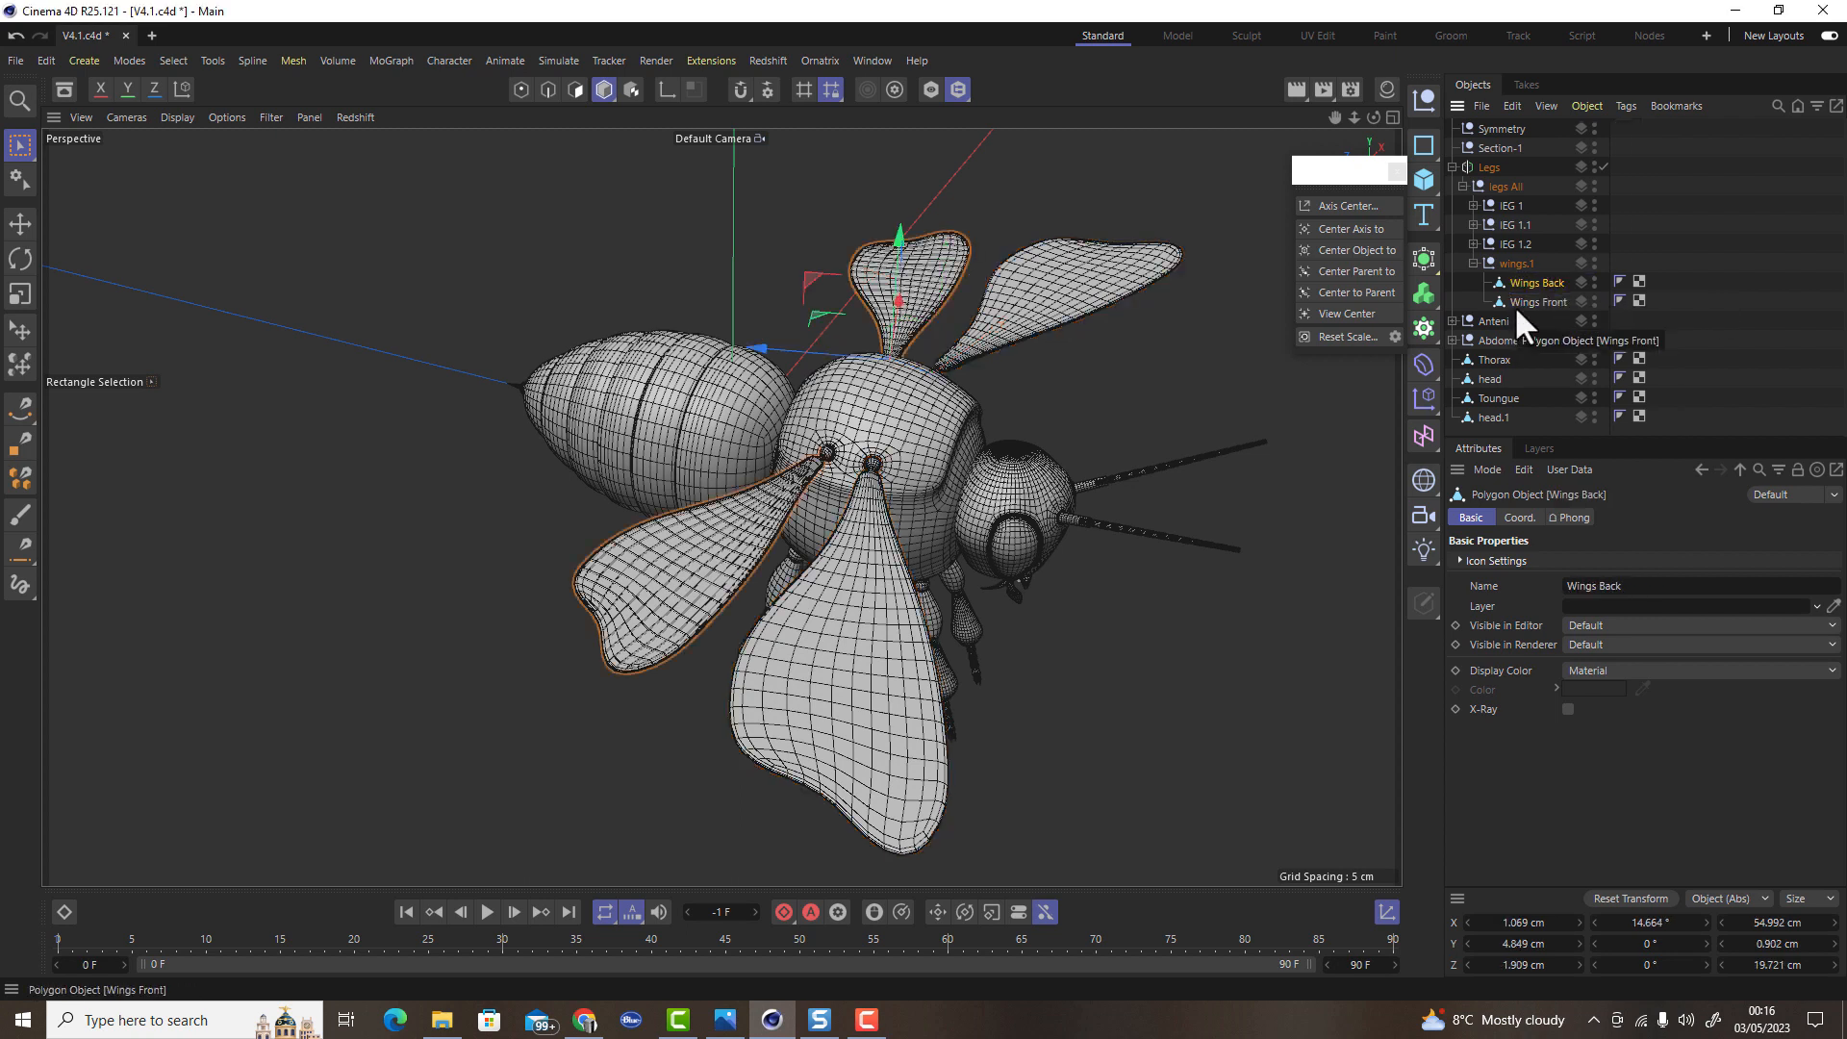
Collapse the wings.1 group and make the Legs Symmetry object editable
{"action": "left_click", "coordinate": [1551, 302]}
{"action": "left_click_drag", "start_coordinate": [1058, 433], "coordinate": [962, 493], "text": "alt"}
{"action": "scroll", "coordinate": [1077, 576], "scroll_direction": "up", "scroll_amount": 3}
{"action": "scroll", "coordinate": [1031, 575], "scroll_direction": "down", "scroll_amount": 6}
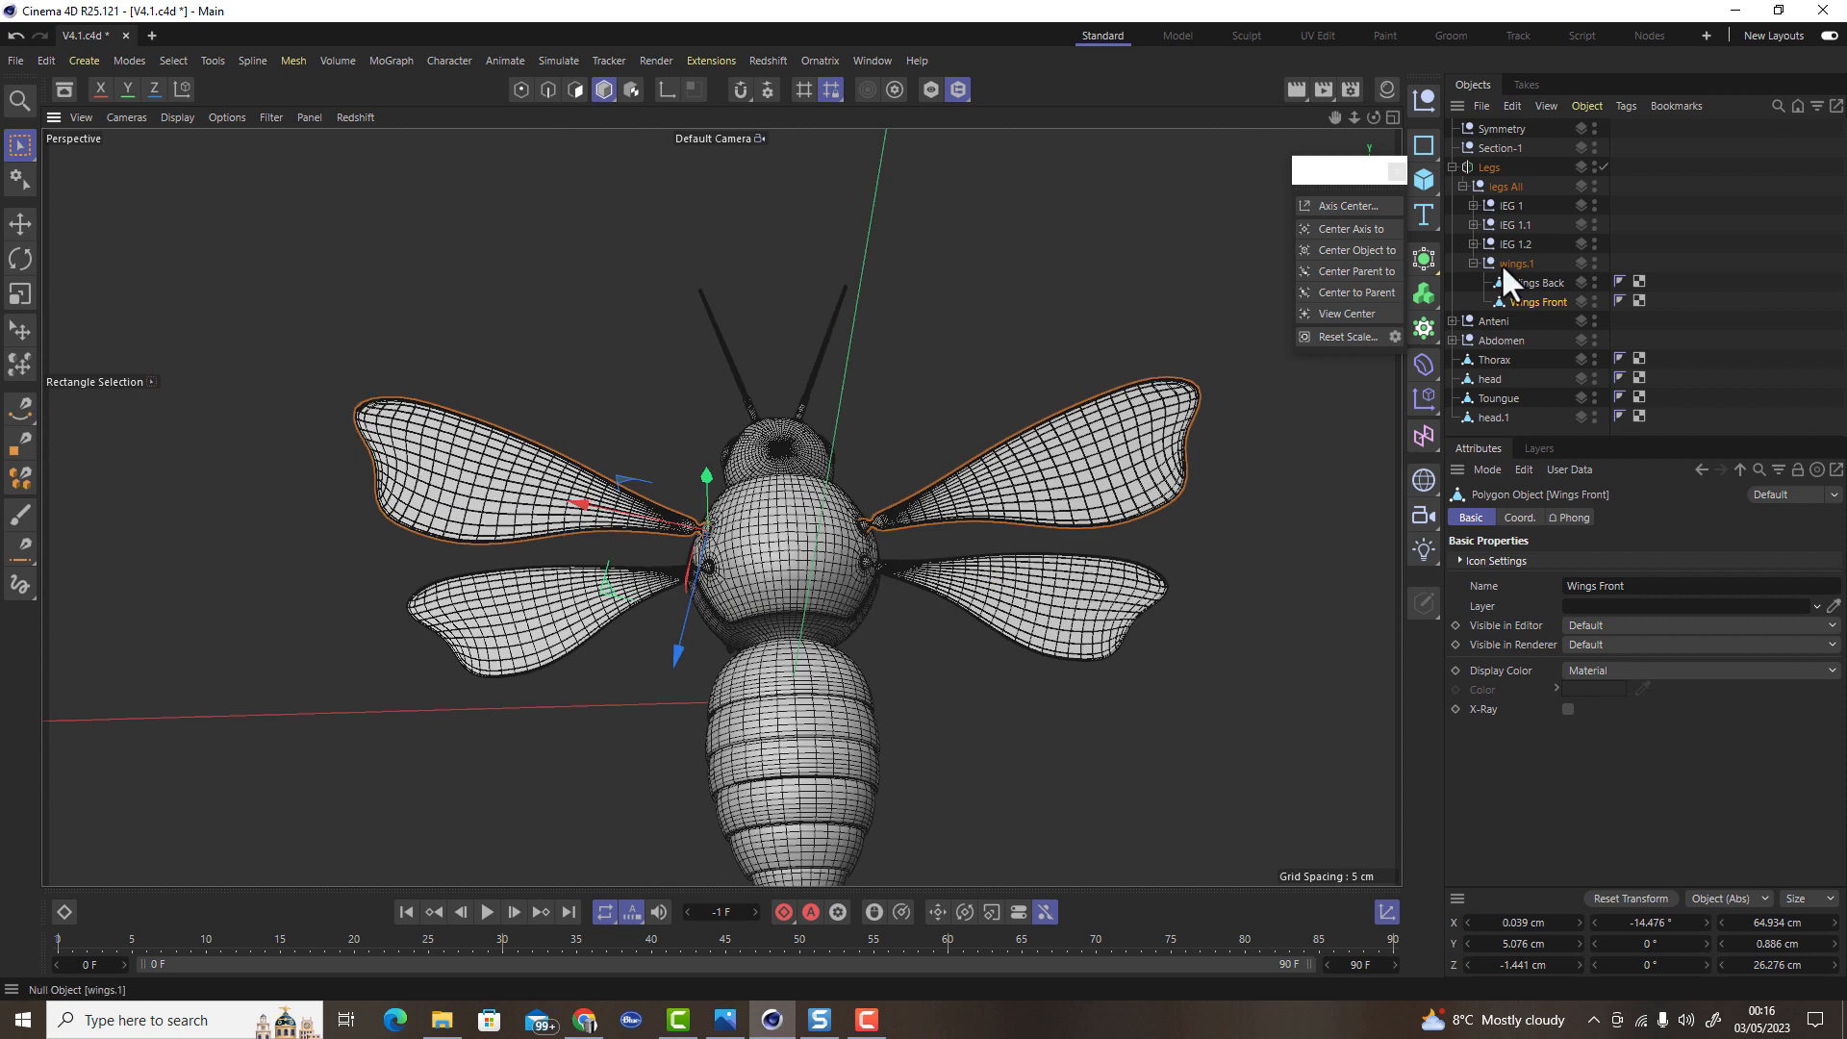
{"action": "left_click", "coordinate": [1472, 263]}
{"action": "left_click", "coordinate": [1451, 301]}
{"action": "left_click", "coordinate": [1451, 300]}
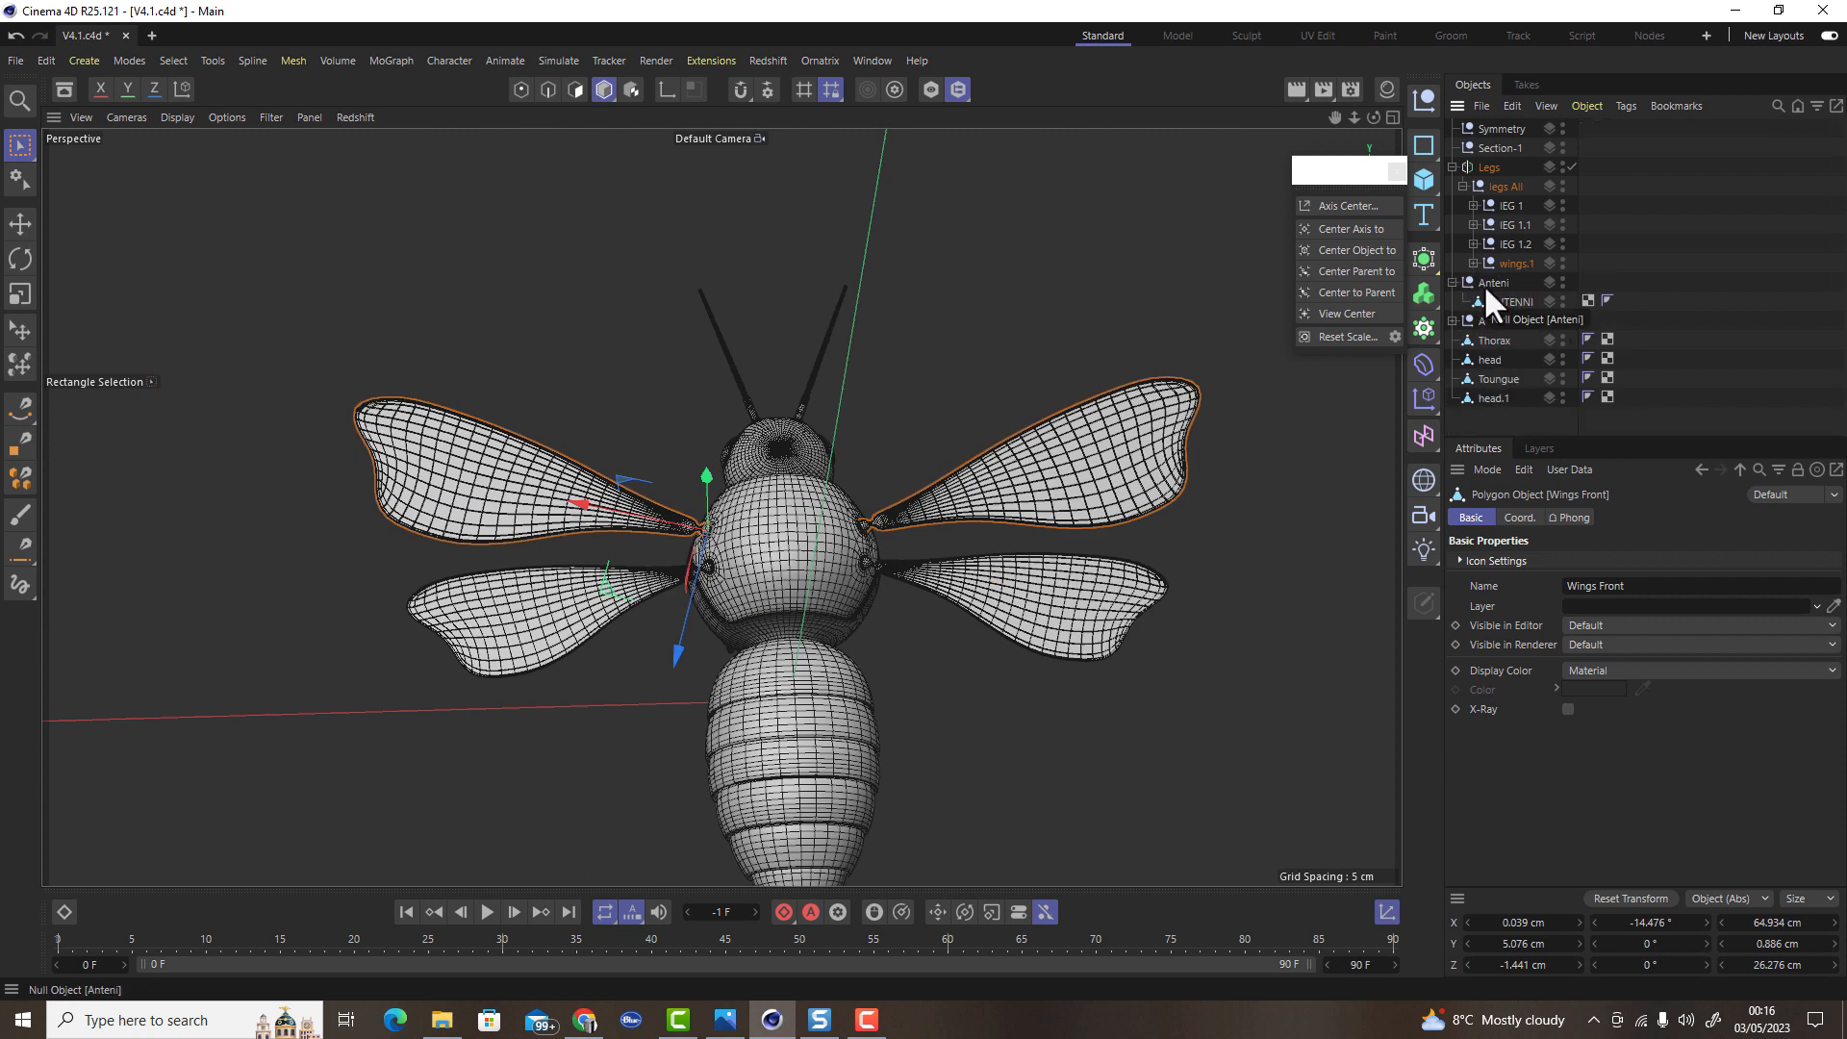
{"action": "left_click", "coordinate": [1479, 166]}
{"action": "left_click_drag", "start_coordinate": [894, 707], "coordinate": [970, 656], "text": "alt"}
{"action": "left_click", "coordinate": [1424, 603]}
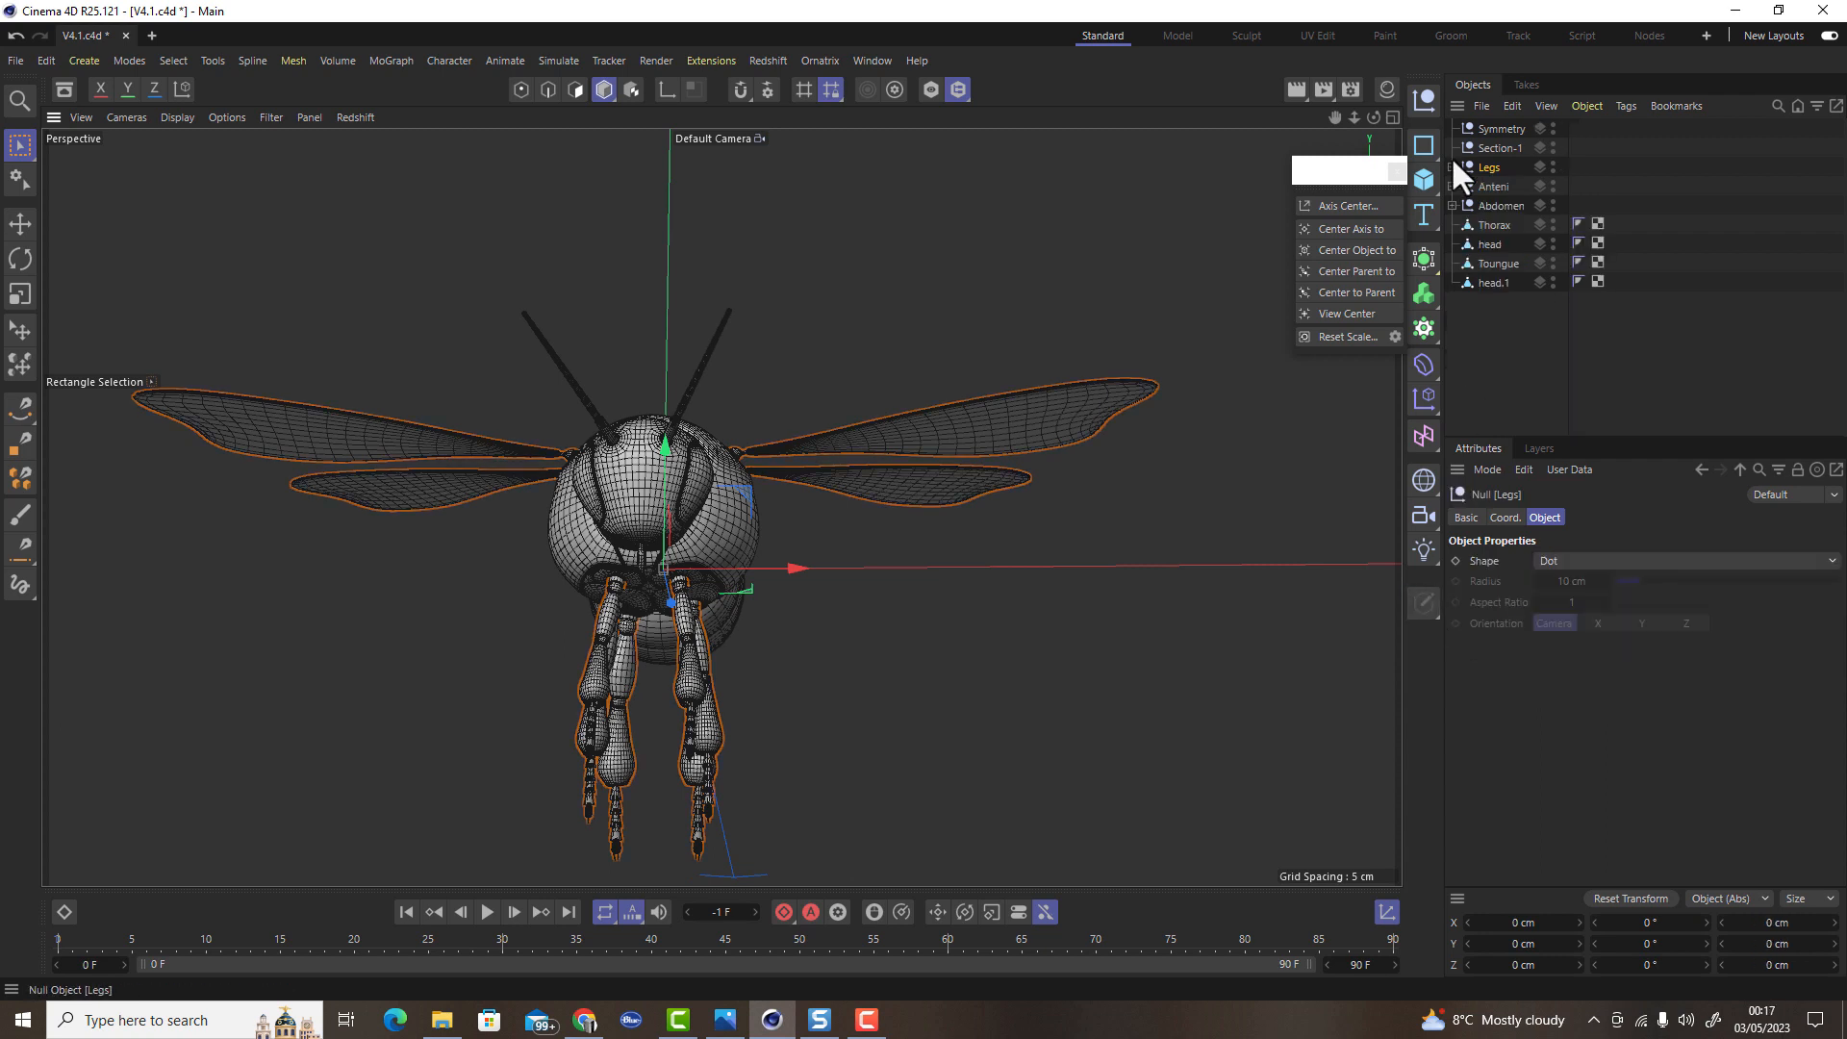
Identify the legs in the IEG 1 group and rename that group as Backs Legs
{"action": "left_click_drag", "start_coordinate": [816, 585], "coordinate": [763, 627], "text": "alt"}
{"action": "scroll", "coordinate": [760, 622], "scroll_direction": "up", "scroll_amount": 3}
{"action": "left_click", "coordinate": [1473, 205]}
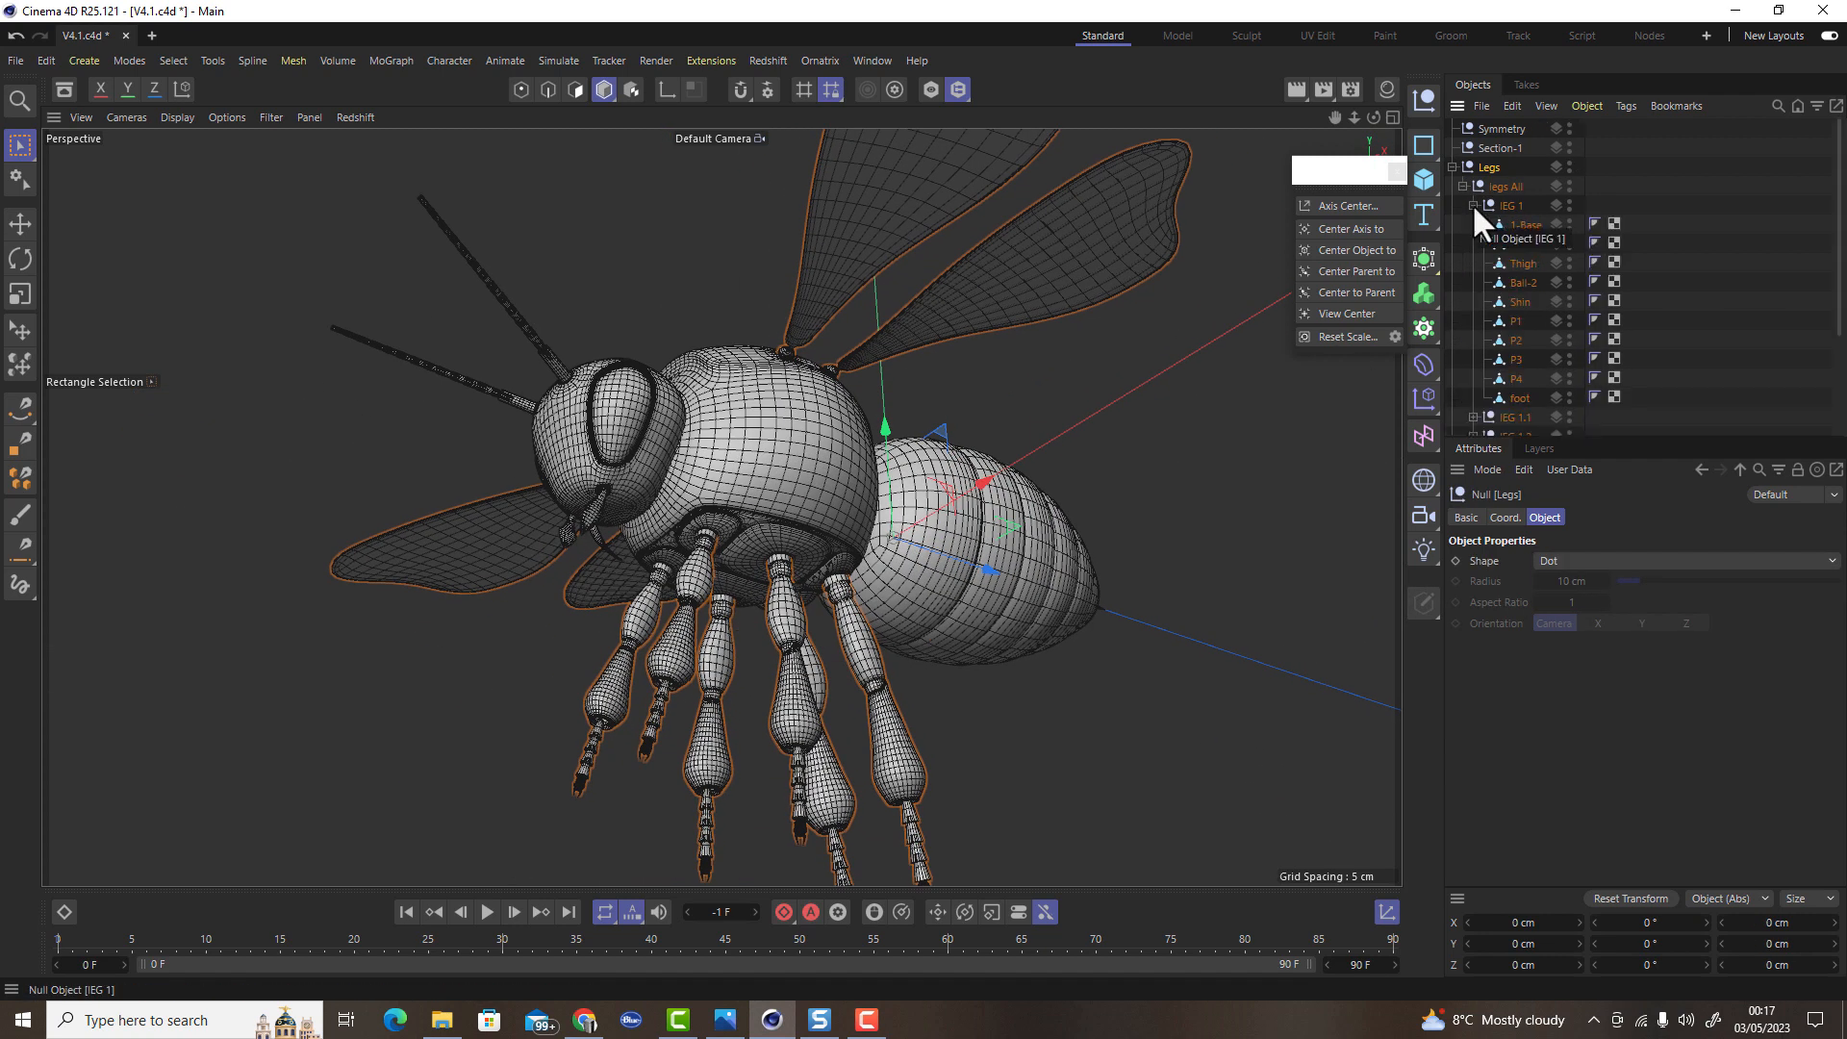
{"action": "left_click", "coordinate": [1473, 205]}
{"action": "left_click", "coordinate": [1473, 205]}
{"action": "left_click", "coordinate": [19, 223]}
{"action": "left_click", "coordinate": [1508, 205]}
{"action": "left_click_drag", "start_coordinate": [912, 460], "coordinate": [1152, 635], "text": "alt"}
{"action": "type", "text": "Backs Legs"}
{"action": "key", "text": "Return"}
Rename the IEG 1.1 group as Middle Legs and the IEG 1.2 group as Front Legs
{"action": "left_click", "coordinate": [1473, 205]}
{"action": "double_click", "coordinate": [1510, 223]}
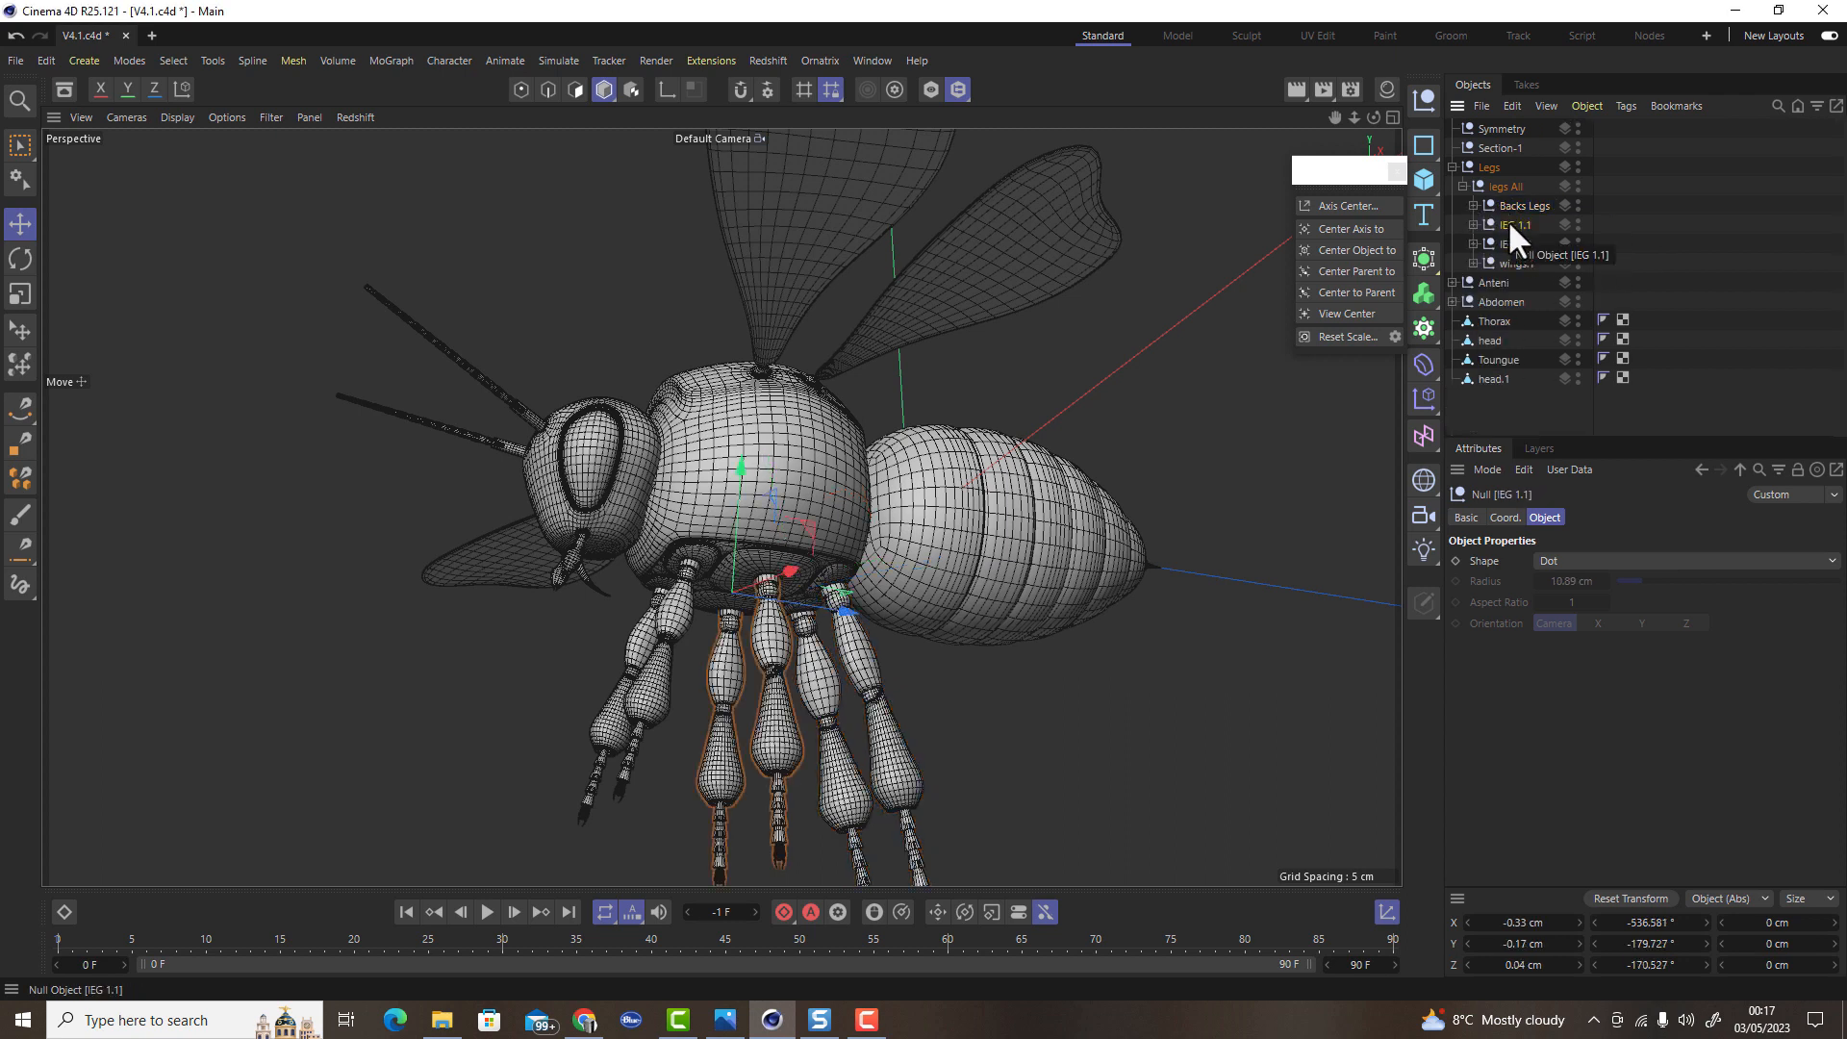
{"action": "type", "text": "Middle Legs"}
{"action": "key", "text": "Return"}
{"action": "double_click", "coordinate": [1517, 245]}
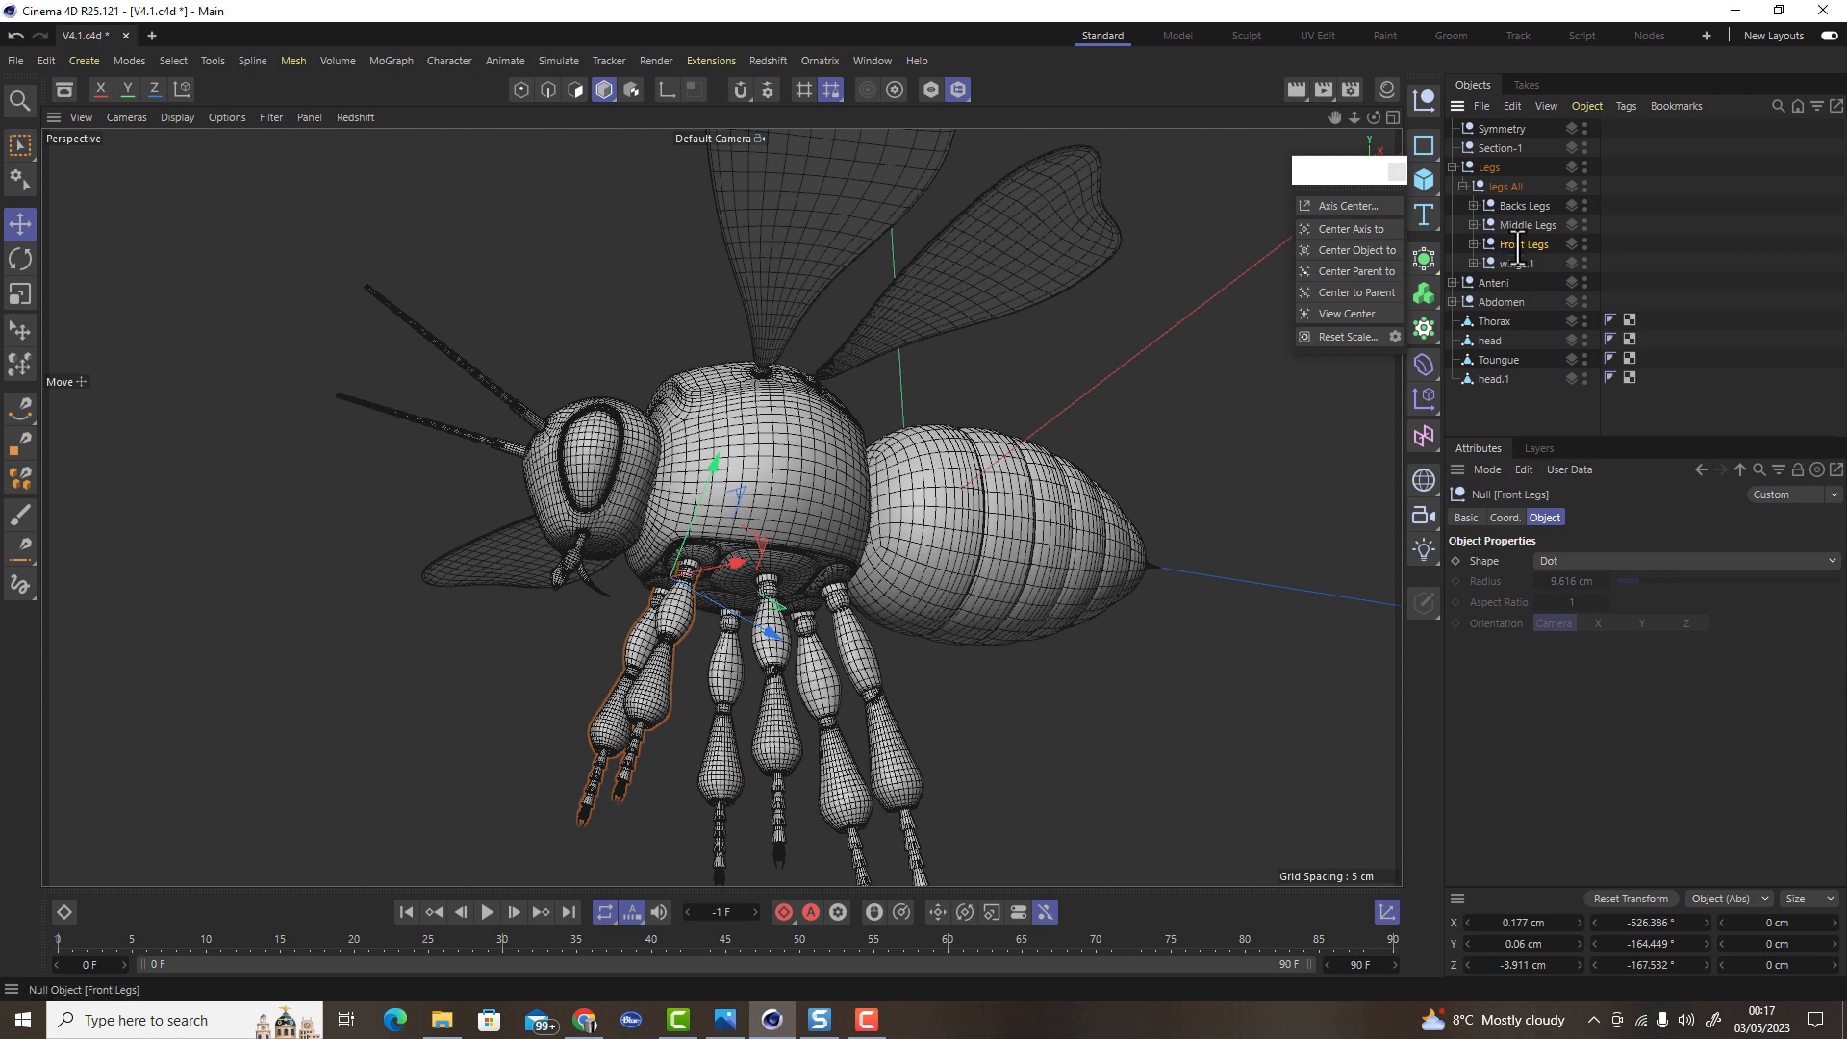
Delete the leftover Section-1 and Symmetry nulls from the object hierarchy
{"action": "left_click", "coordinate": [1507, 148]}
{"action": "key", "text": "Delete"}
{"action": "left_click", "coordinate": [1511, 125]}
{"action": "key", "text": "Delete"}
{"action": "left_click_drag", "start_coordinate": [879, 546], "coordinate": [1326, 405], "text": "alt"}
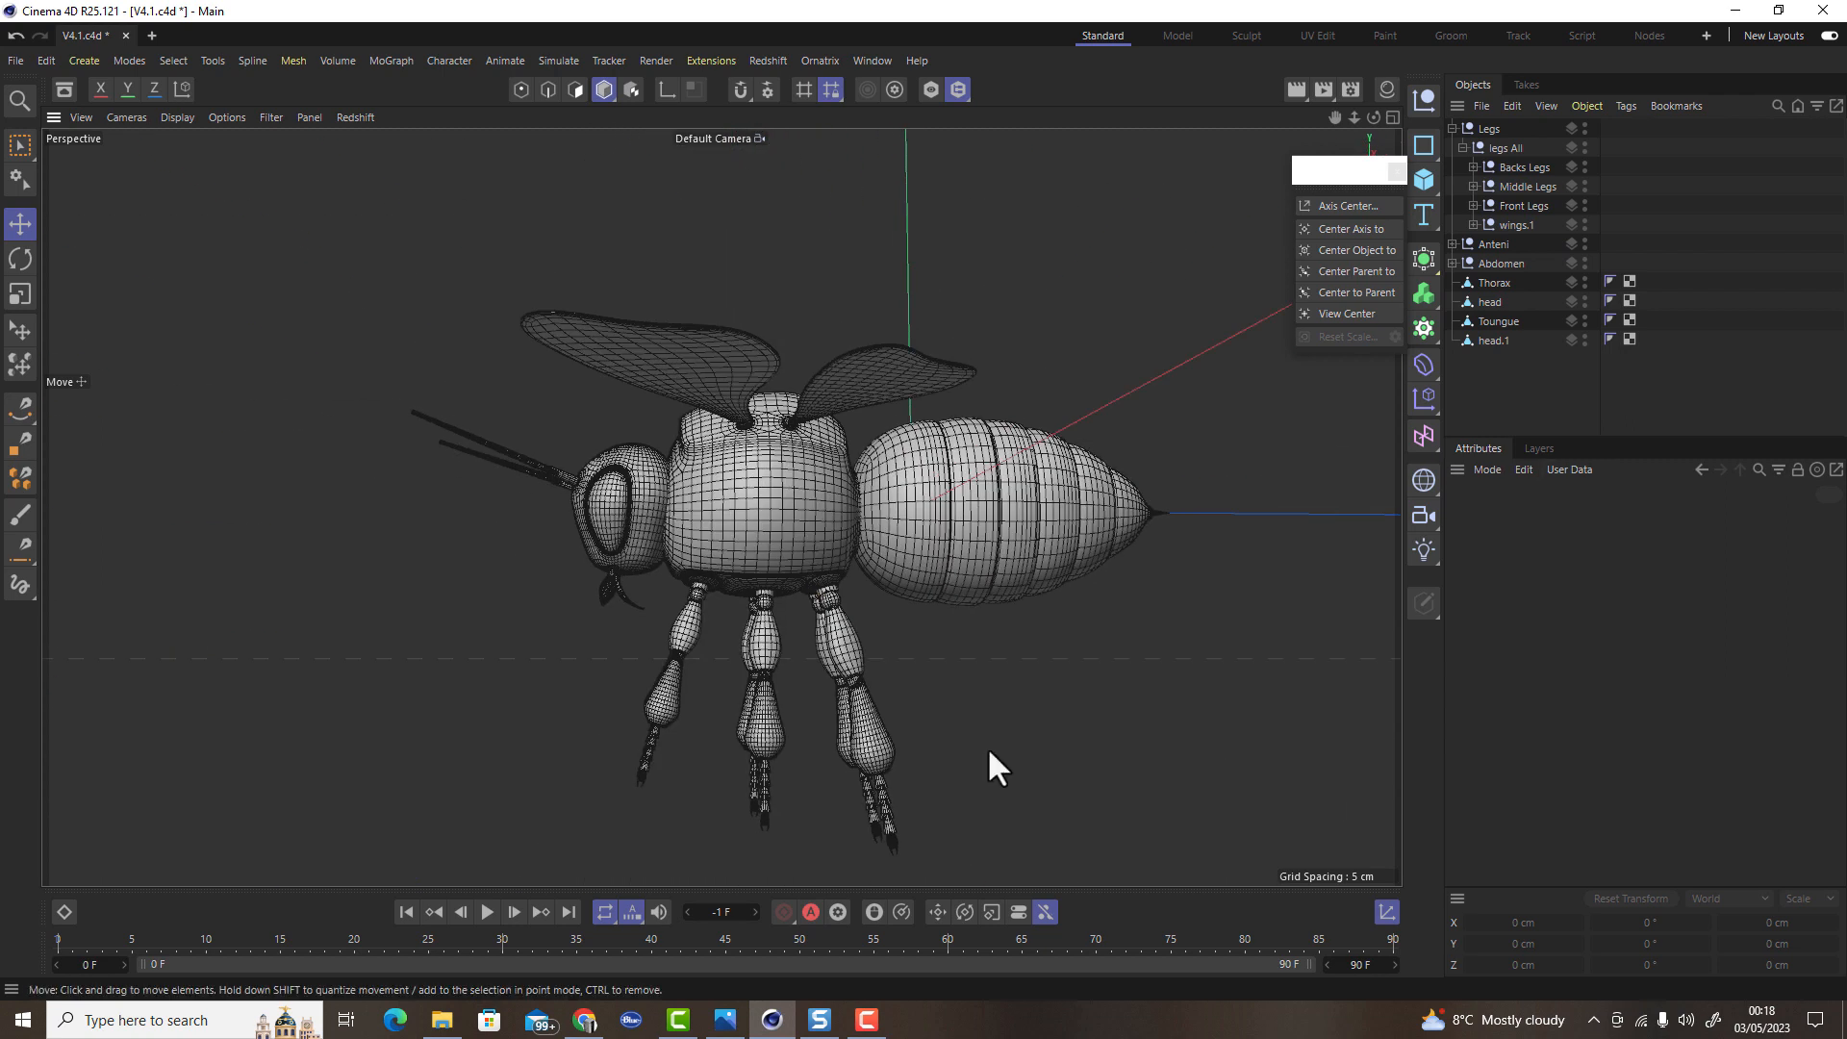
{"action": "scroll", "coordinate": [667, 529], "scroll_direction": "up", "scroll_amount": 3}
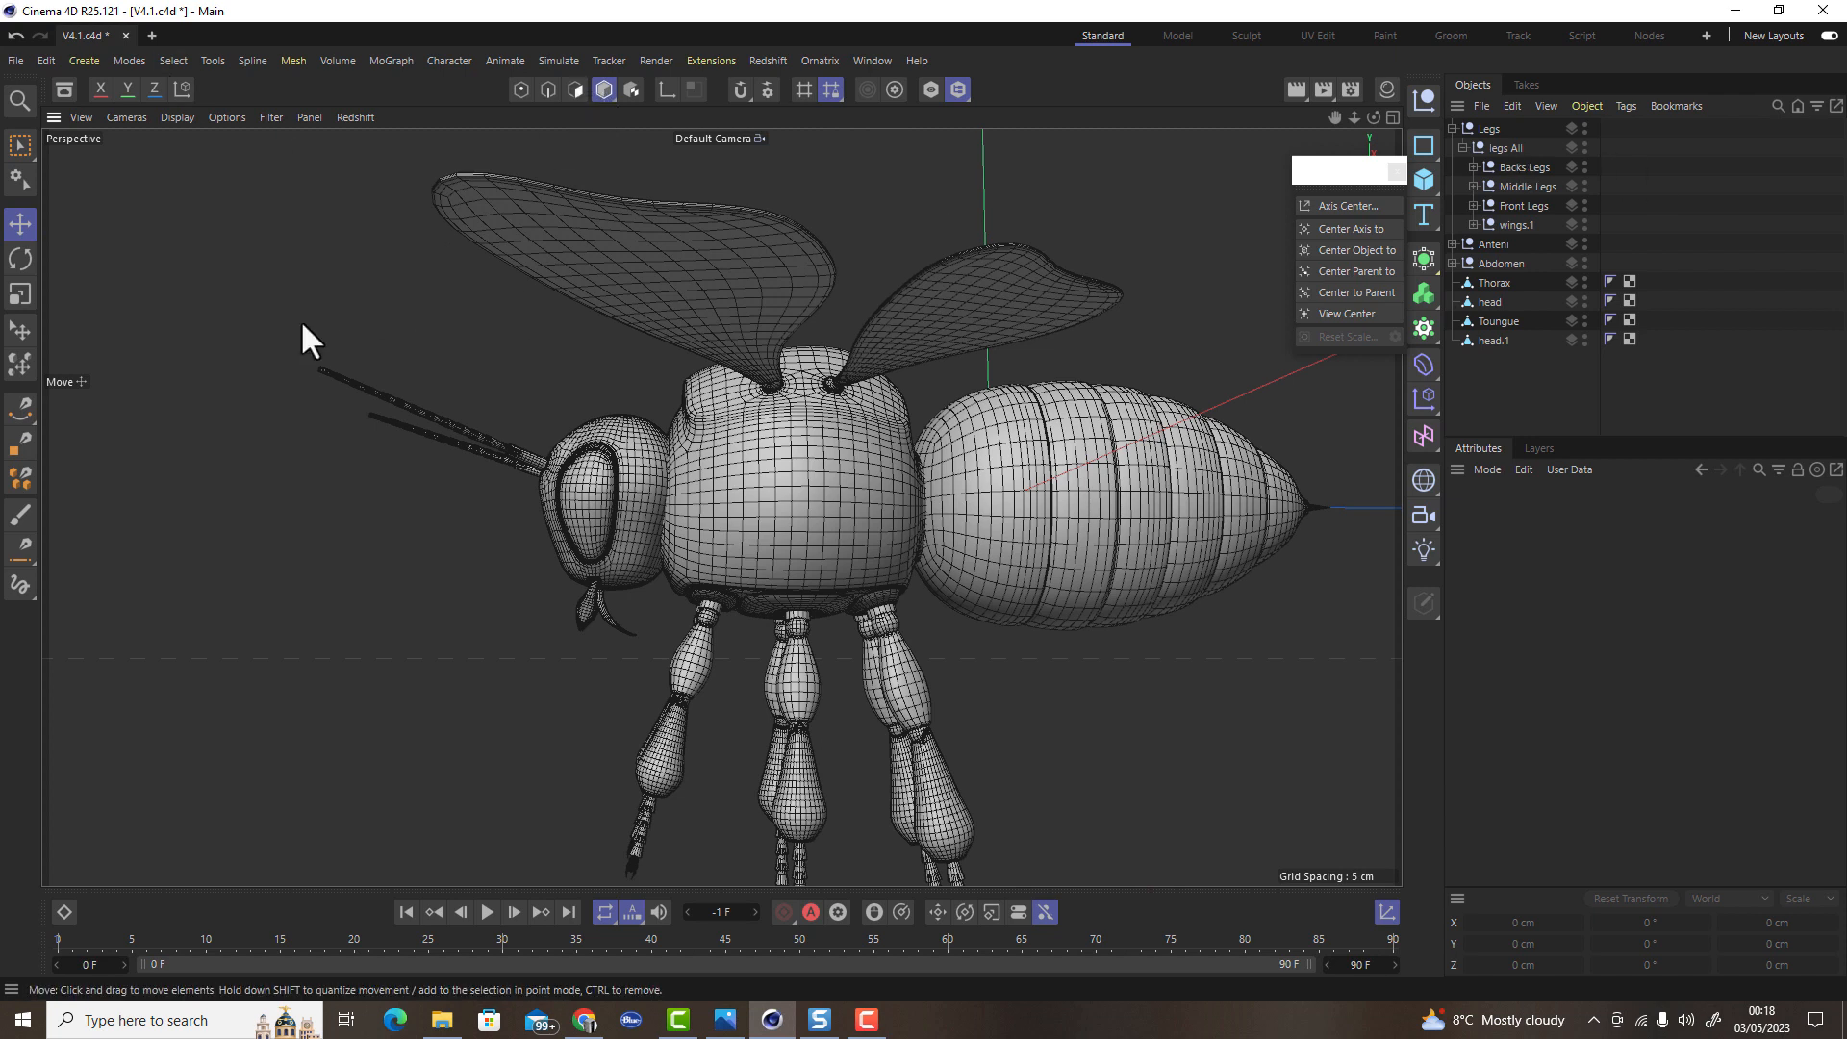
Switch to point mode, select the points of the top-level objects, and select Legs with all its children
{"action": "key", "text": "ctrl+a"}
{"action": "left_click", "coordinate": [523, 87]}
{"action": "key", "text": "ctrl+a"}
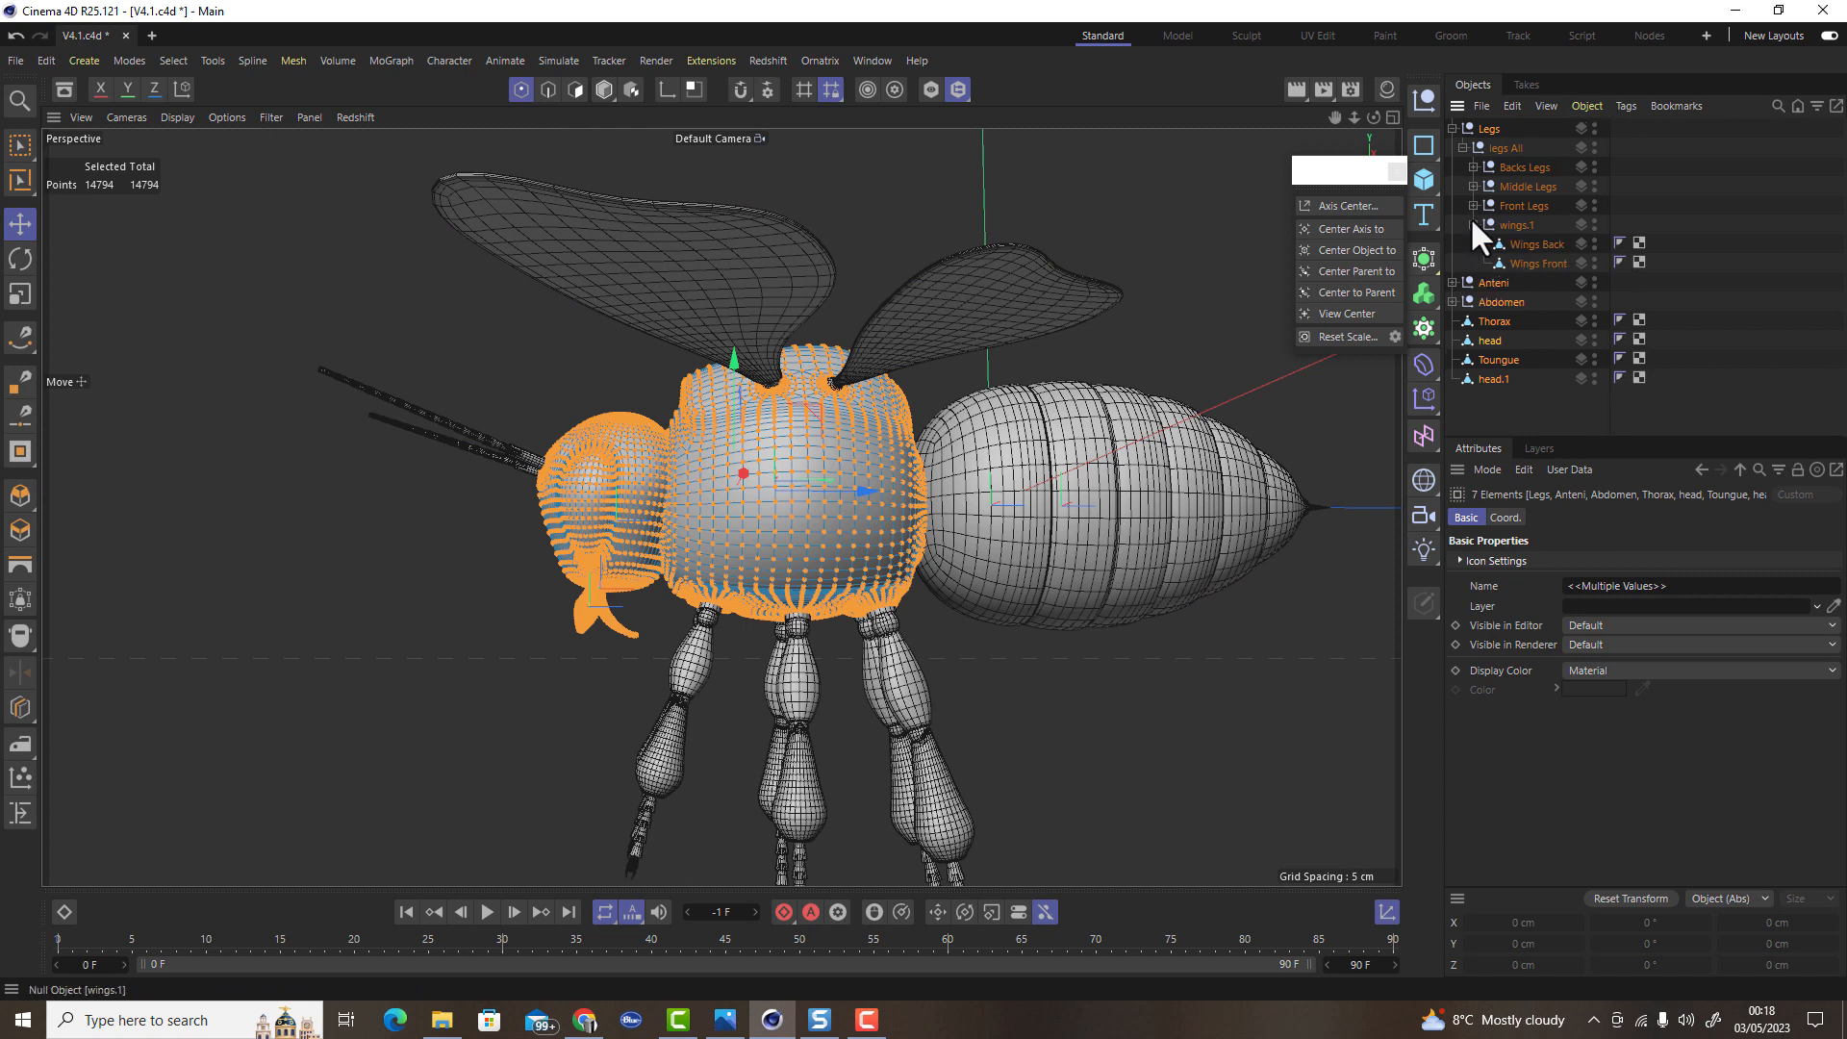
{"action": "middle_click", "coordinate": [1482, 127]}
{"action": "left_click", "coordinate": [1546, 106]}
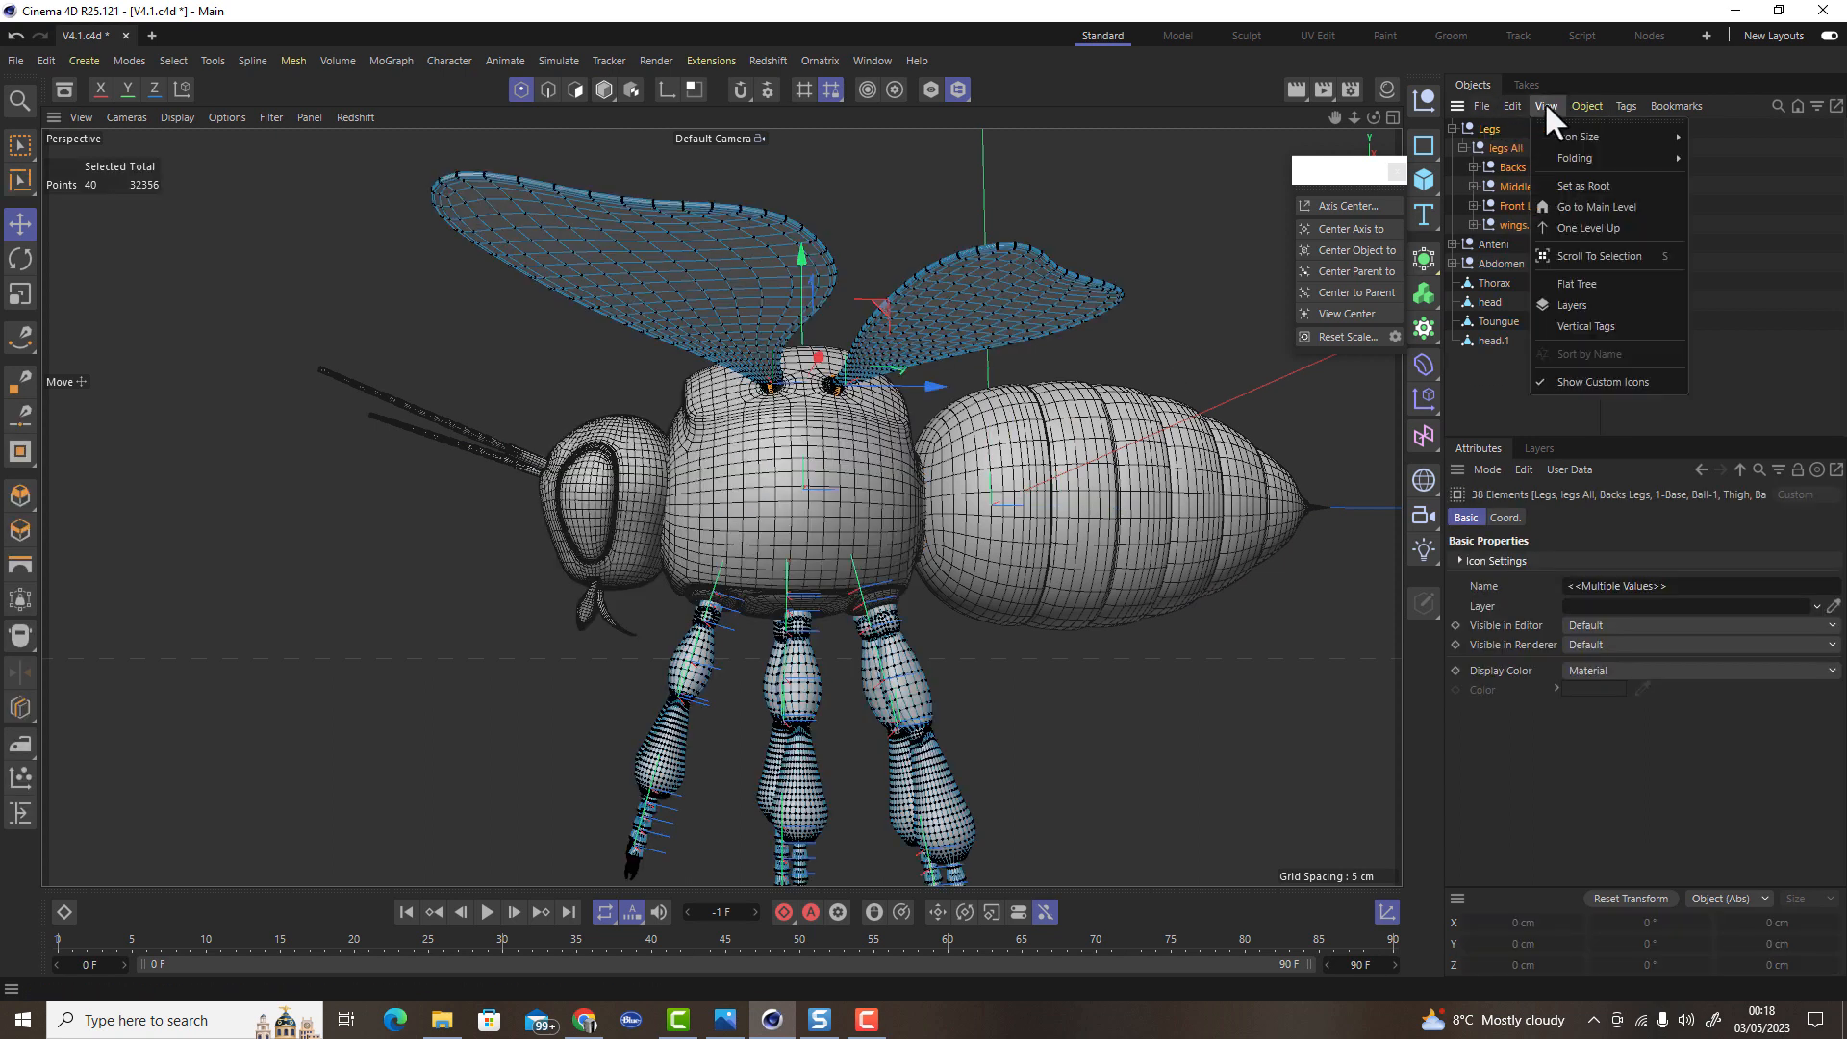
{"action": "mouse_move", "coordinate": [1517, 100]}
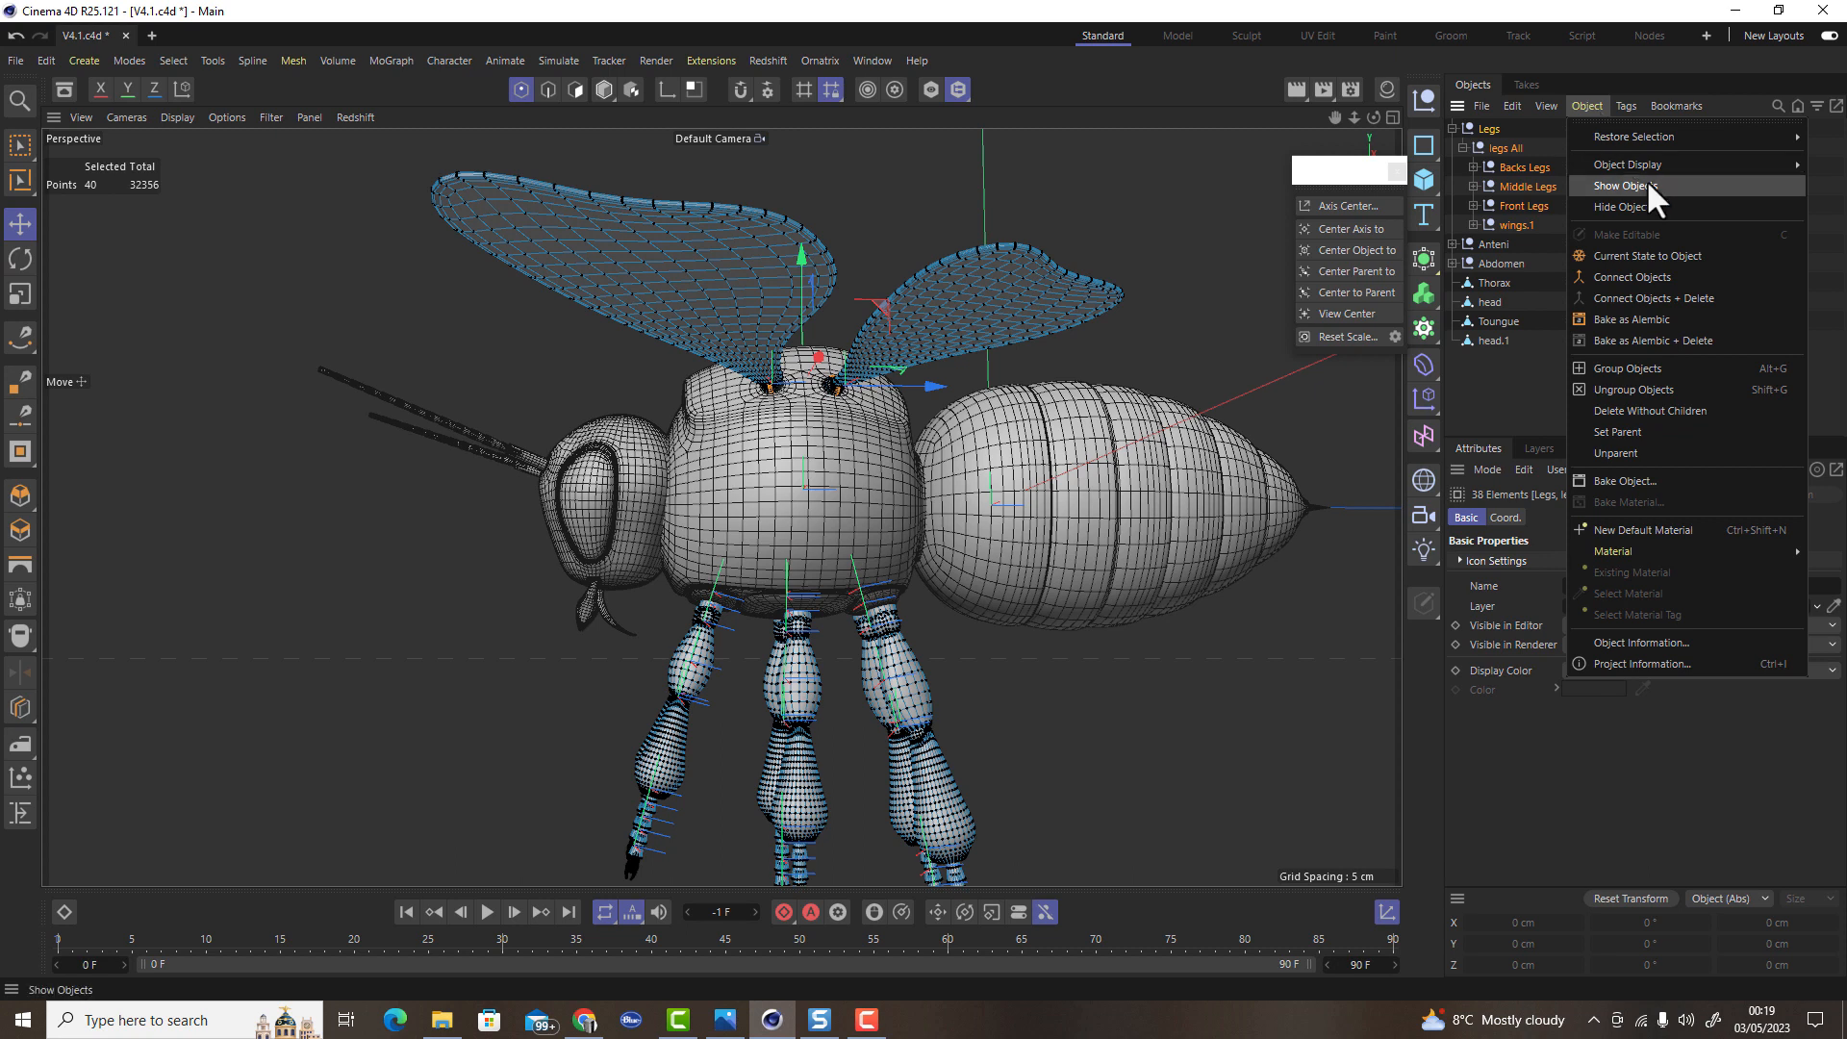
{"action": "left_click", "coordinate": [1488, 102]}
{"action": "left_click", "coordinate": [1498, 144]}
{"action": "right_click", "coordinate": [1499, 142]}
{"action": "key", "text": "Escape"}
{"action": "left_click", "coordinate": [1503, 107]}
{"action": "mouse_move", "coordinate": [1540, 105]}
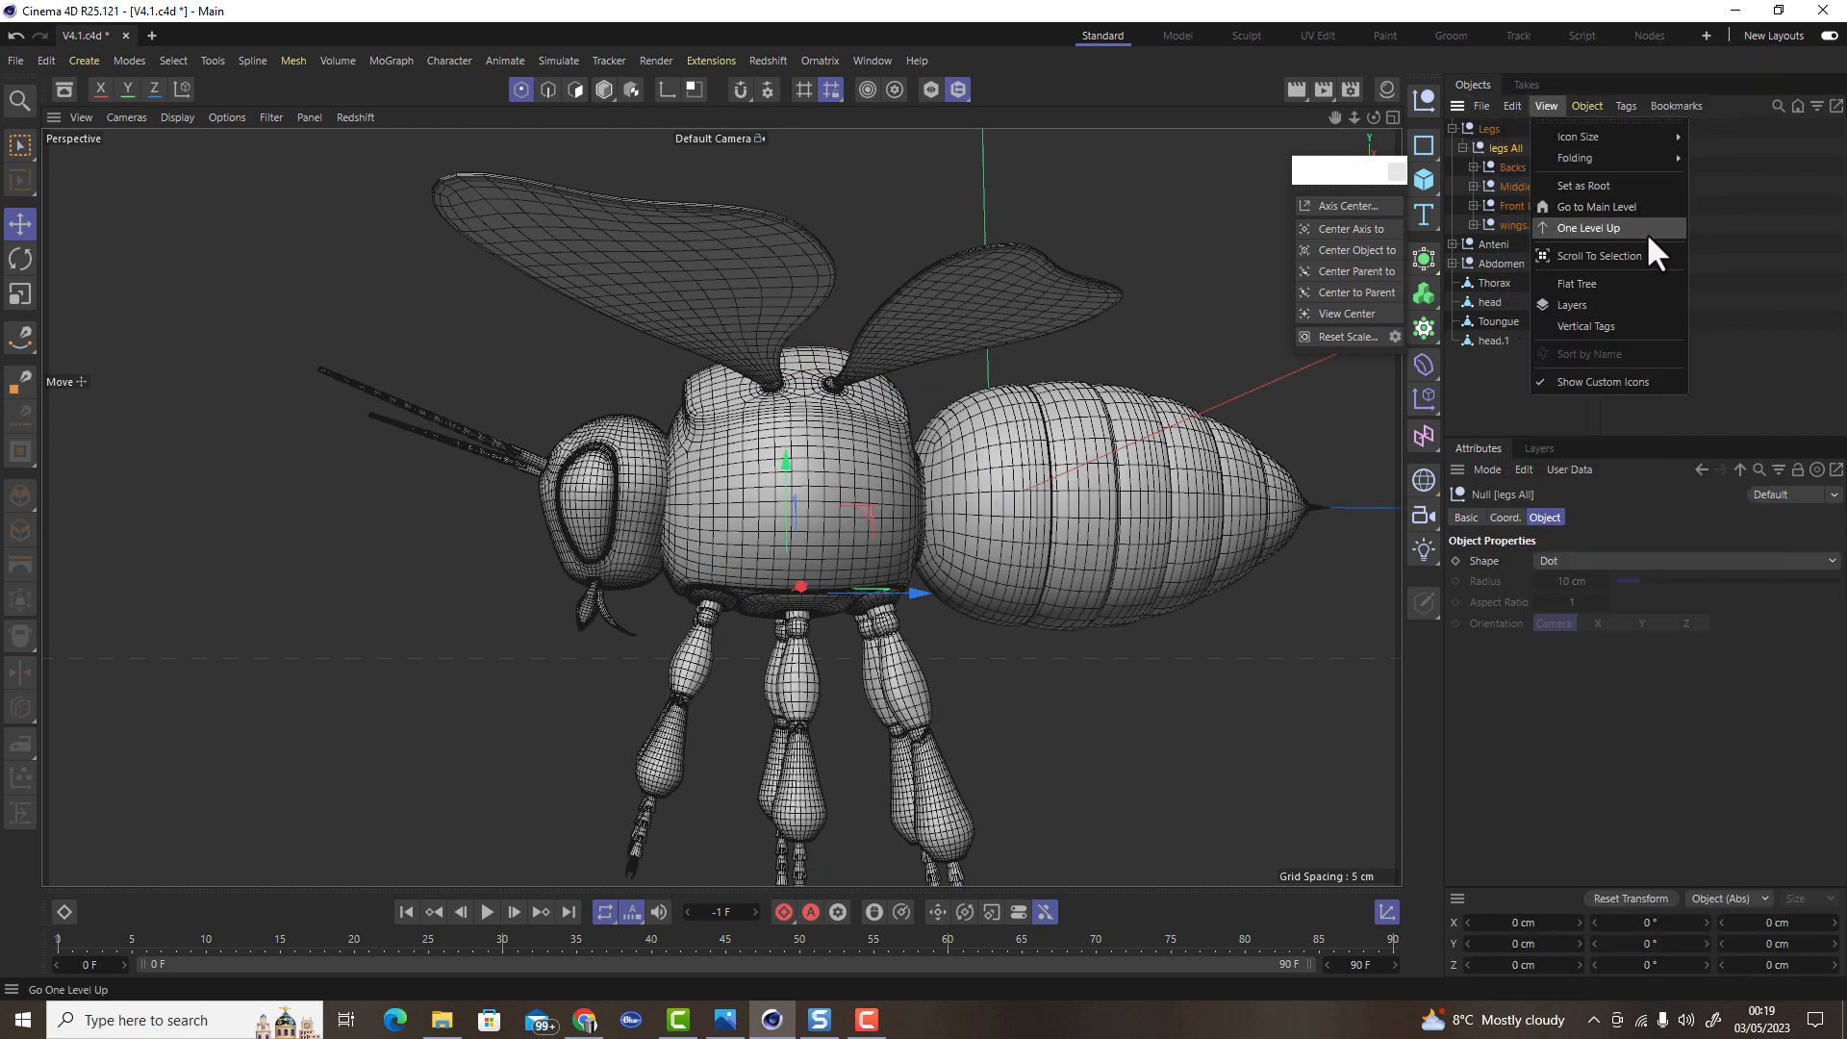
{"action": "left_click", "coordinate": [1653, 305]}
{"action": "left_click", "coordinate": [1622, 105]}
{"action": "left_click", "coordinate": [1622, 106]}
{"action": "left_click", "coordinate": [1472, 166]}
{"action": "left_click", "coordinate": [1473, 166]}
Select all leg groups, wings.1, Anteni, Abdomen, Thorax, head, Toungue and head.1 together with their children
{"action": "middle_click", "coordinate": [1528, 167]}
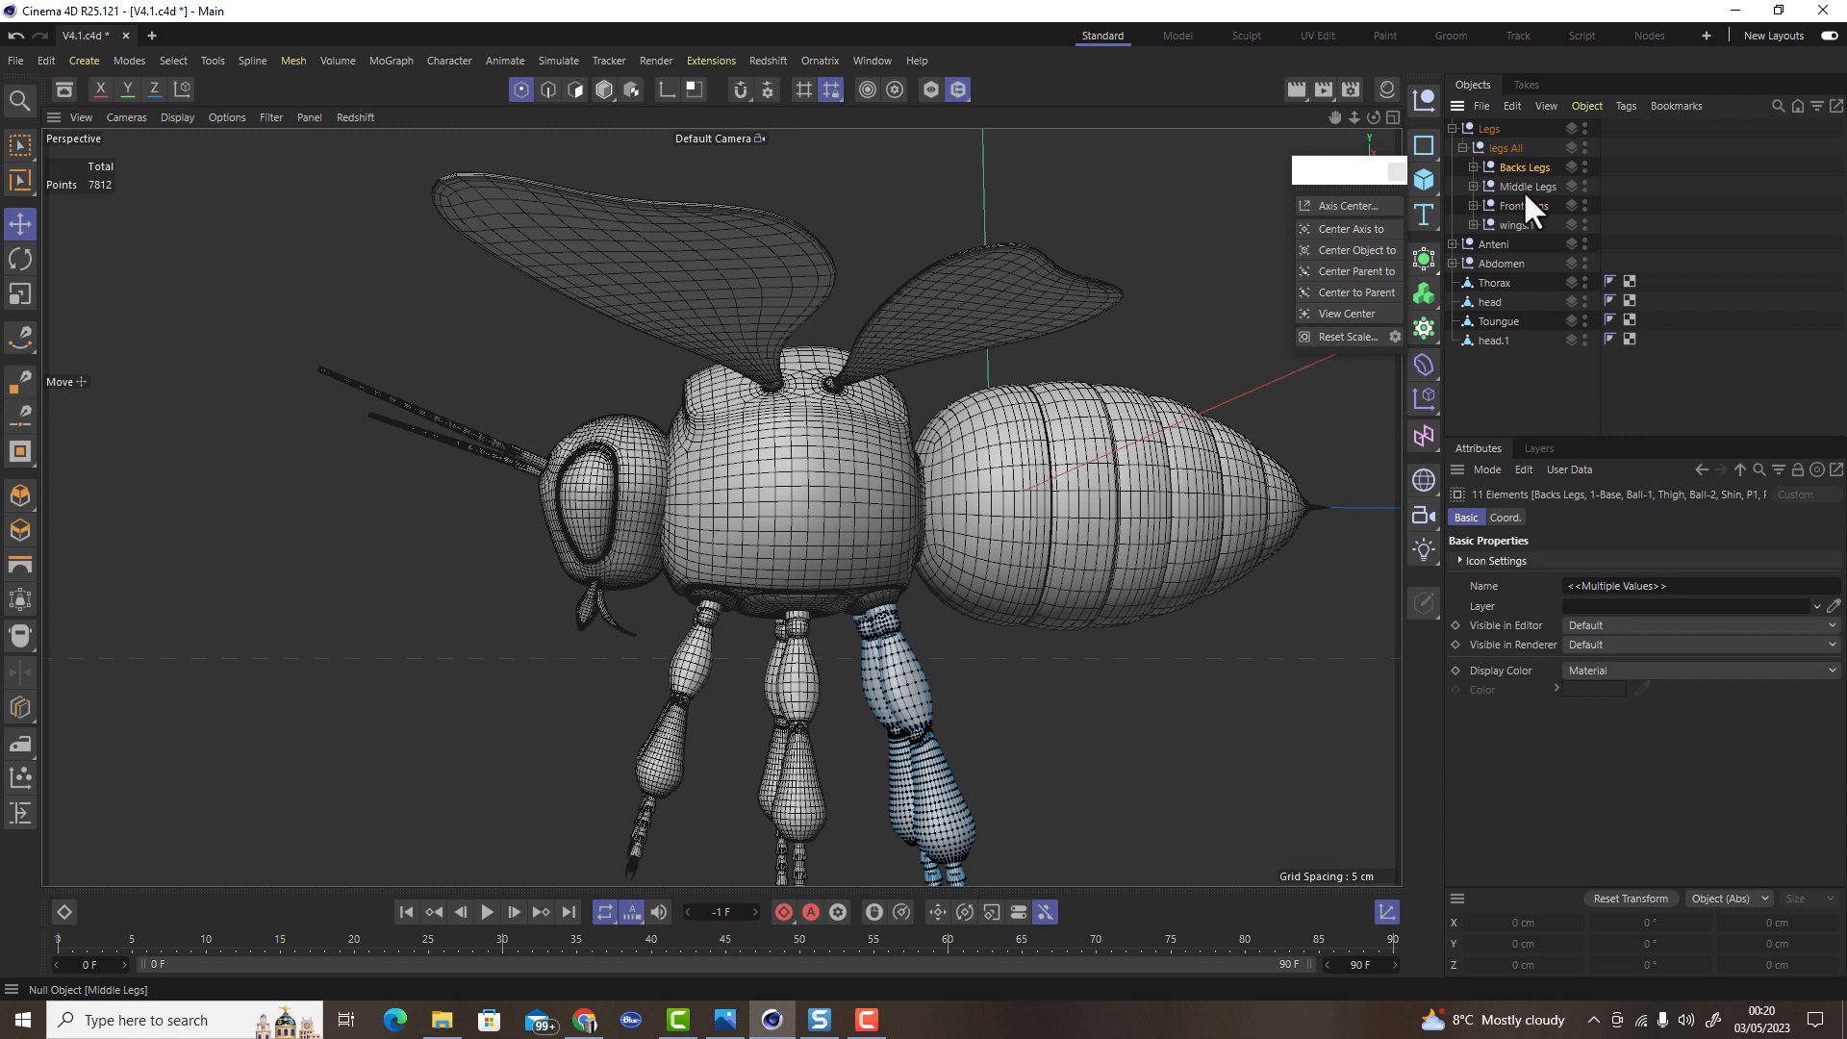
{"action": "middle_click", "coordinate": [1528, 186], "text": "ctrl"}
{"action": "middle_click", "coordinate": [1521, 205], "text": "ctrl"}
{"action": "middle_click", "coordinate": [1516, 225], "text": "ctrl"}
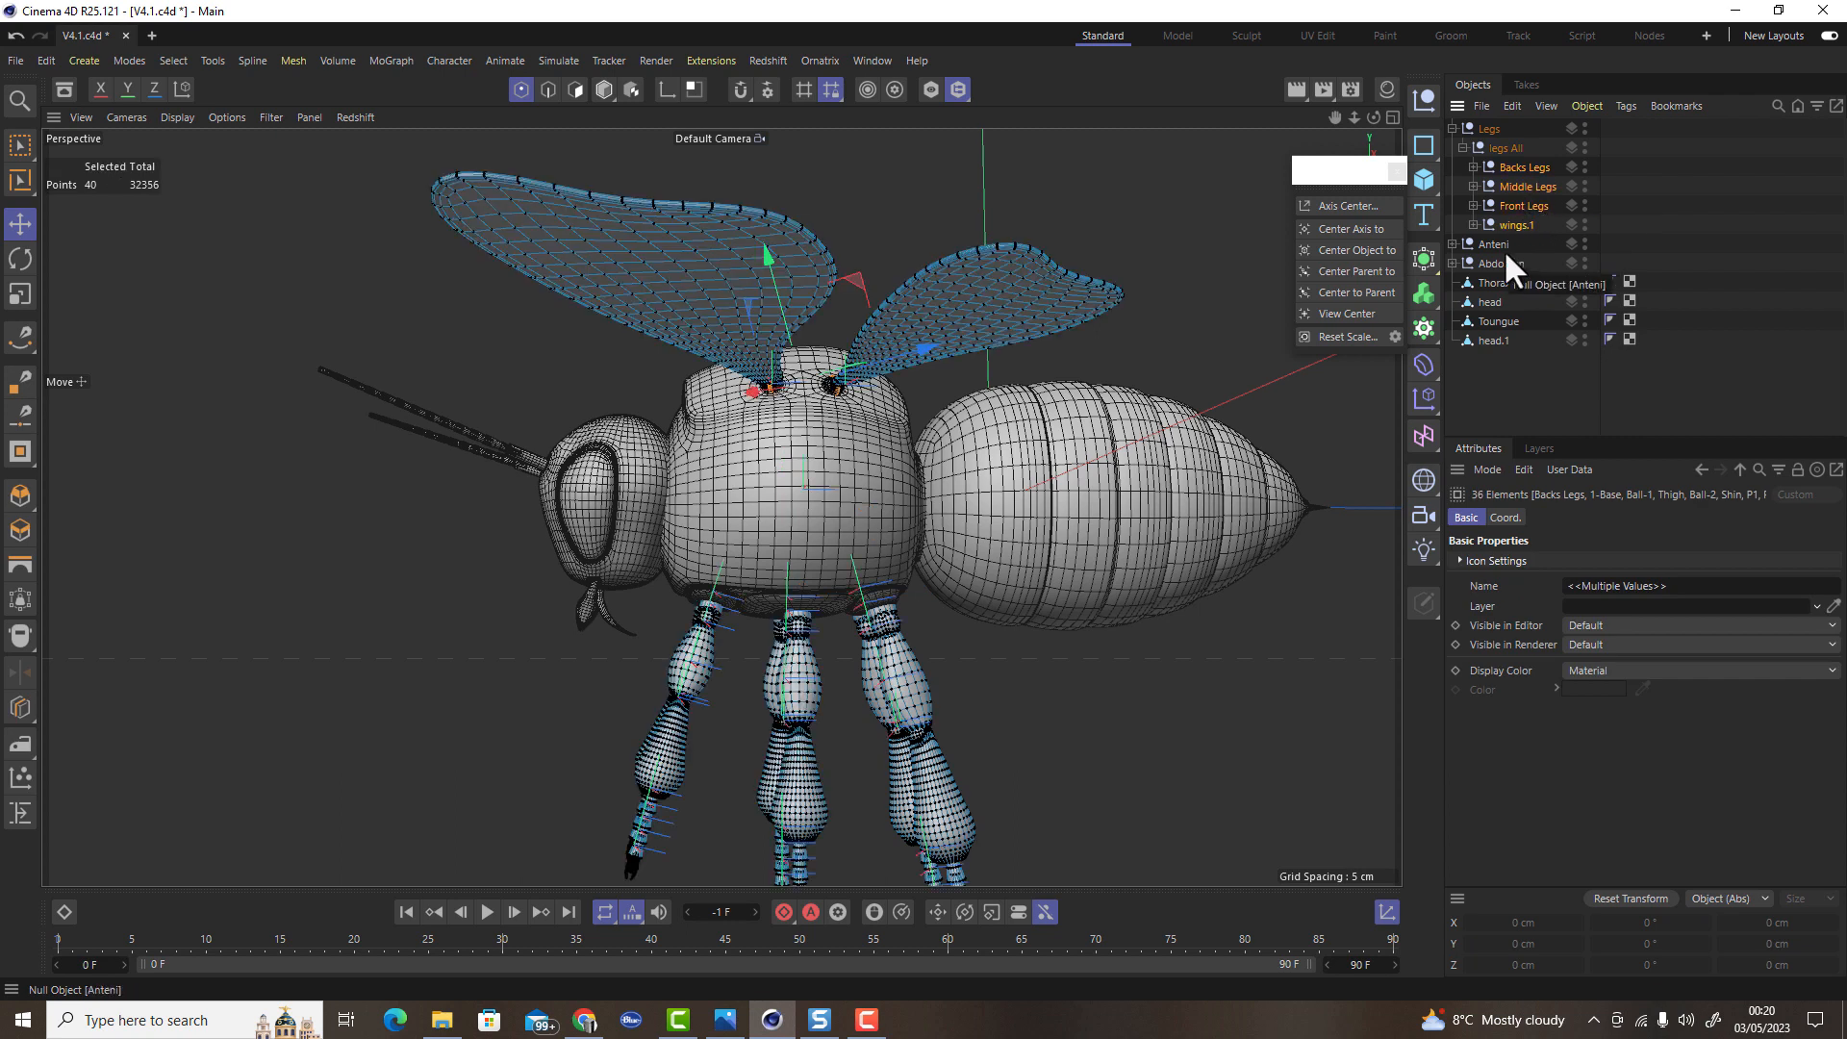
{"action": "middle_click", "coordinate": [1514, 245], "text": "ctrl"}
{"action": "middle_click", "coordinate": [1506, 263], "text": "ctrl"}
{"action": "middle_click", "coordinate": [1501, 282], "text": "ctrl"}
{"action": "middle_click", "coordinate": [1491, 302], "text": "ctrl"}
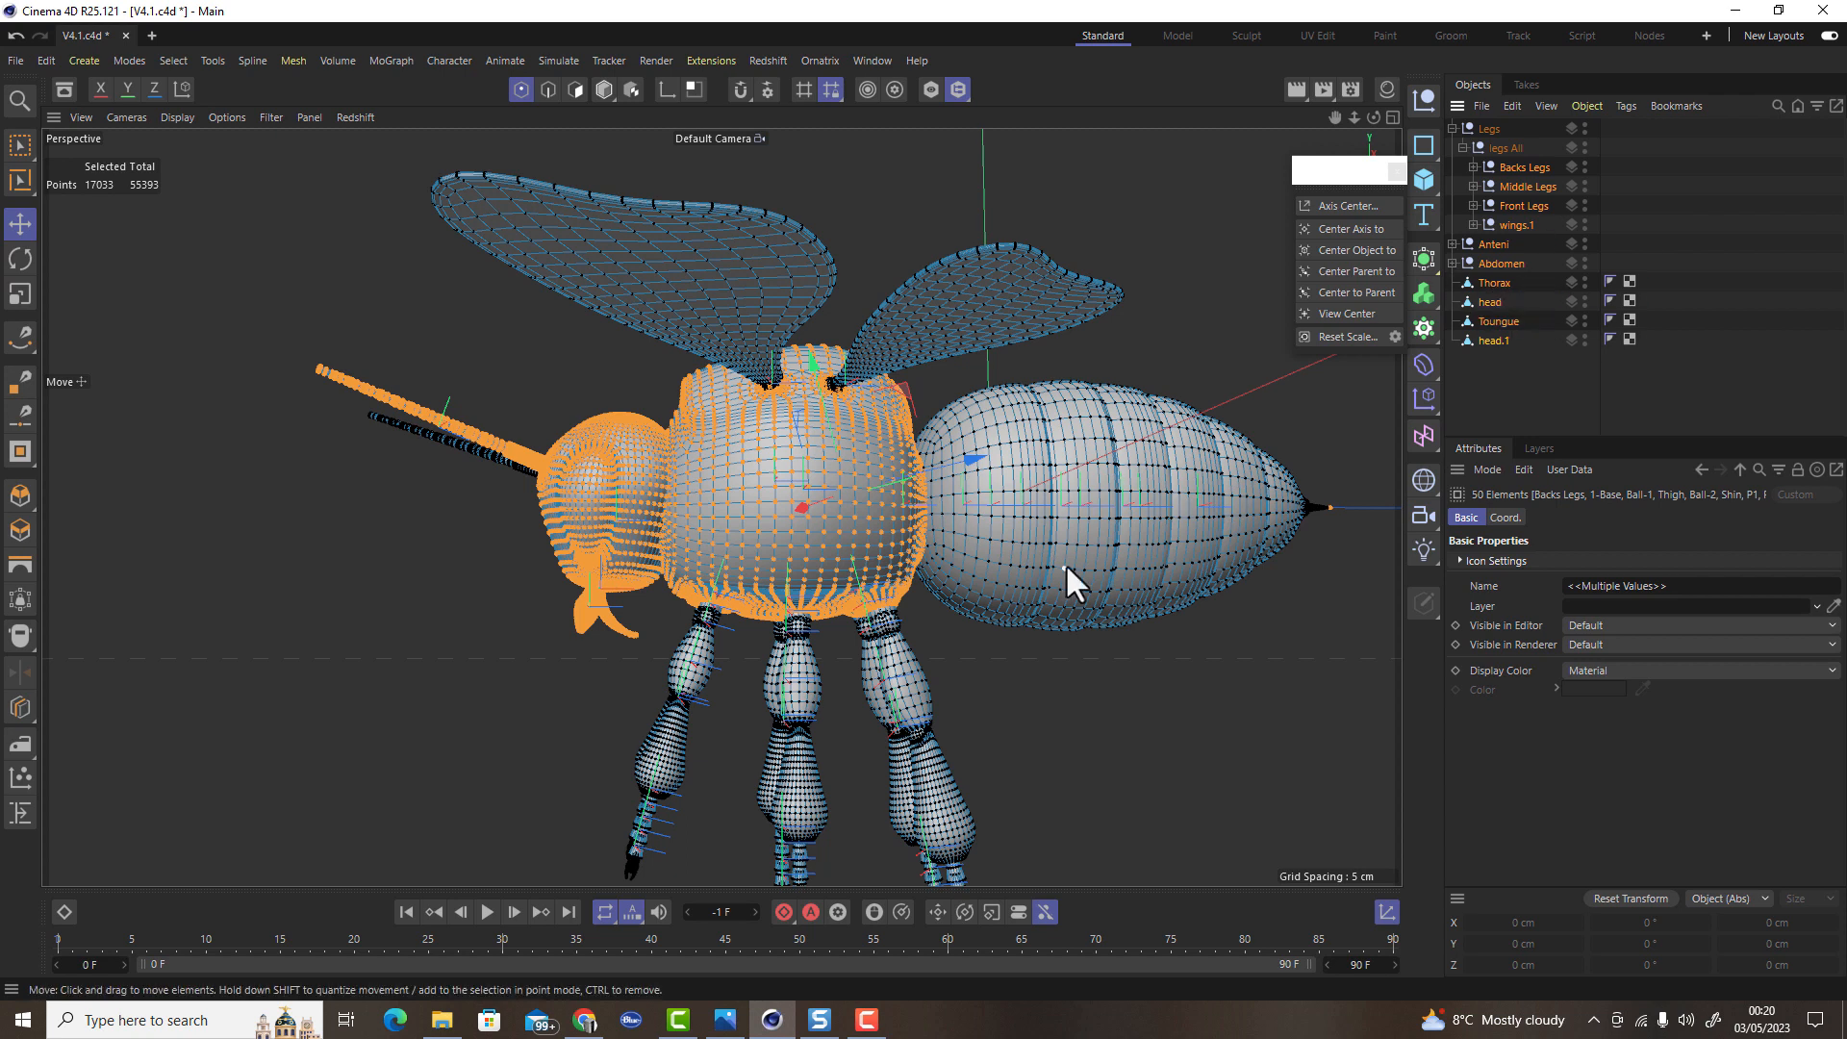
Select all points of the bee's parts and optimize the meshes to merge duplicate points
{"action": "key", "text": "ctrl+a"}
{"action": "left_click_drag", "start_coordinate": [569, 140], "coordinate": [854, 279], "text": "alt"}
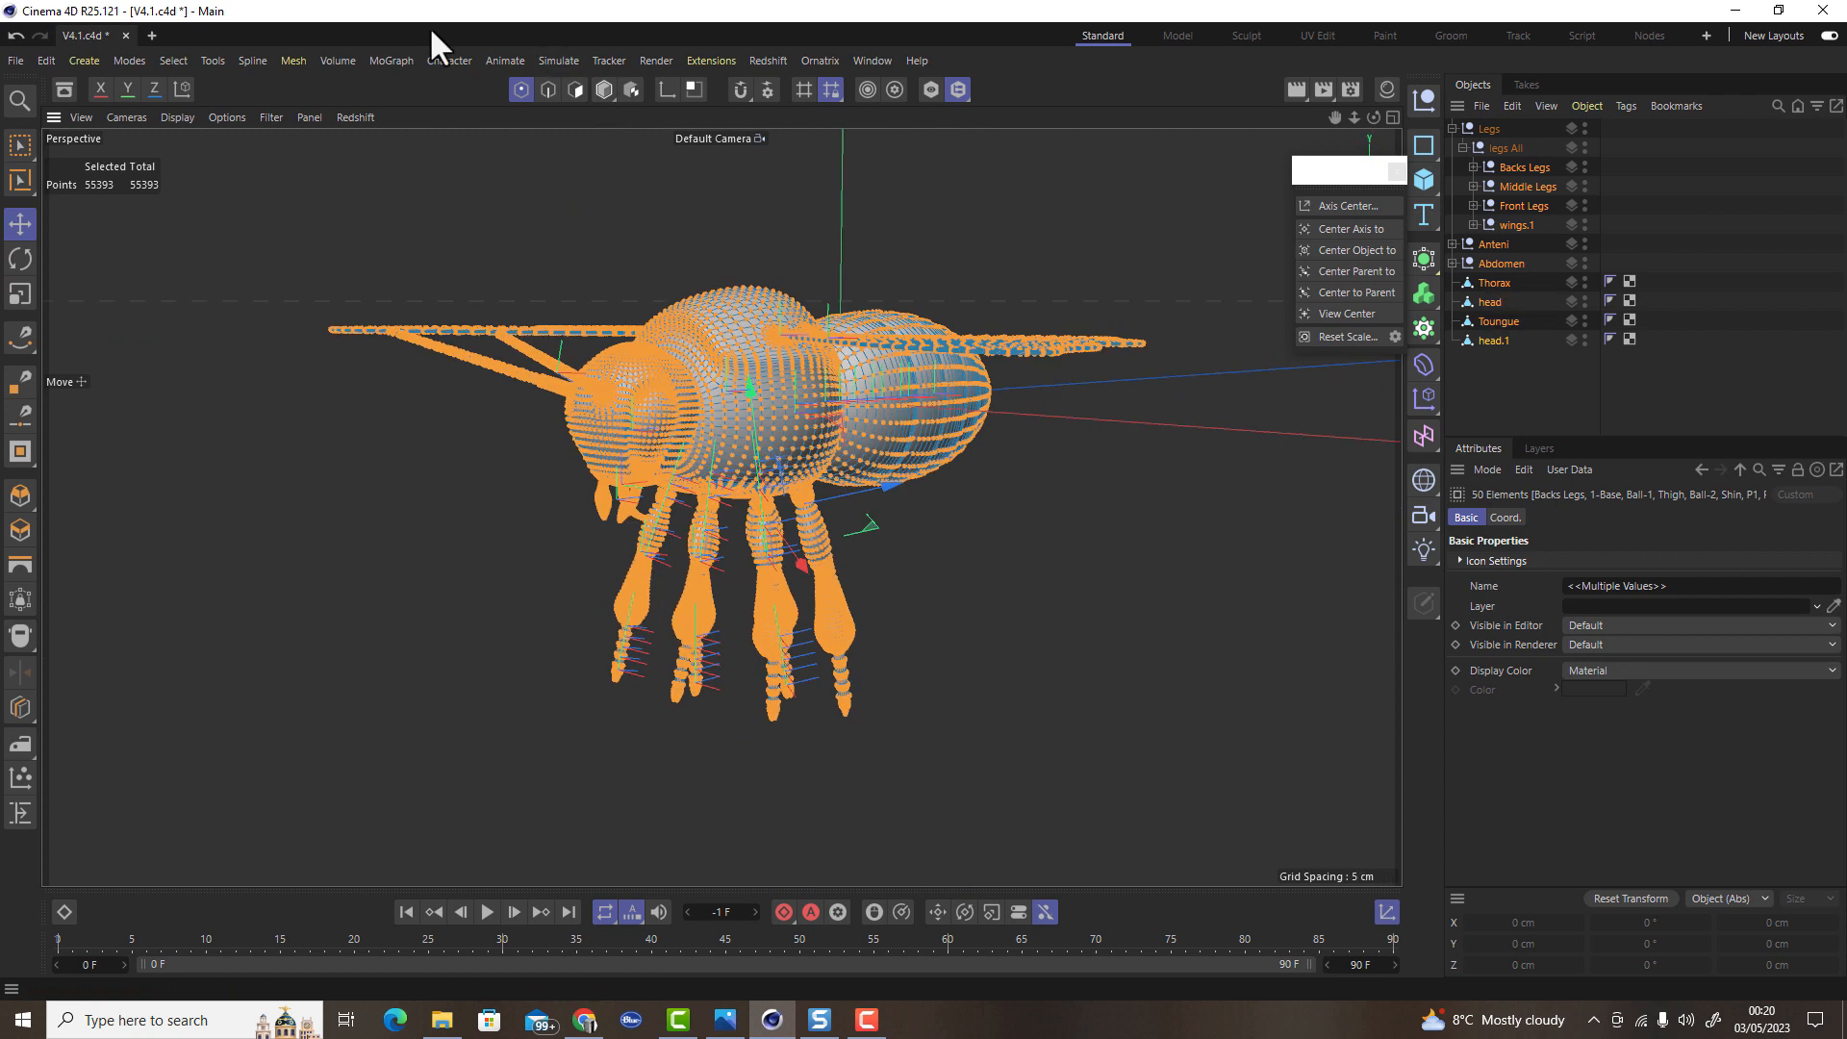
{"action": "left_click", "coordinate": [293, 60]}
{"action": "mouse_move", "coordinate": [371, 273]}
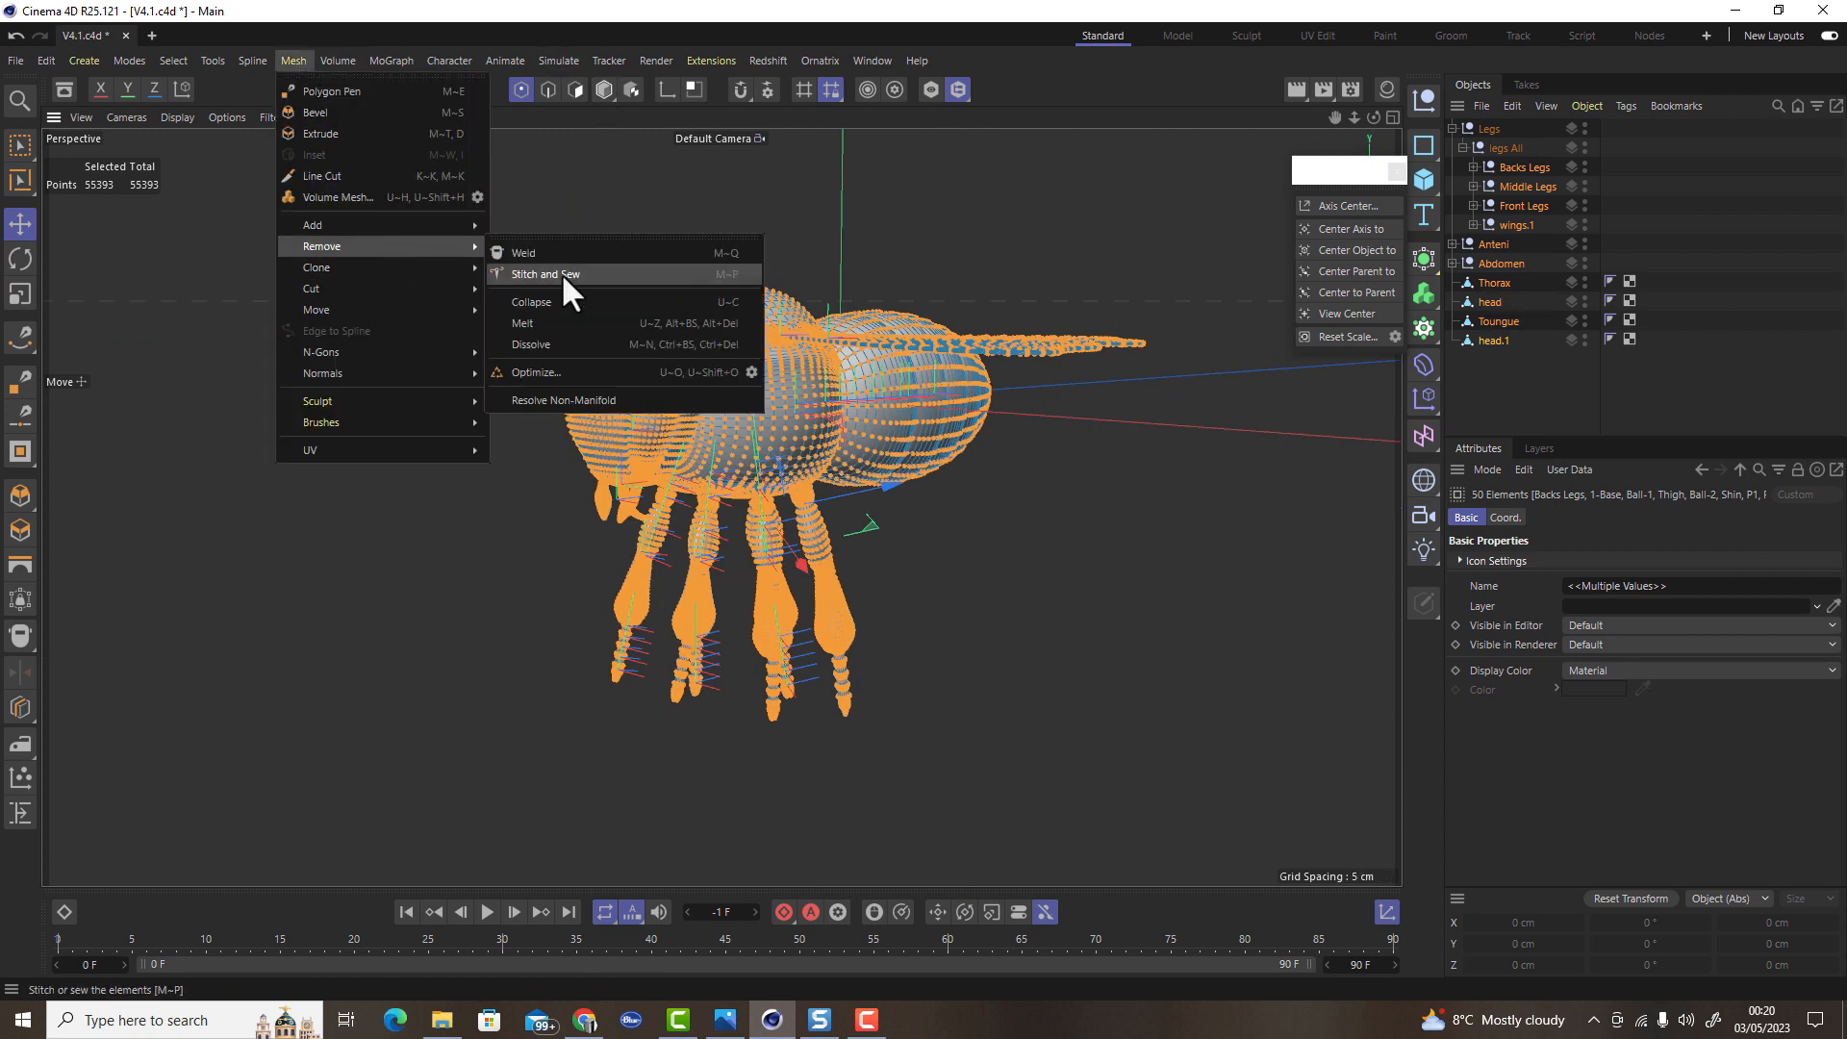
{"action": "left_click", "coordinate": [557, 366]}
{"action": "left_click_drag", "start_coordinate": [1004, 507], "coordinate": [875, 506], "text": "alt"}
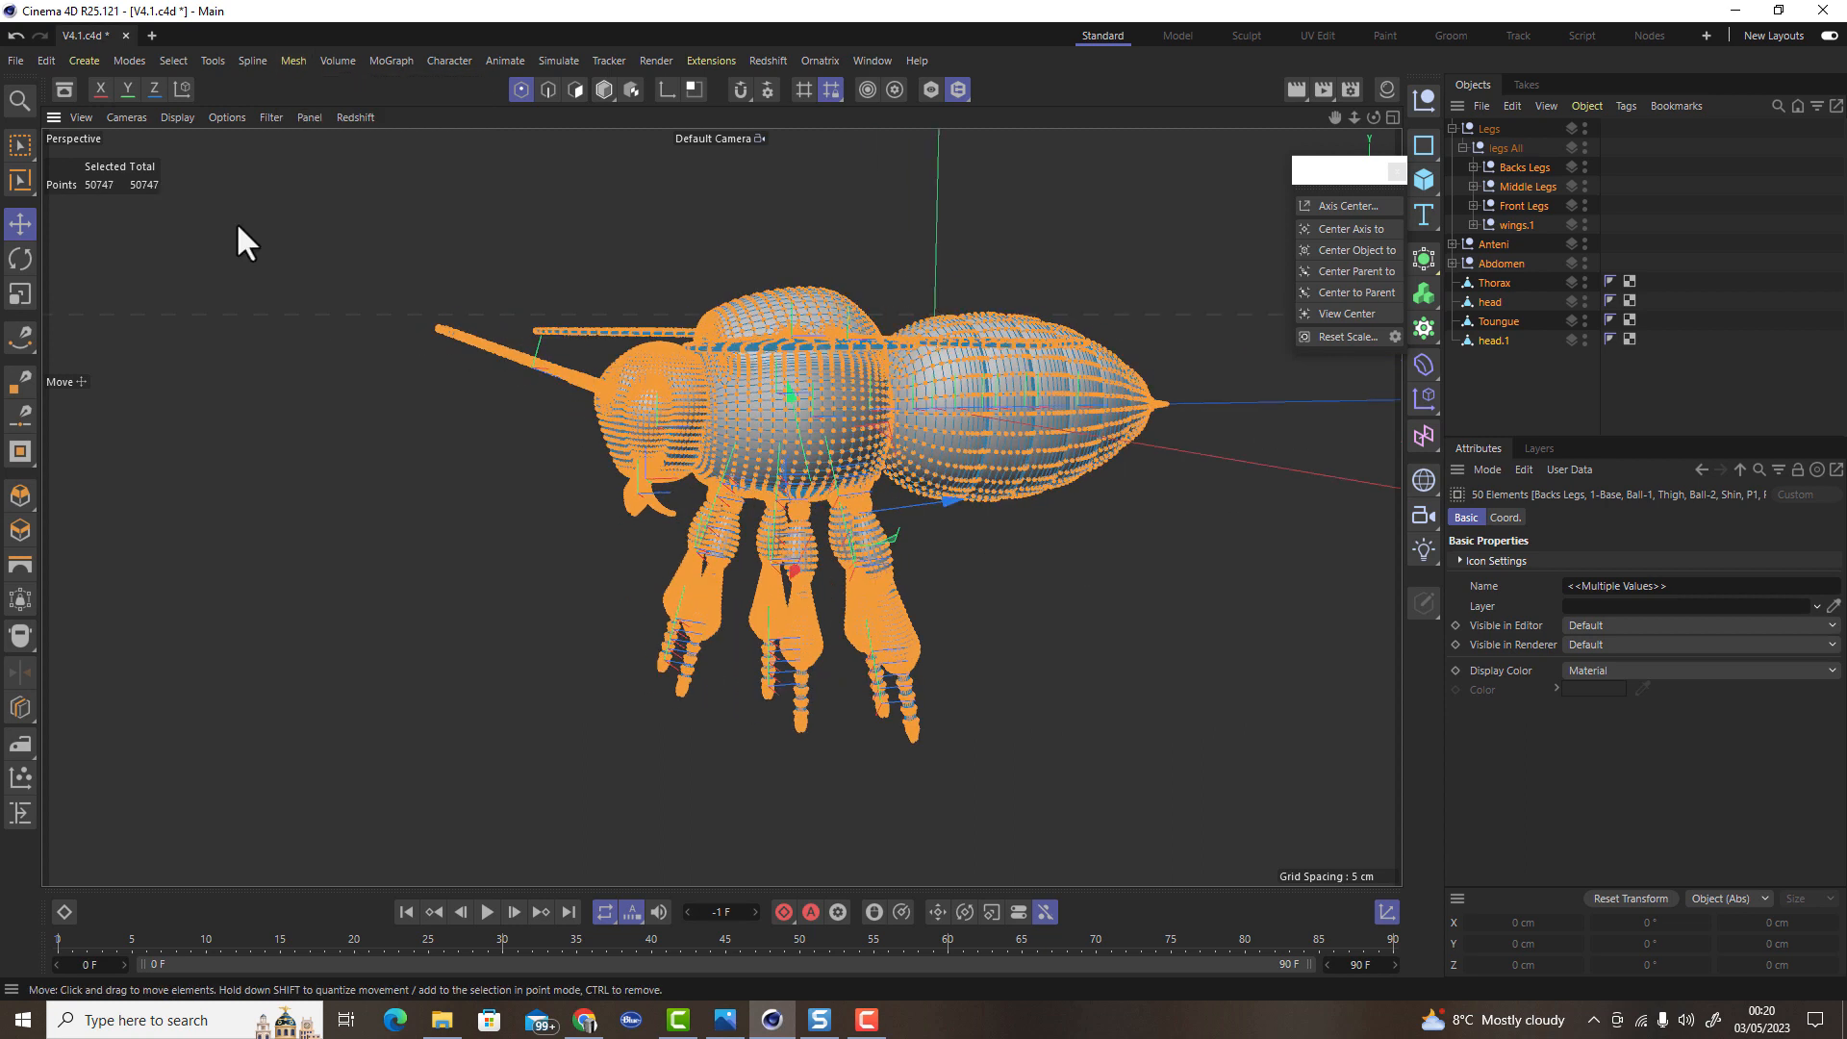
Open the OBJ export settings for the bee model
{"action": "left_click", "coordinate": [16, 59]}
{"action": "mouse_move", "coordinate": [214, 458]}
{"action": "left_click", "coordinate": [368, 846]}
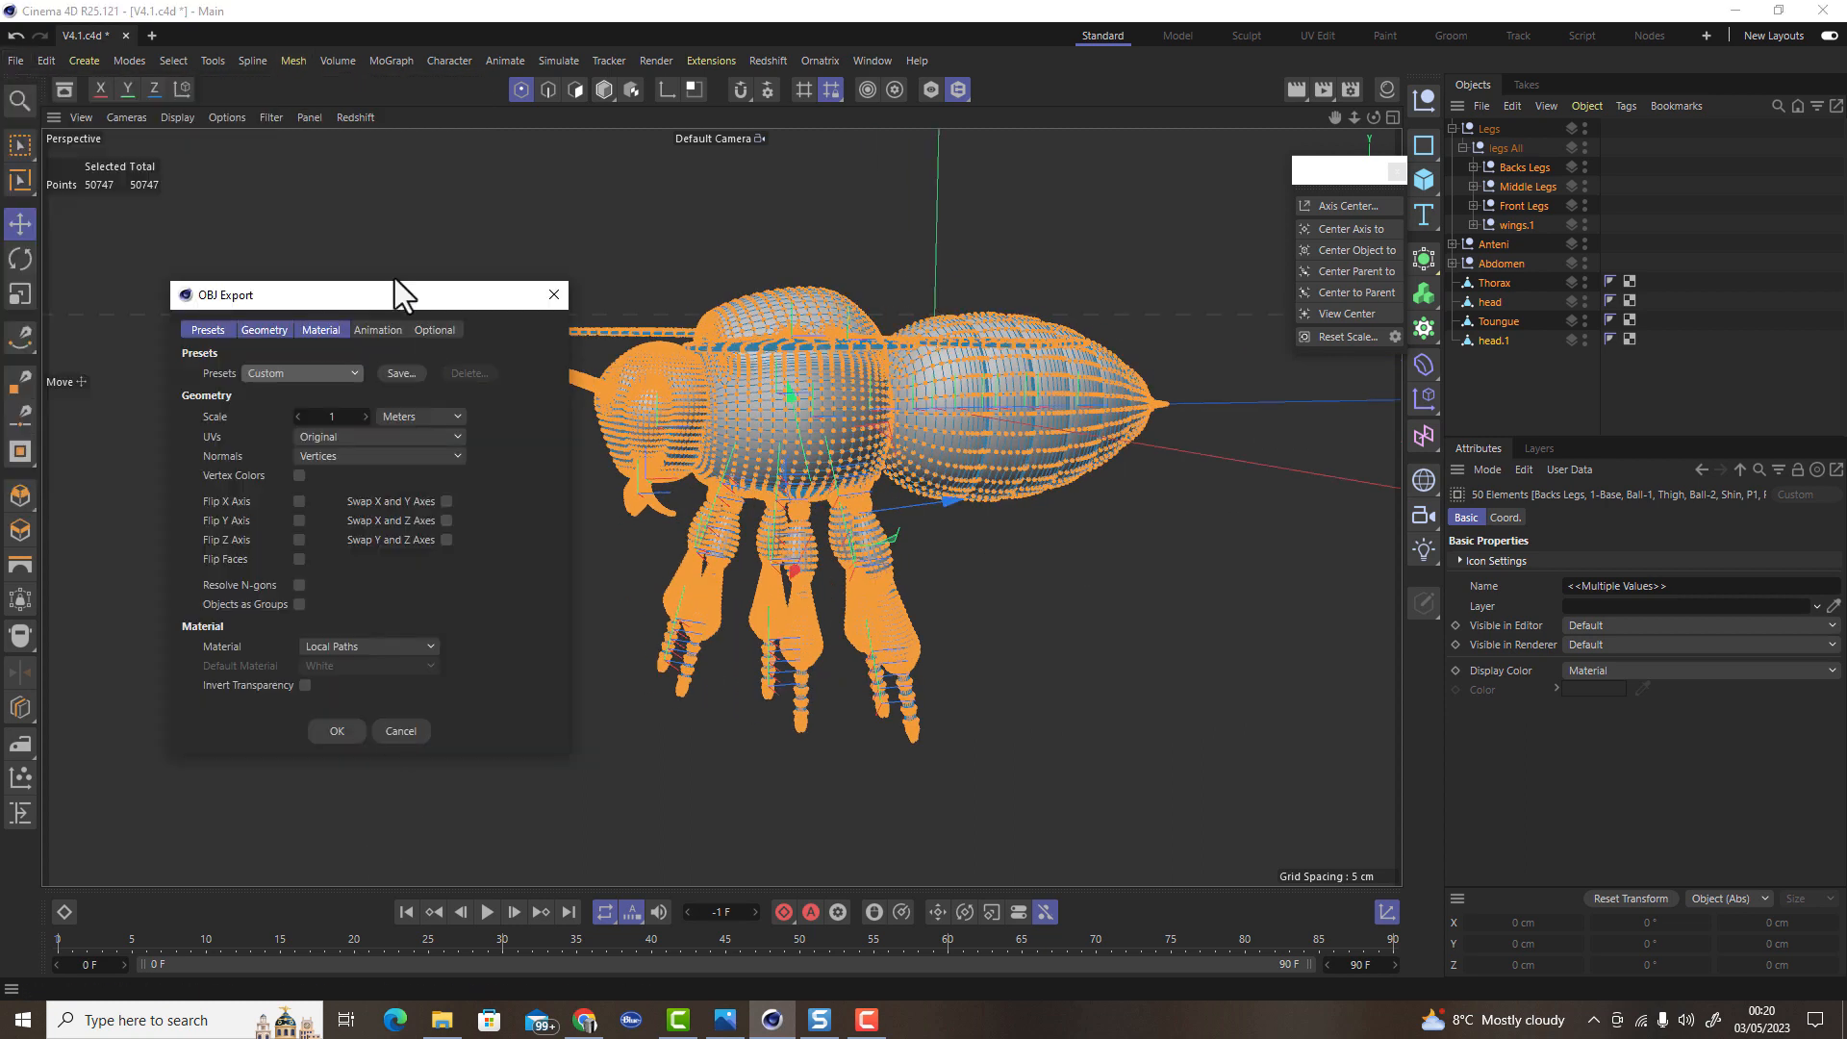
{"action": "left_click_drag", "start_coordinate": [395, 289], "coordinate": [885, 279]}
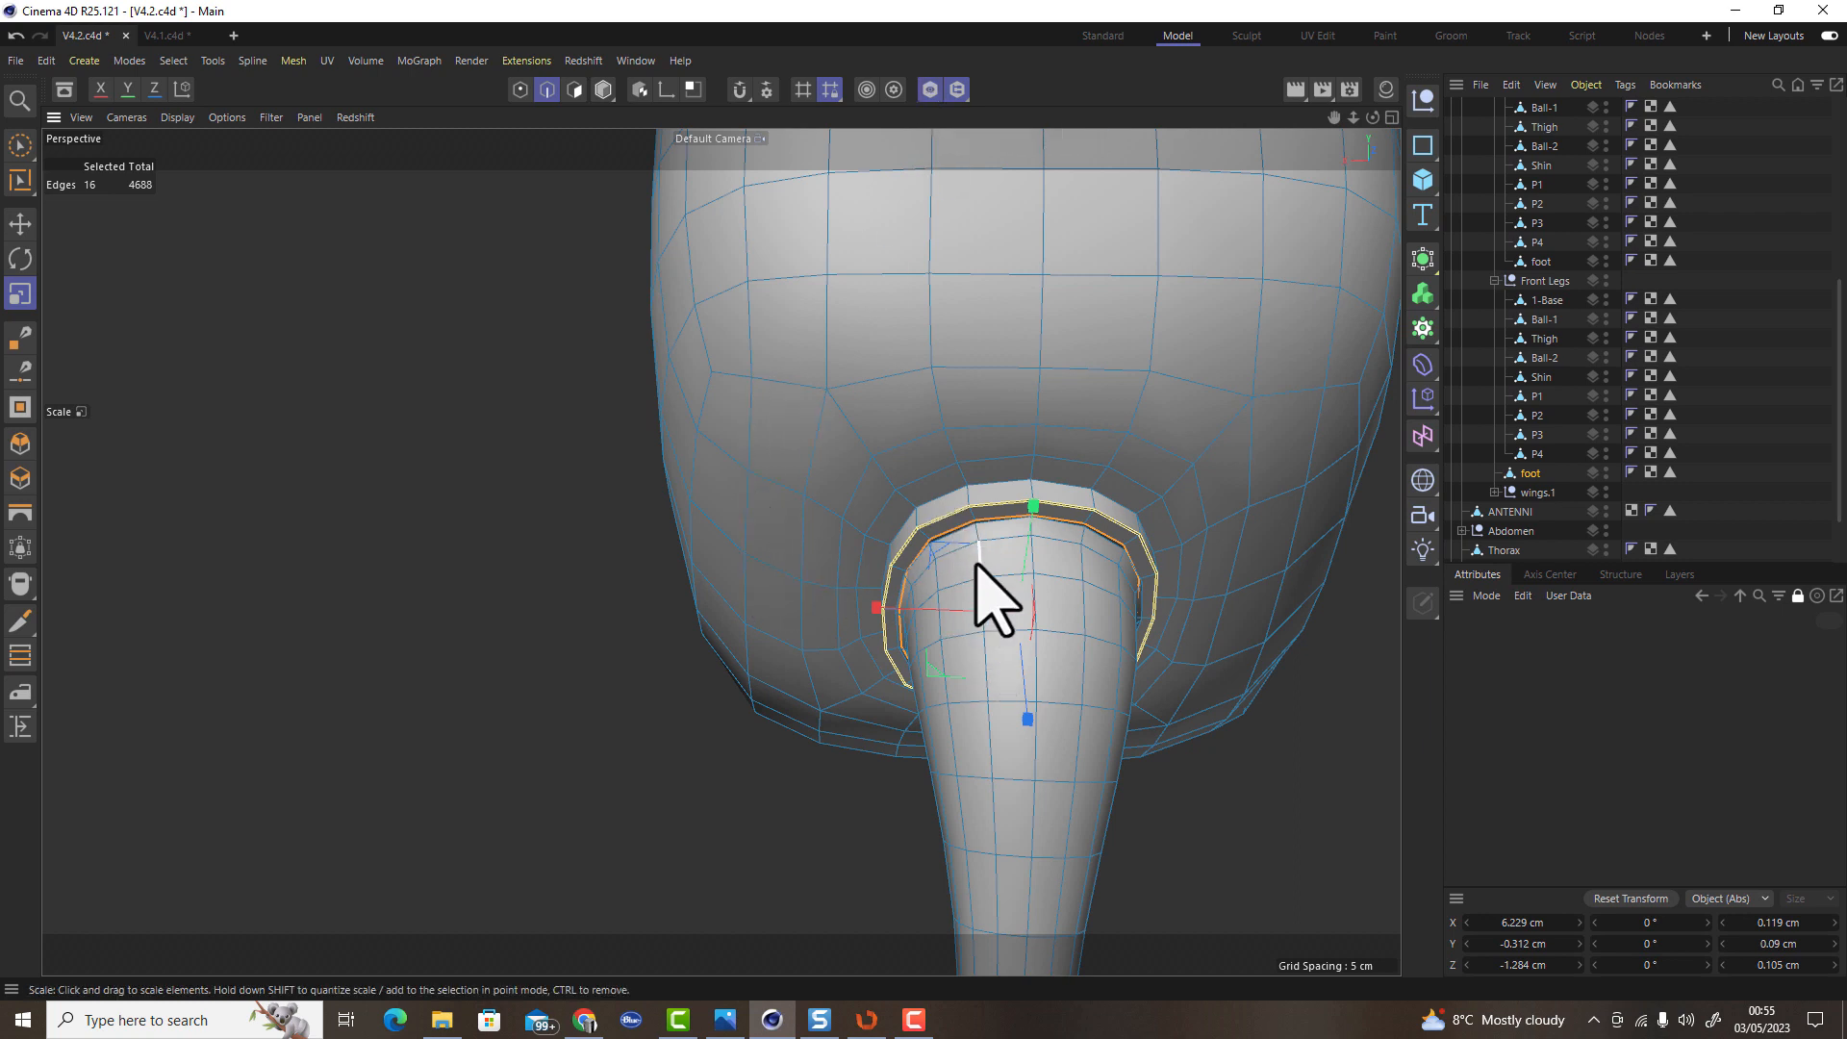
Open the Mesh Checking settings in the modeling attributes and select the foot mesh's bad polygons
{"action": "scroll", "coordinate": [991, 562], "scroll_direction": "up", "scroll_amount": 8}
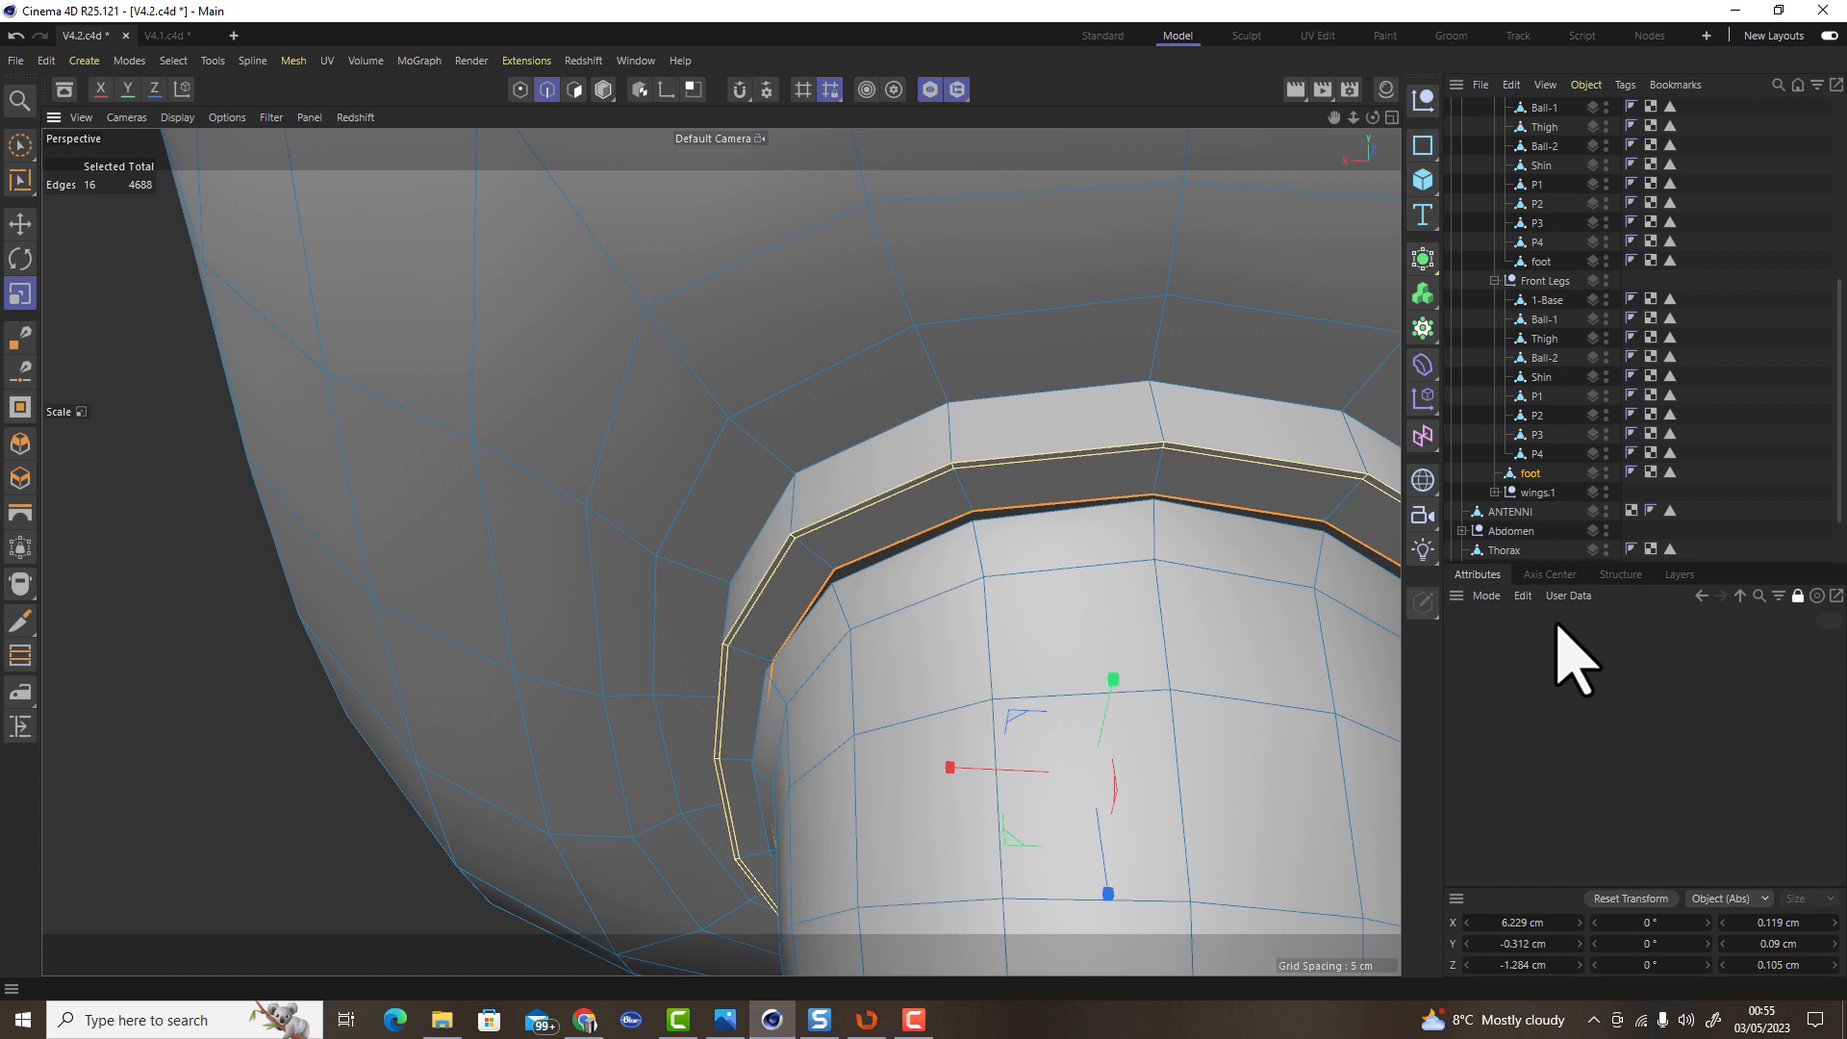
{"action": "left_click", "coordinate": [1493, 596]}
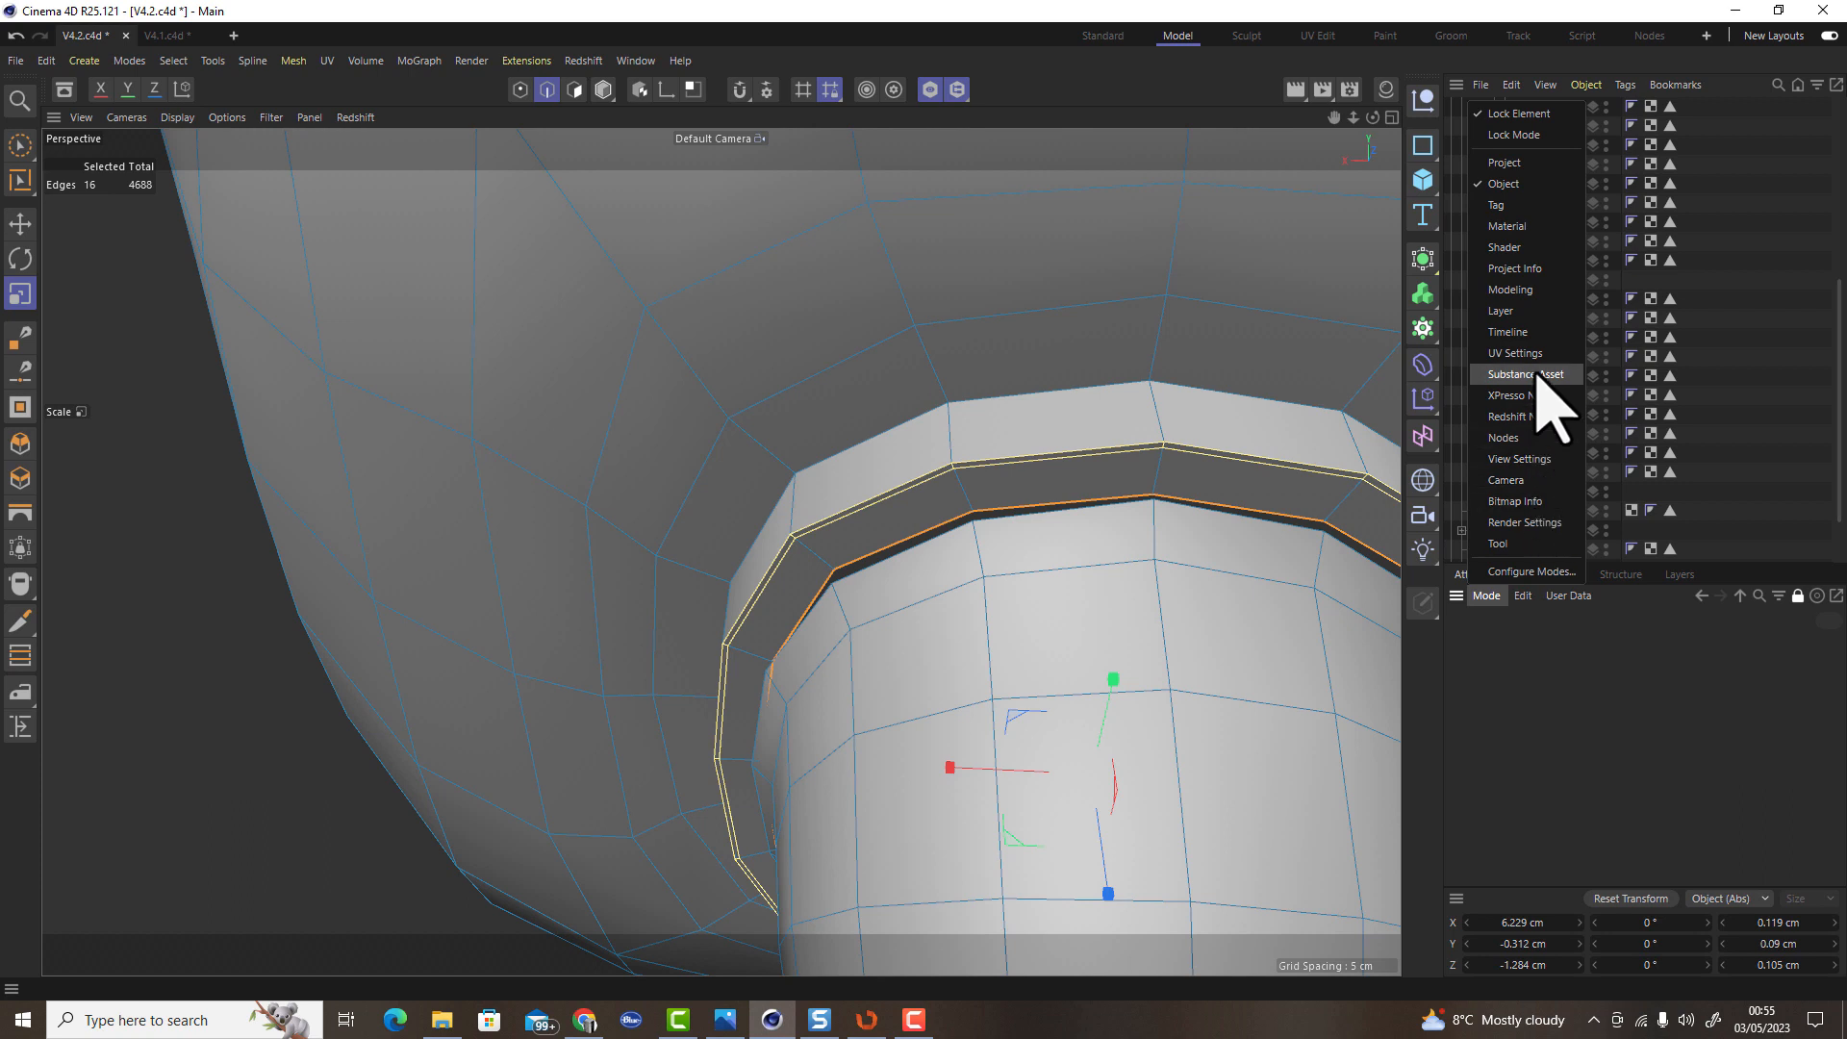
{"action": "left_click", "coordinate": [1503, 290]}
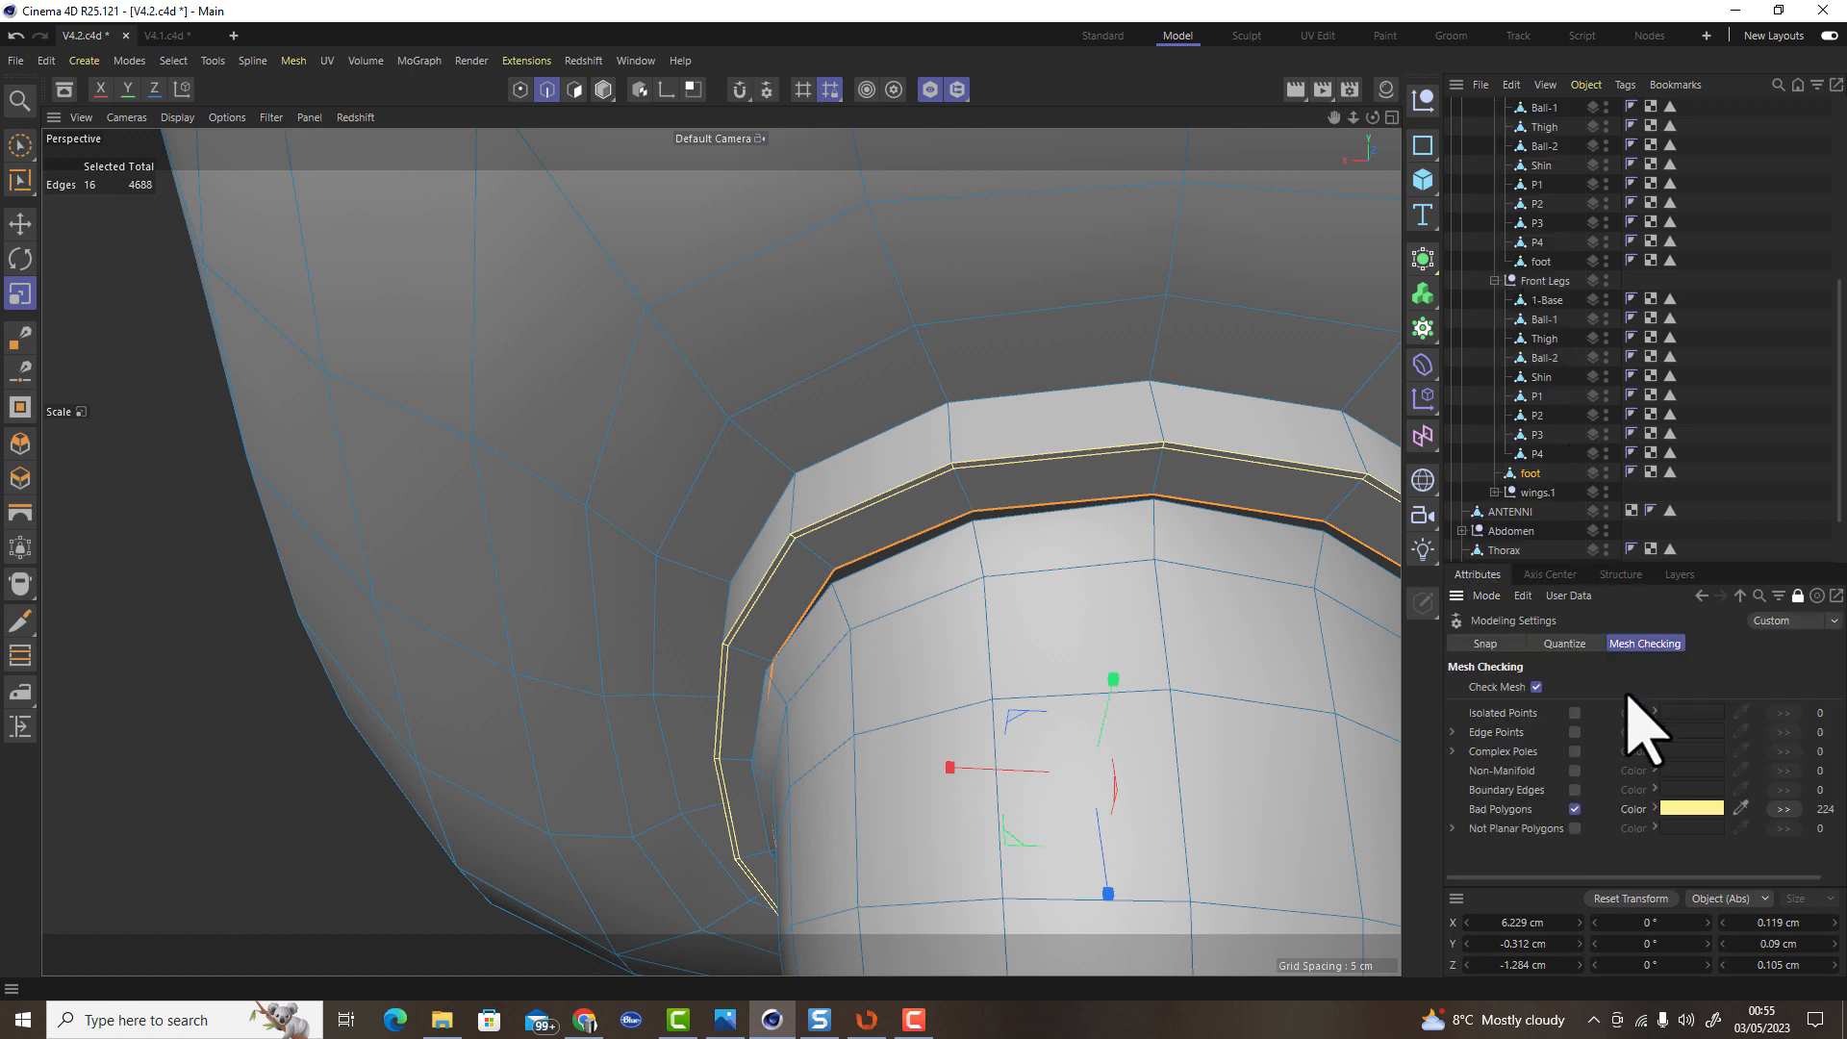
{"action": "left_click", "coordinate": [1537, 686]}
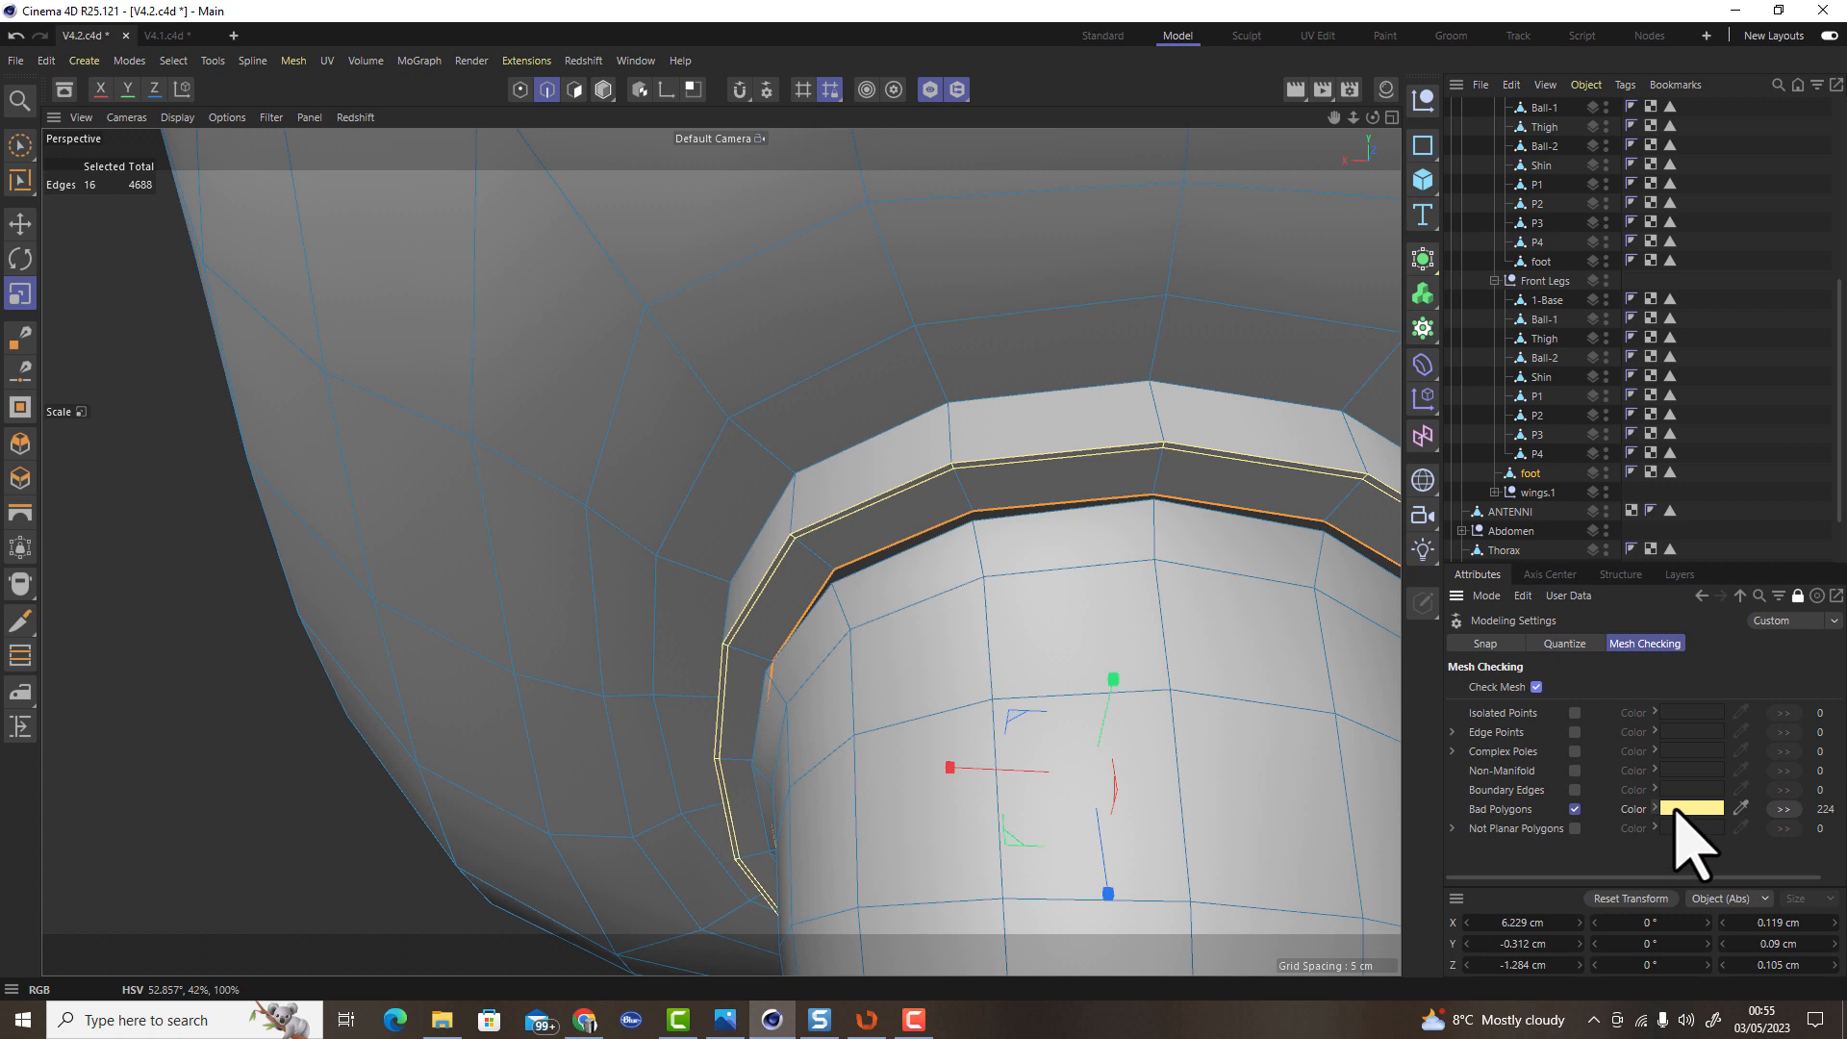
{"action": "left_click", "coordinate": [1782, 809]}
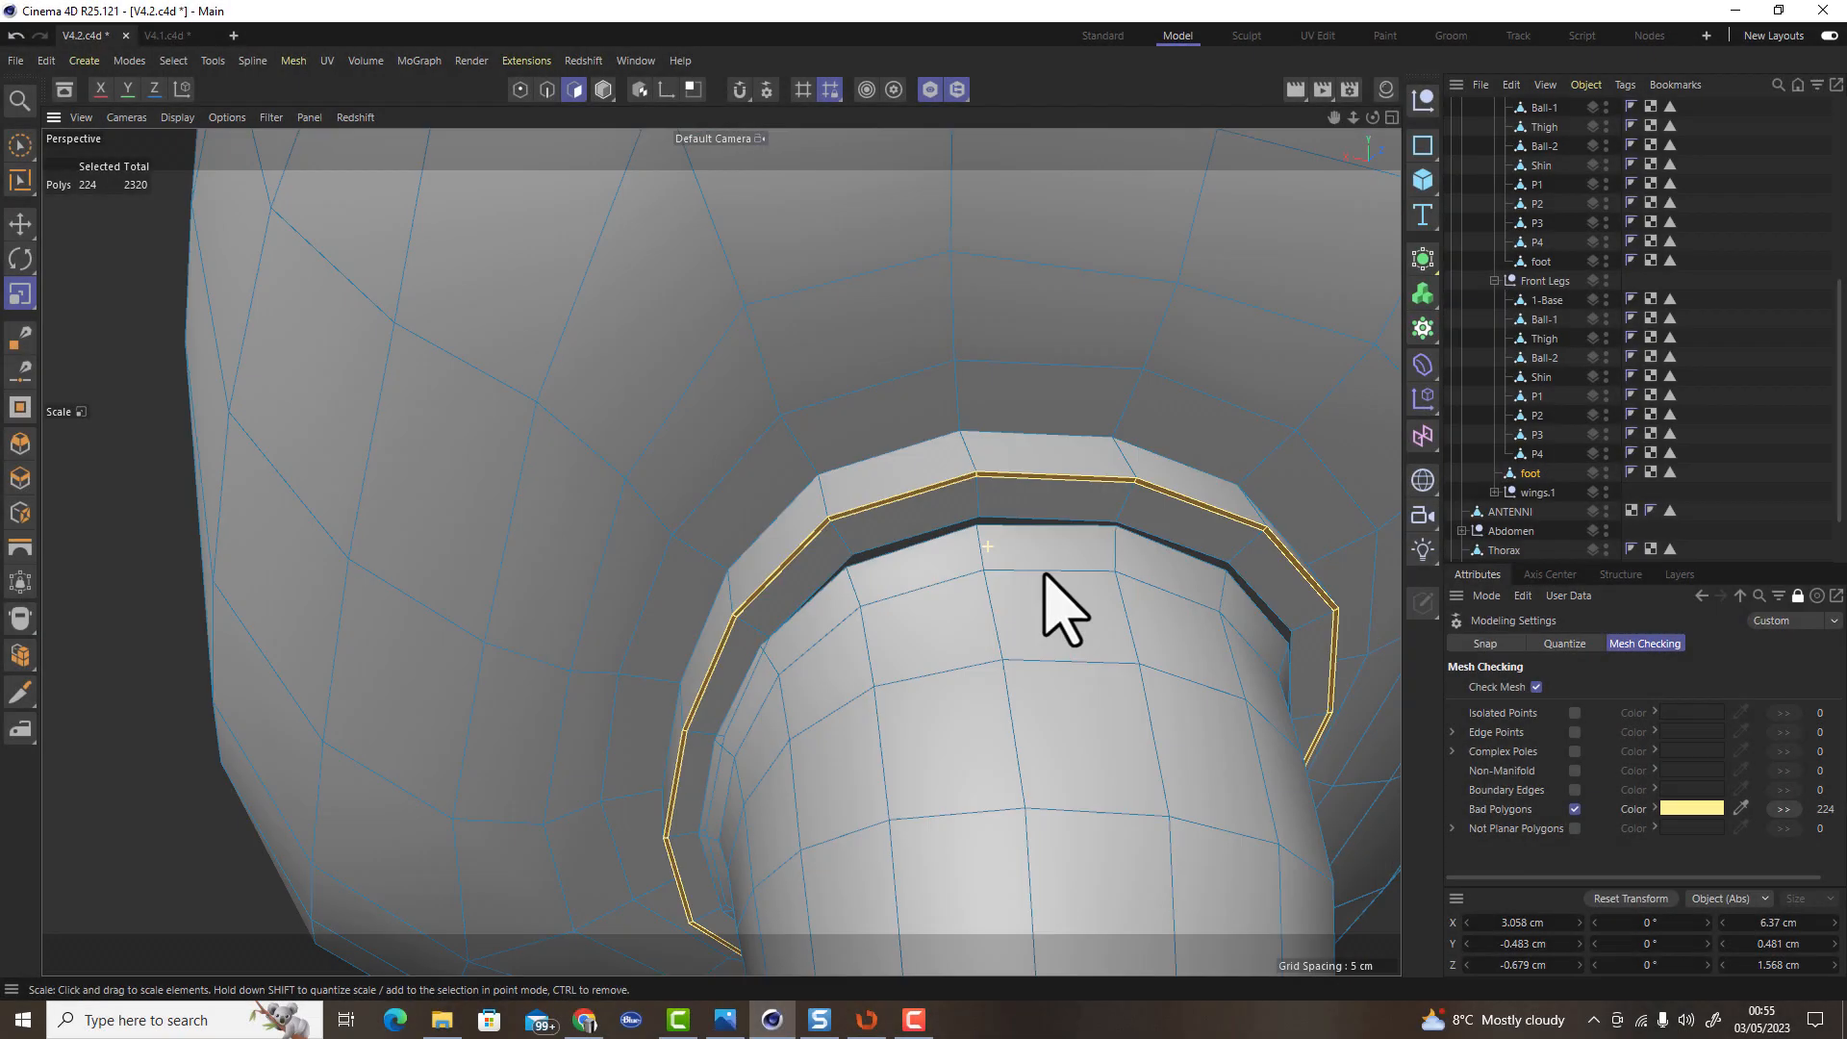
Delete the bad polygons and extrude the open edge loop around the leg joint inward
{"action": "left_click_drag", "start_coordinate": [1043, 606], "coordinate": [1022, 574], "text": "alt"}
{"action": "left_click", "coordinate": [1012, 578]}
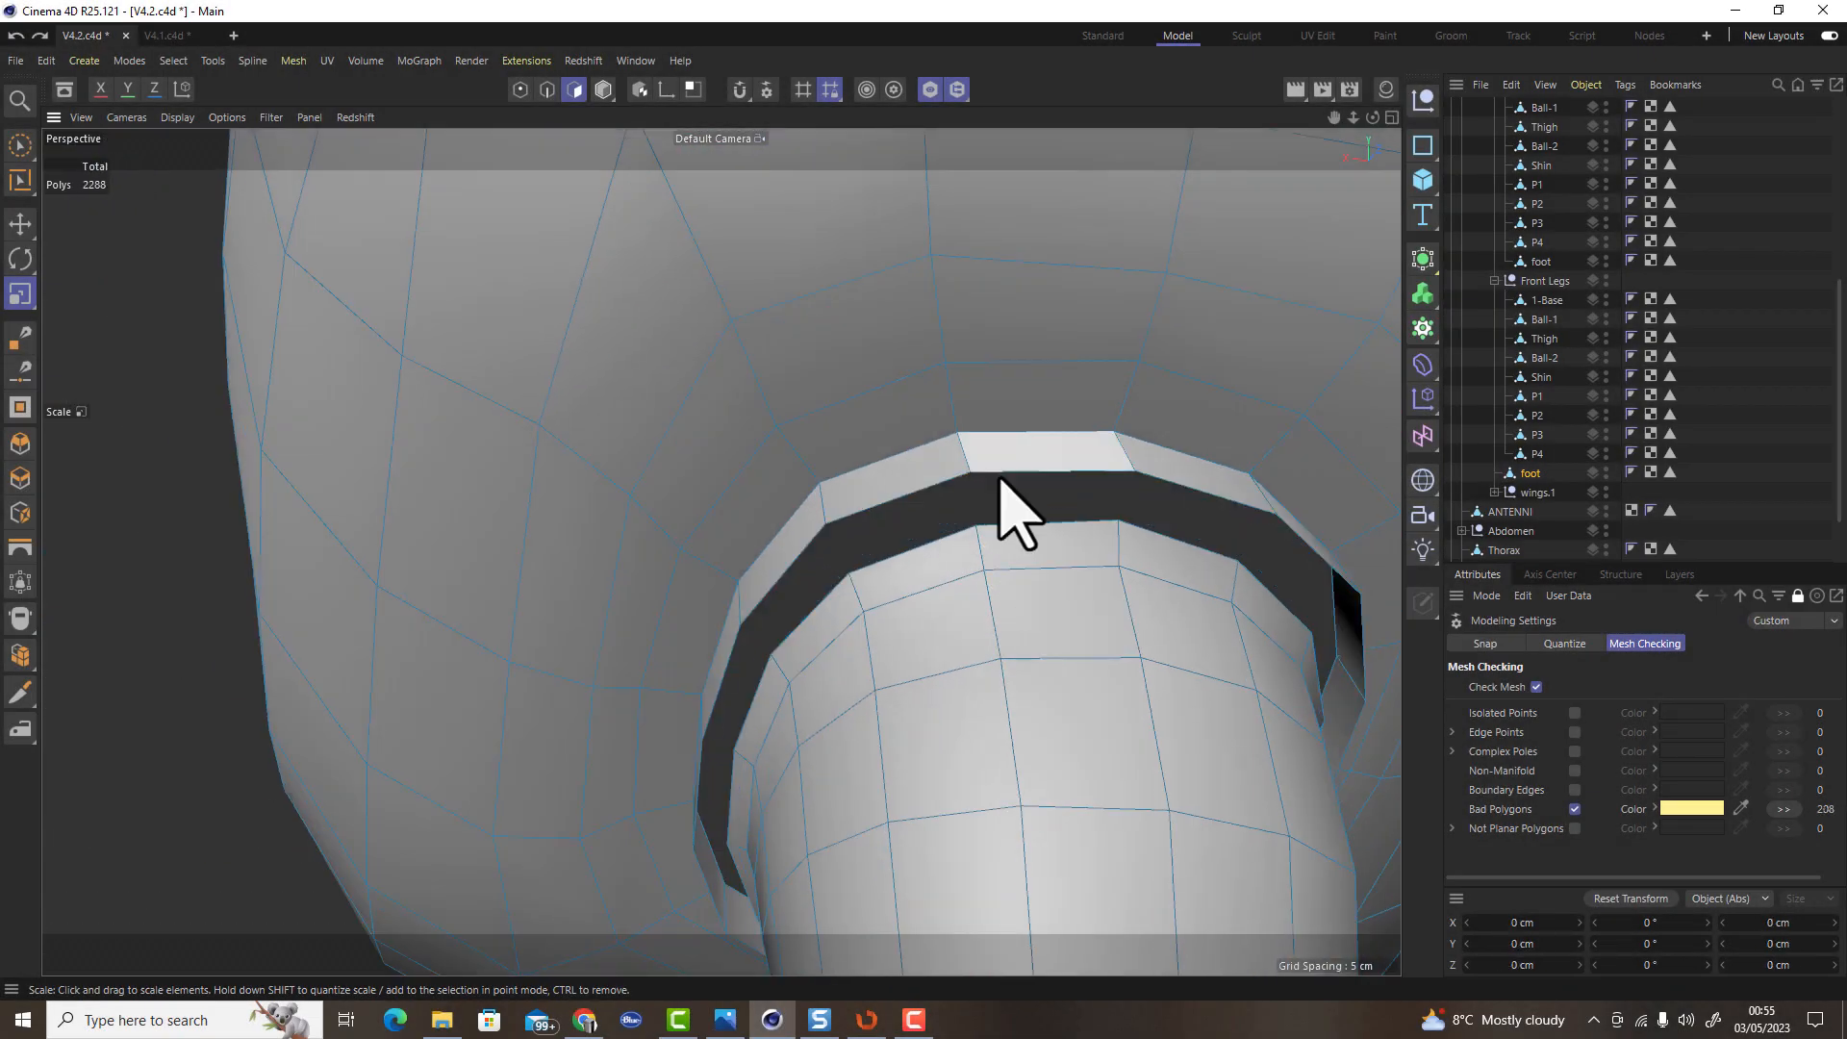
{"action": "left_click", "coordinate": [548, 90]}
{"action": "left_click_drag", "start_coordinate": [825, 742], "coordinate": [152, 829]}
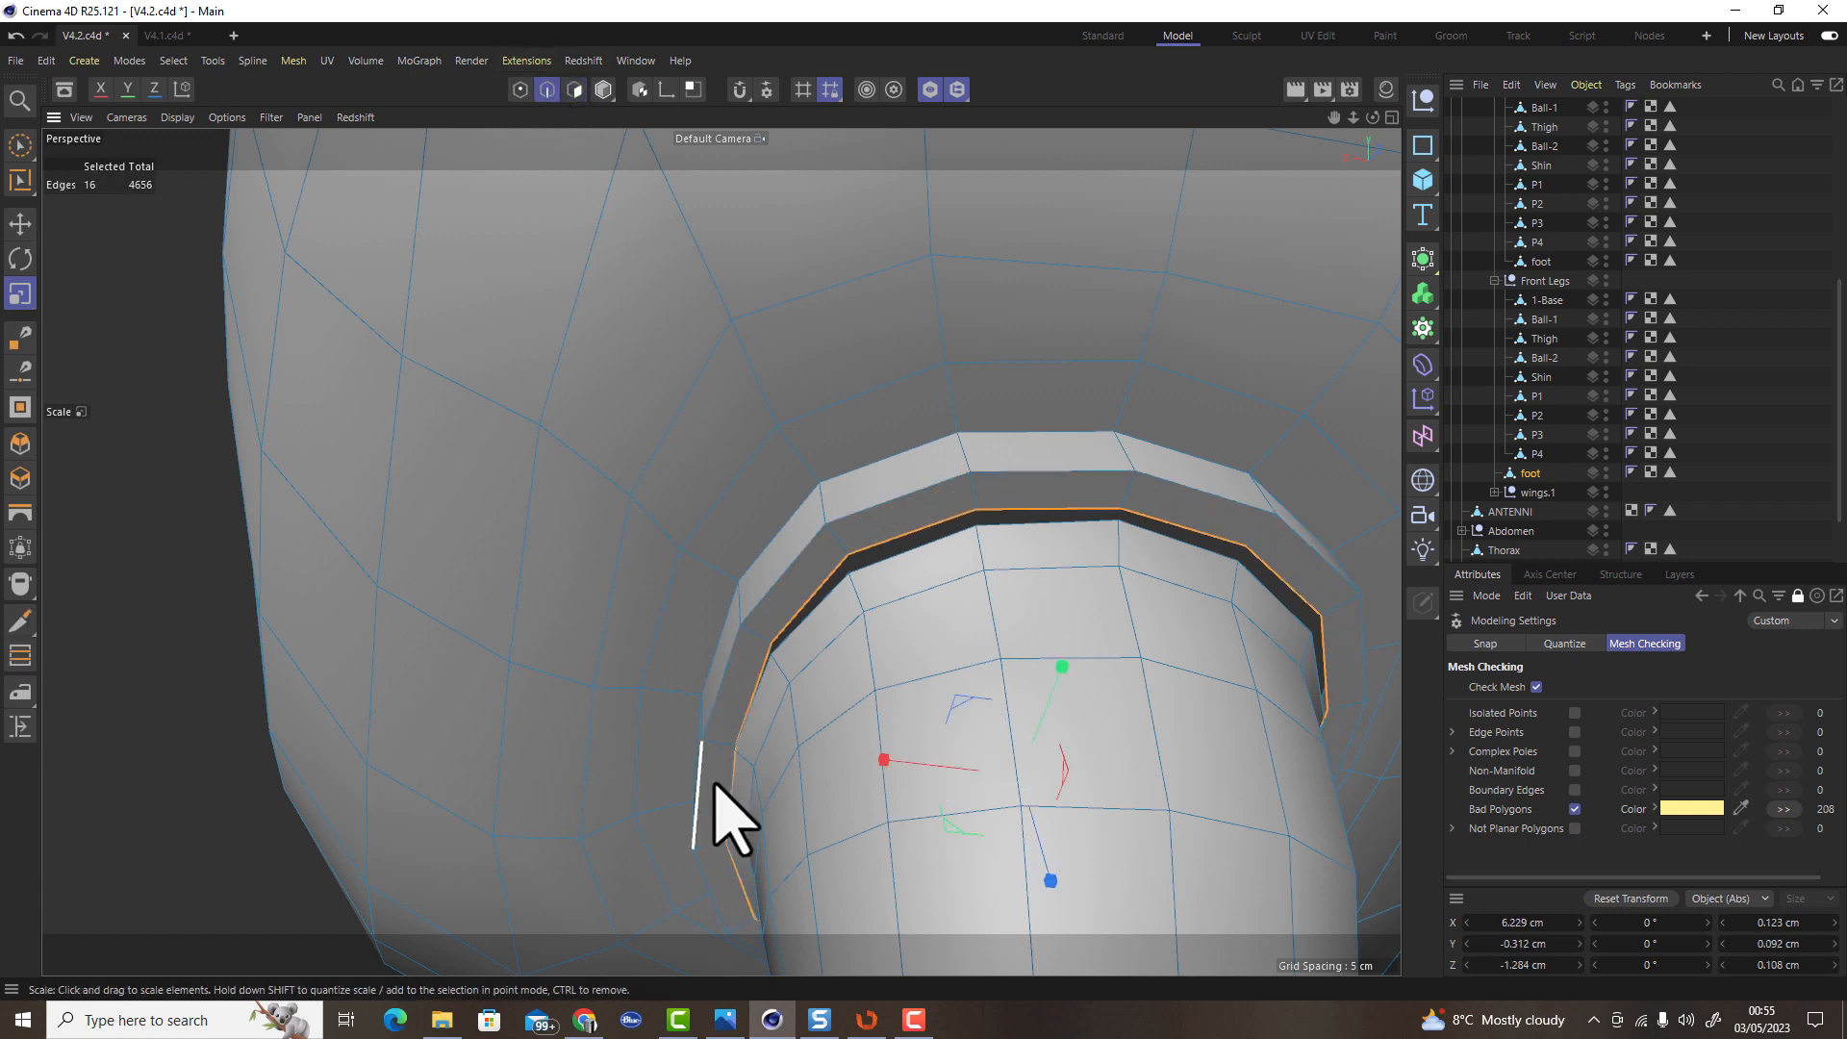
Weld the extruded loop's points to the adjoining rim points around the leg joint with the Polygon Pen
{"action": "left_click_drag", "start_coordinate": [1087, 760], "coordinate": [1047, 693], "text": "alt"}
{"action": "scroll", "coordinate": [1020, 535], "scroll_direction": "up", "scroll_amount": 4}
{"action": "scroll", "coordinate": [1019, 539], "scroll_direction": "down", "scroll_amount": 3}
{"action": "scroll", "coordinate": [1049, 554], "scroll_direction": "down", "scroll_amount": 6}
{"action": "left_click_drag", "start_coordinate": [1053, 555], "coordinate": [1014, 585], "text": "alt"}
{"action": "scroll", "coordinate": [1018, 582], "scroll_direction": "up", "scroll_amount": 5}
{"action": "left_click", "coordinate": [21, 338]}
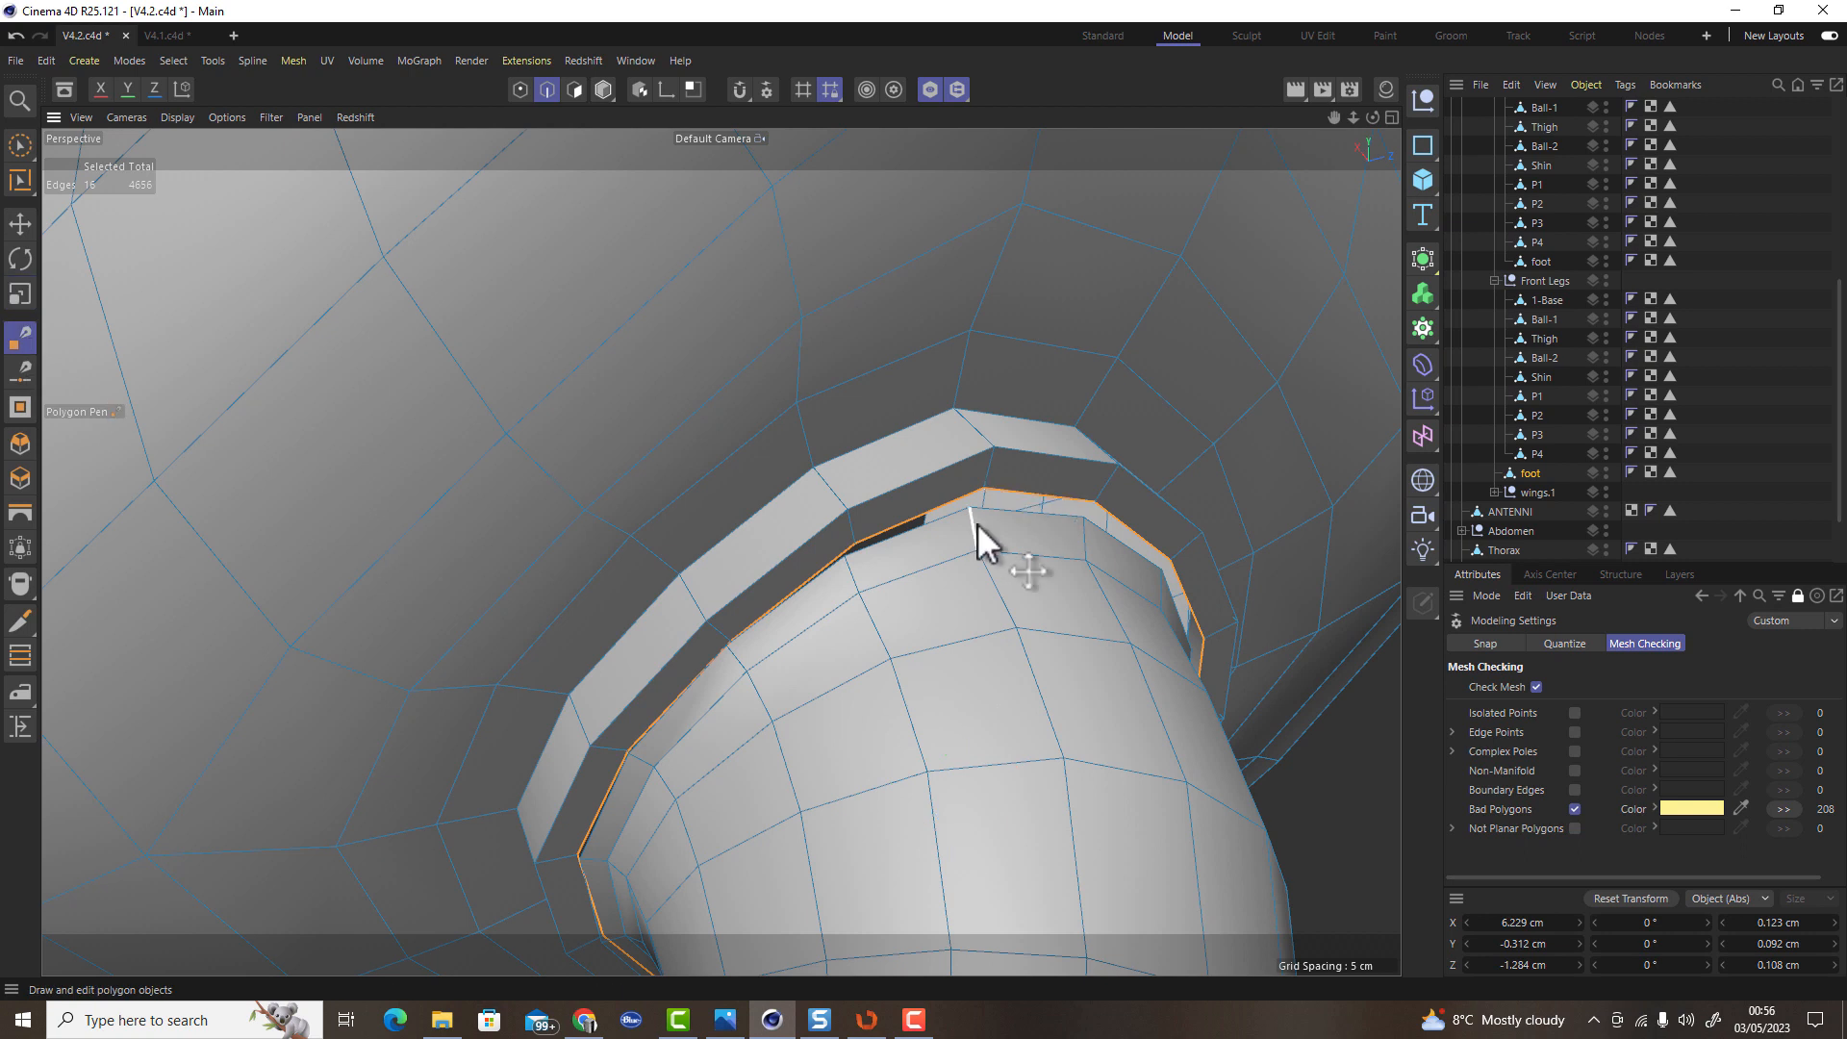
{"action": "left_click_drag", "start_coordinate": [845, 558], "coordinate": [855, 546]}
{"action": "left_click_drag", "start_coordinate": [857, 549], "coordinate": [1092, 480], "text": "alt"}
{"action": "left_click_drag", "start_coordinate": [1208, 566], "coordinate": [826, 671], "text": "alt"}
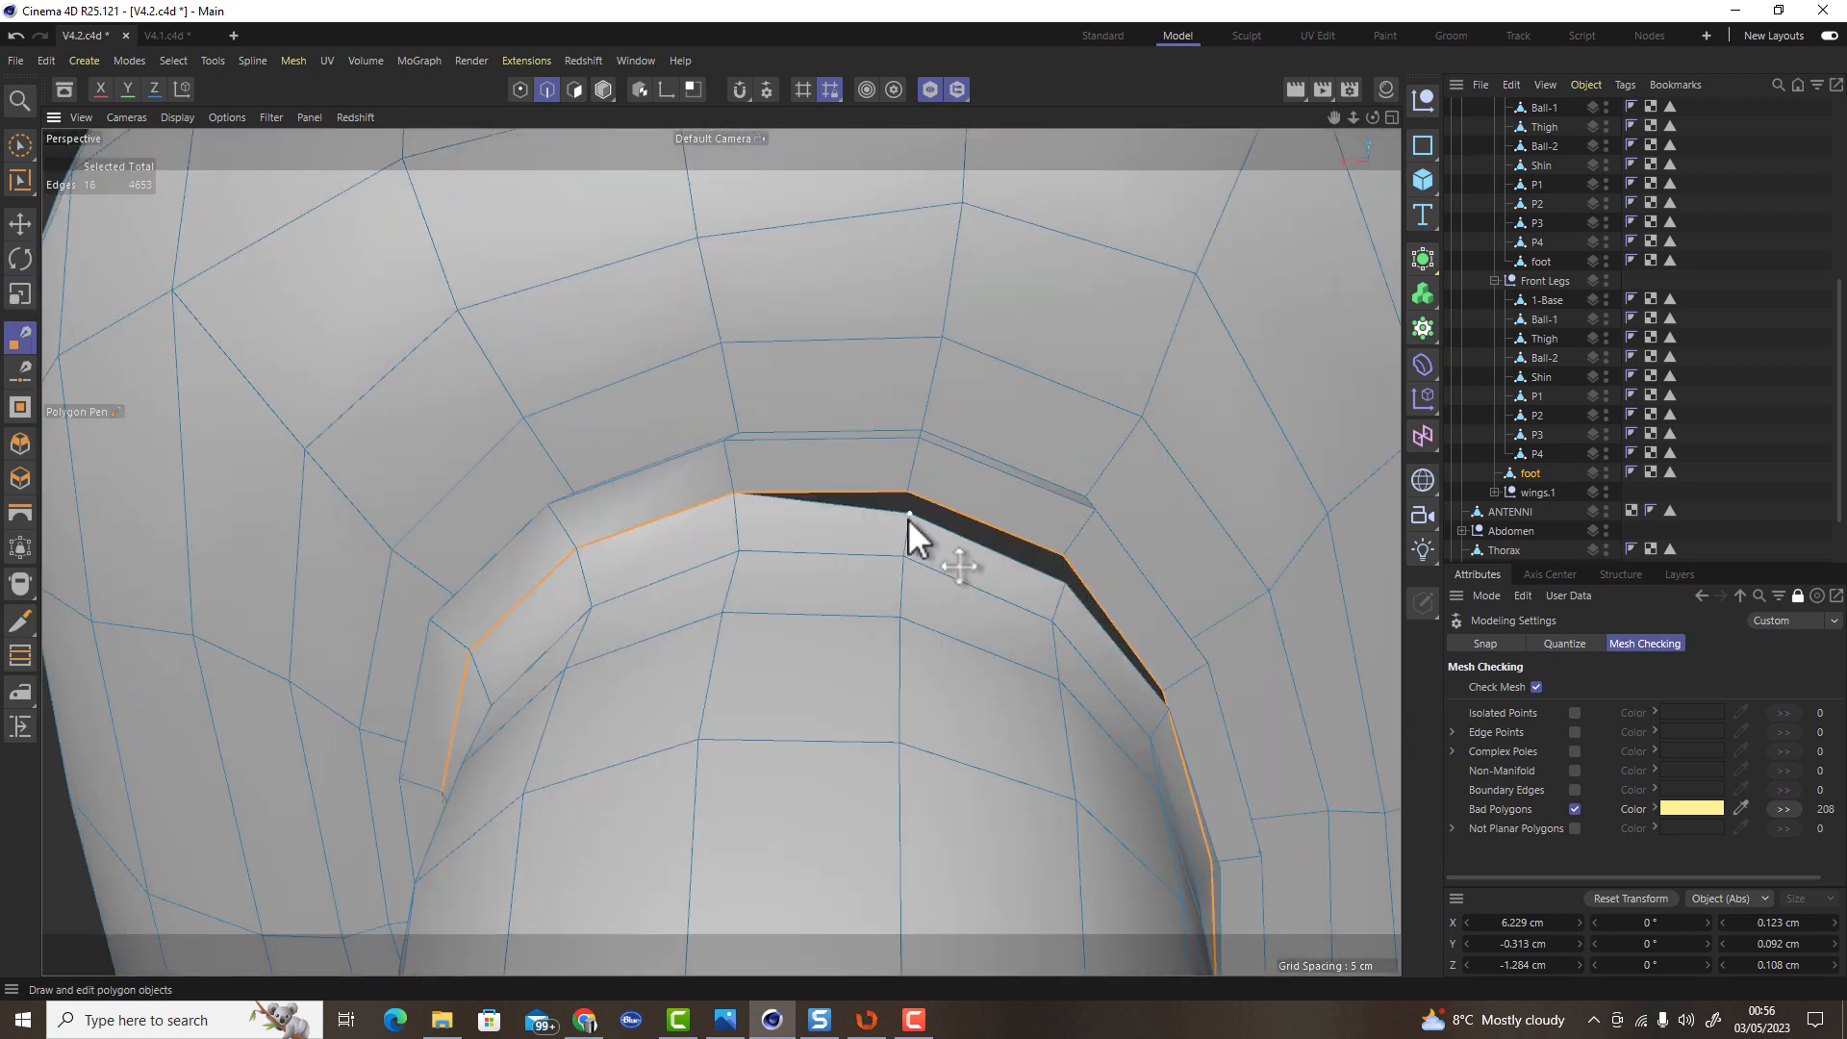
{"action": "left_click_drag", "start_coordinate": [1091, 592], "coordinate": [1035, 726]}
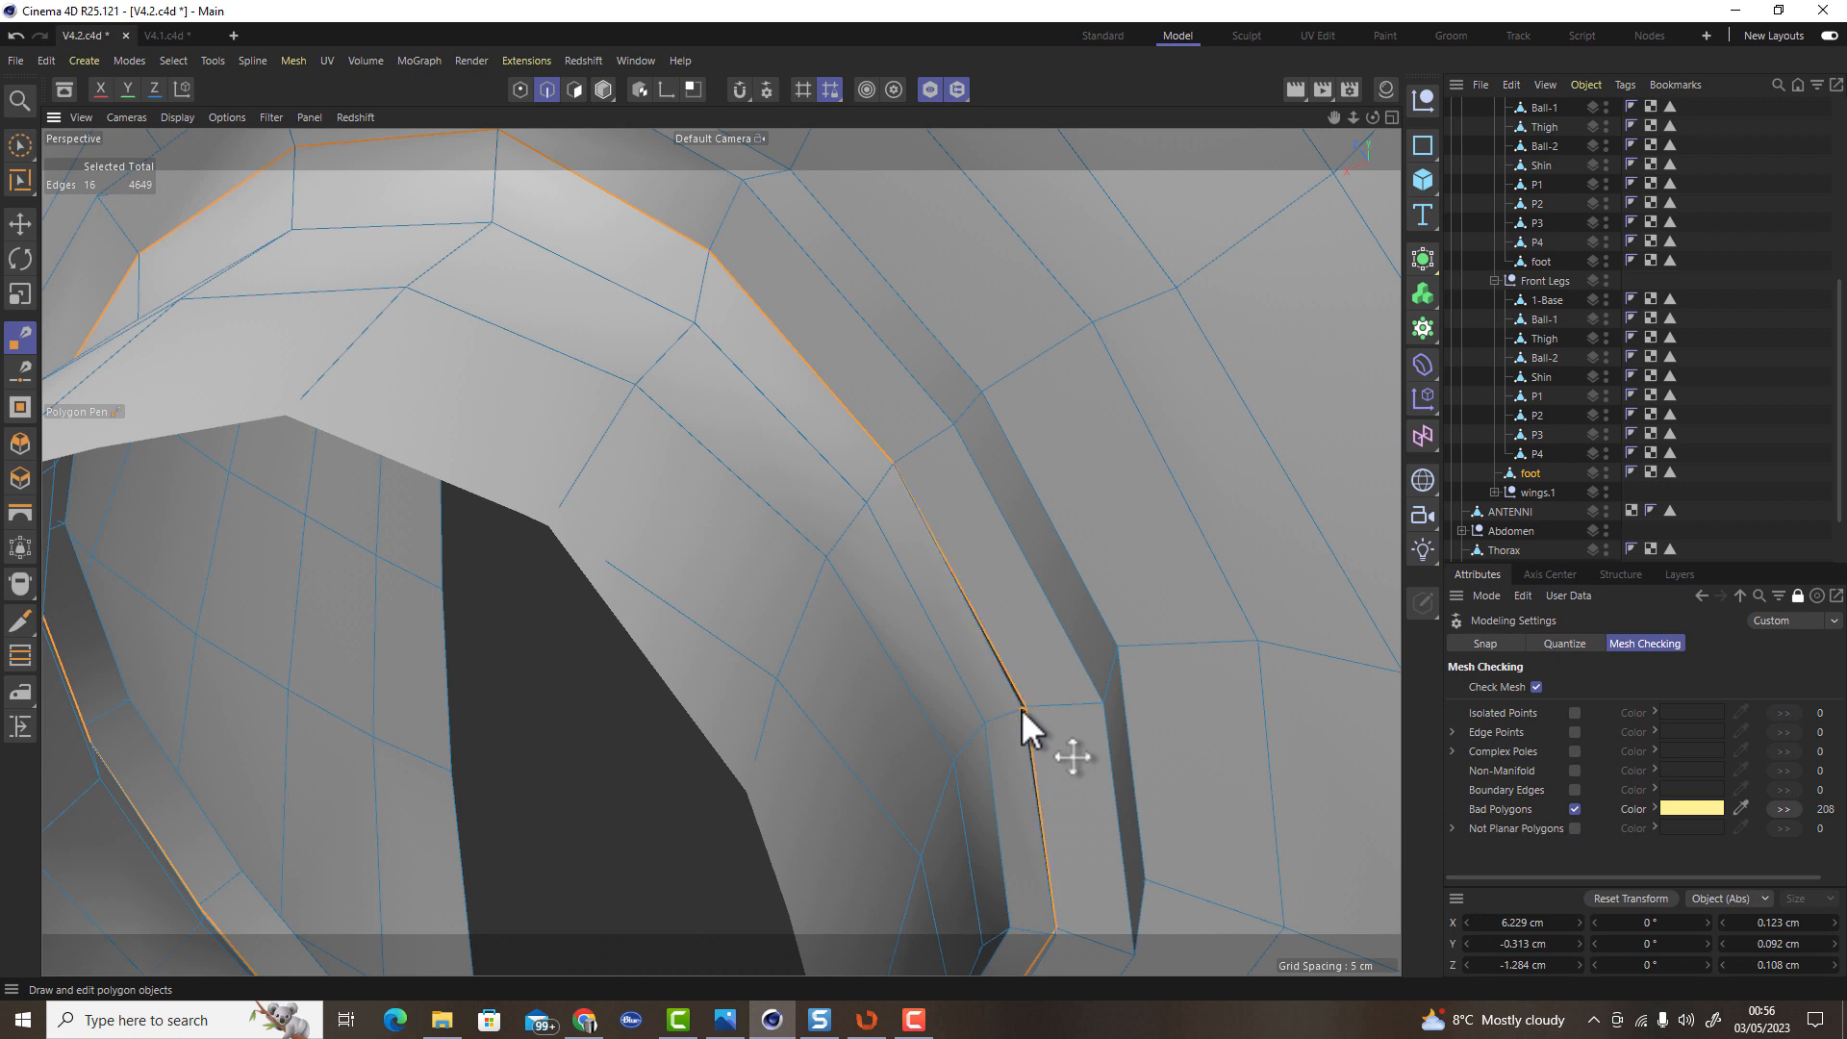
{"action": "left_click_drag", "start_coordinate": [1052, 783], "coordinate": [775, 511], "text": "alt"}
Switch to Unfold3D and load the bee model v5.obj
{"action": "left_click", "coordinate": [46, 61]}
{"action": "left_click", "coordinate": [129, 253]}
{"action": "left_click", "coordinate": [293, 646]}
{"action": "left_click", "coordinate": [288, 651]}
{"action": "left_click", "coordinate": [414, 234]}
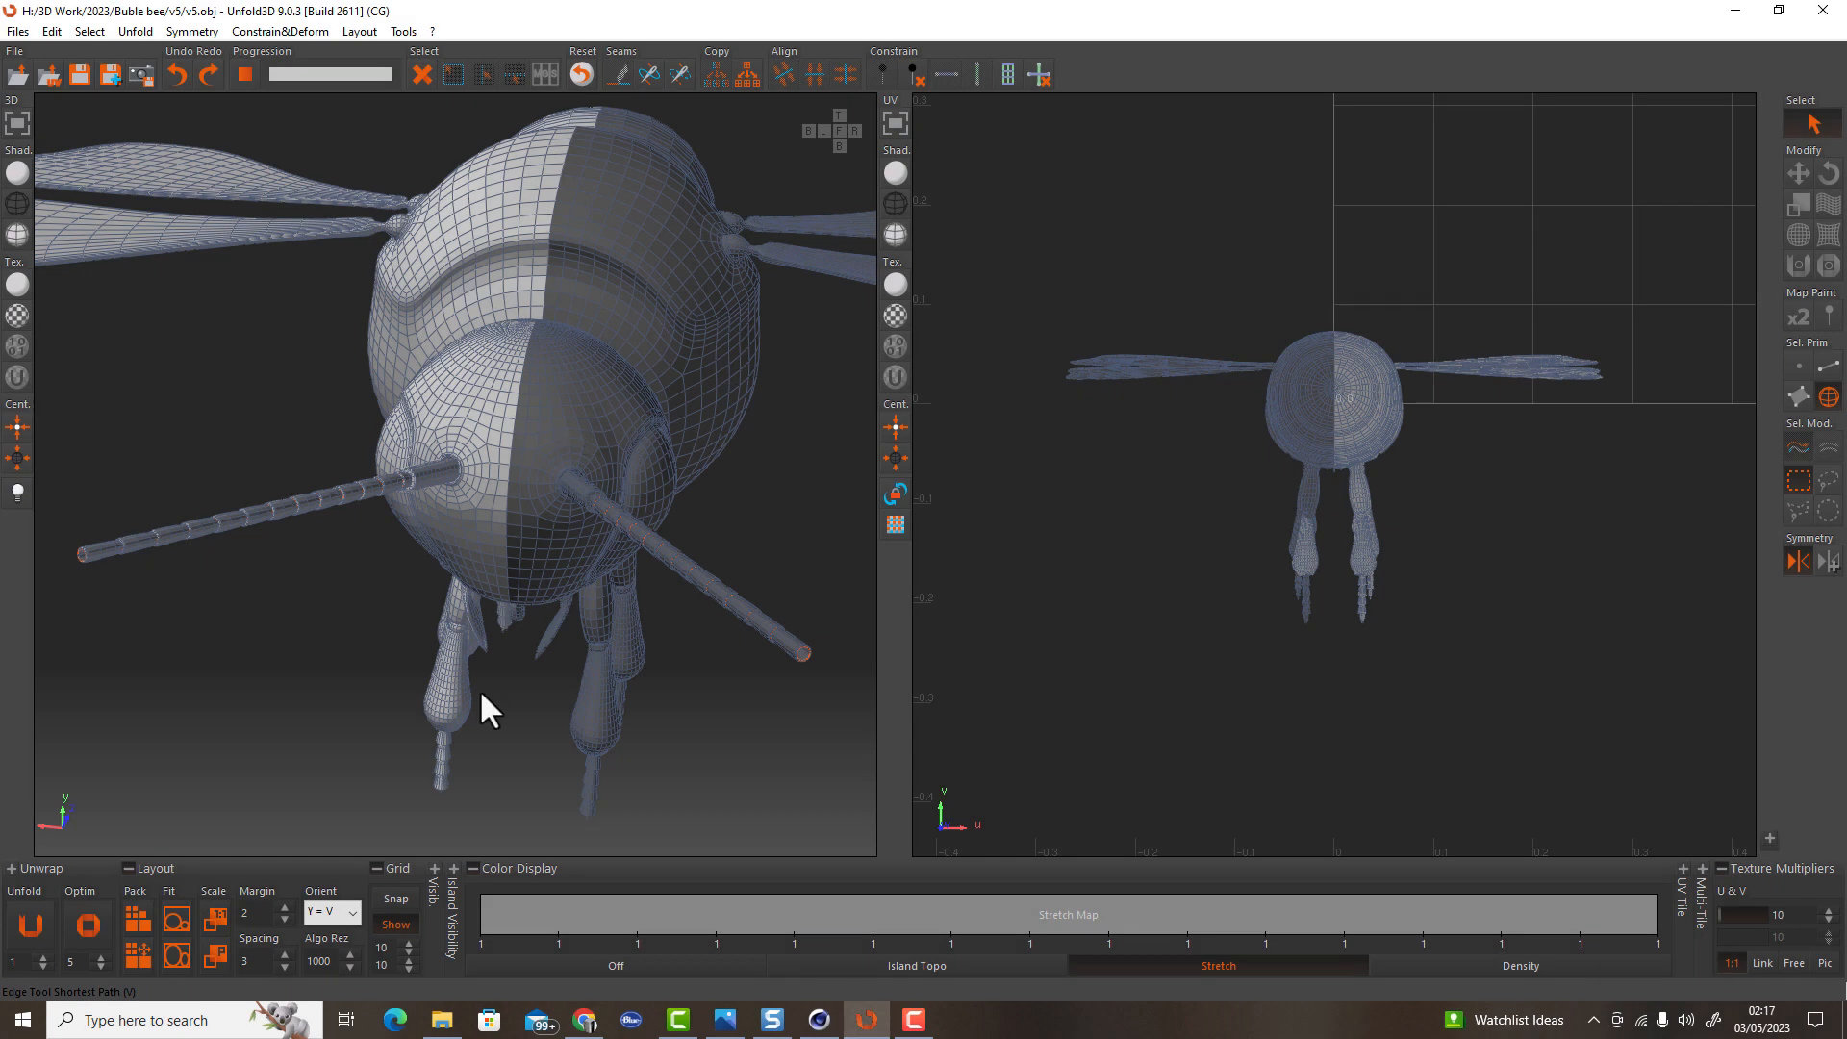
Select the bee's head as an island and isolate it from the other parts
{"action": "left_click", "coordinate": [1799, 366]}
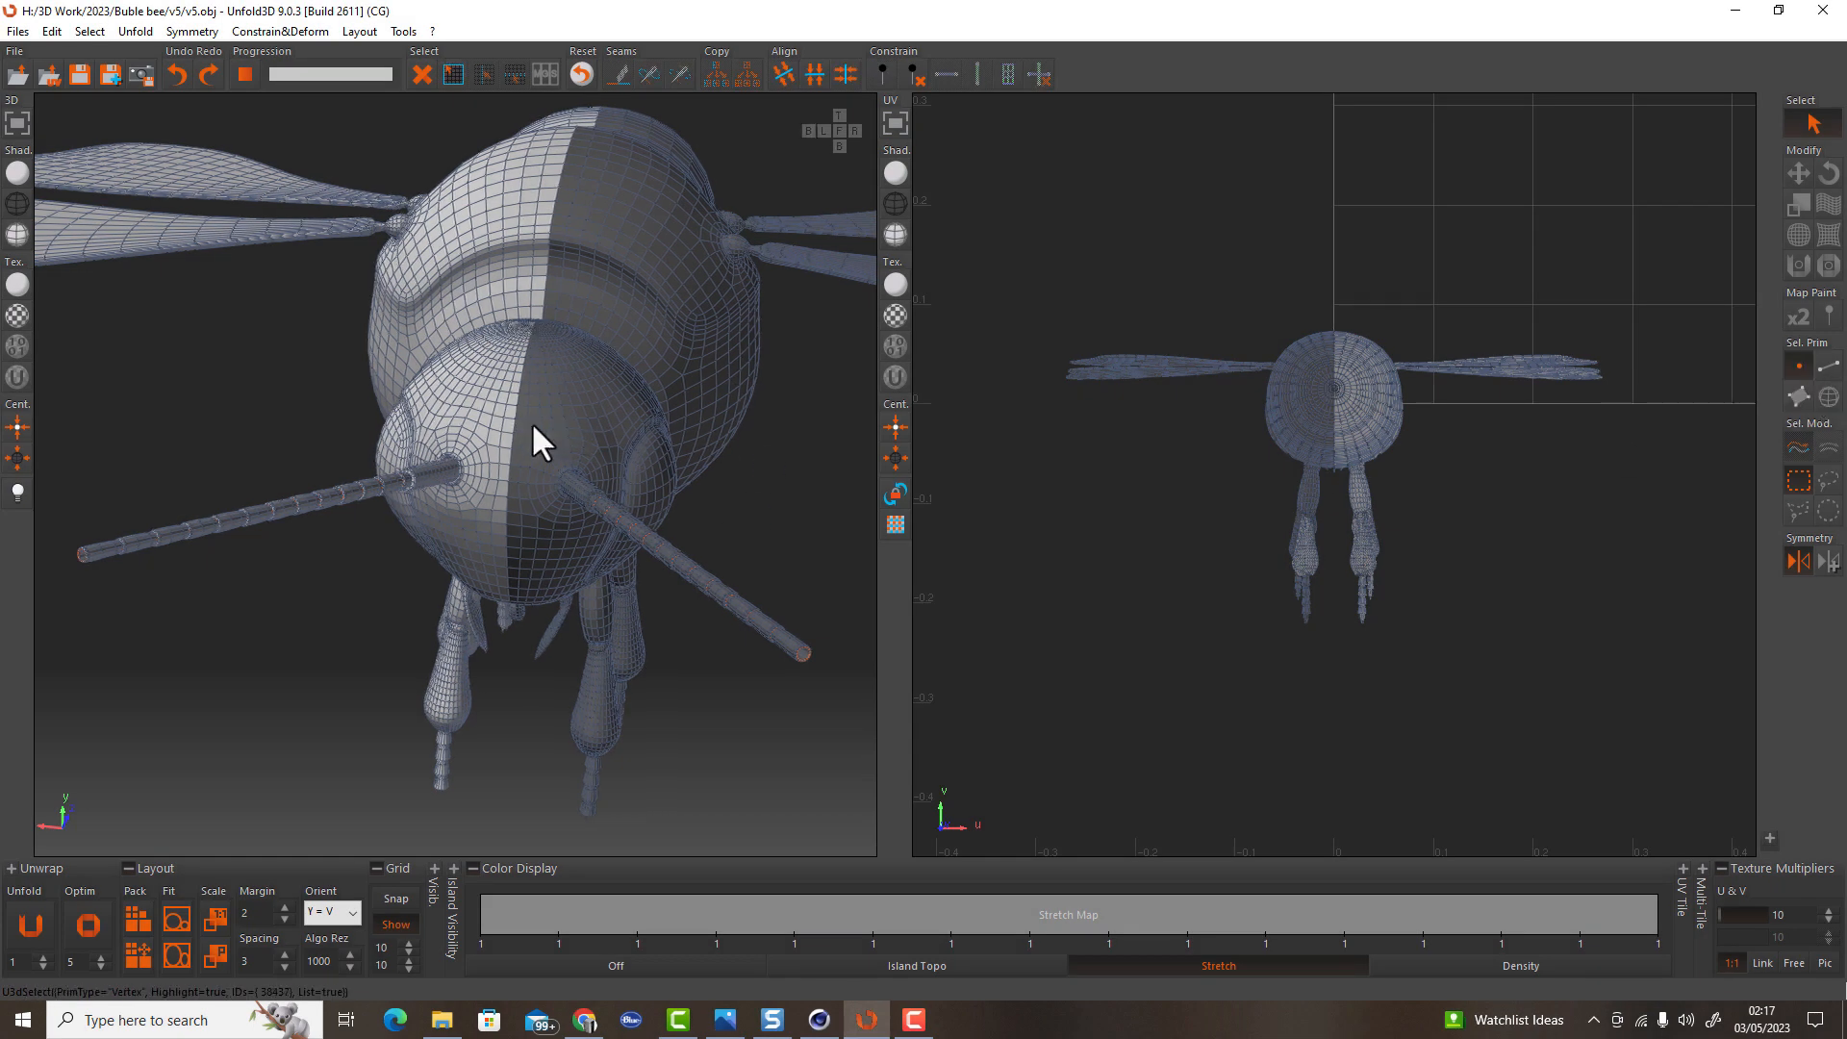
{"action": "right_click_drag", "start_coordinate": [361, 556], "coordinate": [487, 469], "text": "alt"}
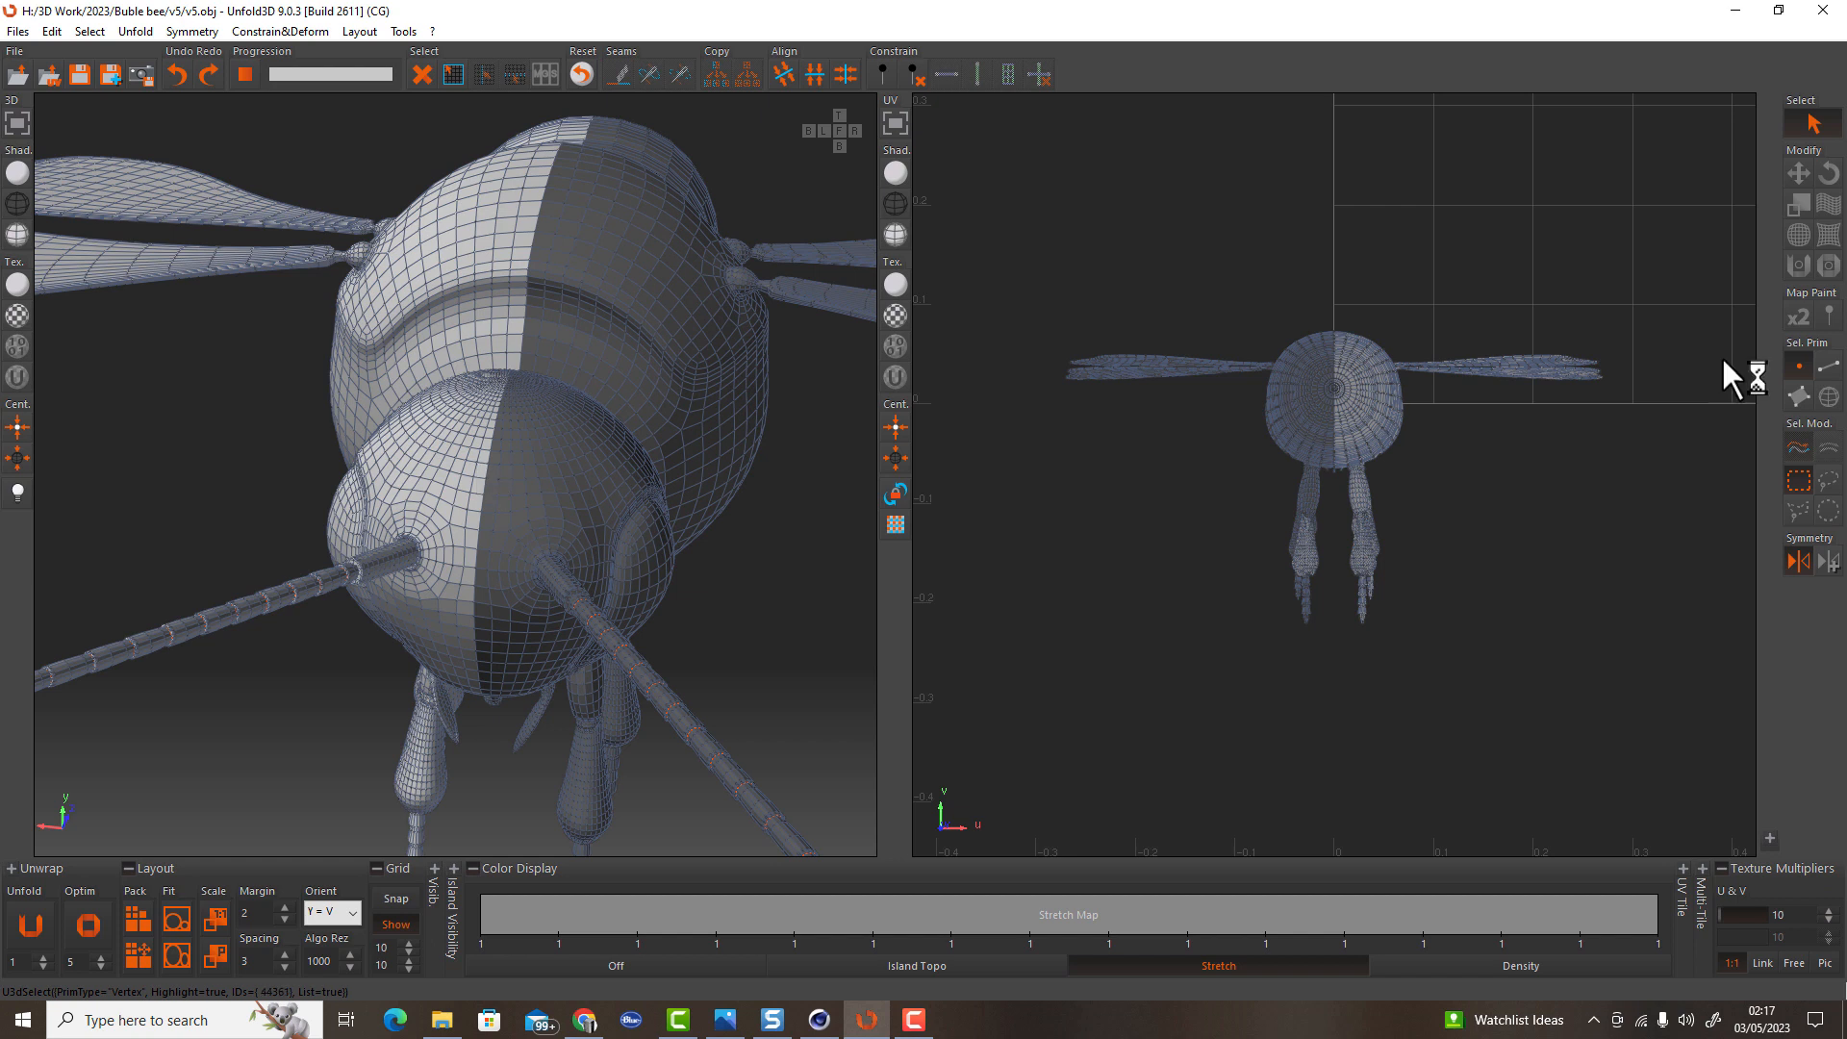
{"action": "left_click", "coordinate": [1829, 396]}
{"action": "left_click", "coordinate": [470, 473]}
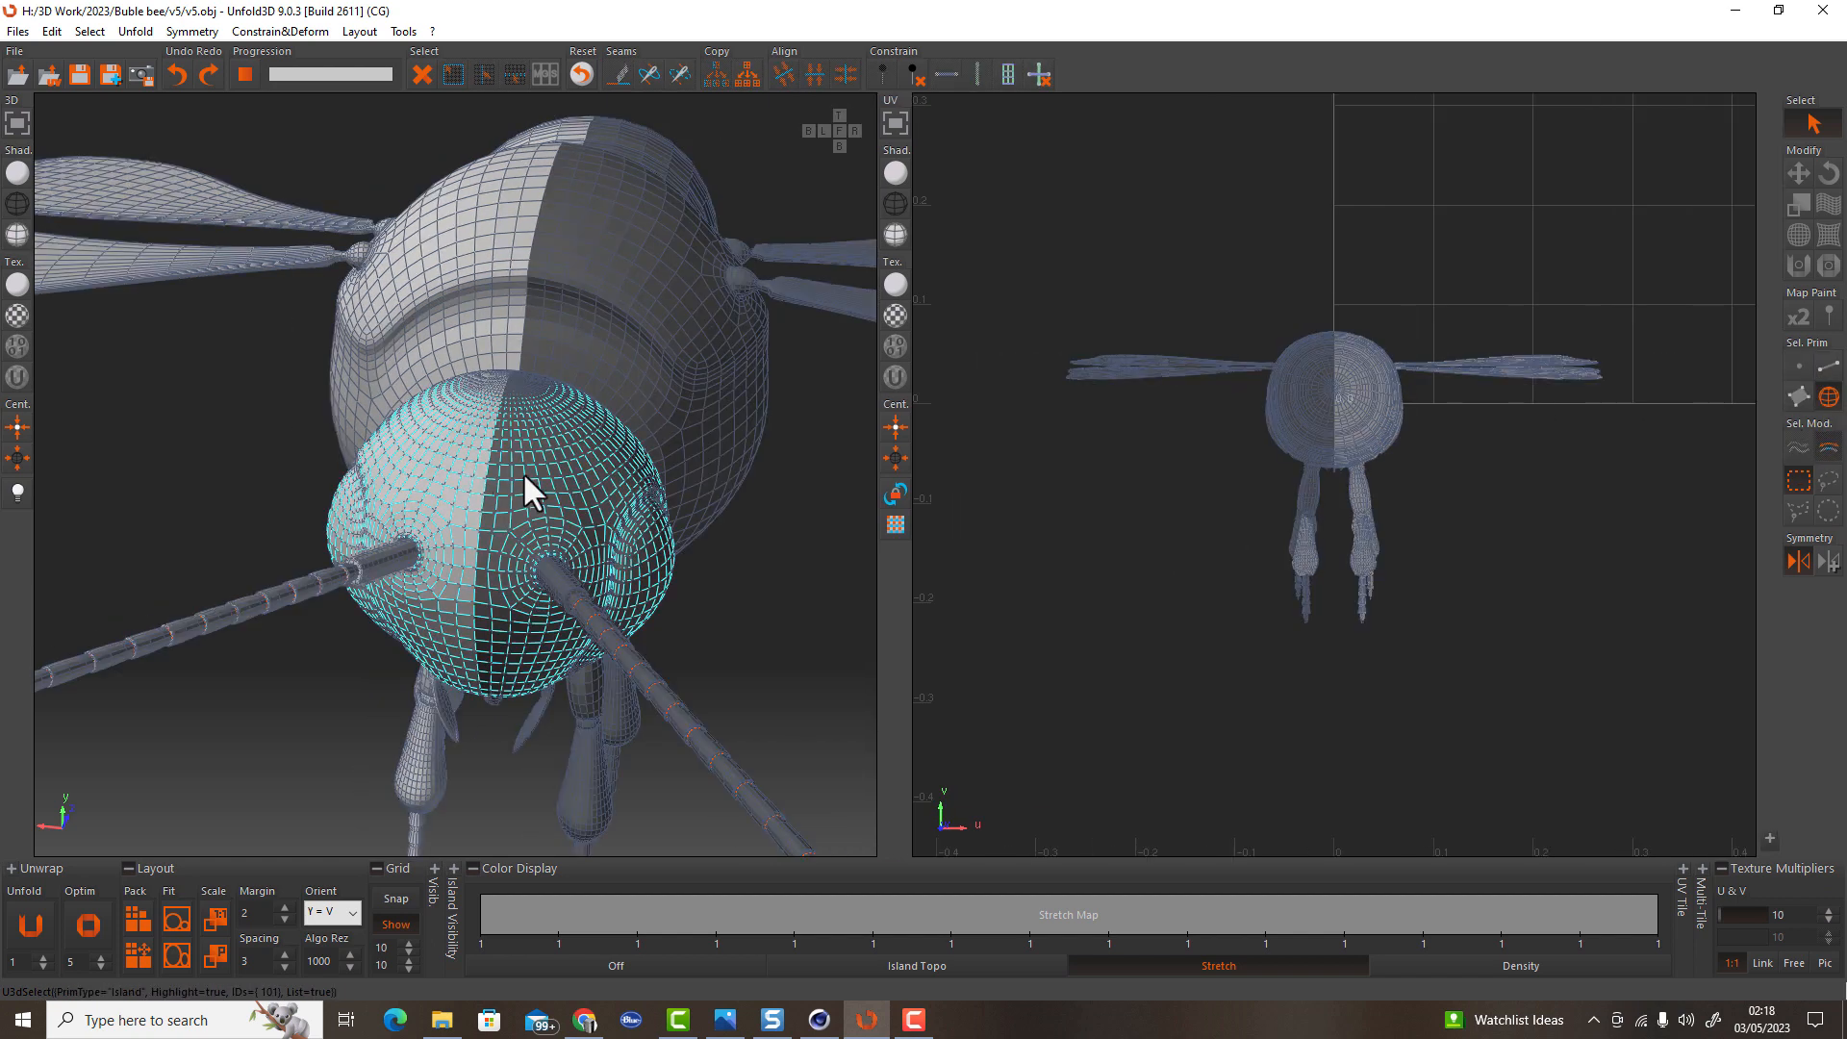
{"action": "scroll", "coordinate": [470, 472], "scroll_direction": "down", "scroll_amount": 2}
{"action": "left_click", "coordinate": [436, 868]}
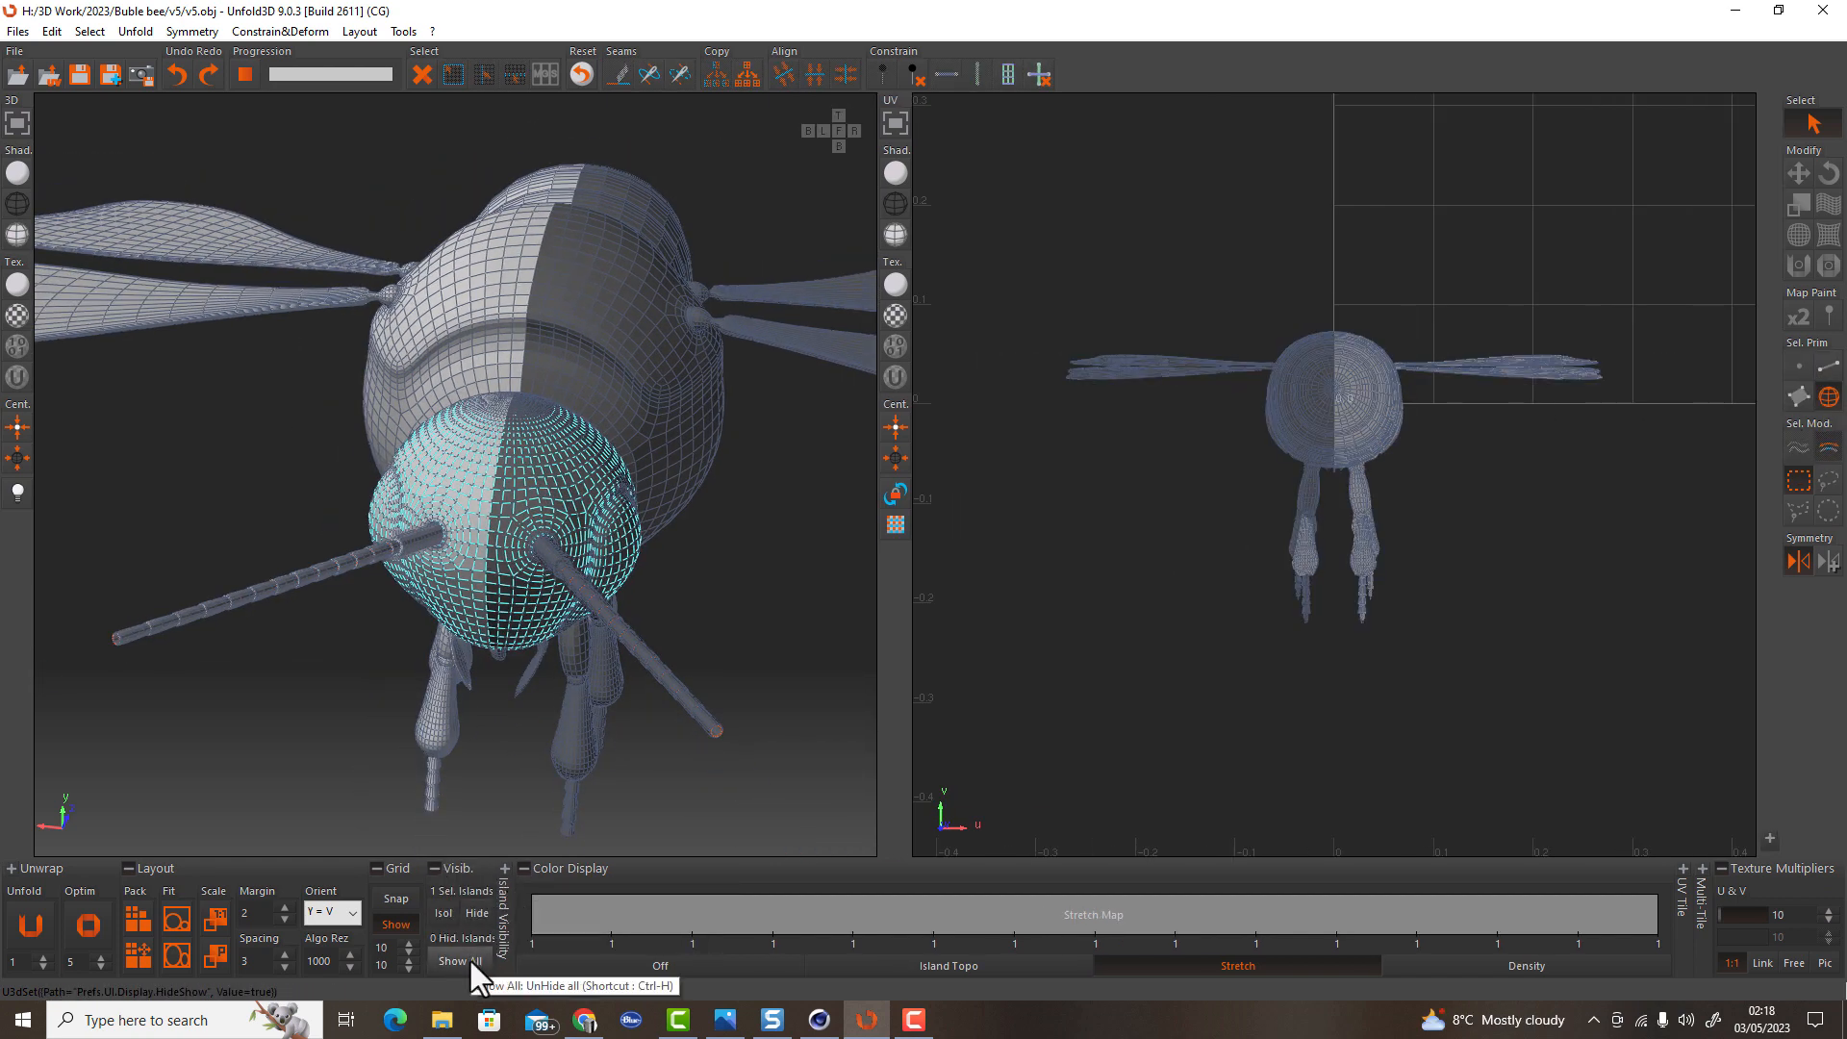
{"action": "left_click", "coordinate": [444, 910]}
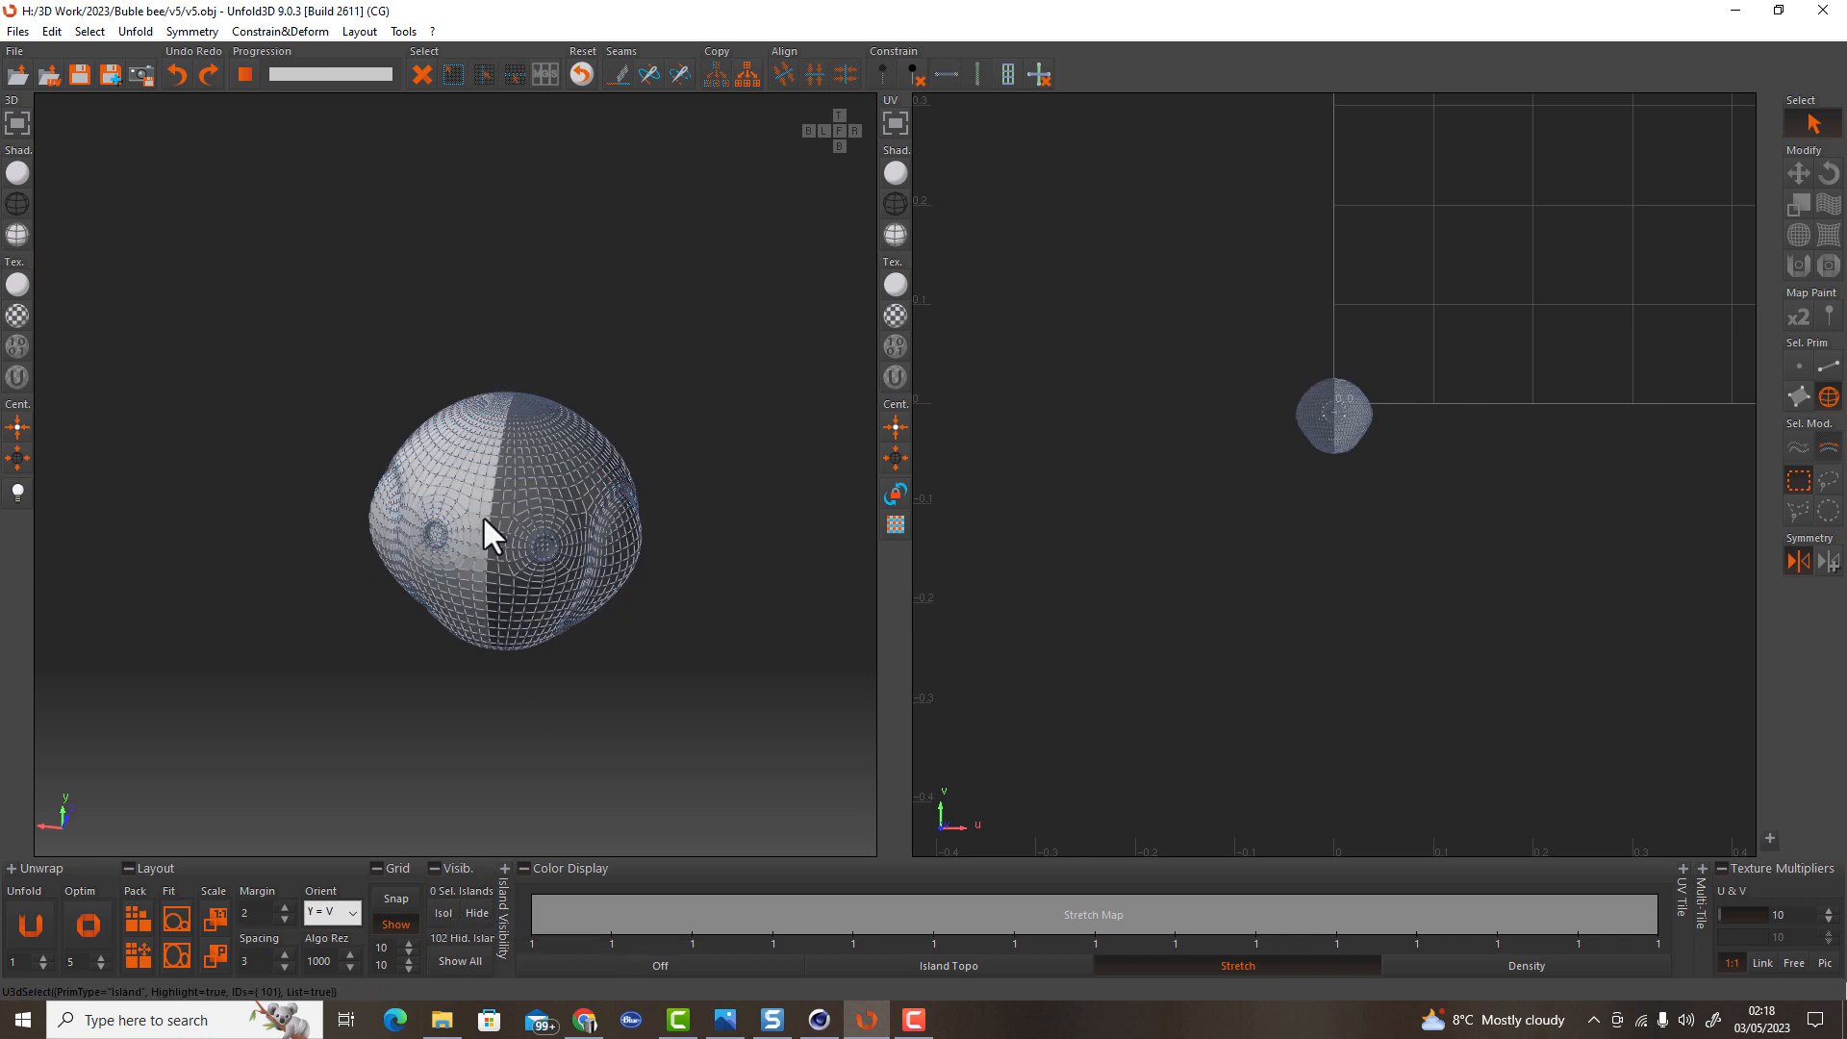
Switch to edge loop selection, clear the selected edges, and pick an edge on the head's centre line
{"action": "scroll", "coordinate": [481, 517], "scroll_direction": "up", "scroll_amount": 3}
{"action": "left_click", "coordinate": [1828, 449]}
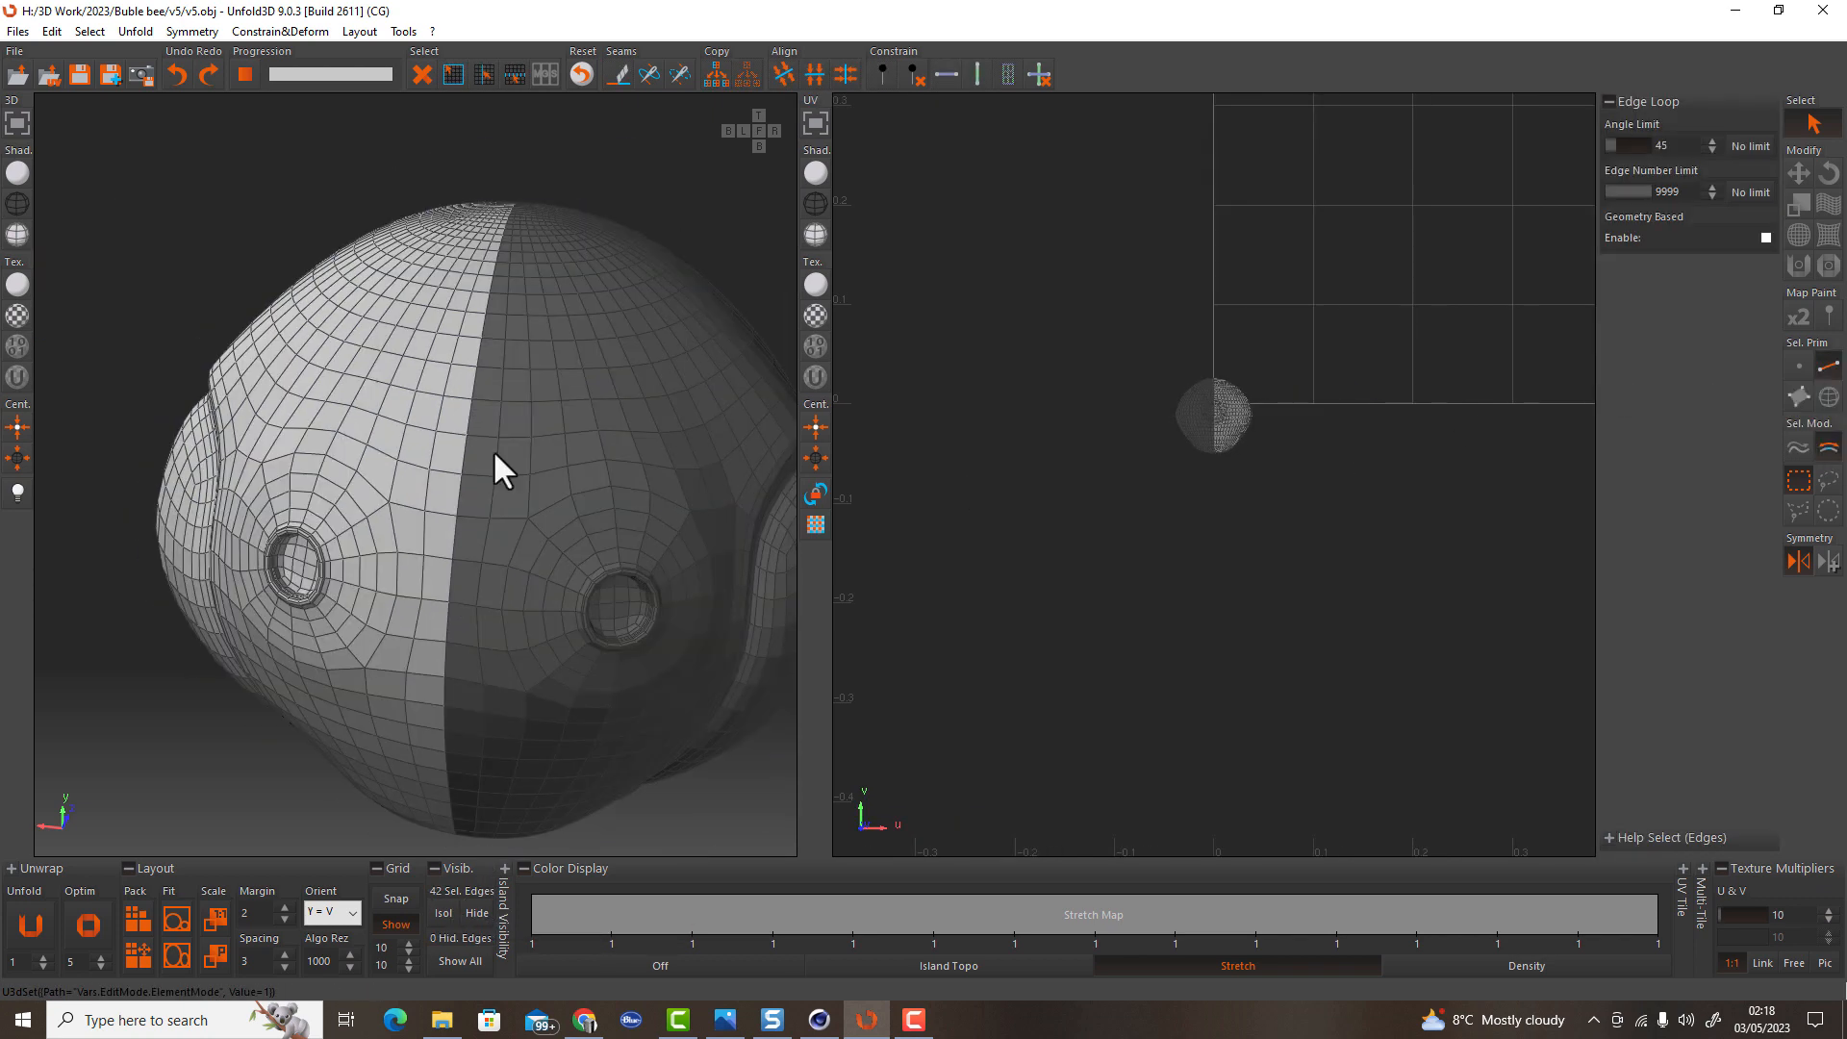
{"action": "scroll", "coordinate": [538, 447], "scroll_direction": "down", "scroll_amount": 2}
{"action": "scroll", "coordinate": [472, 450], "scroll_direction": "down", "scroll_amount": 2}
{"action": "scroll", "coordinate": [423, 457], "scroll_direction": "up", "scroll_amount": 3}
{"action": "scroll", "coordinate": [414, 505], "scroll_direction": "down", "scroll_amount": 2}
{"action": "left_click", "coordinate": [445, 476]}
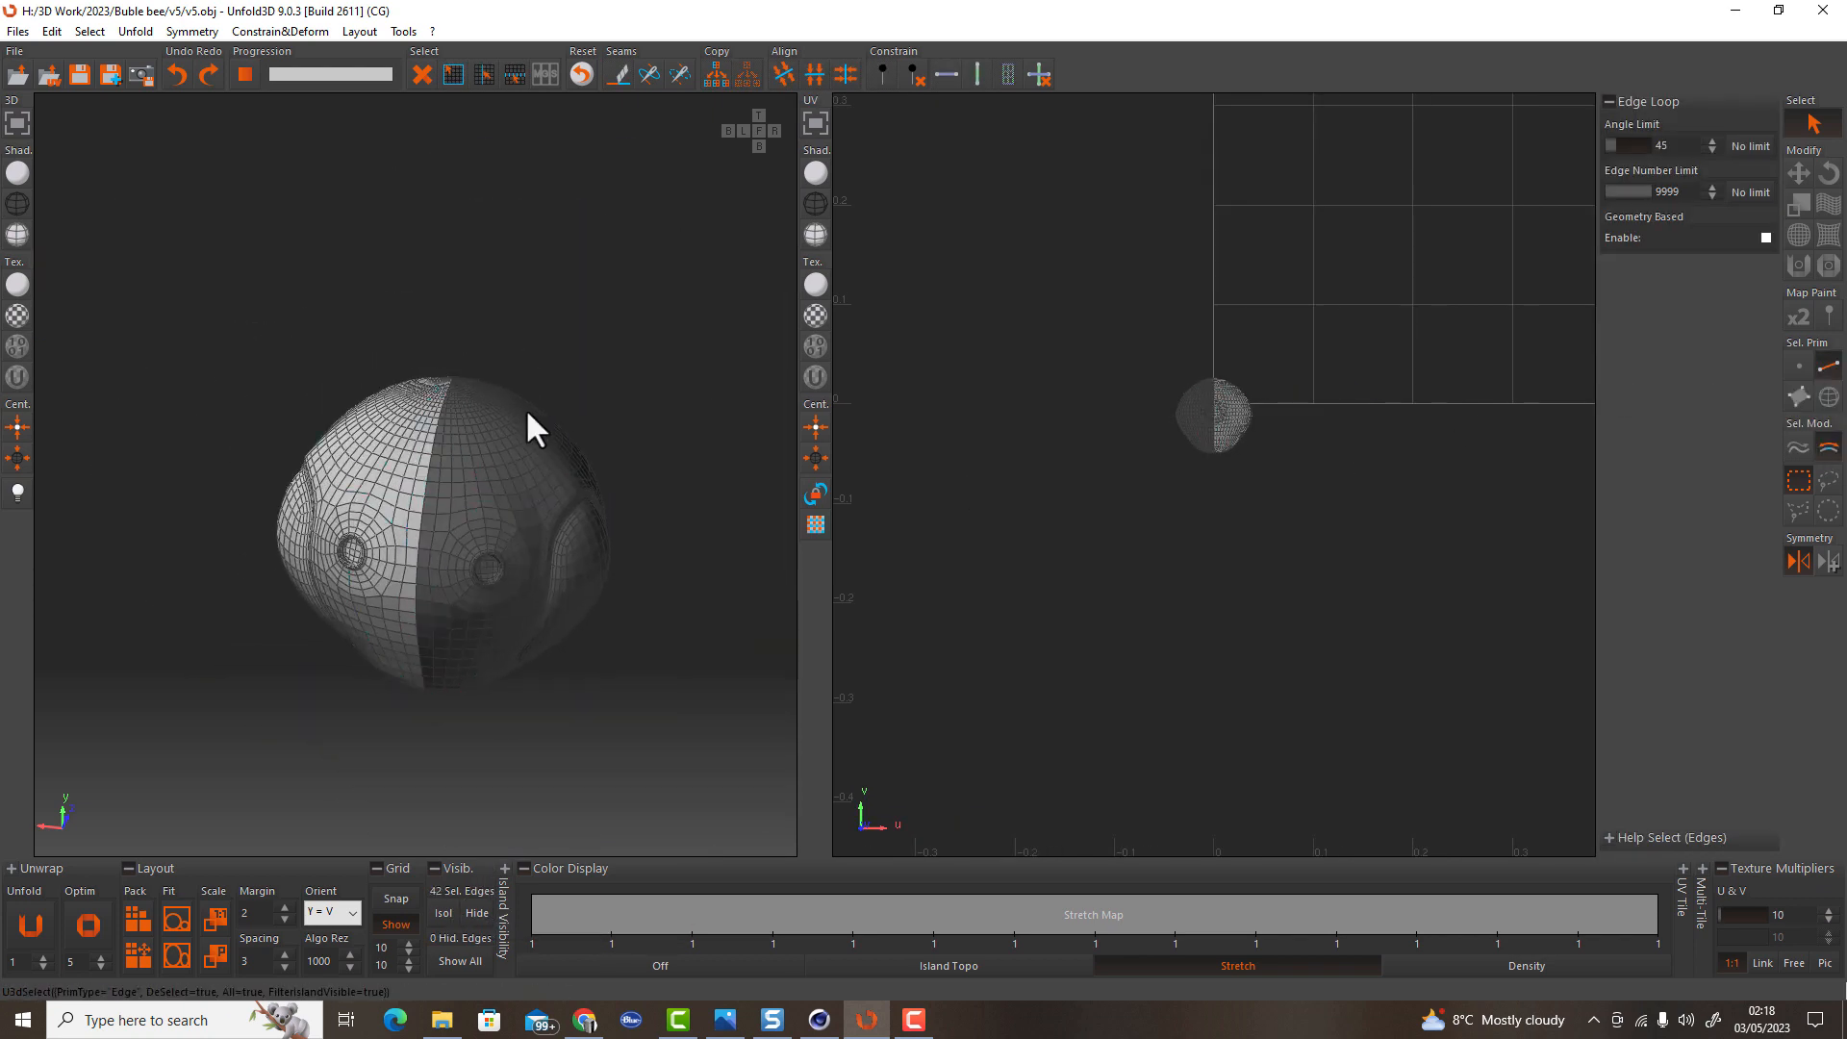
{"action": "left_click", "coordinate": [566, 394]}
{"action": "scroll", "coordinate": [433, 366], "scroll_direction": "up", "scroll_amount": 2}
{"action": "scroll", "coordinate": [431, 446], "scroll_direction": "up", "scroll_amount": 1}
{"action": "left_click", "coordinate": [556, 498]}
{"action": "left_click", "coordinate": [410, 487]}
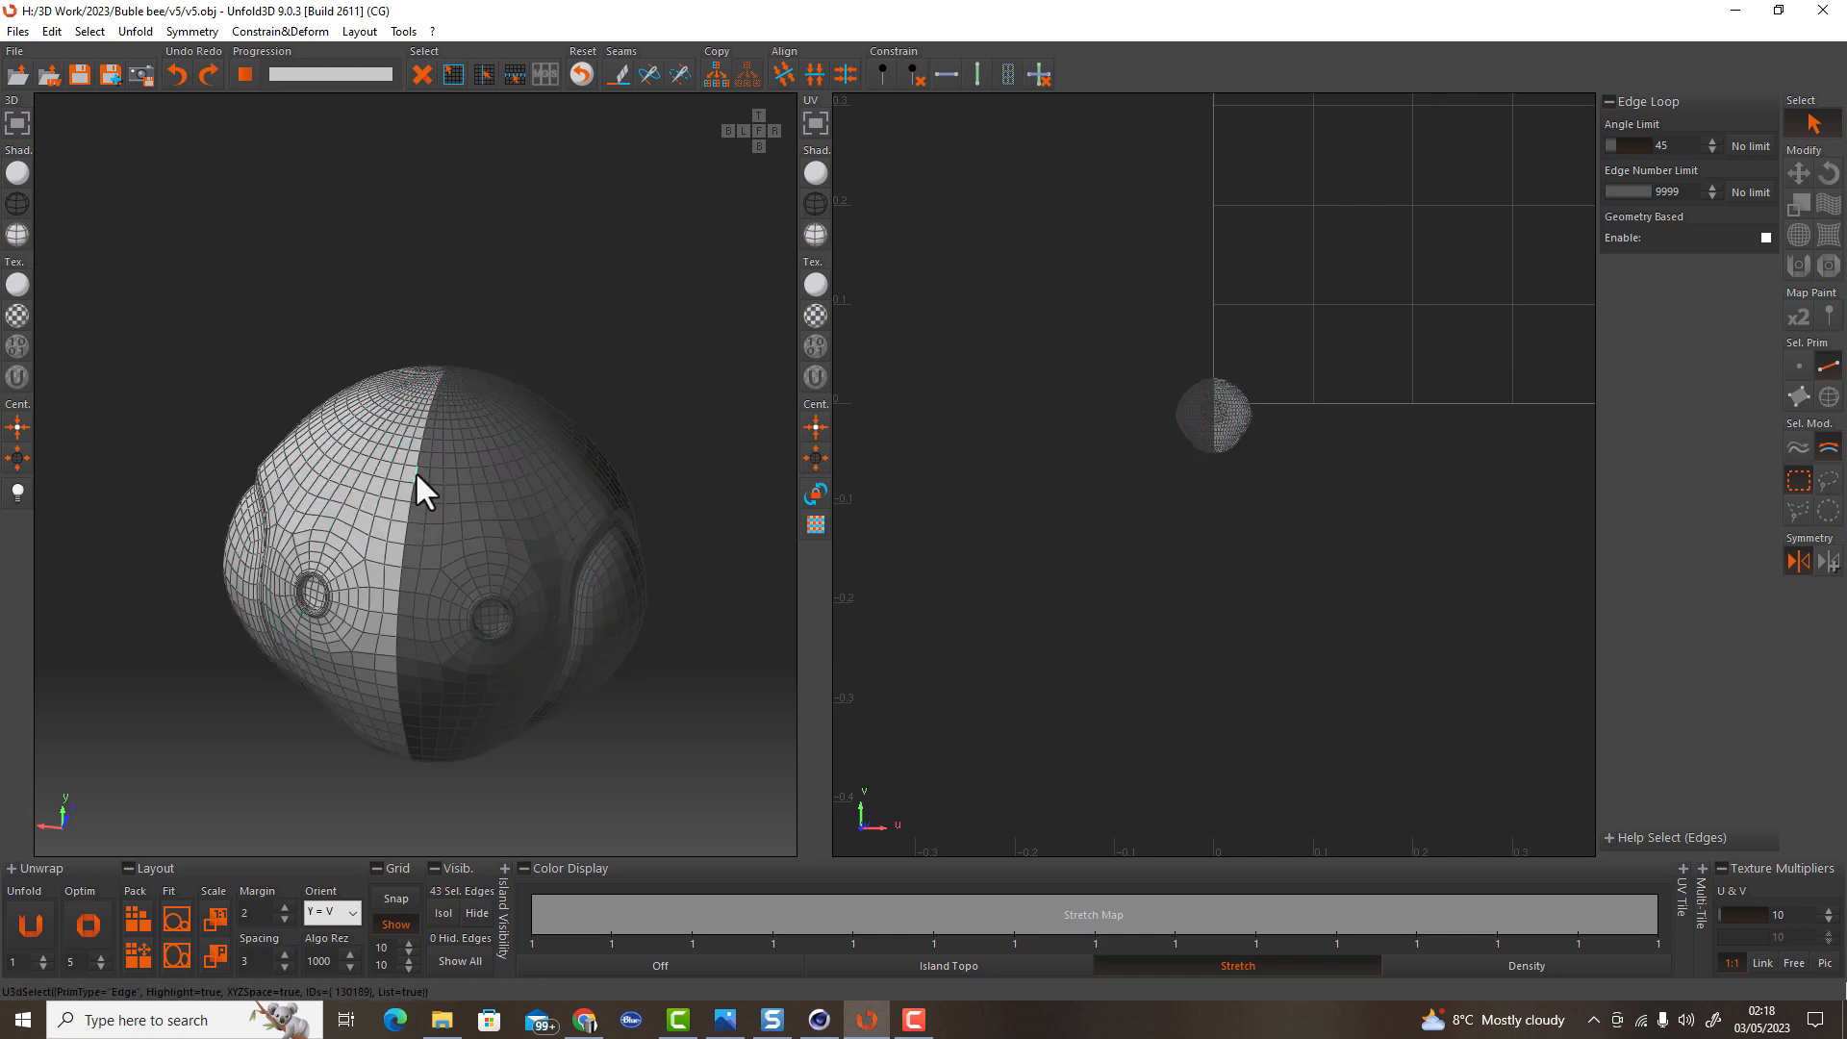
{"action": "left_click", "coordinate": [825, 430]}
Select a shortest edge path up the back centre line of the head and undo the last path selection
{"action": "middle_click_drag", "start_coordinate": [510, 370], "coordinate": [471, 370]}
{"action": "scroll", "coordinate": [381, 446], "scroll_direction": "up", "scroll_amount": 3}
{"action": "middle_click_drag", "start_coordinate": [411, 483], "coordinate": [356, 640]}
{"action": "scroll", "coordinate": [354, 637], "scroll_direction": "up", "scroll_amount": 2}
{"action": "left_click", "coordinate": [411, 650]}
{"action": "left_click", "coordinate": [1797, 479]}
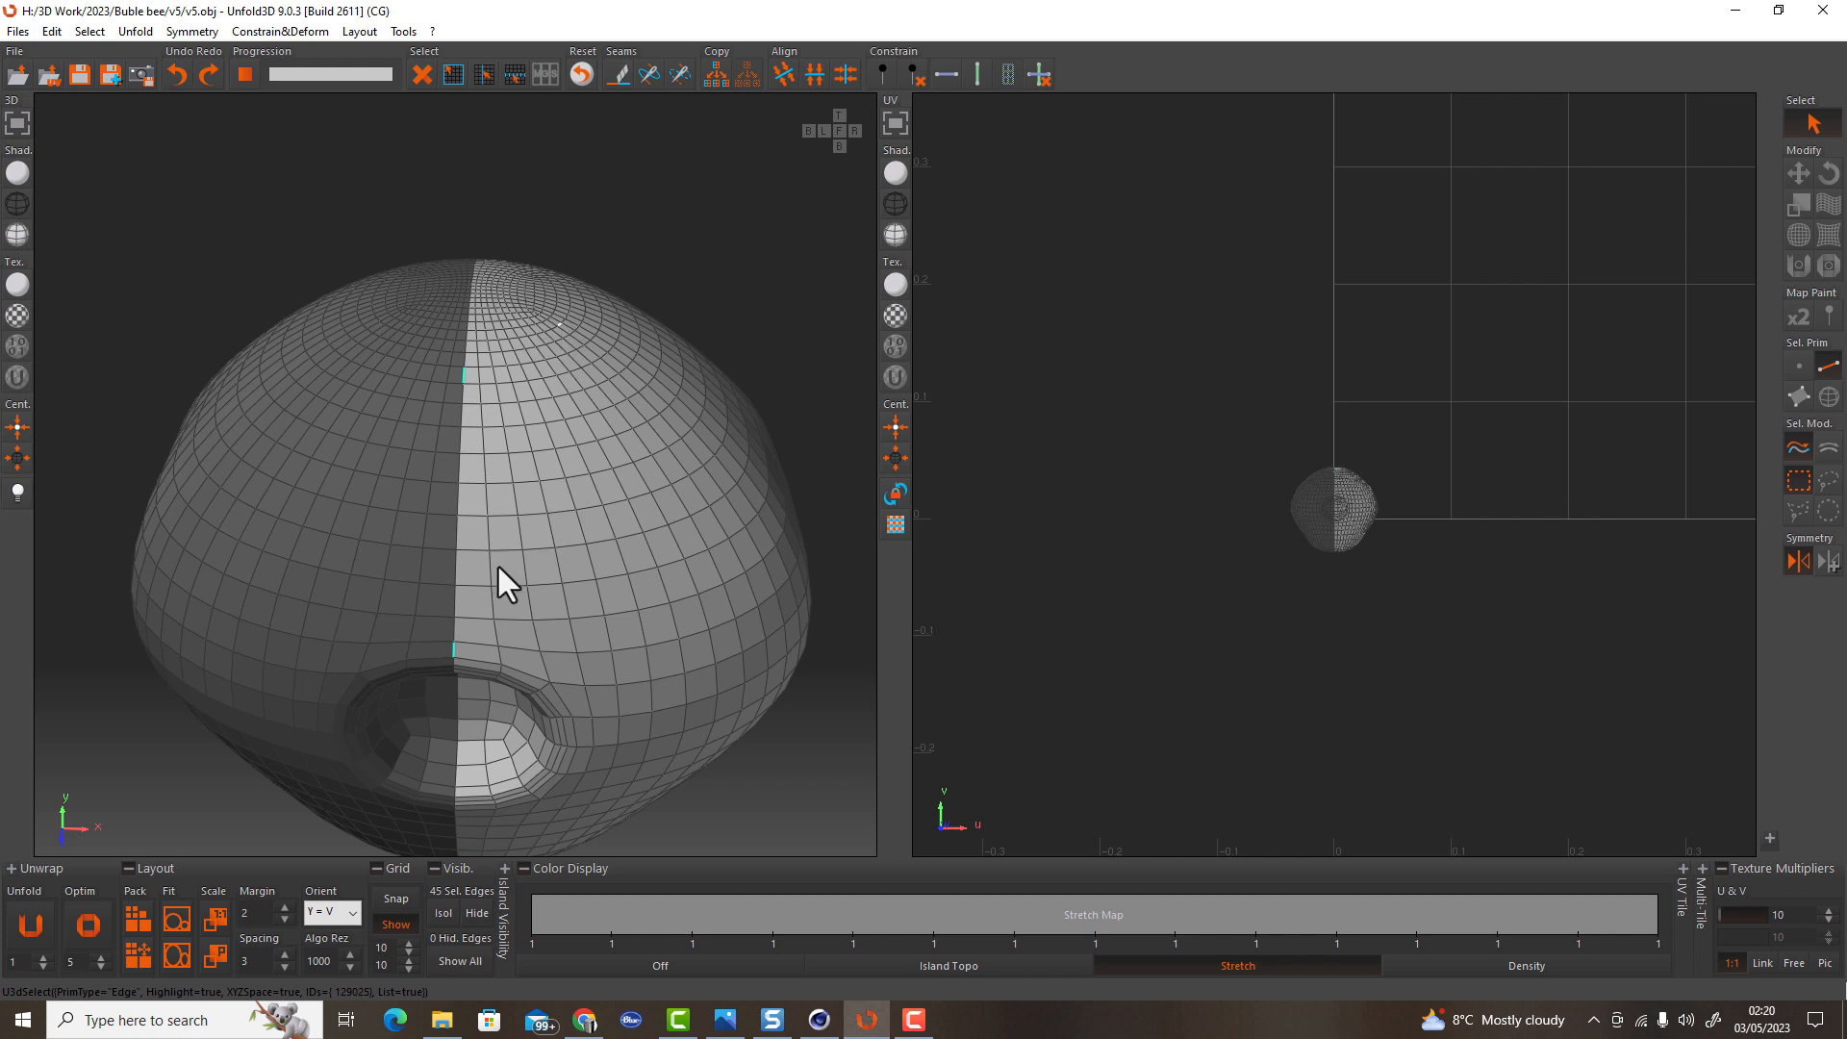
{"action": "left_click", "coordinate": [450, 633], "text": "shift"}
{"action": "left_click_drag", "start_coordinate": [466, 325], "coordinate": [533, 304], "text": "shift"}
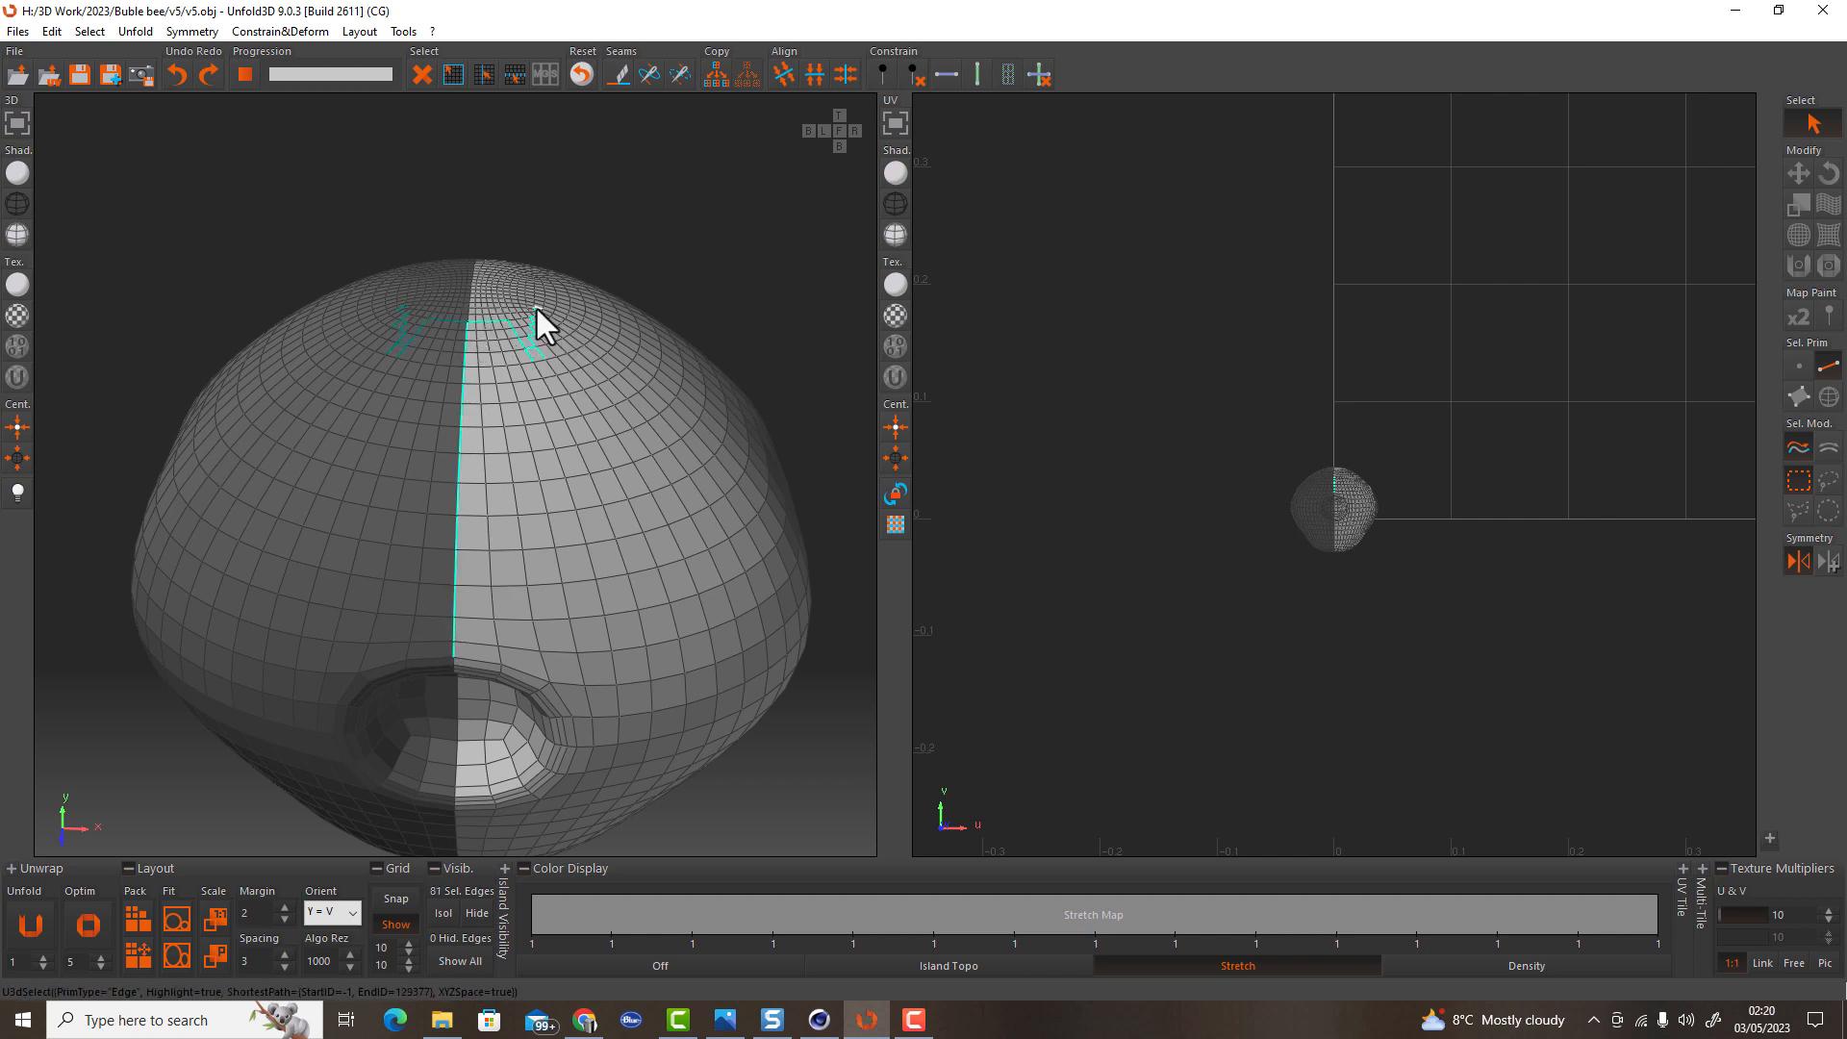
{"action": "key", "text": "ctrl+z"}
Extend the edge paths above, below and to the side of the round neck socket, and unfold the head along them
{"action": "middle_click_drag", "start_coordinate": [643, 246], "coordinate": [477, 304]}
{"action": "left_click", "coordinate": [451, 545], "text": "shift"}
{"action": "middle_click_drag", "start_coordinate": [452, 541], "coordinate": [488, 598]}
{"action": "scroll", "coordinate": [510, 345], "scroll_direction": "up", "scroll_amount": 3}
{"action": "middle_click_drag", "start_coordinate": [510, 345], "coordinate": [494, 350]}
{"action": "left_click", "coordinate": [485, 460], "text": "shift"}
{"action": "middle_click_drag", "start_coordinate": [486, 459], "coordinate": [504, 473]}
{"action": "left_click", "coordinate": [754, 467], "text": "shift"}
{"action": "middle_click_drag", "start_coordinate": [755, 467], "coordinate": [506, 536]}
{"action": "left_click", "coordinate": [506, 800], "text": "shift"}
{"action": "key", "text": "u"}
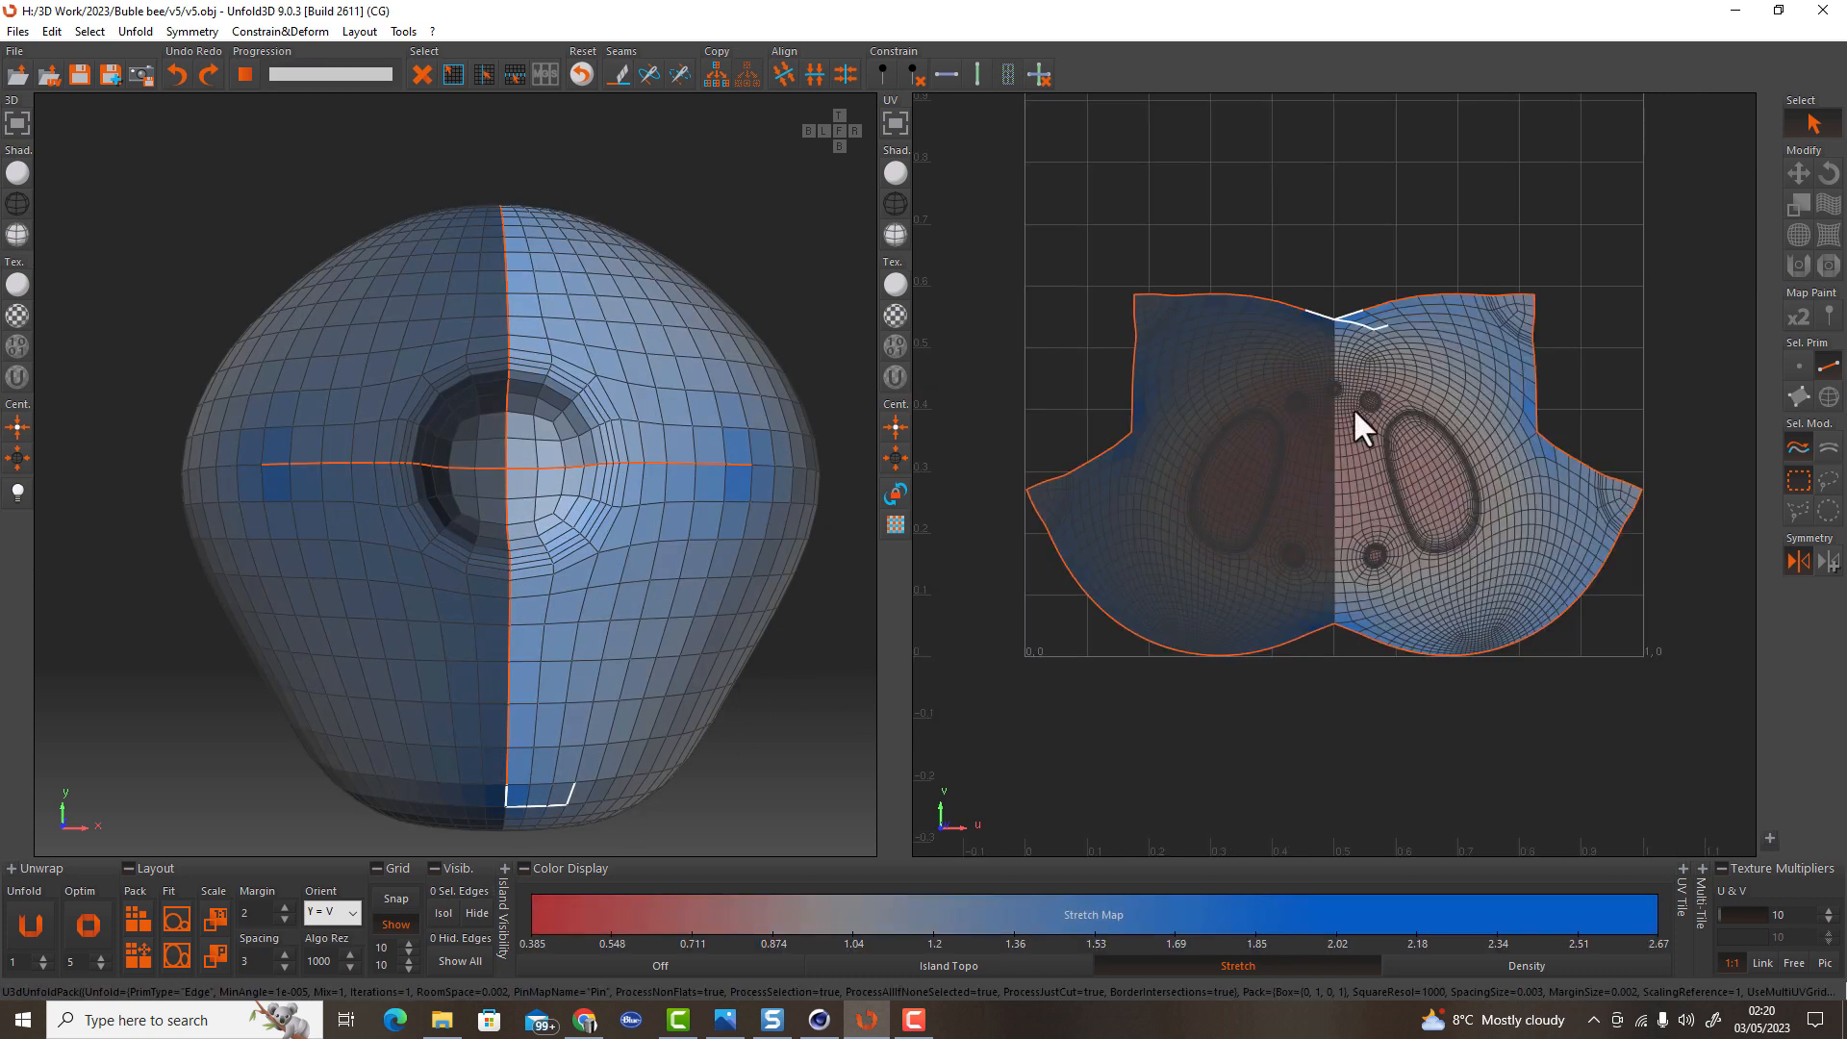
Add another edge path as a seam on the head, unfold it again and optimize the UVs
{"action": "middle_click_drag", "start_coordinate": [477, 379], "coordinate": [568, 387]}
{"action": "left_click", "coordinate": [564, 384]}
{"action": "left_click", "coordinate": [531, 616], "text": "shift"}
{"action": "middle_click_drag", "start_coordinate": [533, 604], "coordinate": [748, 639]}
{"action": "key", "text": "u"}
{"action": "left_click", "coordinate": [87, 924]}
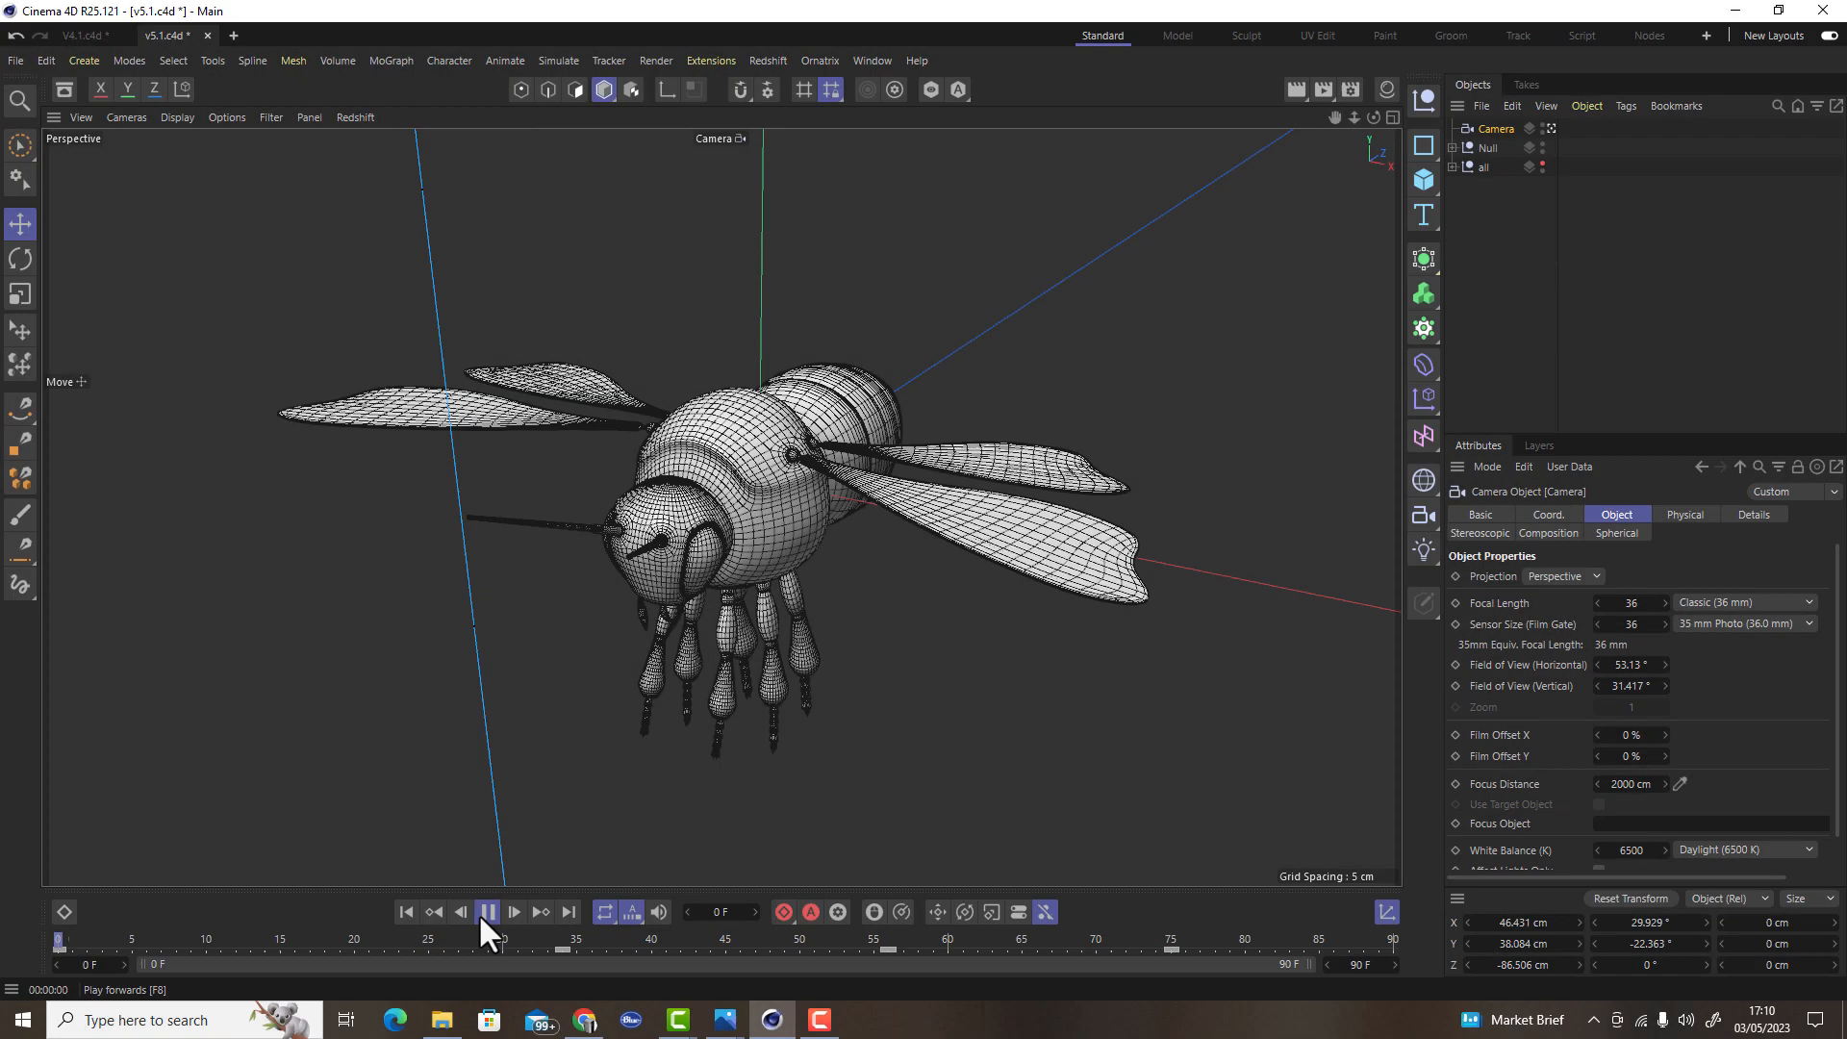
Switch to v5.1.c4d in Cinema 4D and play the bee animation through the camera
{"action": "left_click", "coordinate": [479, 915]}
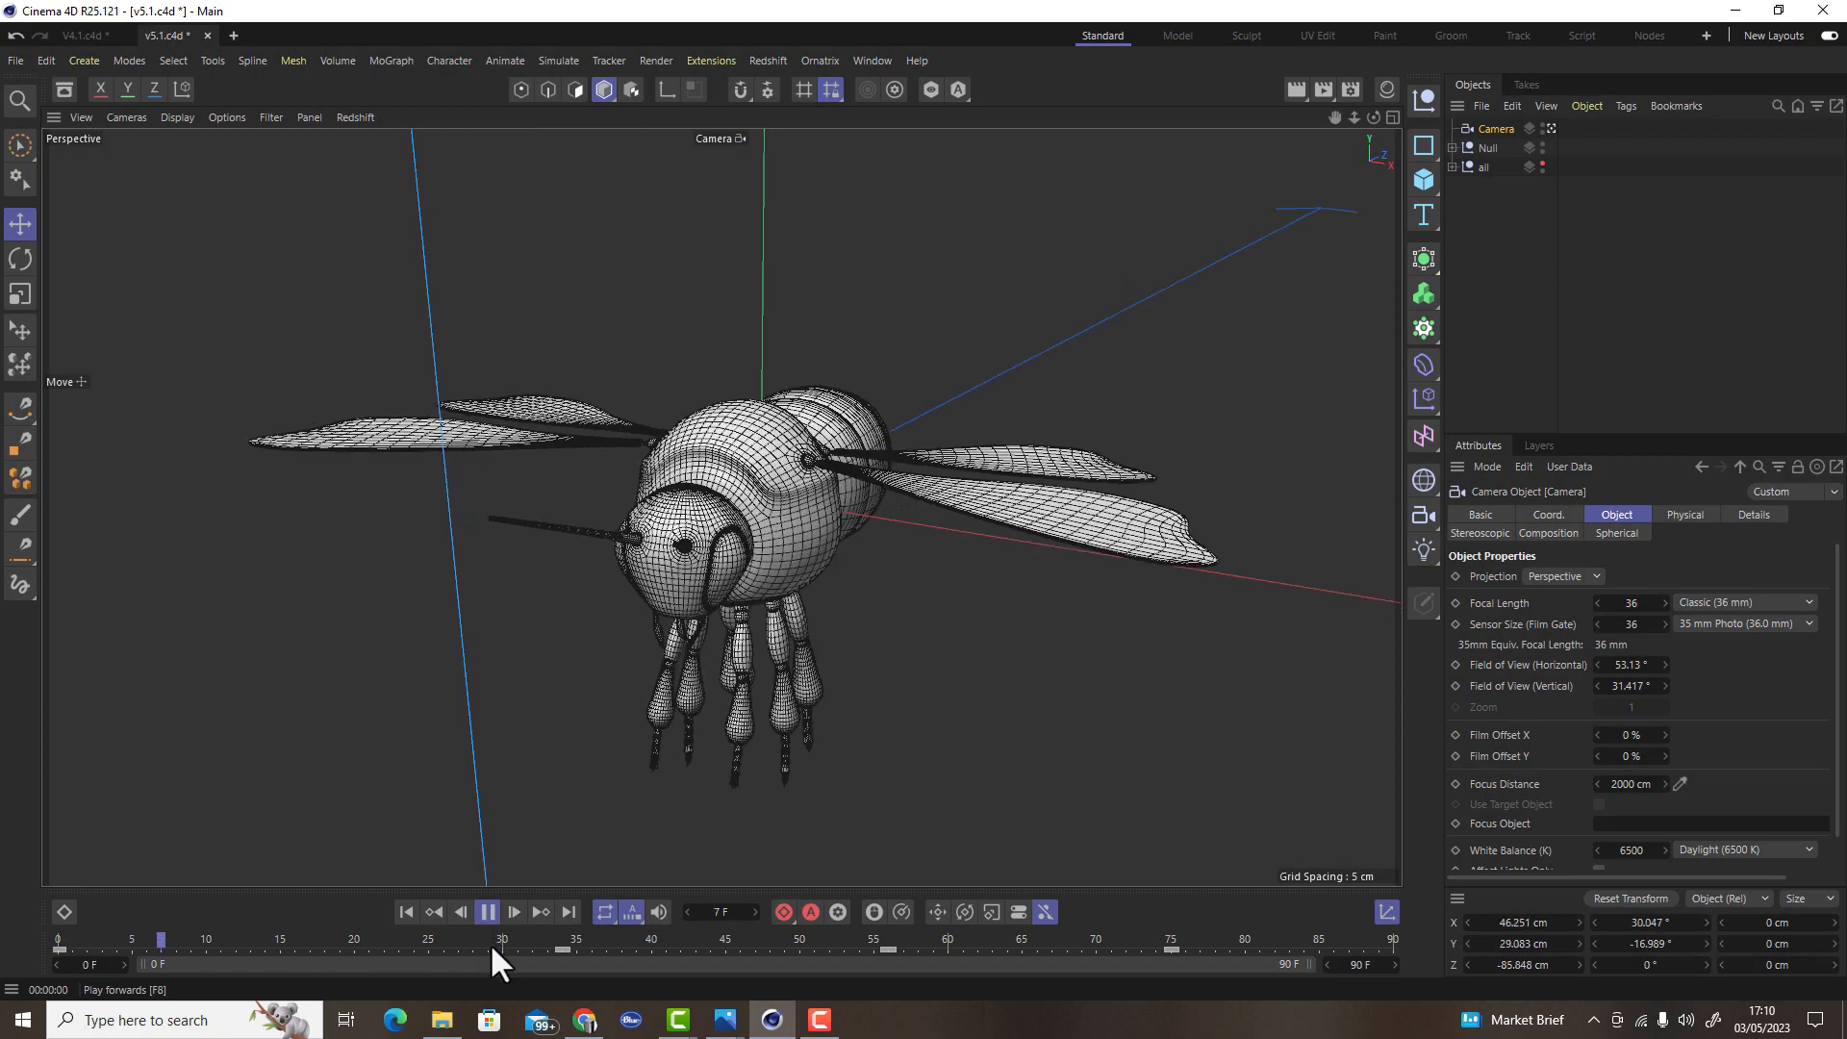